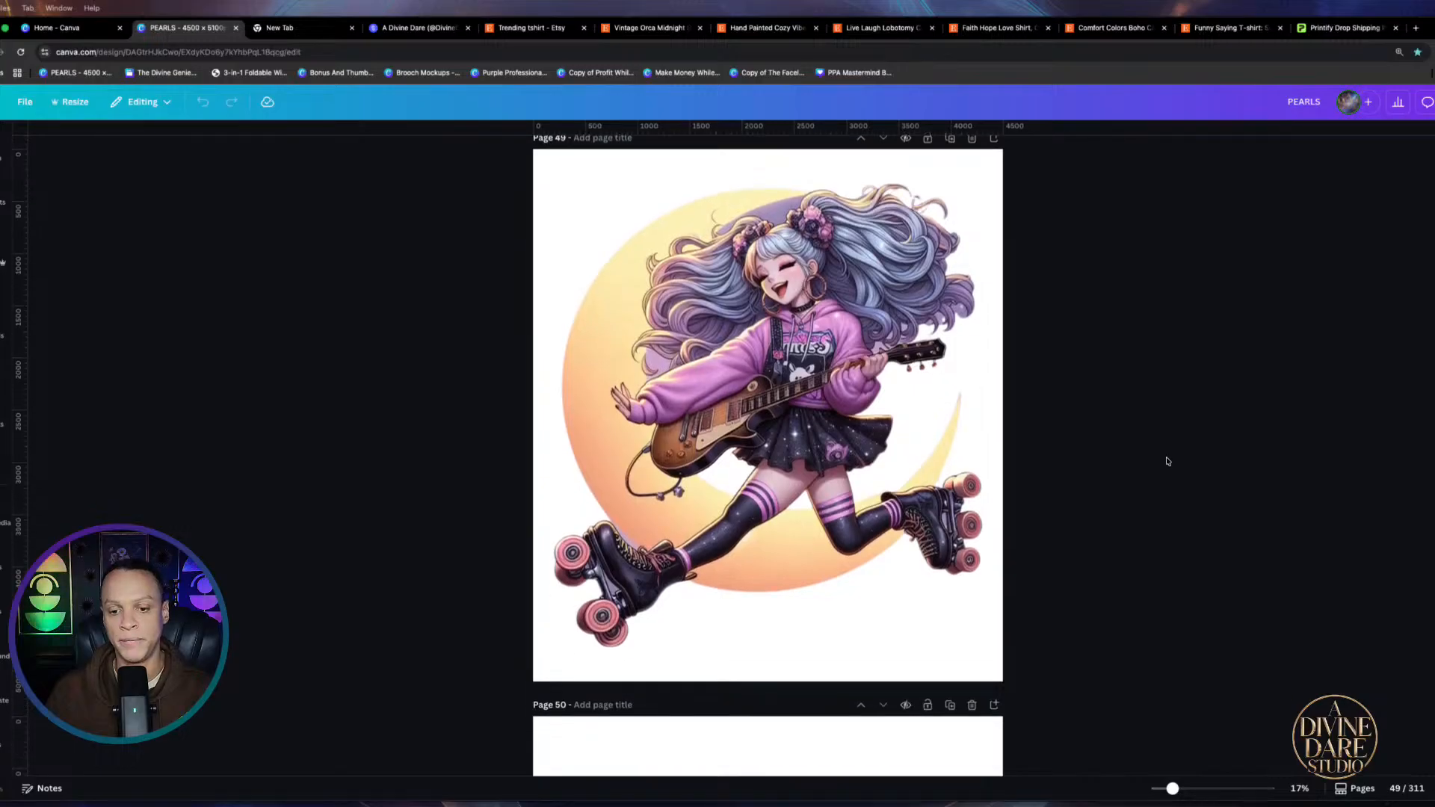
Scroll from the roller-skate girl on page 49 to the pink-winged 'For My Sisters' design on page 64
scroll(1166, 462, "down", 12)
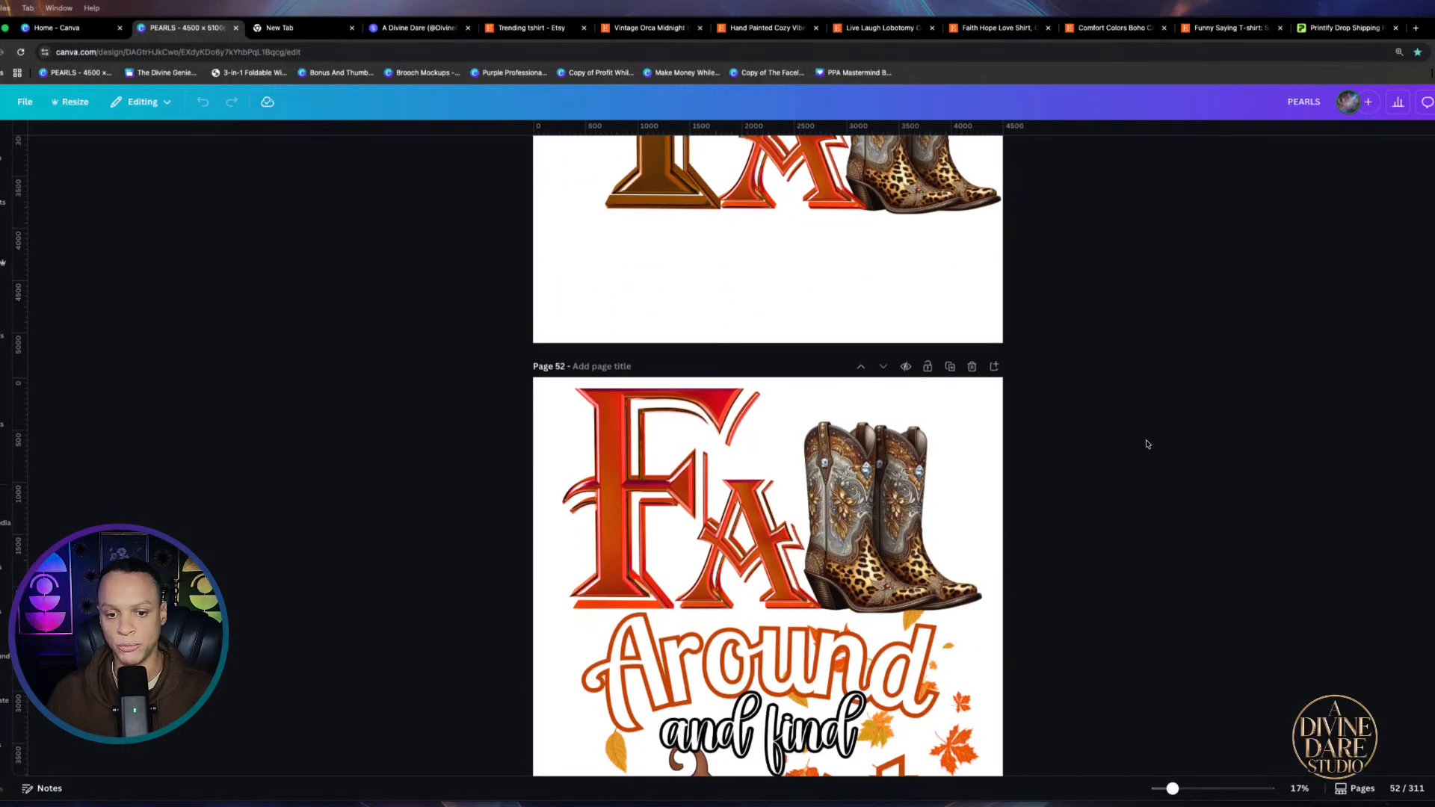
scroll(1142, 440, "down", 4)
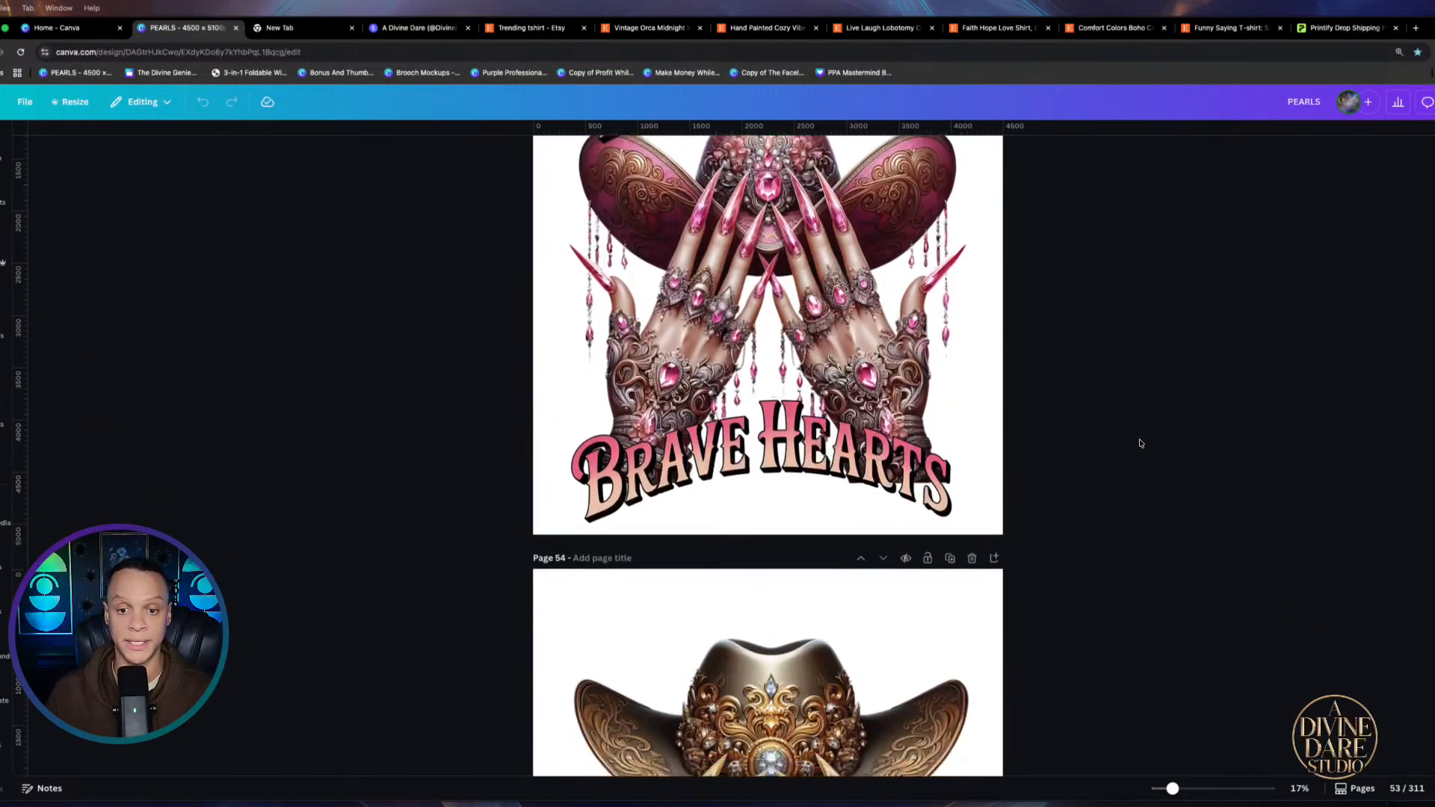
scroll(1131, 448, "down", 7)
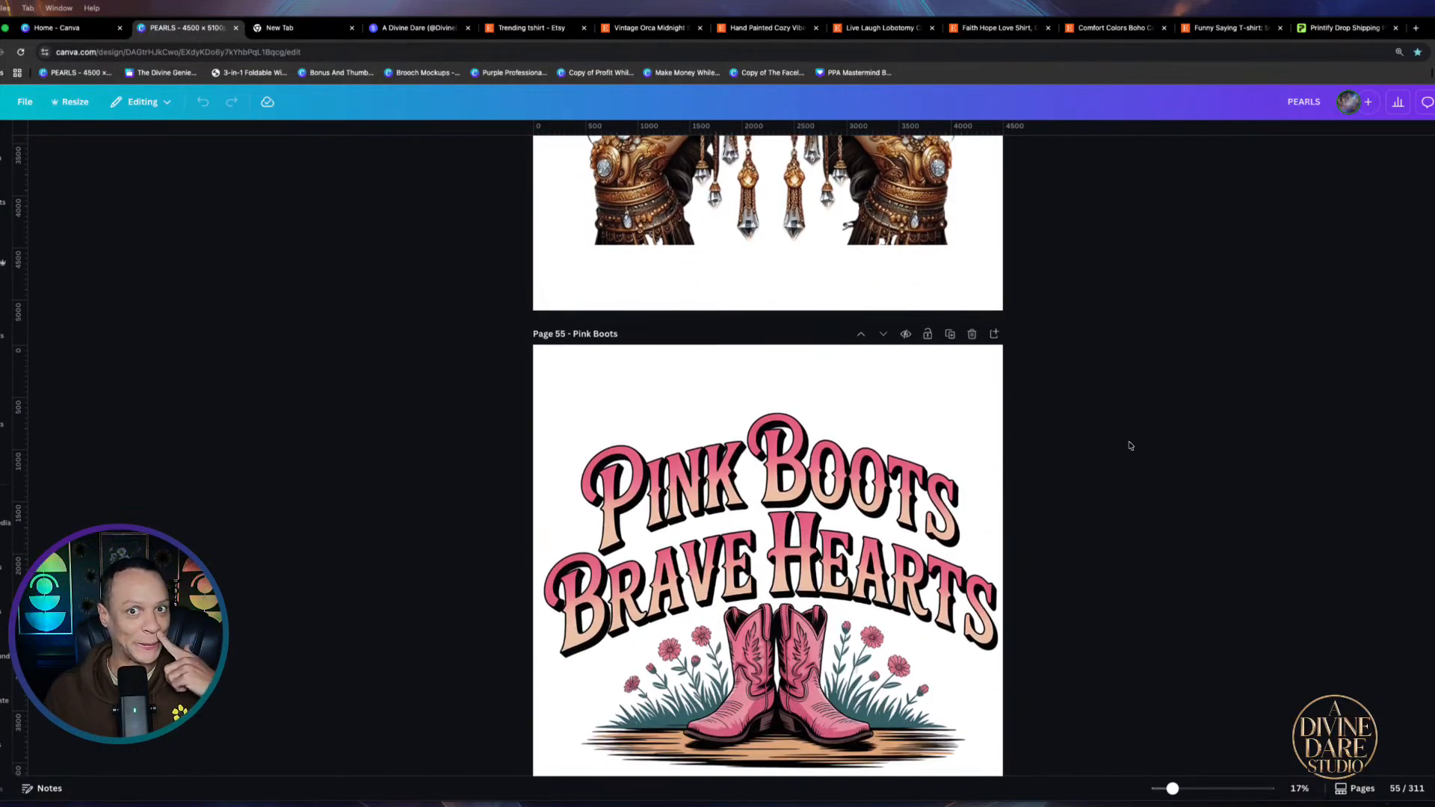
scroll(1130, 447, "down", 2)
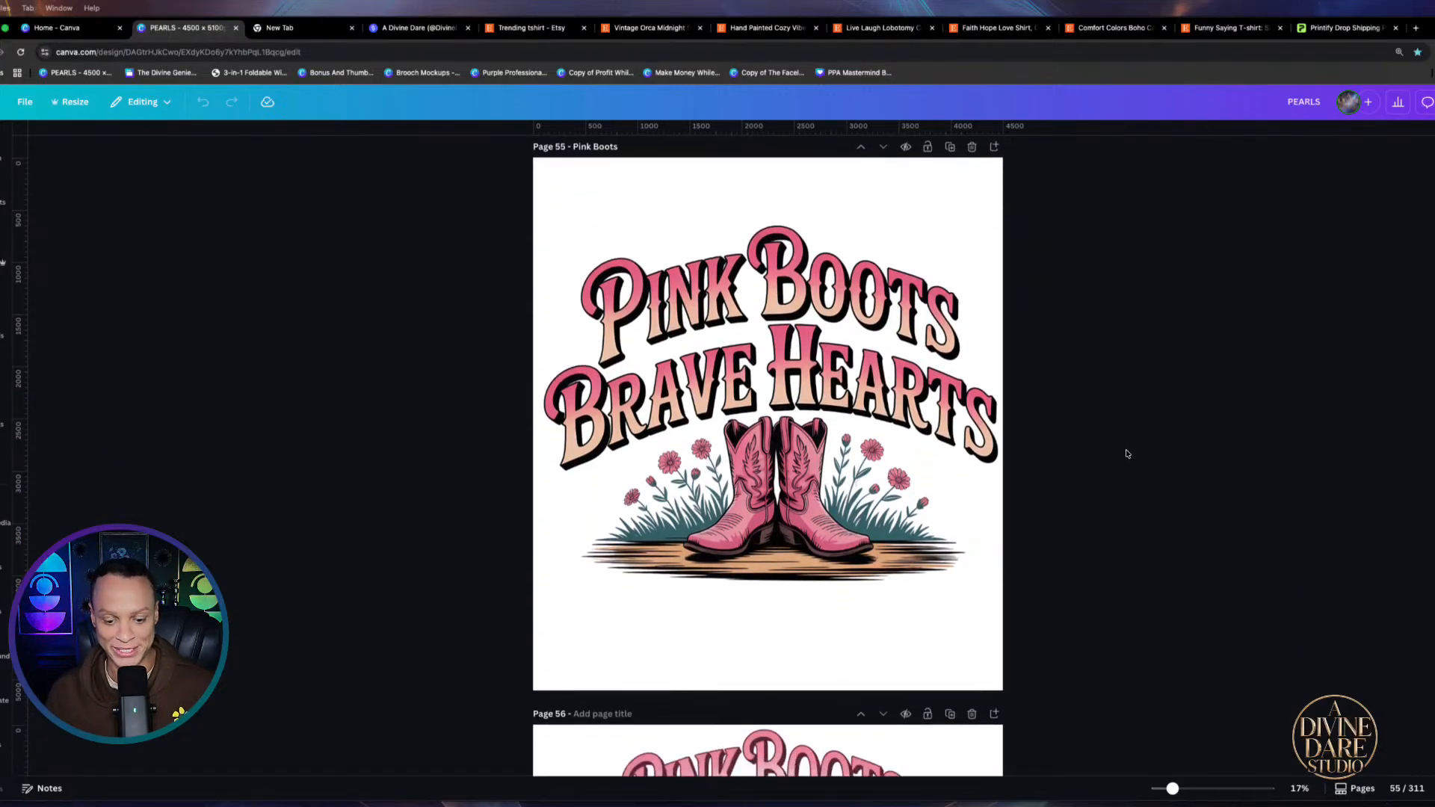
scroll(1129, 447, "down", 1)
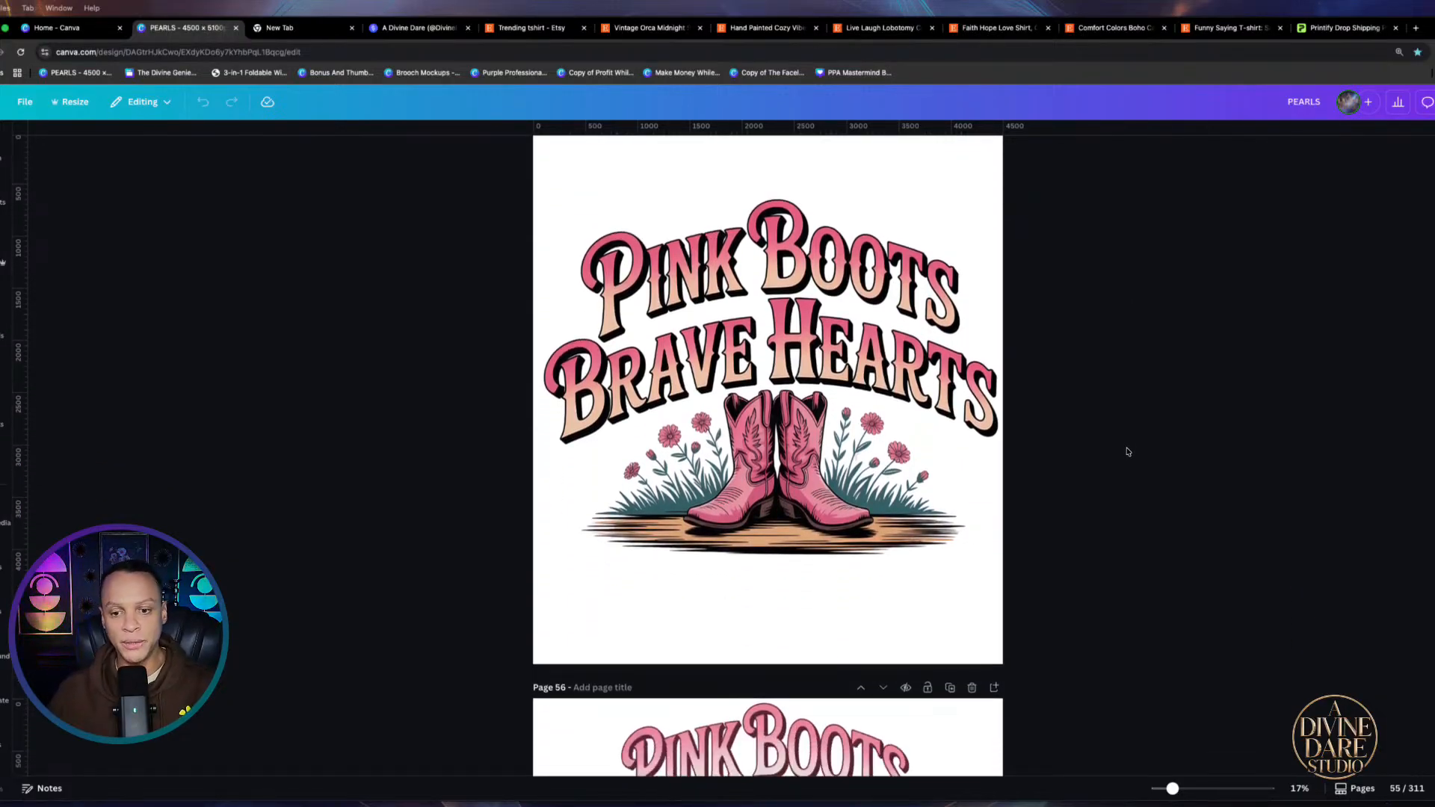
scroll(1130, 463, "down", 5)
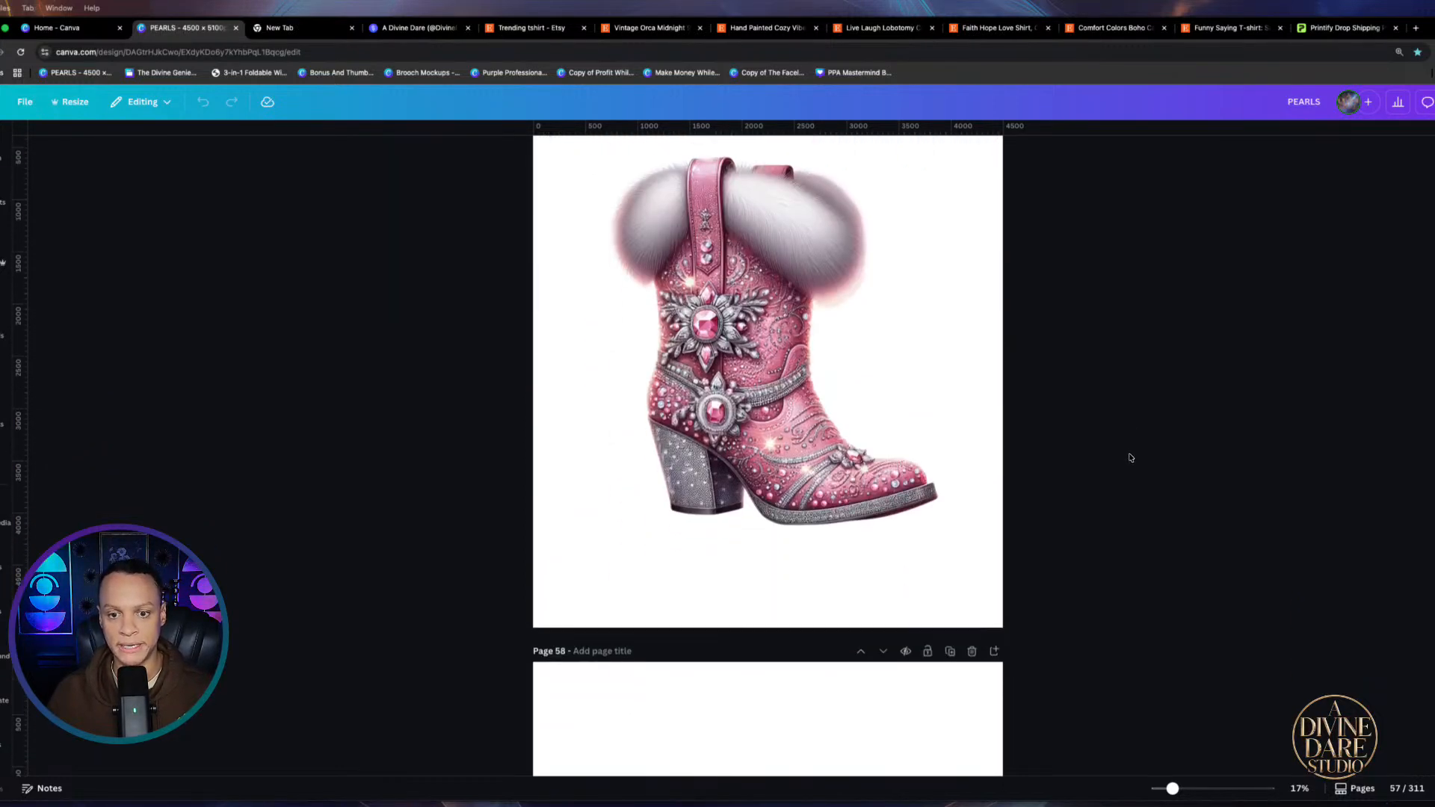
scroll(1130, 457, "down", 6)
scroll(1129, 456, "down", 7)
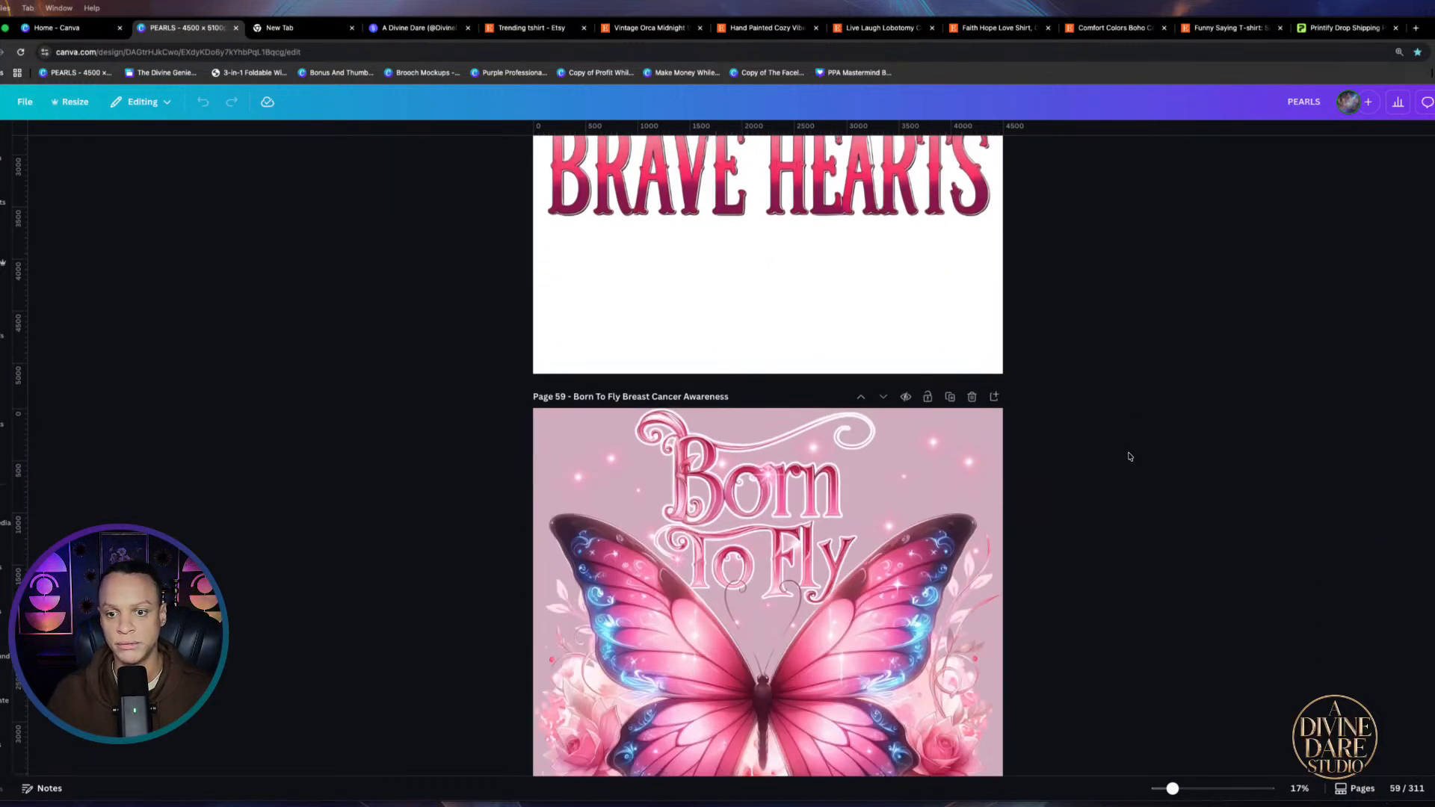
scroll(1130, 457, "down", 15)
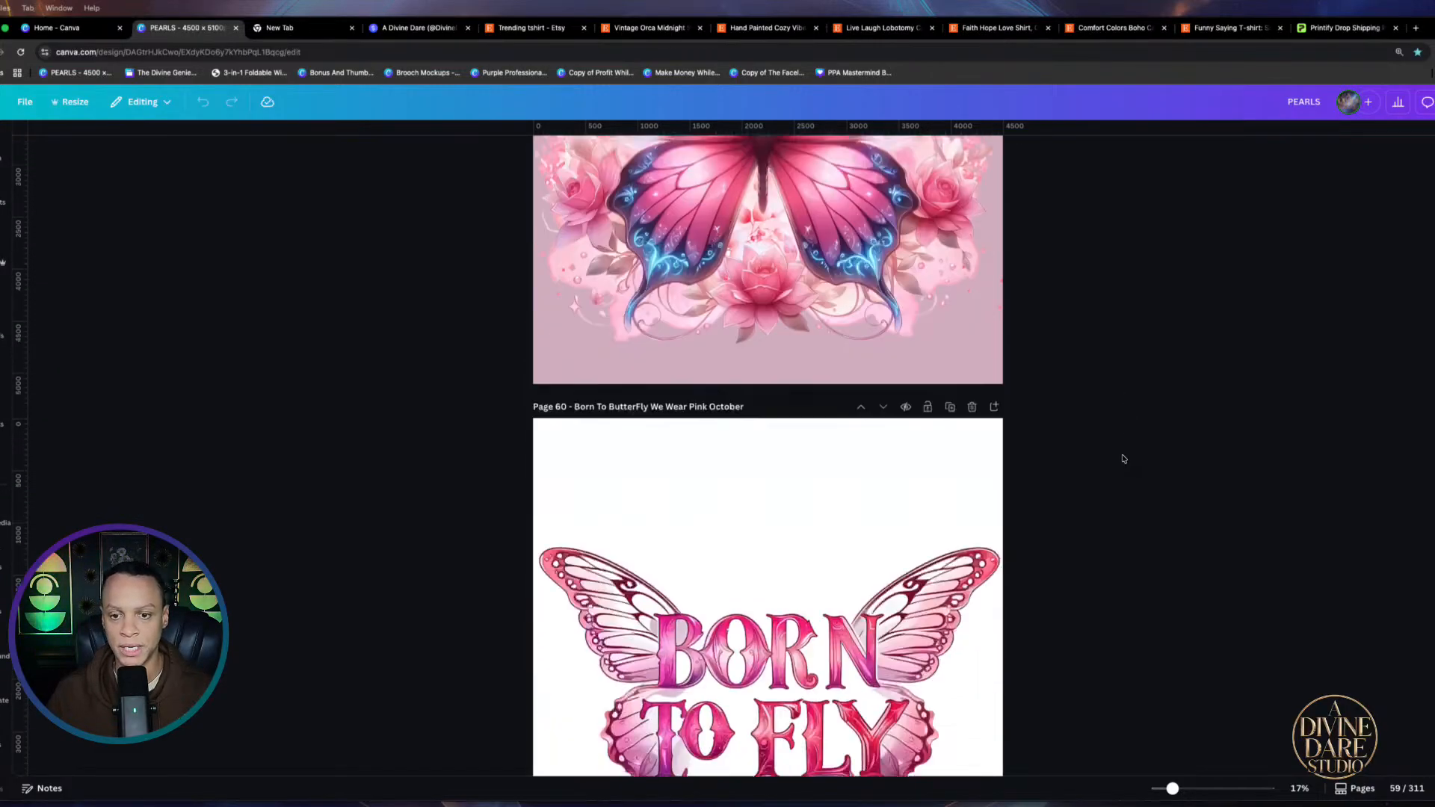
scroll(1123, 457, "down", 15)
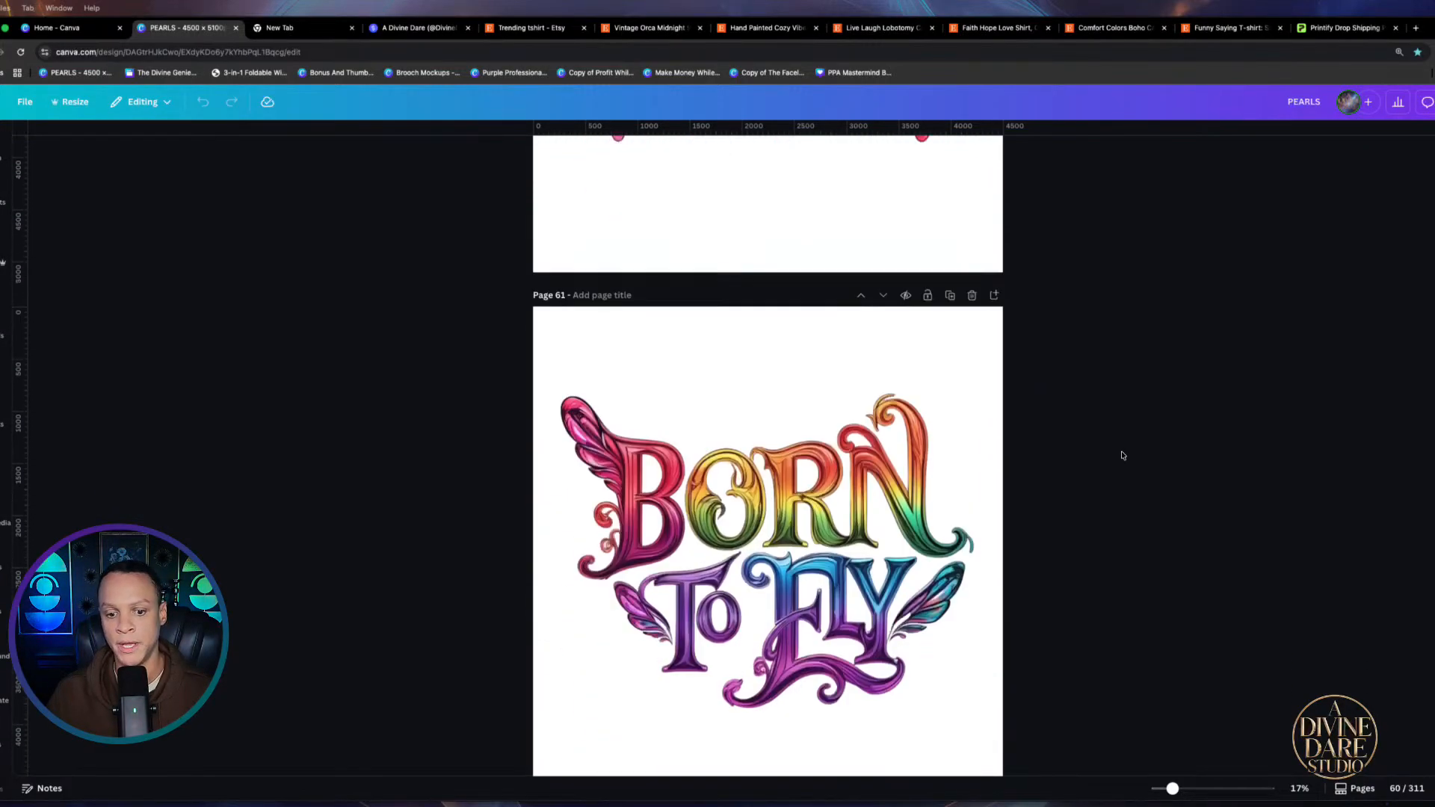
scroll(1121, 454, "down", 15)
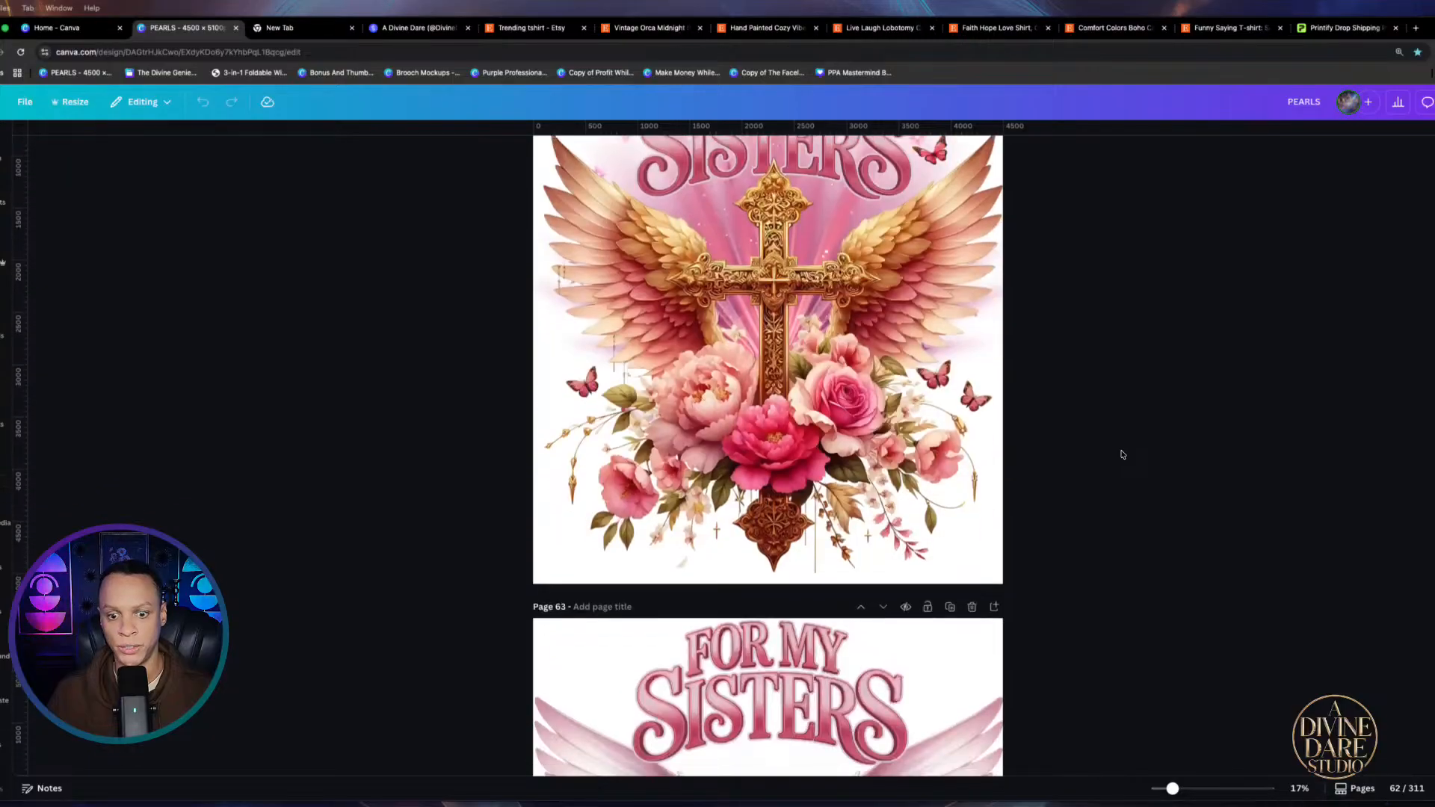
scroll(1121, 455, "down", 15)
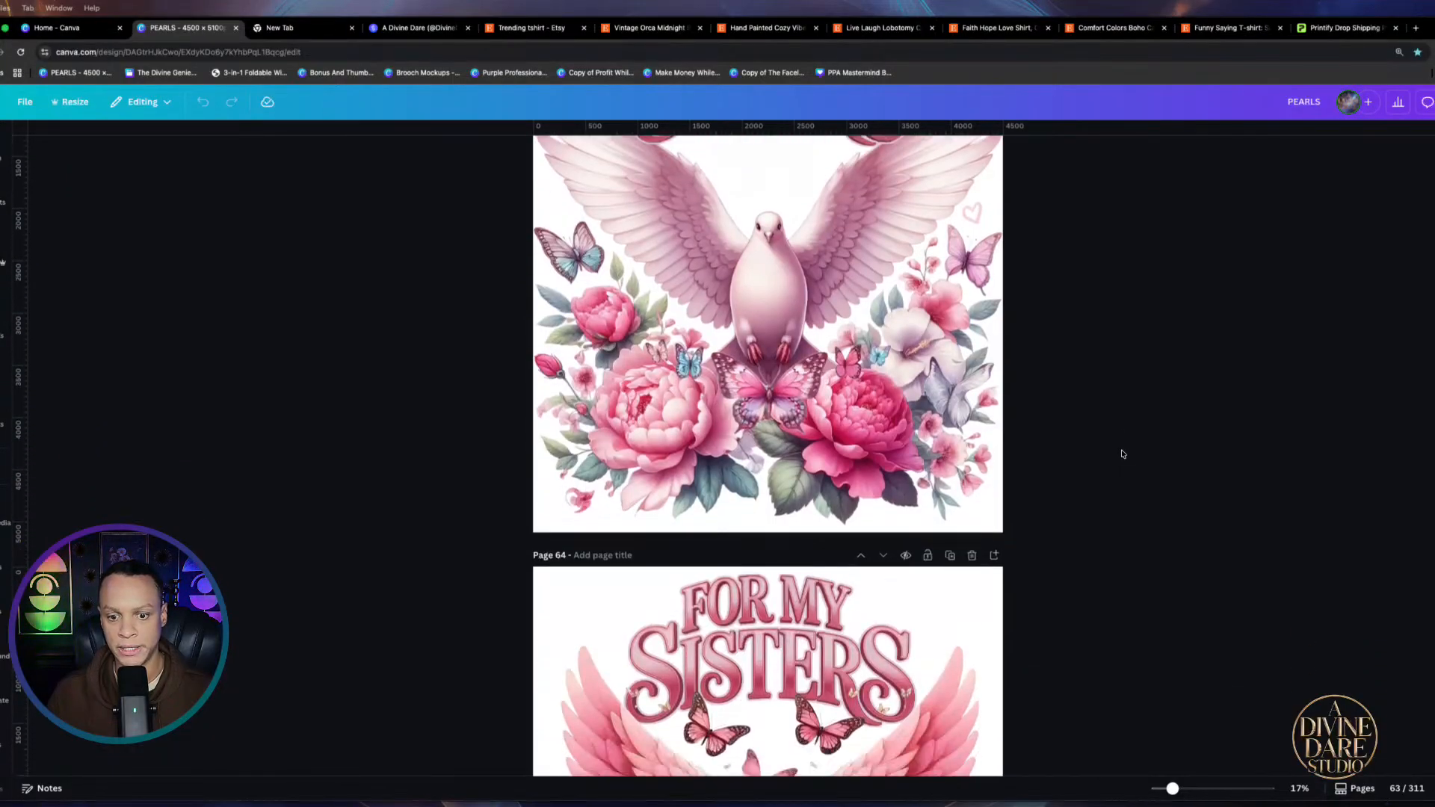
scroll(1121, 454, "down", 4)
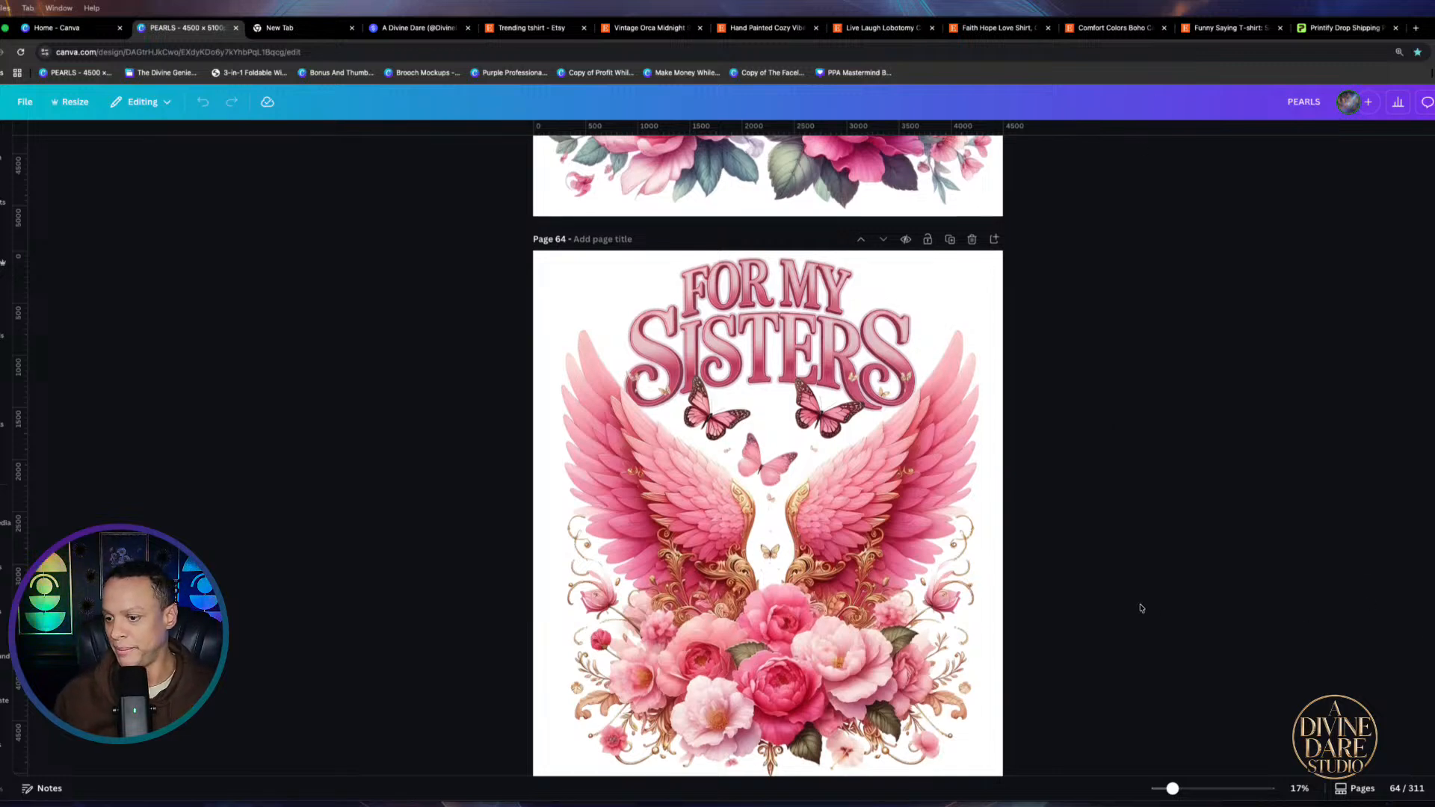
Scroll from the gold cross on page 65 to the 'Cowboys Do It Better' bull skull on page 85
scroll(1128, 613, "down", 8)
scroll(1118, 619, "down", 5)
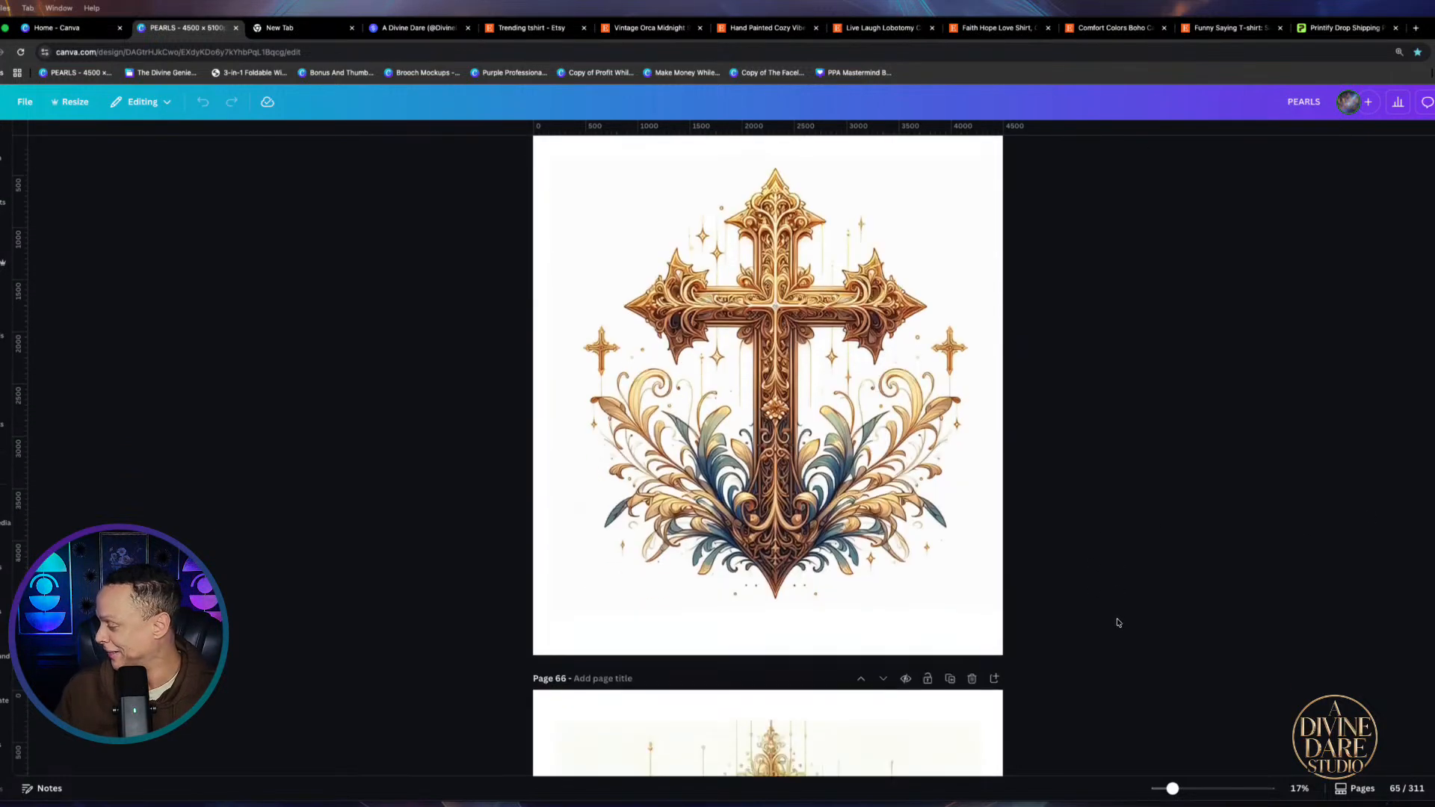
scroll(1139, 616, "down", 3)
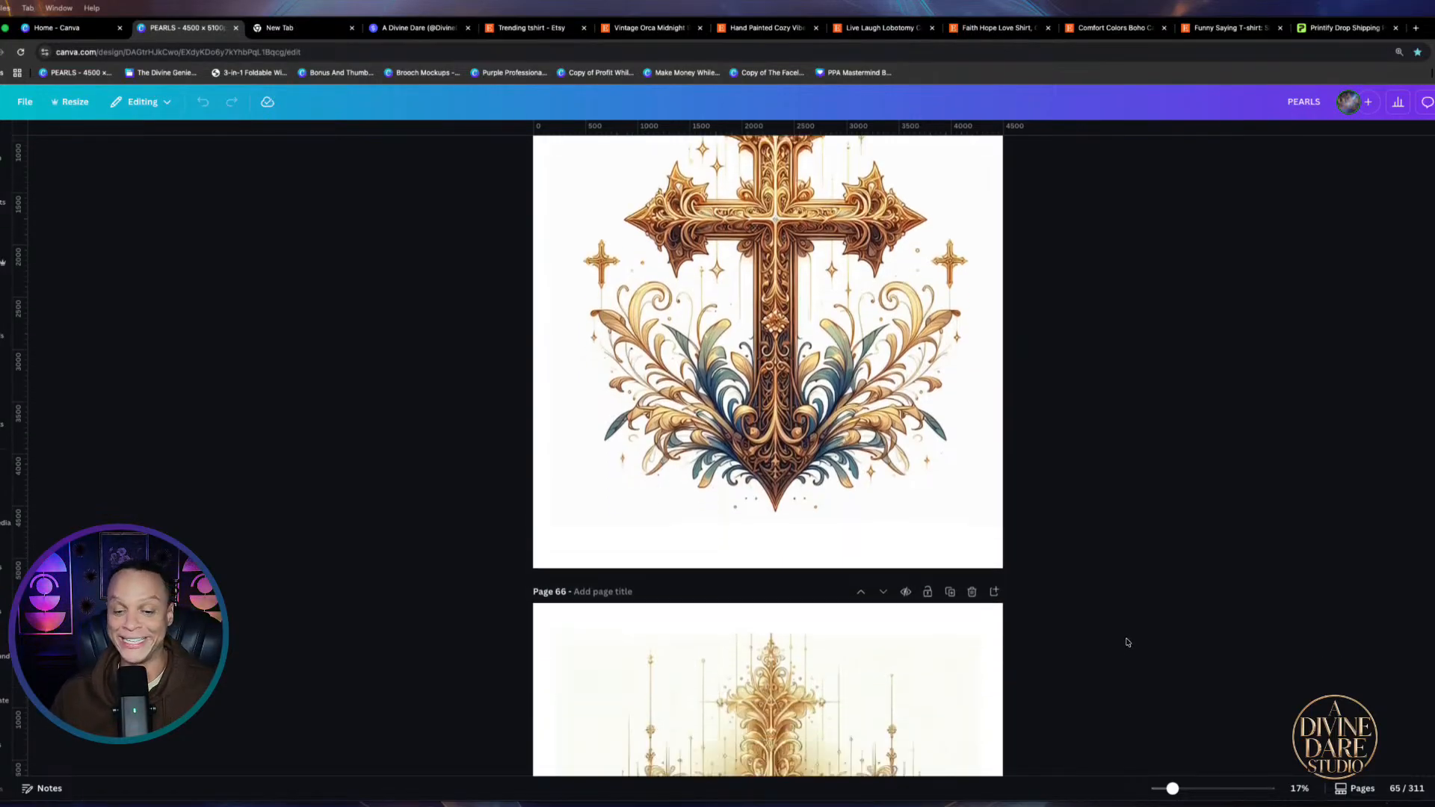
scroll(1143, 607, "down", 5)
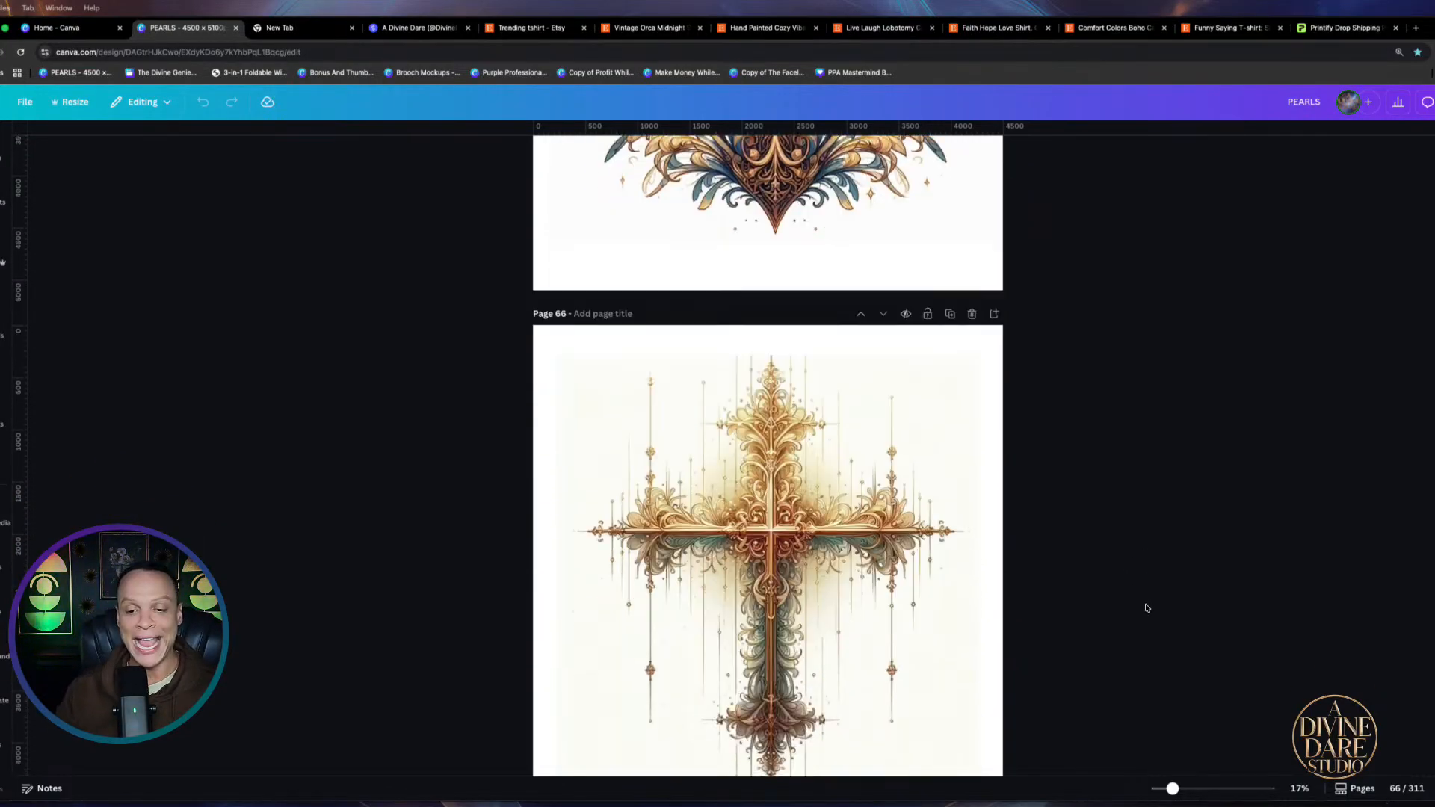
scroll(1117, 683, "down", 12)
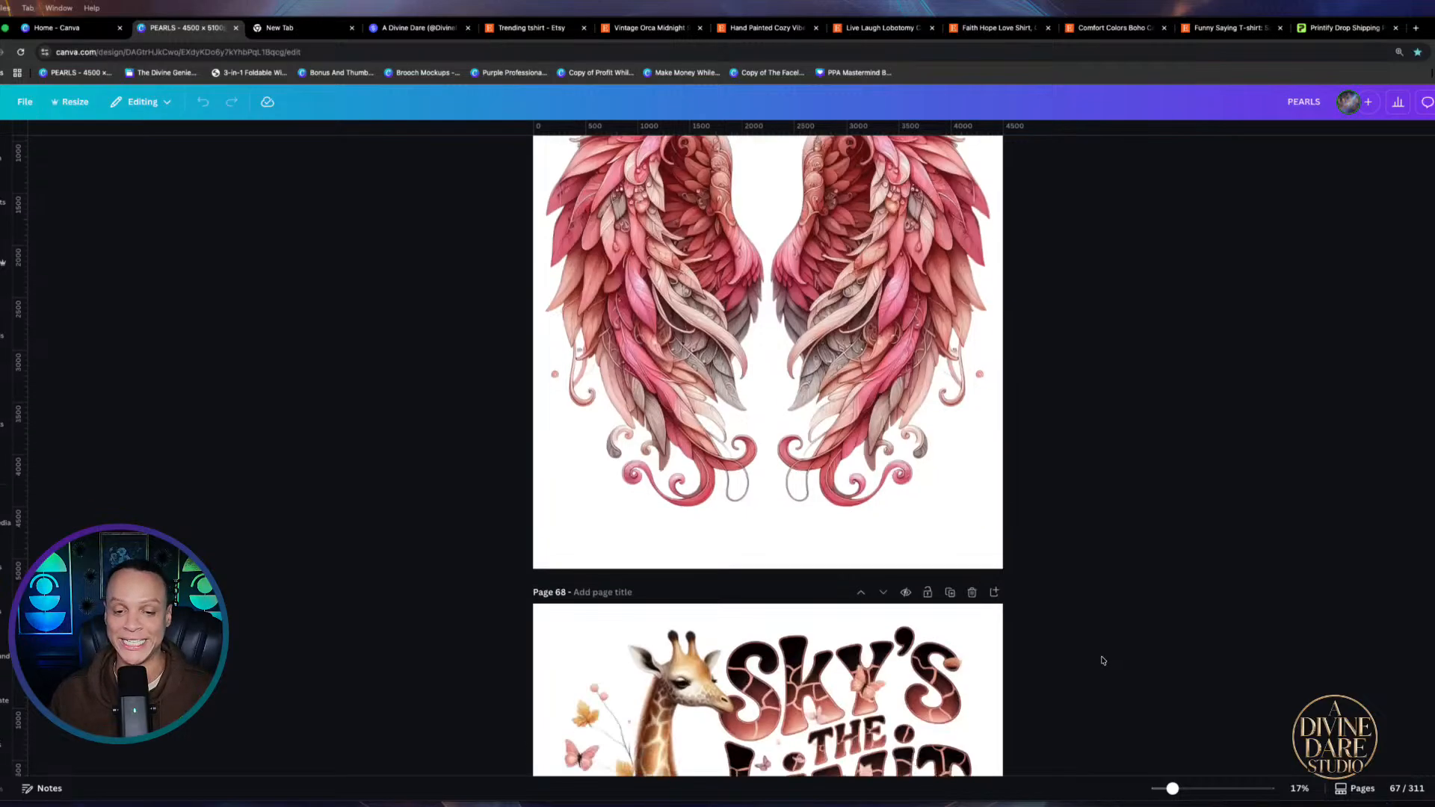
scroll(1102, 664, "down", 12)
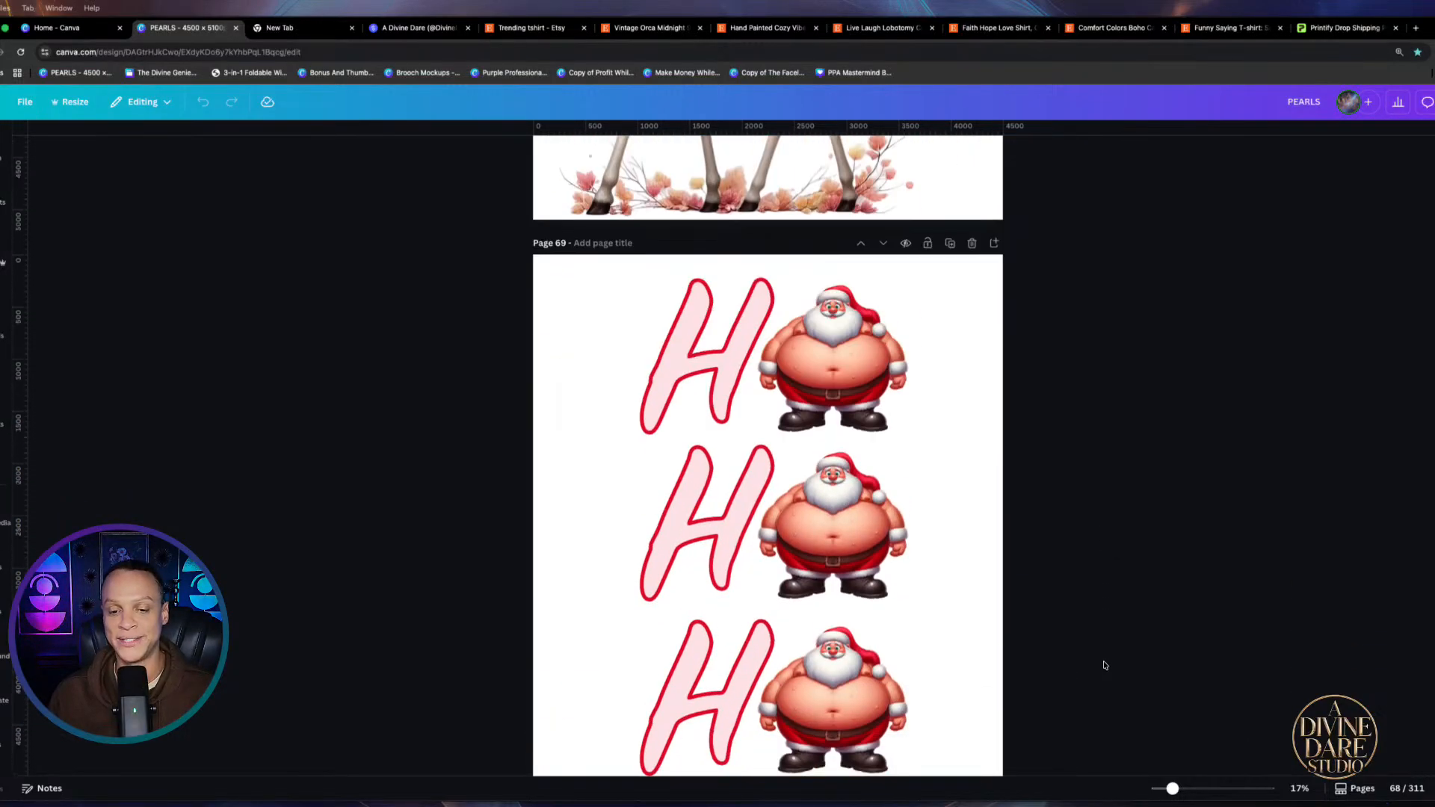
scroll(1104, 664, "down", 6)
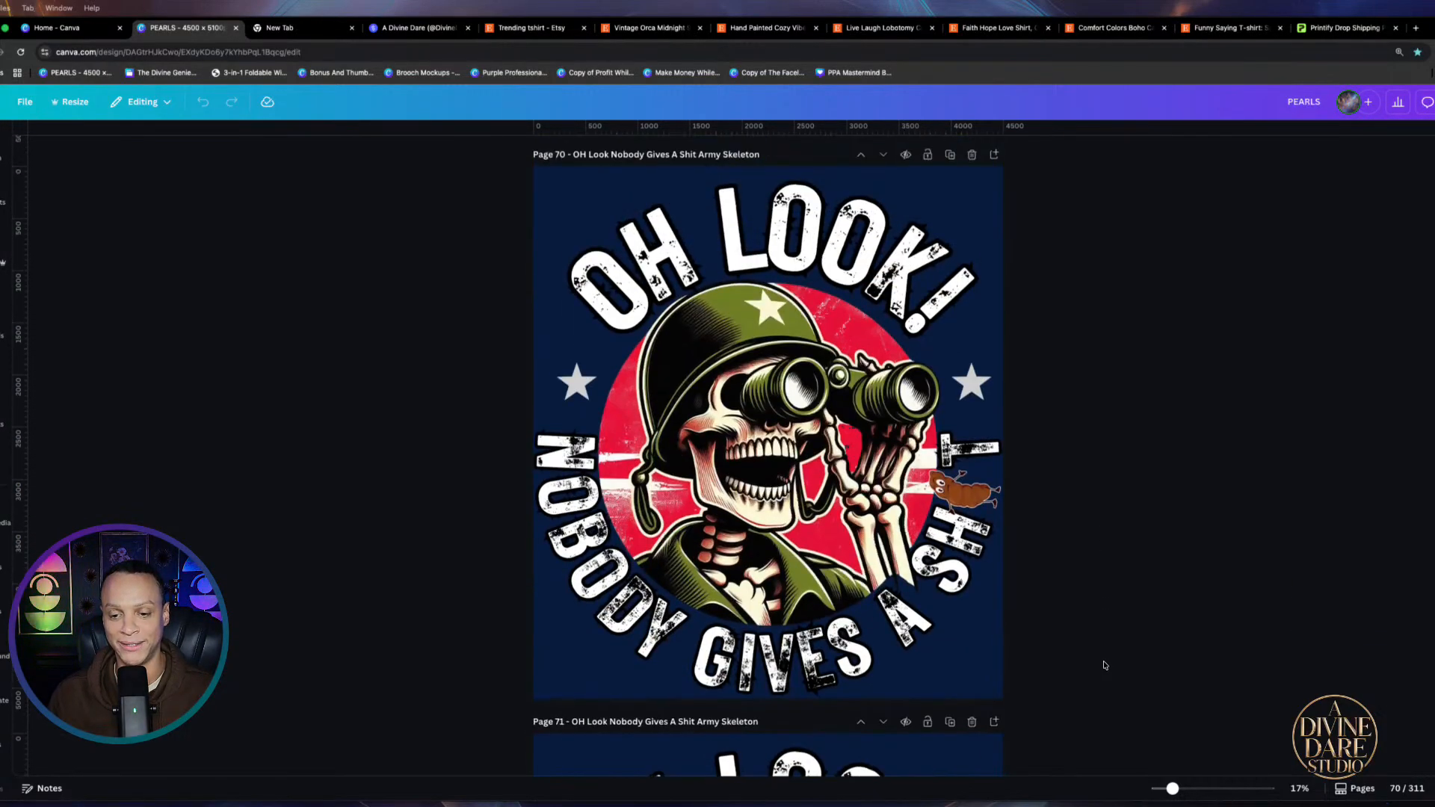
scroll(1105, 665, "down", 8)
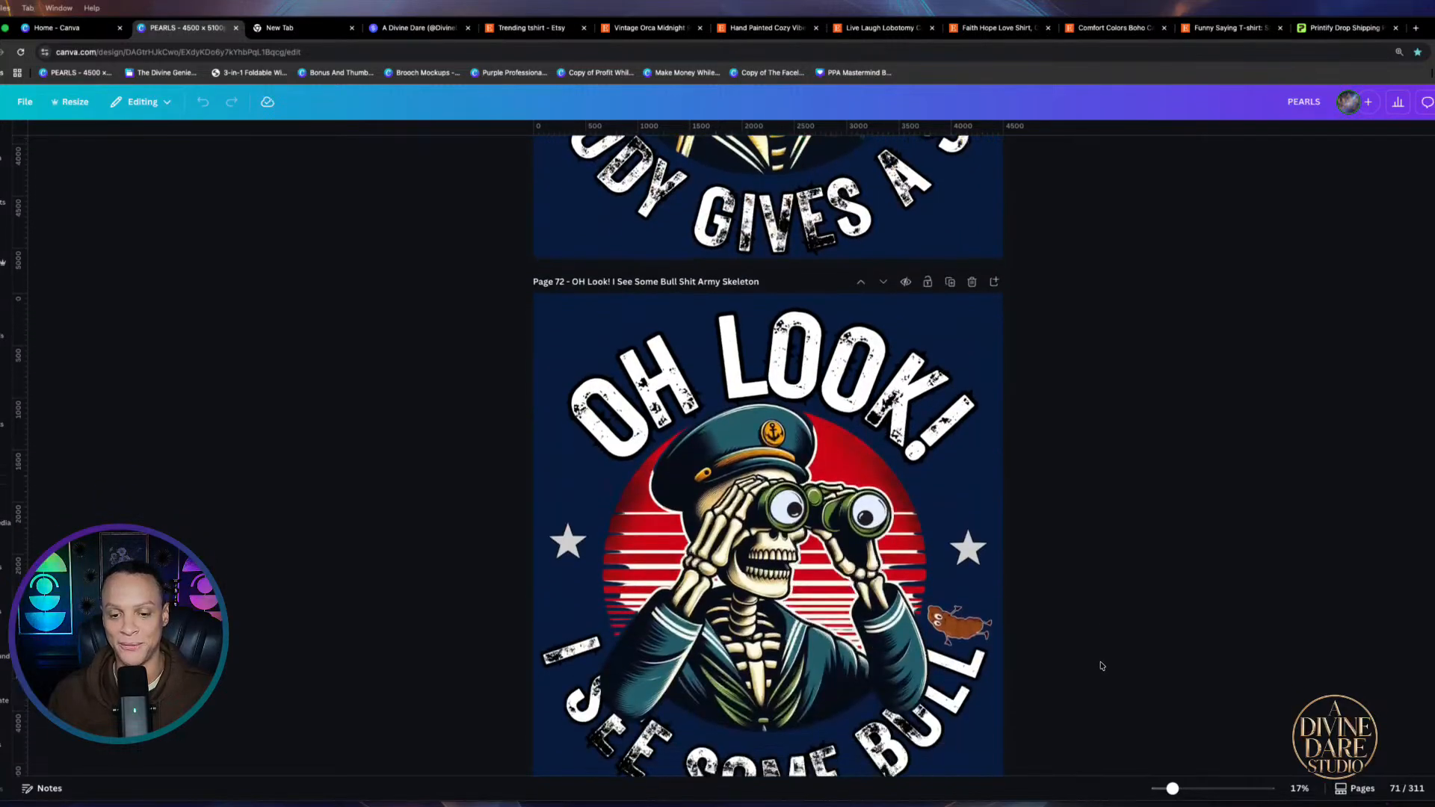
scroll(1101, 665, "down", 7)
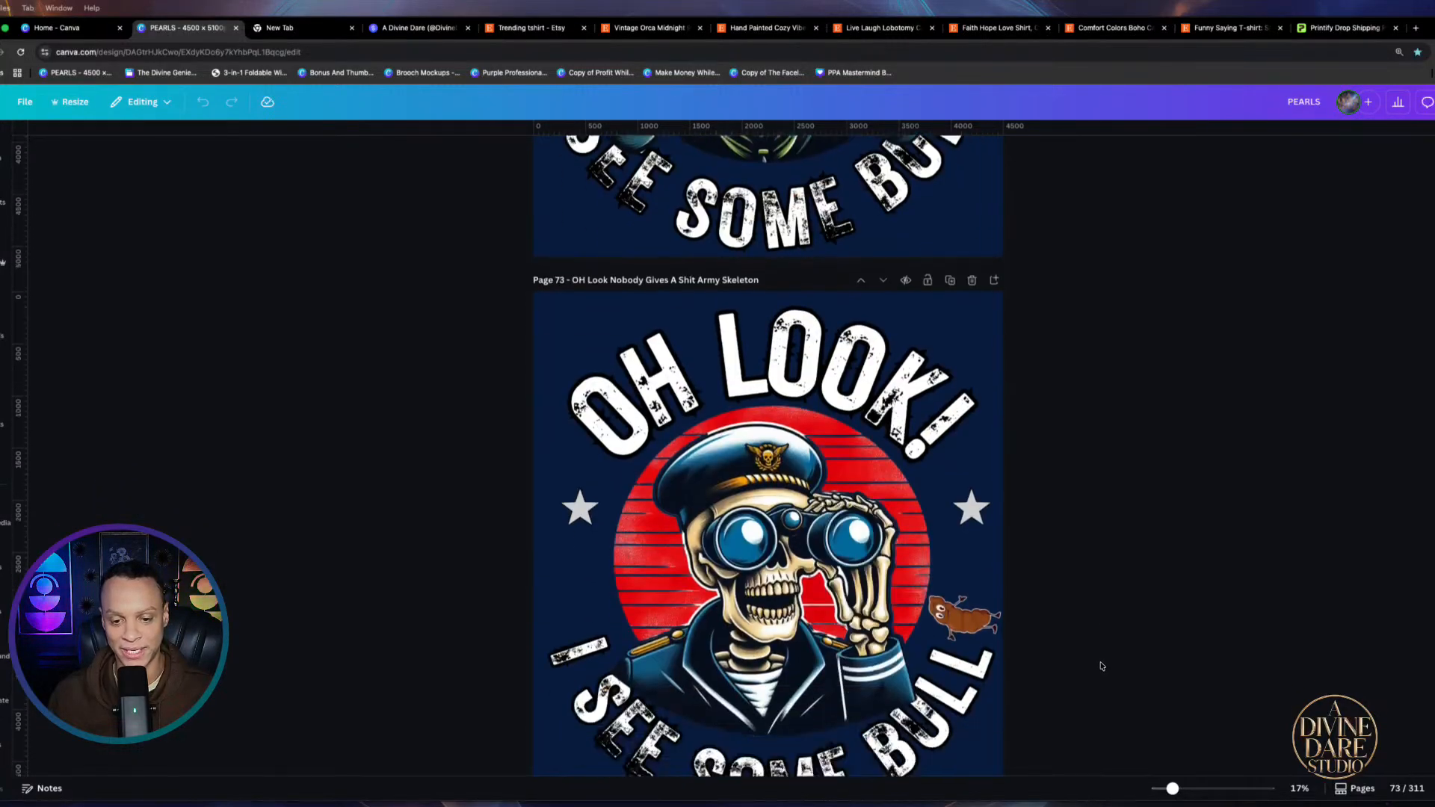
scroll(1101, 665, "down", 15)
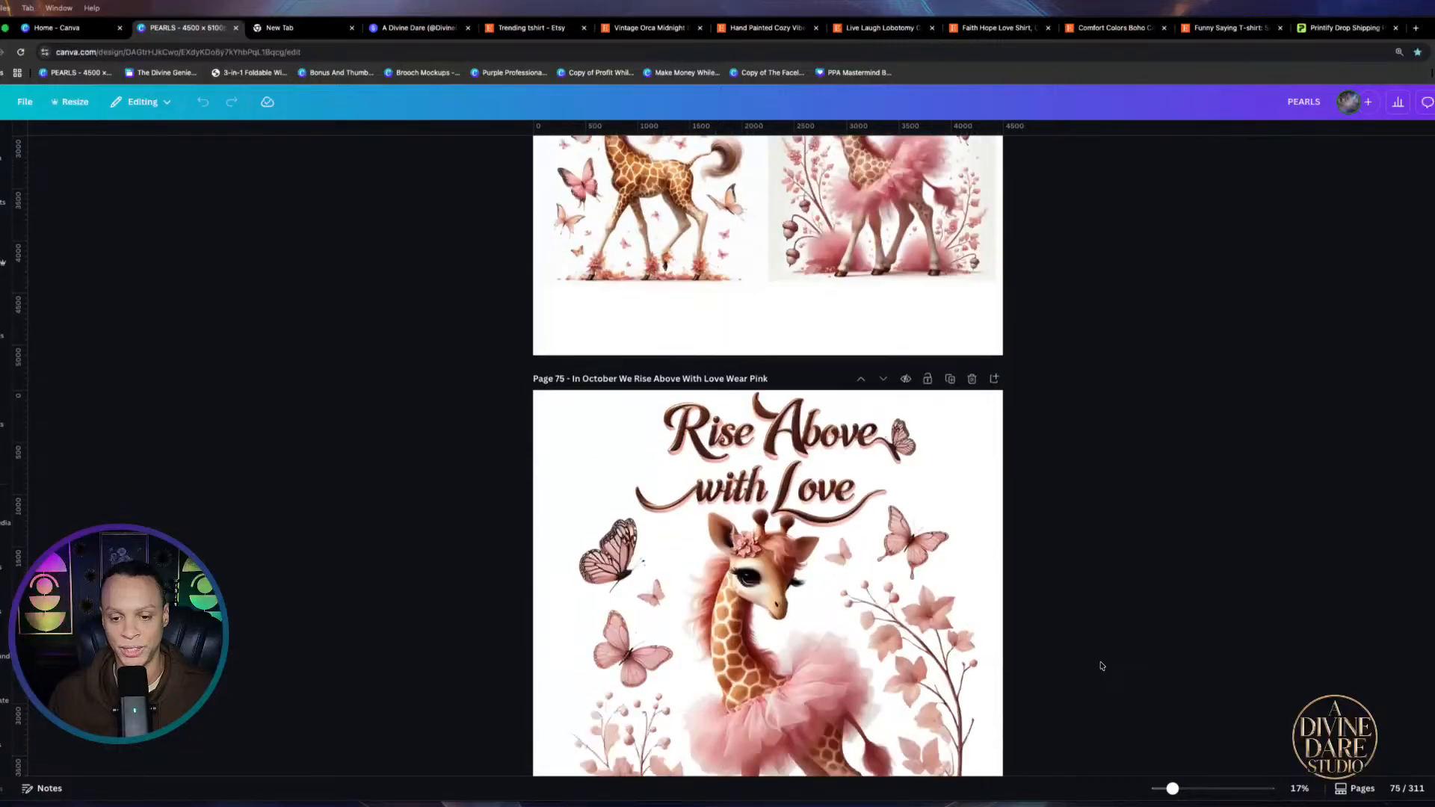
scroll(1101, 665, "down", 8)
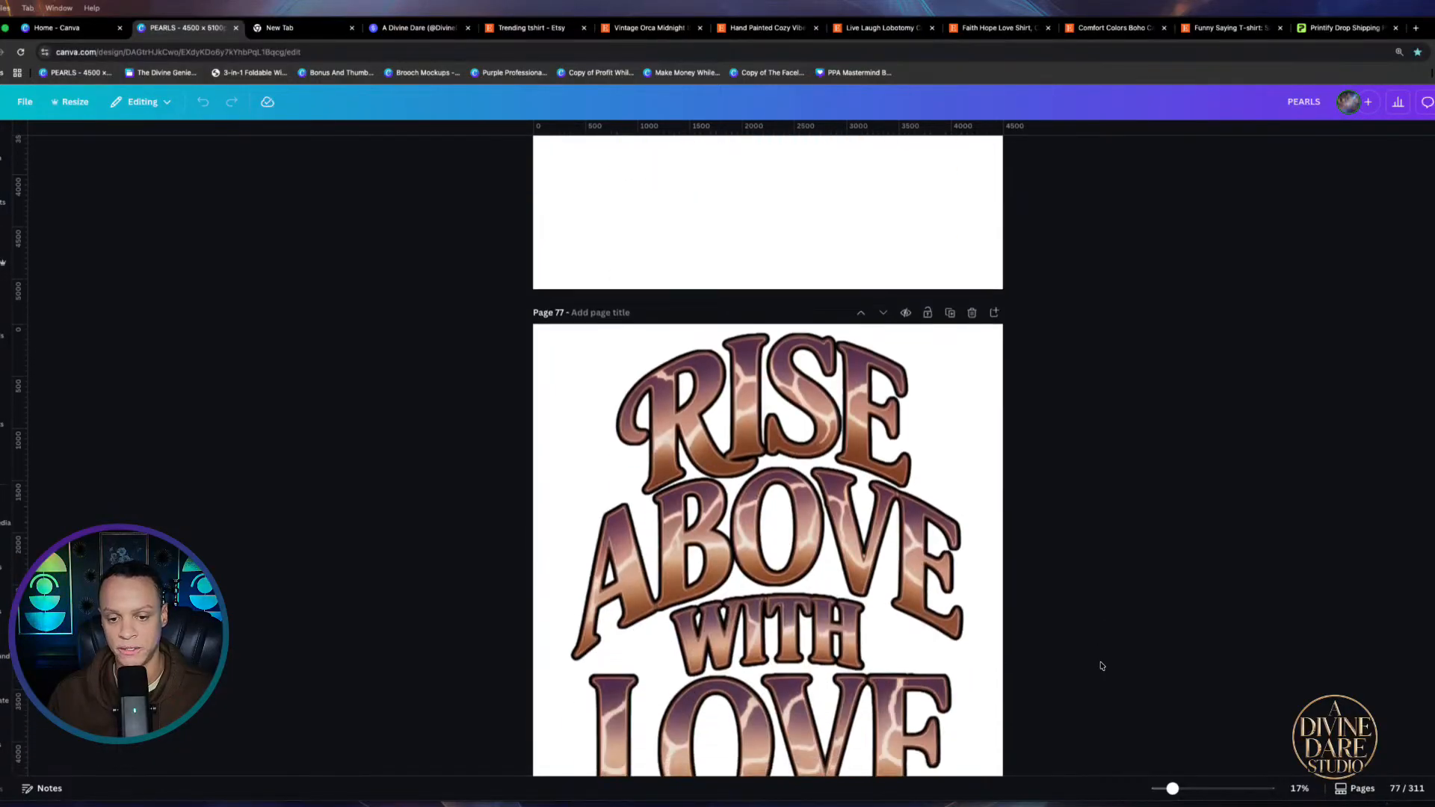
scroll(1038, 595, "down", 17)
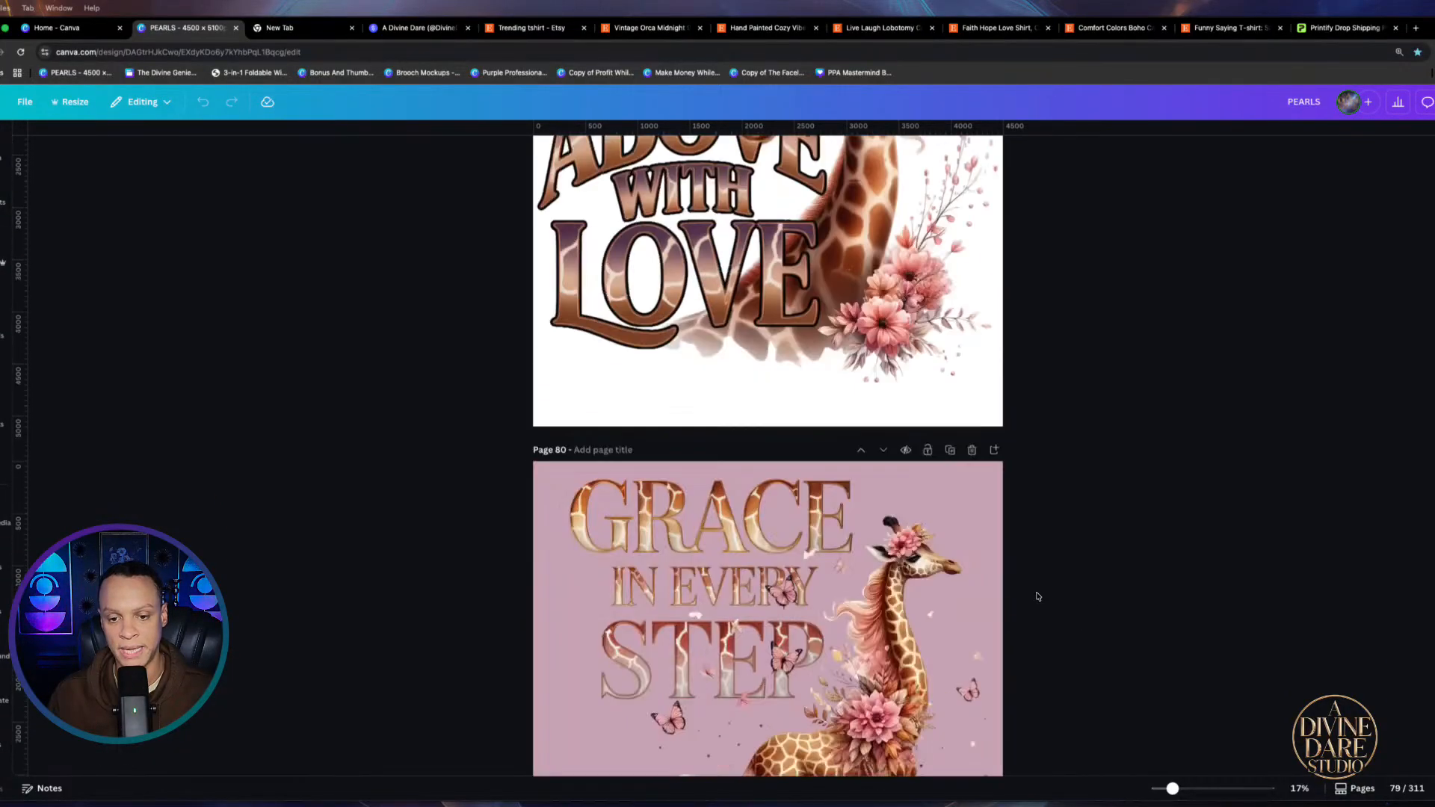
scroll(1037, 597, "down", 6)
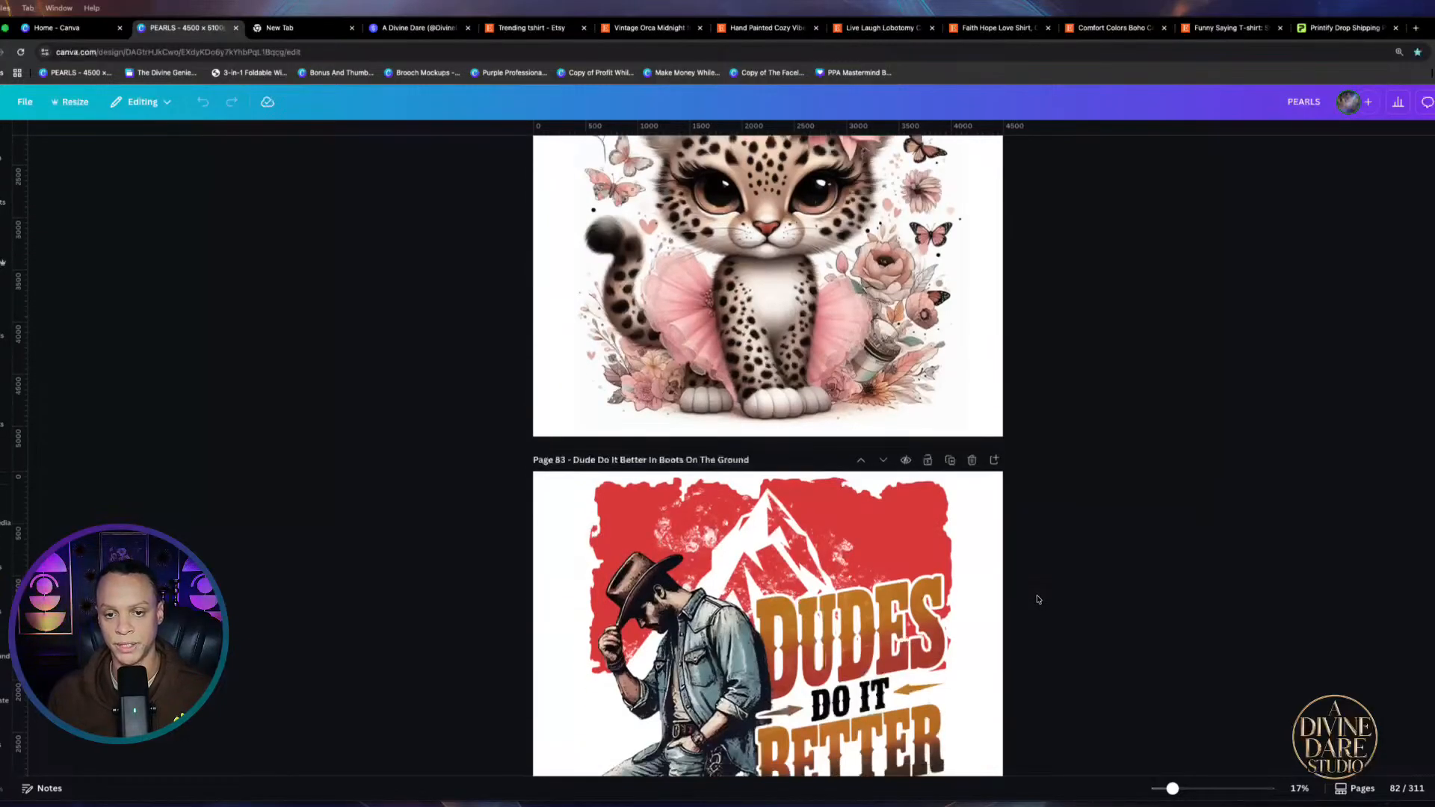
scroll(1038, 600, "down", 7)
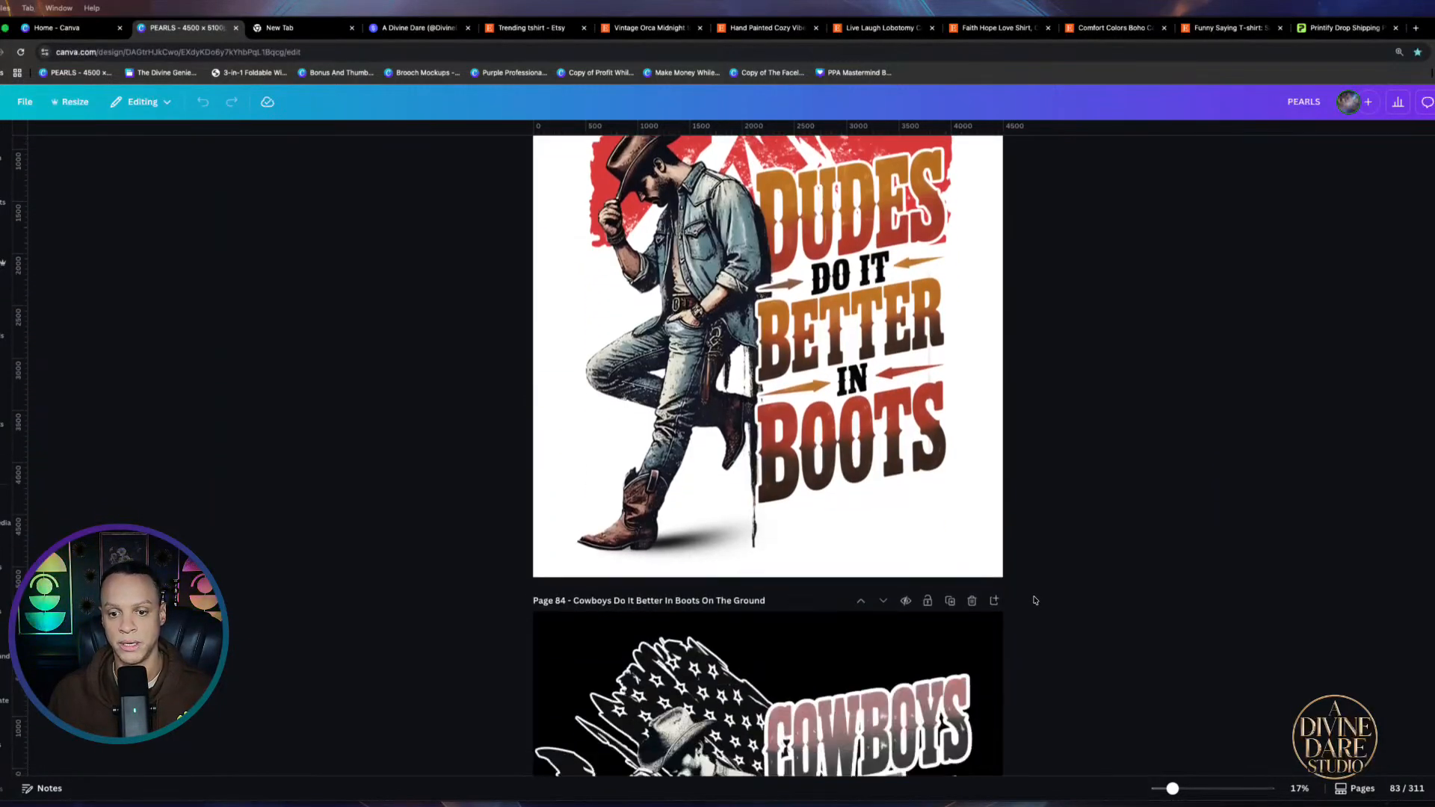
scroll(1034, 600, "down", 6)
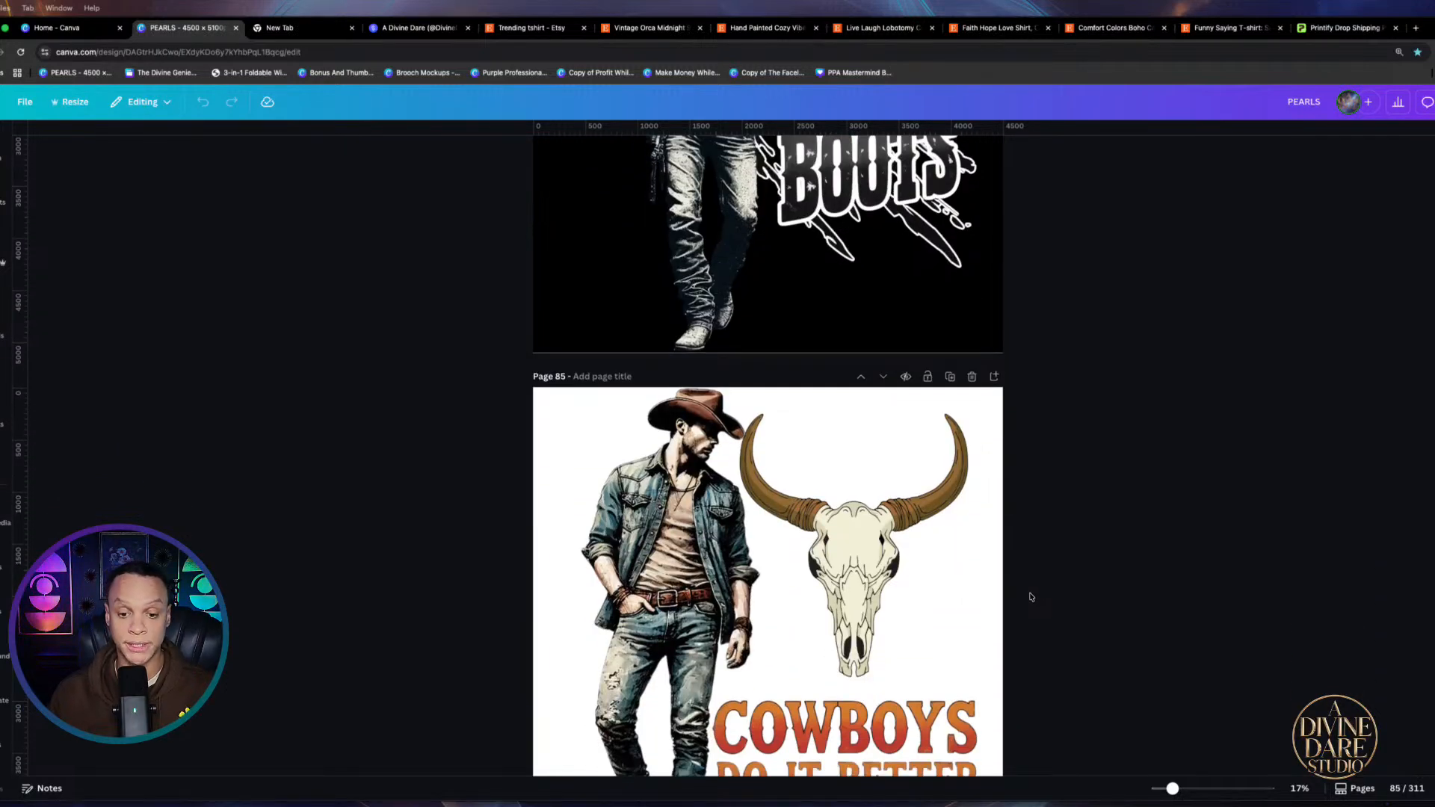
Scroll through the gingerbread pages to the Santa-hat gingerbread in a red snowflake mug around page 142–143
scroll(1031, 599, "down", 12)
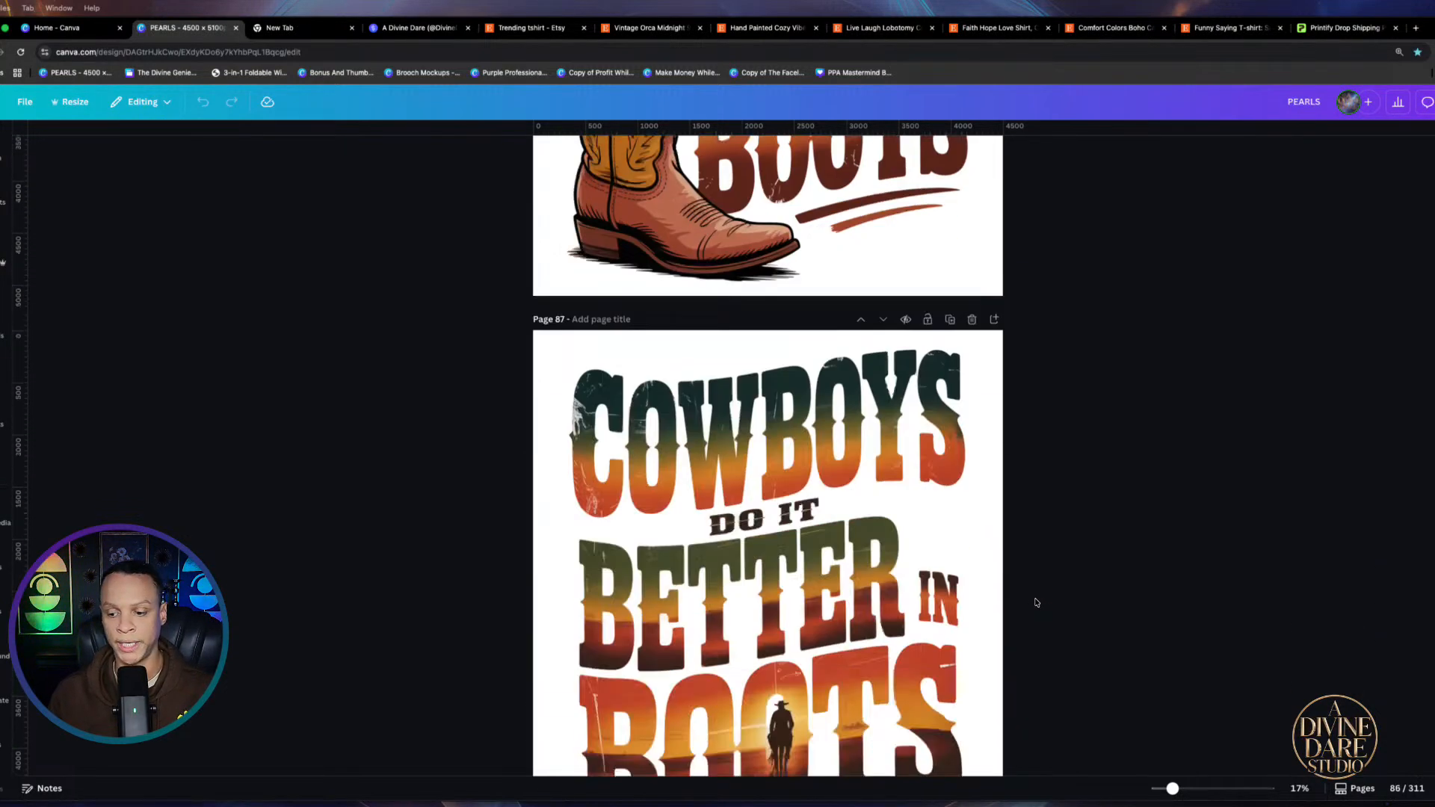
scroll(1067, 592, "down", 14)
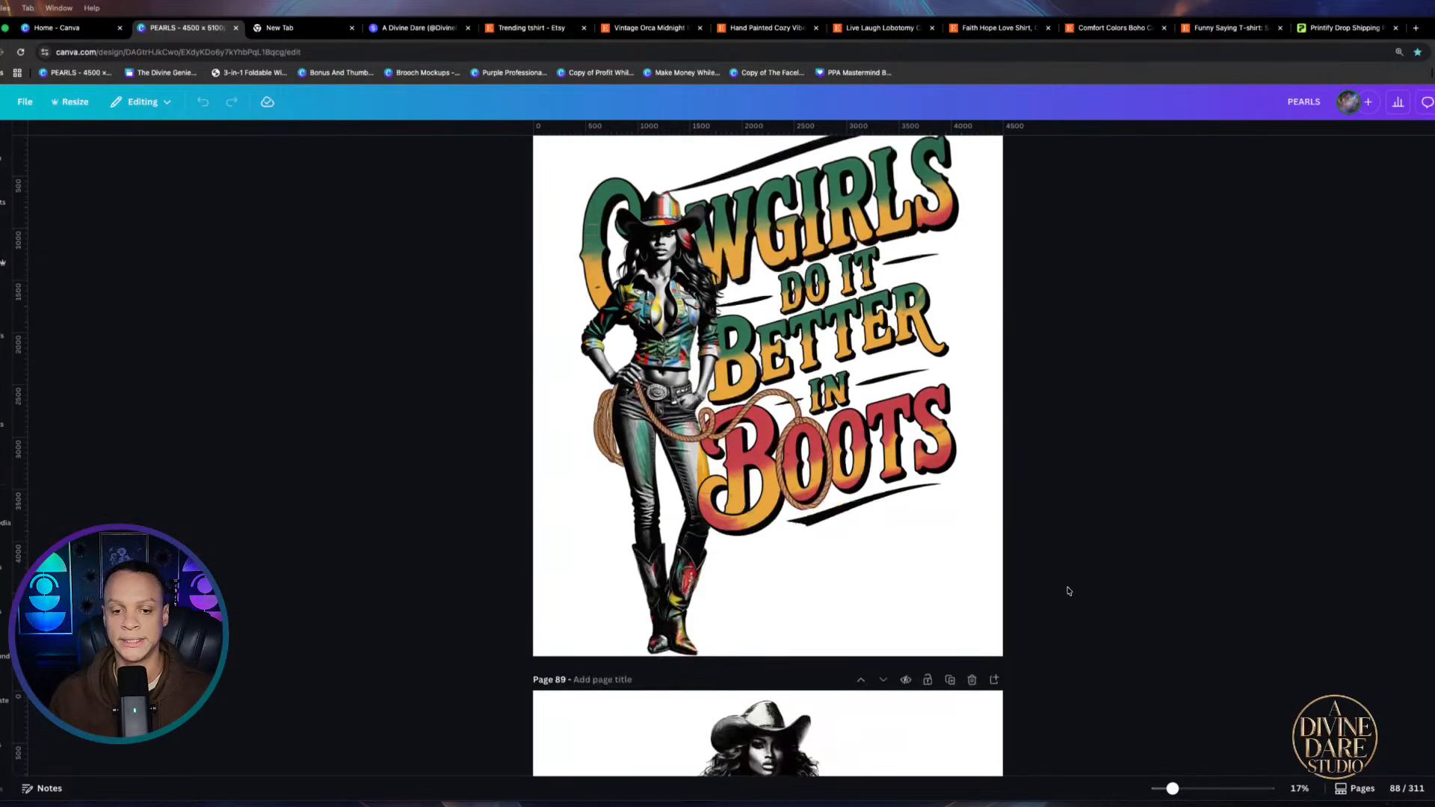
scroll(1068, 592, "down", 16)
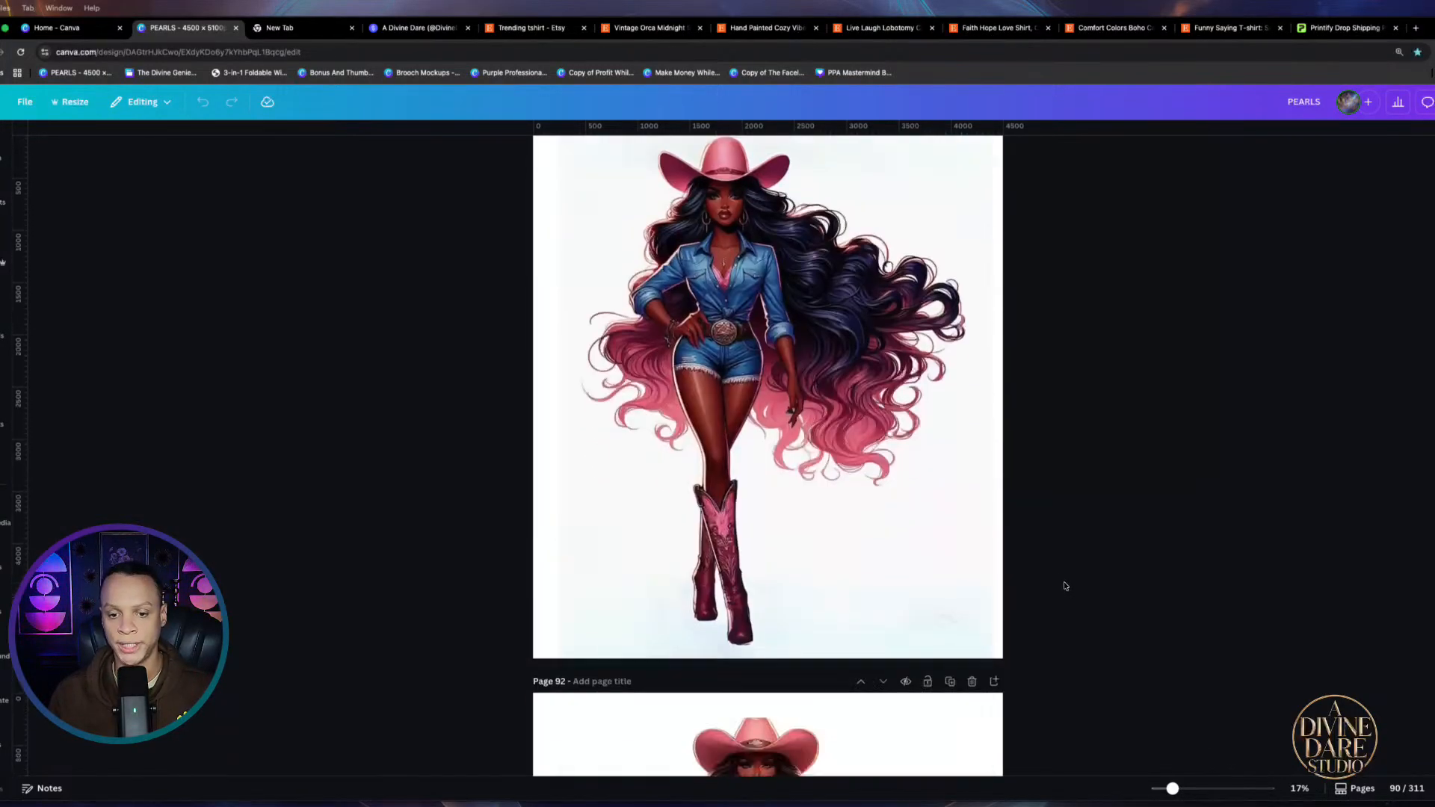
scroll(1058, 581, "down", 16)
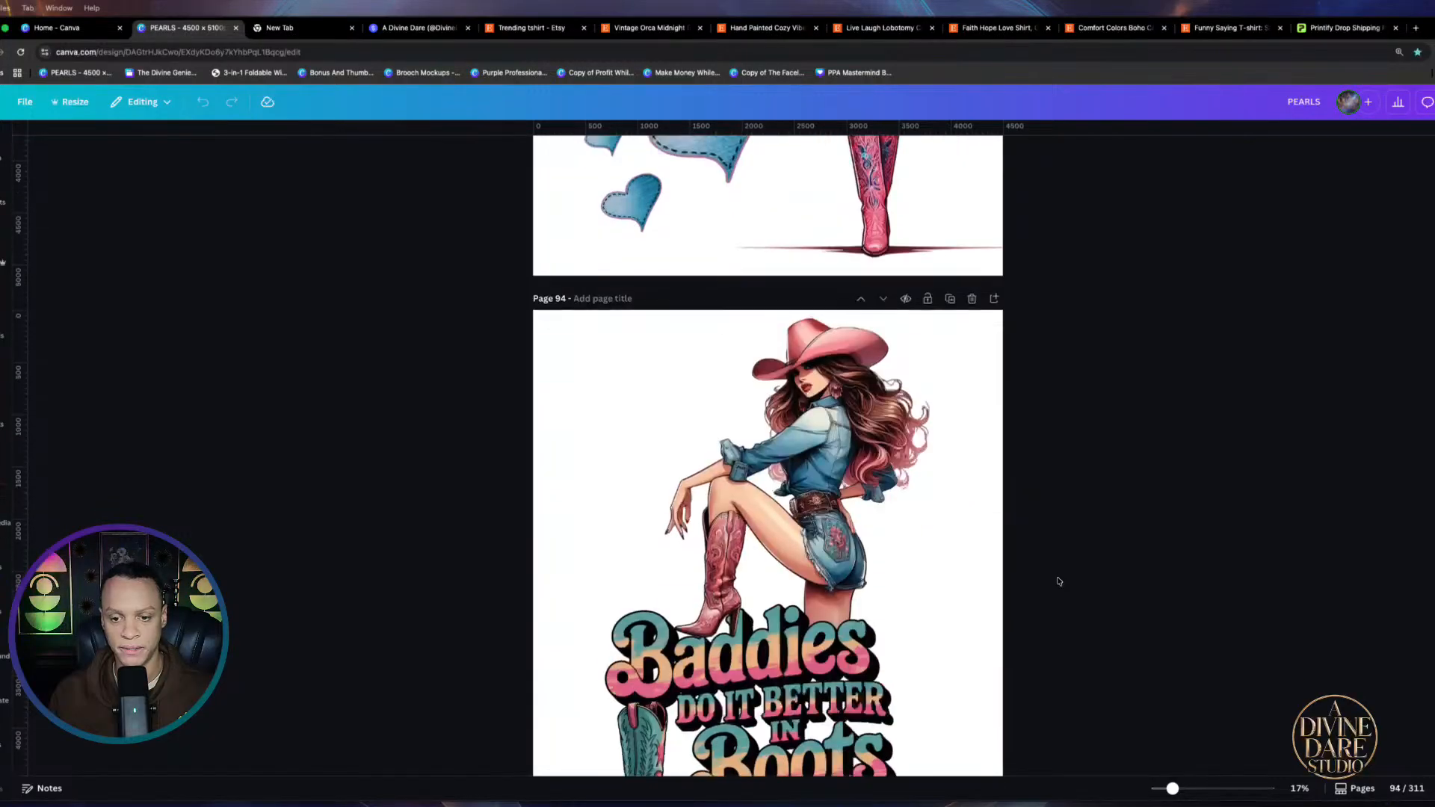
scroll(1058, 581, "down", 16)
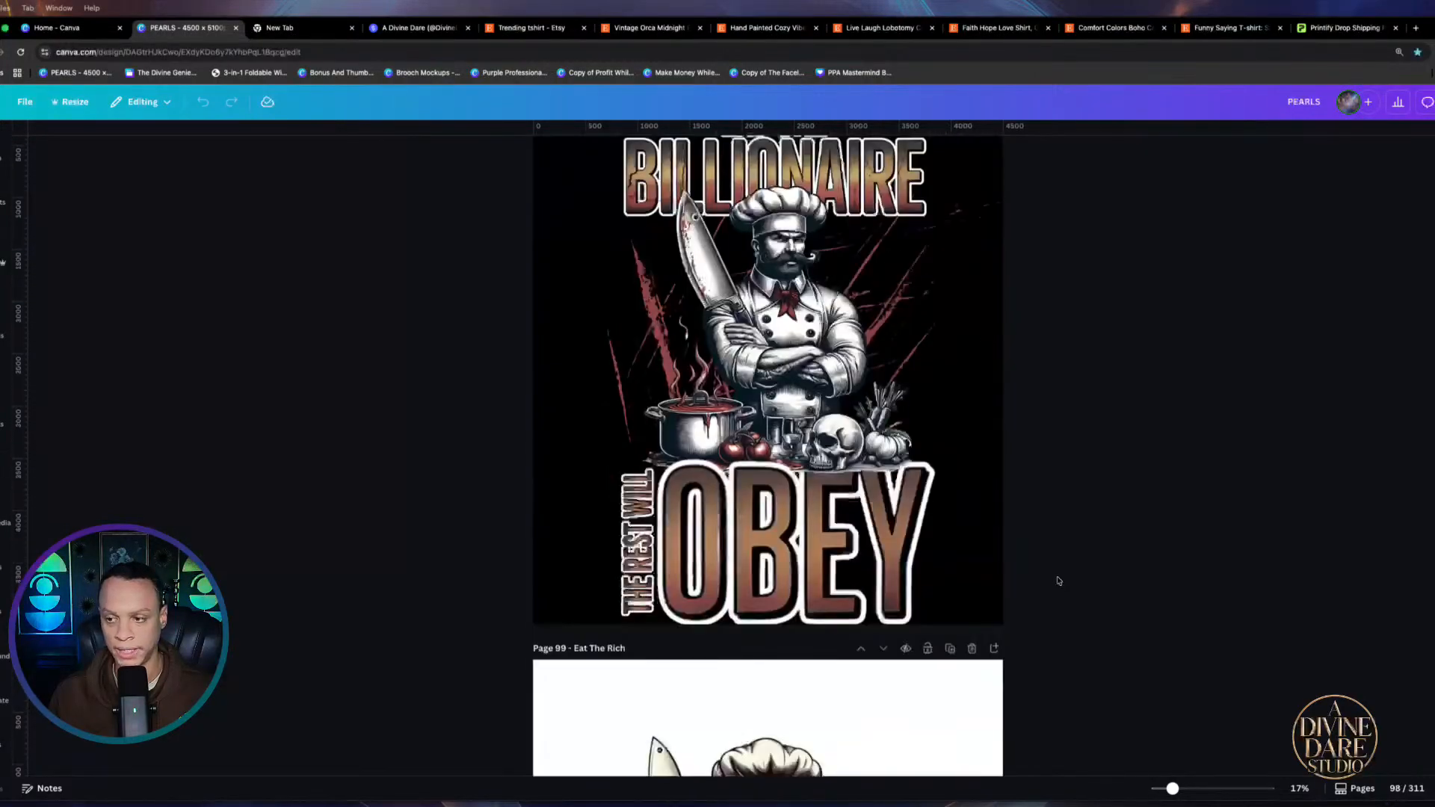
scroll(1059, 581, "up", 4)
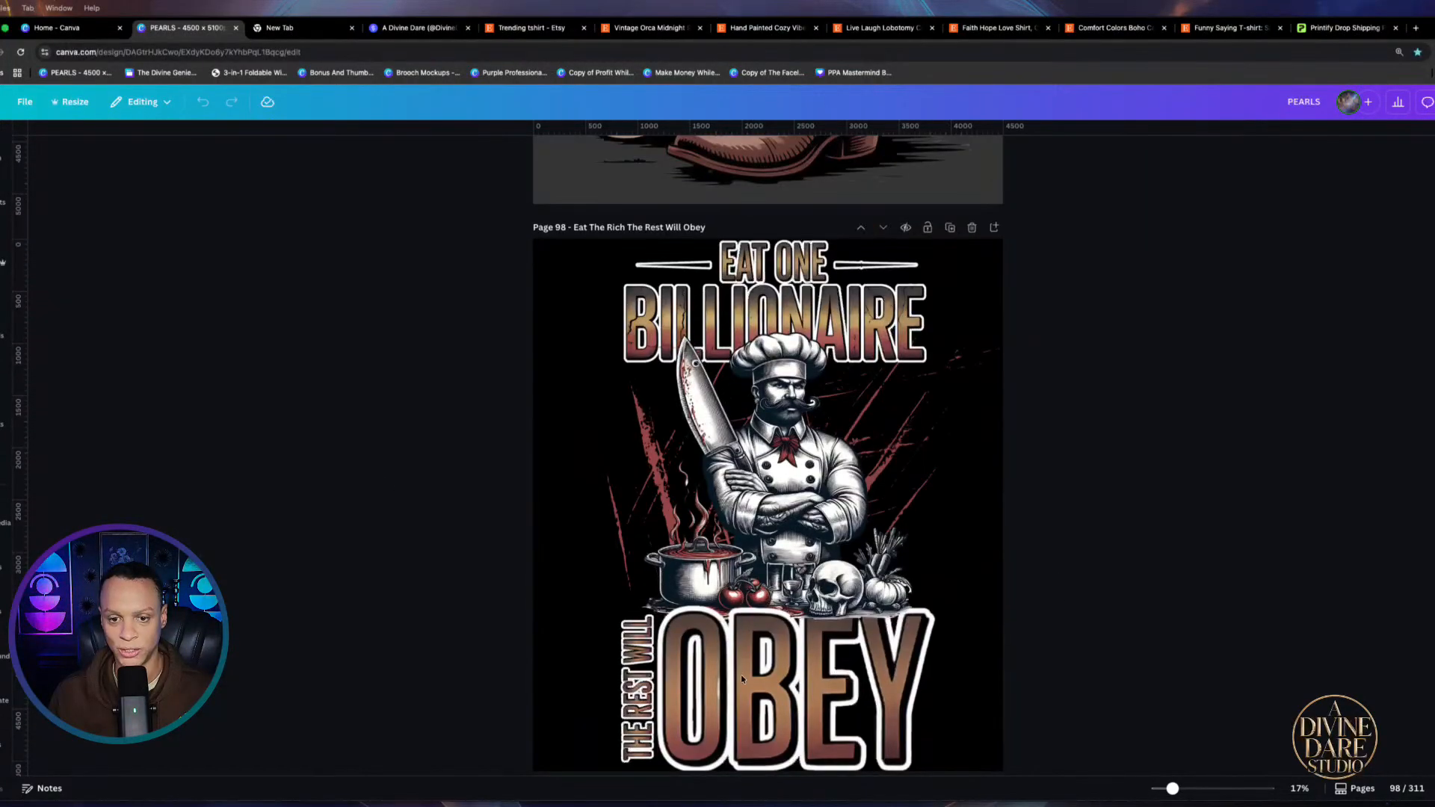
scroll(1034, 506, "down", 5)
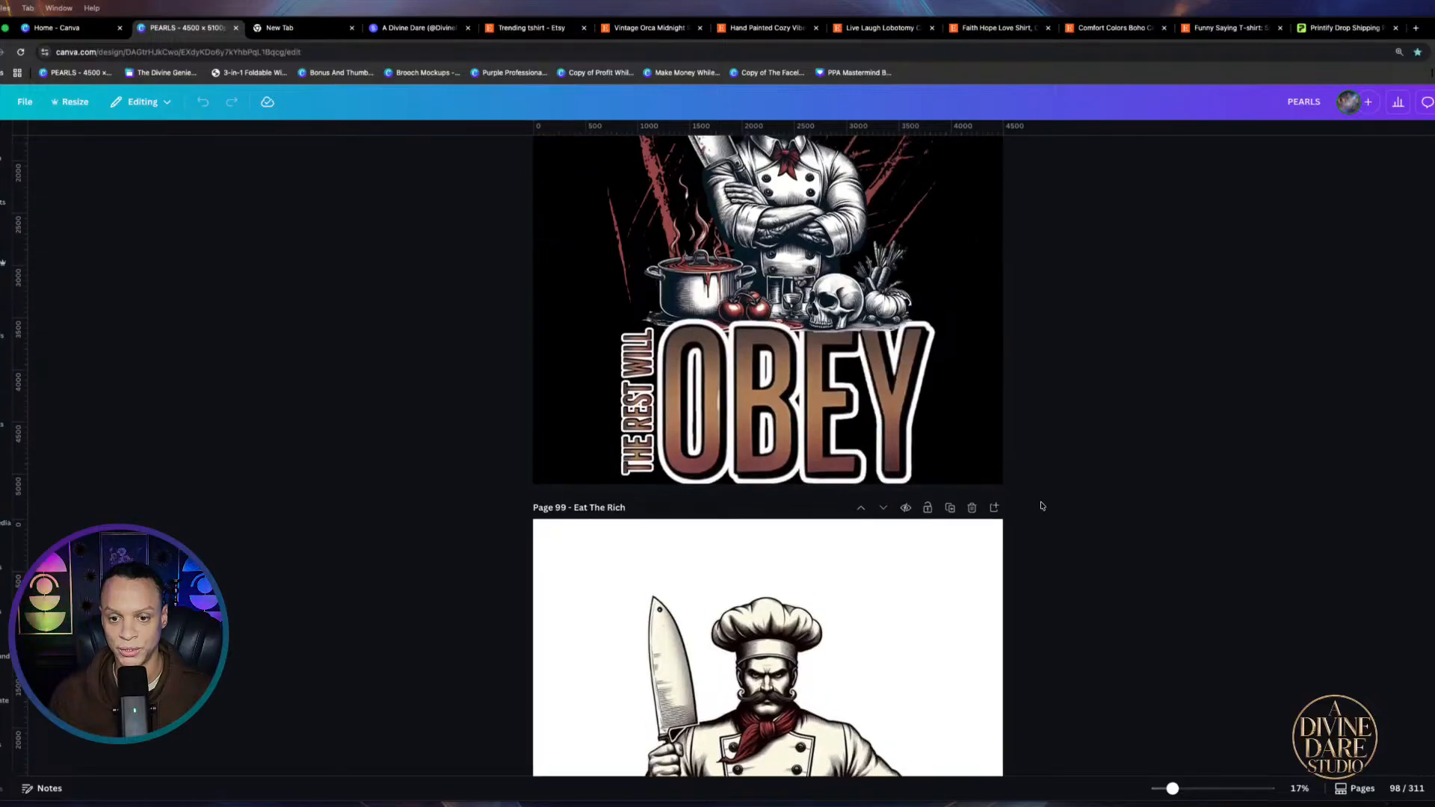
scroll(1033, 506, "down", 10)
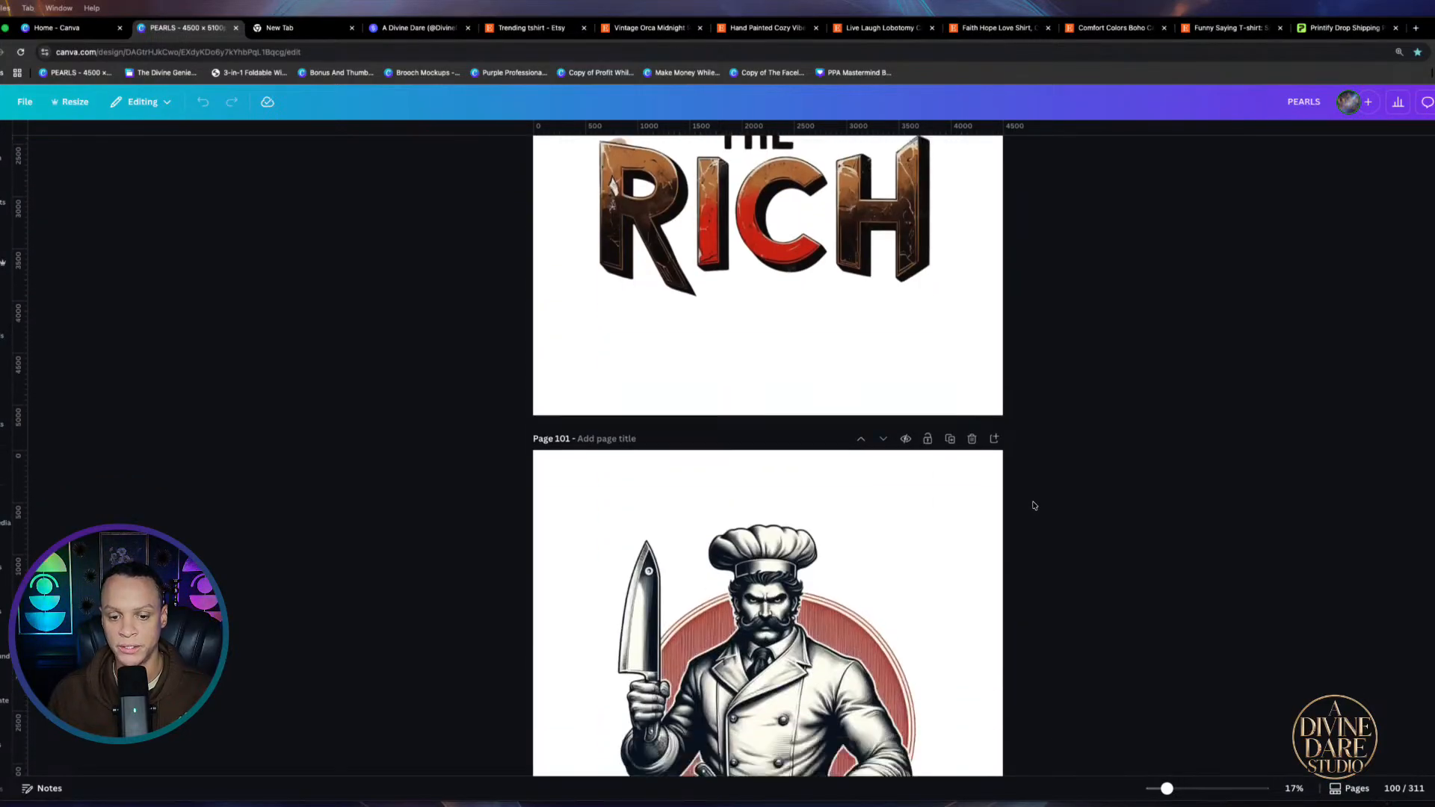
scroll(1034, 505, "down", 8)
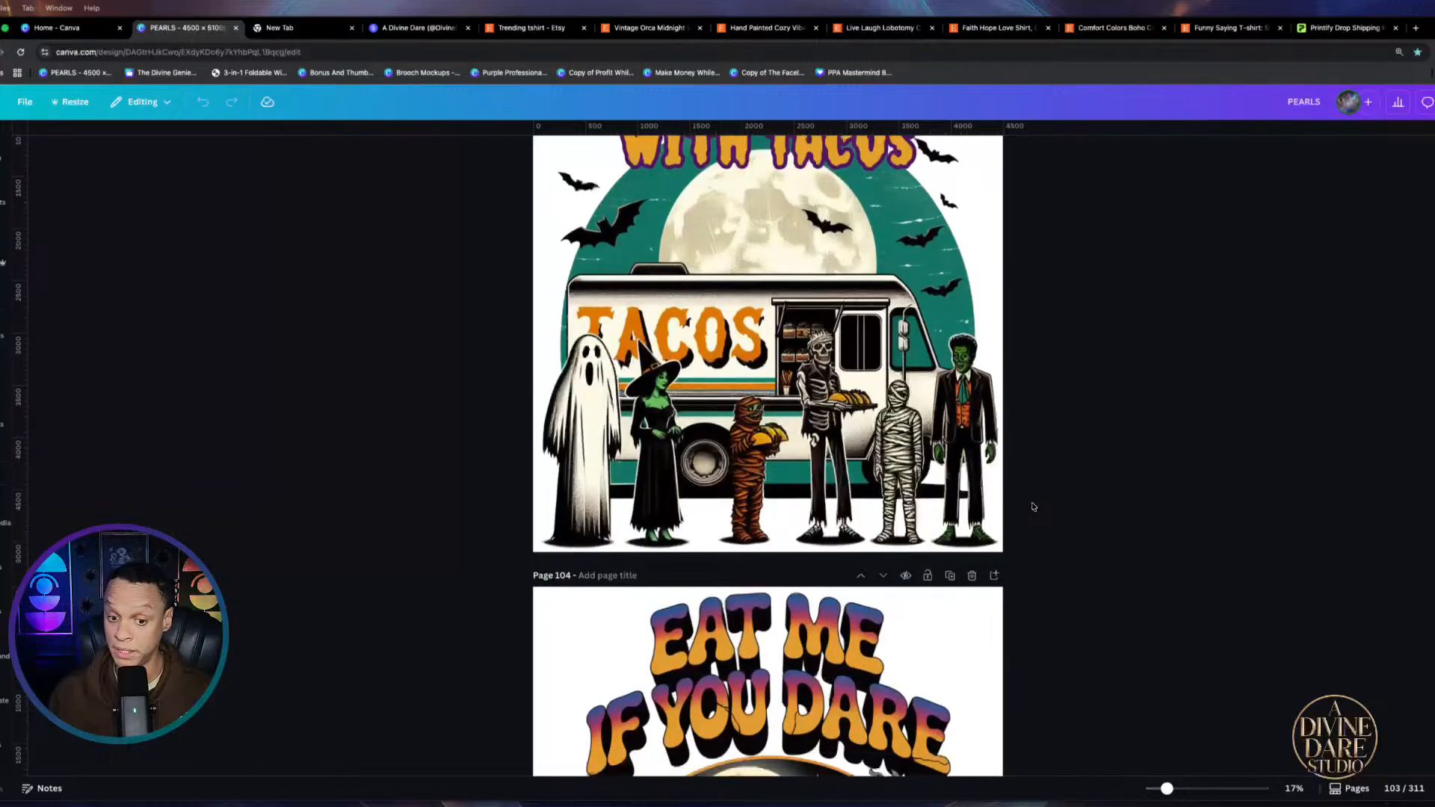
scroll(1031, 507, "down", 10)
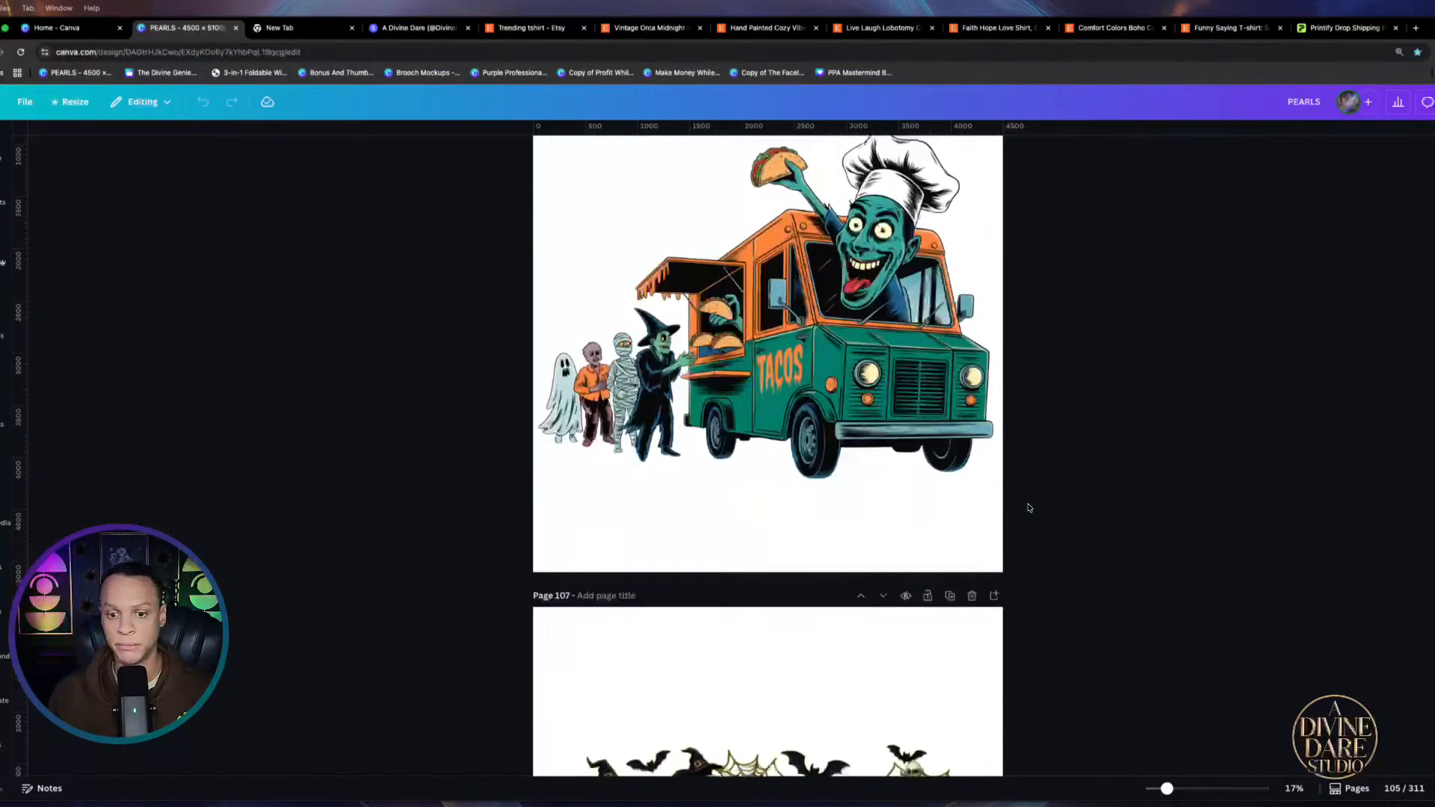
scroll(1028, 509, "down", 4)
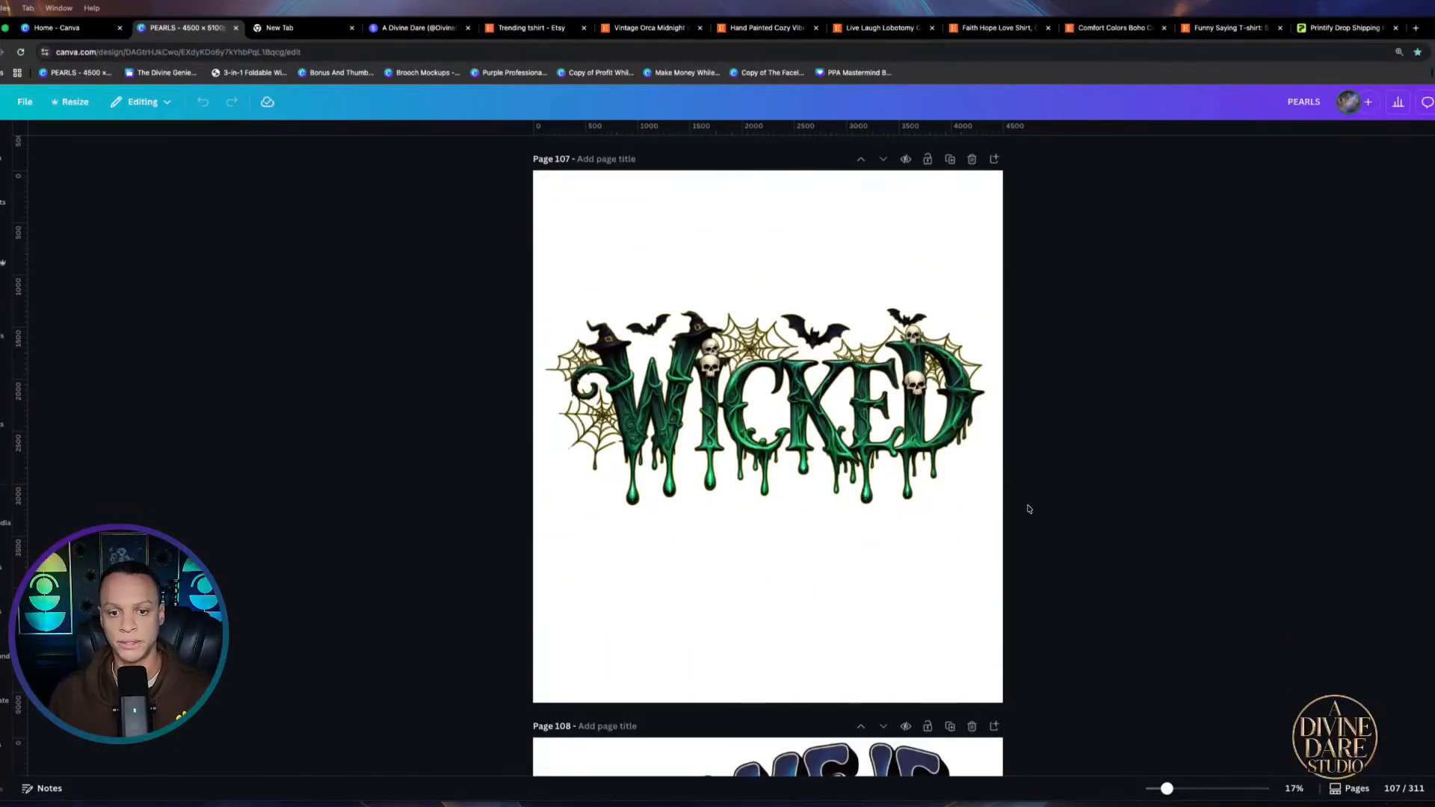
scroll(1028, 508, "down", 8)
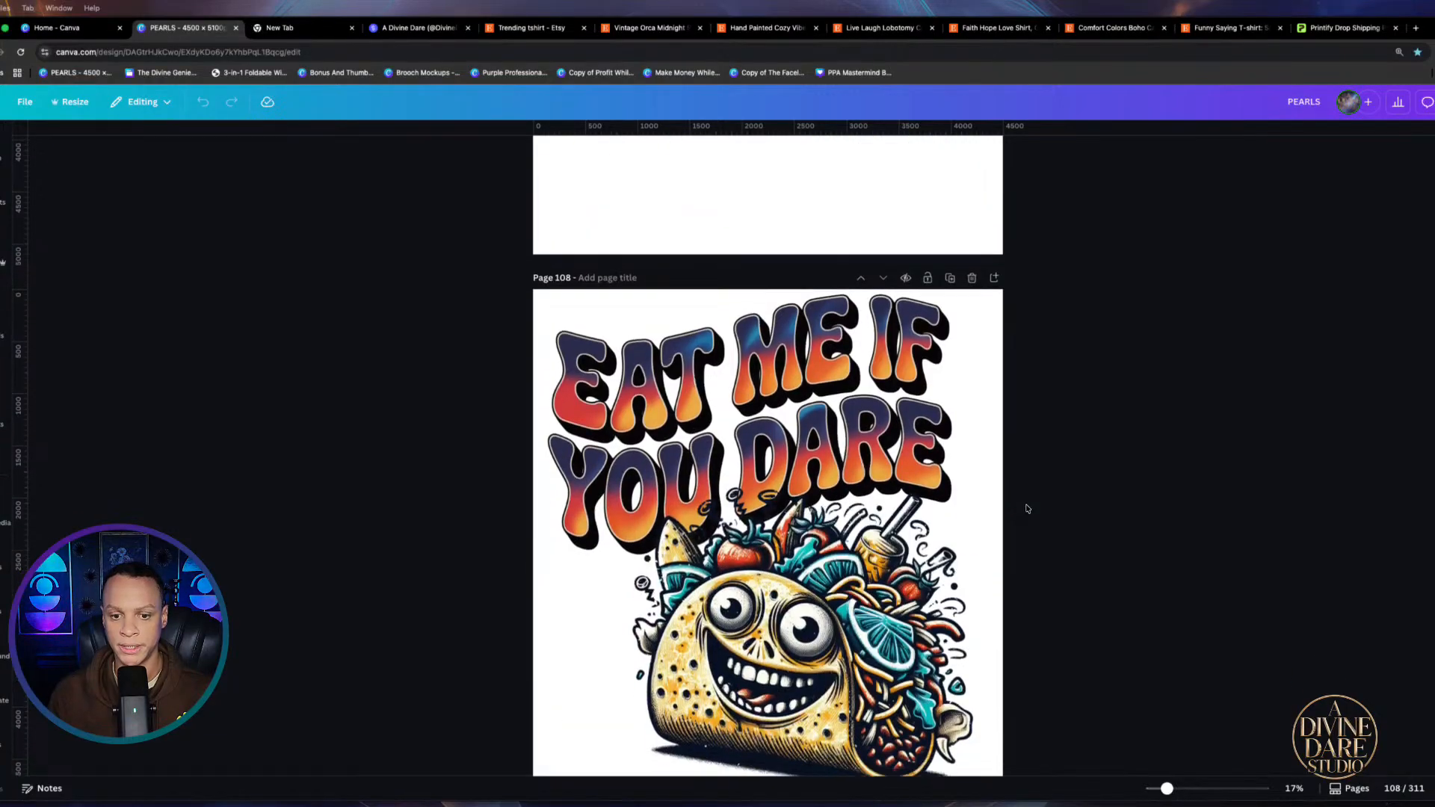
scroll(1027, 508, "down", 12)
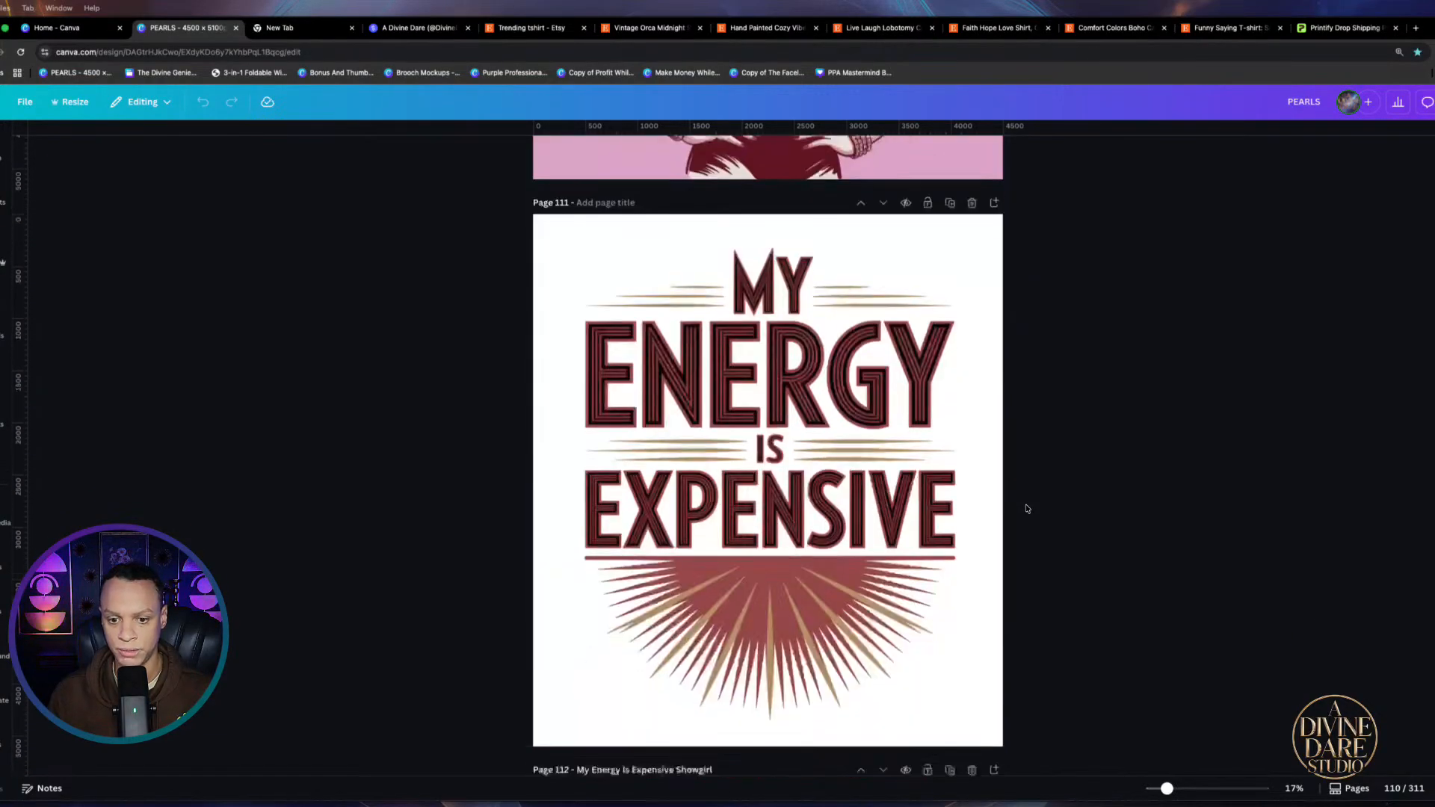
scroll(1027, 508, "down", 12)
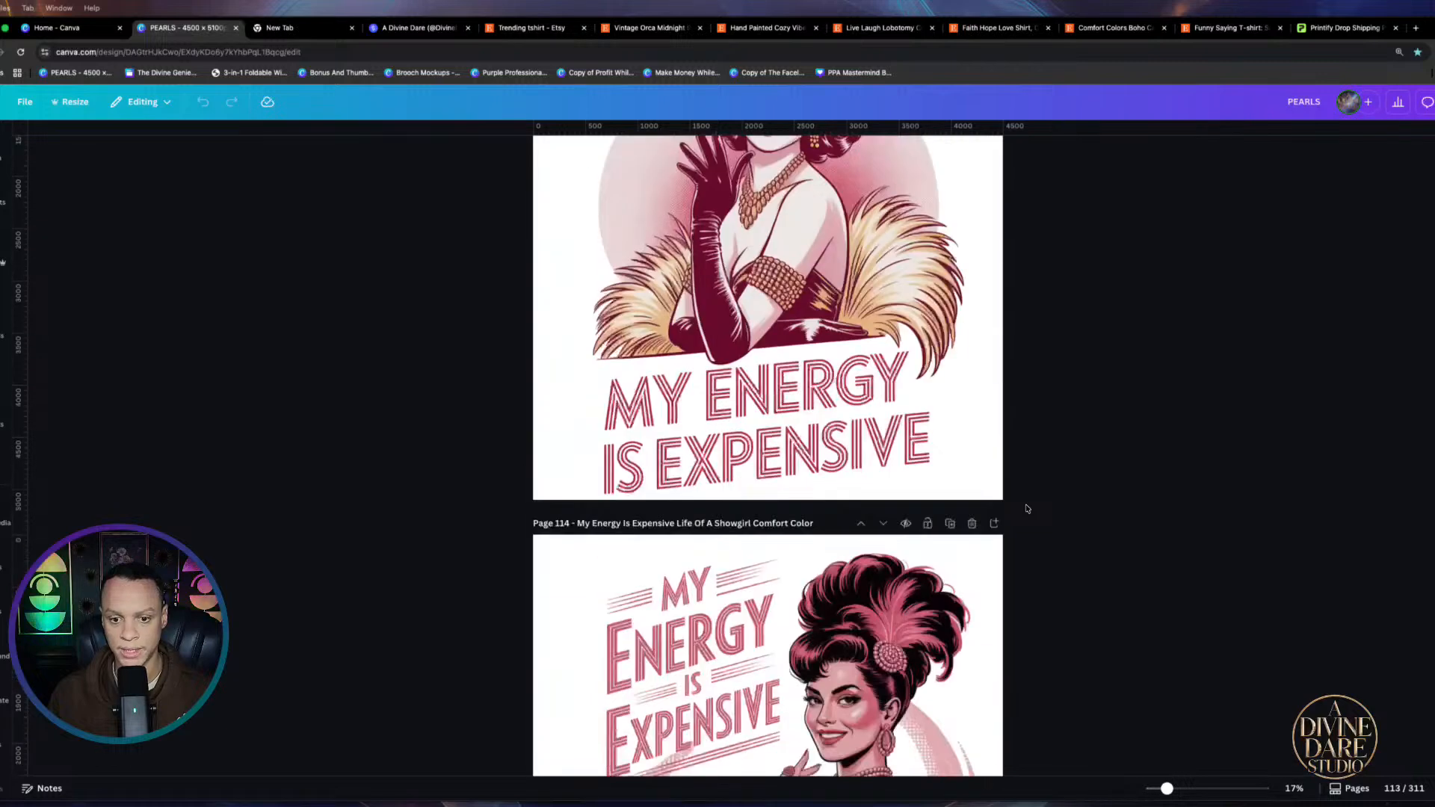
scroll(1080, 493, "down", 3)
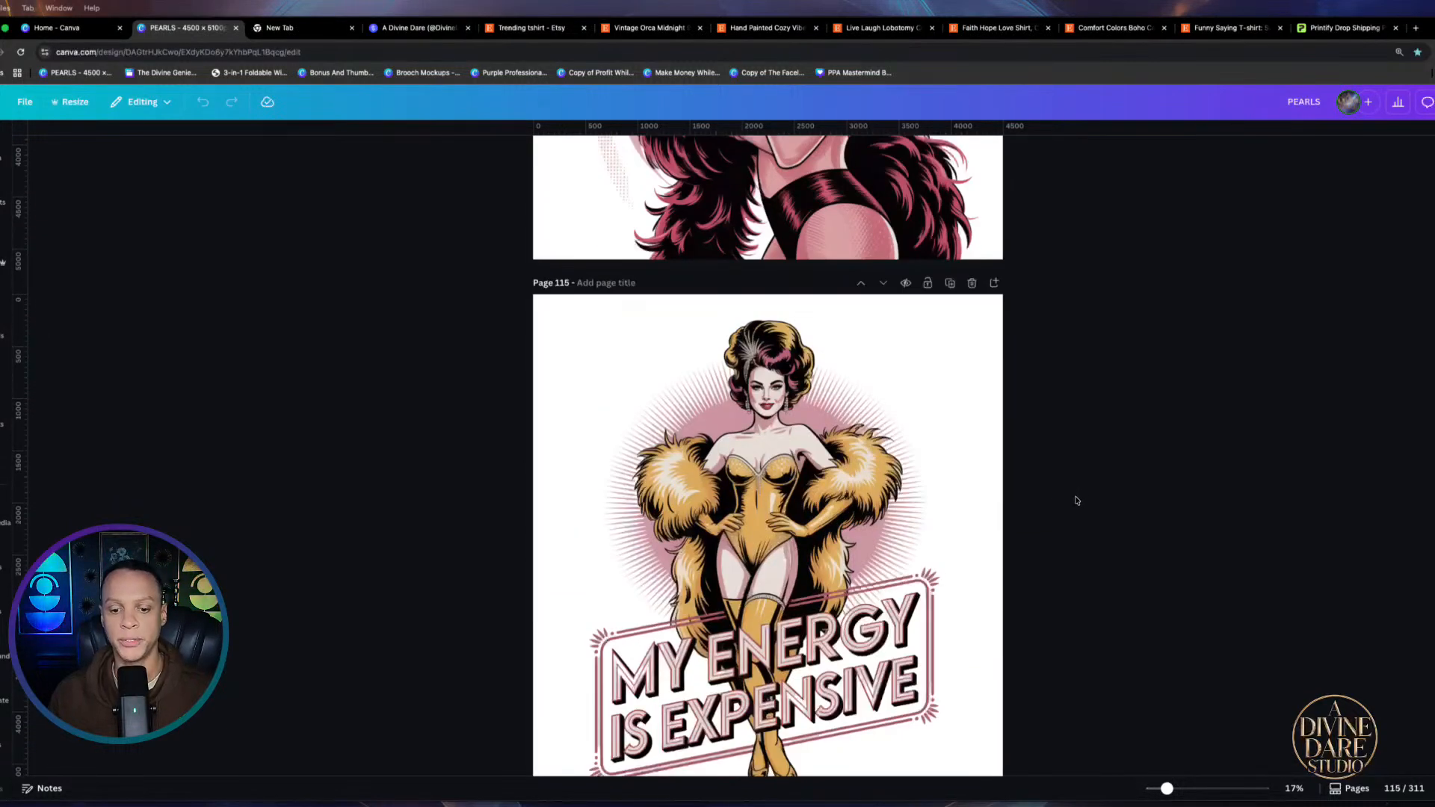
scroll(1077, 500, "down", 5)
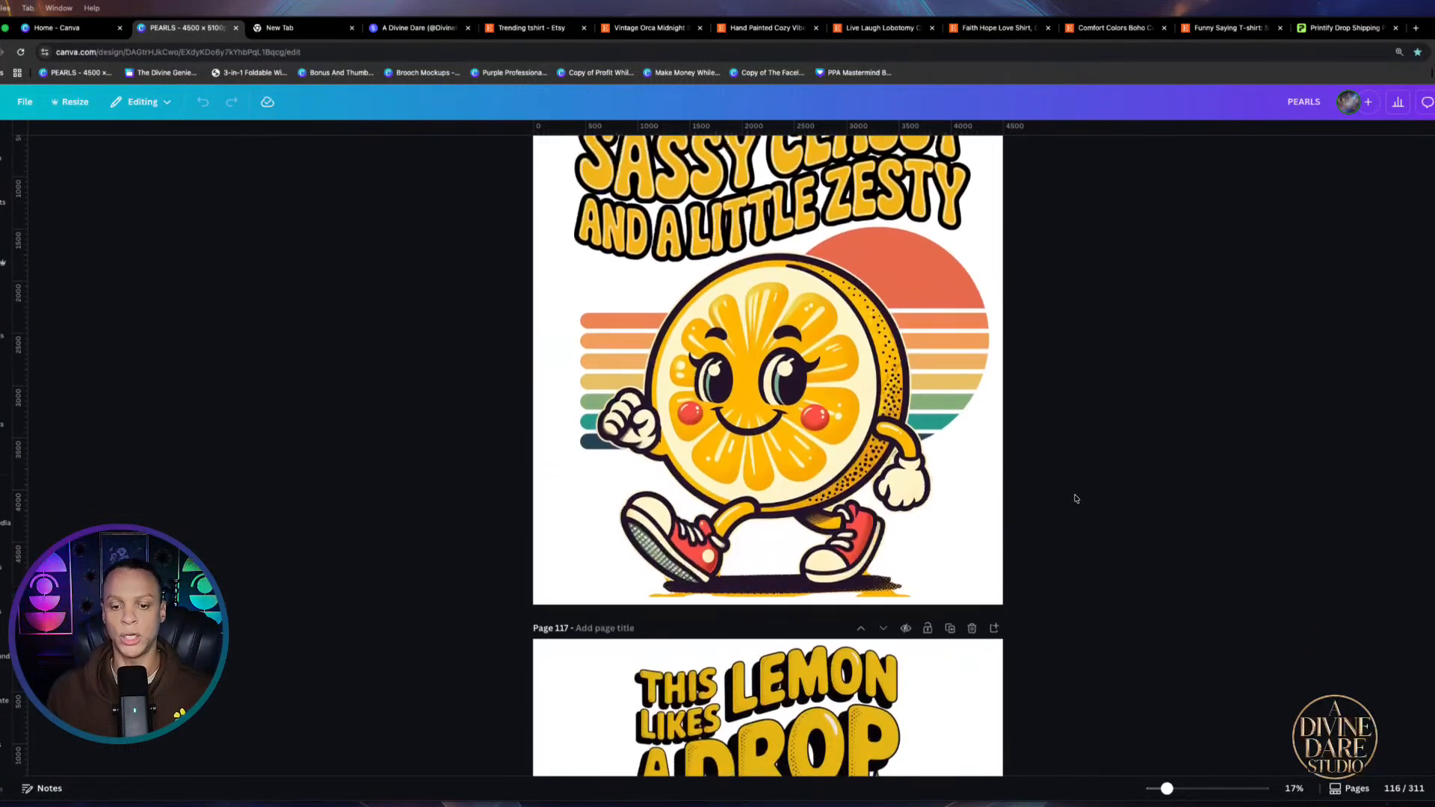
scroll(1077, 499, "down", 4)
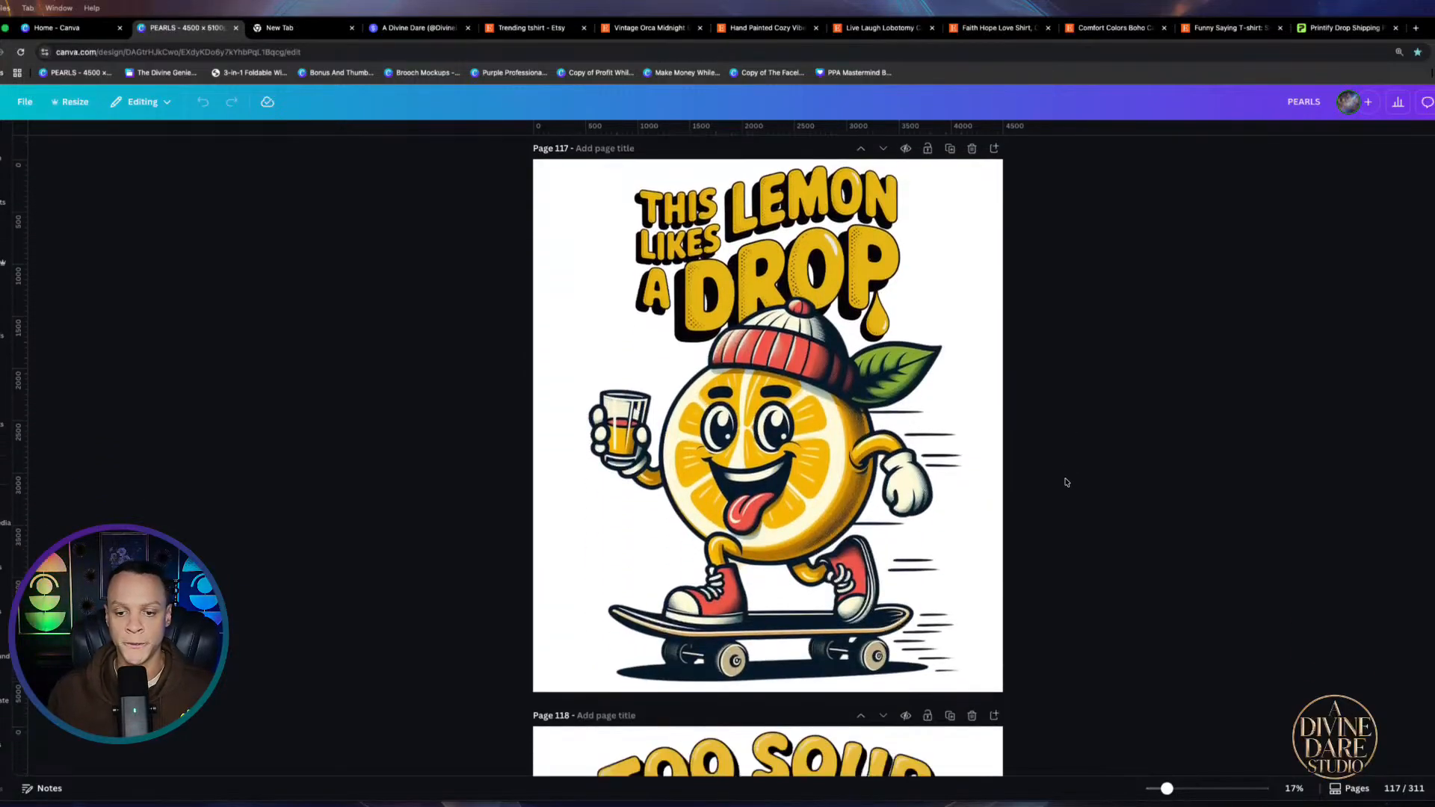
scroll(1067, 482, "down", 1)
scroll(1067, 485, "down", 2)
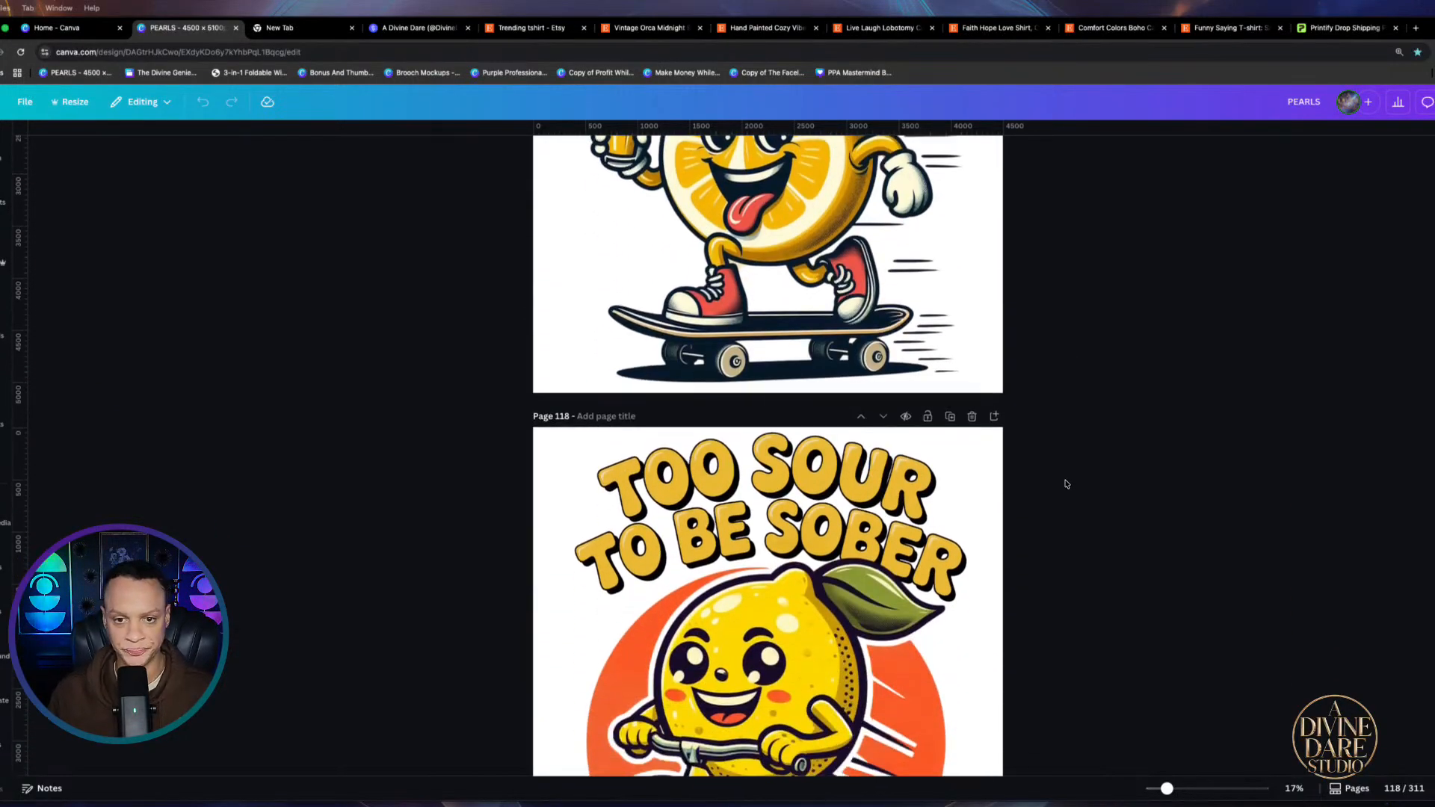
scroll(1066, 484, "down", 6)
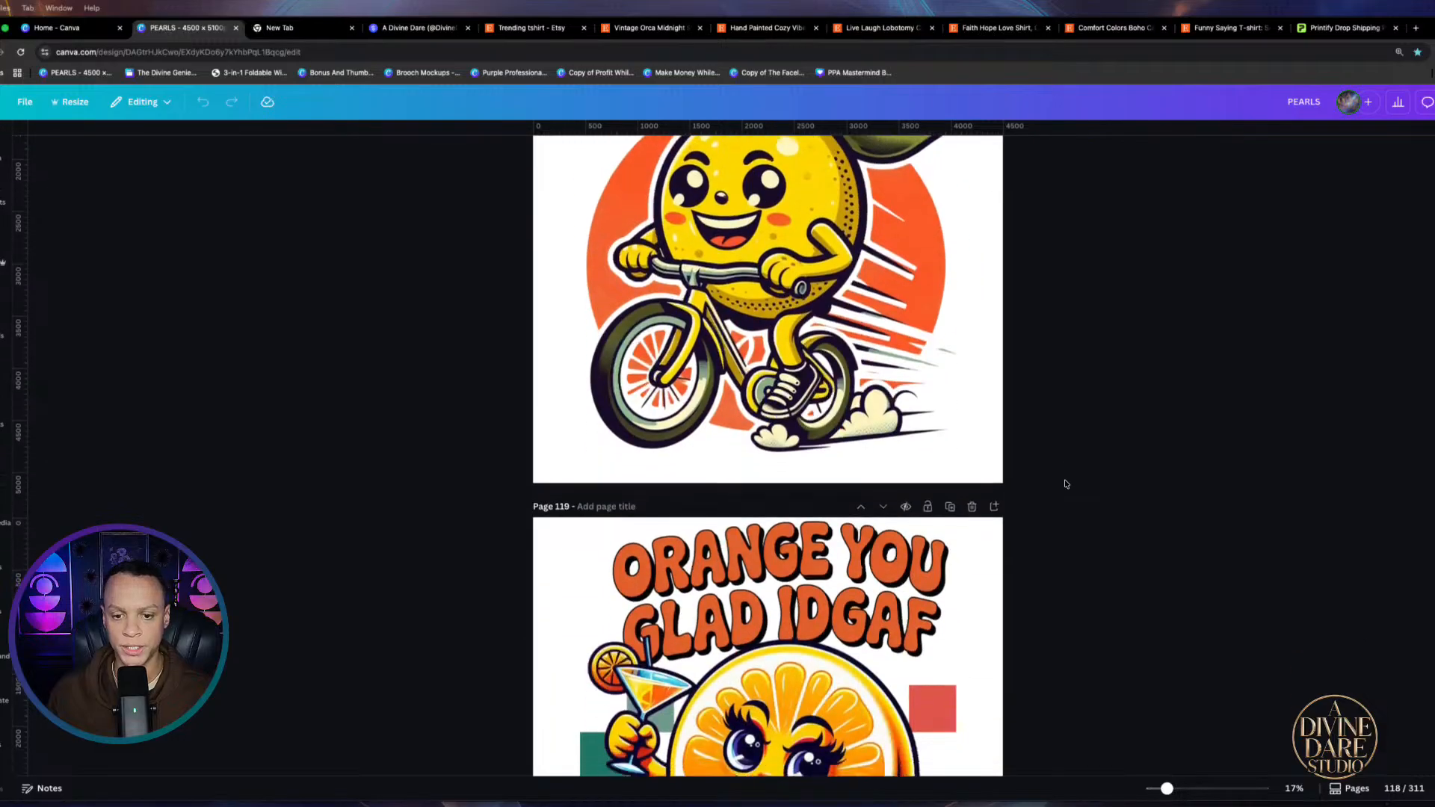
scroll(1066, 484, "down", 7)
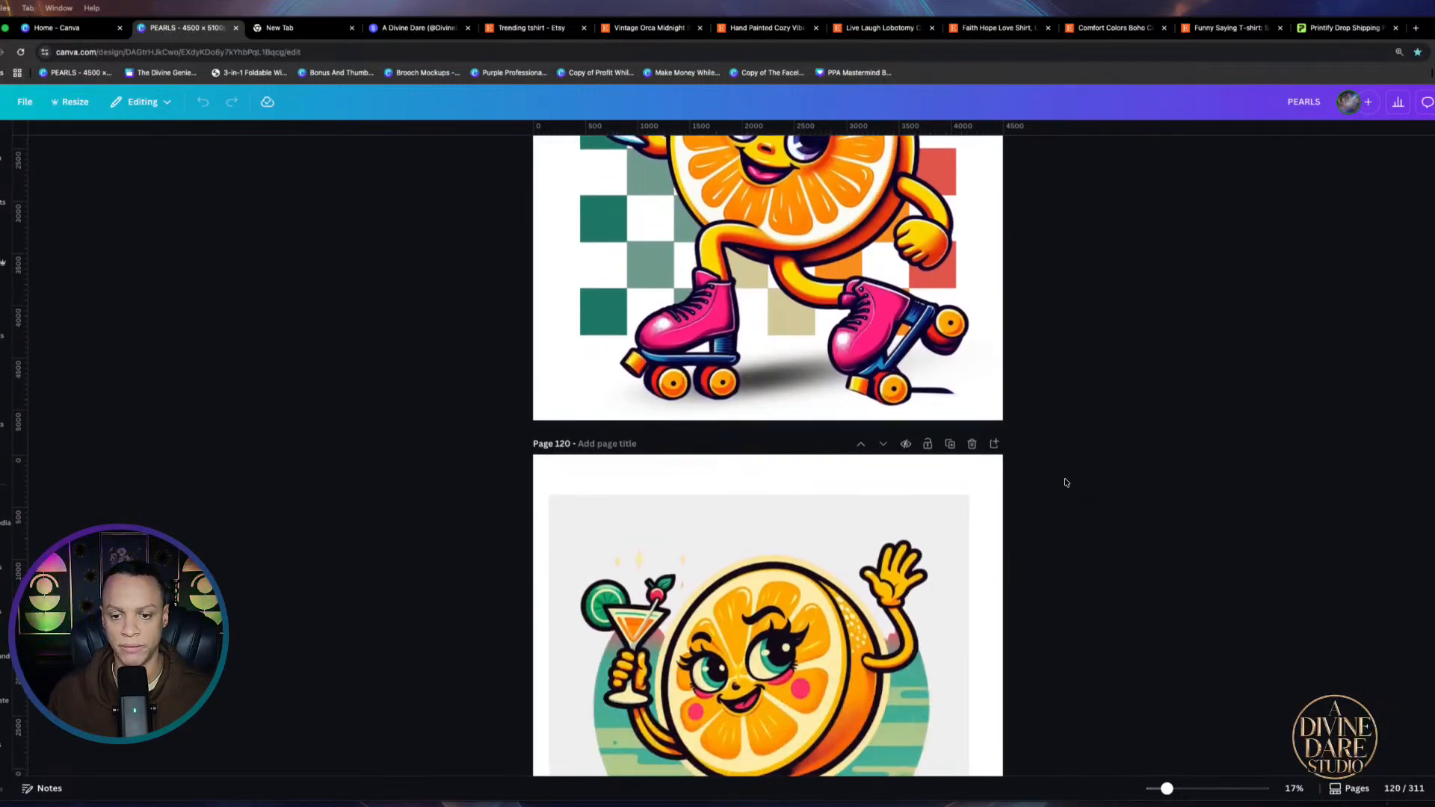
scroll(1067, 483, "down", 13)
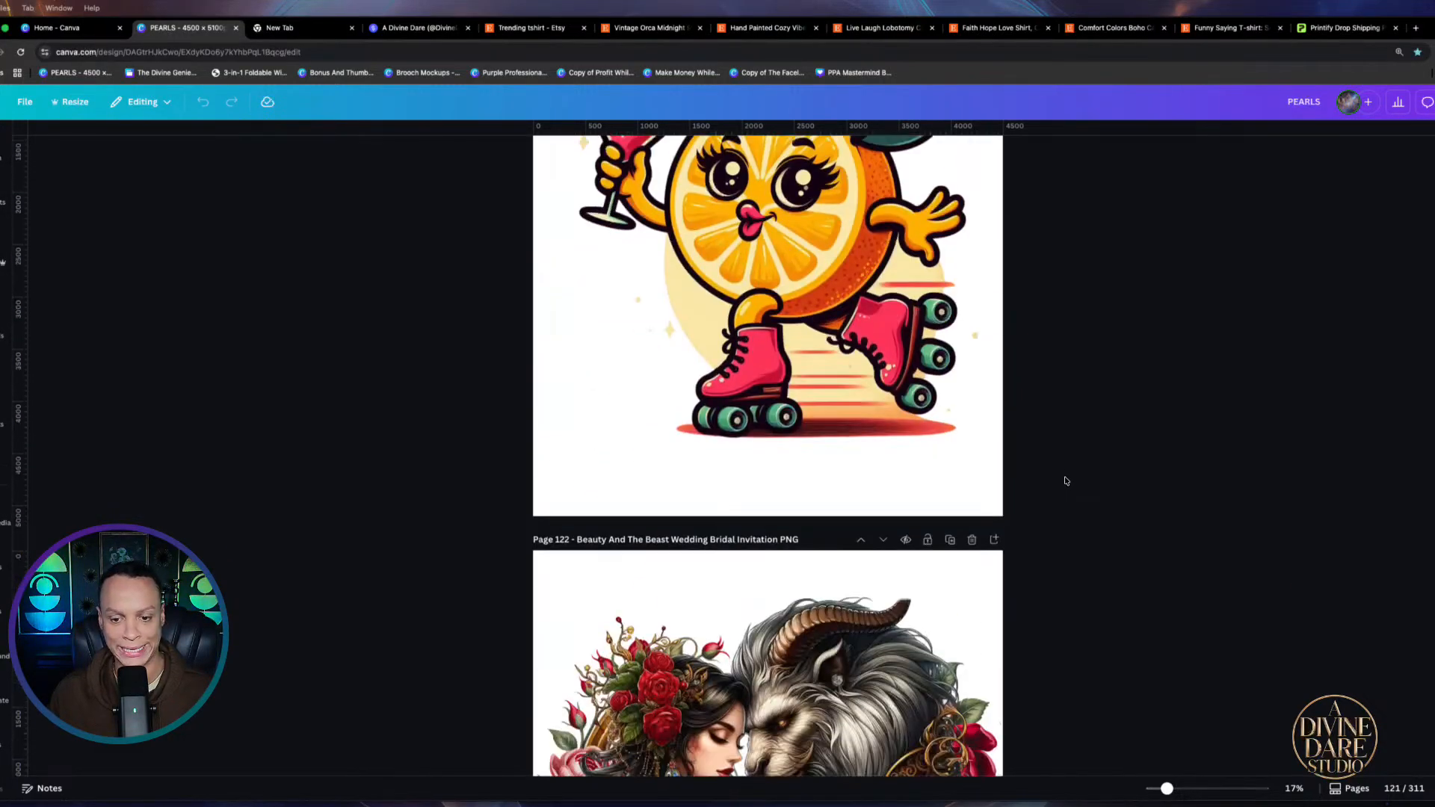
scroll(1067, 480, "down", 6)
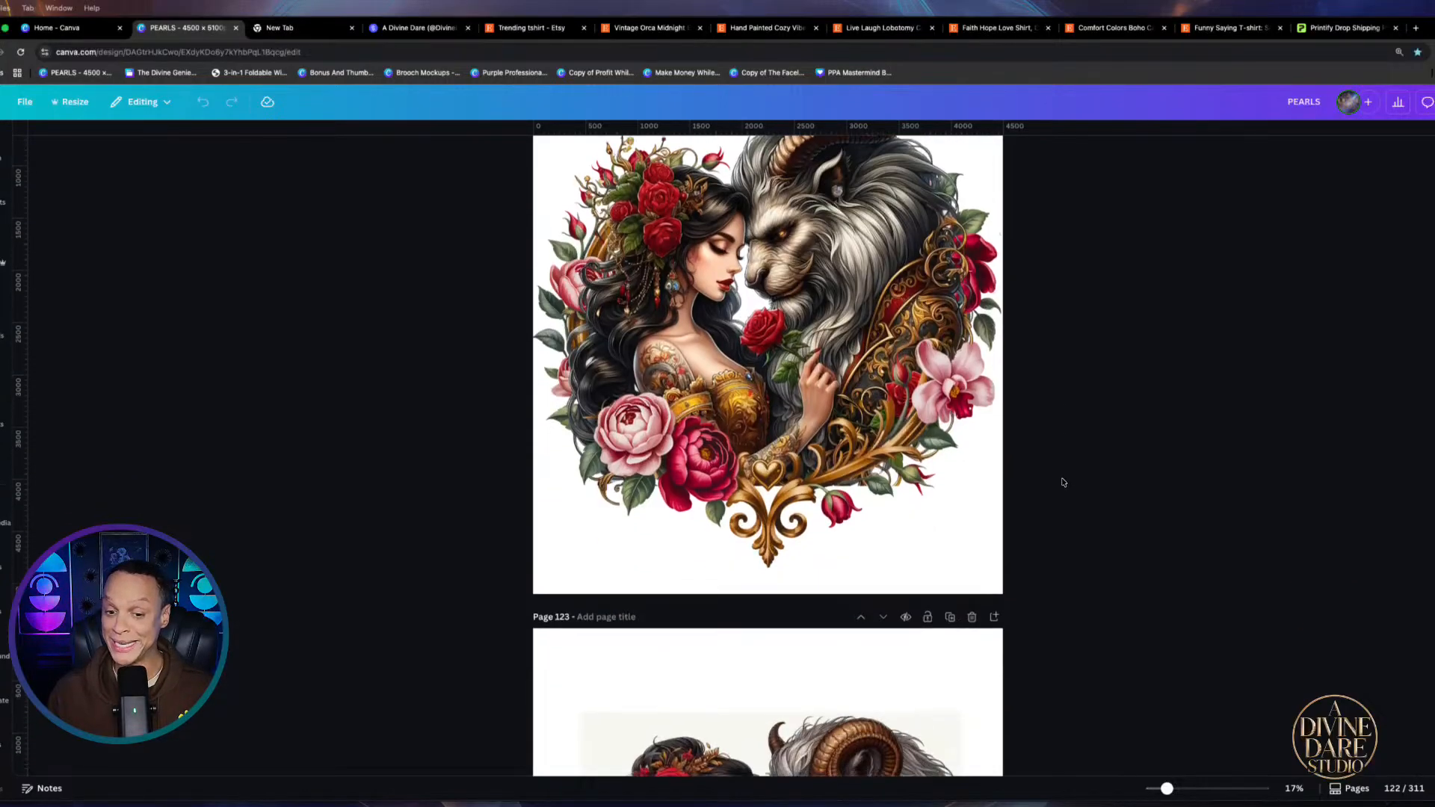
scroll(1064, 481, "down", 4)
scroll(1064, 479, "down", 11)
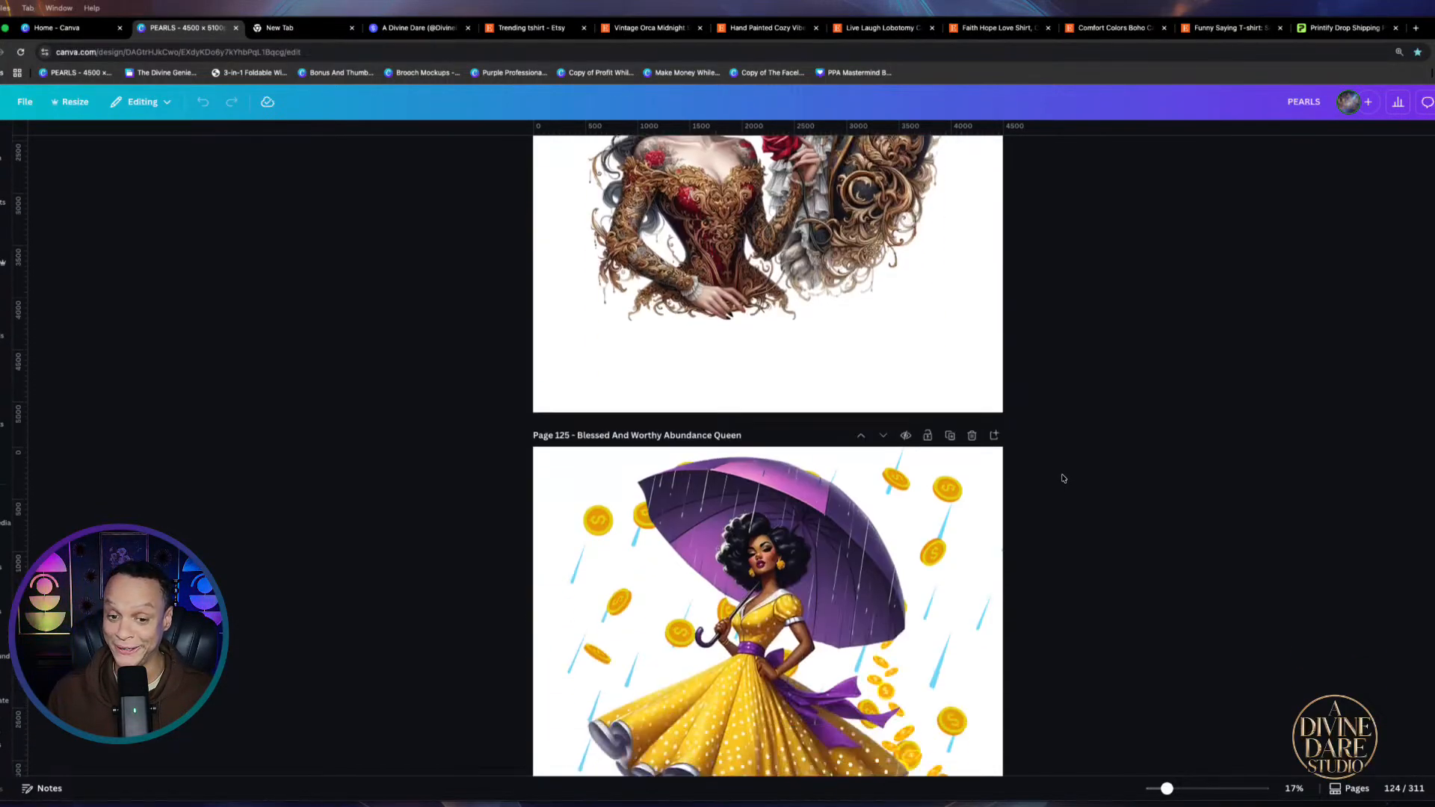
scroll(1064, 475, "down", 13)
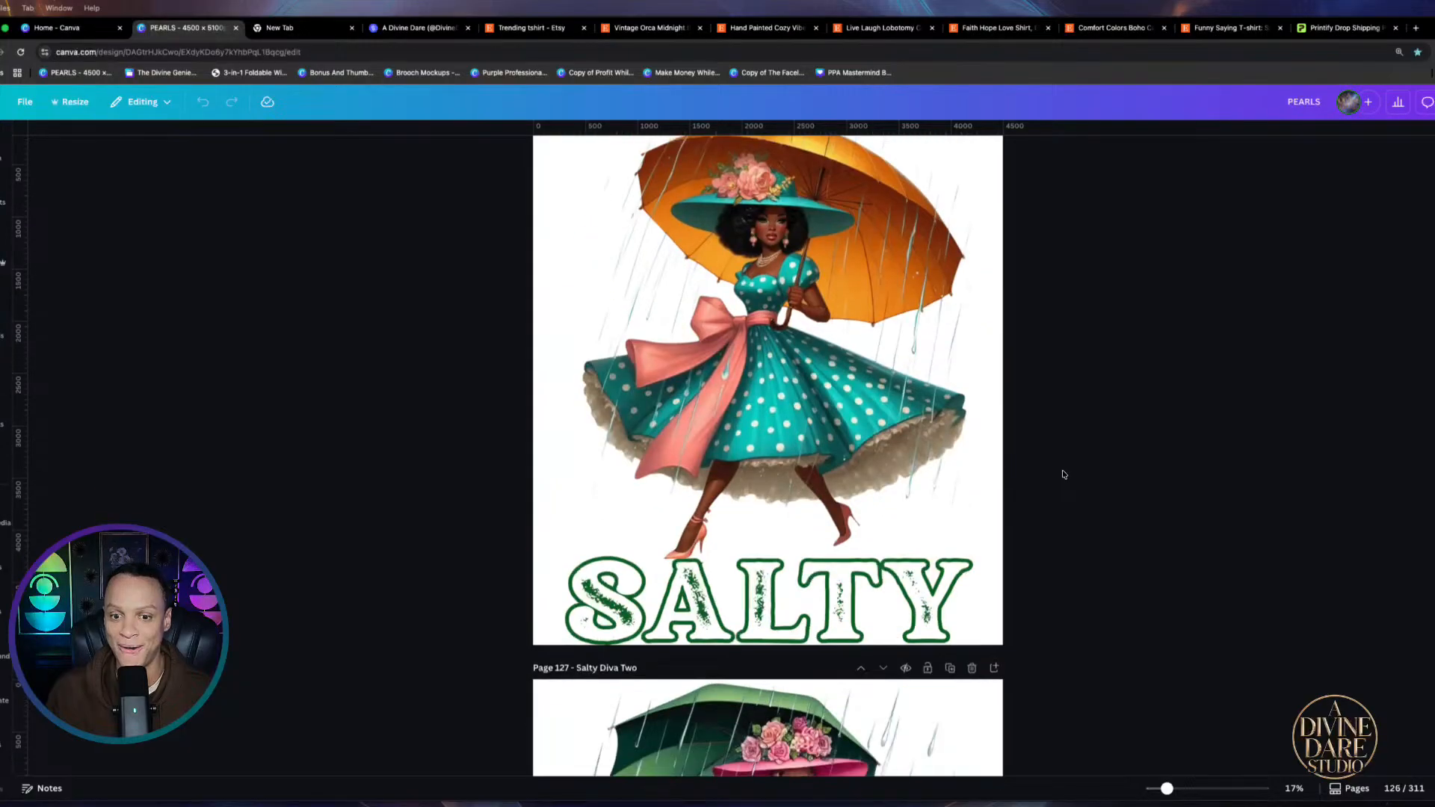
scroll(1064, 476, "down", 4)
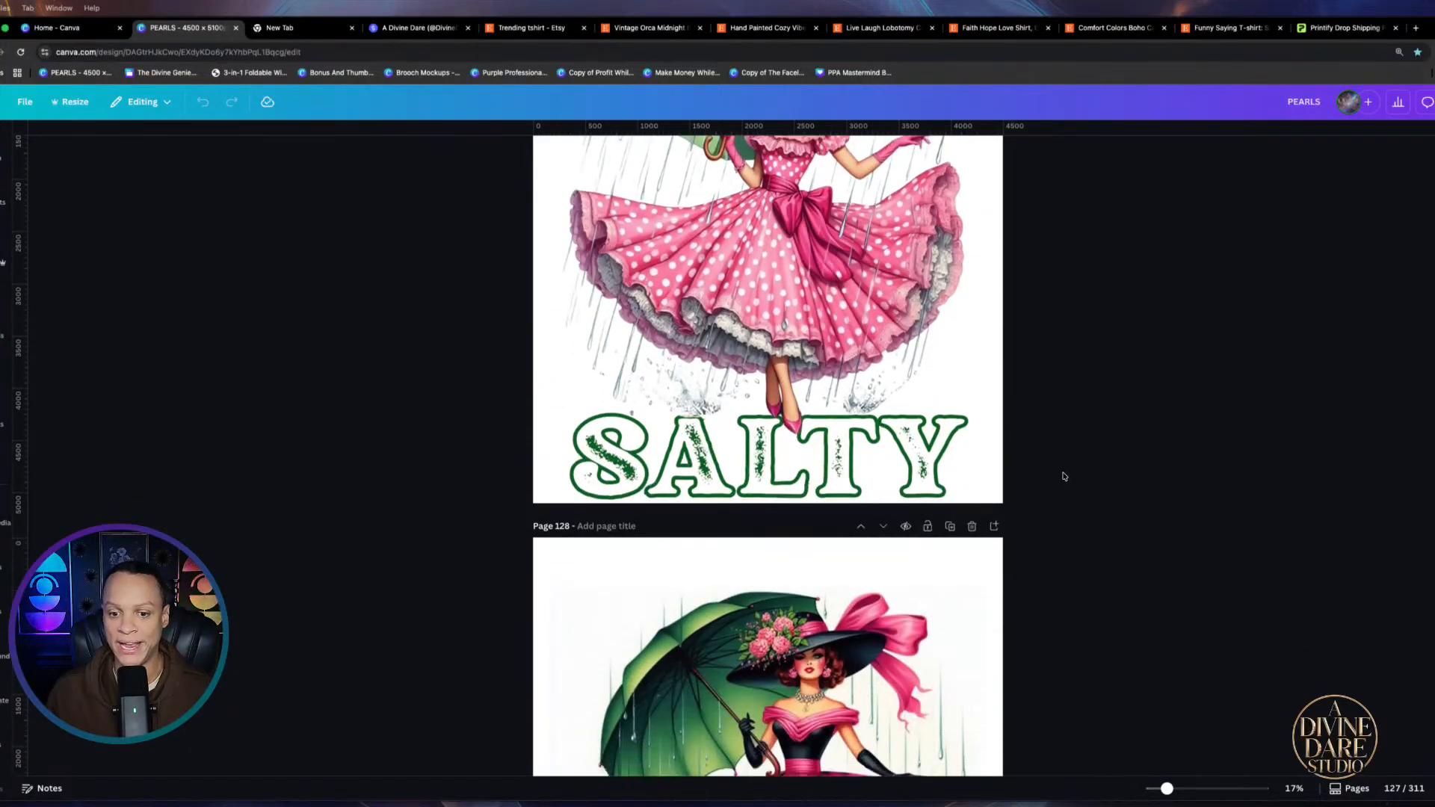
scroll(1064, 479, "down", 1)
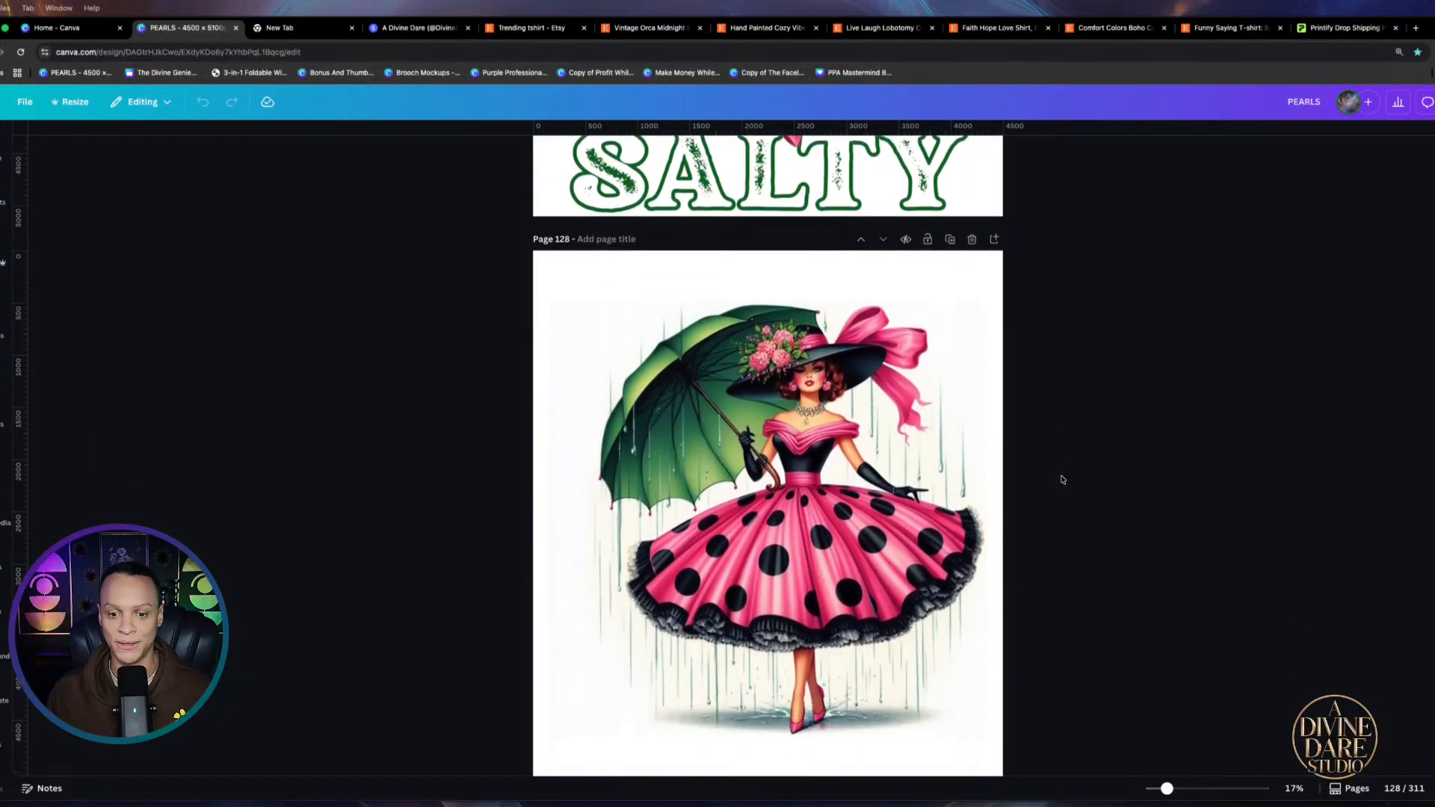
scroll(641, 411, "up", 5)
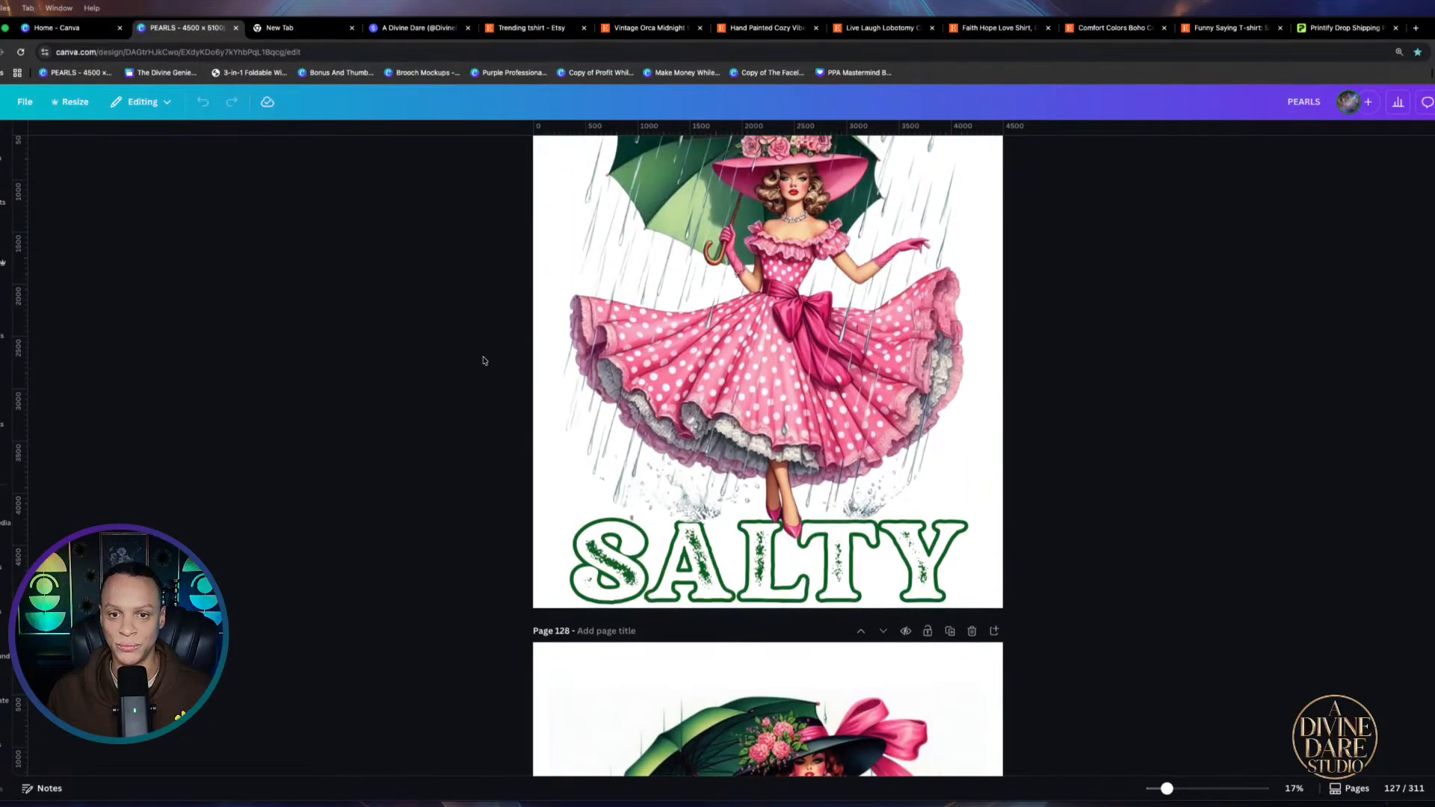
scroll(953, 446, "down", 15)
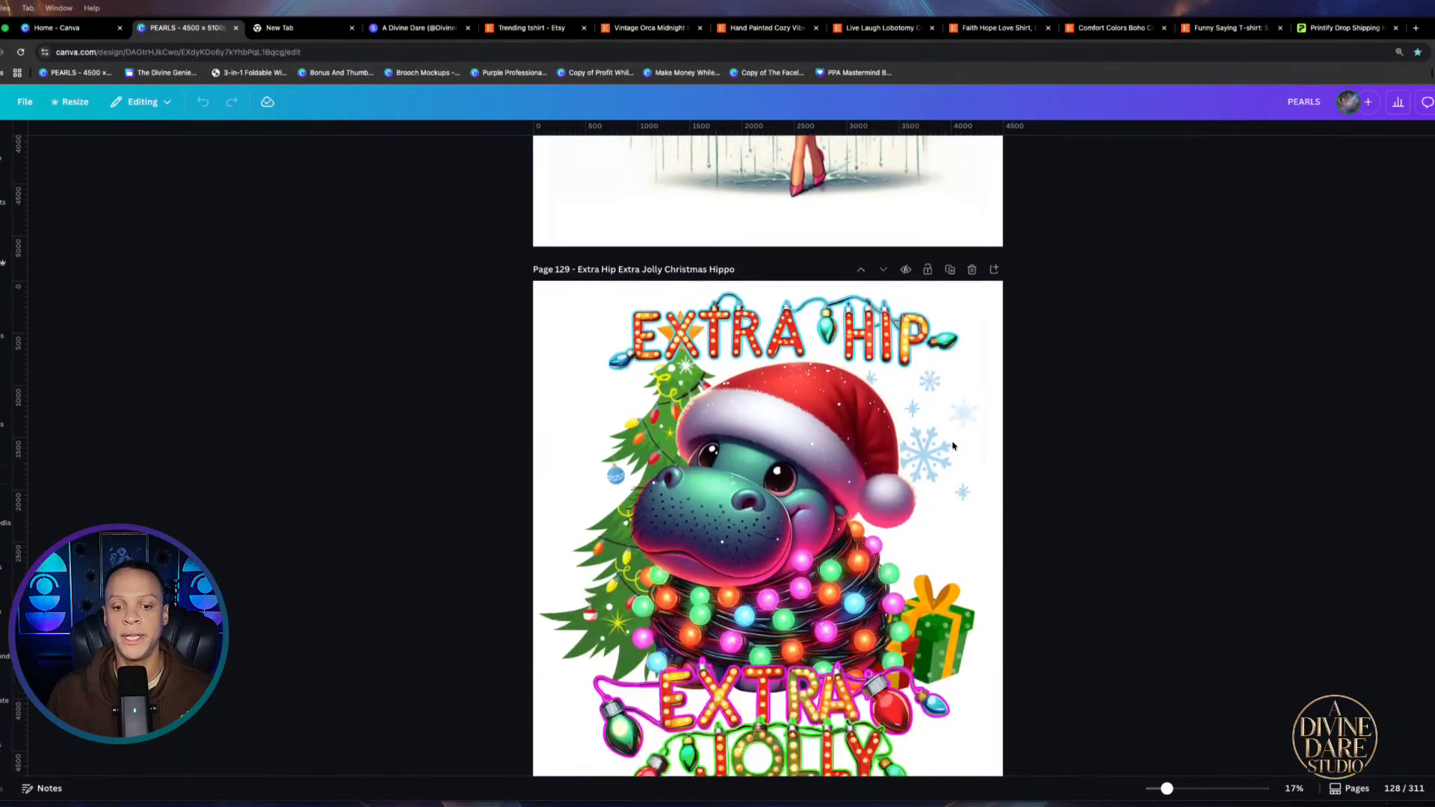
scroll(953, 446, "down", 10)
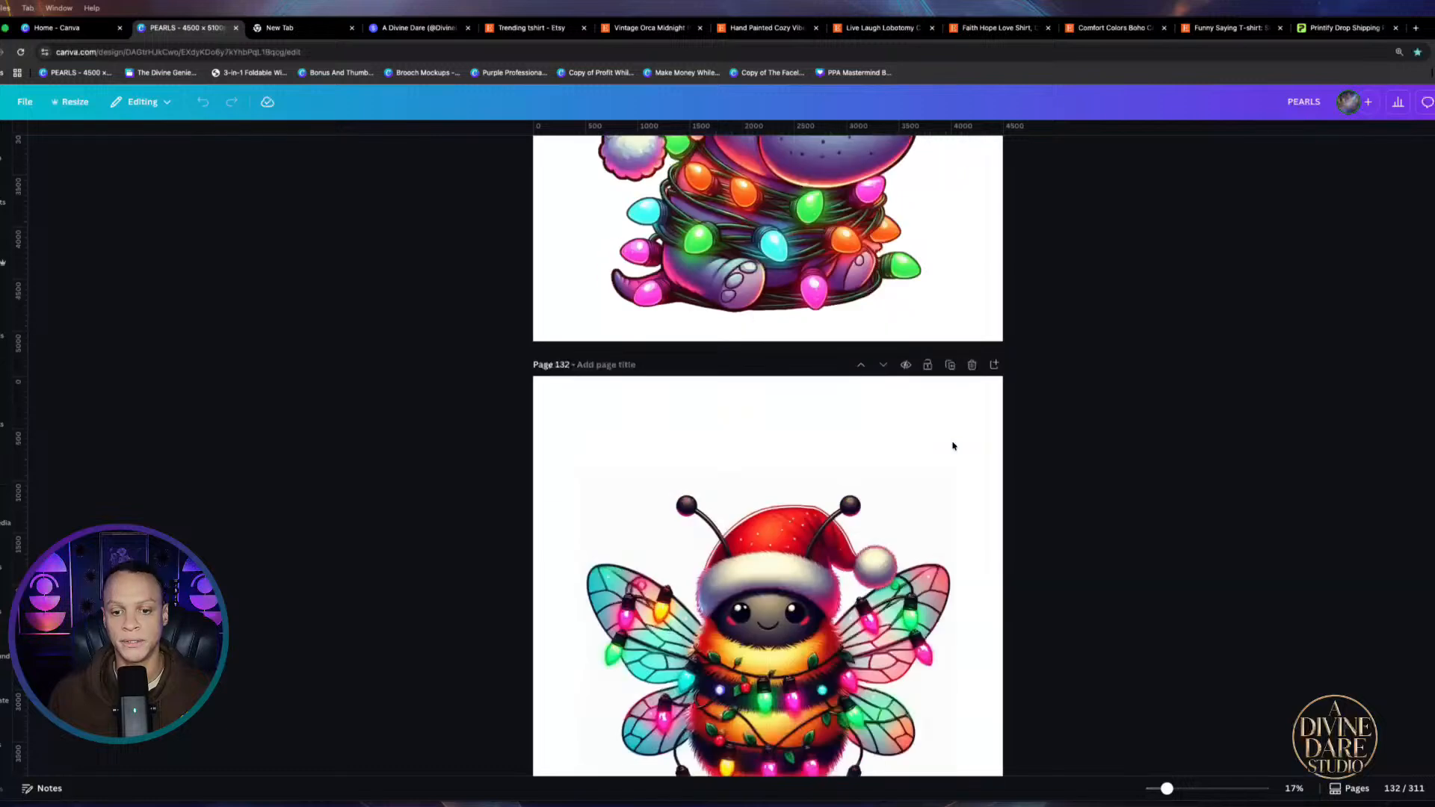
scroll(953, 446, "down", 15)
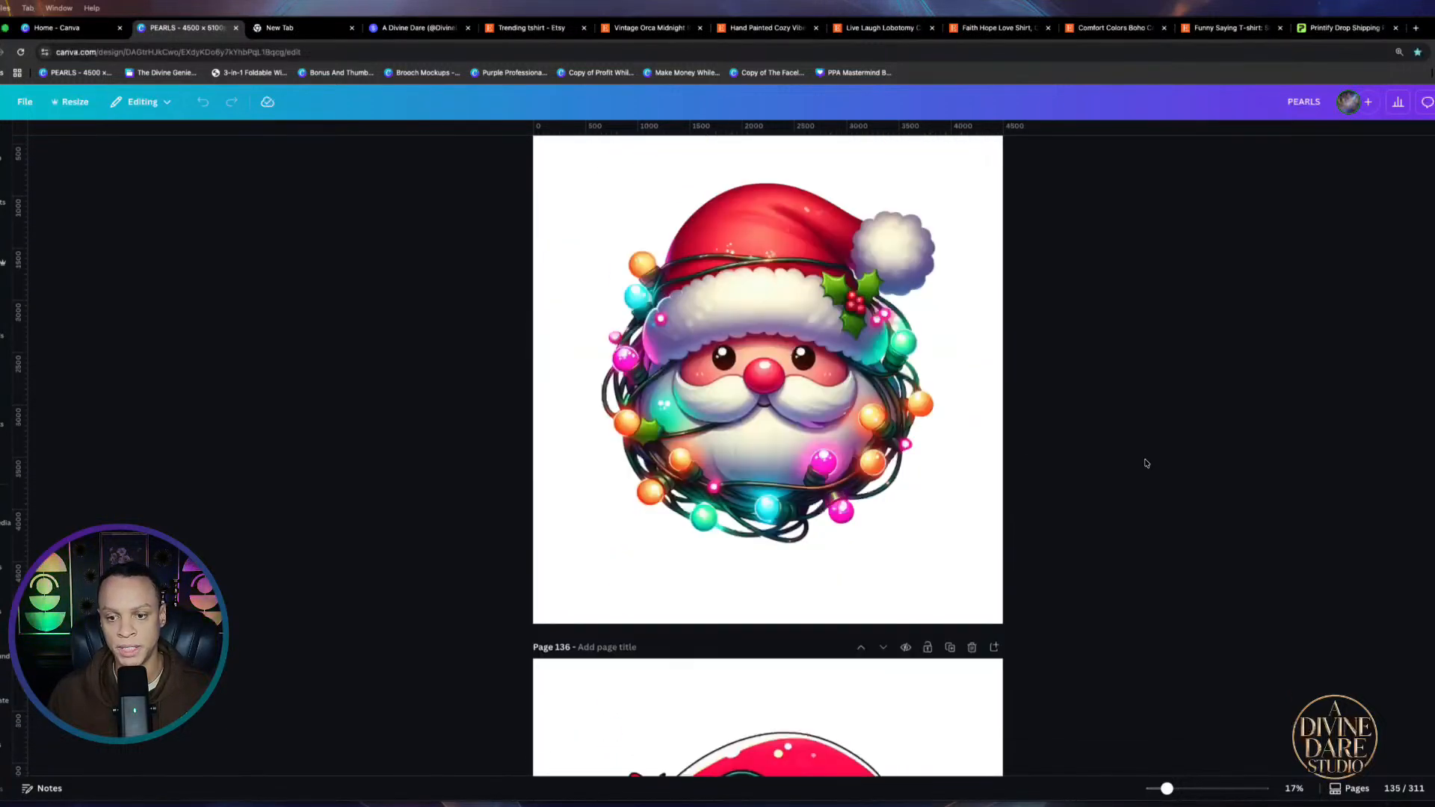
scroll(1146, 463, "down", 10)
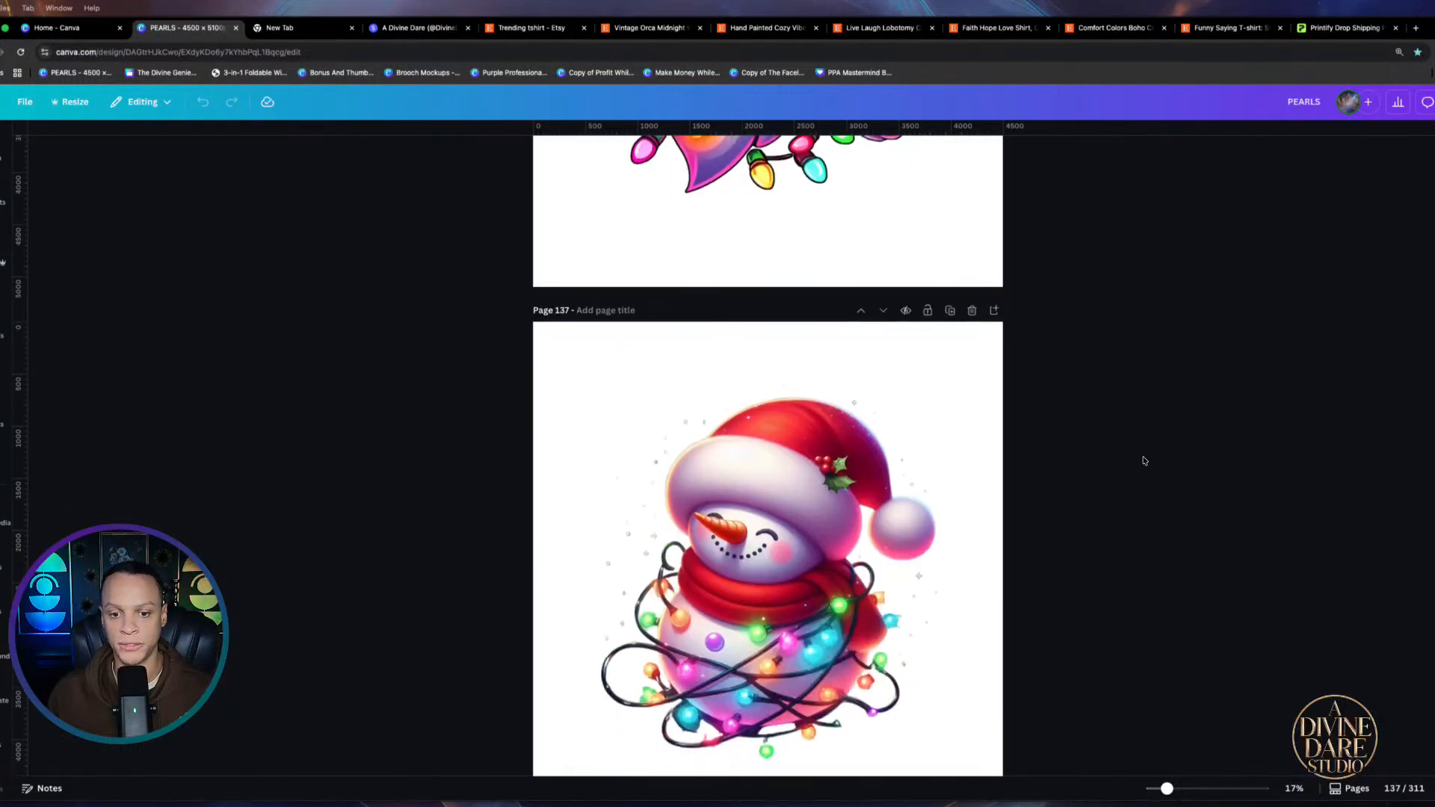
scroll(1143, 461, "down", 9)
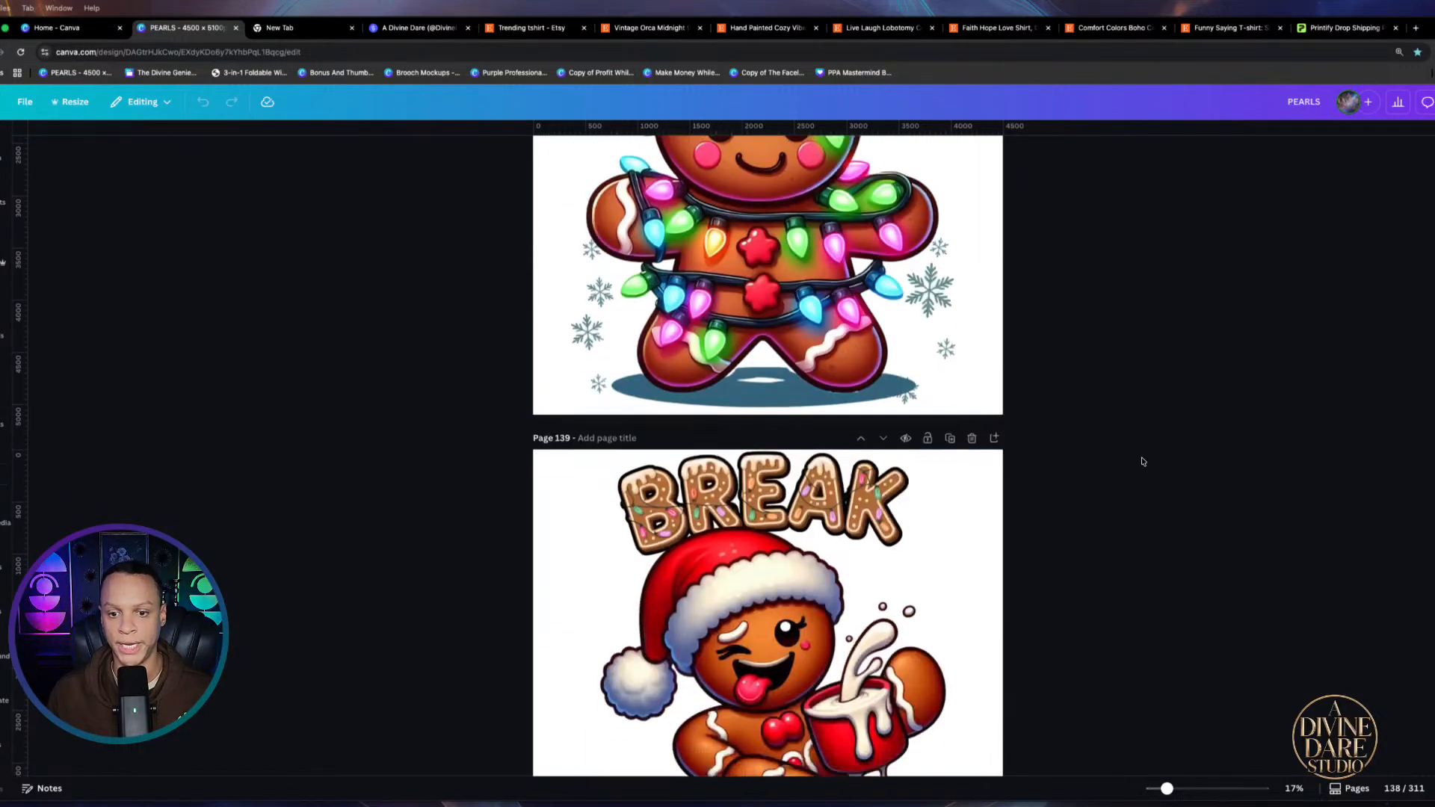
scroll(1142, 461, "down", 6)
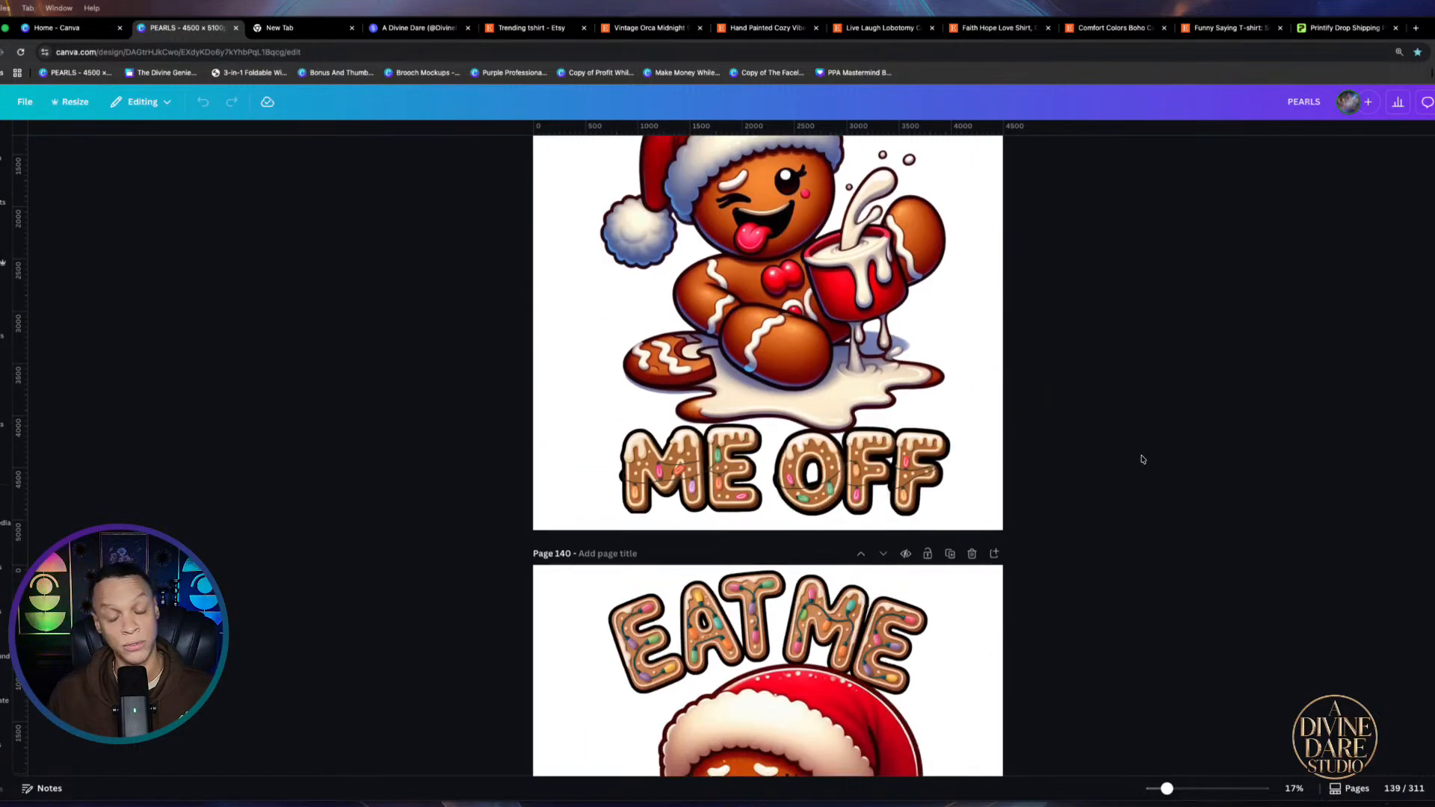
scroll(1142, 459, "down", 8)
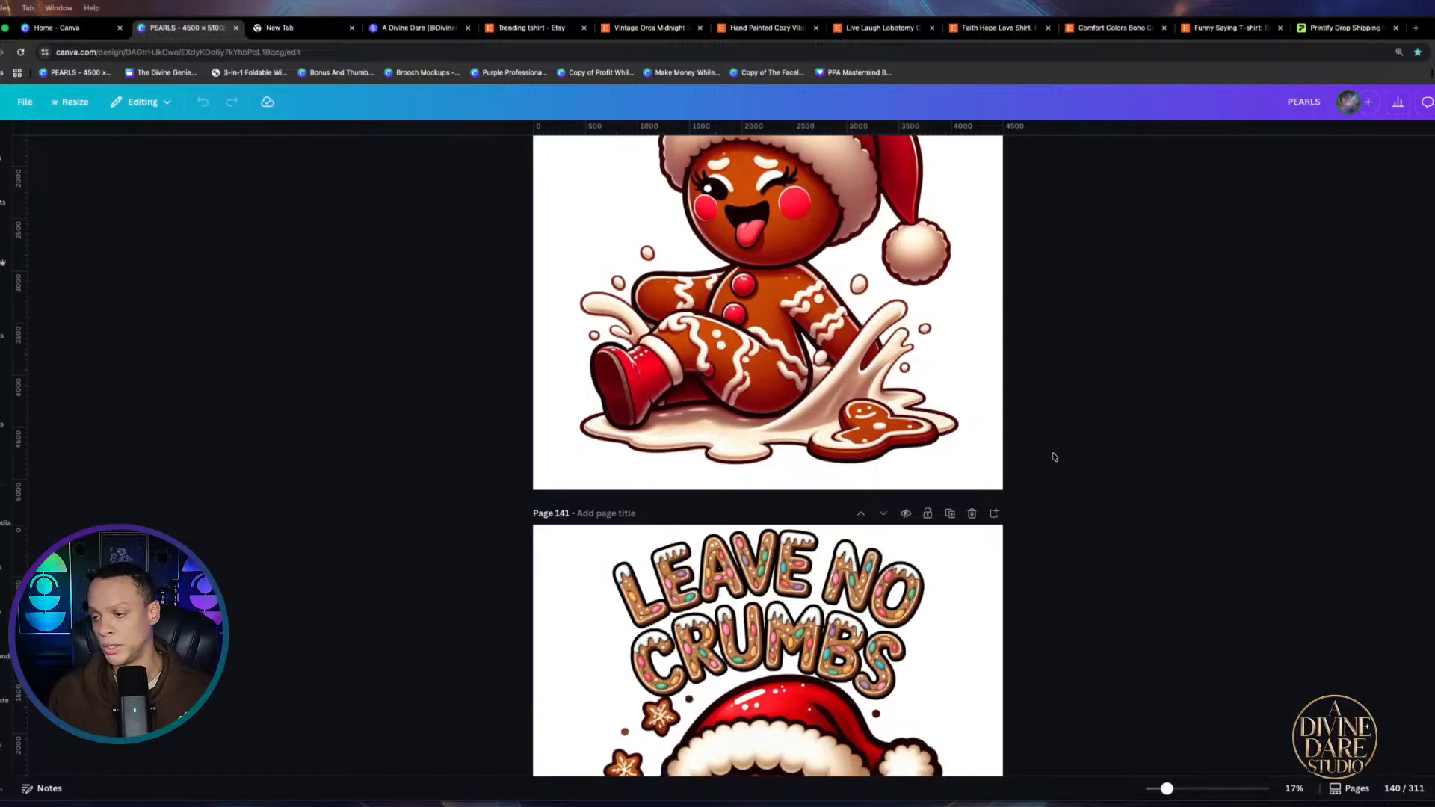
scroll(1055, 452, "down", 8)
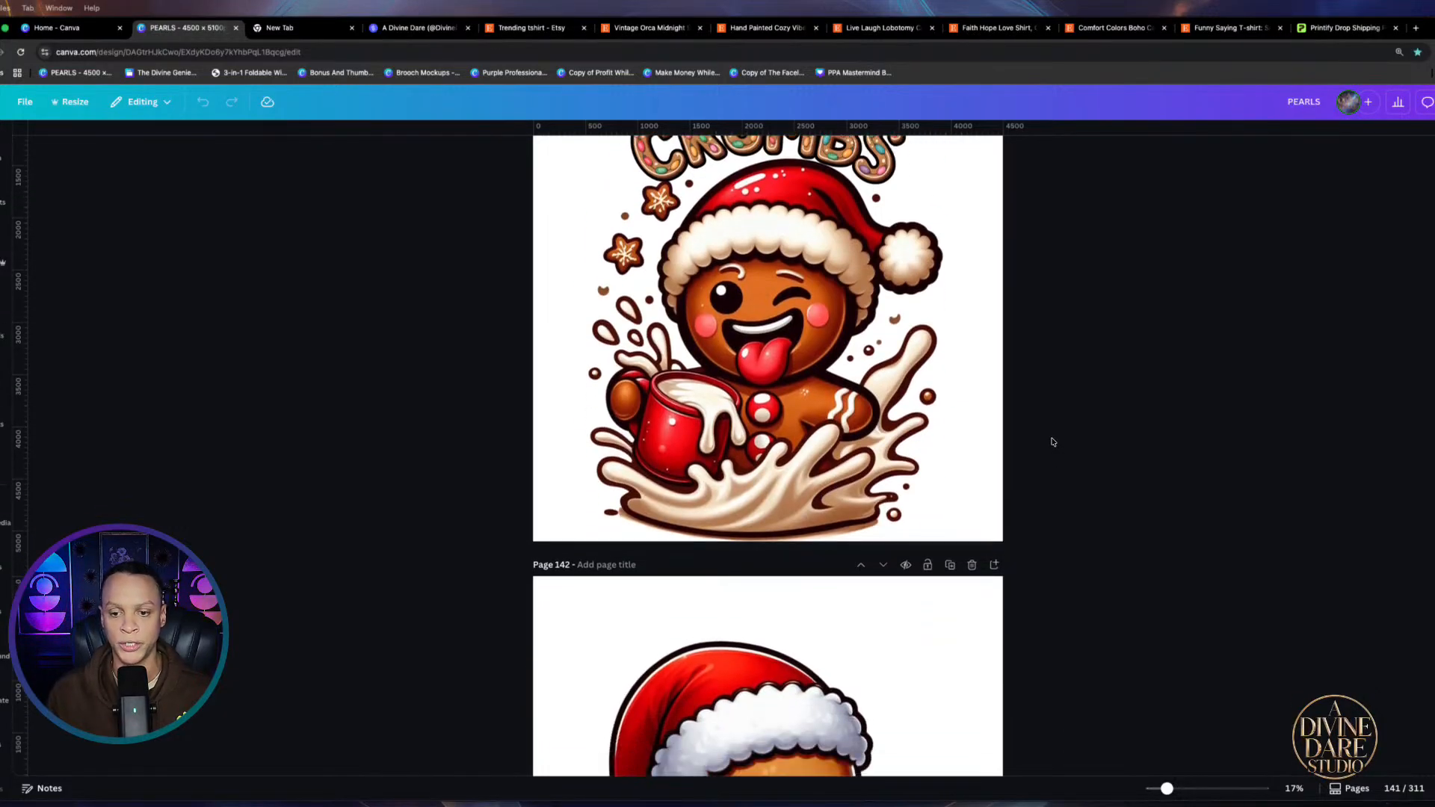
scroll(1049, 443, "down", 8)
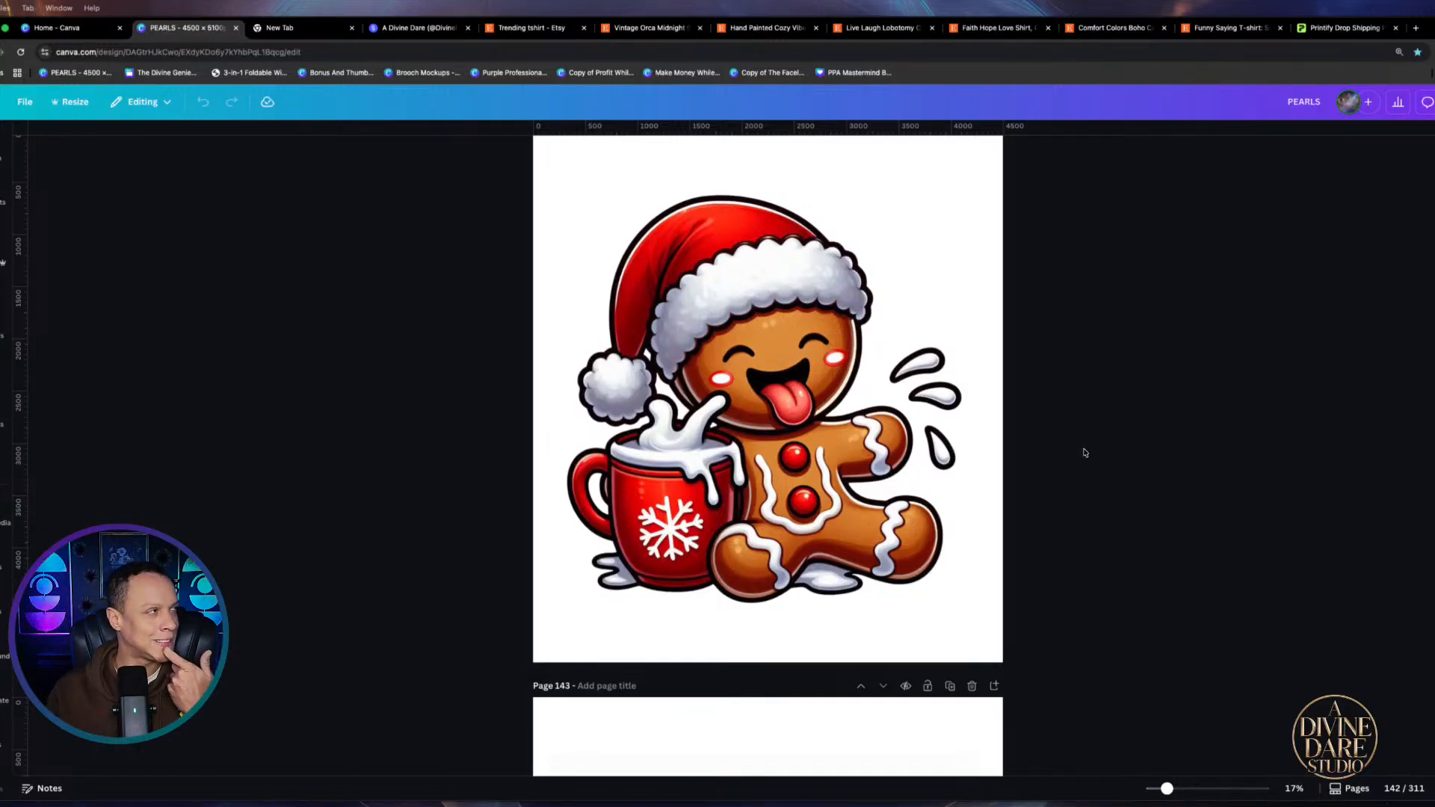
scroll(1086, 453, "down", 15)
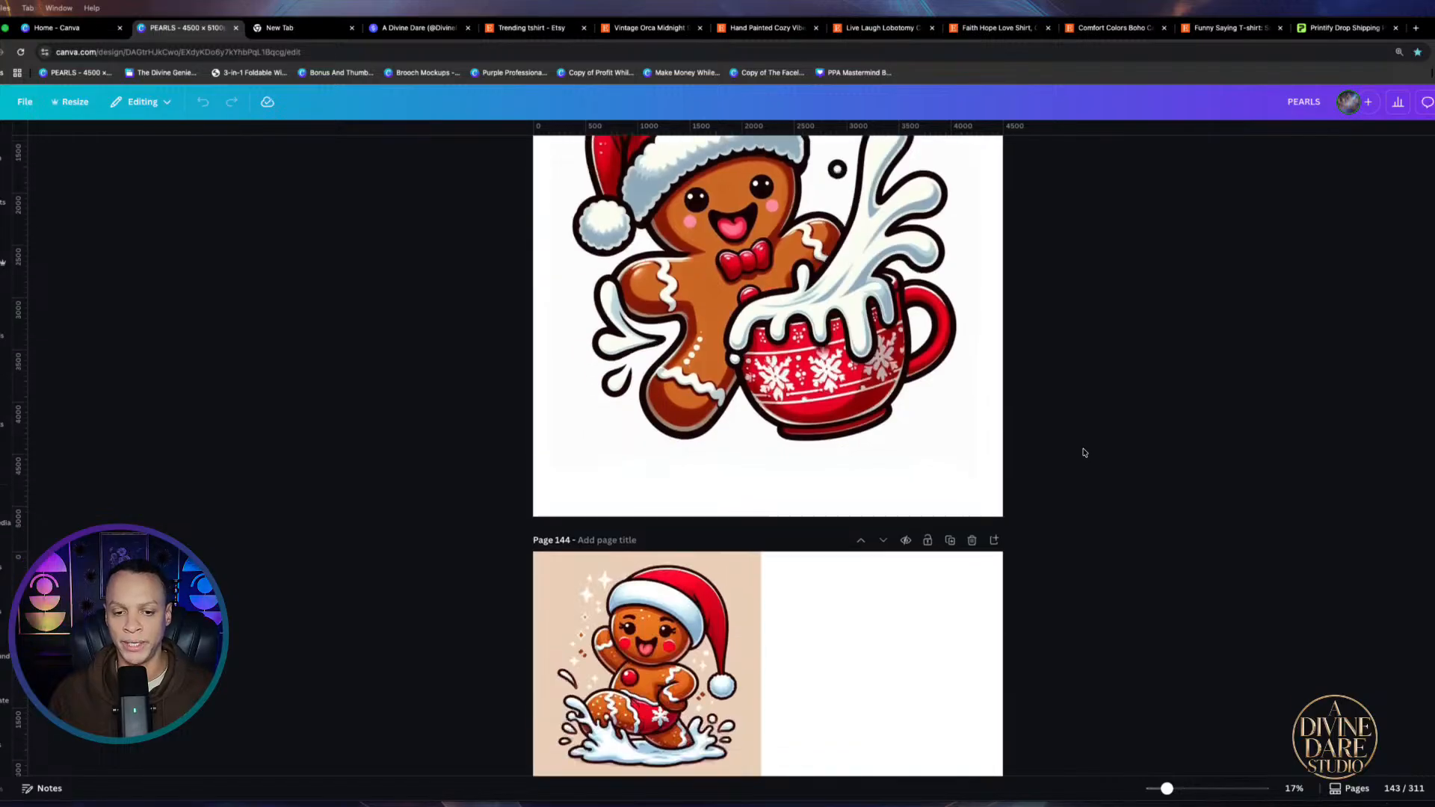
Scroll from page 143 past the Christmas and Labor Day designs to 'Labor Of Love One' on page 162
scroll(1078, 449, "down", 15)
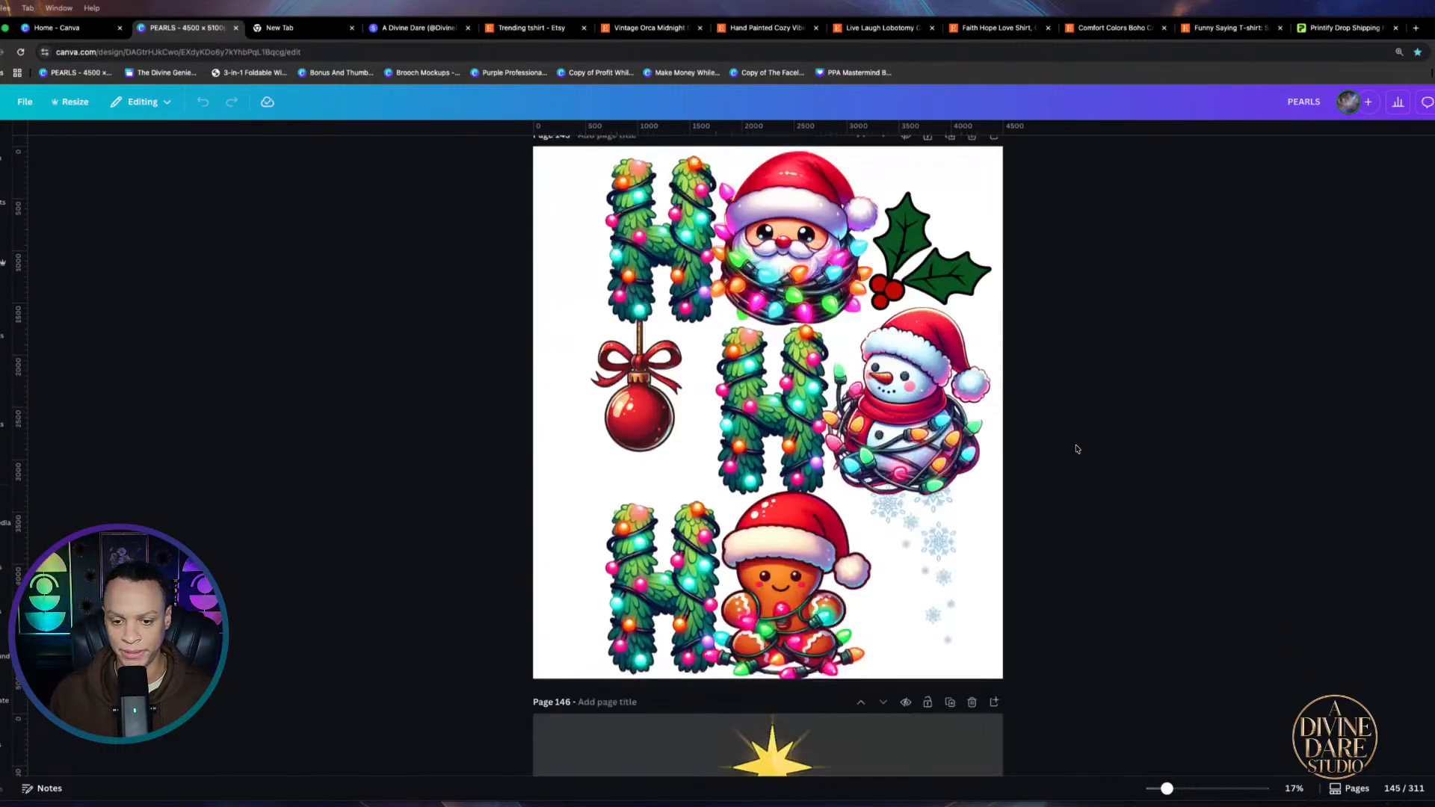
scroll(1078, 448, "down", 15)
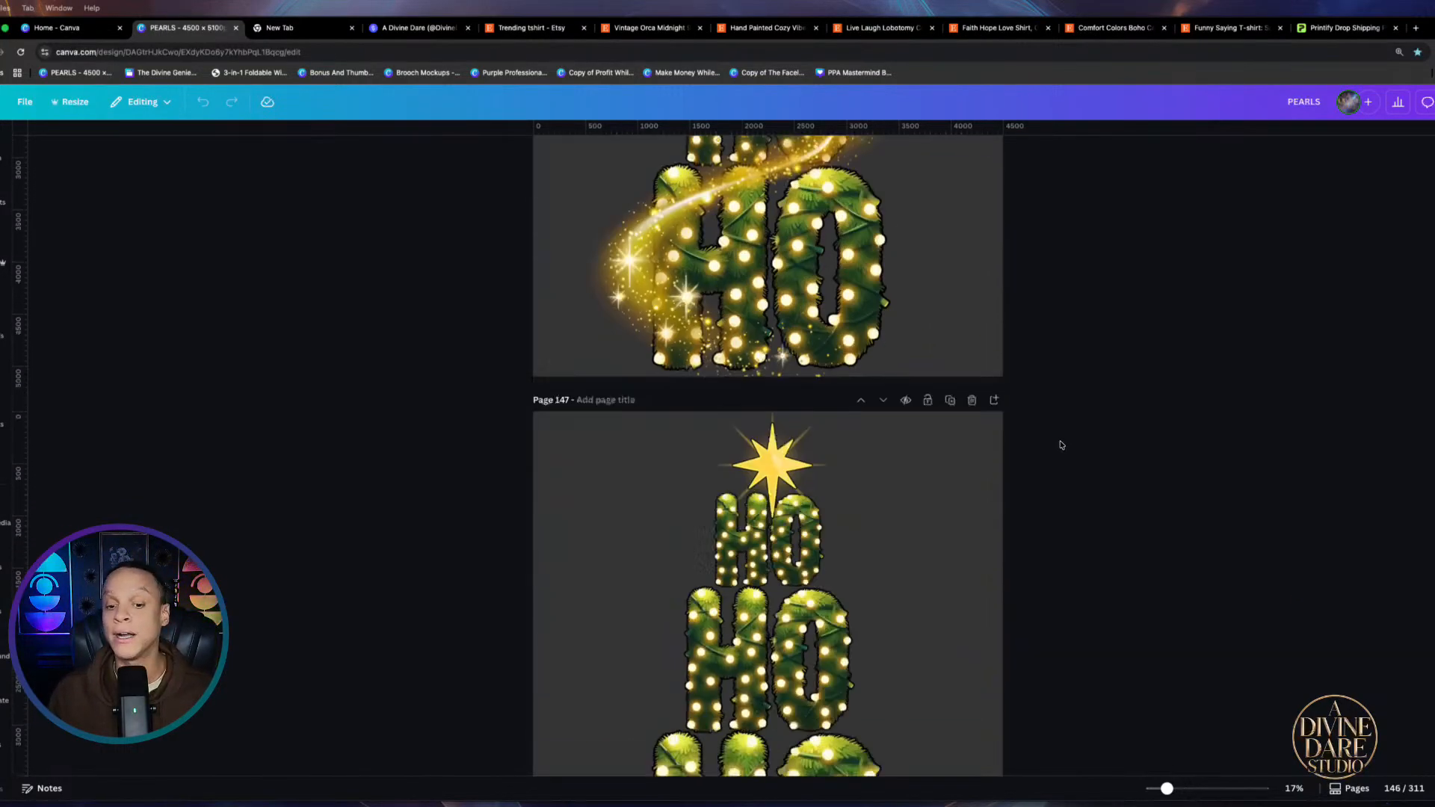
scroll(1030, 414, "down", 15)
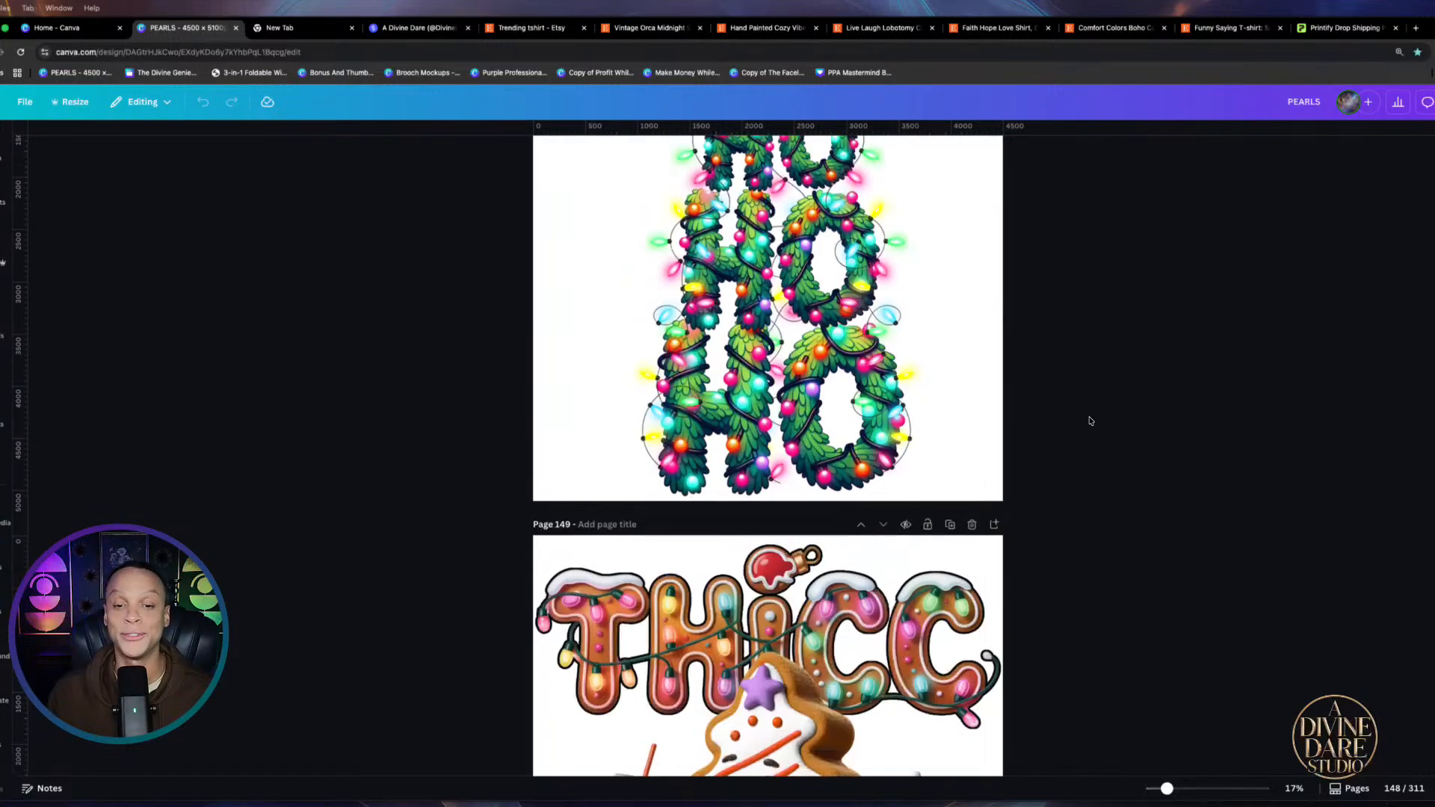
scroll(1087, 423, "down", 10)
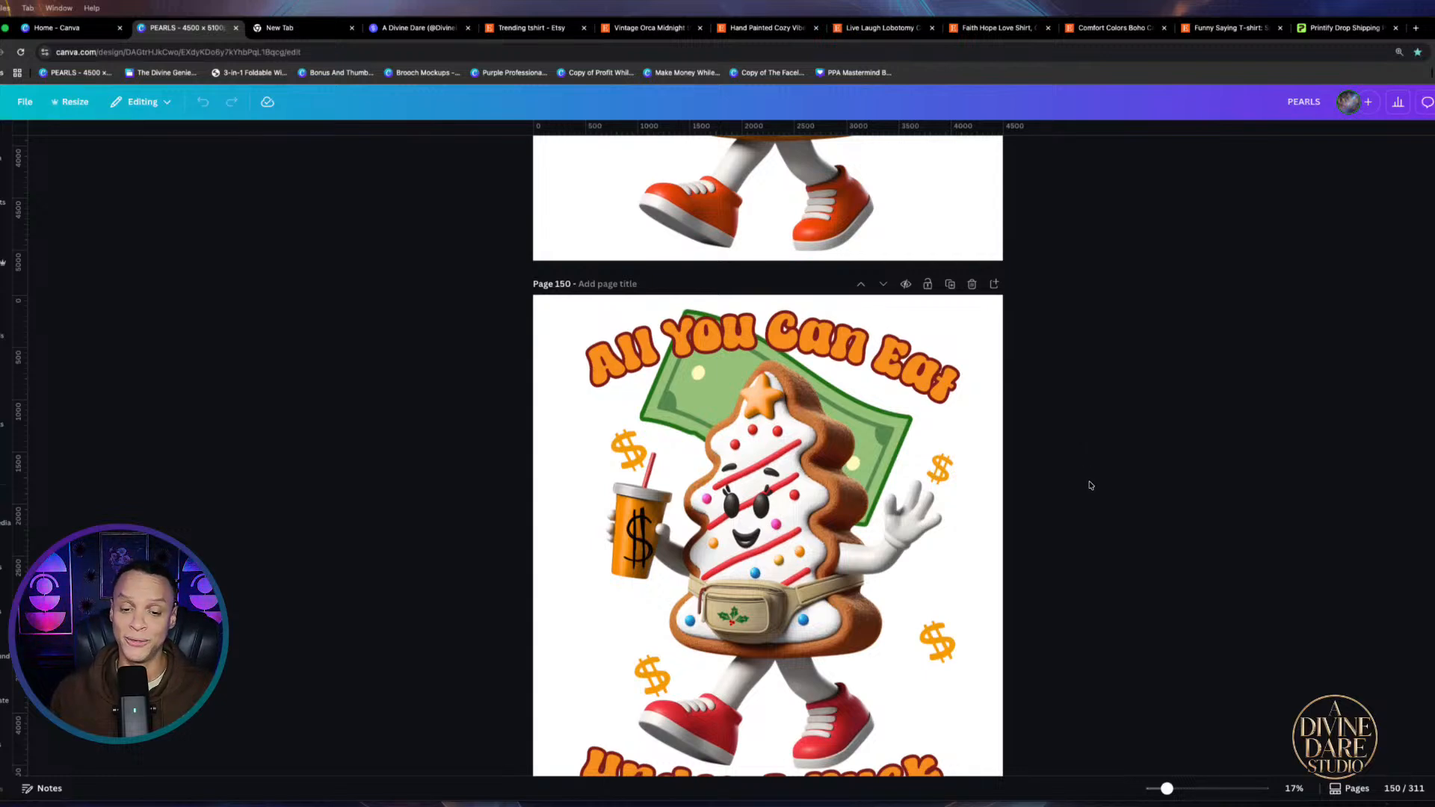
scroll(1162, 498, "down", 5)
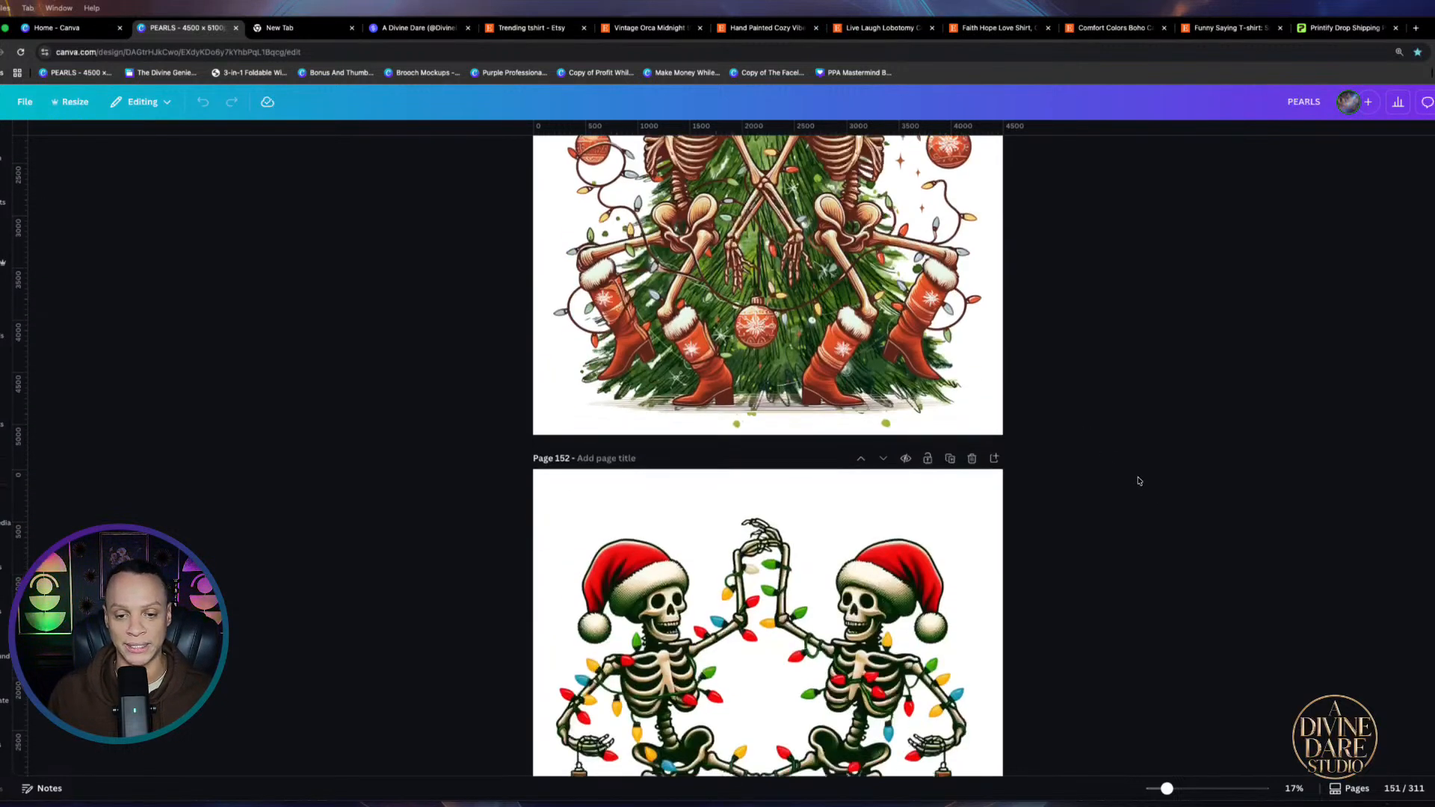
scroll(1114, 482, "down", 12)
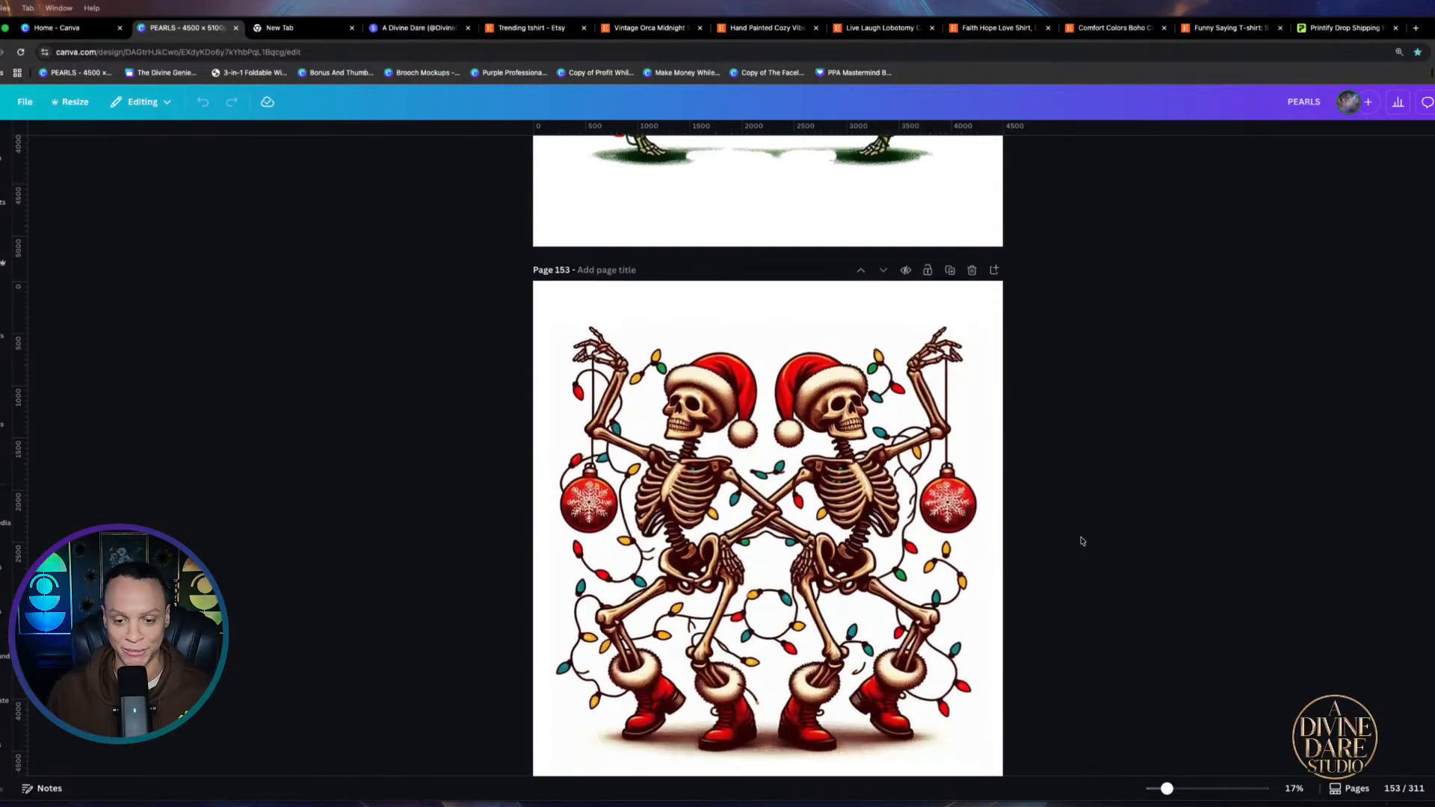
scroll(1095, 547, "down", 5)
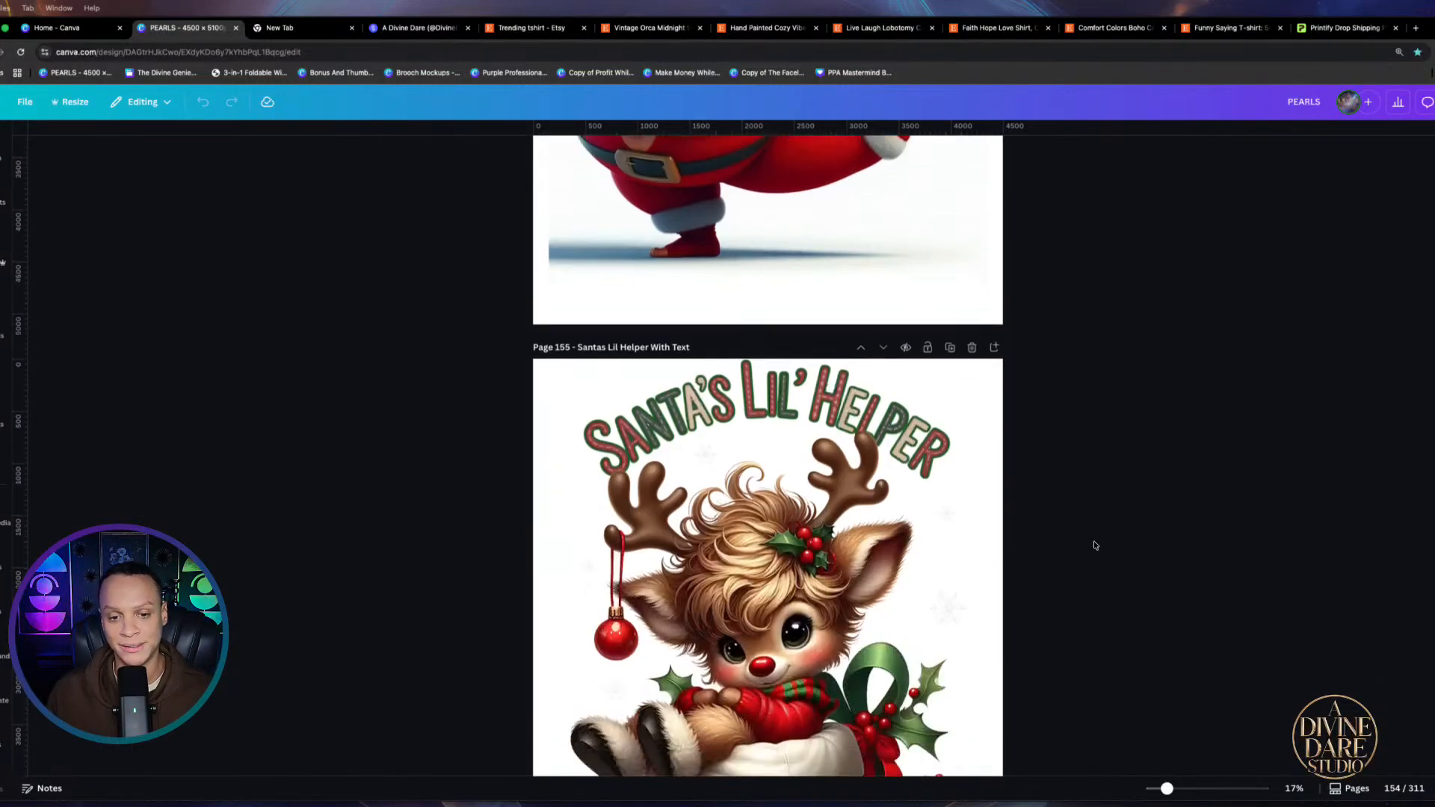
scroll(1095, 546, "down", 2)
scroll(1093, 542, "down", 13)
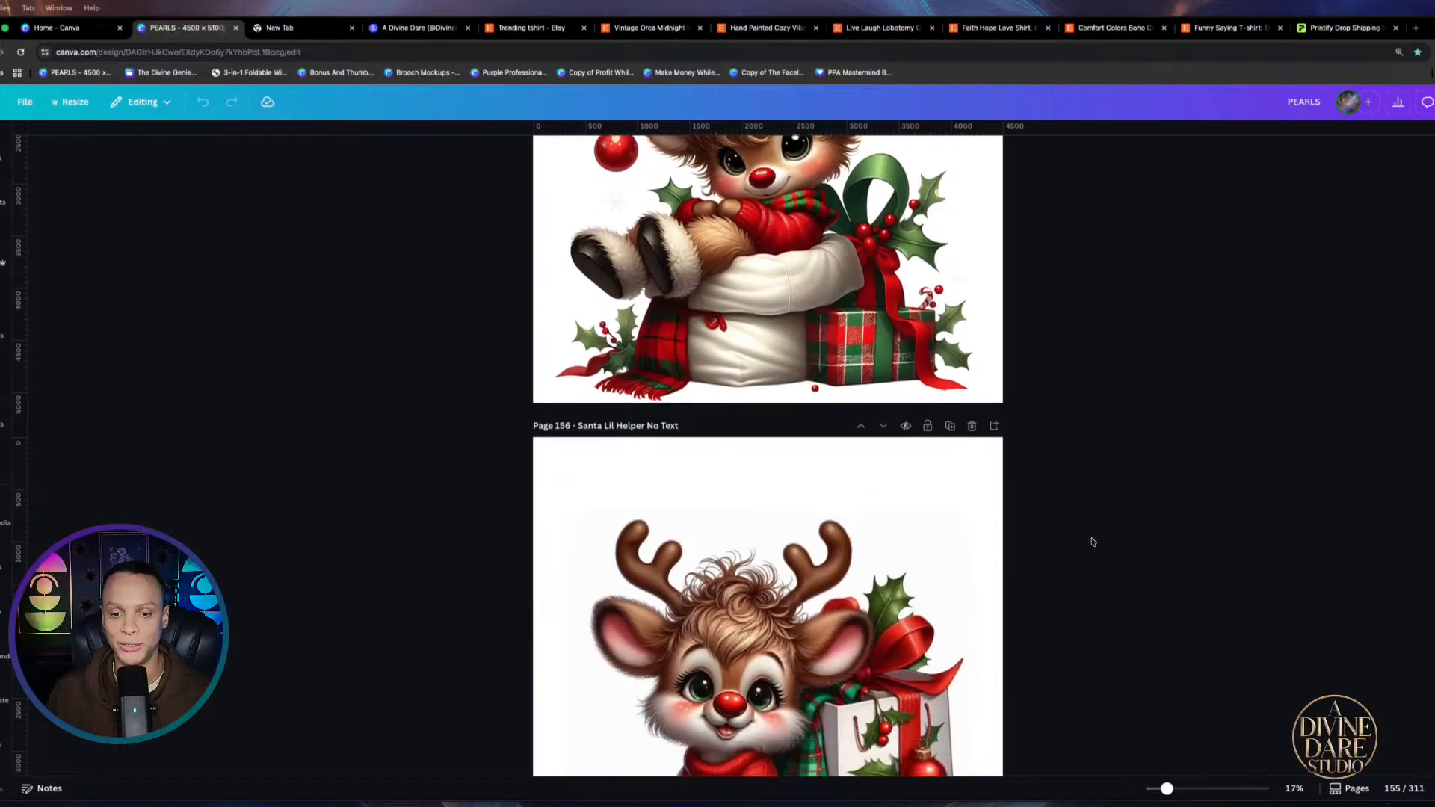
scroll(1090, 543, "down", 13)
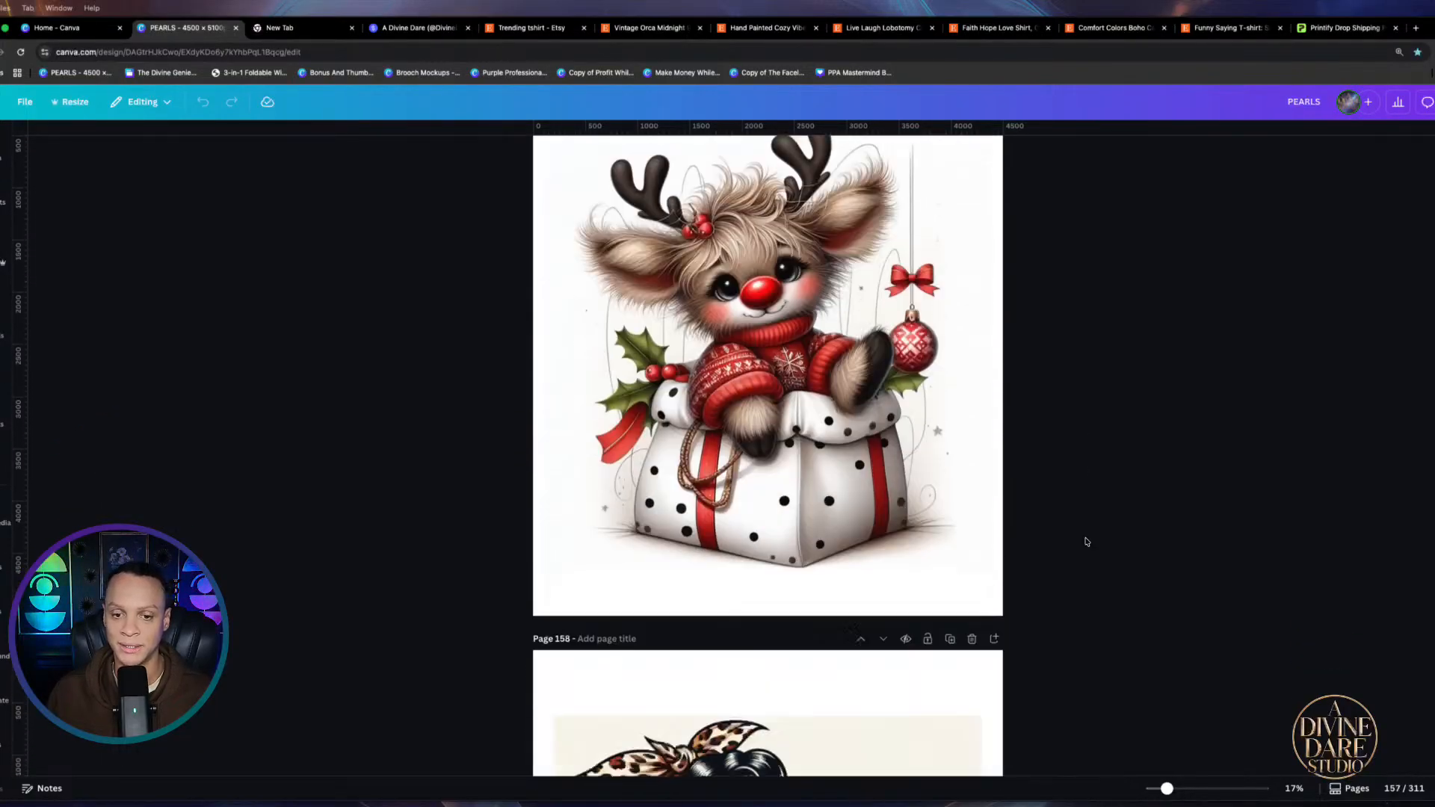
scroll(1085, 547, "down", 12)
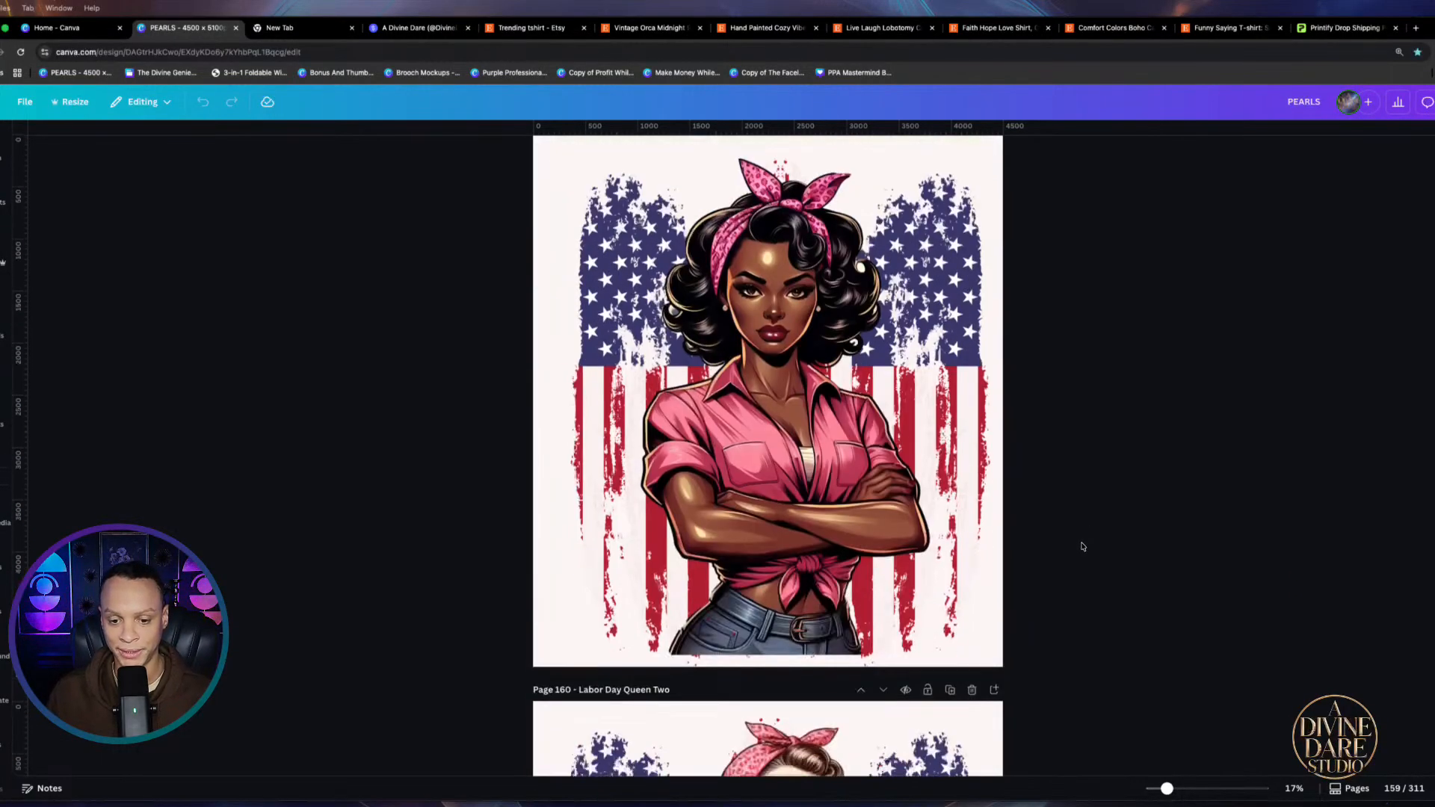
scroll(1080, 546, "down", 8)
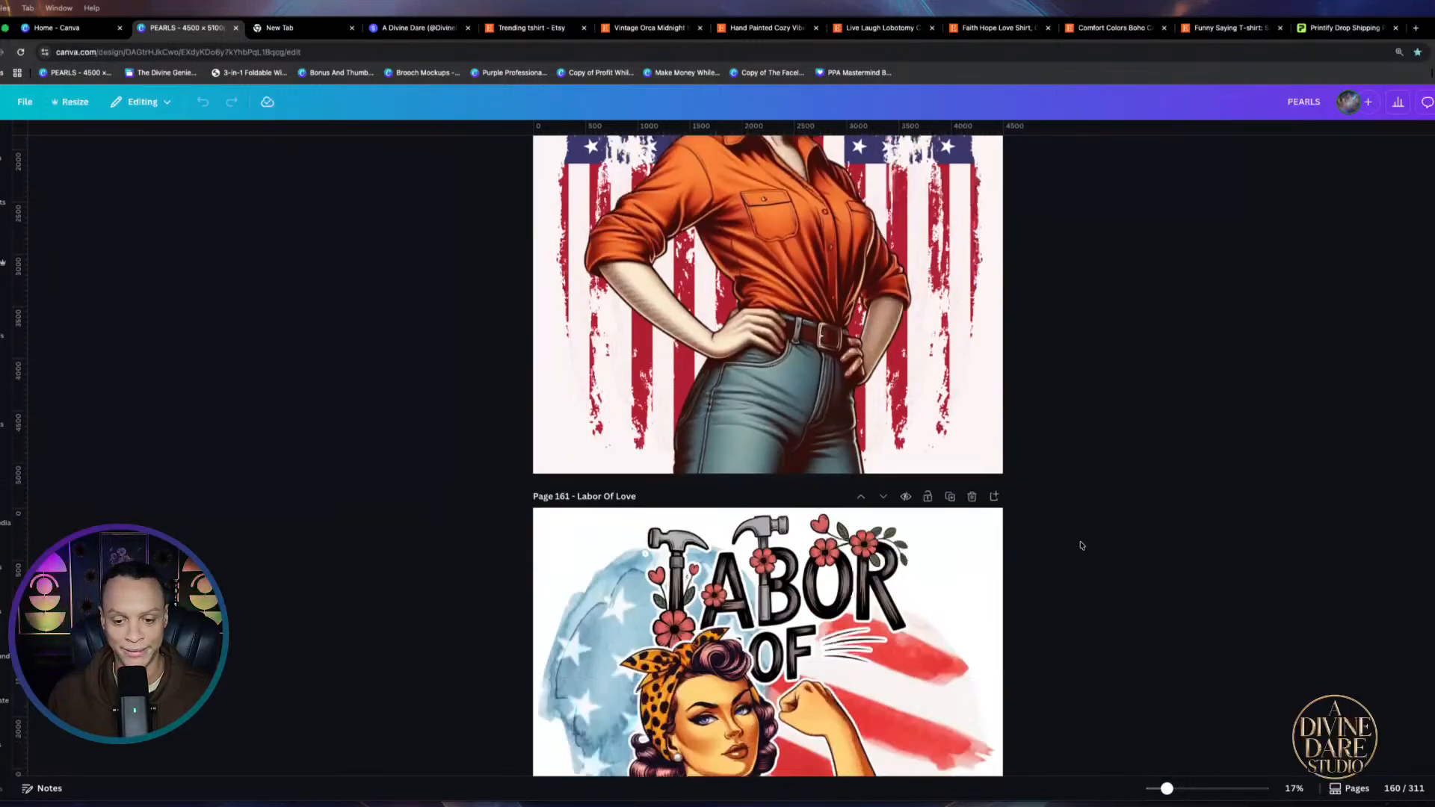
scroll(1080, 546, "down", 8)
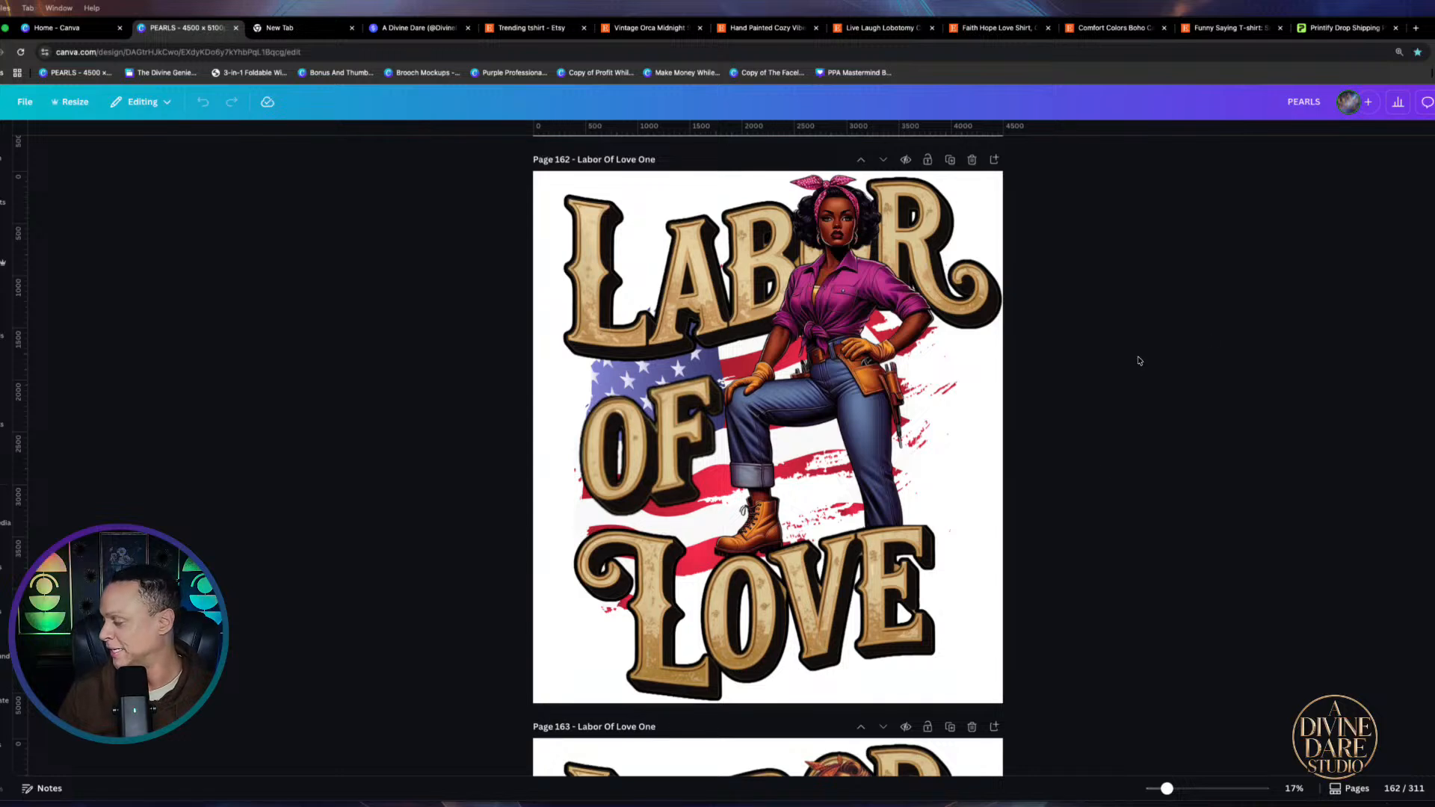
Scroll from page 178 past the winged Norse face on page 222 toward 'Sew In Love Rag Doll Lovers' (page 227)
scroll(1142, 438, "down", 4)
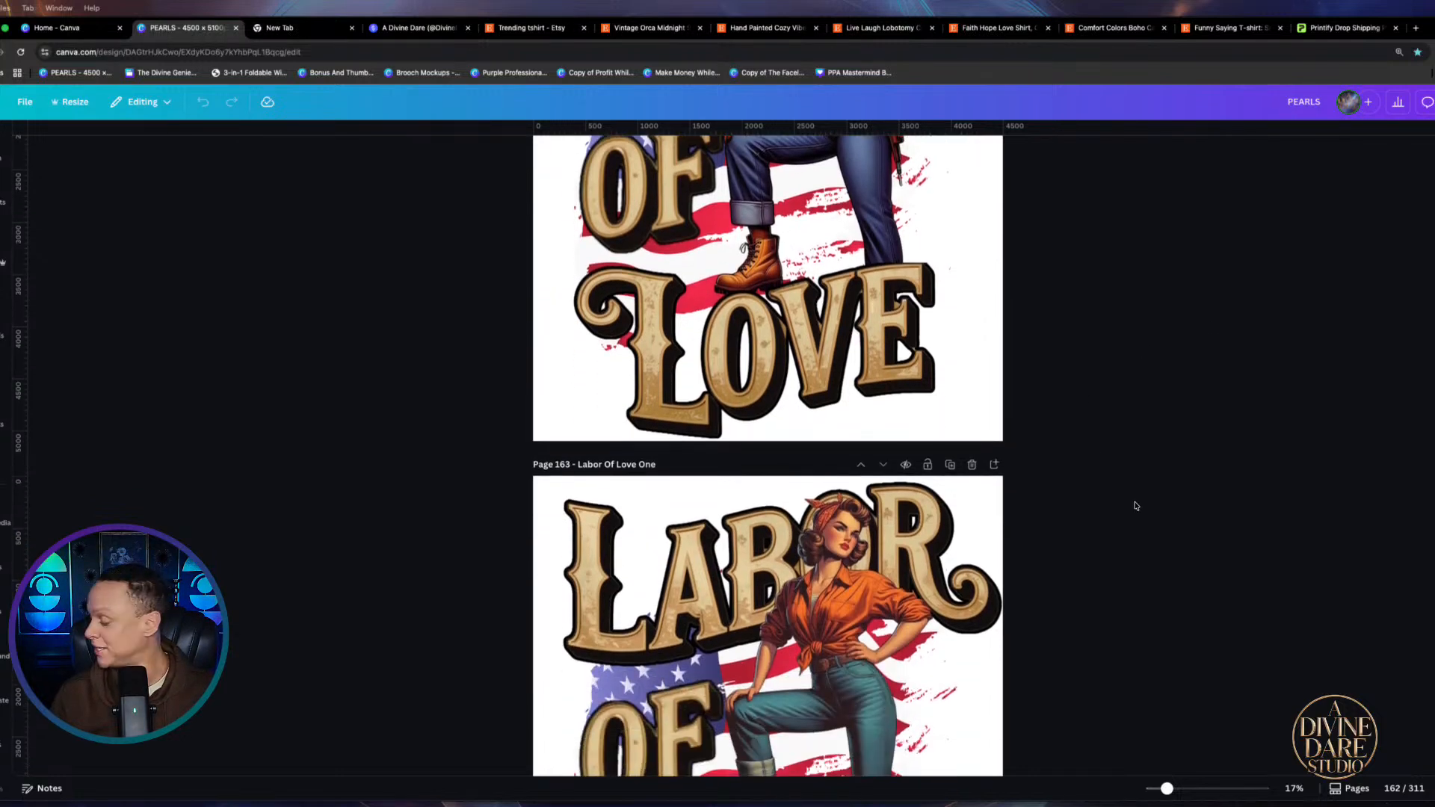
scroll(1135, 506, "down", 10)
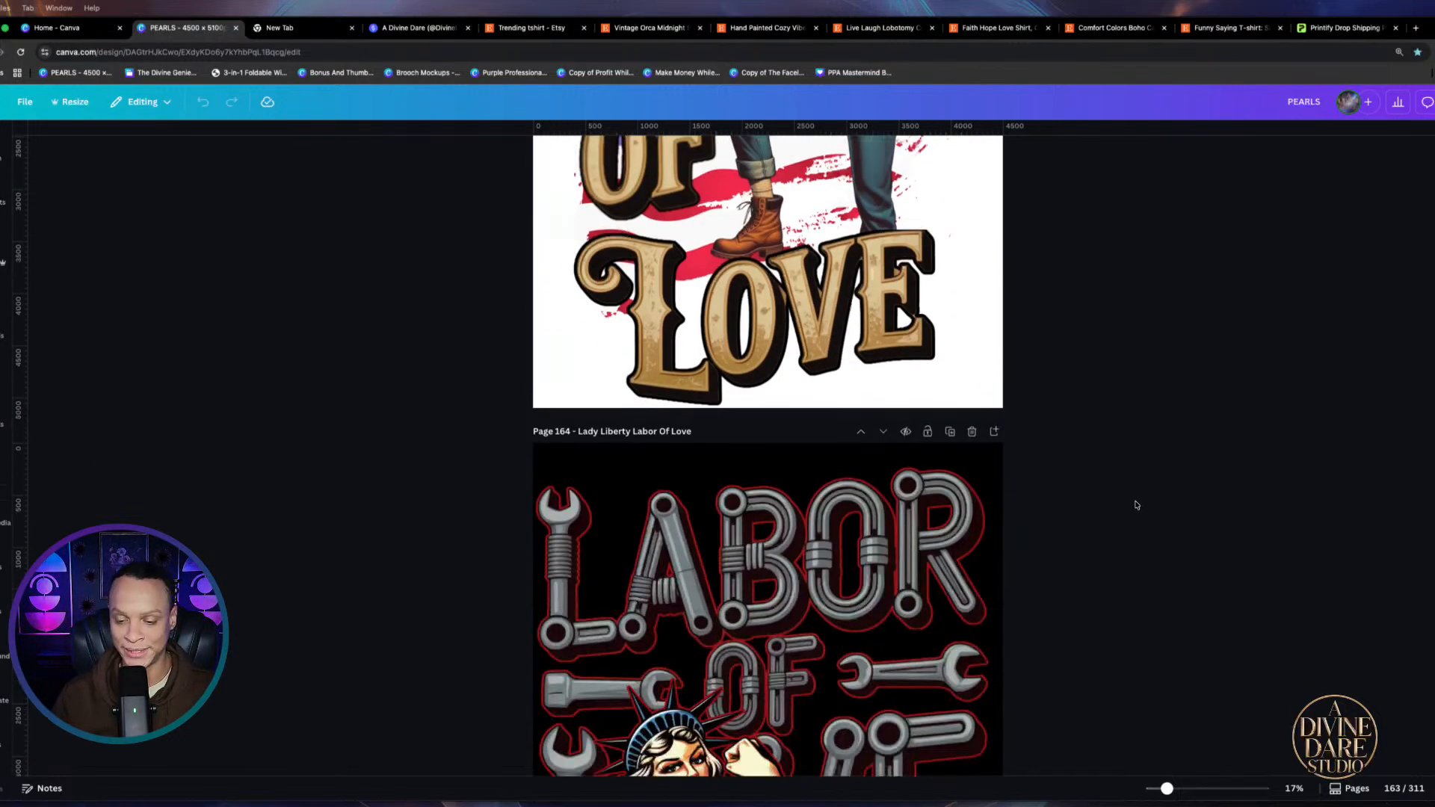
scroll(1135, 505, "down", 3)
scroll(1134, 506, "down", 4)
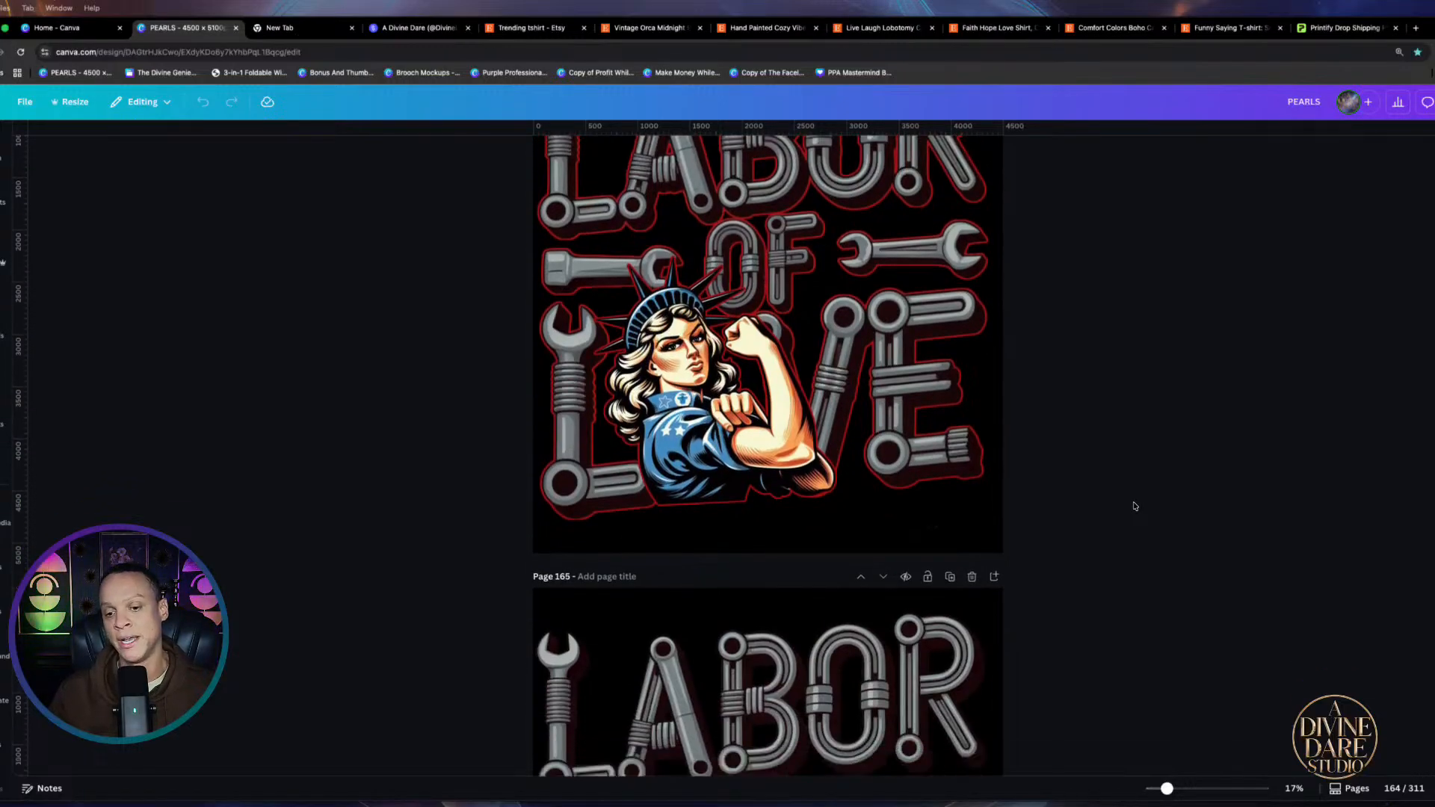
scroll(1134, 506, "down", 10)
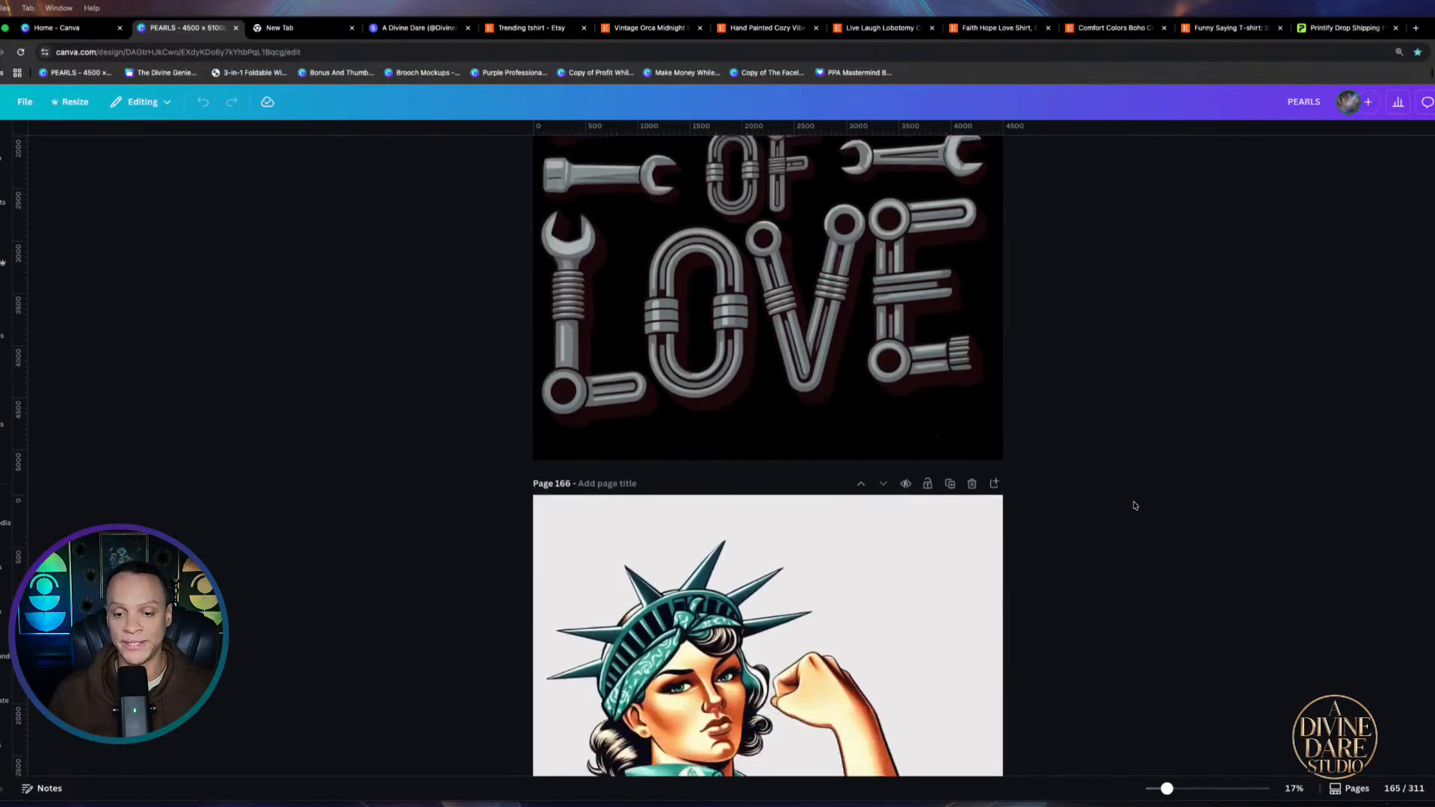
scroll(1134, 506, "down", 11)
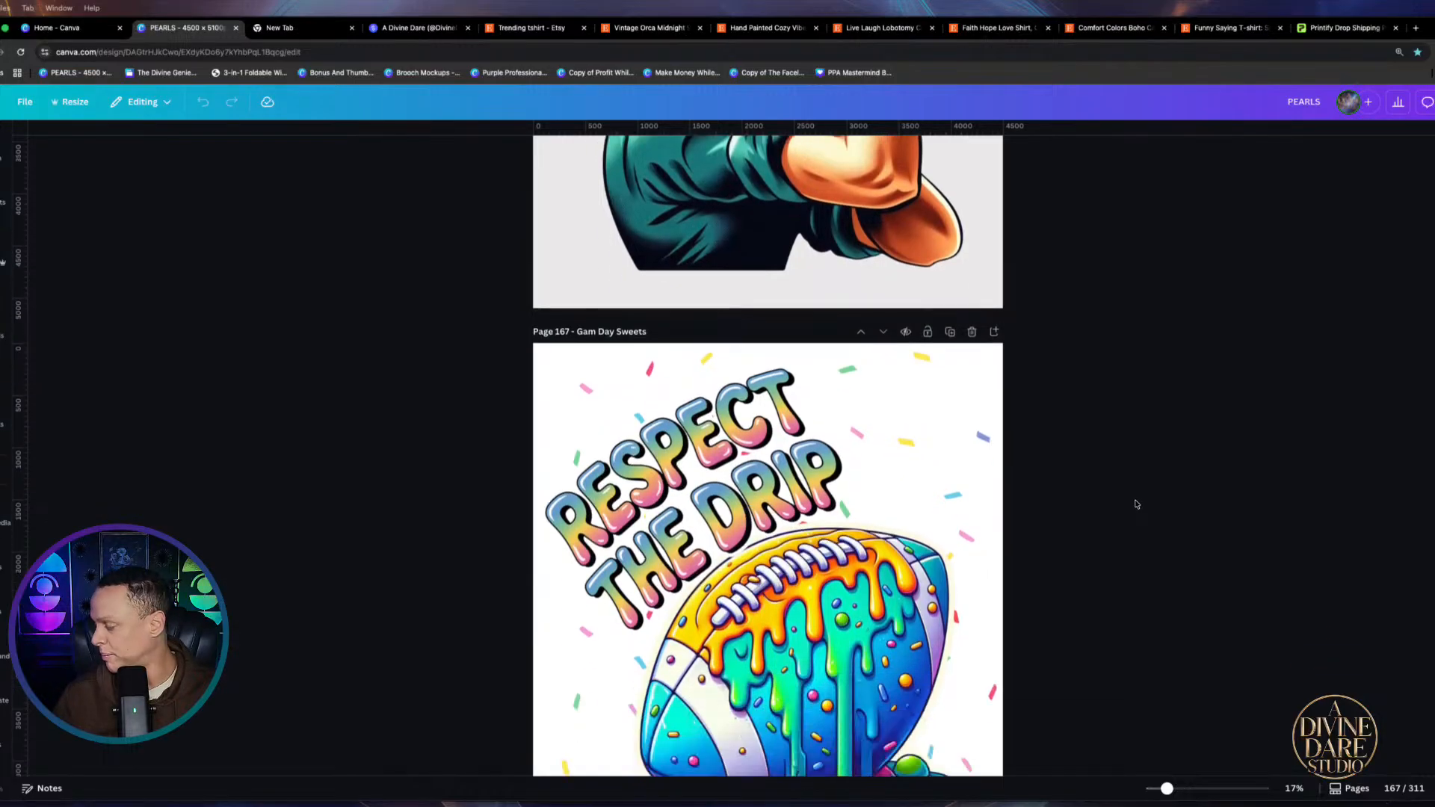
scroll(1135, 506, "down", 14)
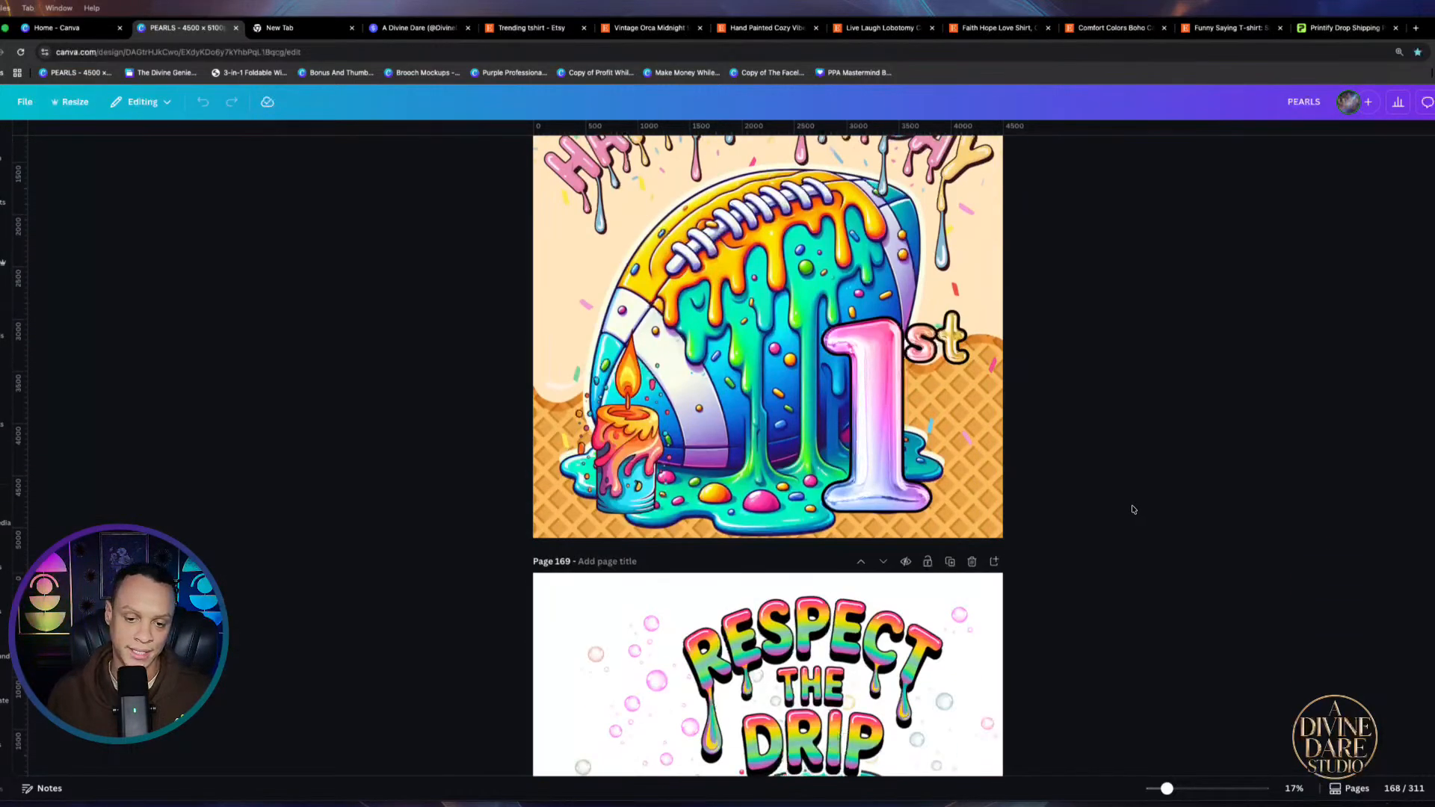
scroll(1133, 510, "down", 7)
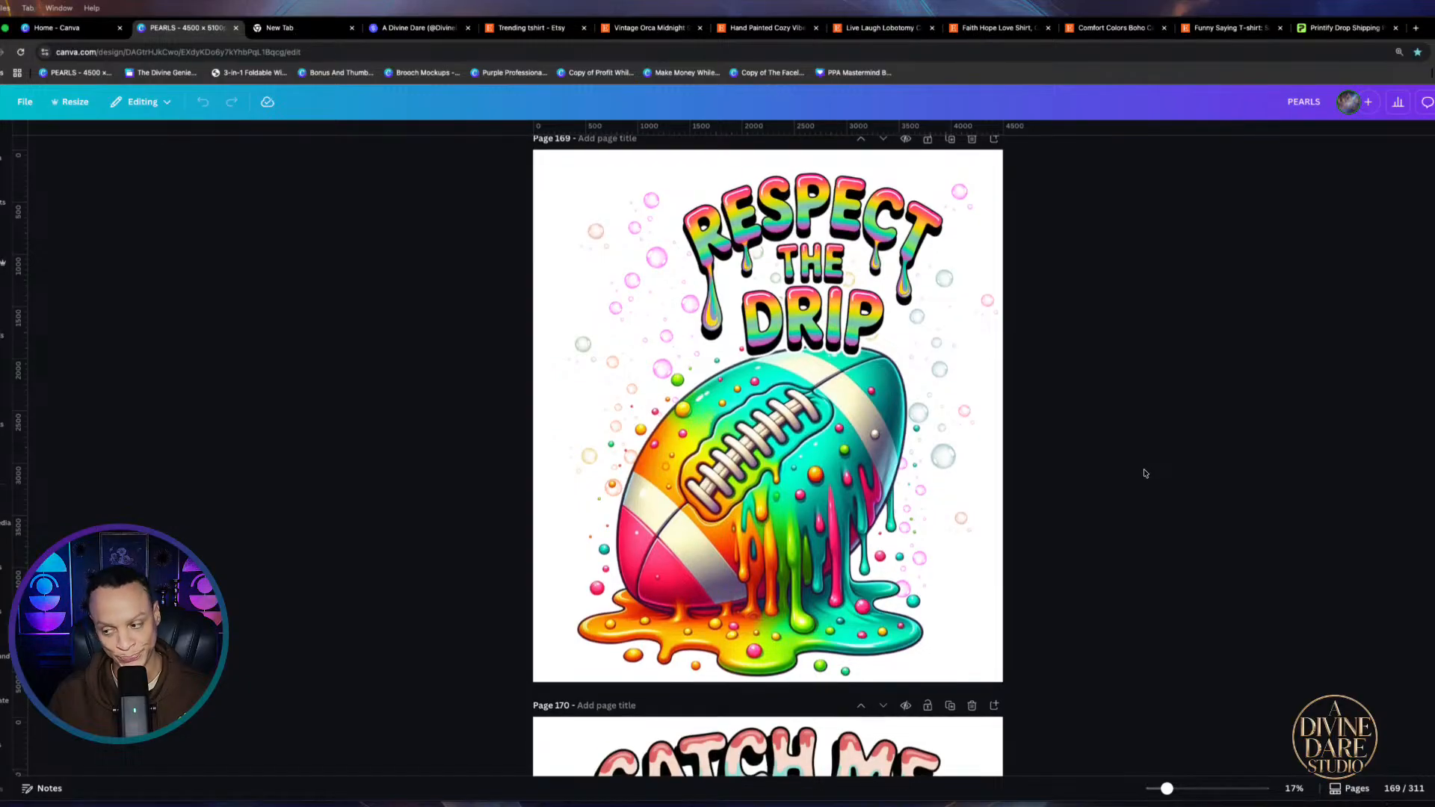
scroll(1143, 473, "down", 4)
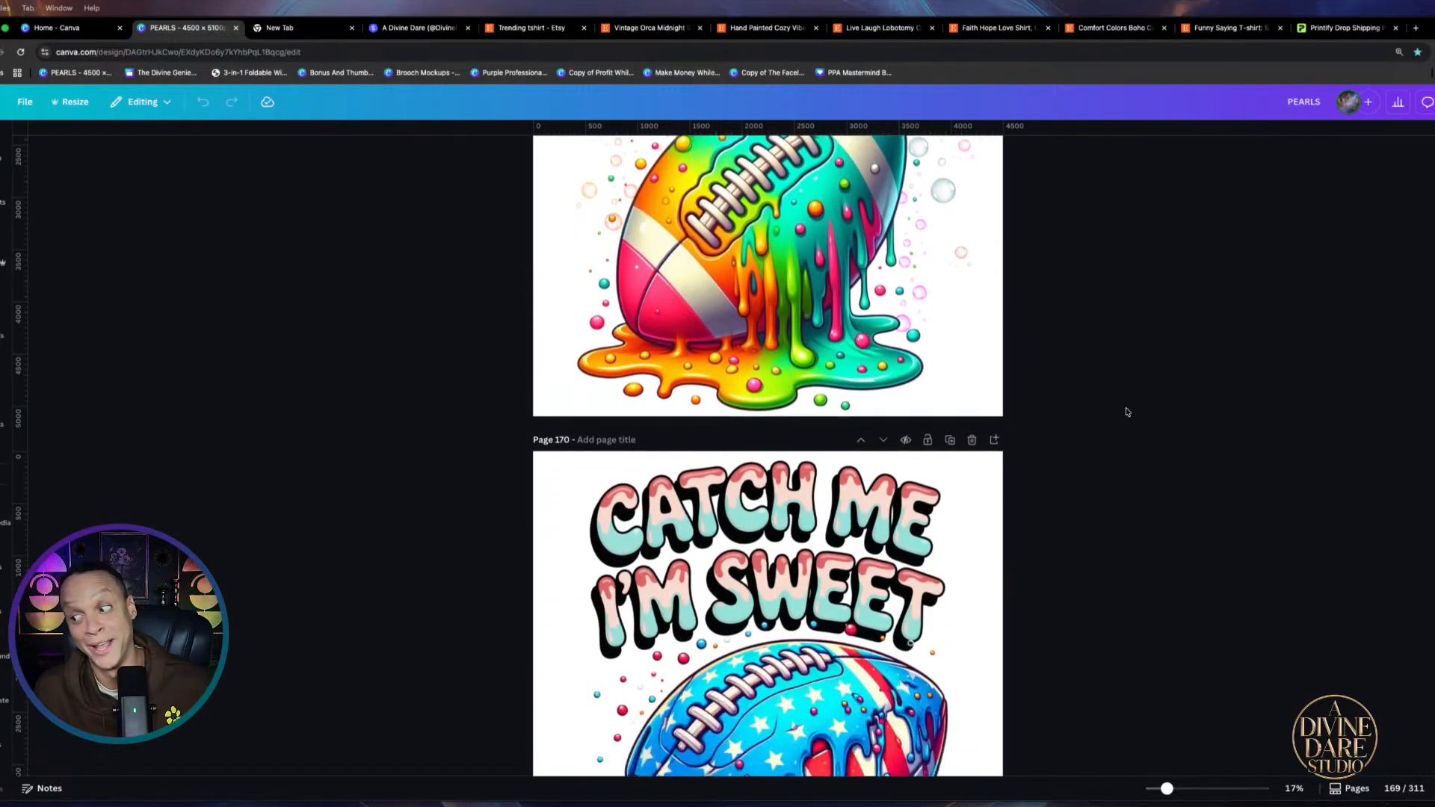
scroll(1177, 482, "down", 17)
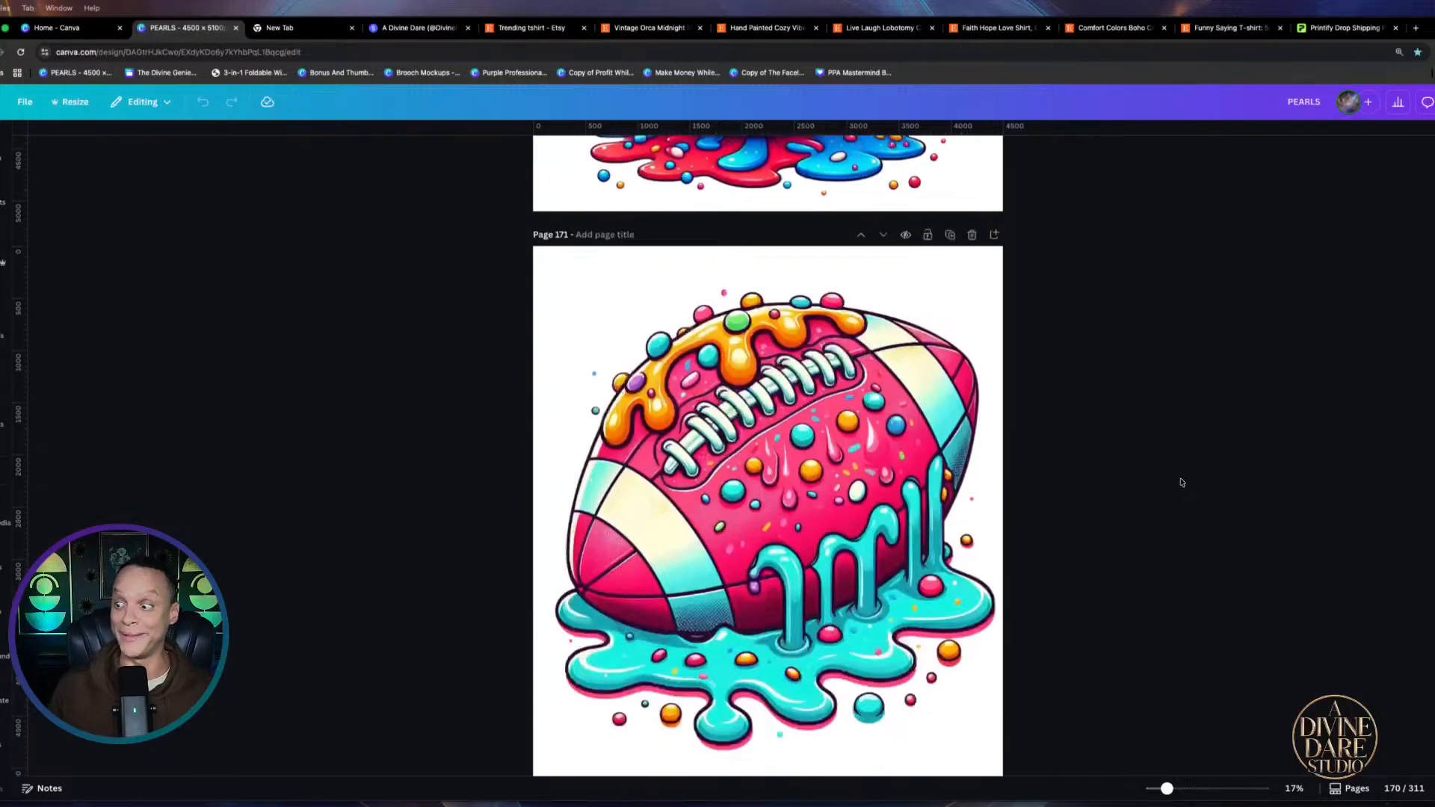
scroll(1174, 490, "down", 8)
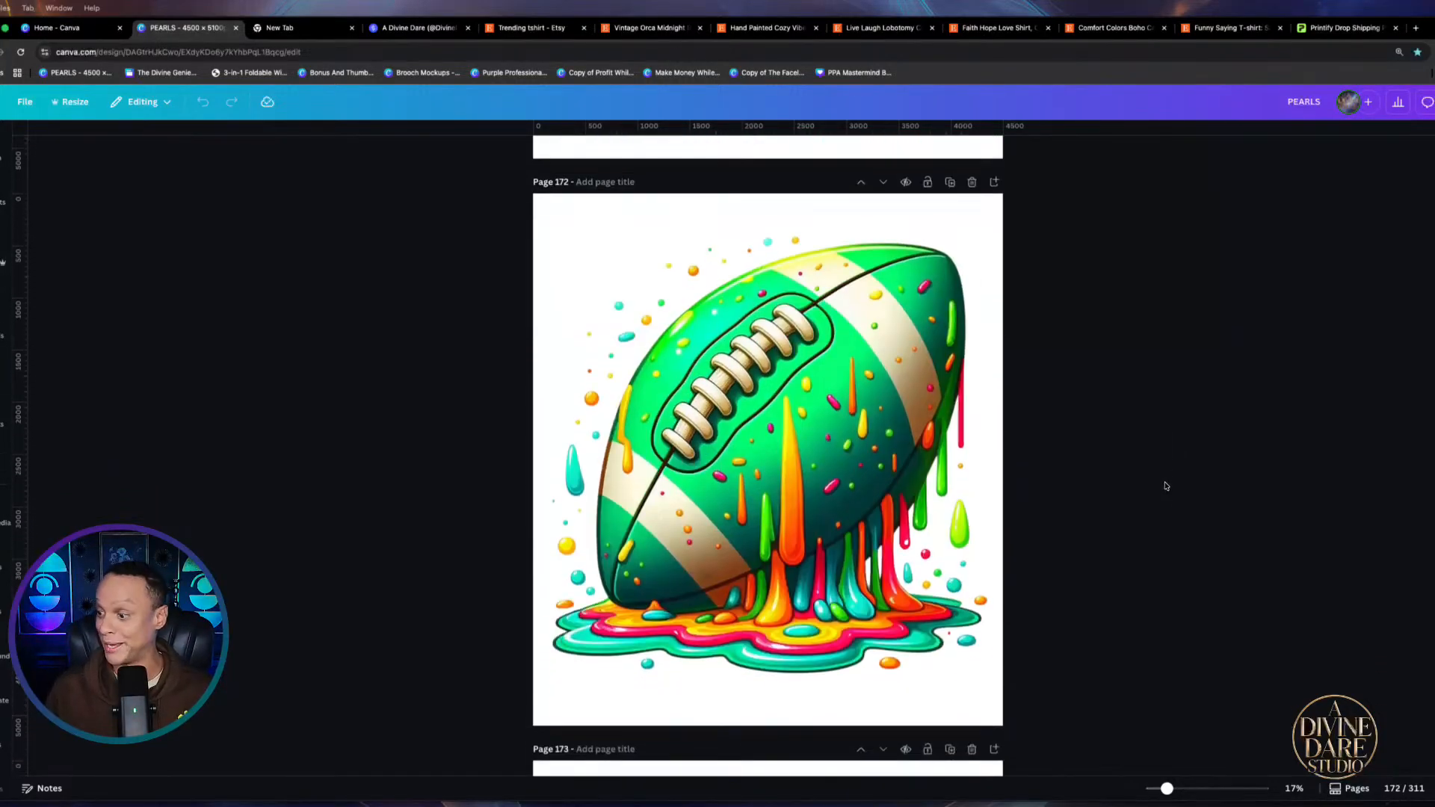
scroll(1163, 484, "down", 15)
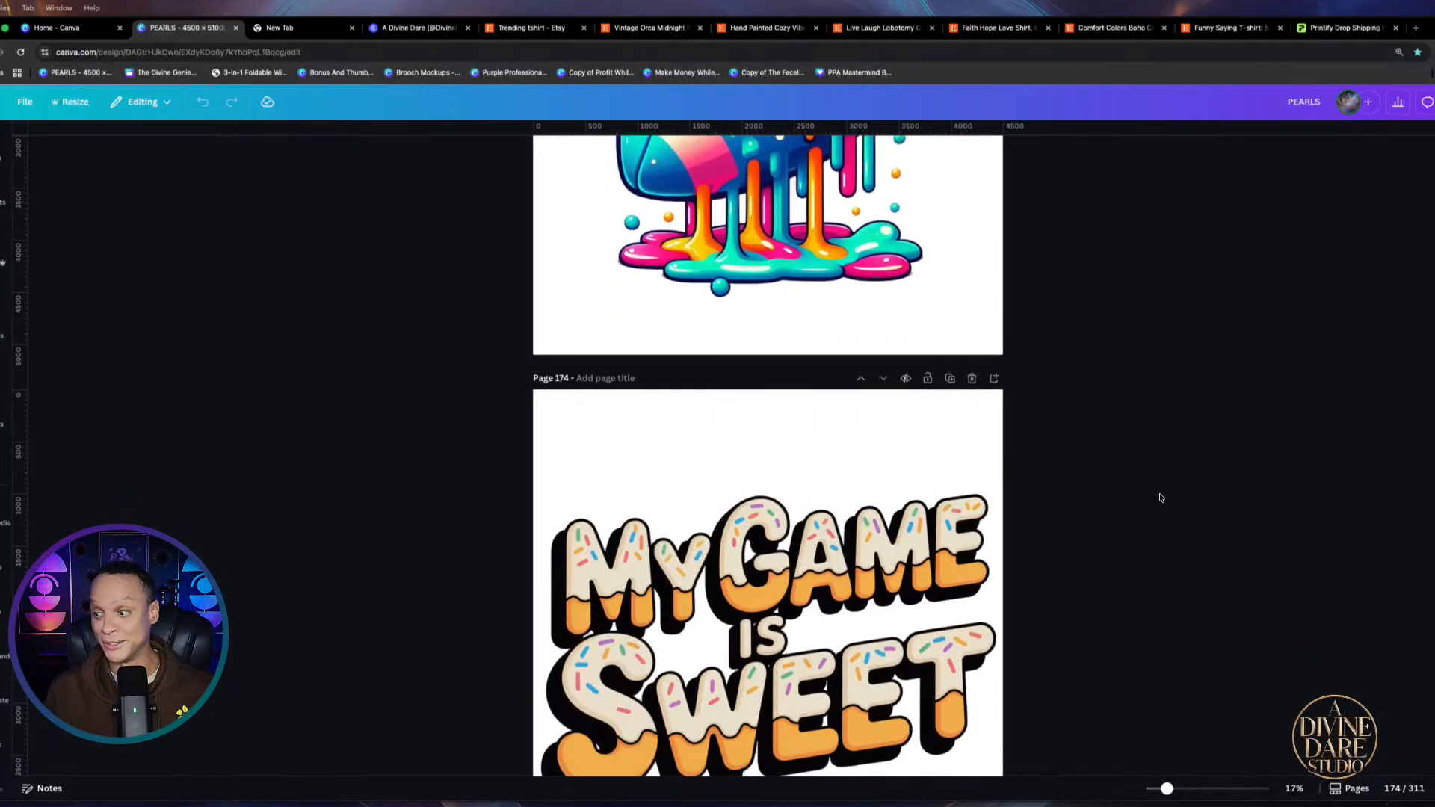
scroll(1154, 492, "down", 12)
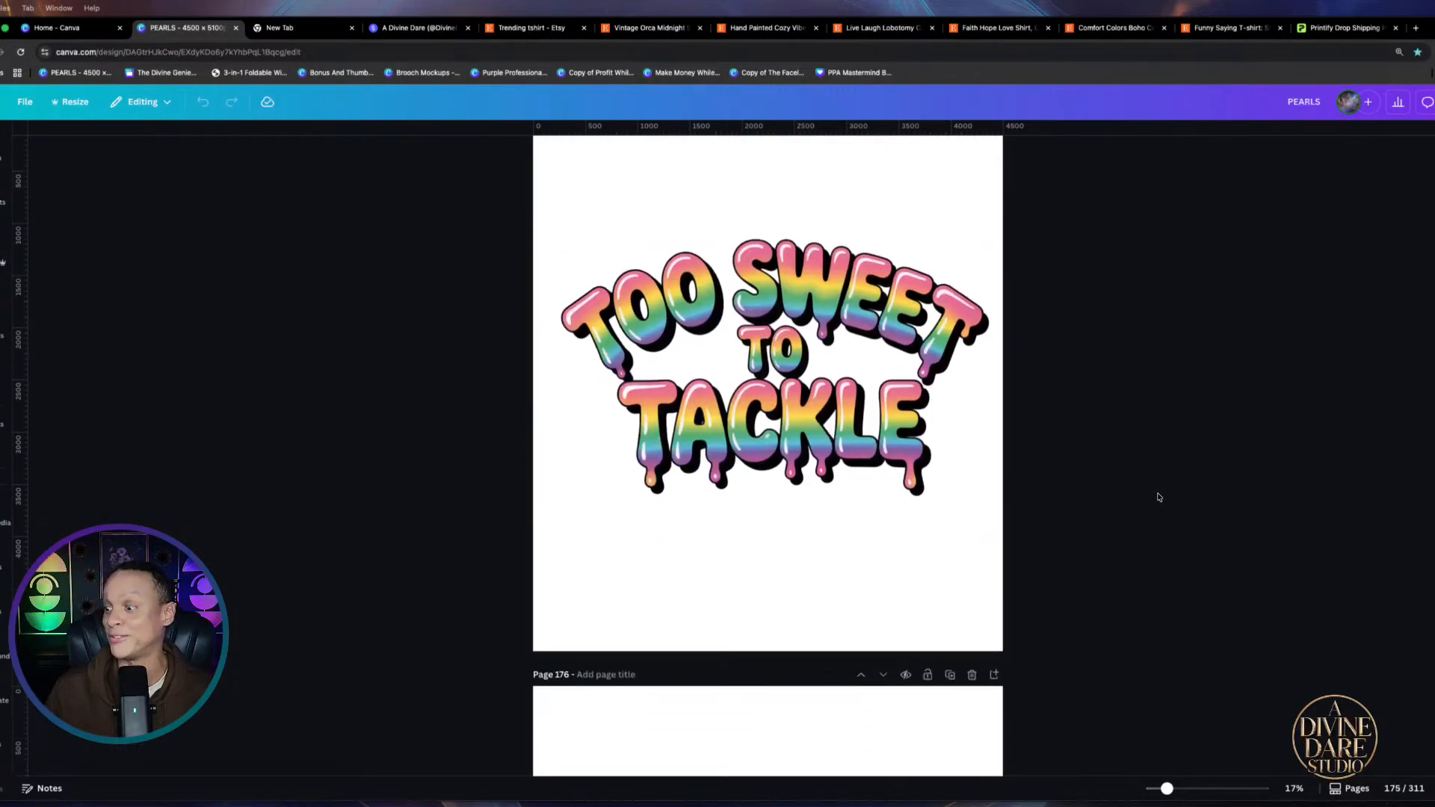
scroll(1148, 486, "down", 2)
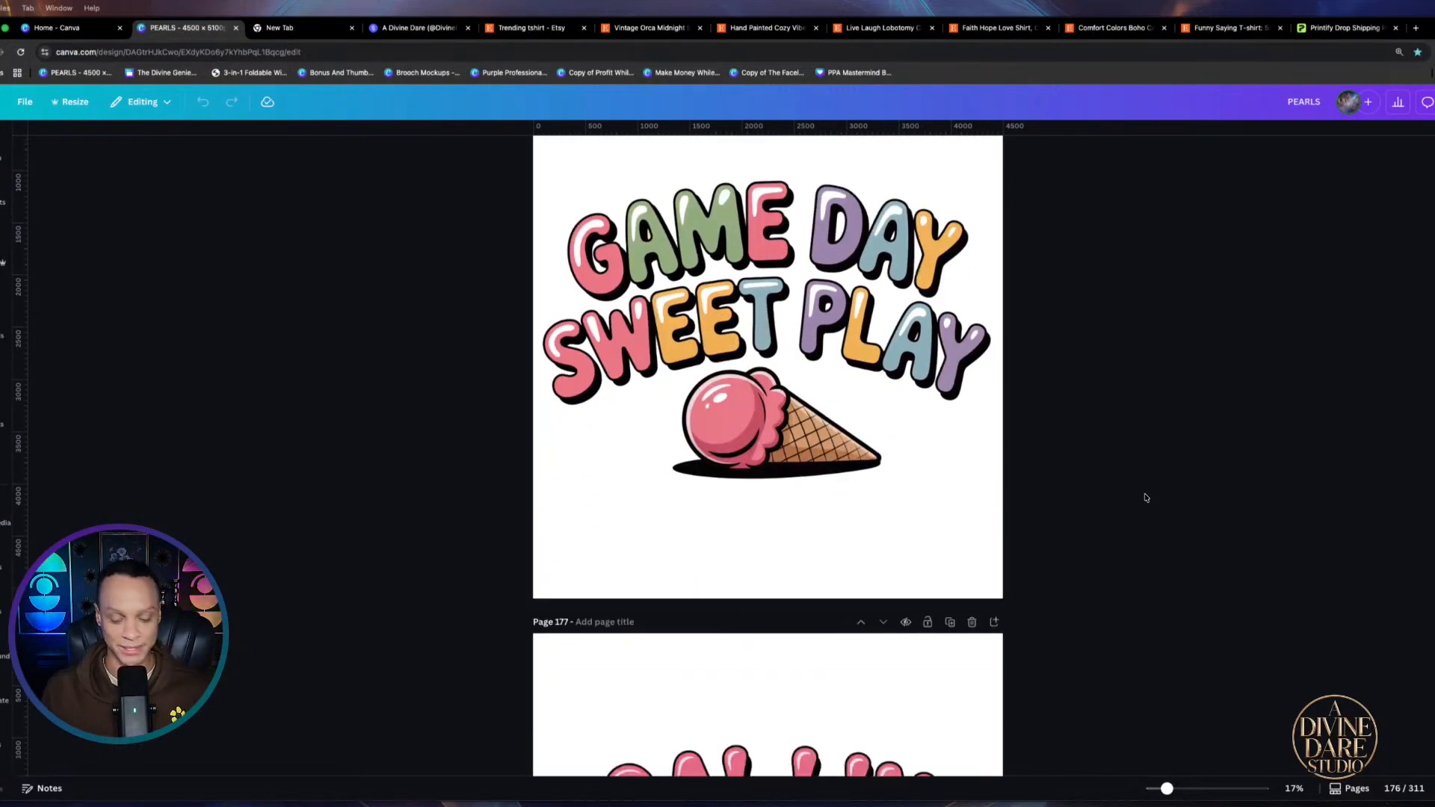
scroll(1142, 516, "down", 6)
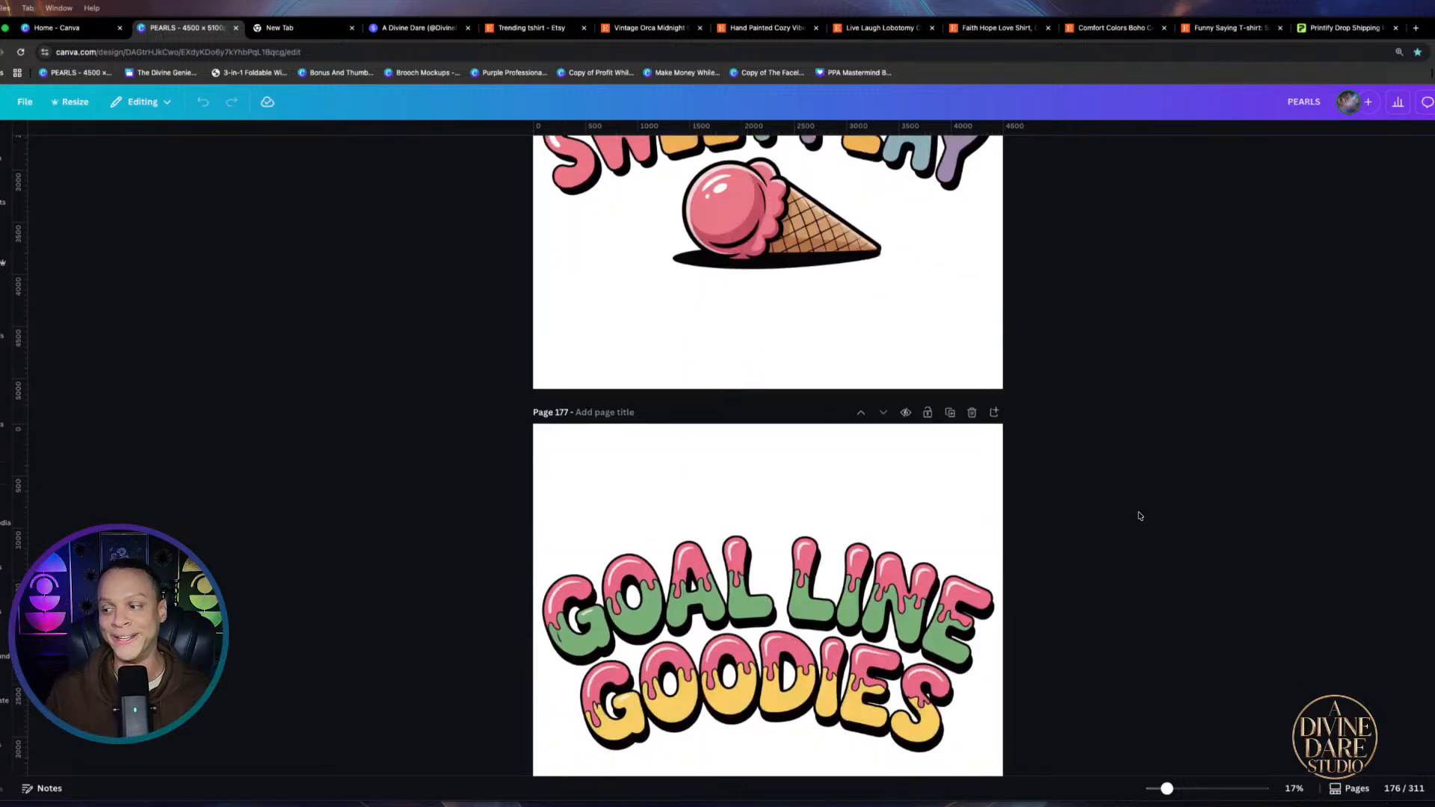
scroll(1135, 522, "down", 7)
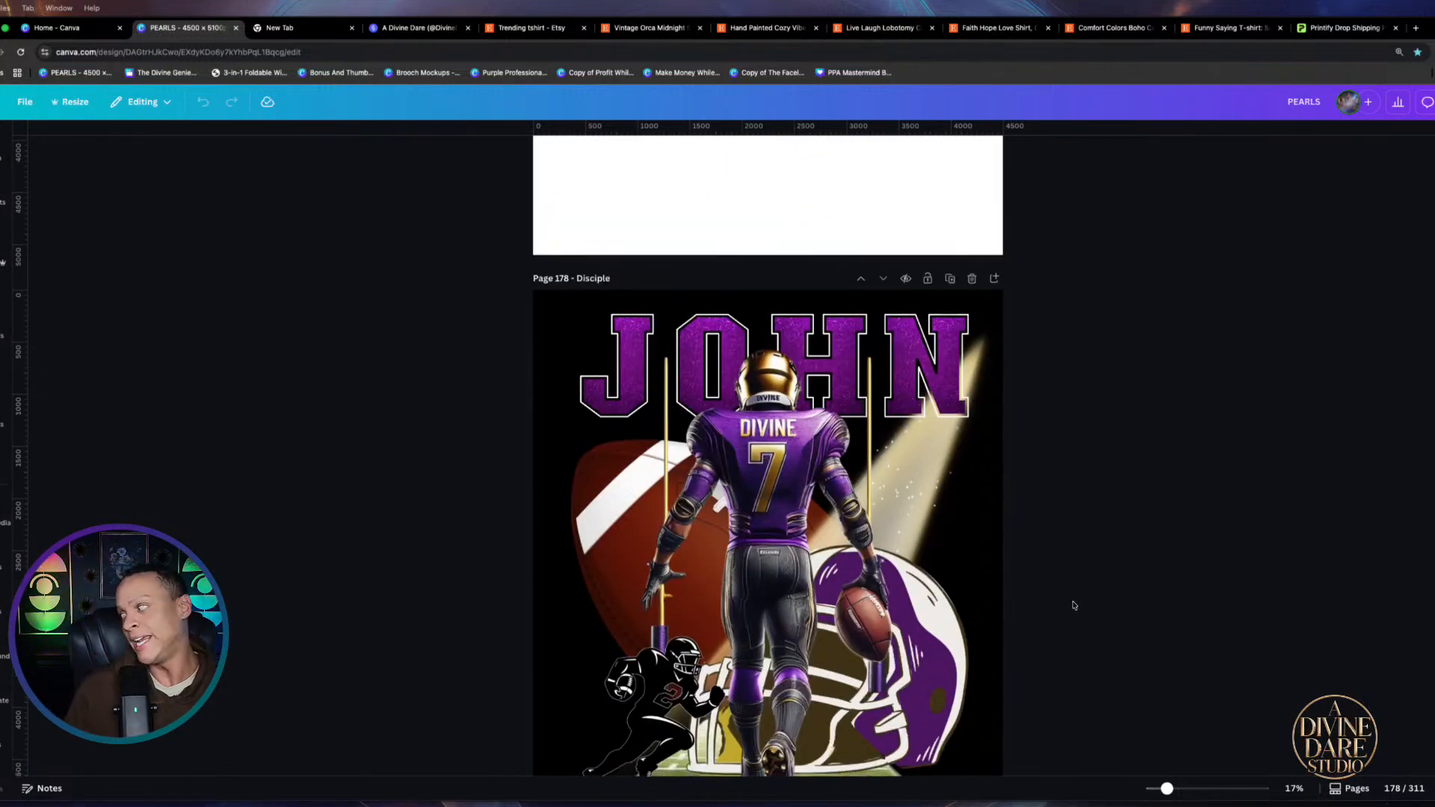
scroll(1074, 587, "down", 7)
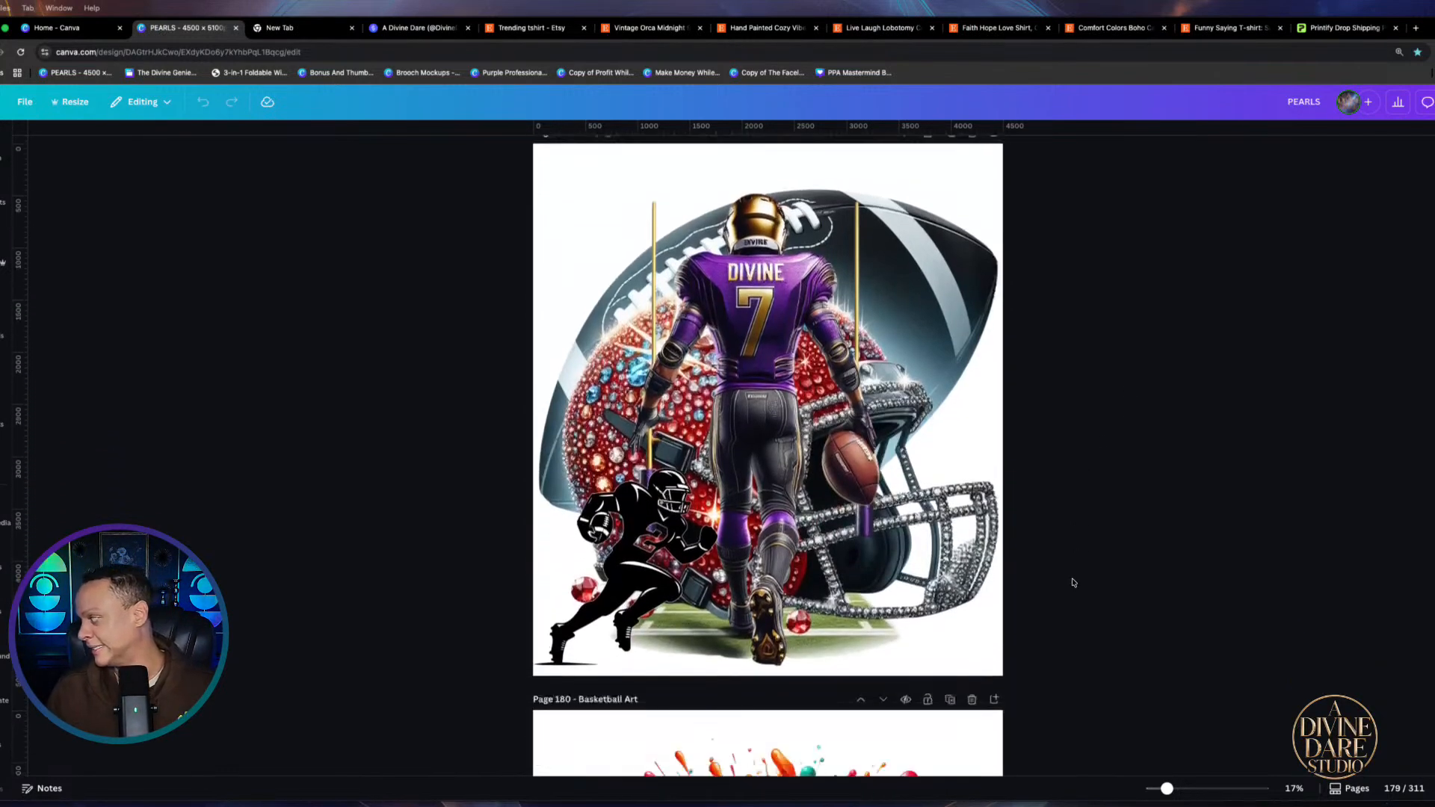
scroll(1074, 583, "down", 2)
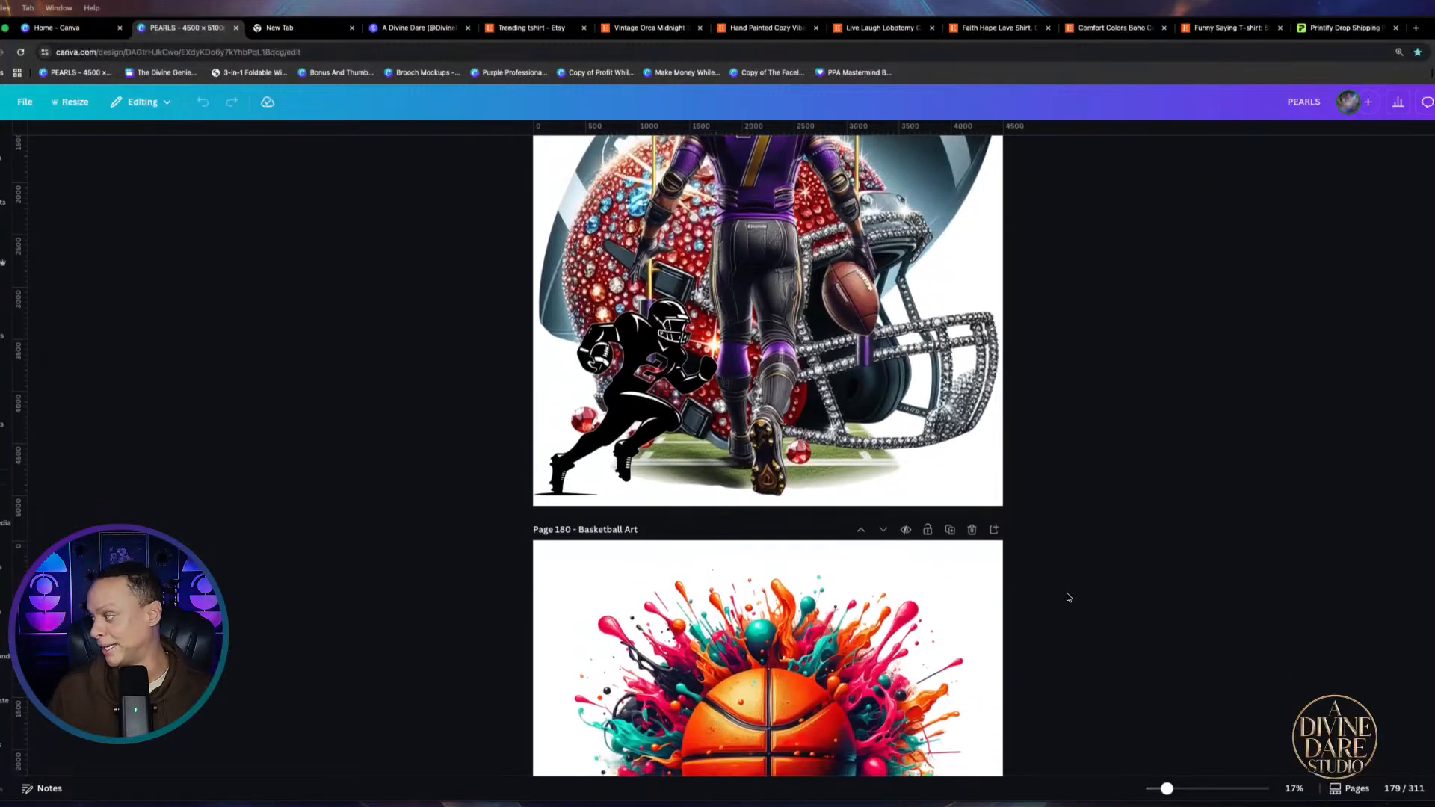
scroll(1069, 590, "down", 2)
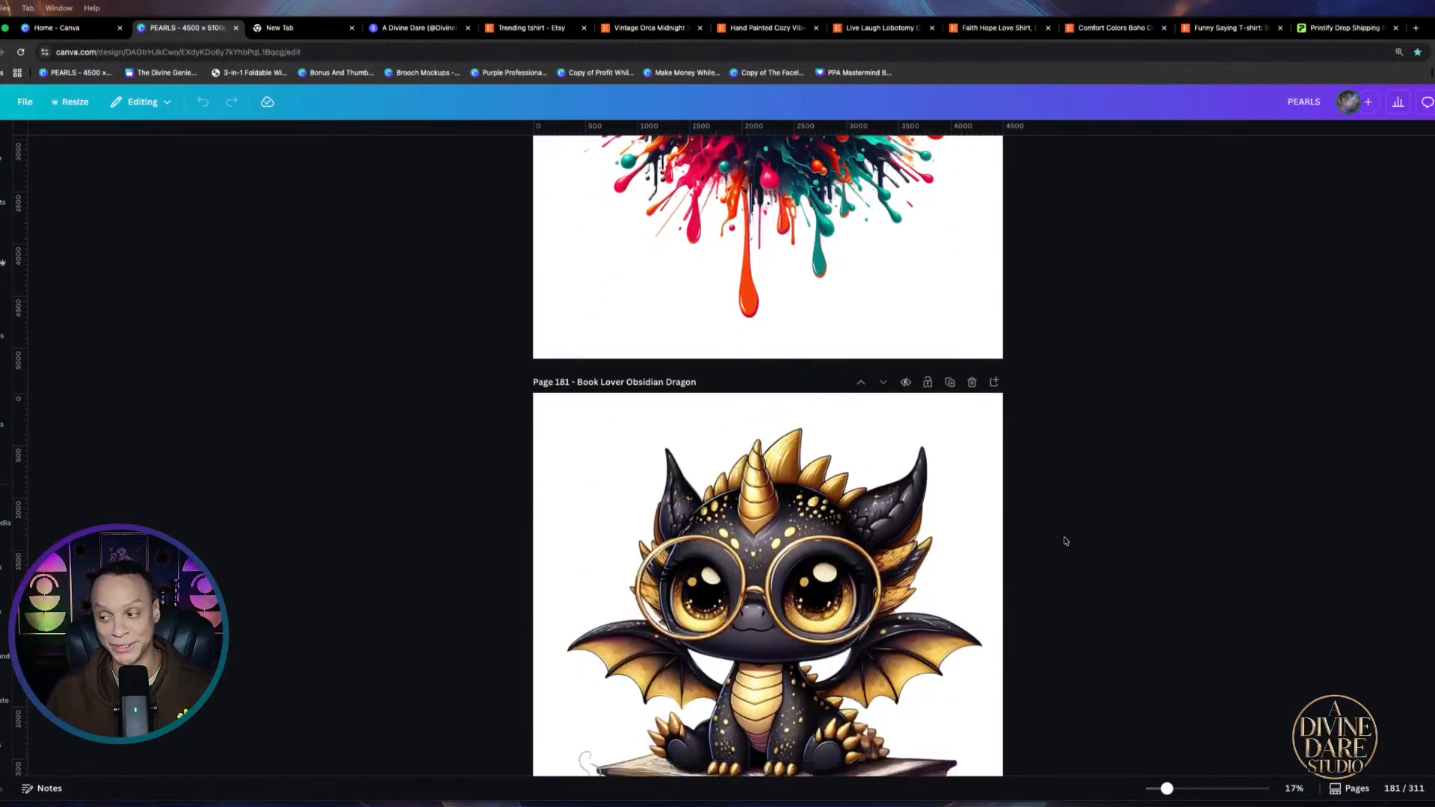
scroll(1066, 542, "down", 20)
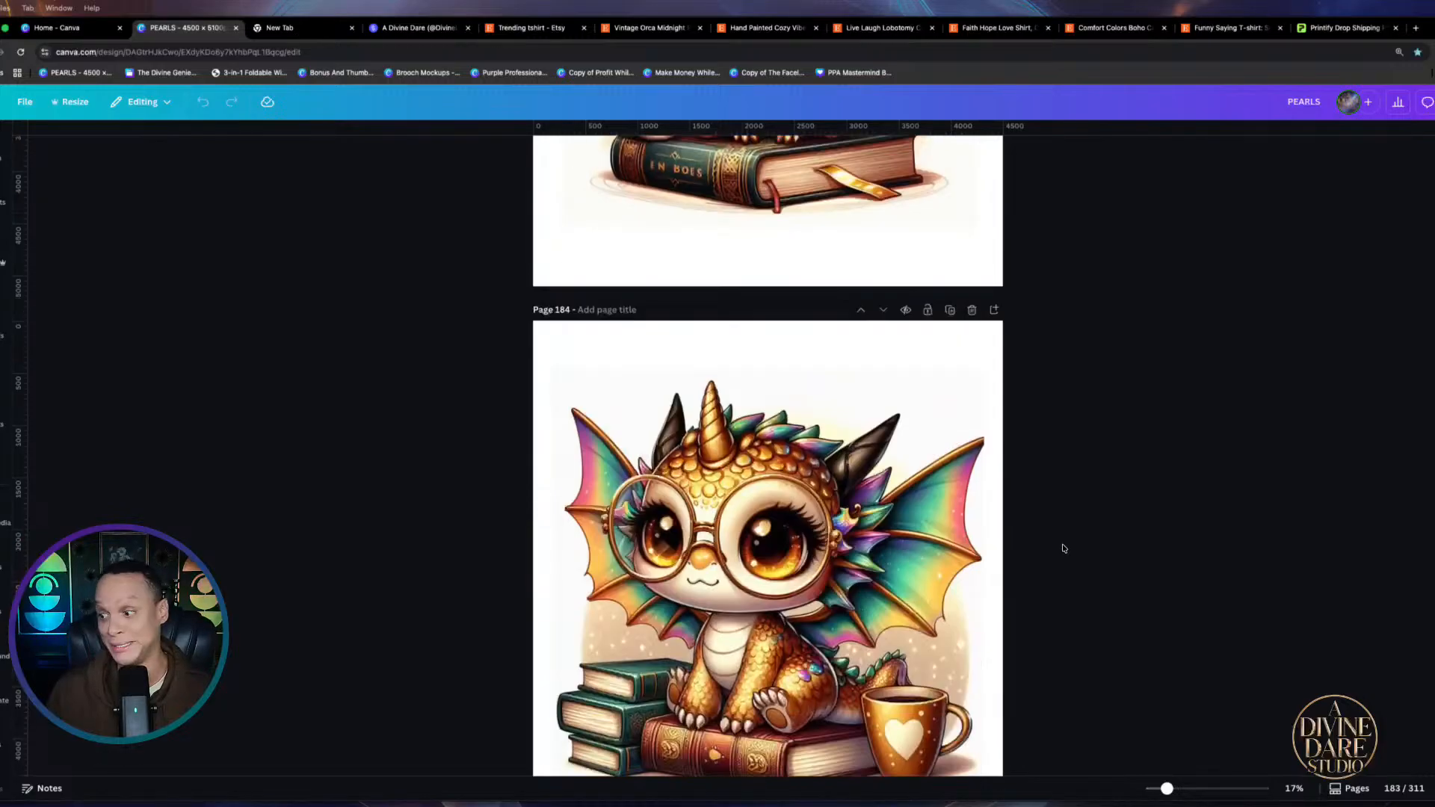
scroll(1064, 548, "down", 12)
scroll(1065, 555, "down", 9)
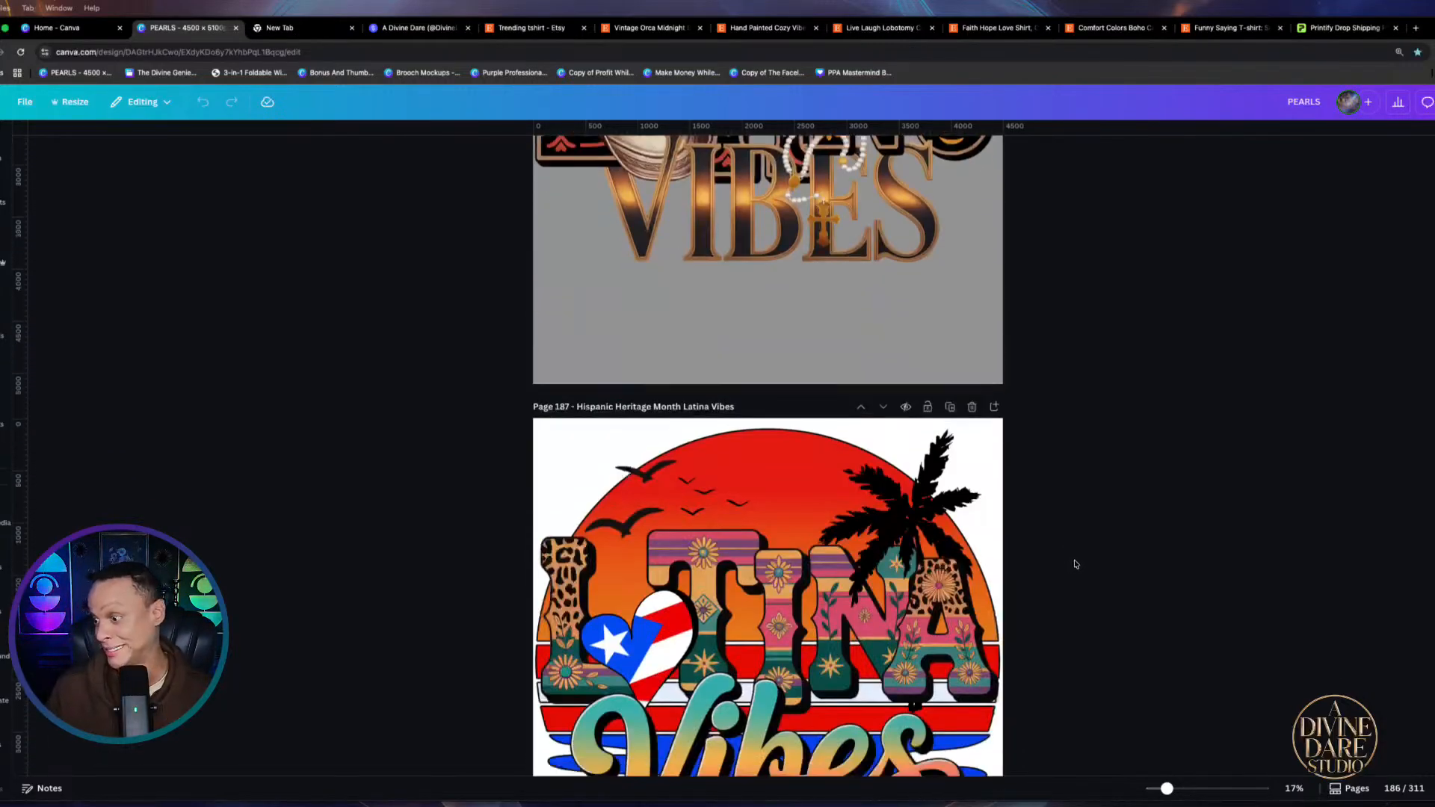
scroll(1071, 544, "down", 7)
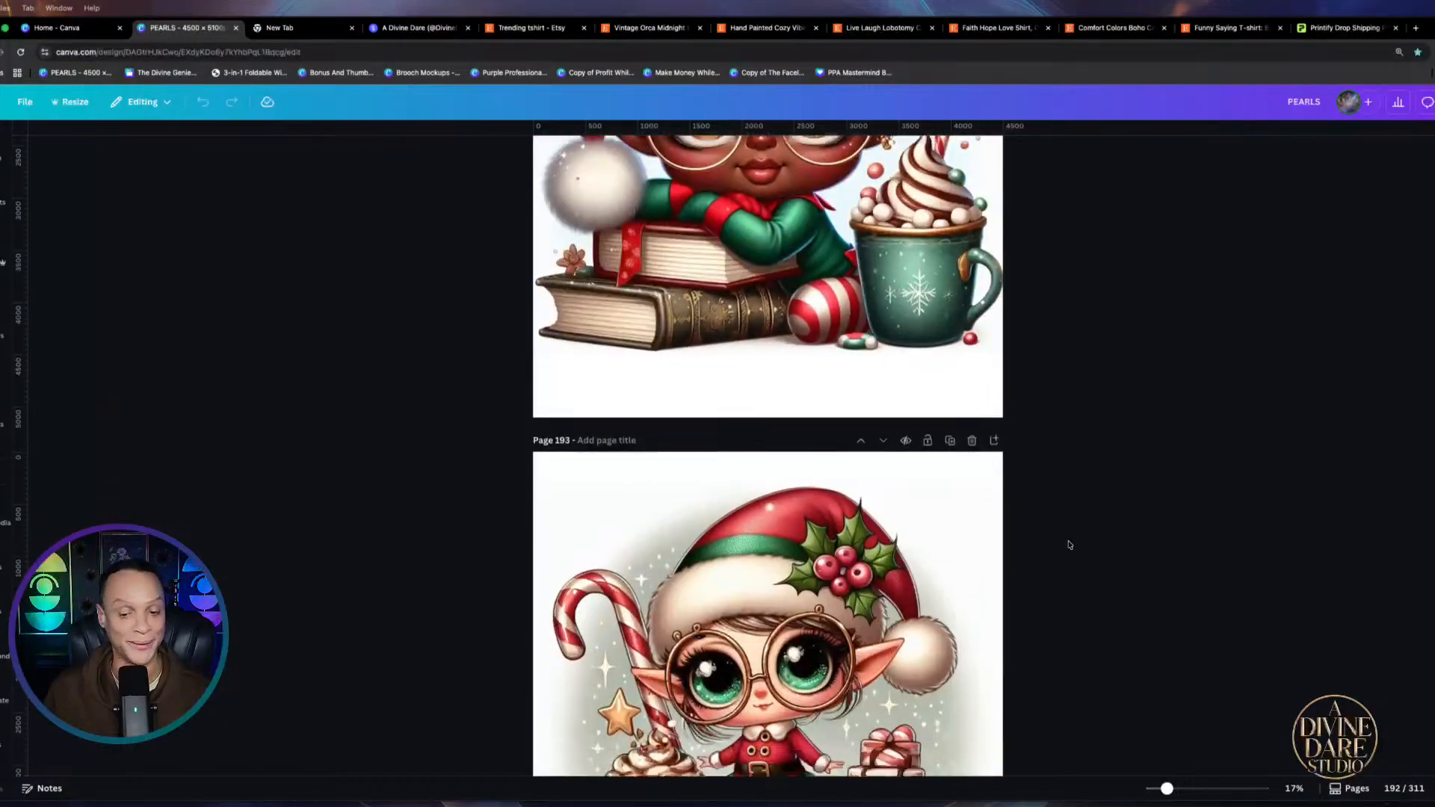
scroll(1070, 545, "down", 10)
scroll(1067, 530, "down", 4)
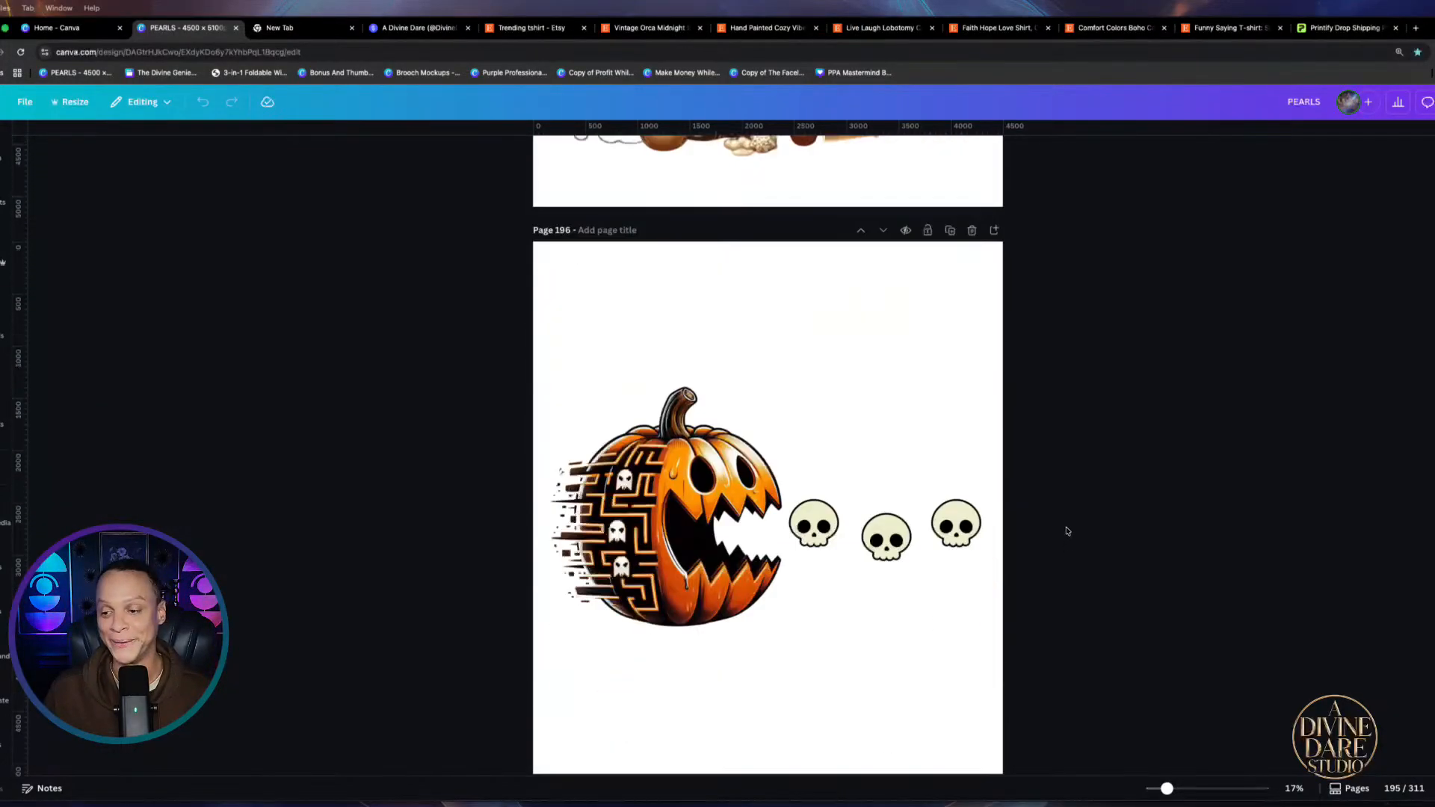
scroll(1068, 530, "down", 6)
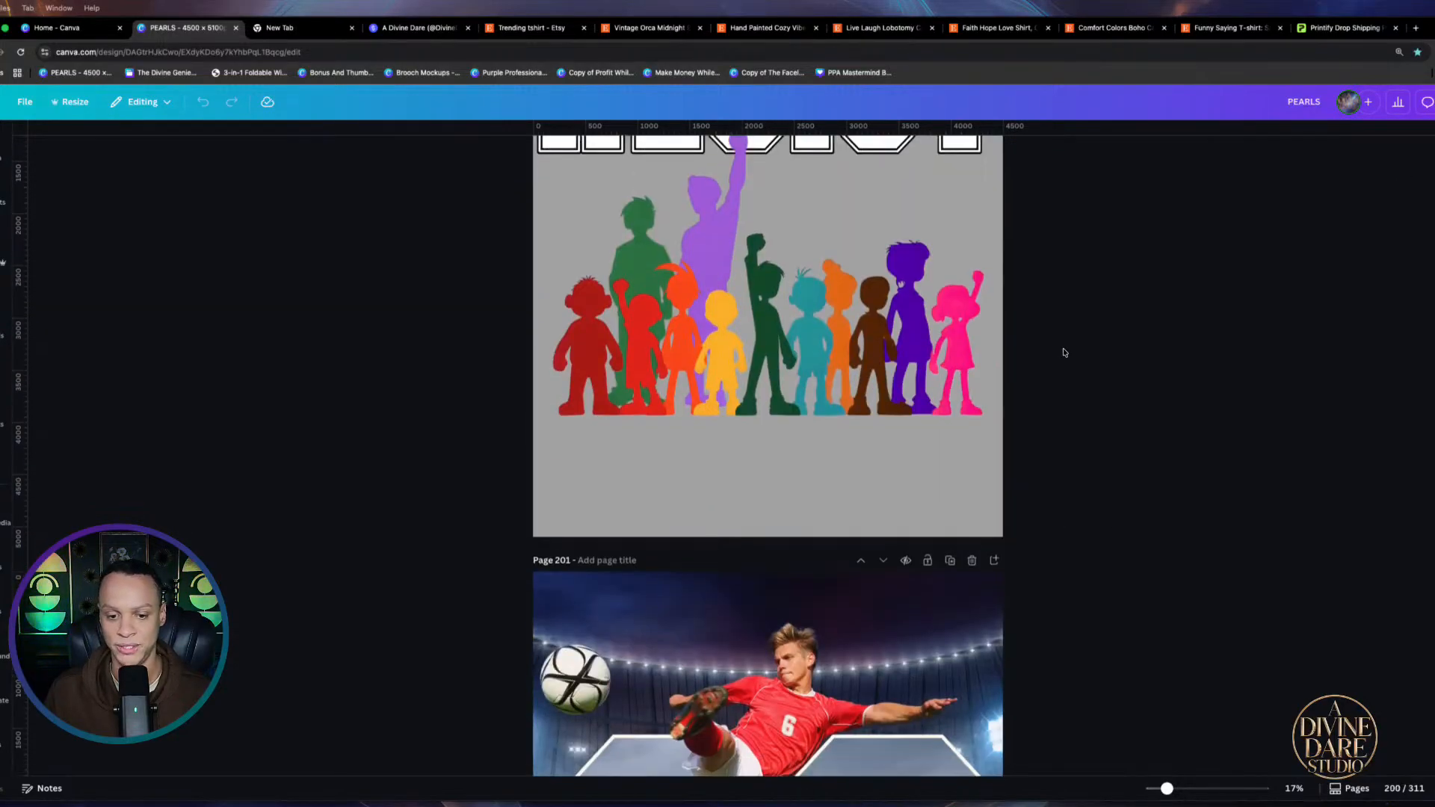
scroll(1064, 353, "down", 6)
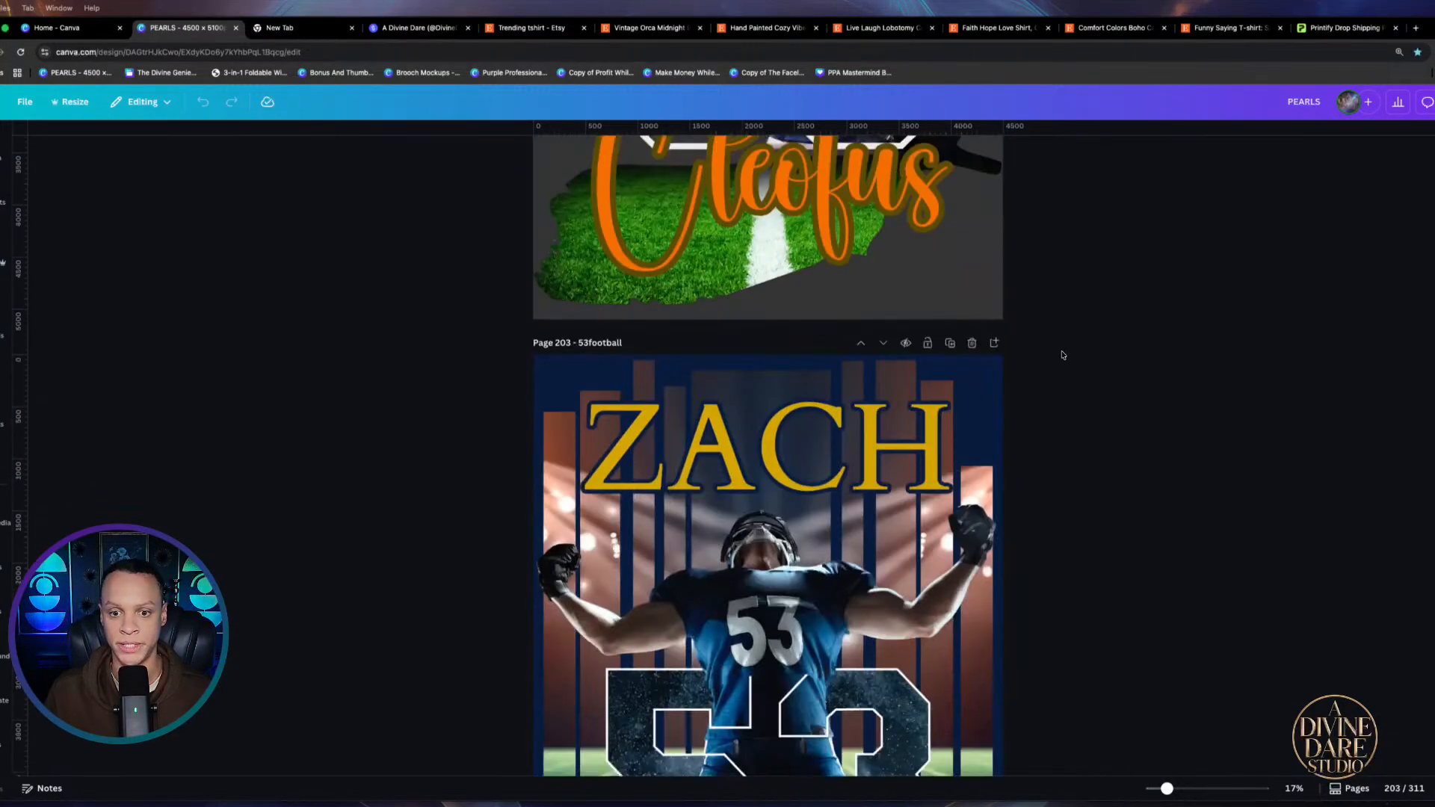
scroll(1065, 357, "down", 4)
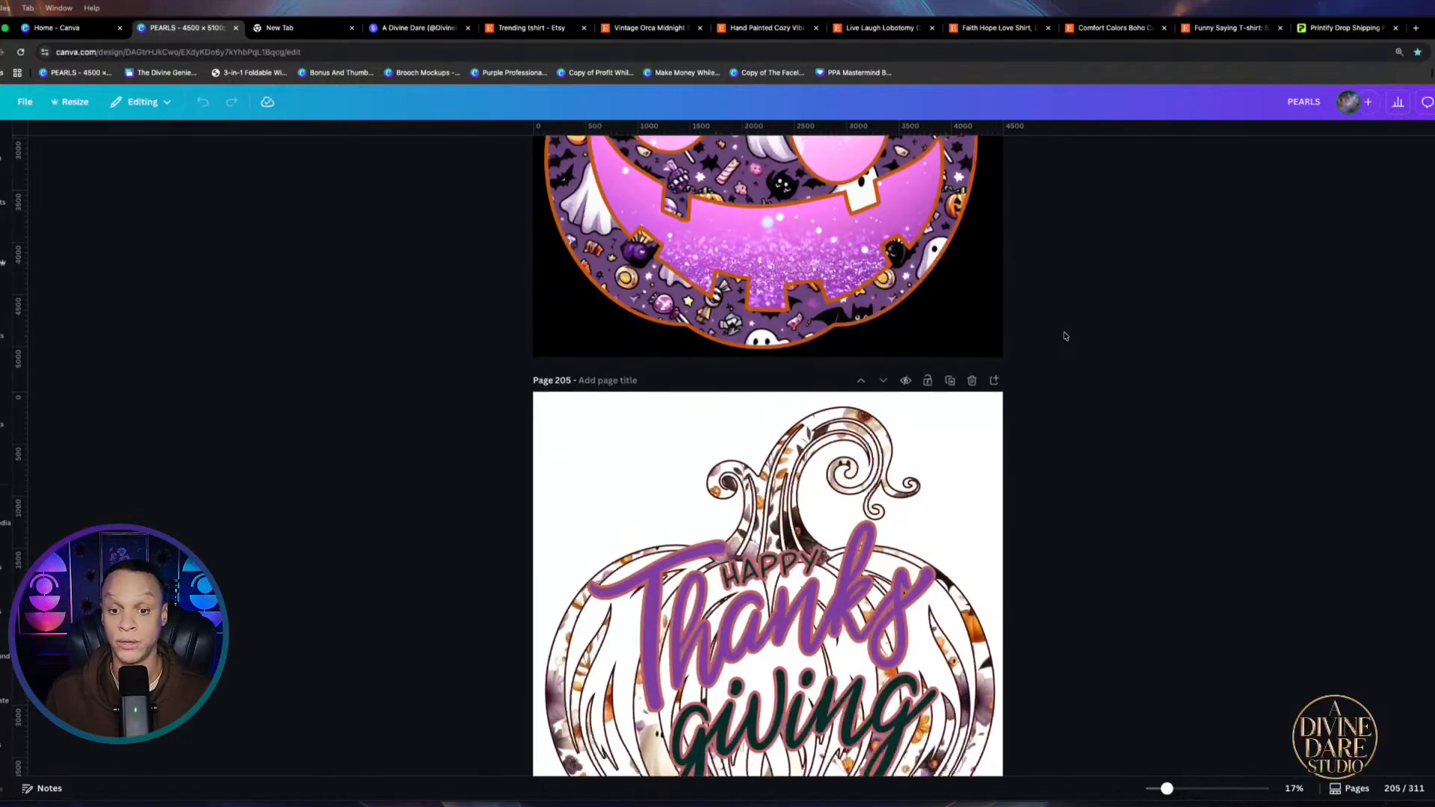
scroll(1084, 351, "down", 1)
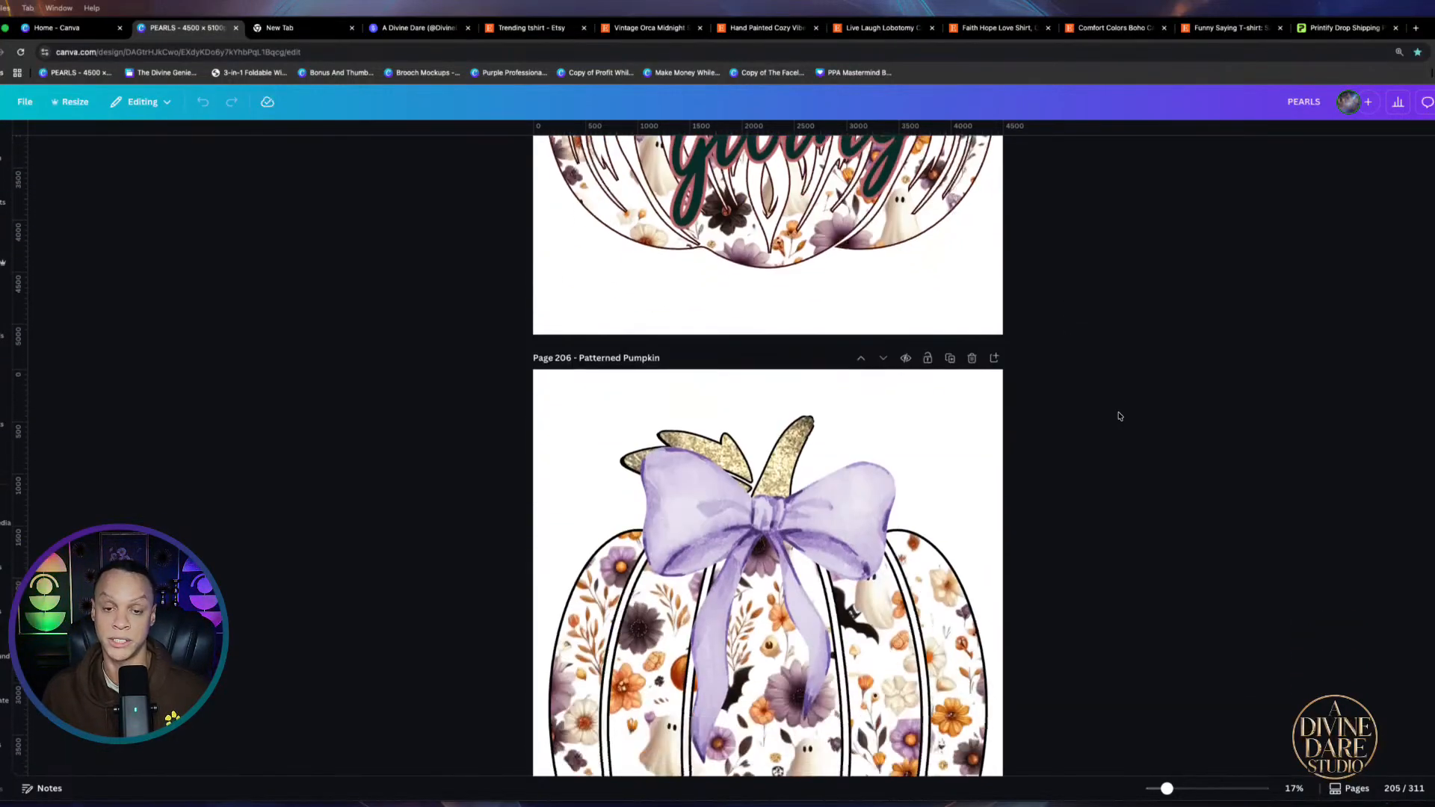
scroll(1119, 415, "down", 5)
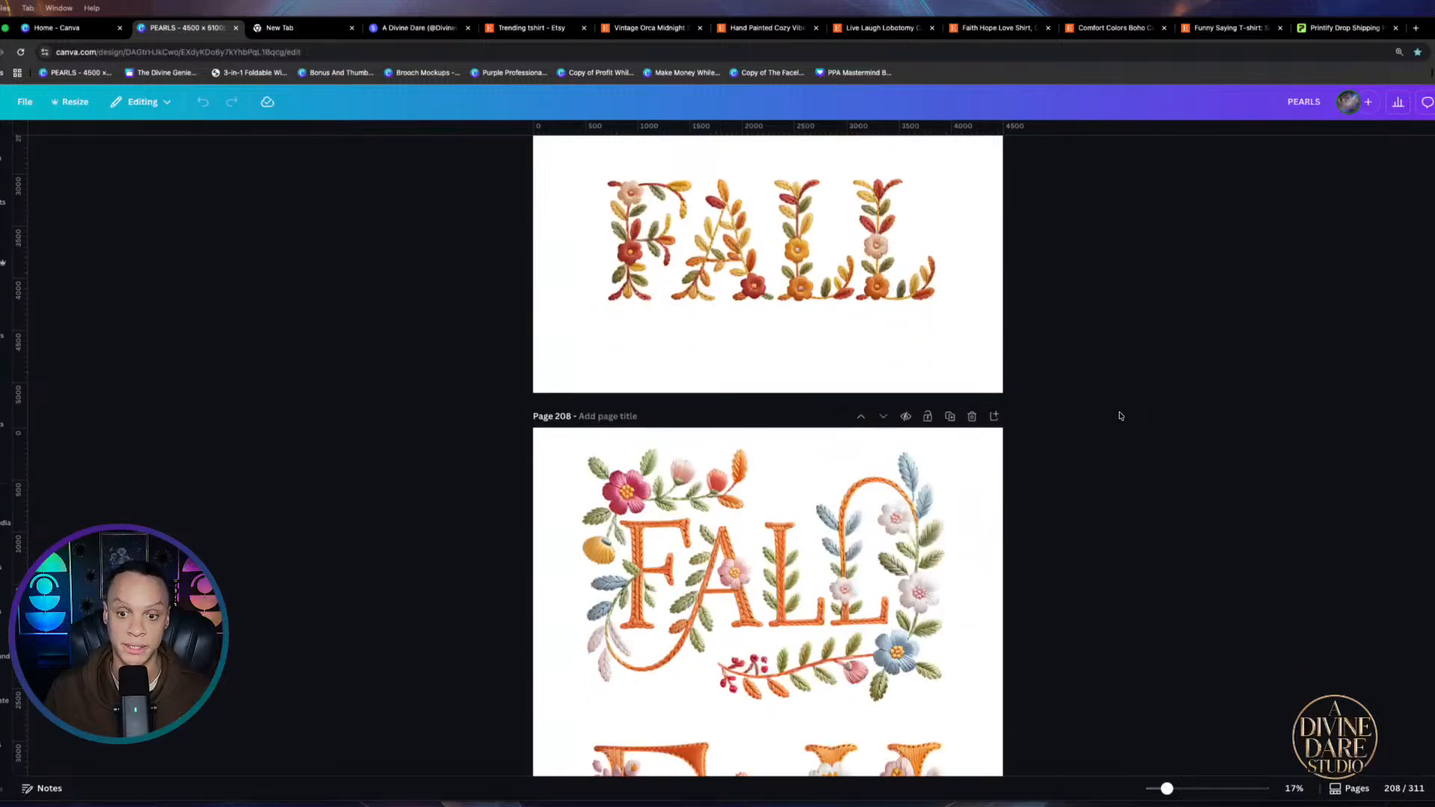
scroll(1120, 416, "down", 1)
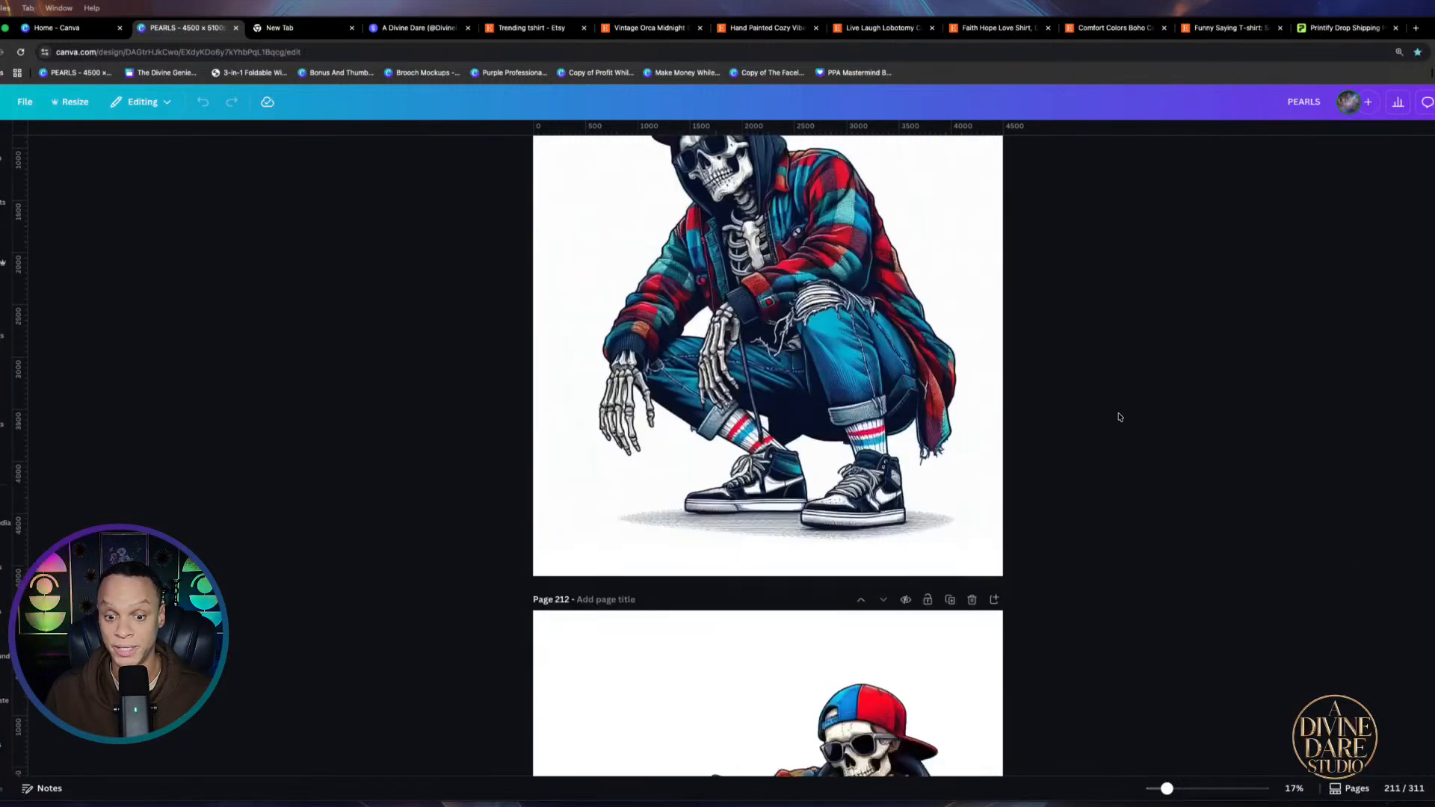
scroll(1120, 417, "down", 8)
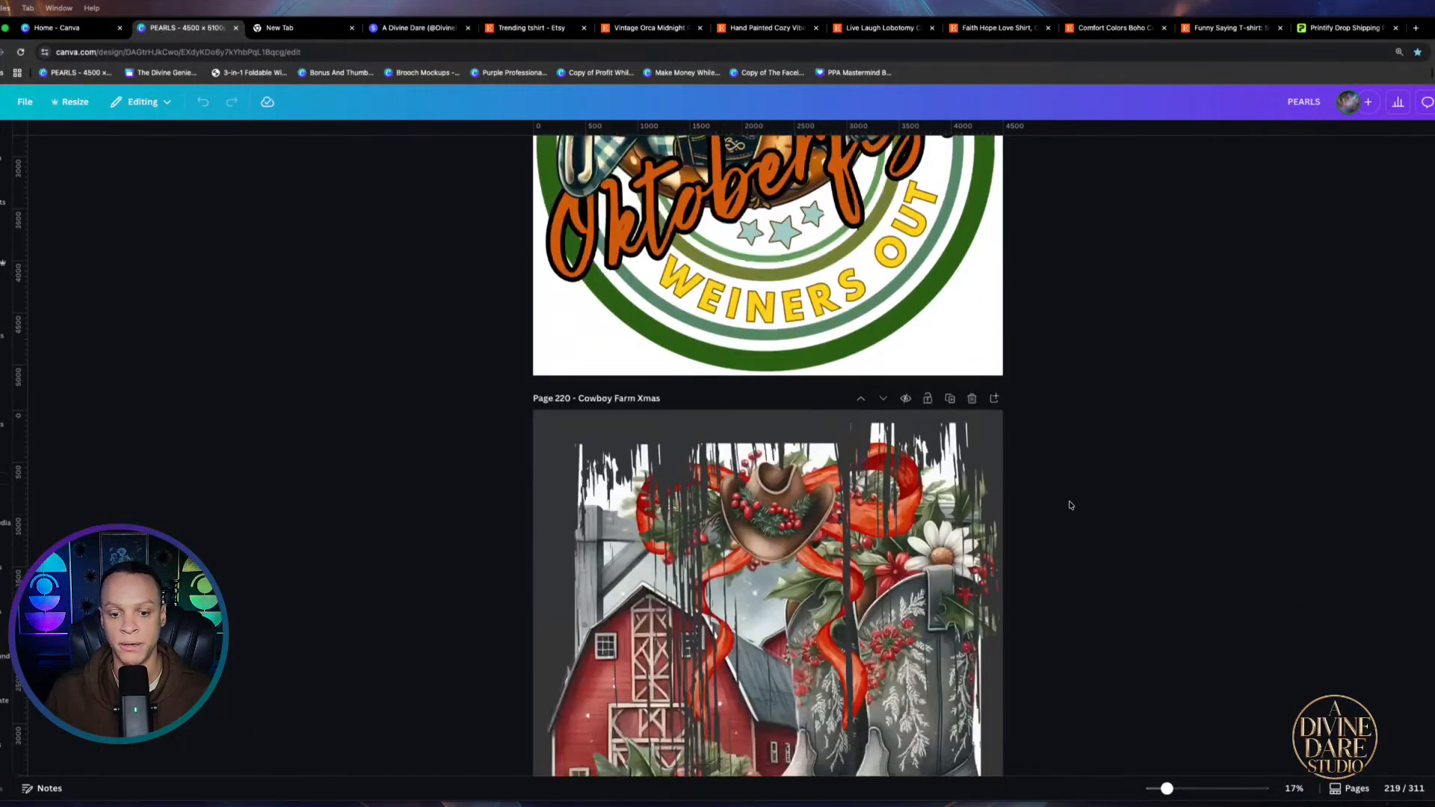
scroll(1069, 505, "down", 4)
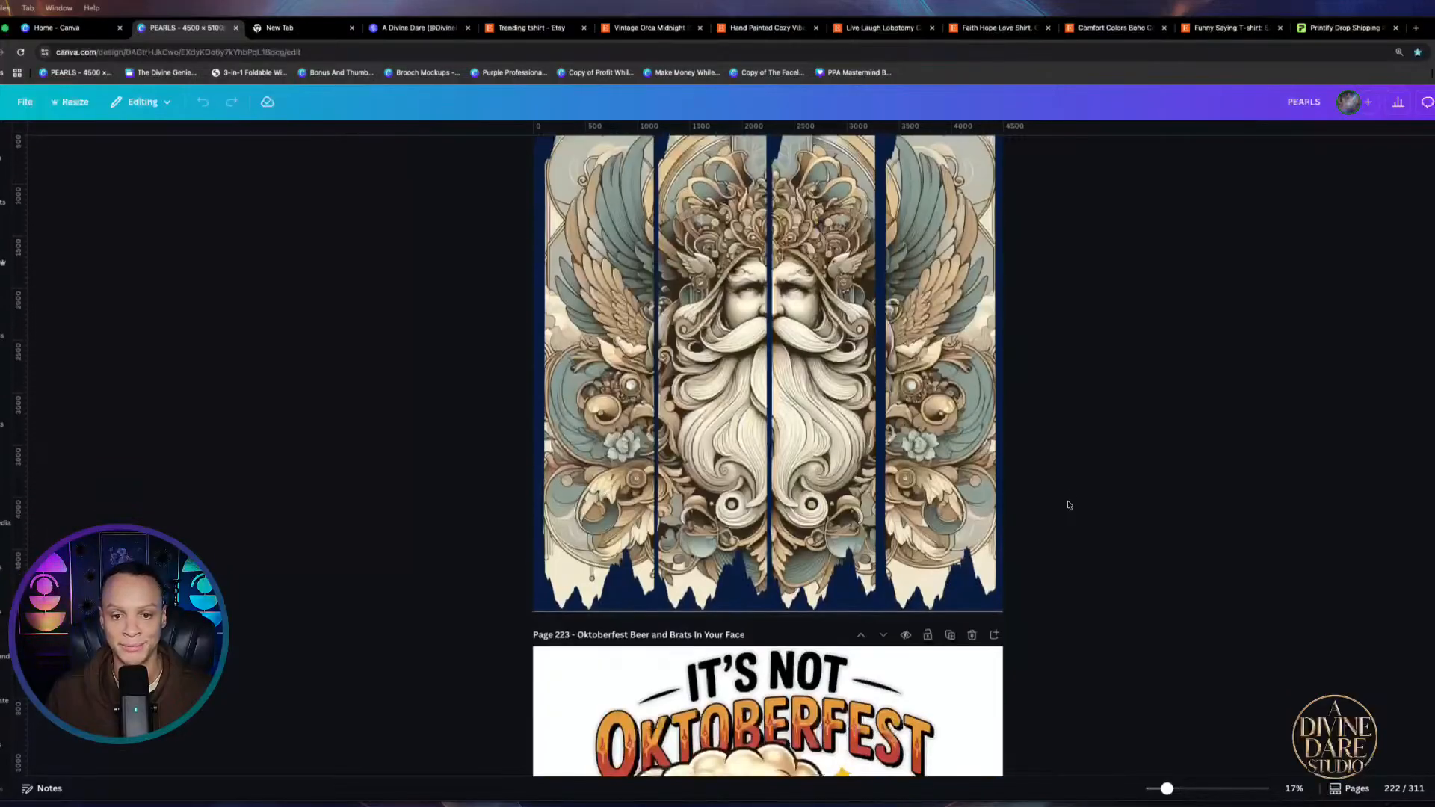
scroll(1070, 505, "down", 4)
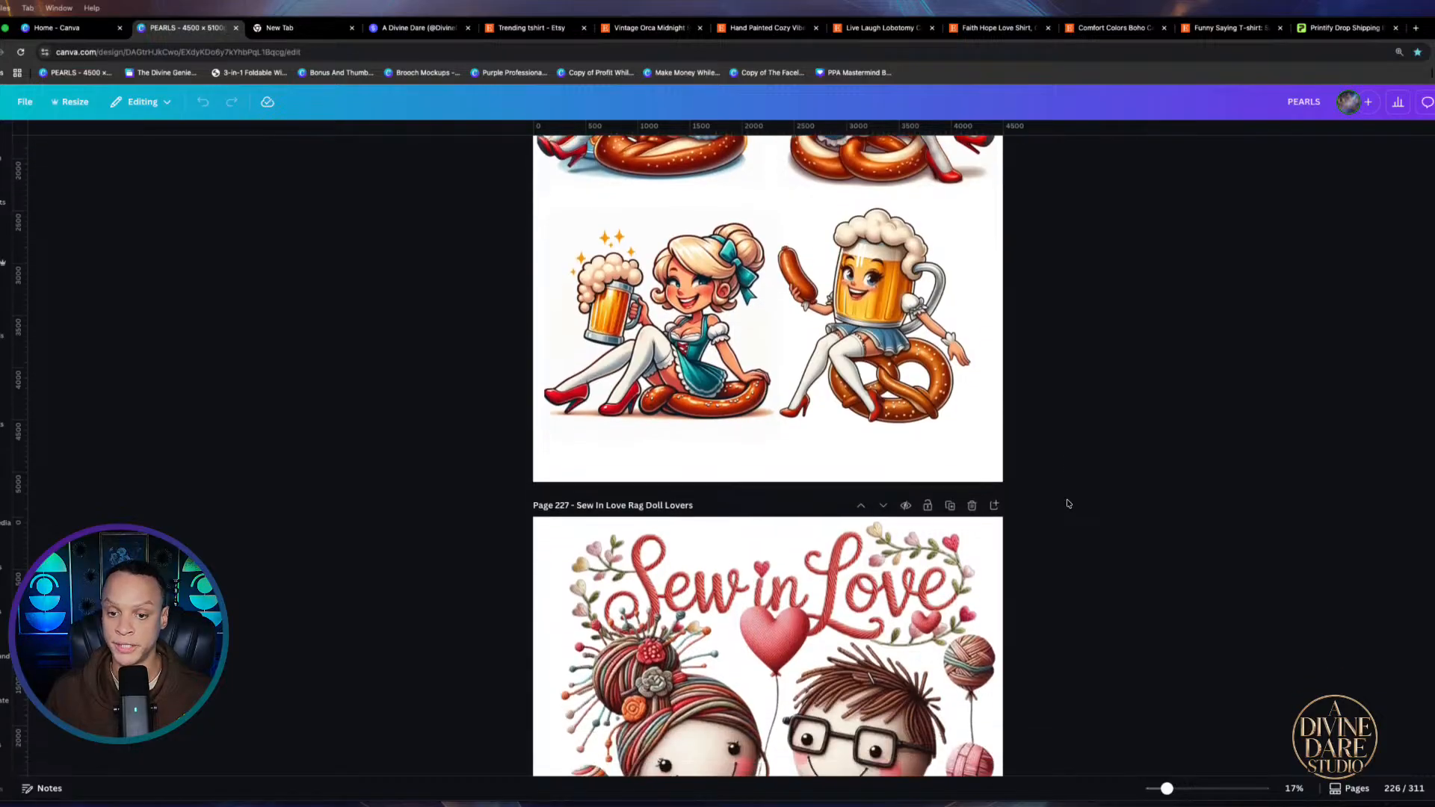
Scroll past page 240 to the antlered and Santa-hat cocoa mug grids on pages 247–248
scroll(1067, 505, "down", 4)
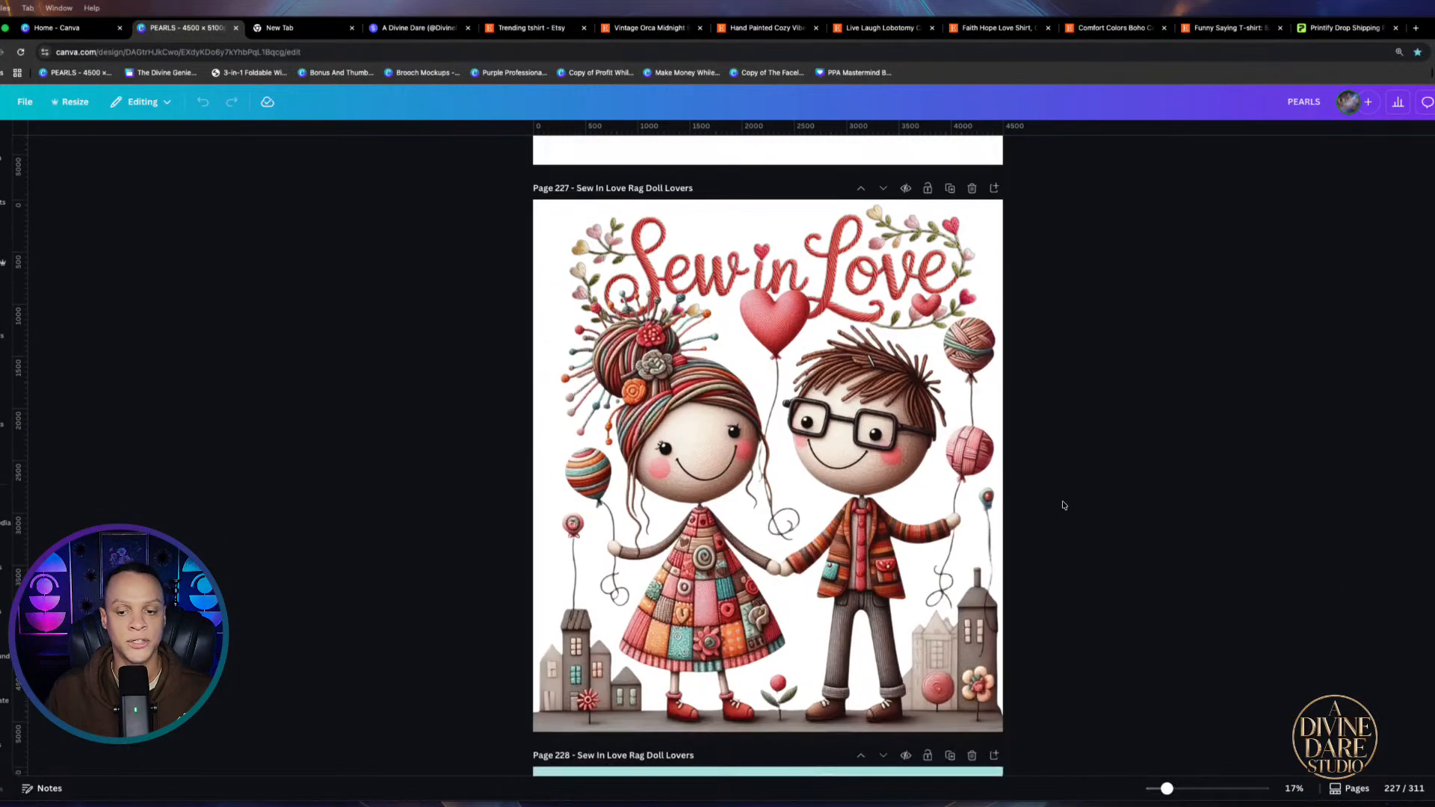
scroll(1062, 503, "down", 2)
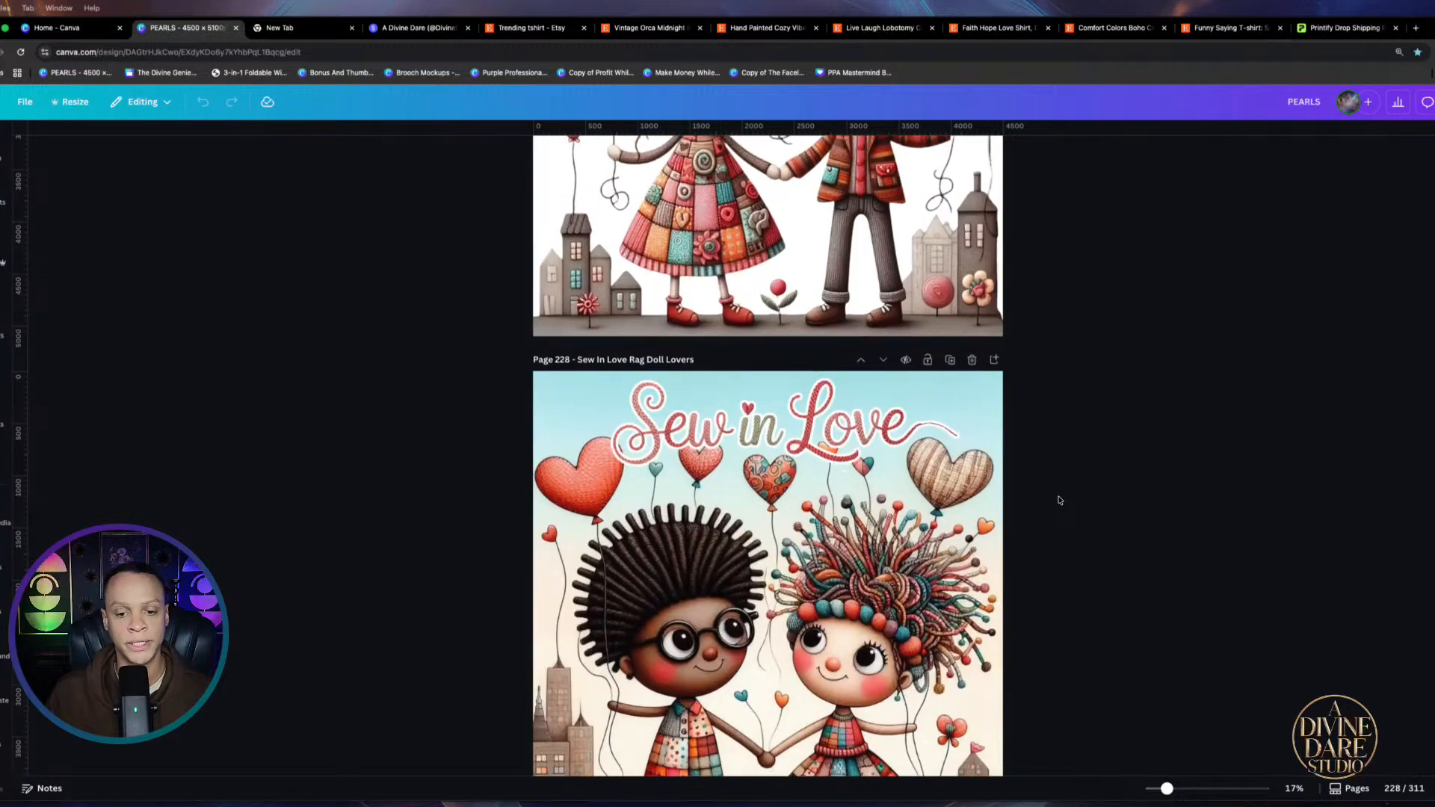
scroll(1060, 500, "down", 3)
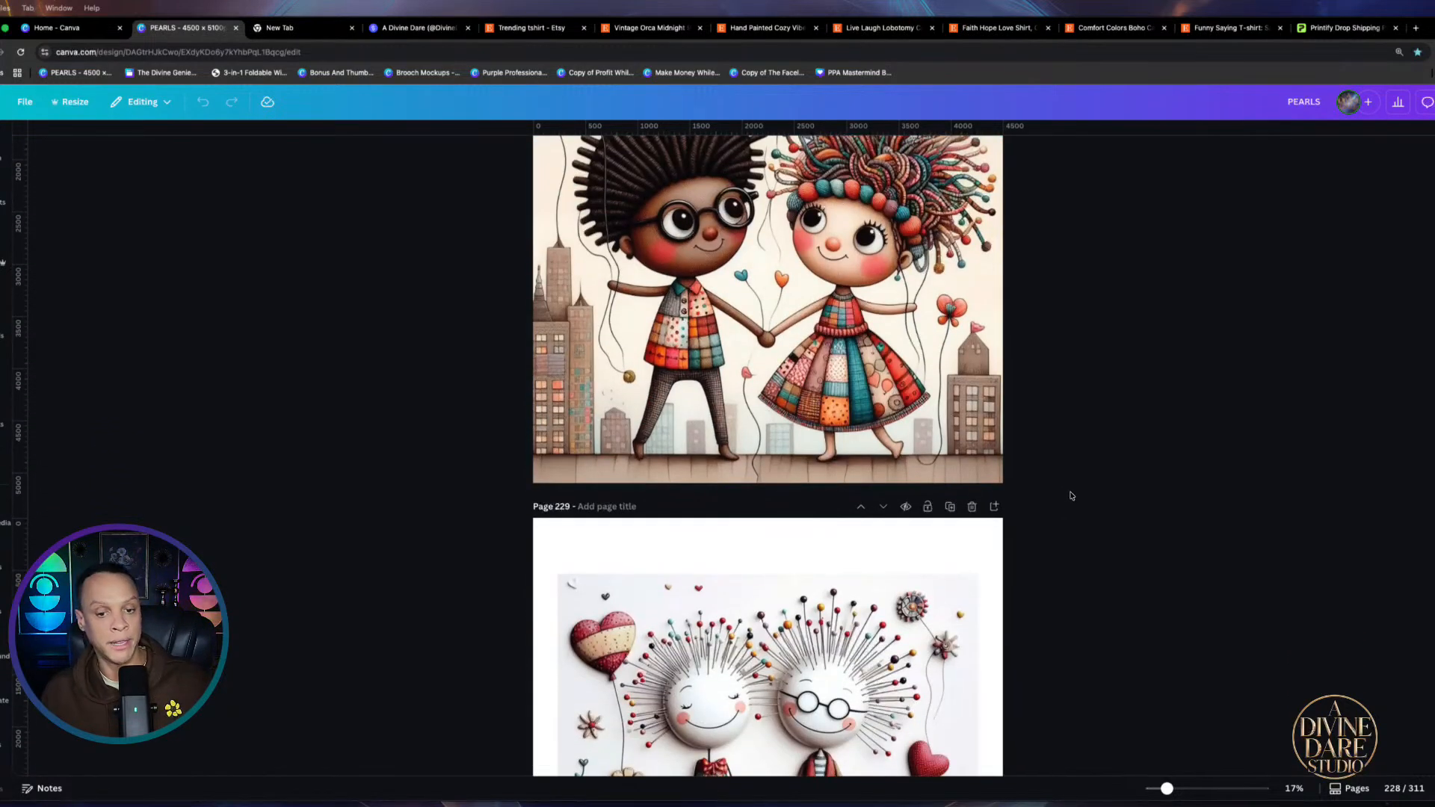
scroll(1071, 495, "down", 8)
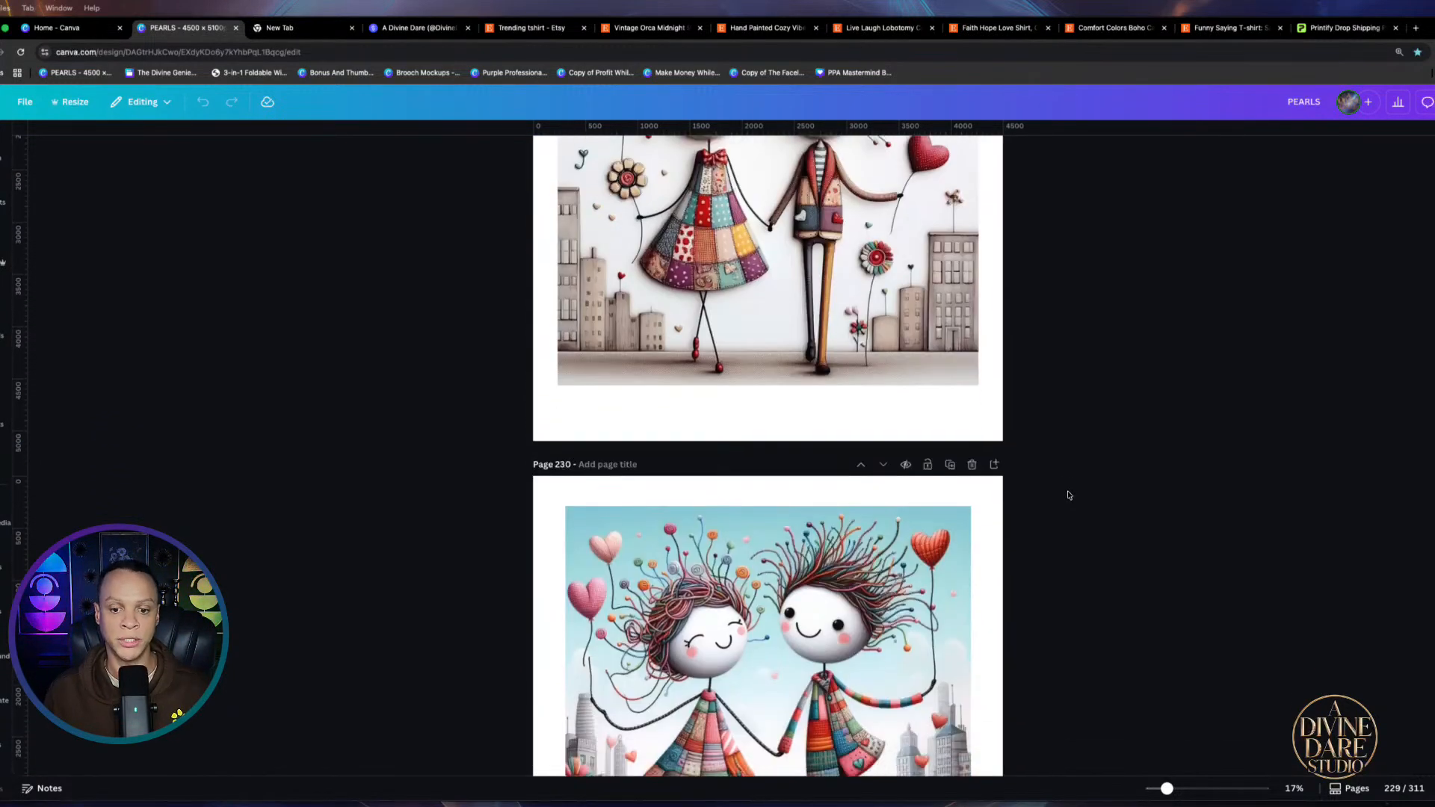
scroll(1069, 493, "down", 4)
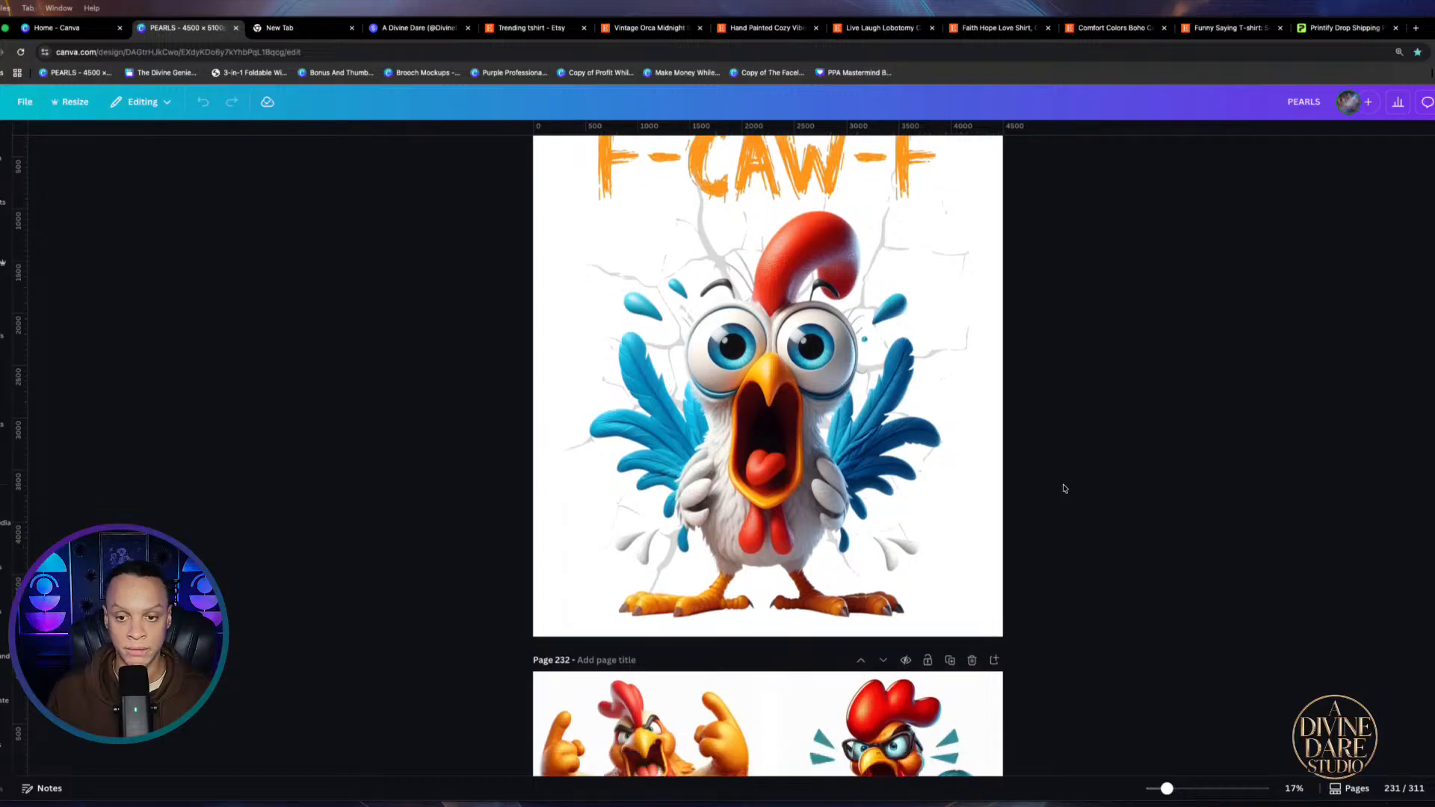
scroll(1064, 488, "down", 3)
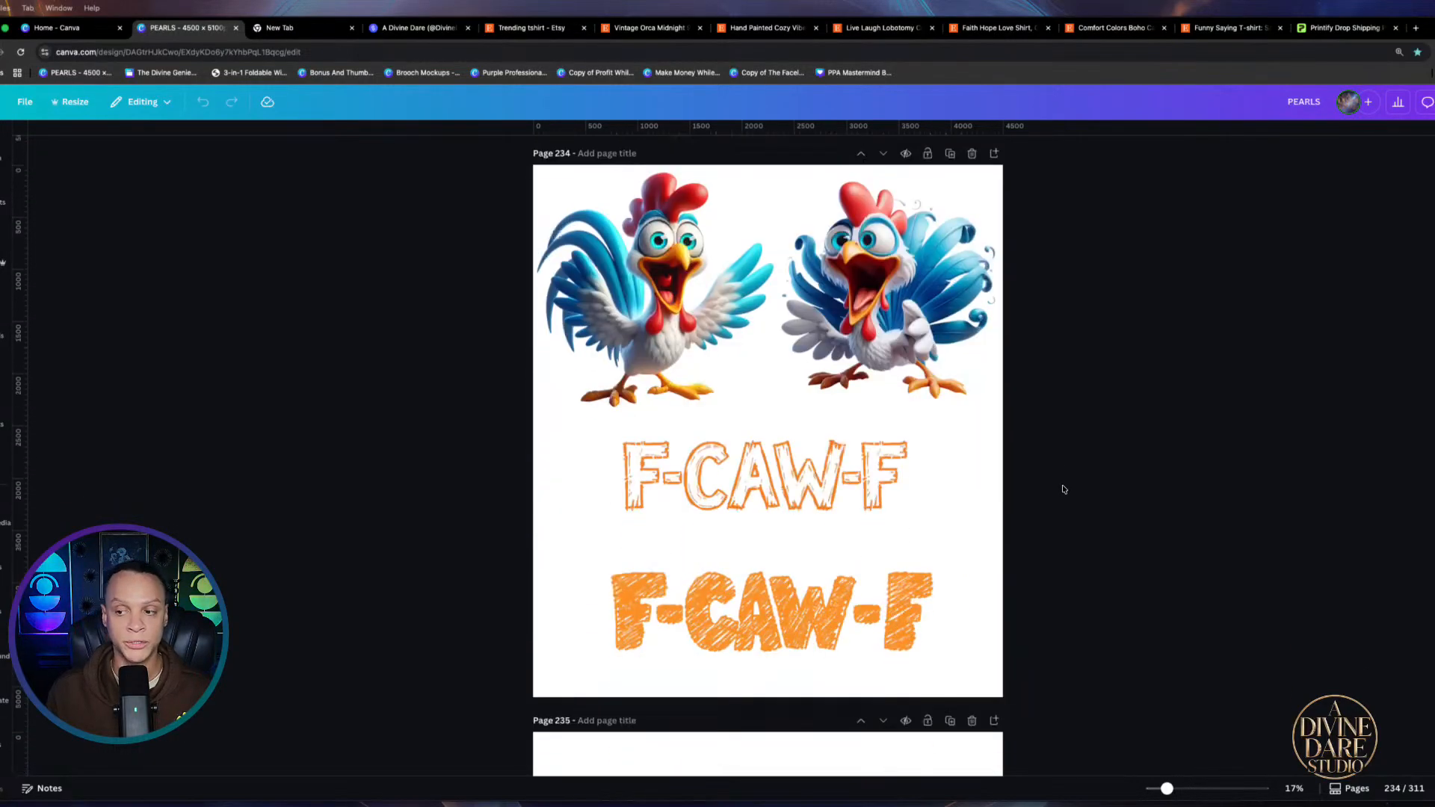
scroll(1065, 488, "down", 5)
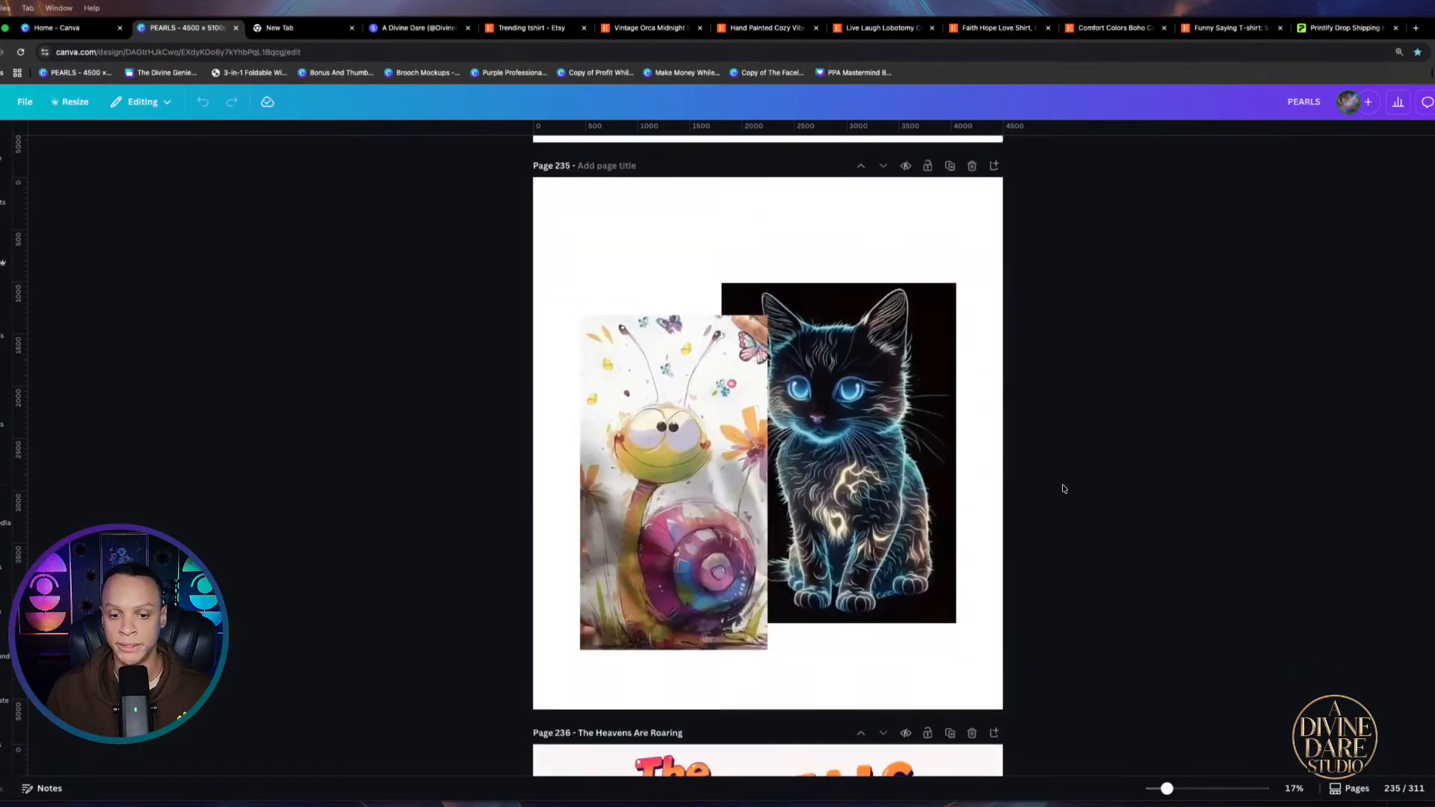
scroll(1071, 524, "down", 3)
scroll(1071, 525, "down", 18)
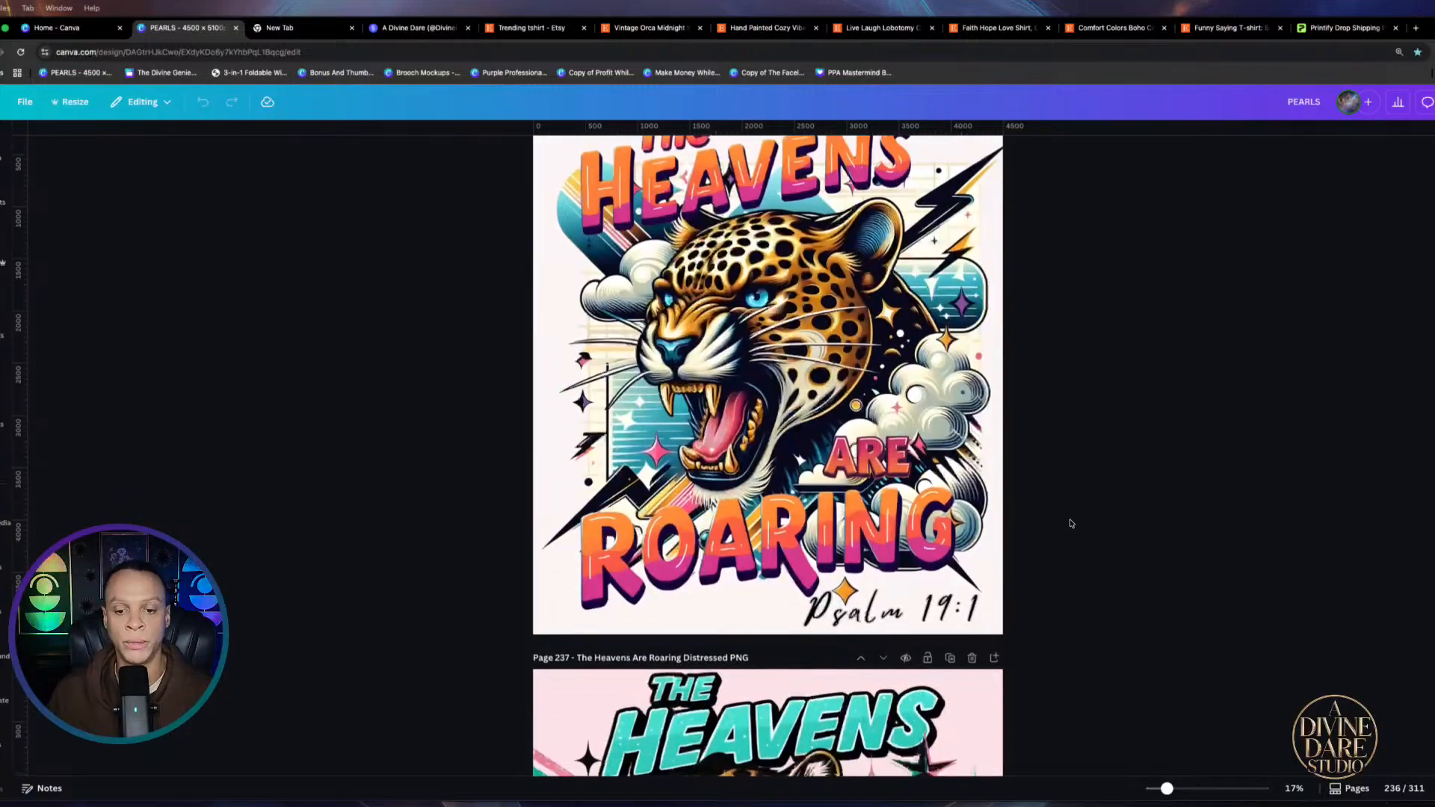
scroll(1070, 523, "down", 20)
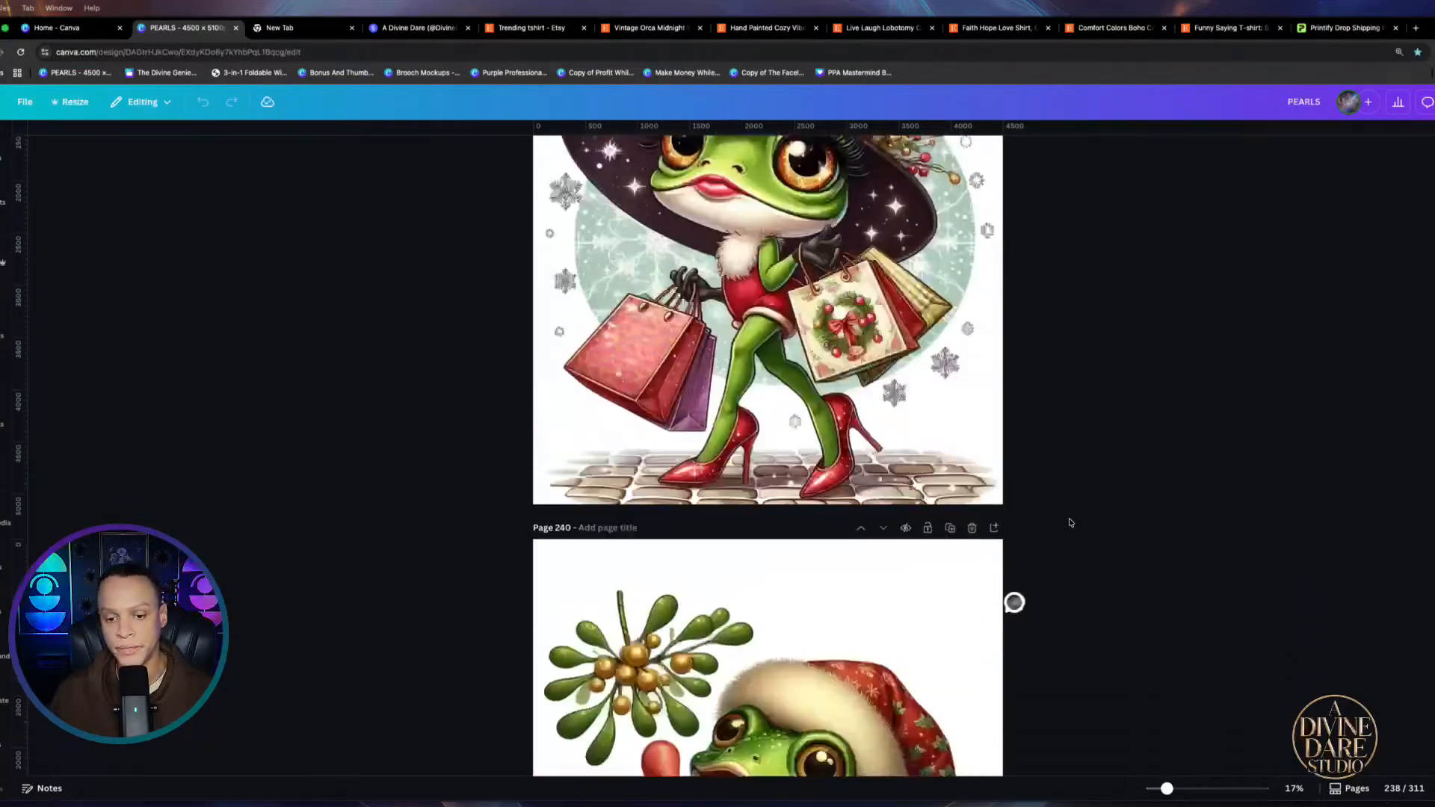
scroll(1070, 523, "down", 20)
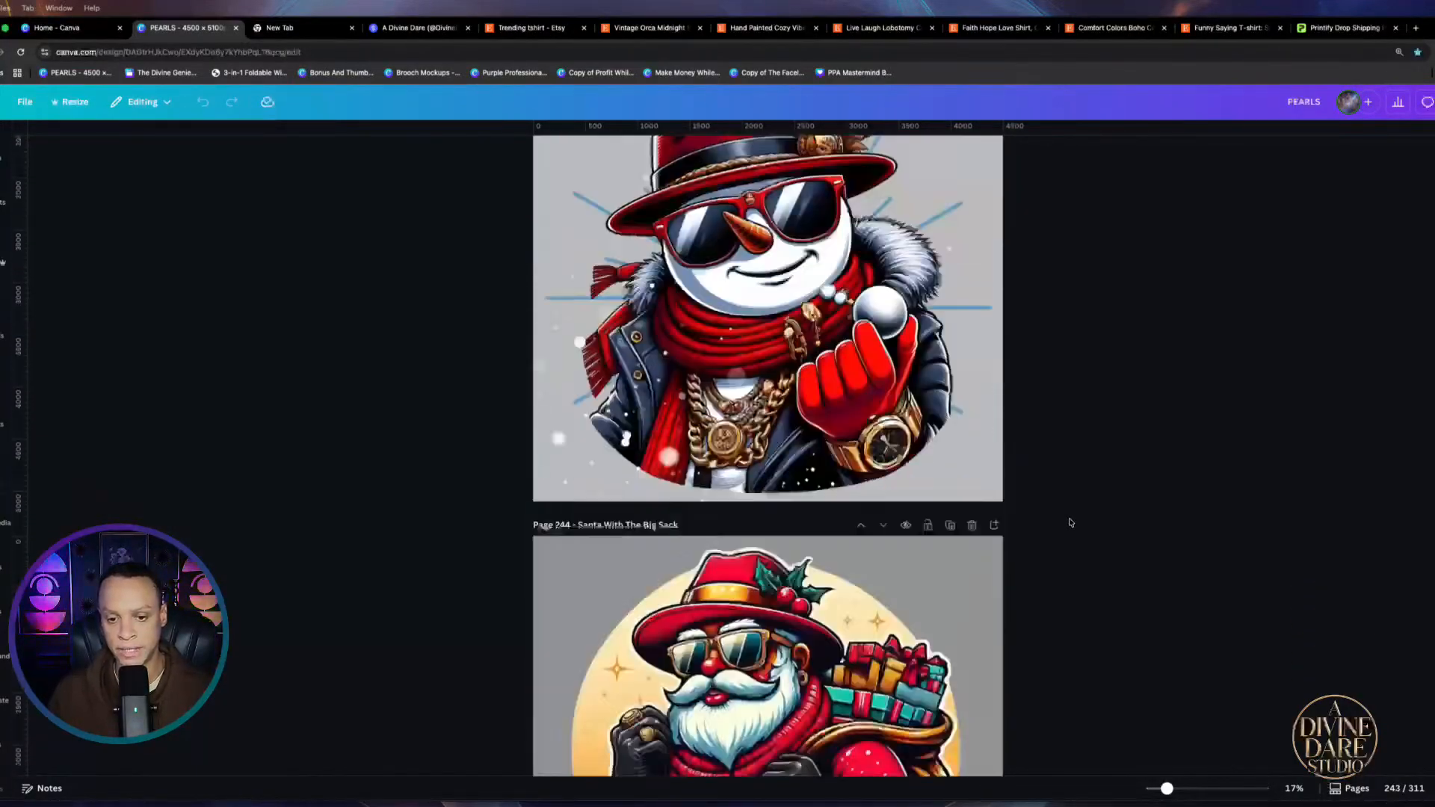
scroll(1070, 523, "down", 20)
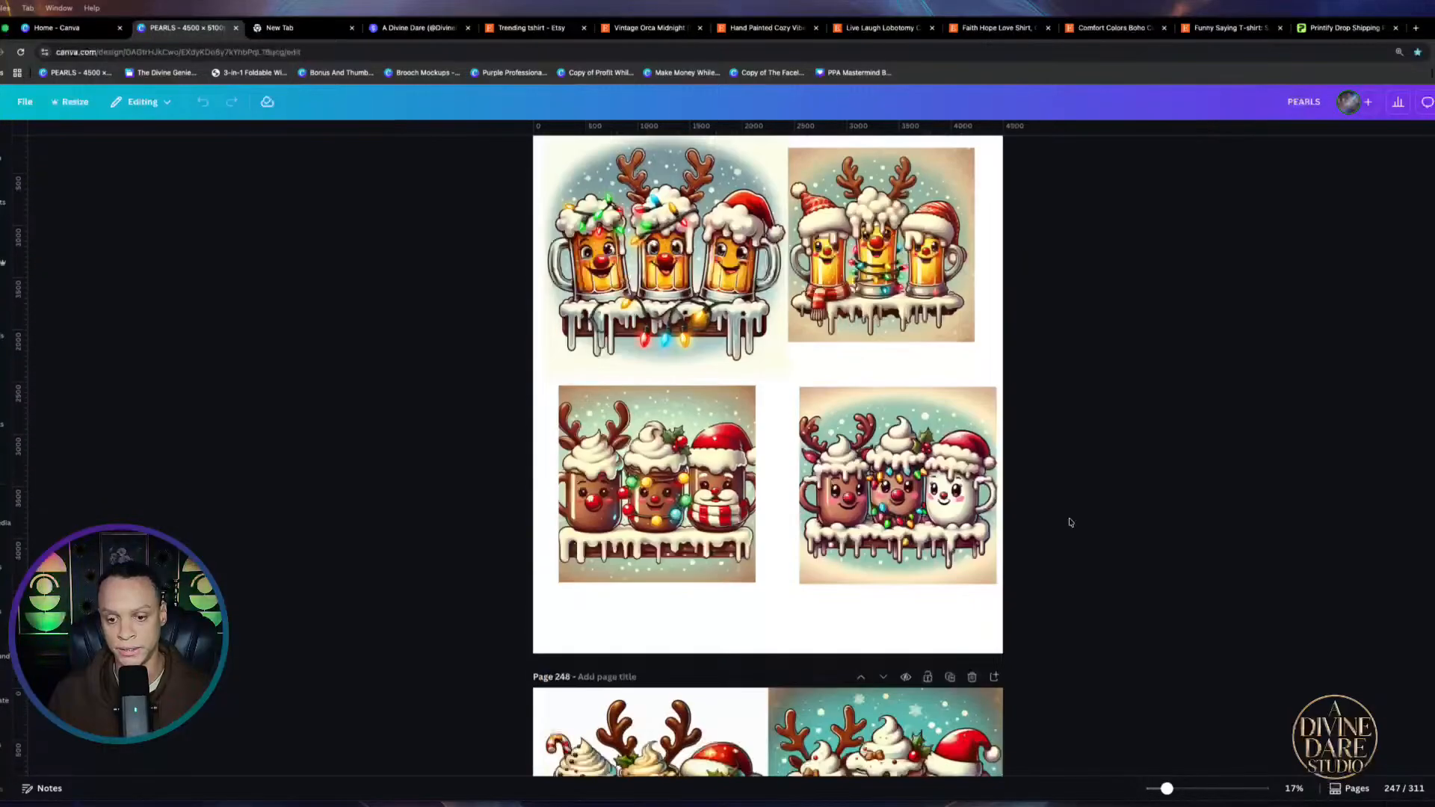
scroll(1071, 523, "up", 8)
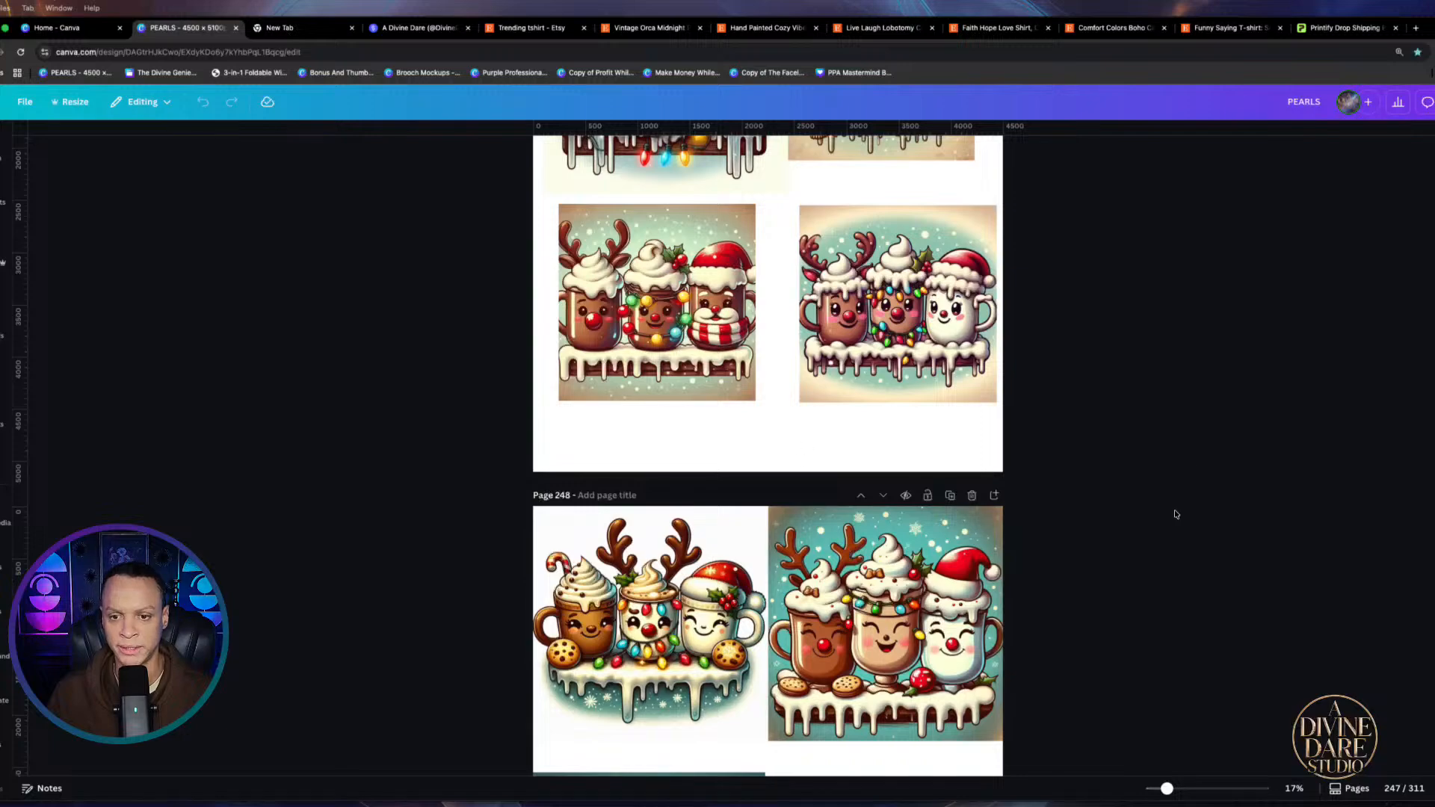
Scroll the PEARLS pages from the Warm Hugs mugs on page 251 down to the patriotic eagle on page 272
scroll(1172, 512, "down", 10)
scroll(1122, 493, "down", 10)
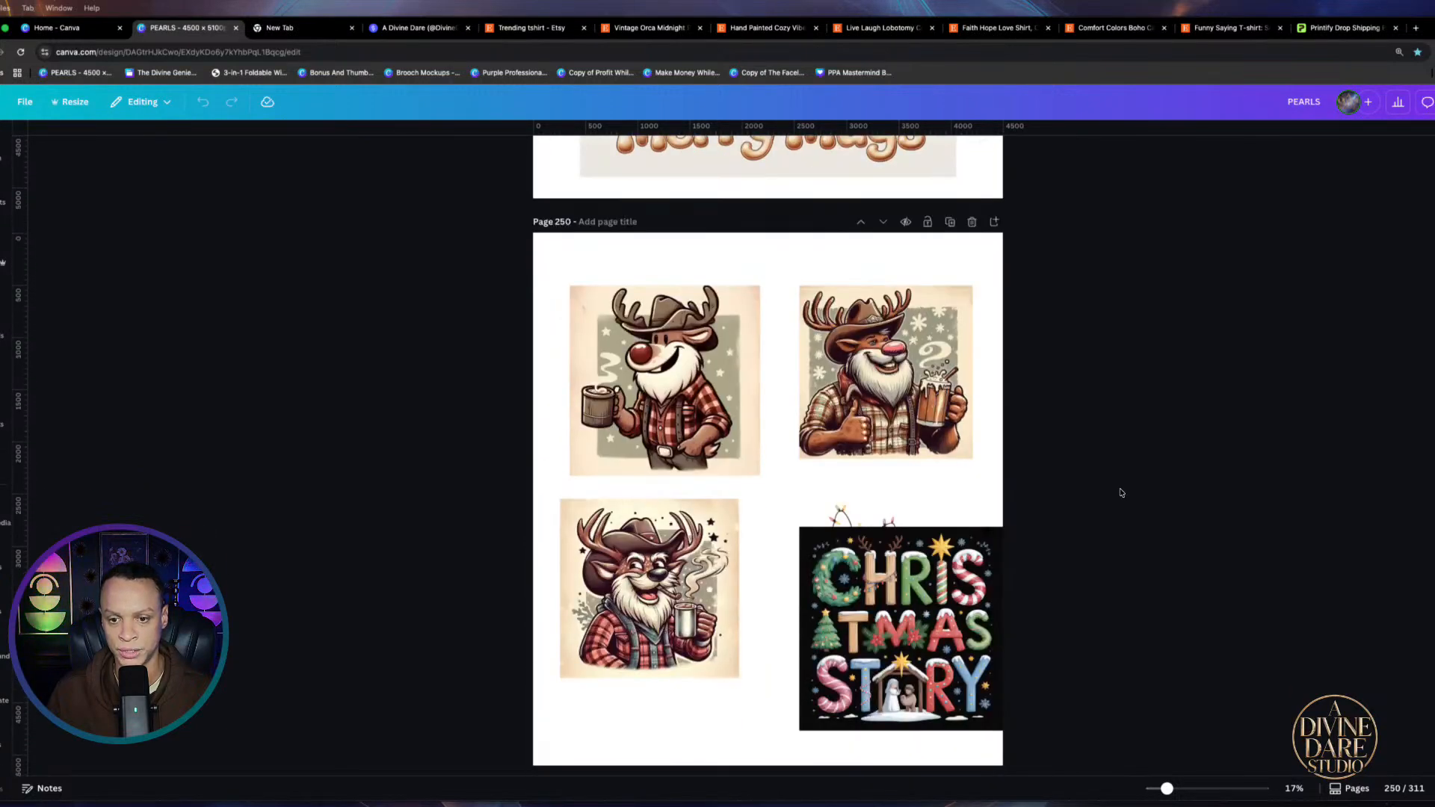
scroll(1121, 491, "up", 1)
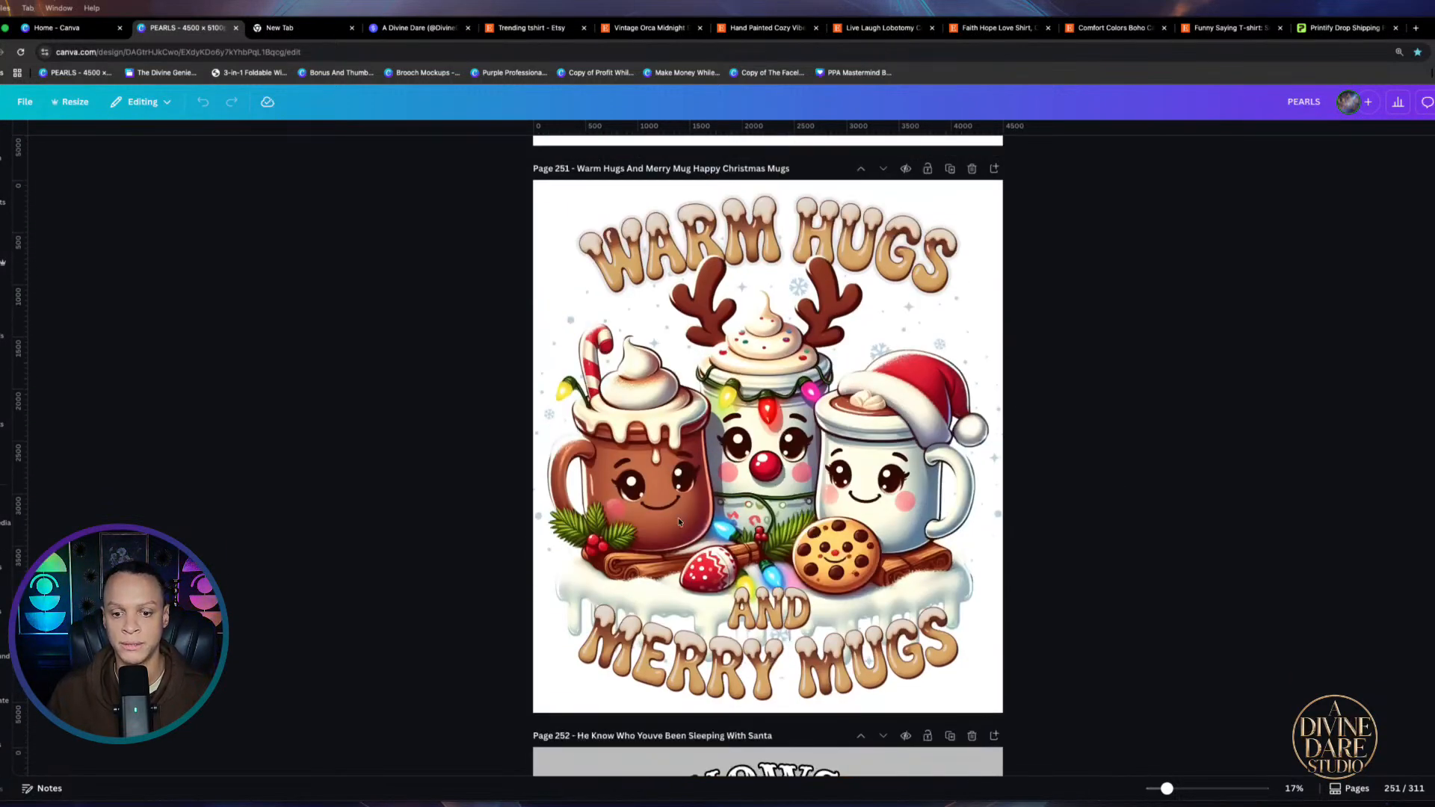
scroll(1029, 538, "down", 20)
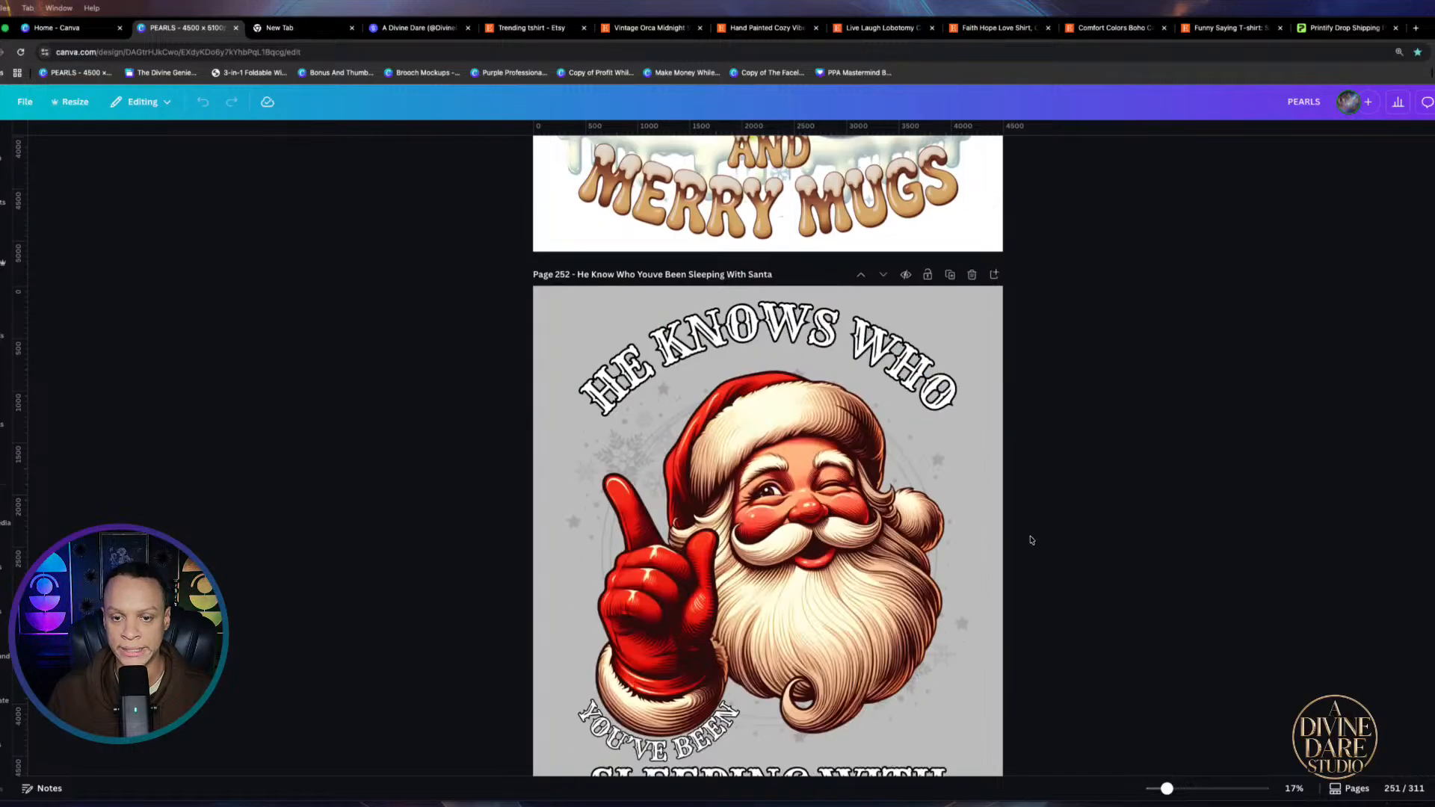
scroll(1030, 541, "down", 20)
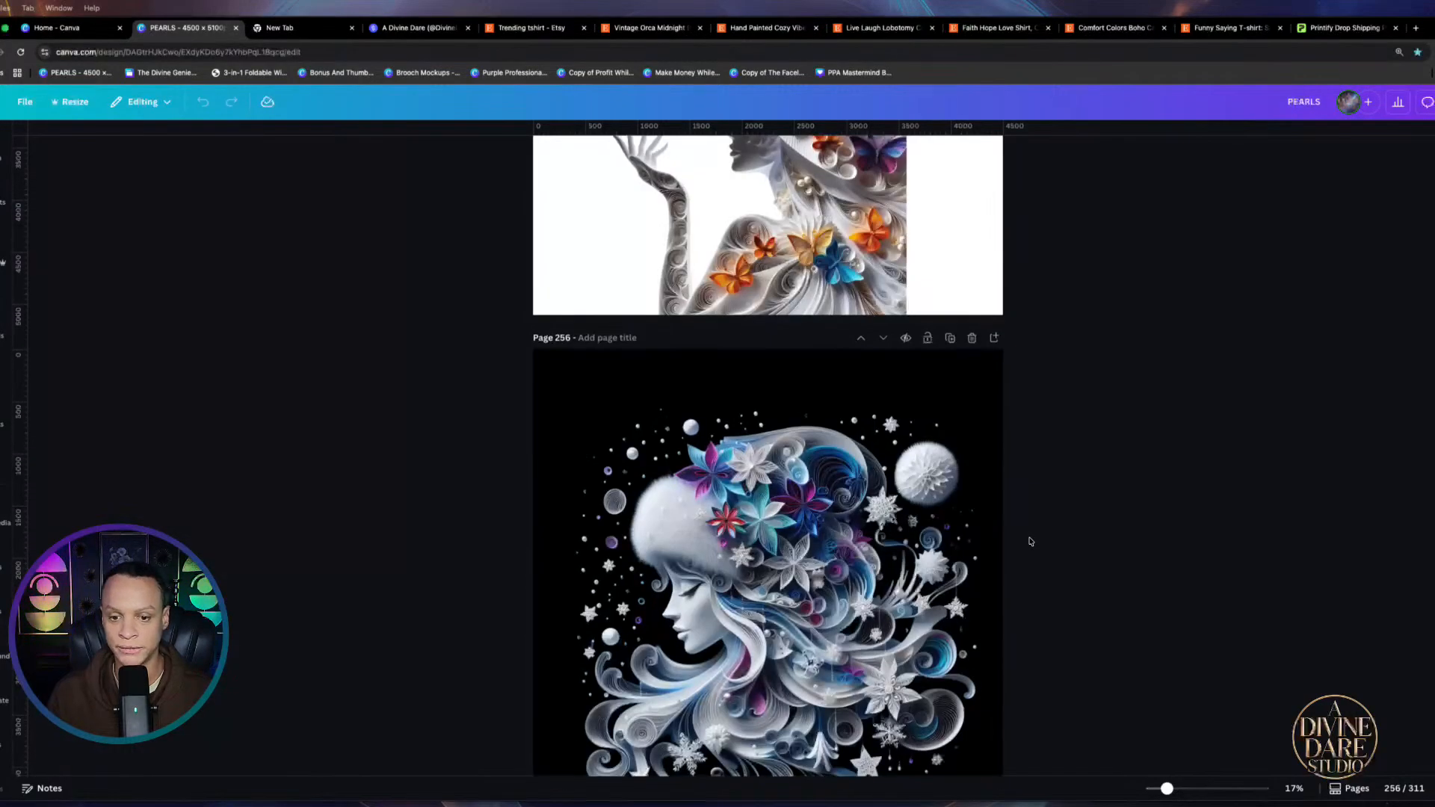
scroll(1049, 532, "down", 17)
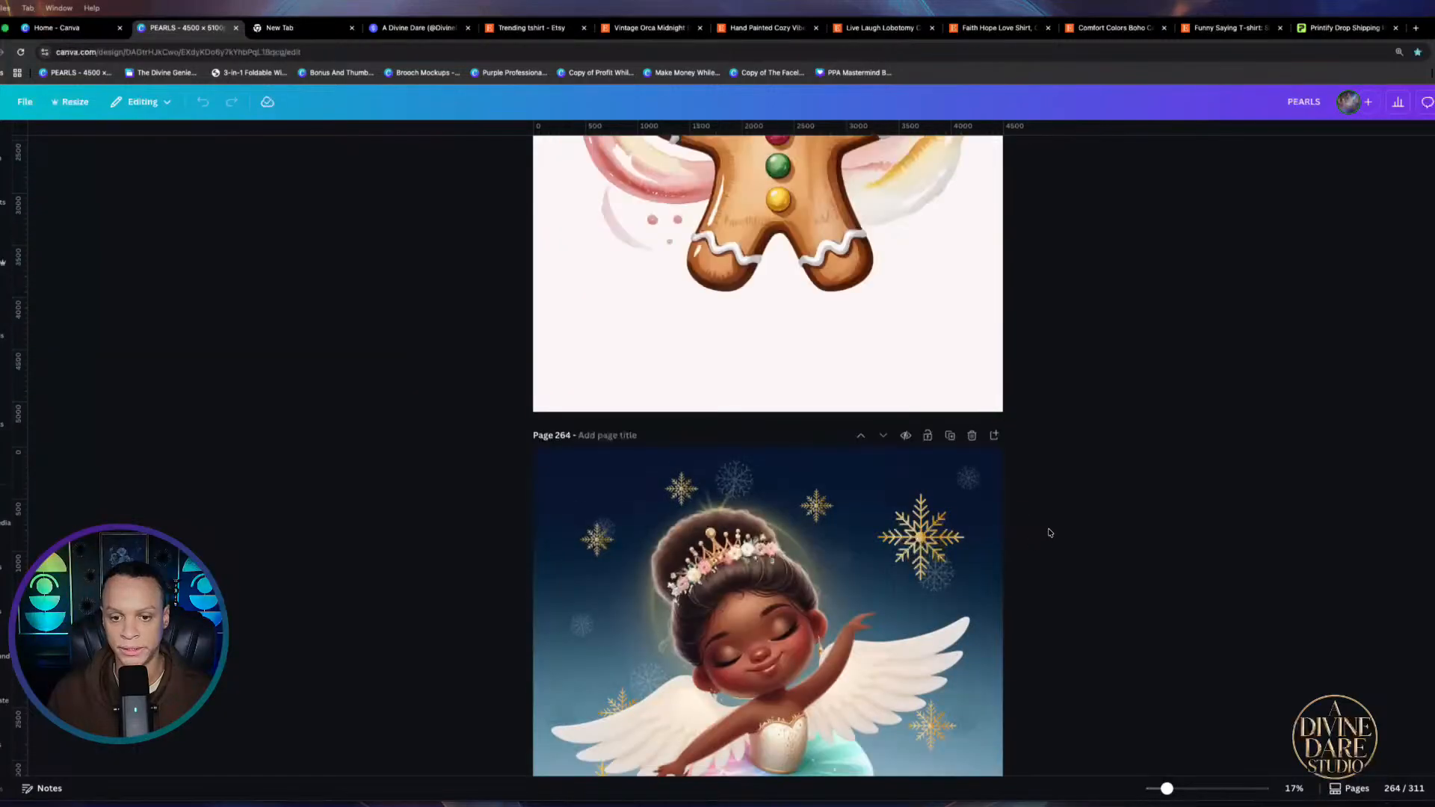
scroll(1051, 532, "up", 16)
scroll(1051, 530, "up", 3)
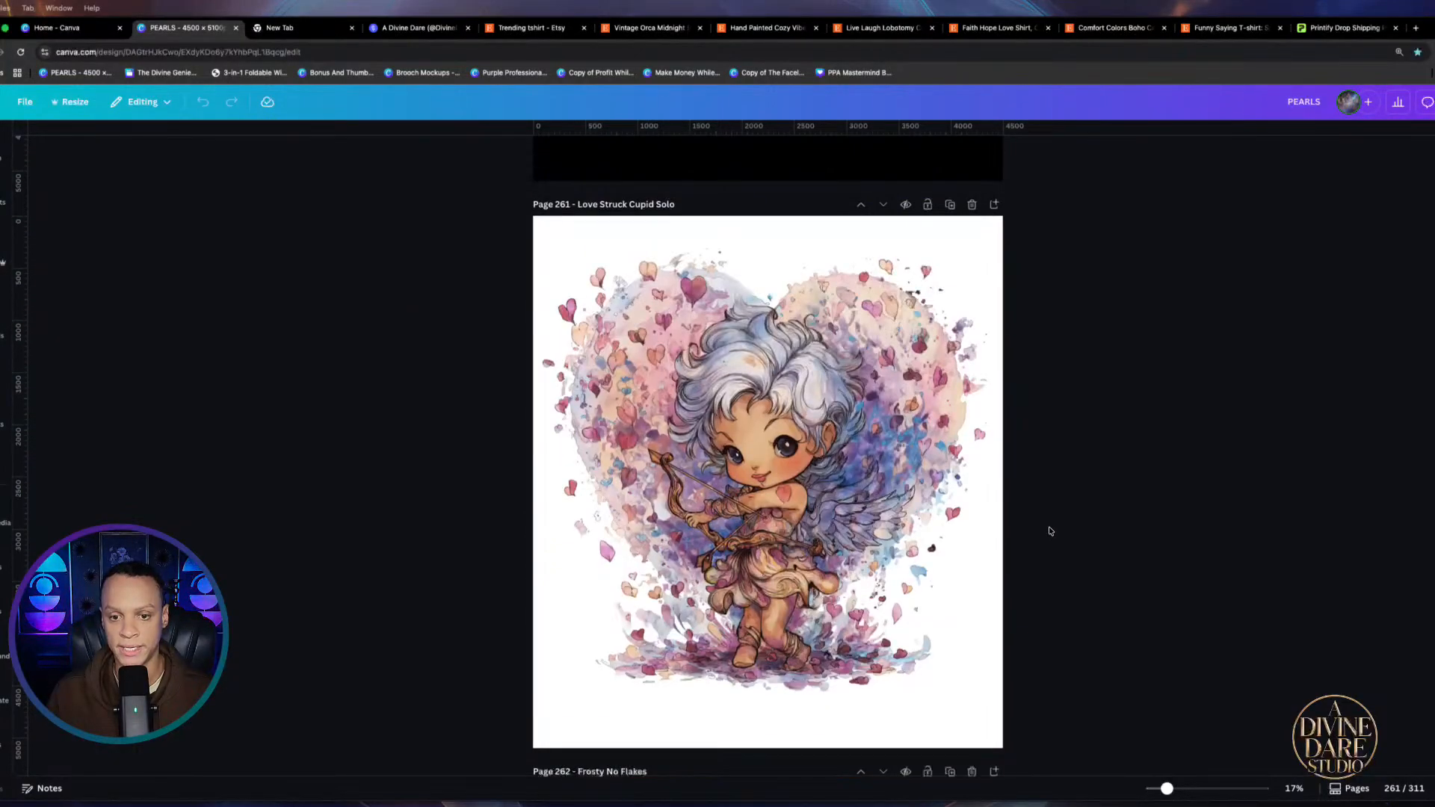
scroll(1050, 531, "up", 7)
scroll(1050, 530, "down", 10)
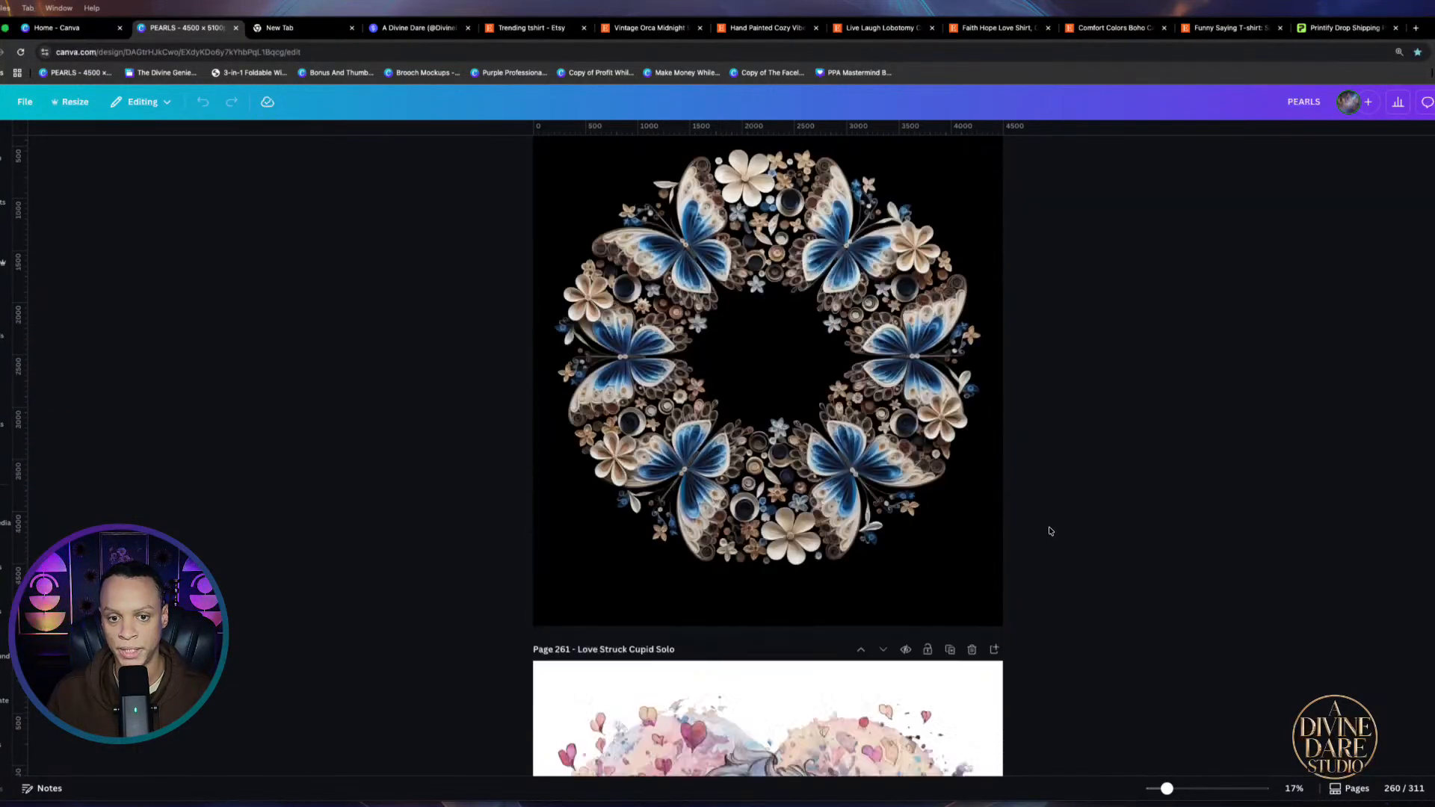
scroll(1050, 531, "down", 18)
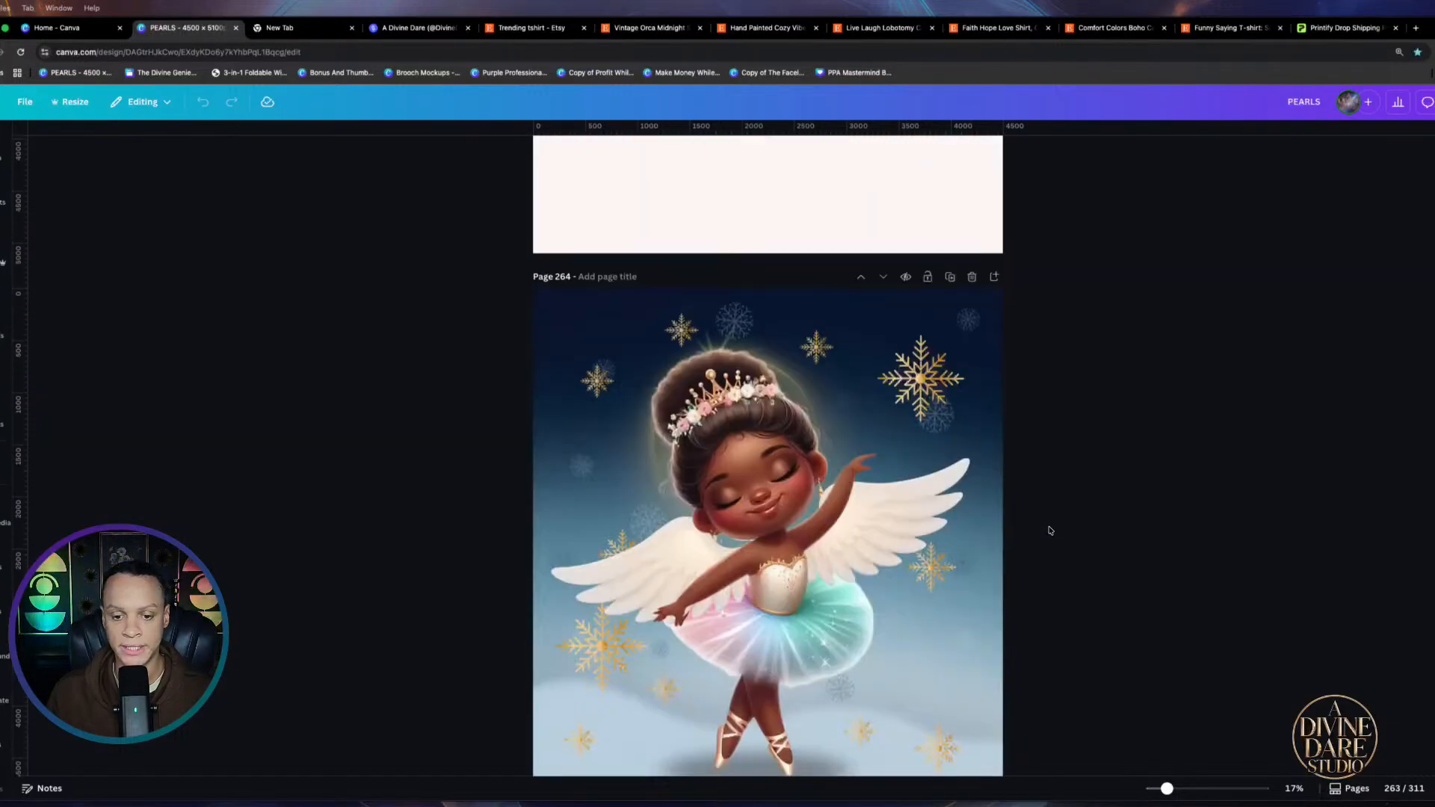
scroll(1048, 532, "down", 4)
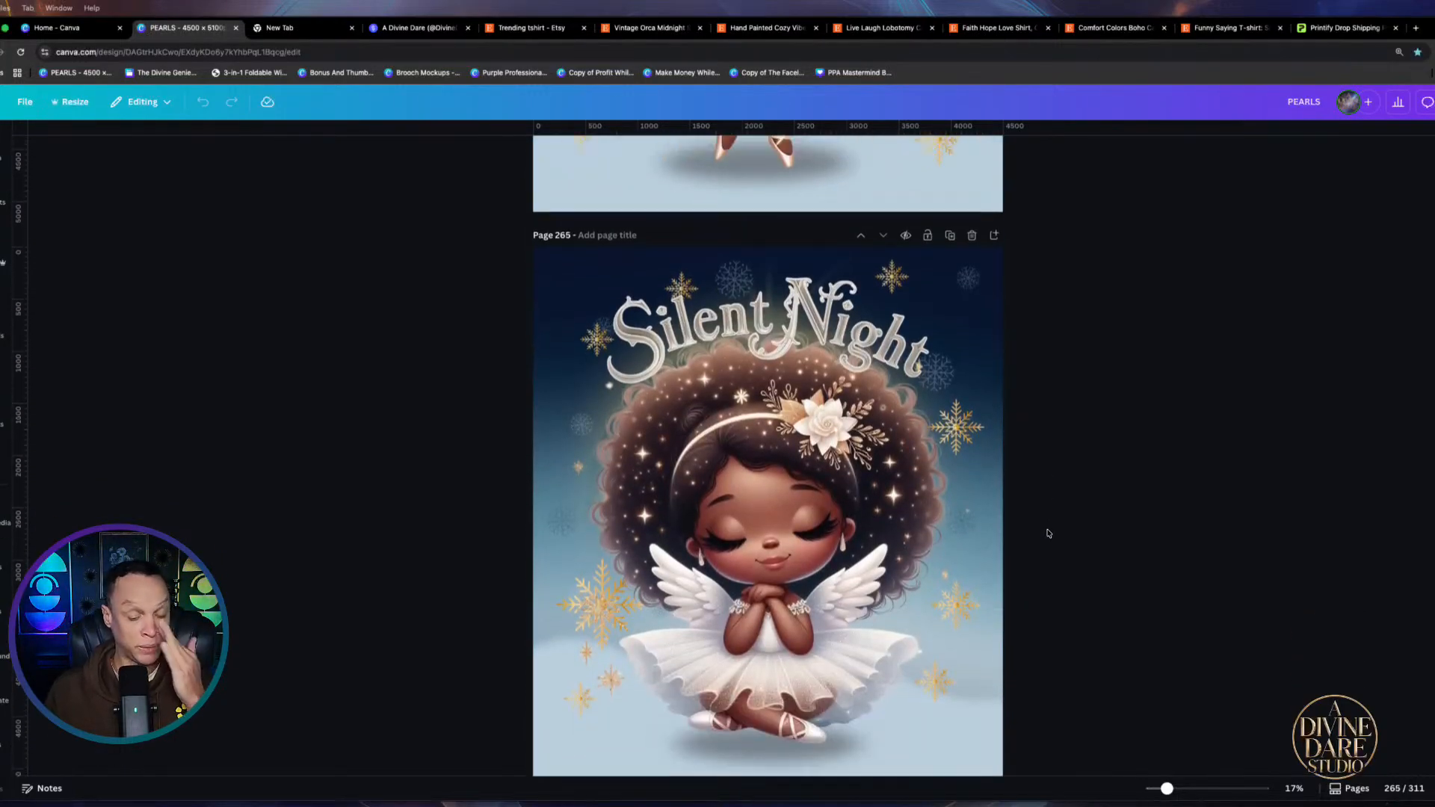
scroll(1049, 533, "down", 12)
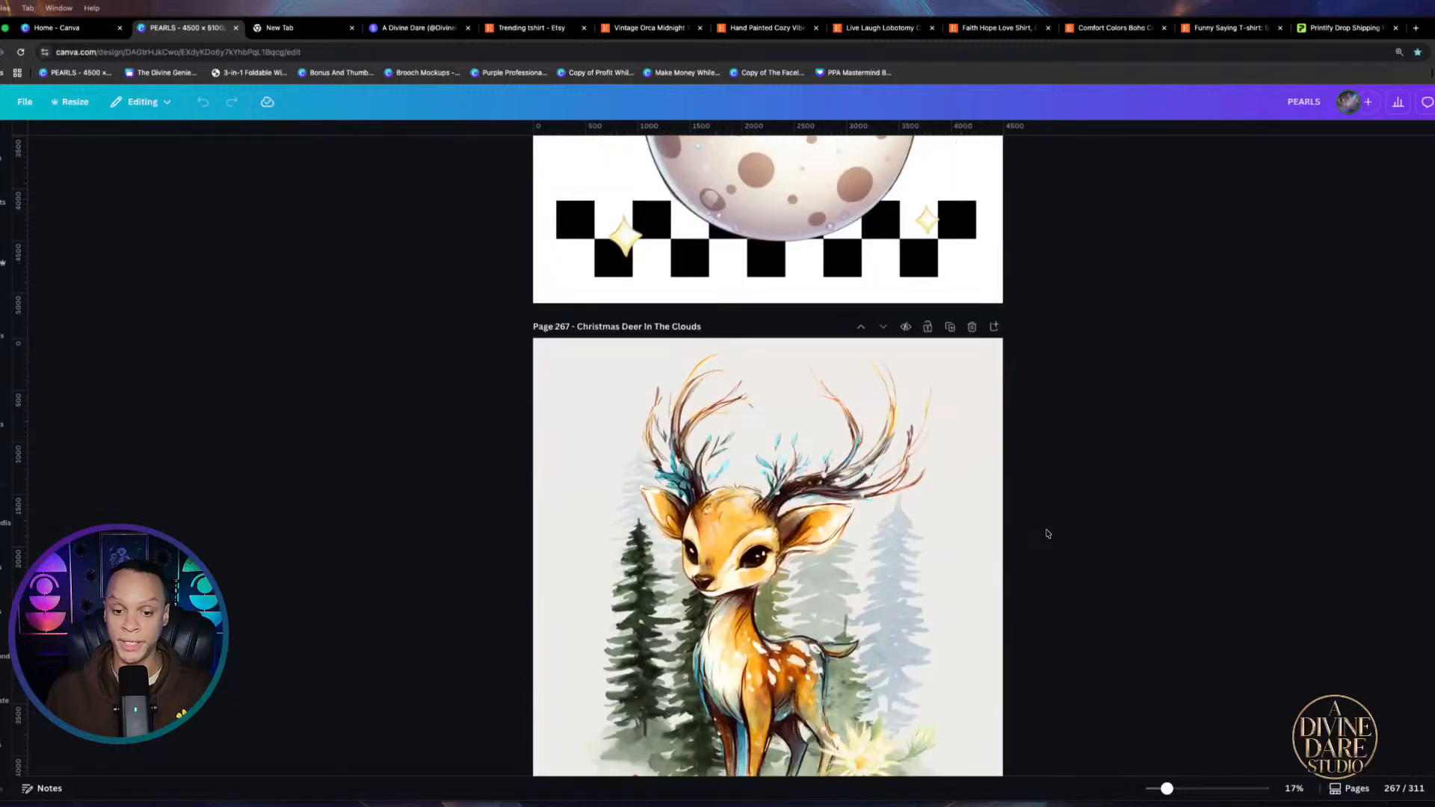
scroll(1049, 530, "down", 10)
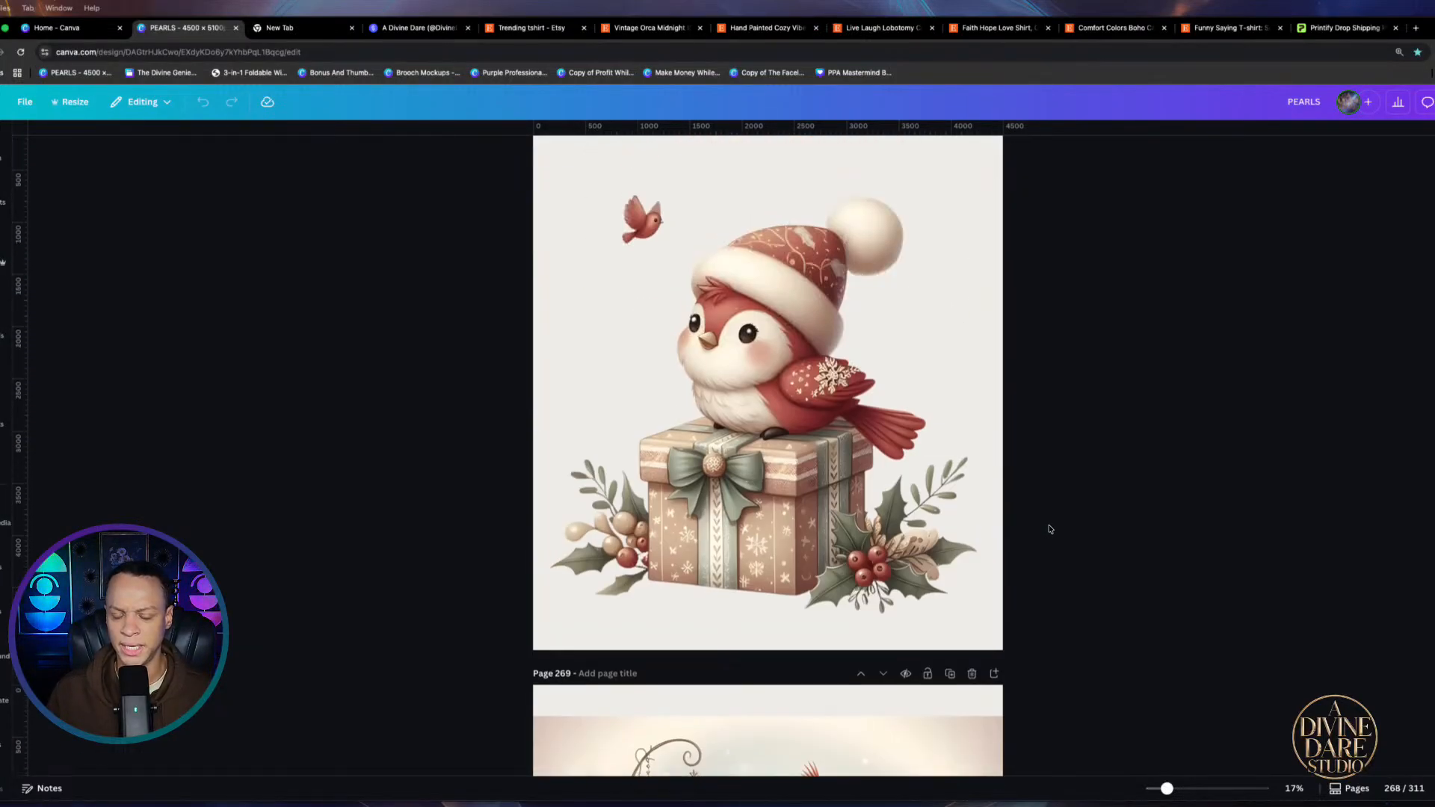
scroll(1047, 410, "down", 3)
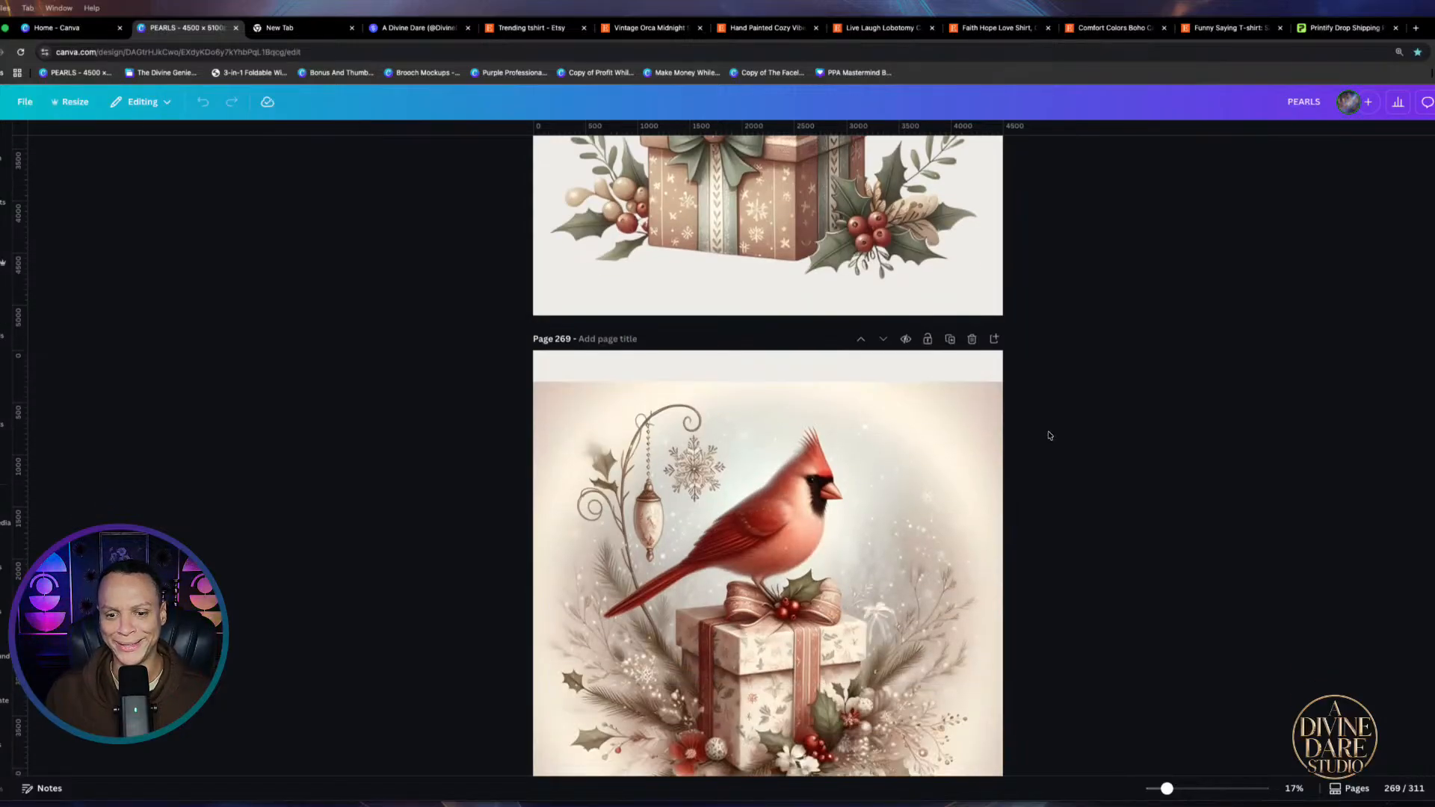
scroll(1049, 435, "down", 3)
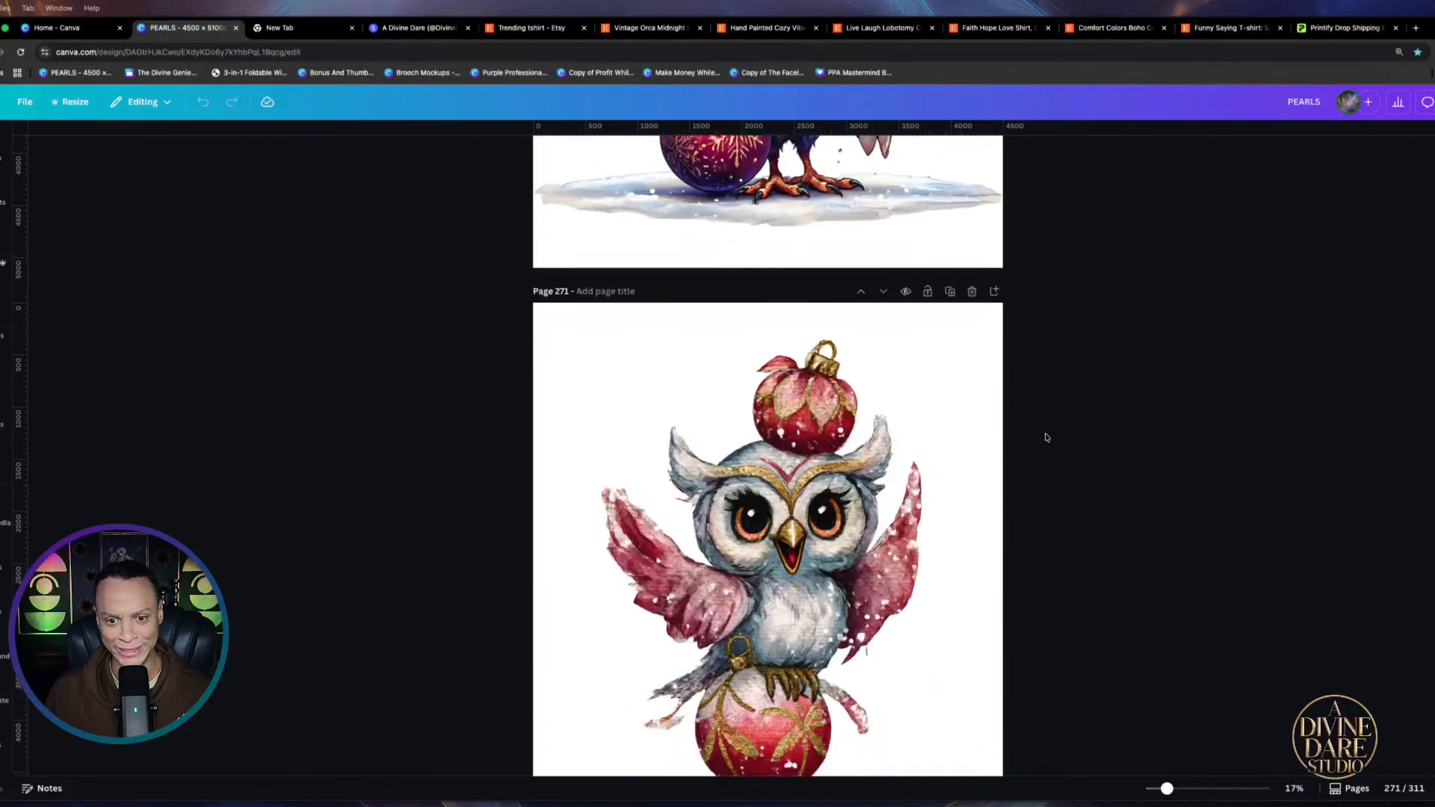
scroll(1046, 439, "down", 4)
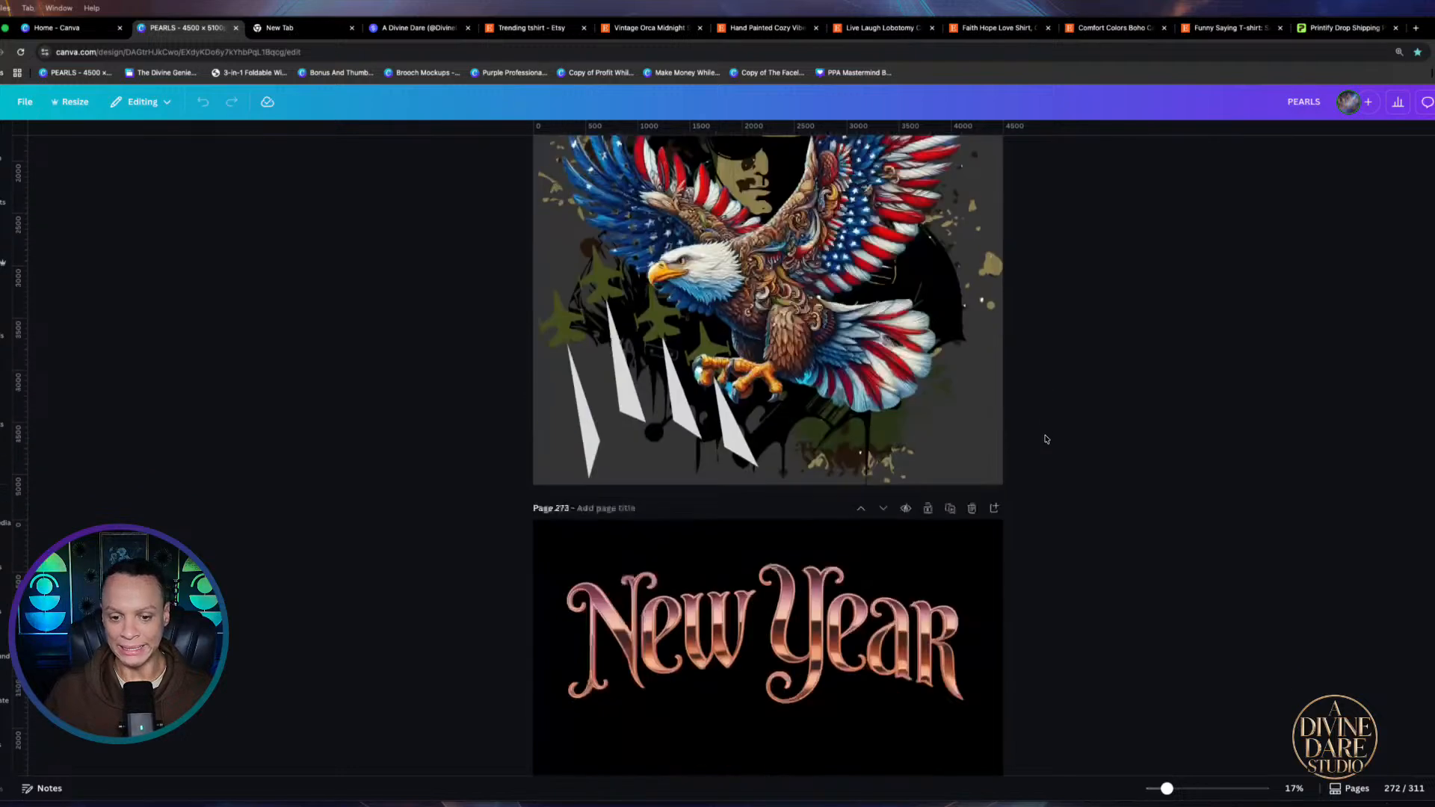
scroll(1046, 440, "down", 3)
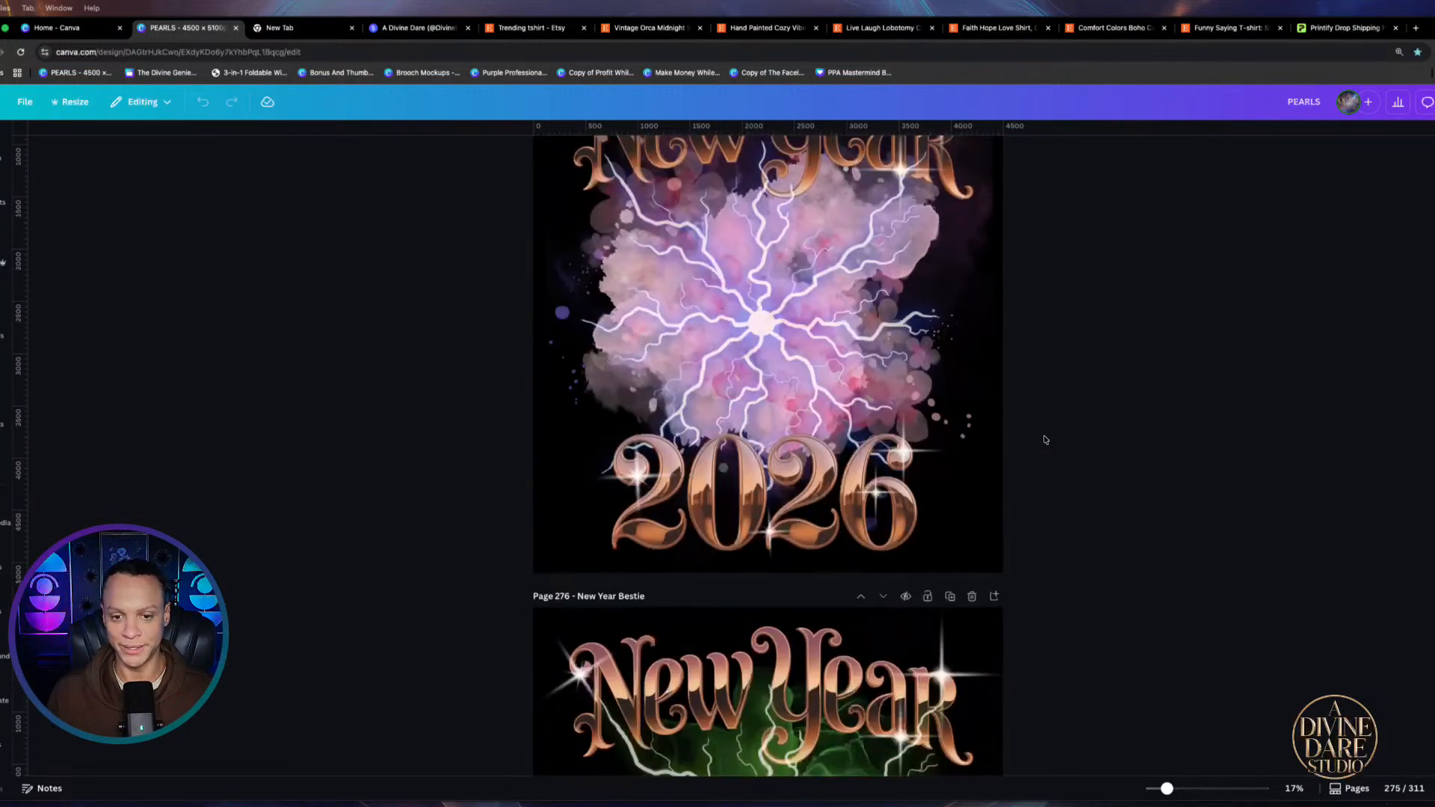
Scroll past the seahorse and Cupid Got Me pages down to page 298, Valentine Day Annoyed
scroll(1044, 439, "down", 20)
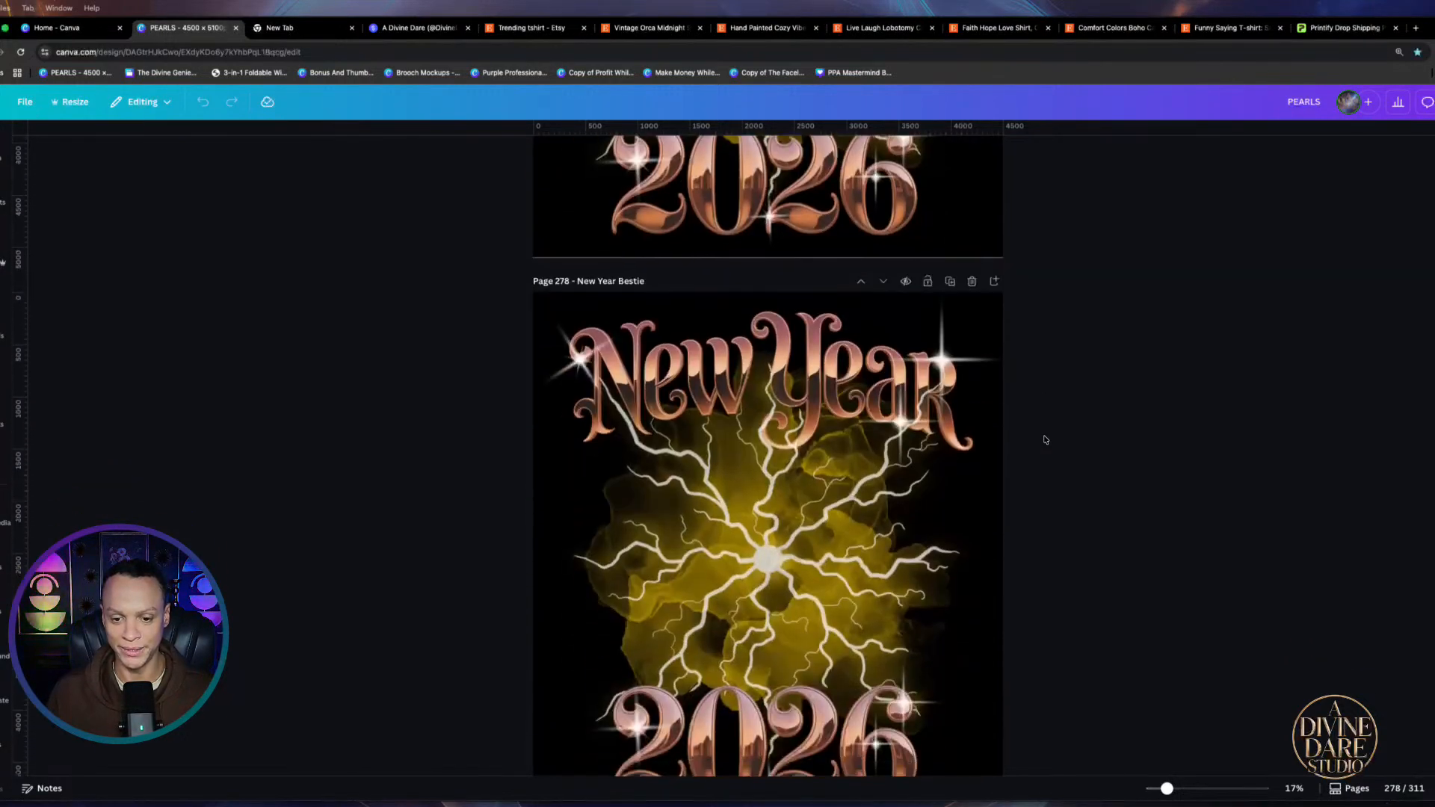
scroll(1043, 432, "down", 17)
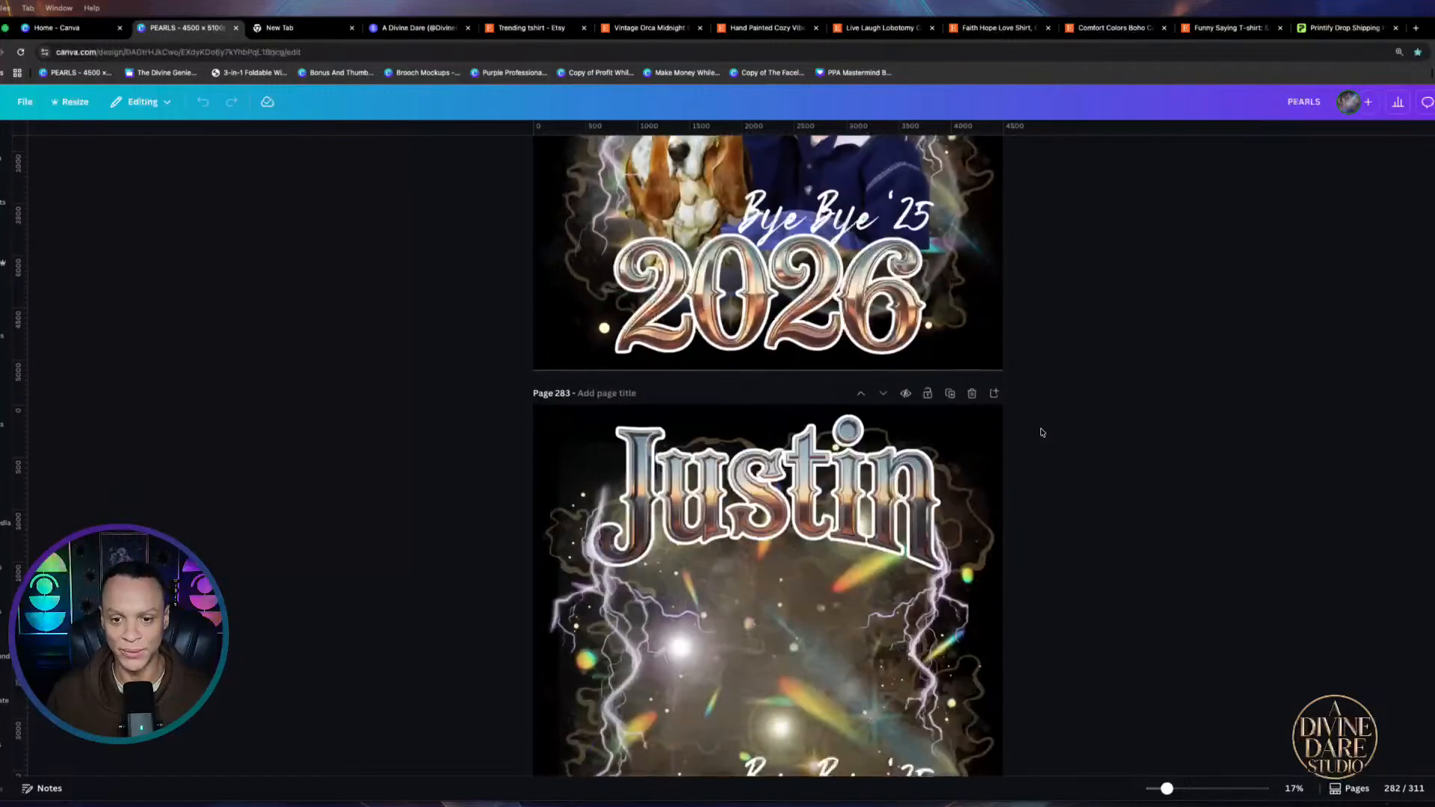
scroll(1041, 433, "down", 10)
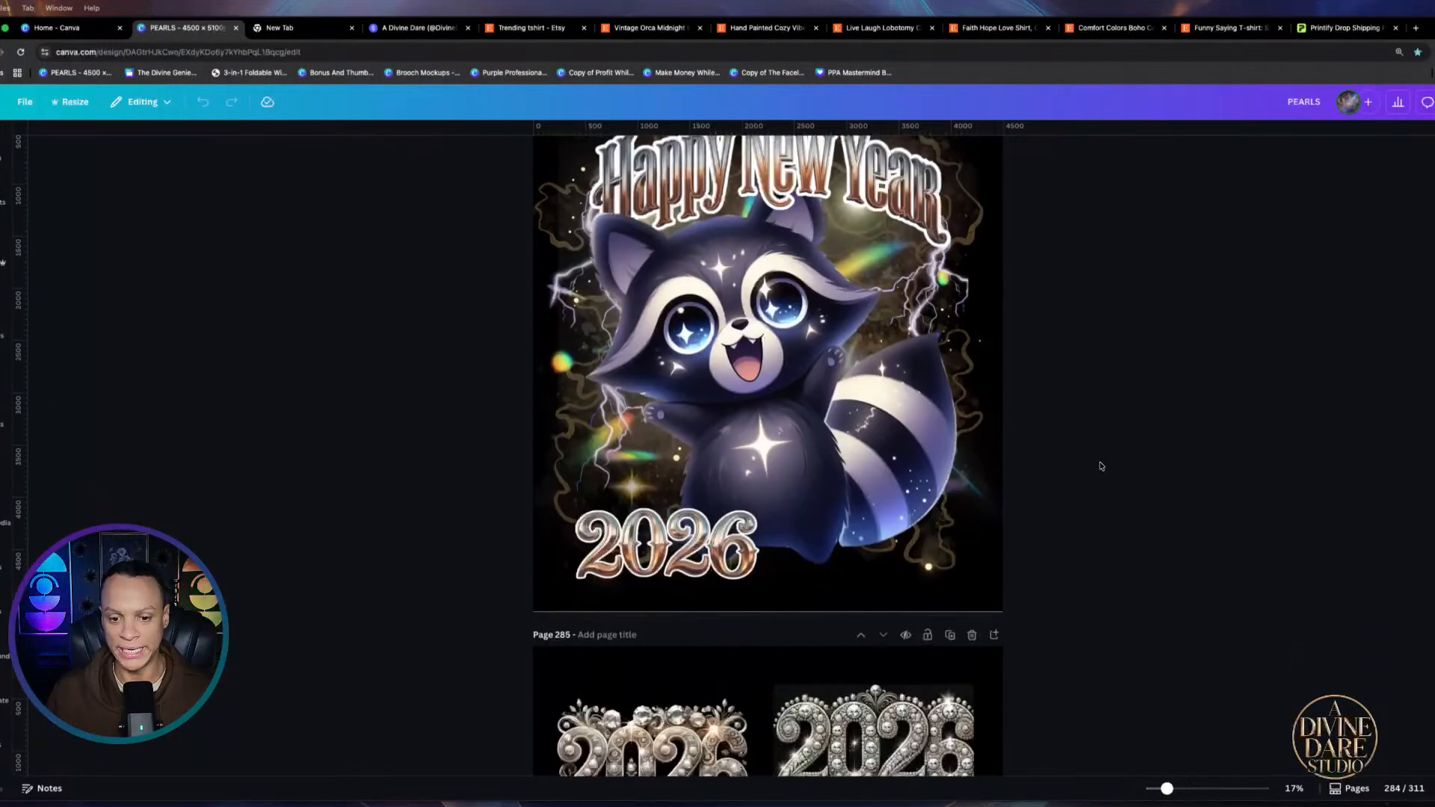
scroll(1100, 466, "down", 5)
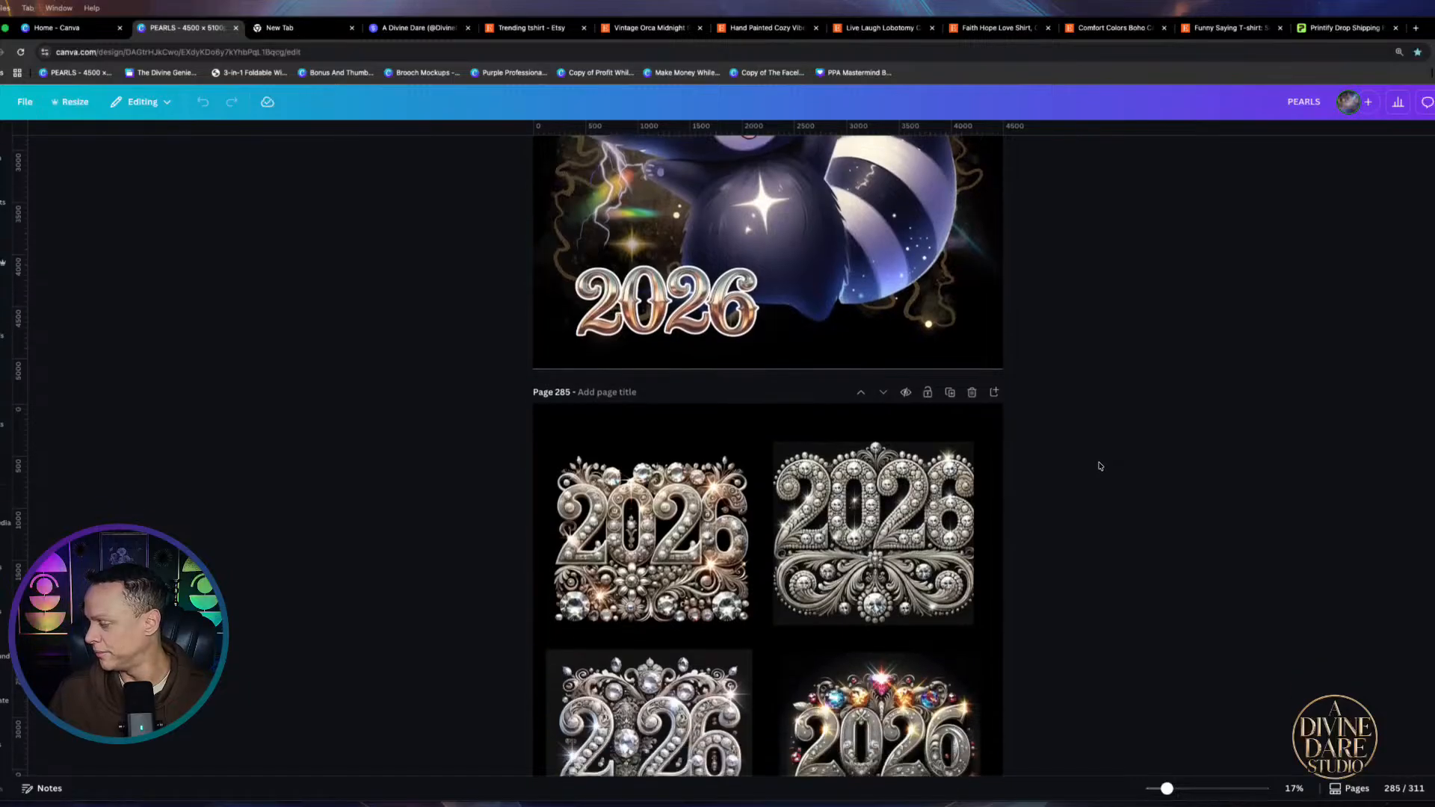
scroll(1100, 467, "down", 15)
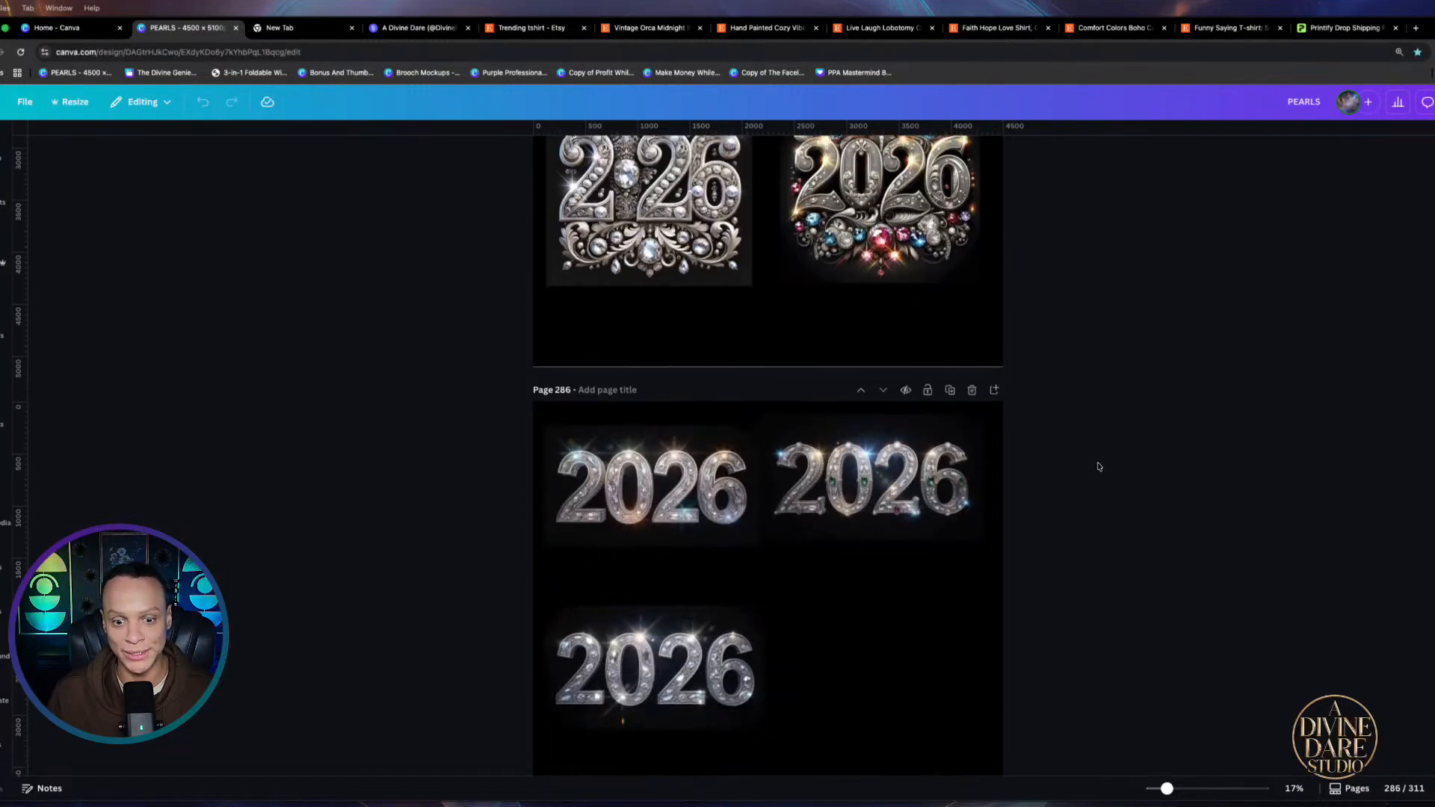
scroll(1098, 467, "down", 2)
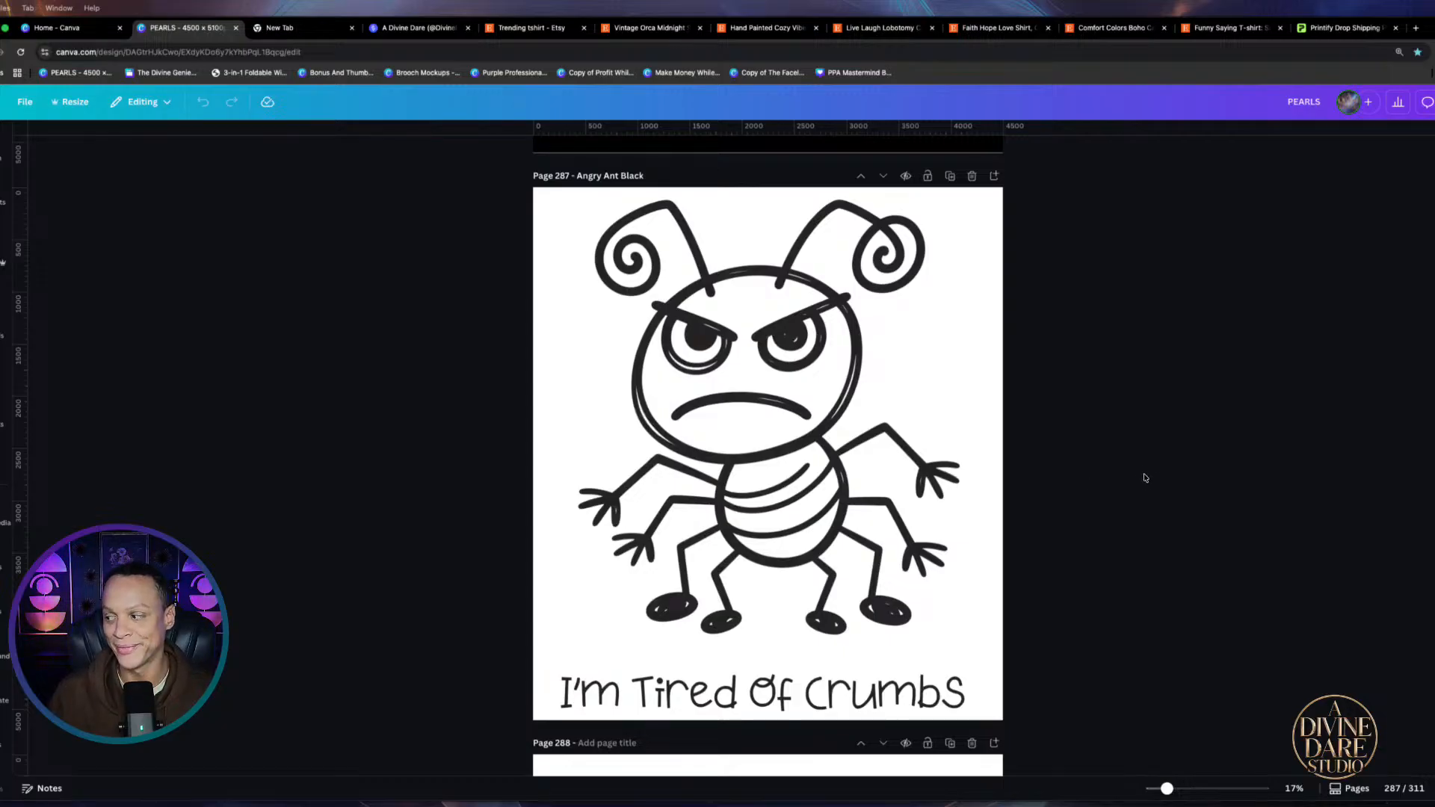
scroll(1138, 479, "up", 2)
scroll(1138, 481, "down", 2)
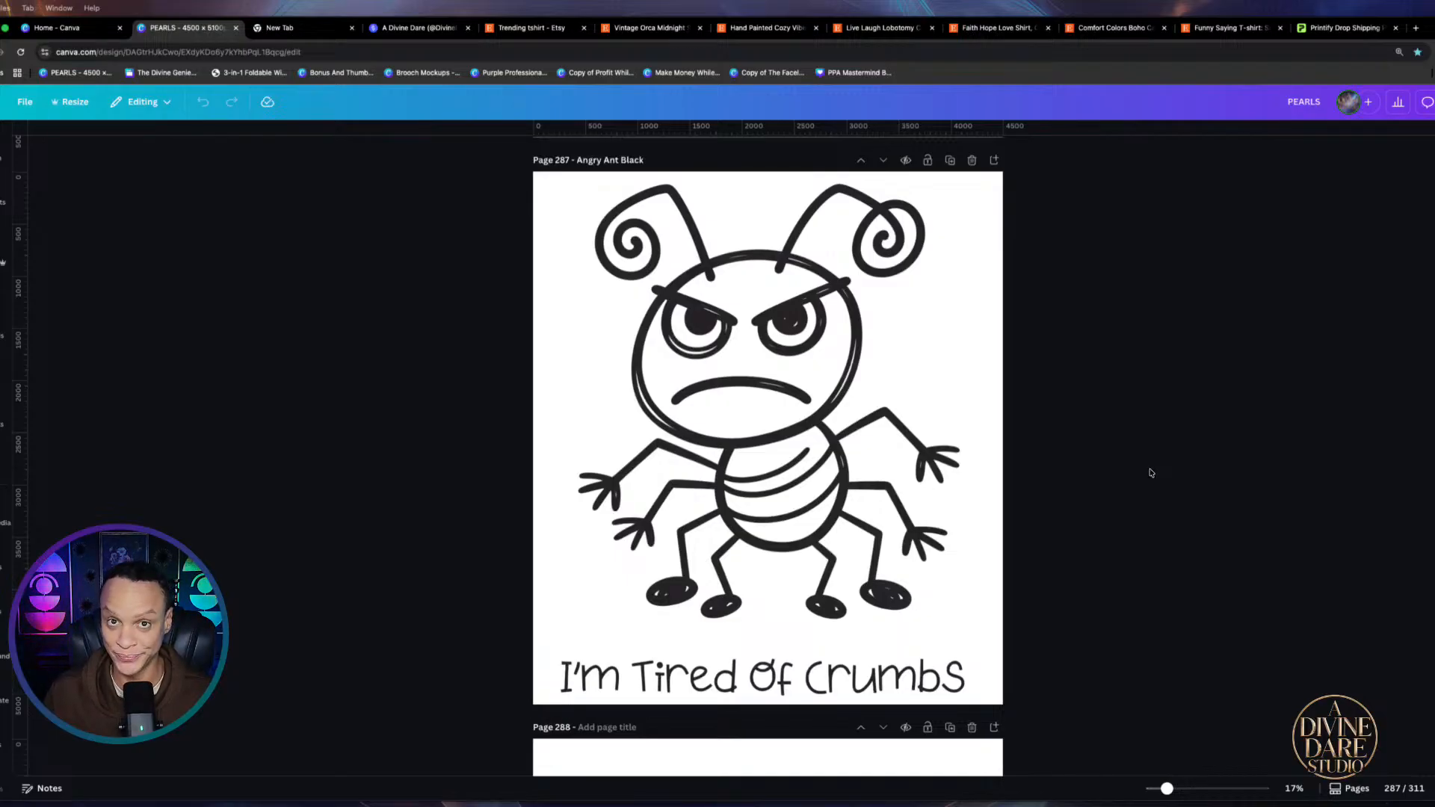
scroll(1144, 473, "down", 6)
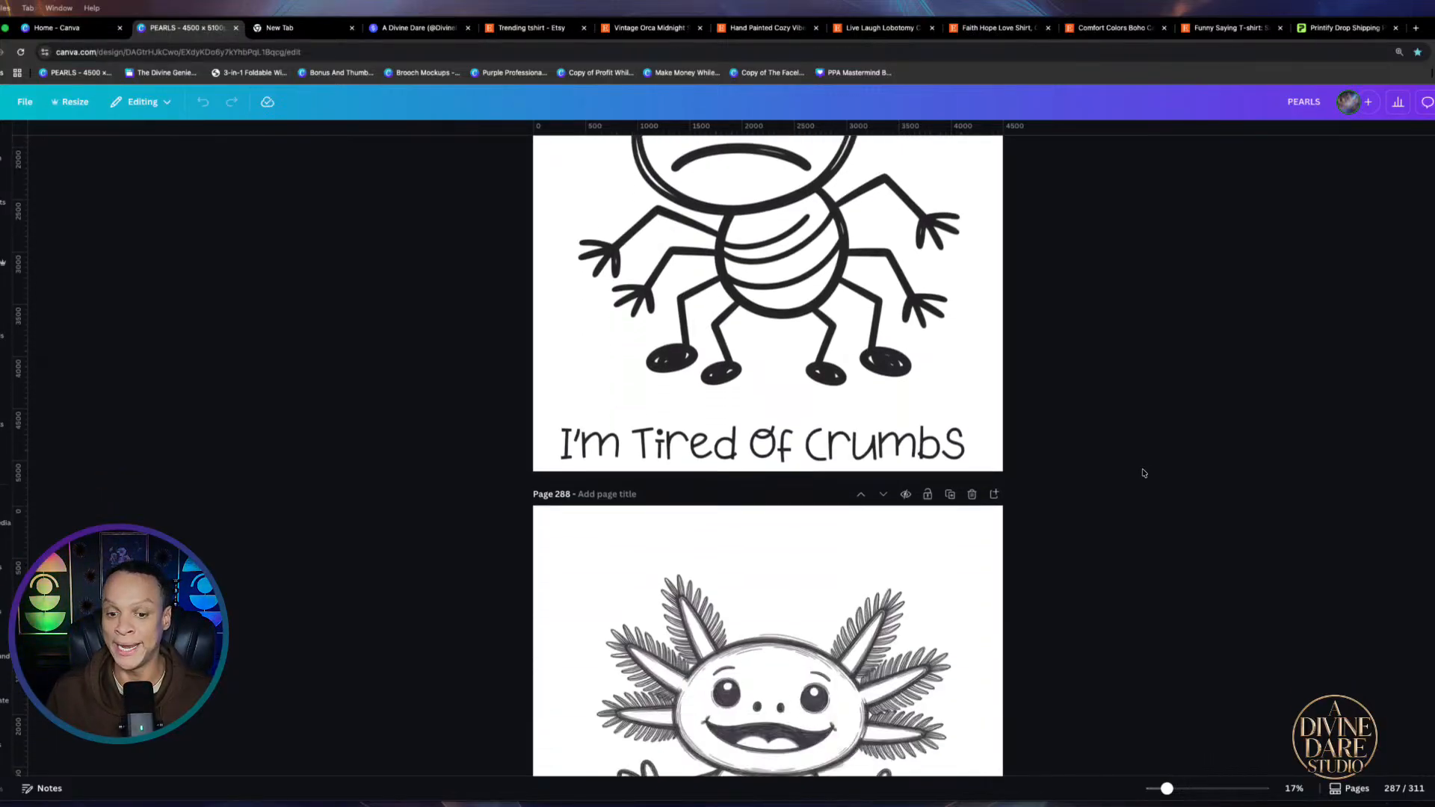
scroll(1142, 473, "down", 13)
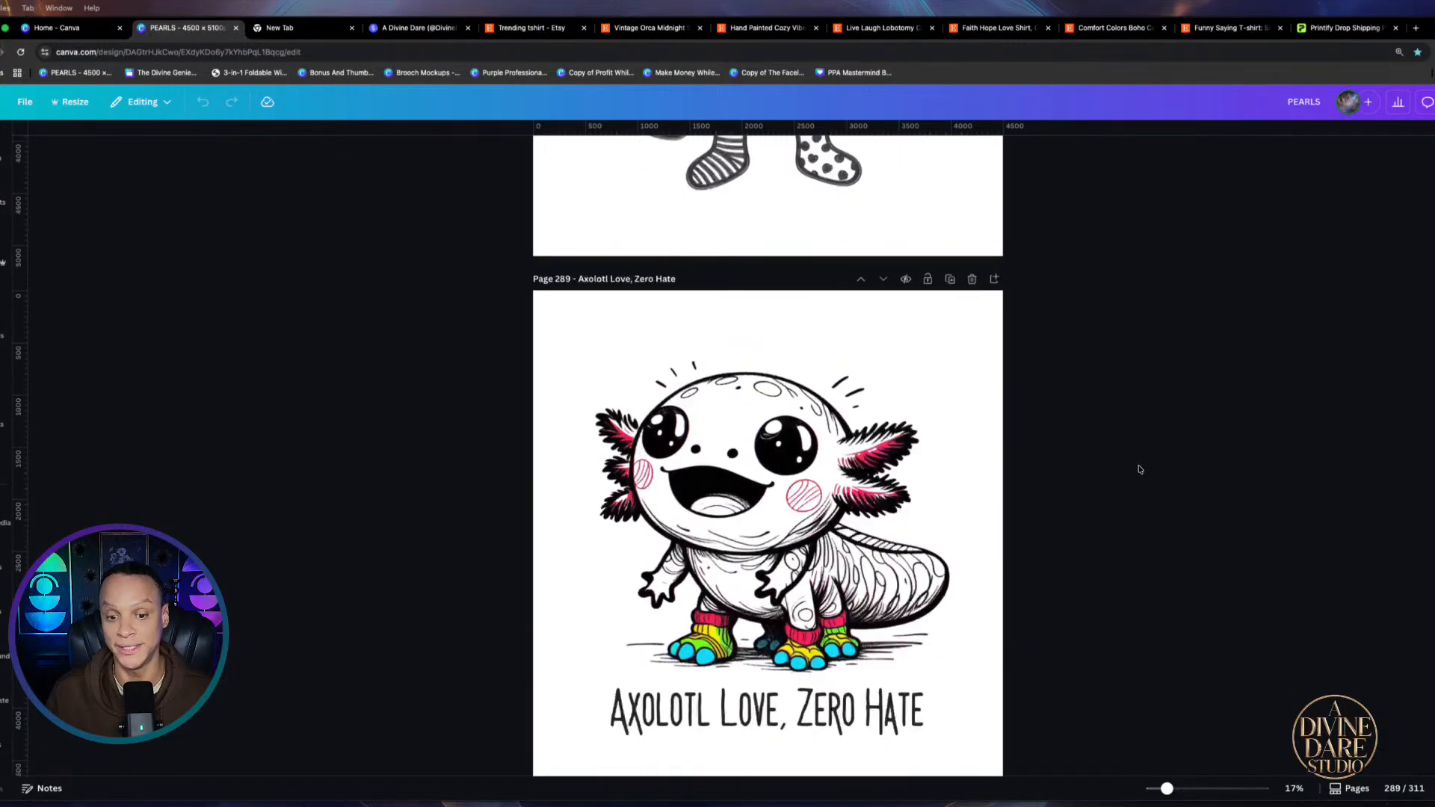
scroll(1140, 470, "down", 3)
scroll(1140, 470, "up", 2)
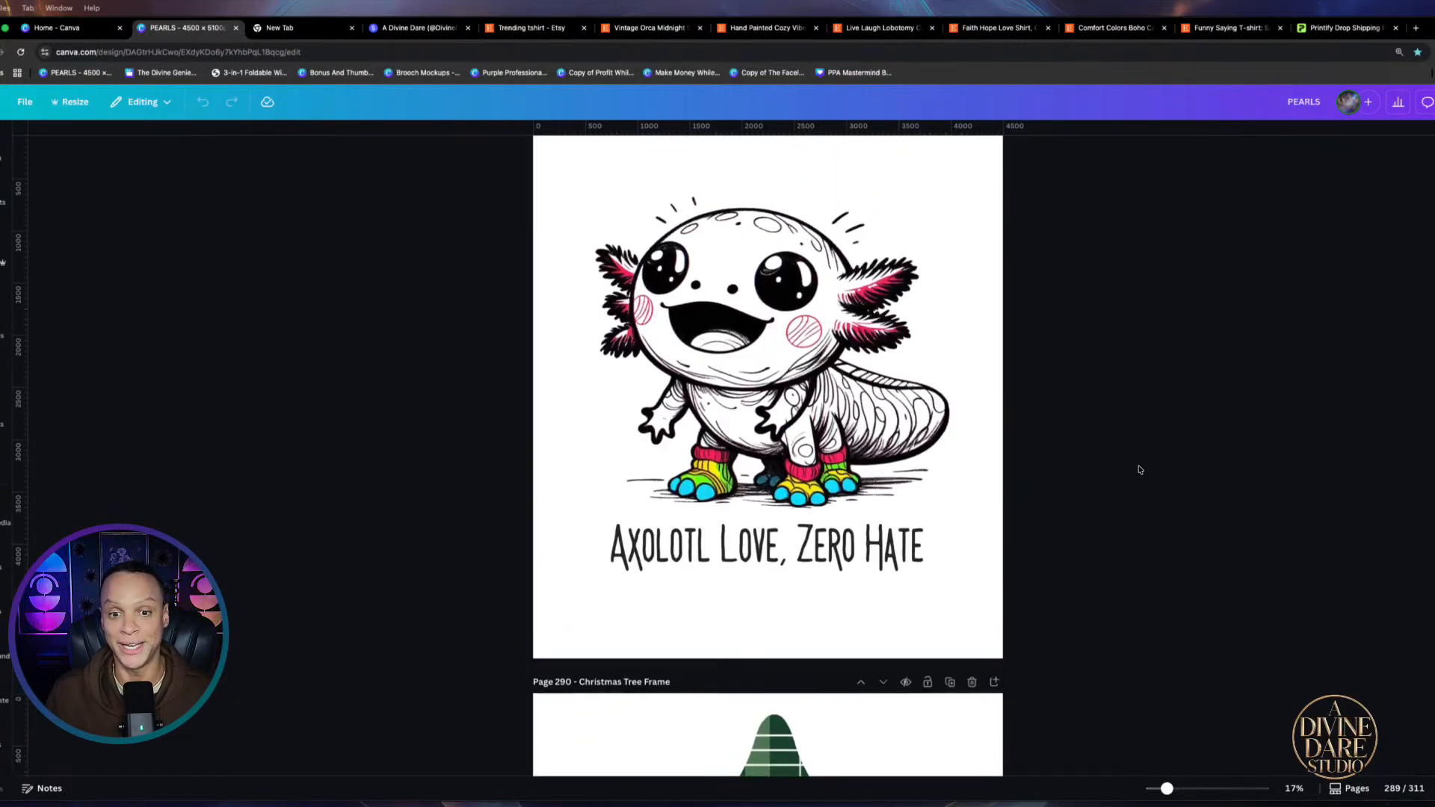
scroll(1140, 470, "down", 12)
scroll(1140, 469, "down", 18)
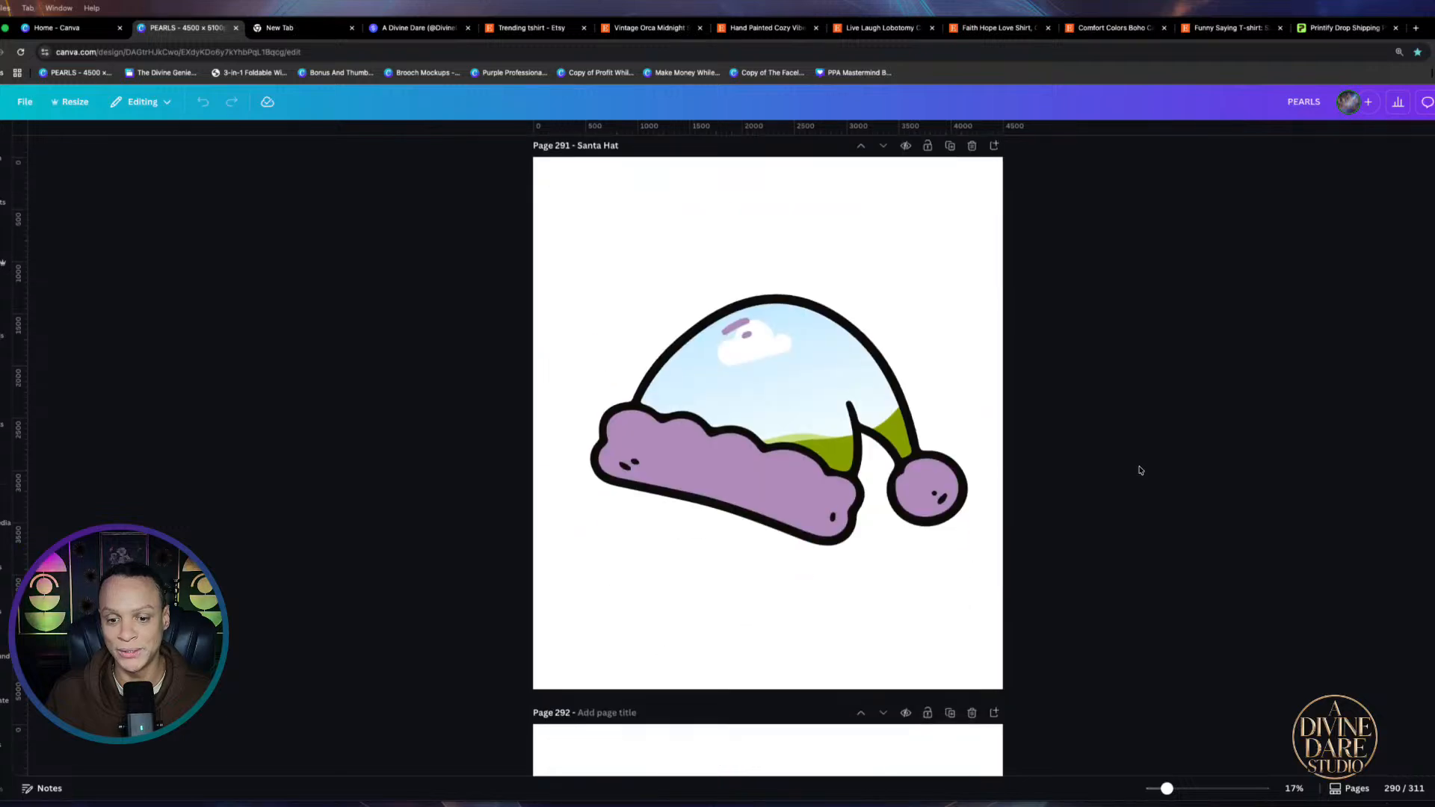
scroll(1140, 470, "down", 10)
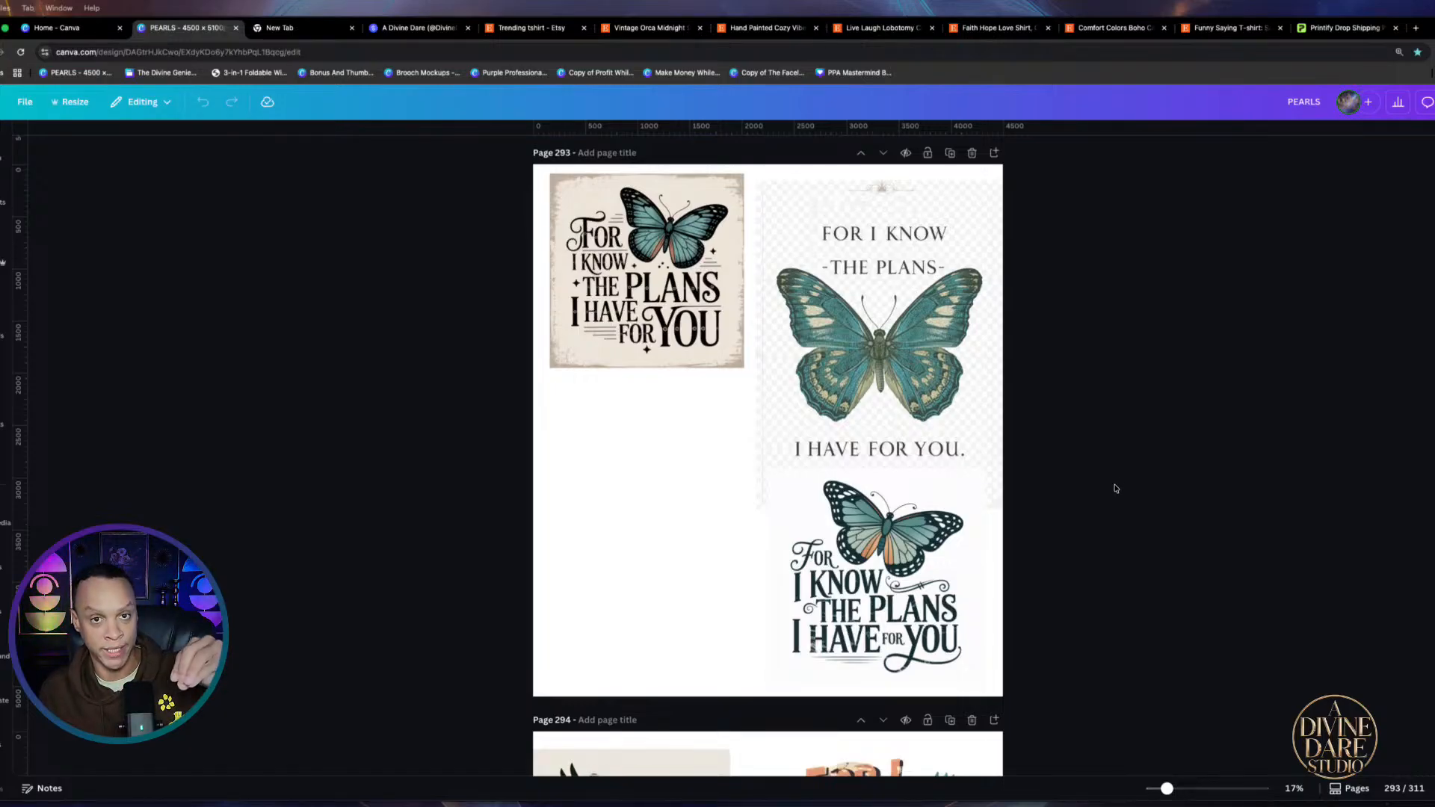
scroll(1115, 491, "down", 4)
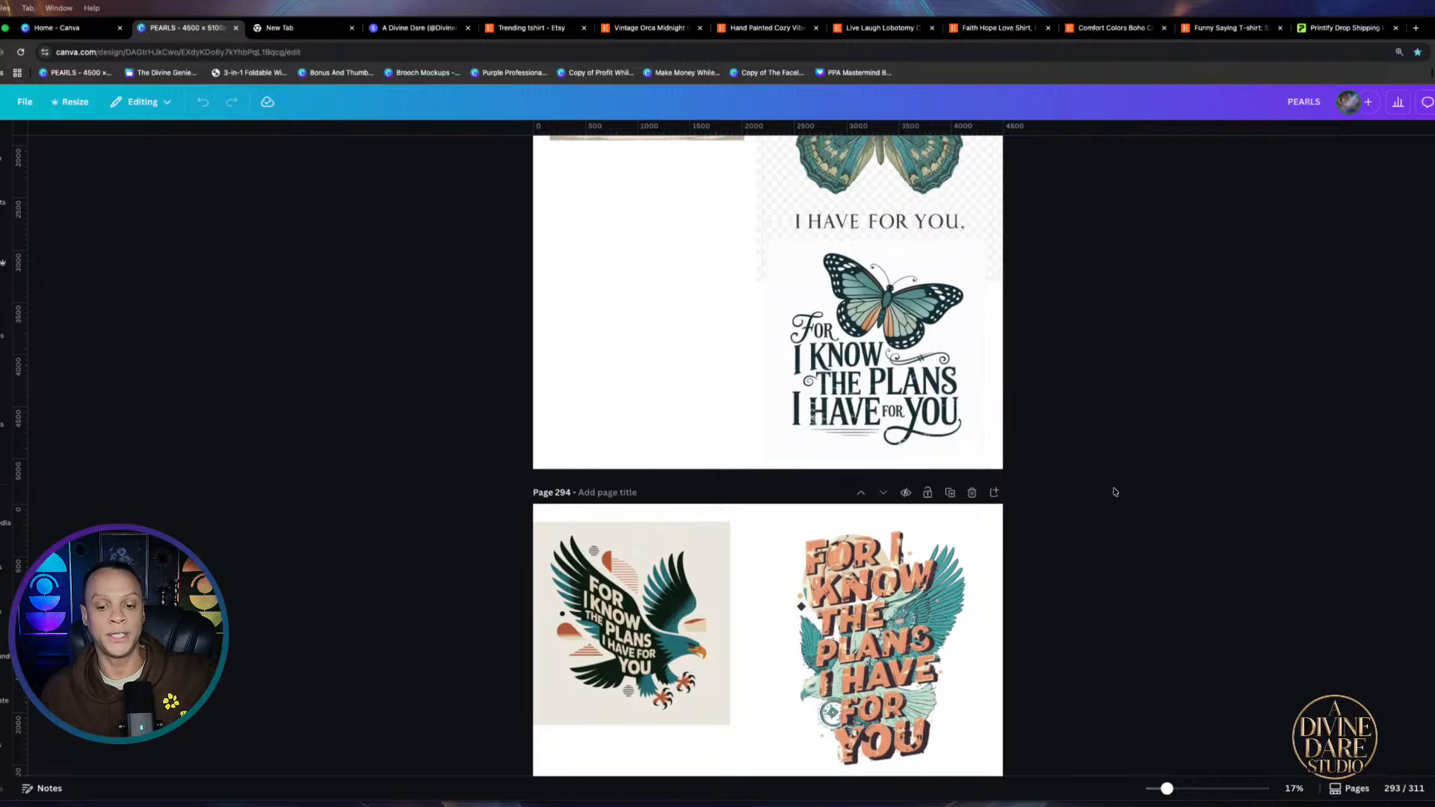
scroll(1114, 491, "down", 1)
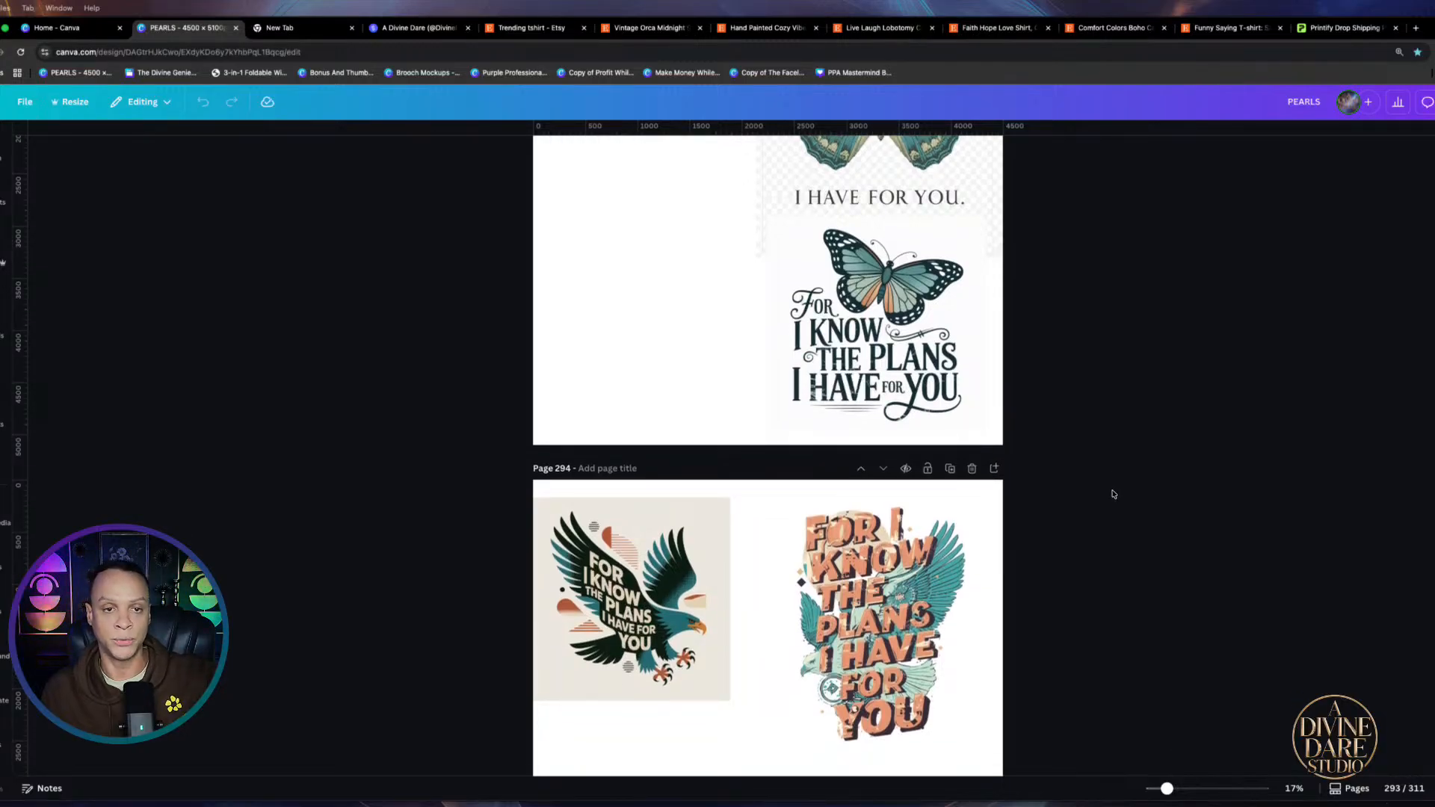
scroll(1112, 494, "down", 1)
scroll(1114, 499, "down", 2)
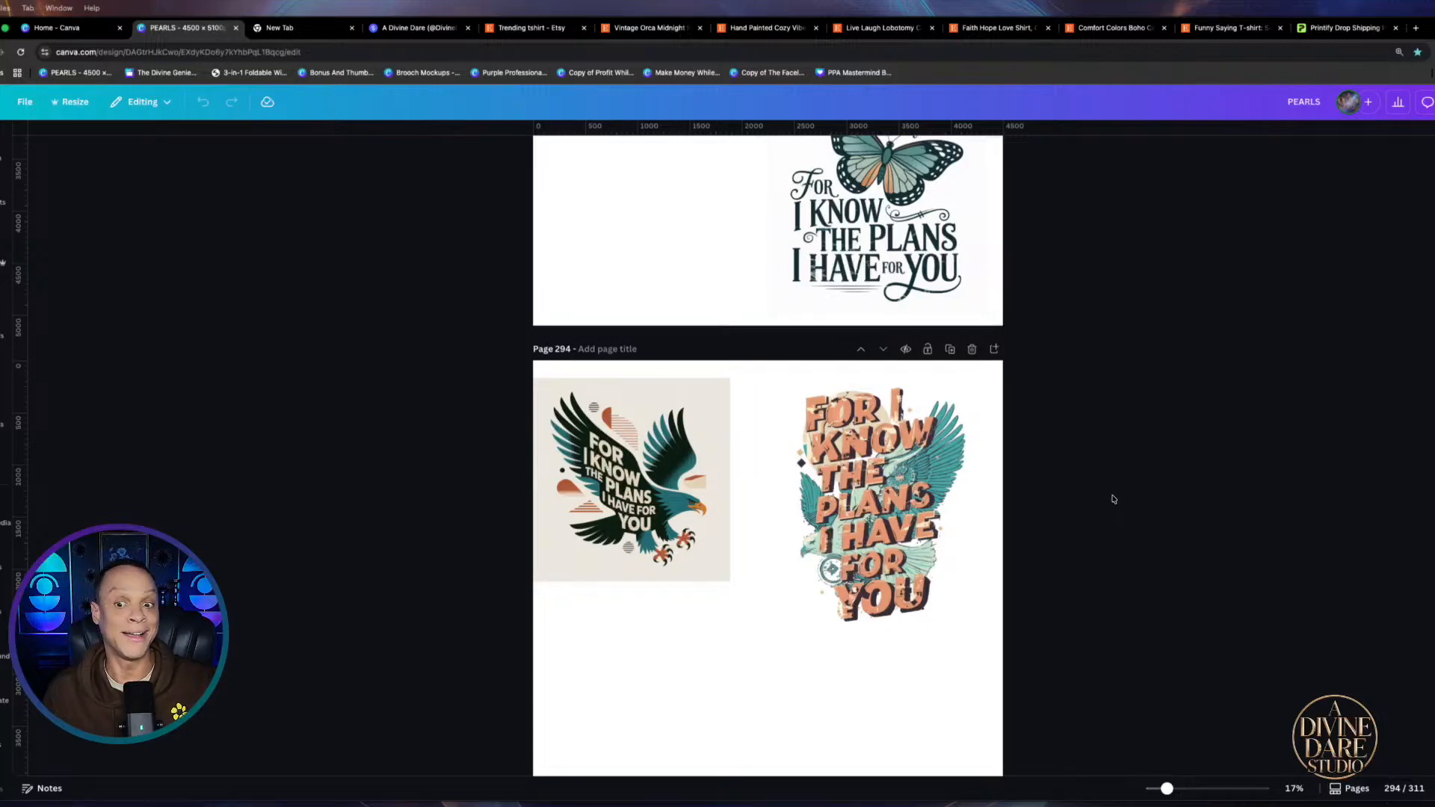
scroll(1113, 500, "down", 3)
scroll(1113, 500, "down", 3)
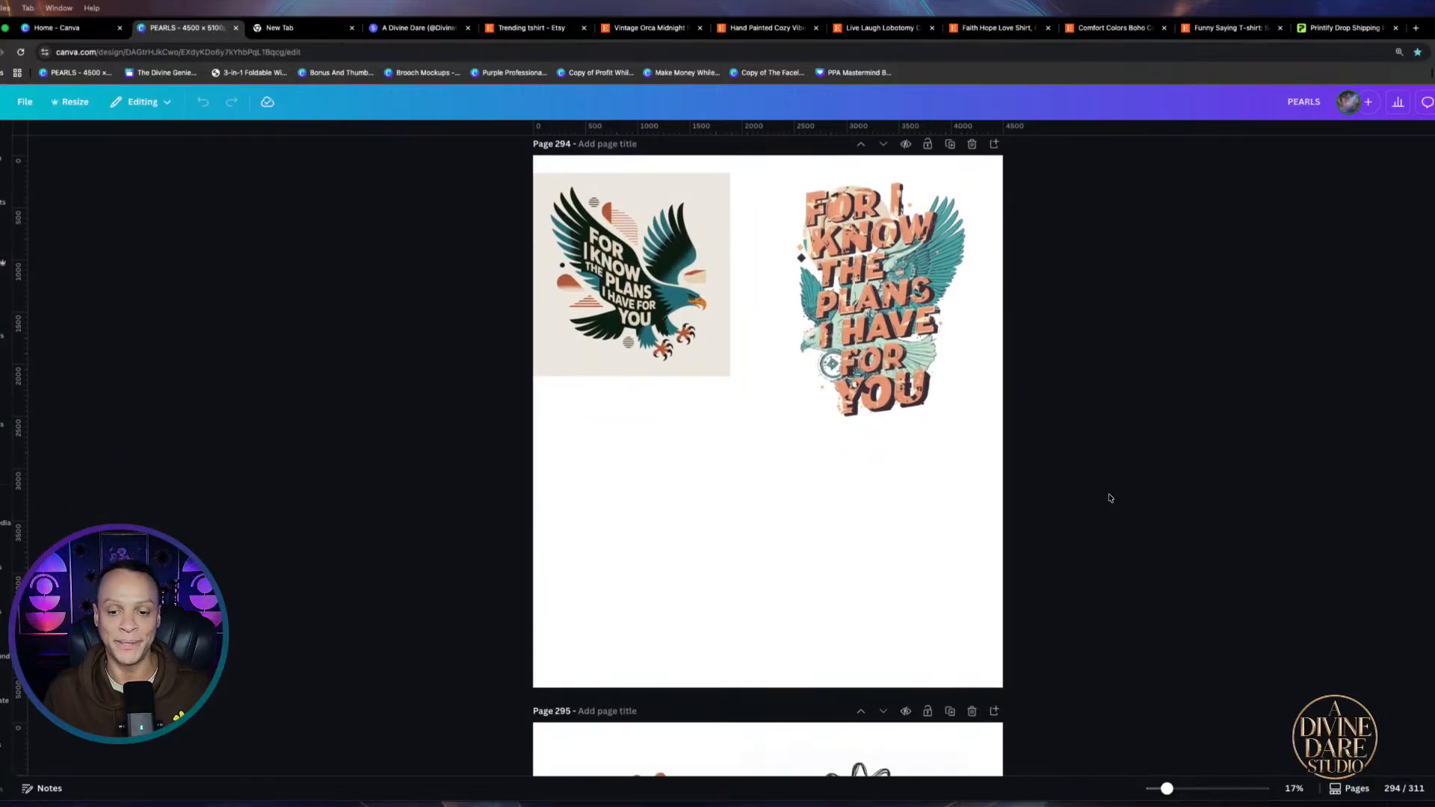
scroll(1109, 484, "down", 10)
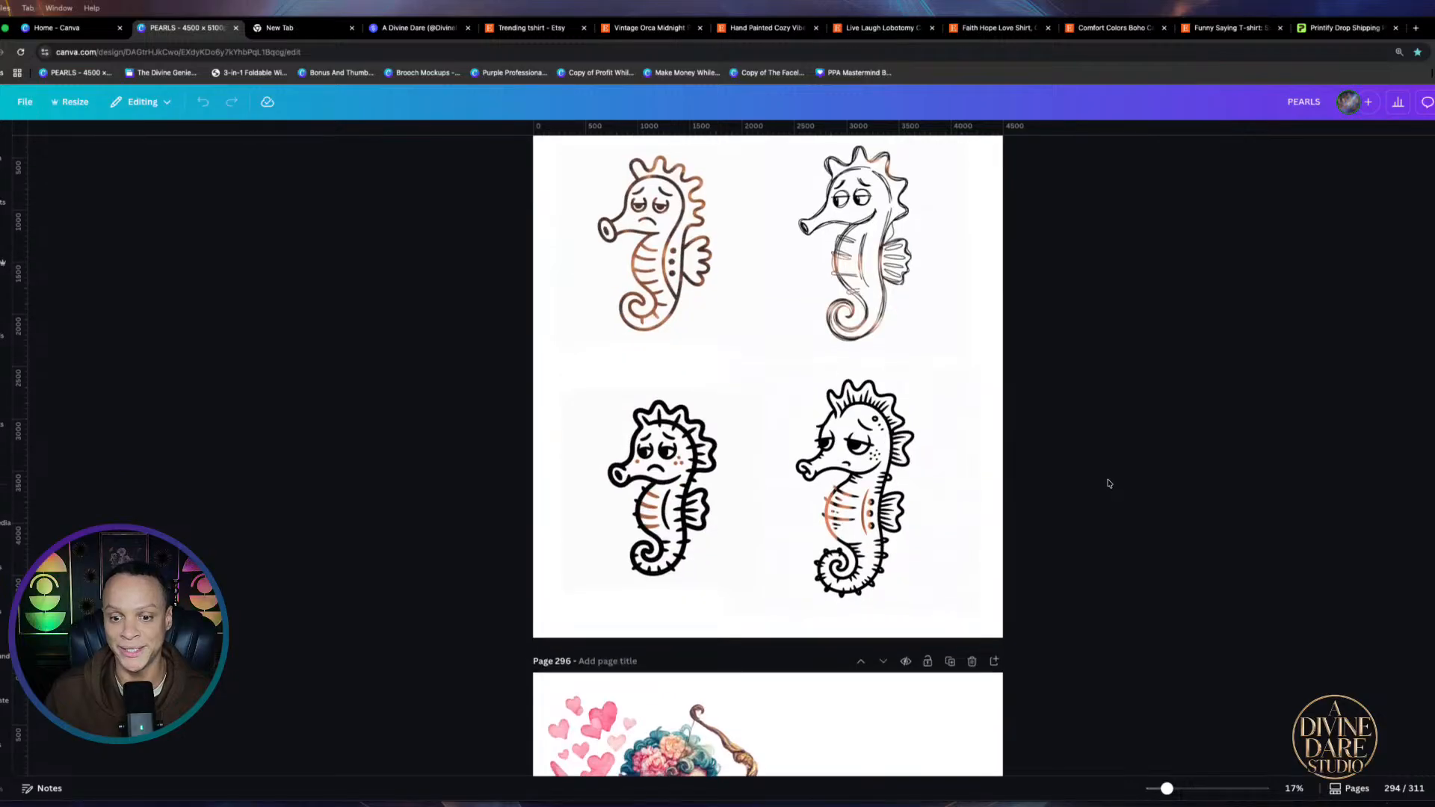
scroll(1109, 484, "down", 6)
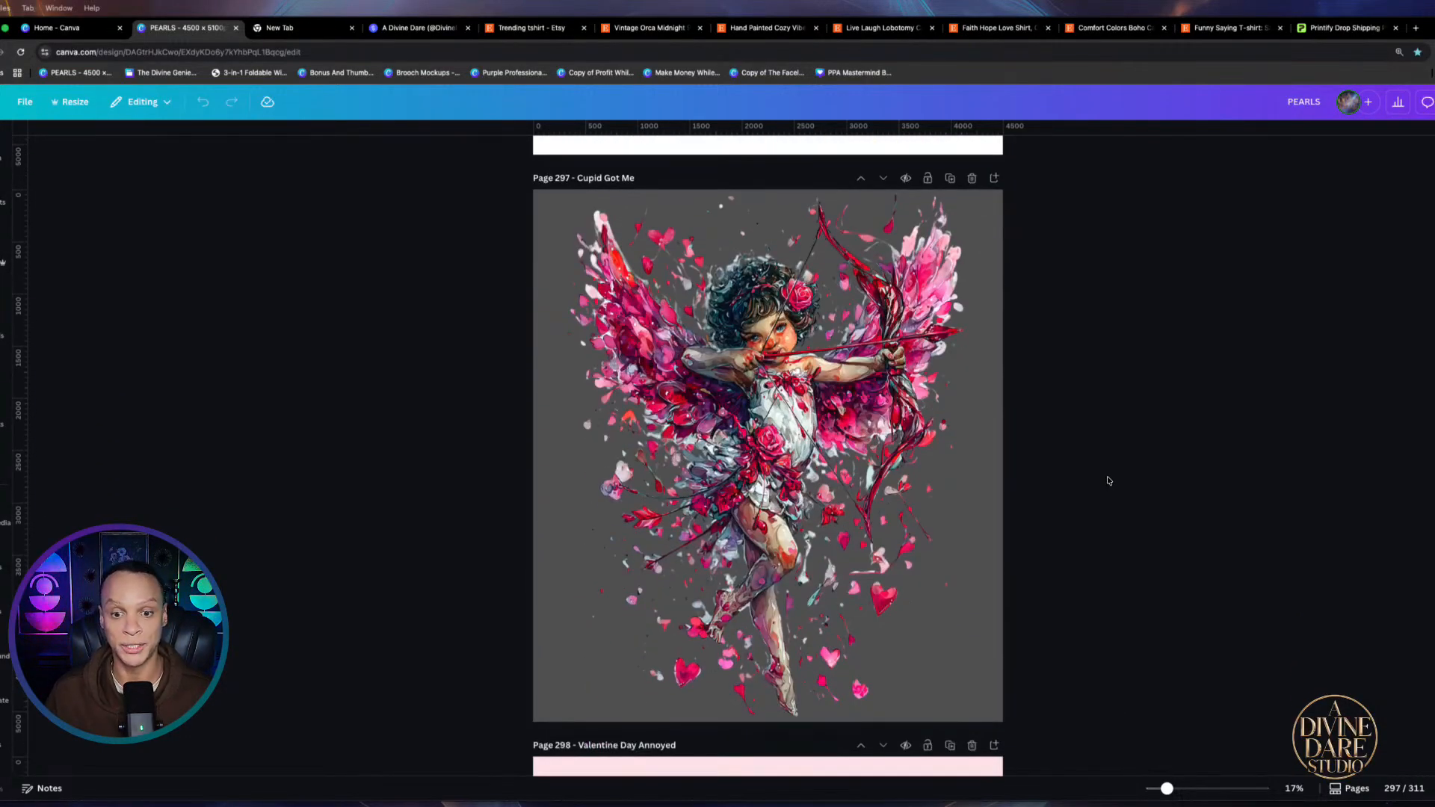
scroll(1109, 479, "down", 2)
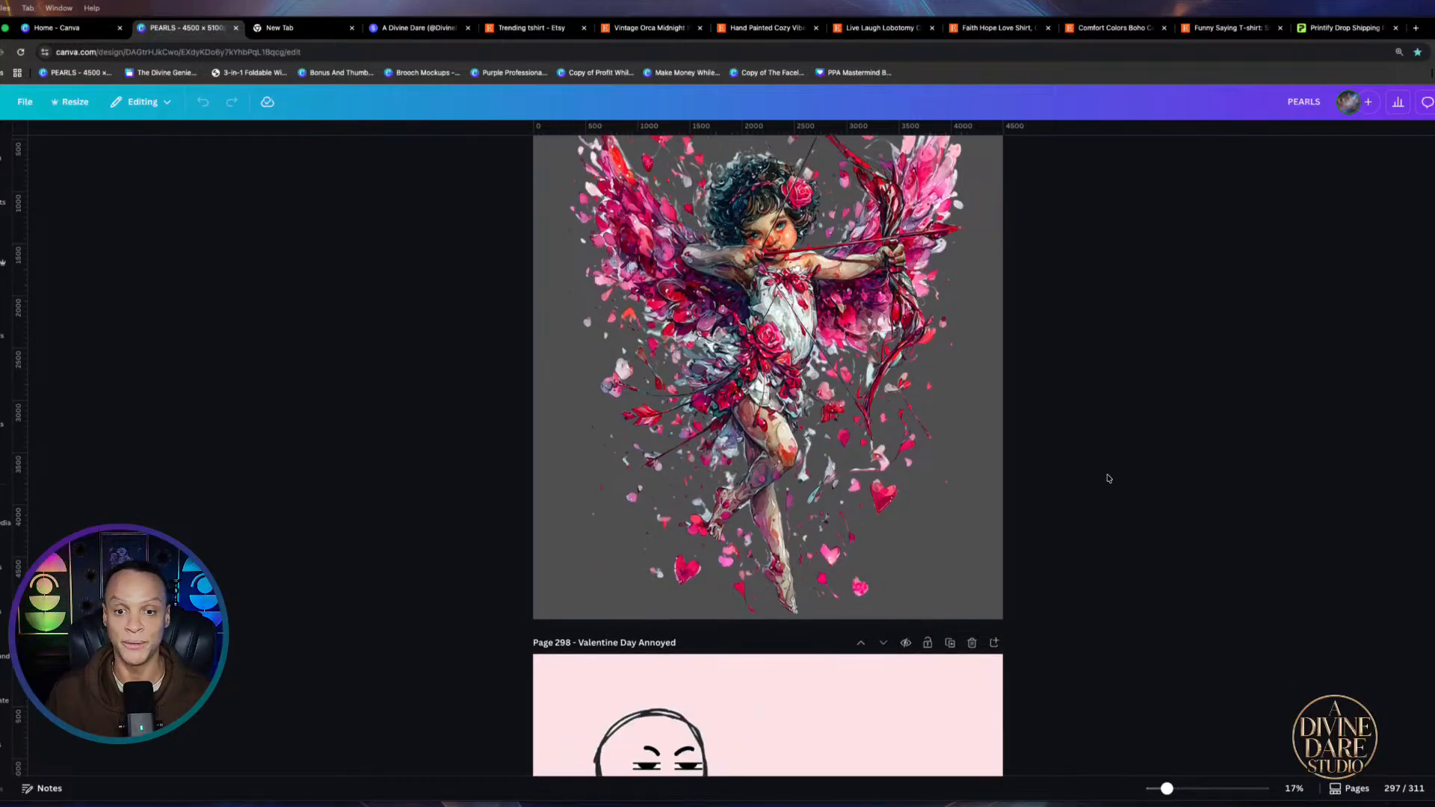
scroll(1108, 479, "down", 4)
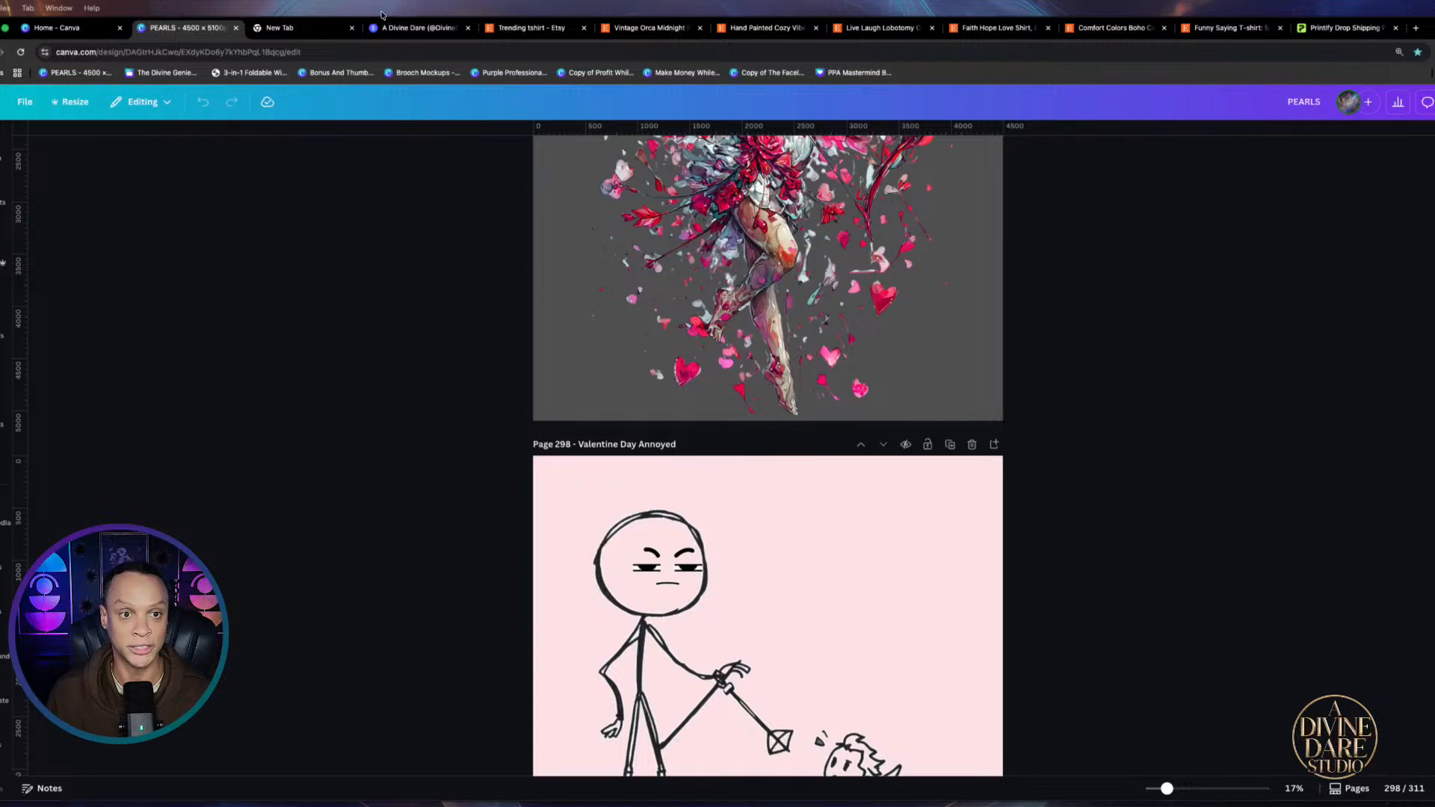
left_click(405, 30)
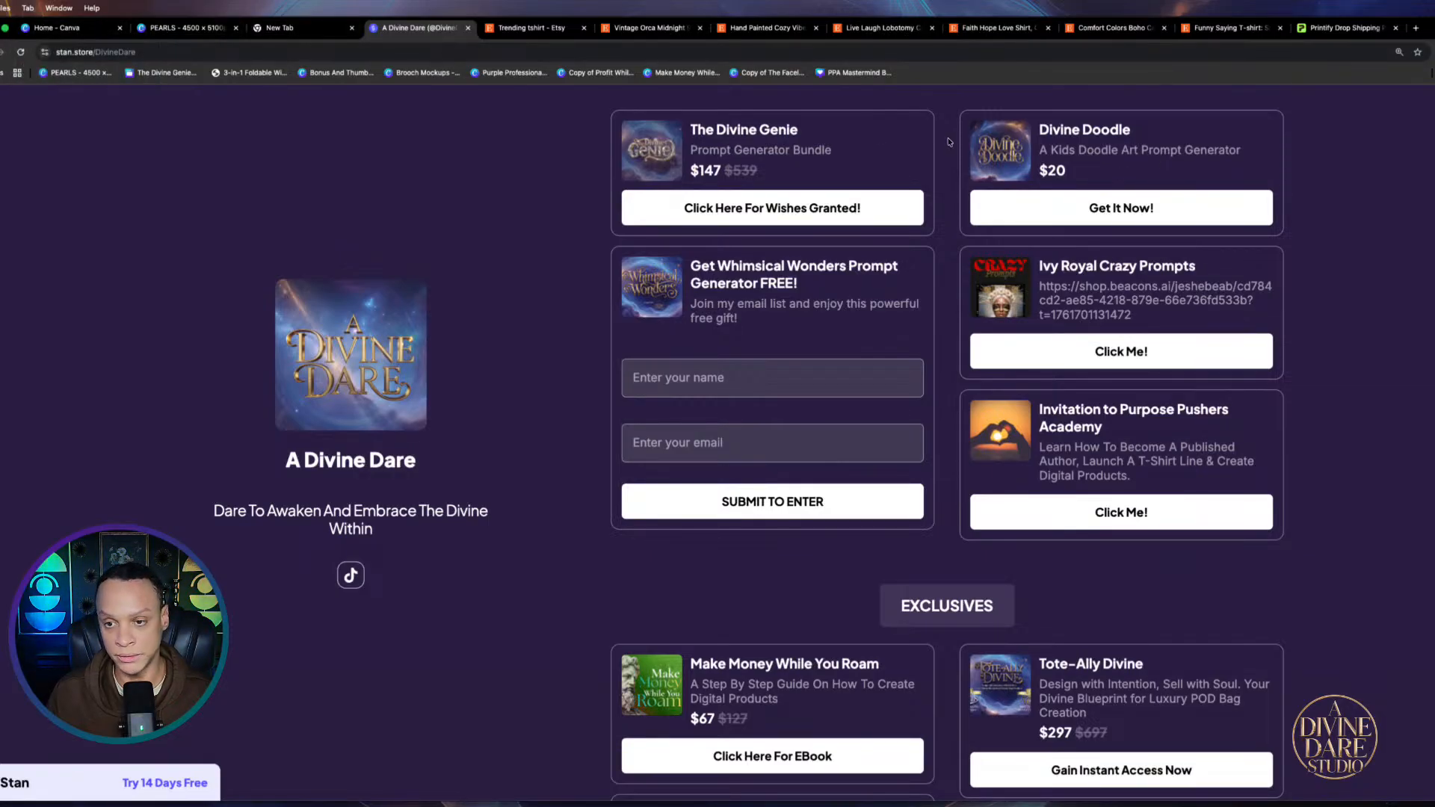
left_click(90, 33)
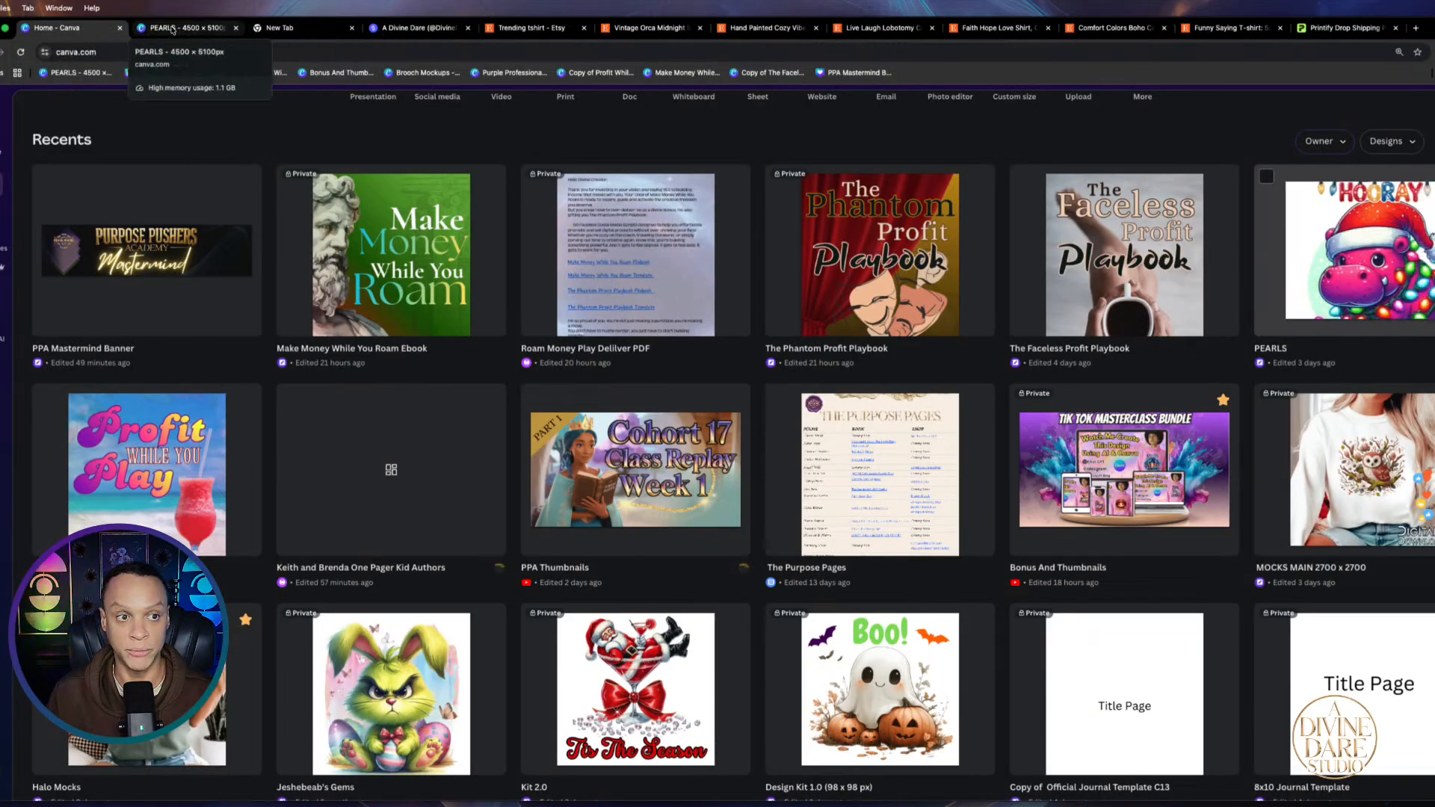
left_click(172, 30)
scroll(850, 350, "down", 2)
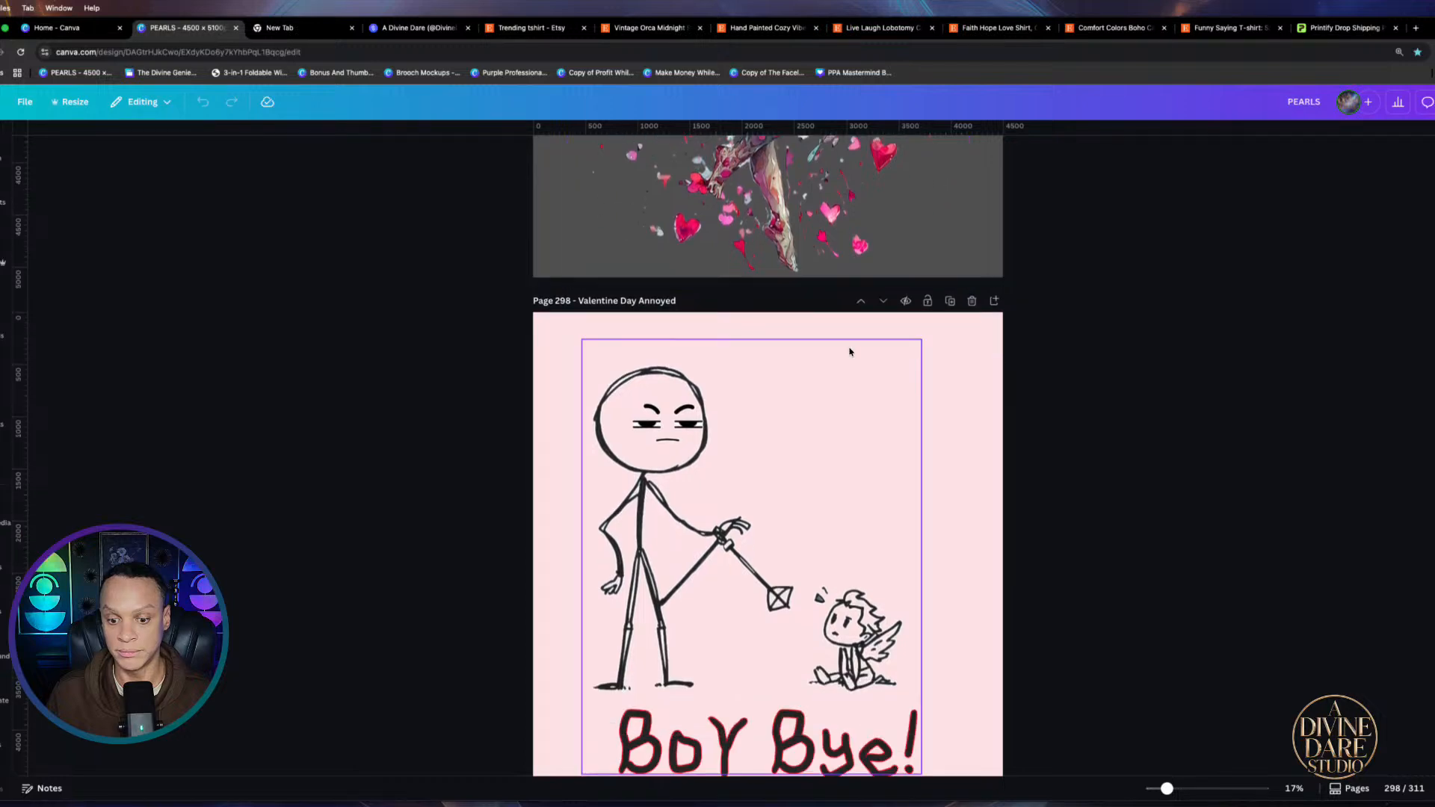
Scroll on past page 298, briefly checking the Divine Dare storefront tab before returning to PEARLS
scroll(850, 352, "down", 5)
scroll(879, 527, "down", 4)
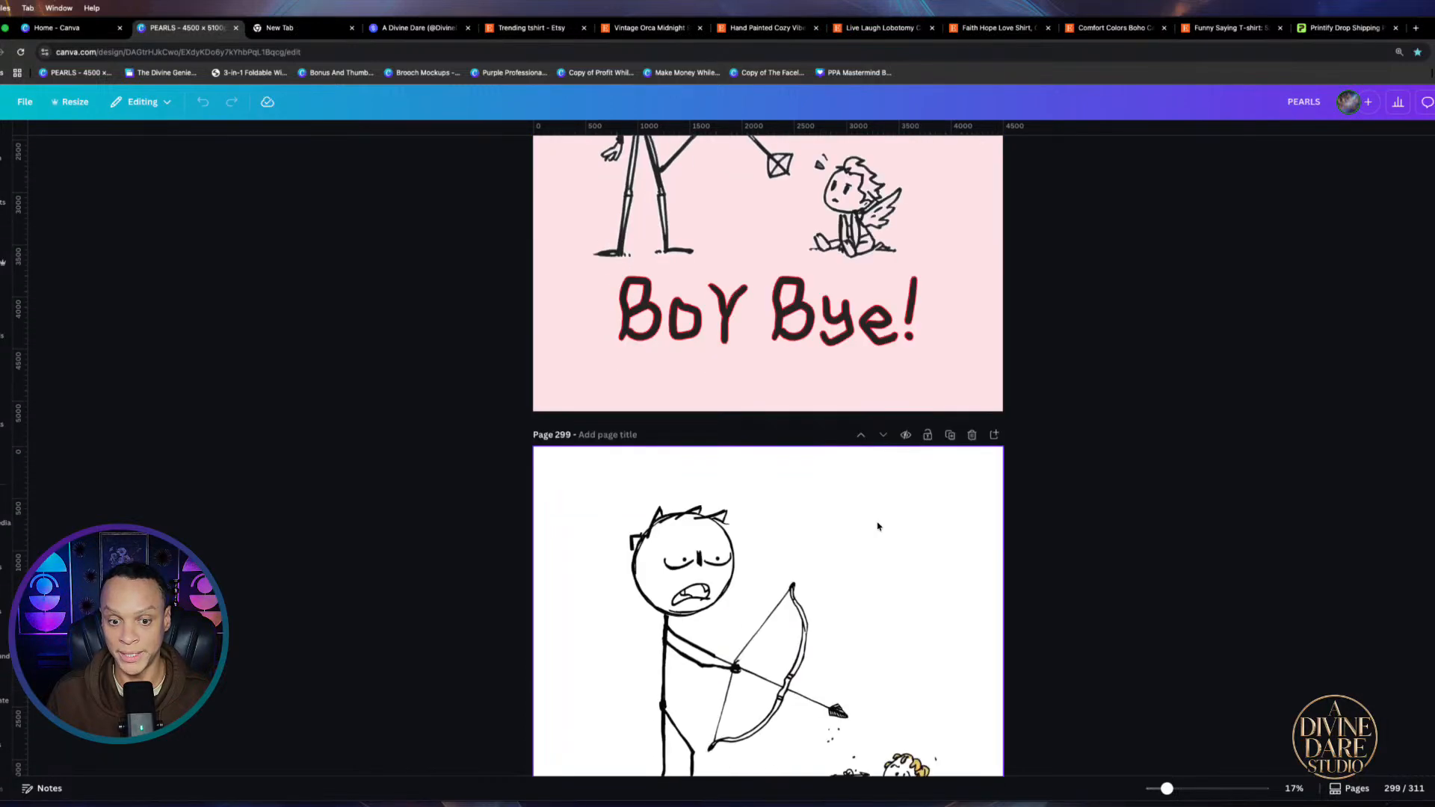
scroll(878, 527, "down", 9)
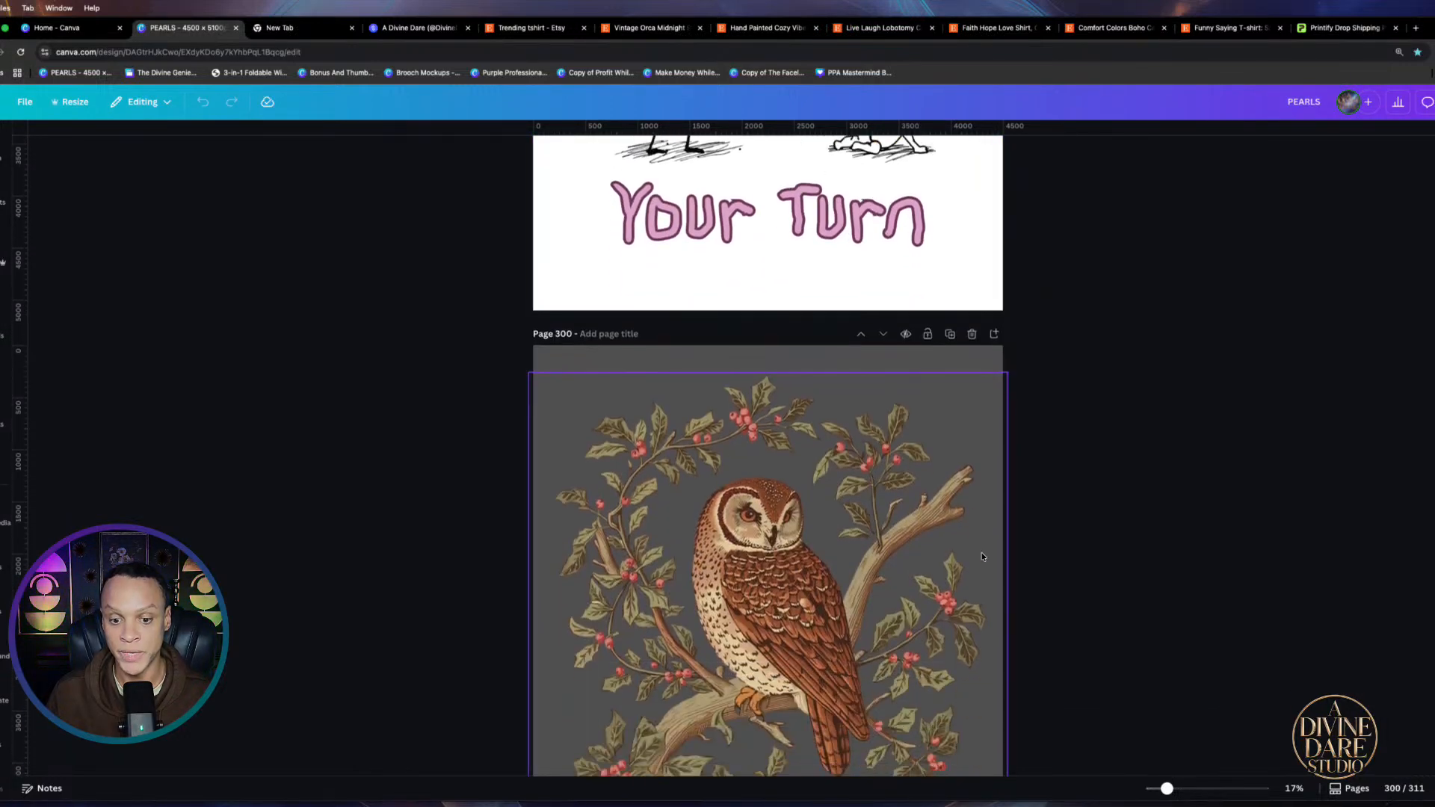
scroll(982, 556, "down", 3)
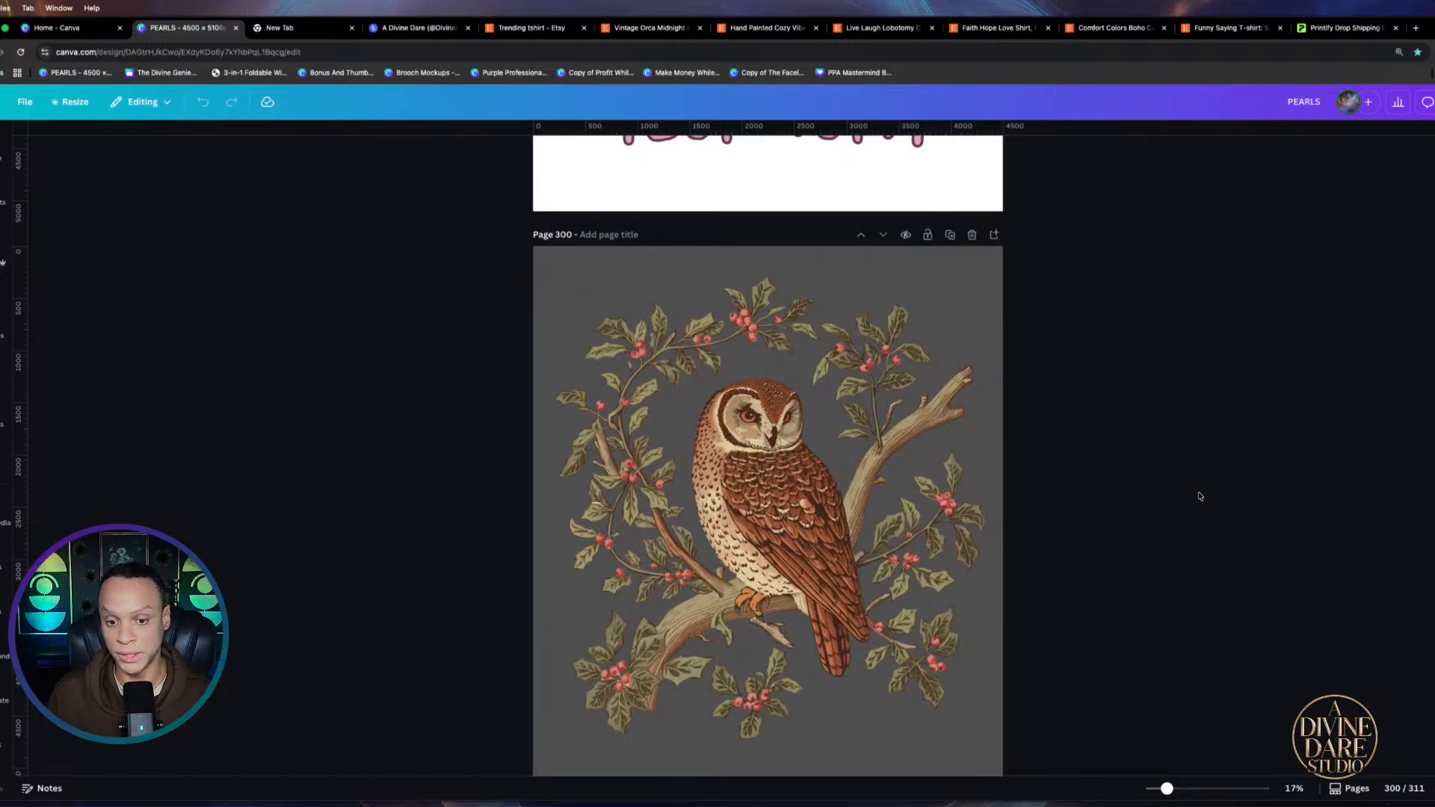
scroll(872, 465, "down", 10)
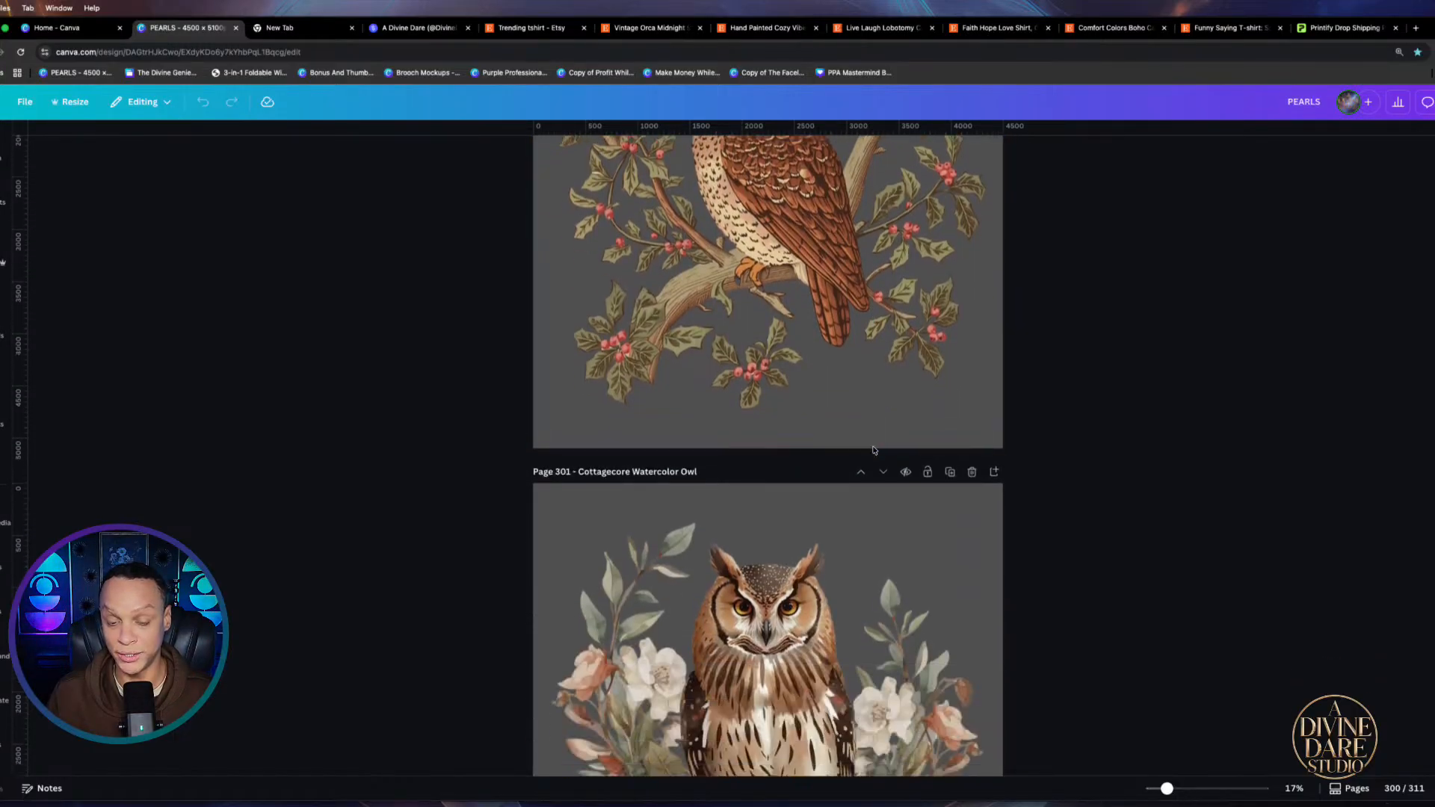
scroll(873, 445, "down", 15)
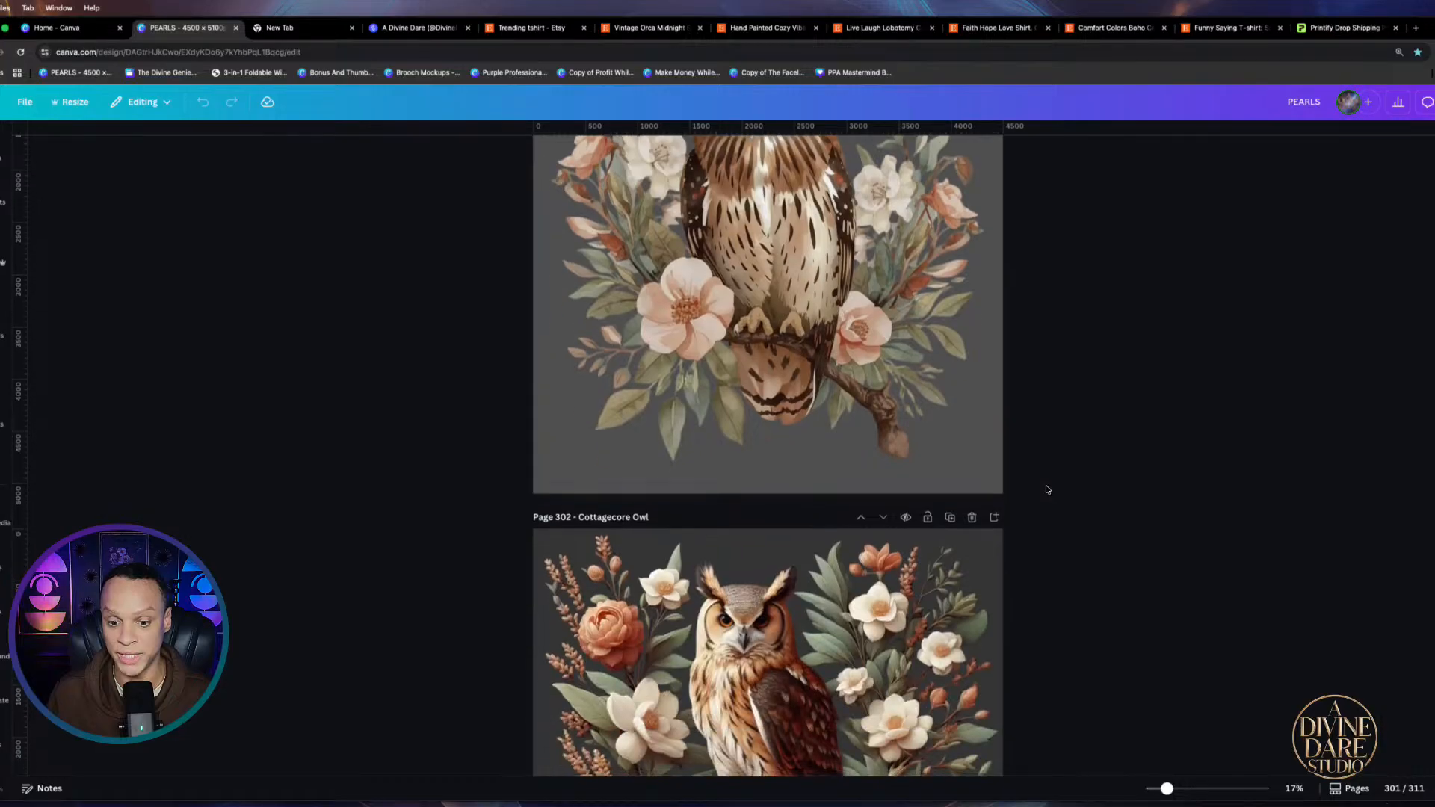
scroll(1046, 488, "down", 8)
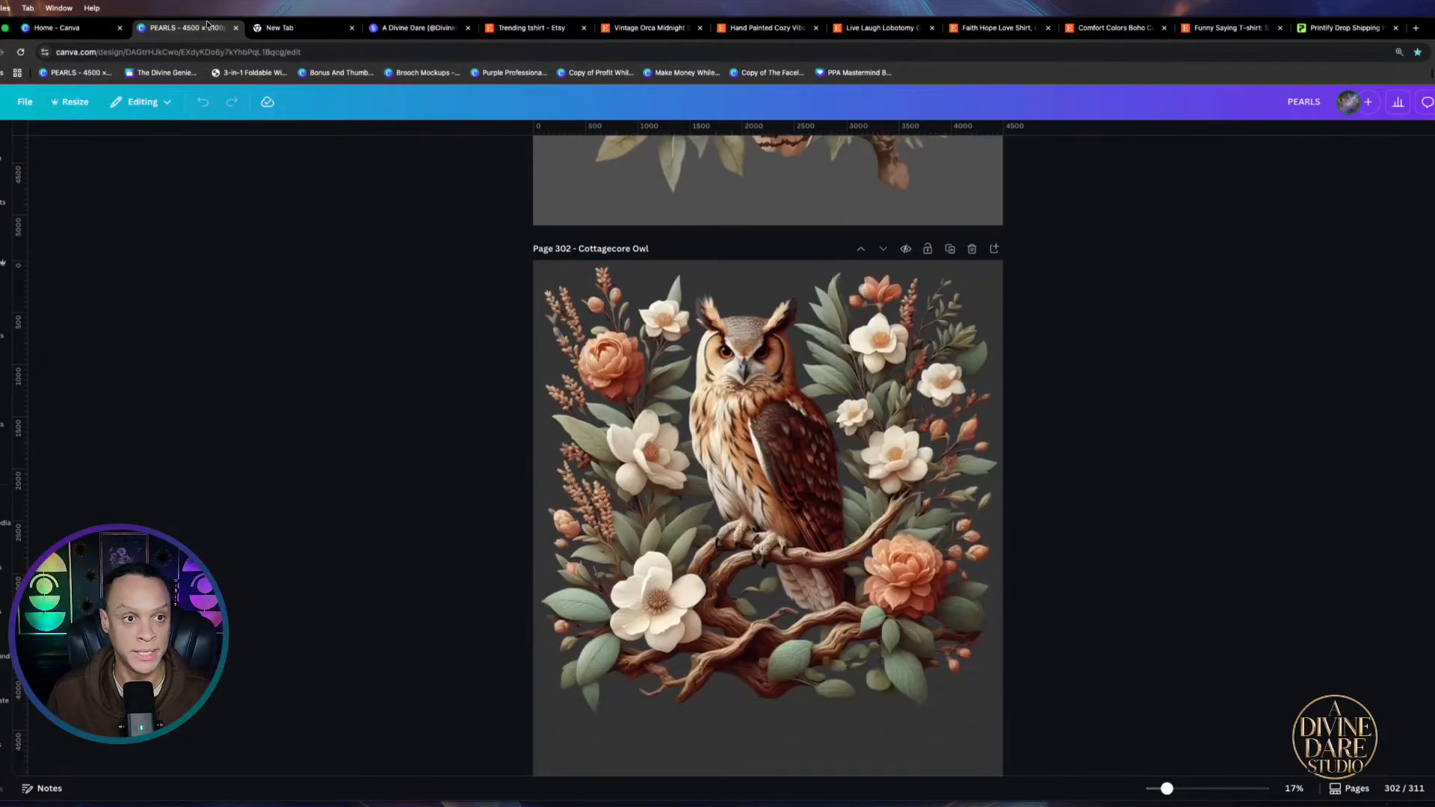
left_click(418, 27)
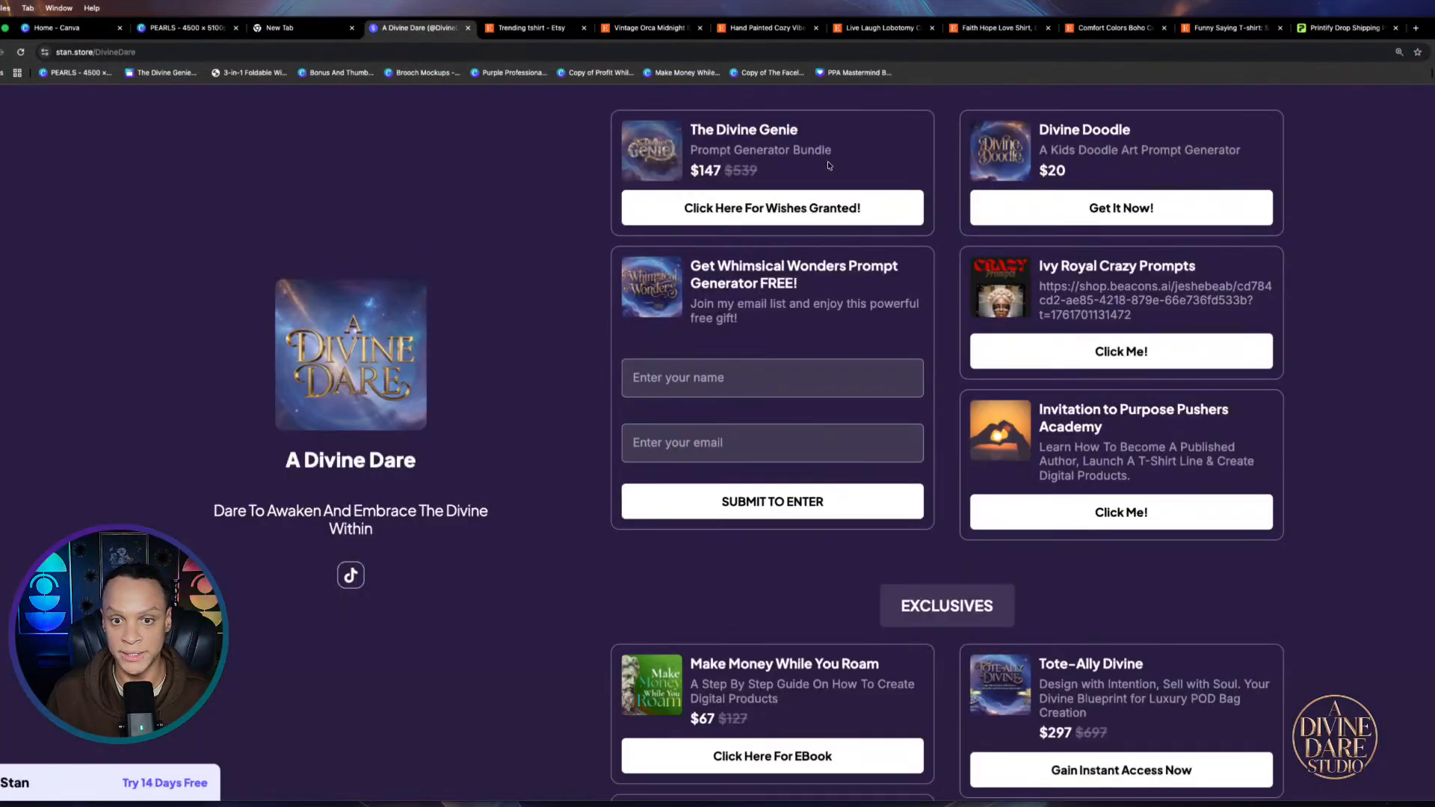
left_click(182, 35)
Scroll through the owls, mushrooms and patchwork bears to the final page 311
scroll(741, 367, "down", 7)
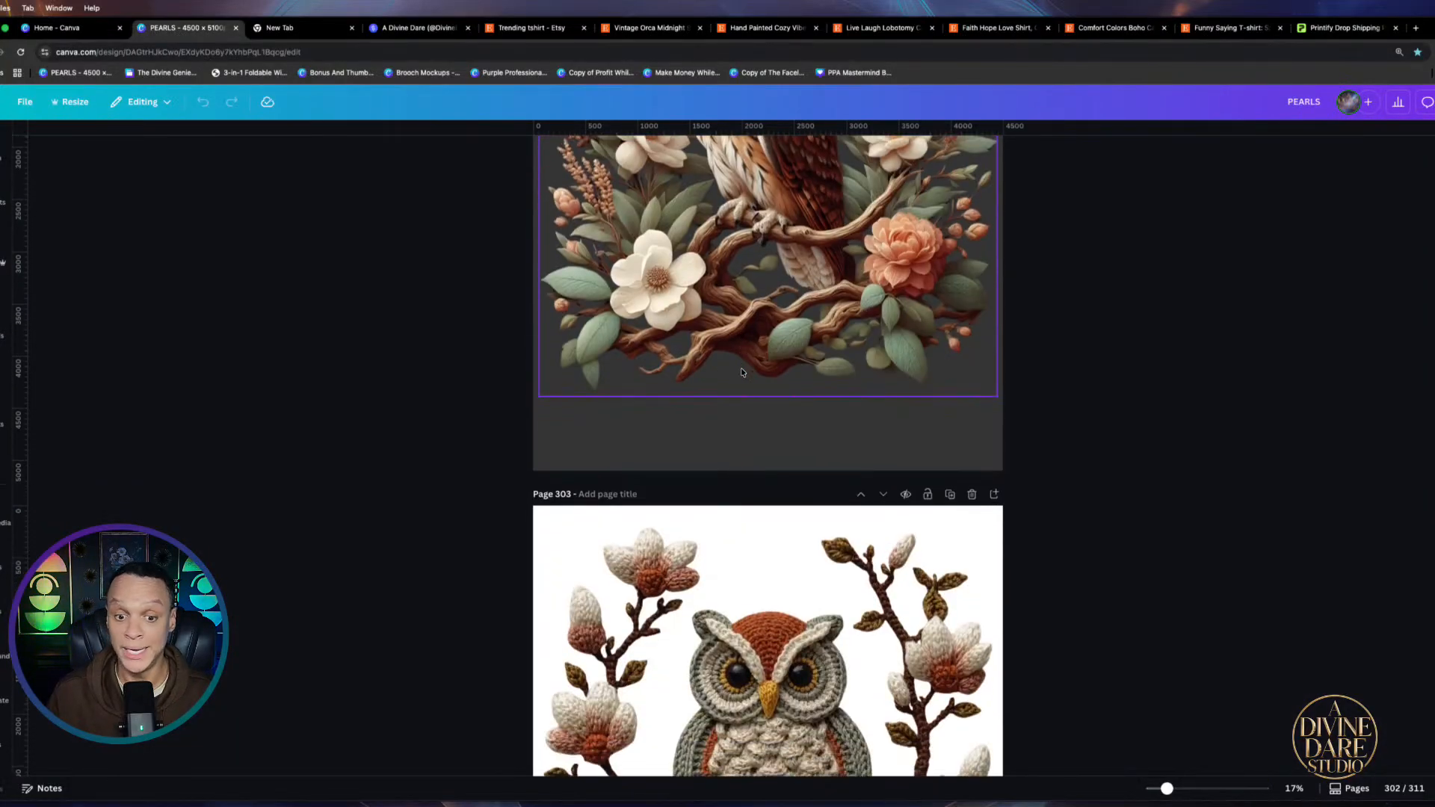
scroll(741, 371, "down", 10)
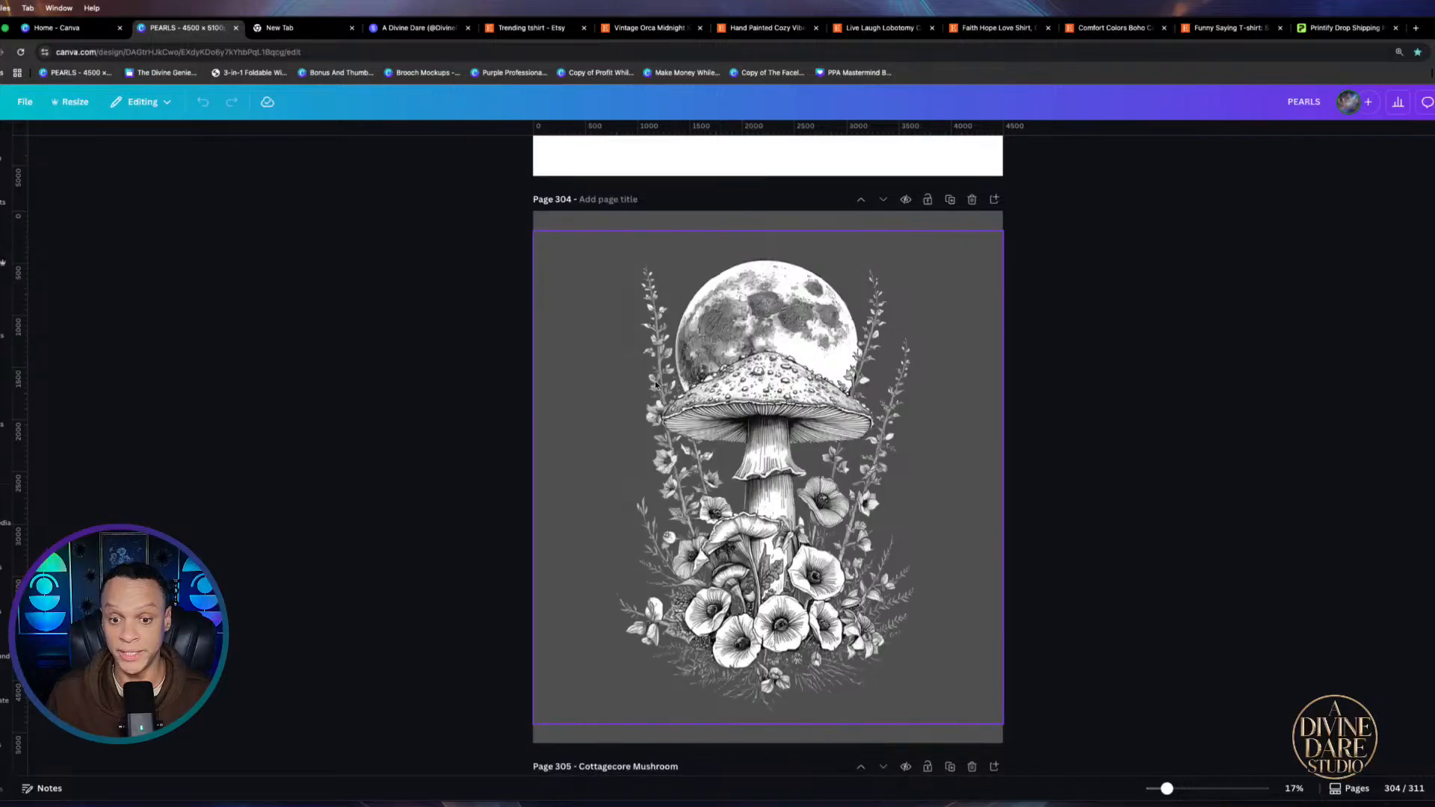
scroll(909, 385, "down", 1)
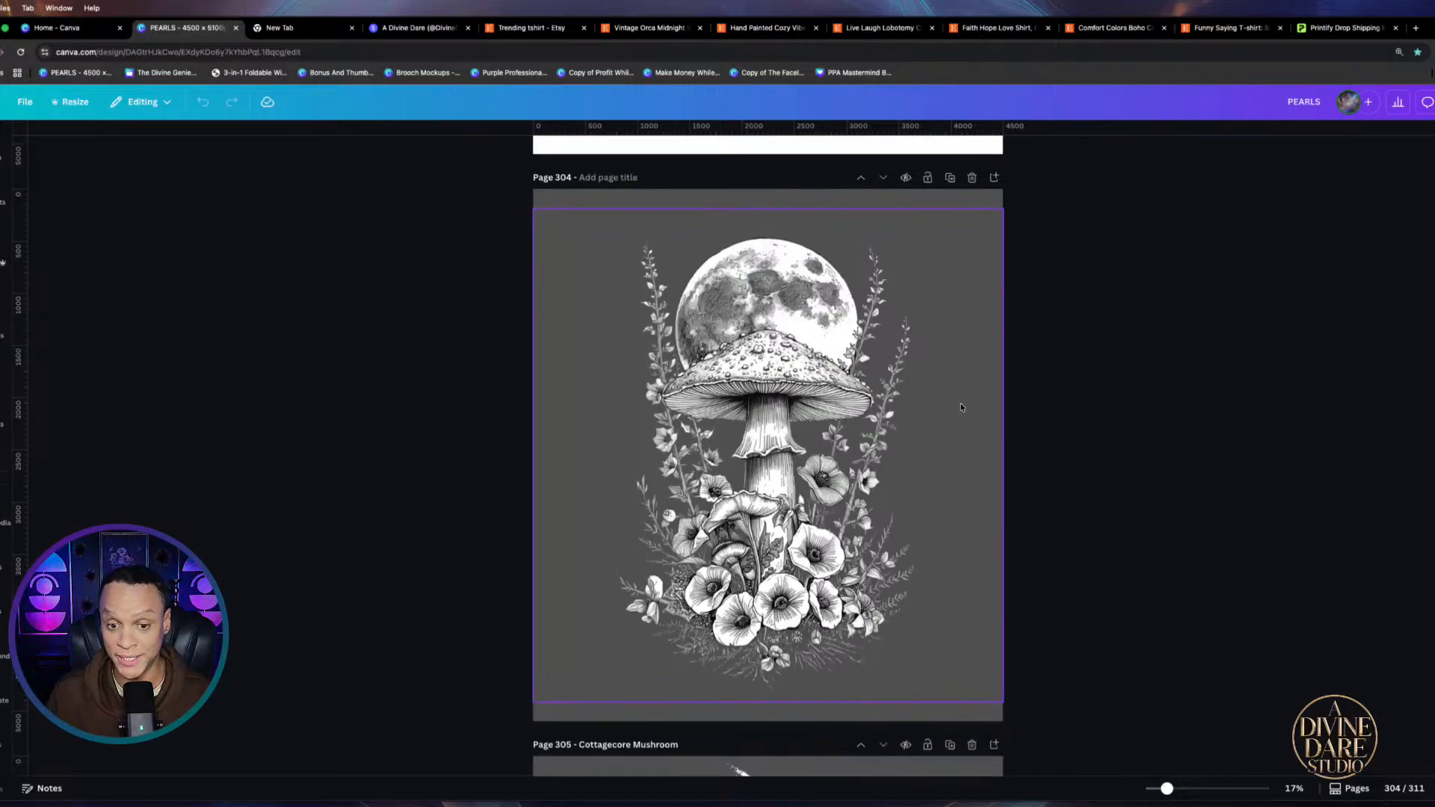
scroll(962, 408, "down", 8)
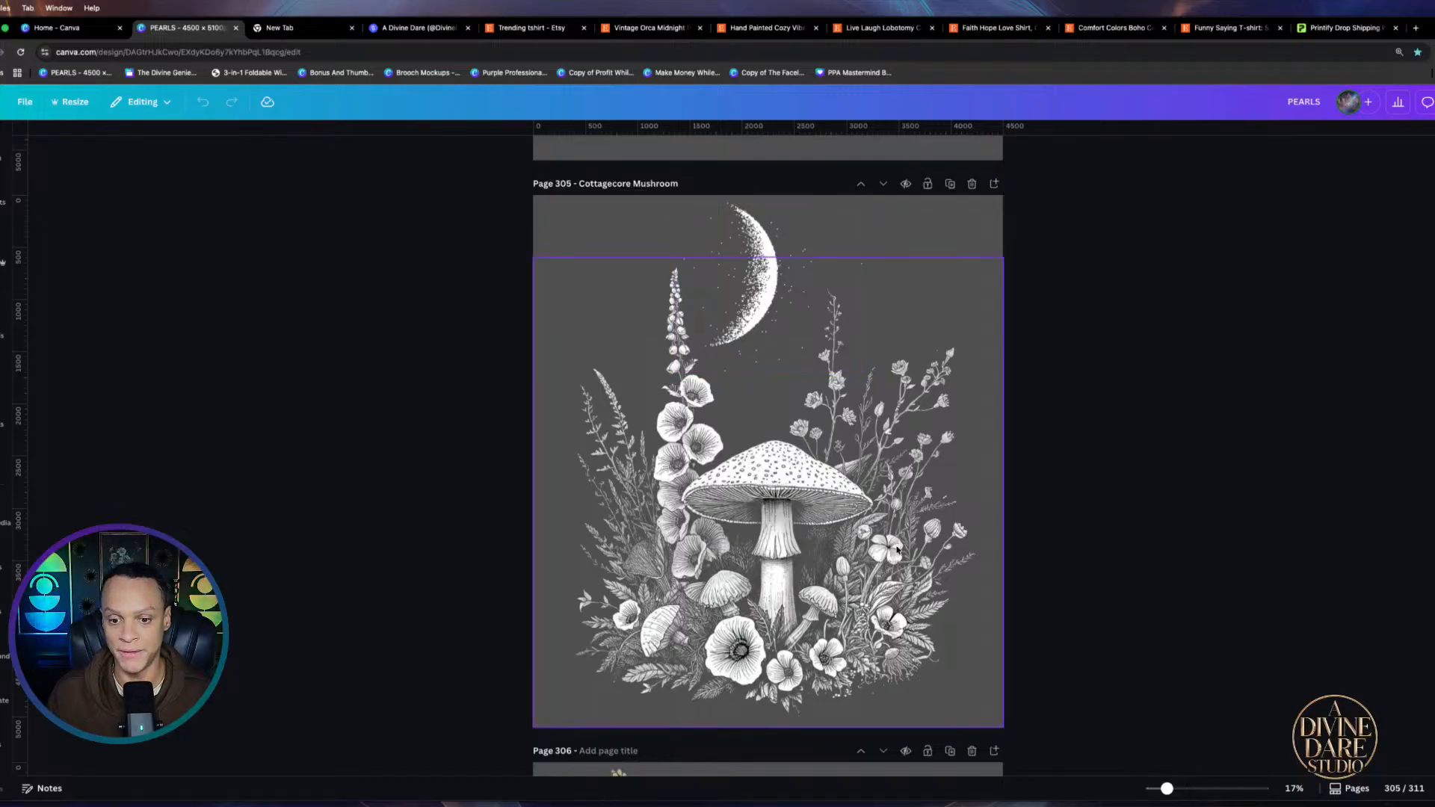
scroll(897, 550, "down", 3)
scroll(859, 441, "down", 1)
scroll(877, 469, "up", 3)
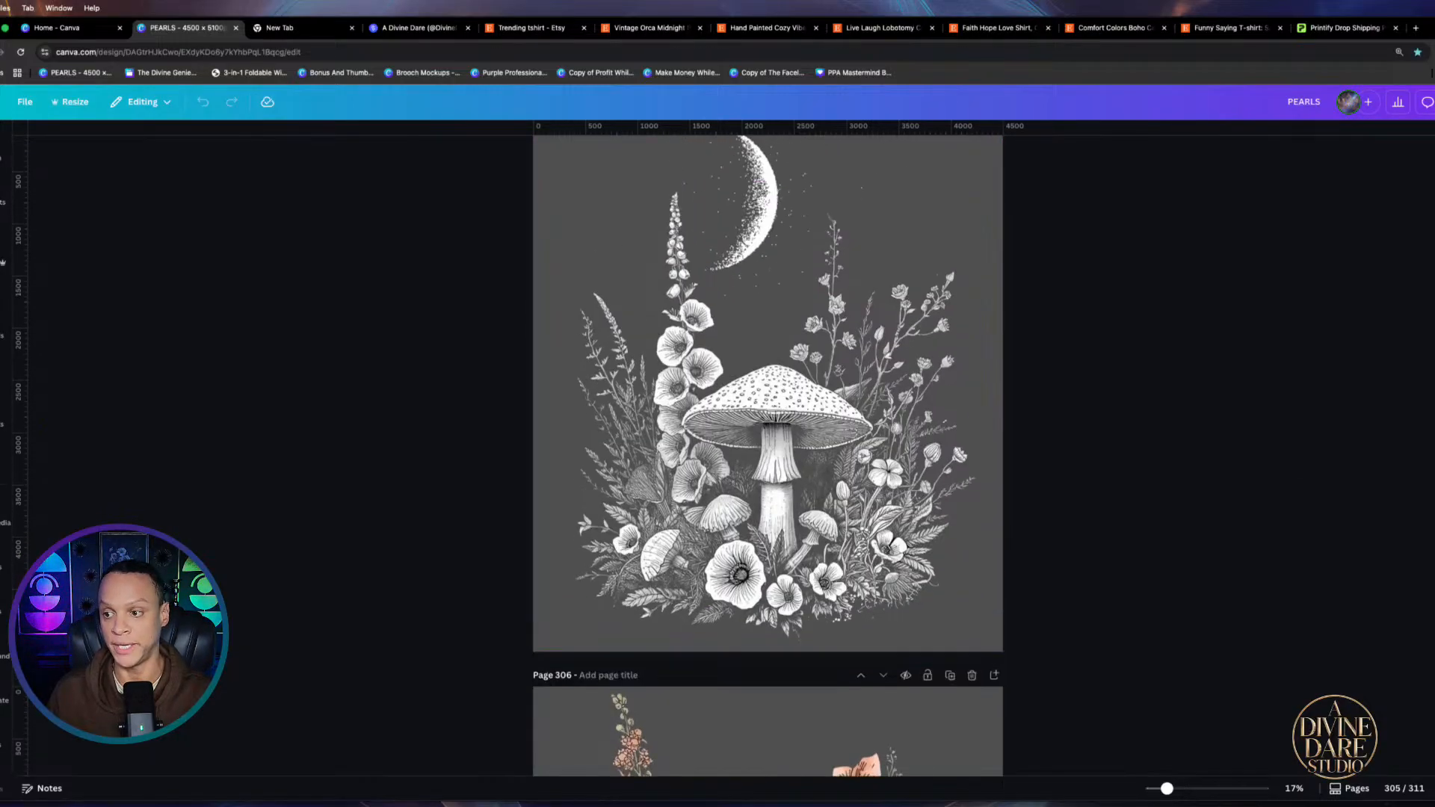
scroll(904, 392, "up", 1)
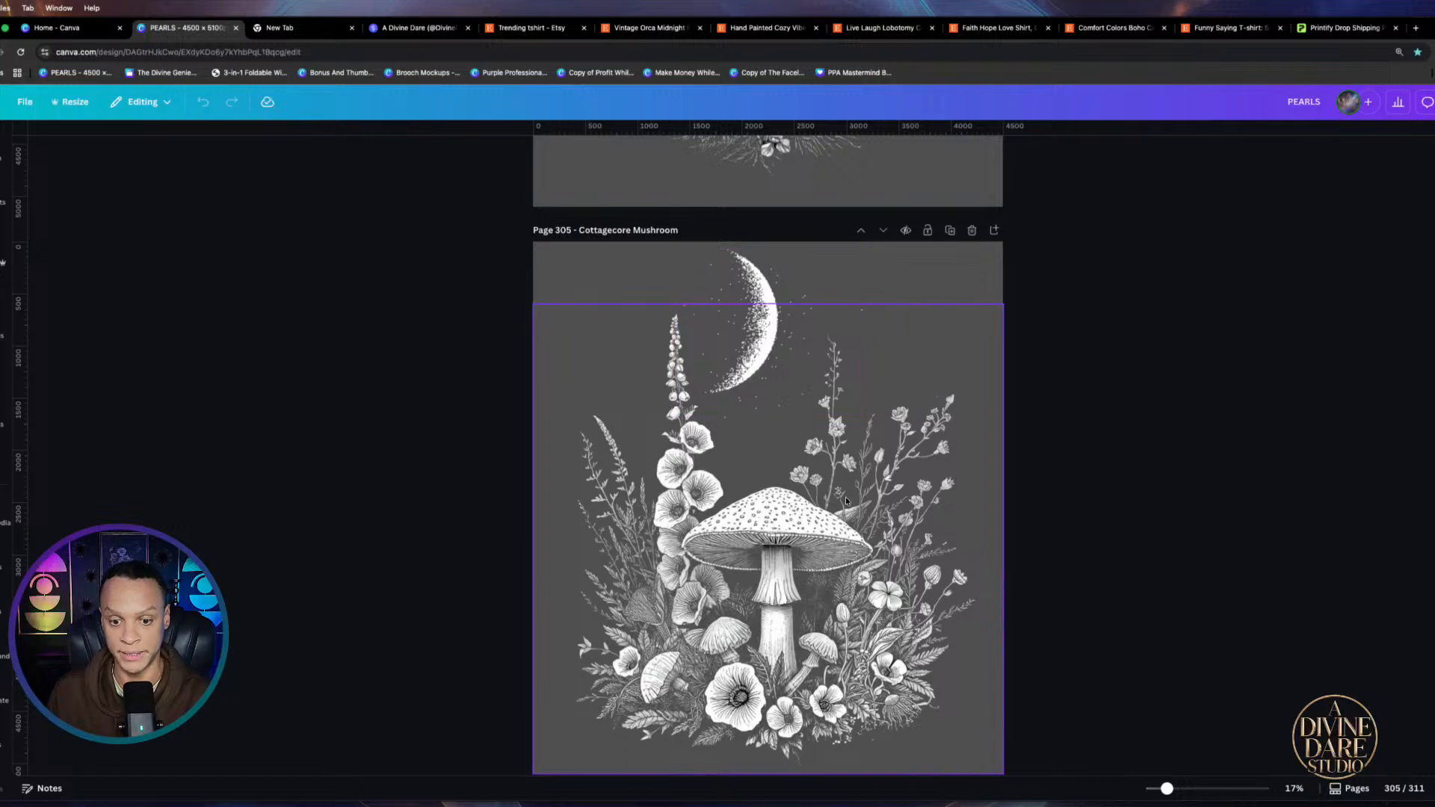
scroll(1054, 481, "down", 5)
scroll(1050, 482, "down", 3)
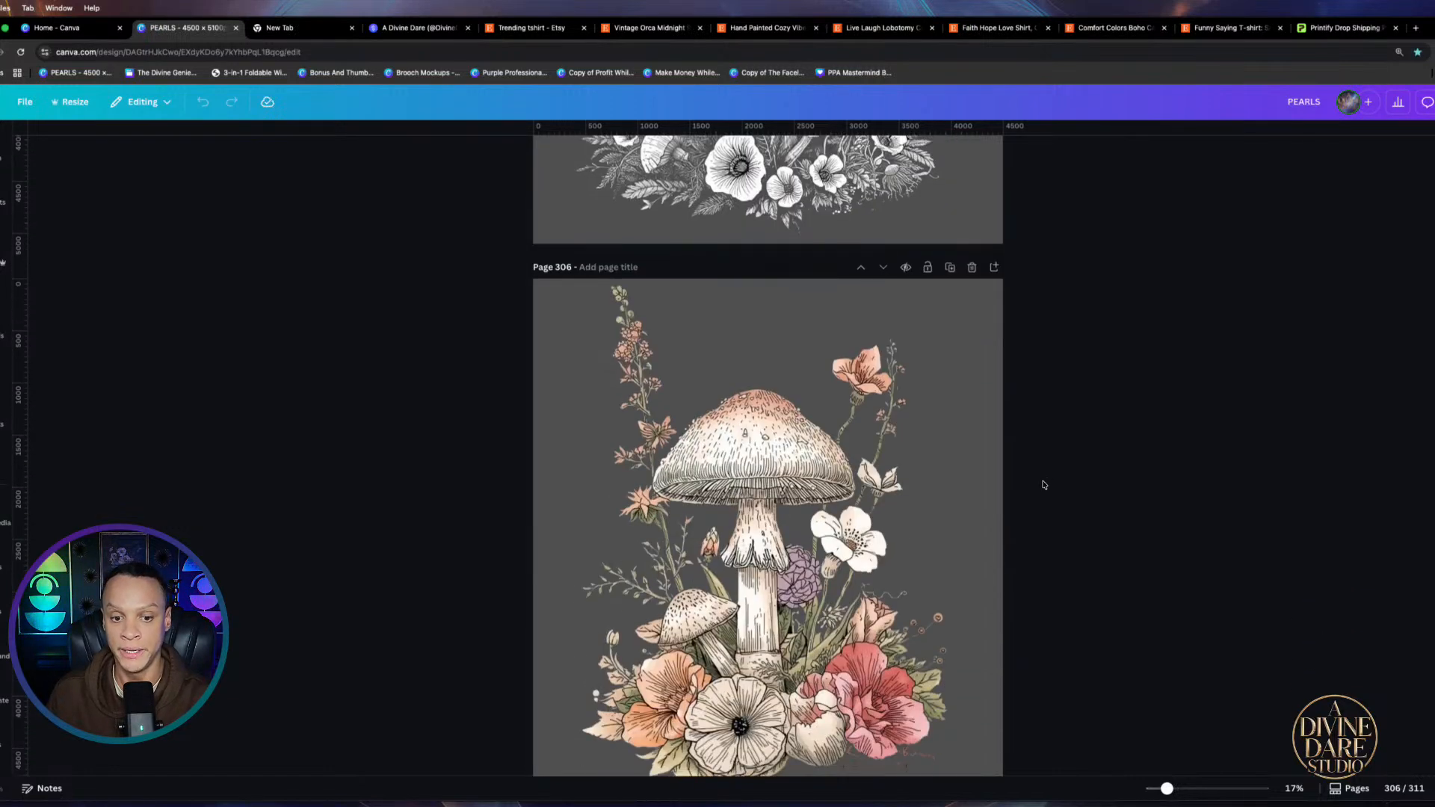
scroll(783, 469, "down", 2)
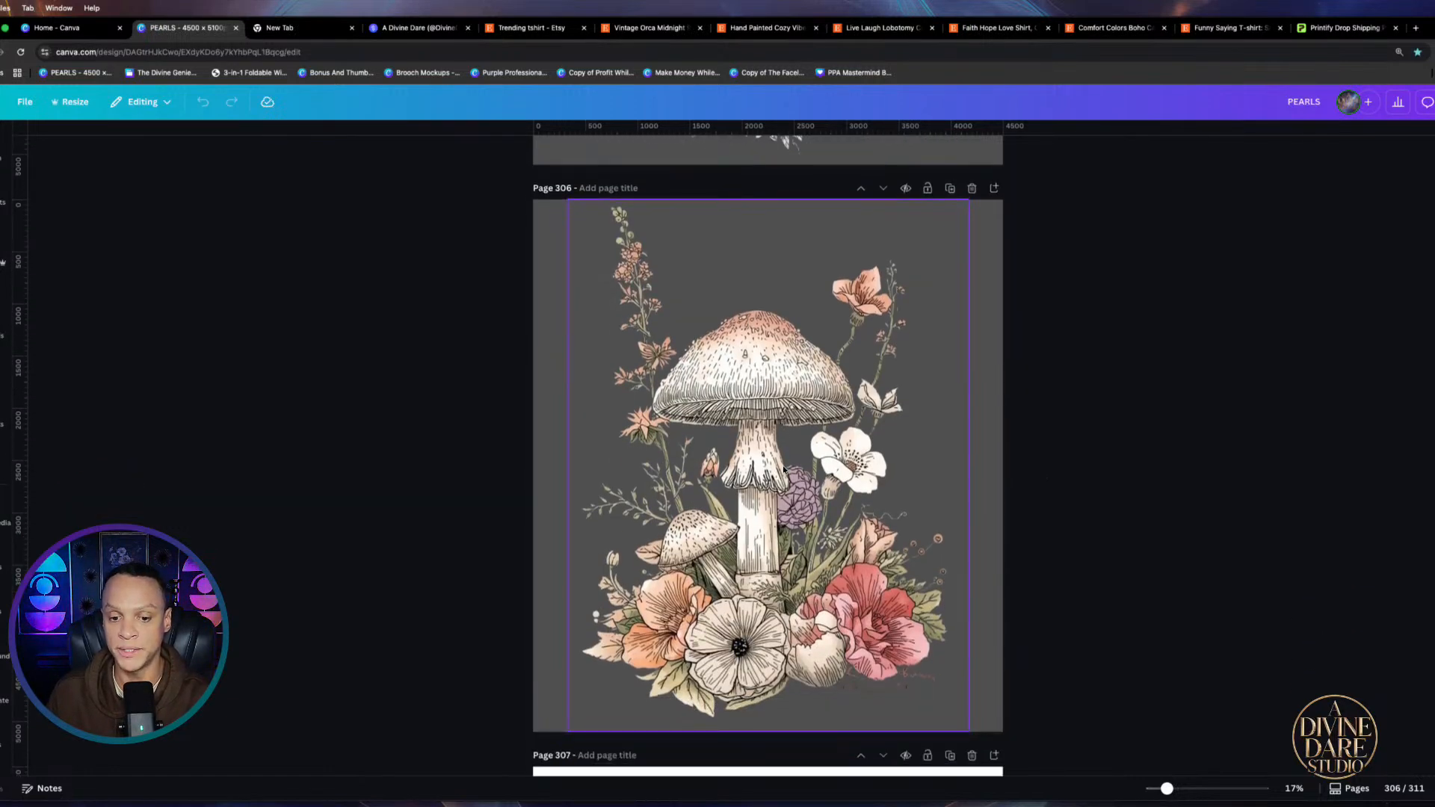
scroll(827, 483, "down", 8)
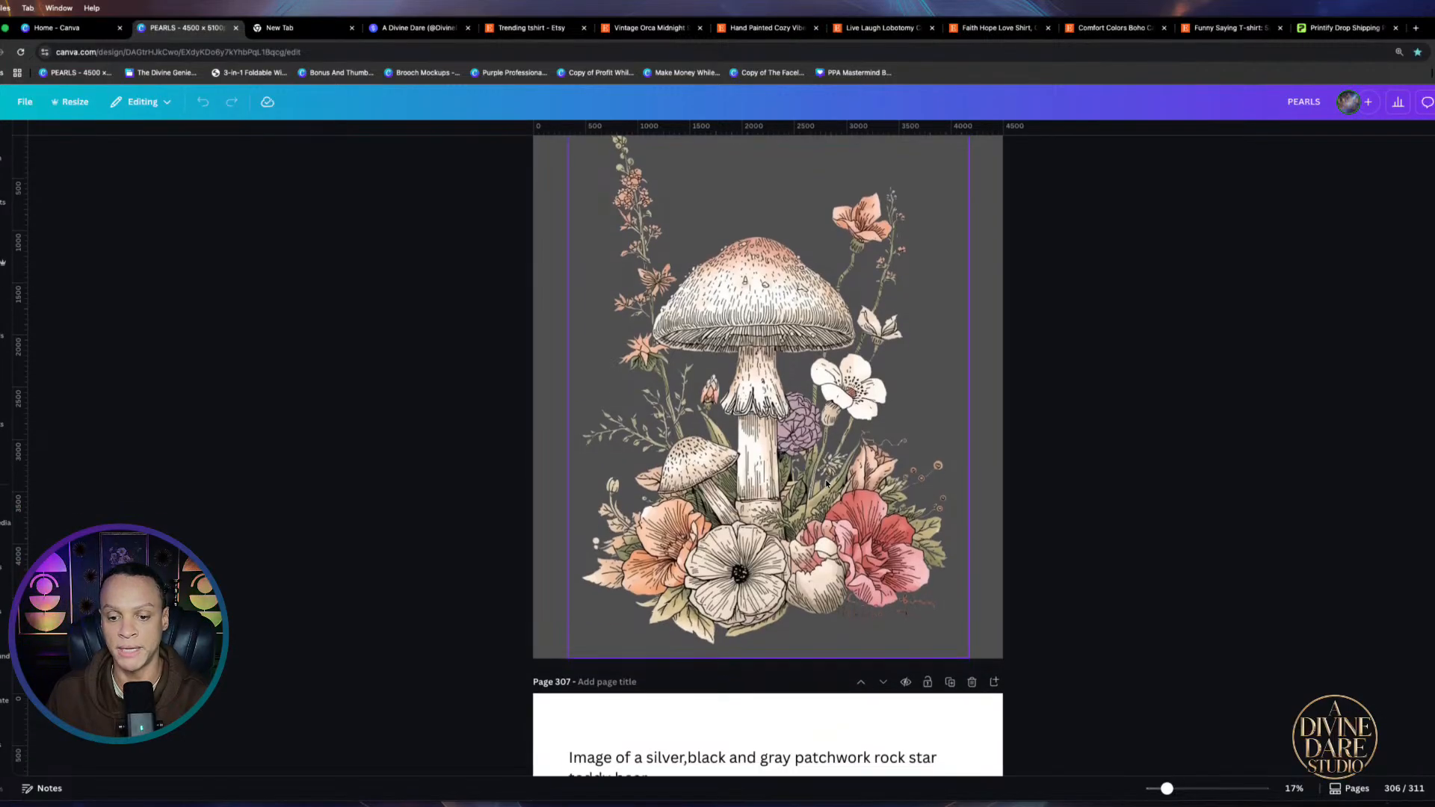
scroll(827, 482, "down", 11)
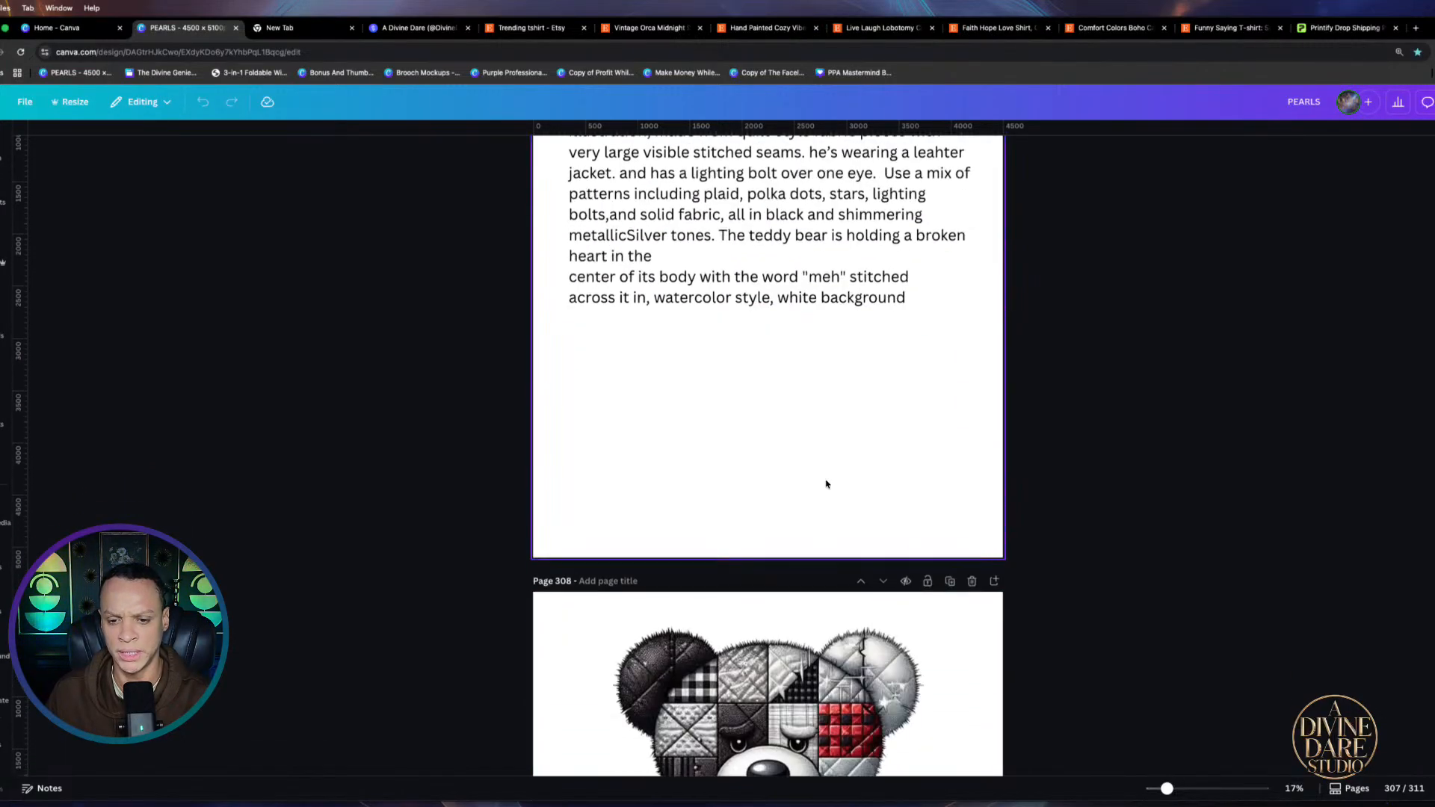
scroll(827, 482, "up", 6)
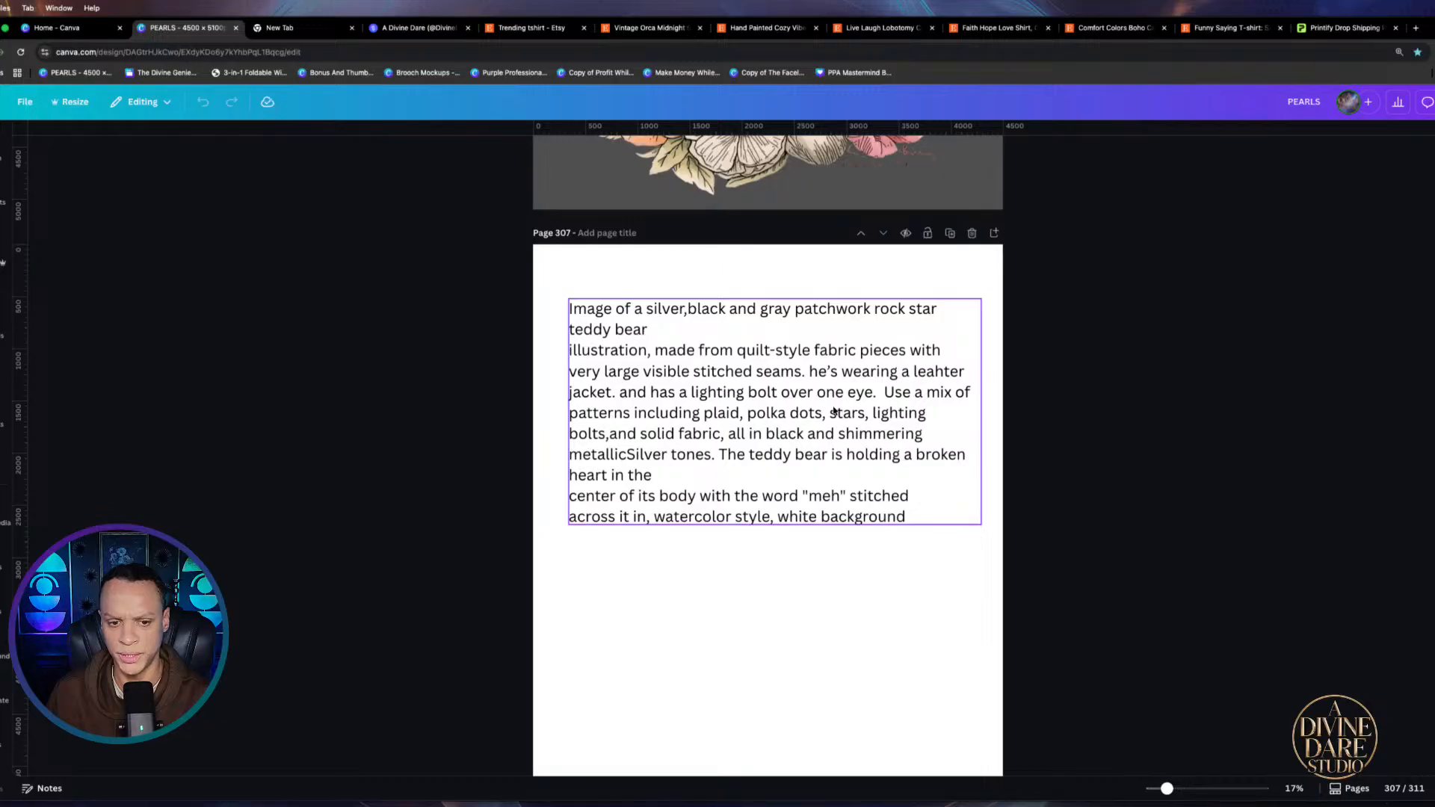
scroll(859, 423, "down", 16)
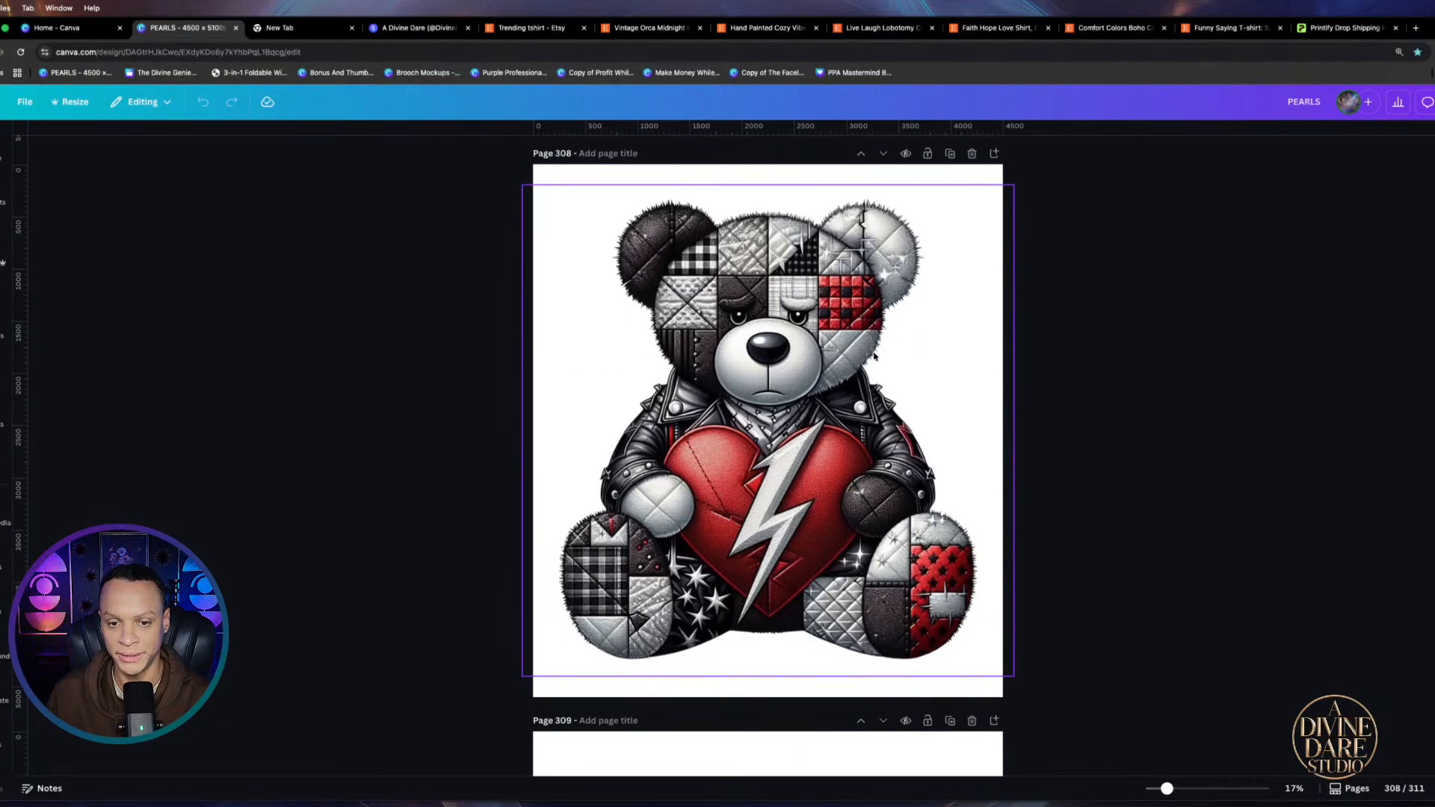
scroll(1083, 558, "down", 10)
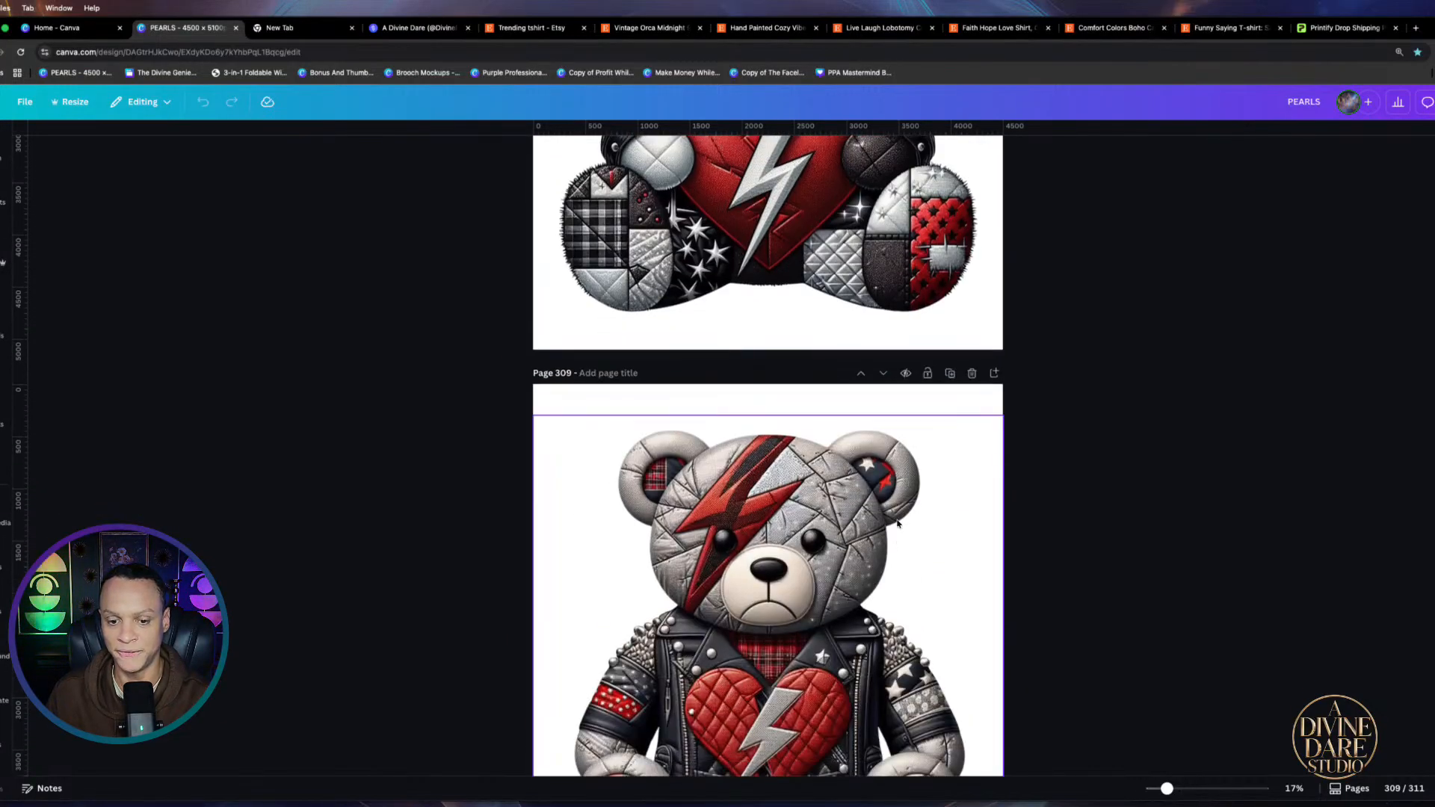
scroll(897, 523, "down", 10)
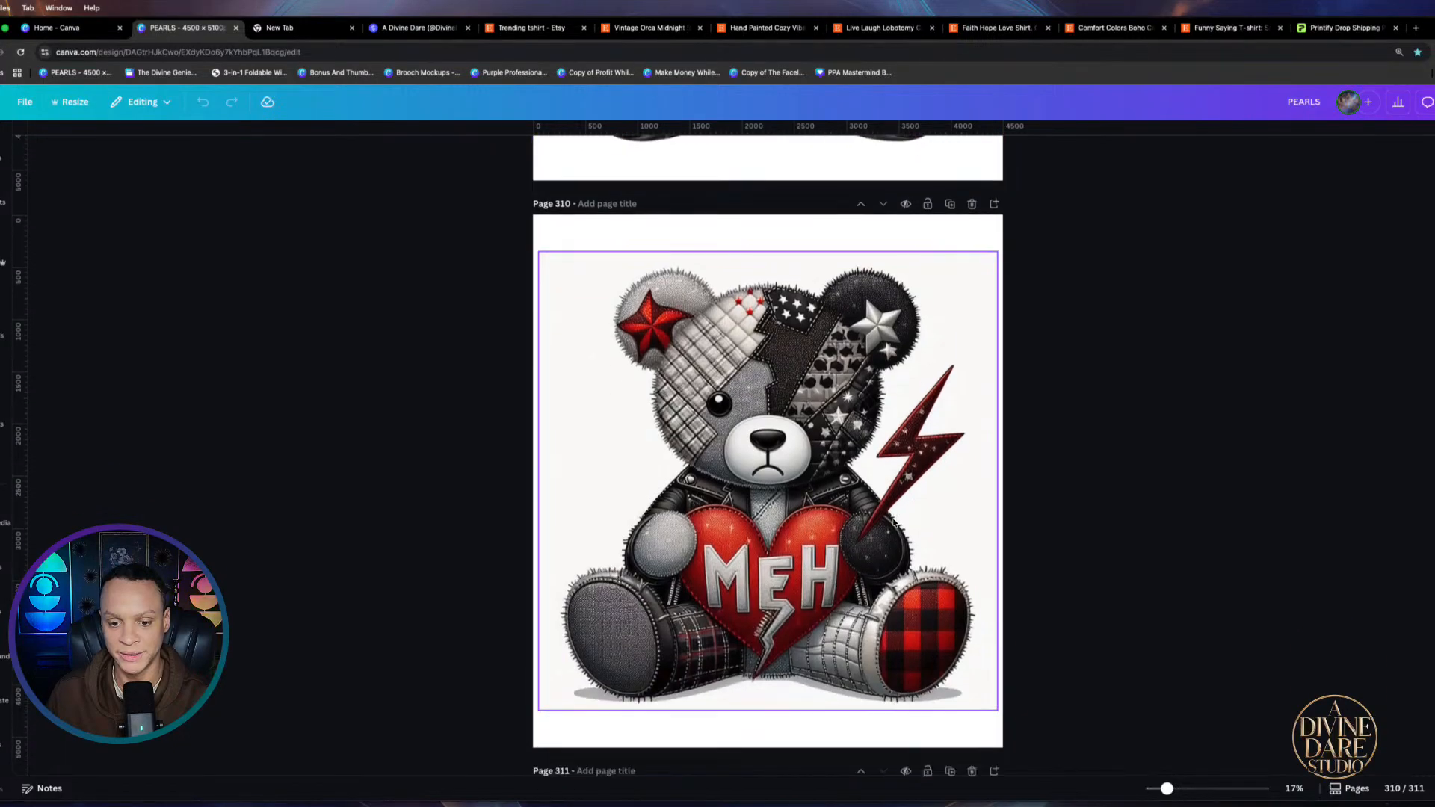
scroll(893, 521, "down", 10)
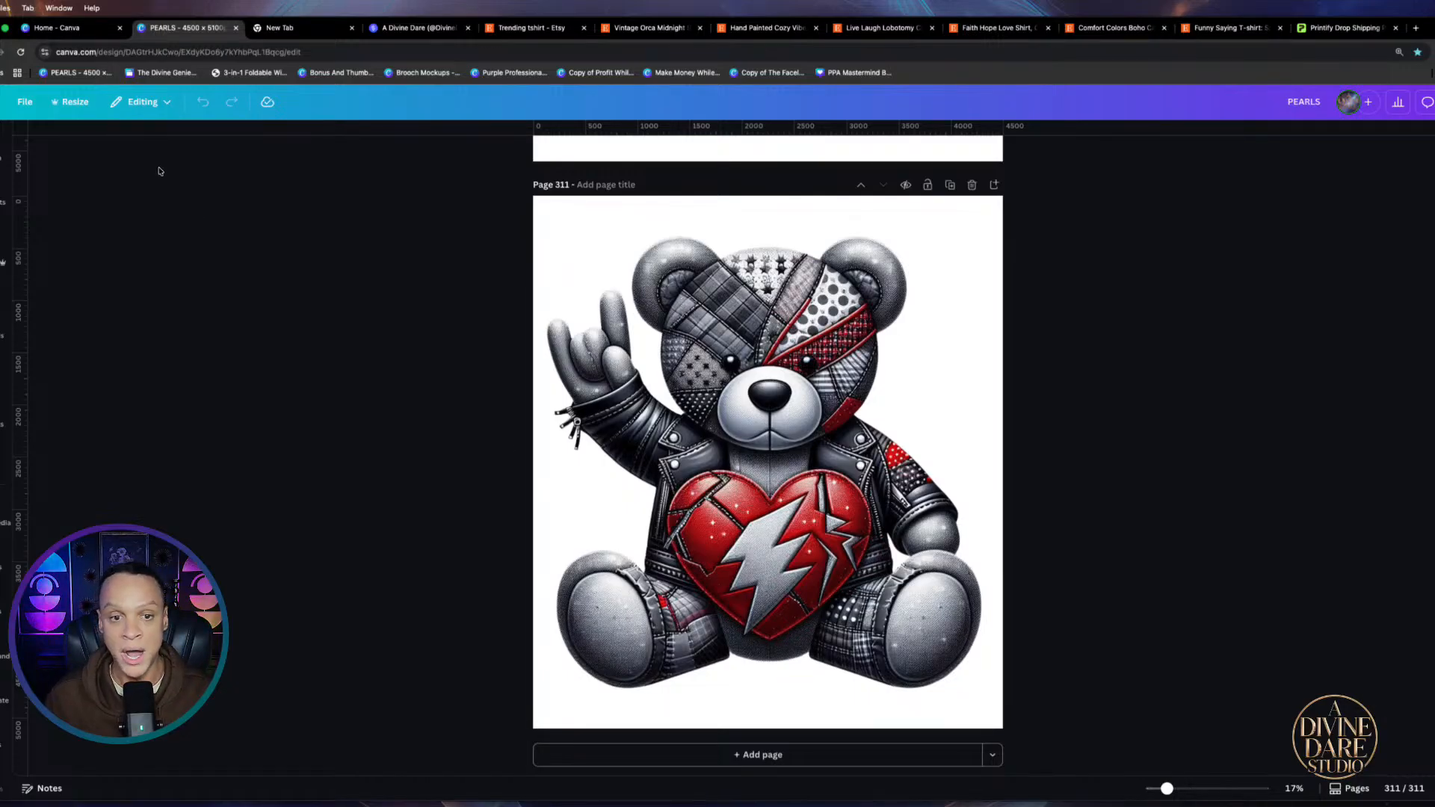
Open and close the Make Money While You Roam Ebook from Canva home, then launch Heyzine Flipbooks
left_click(69, 30)
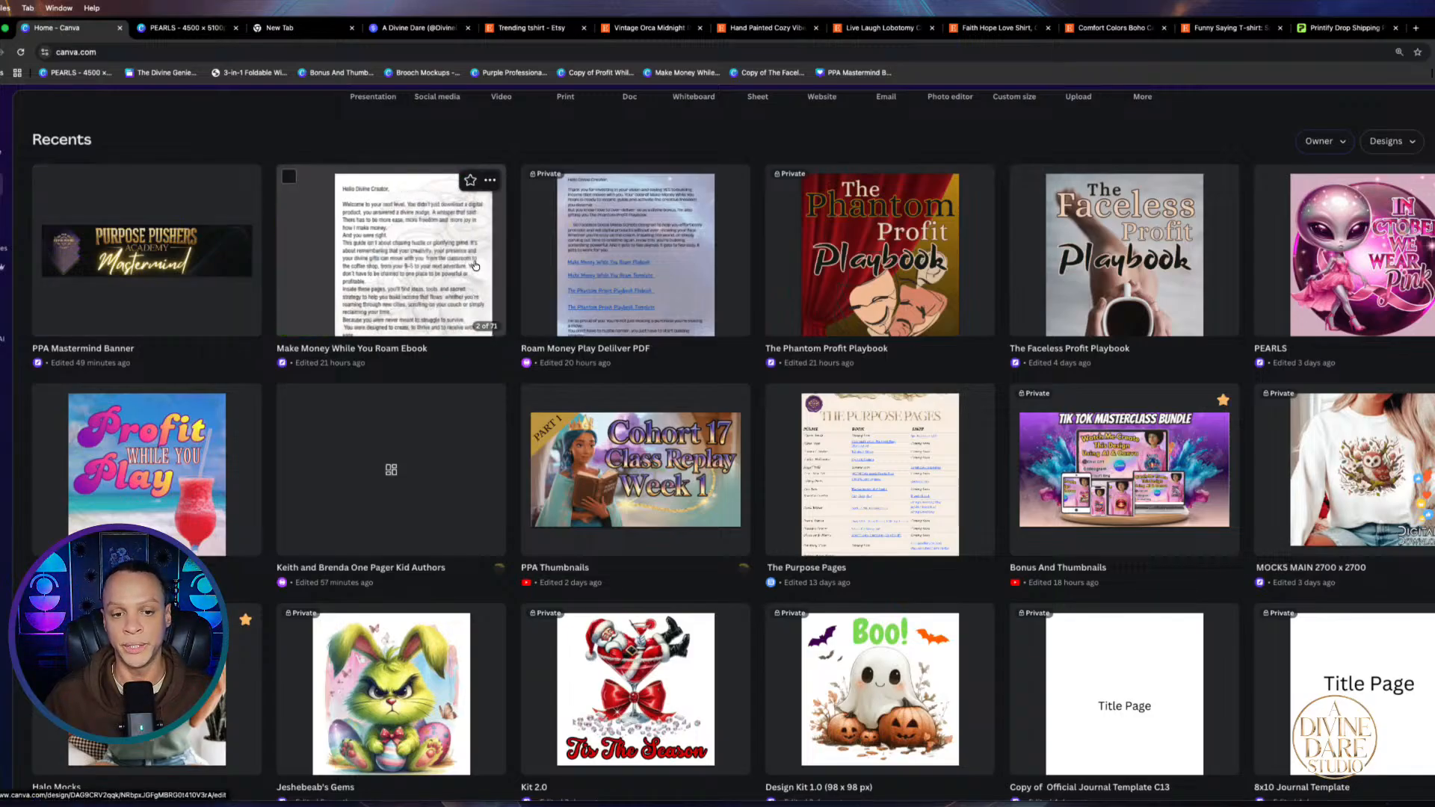
left_click(418, 252)
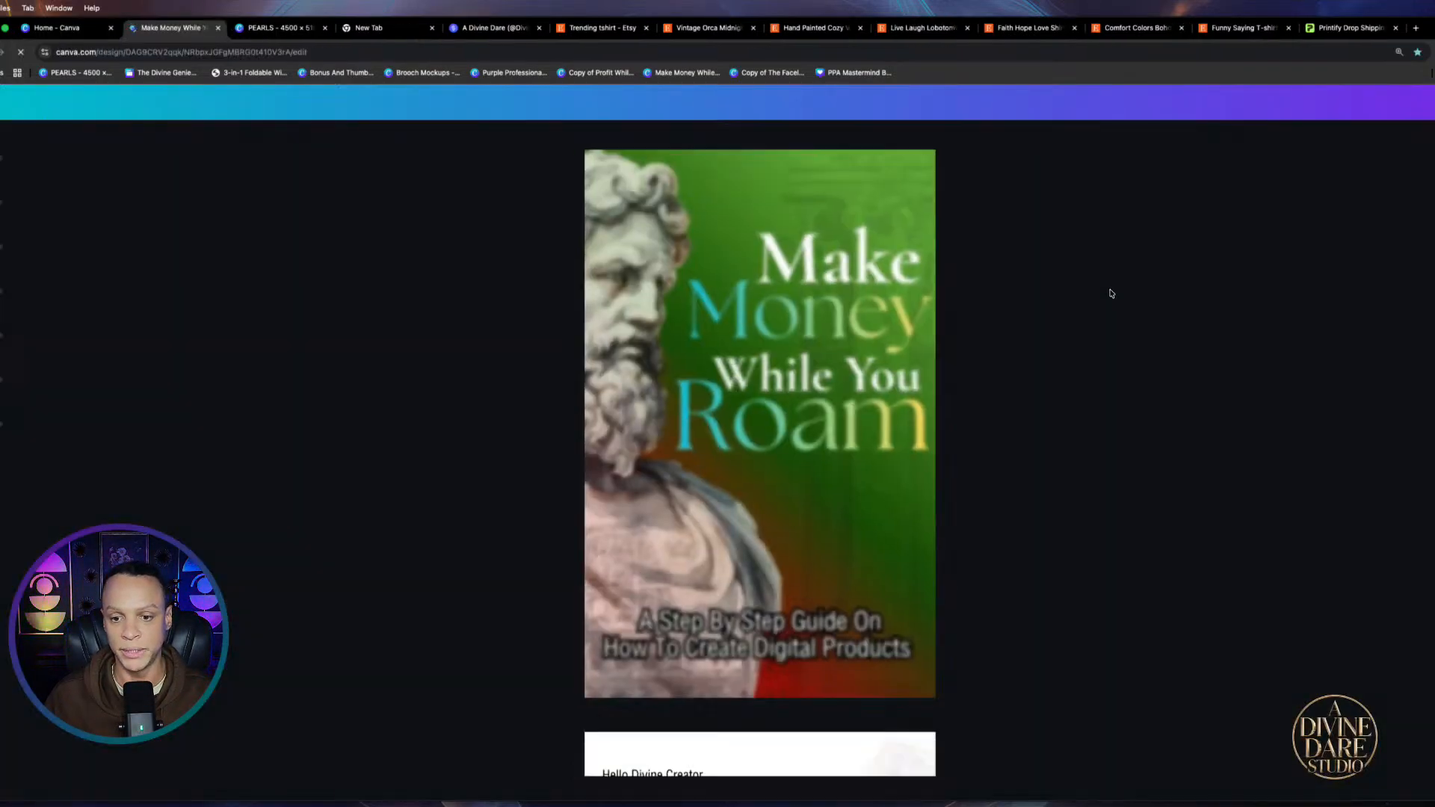
left_click(218, 28)
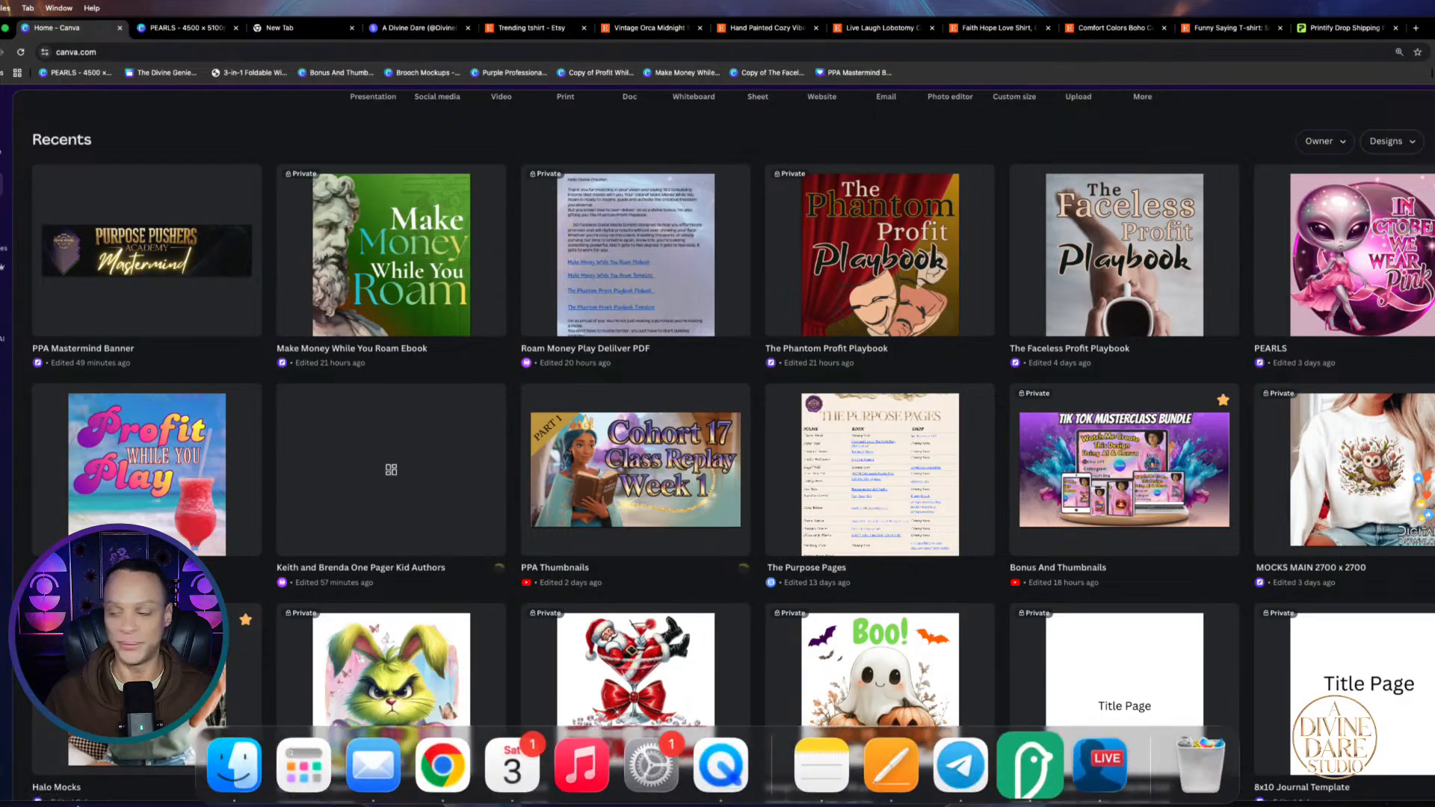
mouse_move(1035, 803)
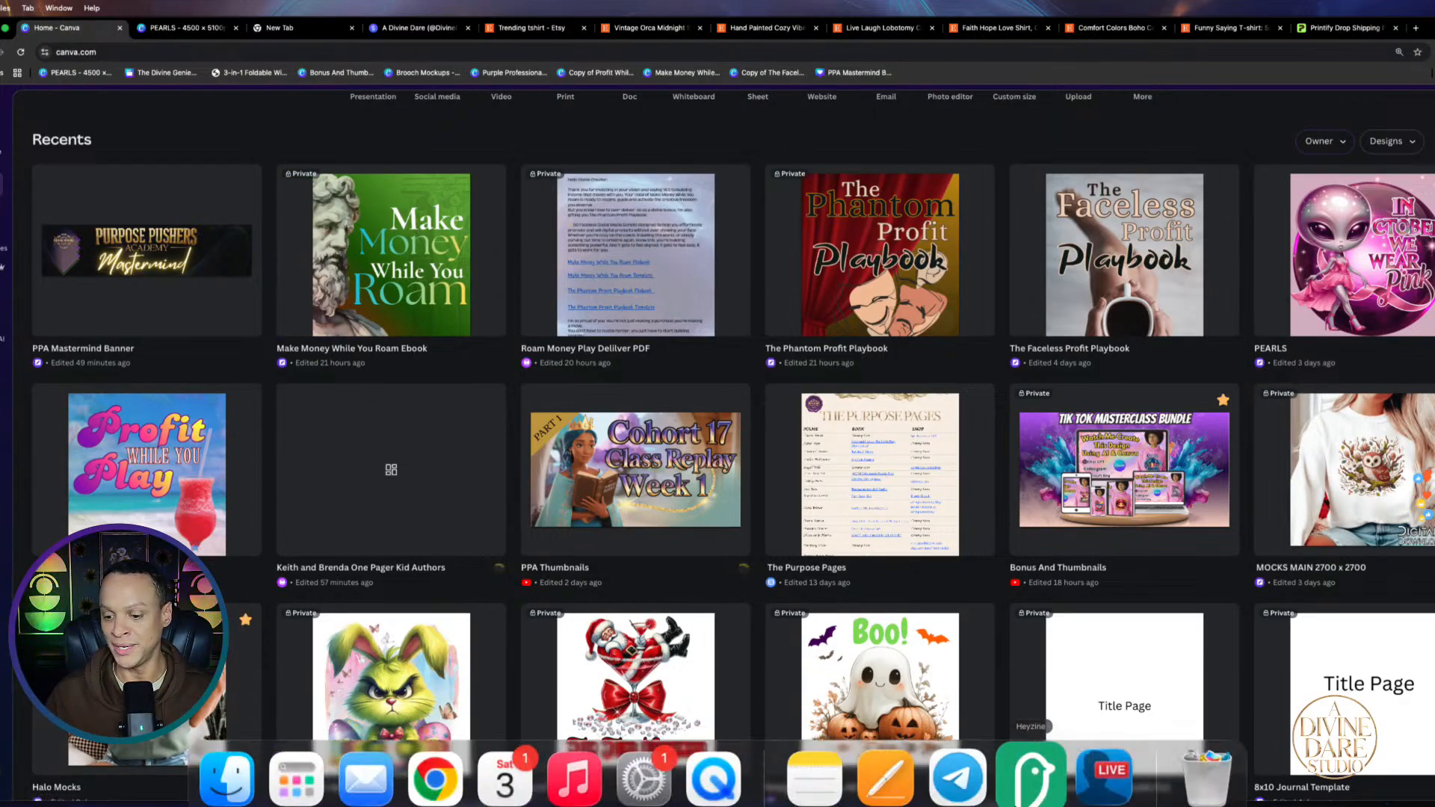
left_click(1022, 774)
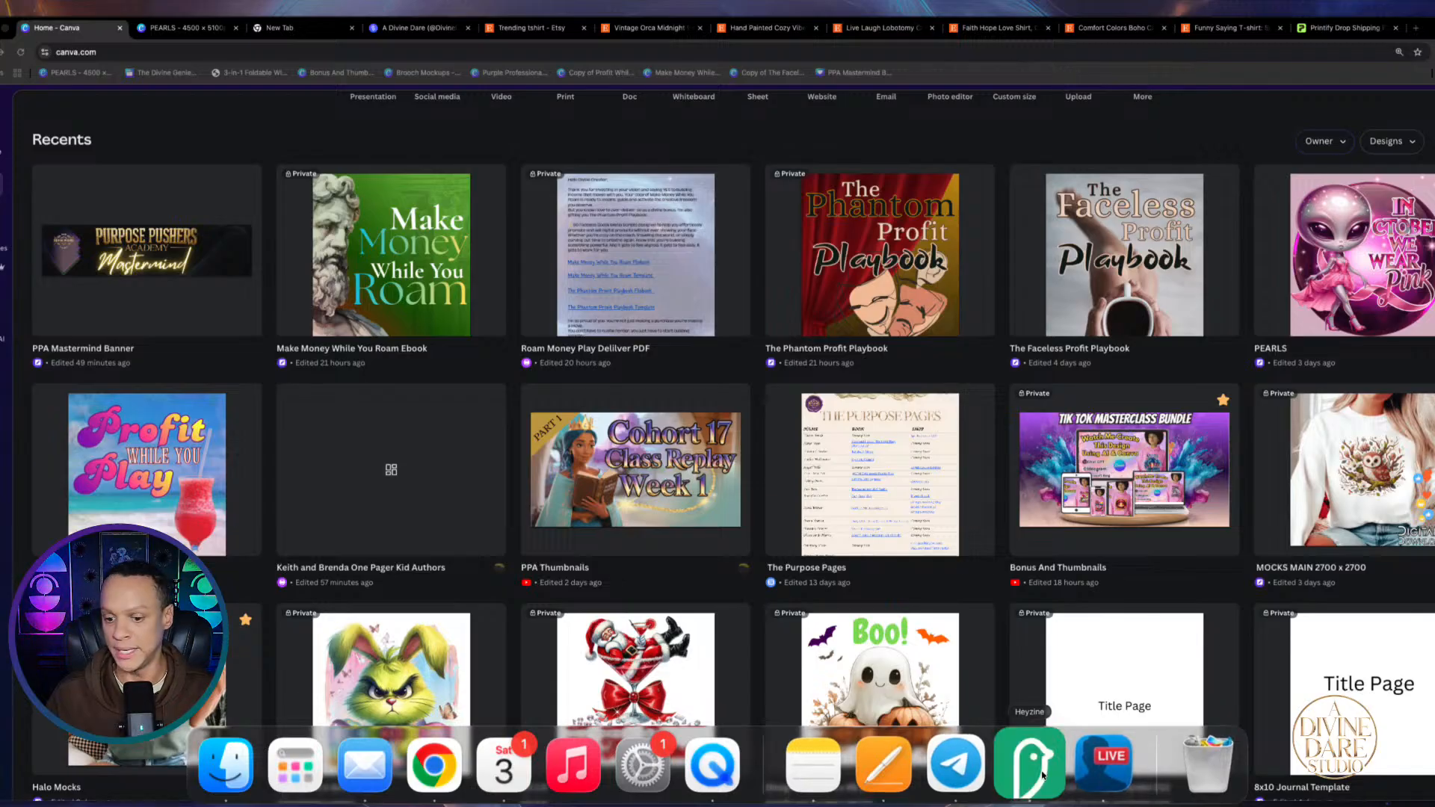
left_click(1042, 773)
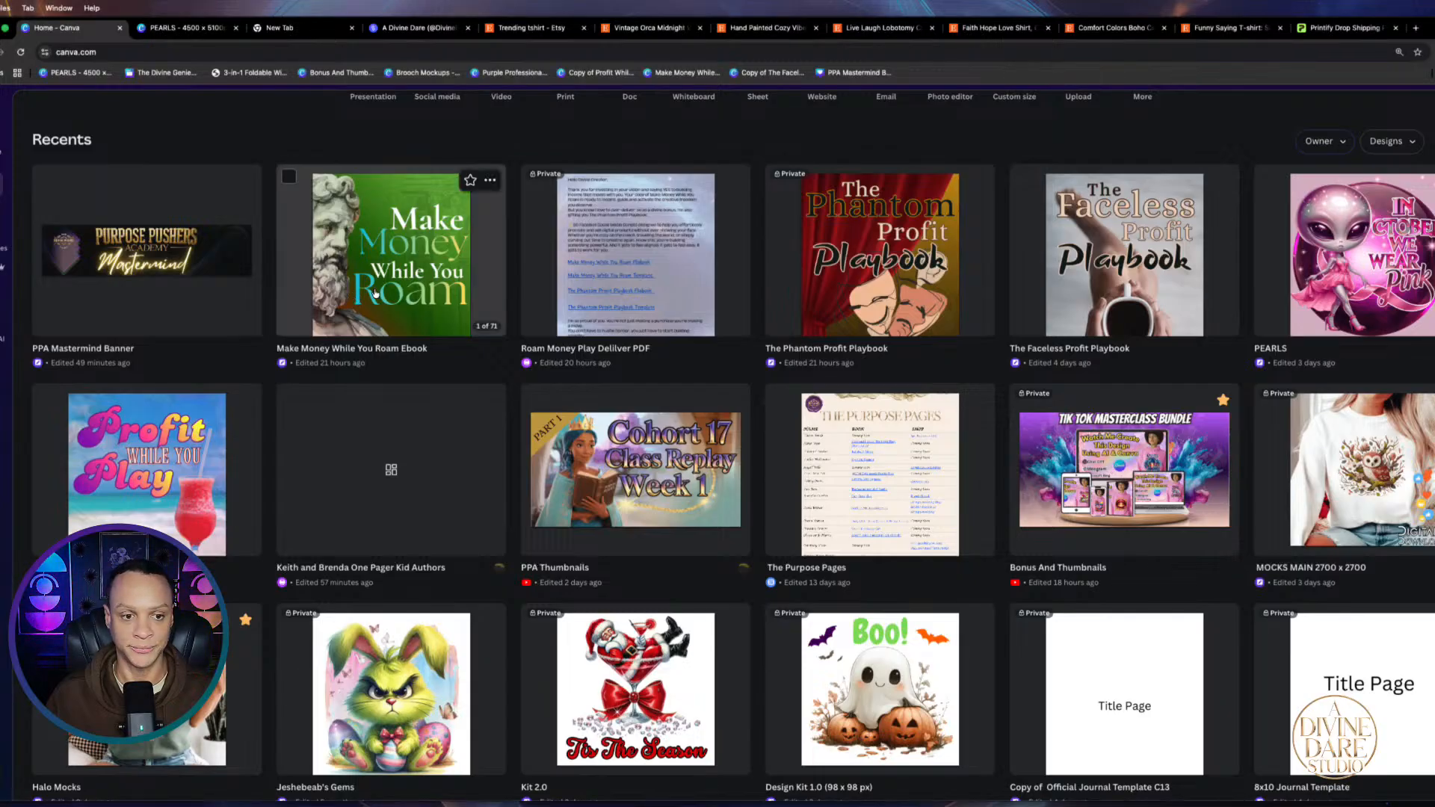
Reopen the Make Money While You Roam Ebook design and bring up a Finder window
left_click(395, 280)
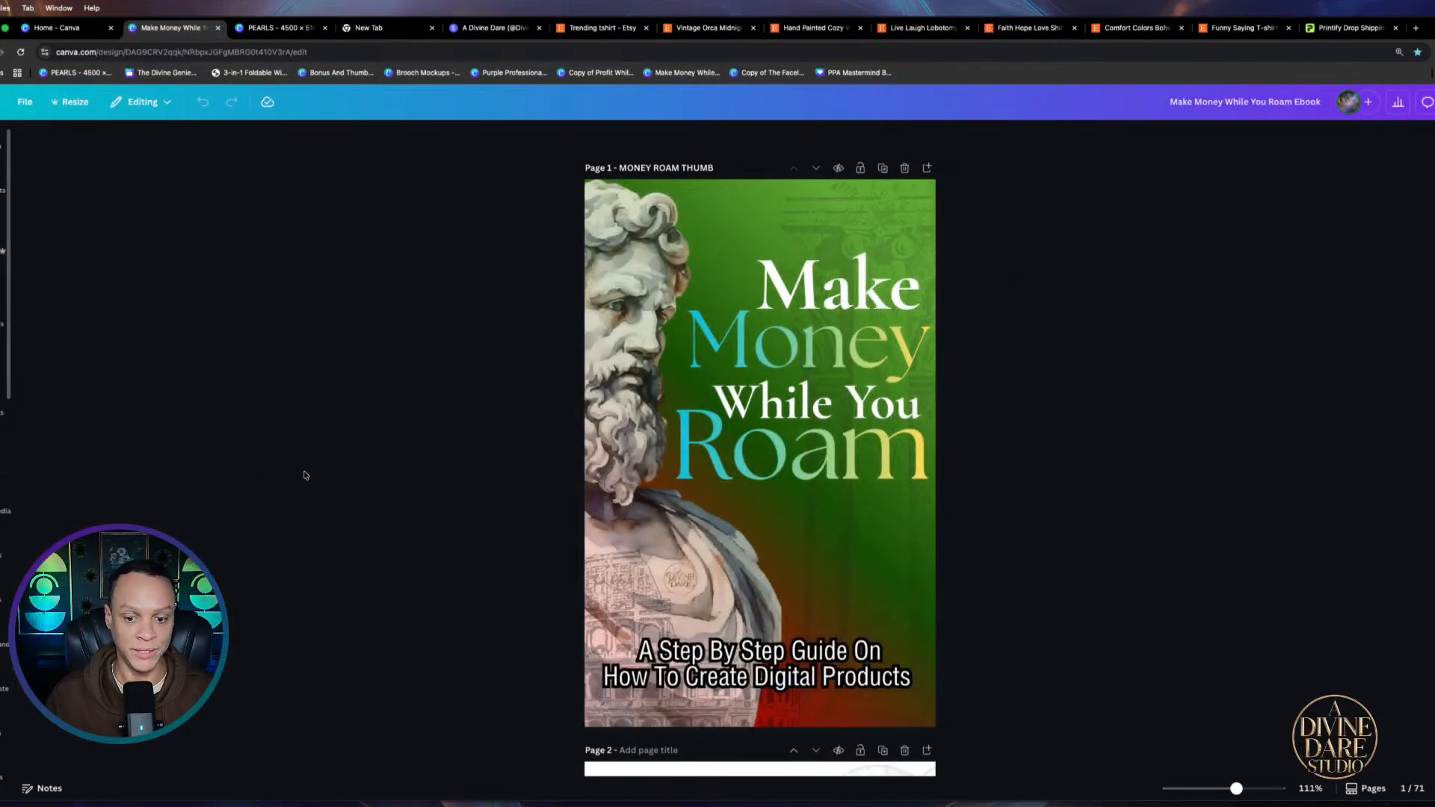
scroll(304, 475, "down", 7)
scroll(561, 529, "down", 5)
scroll(557, 529, "up", 8)
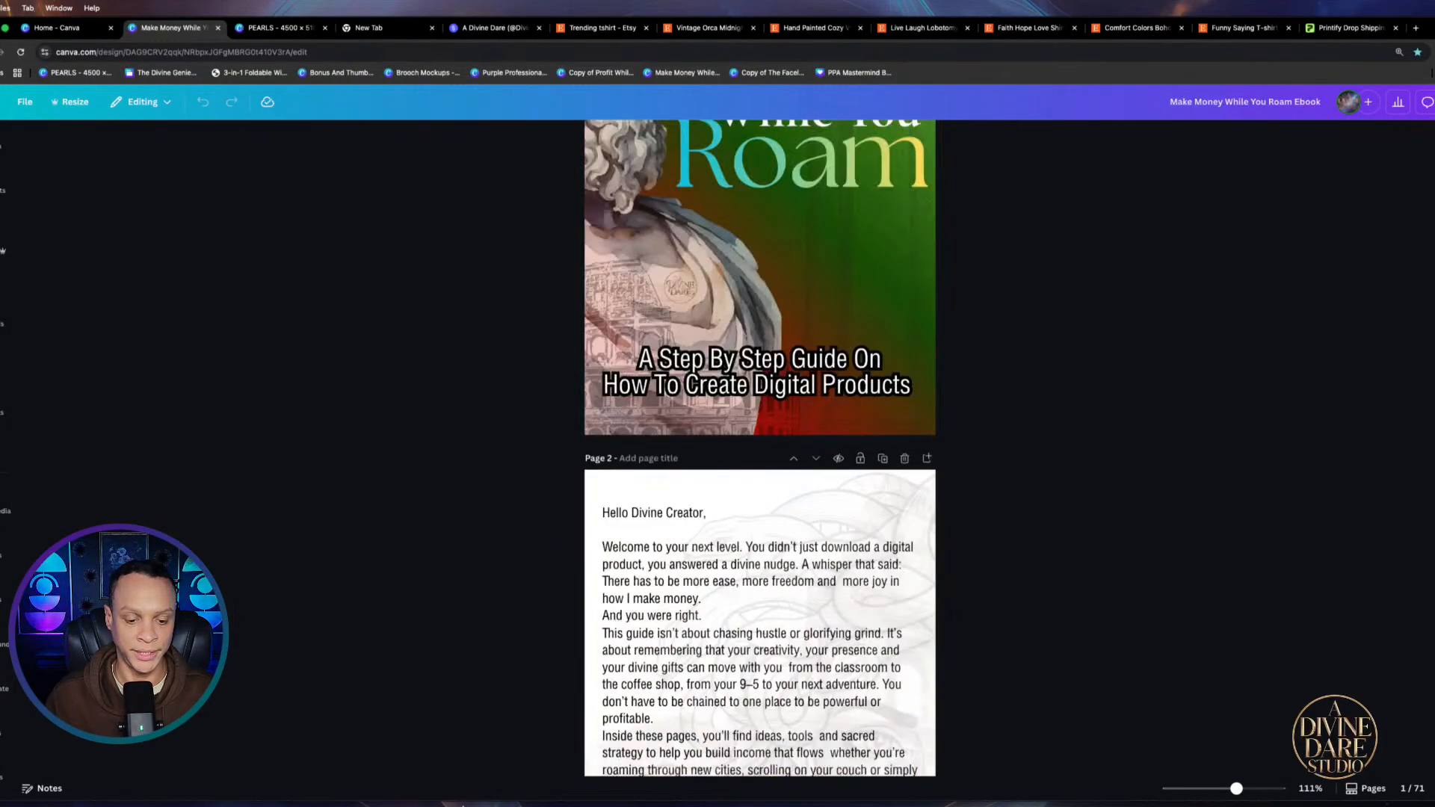
mouse_move(462, 804)
left_click(232, 778)
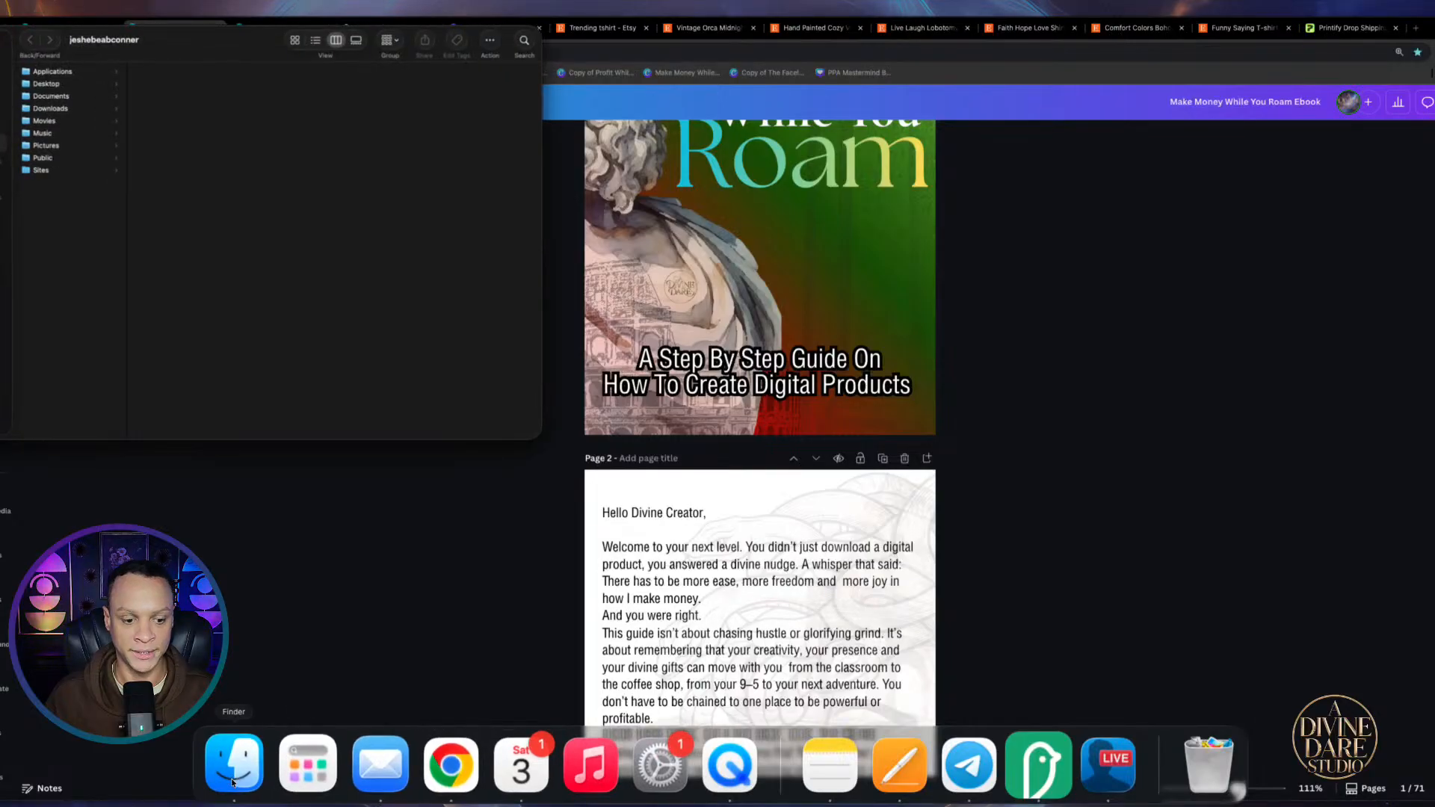
Show Downloads grouped by date and preview the Bonus, upload thumbnail, ebook PDF and MONEY ROAM THUMB files
left_click(49, 110)
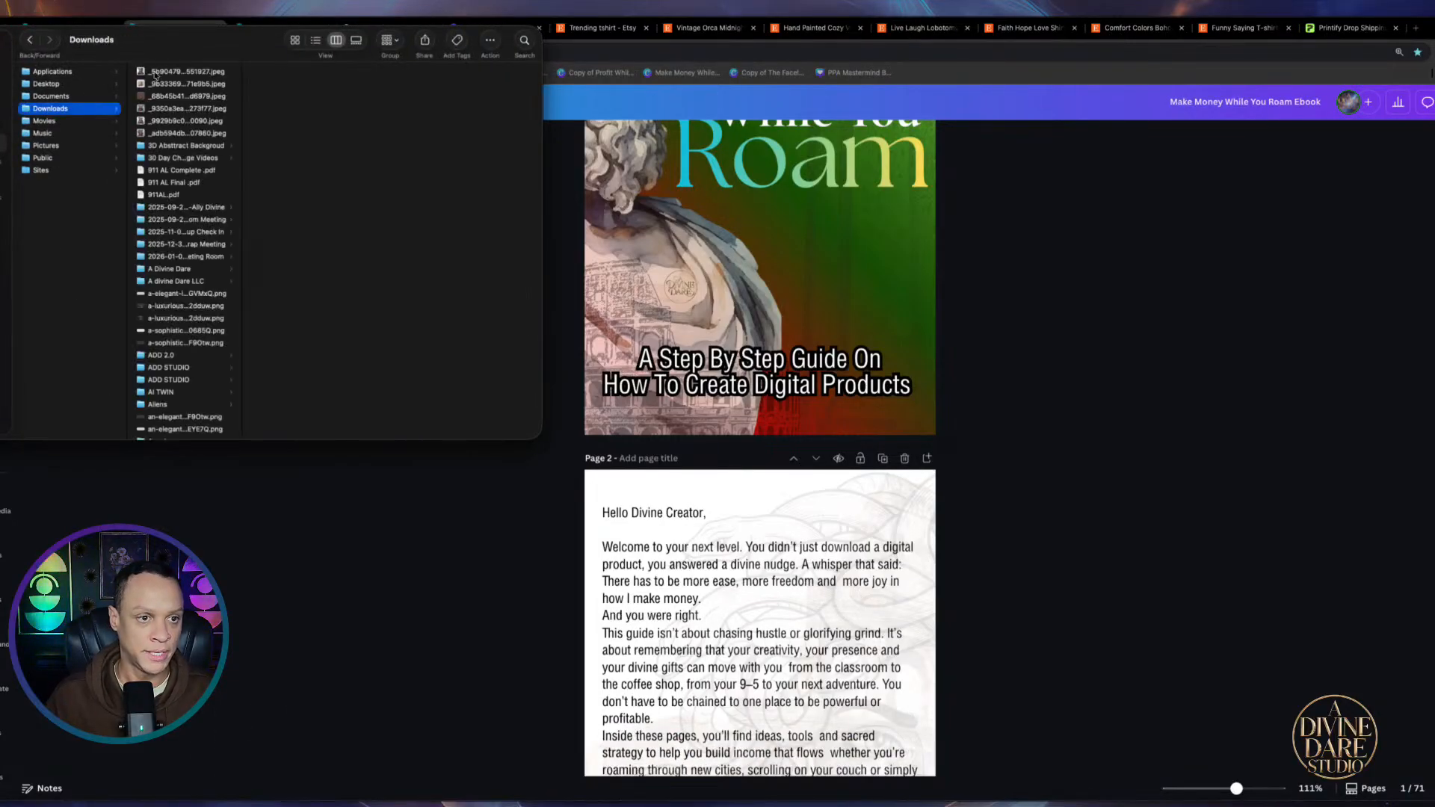
double_click(71, 111)
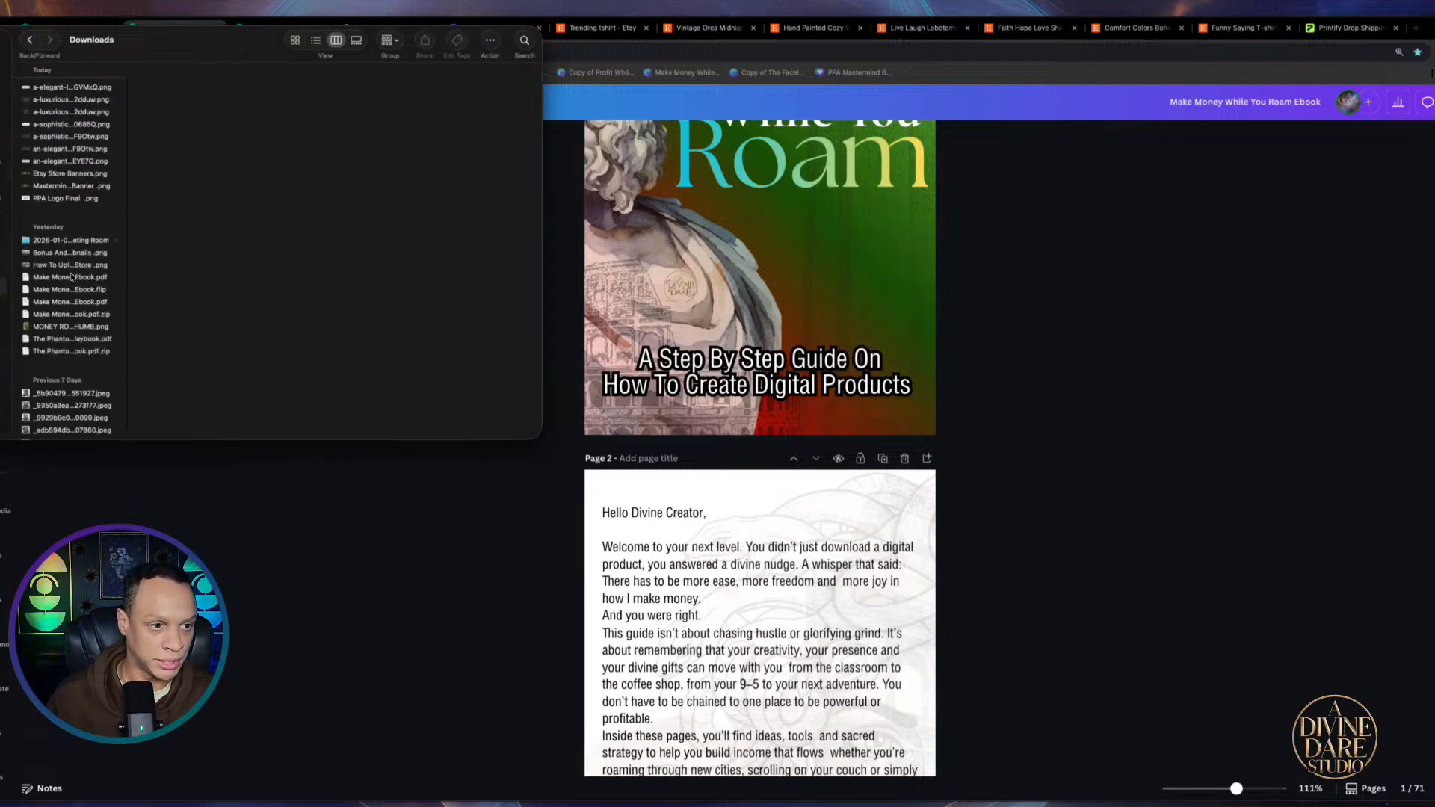
left_click(55, 254)
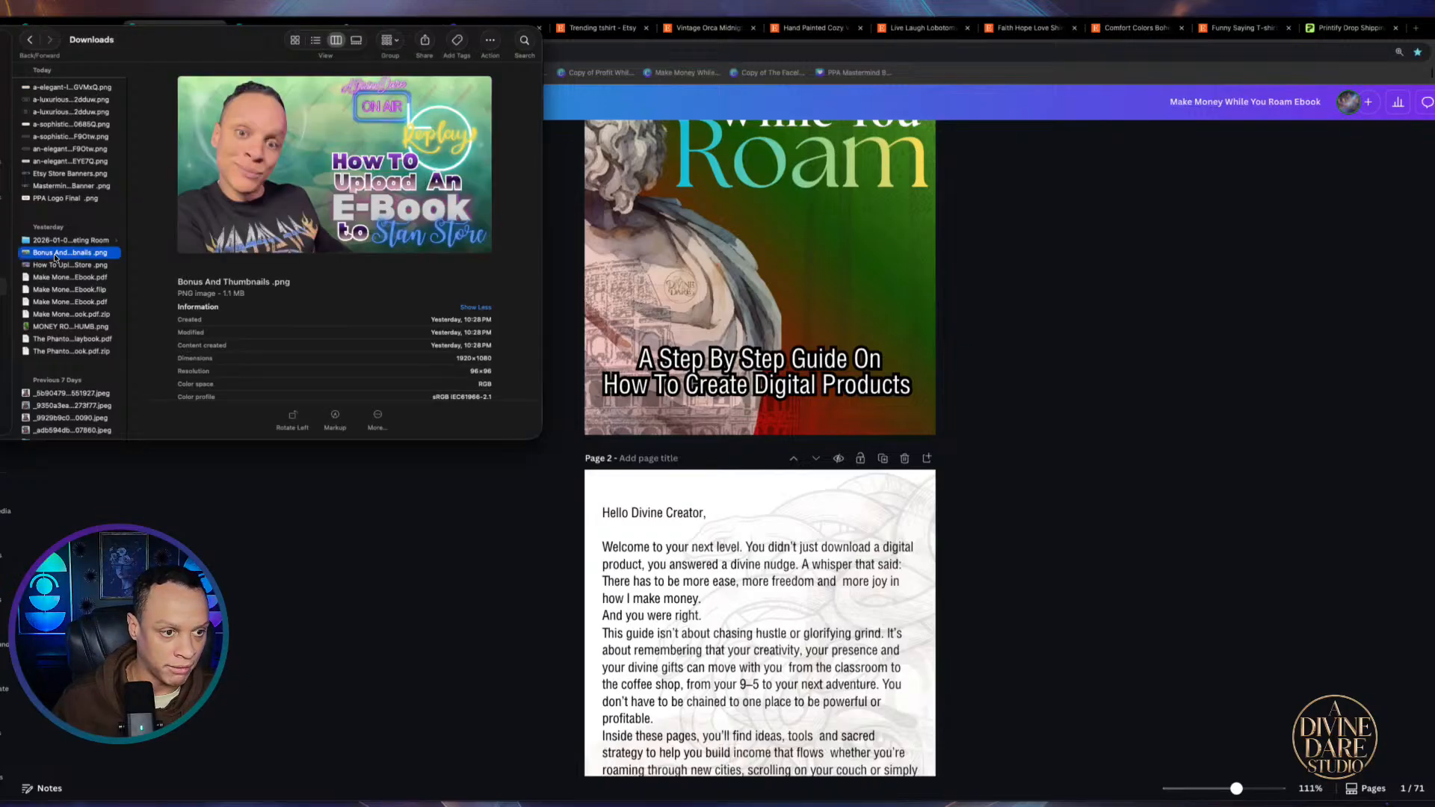
left_click(55, 264)
left_click(54, 277)
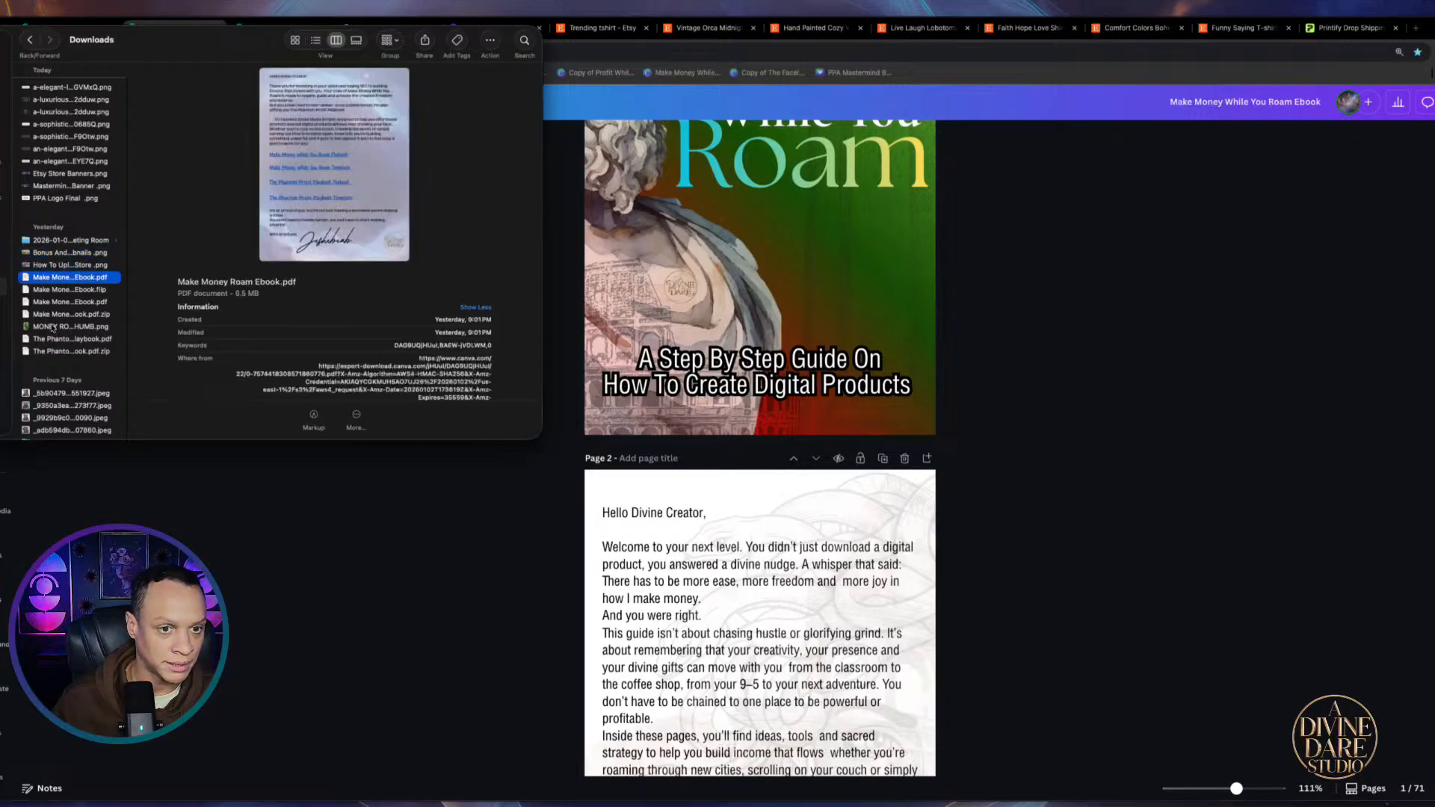
left_click(49, 326)
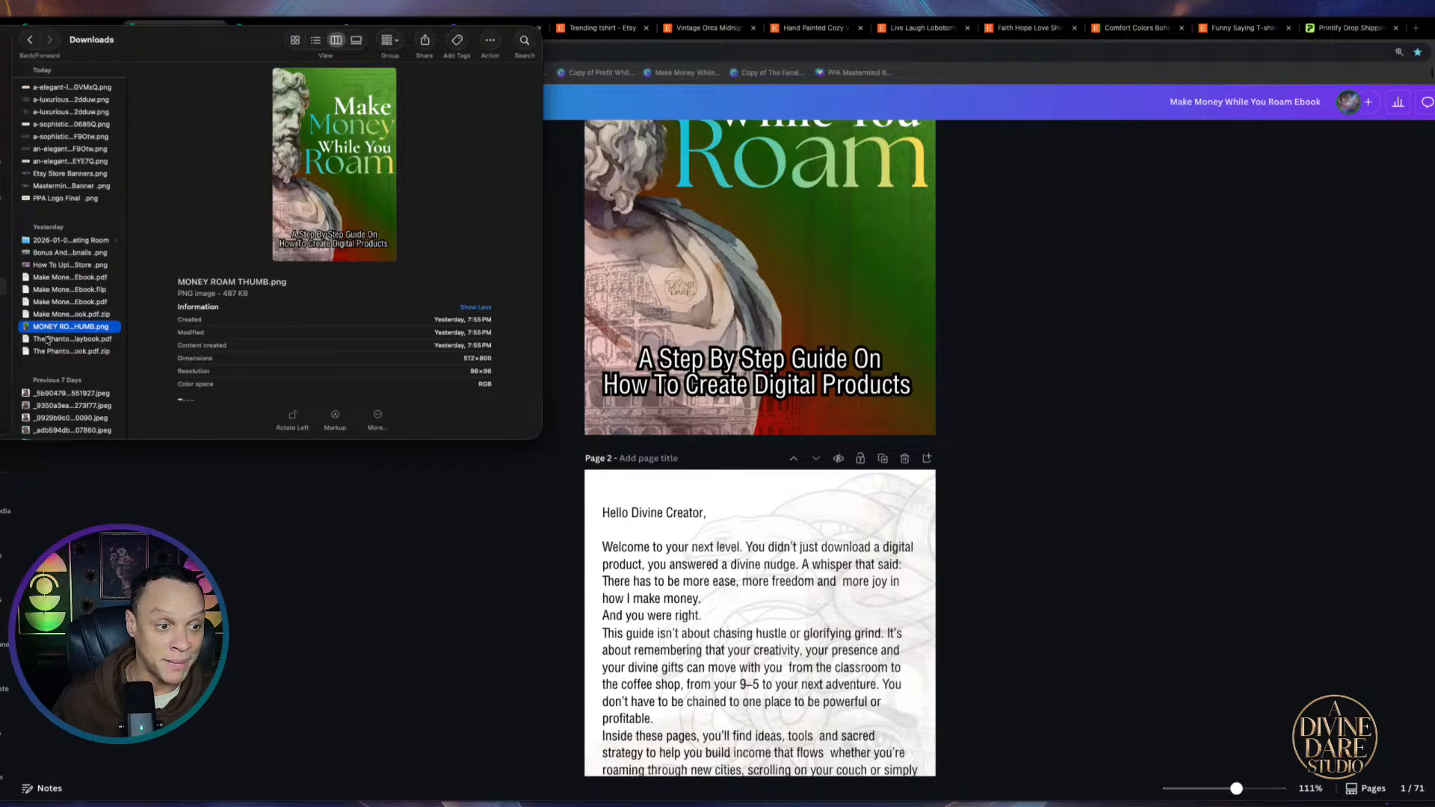
Preview The Phantom Profit Playbook PDF and zip and the ebook .flip file, then return to Canva
left_click(47, 340)
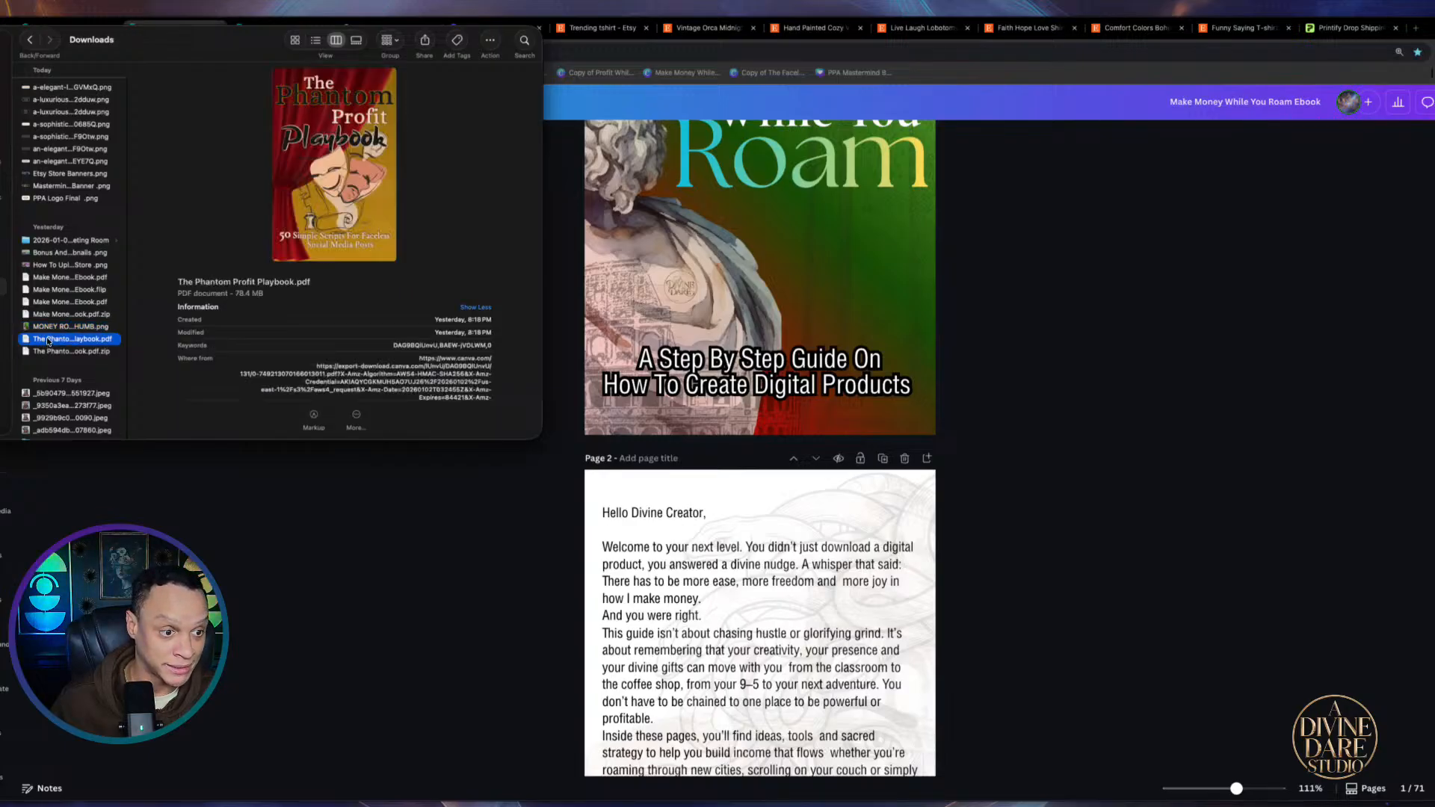
left_click(46, 302)
left_click(46, 290)
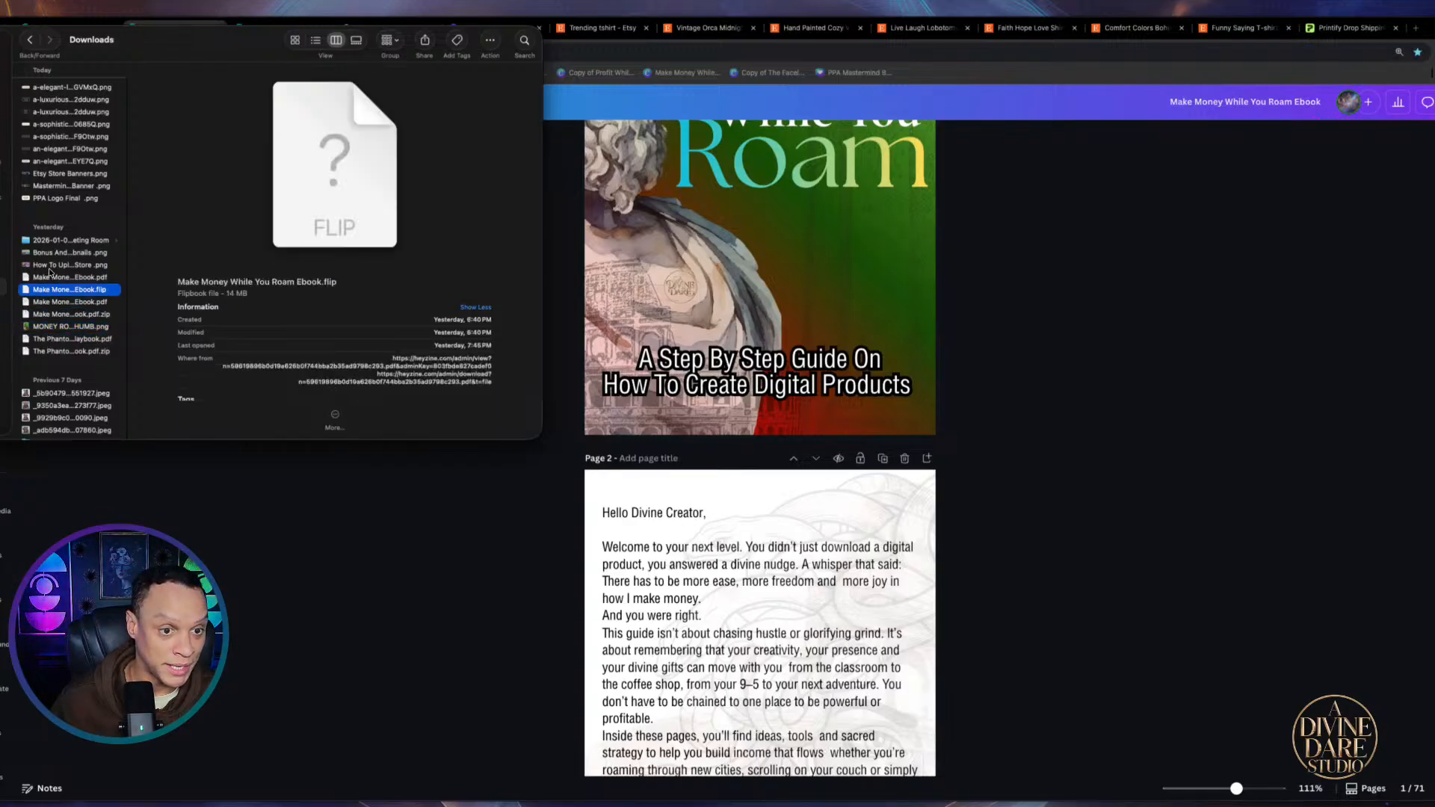
left_click(49, 265)
left_click(50, 352)
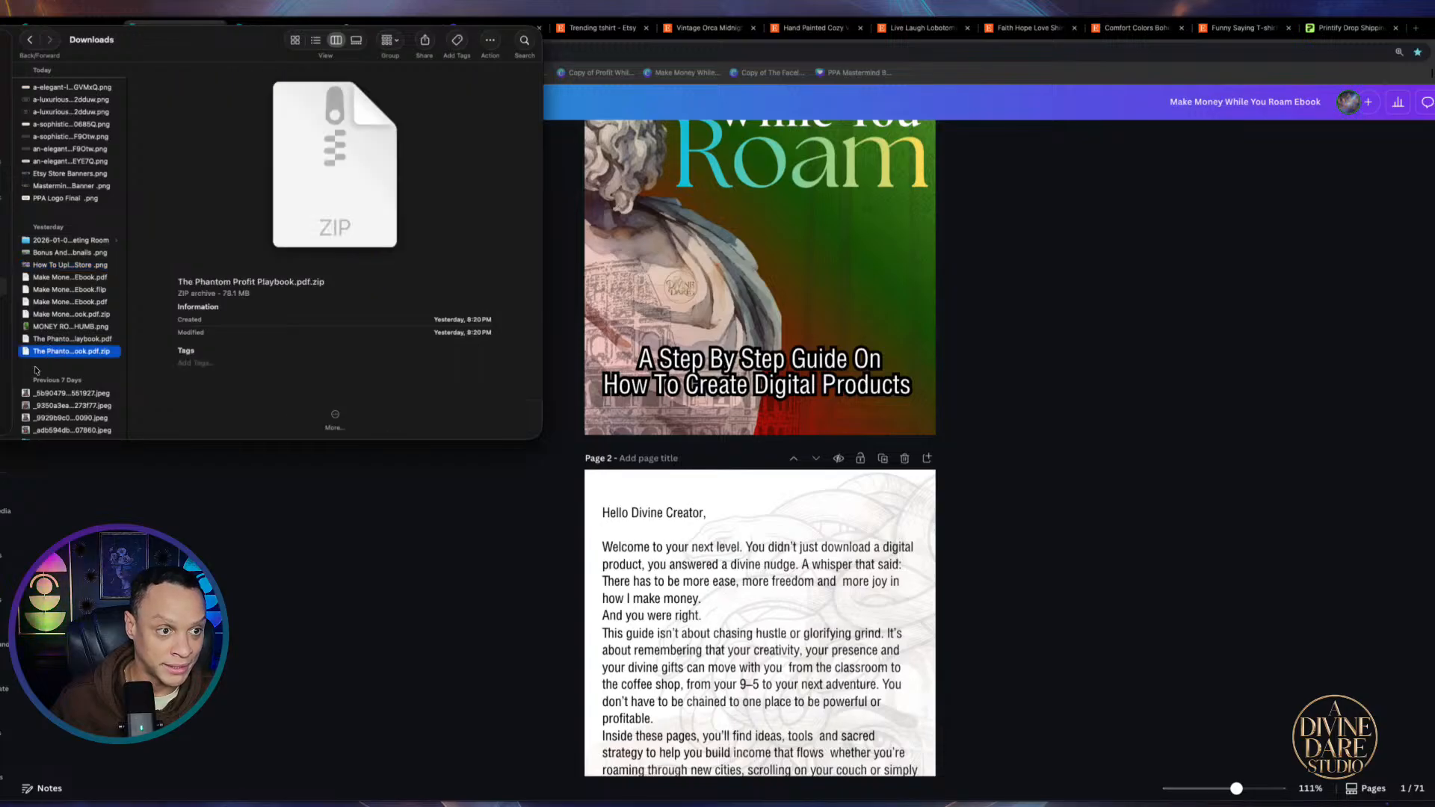
left_click(54, 241)
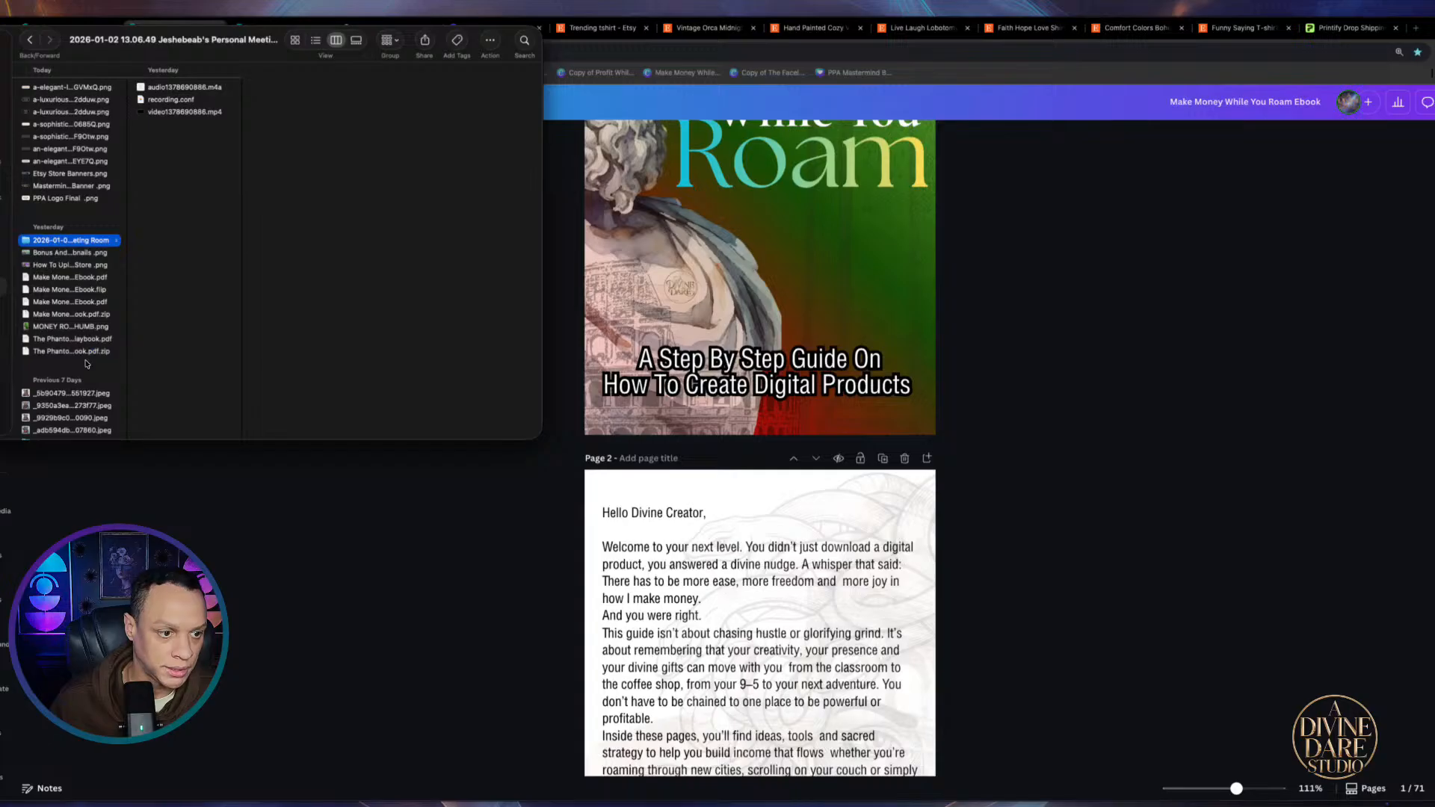
left_click(113, 495)
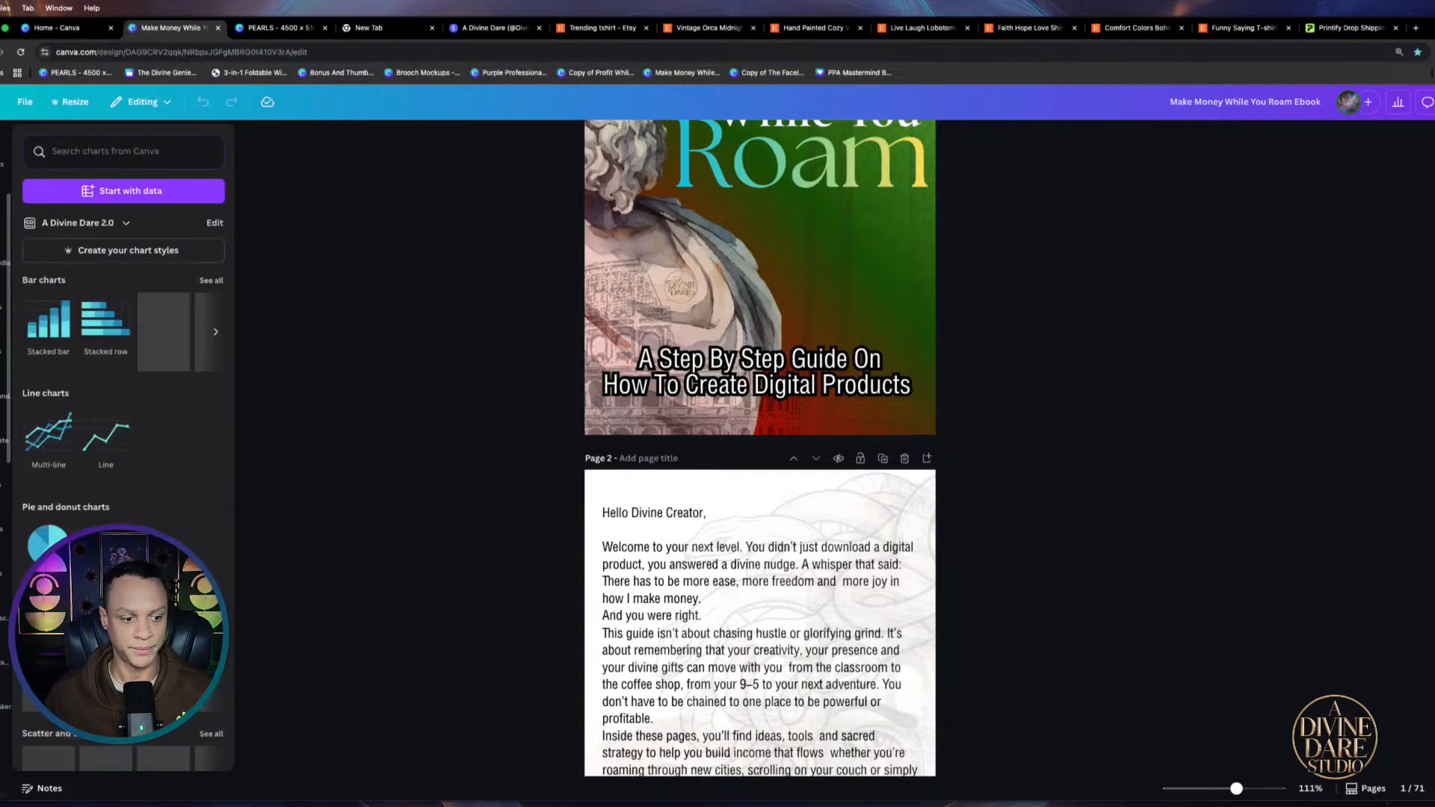
Send the ebook to Heyzine Flipbooks via Customize and confirm continuing to the Heyzine editor
scroll(5, 463, "down", 10)
left_click(4, 777)
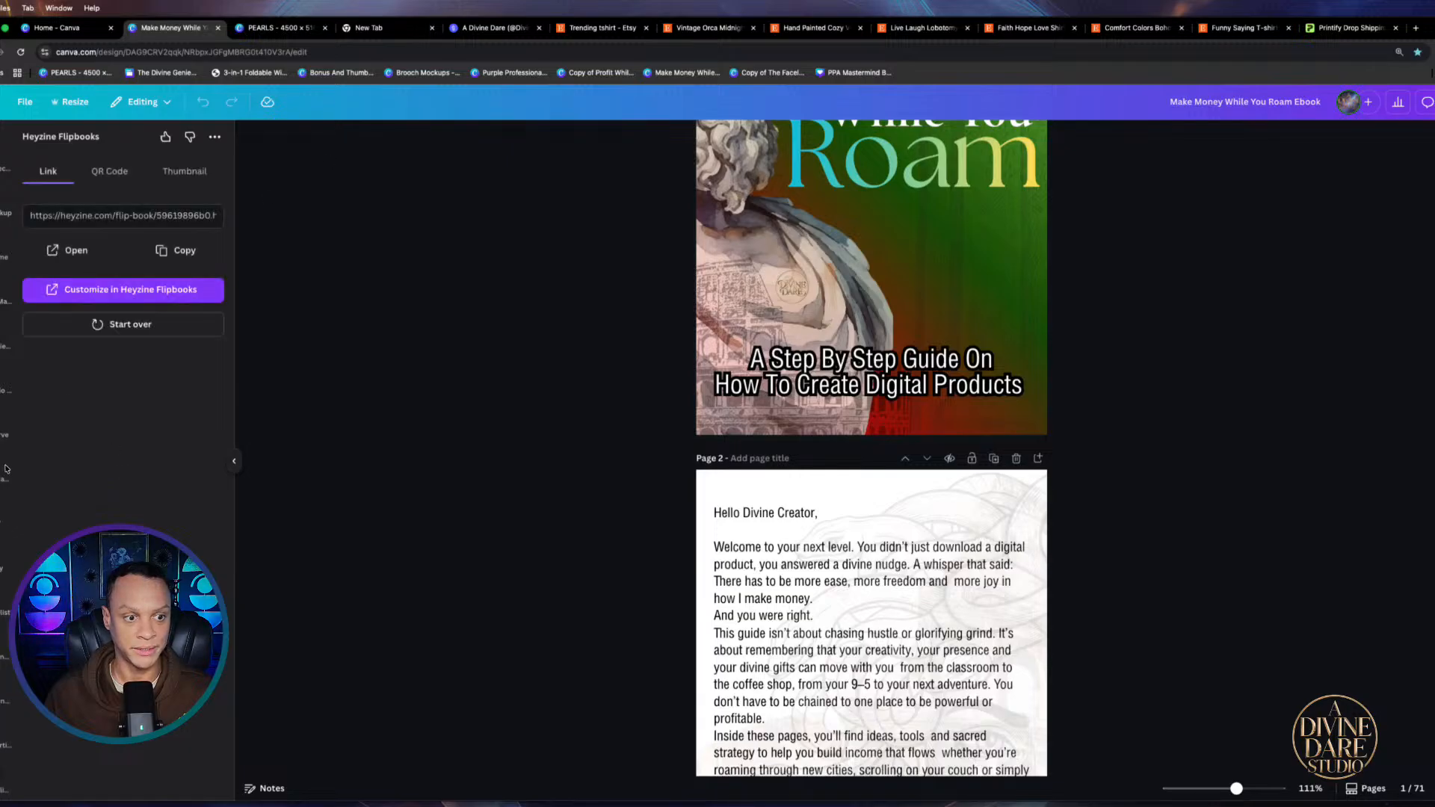
left_click(150, 290)
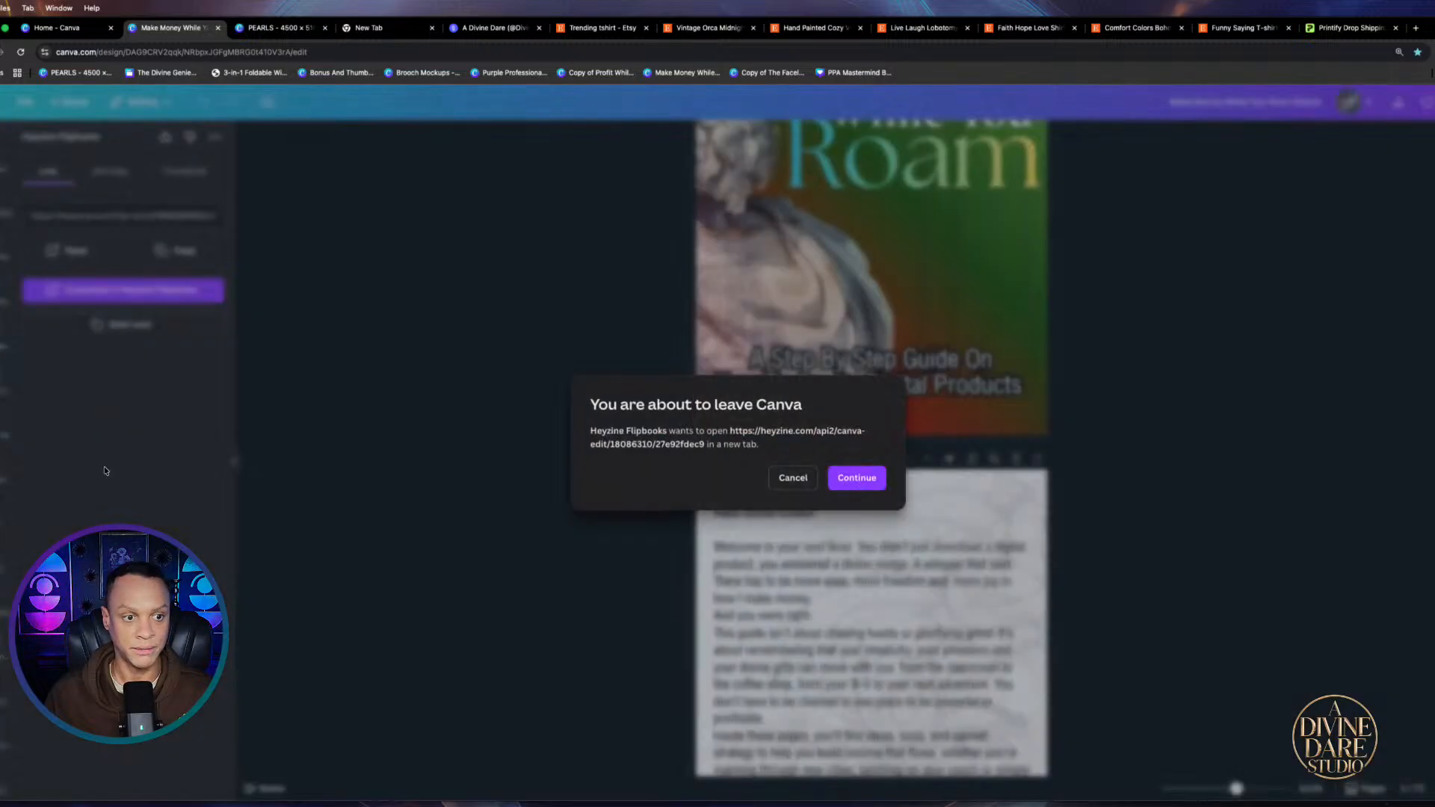
left_click(857, 478)
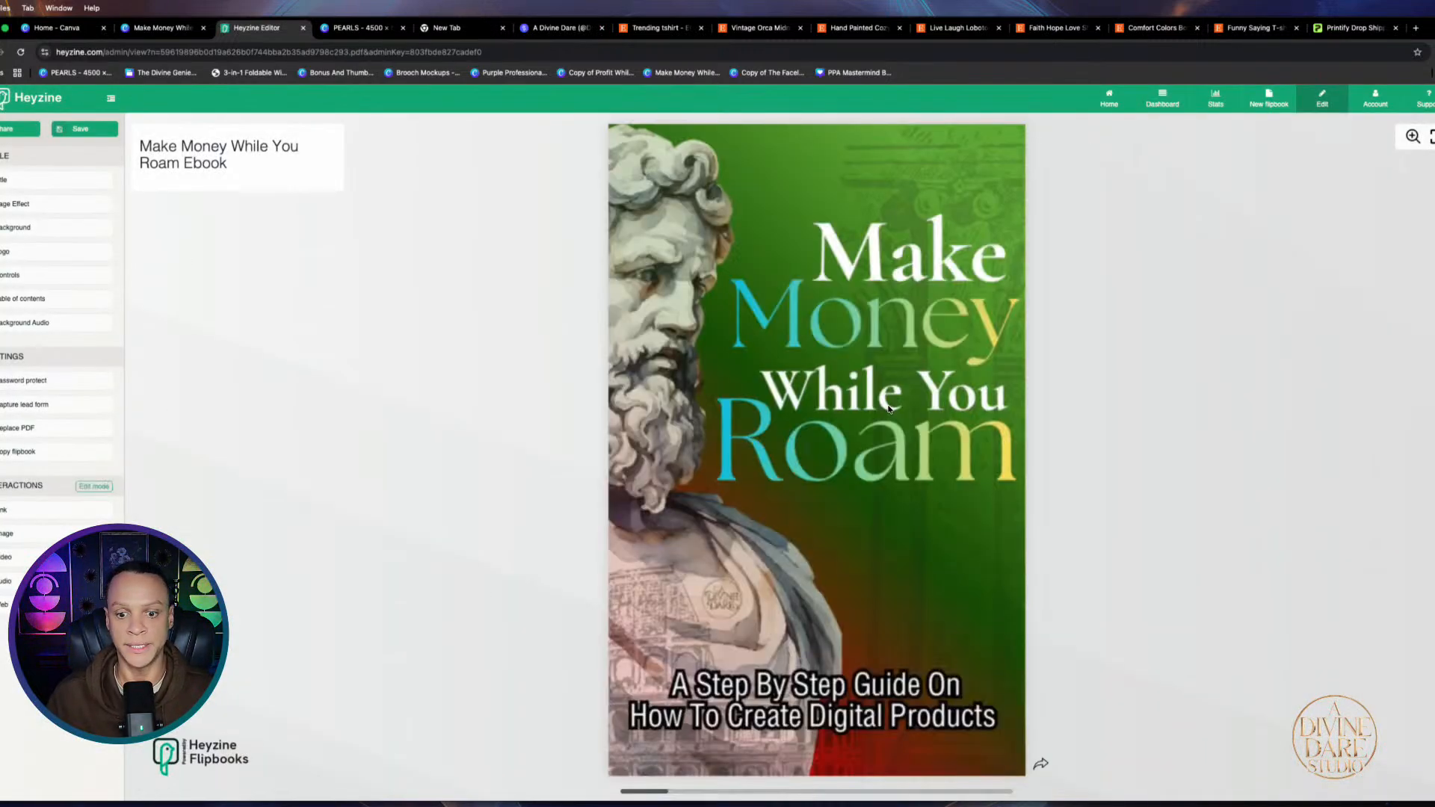
Flip the ebook flipbook past its cover and through the digital product ideas pages
left_click(1046, 772)
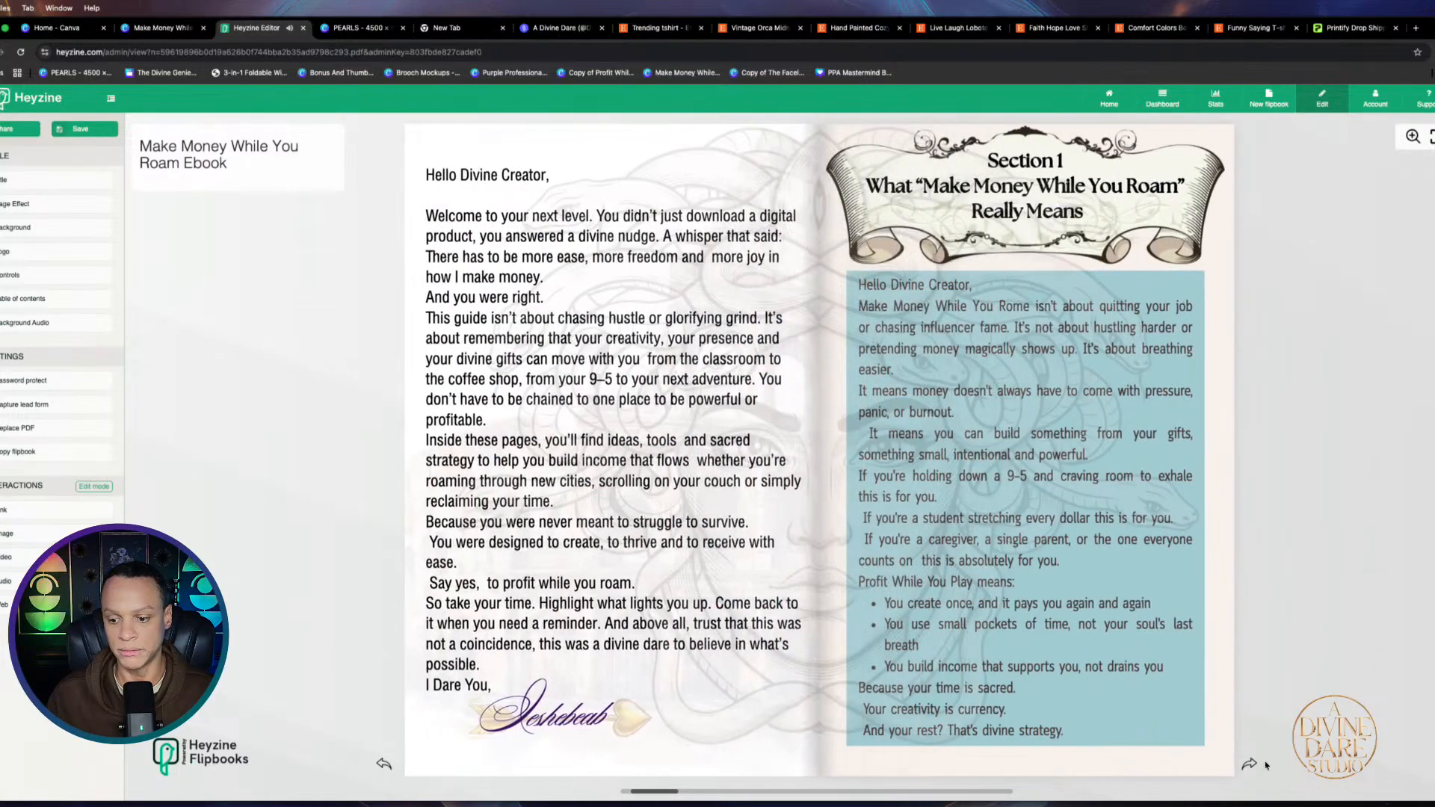
left_click(1249, 765)
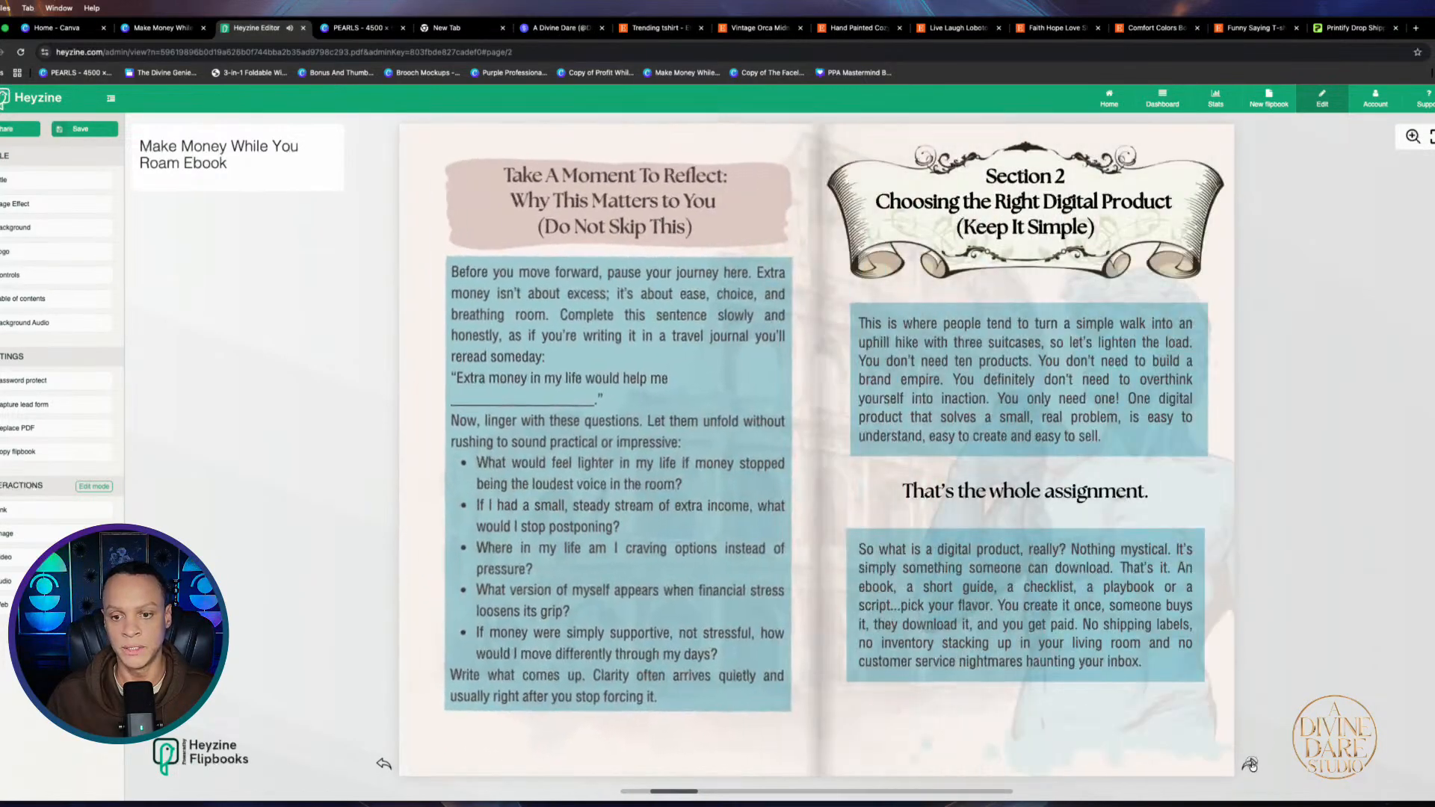
left_click(1250, 765)
left_click(1250, 766)
left_click(1249, 766)
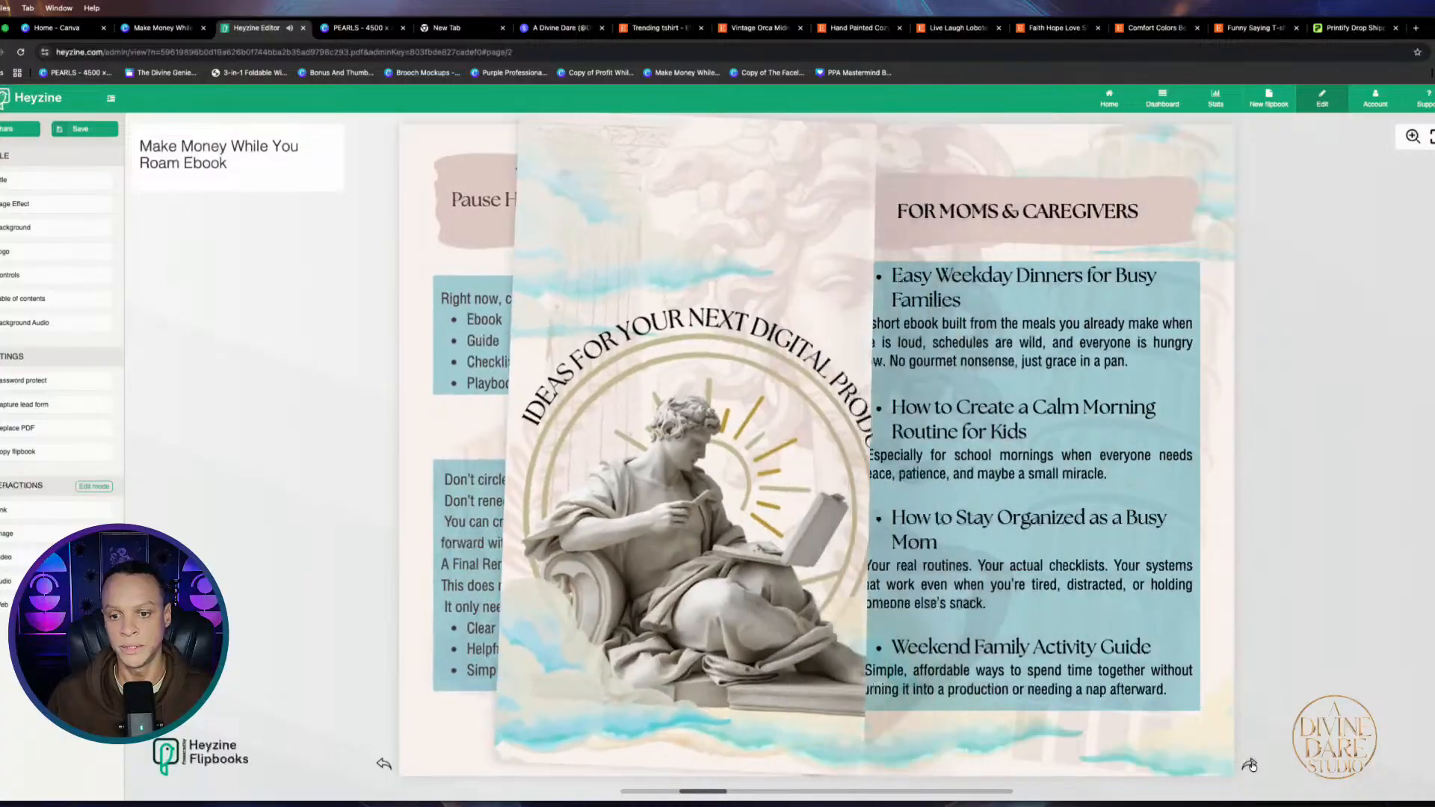
left_click(1249, 765)
left_click(1250, 765)
left_click(1250, 766)
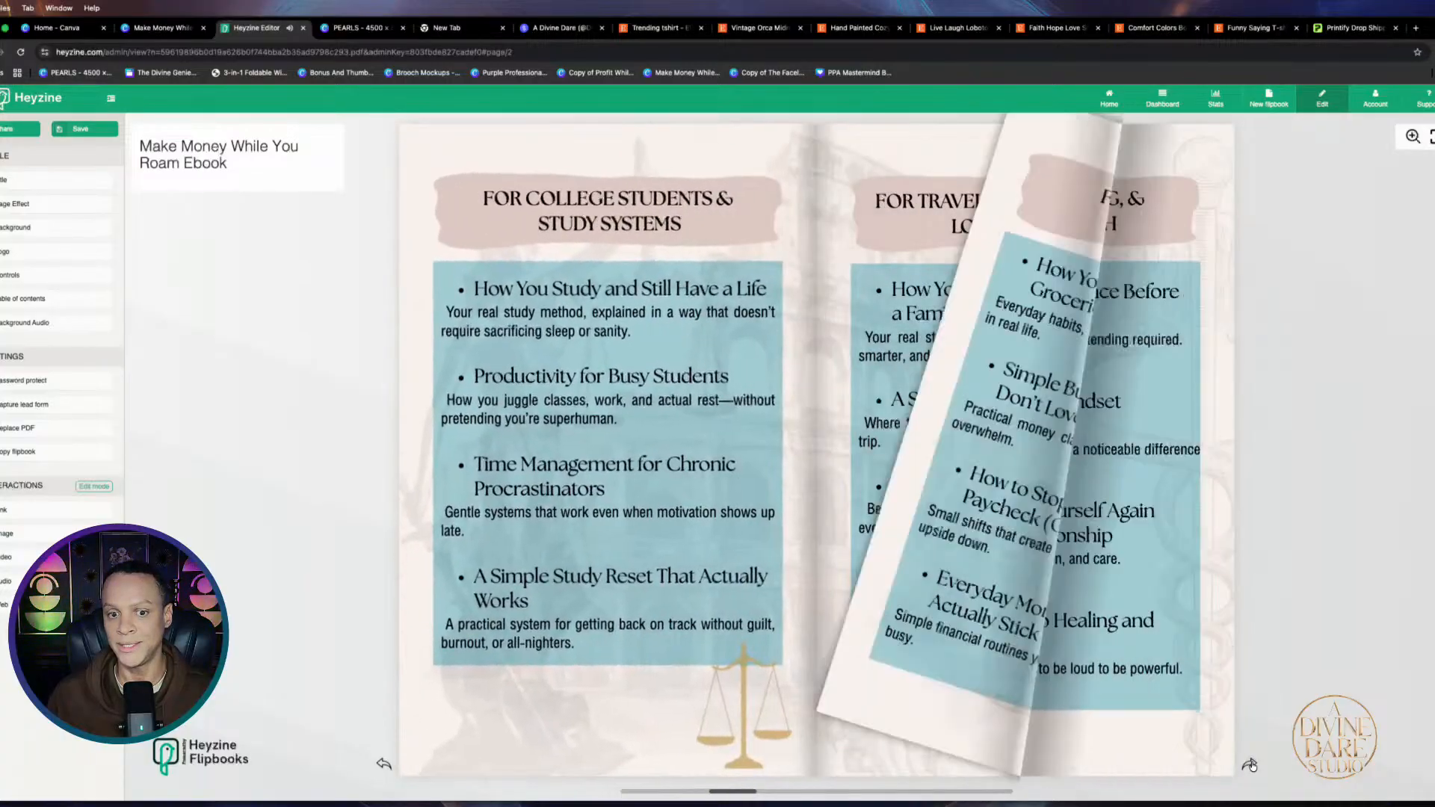
left_click(1250, 766)
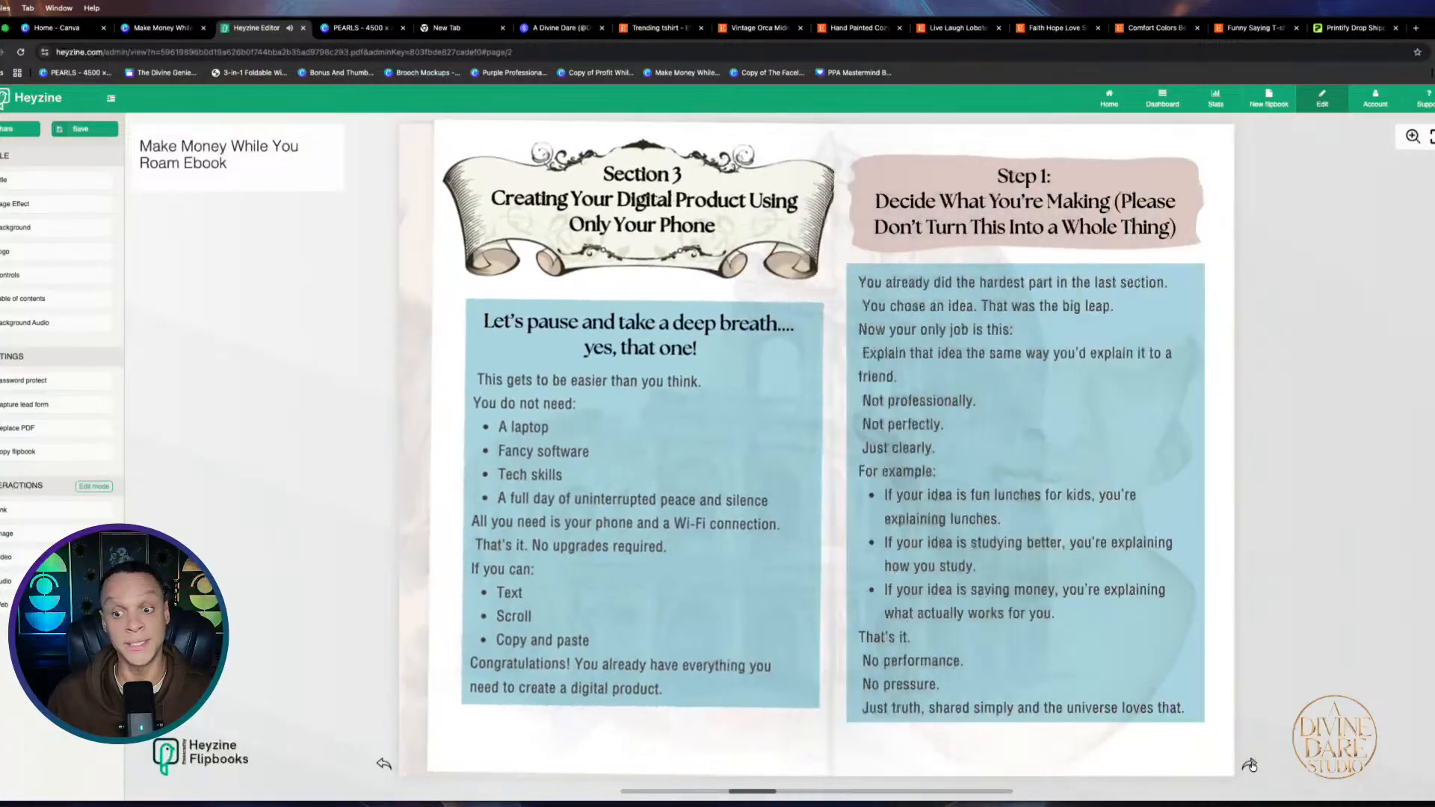
Flip on through Section 3 and pricing to the You Don't Need to Be on Camera spread, then return to Canva
left_click(1249, 765)
left_click(1249, 765)
left_click(1249, 765)
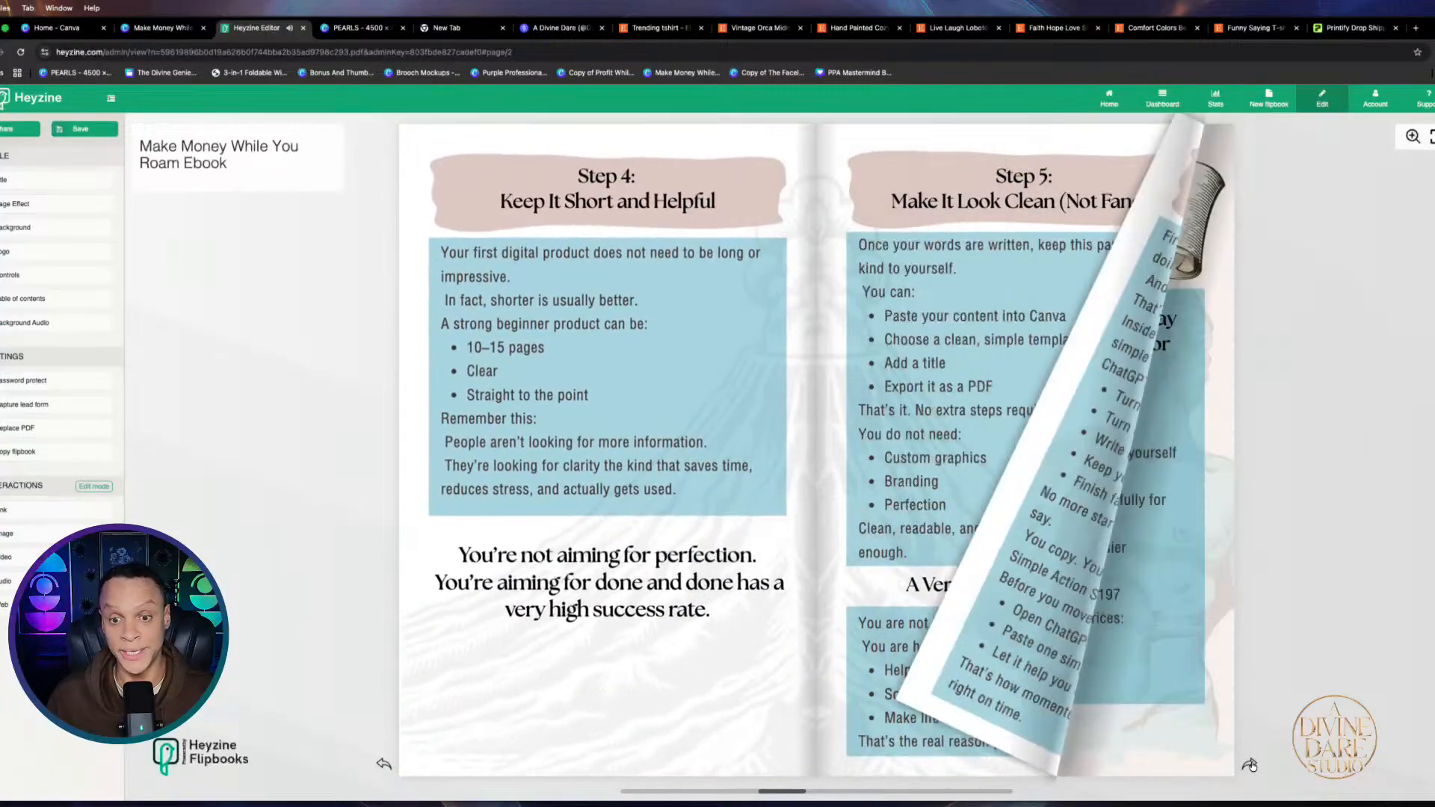
left_click(1249, 766)
left_click(1249, 765)
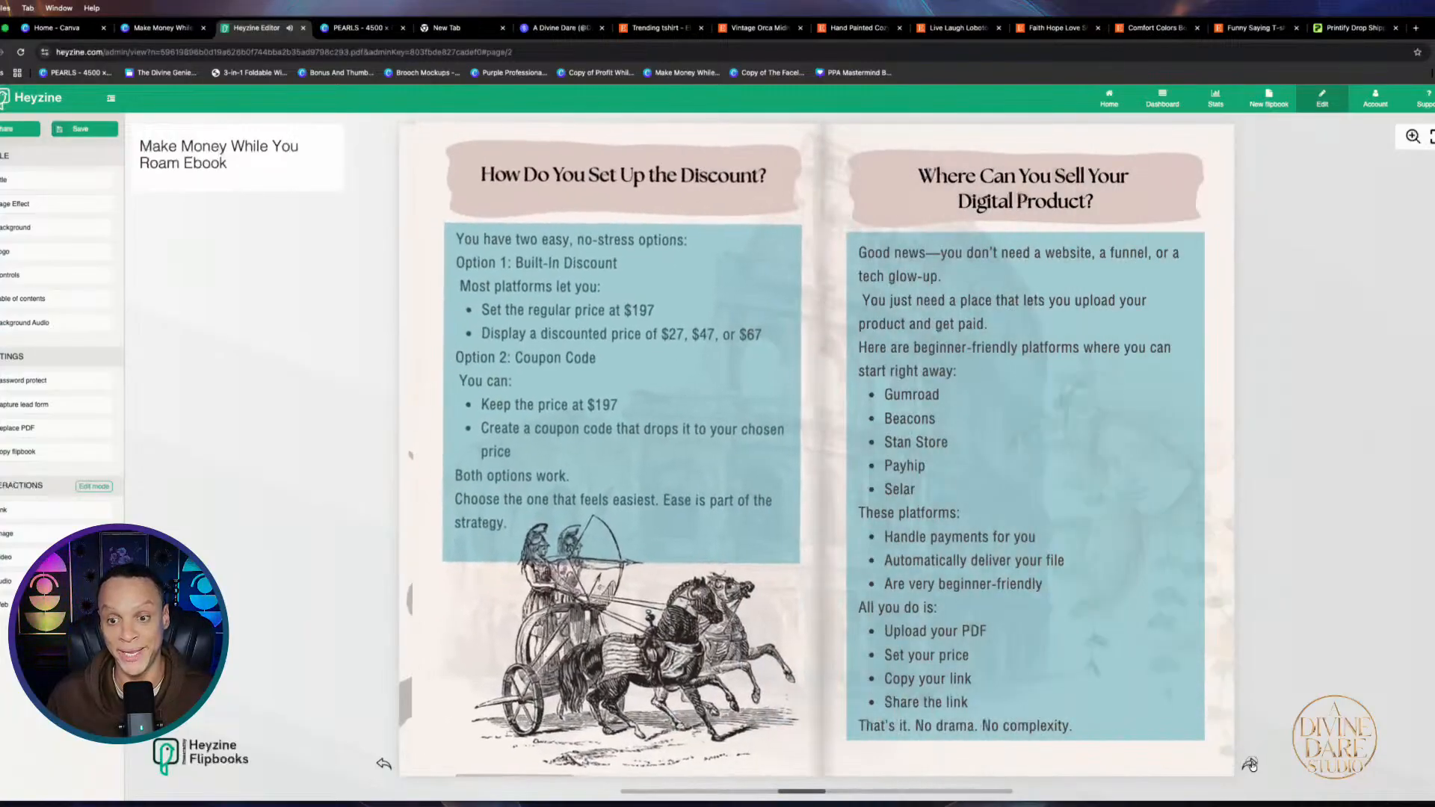
left_click(1249, 765)
left_click(1250, 765)
left_click(1249, 765)
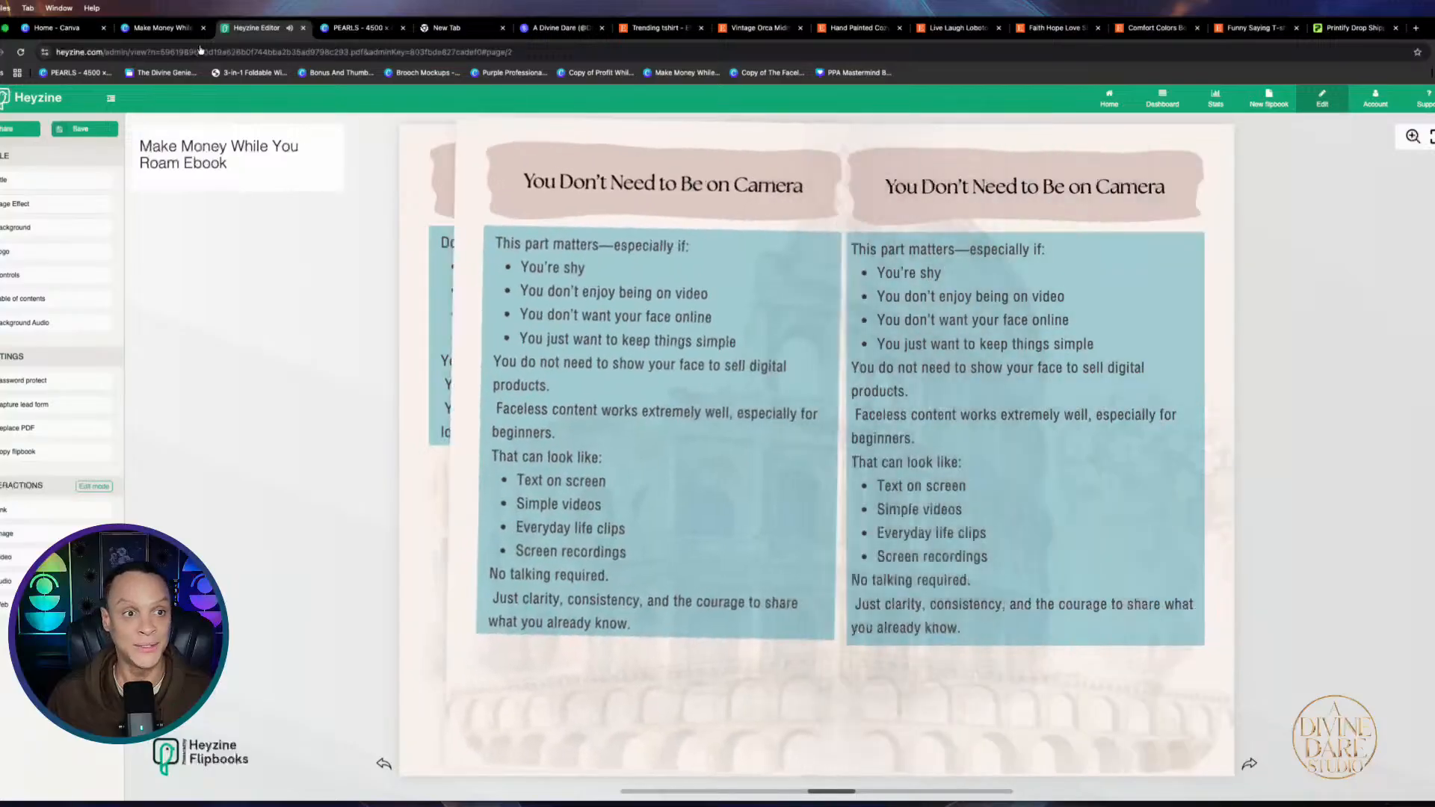
left_click(137, 30)
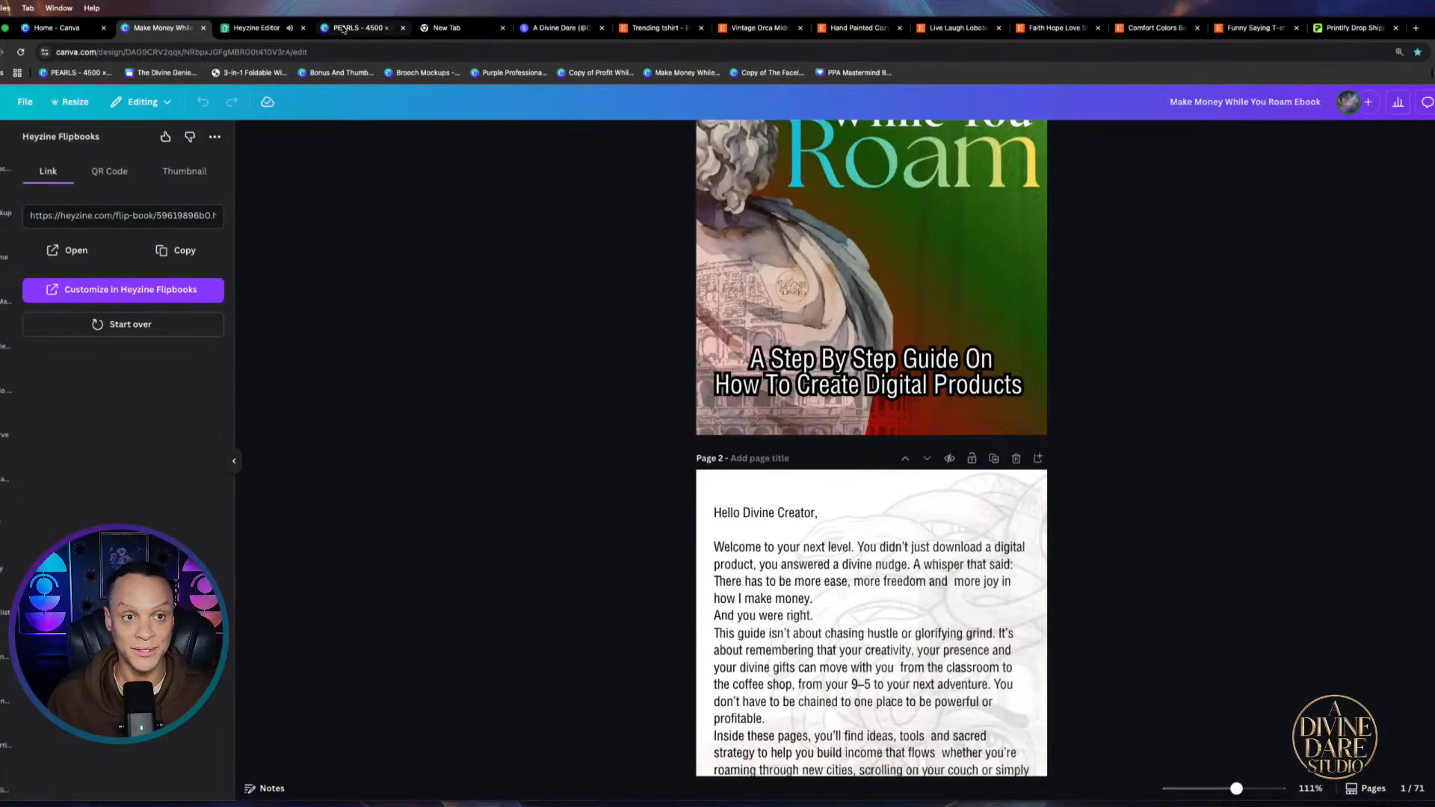
Switch to the A Divine Dare stan.store page and scroll down to its Exclusives section
left_click(561, 28)
scroll(776, 719, "down", 3)
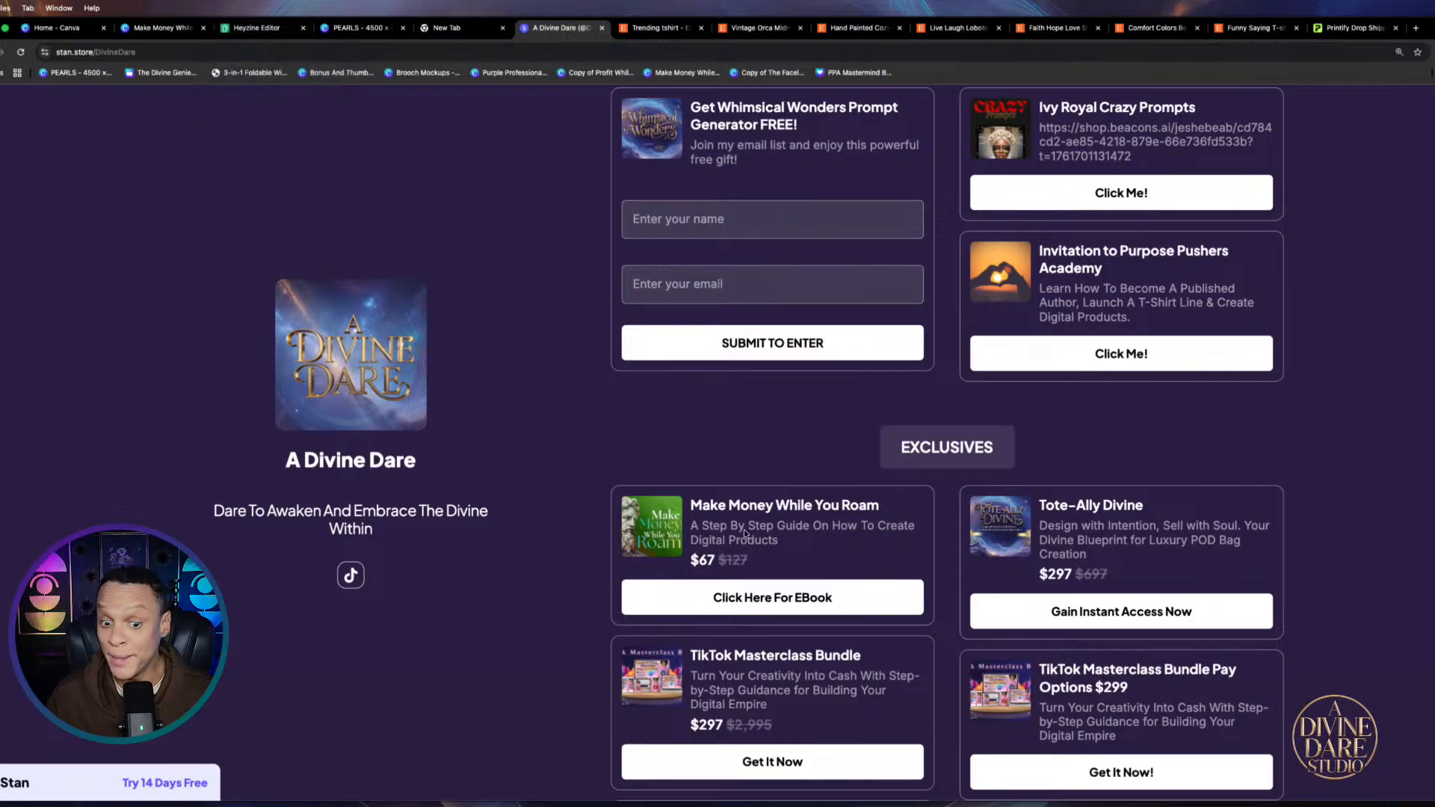
Close the Heyzine Editor tab and the Make Money ebook tab, landing back on the PEARLS design
left_click(303, 27)
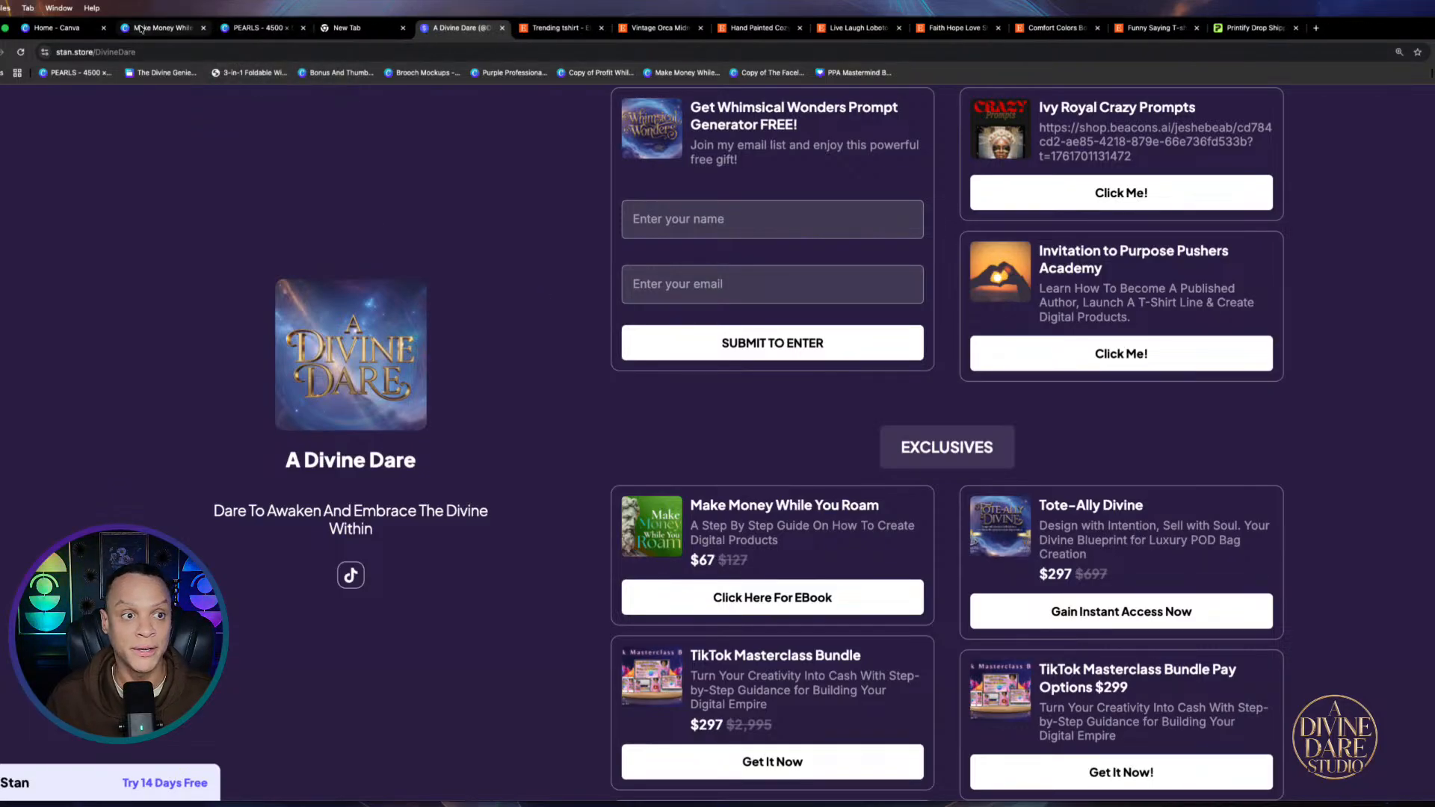
left_click(139, 28)
left_click(204, 27)
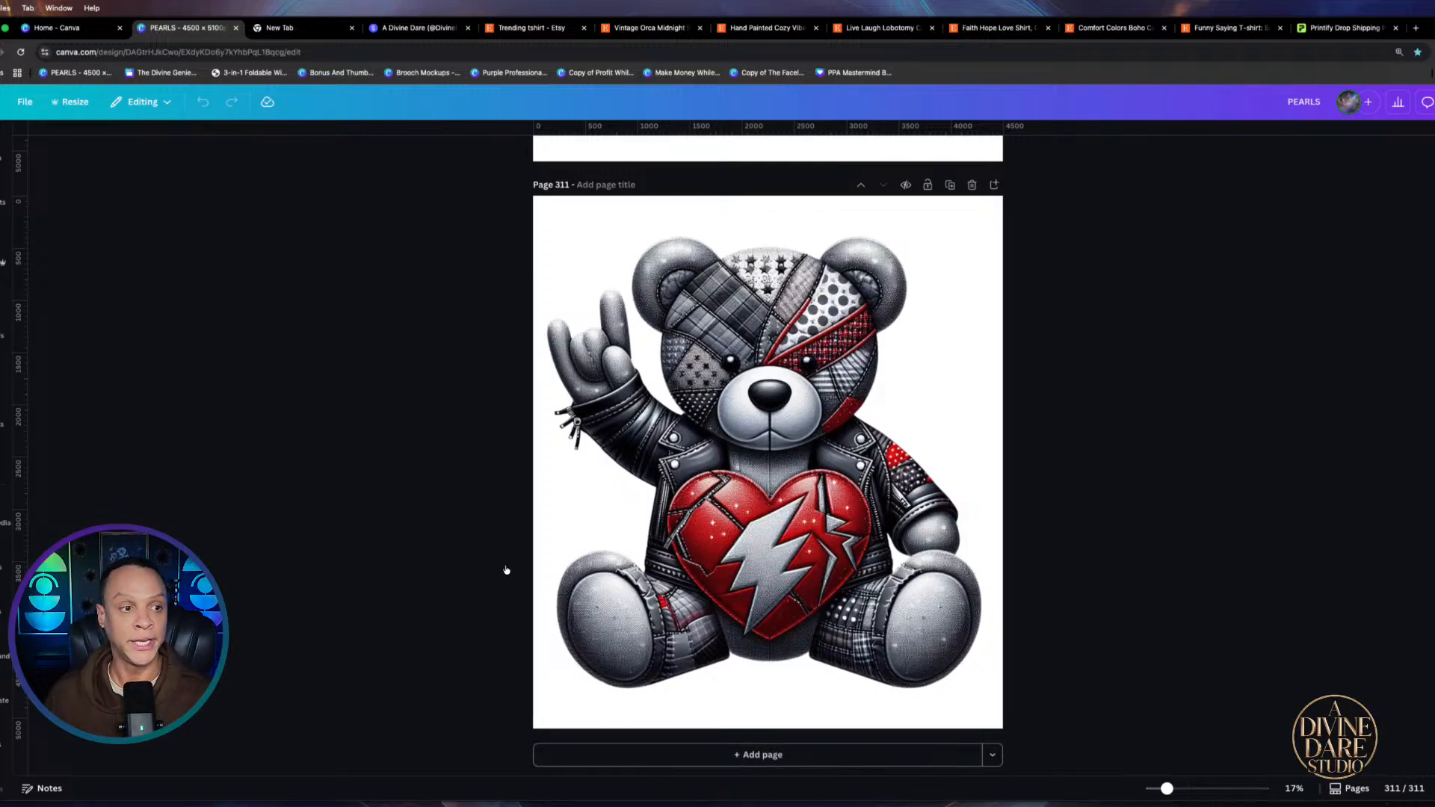
From Canva Home, enter a Custom size of 4500 × 5100 px, then close the setup uncreated
left_click(1, 102)
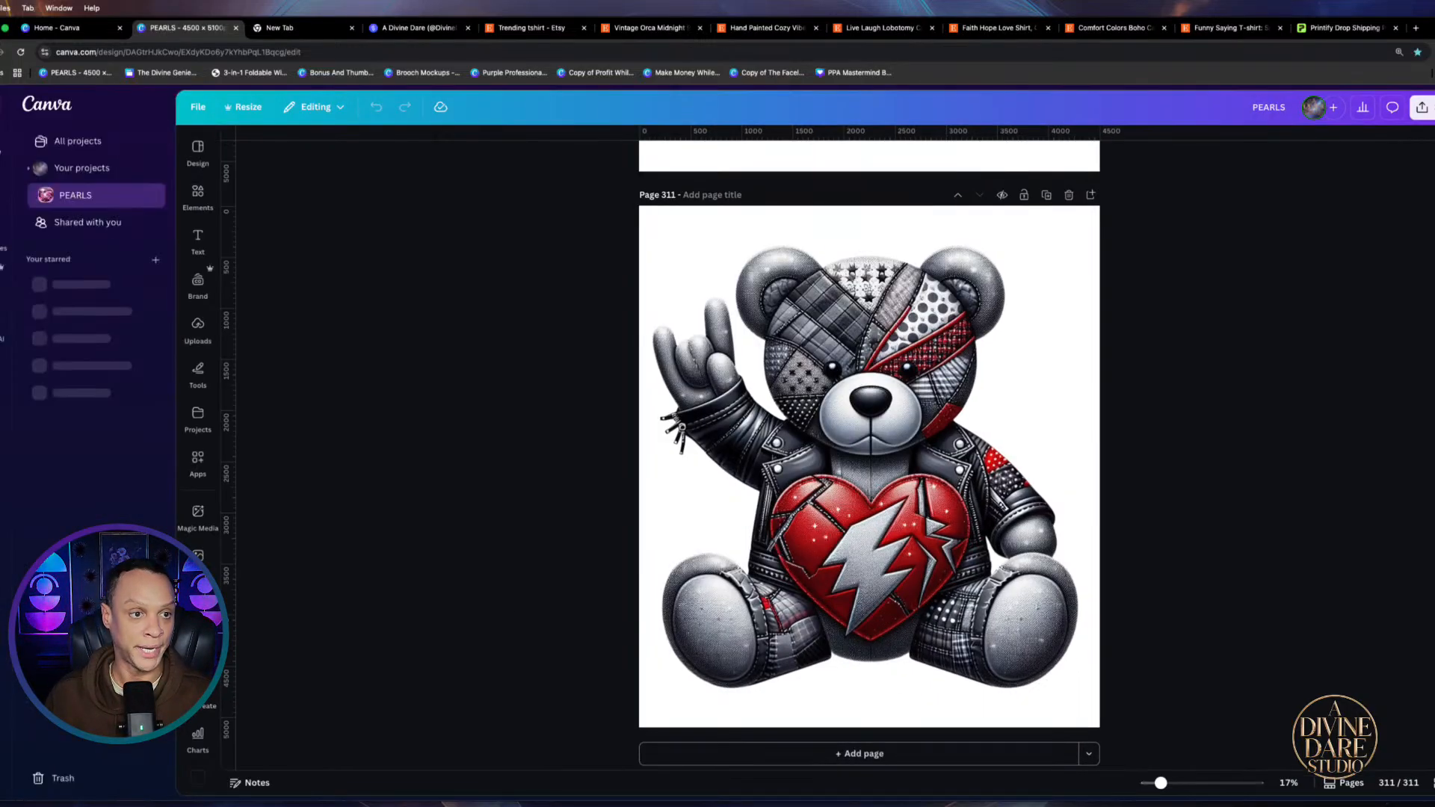
left_click(61, 30)
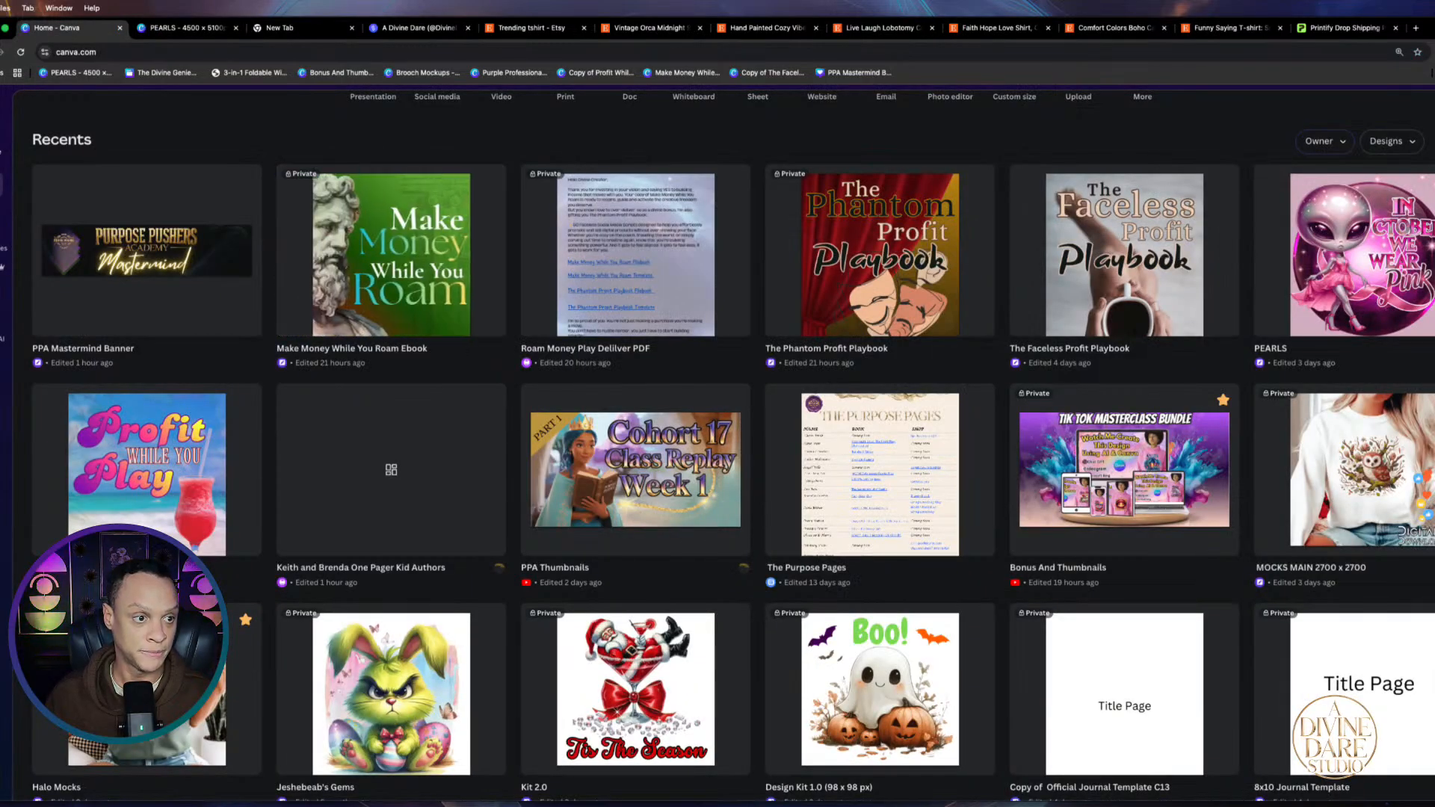
left_click(1142, 96)
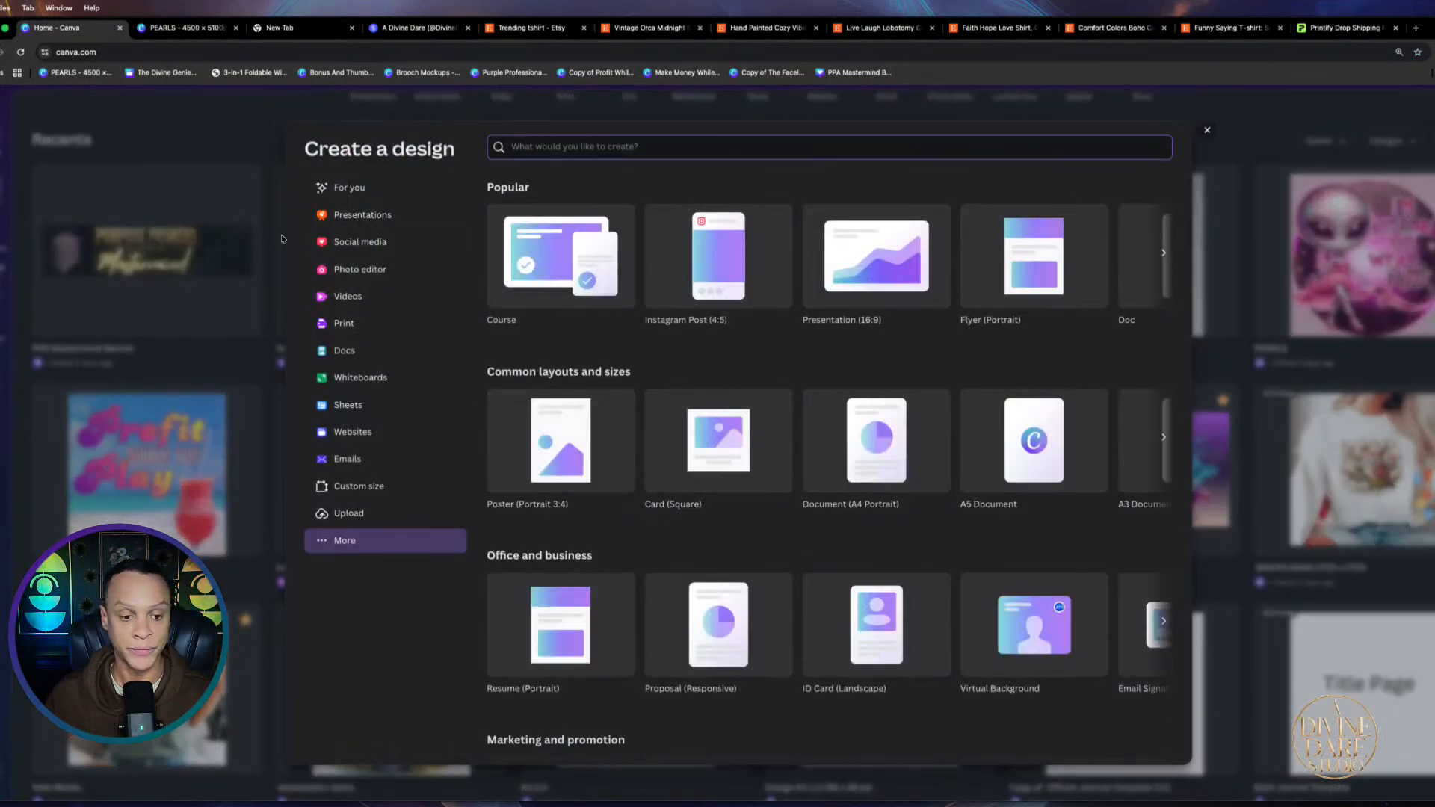
left_click(347, 490)
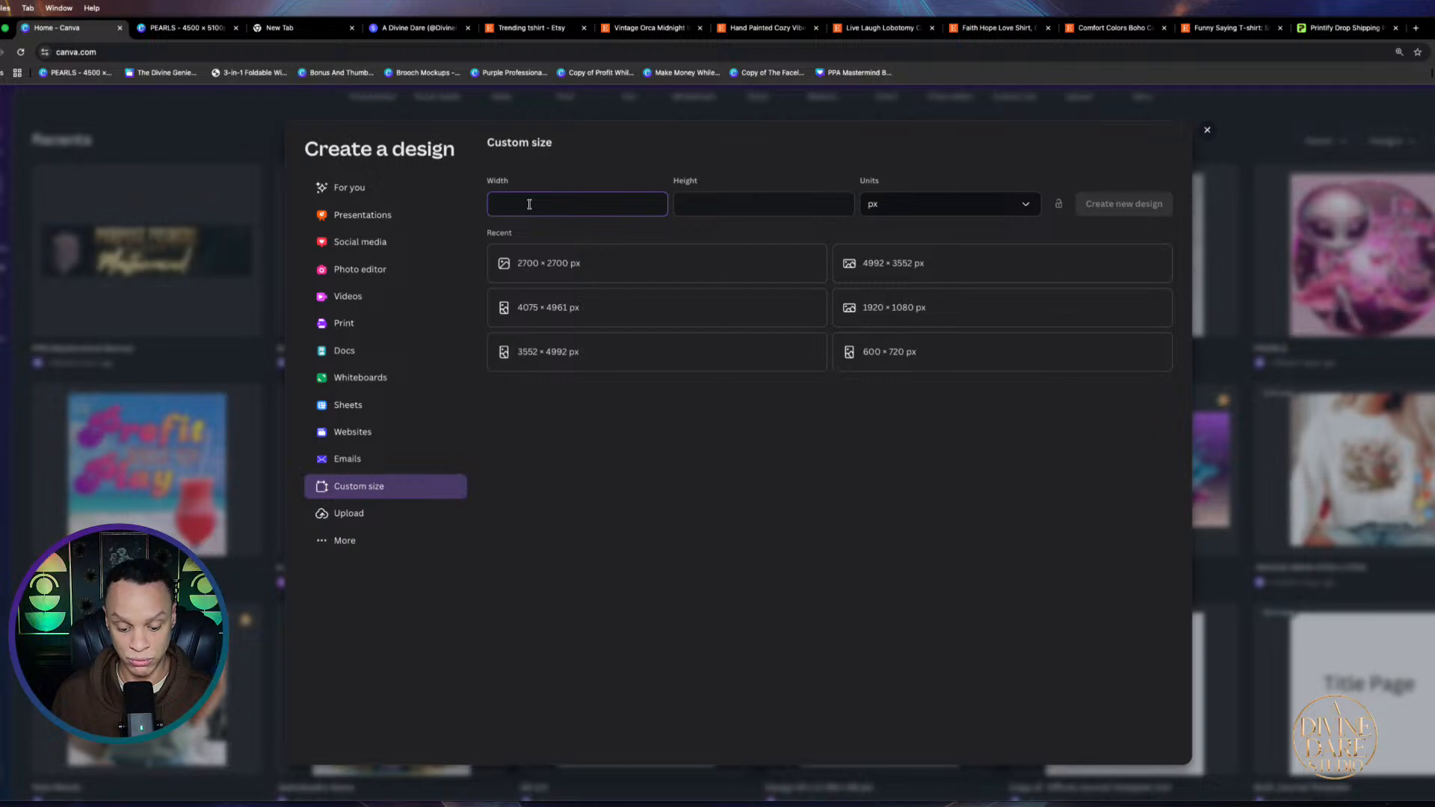
type("4500")
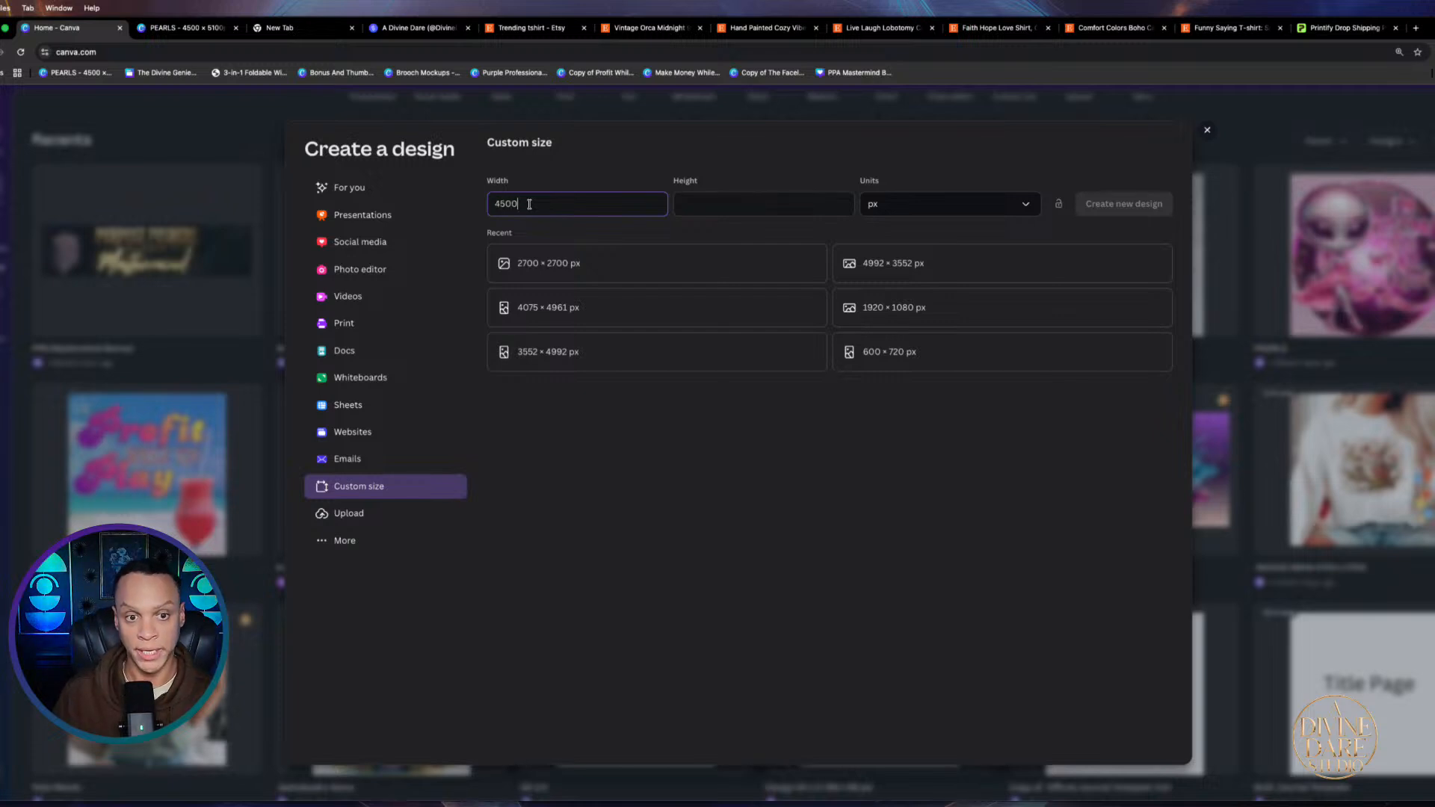
left_click(719, 203)
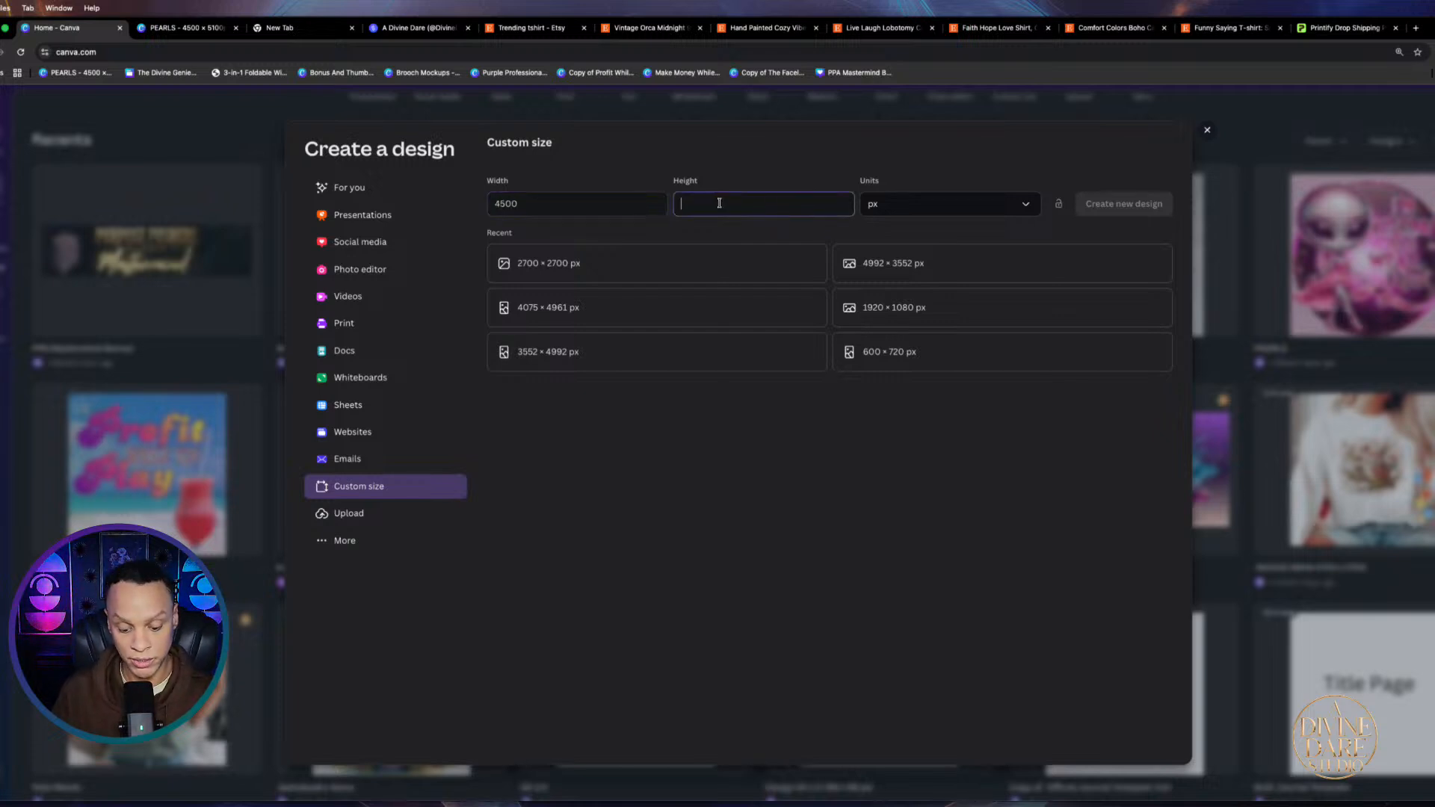
type("5")
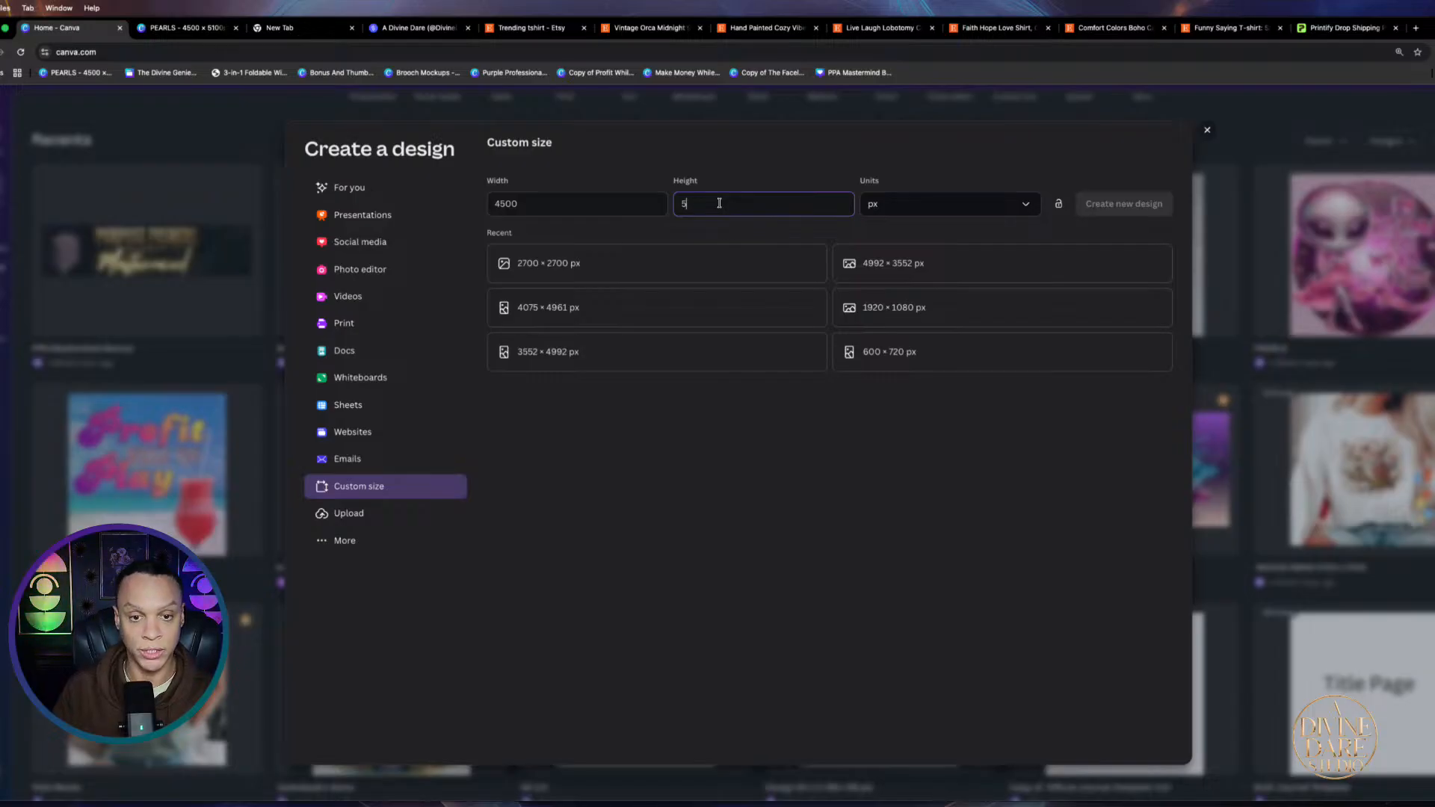
type("100")
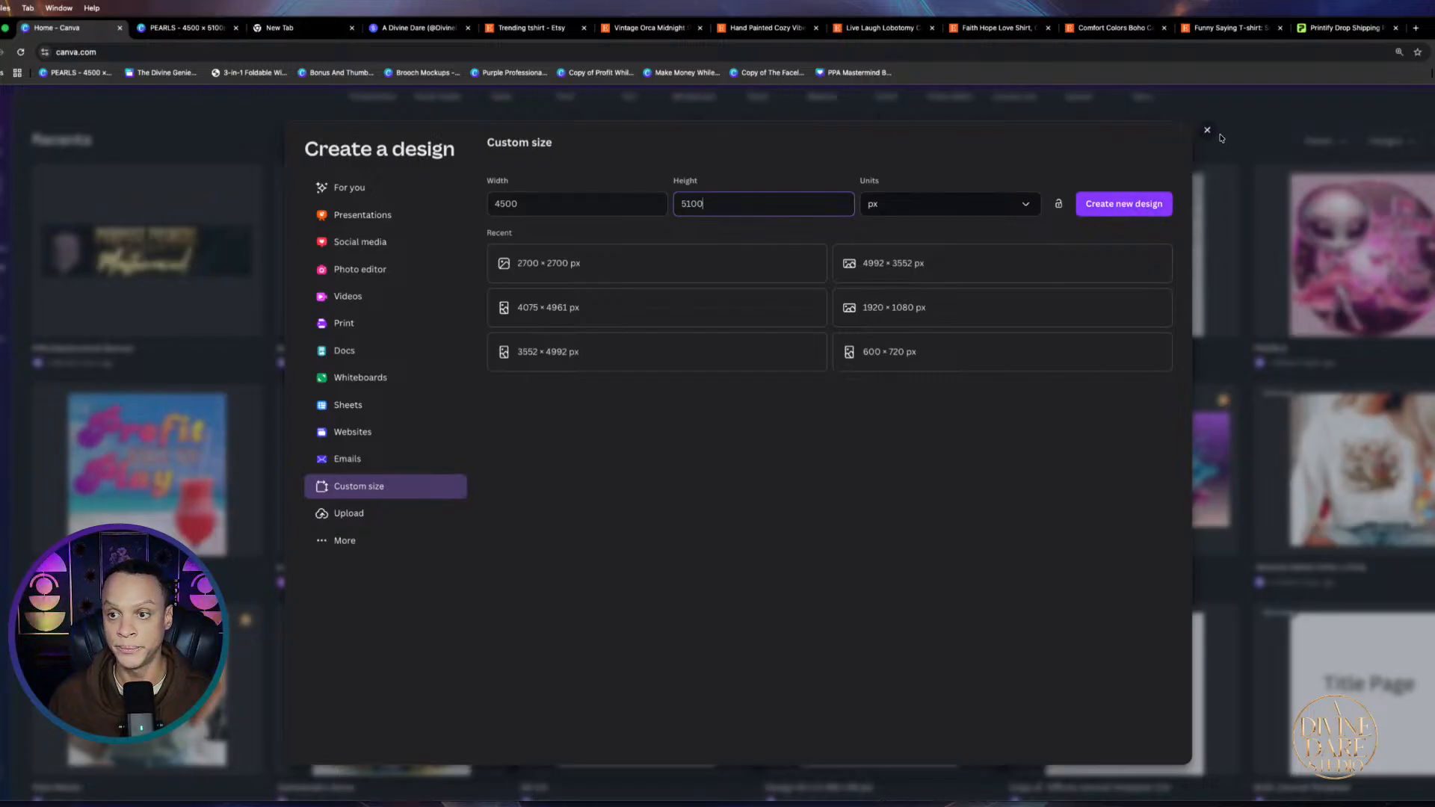
left_click(1208, 130)
Back in the PEARLS tab, append three blank pages after page 311
left_click(183, 28)
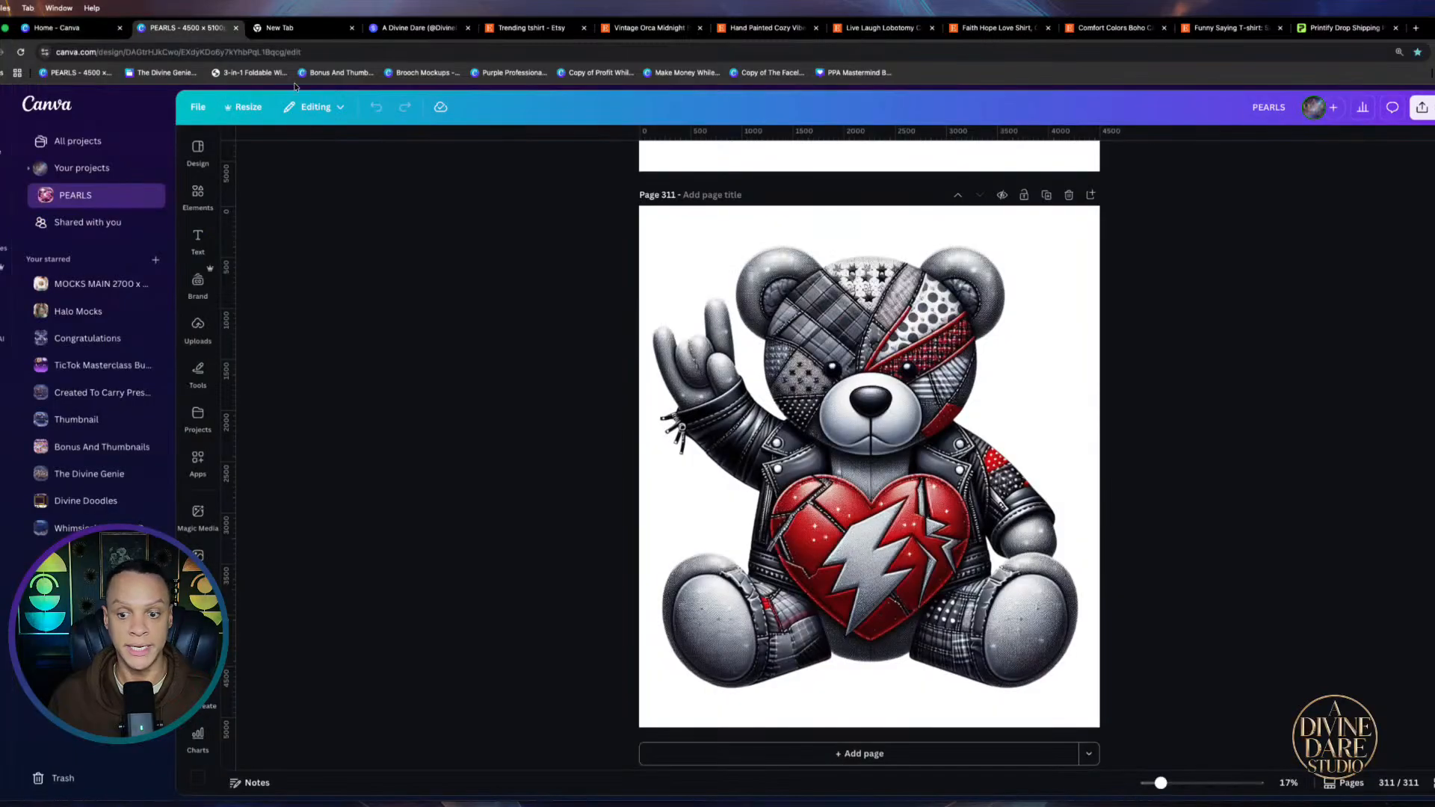
left_click(882, 758)
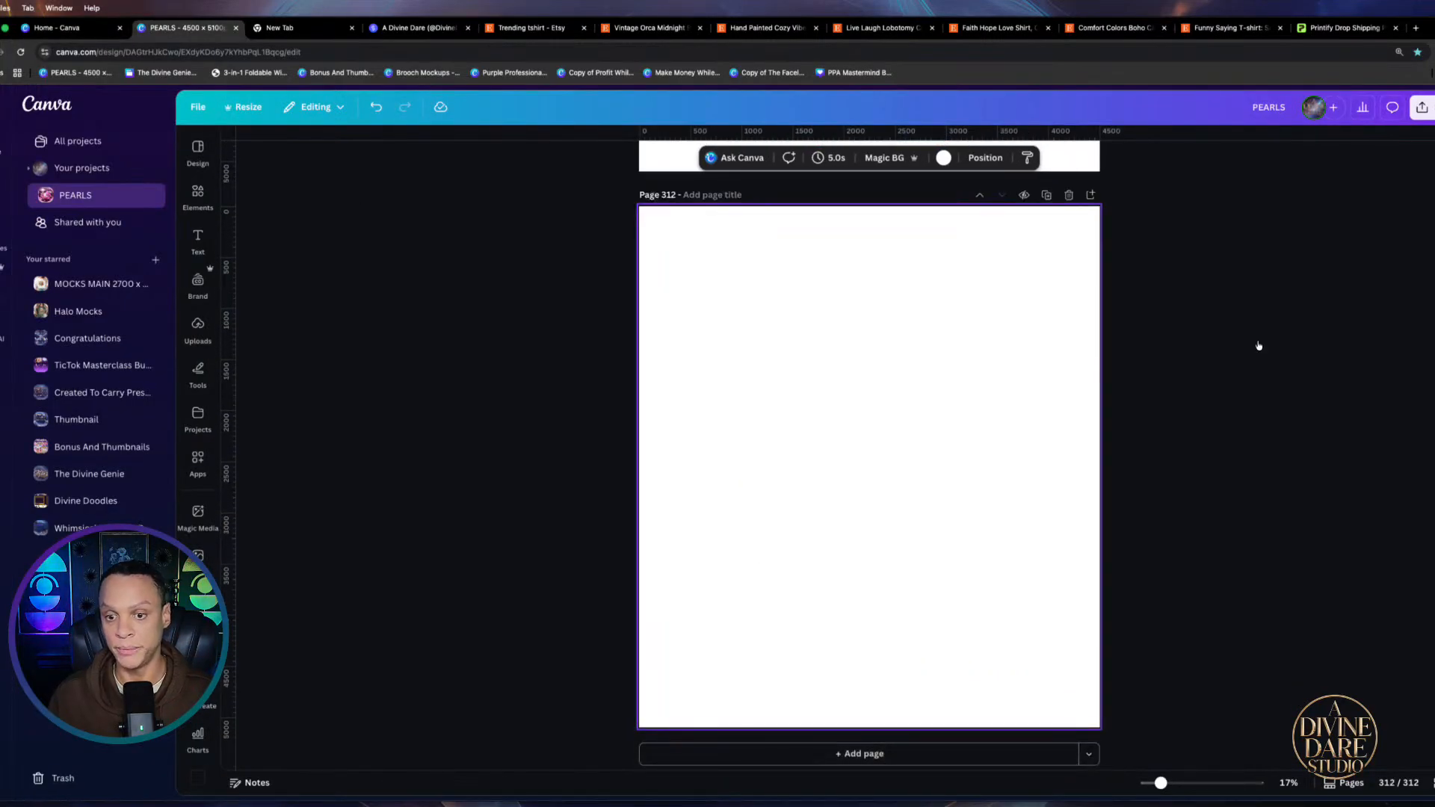
left_click(934, 756)
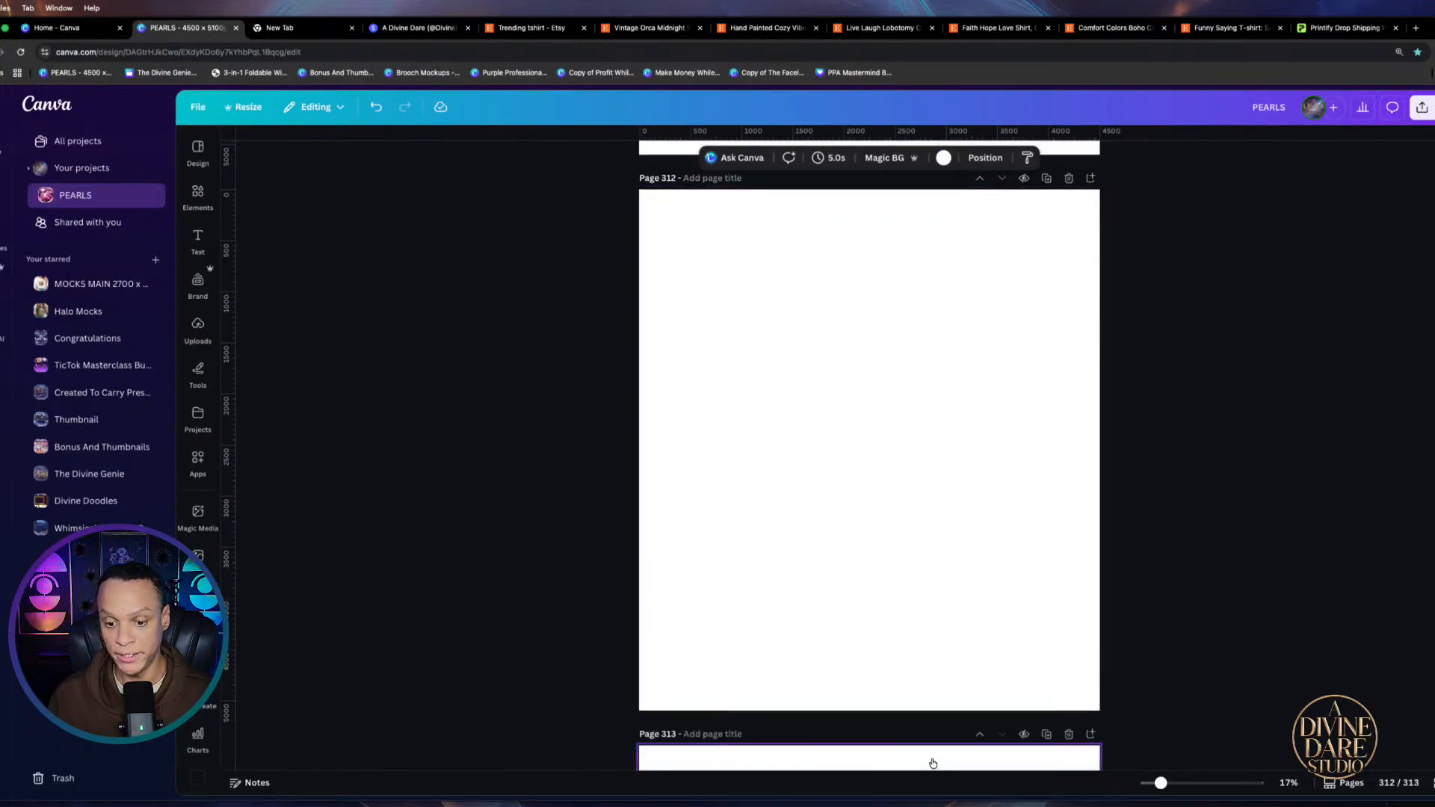
left_click(911, 758)
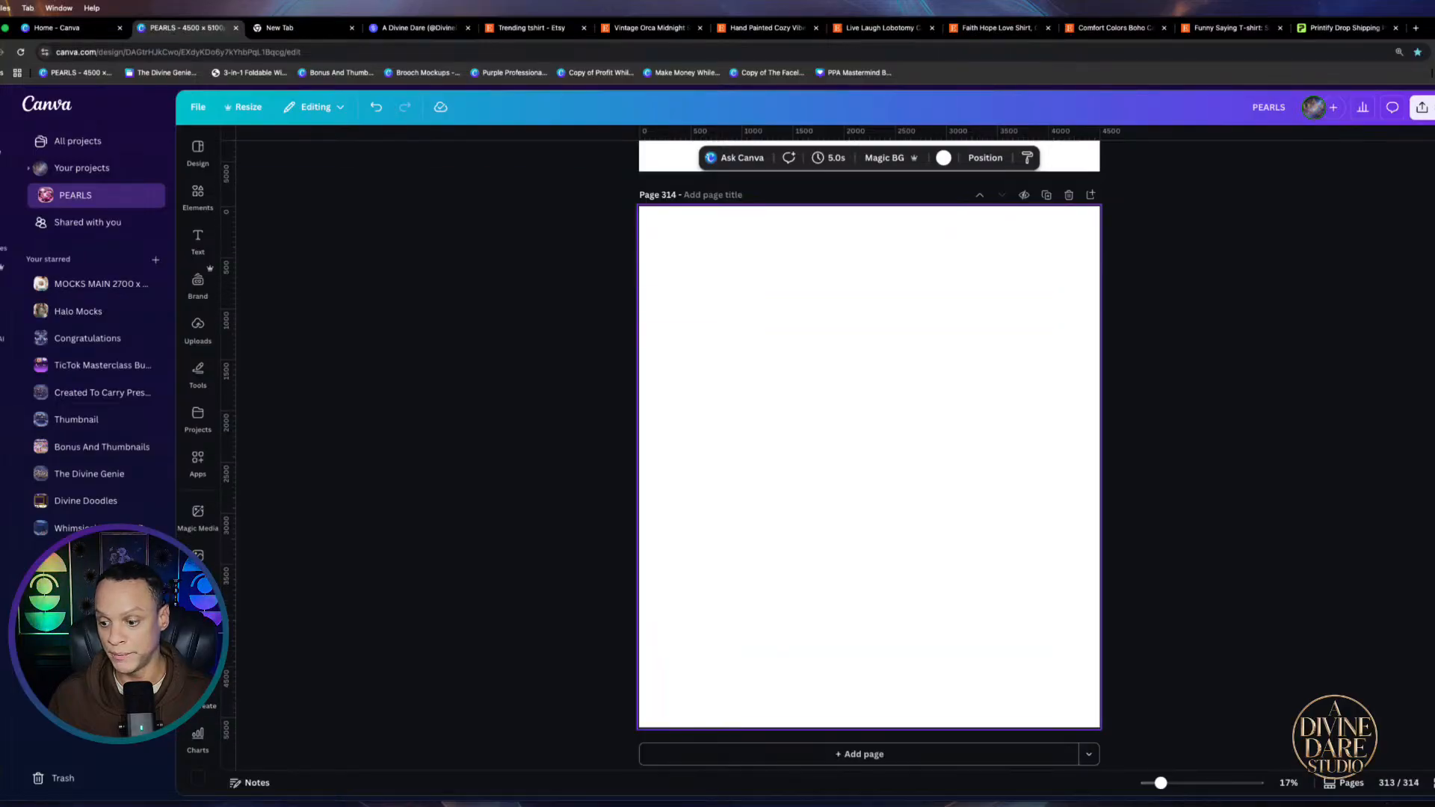
Review the new pages in the thumbnail grid and open page 312 for editing
left_click(1432, 782)
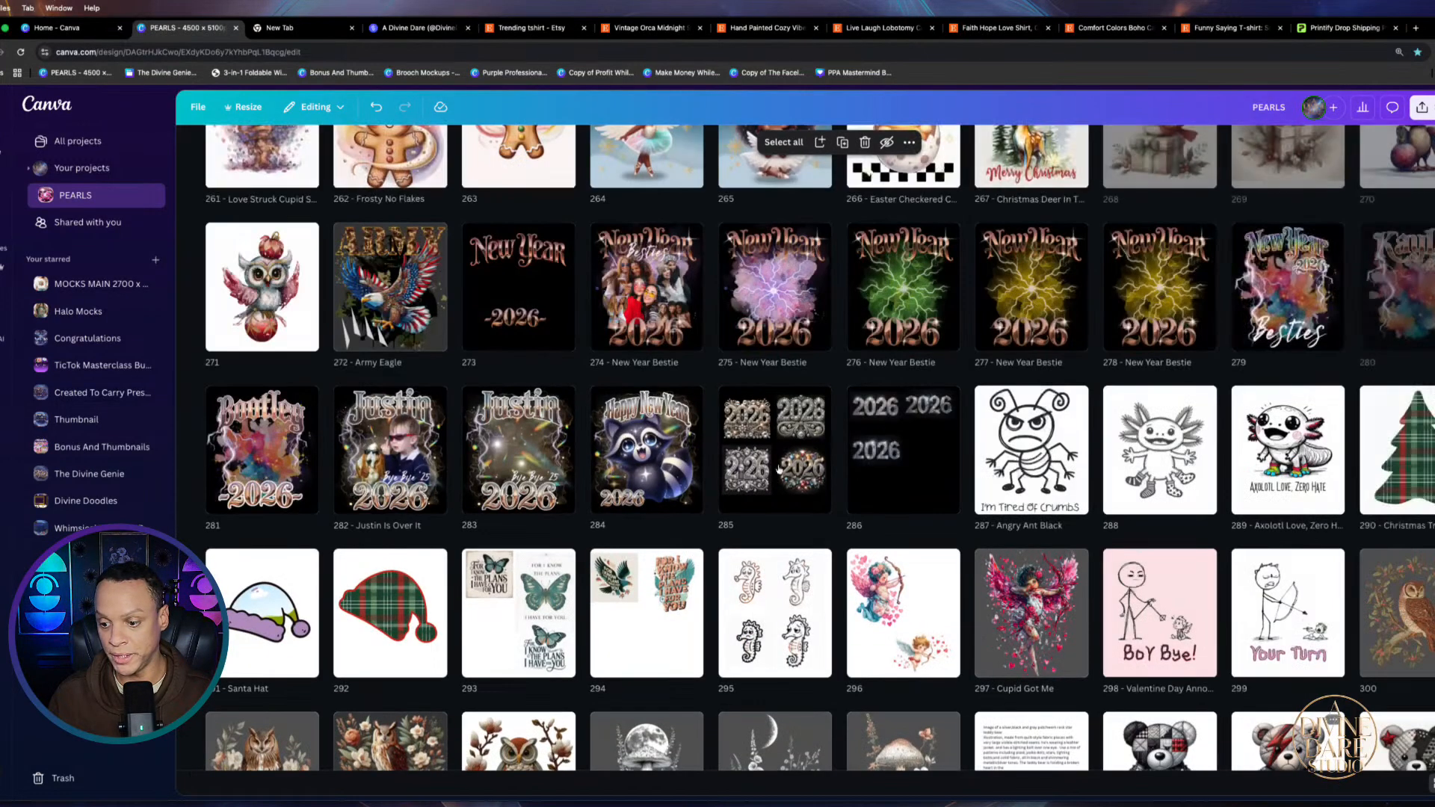
scroll(452, 349, "up", 20)
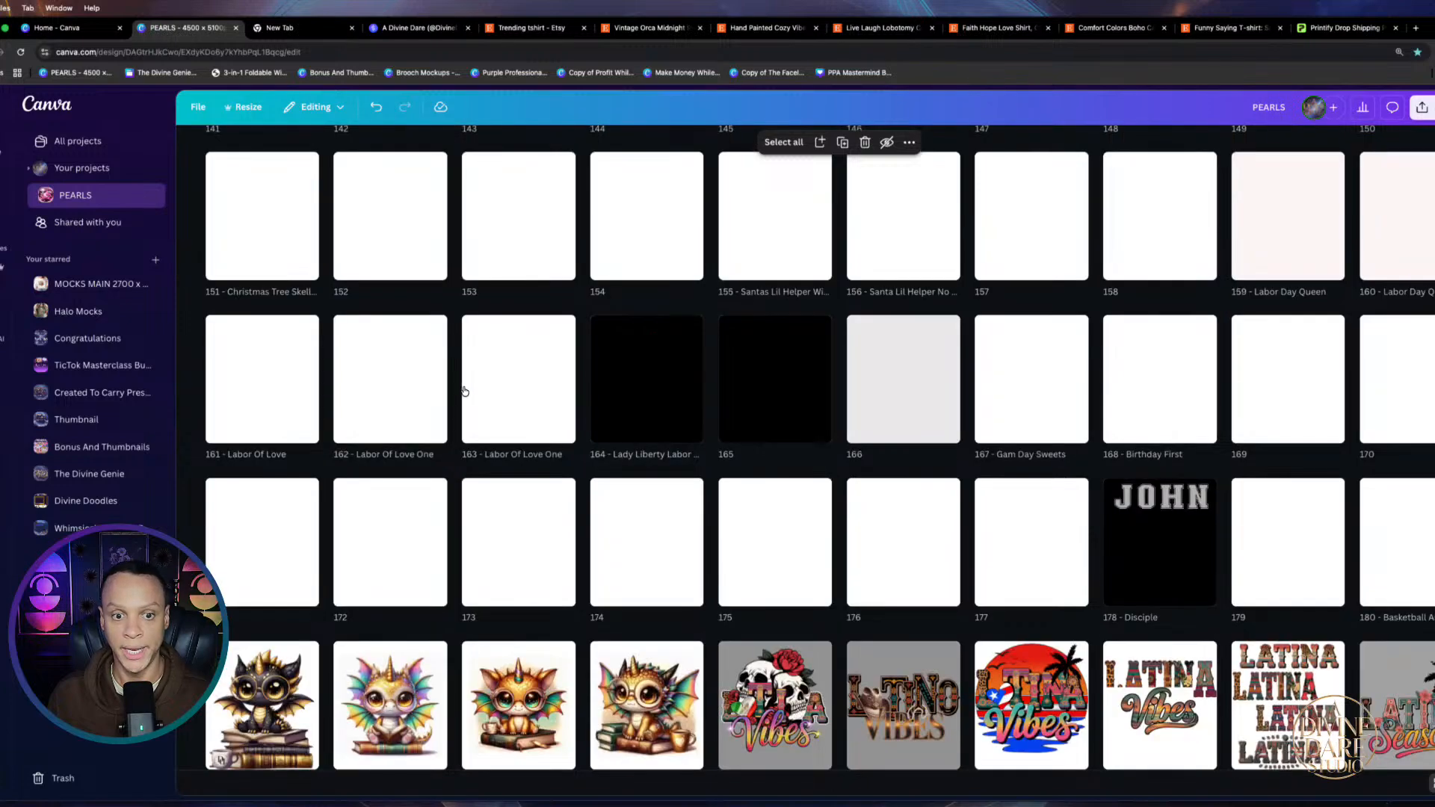
scroll(872, 609, "down", 20)
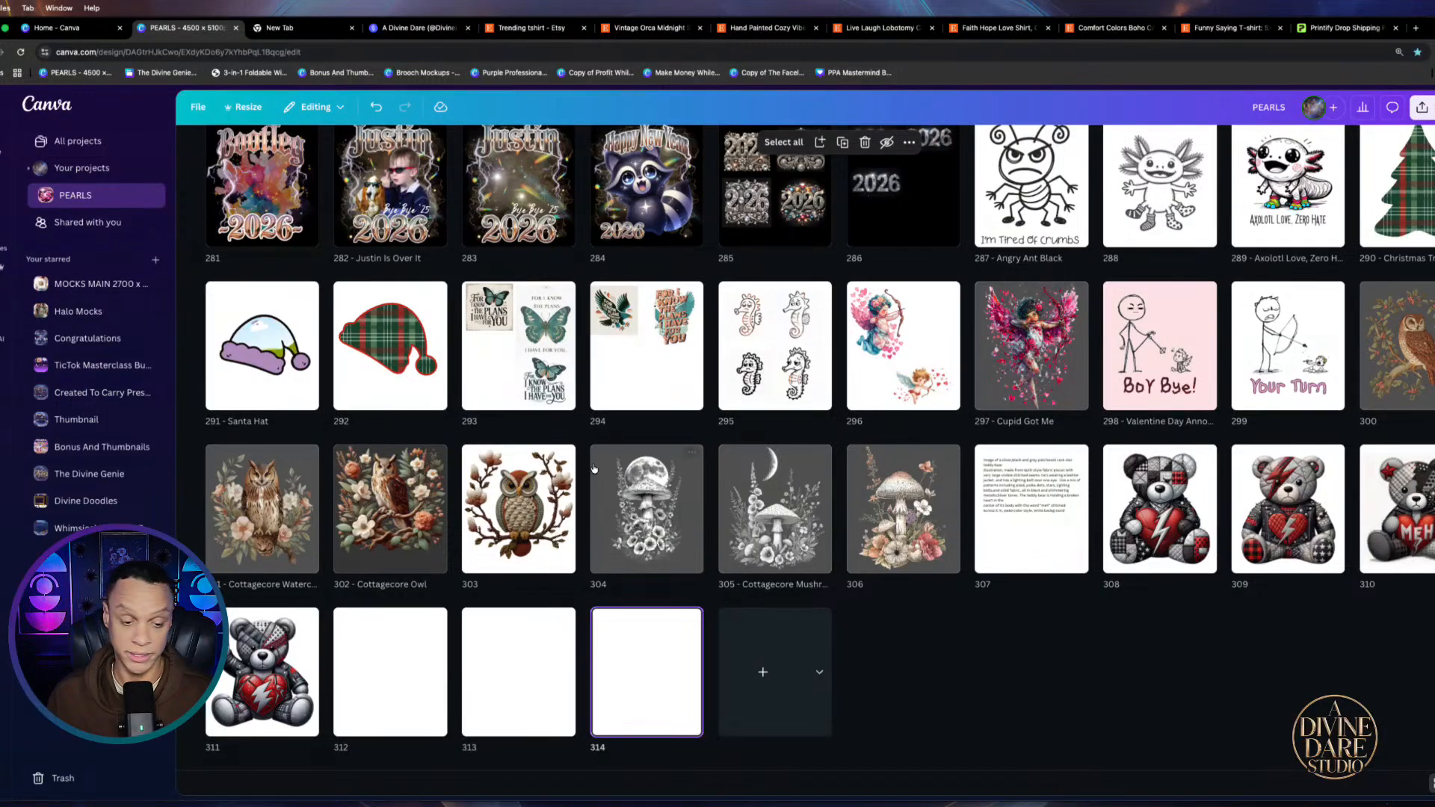
double_click(404, 695)
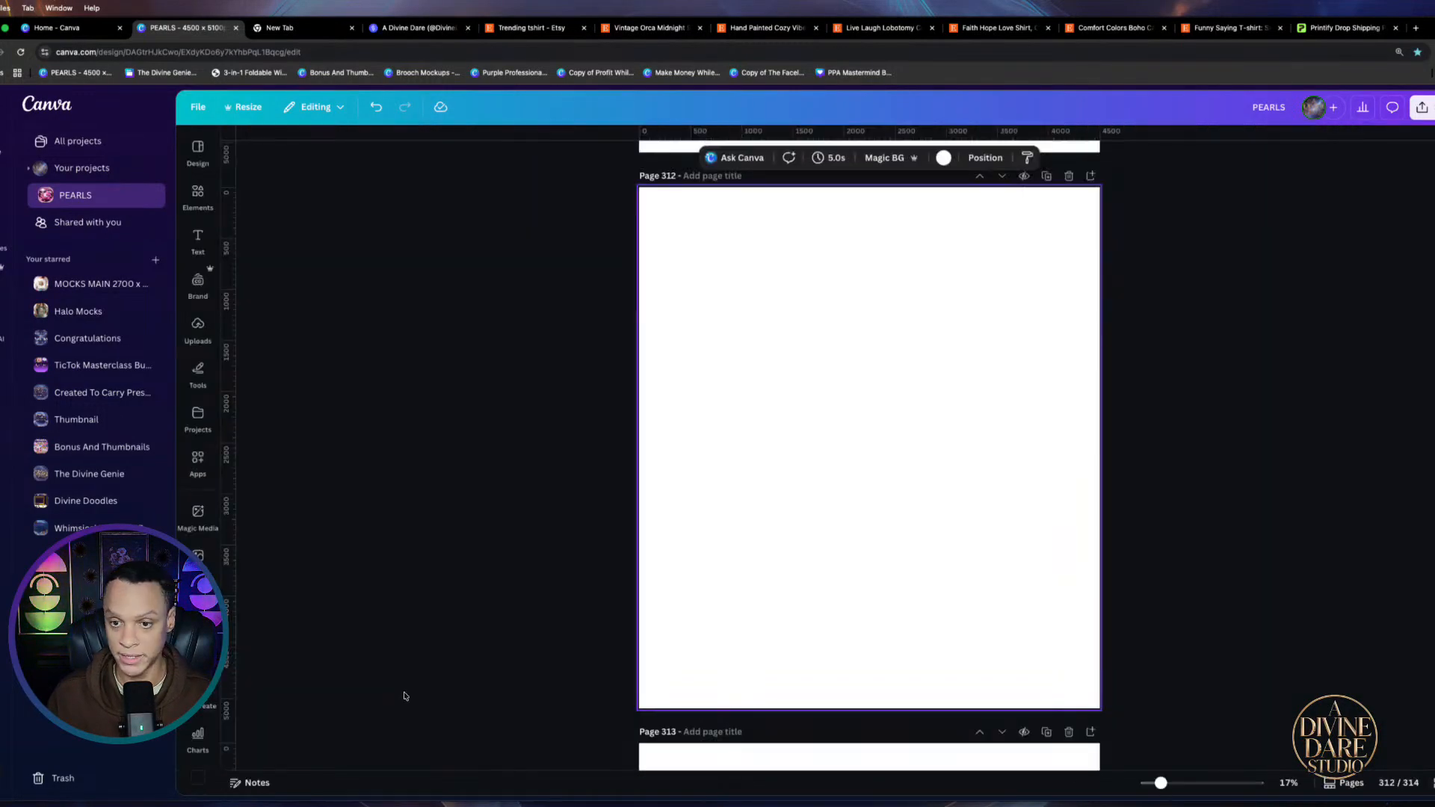
scroll(1166, 314, "up", 5)
scroll(1156, 330, "down", 5)
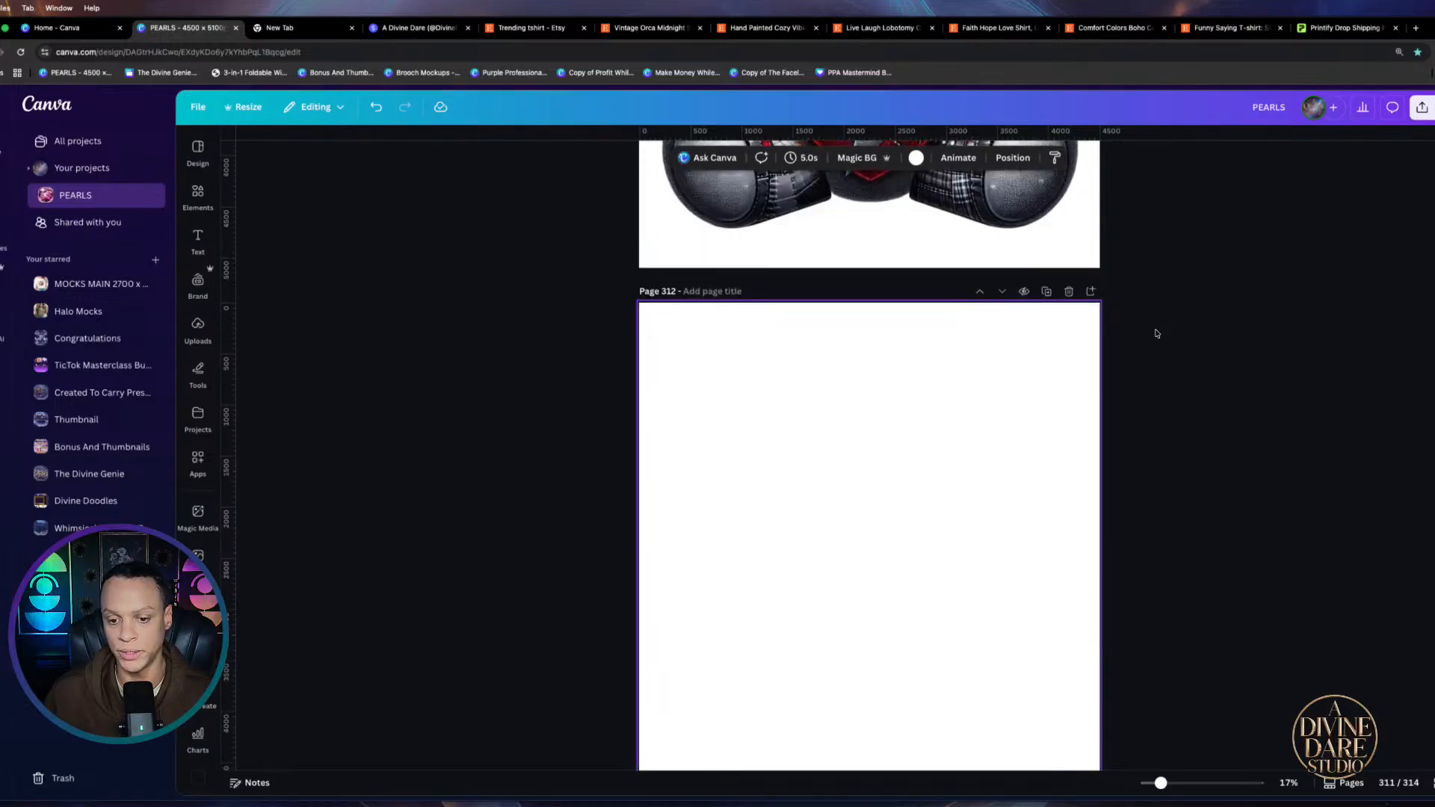
scroll(1159, 338, "down", 2)
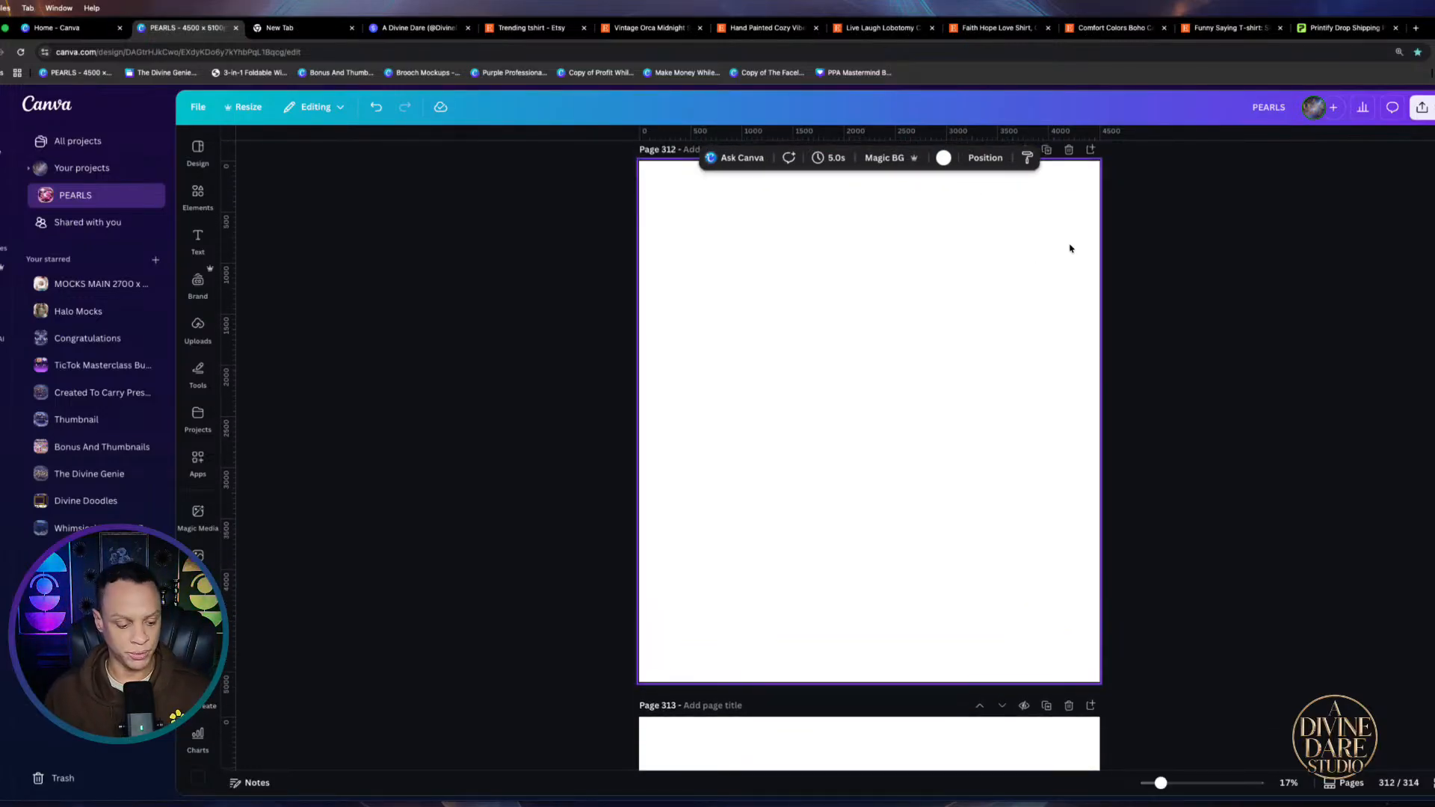
scroll(1070, 247, "down", 2)
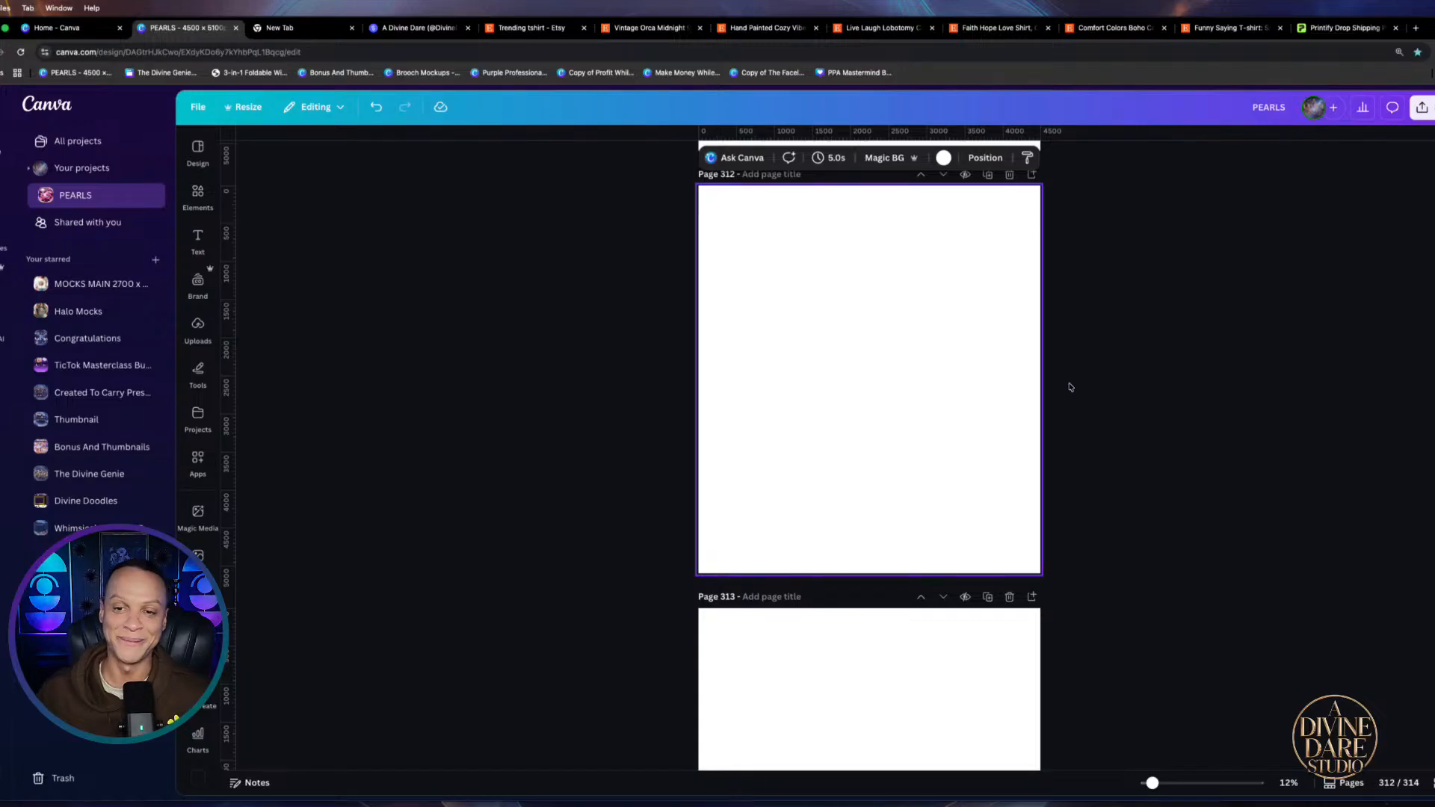
scroll(1069, 392, "up", 4)
scroll(1076, 411, "down", 3)
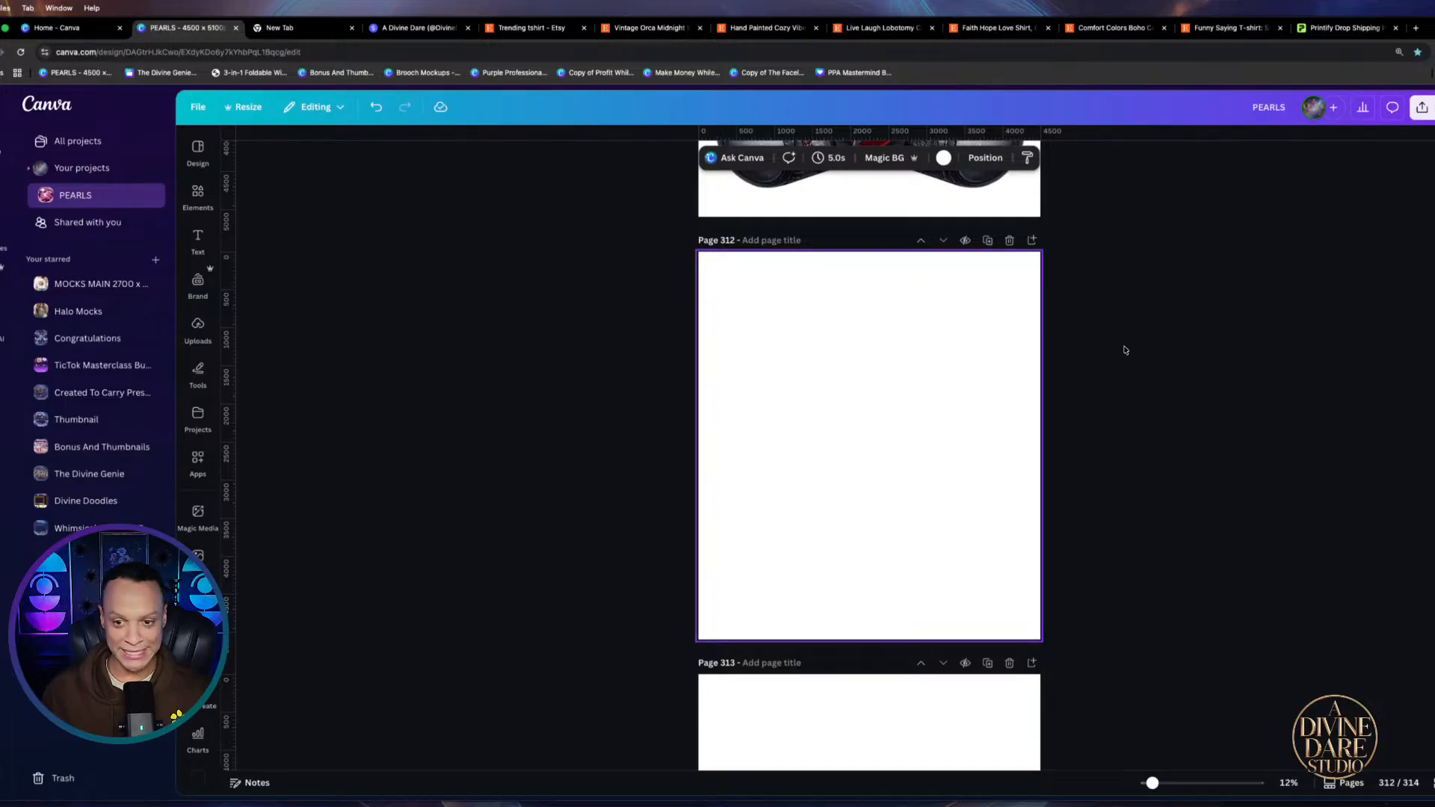
scroll(1123, 349, "up", 3)
scroll(1124, 348, "down", 2)
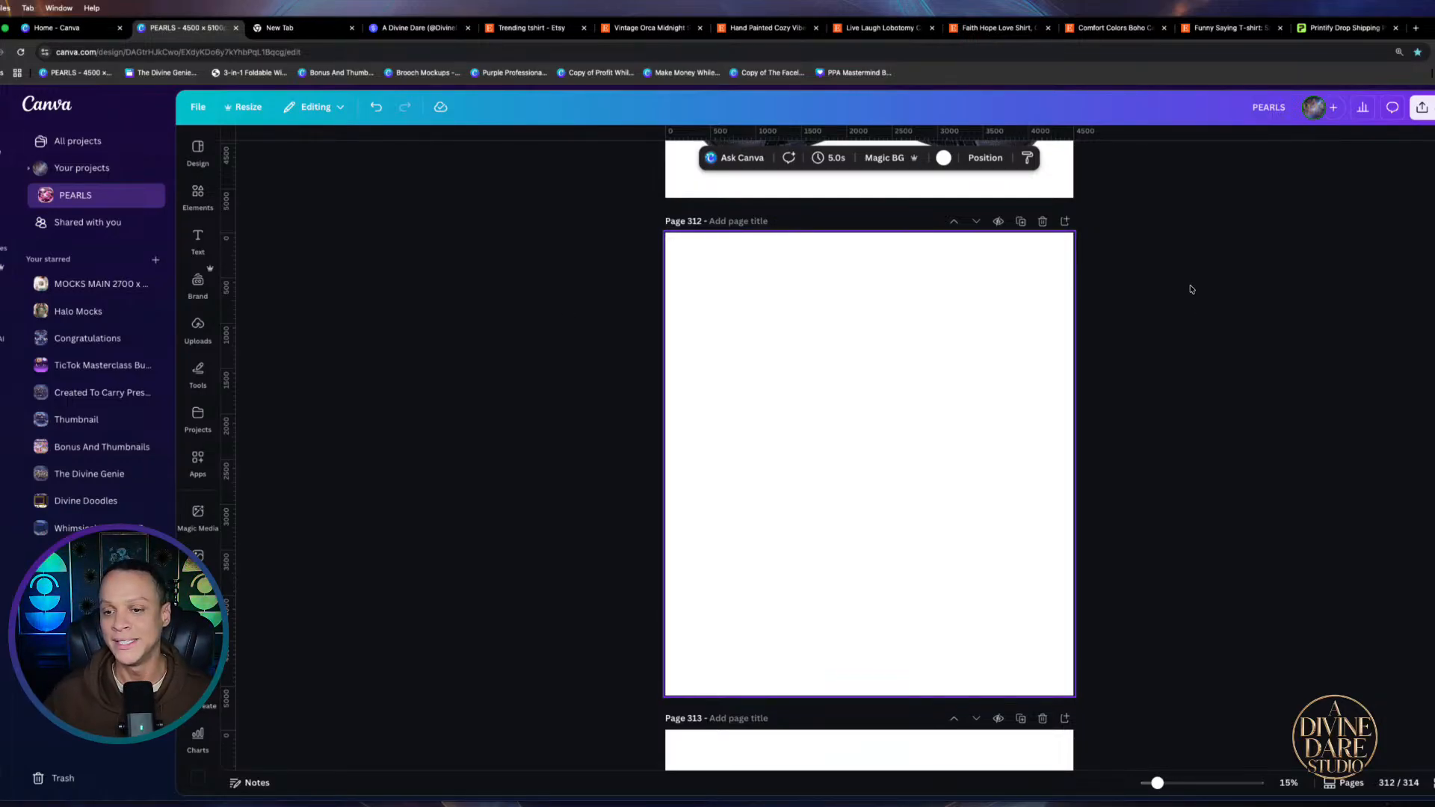
scroll(1190, 325, "up", 3)
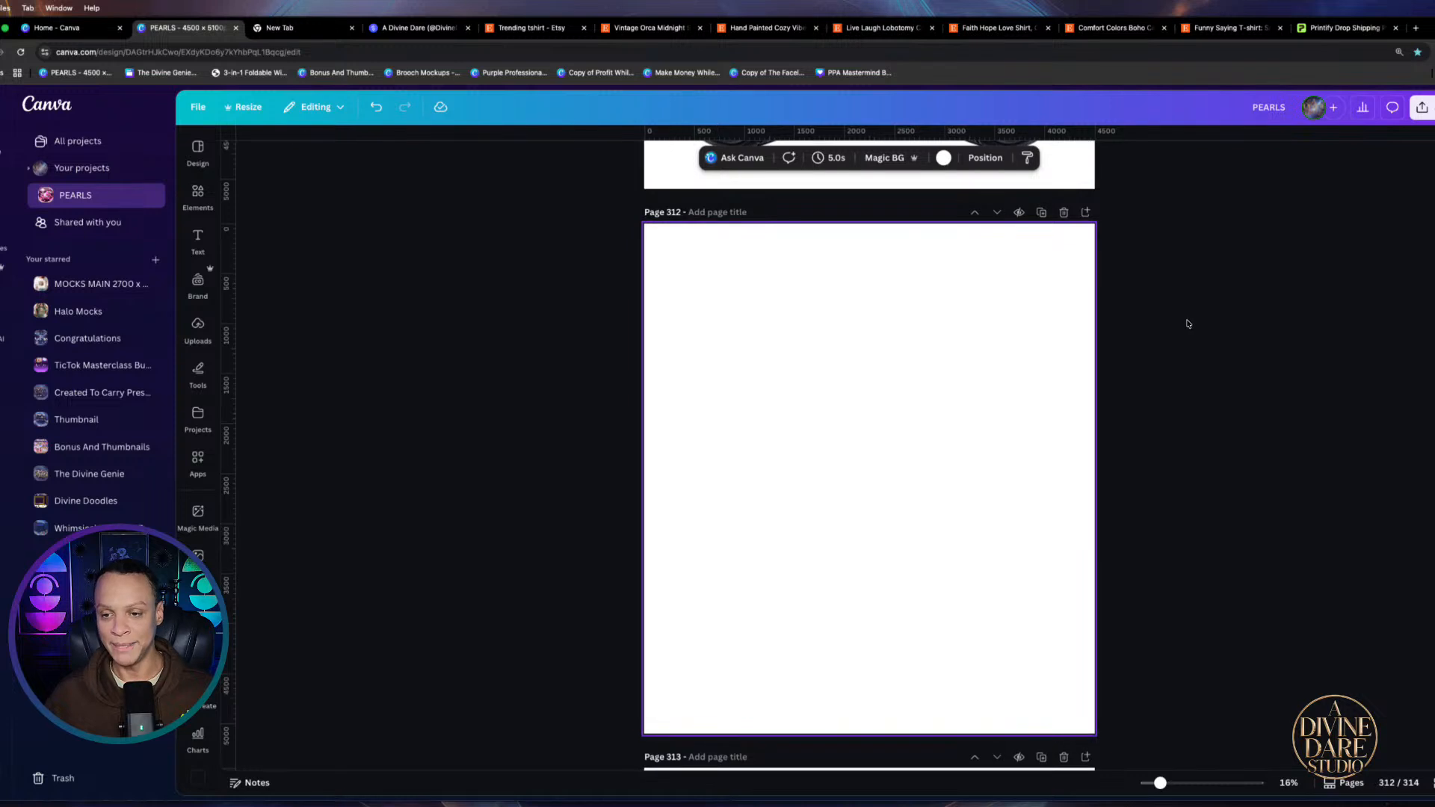
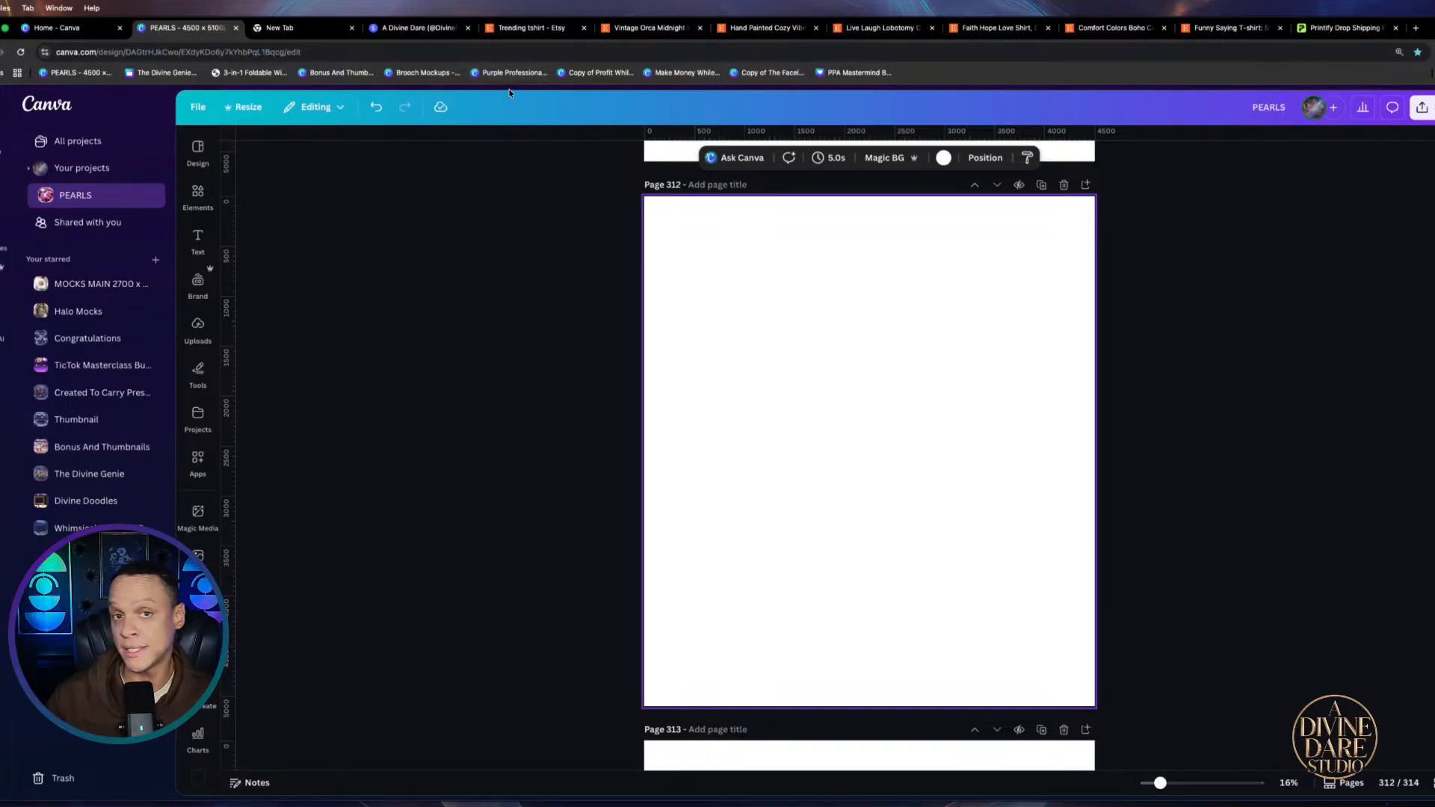
Switch to the Etsy 'trending tshirt' search results with the Bestseller filter
left_click(521, 30)
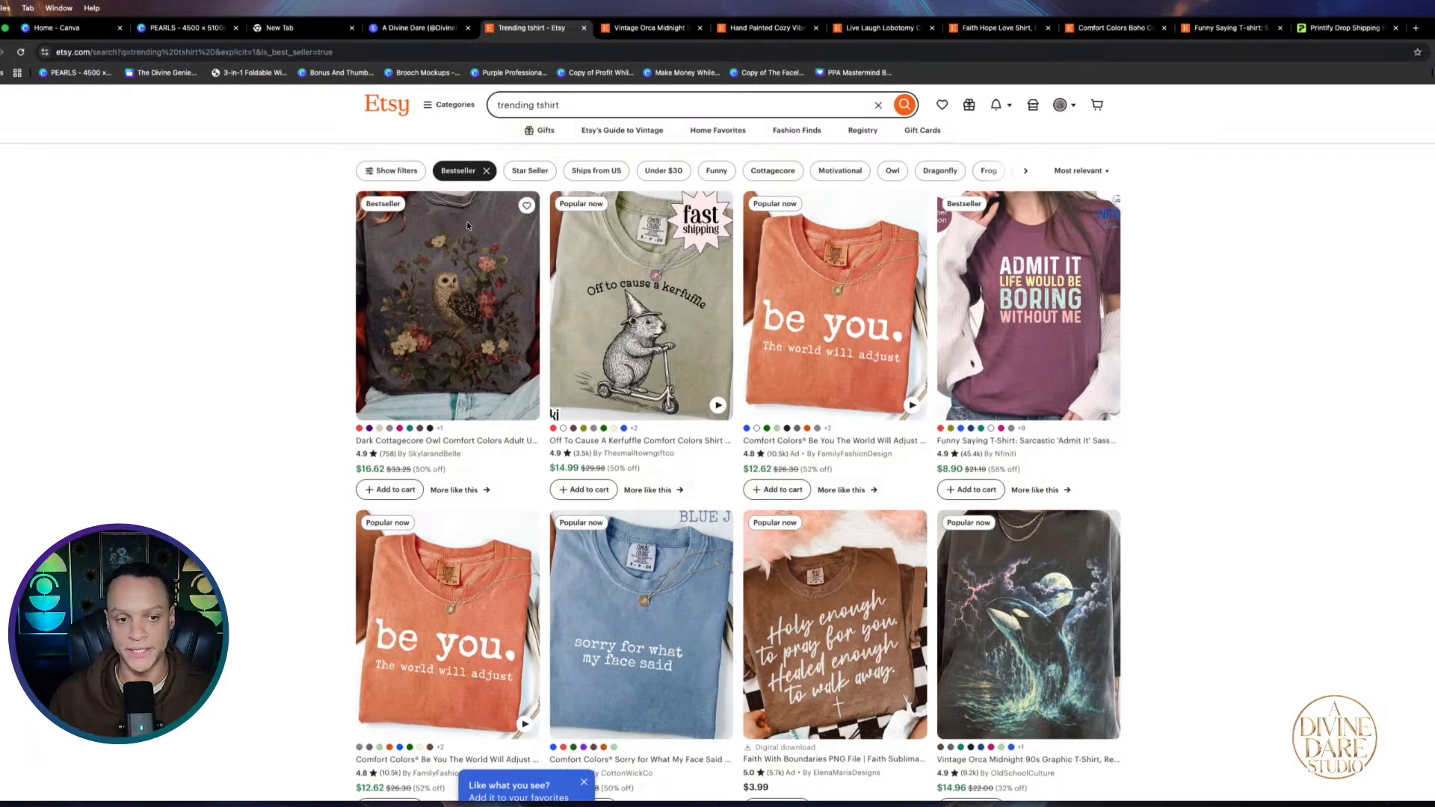
scroll(451, 294, "up", 3)
scroll(450, 294, "down", 3)
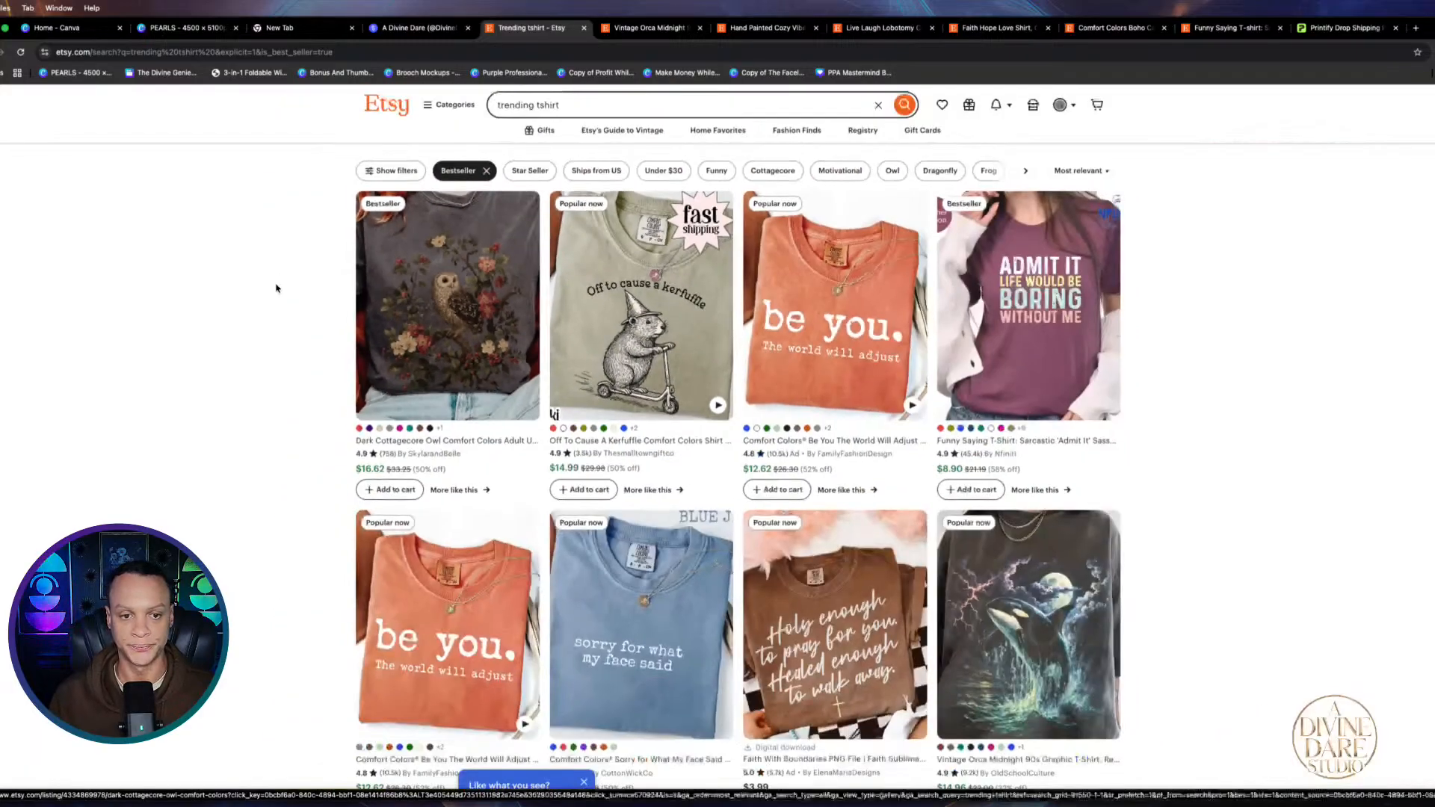
scroll(525, 287, "up", 5)
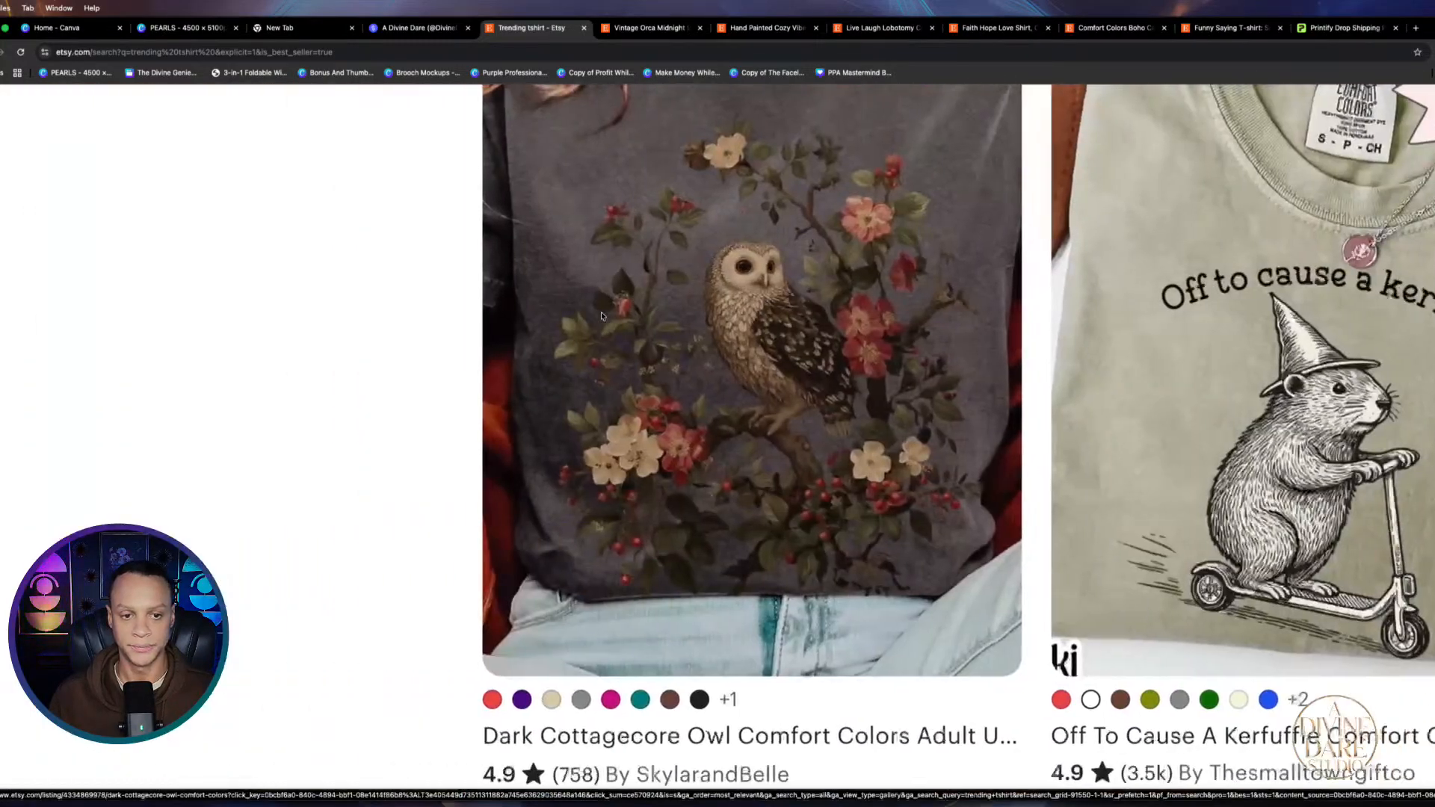
scroll(816, 323, "up", 3)
scroll(867, 418, "right", 2)
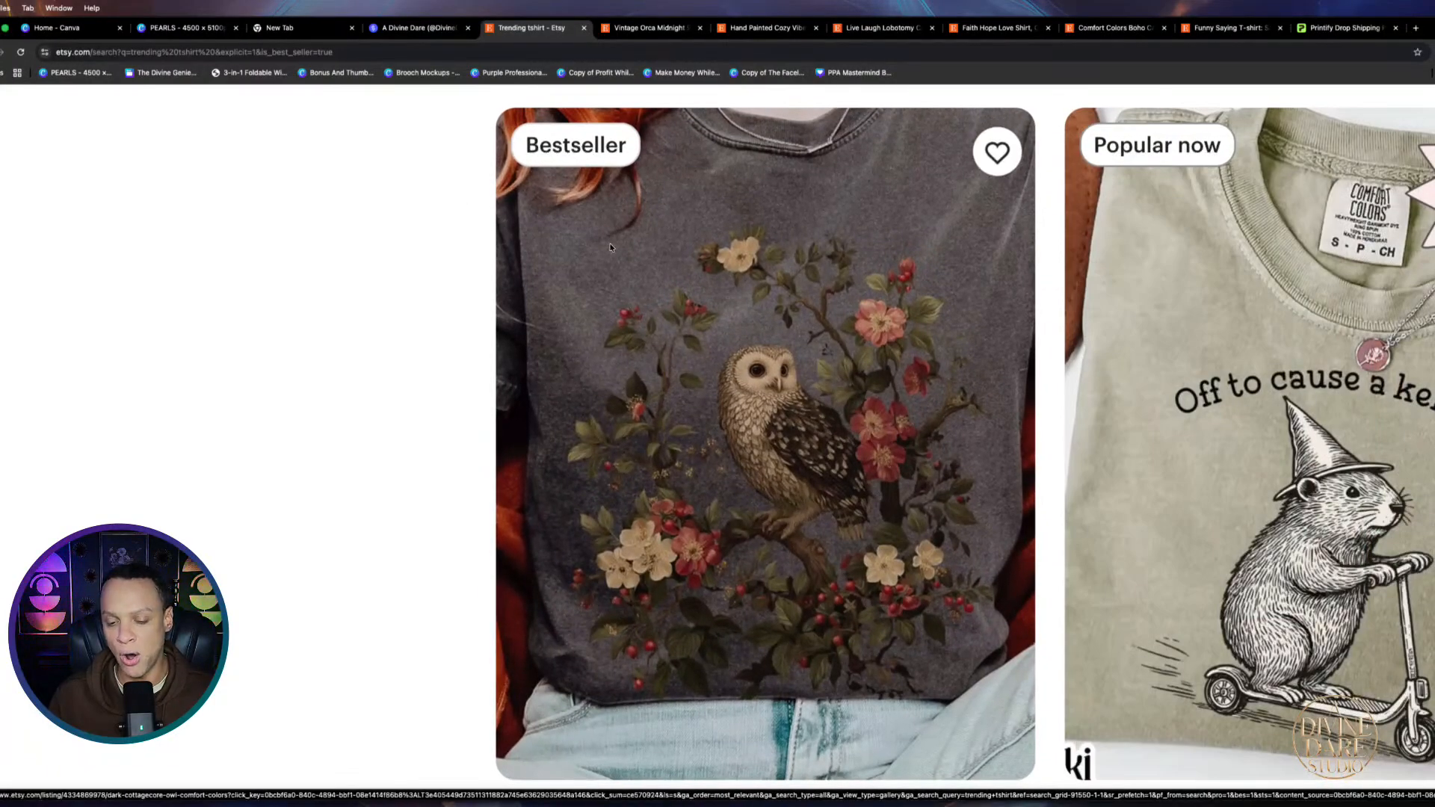
scroll(635, 269, "left", 1)
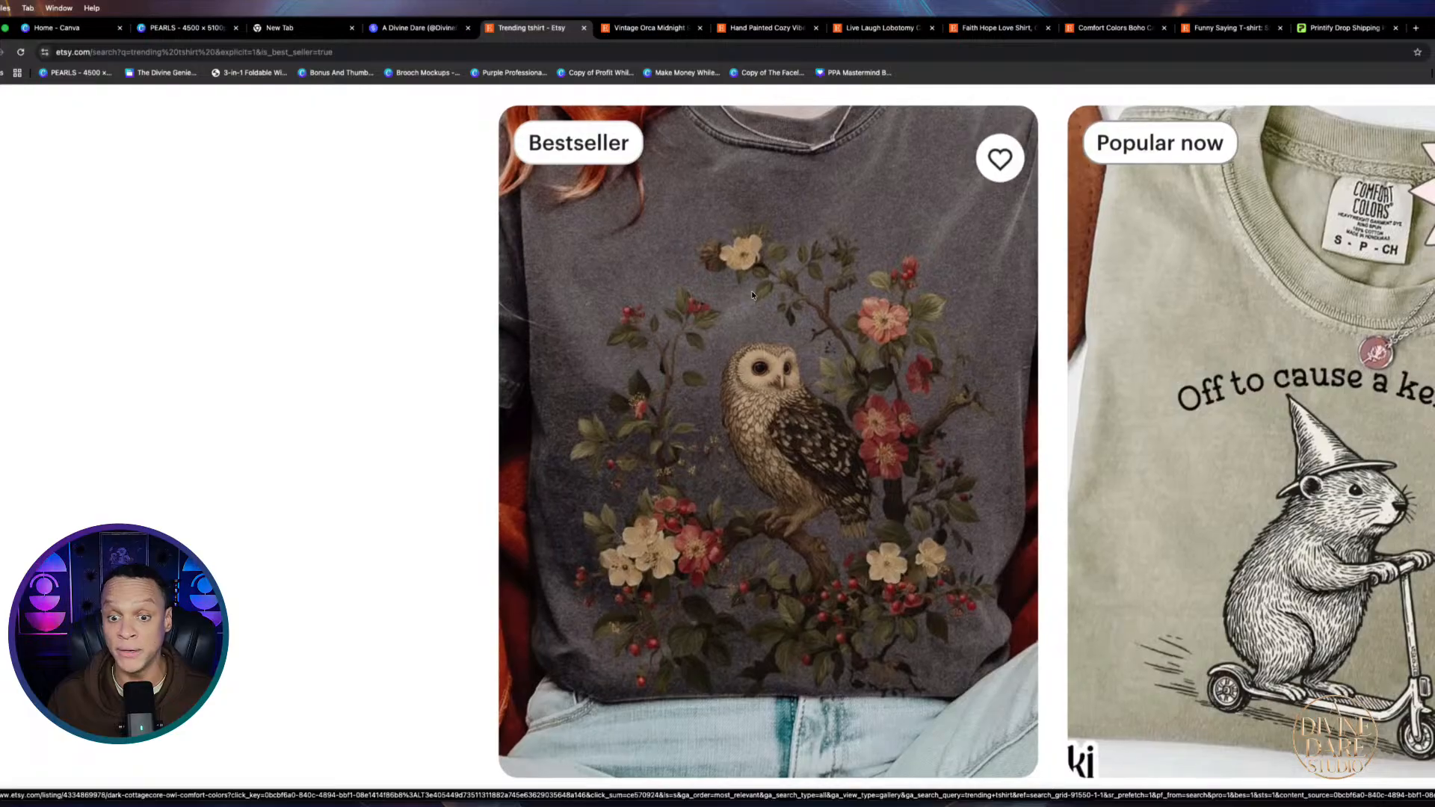
scroll(539, 390, "down", 1)
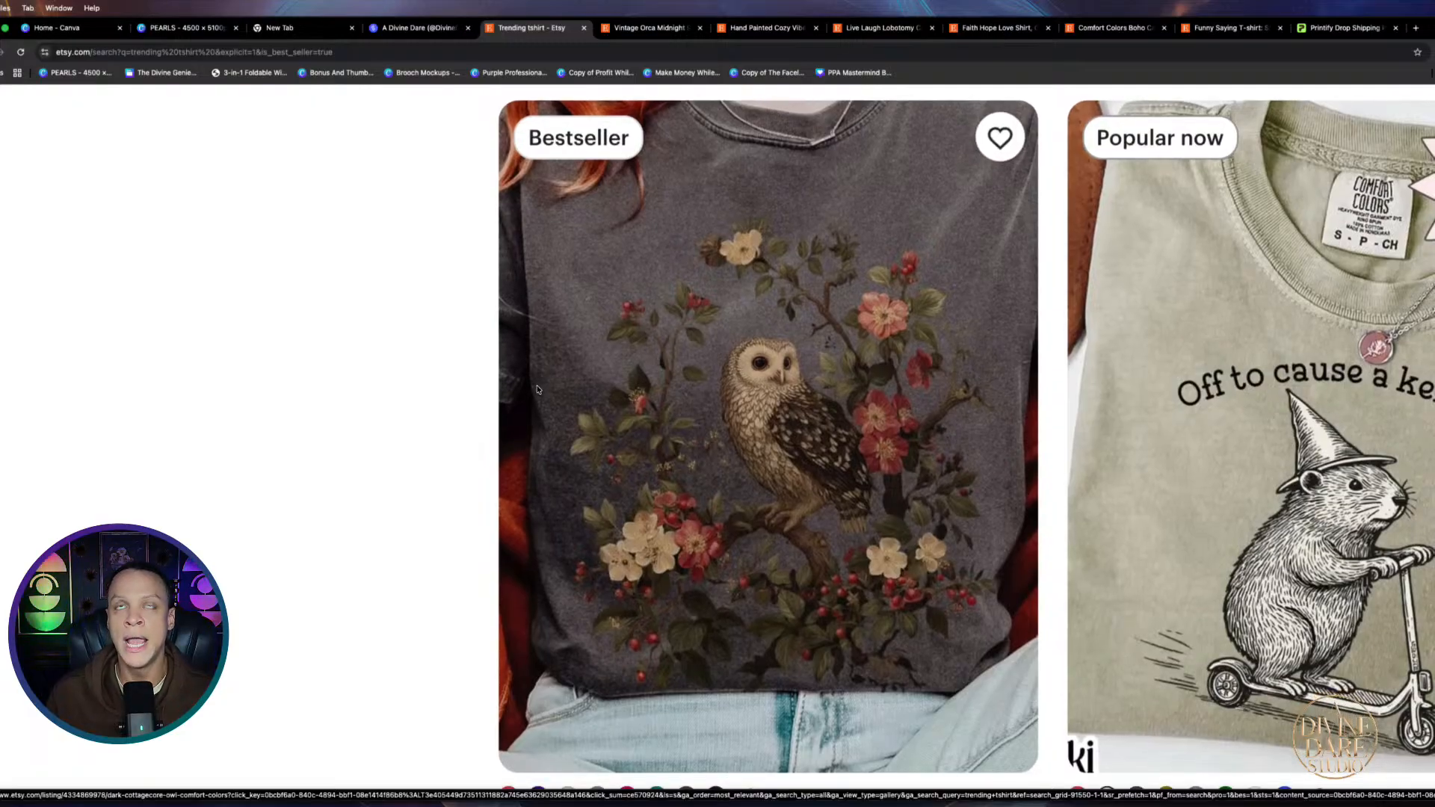
scroll(536, 389, "down", 5)
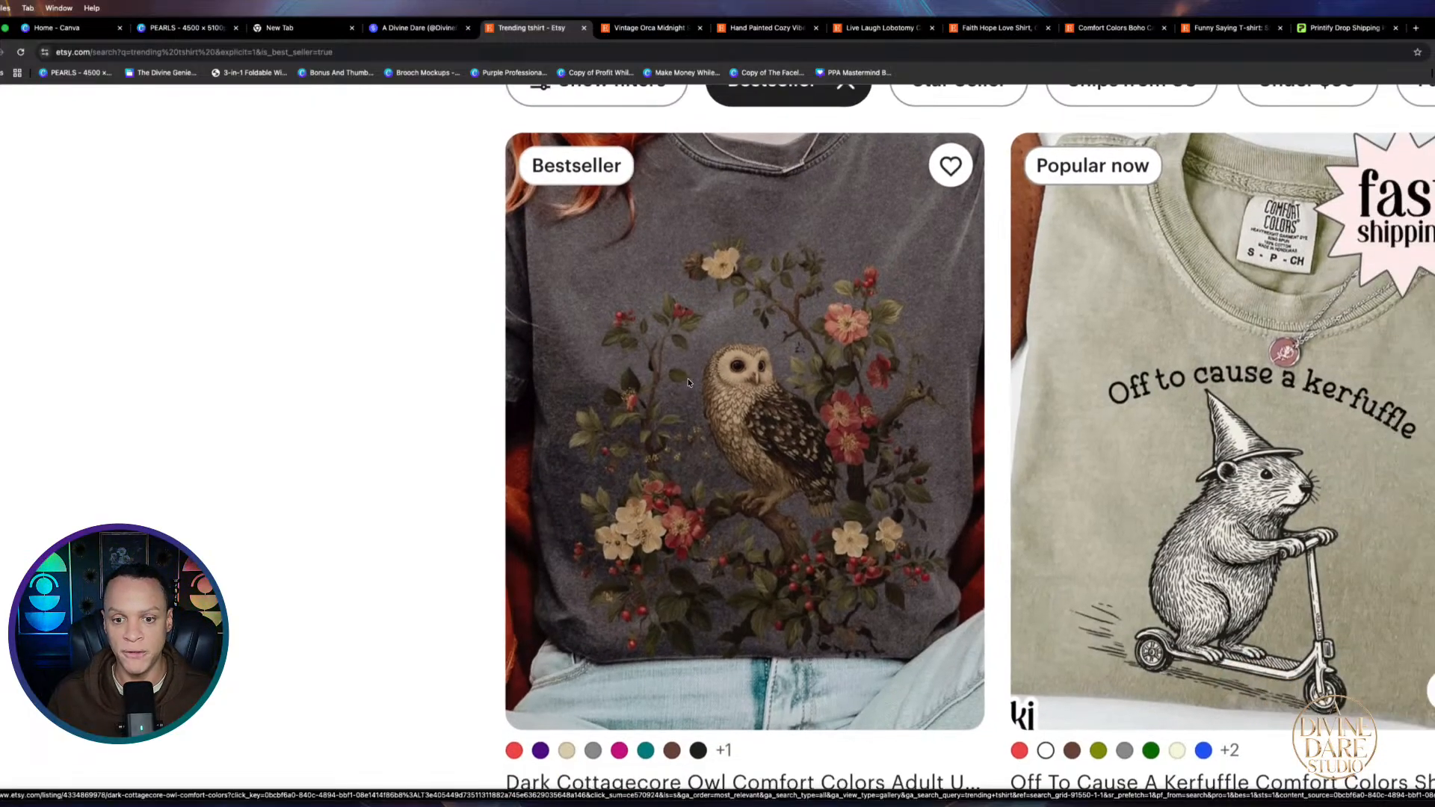
scroll(1073, 325, "down", 3)
scroll(1074, 325, "right", 3)
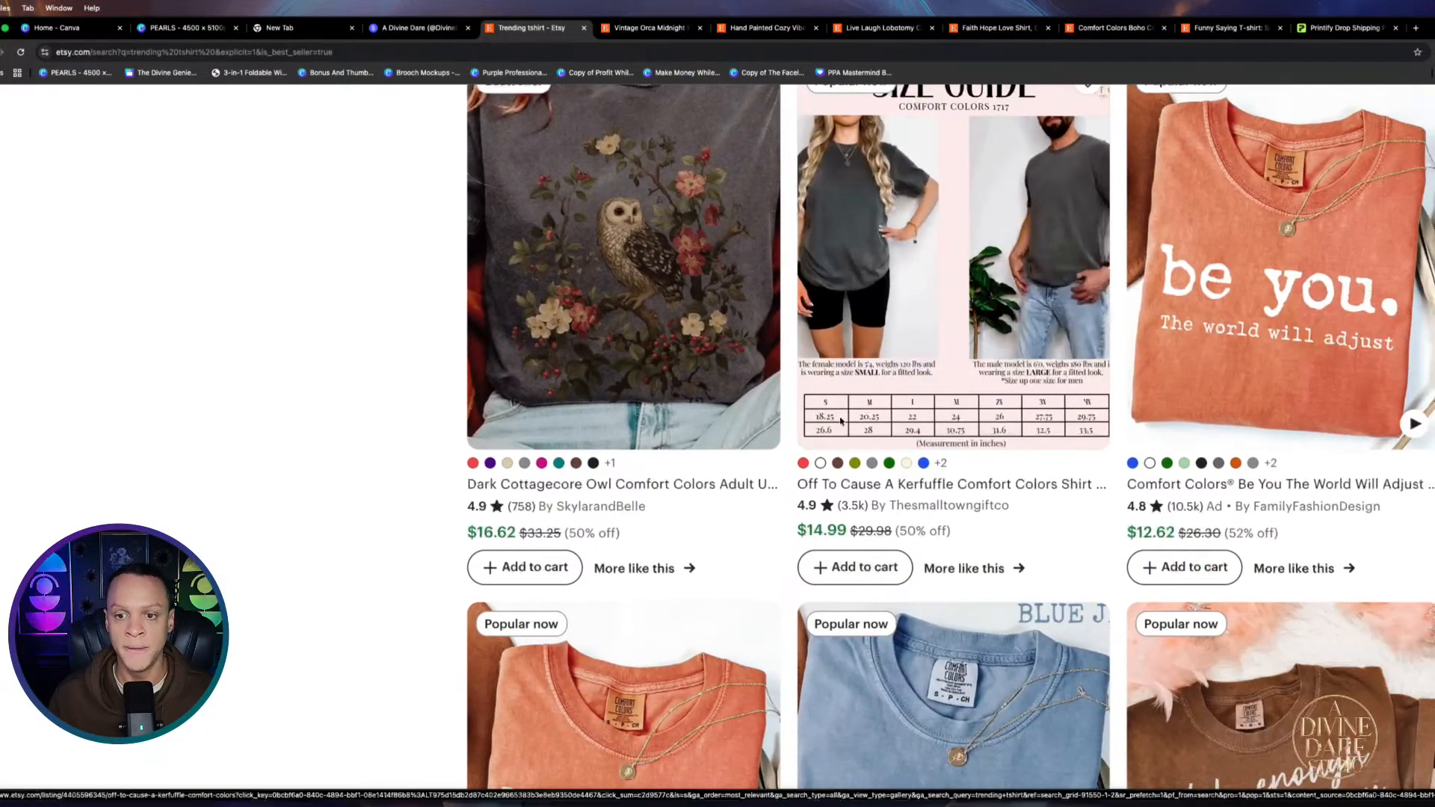
scroll(1213, 378, "right", 2)
scroll(1212, 378, "up", 3)
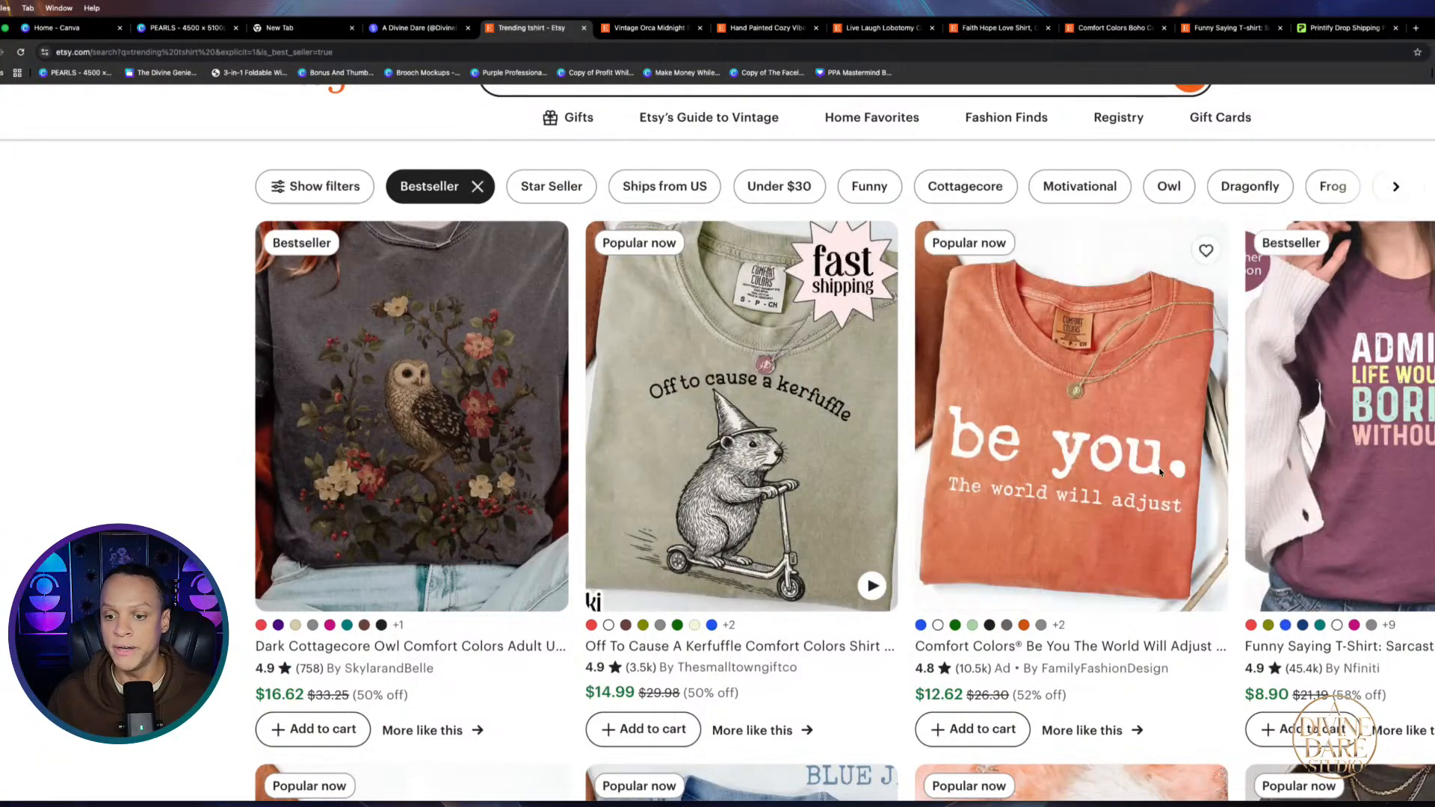
scroll(1102, 469, "up", 3)
scroll(1079, 446, "down", 5)
scroll(1079, 446, "down", 2)
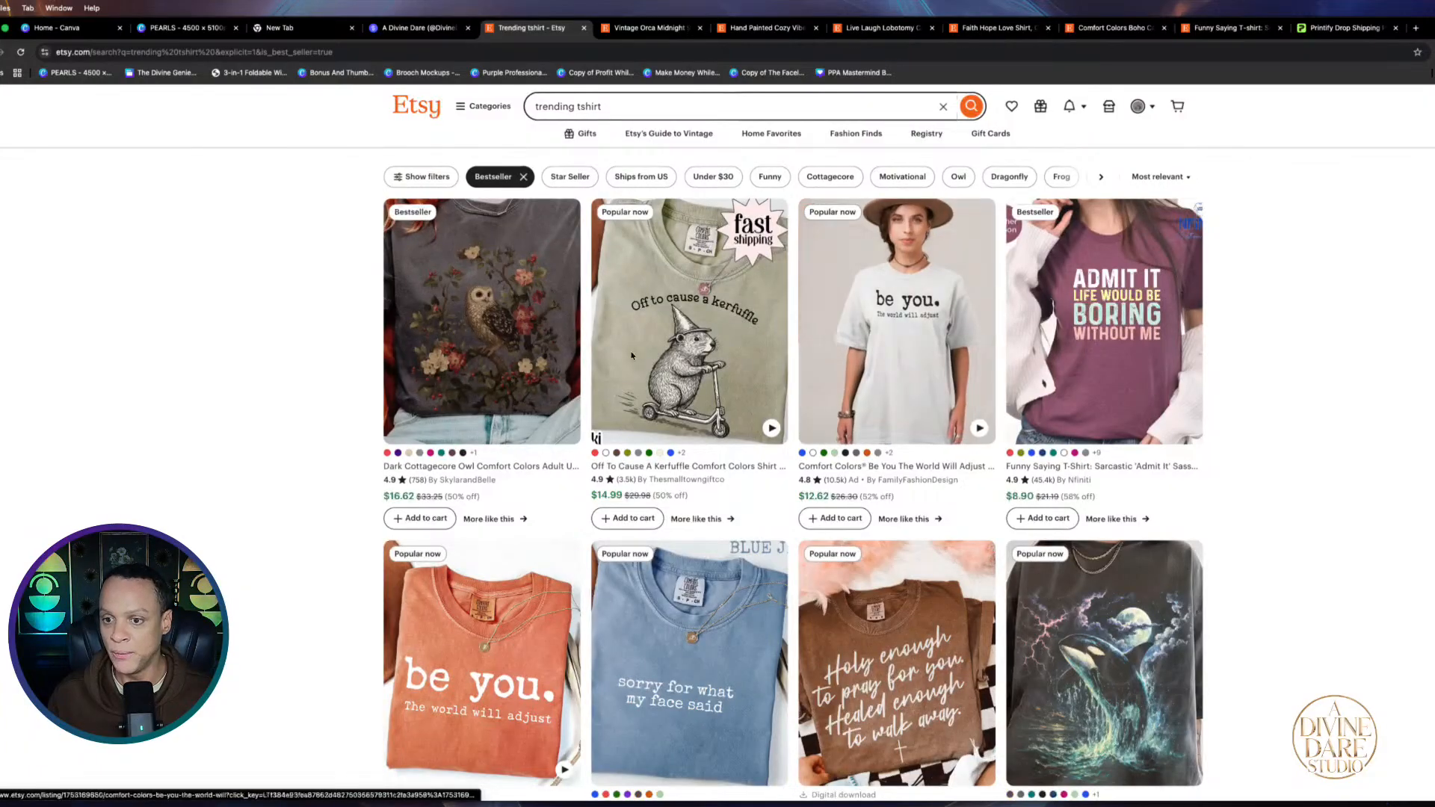
scroll(246, 740, "down", 2)
scroll(247, 739, "down", 5)
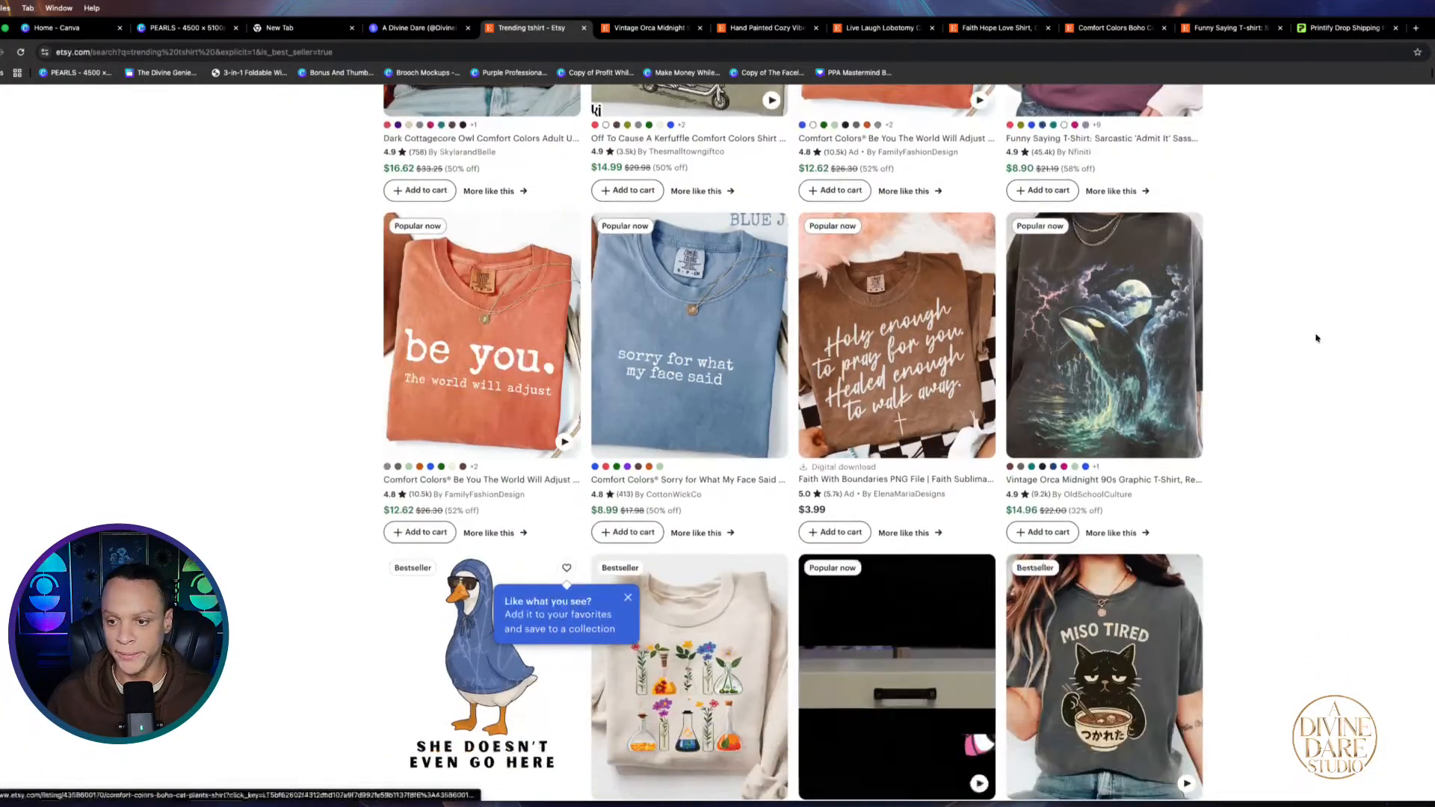
scroll(1170, 344, "up", 3)
scroll(1170, 345, "up", 2)
scroll(1151, 381, "up", 2)
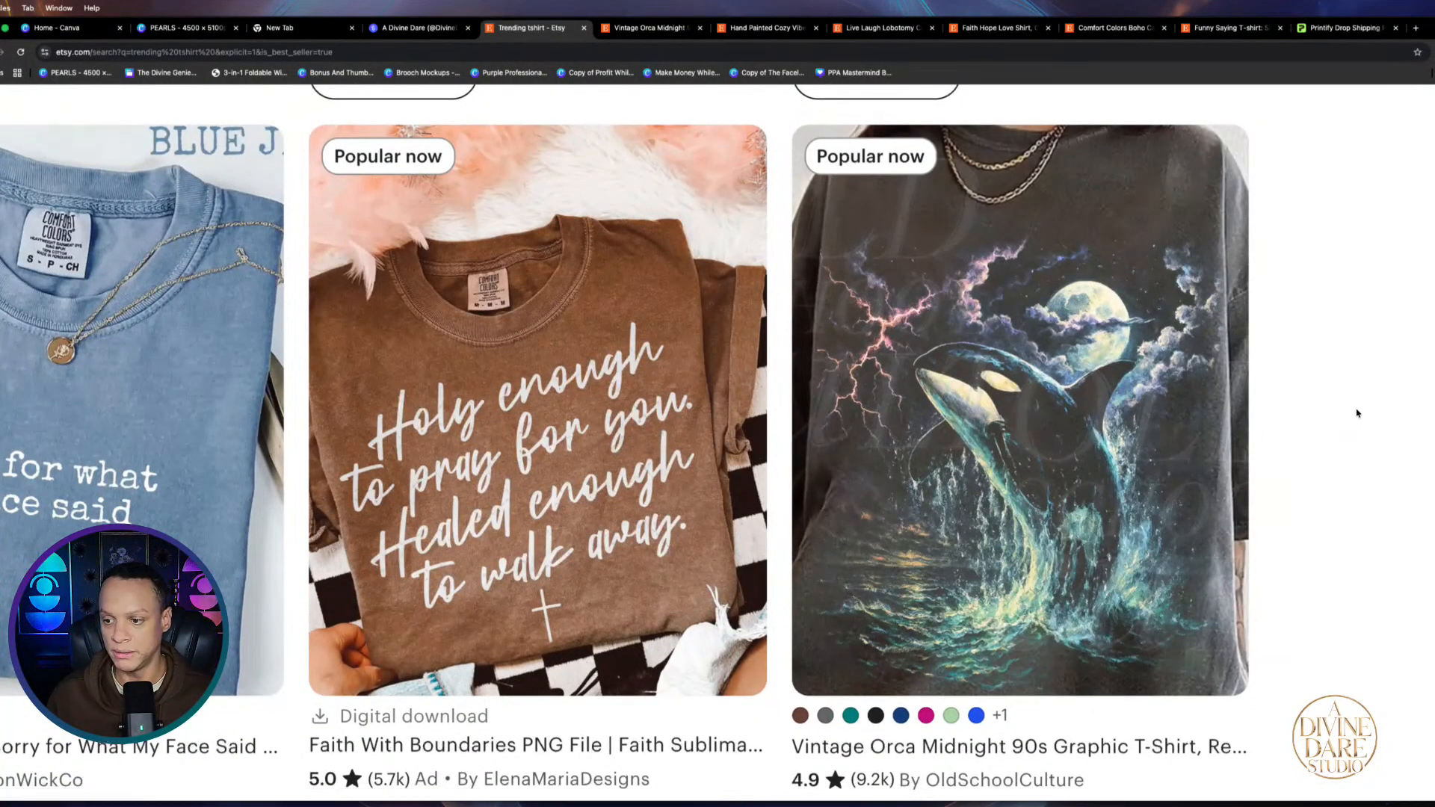
scroll(1357, 413, "right", 5)
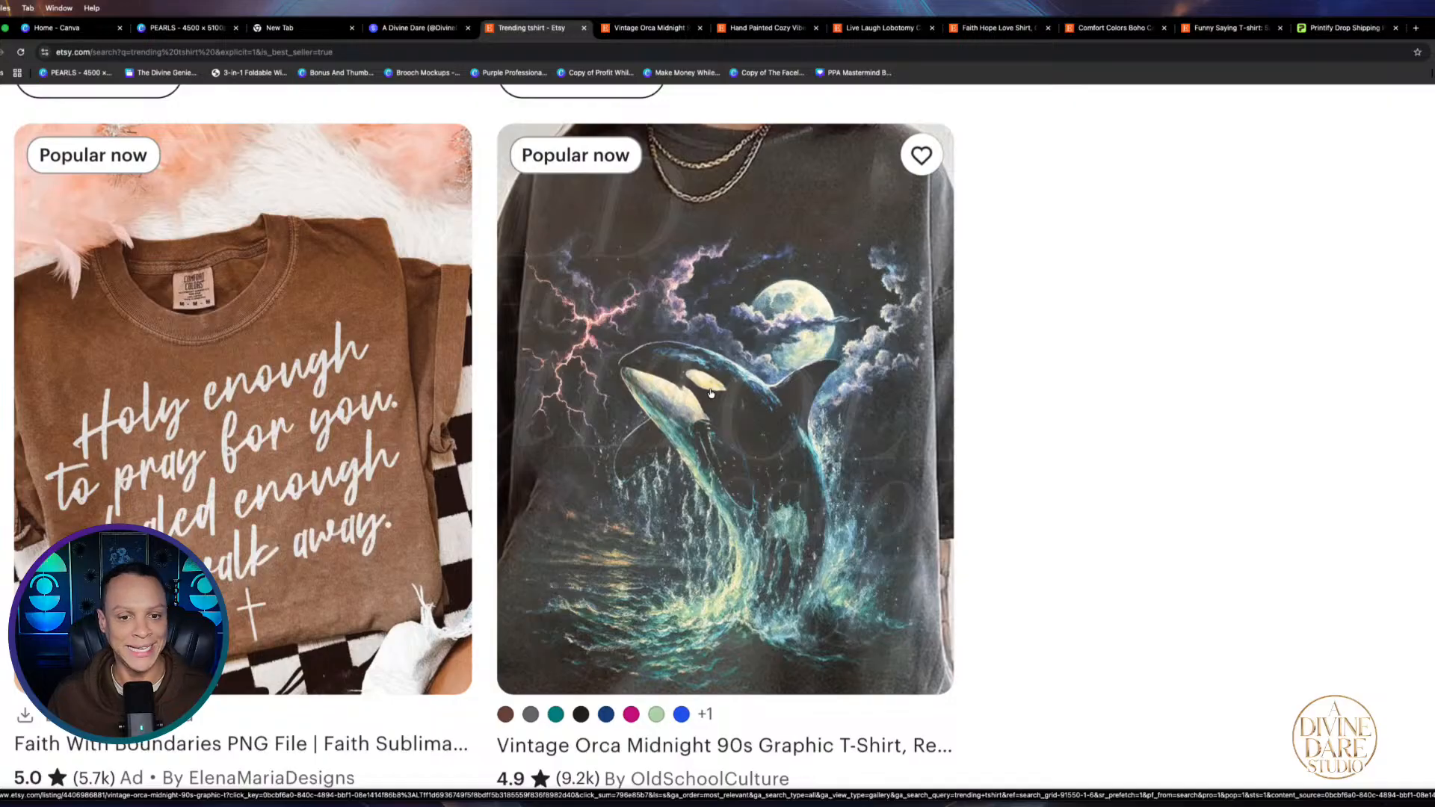
scroll(711, 394, "down", 1)
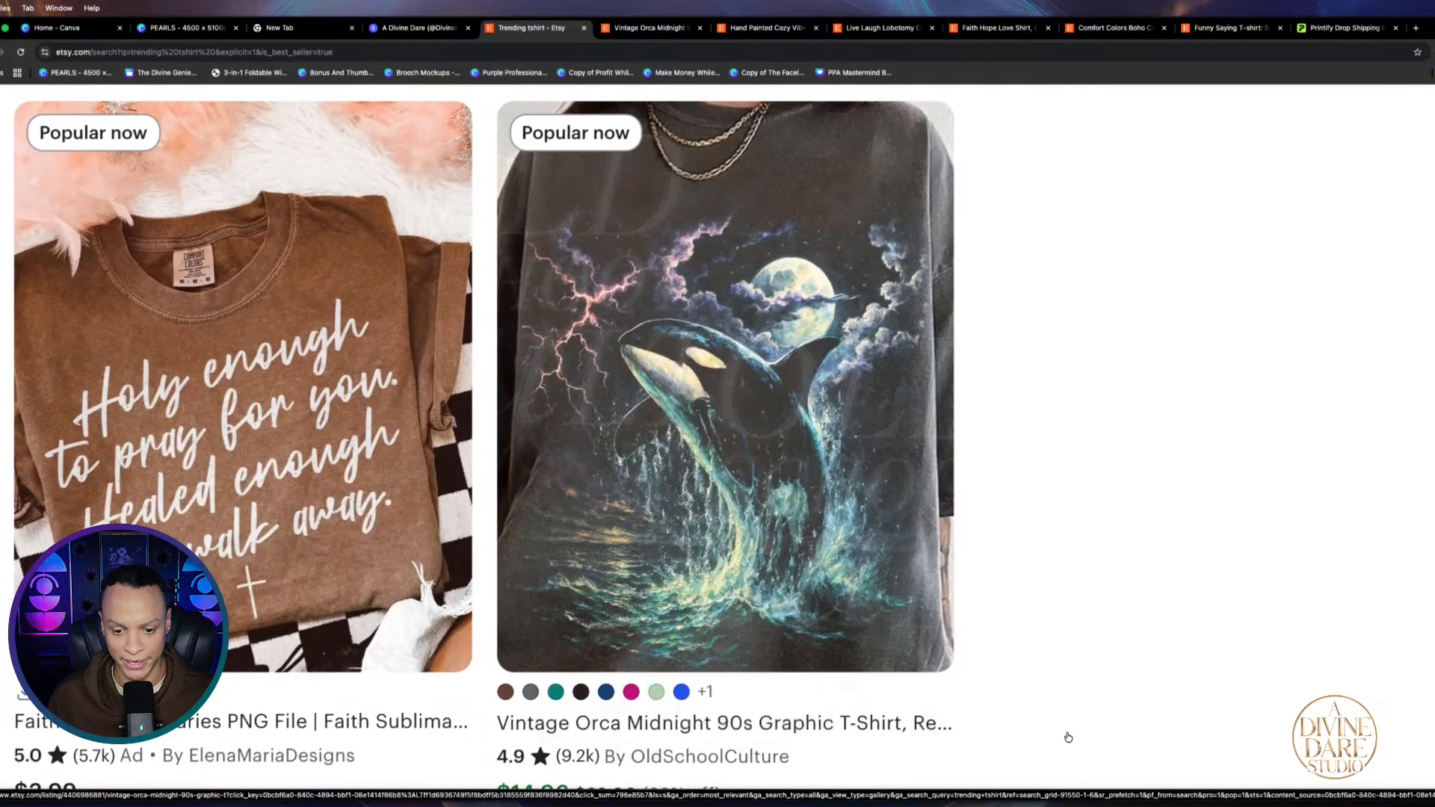
scroll(999, 538, "up", 1)
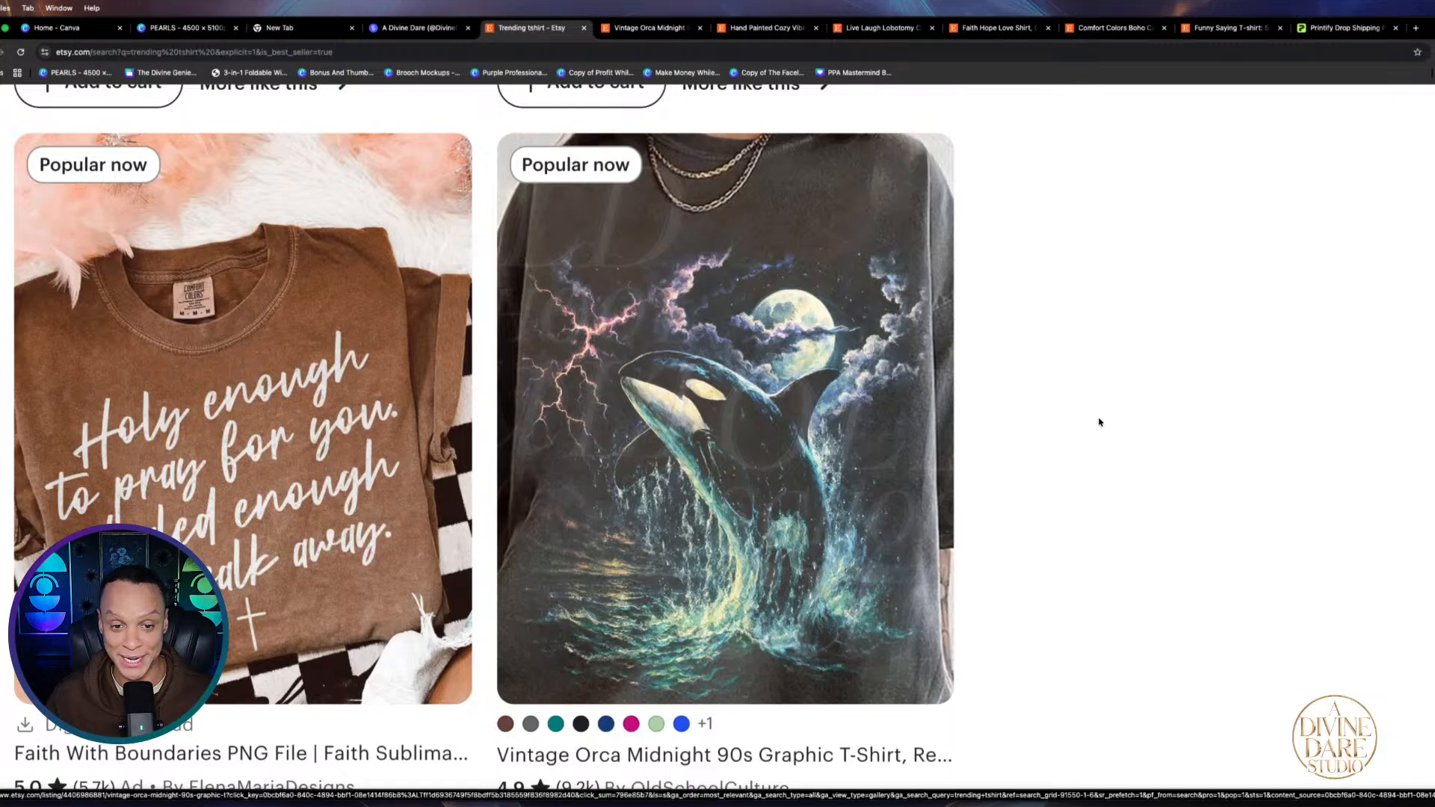
scroll(961, 433, "down", 2)
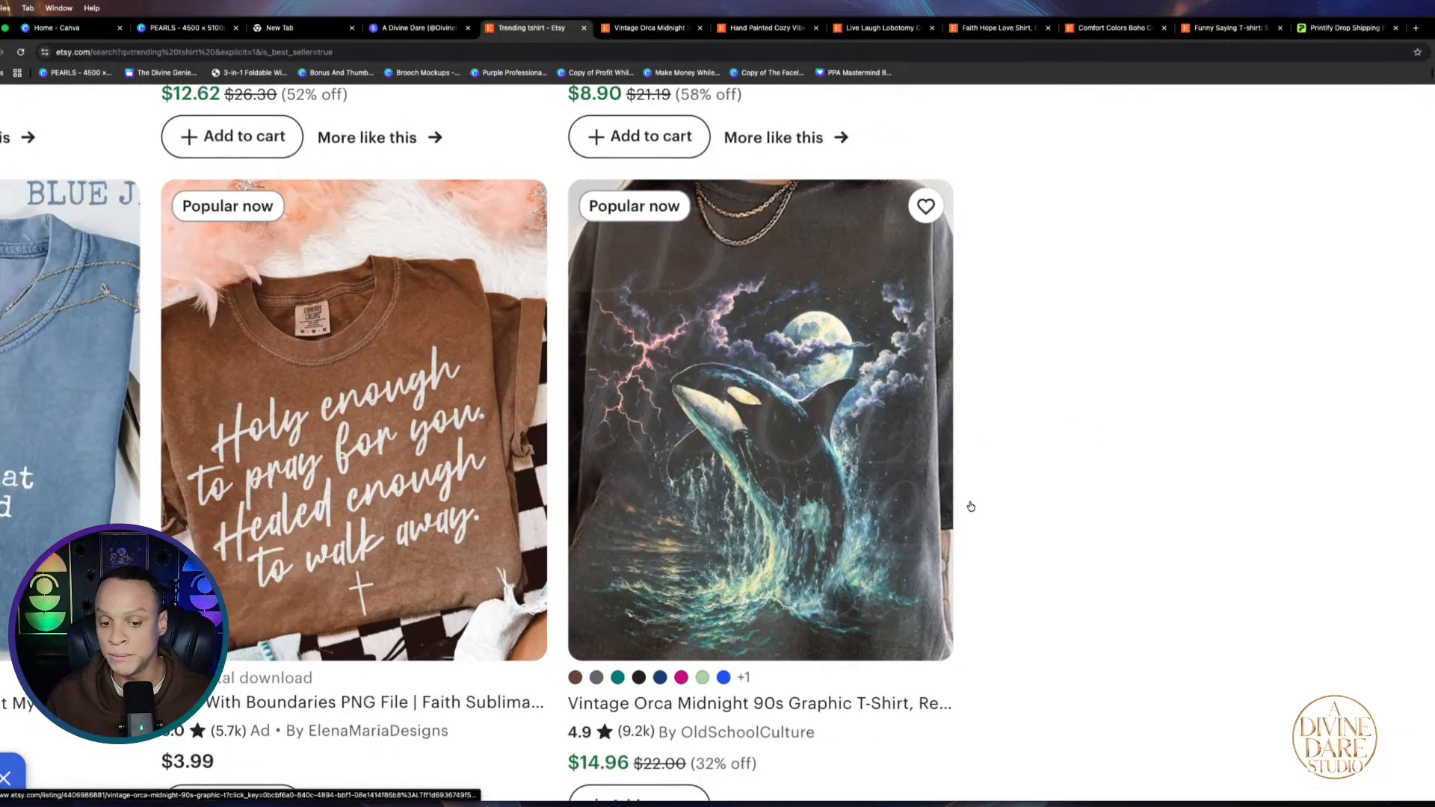
scroll(970, 507, "down", 5)
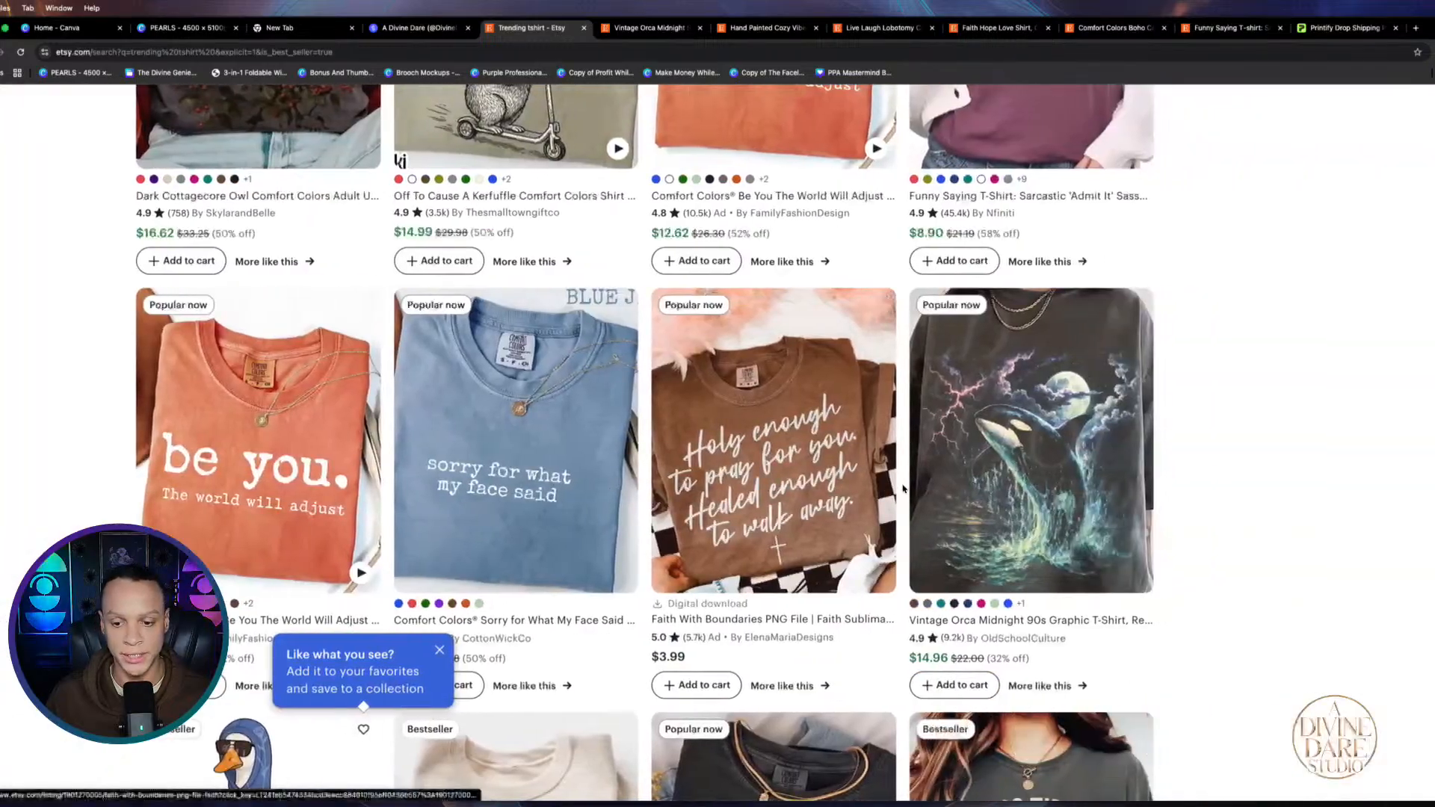
scroll(903, 488, "down", 5)
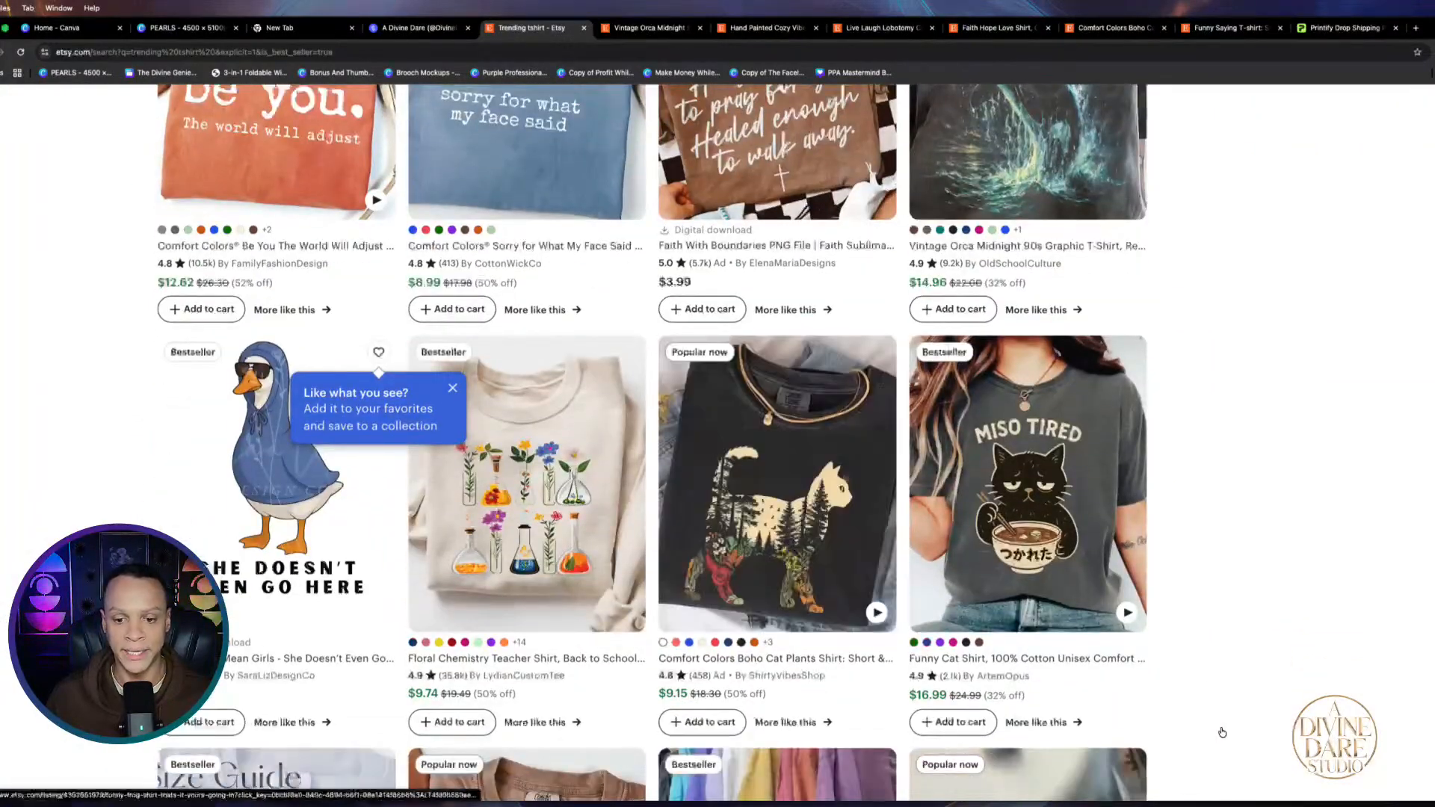
scroll(1222, 732, "down", 1)
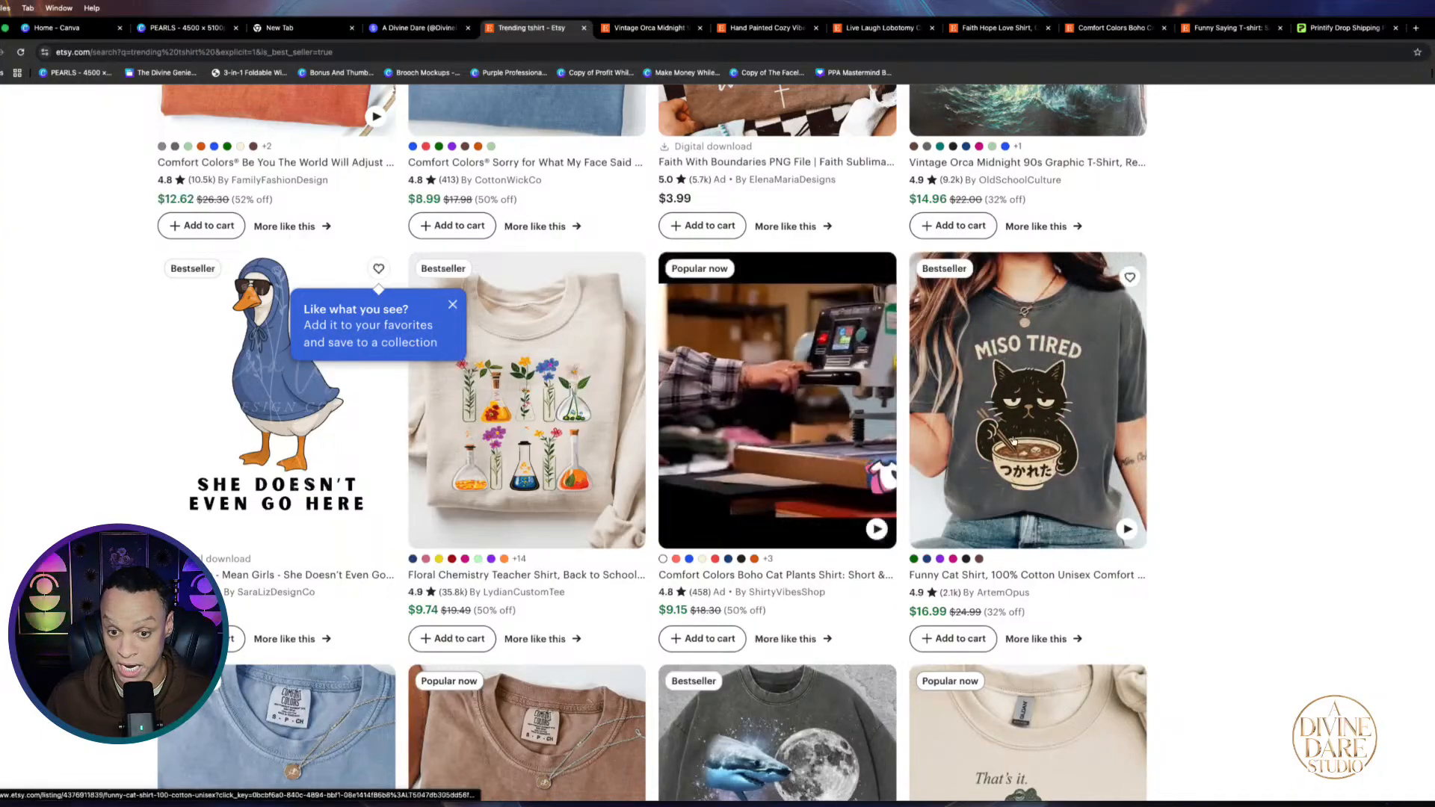
scroll(959, 618, "down", 5)
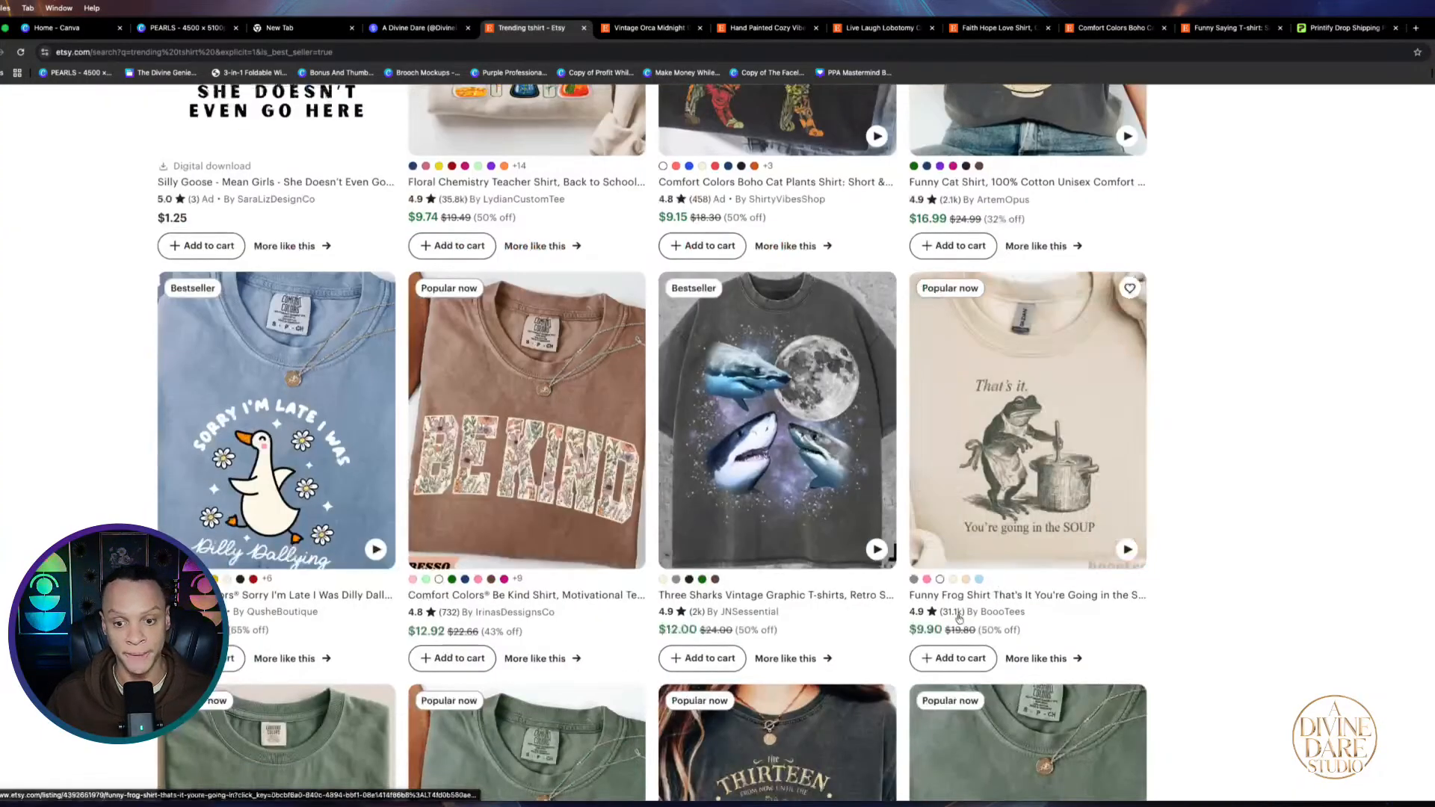
scroll(1231, 396, "down", 1)
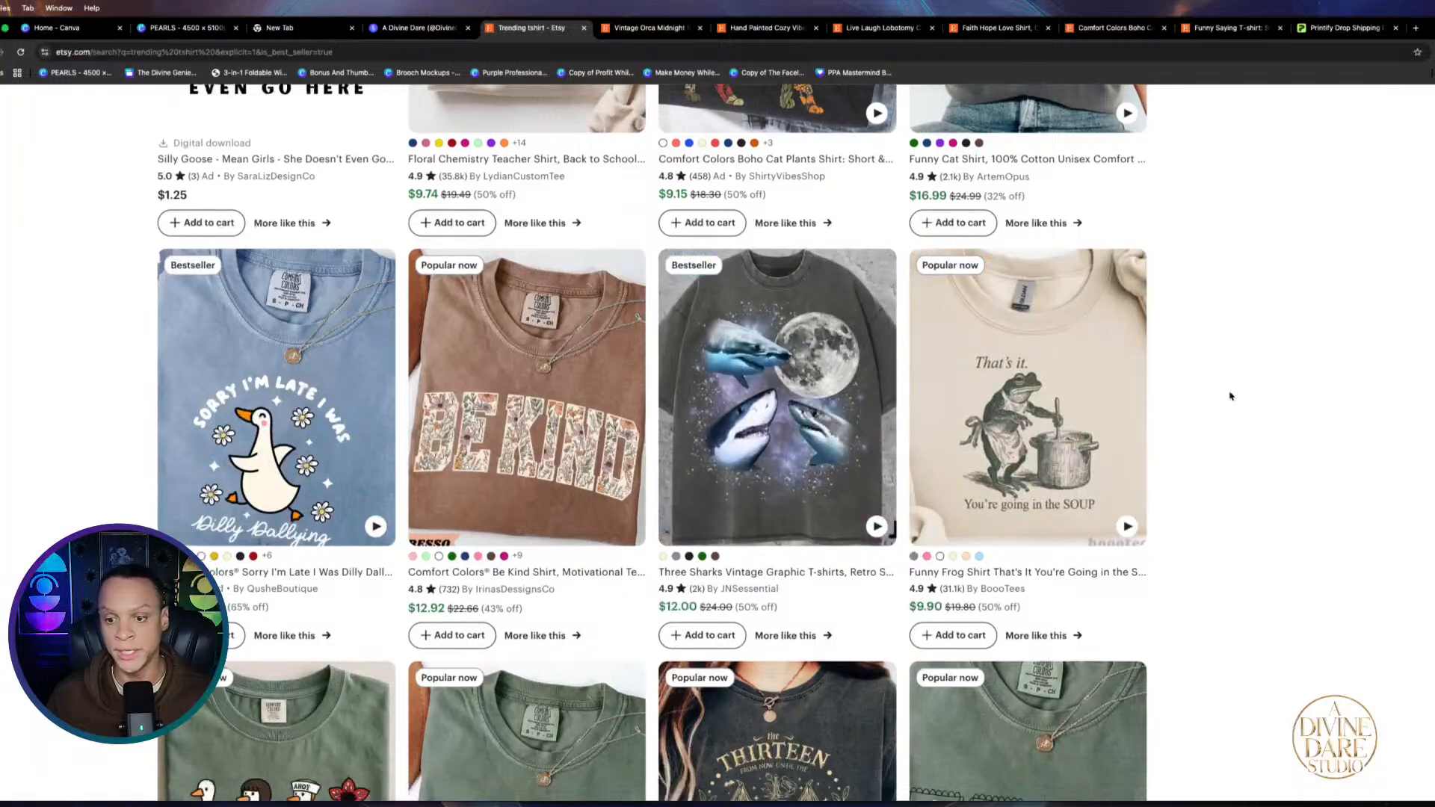
scroll(1231, 418, "down", 4)
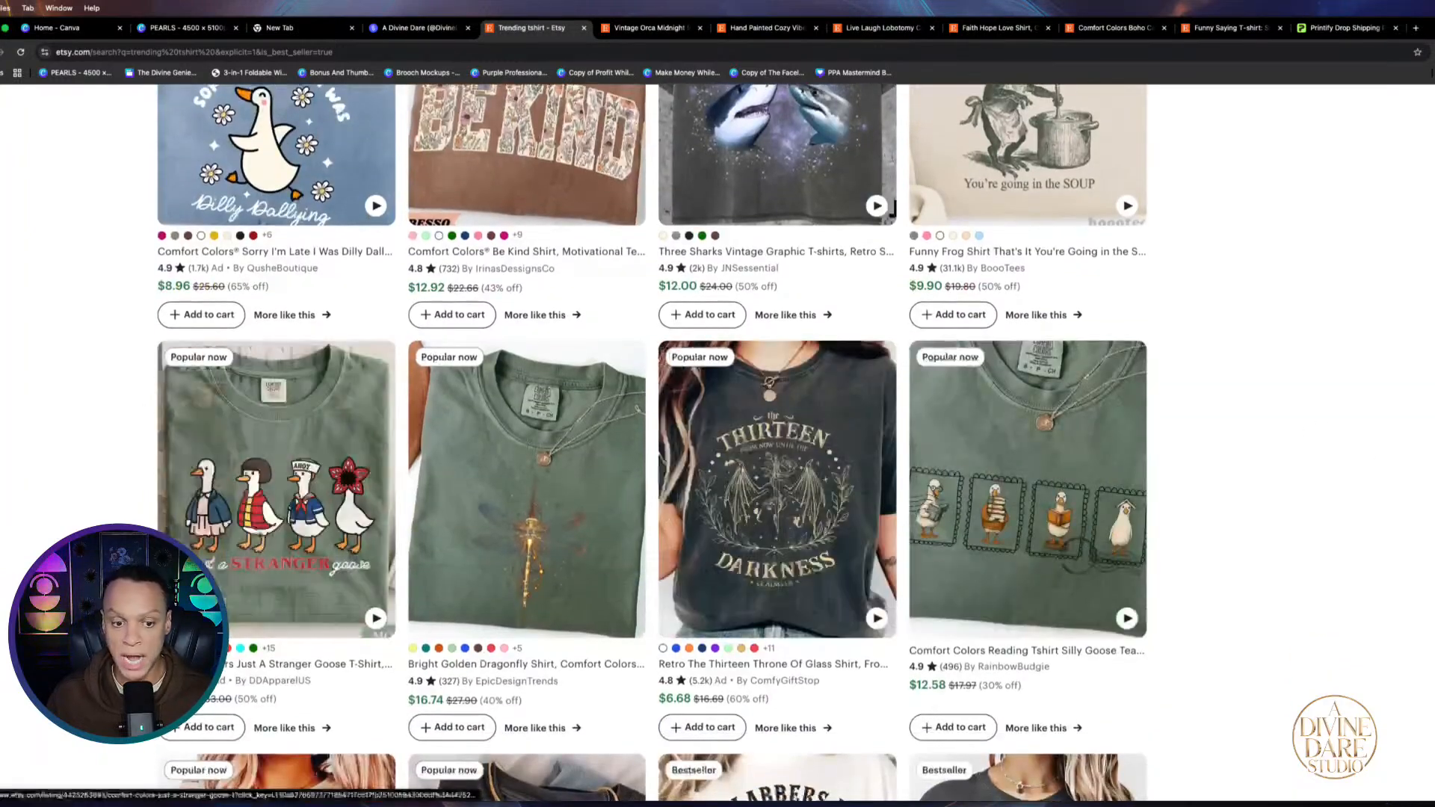
scroll(1317, 585, "down", 4)
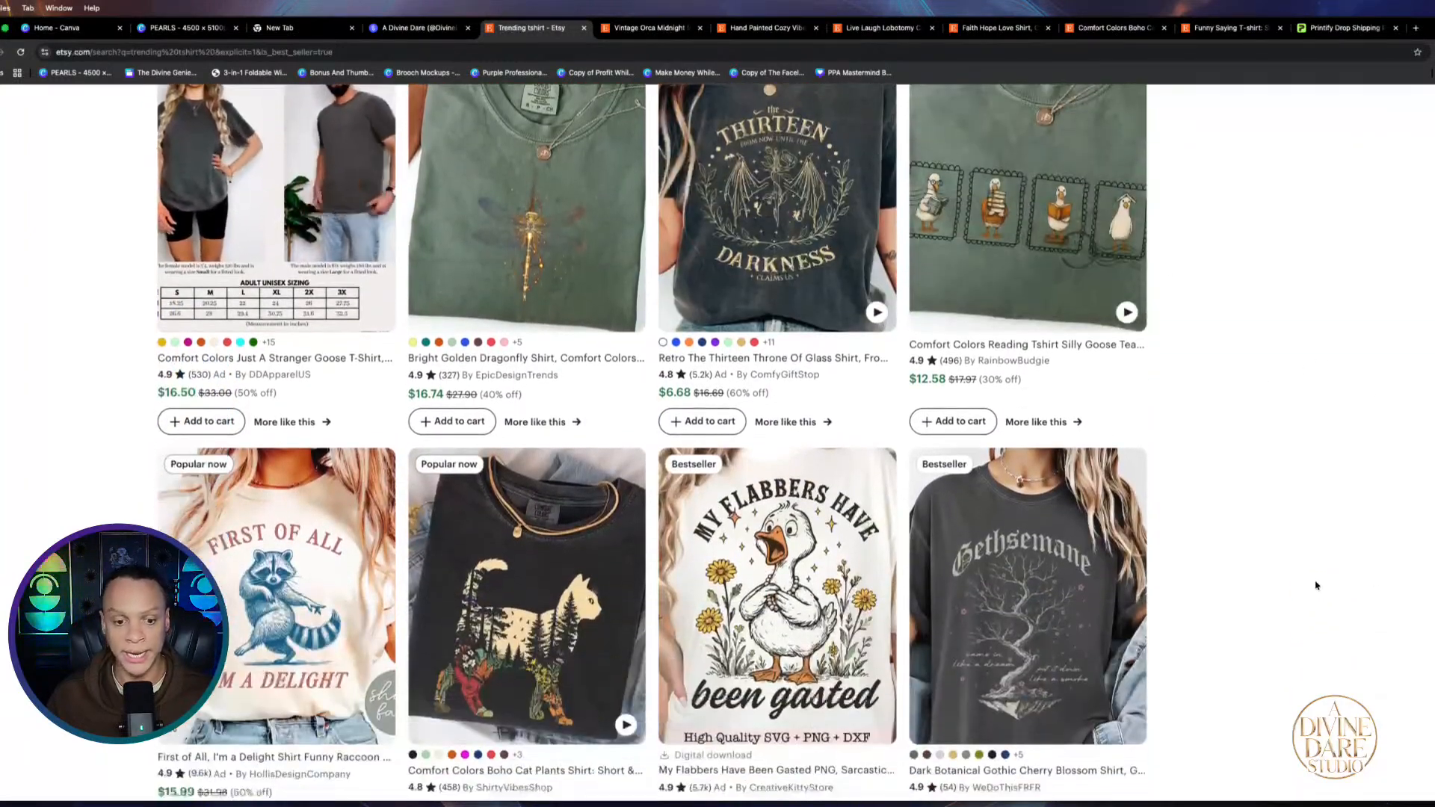
key("super+minus")
key("super+minus")
scroll(675, 645, "down", 3)
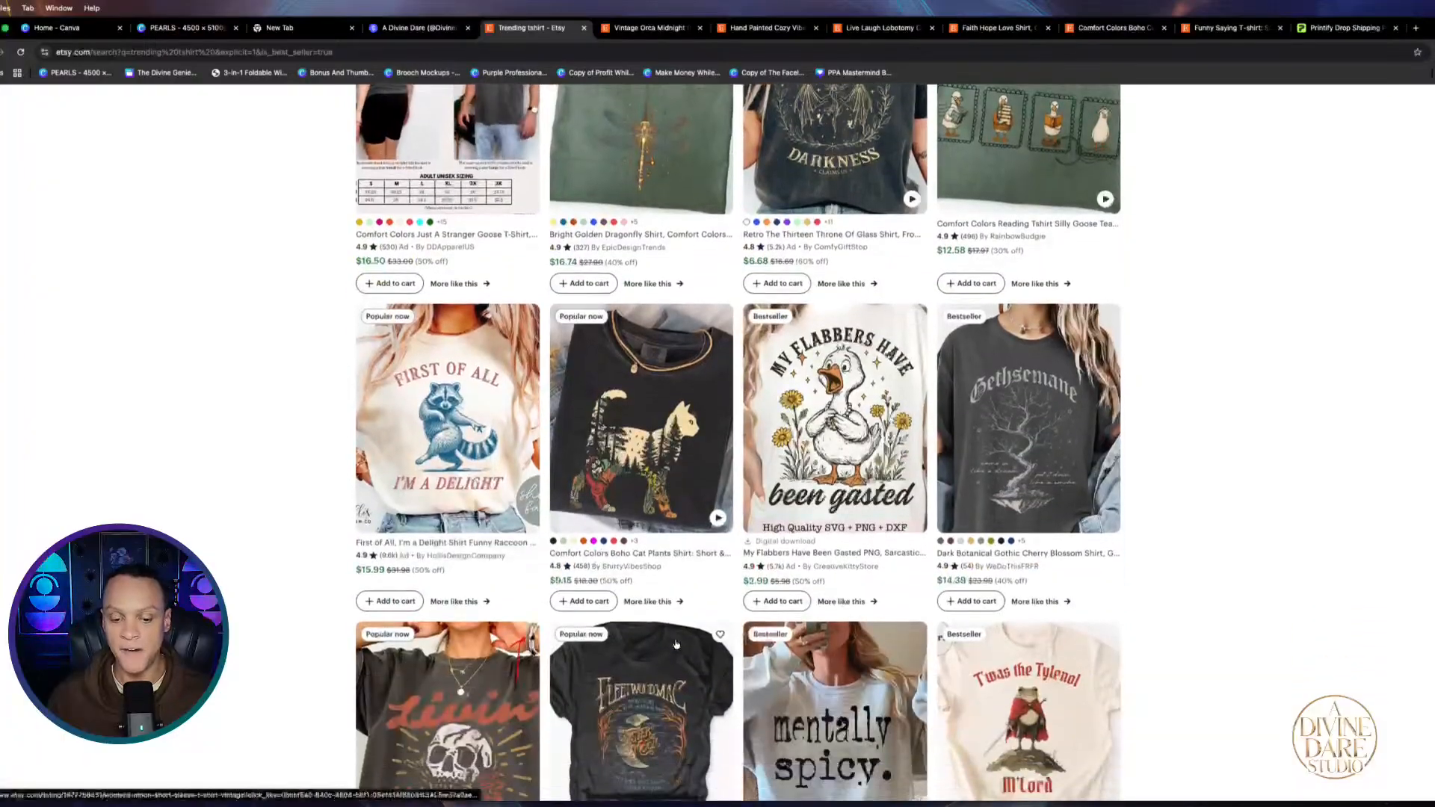
scroll(1084, 695, "down", 2)
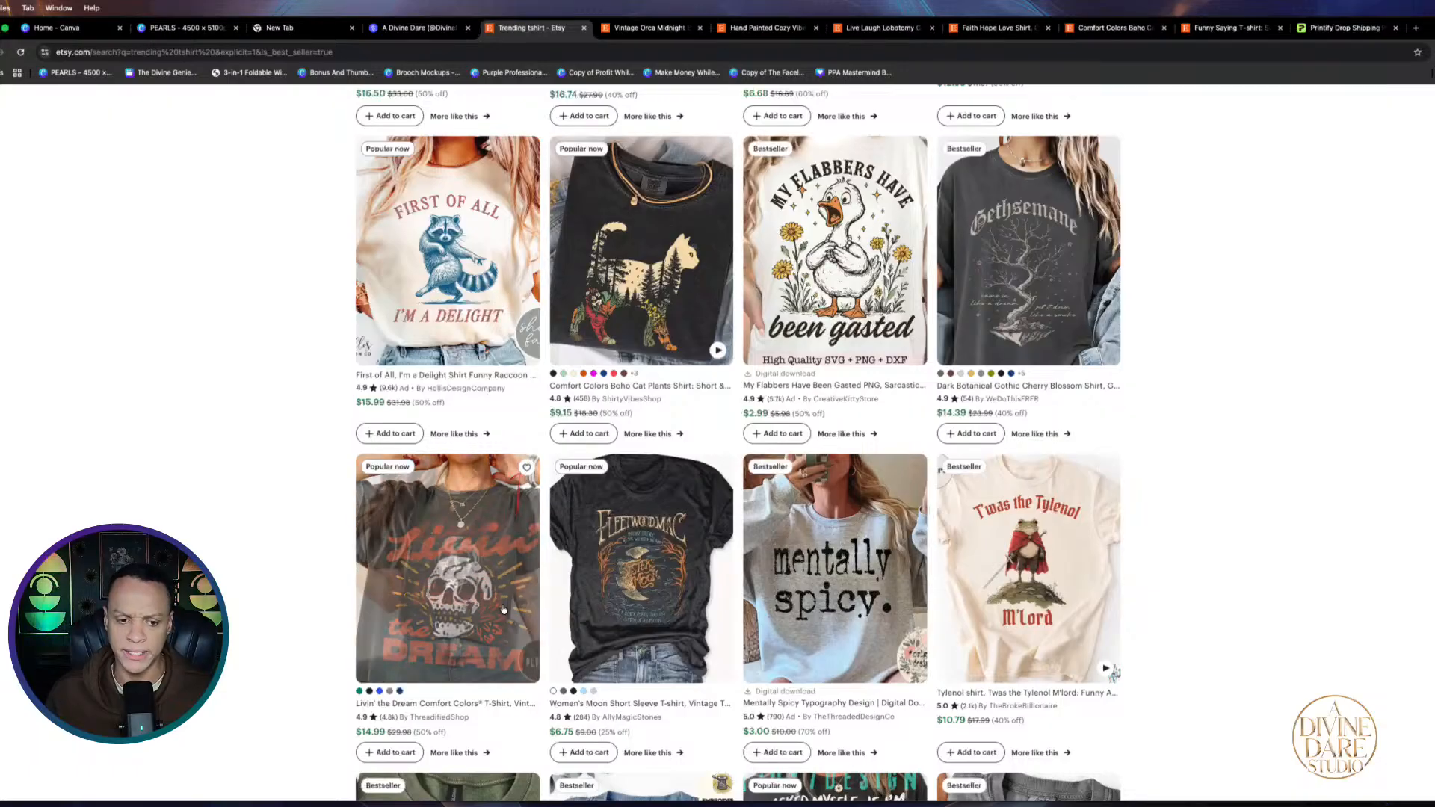
left_click(449, 582)
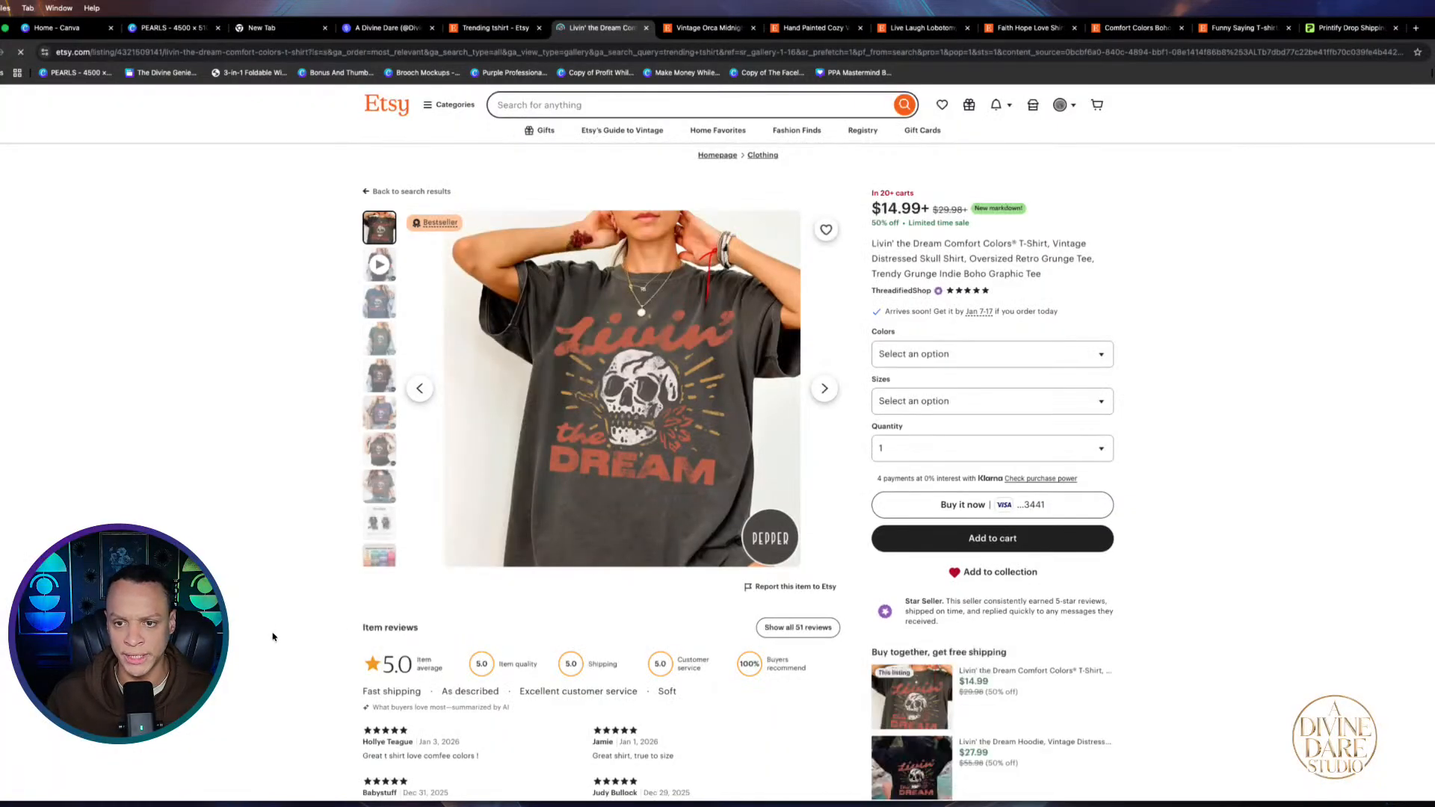
left_click(495, 30)
scroll(368, 591, "down", 4)
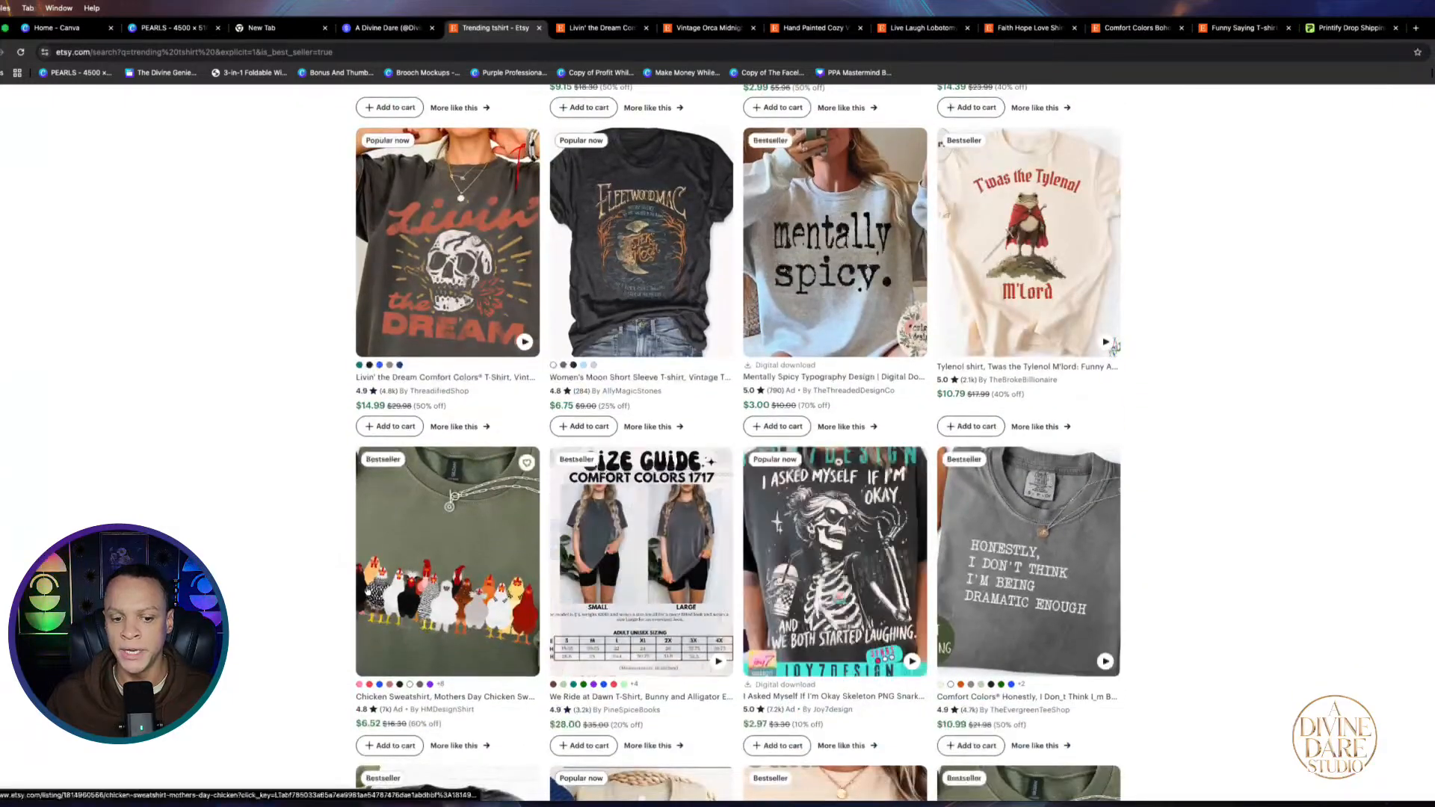
scroll(755, 517, "down", 1)
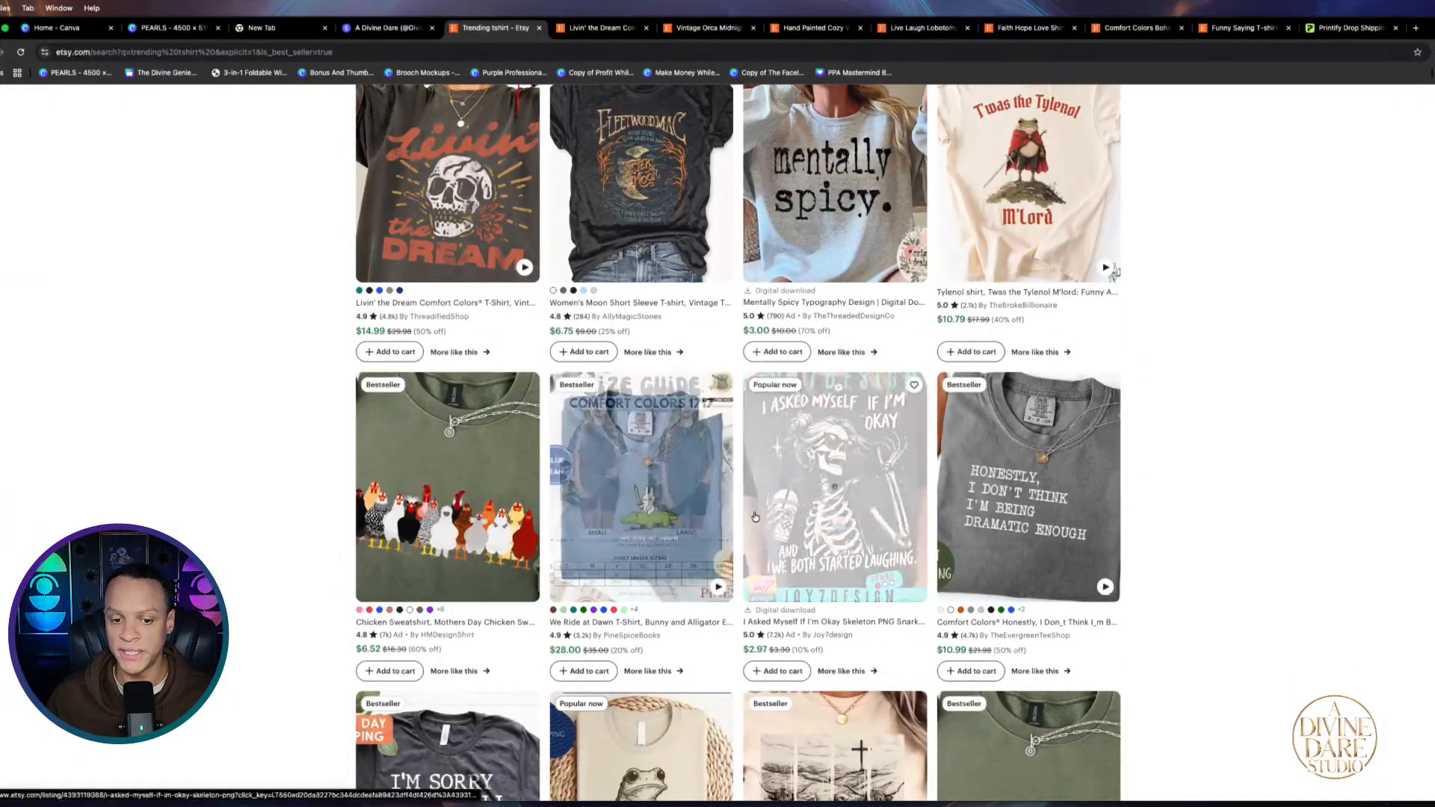
scroll(1400, 486, "up", 5)
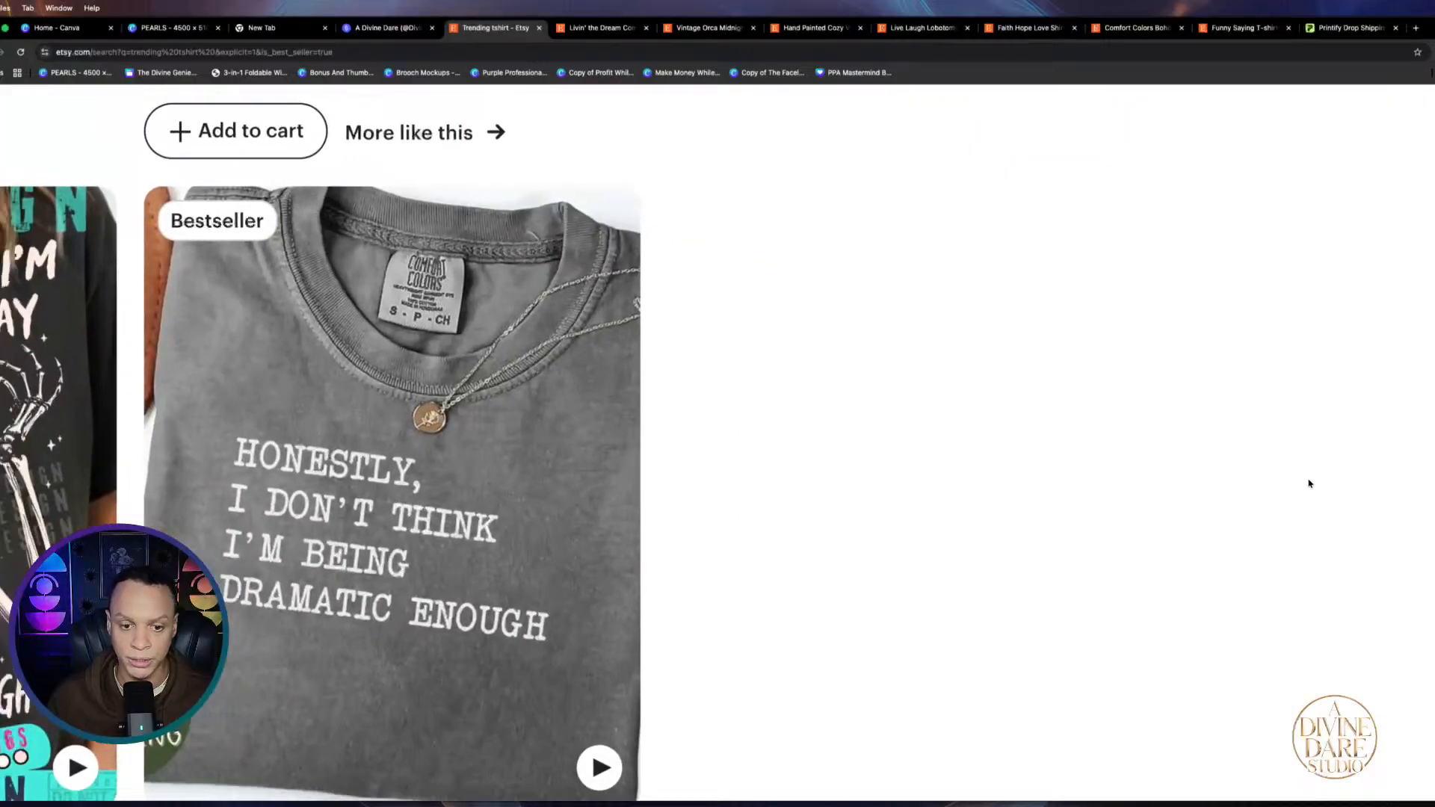
scroll(1310, 485, "left", 14)
scroll(710, 506, "left", 1)
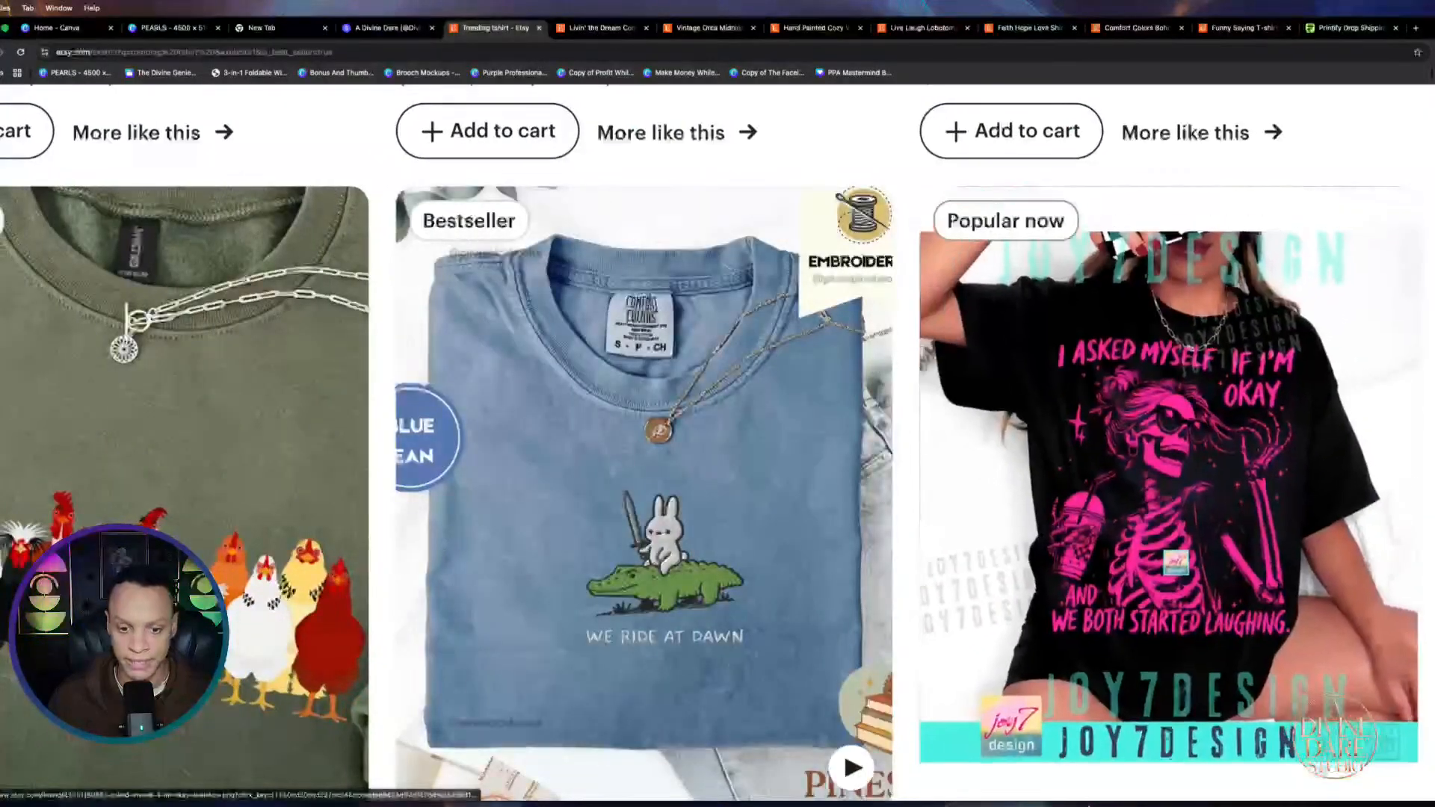
mouse_move(1100, 801)
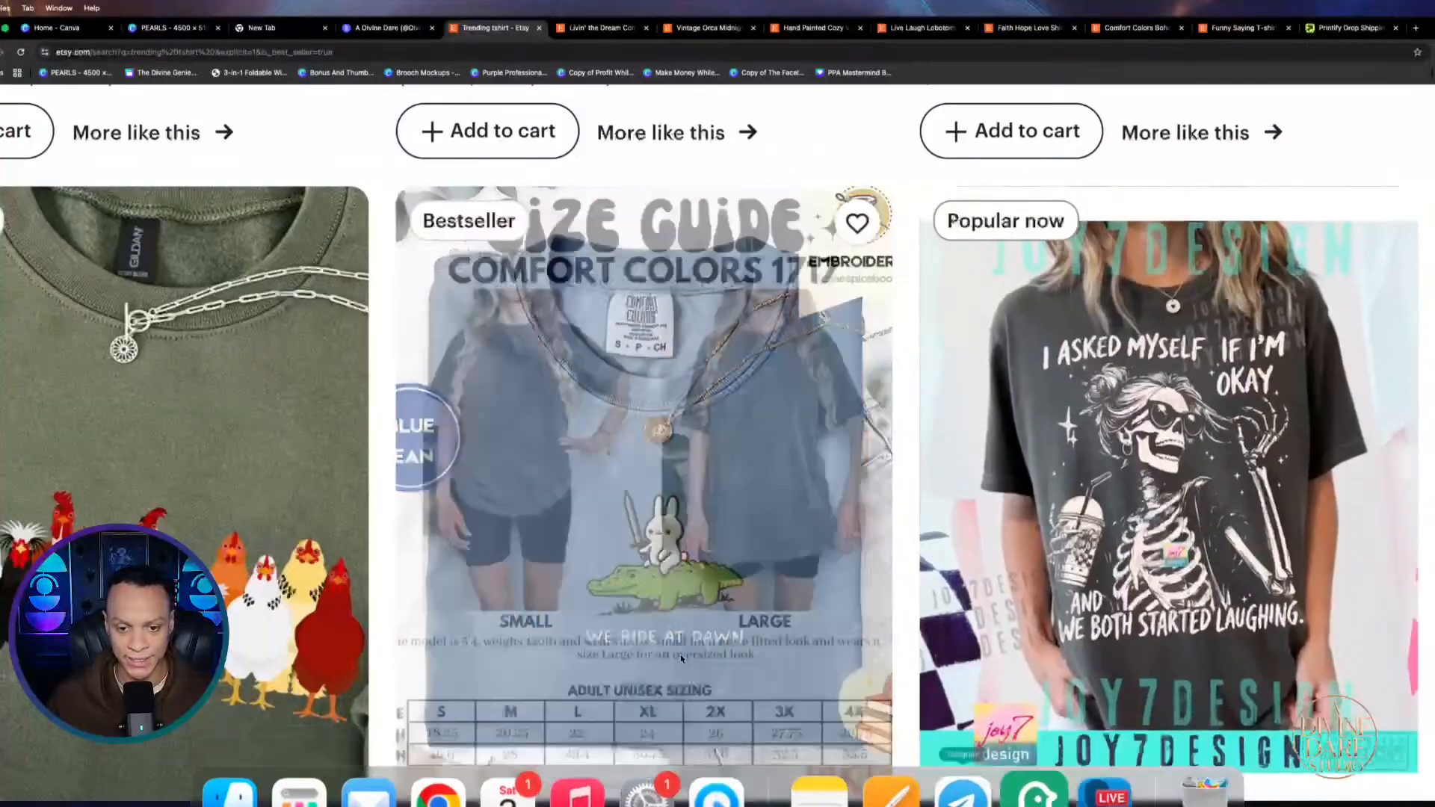
scroll(374, 464, "left", 1)
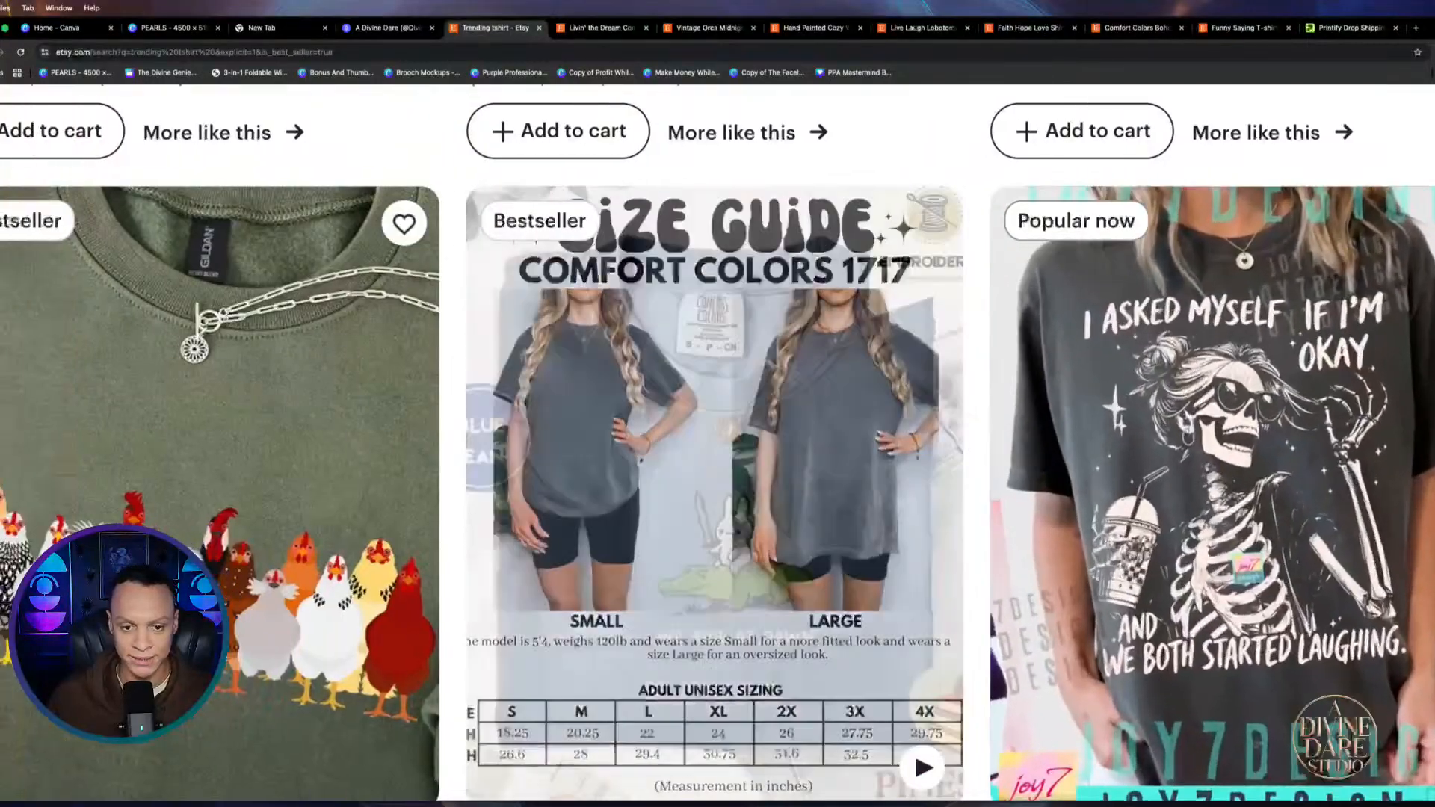
scroll(717, 448, "left", 1)
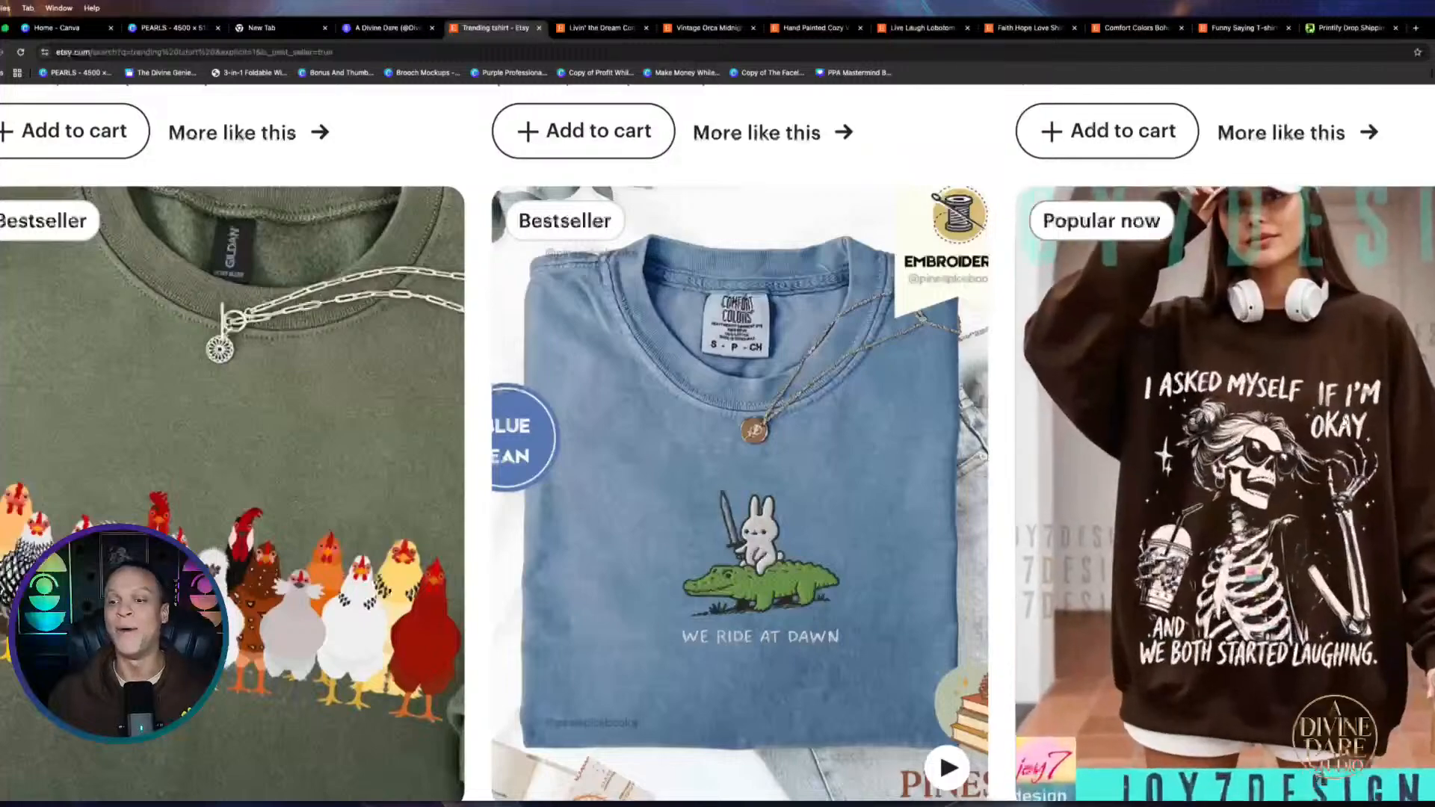
scroll(1308, 343, "down", 5)
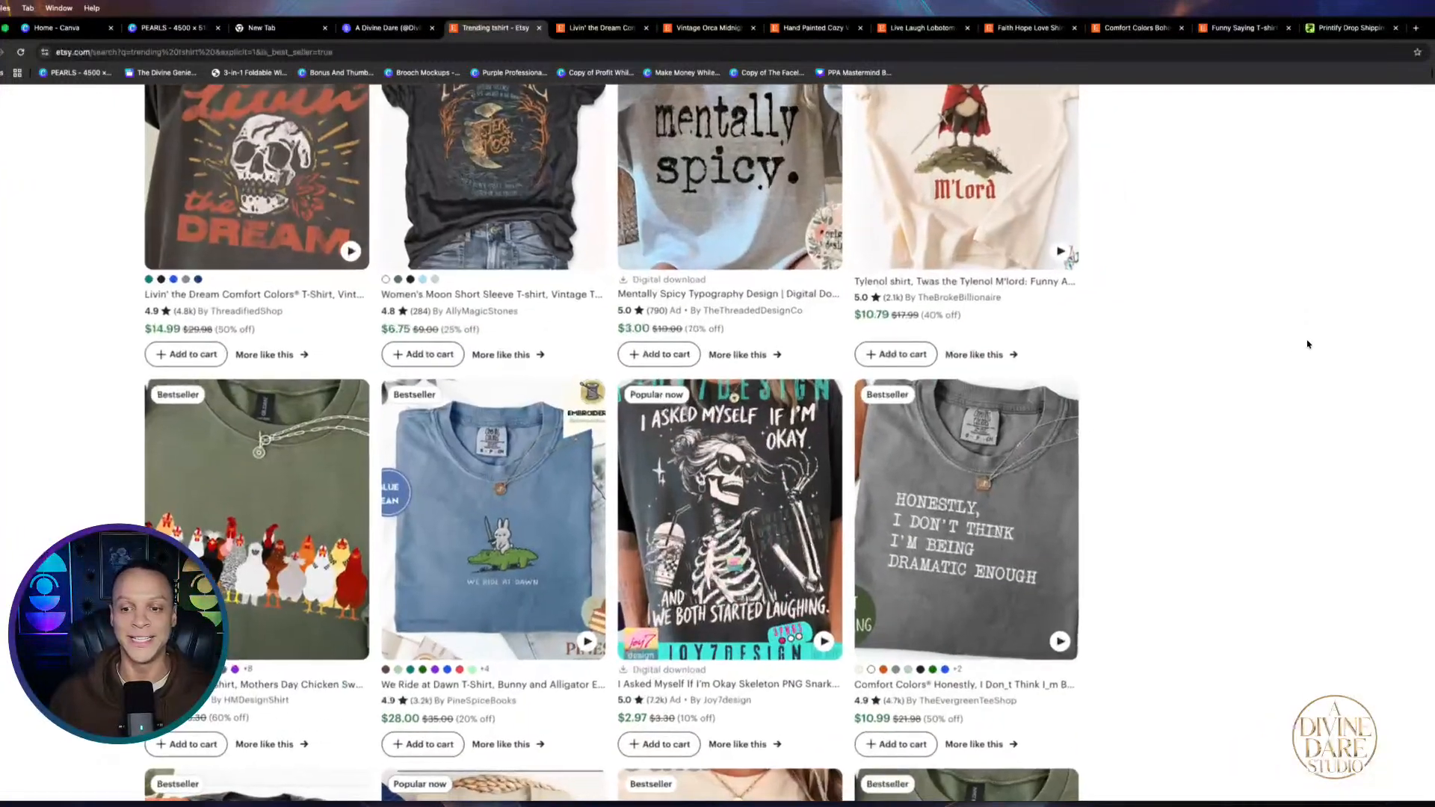
Scroll to the bottom of the trending t-shirt results and load page 2
scroll(1308, 344, "left", 5)
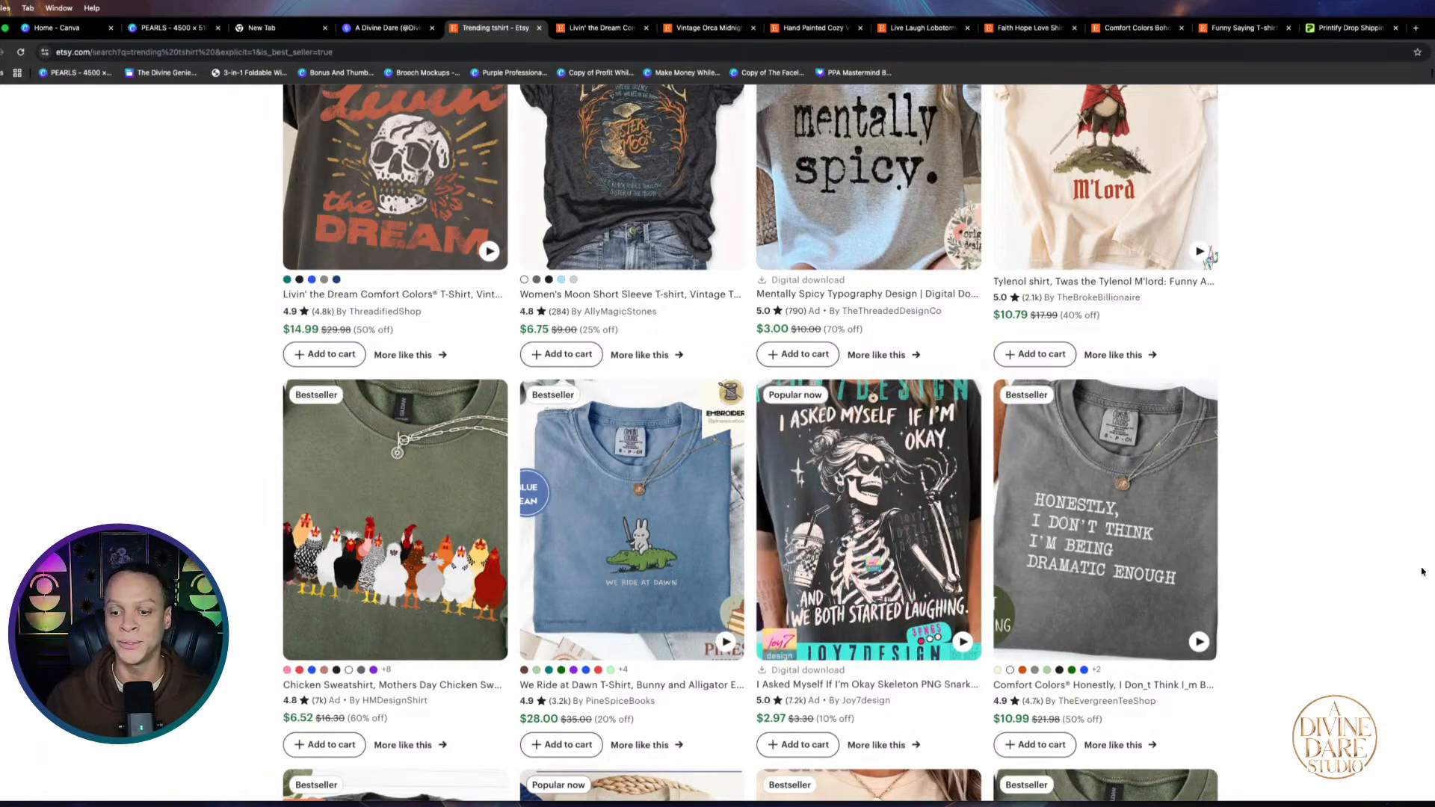
scroll(1330, 571, "down", 5)
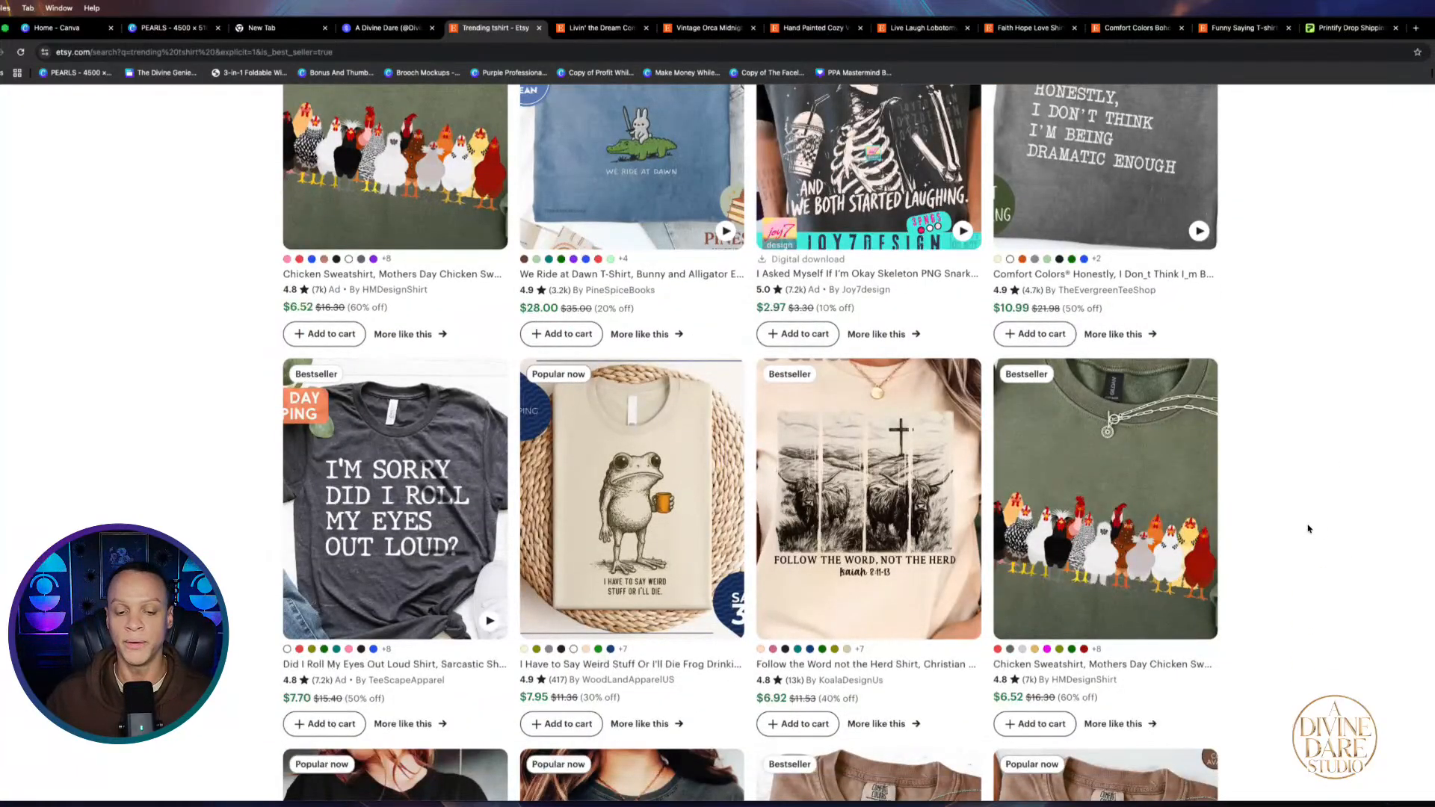
scroll(621, 489, "down", 1)
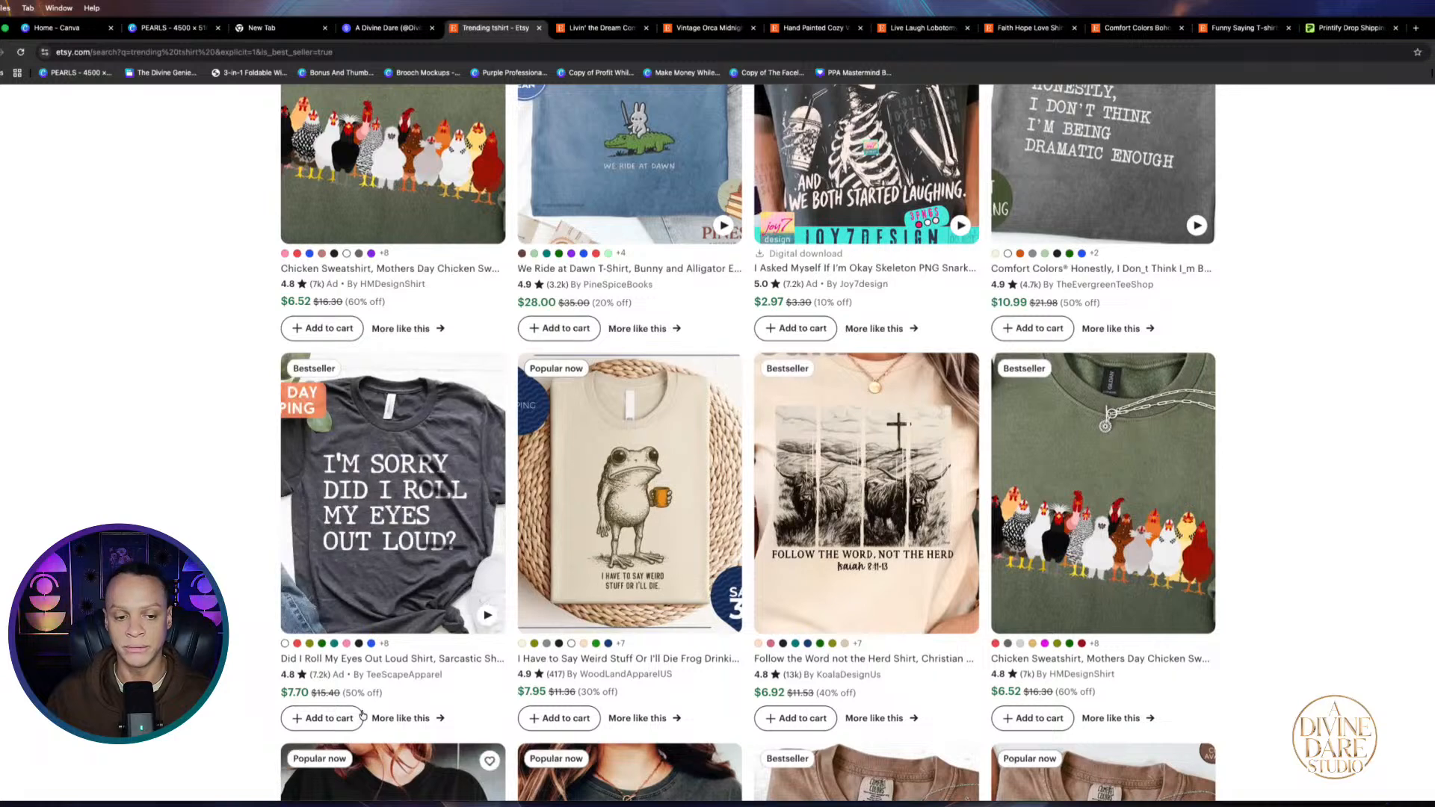
scroll(361, 716, "down", 3)
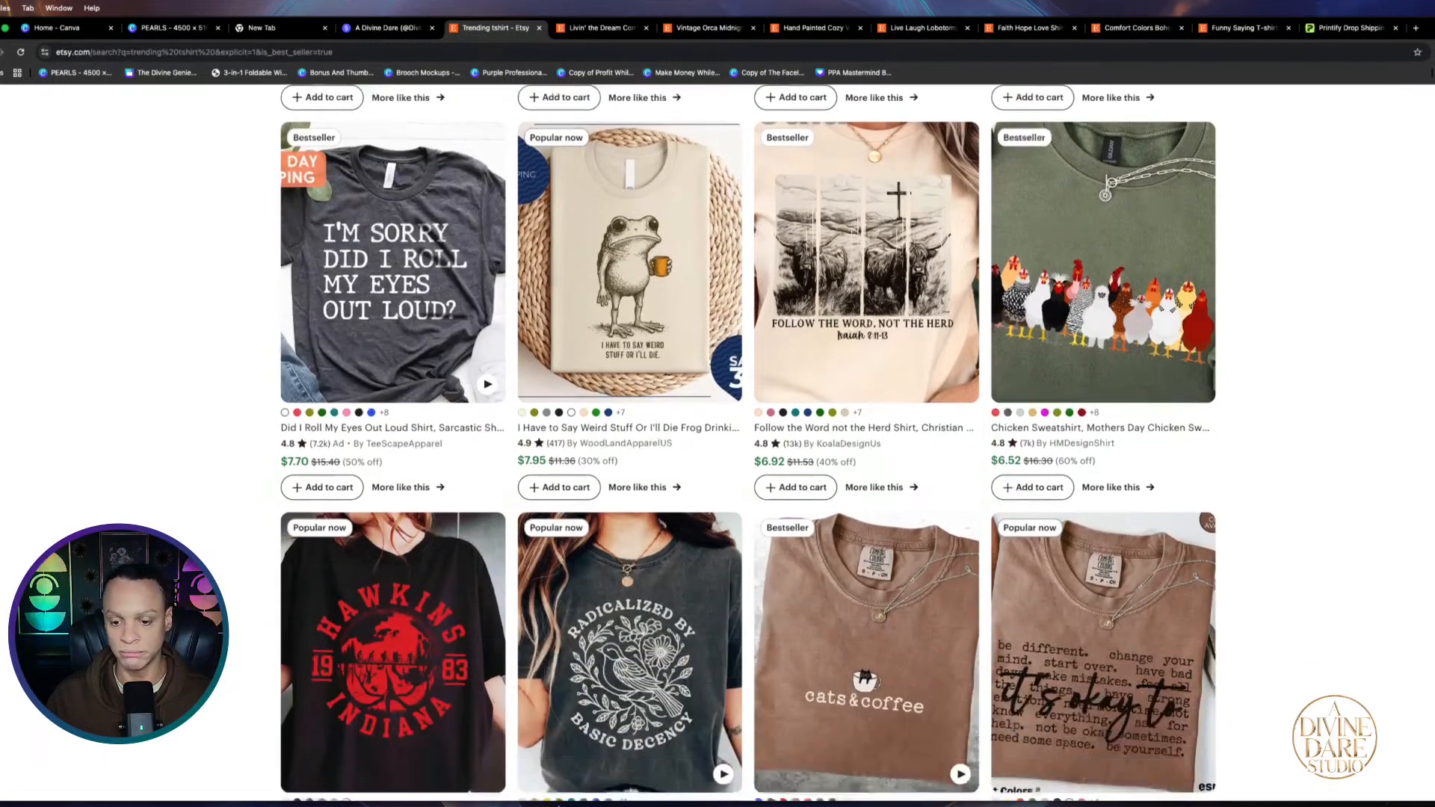
scroll(1351, 709, "down", 3)
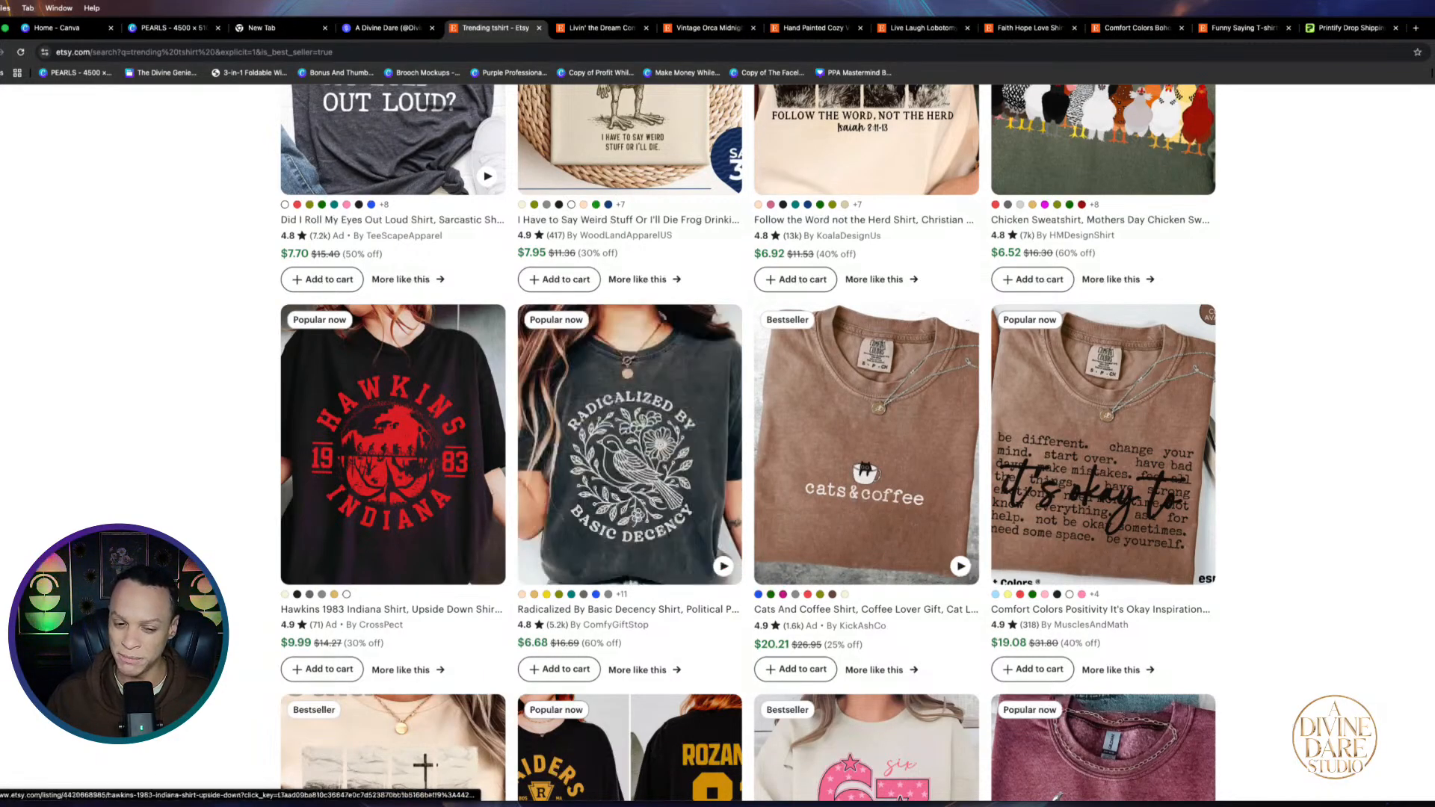
scroll(1429, 493, "down", 1)
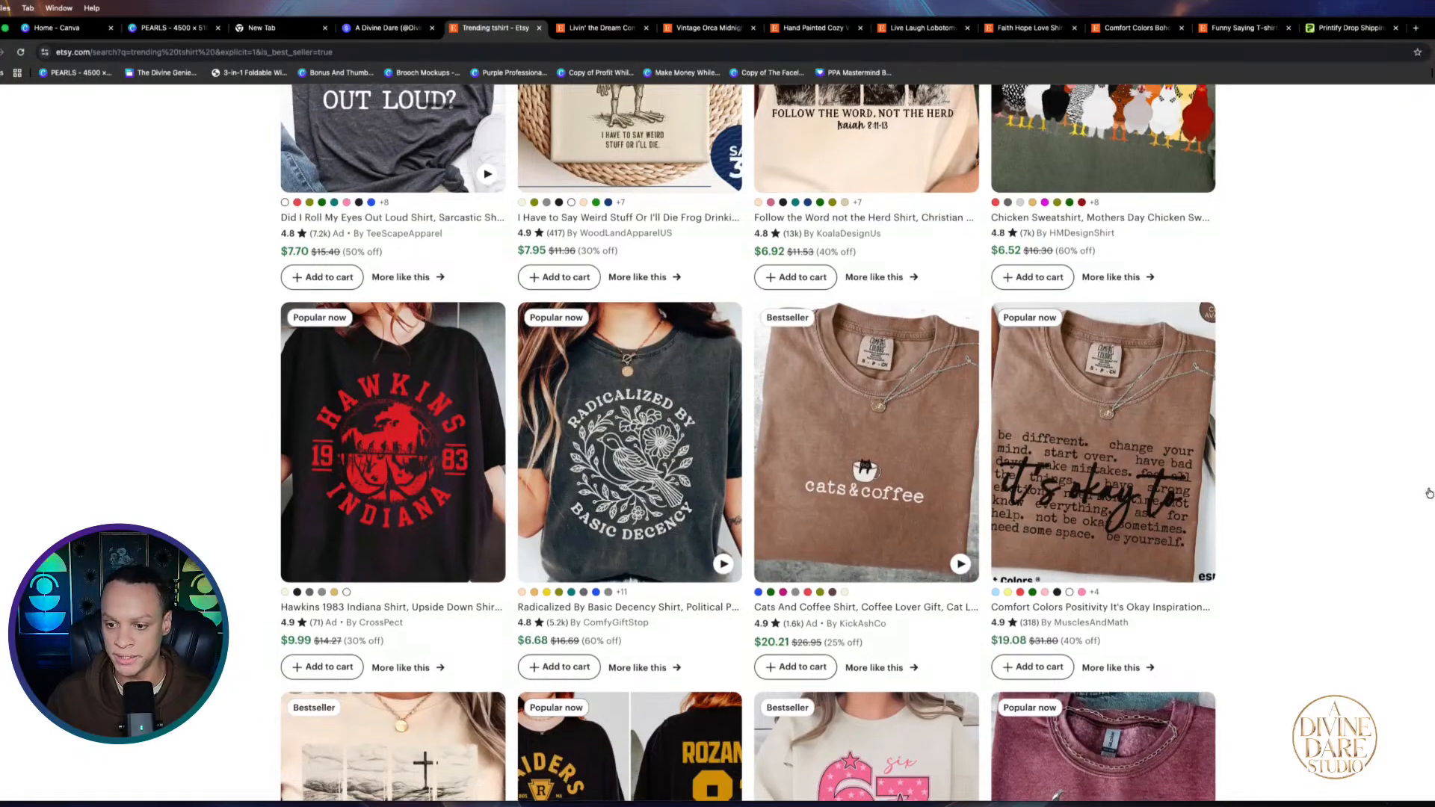
scroll(1402, 516, "down", 7)
scroll(1226, 336, "down", 1)
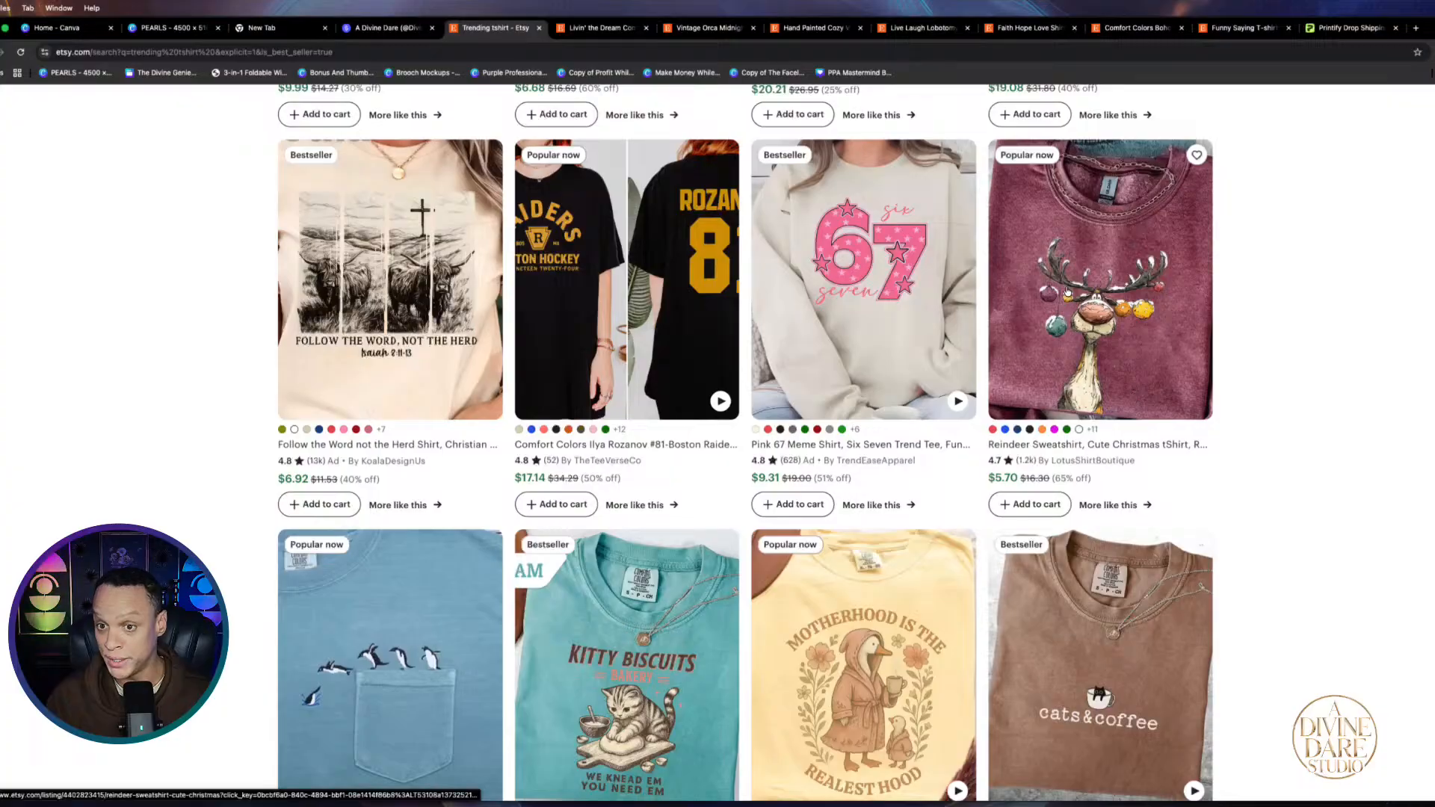
scroll(1278, 313, "up", 5)
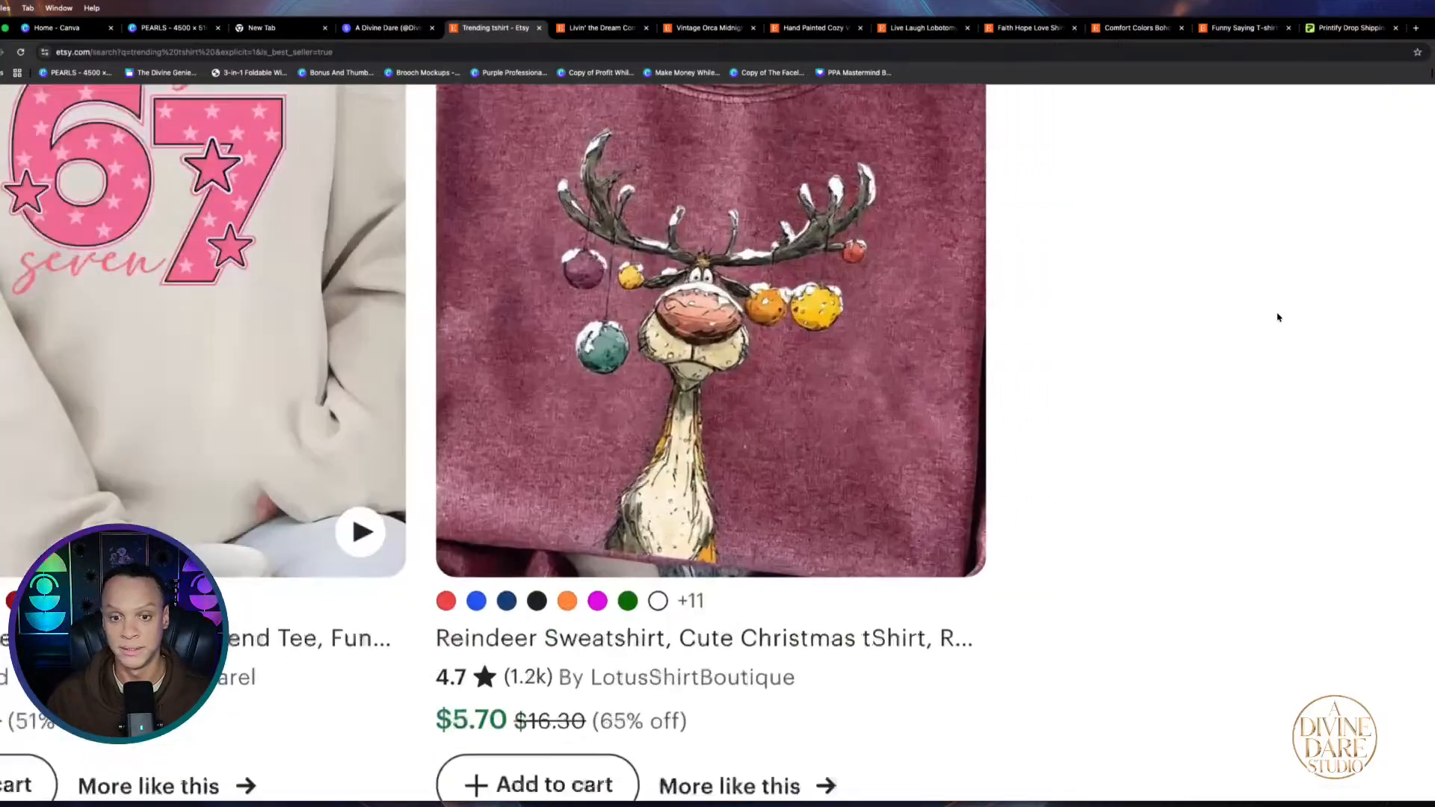
scroll(1271, 322, "down", 3)
scroll(1179, 344, "down", 3)
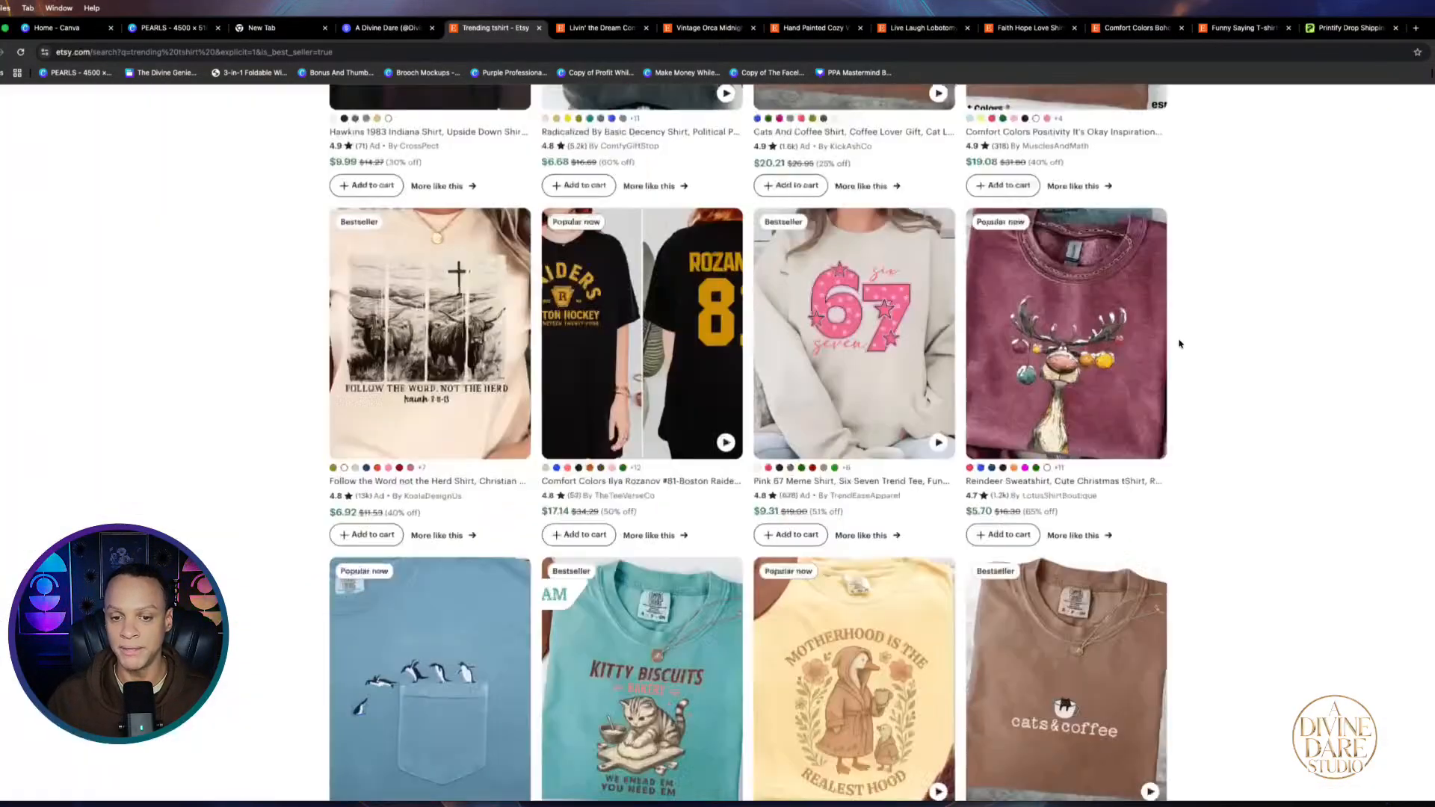
scroll(1218, 449, "down", 6)
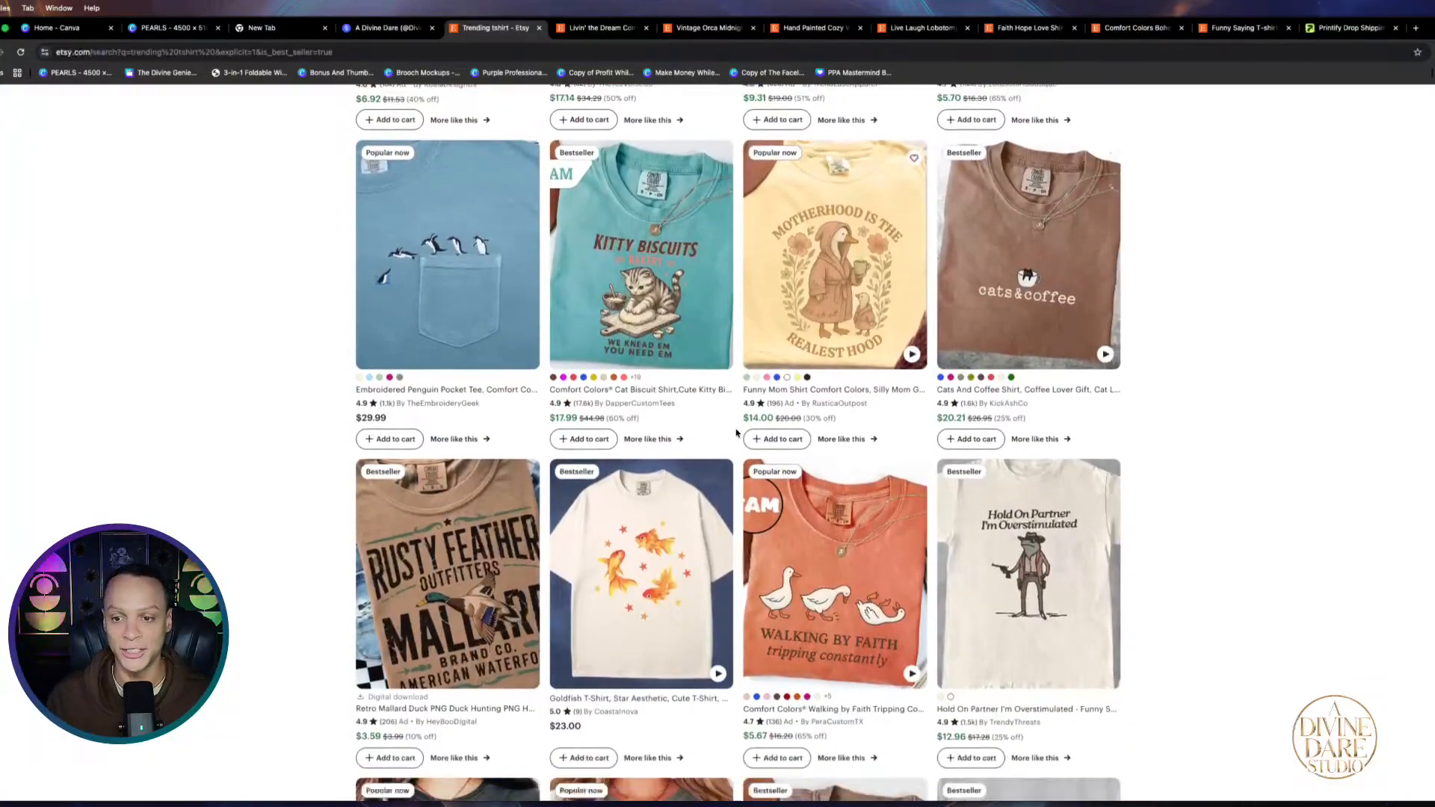
scroll(1153, 403, "down", 5)
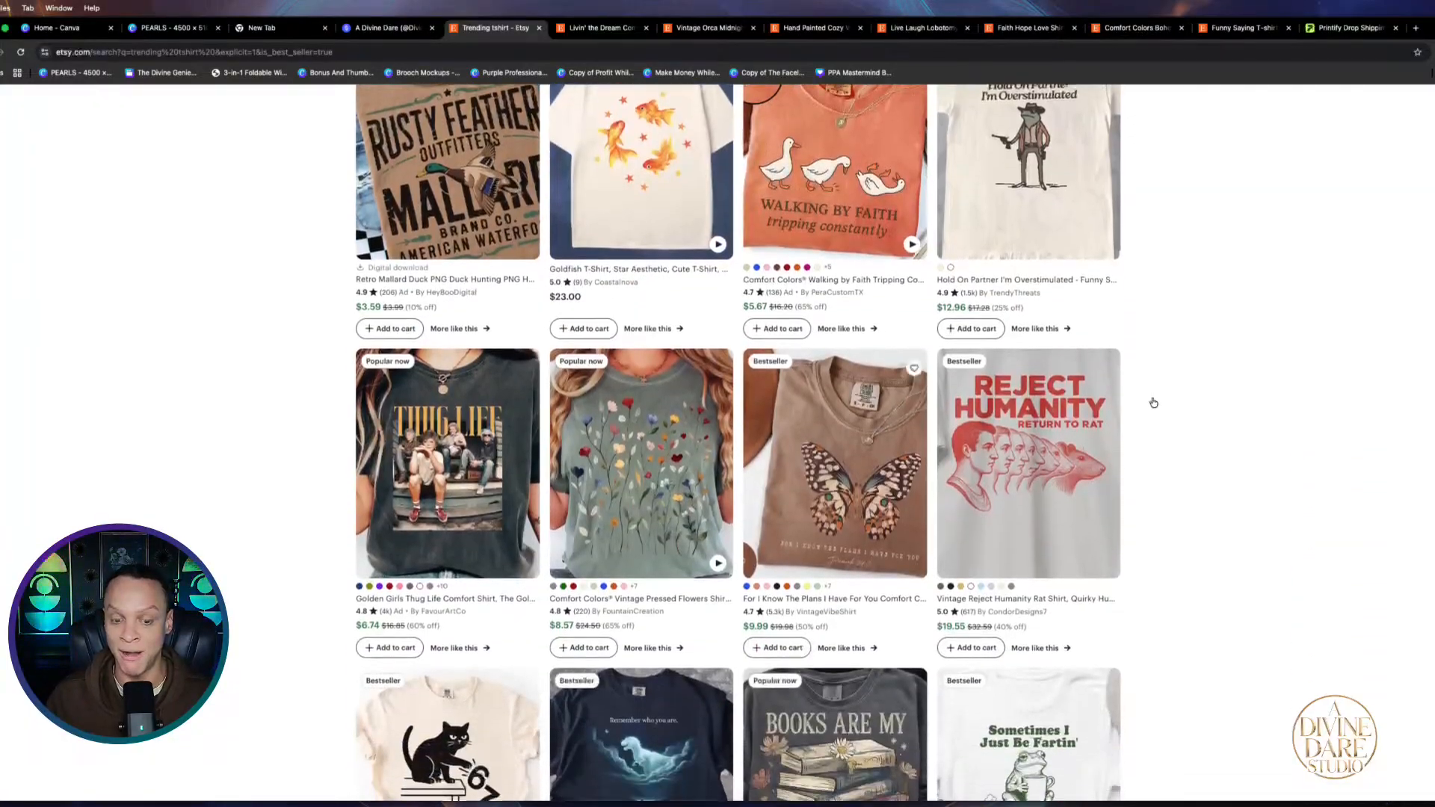
scroll(1154, 403, "down", 7)
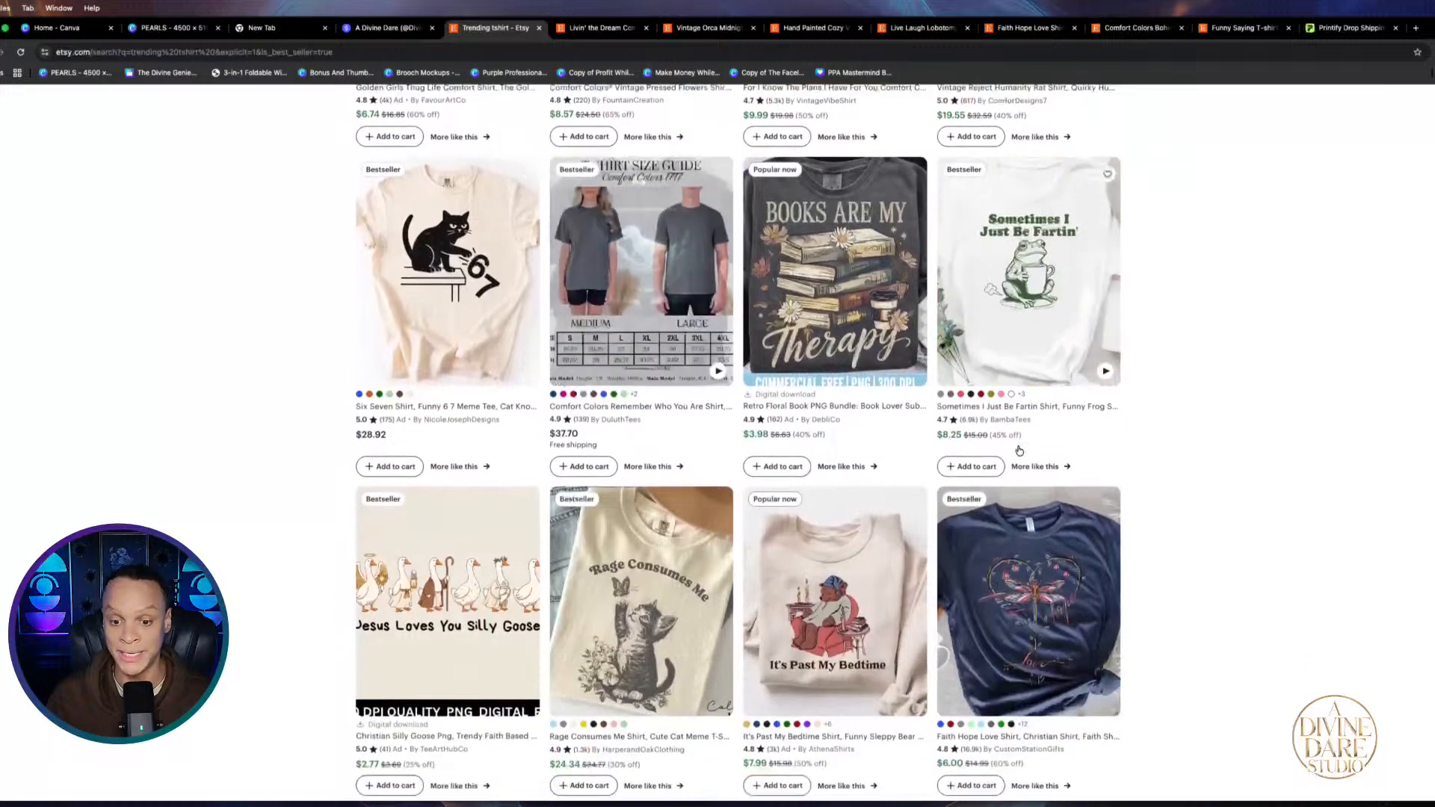
scroll(1019, 451, "down", 4)
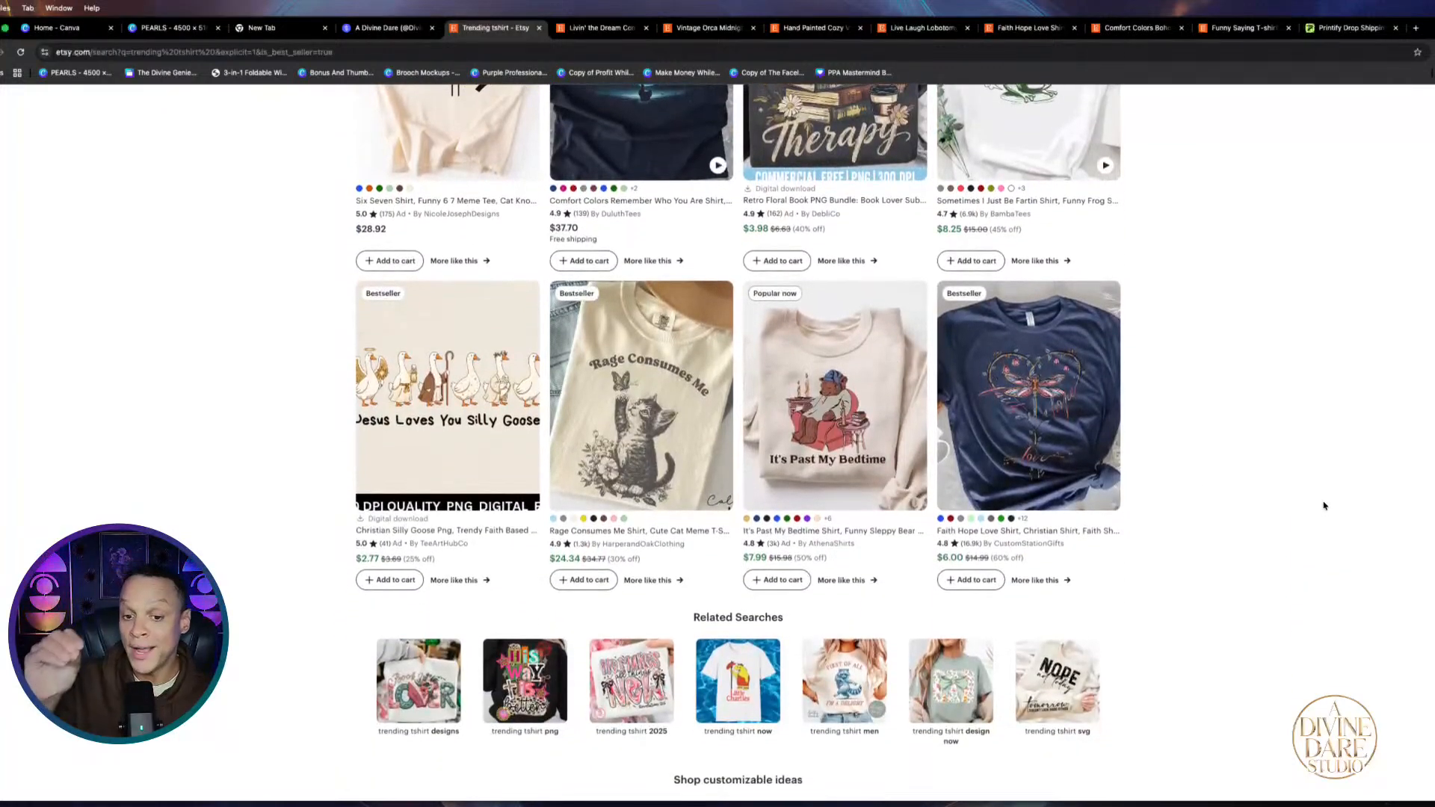
scroll(1323, 501, "down", 3)
scroll(1338, 511, "up", 3)
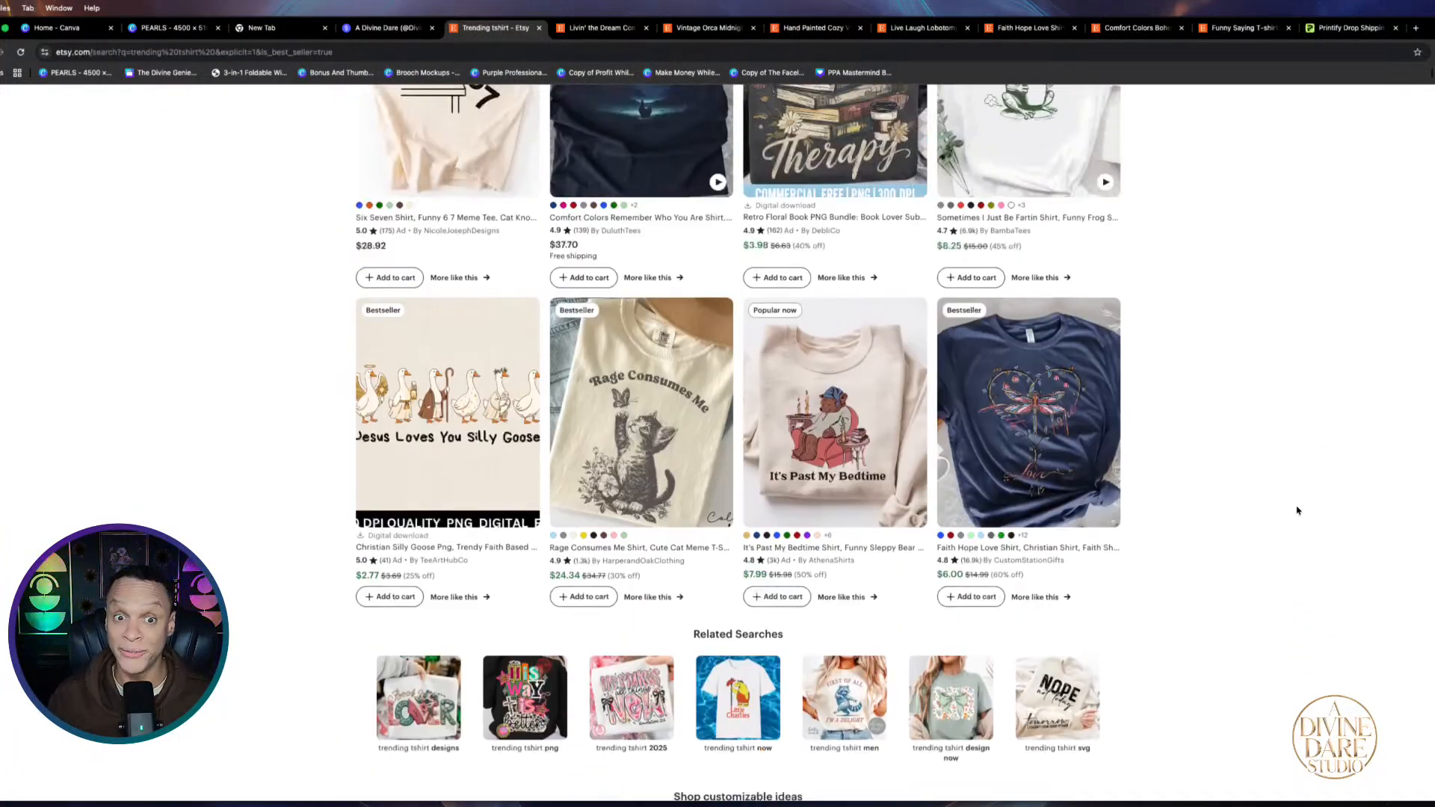
scroll(1298, 510, "down", 5)
left_click(711, 601)
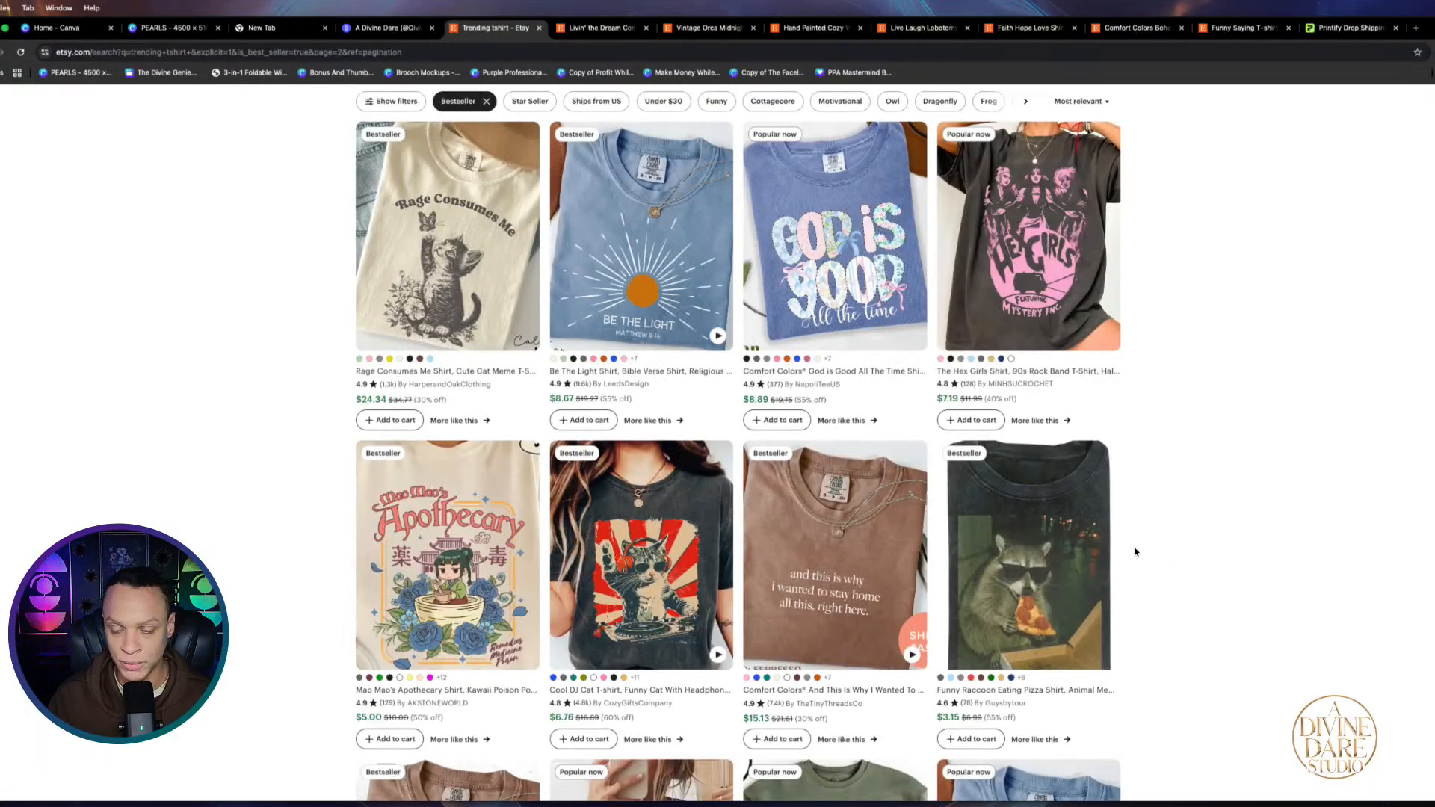
Bring up the Livin' the Dream Comfort Colors skull tee listing
scroll(1137, 551, "down", 3)
scroll(1137, 552, "up", 5)
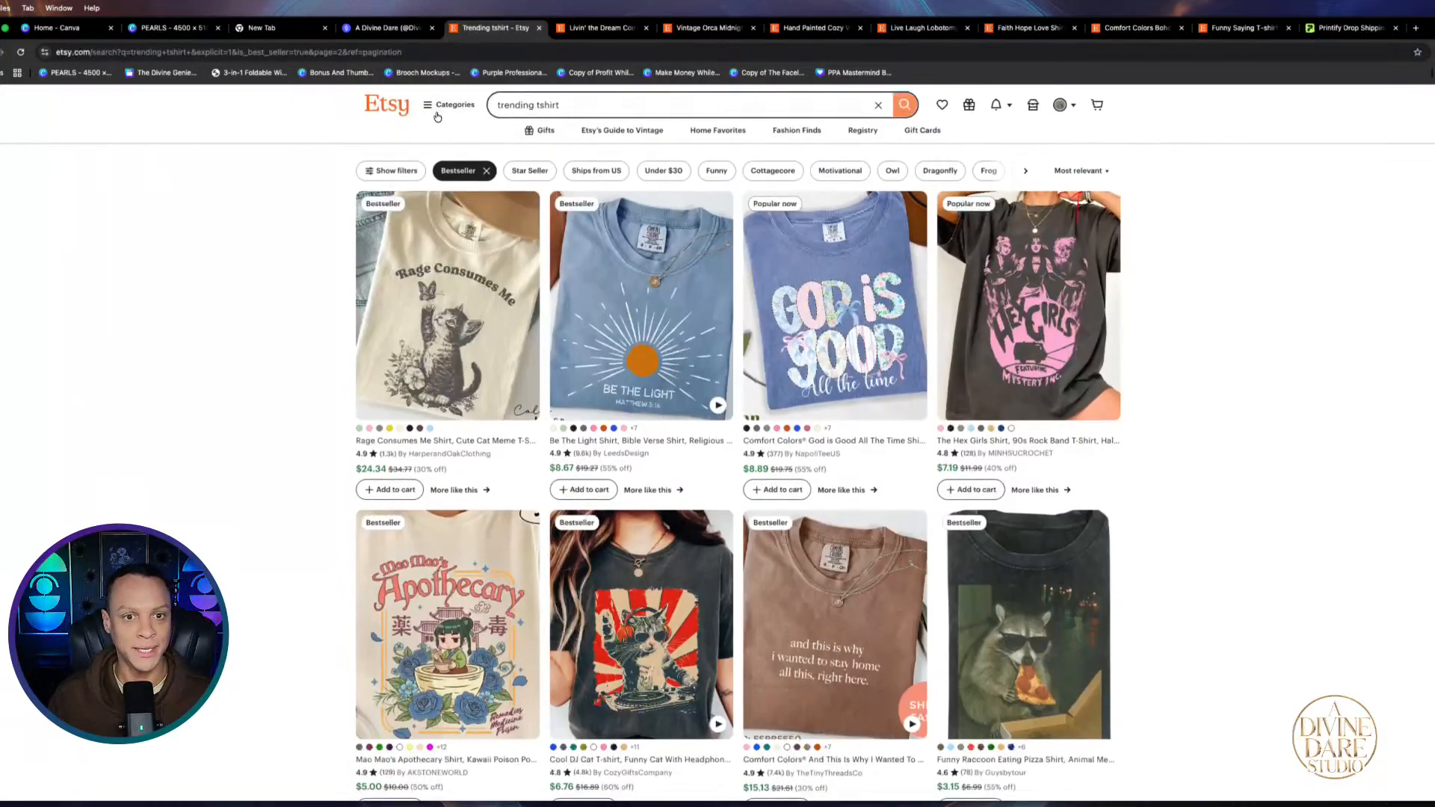
left_click(584, 29)
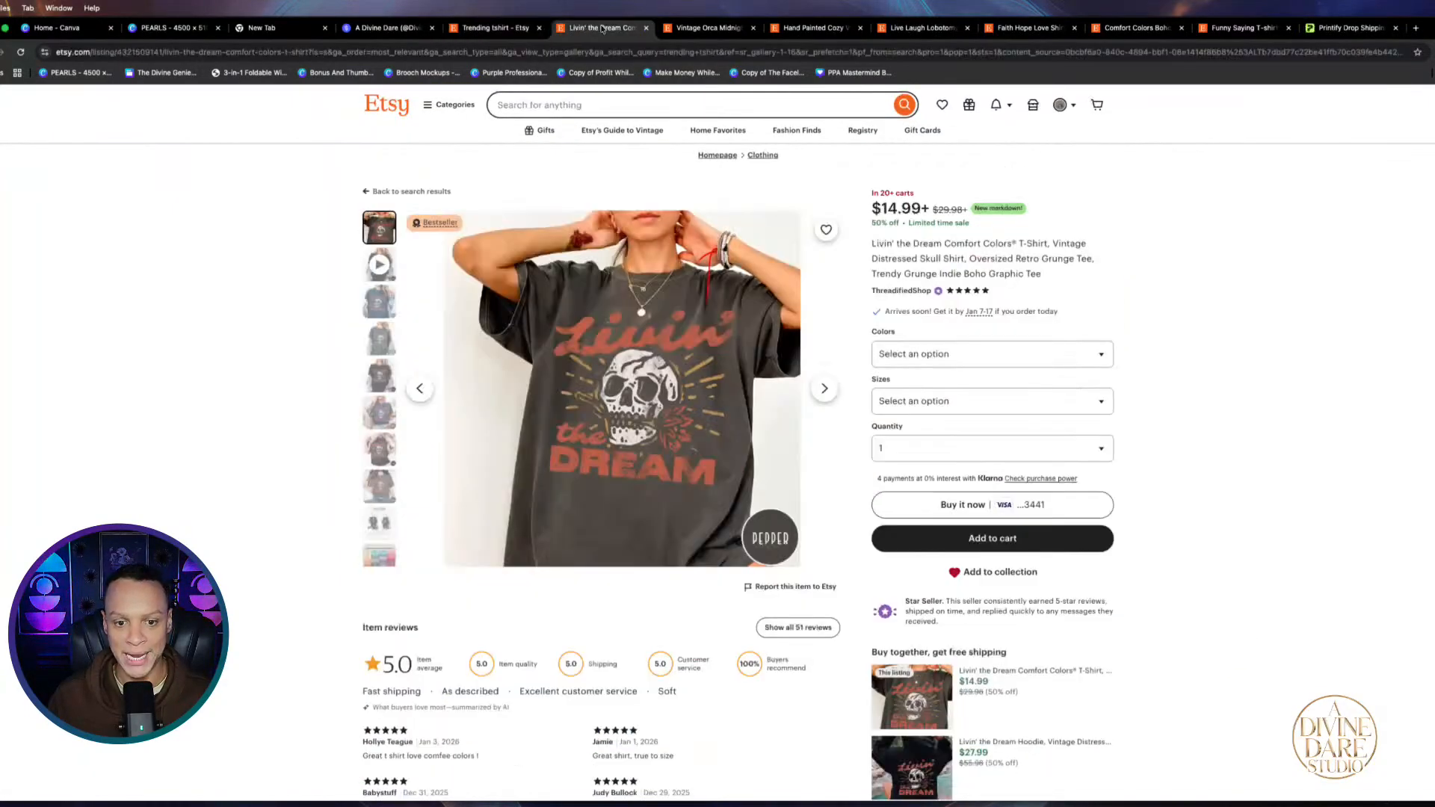
Close the Livin' the Dream listing and view the Orca, Cozy Vibes, Lobotomy and Faith Hope Love listings
left_click(647, 29)
left_click(607, 30)
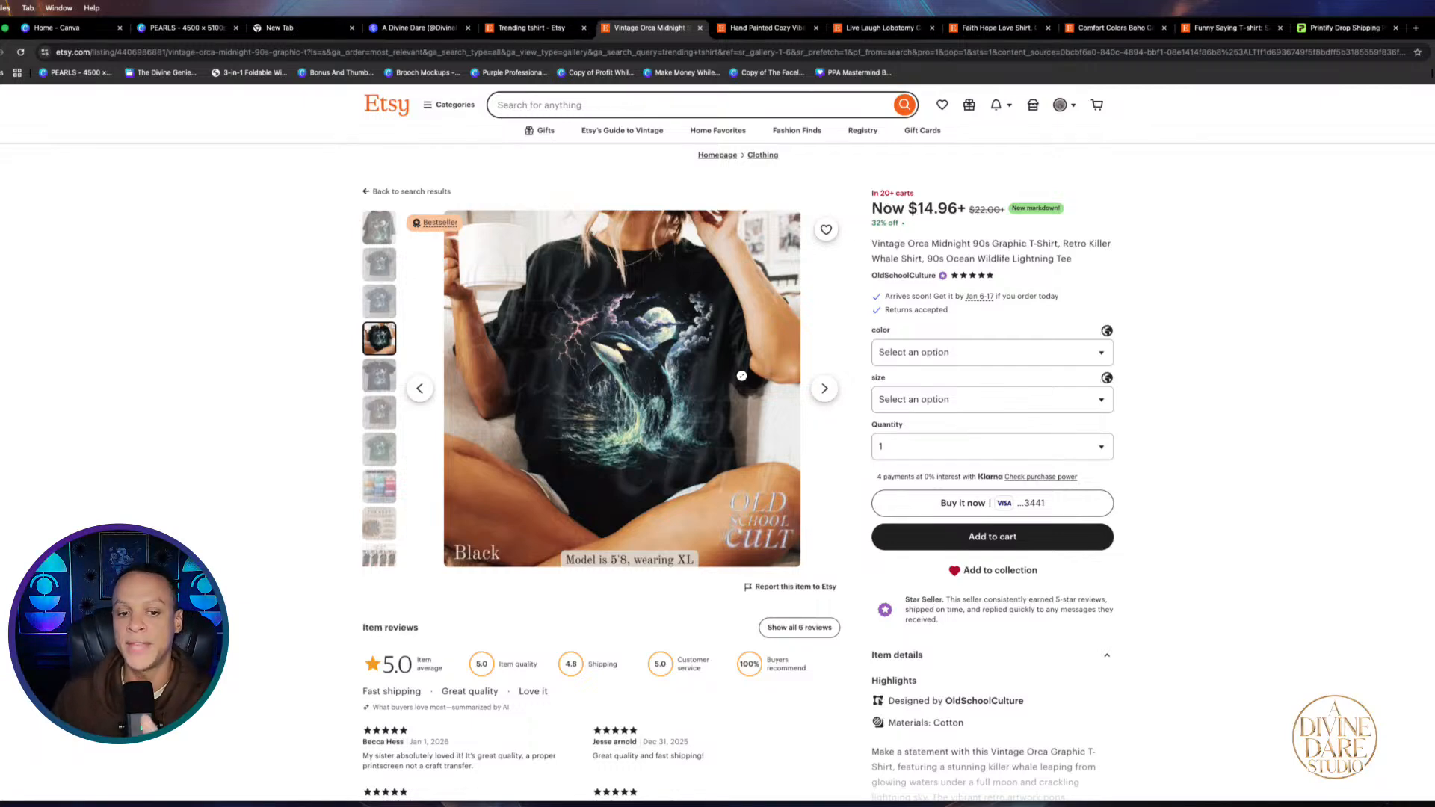
left_click(747, 29)
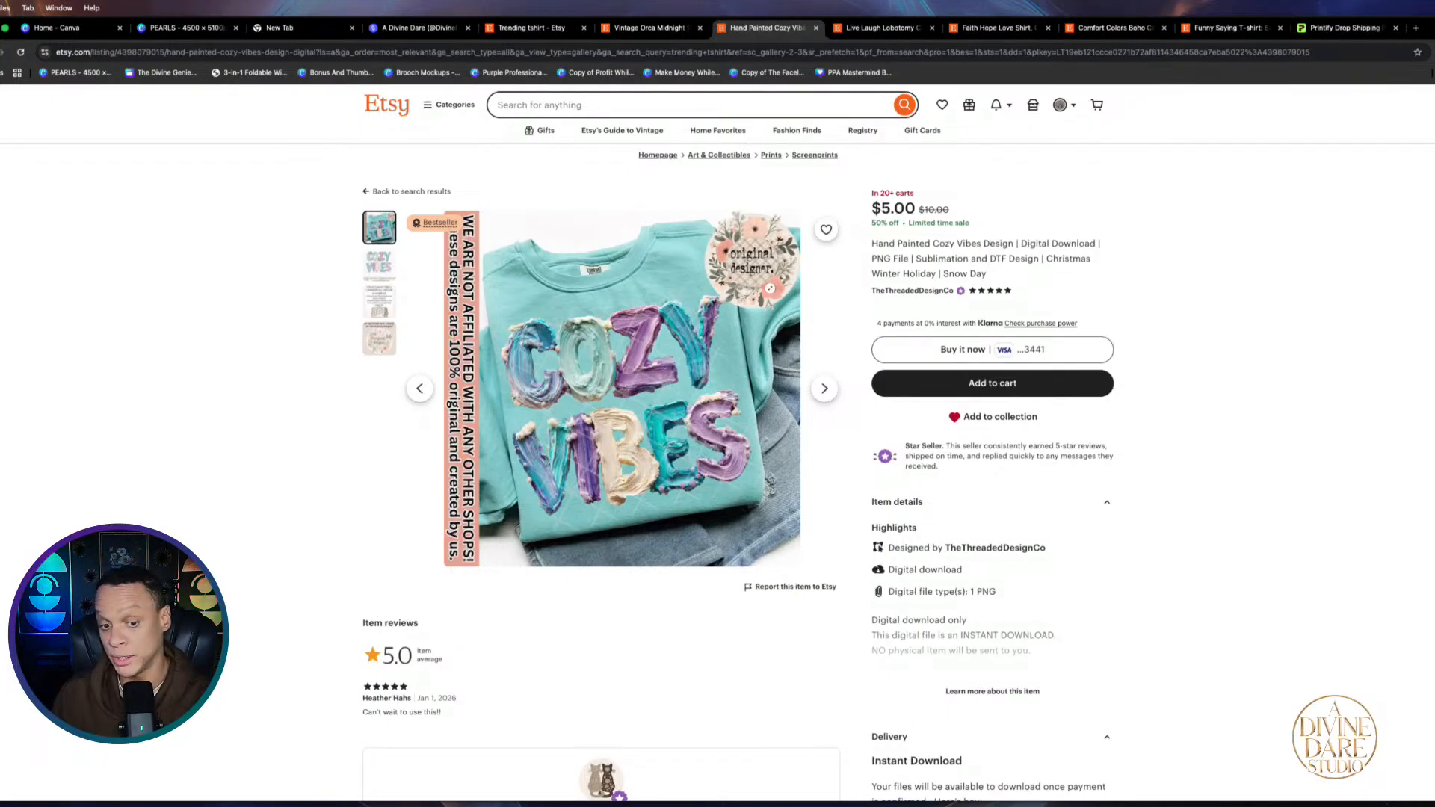
left_click(882, 33)
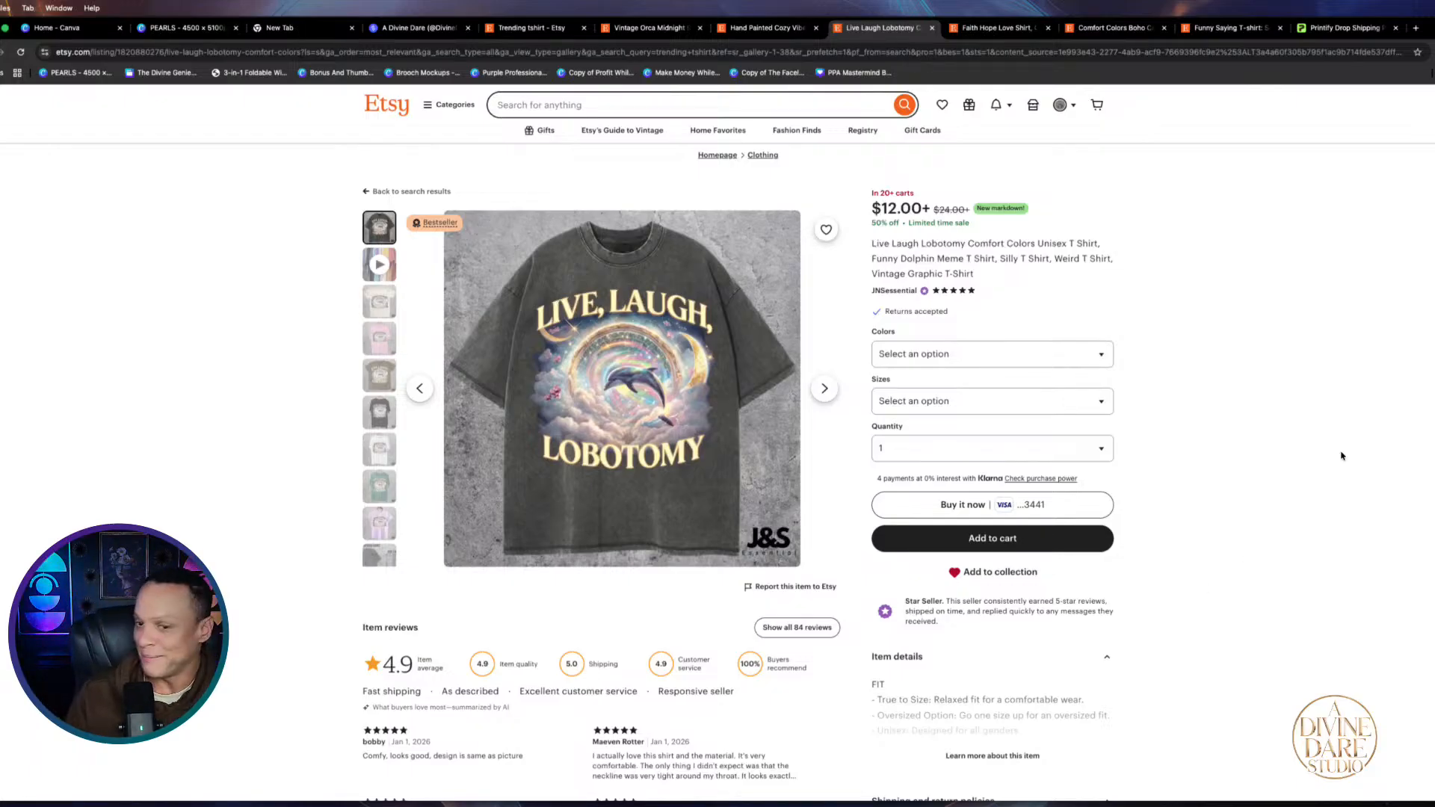
left_click(992, 28)
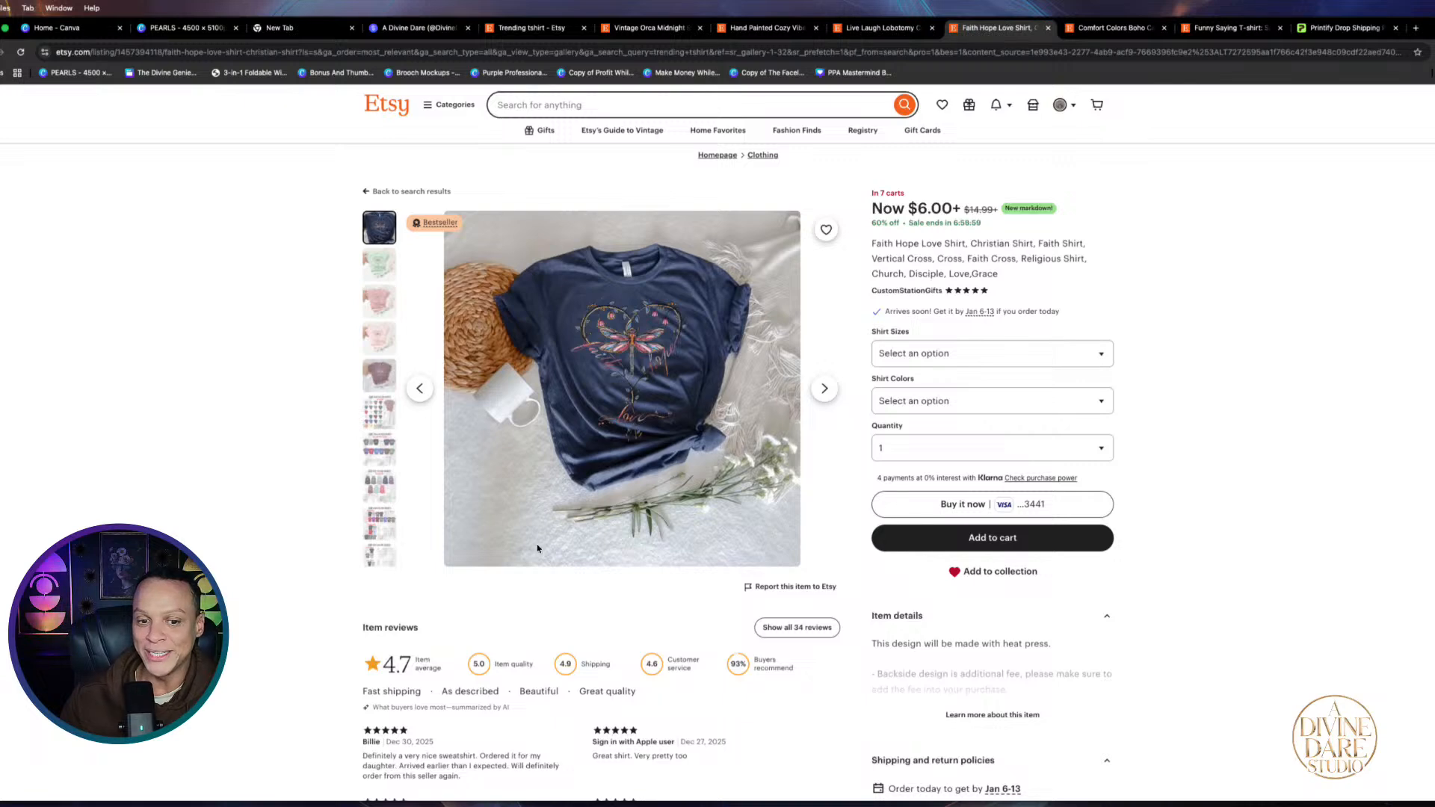
Check the boho cat, Funny Saying and Printify tabs, then return to the trending results
scroll(629, 411, "up", 5)
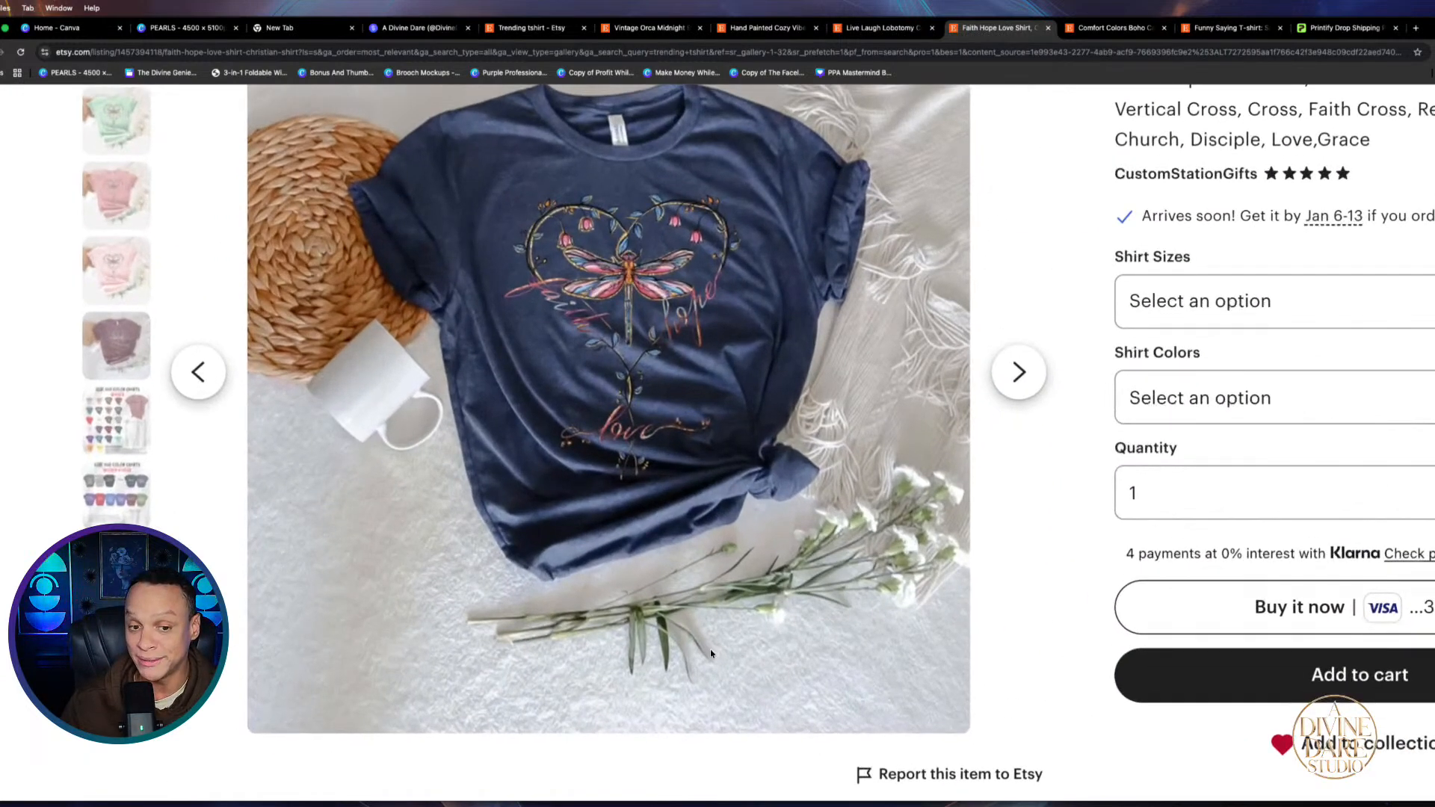
scroll(711, 654, "down", 5)
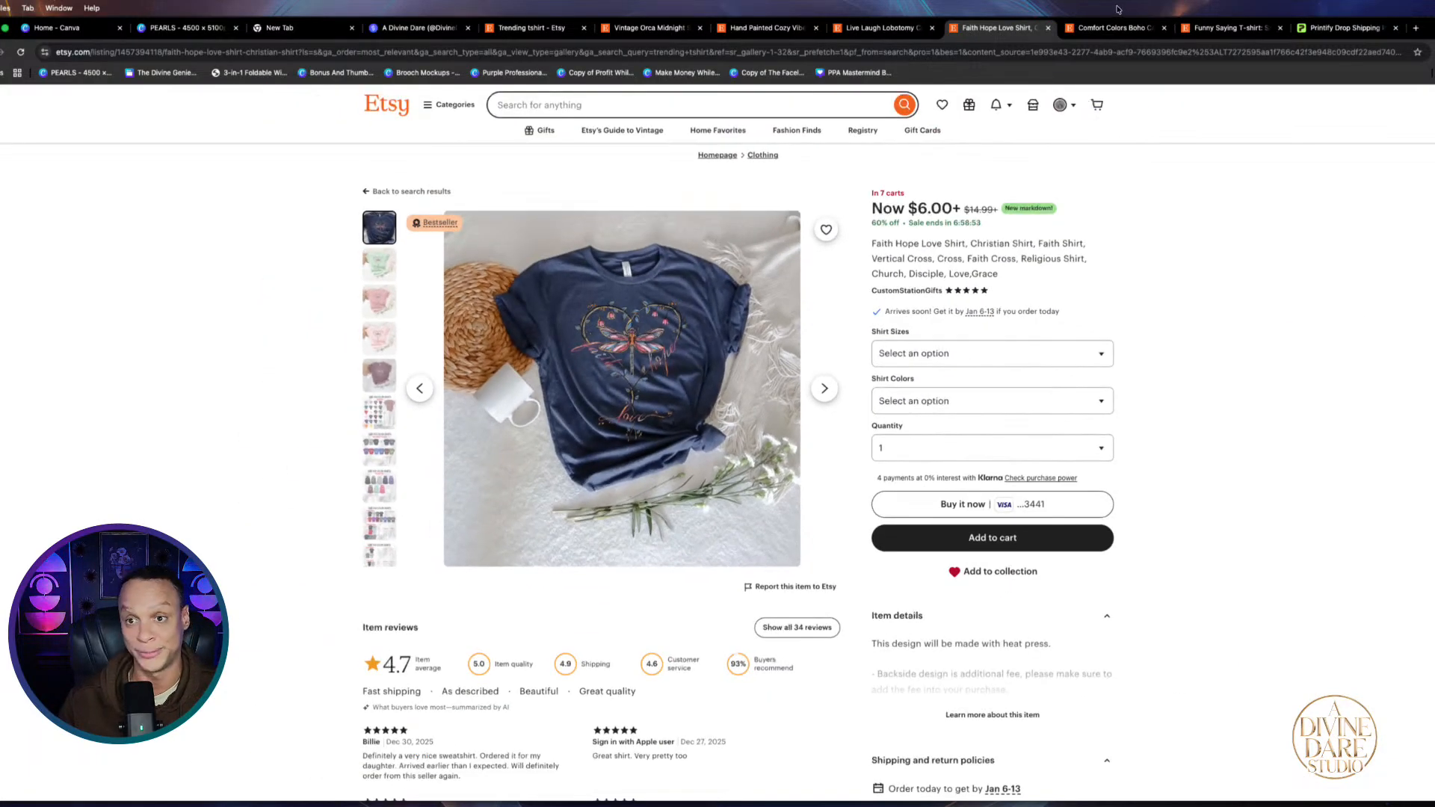
left_click(1111, 28)
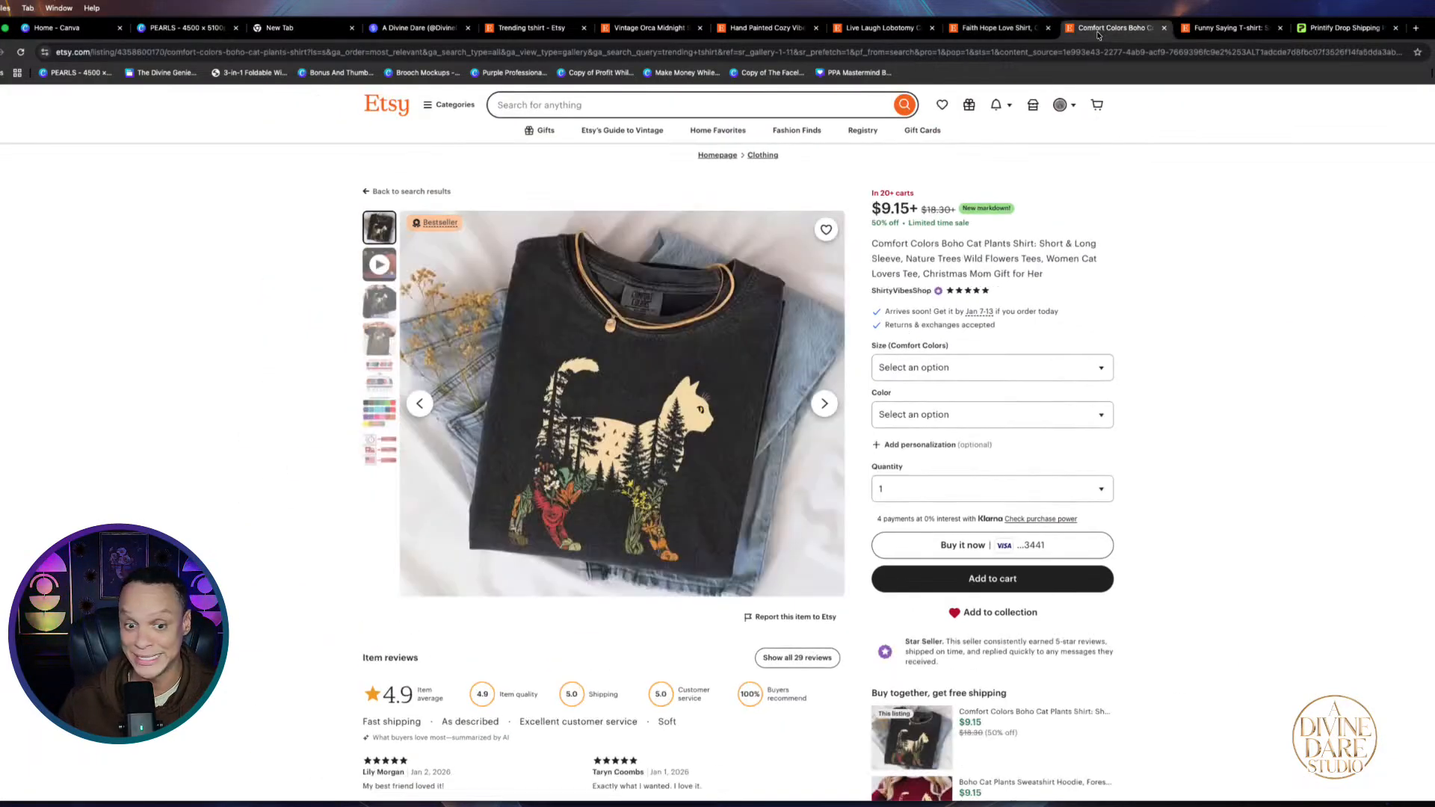
left_click(1225, 28)
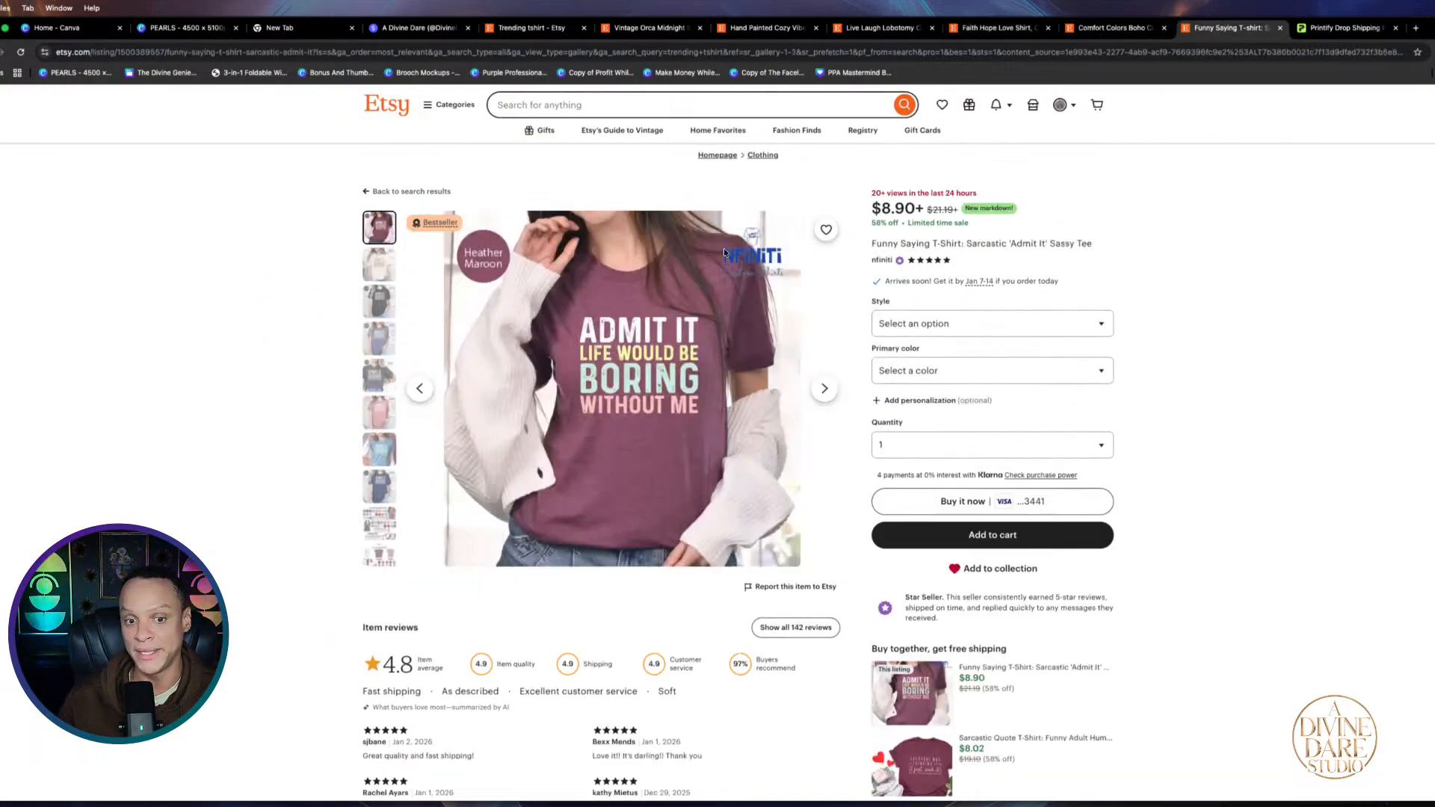
left_click(1321, 26)
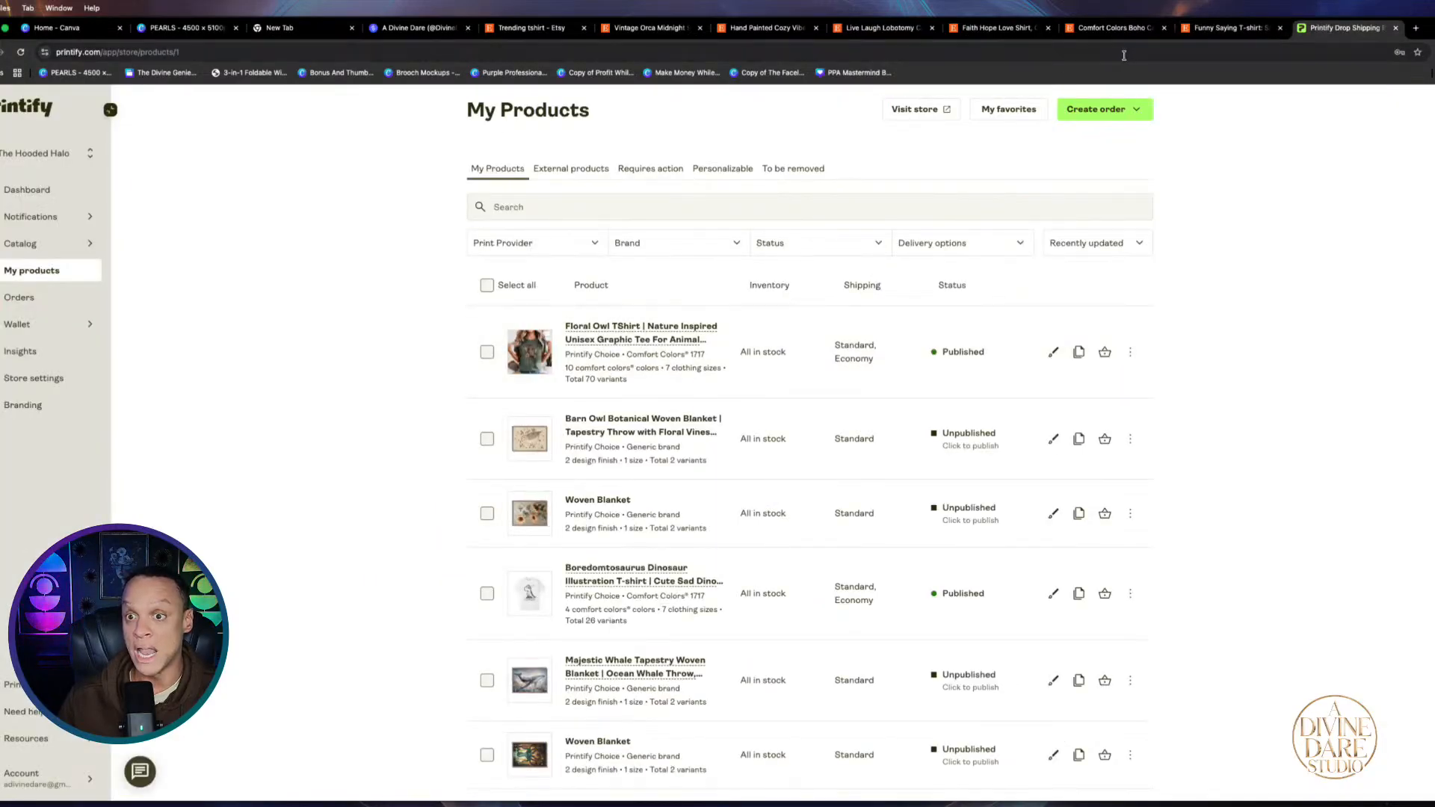
left_click(523, 28)
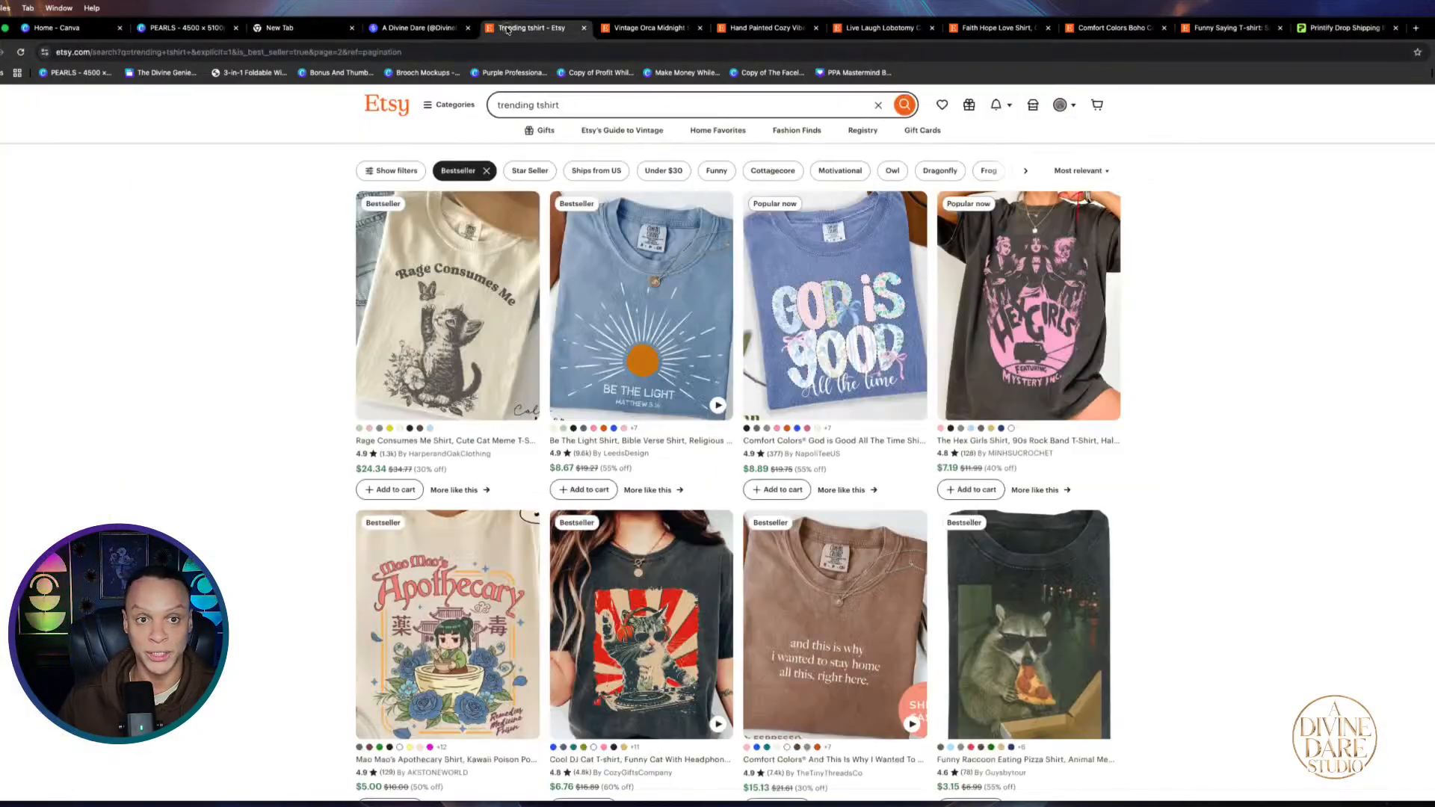
scroll(829, 612, "down", 5)
scroll(830, 611, "down", 8)
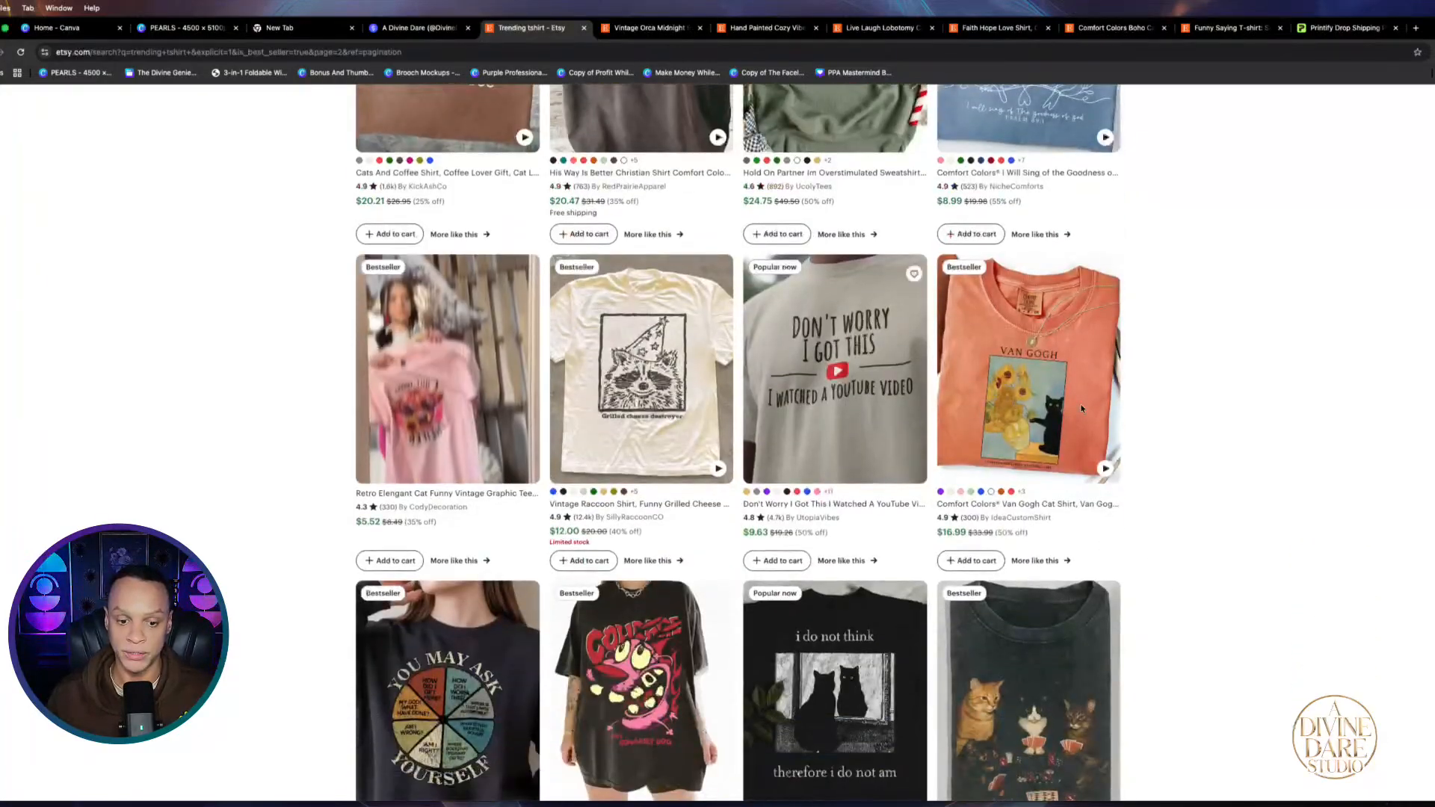
scroll(445, 294, "down", 2)
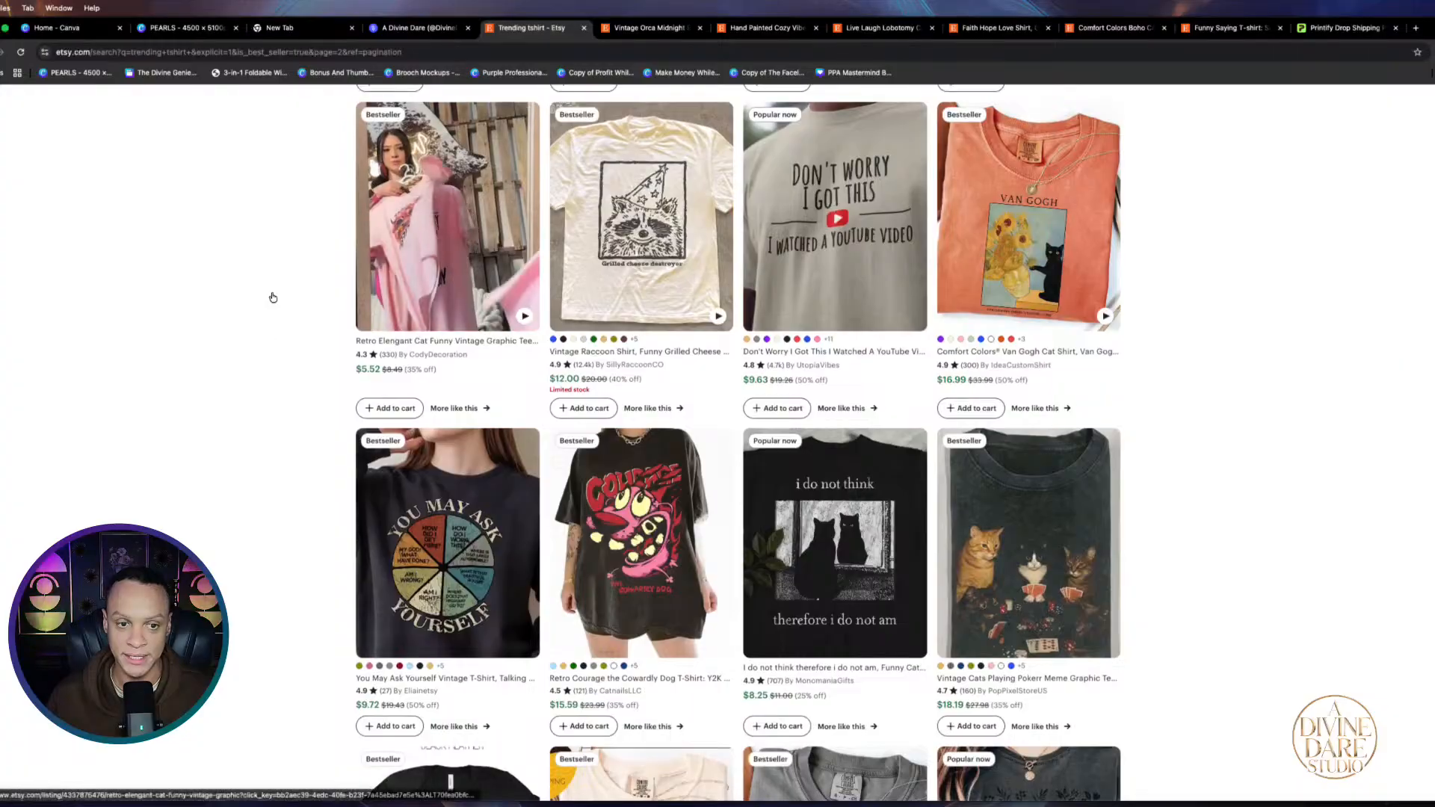
scroll(272, 297, "down", 5)
scroll(483, 584, "down", 5)
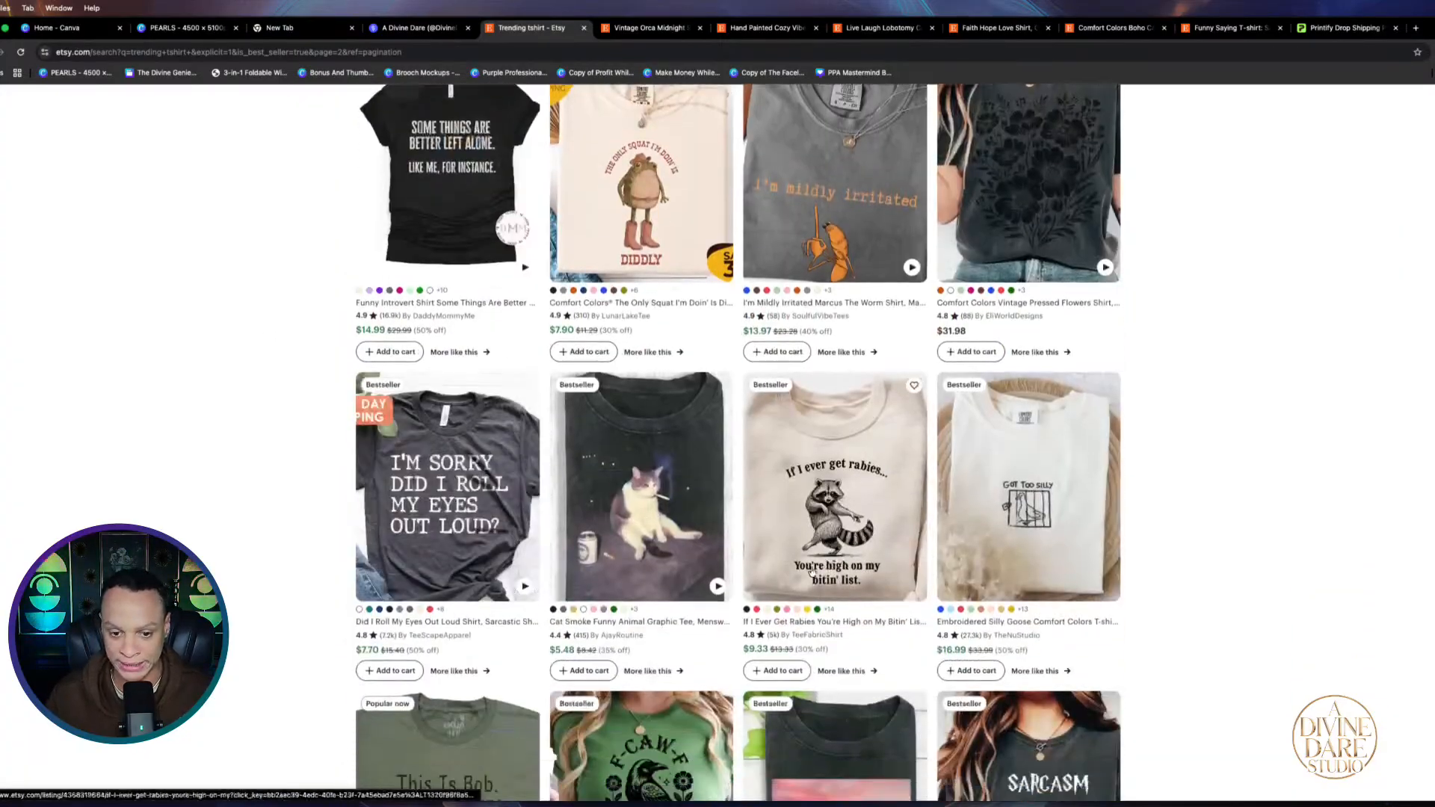
scroll(875, 566, "down", 7)
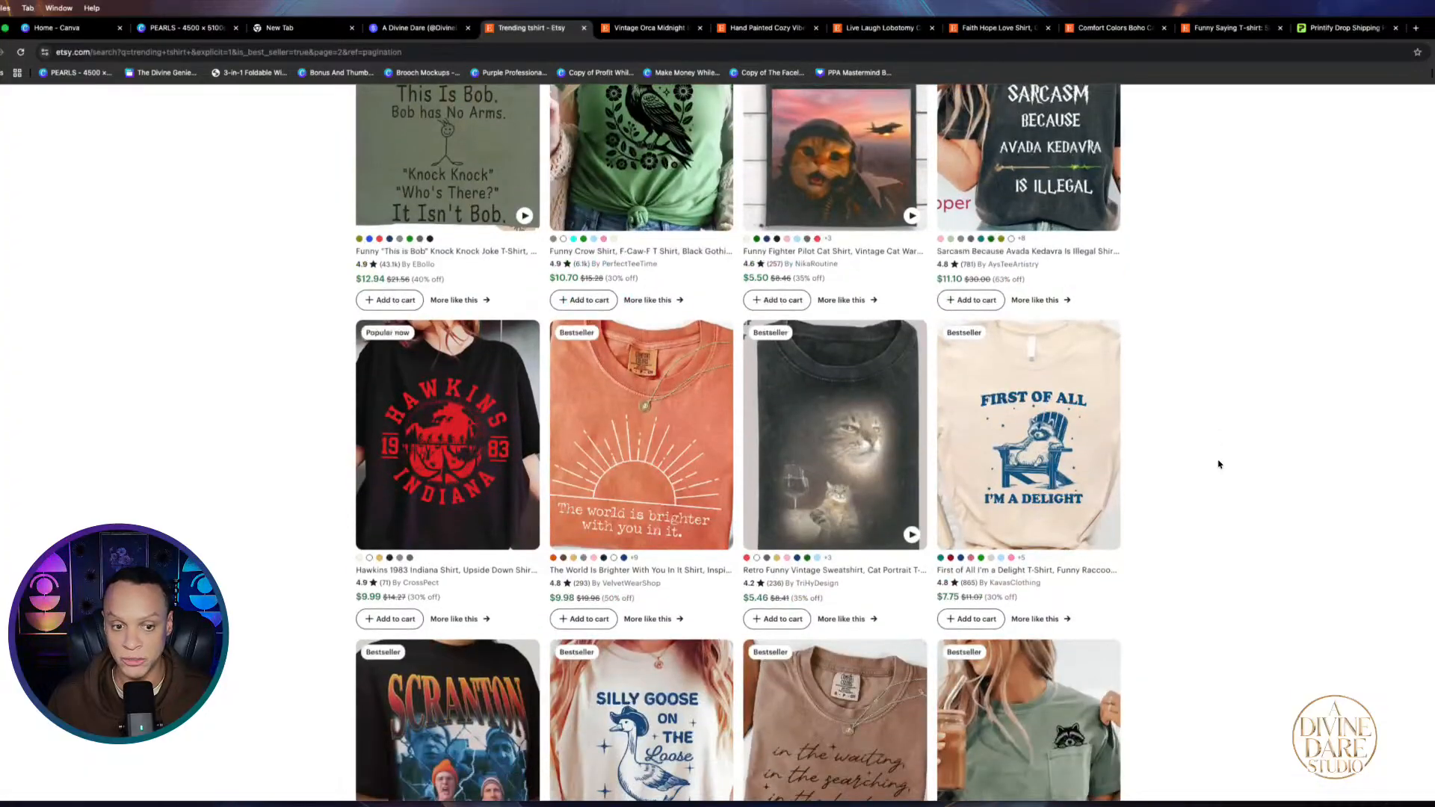
scroll(1218, 464, "down", 10)
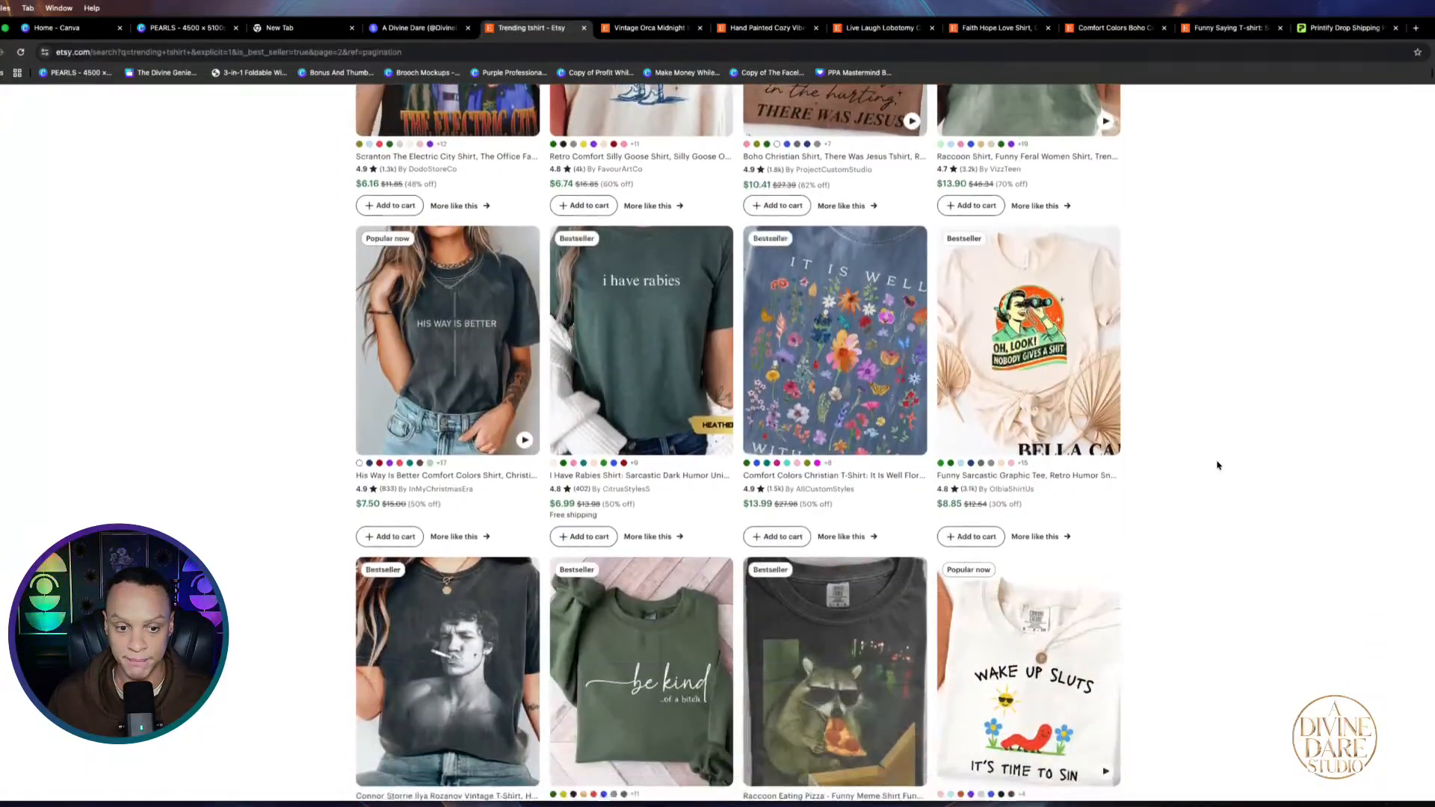
scroll(1219, 464, "down", 6)
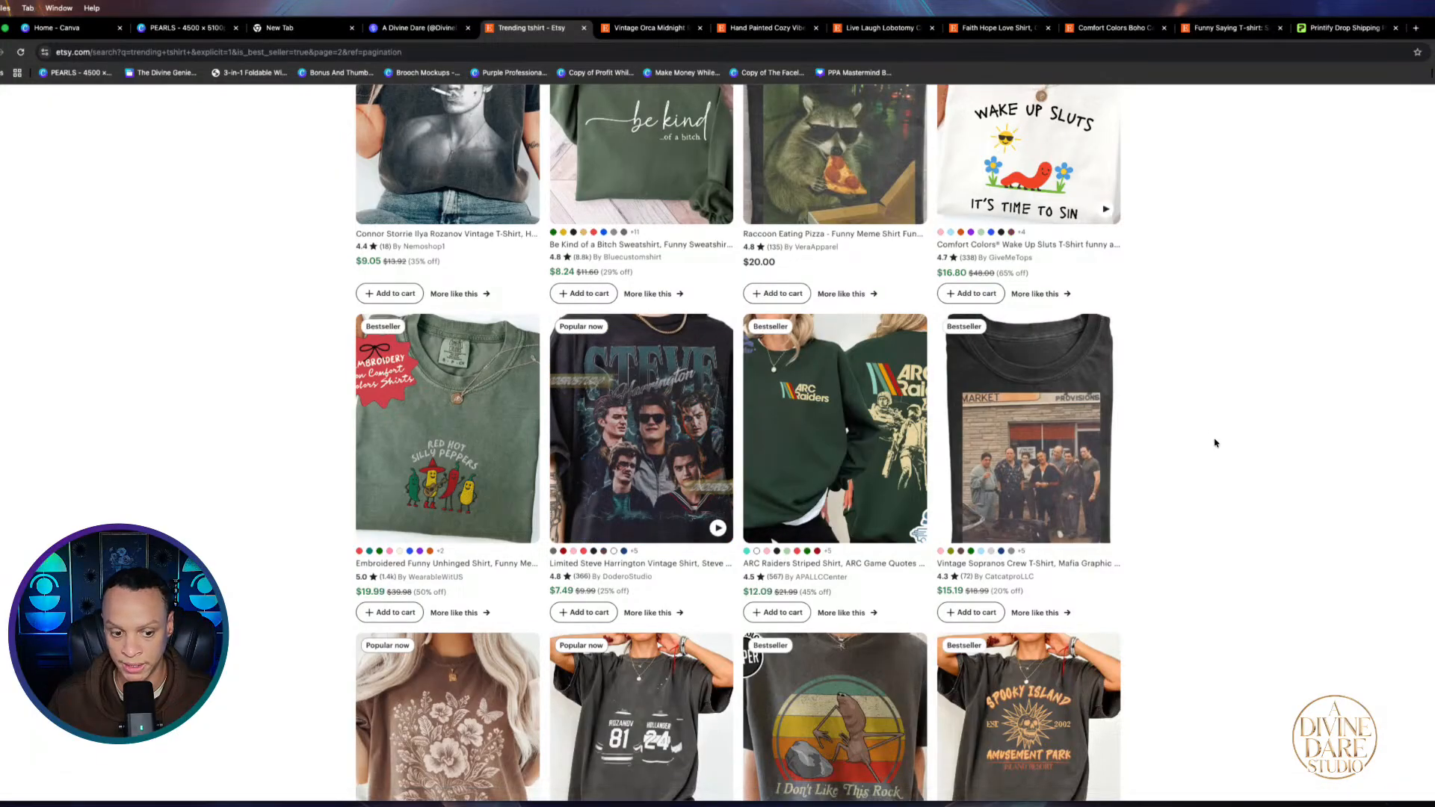
scroll(1214, 445, "down", 5)
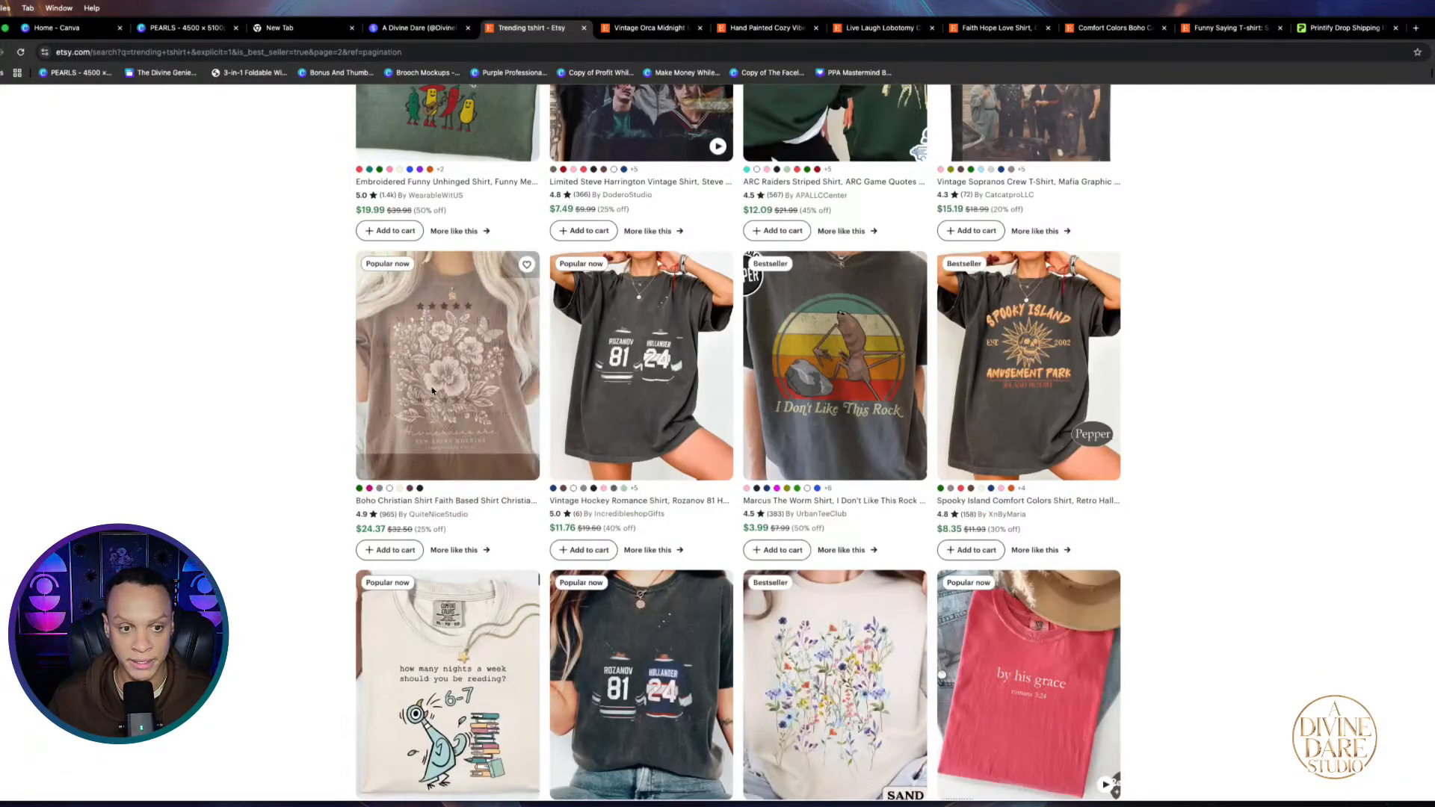
scroll(420, 371, "up", 5)
scroll(186, 302, "left", 4)
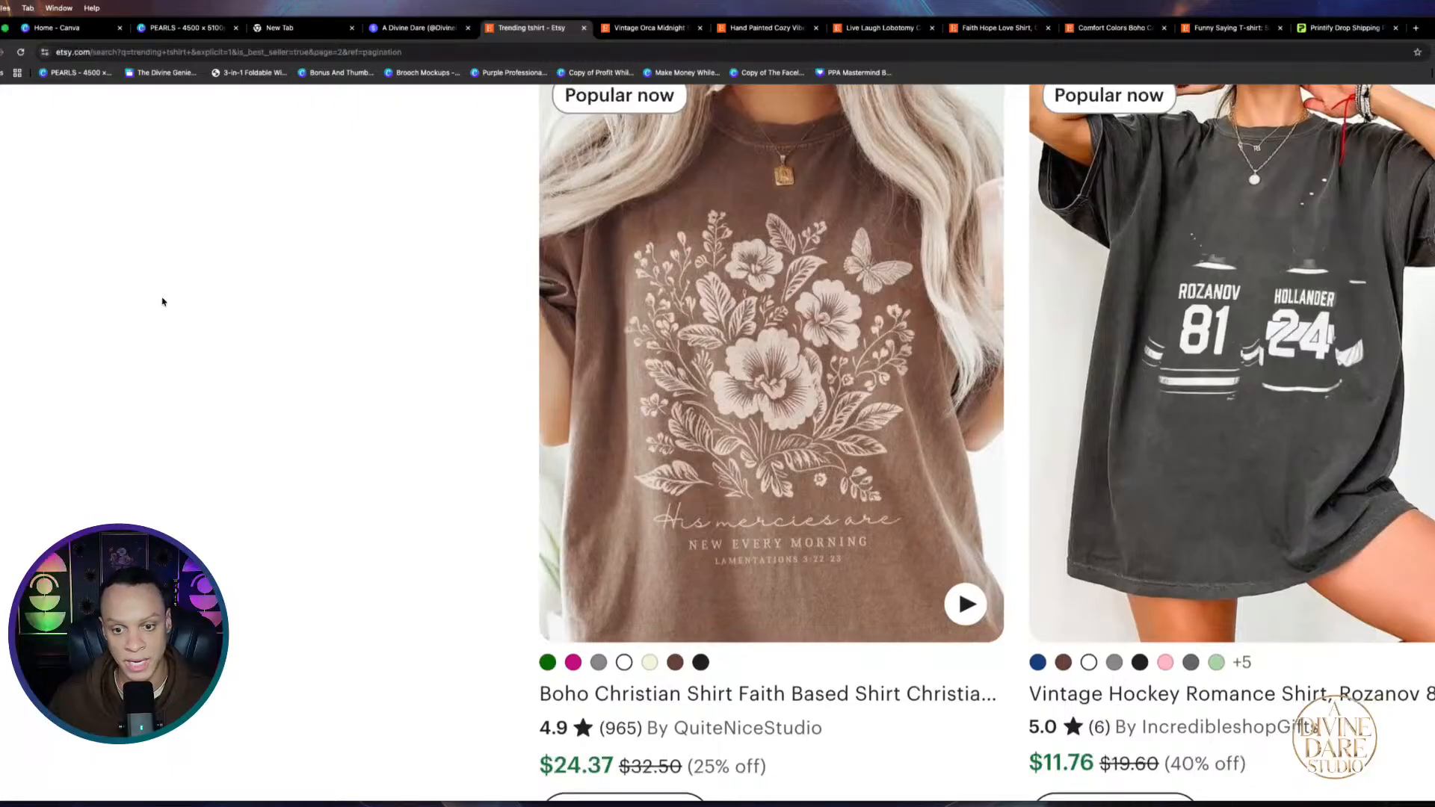
scroll(162, 301, "down", 5)
scroll(1371, 444, "down", 5)
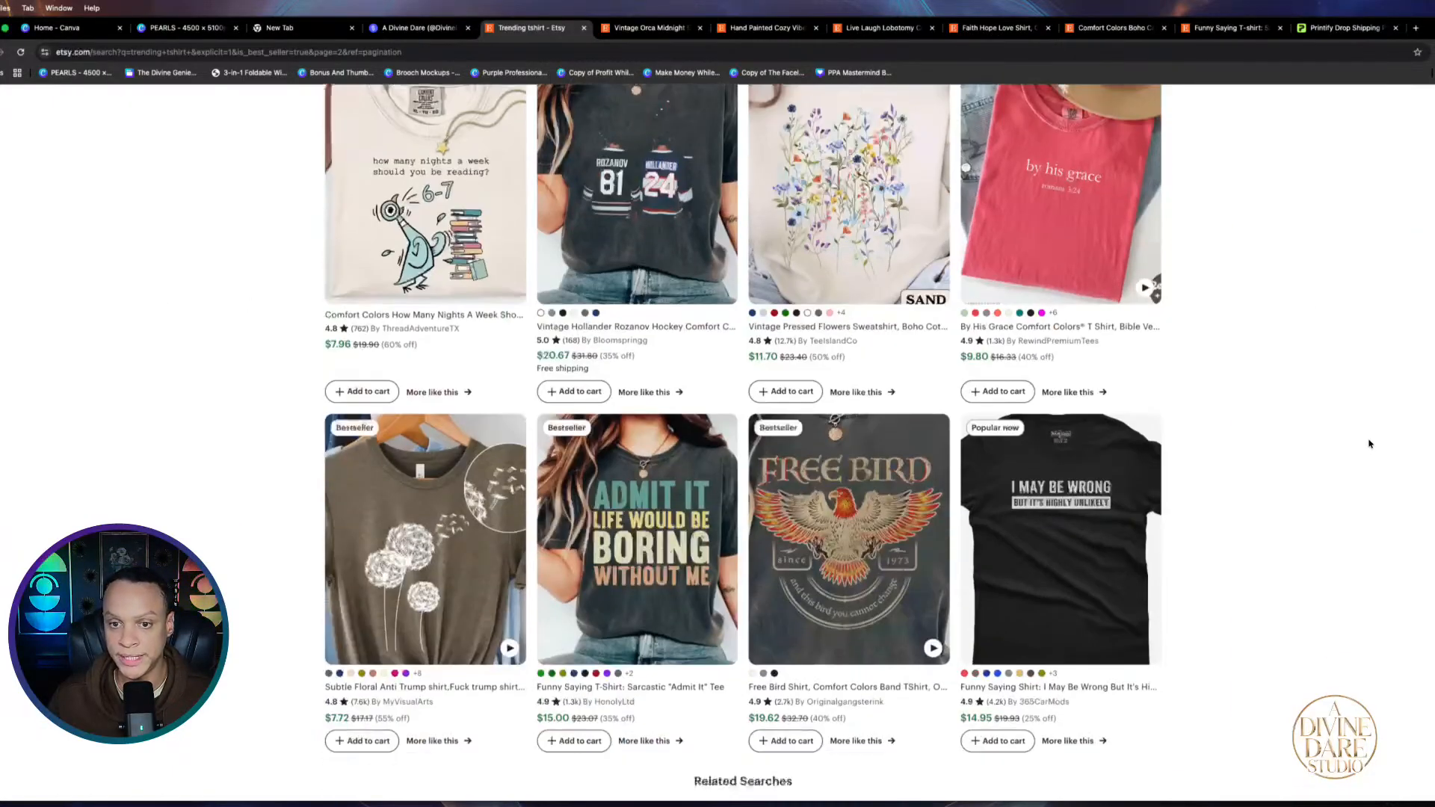
scroll(1370, 444, "up", 2)
scroll(1326, 384, "up", 4)
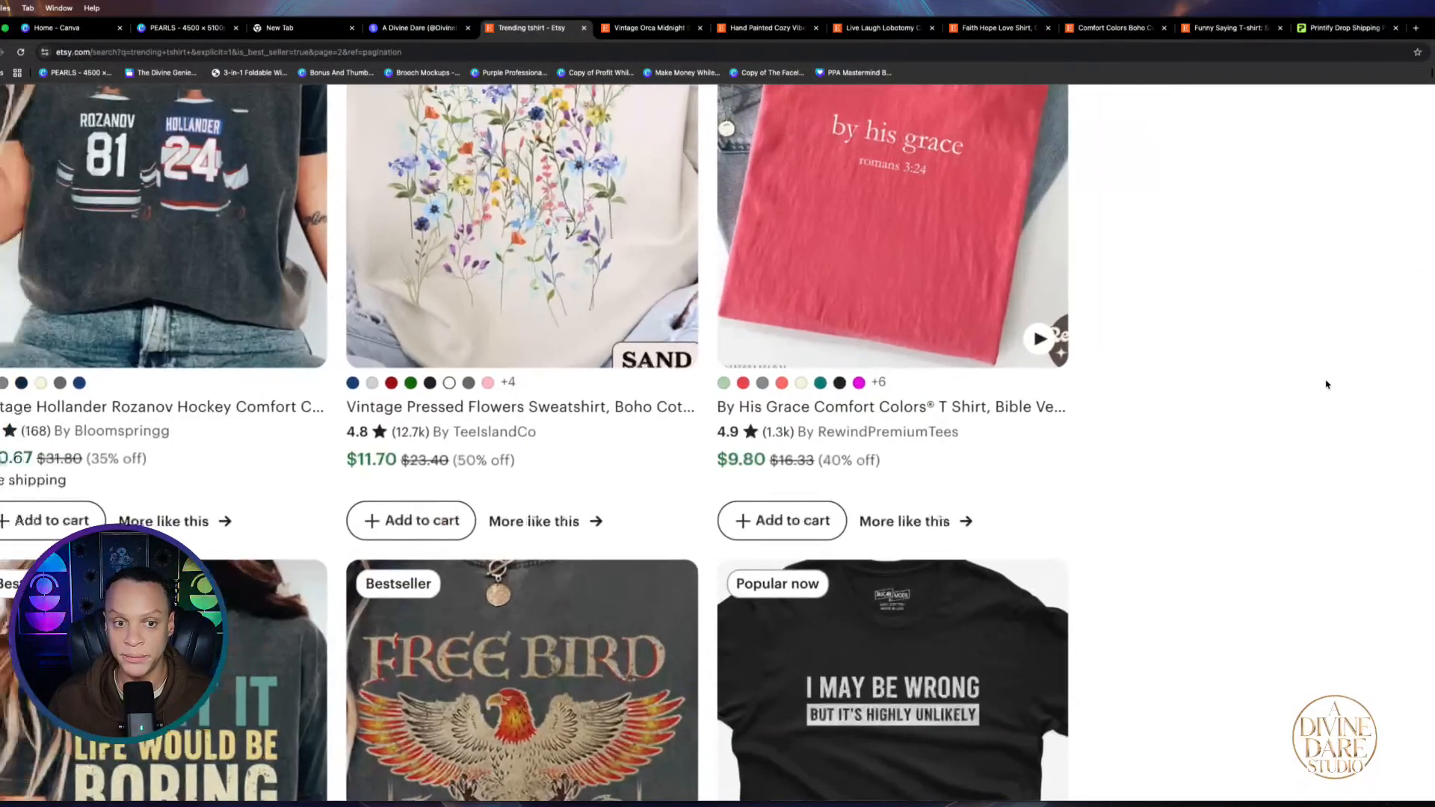
scroll(1327, 384, "up", 4)
scroll(1327, 384, "left", 3)
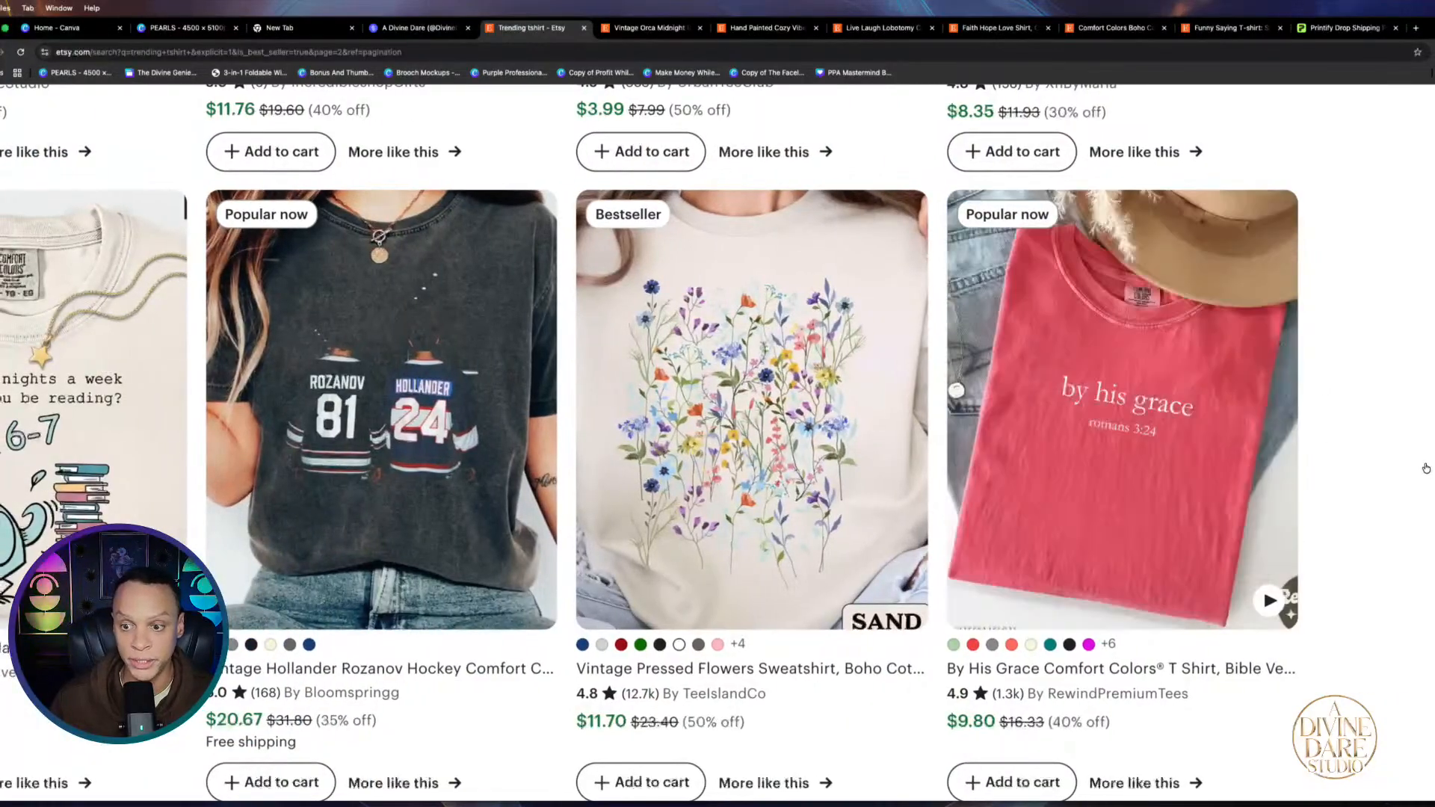
scroll(1426, 469, "up", 3)
scroll(1426, 469, "down", 2)
scroll(1428, 468, "left", 2)
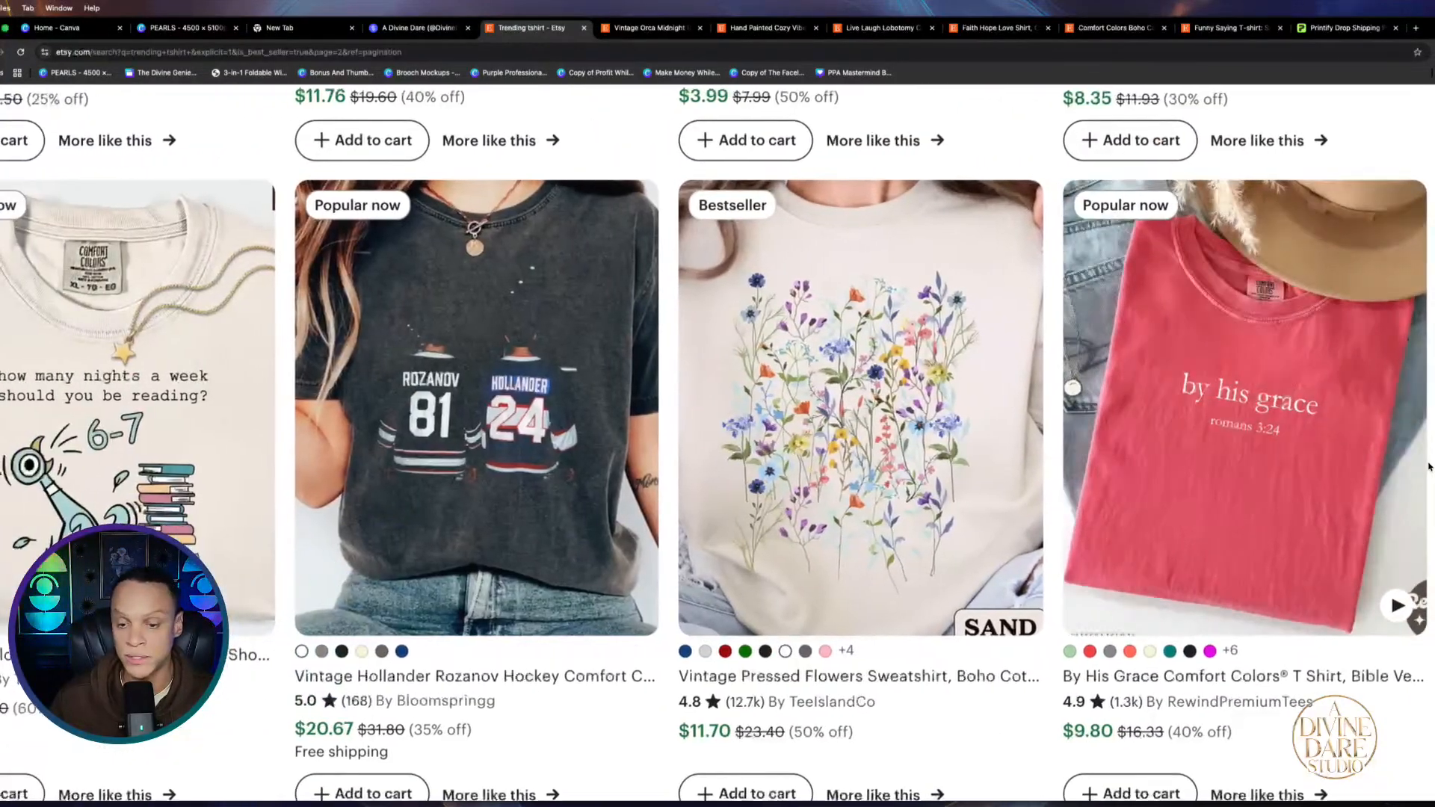
scroll(1428, 468, "right", 1)
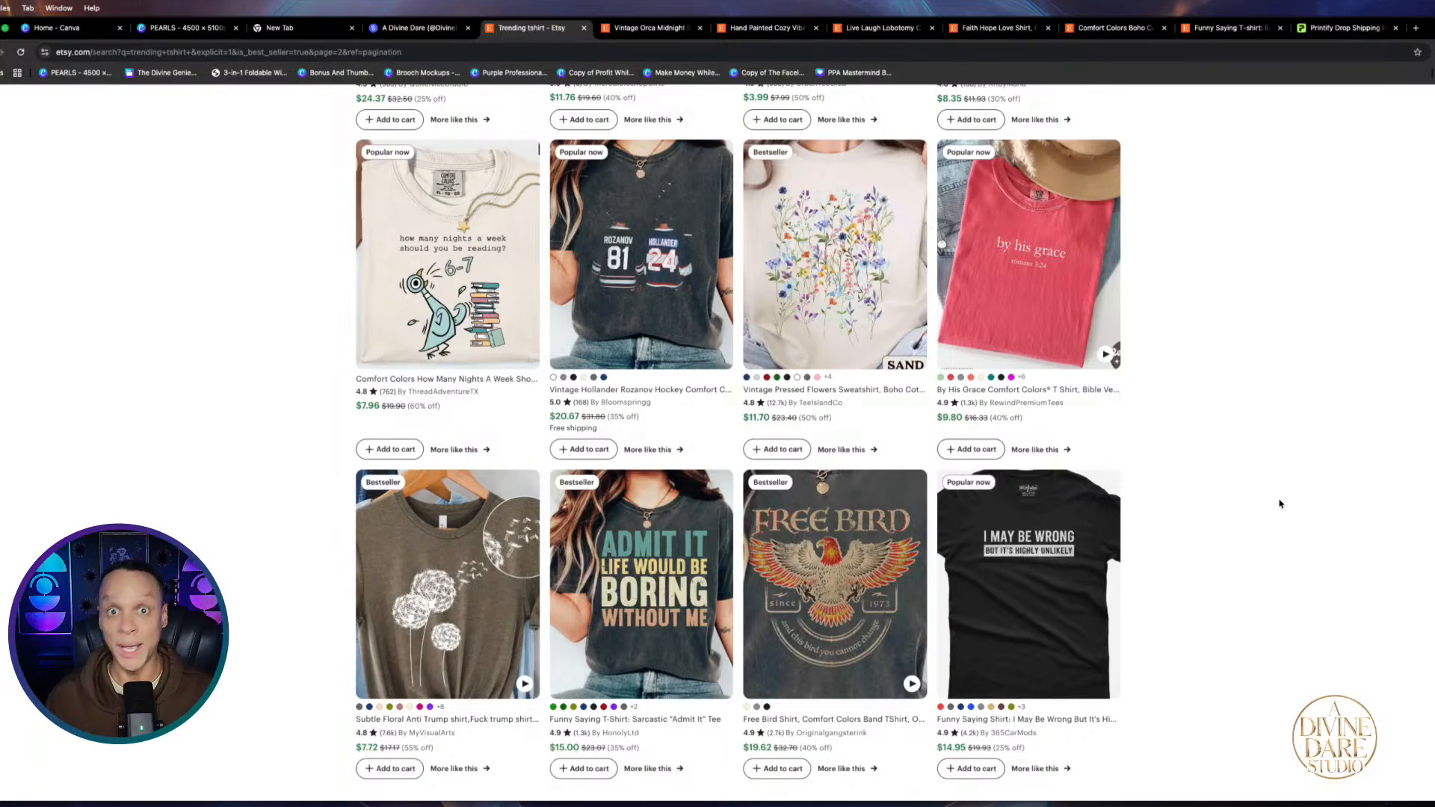
scroll(1257, 451, "down", 1)
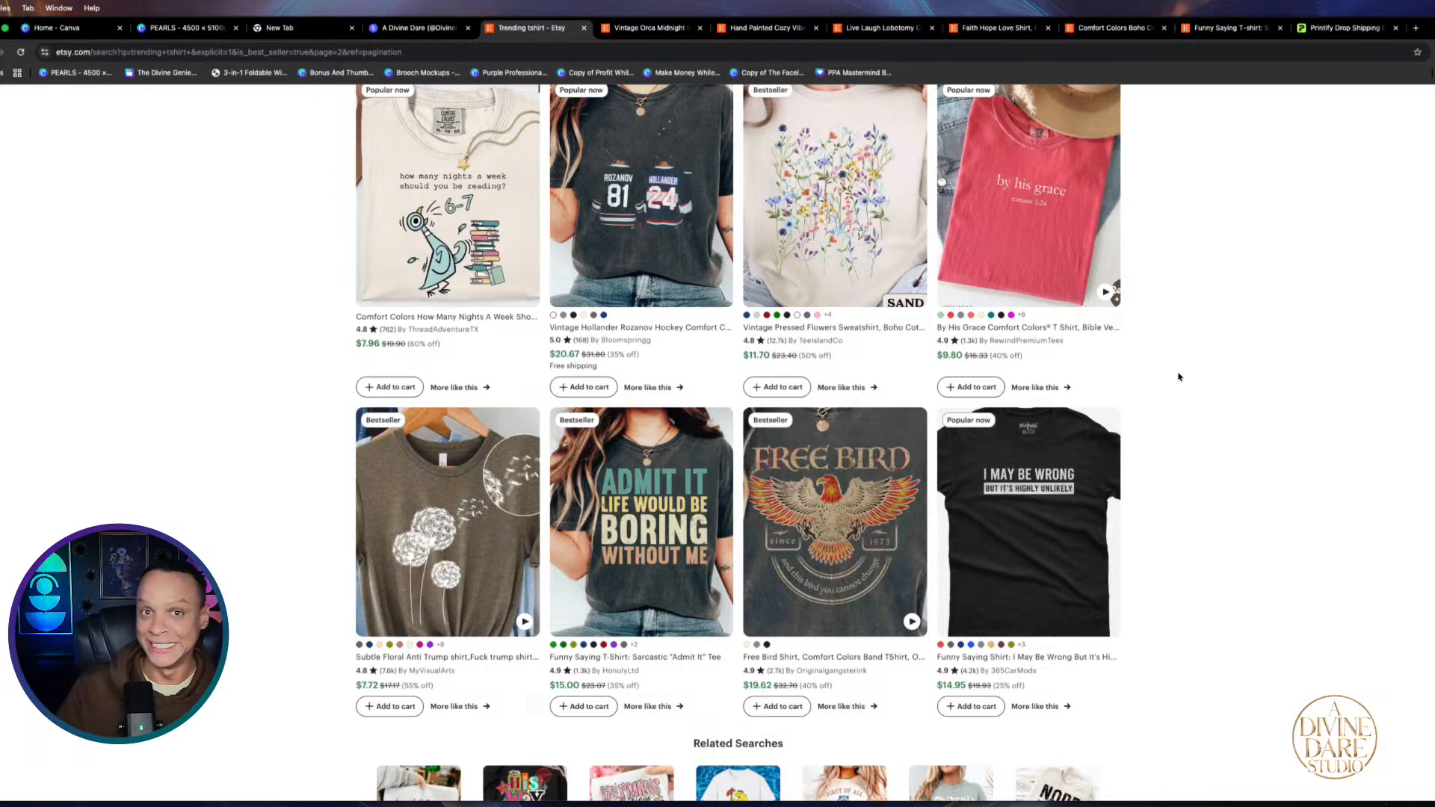
scroll(1128, 471, "down", 8)
scroll(1121, 481, "up", 15)
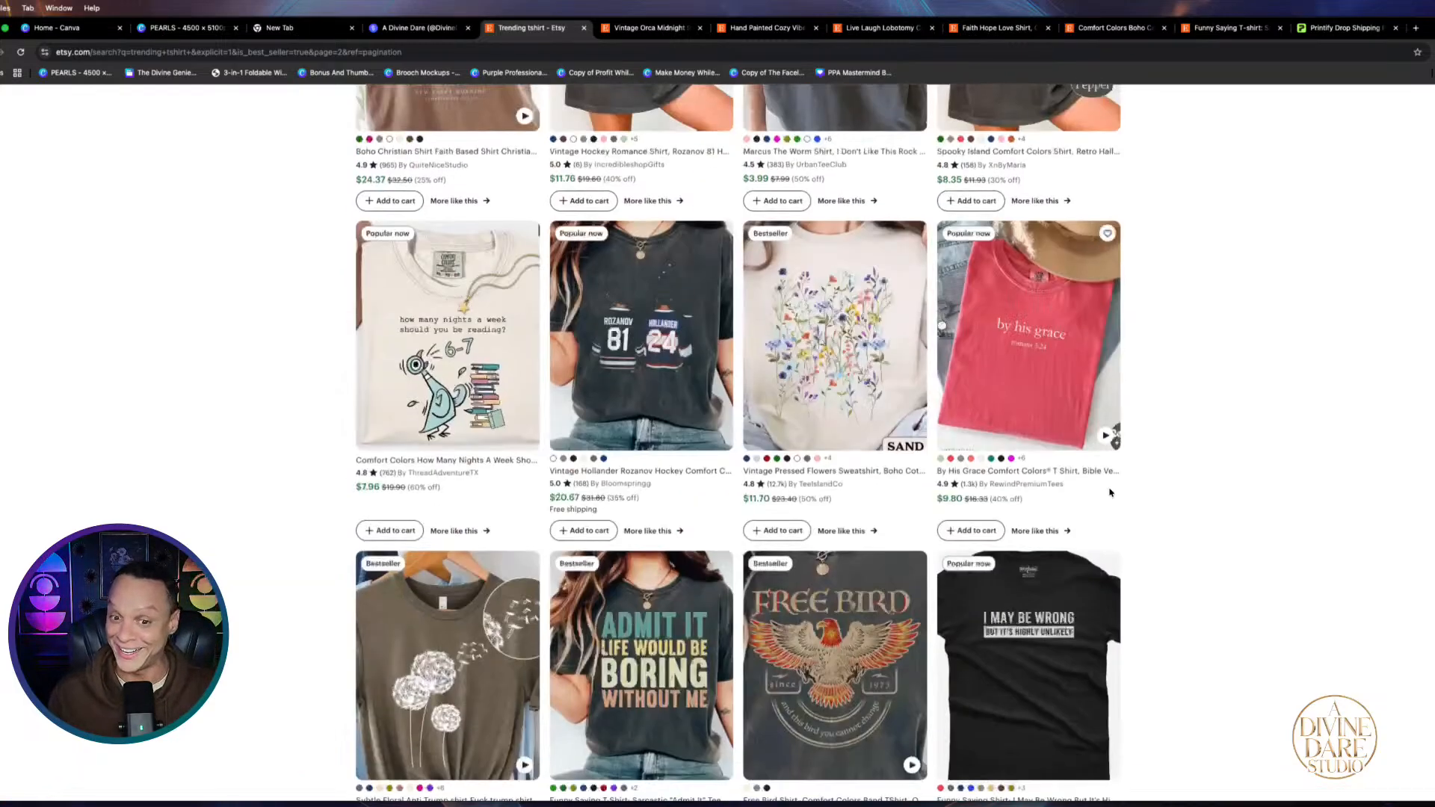
scroll(1105, 497, "down", 9)
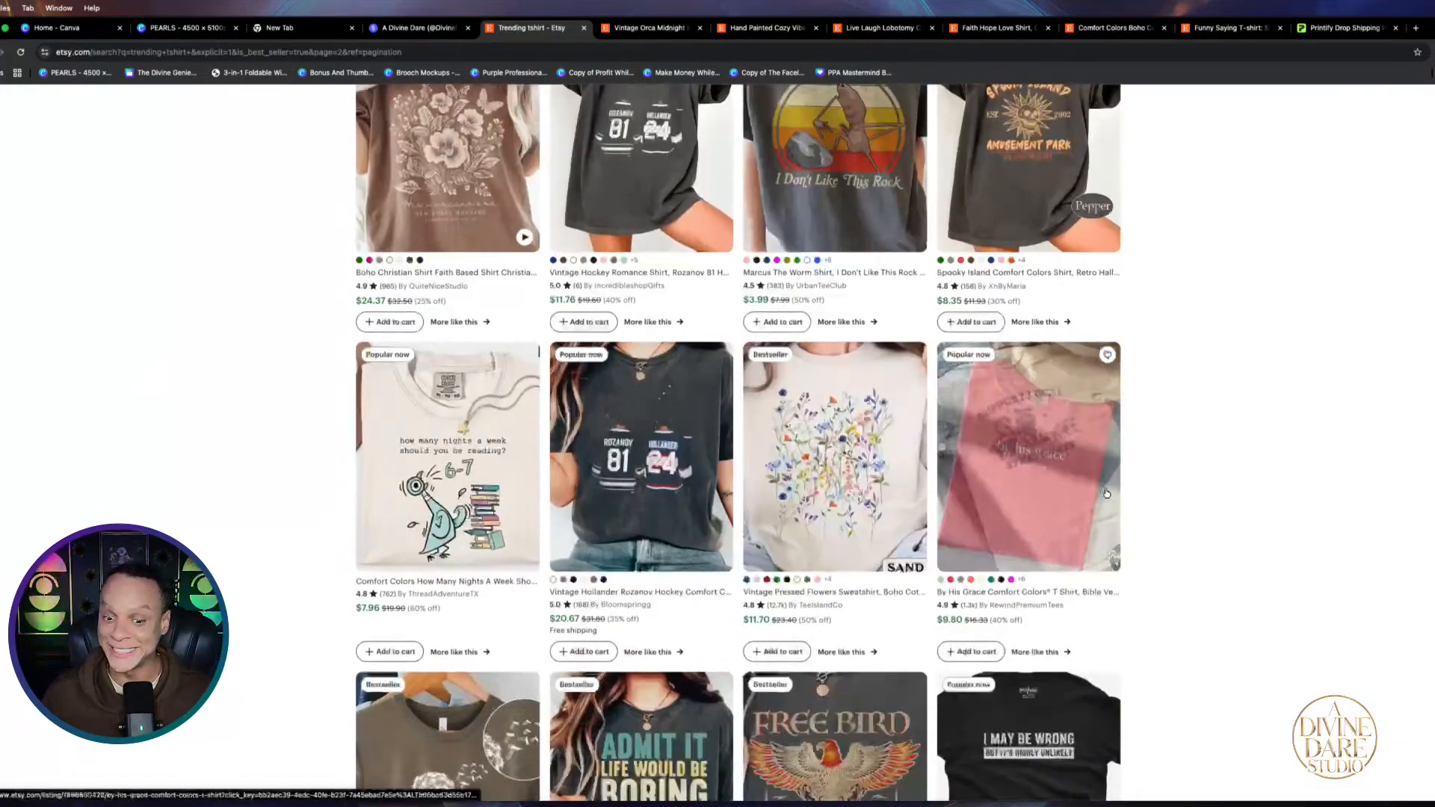
scroll(1102, 504, "down", 10)
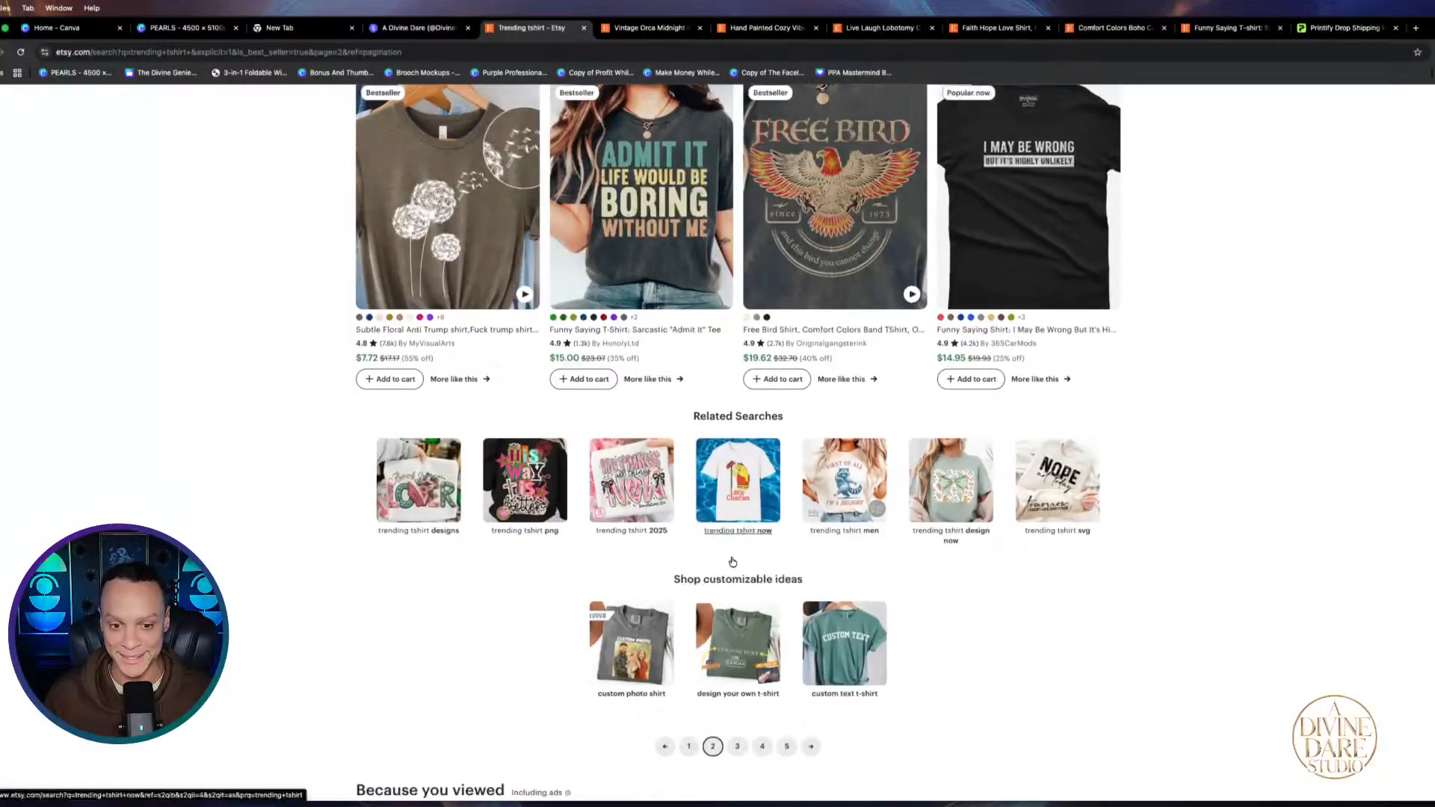
Go to page 3 of the trending t-shirt results and scroll through the designs
left_click(737, 746)
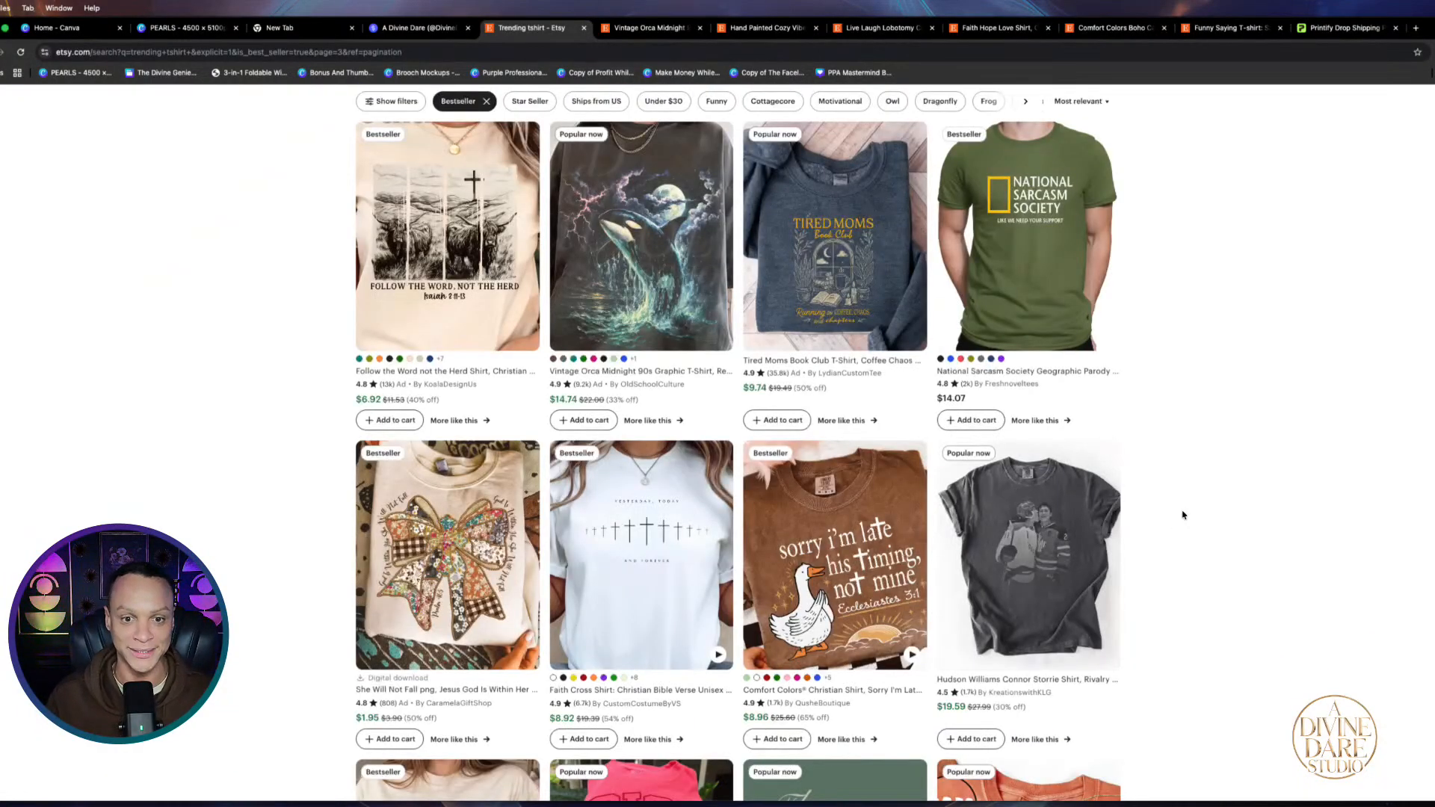
scroll(1170, 523, "up", 1)
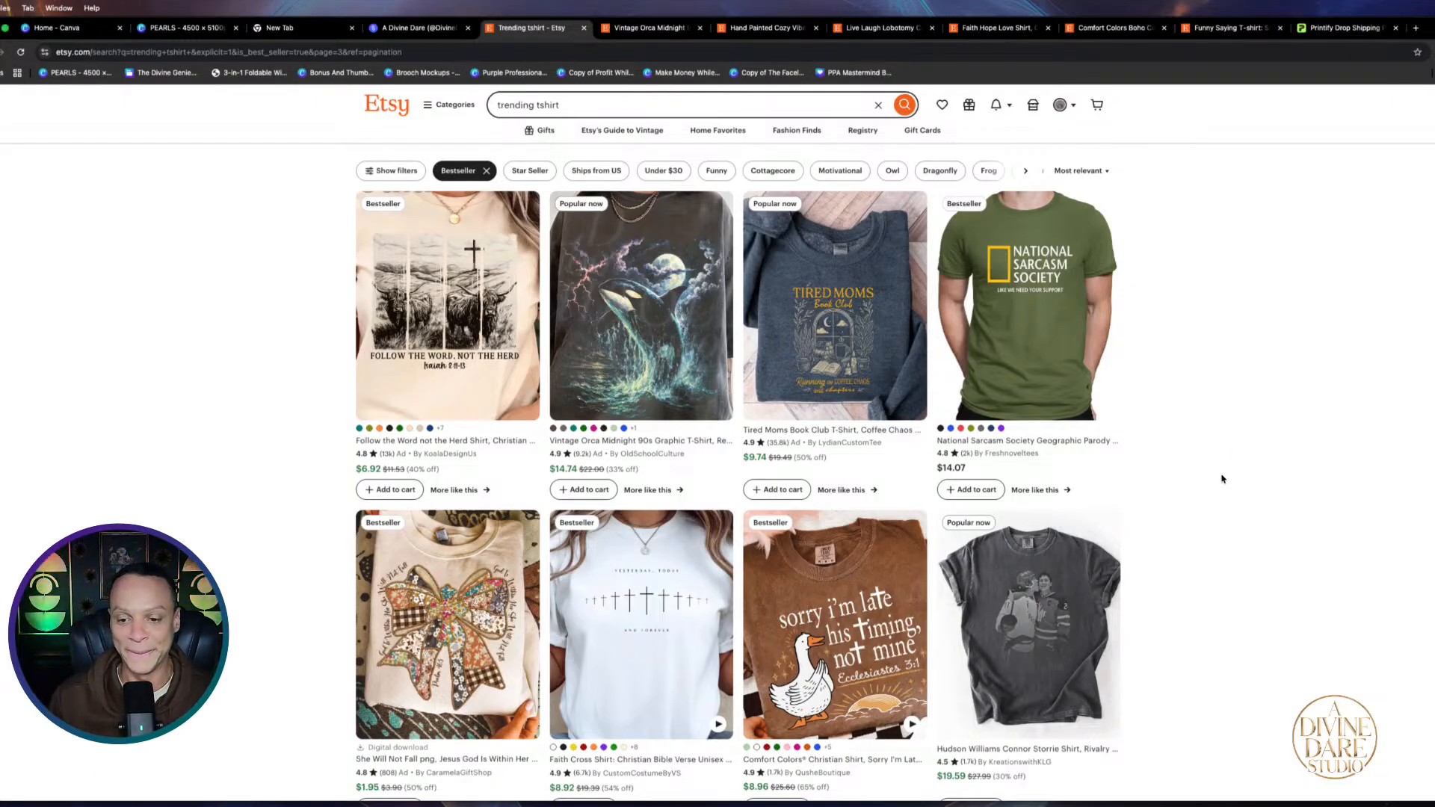
scroll(1222, 479, "down", 6)
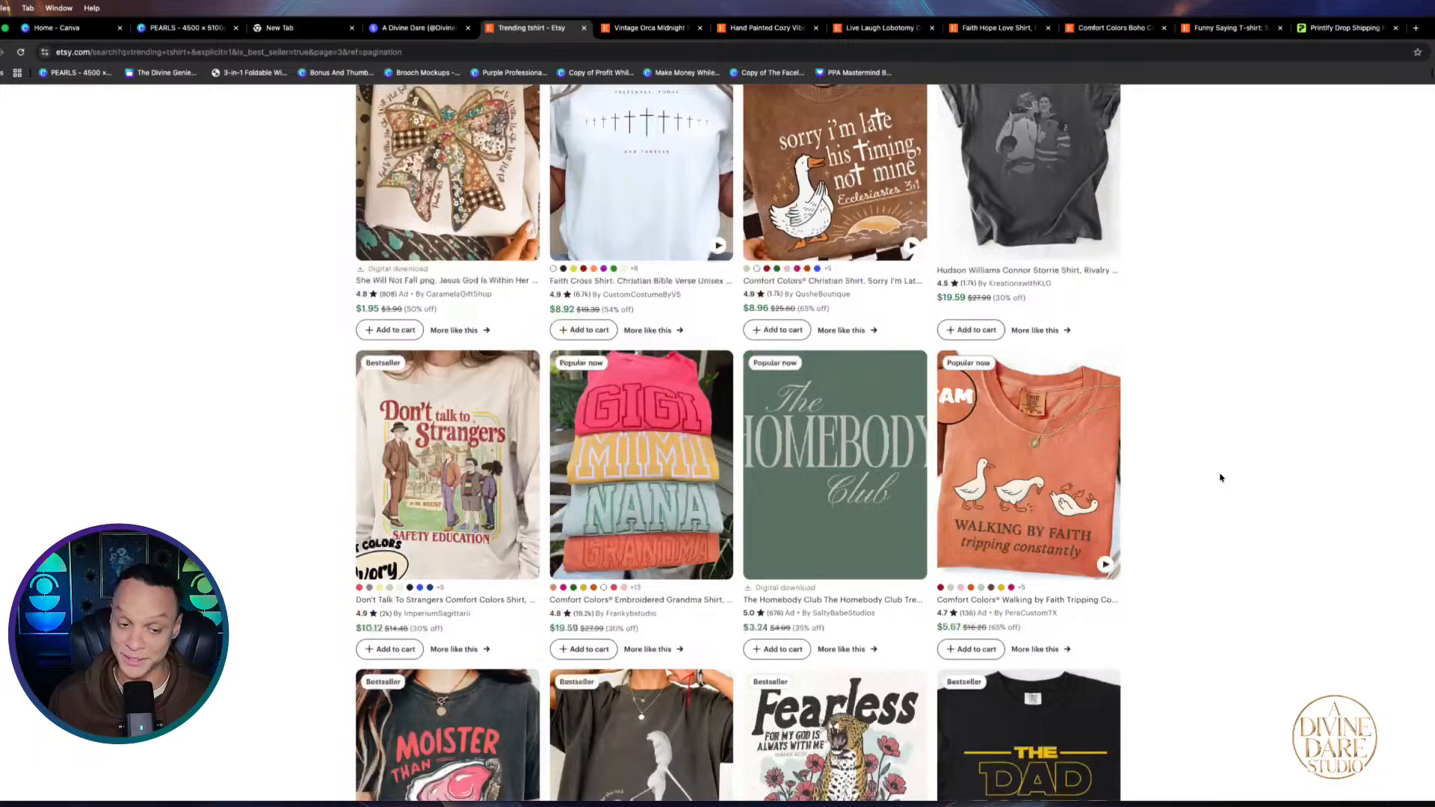
scroll(1256, 489, "down", 5)
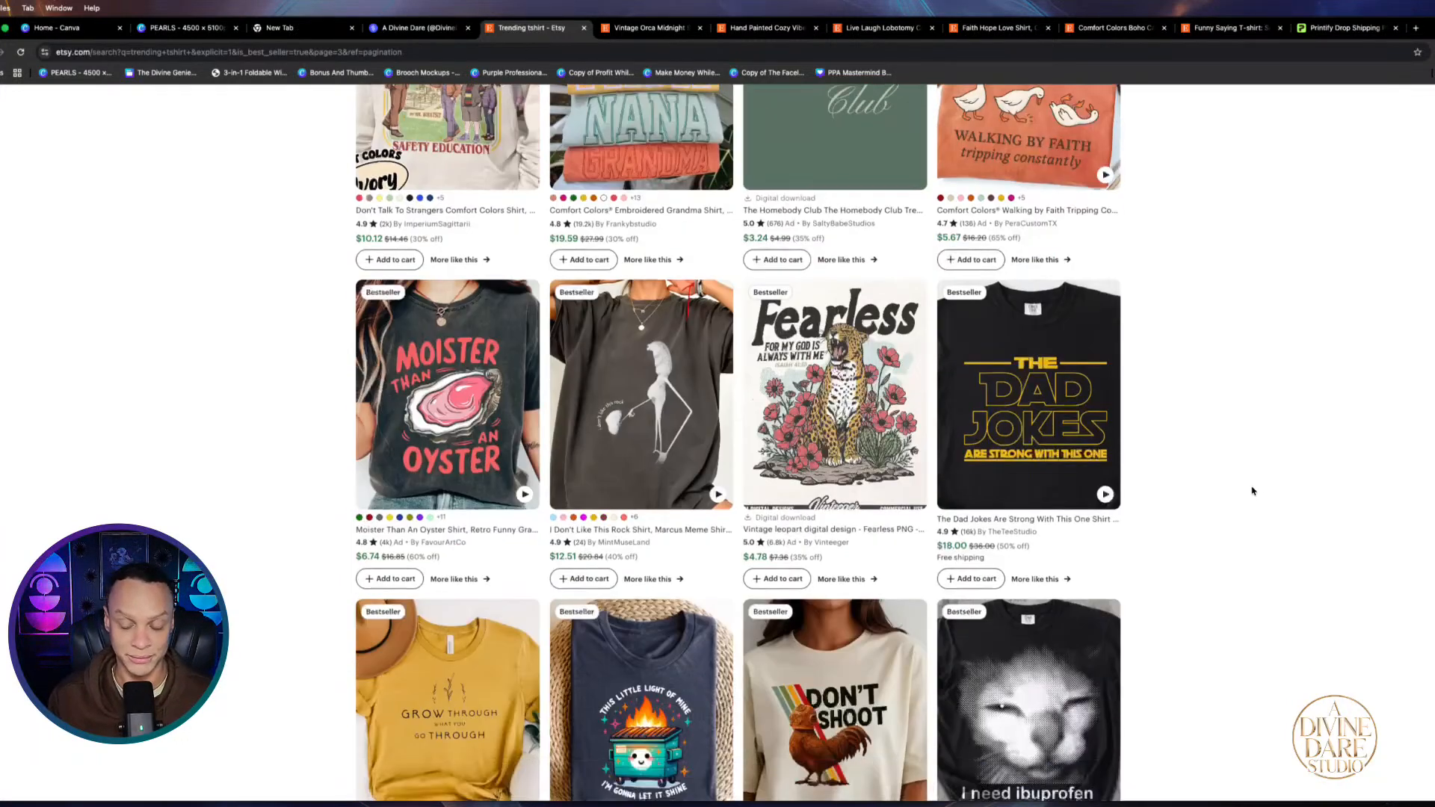
scroll(1252, 491, "down", 6)
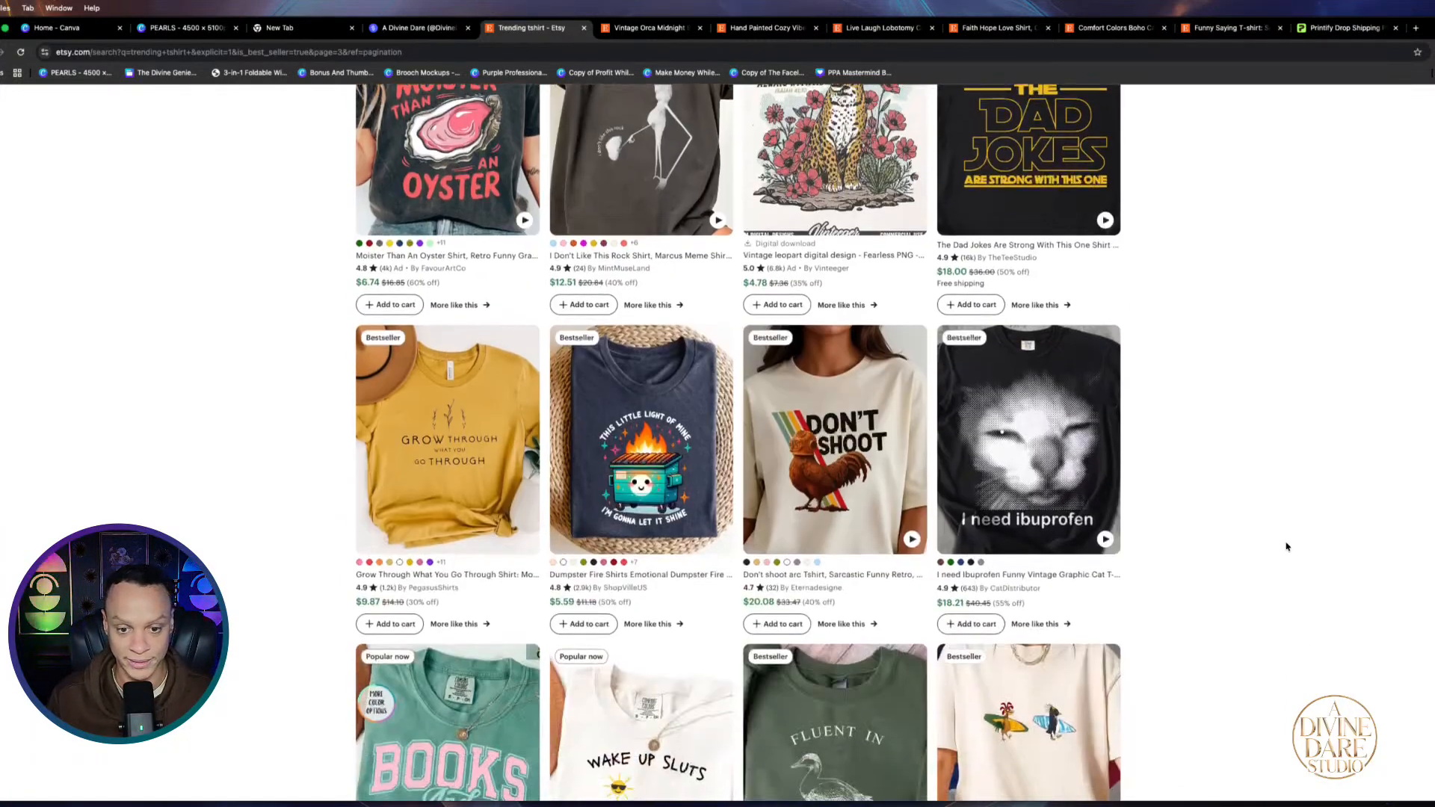
scroll(1263, 549, "down", 7)
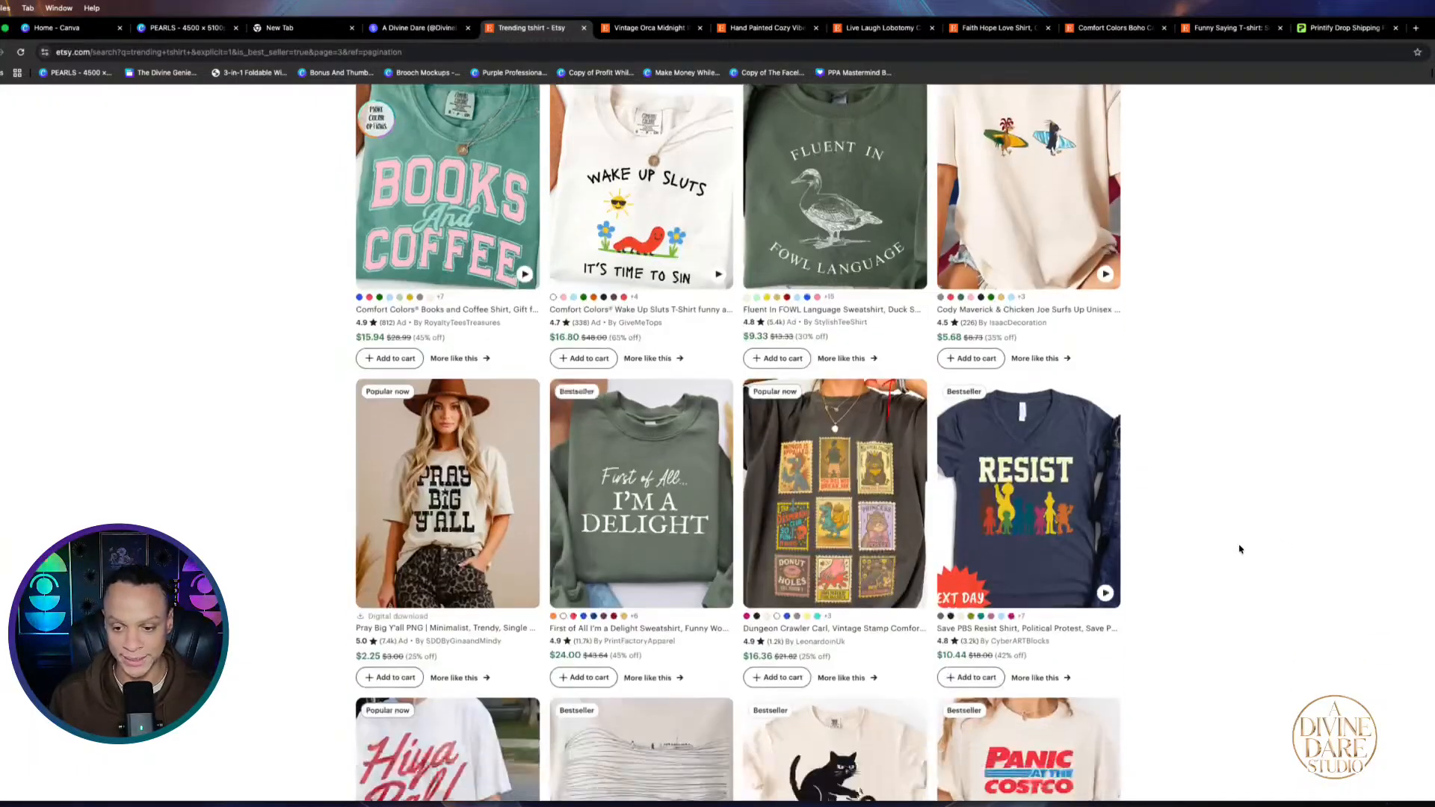
scroll(1181, 493, "down", 6)
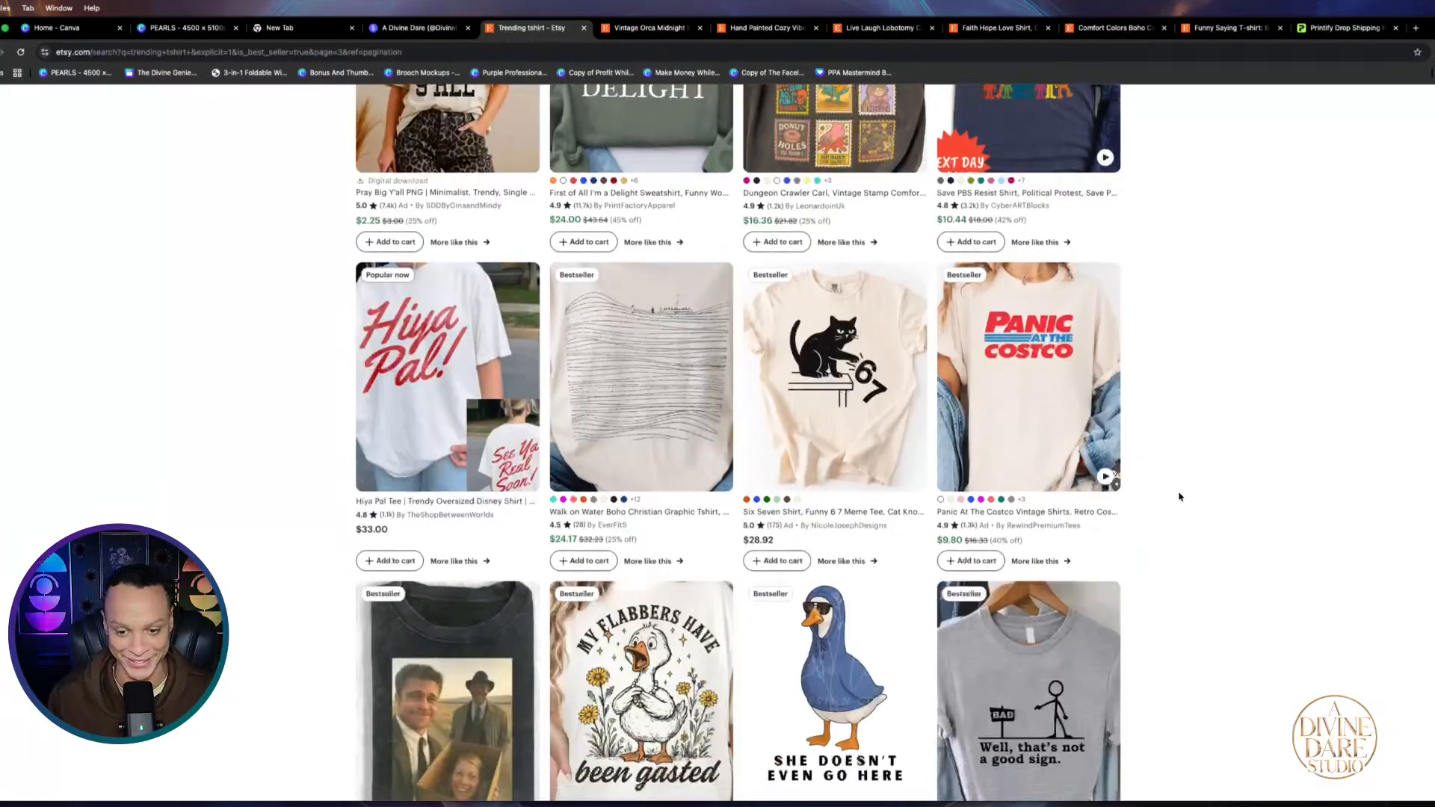
scroll(1179, 491, "down", 4)
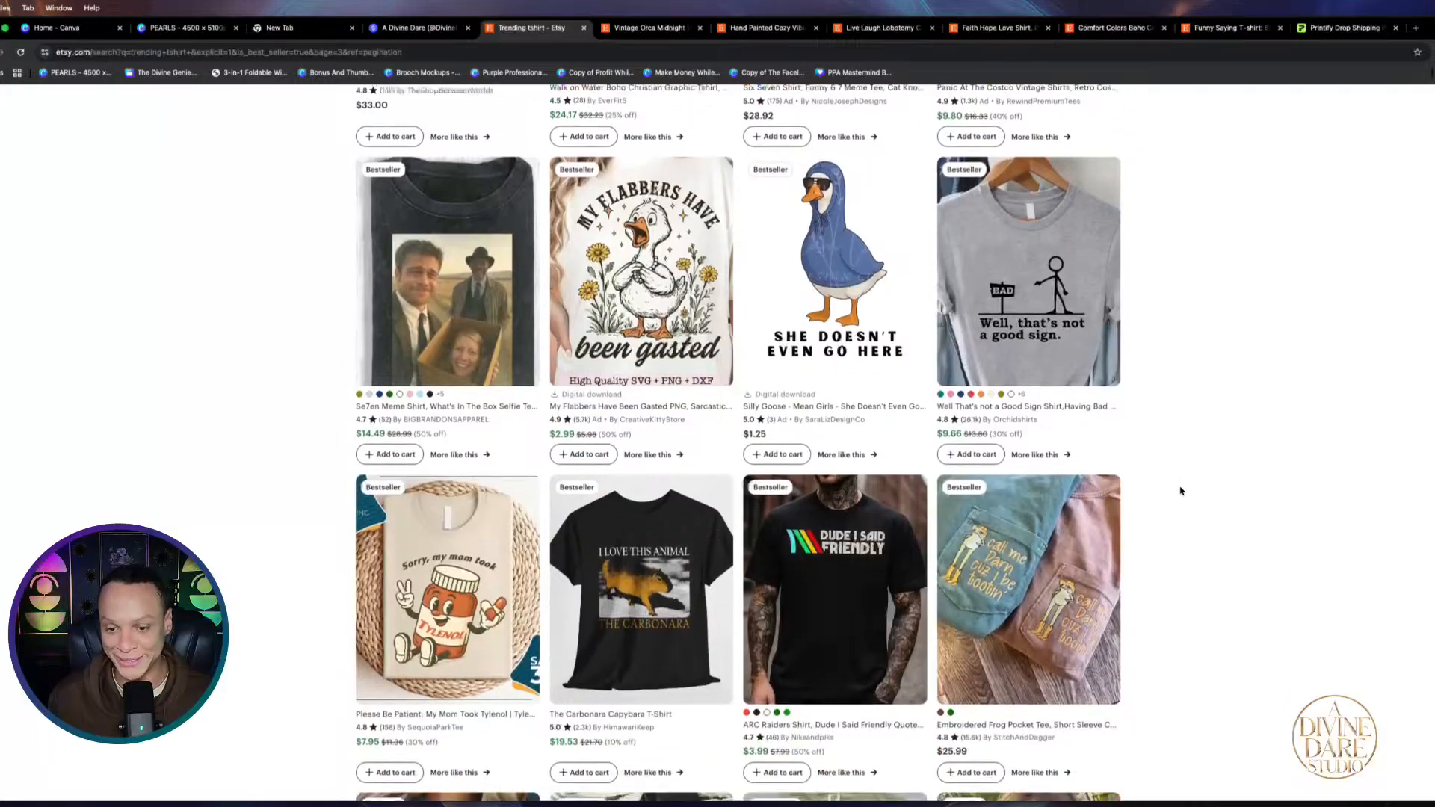
scroll(1181, 490, "down", 4)
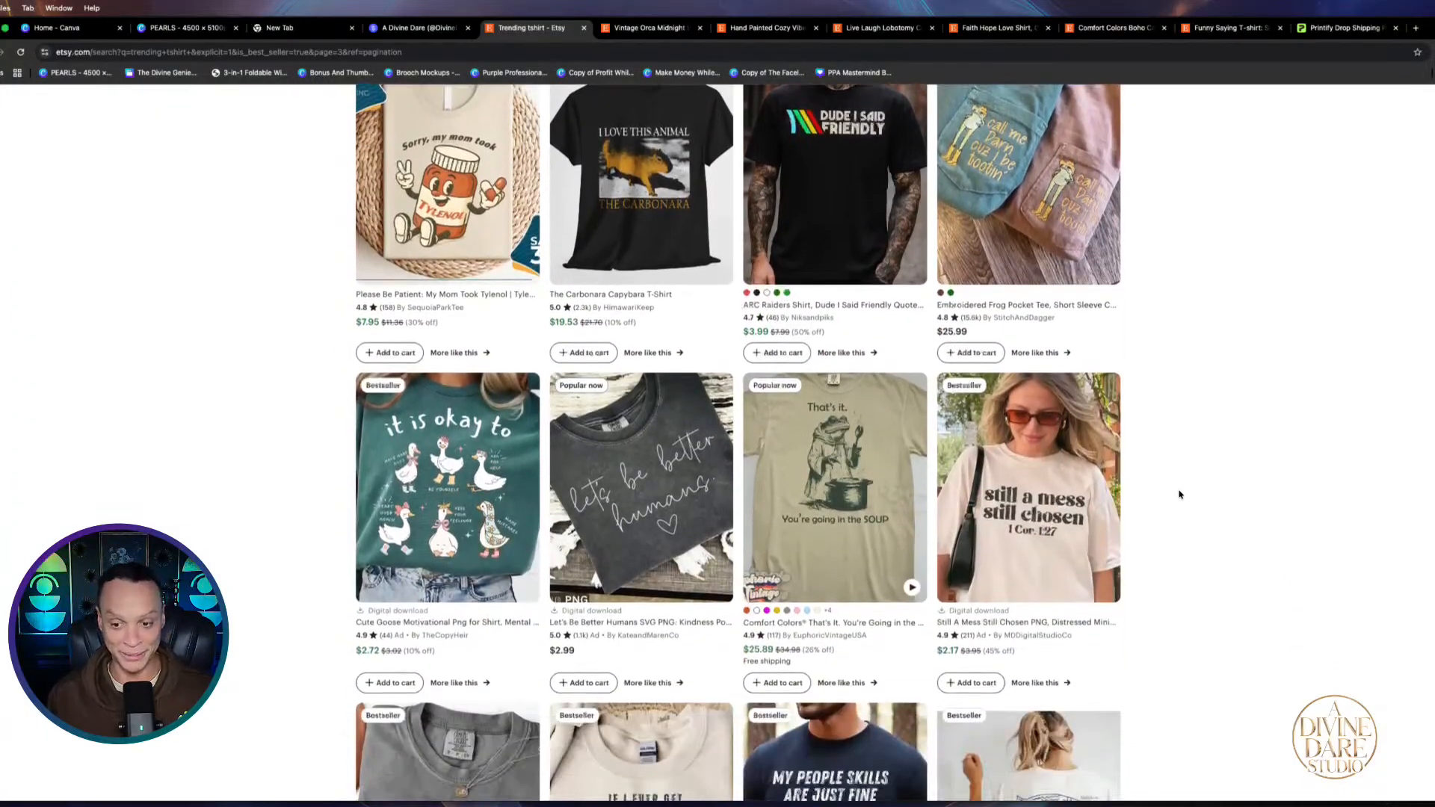
scroll(1182, 492, "down", 1)
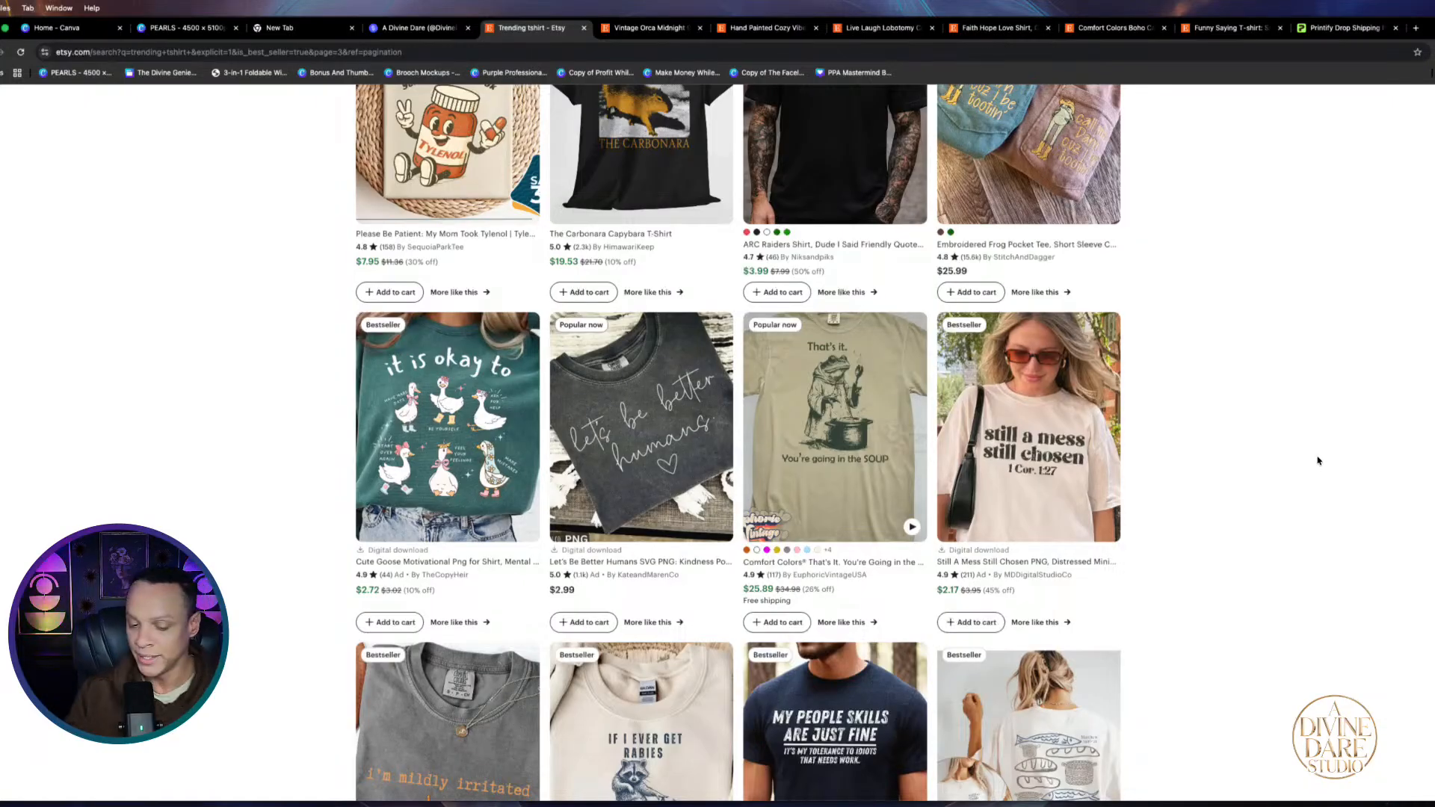
scroll(1255, 559, "down", 6)
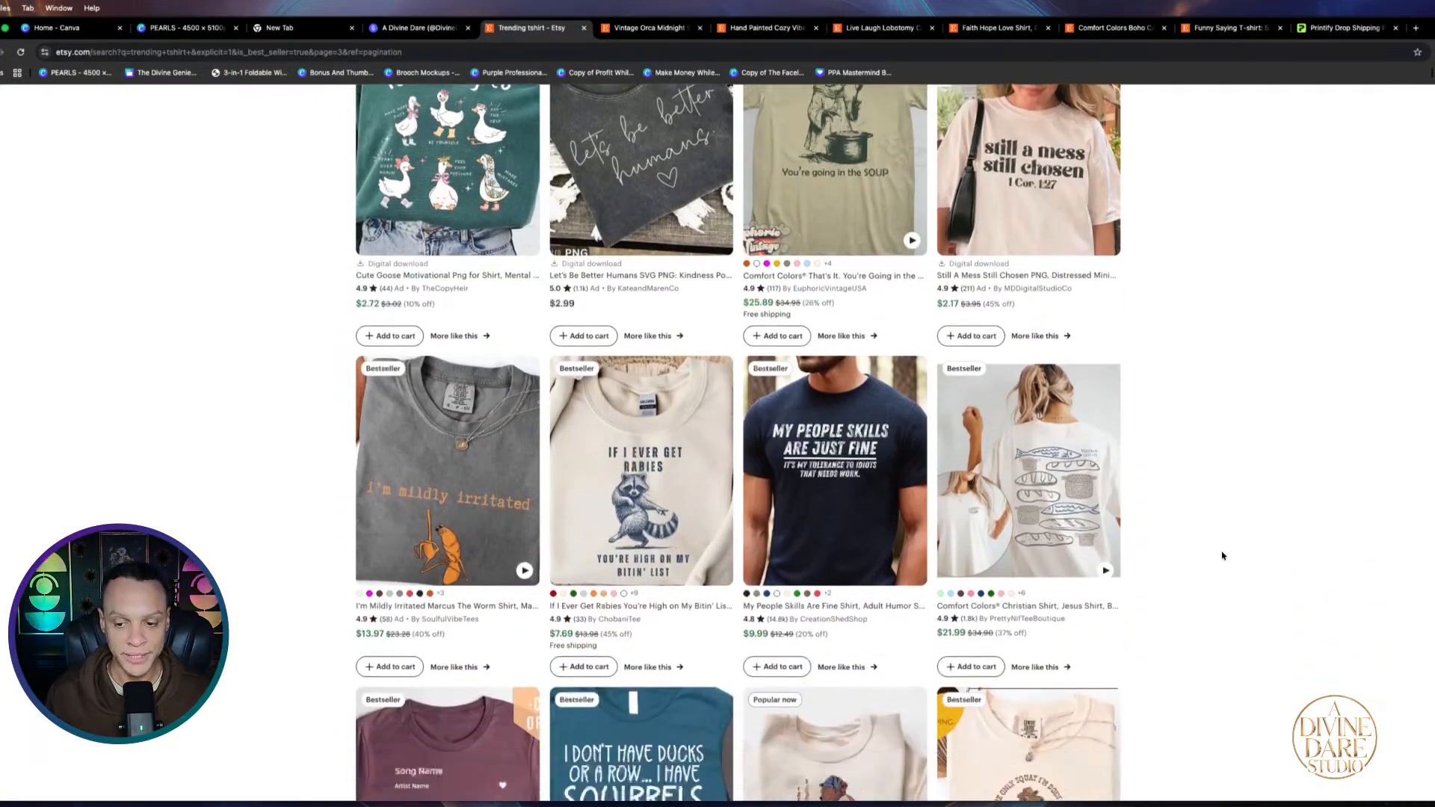
scroll(1222, 555, "down", 4)
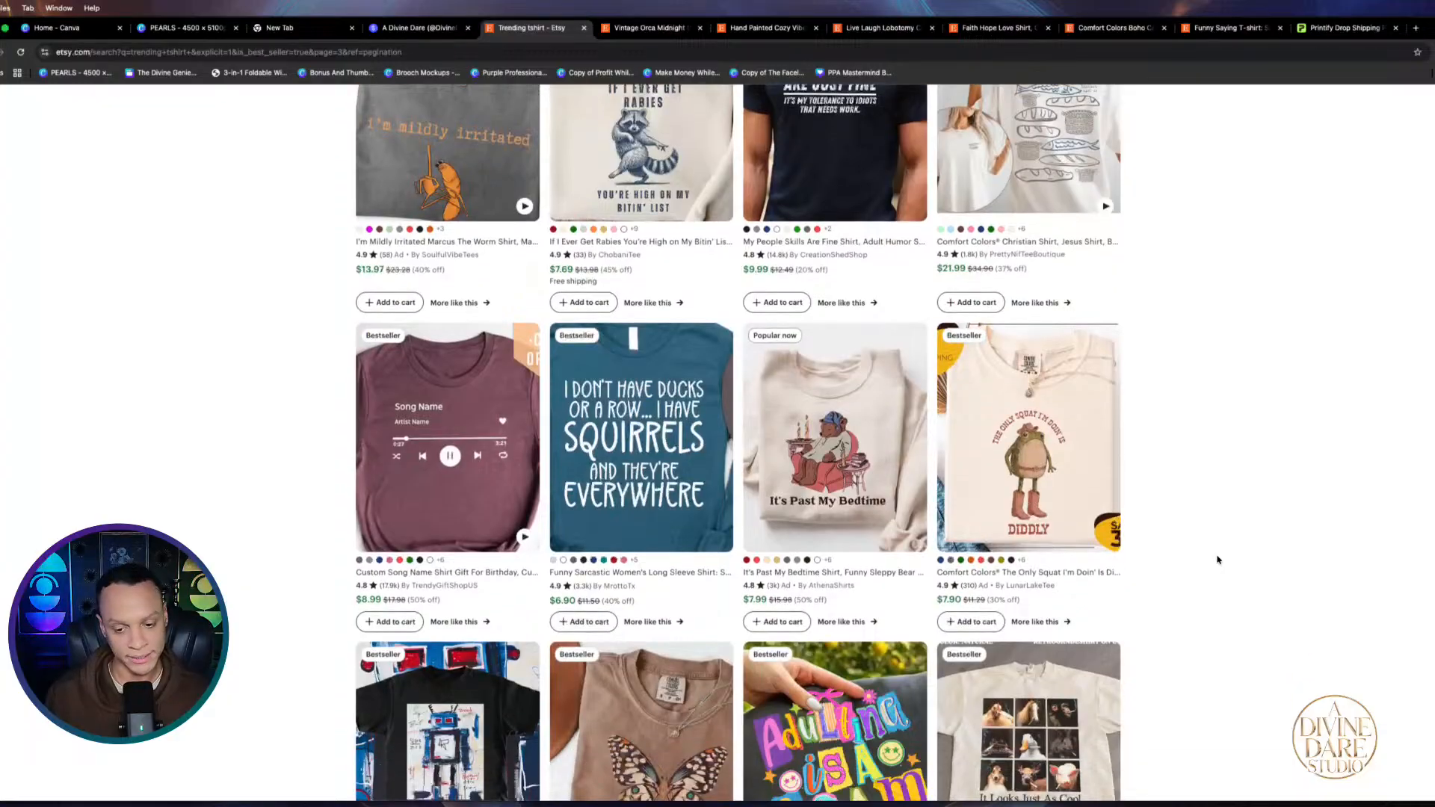
scroll(1219, 561, "down", 7)
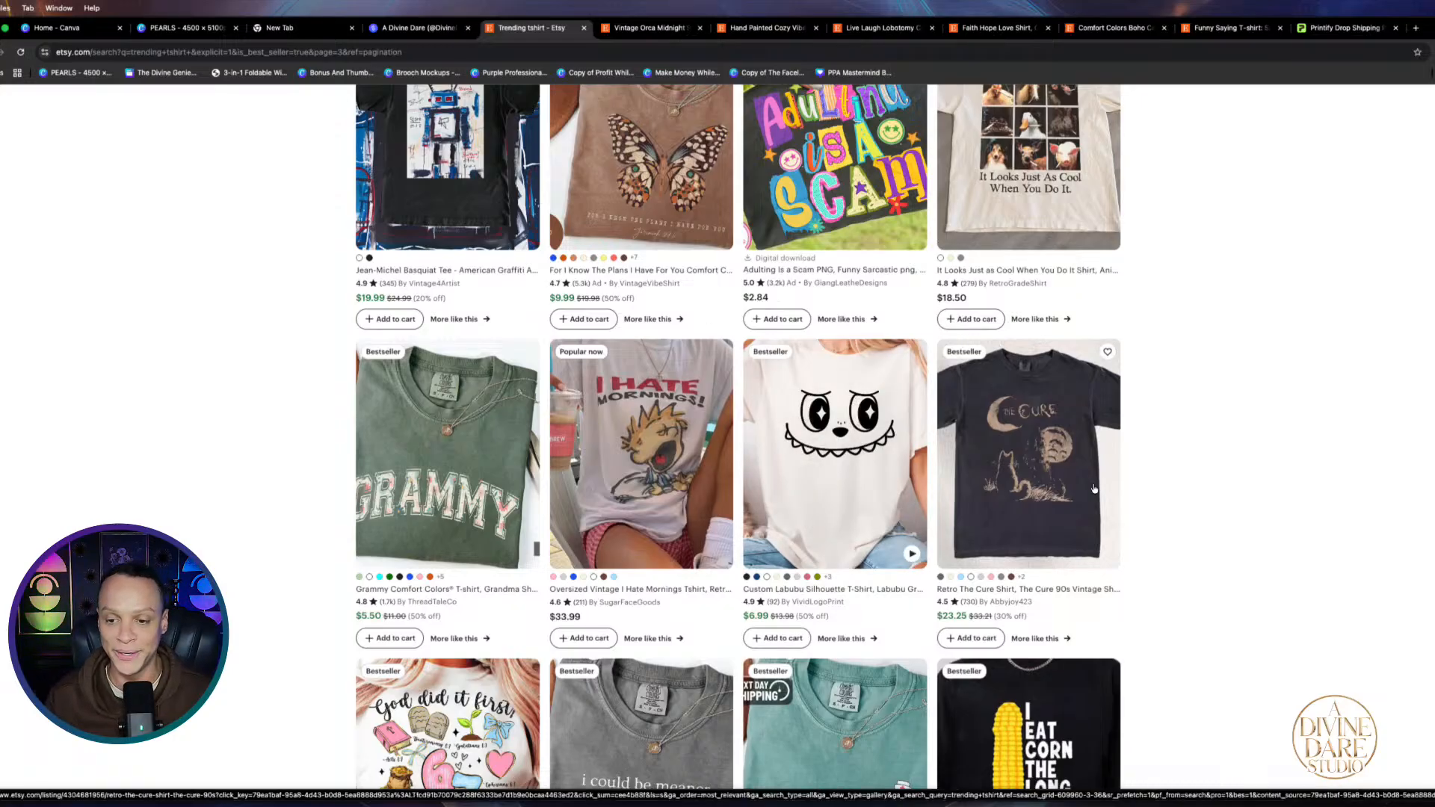
scroll(1046, 426, "down", 5)
Open the Fearless vintage leopard PNG listing from the results
scroll(1105, 504, "up", 10)
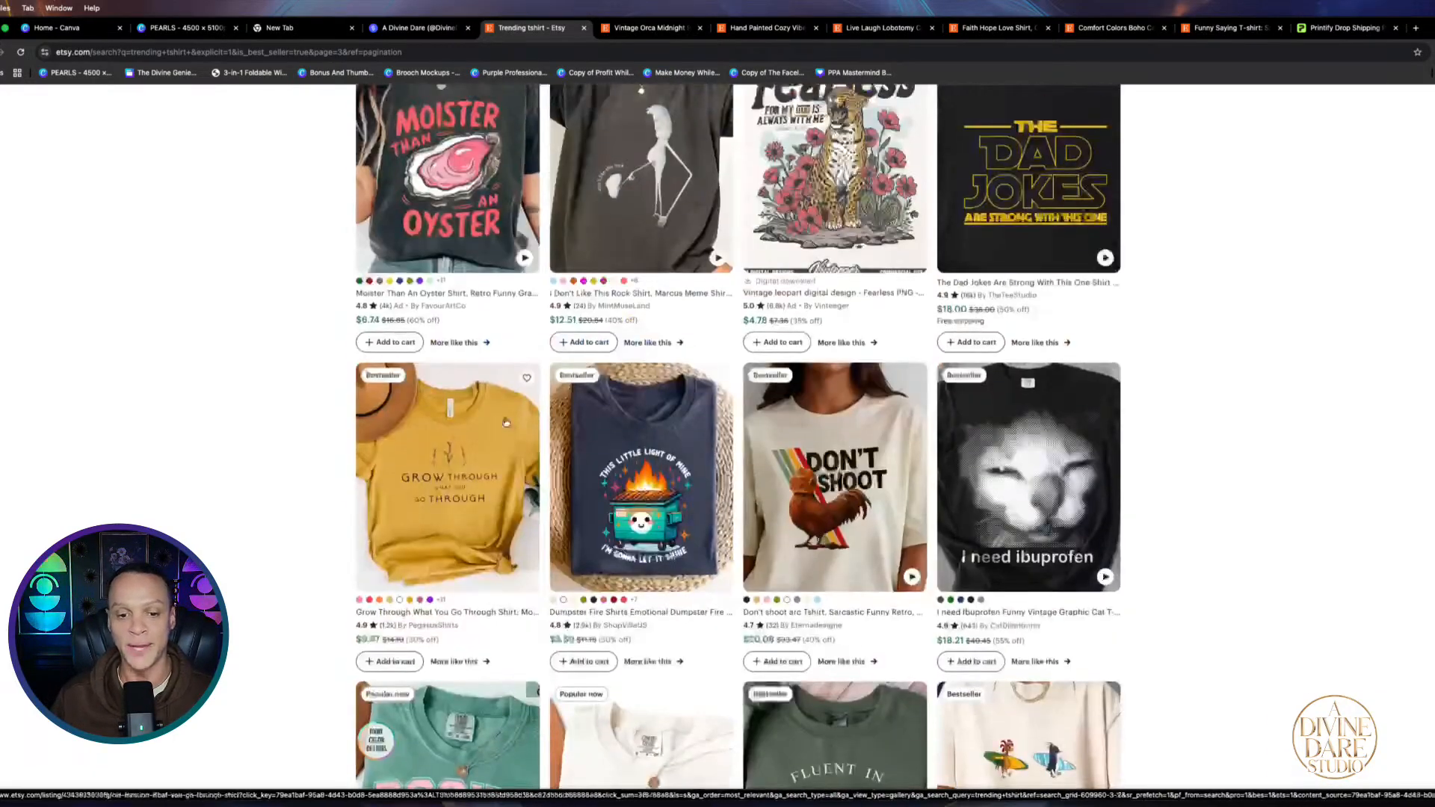
scroll(889, 340, "up", 6)
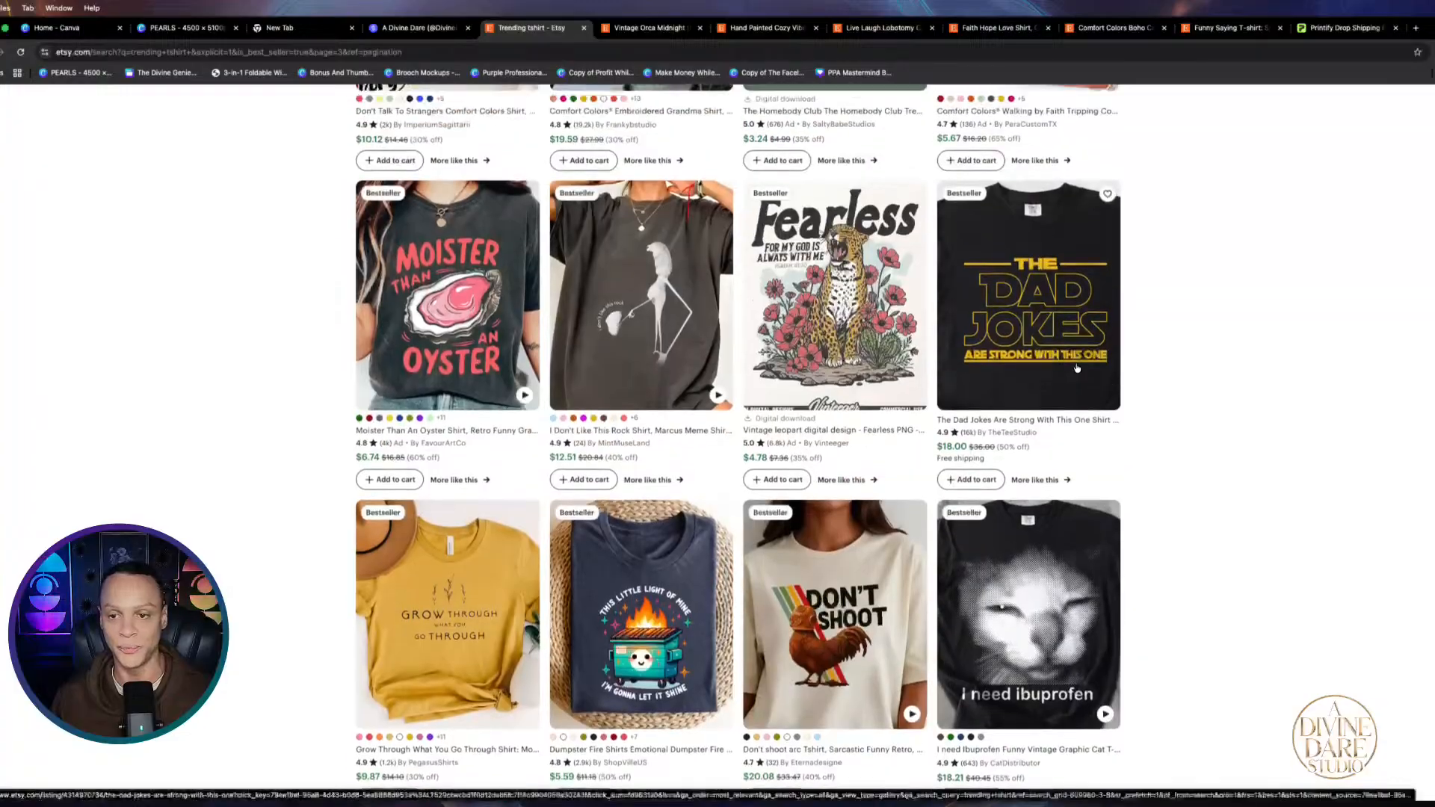
scroll(889, 340, "up", 5)
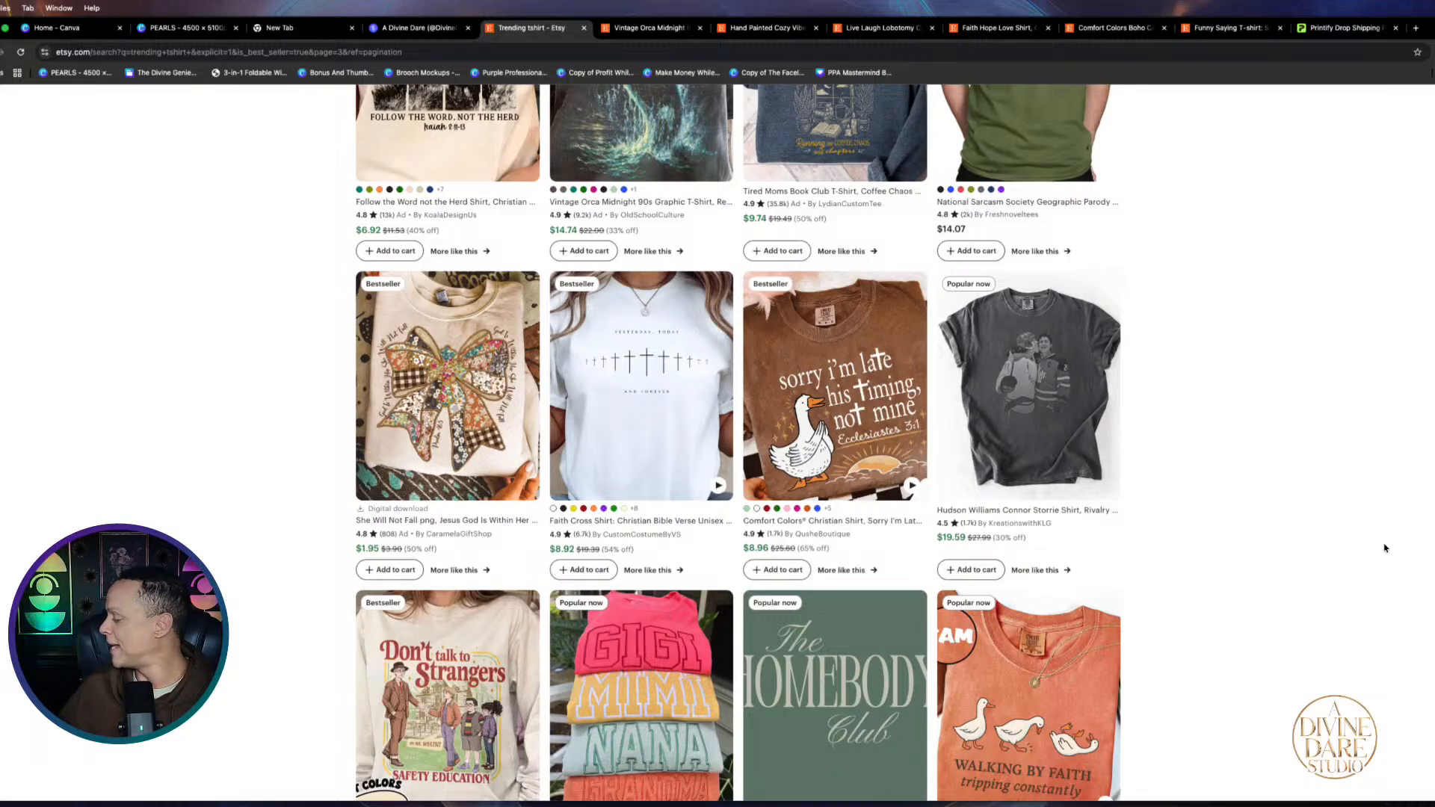
scroll(610, 345, "up", 4)
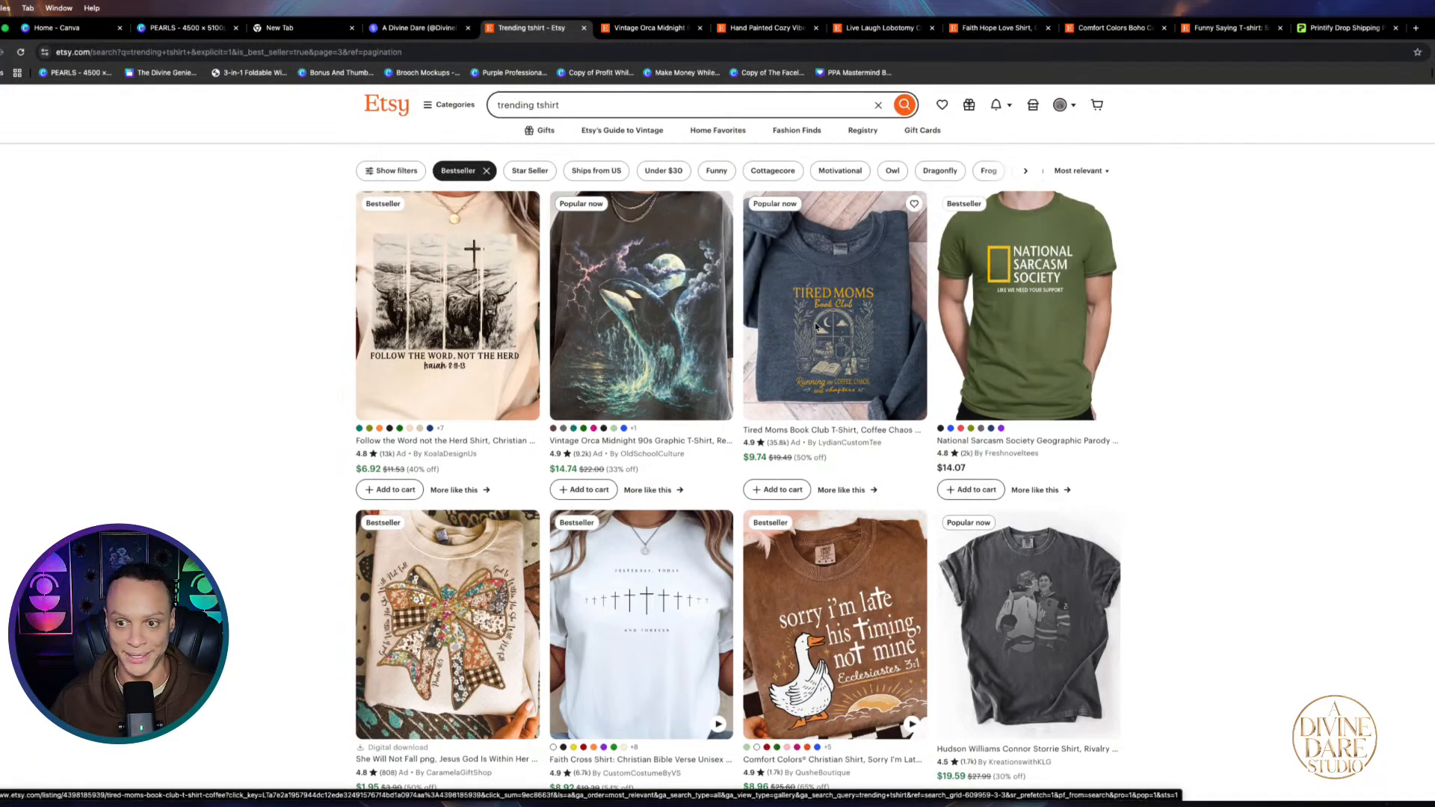
scroll(964, 336, "down", 3)
scroll(968, 359, "down", 6)
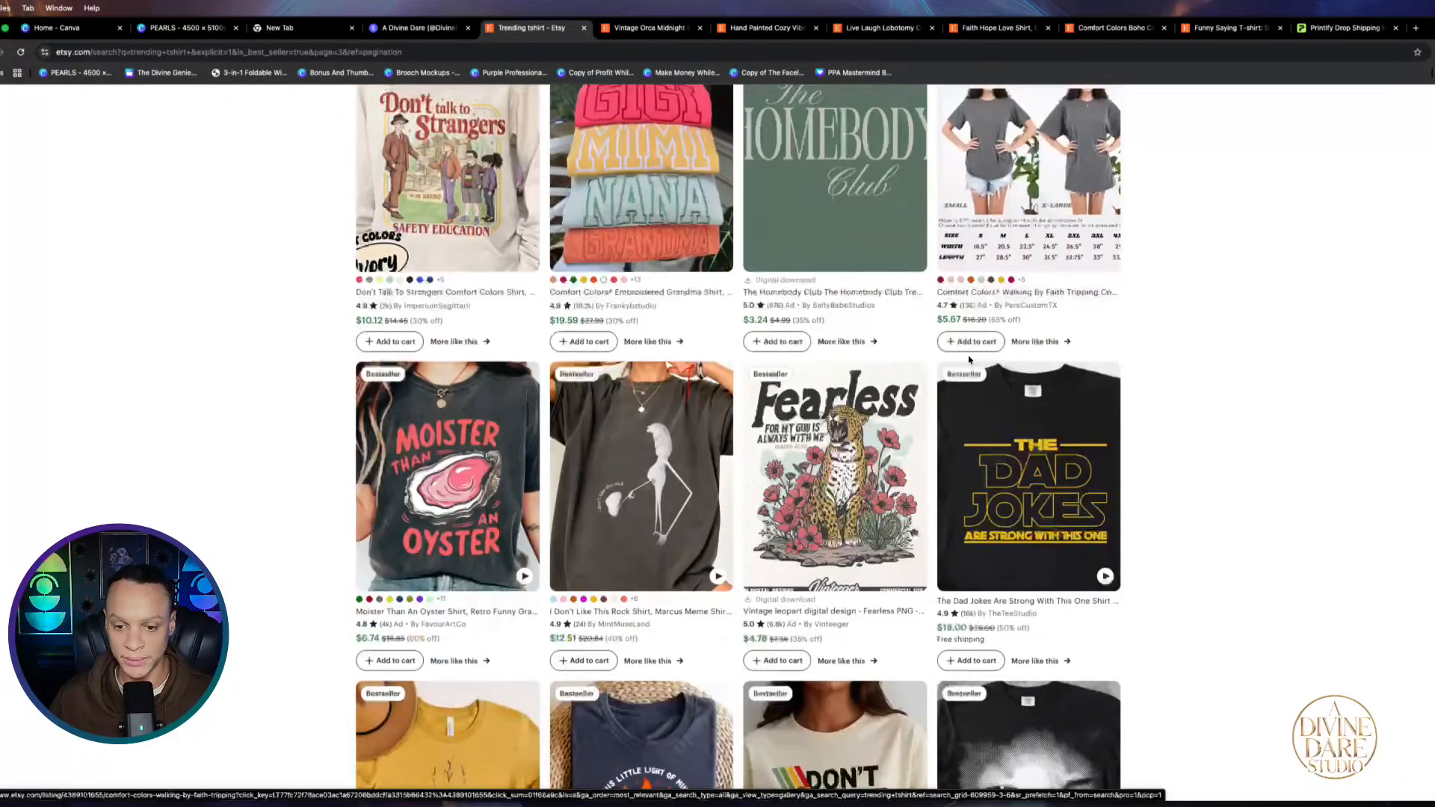
left_click(803, 476)
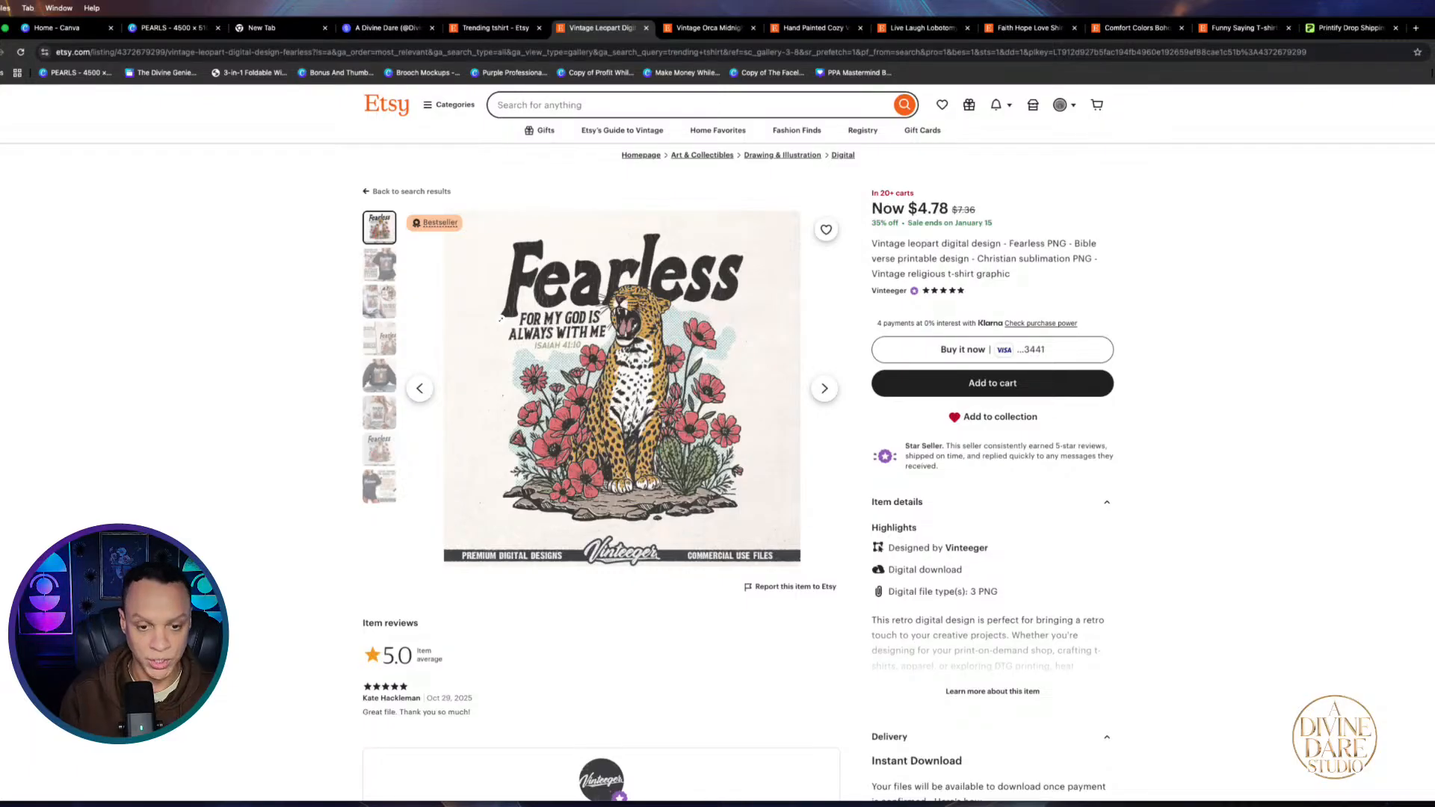
Screenshot the Fearless leopard design and the boho cat silhouette print
key("super+shift+4")
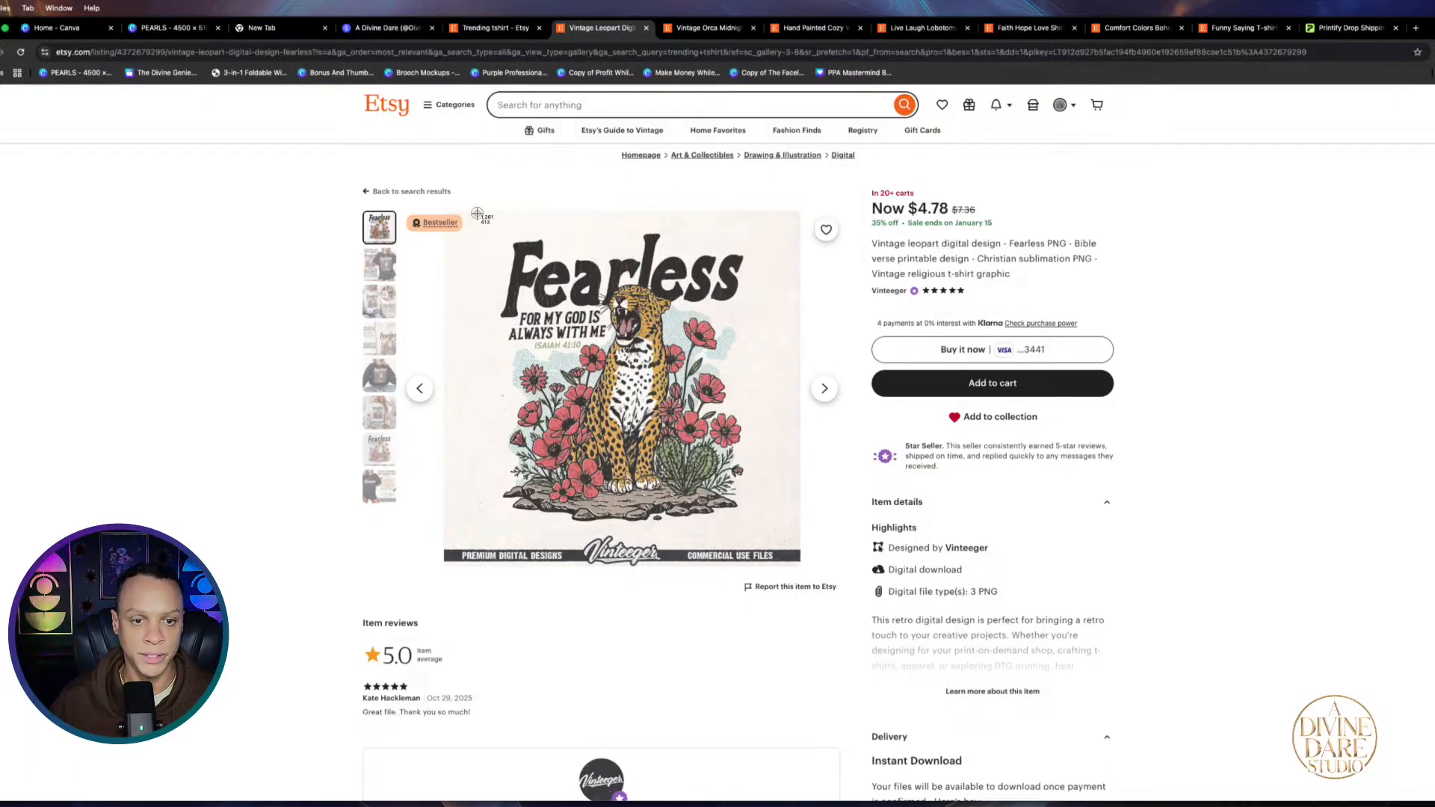
left_click_drag(477, 214, 773, 540)
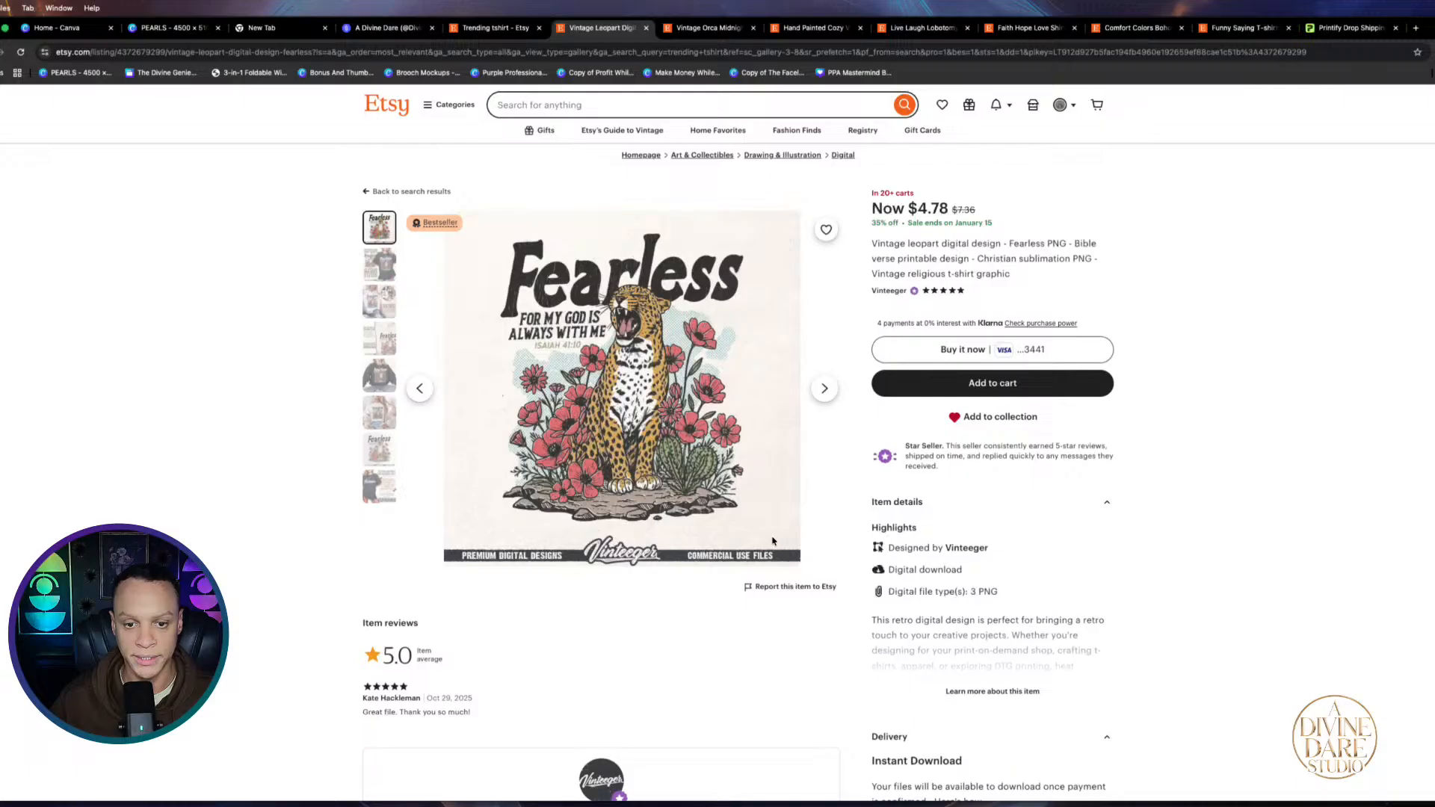
left_click(1244, 28)
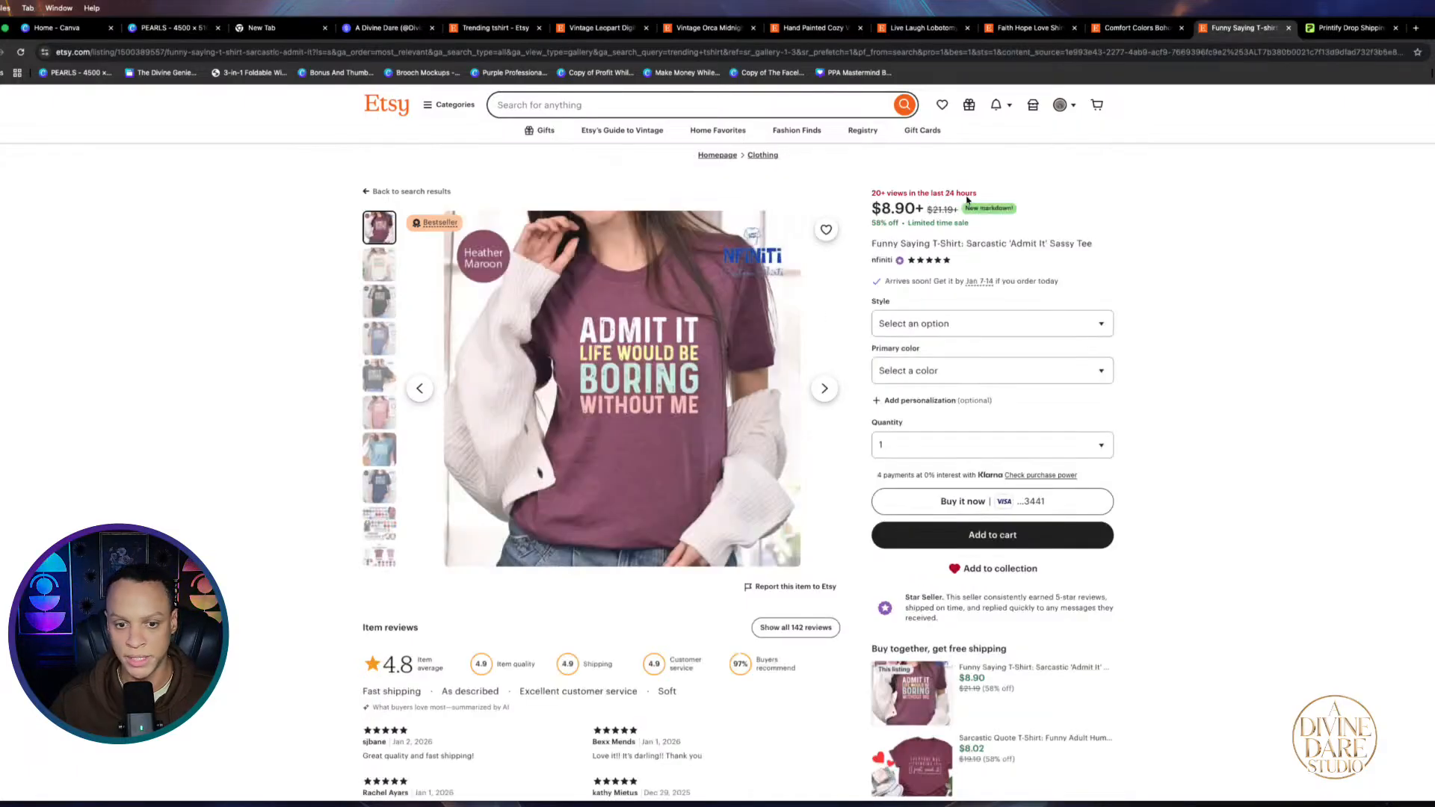
left_click(1138, 28)
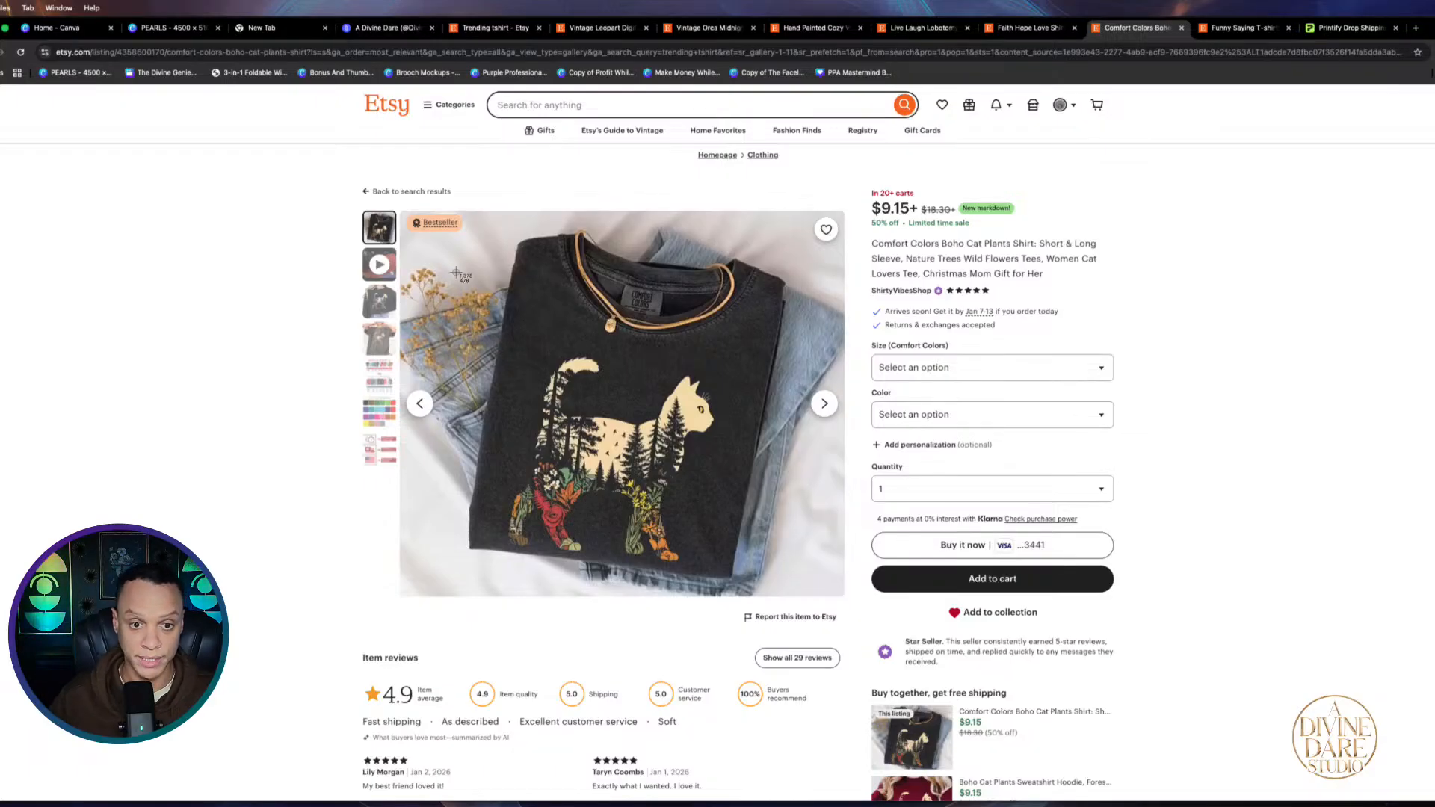
key("super+shift+4")
left_click_drag(506, 329, 744, 593)
Screenshot the dragonfly heart and orca designs, then go back to the Canva PEARLS design
left_click(1046, 30)
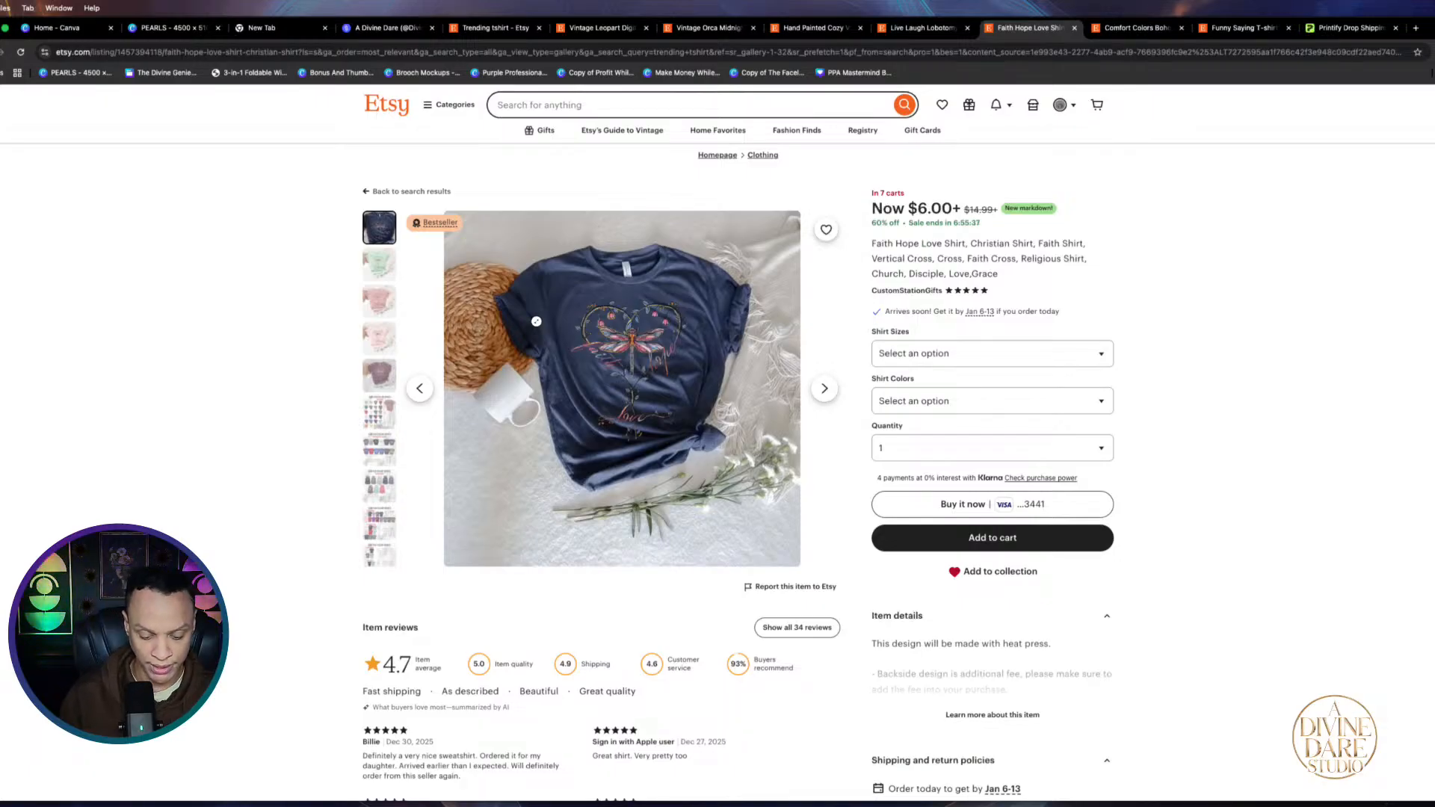
key("super+shift+4")
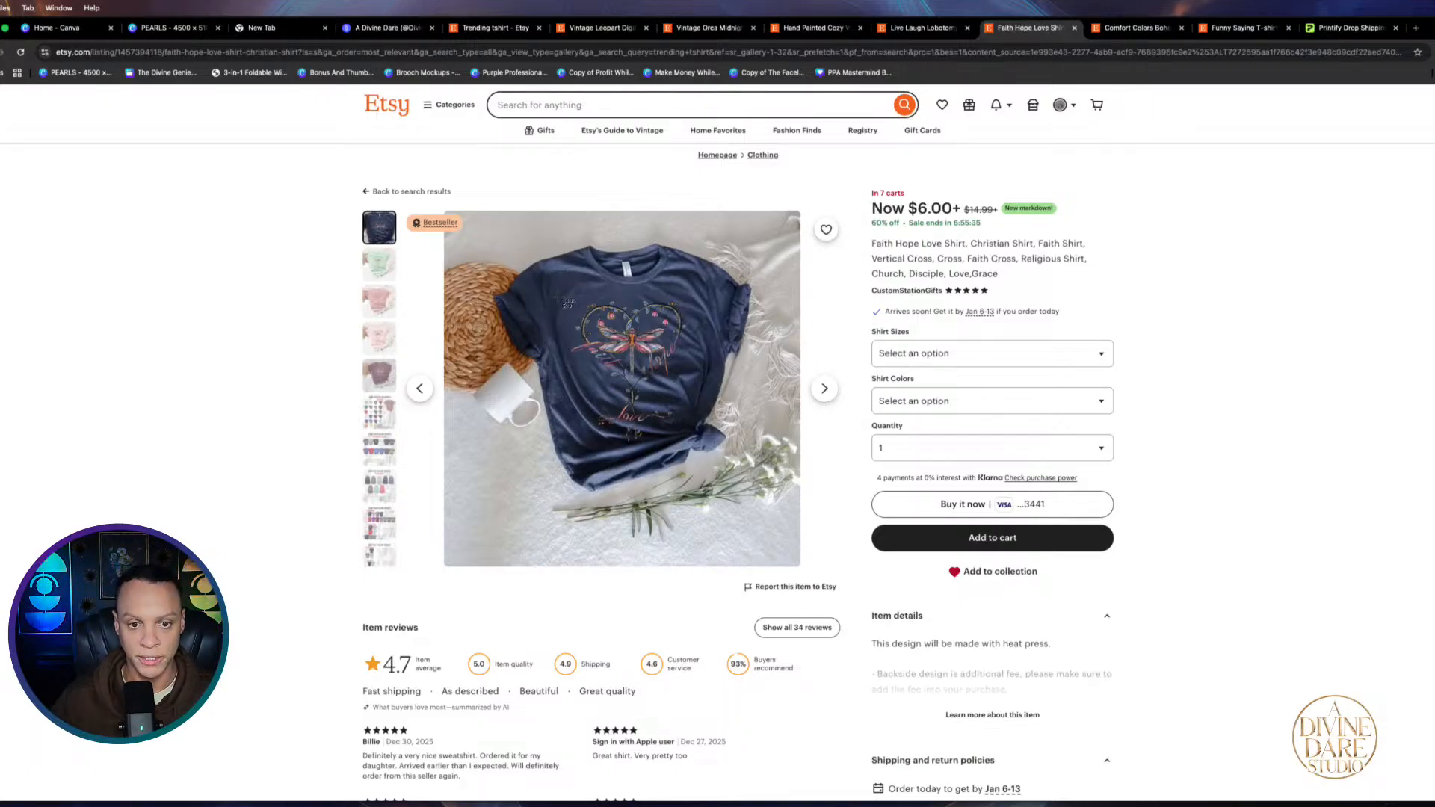
left_click_drag(556, 296, 721, 456)
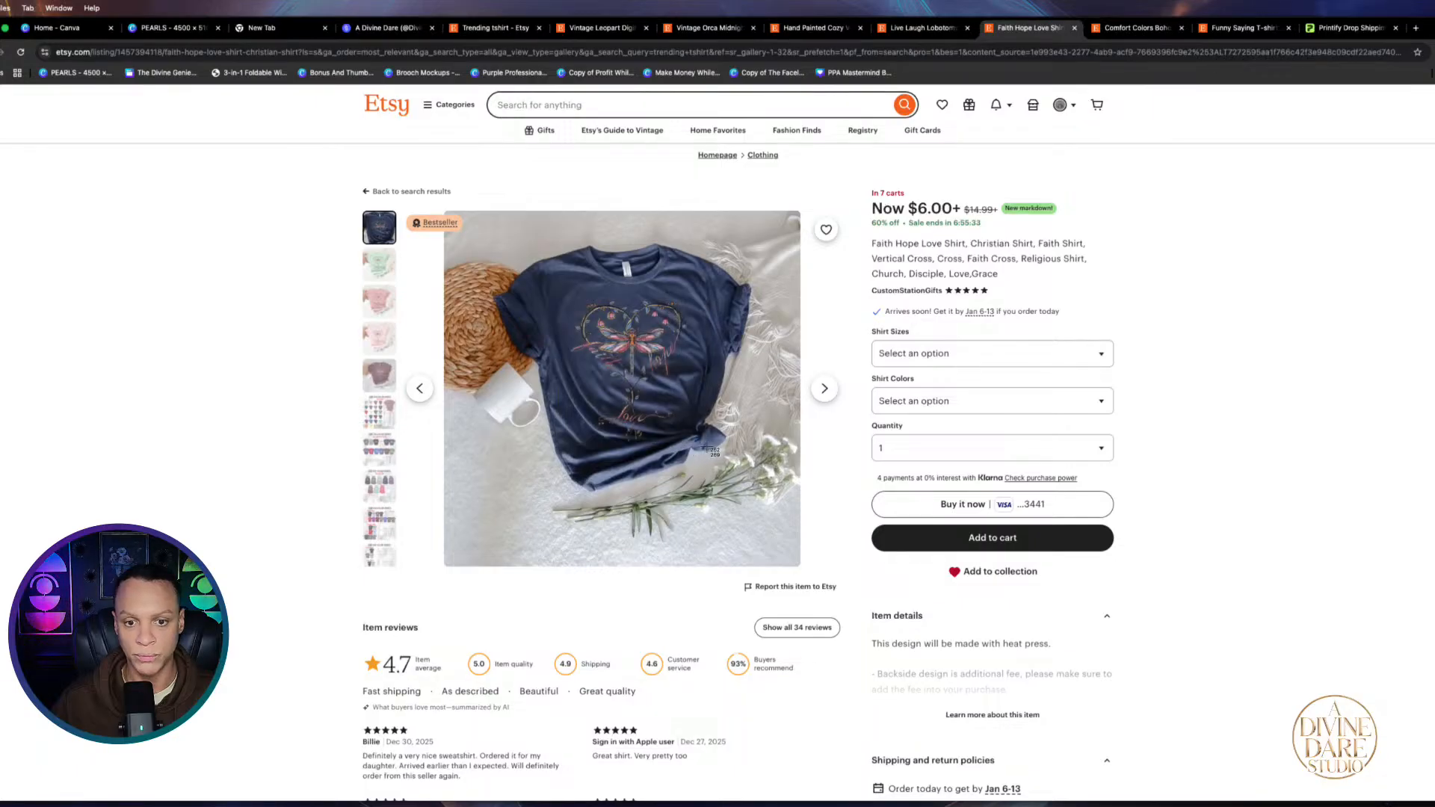
left_click(915, 33)
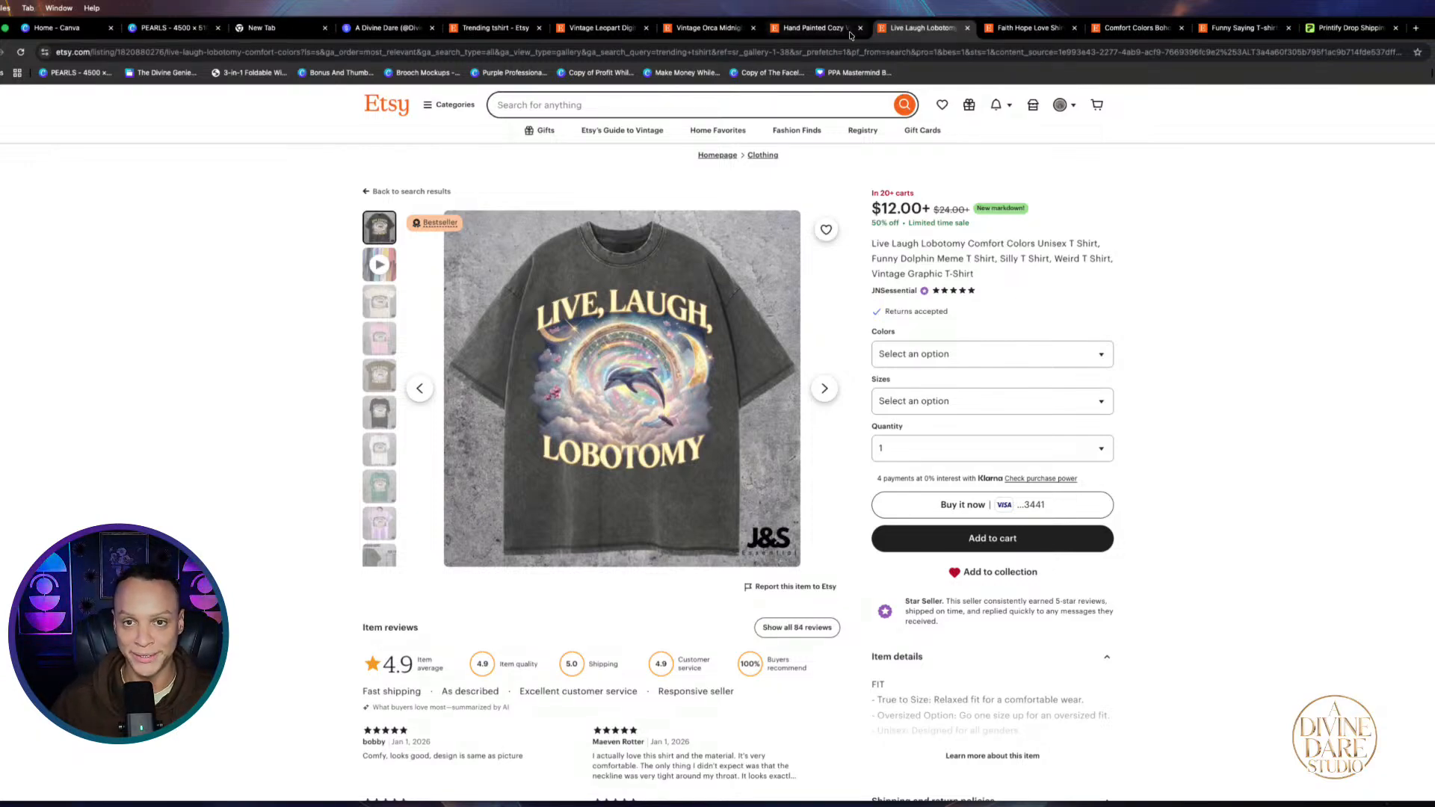
left_click(815, 28)
left_click(739, 28)
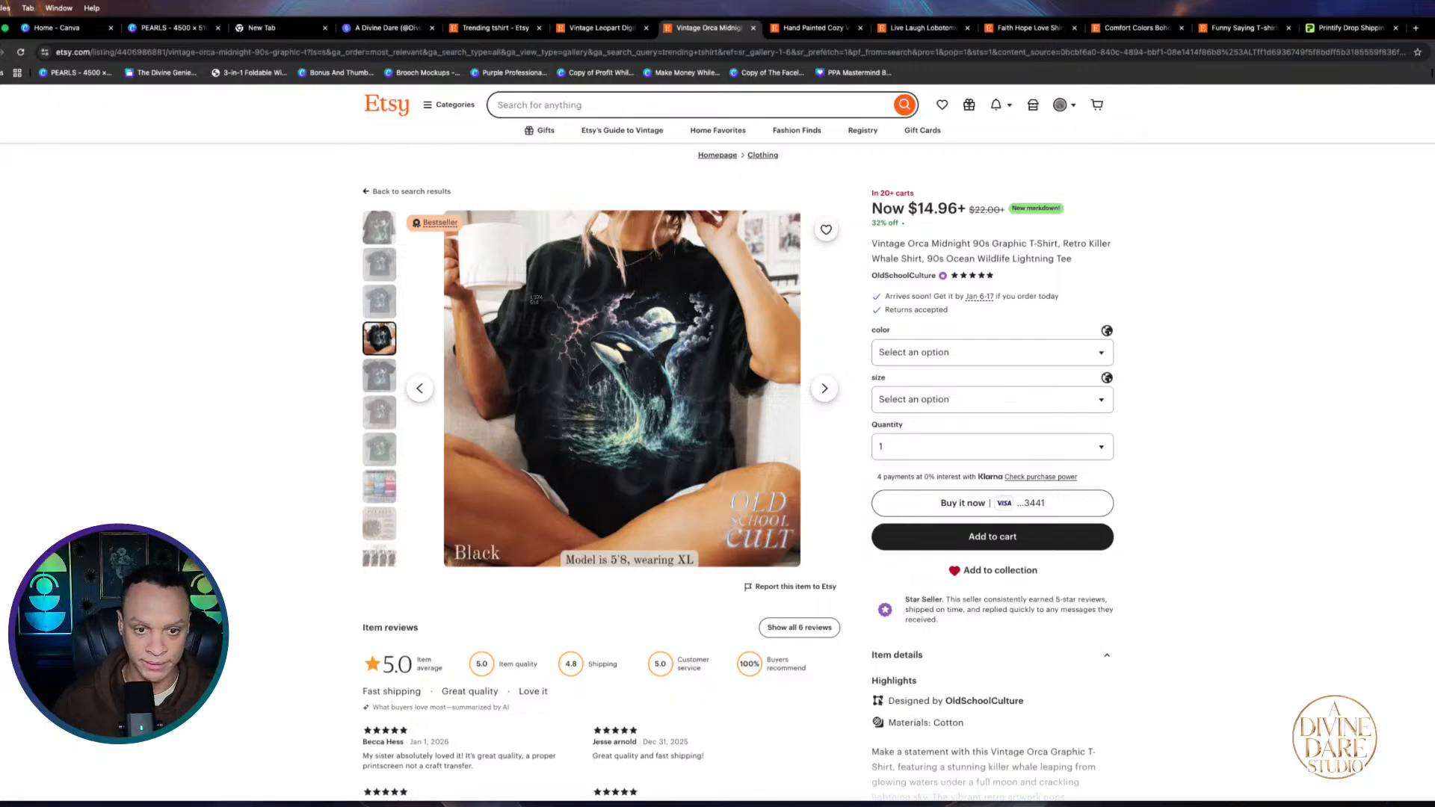
left_click_drag(538, 283, 745, 484)
left_click(490, 30)
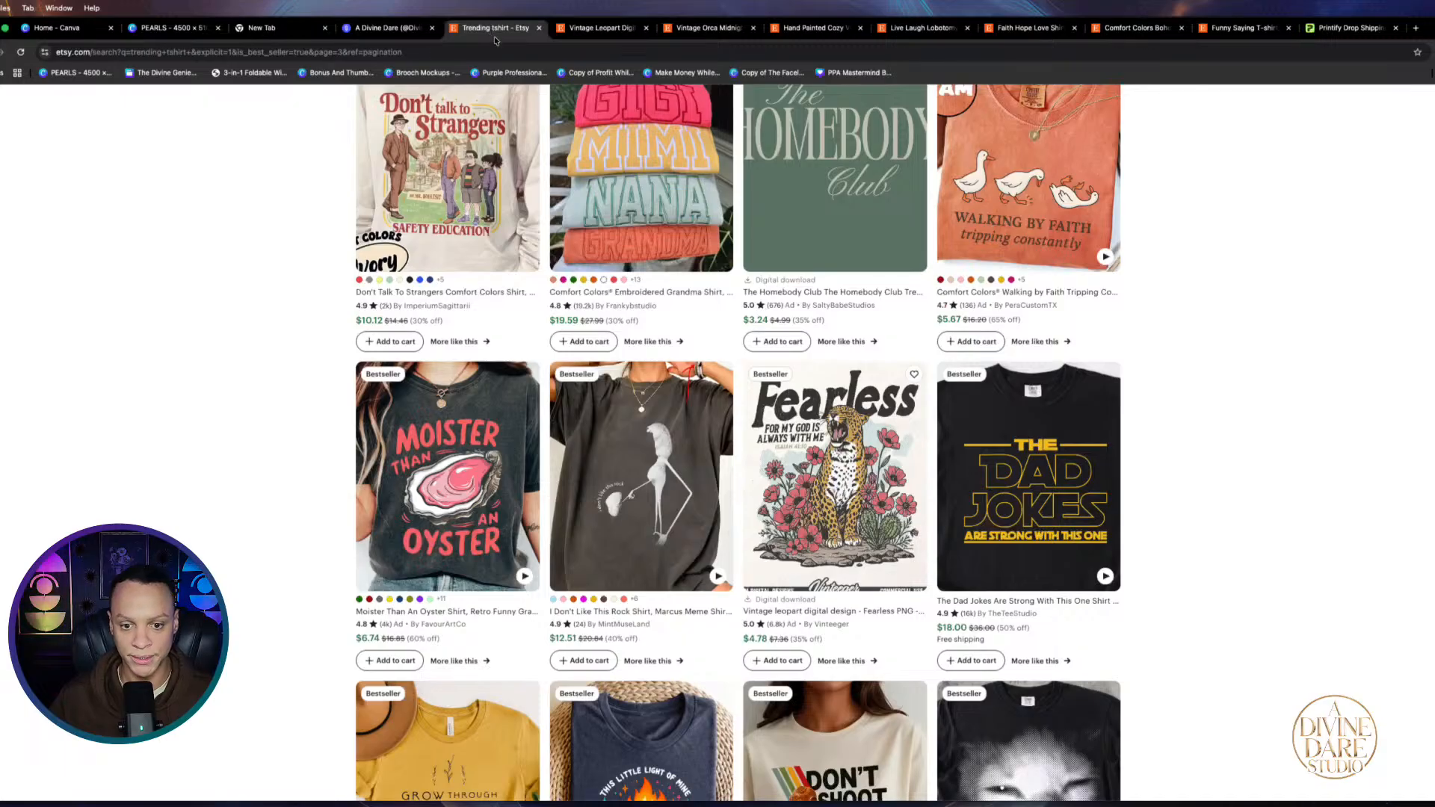
left_click(171, 28)
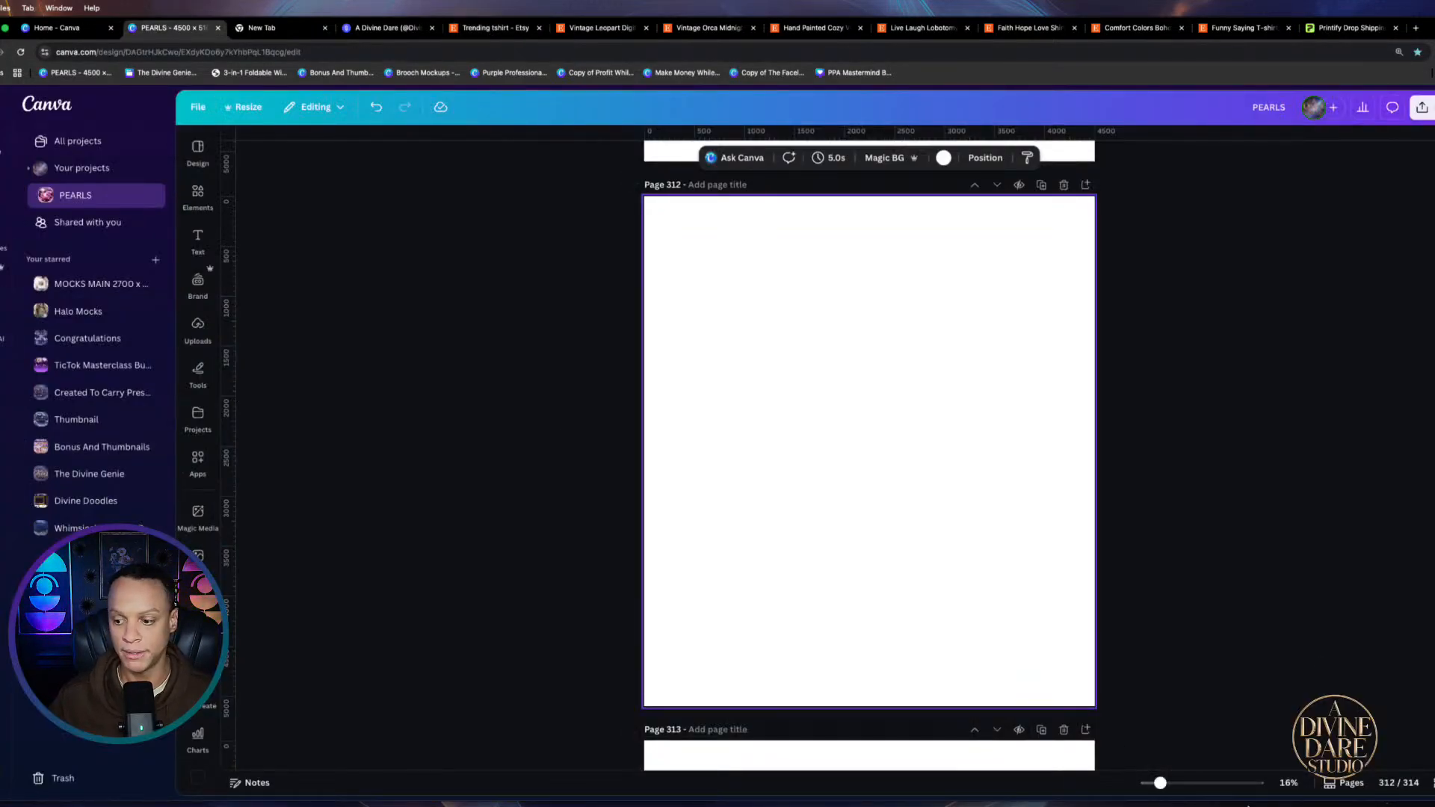
Drag the four new screenshots from the file browser onto page 312
mouse_move(1235, 805)
left_click(226, 766)
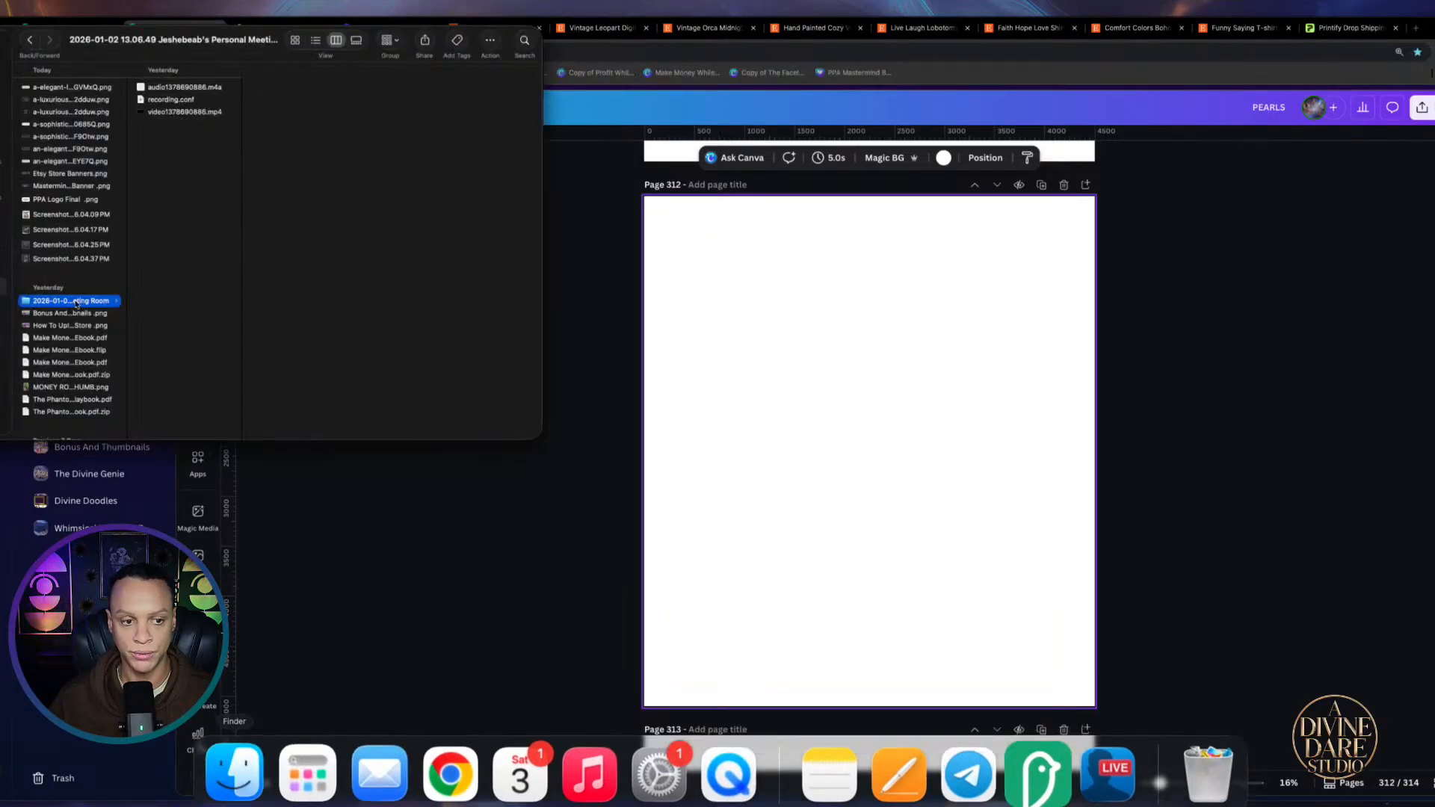
left_click(70, 258)
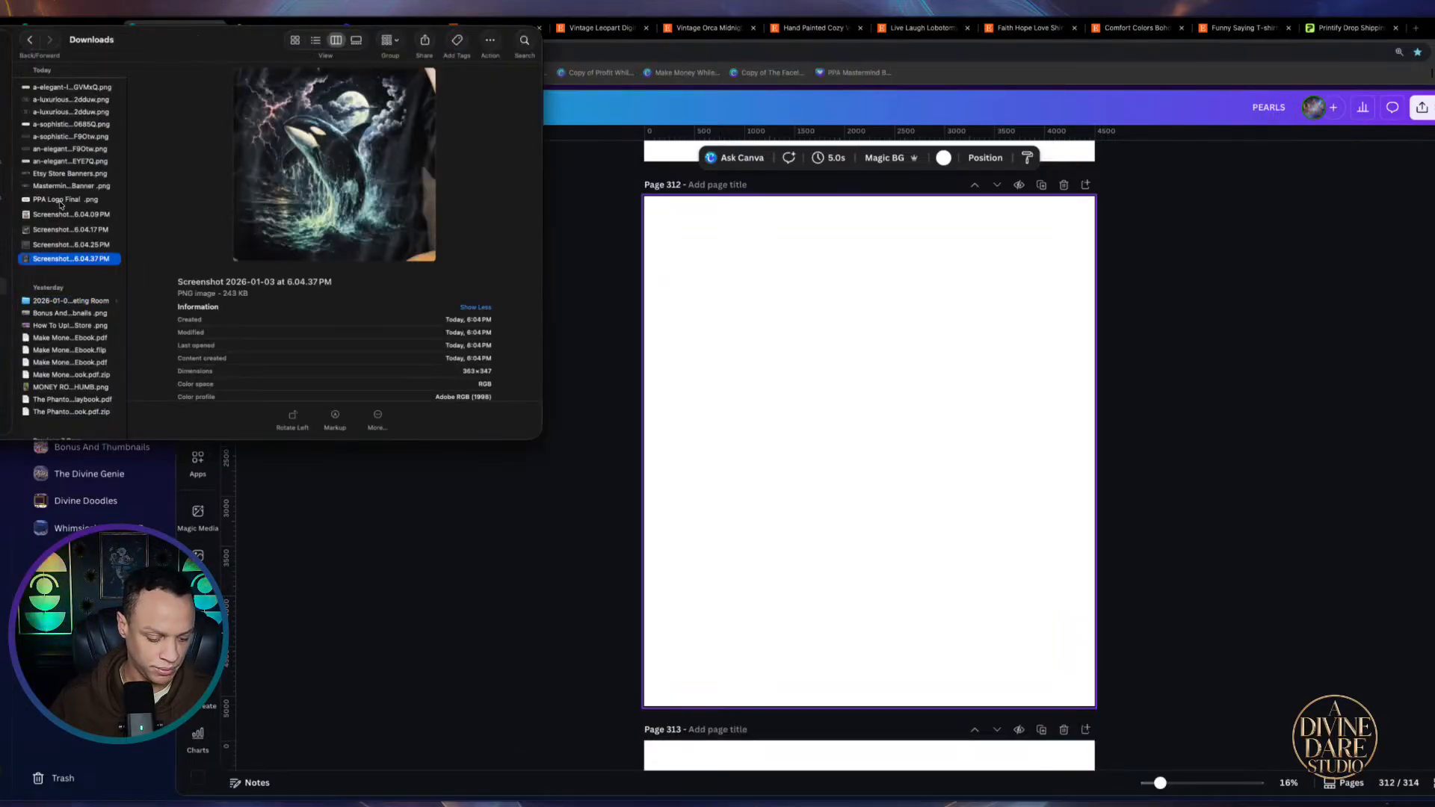
left_click(48, 216, "shift")
left_click_drag(49, 217, 852, 355)
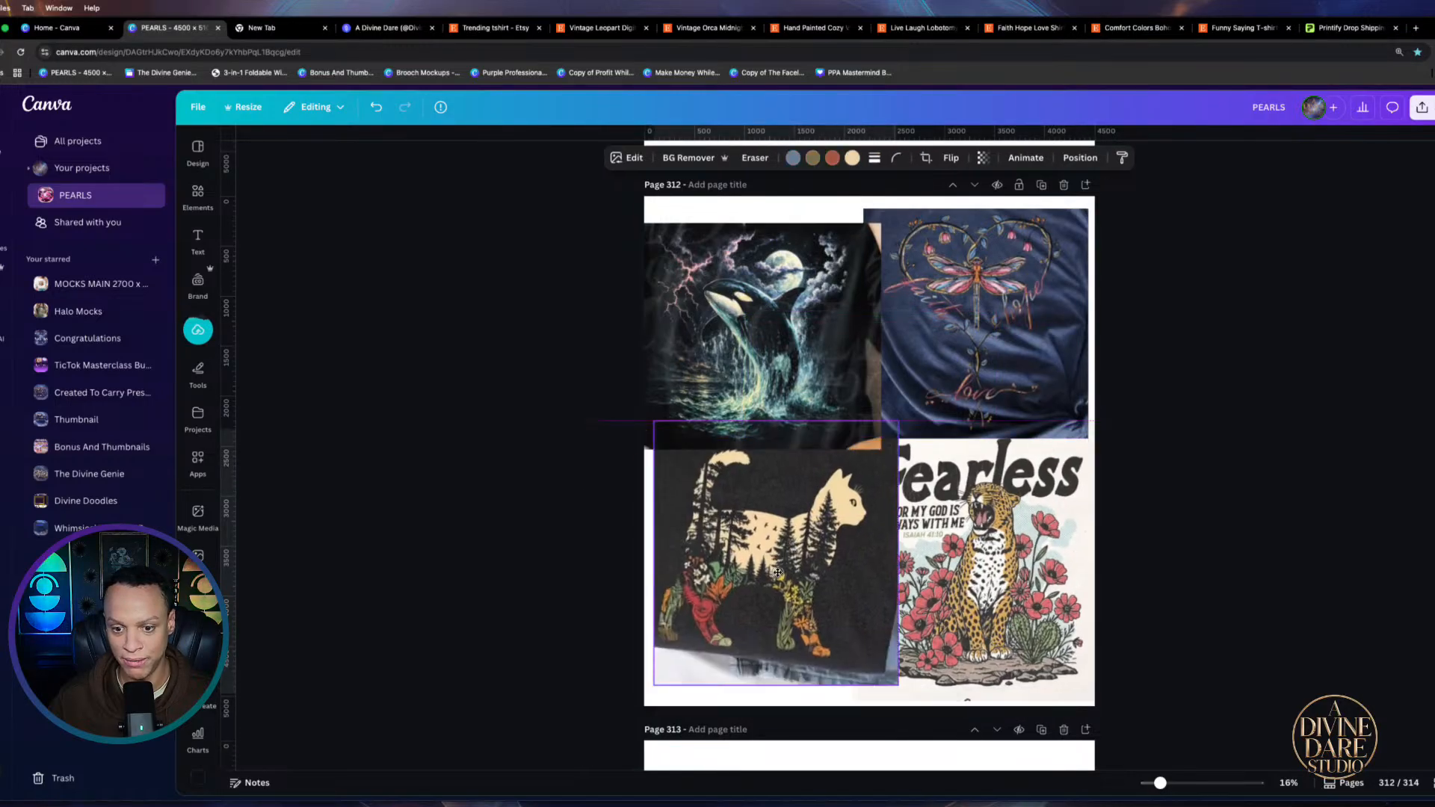
Shrink and position the orca, dragonfly heart and cat images on the page
left_click_drag(775, 358, 776, 324)
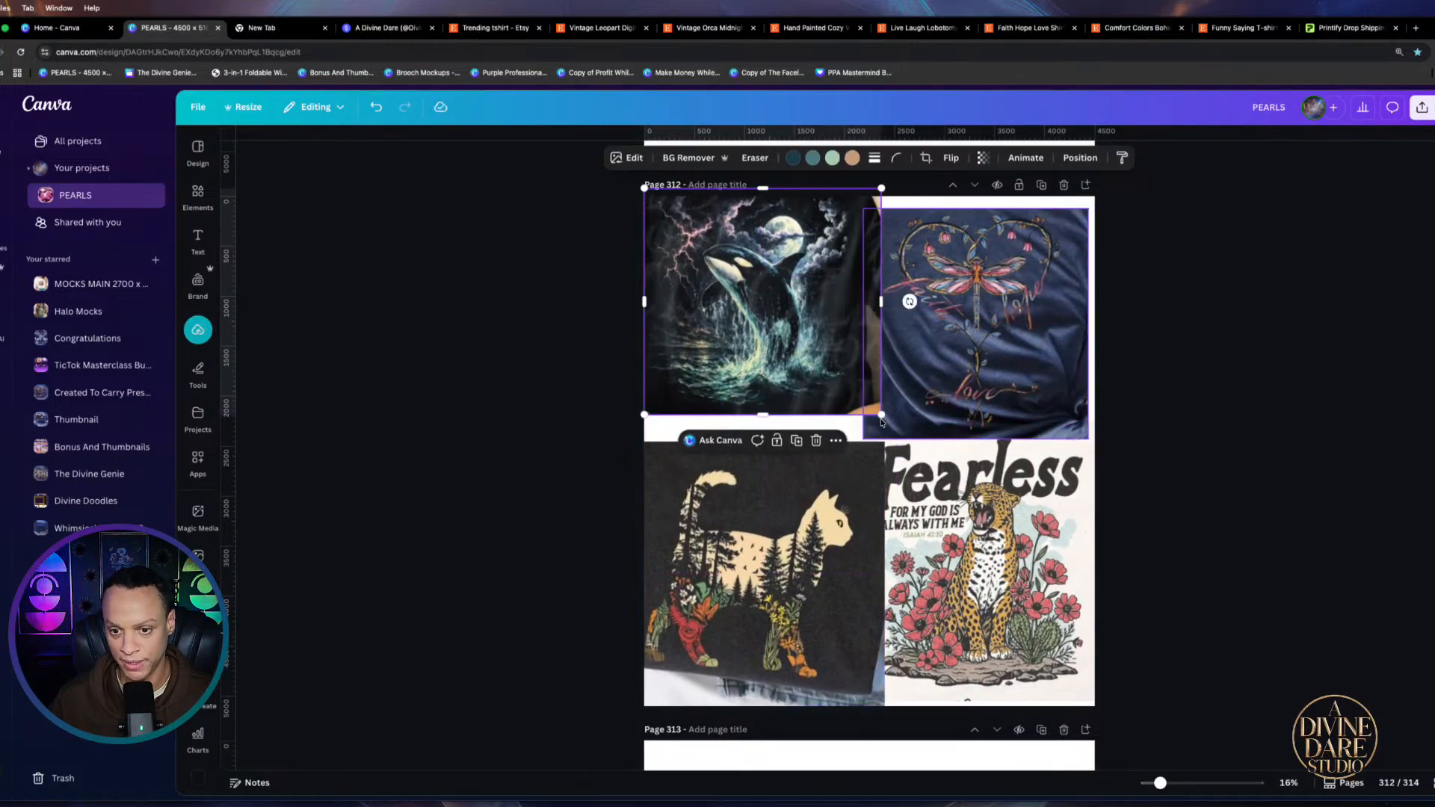
left_click_drag(880, 416, 845, 396)
left_click_drag(801, 338, 802, 358)
left_click_drag(1003, 366, 1005, 354)
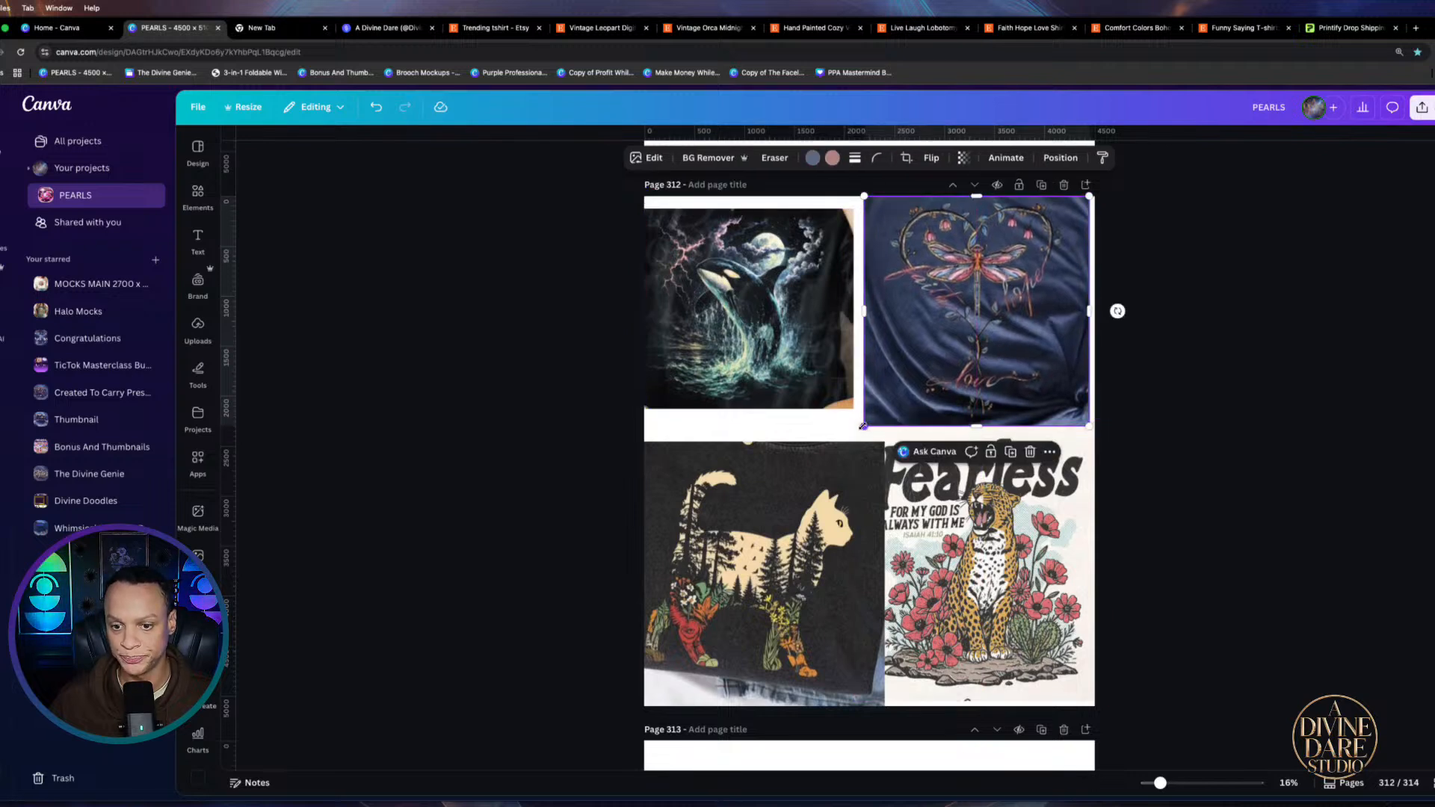
left_click_drag(864, 428, 892, 420)
left_click_drag(821, 509, 829, 504)
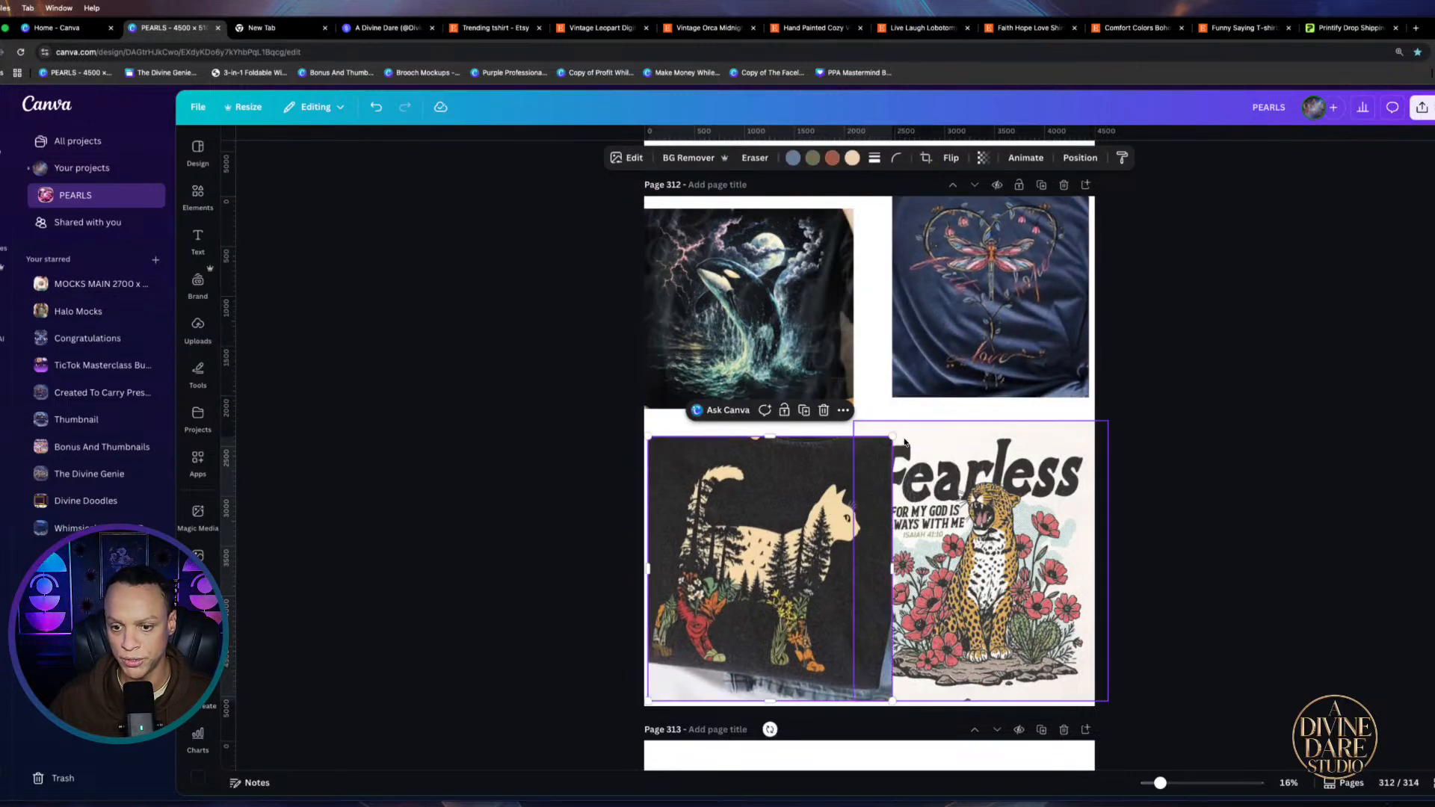
left_click_drag(894, 437, 848, 484)
mouse_move(804, 559)
left_mouse_down()
mouse_move(825, 501)
mouse_move(812, 550)
left_mouse_up()
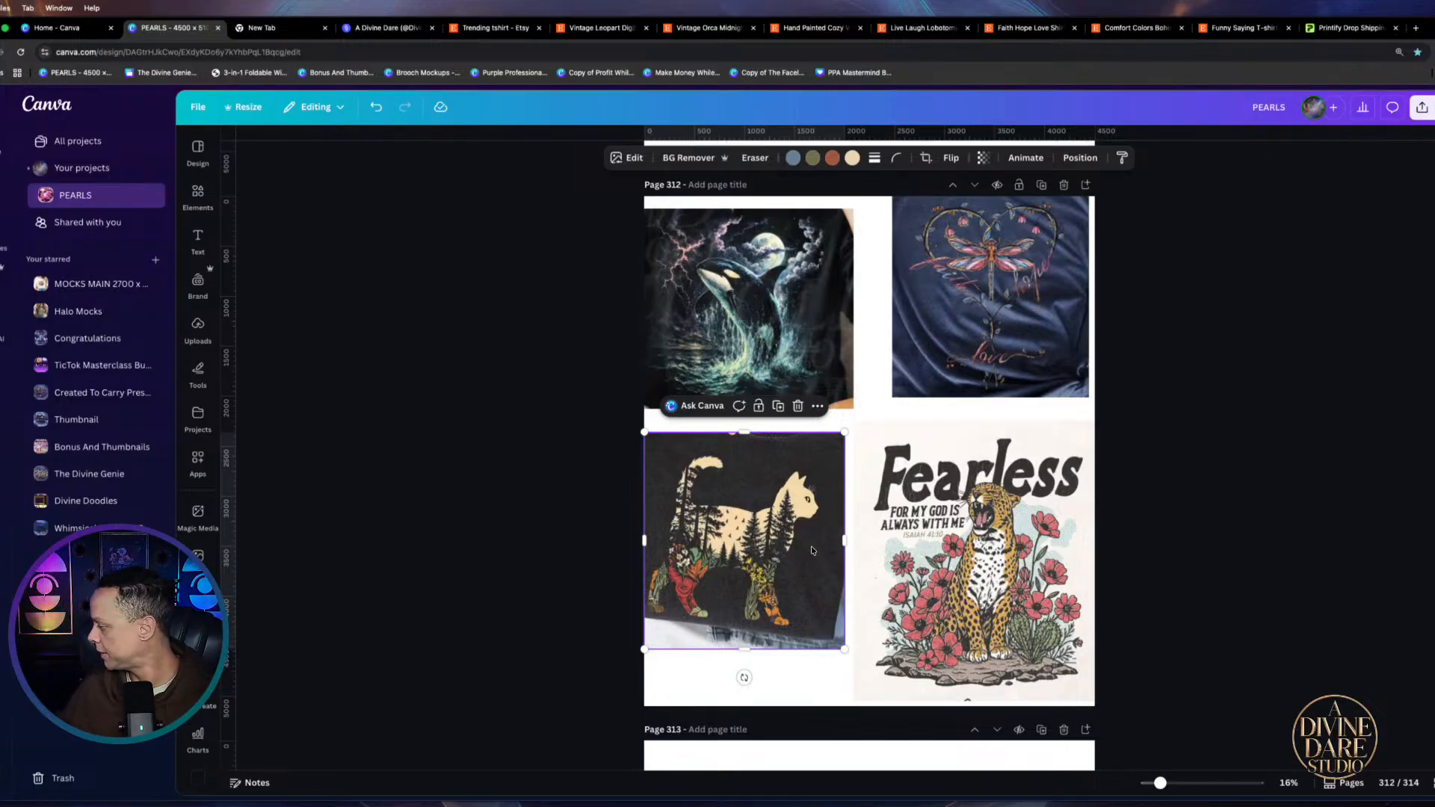
Shrink the Fearless leopard image and place it beside the cat image
left_click(1009, 493)
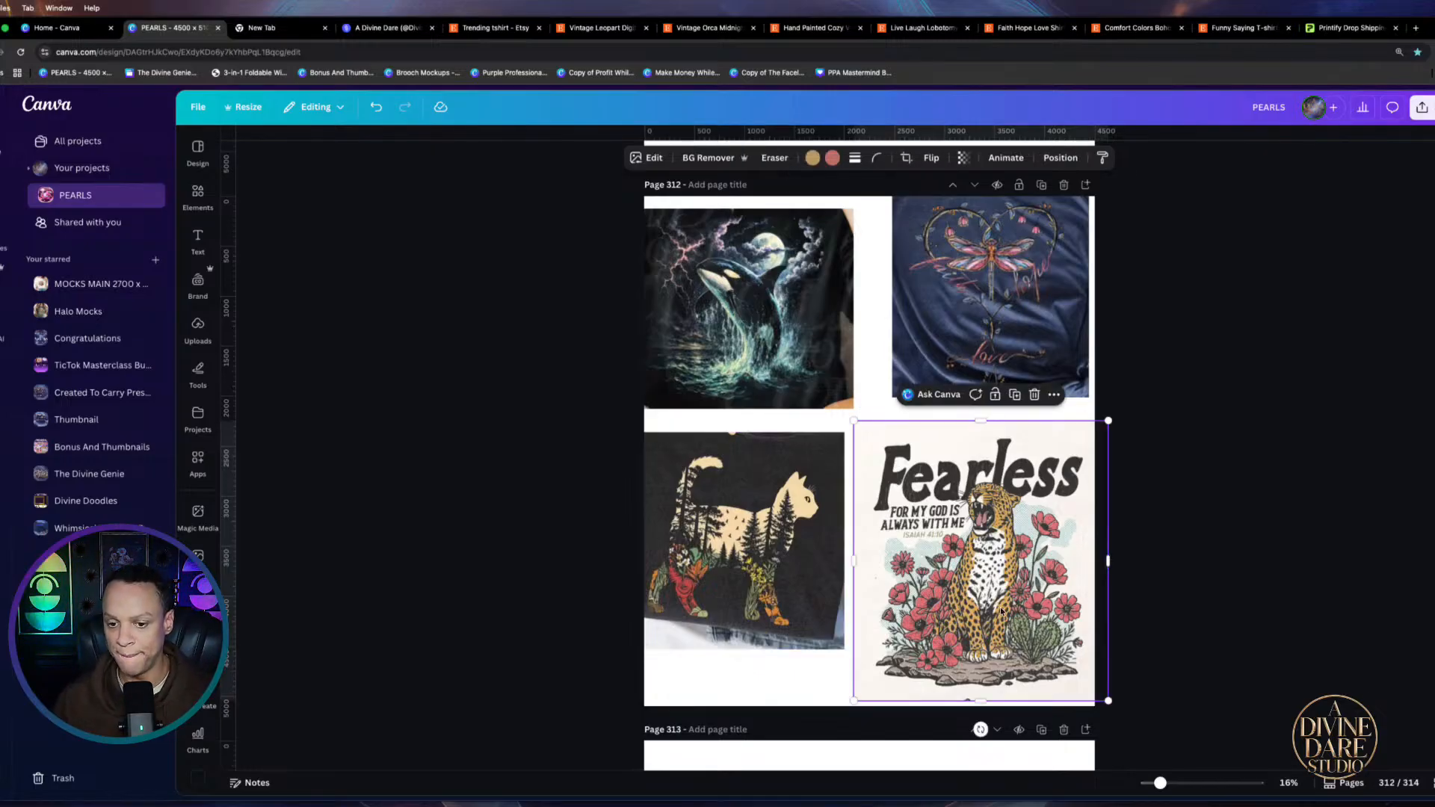
left_click_drag(1108, 421, 1095, 455)
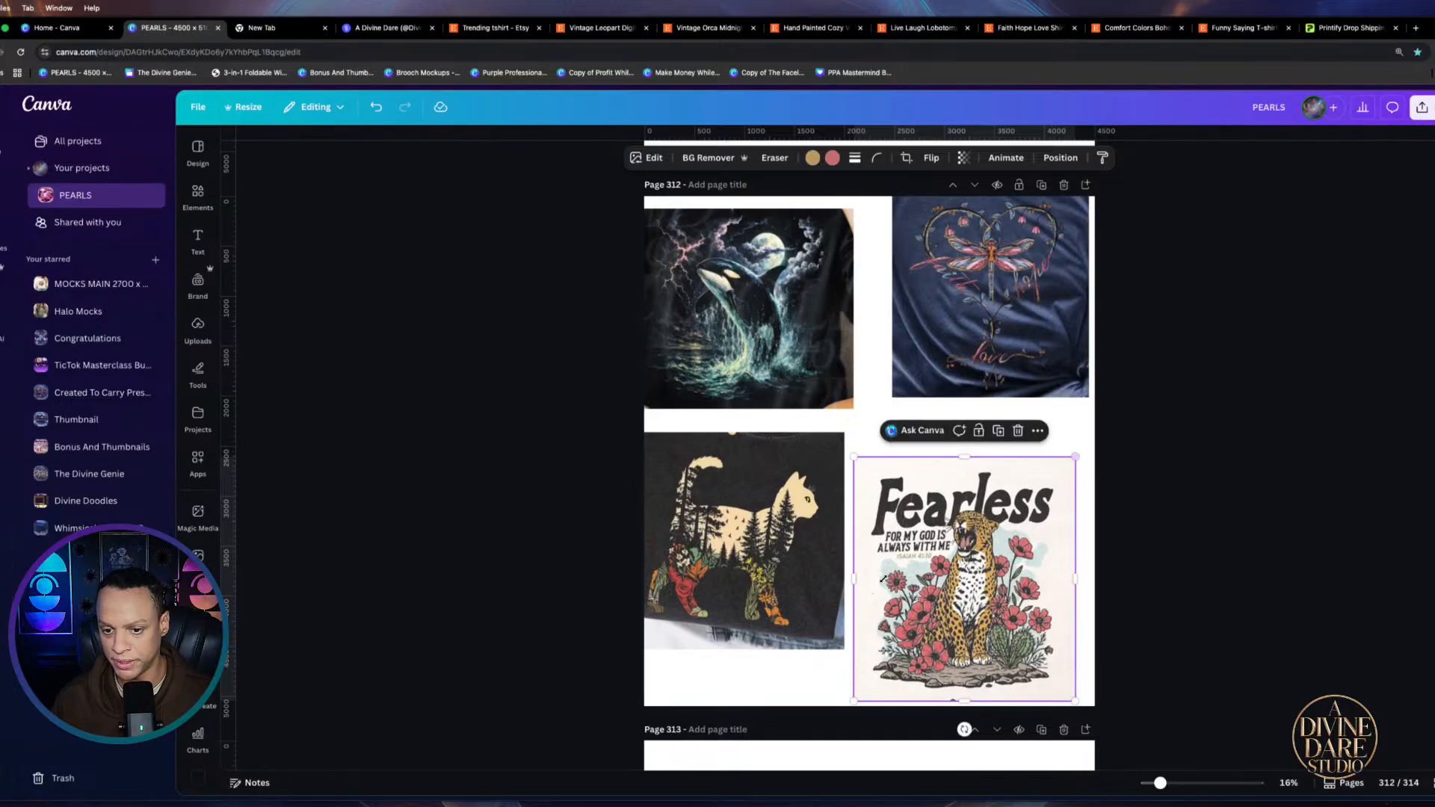
left_click_drag(882, 578, 899, 540)
left_click_drag(765, 556, 774, 553)
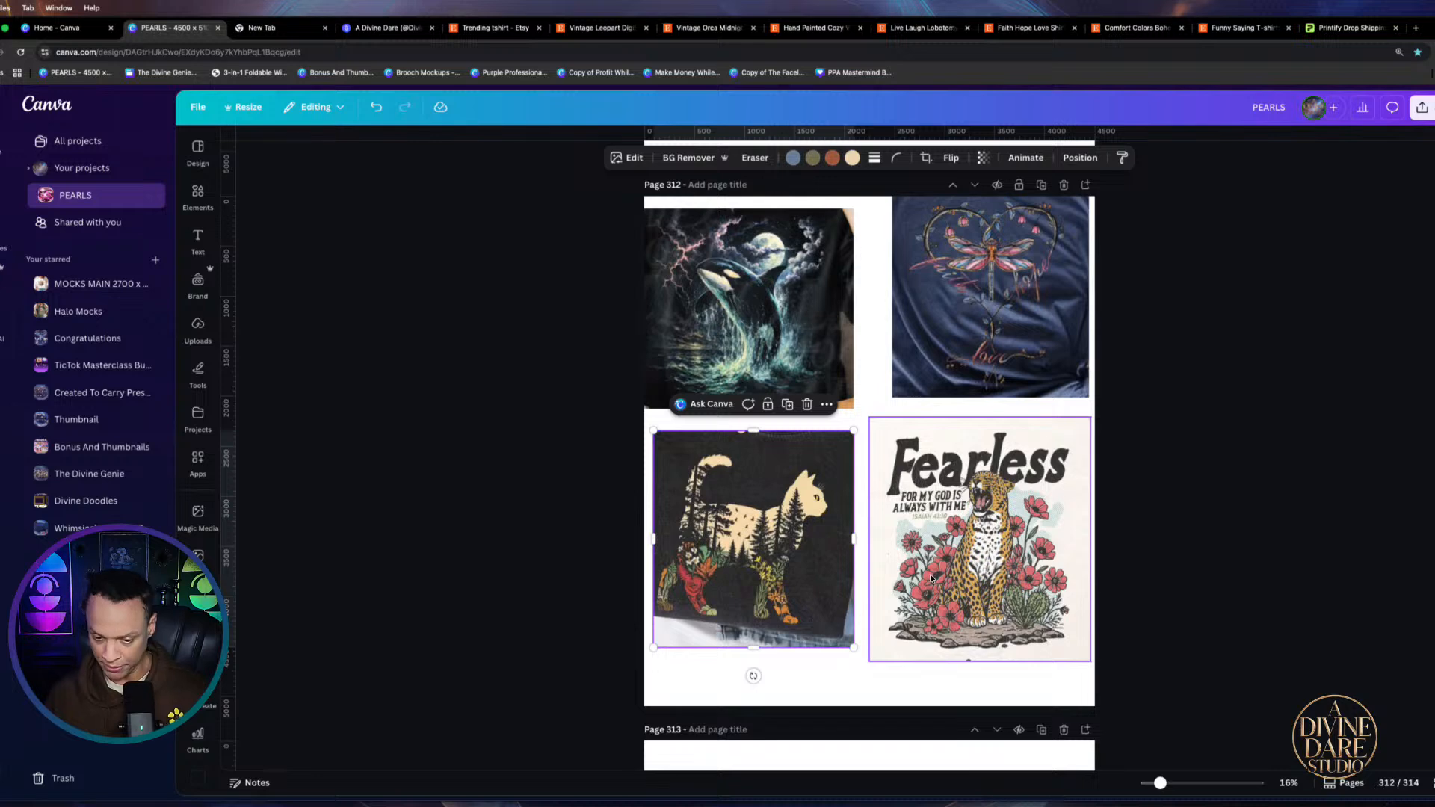
scroll(970, 574, "up", 3)
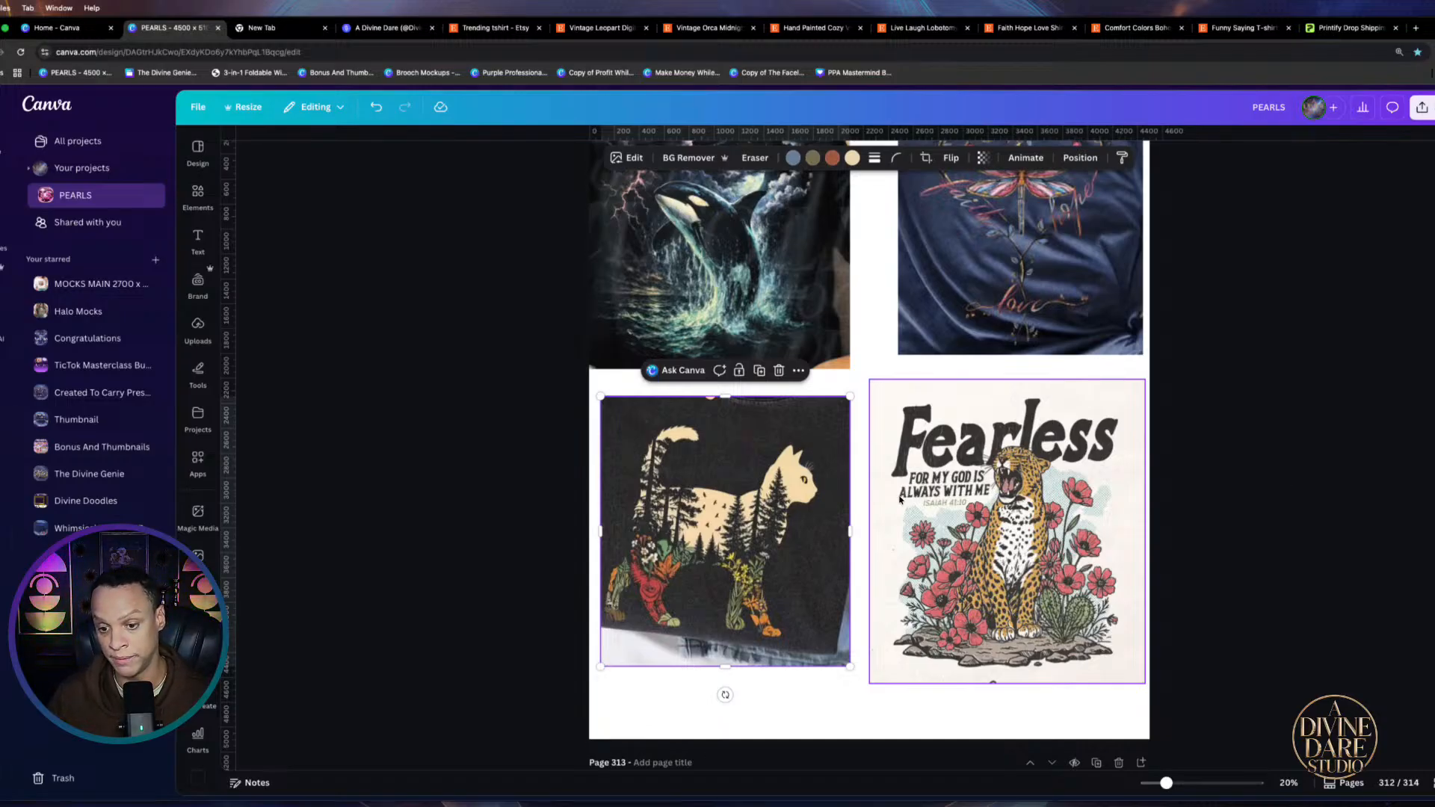
scroll(899, 499, "down", 3)
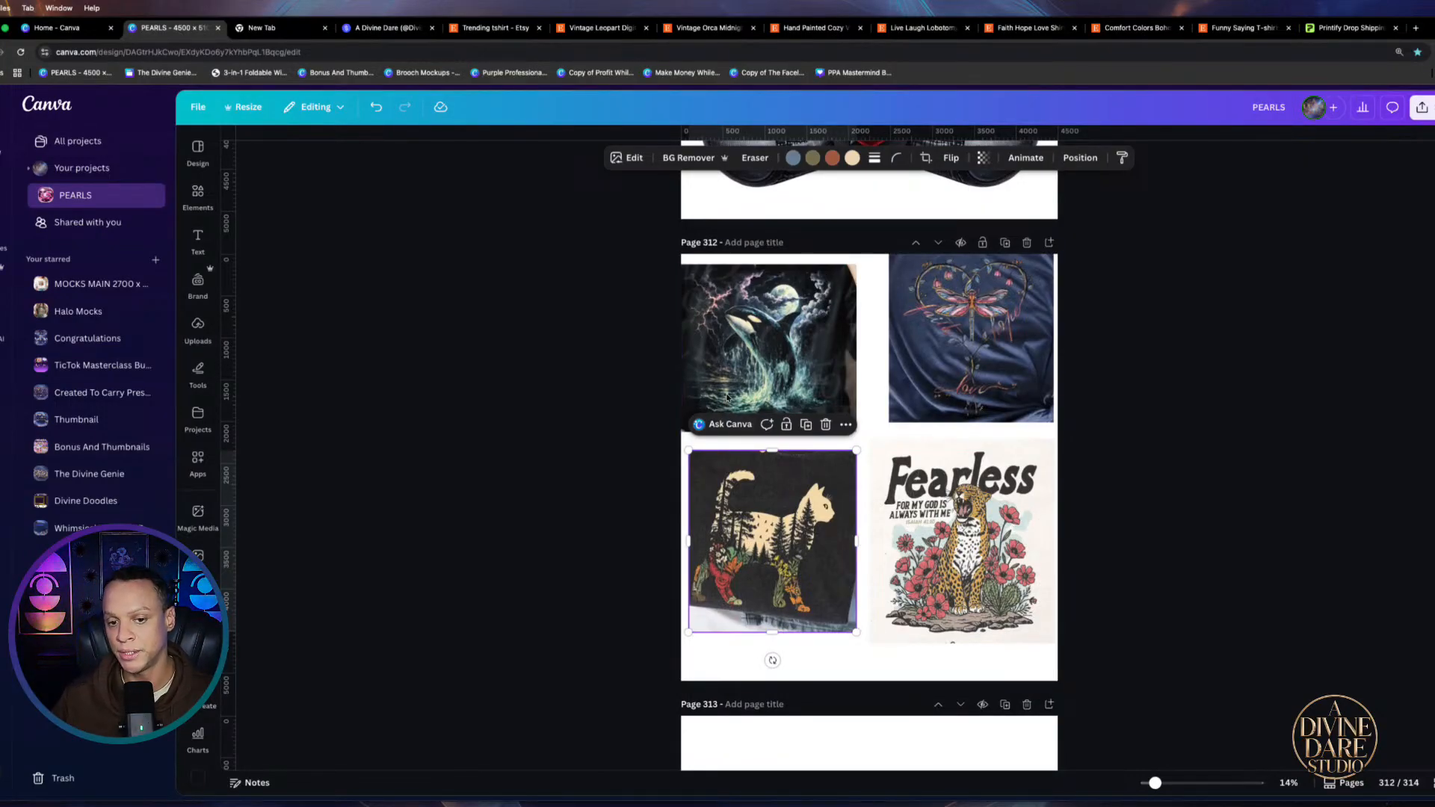
Nudge the orca and Fearless leopard images right so the two-by-two grid lines up
mouse_move(744, 315)
left_mouse_down()
mouse_move(731, 333)
mouse_move(760, 310)
left_mouse_up()
left_click_drag(882, 507, 887, 501)
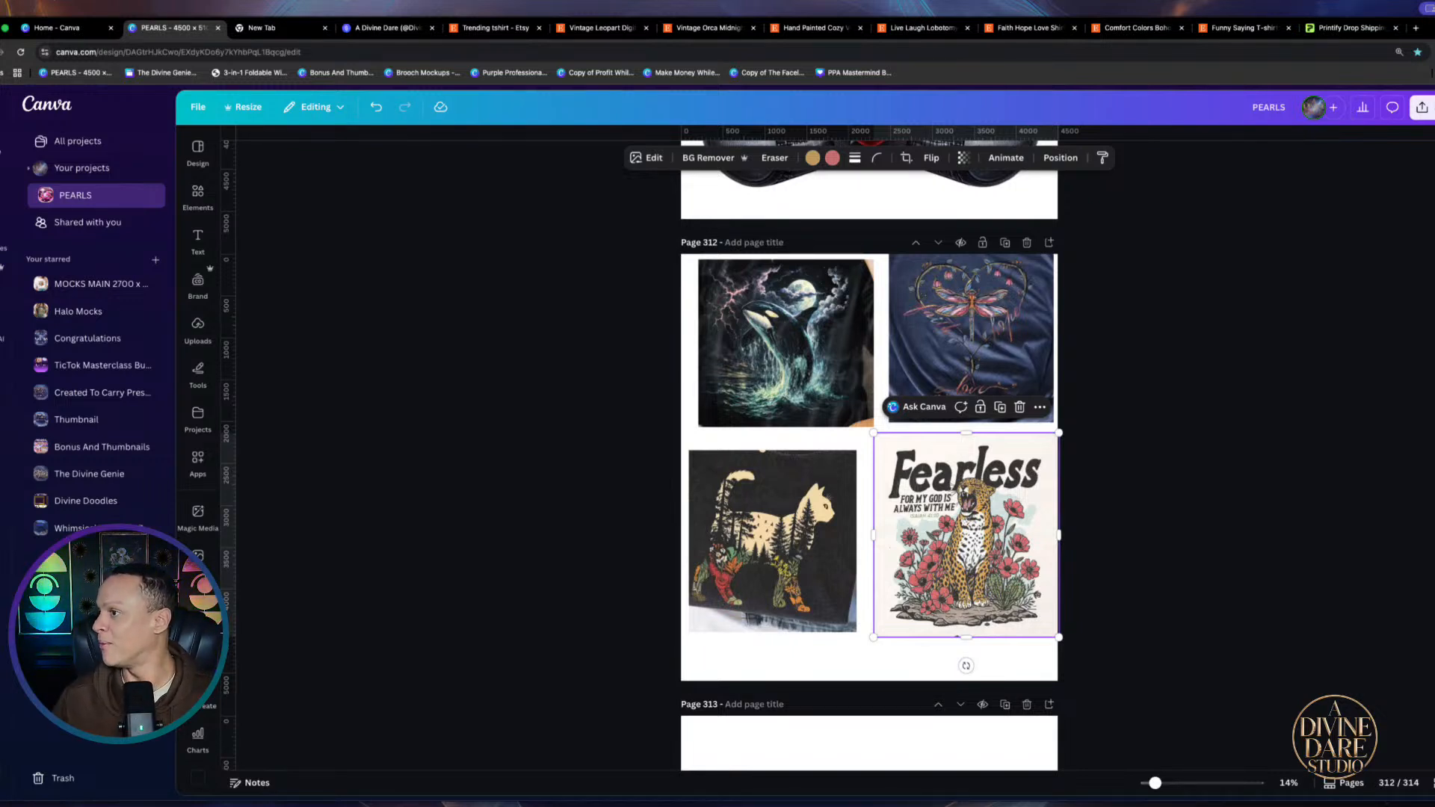
key("ctrl+Right")
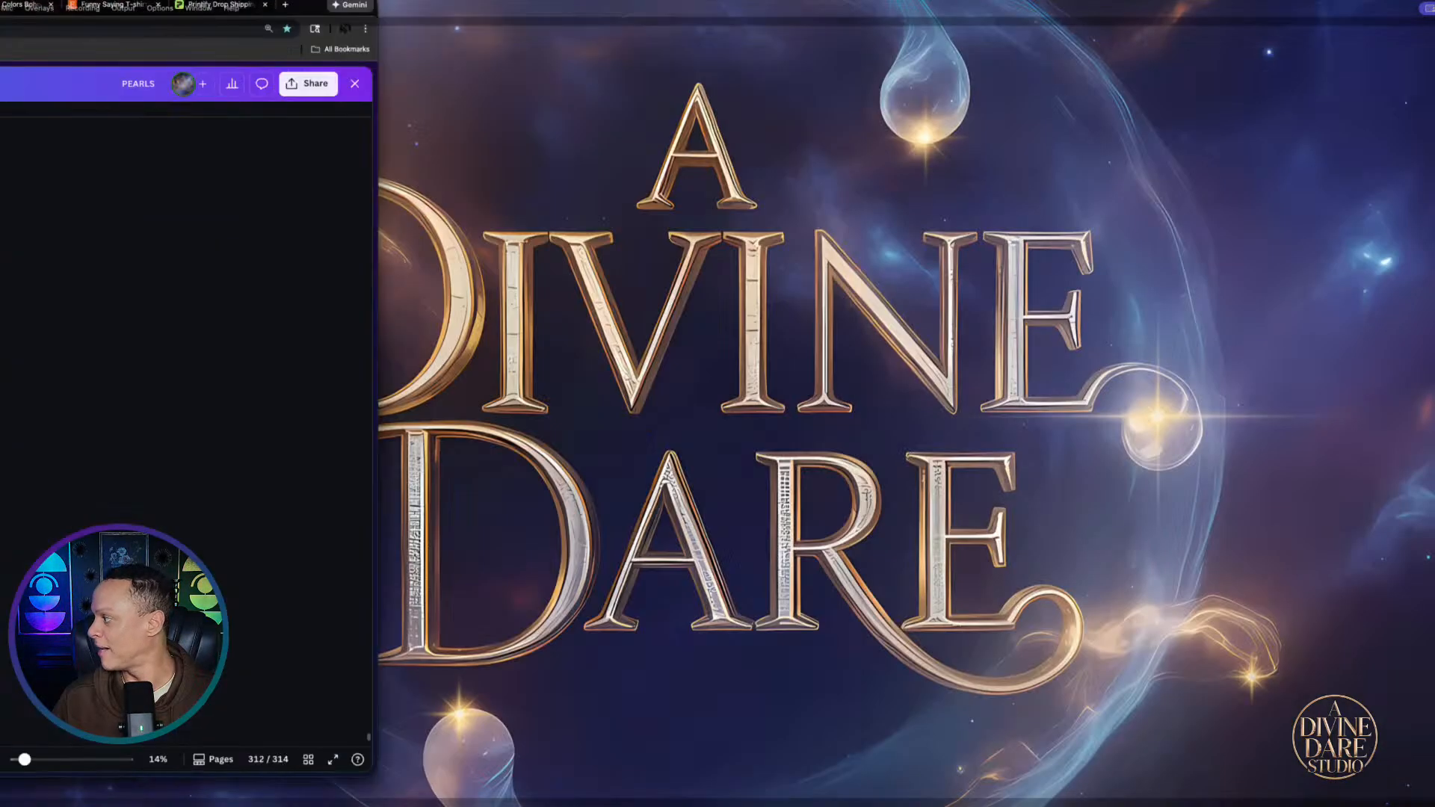
Enlarge the cat silhouette image to cover most of page 312 and move it up-right
key("ctrl+Left")
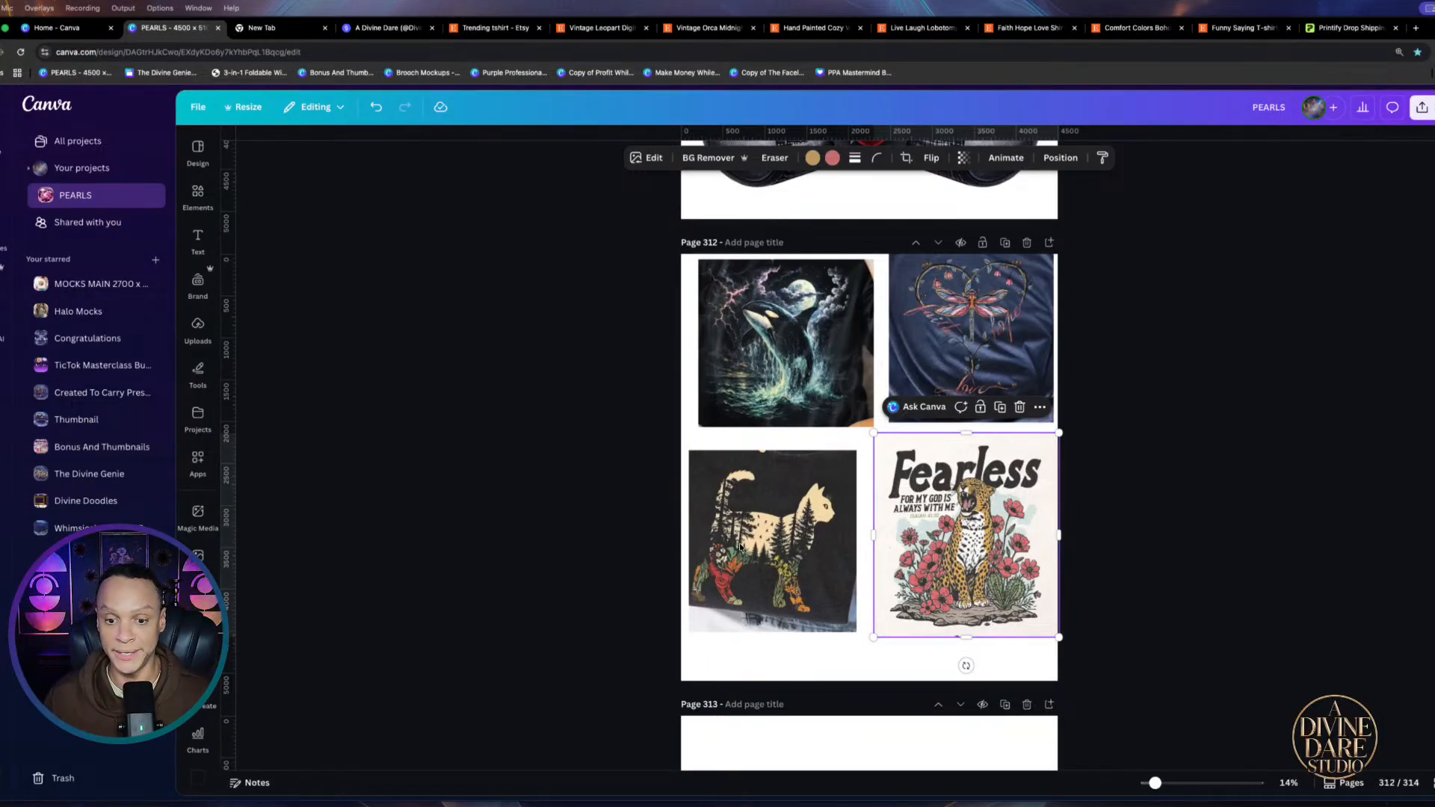
left_click(806, 525)
left_click(806, 524)
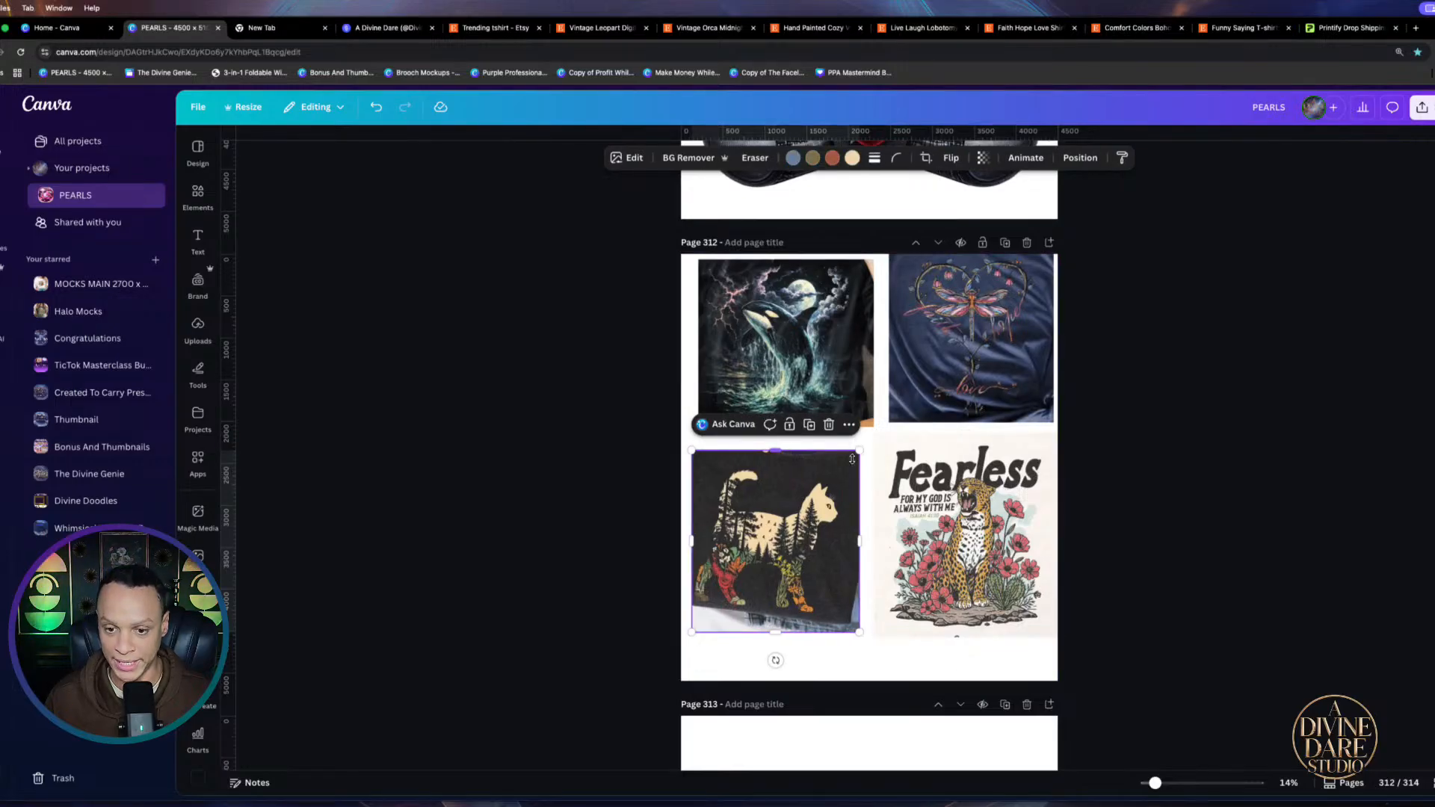
scroll(822, 538, "down", 3)
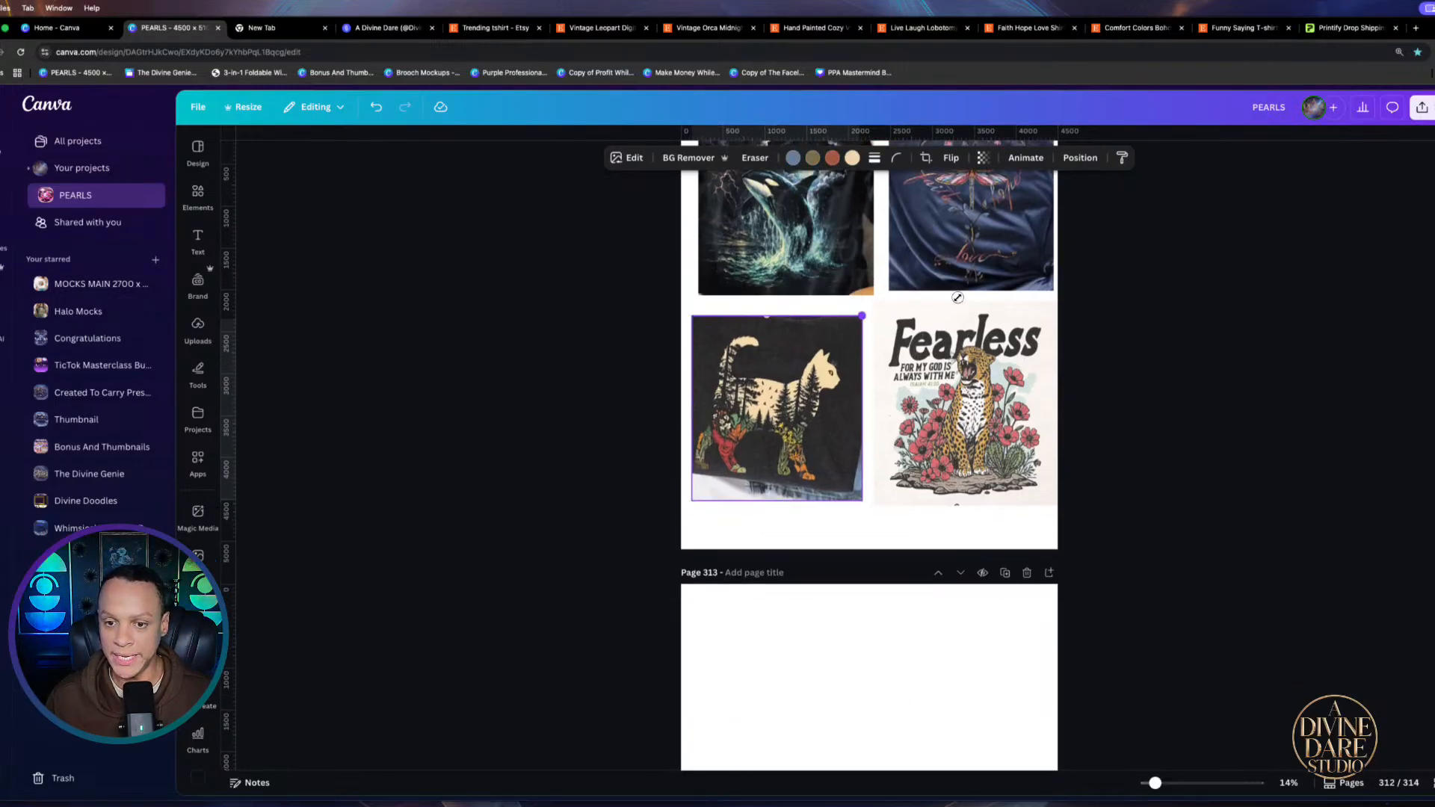
left_click_drag(859, 319, 1156, 321)
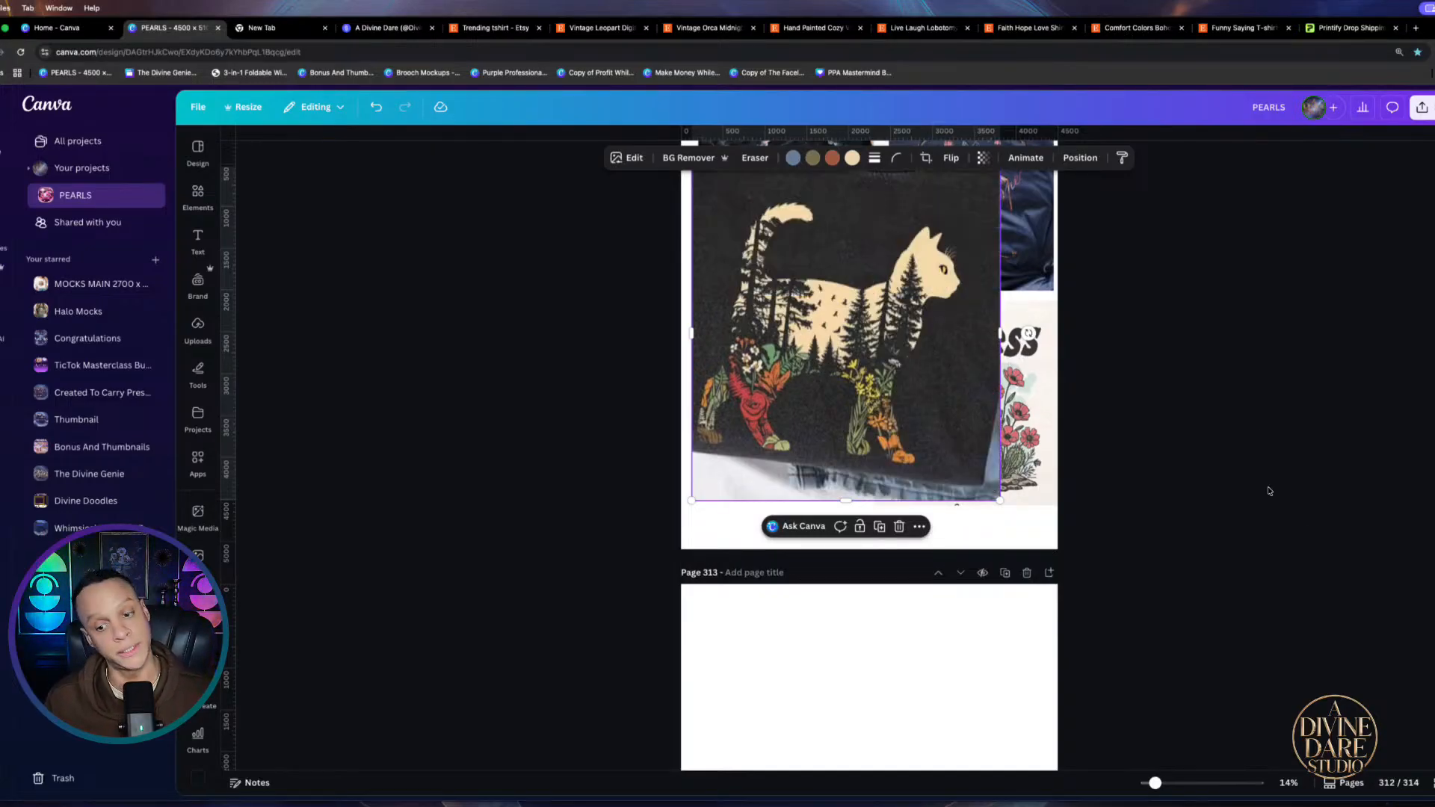
scroll(1158, 448, "up", 1)
left_click_drag(822, 384, 842, 360)
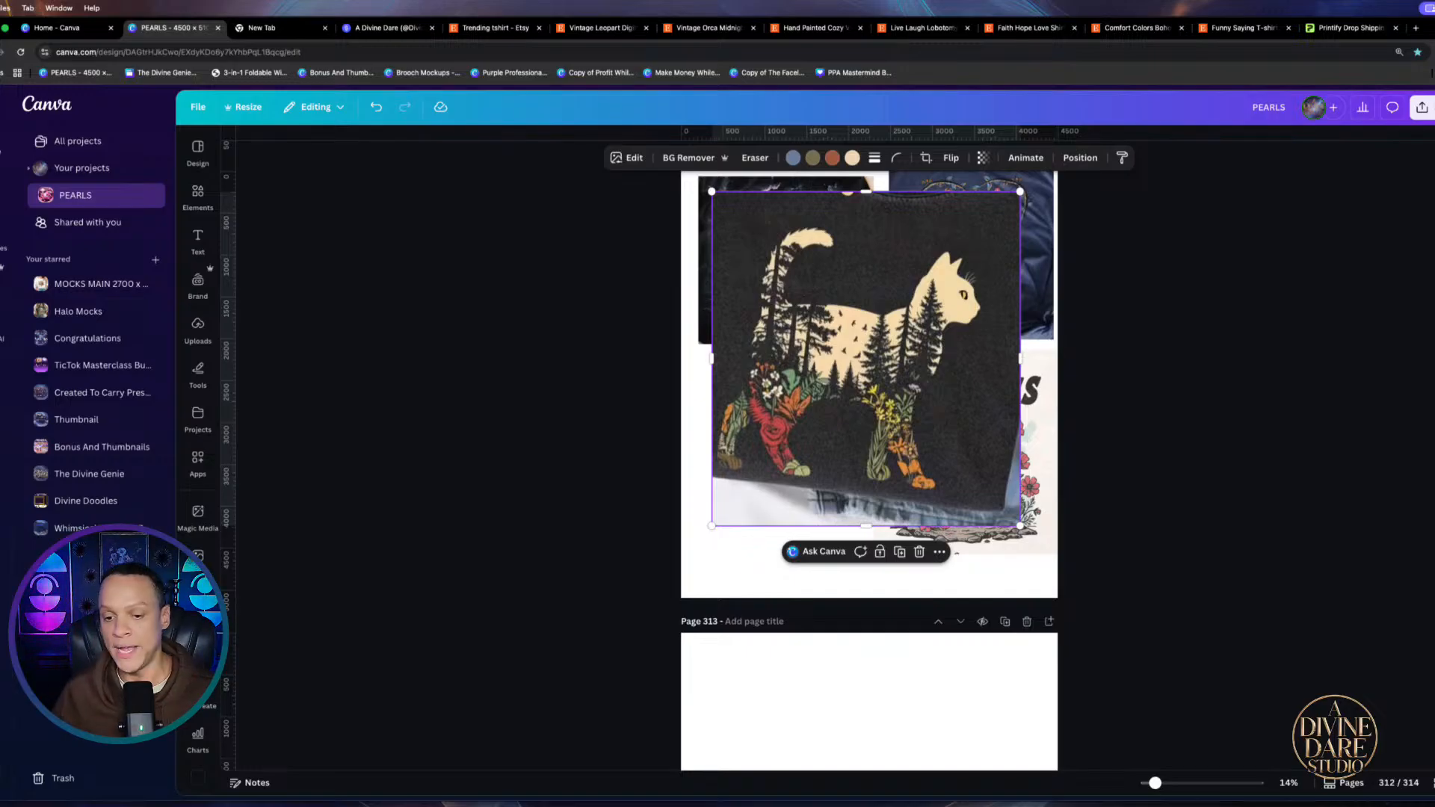
Deselect and fine-tune the cat image, then switch to the Fearless leopard Etsy listing
left_click(1246, 363)
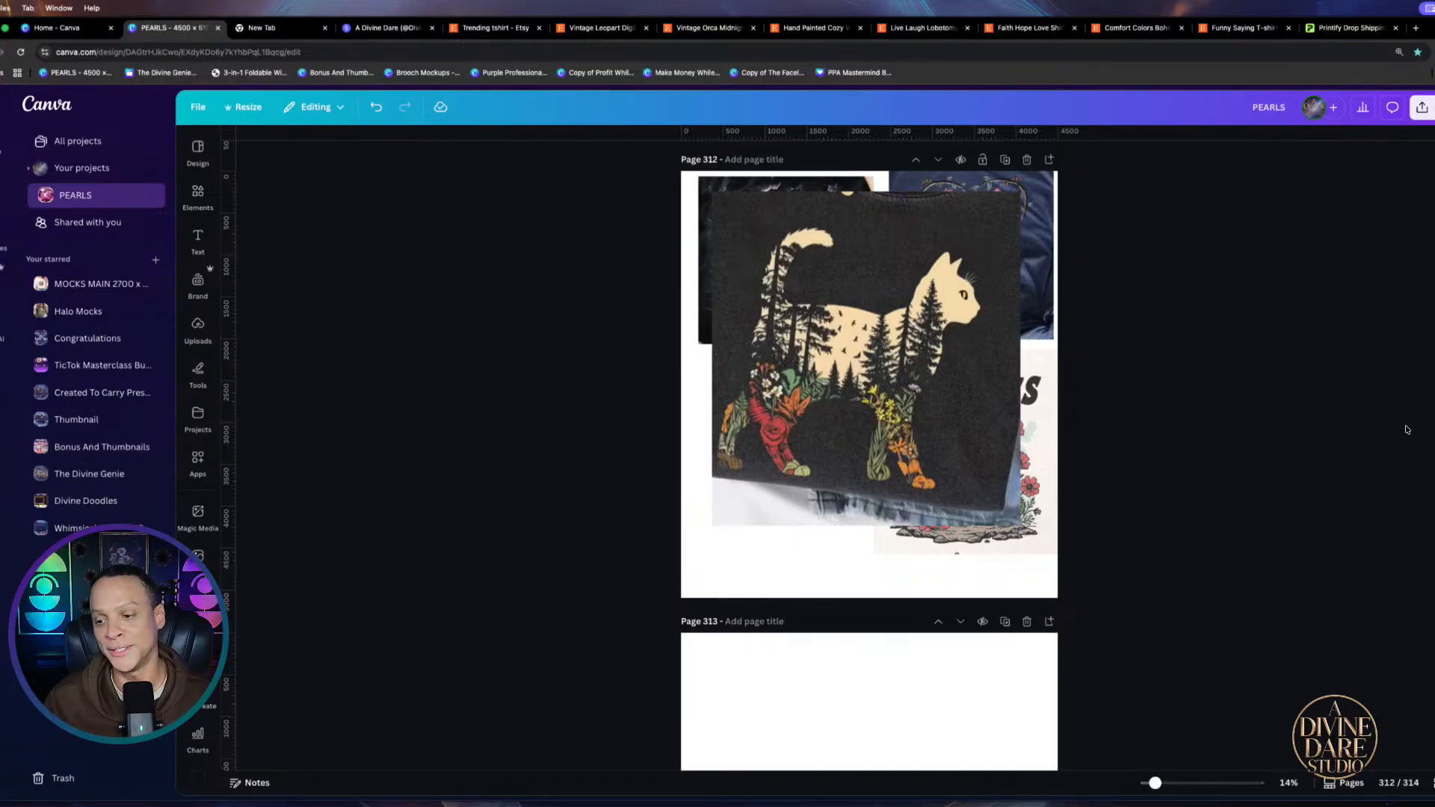
scroll(1157, 345, "up", 2)
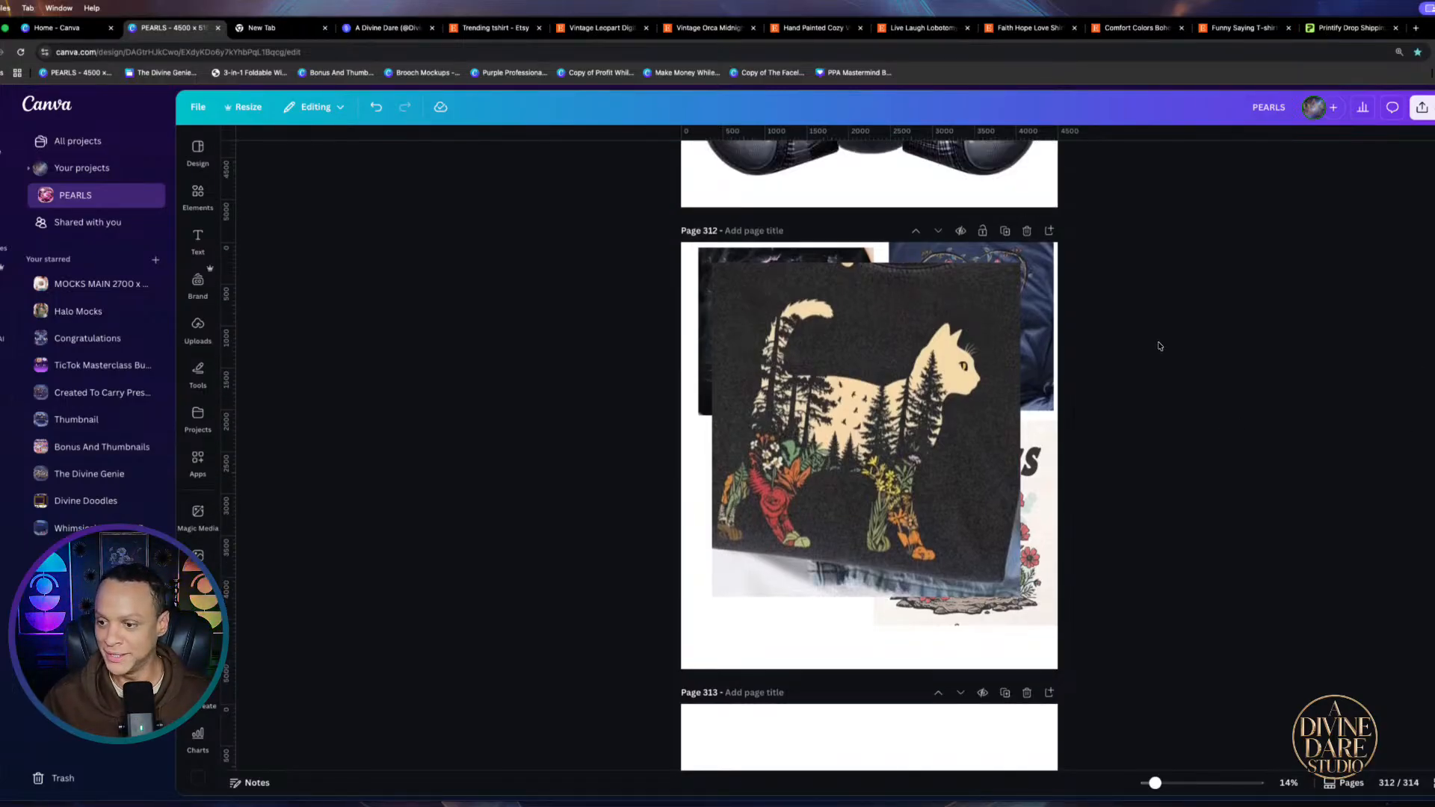
scroll(934, 448, "up", 1)
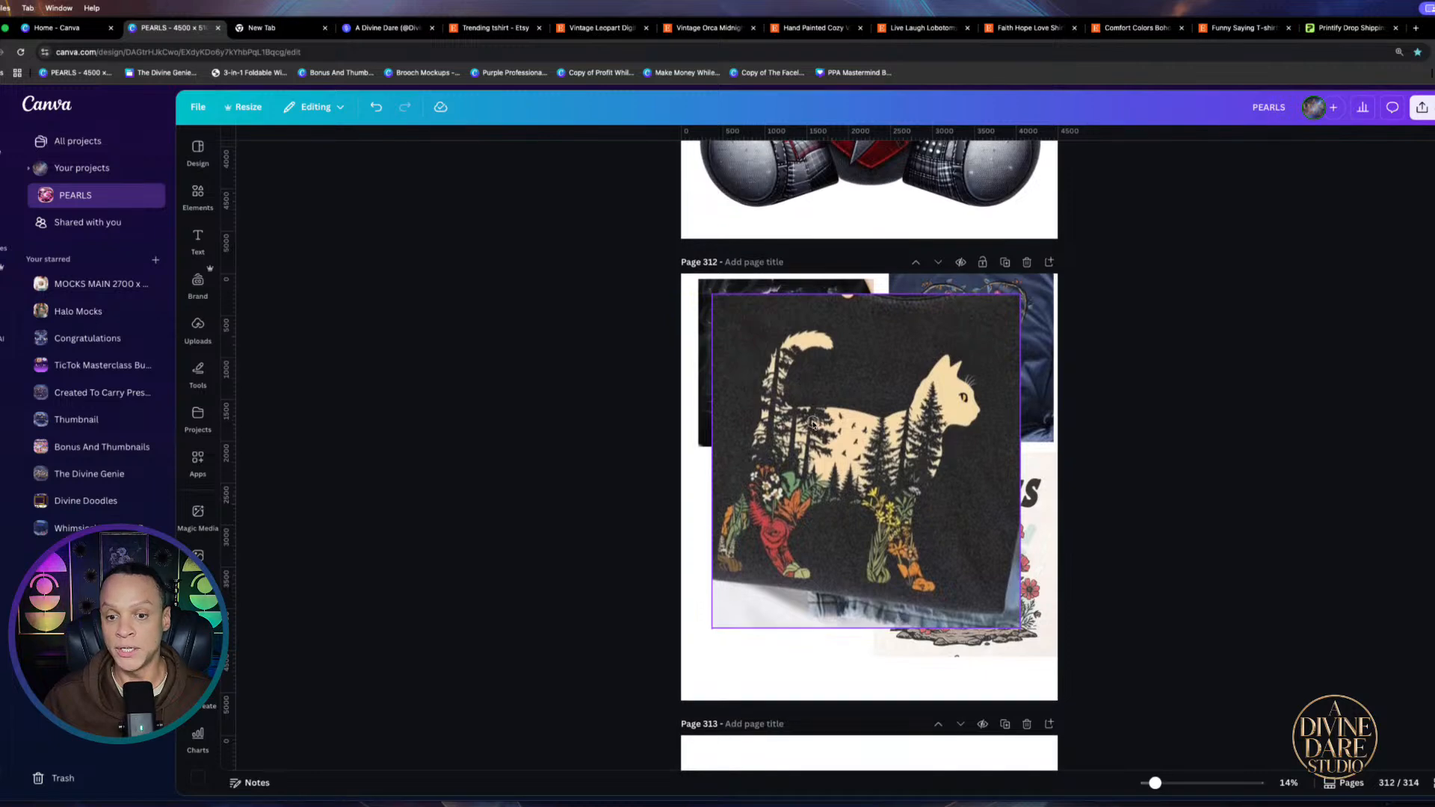
mouse_move(809, 413)
left_mouse_down()
mouse_move(841, 413)
mouse_move(815, 406)
left_mouse_up()
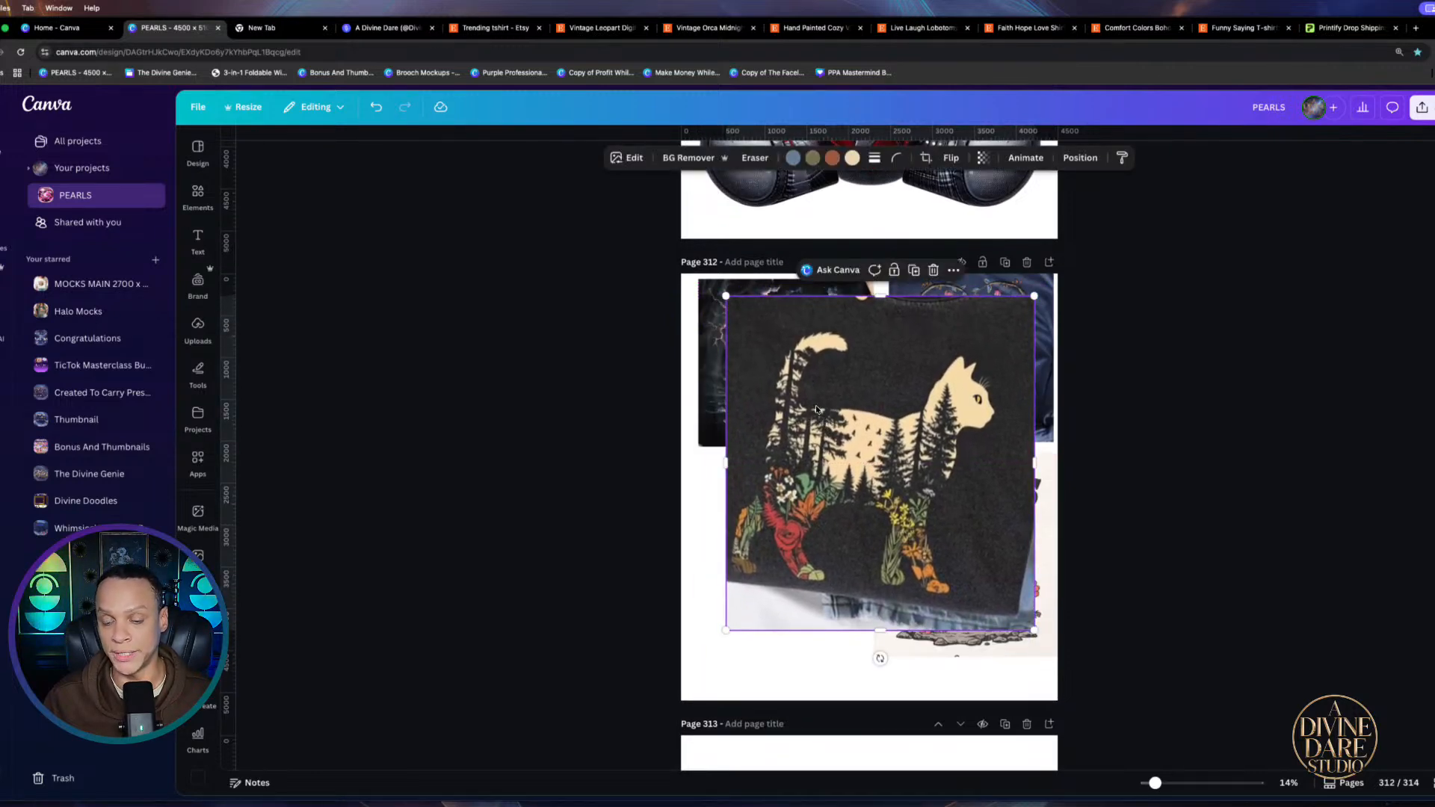
left_click(609, 28)
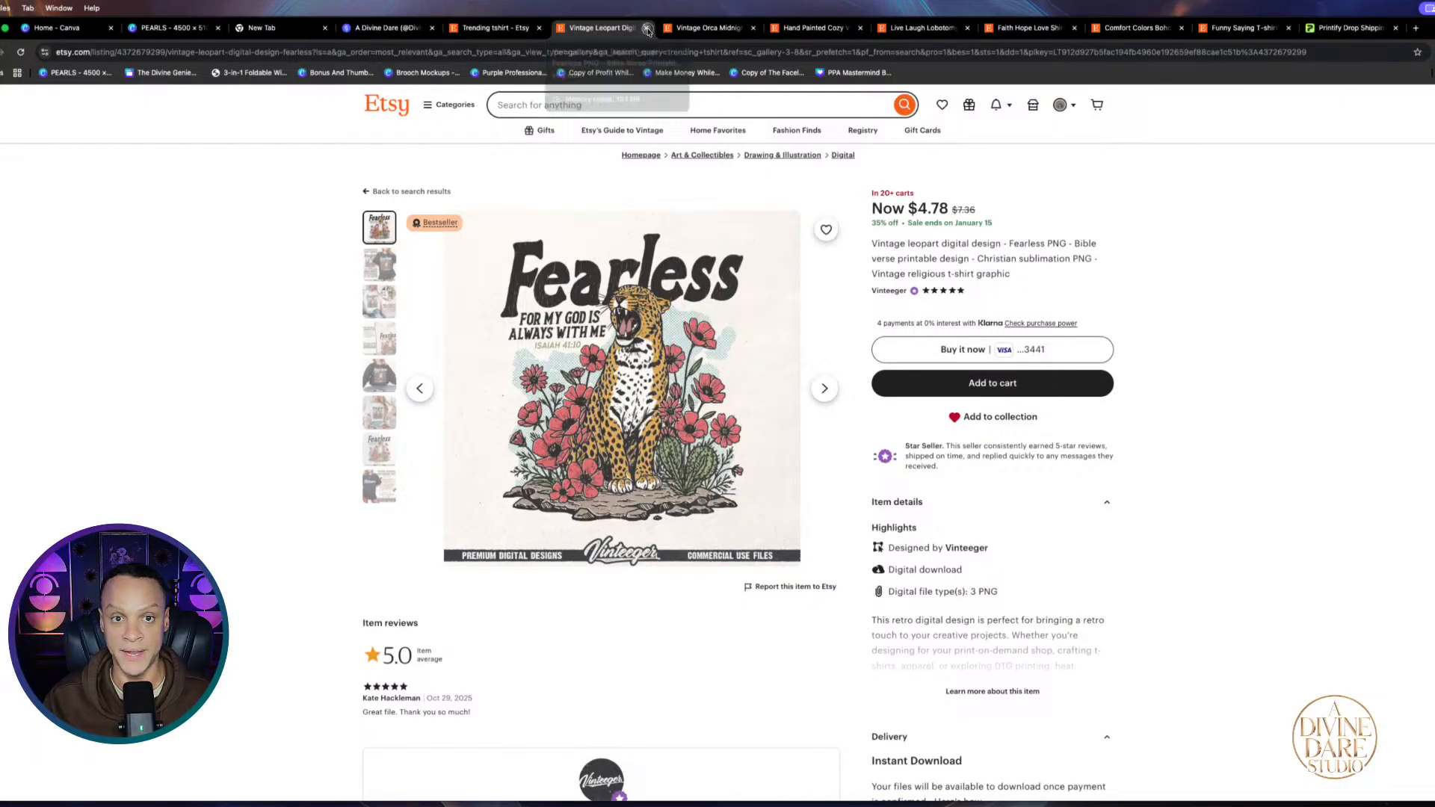
Close the seven open Etsy listing tabs and return to the trending t-shirt results
left_click(647, 30)
left_click(648, 30)
left_click(647, 30)
left_click(648, 30)
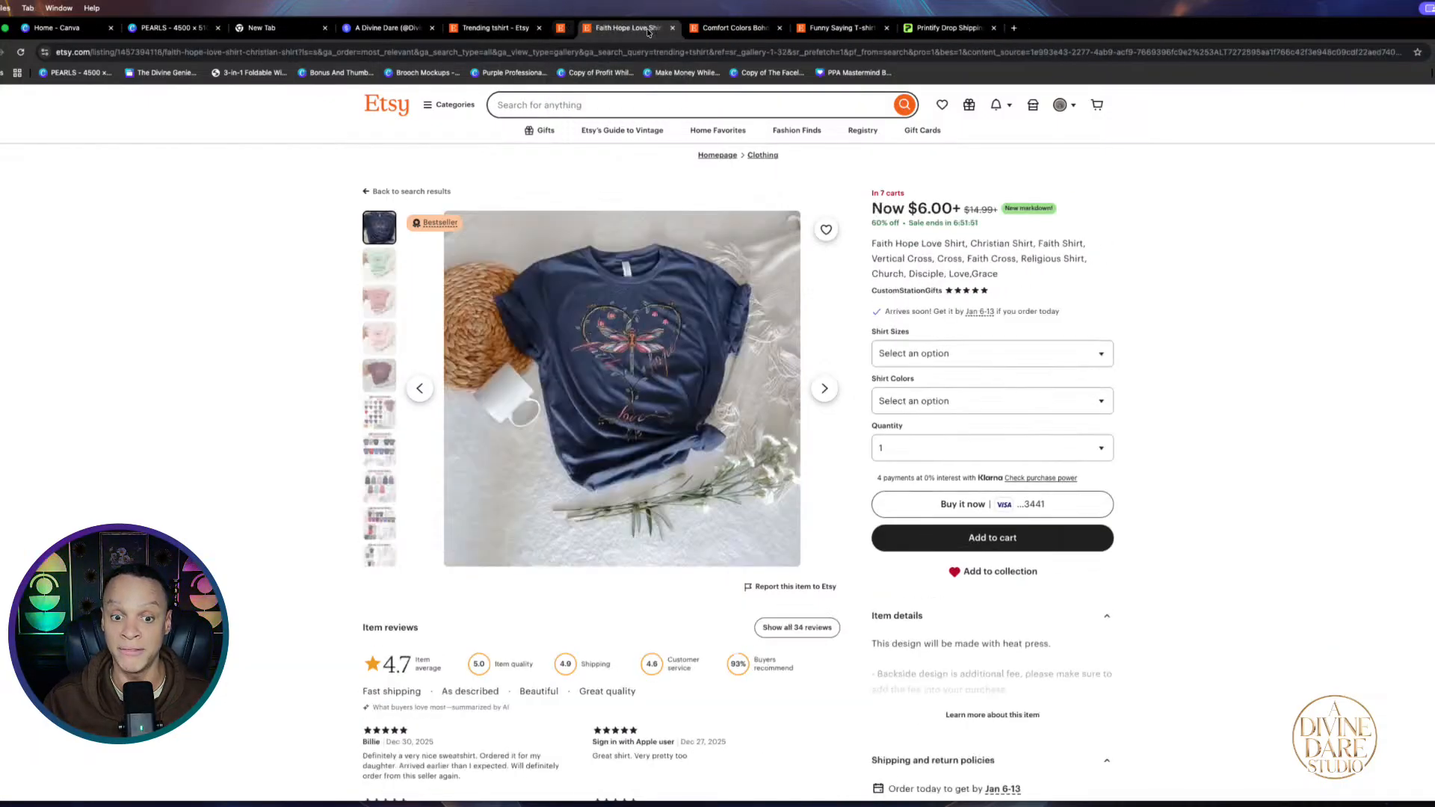
left_click(647, 30)
left_click(647, 30)
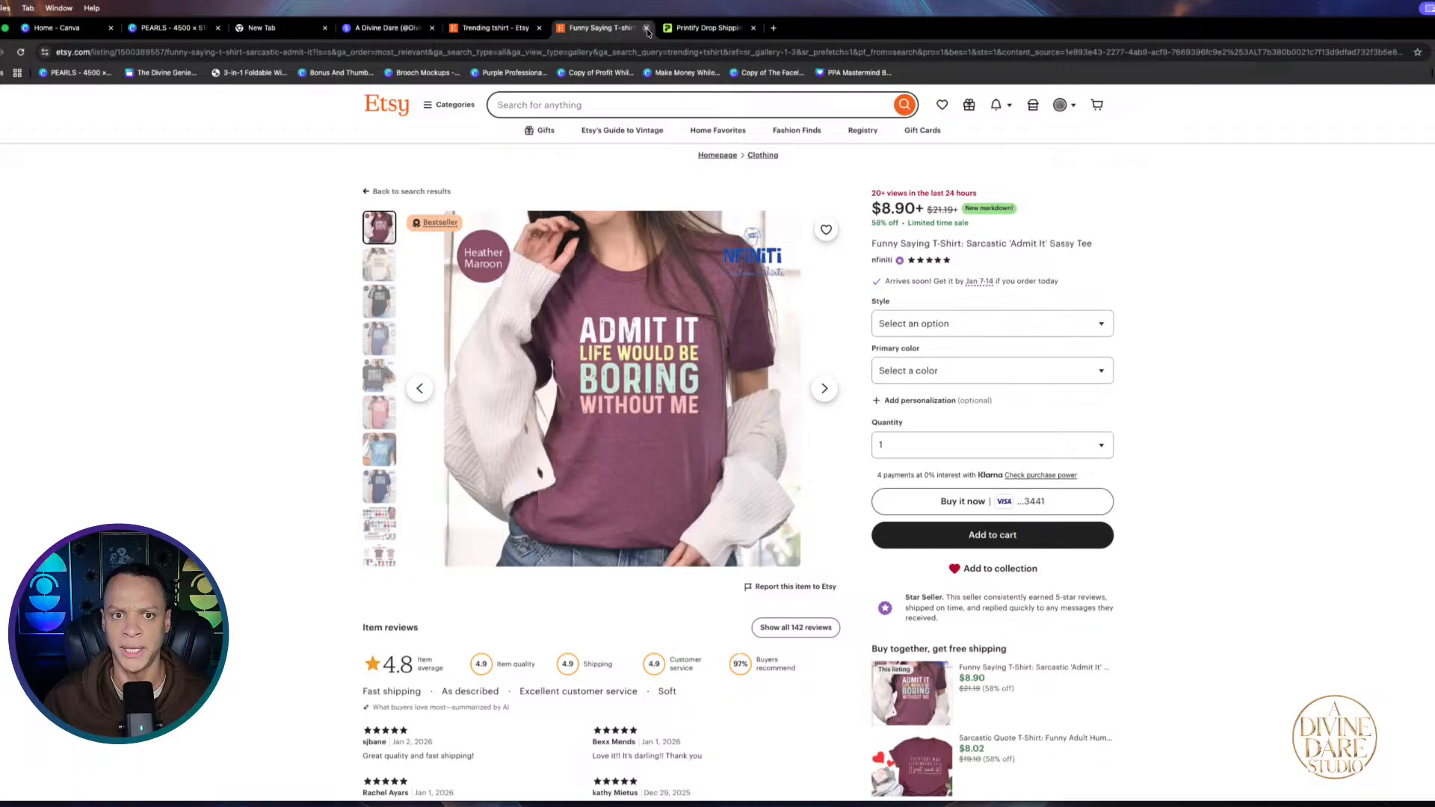
left_click(647, 30)
left_click(494, 28)
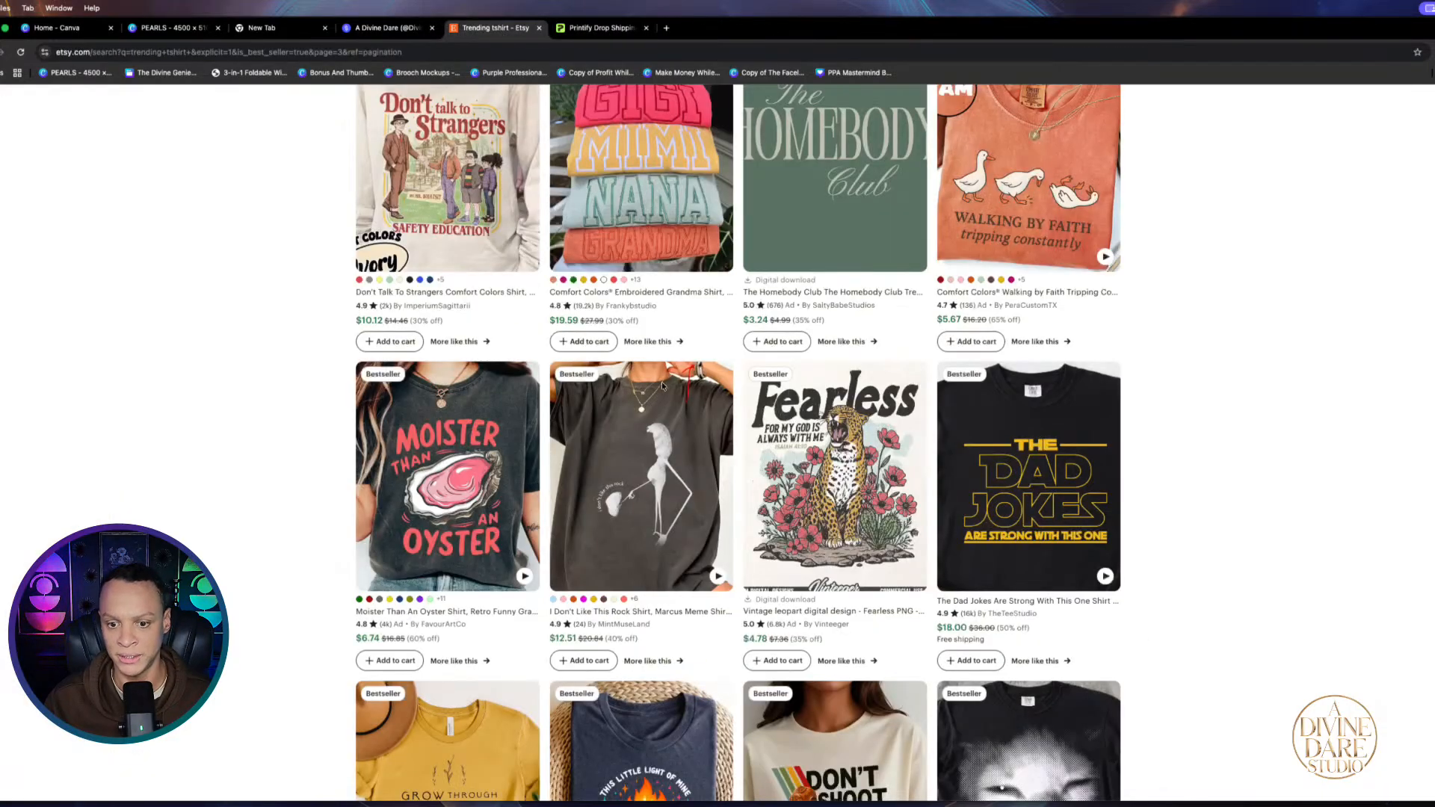
Scroll through the Bestseller results, go back a page, and scroll up to the top
scroll(681, 363, "down", 3)
scroll(682, 362, "down", 10)
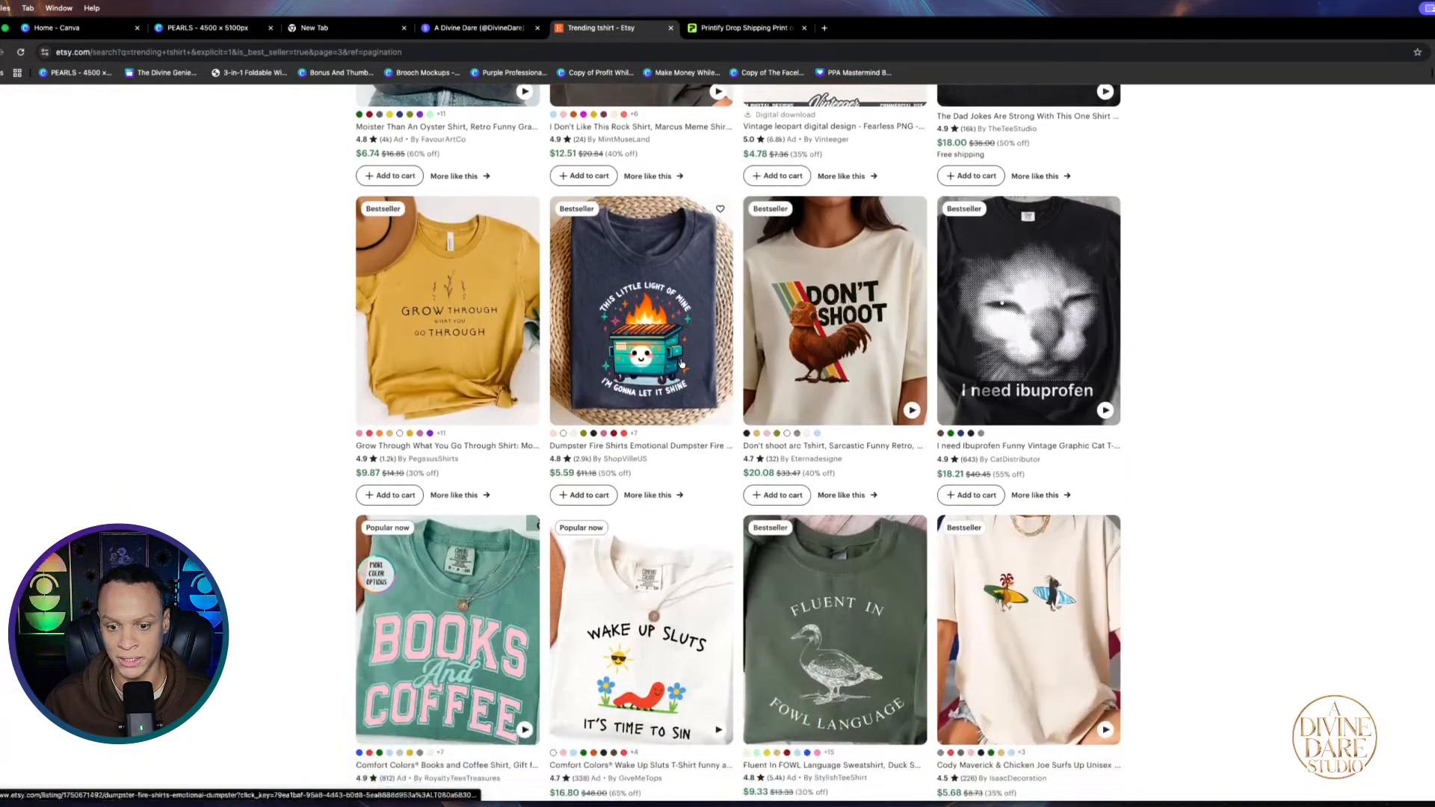
scroll(680, 365, "down", 7)
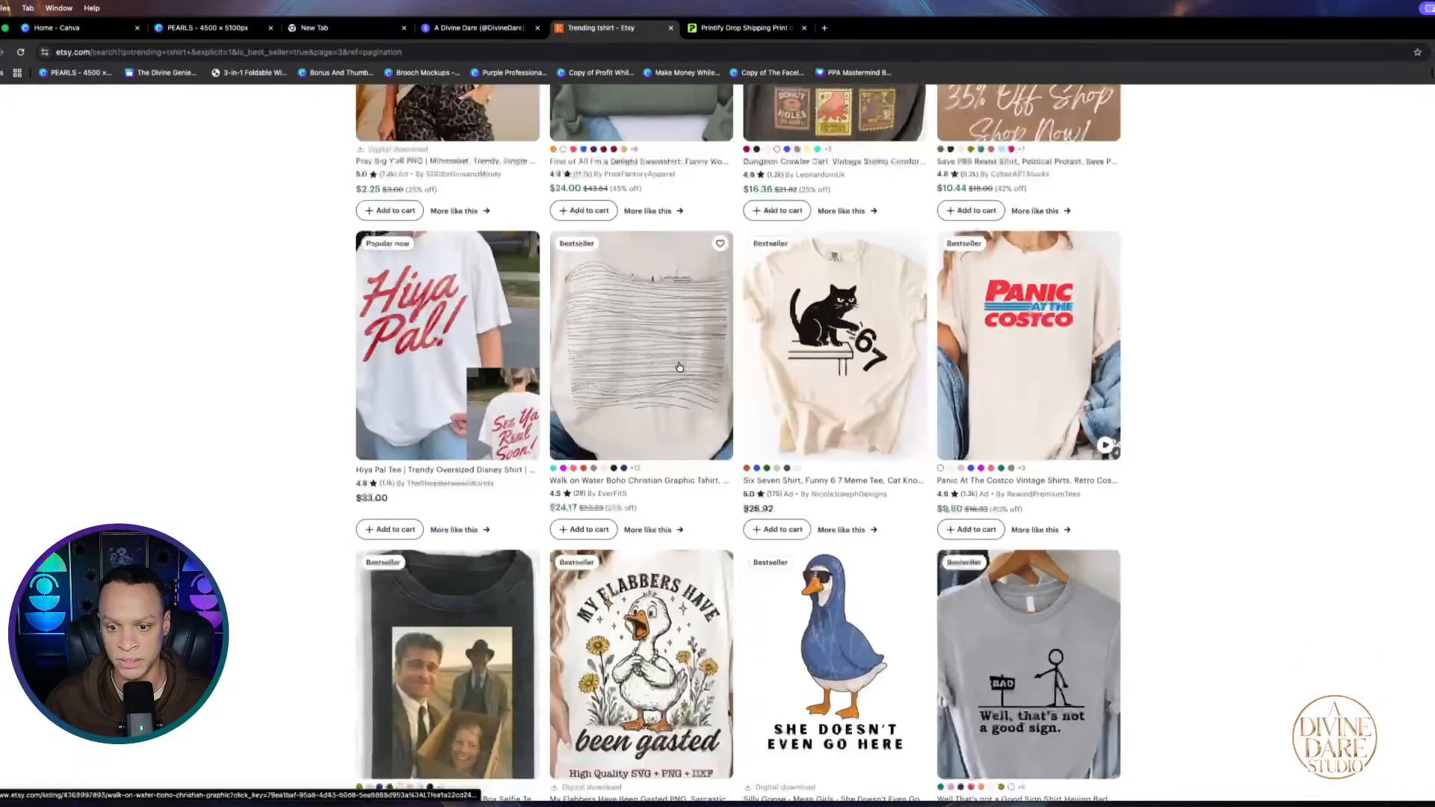
scroll(679, 367, "down", 12)
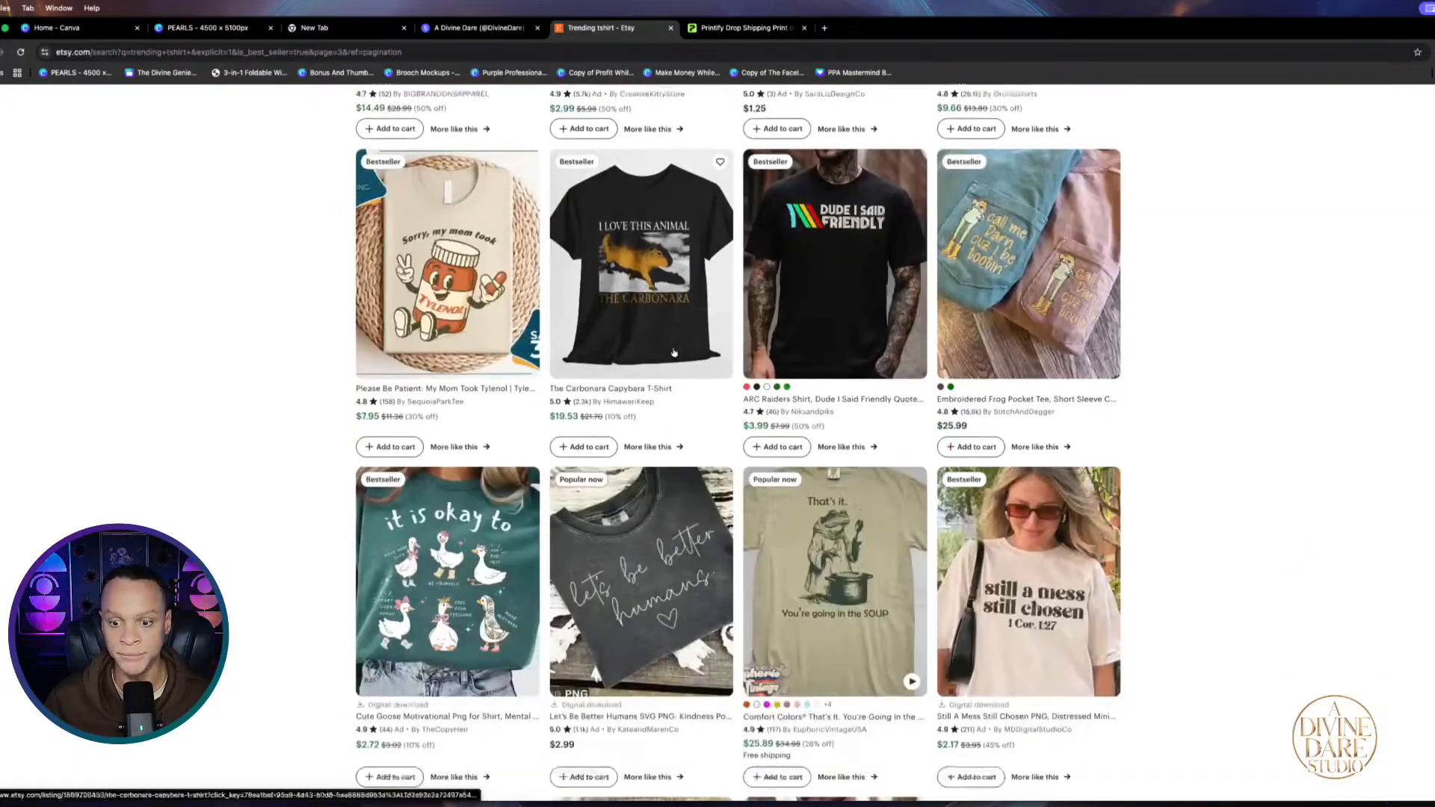
scroll(673, 352, "down", 11)
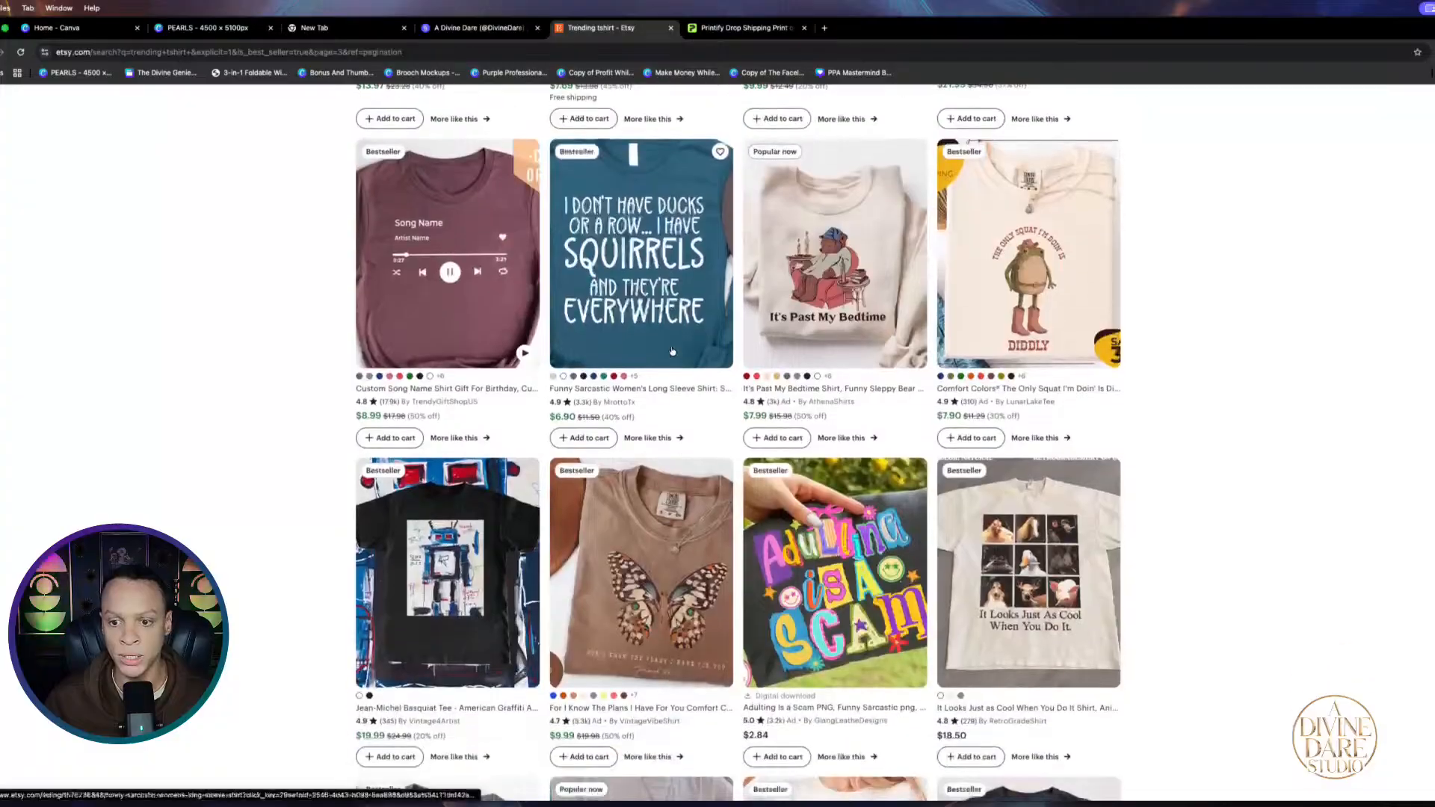
scroll(671, 351, "up", 20)
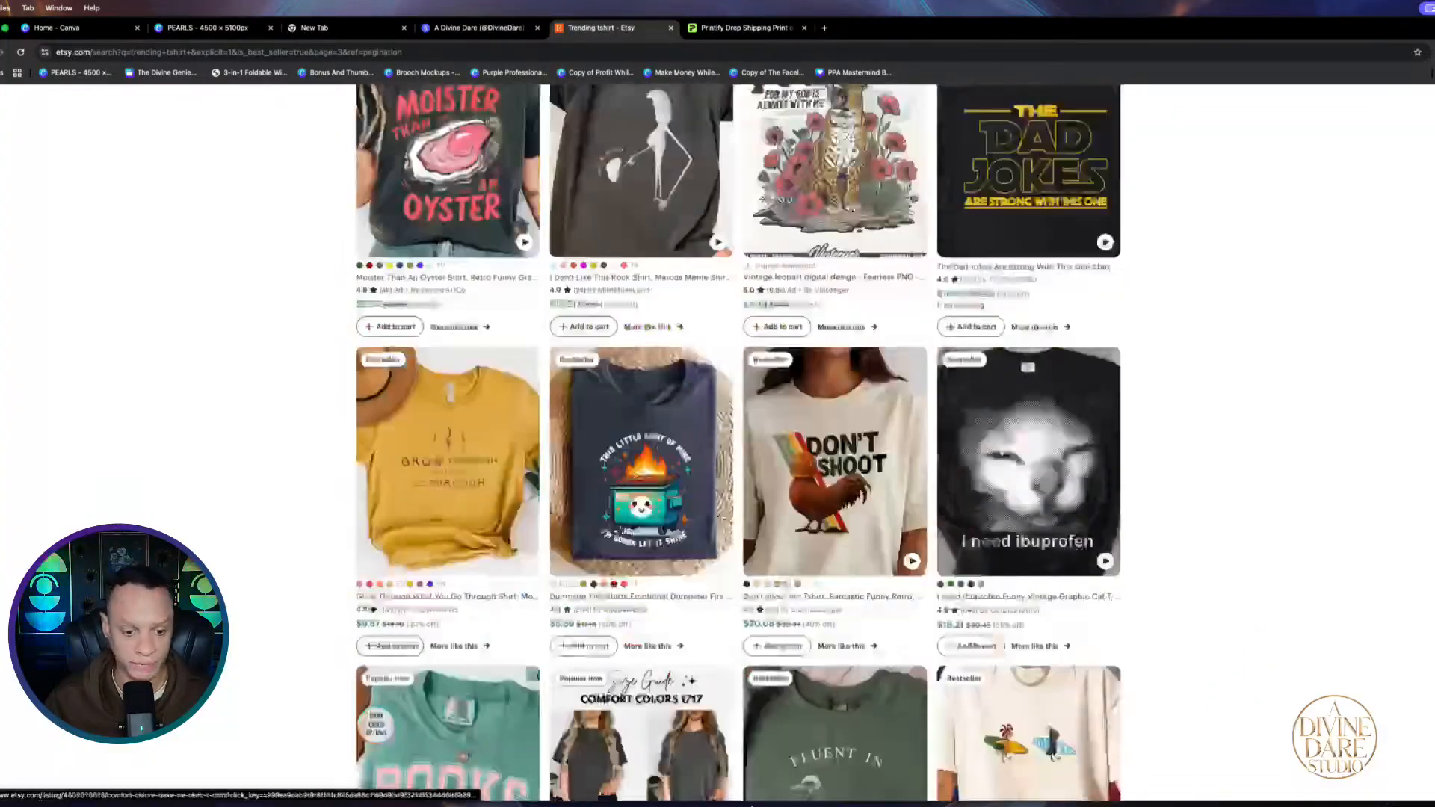
scroll(585, 423, "up", 7)
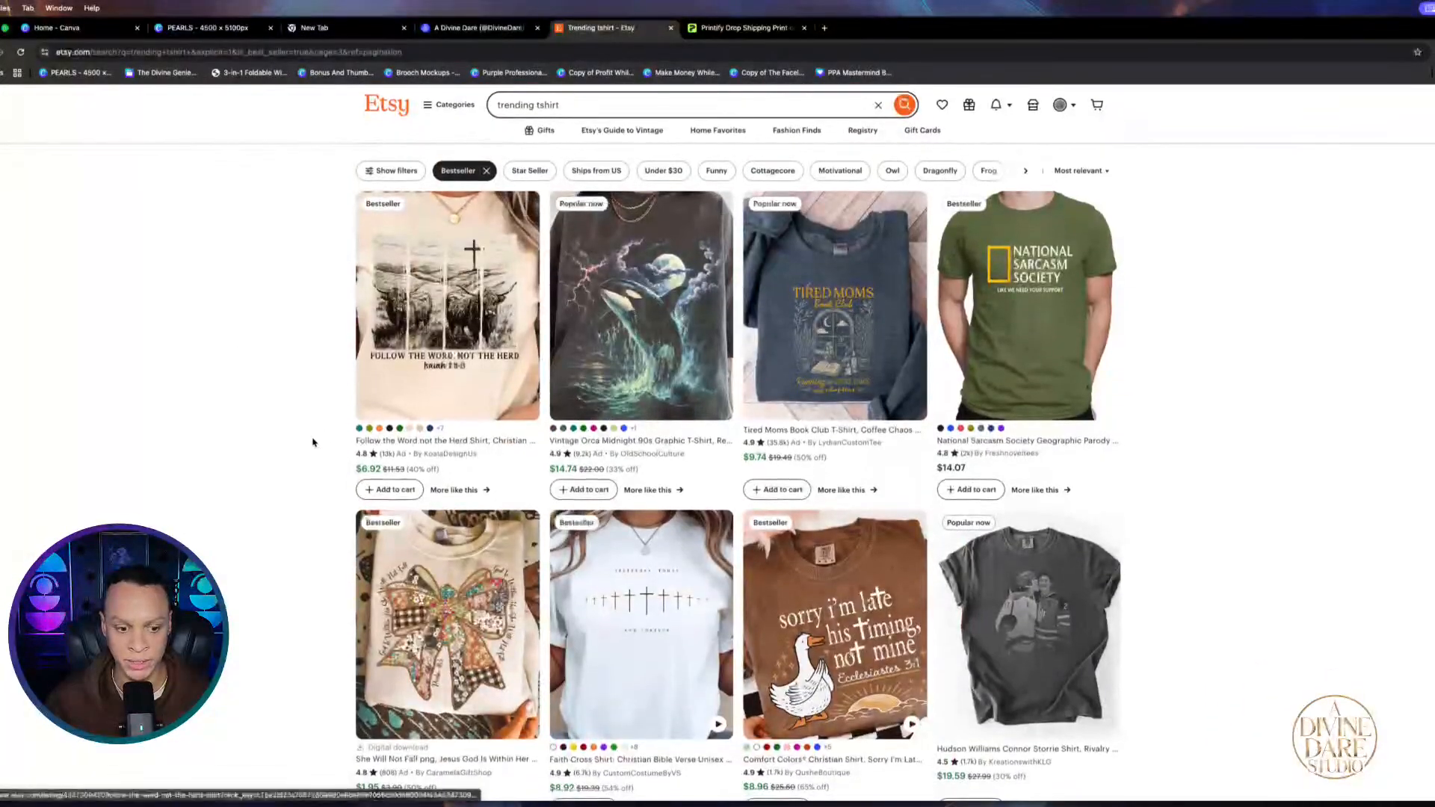
key("super+bracketleft")
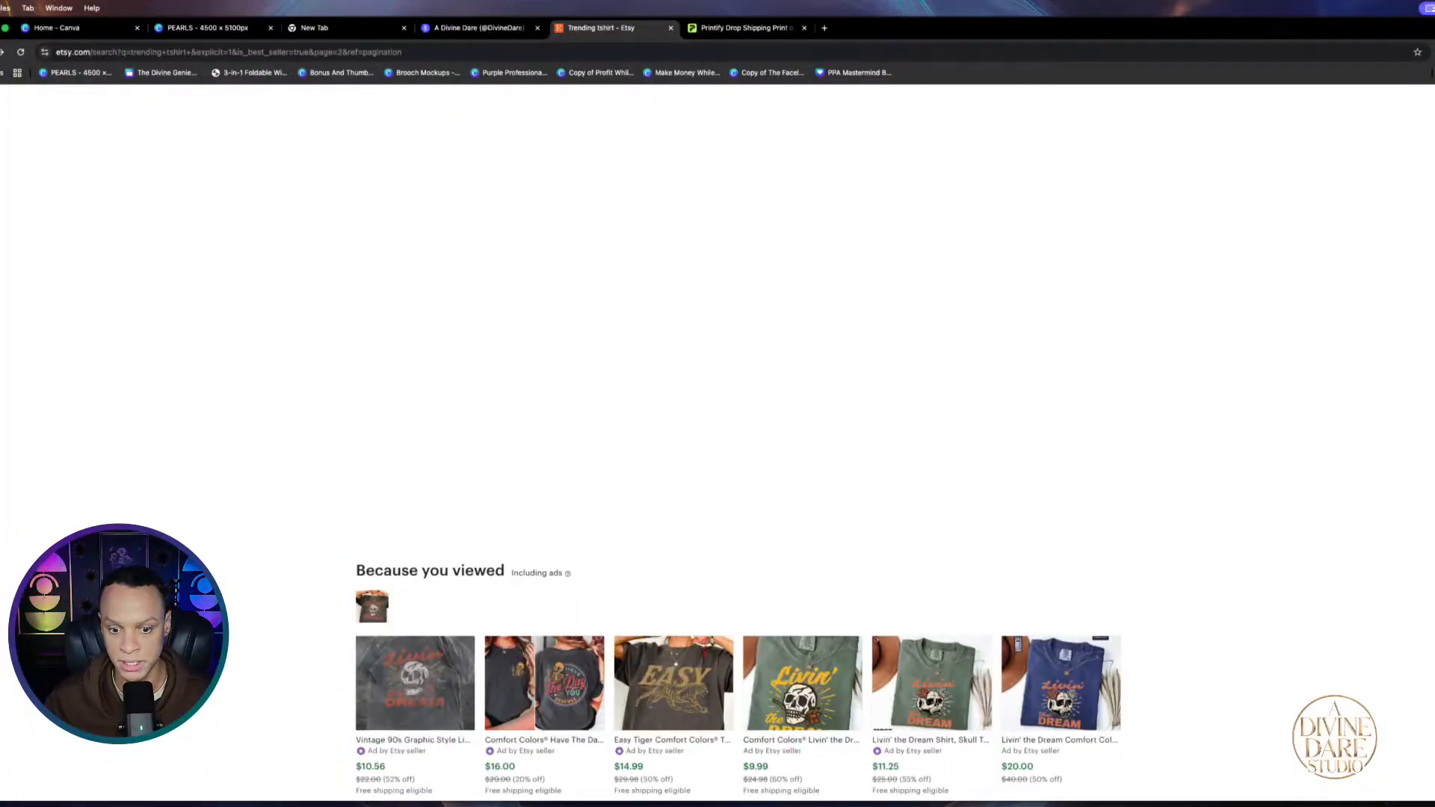
scroll(758, 571, "up", 11)
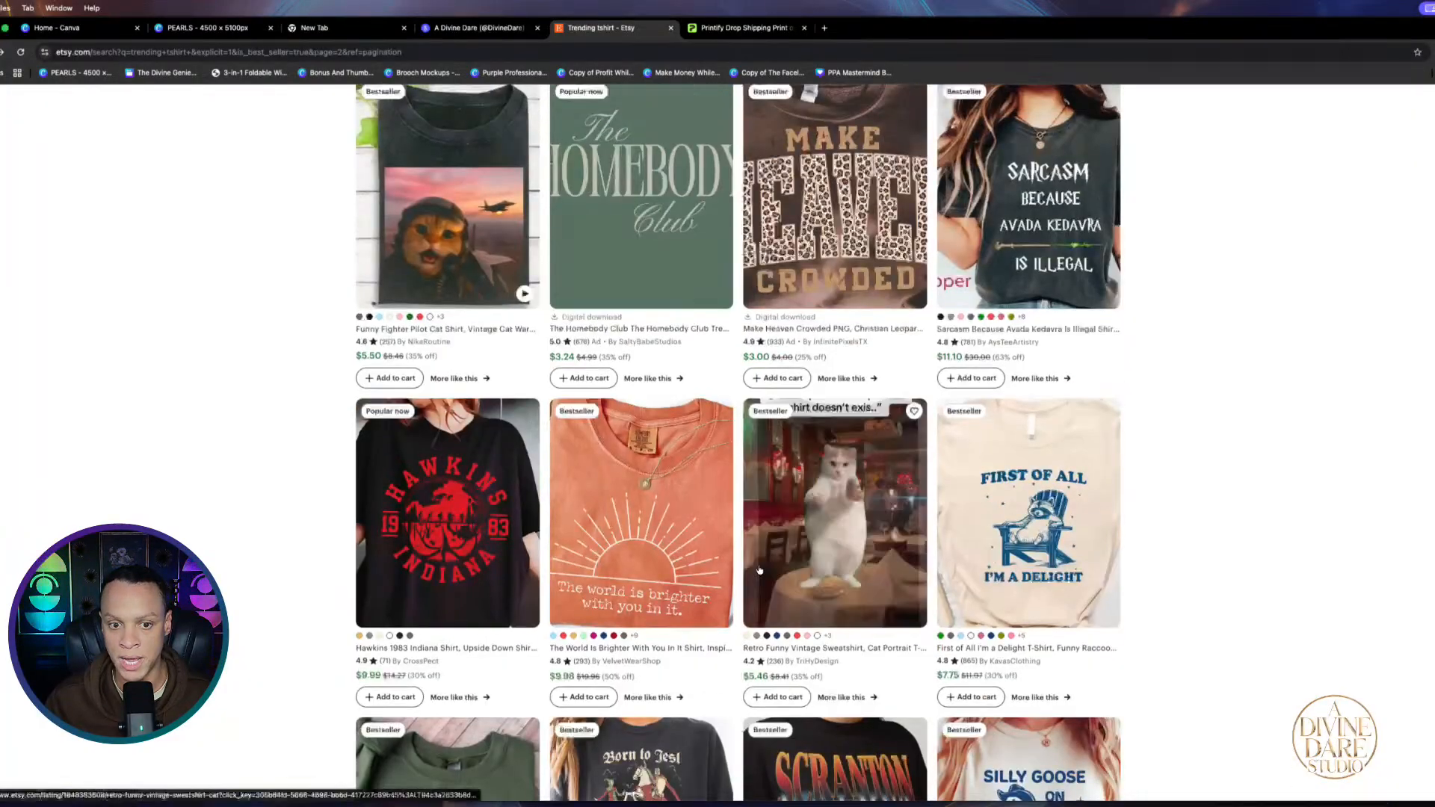
scroll(759, 570, "up", 10)
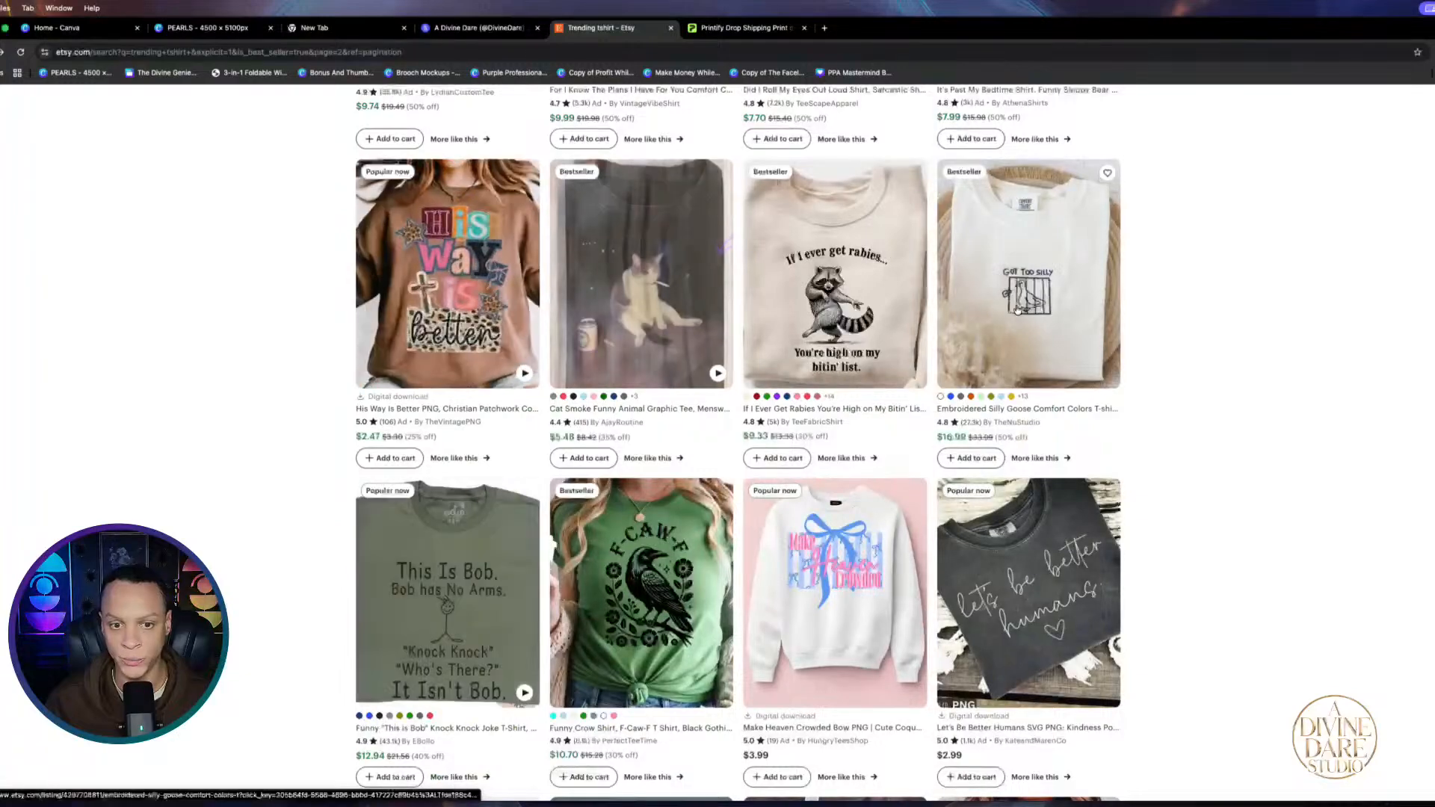
scroll(1016, 309, "up", 12)
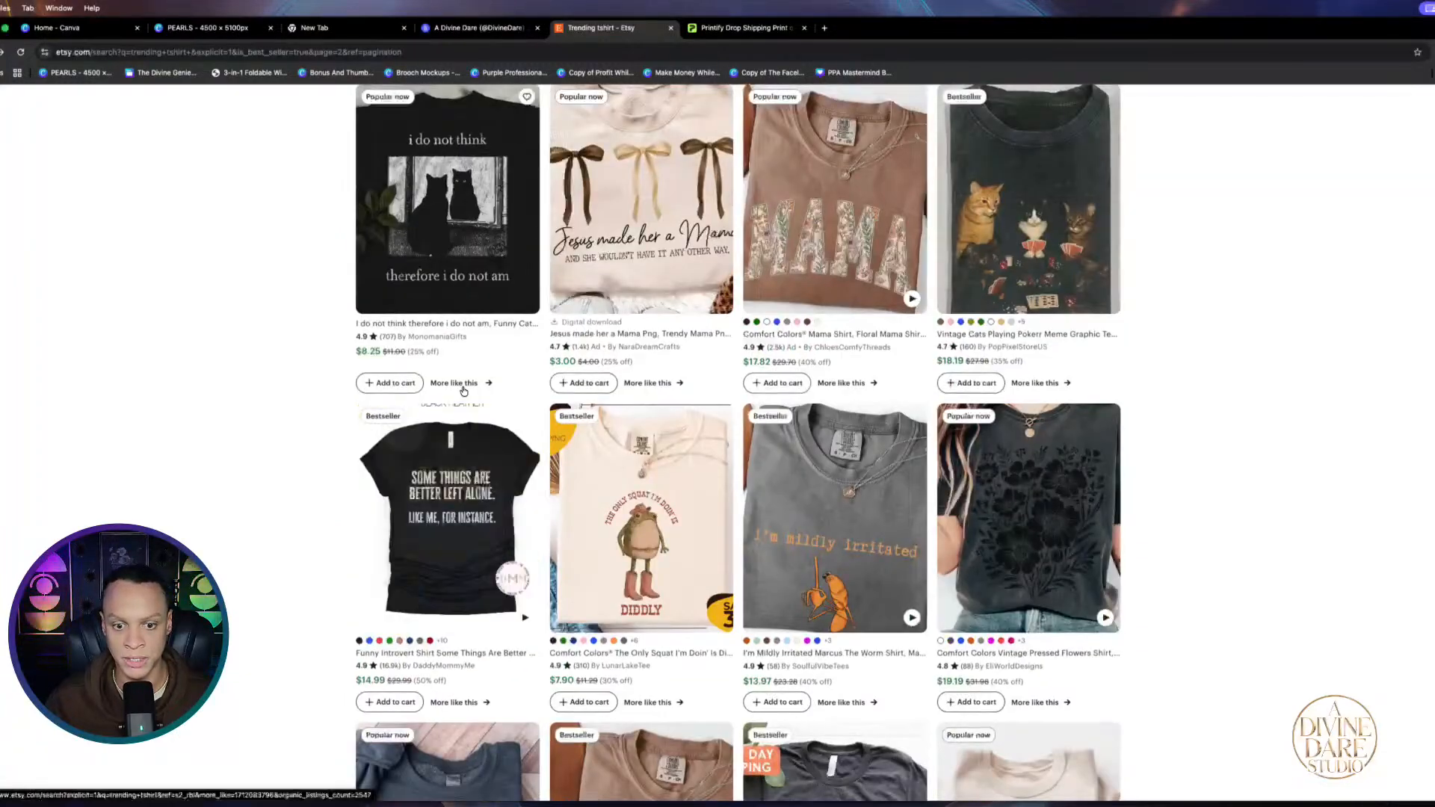
scroll(463, 391, "up", 3)
scroll(690, 372, "down", 15)
scroll(691, 371, "up", 4)
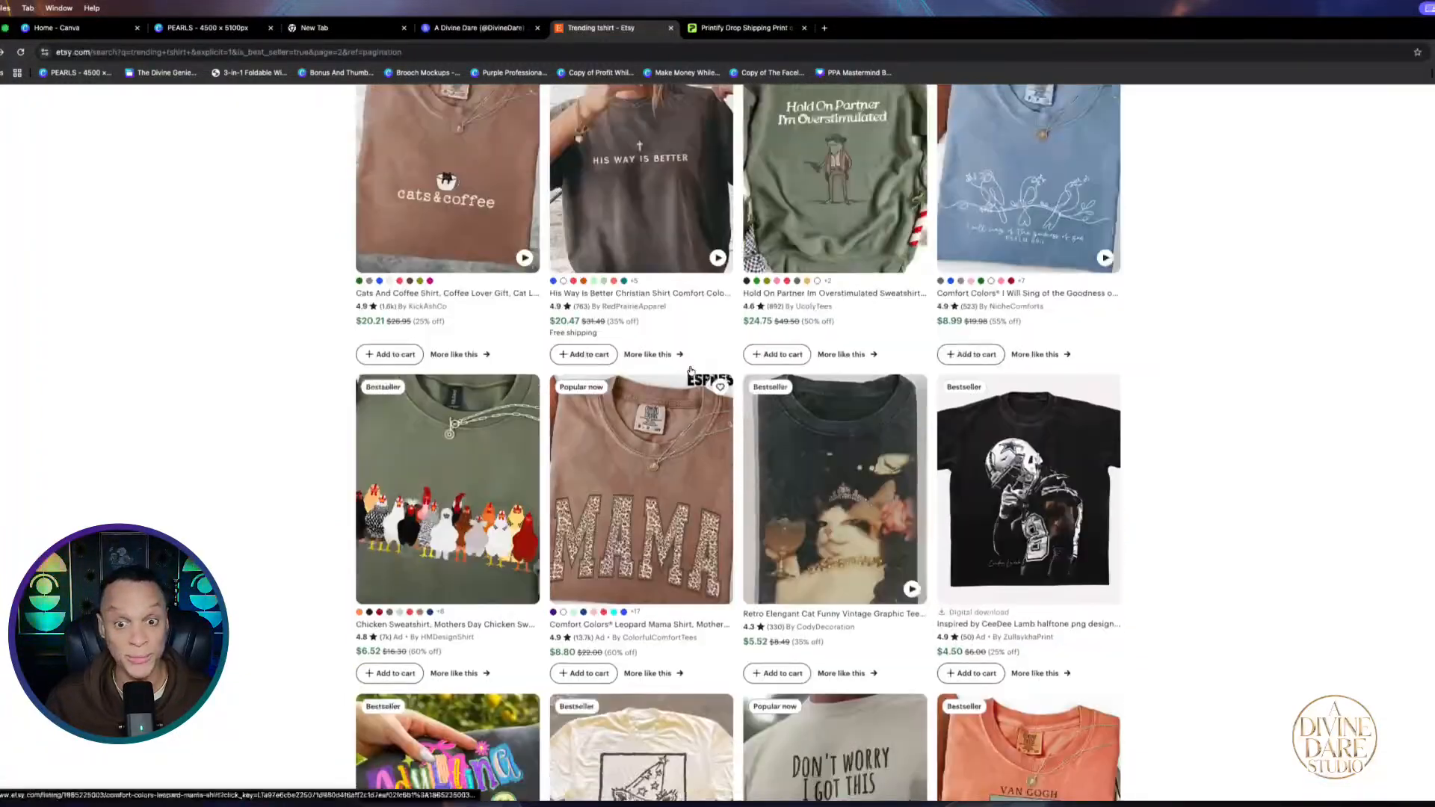
scroll(690, 371, "up", 13)
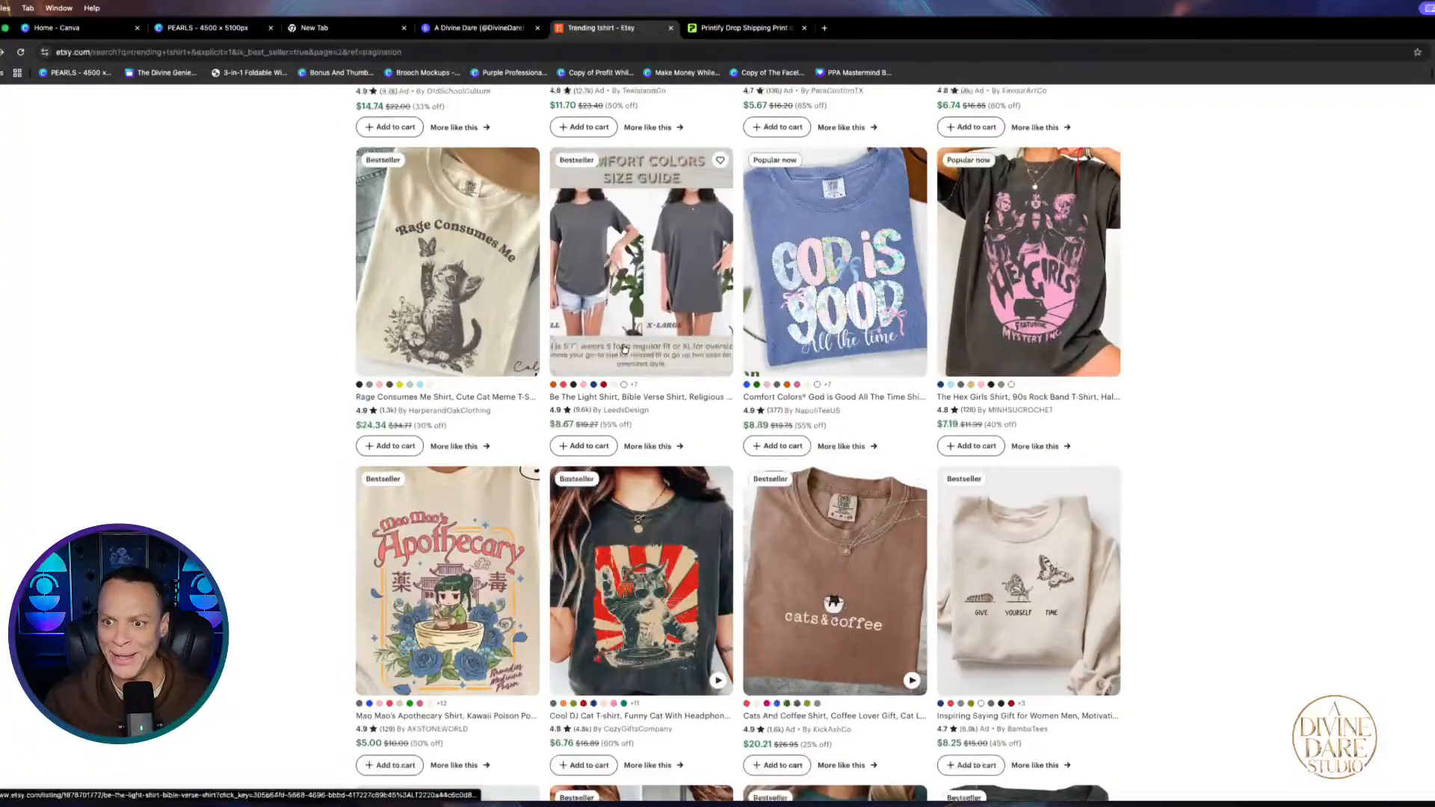
scroll(625, 348, "up", 5)
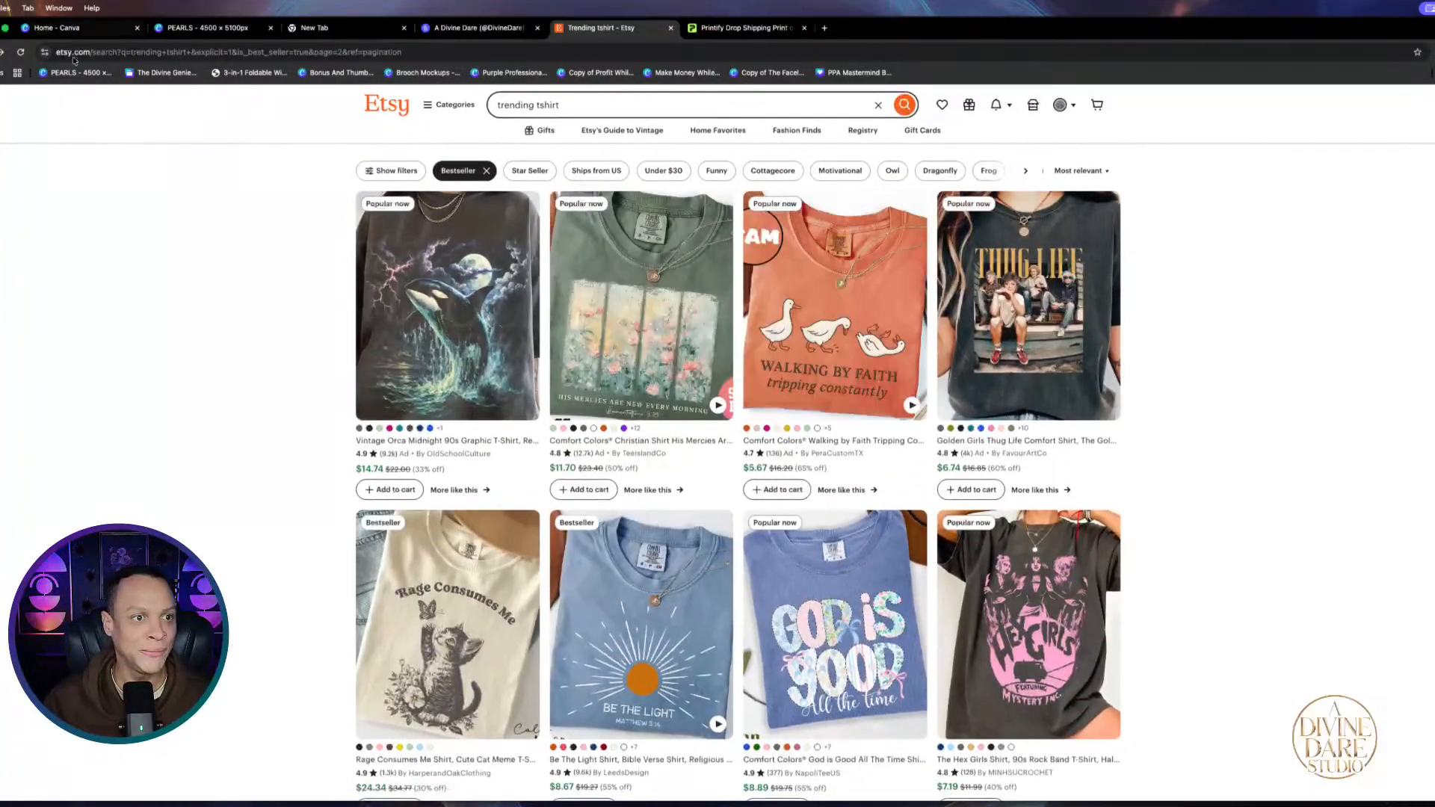
Go back to the earlier results, look over the Goldfish T-shirt listing, then close it
left_click(0, 52)
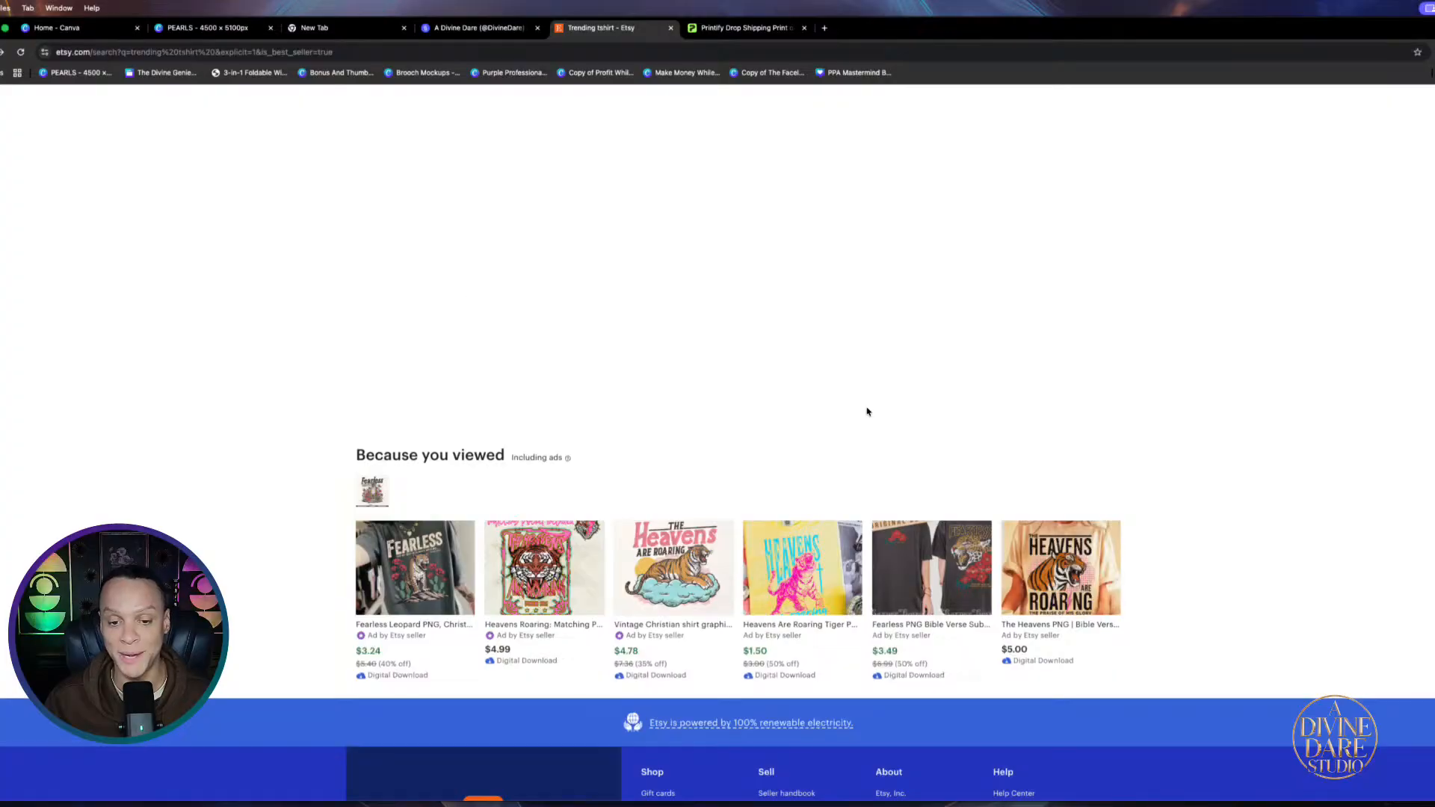
scroll(593, 426, "up", 10)
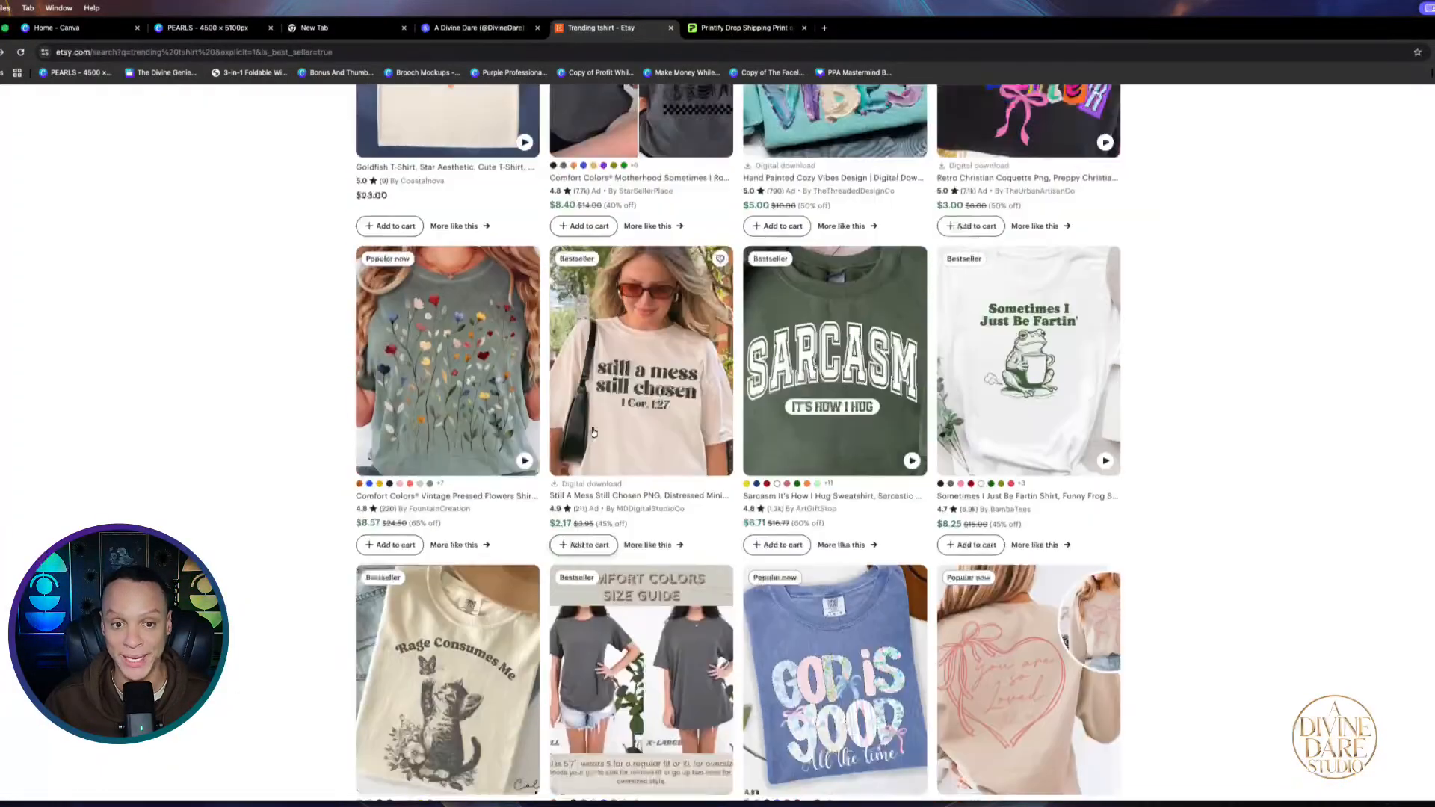
scroll(593, 431, "up", 5)
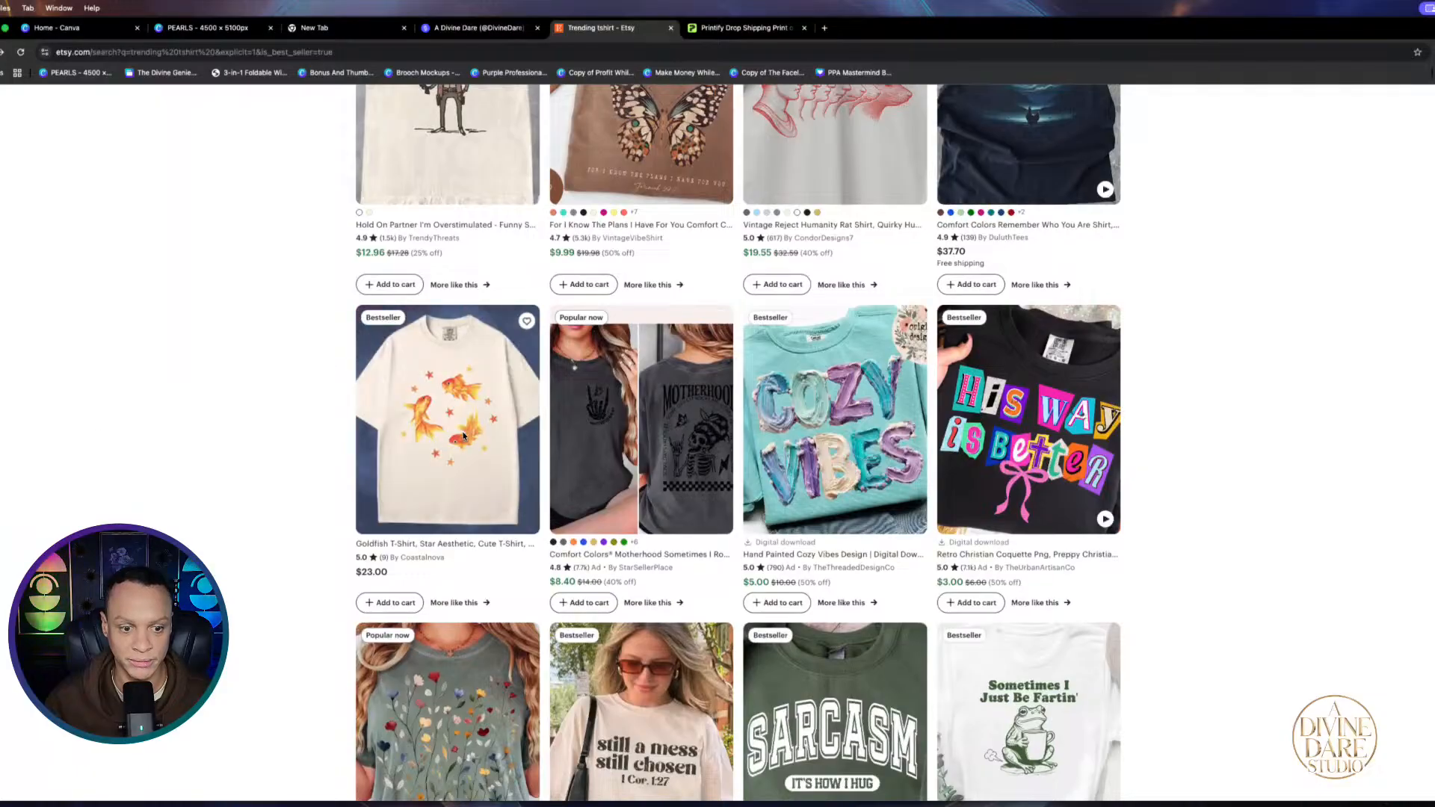
left_click(463, 436)
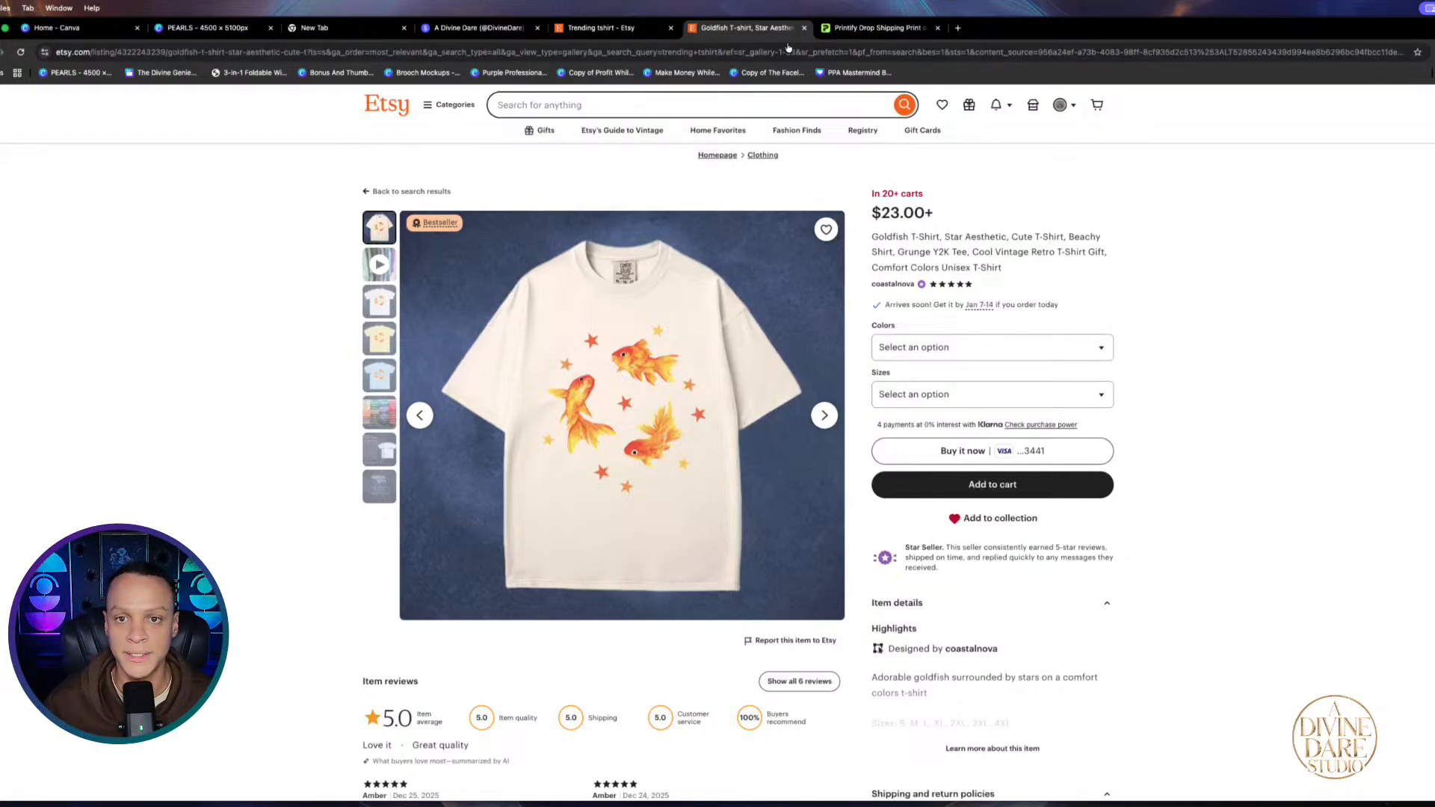
left_click(804, 28)
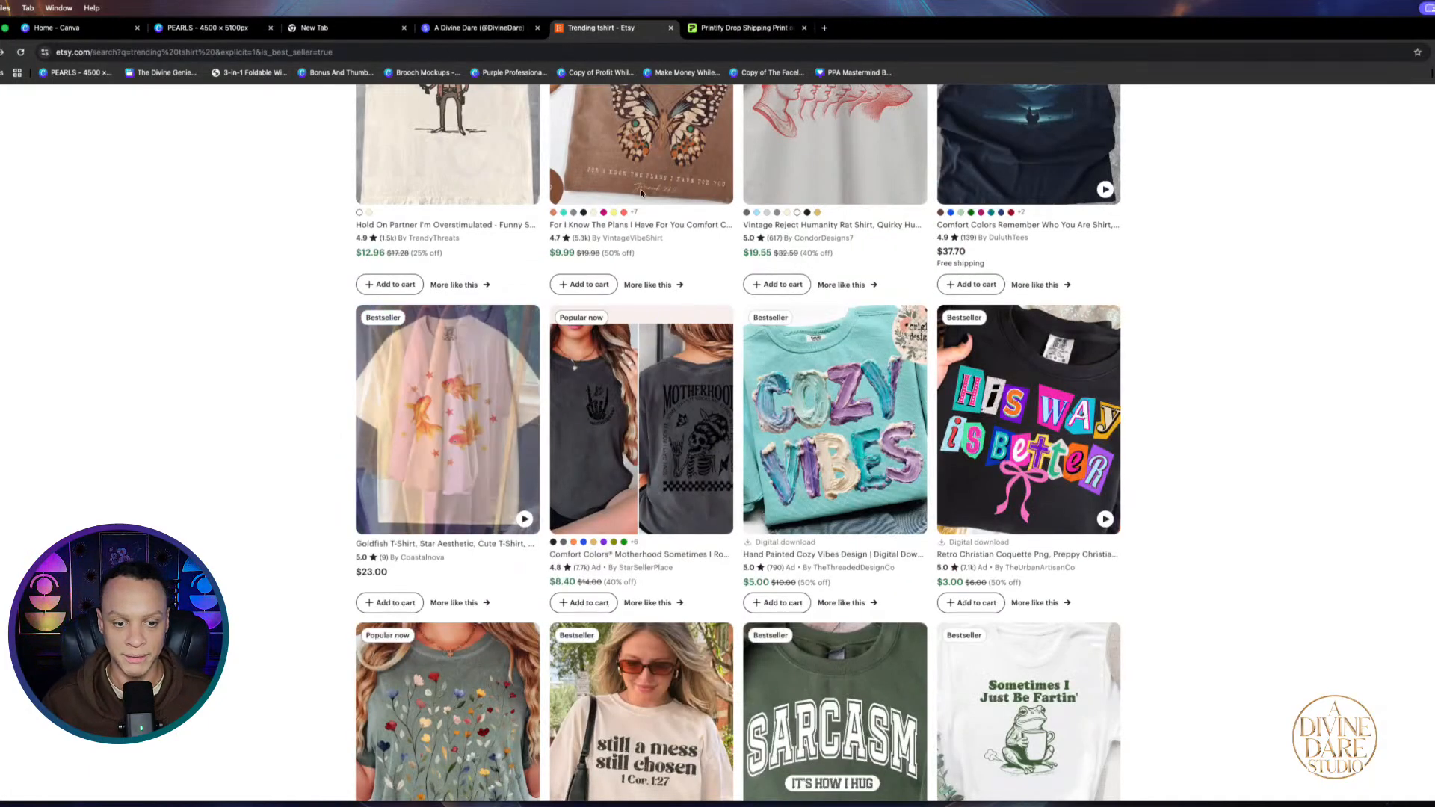
Return to the PEARLS design, nudge the cat image on page 312, and scroll to page 313
left_click(214, 28)
left_click_drag(907, 534, 918, 562)
scroll(1115, 583, "down", 6)
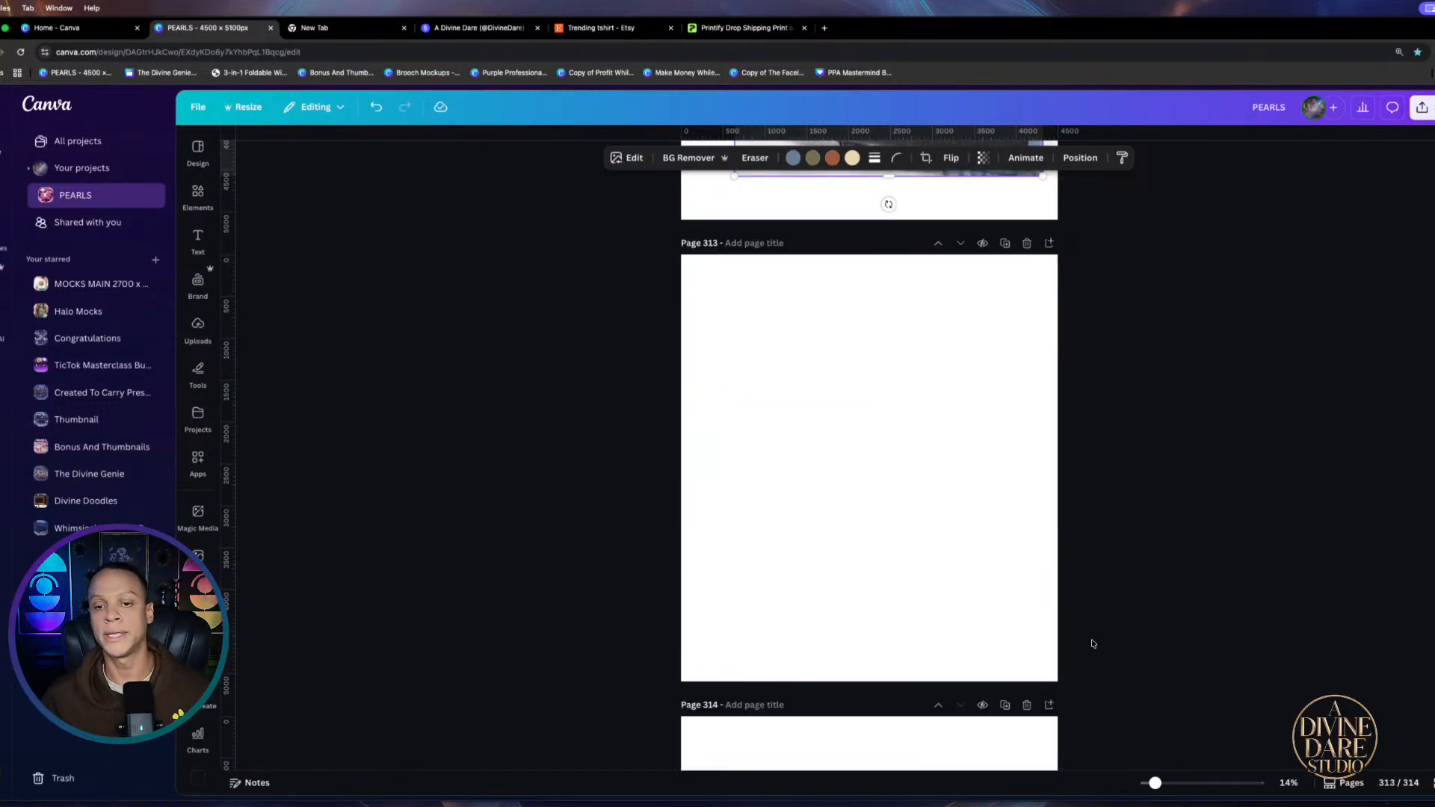
Select blank page 313 and search Elements for 'cat silhouette'
left_click(917, 485)
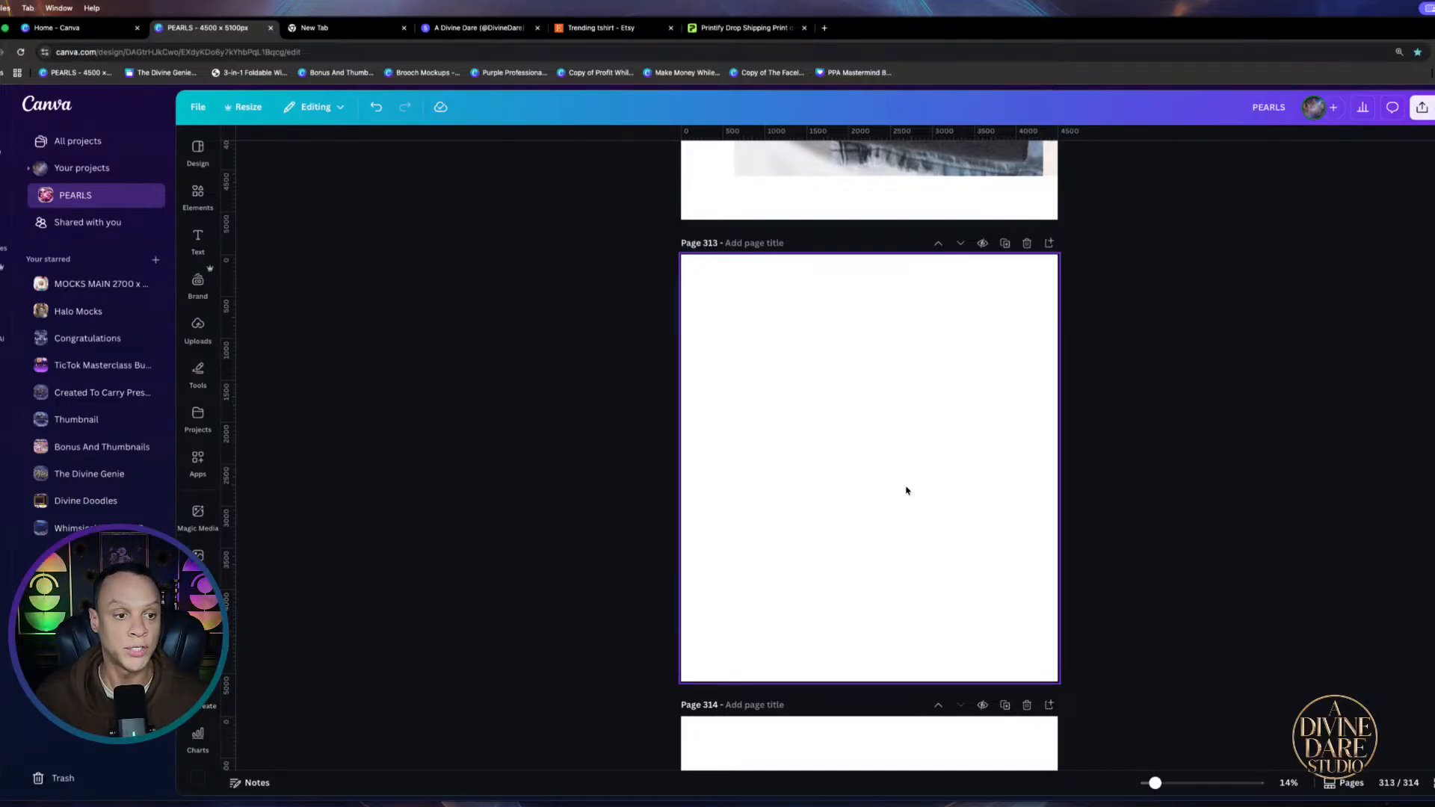
left_click(193, 208)
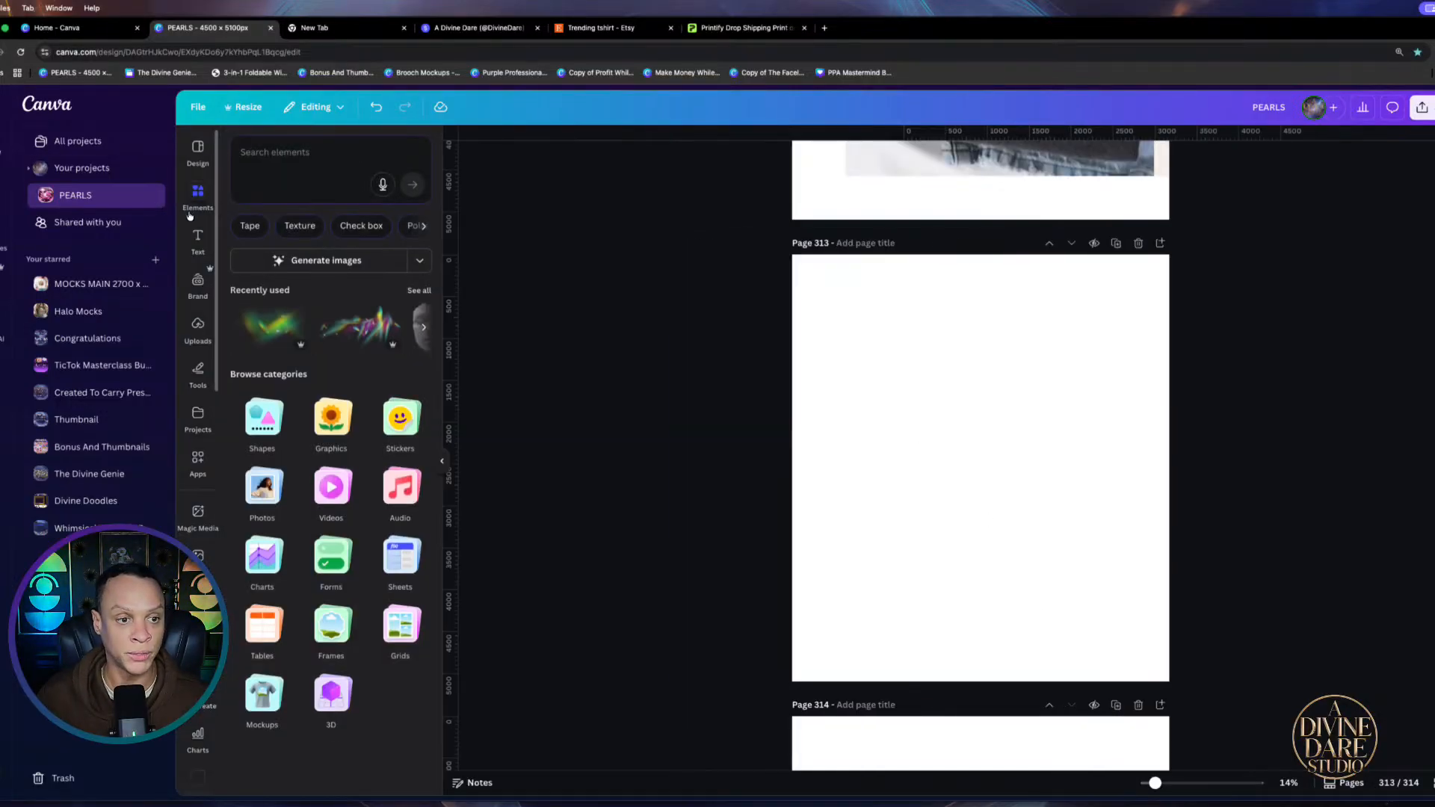
left_click(298, 156)
type("c")
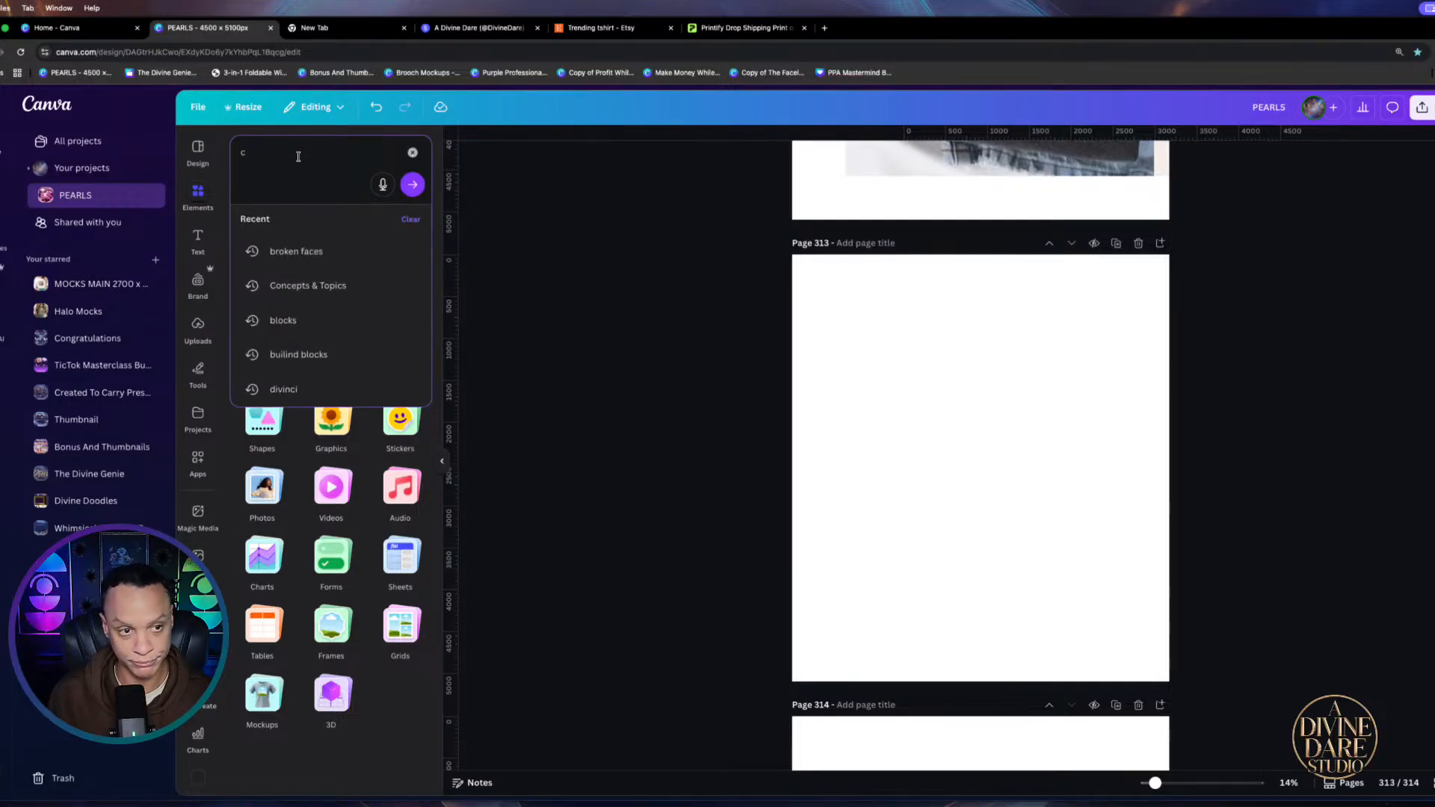
type("ar")
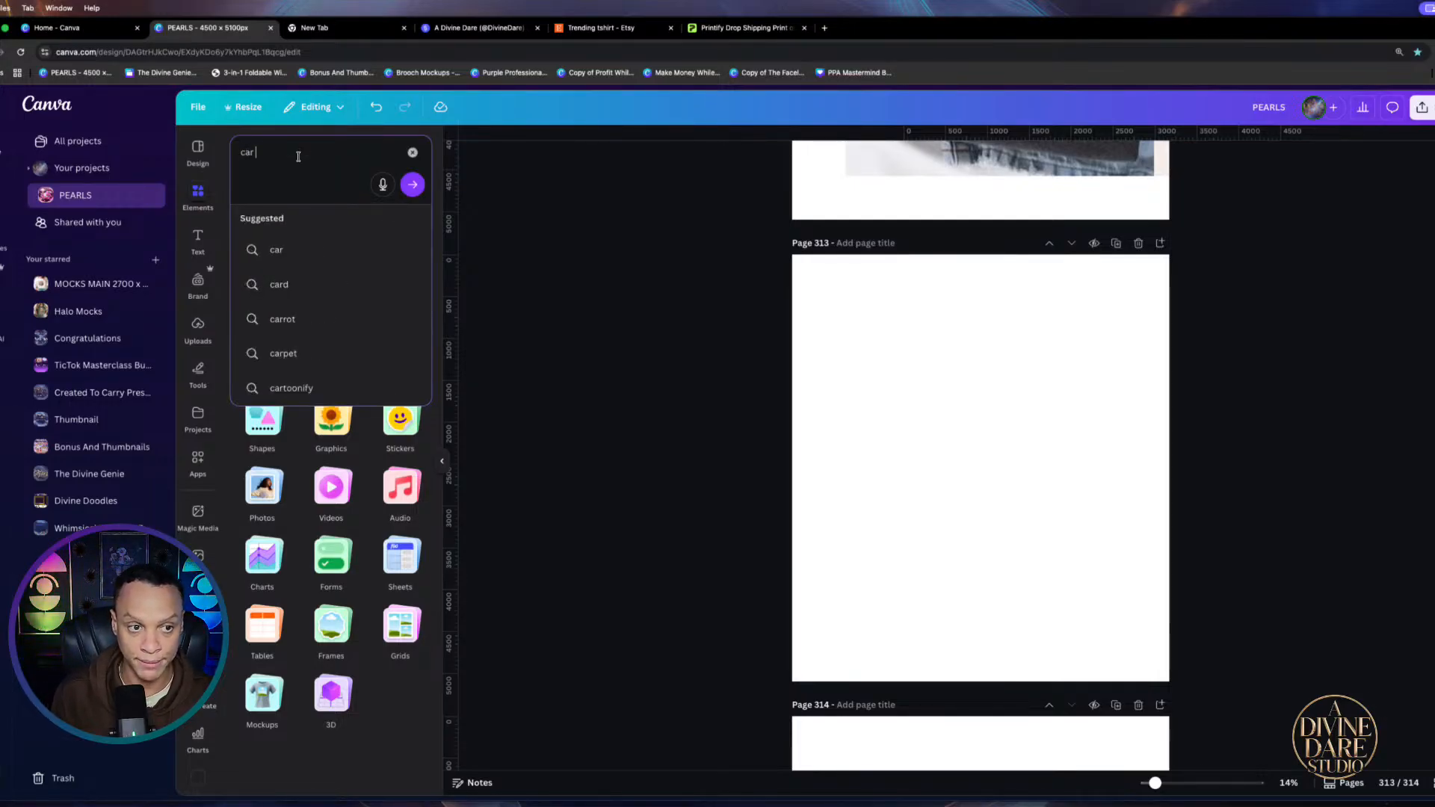
key("BackSpace")
type("t")
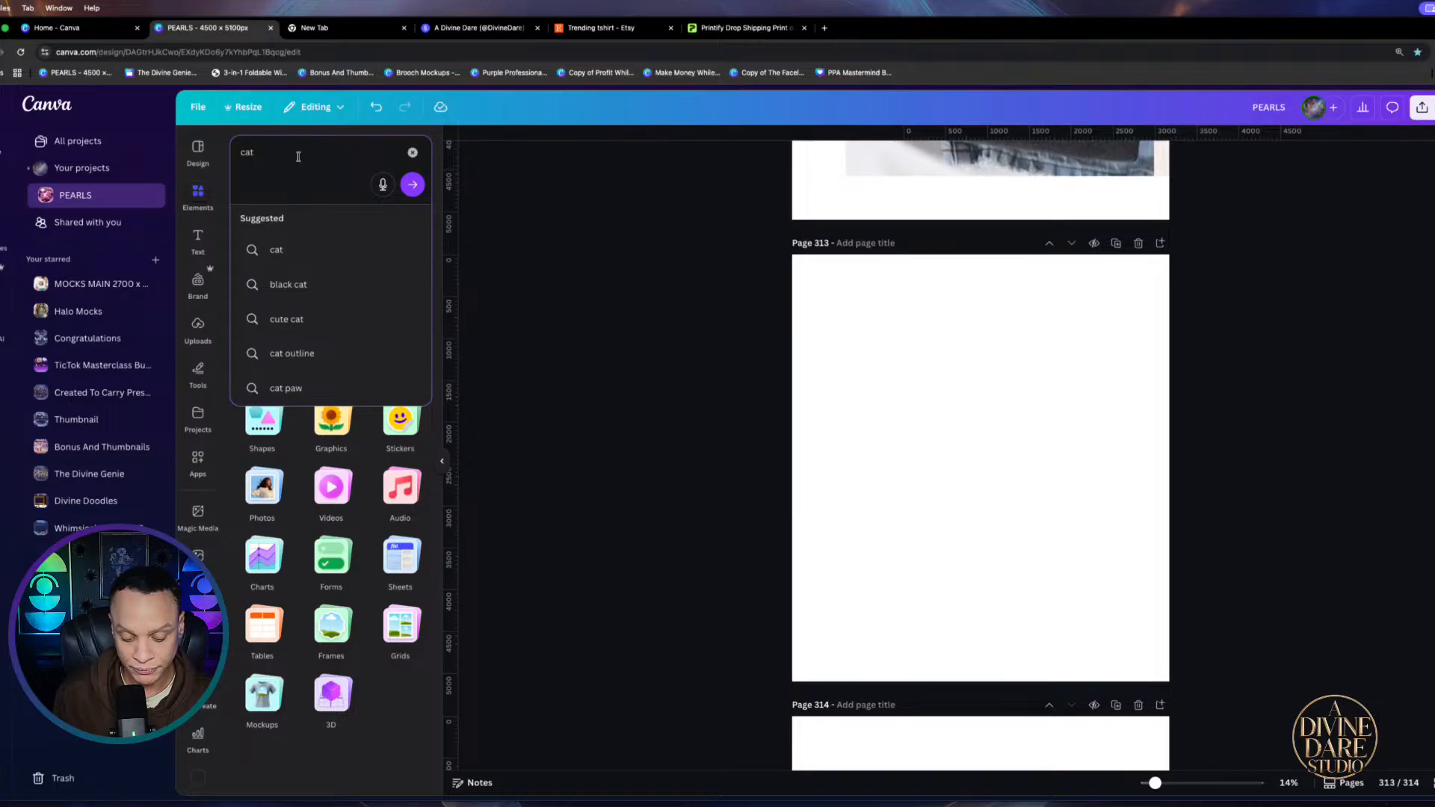
type(" sil")
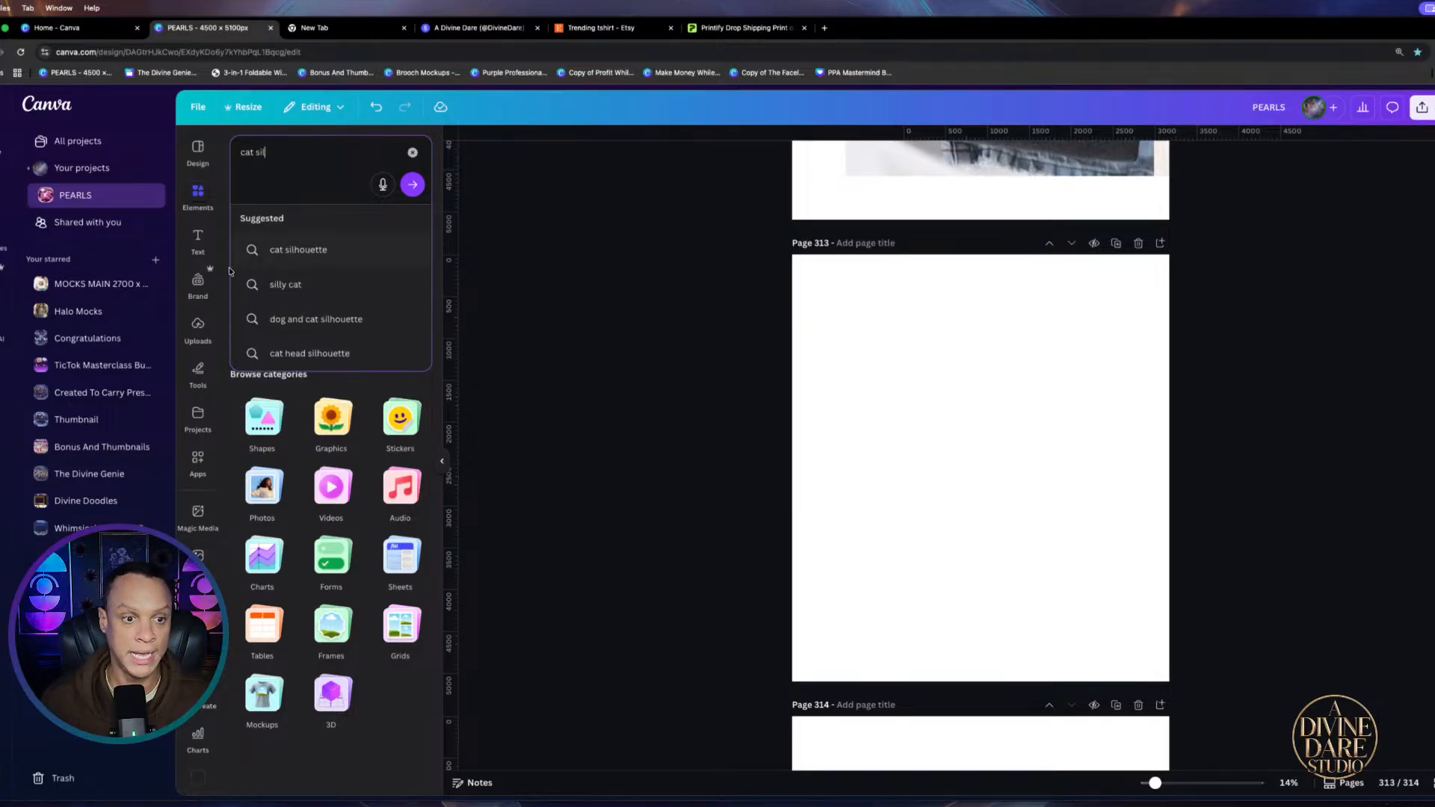
left_click(315, 251)
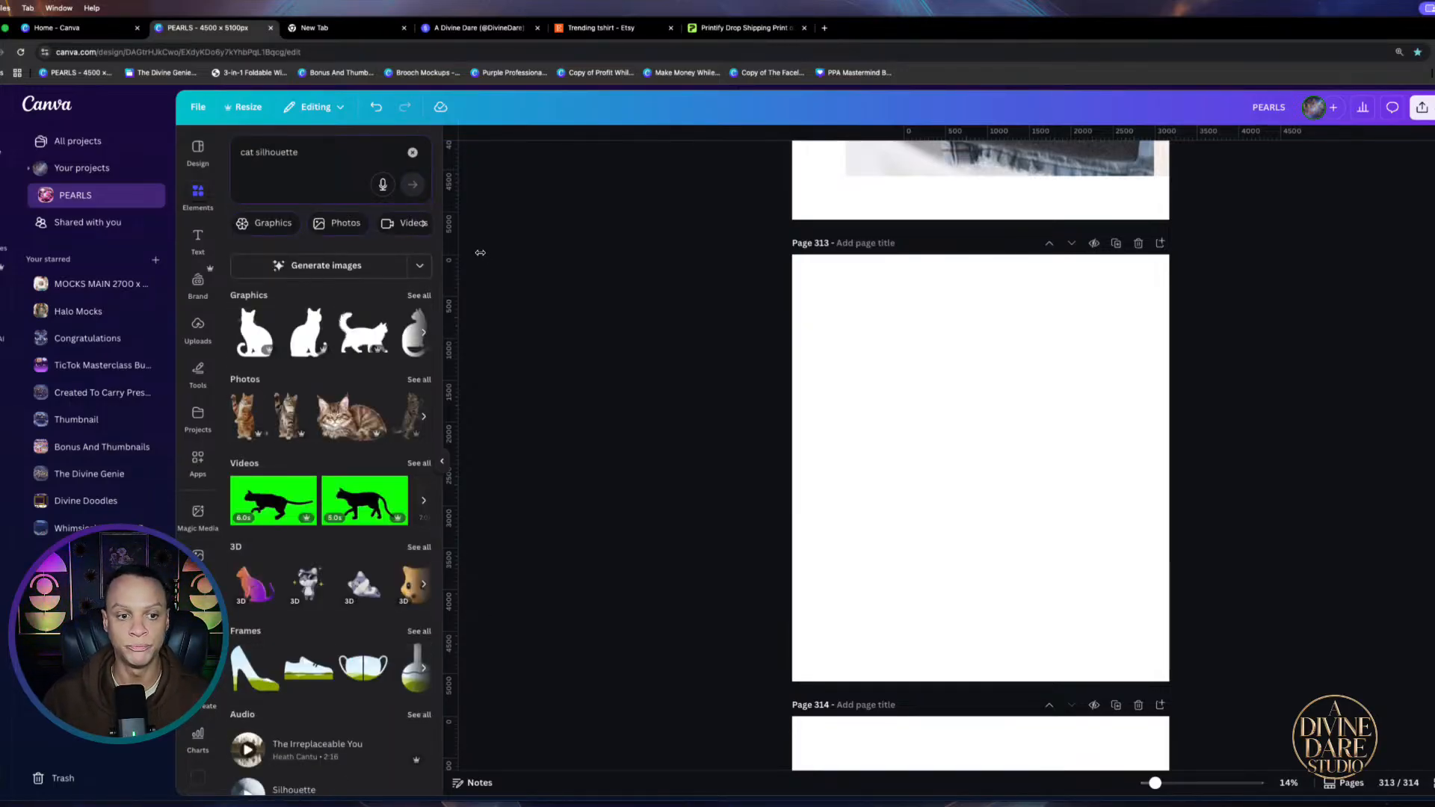
Show all cat silhouette graphics and browse through the results
left_click(418, 296)
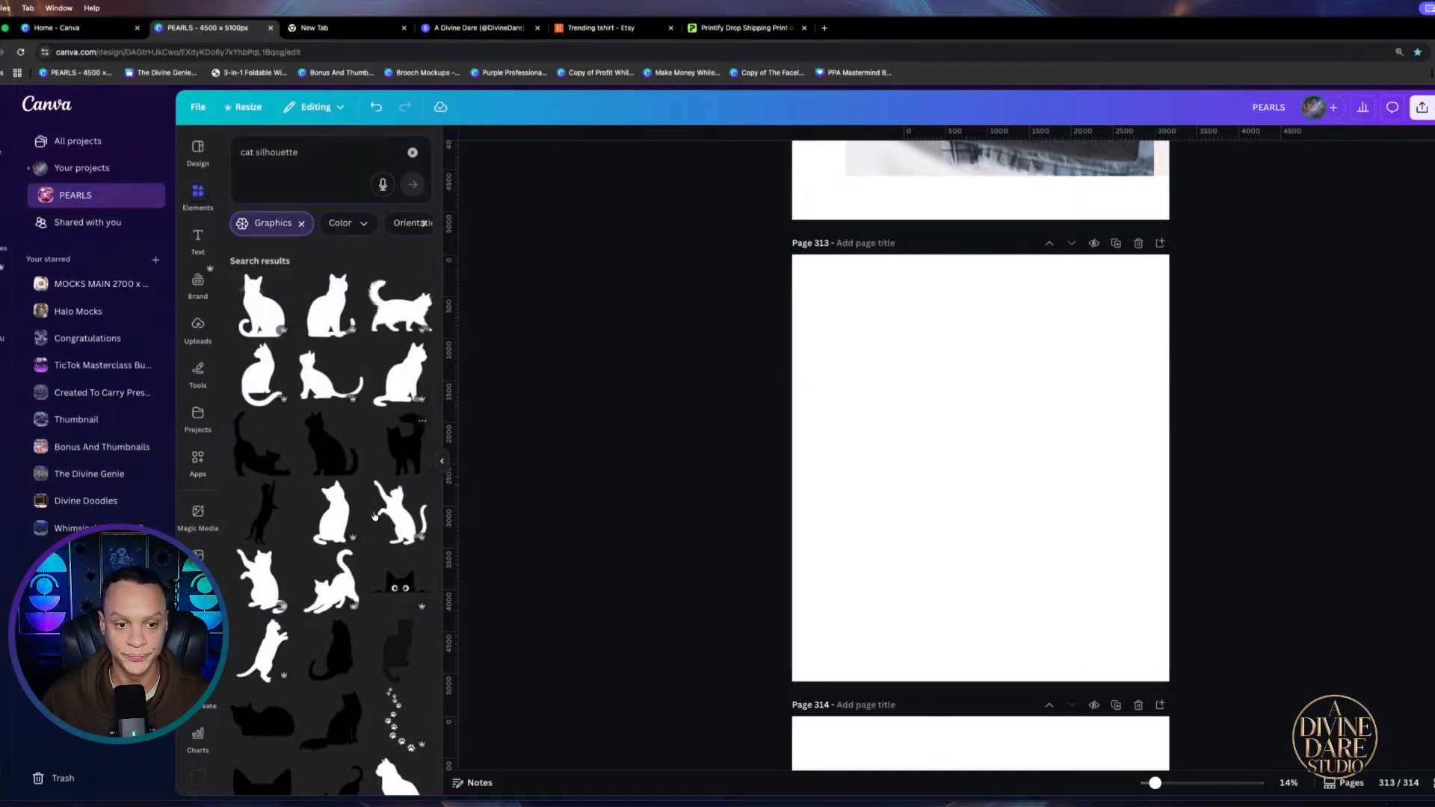
scroll(374, 517, "down", 2)
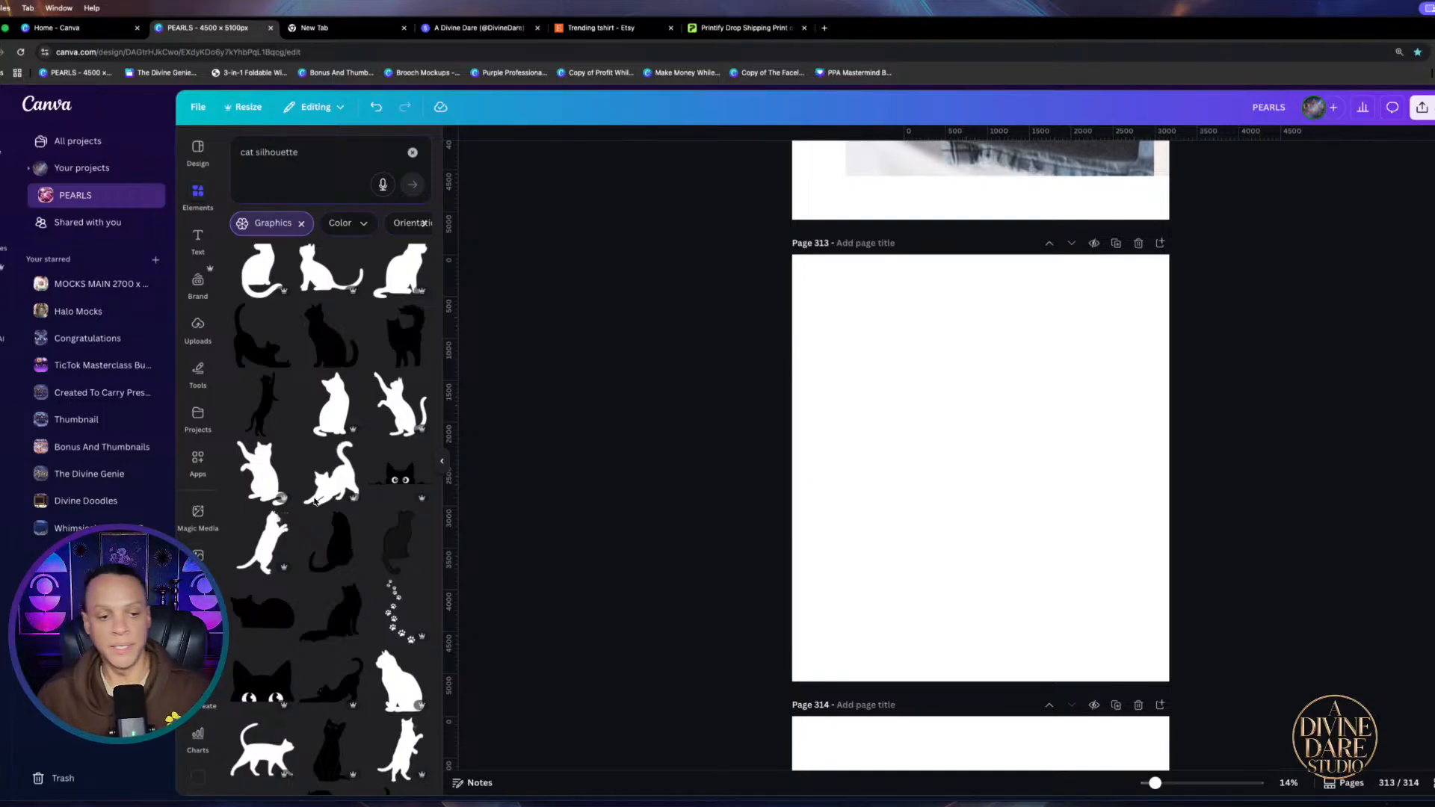
scroll(314, 502, "down", 2)
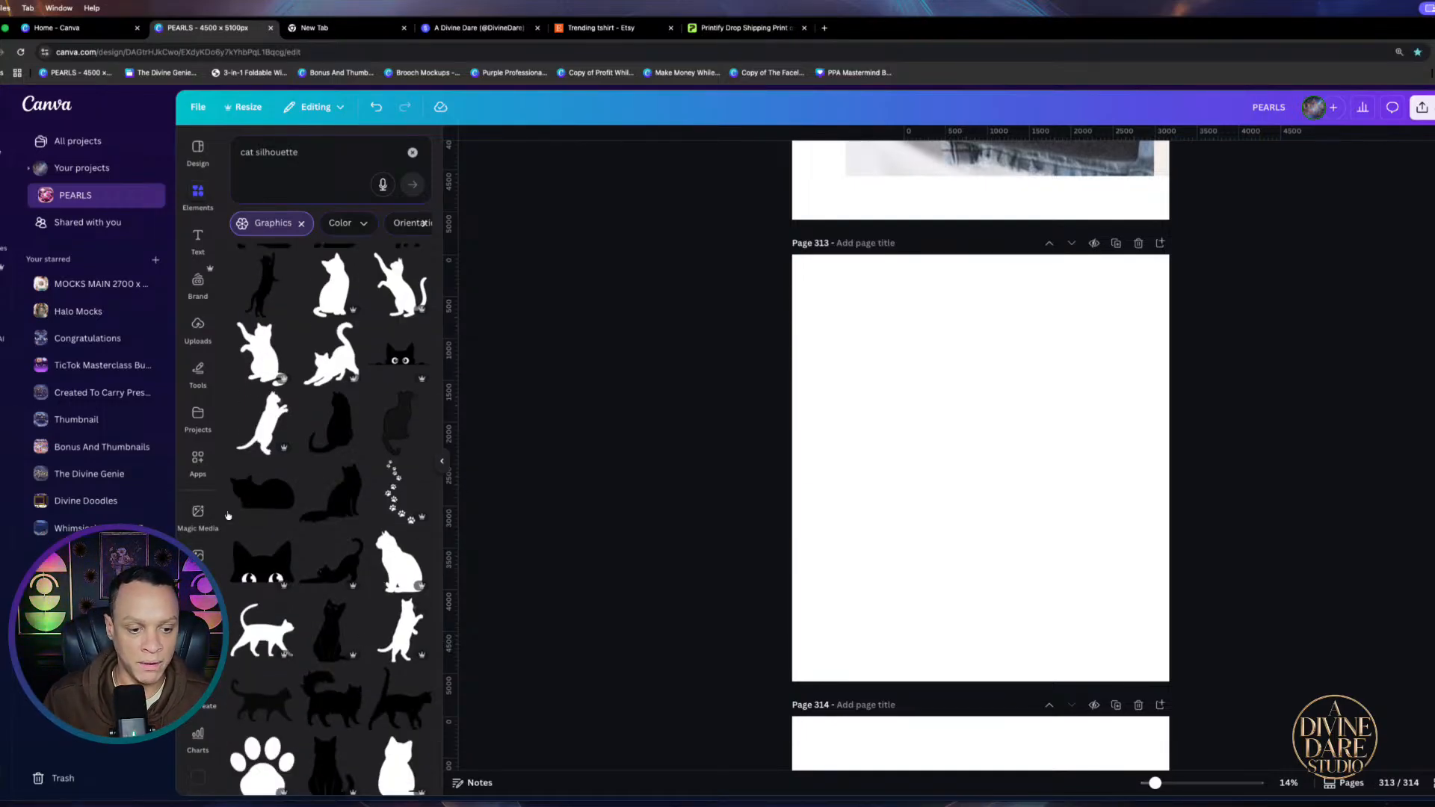
scroll(310, 539, "down", 1)
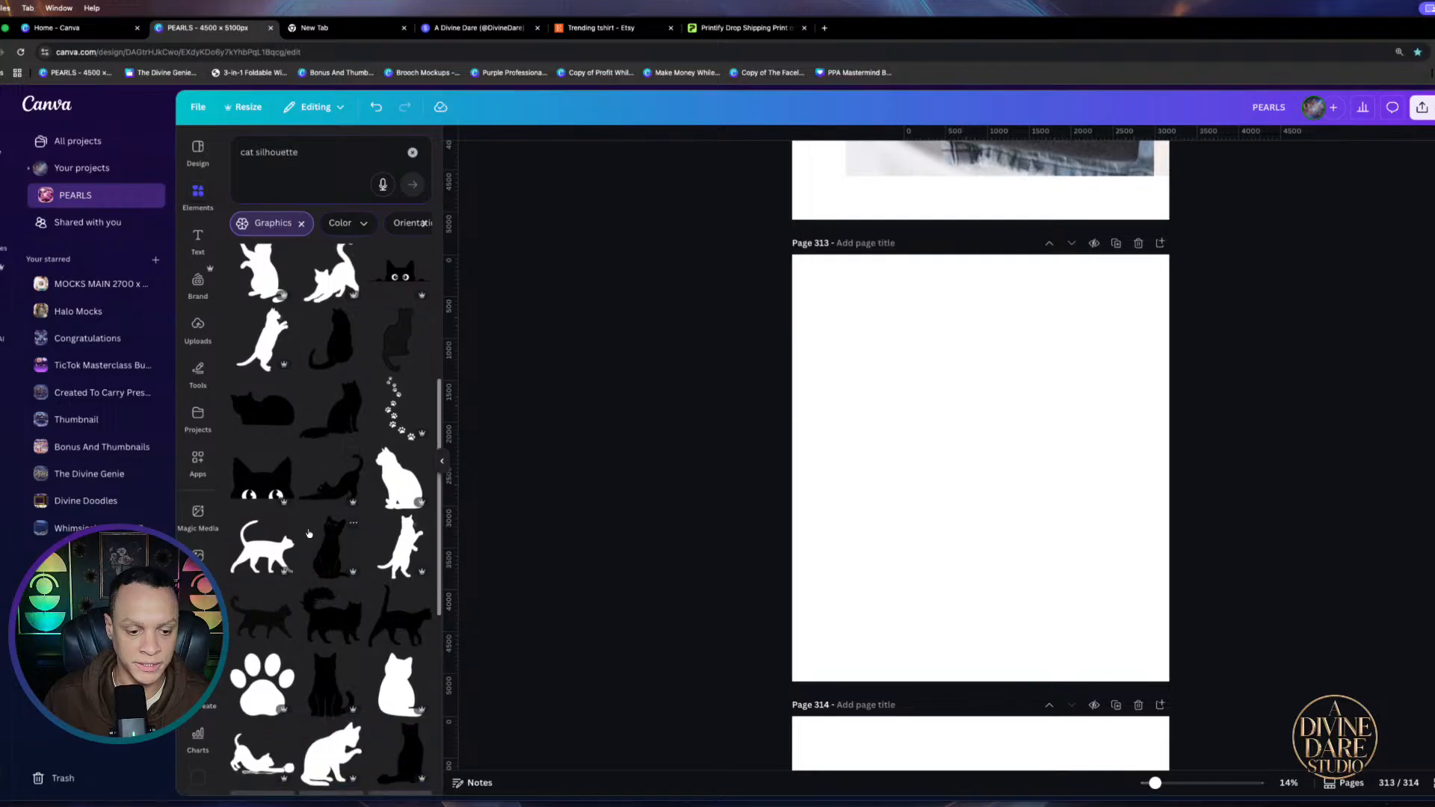
Add the fluffy walking cat silhouette to page 313, enlarge it to fill most of the page and centre it
left_click(336, 628)
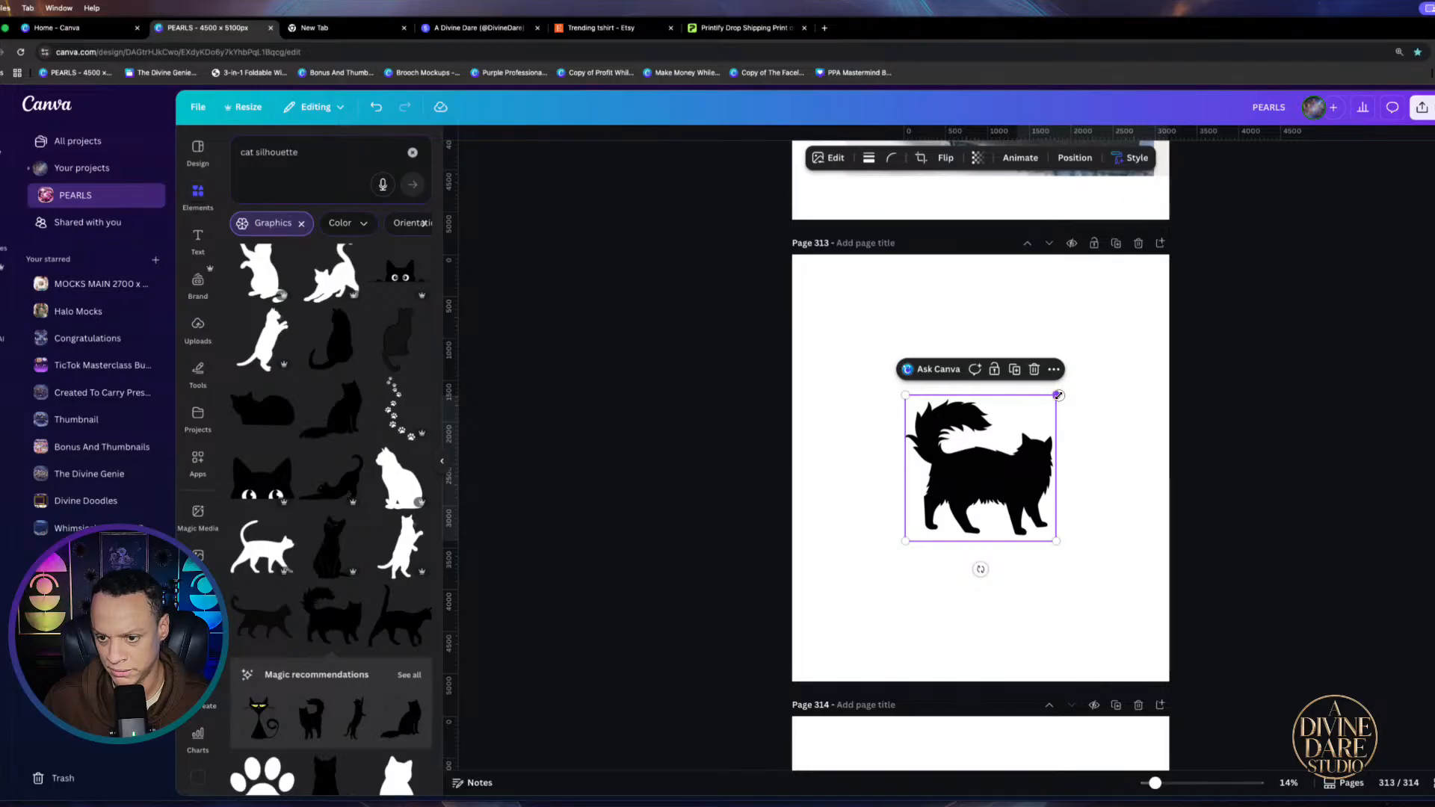
left_click_drag(1056, 396, 1271, 397)
left_click_drag(908, 533, 775, 652)
left_click_drag(999, 479, 1004, 471)
left_click_drag(1173, 282, 1153, 301)
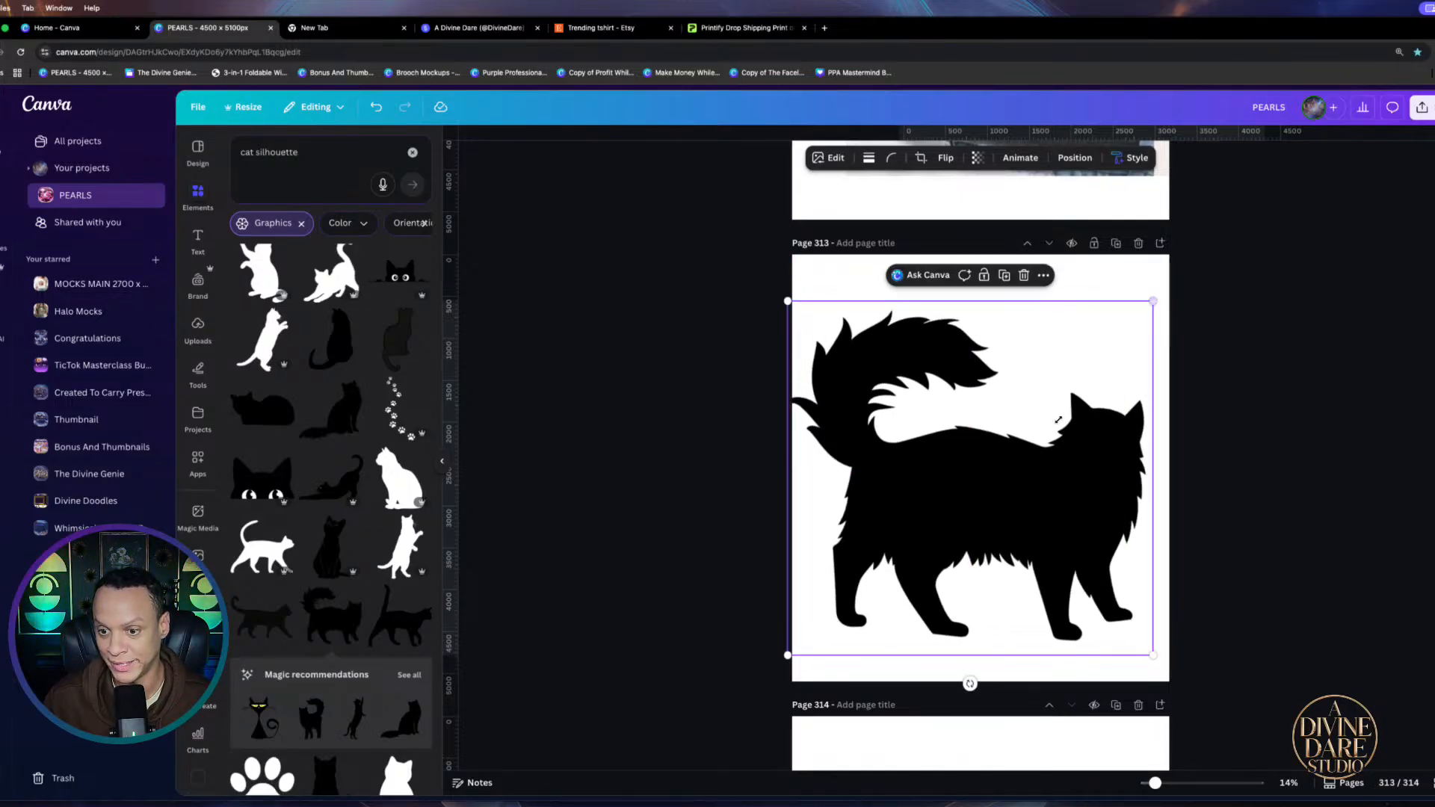
left_click_drag(1059, 420, 1069, 409)
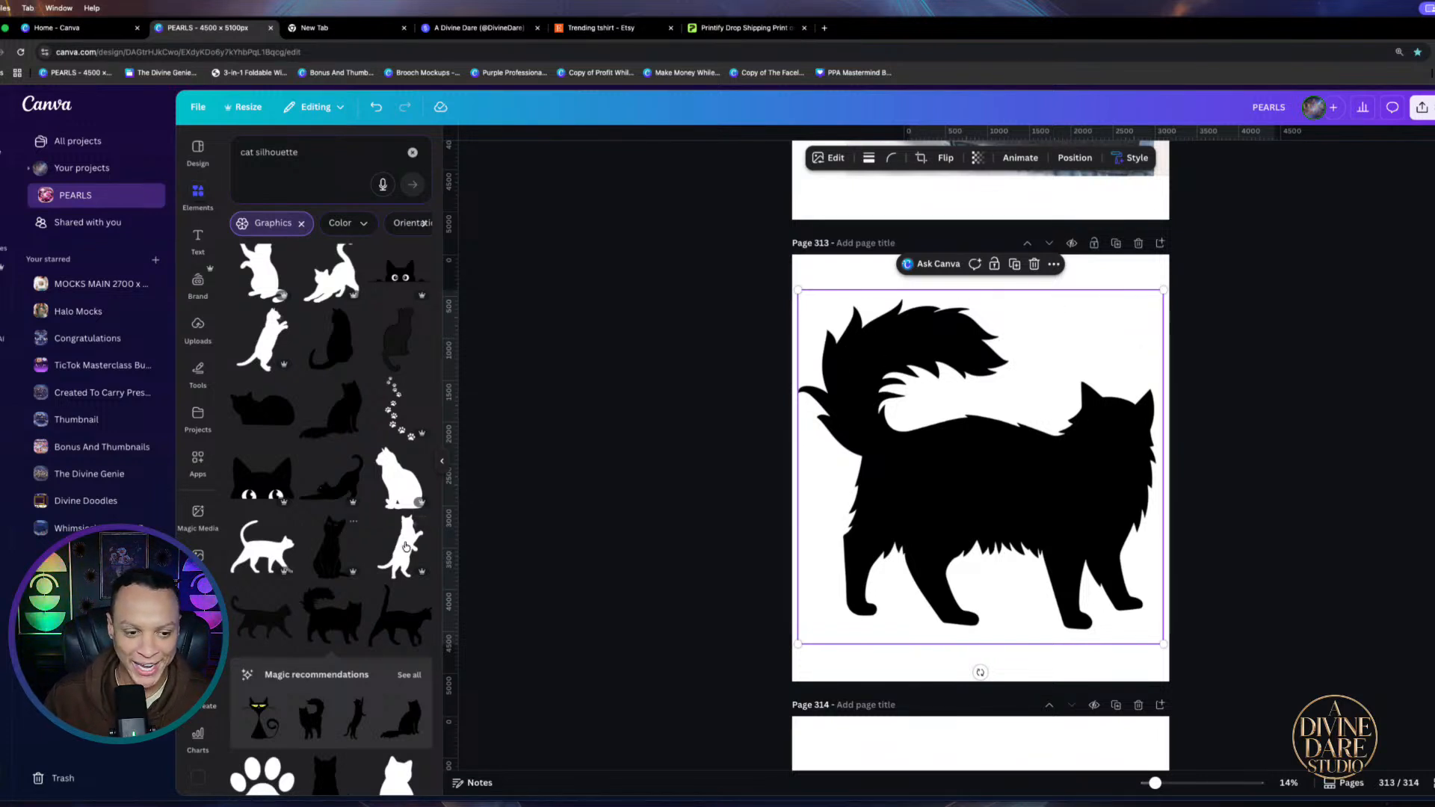
scroll(891, 600, "down", 1)
scroll(891, 600, "down", 5)
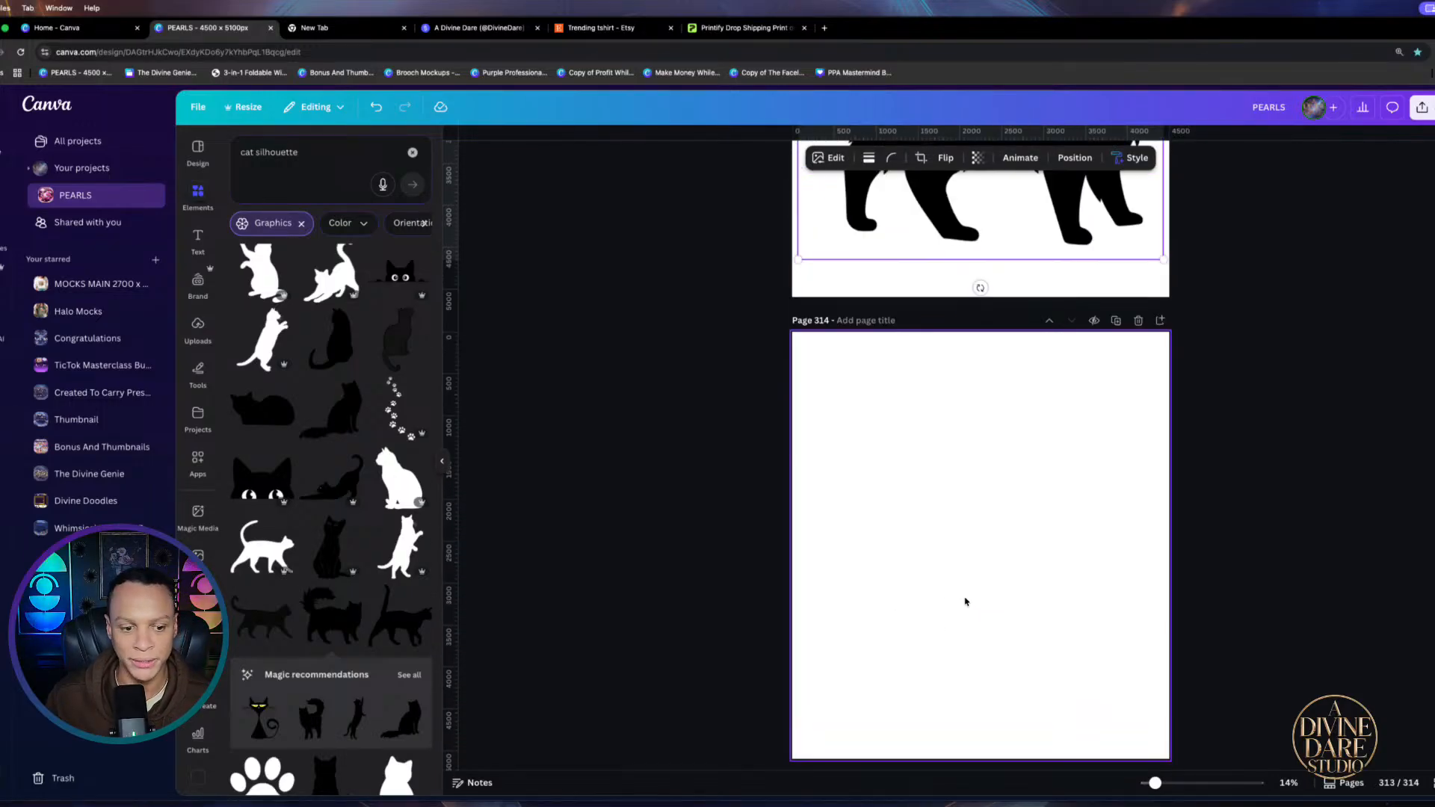
Add a second fluffy walking cat silhouette to page 314 and enlarge it across the page
left_click(994, 580)
scroll(320, 553, "down", 4)
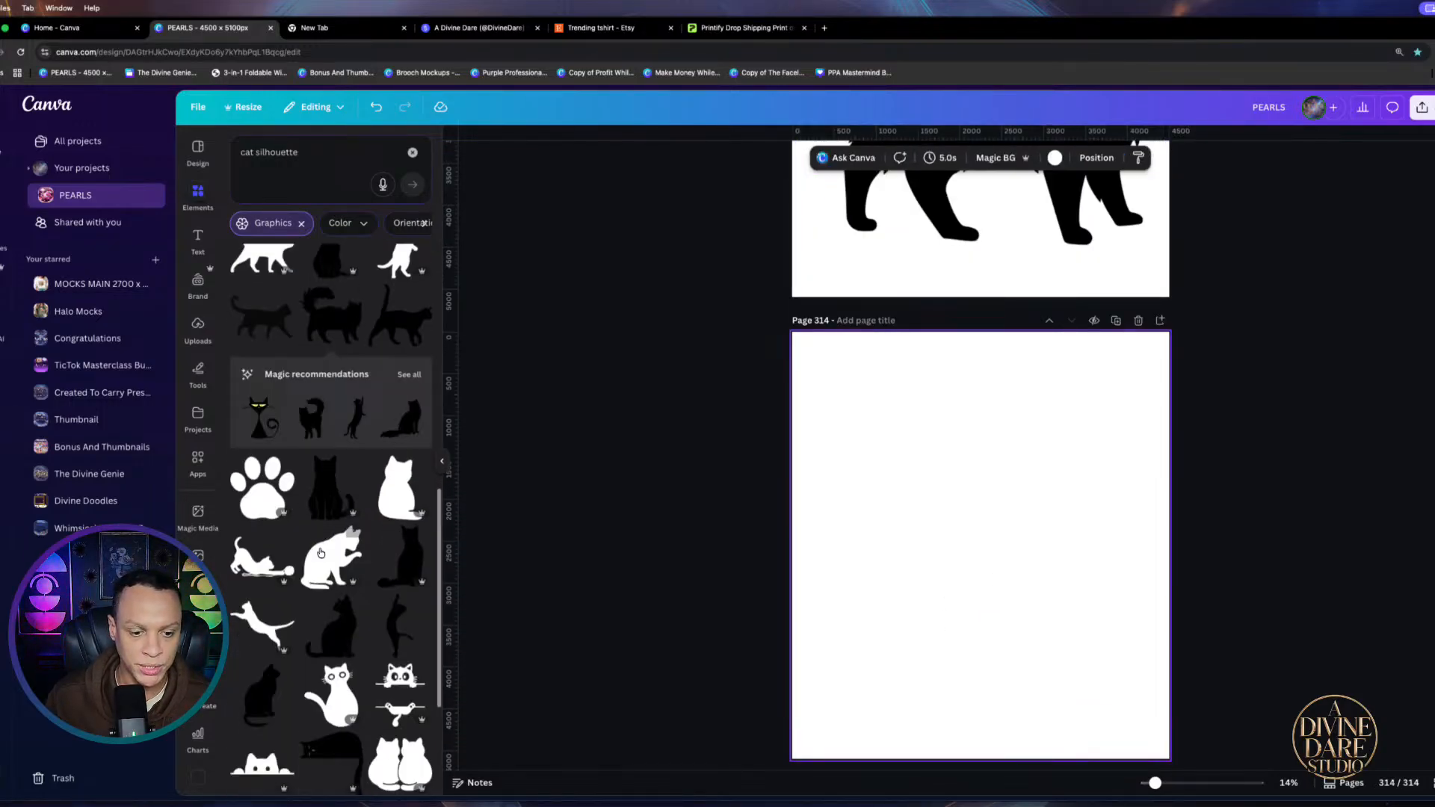
scroll(357, 568, "down", 3)
scroll(356, 582, "down", 10)
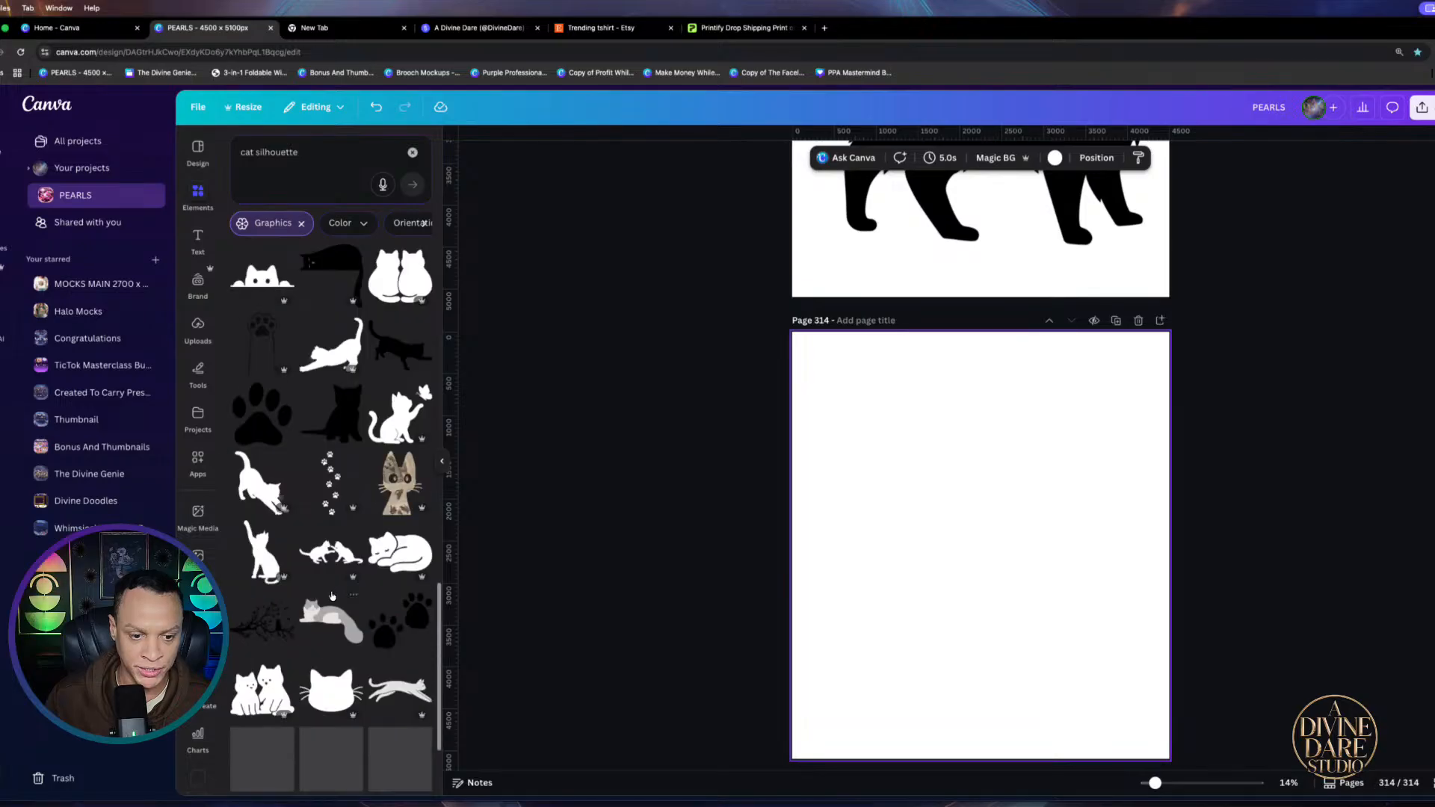
scroll(404, 603, "down", 5)
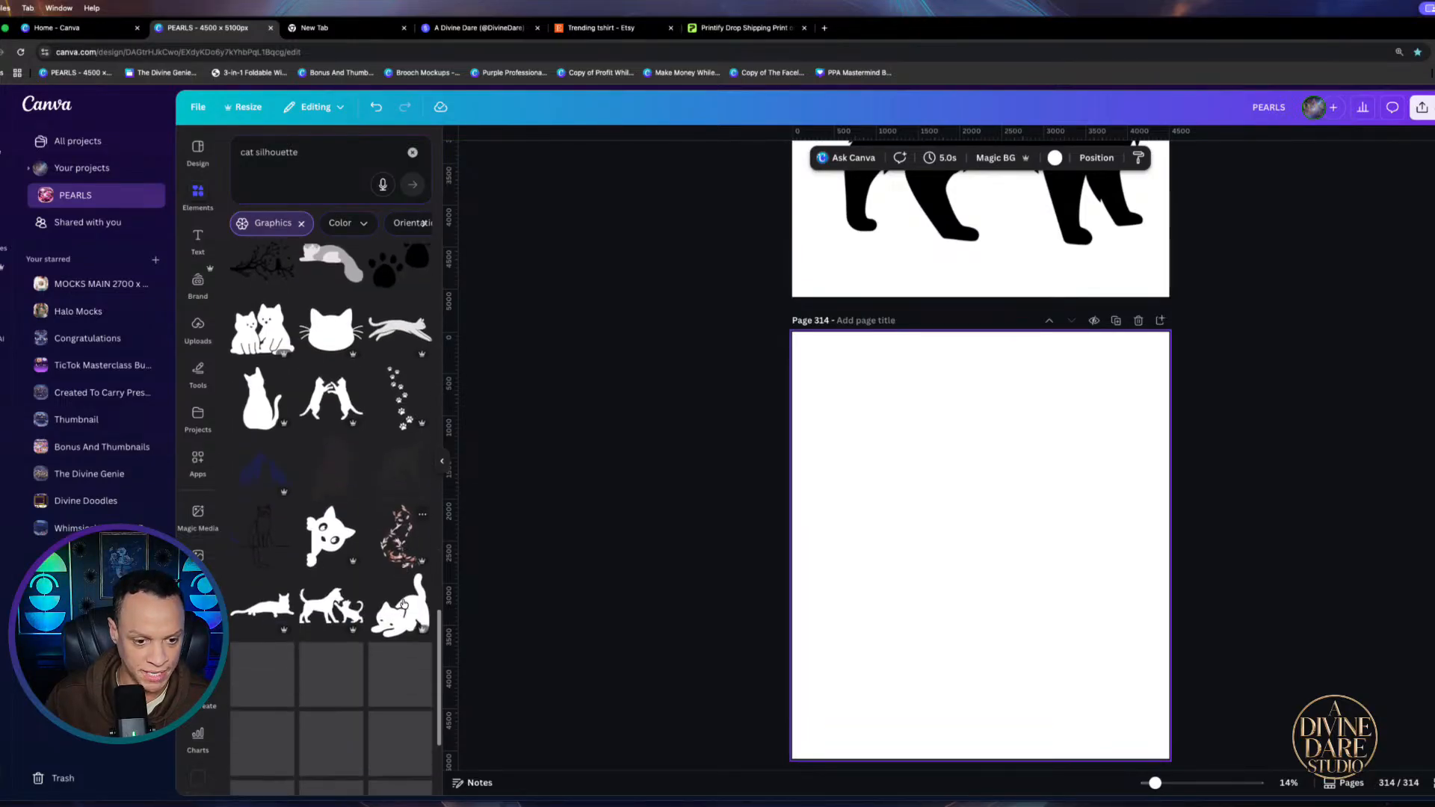
scroll(329, 658, "down", 5)
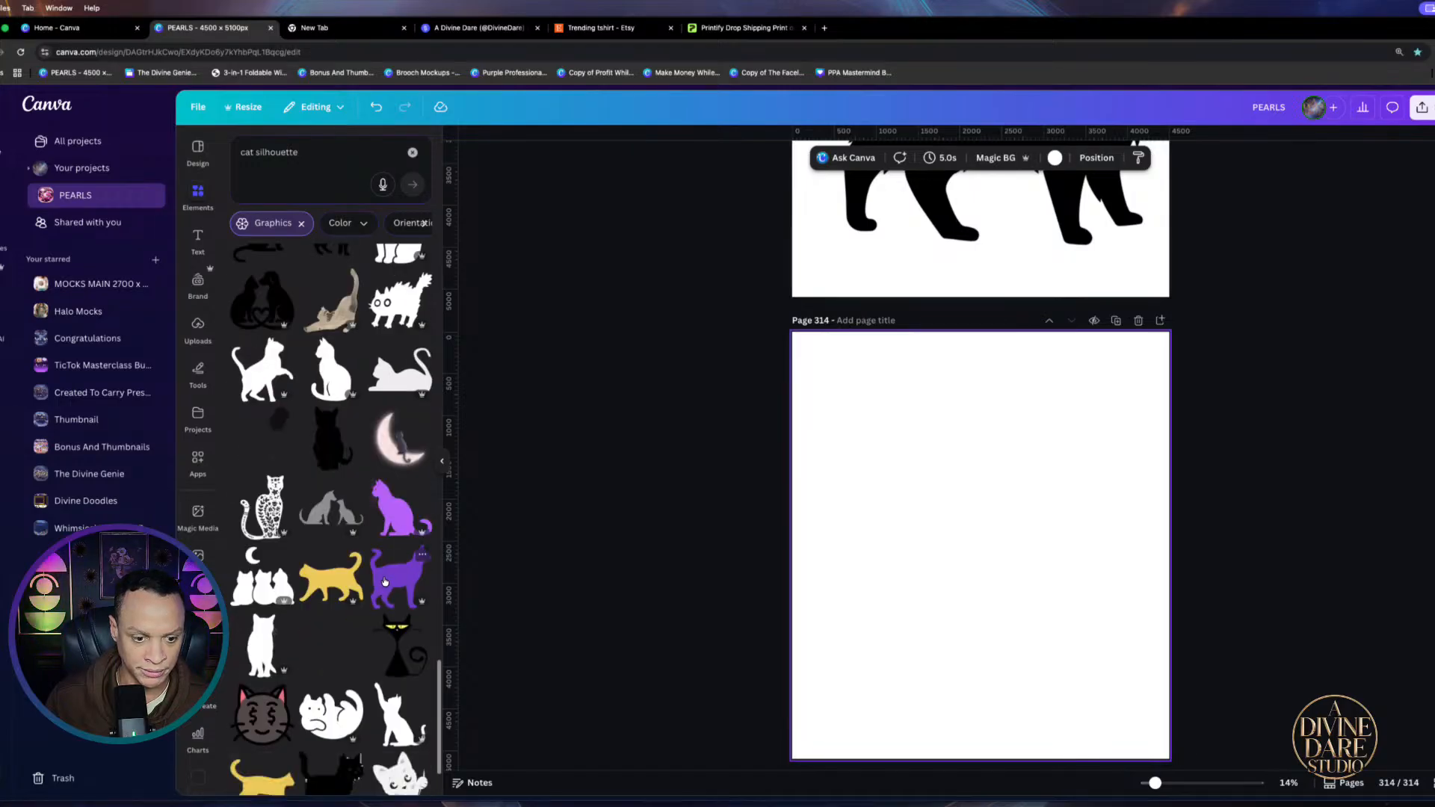
scroll(339, 687, "down", 5)
scroll(338, 688, "down", 3)
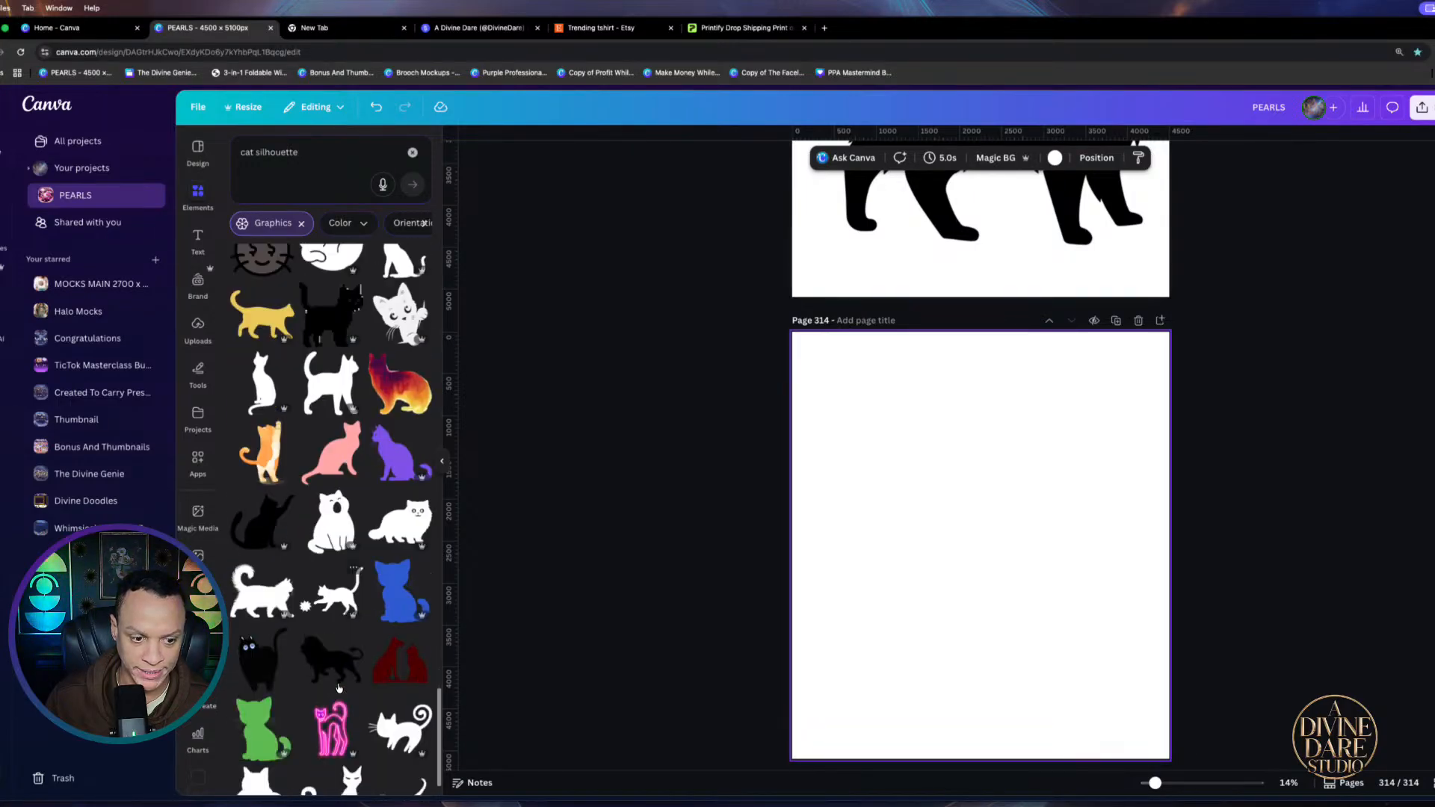
left_click(262, 549)
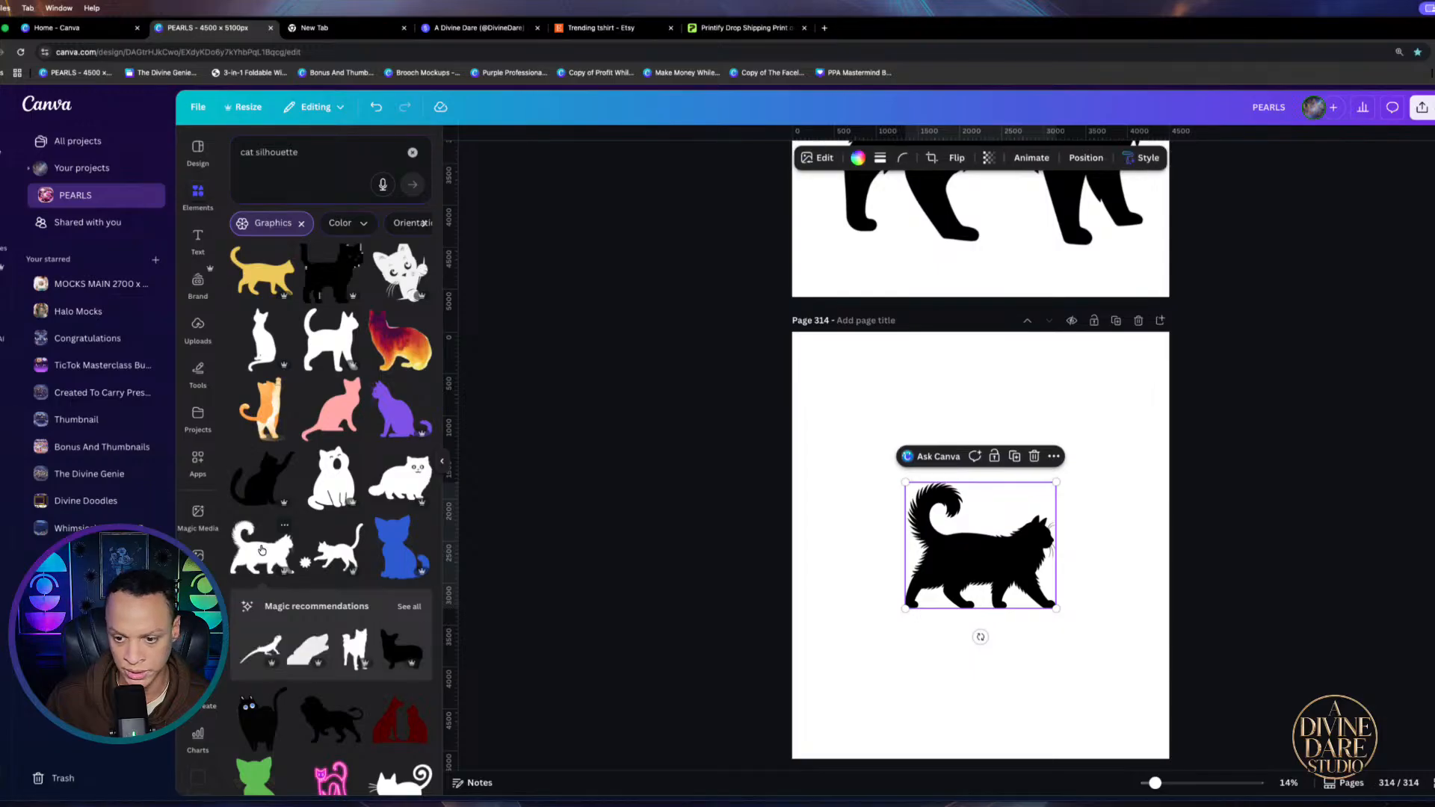
left_click_drag(906, 607, 737, 778)
Enlarge and reposition the walking cat on page 314
left_click_drag(897, 655, 970, 604)
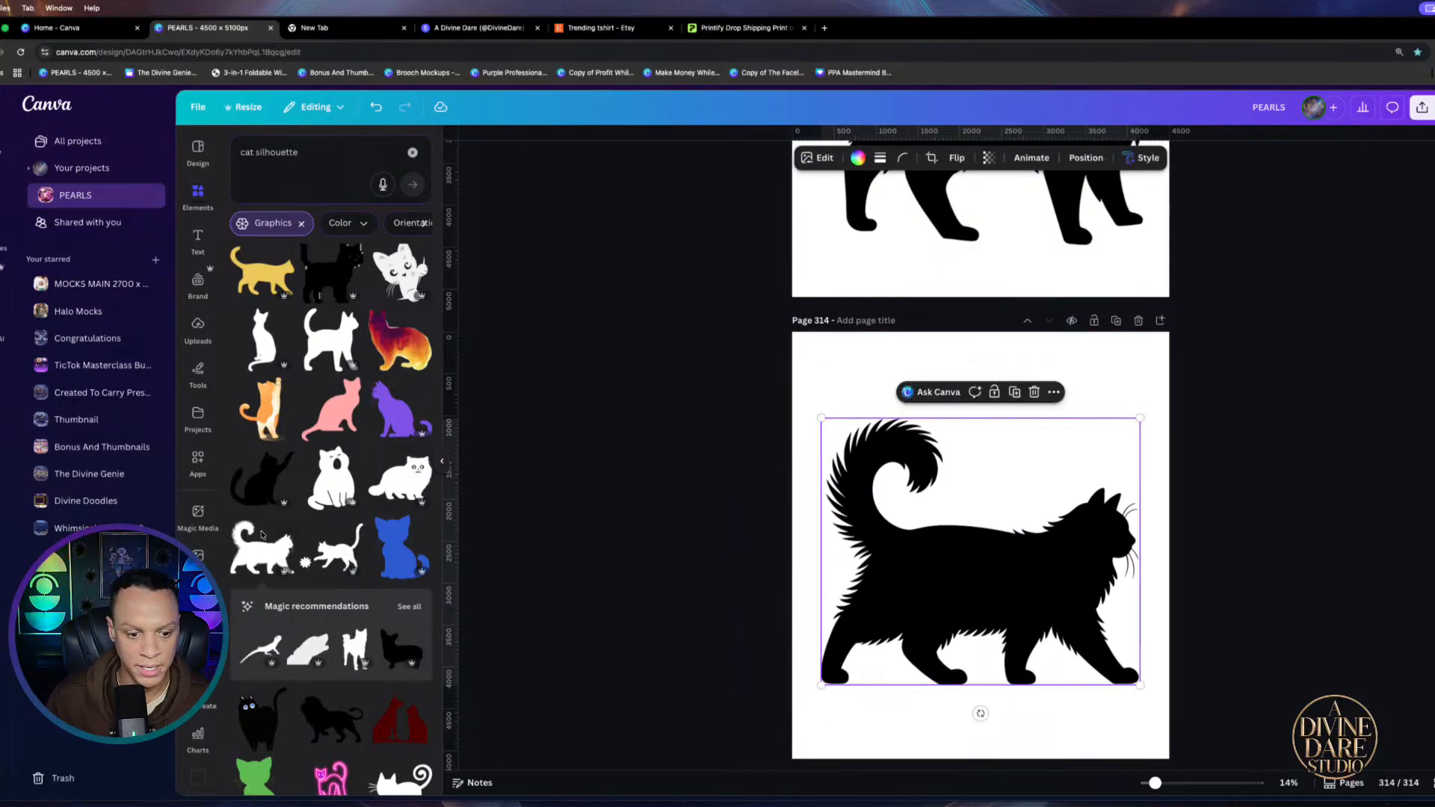
scroll(262, 534, "down", 3)
scroll(329, 523, "down", 2)
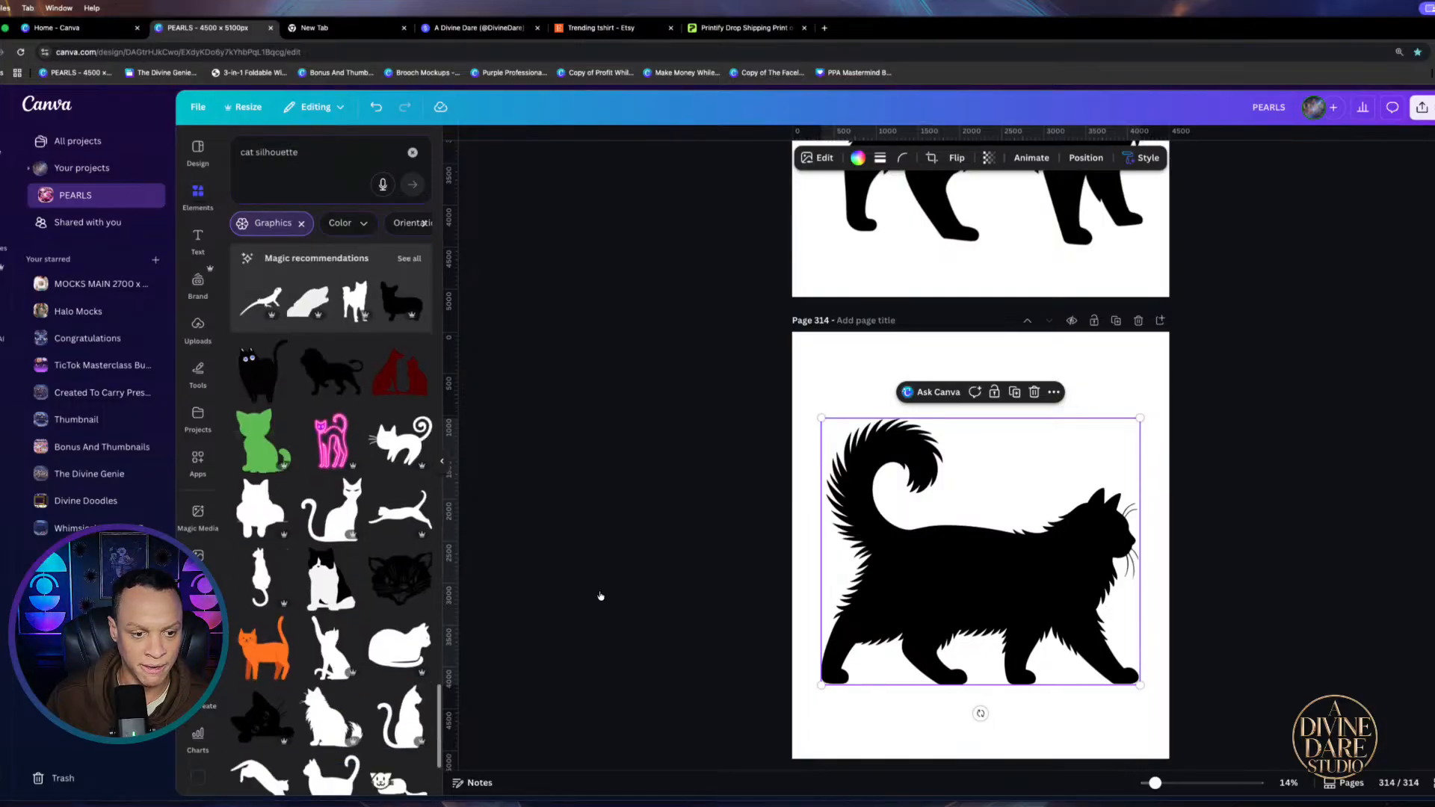
scroll(939, 683, "down", 1)
Add page 315 with an enlarged fluffy sitting cat silhouette
left_click(970, 748)
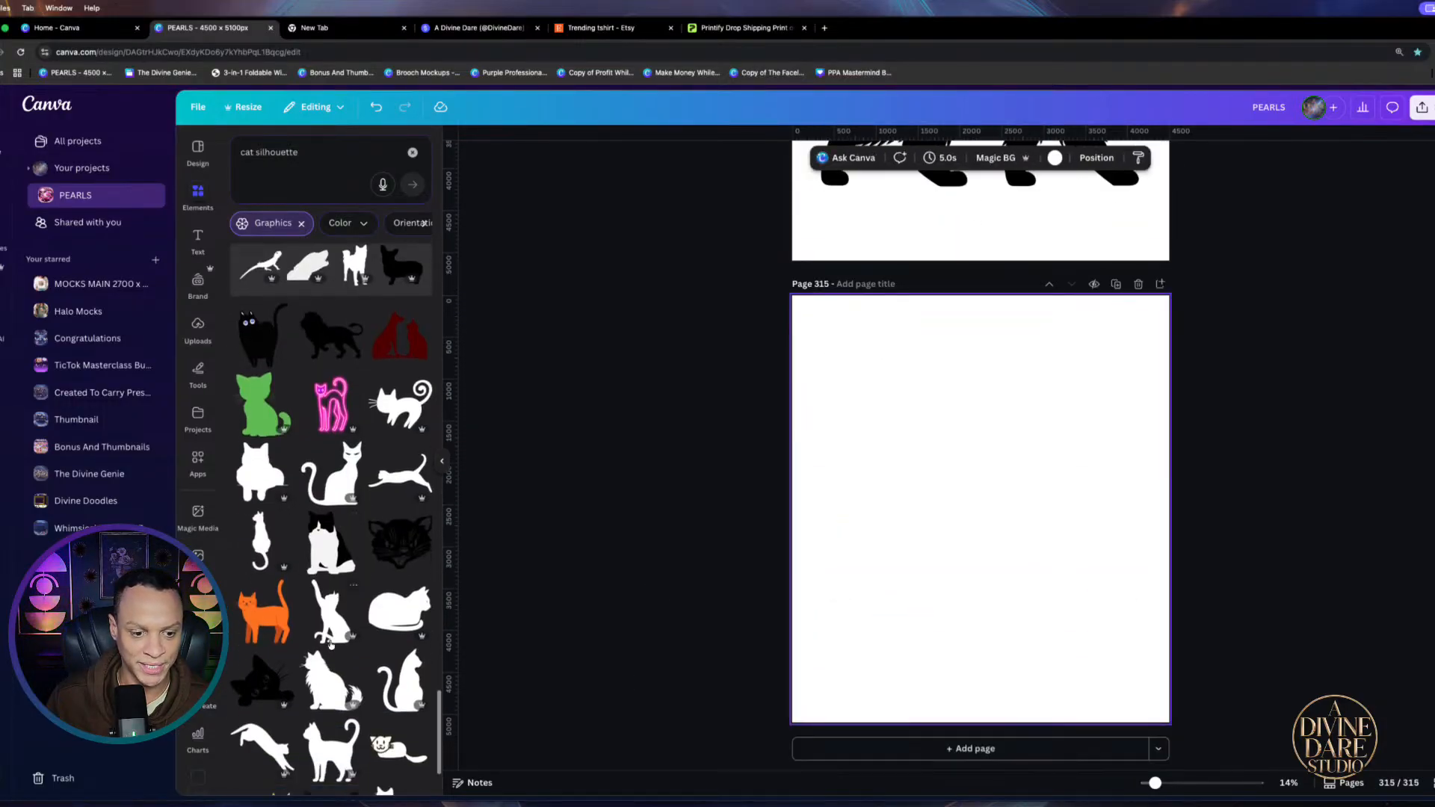
left_click(323, 687)
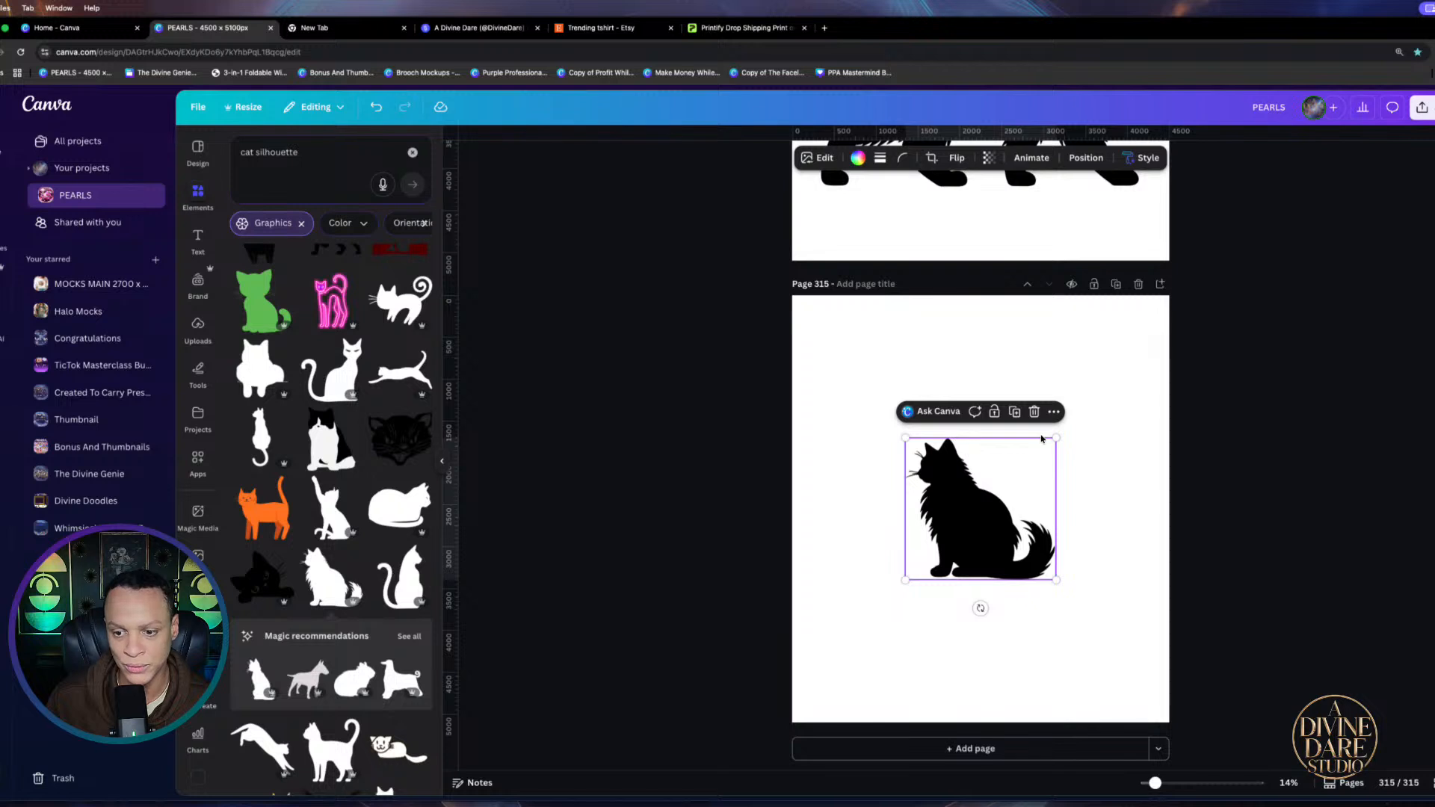
left_click_drag(1056, 438, 1132, 367)
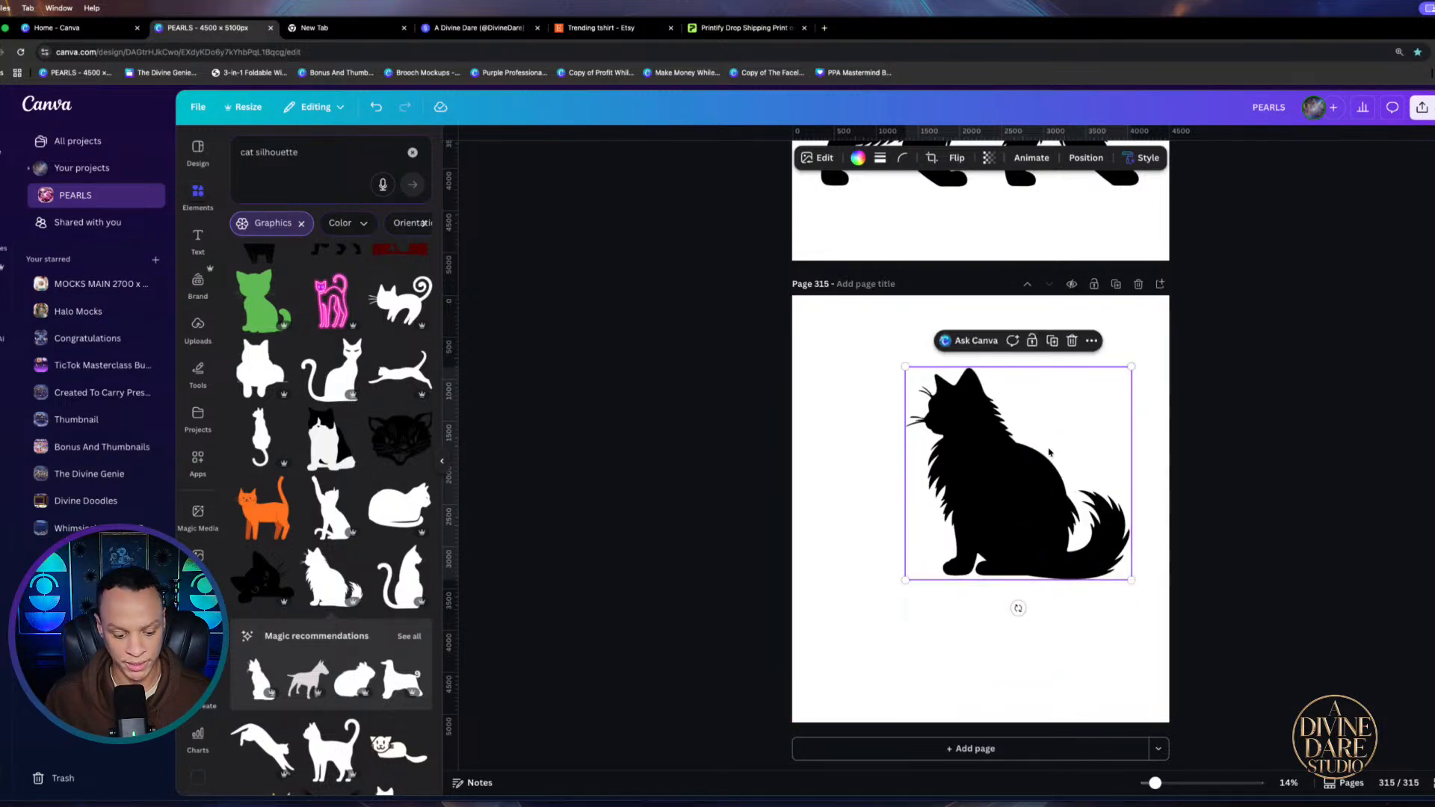
scroll(961, 327, "up", 5)
left_click_drag(996, 496, 986, 574)
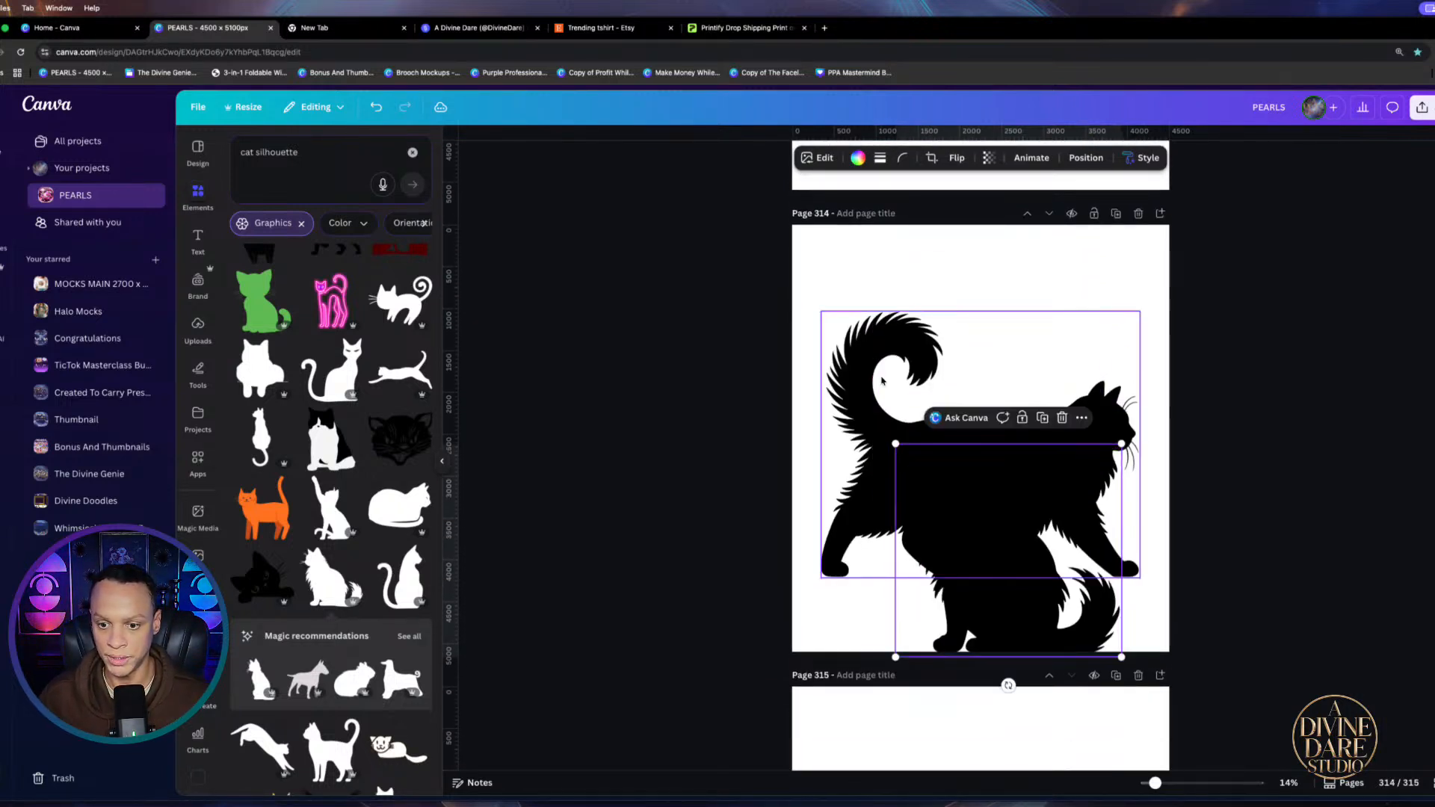
left_click_drag(882, 381, 910, 627)
scroll(893, 336, "up", 5)
Shrink page 313's cat into its top-left corner and fit the second walking cat beside it
left_click(1062, 407)
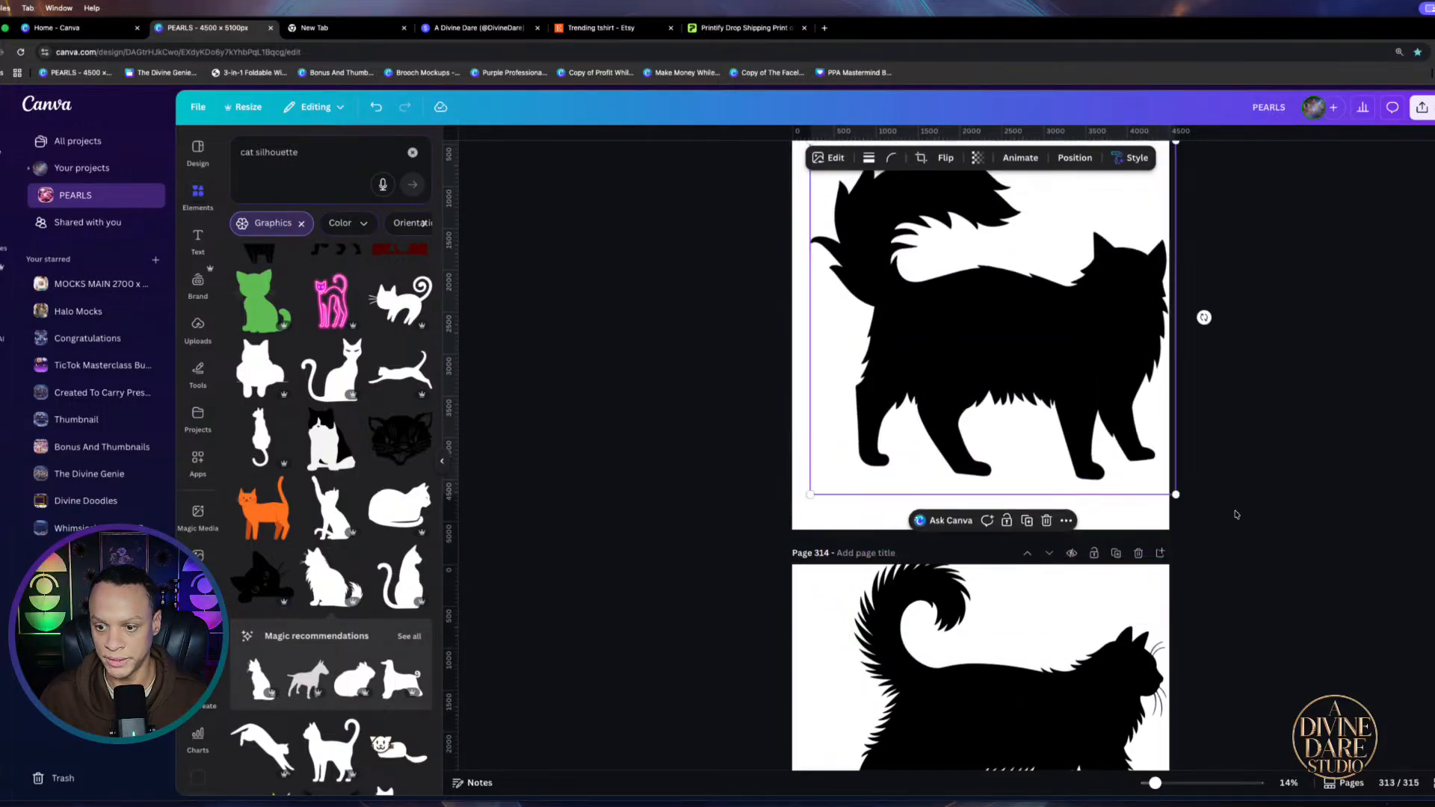
left_click_drag(1176, 494, 908, 328)
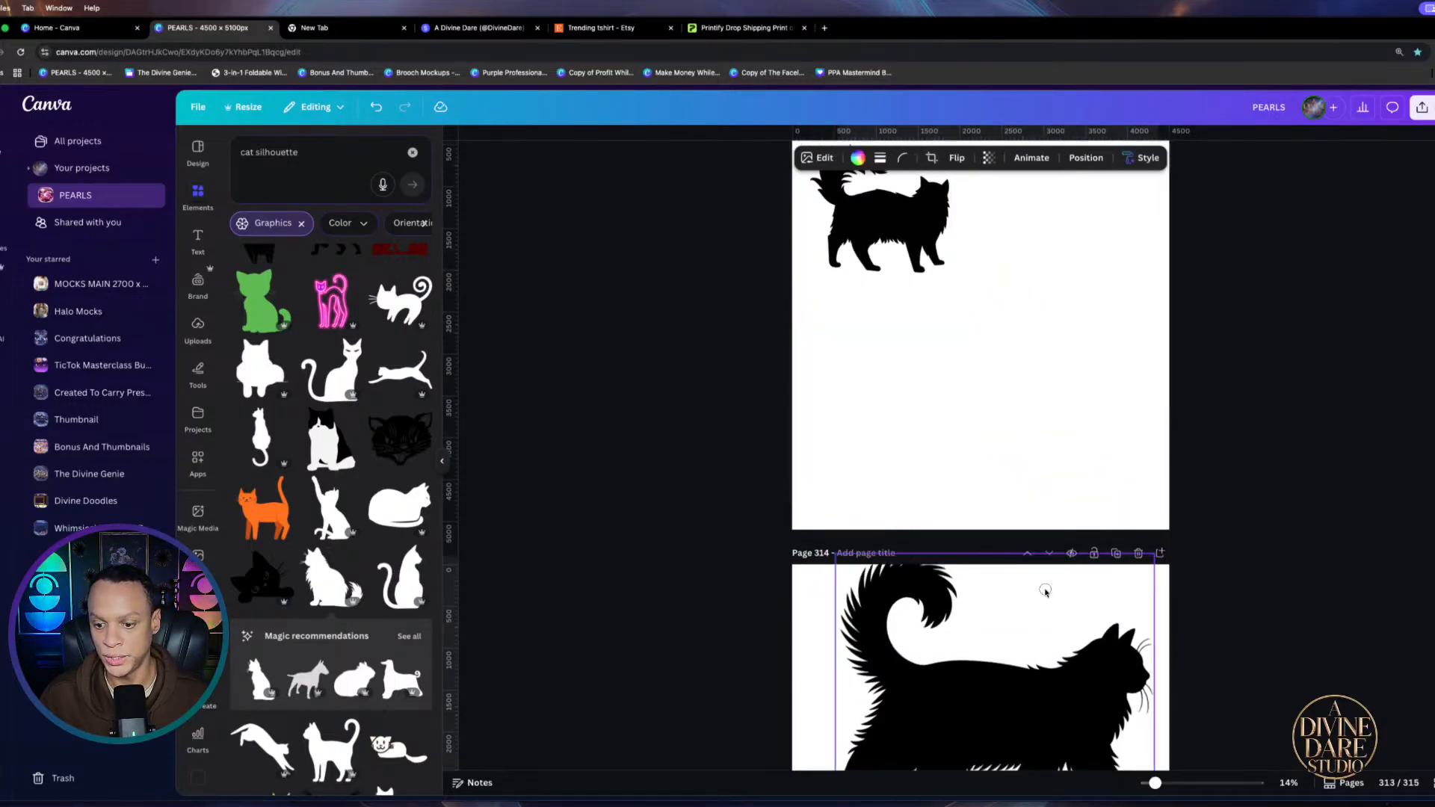
left_click_drag(1045, 590, 1043, 262)
left_click_drag(812, 510, 947, 450)
left_click_drag(1028, 393, 1059, 288)
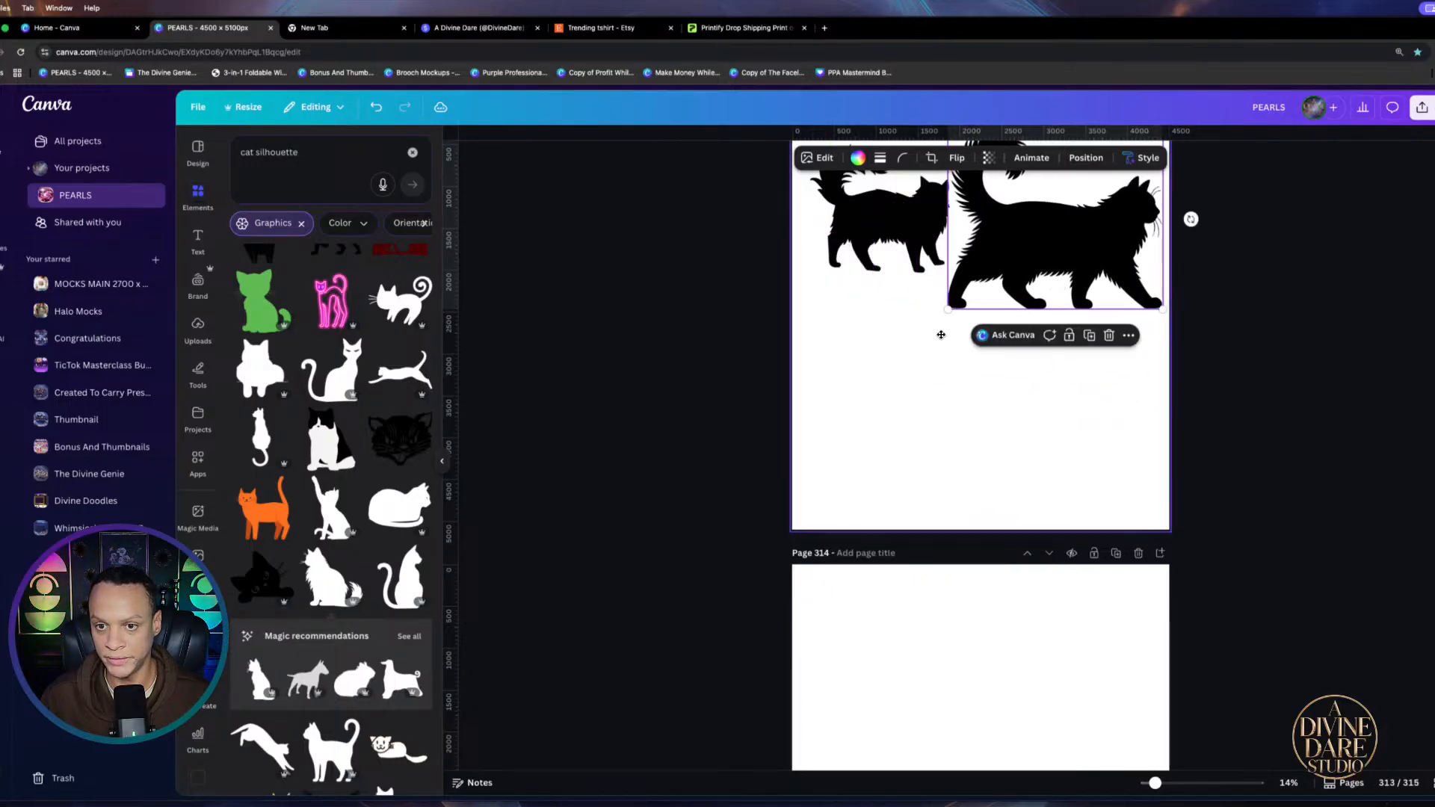
scroll(941, 335, "up", 2)
mouse_move(1163, 290)
left_mouse_down()
mouse_move(1114, 315)
mouse_move(1138, 297)
left_mouse_up()
left_click_drag(1061, 385, 1072, 356)
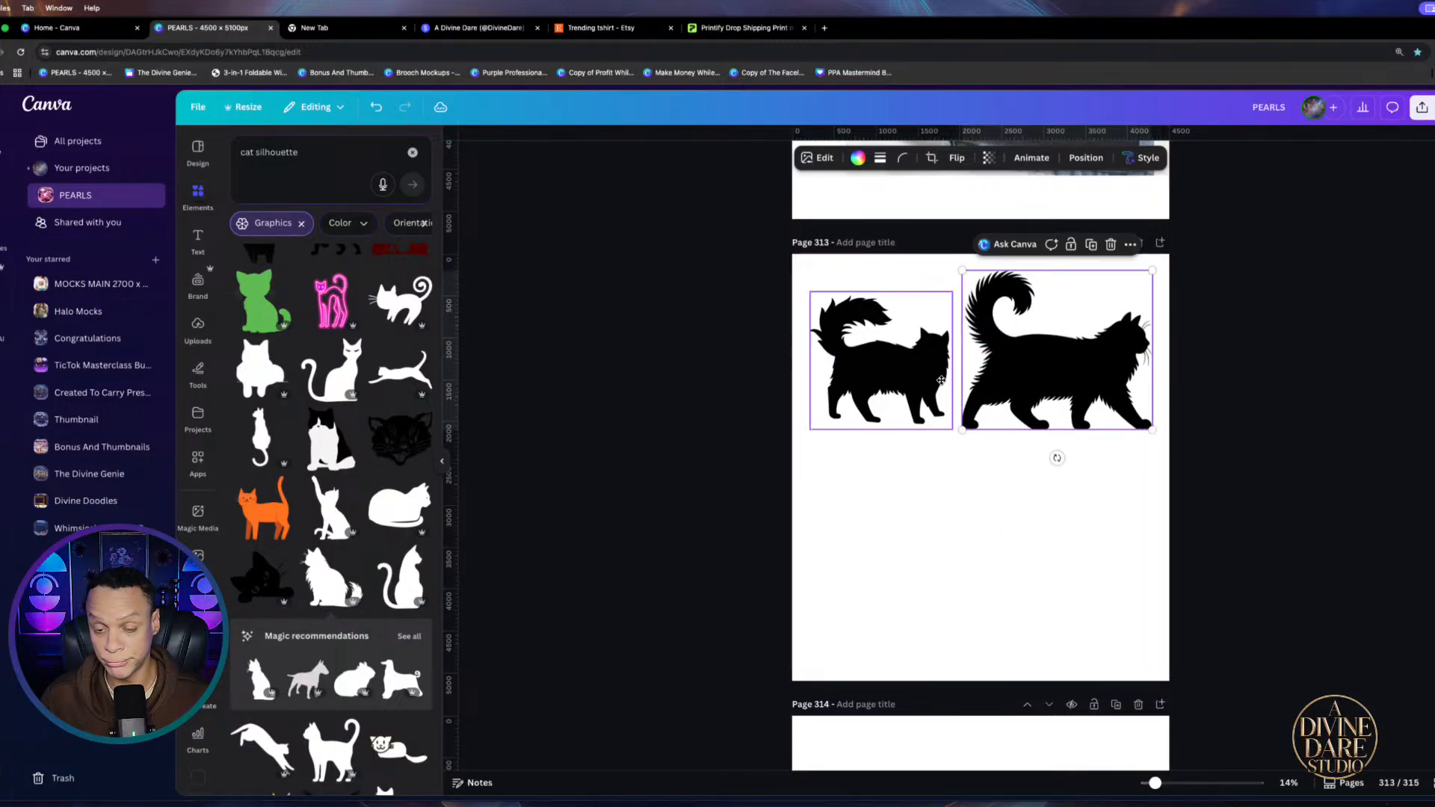
left_click(941, 381)
Match the two walking cats' sizes and place the fluffy sitting cat at page 313's lower left
left_click_drag(953, 429, 984, 463)
left_click_drag(912, 396, 896, 368)
scroll(1073, 650, "down", 4)
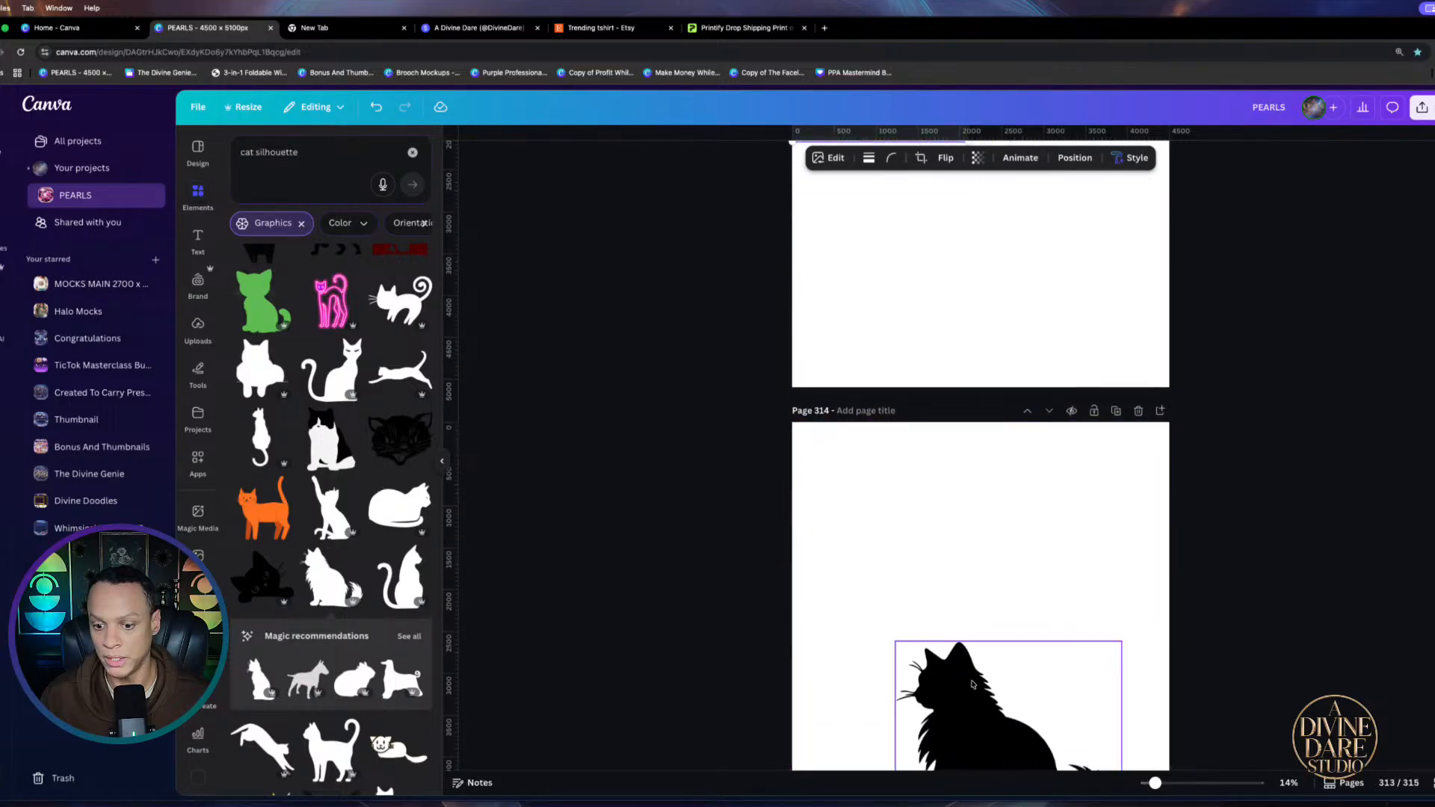
left_click_drag(957, 701, 869, 246)
scroll(994, 317, "up", 3)
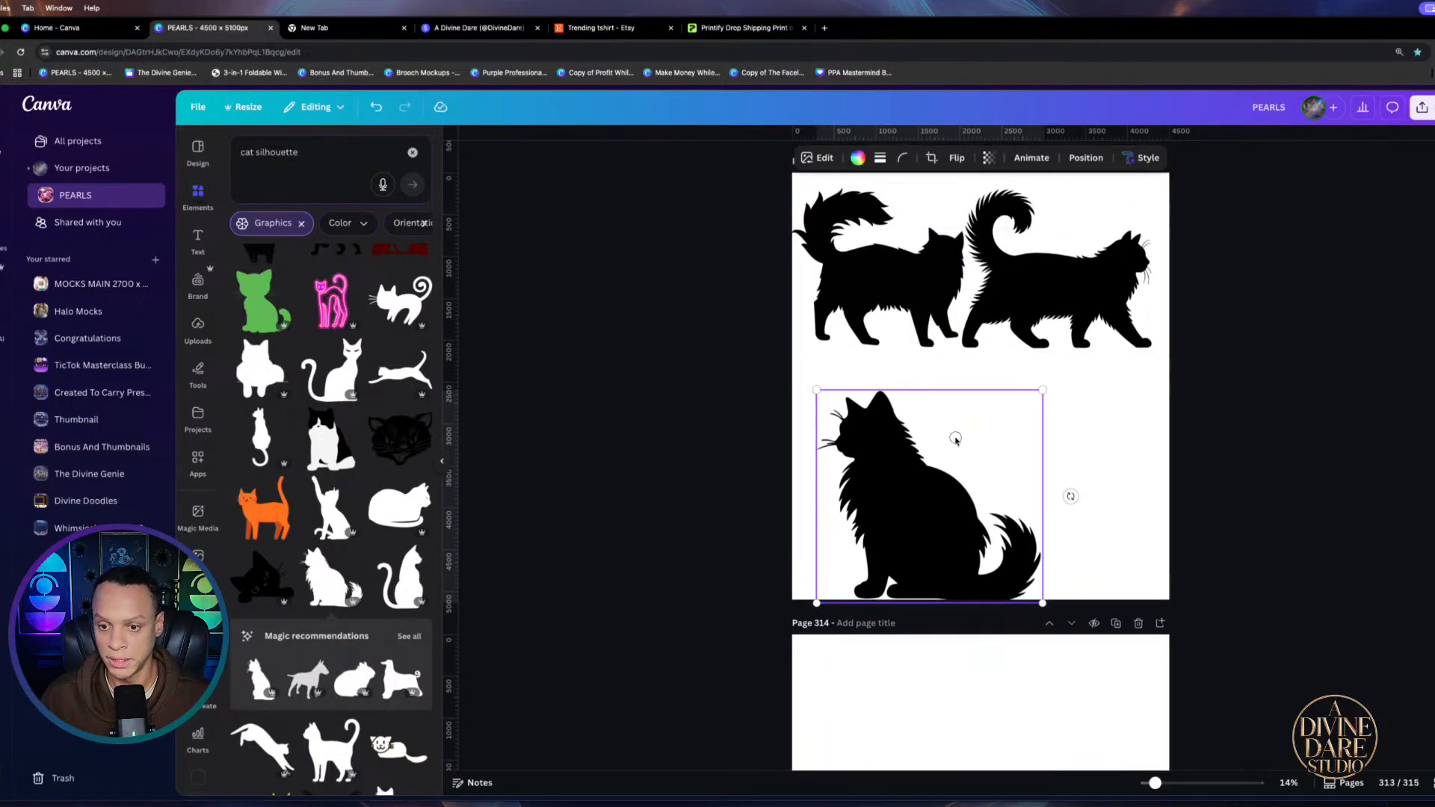
left_click_drag(955, 438, 931, 401)
left_click_drag(1019, 352, 949, 386)
left_click_drag(910, 438, 913, 433)
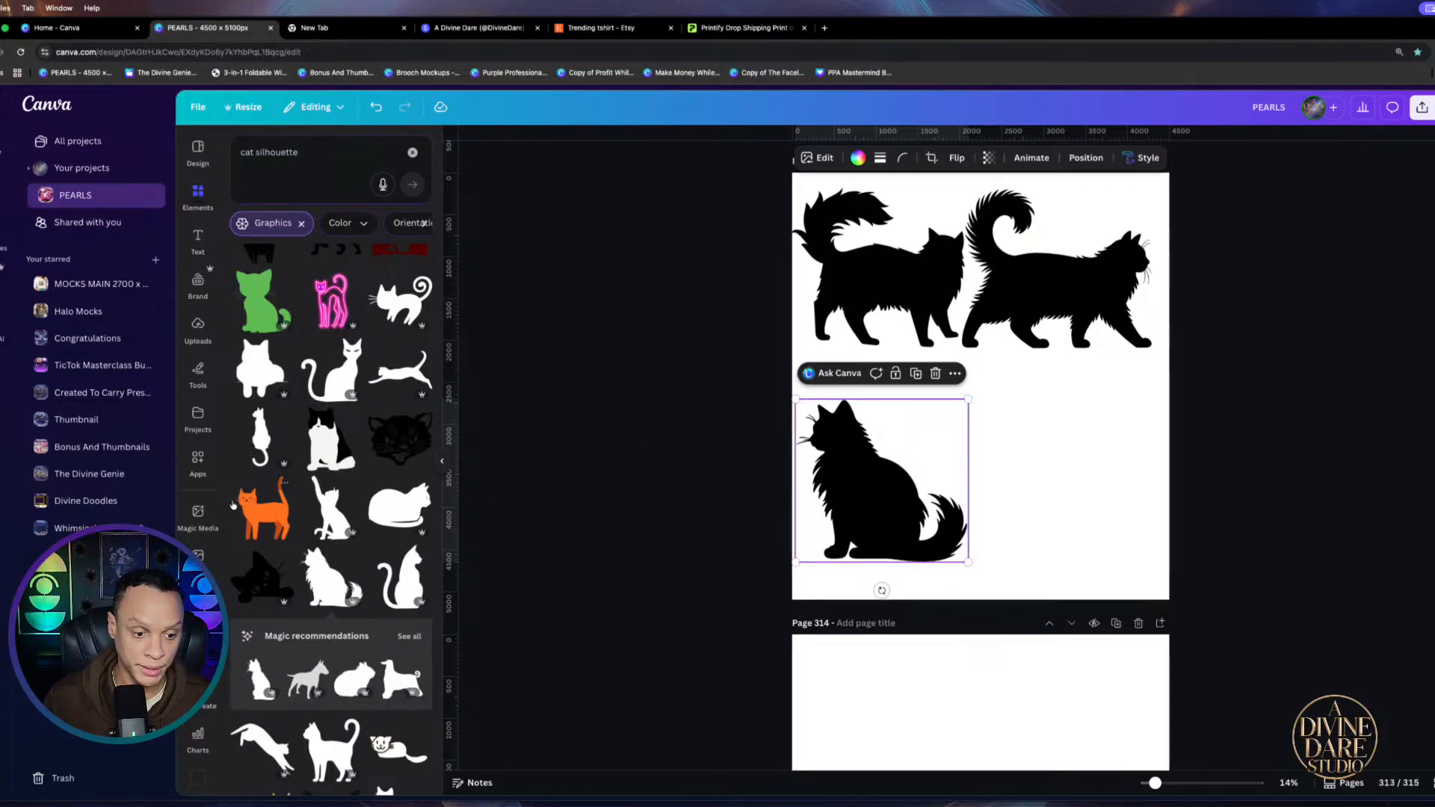
Add a plain sitting cat silhouette and size it into page 313's bottom-right area
scroll(233, 506, "up", 6)
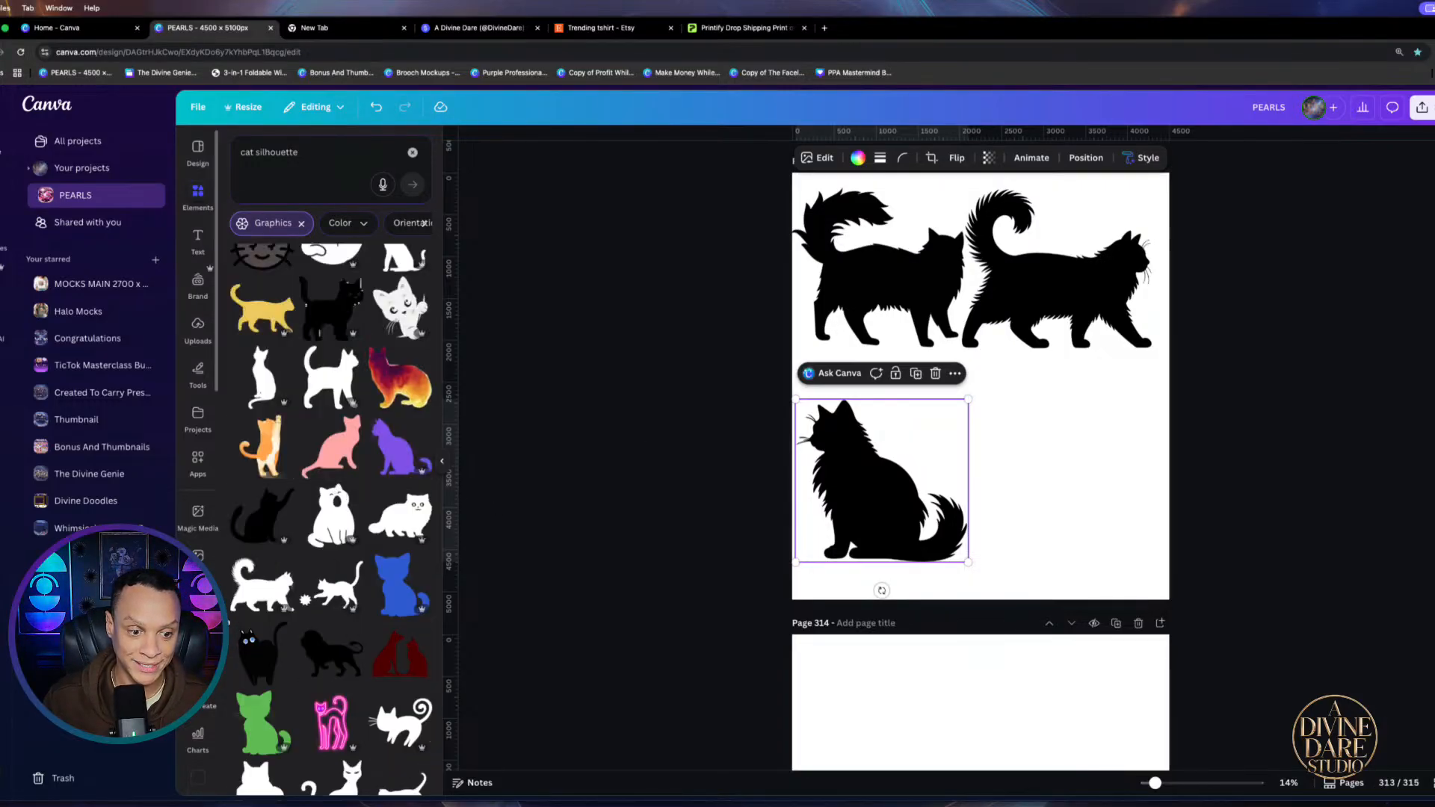
scroll(358, 675, "down", 15)
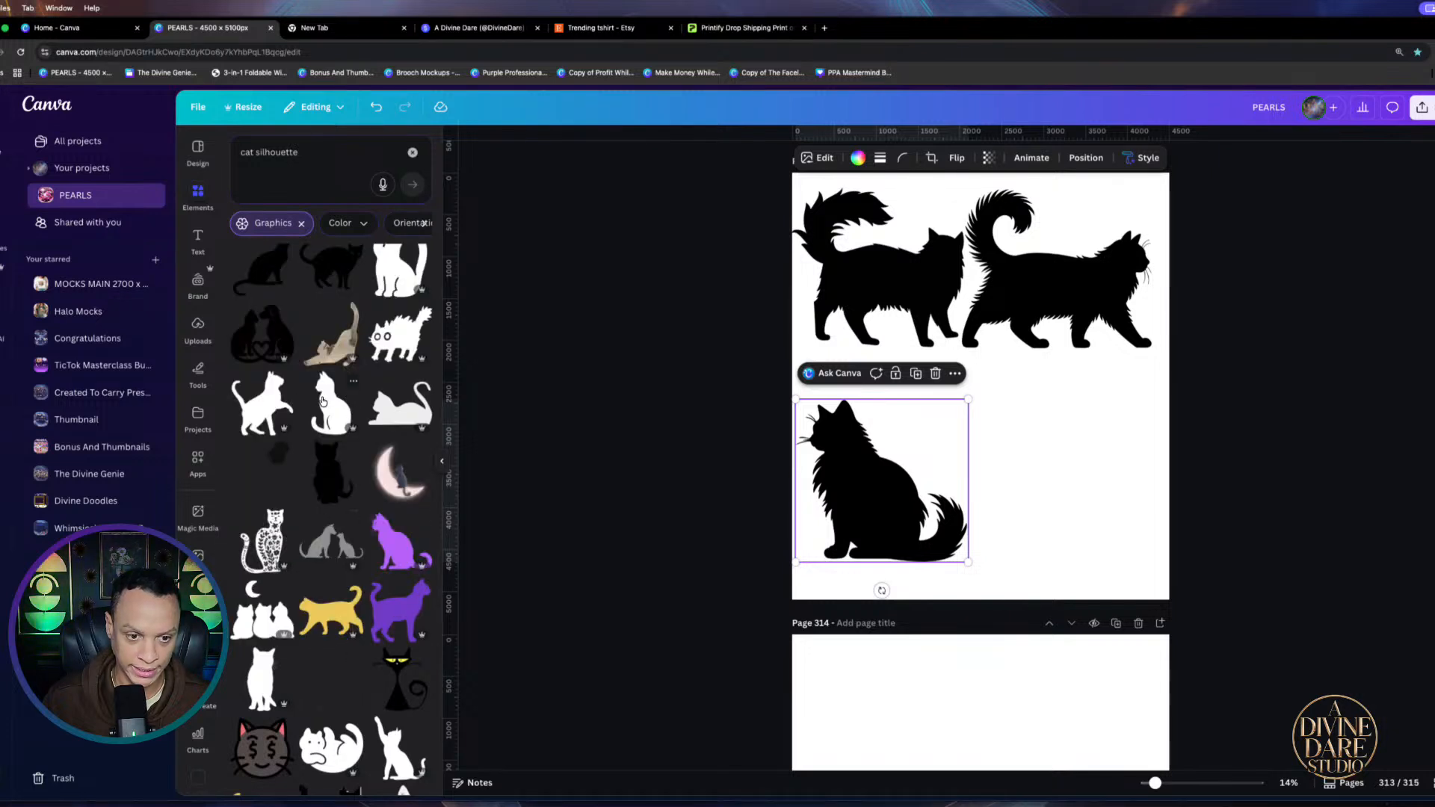
left_click(340, 403)
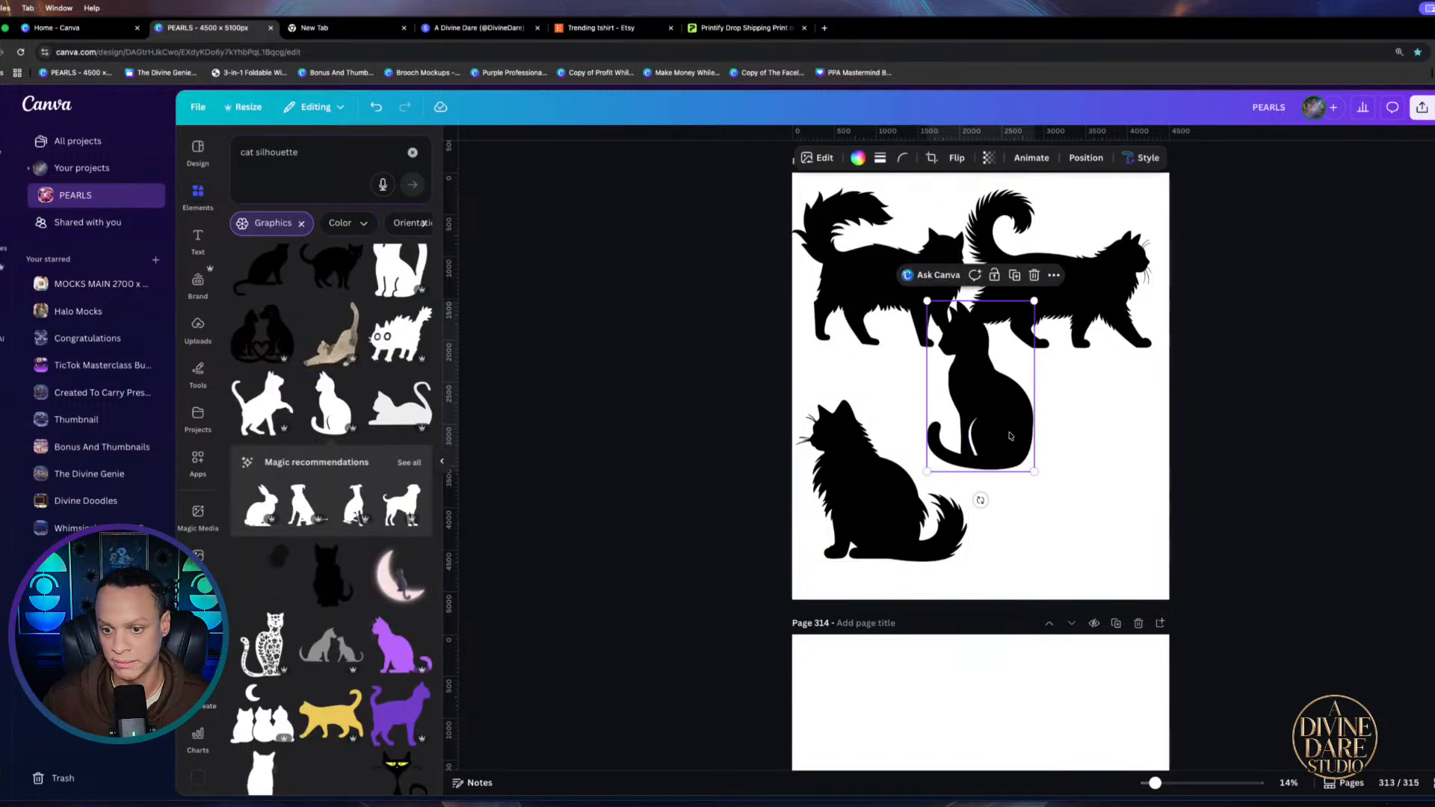
left_click_drag(1009, 436, 1068, 534)
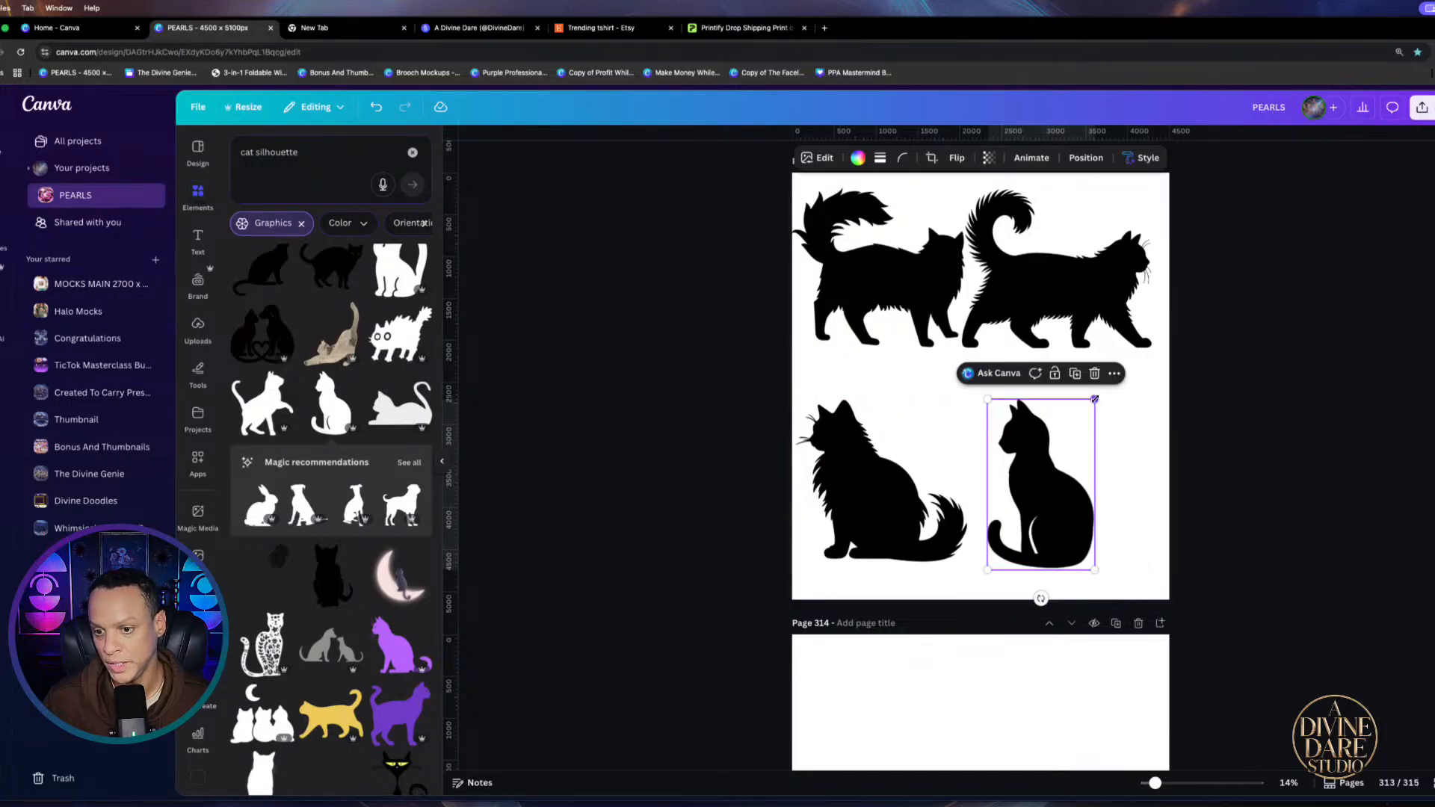
left_click_drag(1095, 399, 1187, 385)
left_click_drag(1077, 465, 1082, 479)
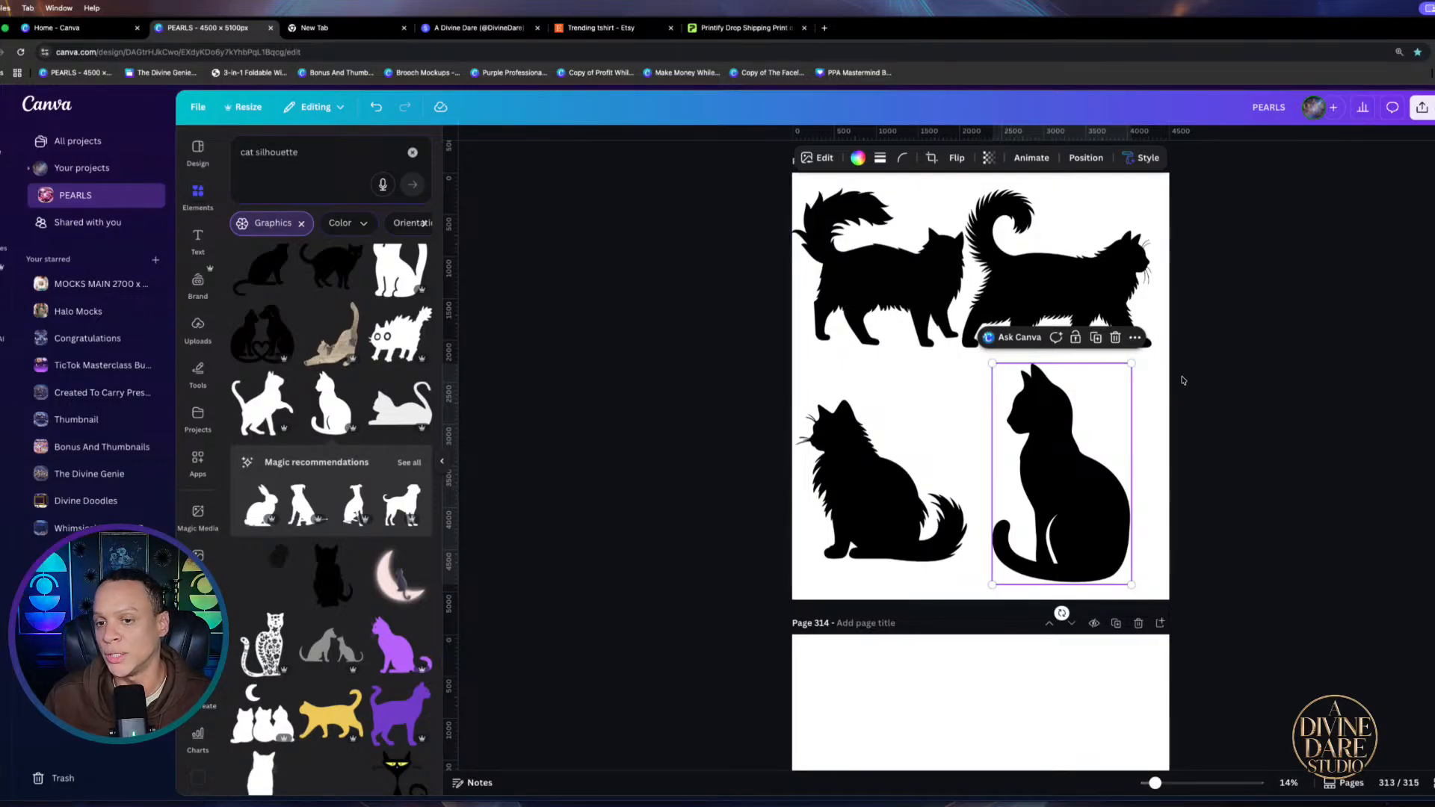
Deselect the cats and drag the top-right walking cat from page 313 onto page 314
key("Escape")
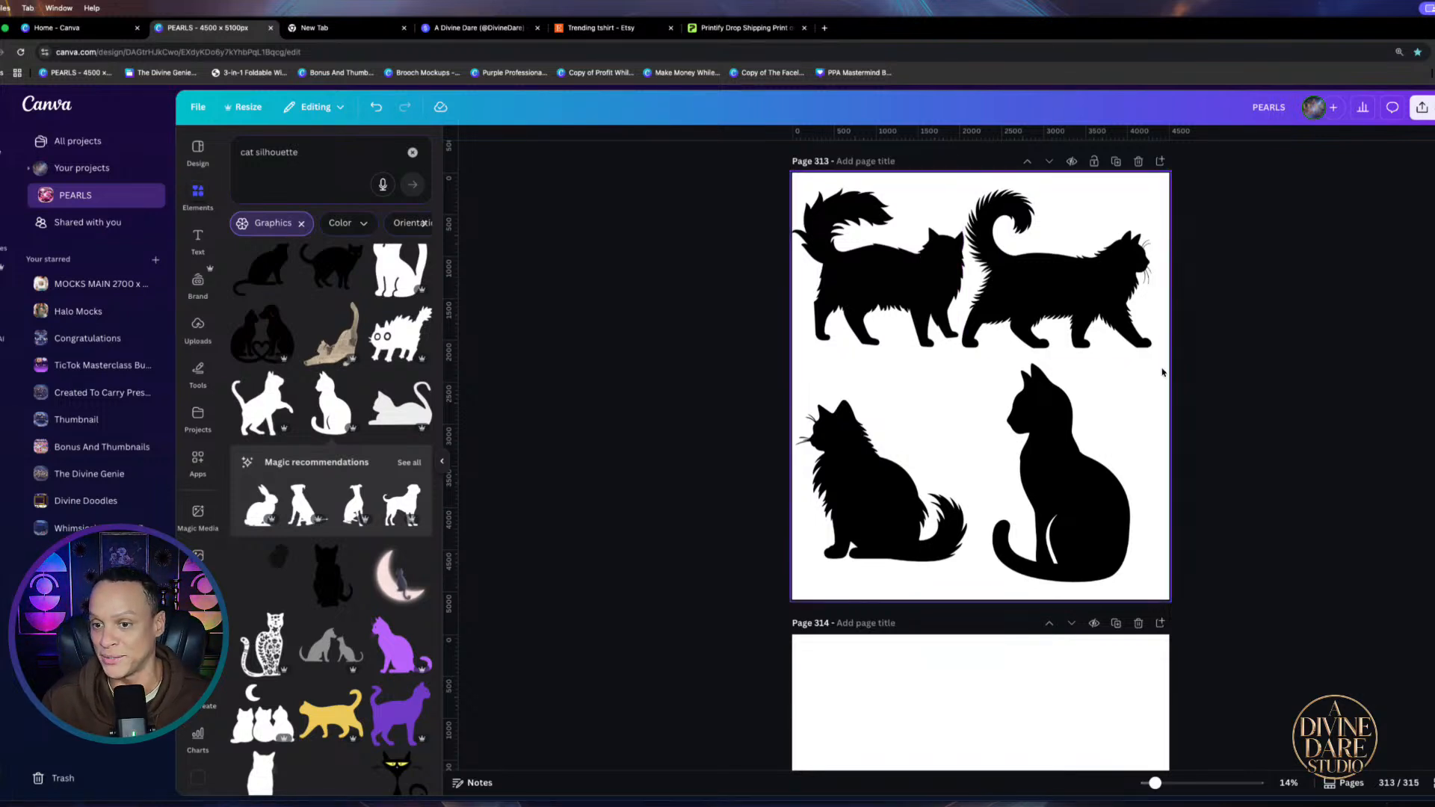
scroll(1074, 147, "down", 3)
left_click_drag(1058, 177, 971, 731)
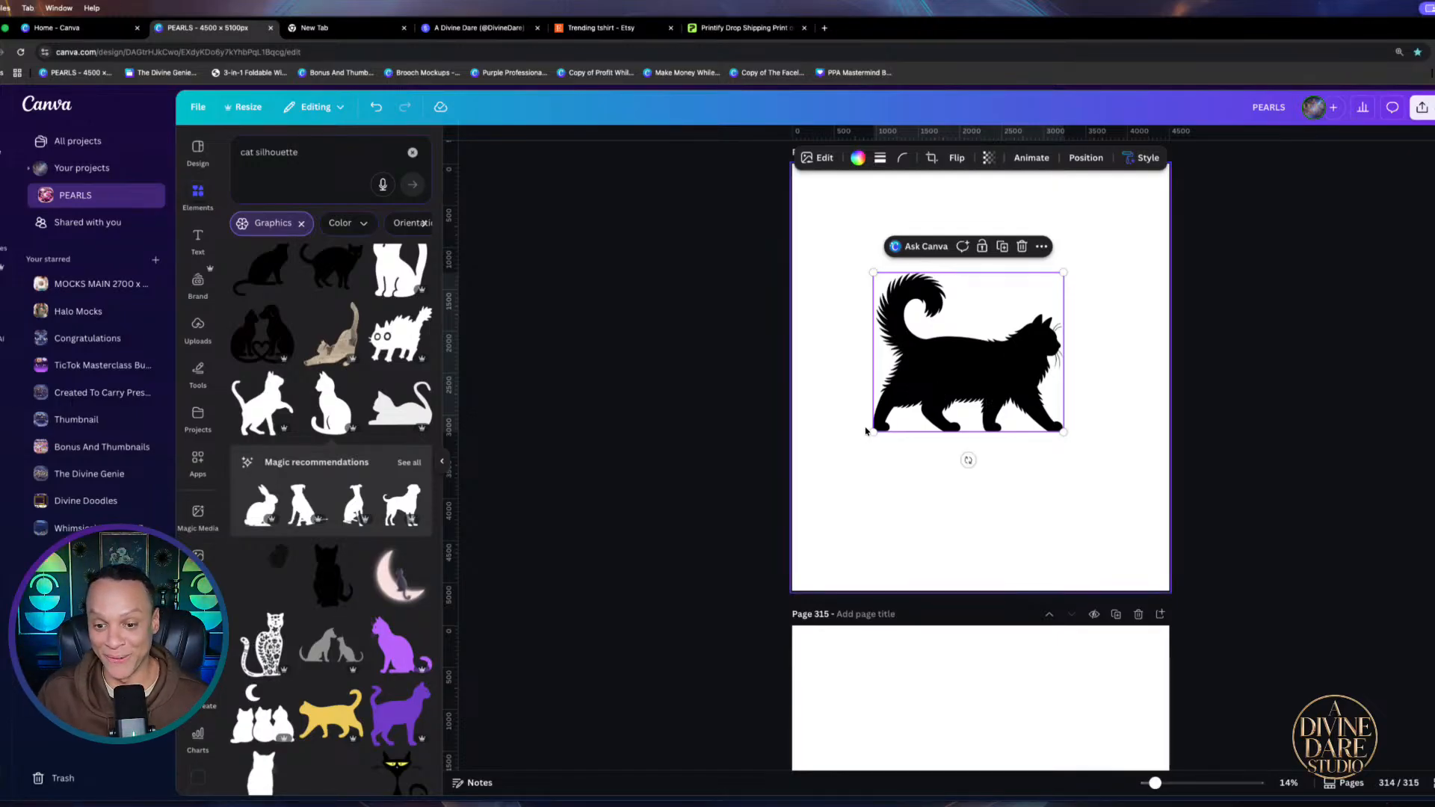
Enlarge the walking cat until it spans nearly the full width of page 314
left_click_drag(873, 432, 779, 506)
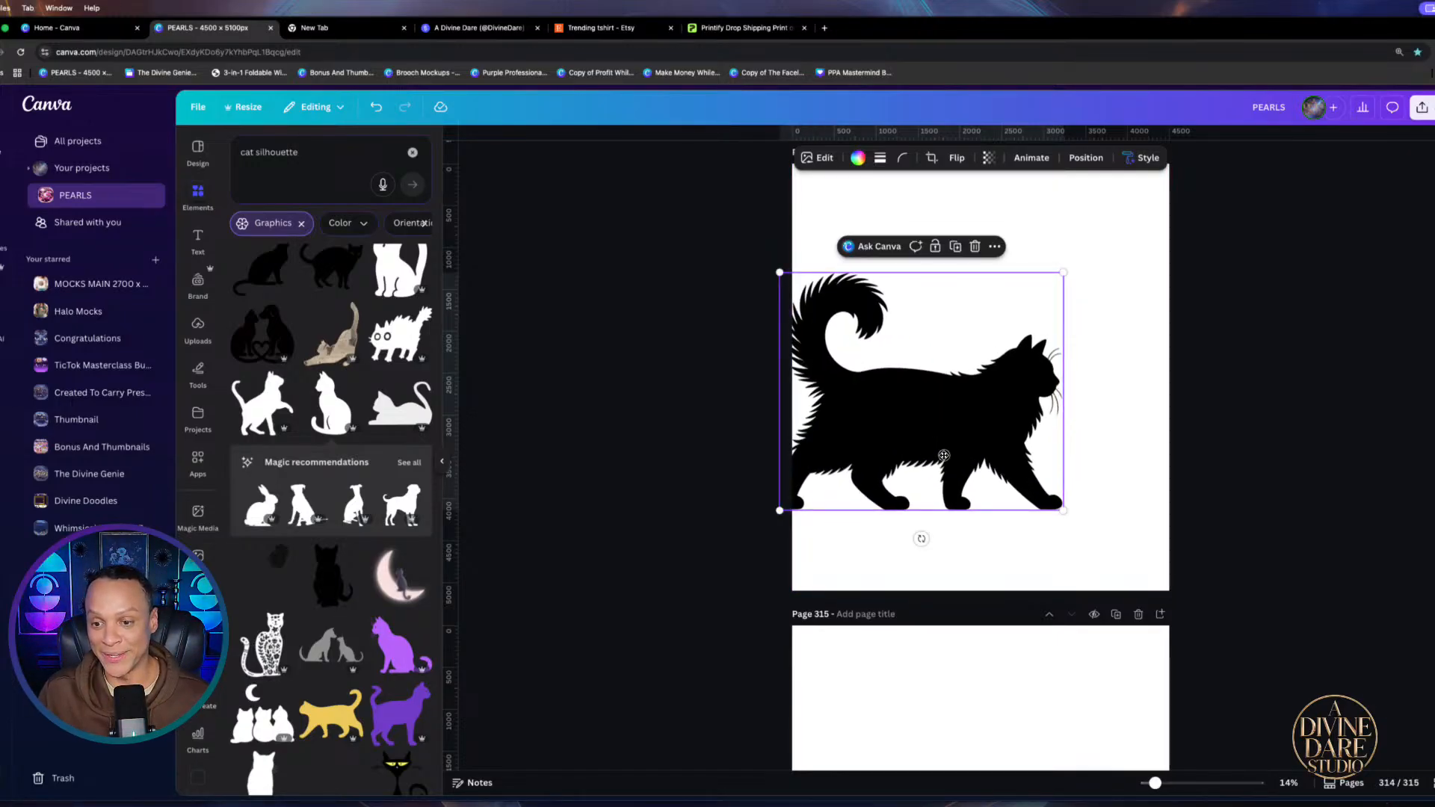
left_click_drag(919, 538, 968, 522)
left_click(1099, 274)
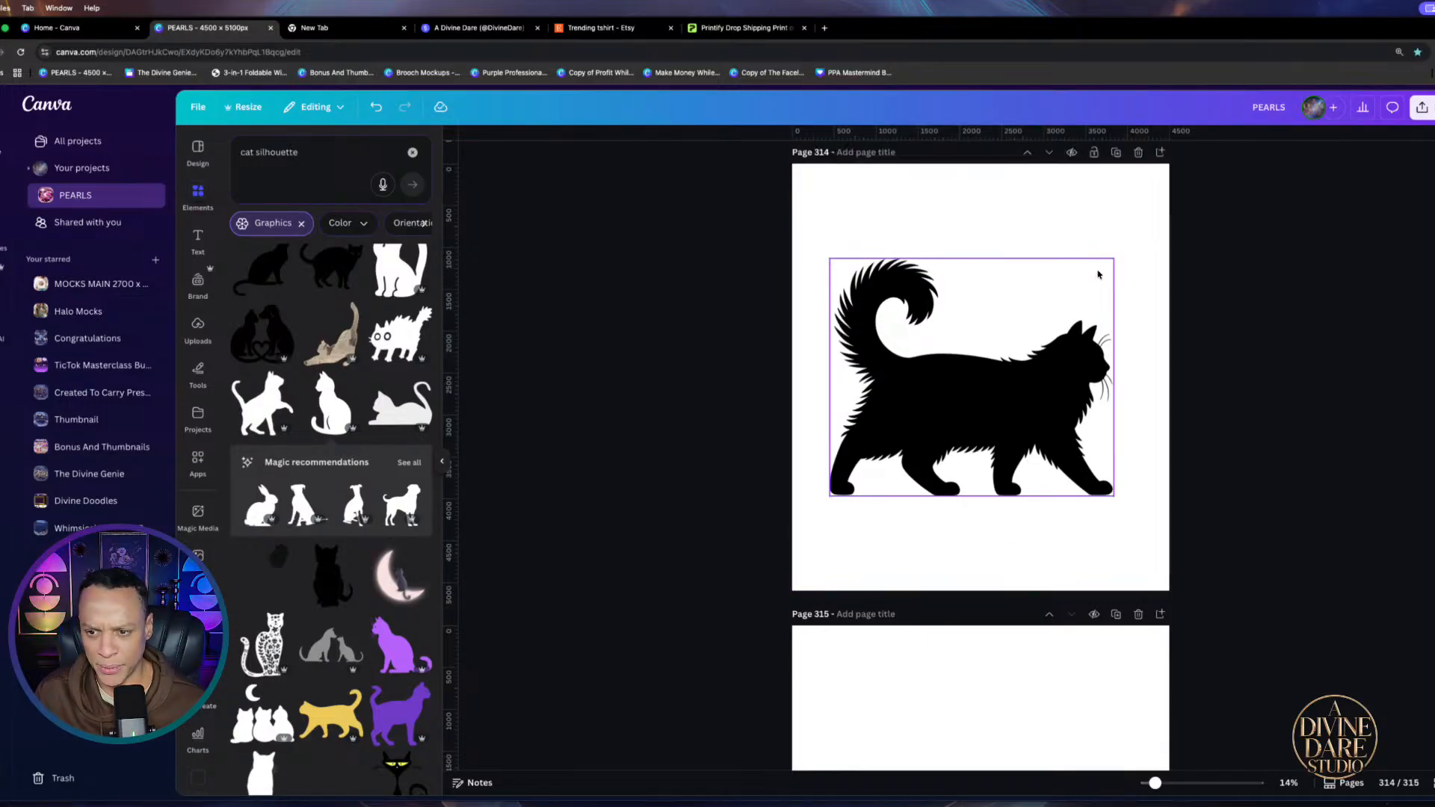
left_click_drag(1114, 259, 1184, 254)
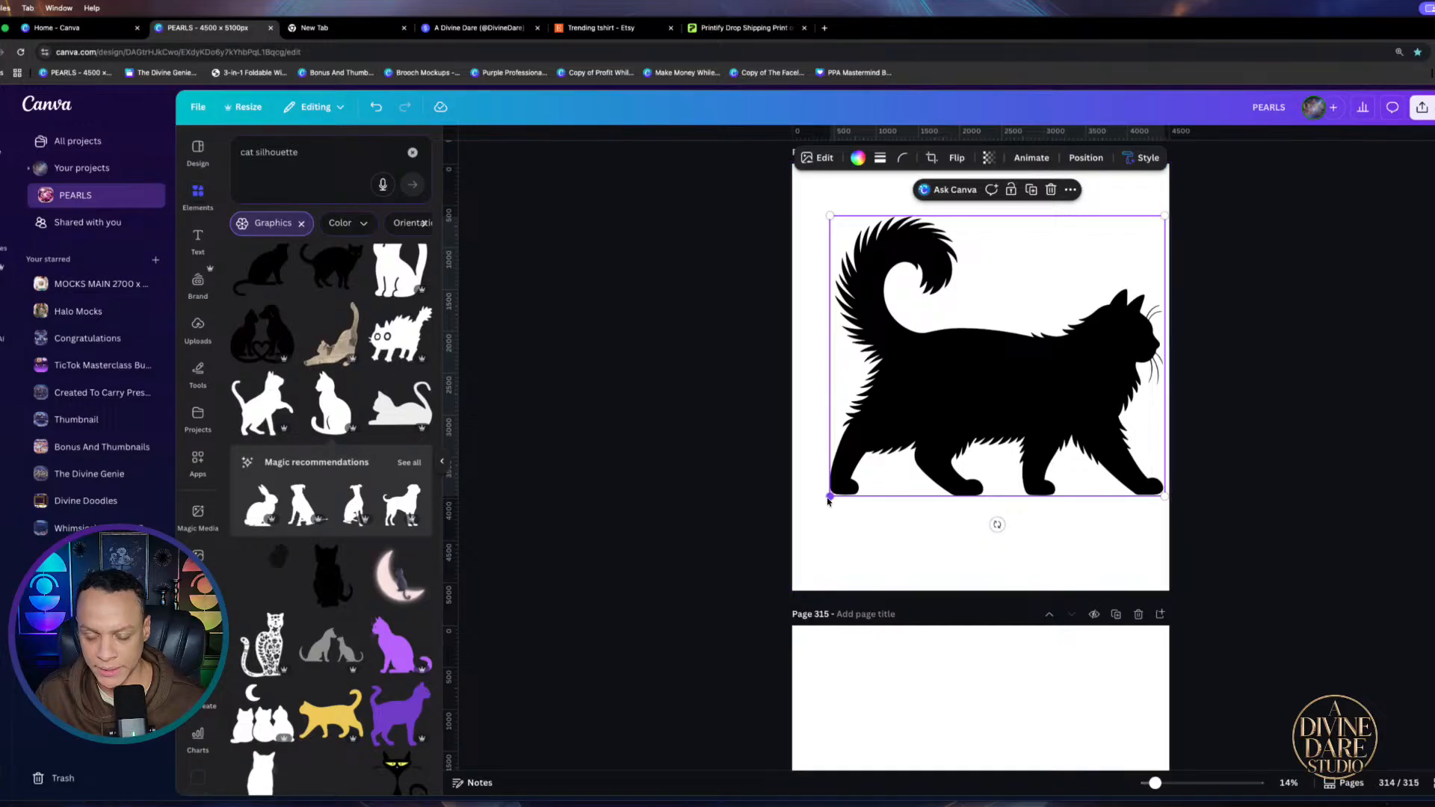
left_click_drag(829, 497, 792, 528)
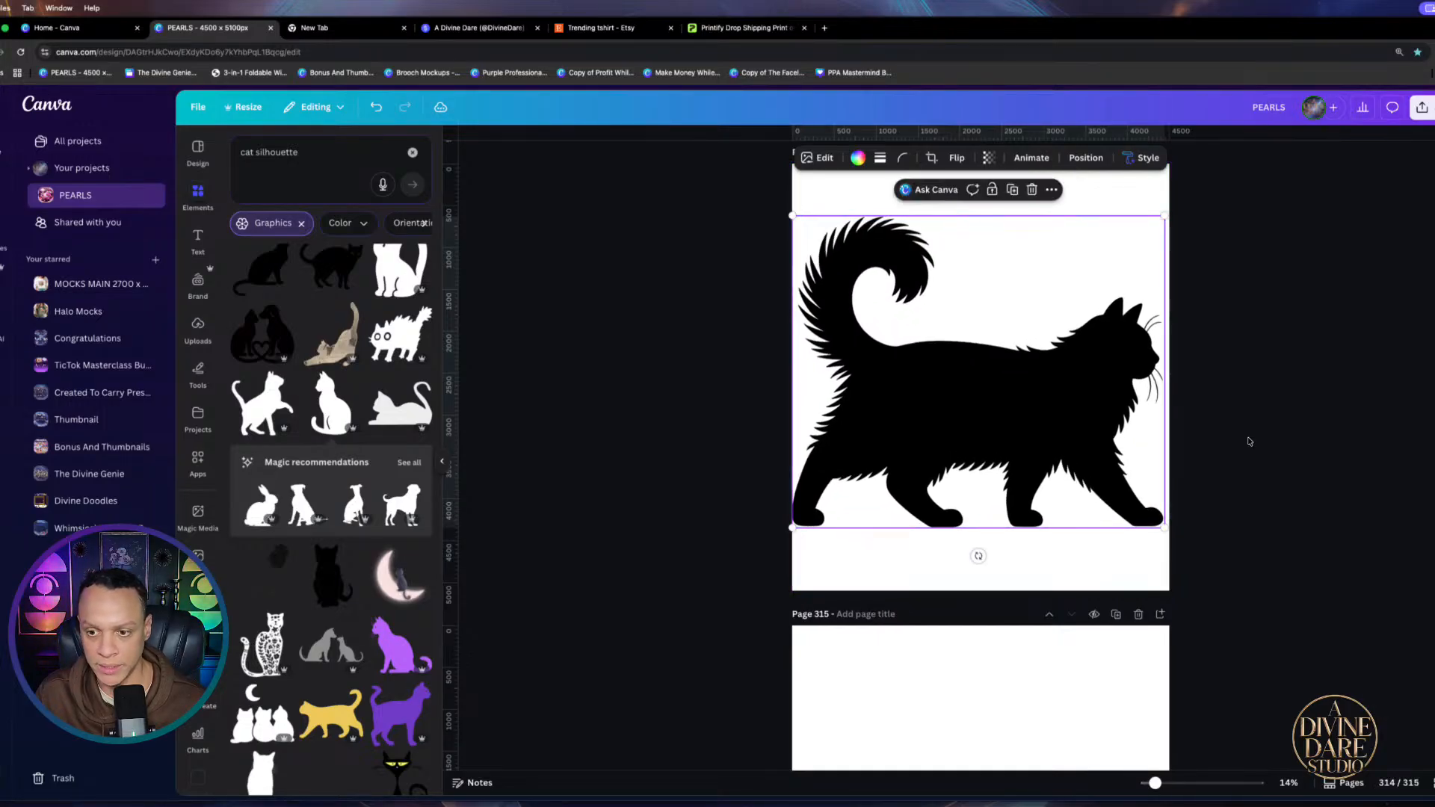
left_click(1321, 473)
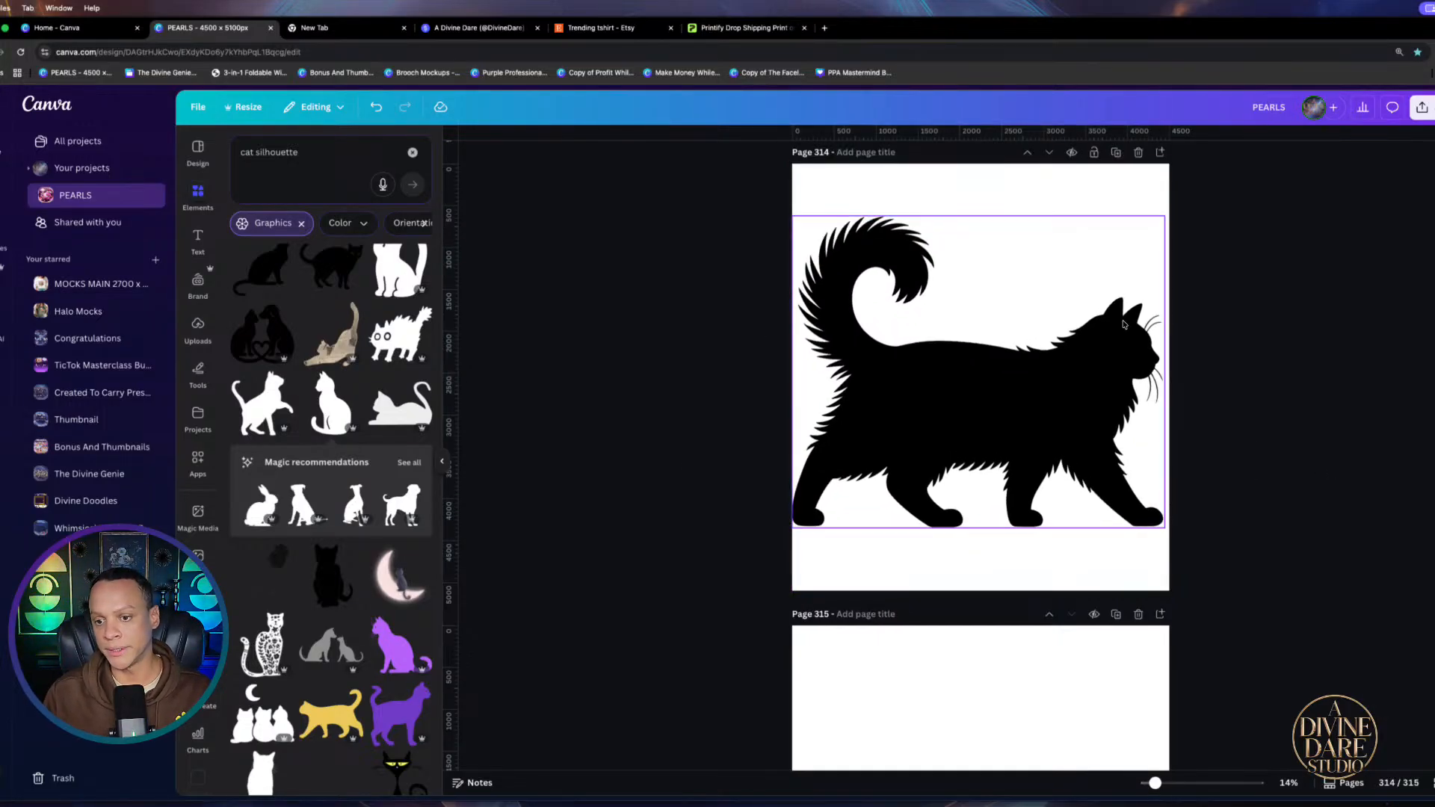
Select page 314 and bring up the Share panel
scroll(1059, 452, "up", 2)
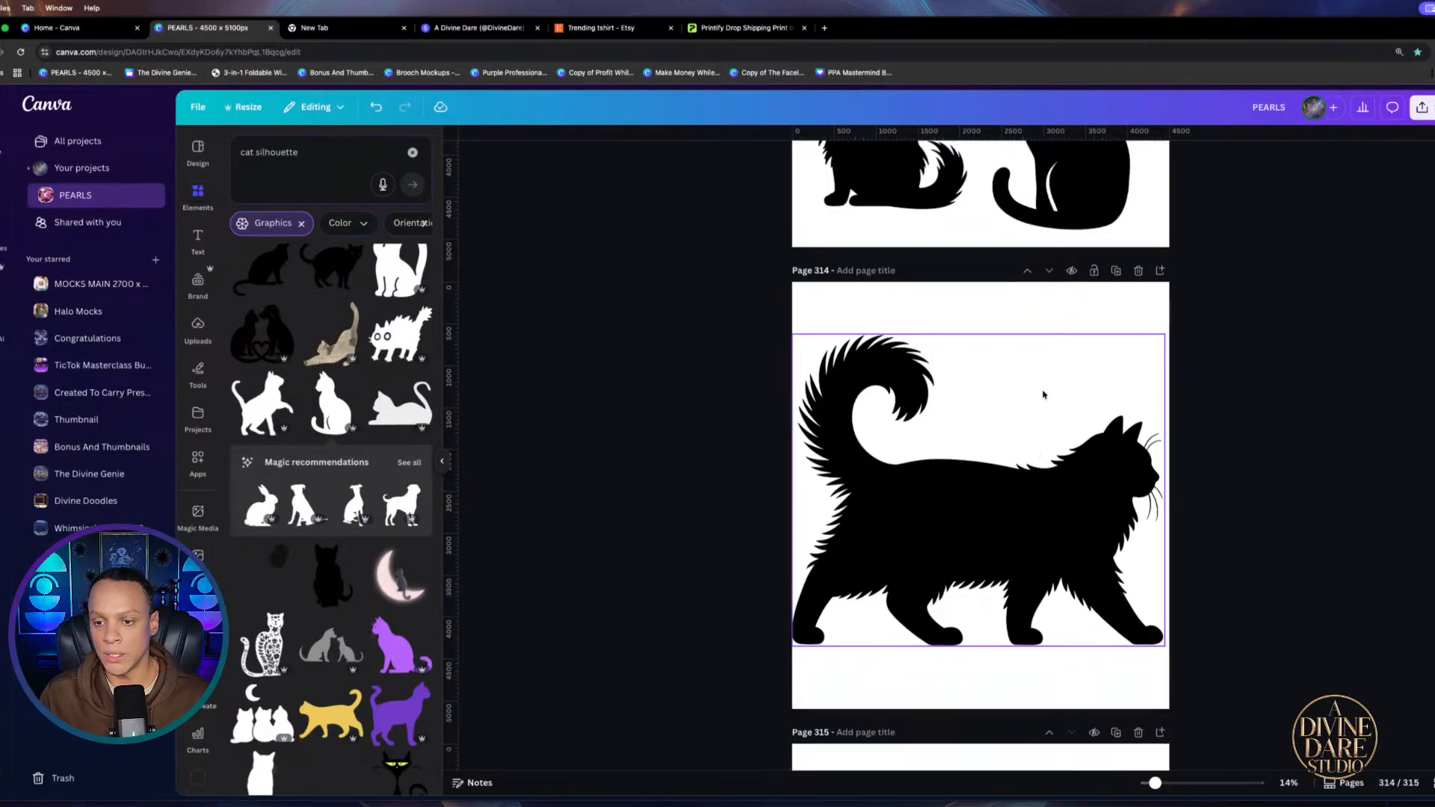
left_click(1054, 321)
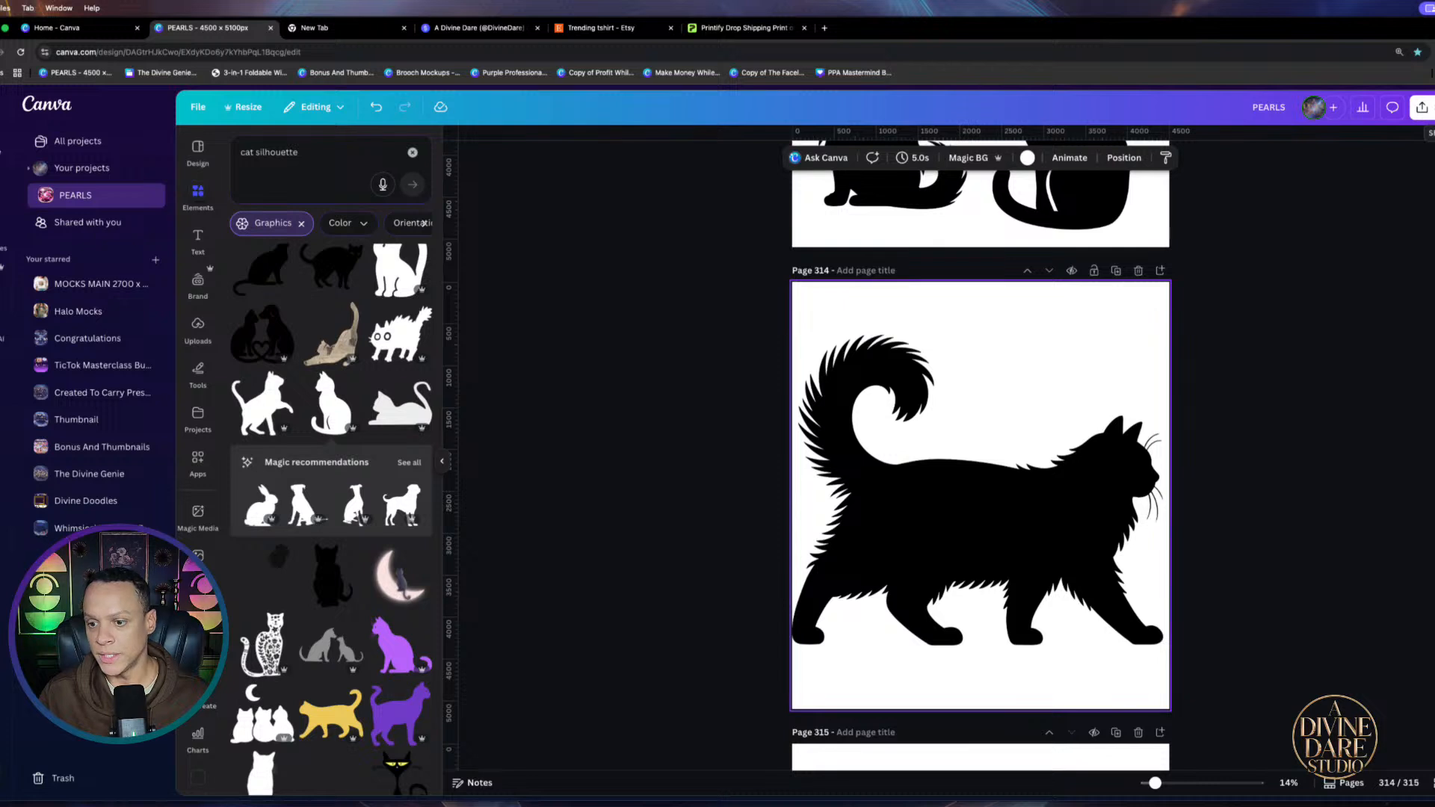
left_click(1421, 106)
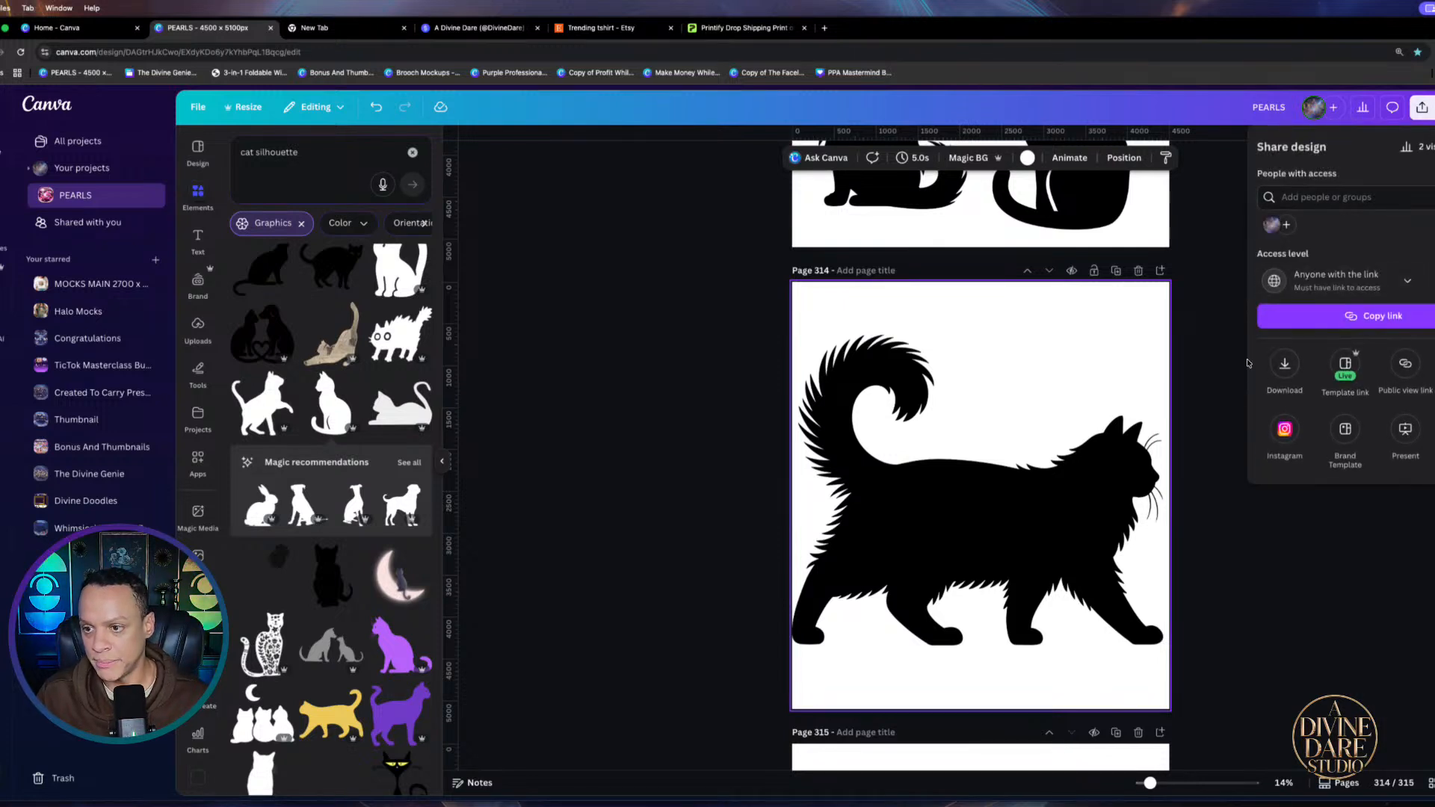
Title page 314 'CatSilo'
left_click(866, 270)
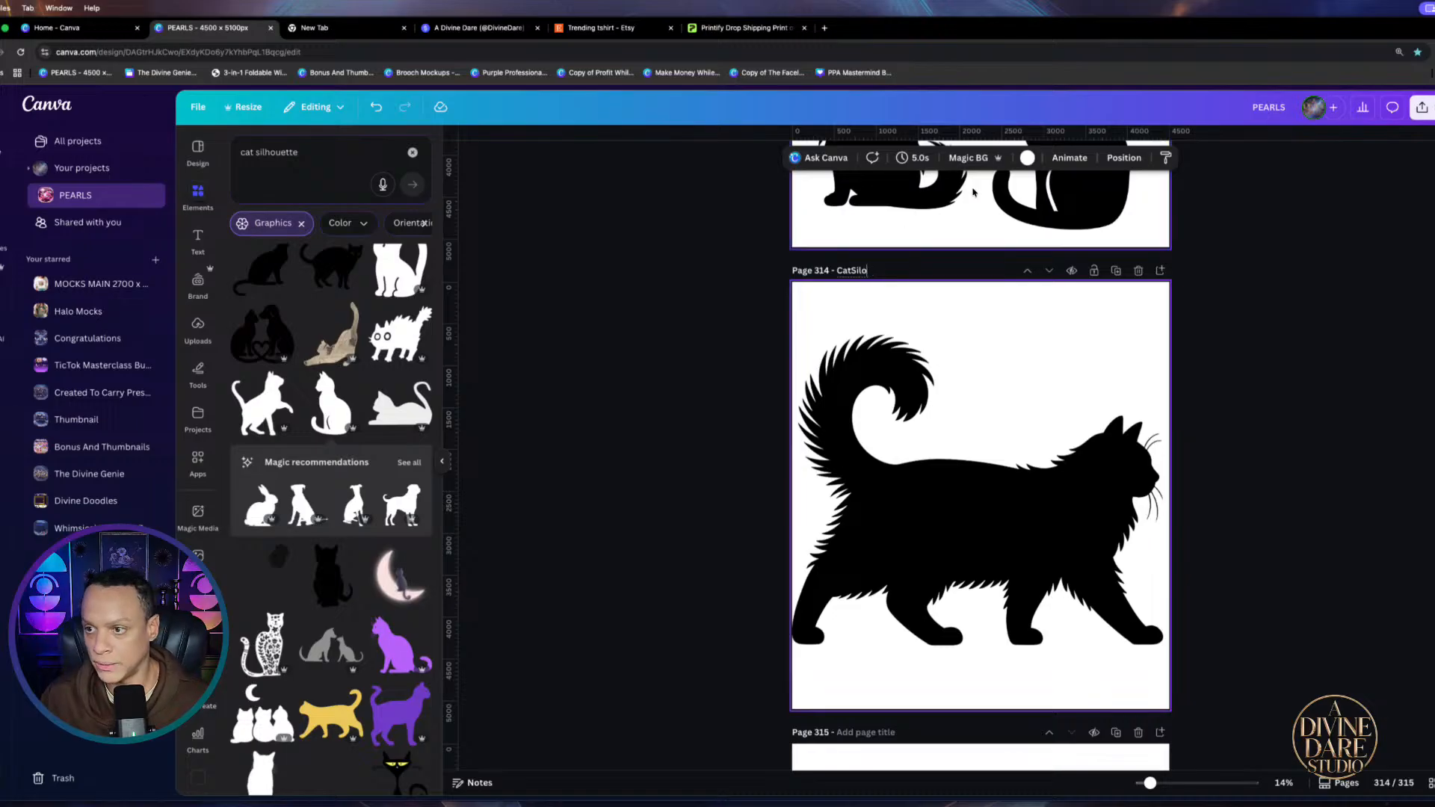
left_click(1050, 316)
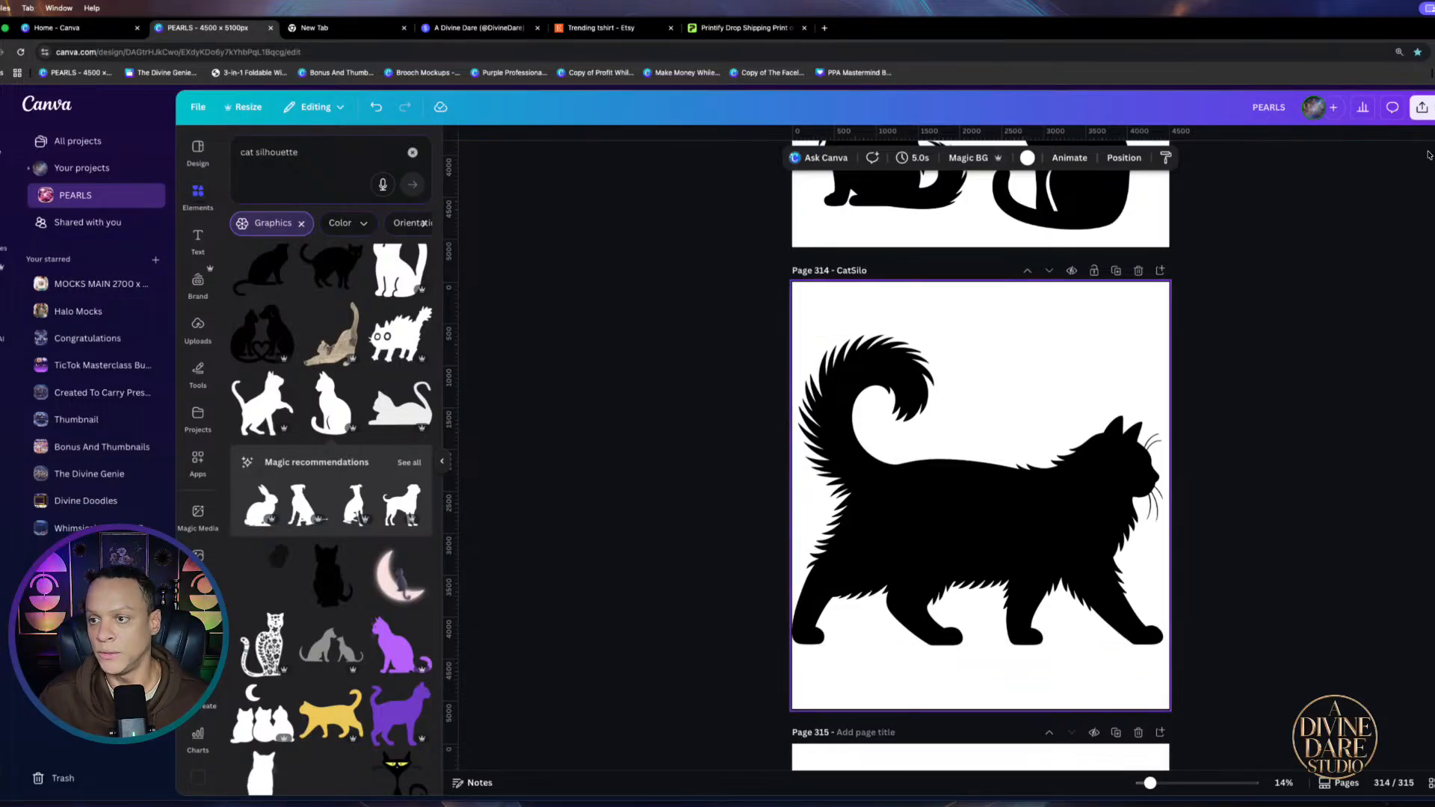
left_click(1423, 108)
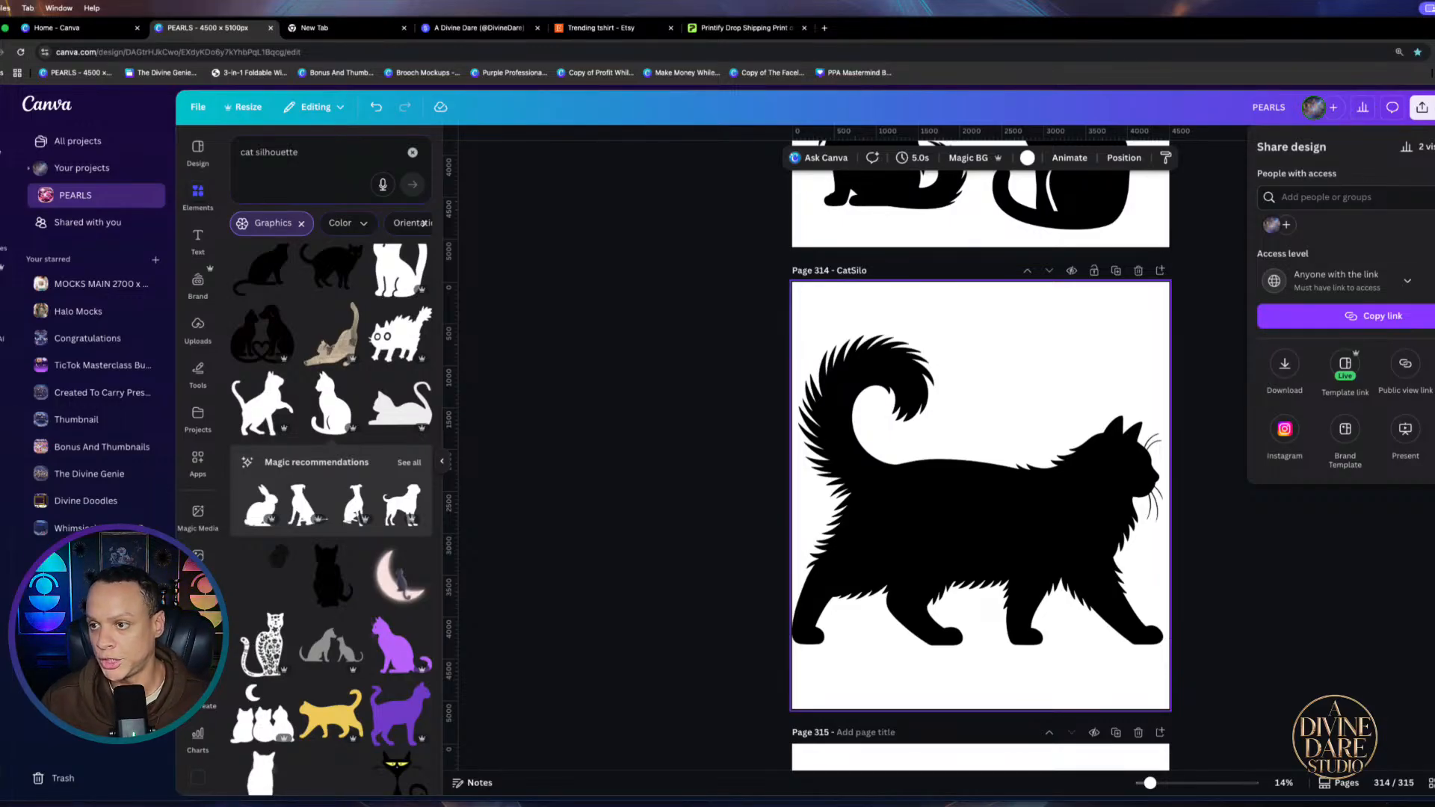
Download only page 314 as an SVG with a transparent background
left_click(1285, 364)
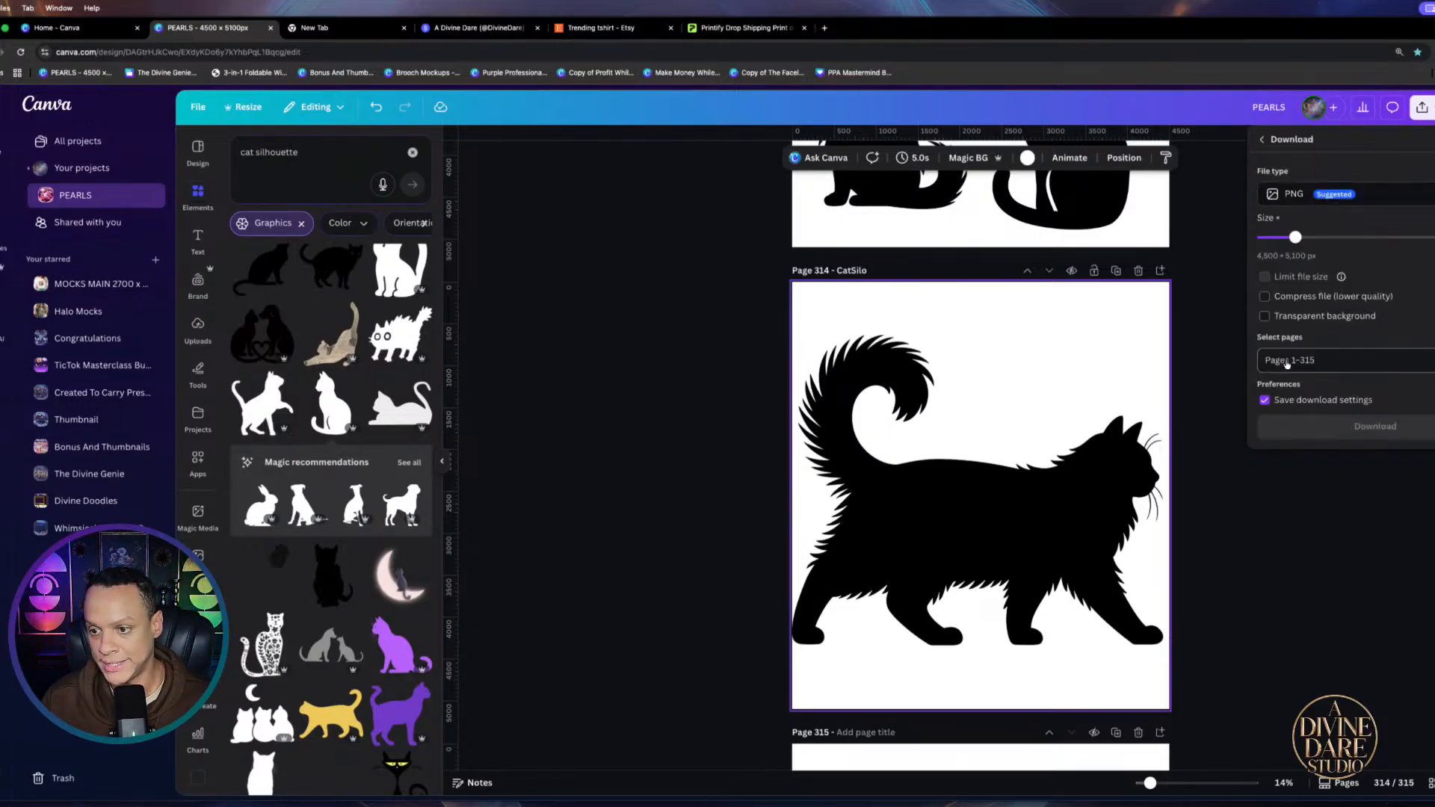
left_click(1304, 193)
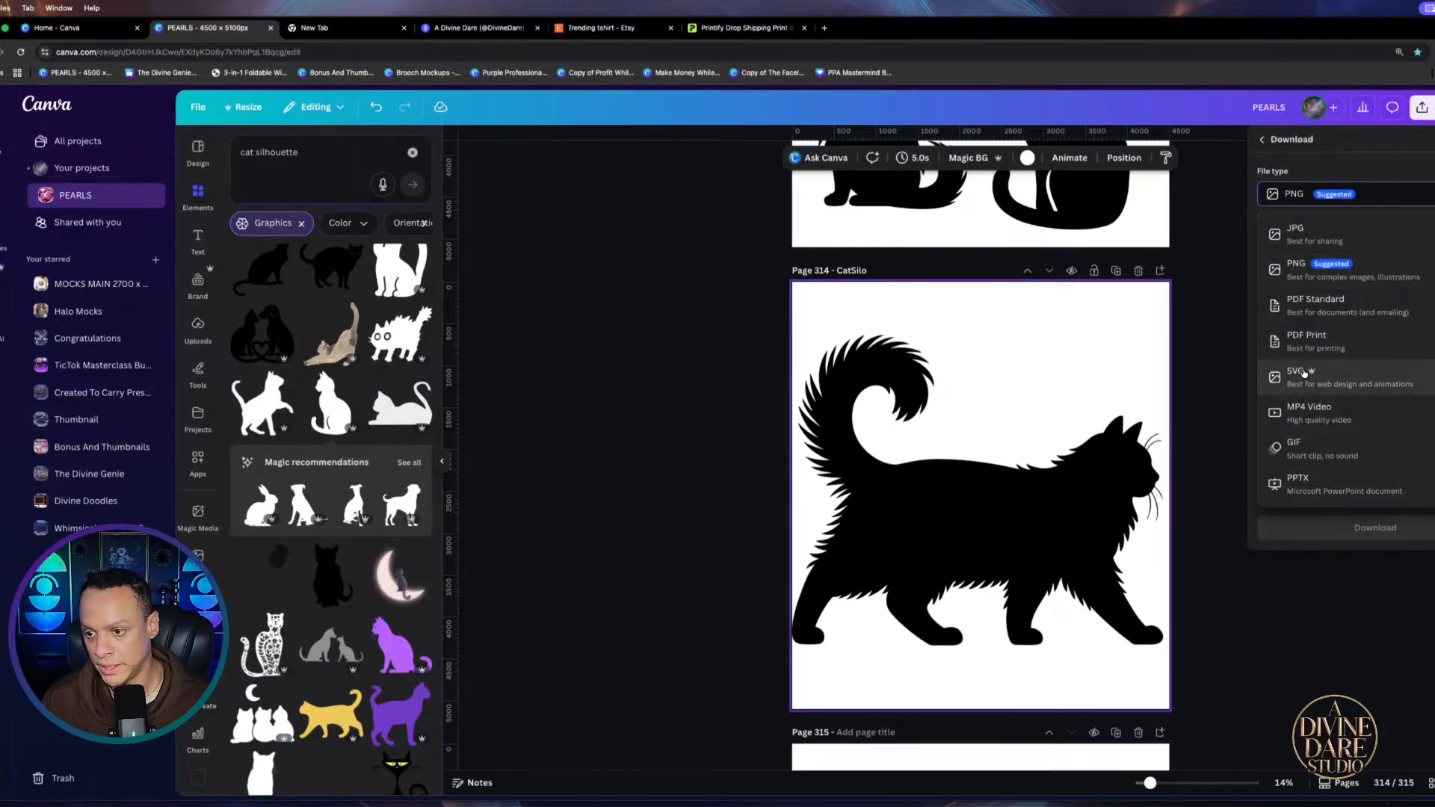
left_click(1279, 375)
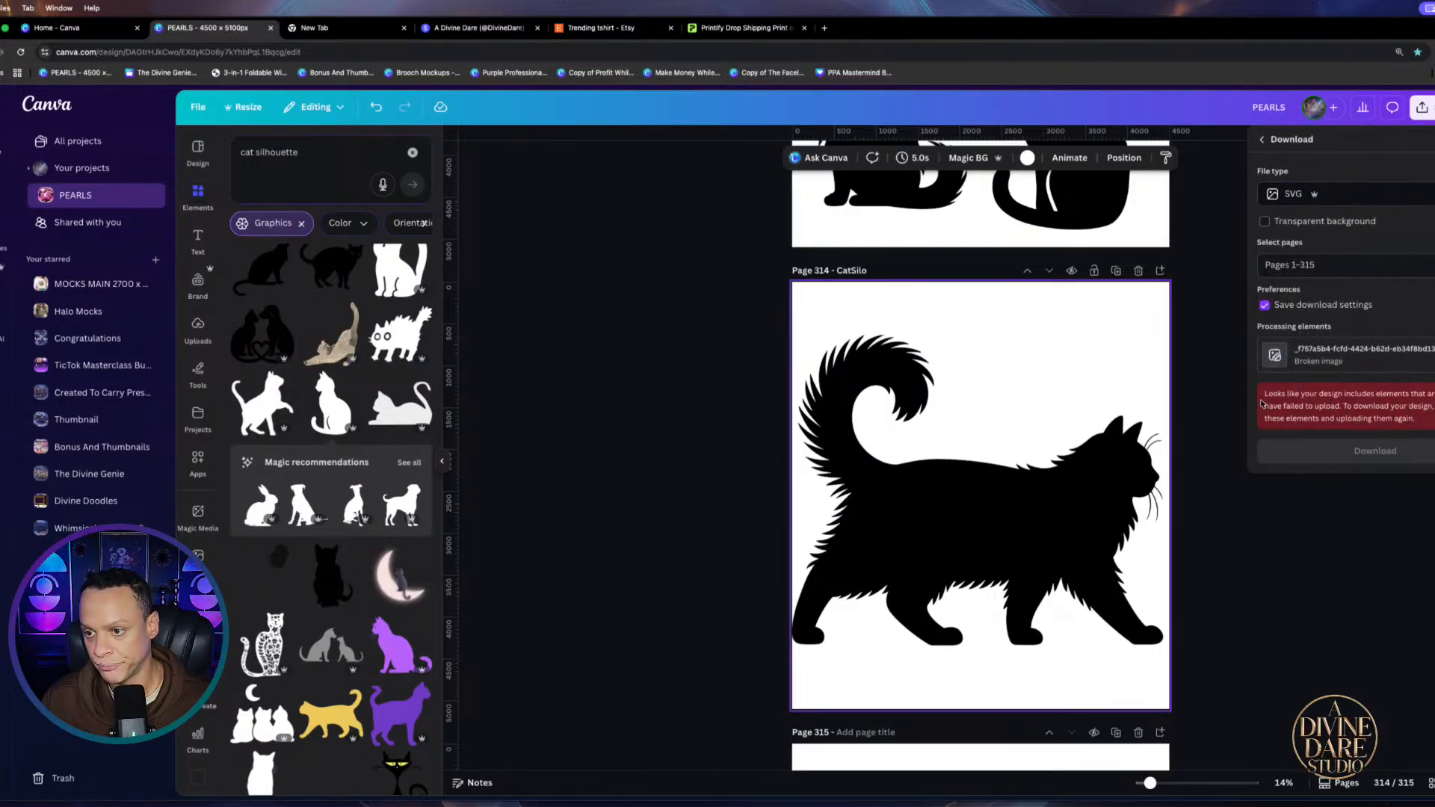
left_click(1366, 265)
left_click(1272, 325)
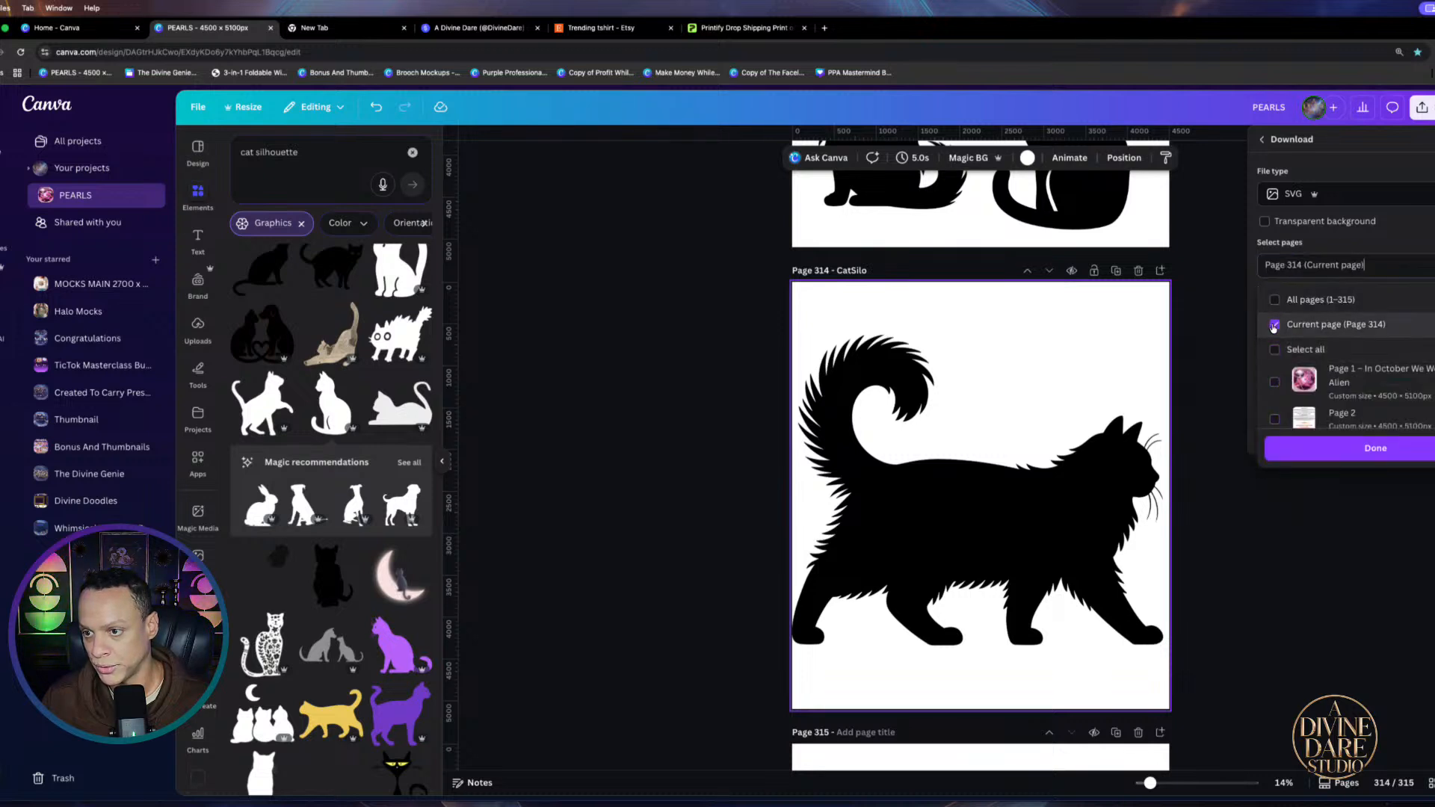
left_click(1264, 222)
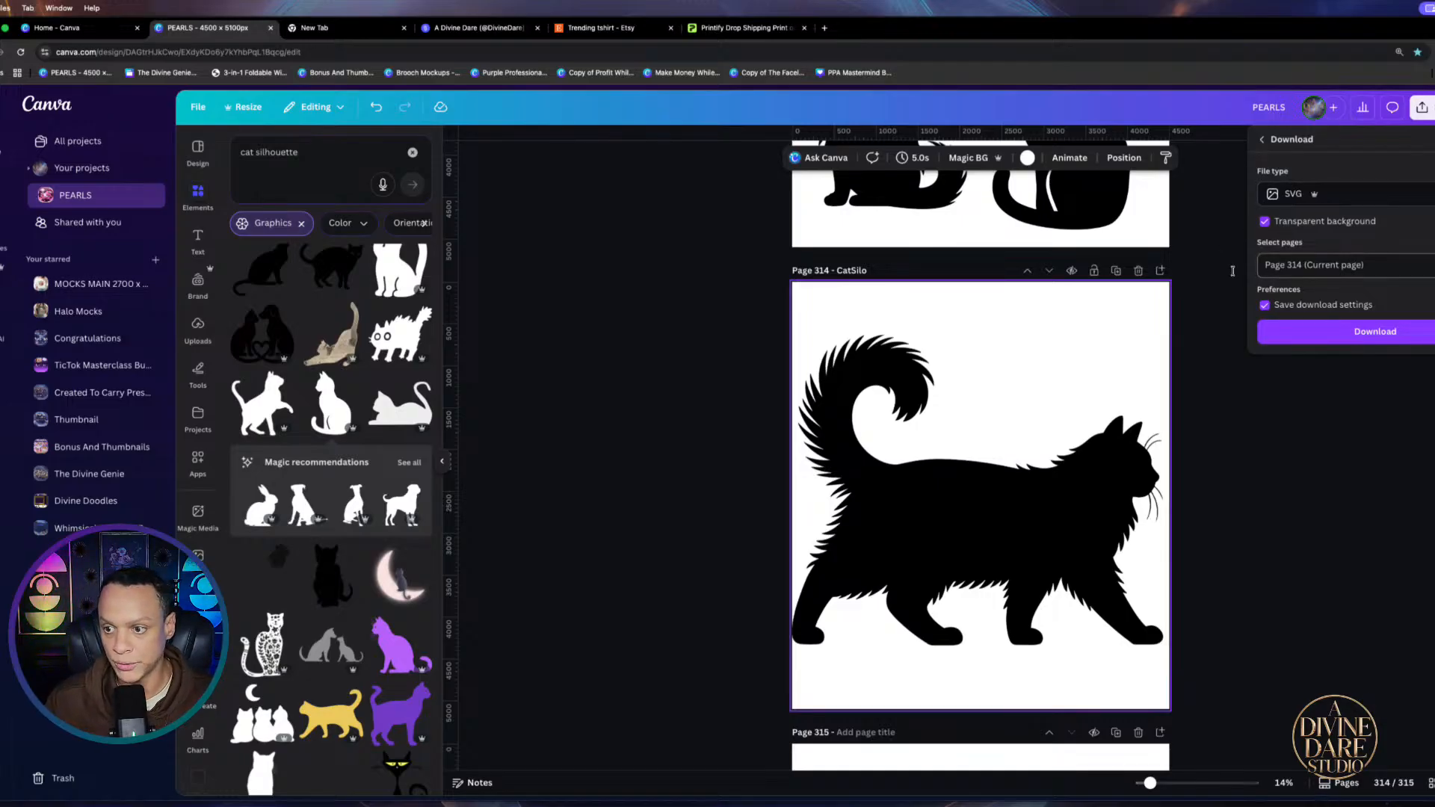
left_click(1375, 333)
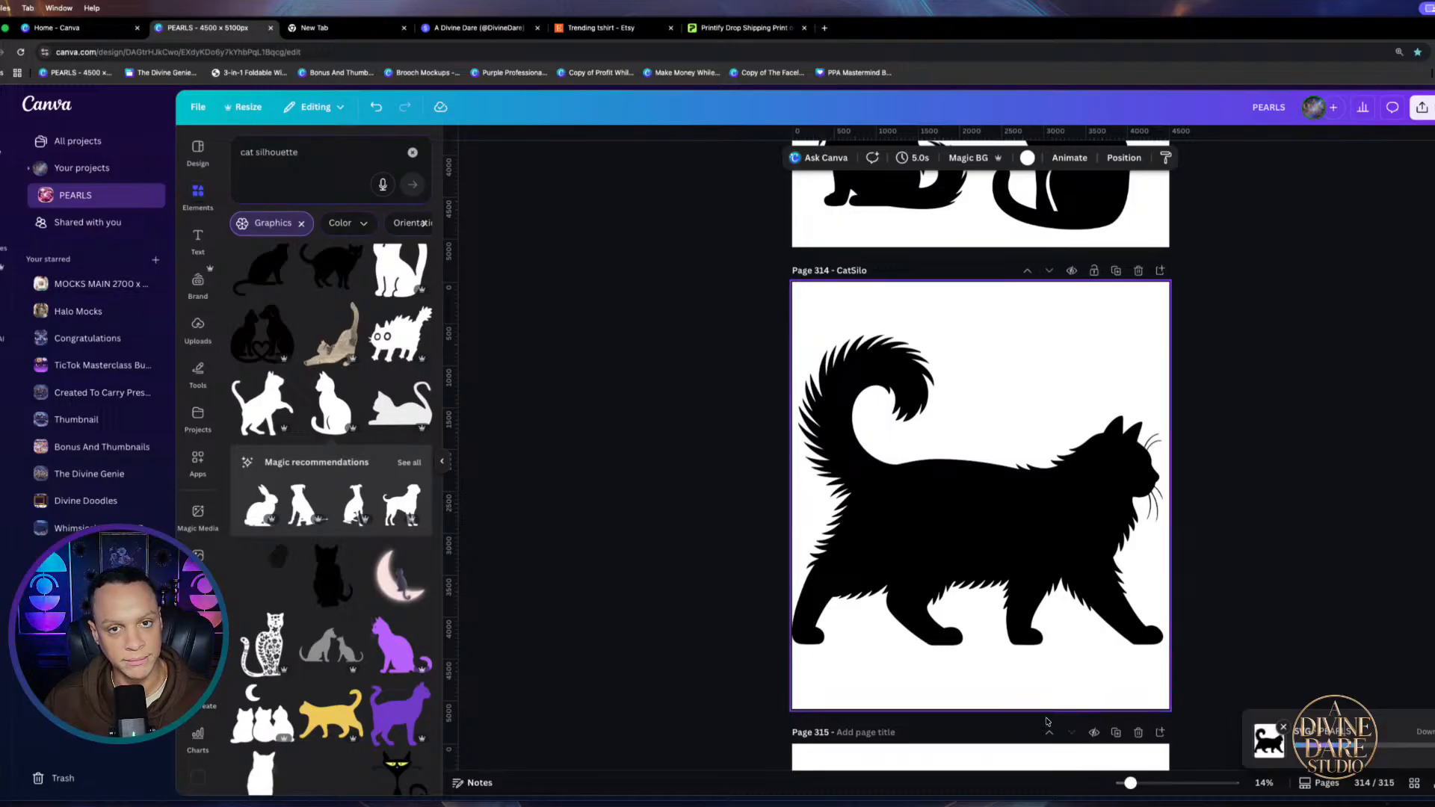
left_click(823, 28)
Search Google for 'photopea'
left_click(732, 242)
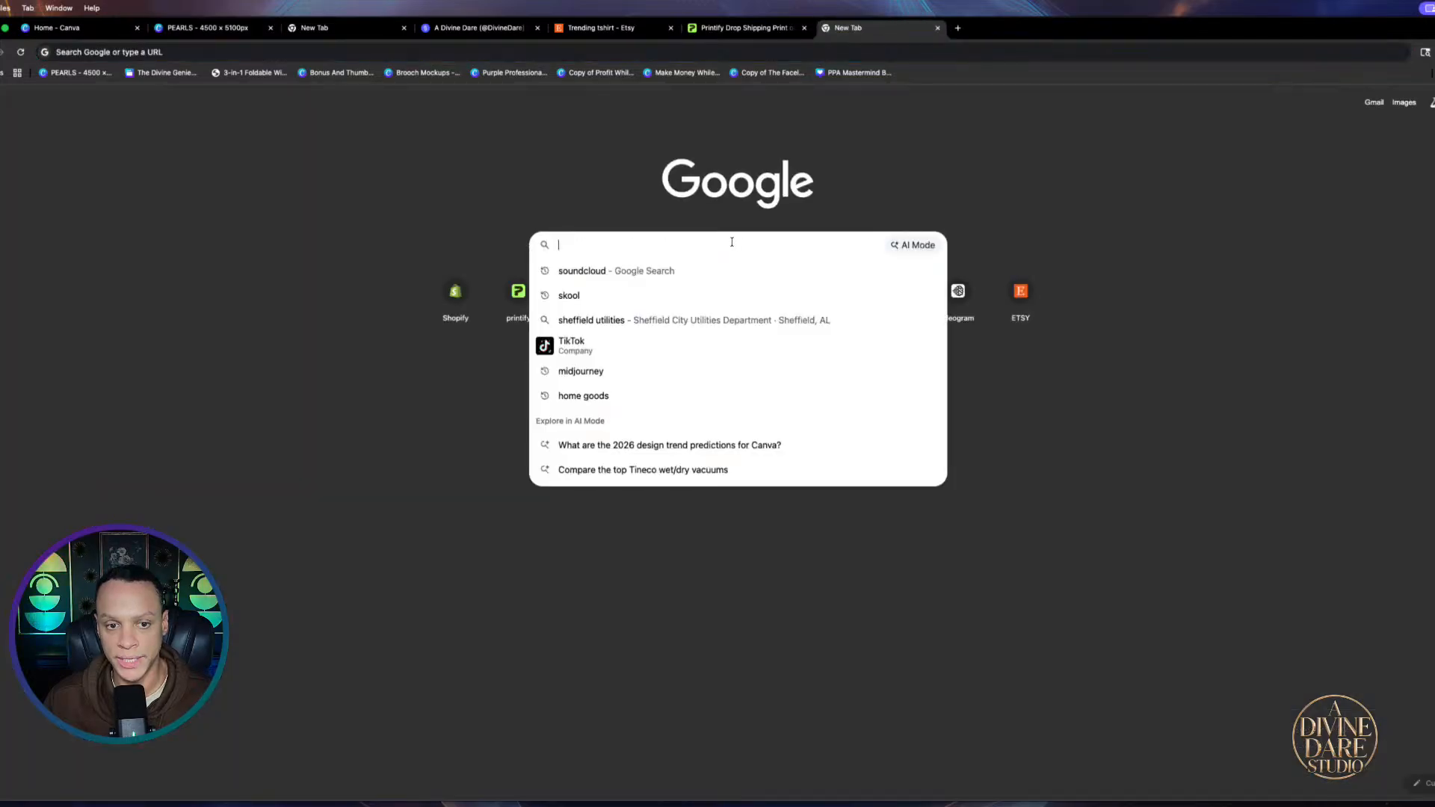
type("ph")
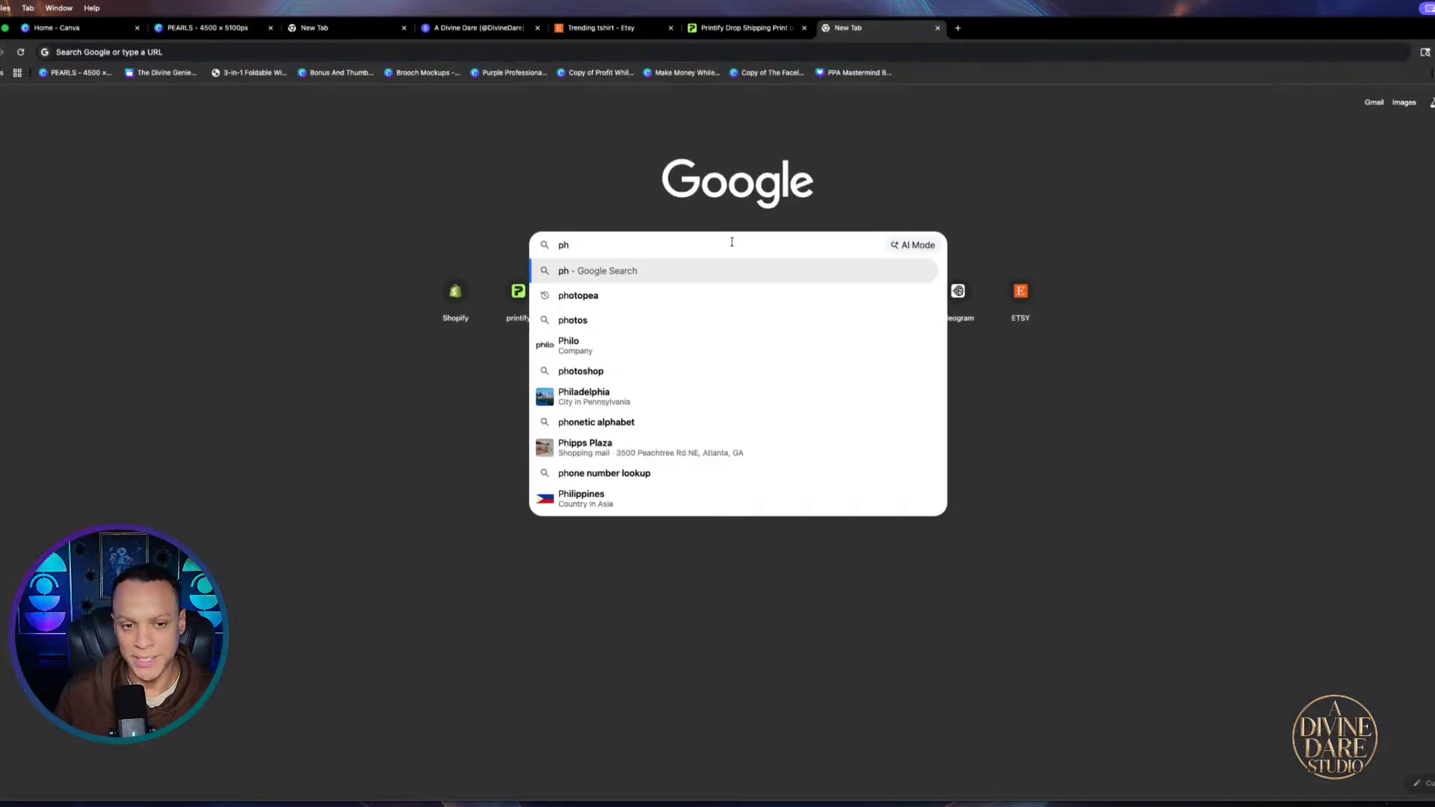
type("ot")
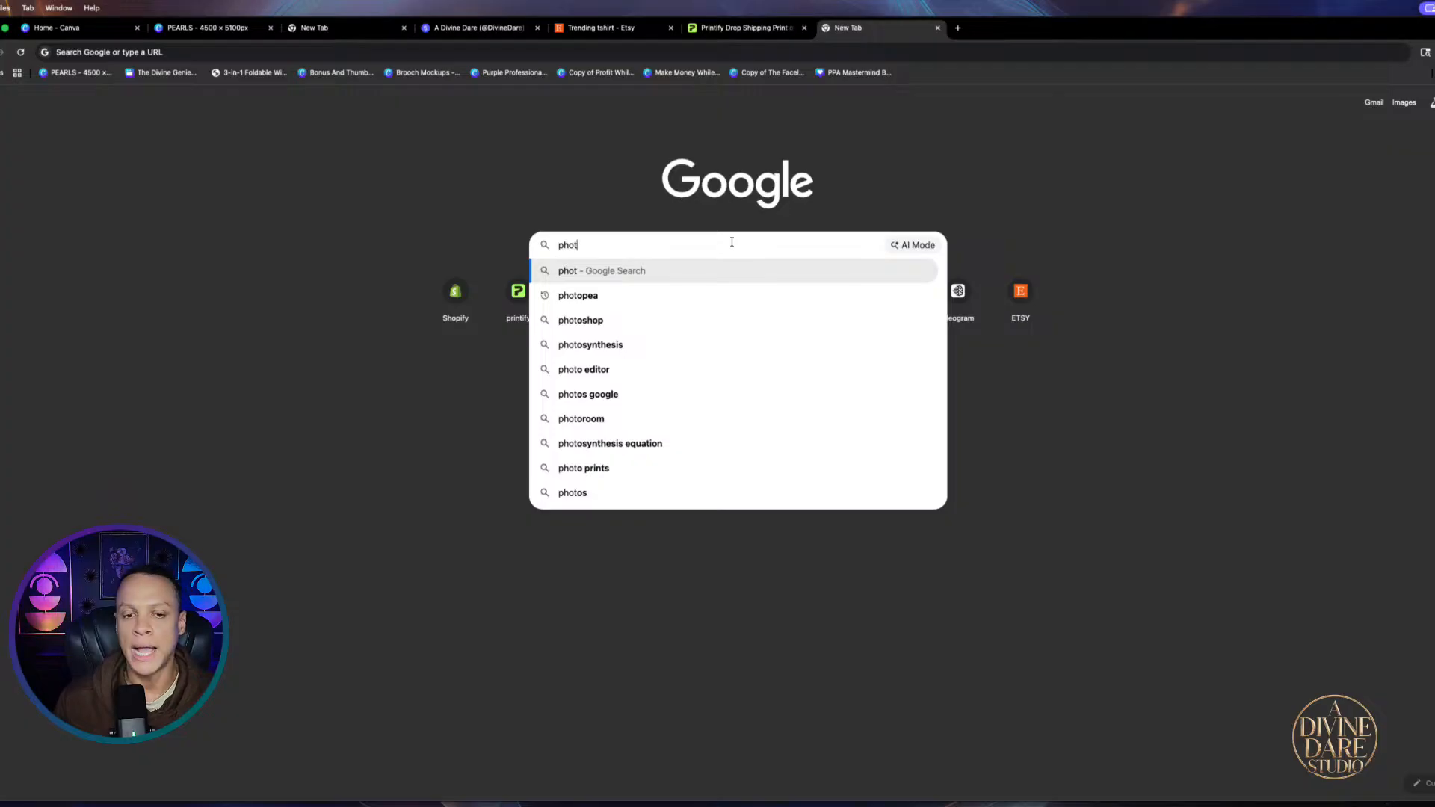
type("o")
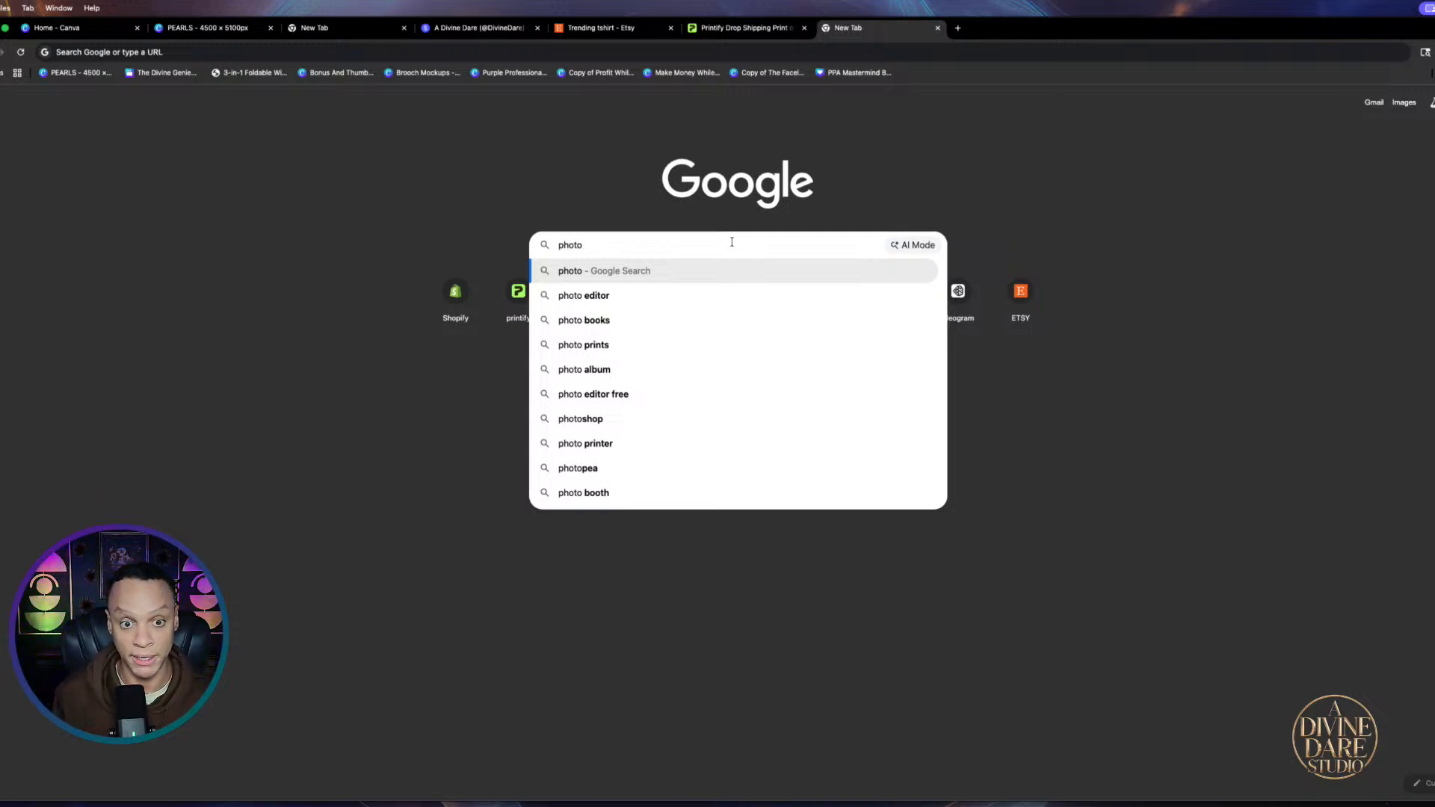
key("BackSpace")
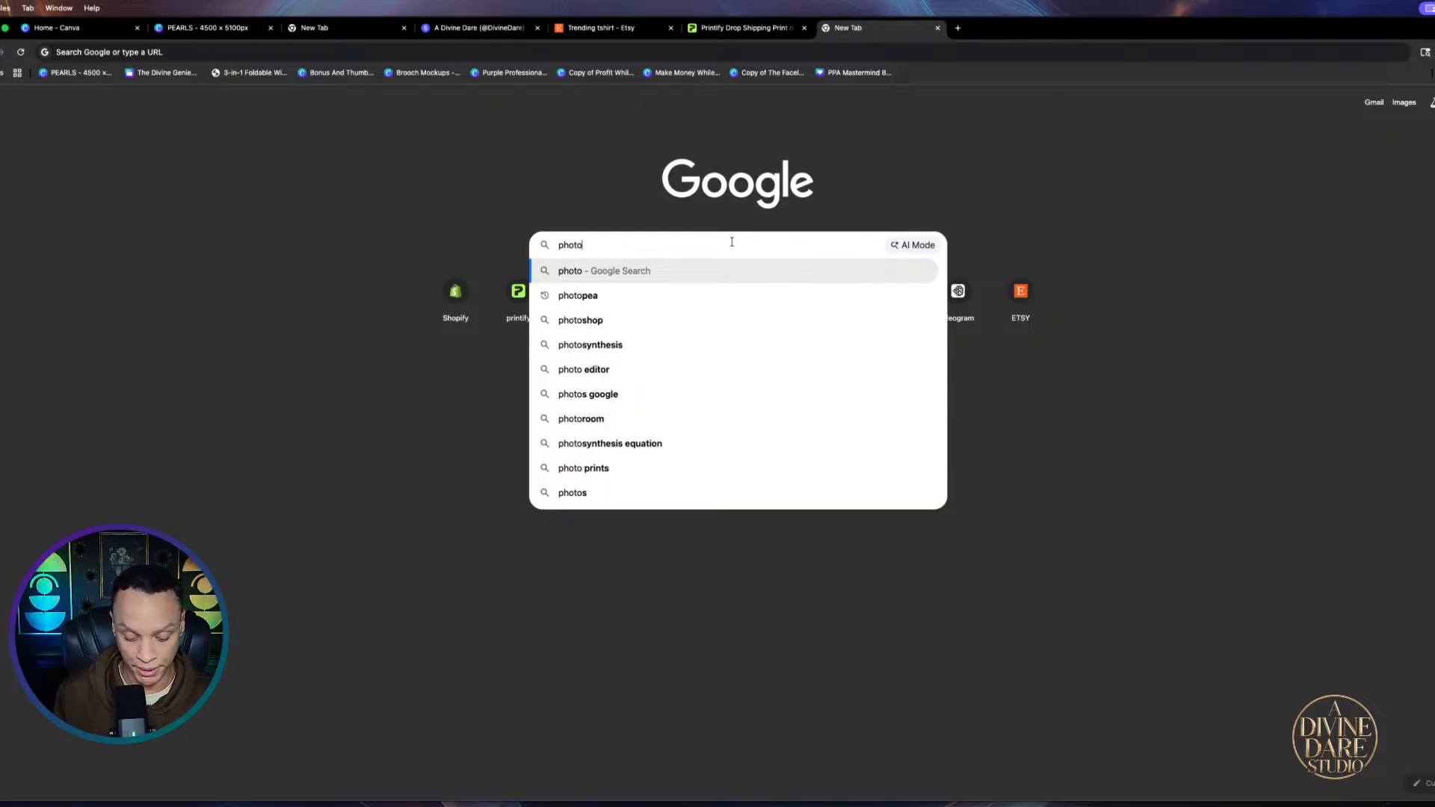
type("pea")
key("Return")
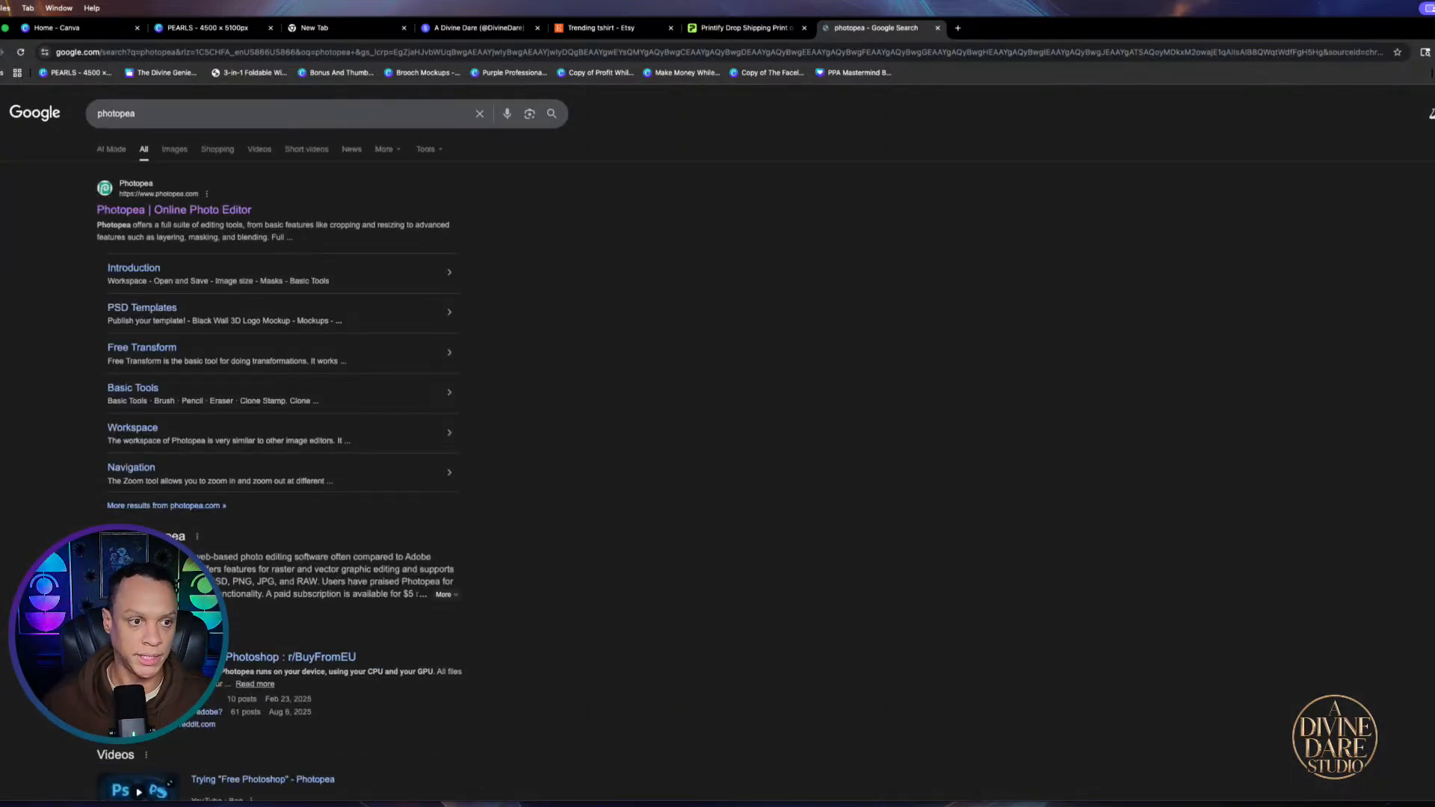
Open Photopea from the search results and arrange the browser beside the Downloads folder
left_click(132, 211)
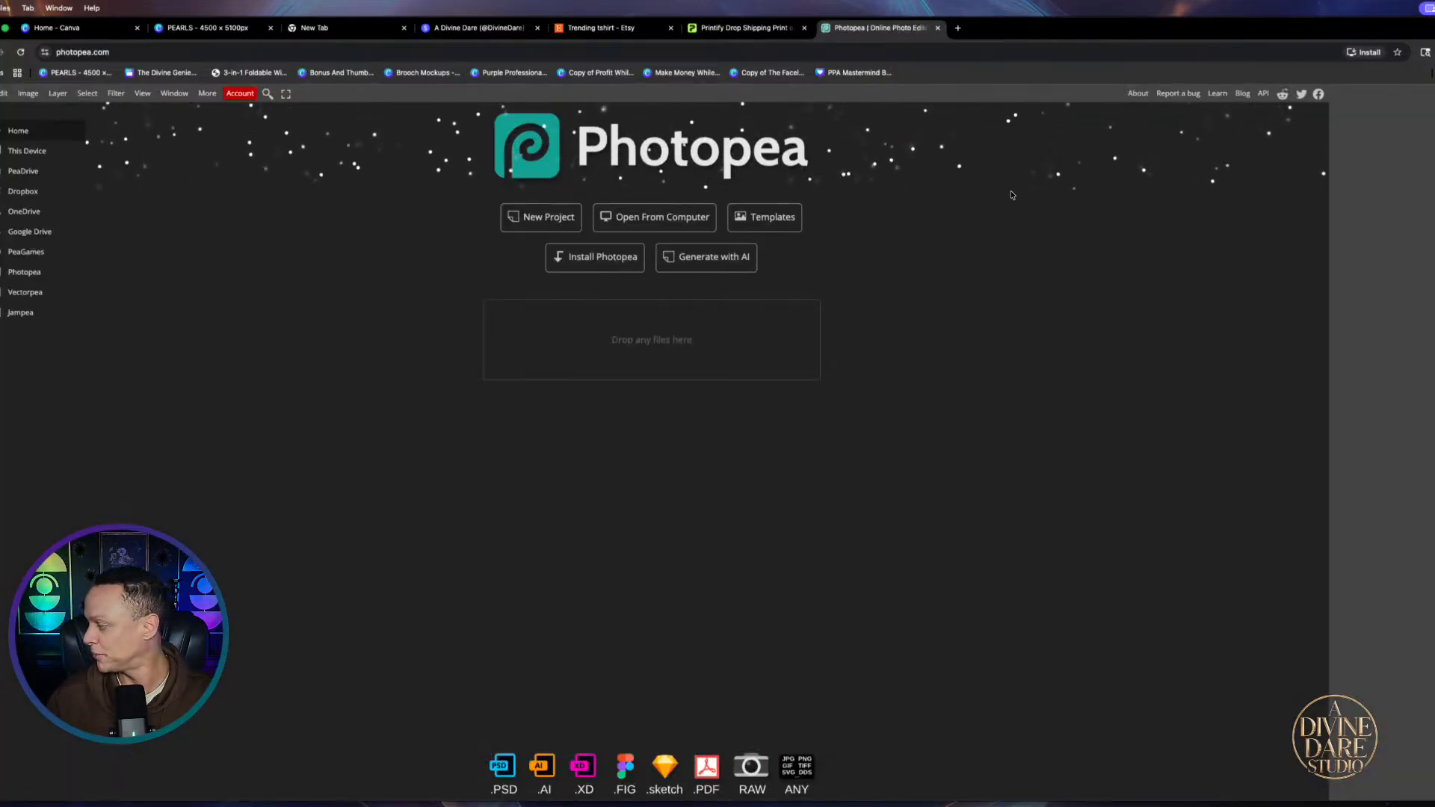
mouse_move(1092, 30)
left_mouse_down()
mouse_move(1157, 22)
mouse_move(1112, 25)
left_mouse_up()
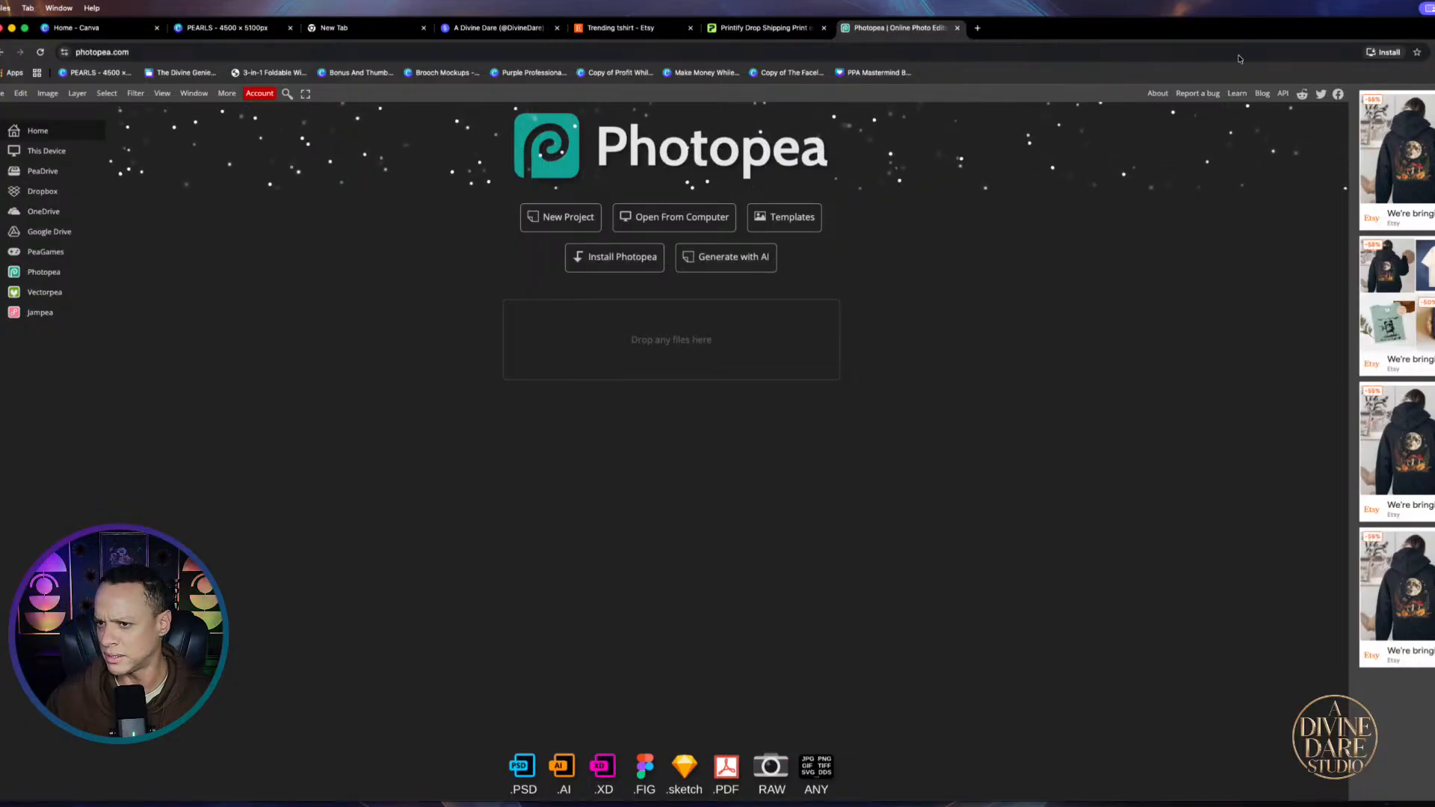
left_click(1269, 51)
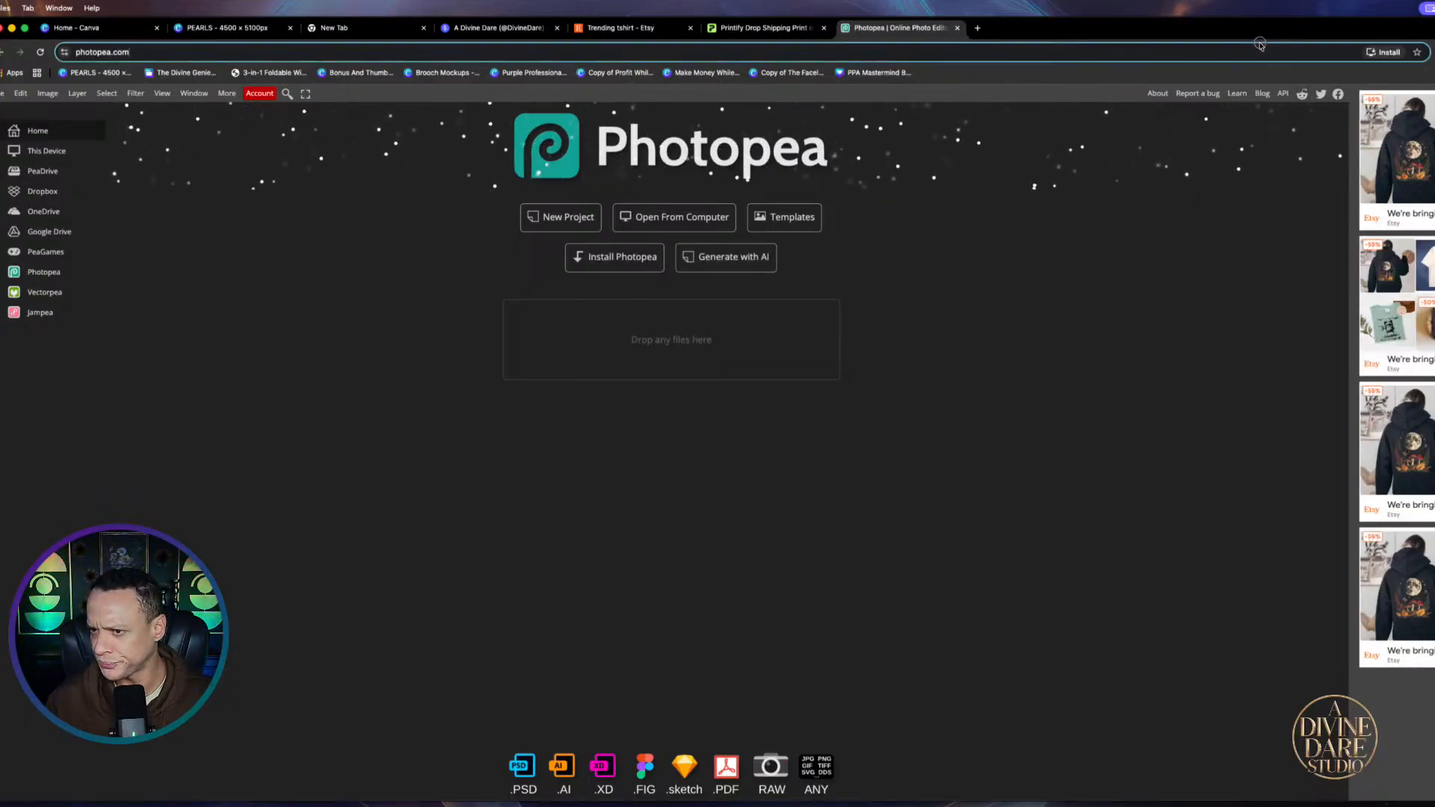
left_click_drag(1219, 27, 1361, 18)
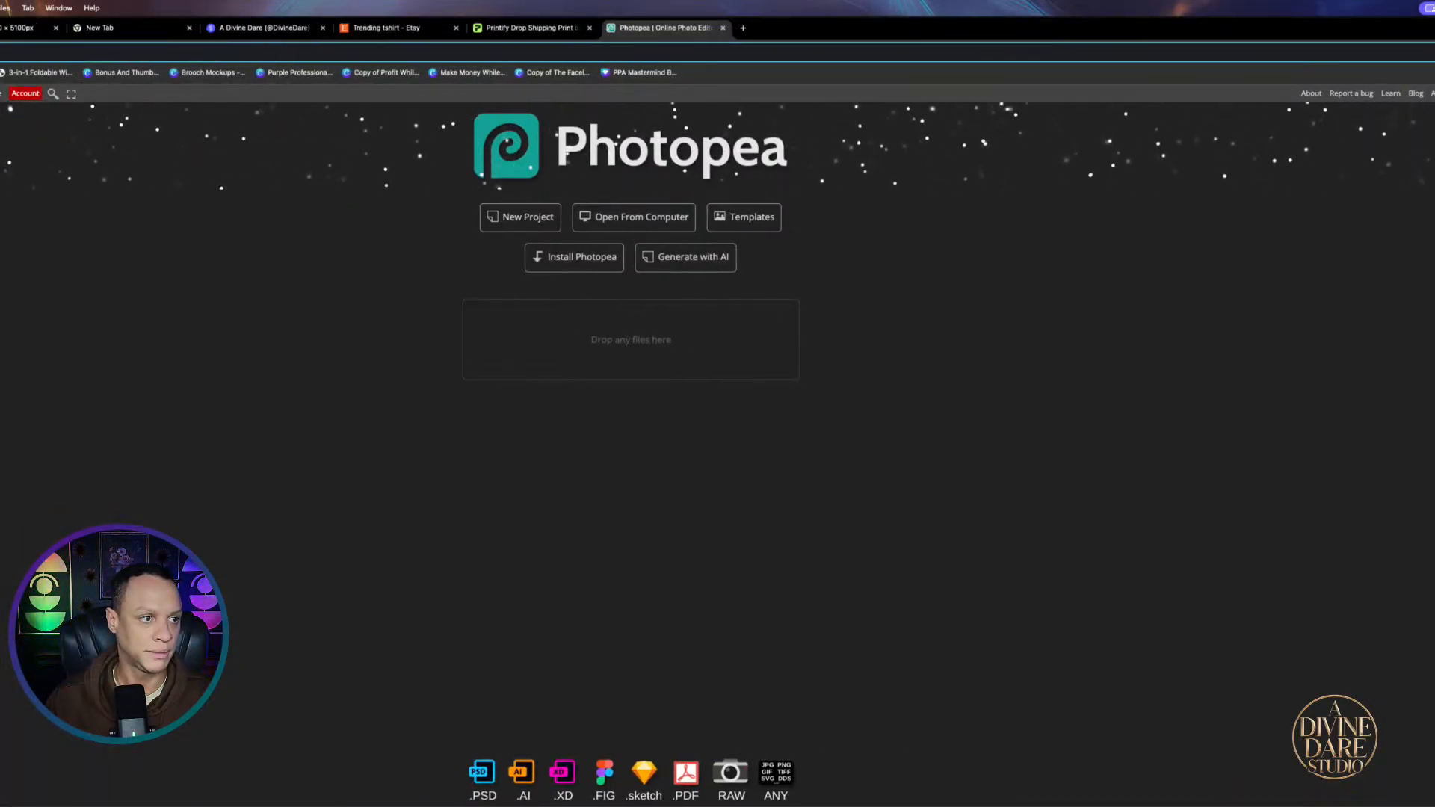
left_click_drag(0, 21, 12, 47)
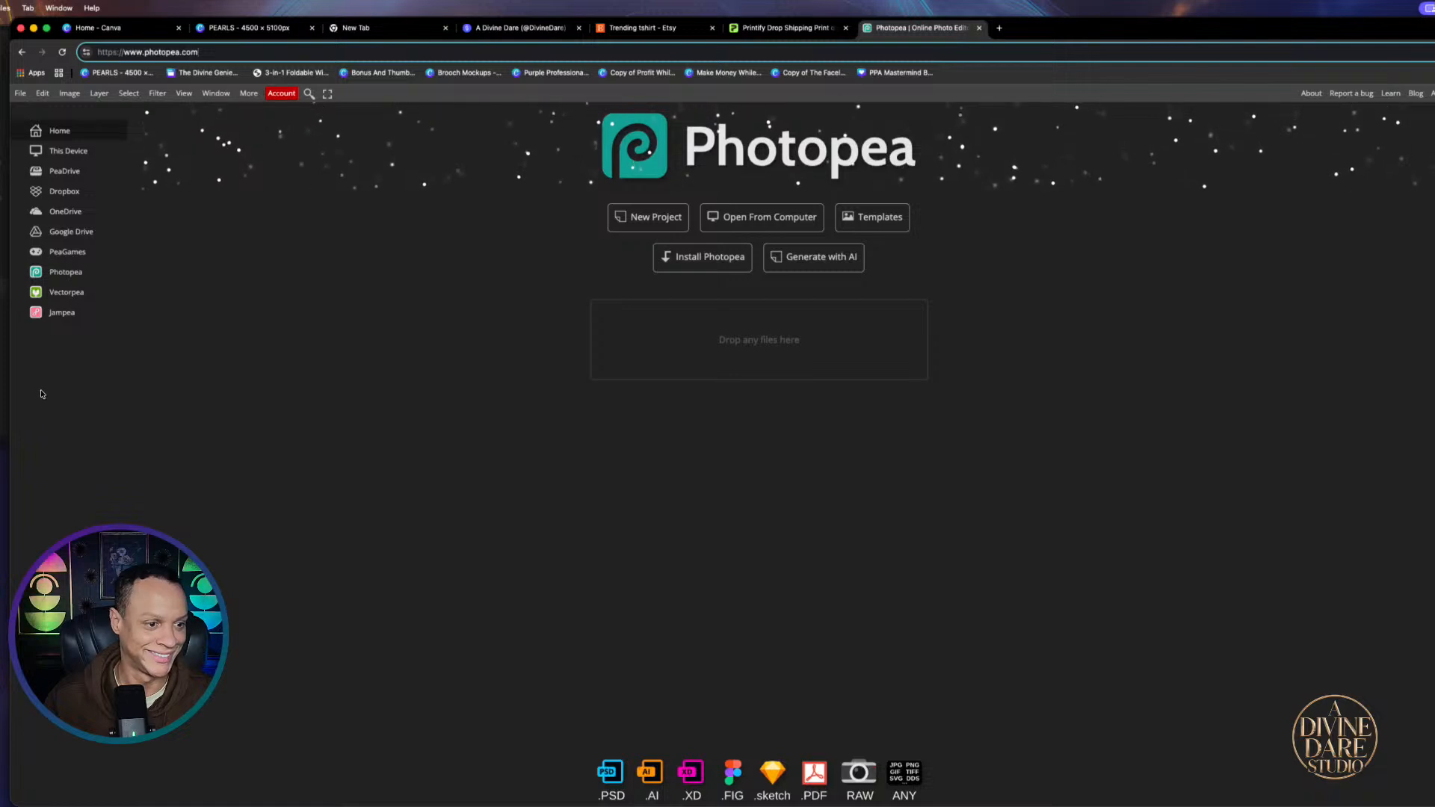
key("ctrl+Up")
left_click(109, 174)
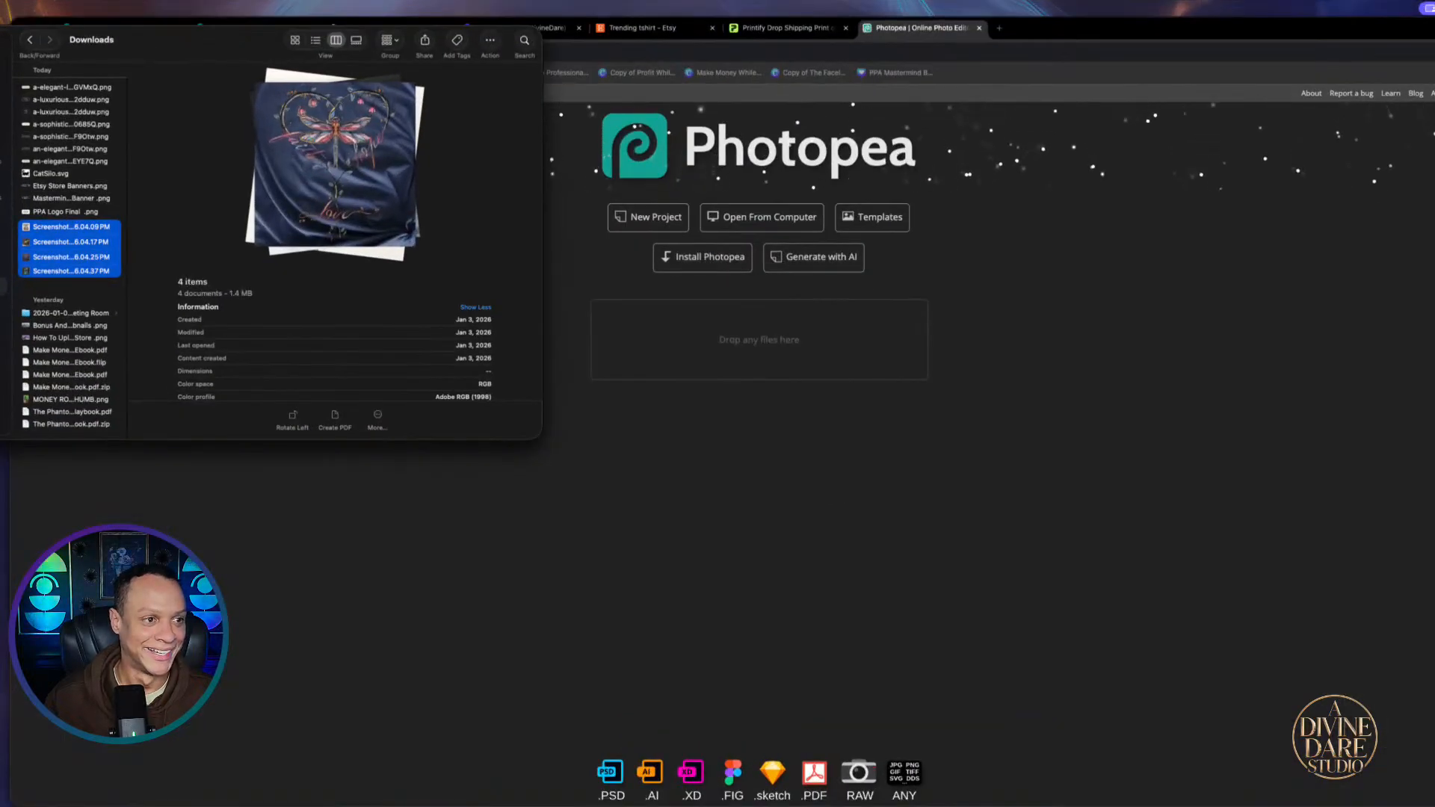
left_click(705, 381)
left_click_drag(1178, 29, 1058, 21)
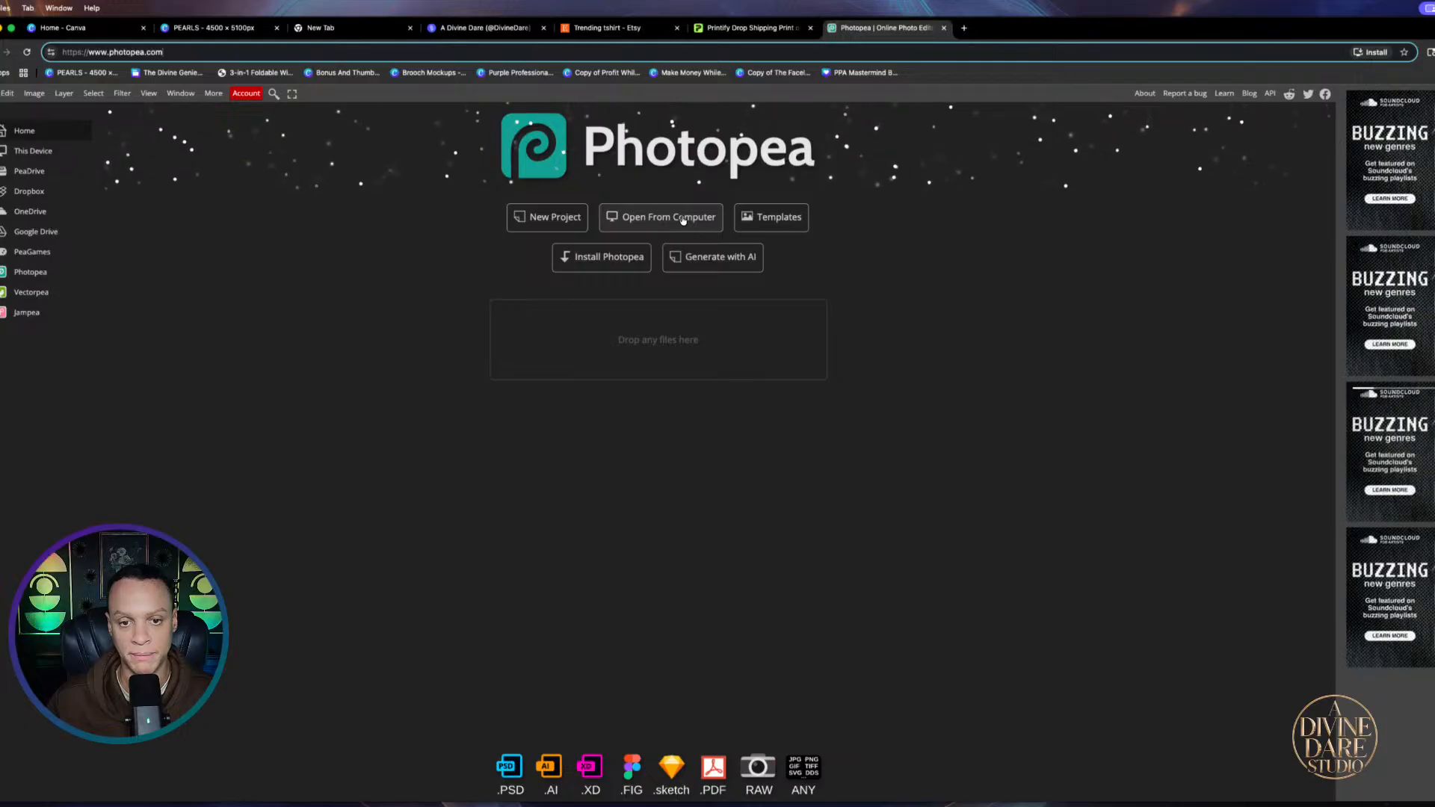
Open CatSilo.svg from the Downloads folder as a new Photopea document
left_click(652, 222)
left_click(652, 222)
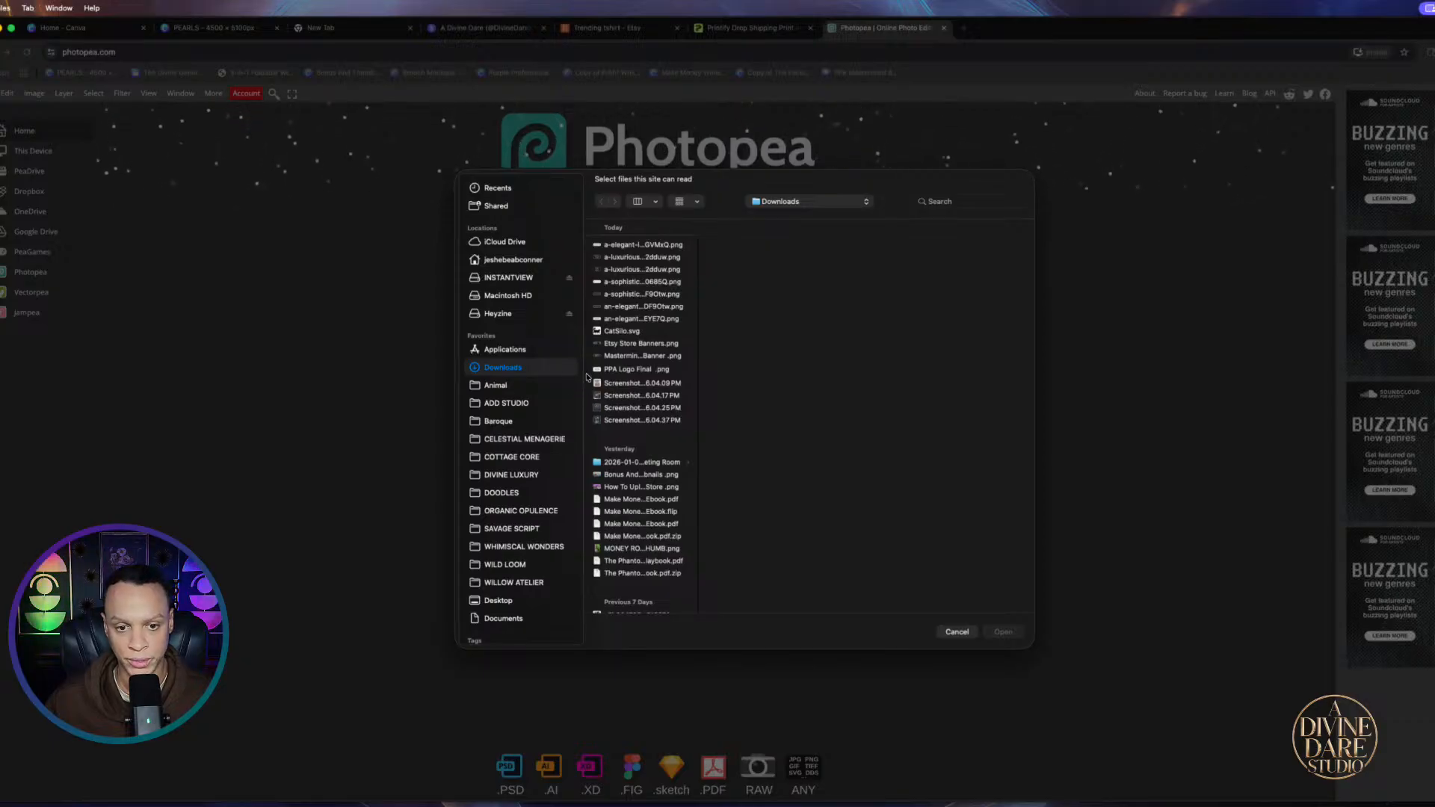
left_click(622, 332)
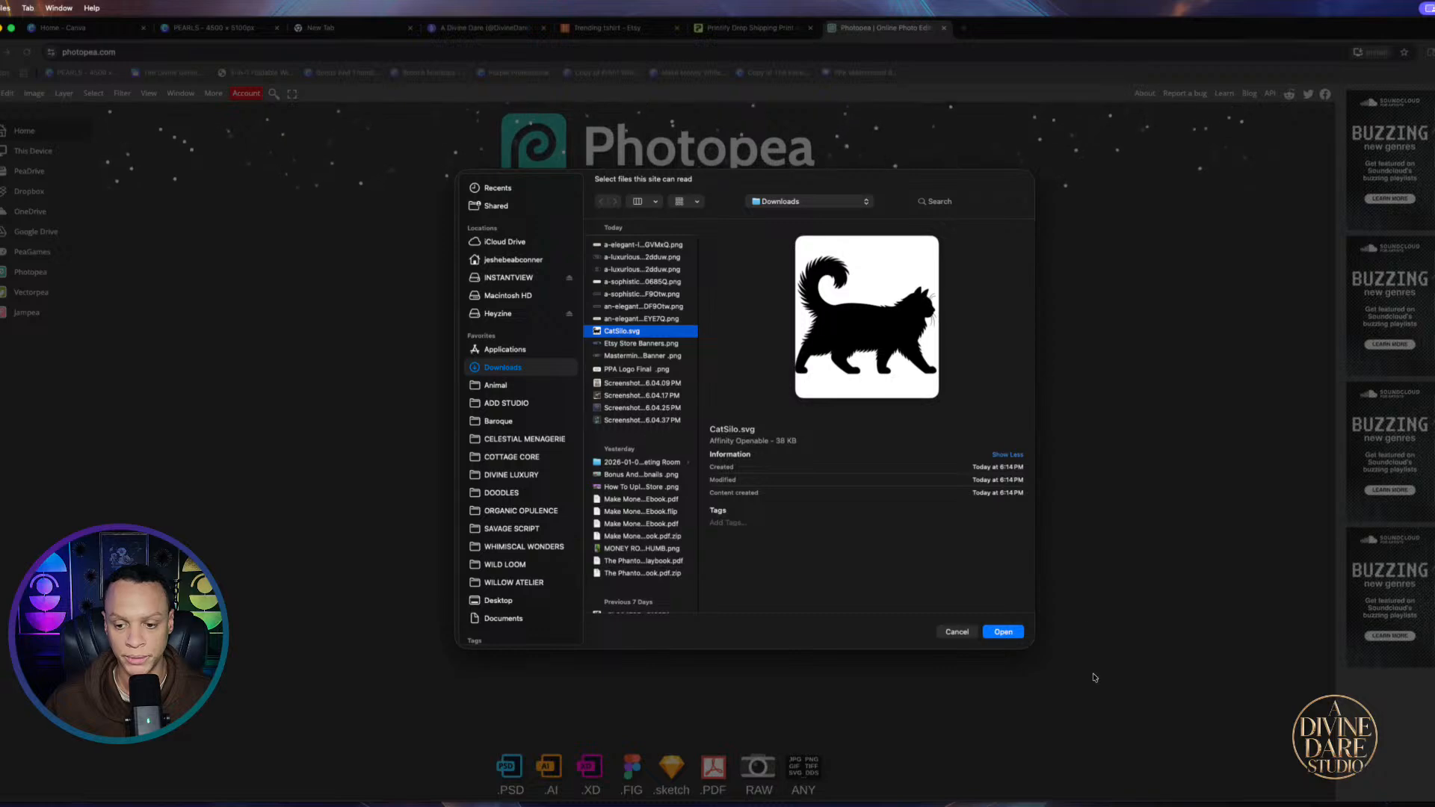
left_click(1013, 636)
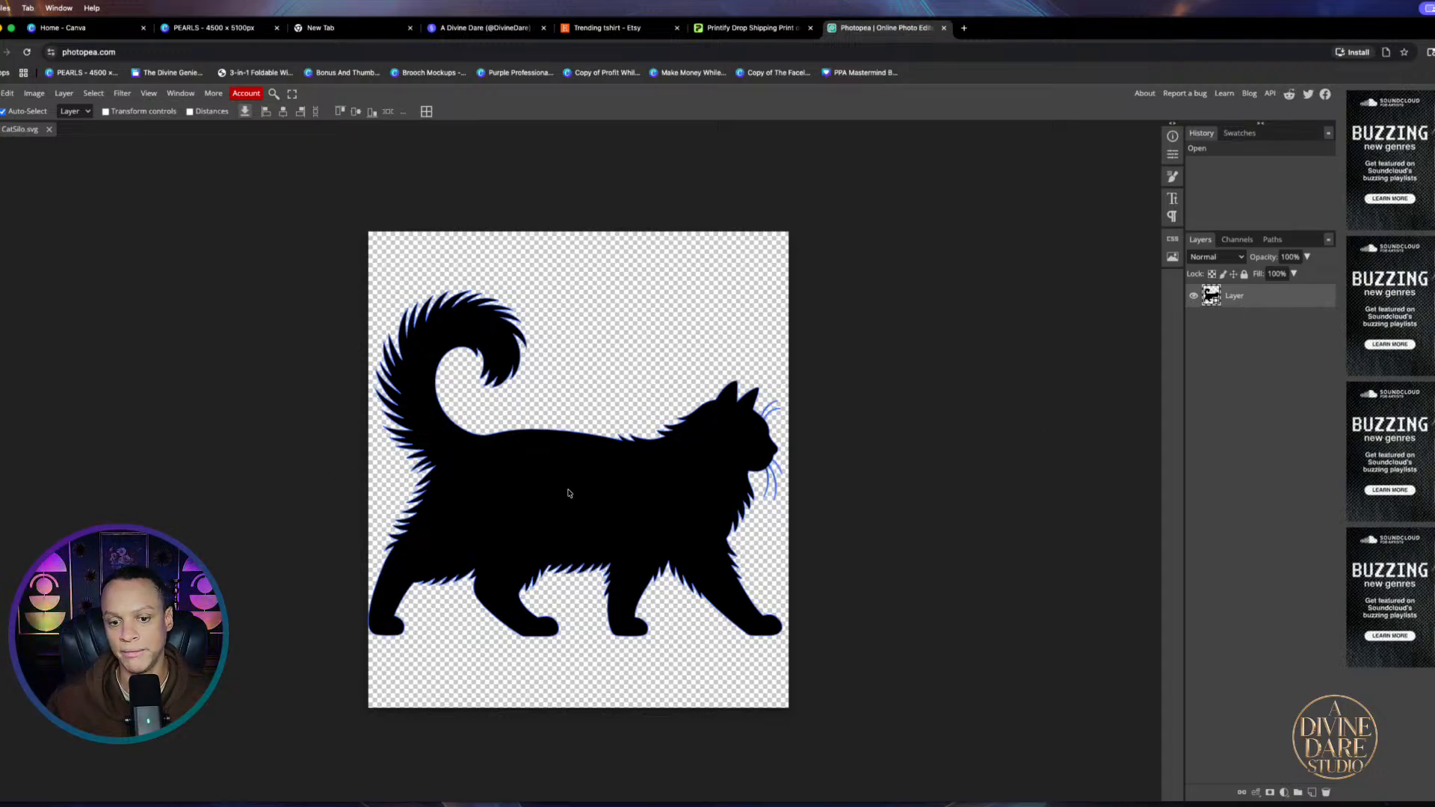
Use File > Open & Place to add PURPLE FLOWERS.png from Downloads above the cat layer
right_click(1281, 293)
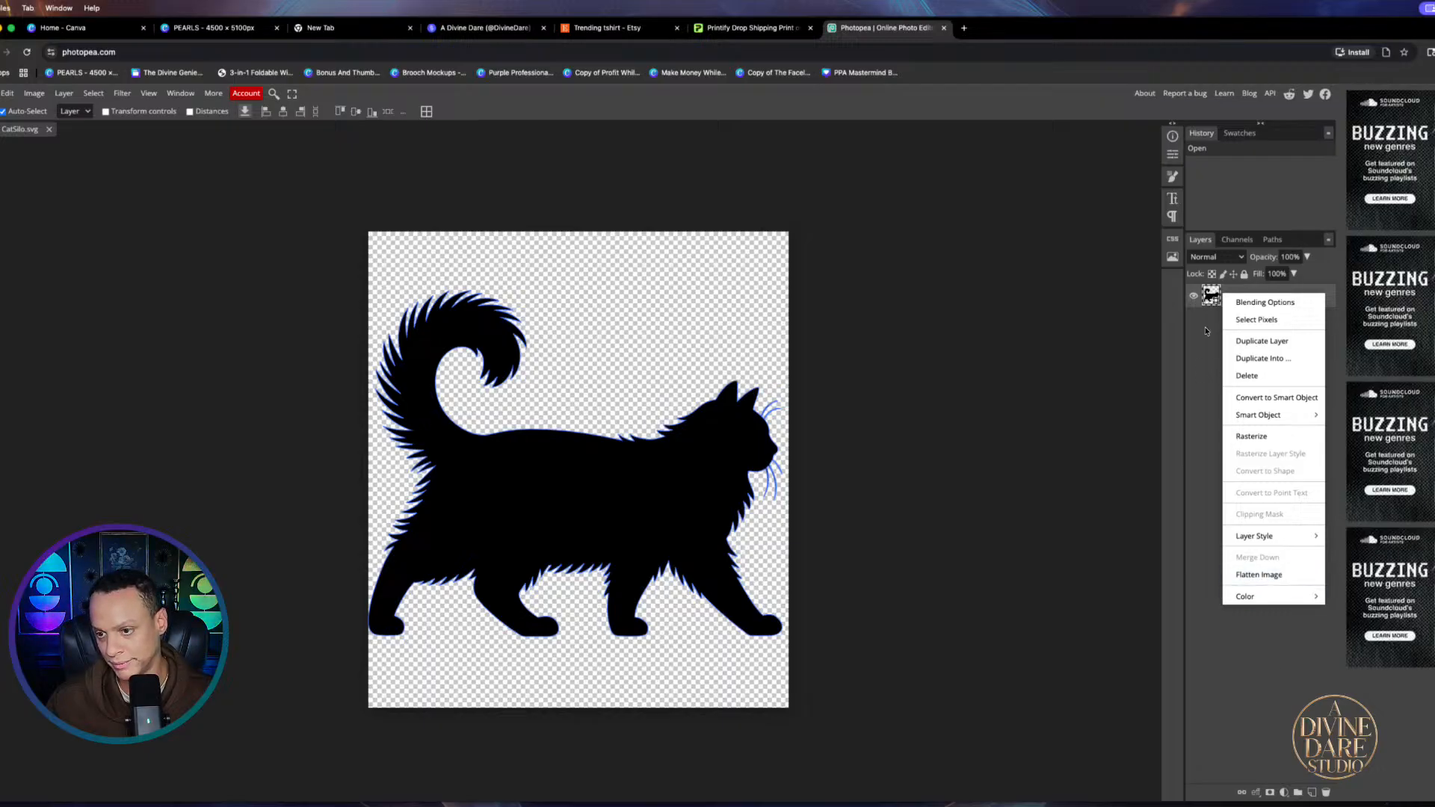
mouse_move(1257, 538)
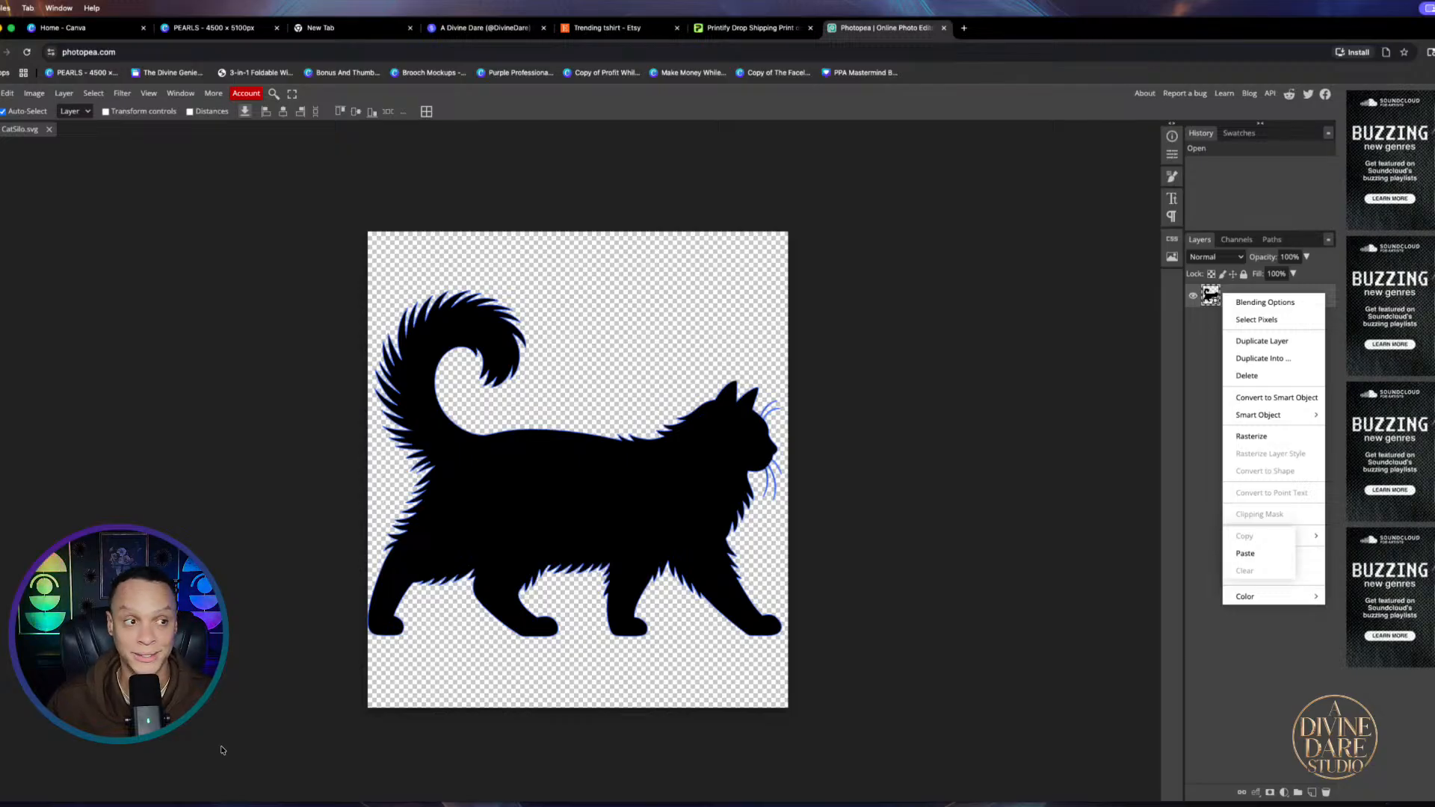
left_click(0, 93)
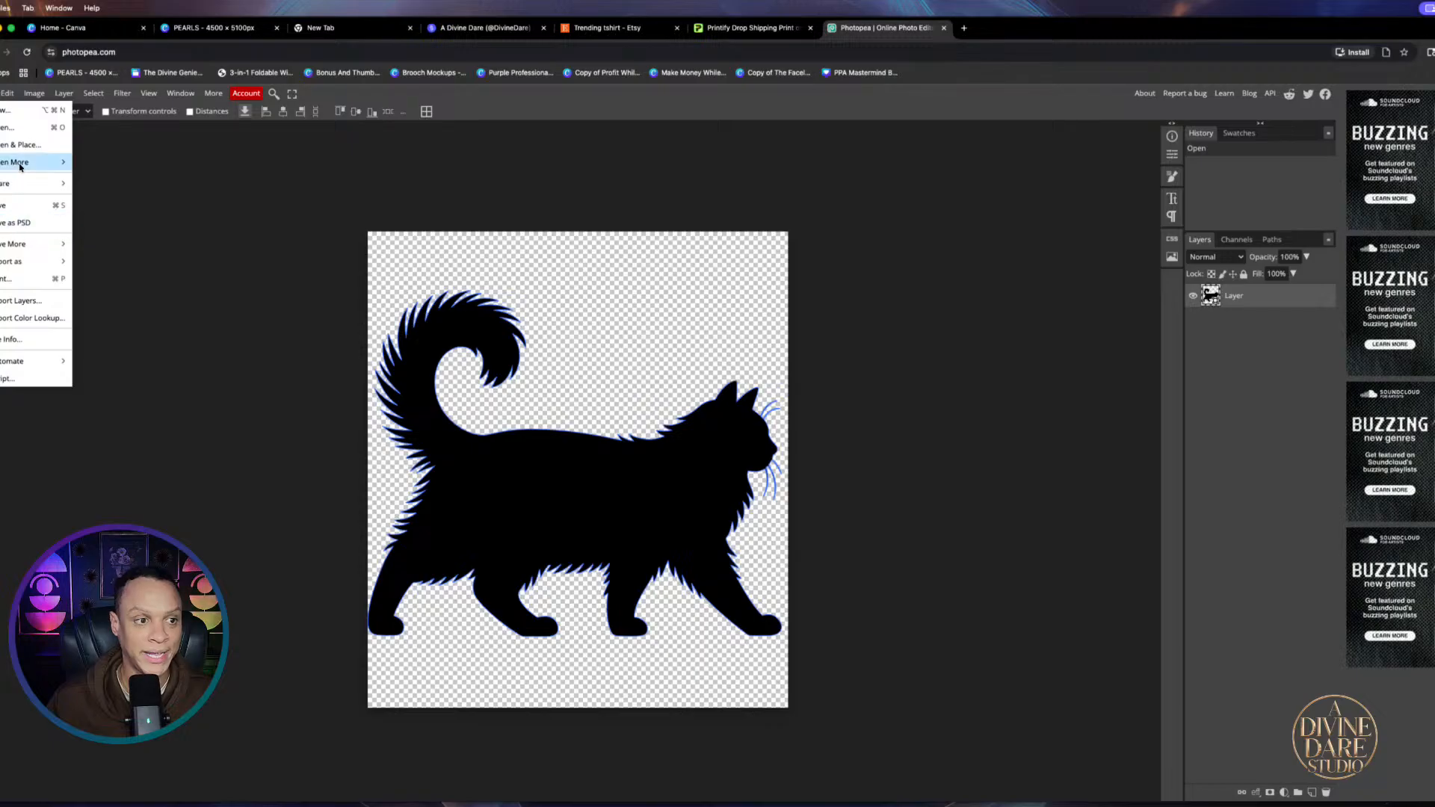
mouse_move(2, 162)
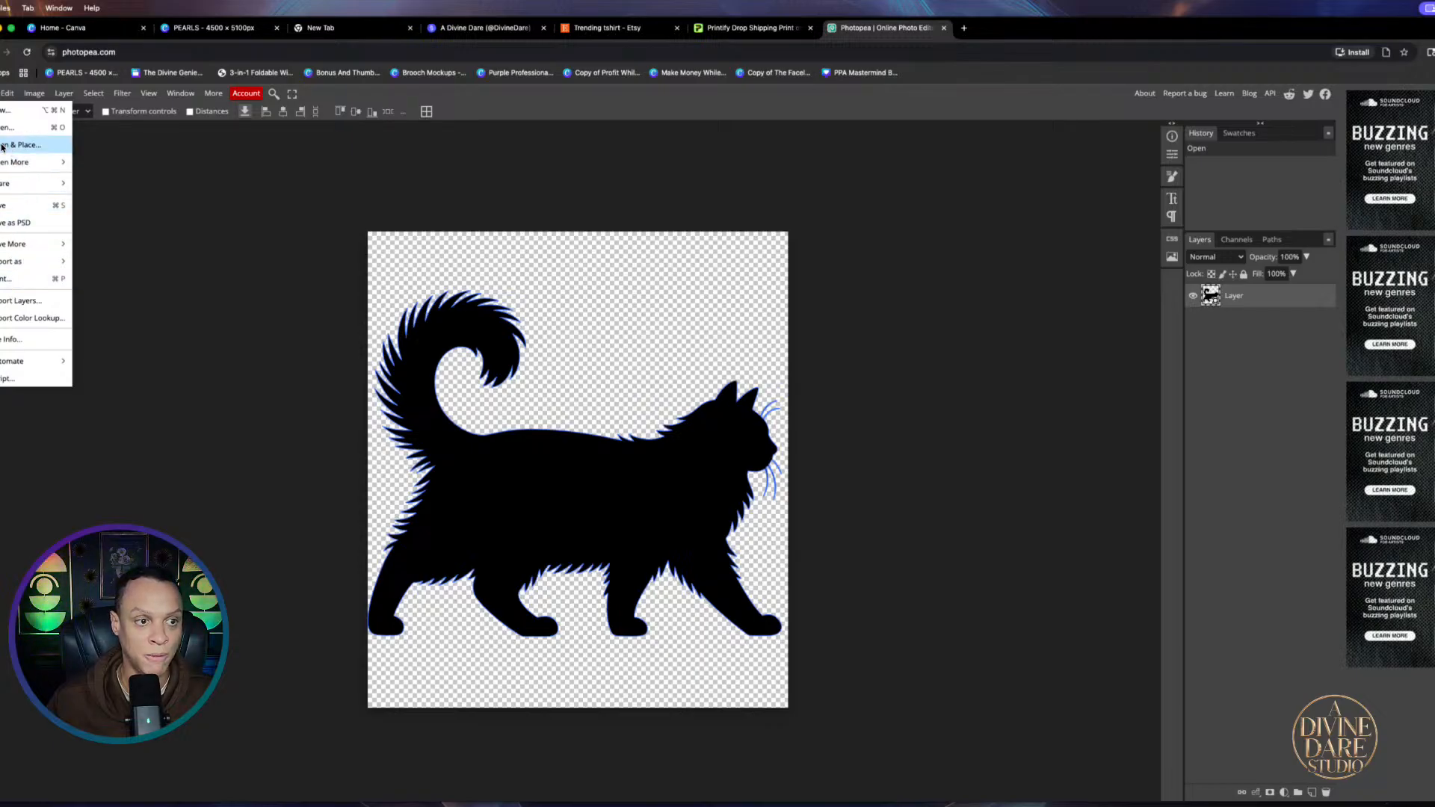
left_click(3, 147)
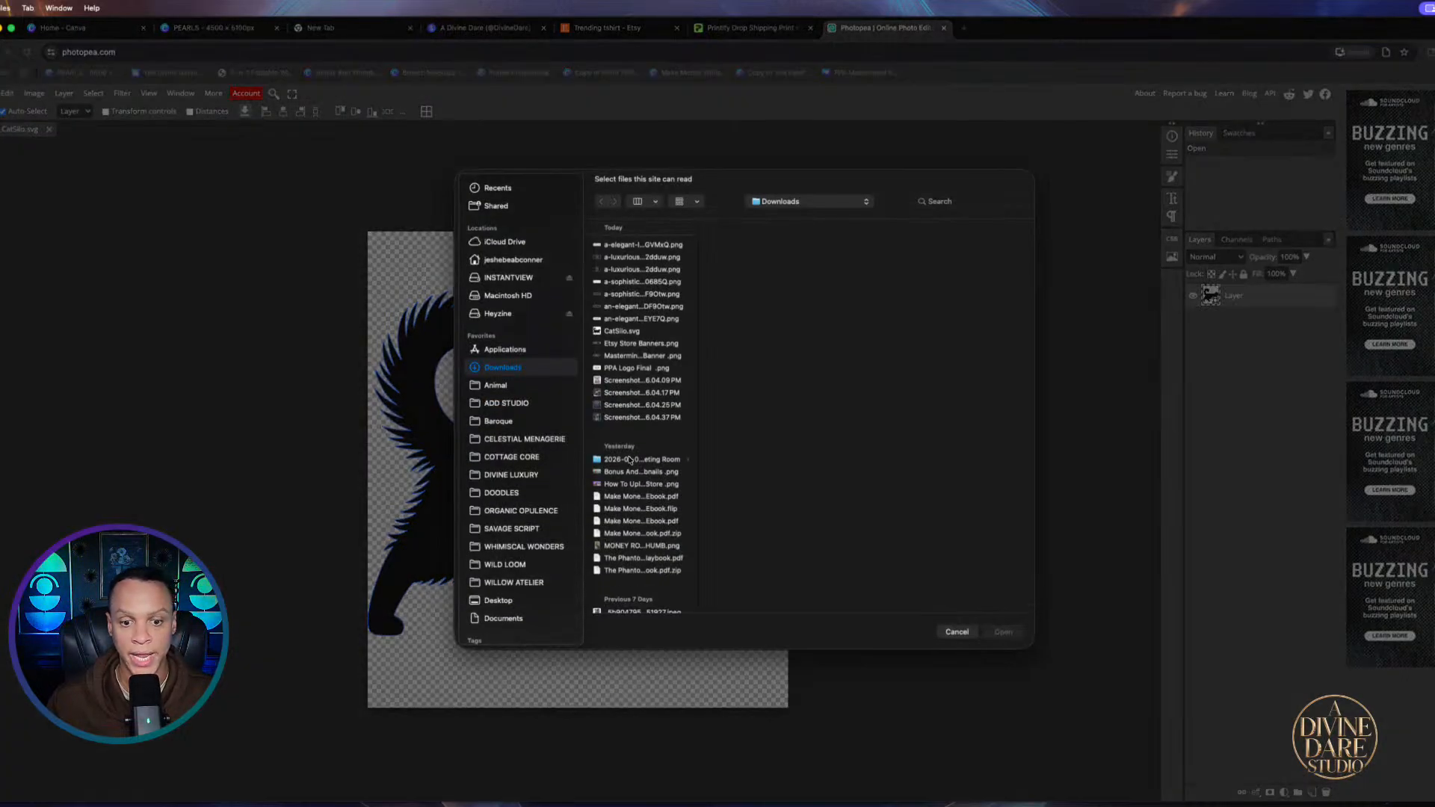
scroll(630, 458, "down", 10)
scroll(635, 459, "down", 10)
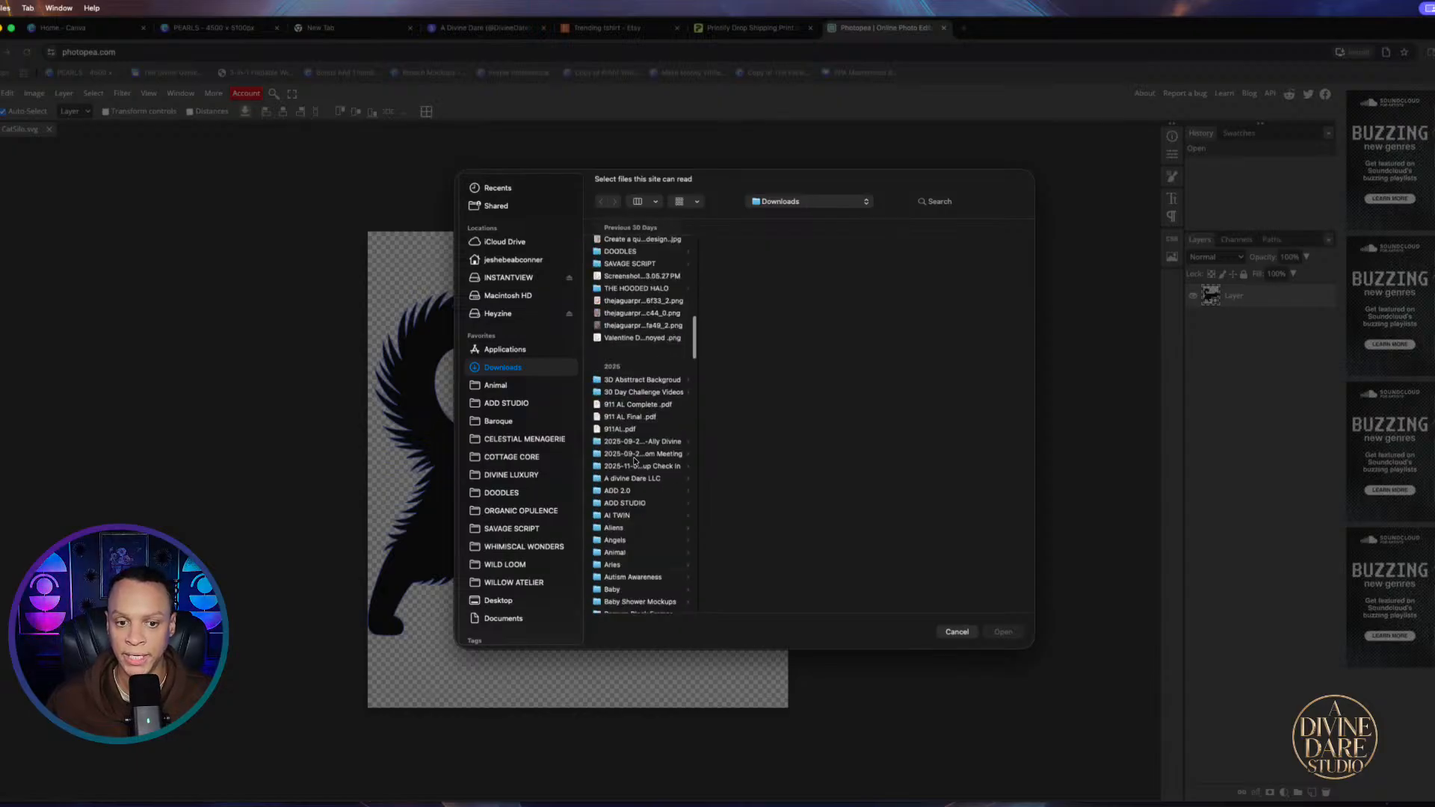
scroll(624, 488, "down", 15)
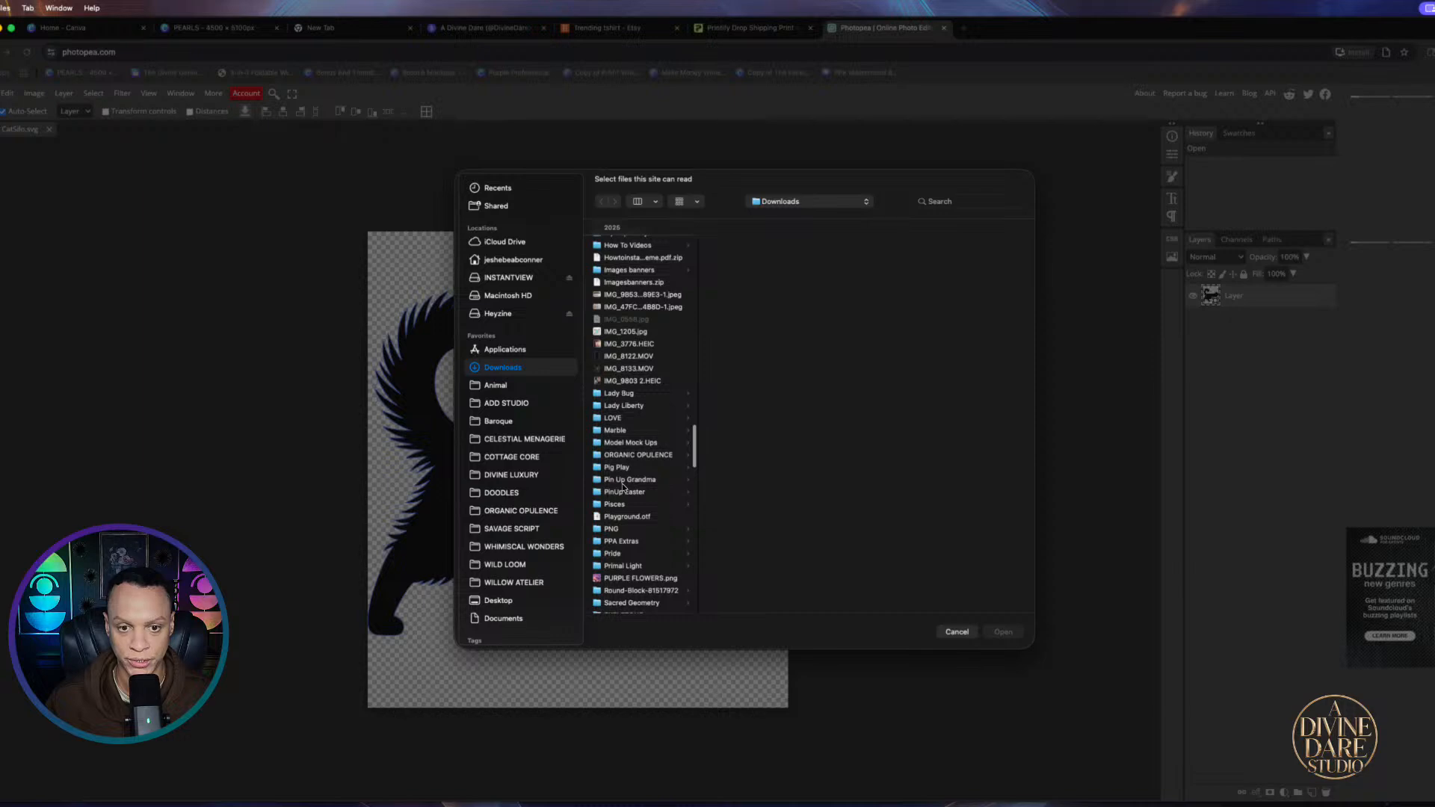
scroll(623, 485, "down", 5)
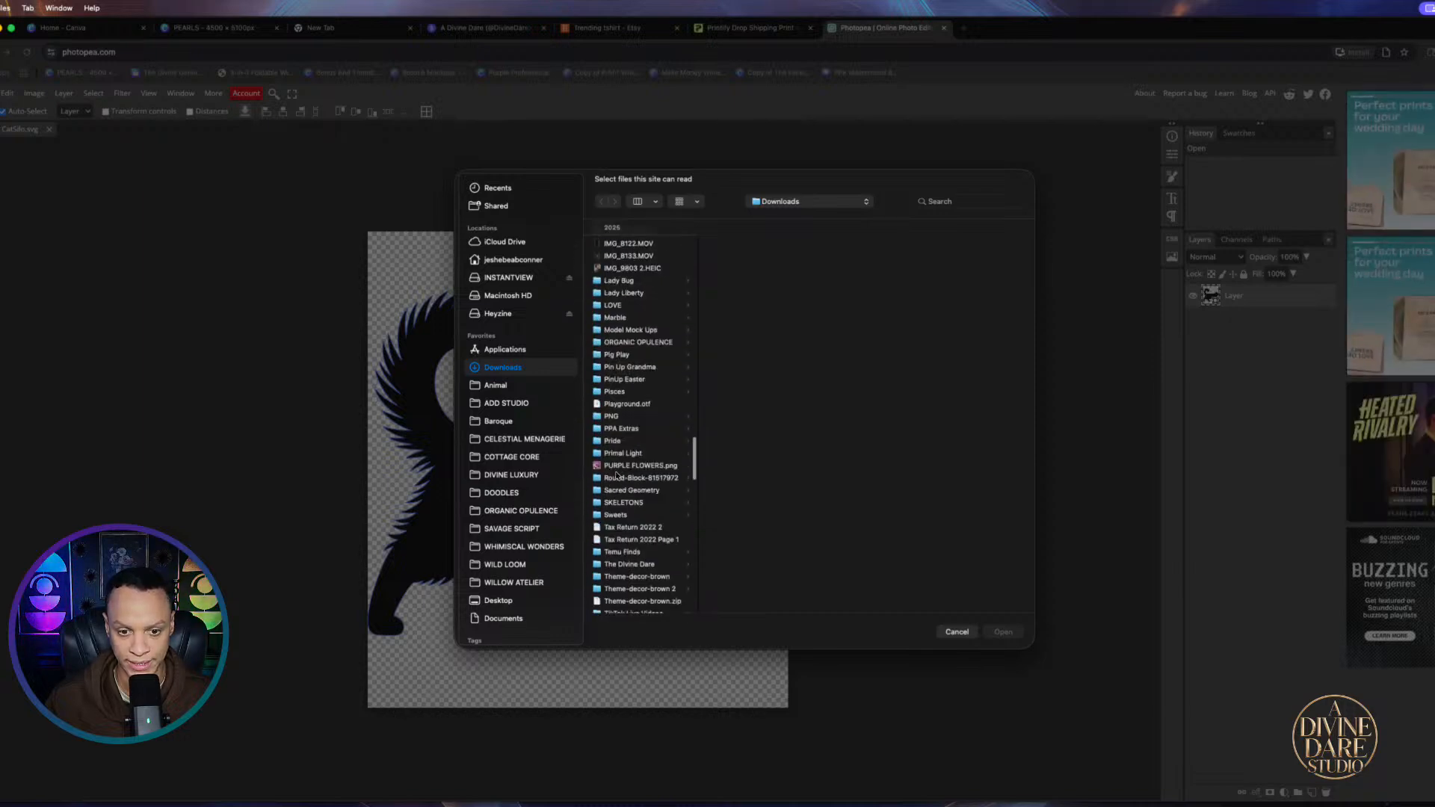
left_click(623, 466)
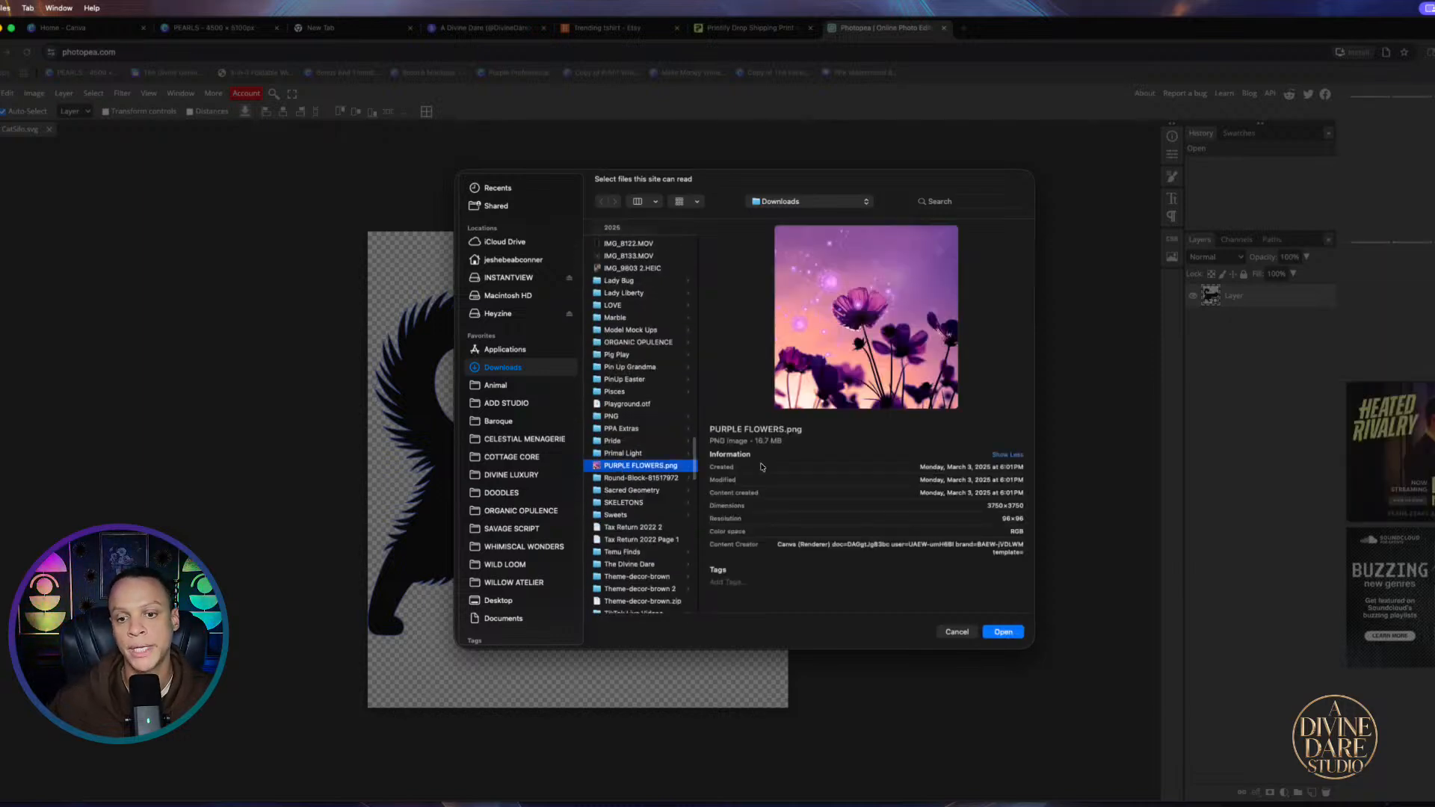
left_click(1003, 632)
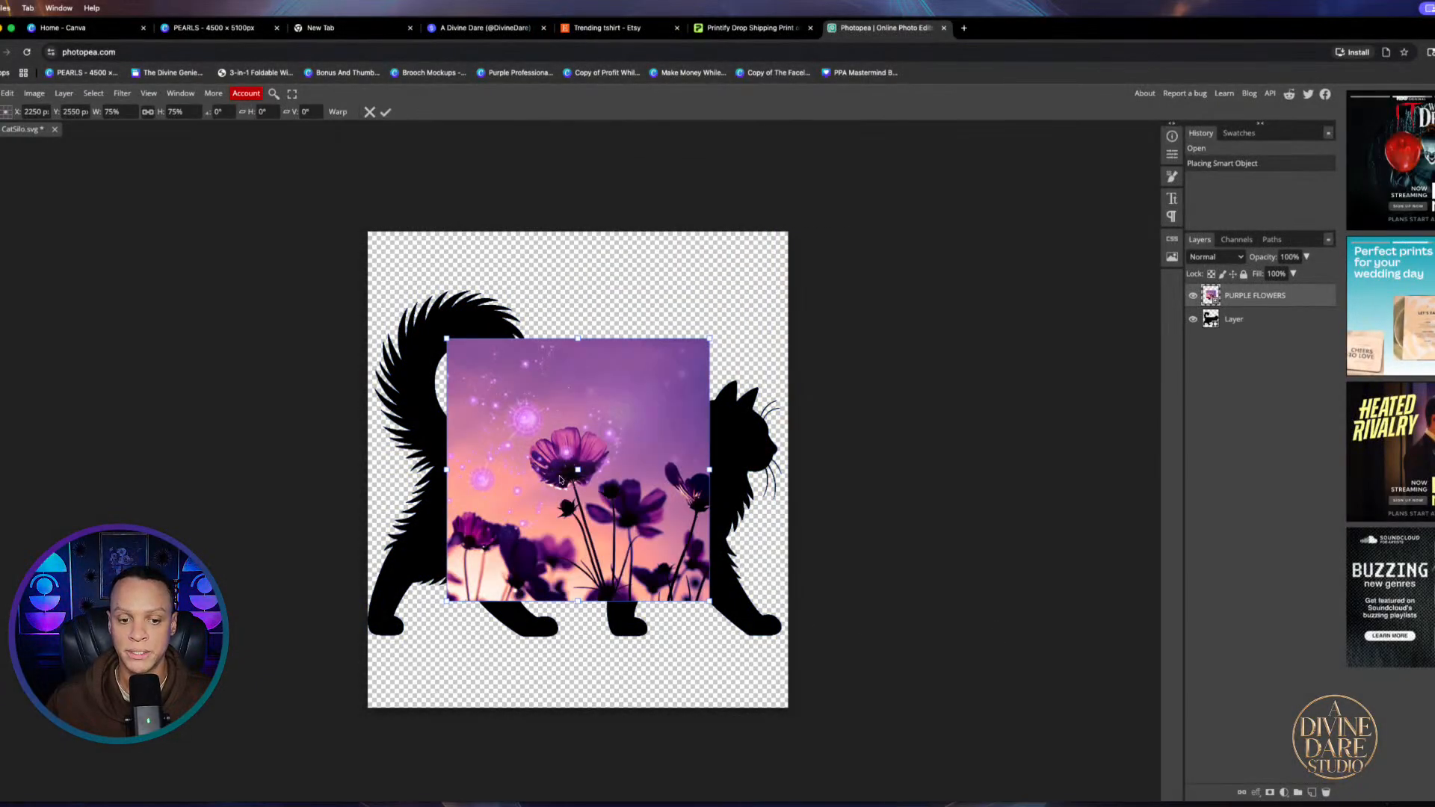
Enlarge the flower photo over the cat, apply Clipping Mask, and reposition the flowers inside the shape
left_click_drag(559, 480, 468, 410)
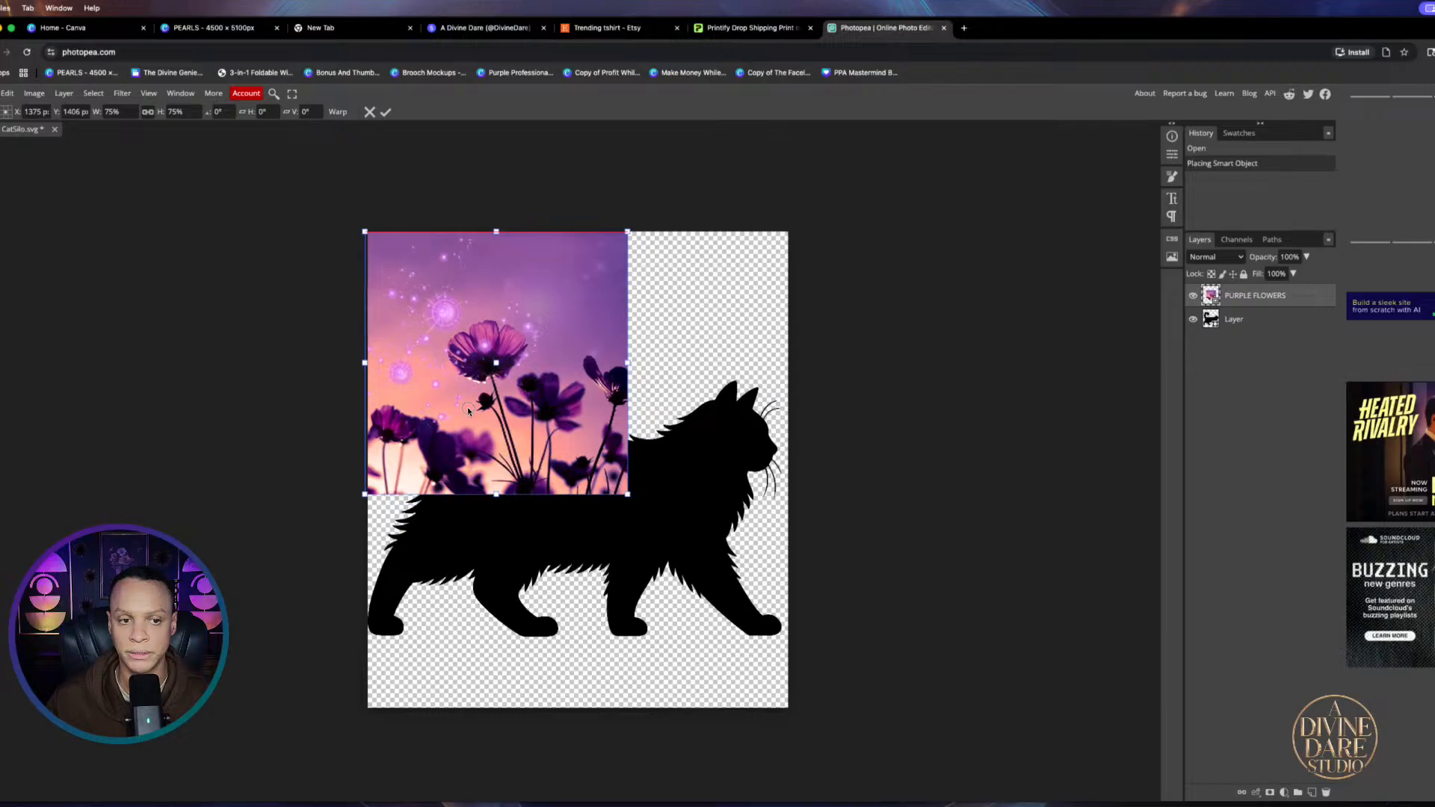
left_click_drag(625, 492, 630, 527)
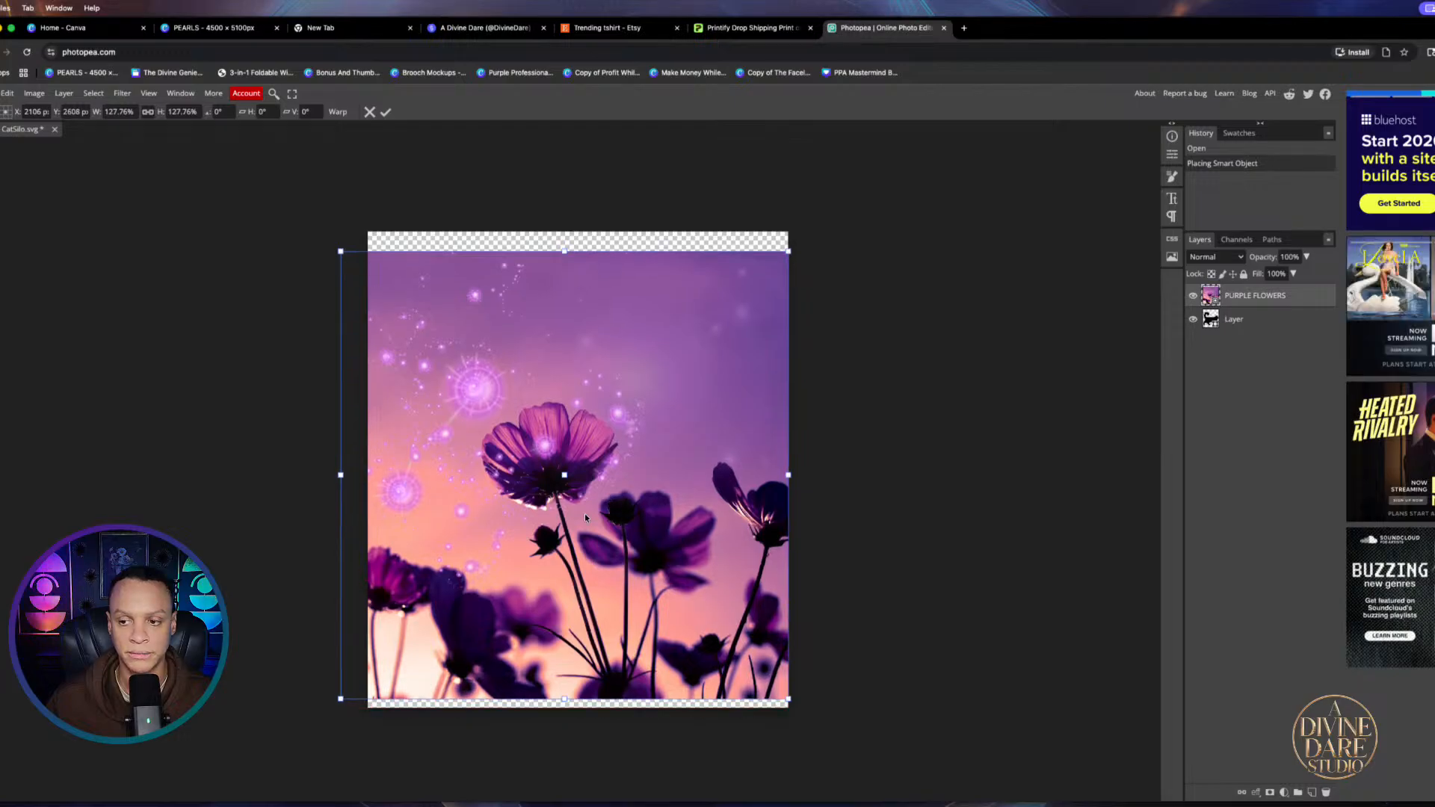
right_click(1289, 296)
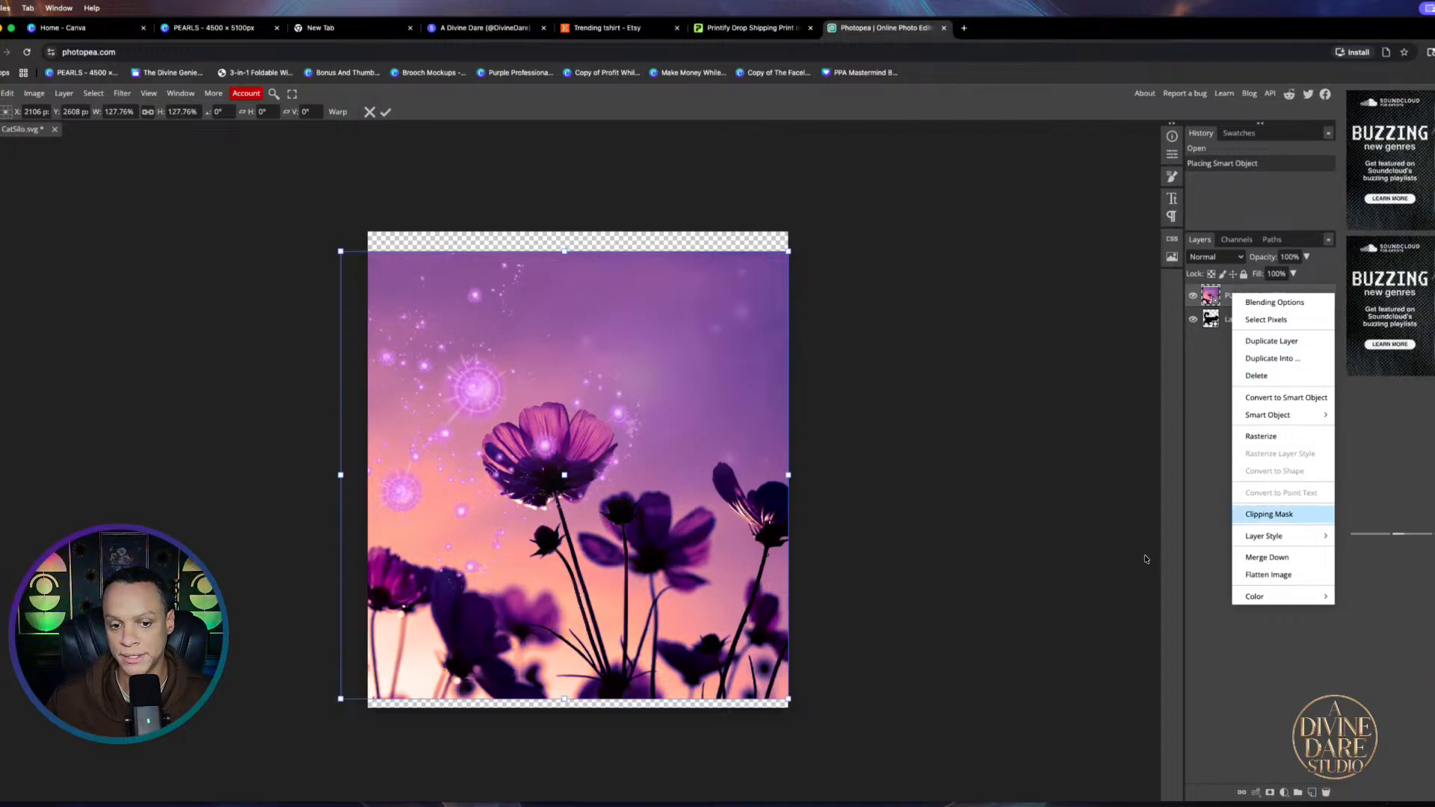
left_click(1269, 514)
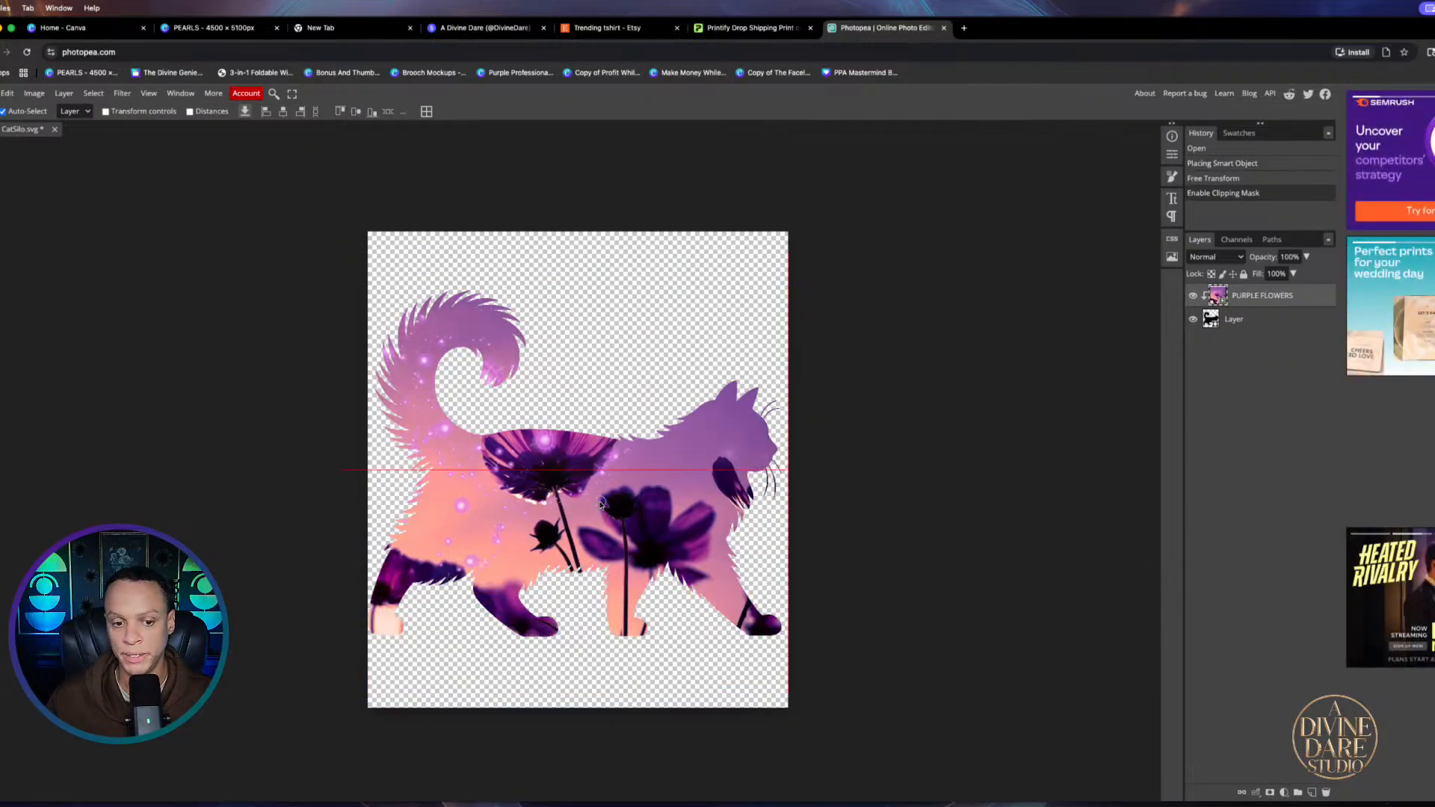
left_click_drag(600, 505, 607, 533)
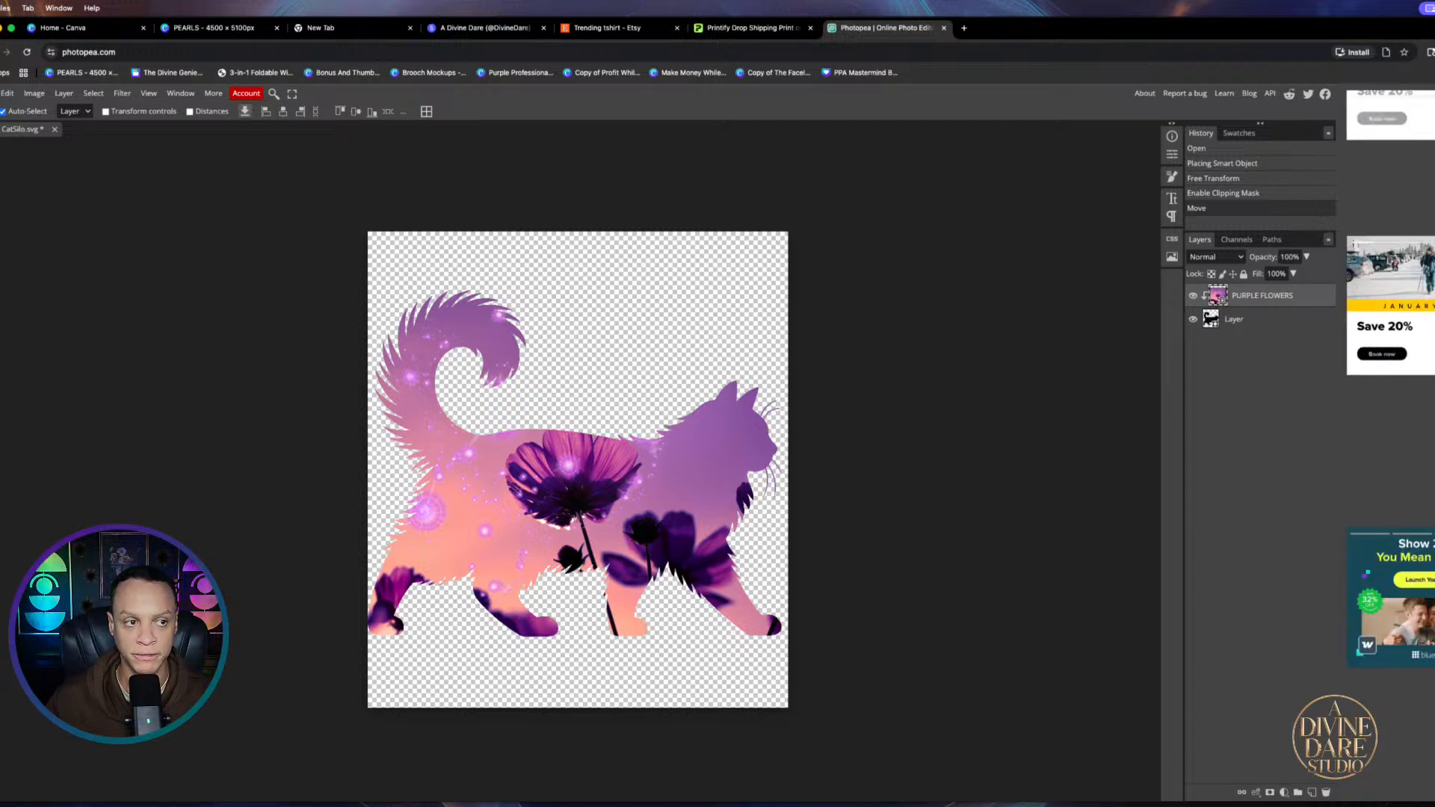
left_click(0, 93)
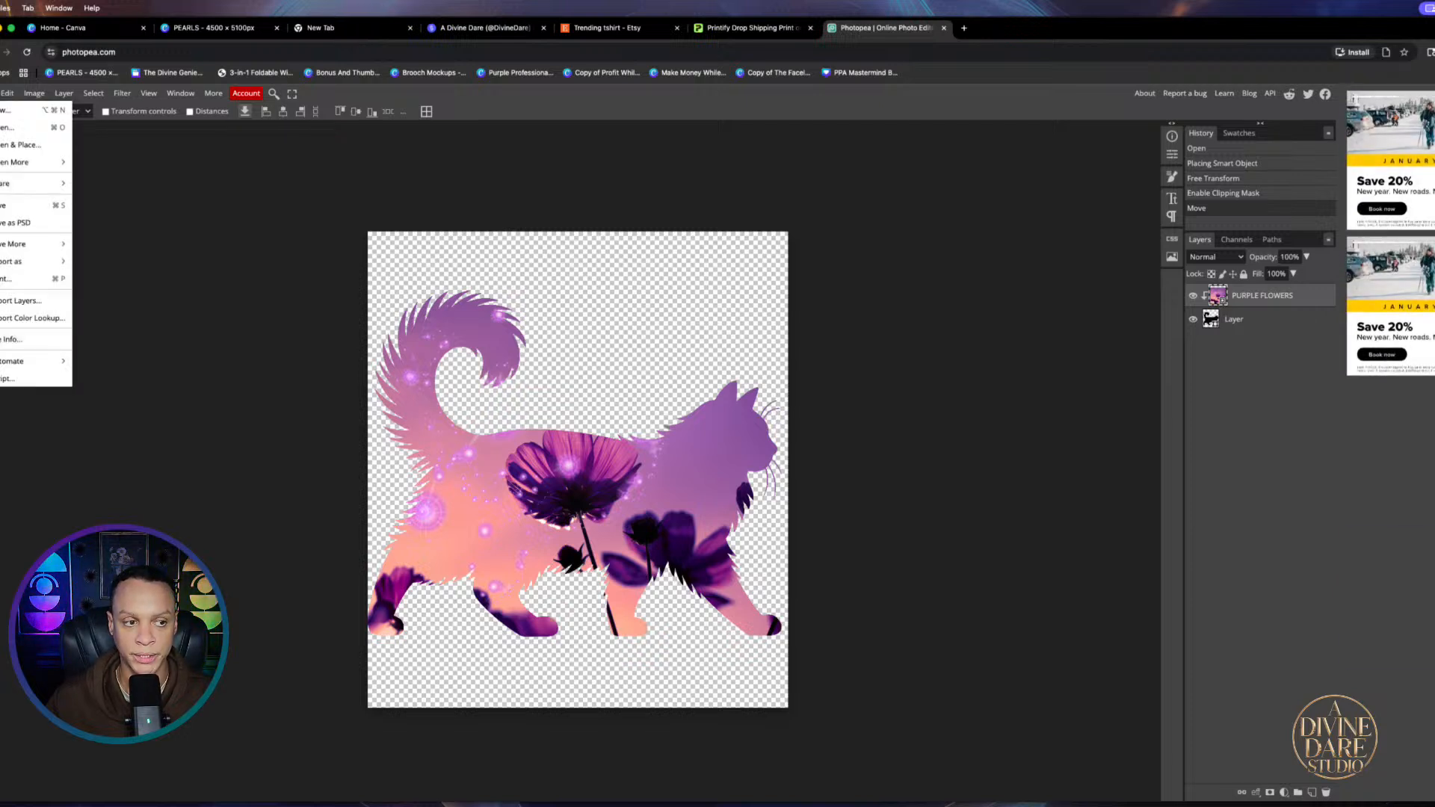
Save the flower-filled cat as CatSilo.psd in Downloads and return to the Canva PEARLS tab
left_click(10, 223)
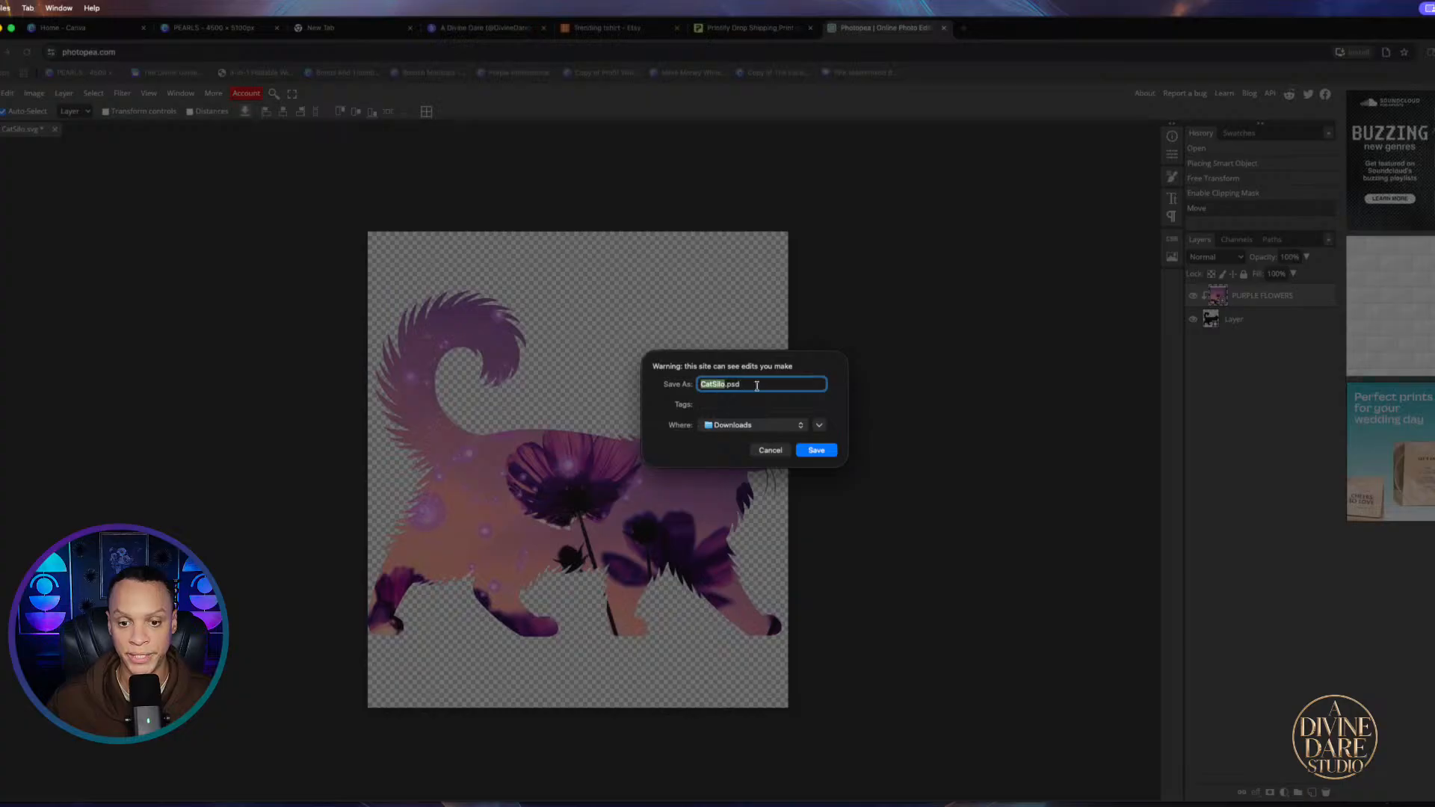
left_click(822, 450)
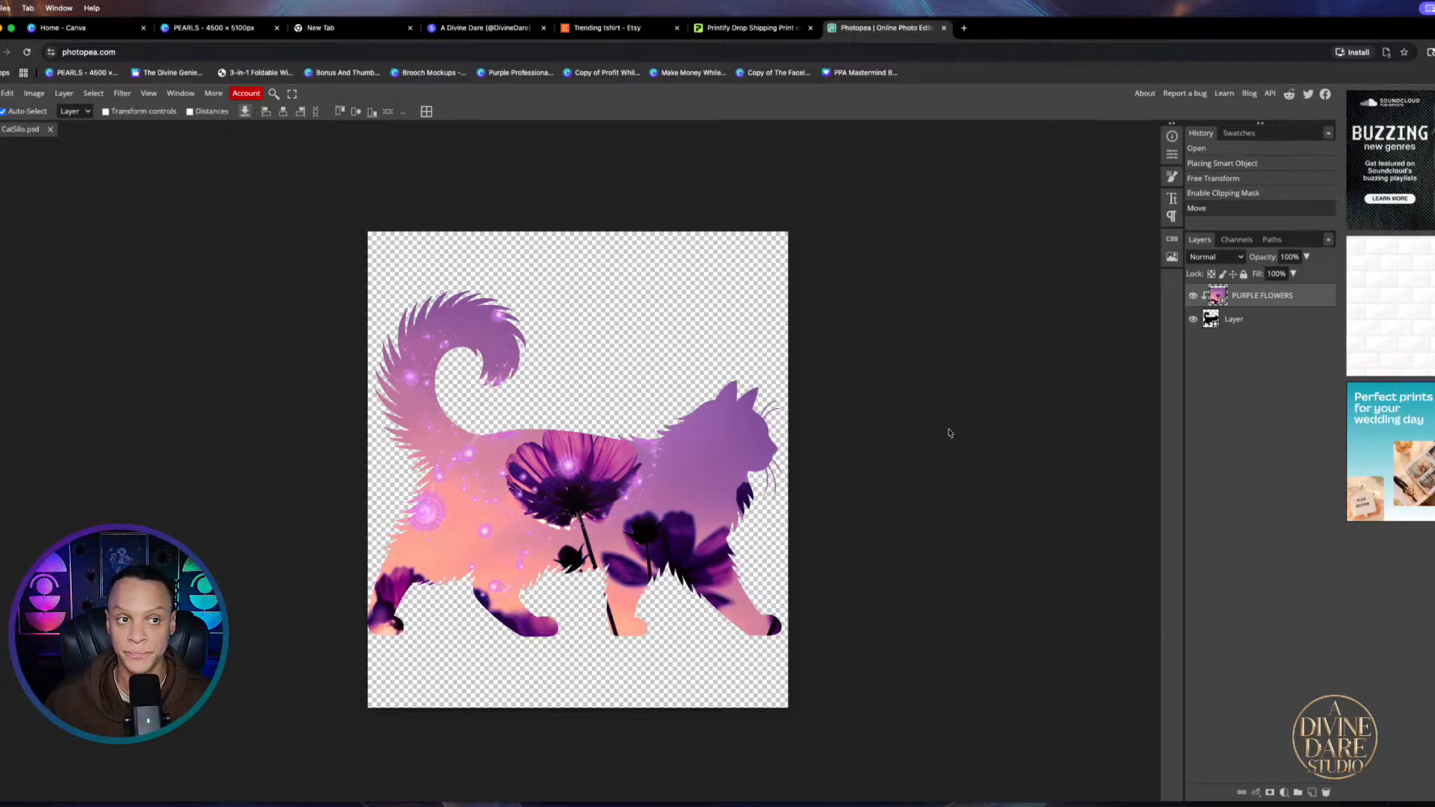
left_click(210, 29)
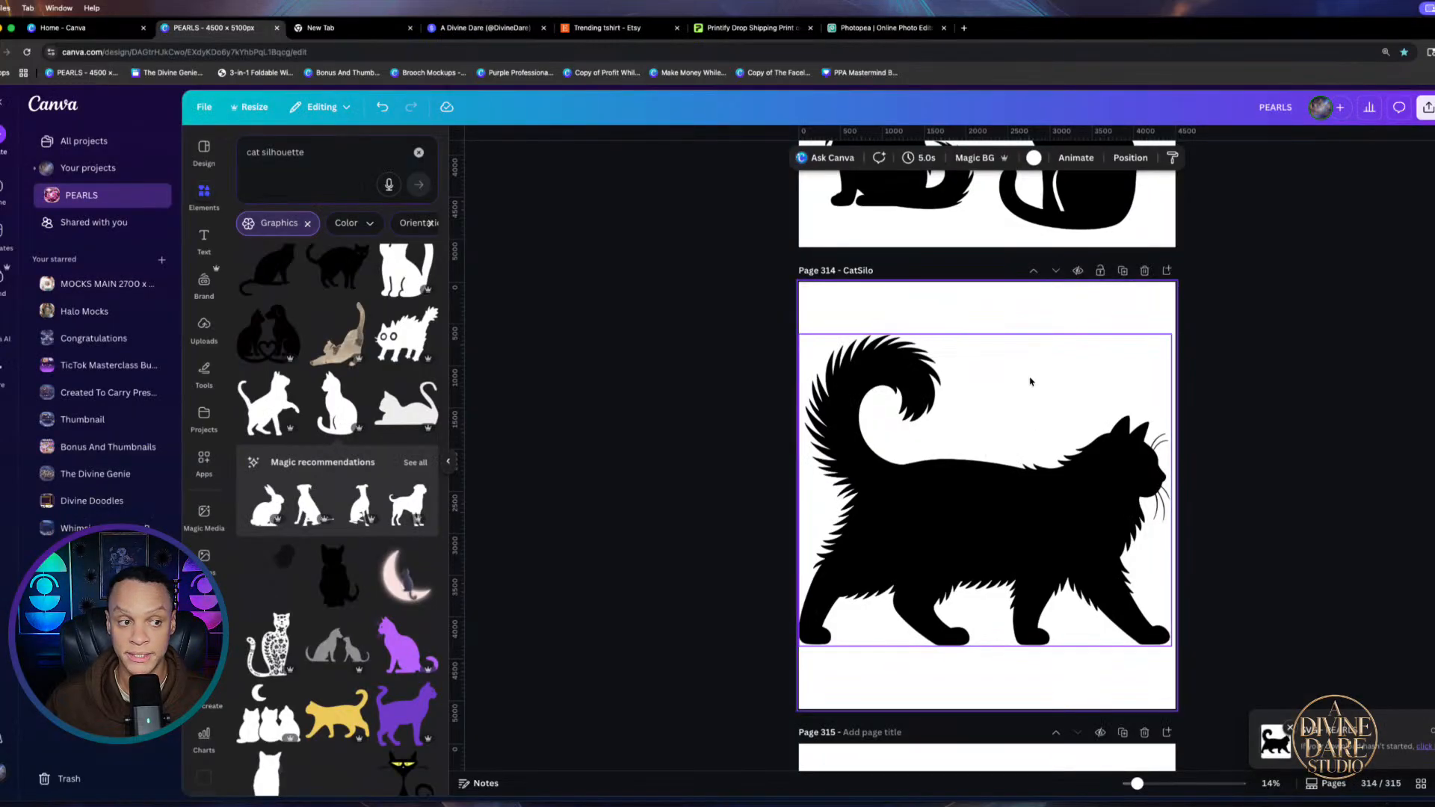
Close the cat silhouette search results, collapse the side panel, and show the Uploads library
left_click(452, 467)
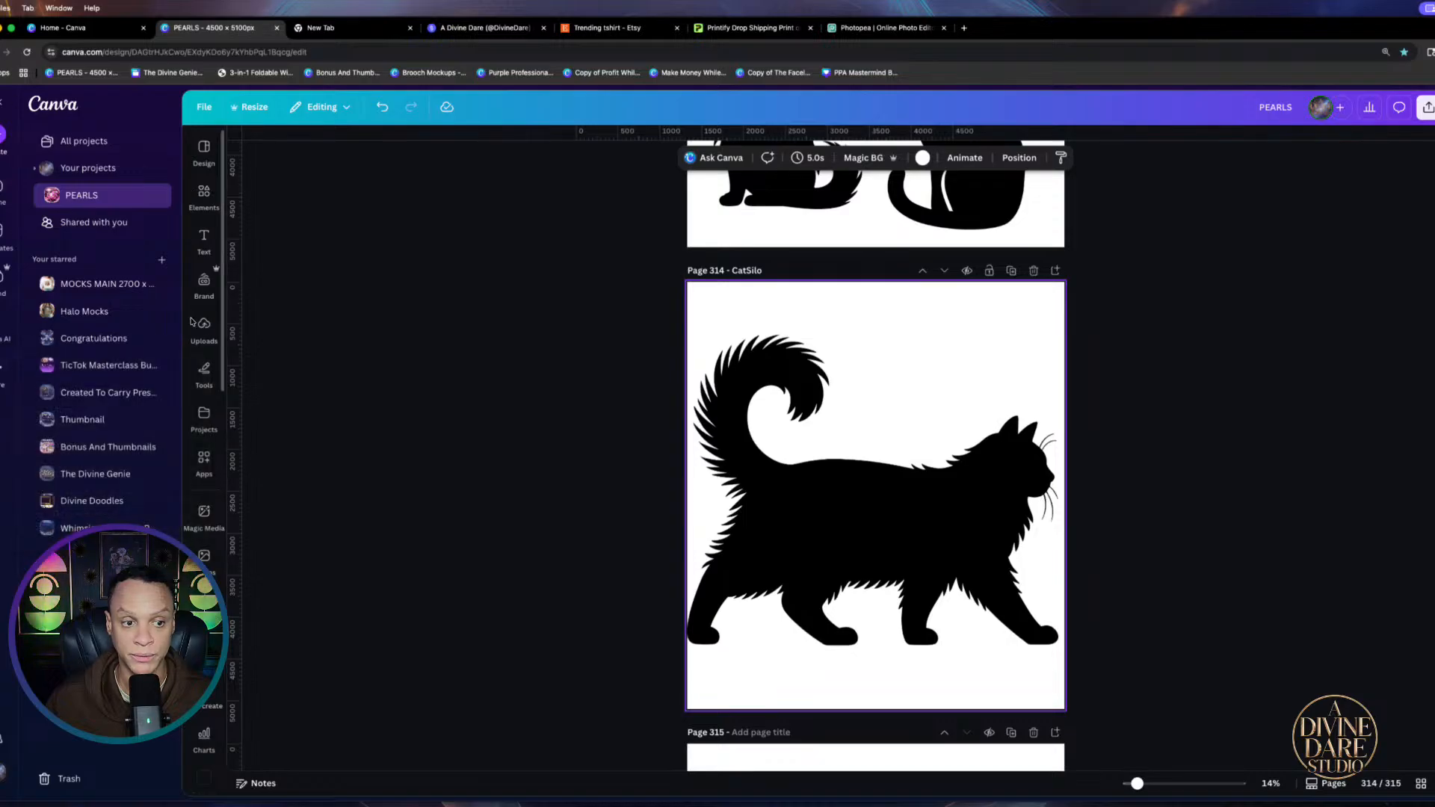
left_click(204, 371)
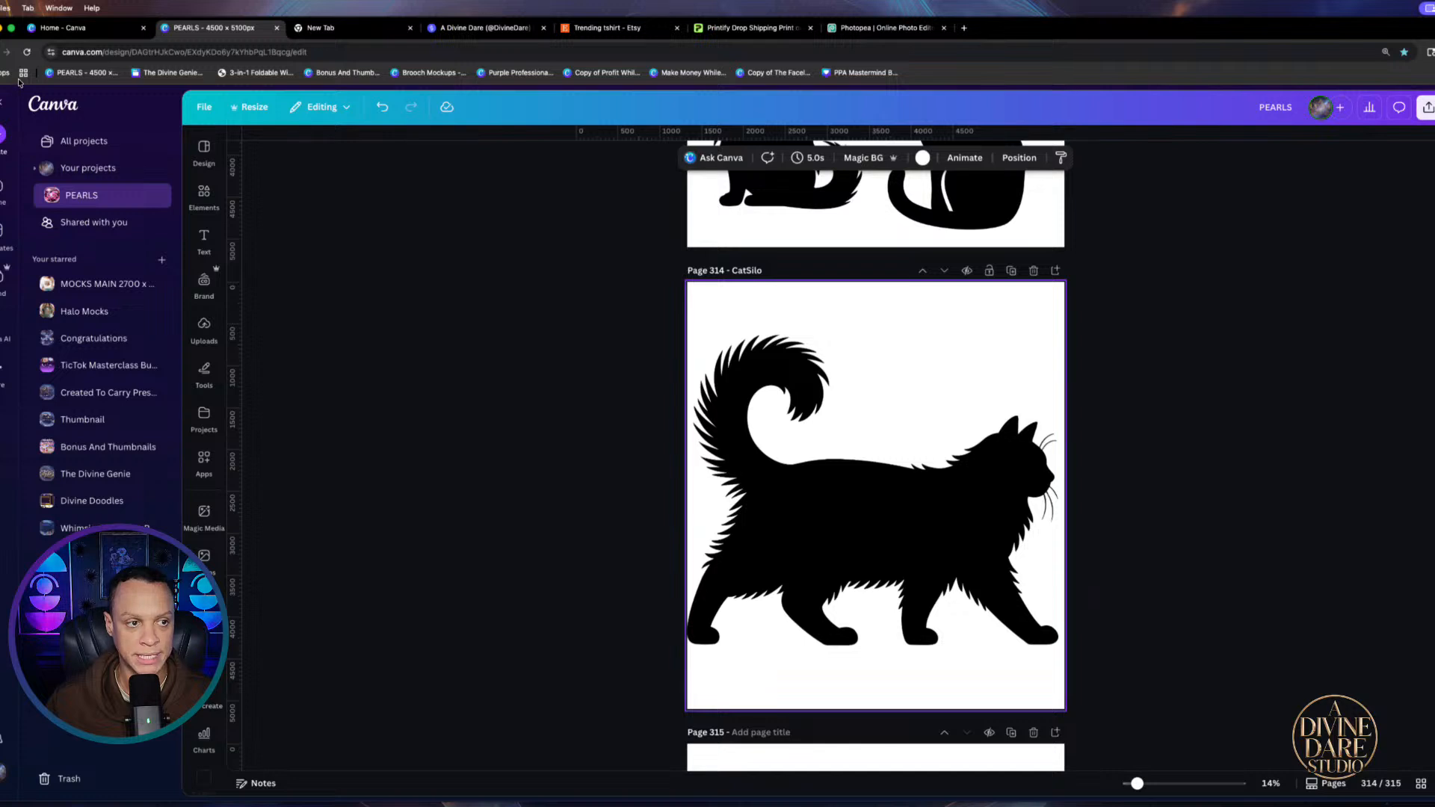
left_click(200, 149)
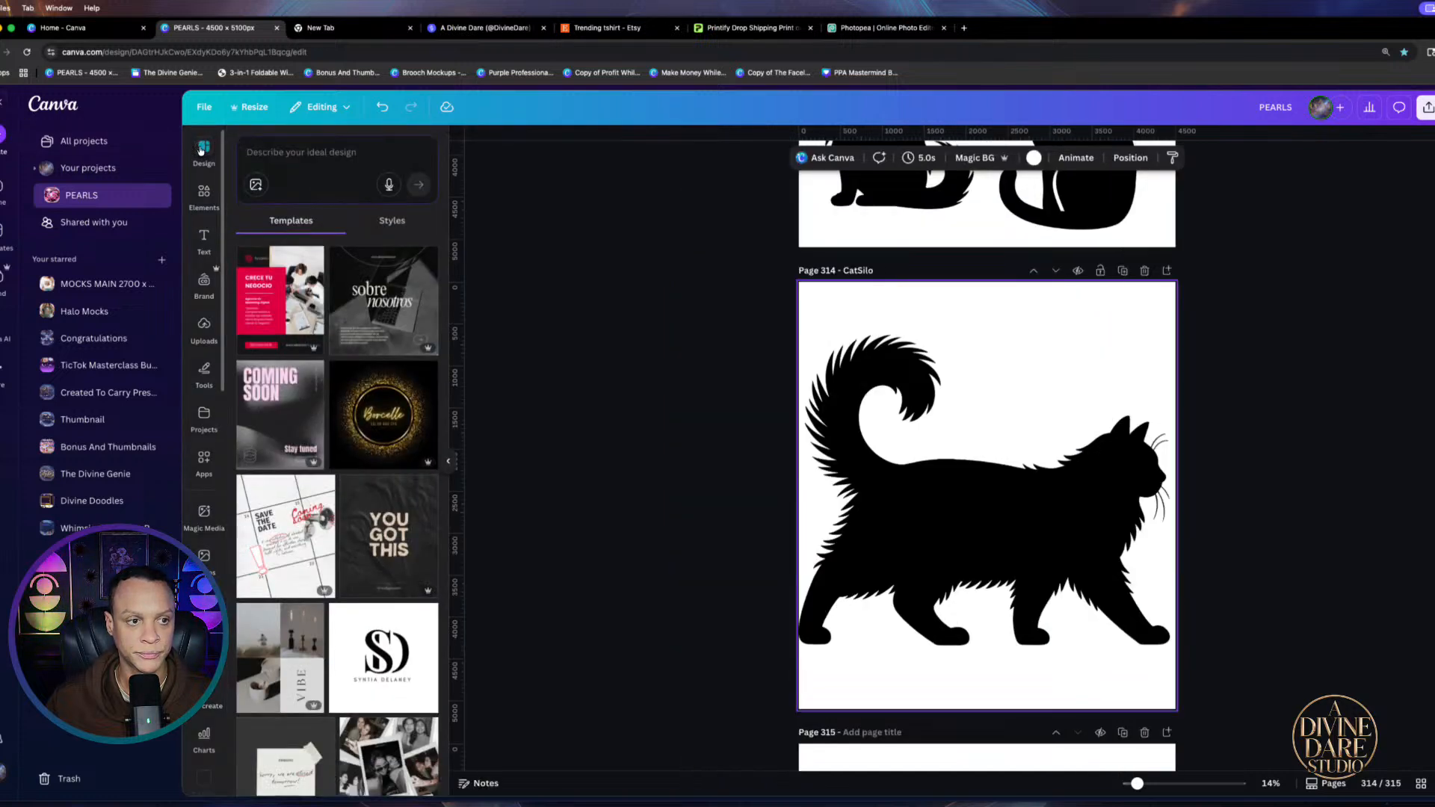
left_click(2, 103)
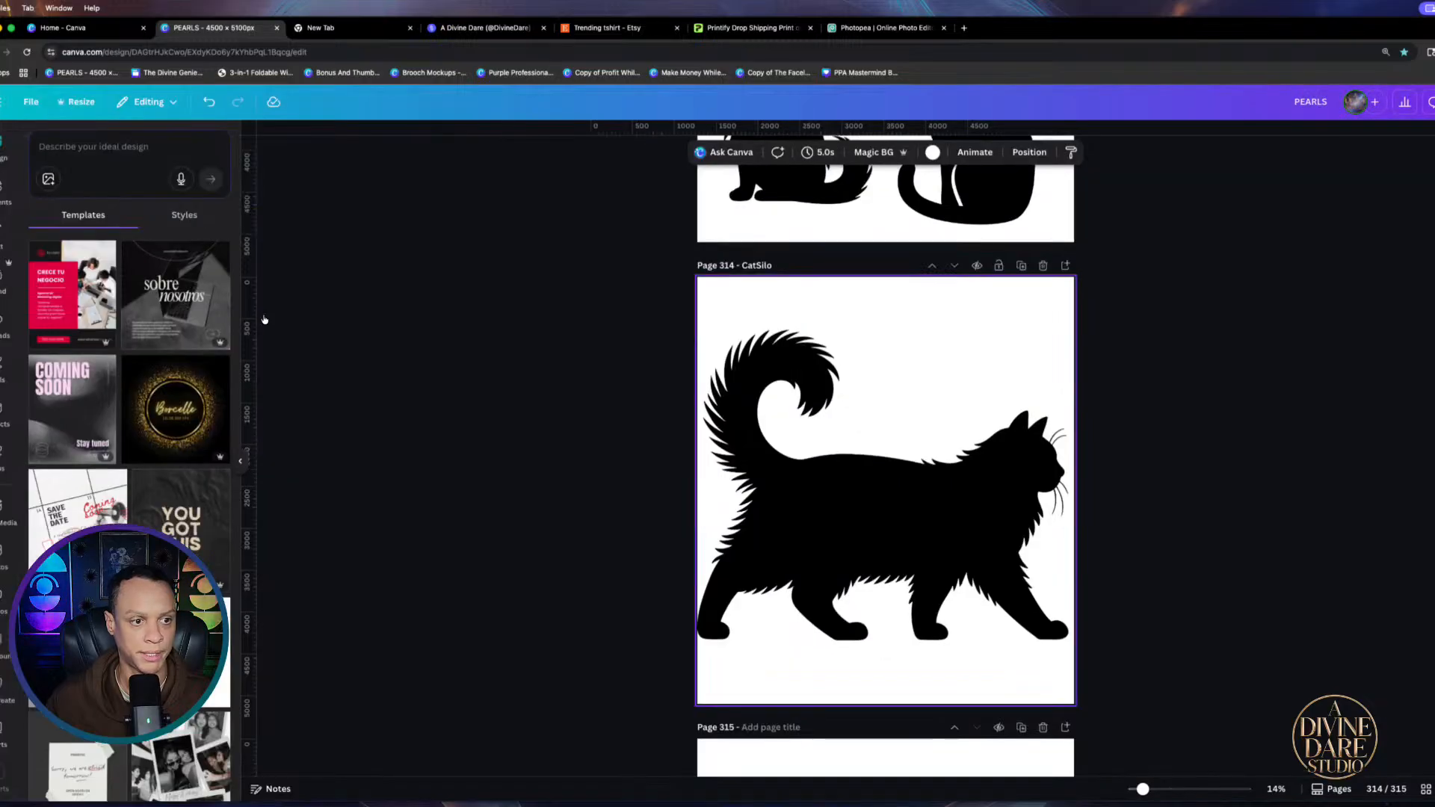
left_click(2, 321)
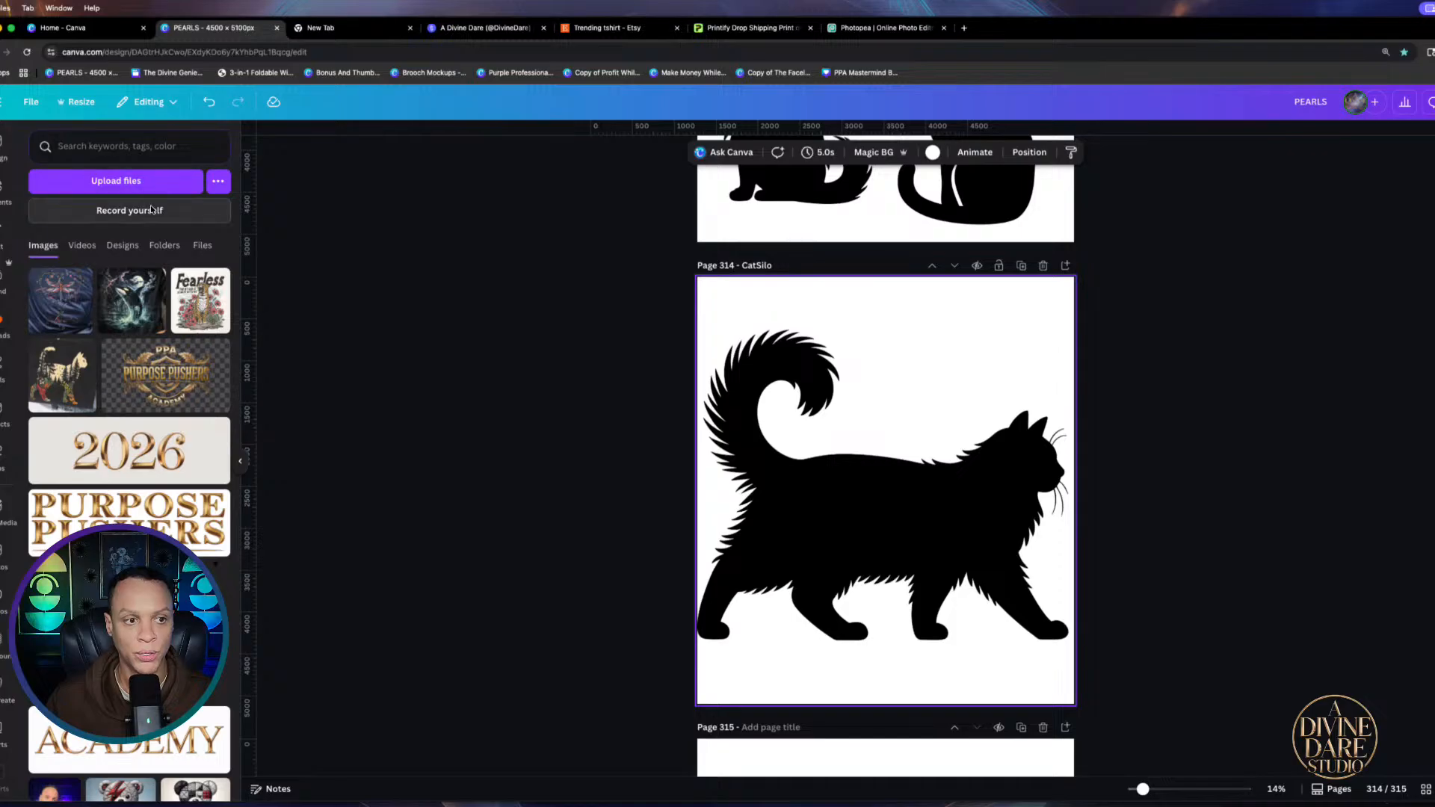
Upload CatSilo.psd from Downloads into Canva
left_click(137, 180)
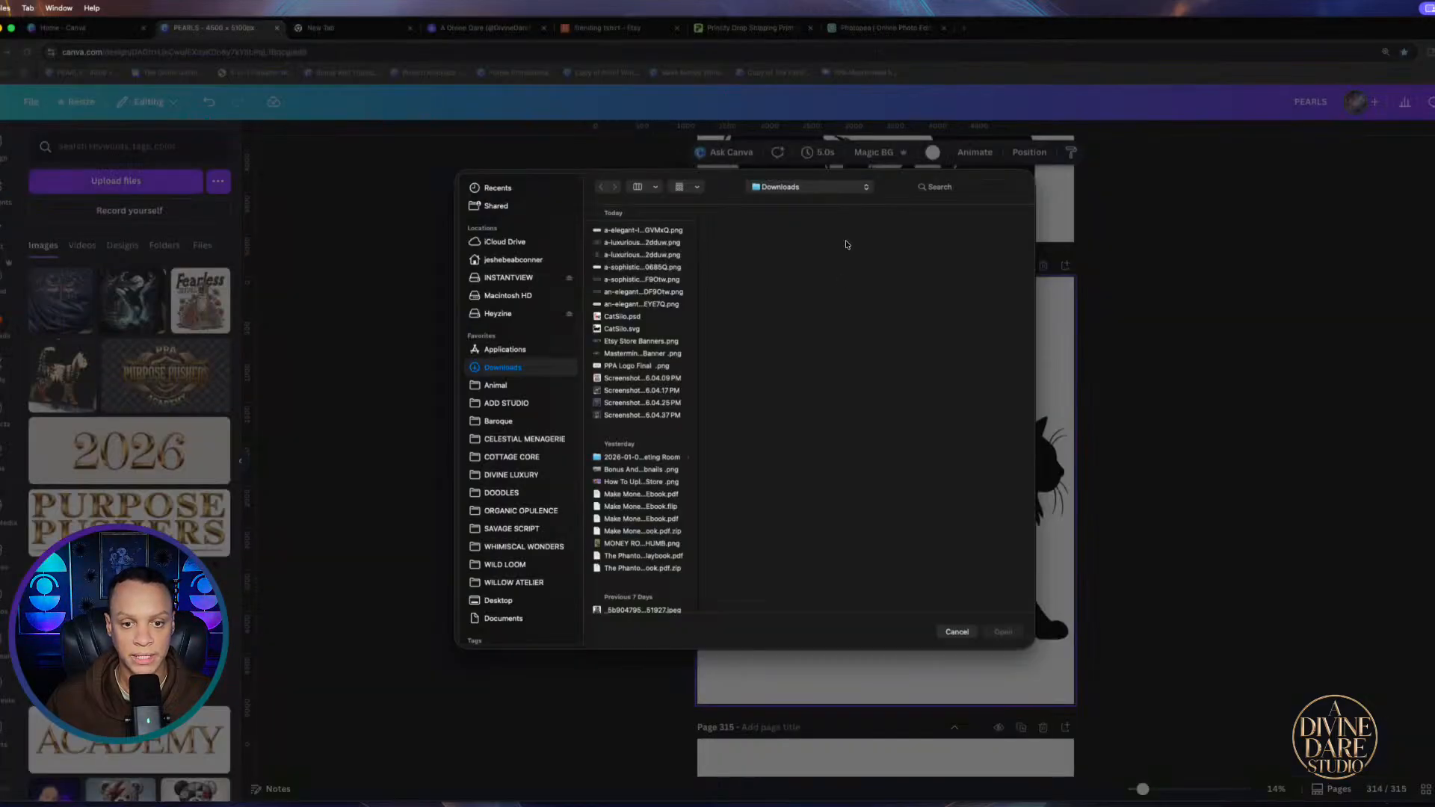
left_click(625, 318)
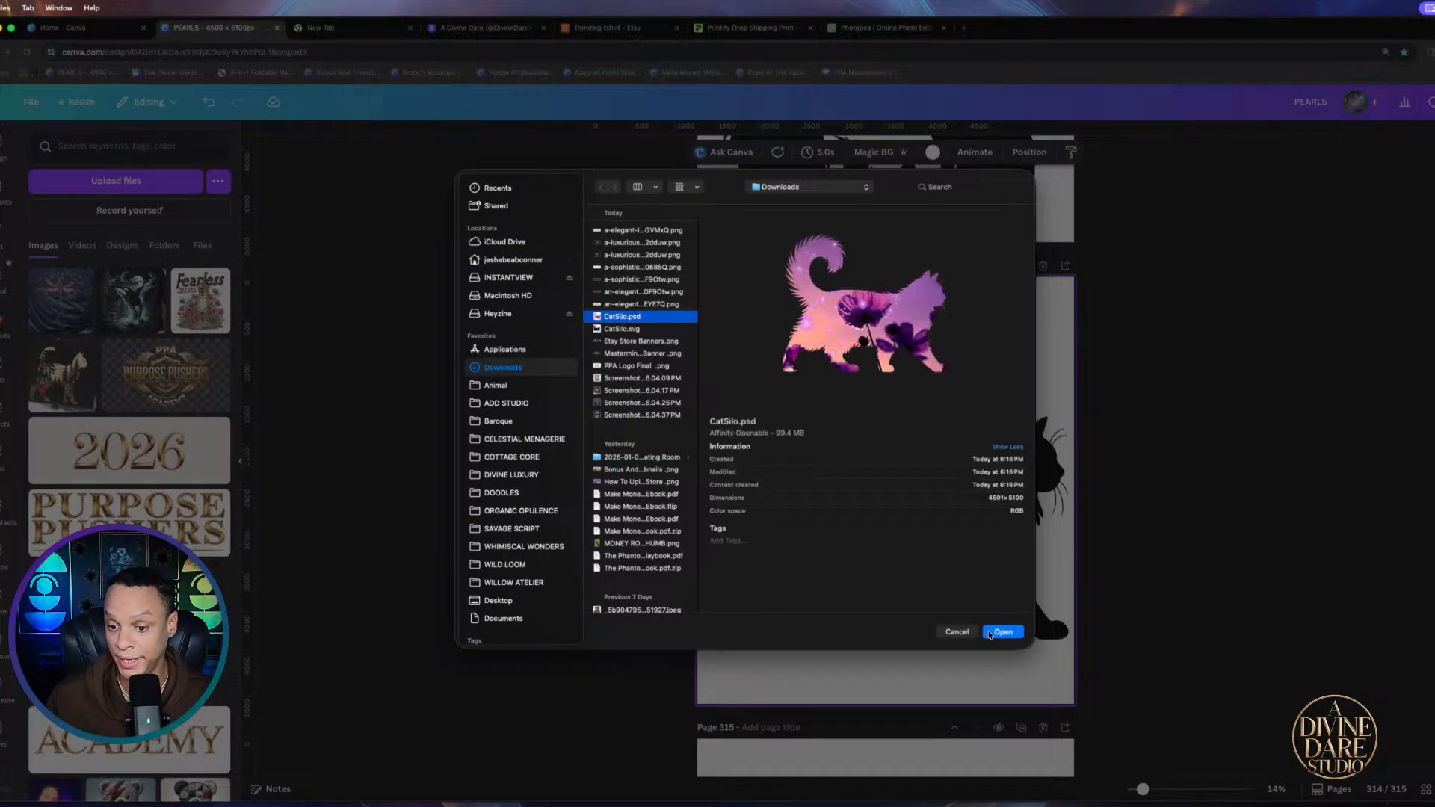
left_click(1001, 633)
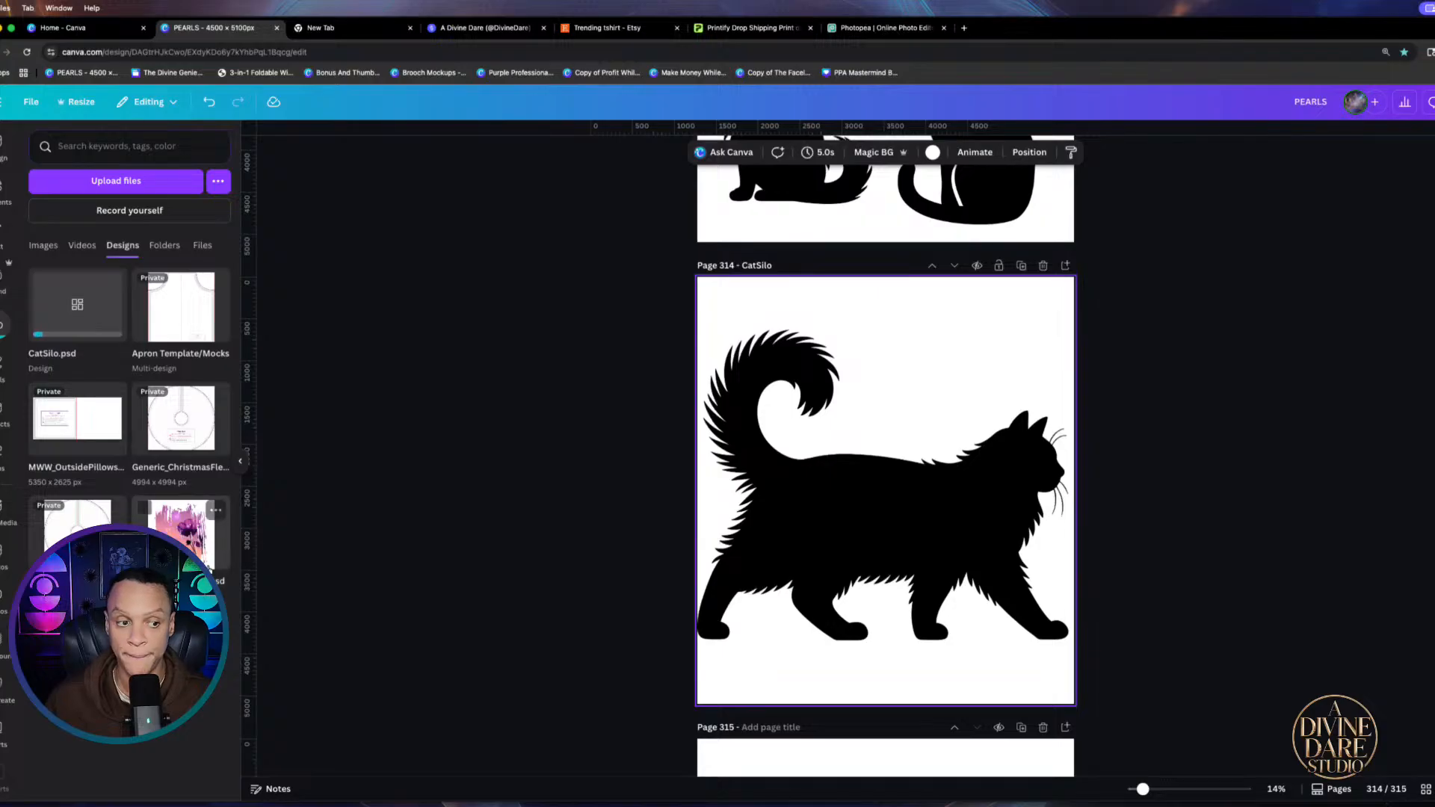
Delete the old black cat silhouette from page 314
left_click(883, 461)
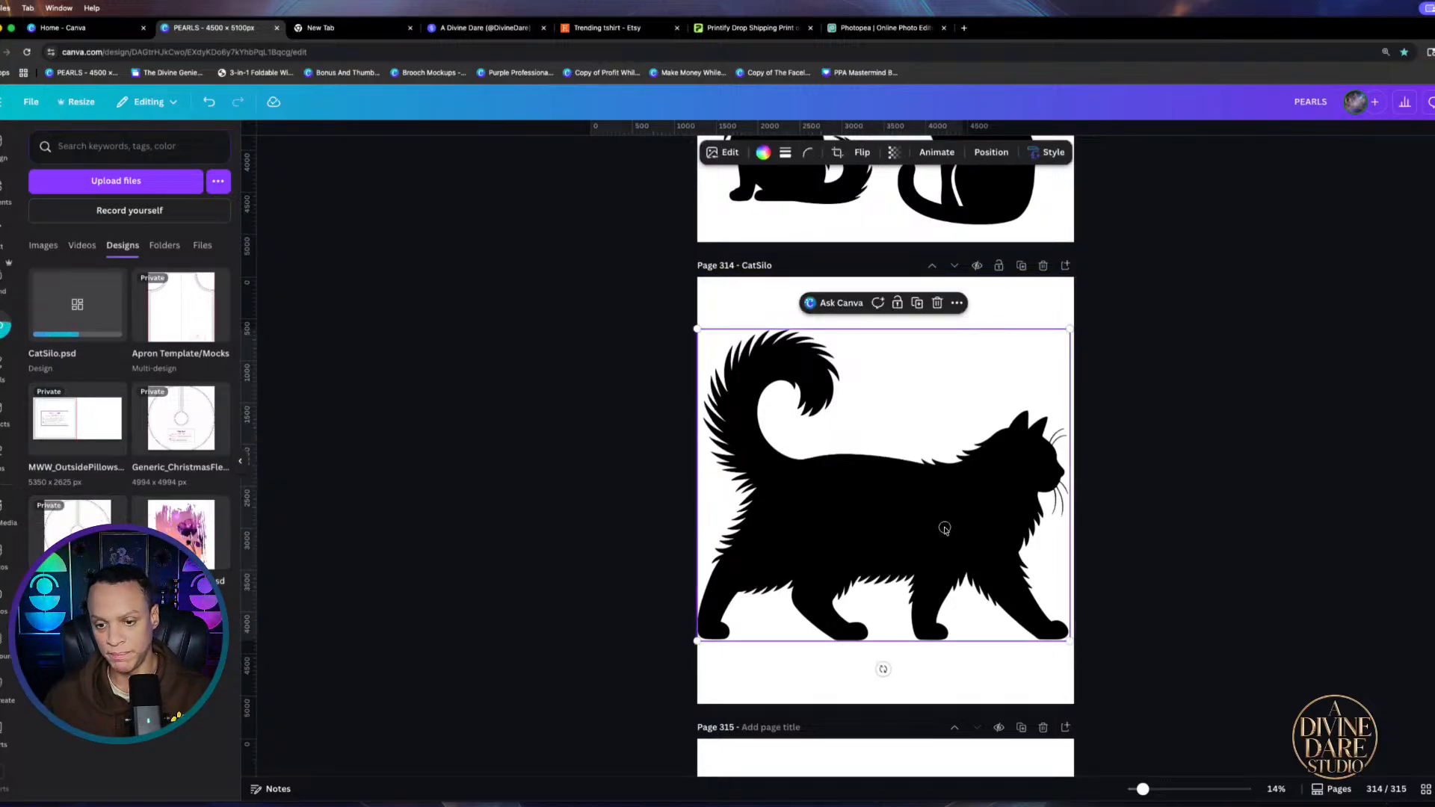
left_click_drag(945, 527, 952, 490)
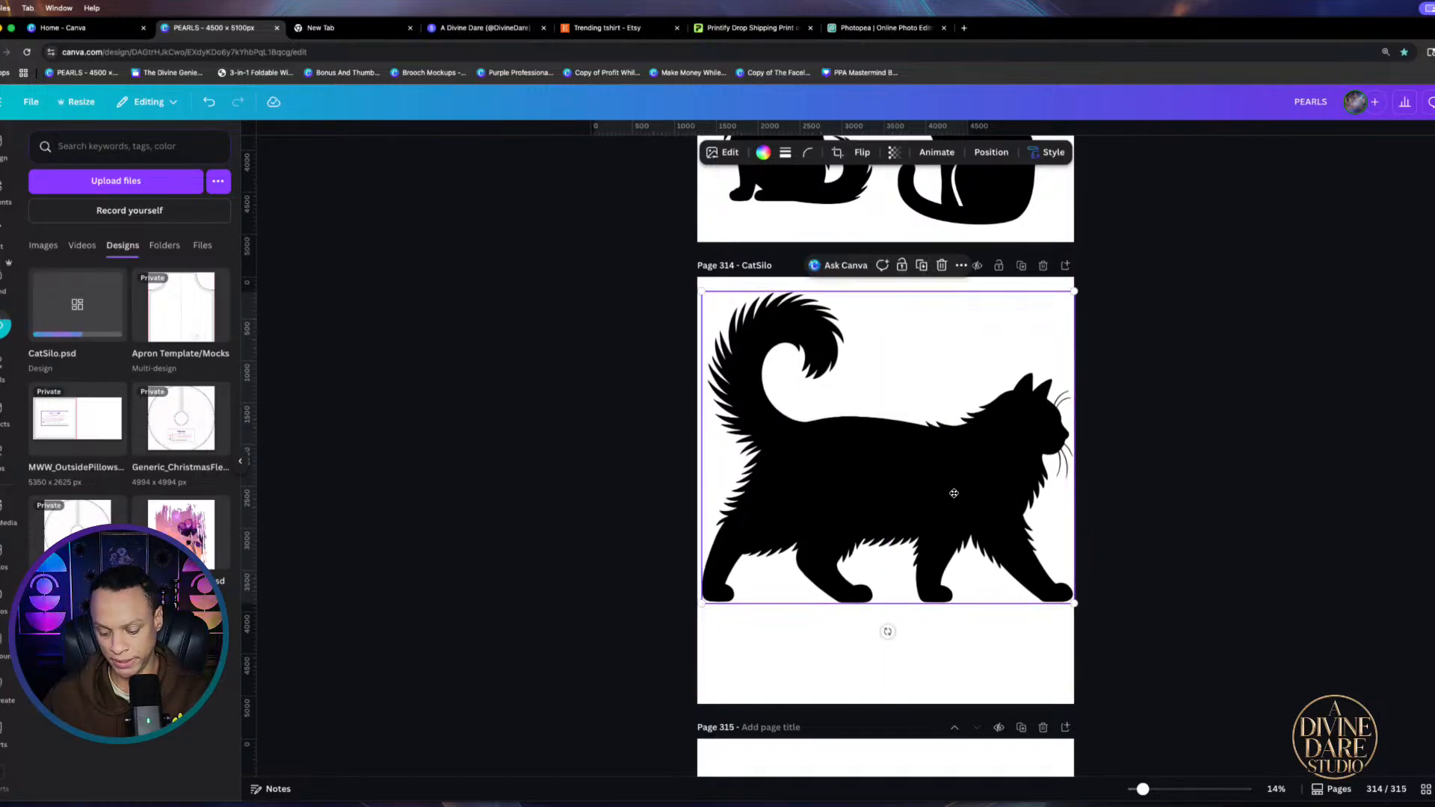
key("Delete")
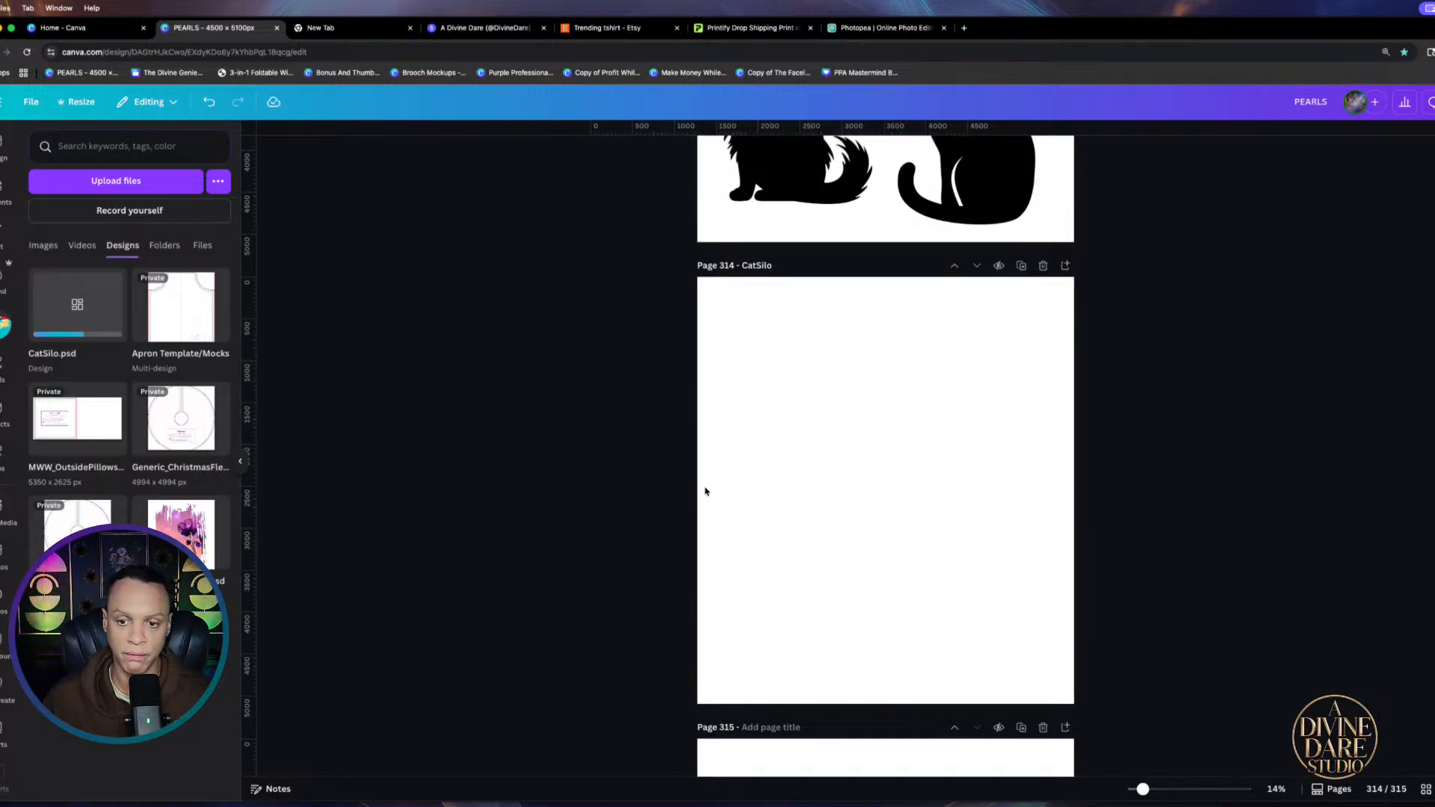
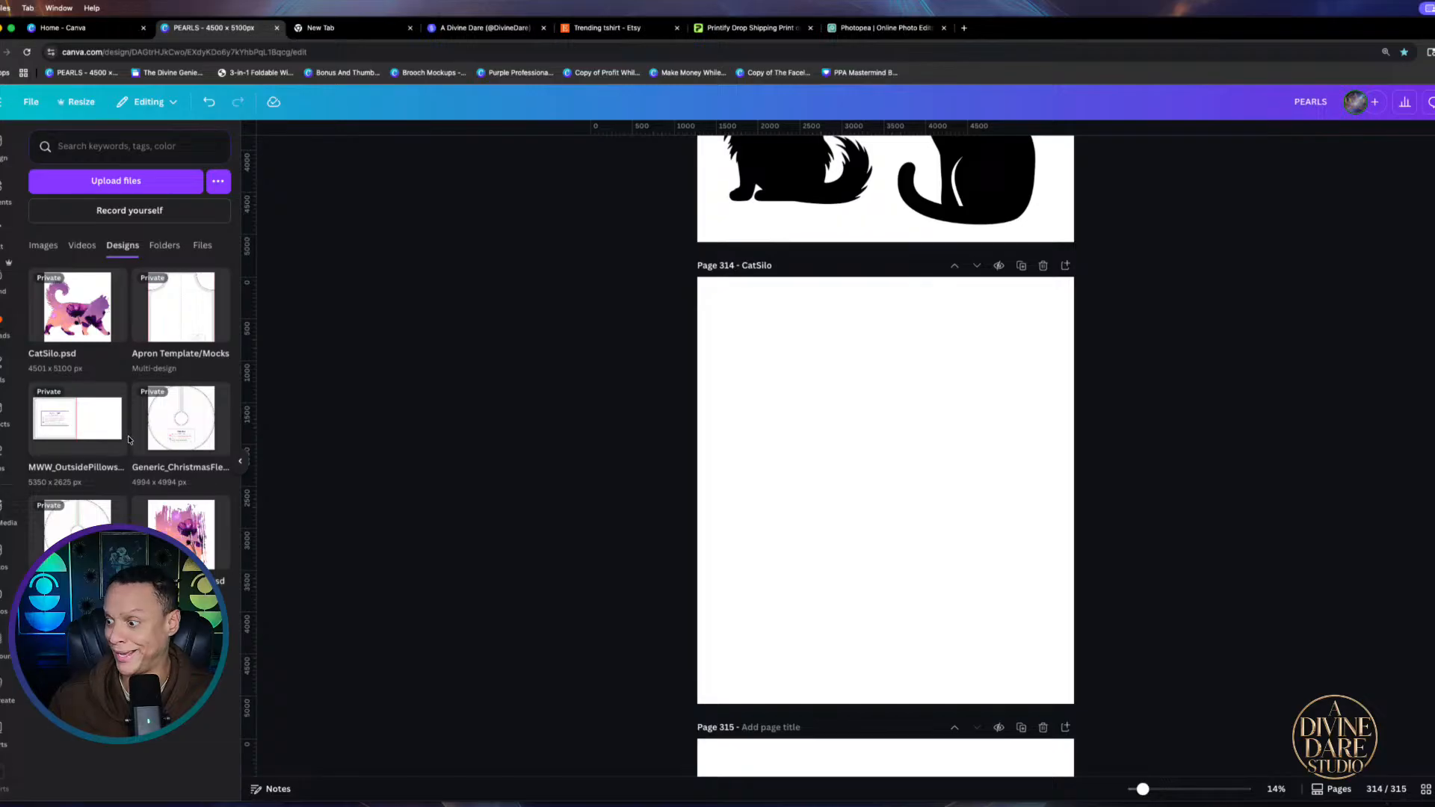
Insert the CatSilo cat on page 314, align it, and delete the black silhouette
mouse_move(128, 440)
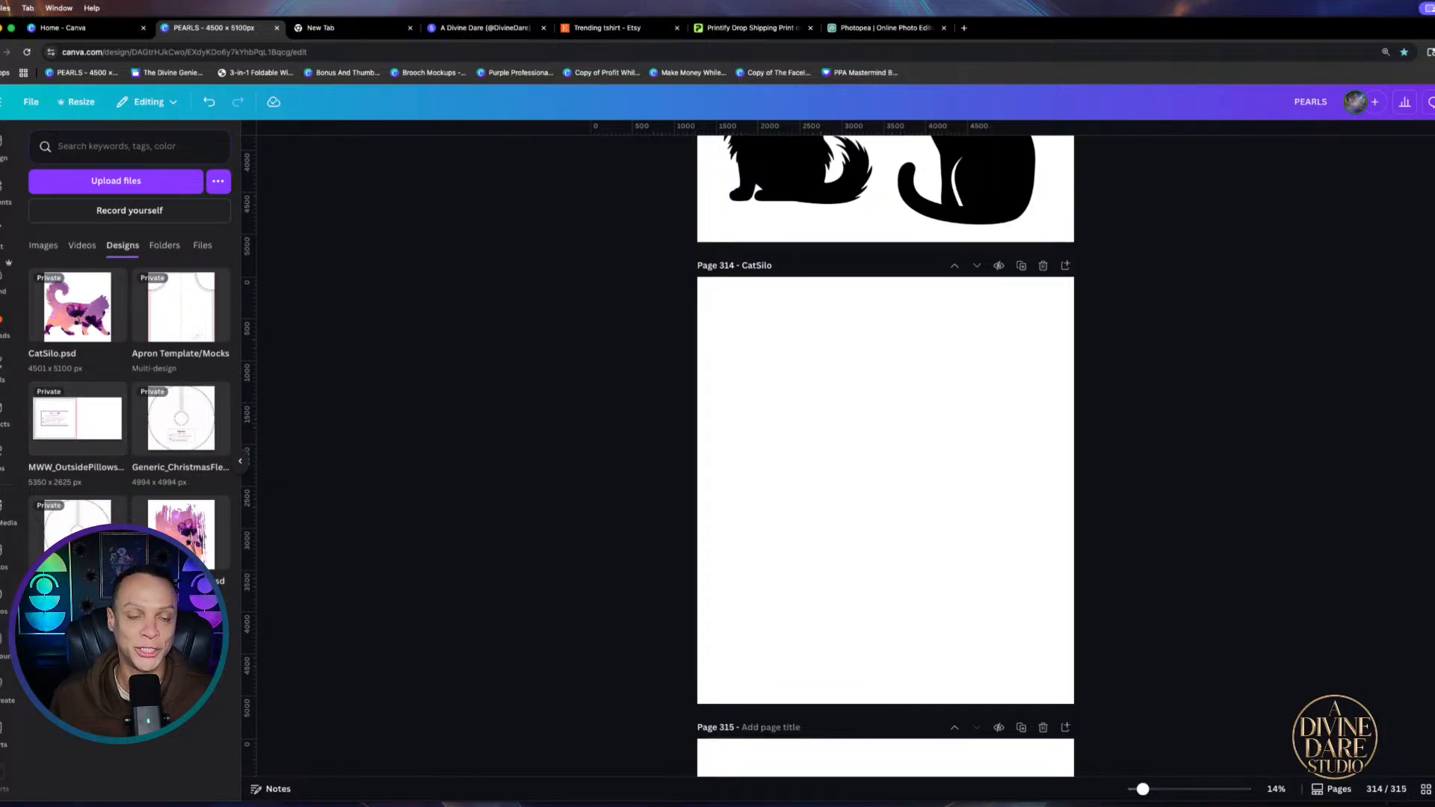
left_click(78, 314)
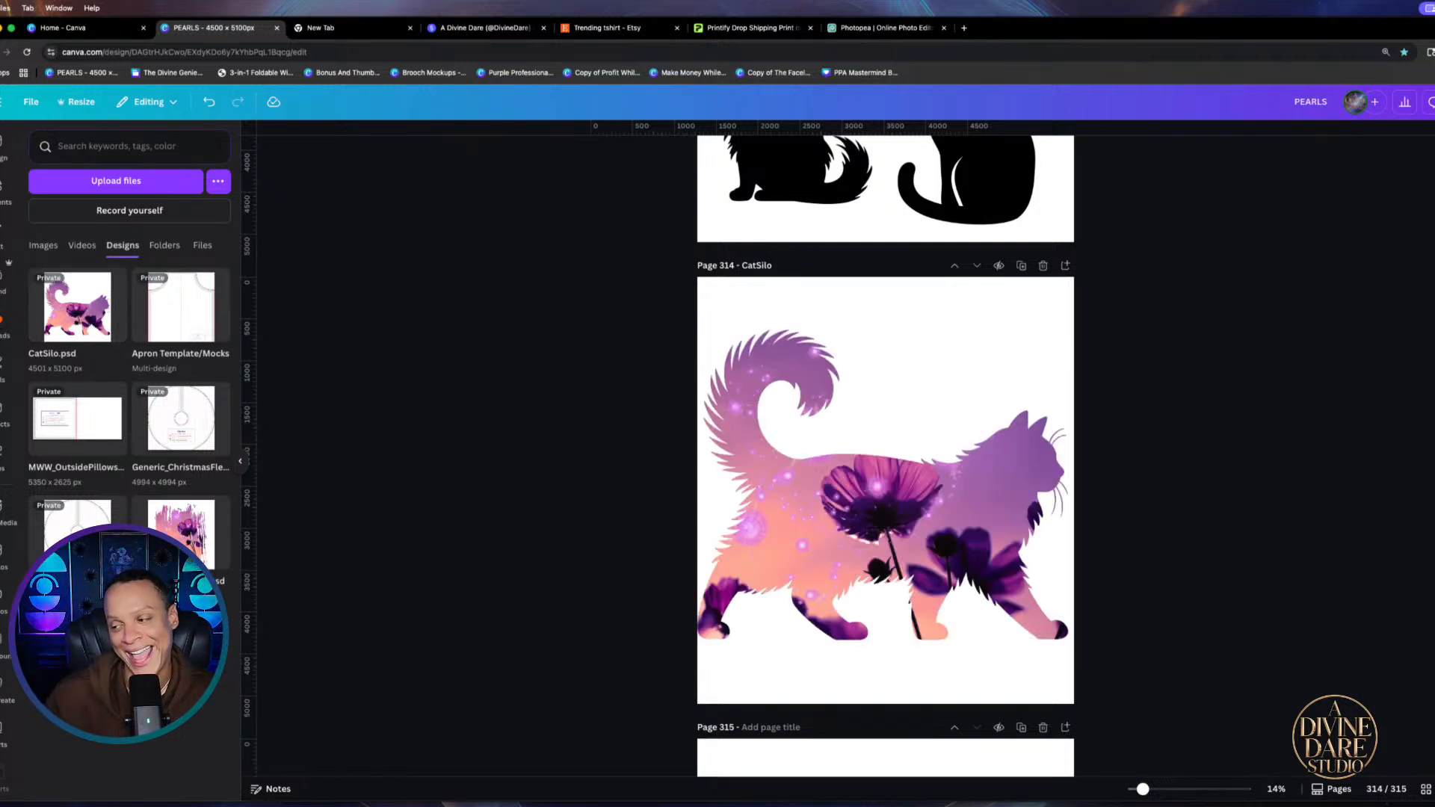
mouse_move(907, 454)
left_mouse_down()
mouse_move(956, 430)
mouse_move(869, 508)
mouse_move(892, 468)
mouse_move(872, 472)
mouse_move(907, 463)
left_mouse_up()
left_click_drag(873, 522, 875, 502)
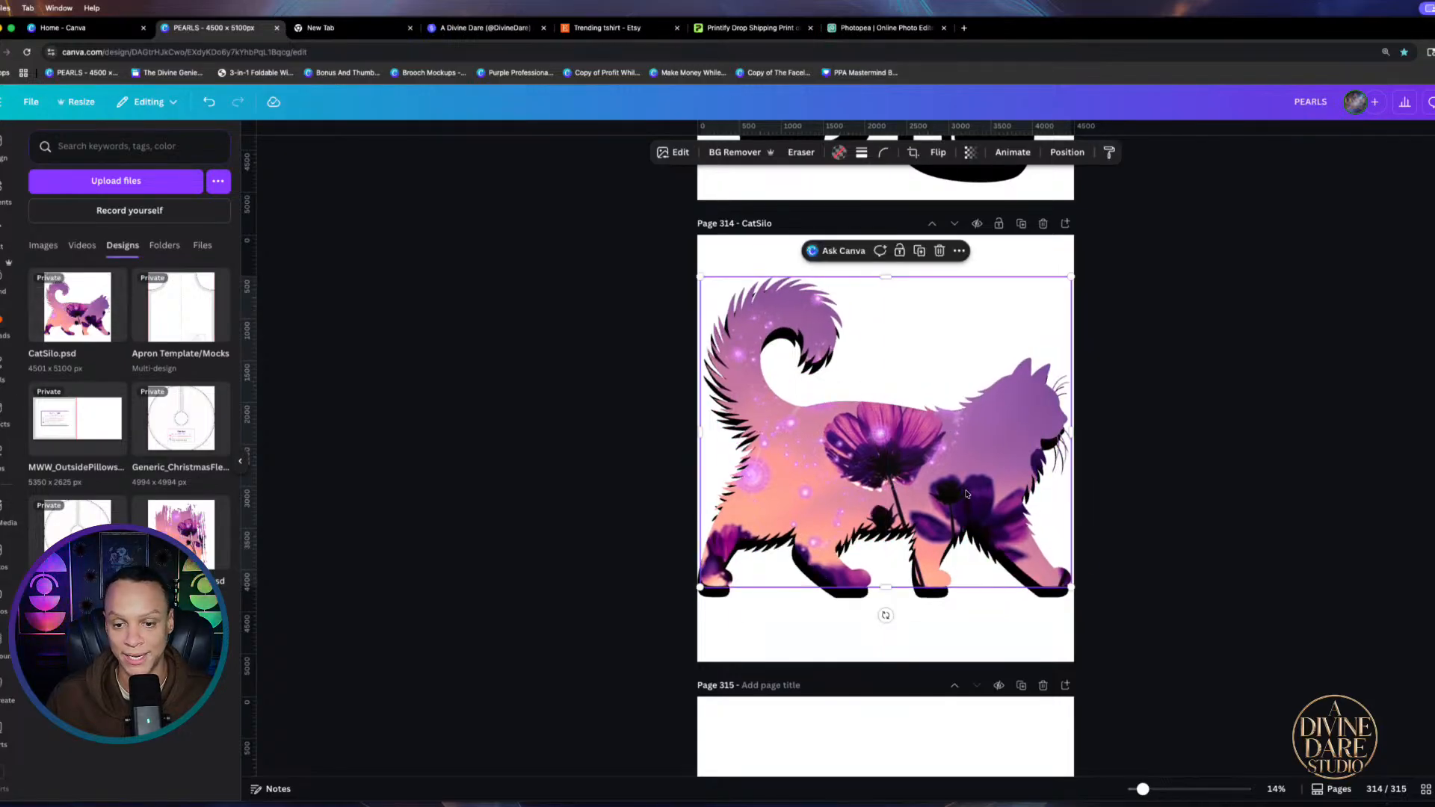
left_click_drag(975, 464, 995, 538)
left_click_drag(774, 300, 791, 249)
key("Delete")
left_click_drag(1012, 527, 916, 442)
Detach the floral photo from the cat frame and delete it, leaving an empty frame
double_click(916, 448)
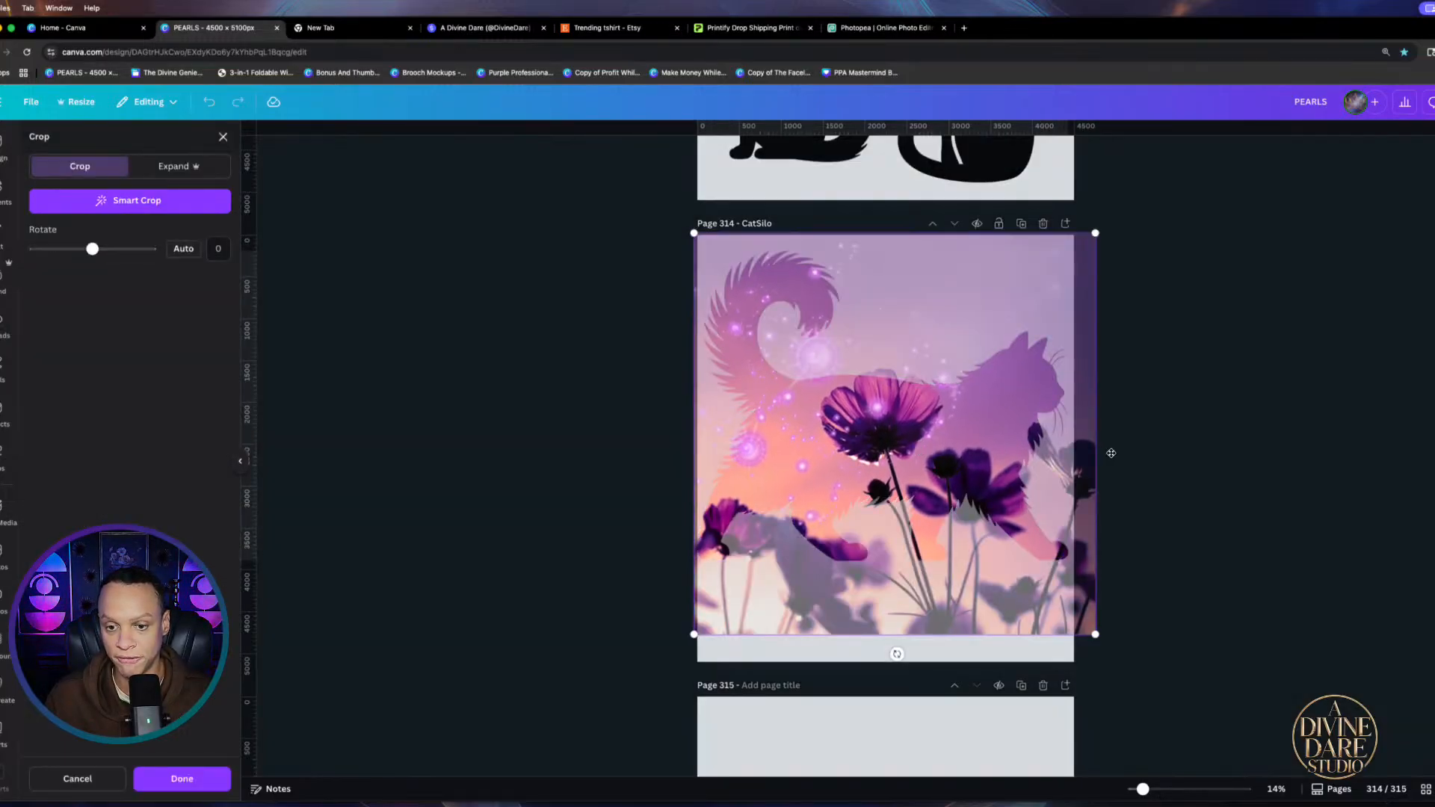
key("Escape")
right_click(843, 435)
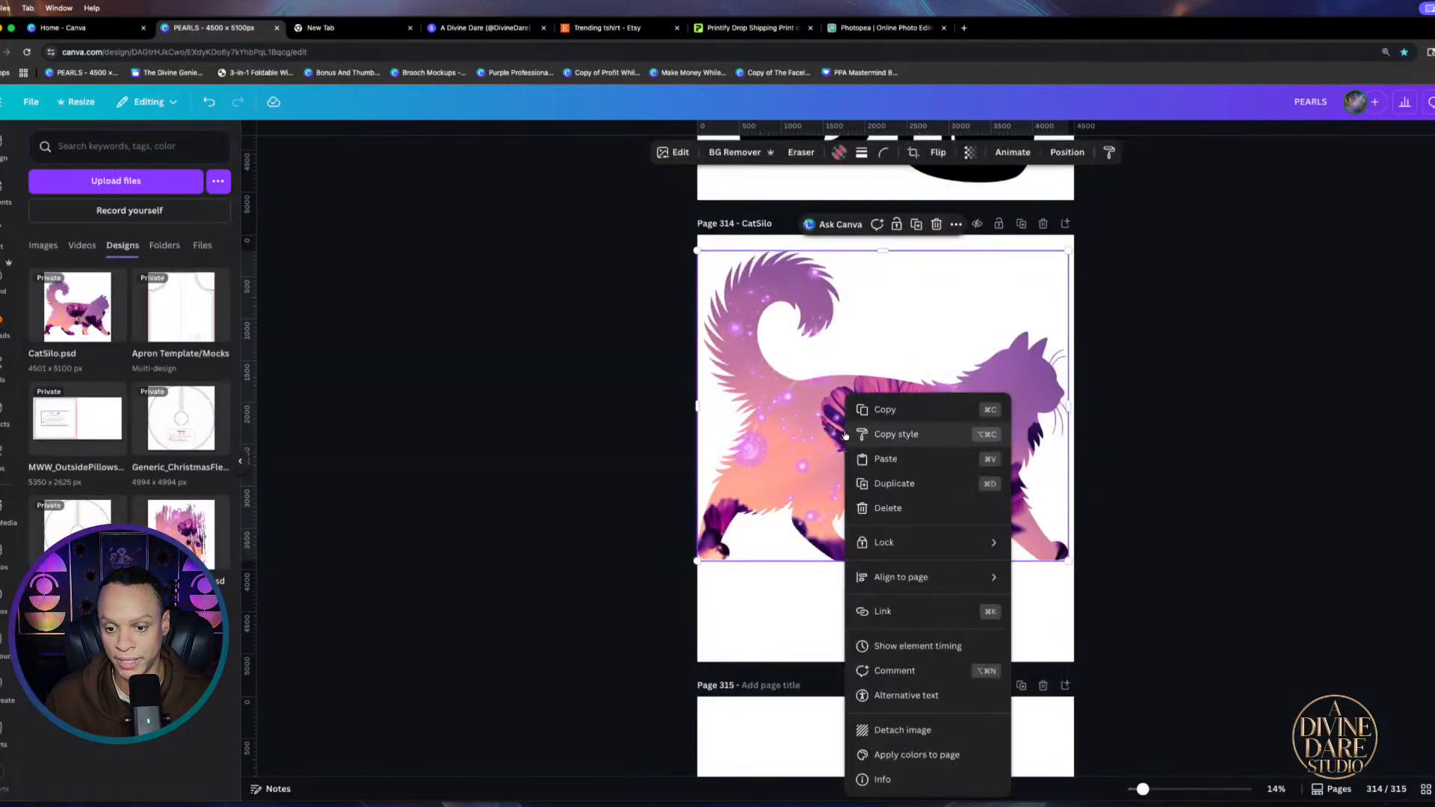
left_click(911, 732)
left_click_drag(724, 409, 939, 576)
key("Delete")
left_click(807, 473)
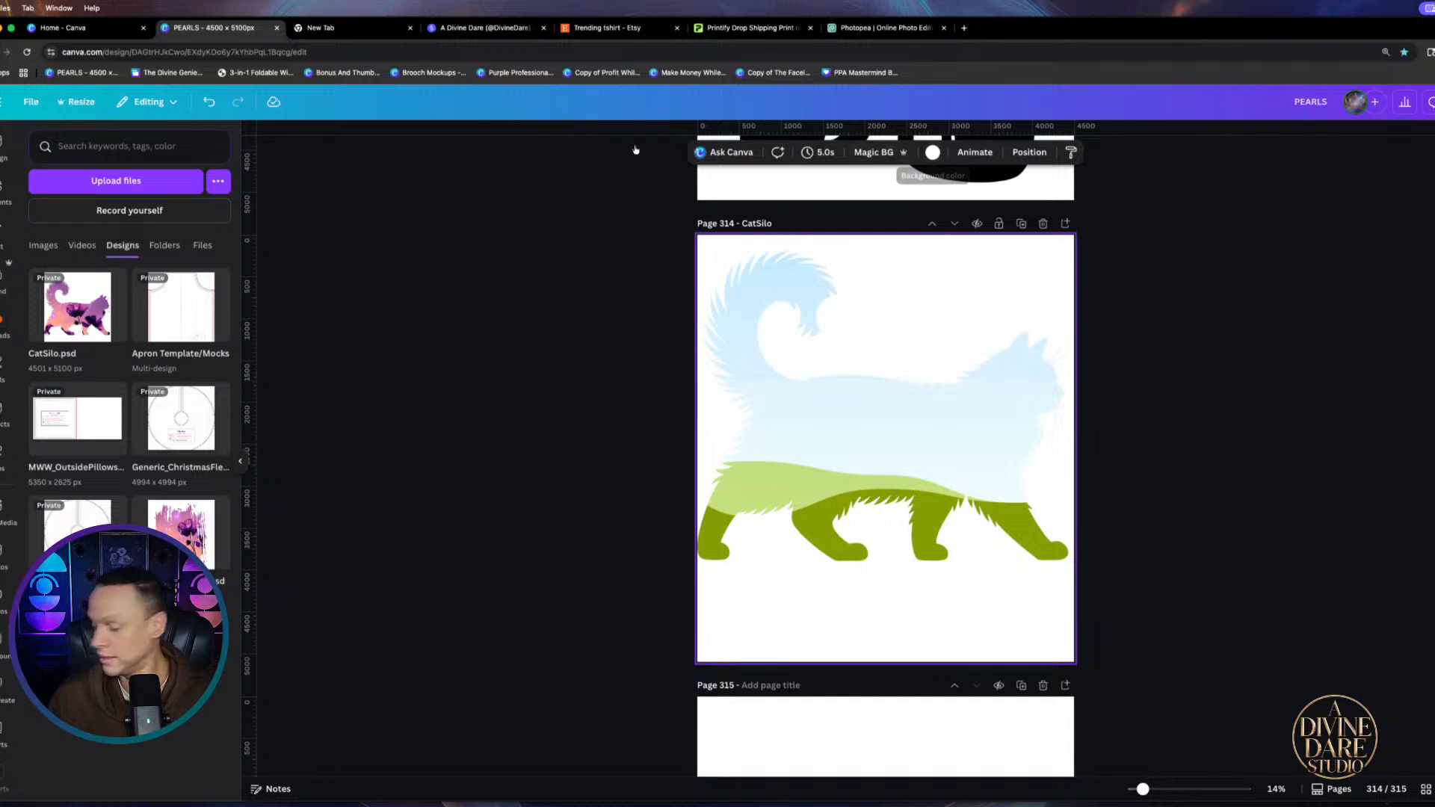
Make the page 314 background dark grey
left_click(933, 152)
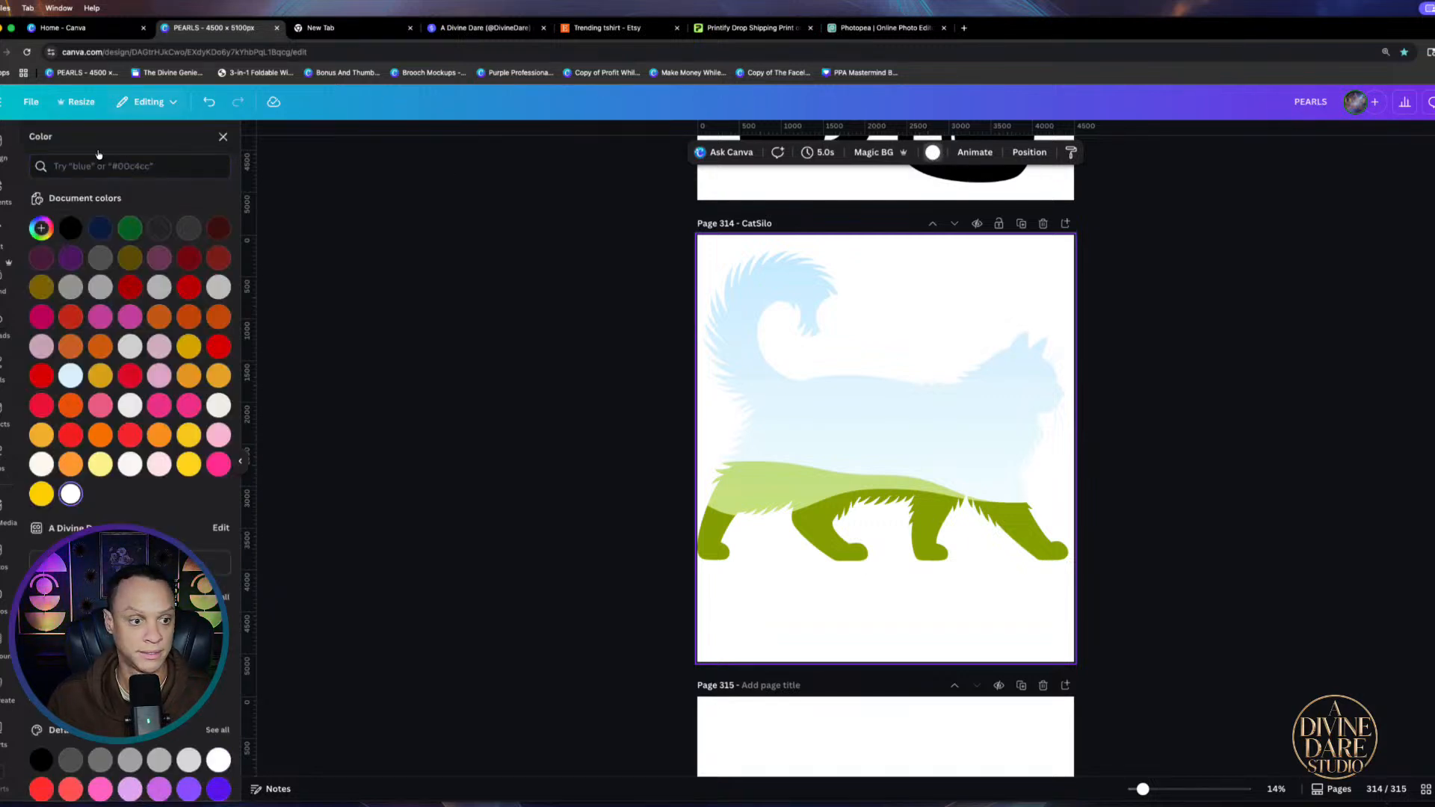
left_click(100, 257)
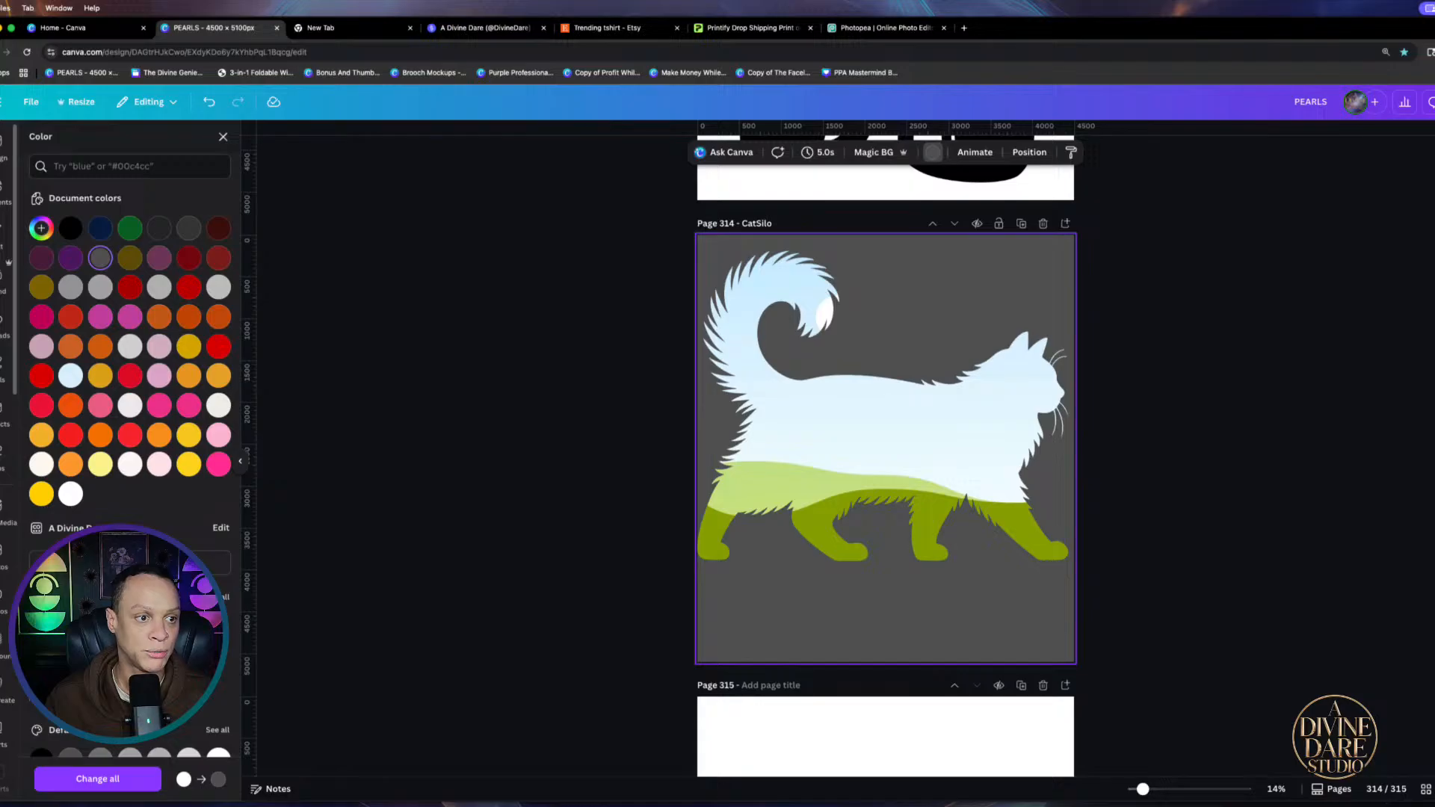
left_click(223, 136)
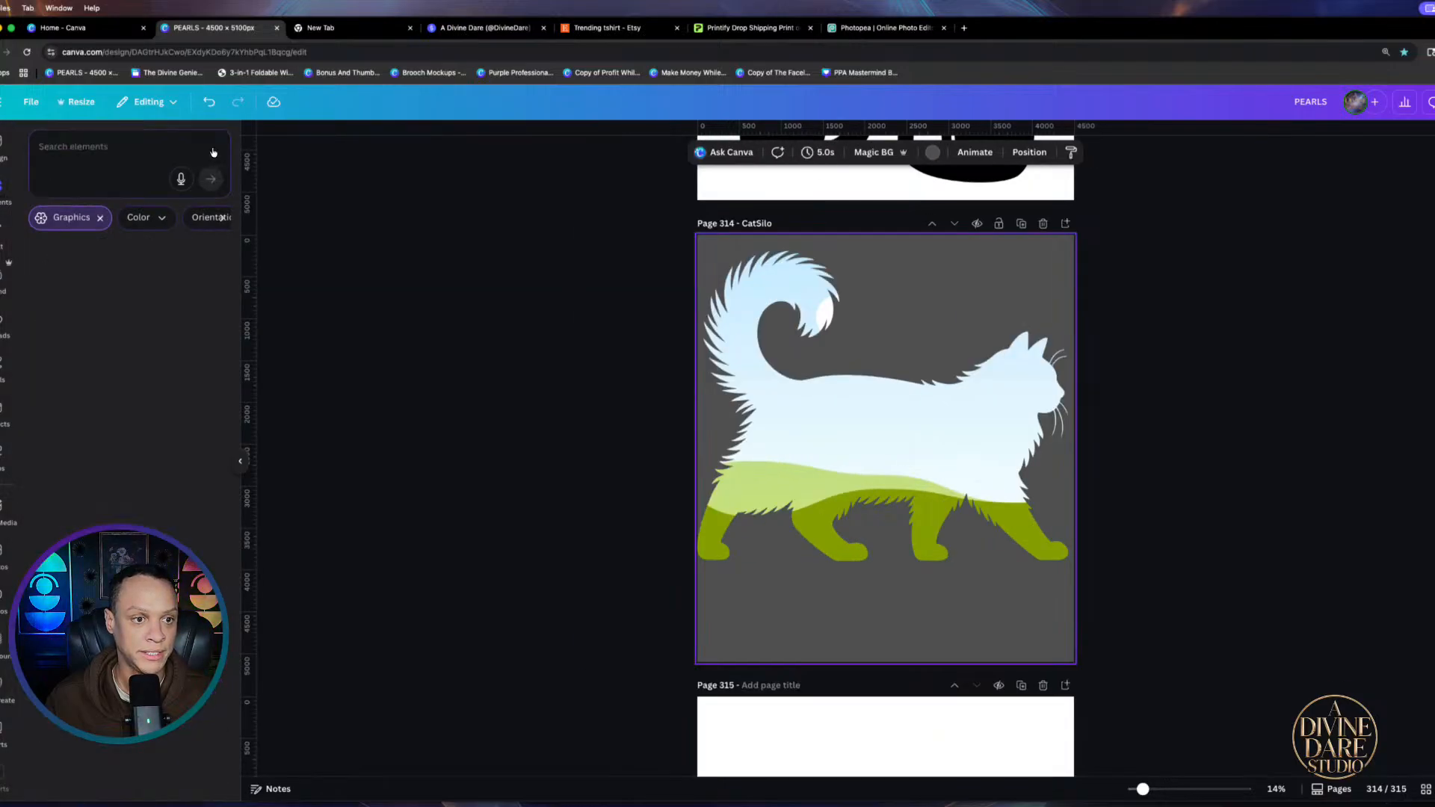
Search photos for 'flowers' and drop a sunset flower photo into the cat frame
left_click(129, 147)
type("f")
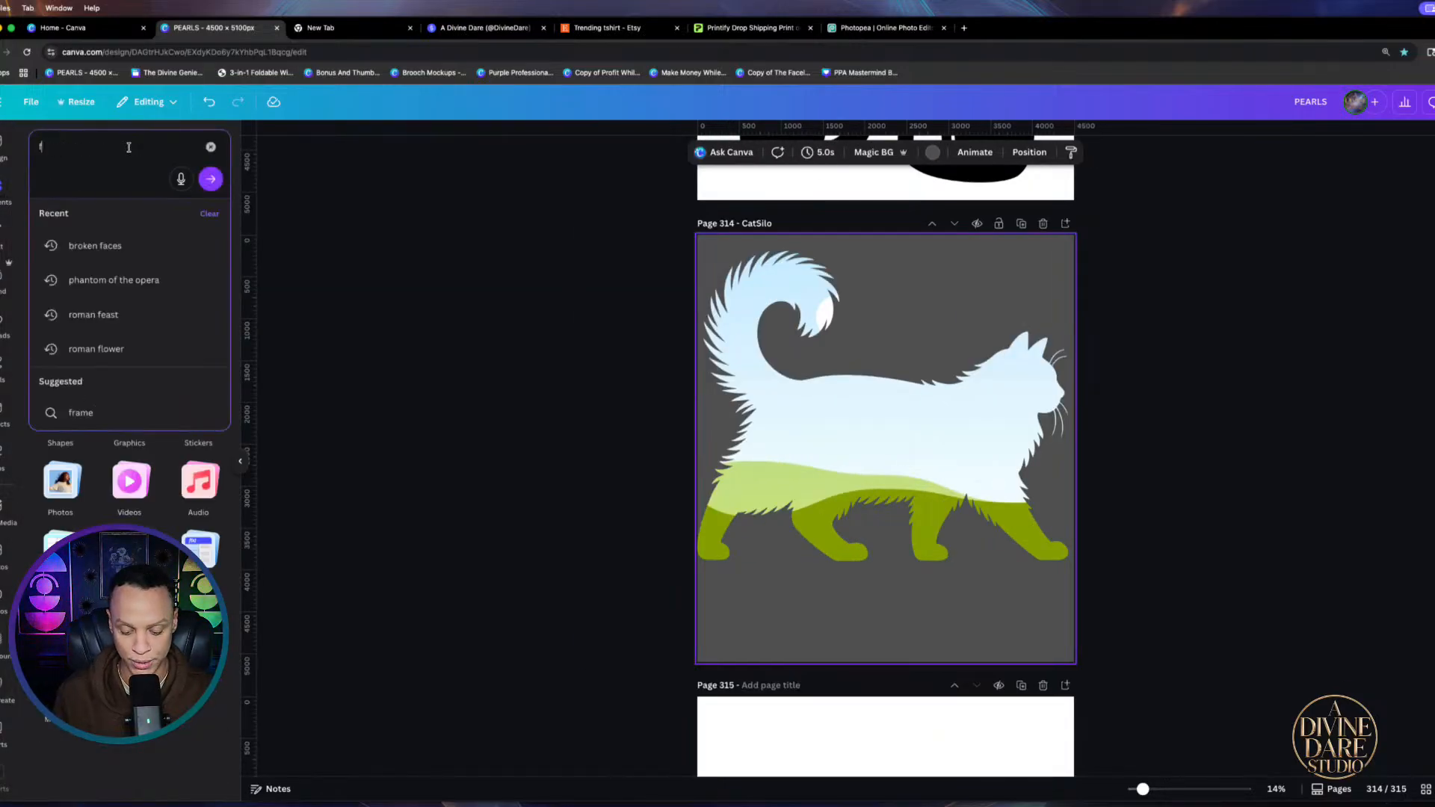
type("lowers")
key("Return")
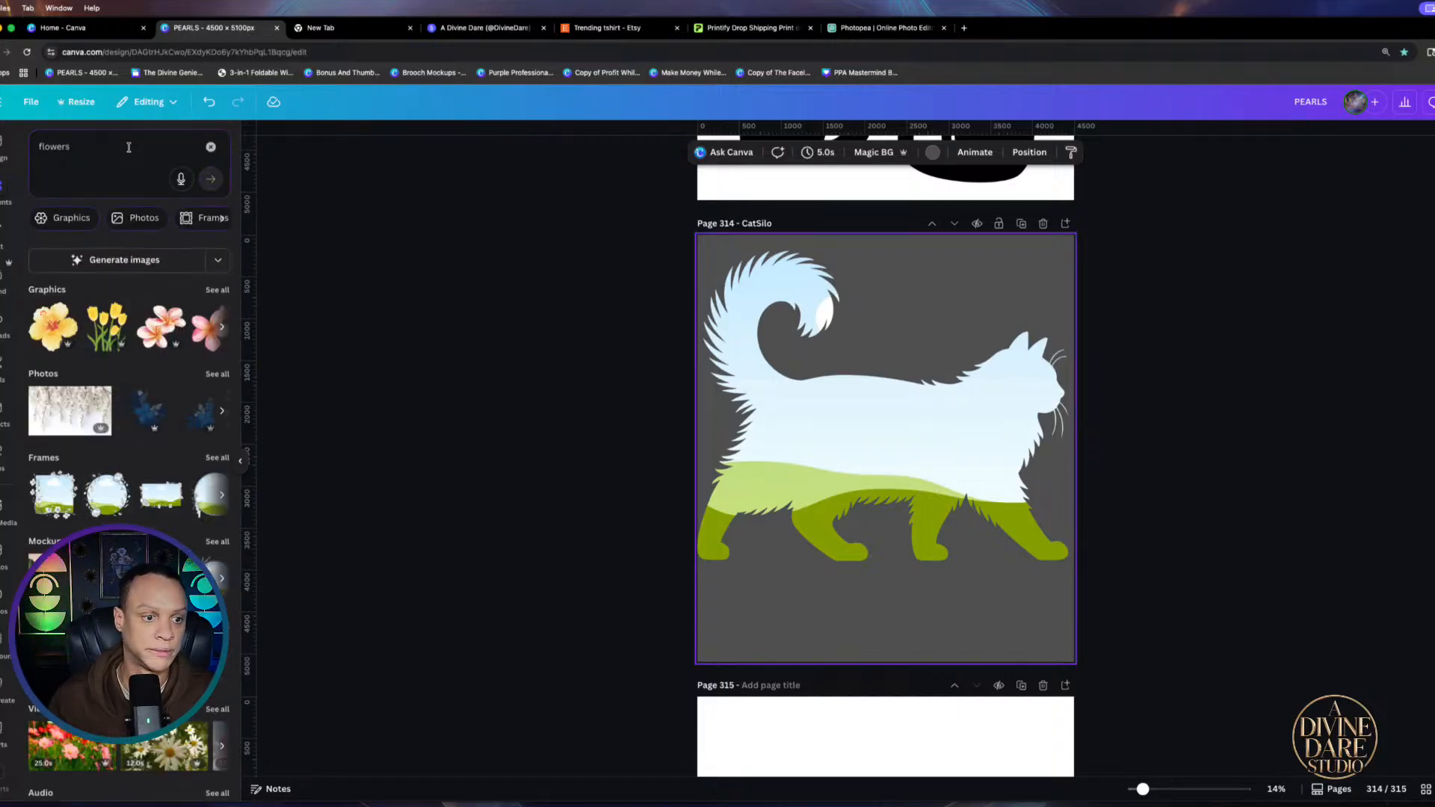
left_click(213, 375)
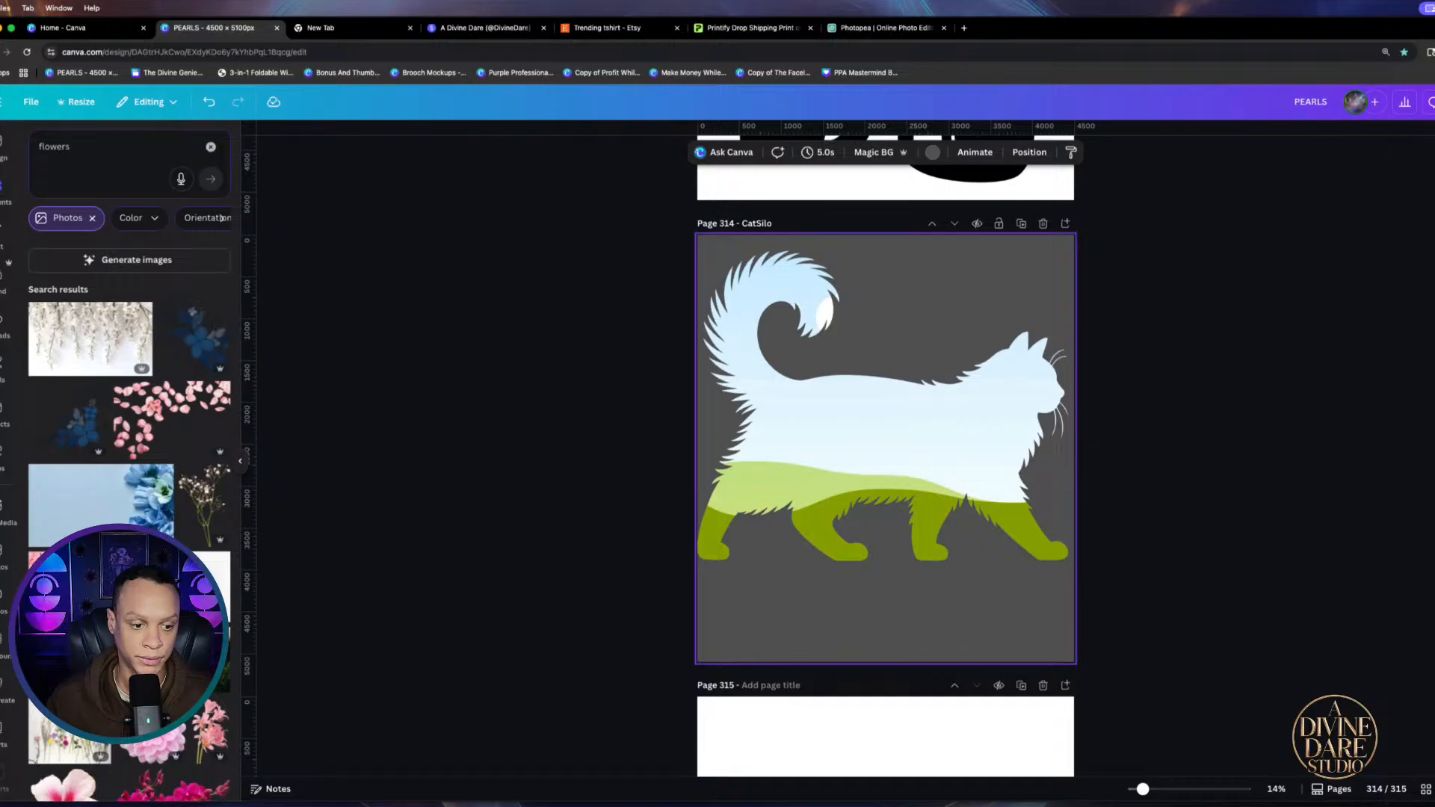
left_click(176, 659)
left_click_drag(792, 490, 755, 501)
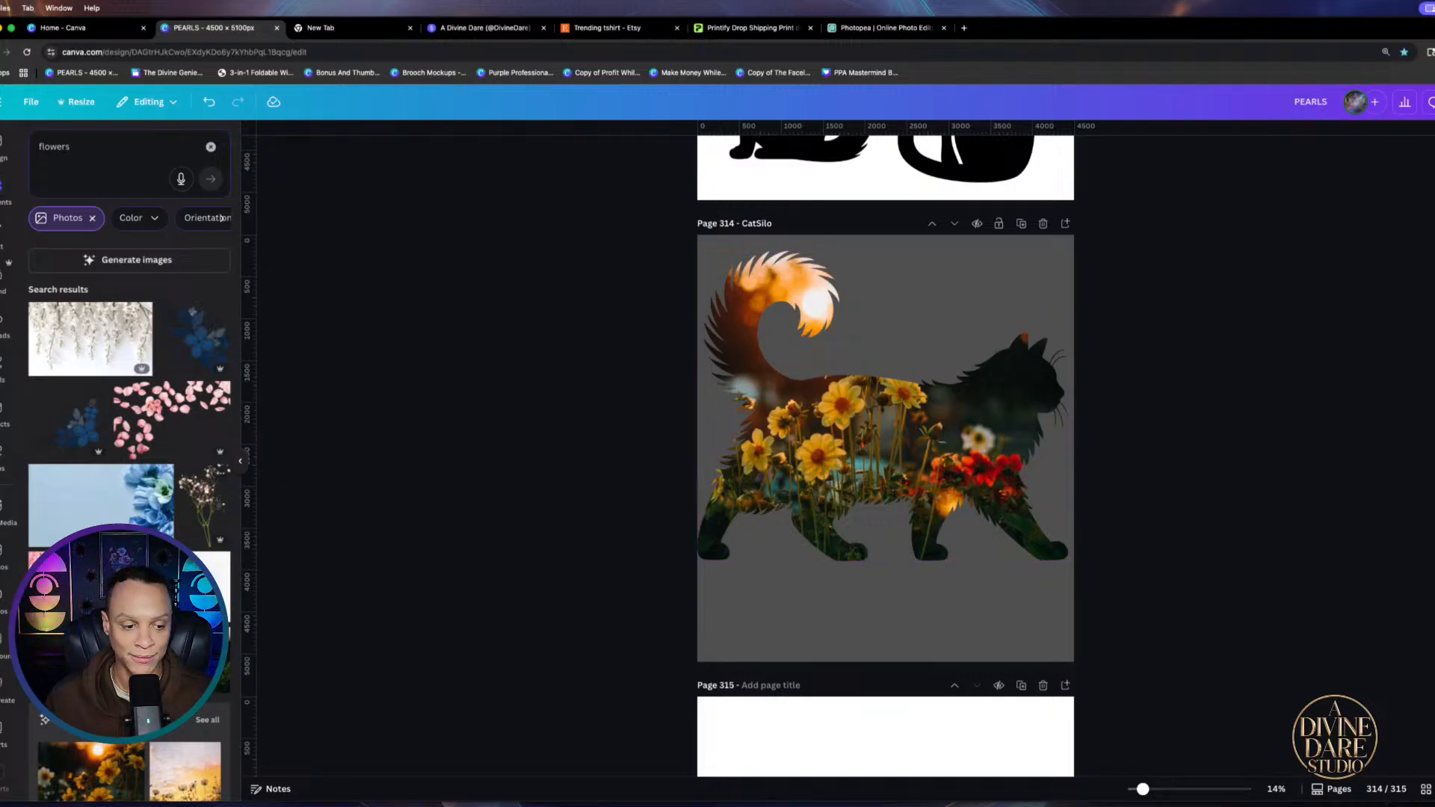
Fill the cat frame with the dried-flowers photo after removing its background with BG Remover
scroll(109, 512, "down", 4)
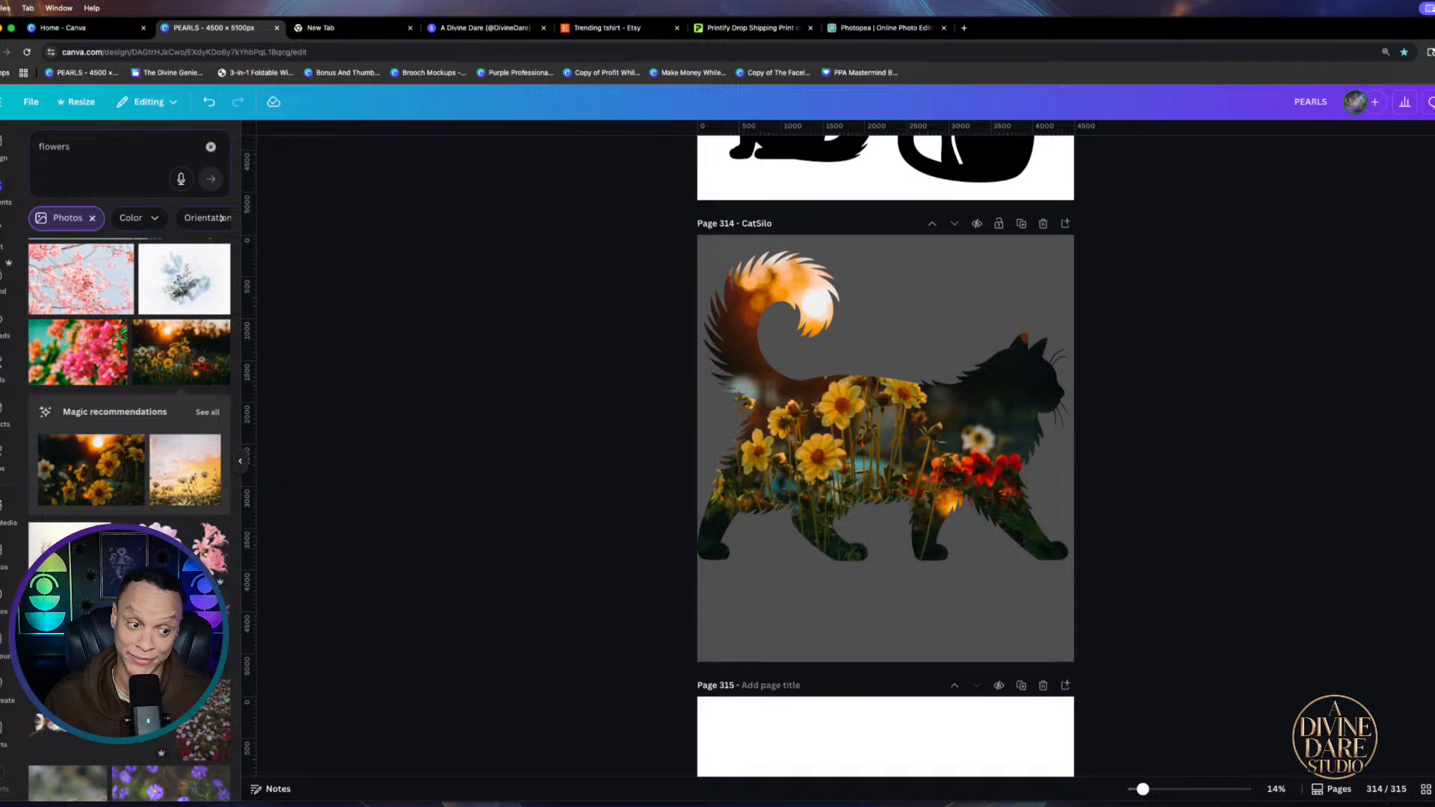
left_click(92, 550)
left_click_drag(888, 553, 882, 464)
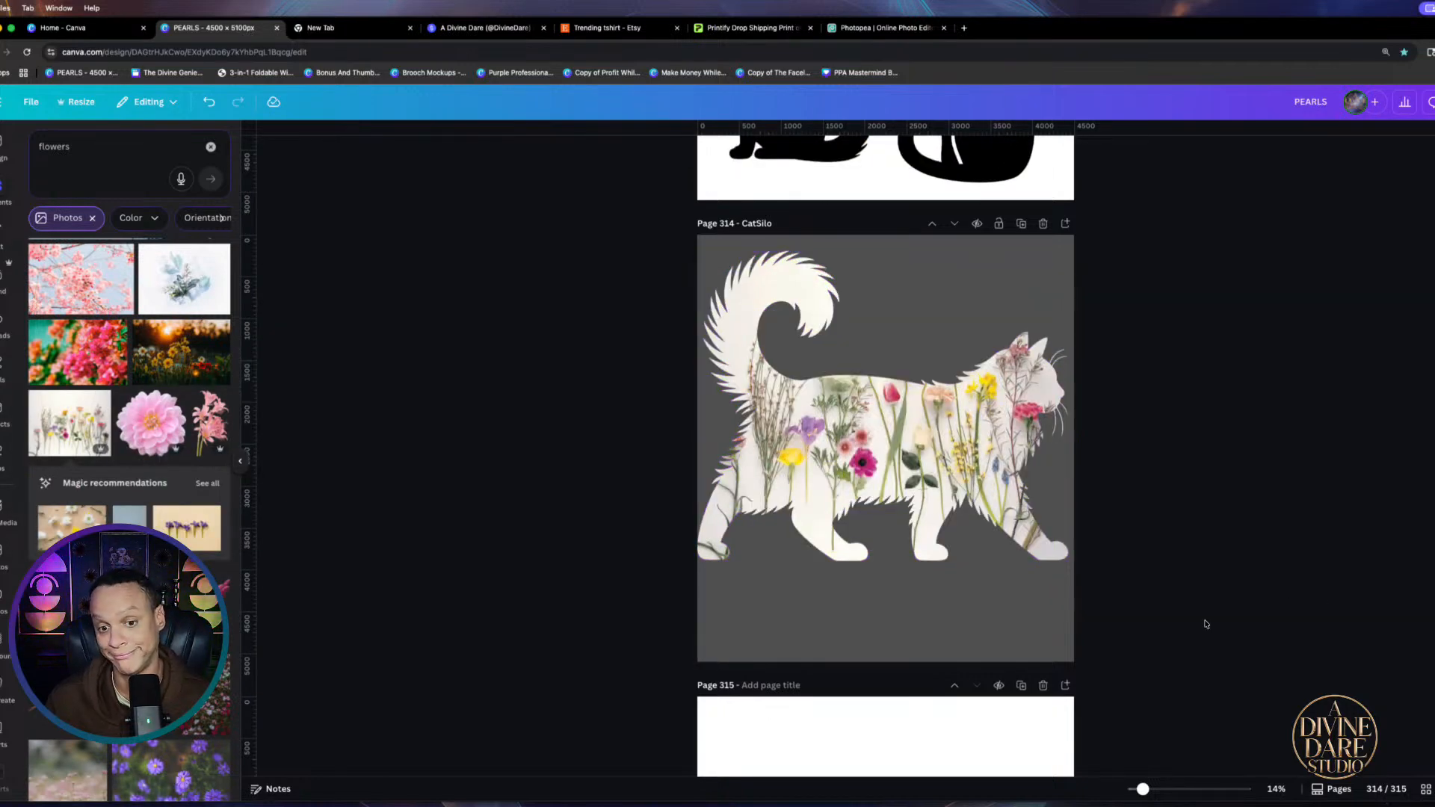
double_click(873, 478)
right_click(902, 478)
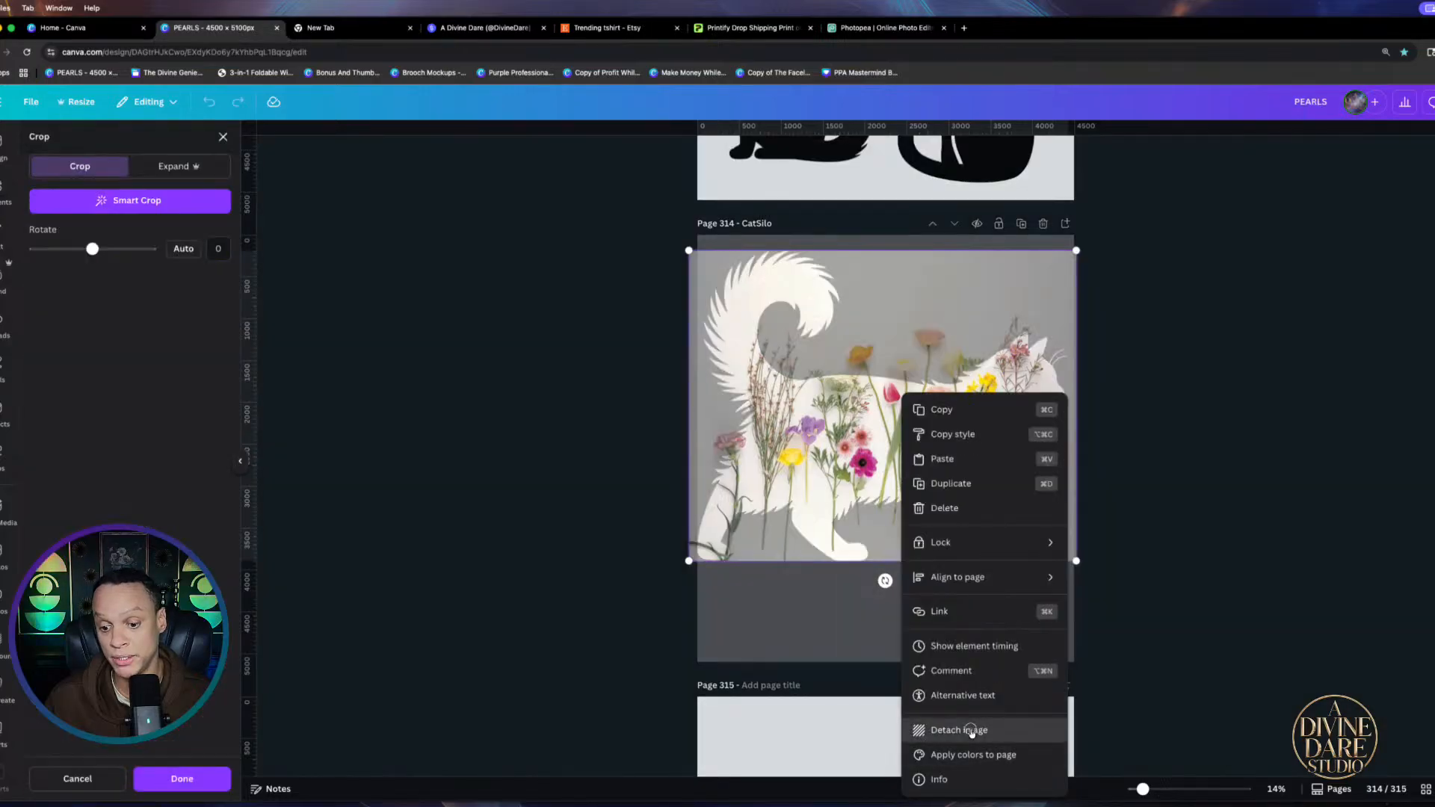
left_click(971, 731)
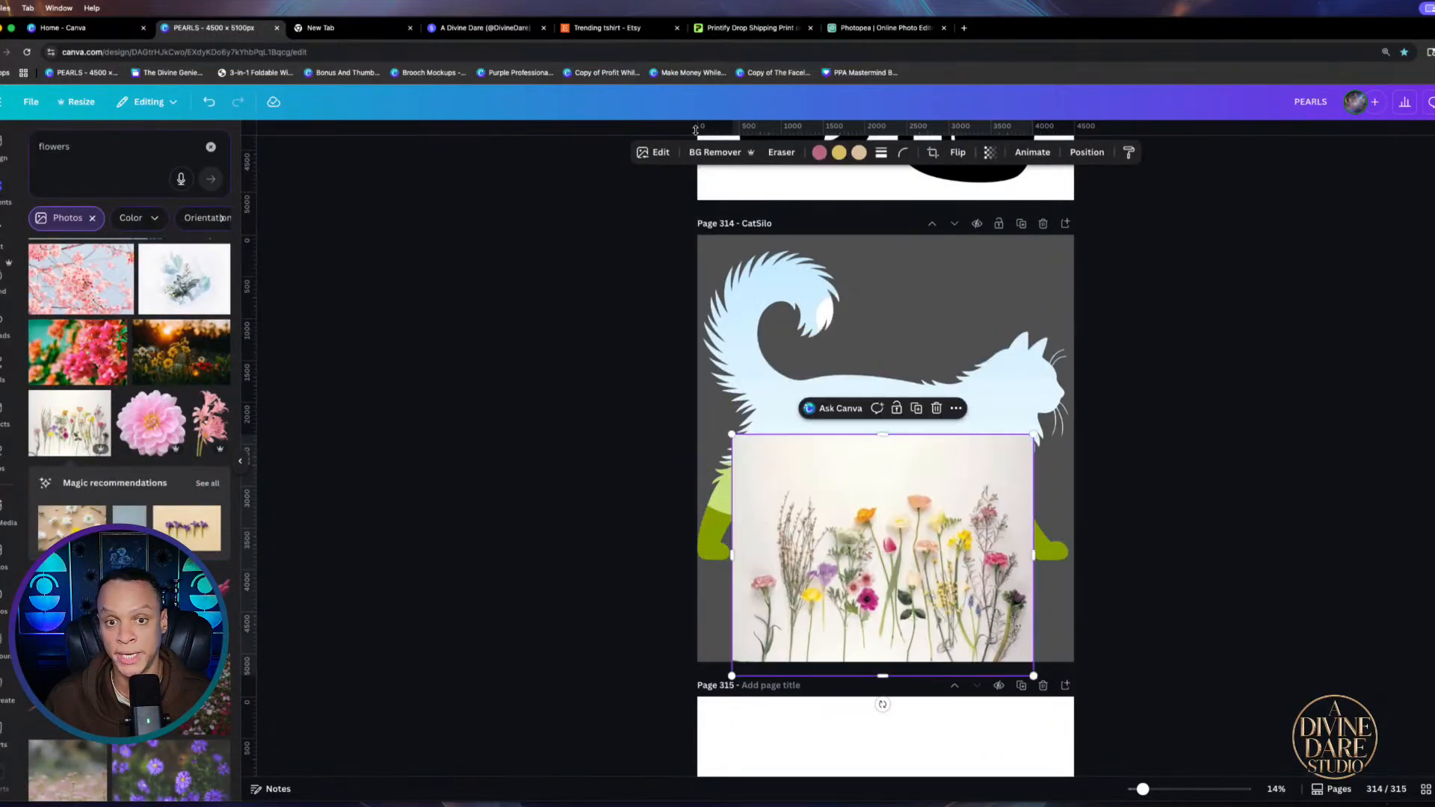
left_click(715, 151)
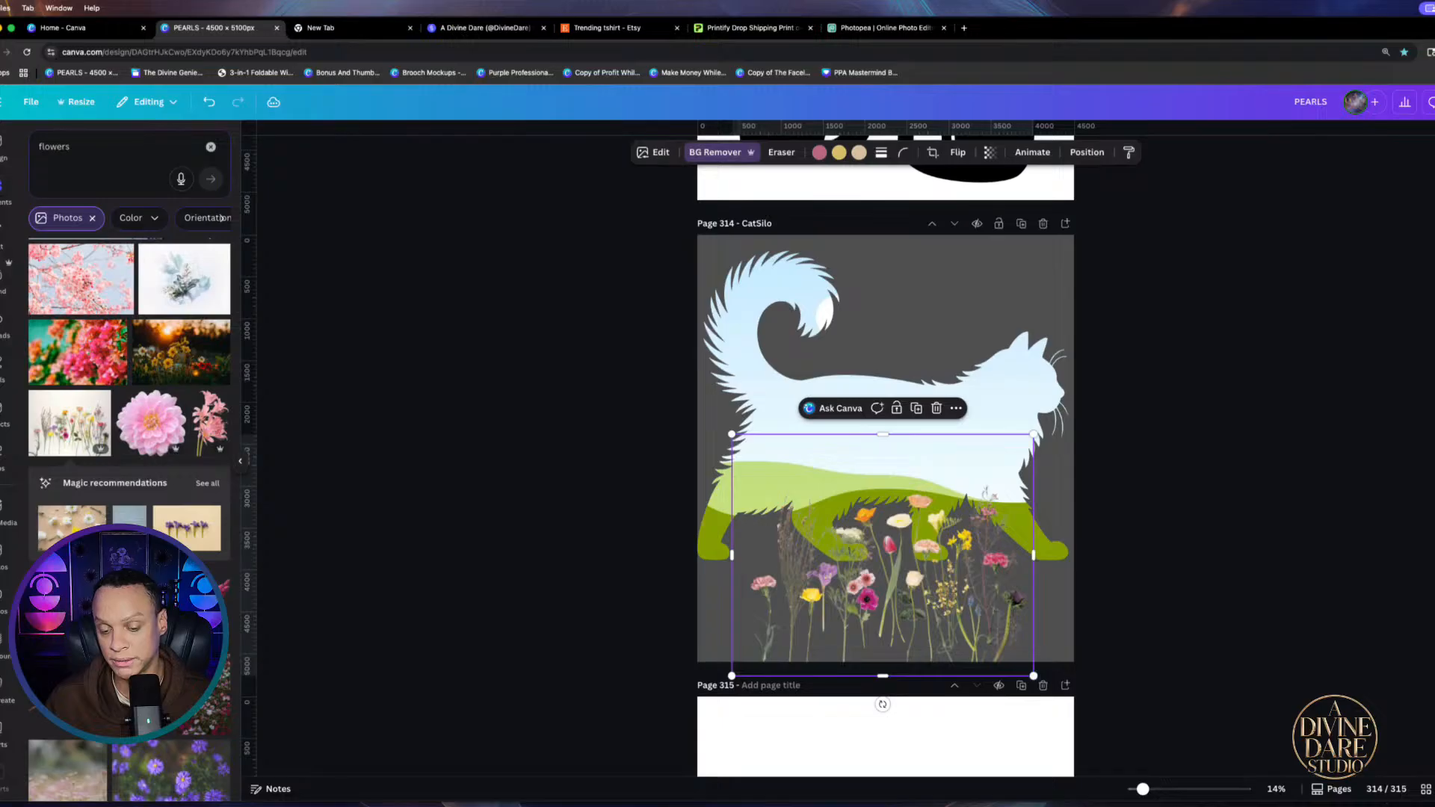
left_click_drag(952, 577, 906, 471)
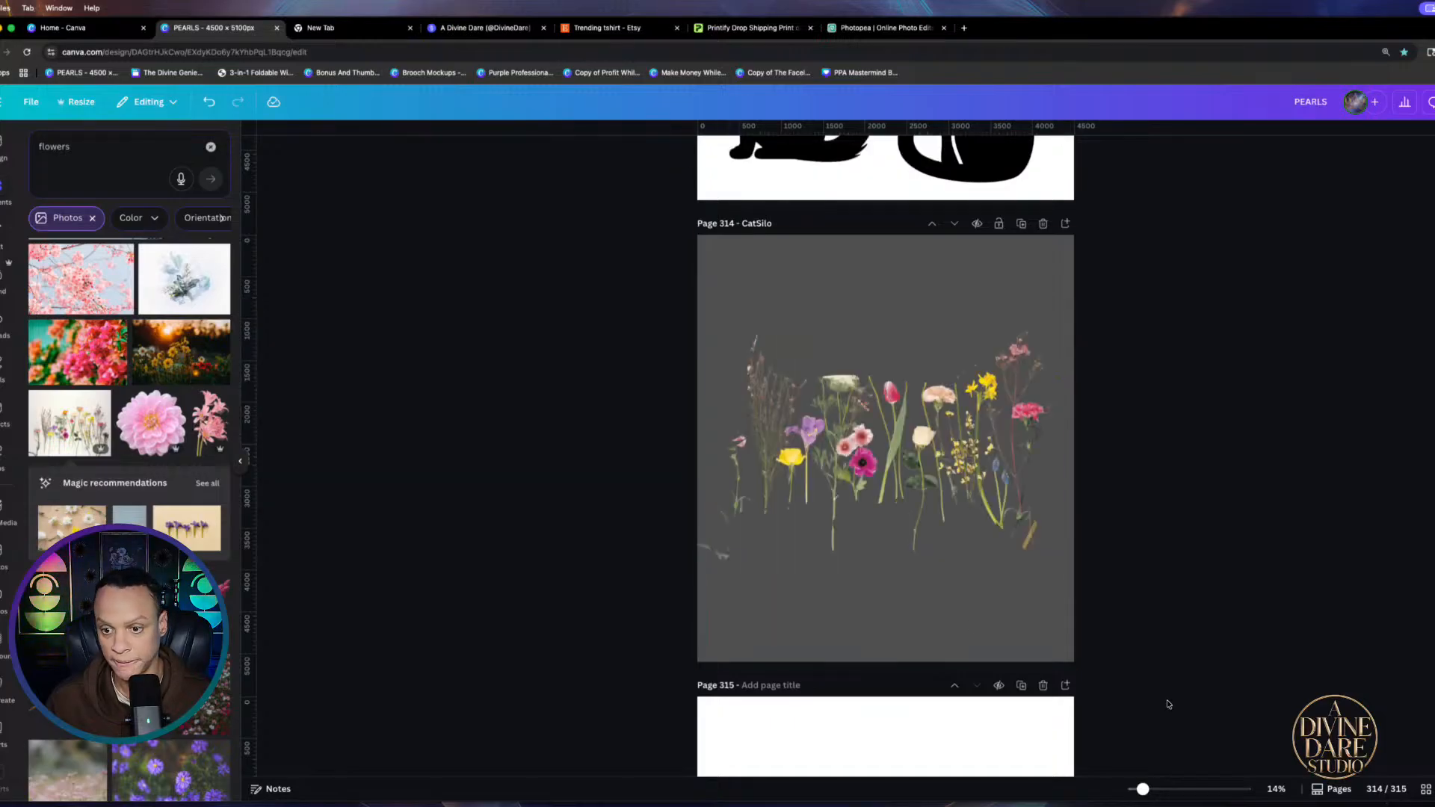
left_click(839, 469)
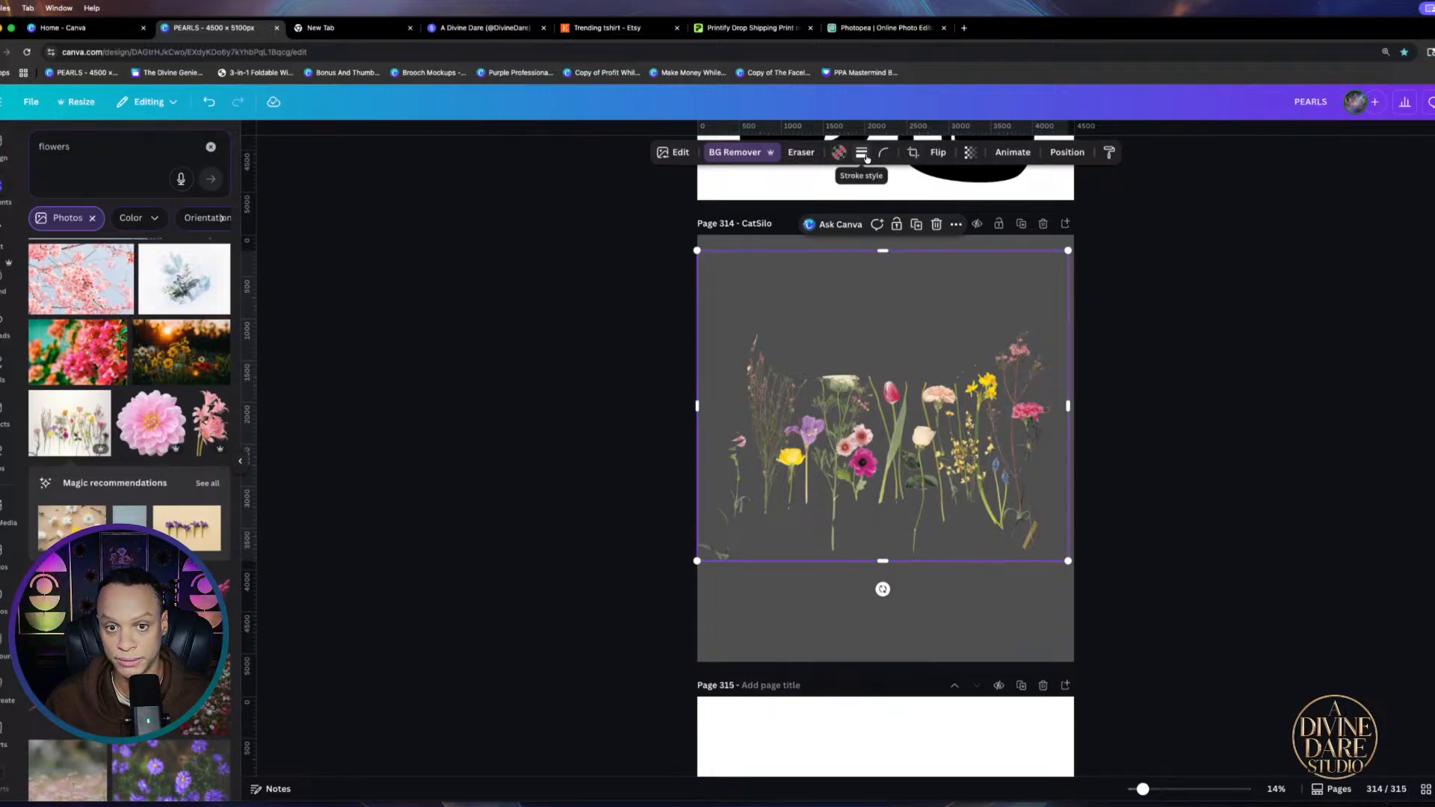
Give the cat a solid outline of weight 15 and shrink it slightly
left_click(864, 154)
left_click(827, 189)
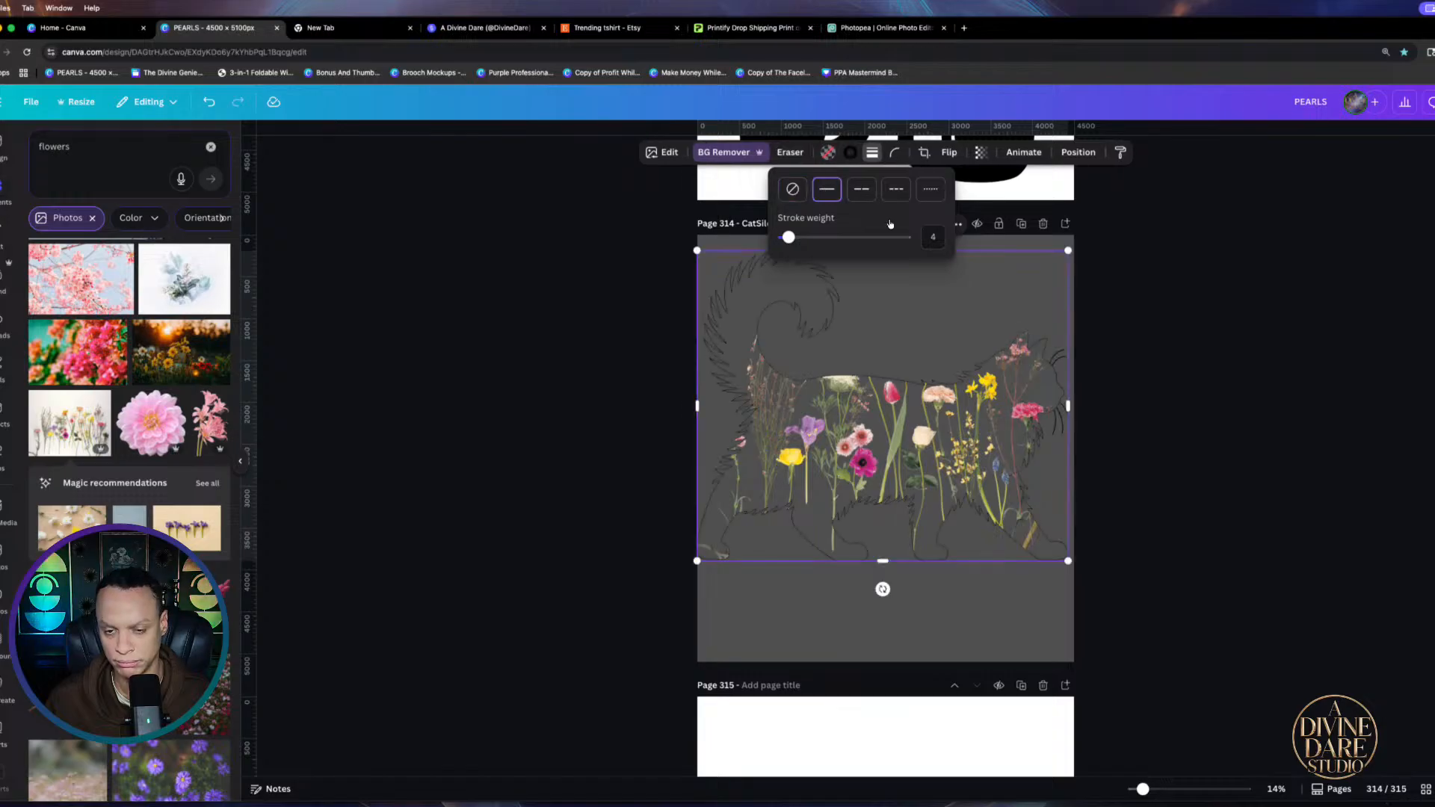
left_click_drag(787, 237, 802, 239)
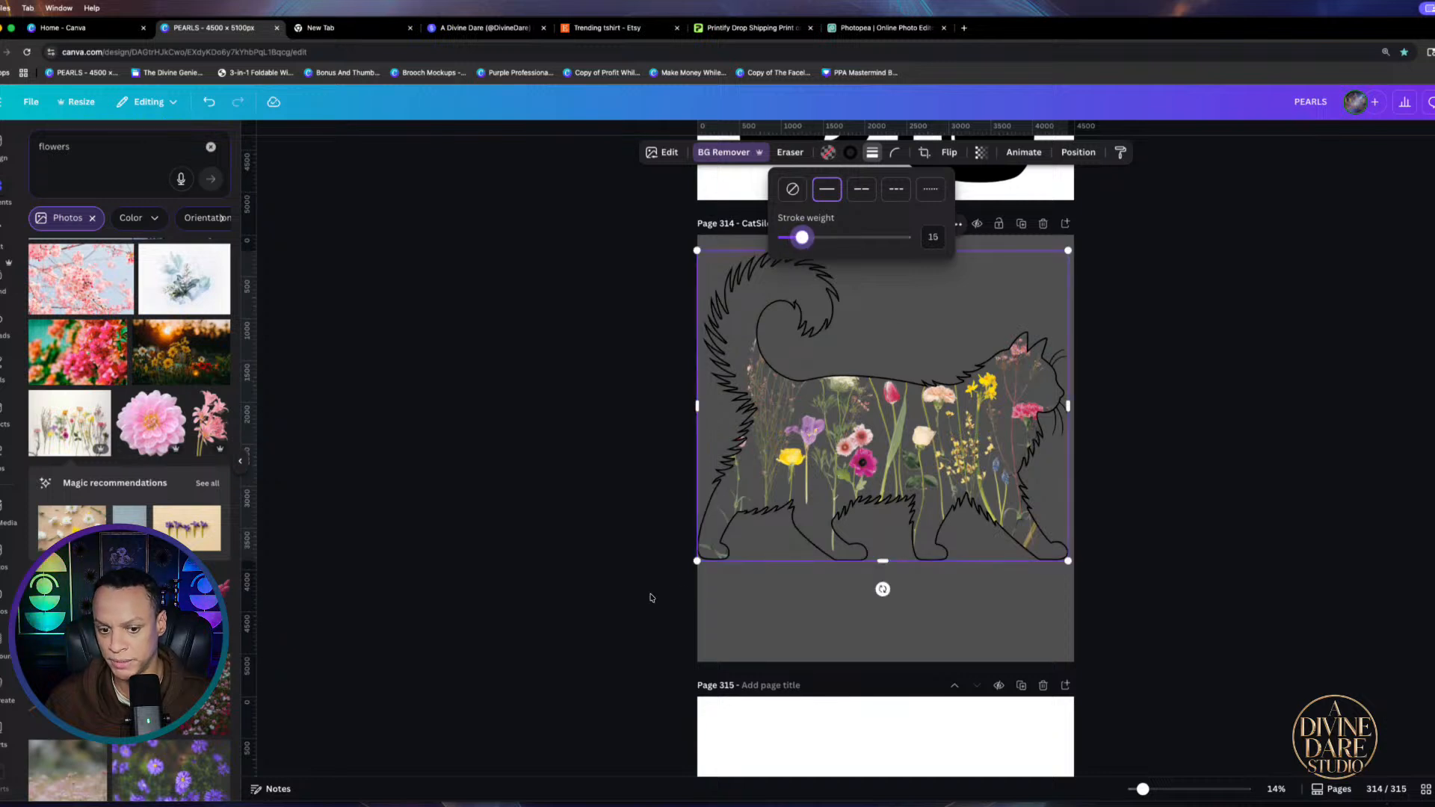
left_click_drag(697, 560, 722, 539)
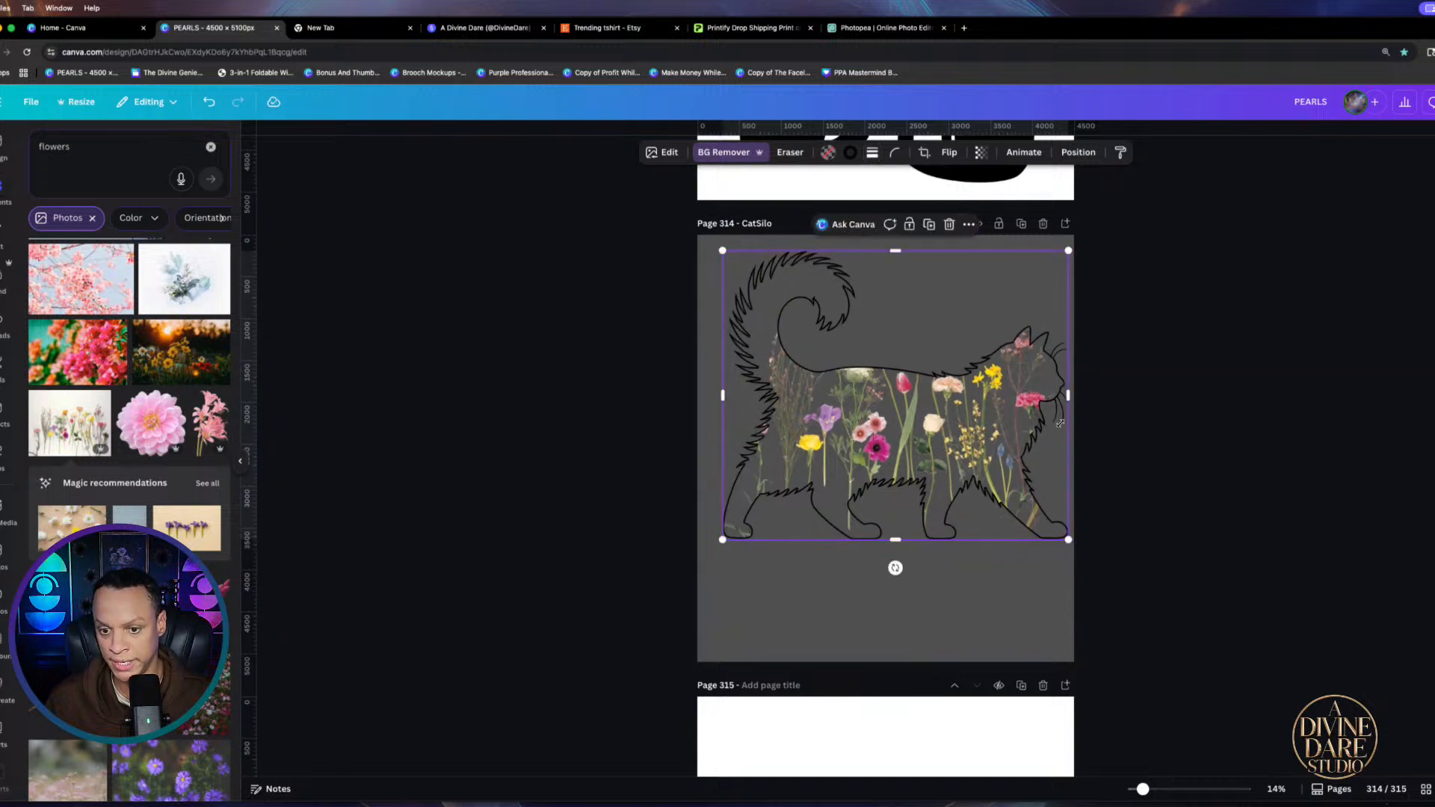
Crop the flower fill, enlarging and repositioning the flowers inside the cat
double_click(937, 410)
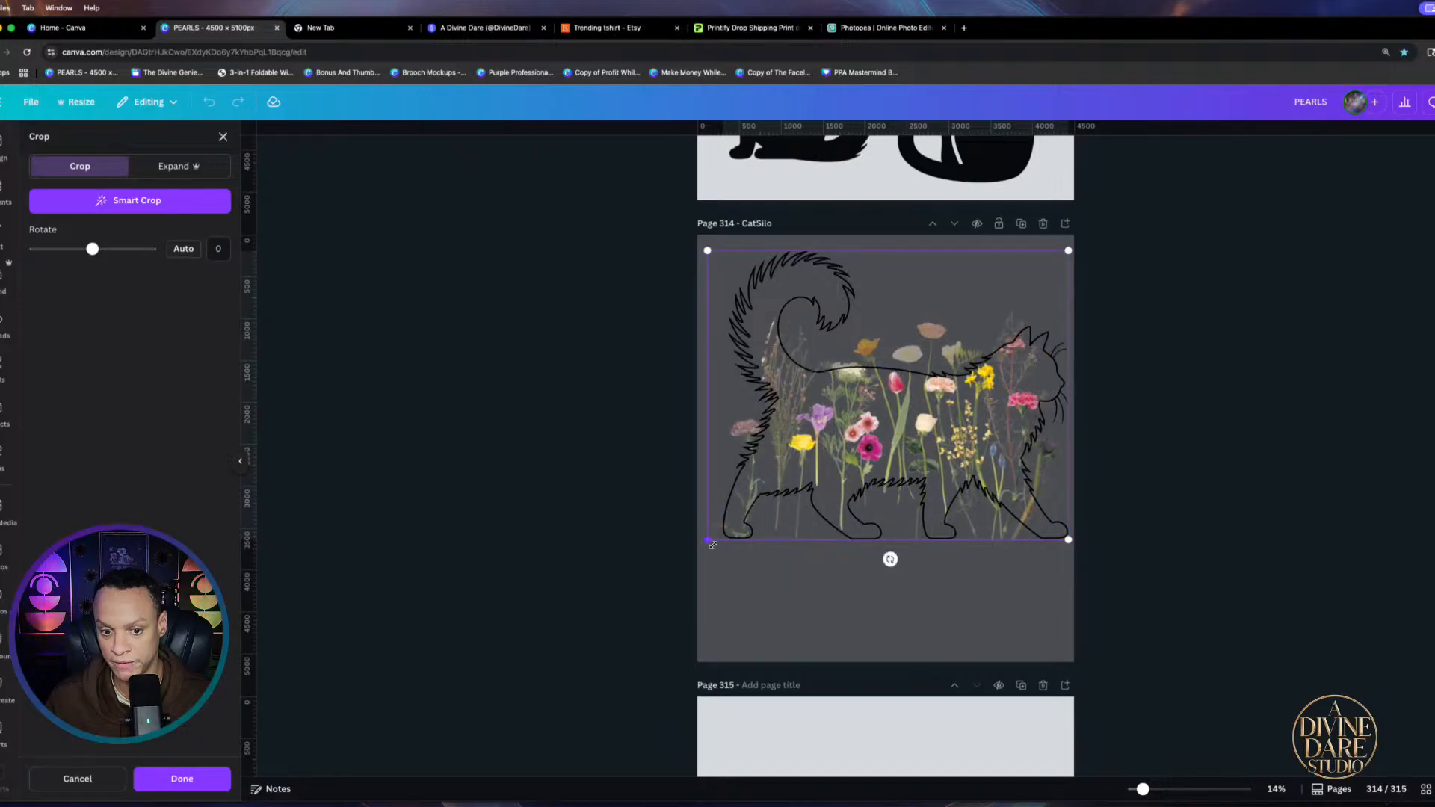
left_click_drag(708, 541, 601, 624)
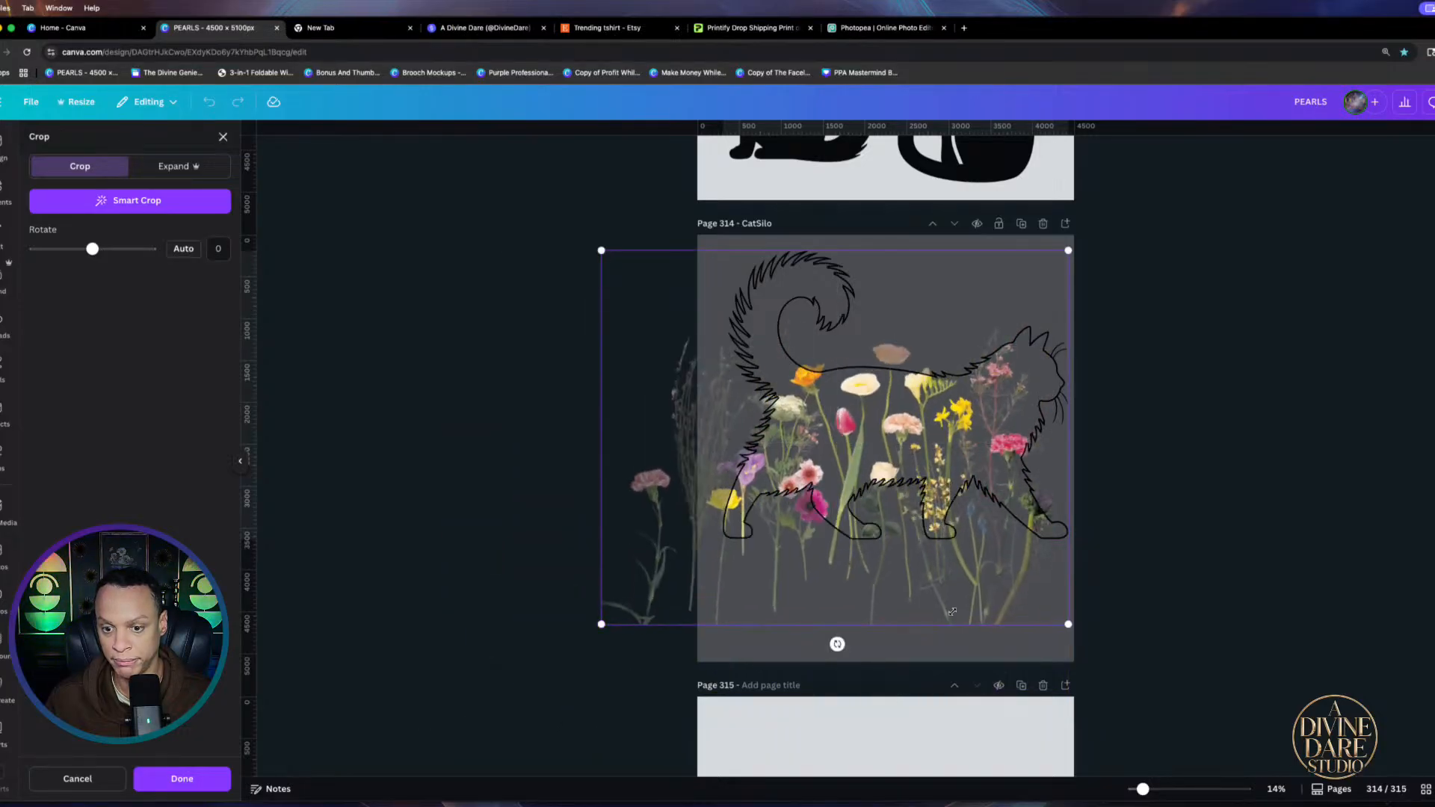
left_click_drag(952, 611, 990, 487)
left_click(1263, 500)
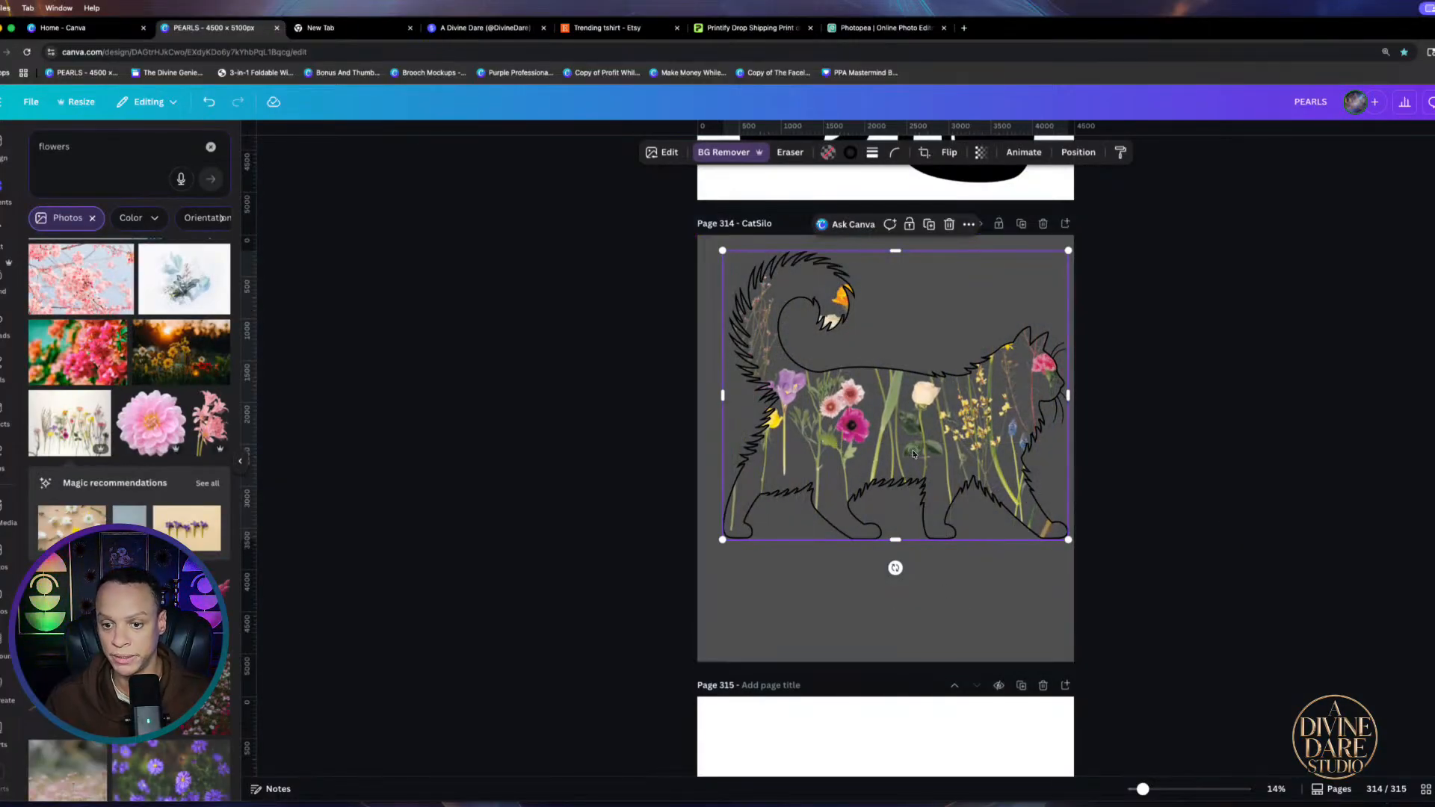
double_click(912, 447)
right_click(911, 444)
left_click(774, 678)
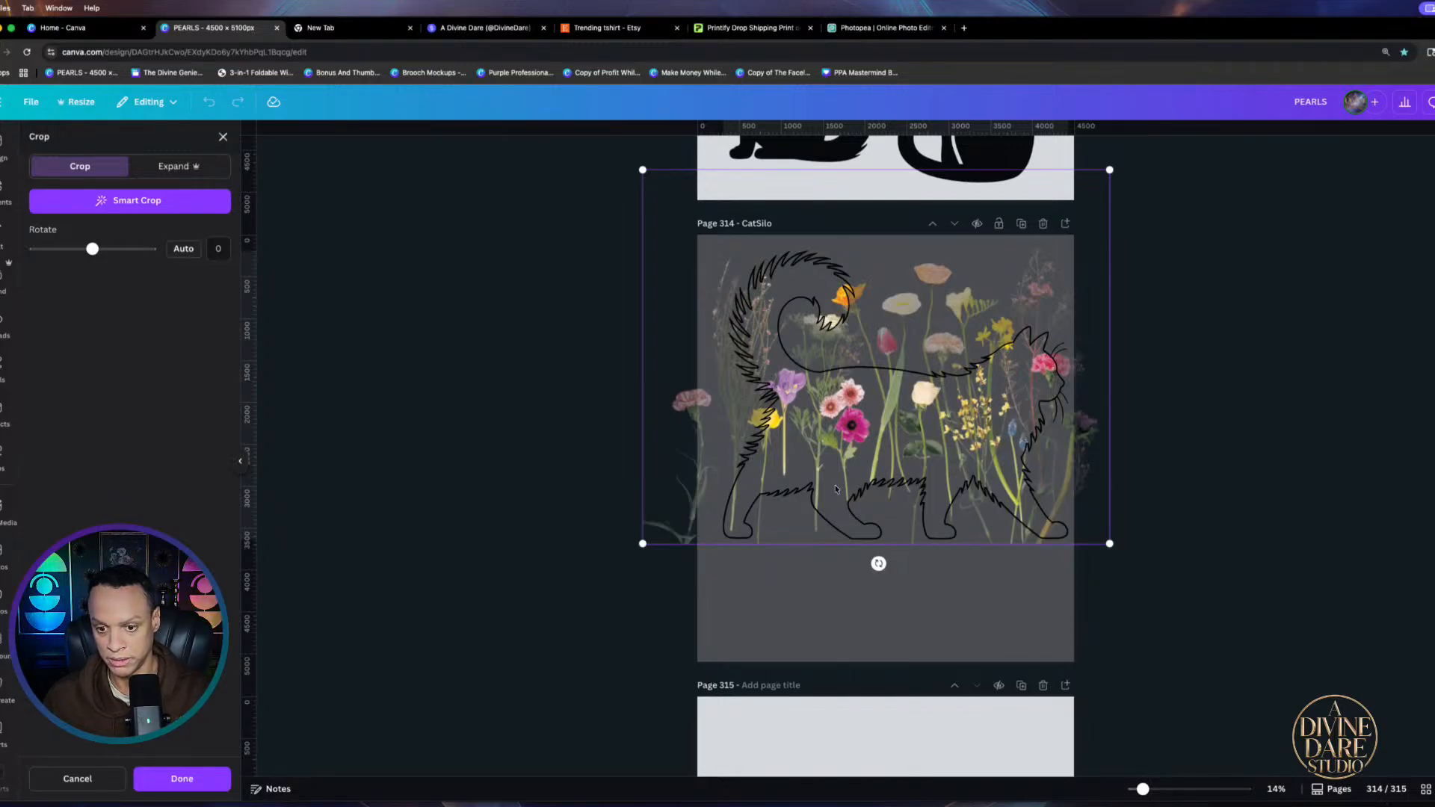
left_click(757, 654)
Detach the flower photo from the cat frame and move it down the page
right_click(943, 368)
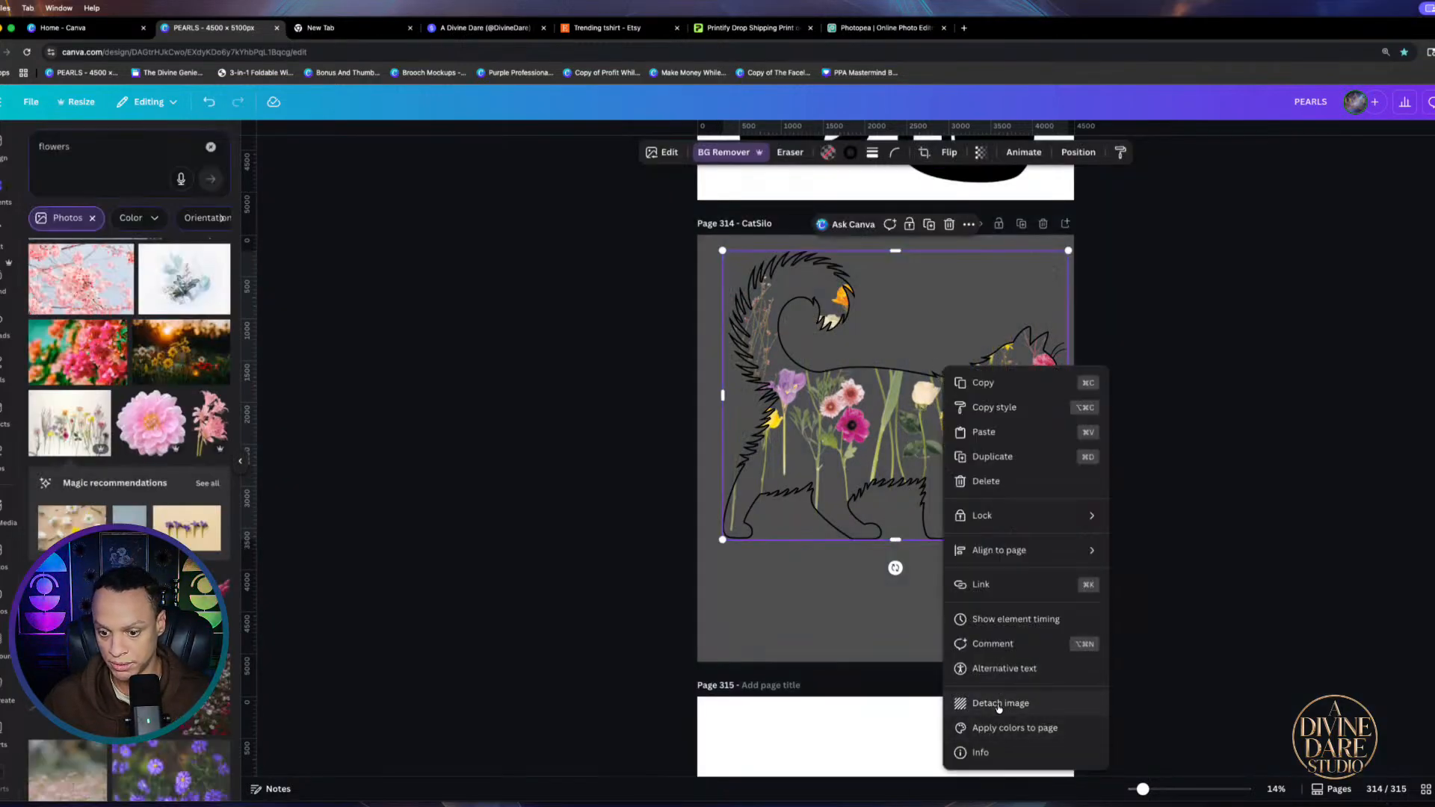
left_click(986, 703)
left_click_drag(841, 438, 857, 559)
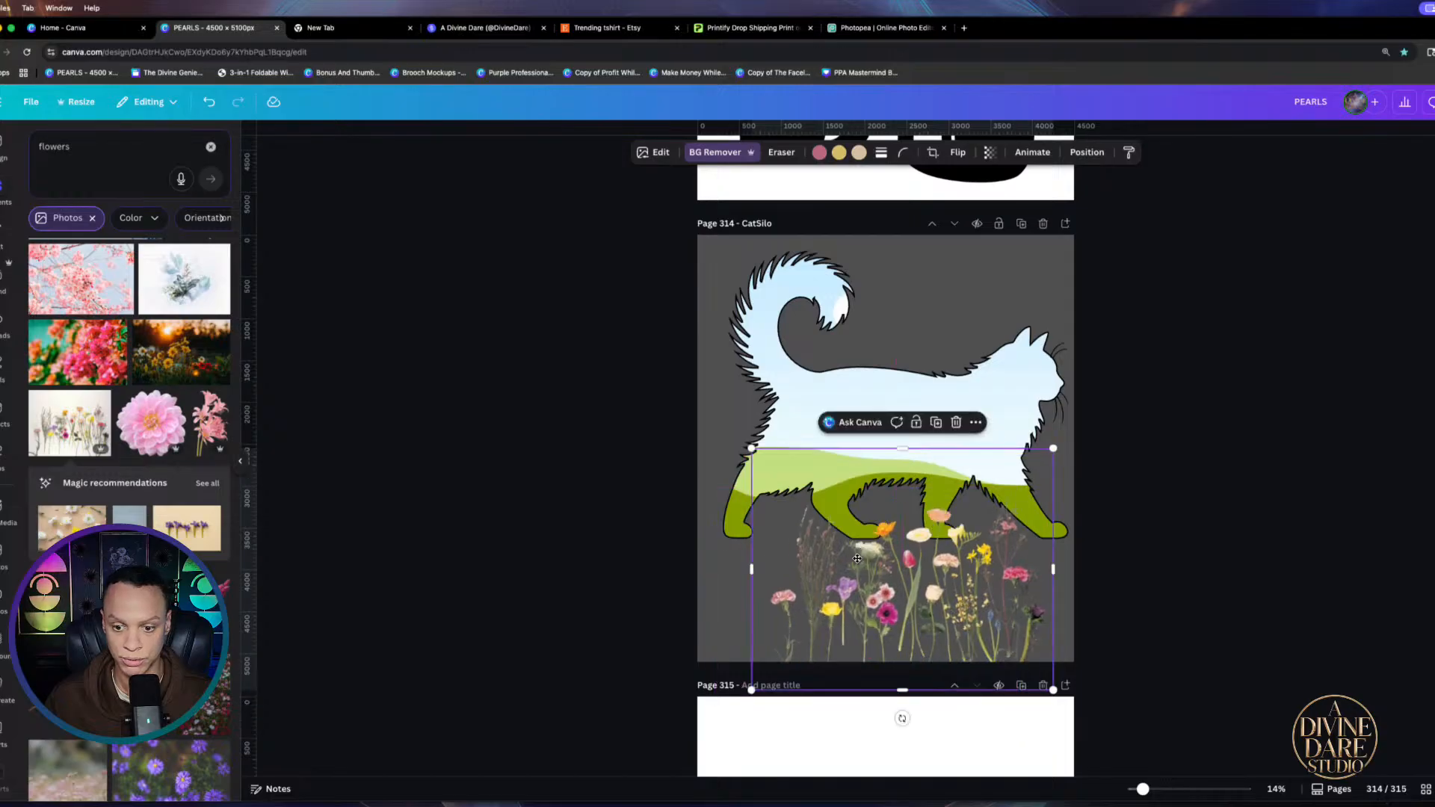
Delete the detached flowers and add a pink meadow photo with its background removed
key("Delete")
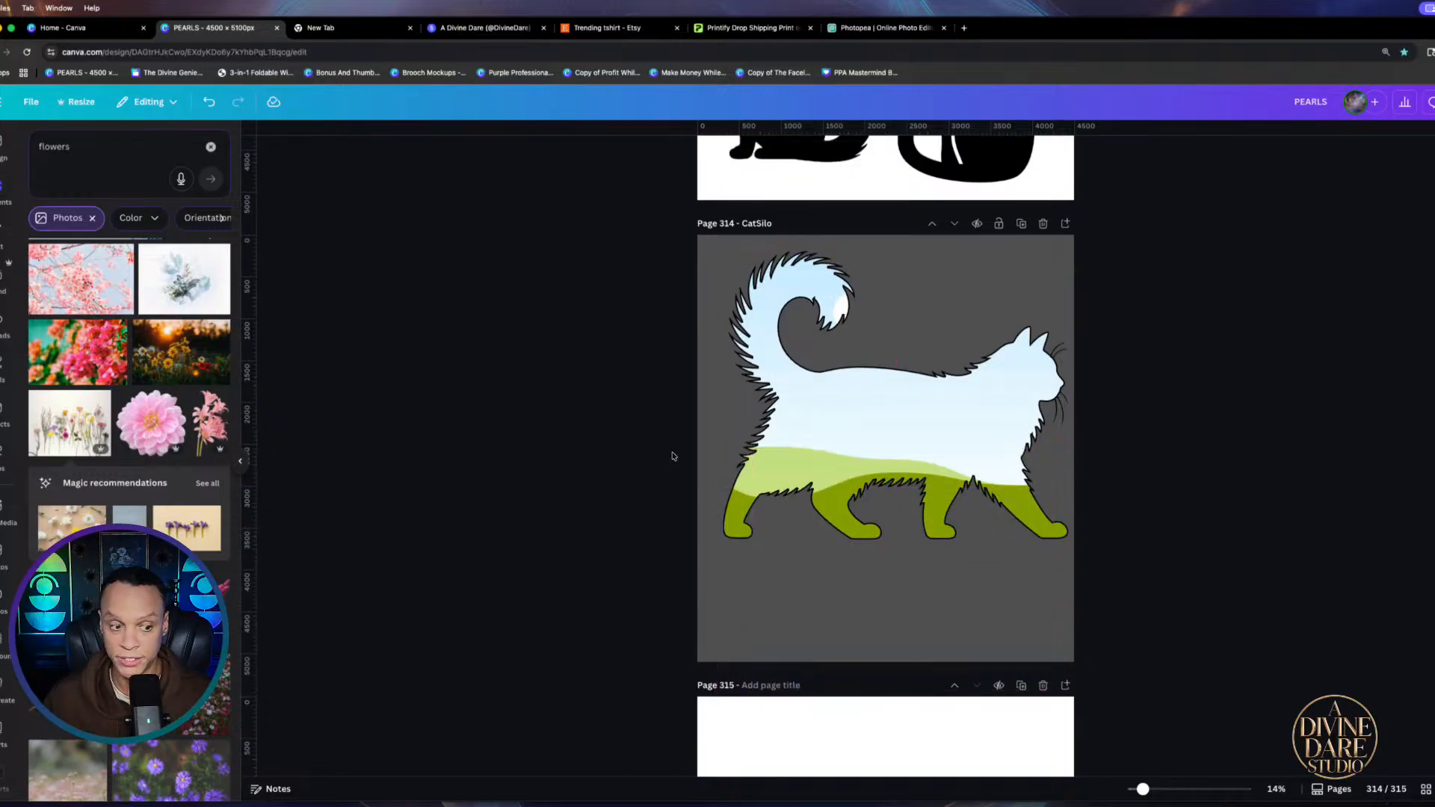
scroll(193, 758, "down", 4)
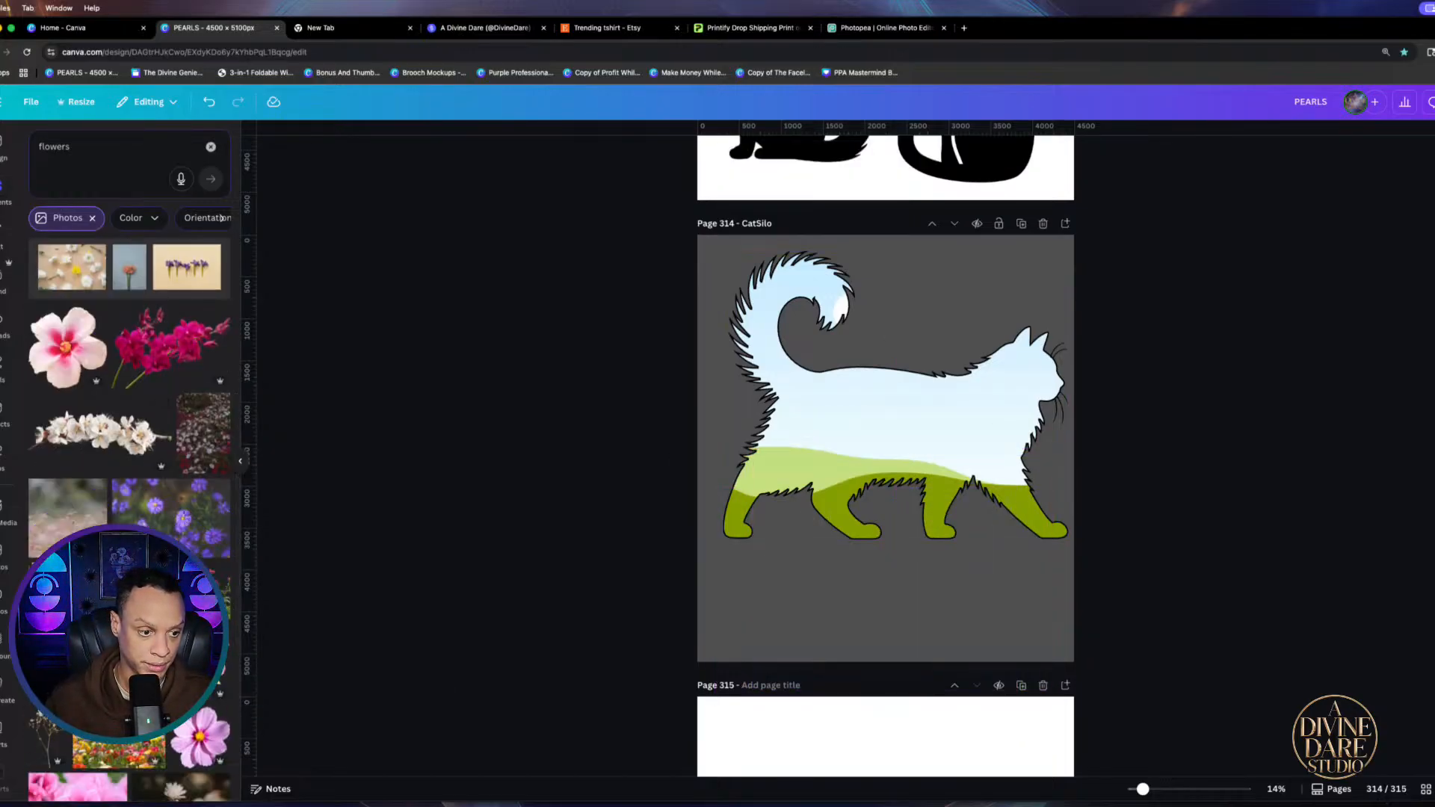
scroll(886, 456, "down", 1)
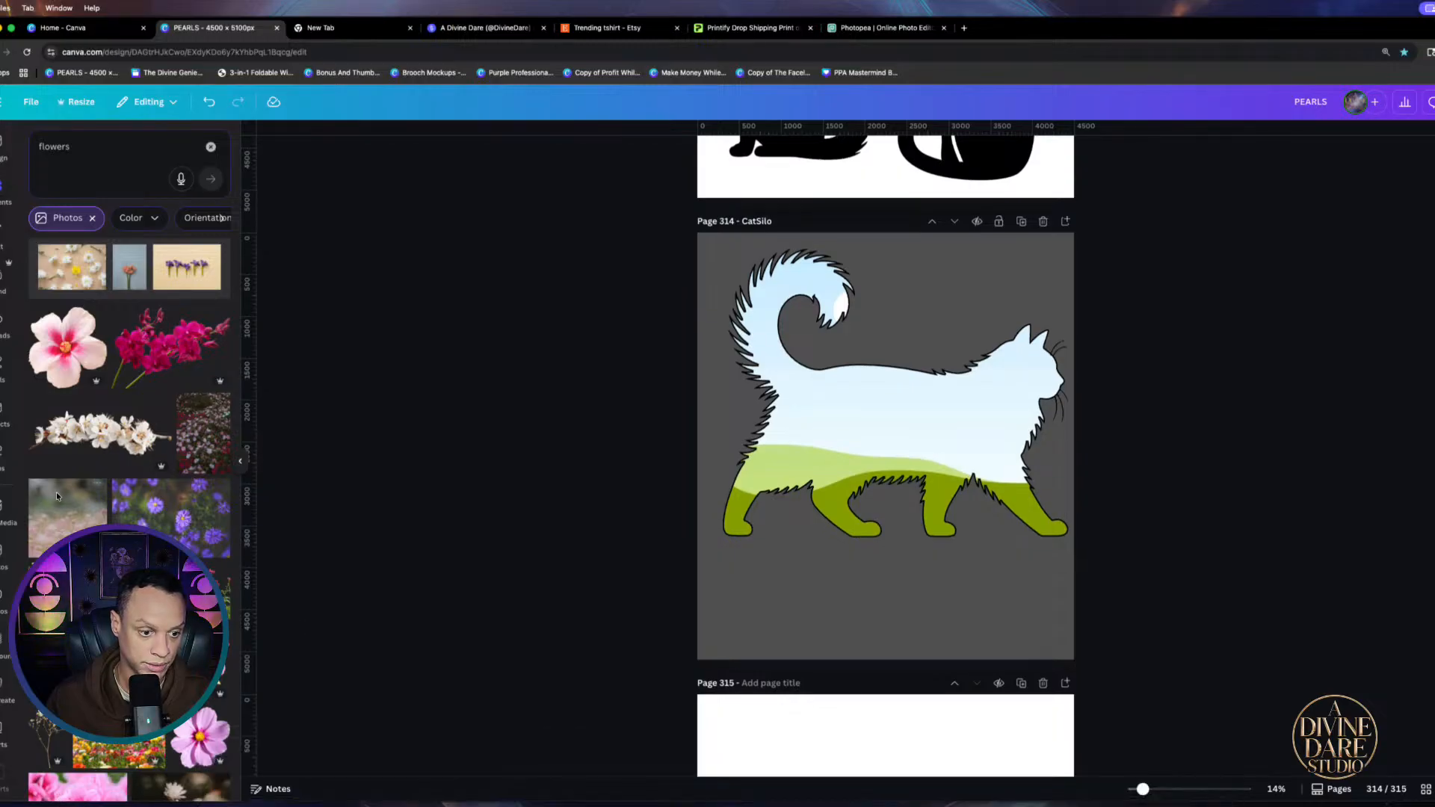
scroll(129, 523, "down", 1)
scroll(129, 524, "down", 7)
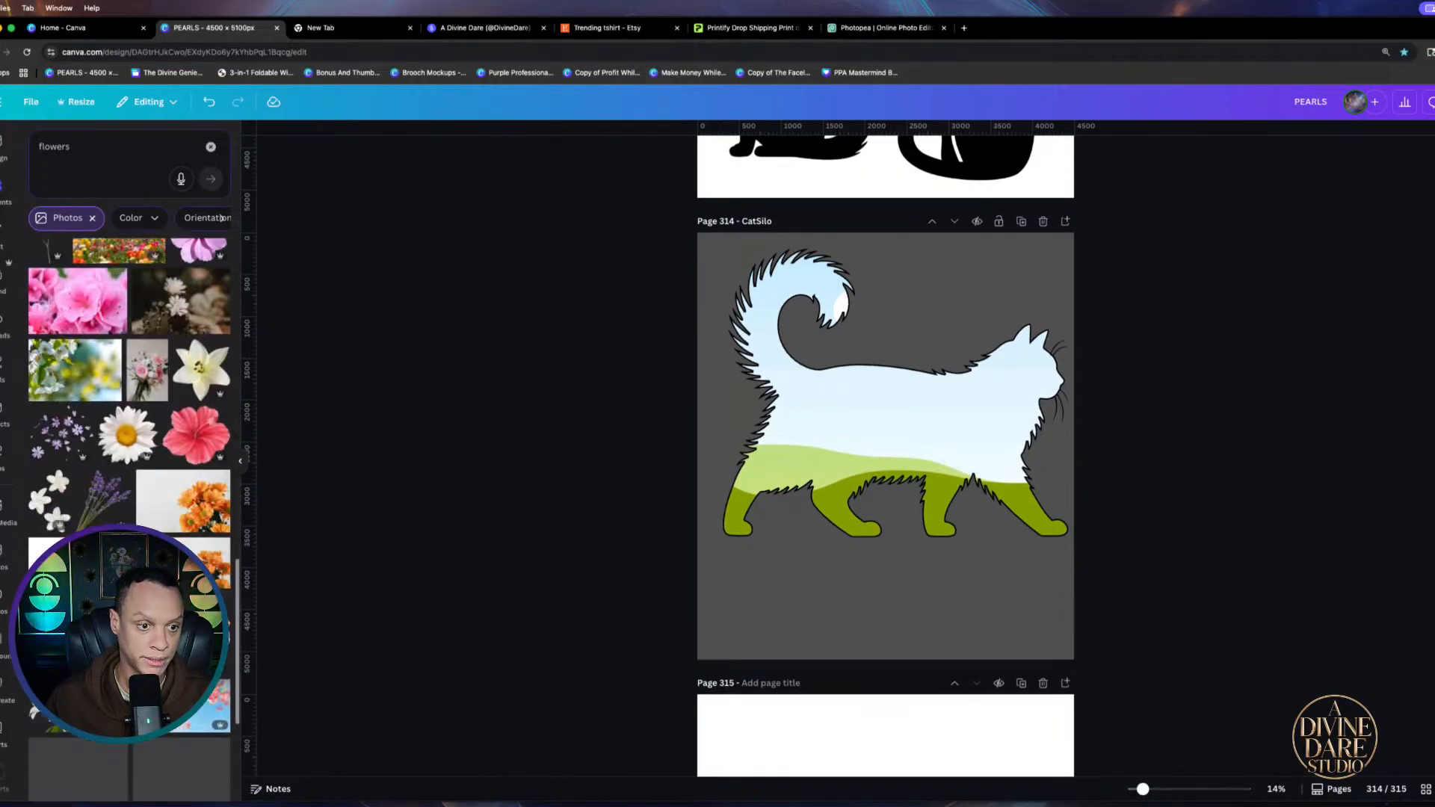
scroll(130, 523, "down", 4)
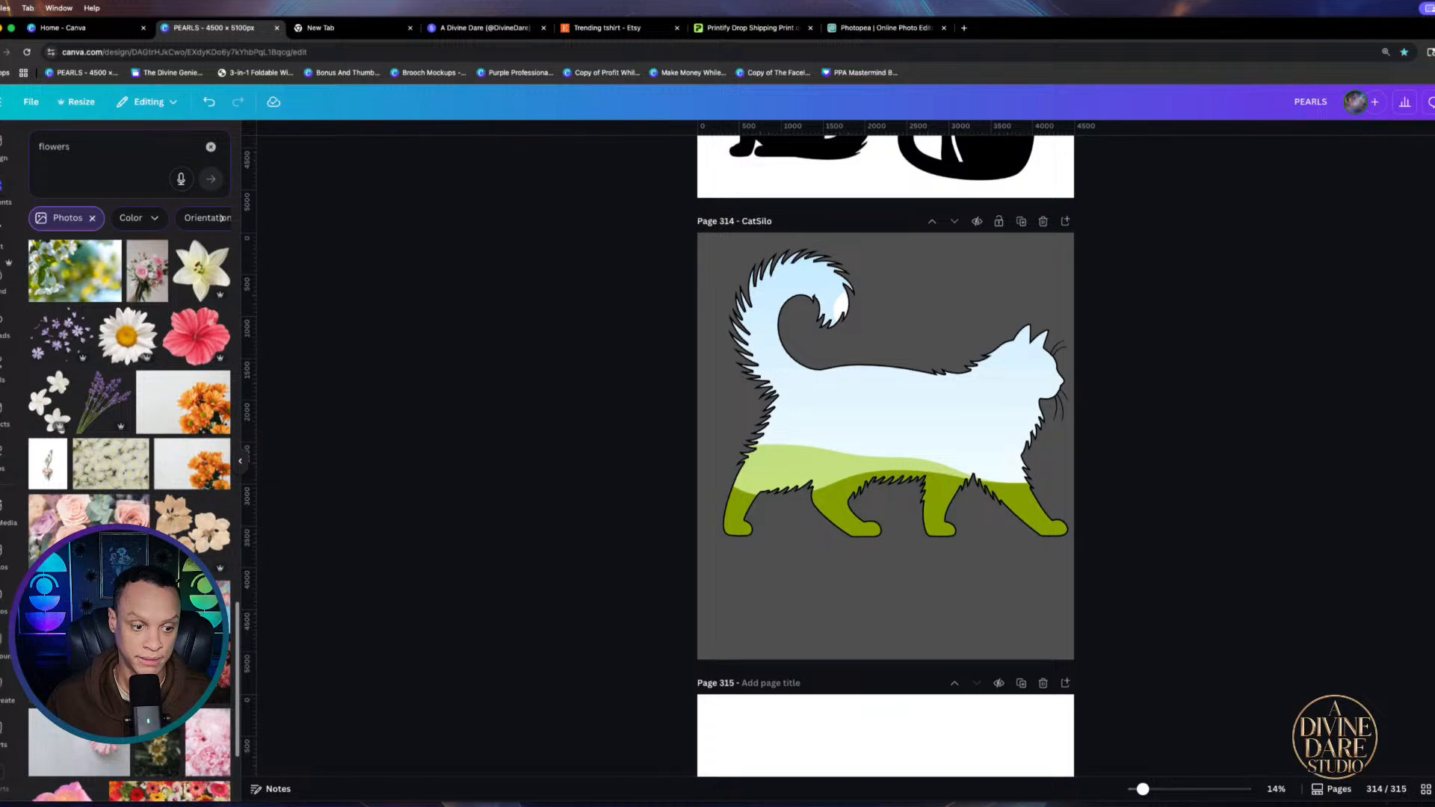
scroll(129, 523, "down", 4)
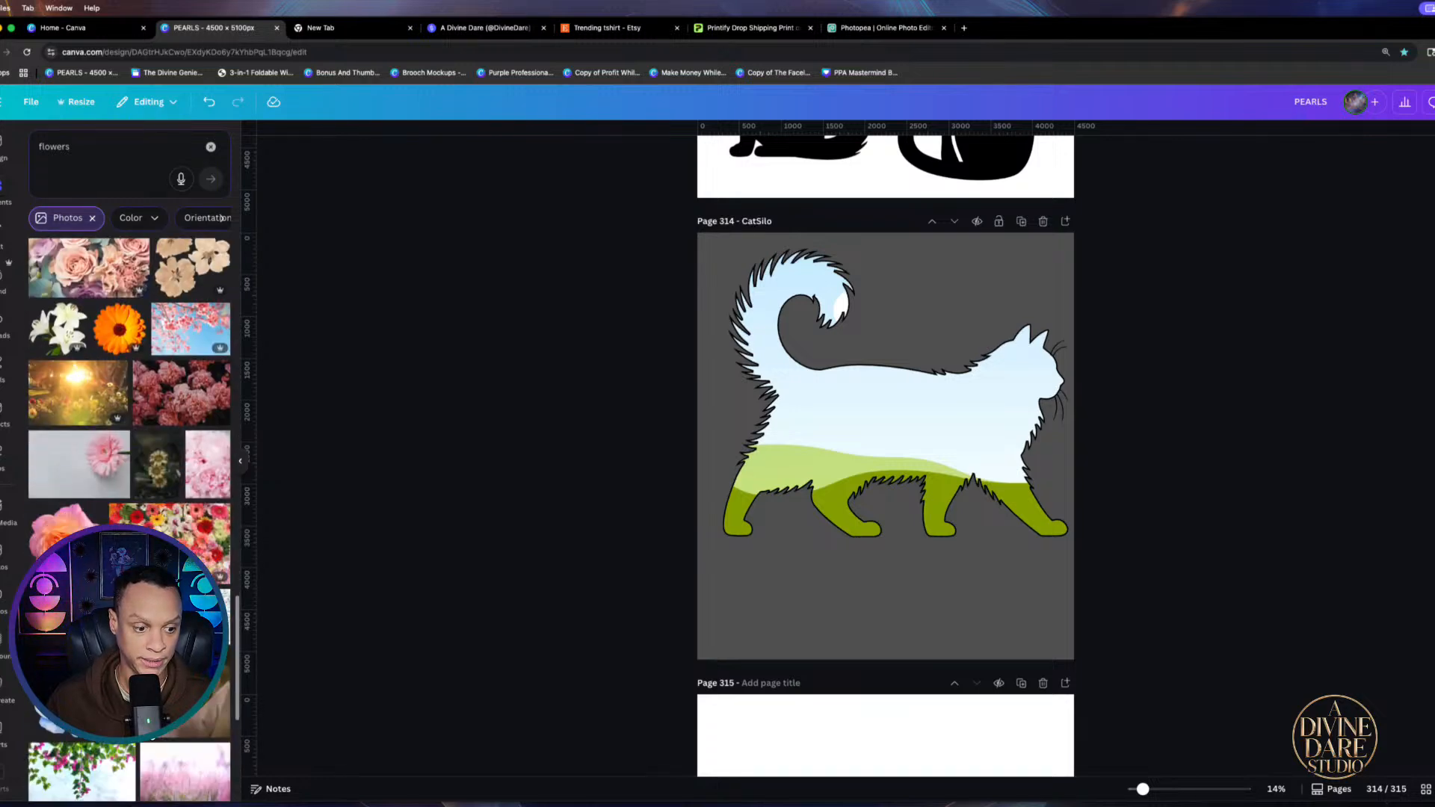
scroll(129, 523, "down", 3)
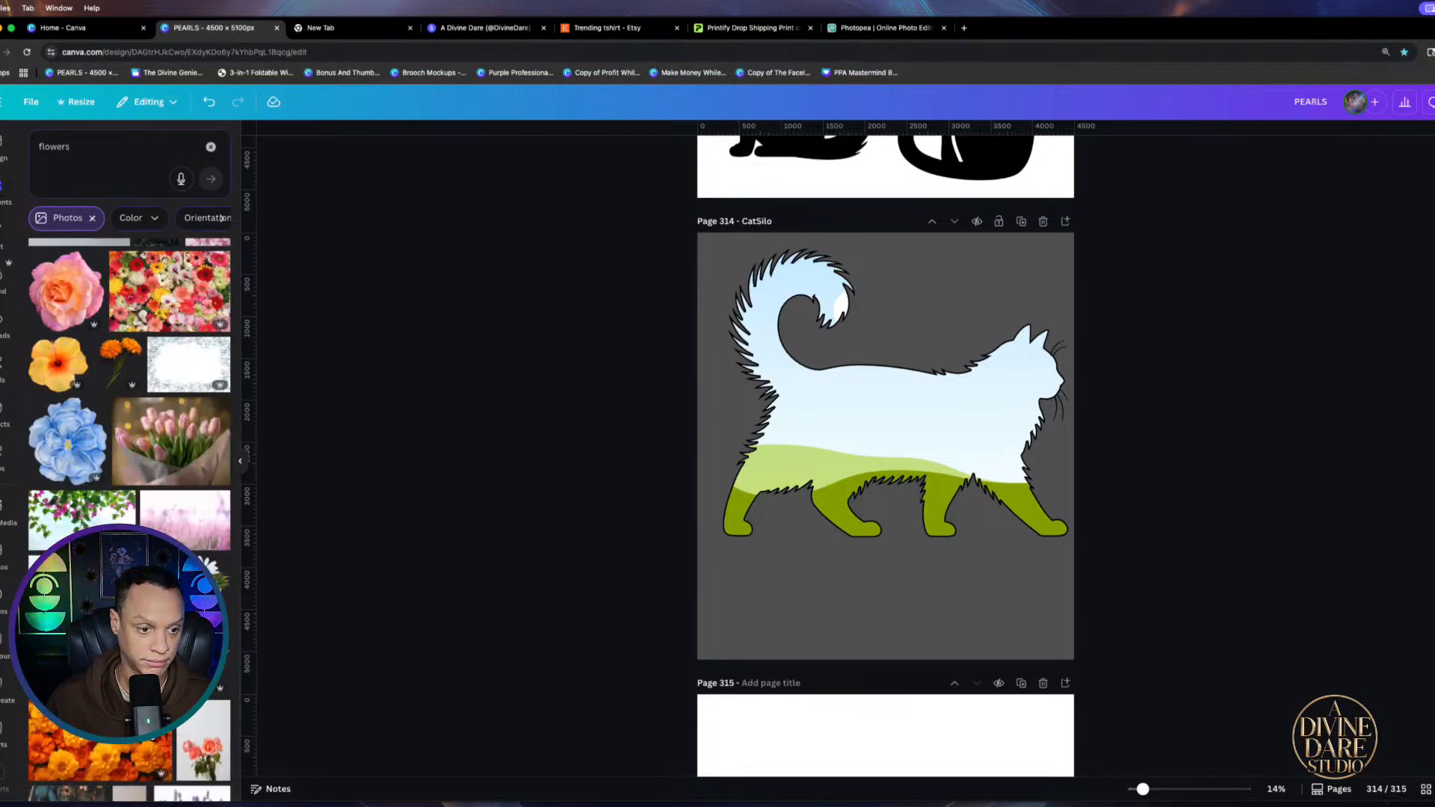
left_click(184, 514)
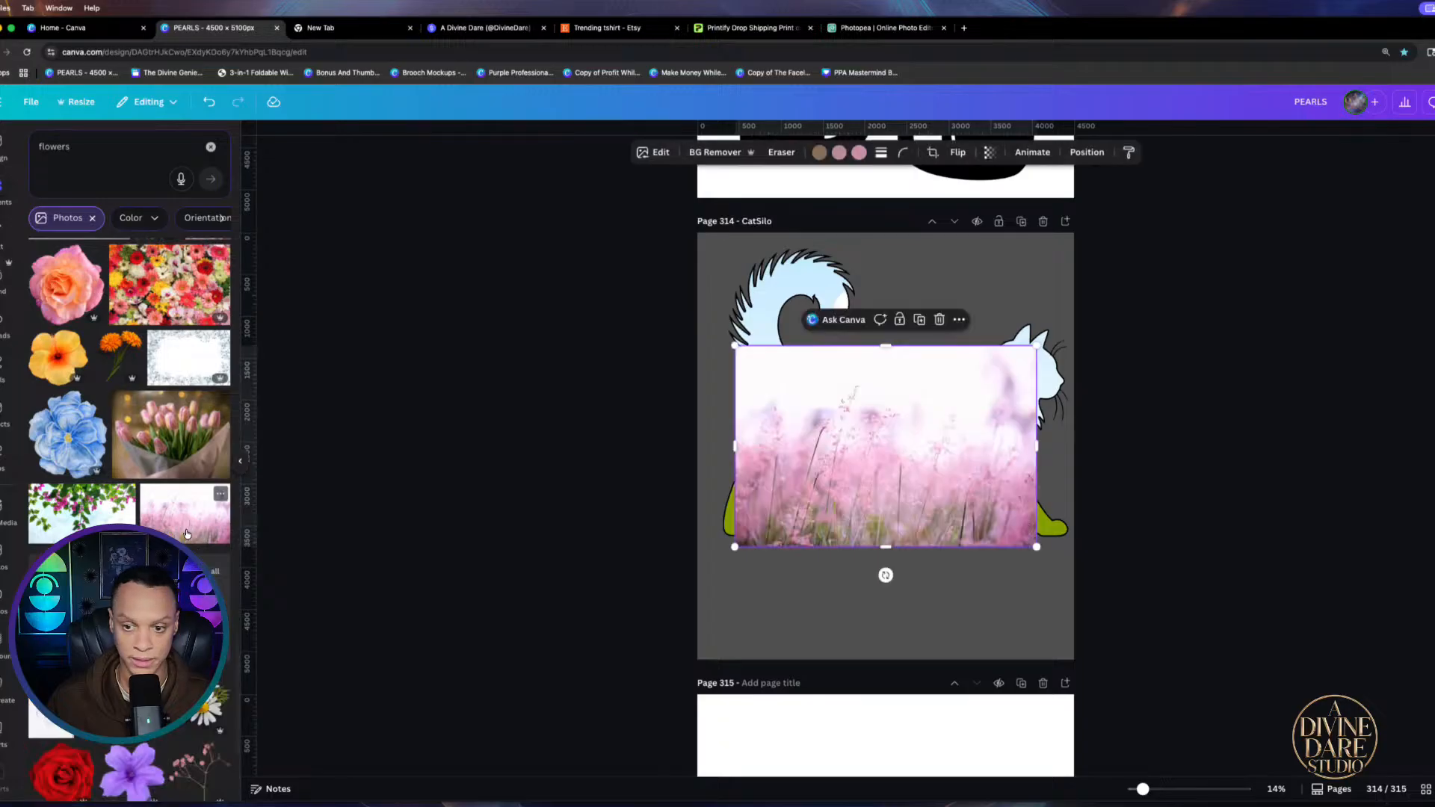
left_click(715, 151)
left_click_drag(1037, 496, 1003, 615)
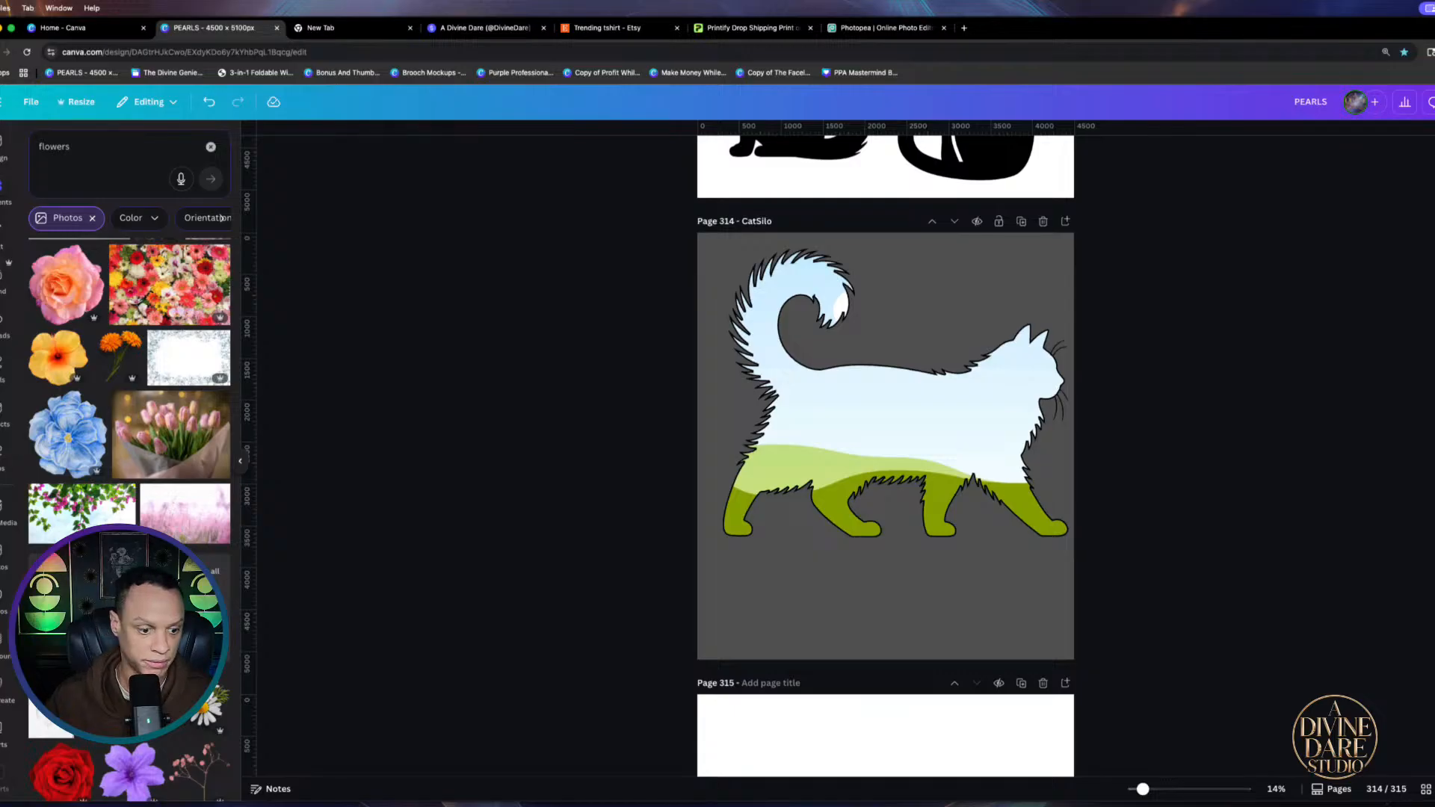
Fill the cat frame with the wildflower photo and remove its blue background
scroll(129, 448, "down", 5)
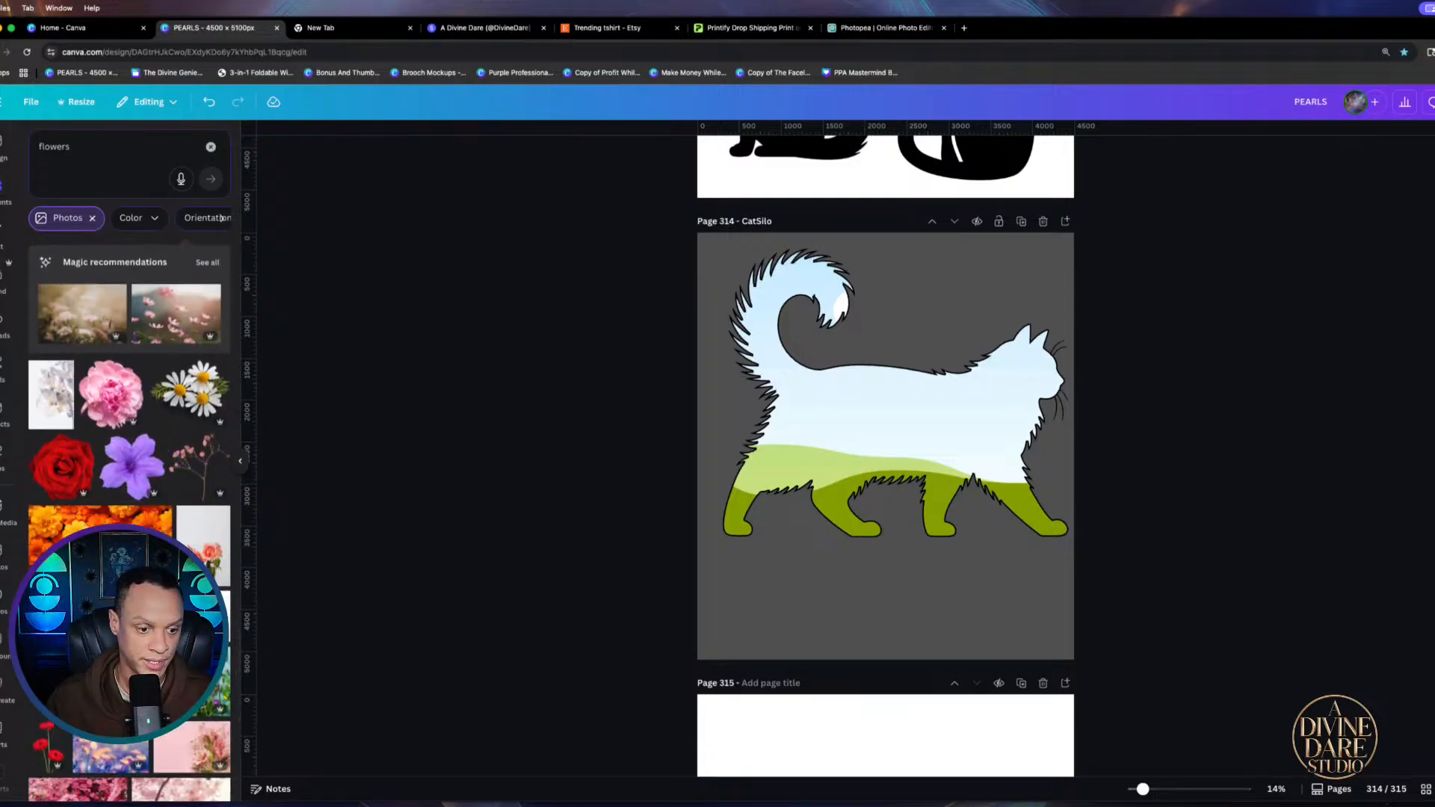
left_click(183, 679)
left_click_drag(844, 421, 836, 533)
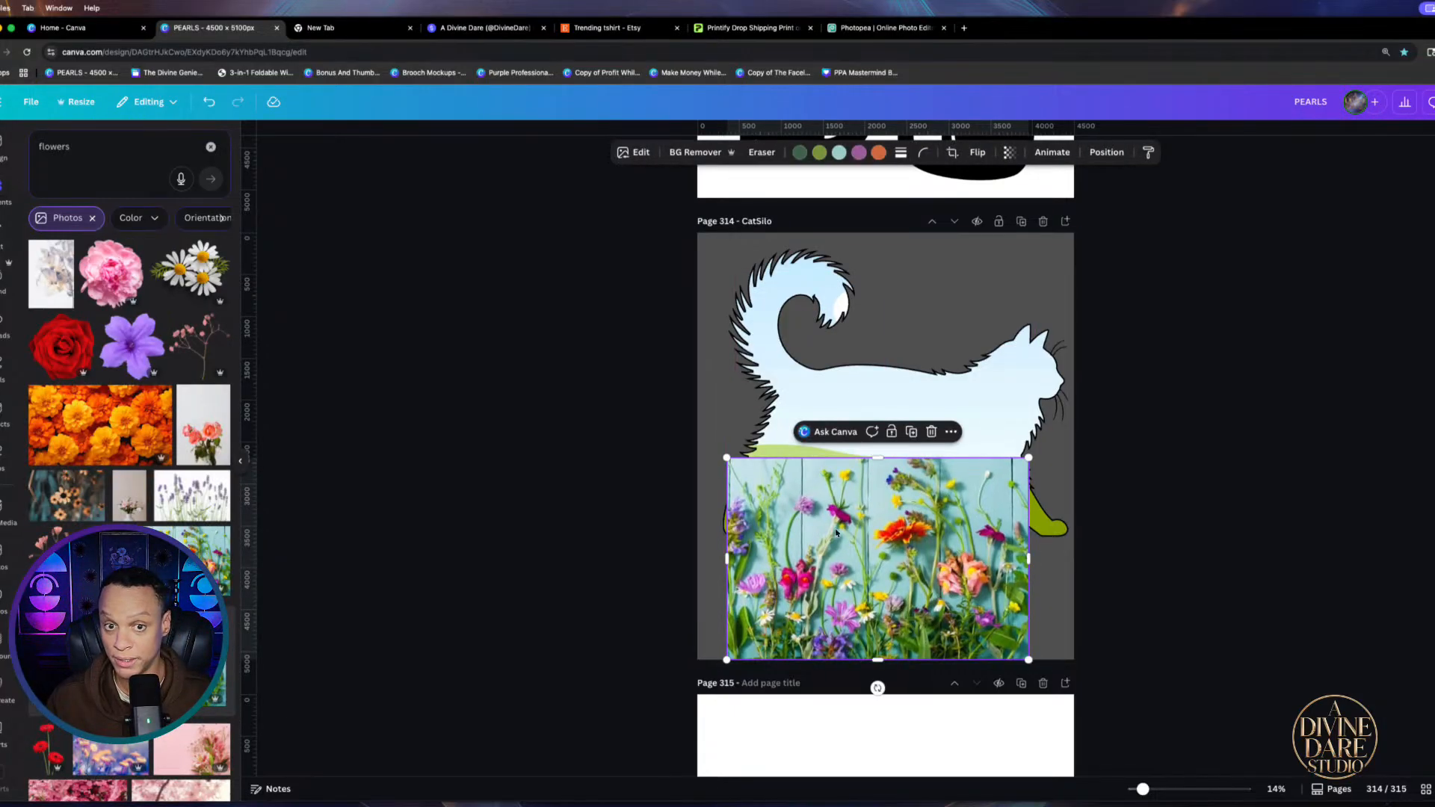
left_click(680, 153)
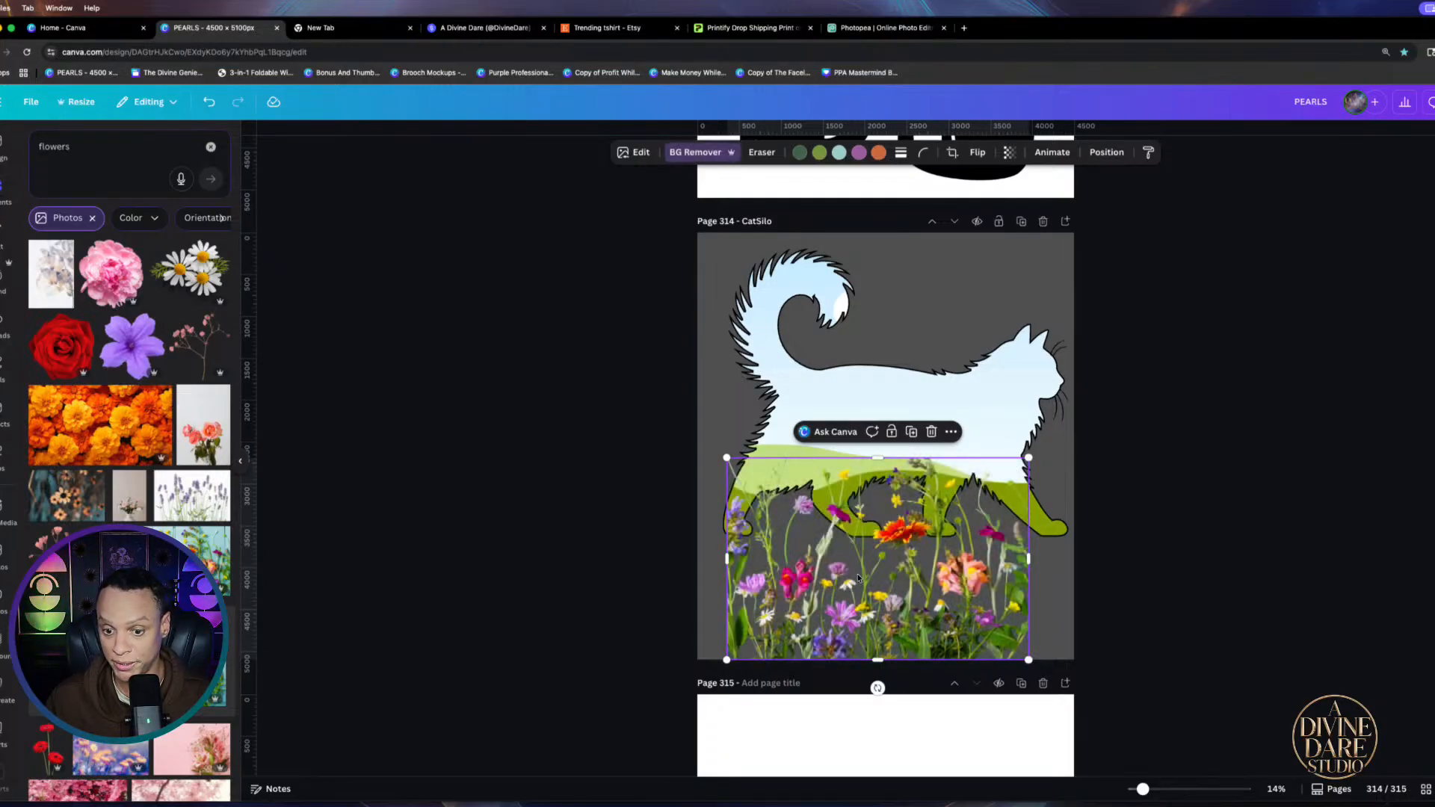
left_click_drag(858, 578, 922, 474)
key("super+z")
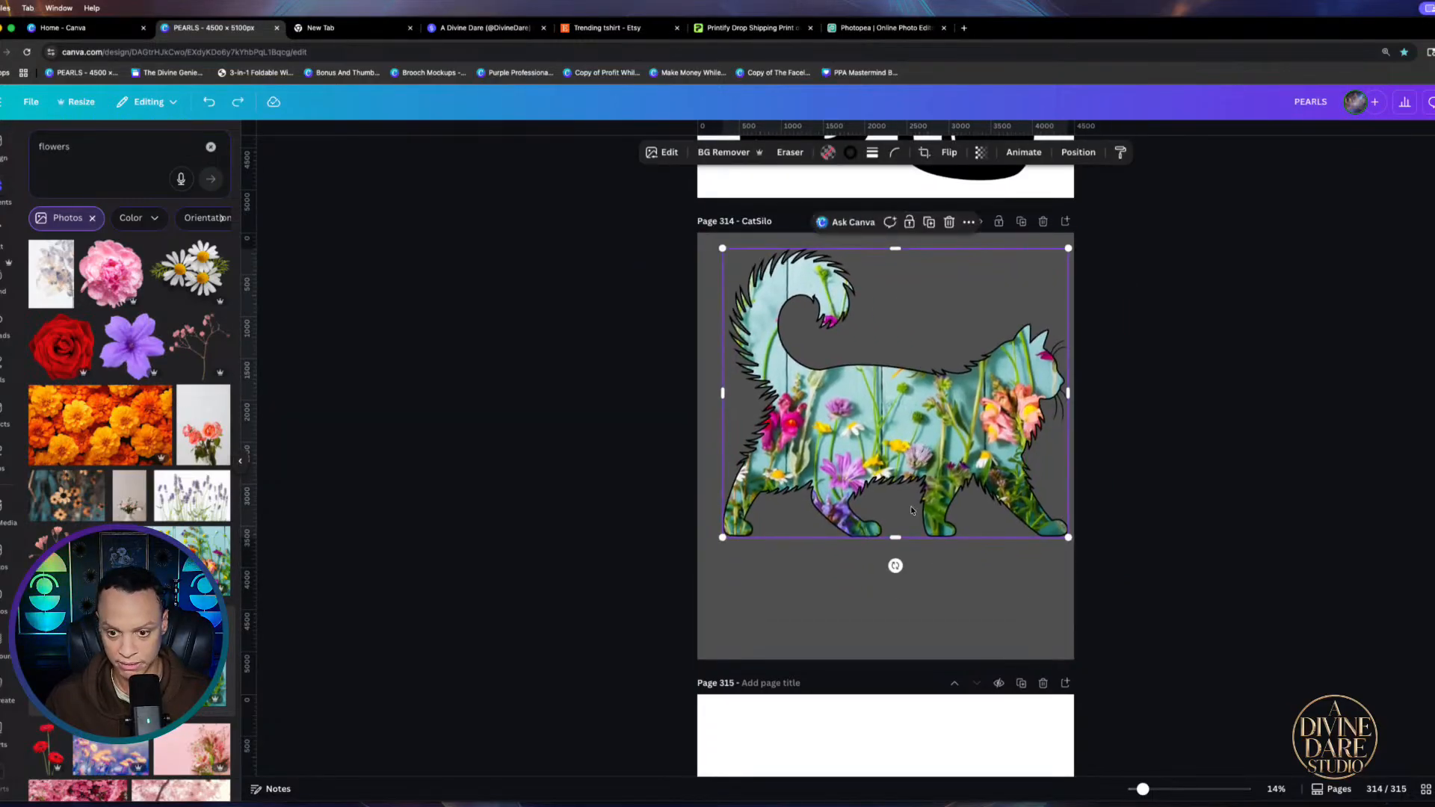
key("super+z")
left_click_drag(912, 552, 924, 447)
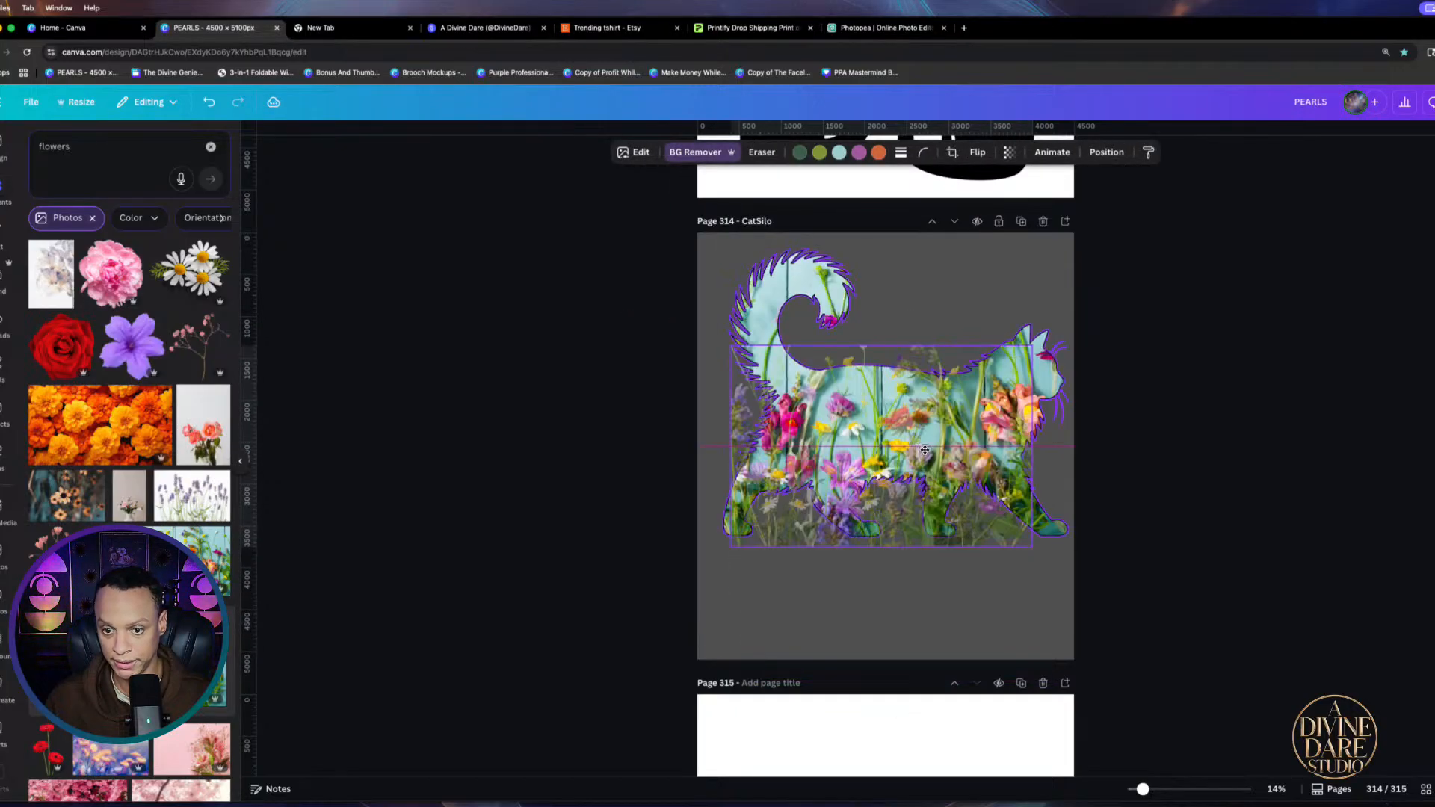
left_click(719, 152)
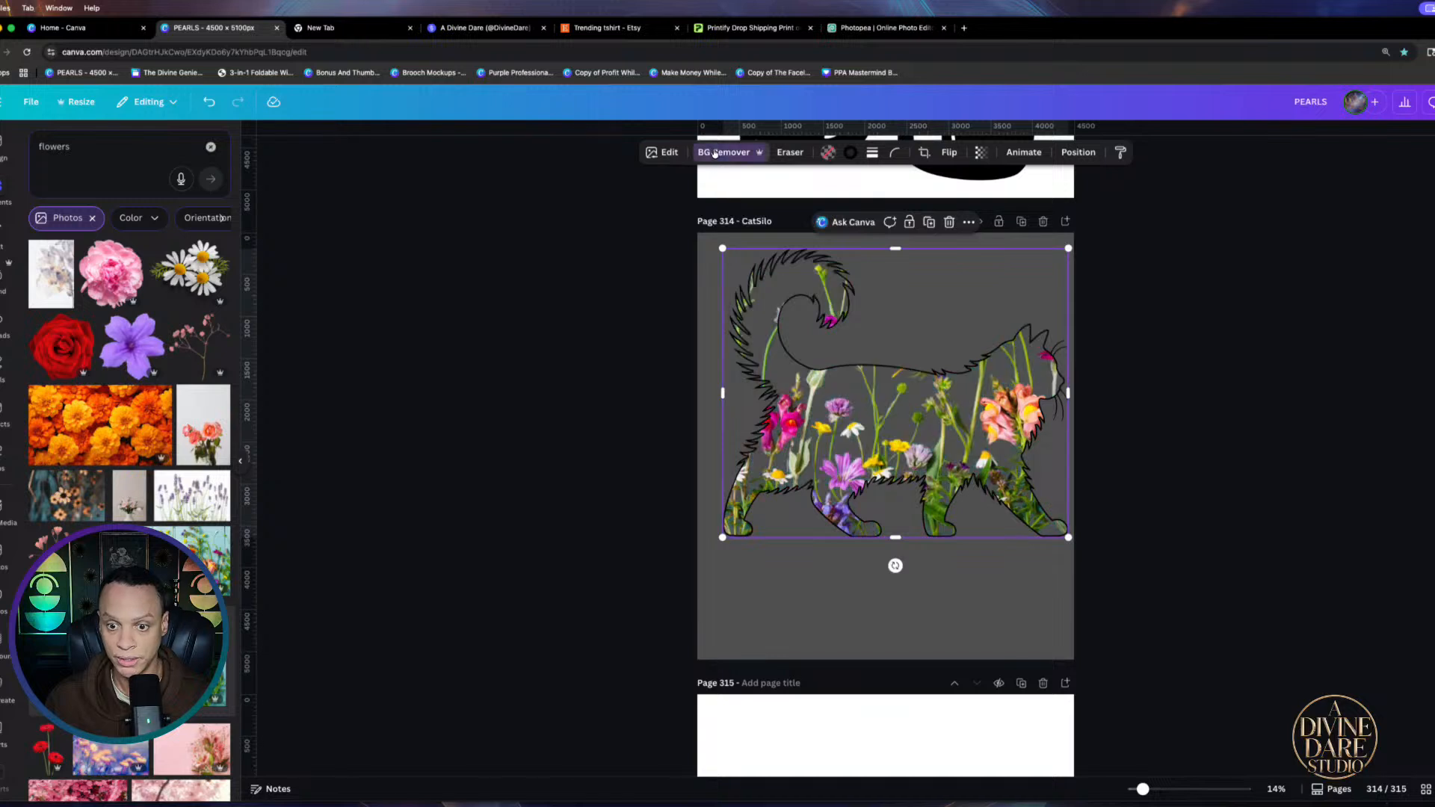
left_click(877, 630)
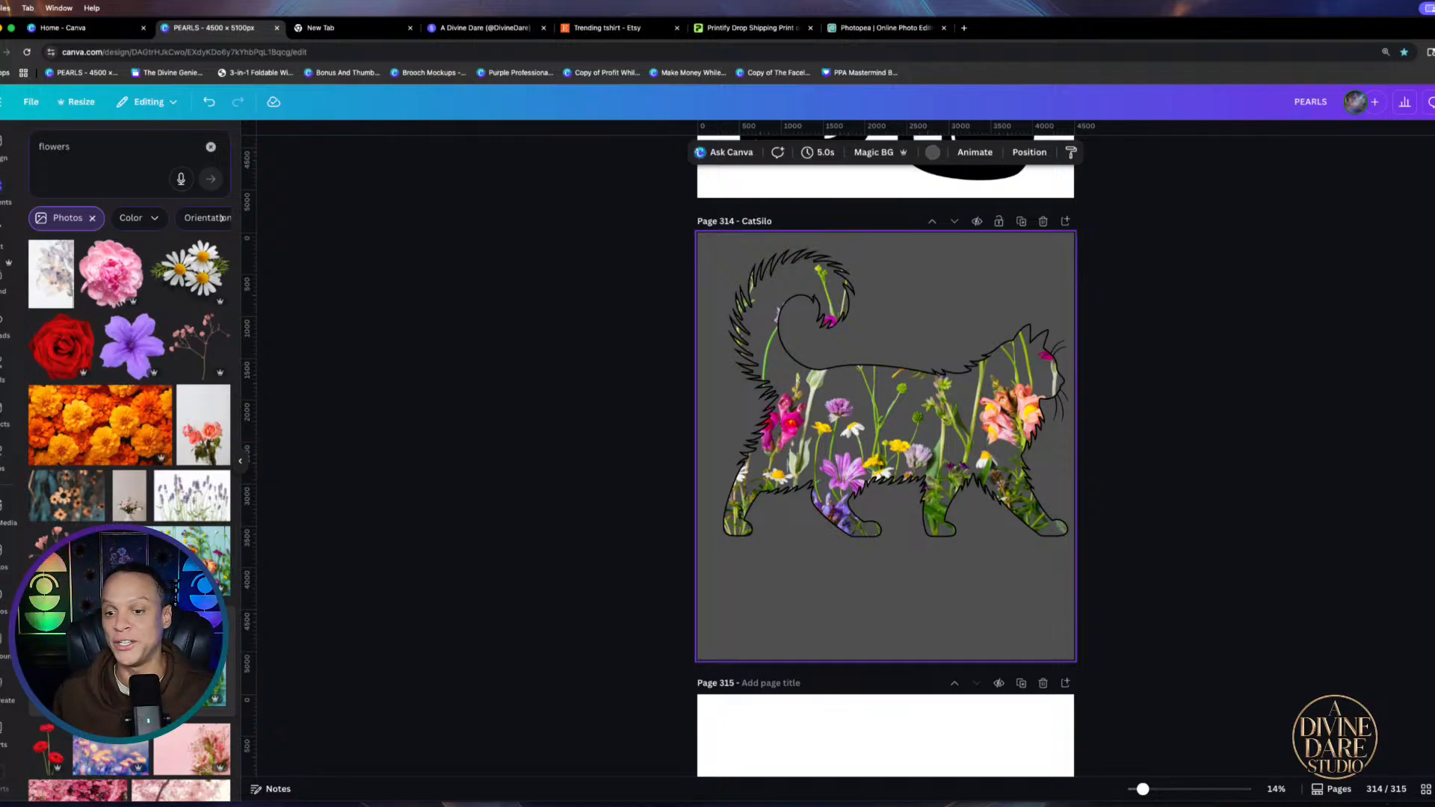
Compare the flower-filled cat with the page 312 mockup and check its context options
scroll(897, 411, "up", 10)
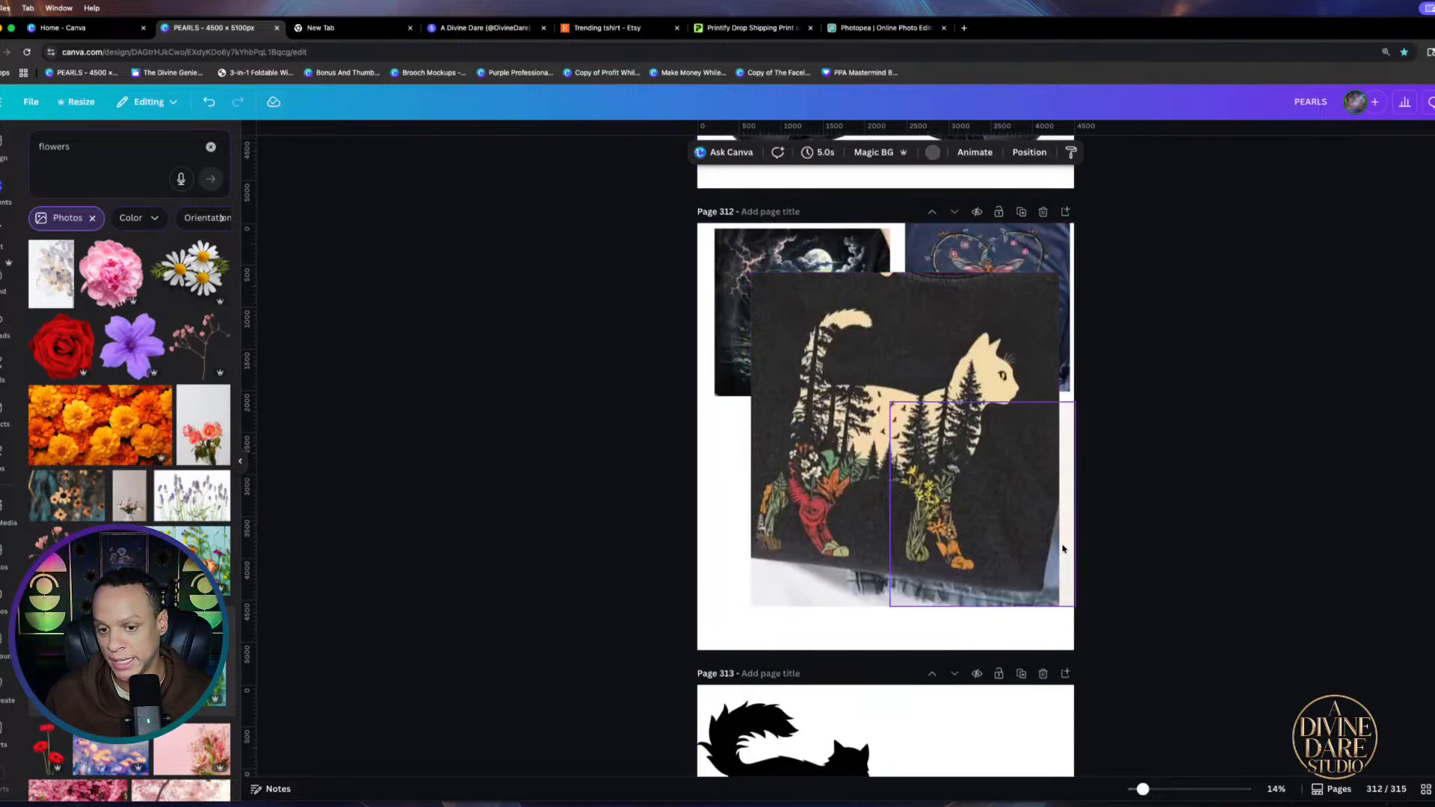
scroll(832, 605, "down", 8)
scroll(944, 471, "up", 10)
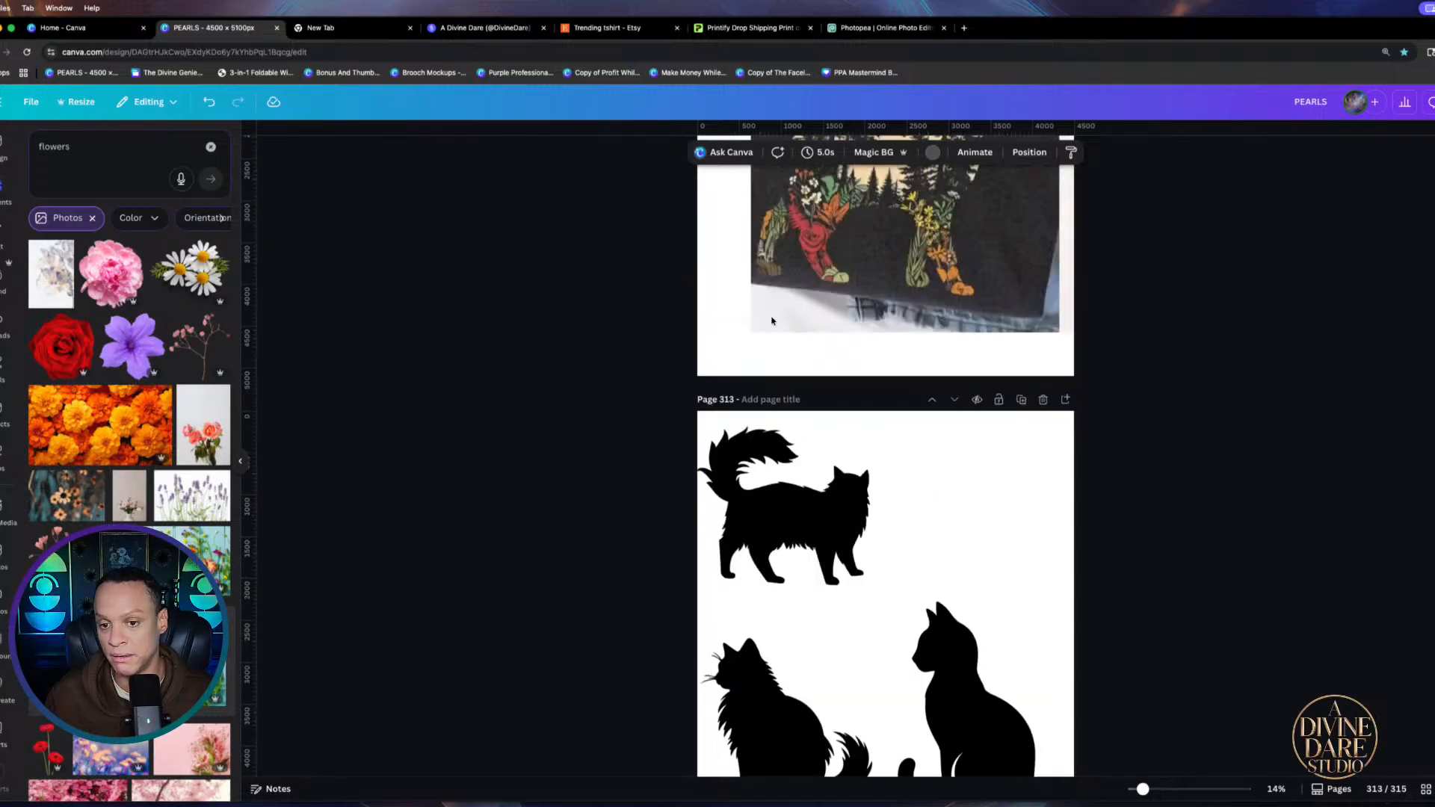
scroll(977, 383, "down", 10)
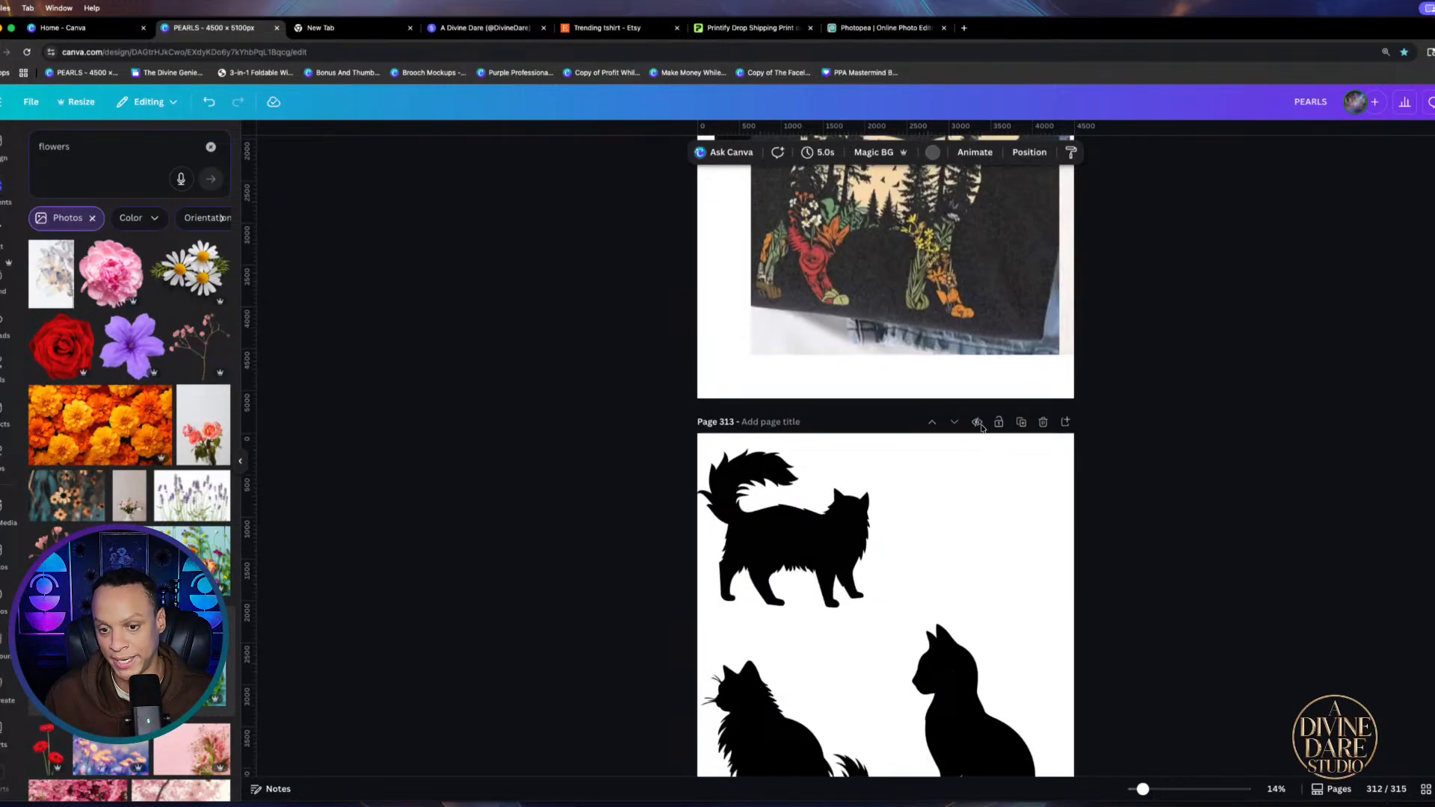
left_click(871, 484)
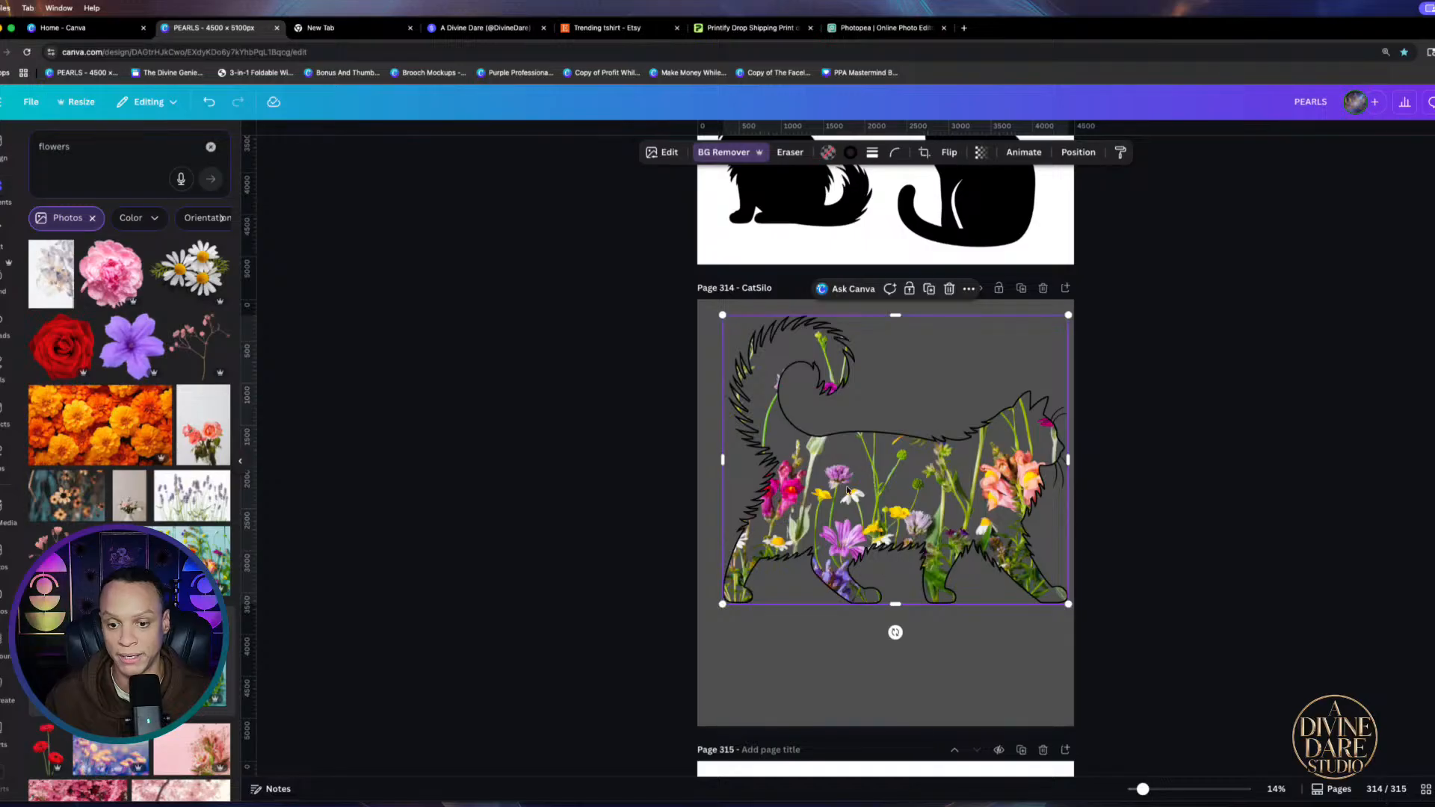
right_click(859, 486)
left_click(772, 559)
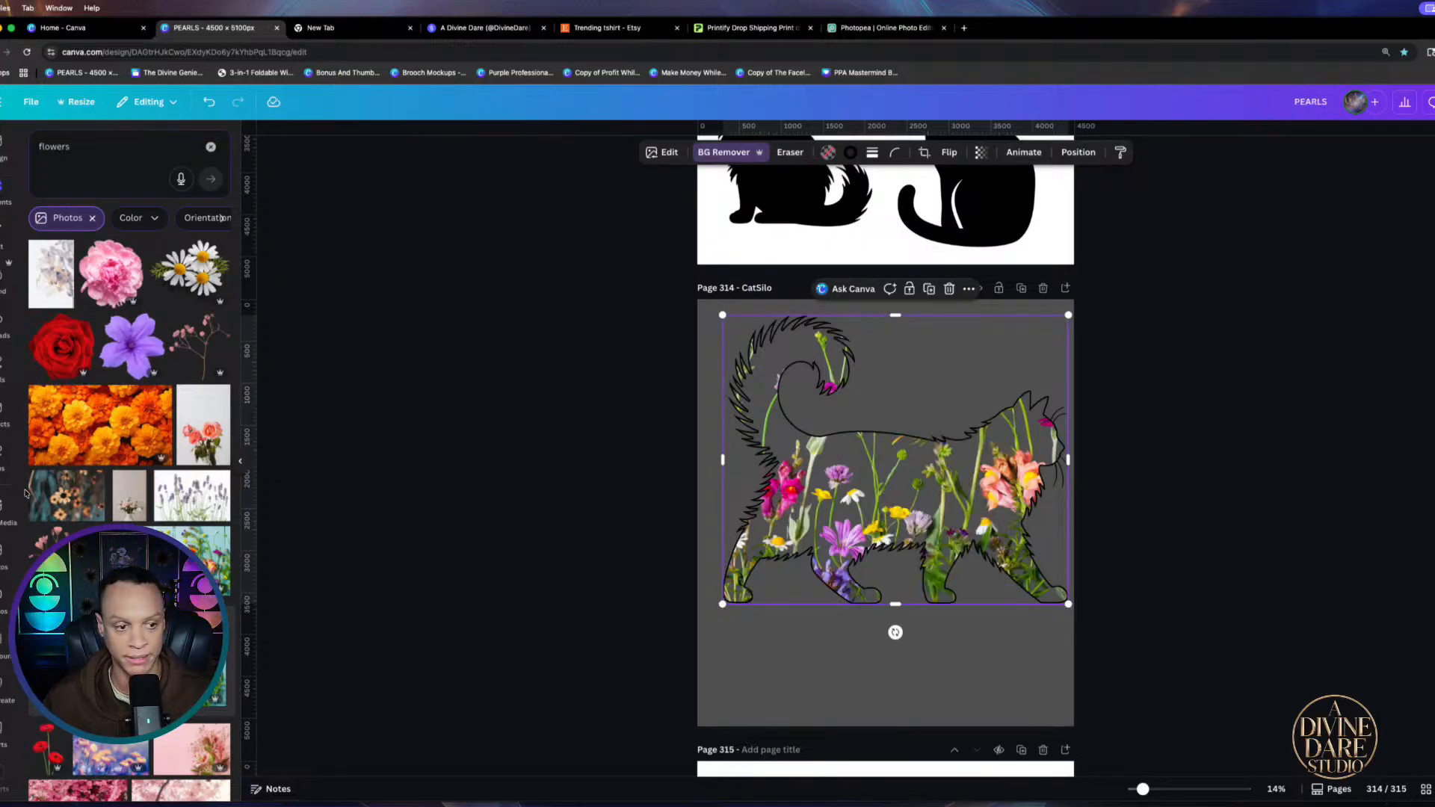
Try and discard another flower photo, then undo/redo to restore the pale blue background
left_click(198, 540)
left_click_drag(885, 516, 1315, 538)
left_click(872, 548)
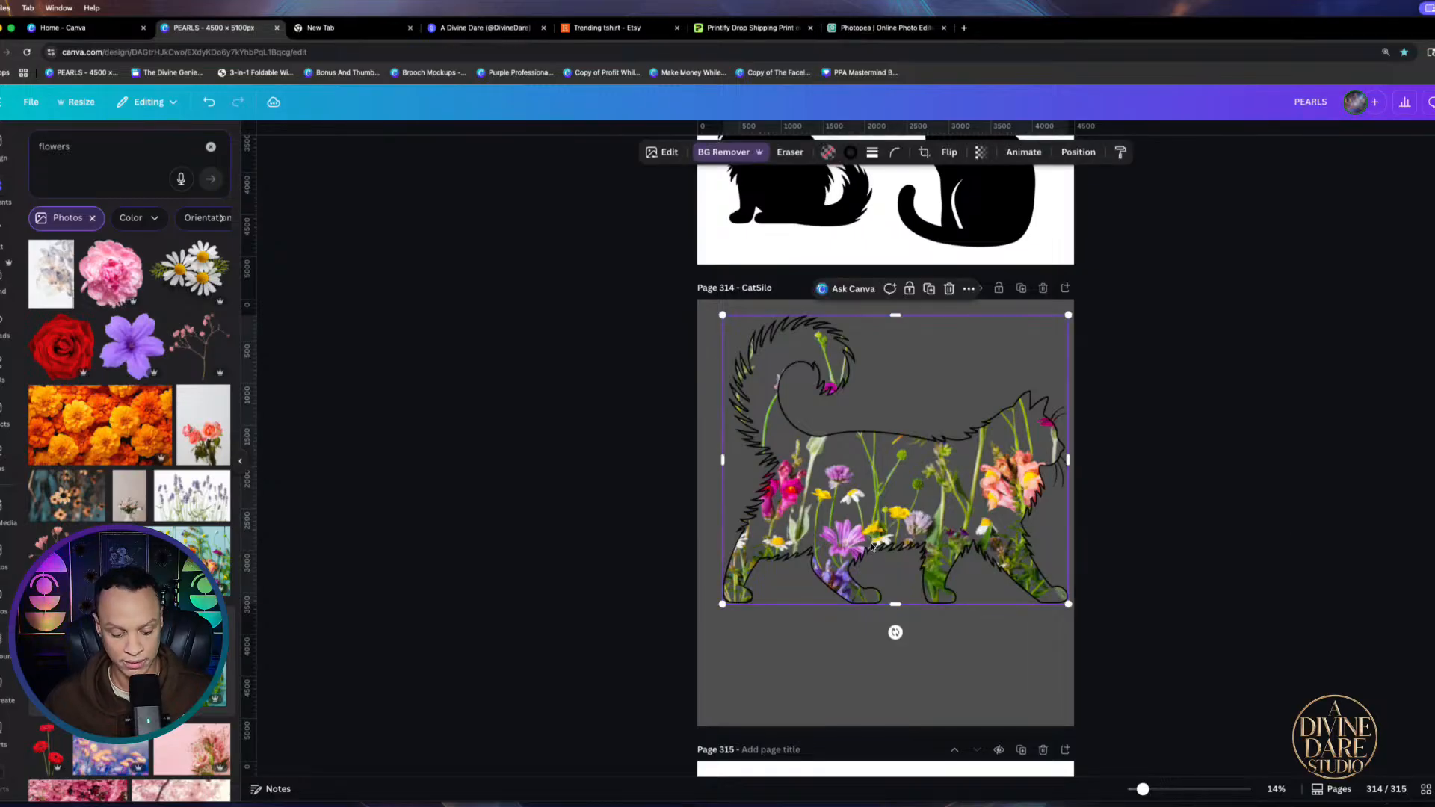
key("super+z")
key("super+z")
key("super+z")
key("super+shift+z")
key("super+shift+z")
key("super+shift+z")
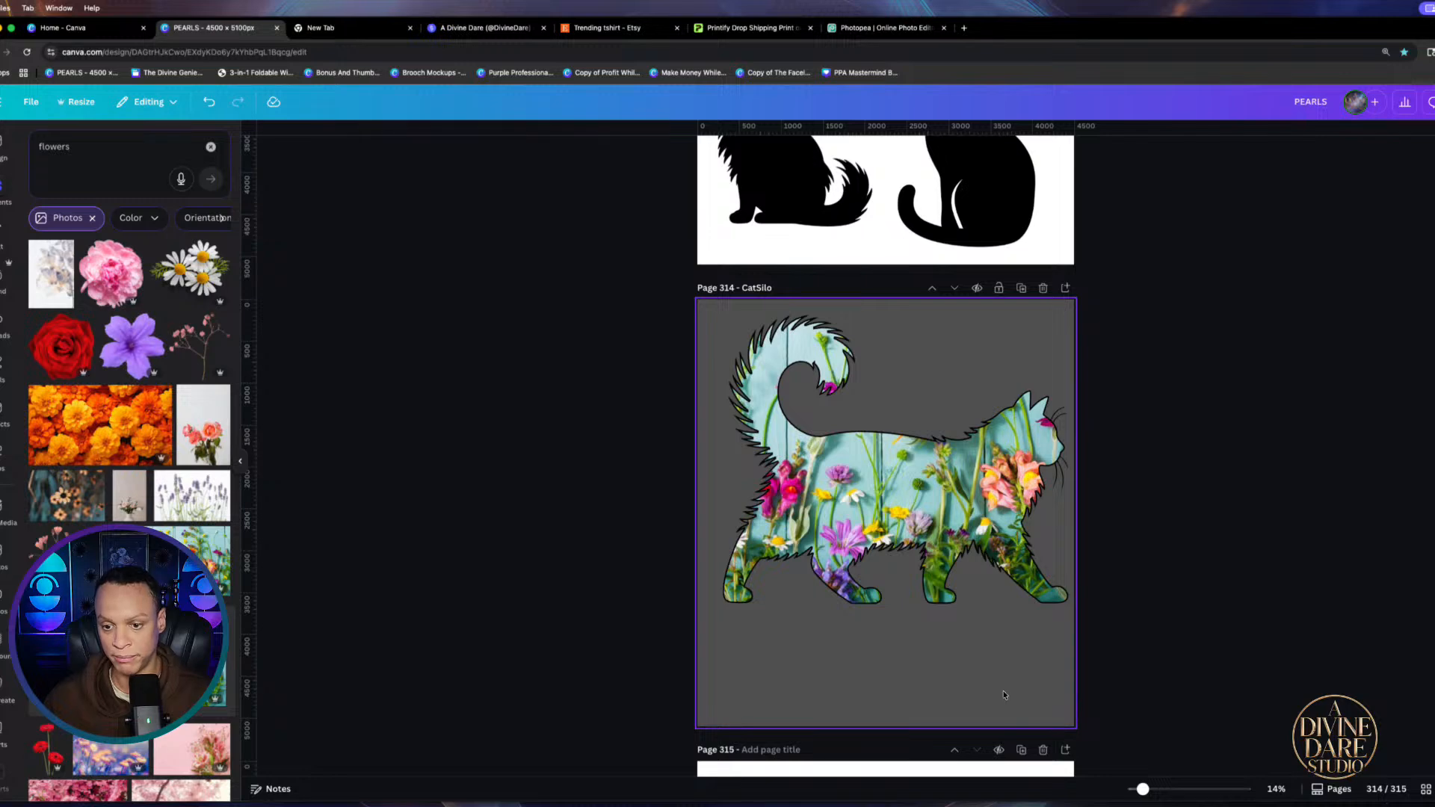
scroll(987, 598, "up", 2)
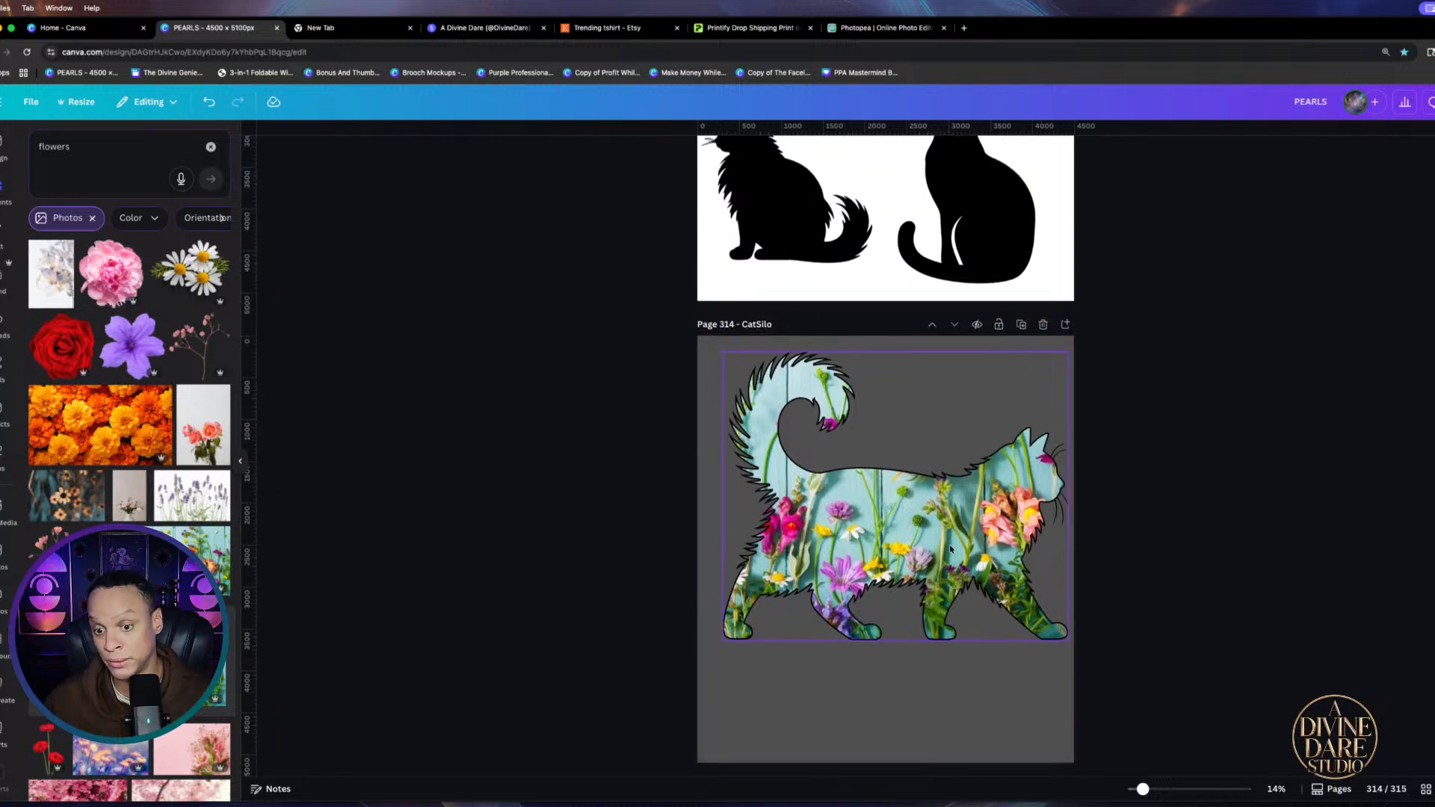
scroll(921, 607, "up", 6)
scroll(921, 607, "down", 9)
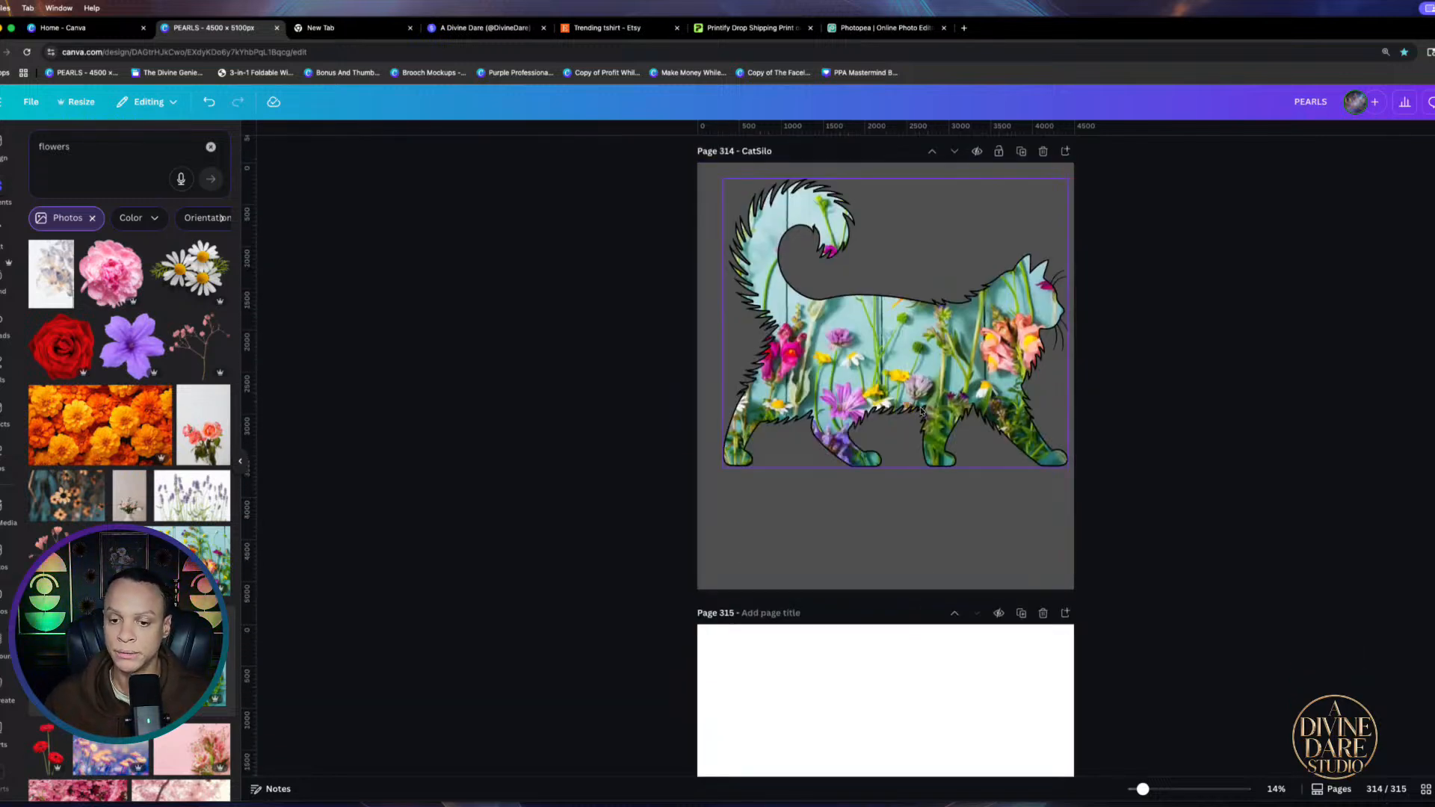
left_click(885, 367)
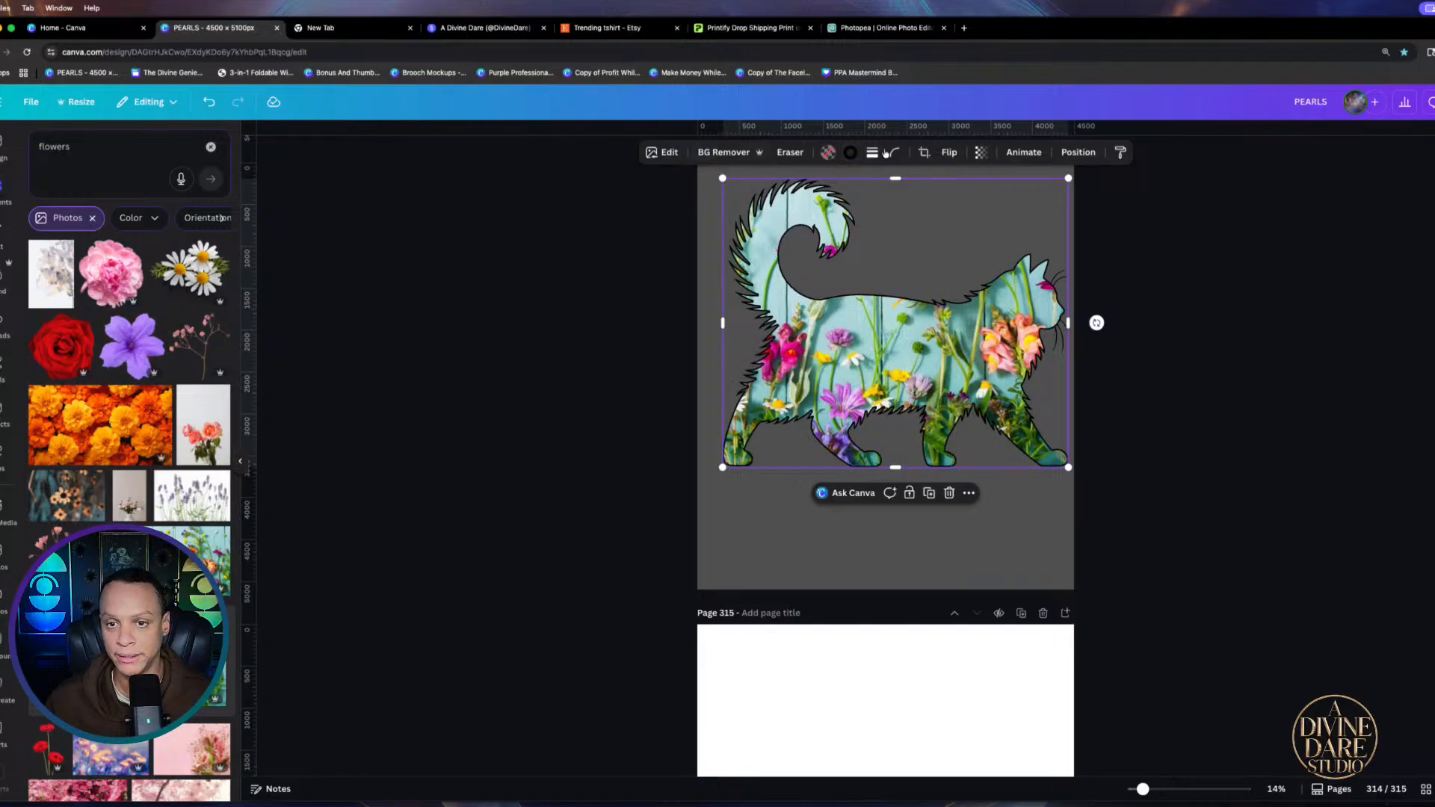
Set the cat's outline style to no stroke, removing the black outline
left_click(852, 153)
left_click(871, 152)
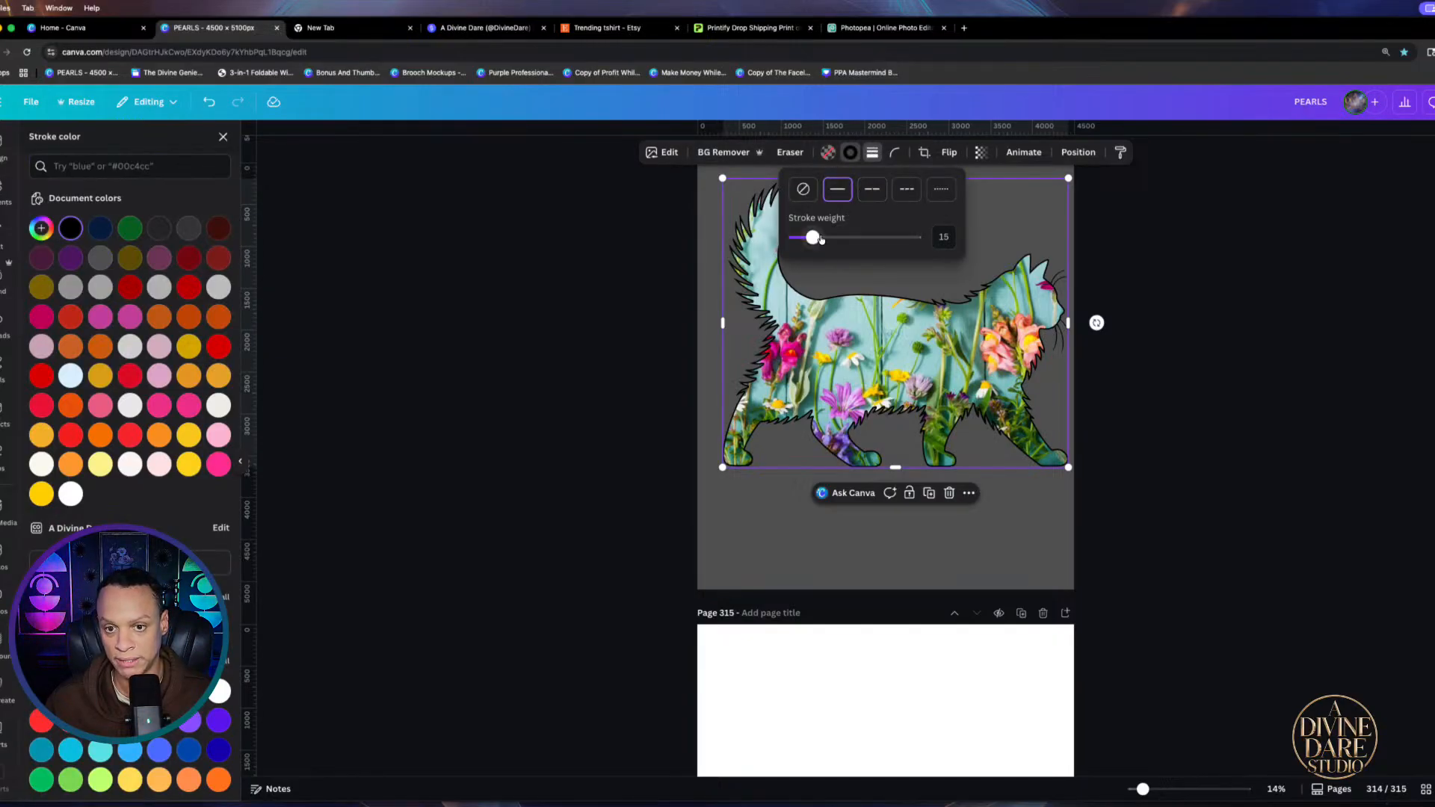
left_click(802, 191)
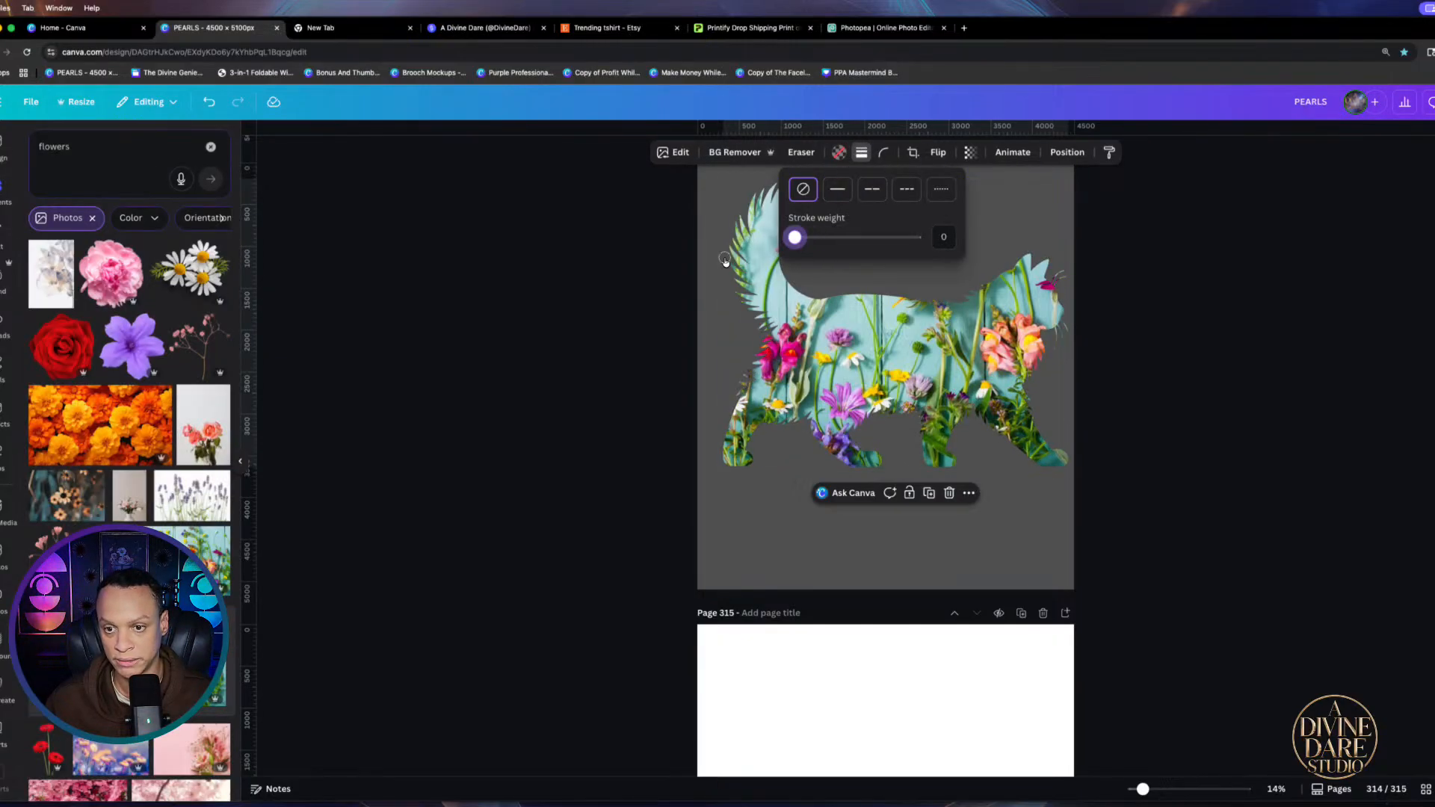
left_click(1377, 428)
Shrink the flower-filled cat slightly from its corner and reposition it on the page
scroll(1377, 427, "up", 10)
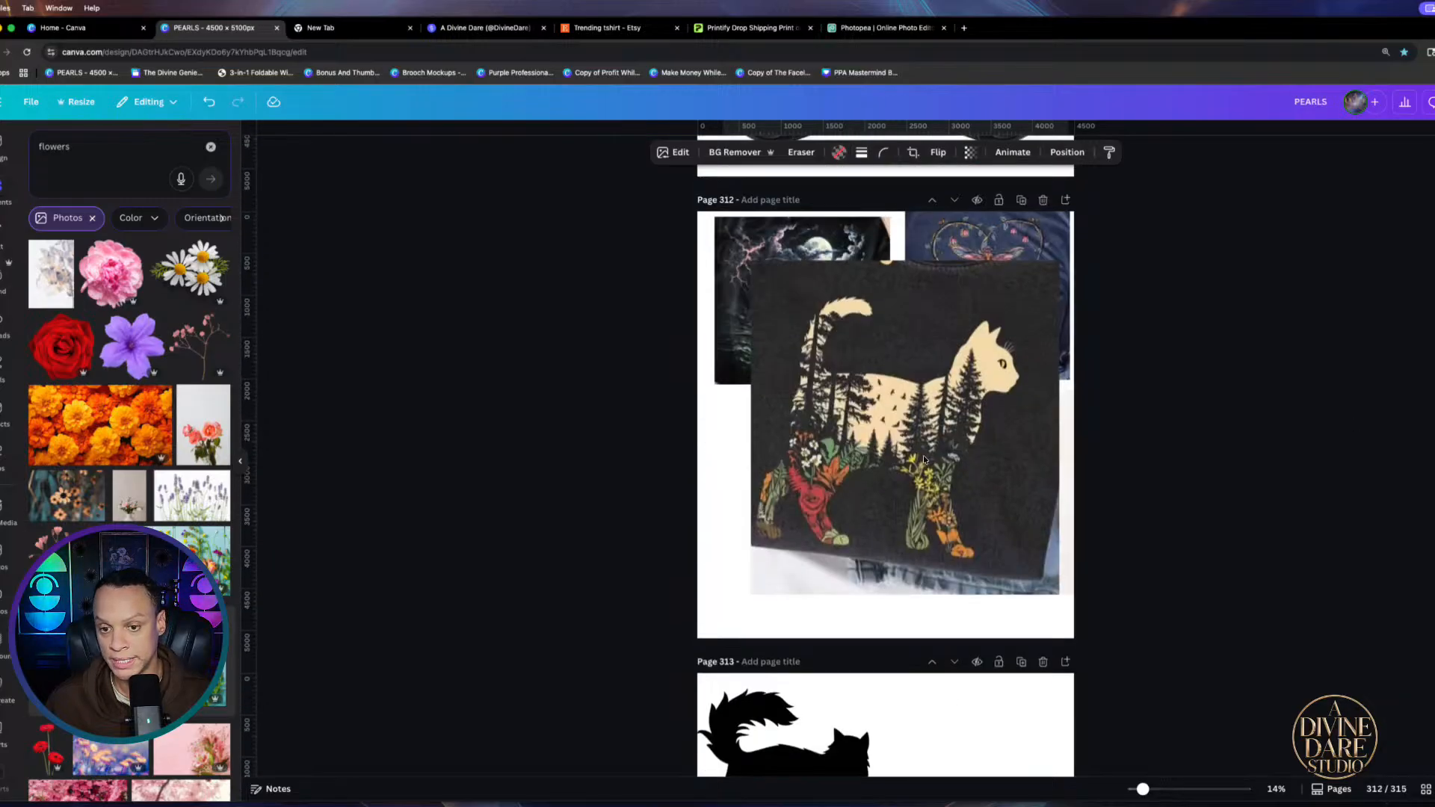
scroll(1140, 384, "down", 10)
left_click(978, 733)
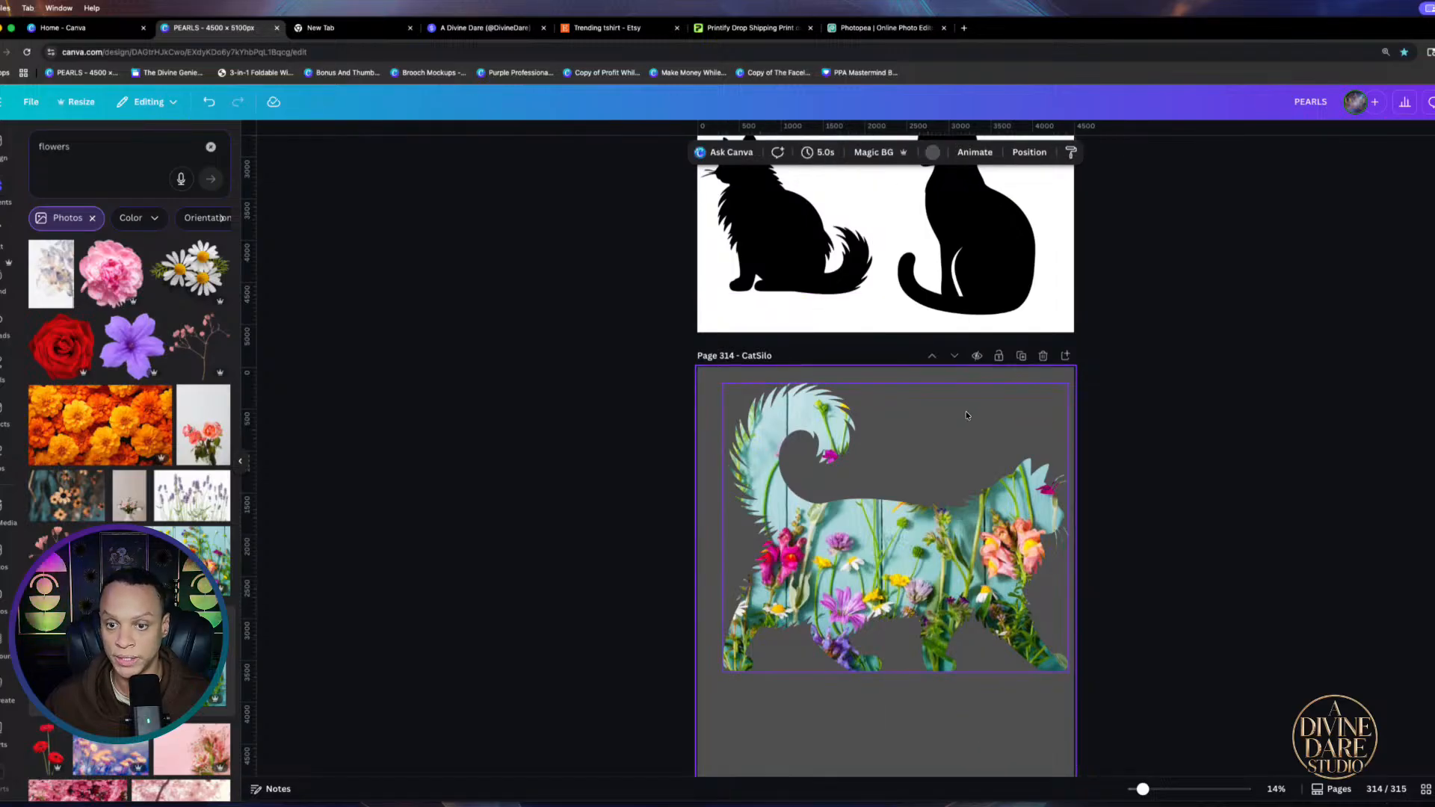
scroll(975, 478, "down", 2)
left_click(1063, 261)
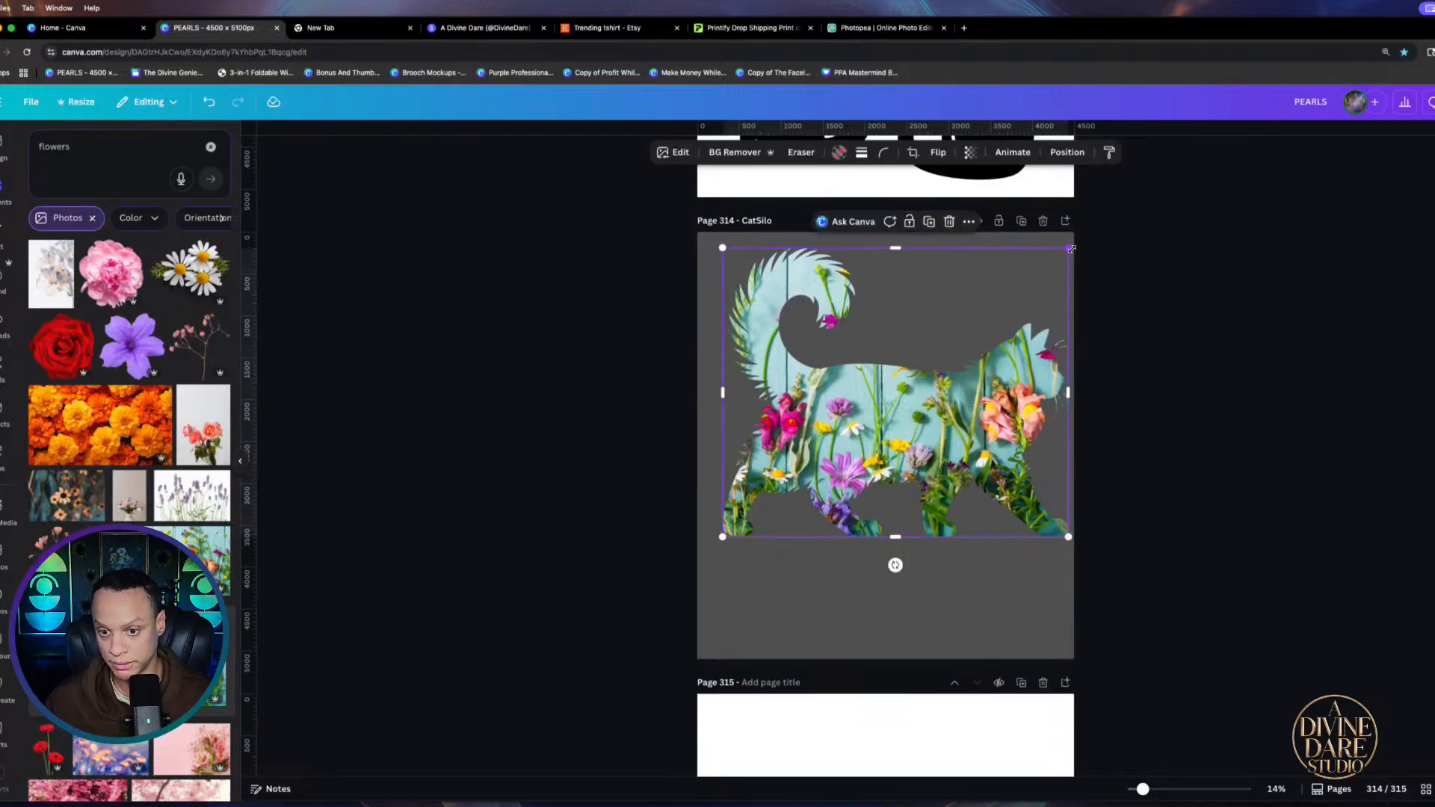
left_click_drag(1059, 263, 1044, 305)
mouse_move(900, 459)
left_mouse_down()
mouse_move(929, 435)
mouse_move(899, 446)
left_mouse_up()
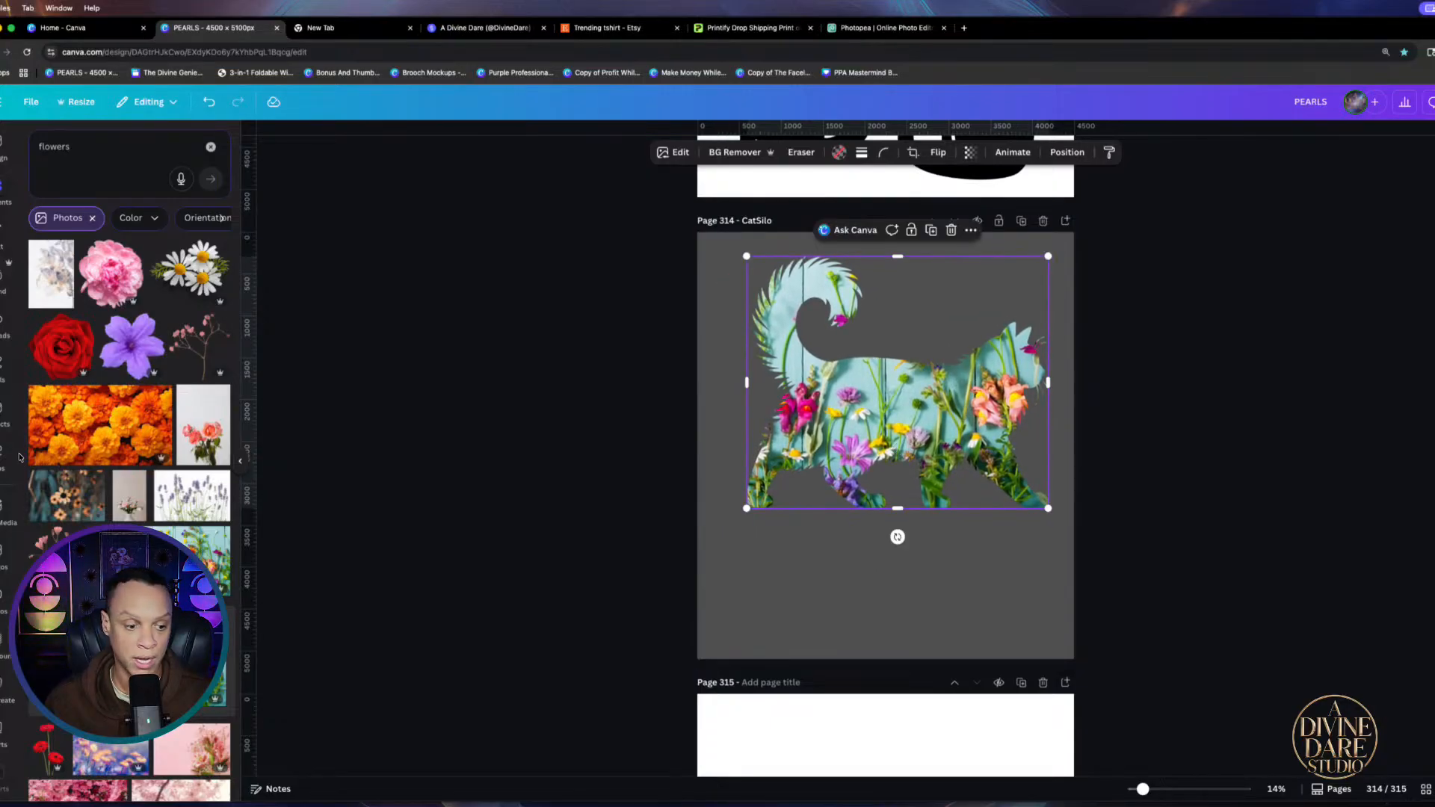
scroll(163, 396, "down", 4)
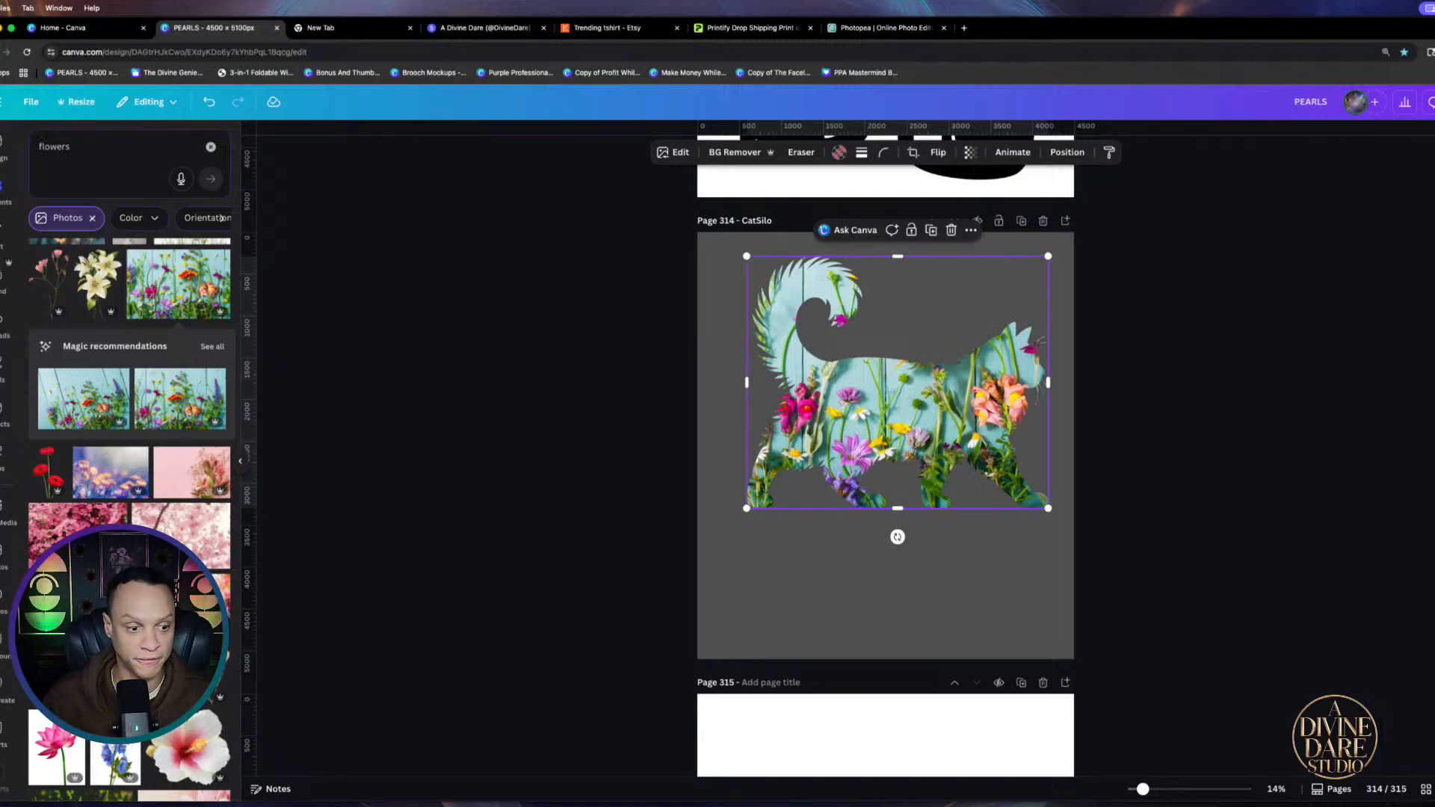
Drop the lavender photo into the cat frame, then clear the Photos filter and search 'fores'
left_click(84, 602)
left_click_drag(820, 495, 852, 433)
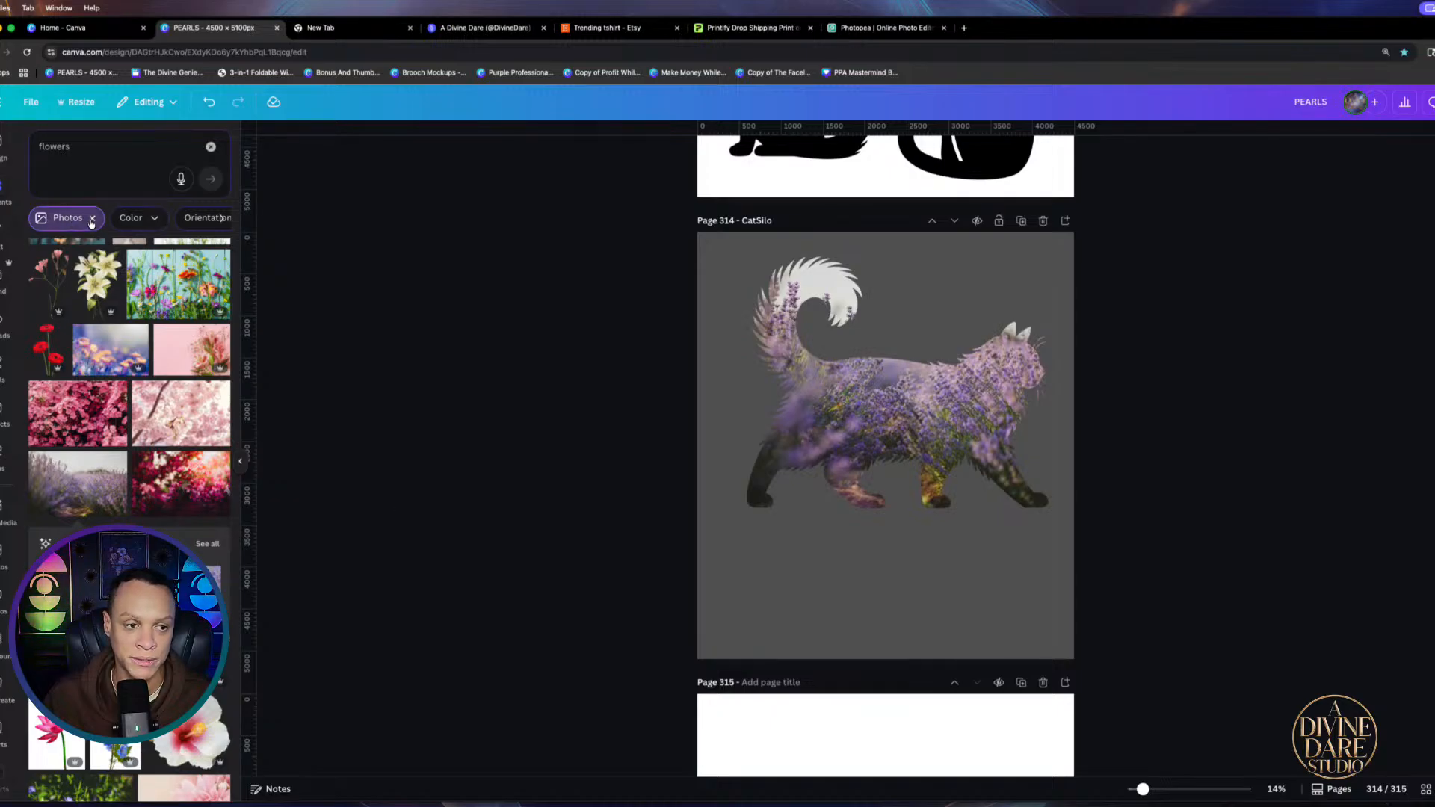
left_click(91, 222)
left_click(118, 154)
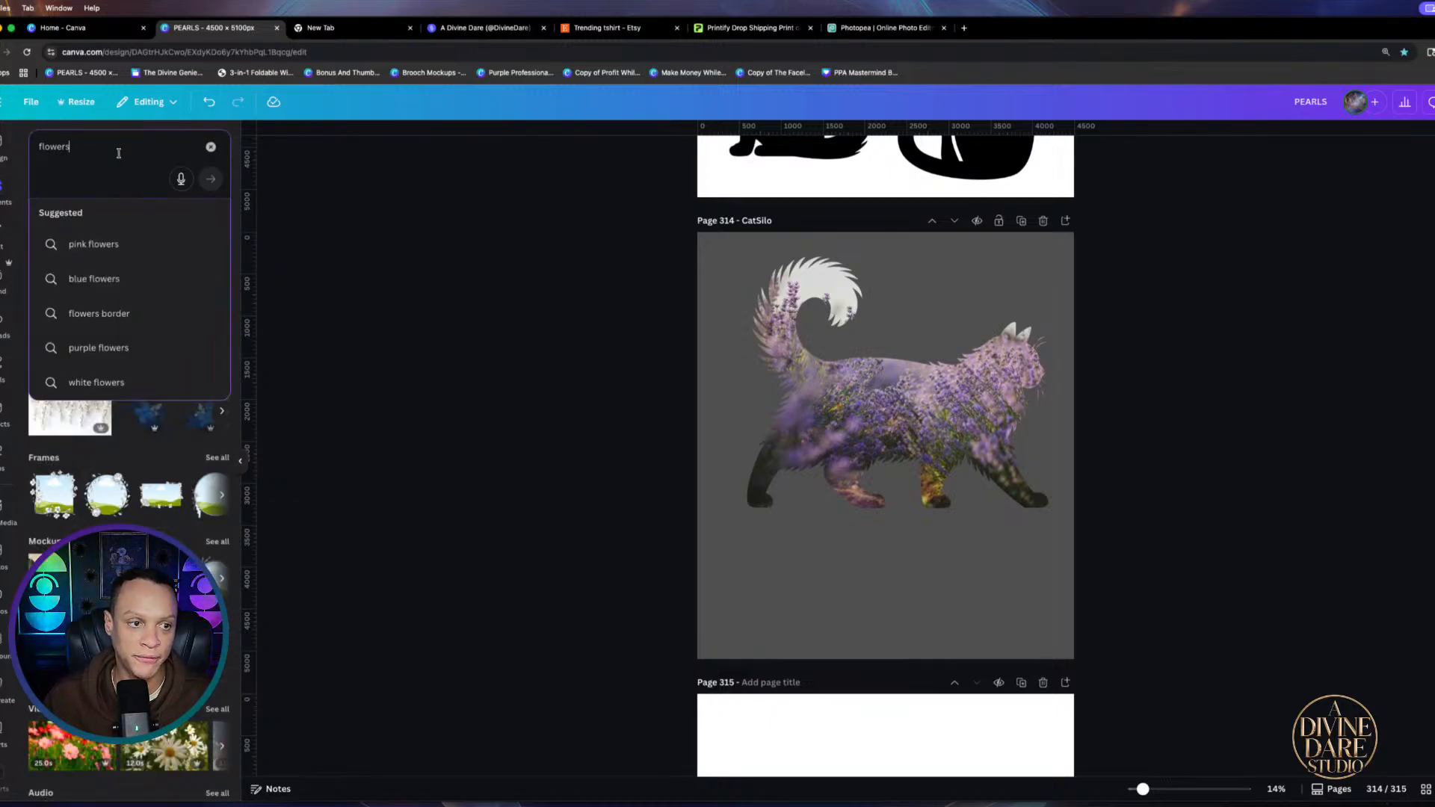
type("fores")
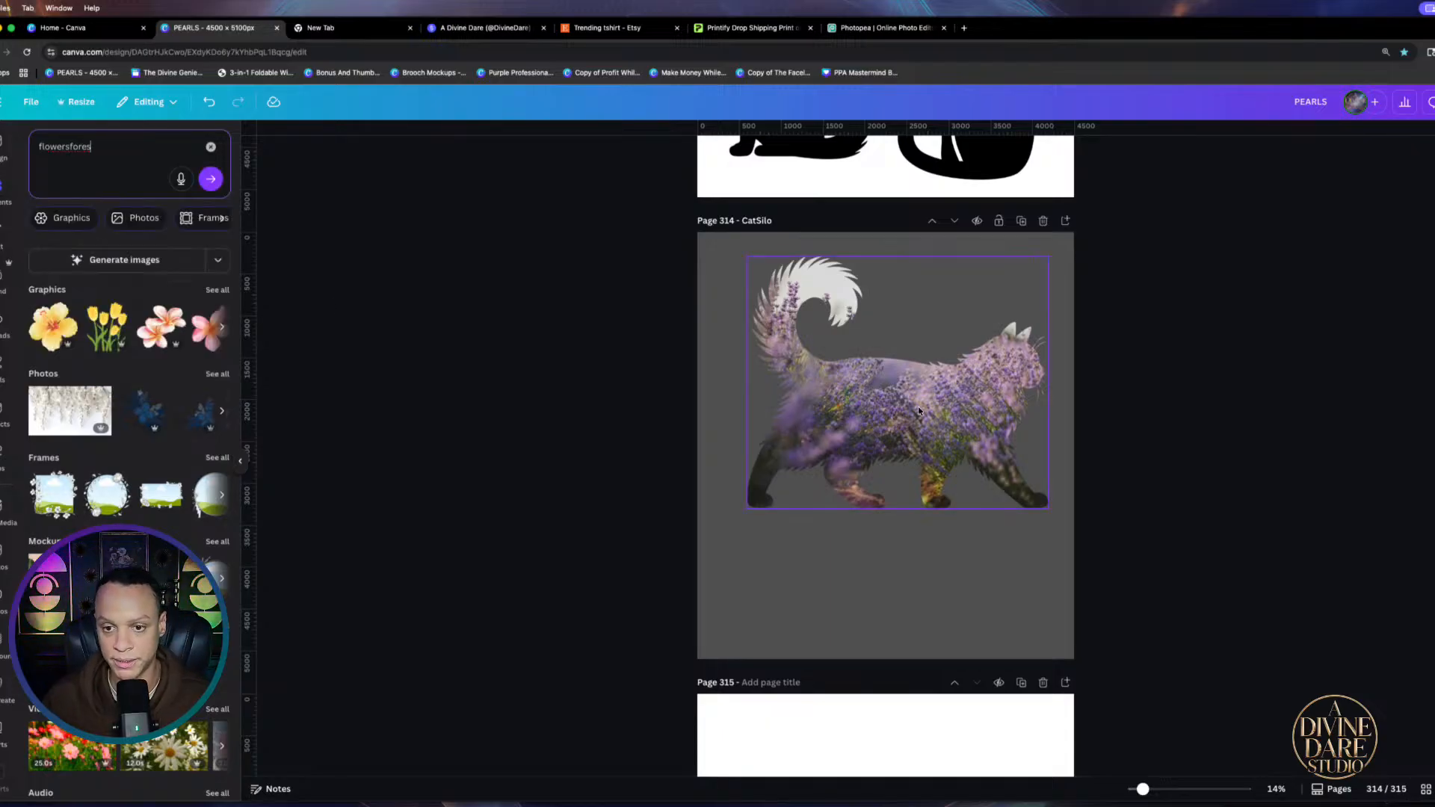
scroll(912, 410, "up", 10)
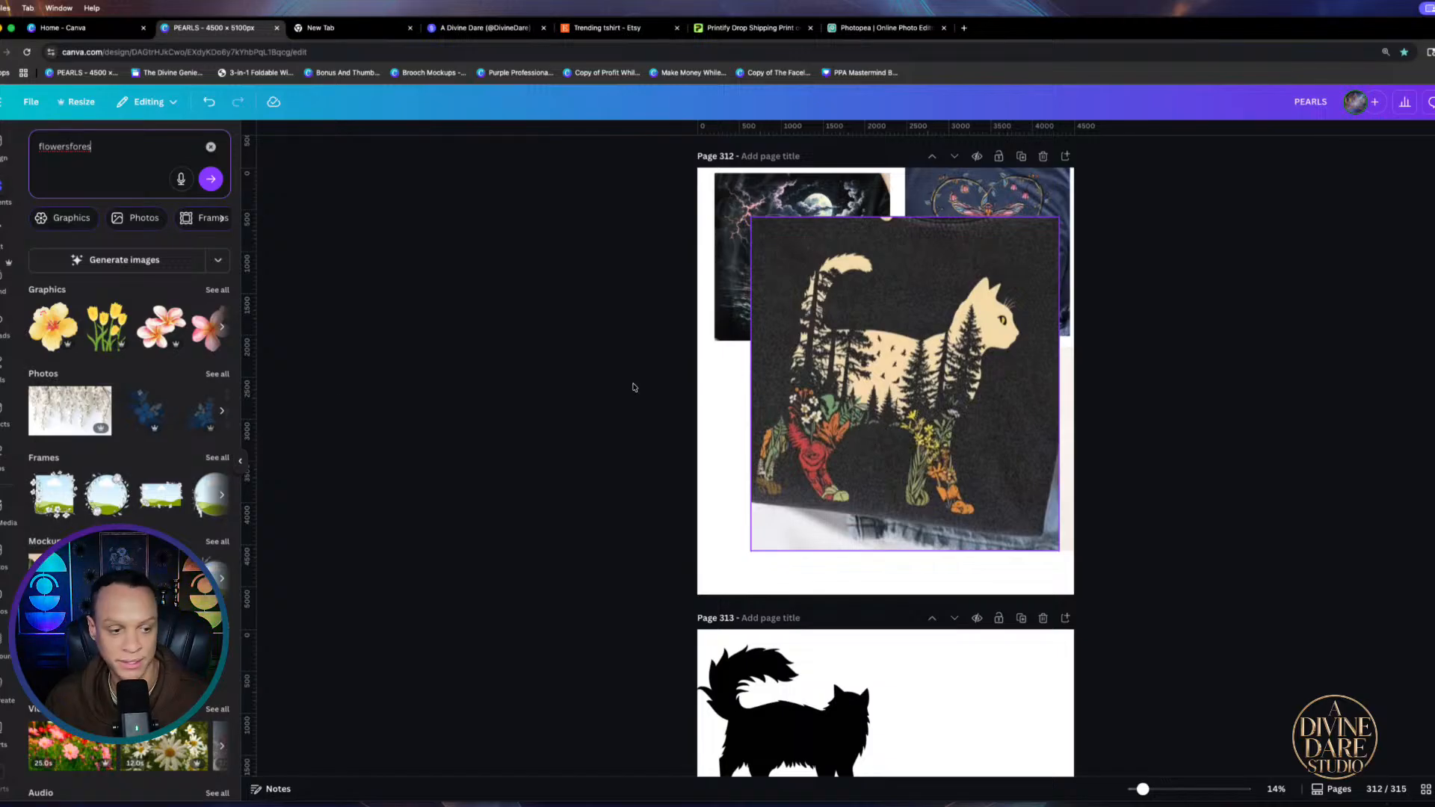
Clear the search box and select page 314's background
scroll(141, 448, "down", 1)
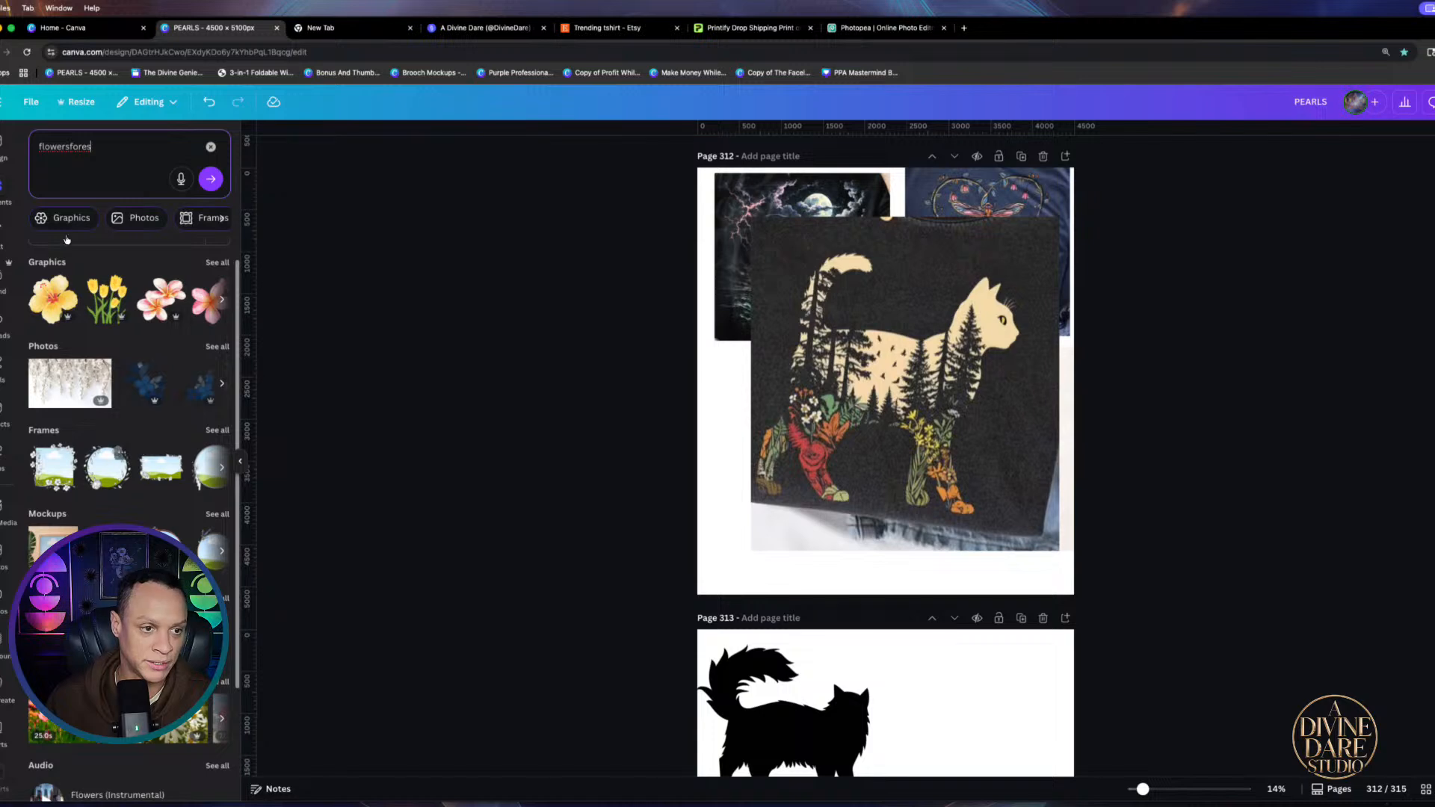
left_click(211, 147)
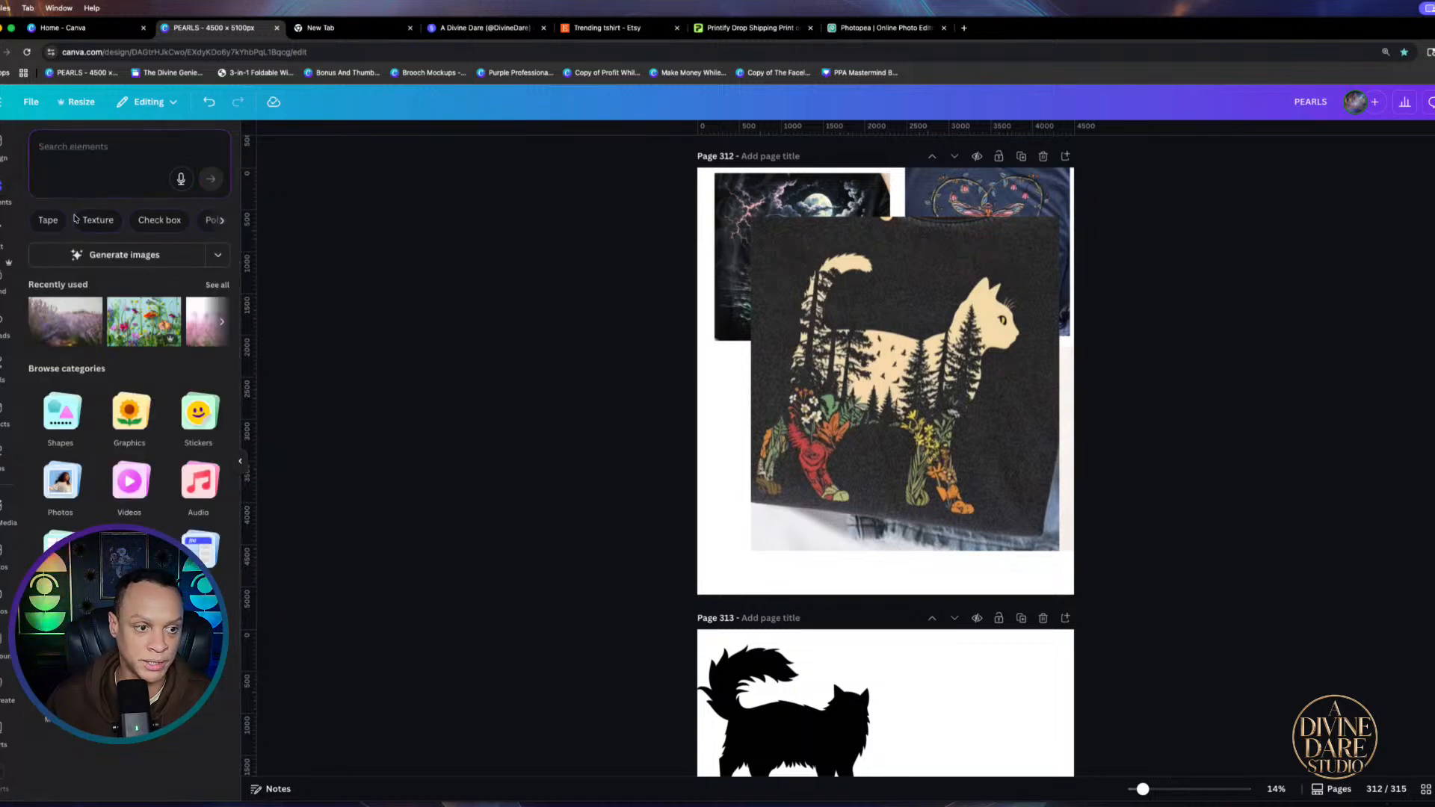
scroll(888, 464, "down", 8)
scroll(888, 463, "down", 6)
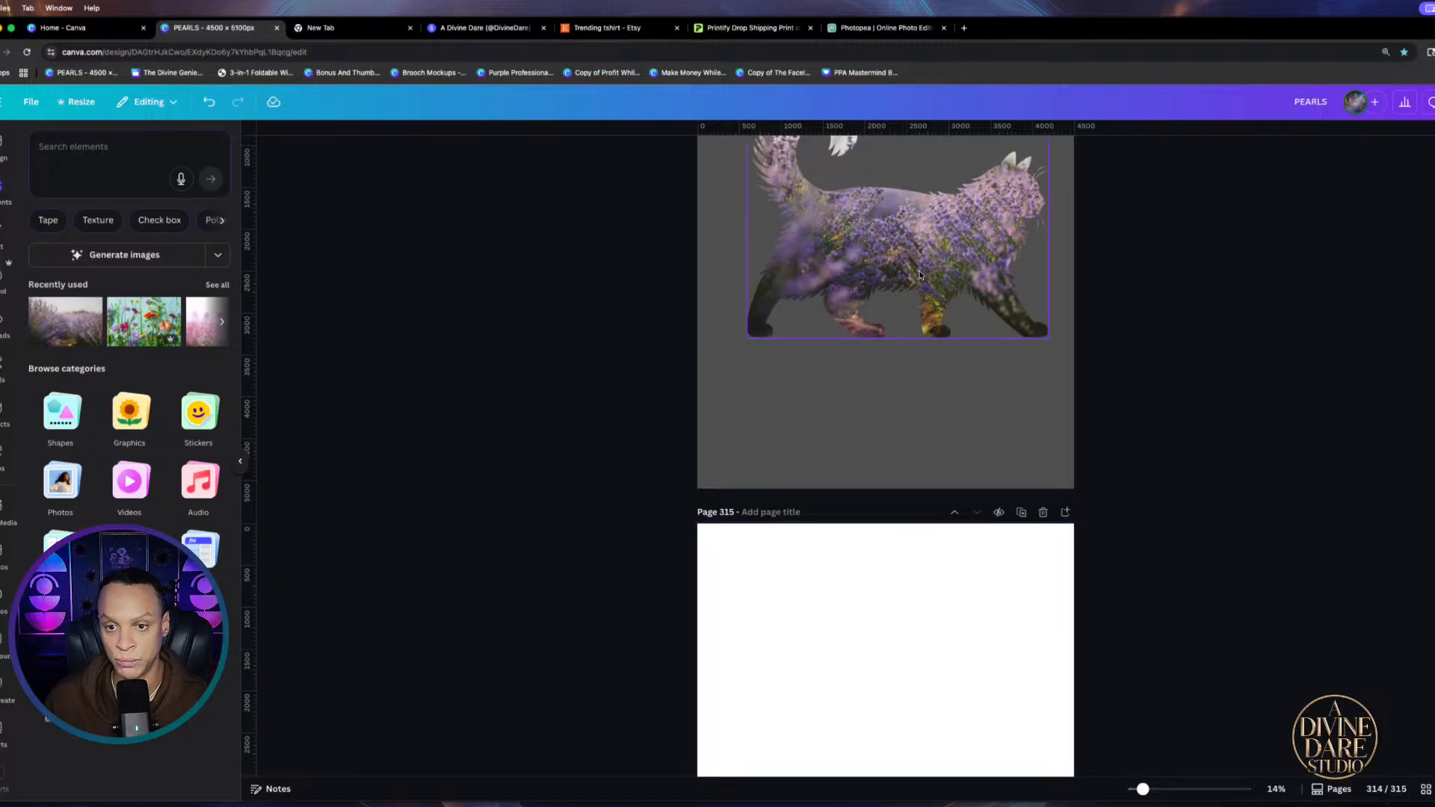
left_click(913, 367)
Shrink the page 312 cat t-shirt mockup into the lower-left quarter and nudge it left
scroll(904, 378, "up", 1)
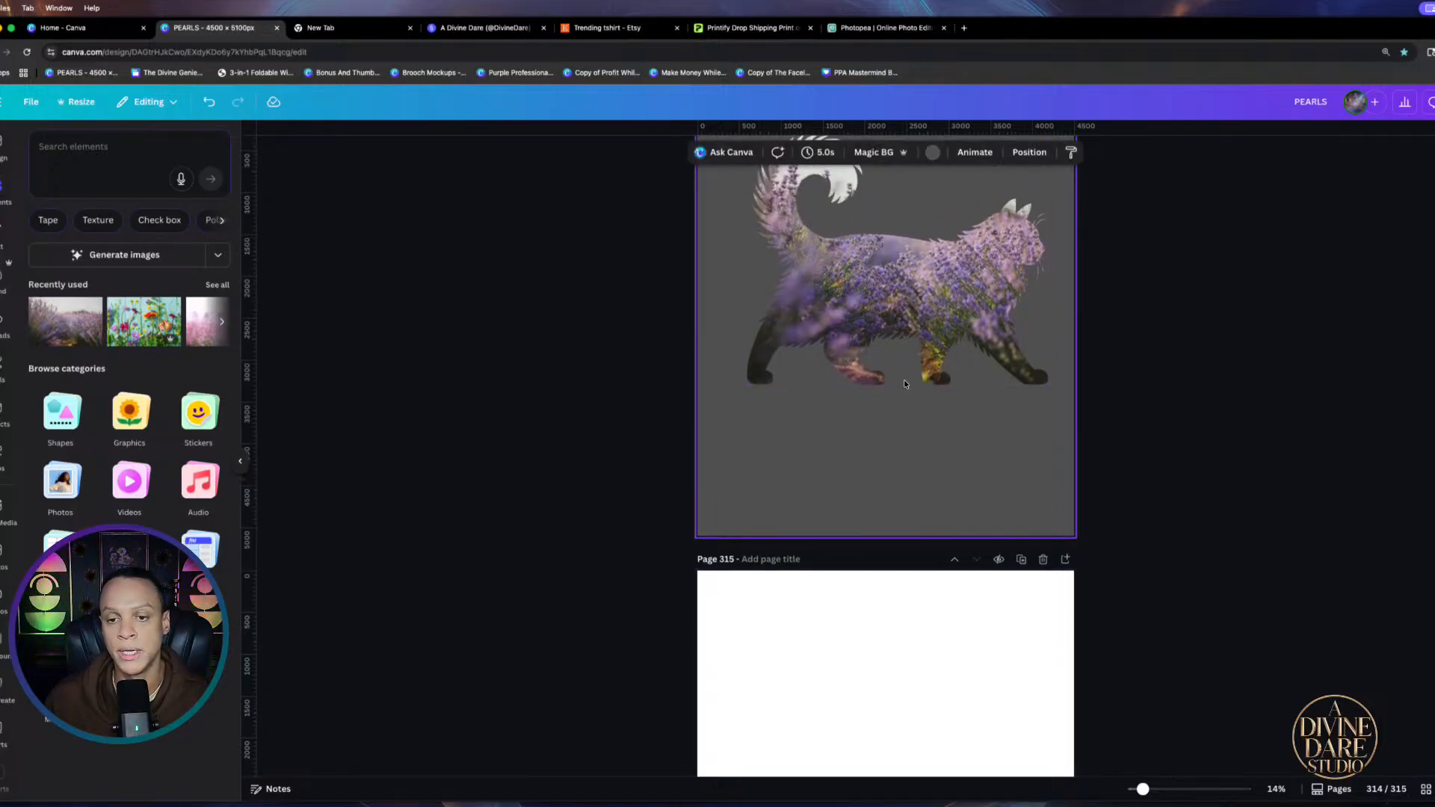
scroll(904, 384, "up", 3)
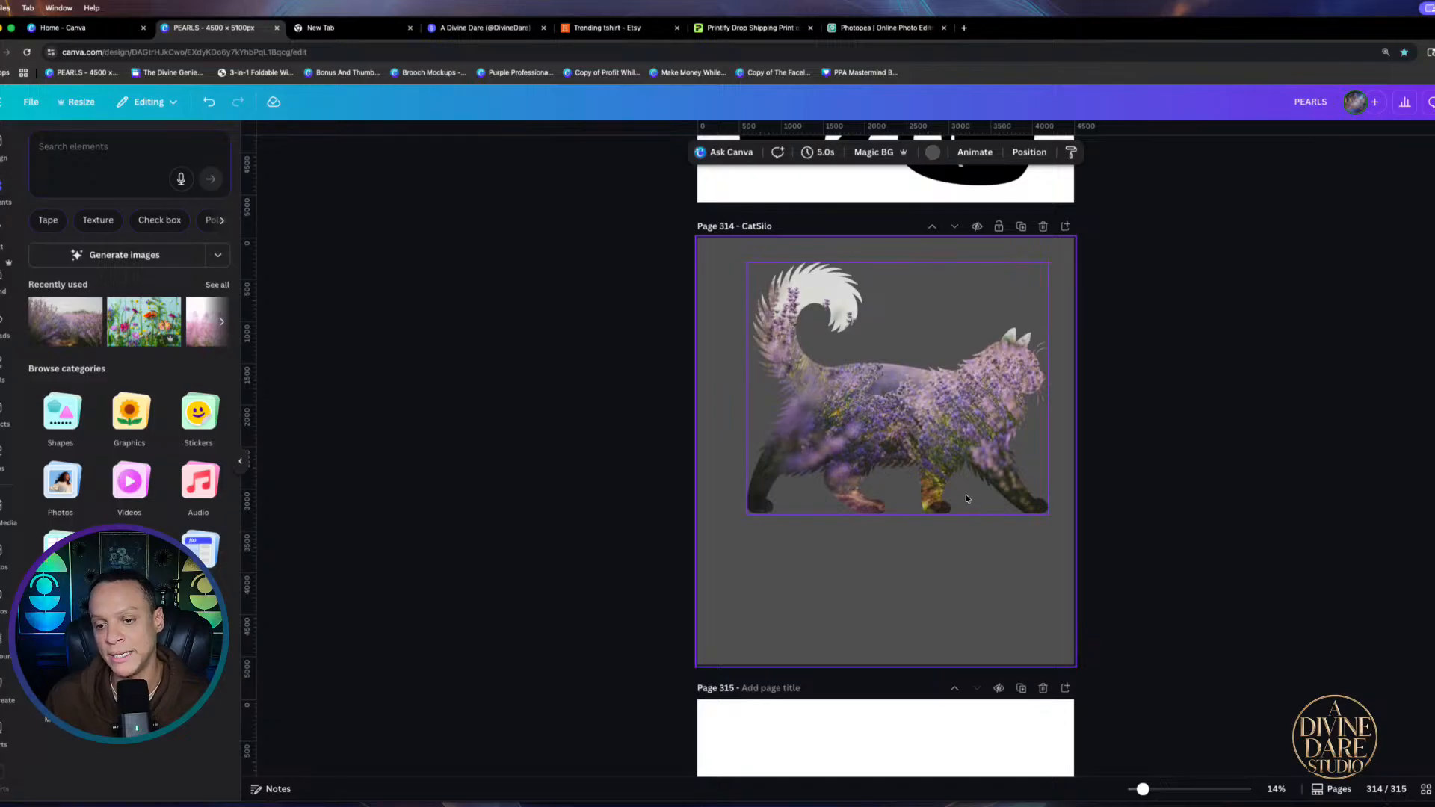
scroll(966, 498, "up", 12)
left_click(1058, 284)
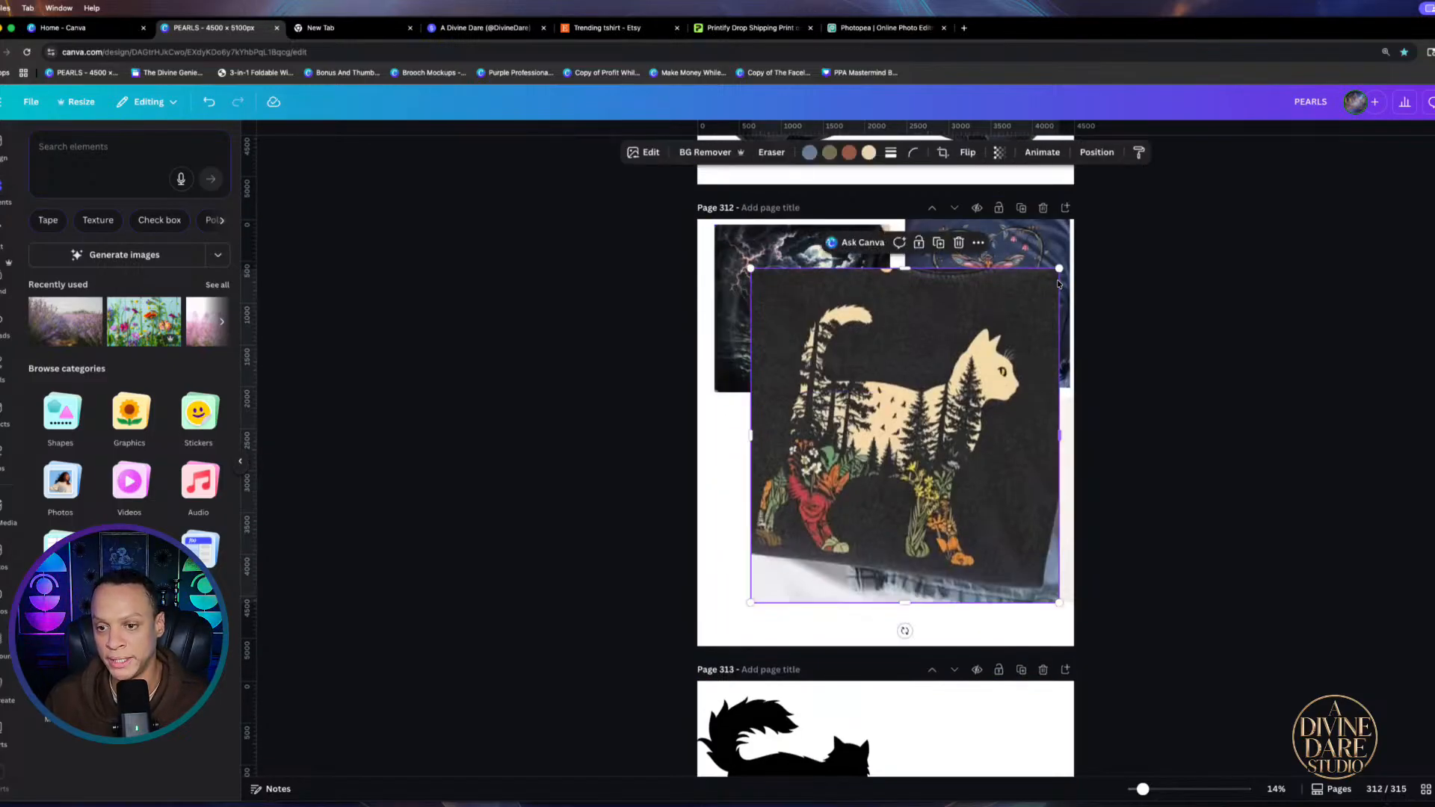
left_click_drag(1059, 269, 918, 420)
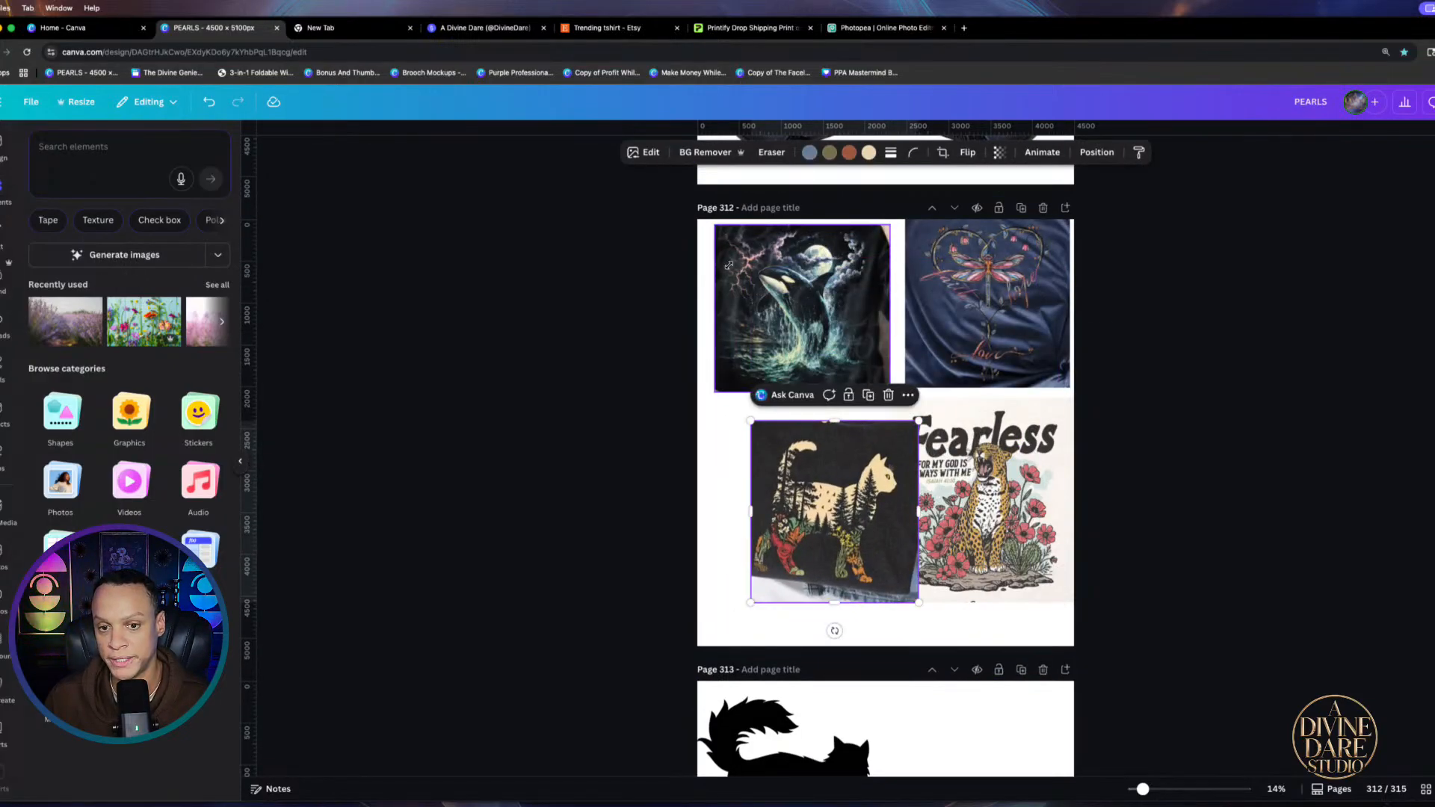
left_click_drag(810, 527, 774, 527)
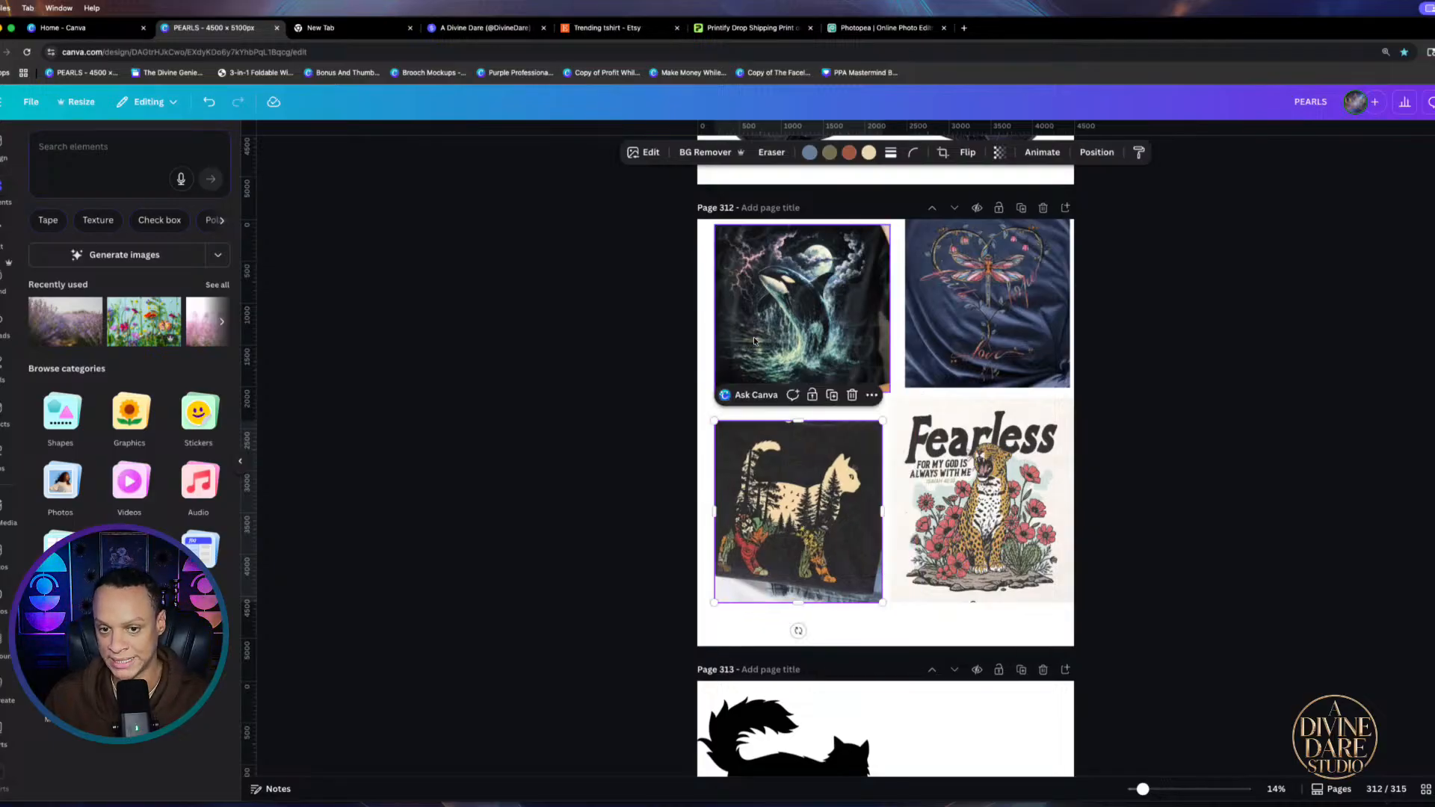
scroll(867, 335, "down", 10)
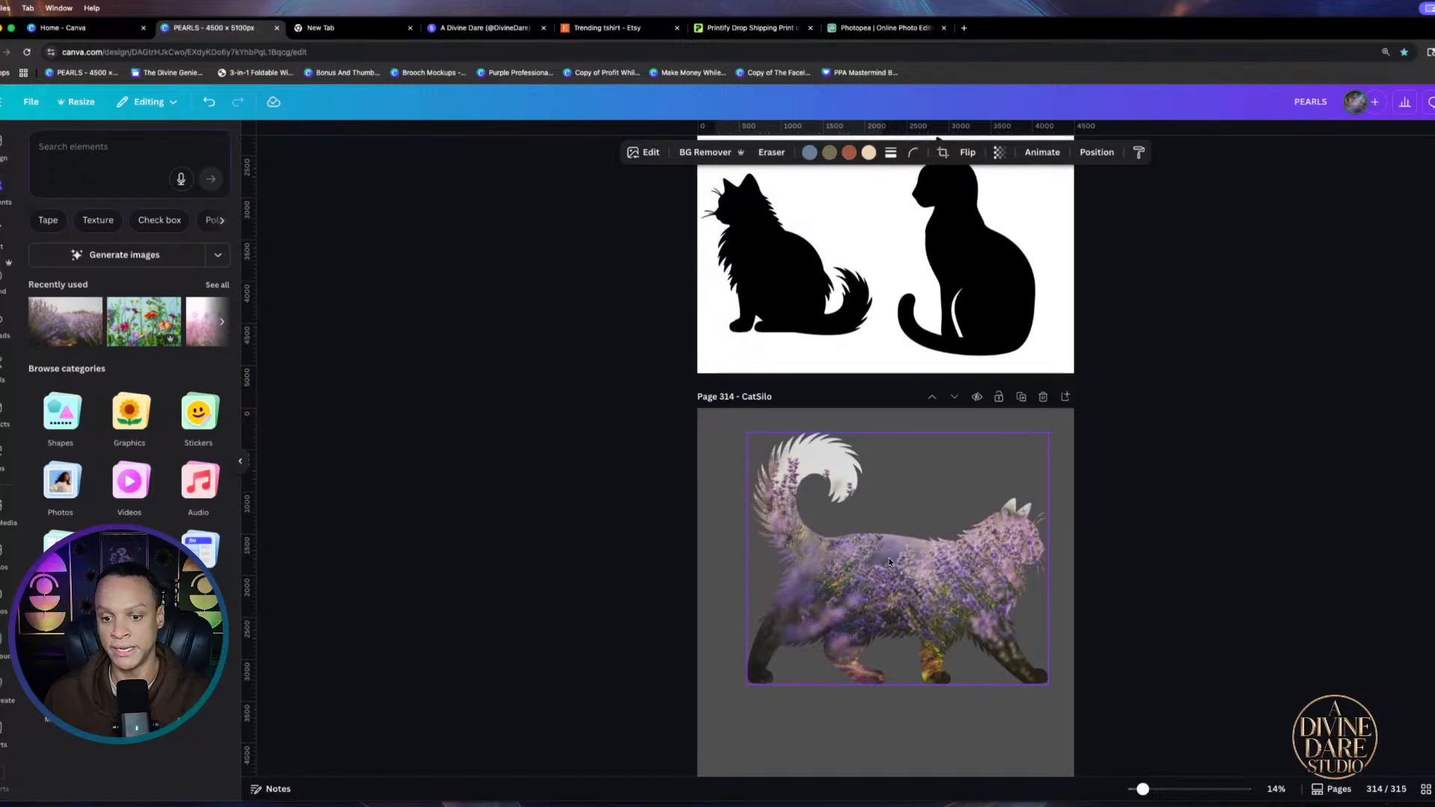
left_click(894, 586)
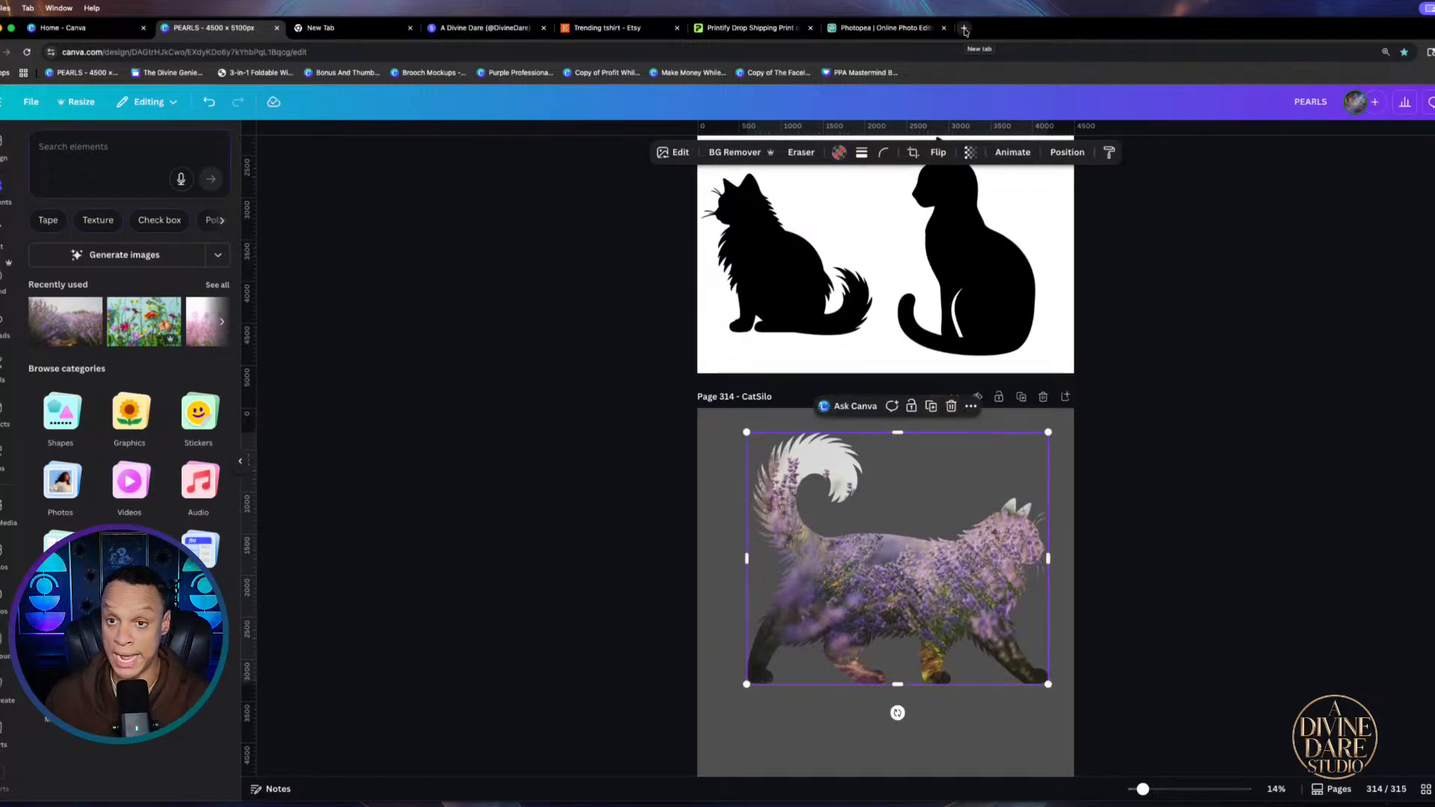
In a new tab, autofill the saved password on the Divine Genie page and tick reCAPTCHA
left_click(49, 29)
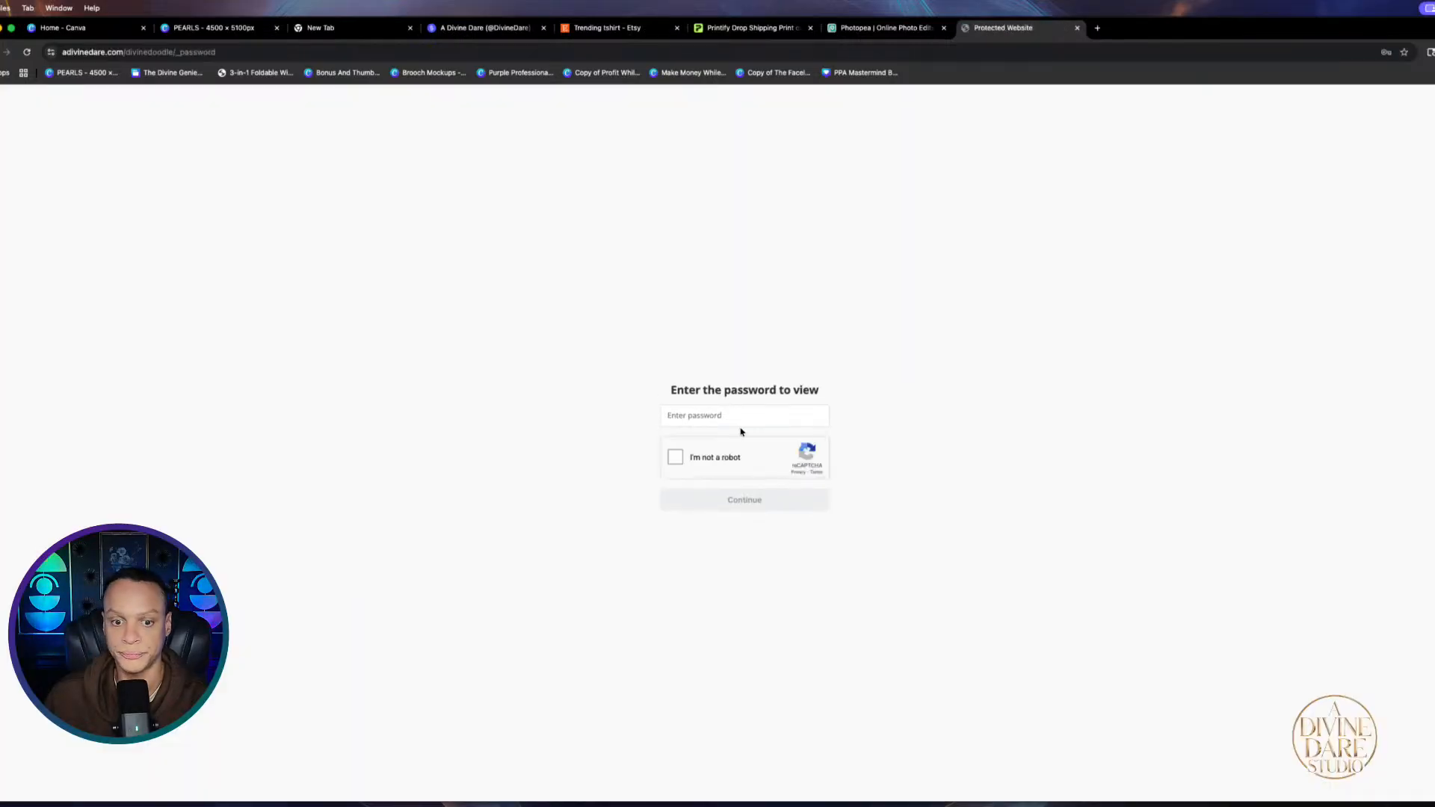
left_click(740, 421)
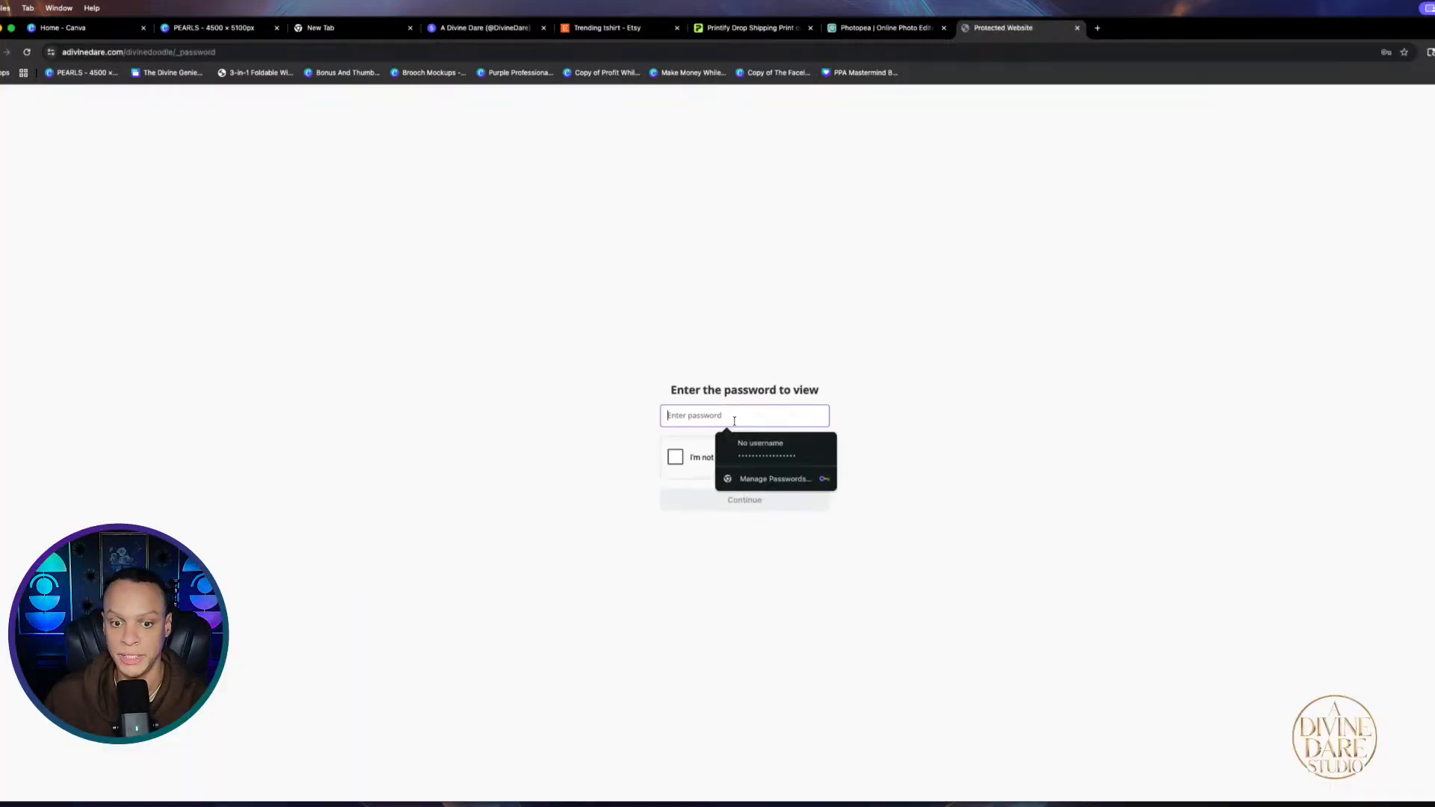
left_click(785, 447)
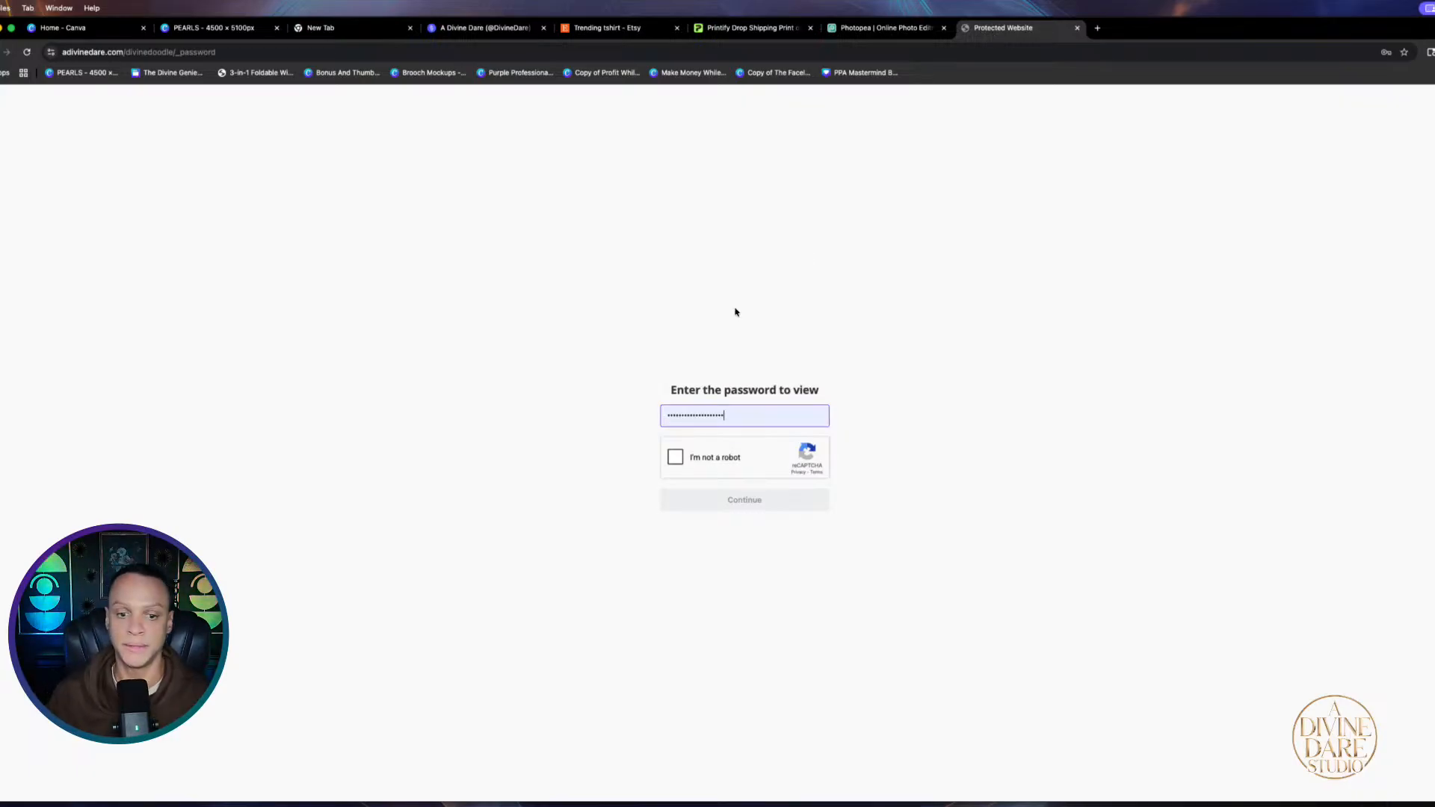
left_click(675, 457)
left_click(751, 500)
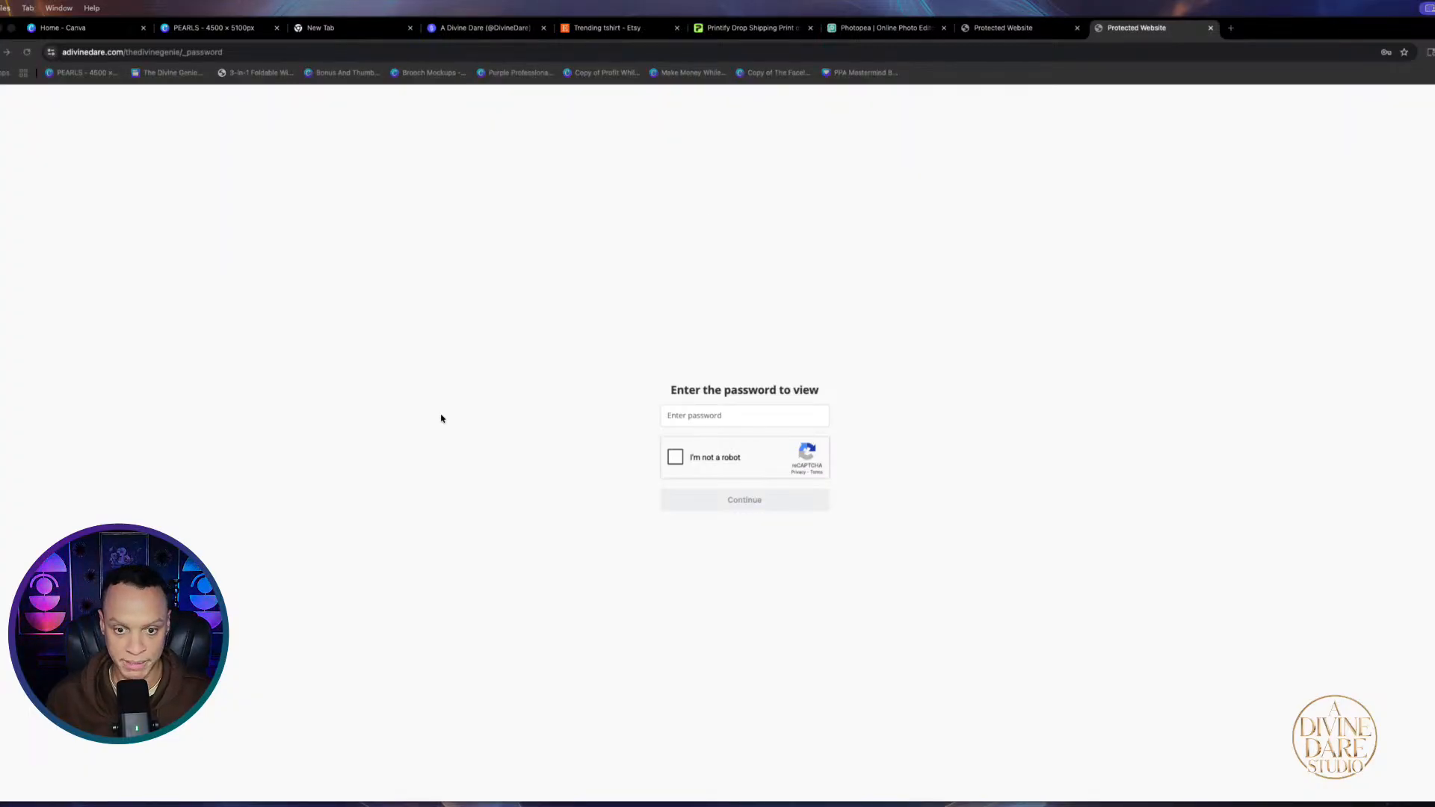
Refill the saved password, tick reCAPTCHA again, and submit it to enter the site
left_click(706, 421)
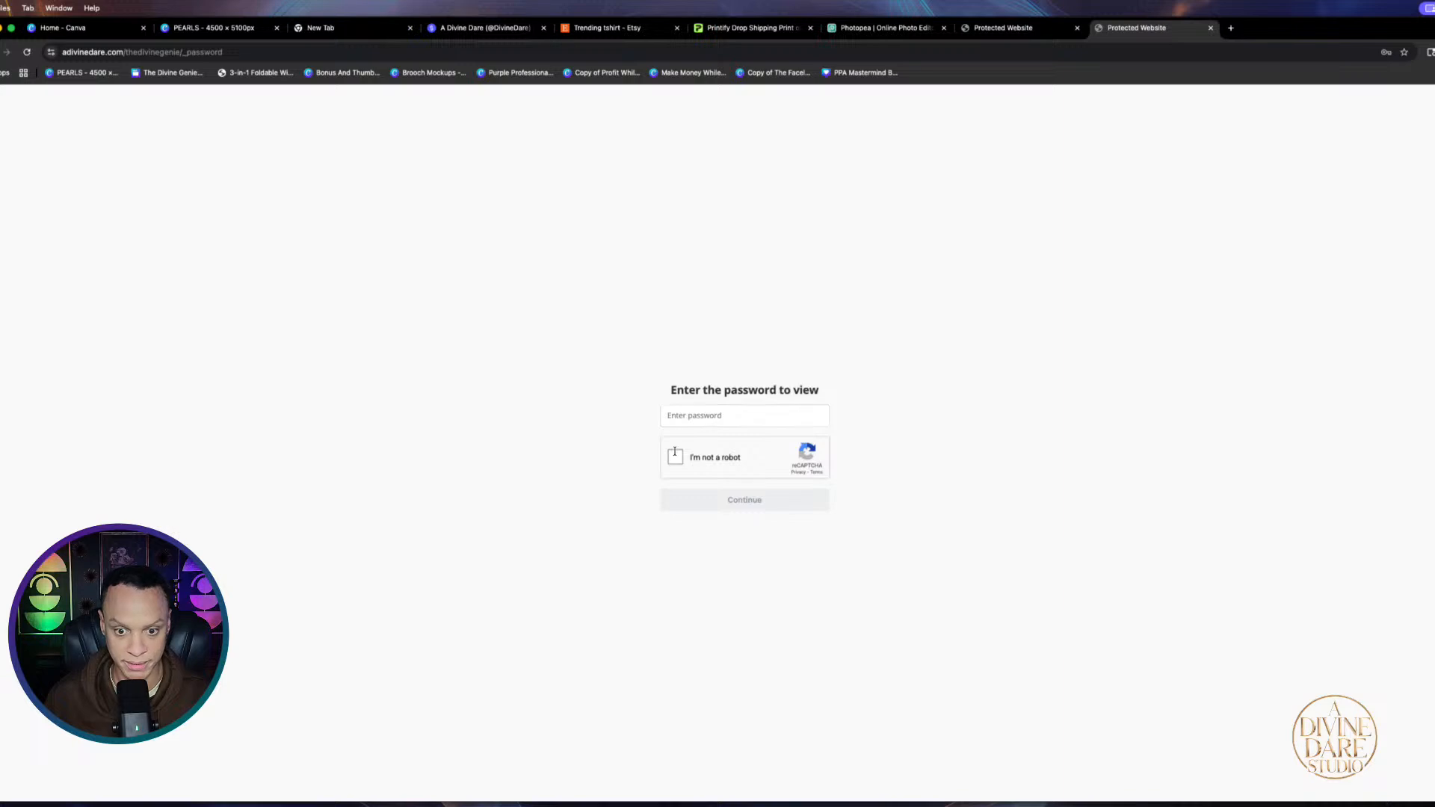
left_click(703, 415)
key("super+v")
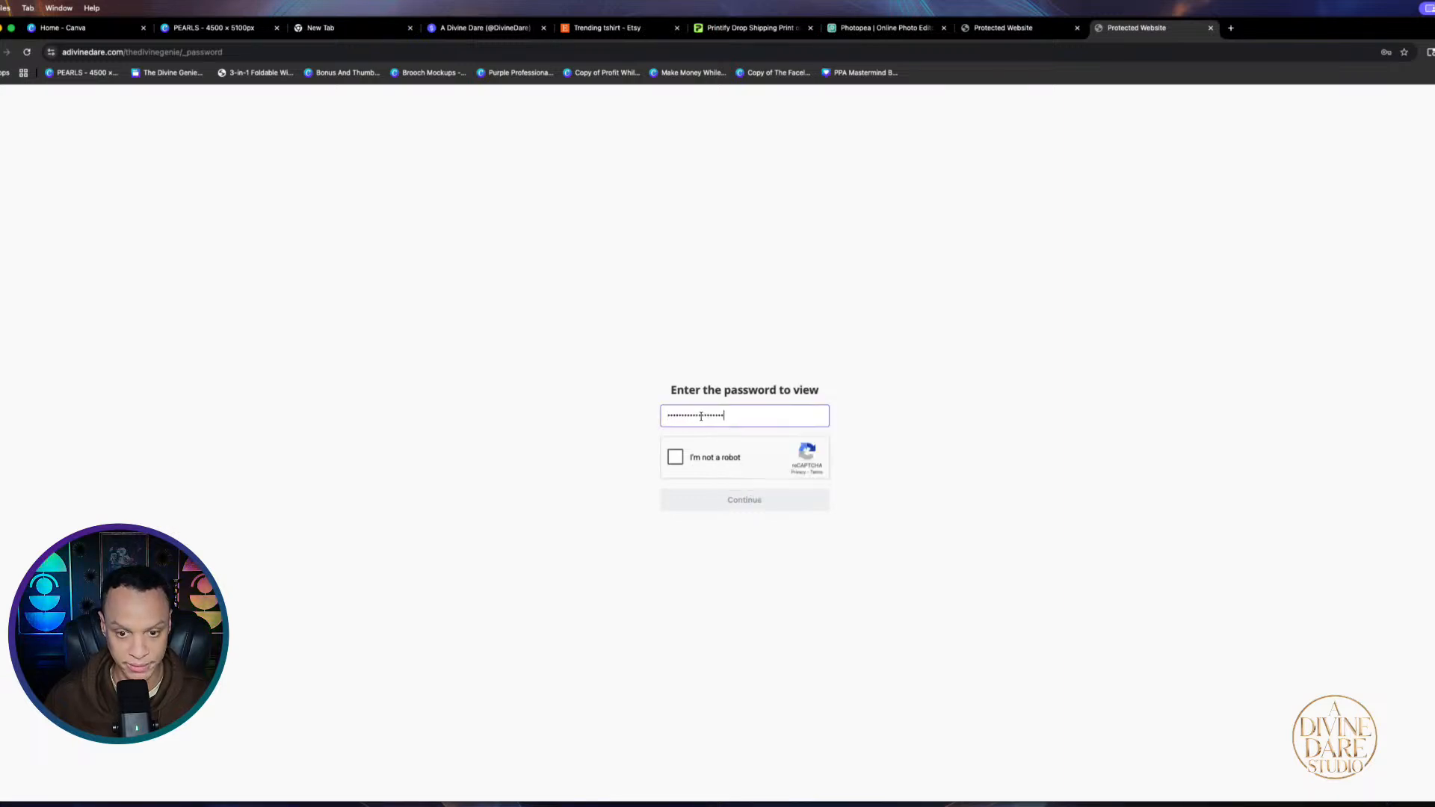
left_click(673, 460)
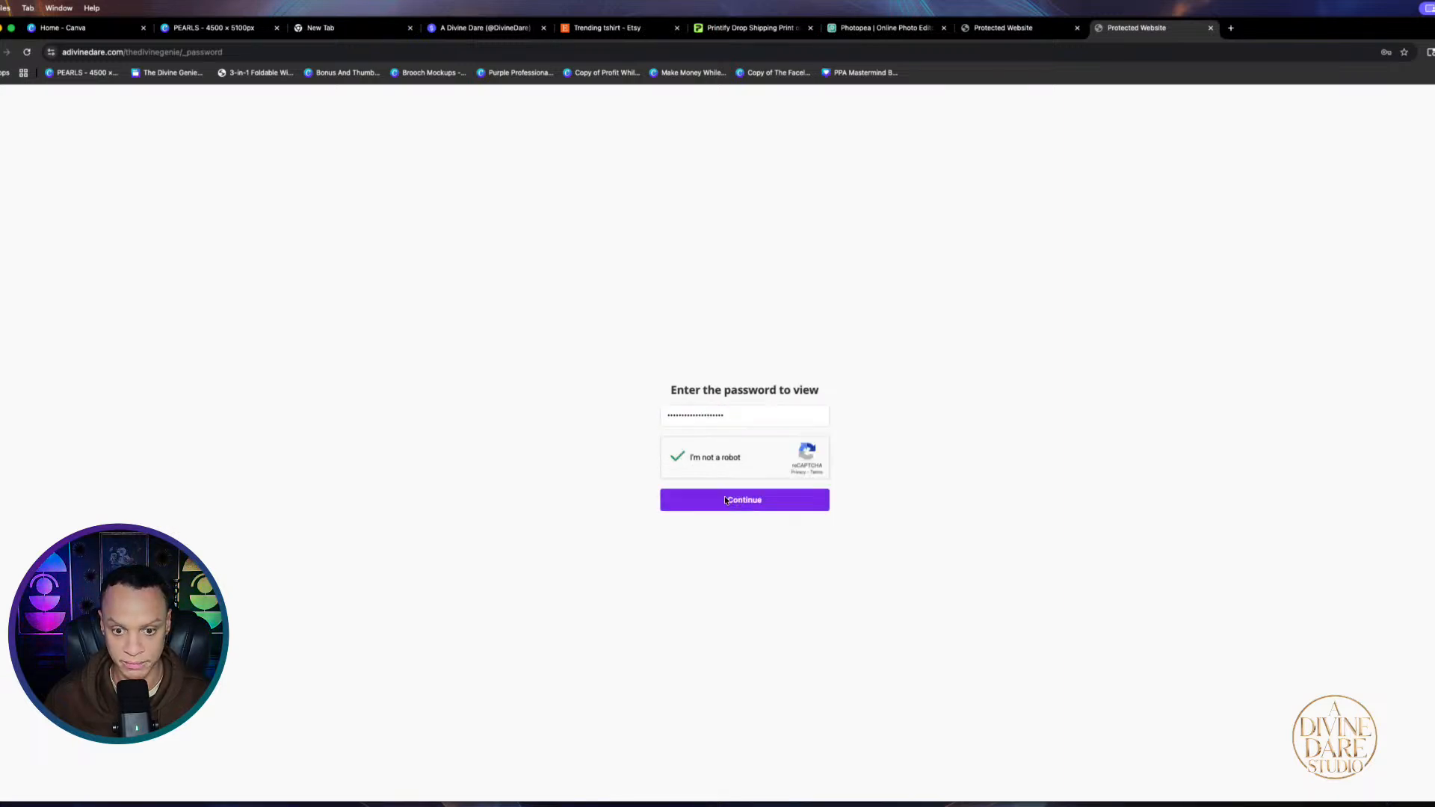
left_click(1077, 28)
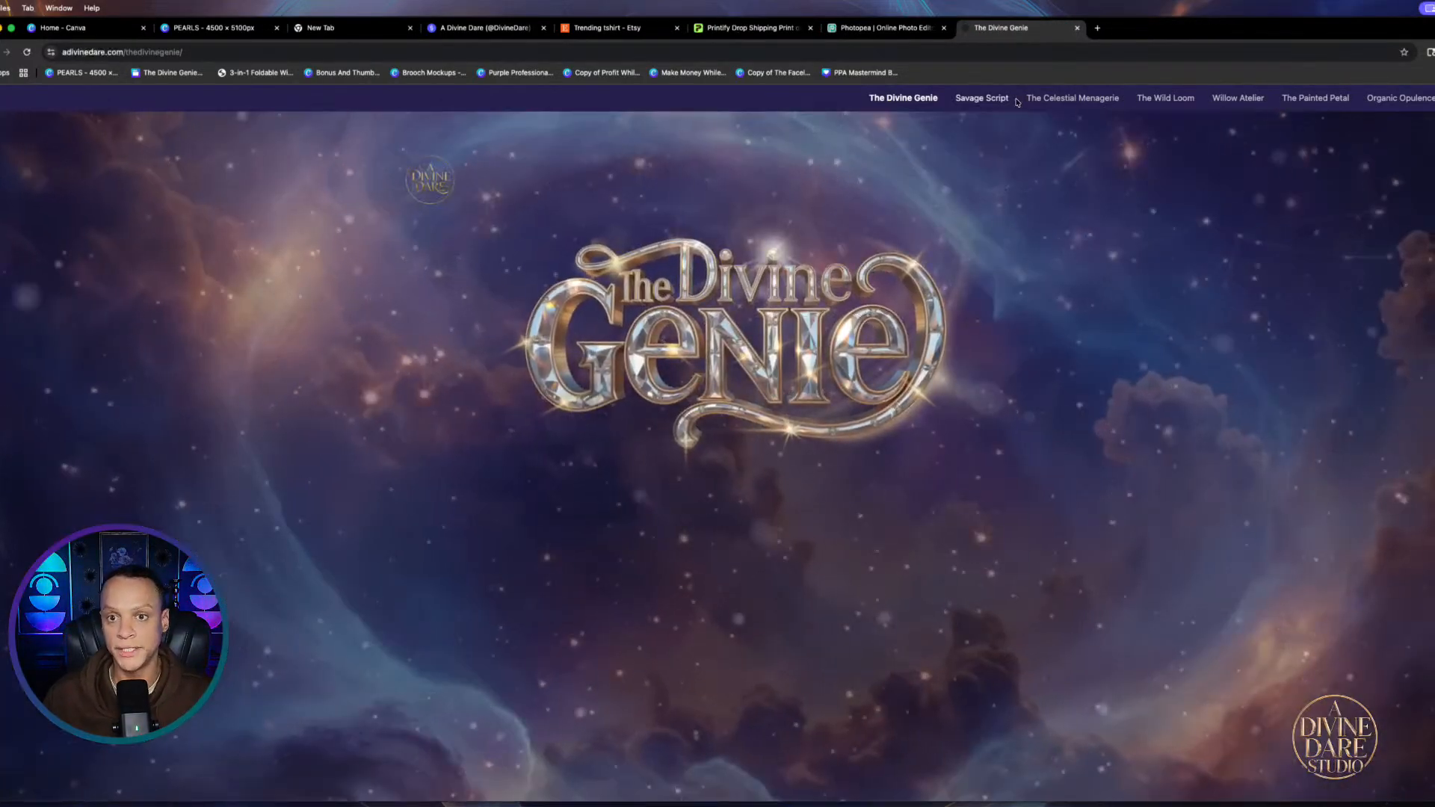
Randomize all settings in The Celestial Menagerie's Sacred Subject generator, then return to Canva home
left_click(1068, 98)
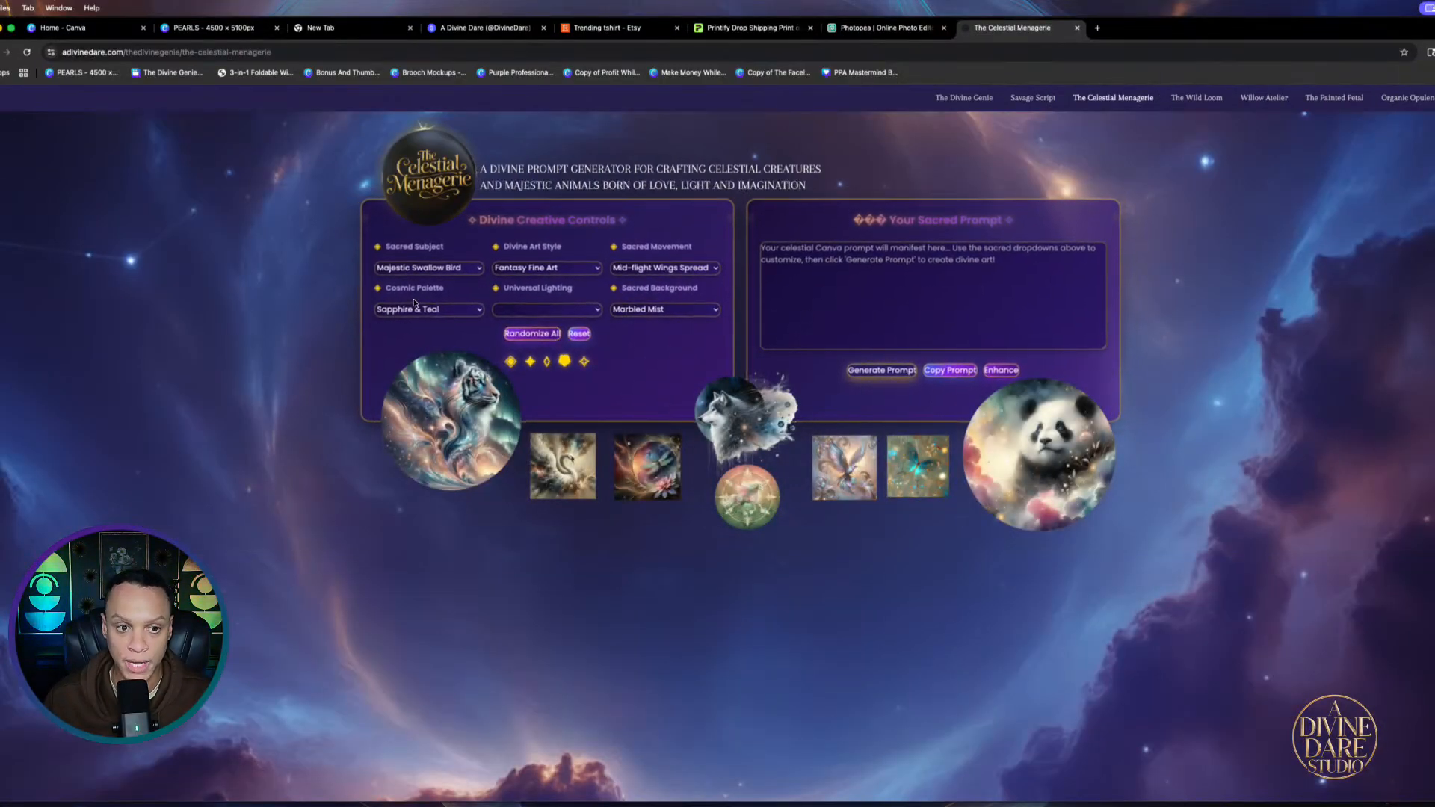
left_click(460, 269)
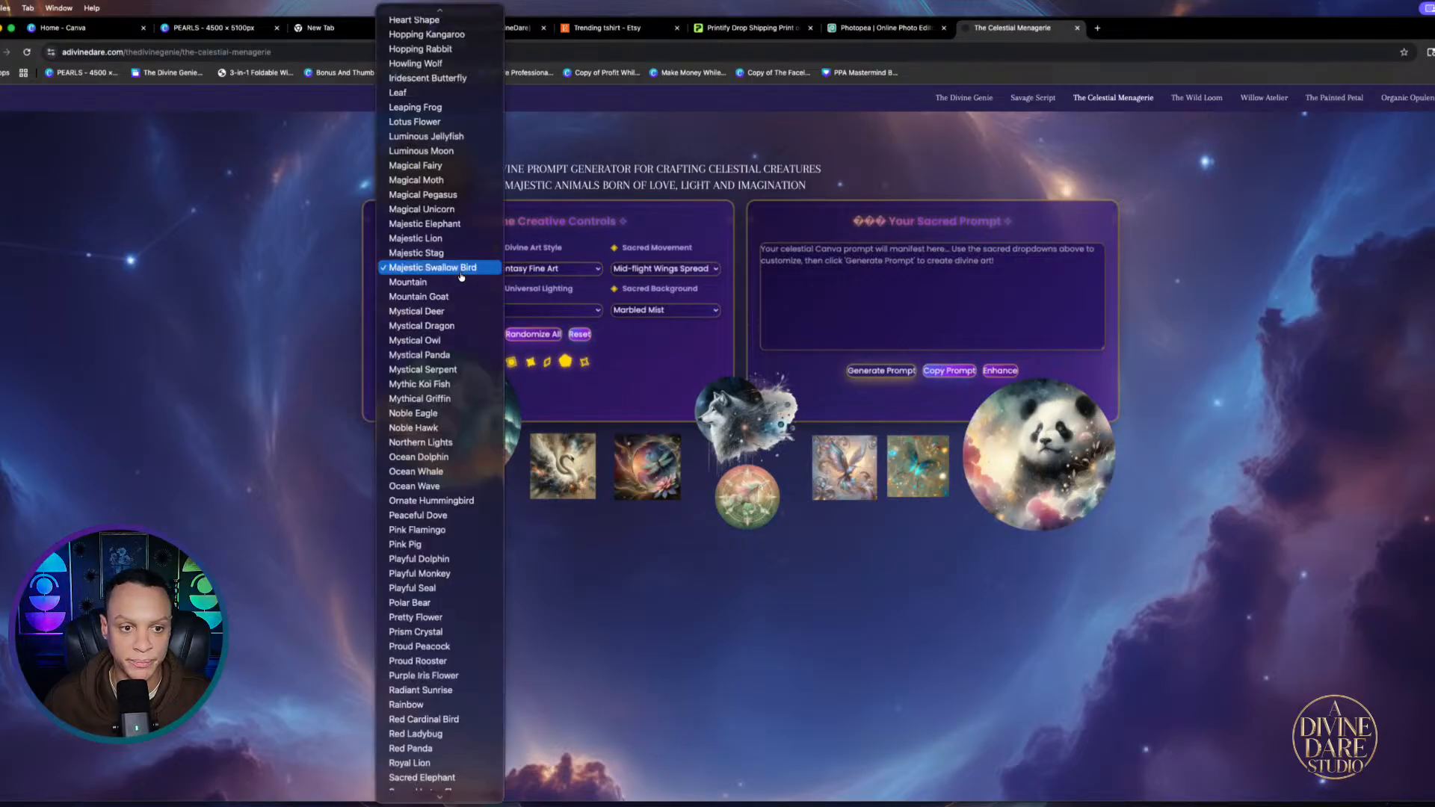
scroll(419, 247, "up", 10)
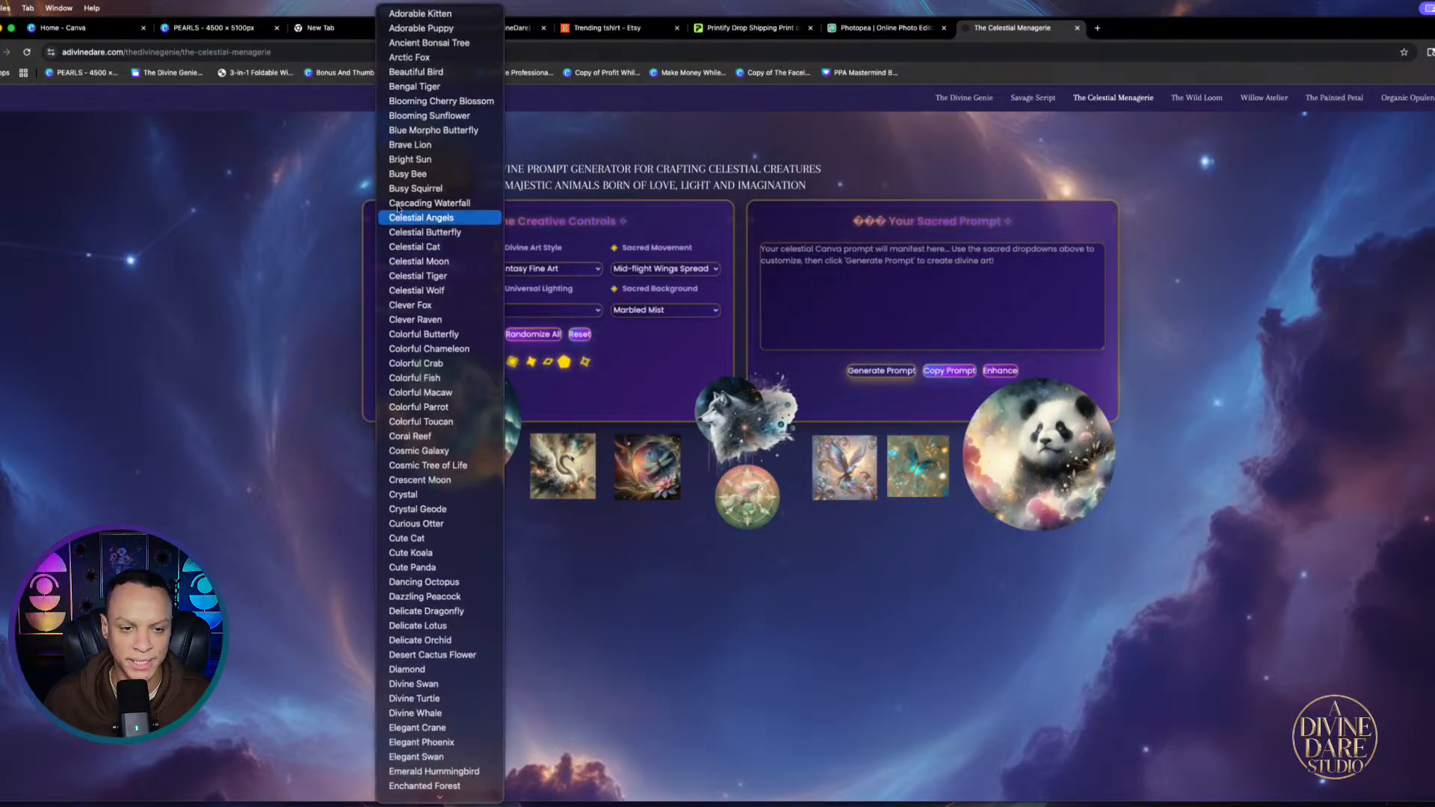
left_click(532, 334)
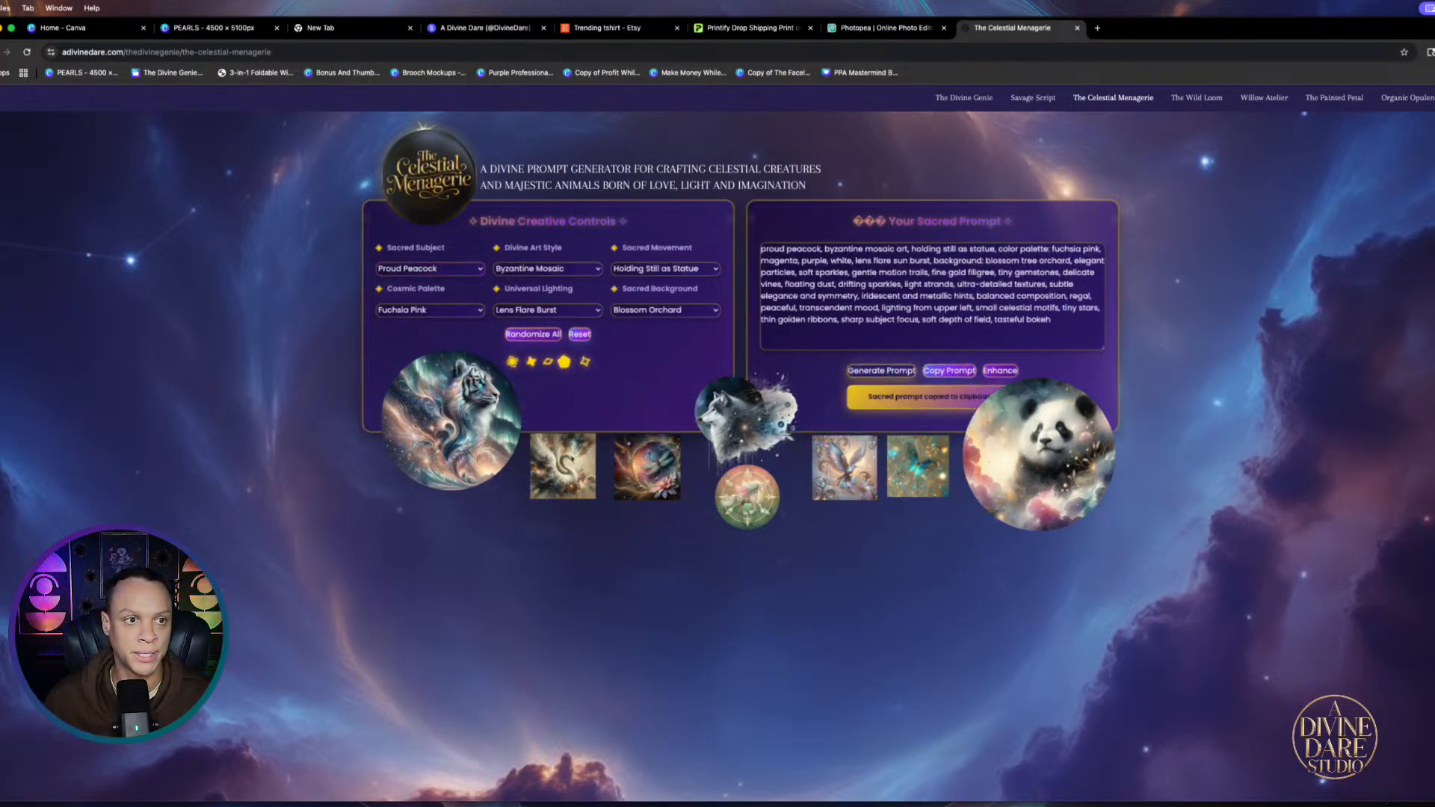
left_click(65, 28)
scroll(531, 173, "up", 5)
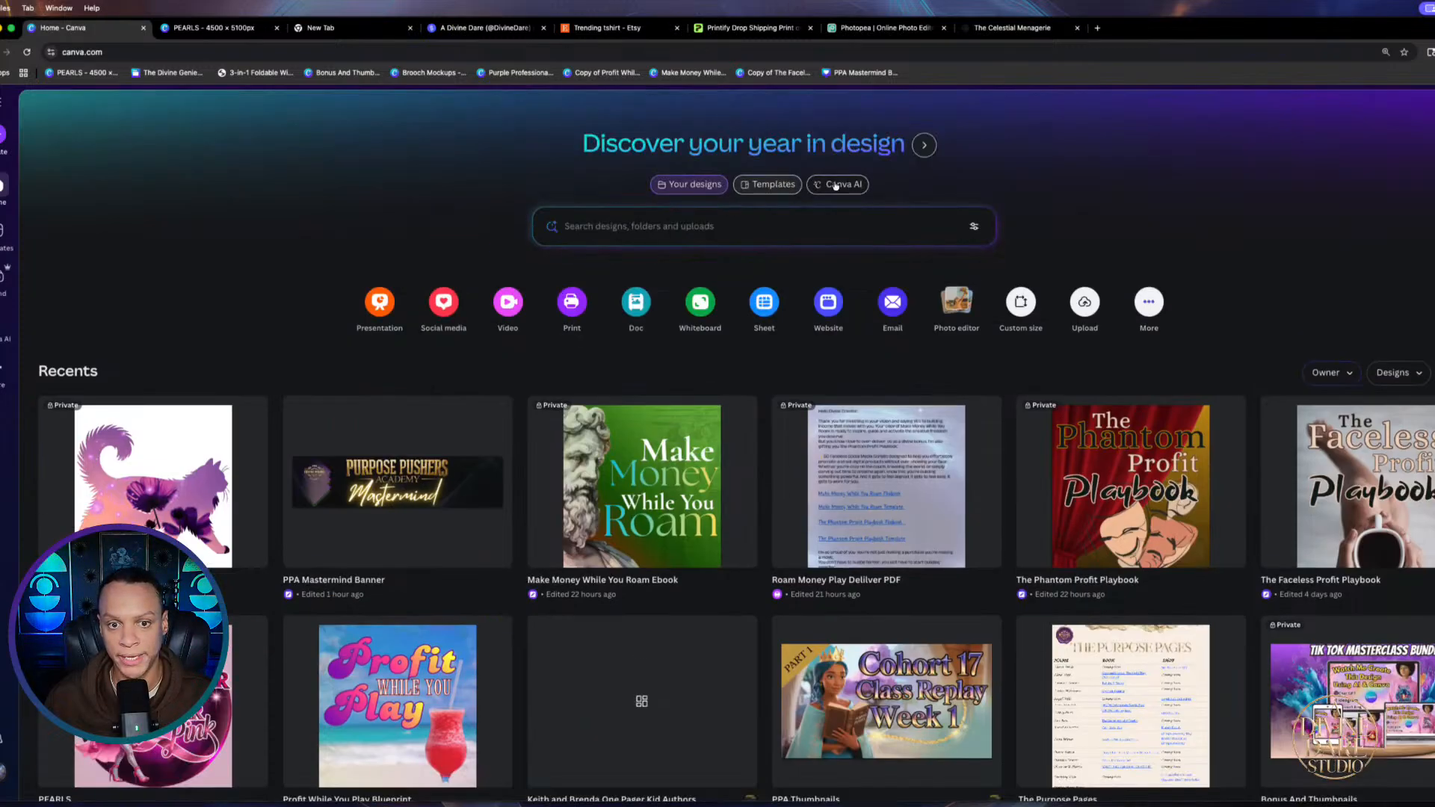
Browse the design search filters for category and type, then close them
left_click(691, 185)
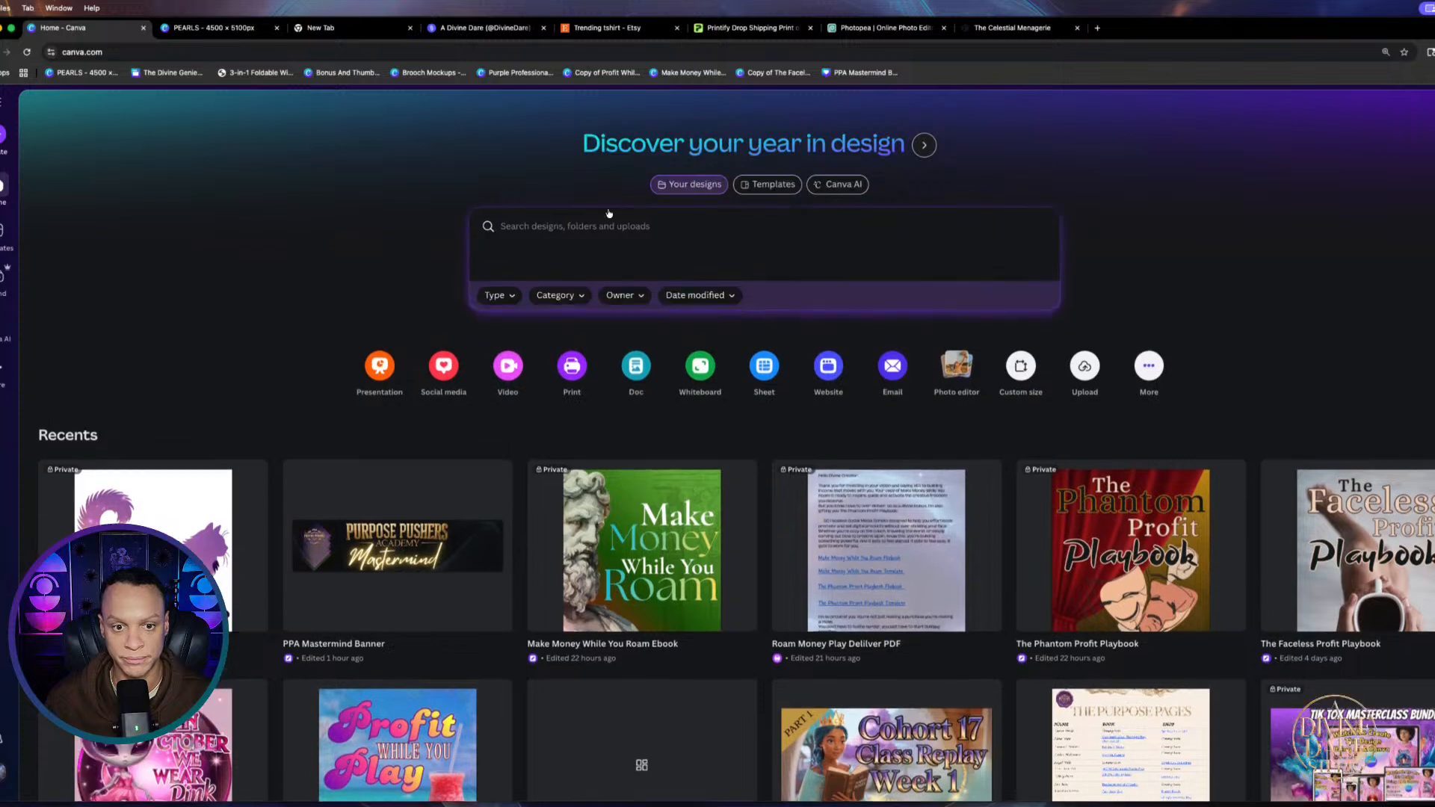
left_click(576, 297)
left_click(503, 301)
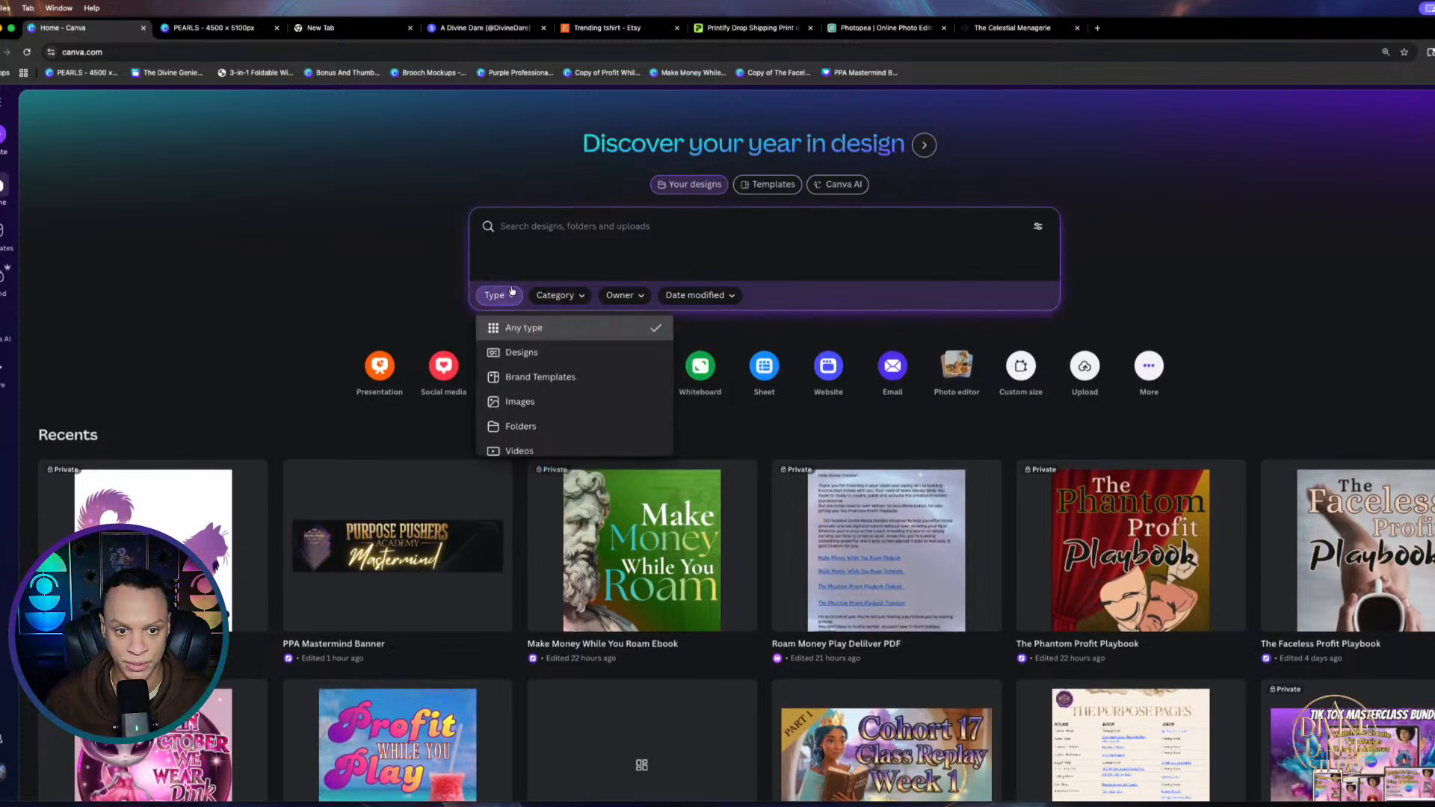
left_click(590, 243)
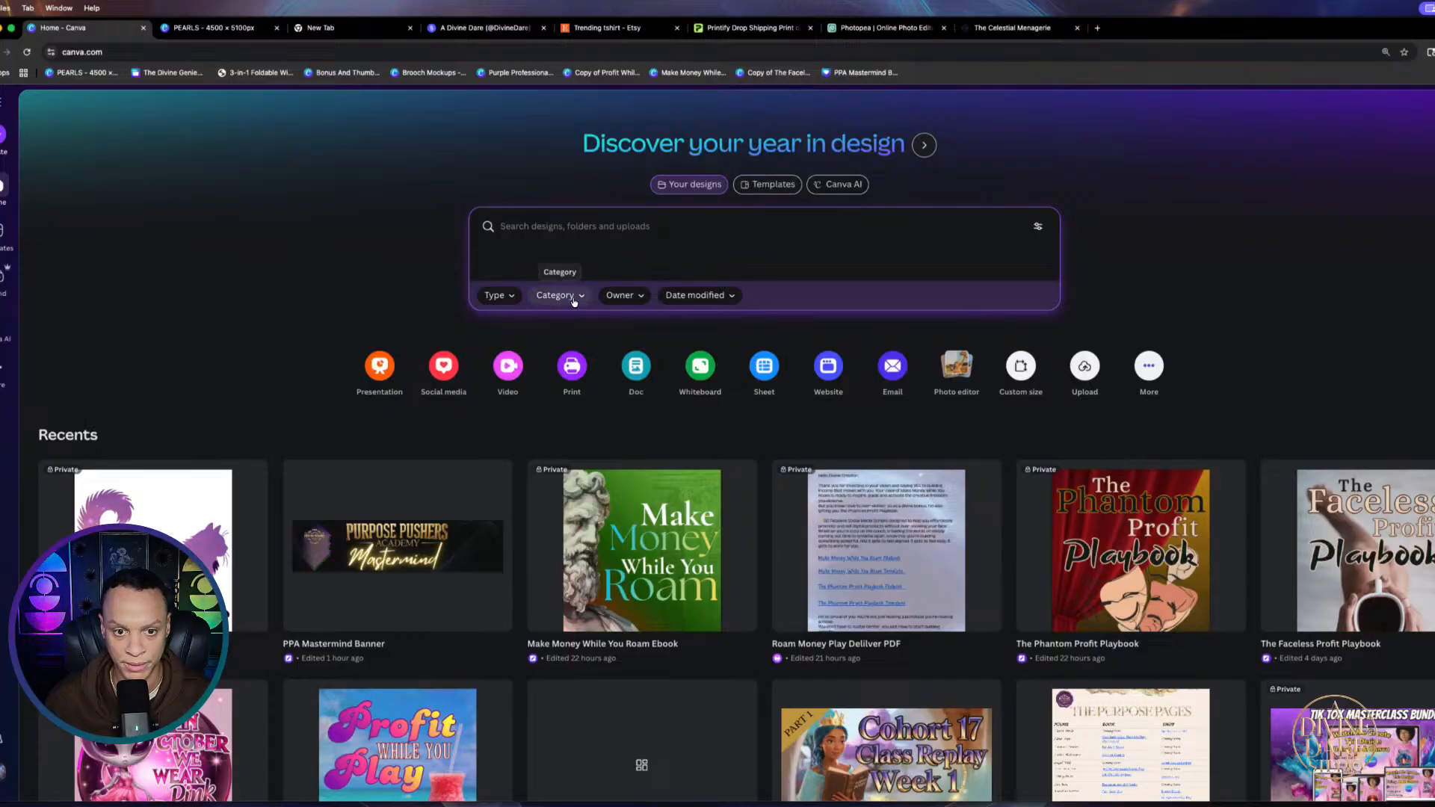
Generate four 4:3 Canva AI images from the pasted proud peacock prompt, then return to Celestial Menagerie
left_click(832, 186)
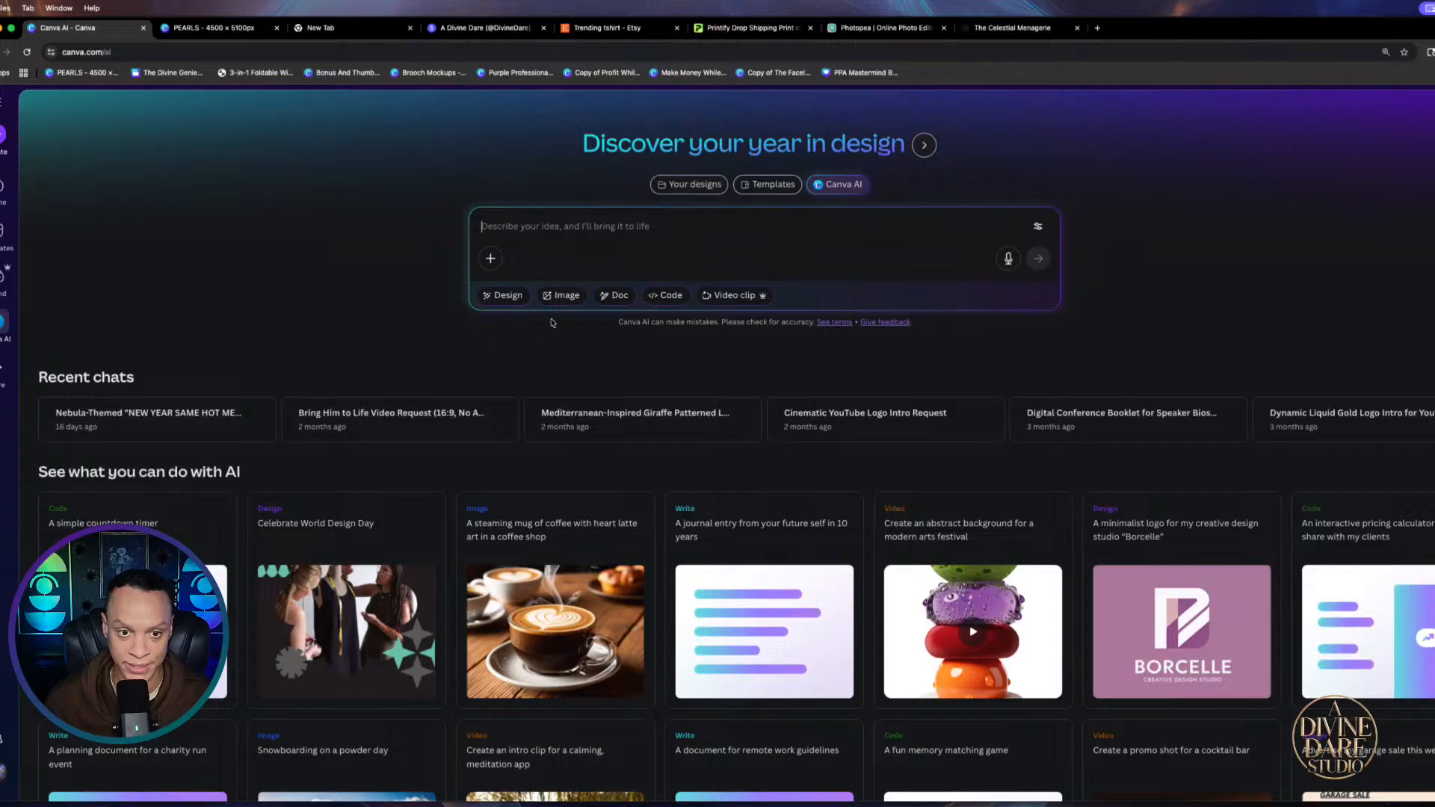
left_click(562, 295)
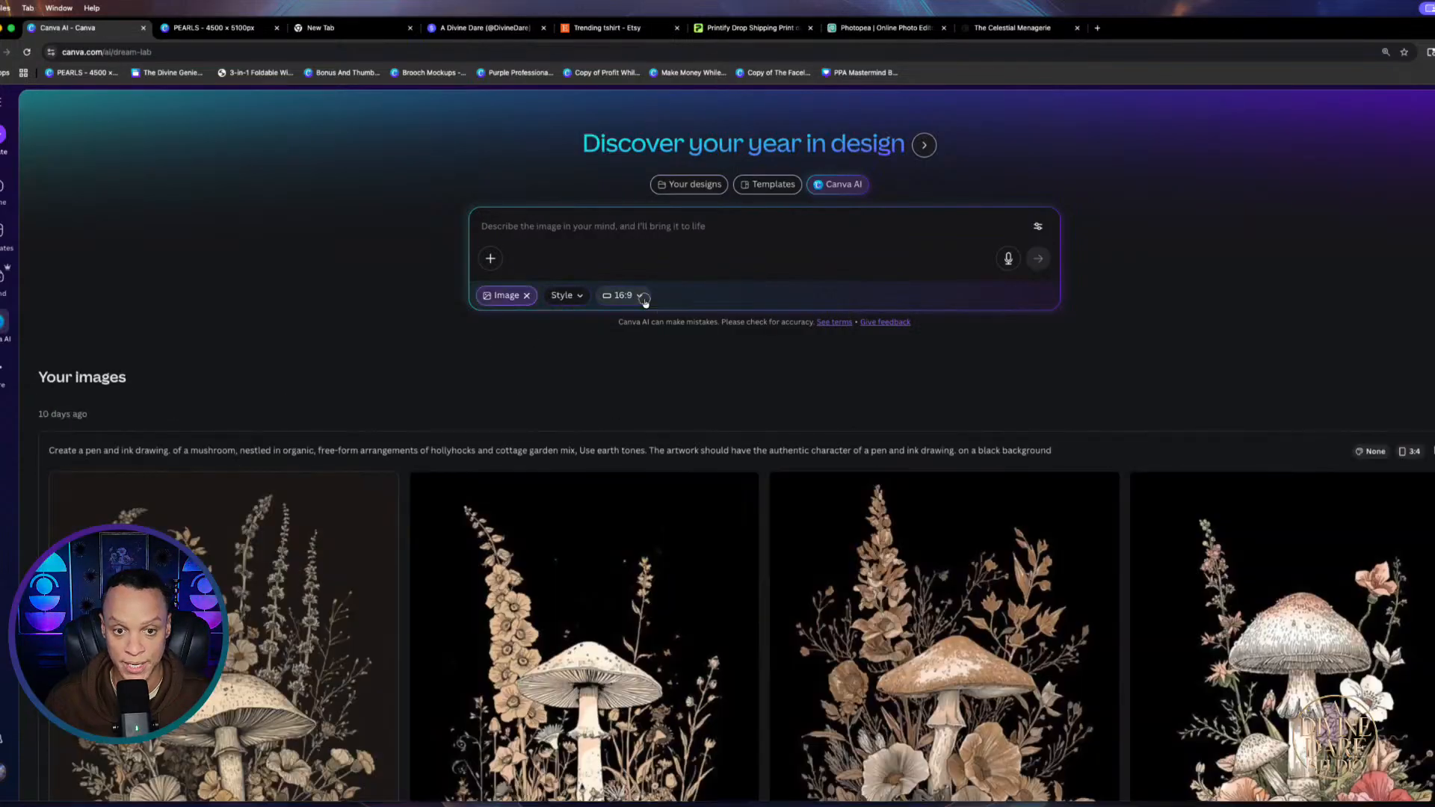
left_click(640, 297)
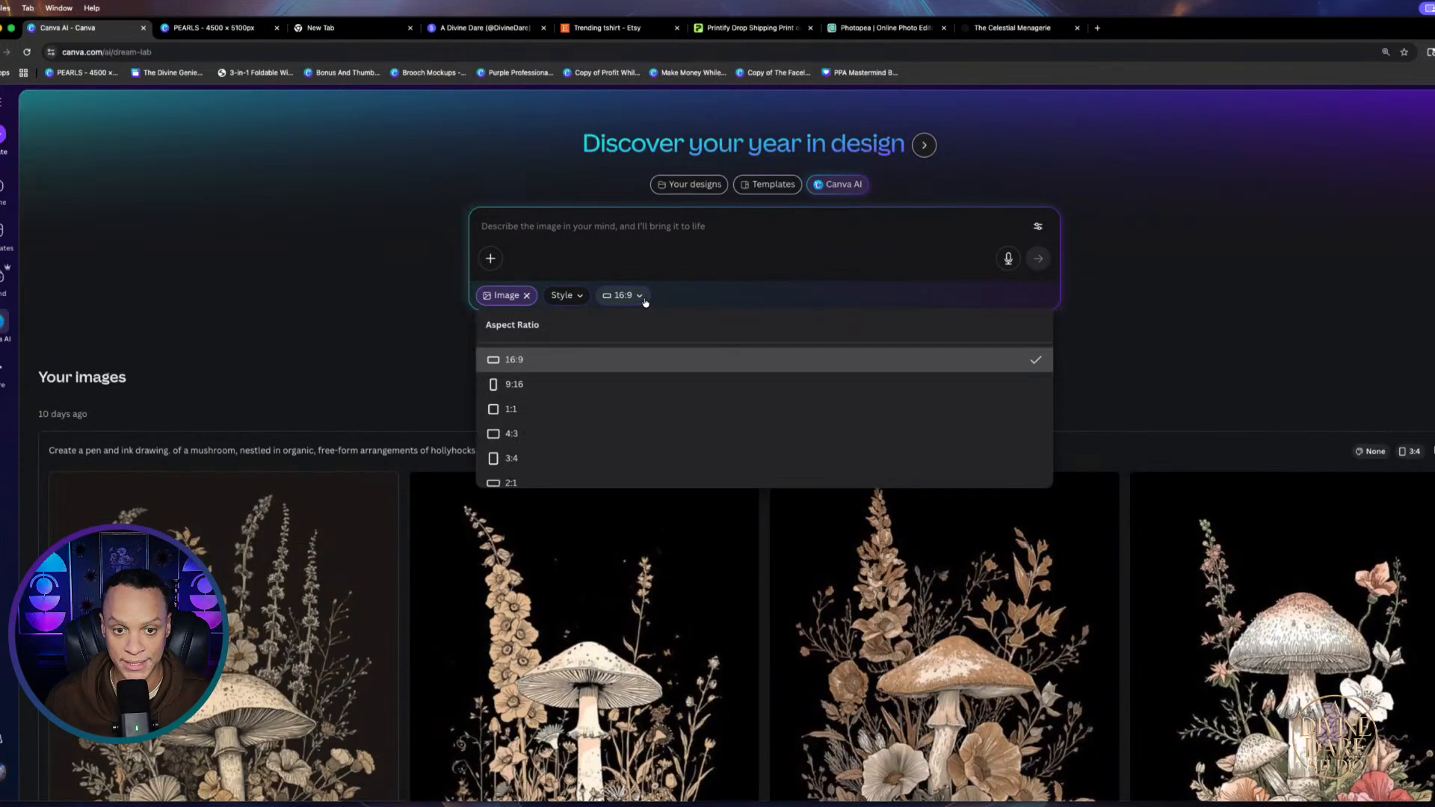
left_click(511, 434)
right_click(531, 229)
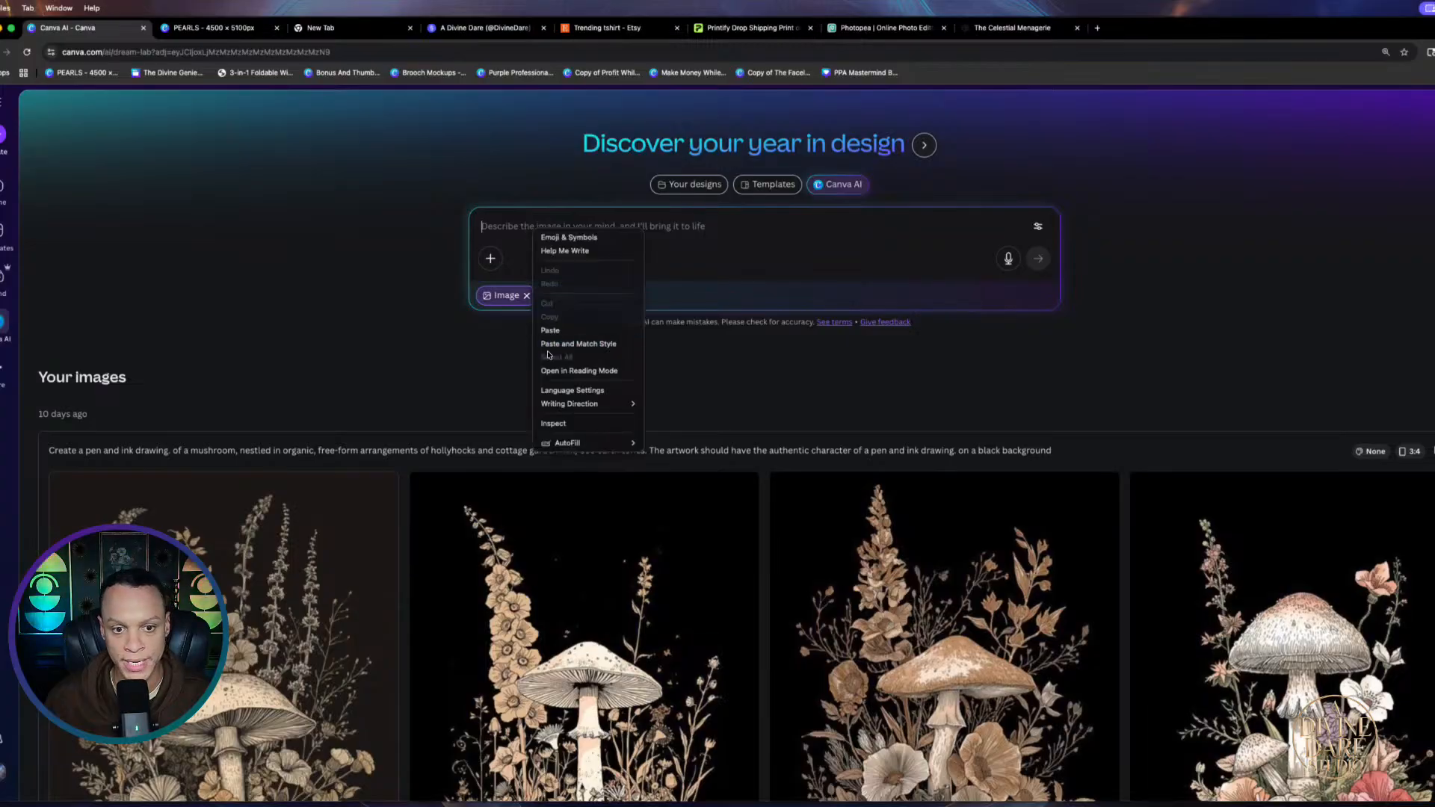
left_click(553, 331)
left_click(1038, 313)
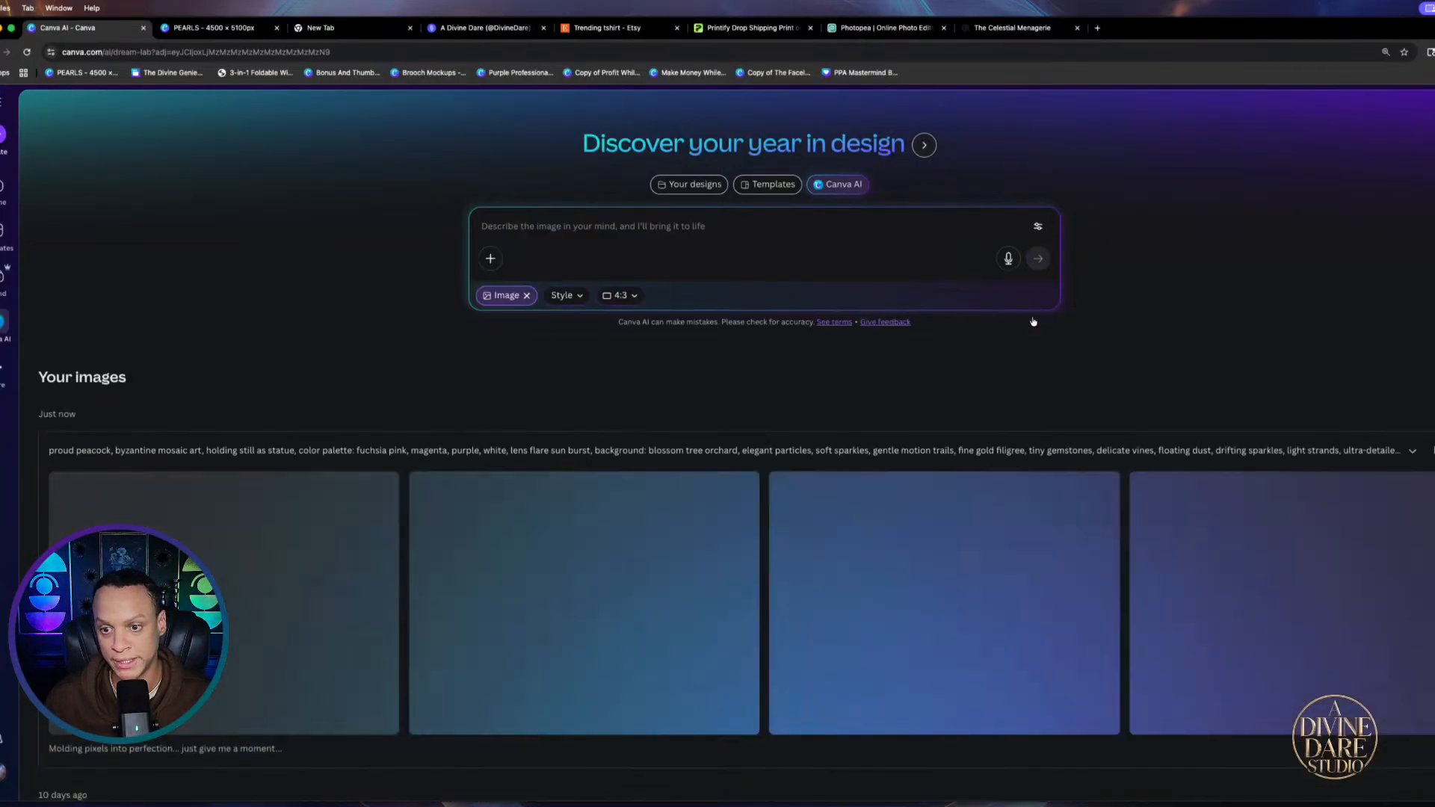
scroll(745, 403, "down", 6)
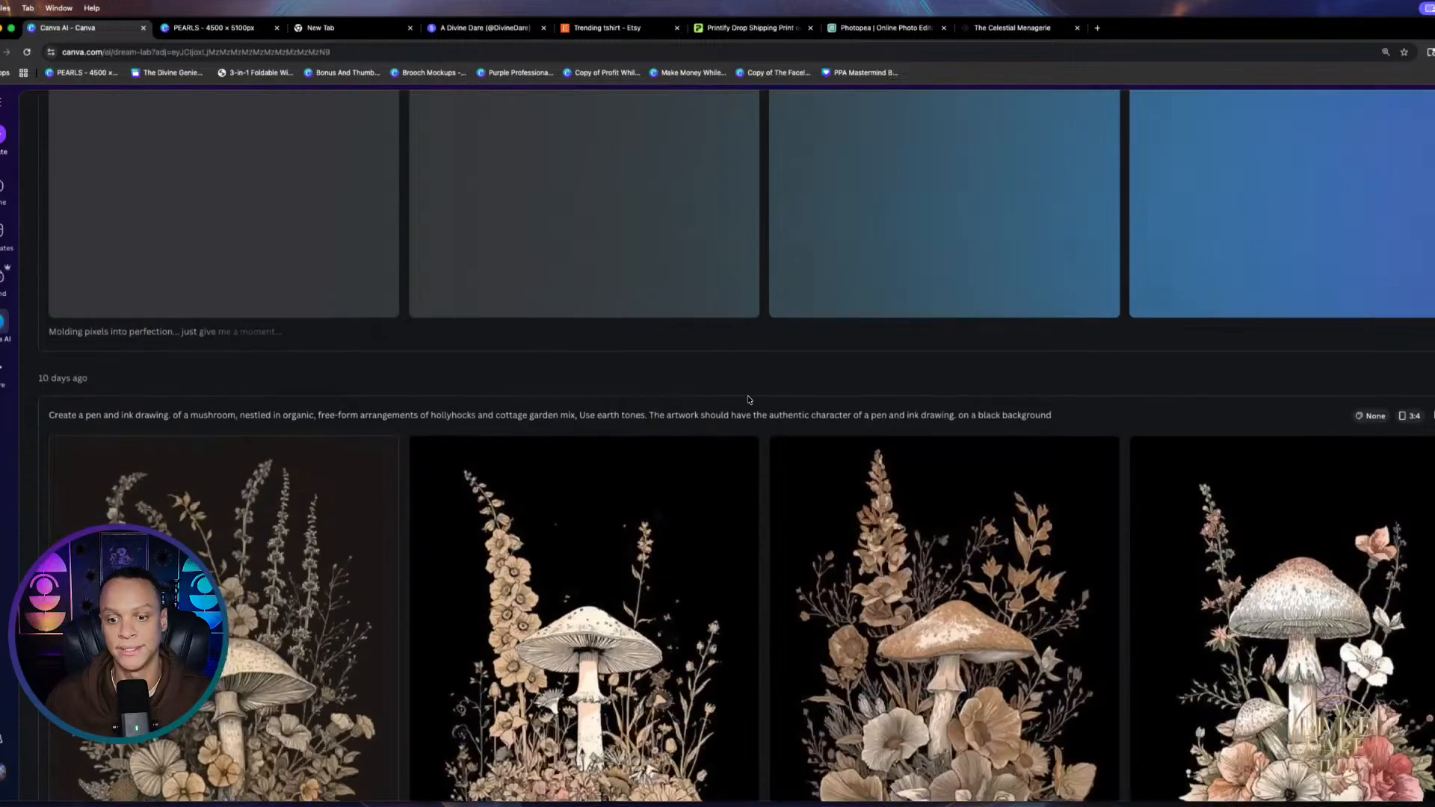
scroll(767, 416, "up", 2)
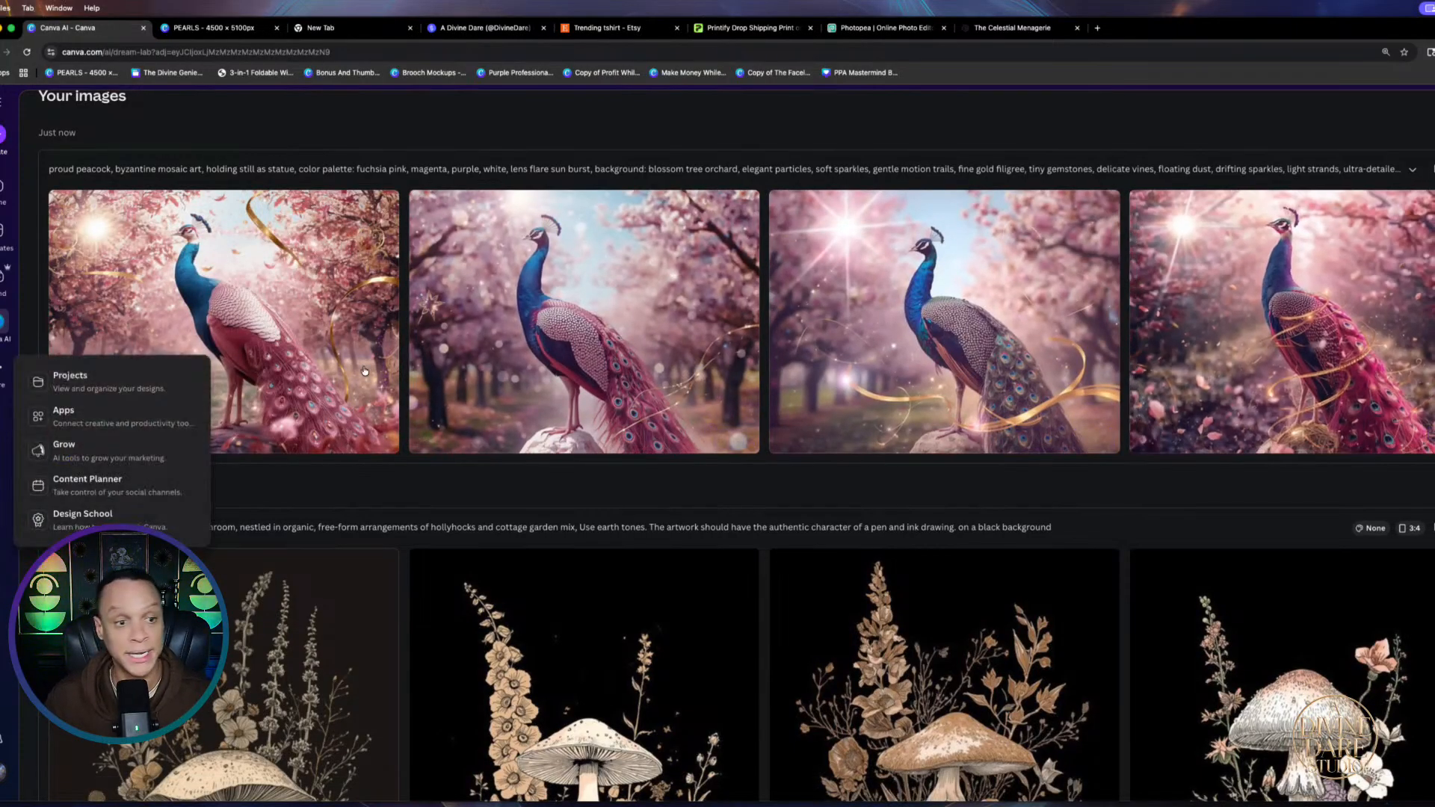
scroll(779, 308, "up", 2)
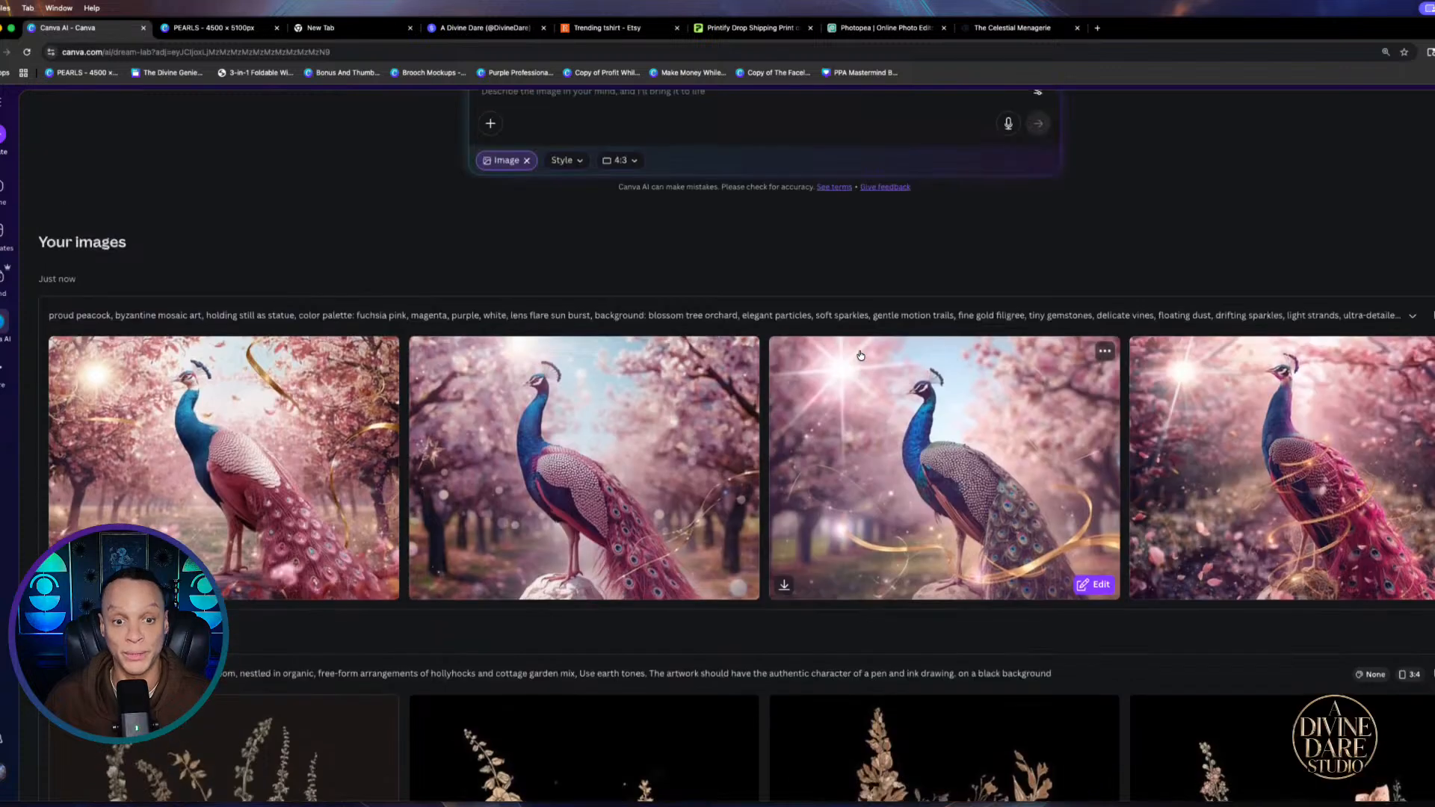
left_click(1032, 30)
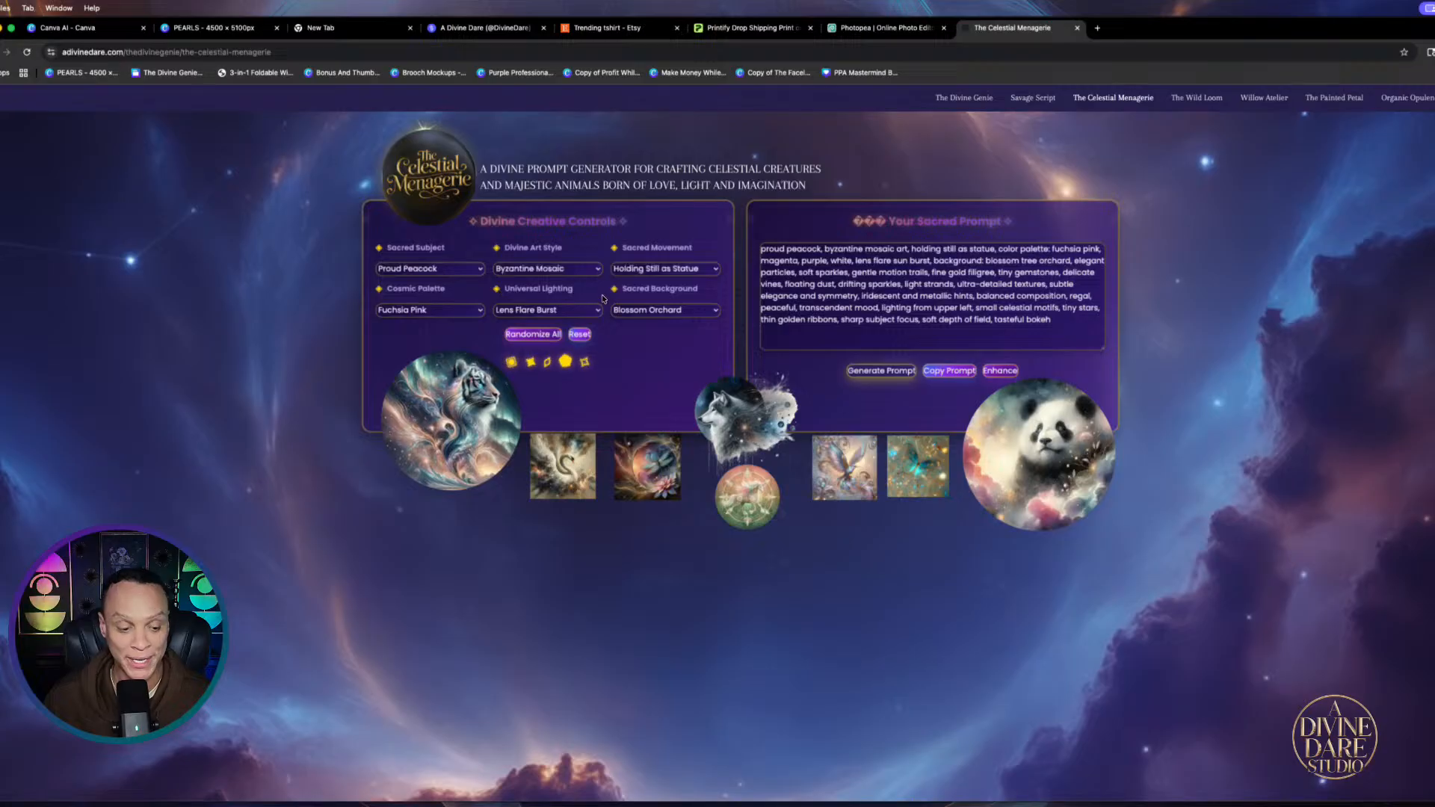
Set the sacred subject to Star and the divine art style to Botanical Scientific
scroll(648, 306, "up", 4)
scroll(658, 310, "left", 4)
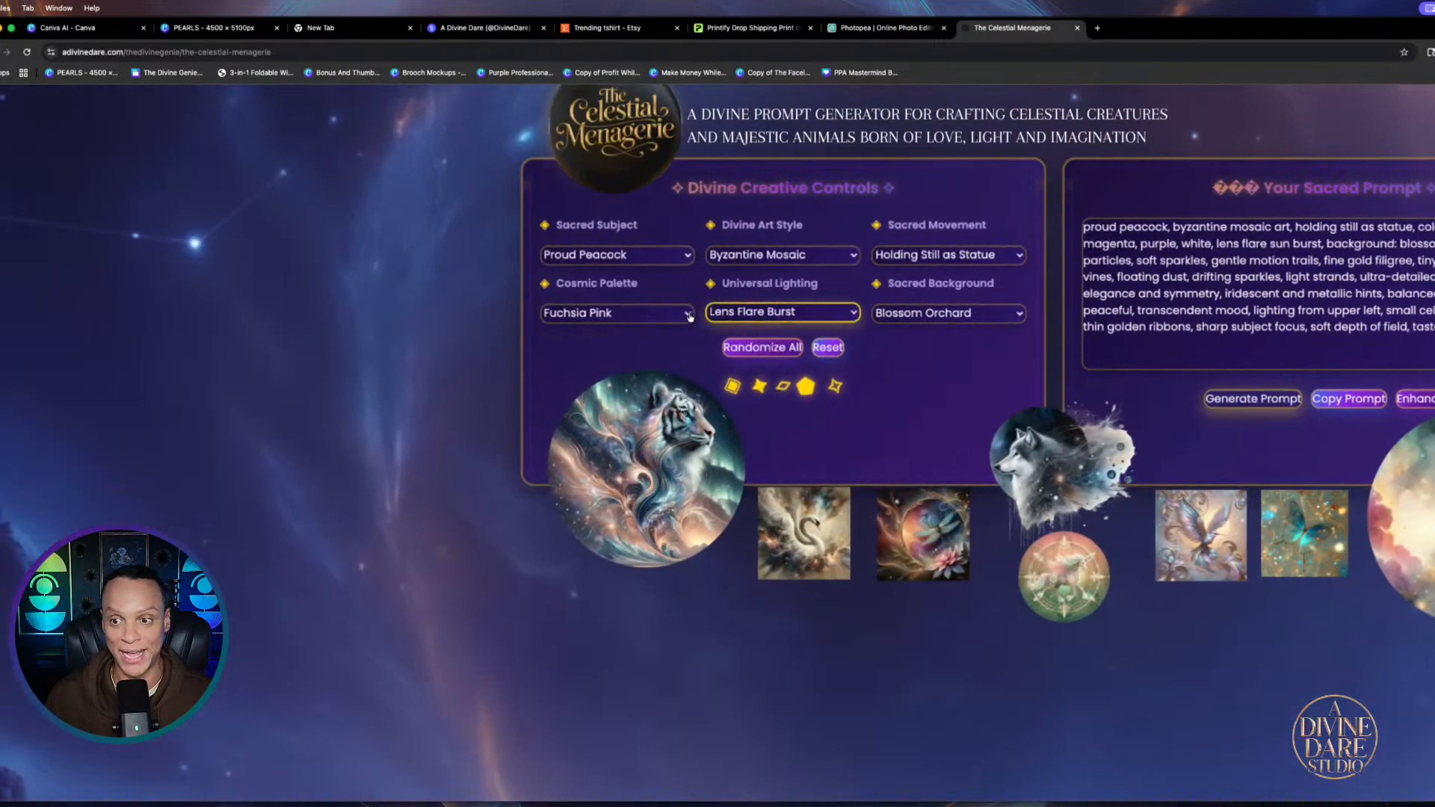
left_click(688, 256)
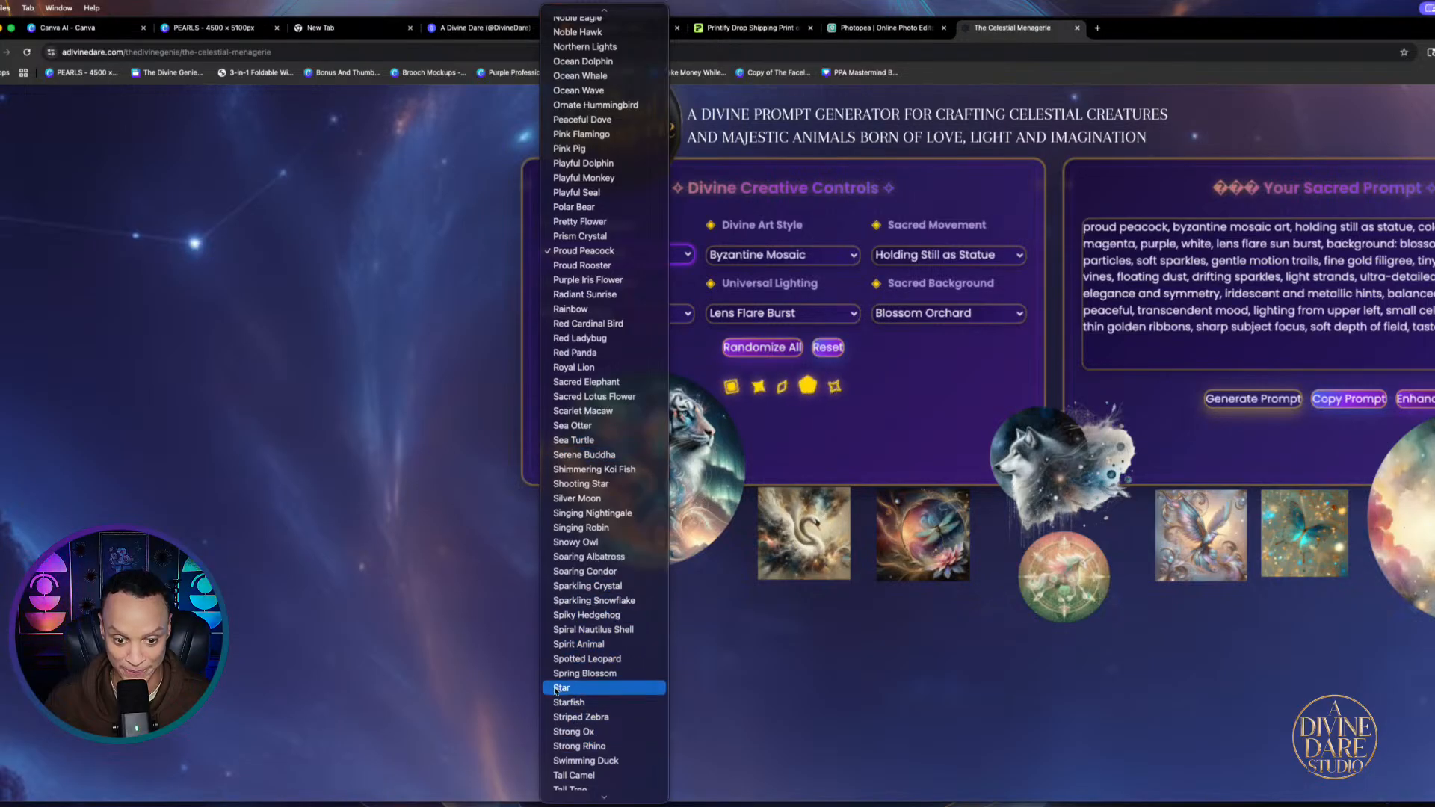
key("Escape")
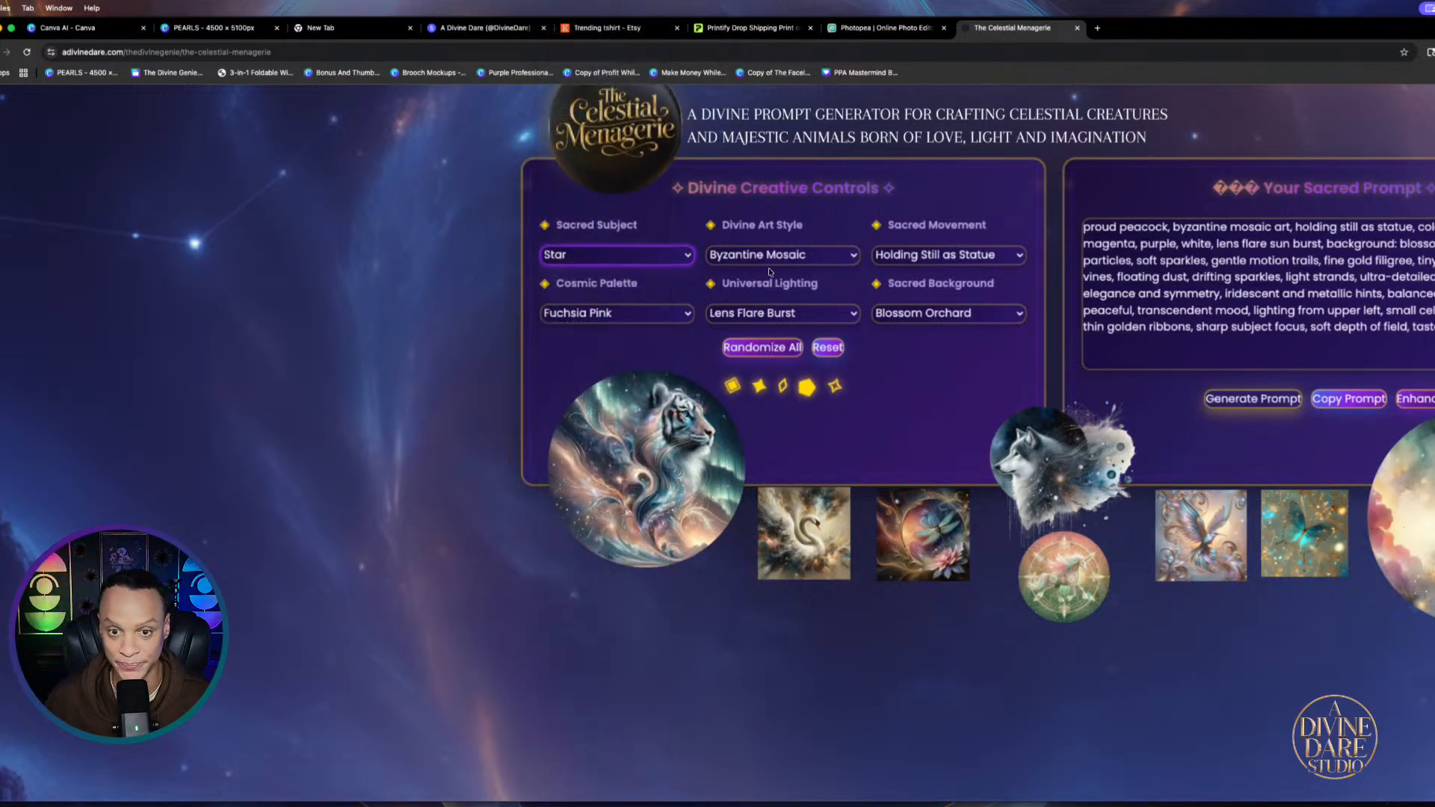
left_click(843, 261)
scroll(774, 156, "up", 2)
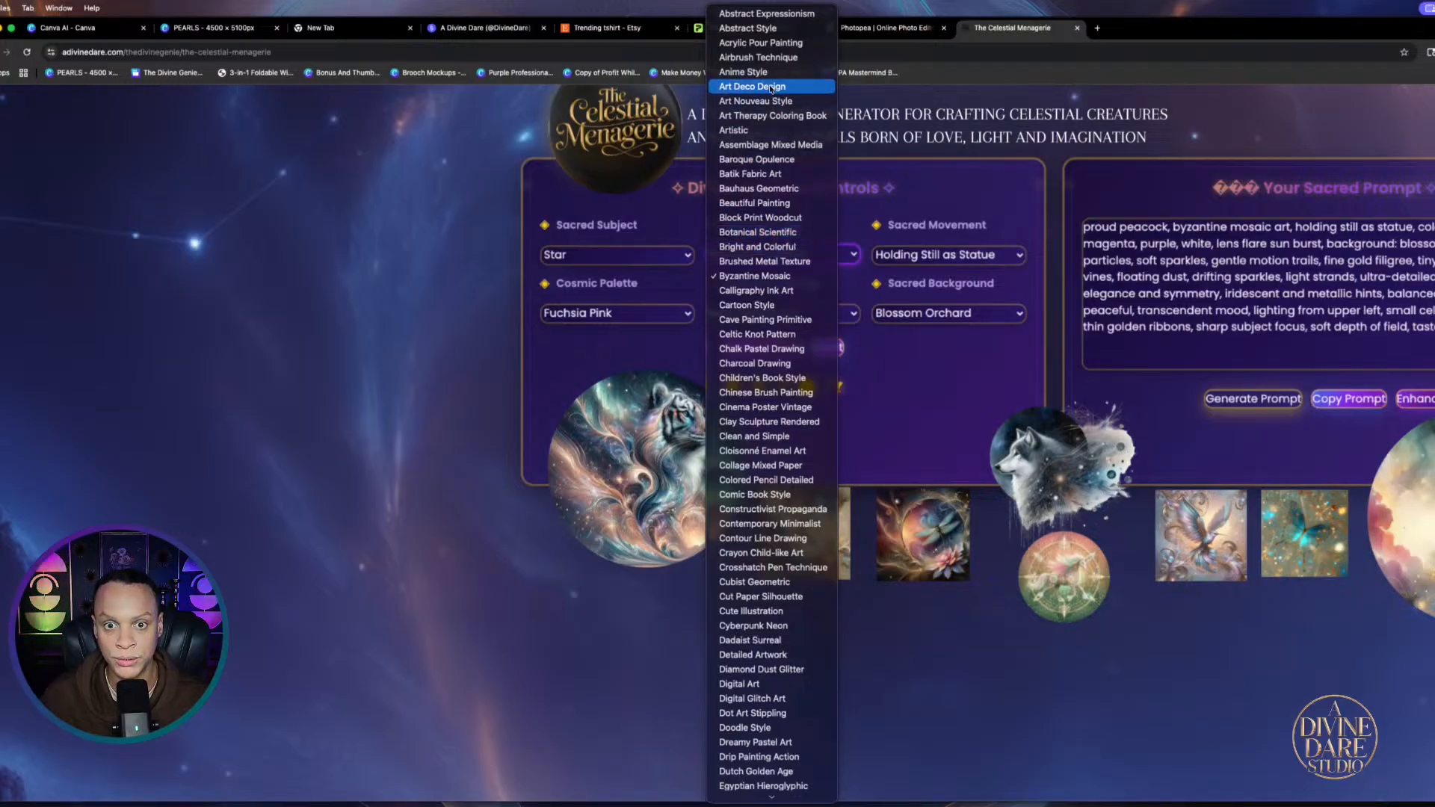
left_click(747, 233)
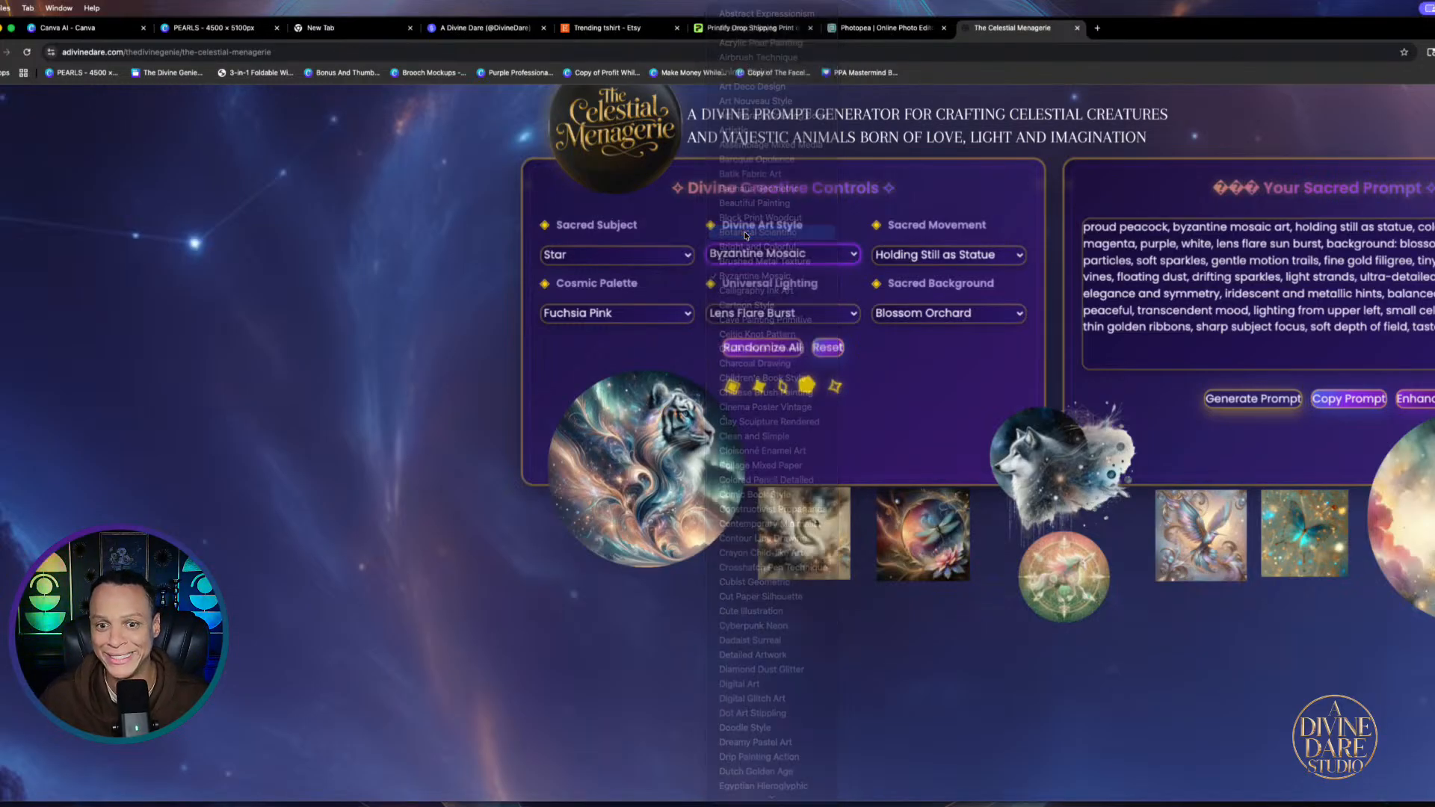
Choose Swirling with Magic as the sacred movement
left_click(1002, 255)
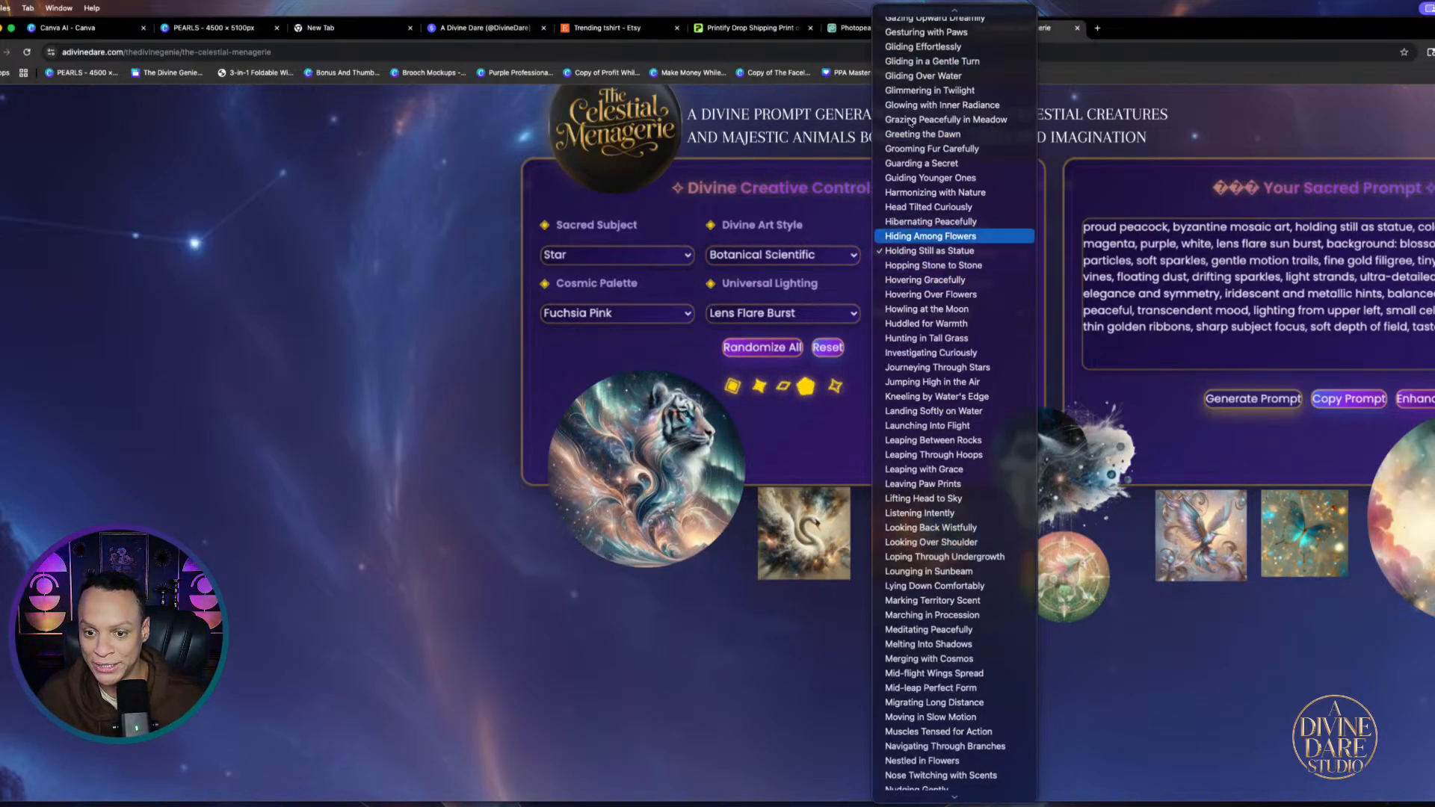
scroll(914, 179, "up", 3)
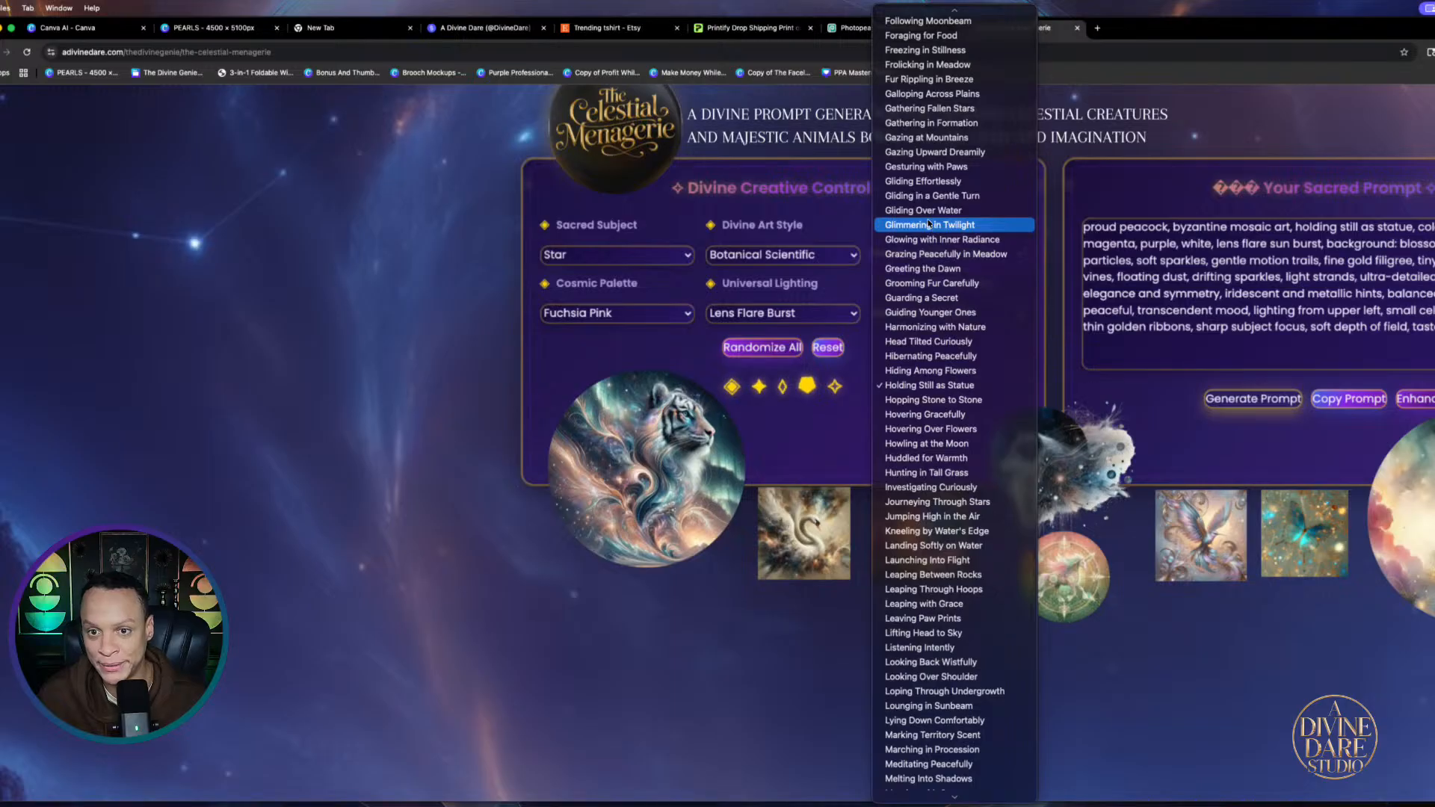
scroll(929, 218, "up", 5)
scroll(929, 218, "up", 20)
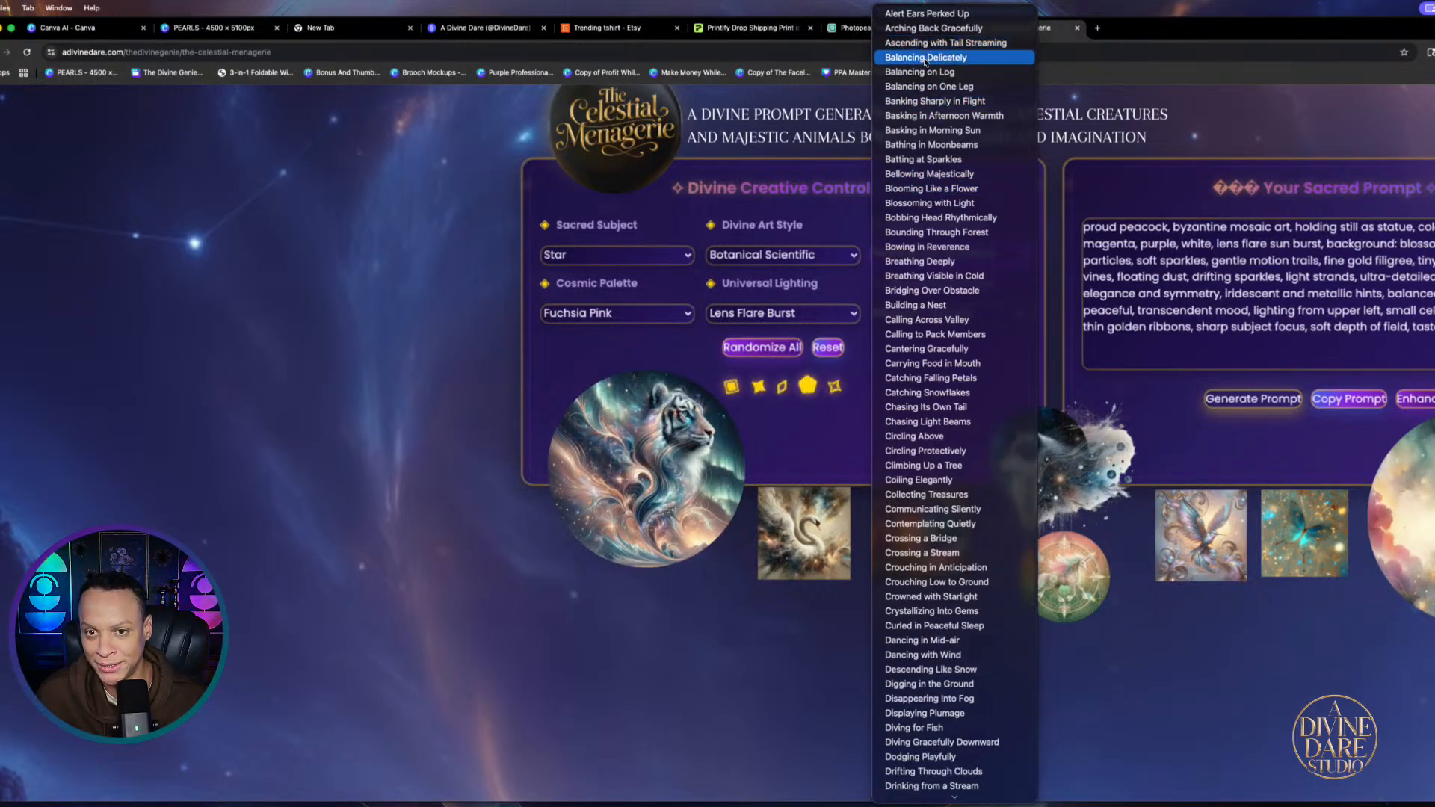
scroll(944, 446, "down", 10)
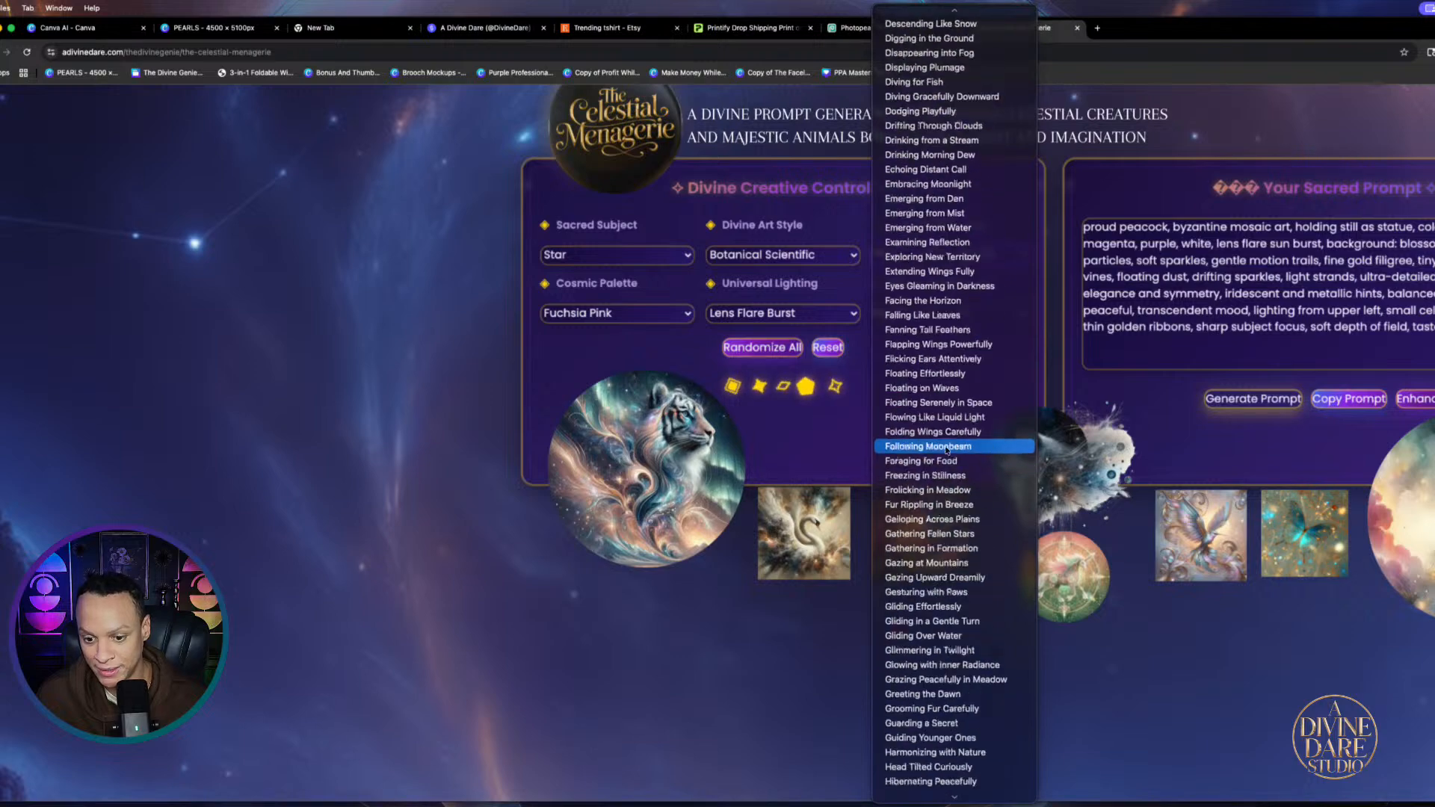
scroll(946, 568, "down", 5)
scroll(964, 509, "down", 5)
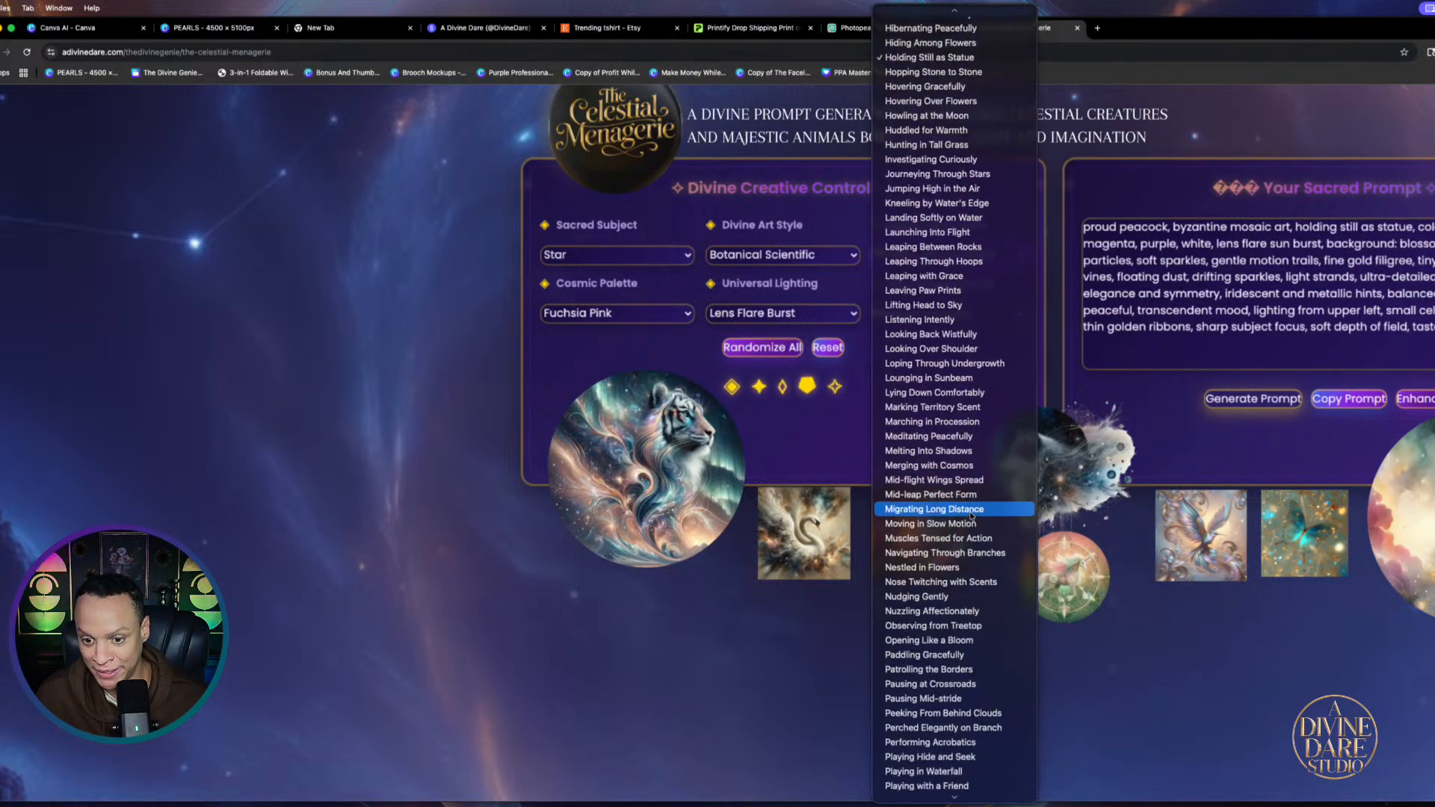
scroll(971, 516, "down", 15)
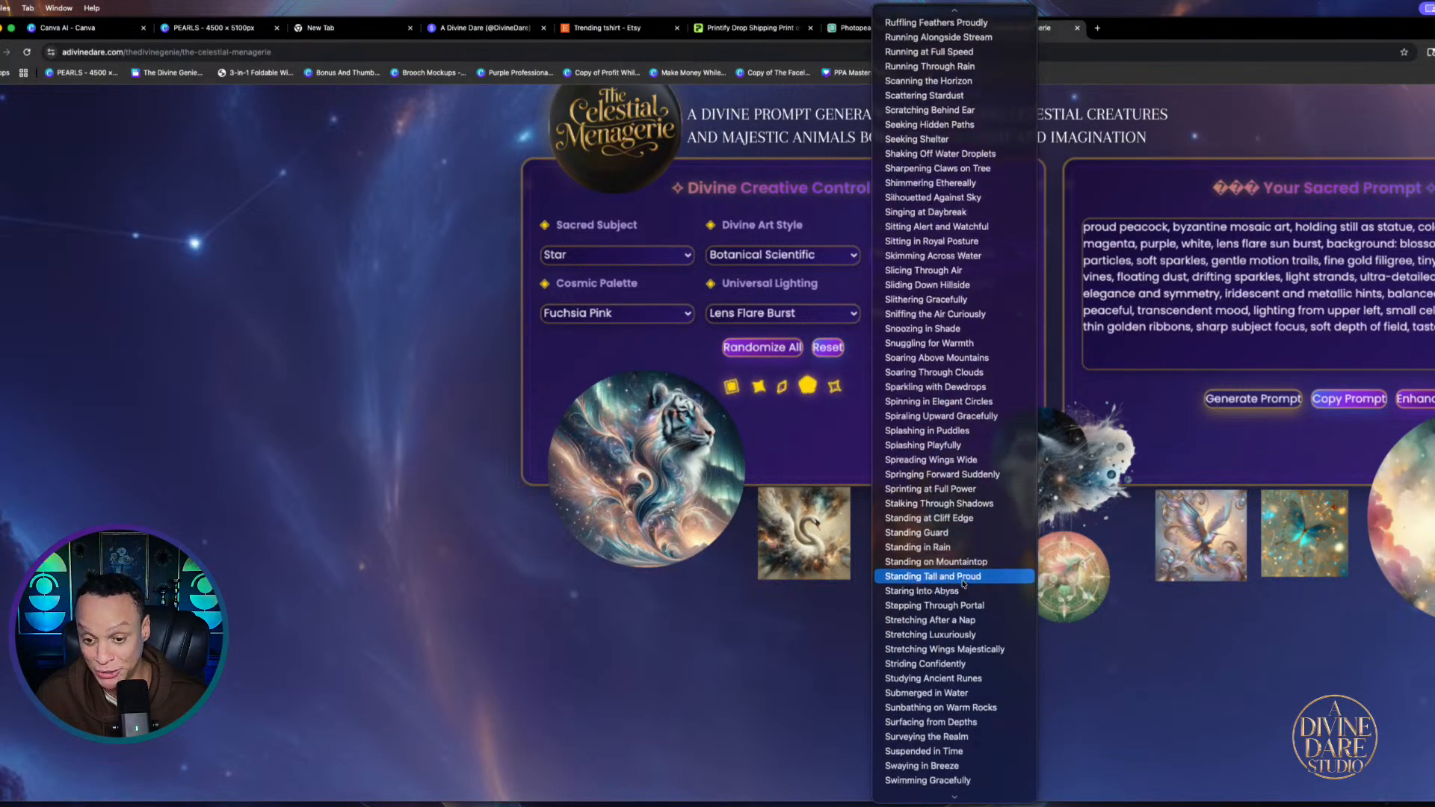
scroll(957, 534, "down", 10)
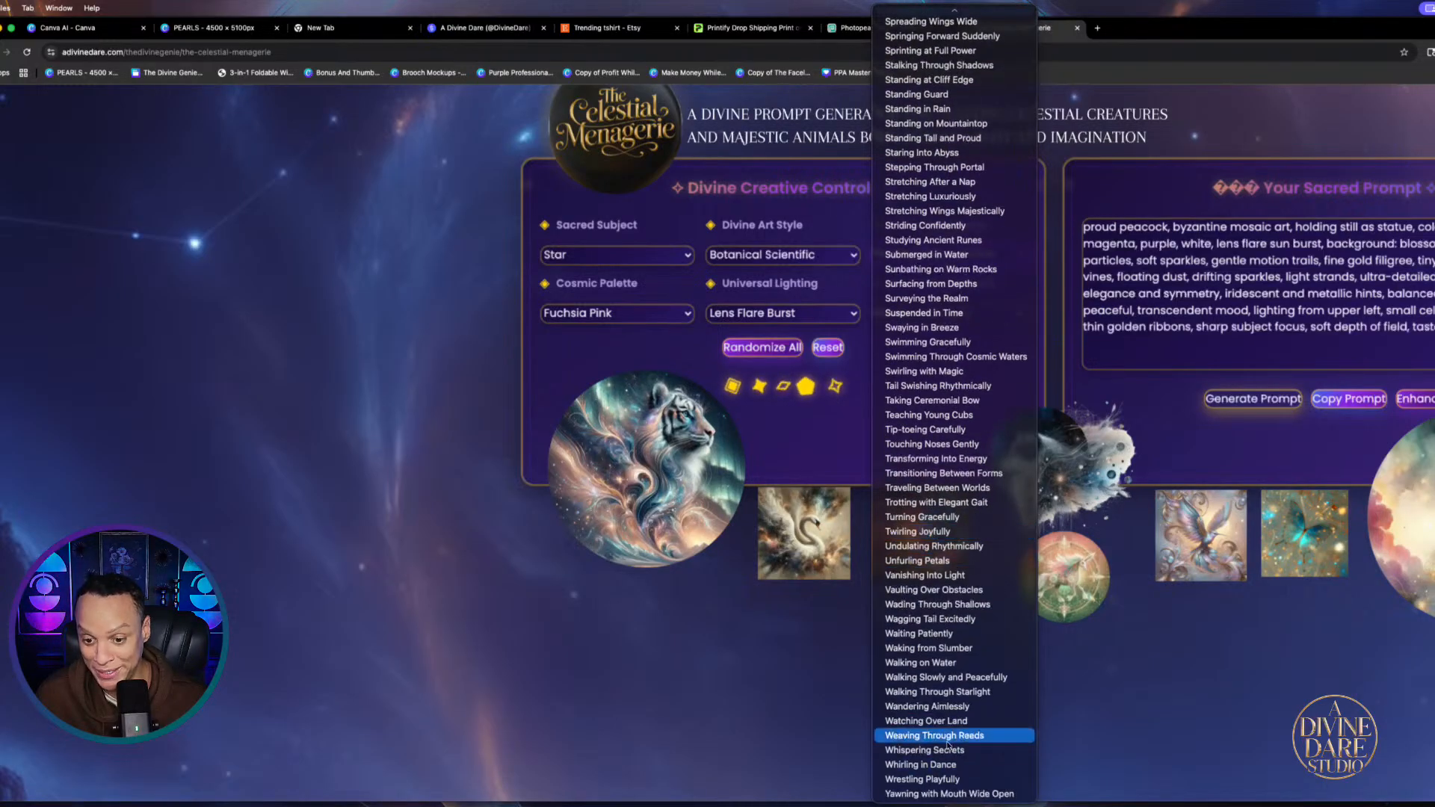
left_click(929, 372)
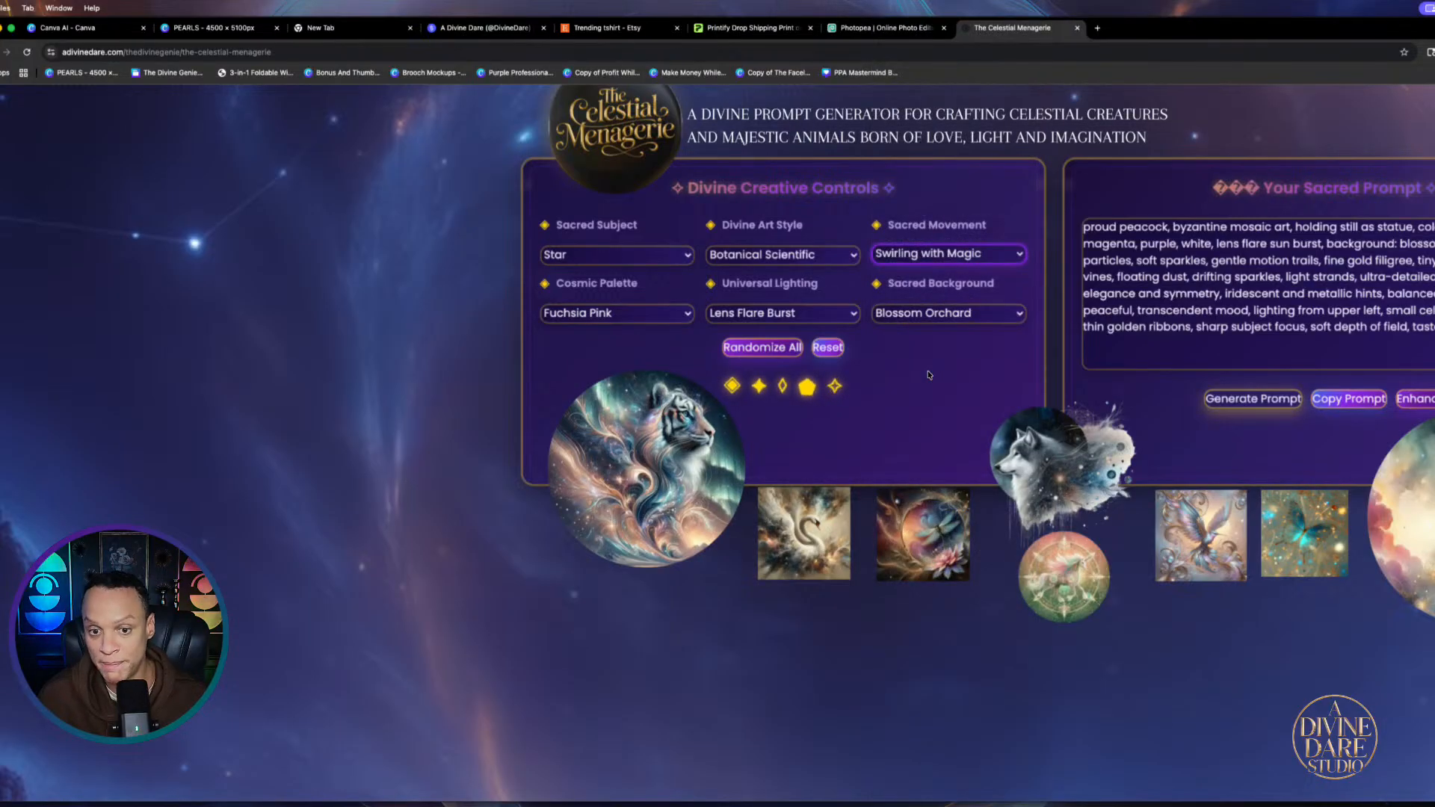
Set Midnight Starlight palette, Iridescent Shimmer lighting and Galaxy Spiral background
left_click(673, 313)
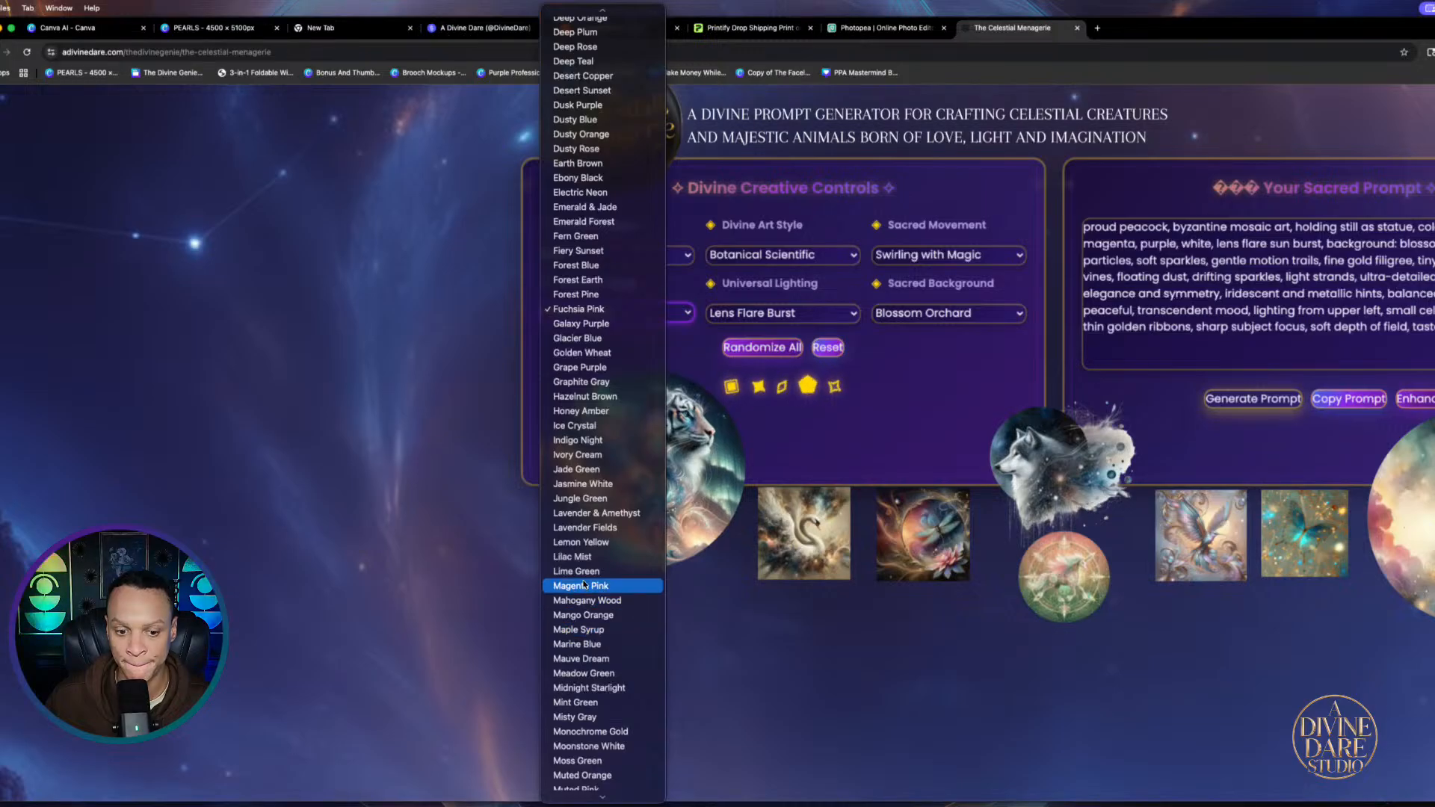
left_click(584, 691)
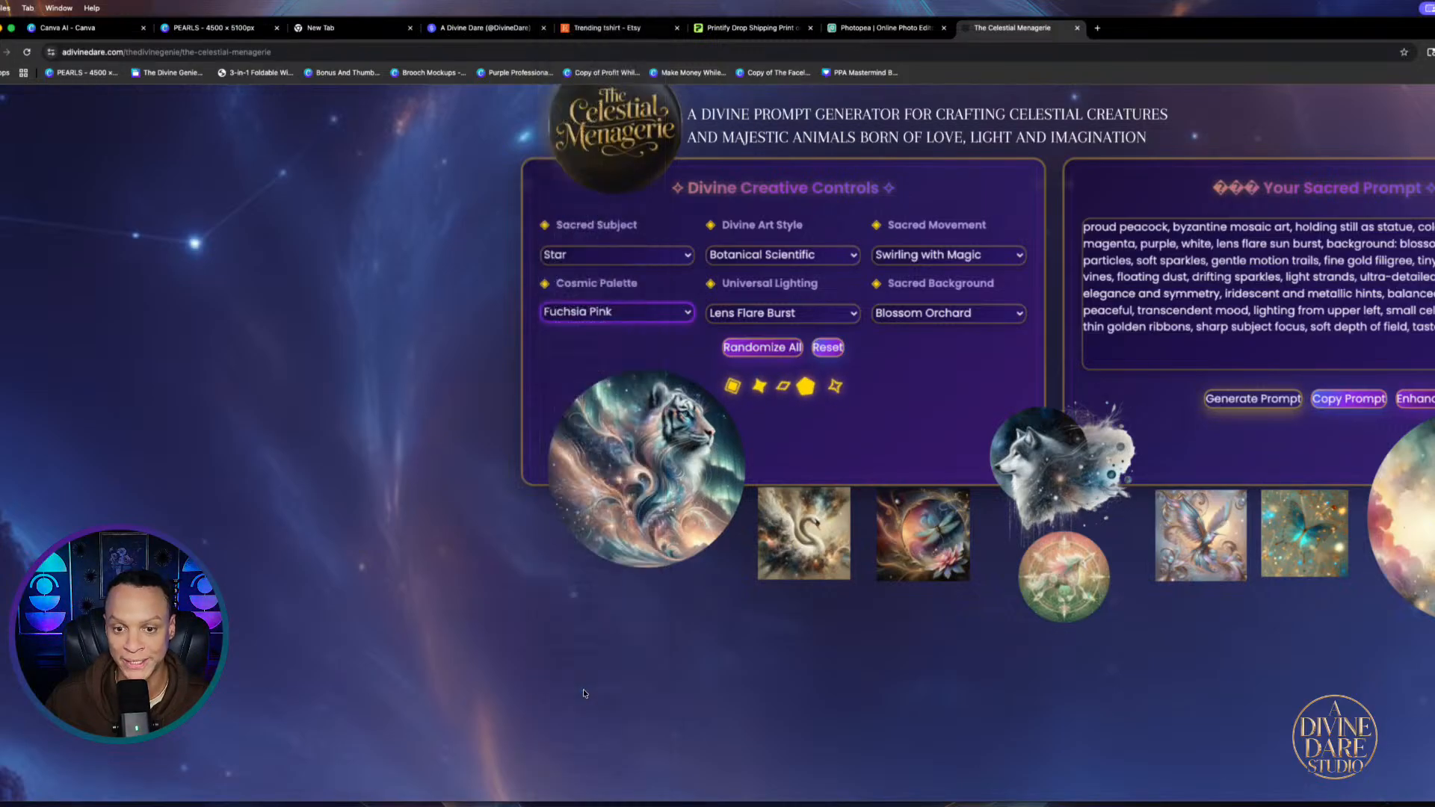
left_click(748, 314)
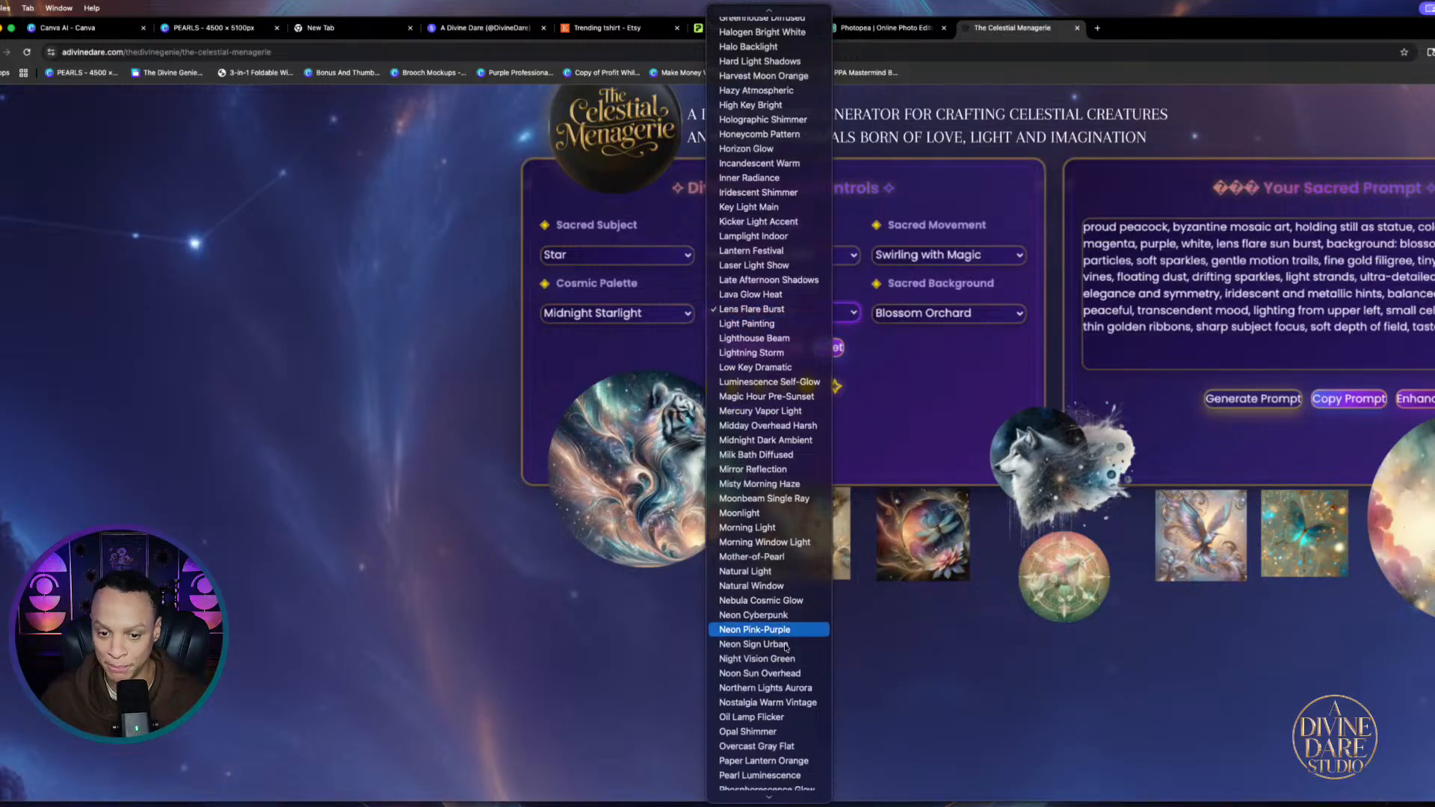
left_click(759, 192)
left_click(1015, 313)
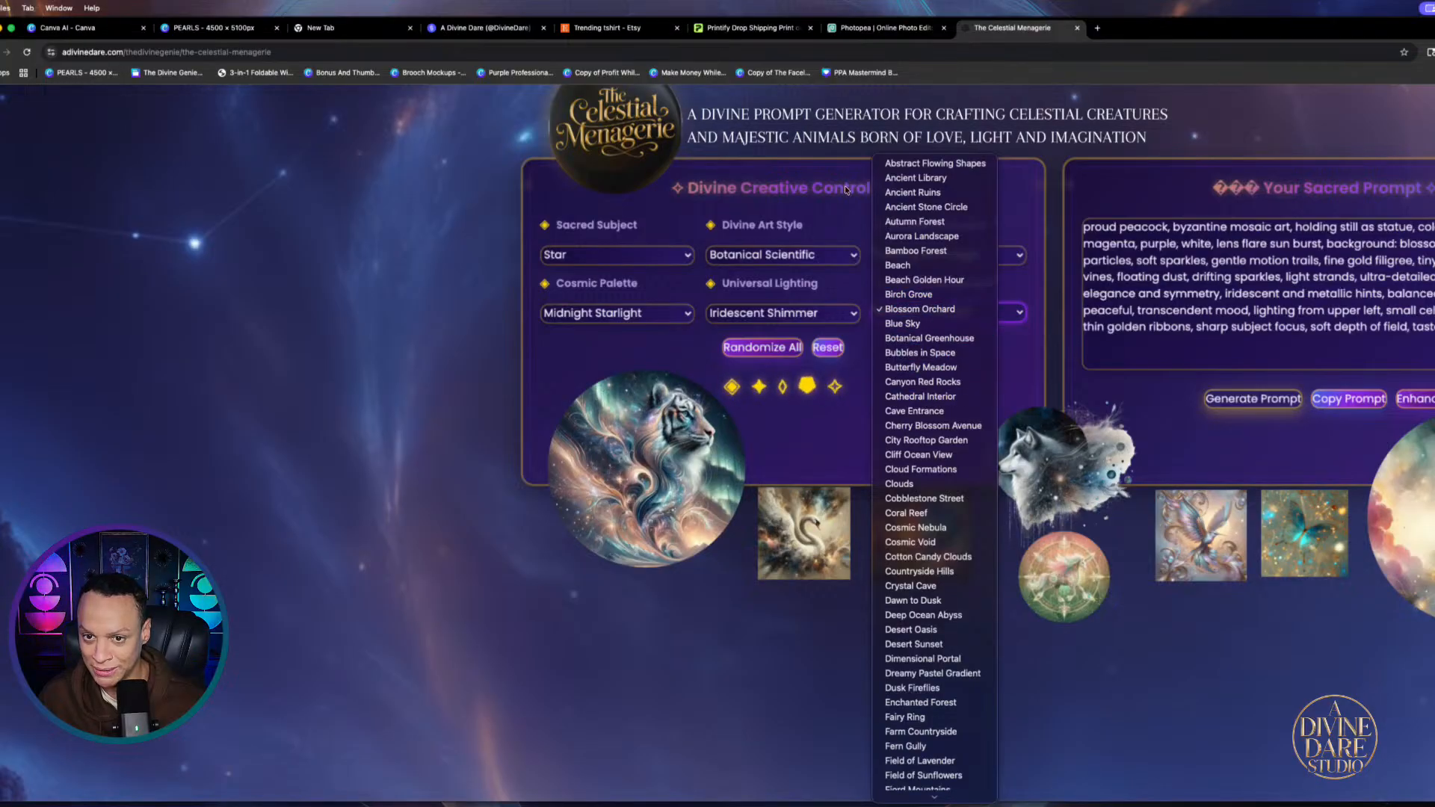
scroll(927, 719, "down", 5)
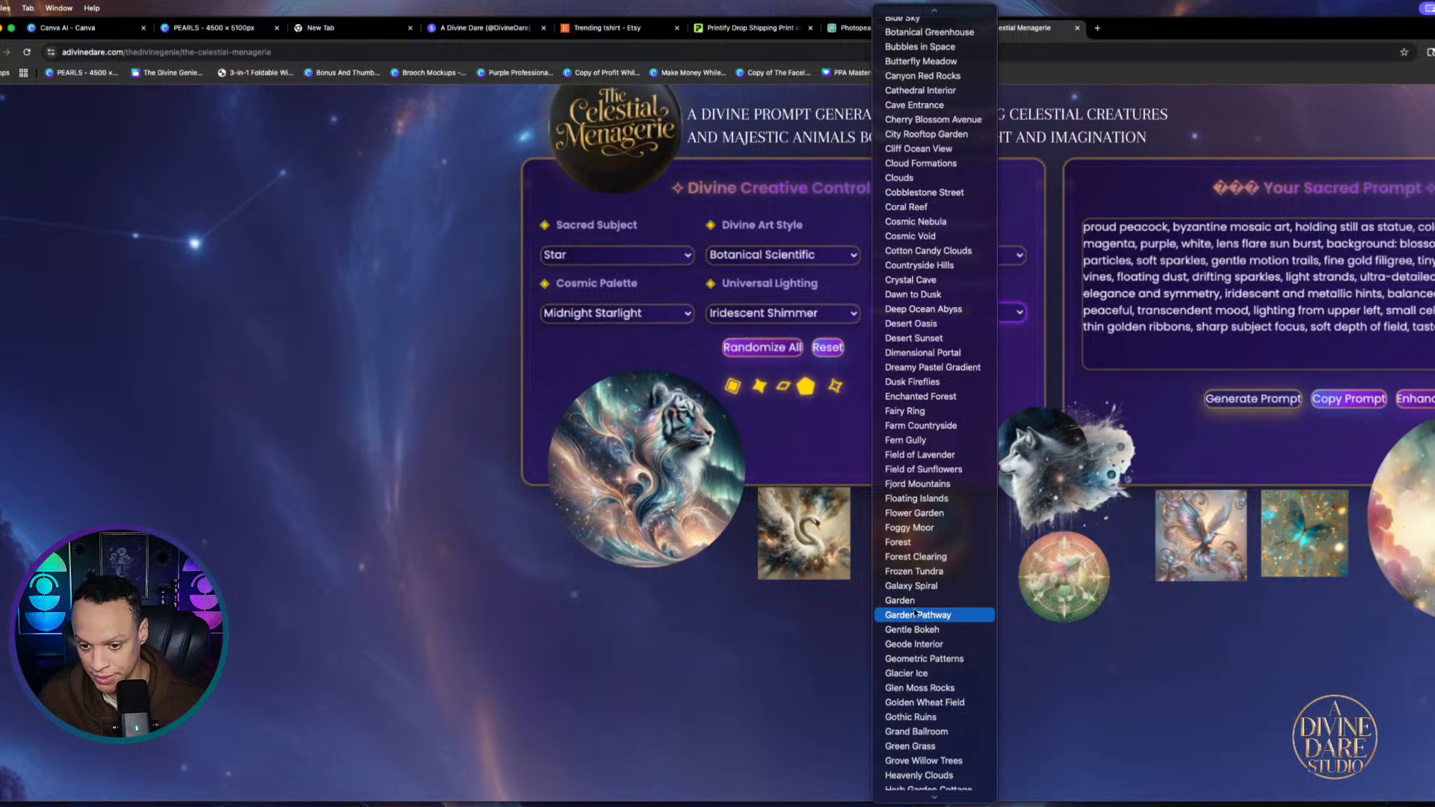
key("Escape")
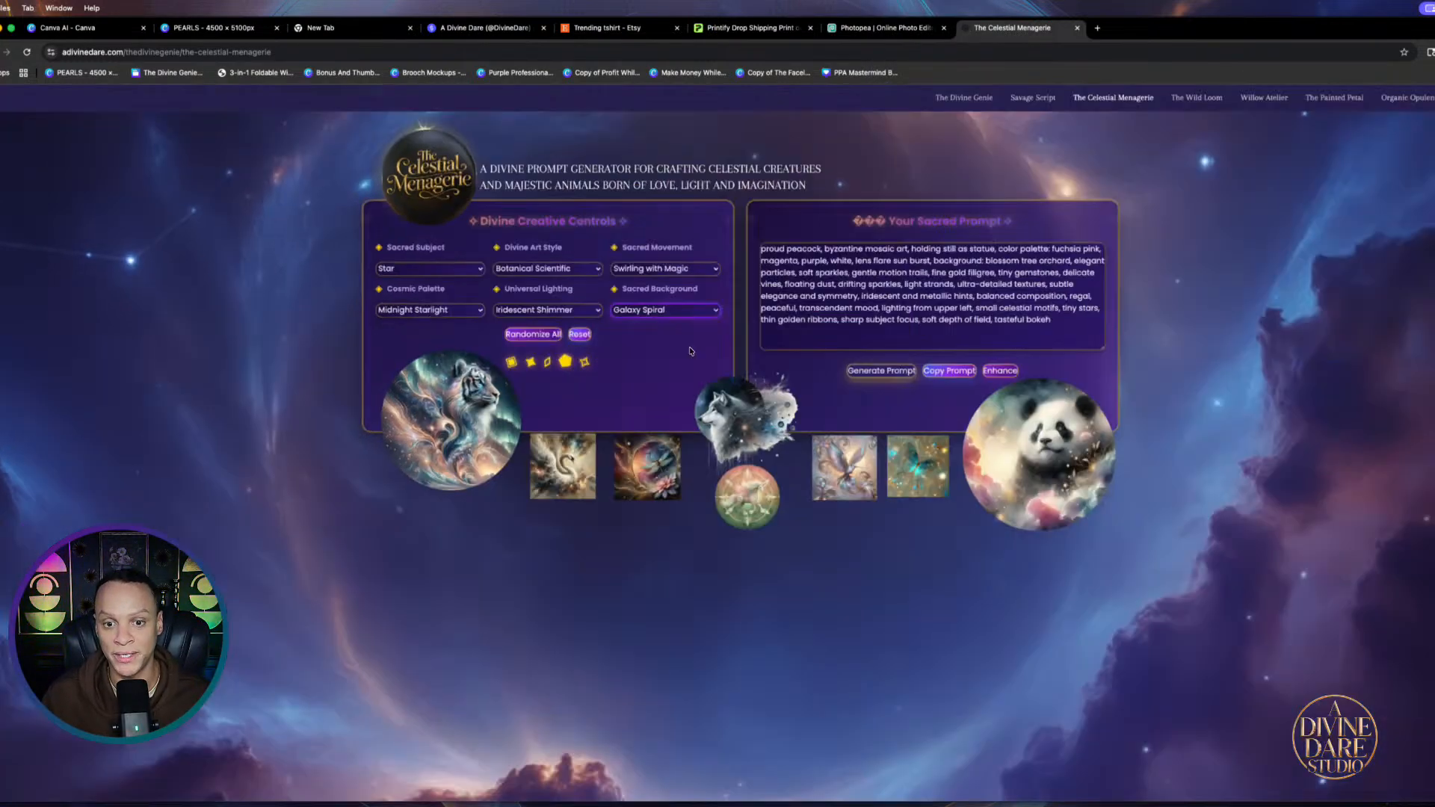
Generate the new star prompt from these settings and bring it back to Canva
left_click(879, 369)
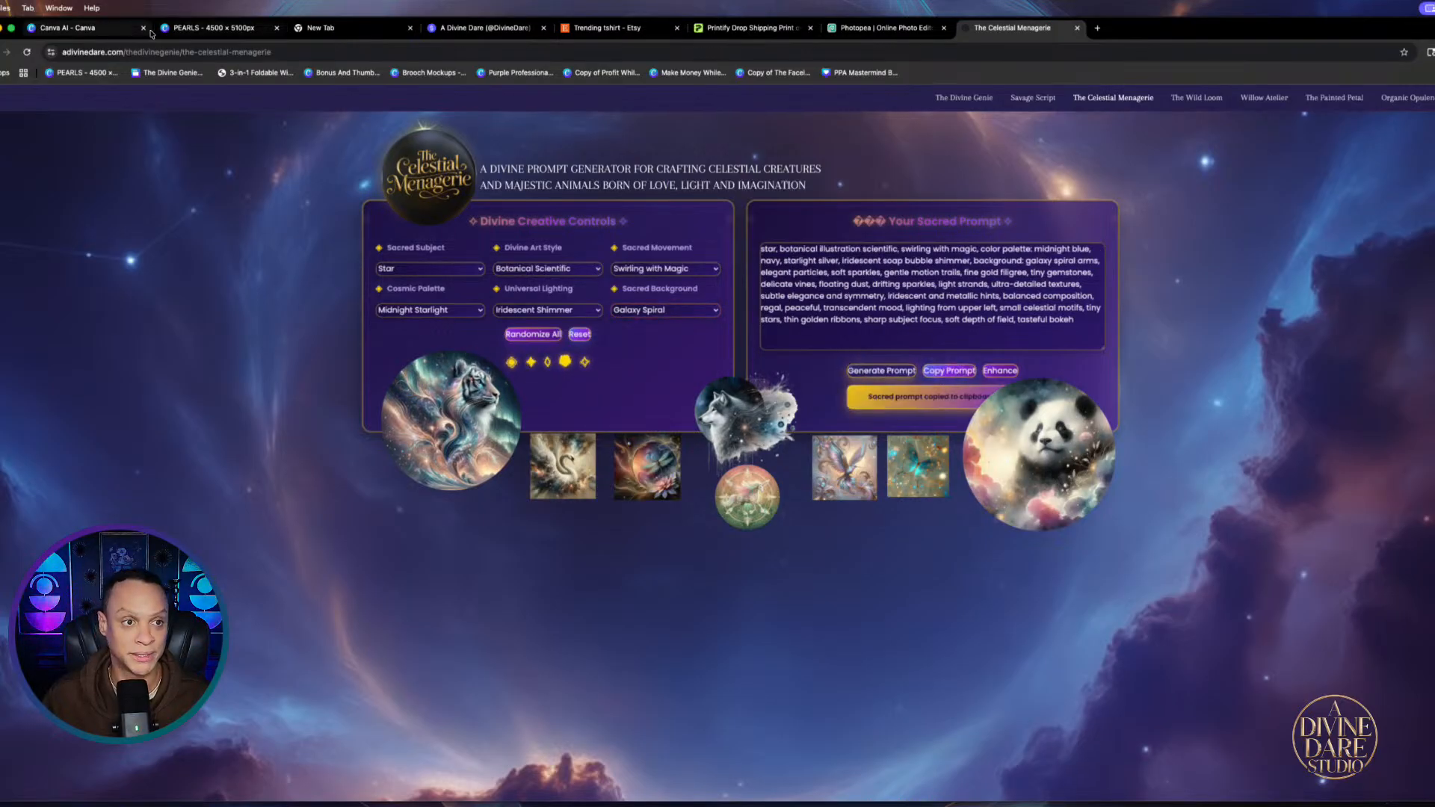
left_click(98, 33)
scroll(673, 180, "up", 3)
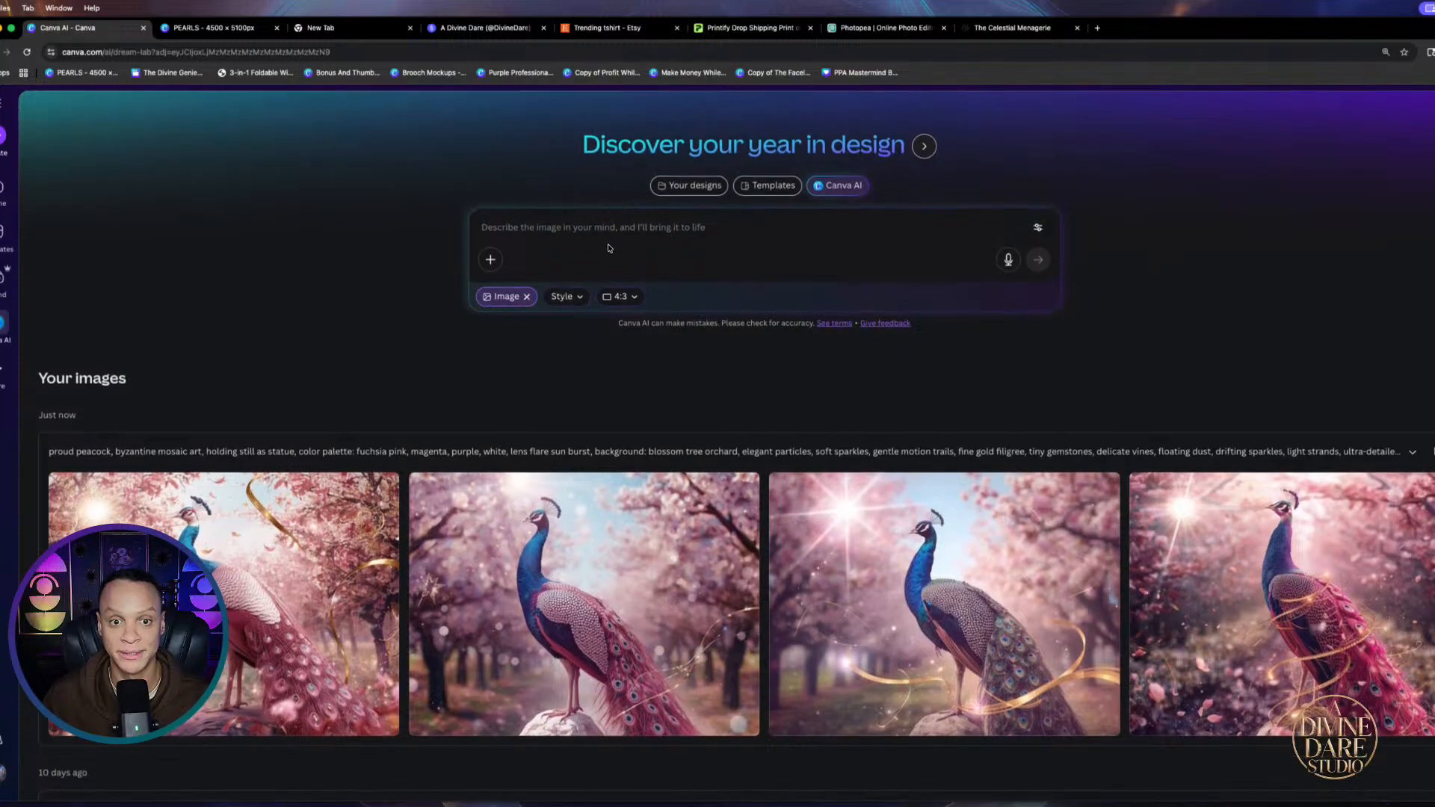
Generate swirling galaxy star images from the pasted star prompt and open the first image
right_click(612, 228)
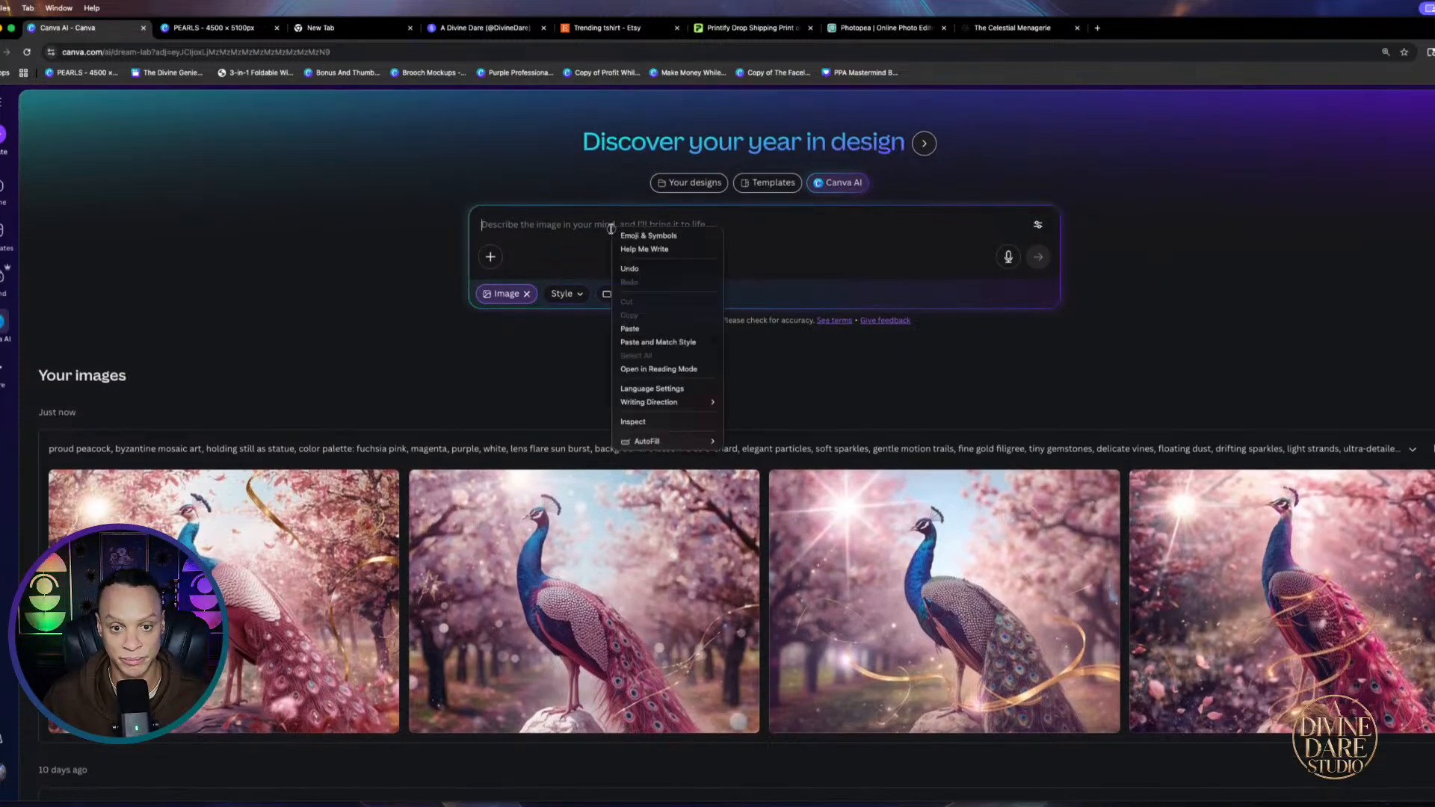
left_click(636, 329)
left_click(1037, 312)
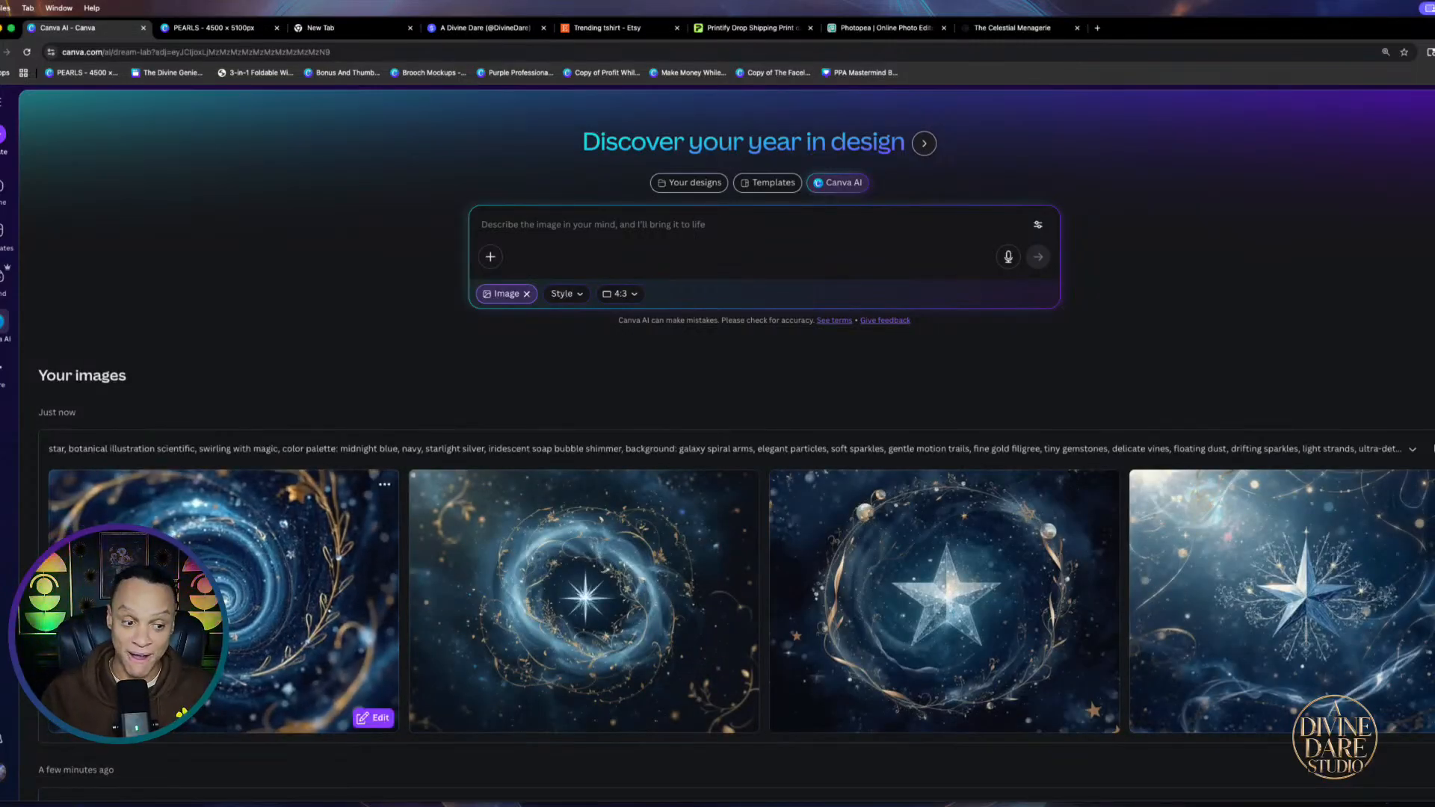
left_click(287, 622)
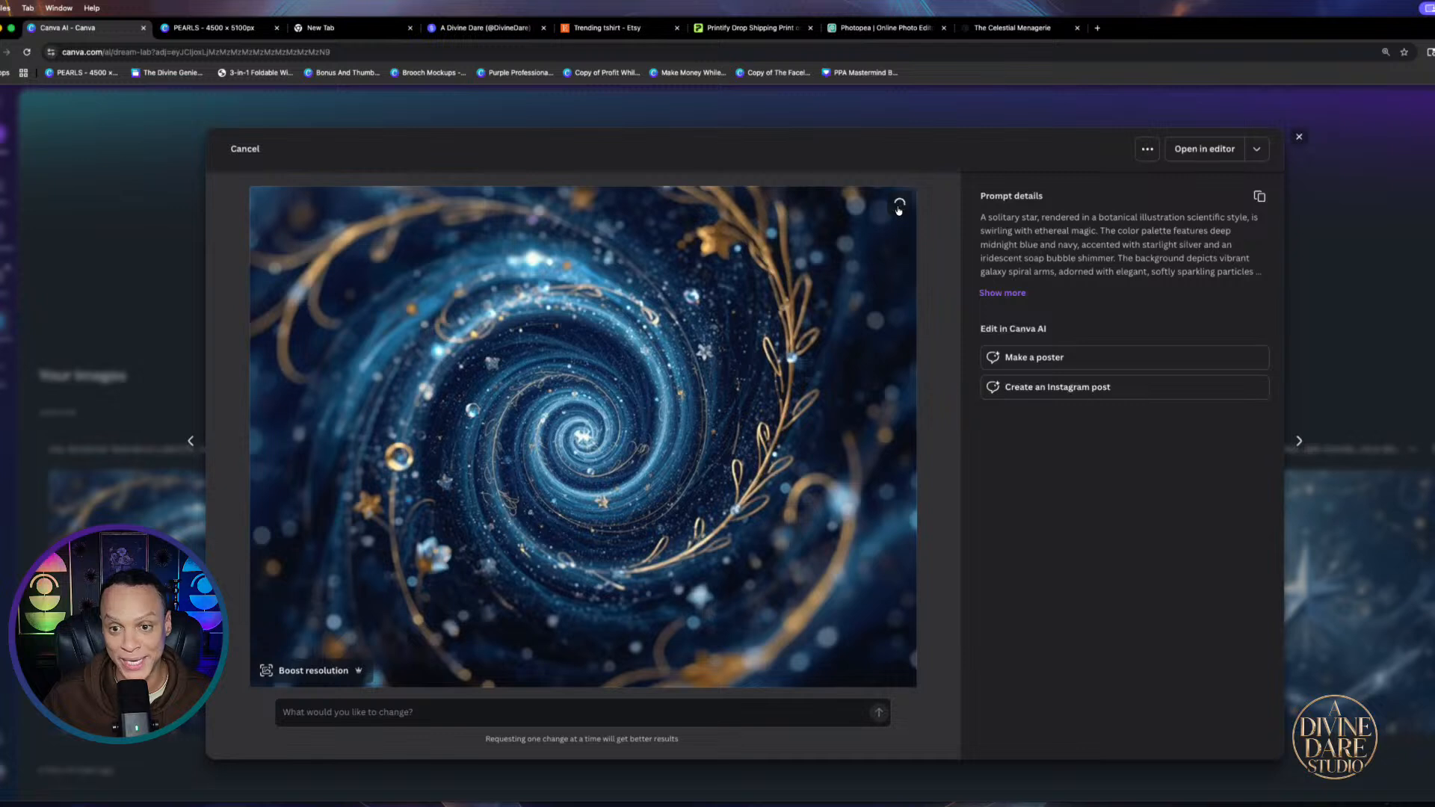
left_click(210, 30)
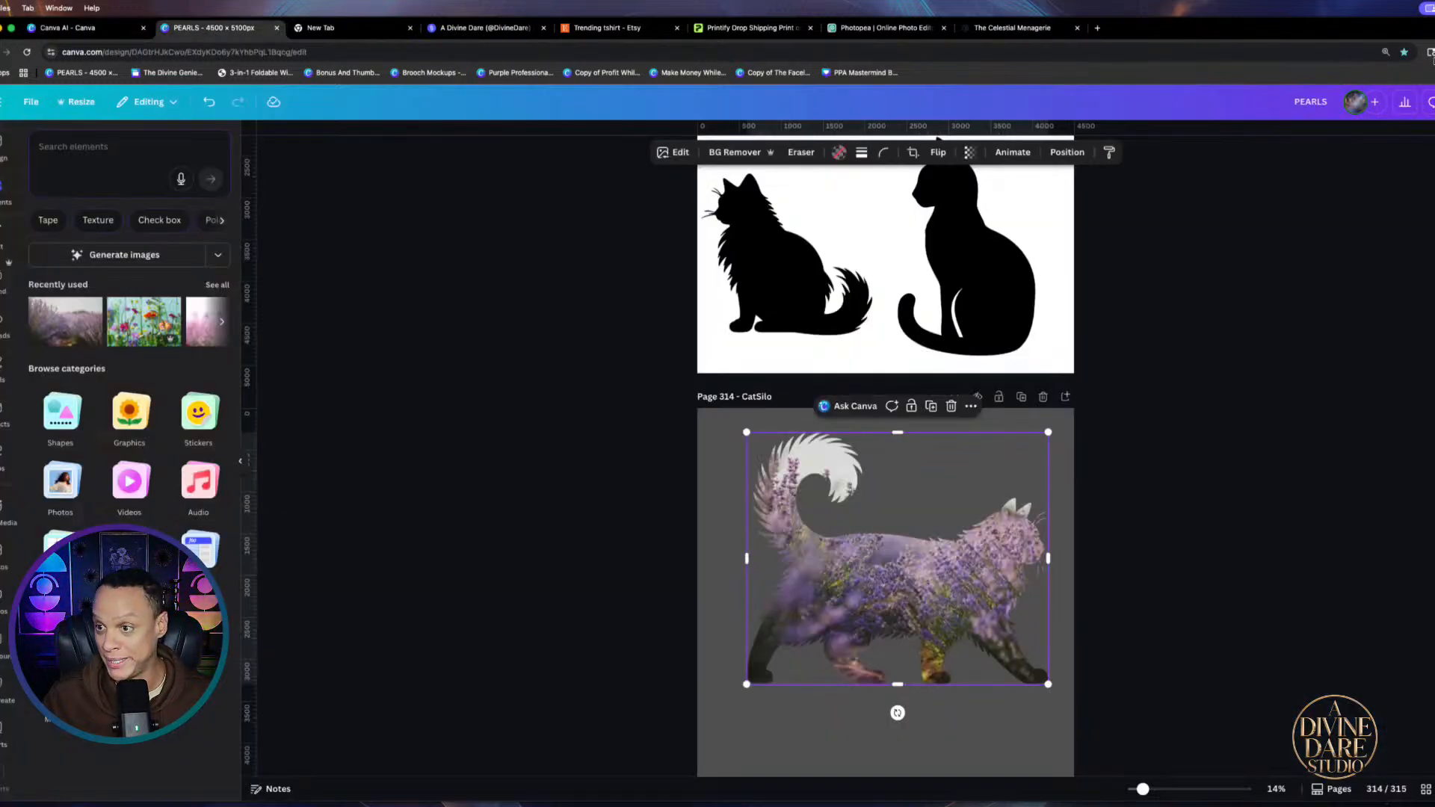
Drop the downloaded galaxy image into the cat frame, then enlarge, reposition and rotate it to fit
left_click(1429, 52)
left_click_drag(1345, 104, 934, 609)
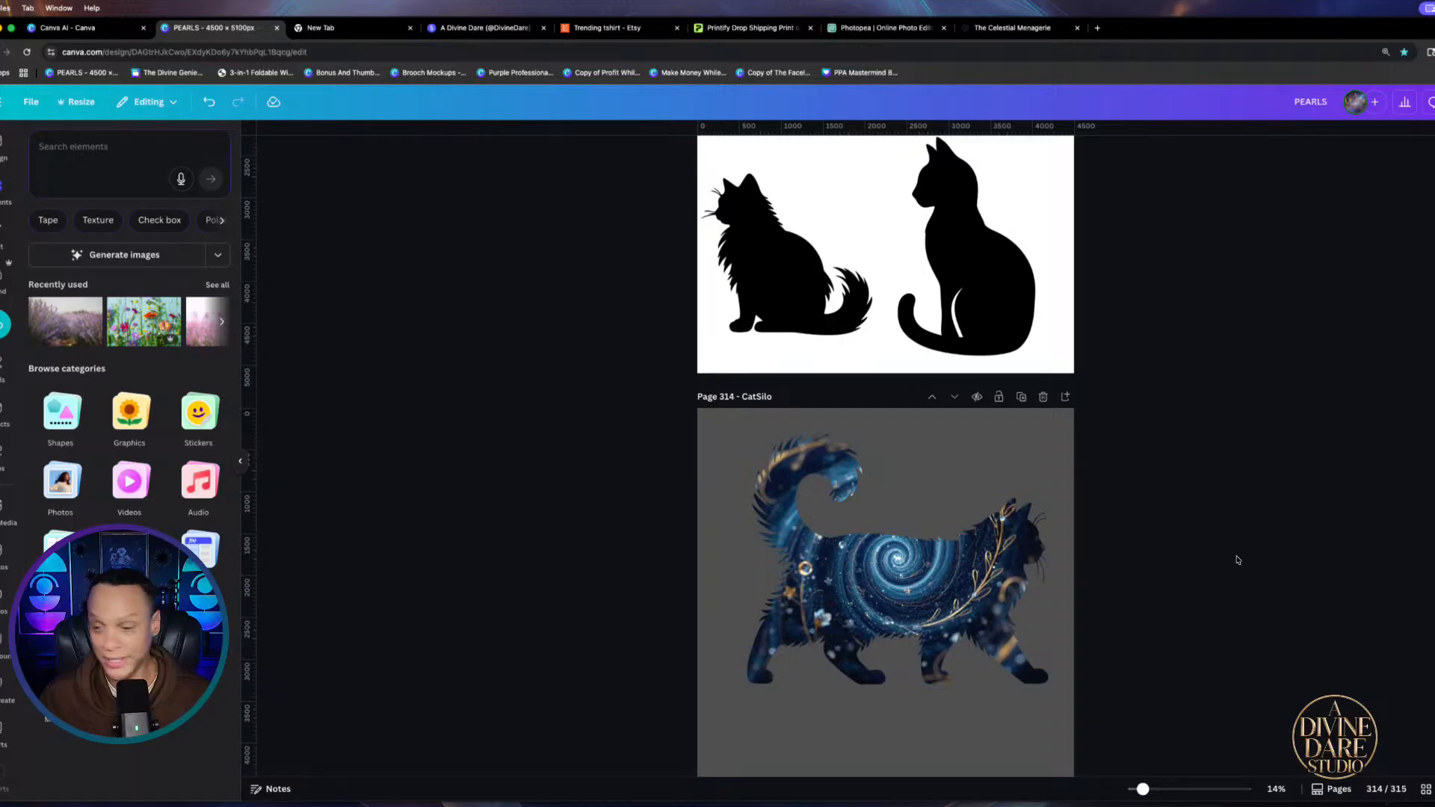
scroll(1237, 557, "down", 2)
scroll(924, 279, "up", 3)
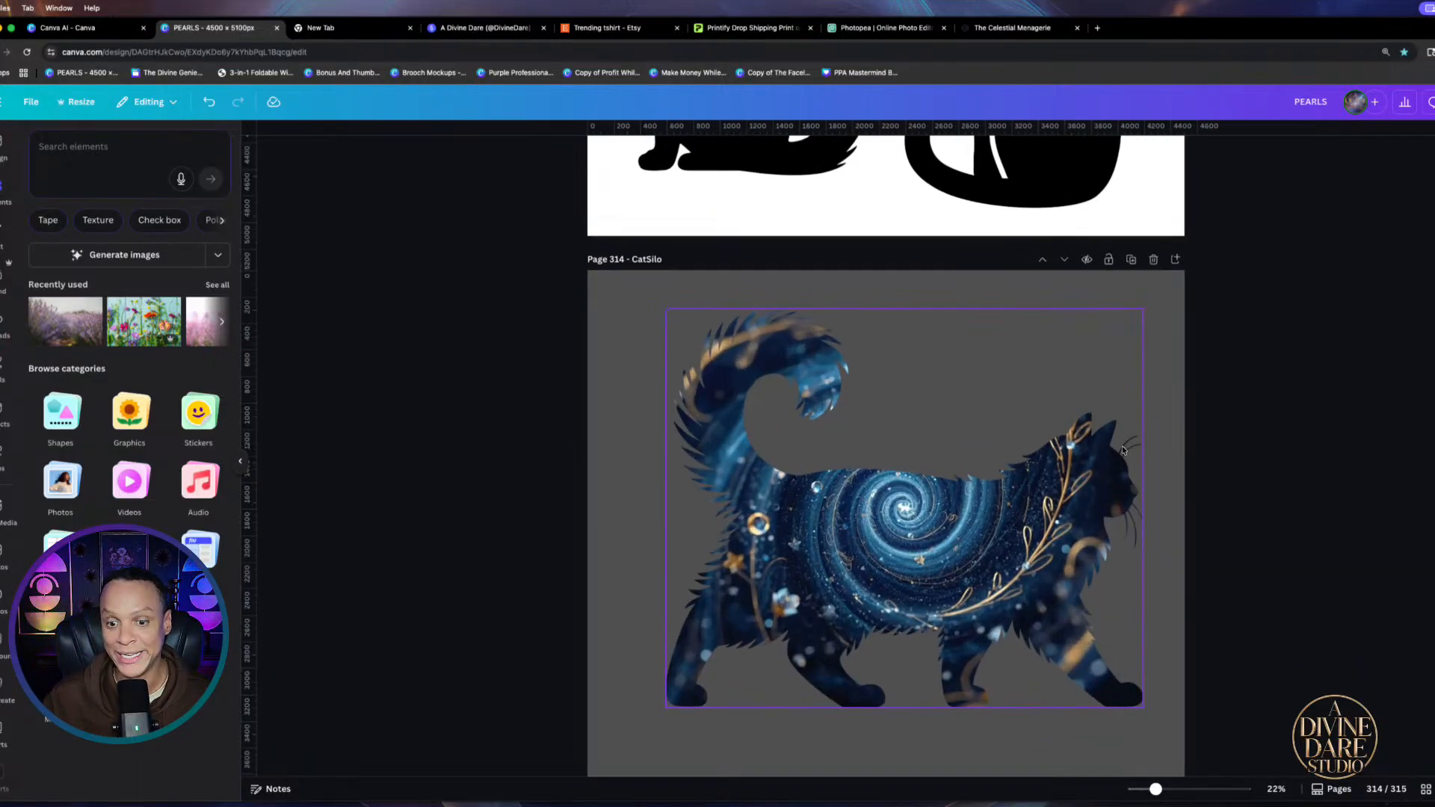
double_click(912, 492)
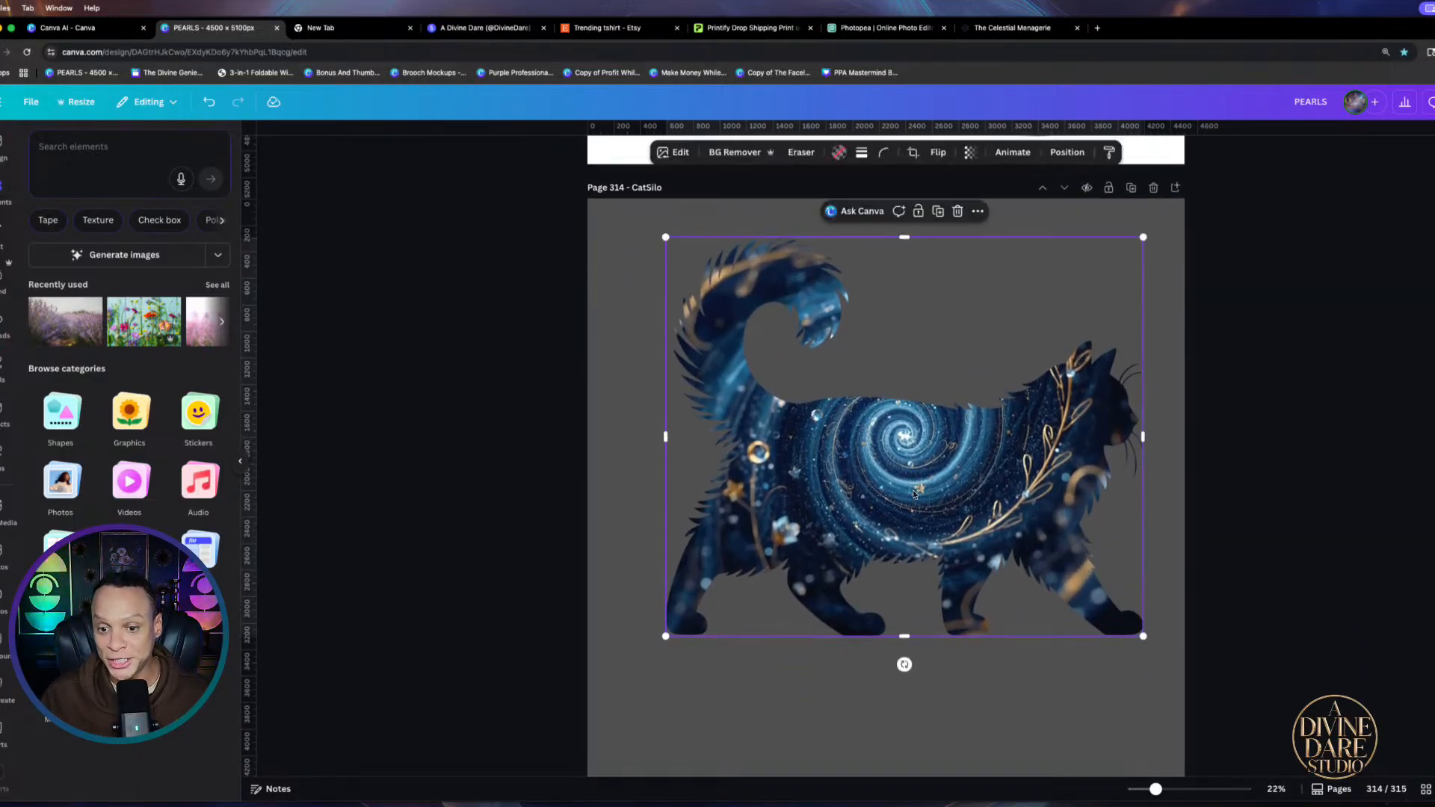
left_click_drag(911, 499, 905, 567)
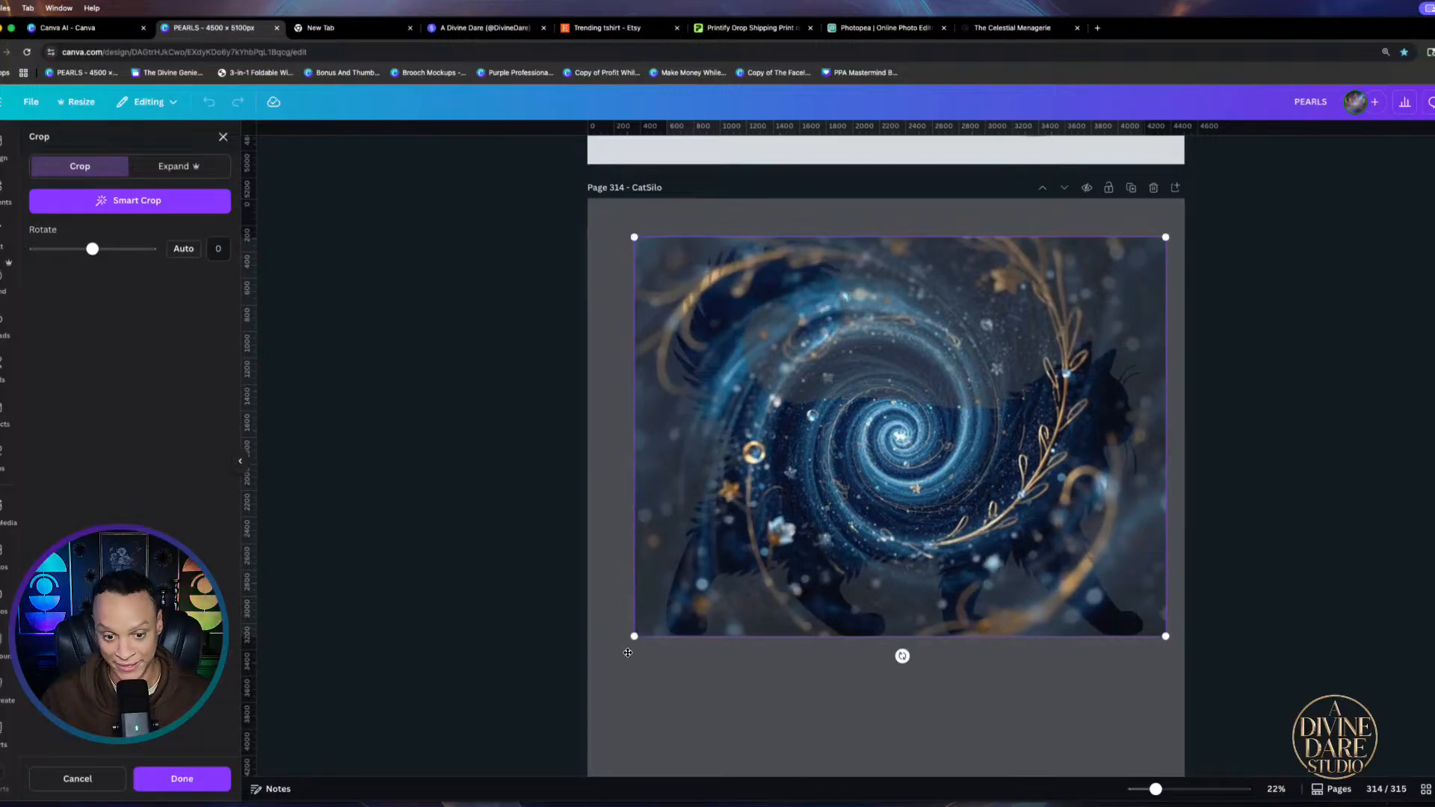
left_click_drag(635, 639, 558, 758)
left_click_drag(736, 673, 882, 774)
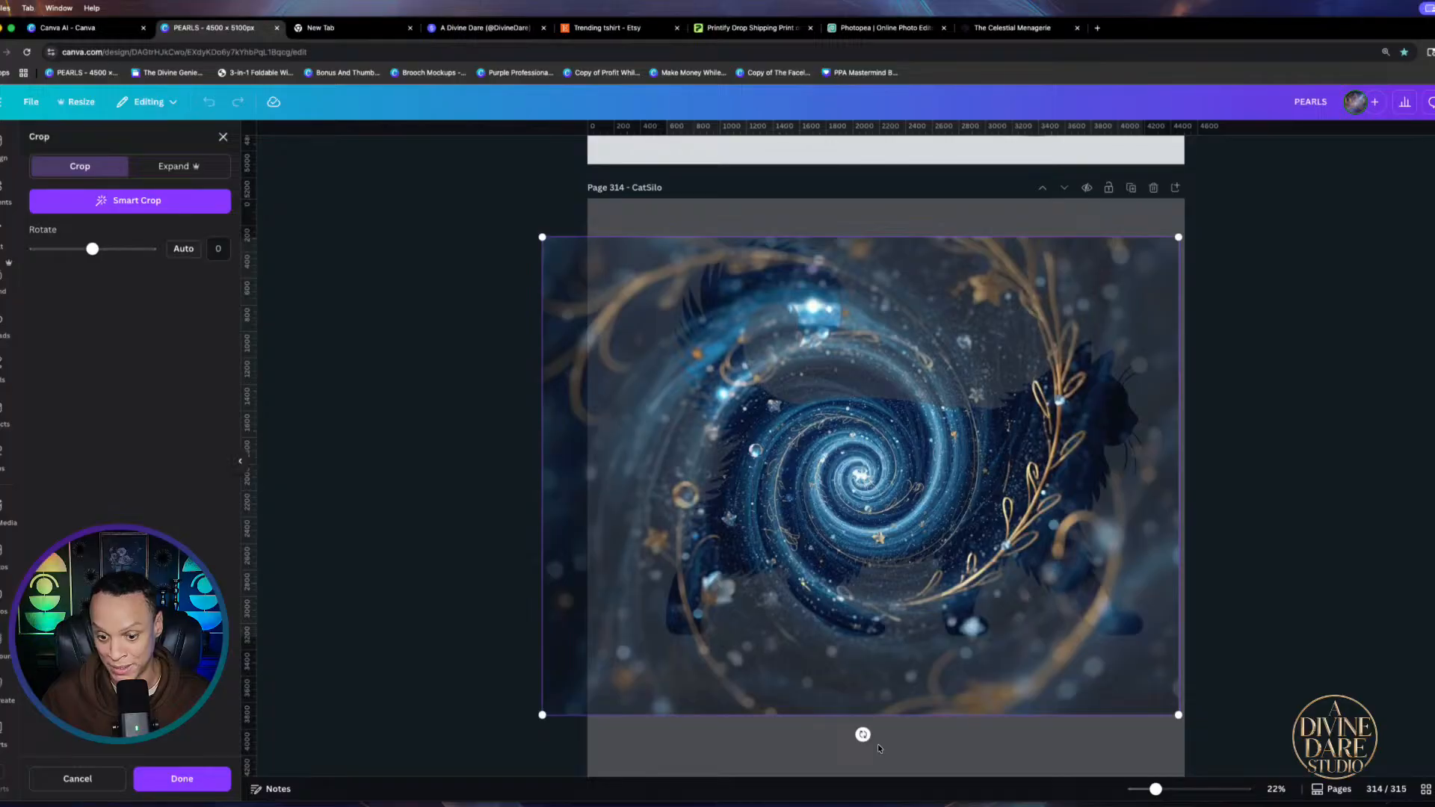
left_click_drag(878, 743, 861, 592)
left_click(895, 784)
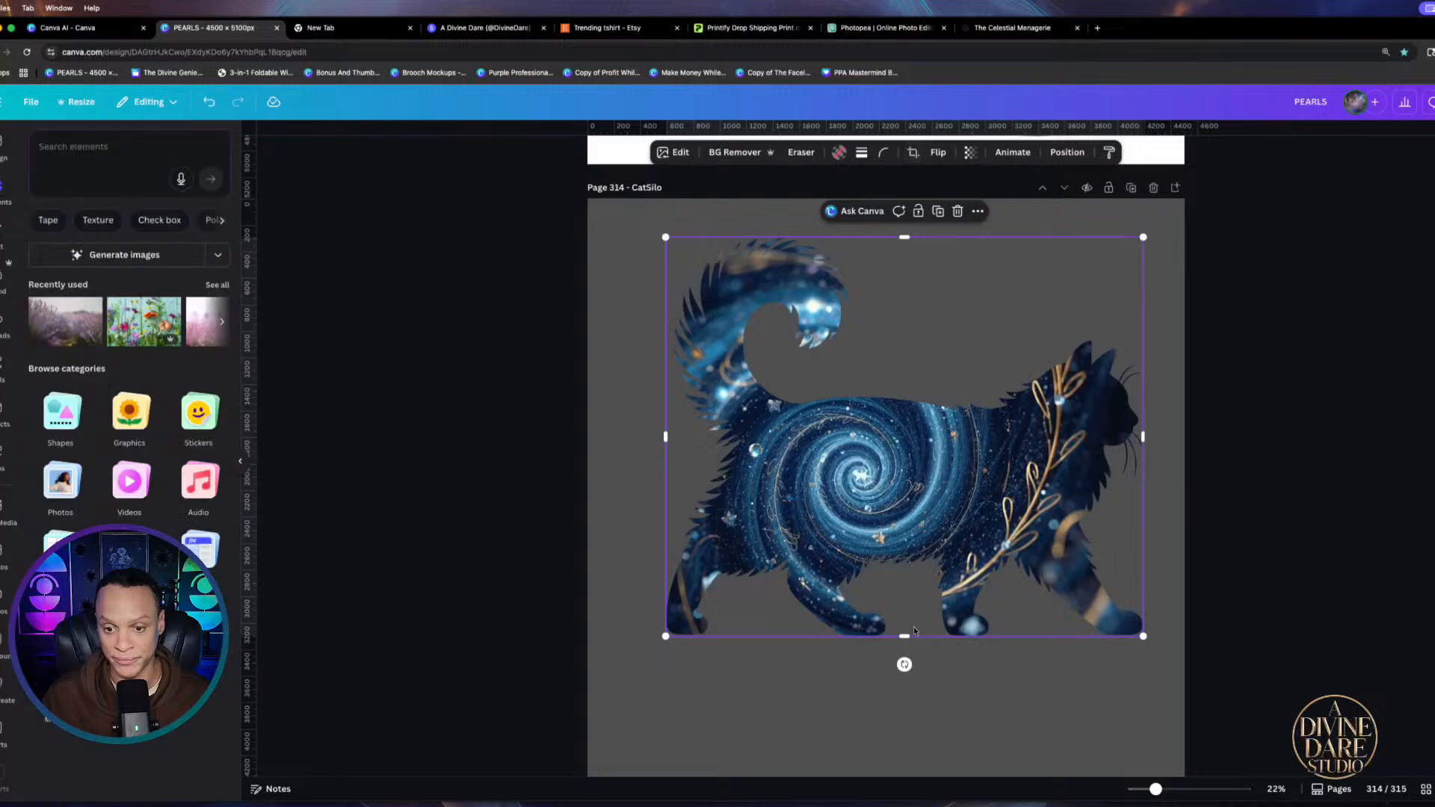
Detach the galaxy image from the cat, flip it horizontally and drop it back into the frame
double_click(875, 506)
right_click(929, 541)
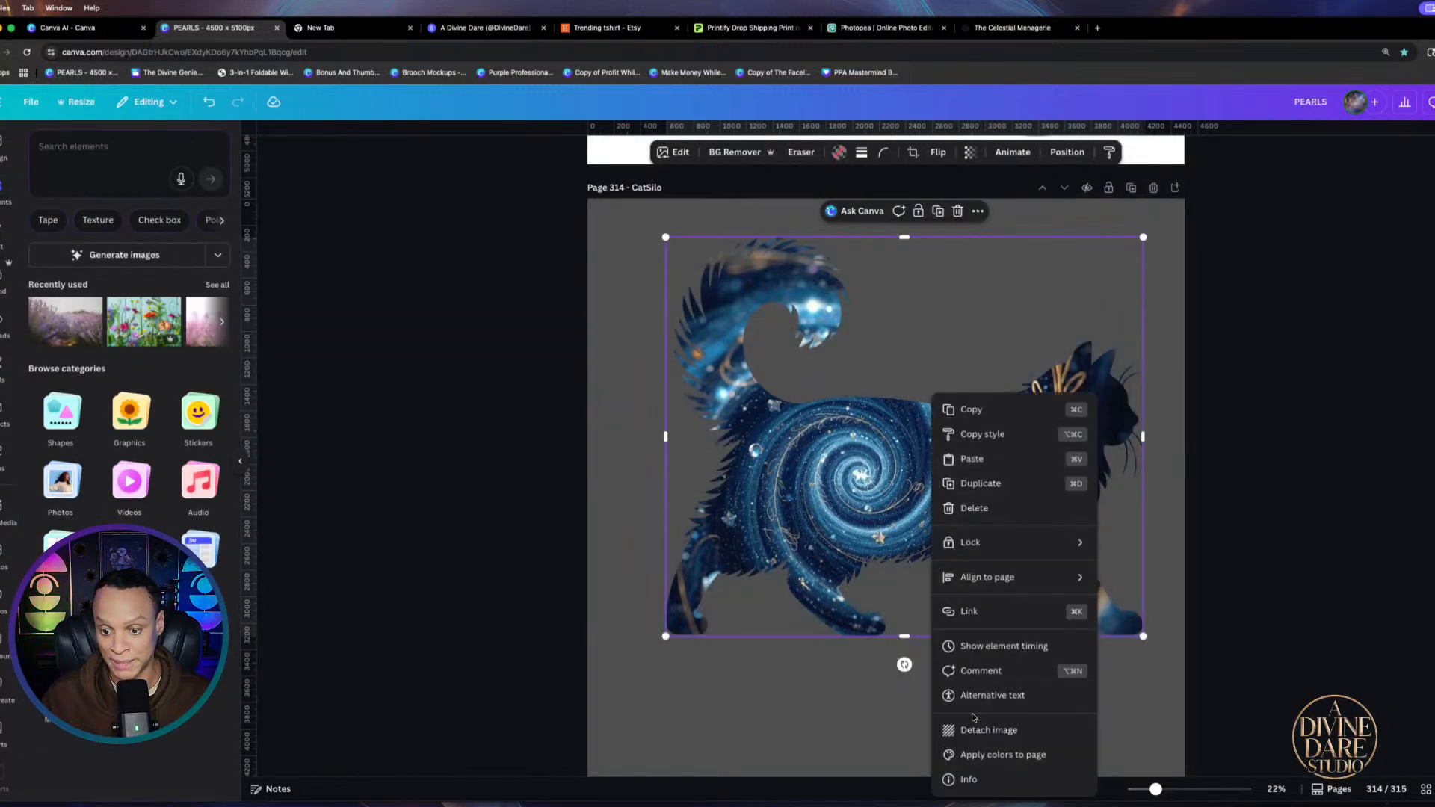
left_click(1001, 732)
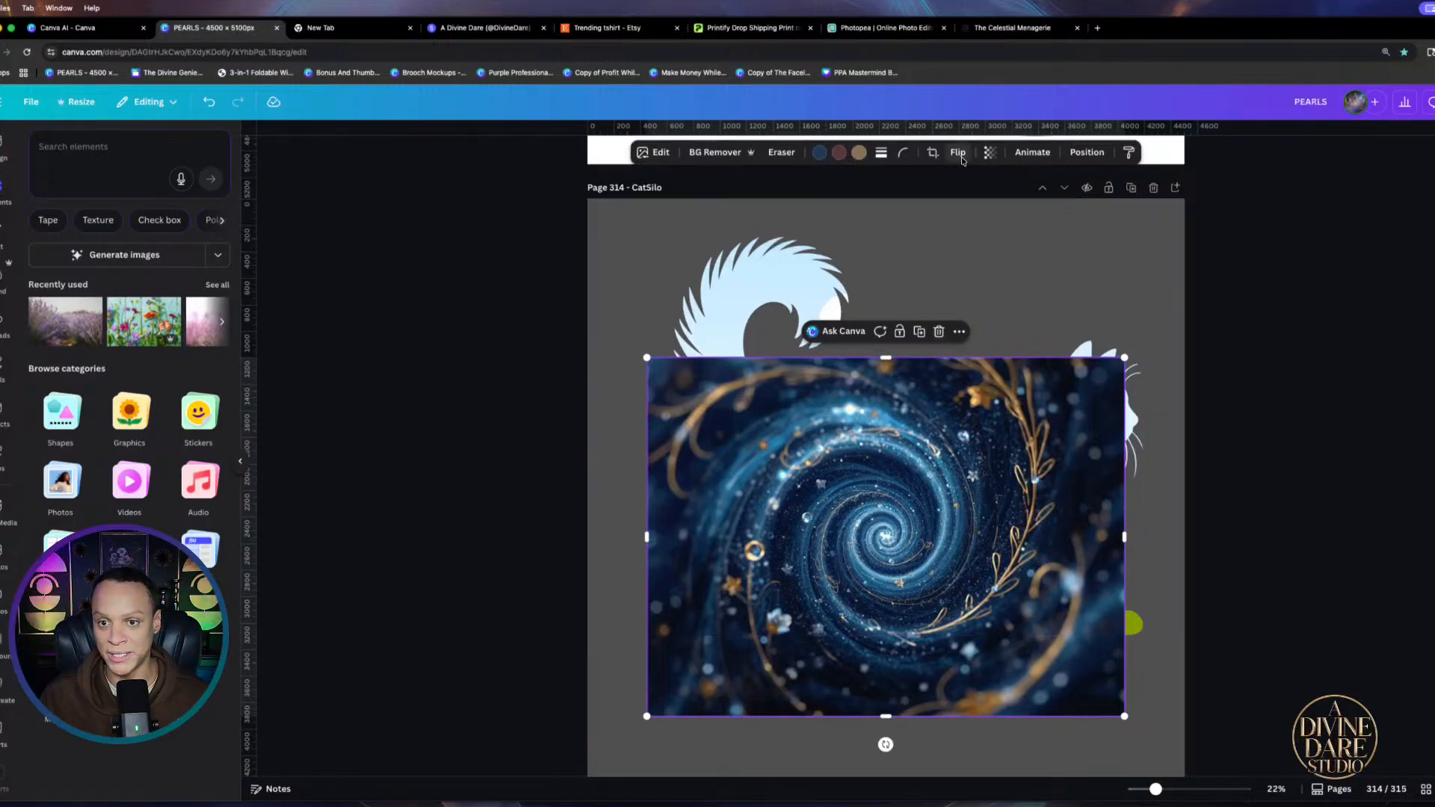
left_click(959, 154)
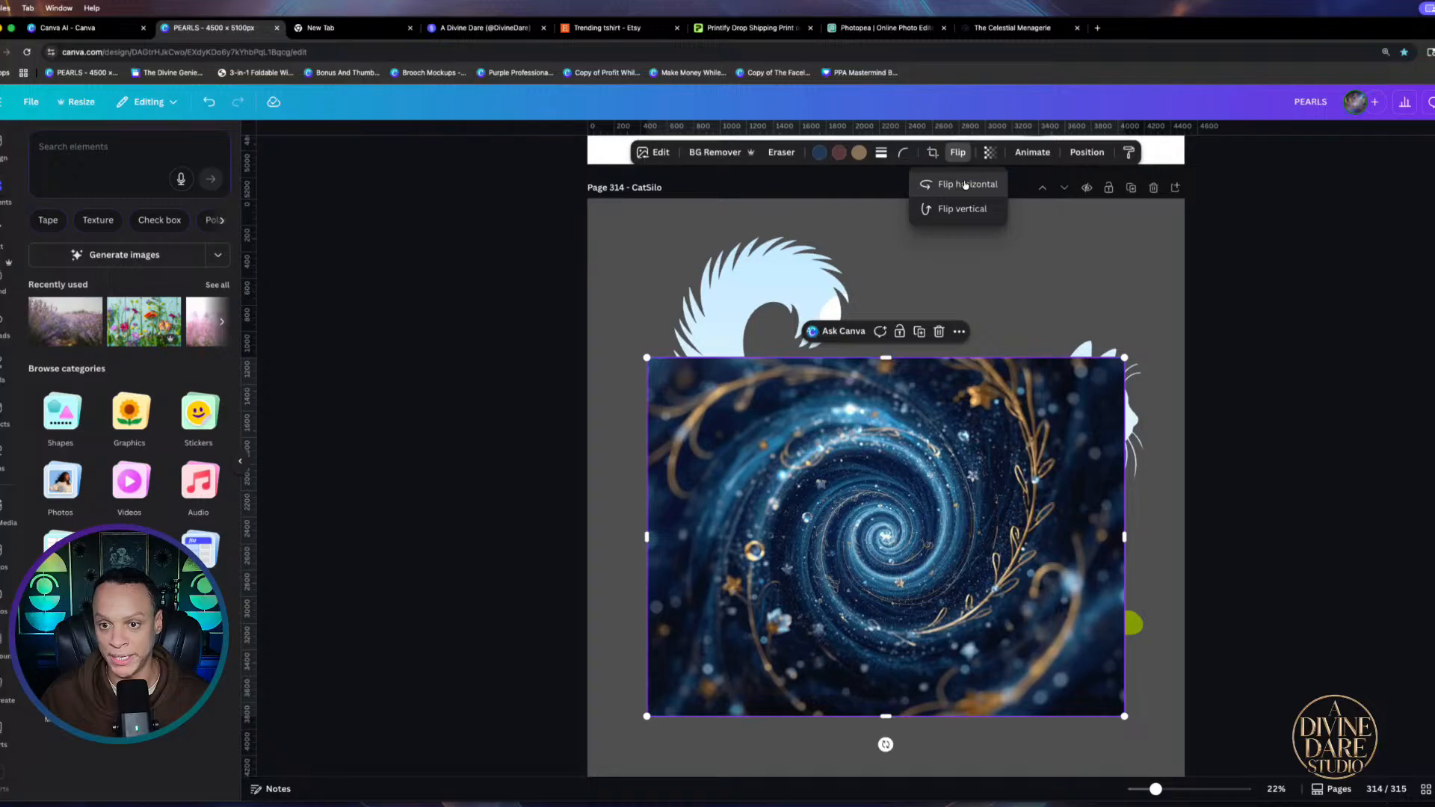
left_click(965, 185)
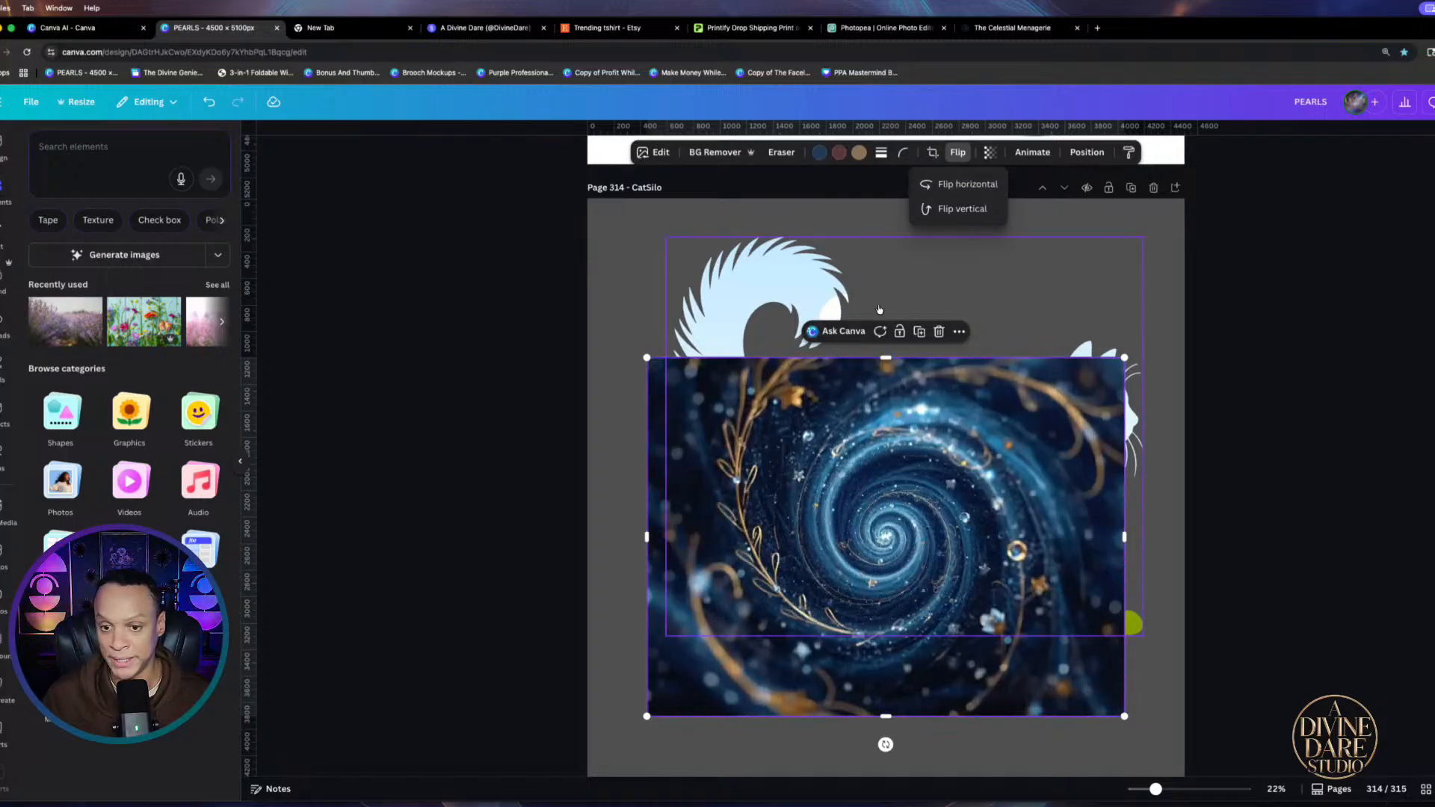
left_click_drag(919, 606, 912, 638)
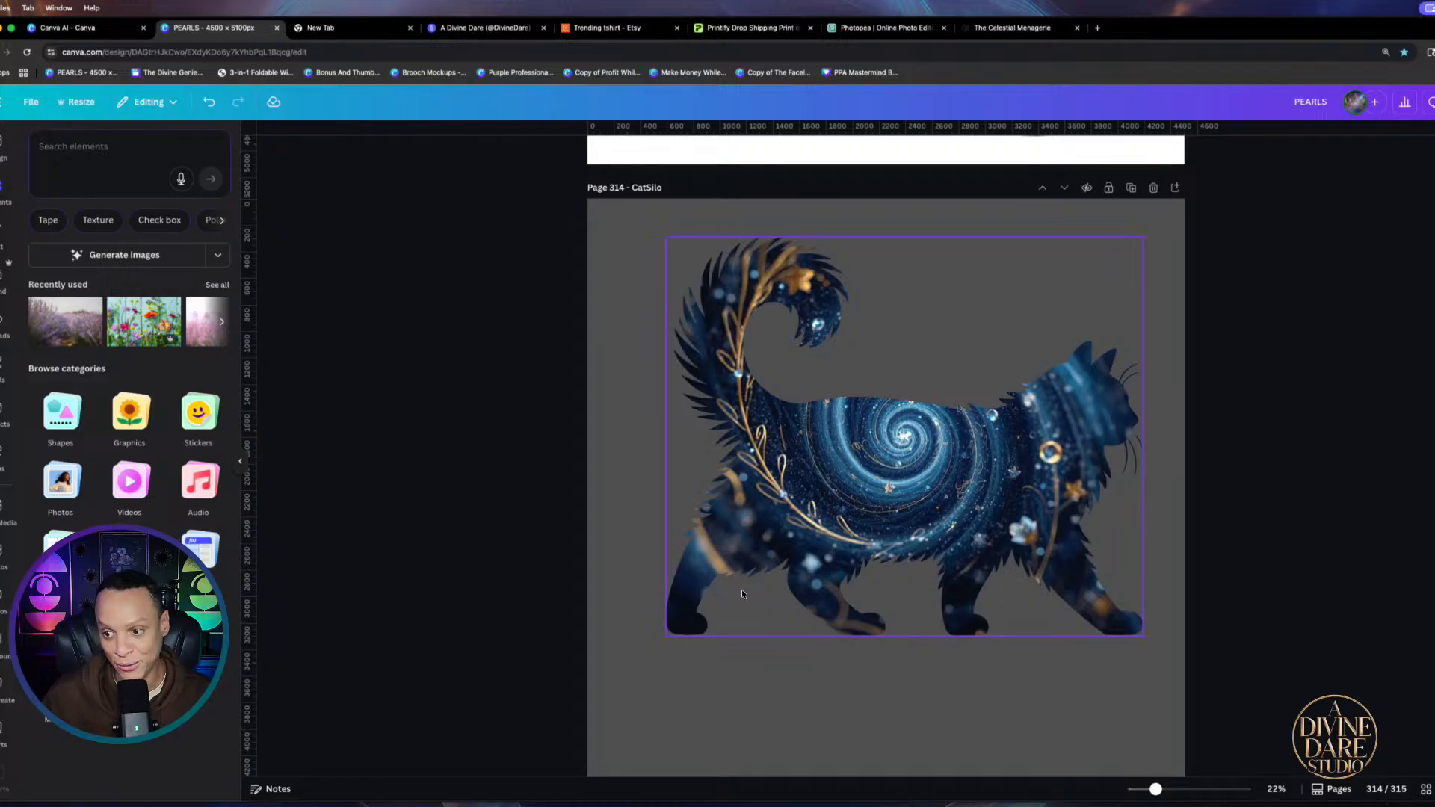
double_click(899, 482)
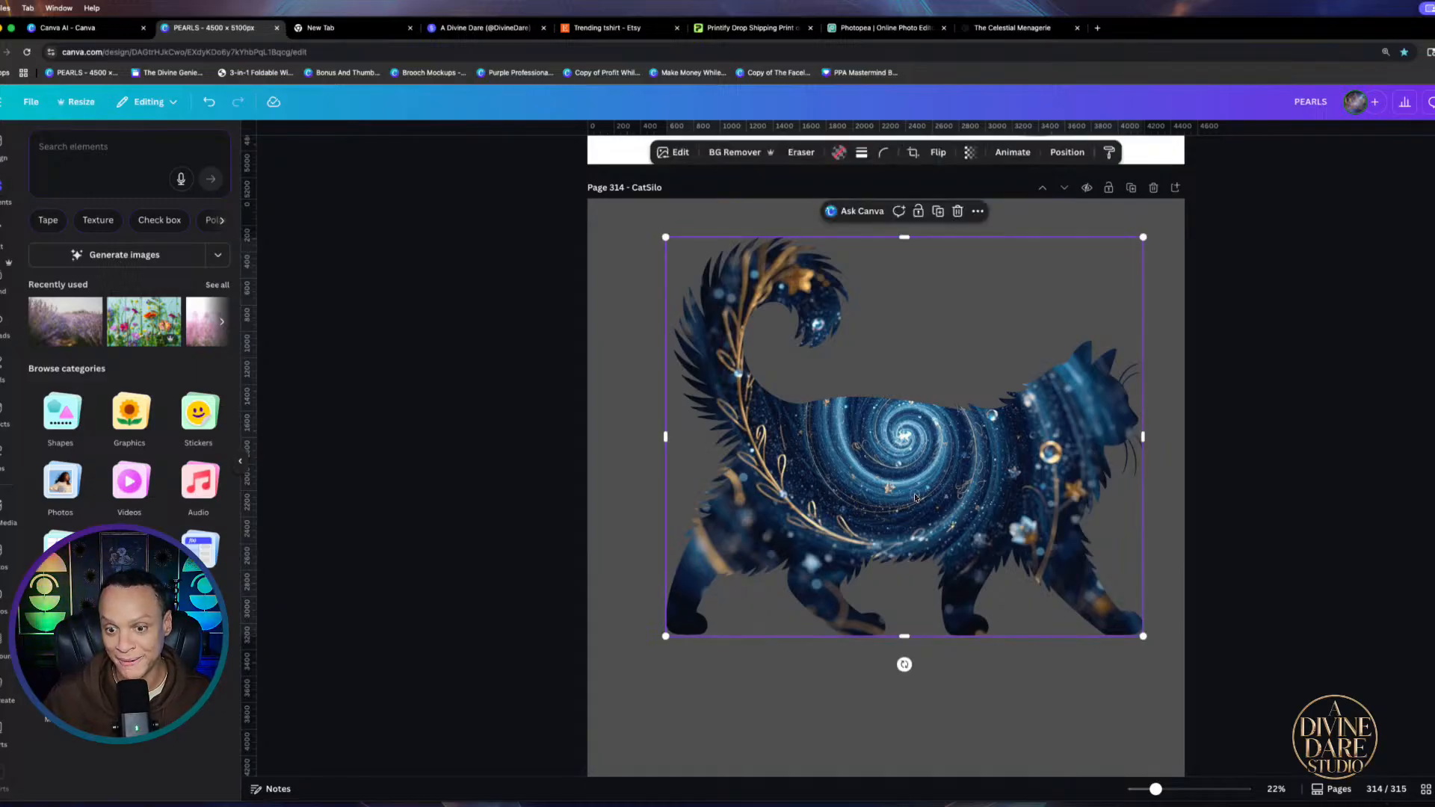
Enlarge the galaxy image inside the cat and rotate it to 83.4 degrees
left_click_drag(639, 634, 617, 652)
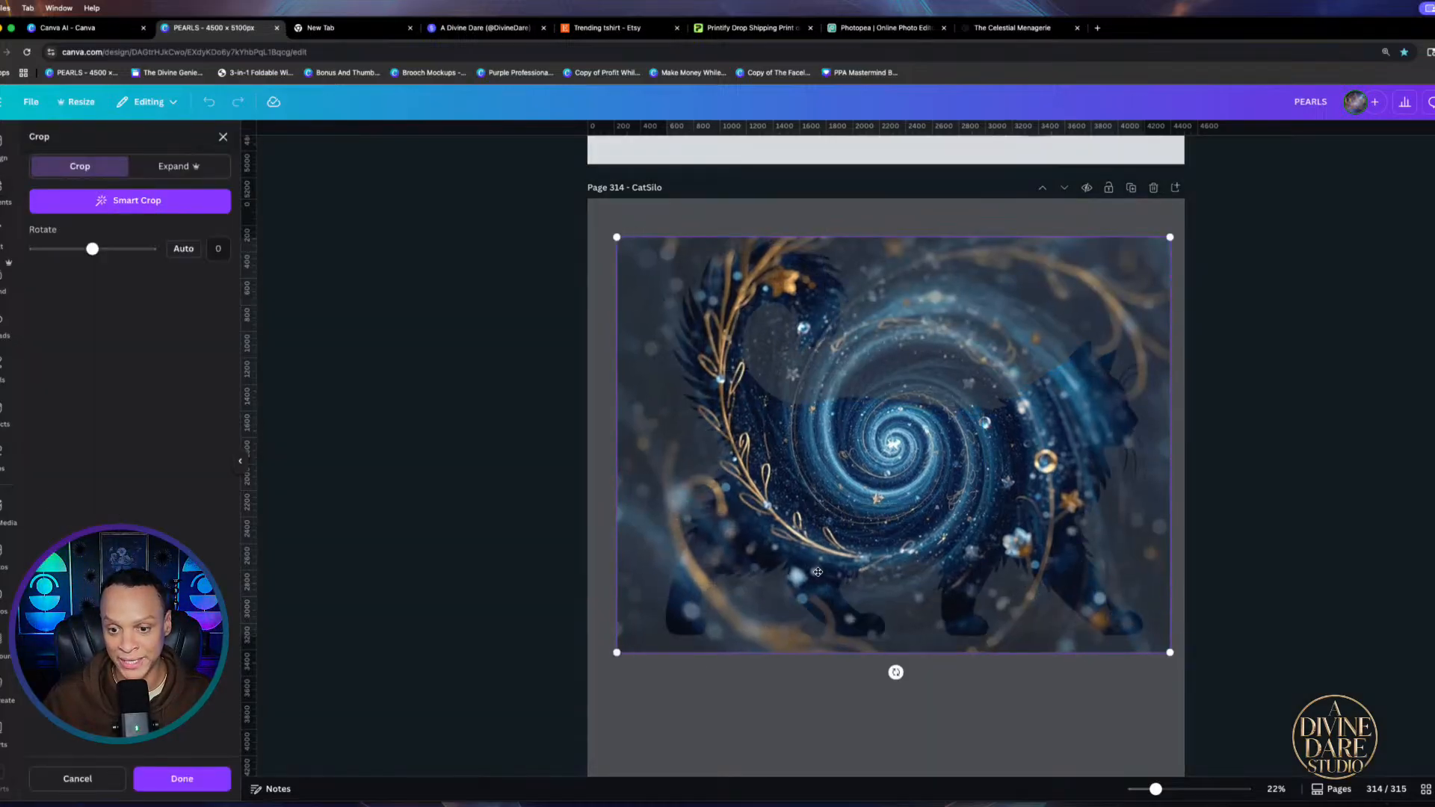
mouse_move(927, 523)
left_mouse_down()
mouse_move(922, 510)
mouse_move(942, 523)
left_mouse_up()
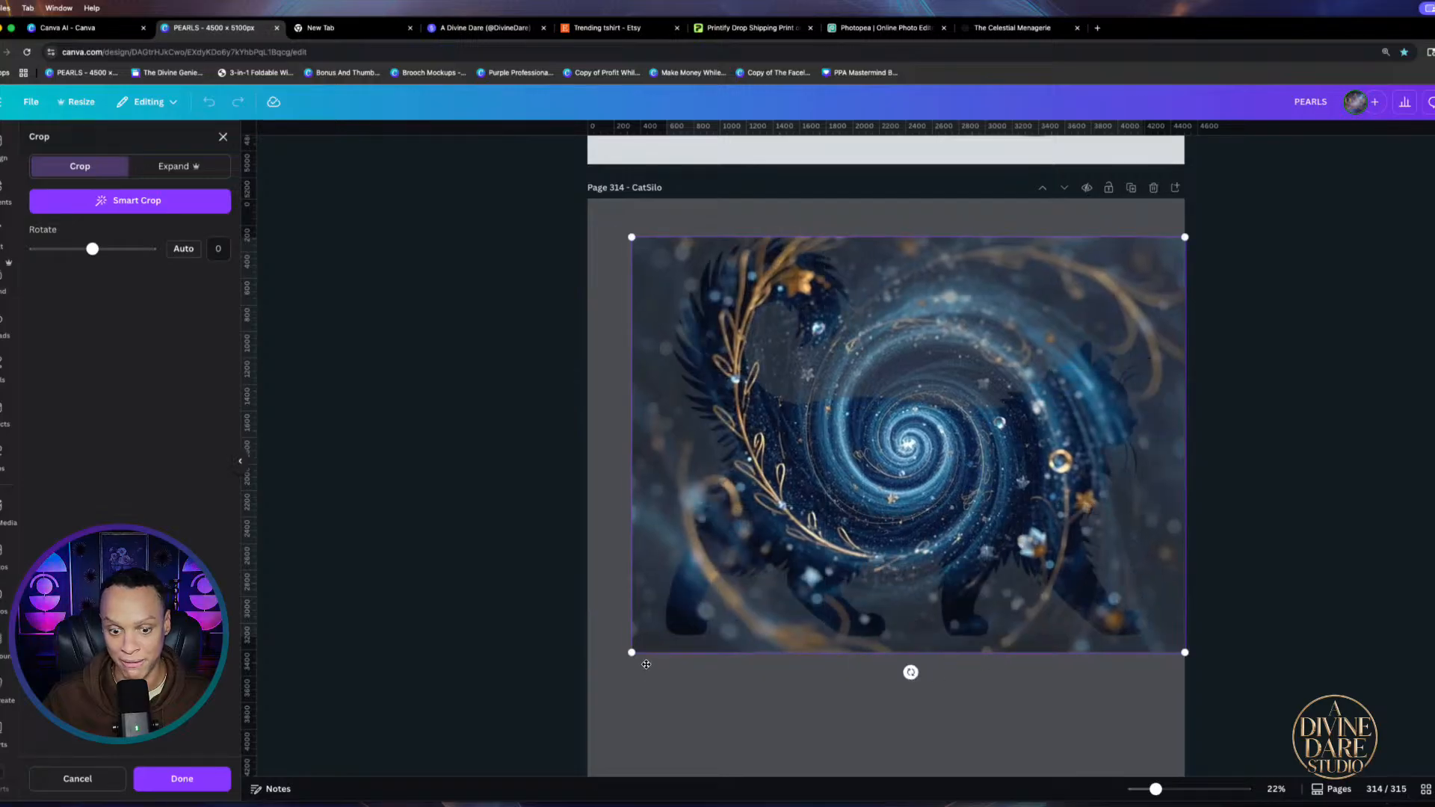
left_click_drag(632, 653, 535, 725)
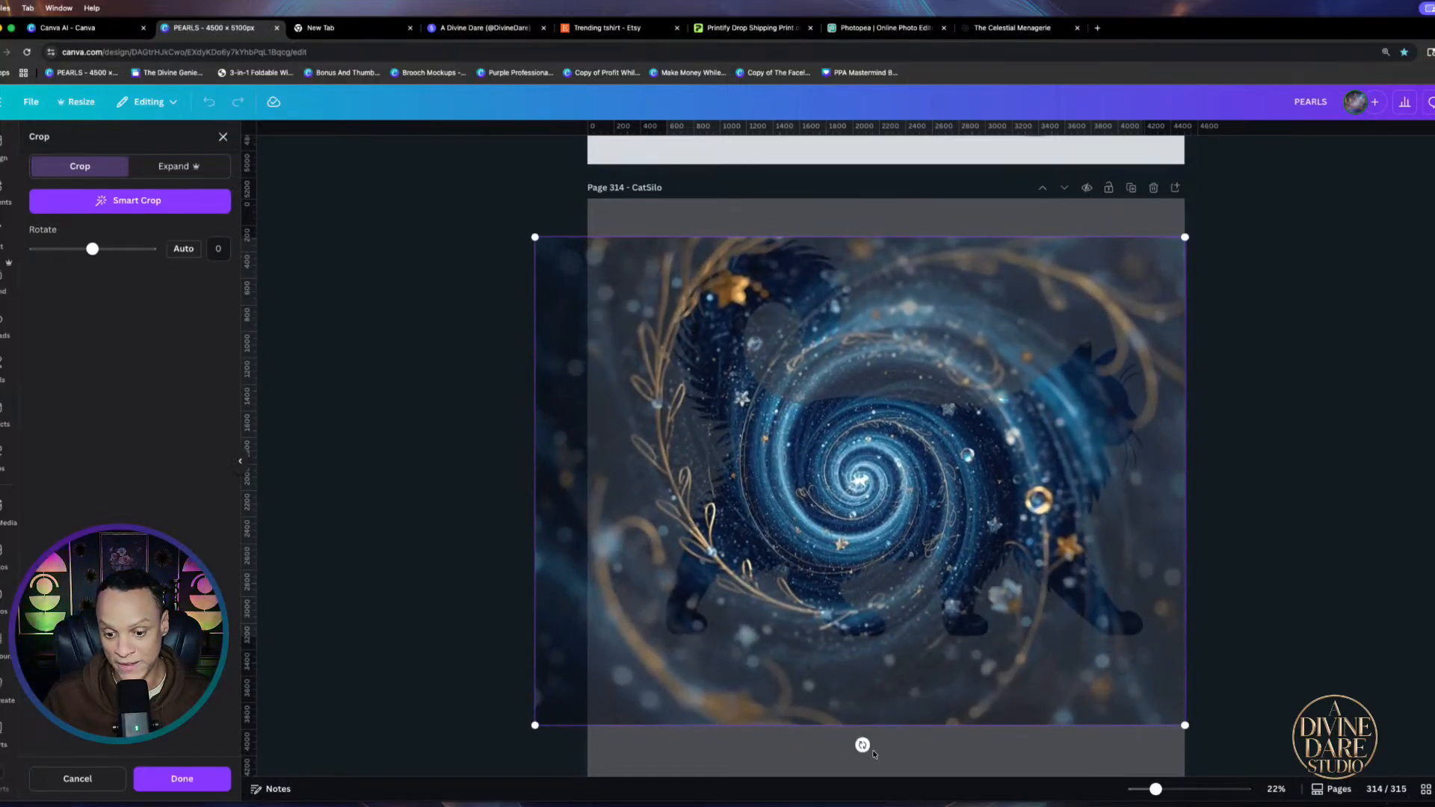
left_click_drag(862, 745, 948, 491)
left_click_drag(961, 619, 1007, 590)
left_click(1275, 595)
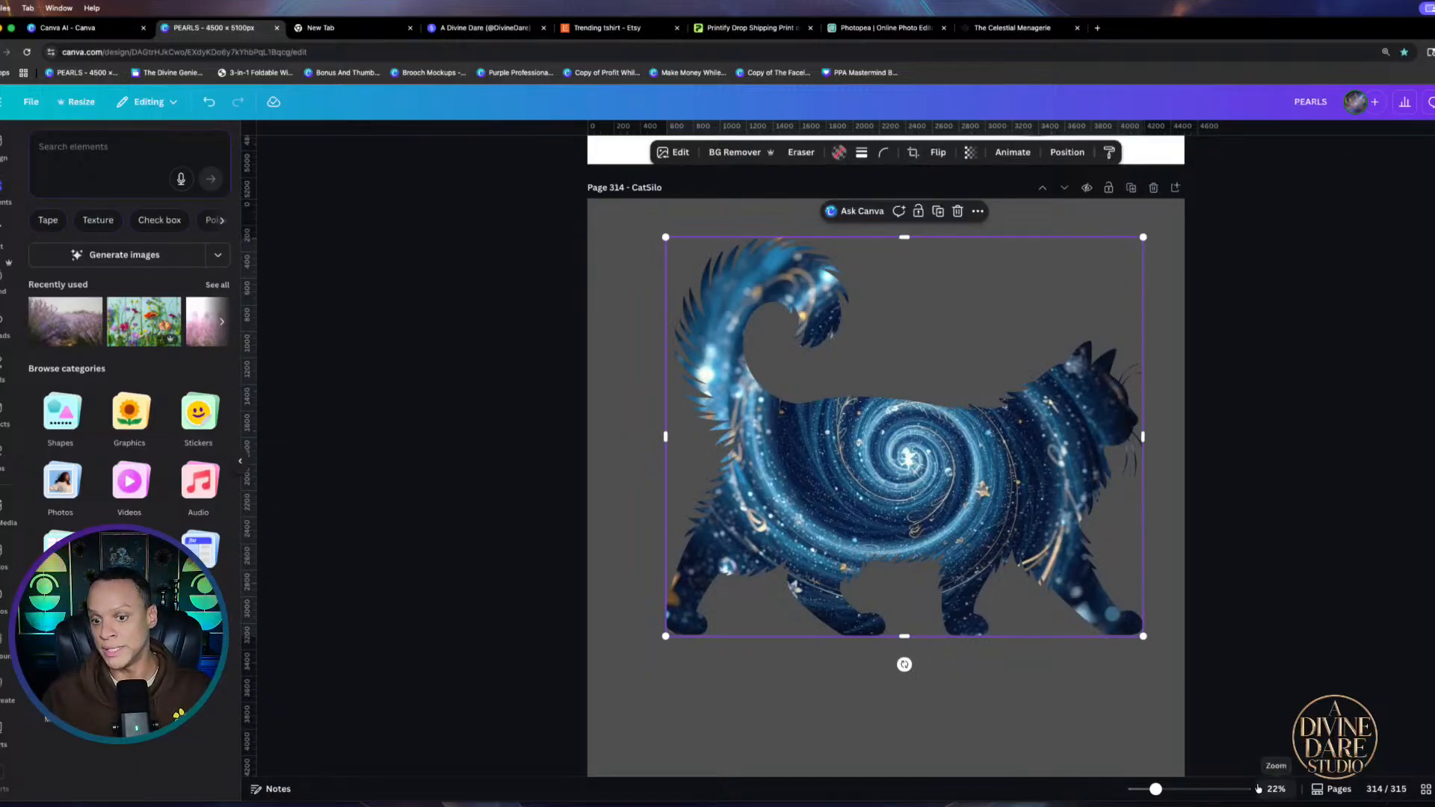
Enlarge the galaxy-filled cat on the CatSilo page and move it into place
scroll(940, 630, "down", 3)
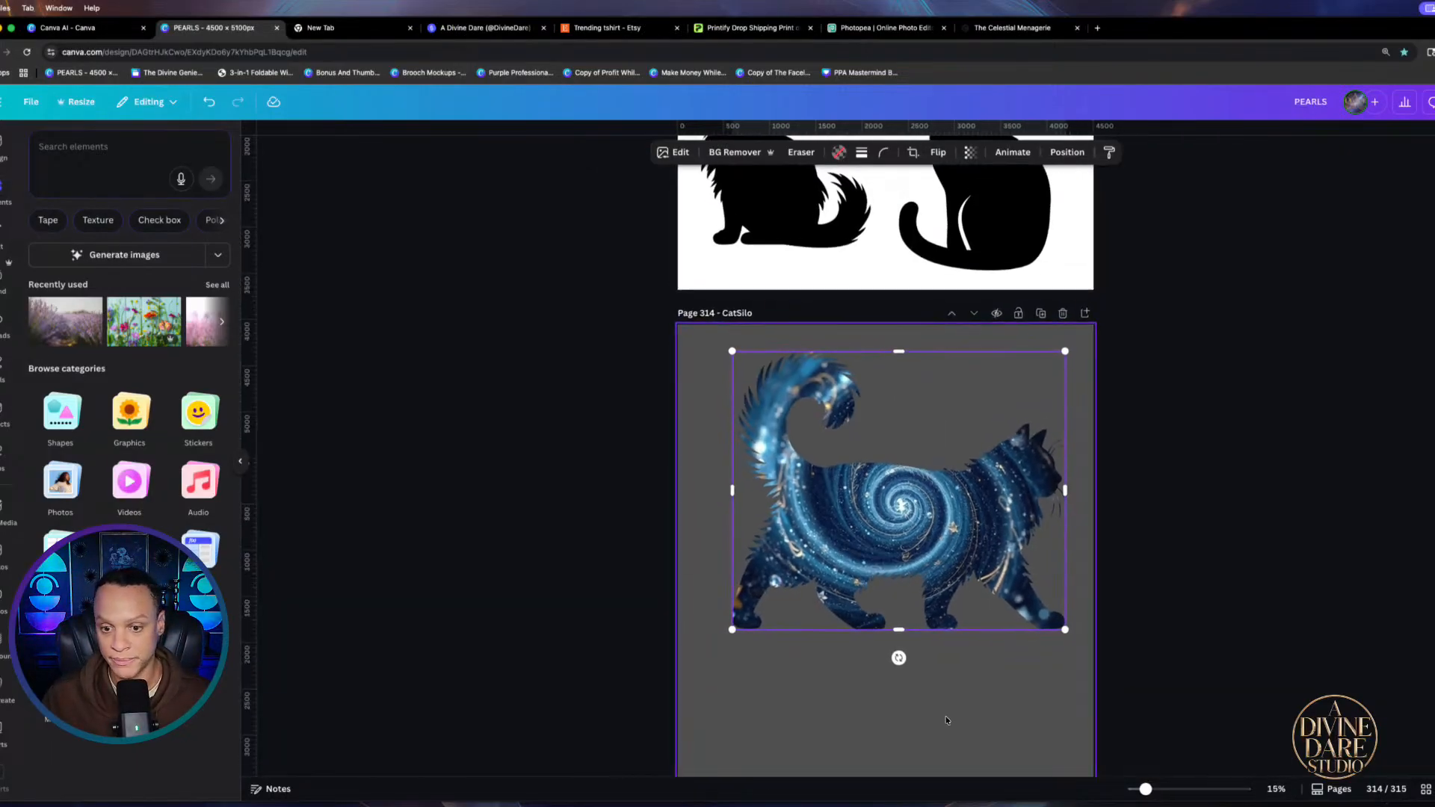
scroll(946, 720, "down", 1)
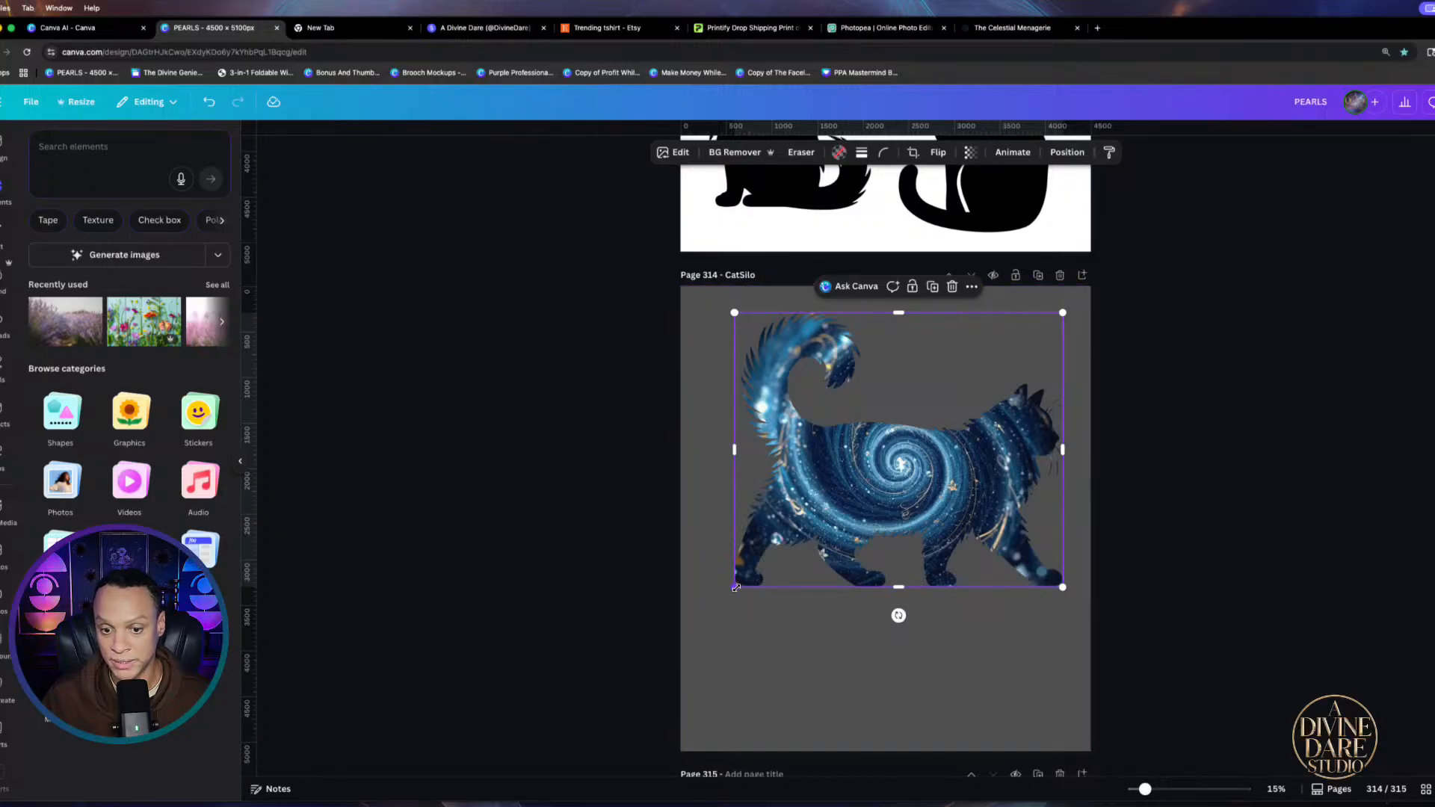
left_click_drag(735, 587, 676, 636)
left_click_drag(855, 587, 845, 588)
left_click(1162, 557)
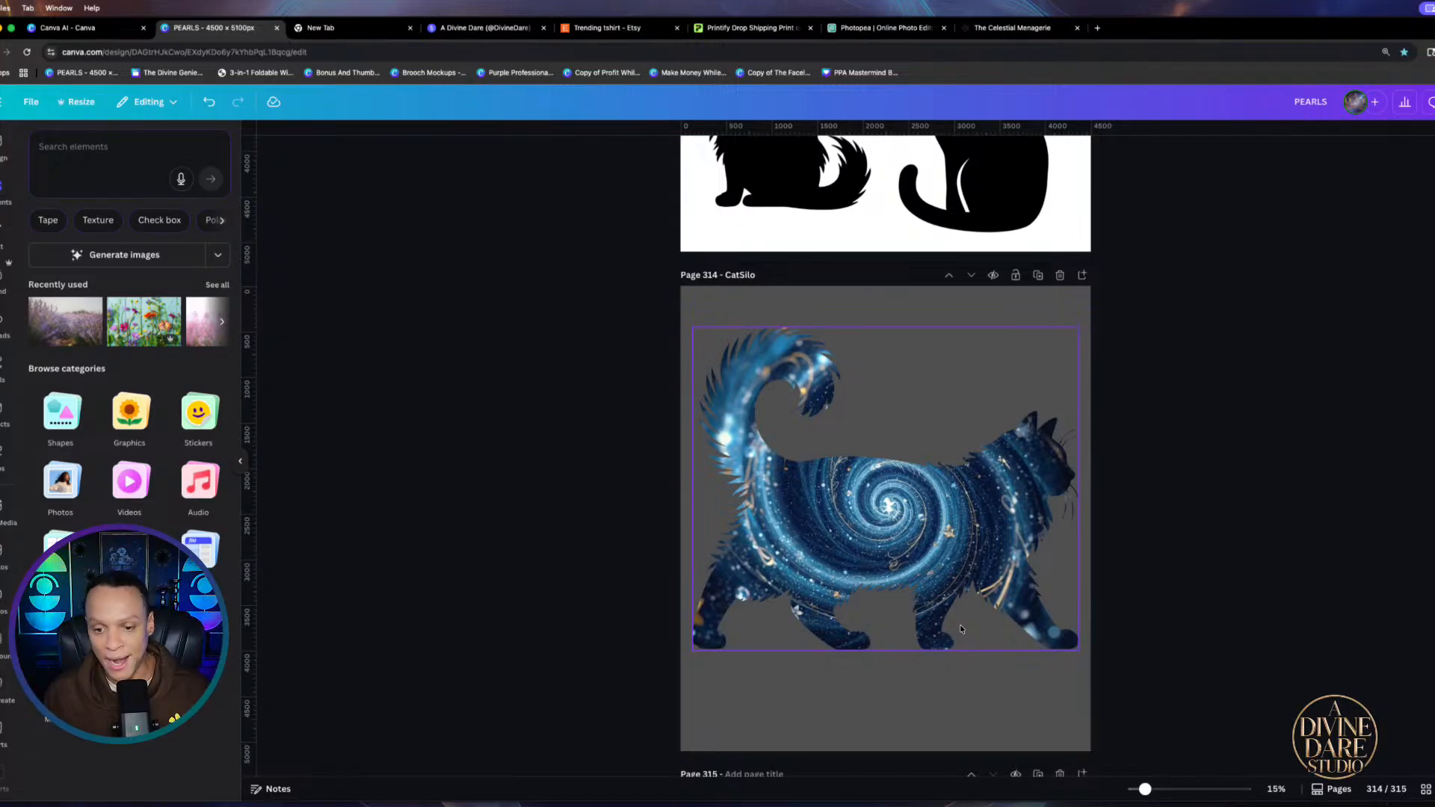
Nudge the cat shirt mockup on page 312 and the standing cat silhouette on page 313
scroll(959, 625, "up", 10)
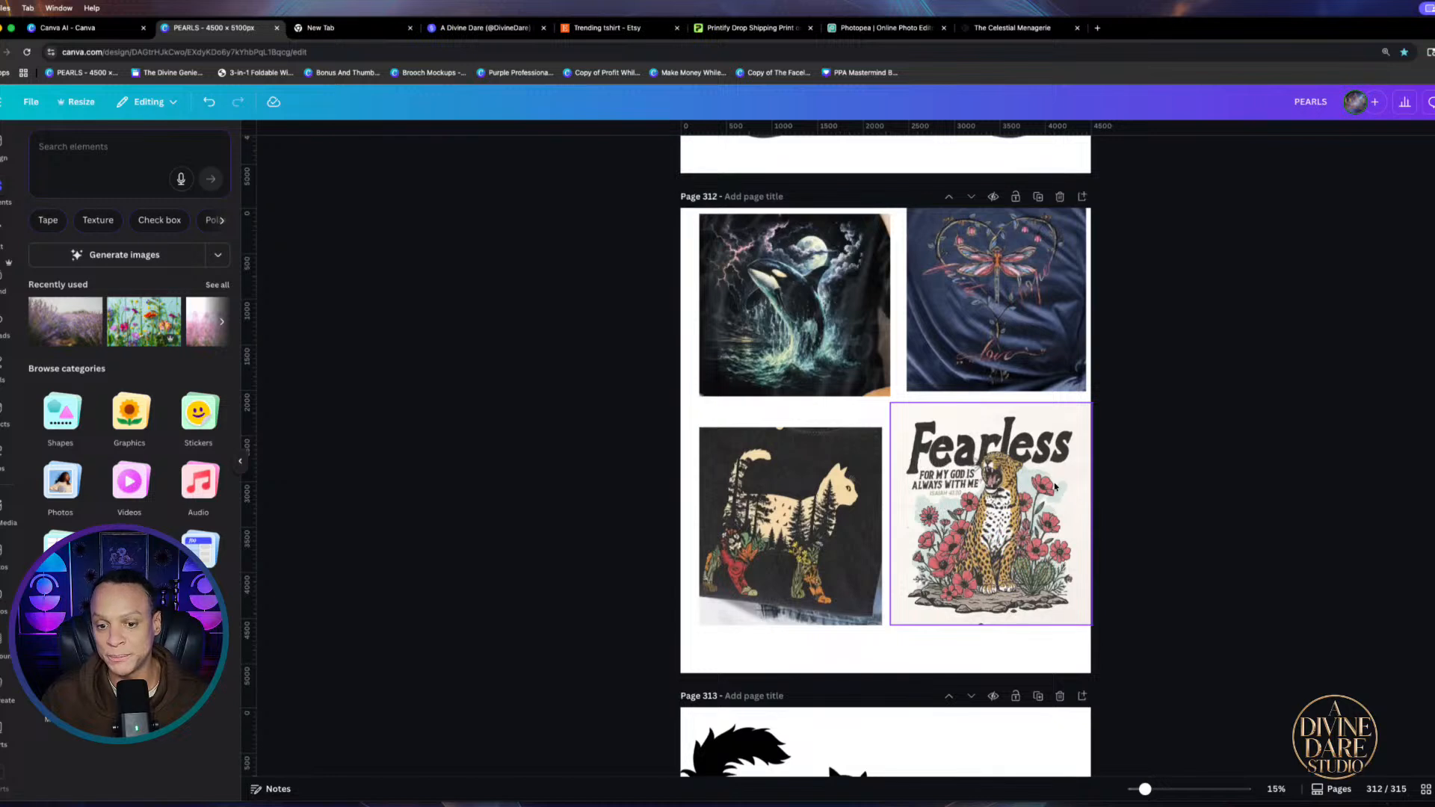
left_click_drag(782, 523, 813, 568)
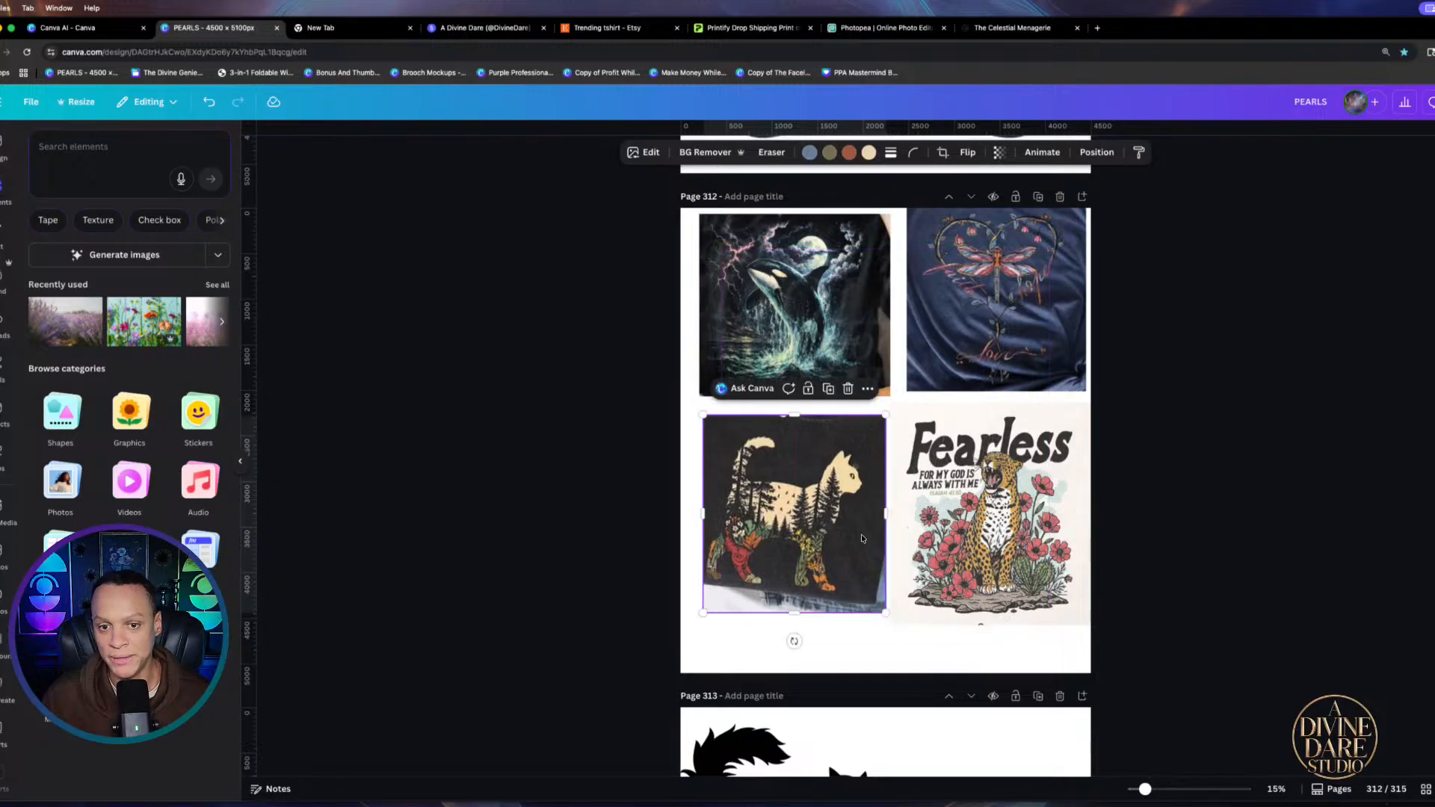
scroll(879, 567, "down", 3)
scroll(879, 566, "down", 1)
mouse_move(796, 503)
left_mouse_down()
mouse_move(967, 496)
mouse_move(801, 525)
mouse_move(813, 523)
left_mouse_up()
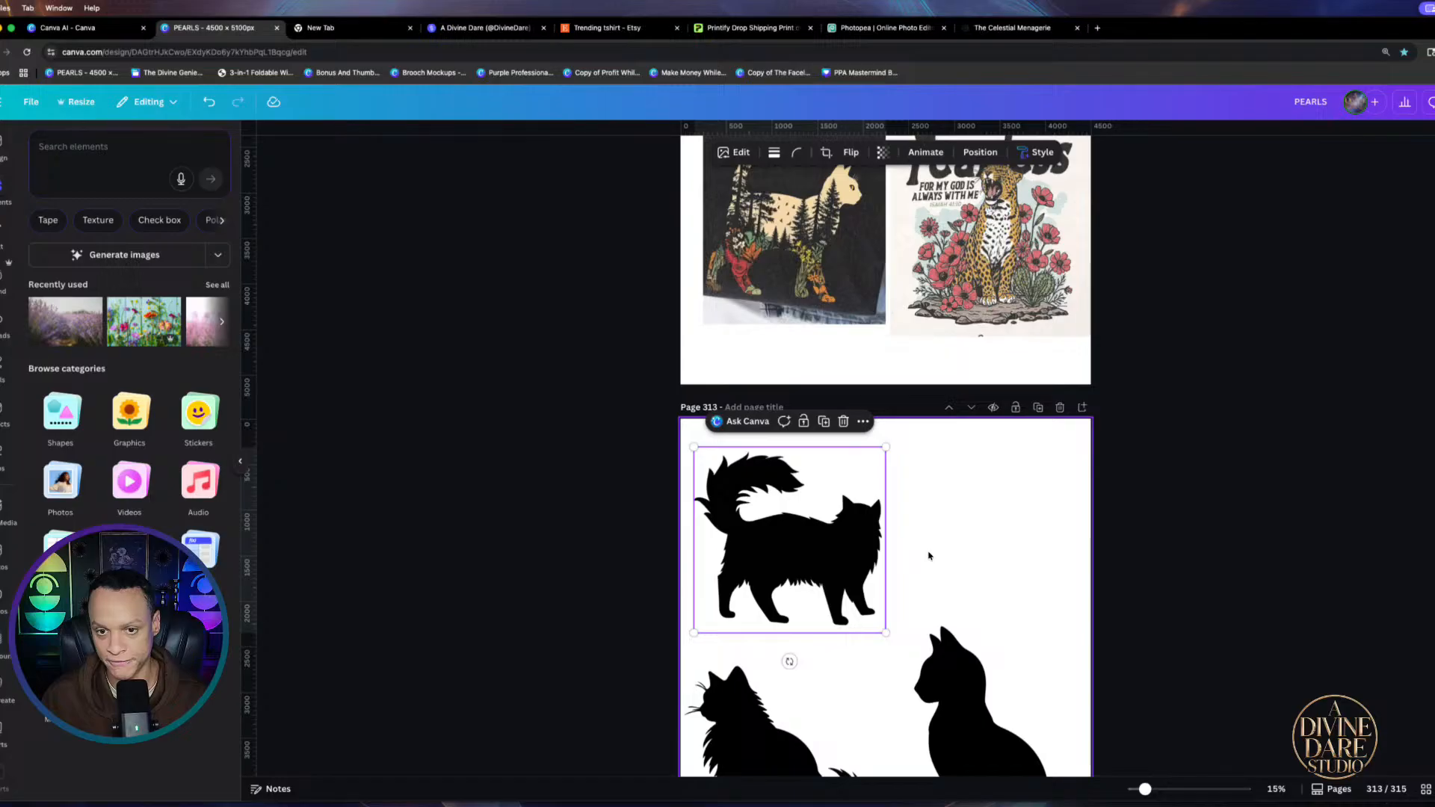
scroll(929, 556, "down", 4)
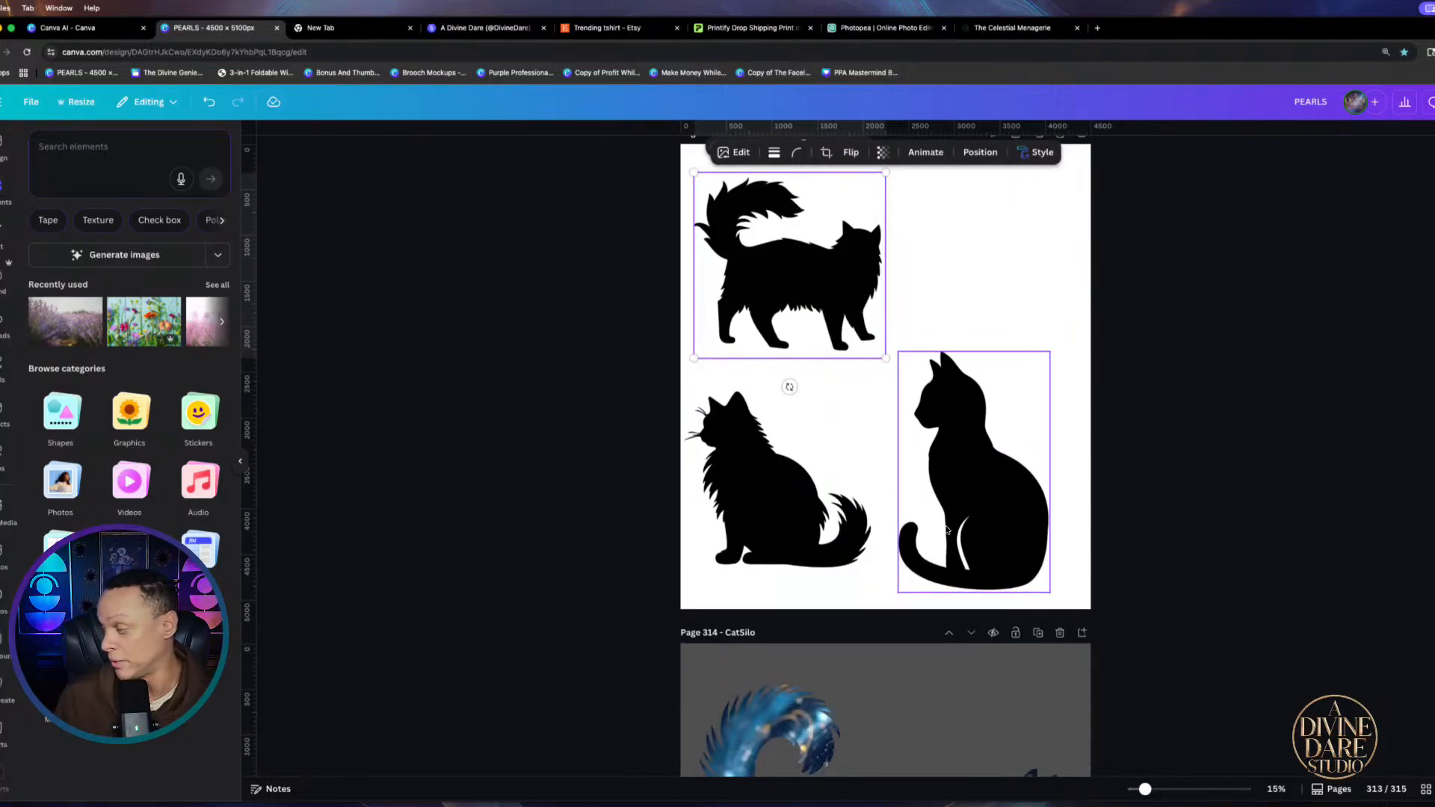
scroll(947, 530, "up", 10)
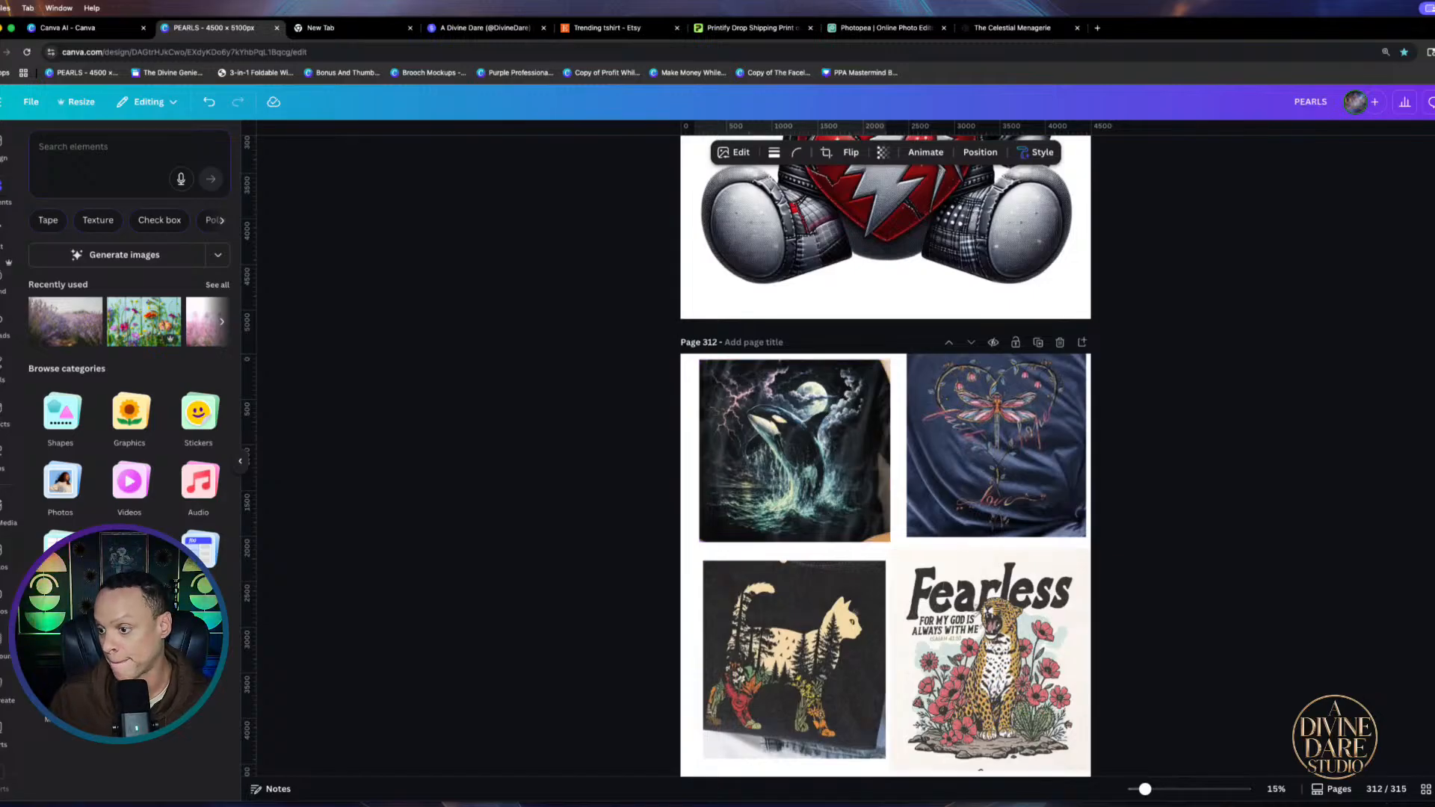
Deselect, then nudge the sitting cat silhouette slightly up and left
key("Escape")
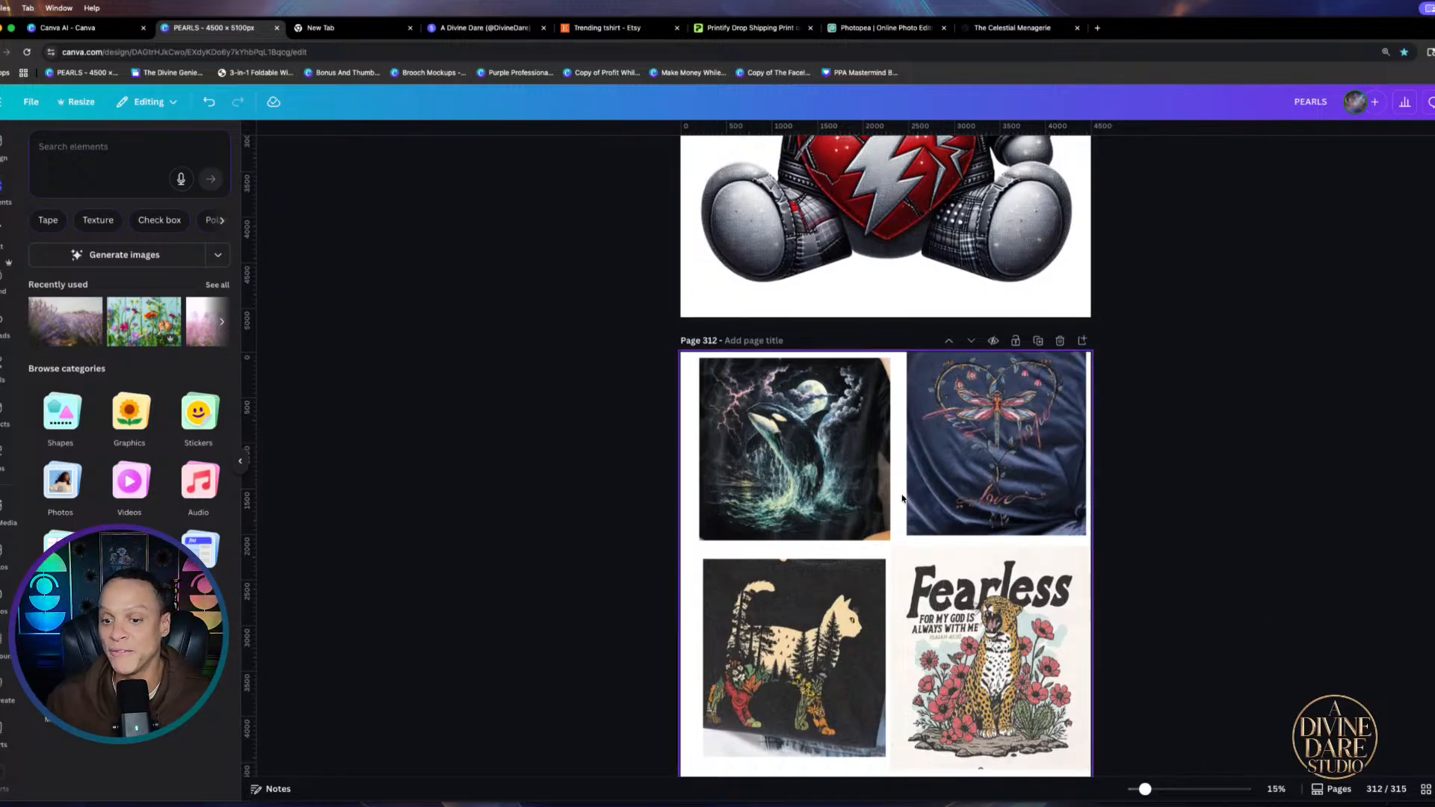
scroll(1092, 548, "down", 6)
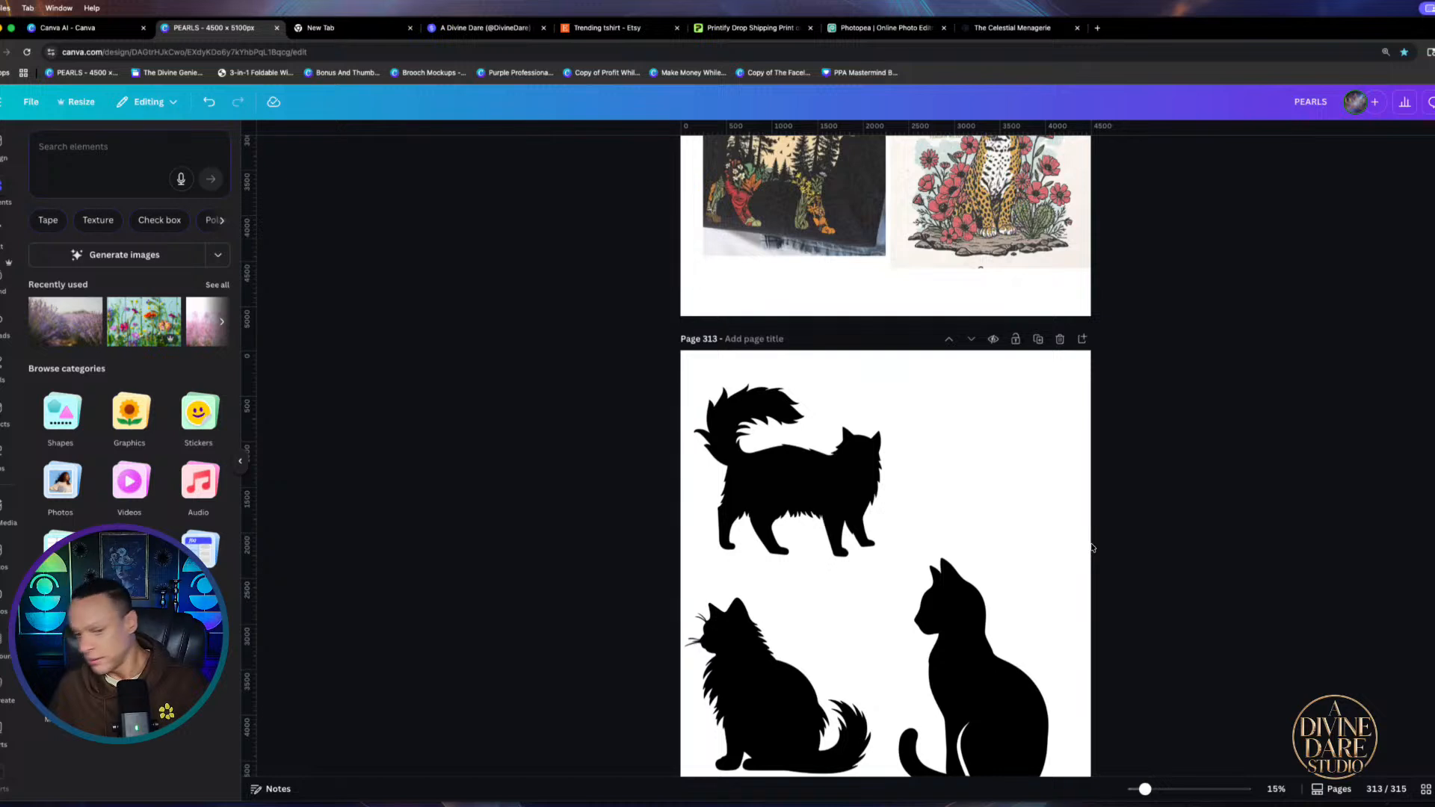
scroll(977, 458, "down", 3)
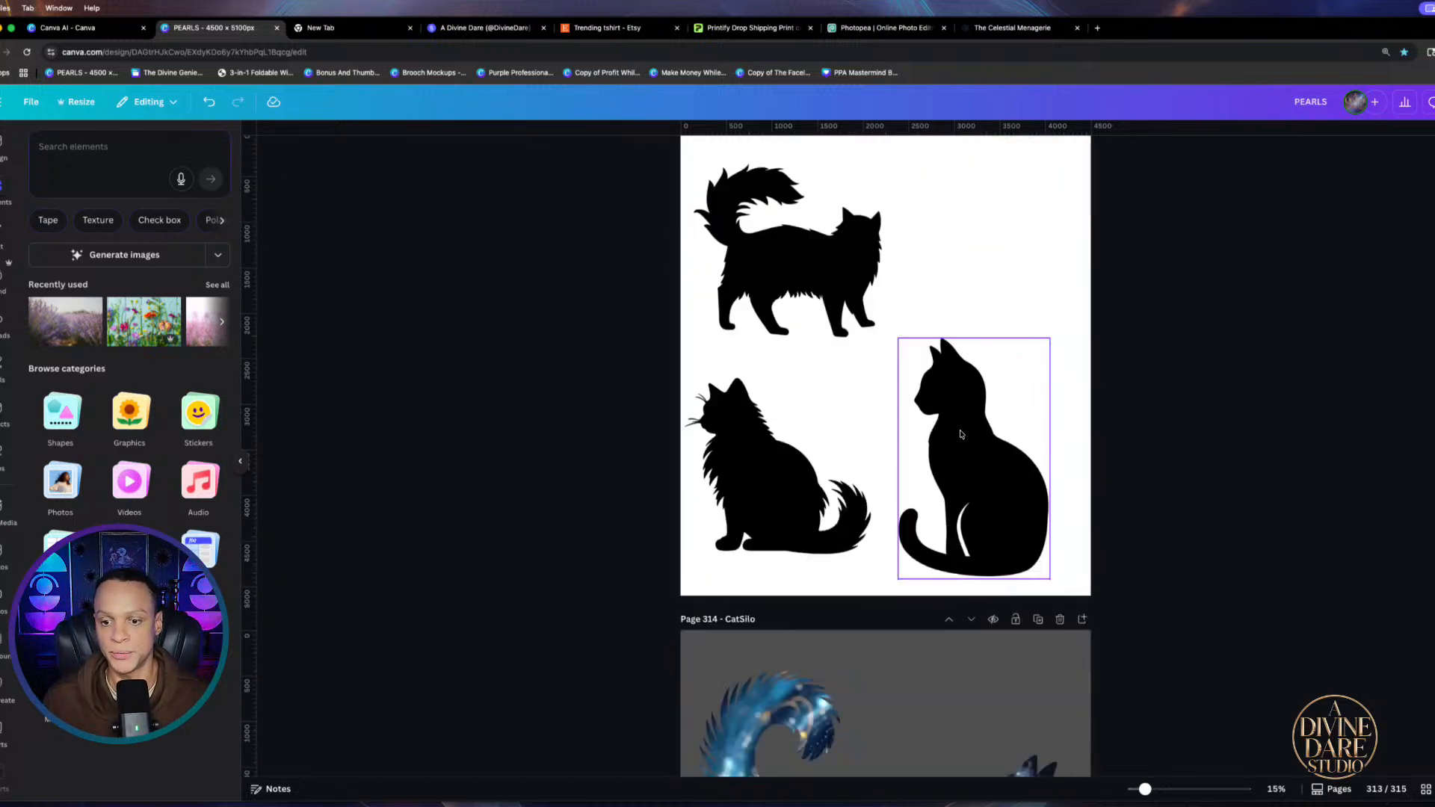
left_click_drag(949, 419, 945, 418)
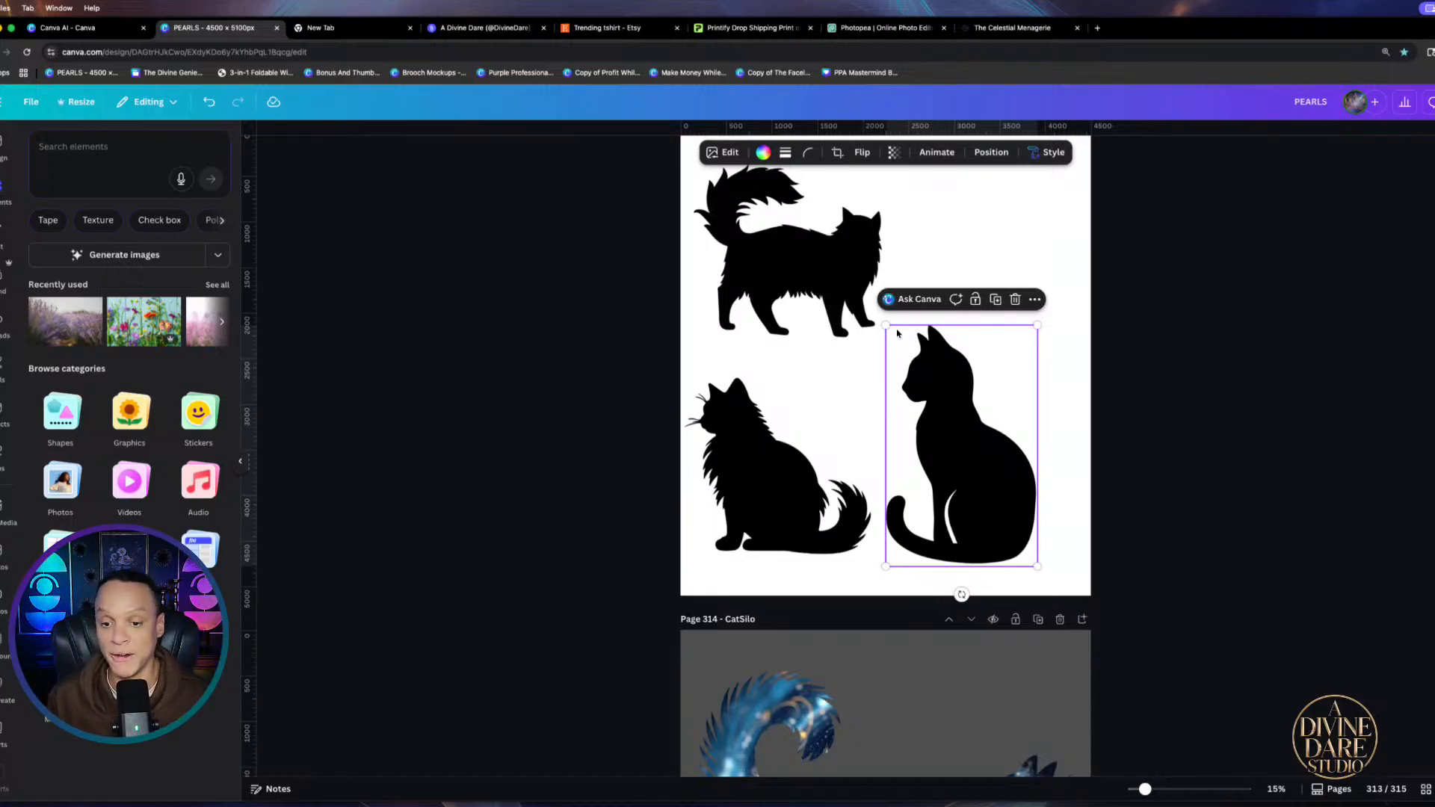
Add page 314 and move the sitting cat silhouette onto it, enlarged and centred
scroll(996, 317, "up", 1)
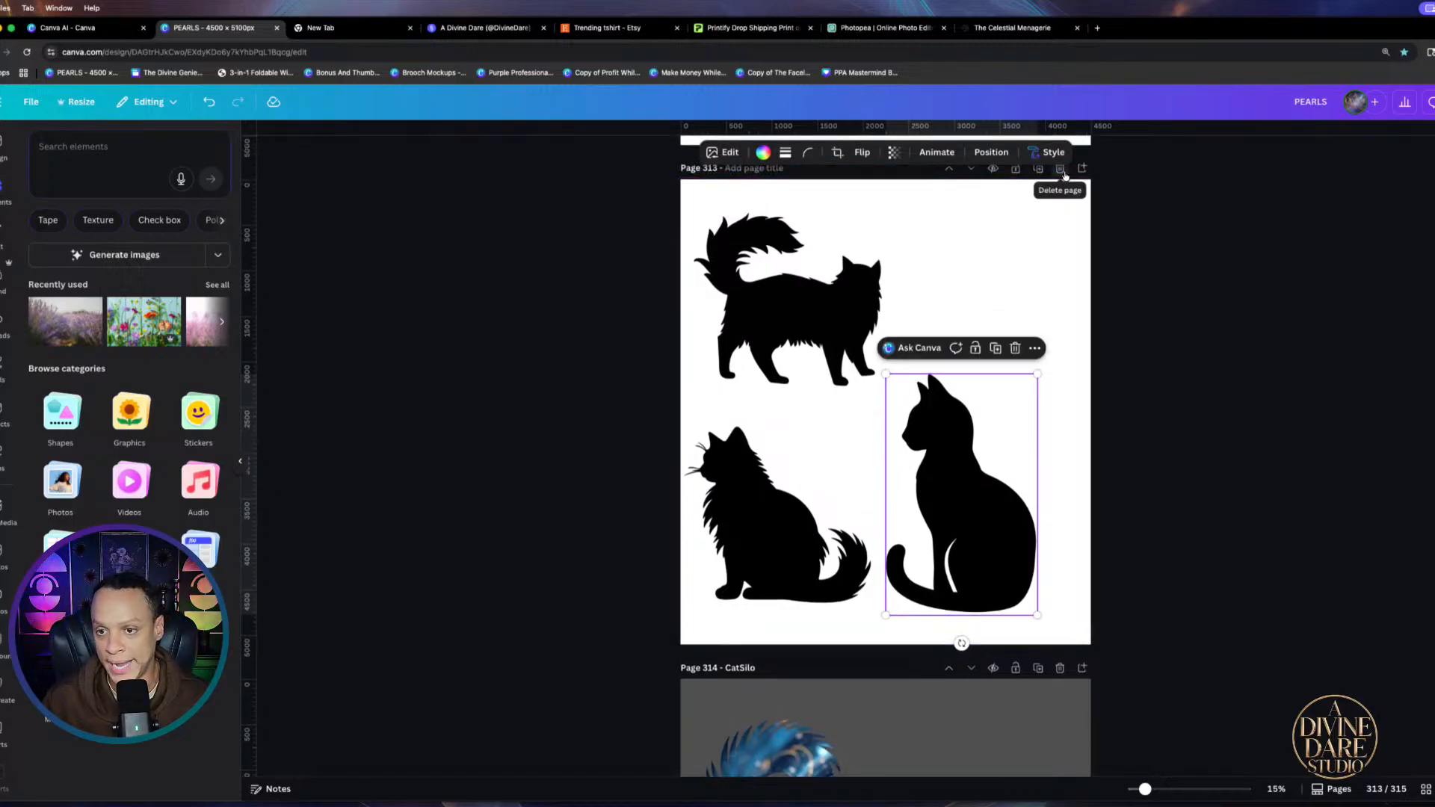
left_click(1083, 169)
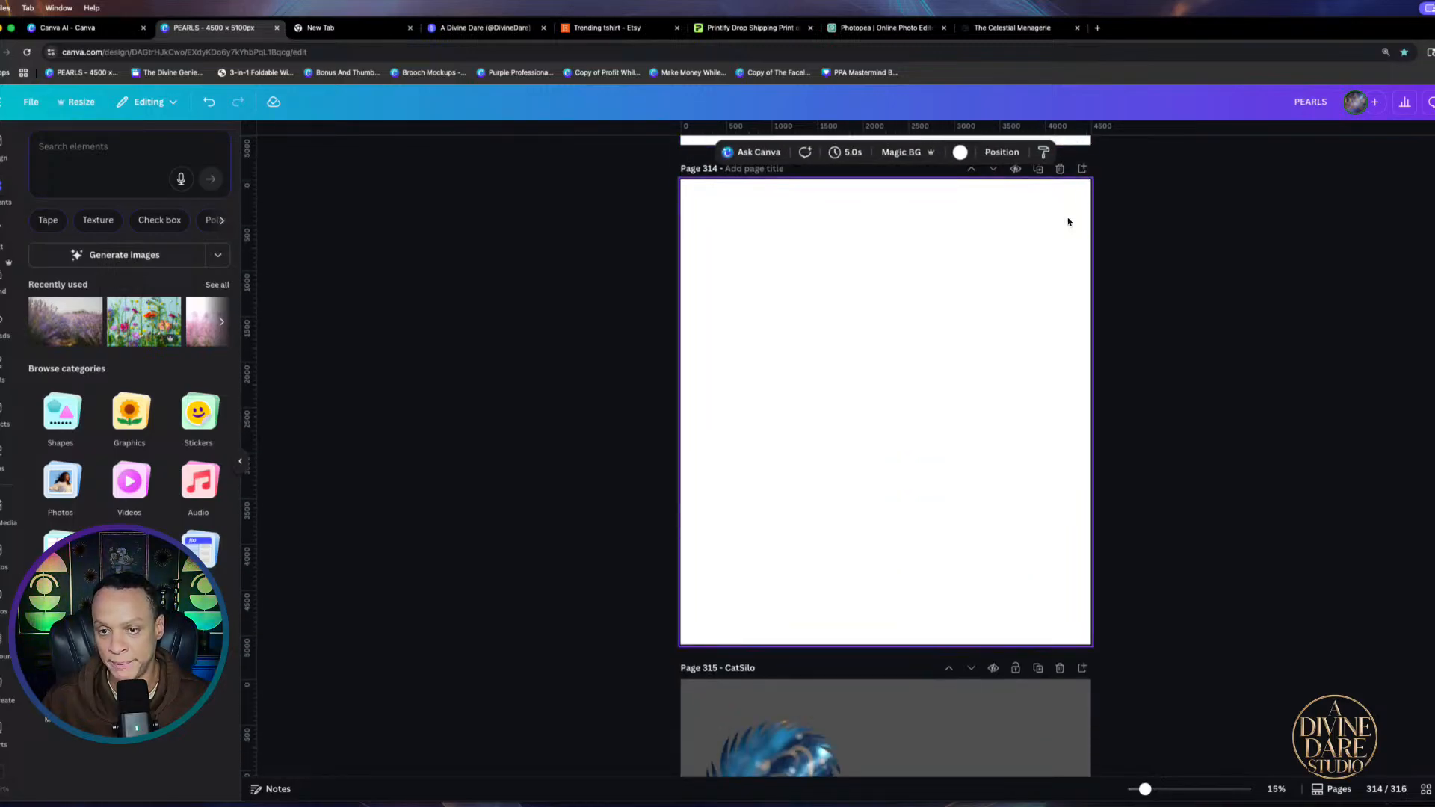
left_click_drag(1001, 171, 1057, 733)
left_click_drag(985, 621, 971, 509)
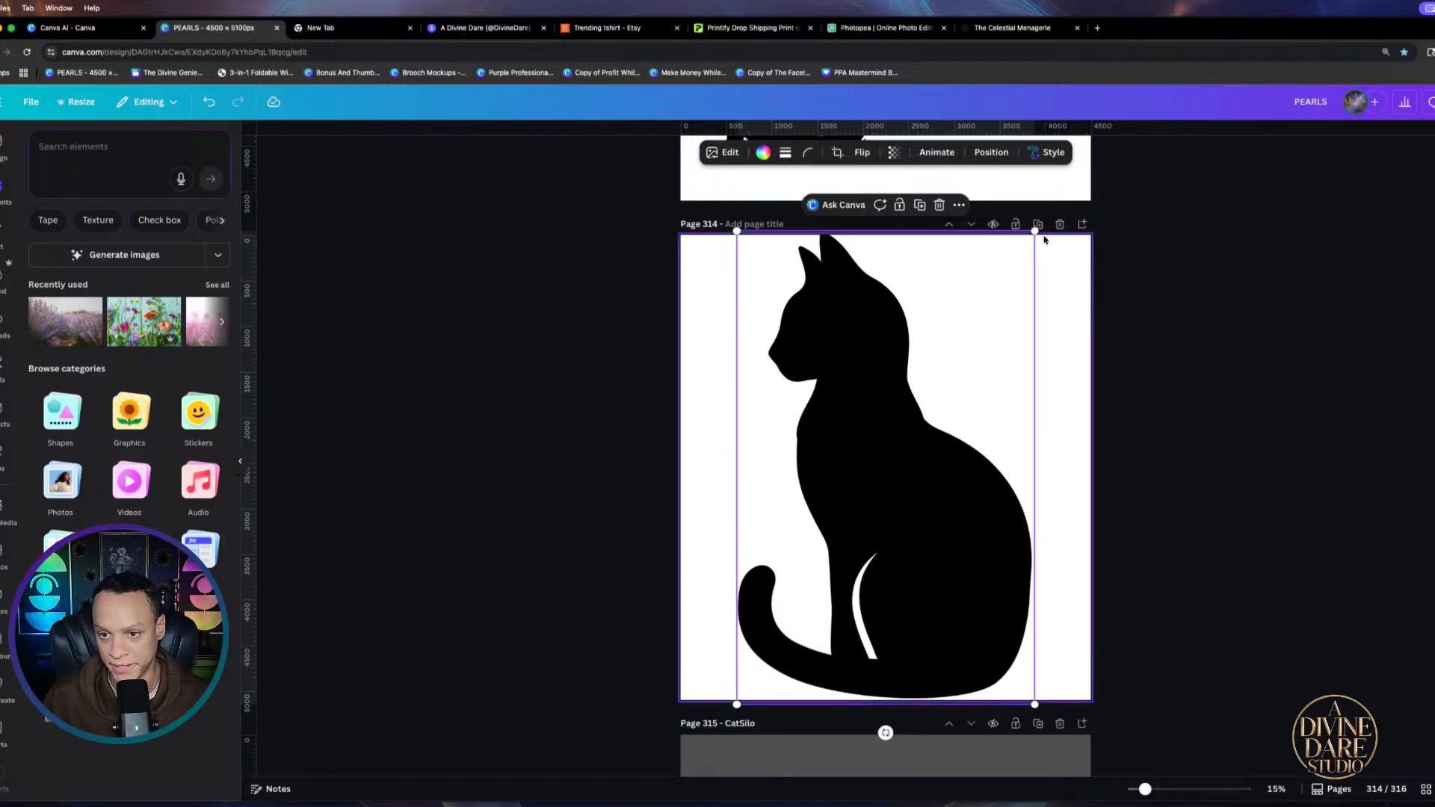
left_click_drag(1035, 231, 1030, 238)
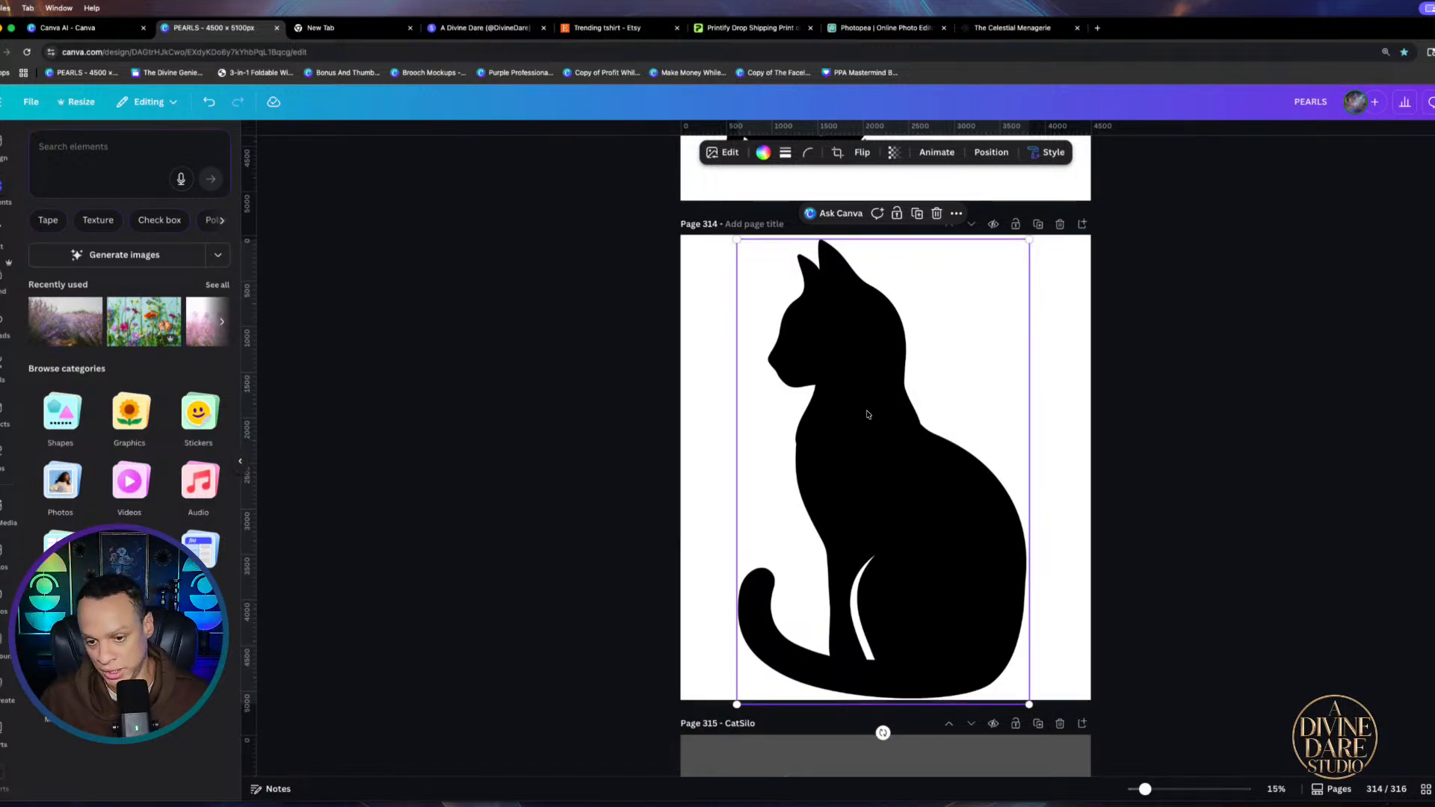
left_click_drag(930, 422, 928, 419)
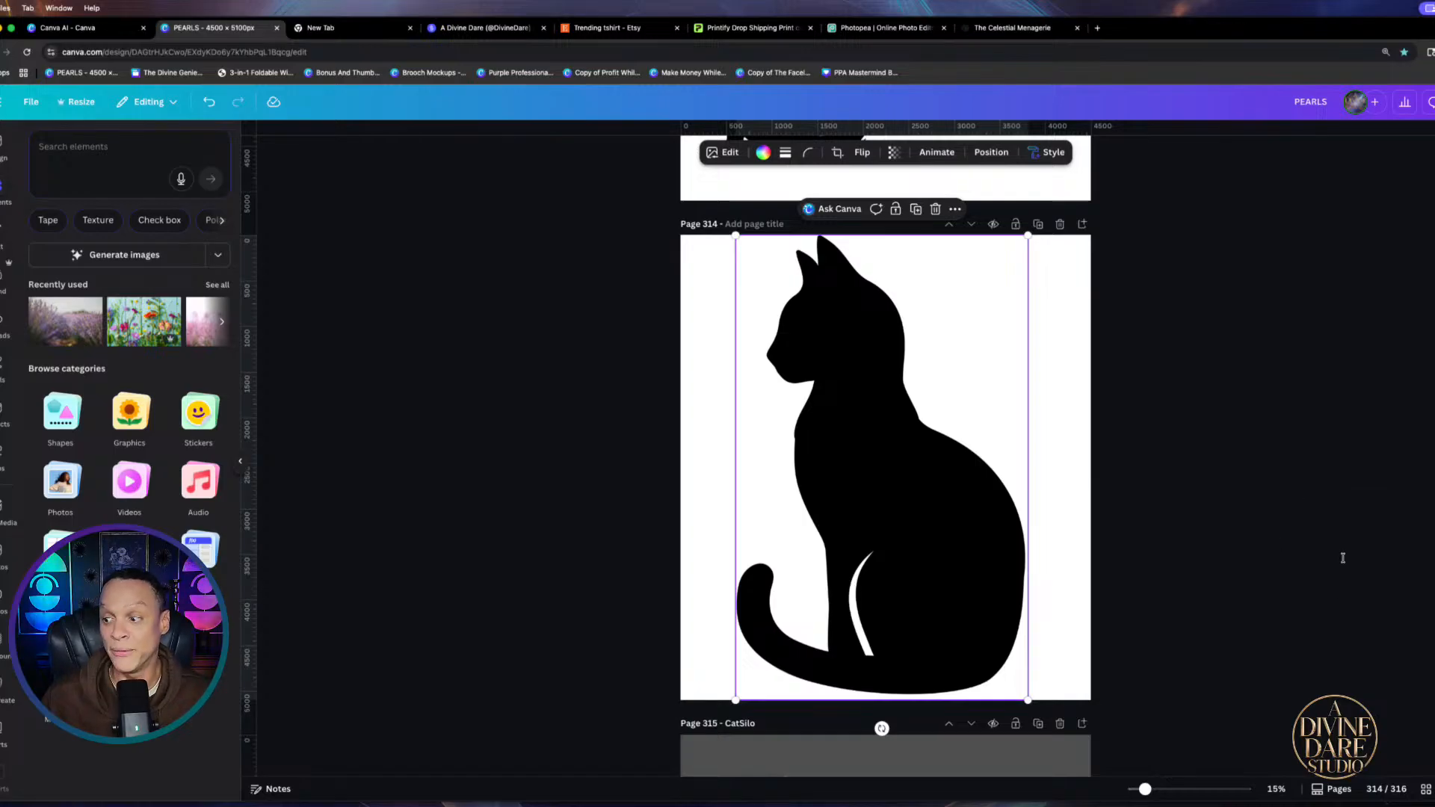
left_click(633, 29)
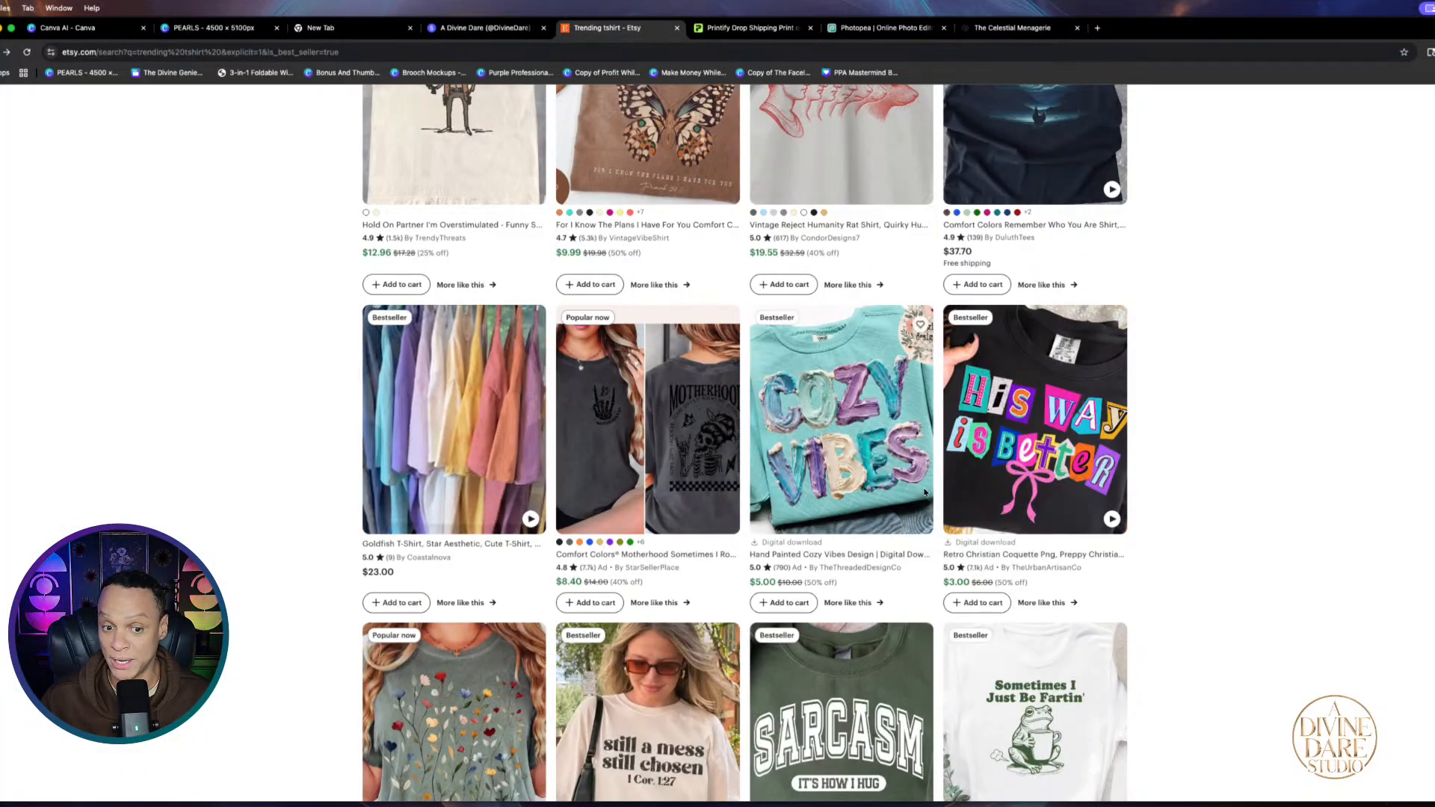
scroll(428, 558, "down", 3)
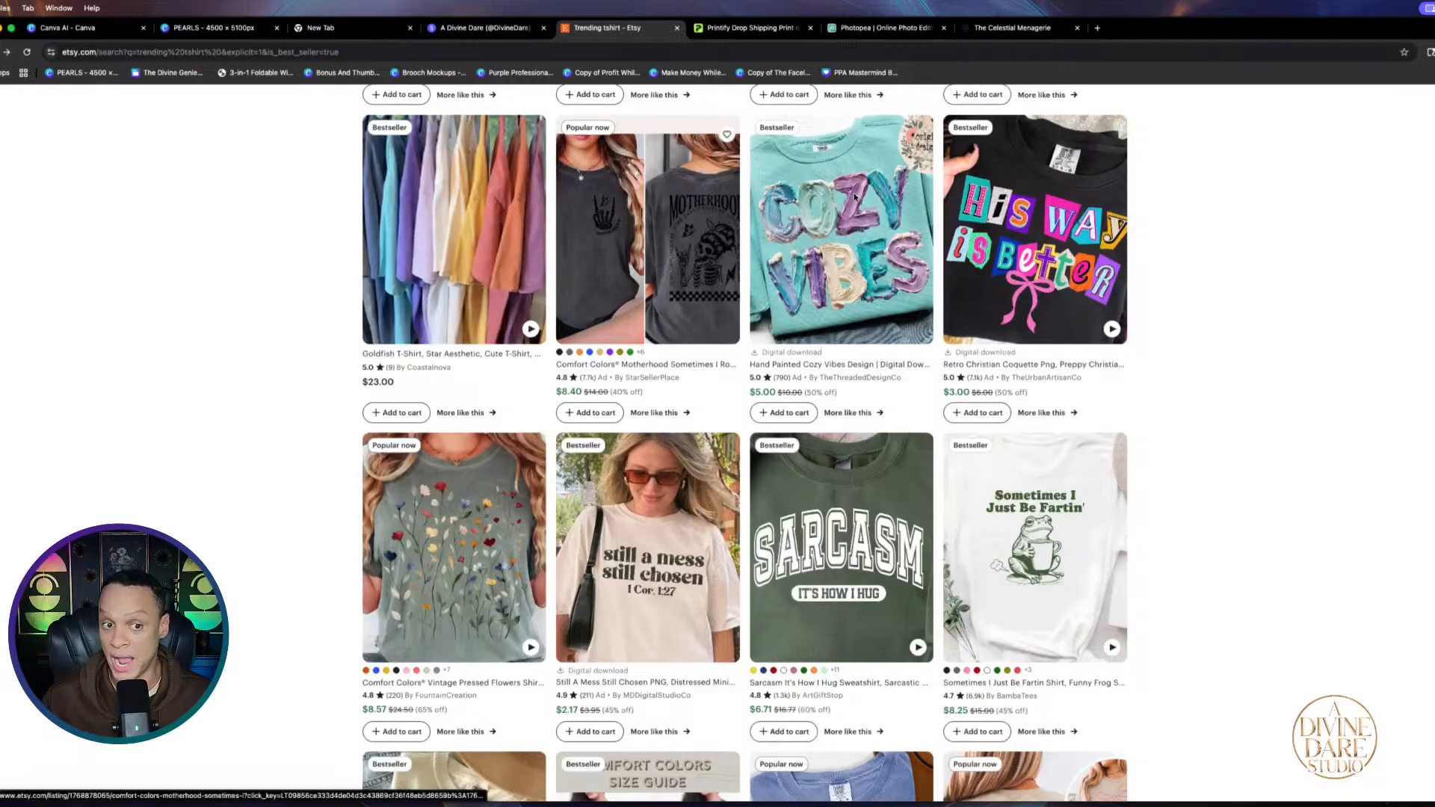
scroll(823, 420, "down", 8)
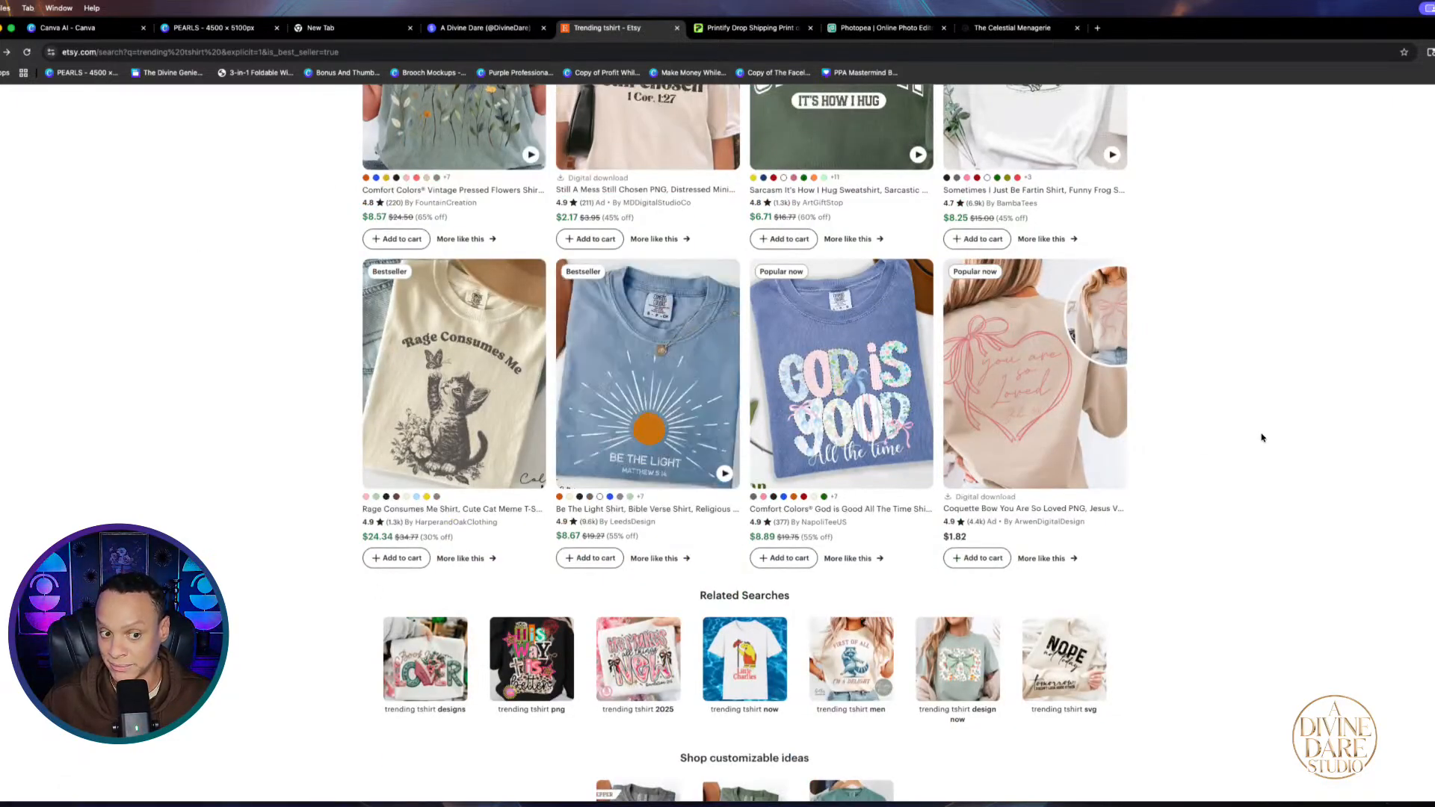
scroll(450, 417, "up", 1)
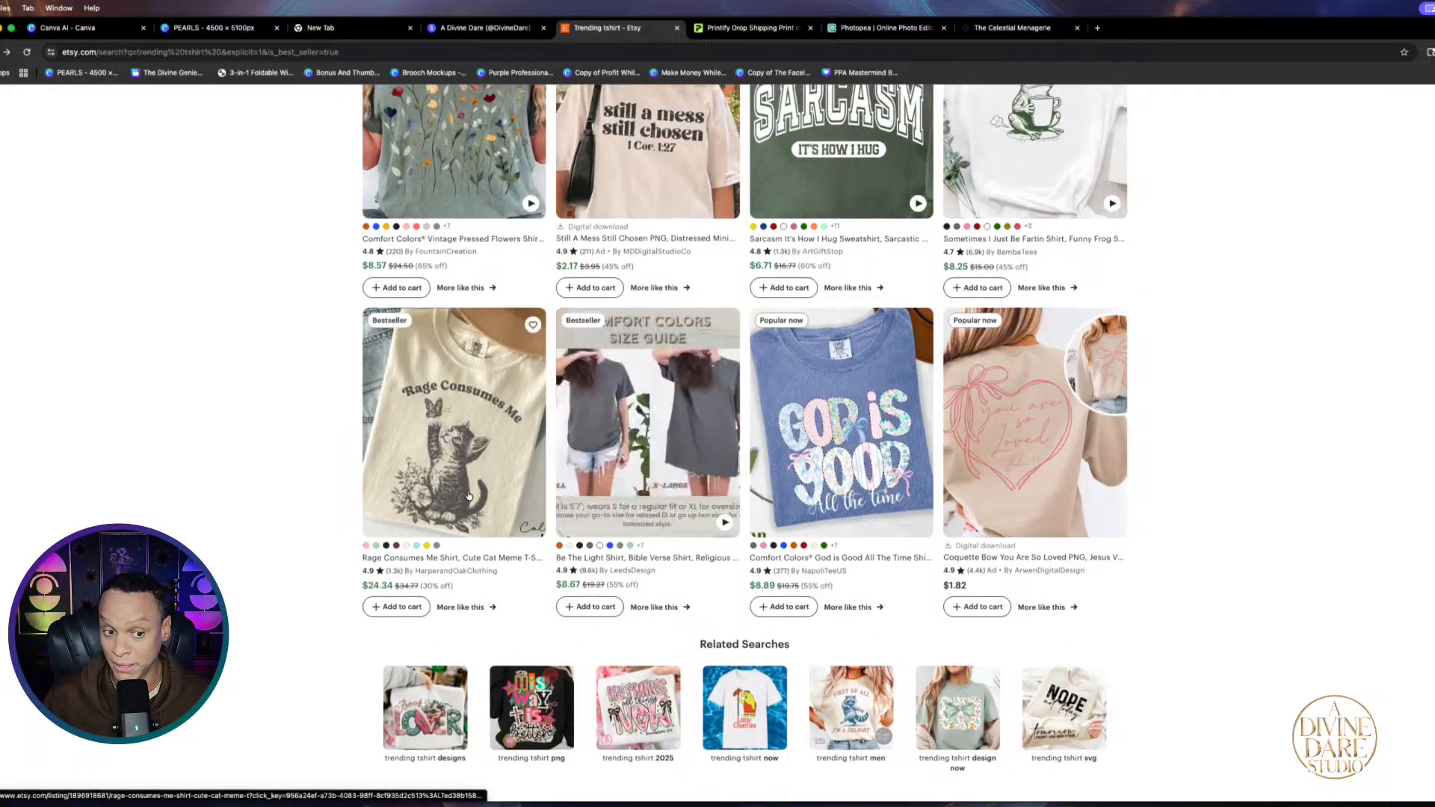
scroll(469, 495, "up", 3)
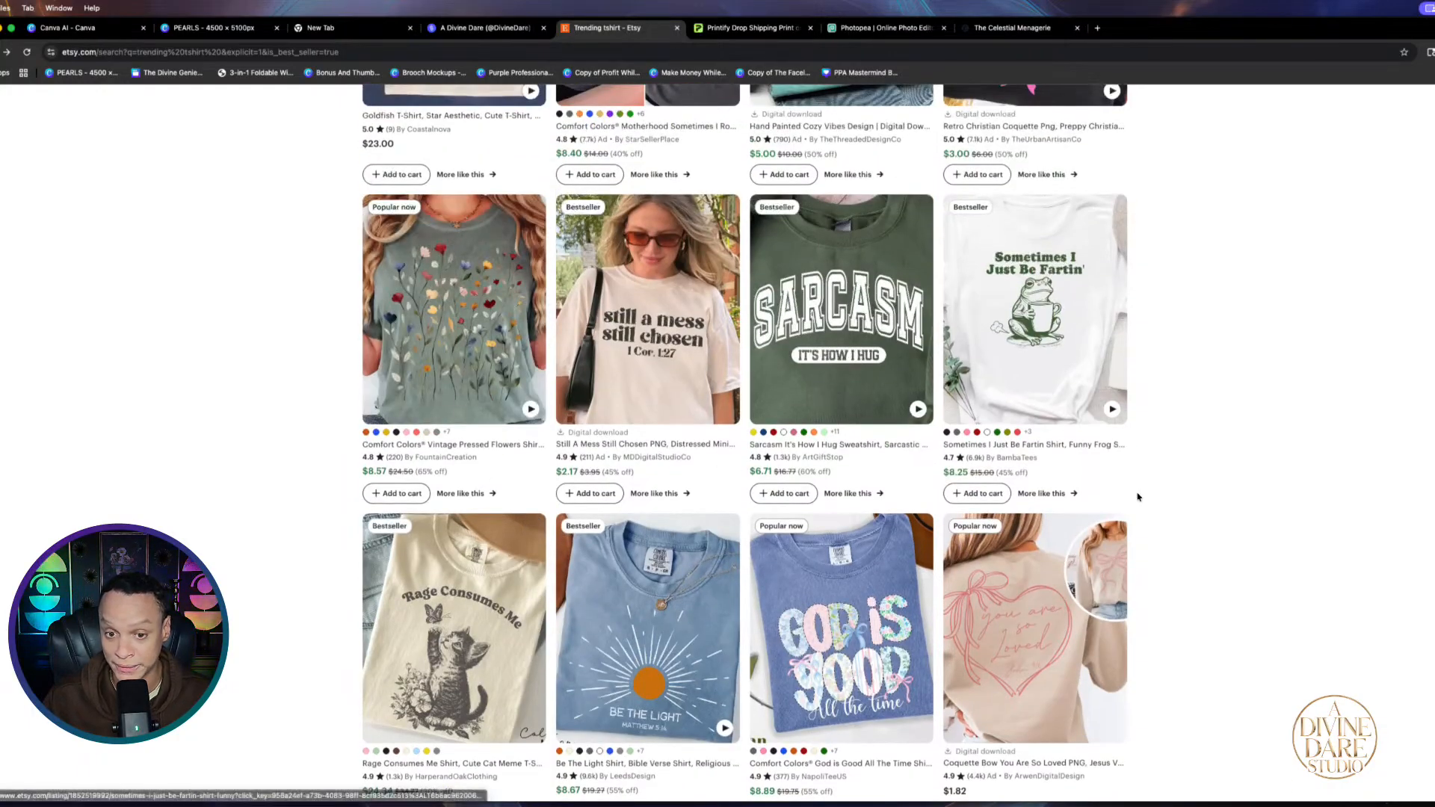
scroll(449, 553, "up", 3)
scroll(431, 557, "up", 3)
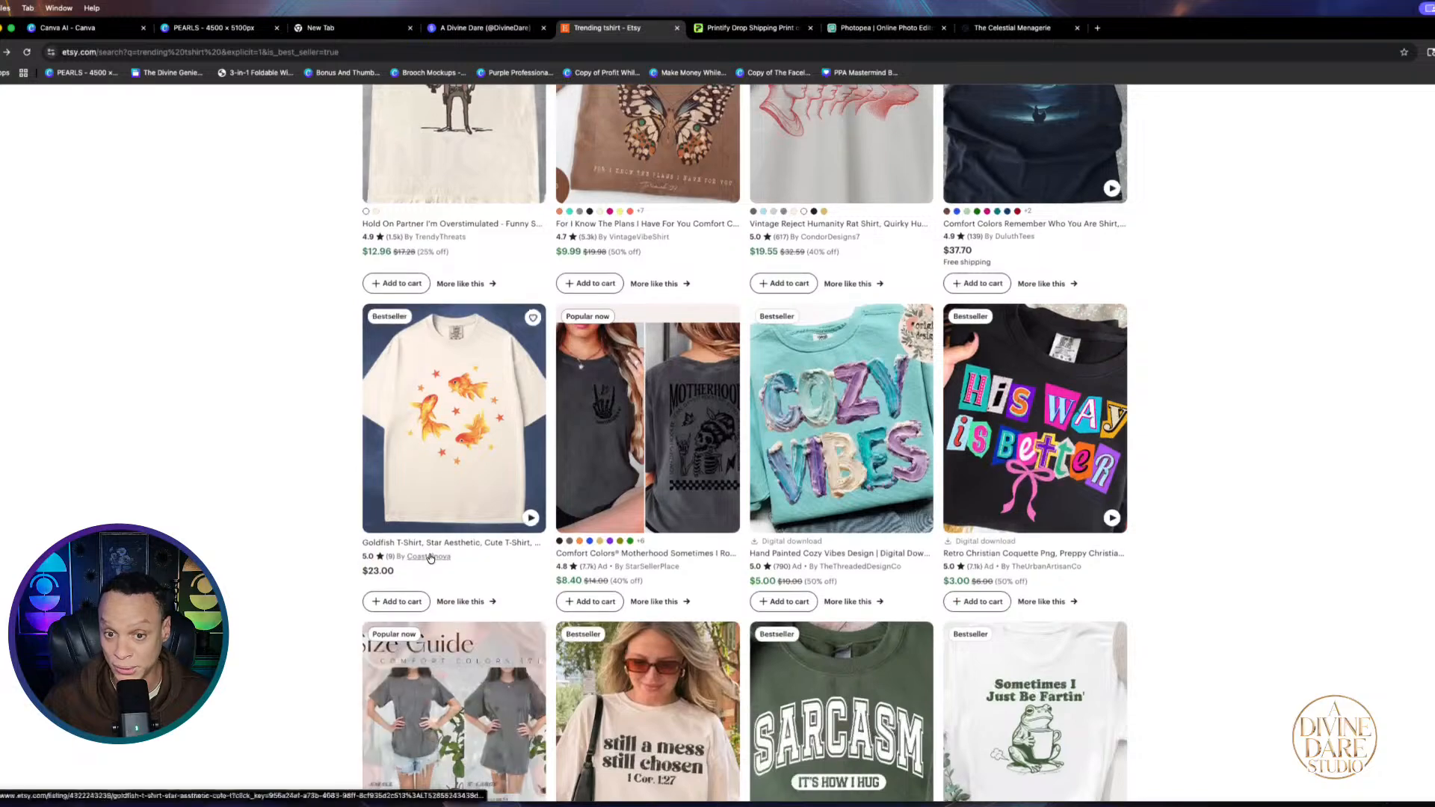
scroll(432, 557, "up", 5)
scroll(522, 505, "up", 10)
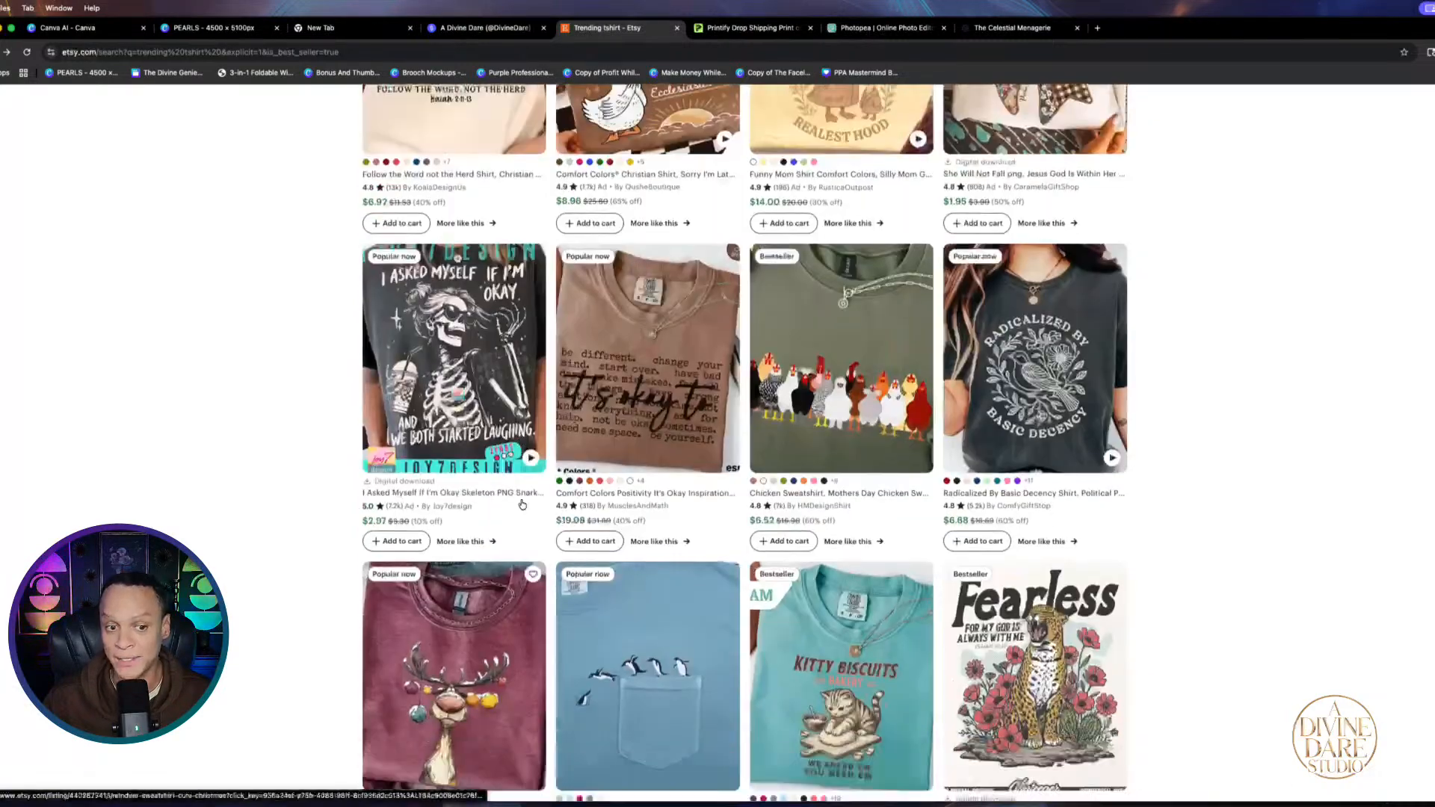
scroll(396, 543, "down", 4)
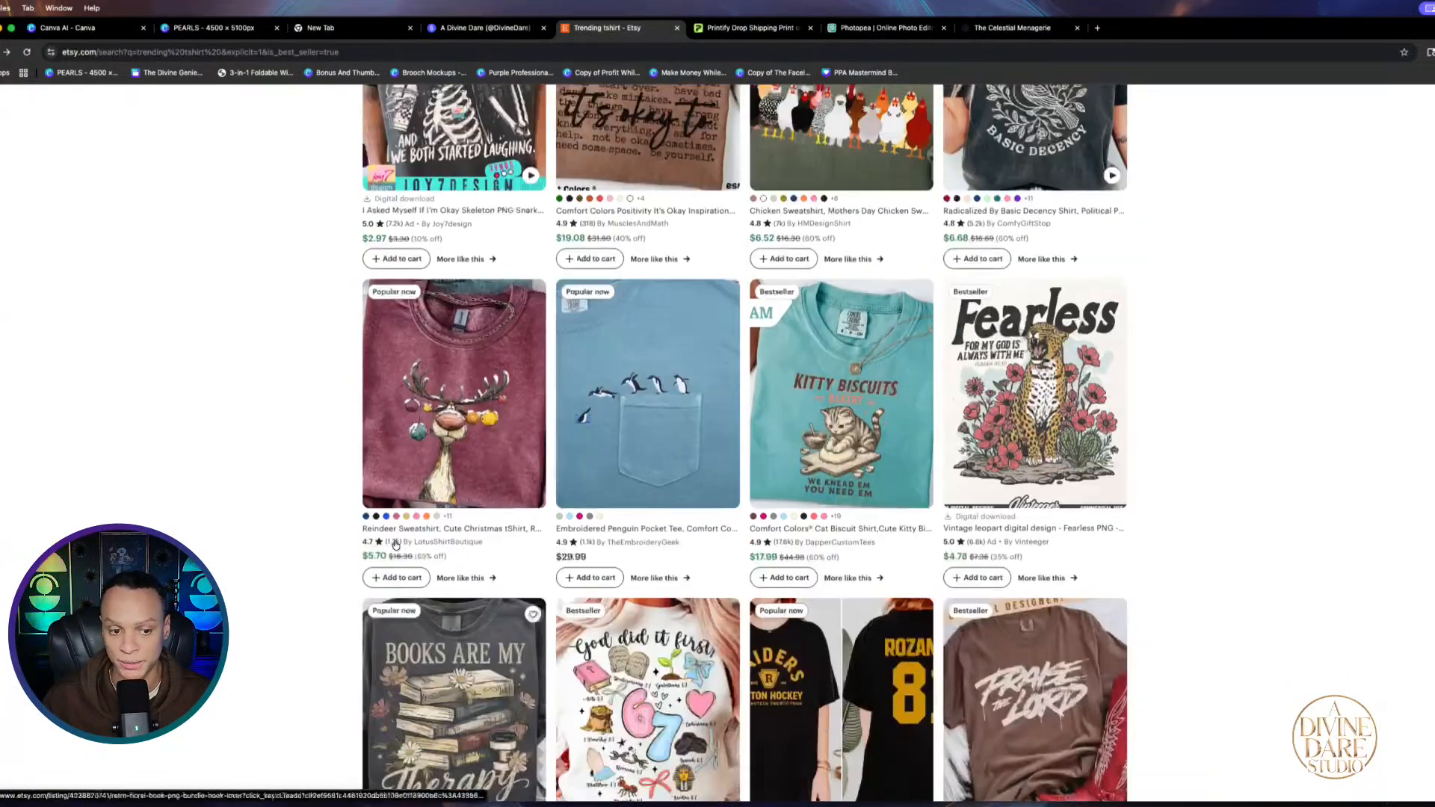
scroll(1150, 469, "up", 1)
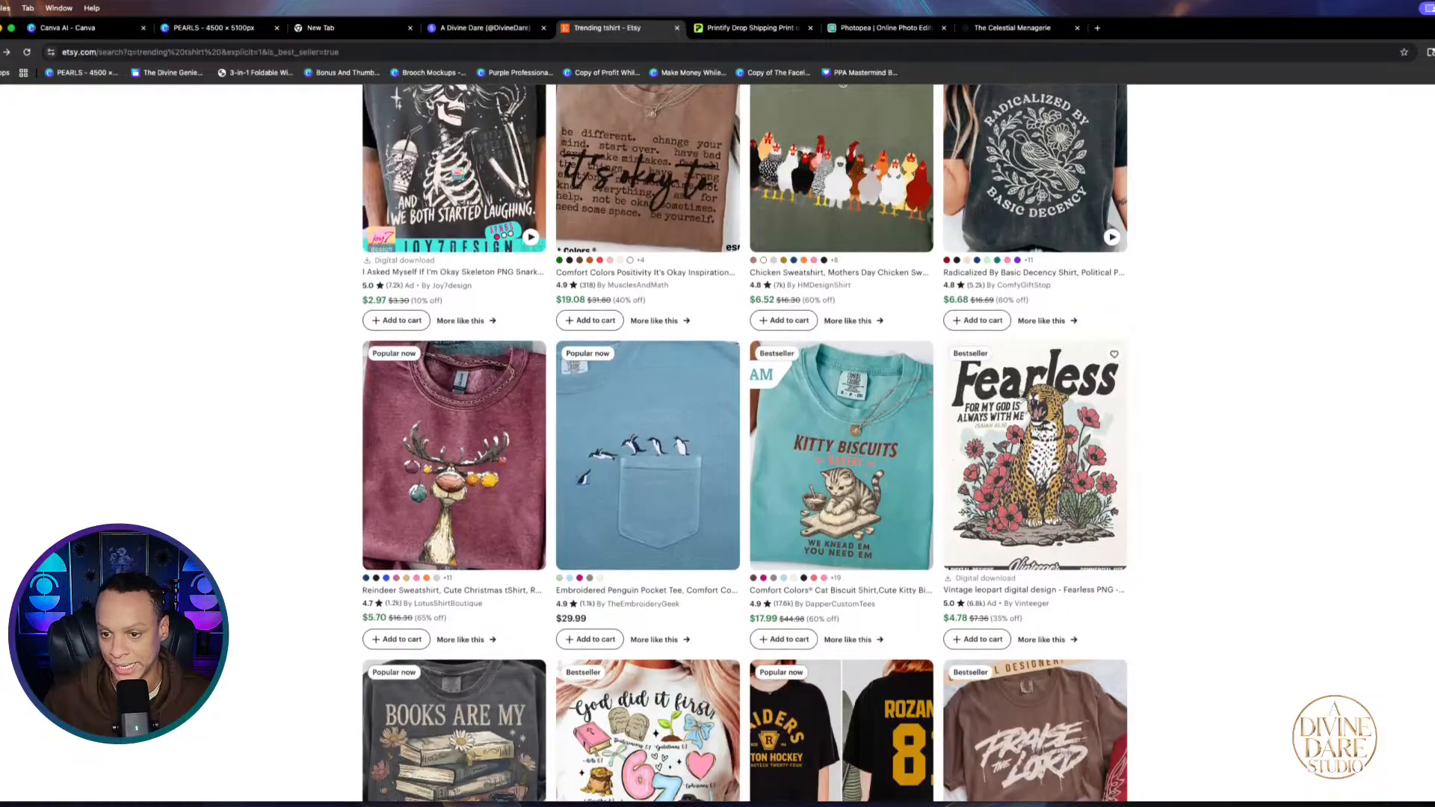
scroll(1031, 418, "up", 4)
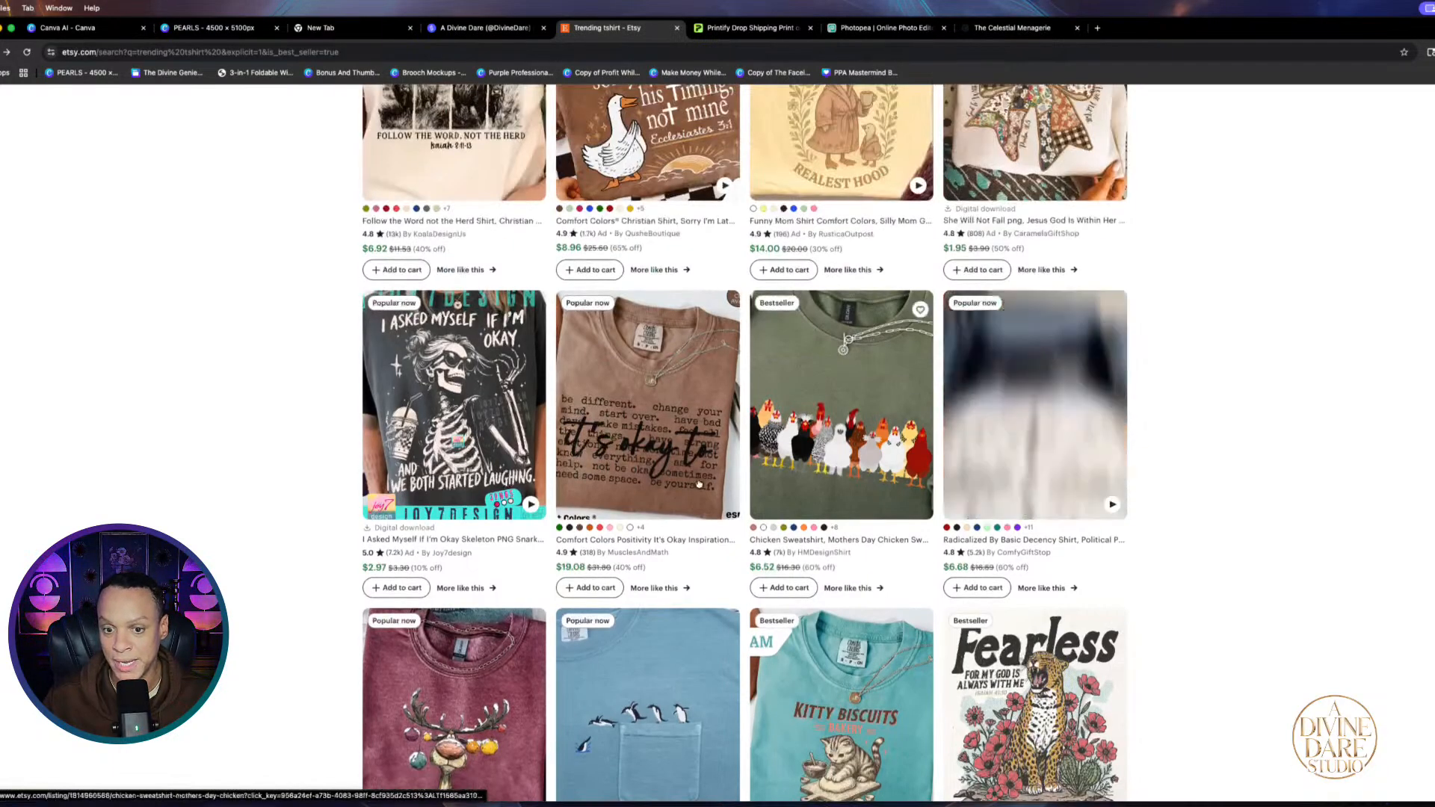
scroll(950, 232, "up", 1)
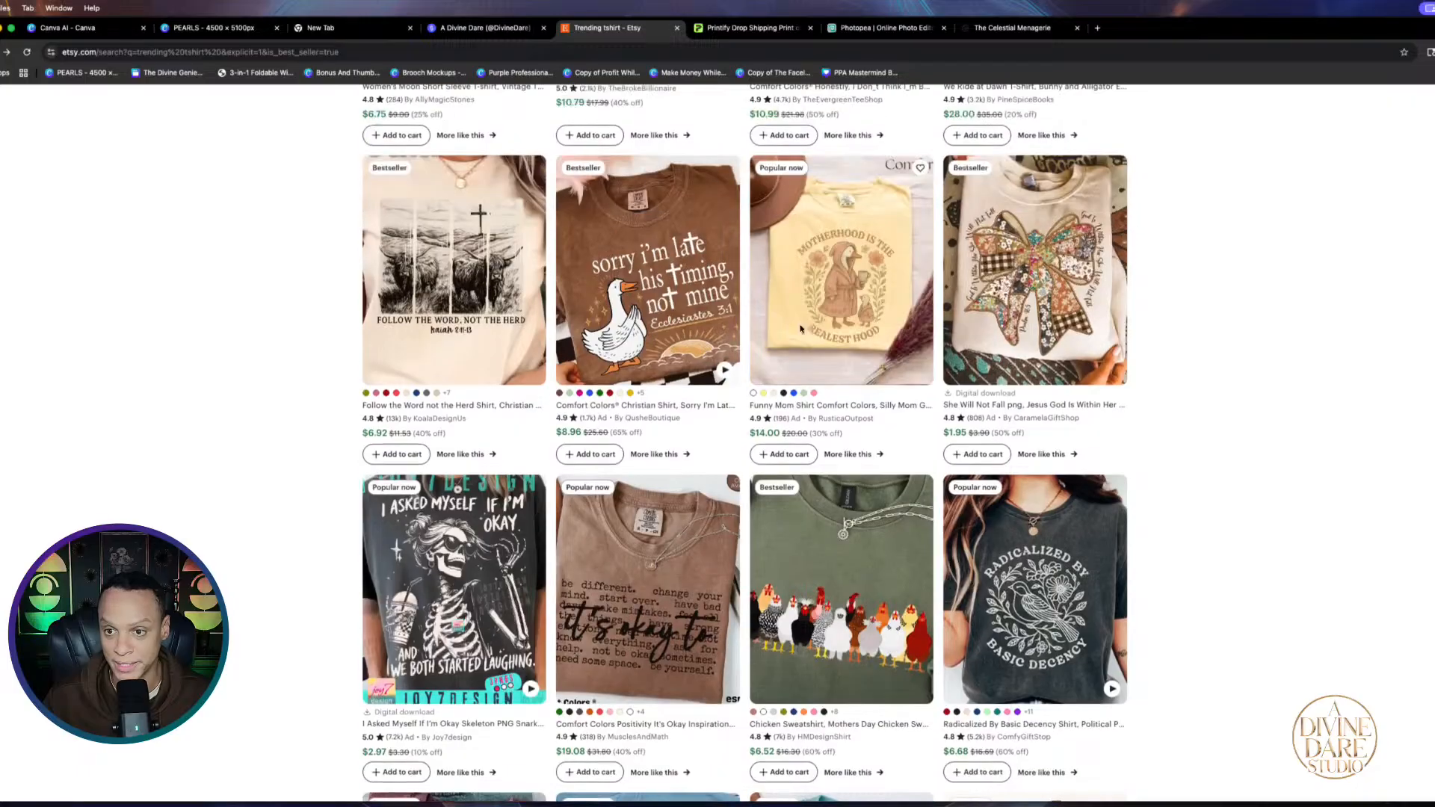
scroll(672, 337, "down", 10)
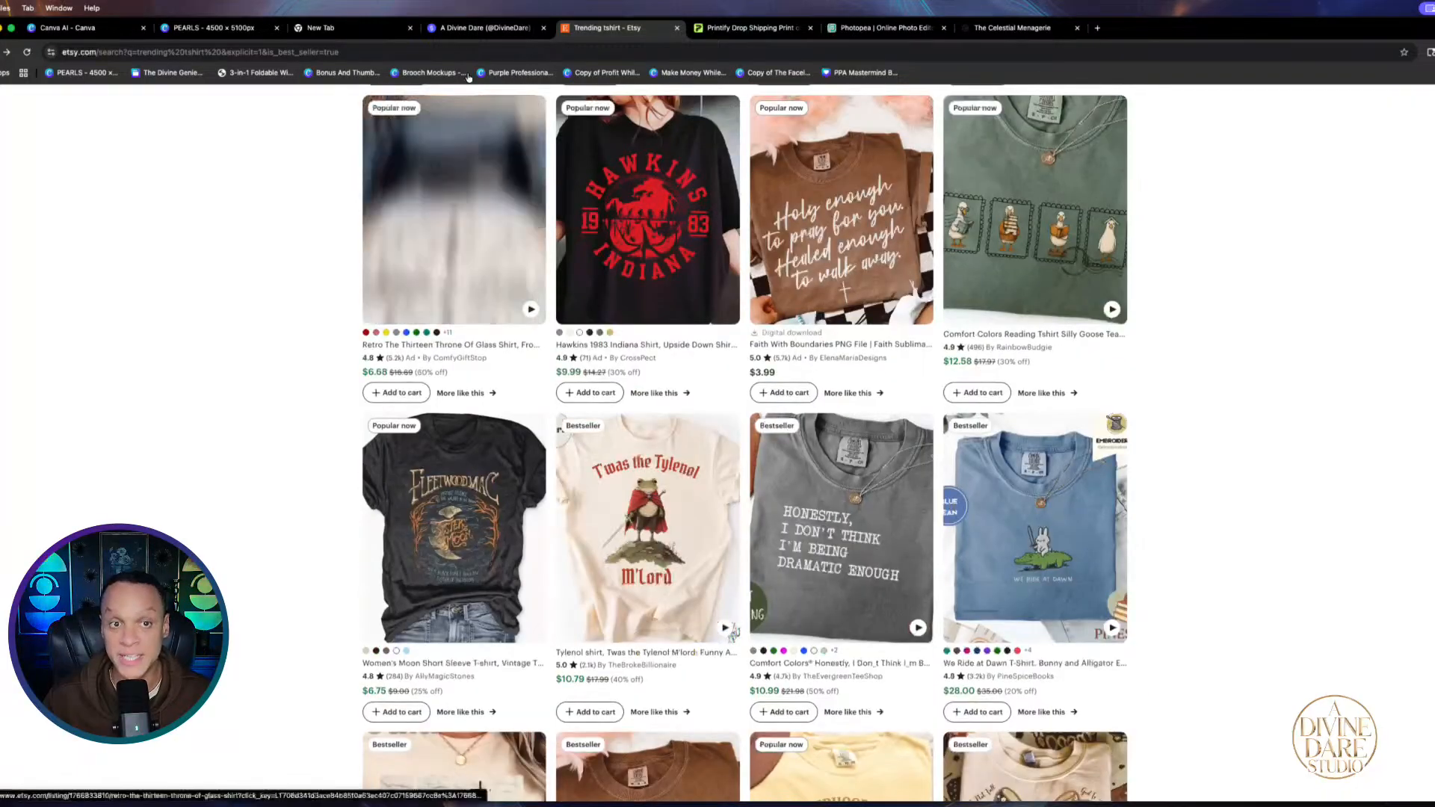
left_click(196, 30)
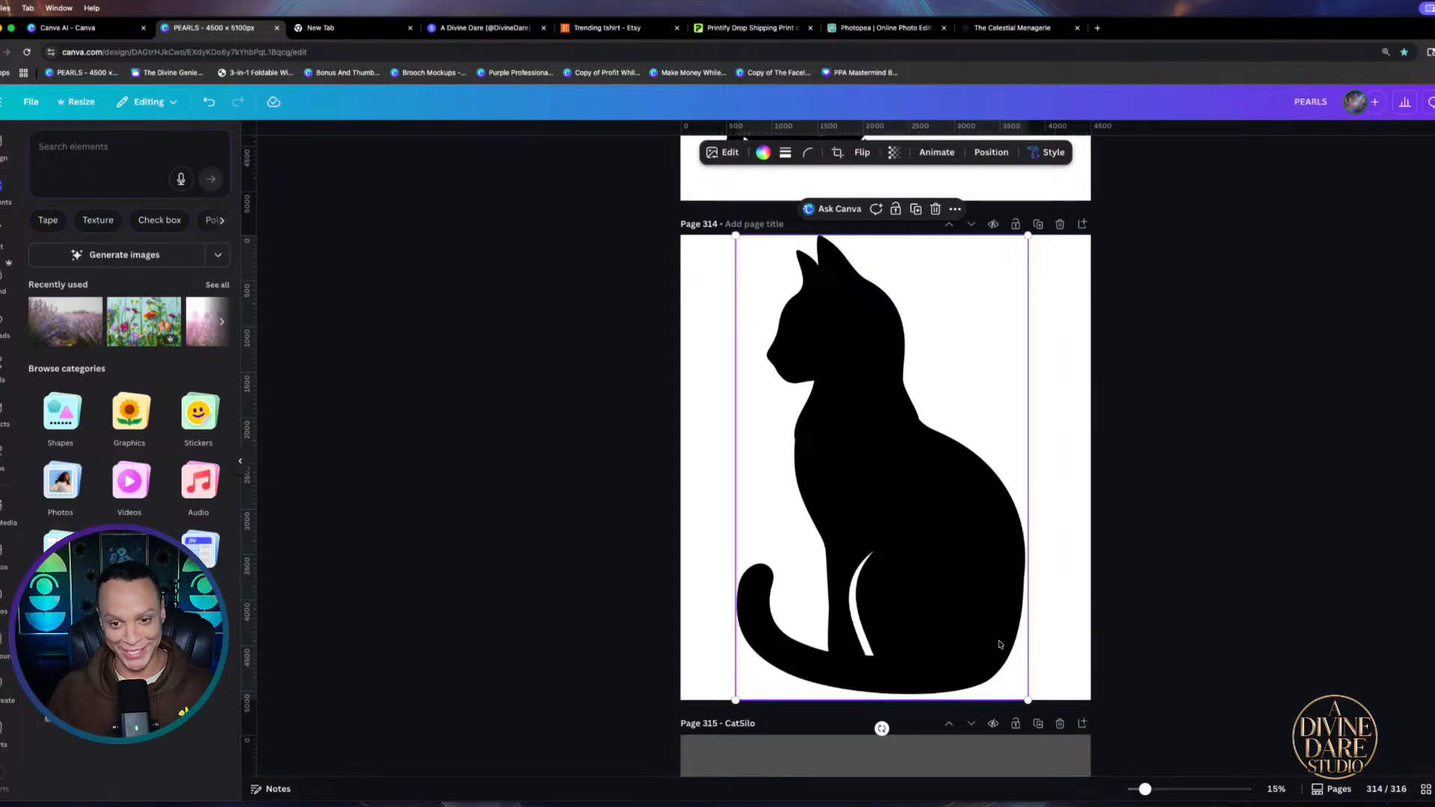
left_click(864, 157)
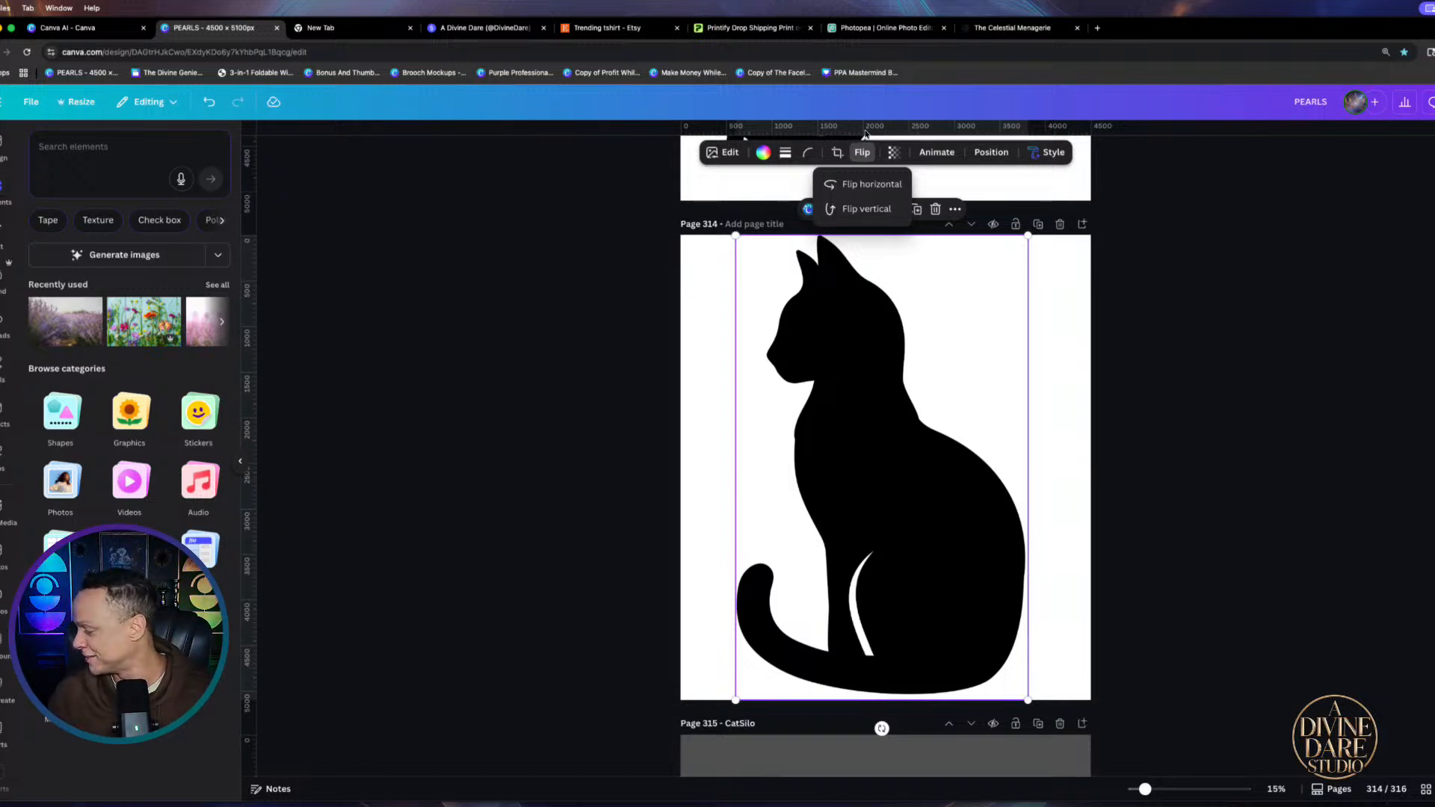
left_click(955, 473)
left_click(859, 154)
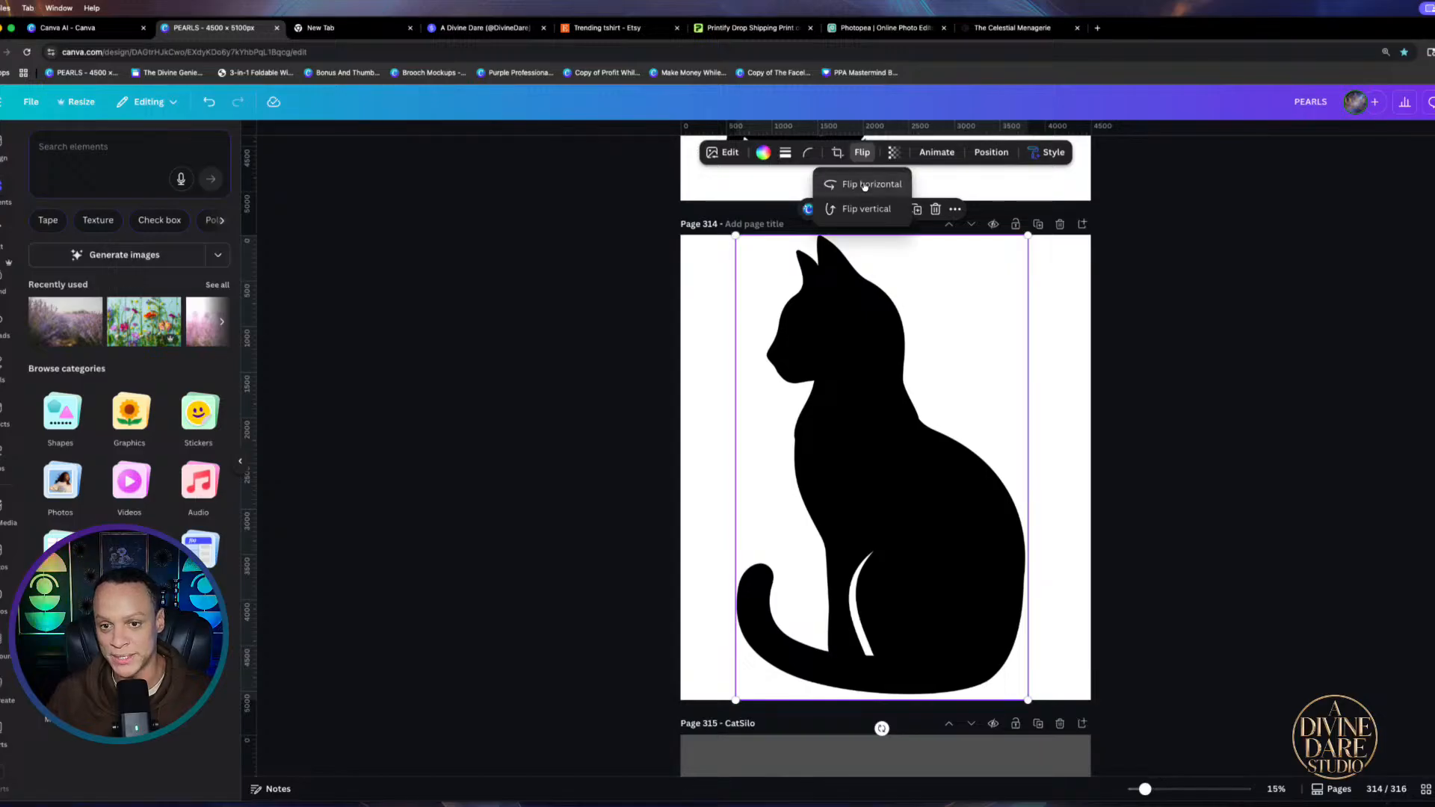
left_click(863, 185)
left_click(863, 184)
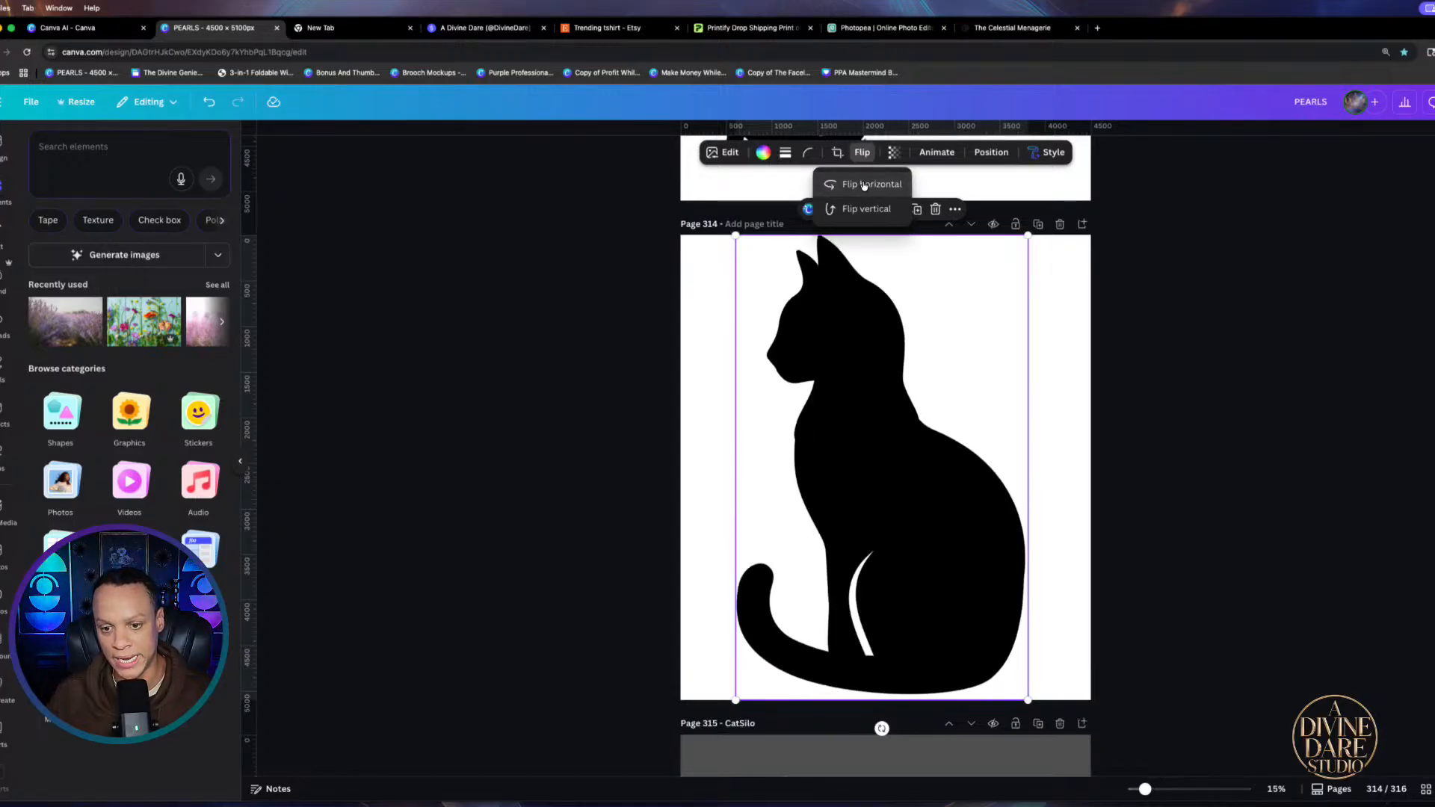
left_click(863, 185)
left_click(863, 185)
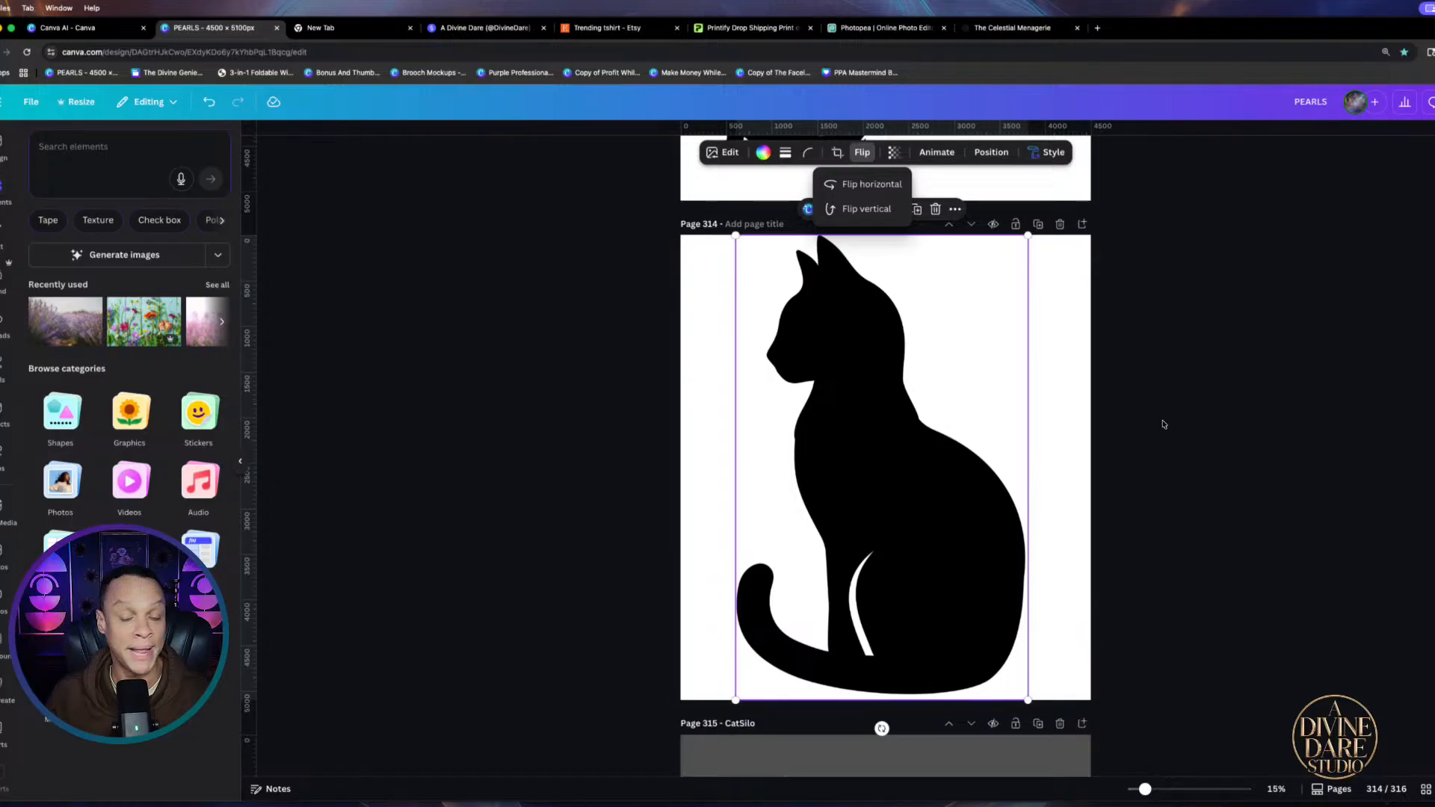
left_click(1224, 424)
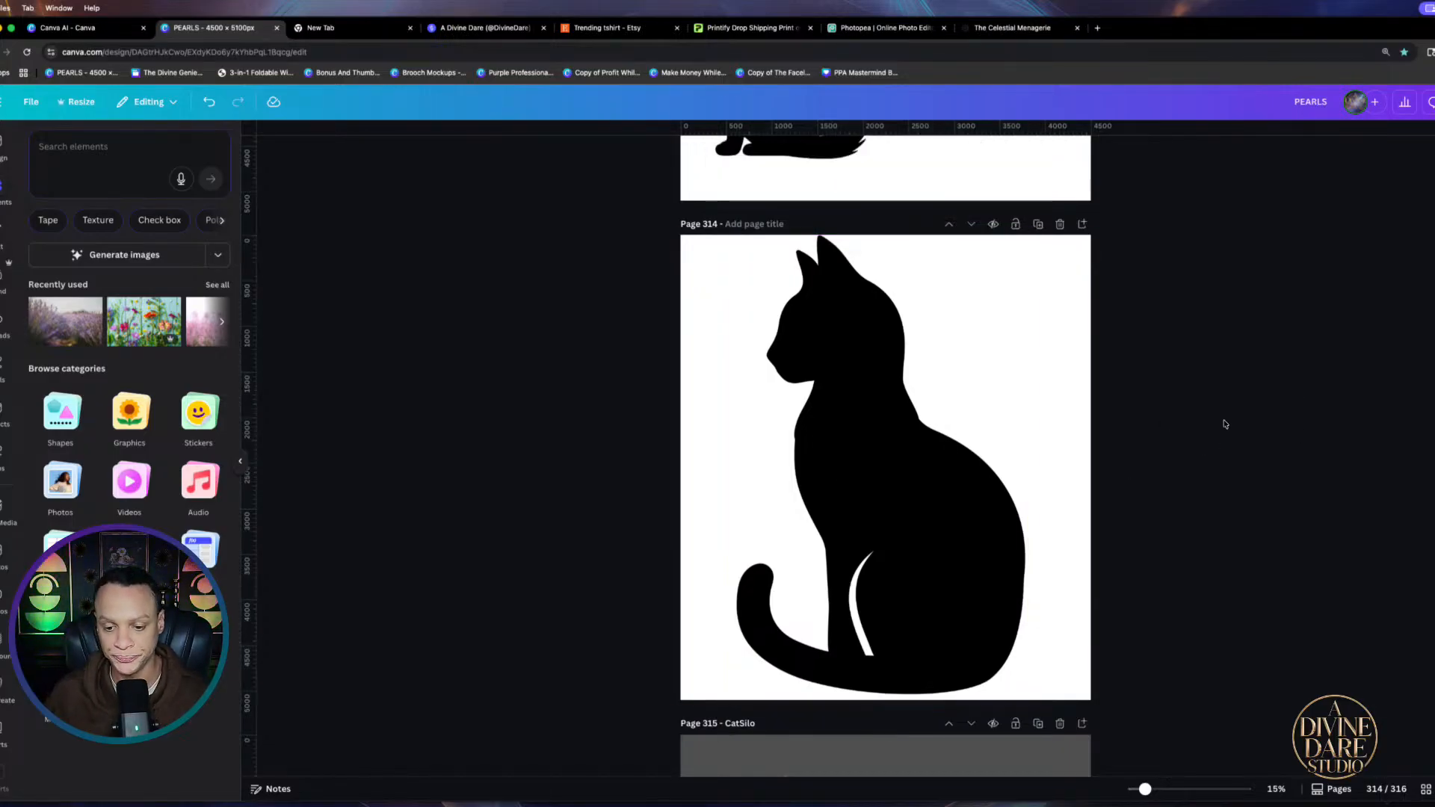
Resize the cat shirt image on page 312, enlarging it then scaling it back slightly
scroll(725, 461, "up", 5)
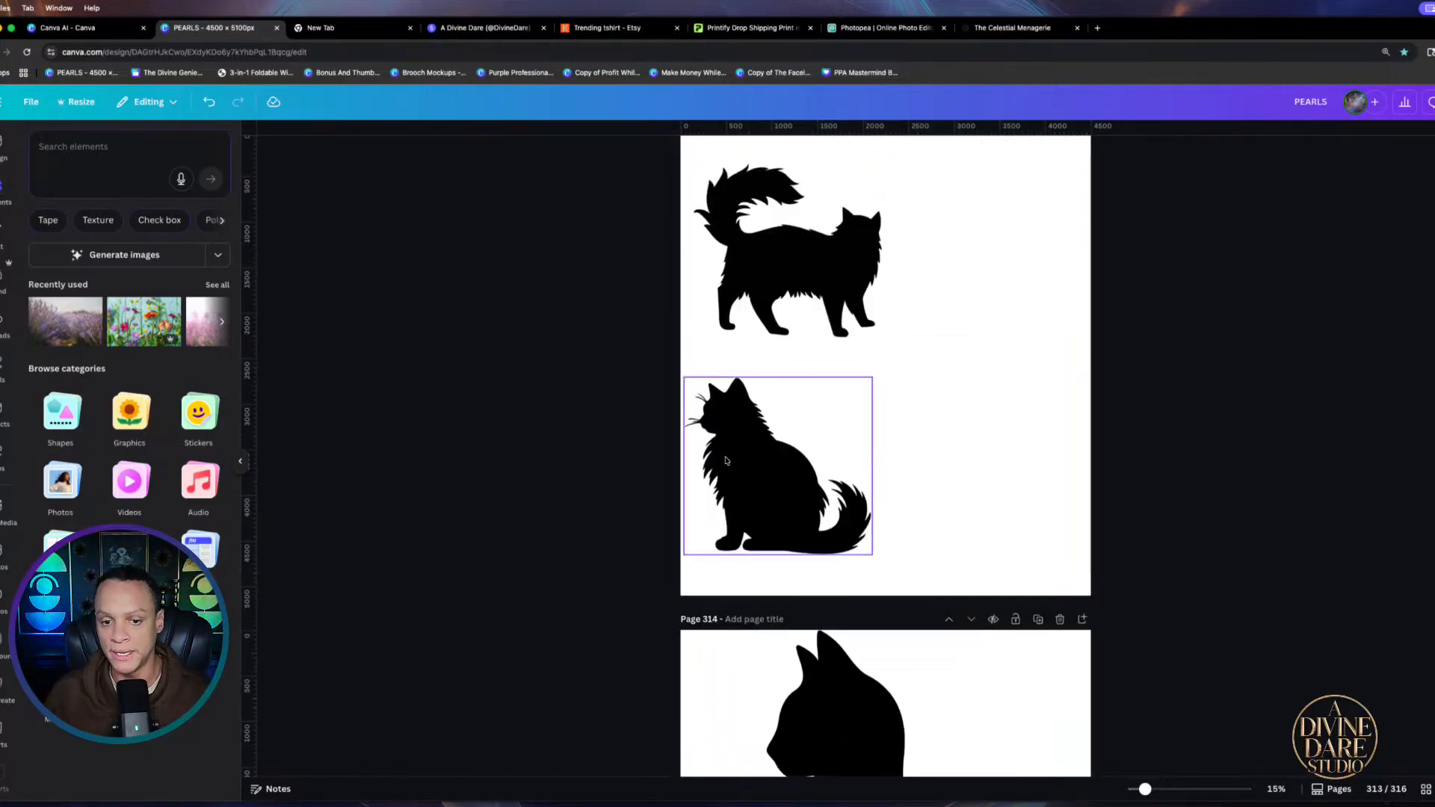
scroll(875, 474, "down", 5)
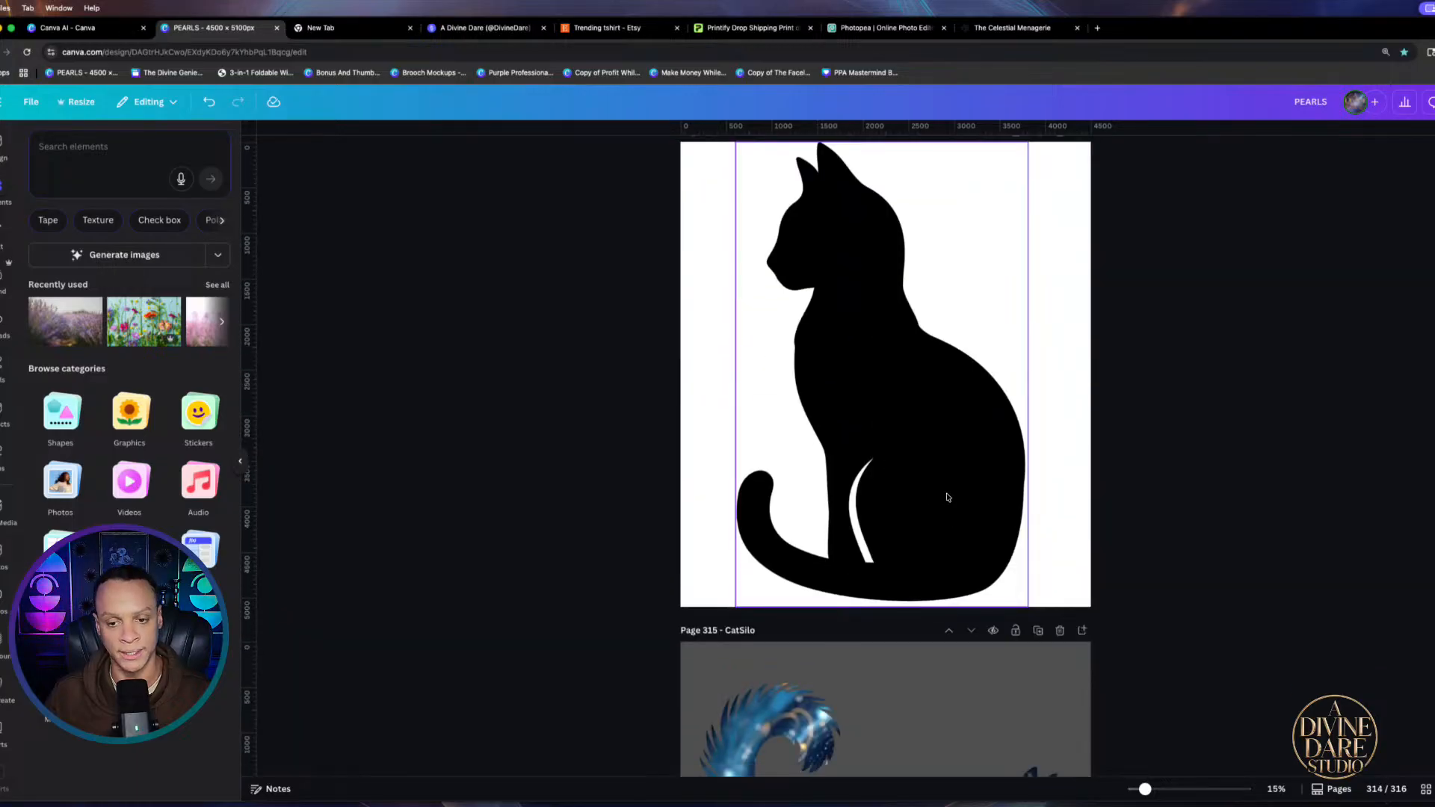
scroll(947, 497, "up", 1)
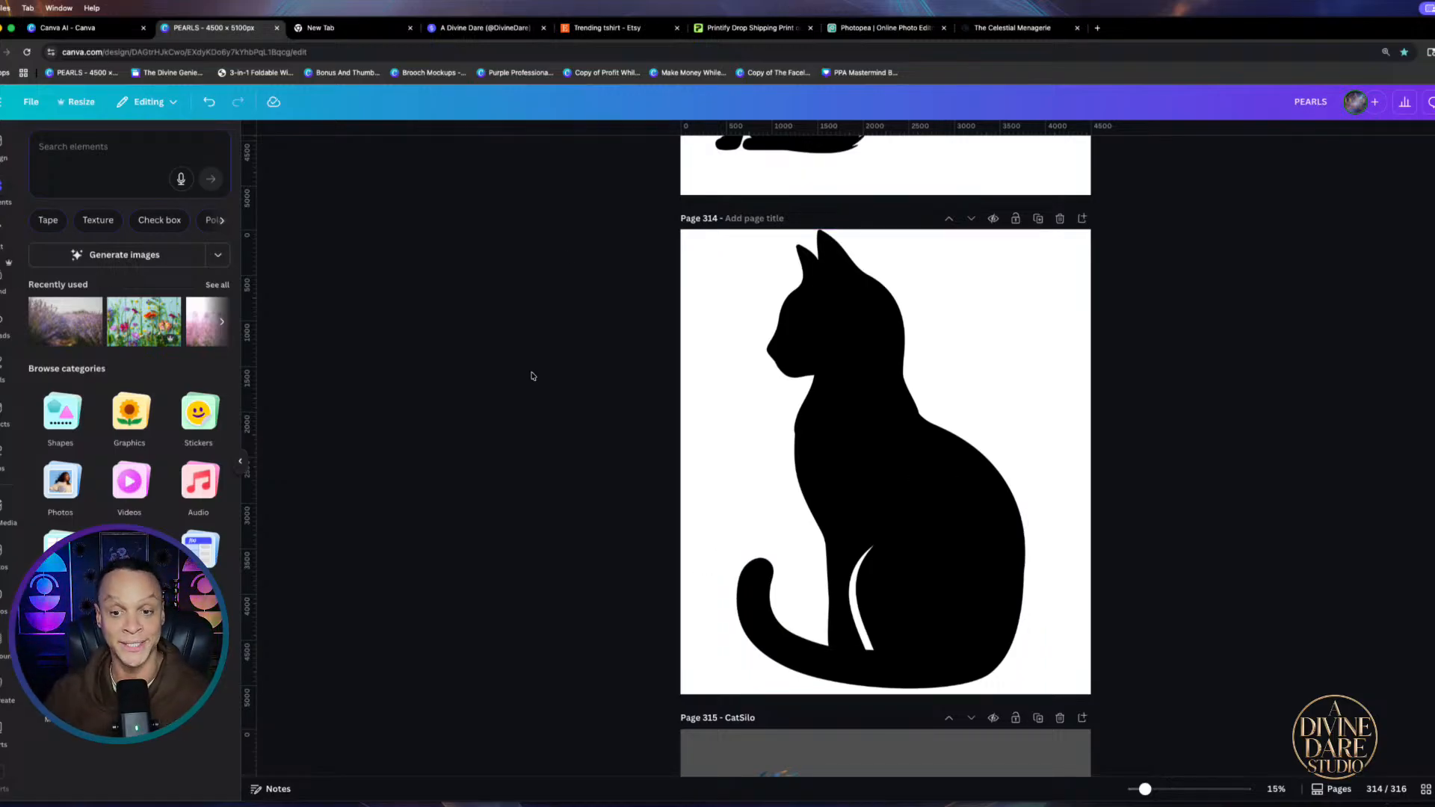
left_click(944, 341)
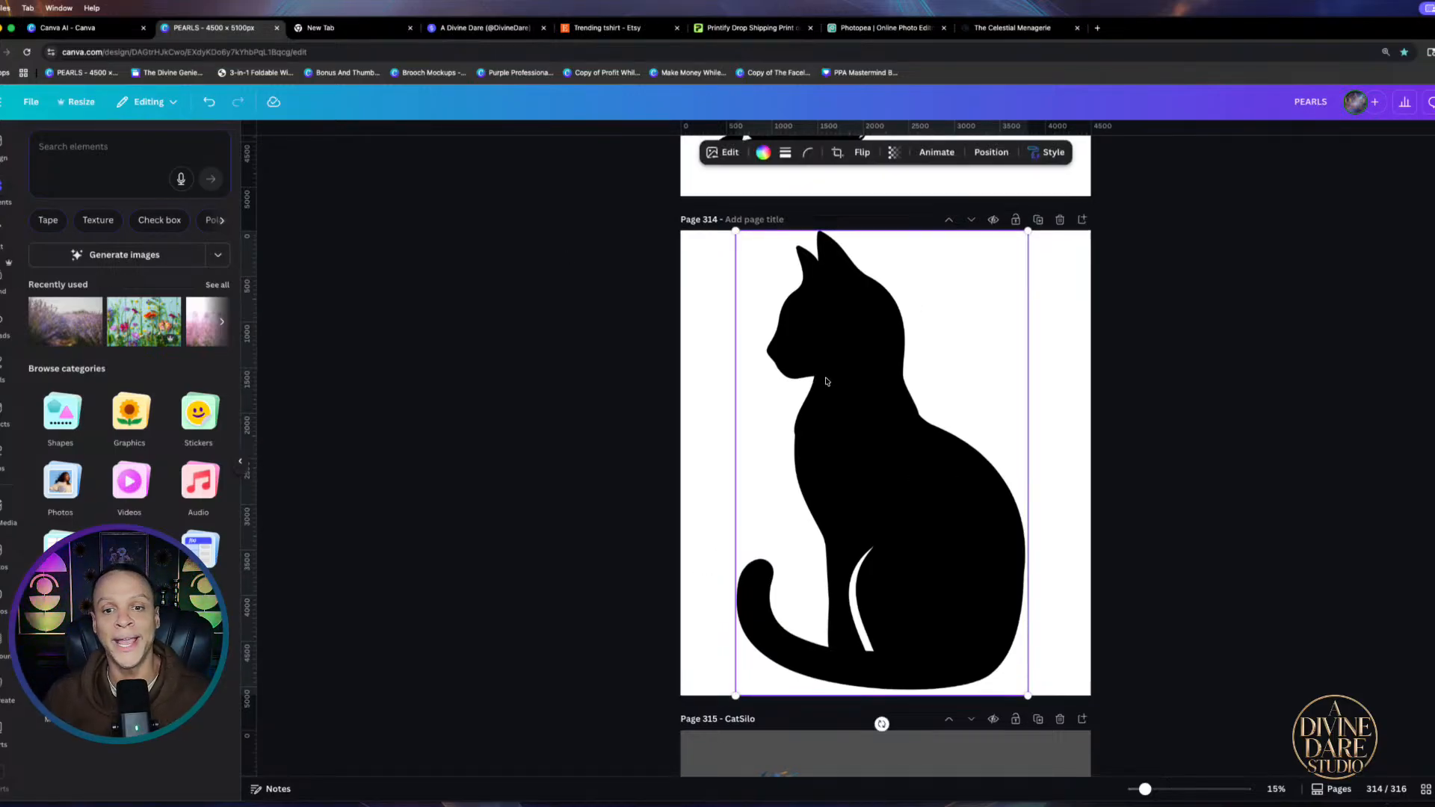
scroll(822, 378, "up", 12)
left_click(849, 600)
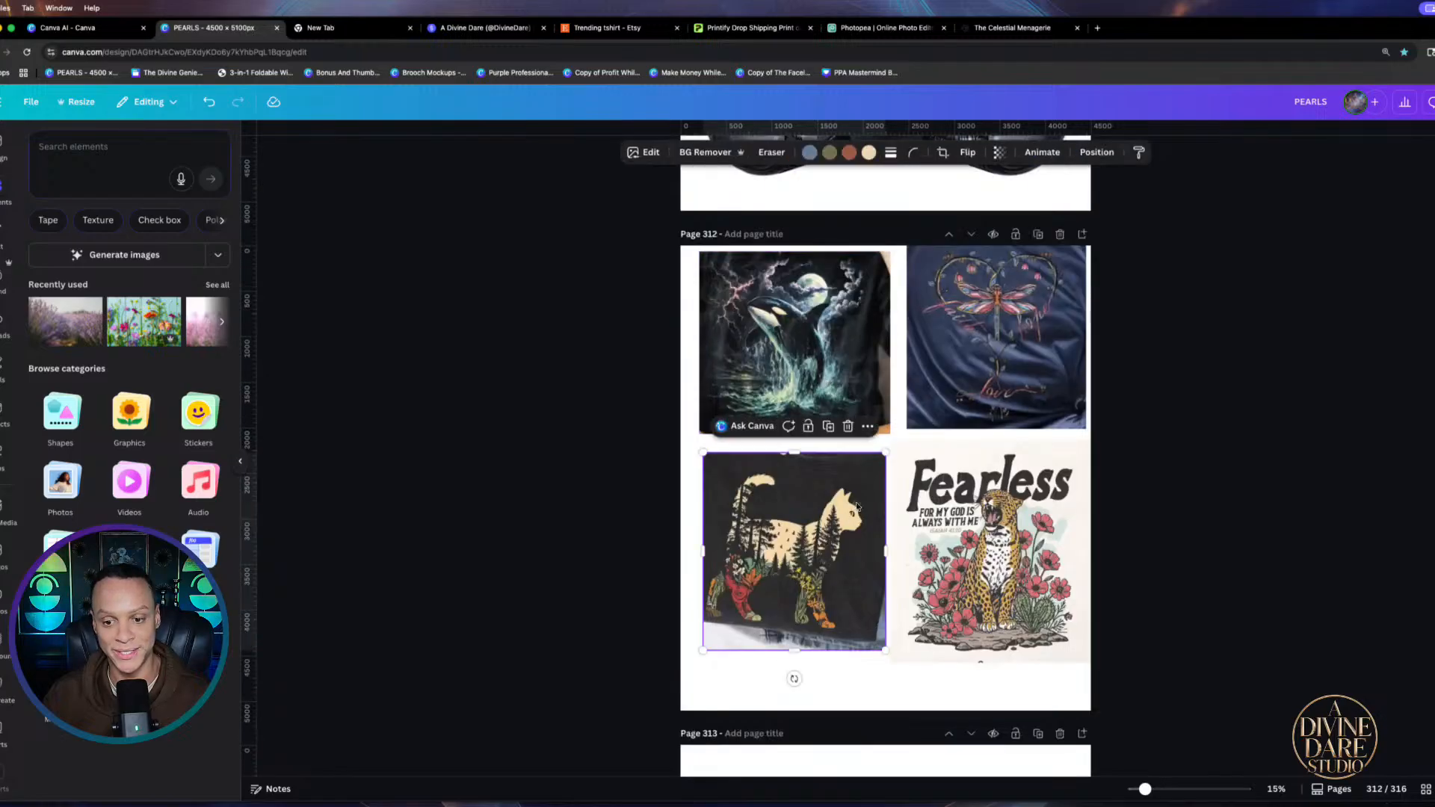
left_click_drag(887, 454, 1174, 357)
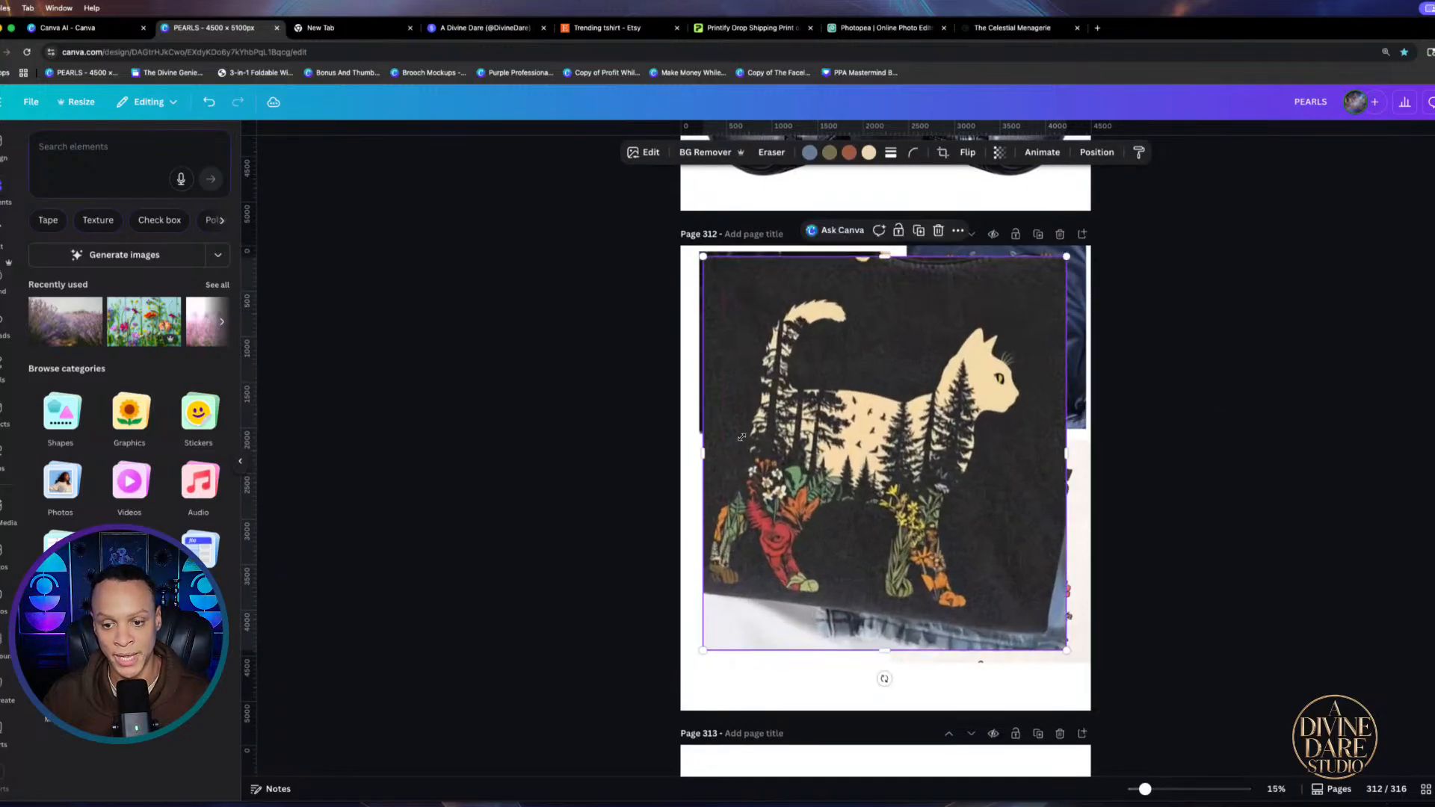
left_click_drag(1069, 261, 906, 432)
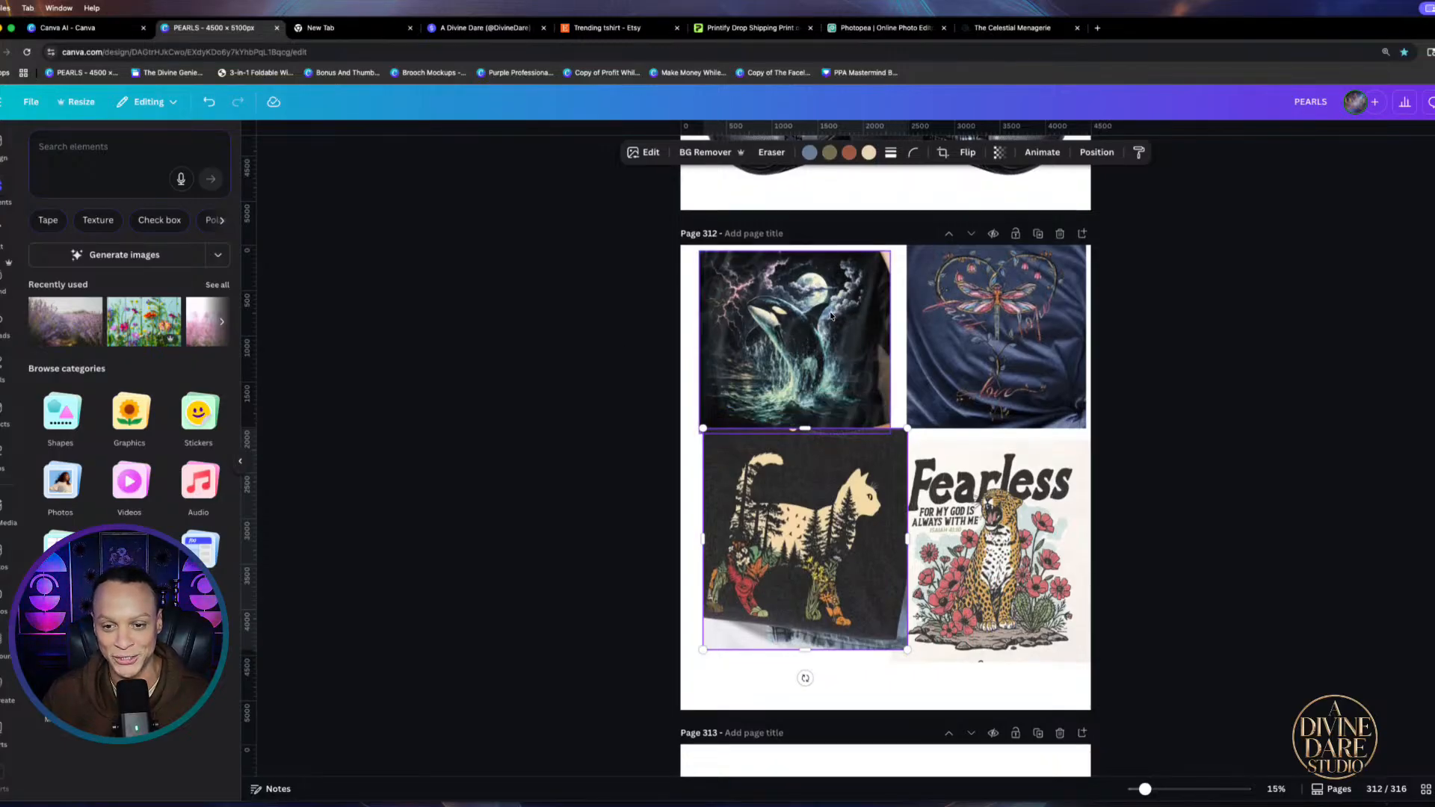
scroll(805, 364, "down", 5)
Title page 314, the black sitting cat silhouette, 'Sitting Cat'
scroll(815, 499, "down", 10)
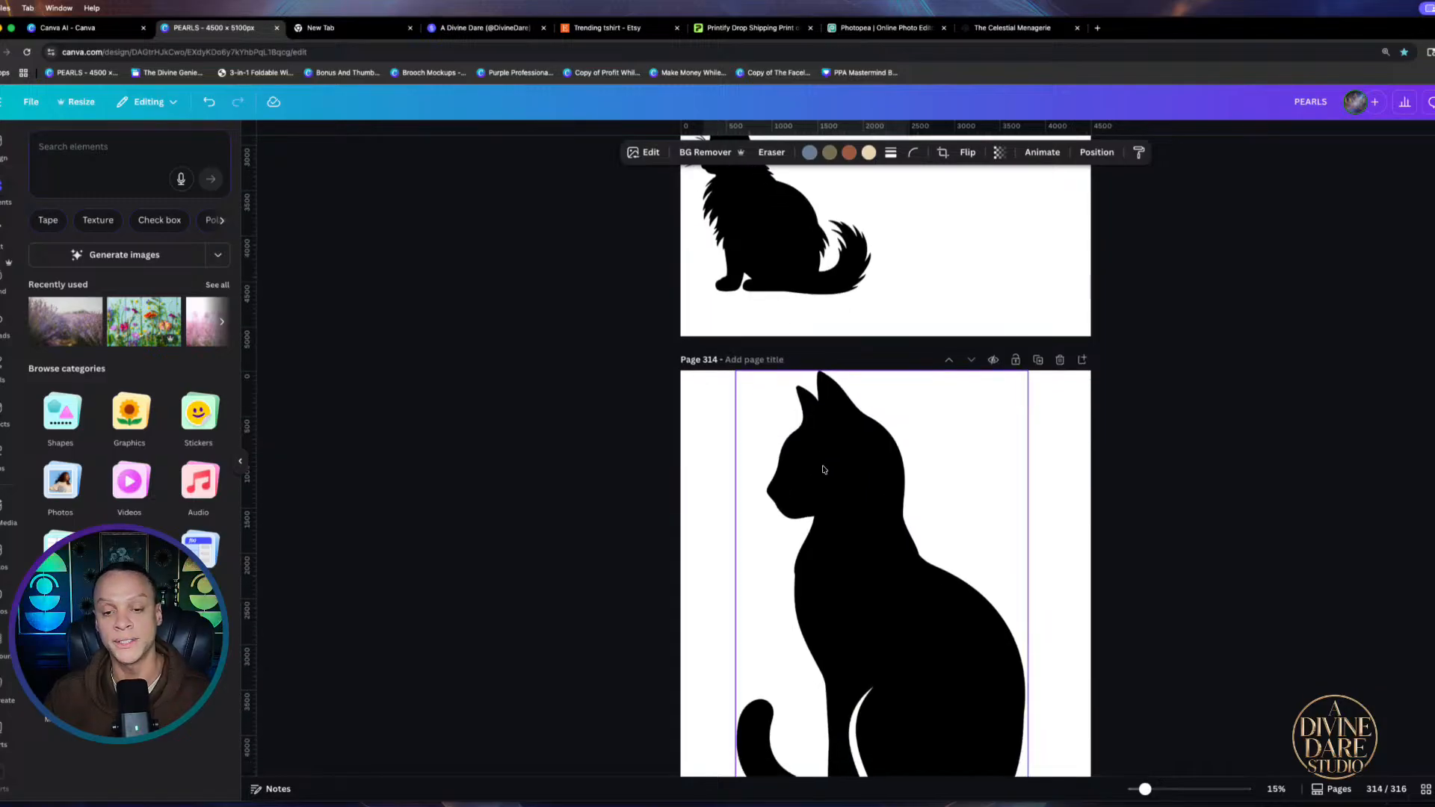
scroll(849, 459, "down", 2)
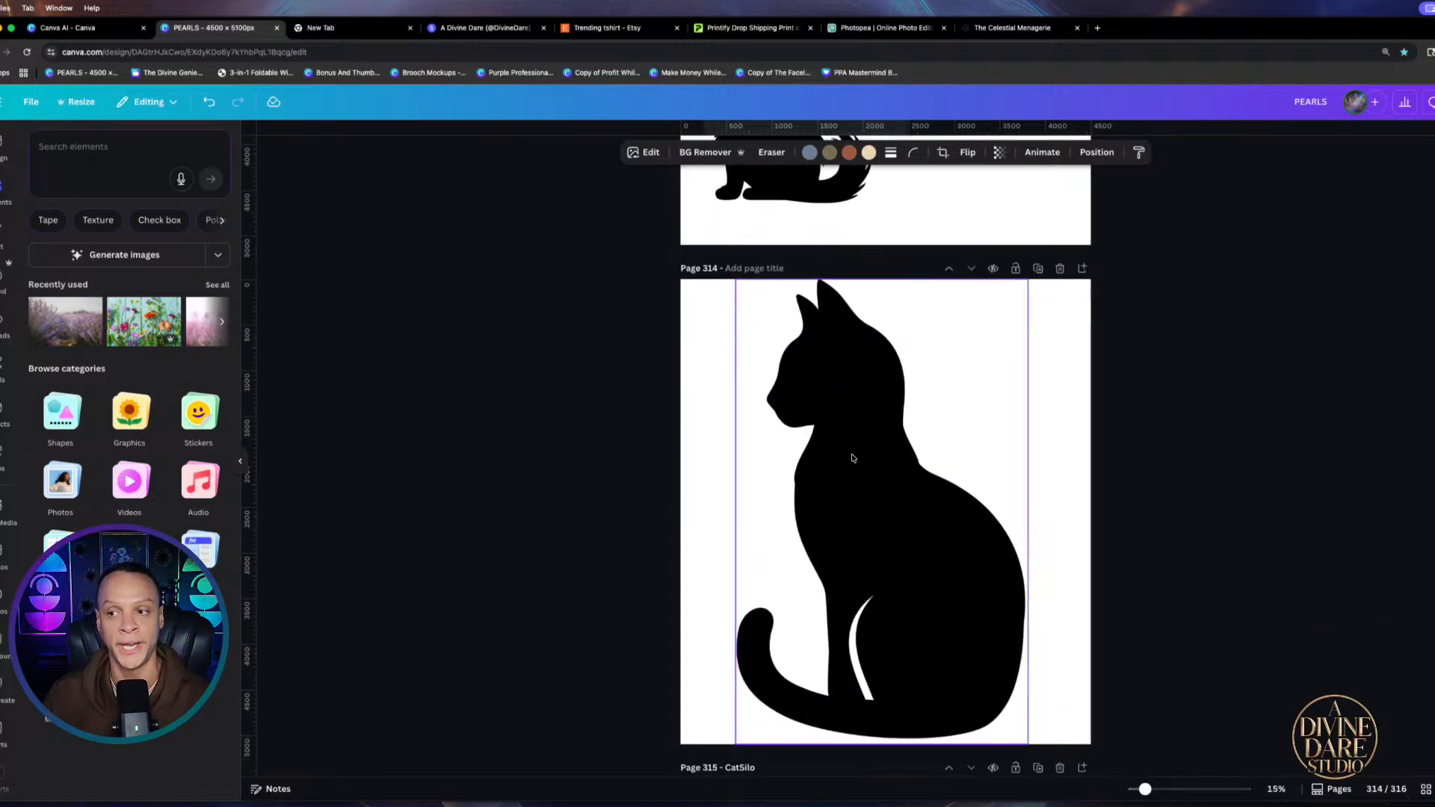
left_click(745, 269)
type("S")
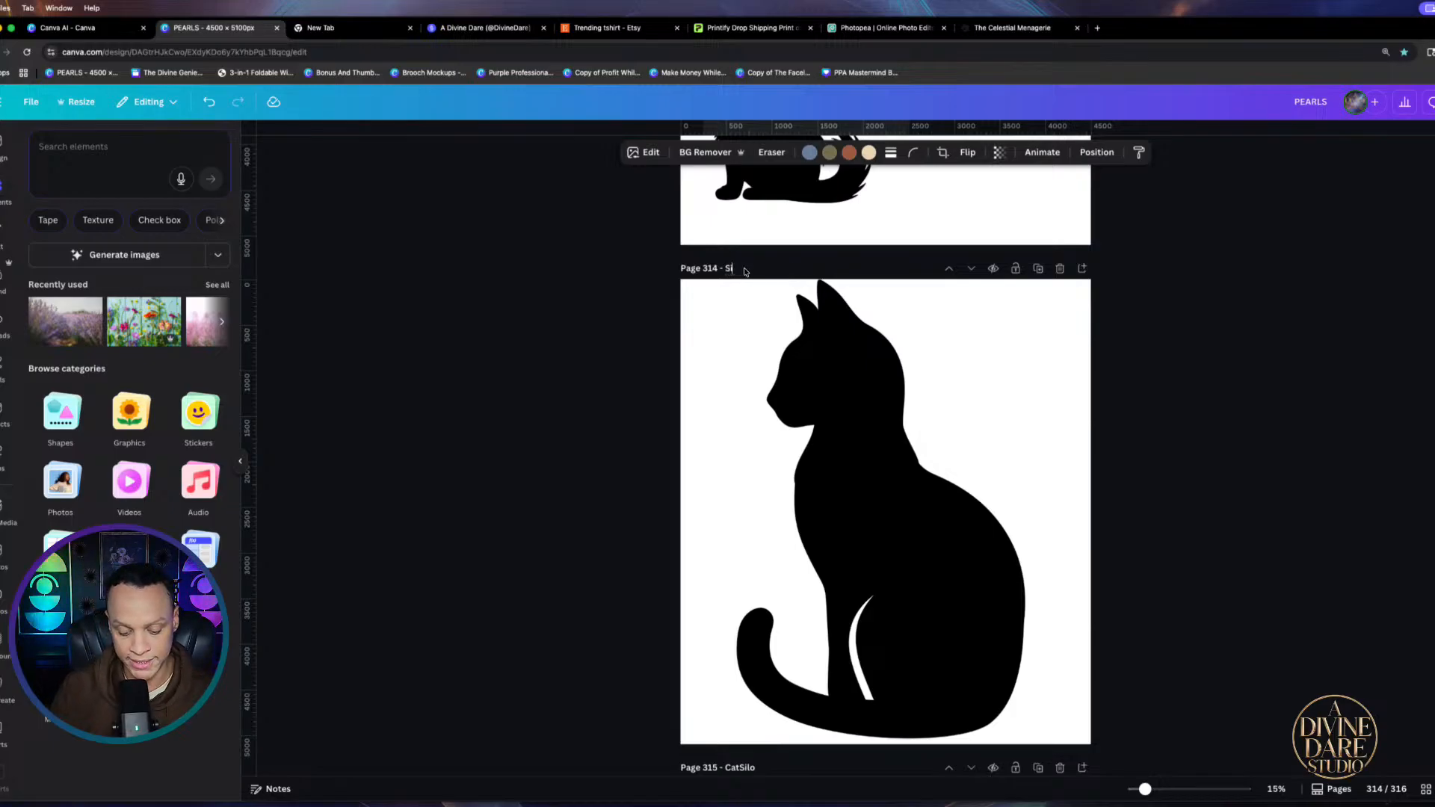
type("itting")
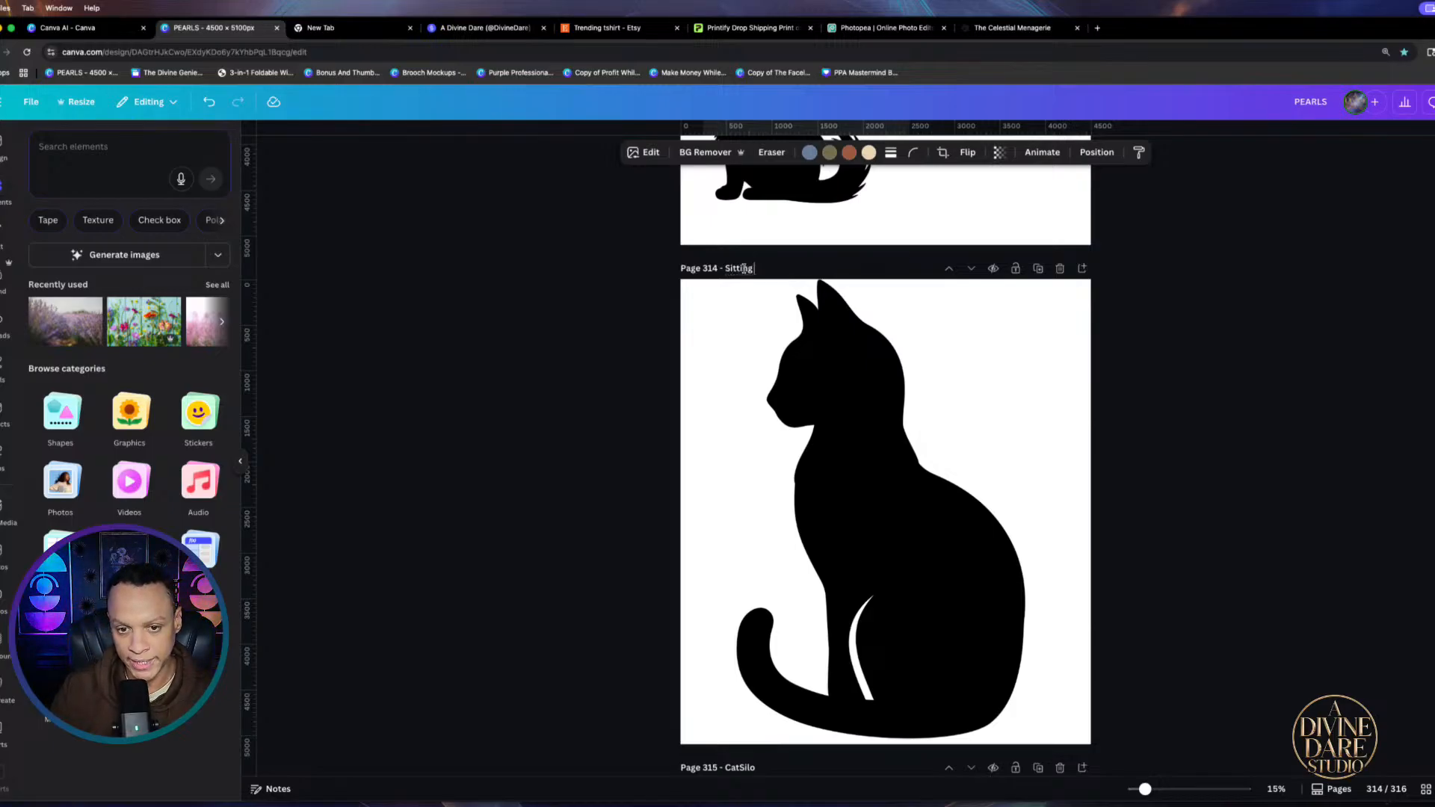
type(" Cat")
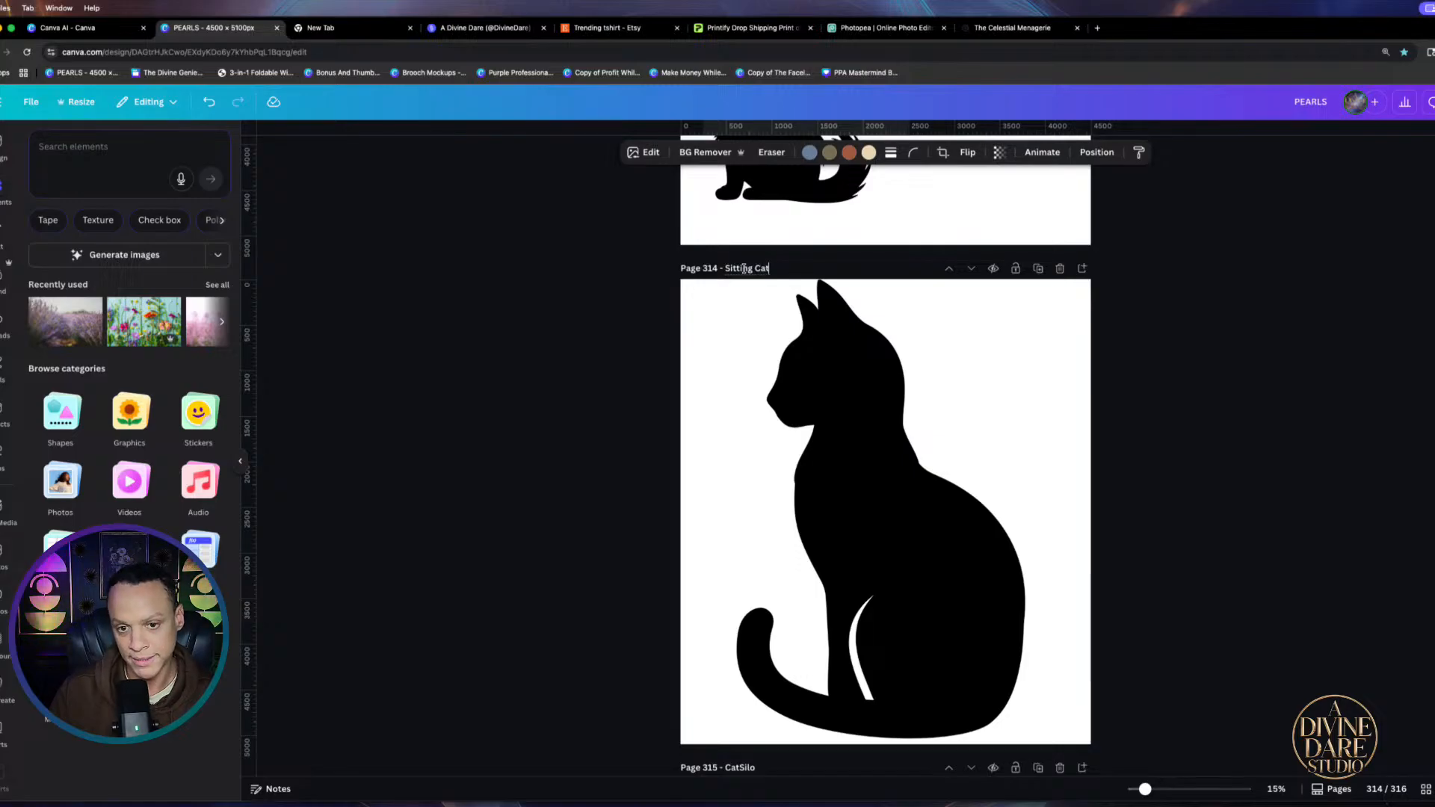
key("Return")
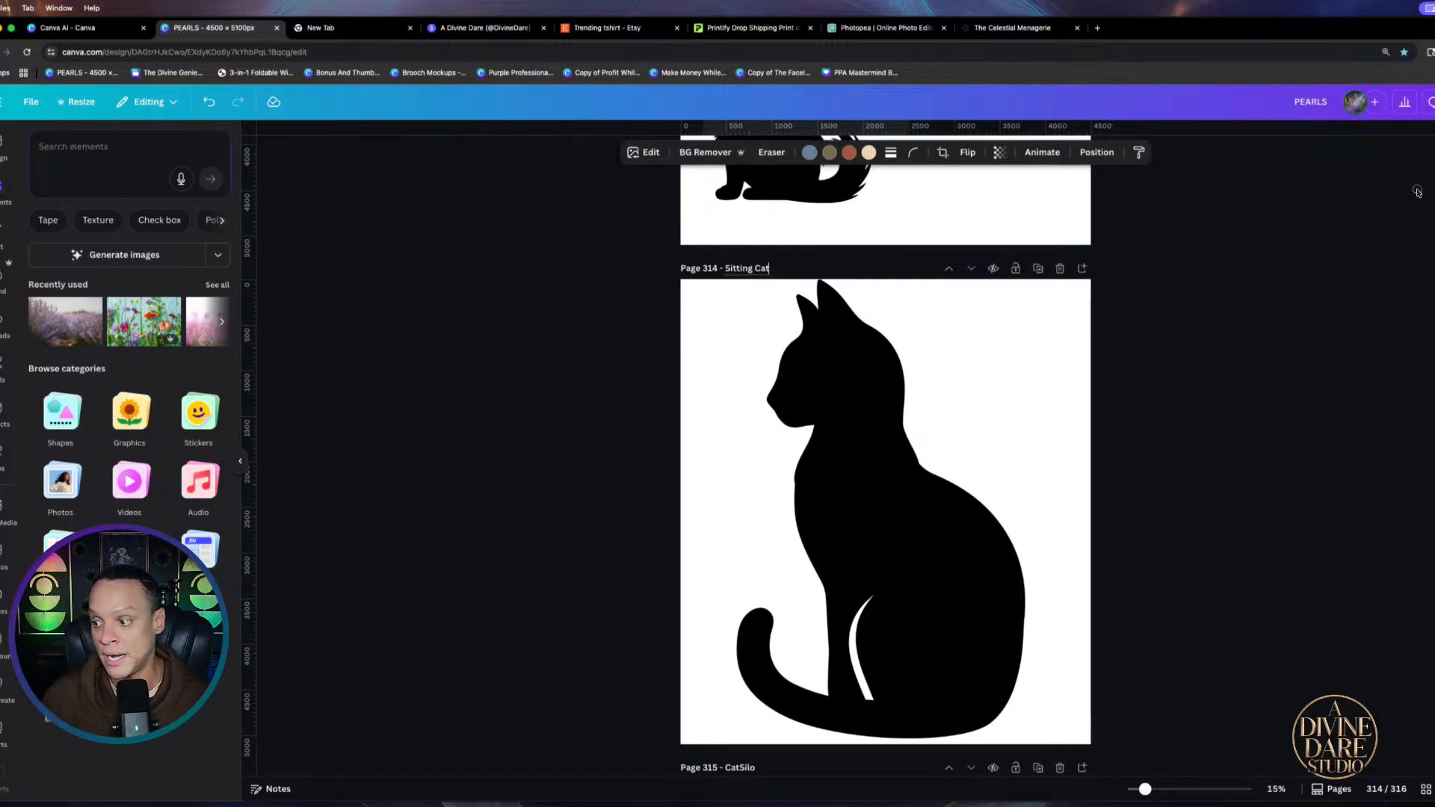
scroll(972, 549, "down", 1)
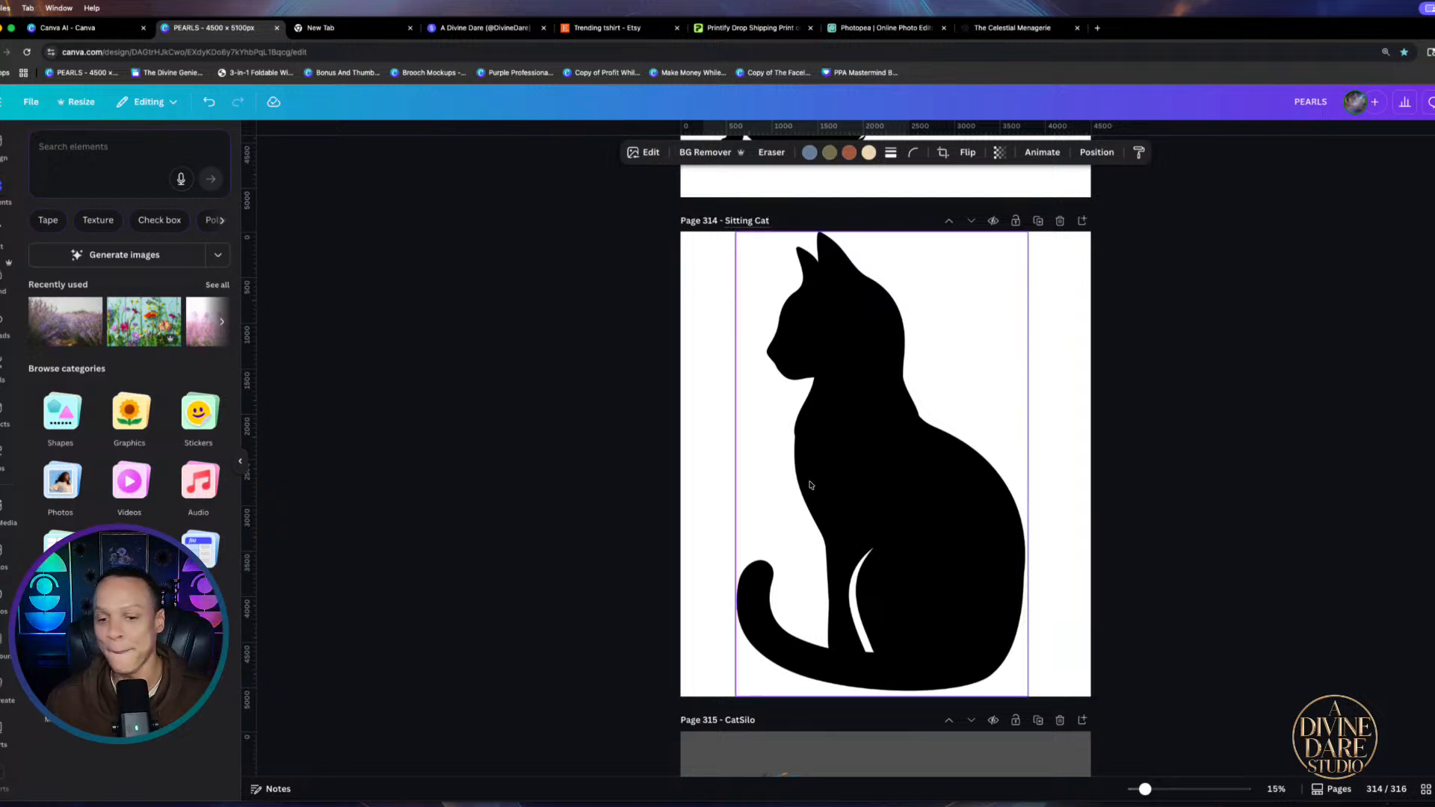
Insert a new blank page right after the Sitting Cat page
left_click(1081, 222)
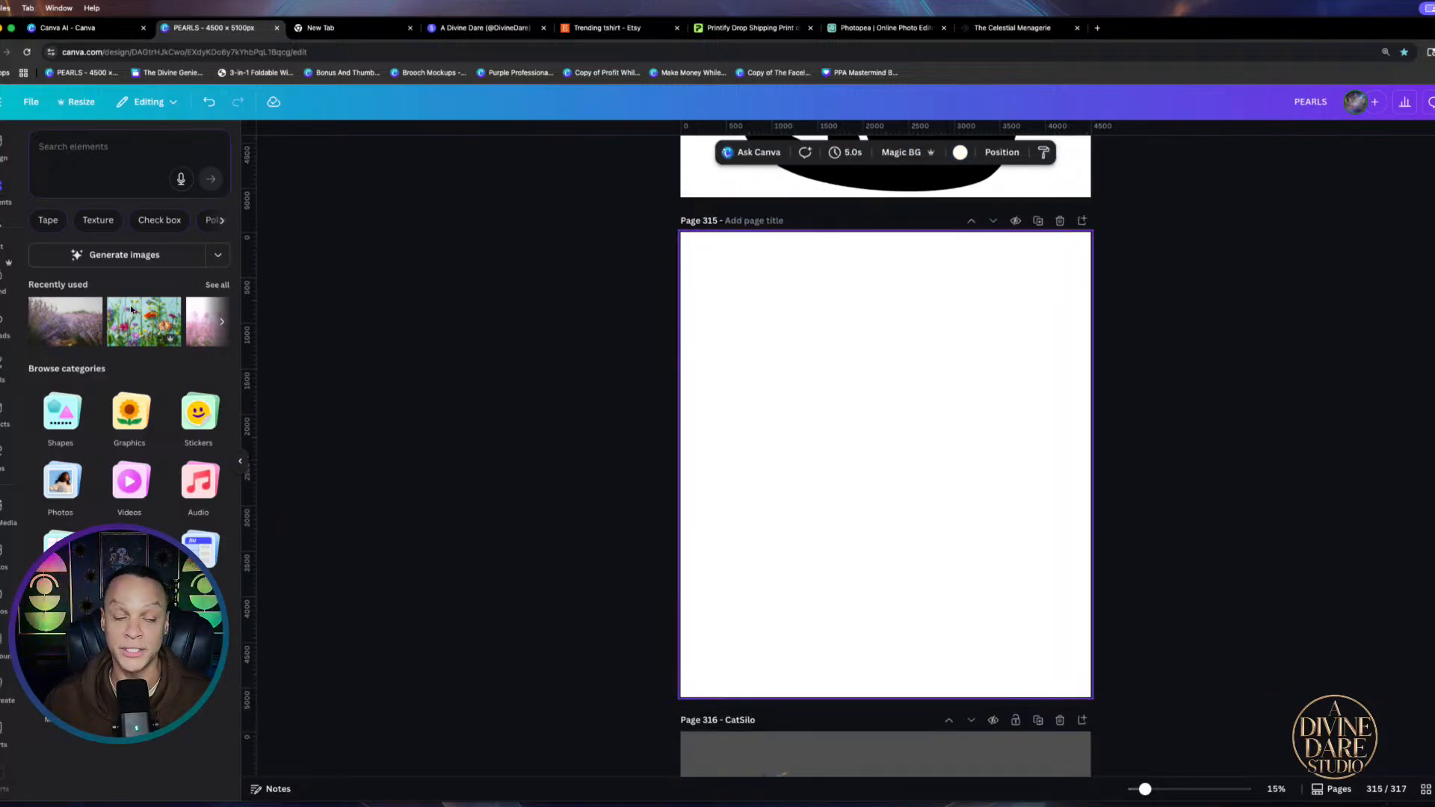
scroll(954, 410, "up", 6)
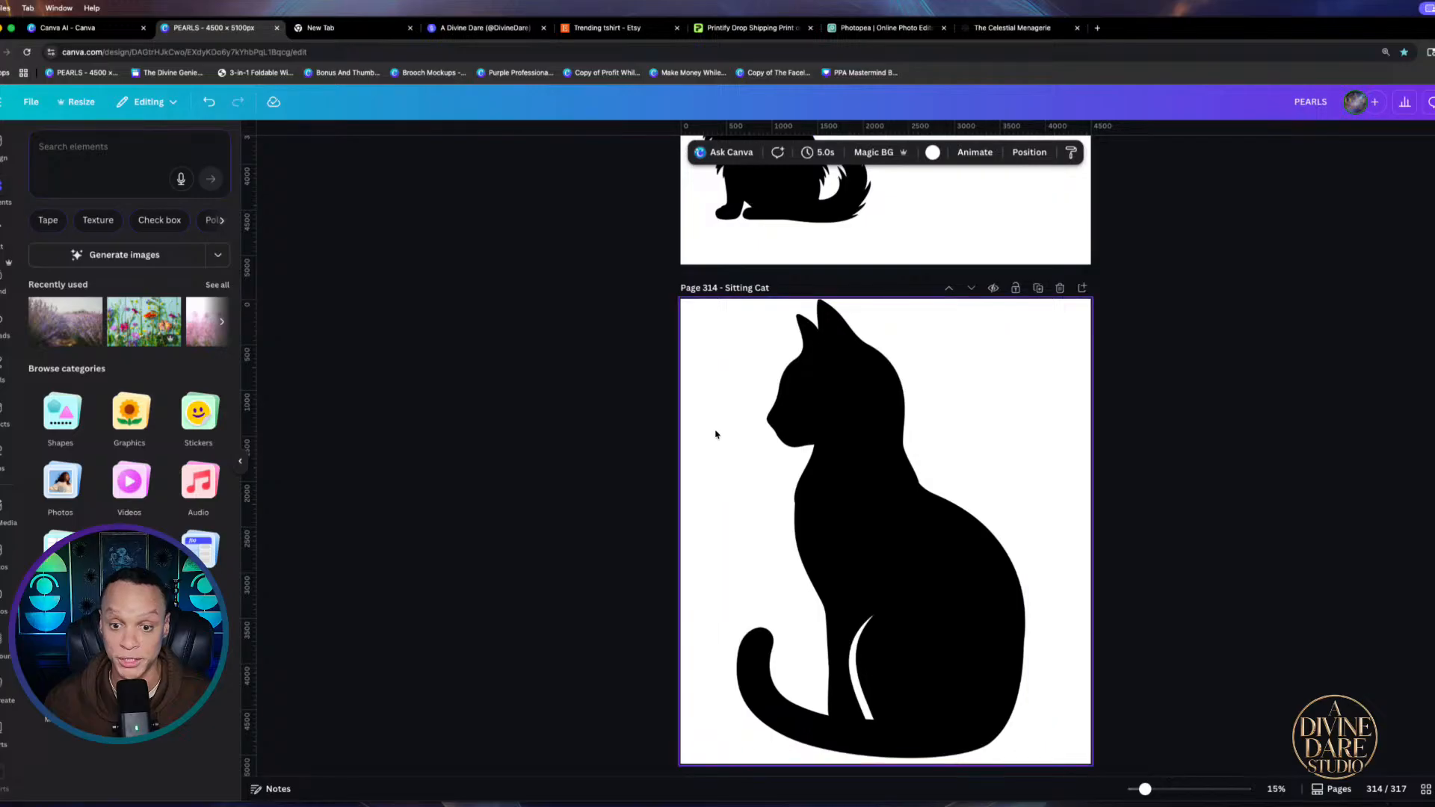
scroll(847, 418, "down", 5)
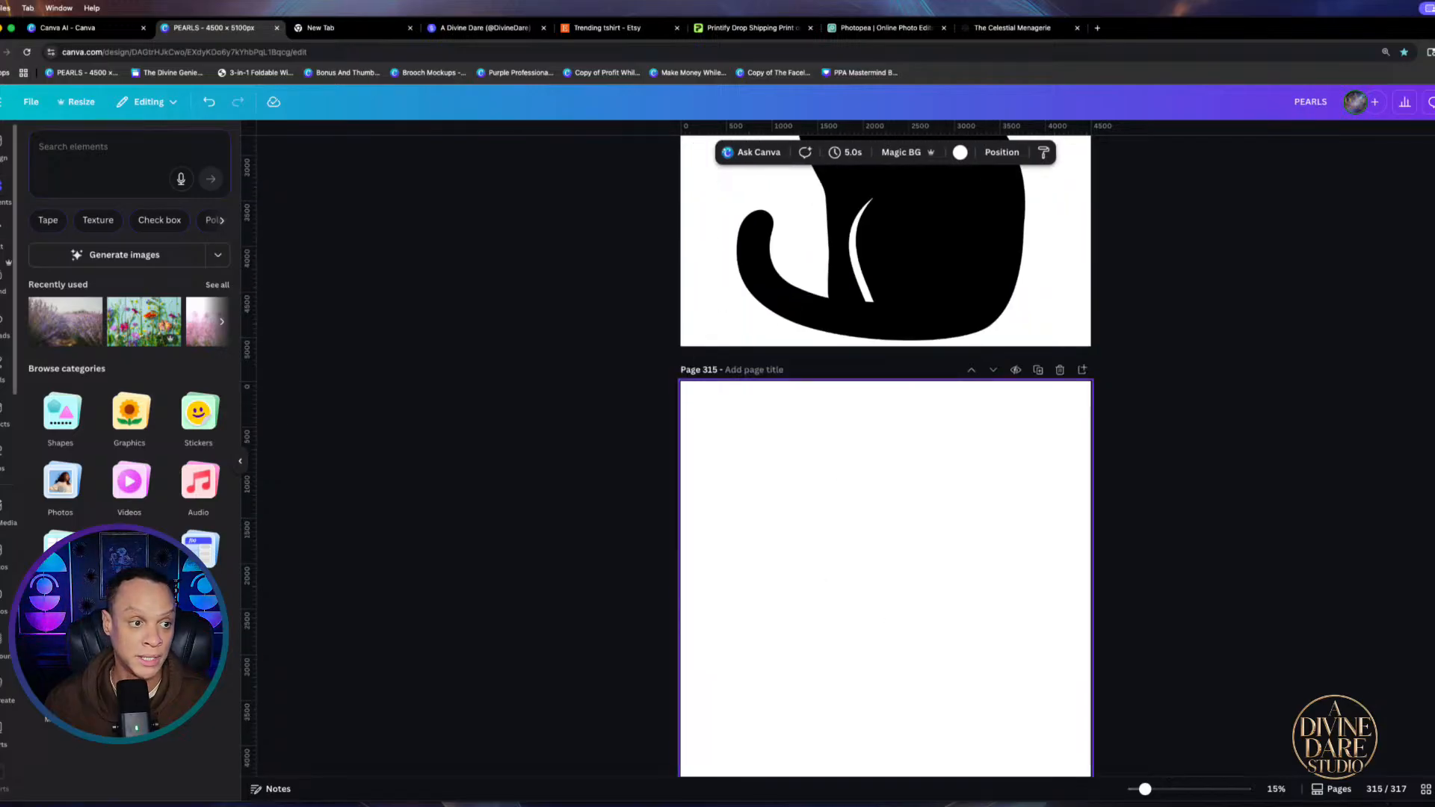
Search elements for 'whal', clear the search, and bring up the design's Share panel
left_click(97, 157)
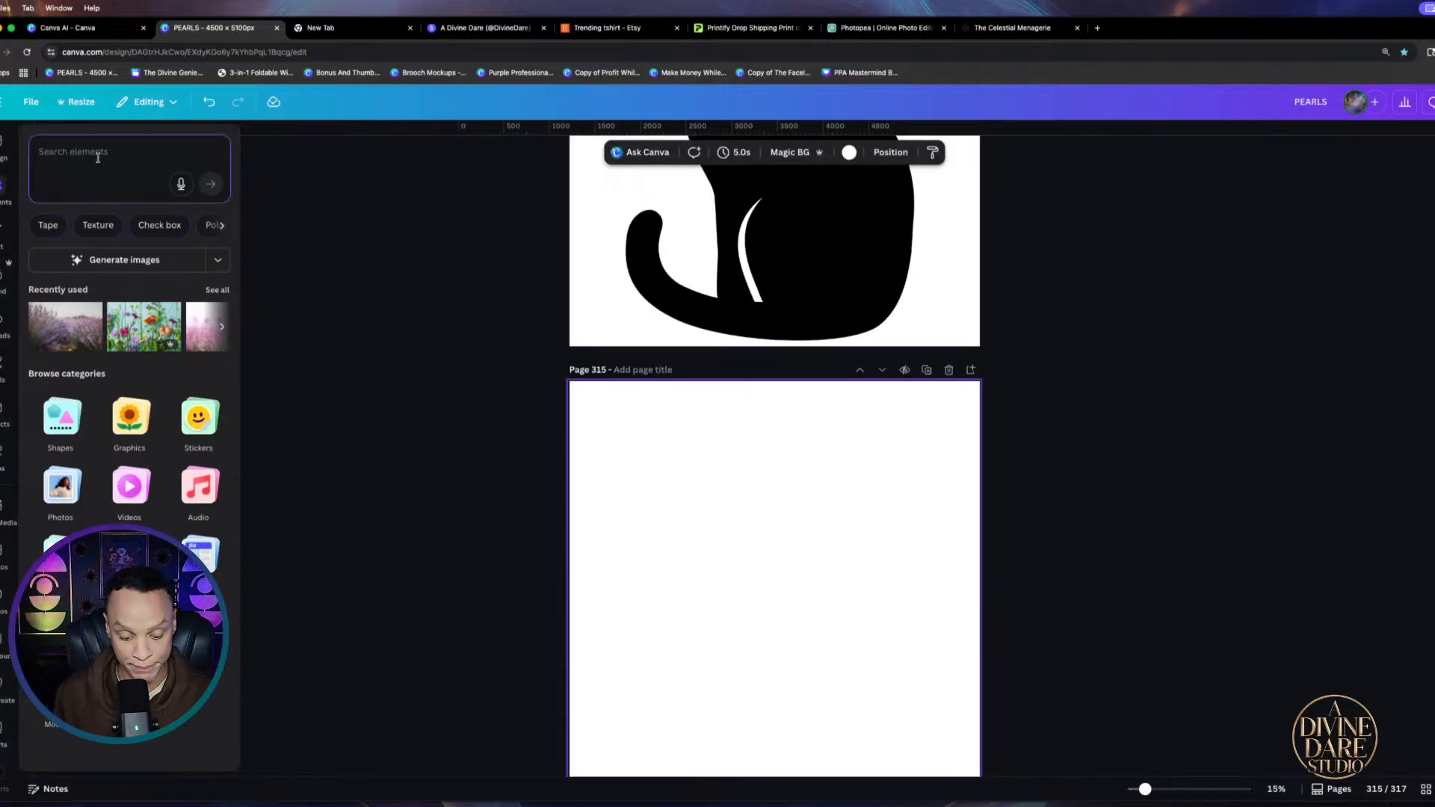
type("whal")
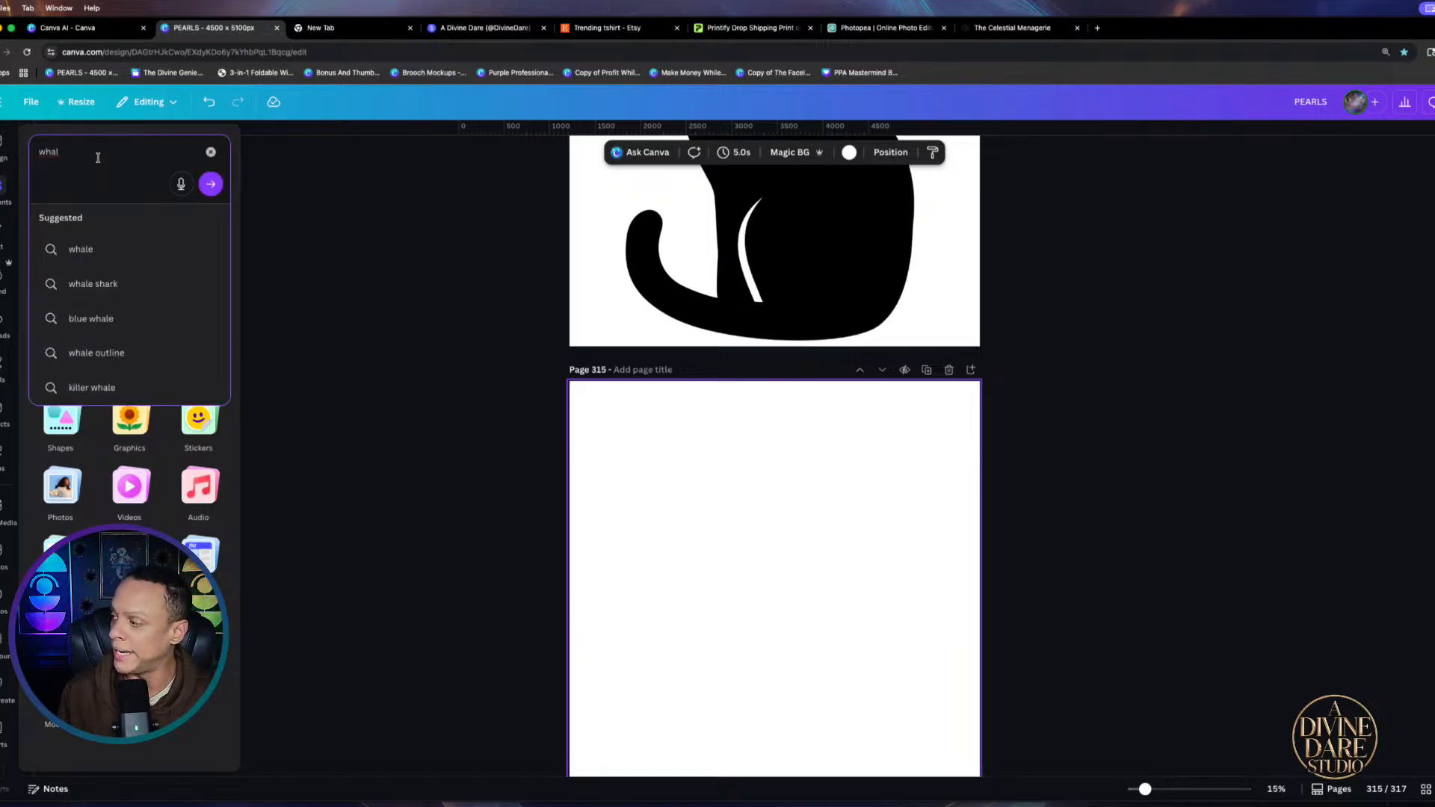
key("BackSpace")
key("BackSpace")
key("BackSpace")
key("BackSpace")
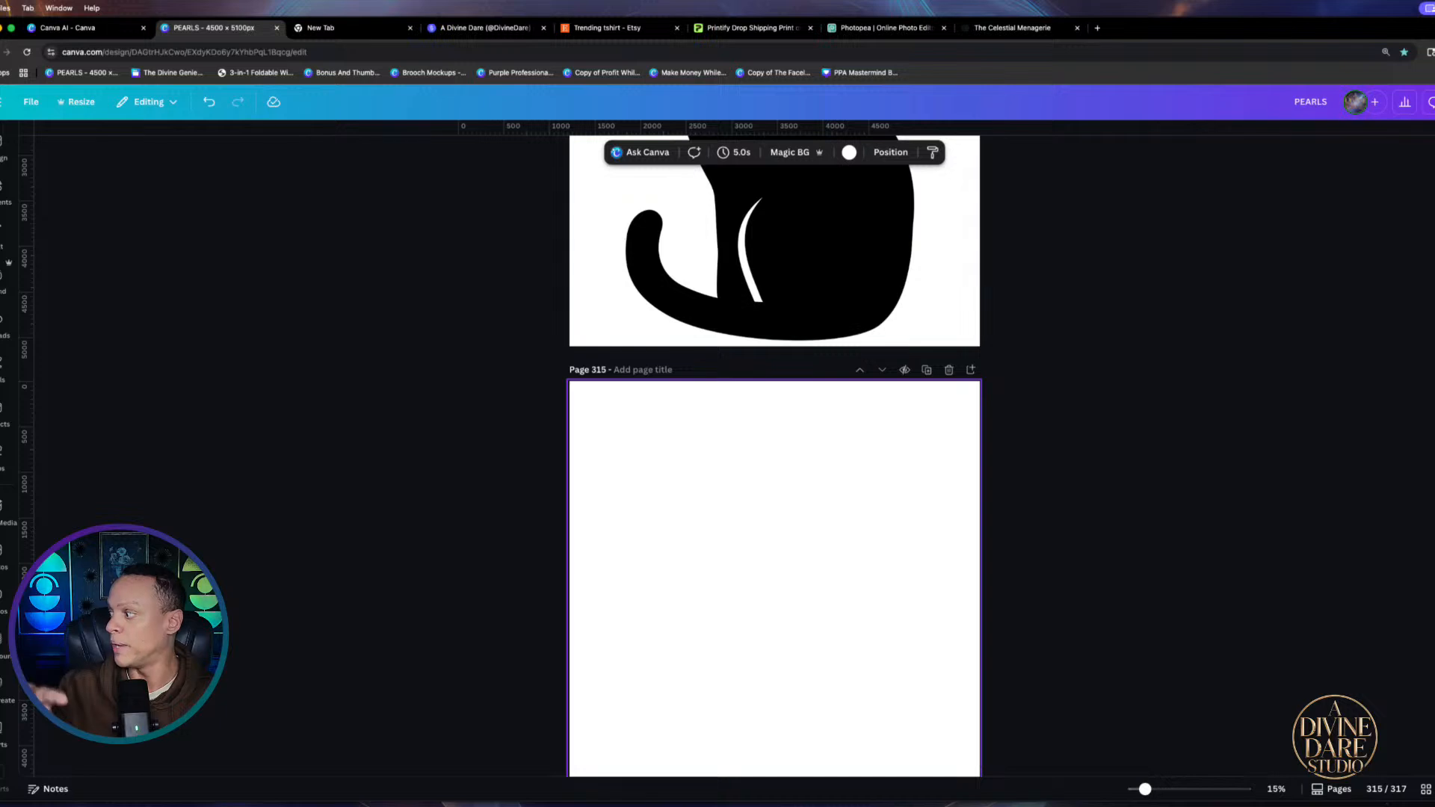
scroll(772, 478, "up", 8)
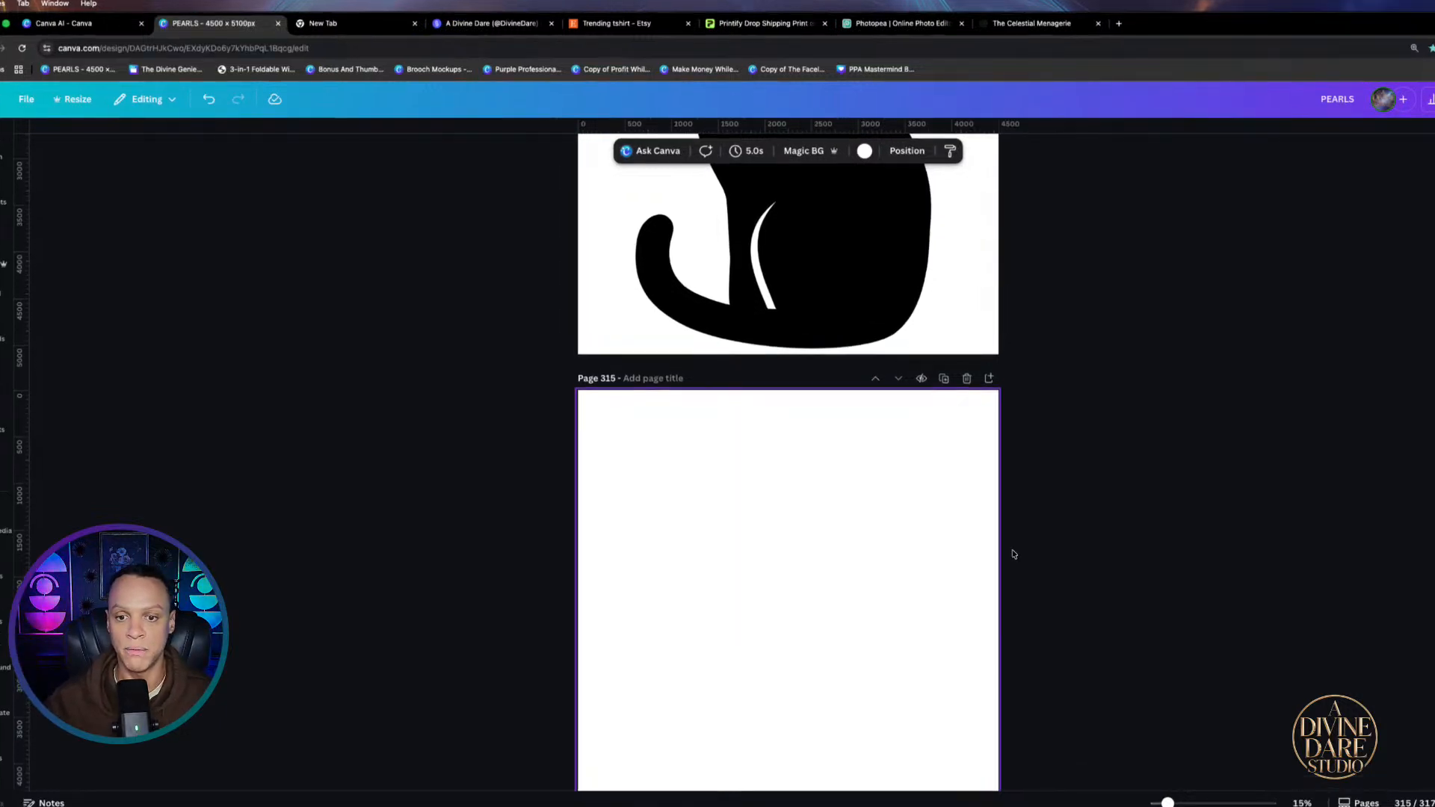
scroll(771, 477, "down", 3)
scroll(801, 484, "down", 1)
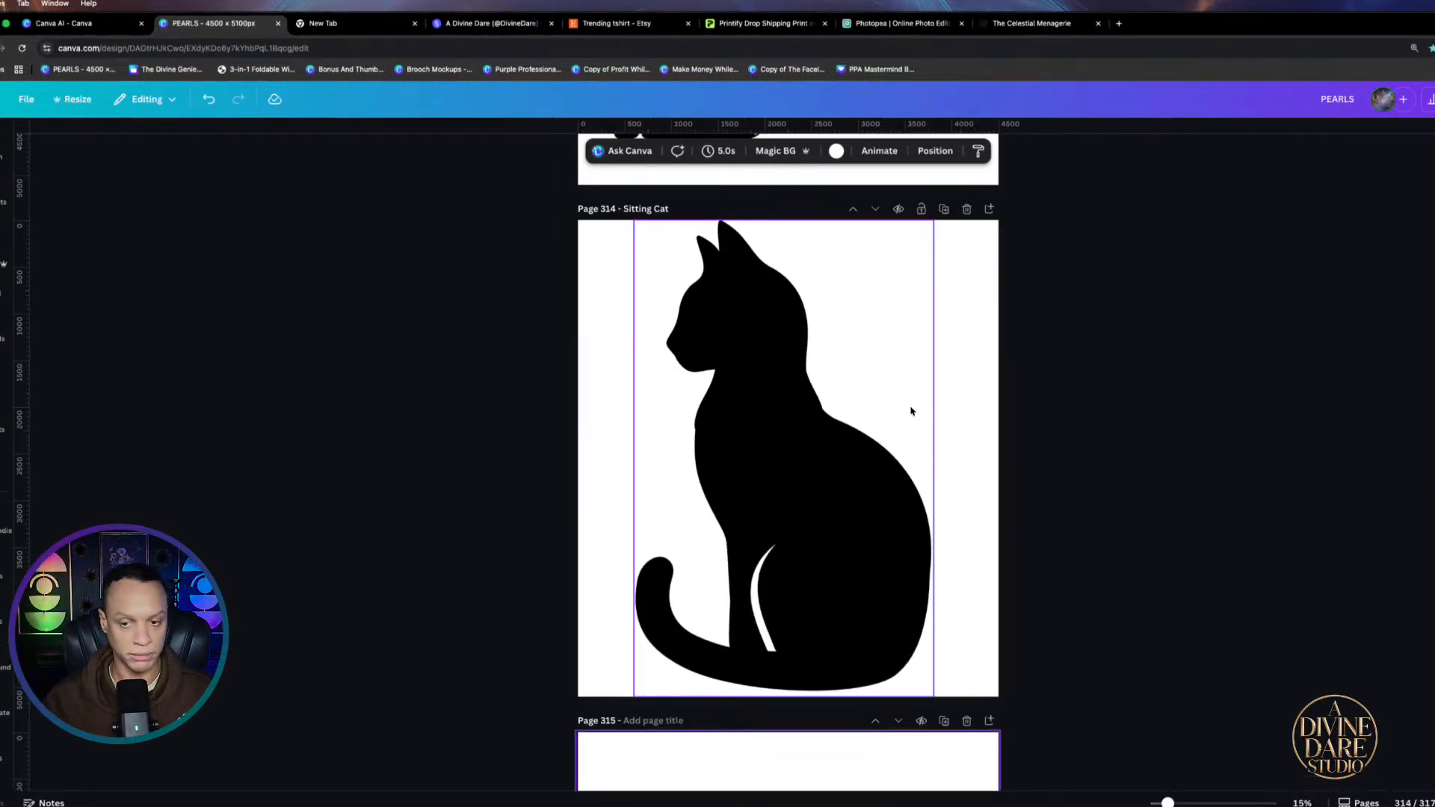
scroll(781, 390, "down", 3)
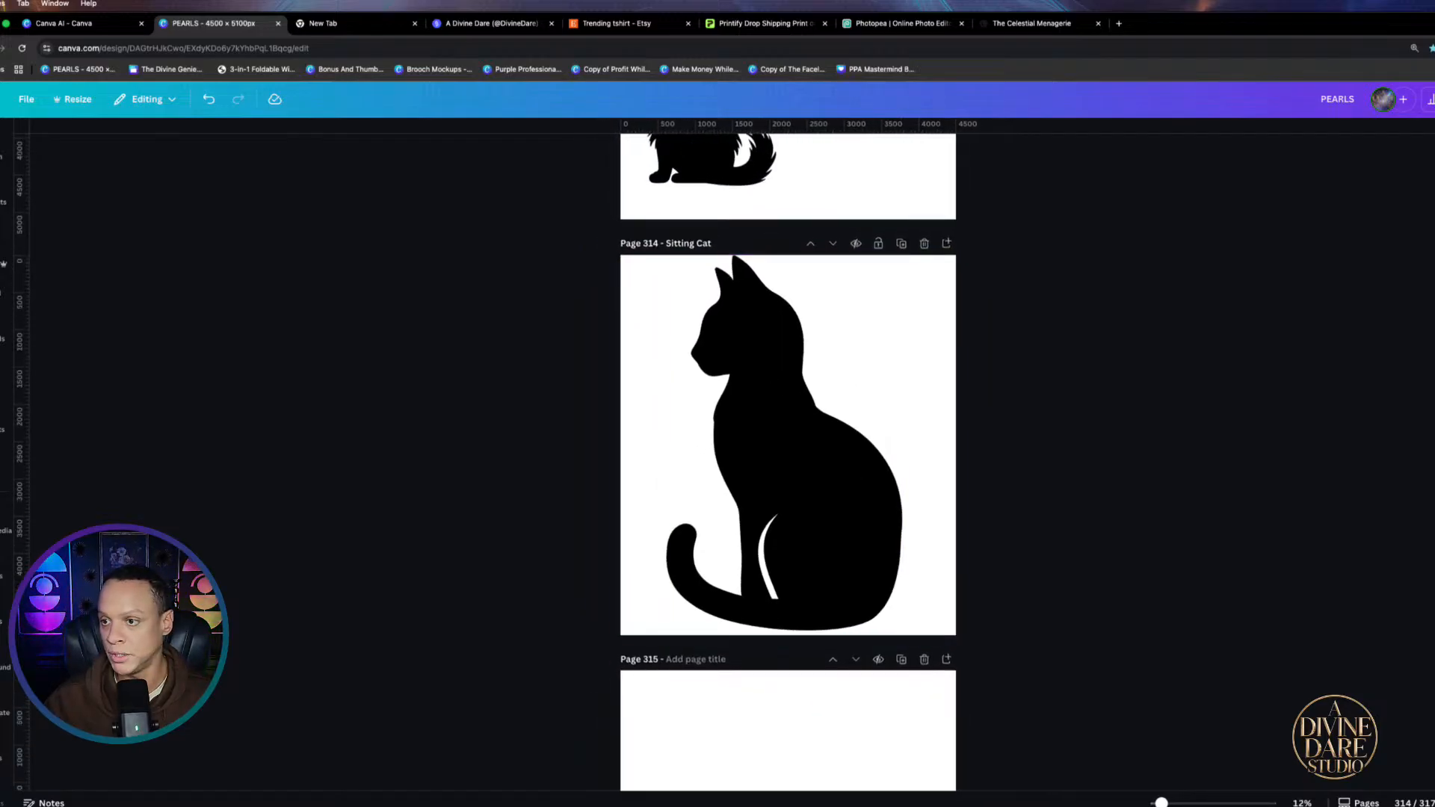
left_click(1434, 99)
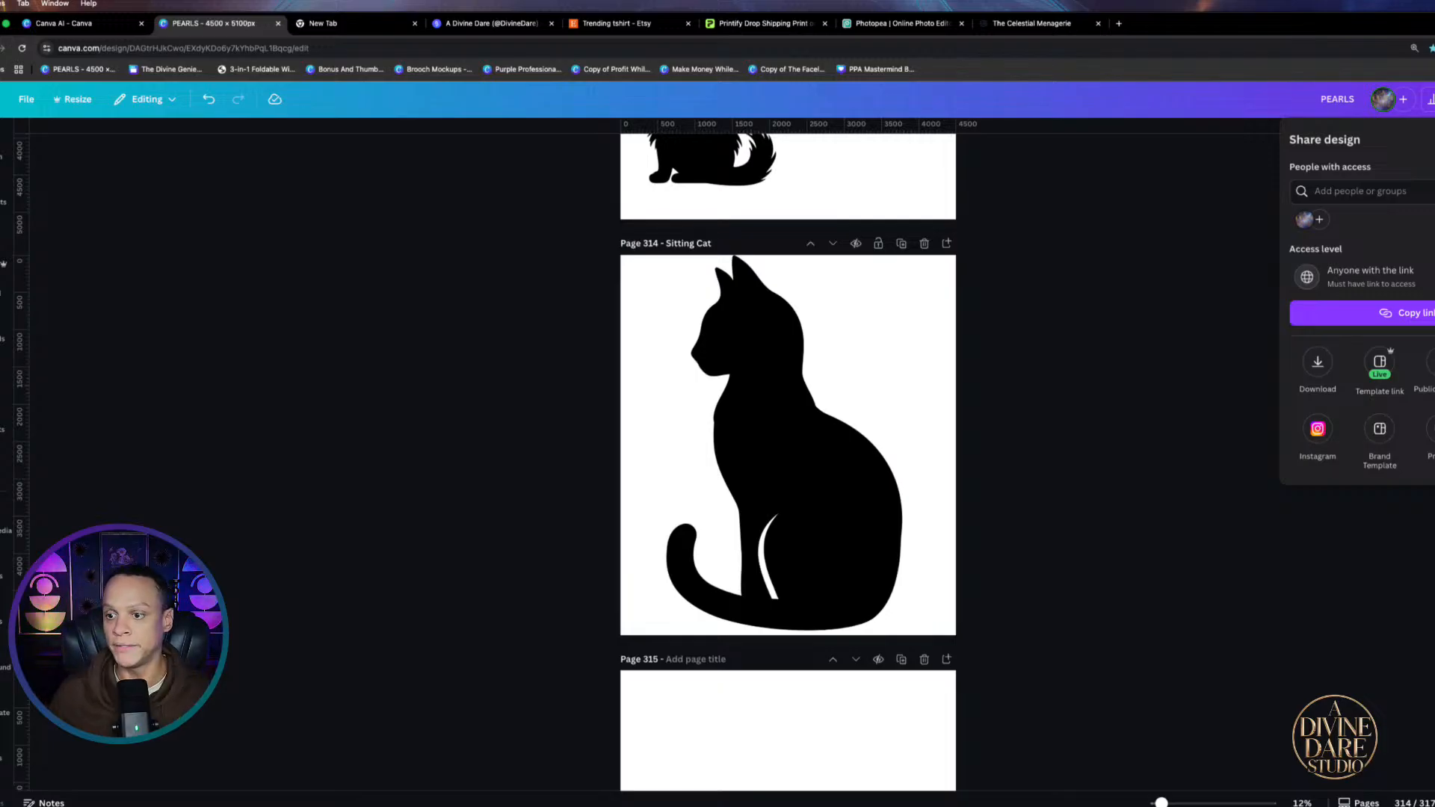
Download only the current page 314 as an SVG with transparent background
left_click(1318, 366)
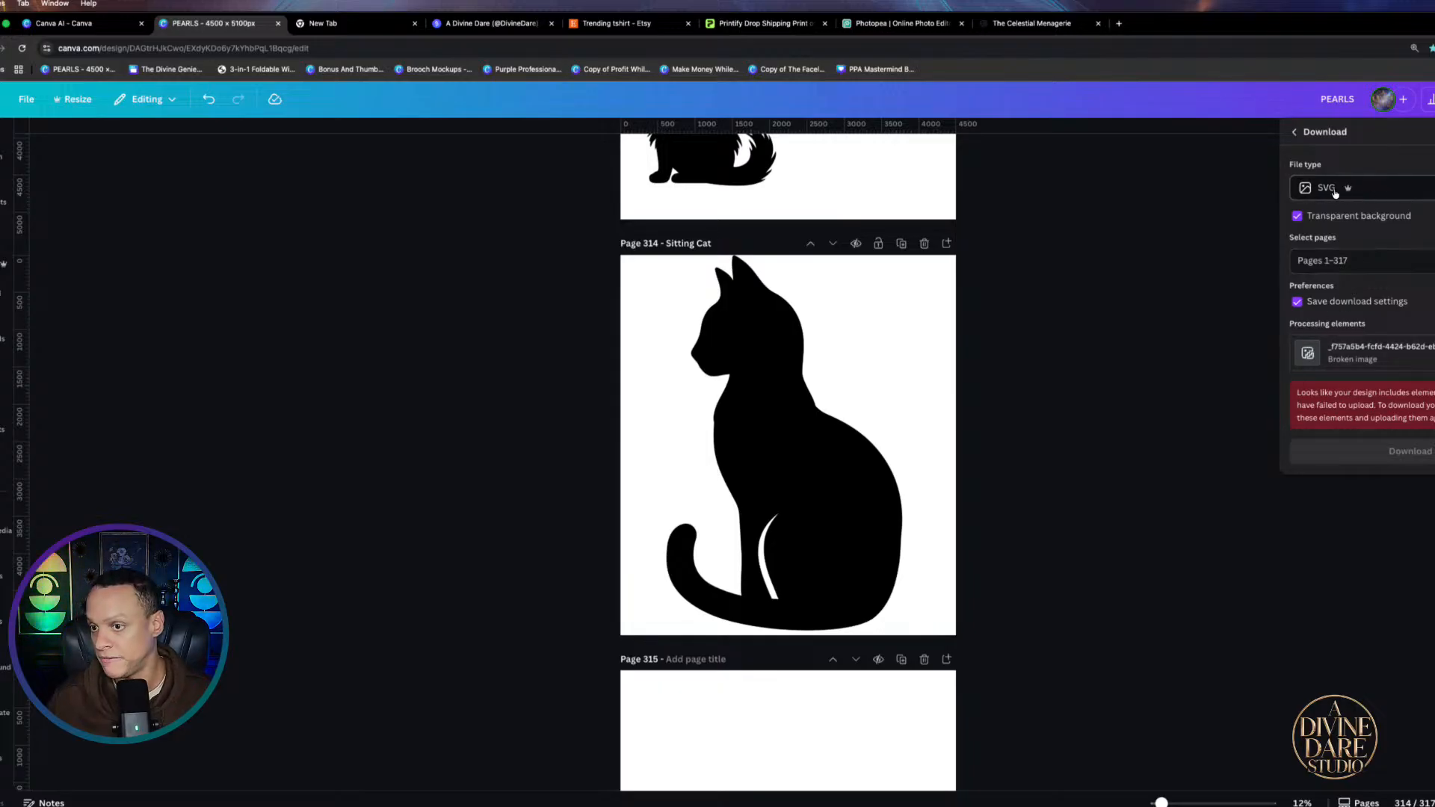
left_click(1353, 266)
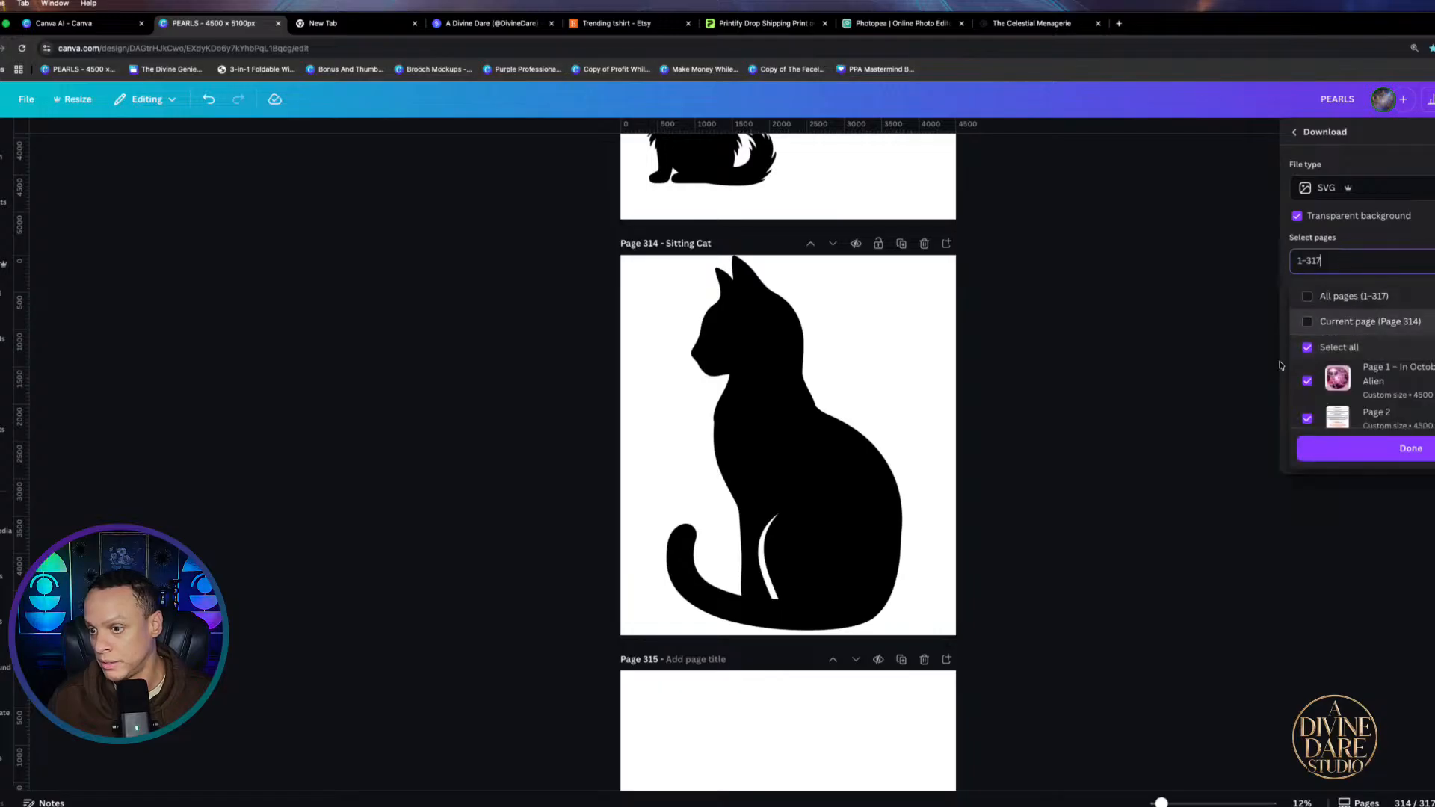
left_click(1314, 322)
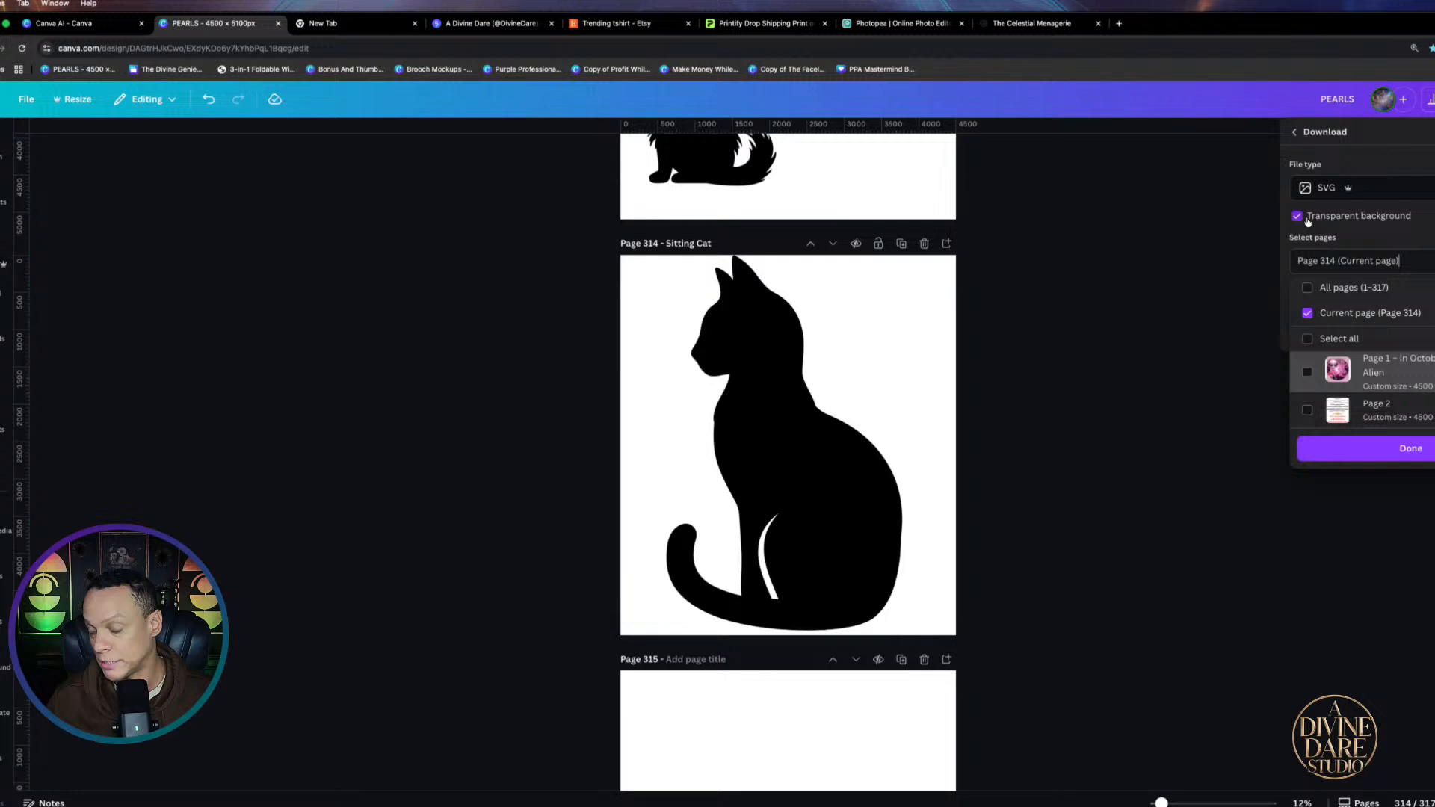
left_click(1405, 449)
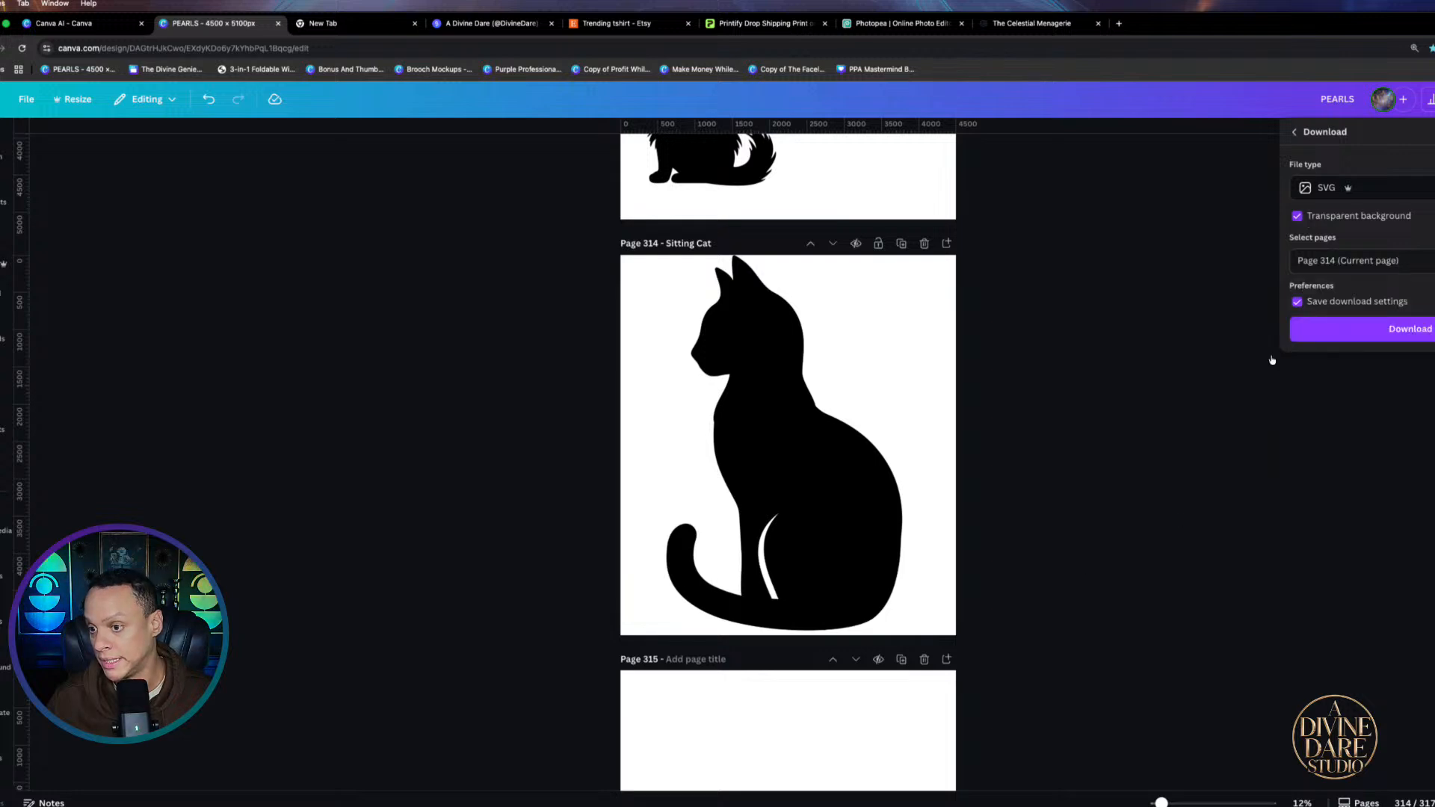
left_click(1304, 337)
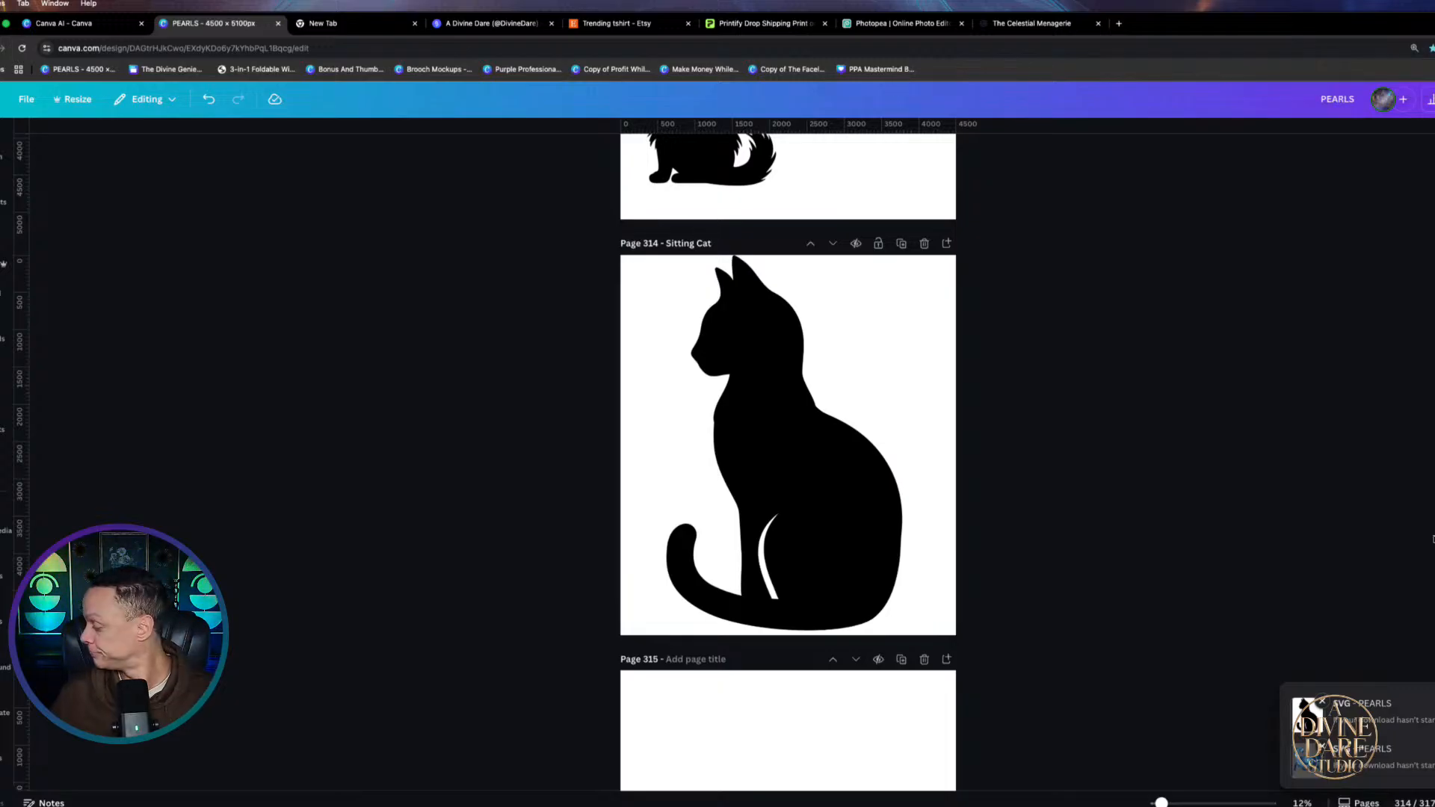
Return to the Photopea tab and reload the Photopea site
left_click(894, 26)
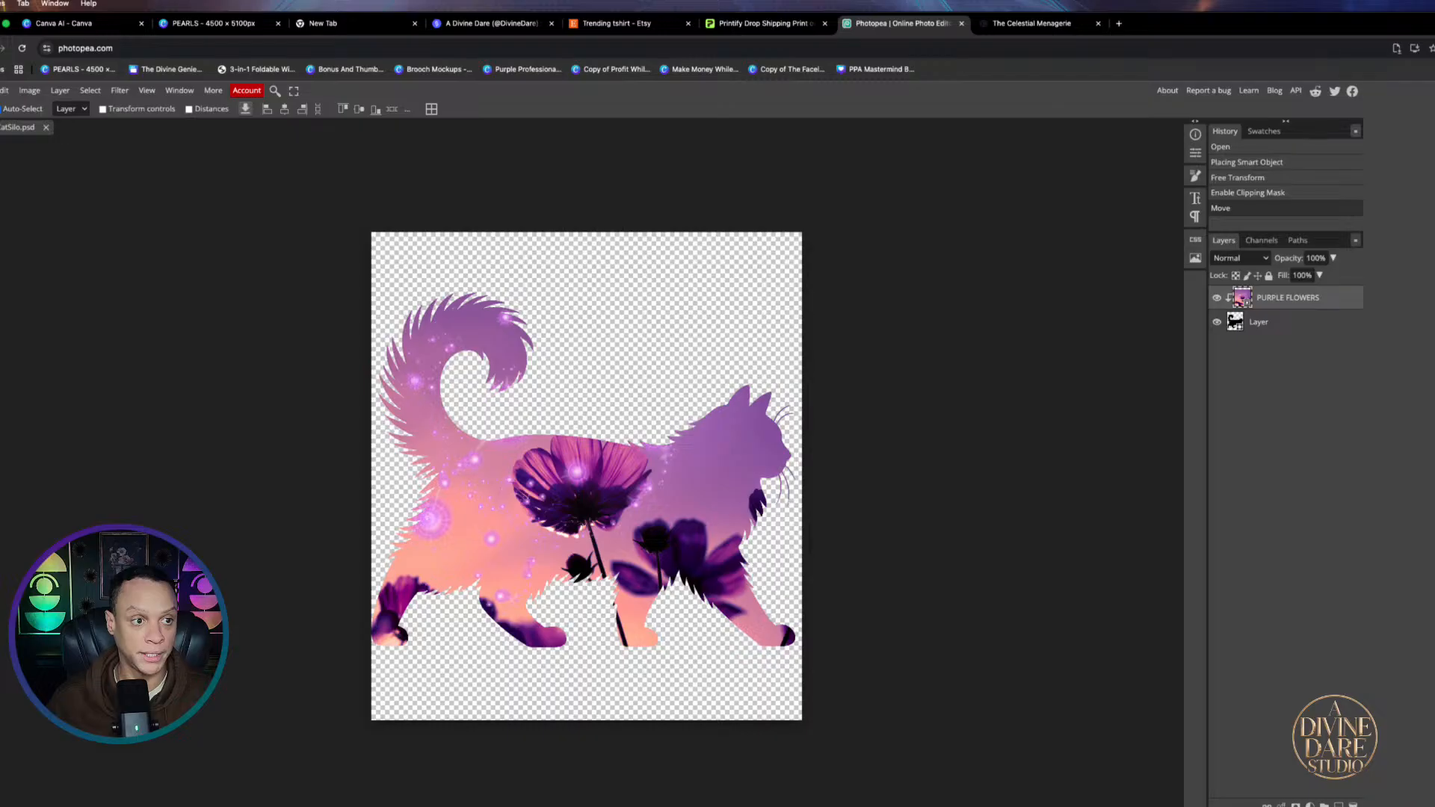
key("super+r")
left_click(772, 297)
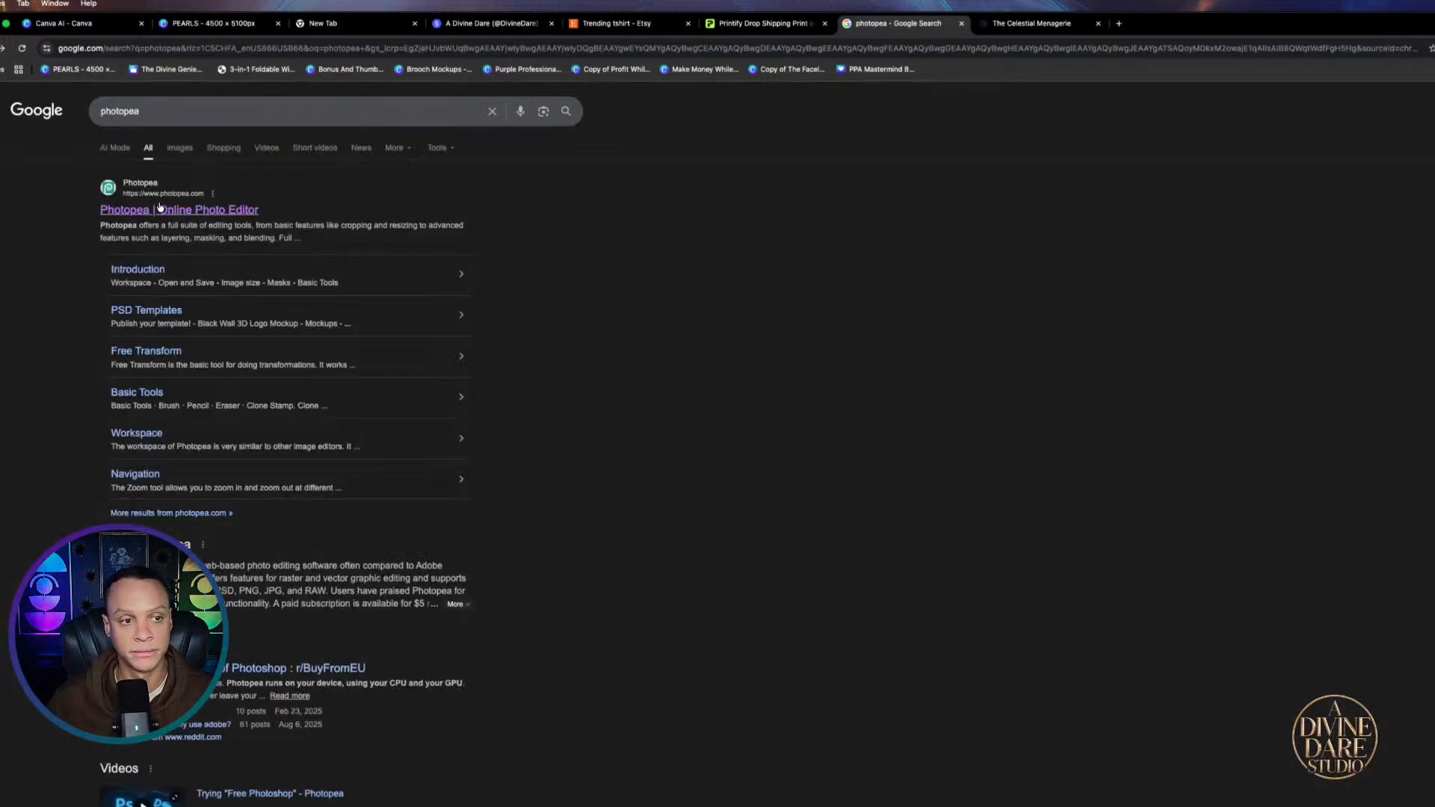
left_click(164, 209)
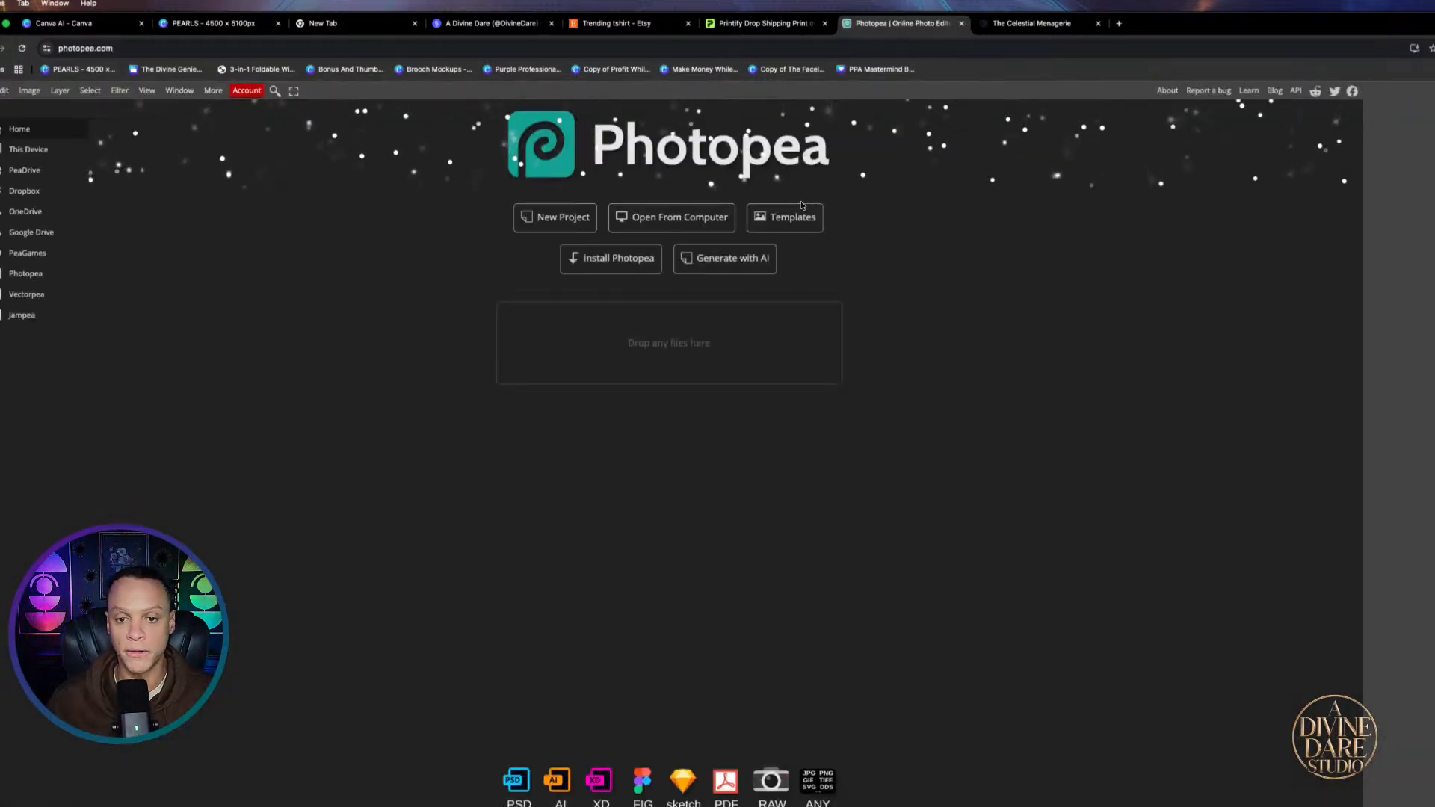
Open Sitting Cat.svg from the computer in Photopea
left_click(668, 217)
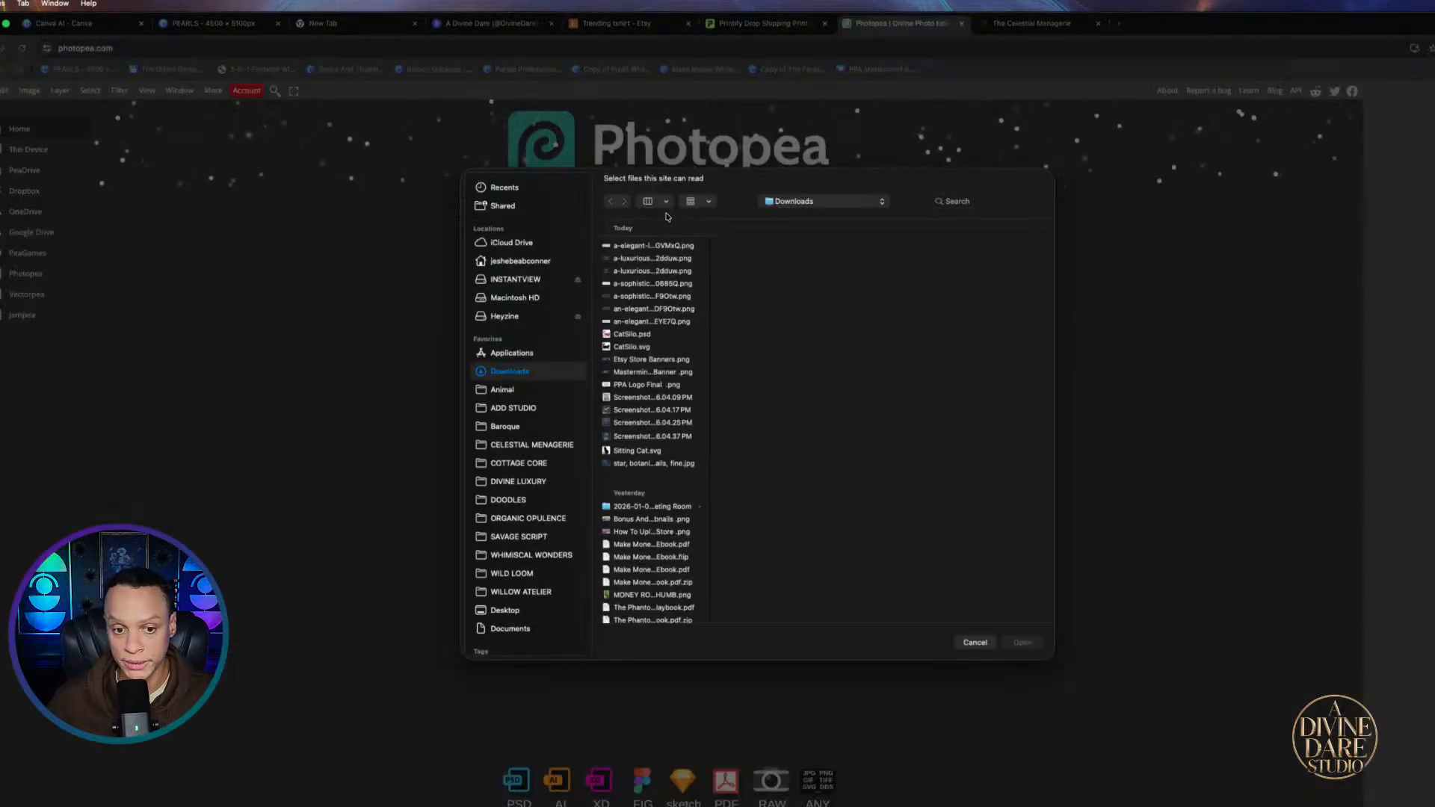
left_click(619, 455)
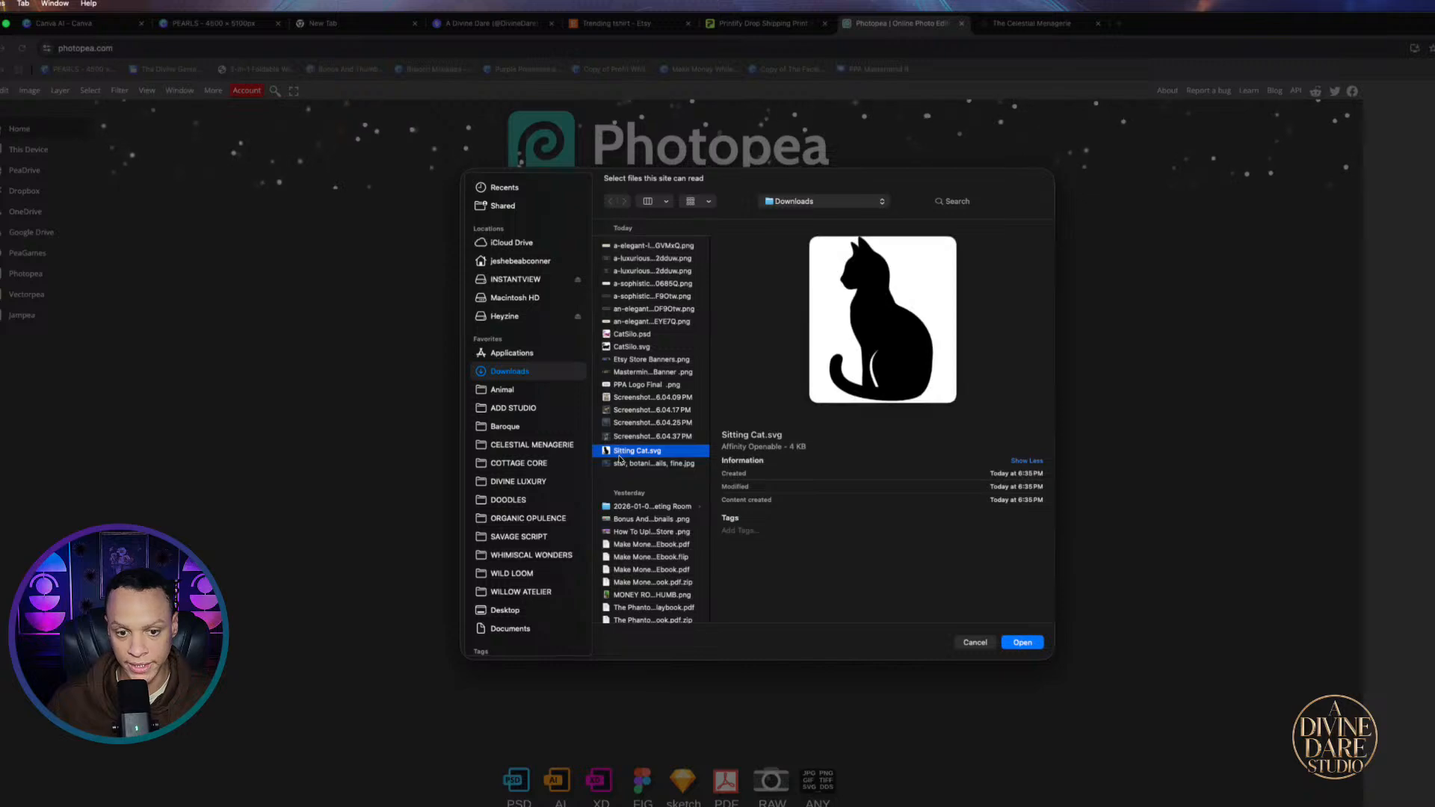
left_click(1021, 643)
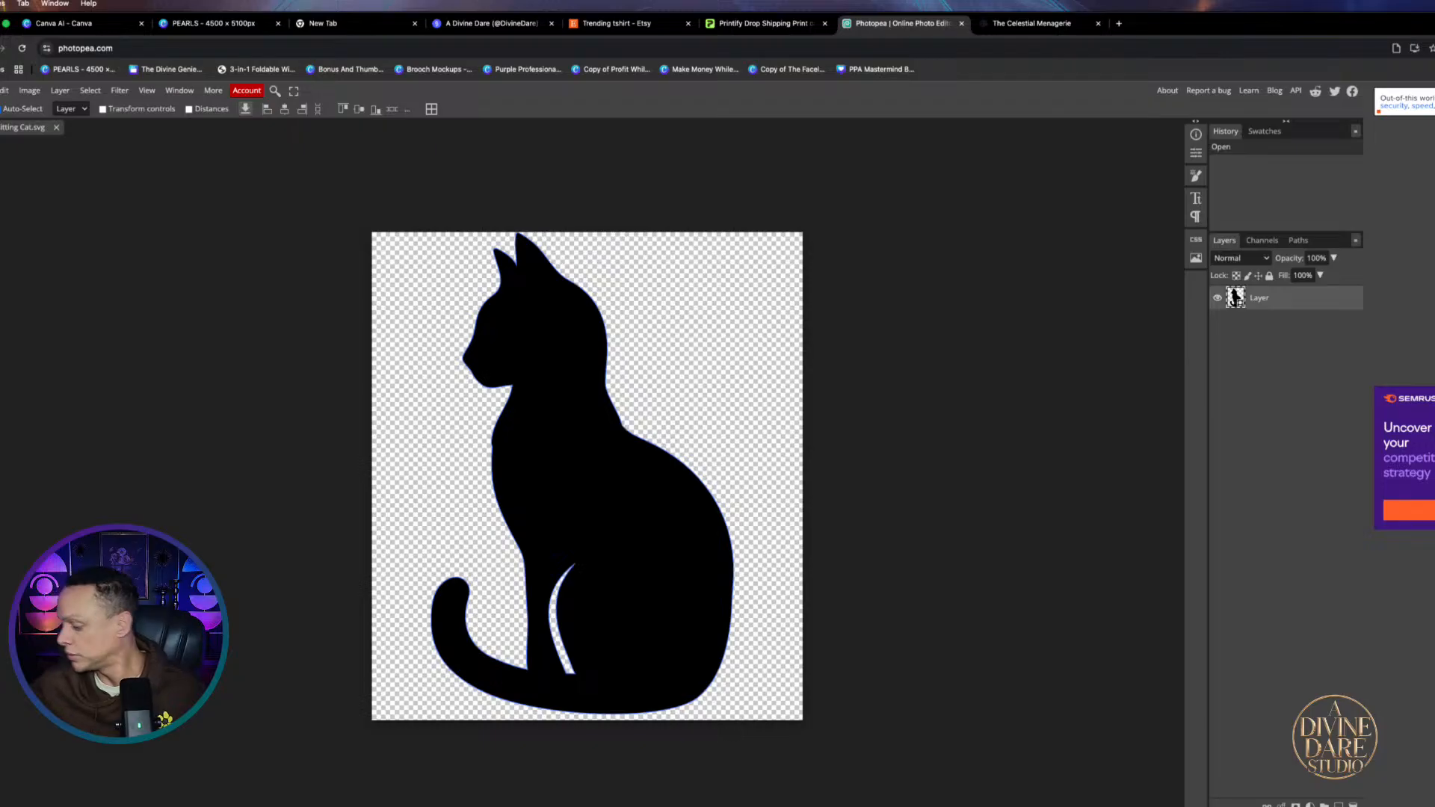
scroll(403, 316, "down", 3)
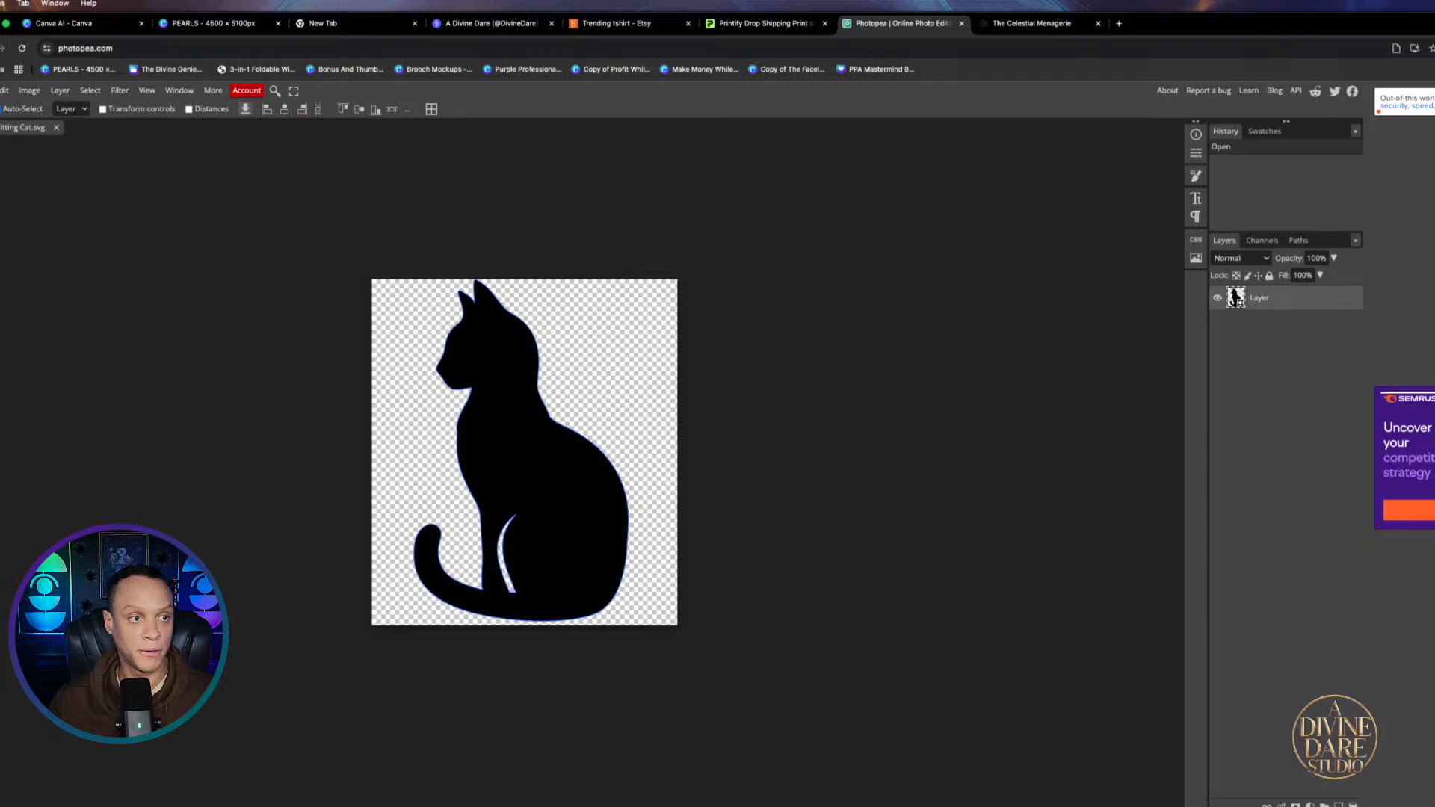
Use Open & Place to put PURPLE FLOWERS.png from Downloads into the Sitting Cat document
left_click(0, 90)
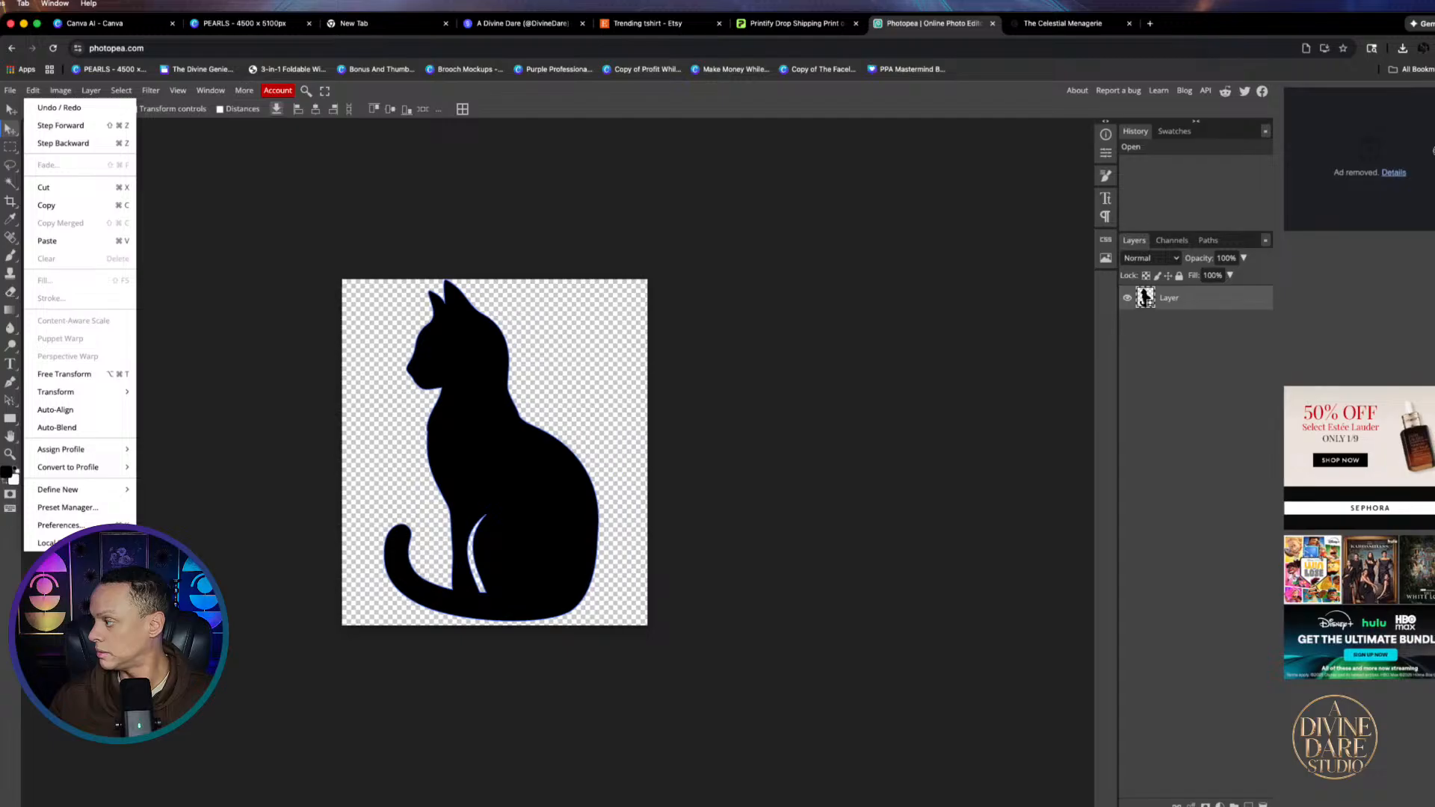
mouse_move(1434, 151)
left_mouse_down()
mouse_move(1411, 151)
mouse_move(1433, 153)
left_mouse_up()
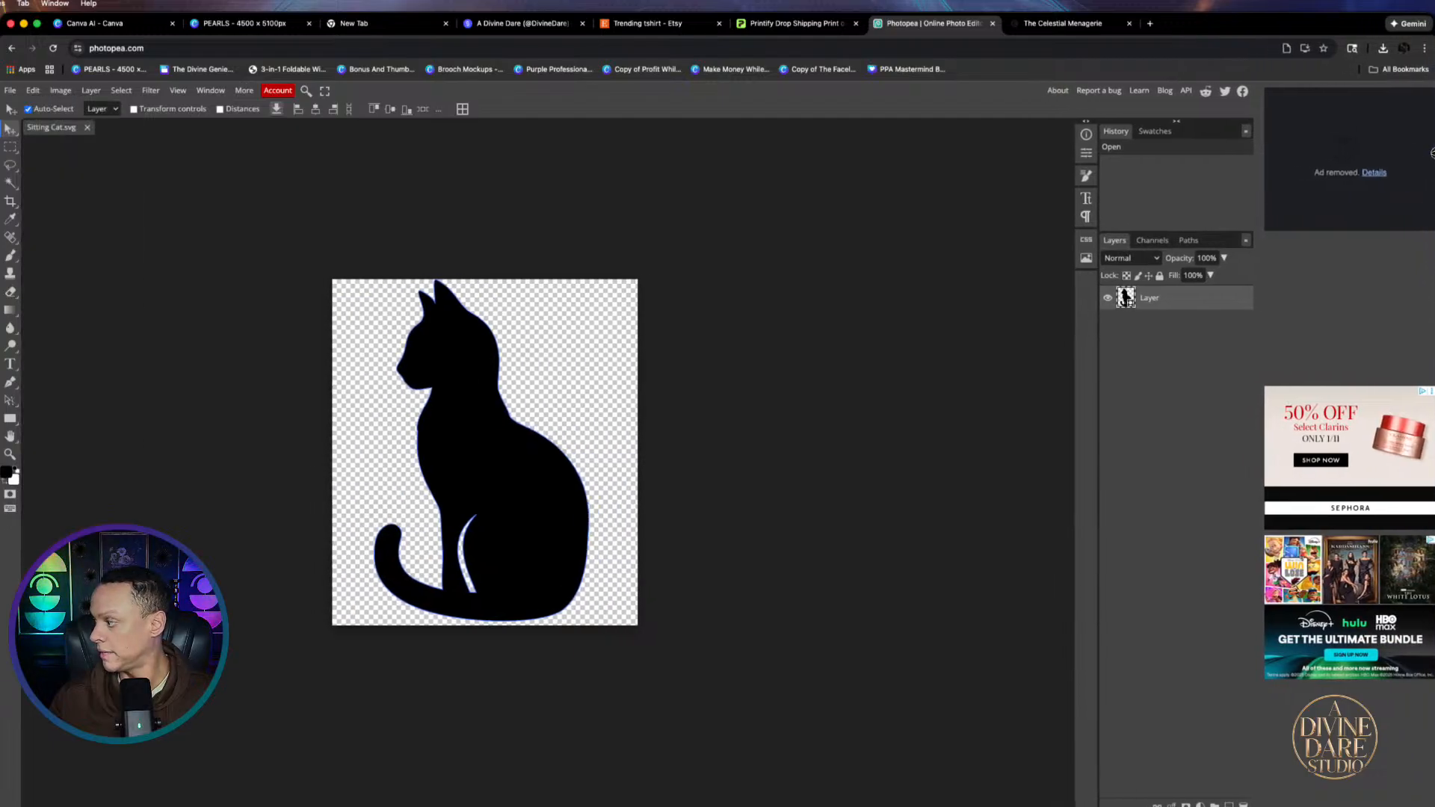
left_click(9, 91)
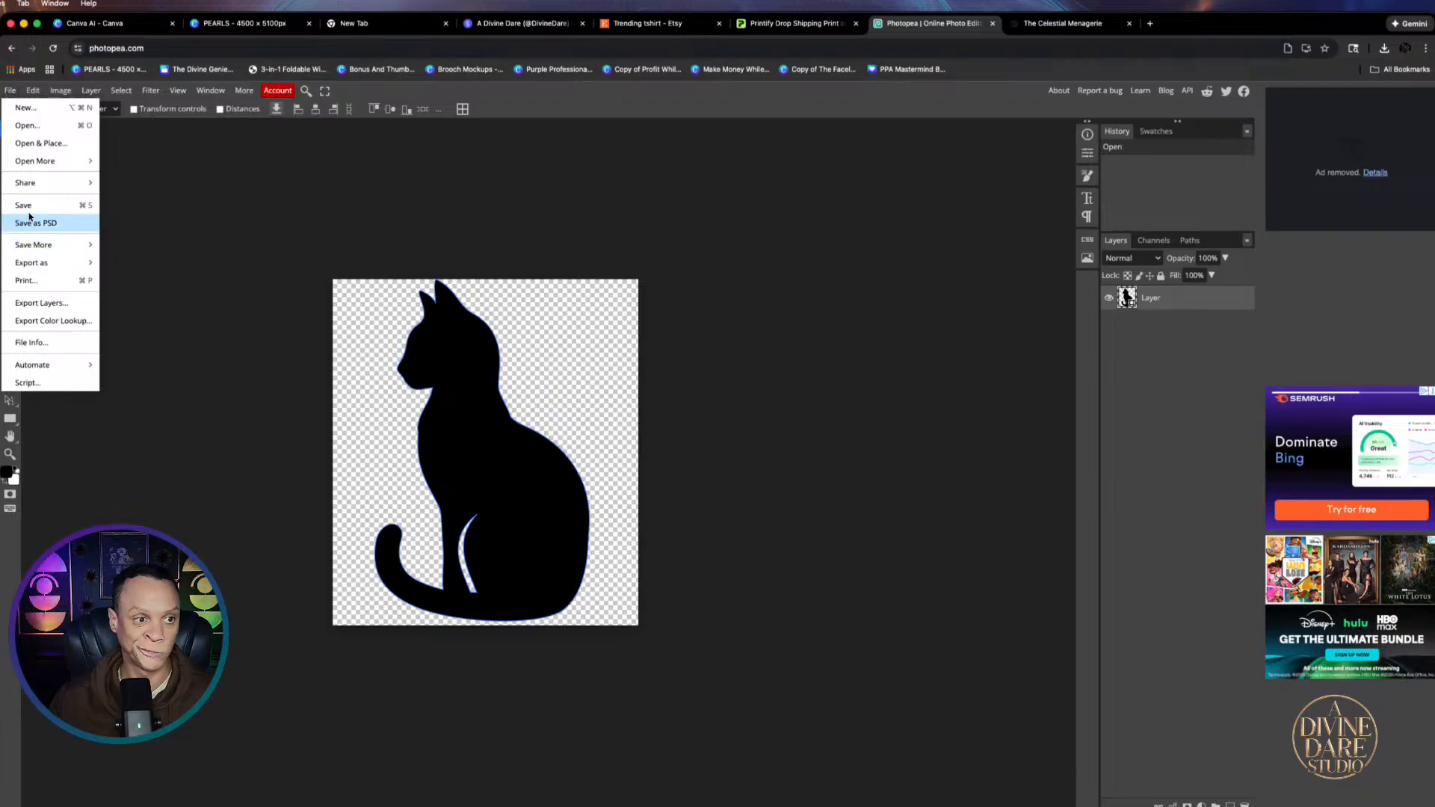
left_click(47, 144)
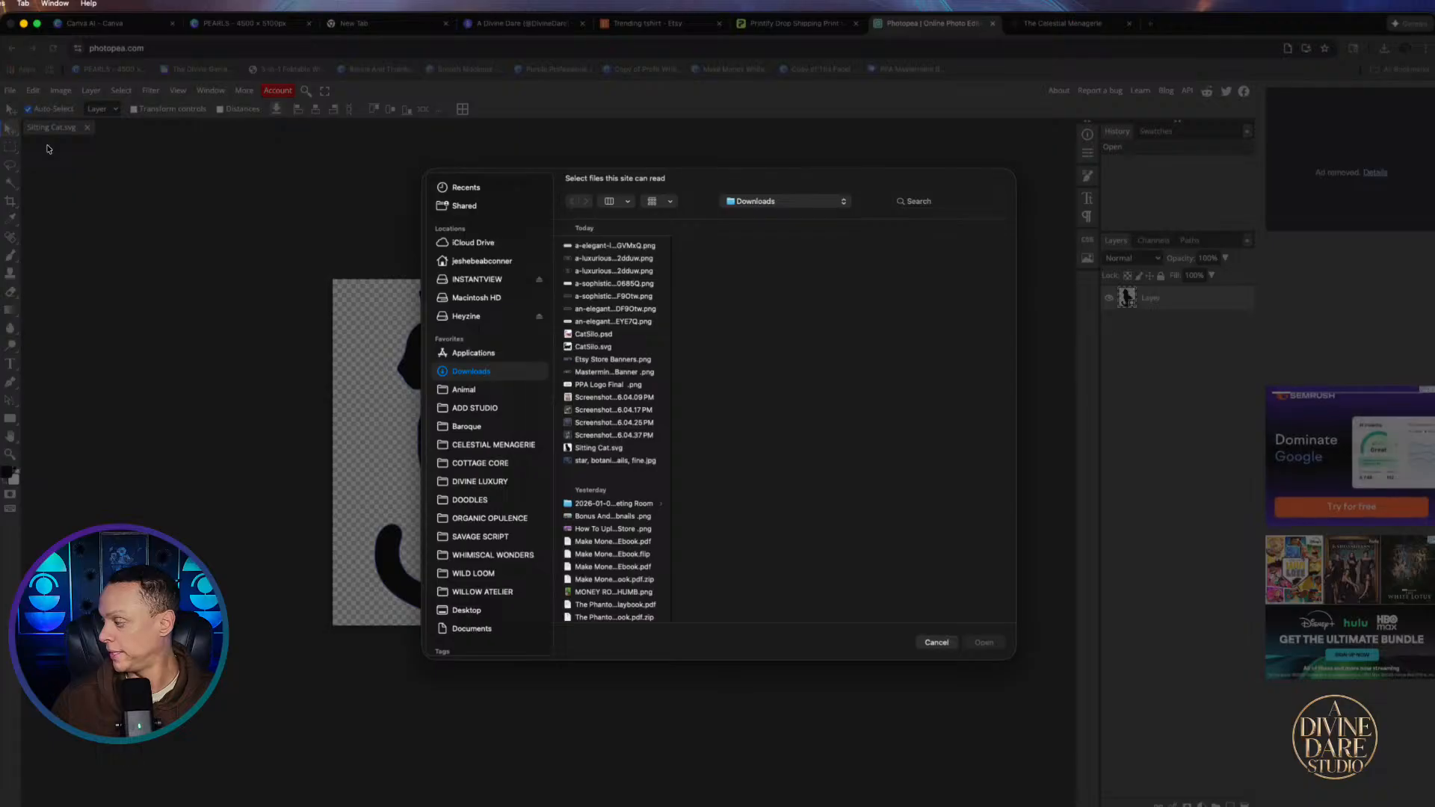
scroll(600, 448, "down", 5)
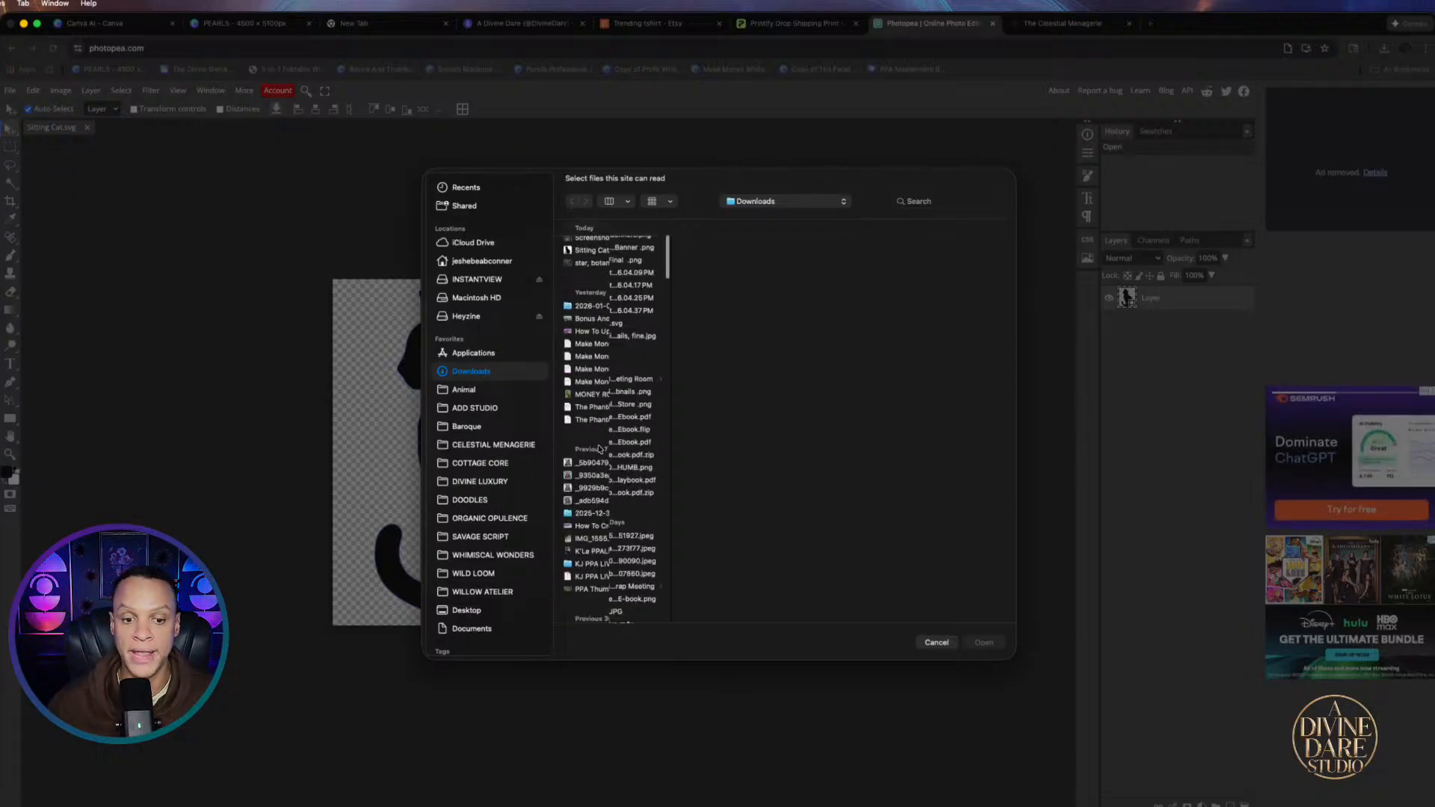
scroll(599, 448, "down", 10)
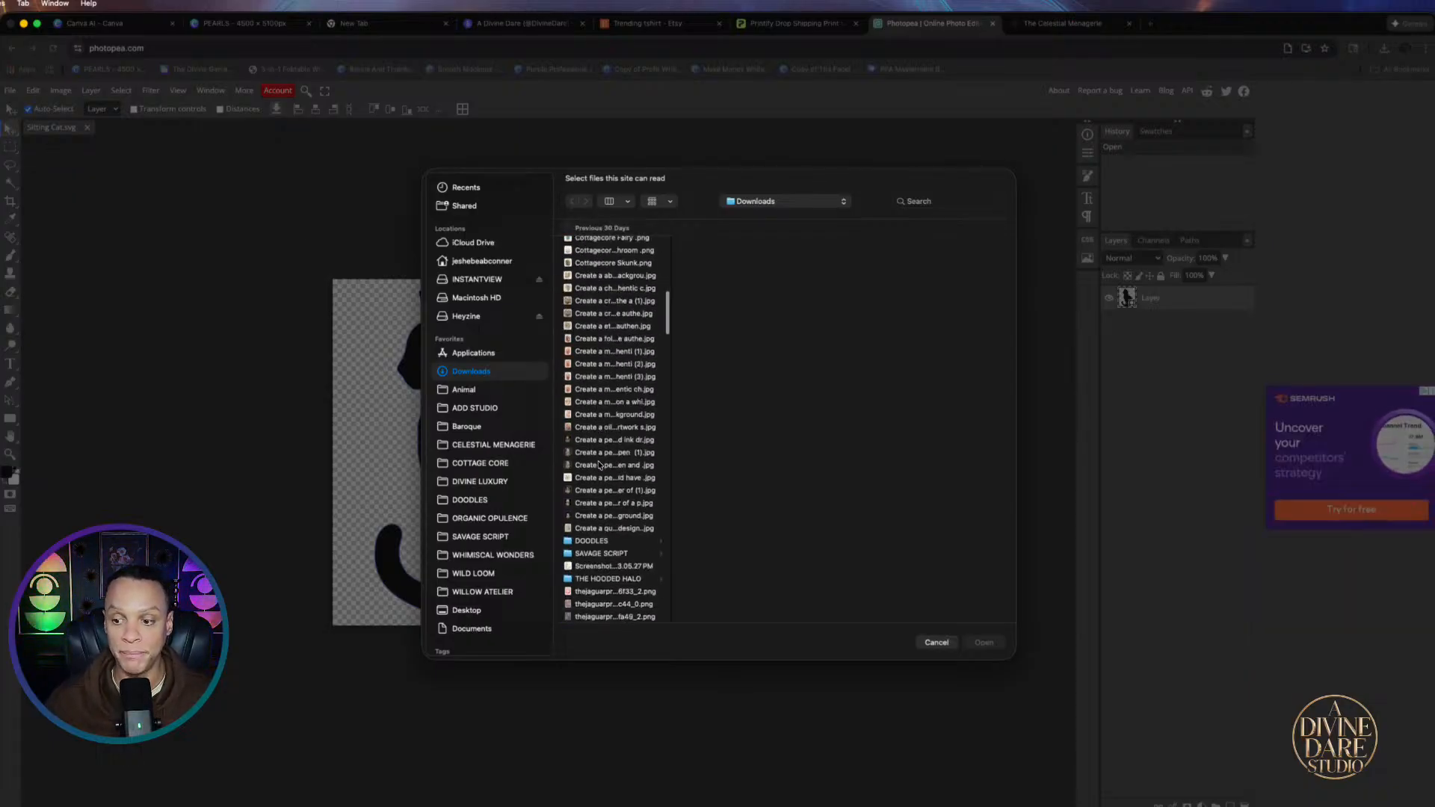
scroll(598, 464, "down", 15)
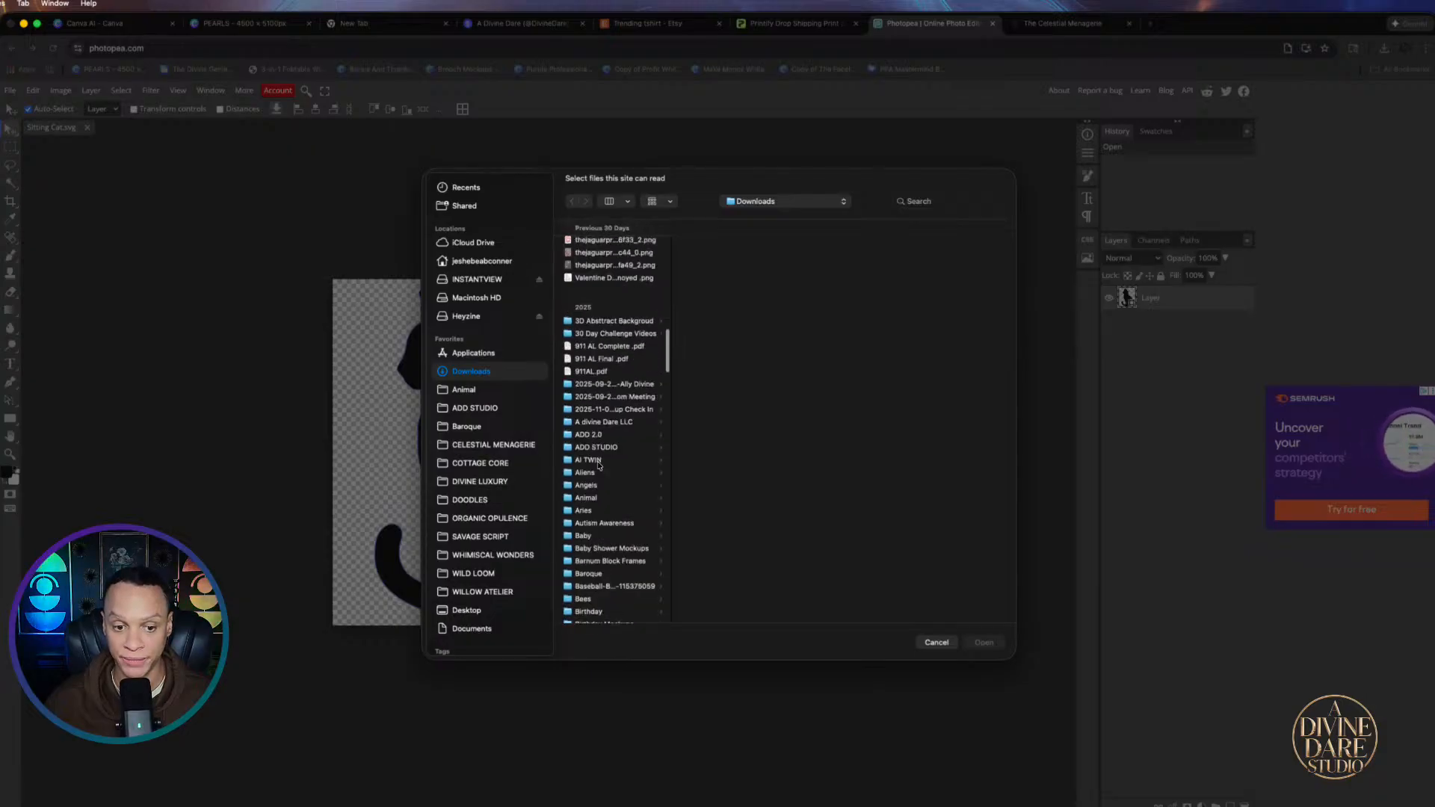
scroll(599, 464, "down", 15)
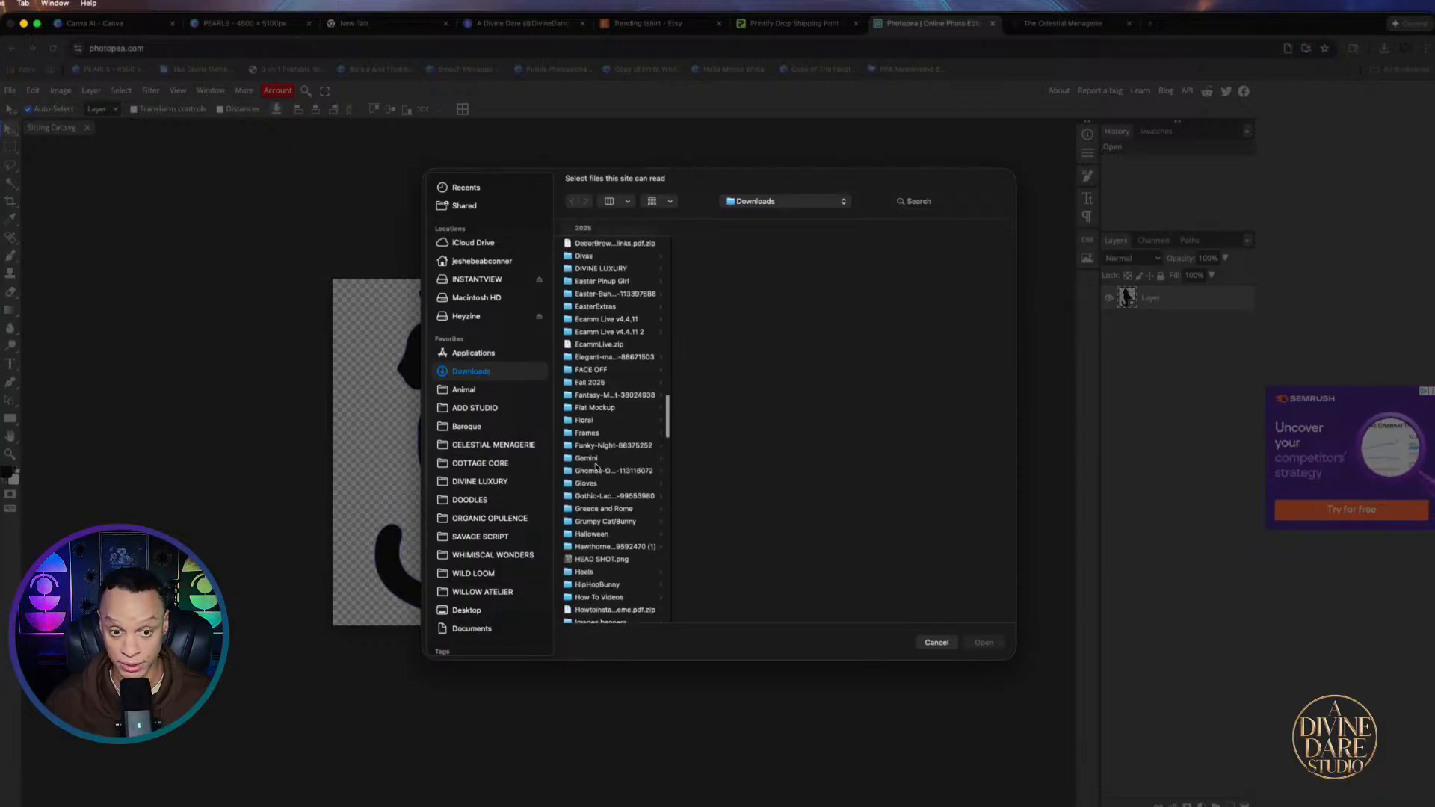
scroll(595, 467, "down", 15)
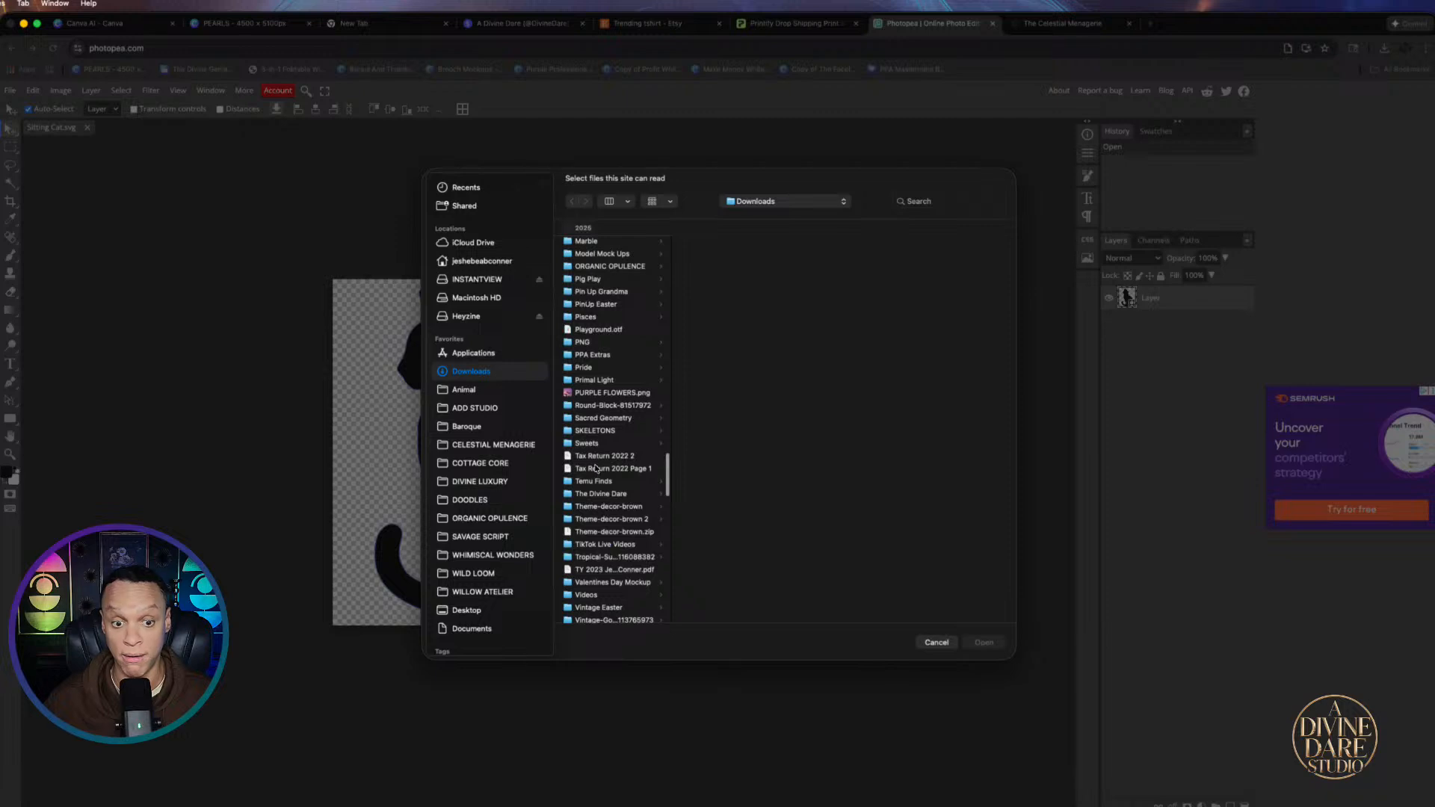
left_click(577, 394)
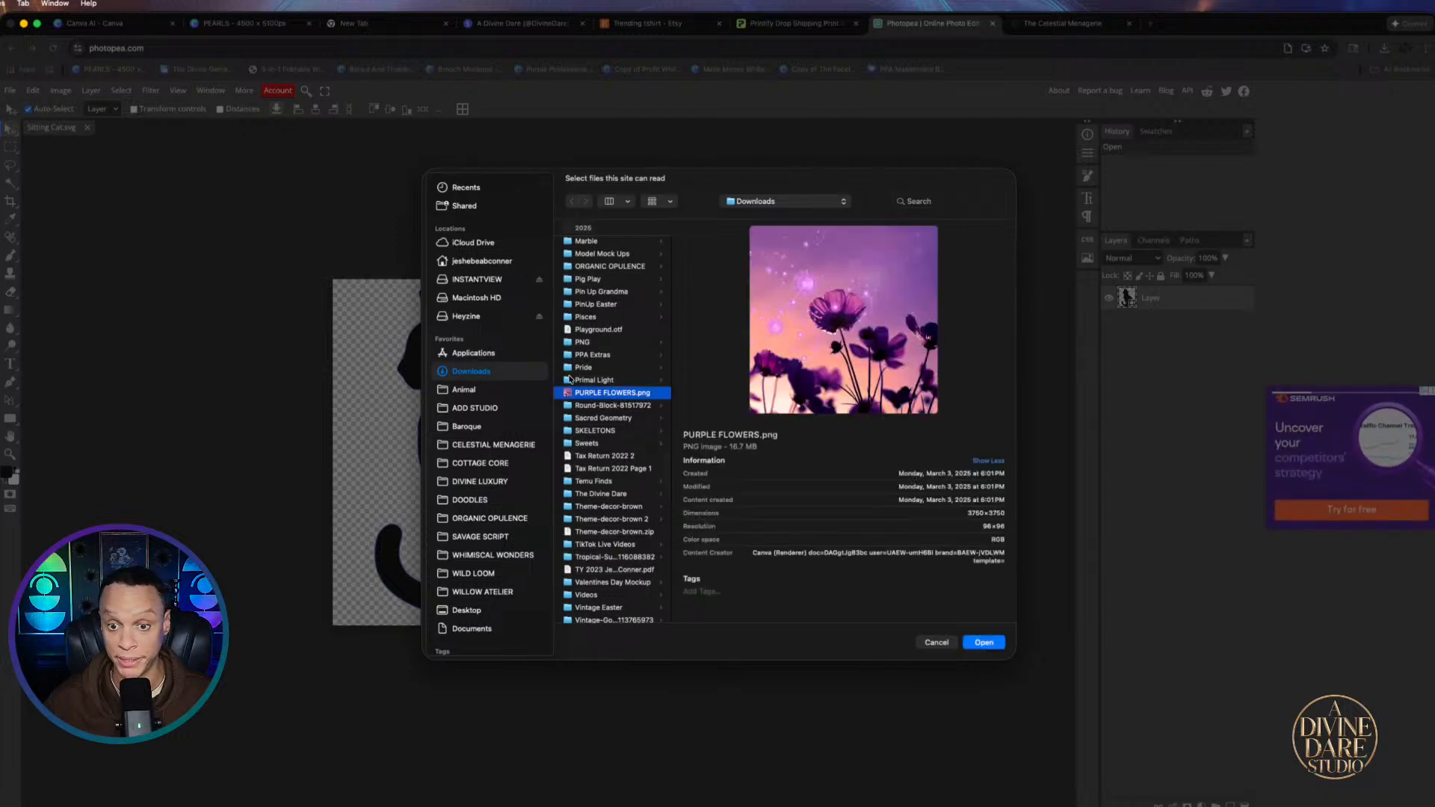
left_click(985, 643)
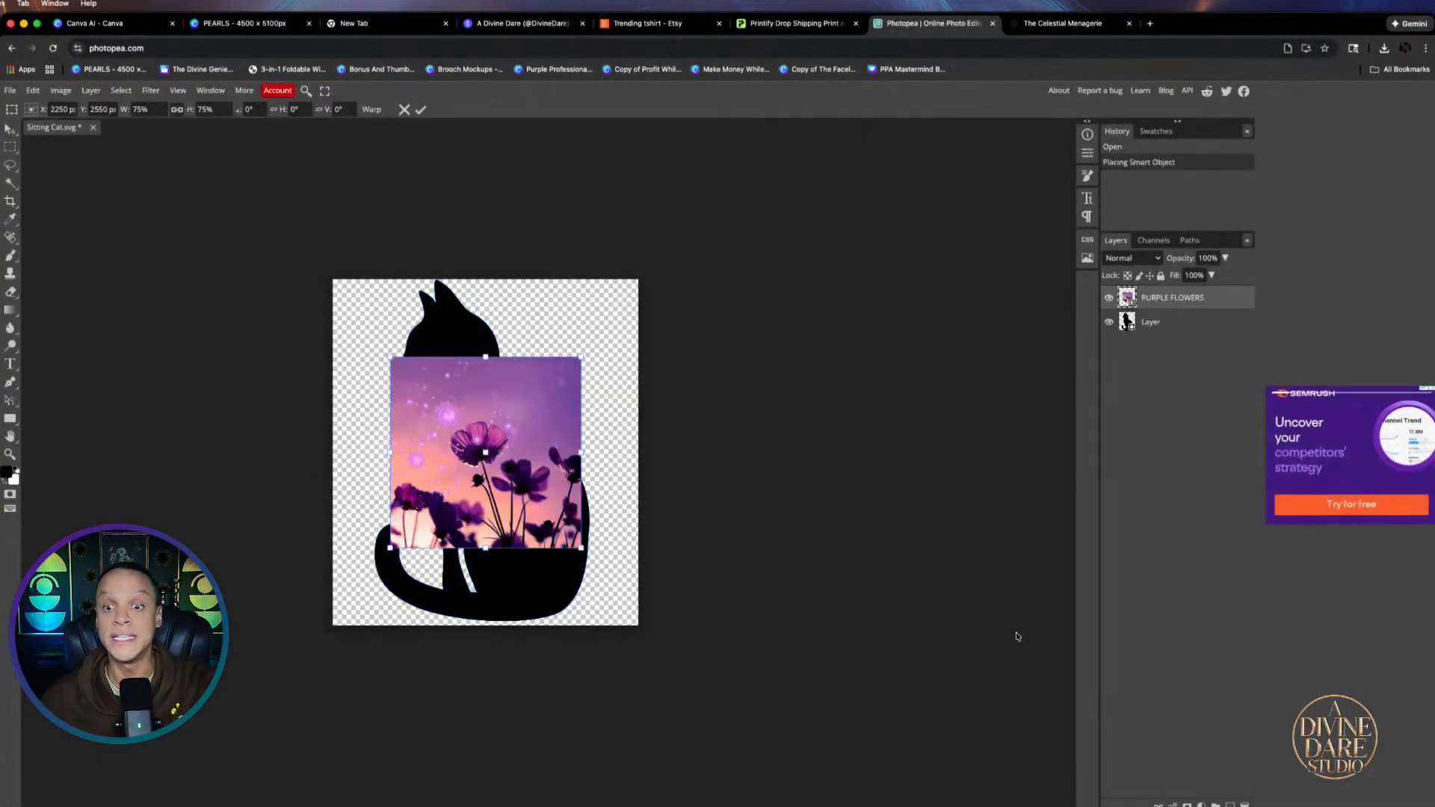
Move and scale the PURPLE FLOWERS photo until it covers the entire cat canvas
left_click_drag(464, 473, 405, 392)
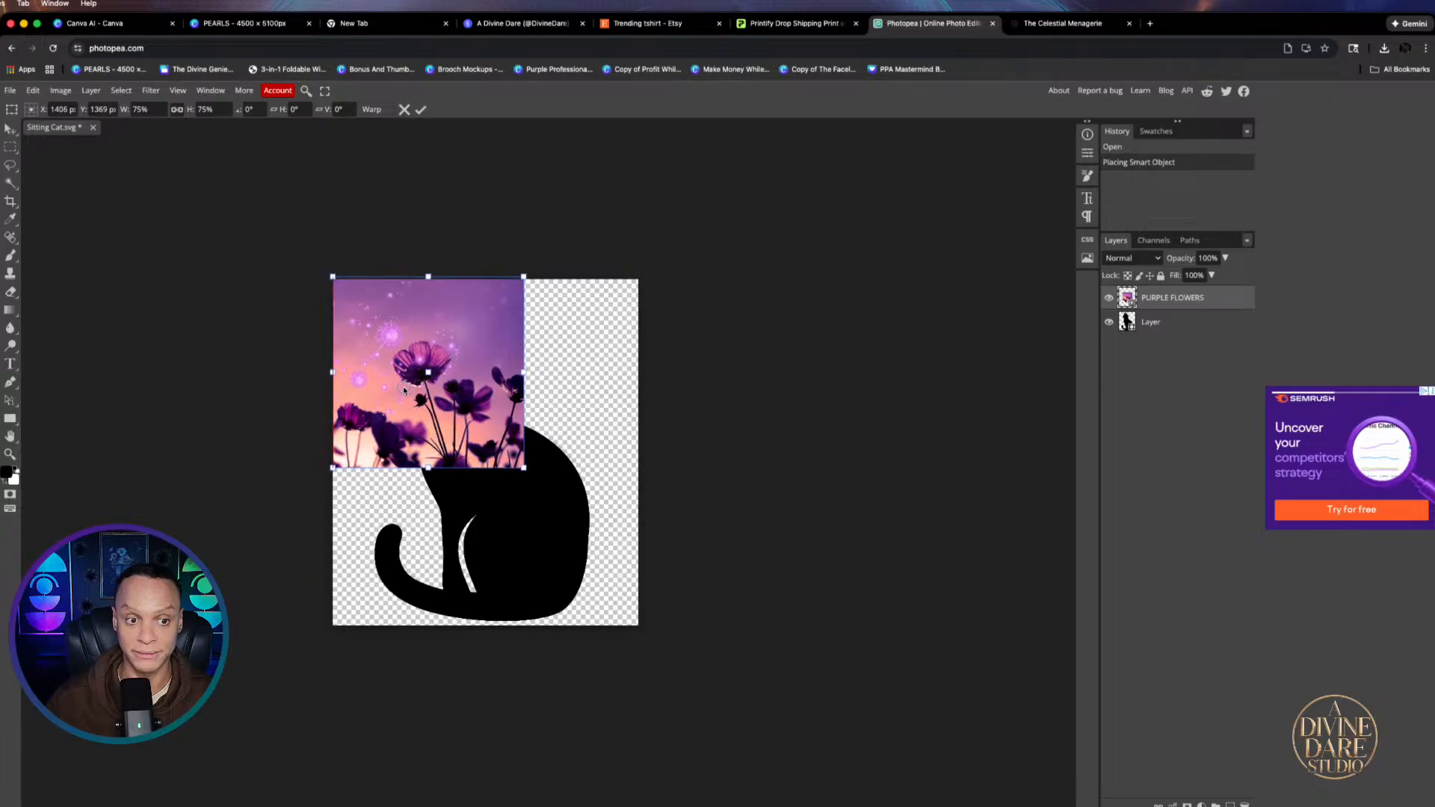
left_click_drag(521, 475, 628, 684)
mouse_move(547, 514)
left_mouse_down()
mouse_move(499, 515)
mouse_move(525, 516)
left_mouse_up()
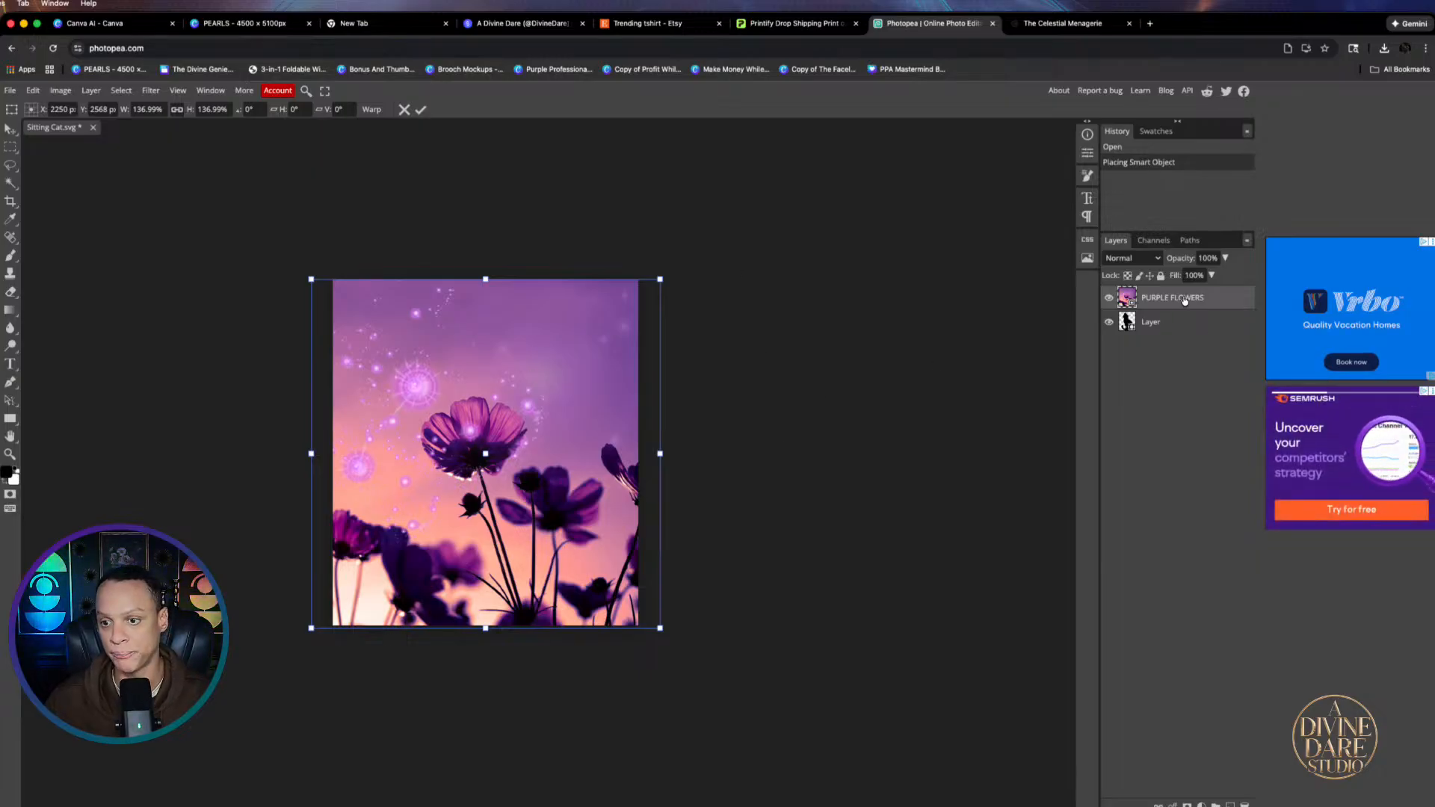
right_click(1139, 297)
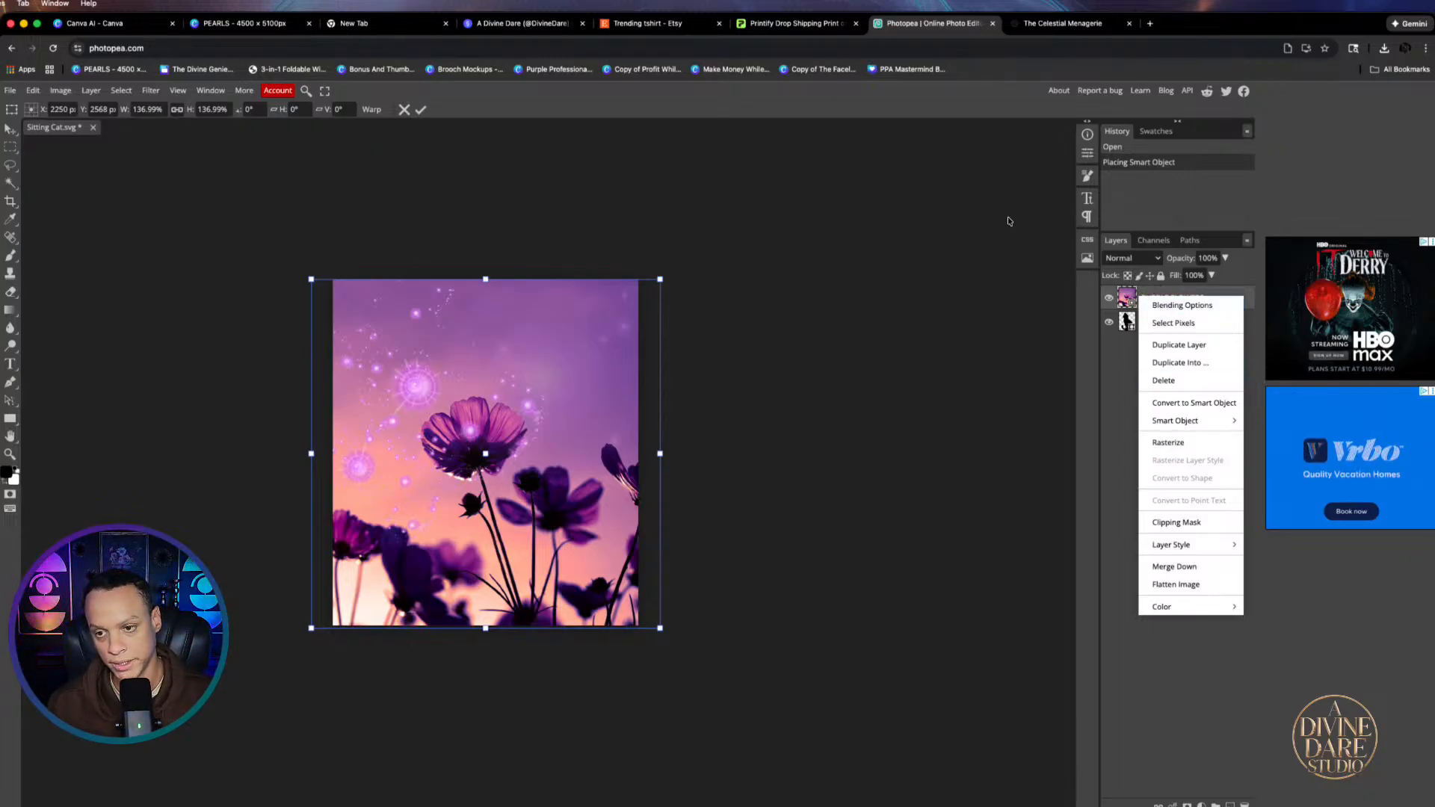
left_click(1092, 403)
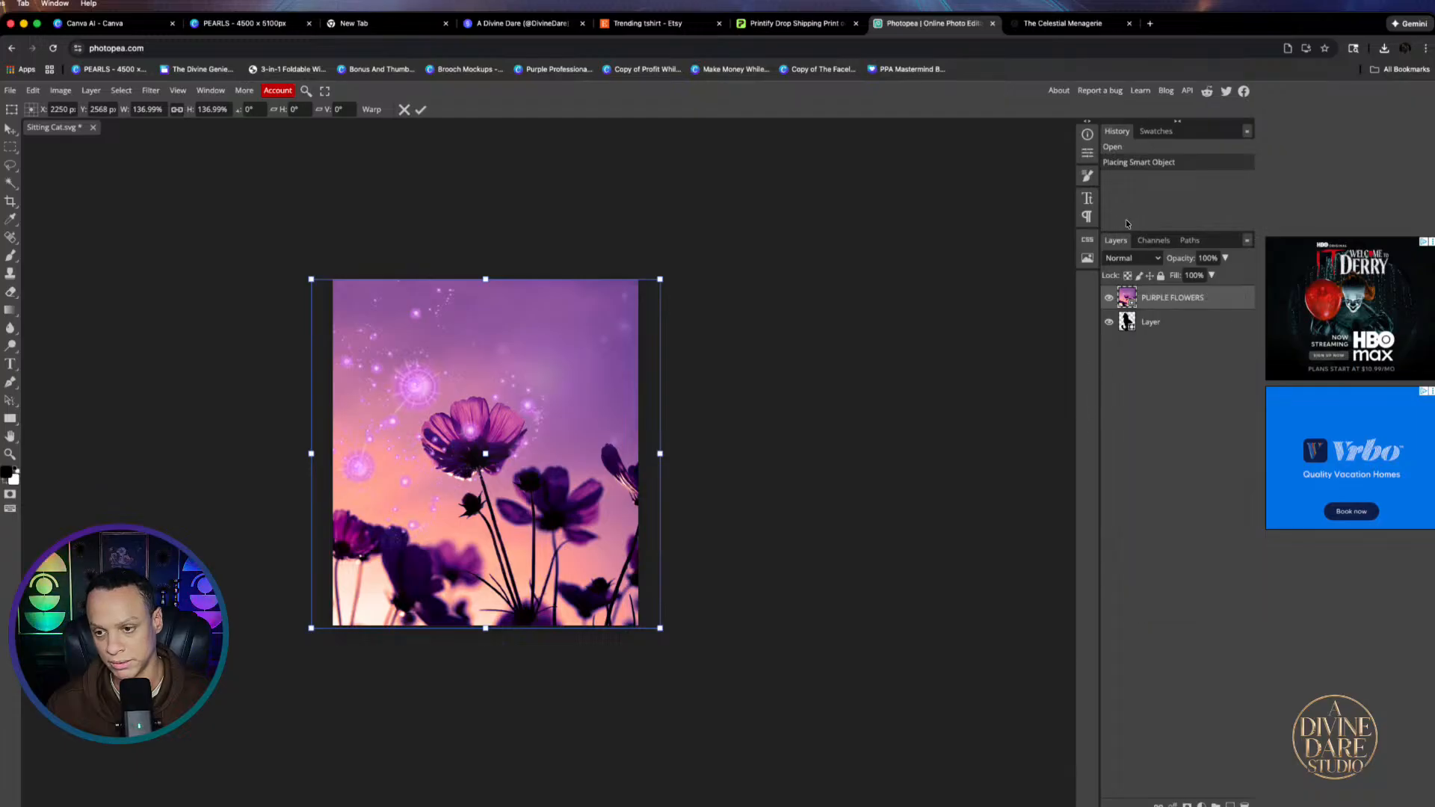
right_click(1159, 299)
Make the PURPLE FLOWERS layer a clipping mask on the cat and shift it lower
left_click(1157, 298)
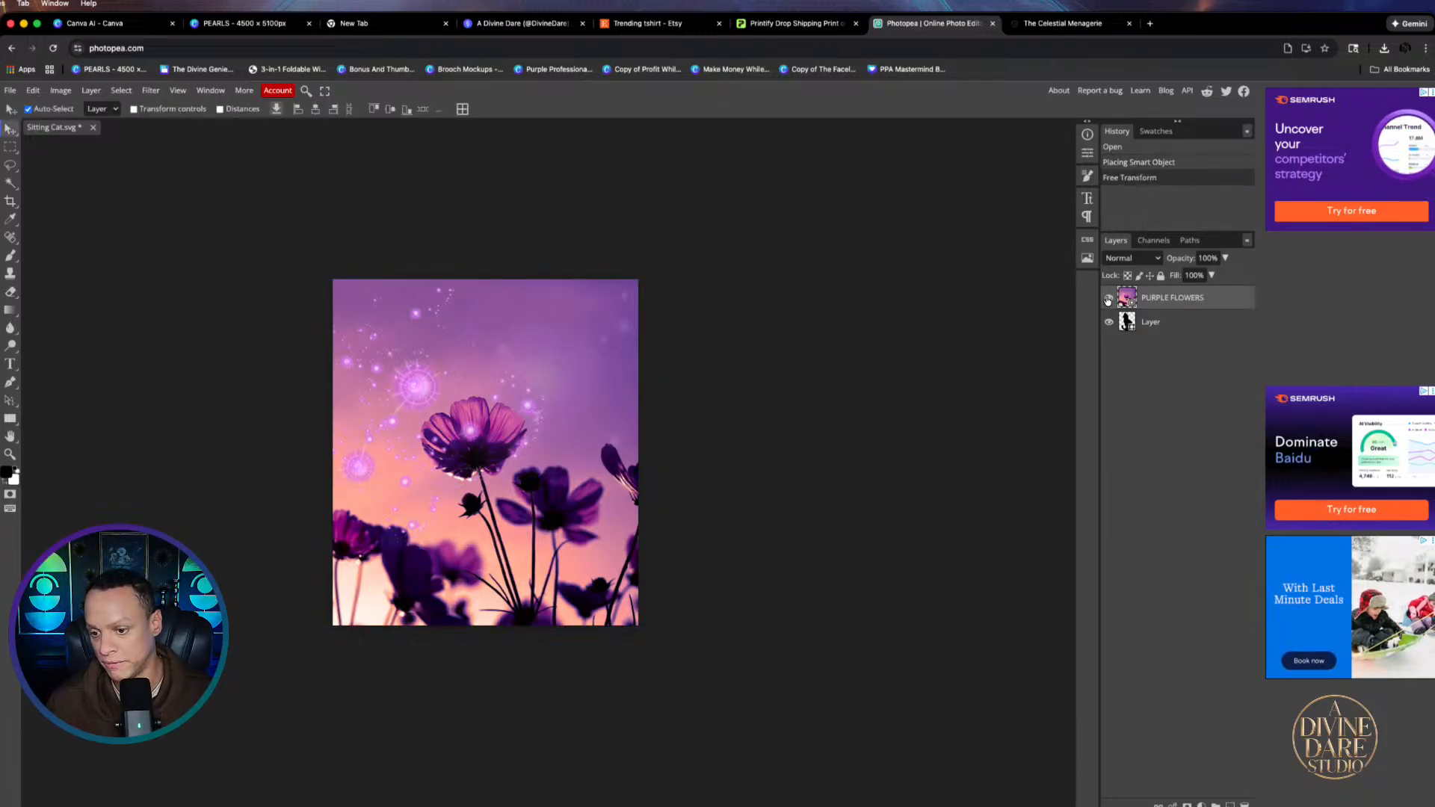
right_click(1152, 295)
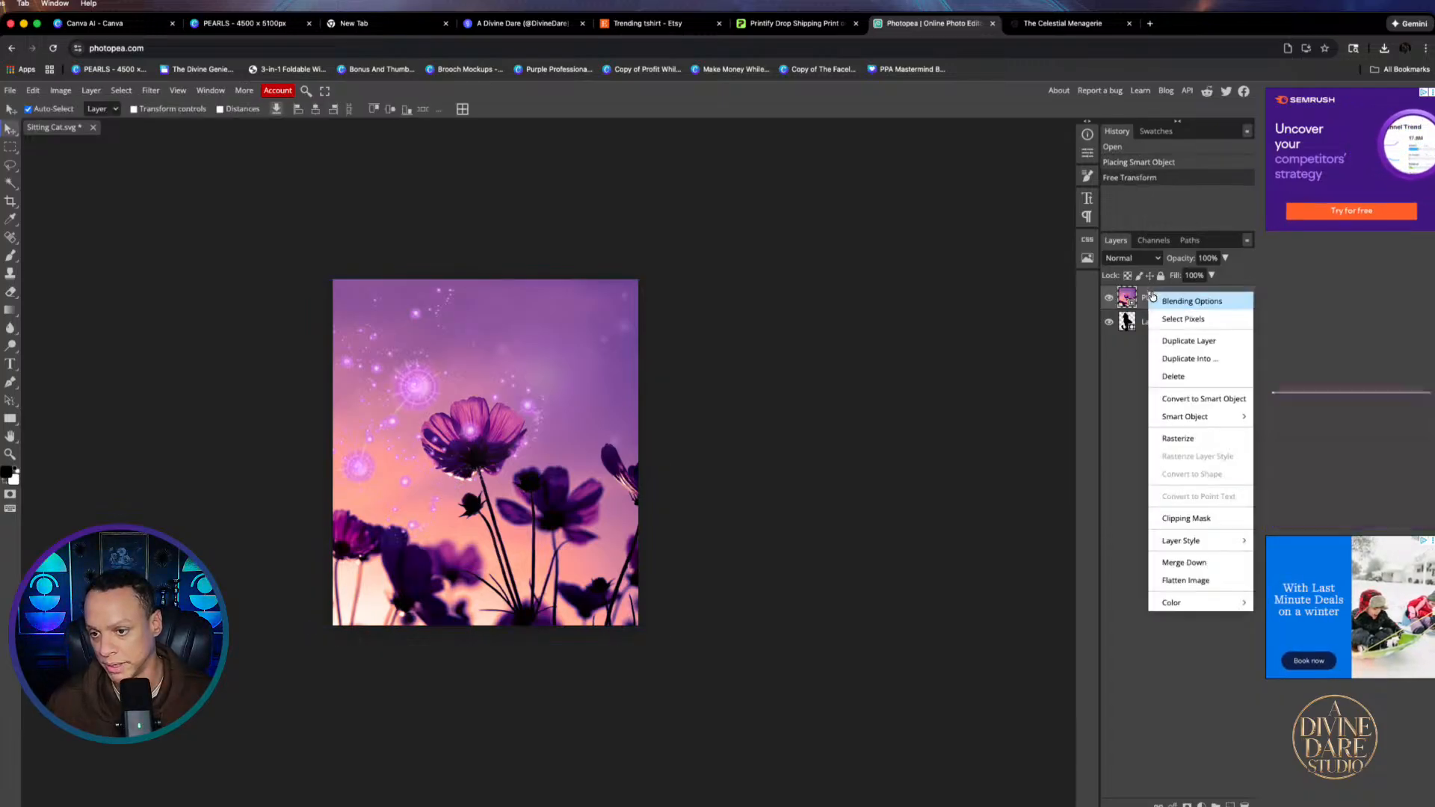
left_click(1187, 514)
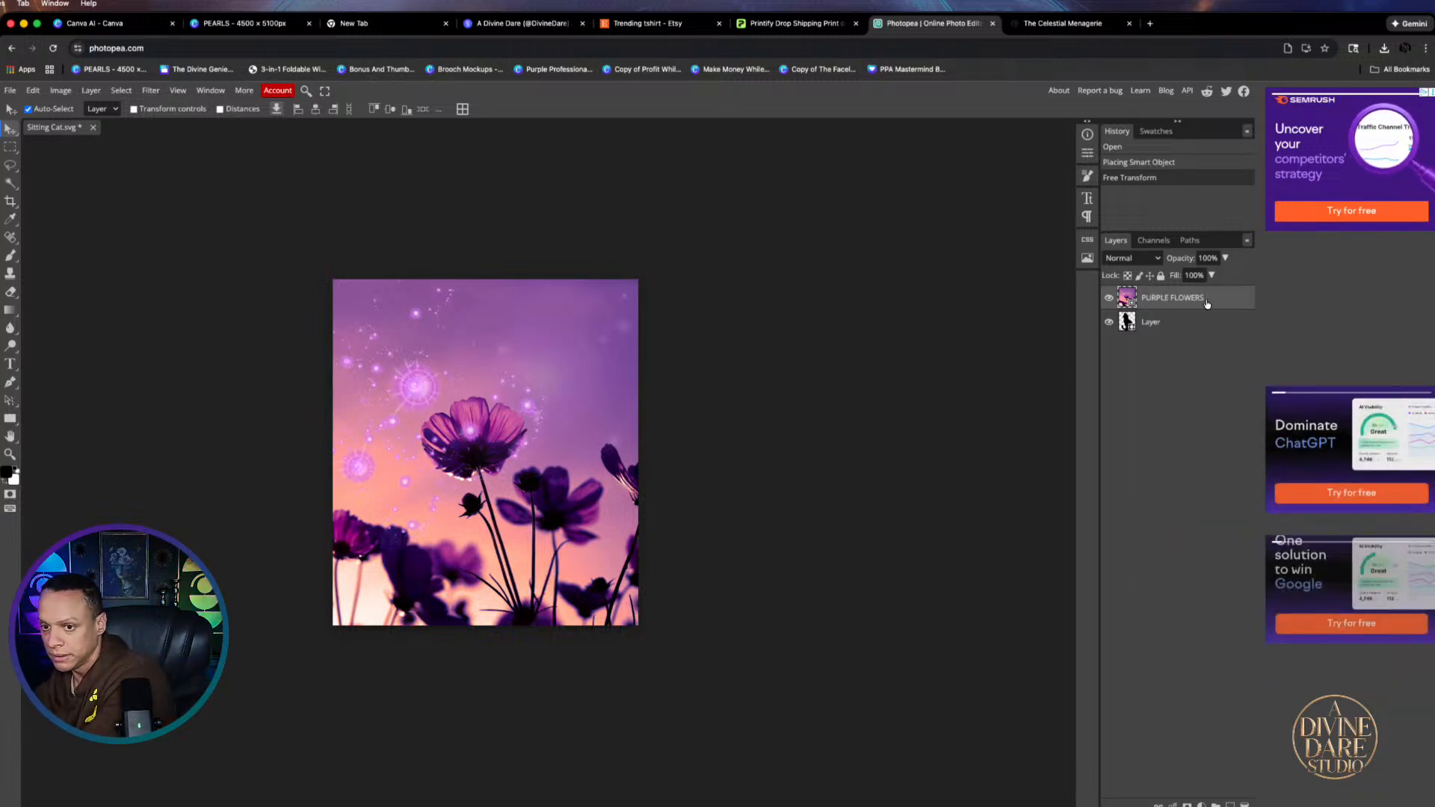
right_click(1151, 299)
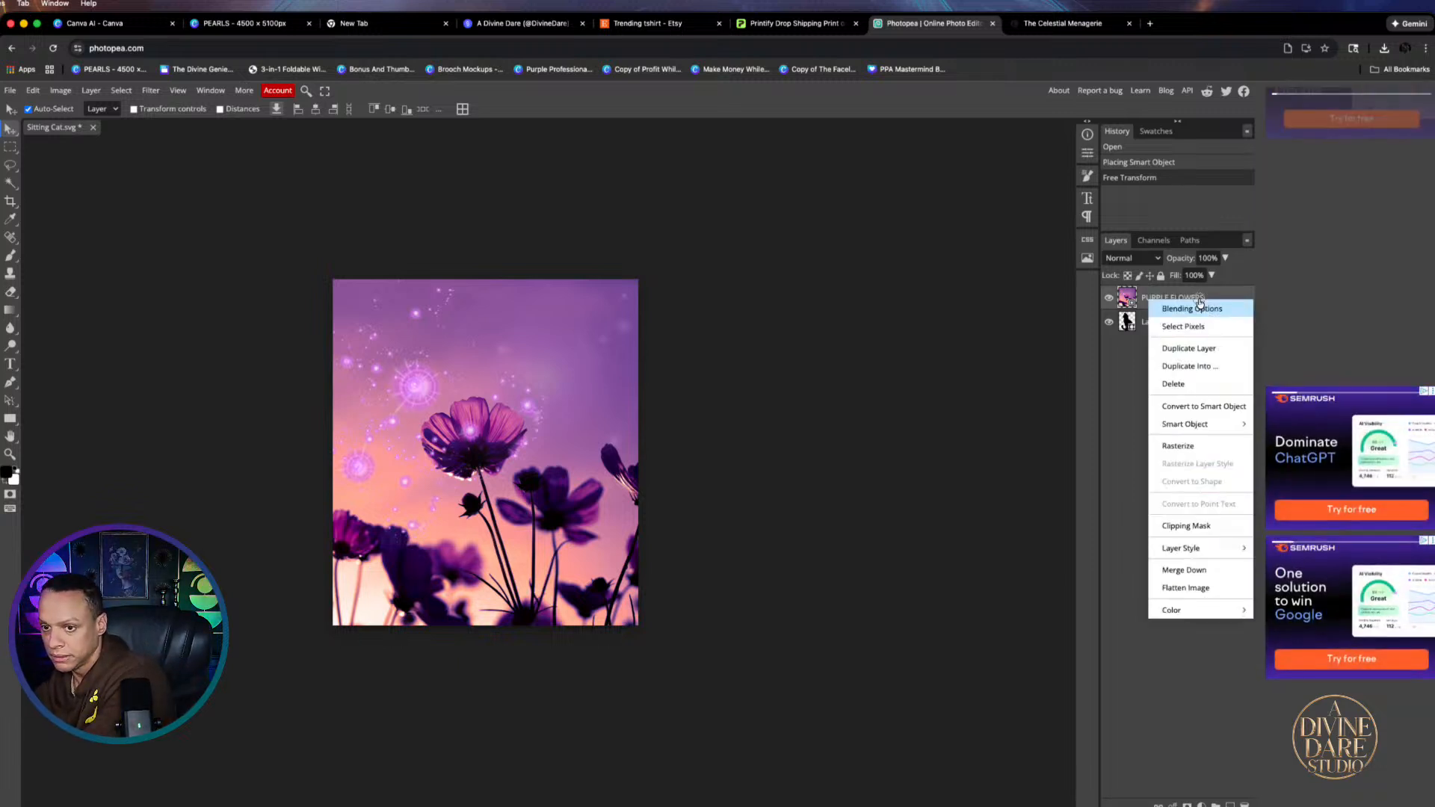
left_click(1180, 527)
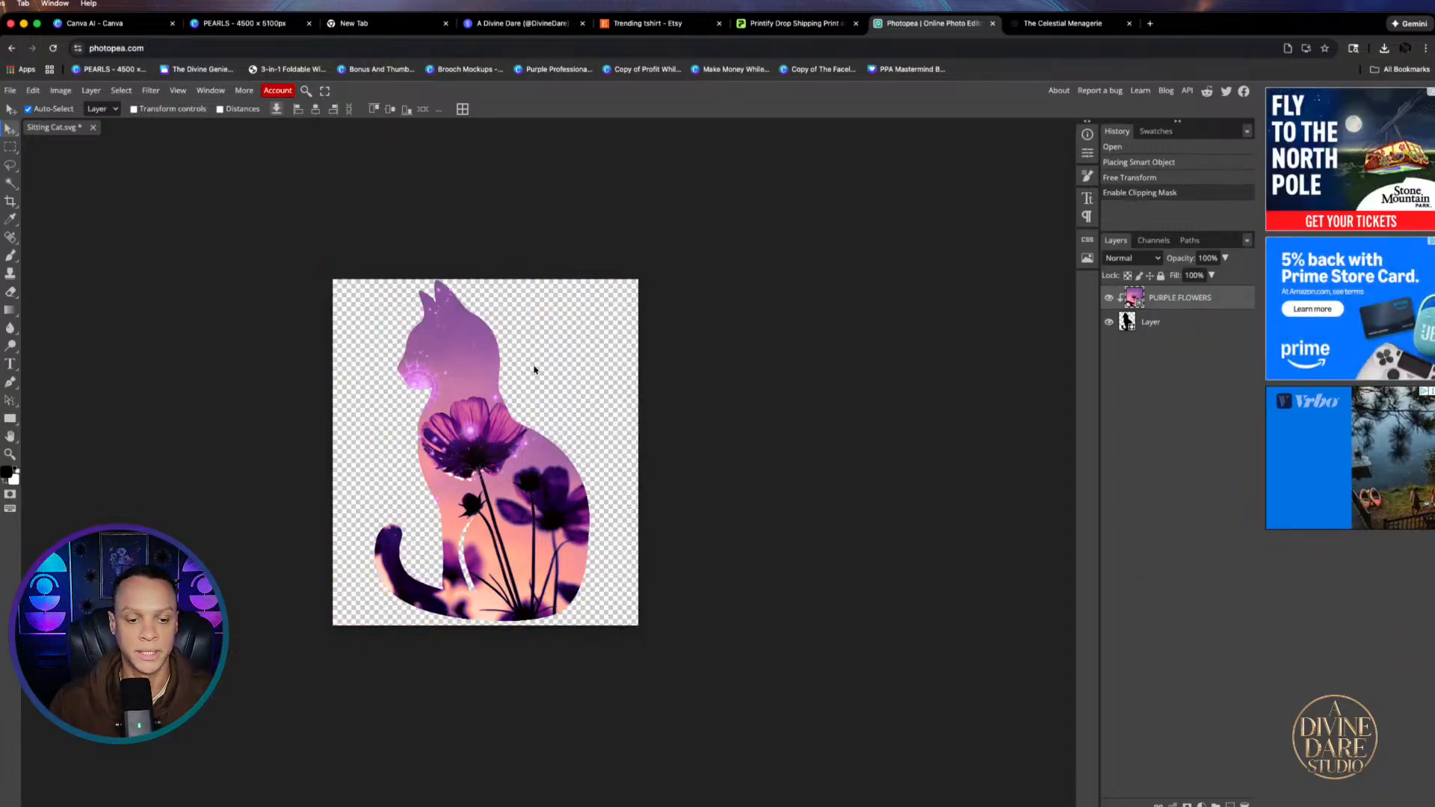
left_click_drag(535, 375, 465, 476)
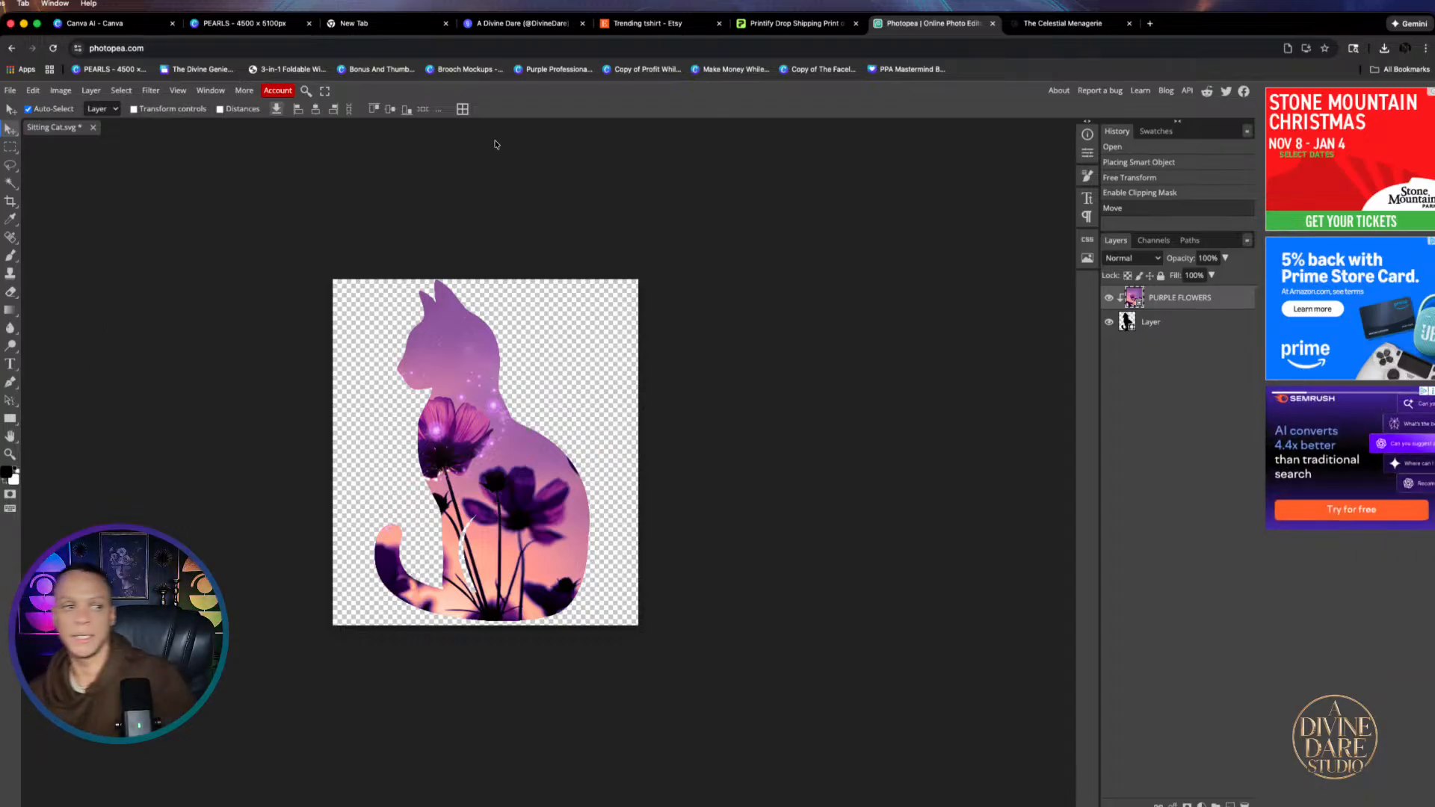
Save the document as Sitting Cat.psd in Downloads
left_click(10, 91)
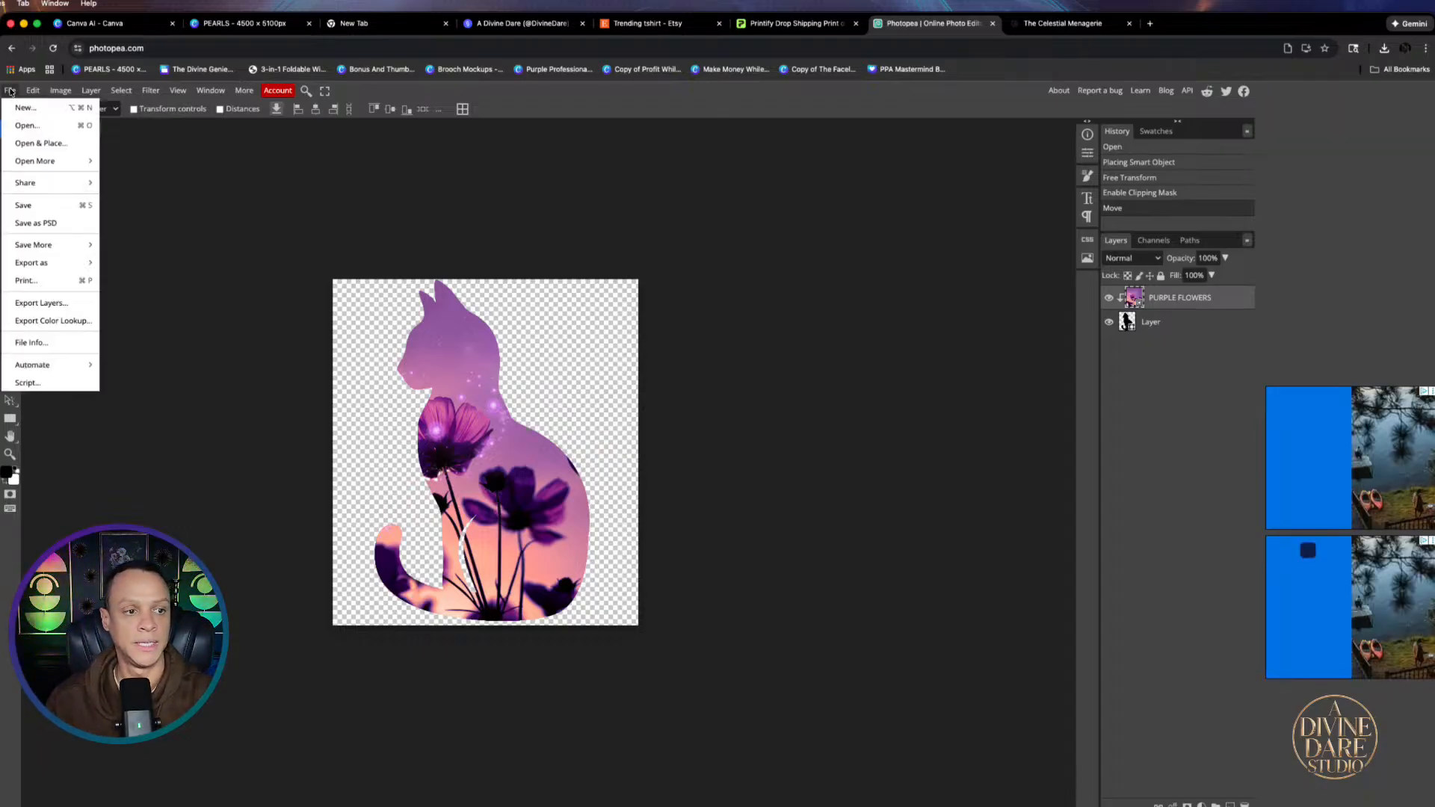
left_click(31, 225)
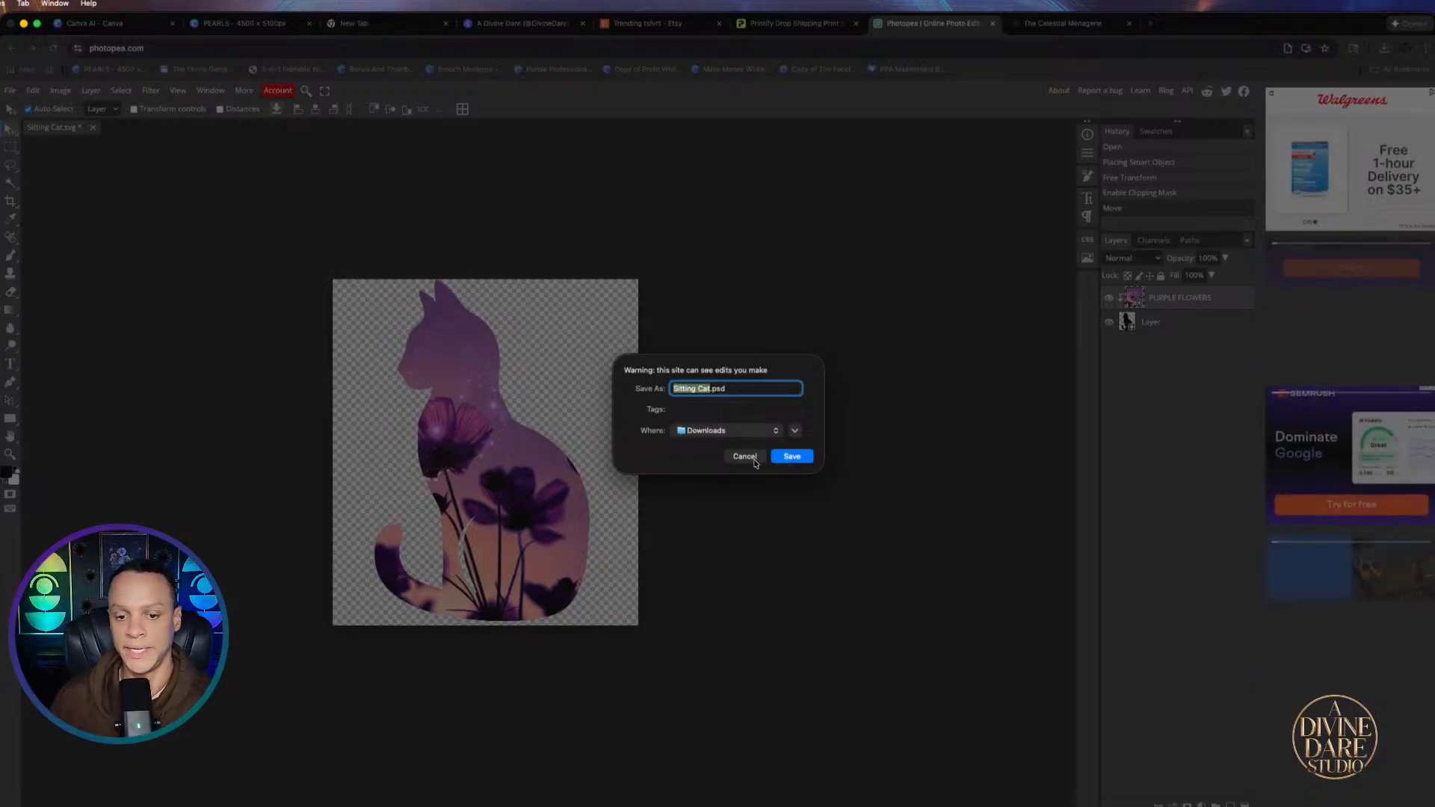
key("Return")
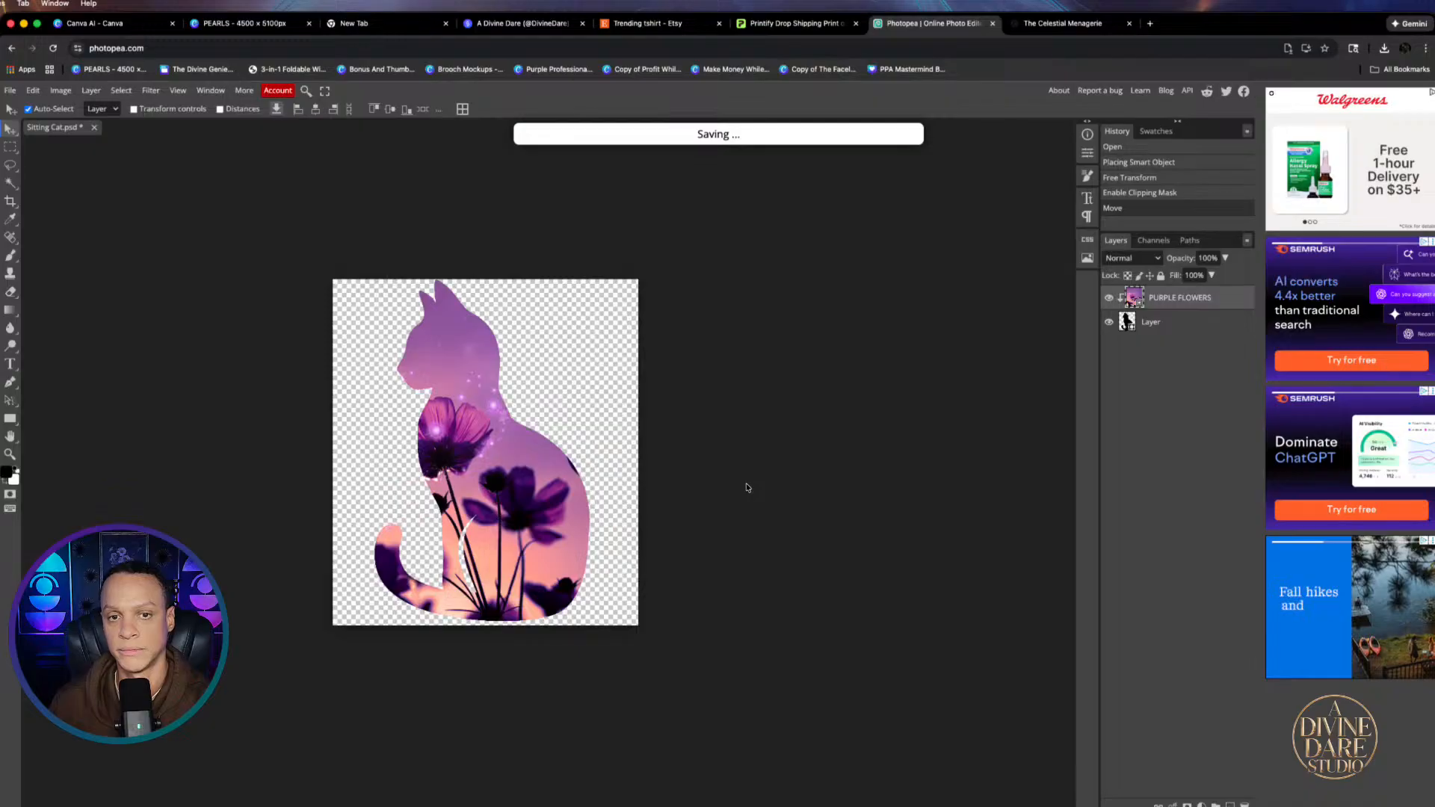
Upload Sitting Cat.psd from Downloads to the PEARLS design's Uploads library
left_click(234, 24)
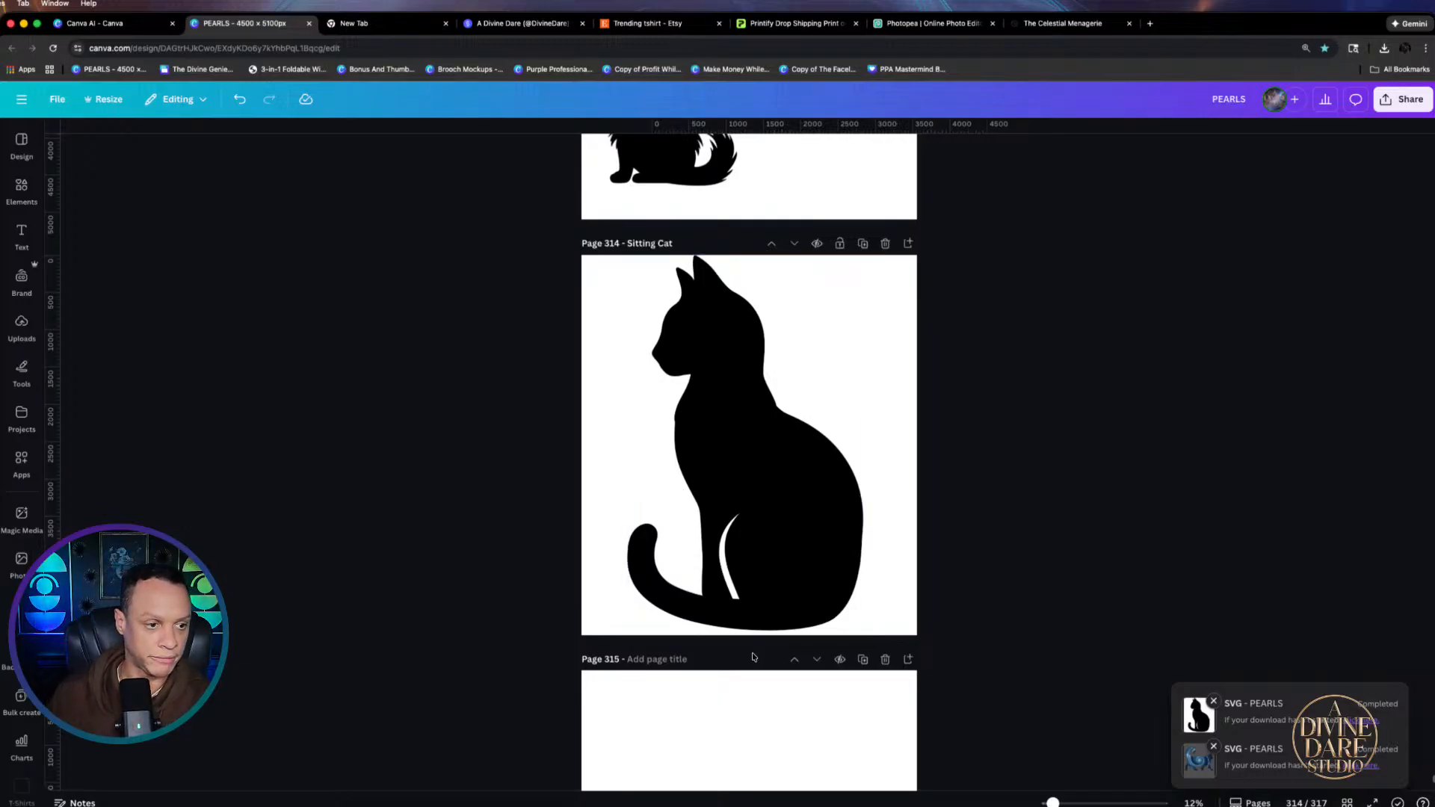
left_click(23, 336)
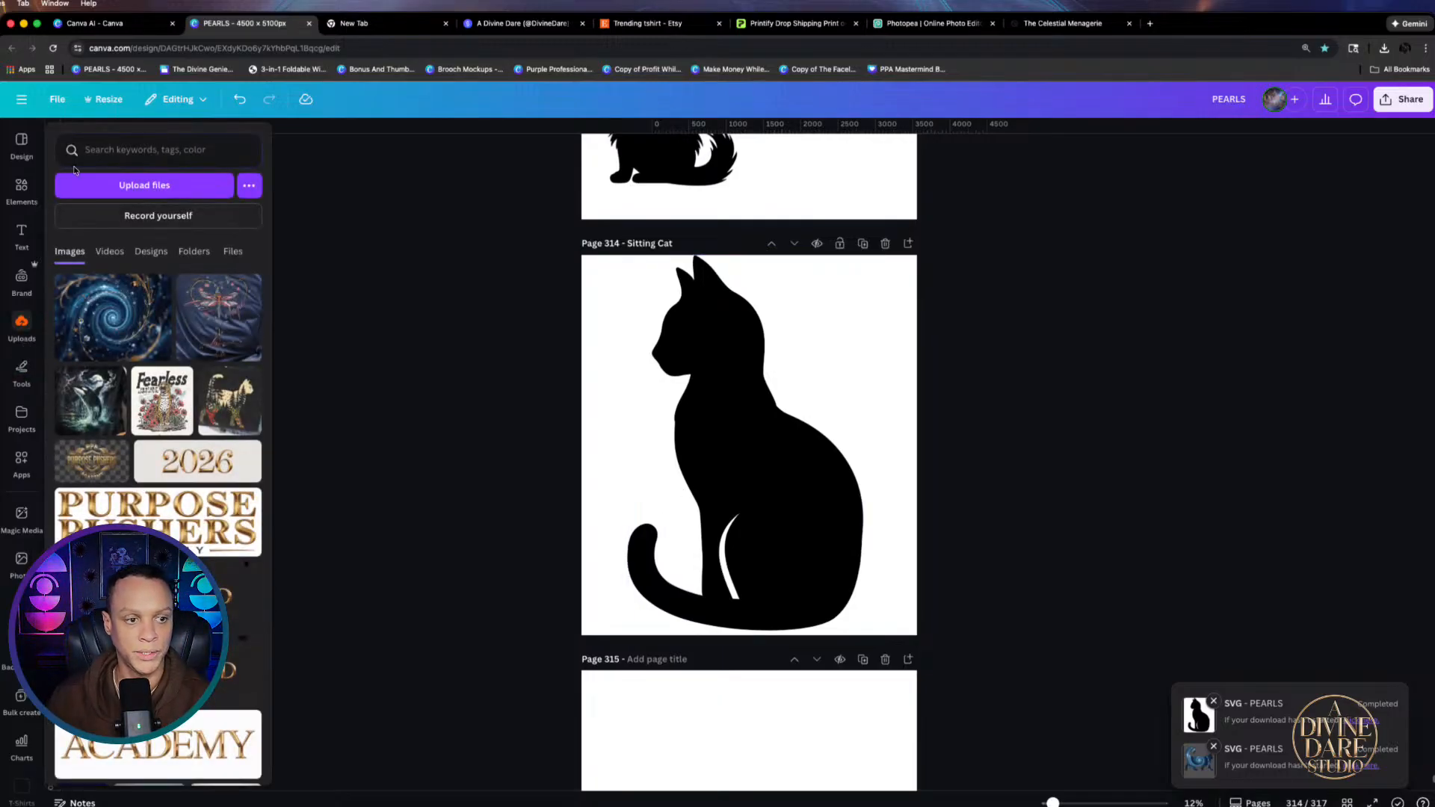
left_click(16, 344)
left_click(179, 174)
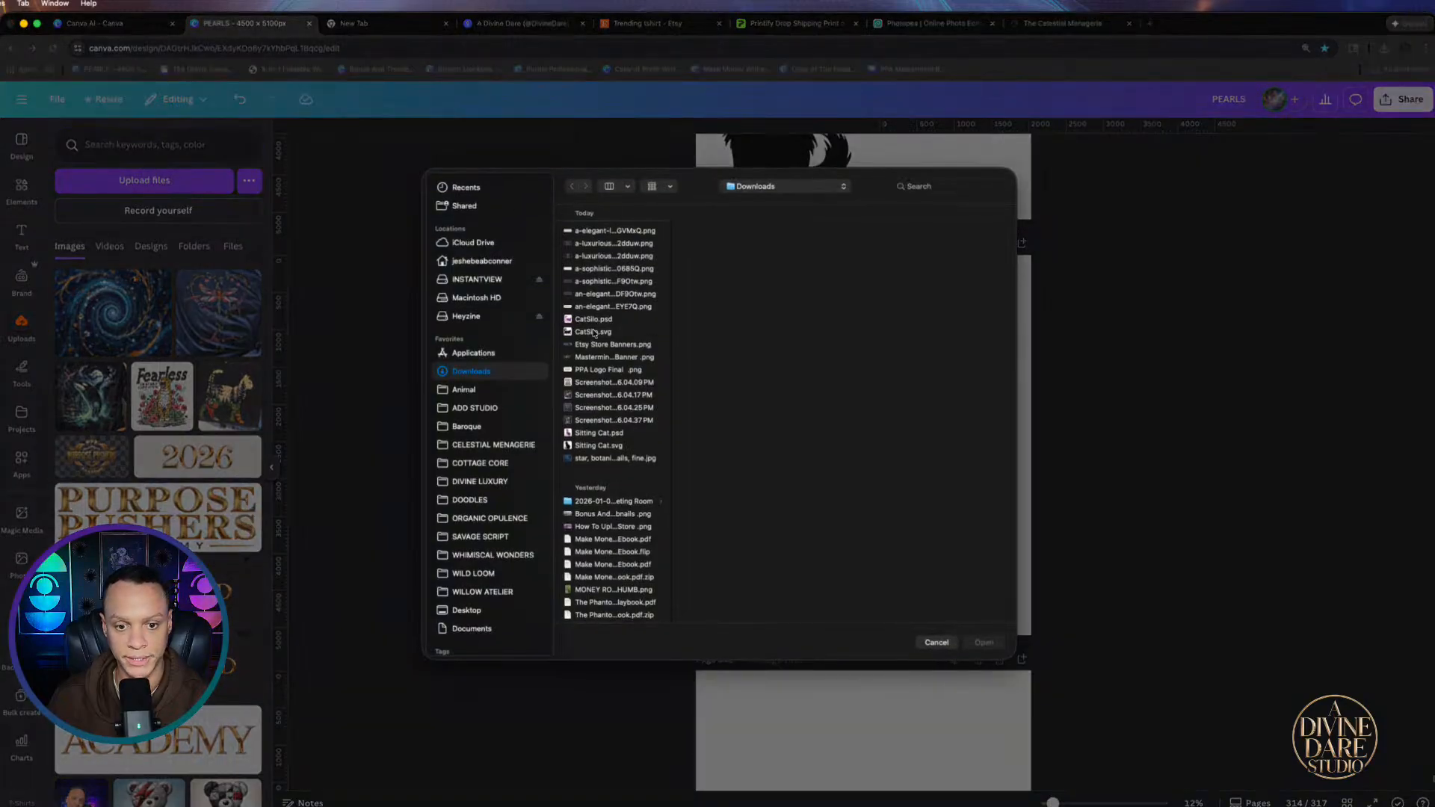
left_click(595, 434)
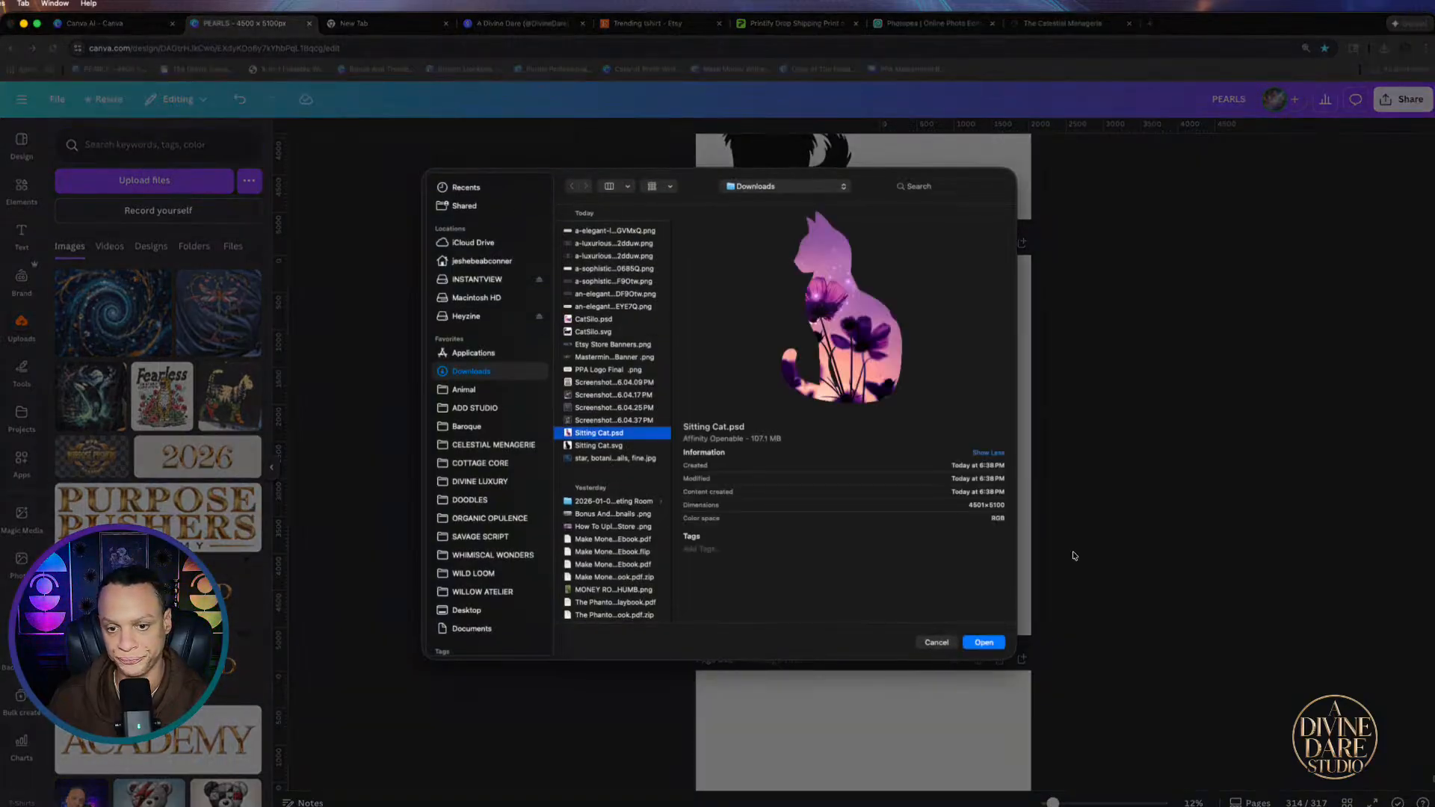
left_click(978, 645)
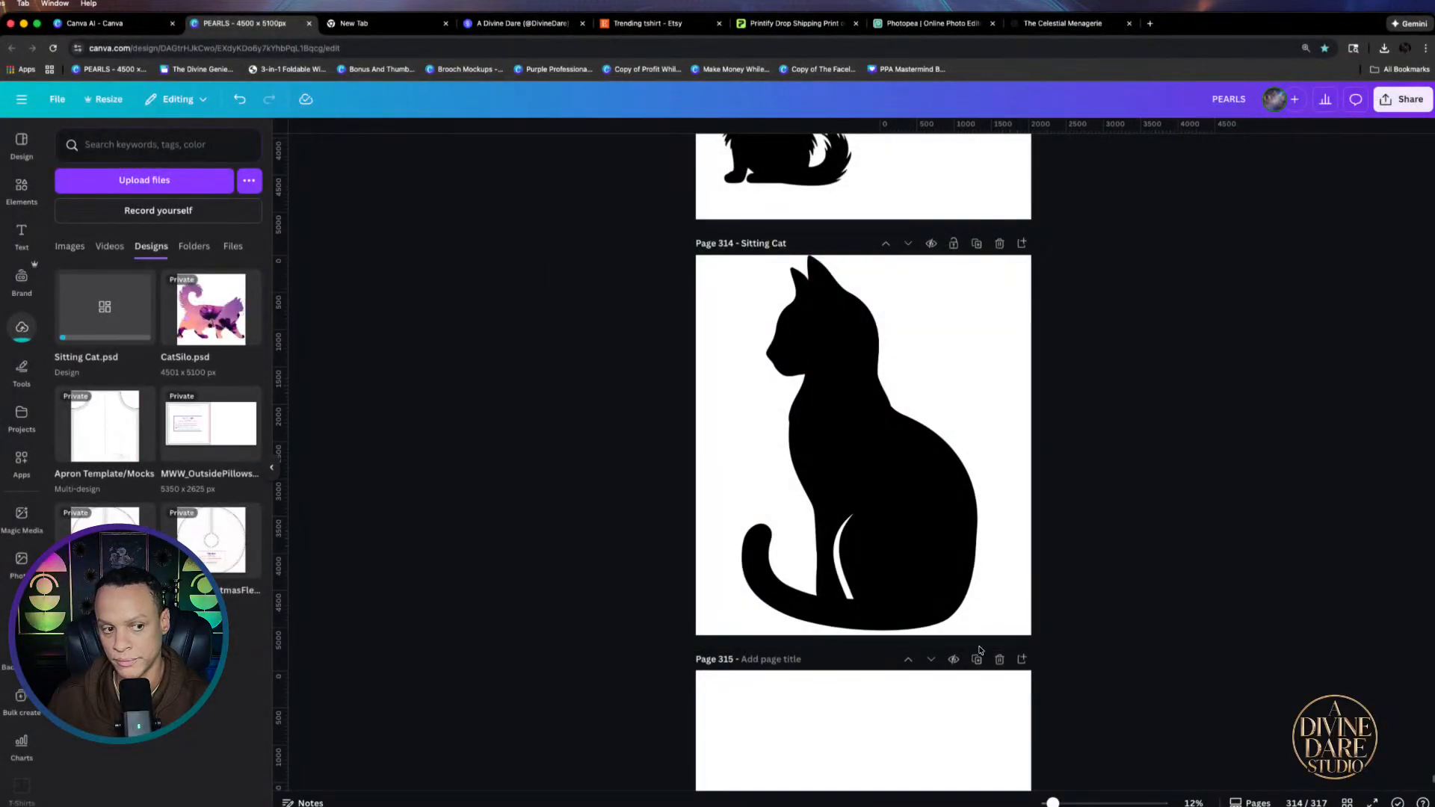
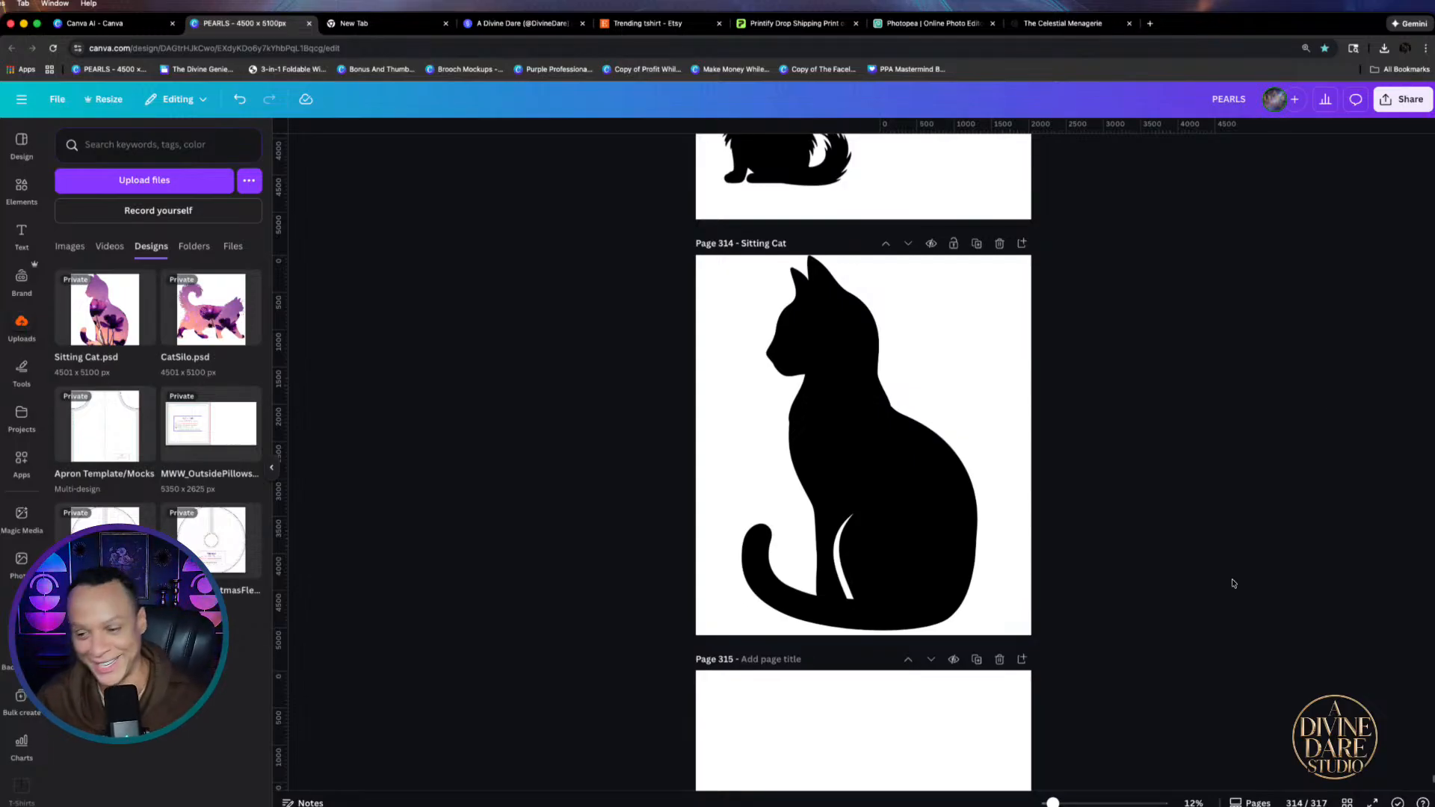
Replace the black cat silhouette on Page 314 with the Sitting Cat design and delete the leftover silhouette
left_click(858, 455)
key("Delete")
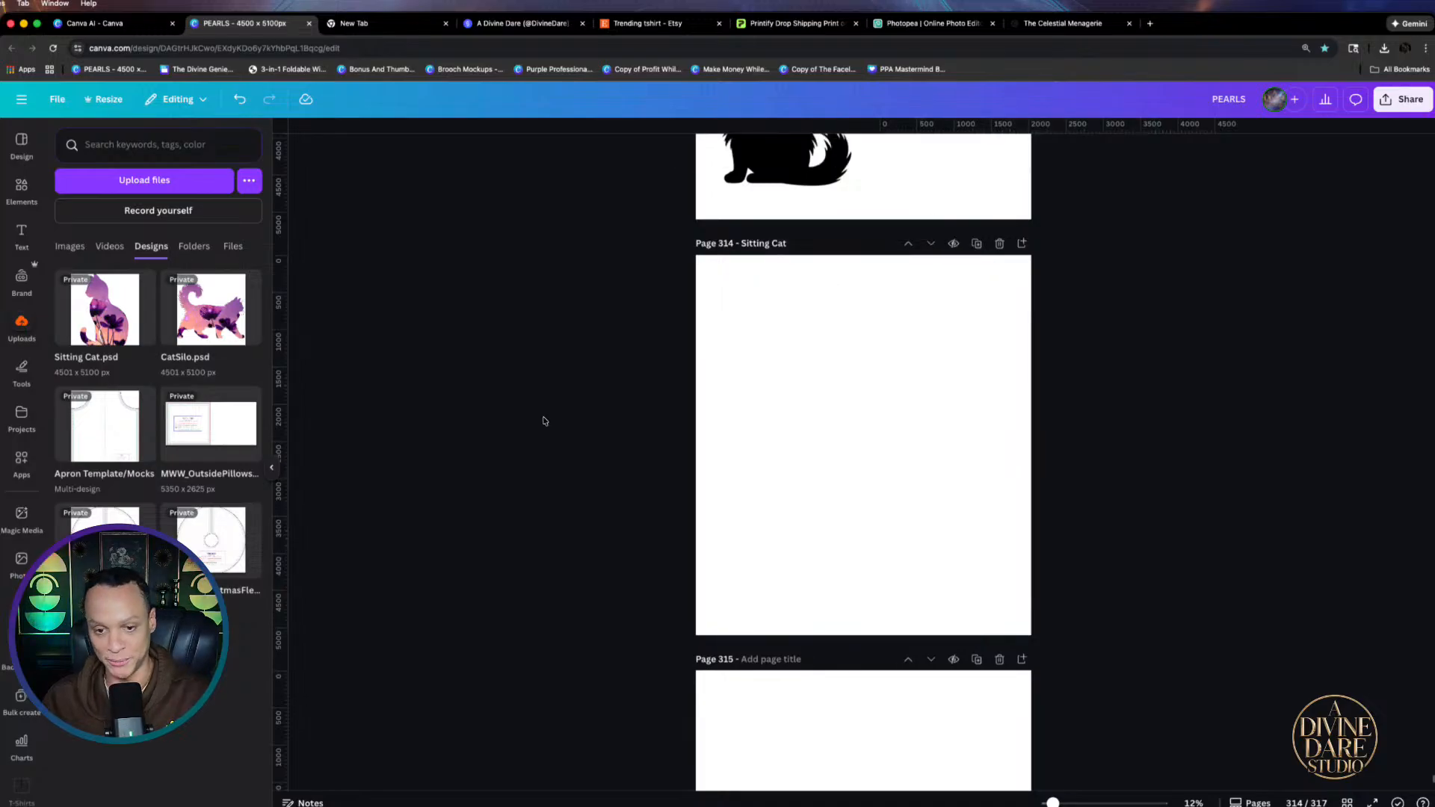
left_click(119, 317)
left_click(985, 544)
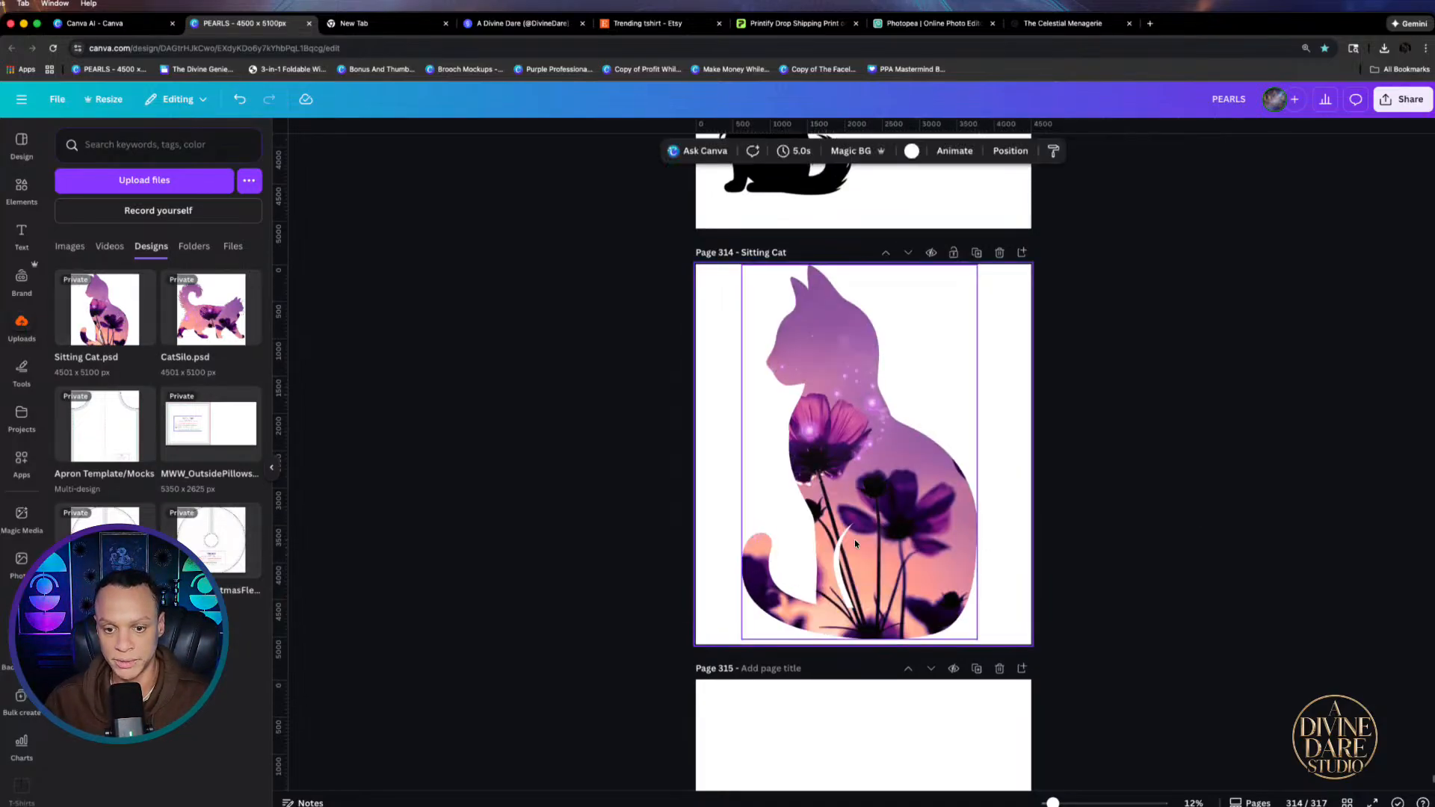
left_click_drag(856, 544, 994, 549)
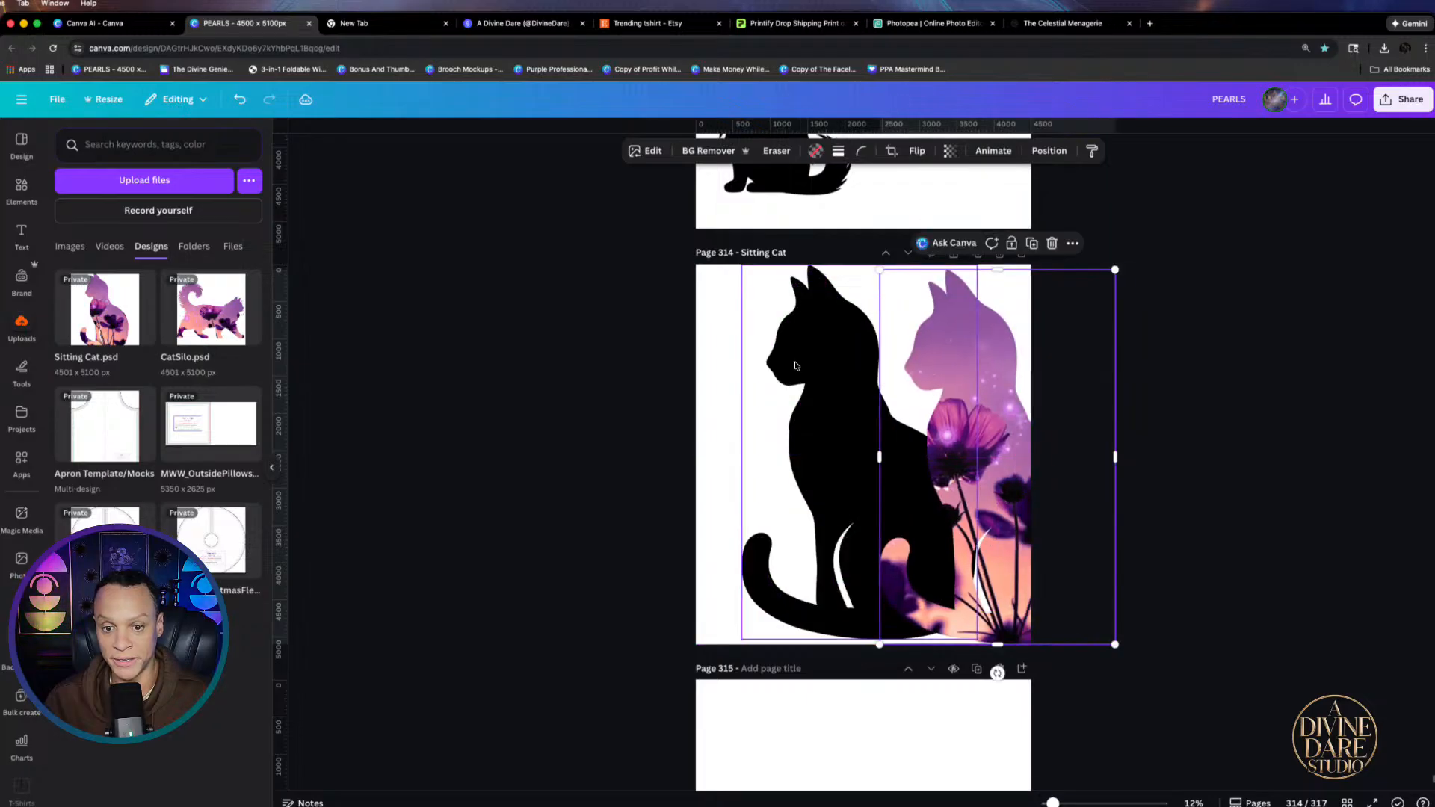
left_click_drag(795, 366, 752, 360)
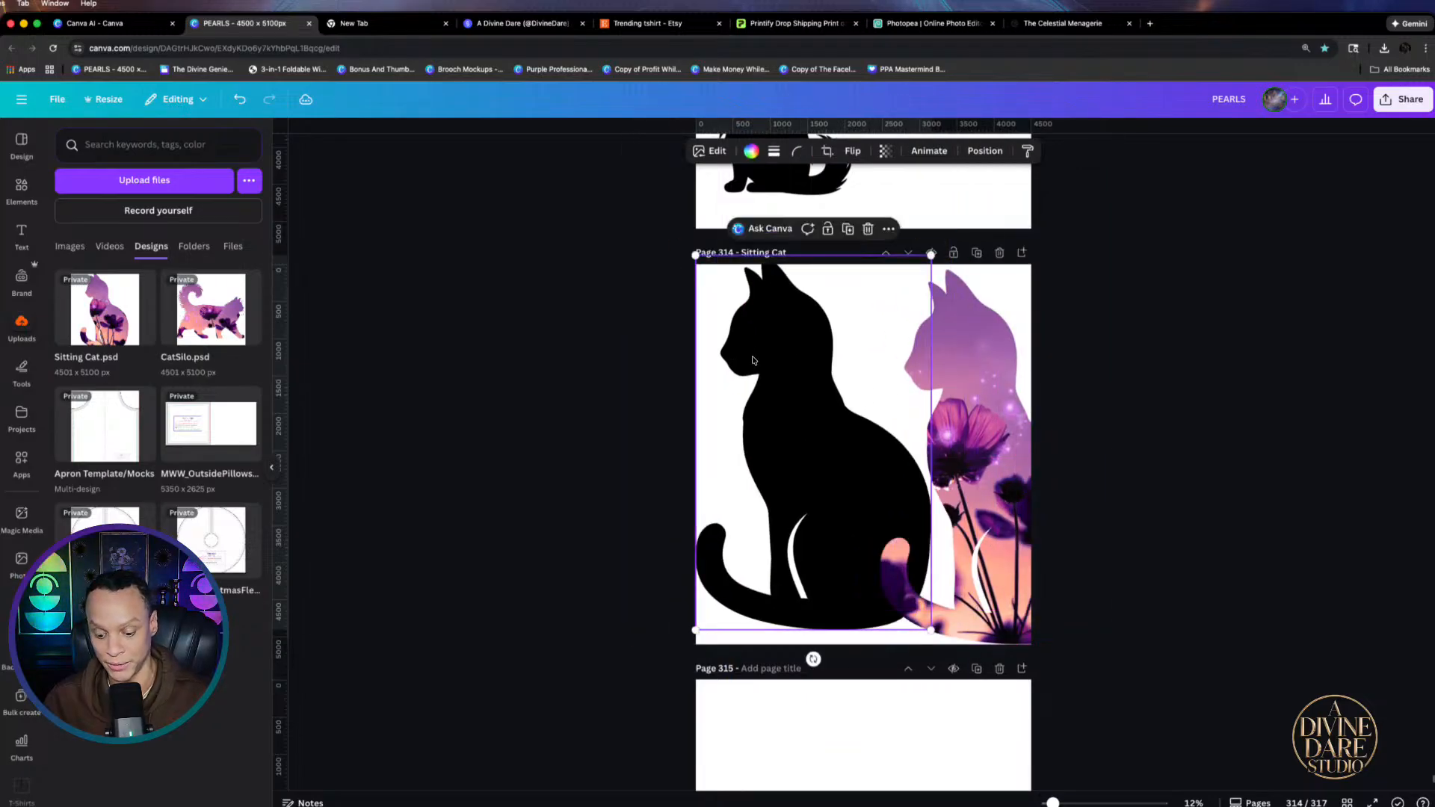
key("Delete")
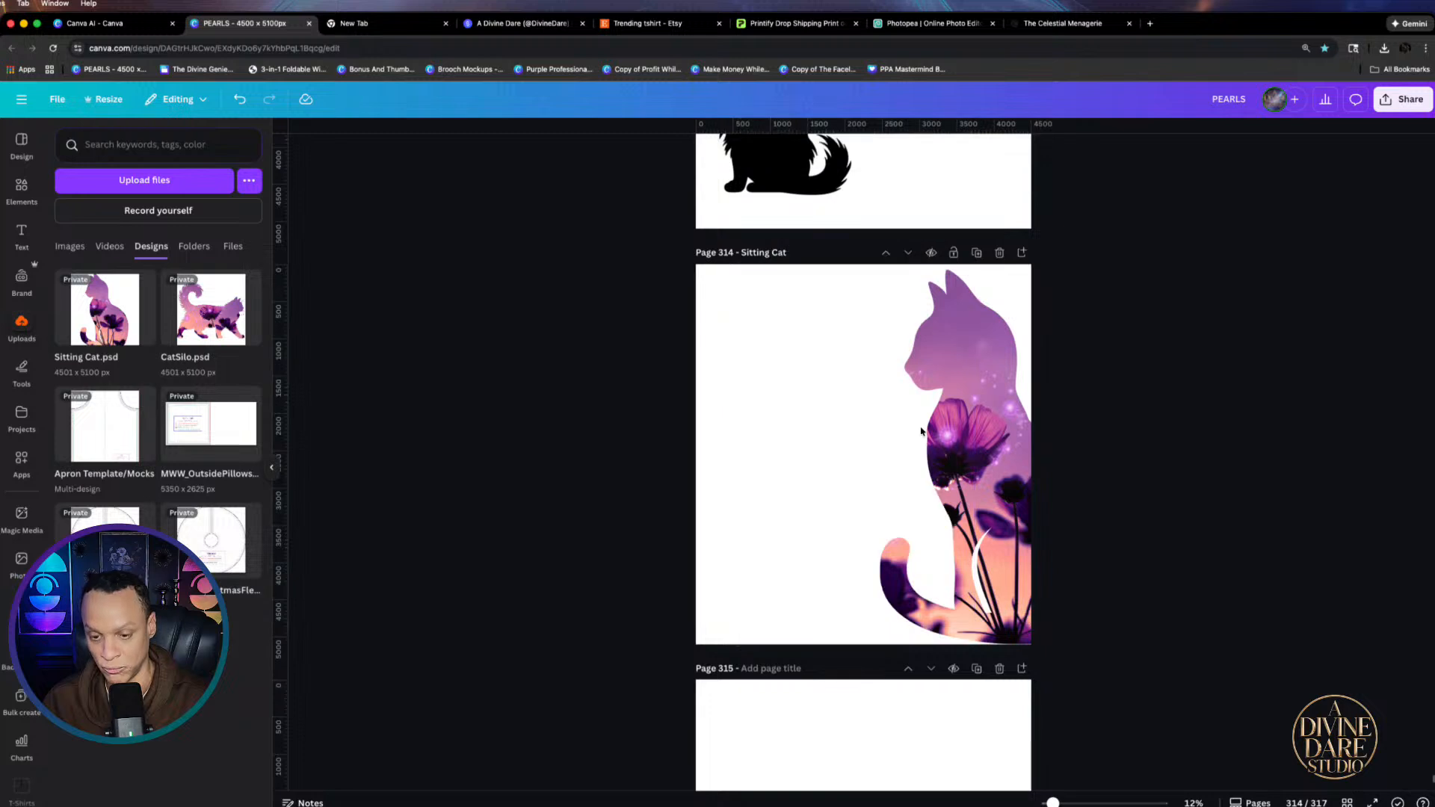
Detach the flower photo from the Sitting Cat frame and delete it
left_click_drag(945, 448, 840, 491)
right_click(849, 490)
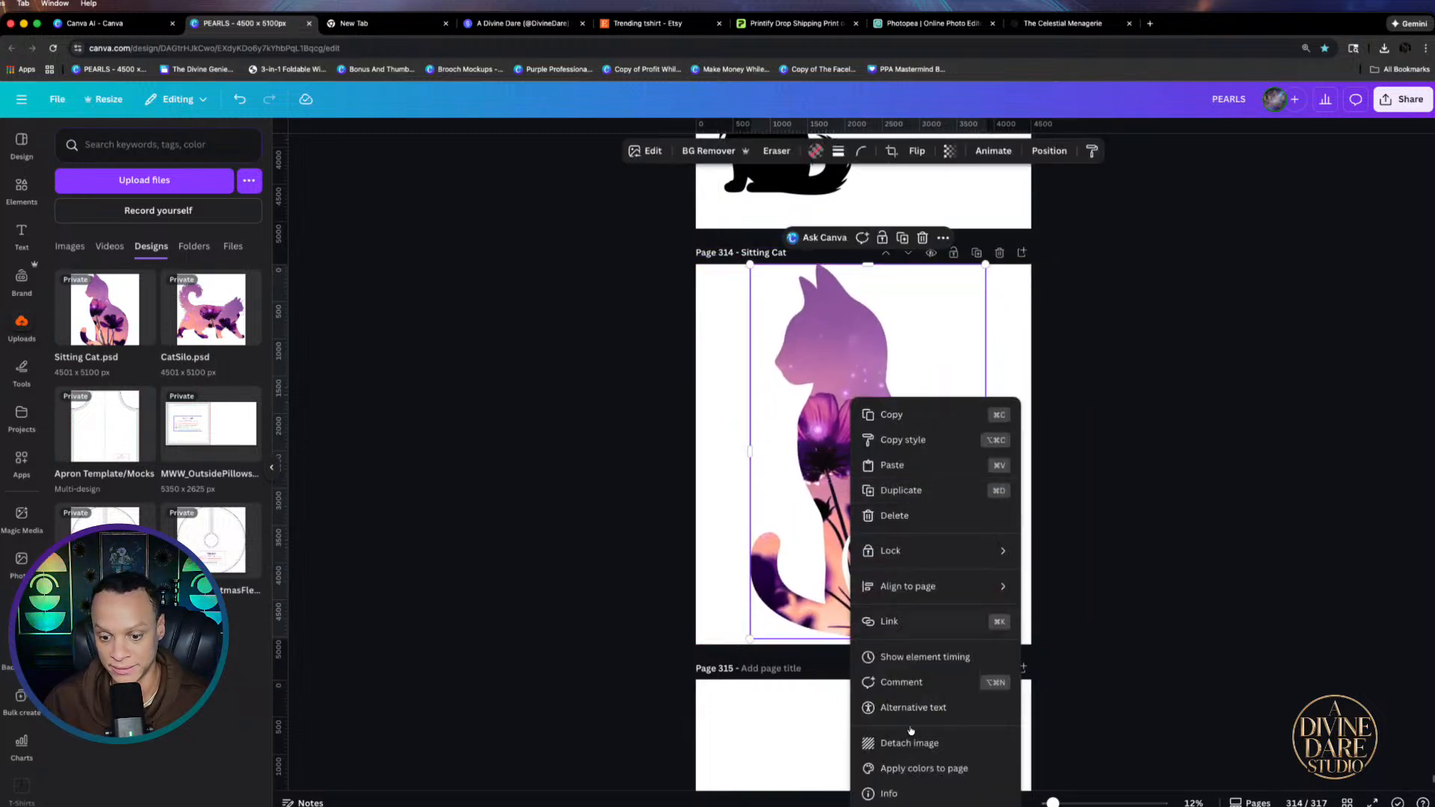
left_click(926, 750)
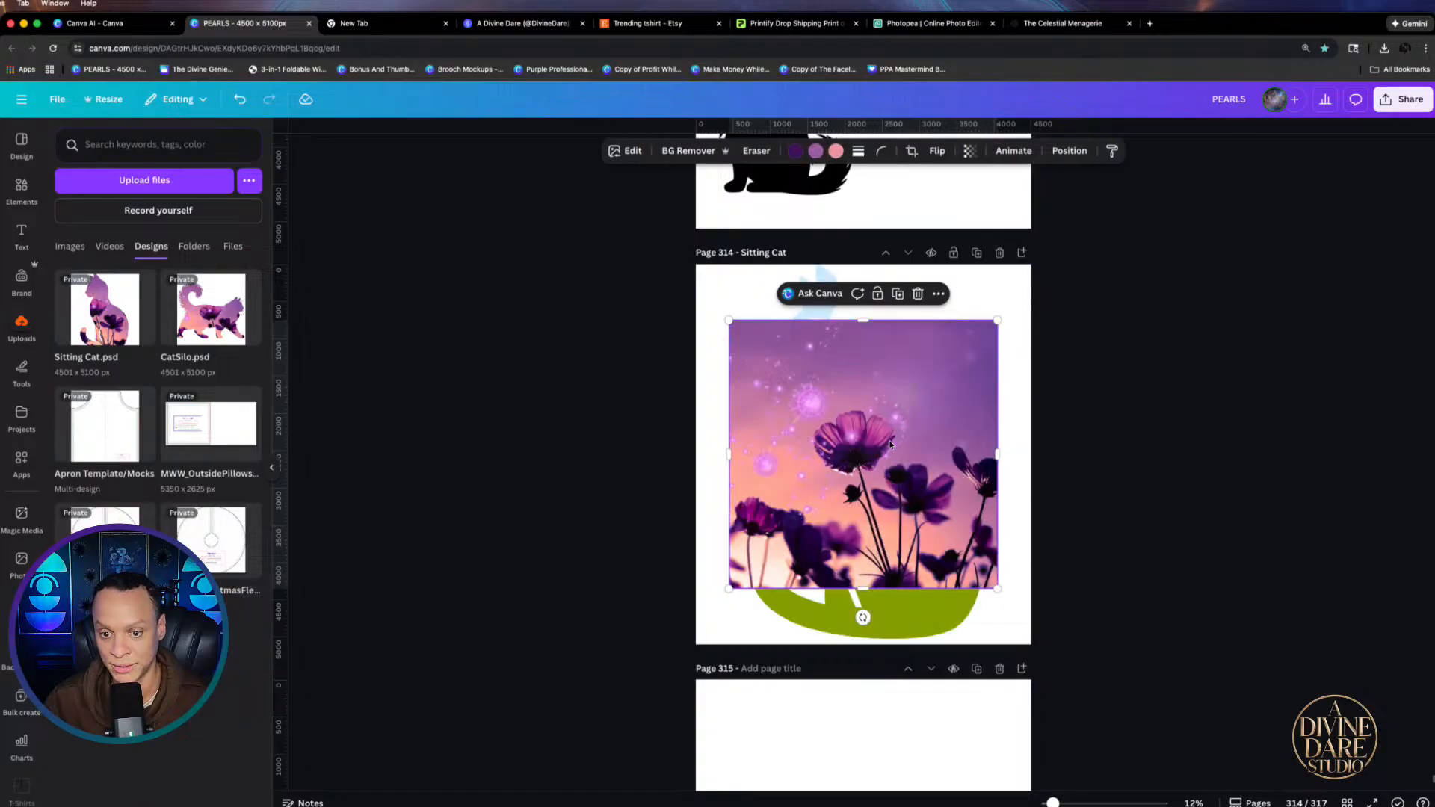
left_click_drag(882, 458, 1075, 364)
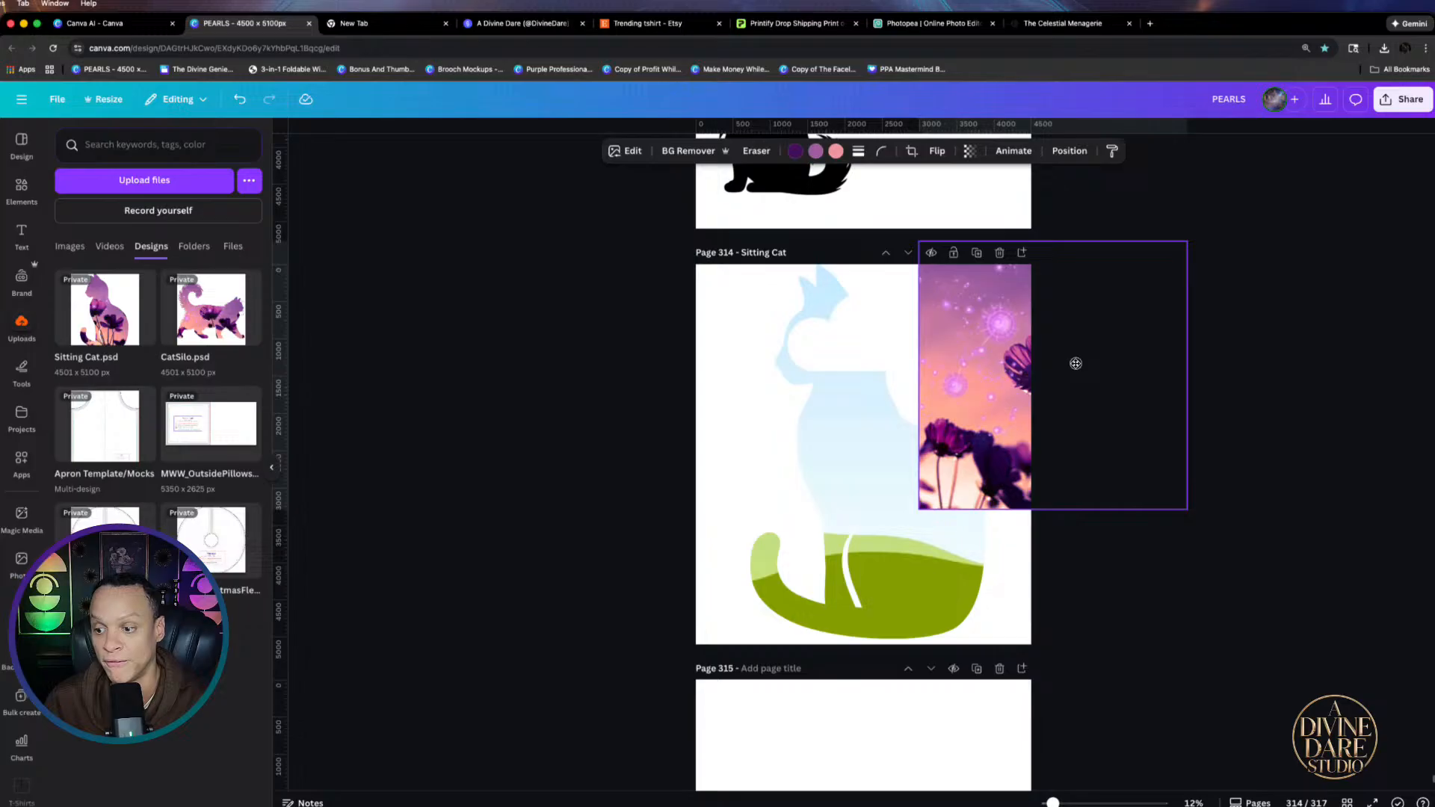
left_click_drag(1075, 364, 1034, 370)
key("Delete")
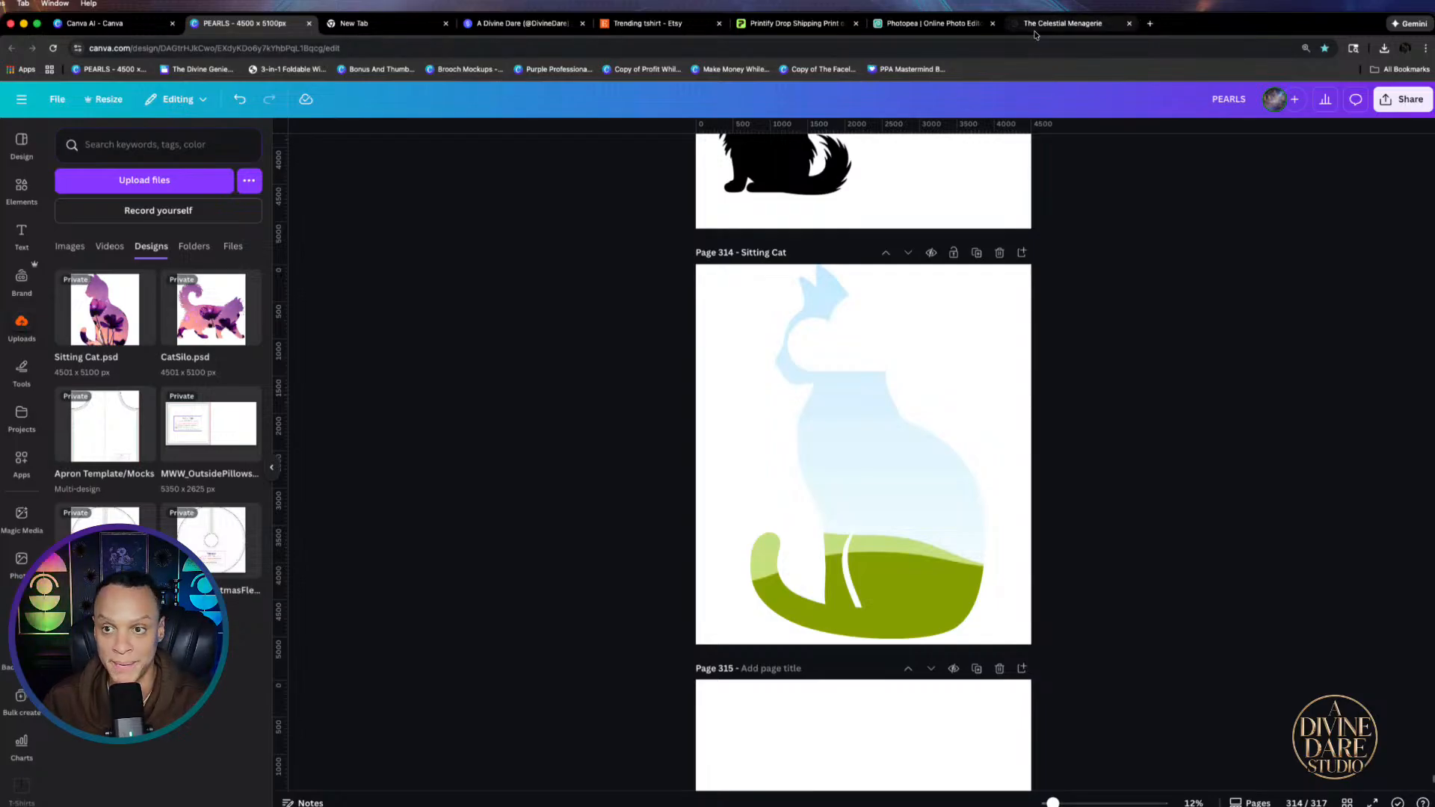
Reroll The Celestial Menagerie fields until Ethereal Mermaid appears, then generate and copy that prompt
left_click(1076, 24)
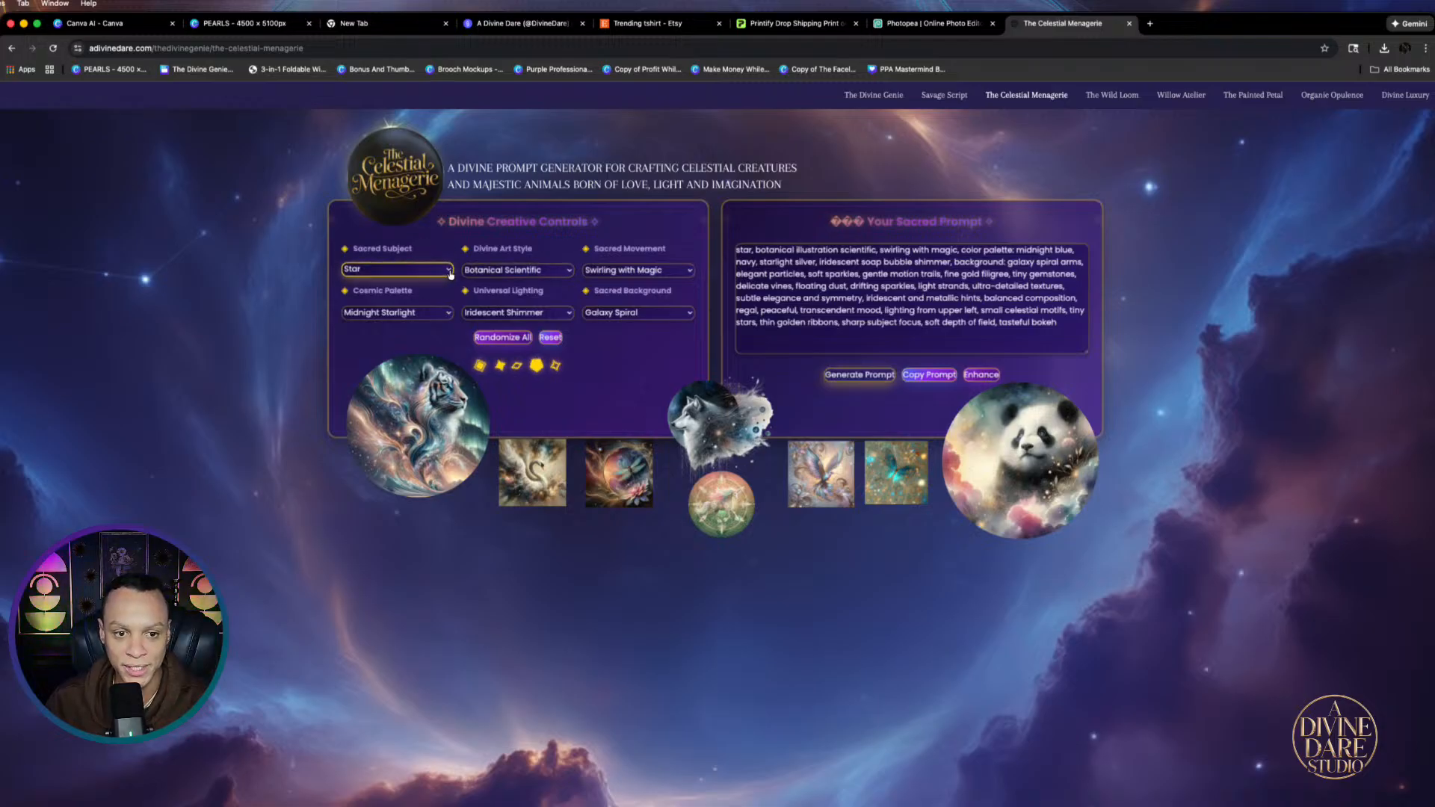
left_click(505, 338)
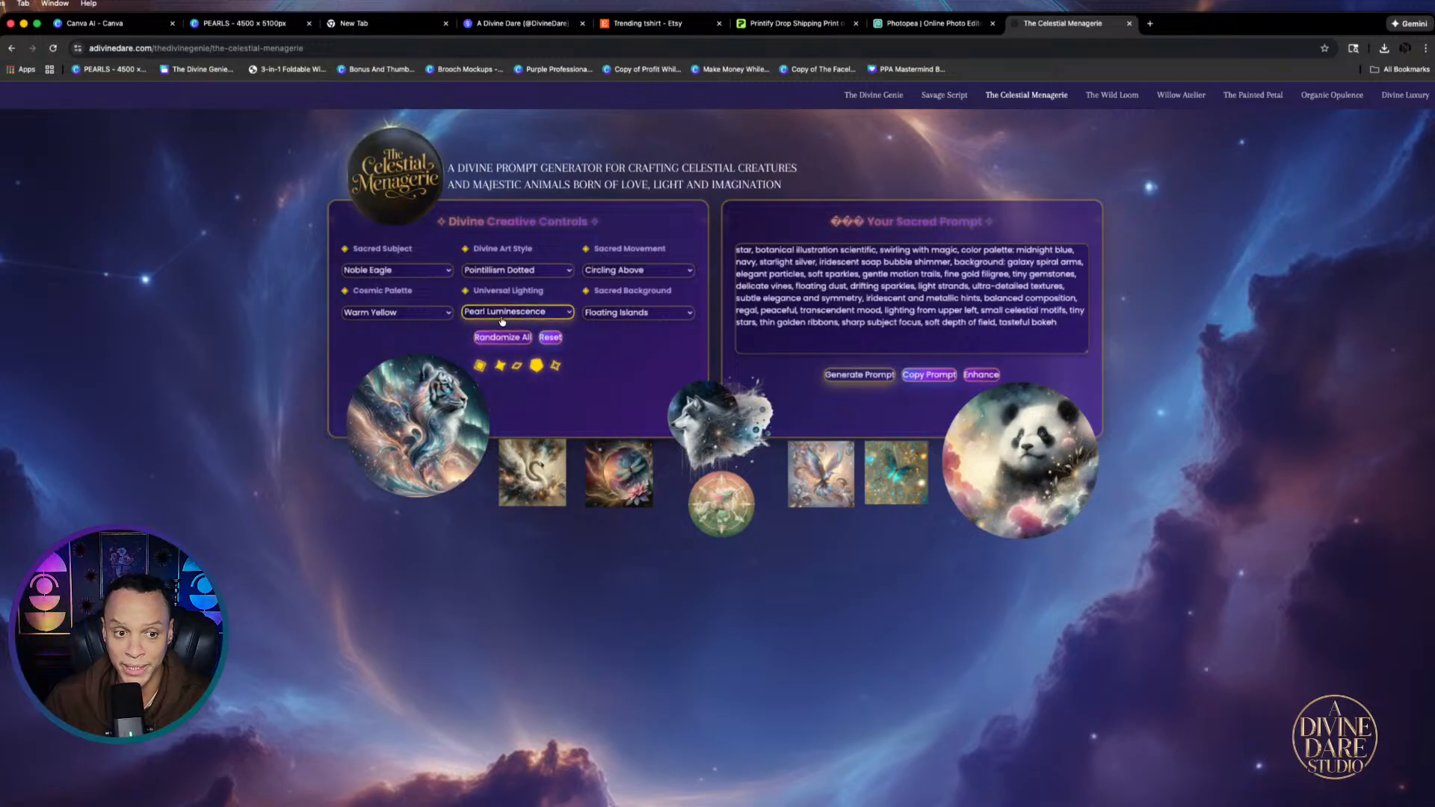
left_click(499, 336)
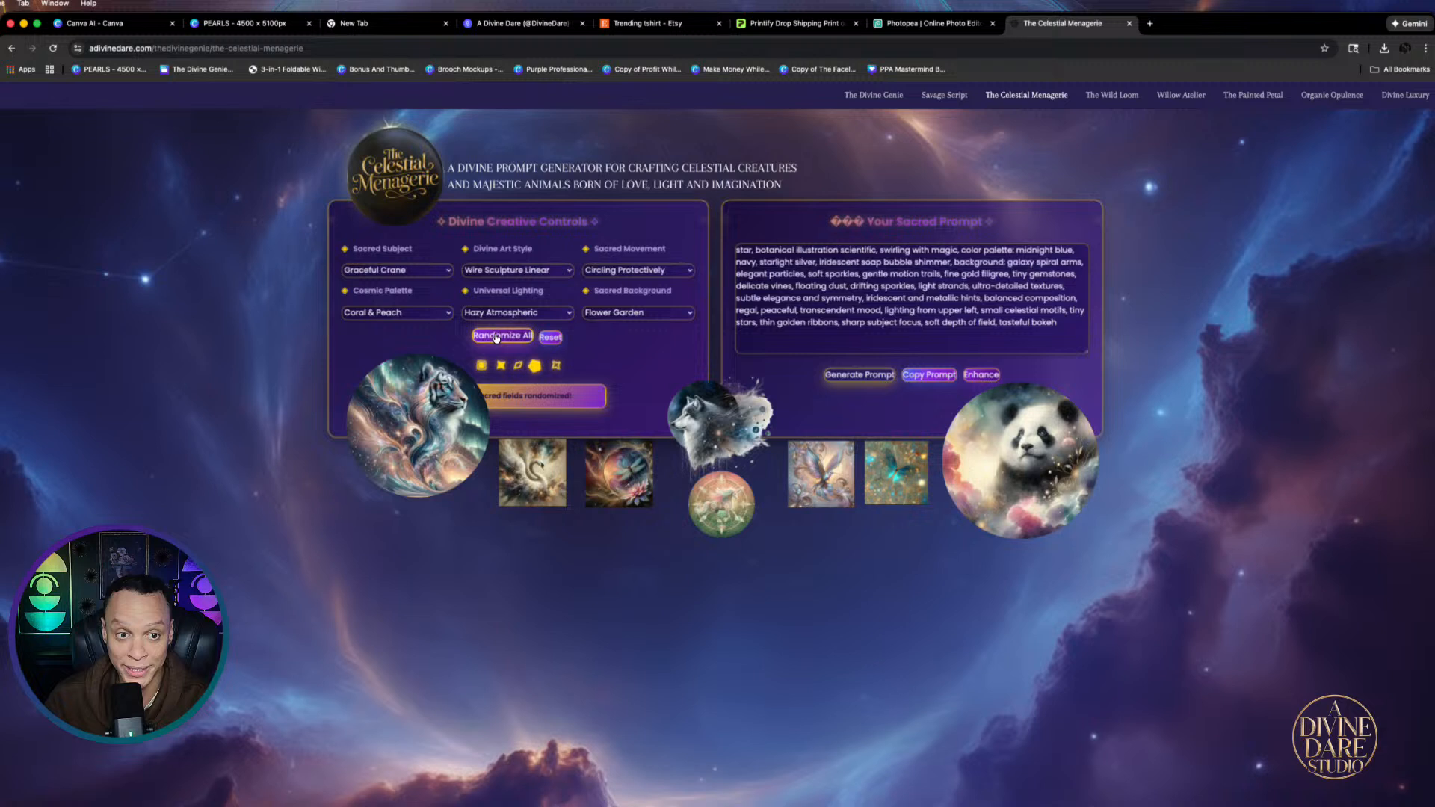
left_click(497, 337)
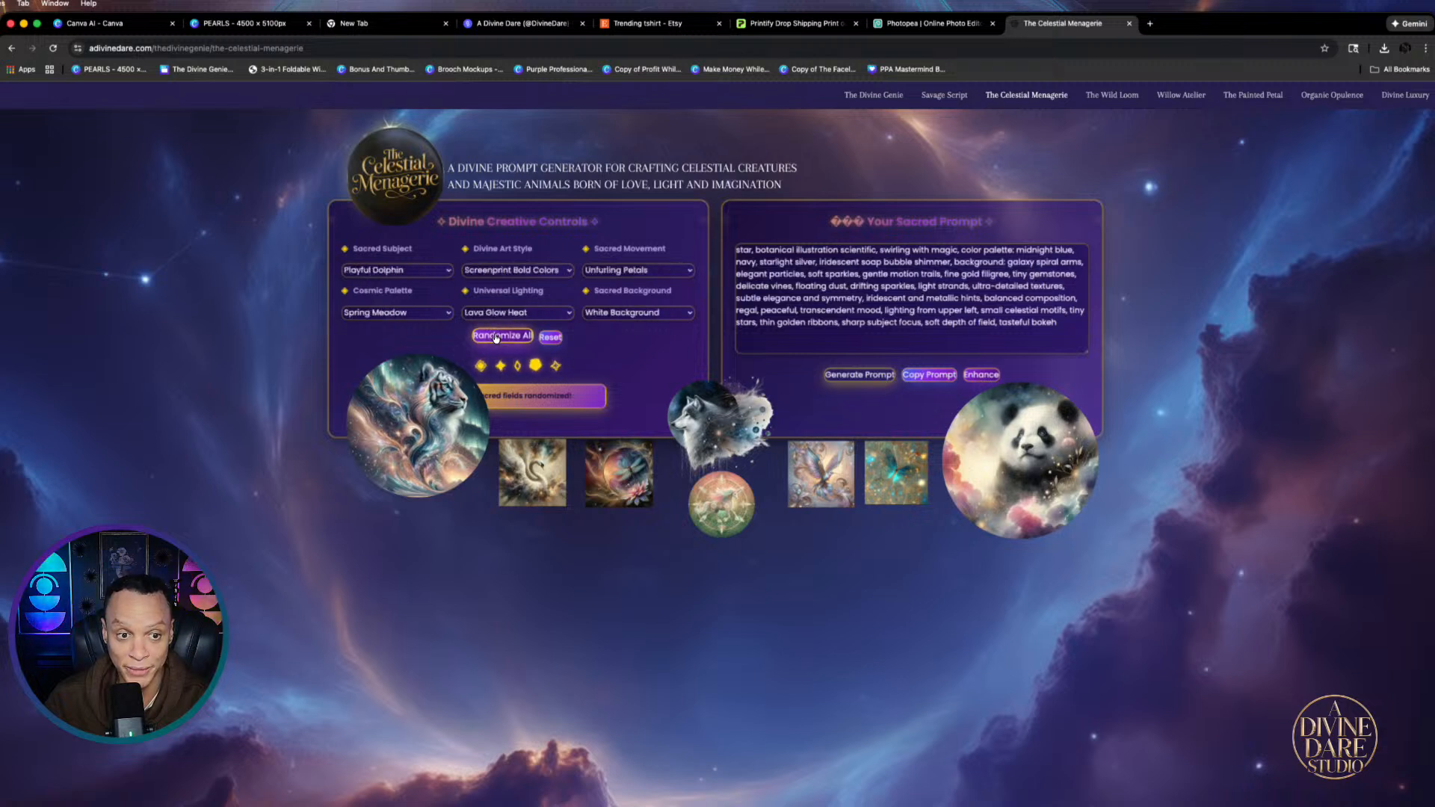
left_click(497, 337)
left_click(497, 336)
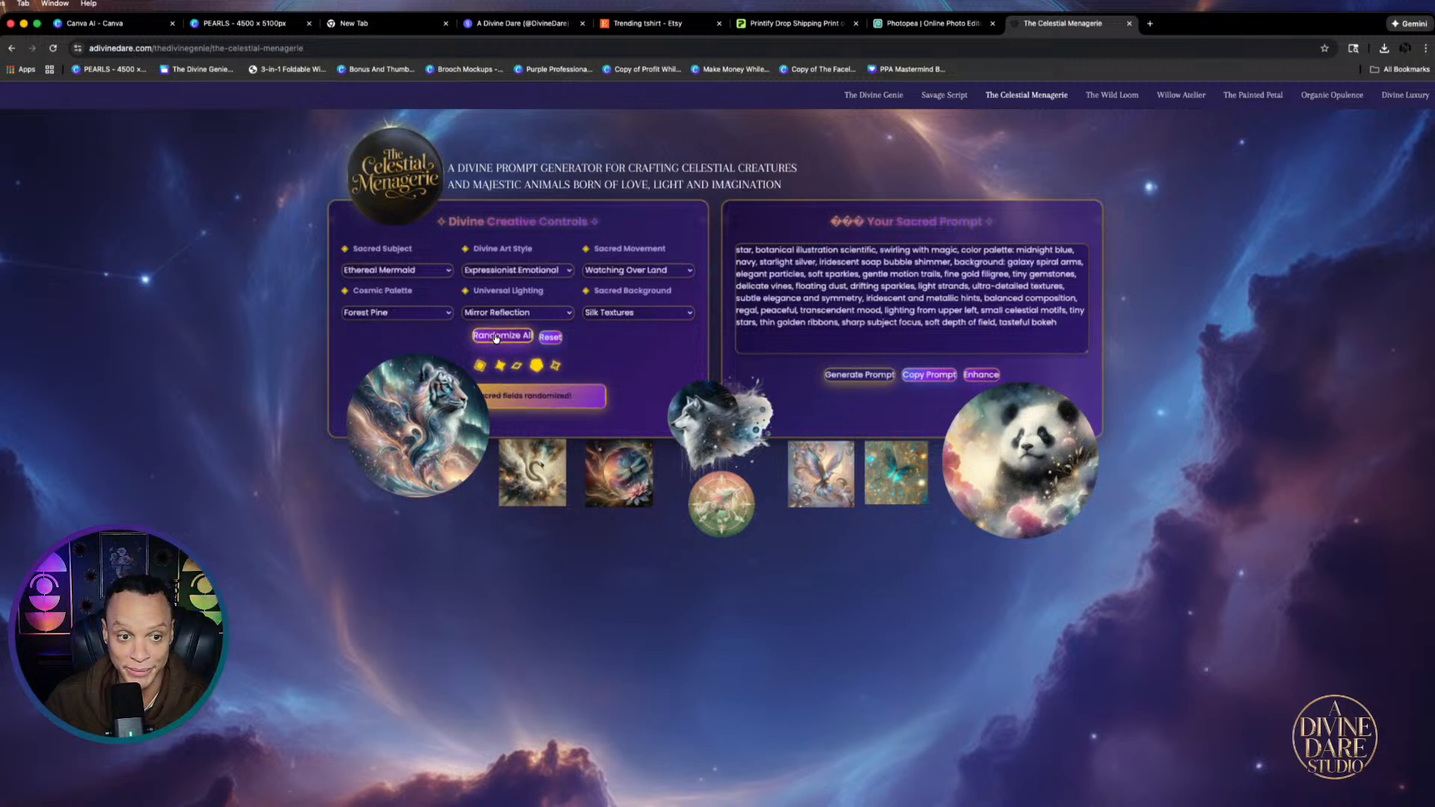
left_click(859, 373)
left_click(929, 374)
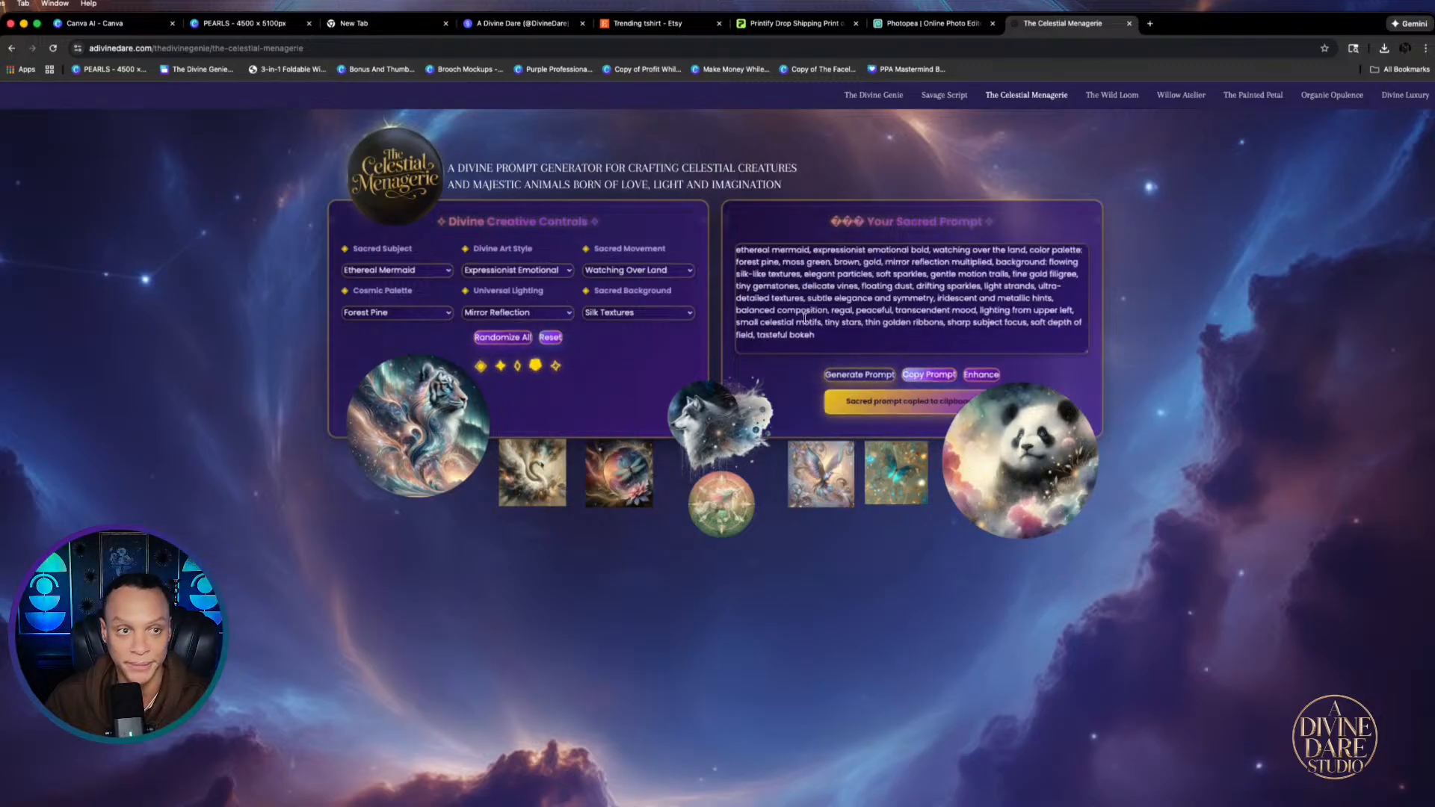
left_click(97, 23)
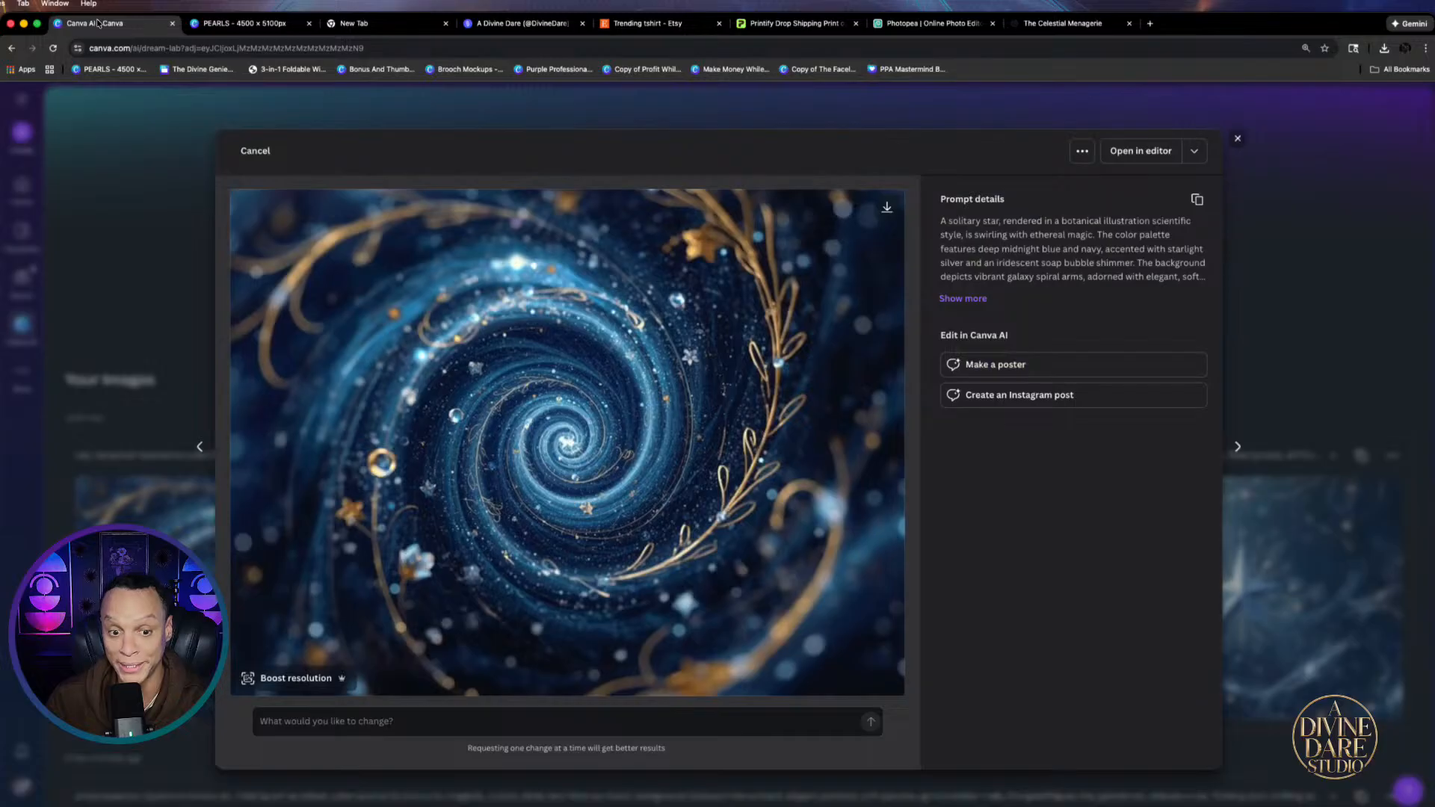
Paste the ethereal mermaid prompt into Canva AI and generate images
left_click(1325, 160)
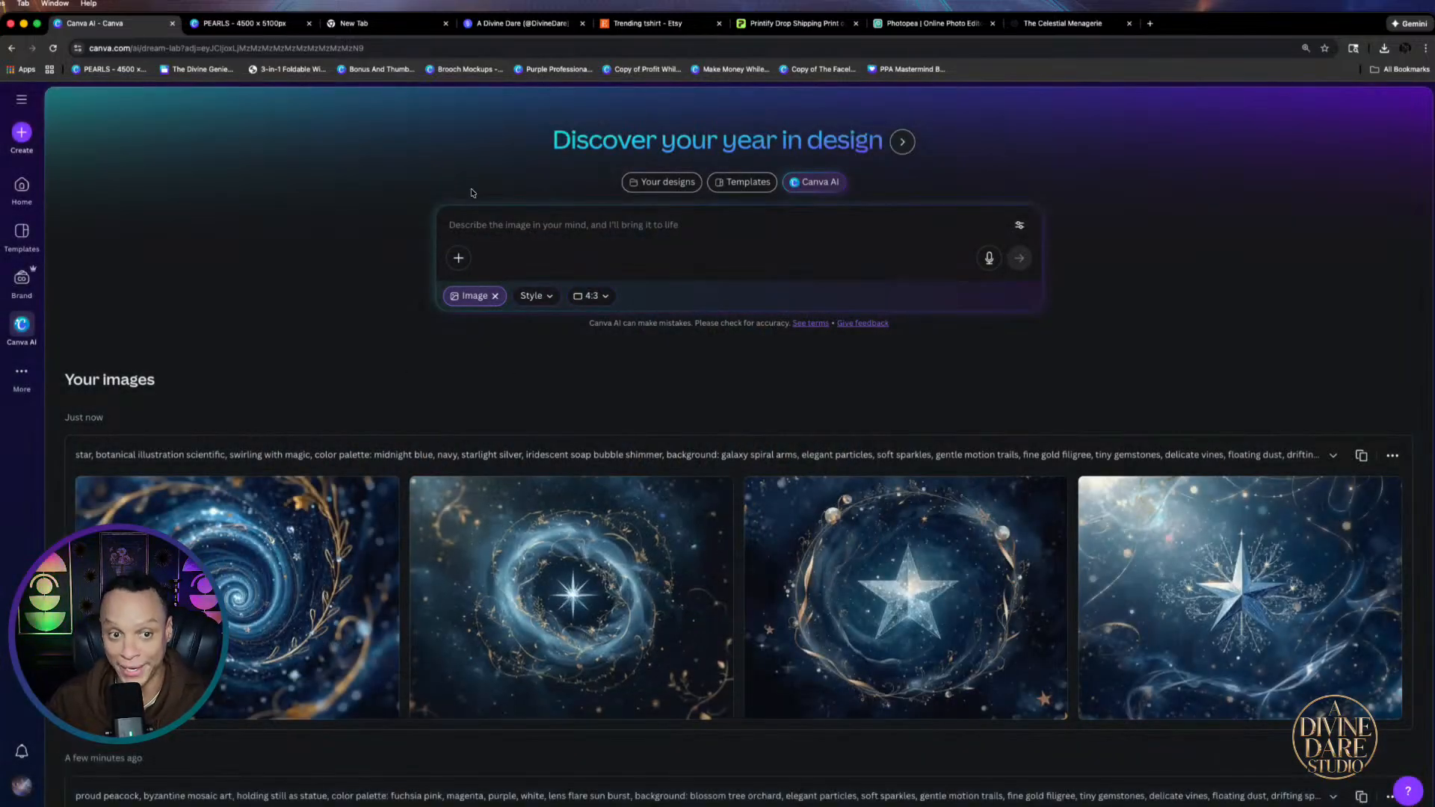
left_click(514, 226)
right_click(514, 226)
left_click(536, 327)
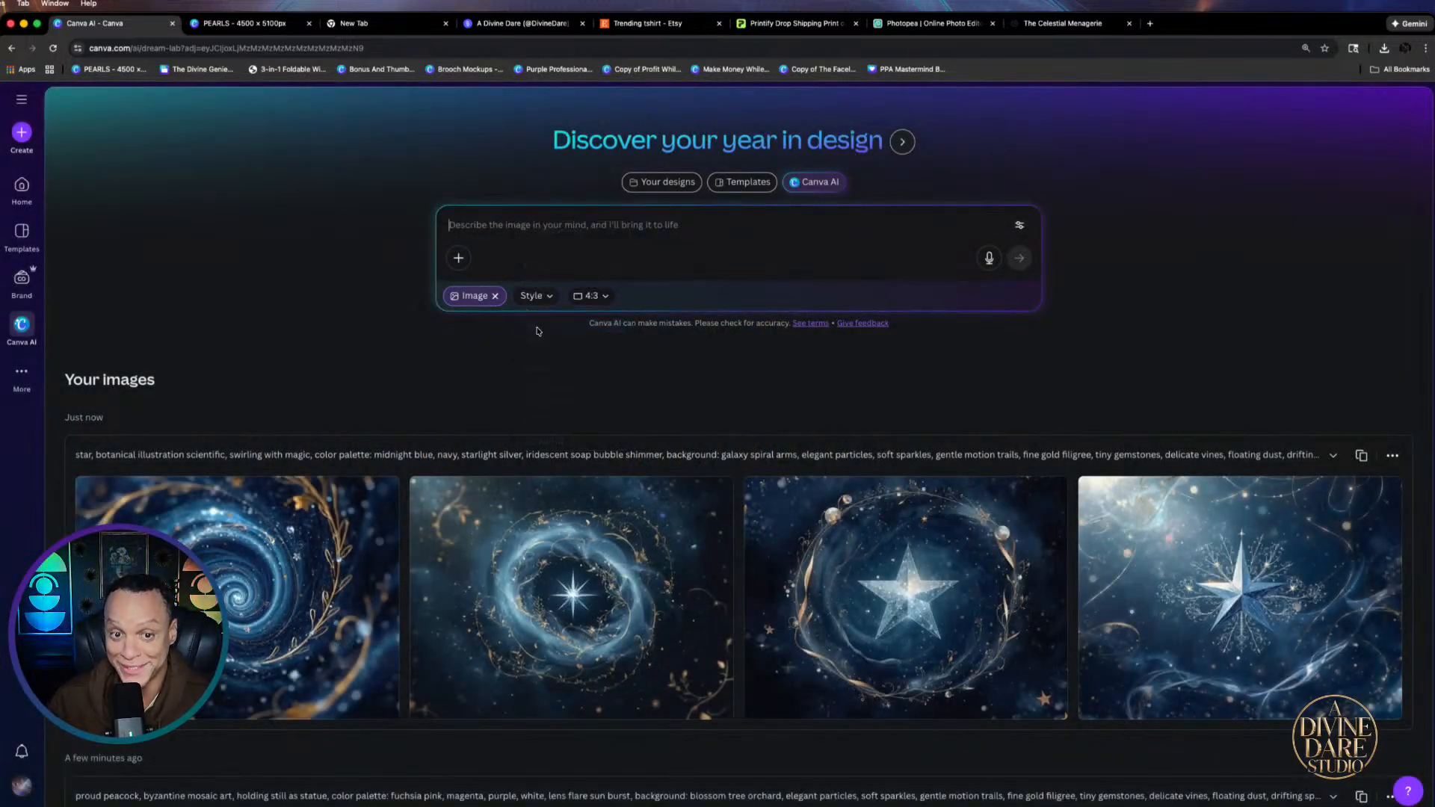
left_click(1018, 309)
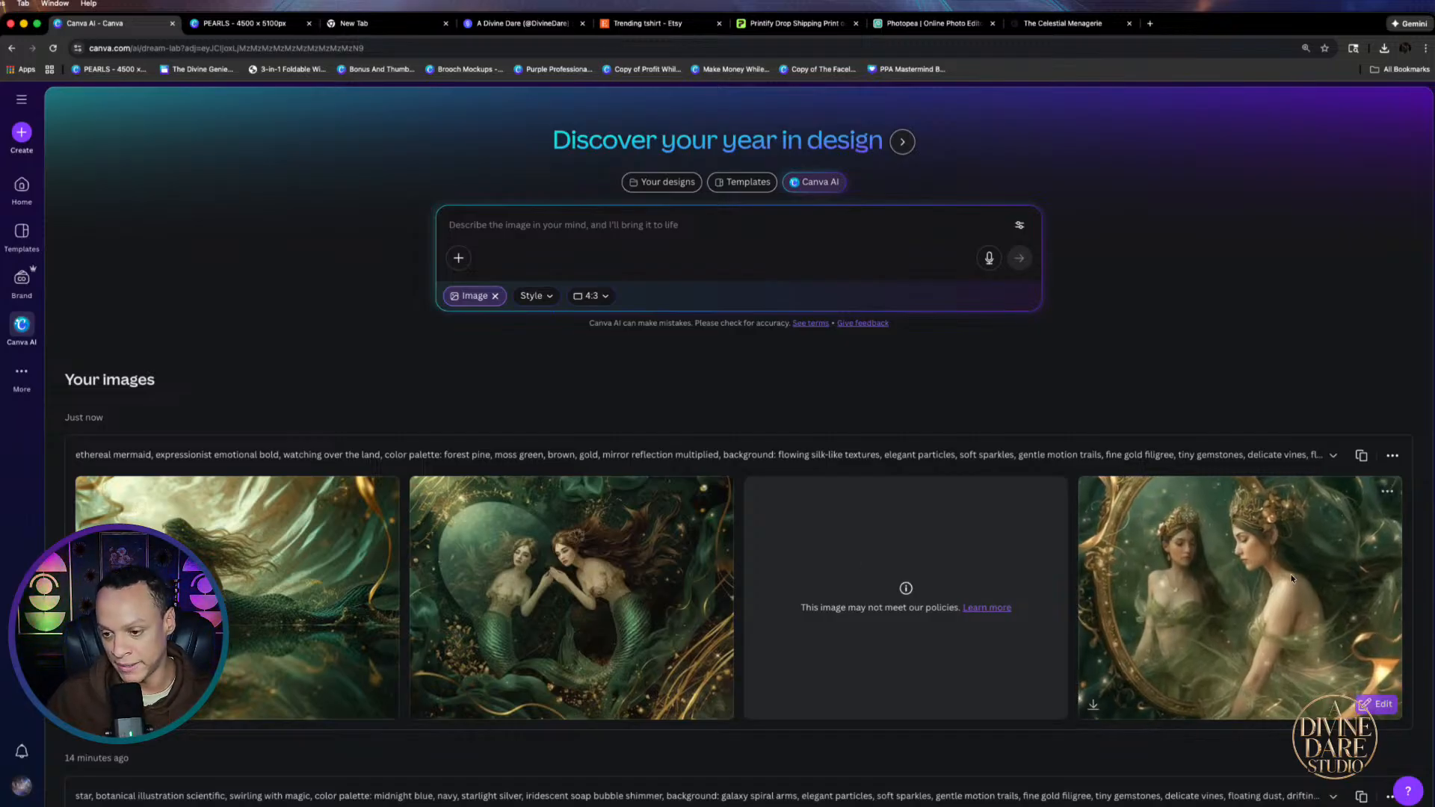
Download the mirror mermaid image and generate a second set from the same prompt
left_click(1309, 527)
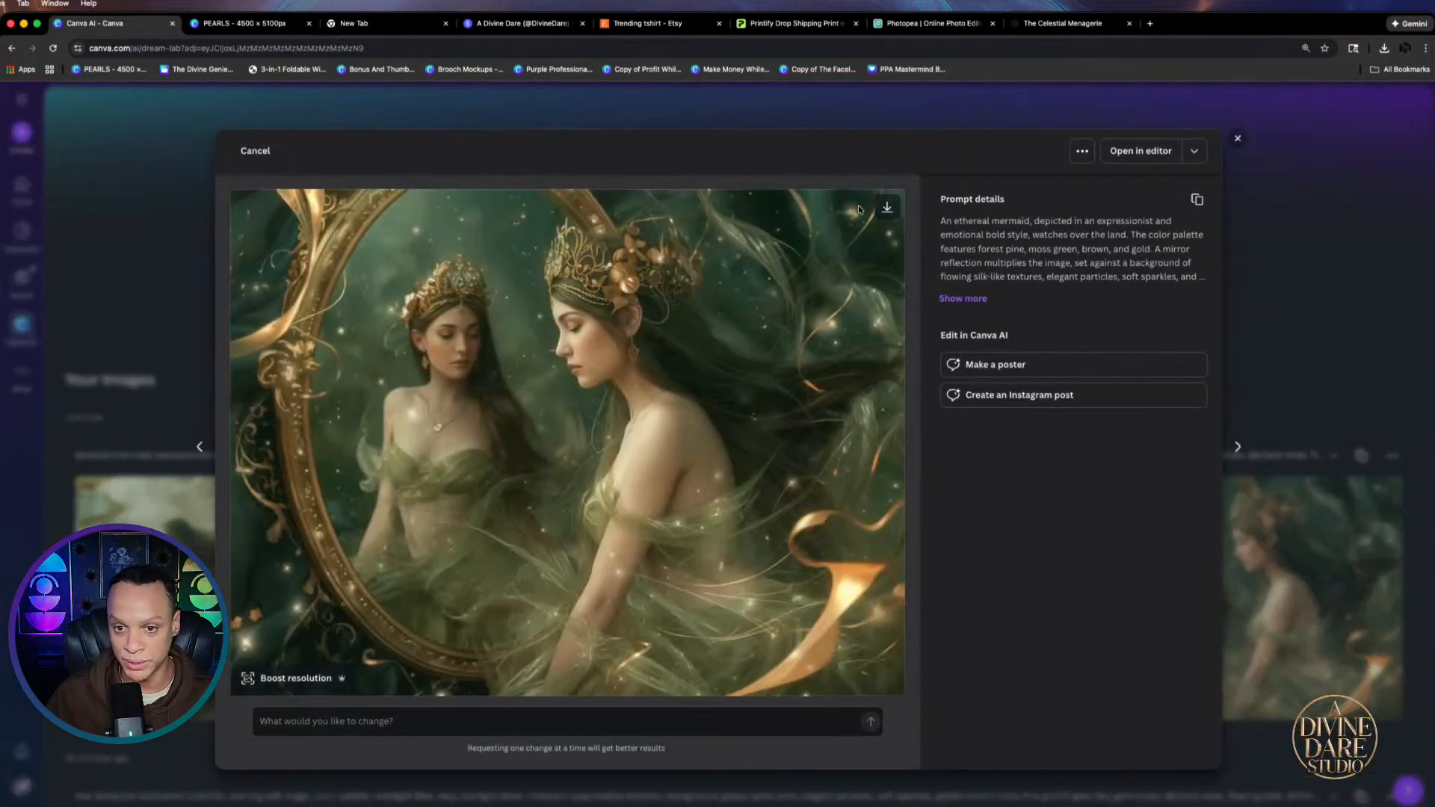
left_click(1300, 253)
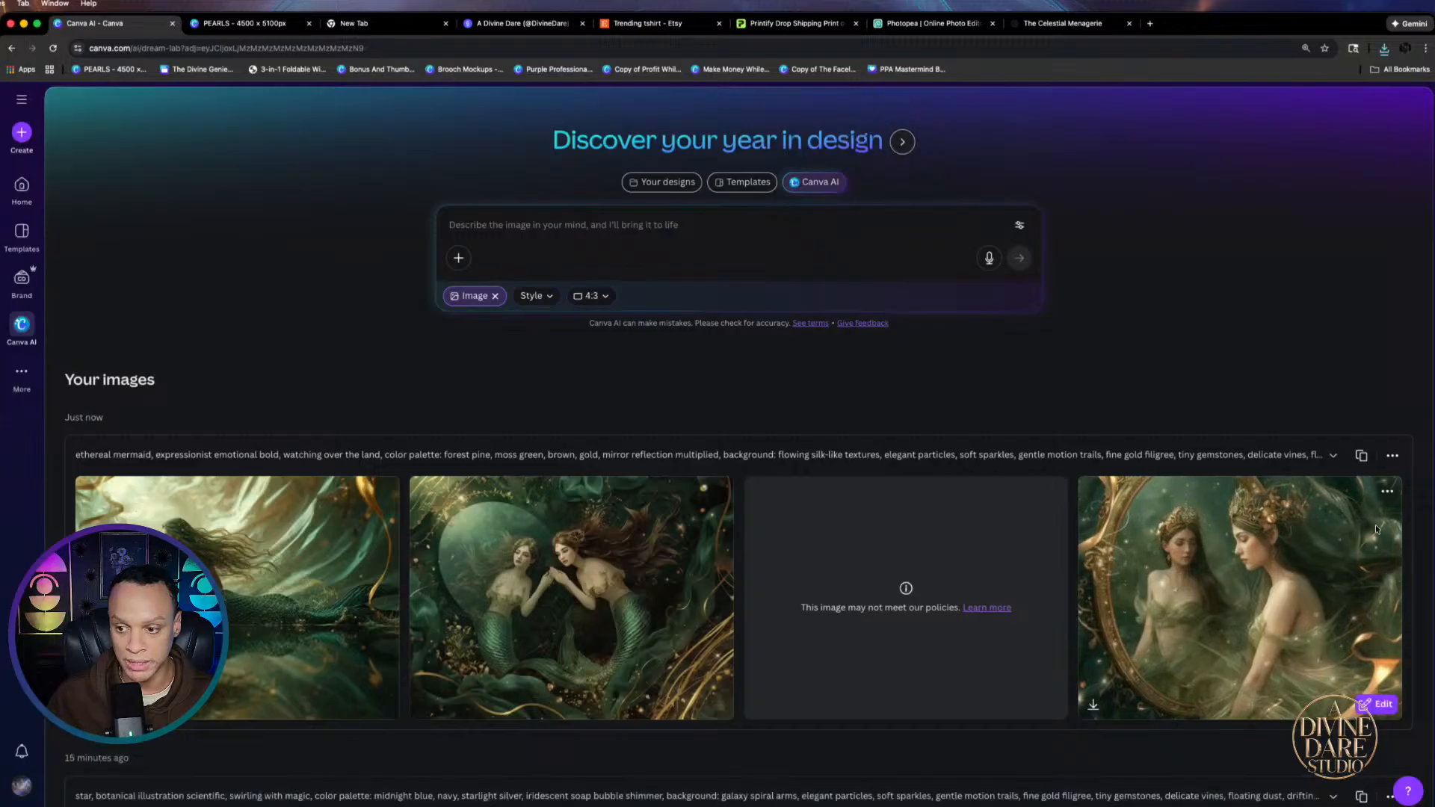
left_click(1363, 456)
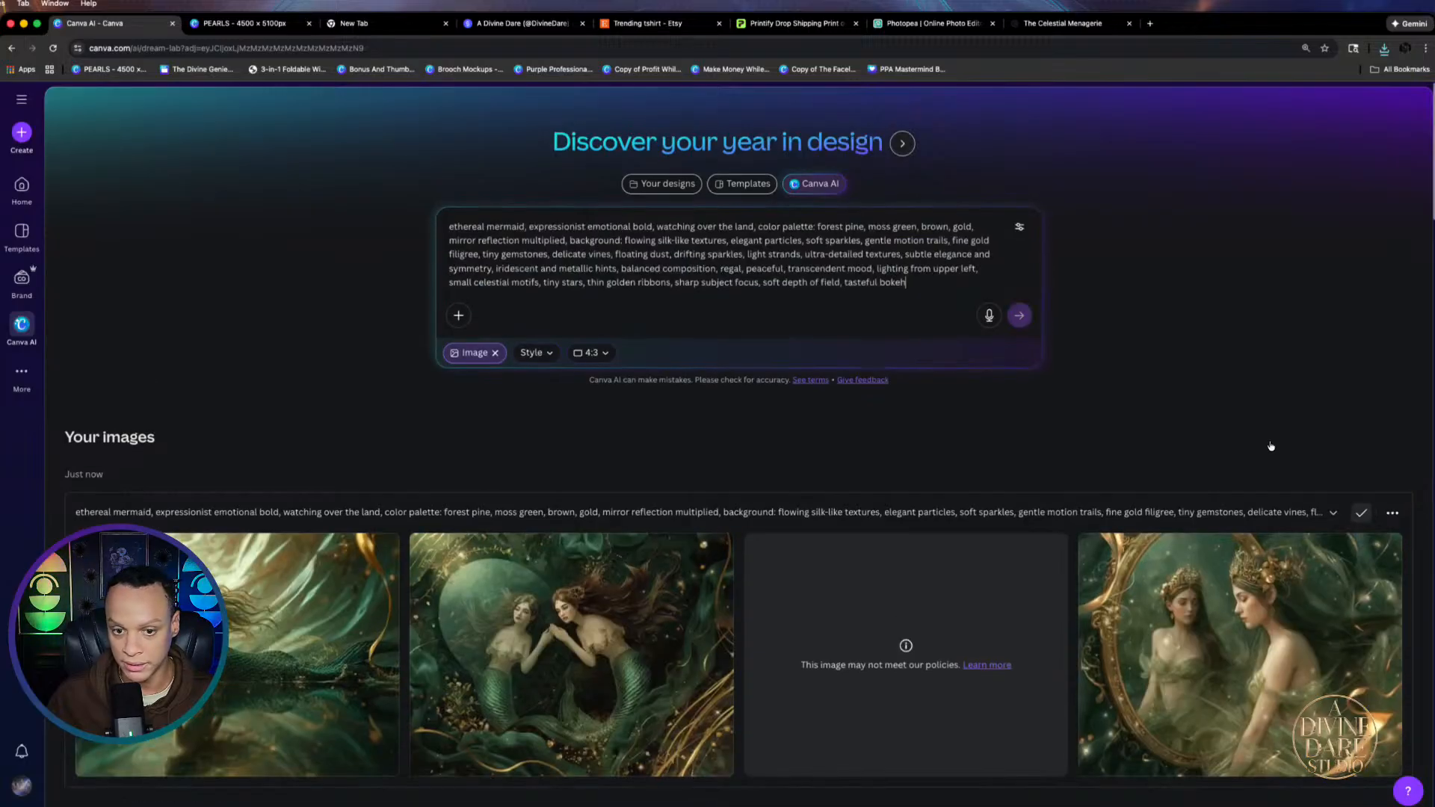
left_click(1018, 315)
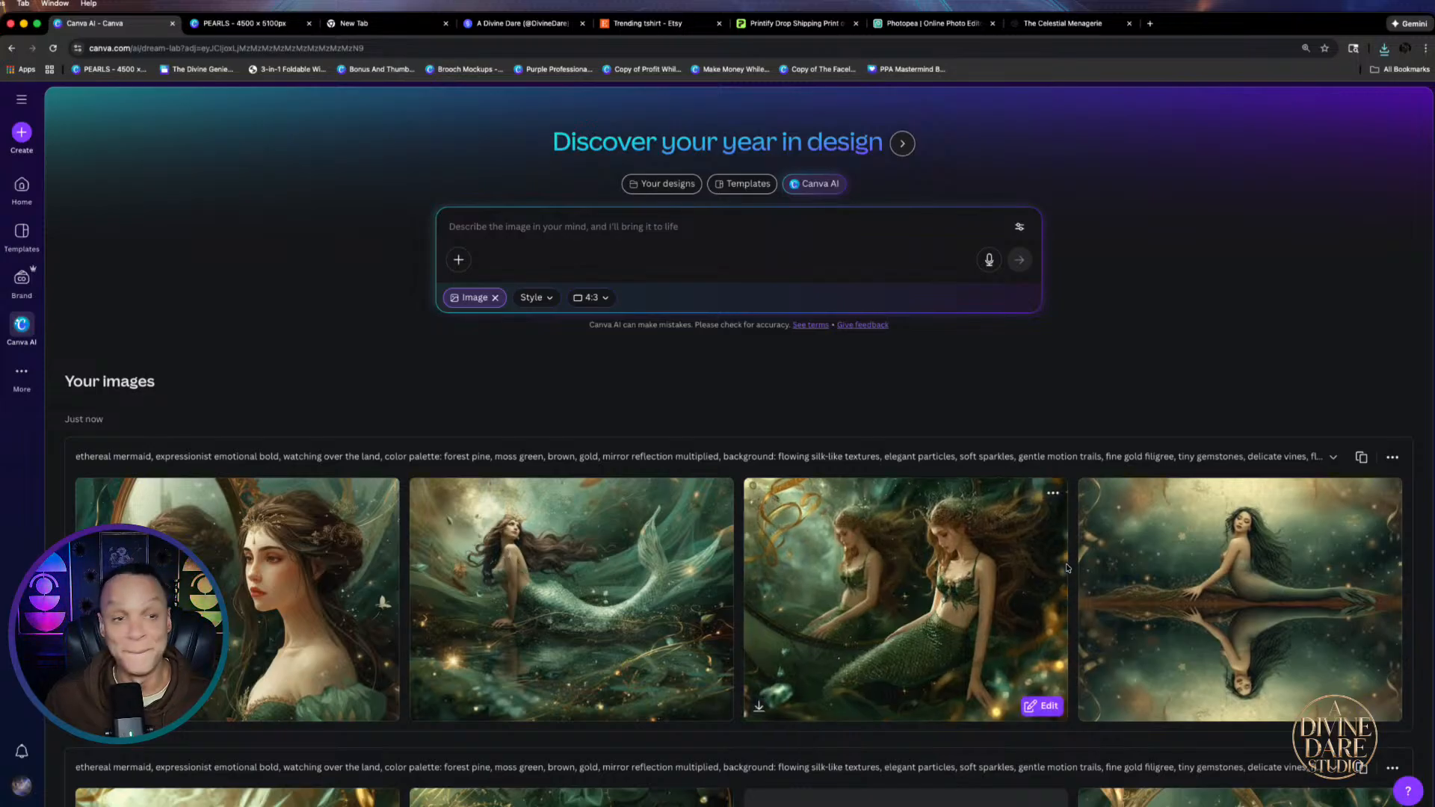
left_click(234, 23)
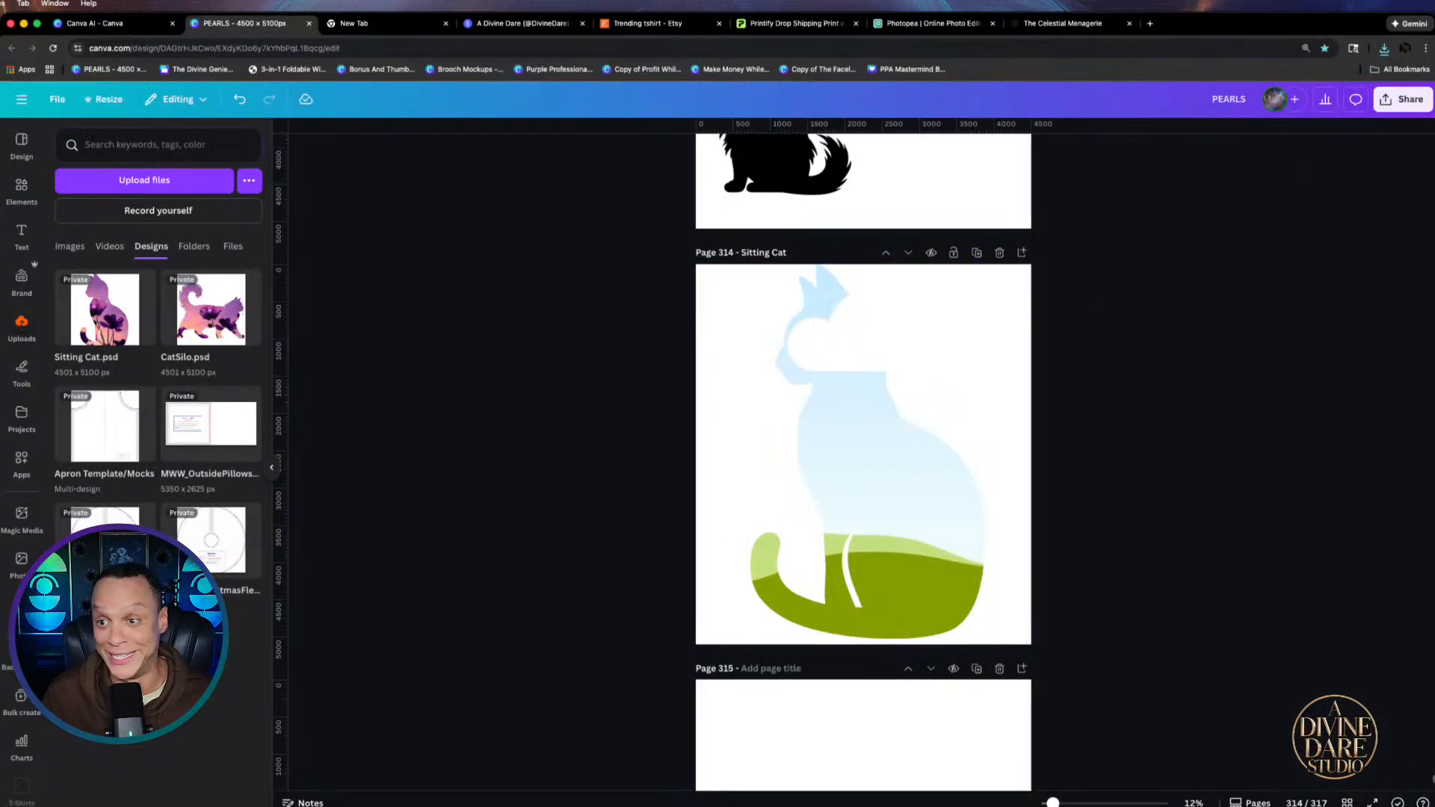
Drop the downloaded mermaid image into the Sitting Cat frame and centre the frame
left_click(1385, 47)
left_click_drag(1241, 112, 843, 540)
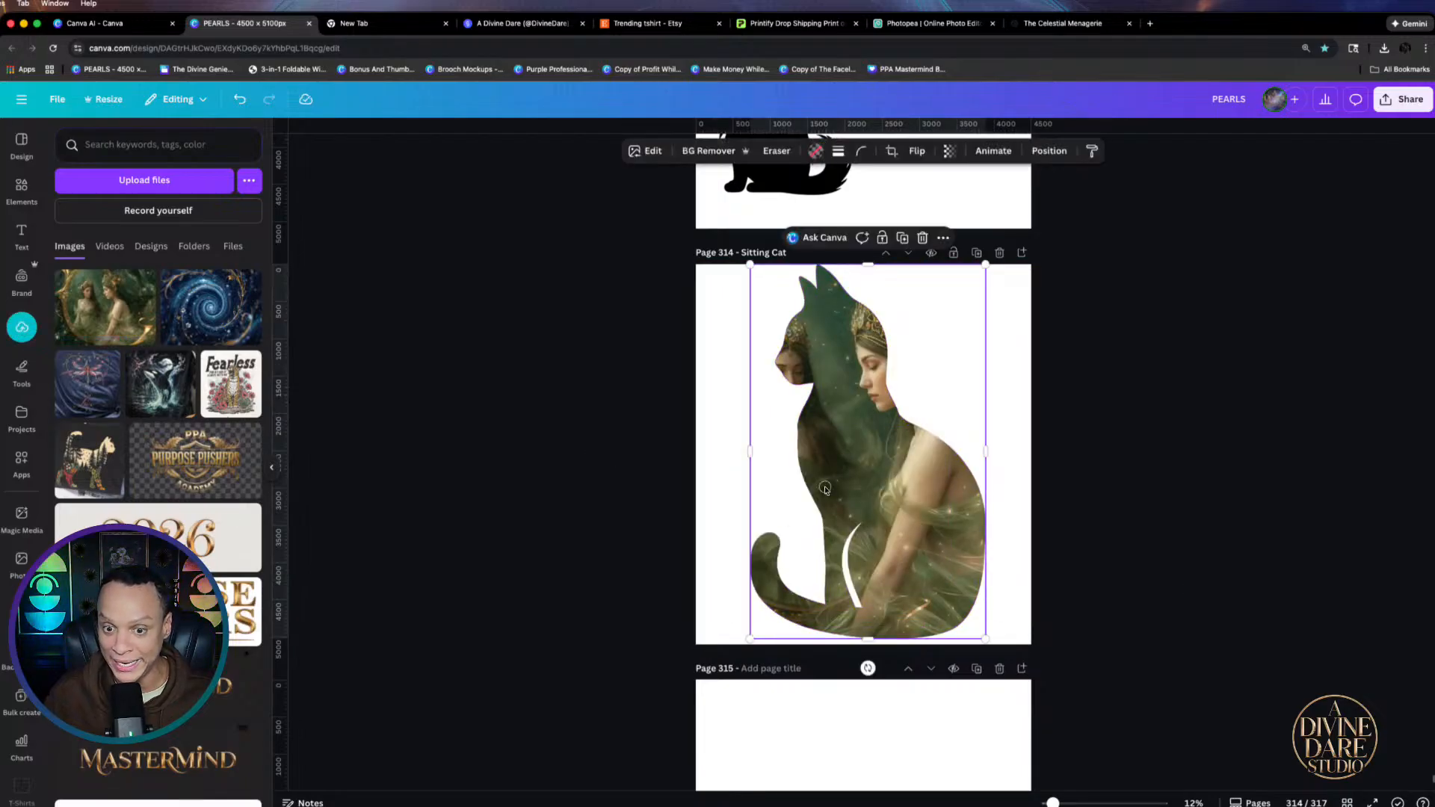
right_click(811, 514)
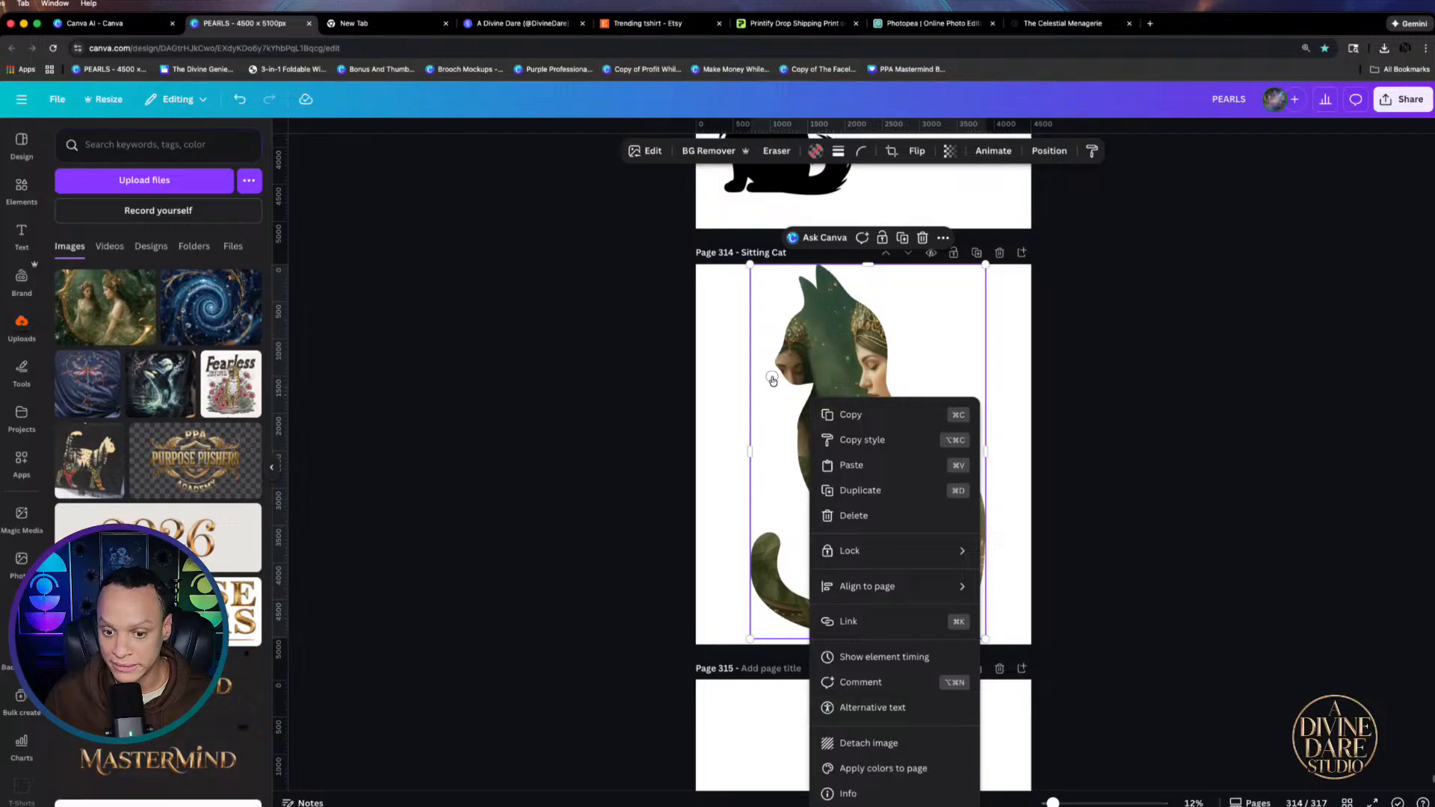
left_click(831, 393)
double_click(856, 395)
left_click(1221, 444)
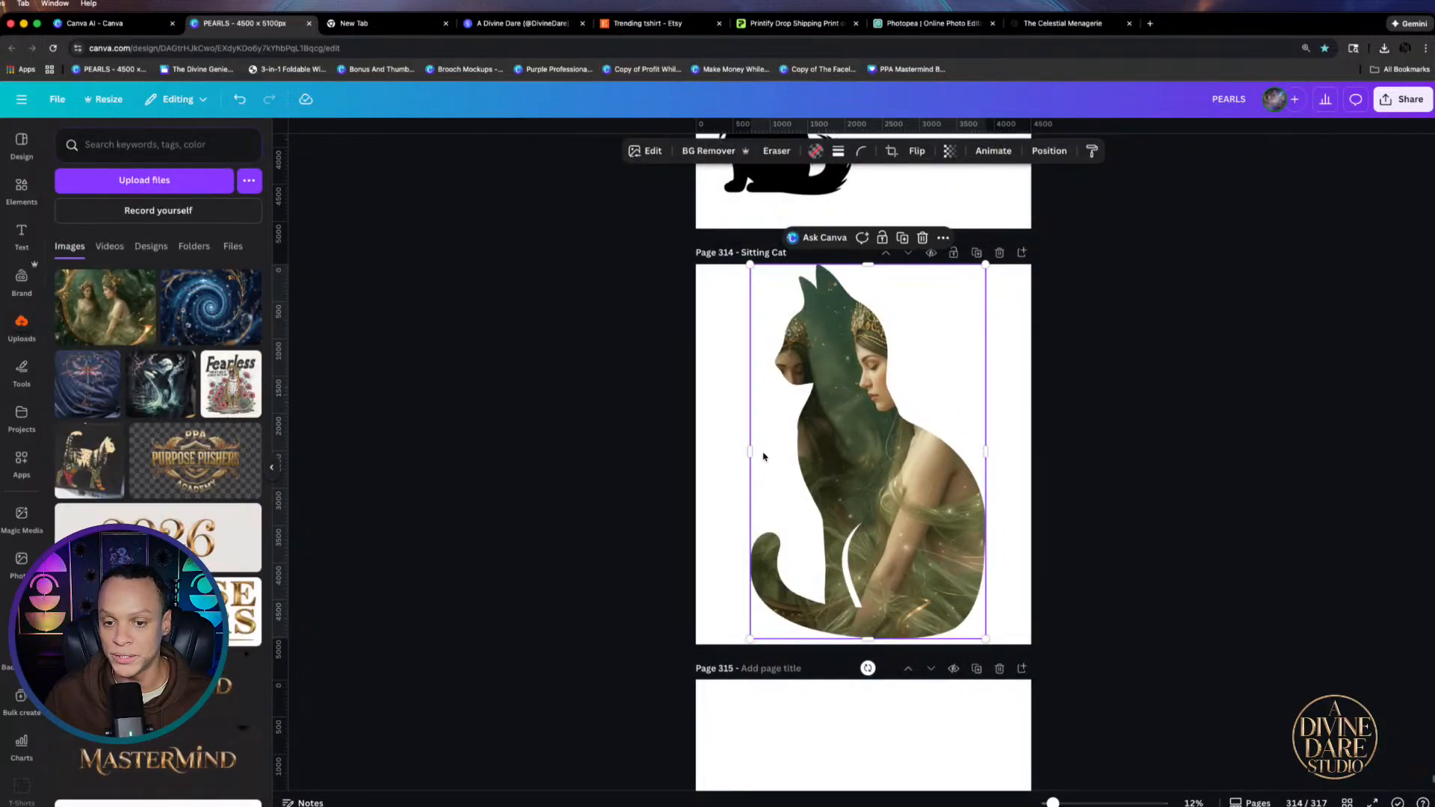
left_click_drag(873, 453, 869, 453)
Crop the mermaid to sit inside the cat shape, then randomize all Celestial Menagerie fields
double_click(867, 453)
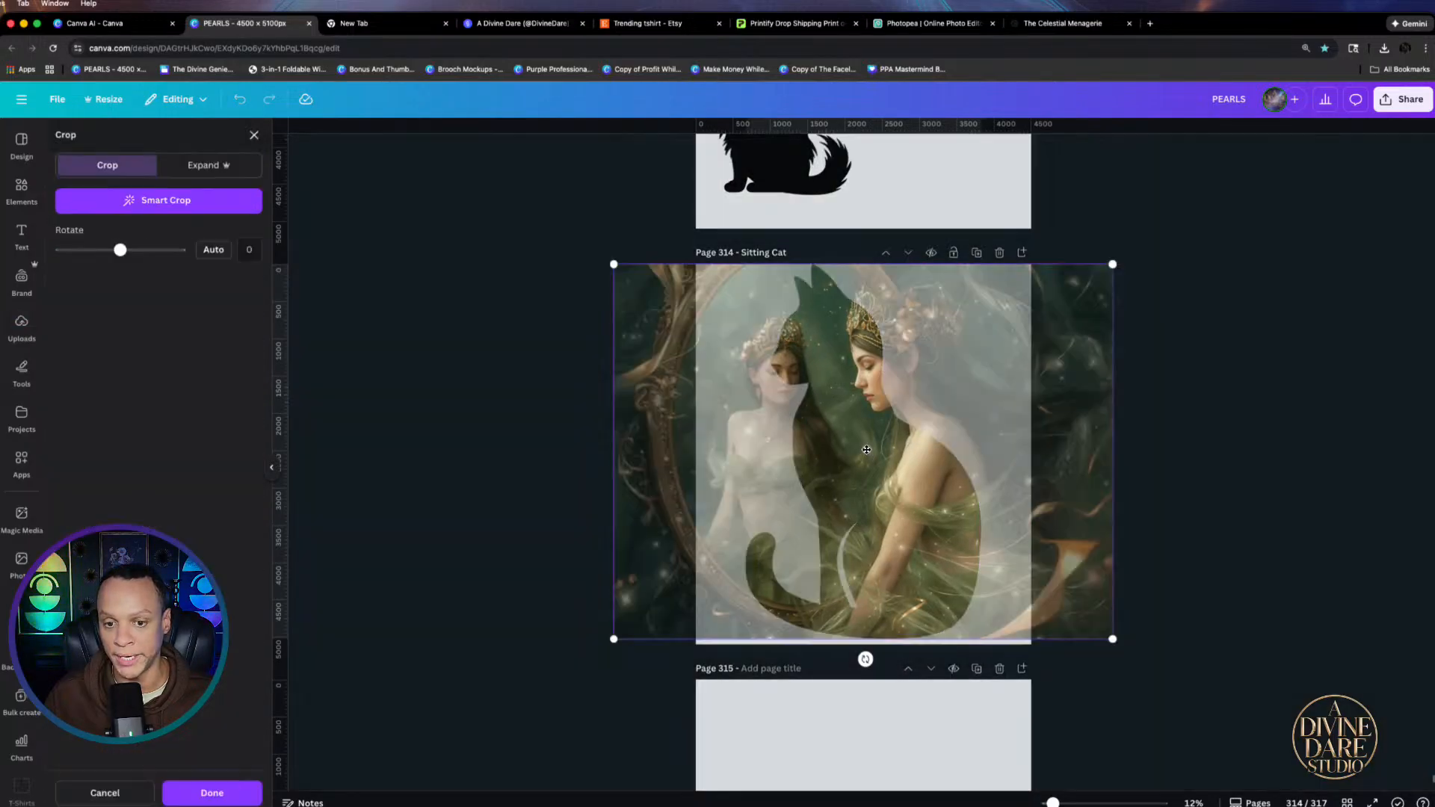
left_click_drag(647, 475, 590, 475)
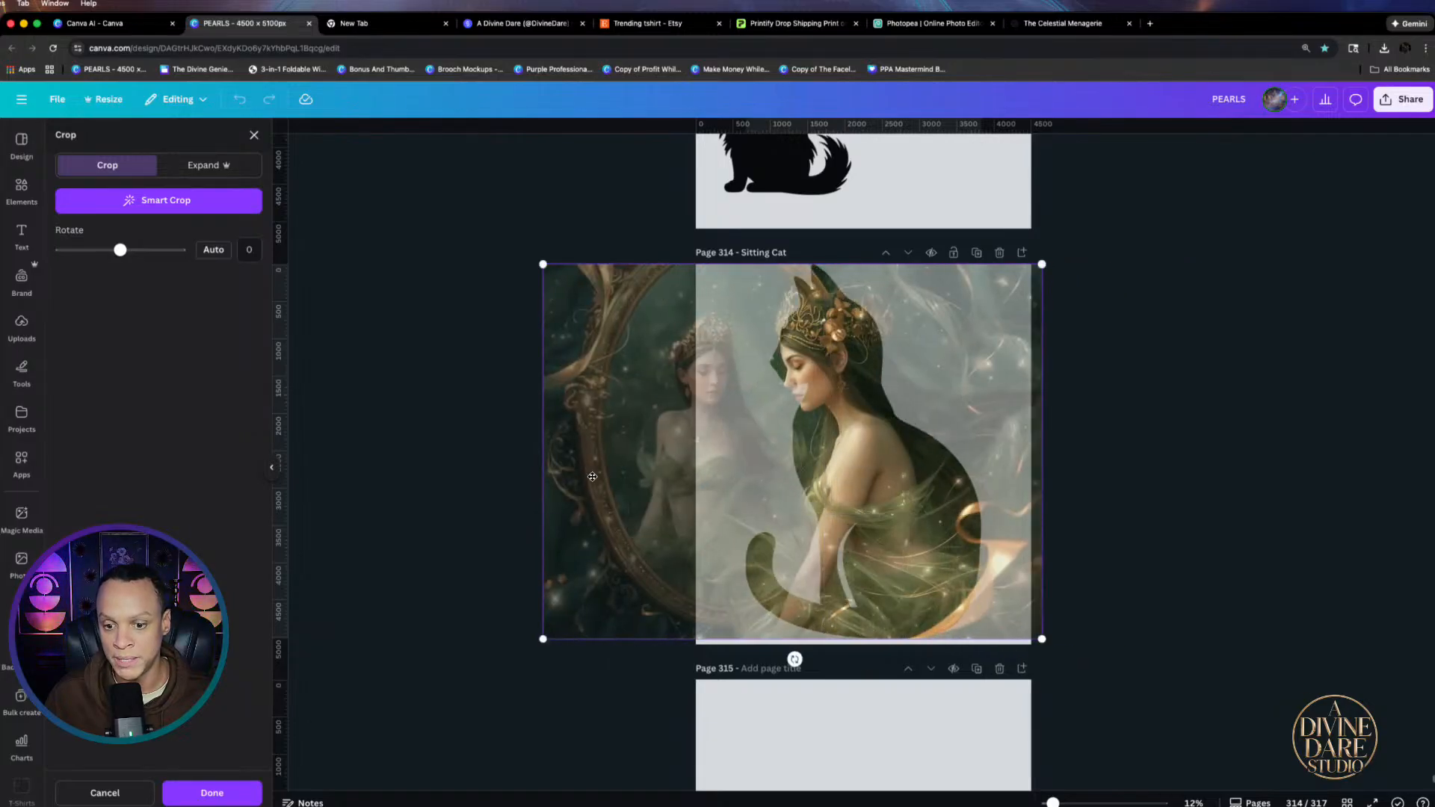
left_click(1122, 490)
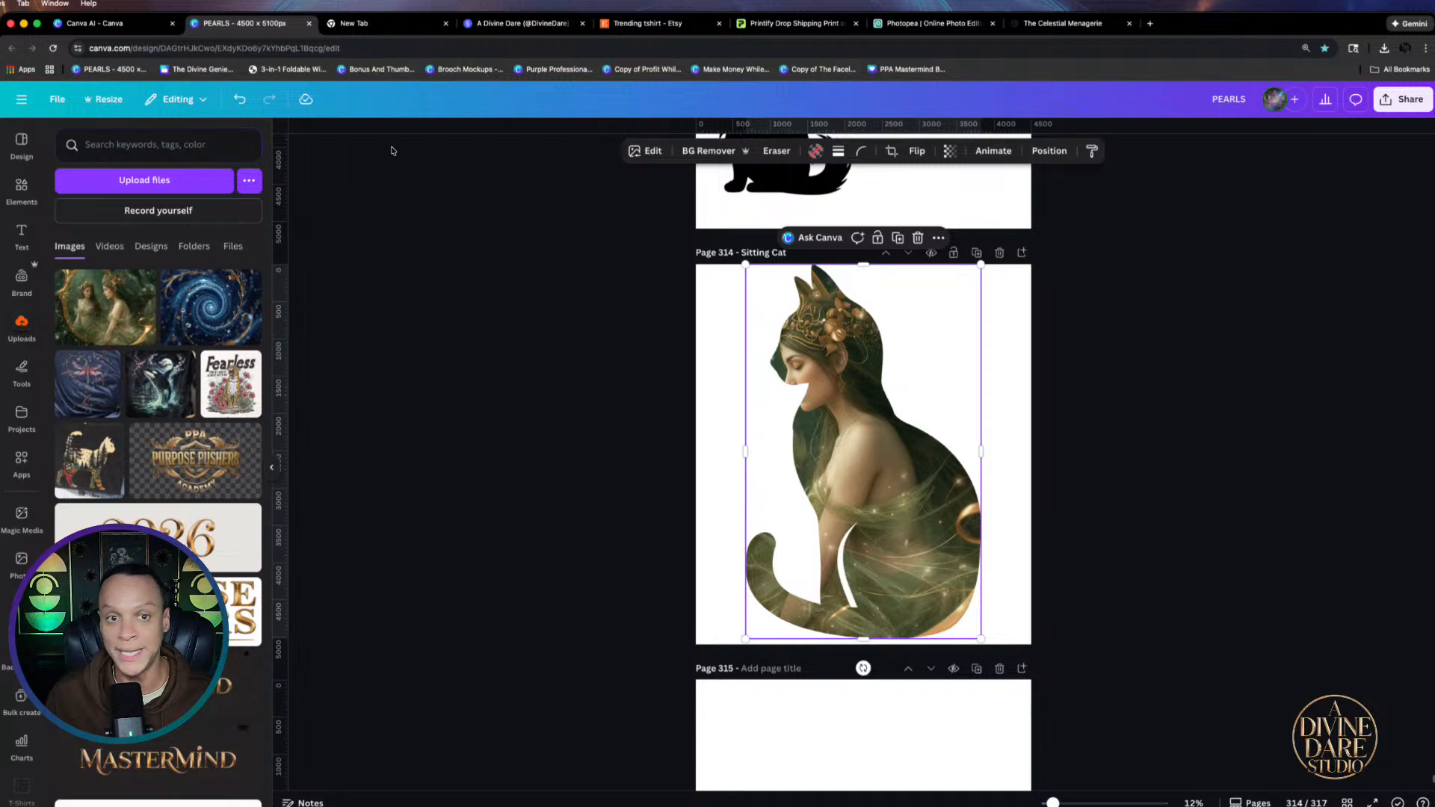
left_click(1063, 24)
left_click(511, 336)
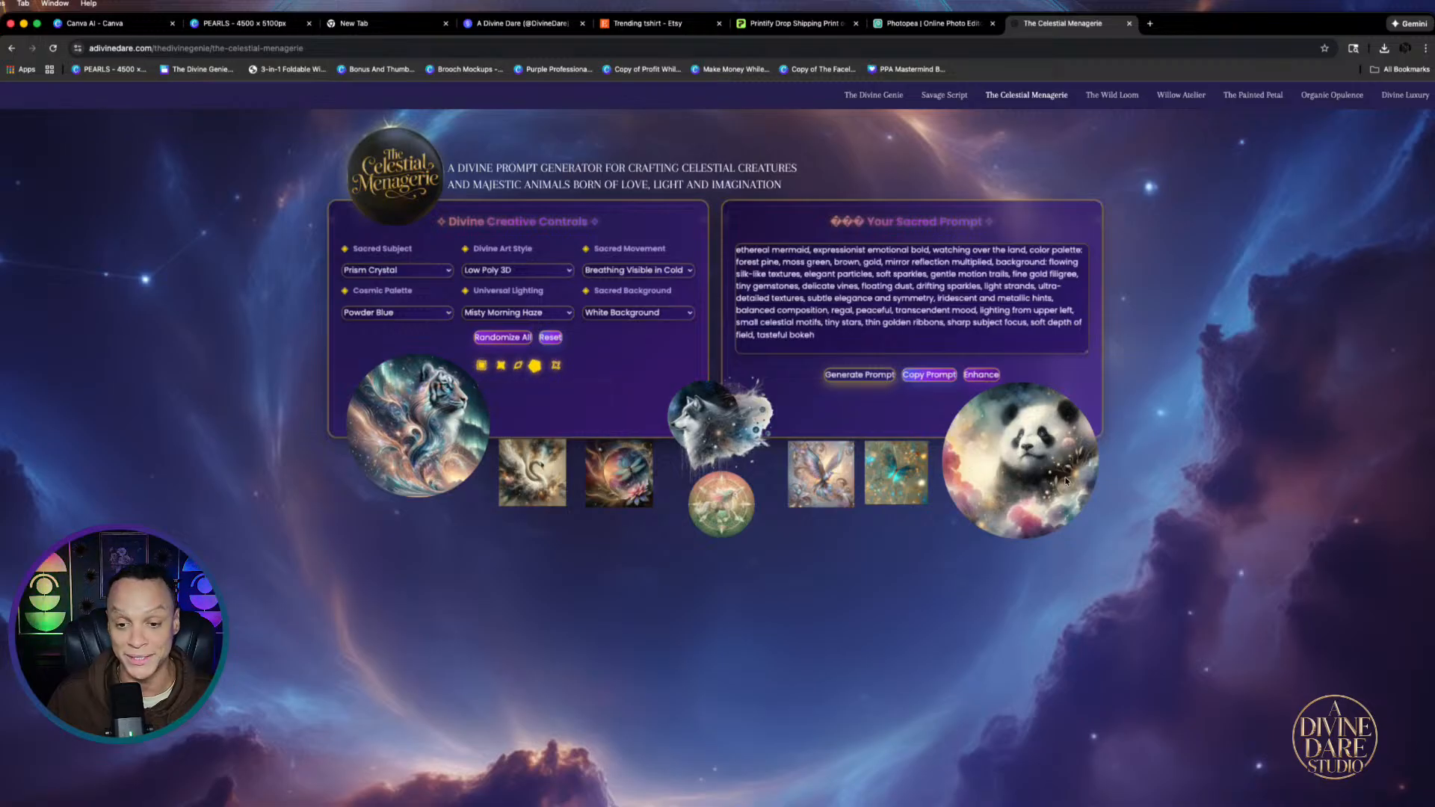
Generate the prism crystal, low poly 3D, powder blue prompt and copy it
left_click(860, 375)
left_click(929, 375)
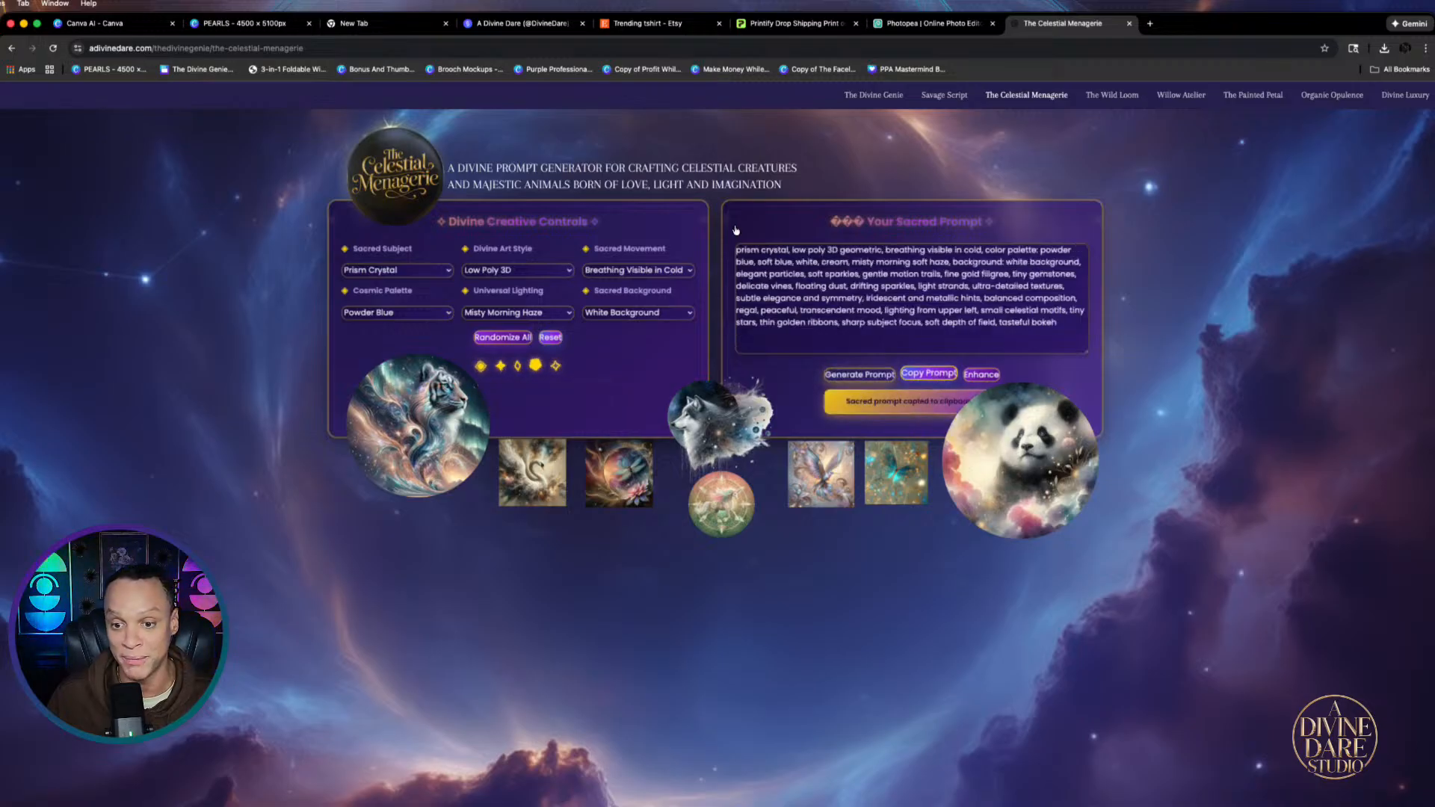
left_click(118, 24)
right_click(599, 211)
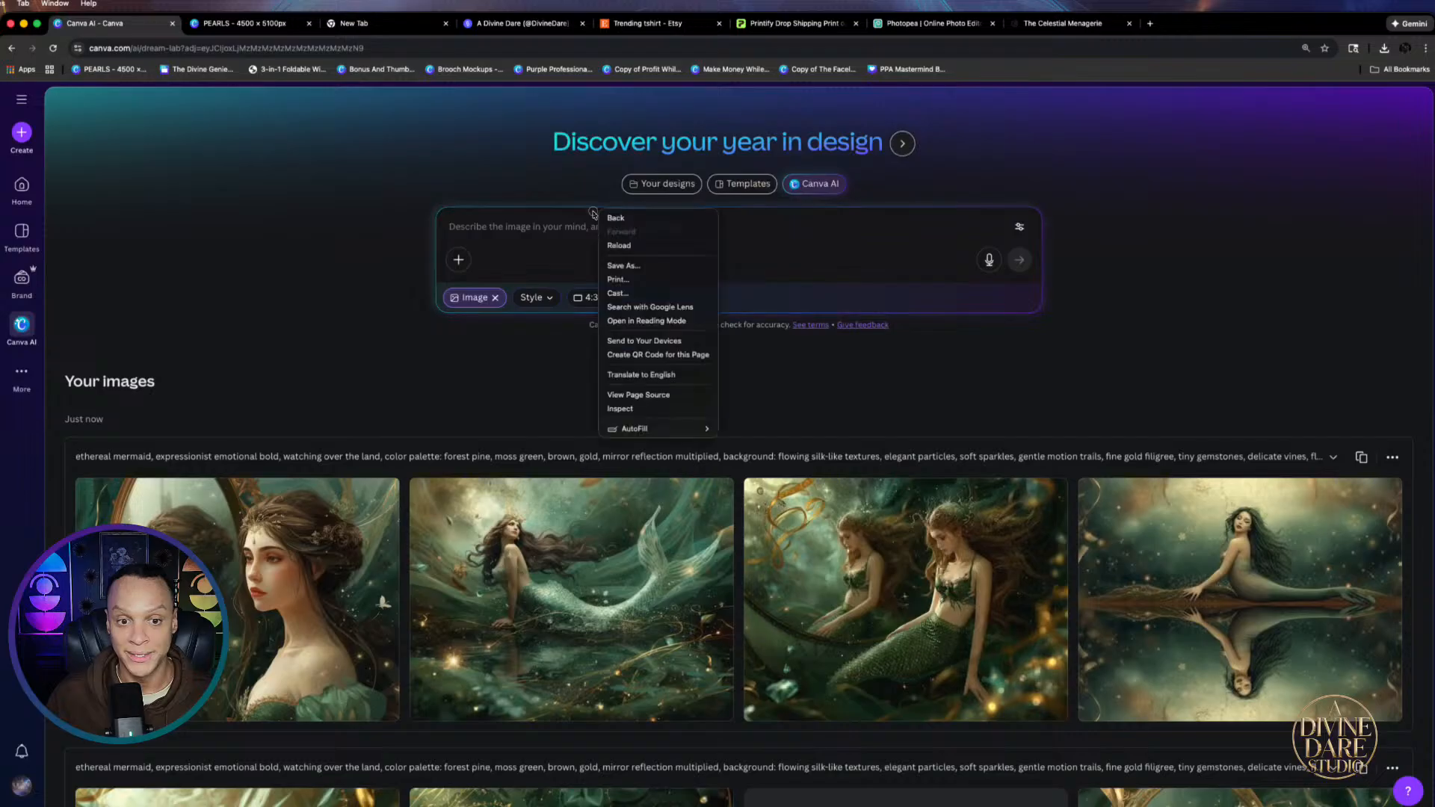
Paste the prism crystal prompt into Canva AI and generate images
right_click(512, 229)
left_click(510, 231)
right_click(539, 234)
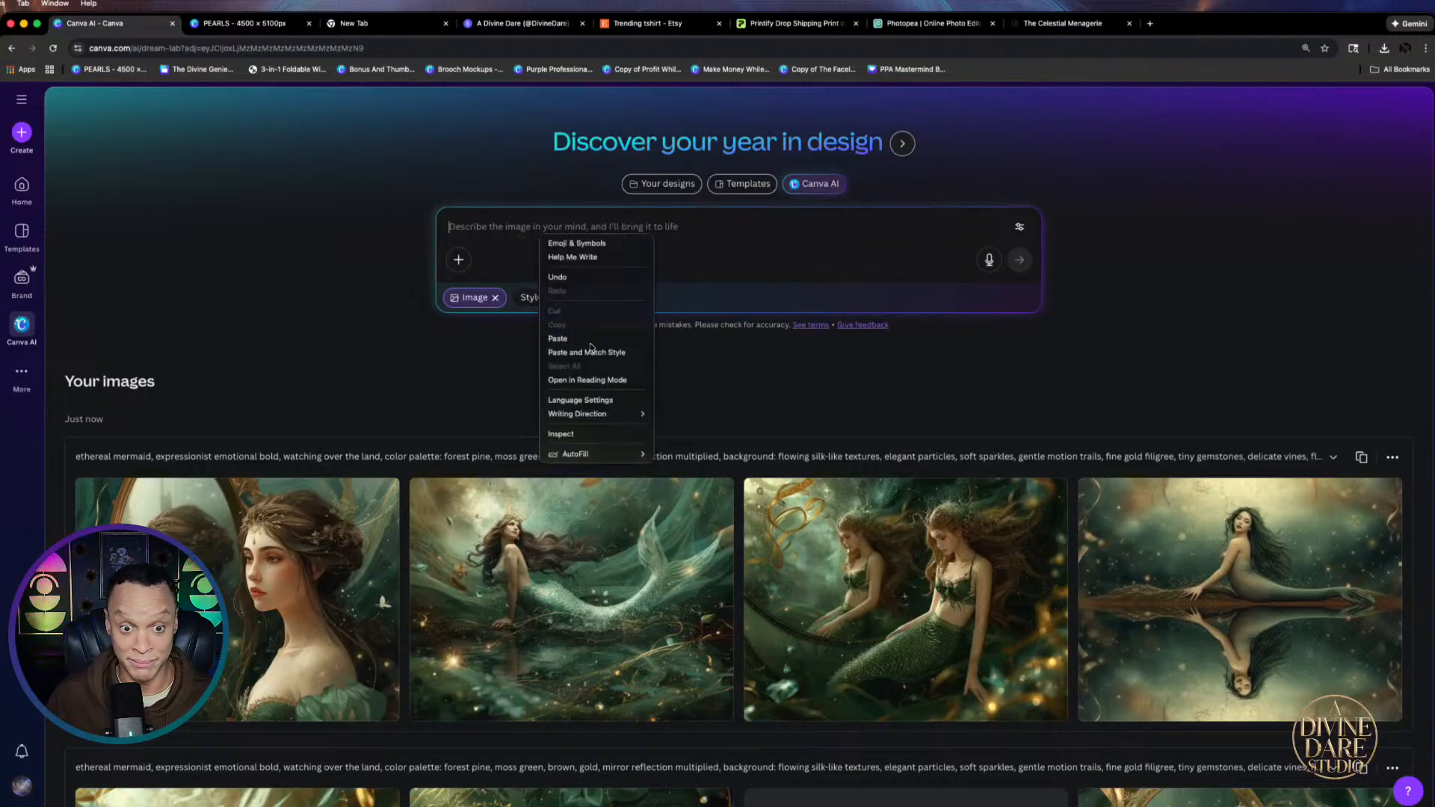
left_click(557, 338)
key("Return")
scroll(758, 693, "down", 1)
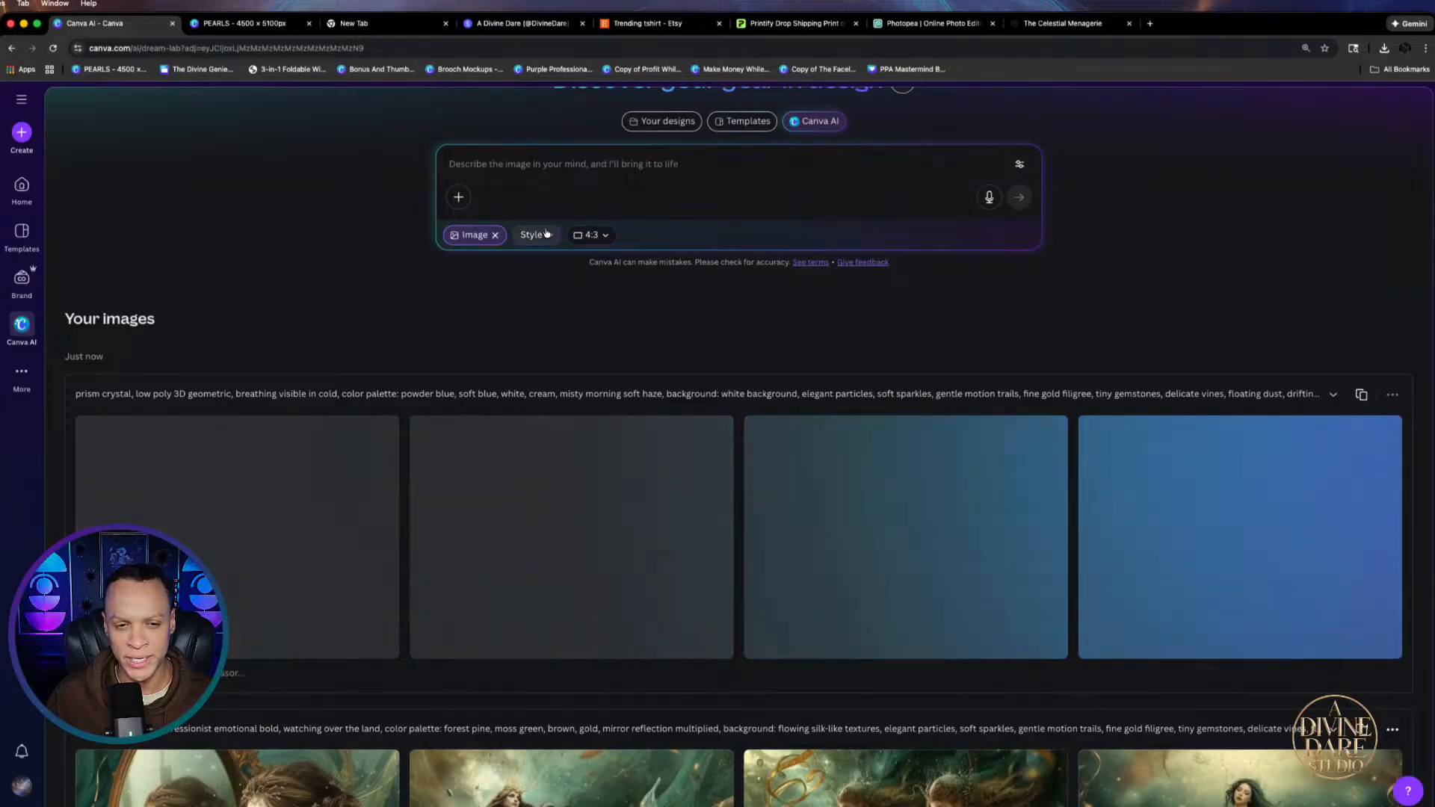
Change the Canva AI aspect ratio from 4:3 to 3:4
left_click(590, 234)
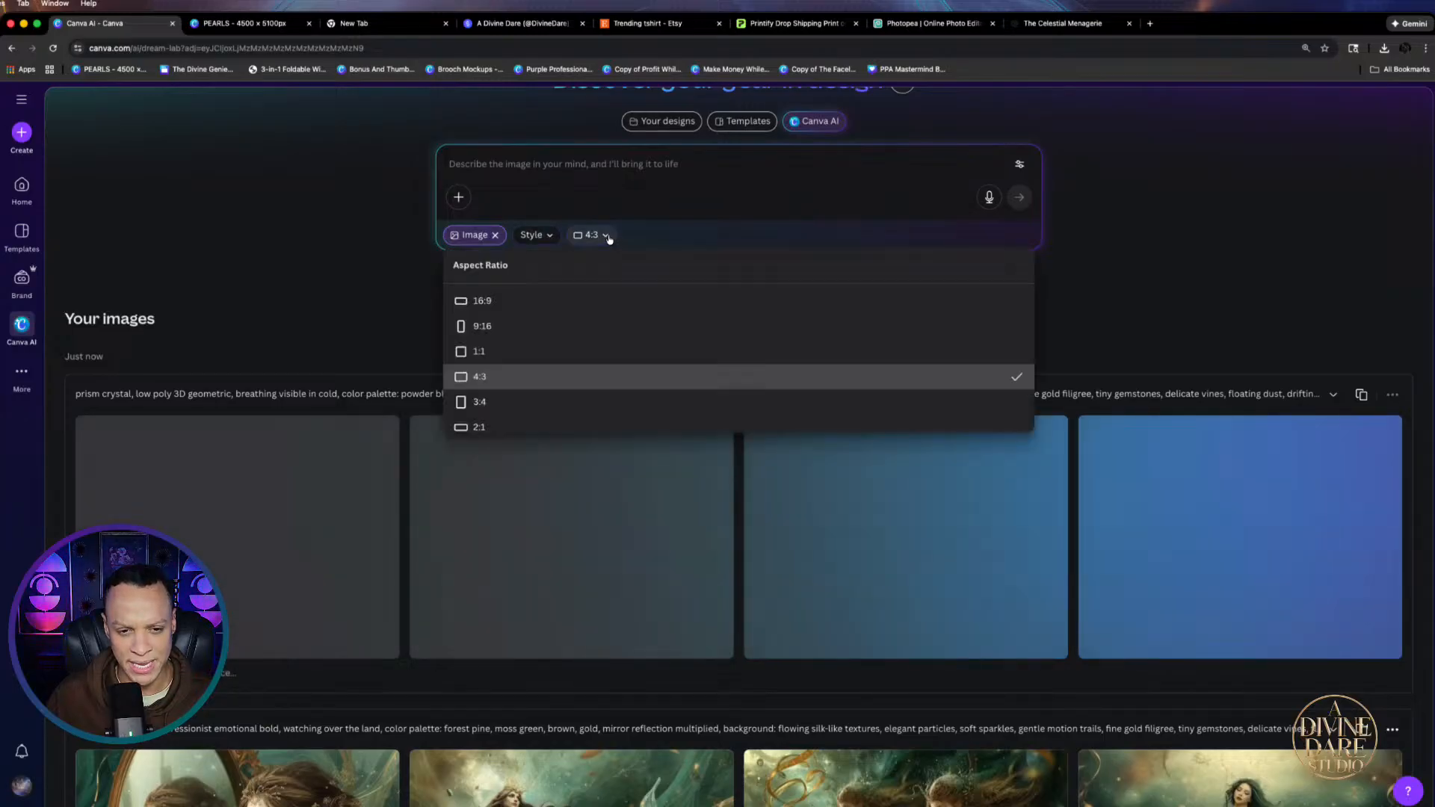
left_click(475, 402)
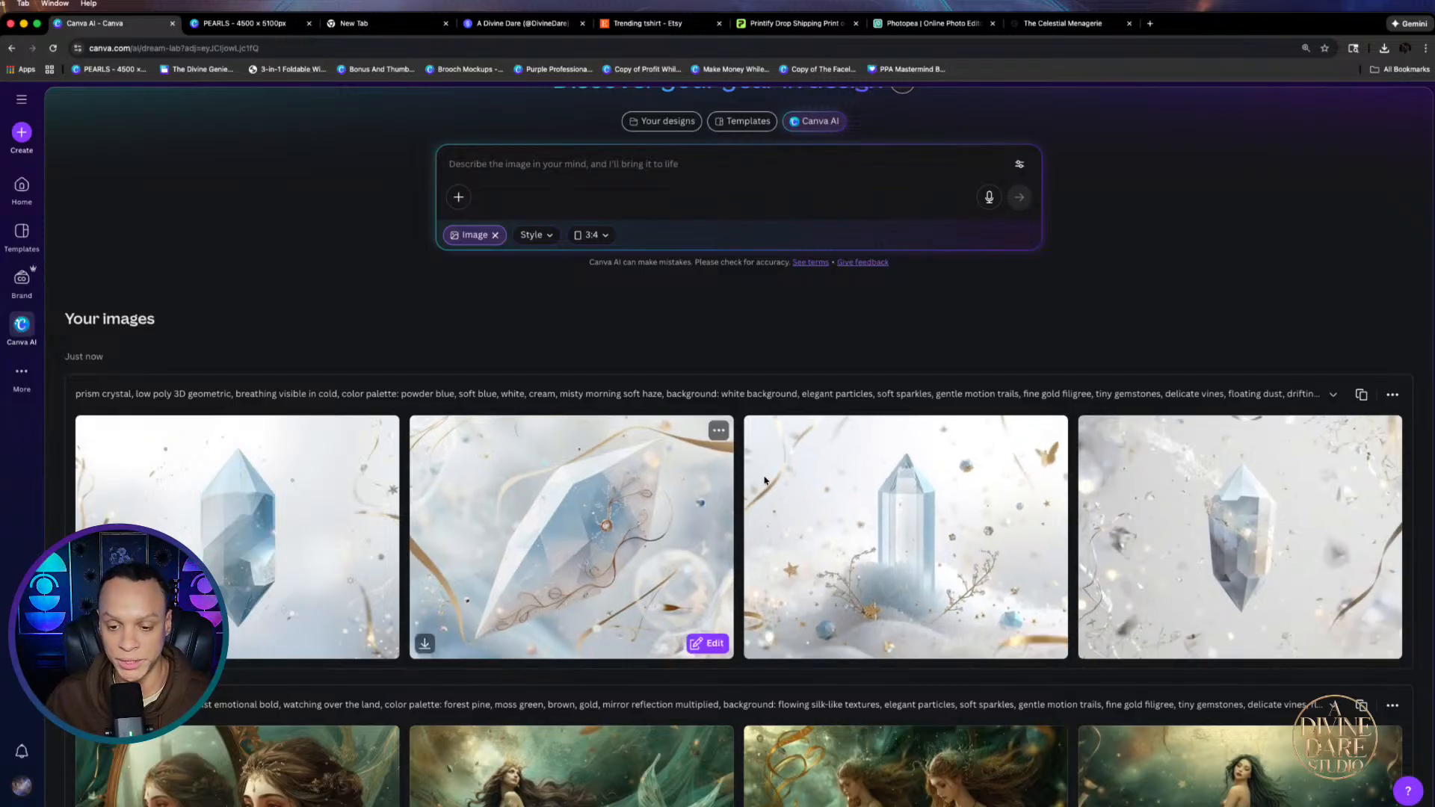
left_click(1150, 24)
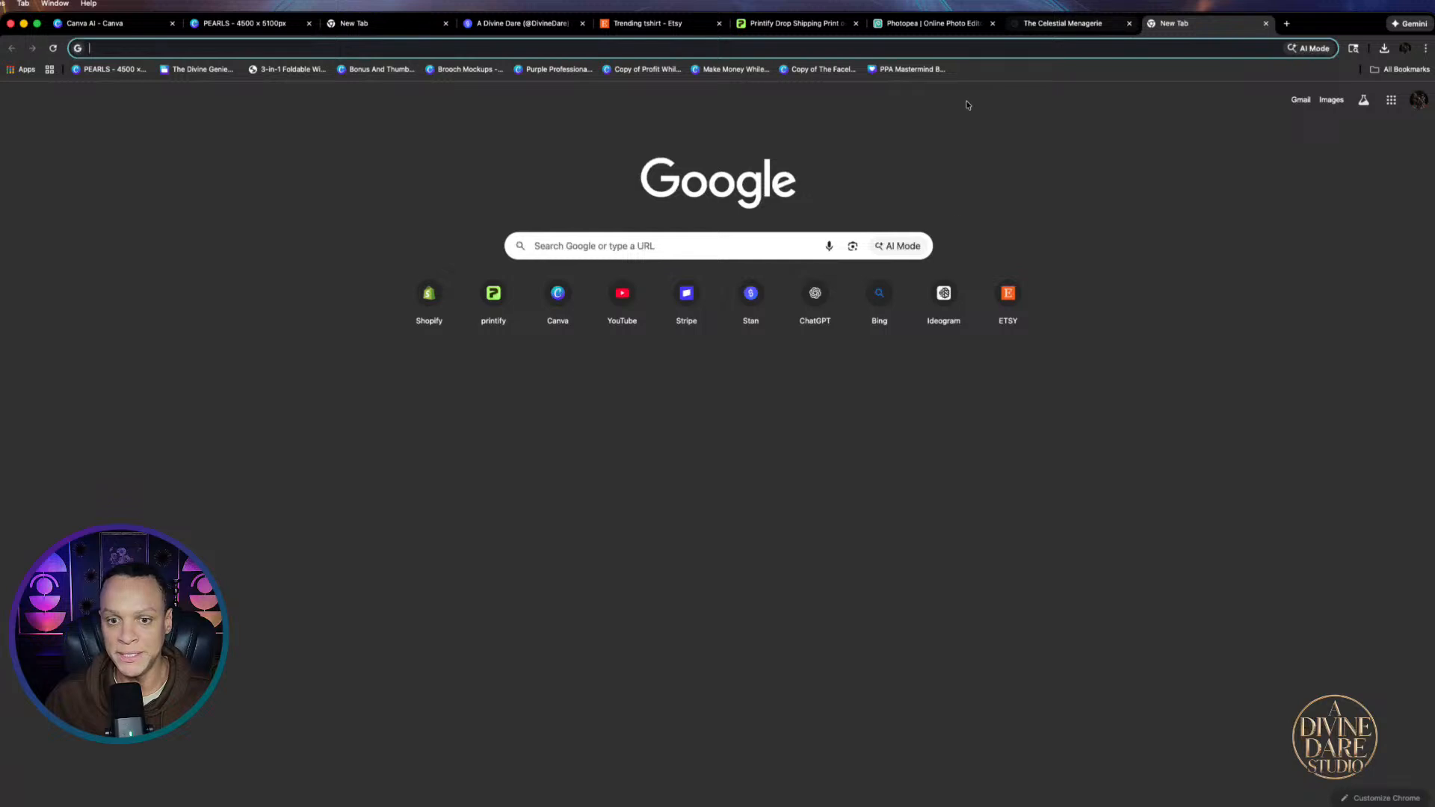
Generate prism crystal images in Bing Image Creator from the pasted prompt and download the top-right one
left_click(875, 295)
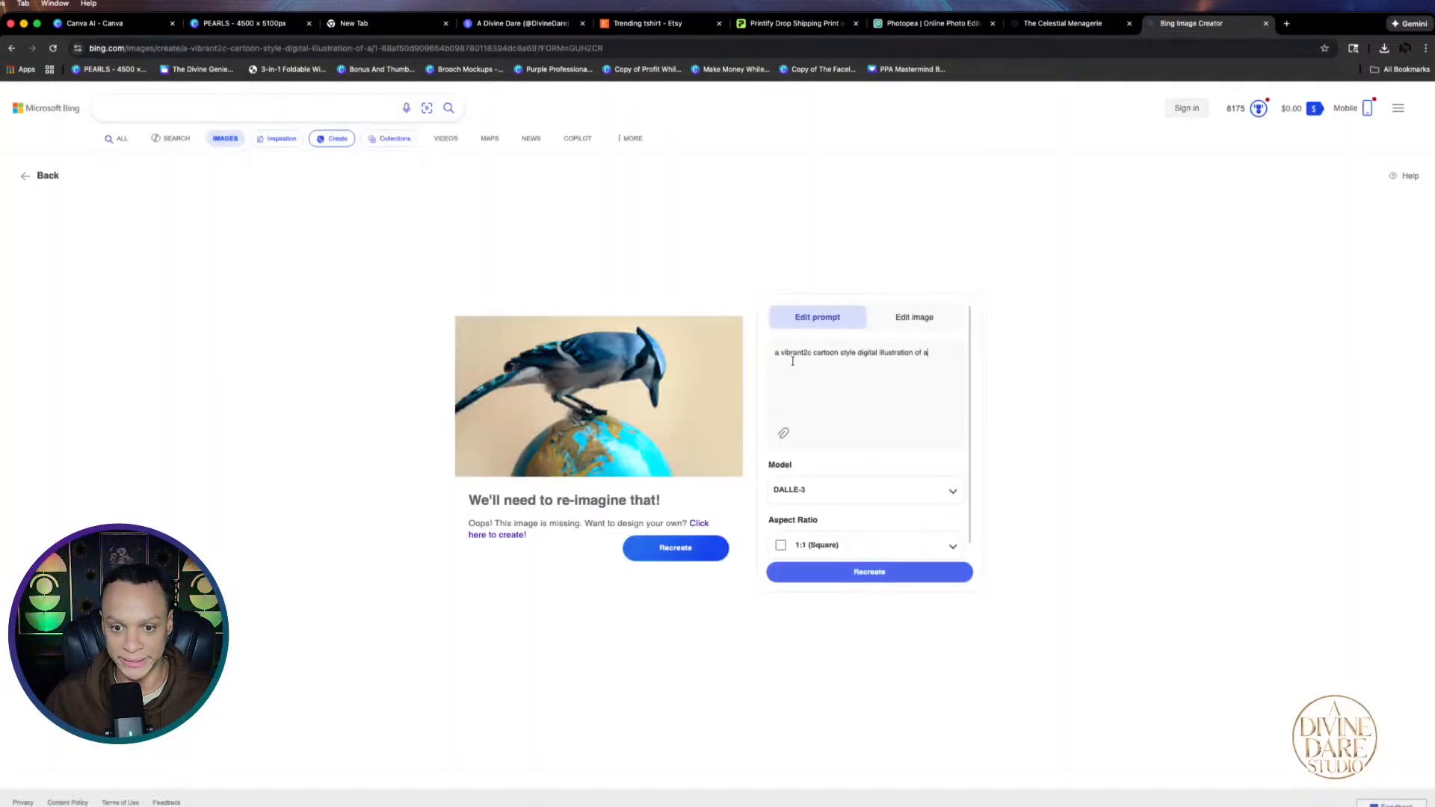
left_click_drag(773, 352, 981, 349)
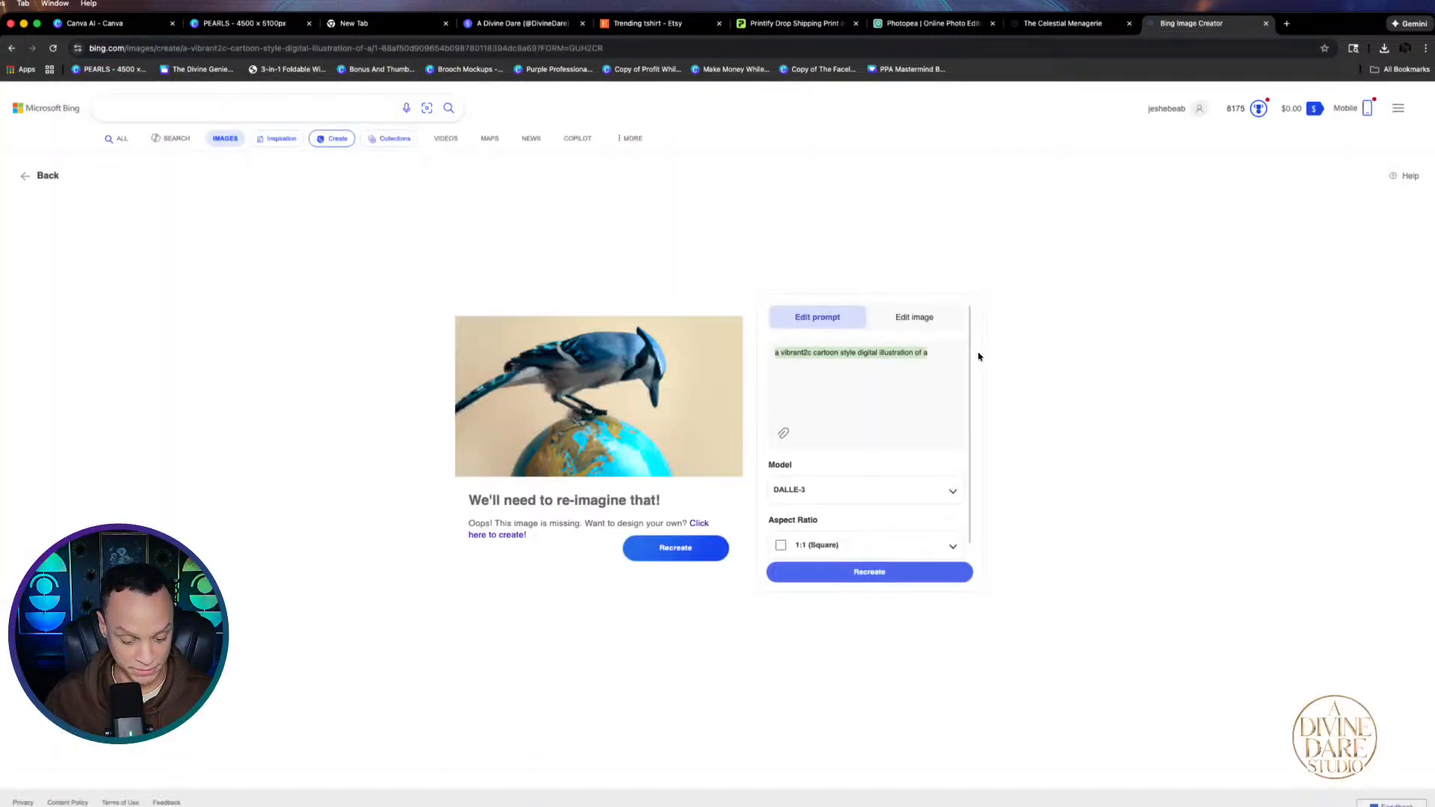
key("super+v")
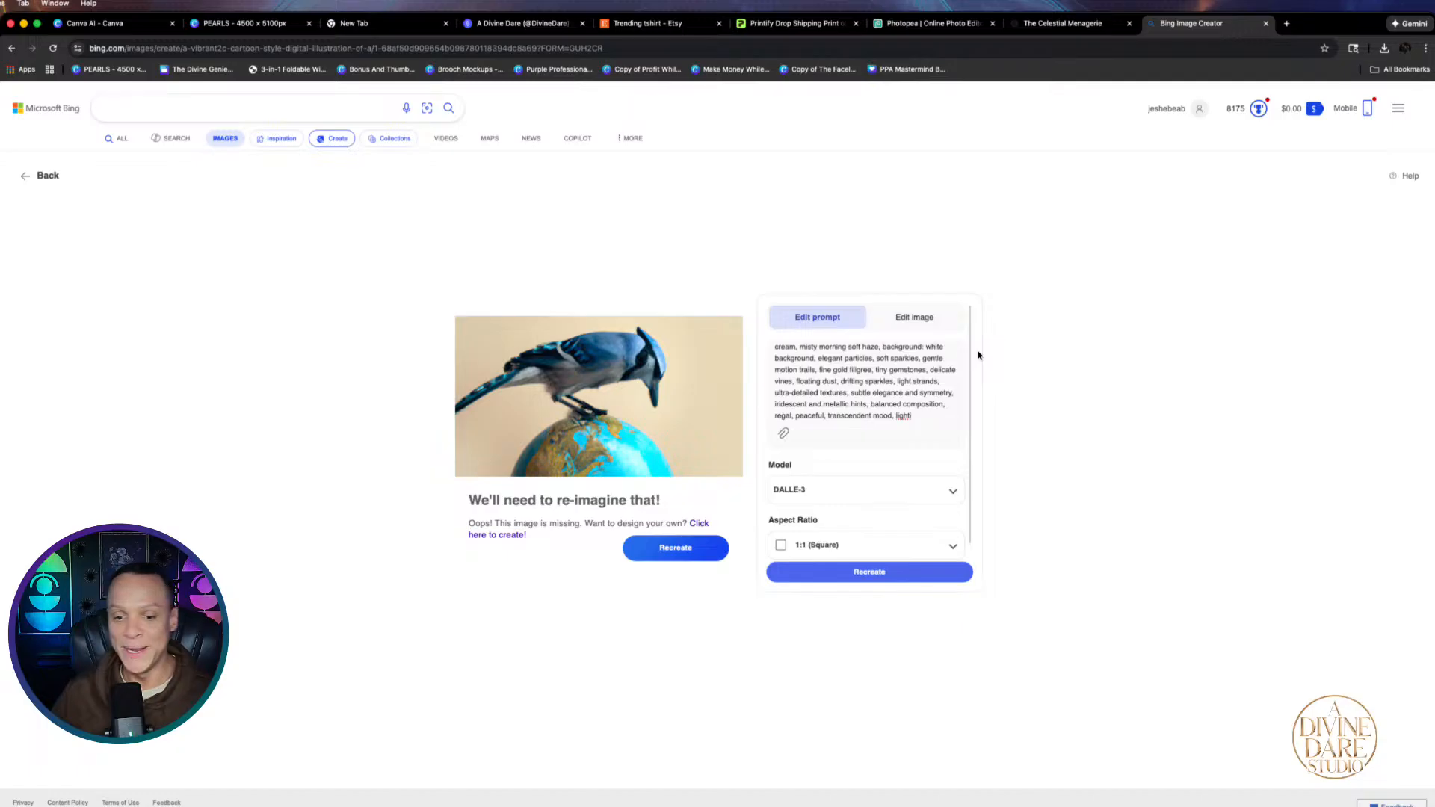
left_click(861, 572)
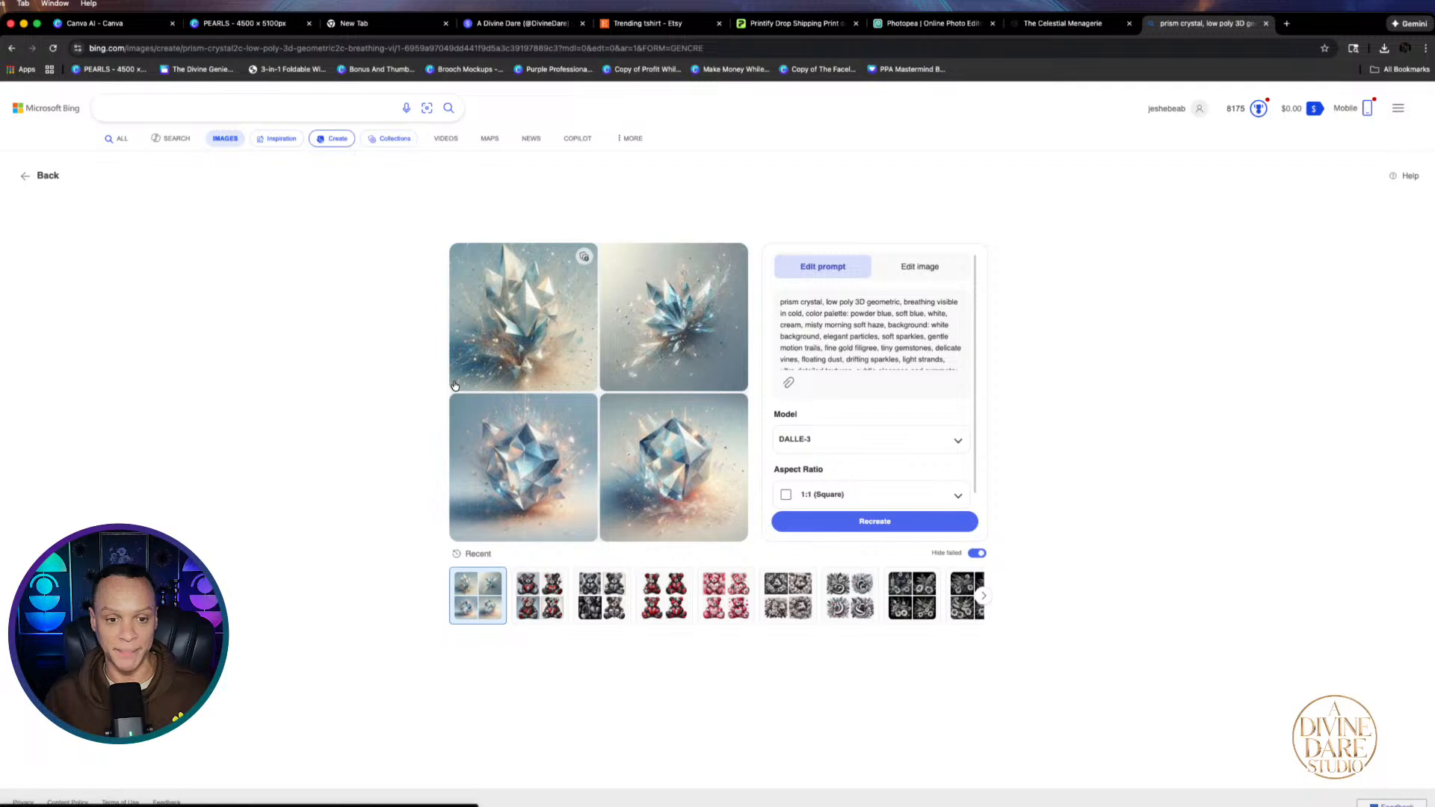
left_click(662, 310)
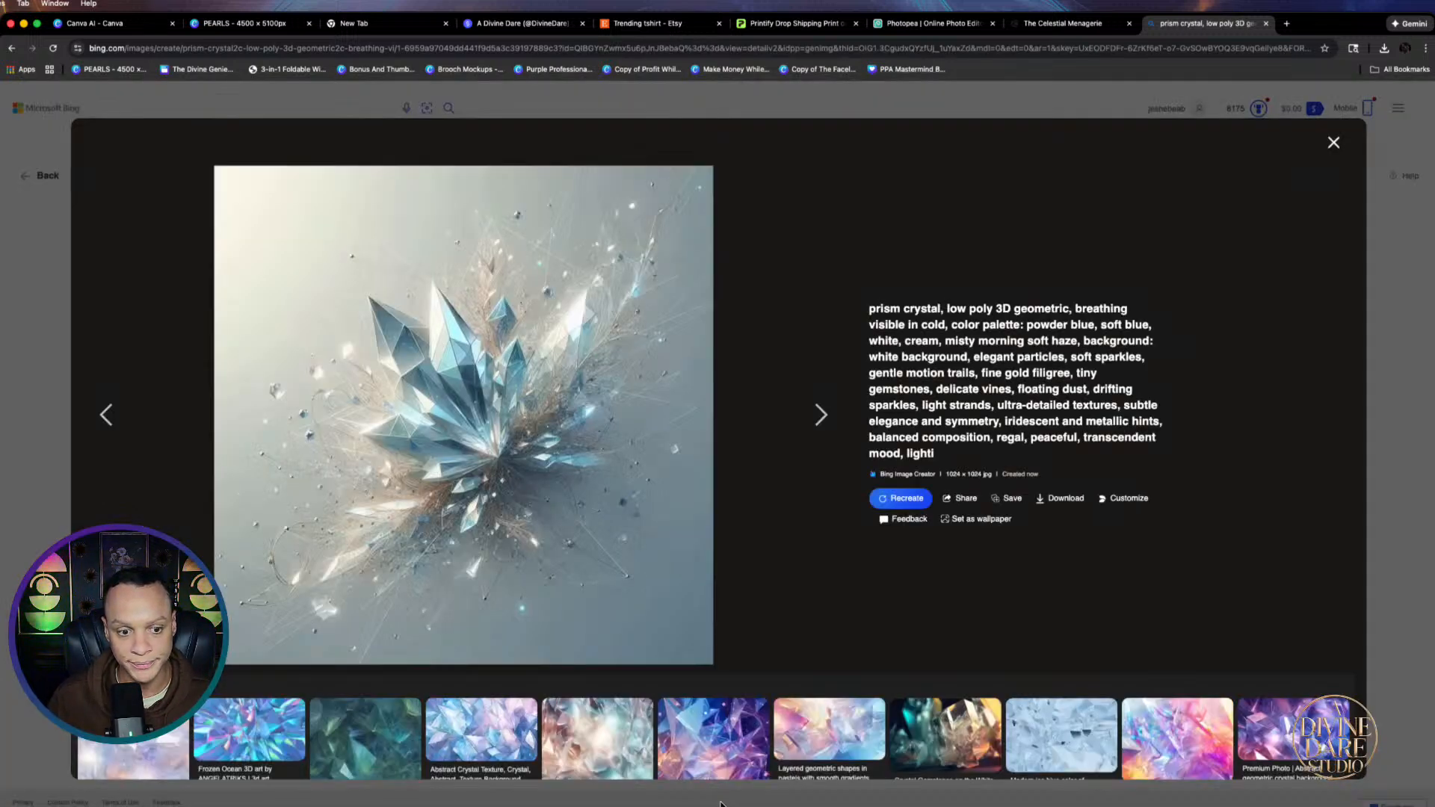
left_click(1061, 498)
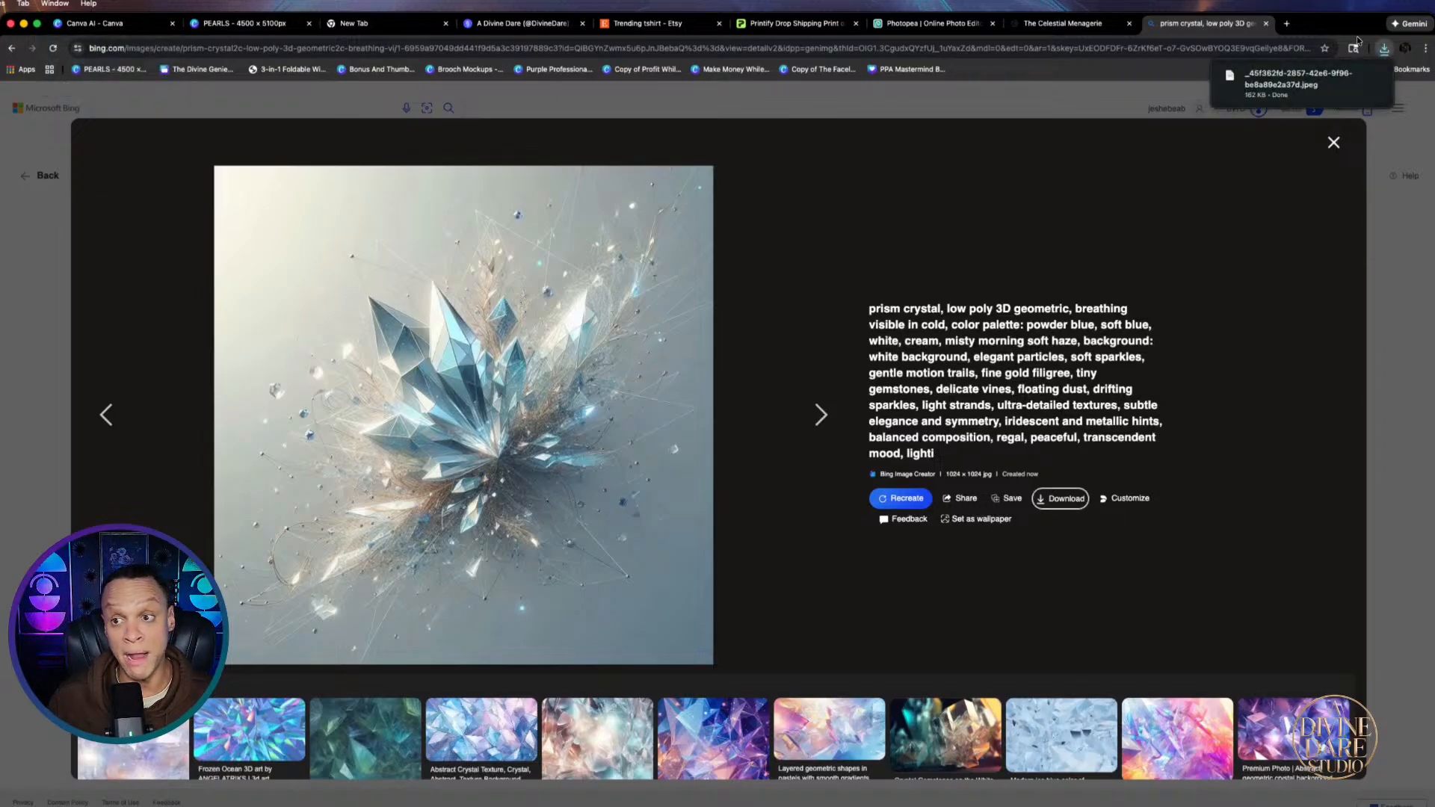
left_click(1286, 23)
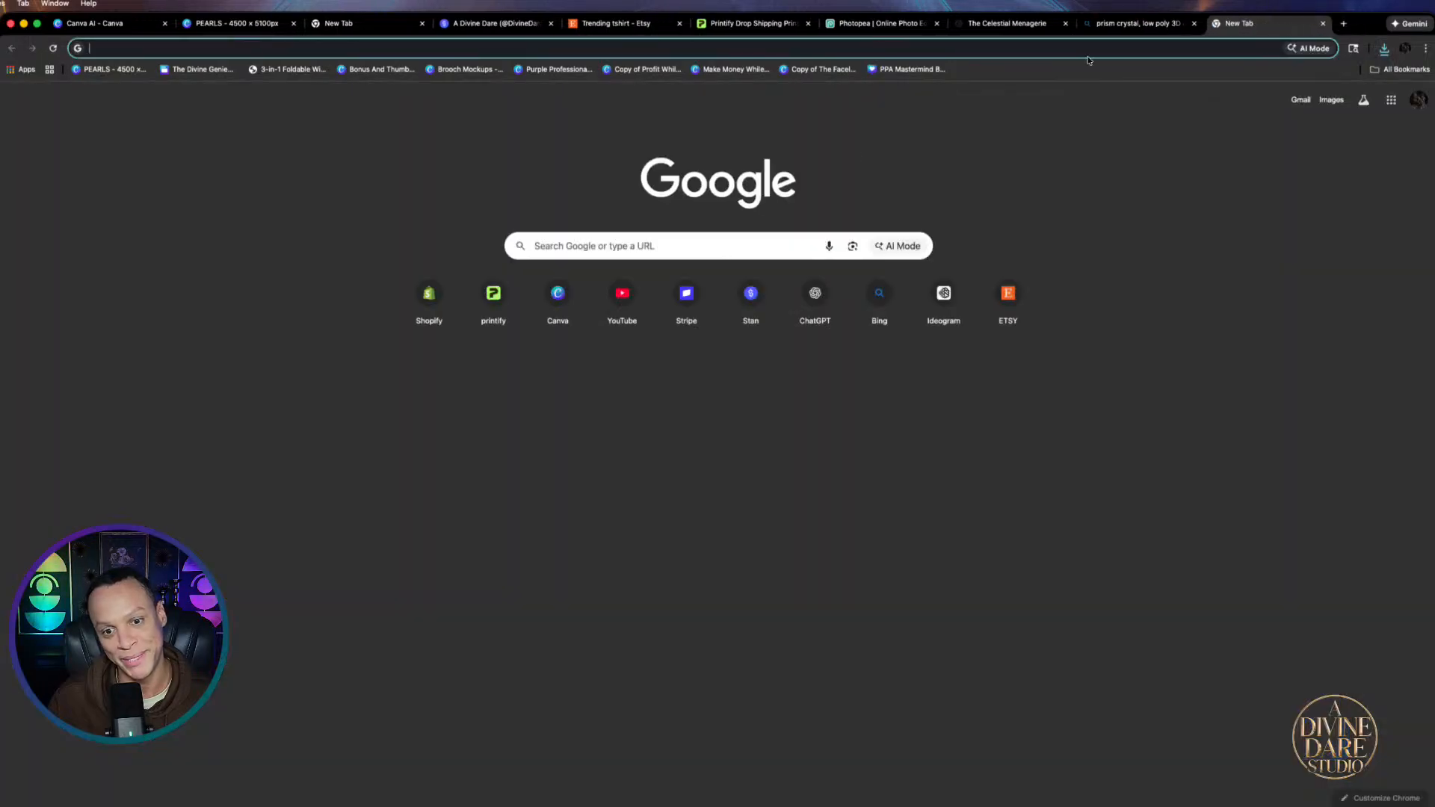
Search Google for midjourney and open the official Midjourney website
left_click(679, 247)
type("midjou")
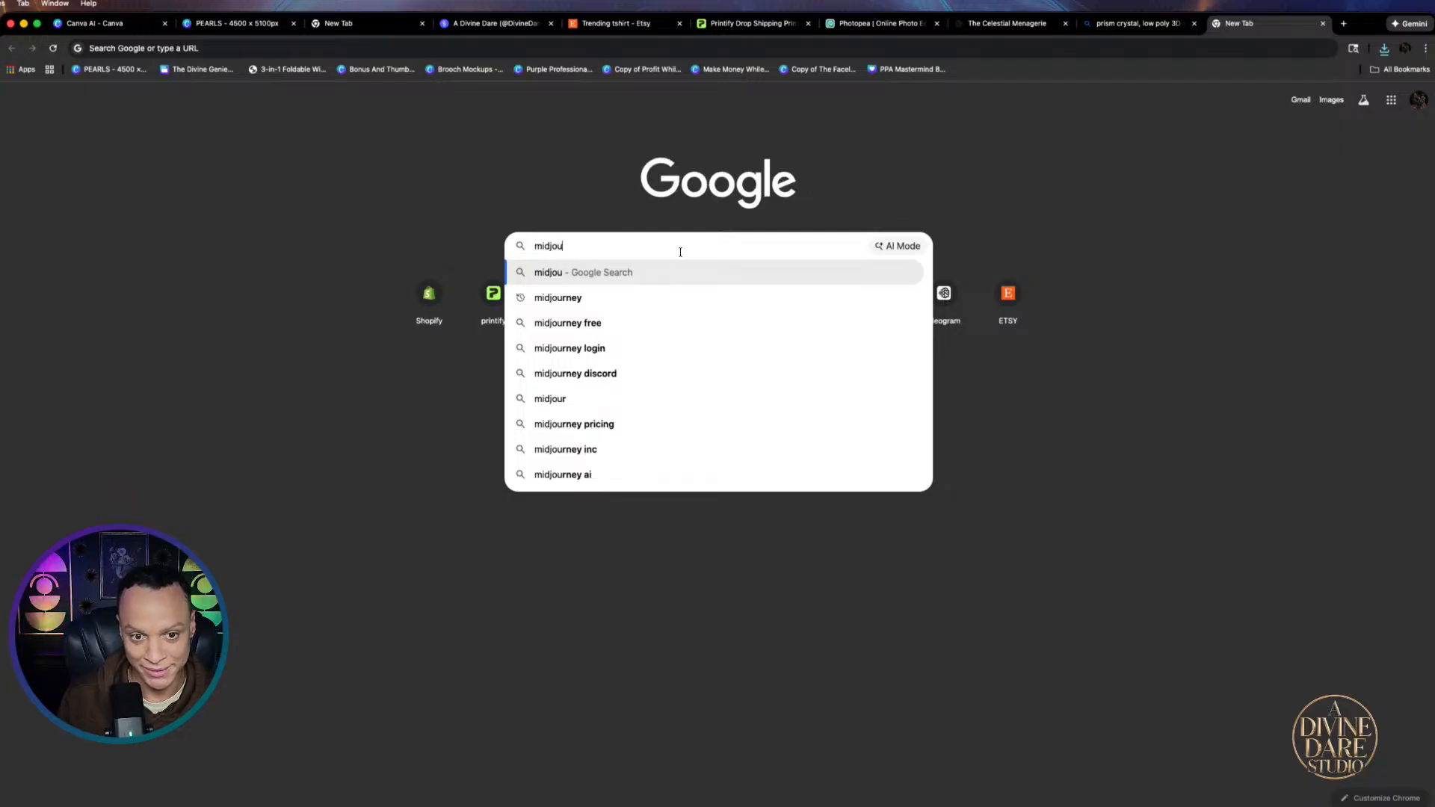
left_click(579, 306)
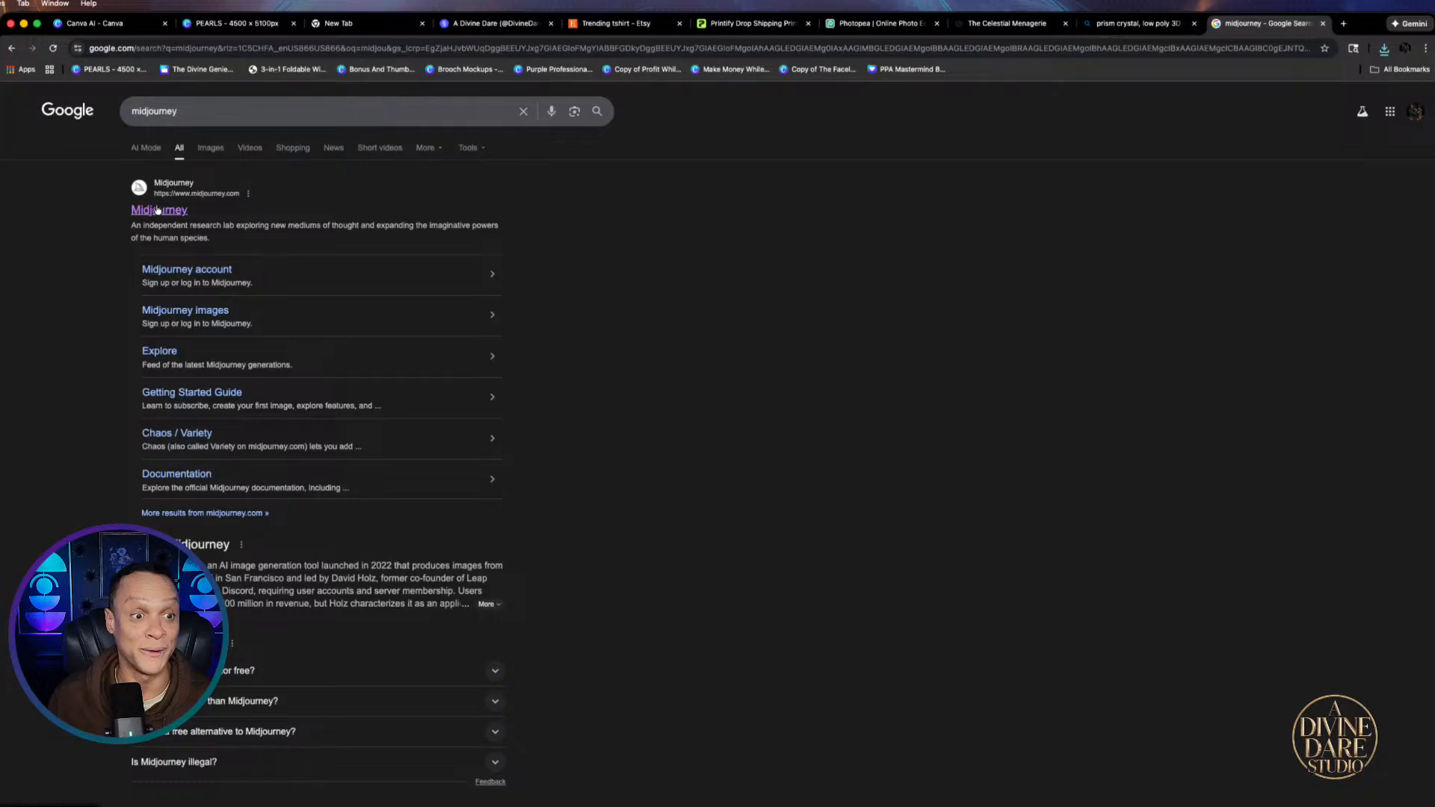
left_click_drag(157, 210, 157, 200)
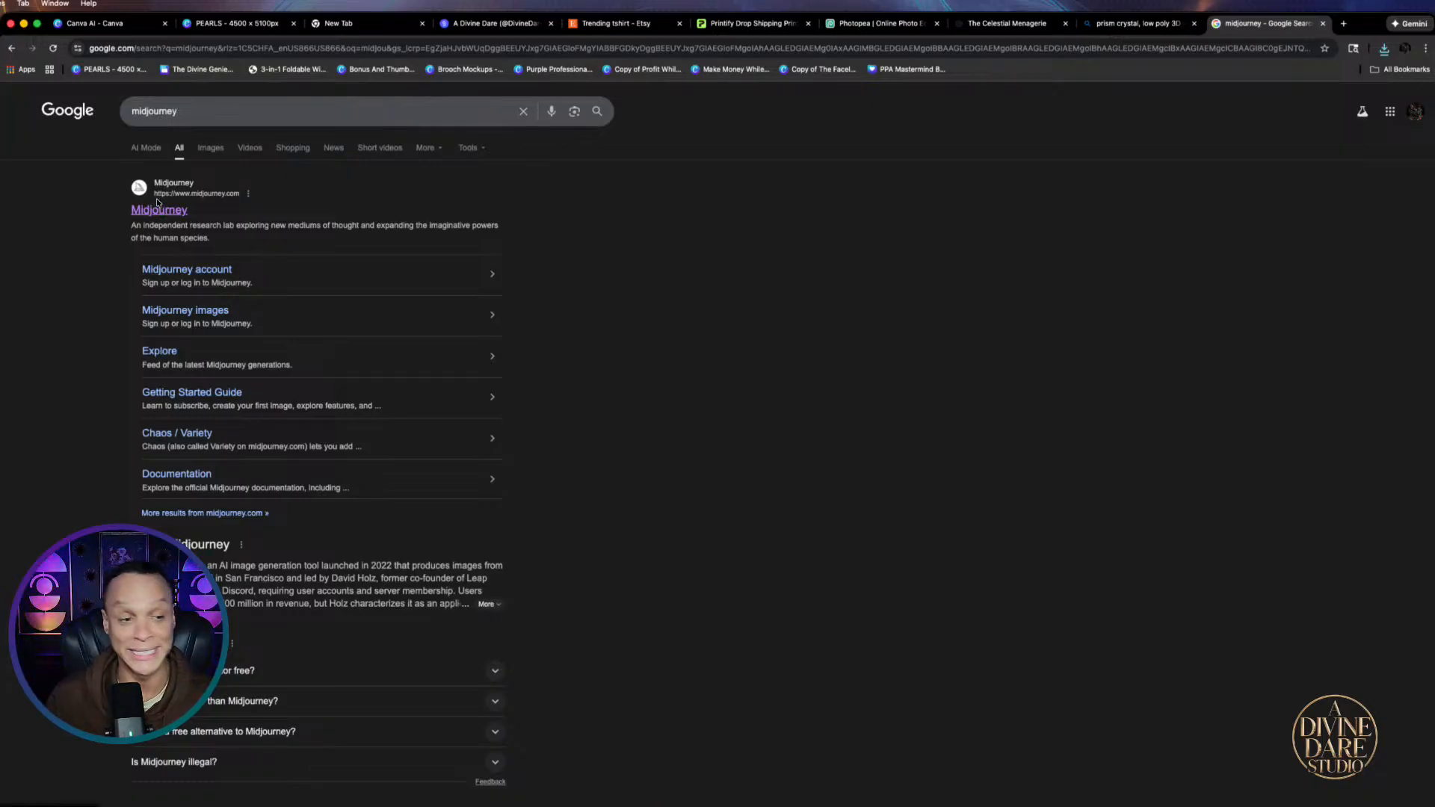
left_click(159, 211)
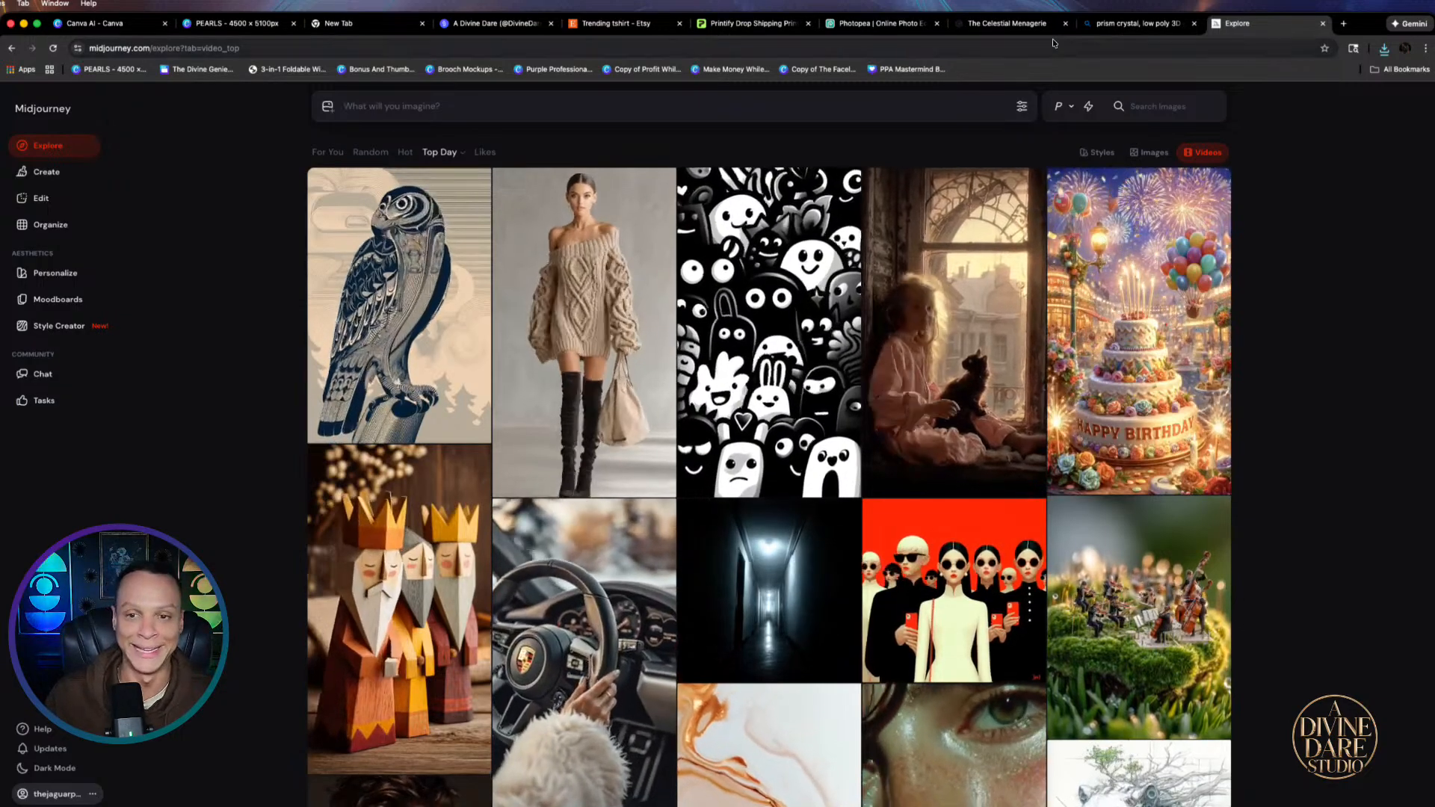
Paste and submit the prism crystal prompt in Midjourney, then view it rendering on Create
right_click(415, 108)
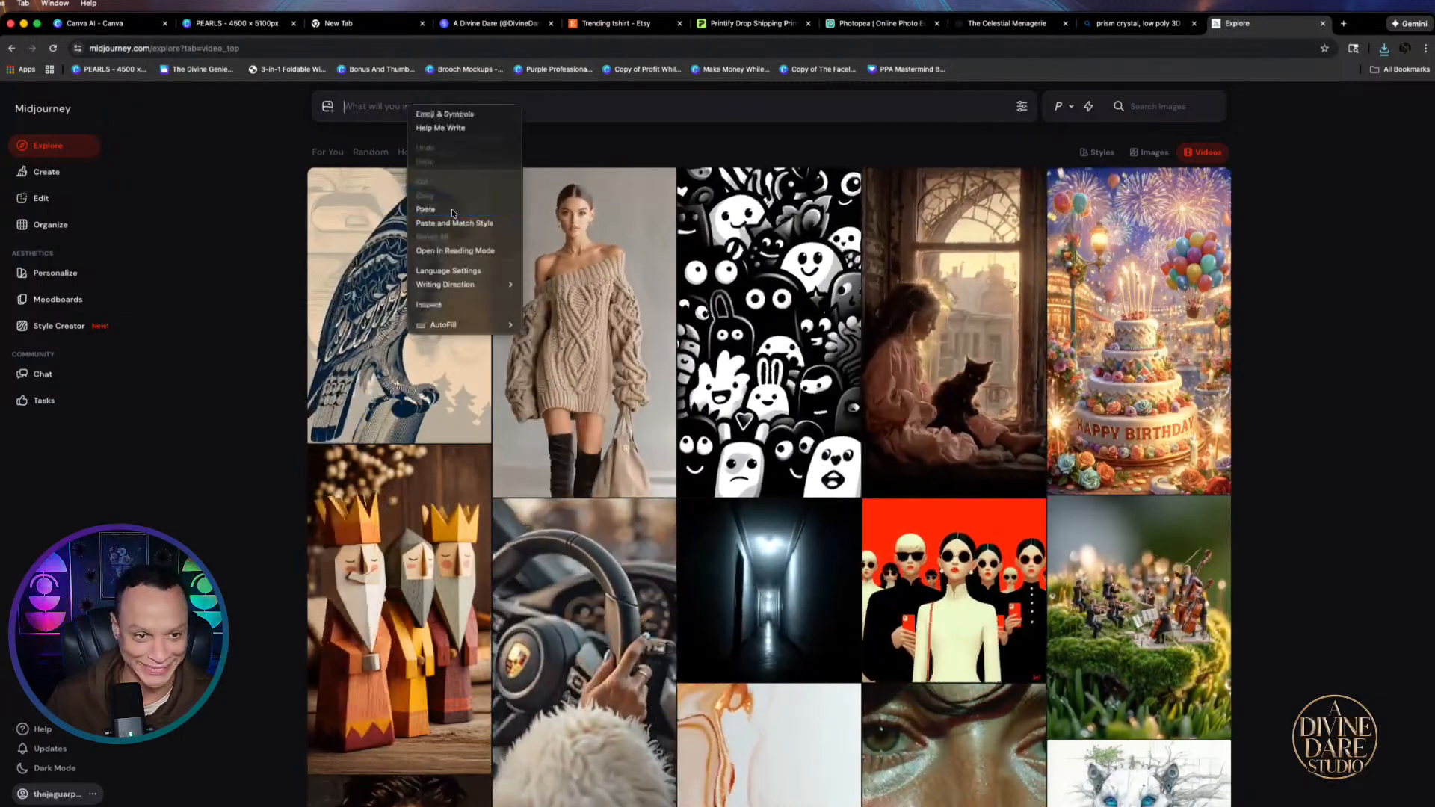
left_click(452, 209)
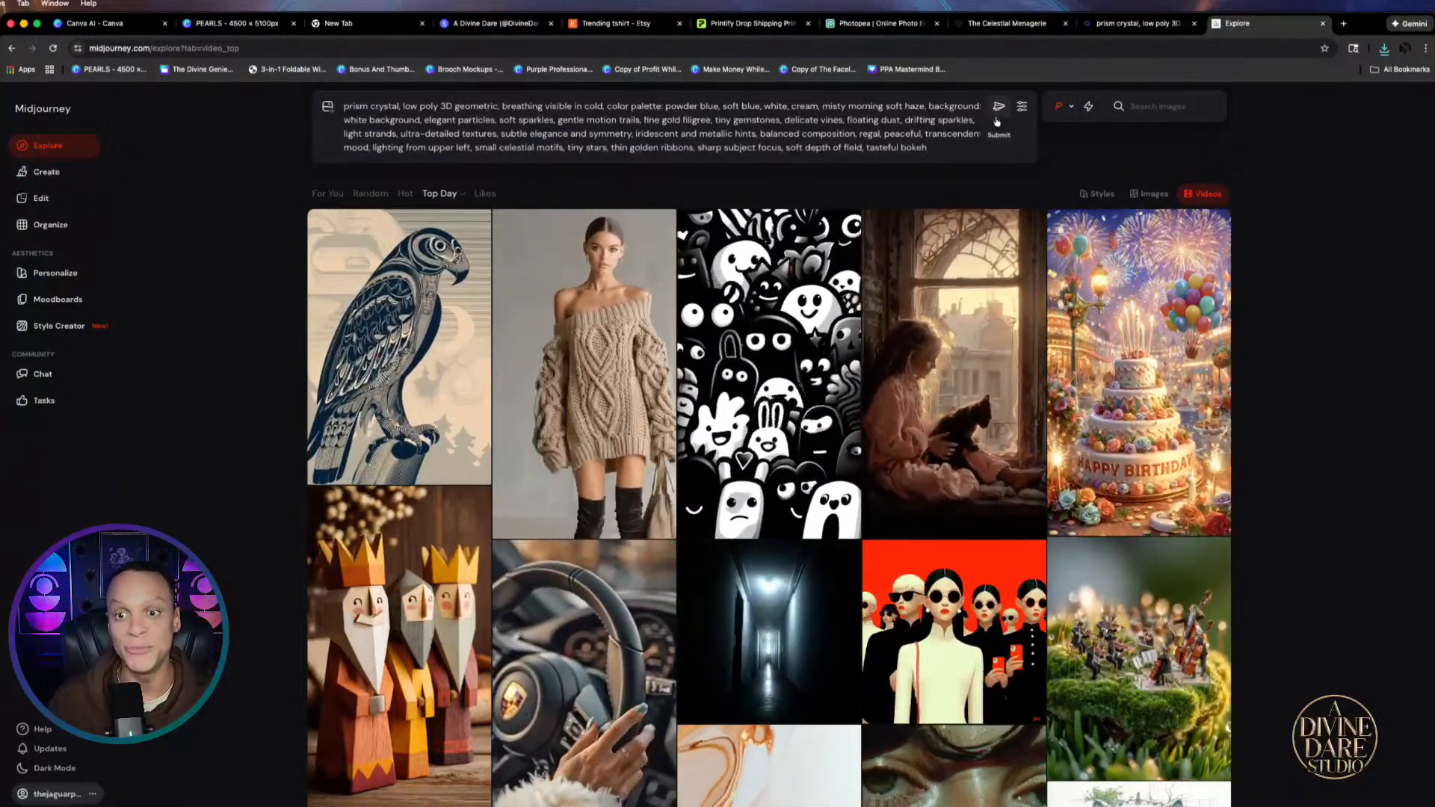
left_click(999, 108)
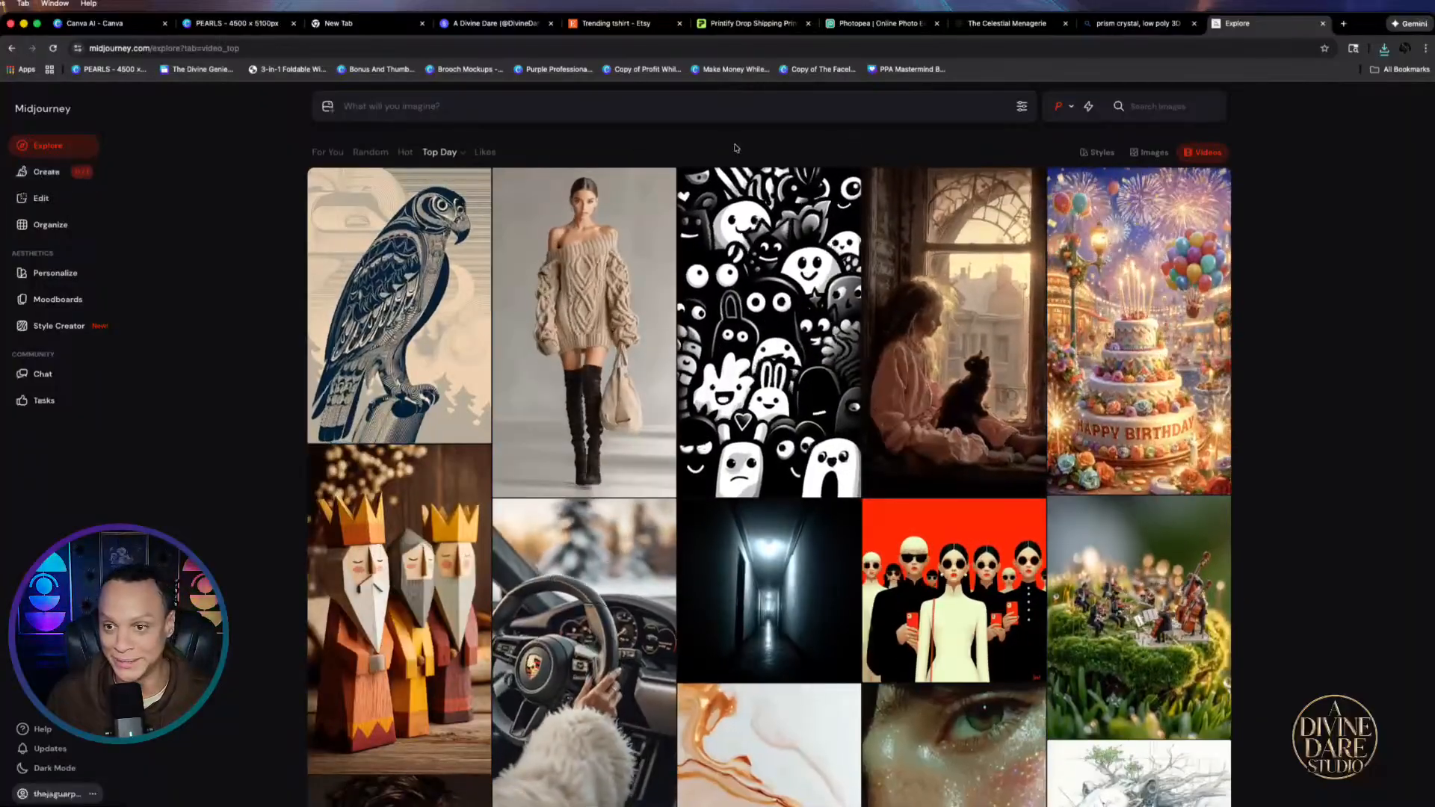
left_click(47, 171)
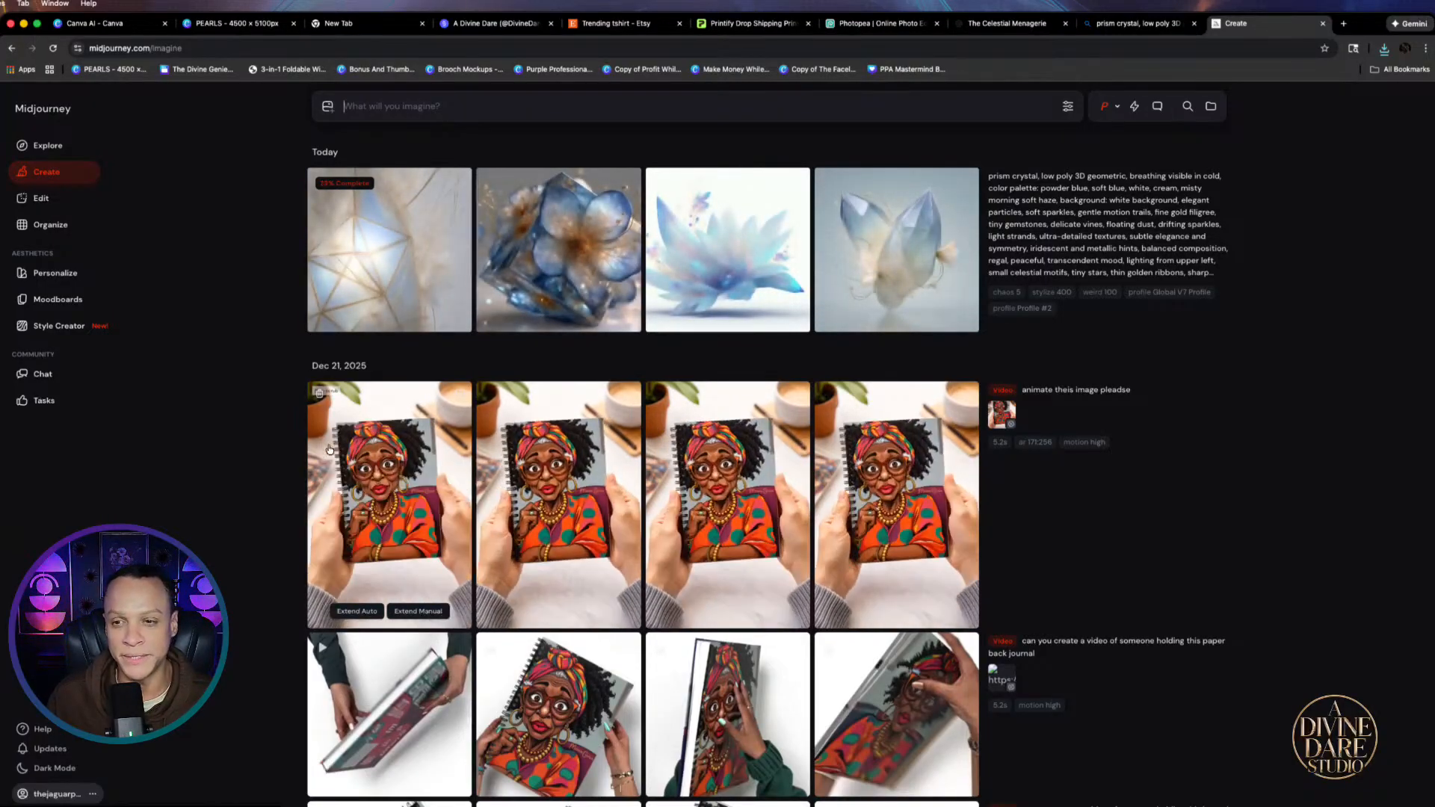
Step through the finished prism crystal images in Midjourney's detail view to the fourth one
left_click(1117, 108)
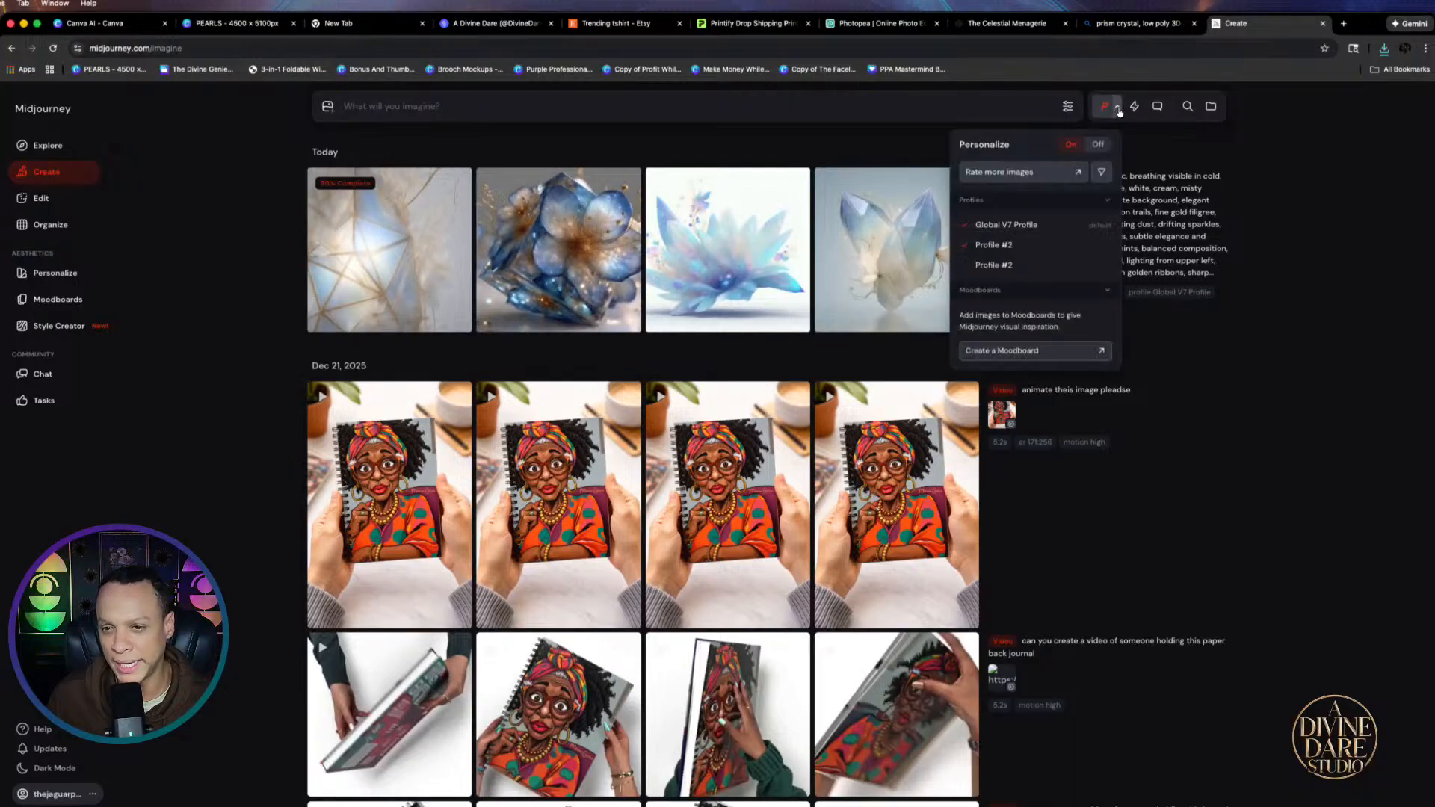
left_click(1359, 328)
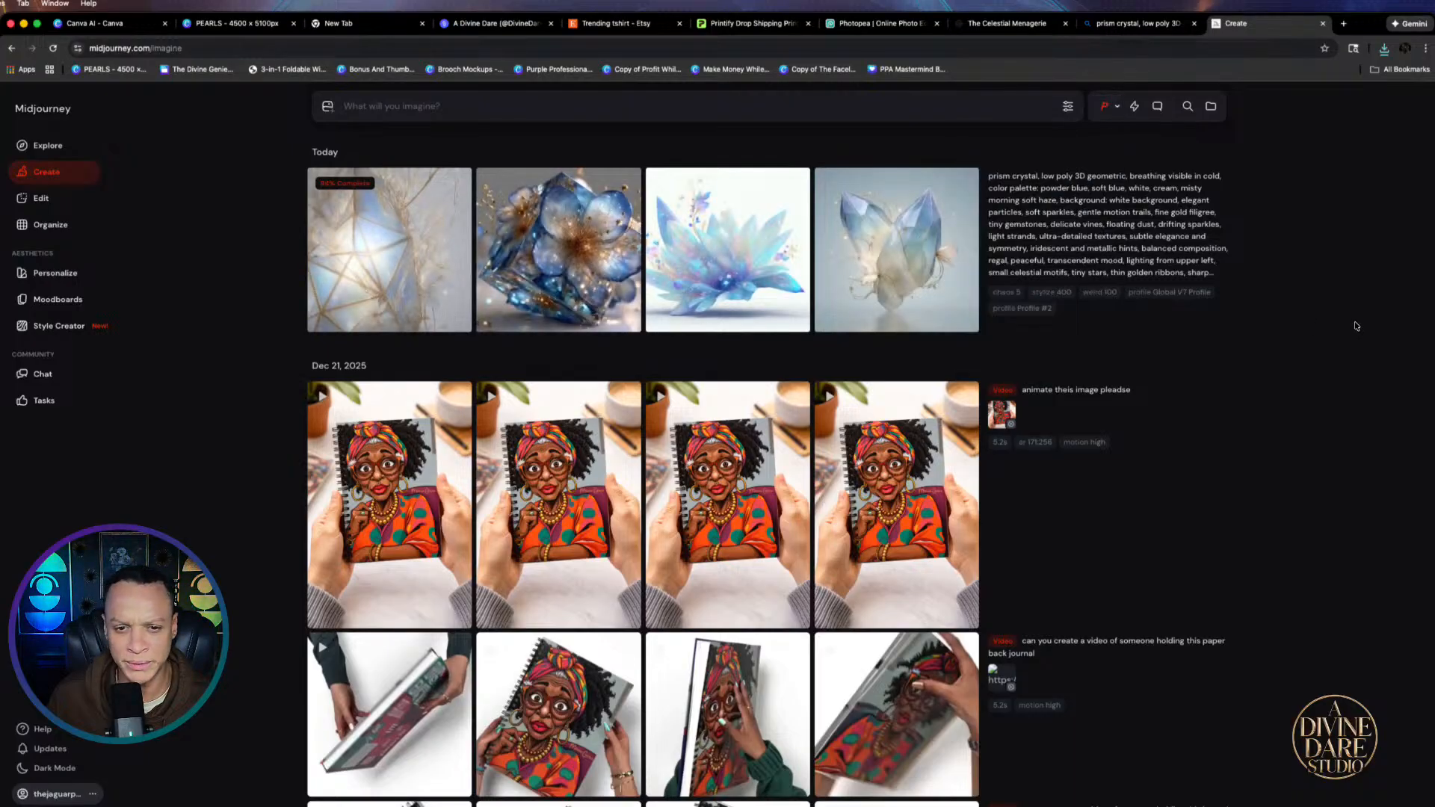
left_click(429, 287)
scroll(969, 512, "down", 2)
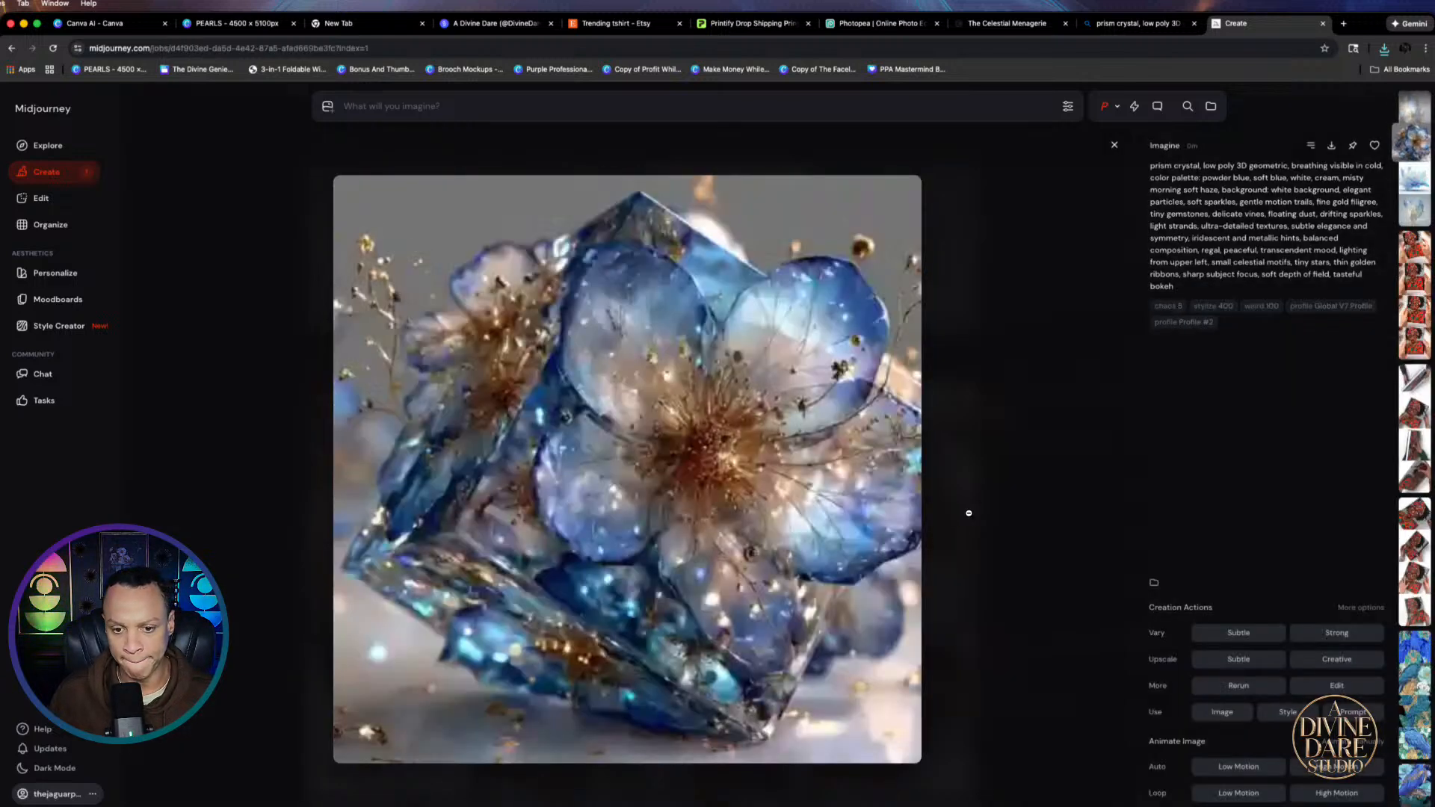
scroll(967, 515, "up", 2)
scroll(964, 518, "down", 1)
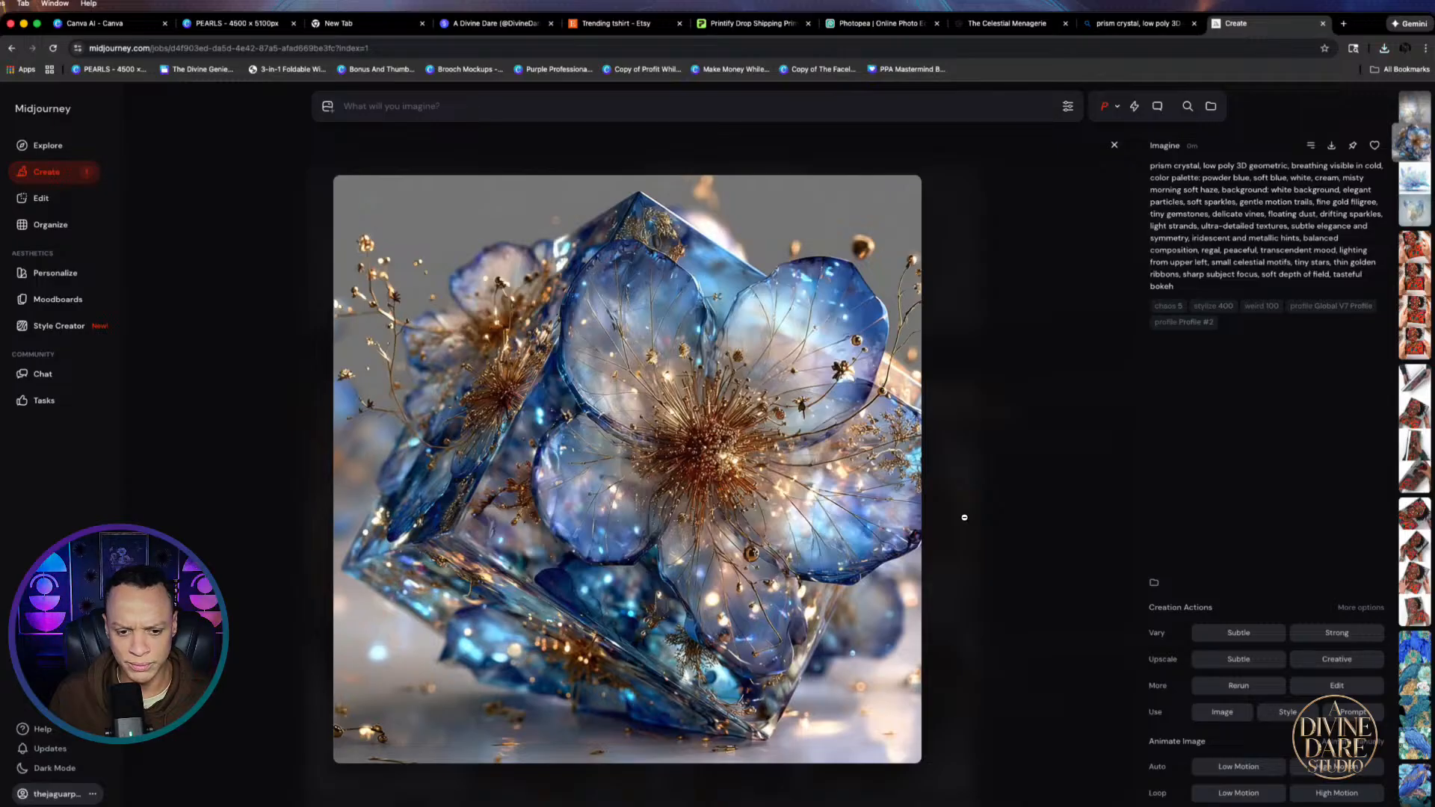
scroll(964, 517, "down", 1)
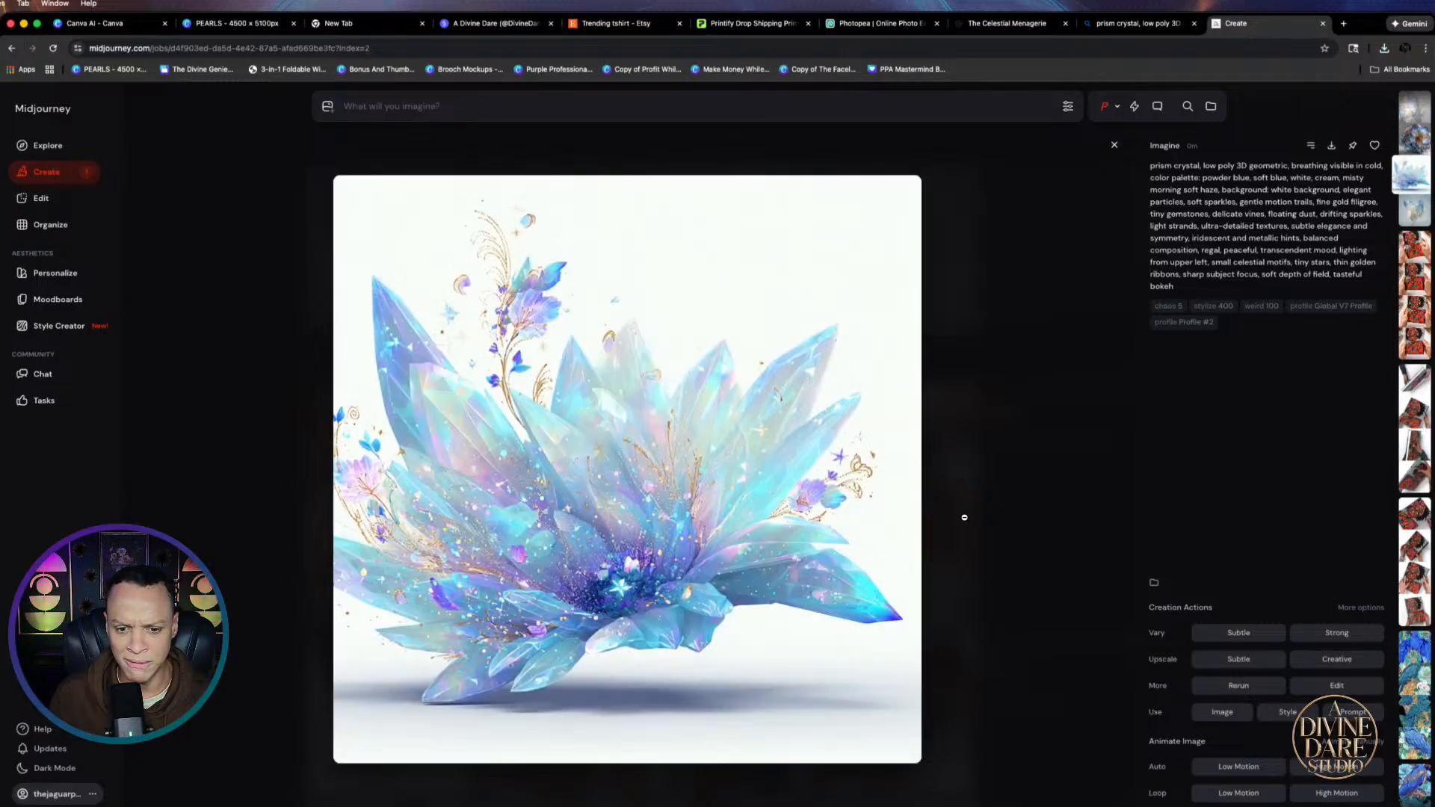
scroll(965, 517, "down", 1)
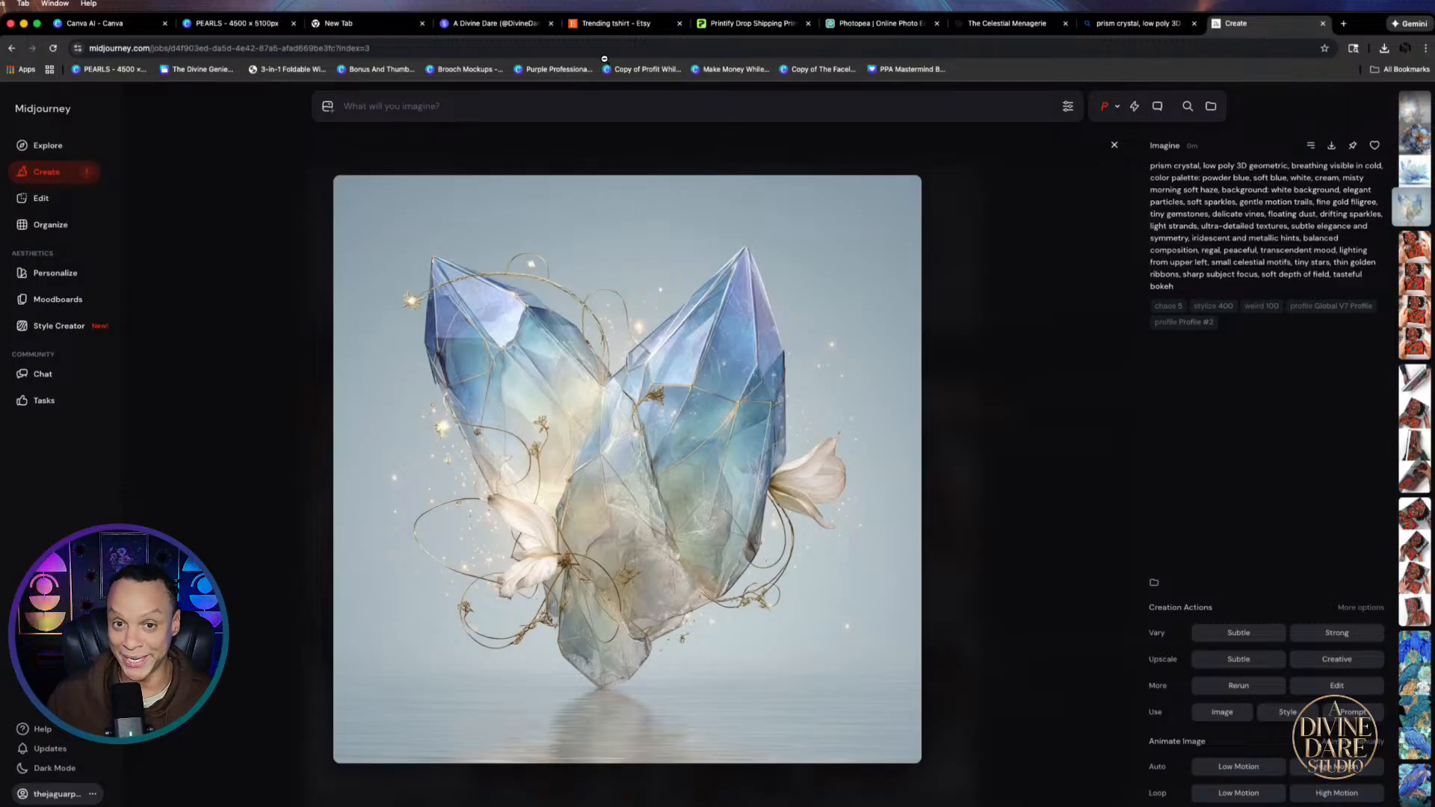
left_click(1008, 23)
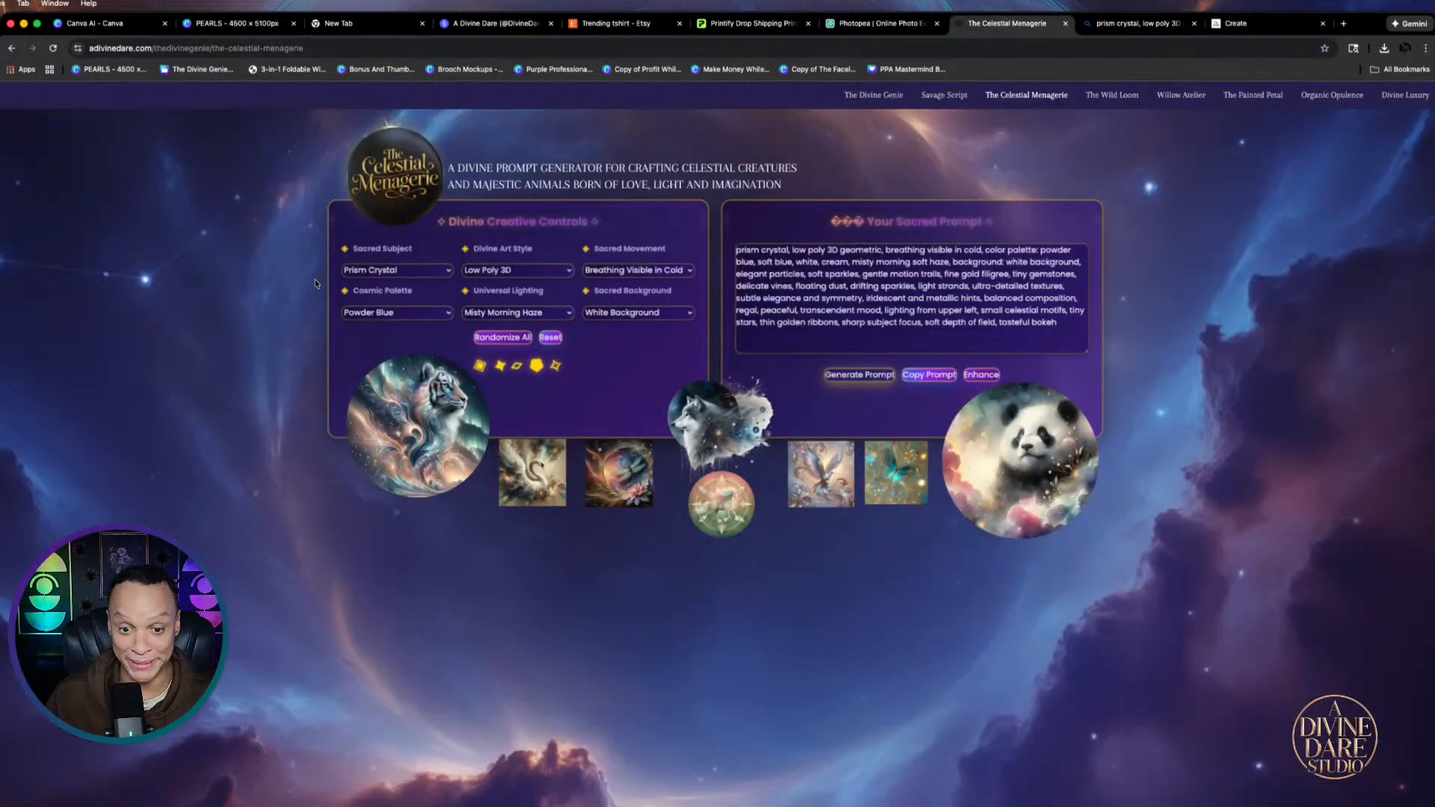
Choose Celestial Cat as the Sacred Subject and Baroque Opulence as the Divine Art Style
left_click(445, 271)
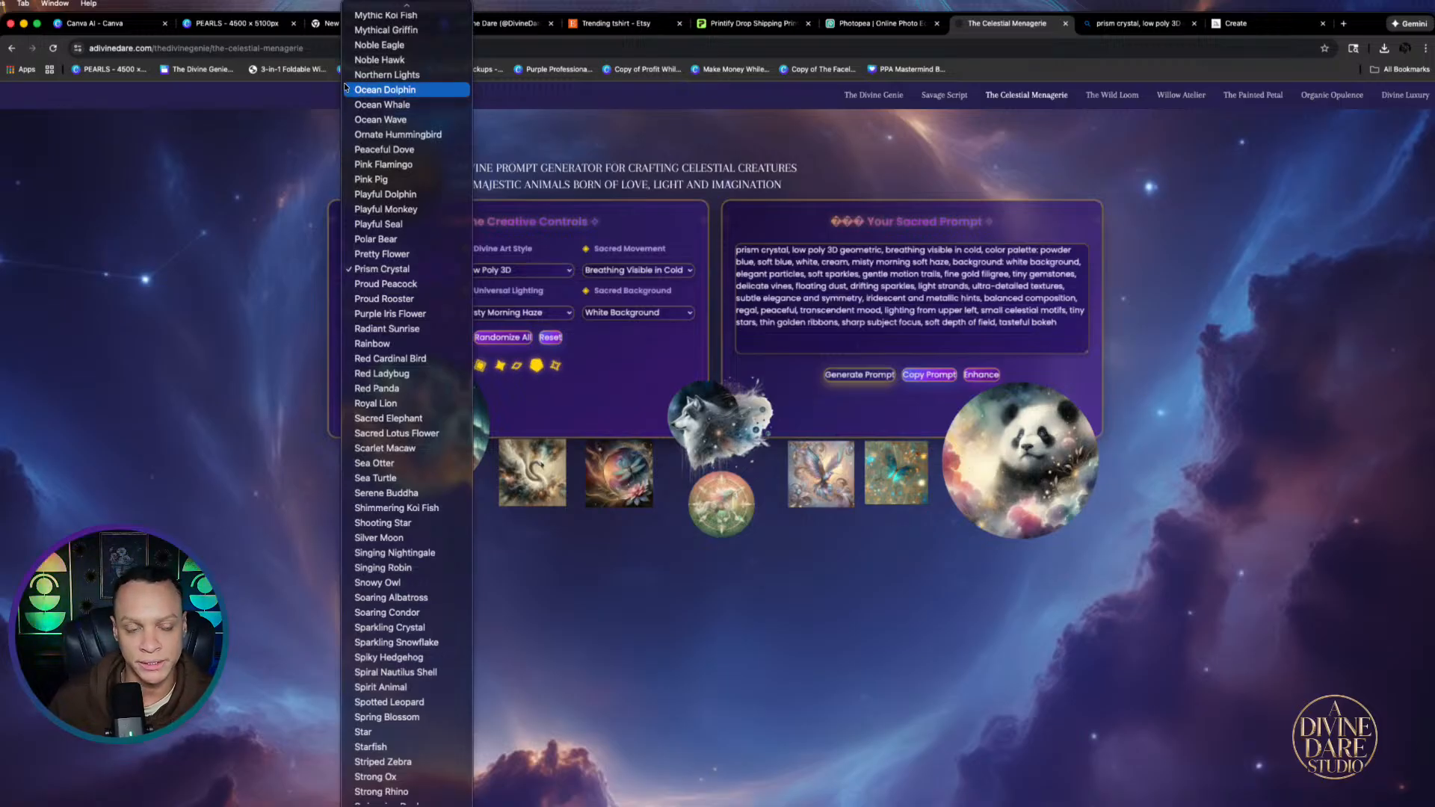
scroll(372, 57, "up", 3)
scroll(372, 56, "up", 20)
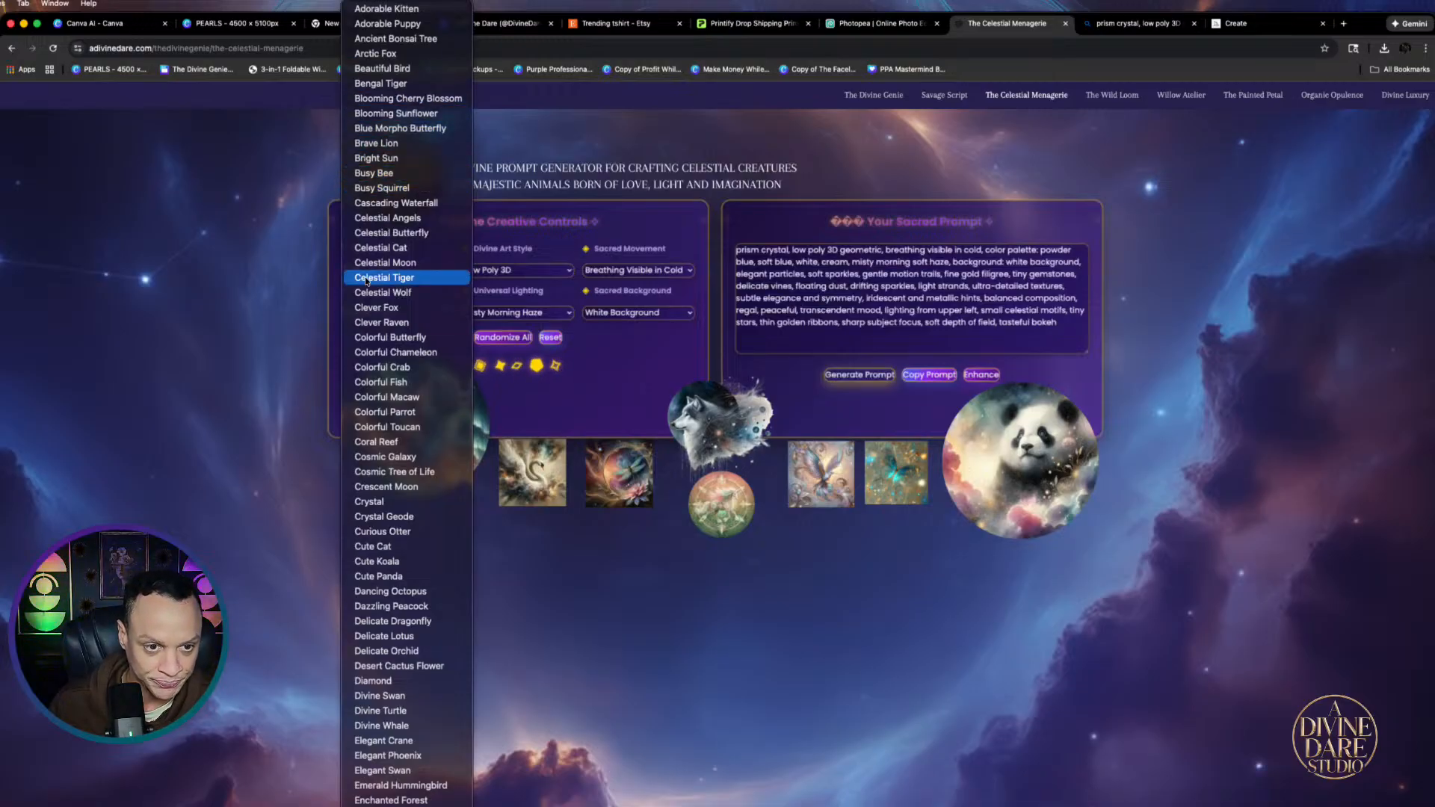
left_click(380, 249)
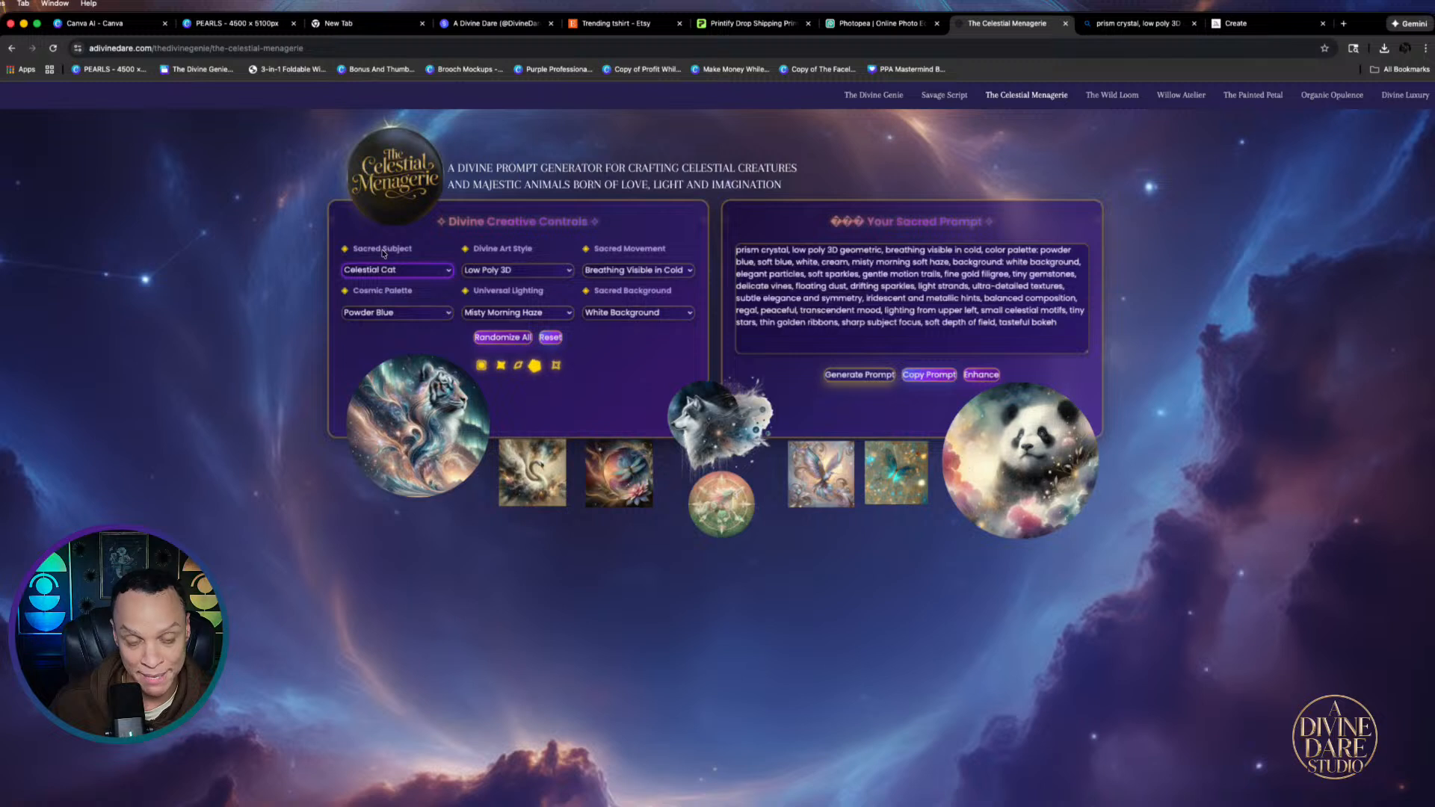
left_click(567, 270)
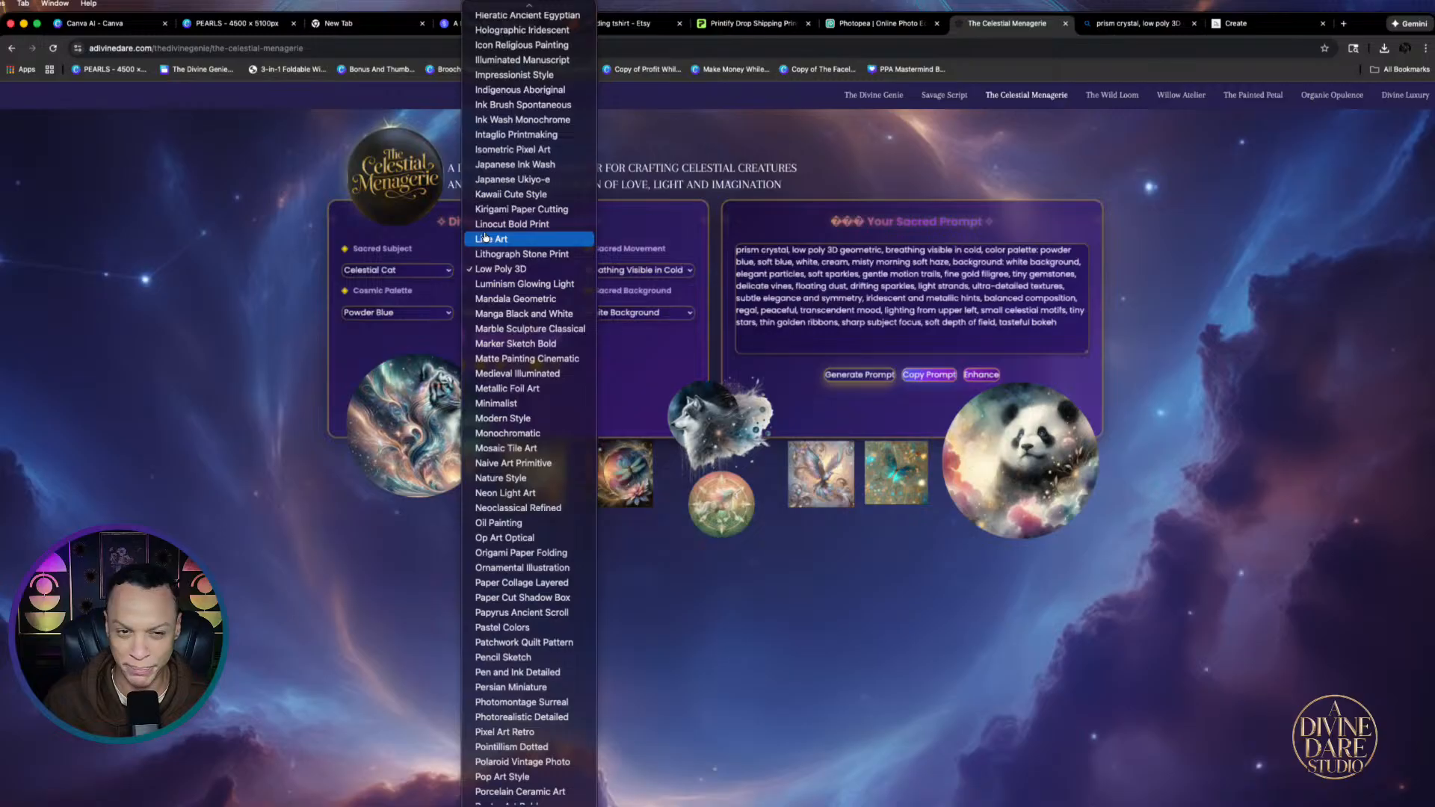
scroll(500, 87, "up", 20)
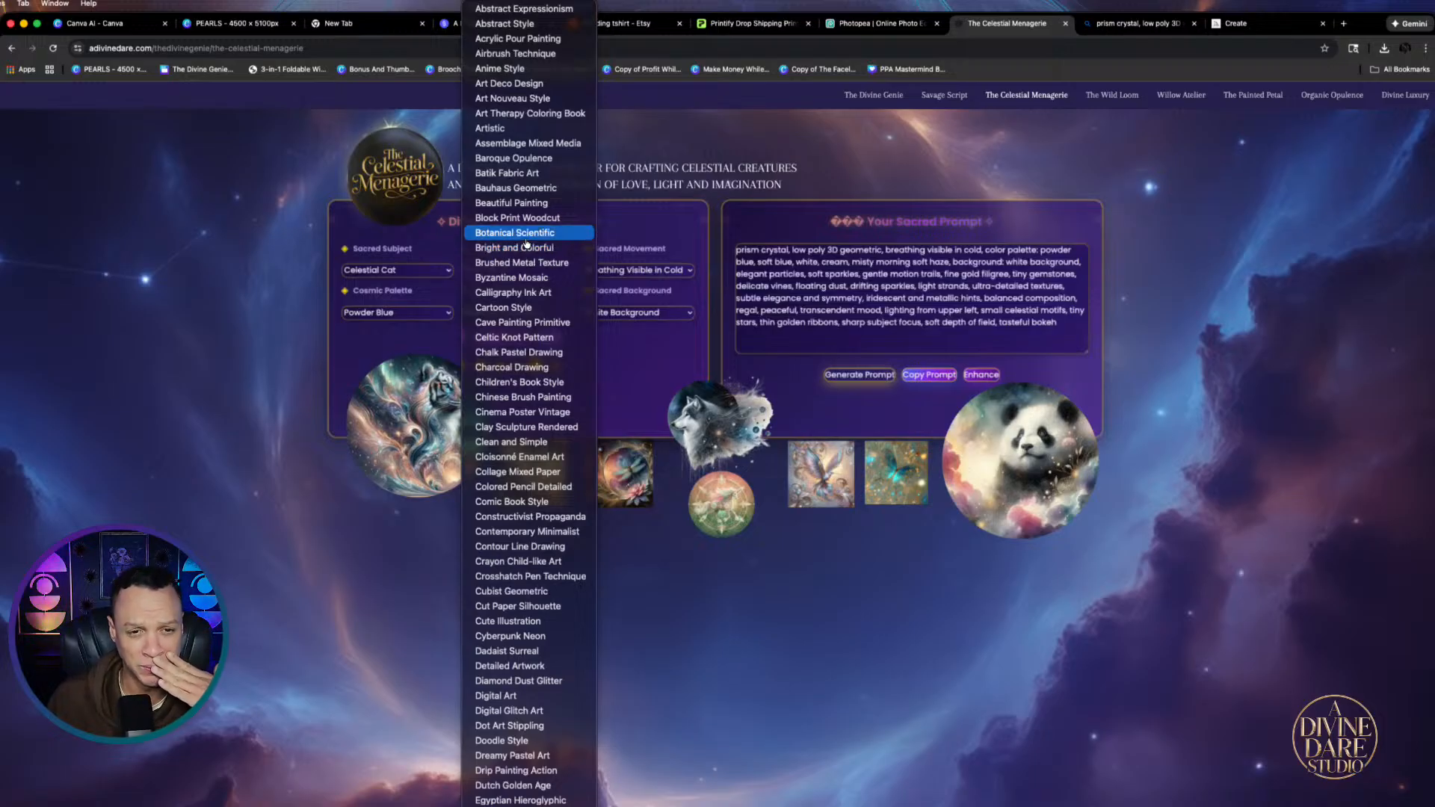
left_click(499, 159)
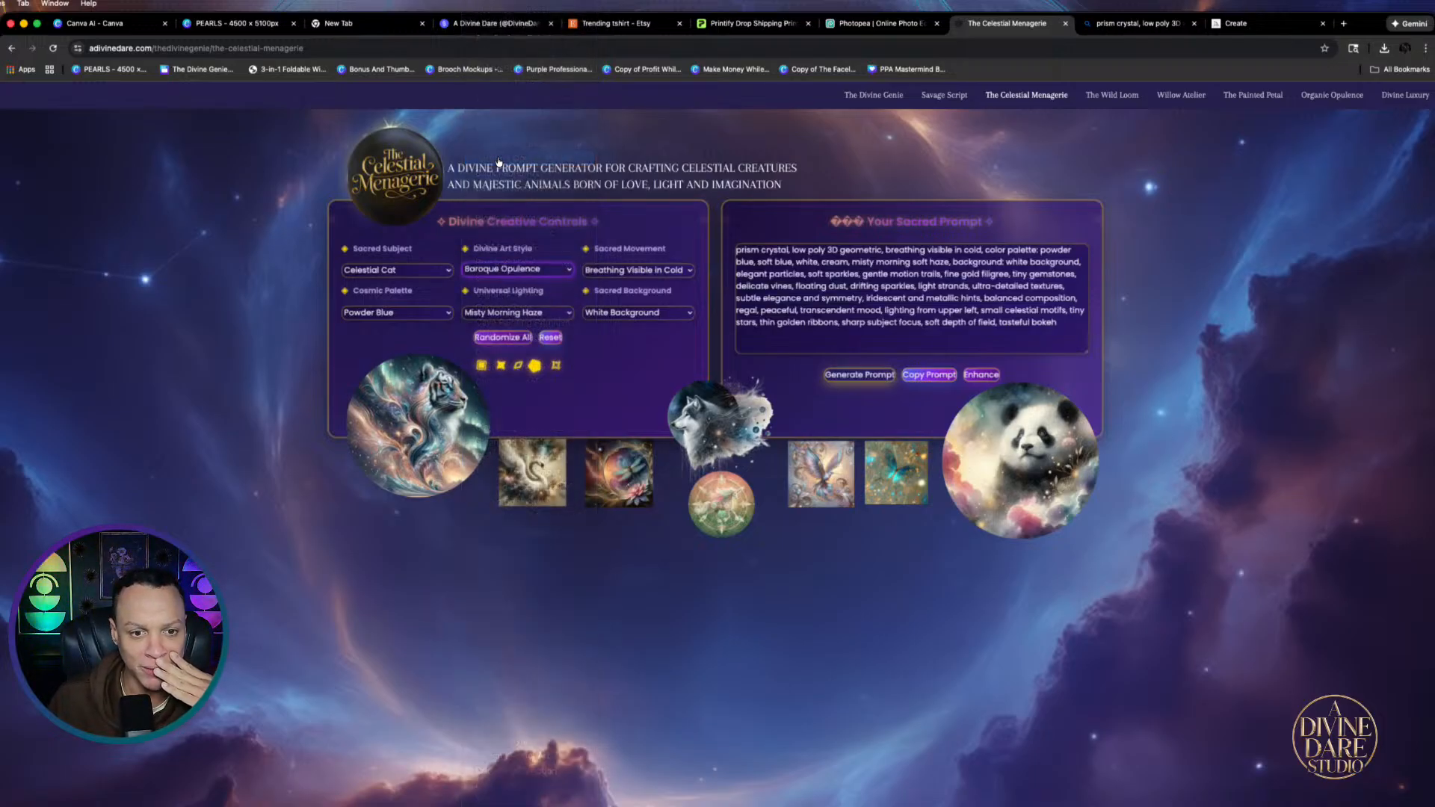
Set the movement to Howling at the Moon and the palette to Wisteria Purple
left_click(685, 277)
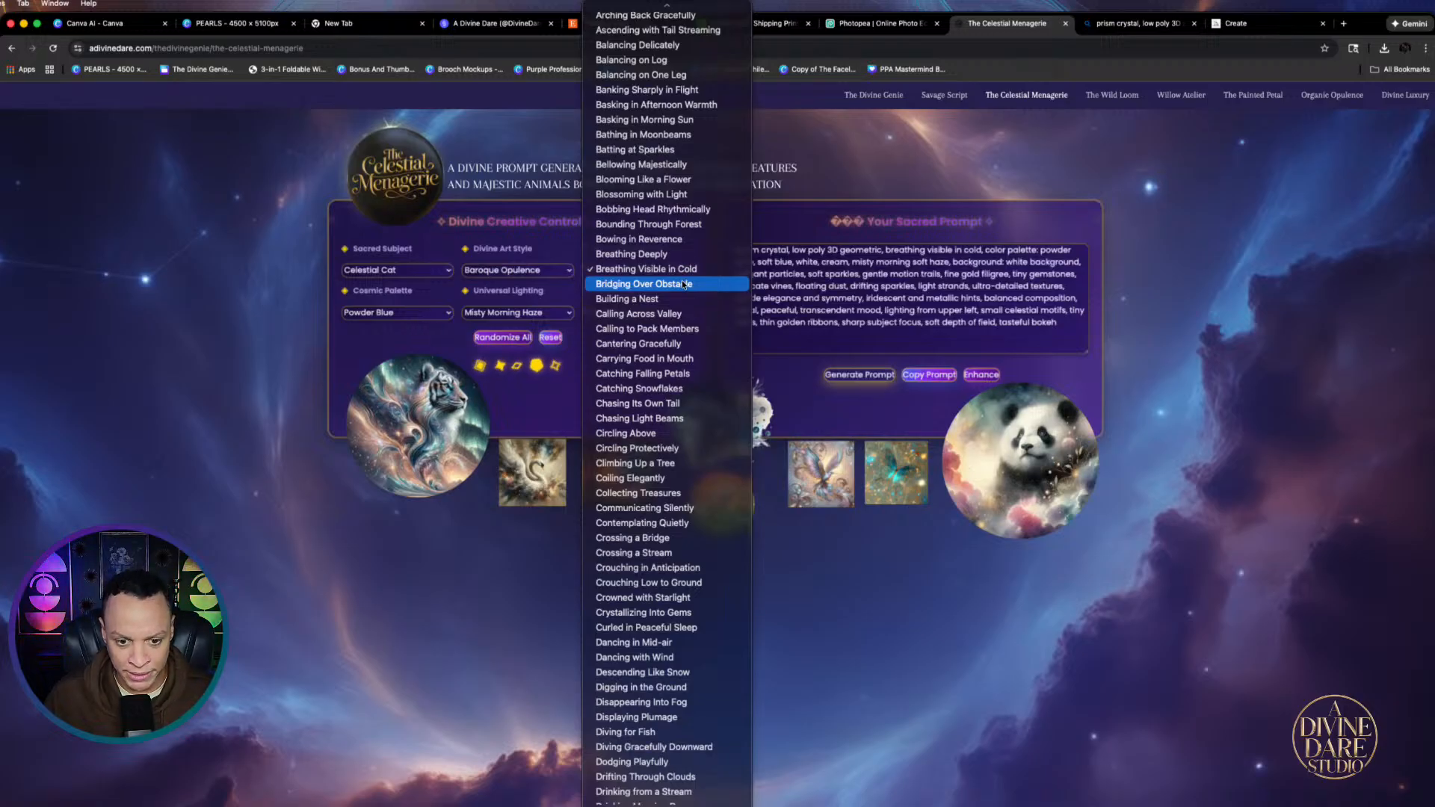
scroll(643, 650, "down", 10)
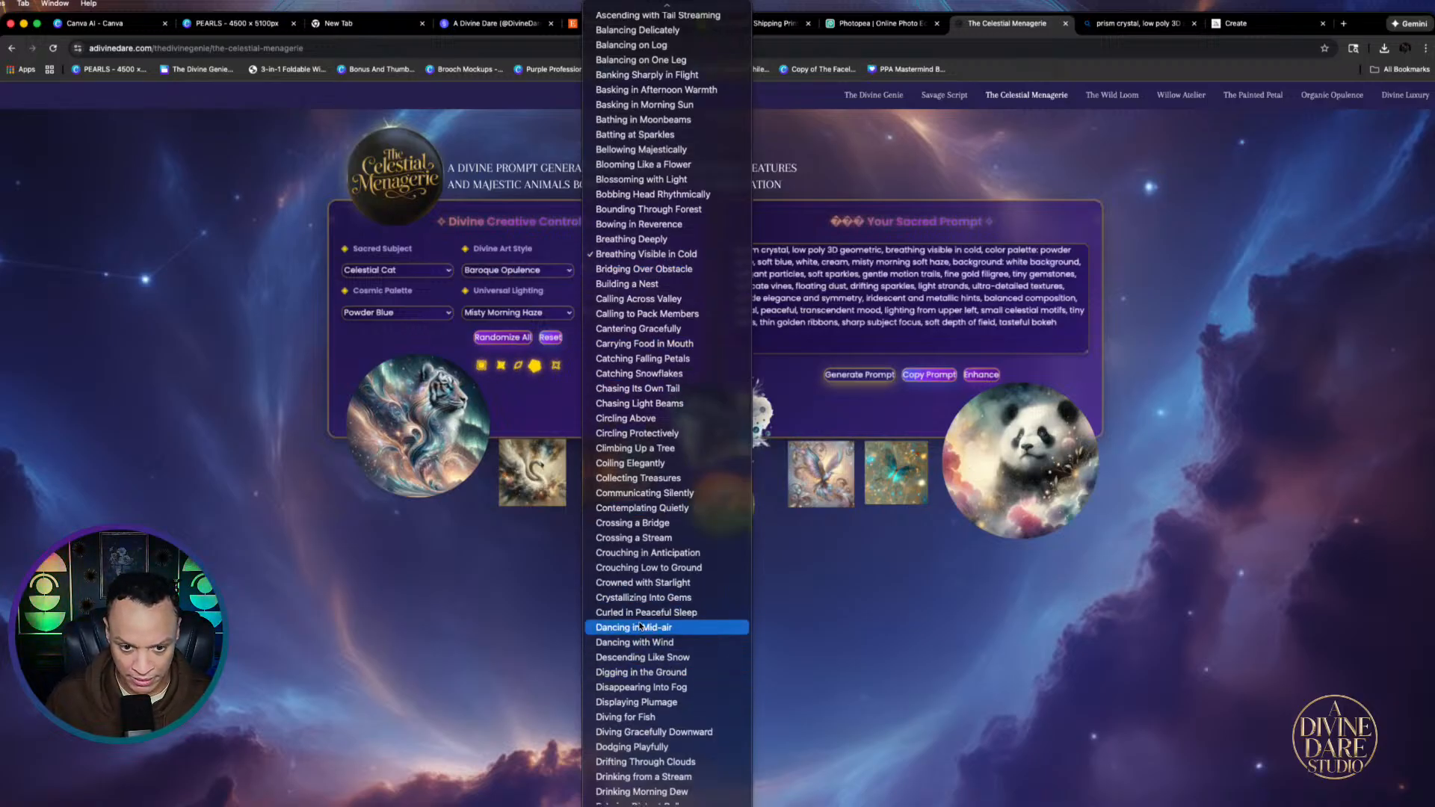
scroll(644, 673, "down", 5)
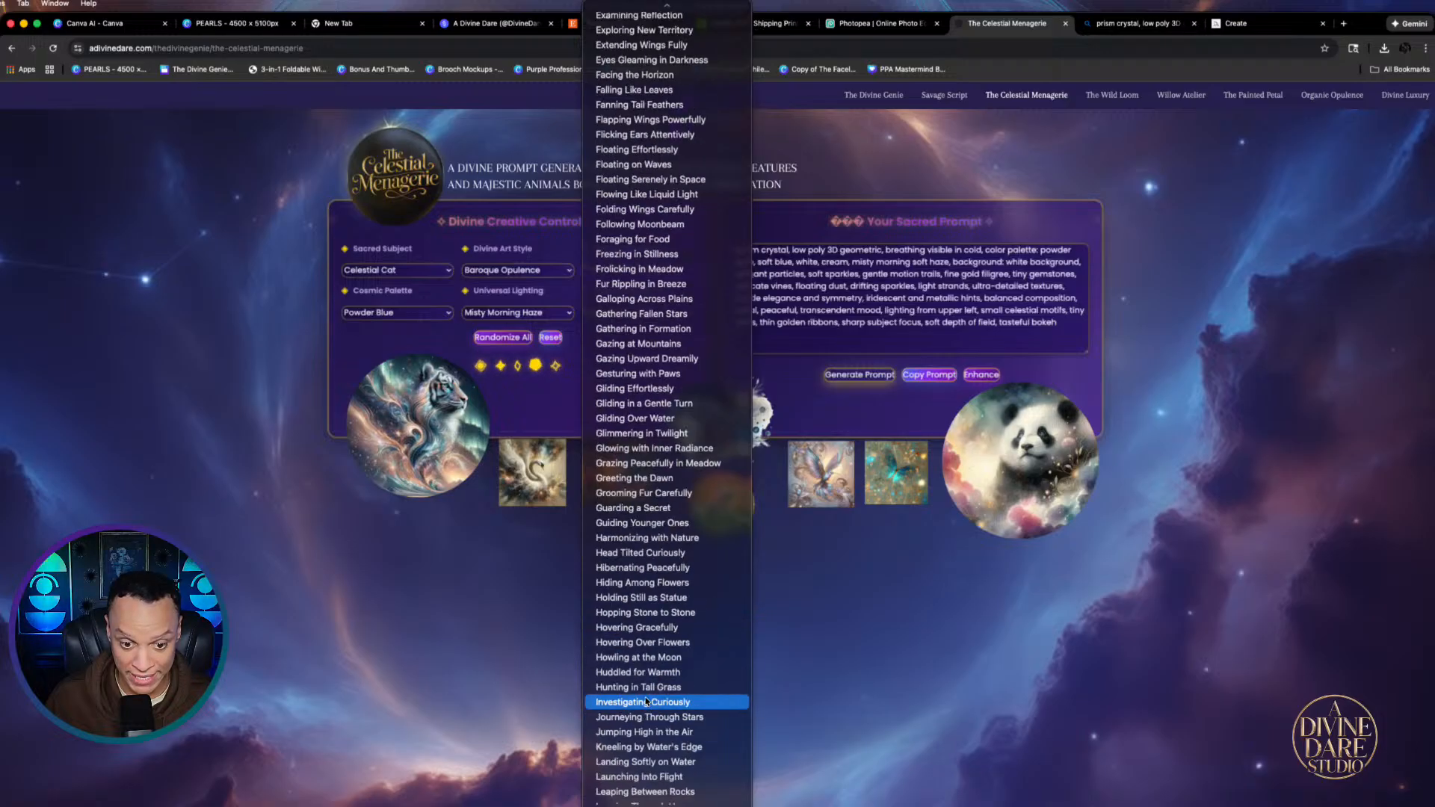
left_click(622, 657)
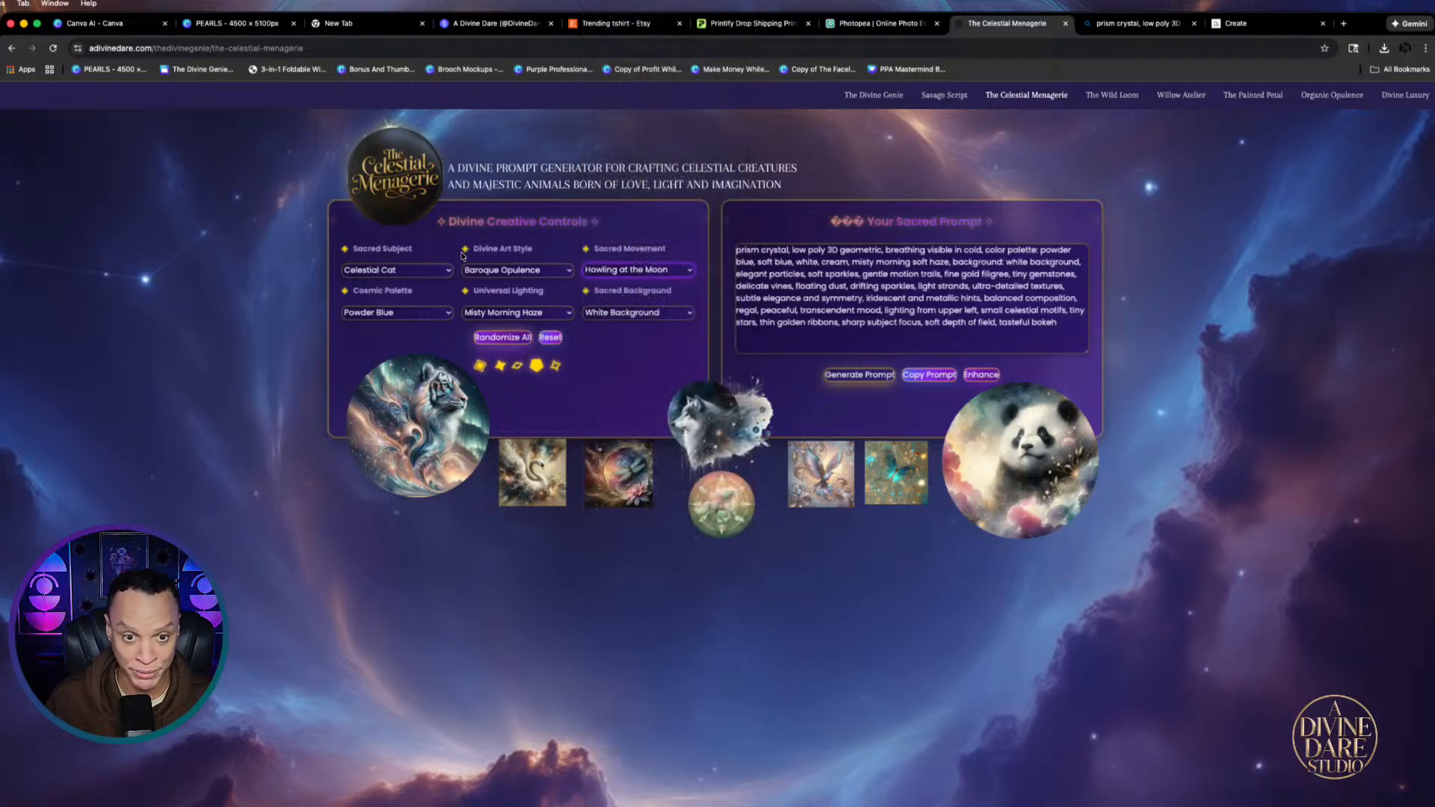
left_click(447, 312)
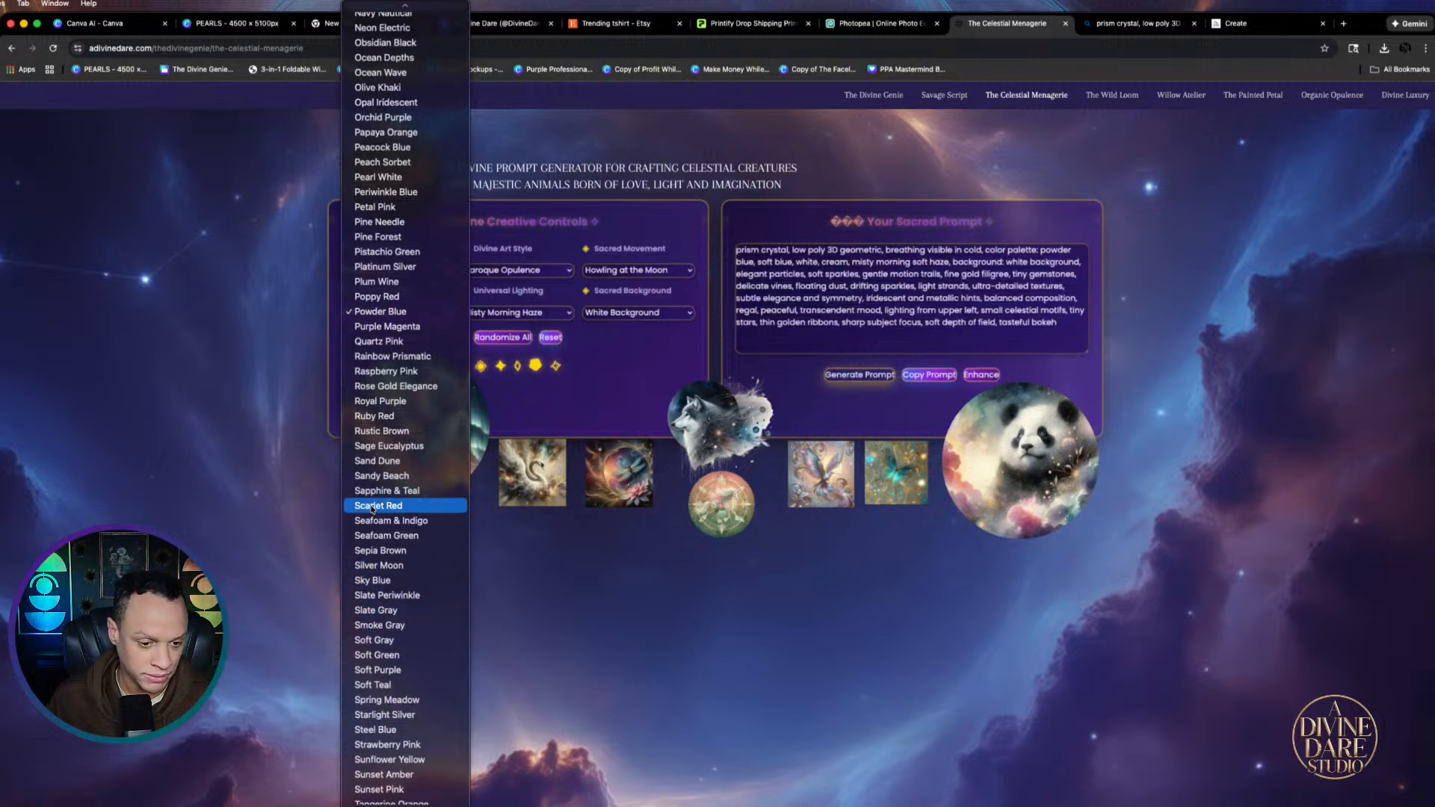
scroll(372, 511, "down", 2)
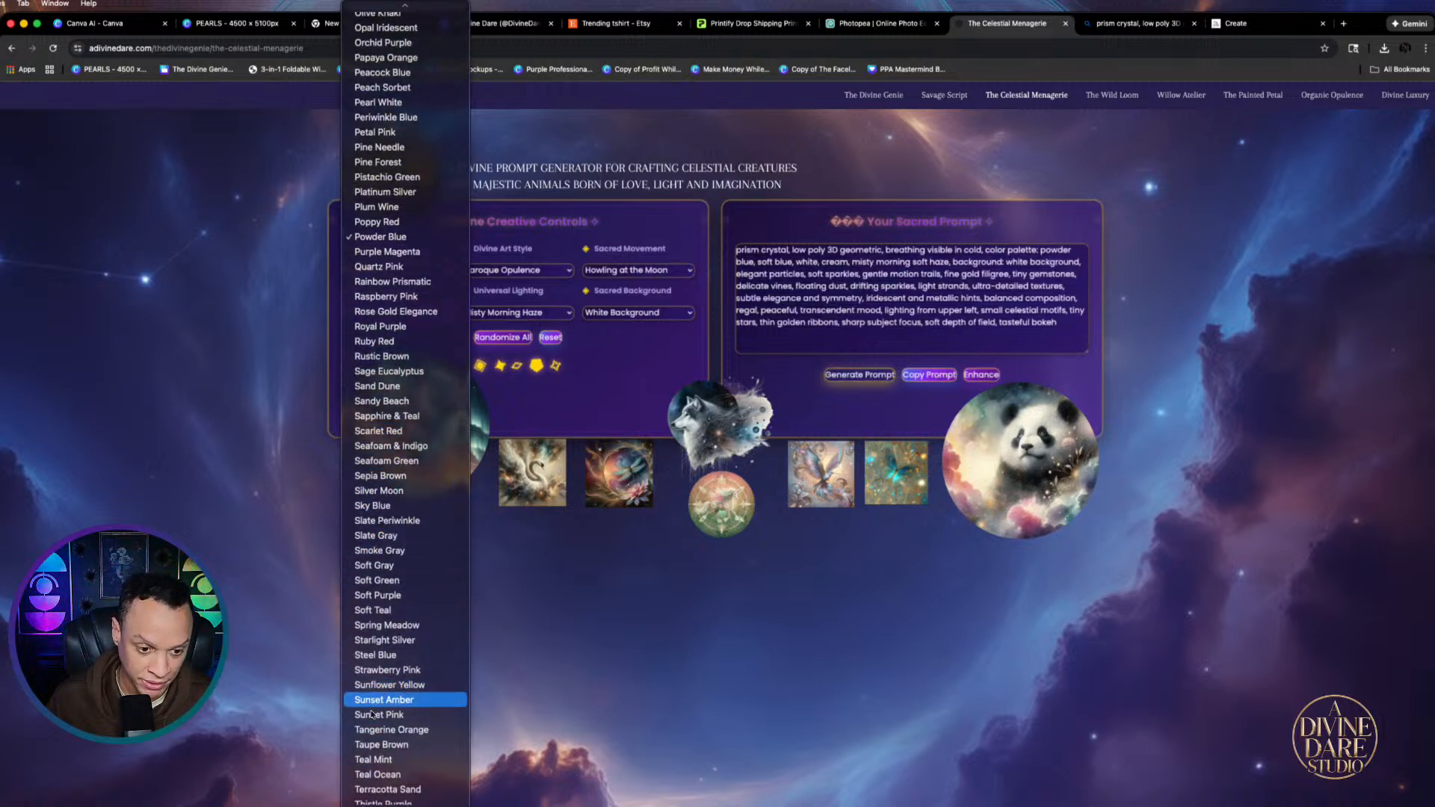
scroll(376, 689, "down", 10)
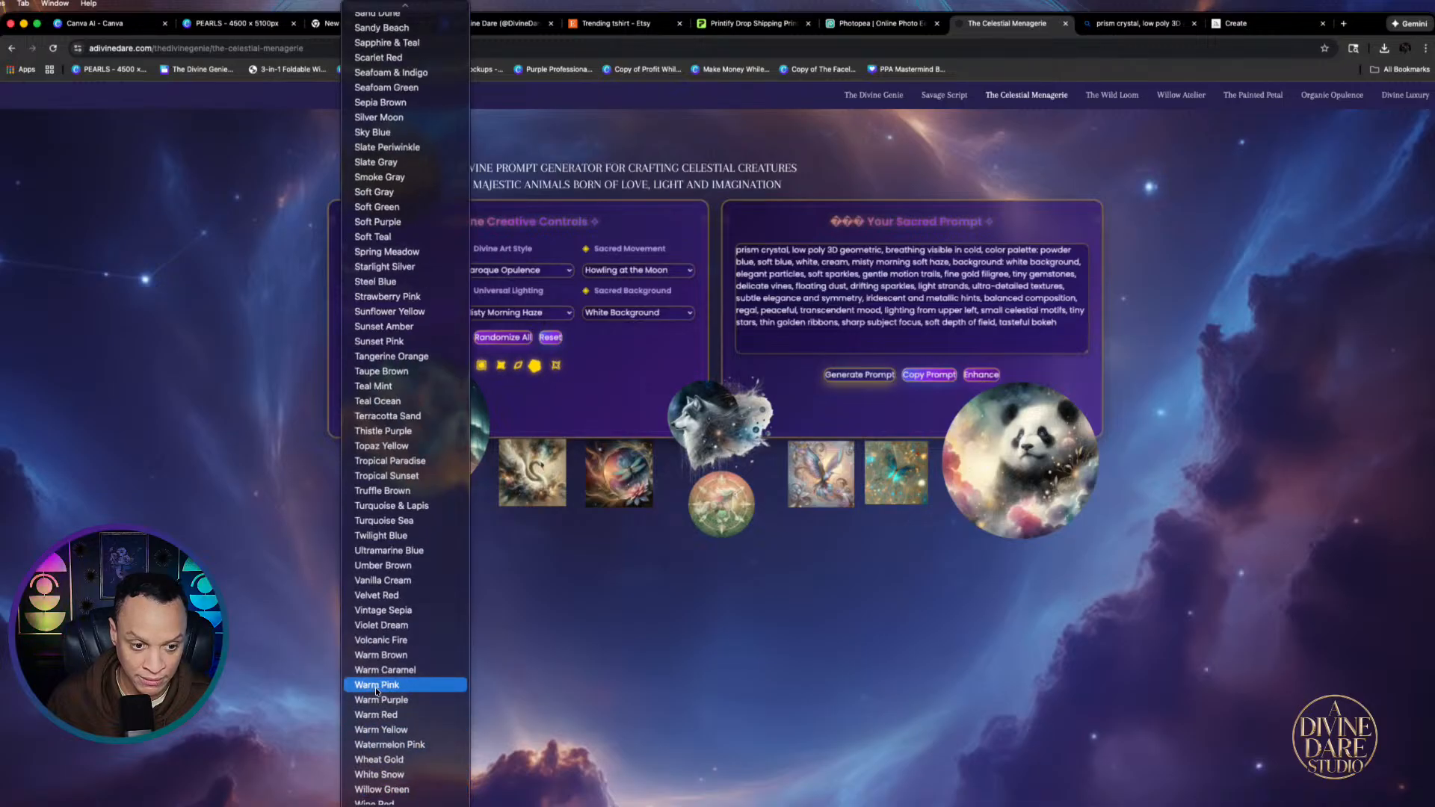
scroll(377, 691, "down", 1)
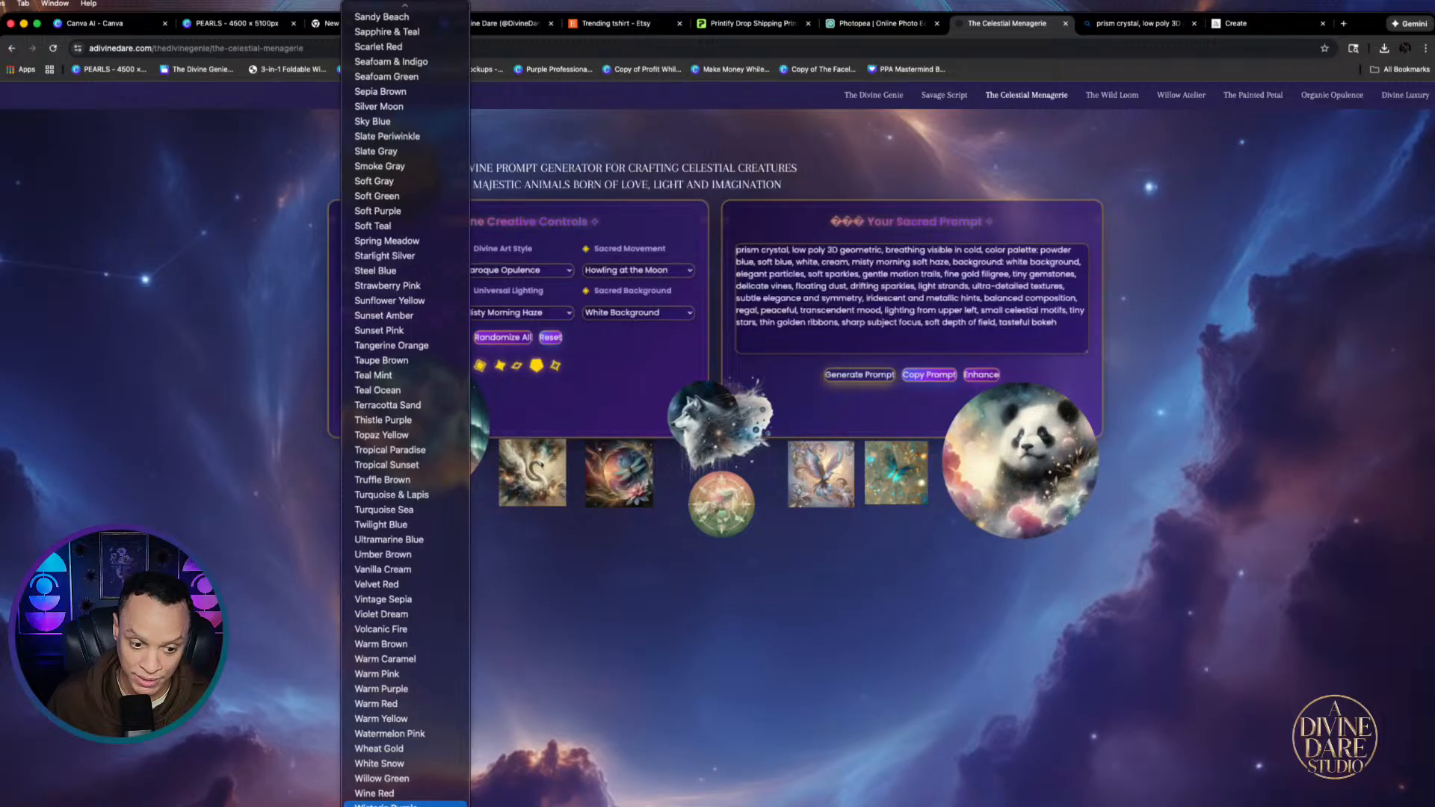
left_click(404, 804)
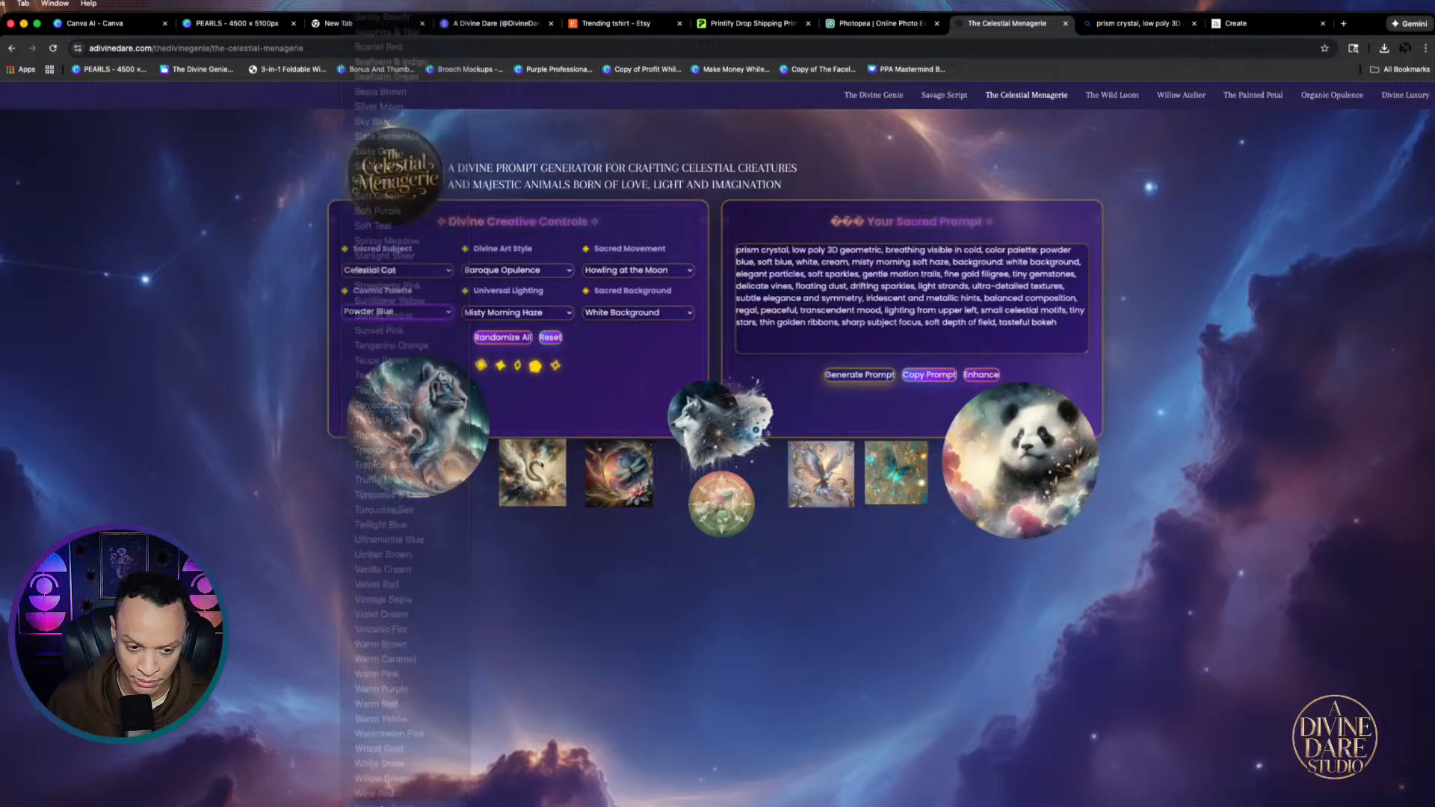
Set Lightning Storm lighting and a Waterfall Rainbow background, then generate and copy the prompt
left_click(545, 310)
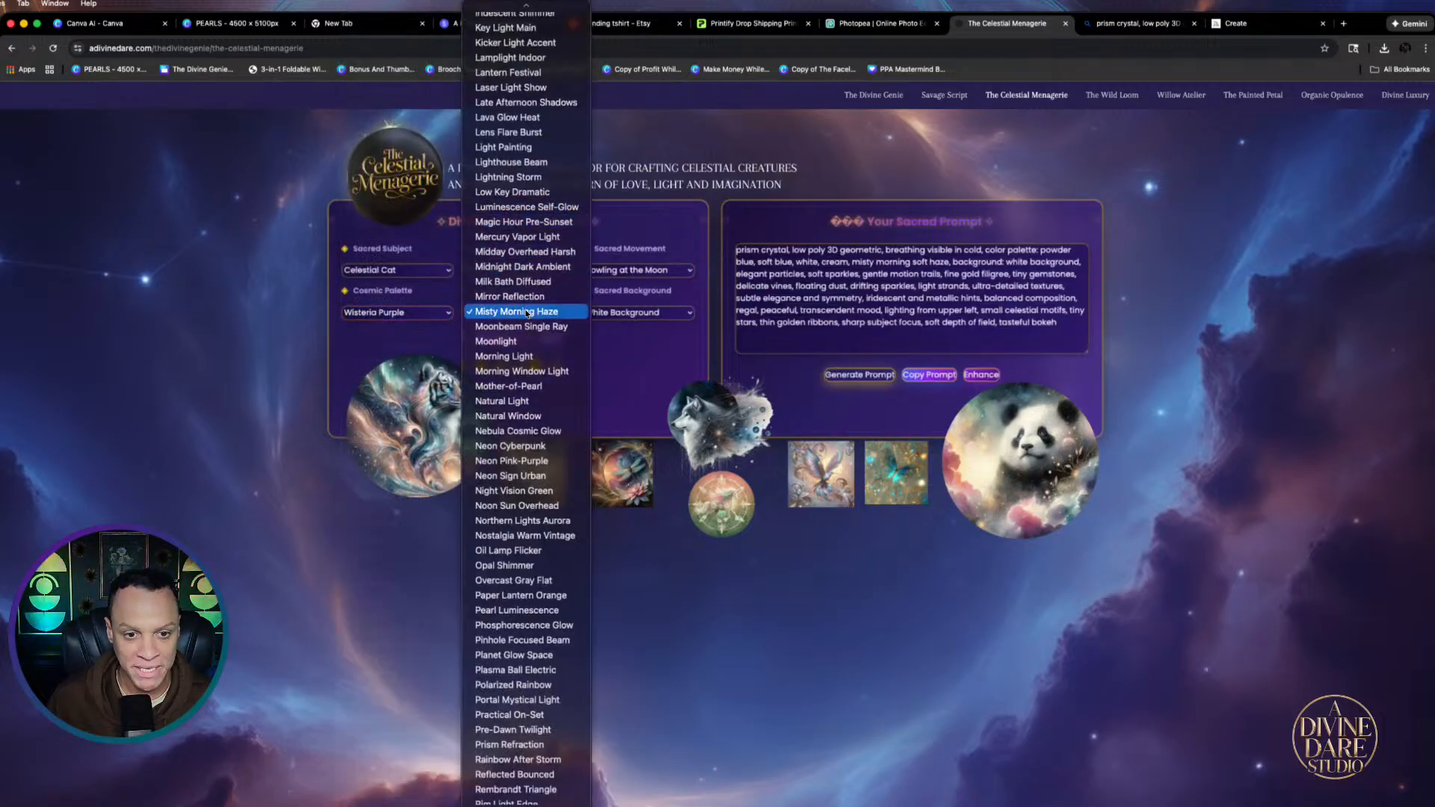
left_click(509, 177)
left_click(691, 312)
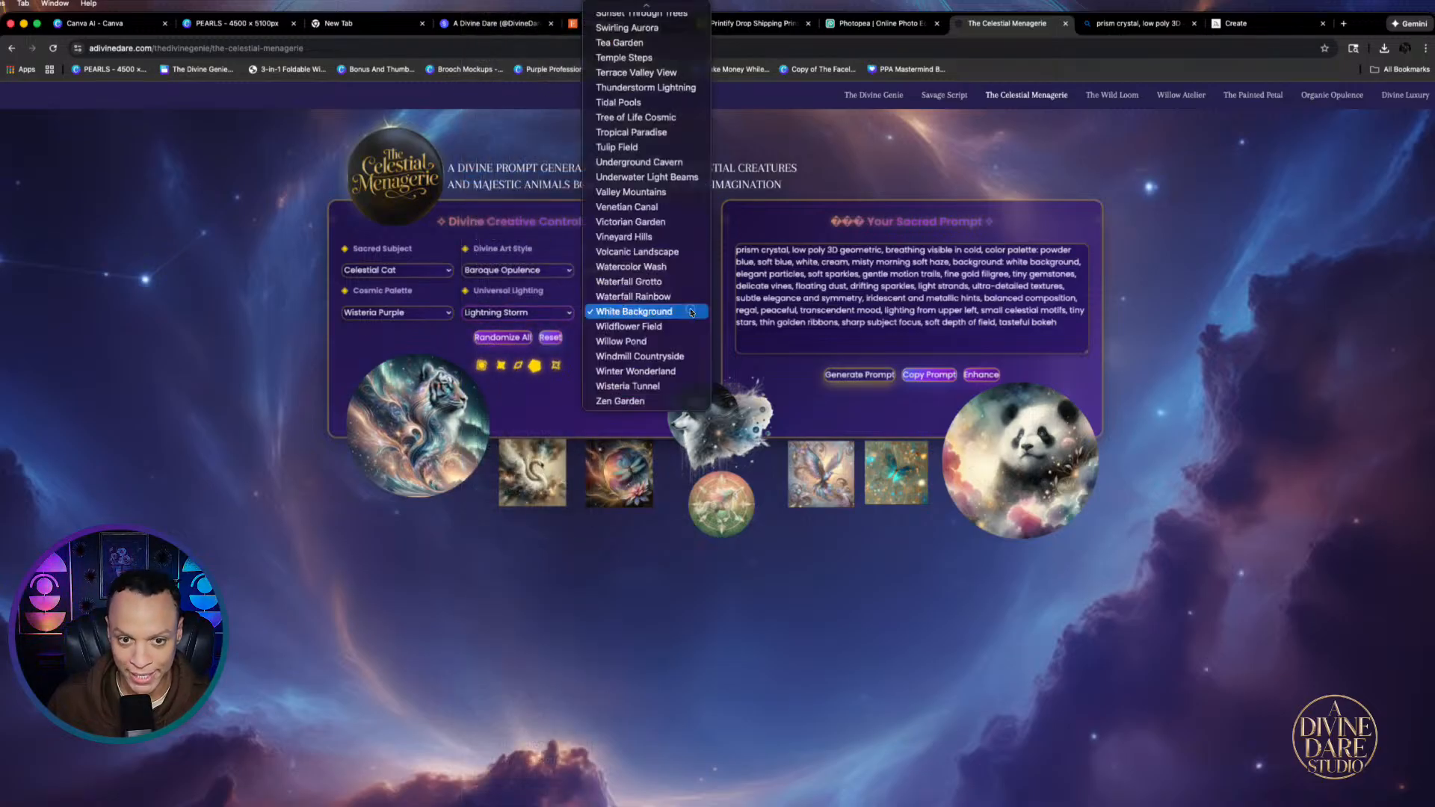
left_click(631, 298)
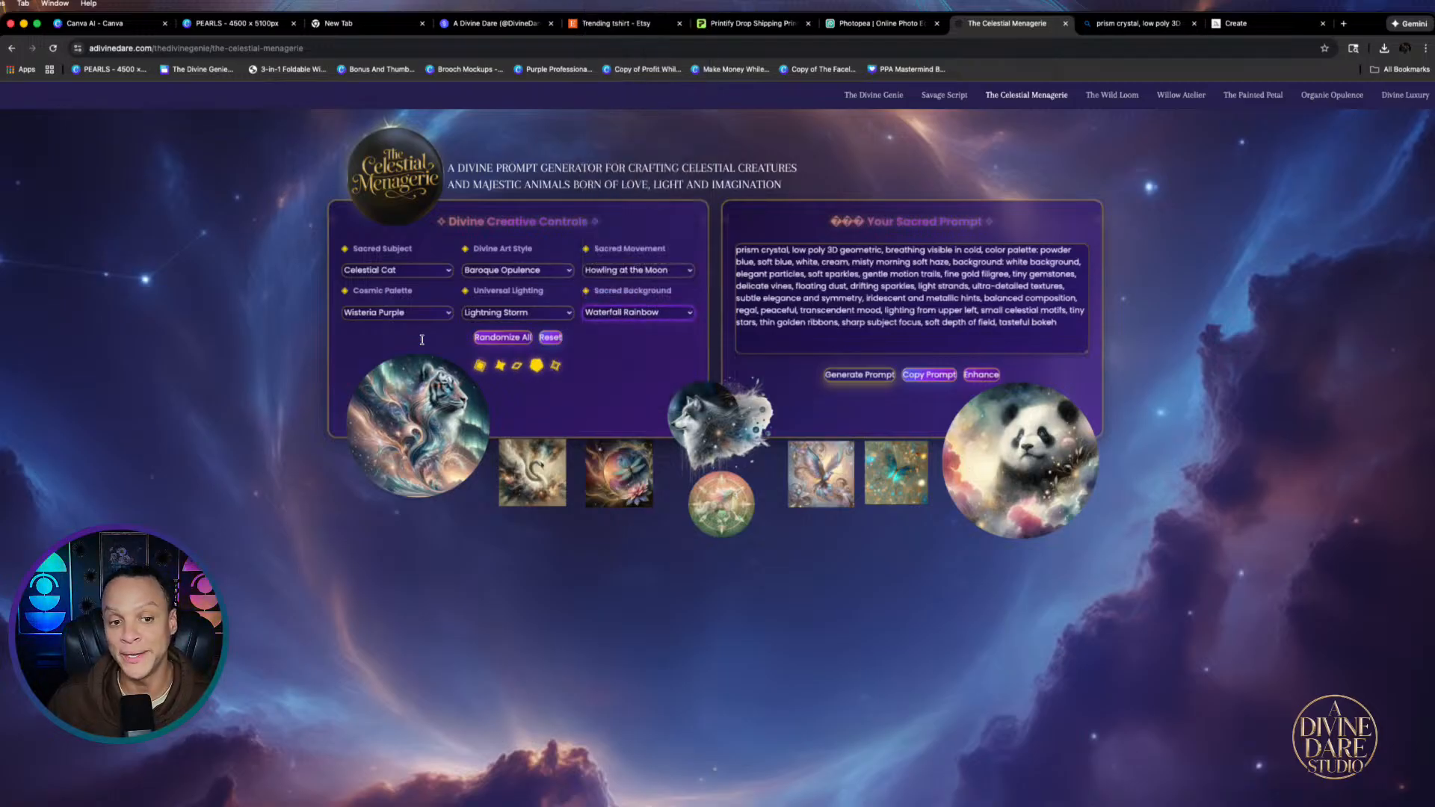
left_click(858, 373)
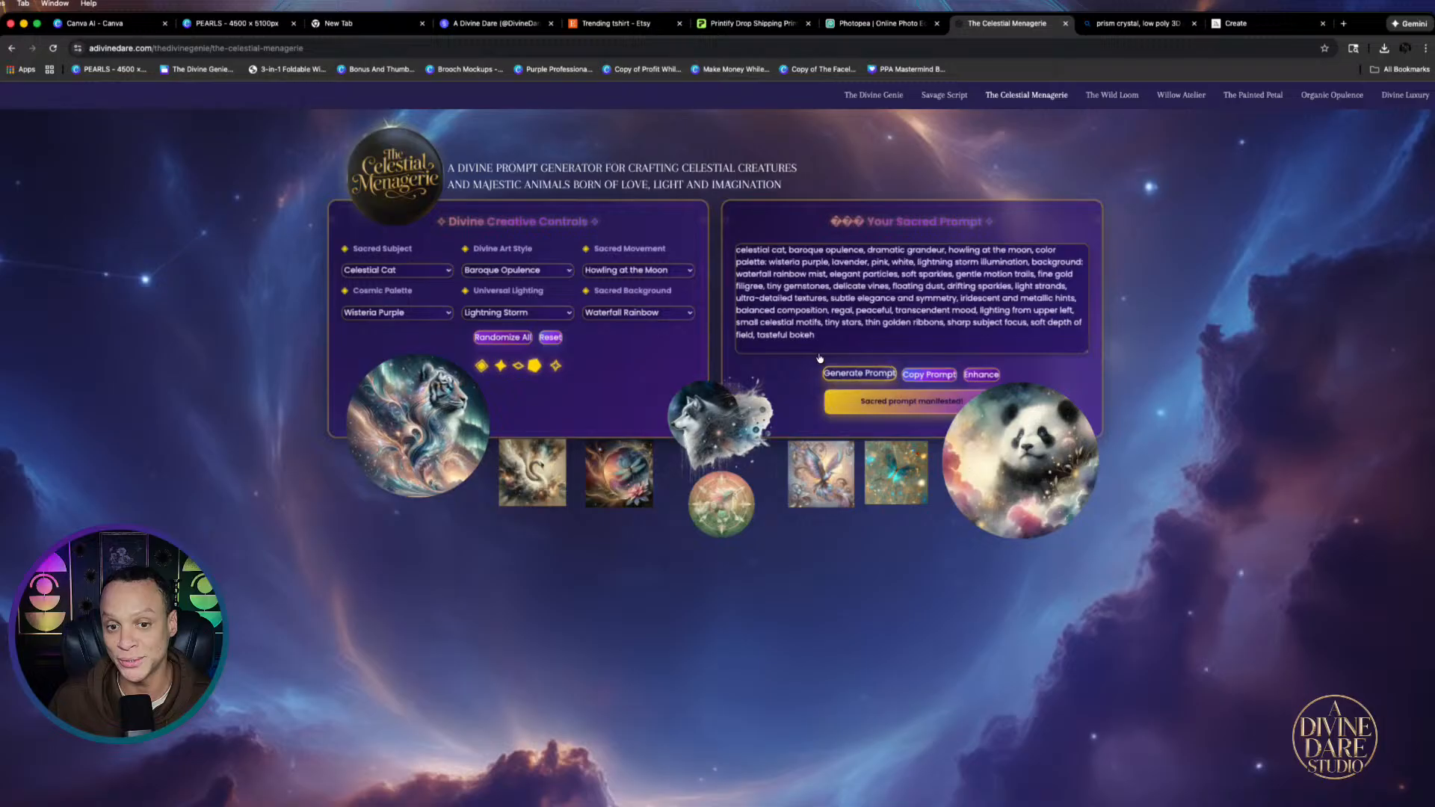
left_click(929, 373)
left_click(146, 28)
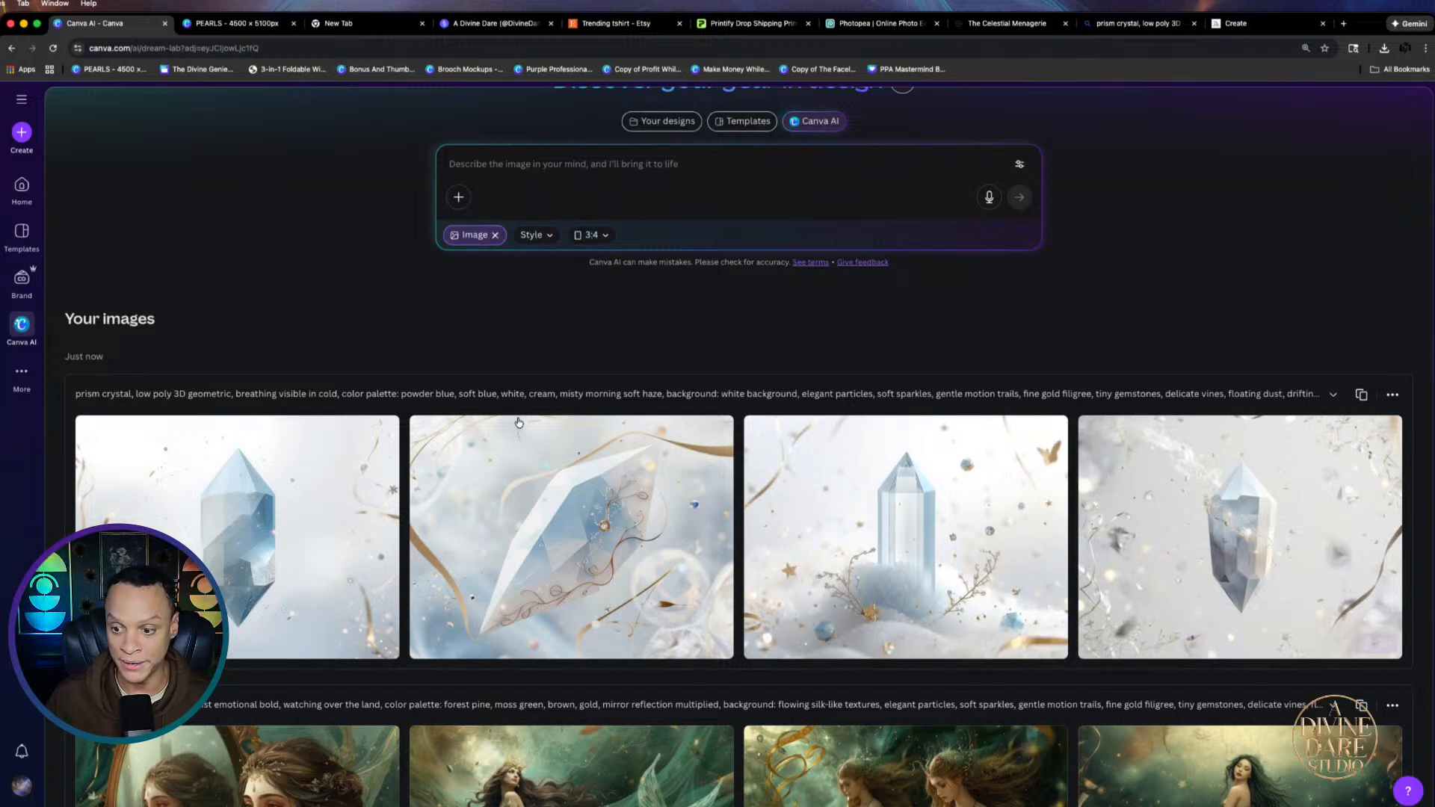
Paste the celestial cat prompt into Canva AI, generate images, and download the first cat image
right_click(538, 163)
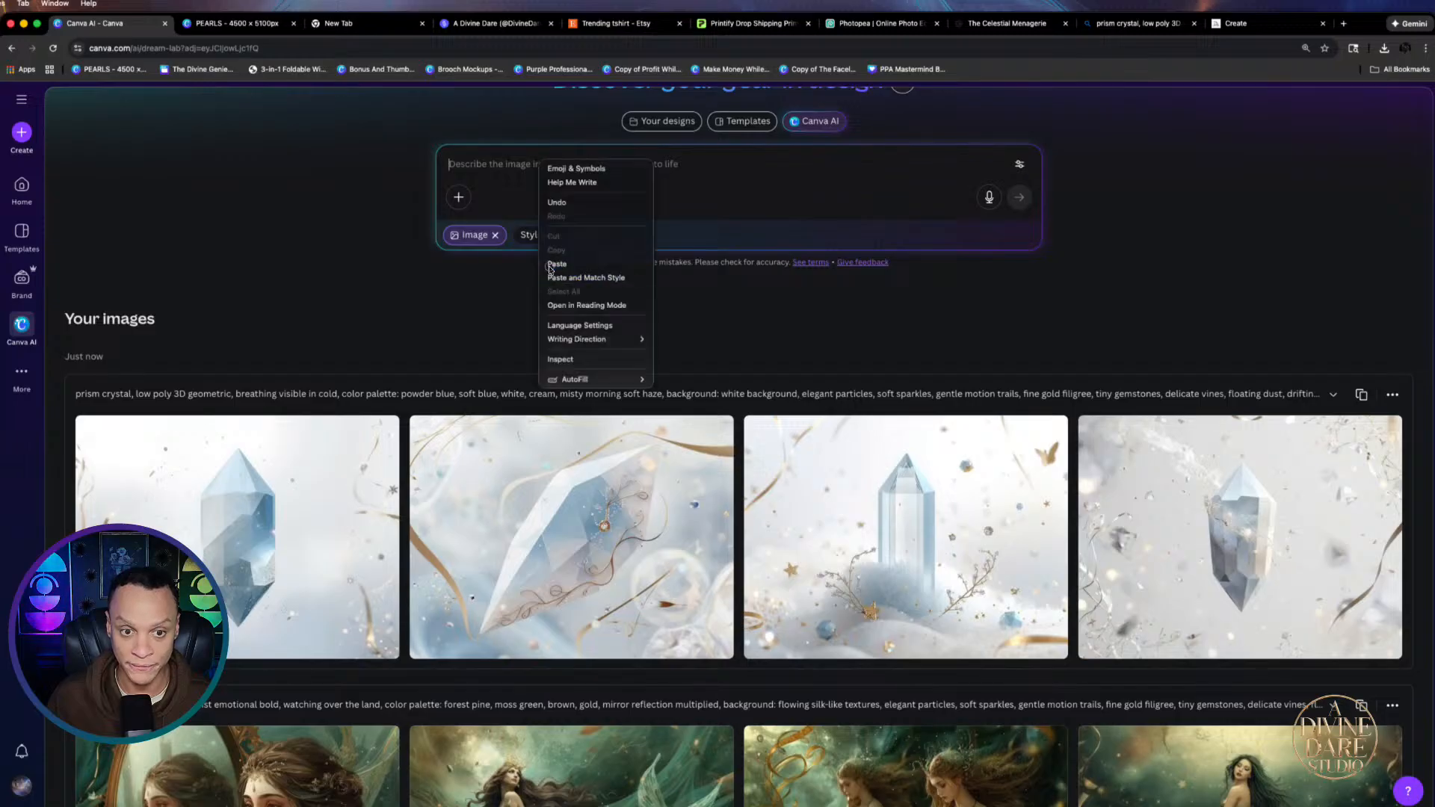
left_click(550, 266)
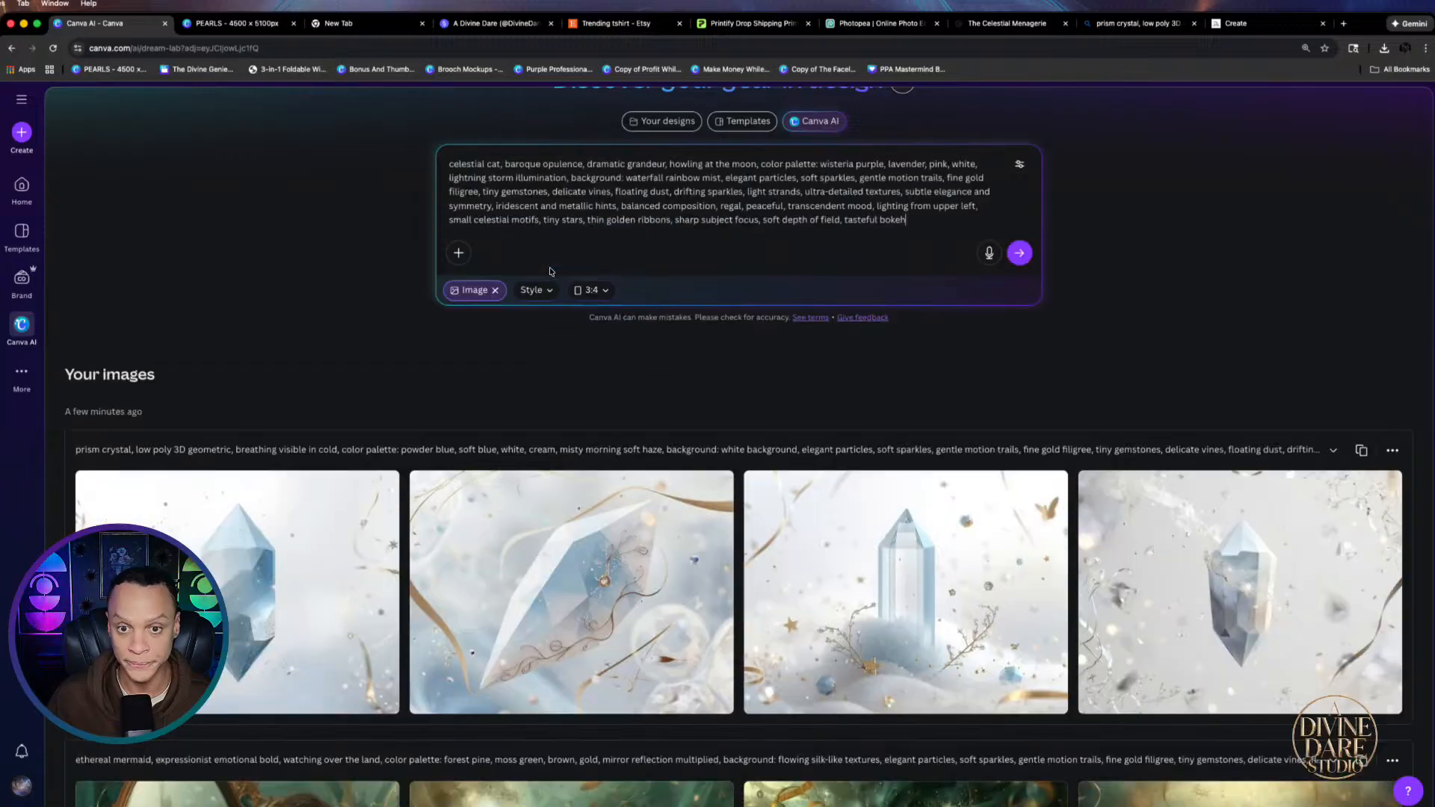
left_click(1028, 259)
scroll(979, 486, "down", 4)
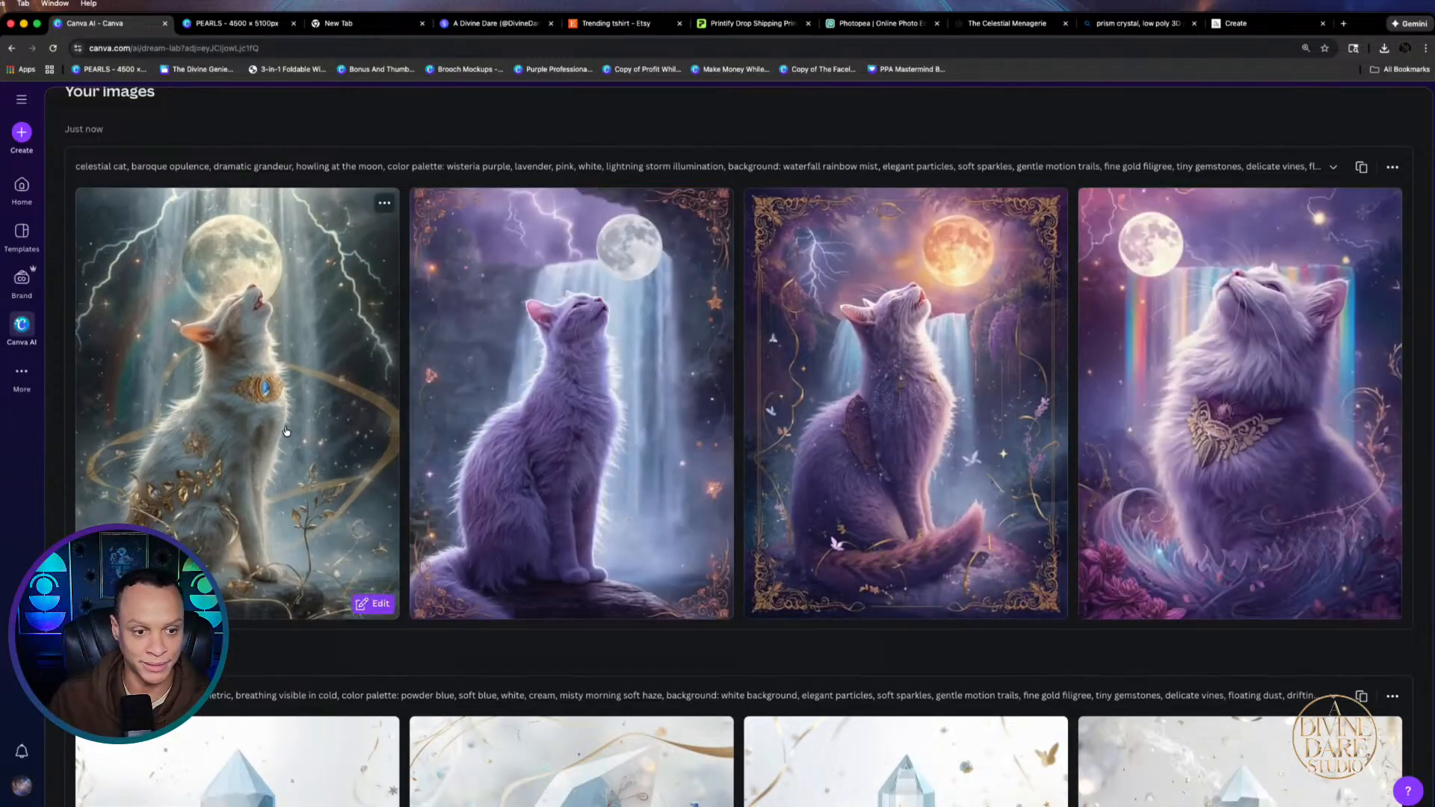
left_click(210, 436)
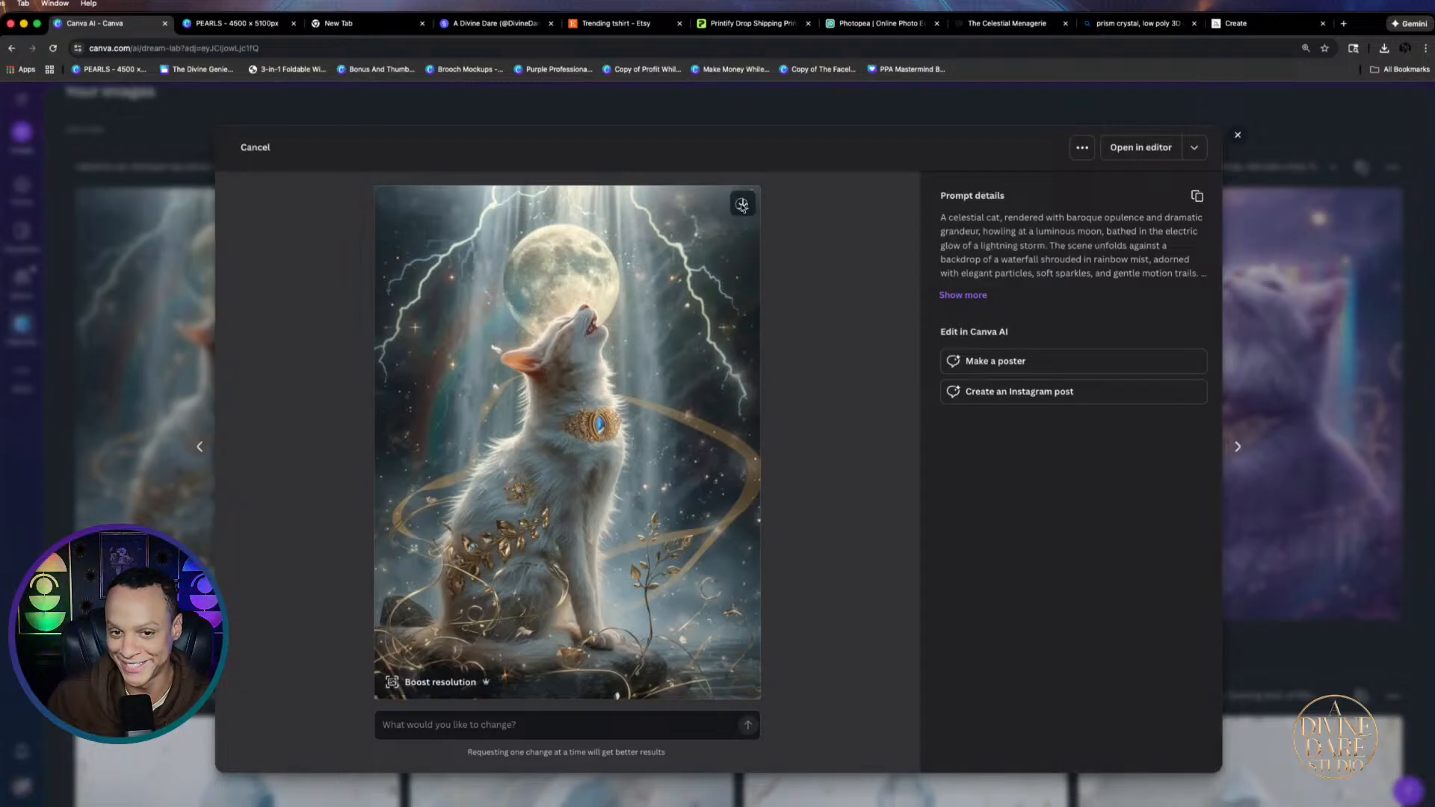
left_click(742, 204)
Return to Bing Image Creator and close the enlarged crystal image
left_click(1006, 23)
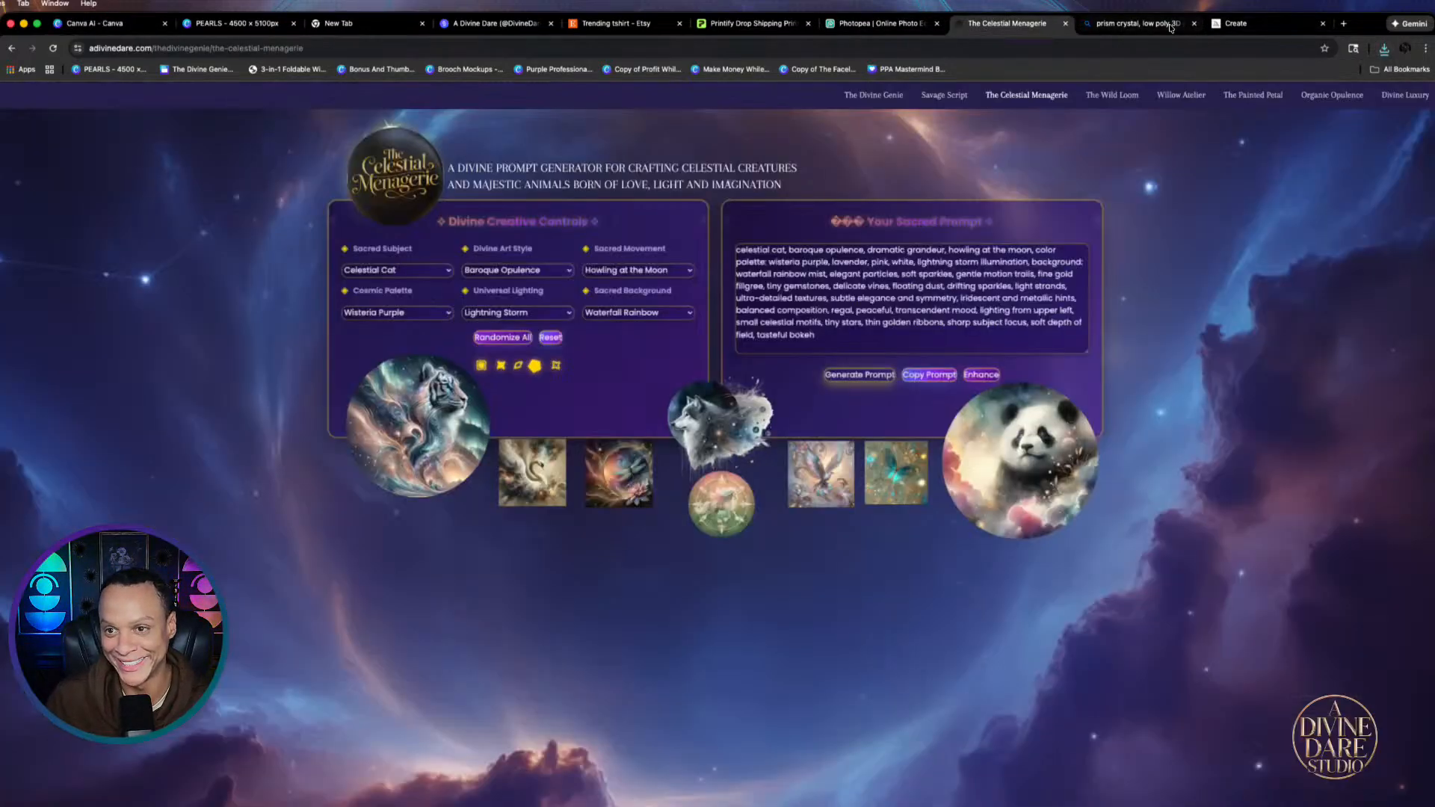
left_click(1170, 26)
left_click(1271, 23)
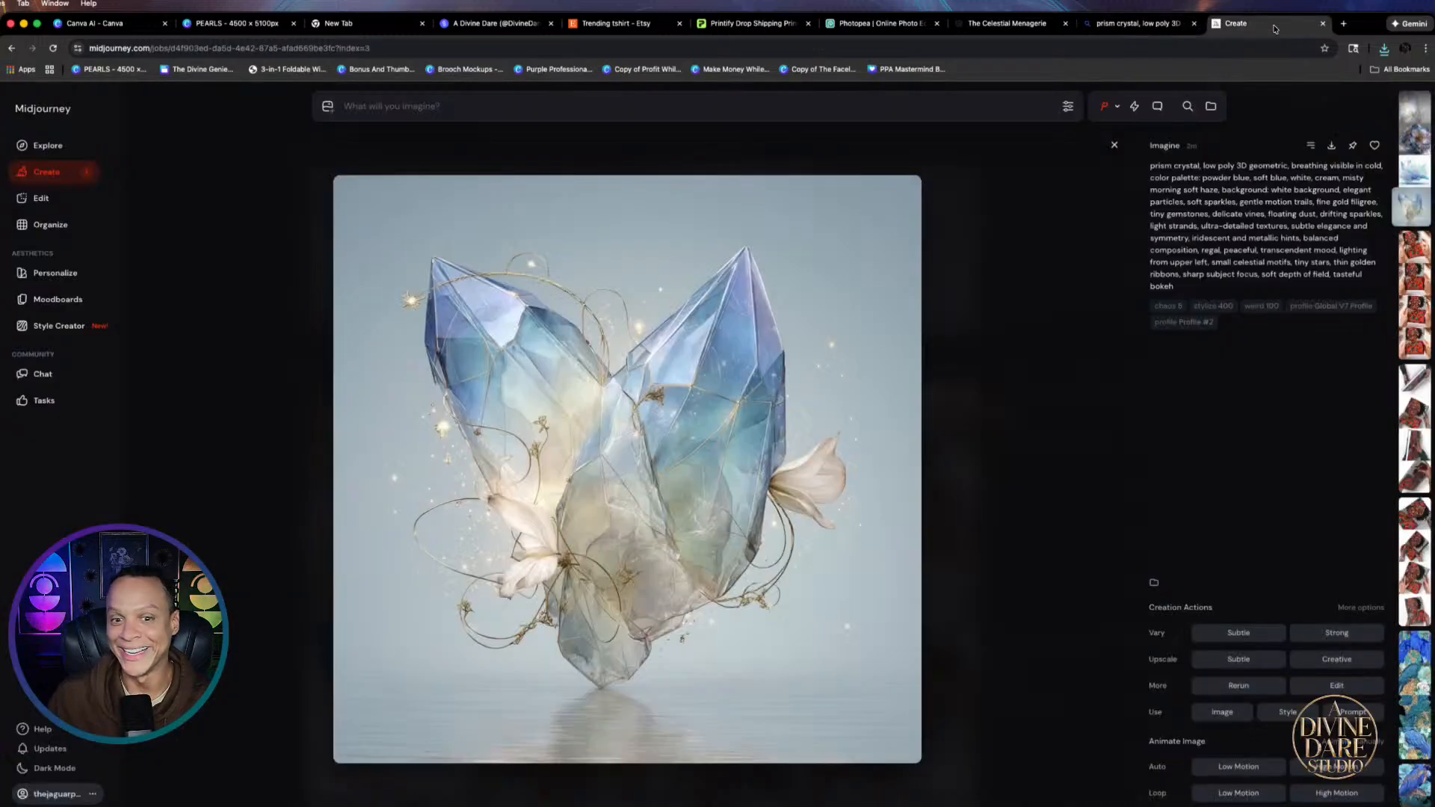
left_click(1129, 23)
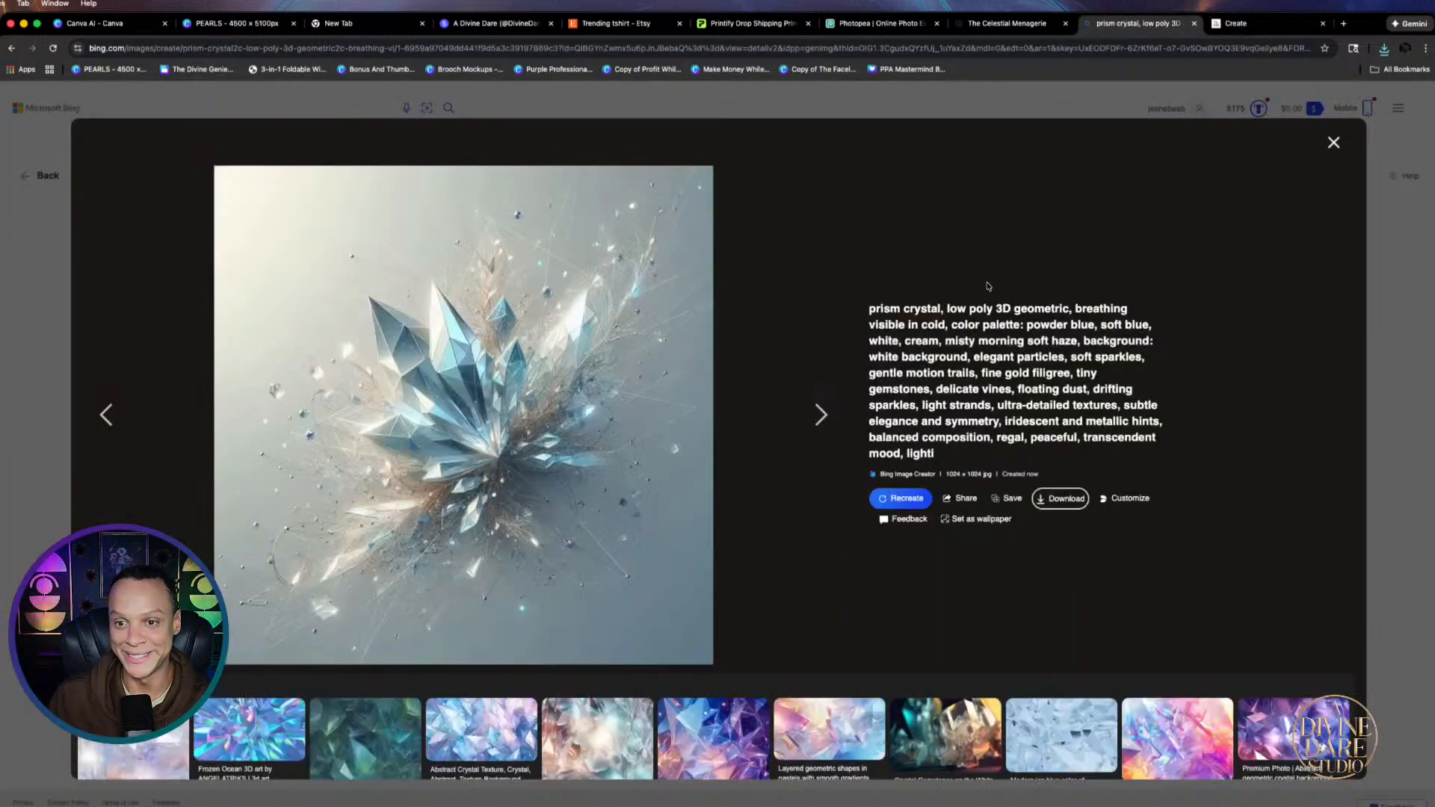
left_click(1334, 143)
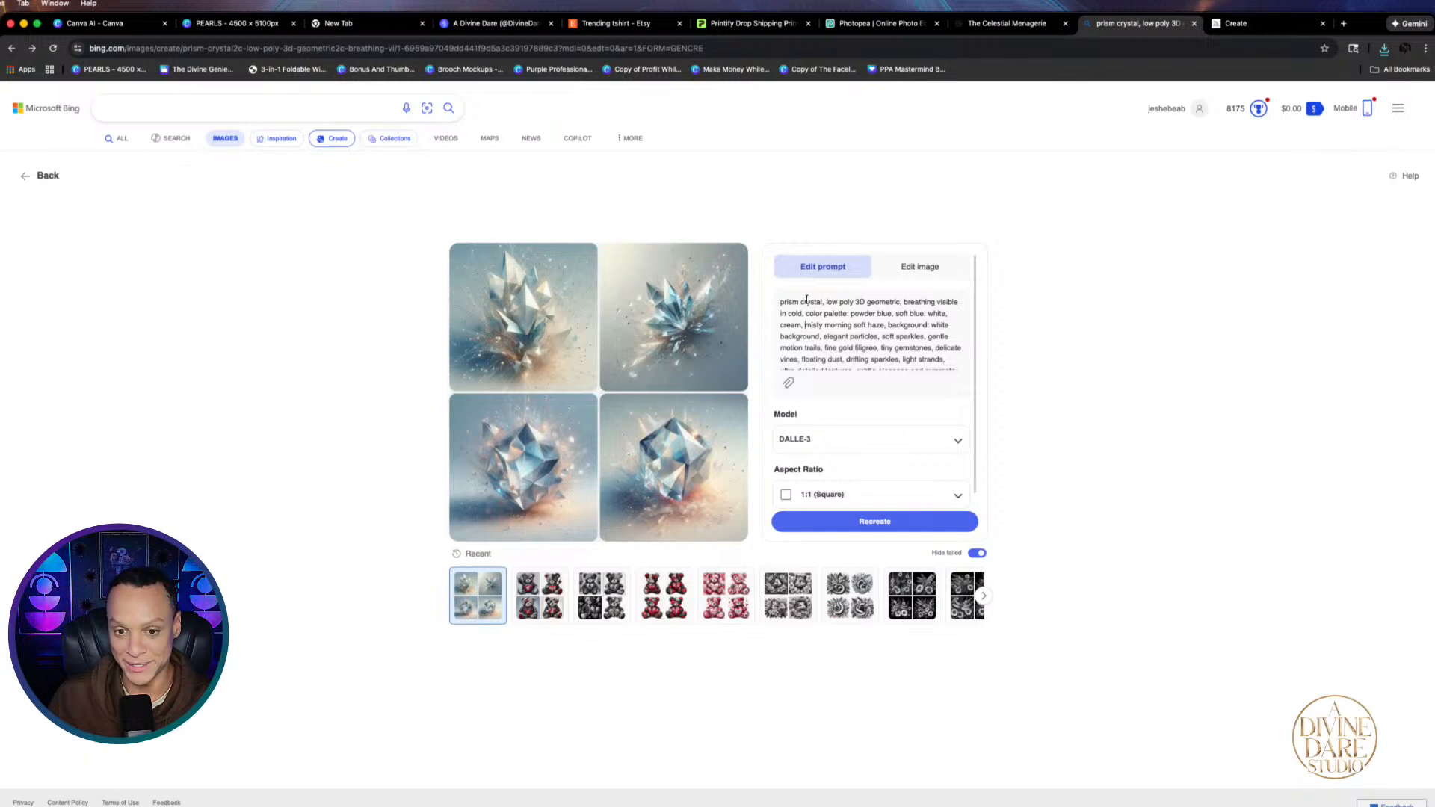
Replace Bing's crystal prompt with the pasted celestial cat prompt and recreate images
left_click_drag(791, 299, 908, 486)
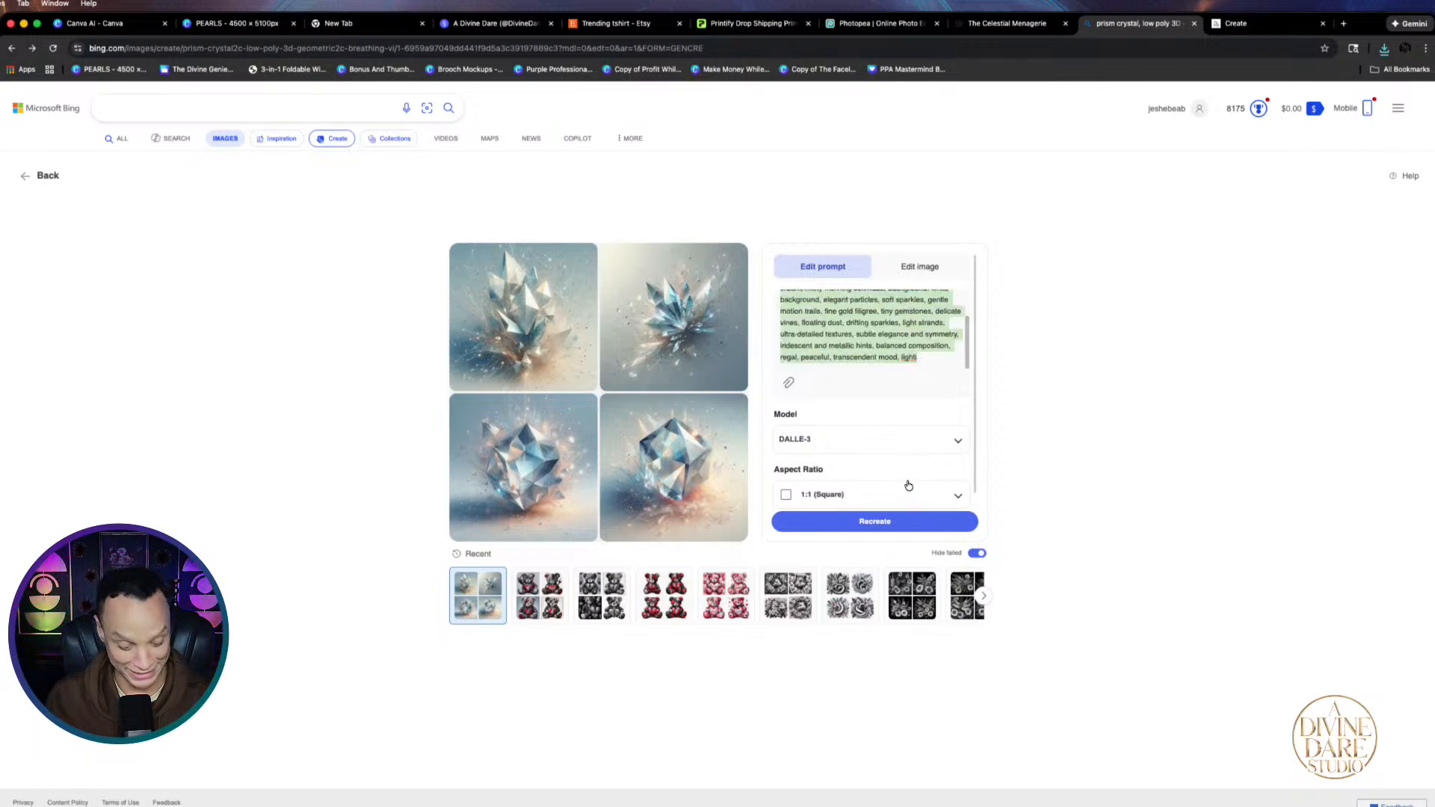
key("super+v")
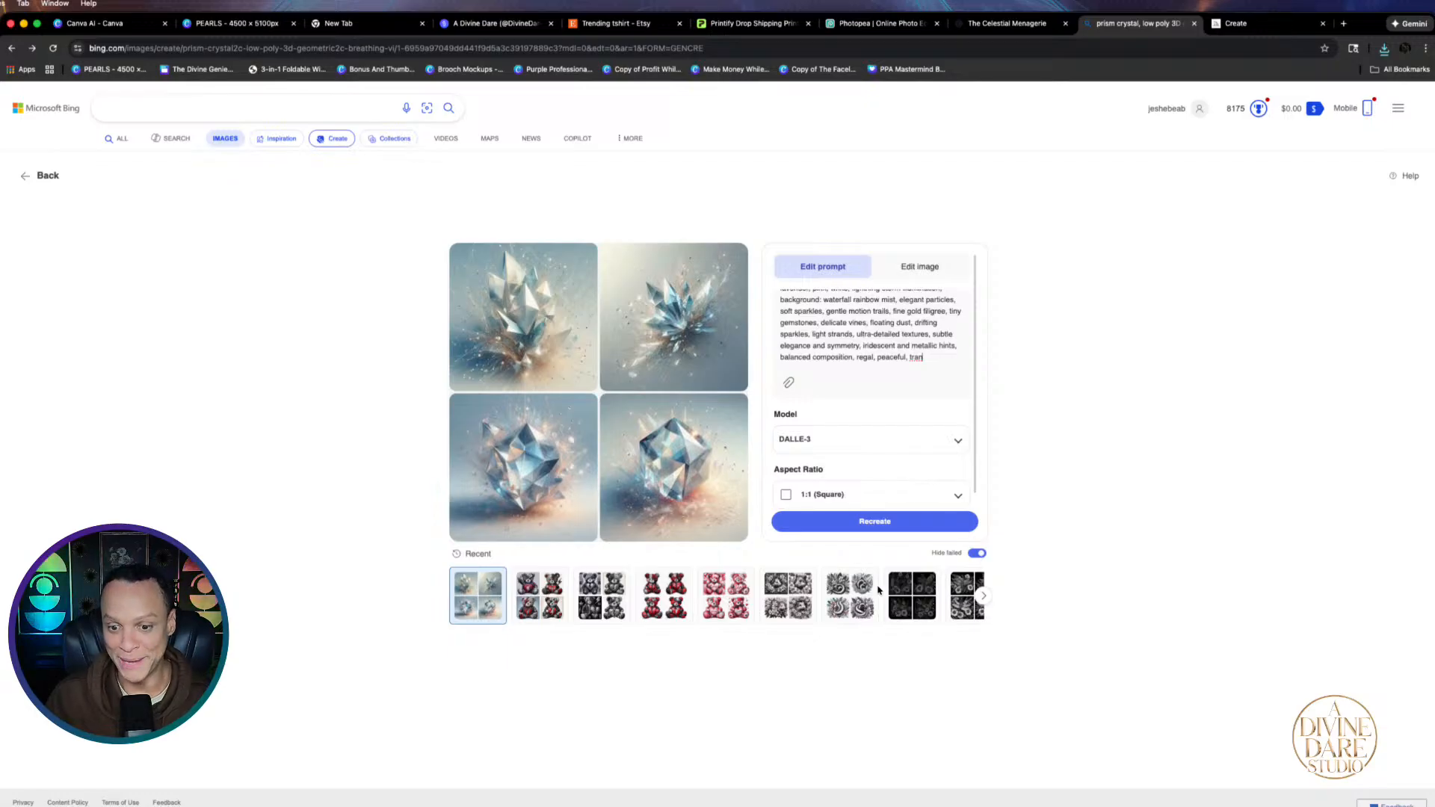
left_click(869, 521)
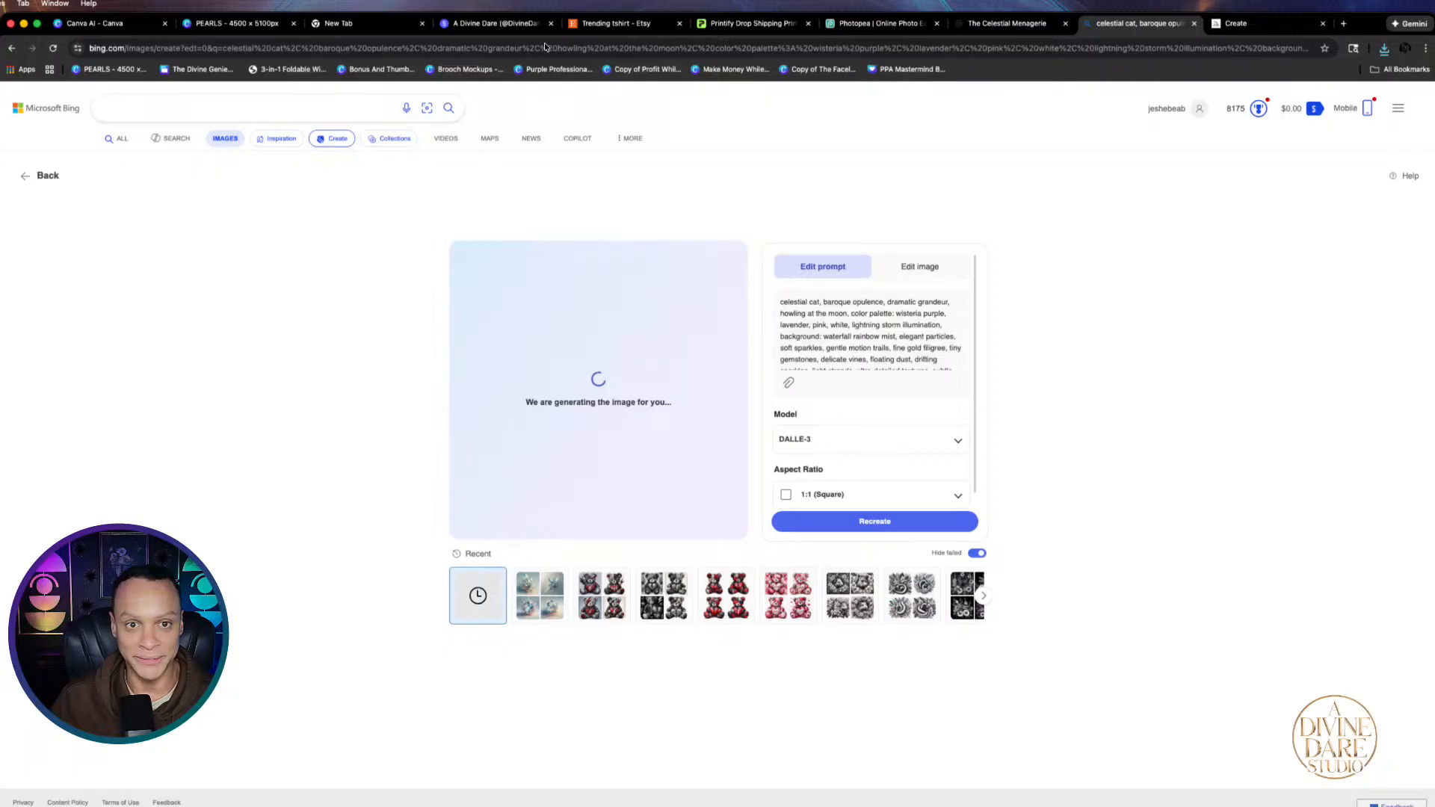
left_click(1276, 20)
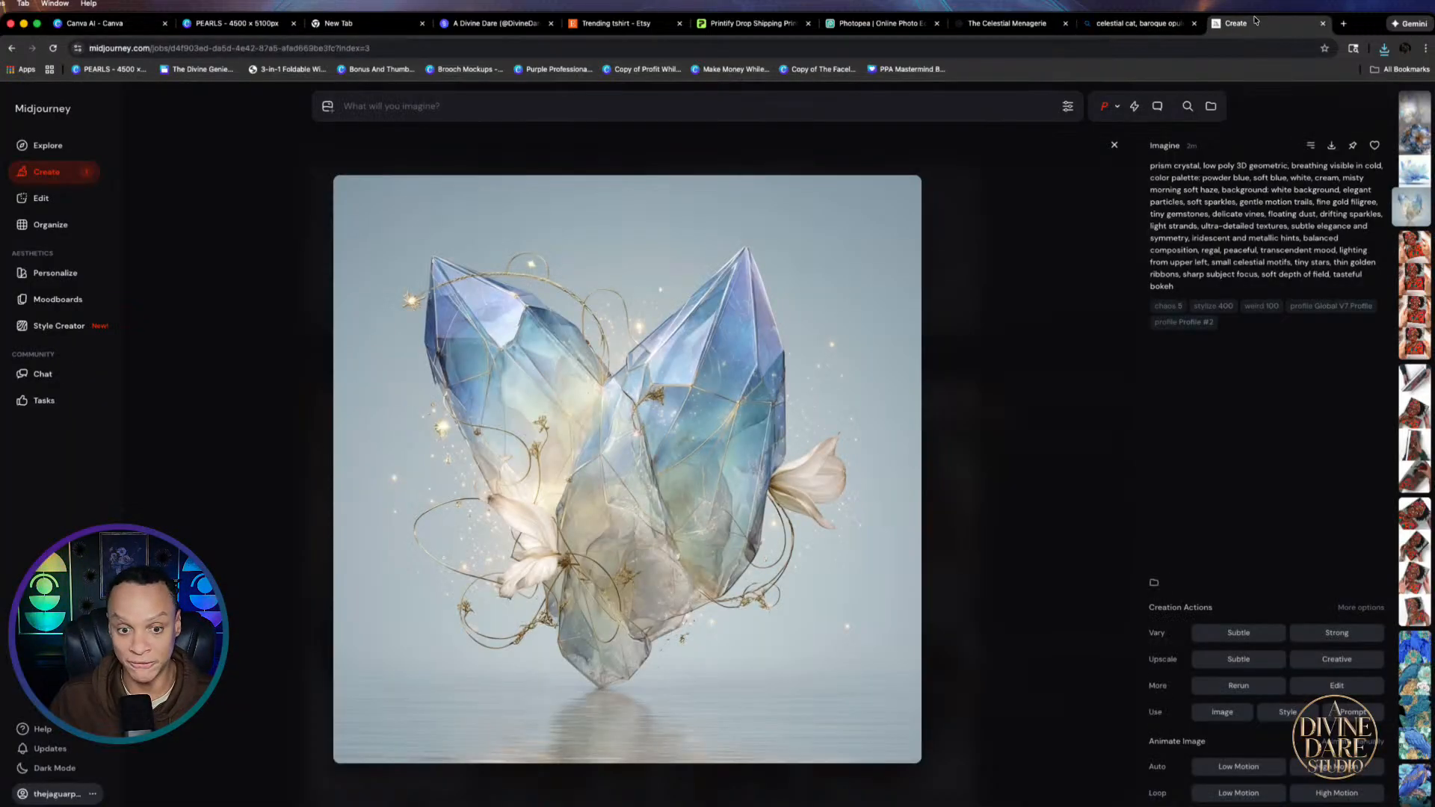
Paste the celestial cat prompt into Midjourney's prompt box and submit it
right_click(498, 105)
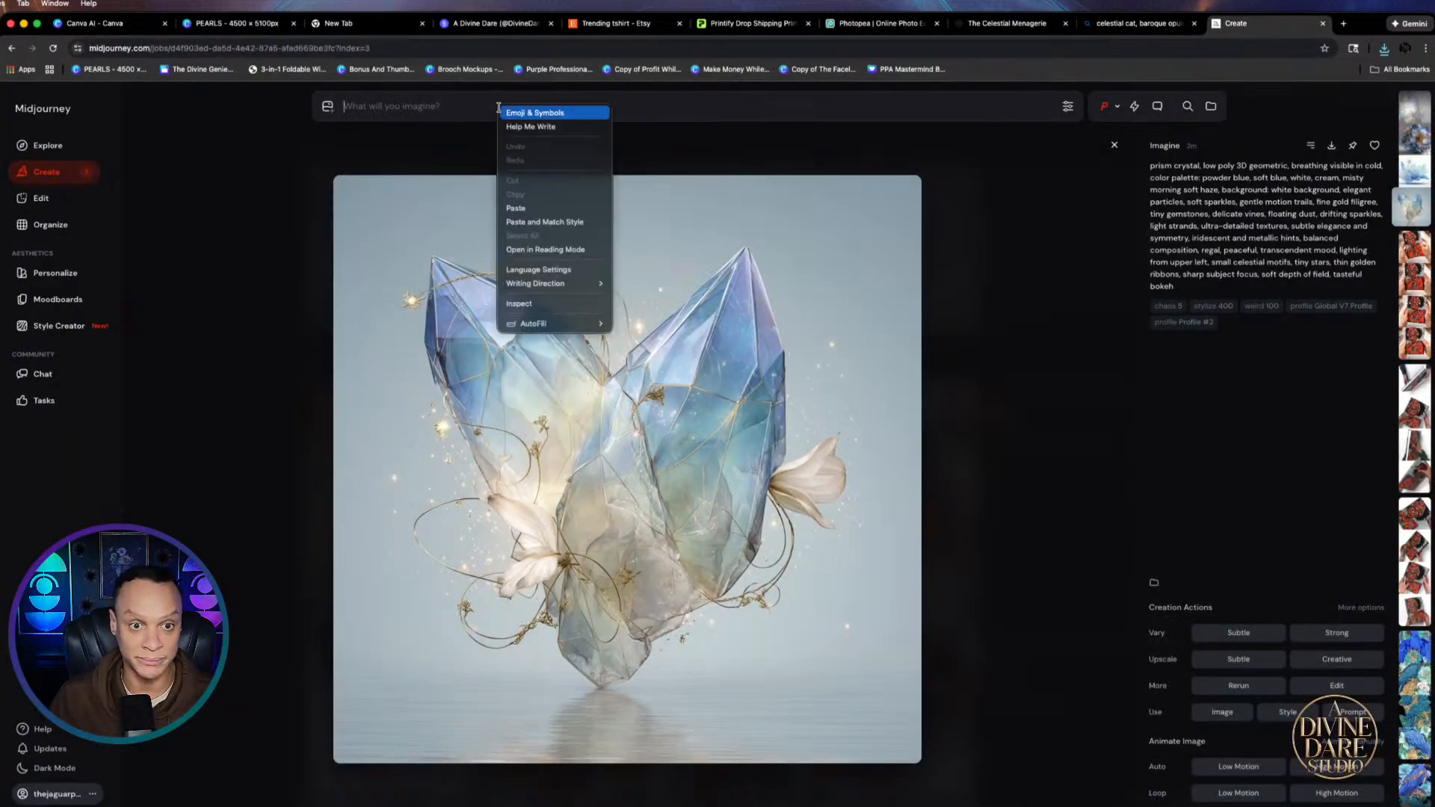
left_click(518, 218)
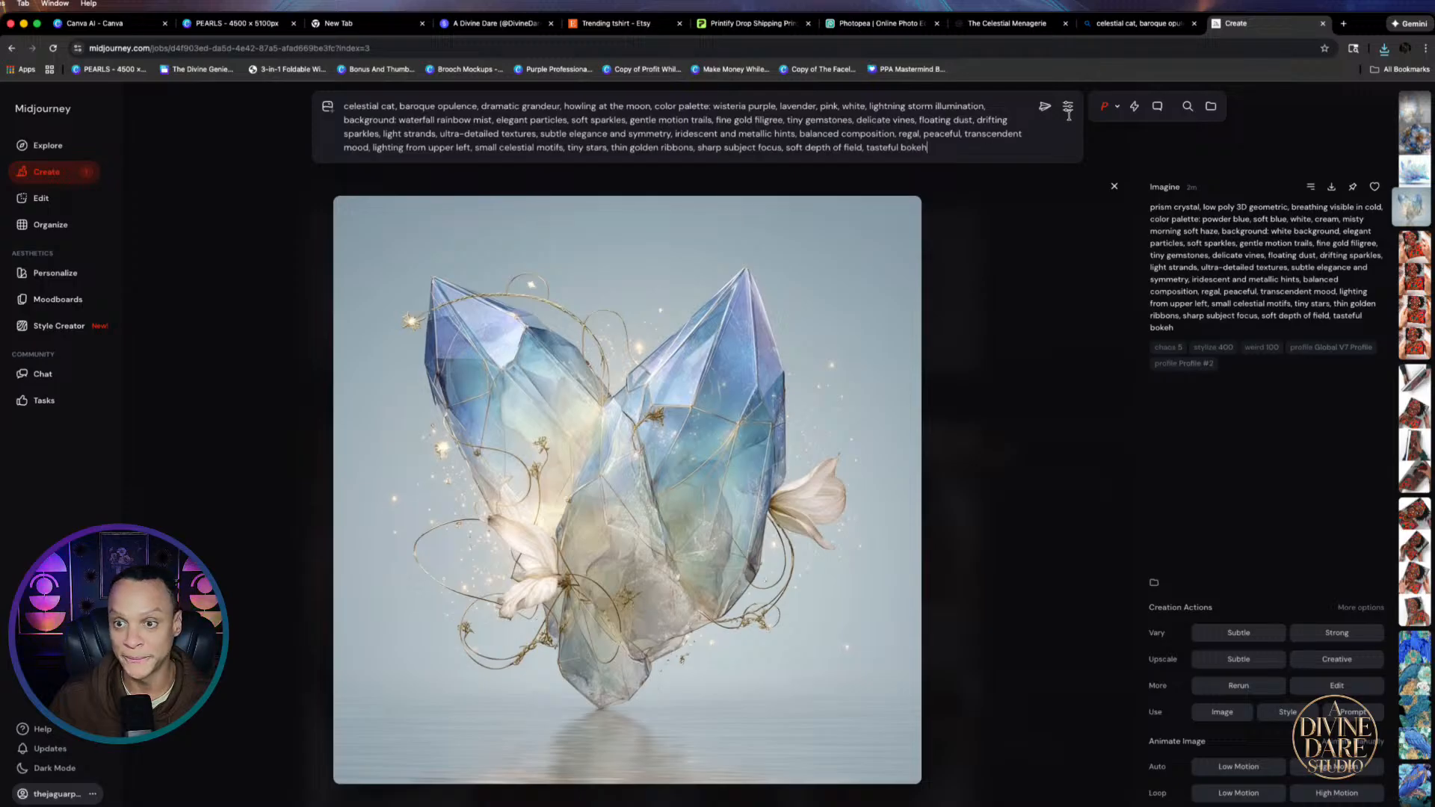
left_click(1045, 106)
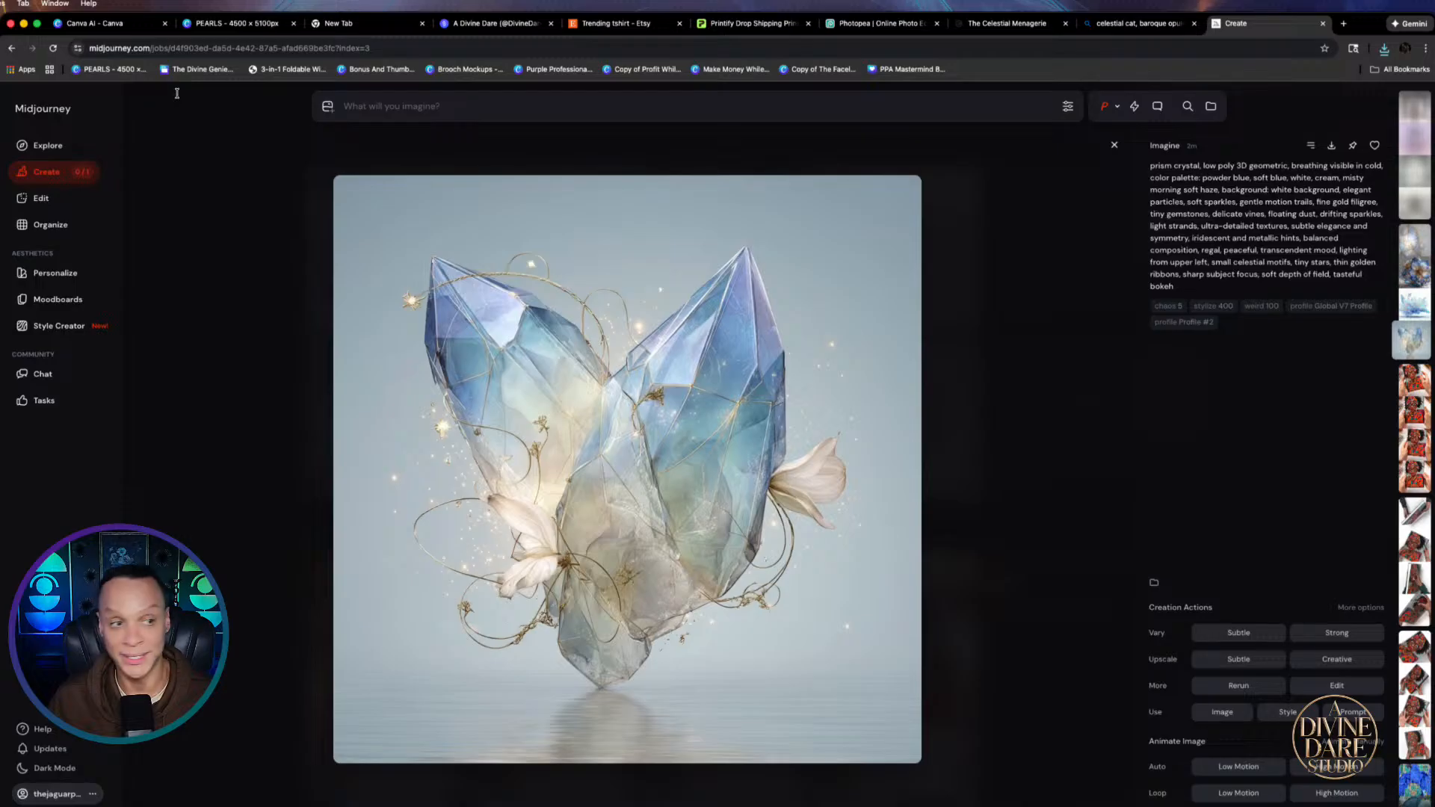
left_click(1114, 24)
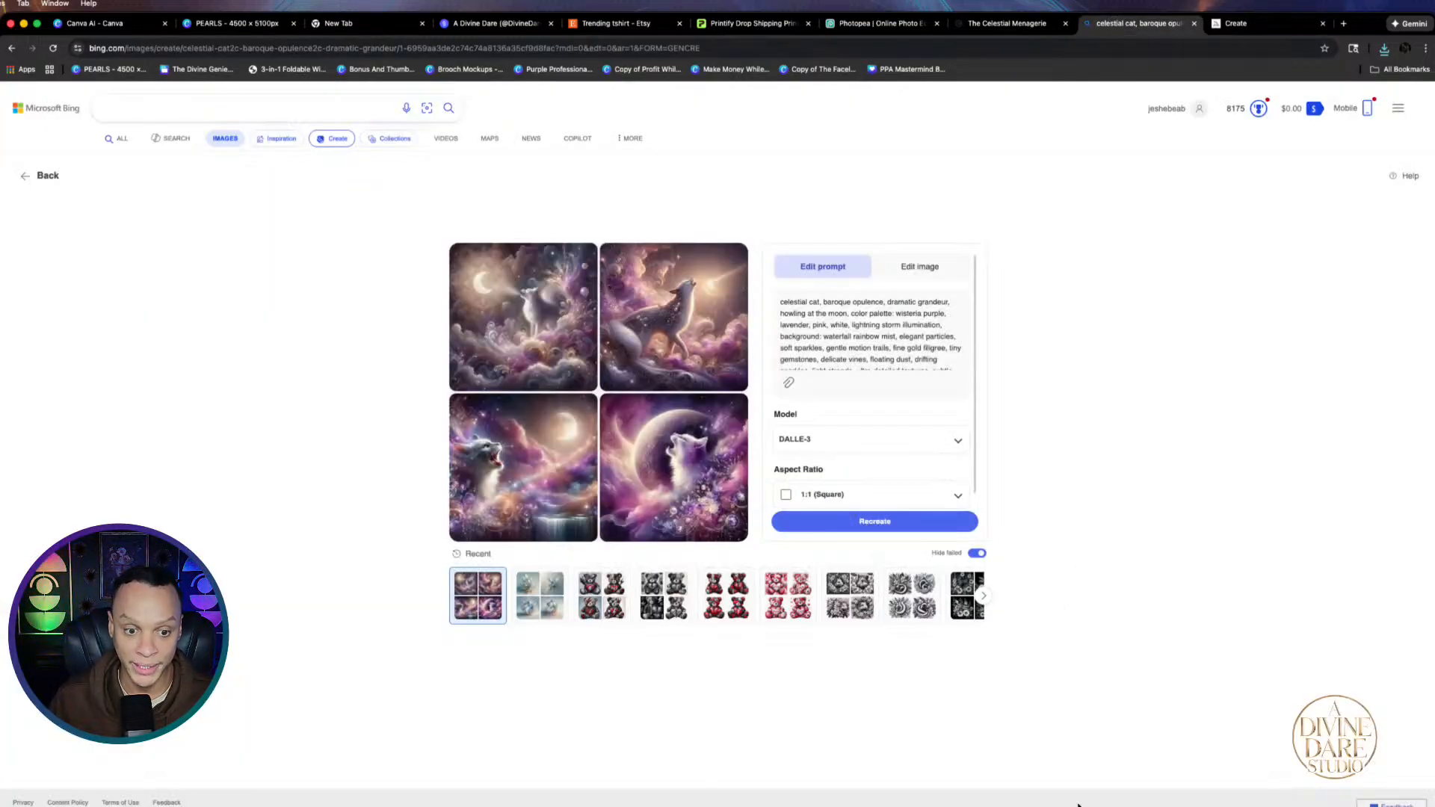
Browse Bing's cat results to the cat howling at the crescent moon and download it
left_click(532, 495)
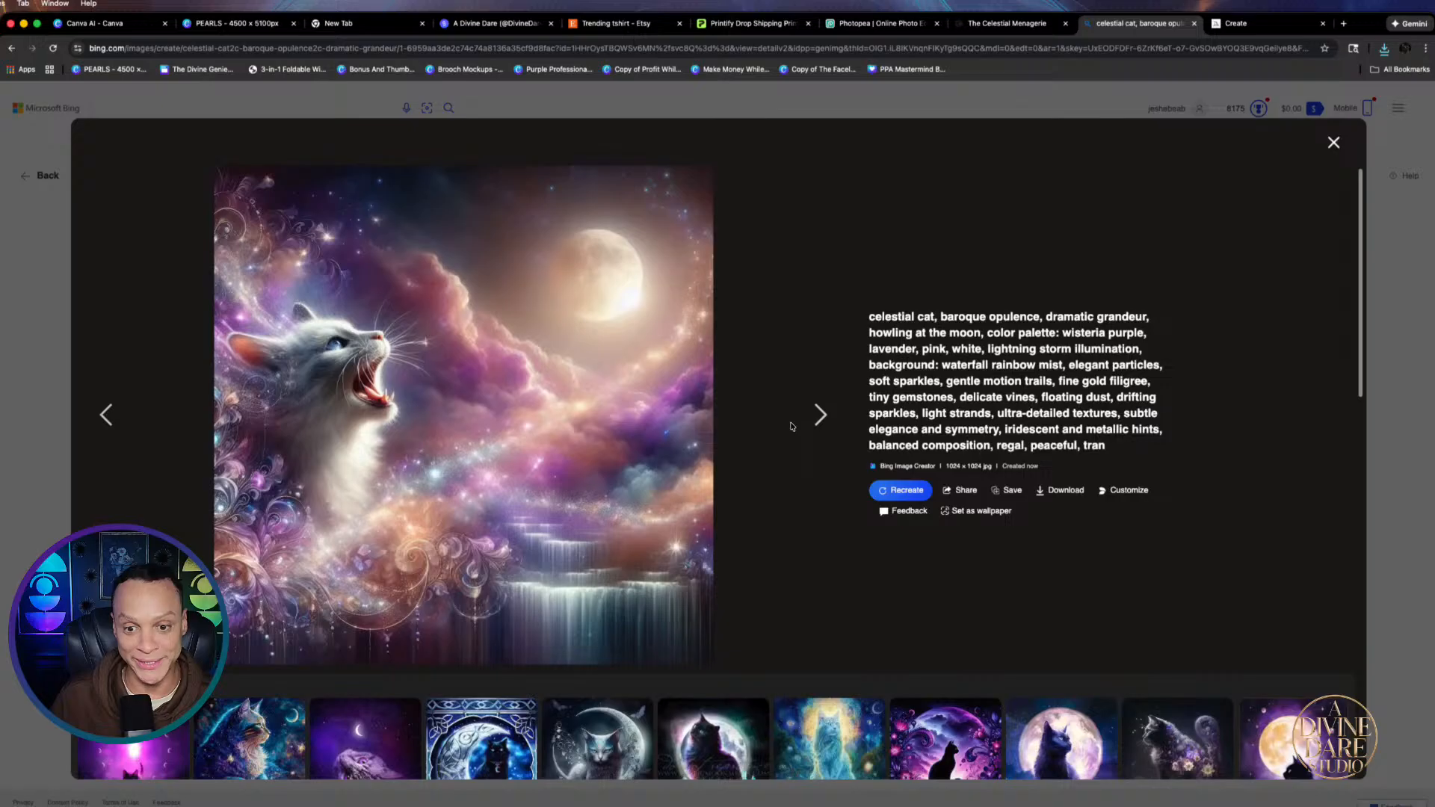
left_click(813, 416)
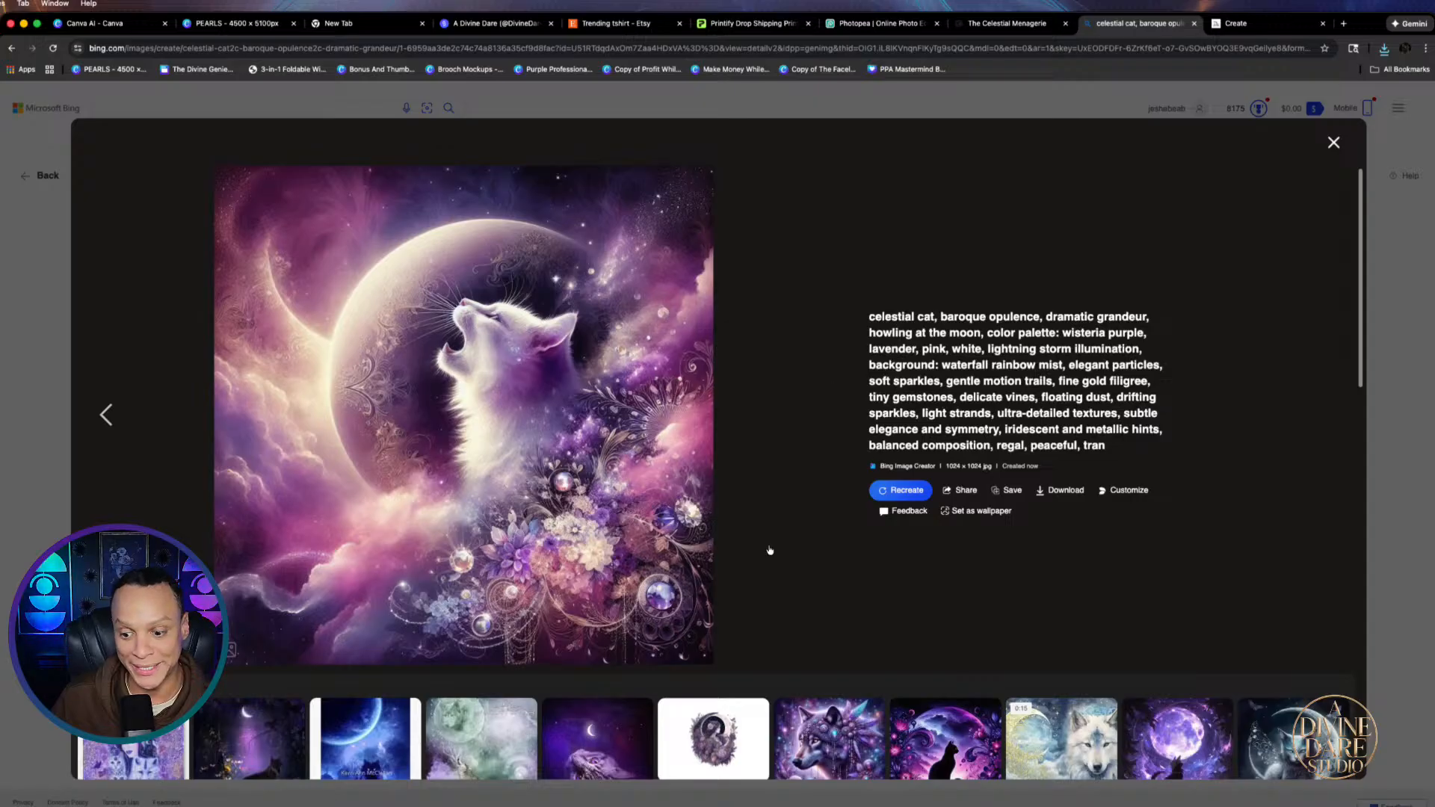
left_click(113, 428)
left_click(113, 427)
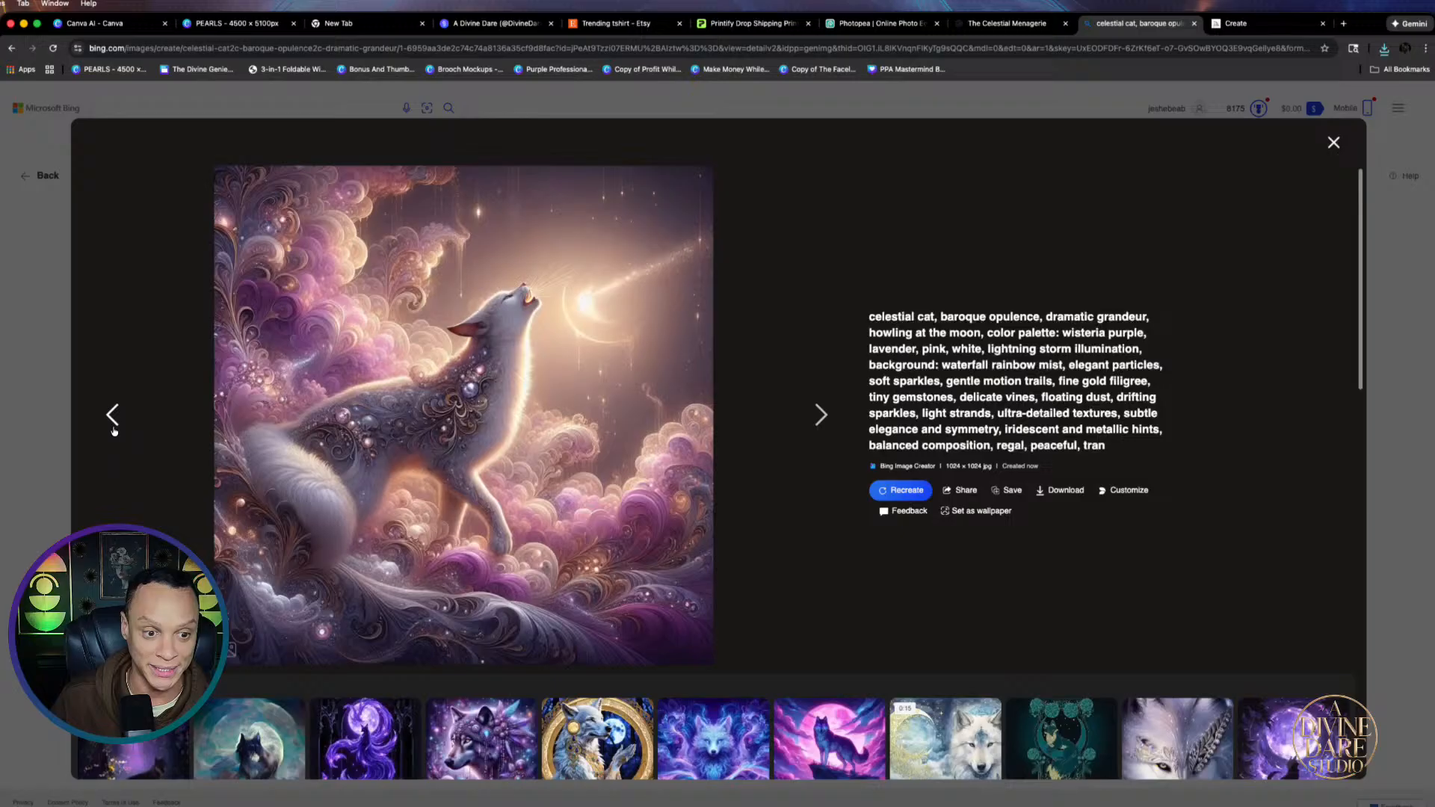
left_click(113, 428)
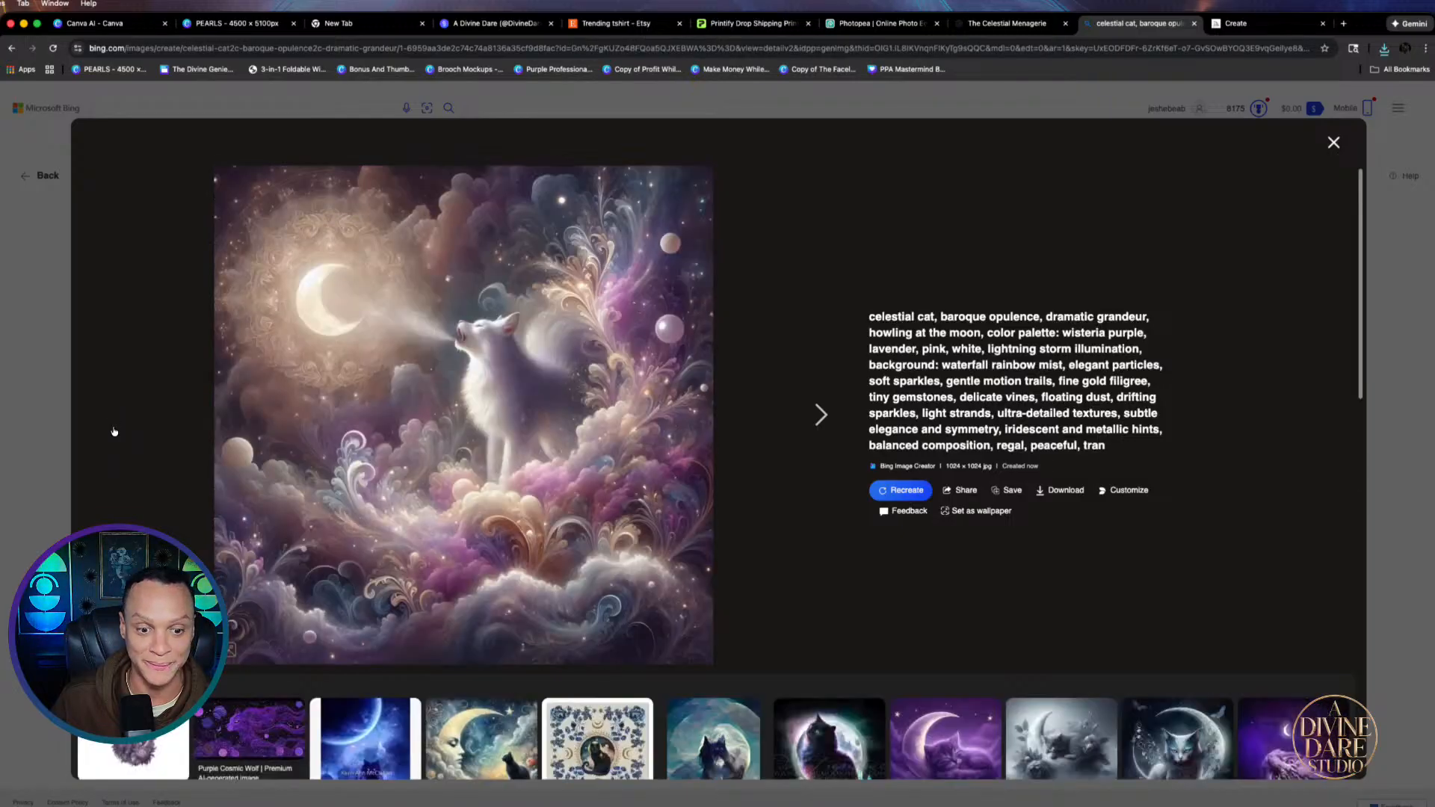
left_click(828, 415)
left_click(831, 416)
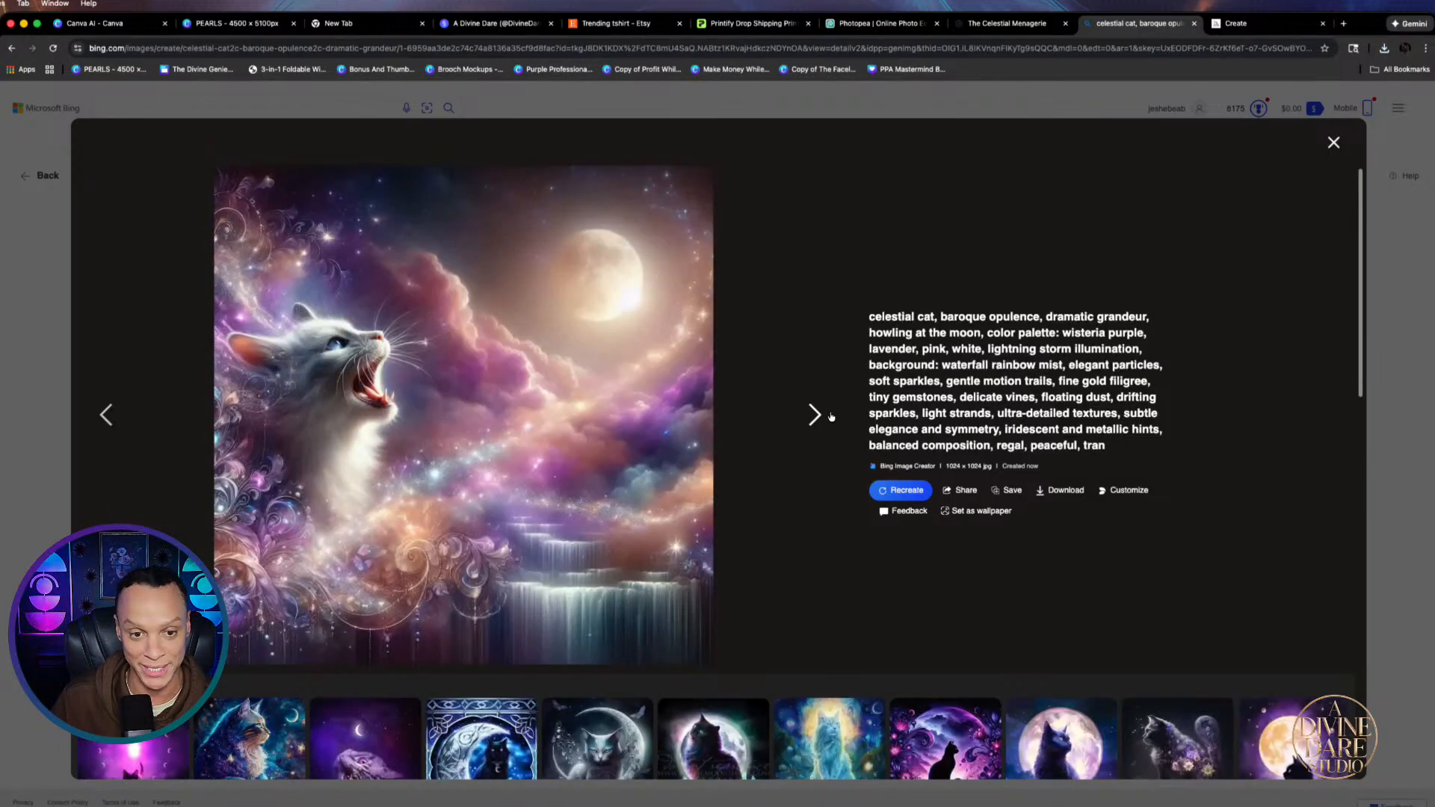
left_click(831, 415)
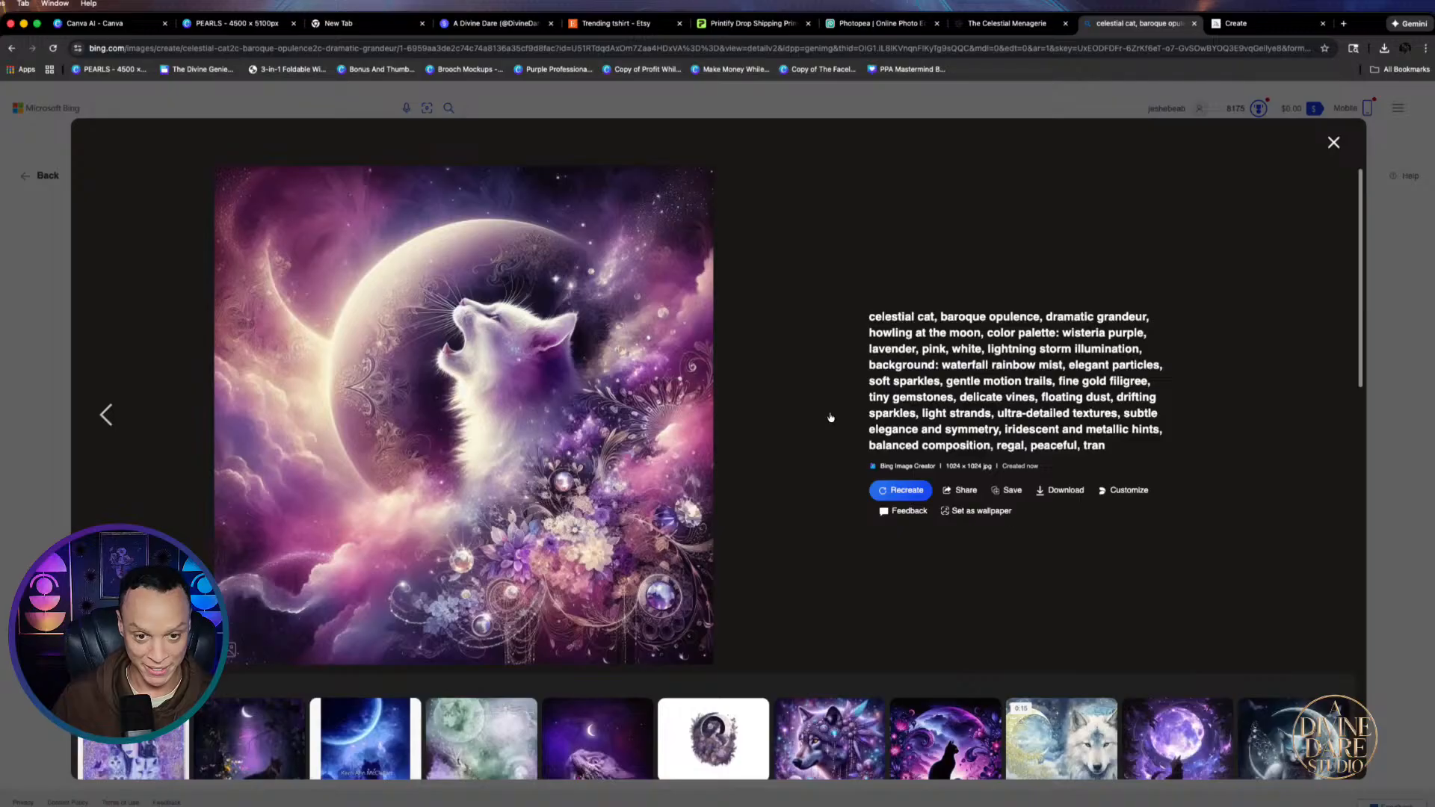
left_click(1062, 490)
left_click(228, 23)
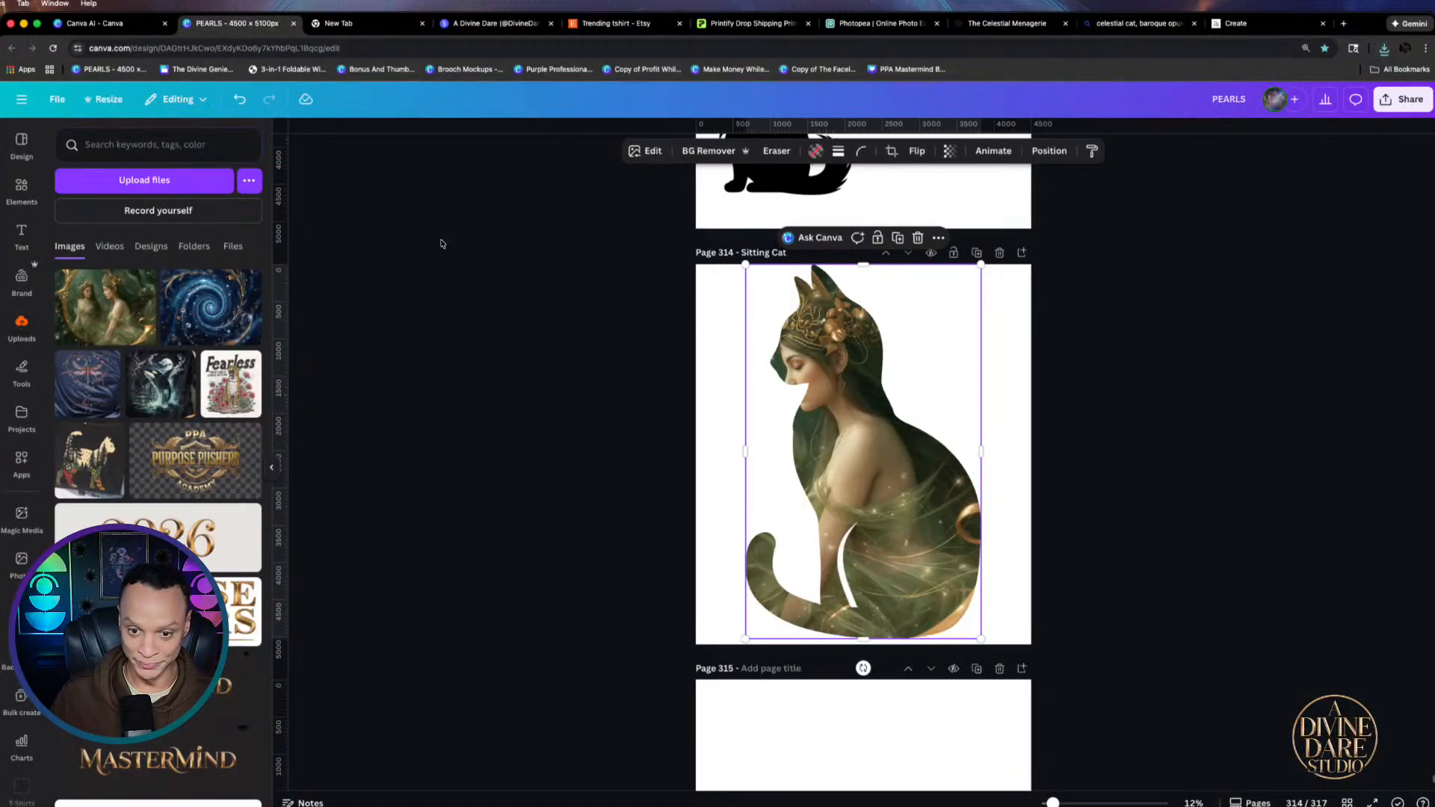
Drop the downloaded cat image into the Sitting Cat frame and do a first crop adjustment
left_click(1384, 48)
left_click_drag(1240, 120, 831, 457)
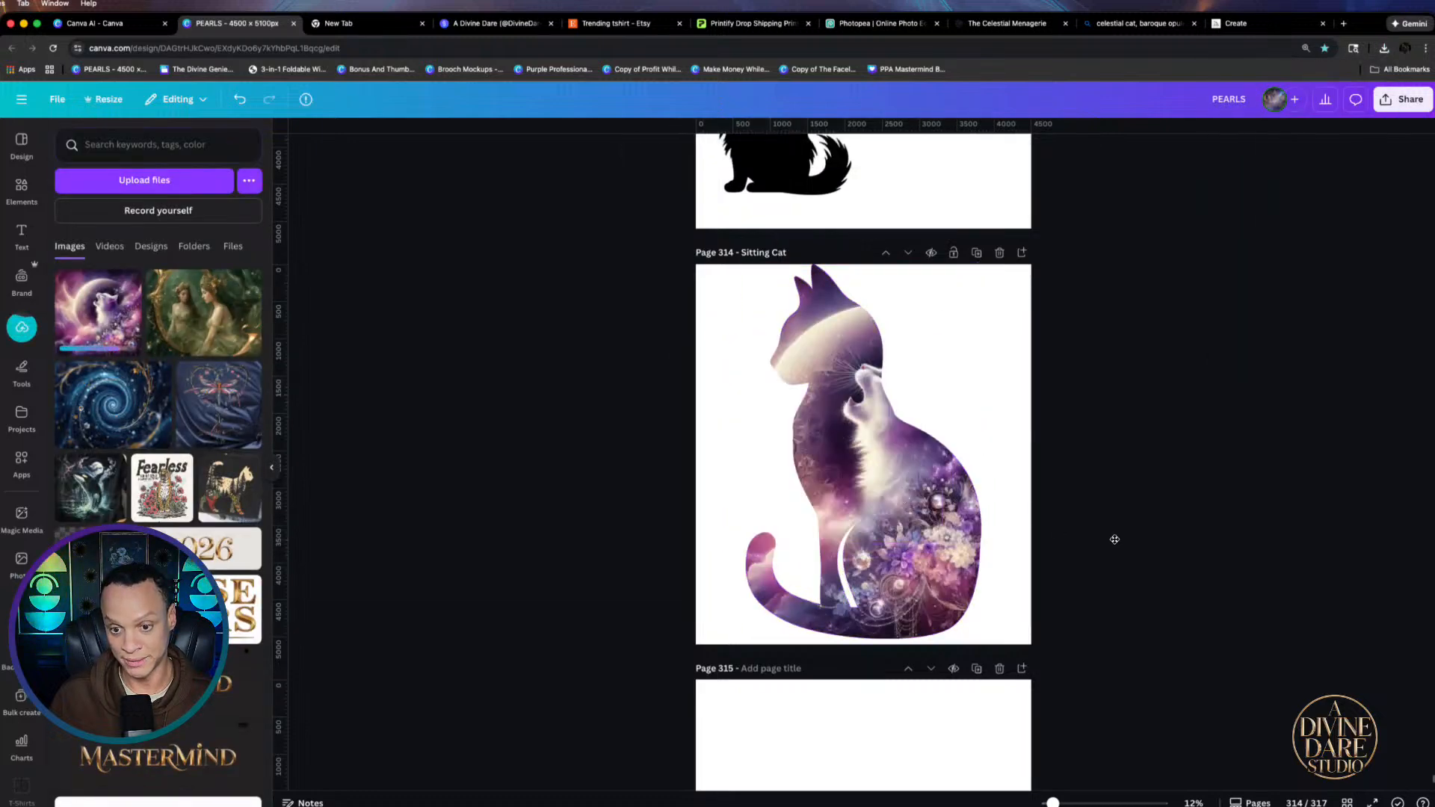
double_click(807, 524)
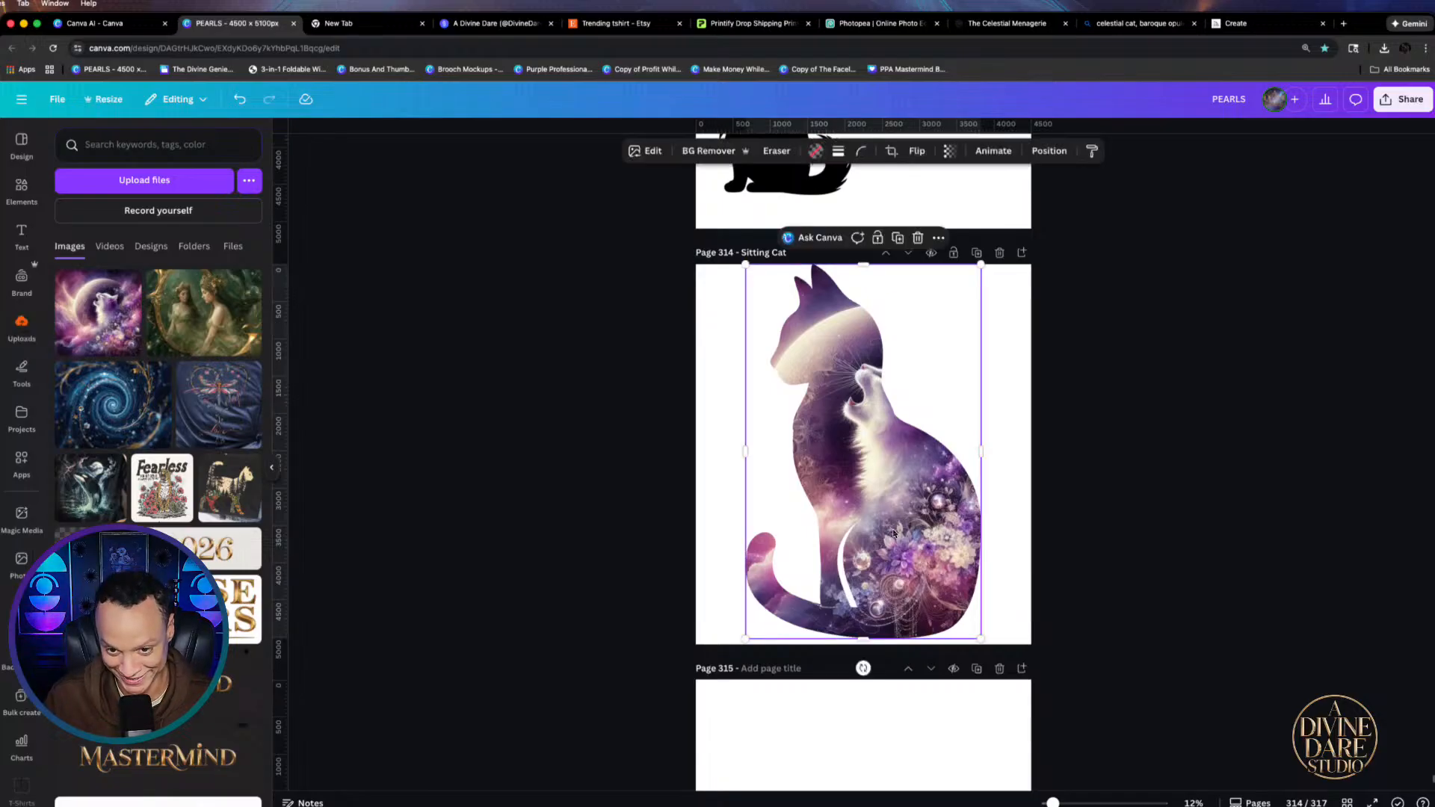
left_click_drag(672, 641, 604, 697)
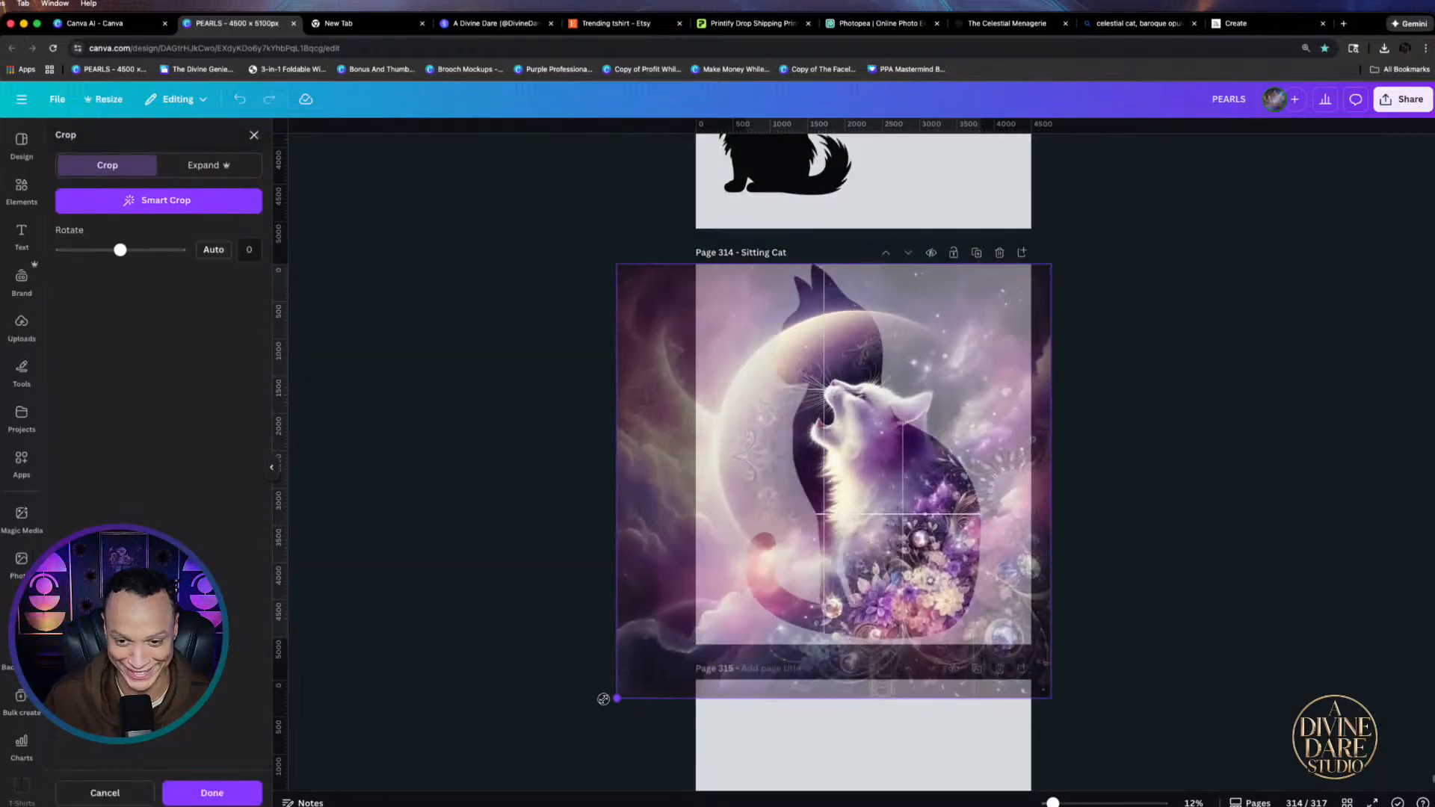
left_click_drag(938, 620, 913, 517)
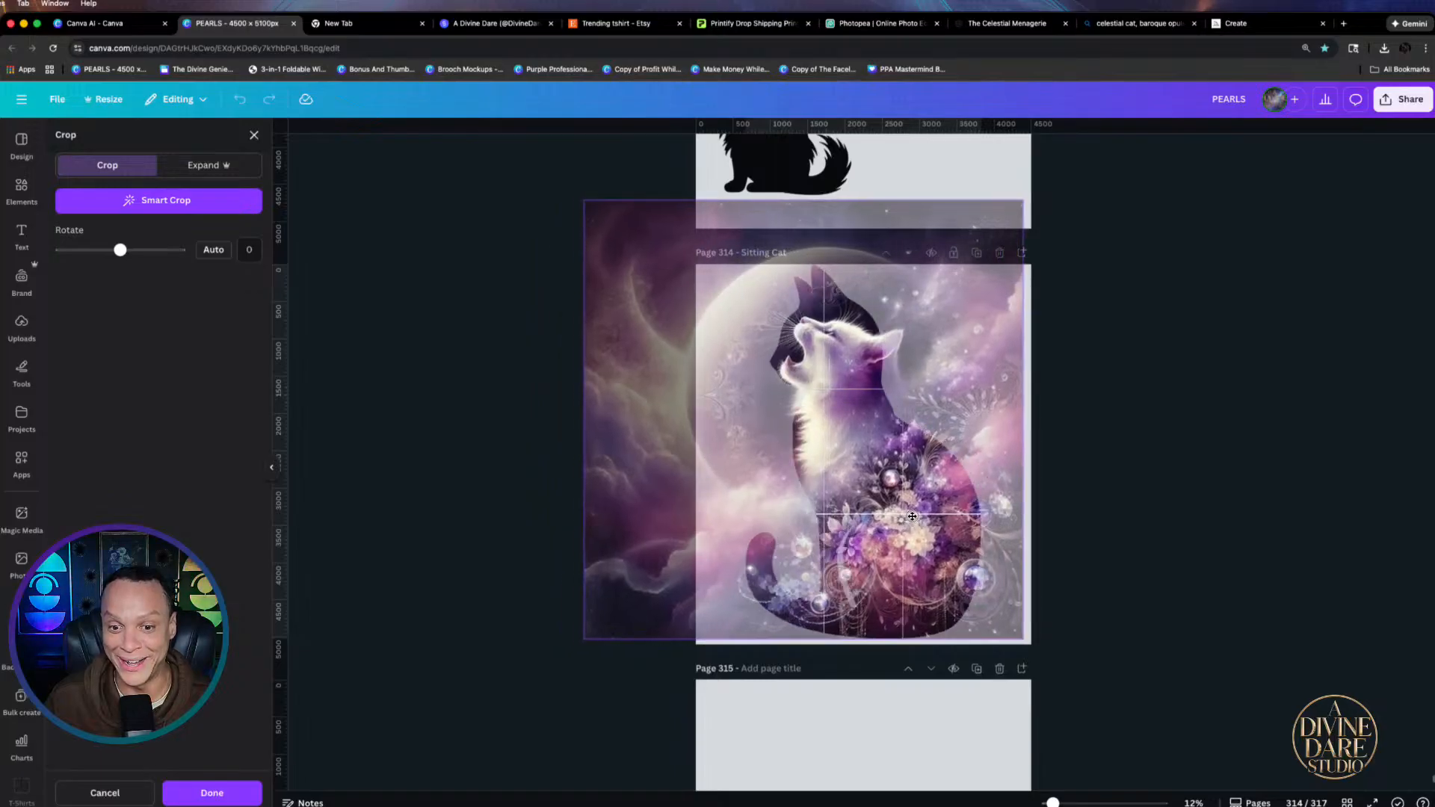
left_click(1117, 500)
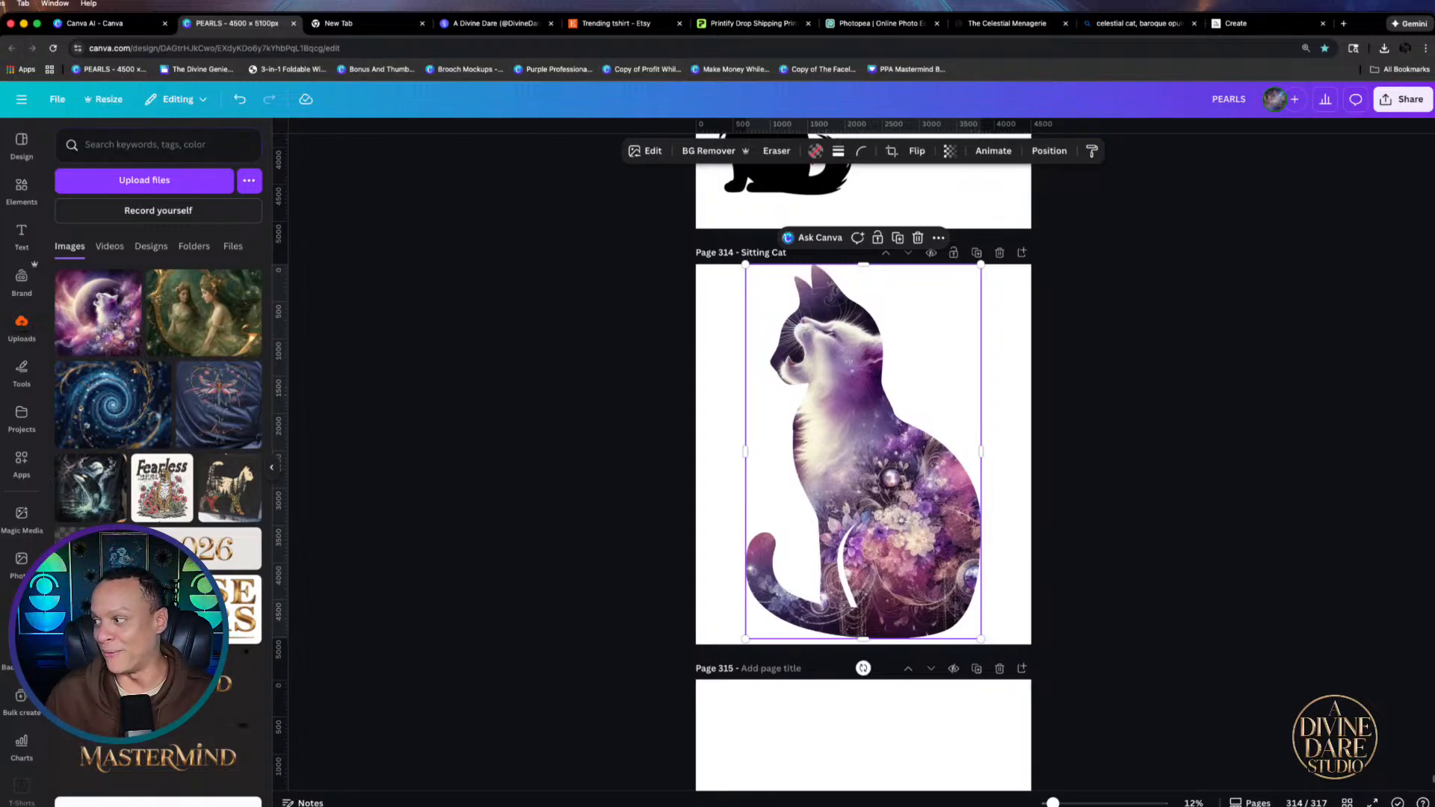
Refine the cat image's size and position inside the frame and apply the crop
double_click(871, 423)
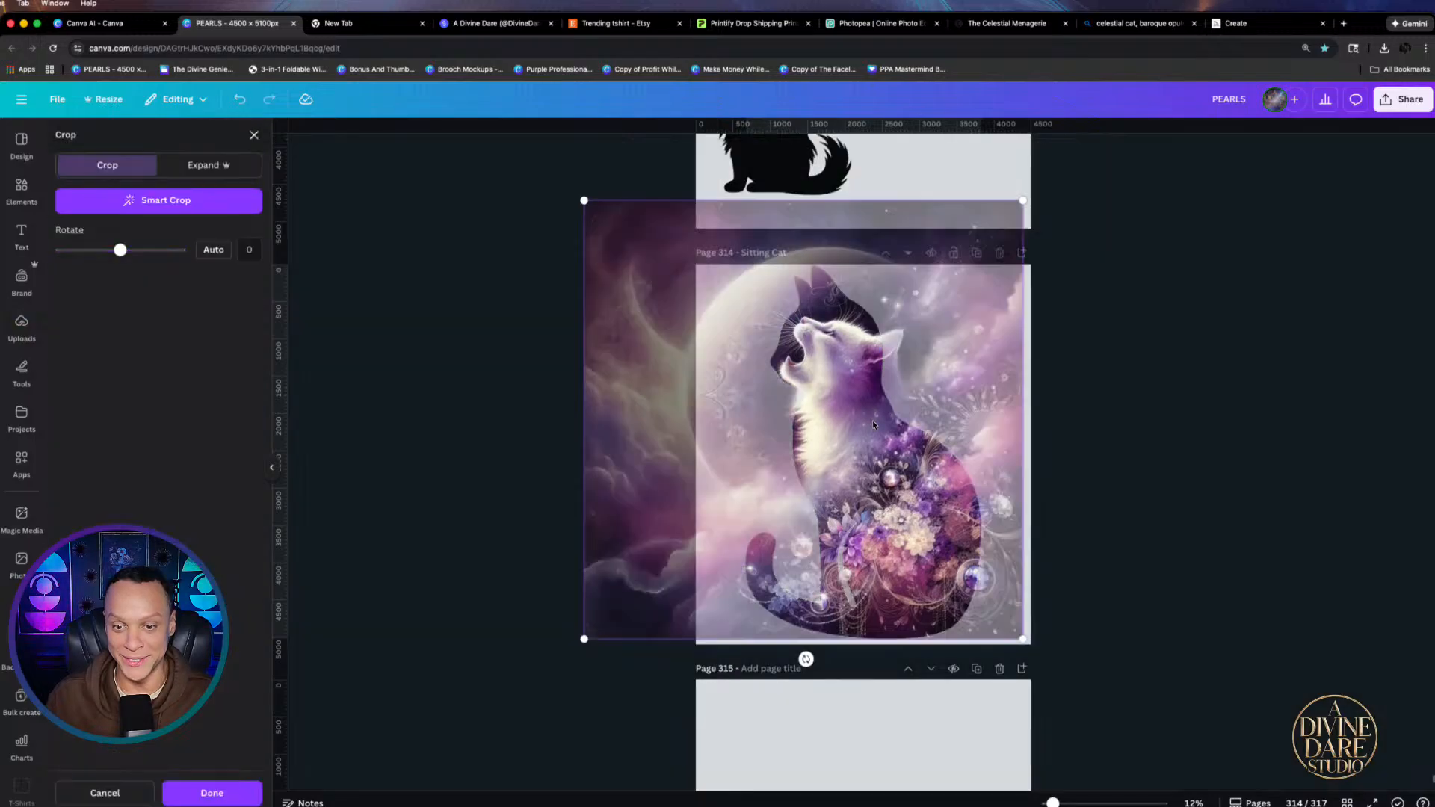
left_click_drag(869, 426, 883, 358)
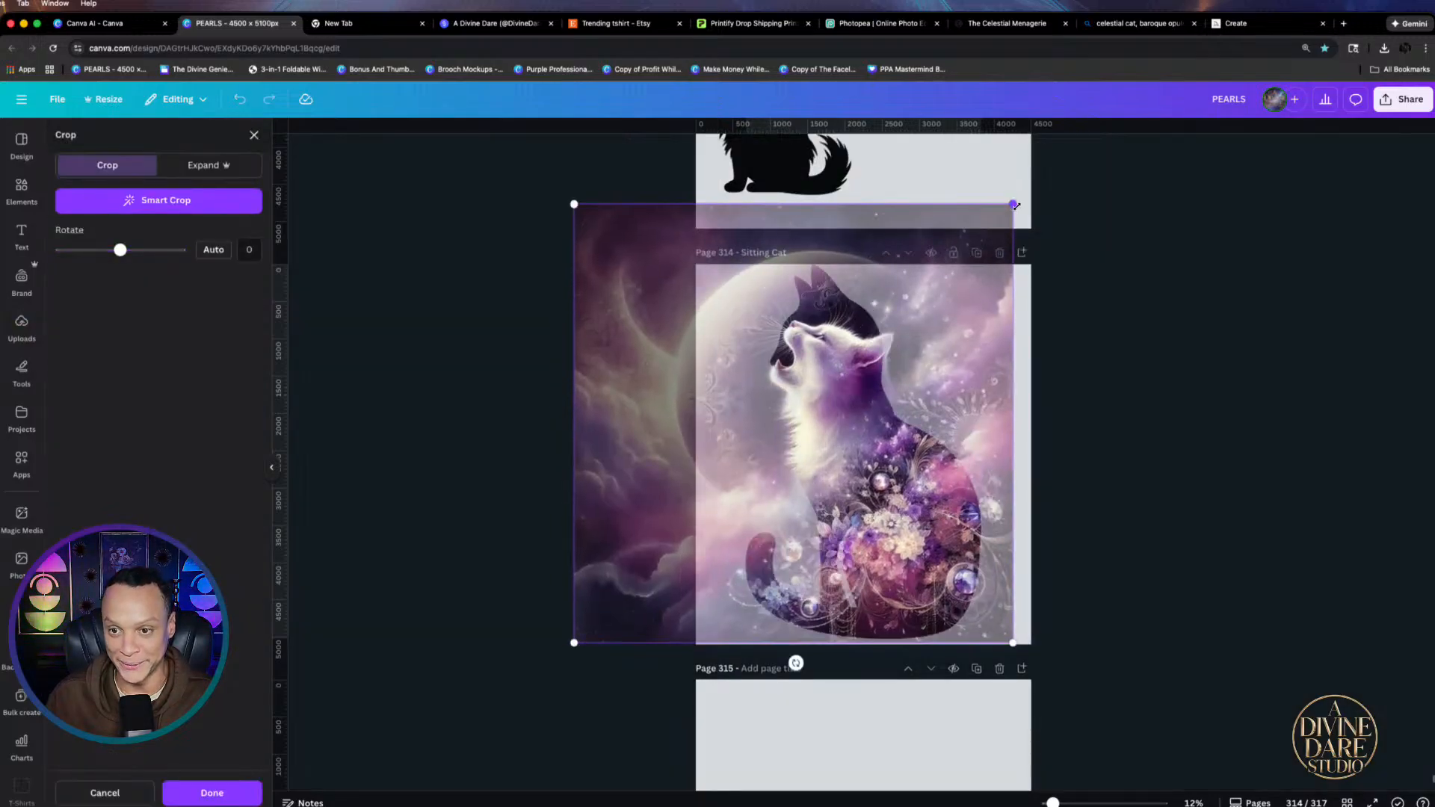
left_click_drag(1015, 204, 1107, 192)
left_click_drag(1064, 352, 1038, 356)
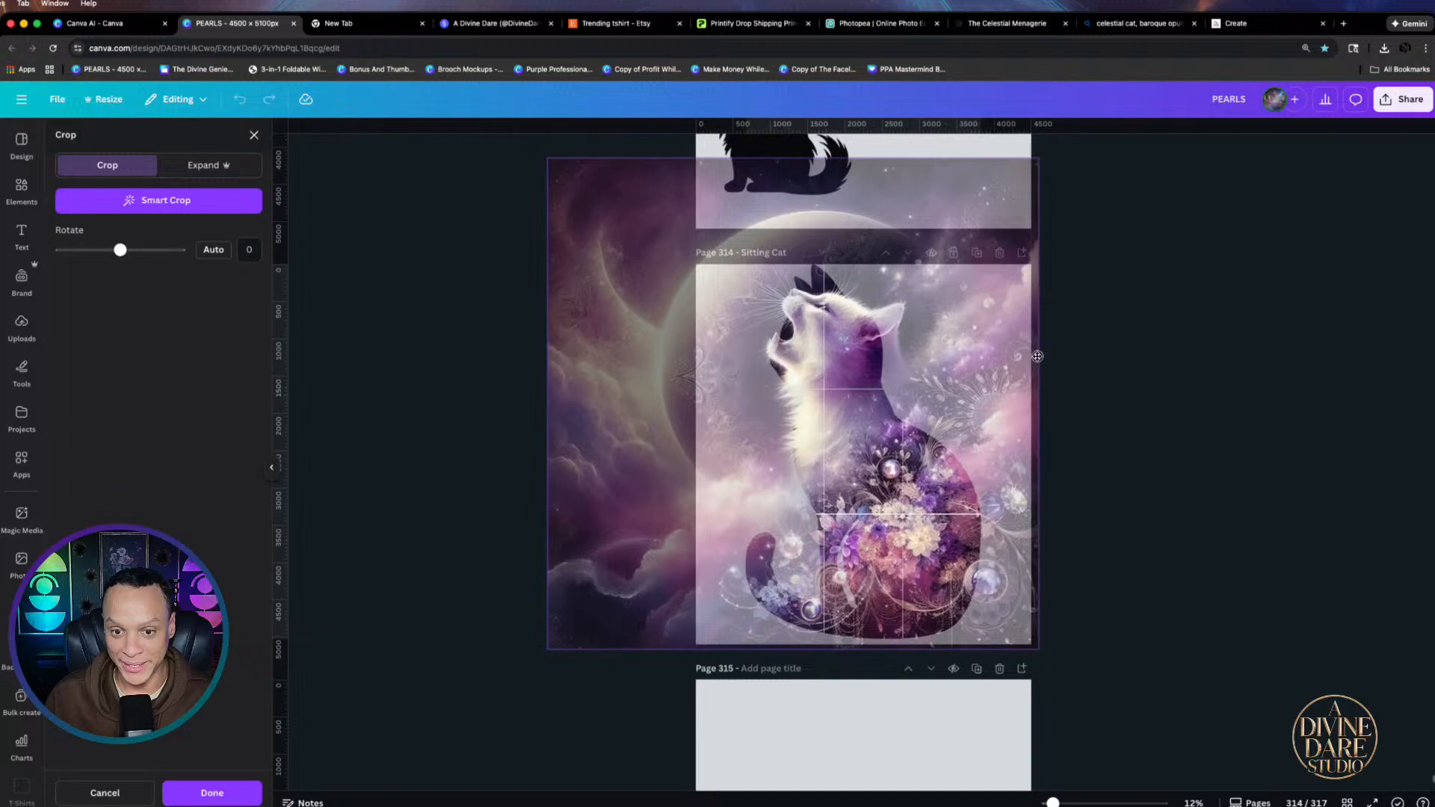
left_click_drag(1039, 160, 1013, 184)
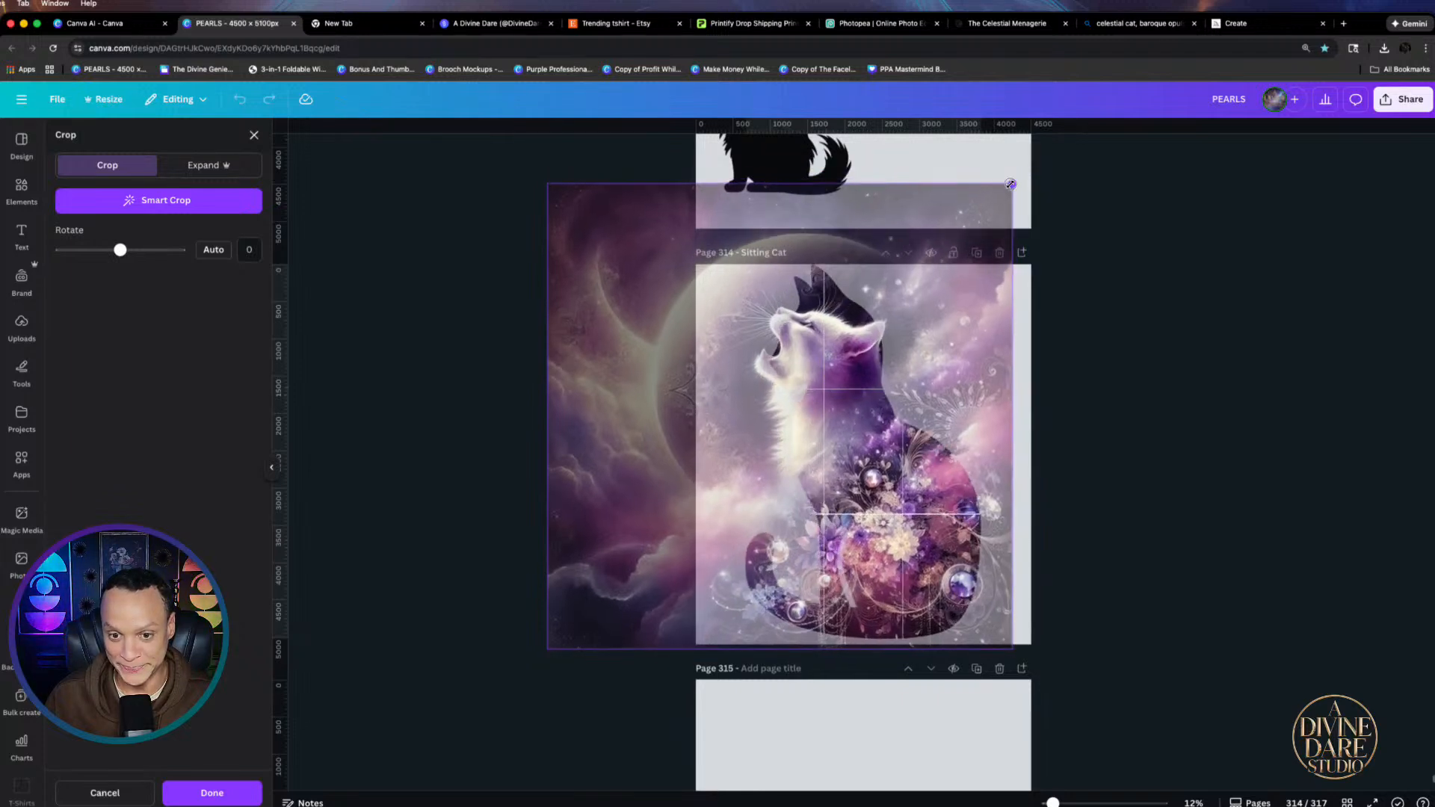
left_click_drag(992, 299, 1014, 297)
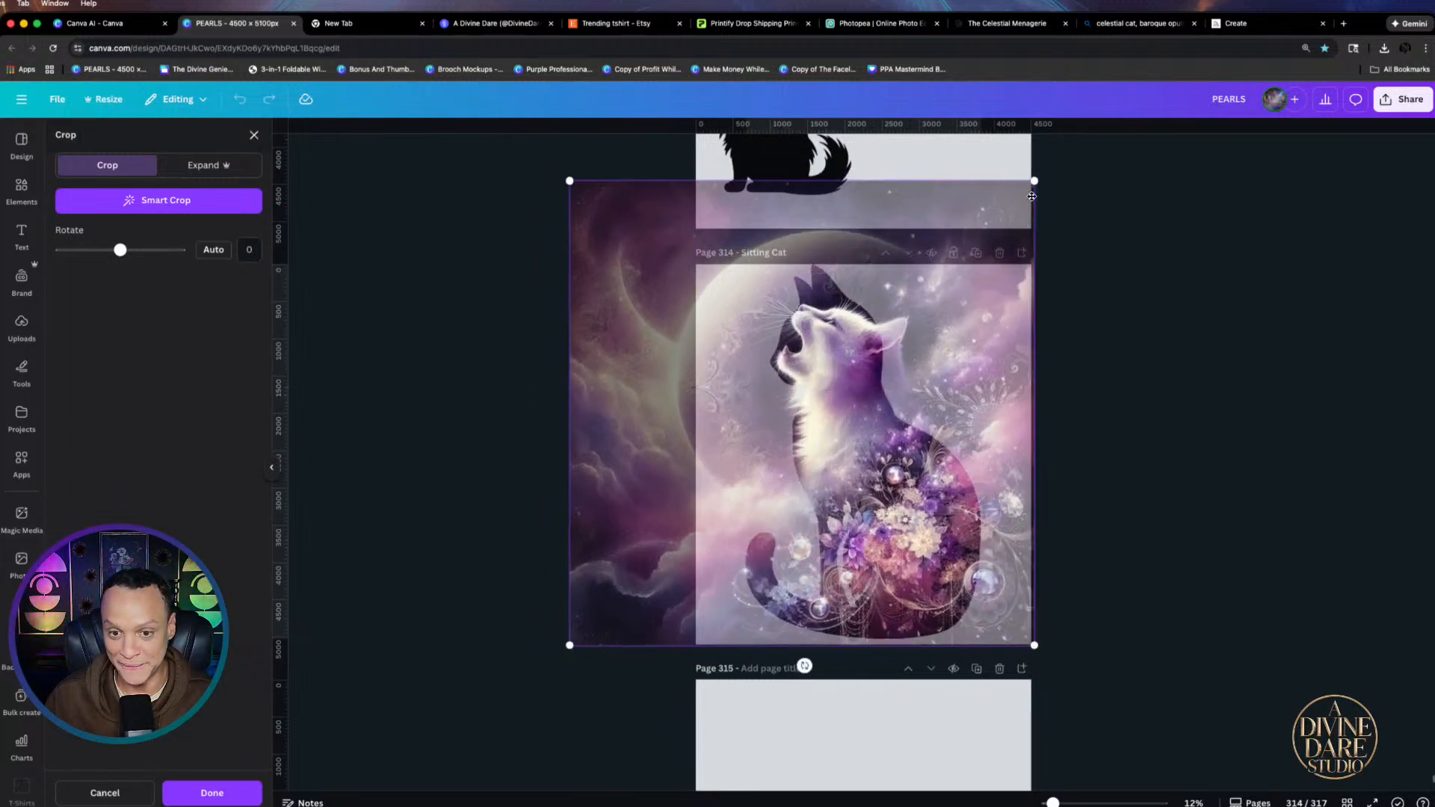
left_click(1163, 284)
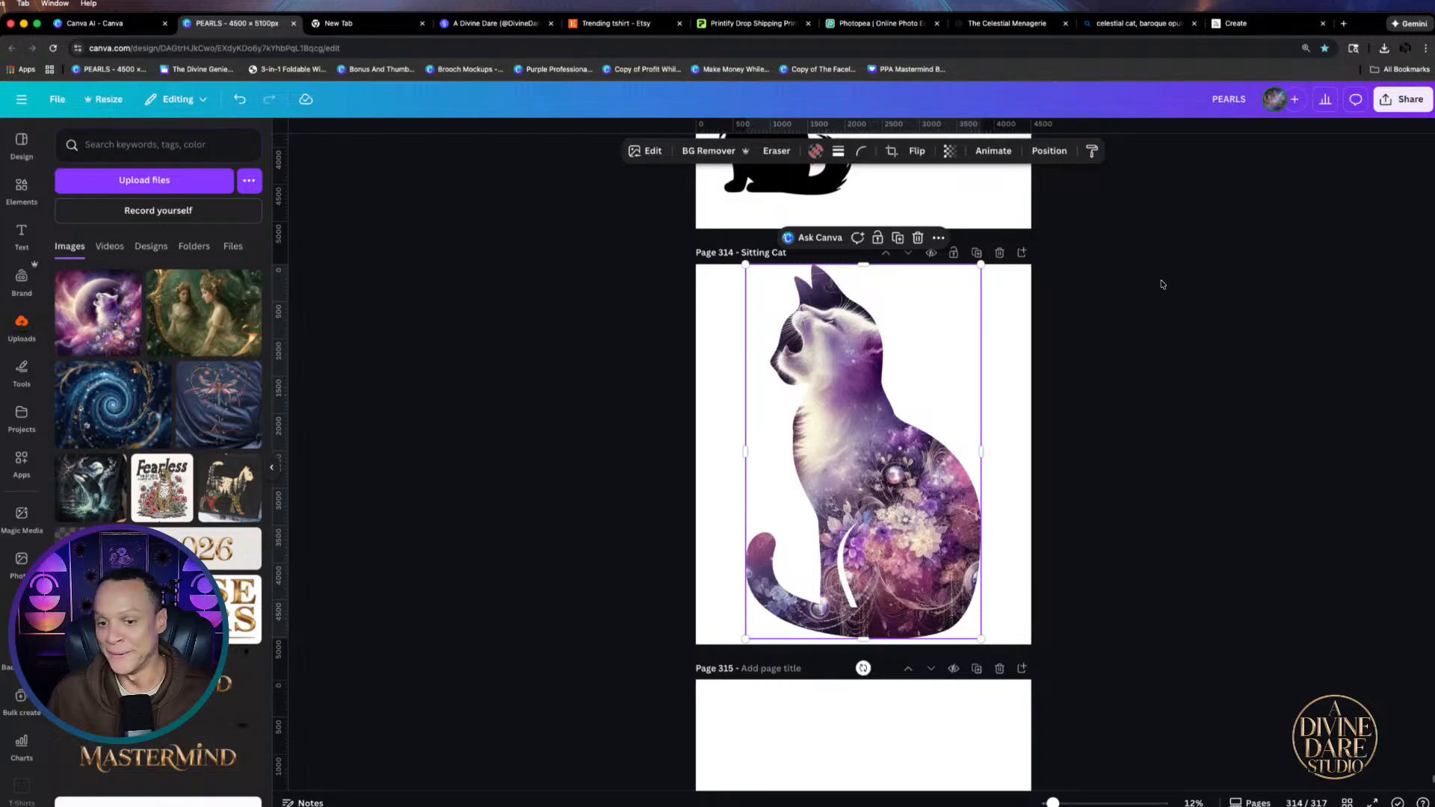
Re-crop the celestial cat so its white upturned head fills the silhouette's head, then nudge it right
double_click(924, 488)
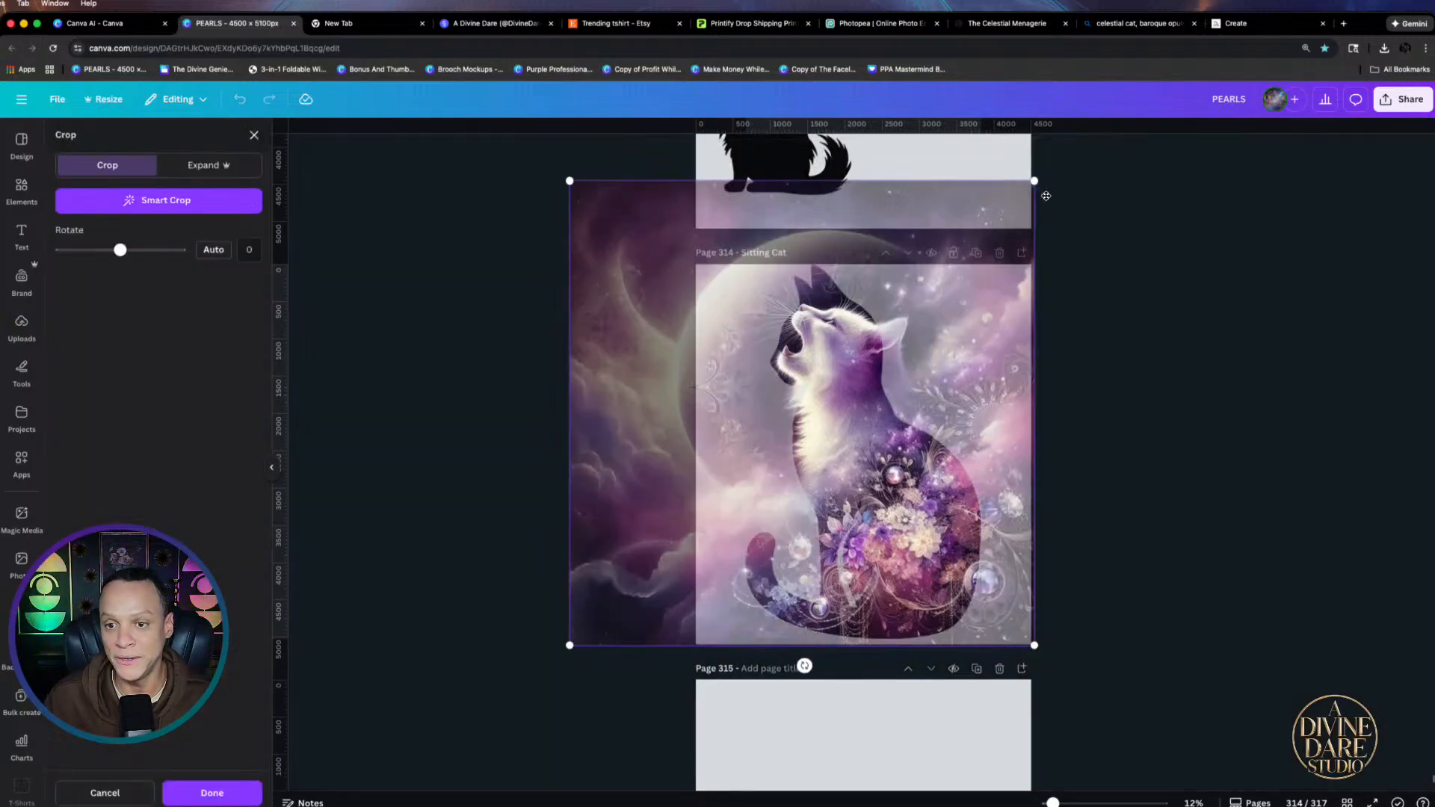
left_click_drag(1036, 186, 982, 233)
left_click_drag(675, 444, 756, 443)
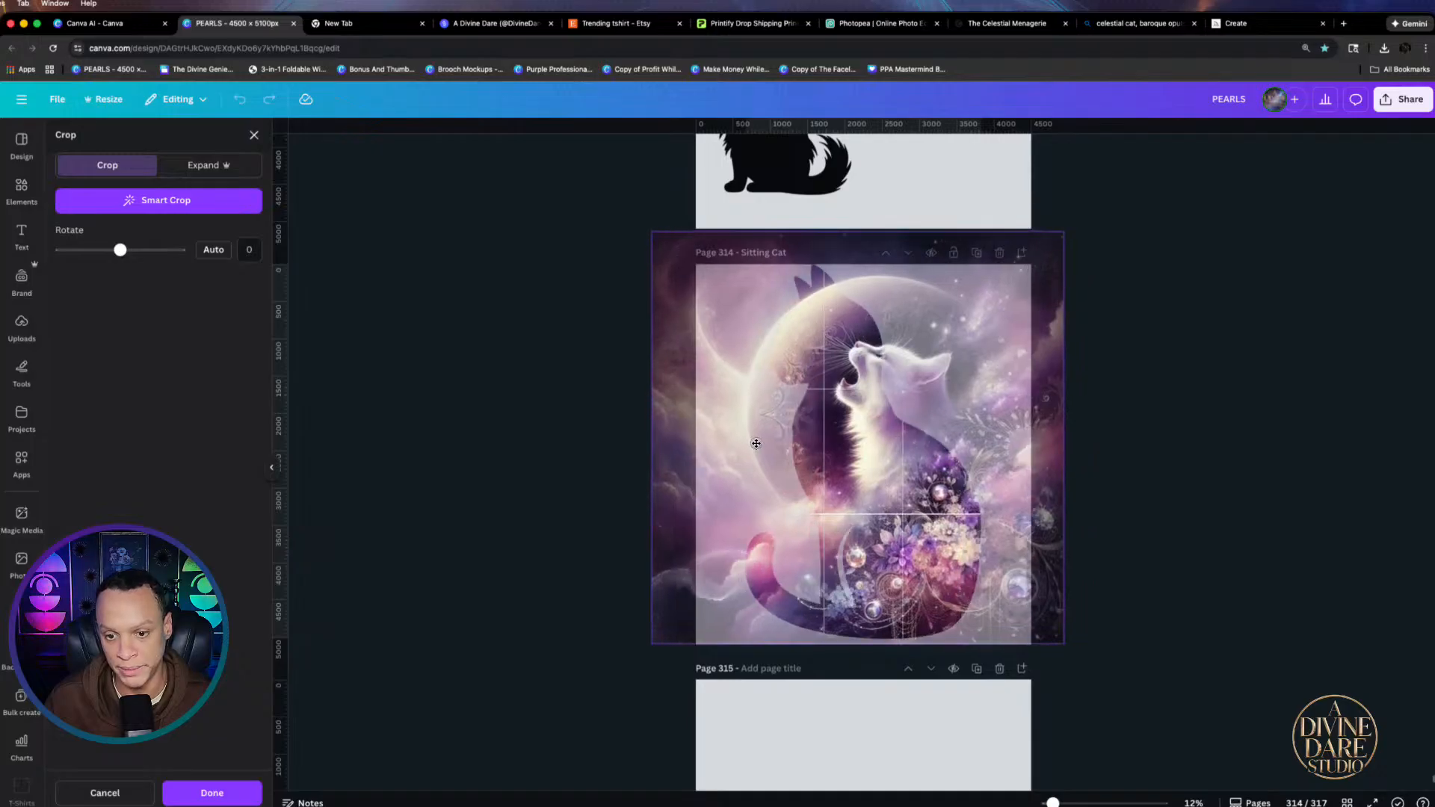
left_click(1256, 438)
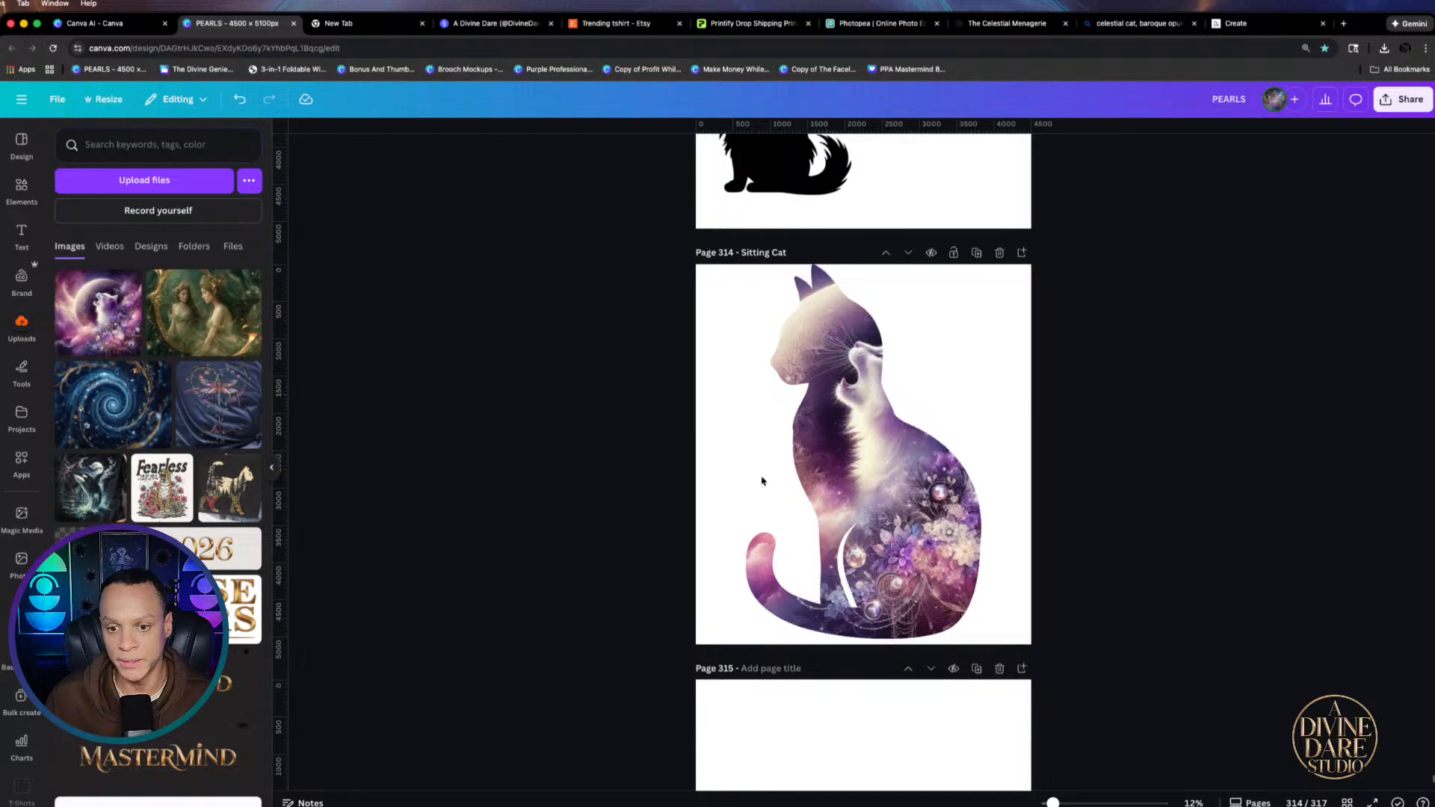
double_click(909, 518)
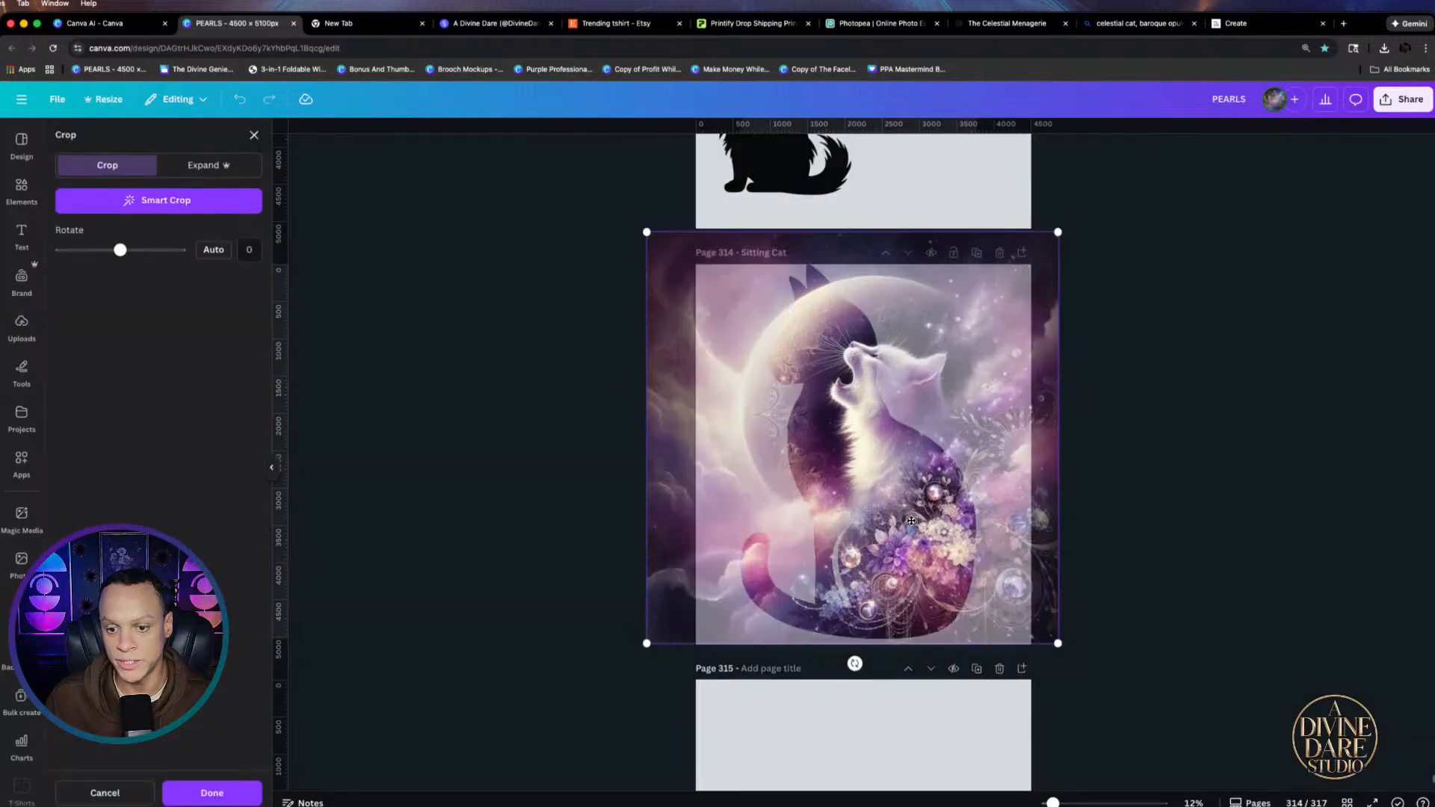
left_click_drag(909, 518, 751, 447)
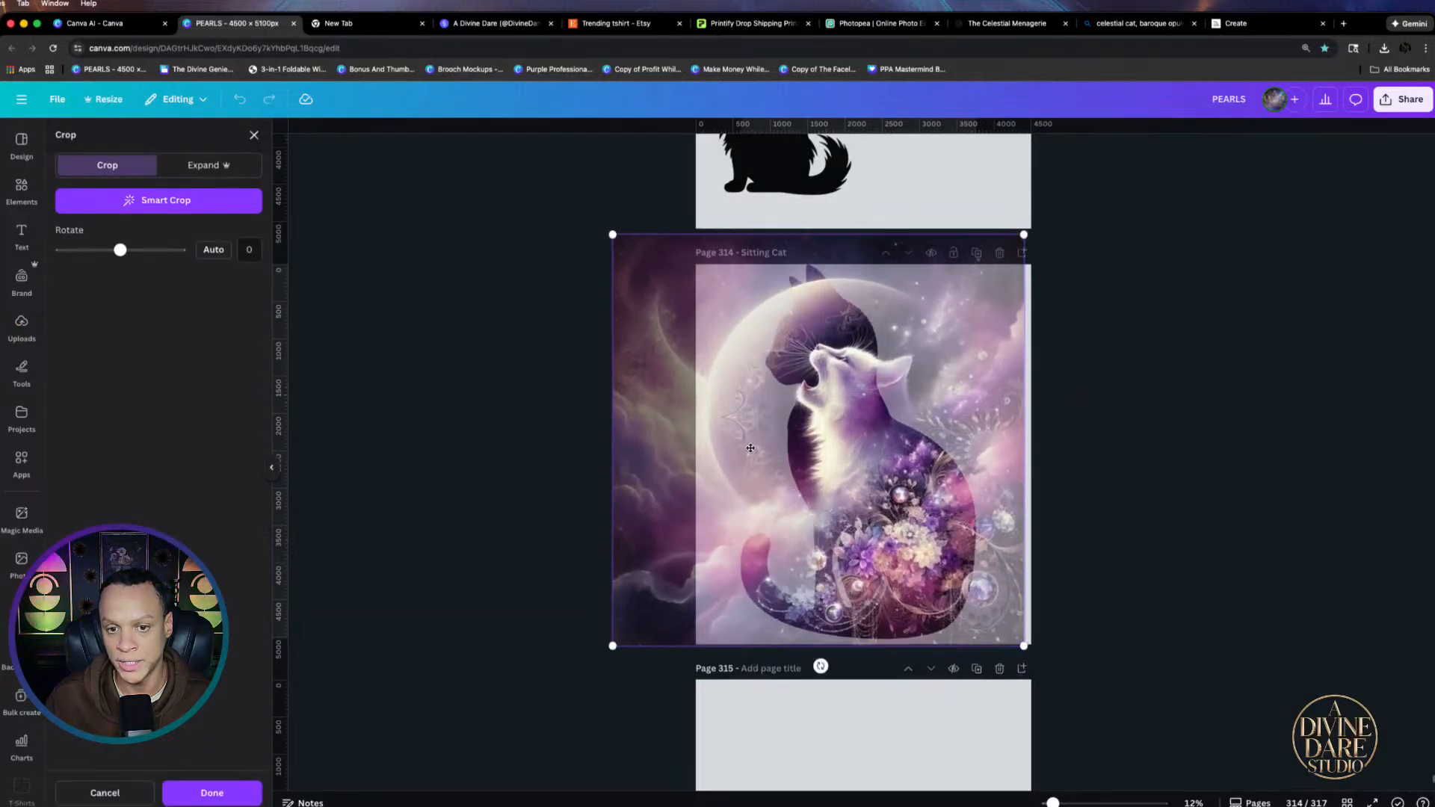
left_click_drag(611, 235, 539, 183)
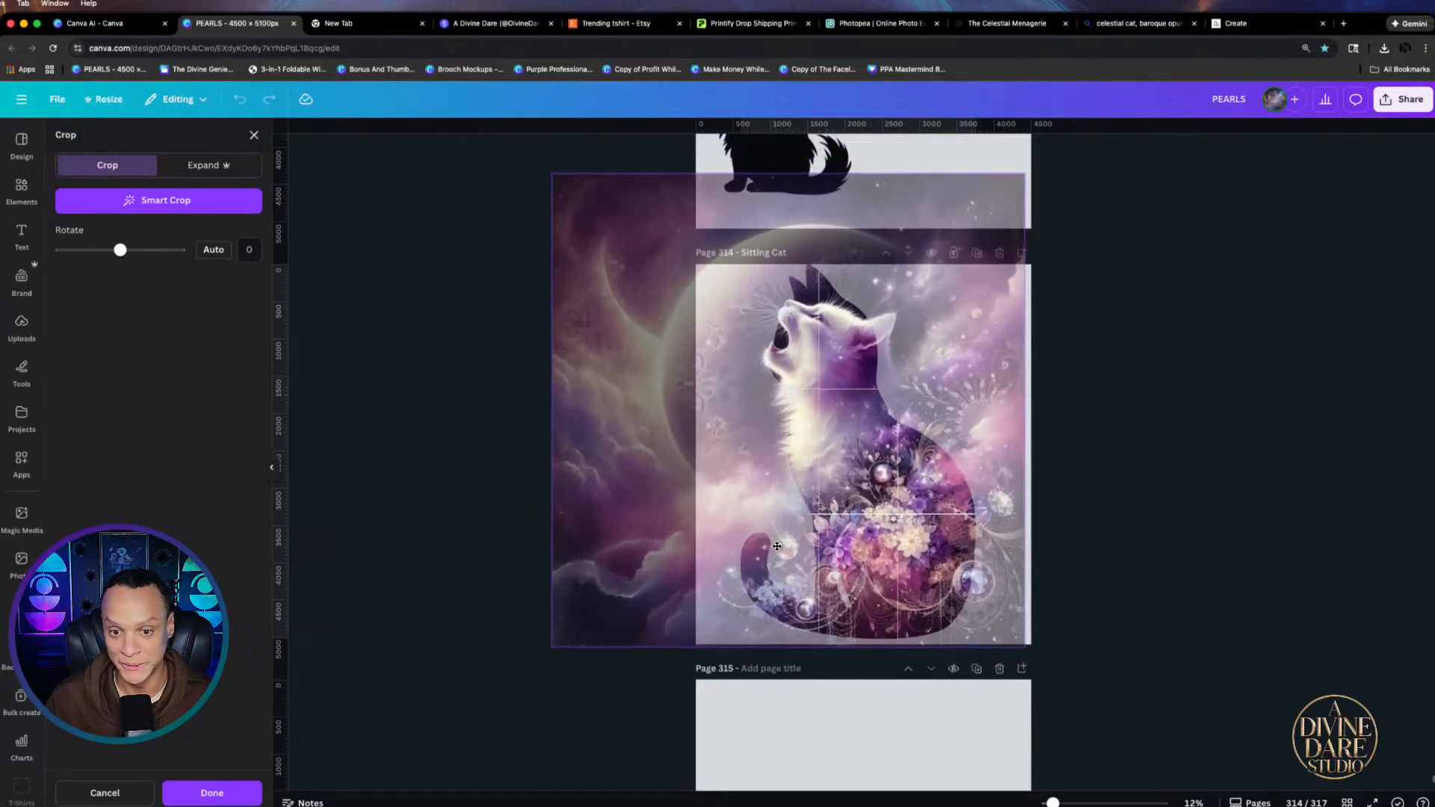
left_click(1286, 572)
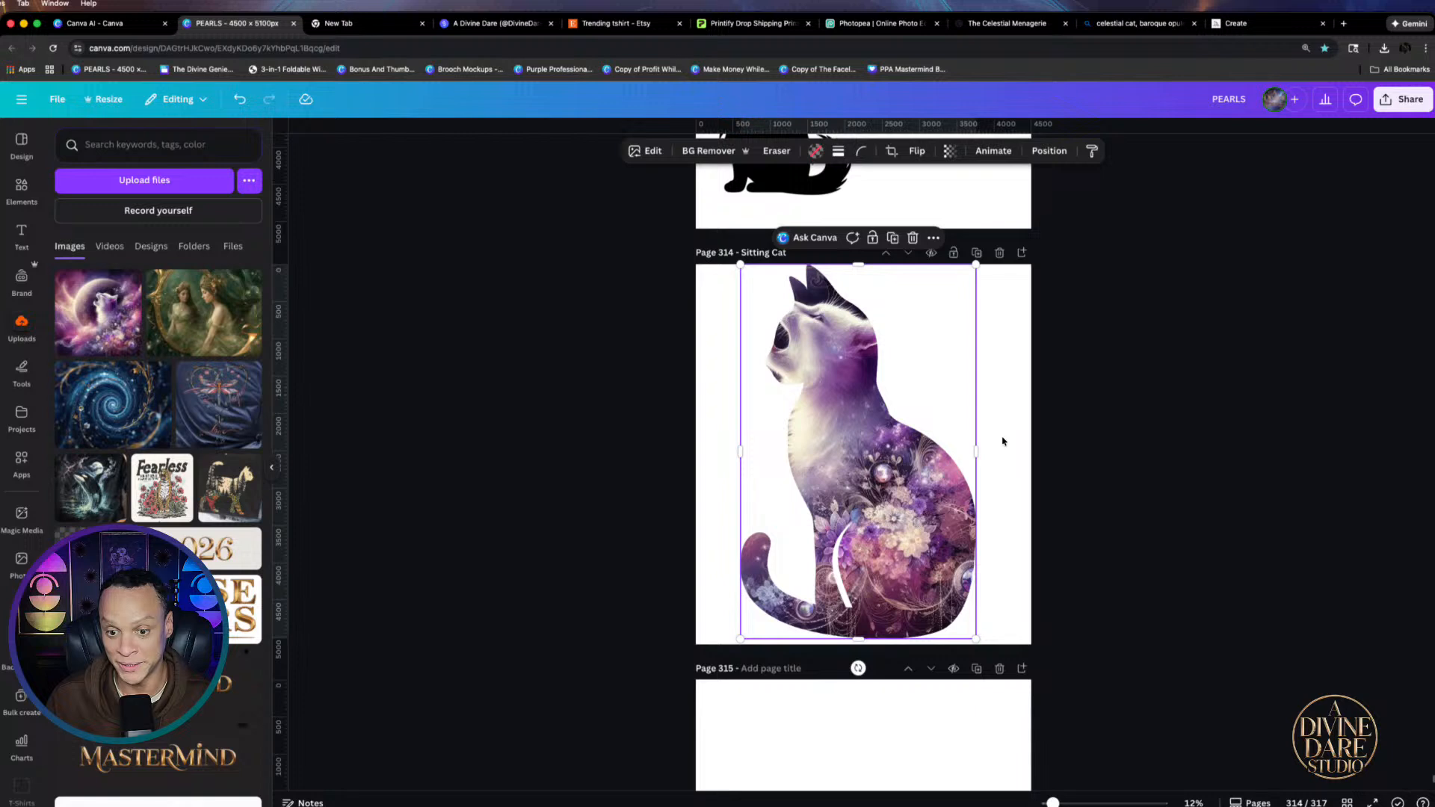
left_click_drag(926, 496, 941, 500)
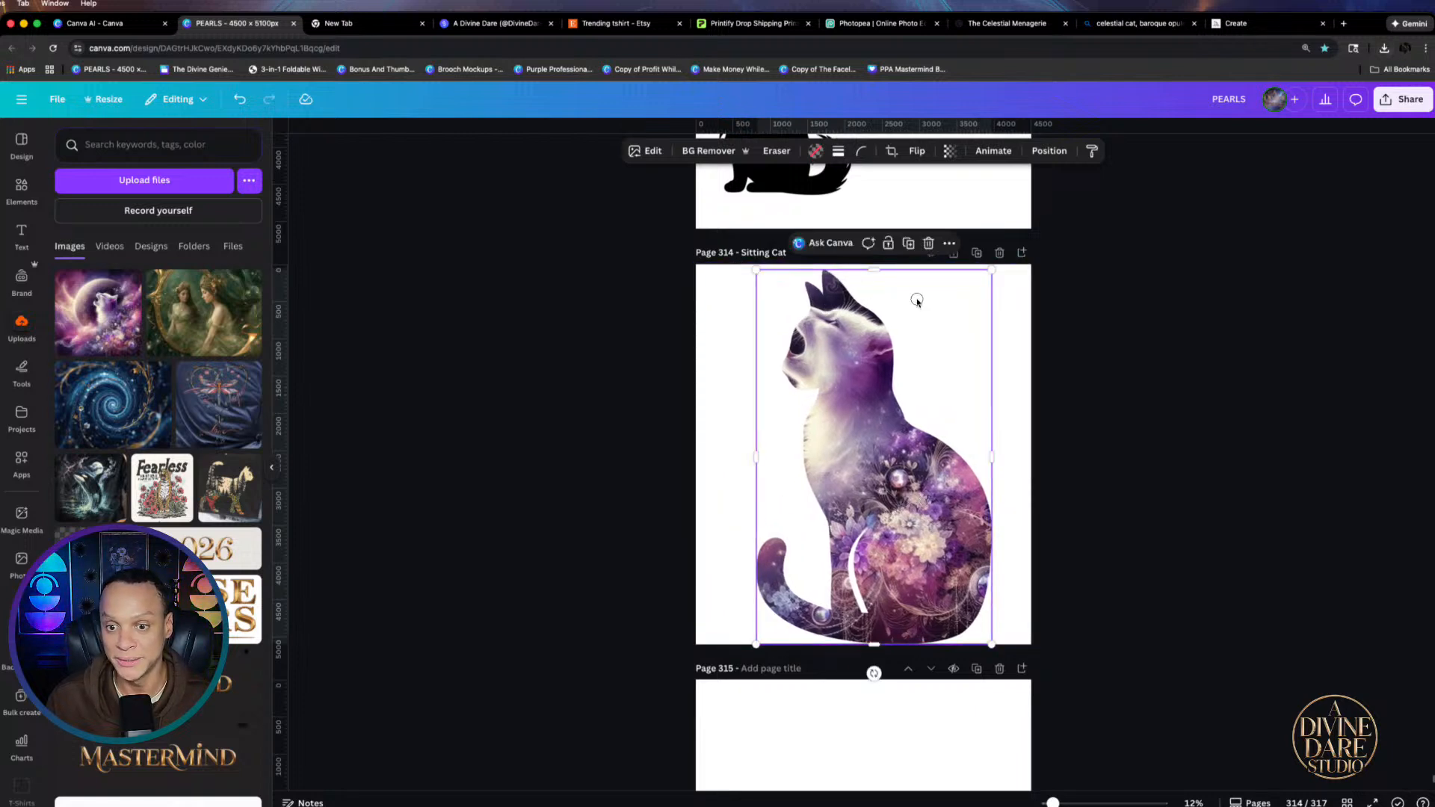
Upload the downloaded moon-cat image and lock the Sitting Cat frame
left_click(1385, 47)
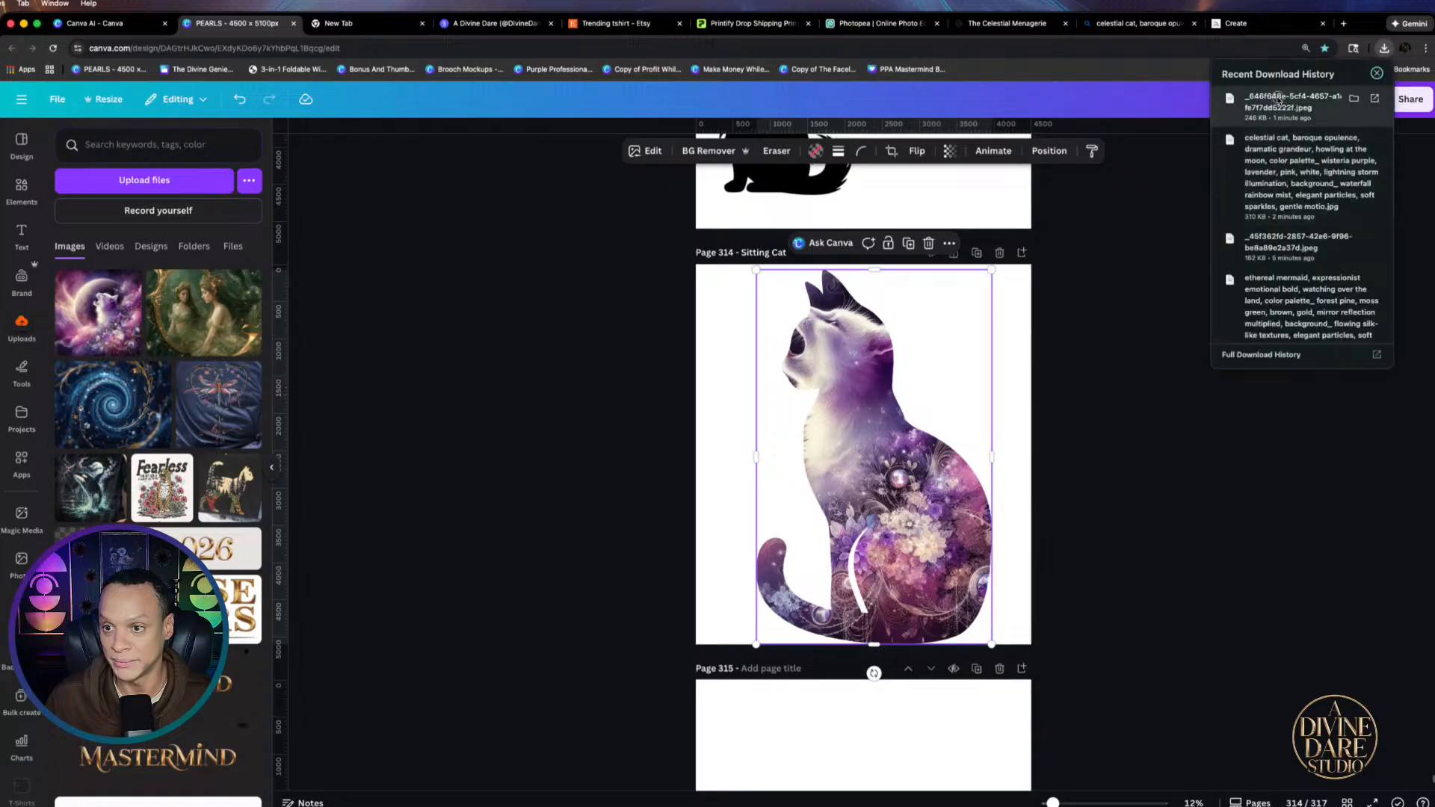
left_click_drag(1285, 105, 943, 326)
left_click_drag(882, 474, 845, 462)
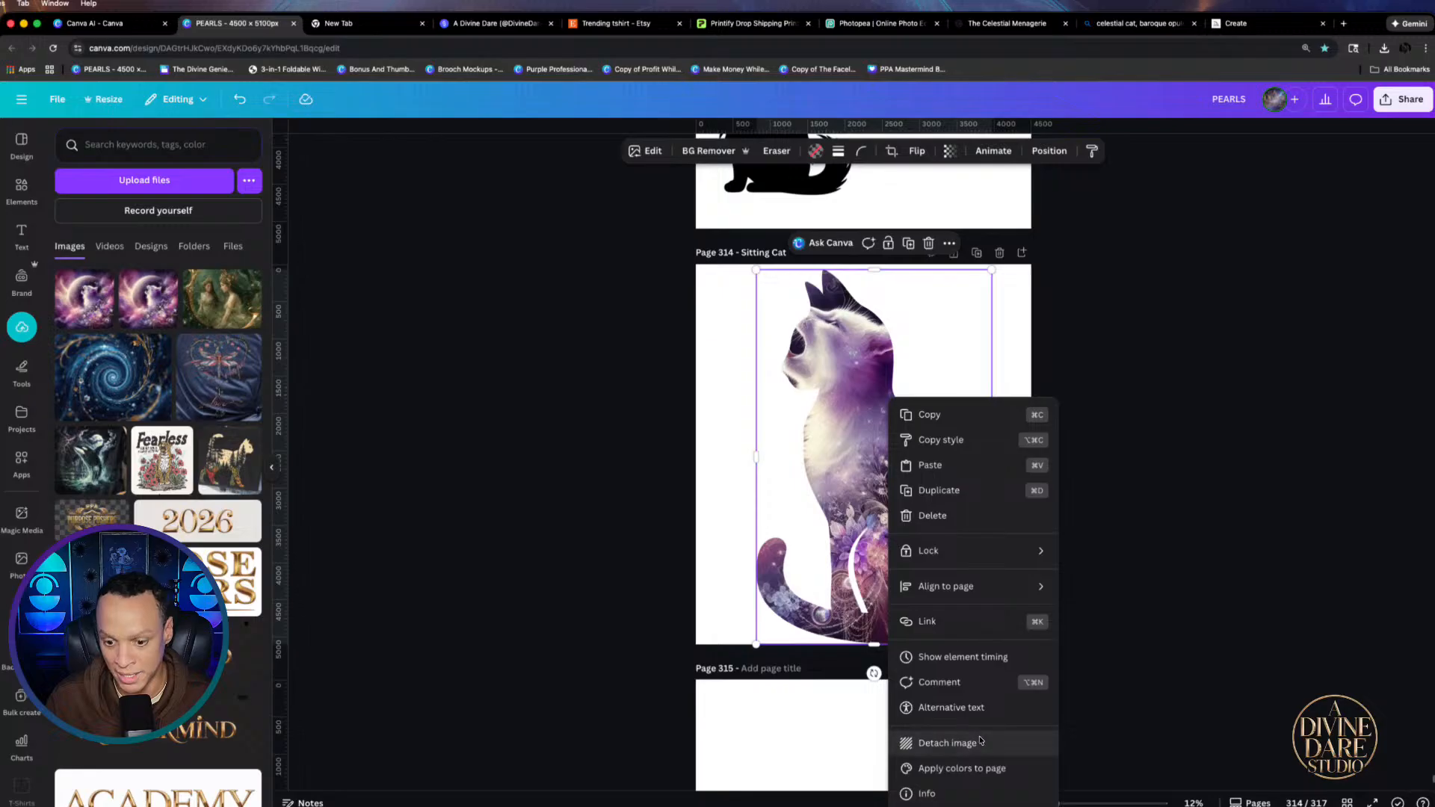
right_click(888, 478)
mouse_move(927, 551)
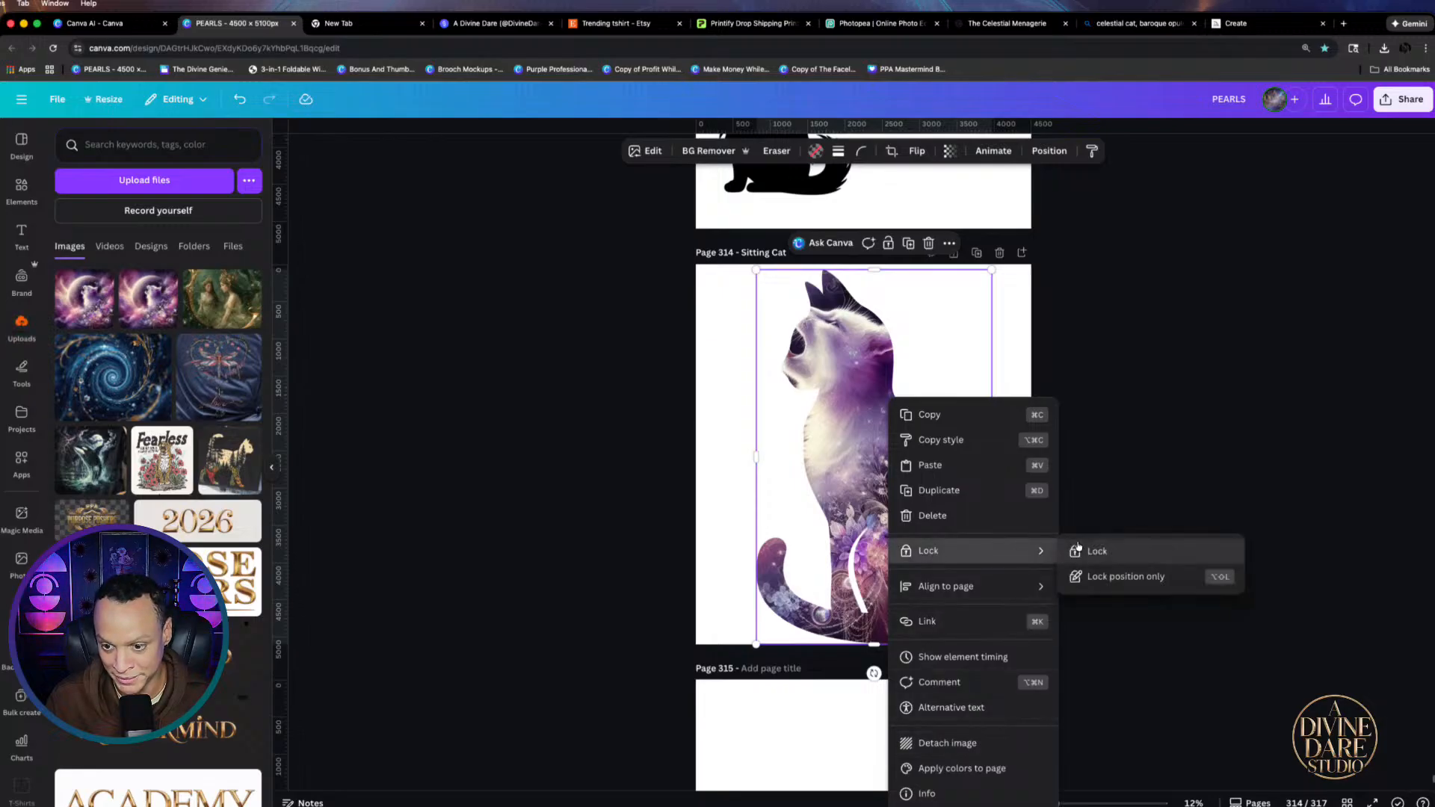
left_click(1083, 549)
Add the moon-cat image to page 314, enlarge it to cover the page, and layer it behind the frame
left_click(84, 298)
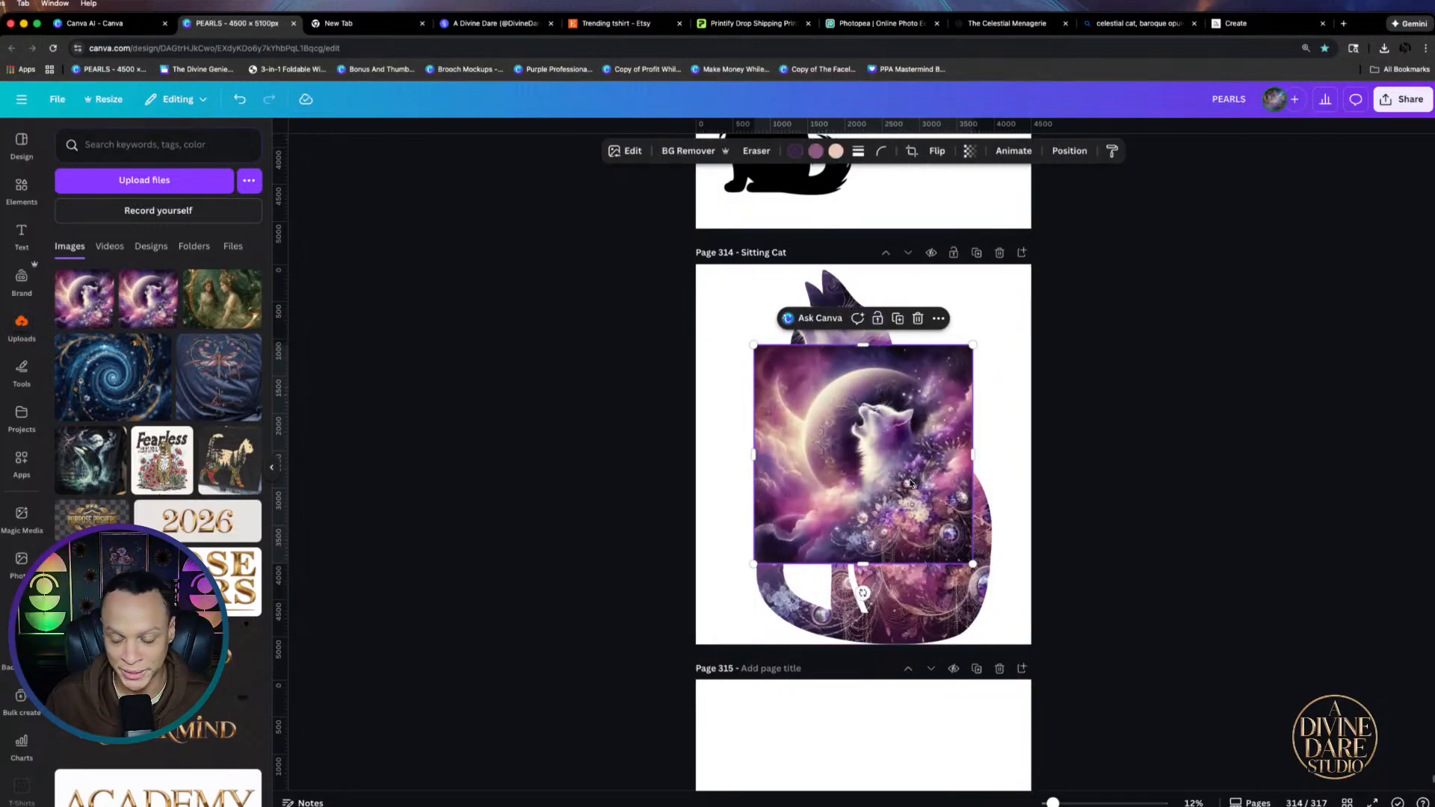
left_click_drag(910, 487, 862, 407)
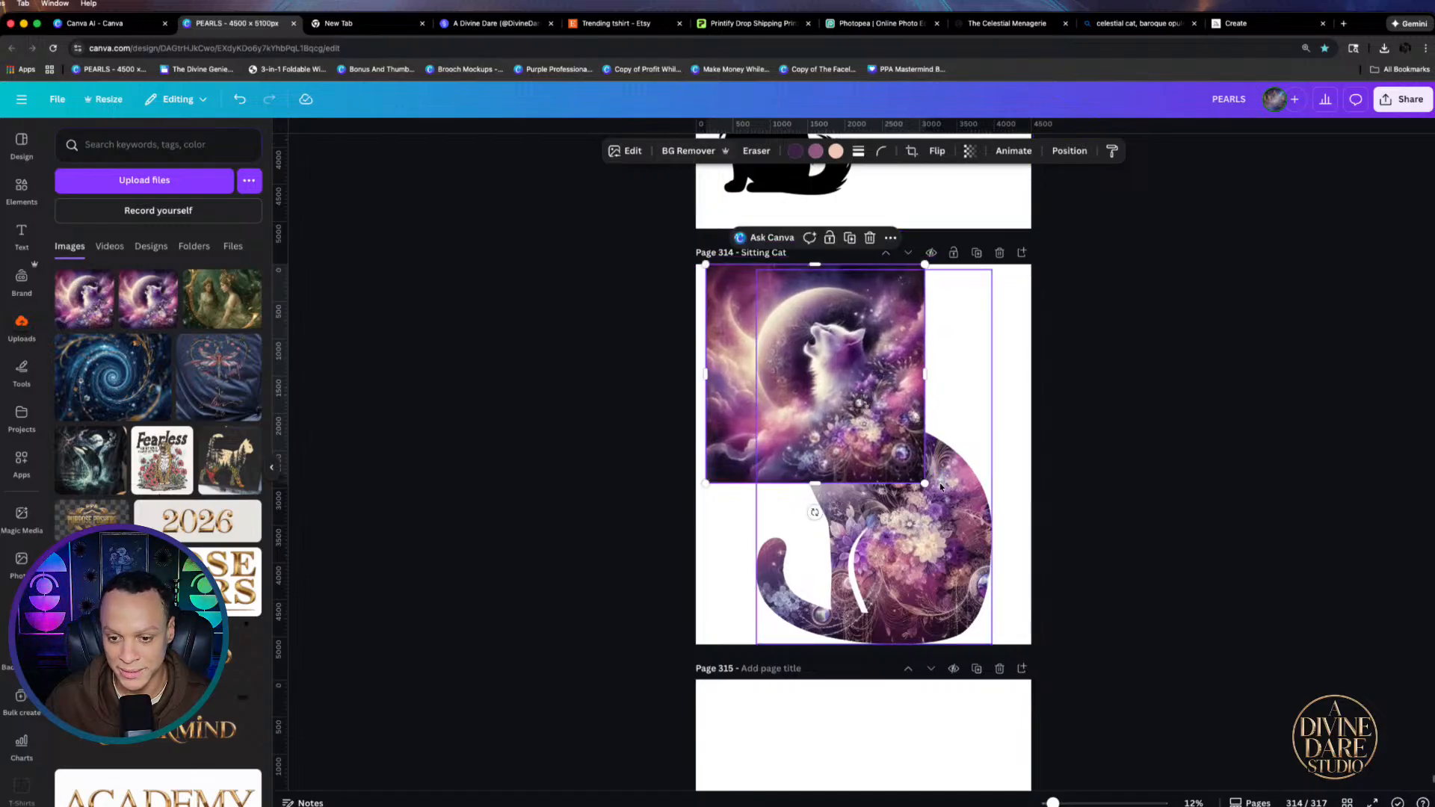
left_click_drag(925, 484, 1059, 634)
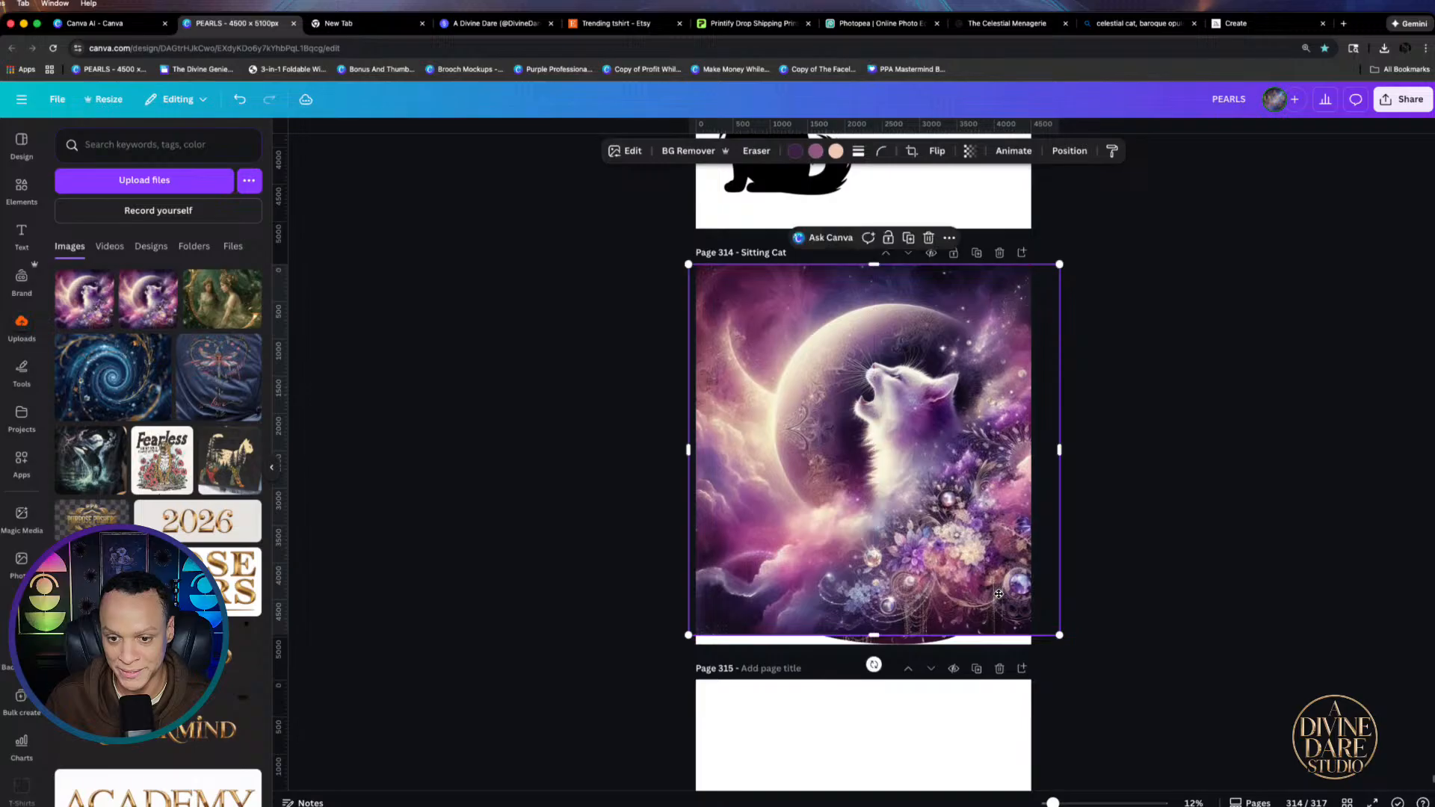
left_click(1069, 150)
left_click(210, 165)
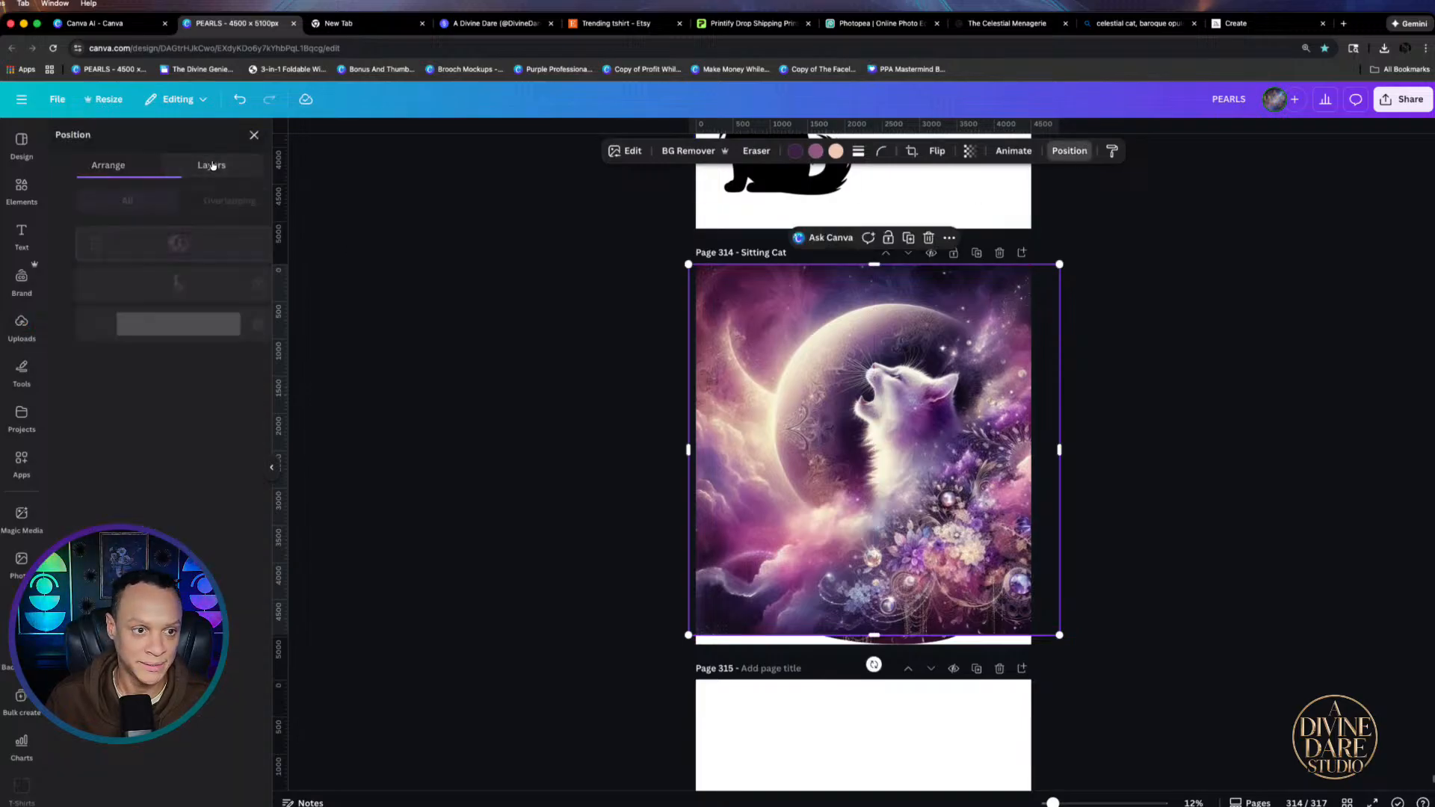
left_click_drag(158, 243, 158, 284)
left_click(1069, 150)
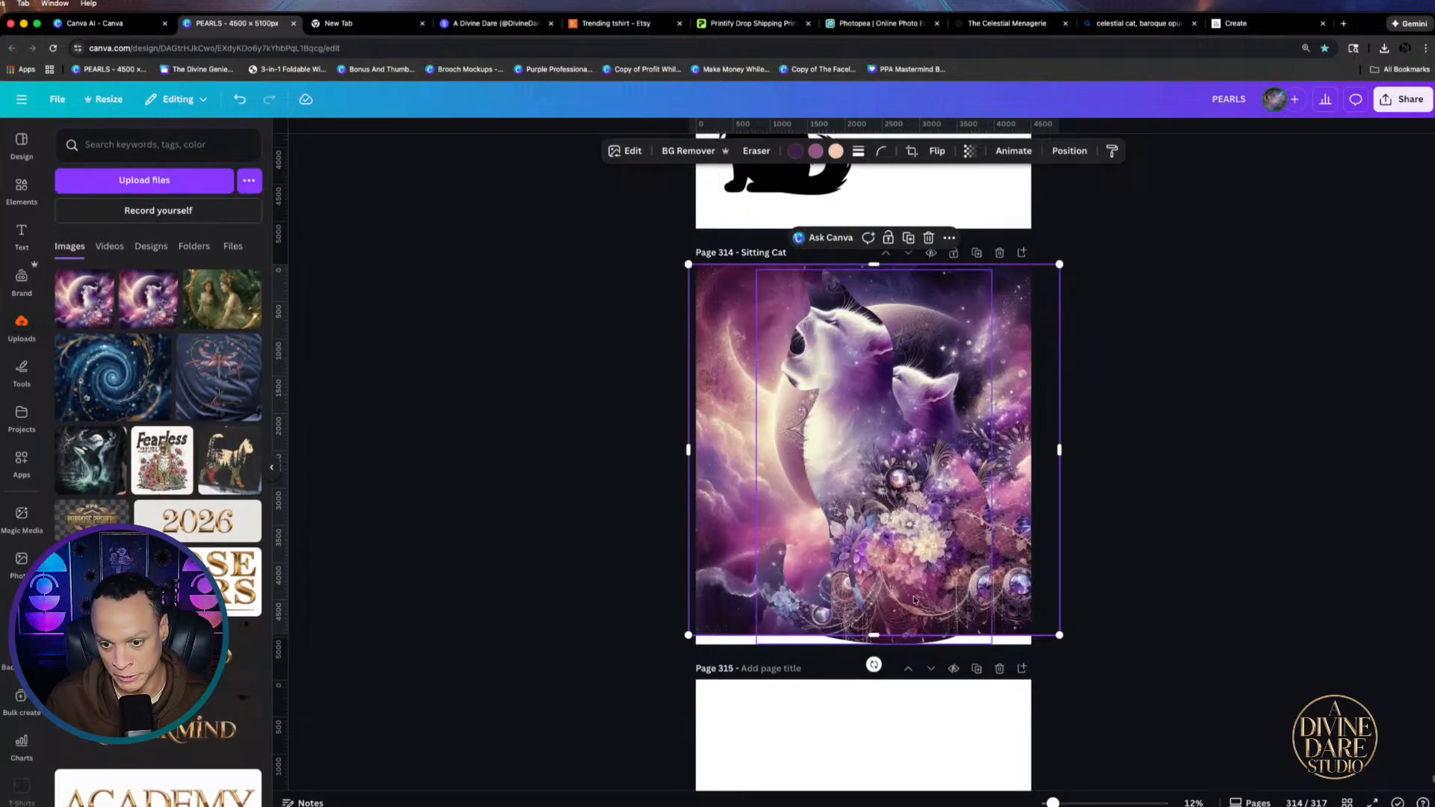
mouse_move(902, 587)
left_mouse_down()
mouse_move(964, 592)
mouse_move(878, 590)
left_mouse_up()
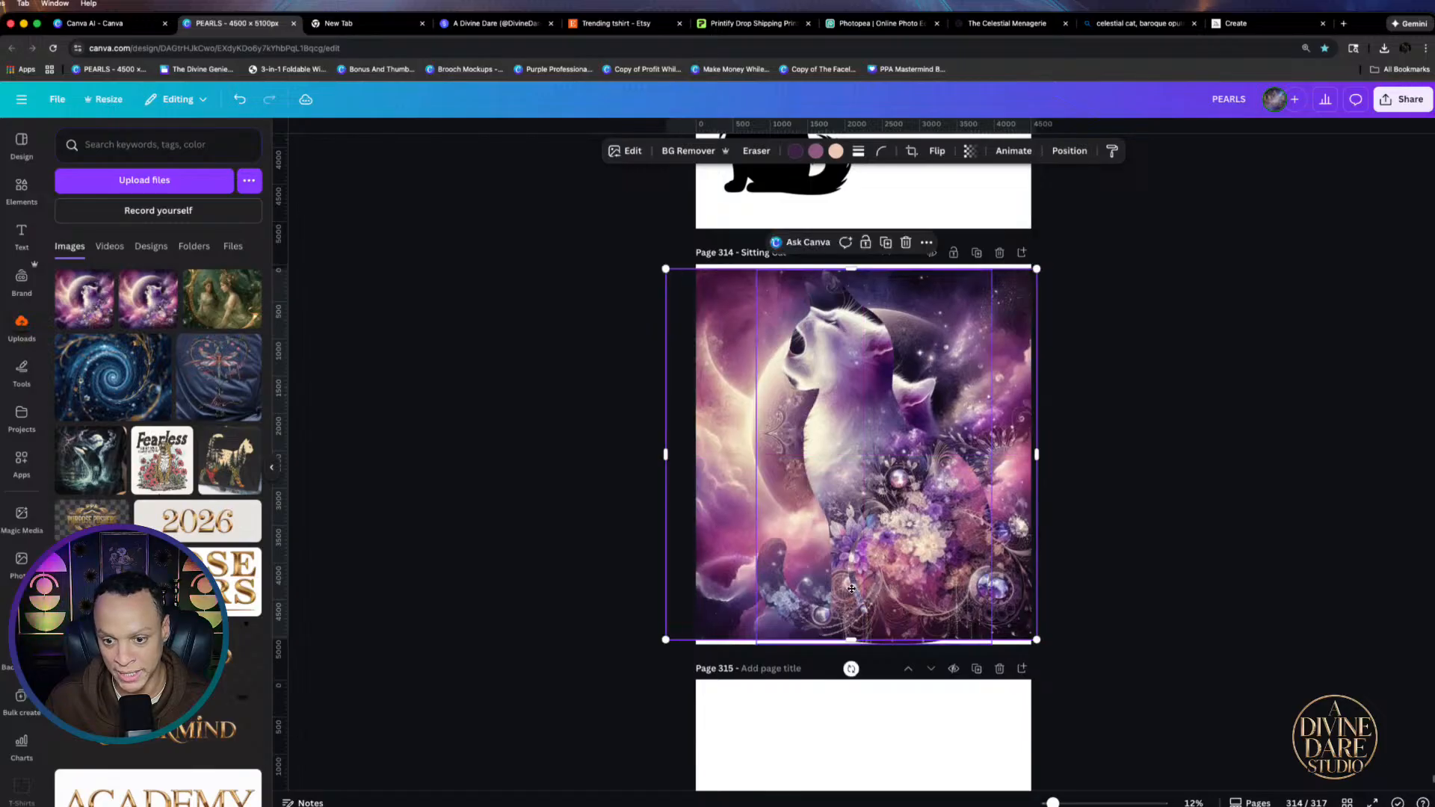
left_click(925, 539)
Unlock the Sitting Cat frame now that the full-page background is in place
left_click(724, 470)
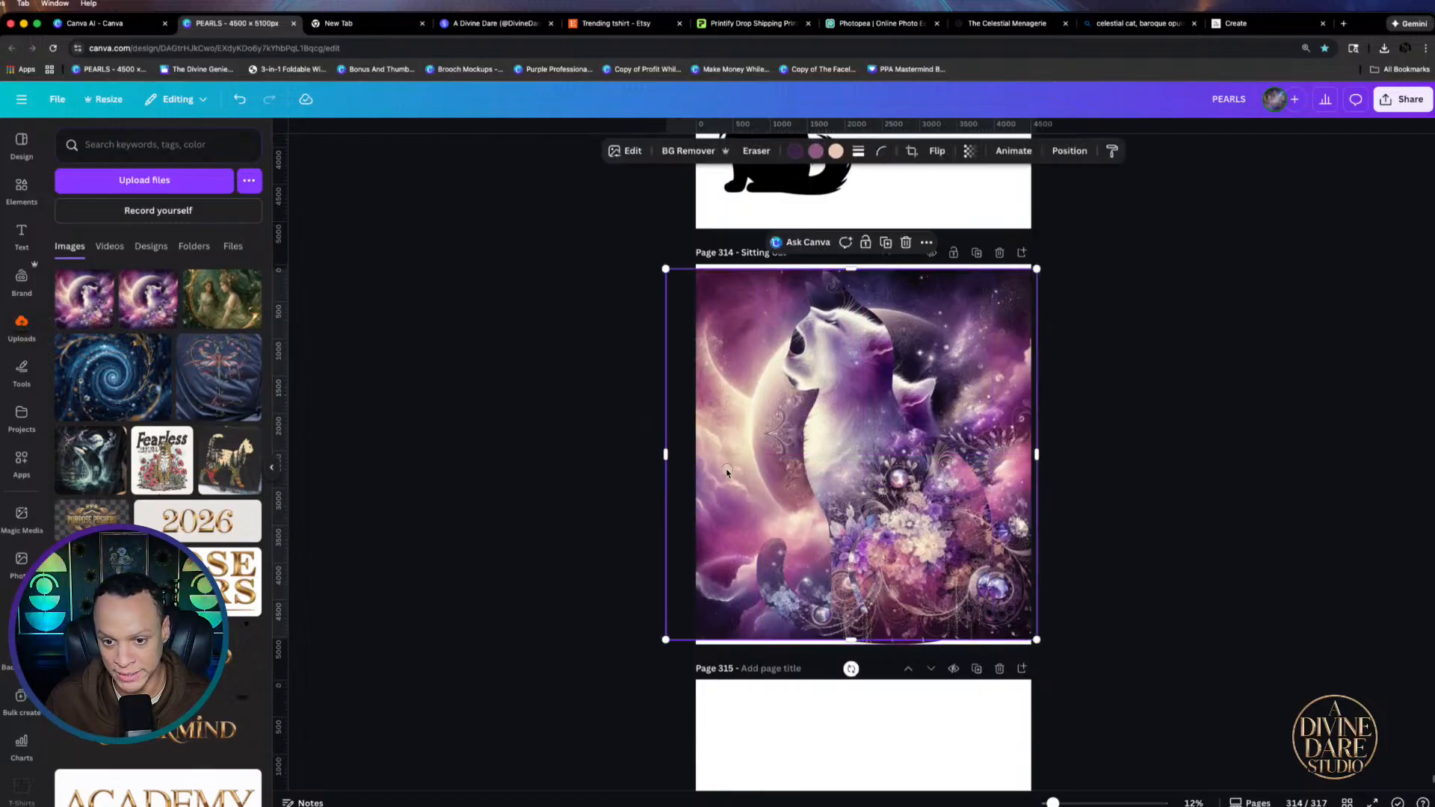
left_click(1134, 455)
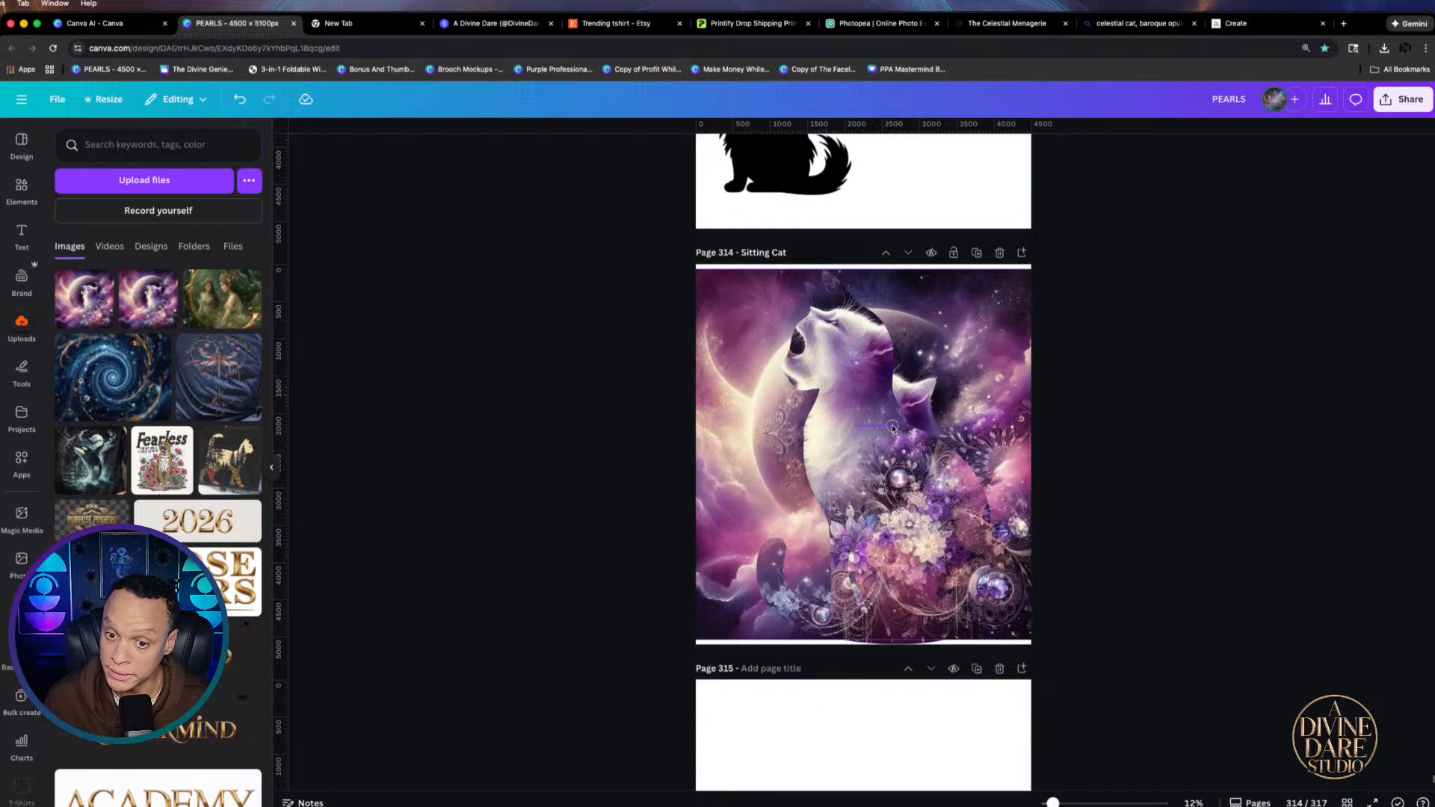
right_click(864, 503)
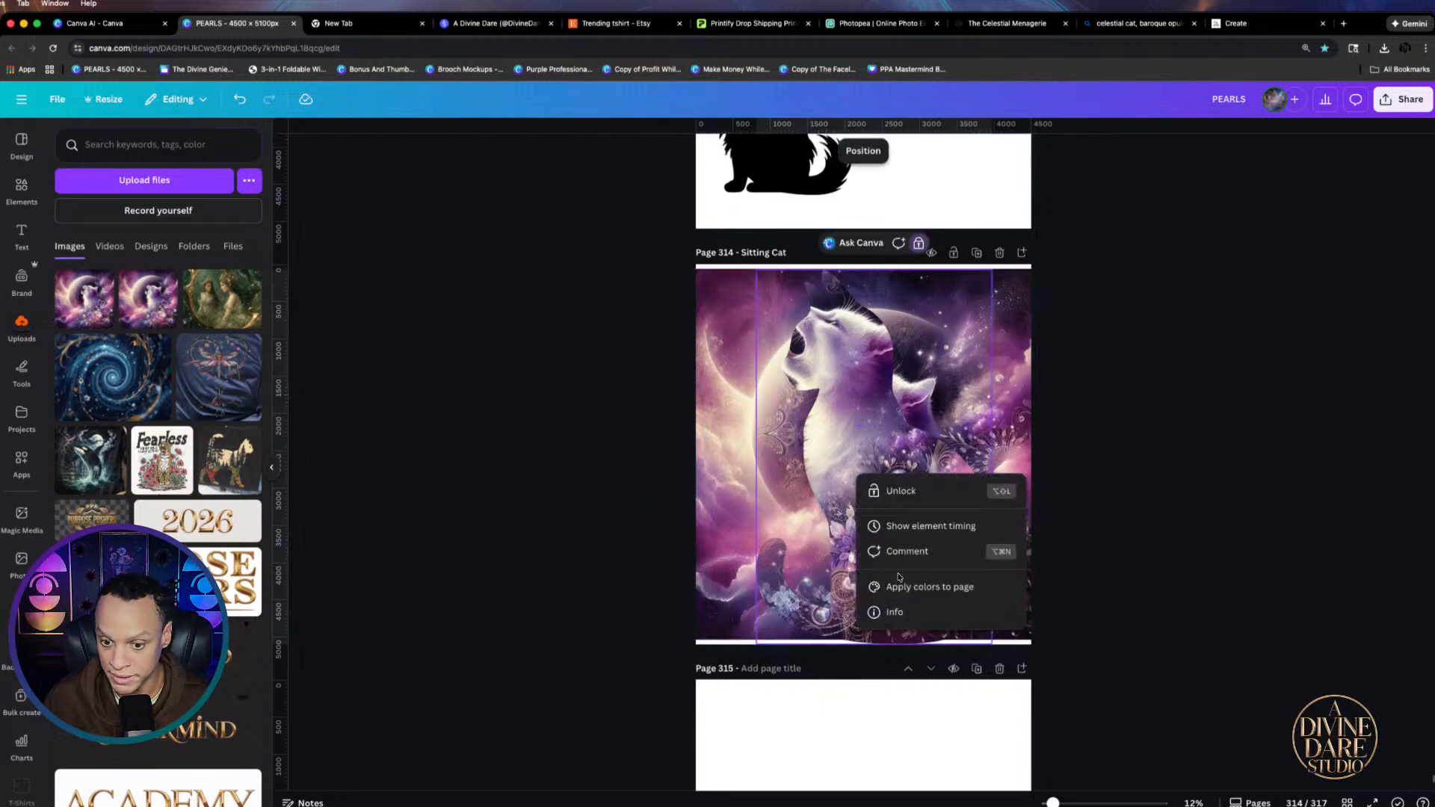
left_click(910, 492)
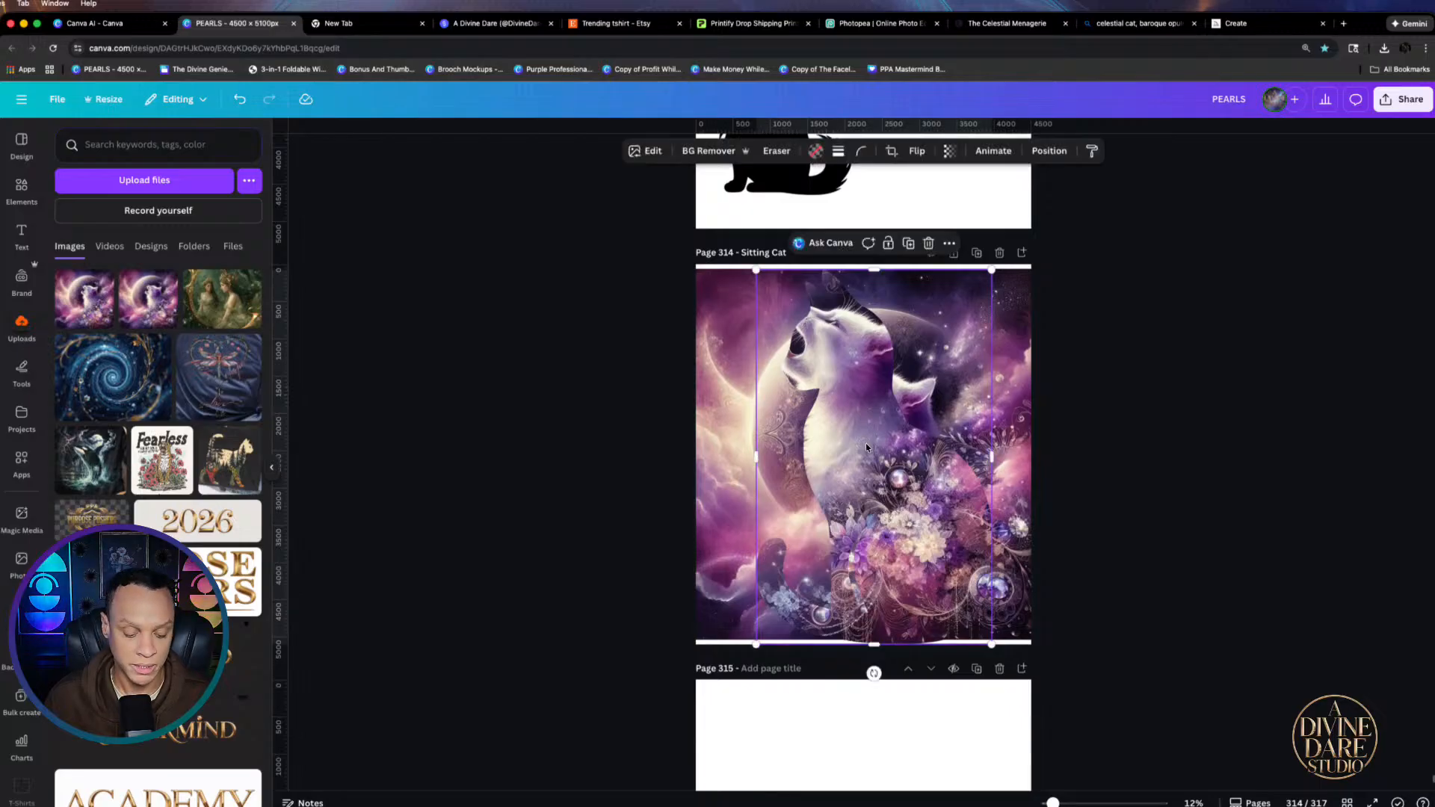
left_click(22, 188)
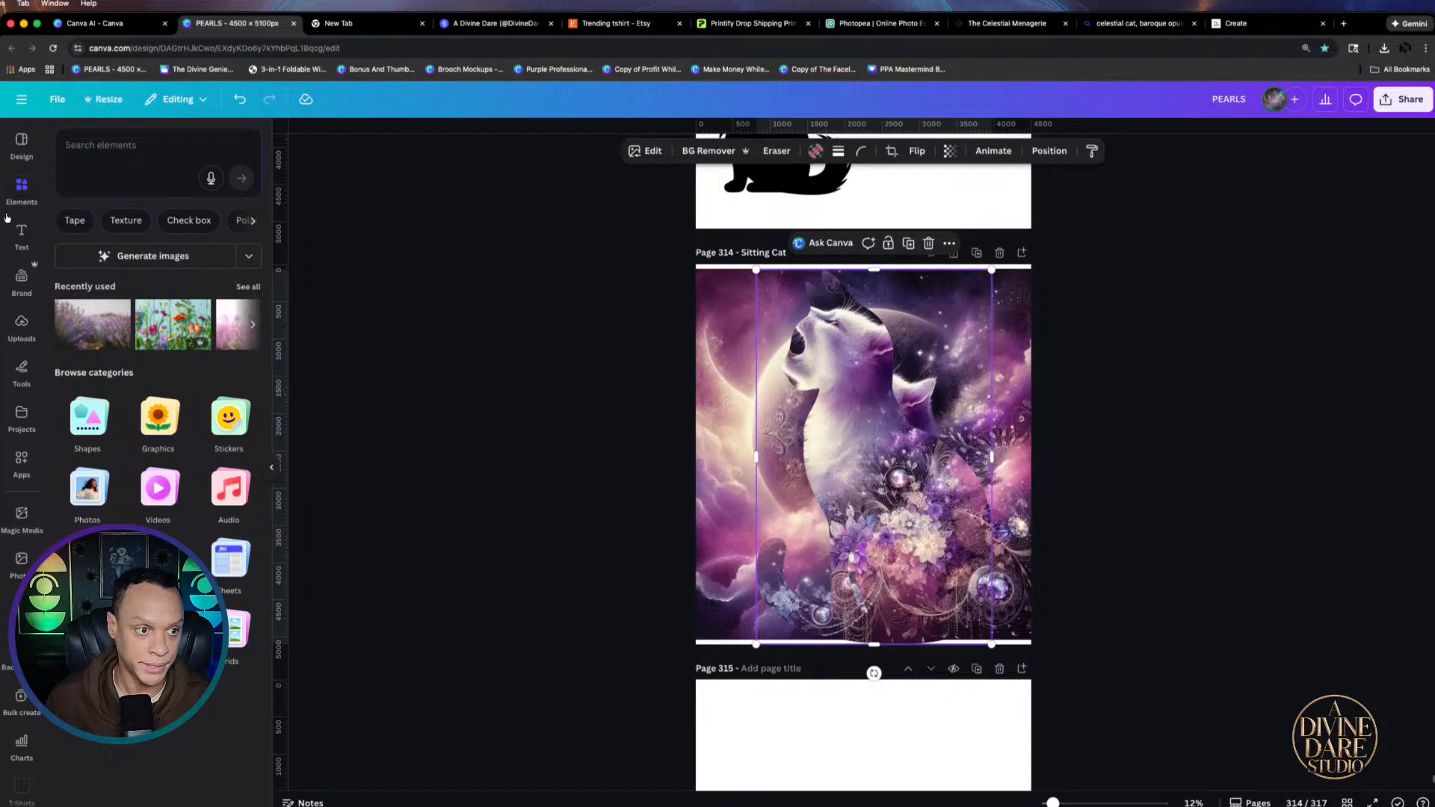
left_click(114, 157)
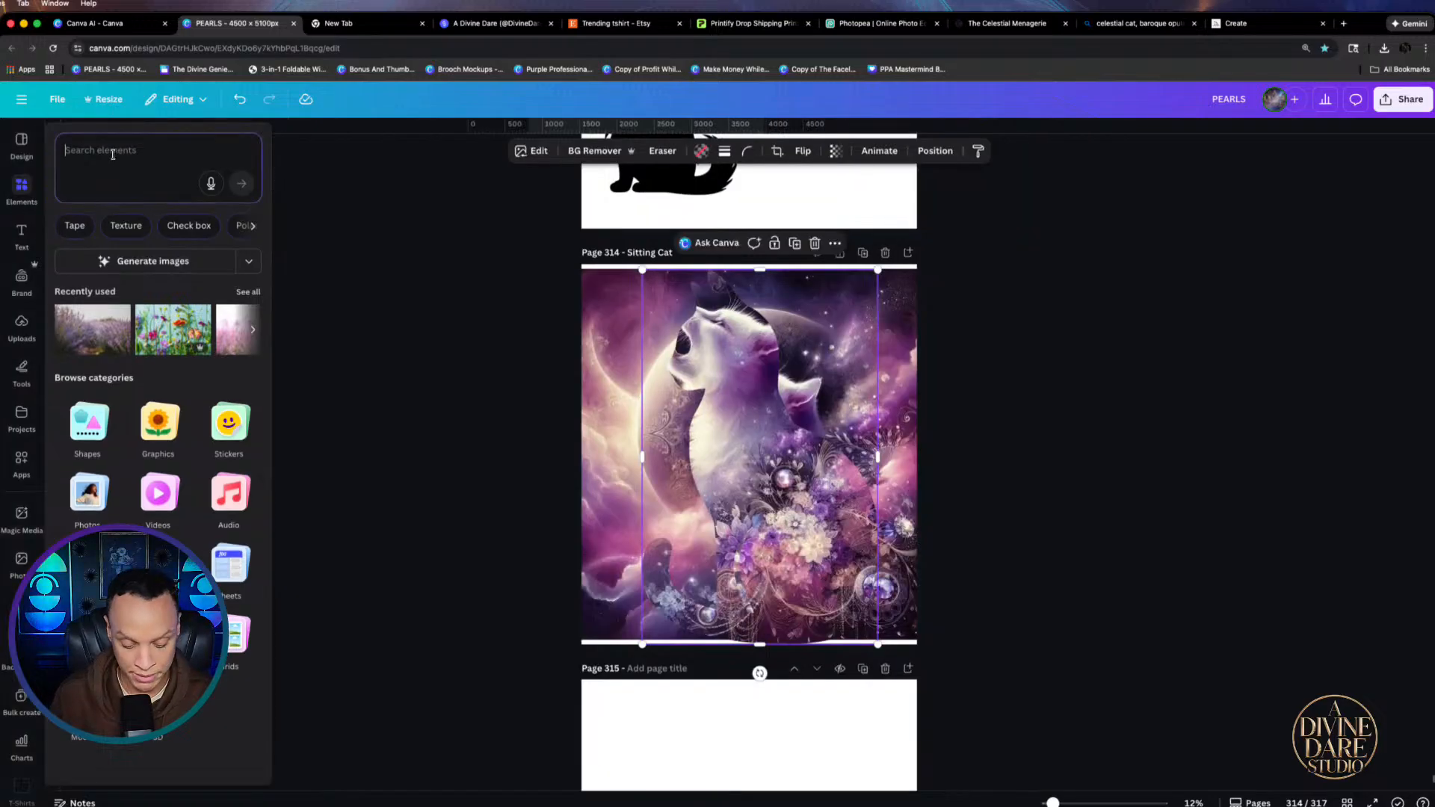
Search Elements for 'black fur' and add a dark fur photo over the cat on page 314
type("black")
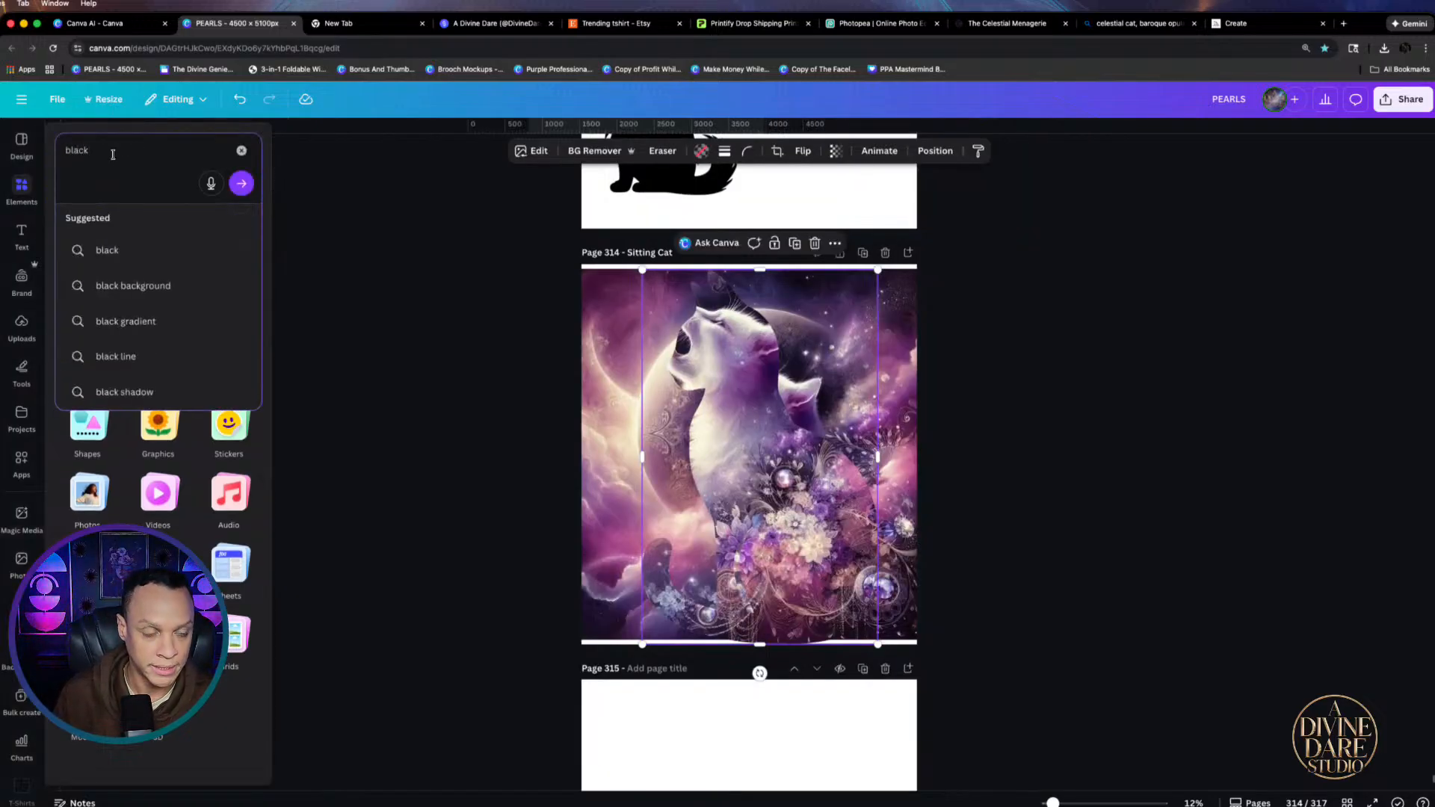
type(" fur")
key("Return")
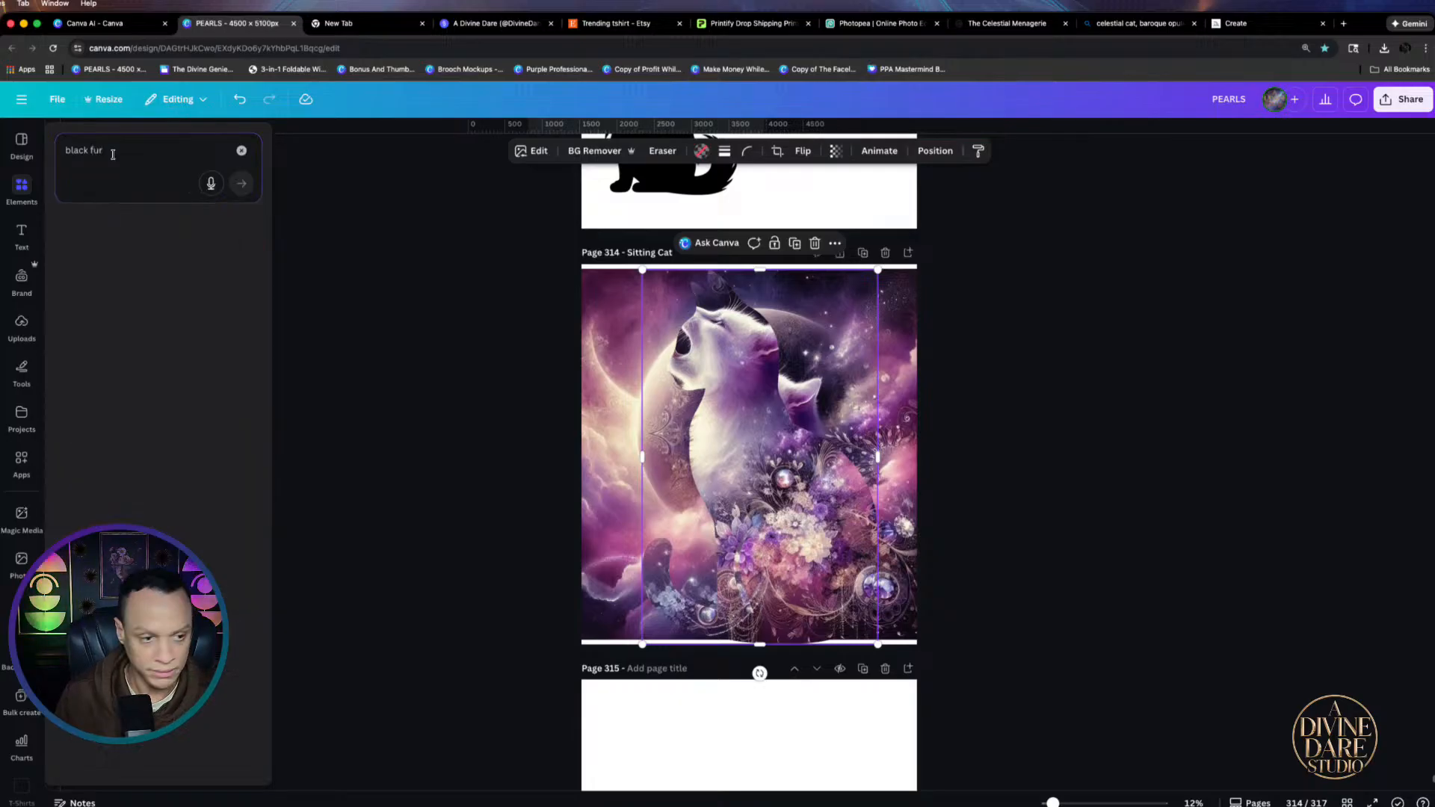
mouse_move(22, 189)
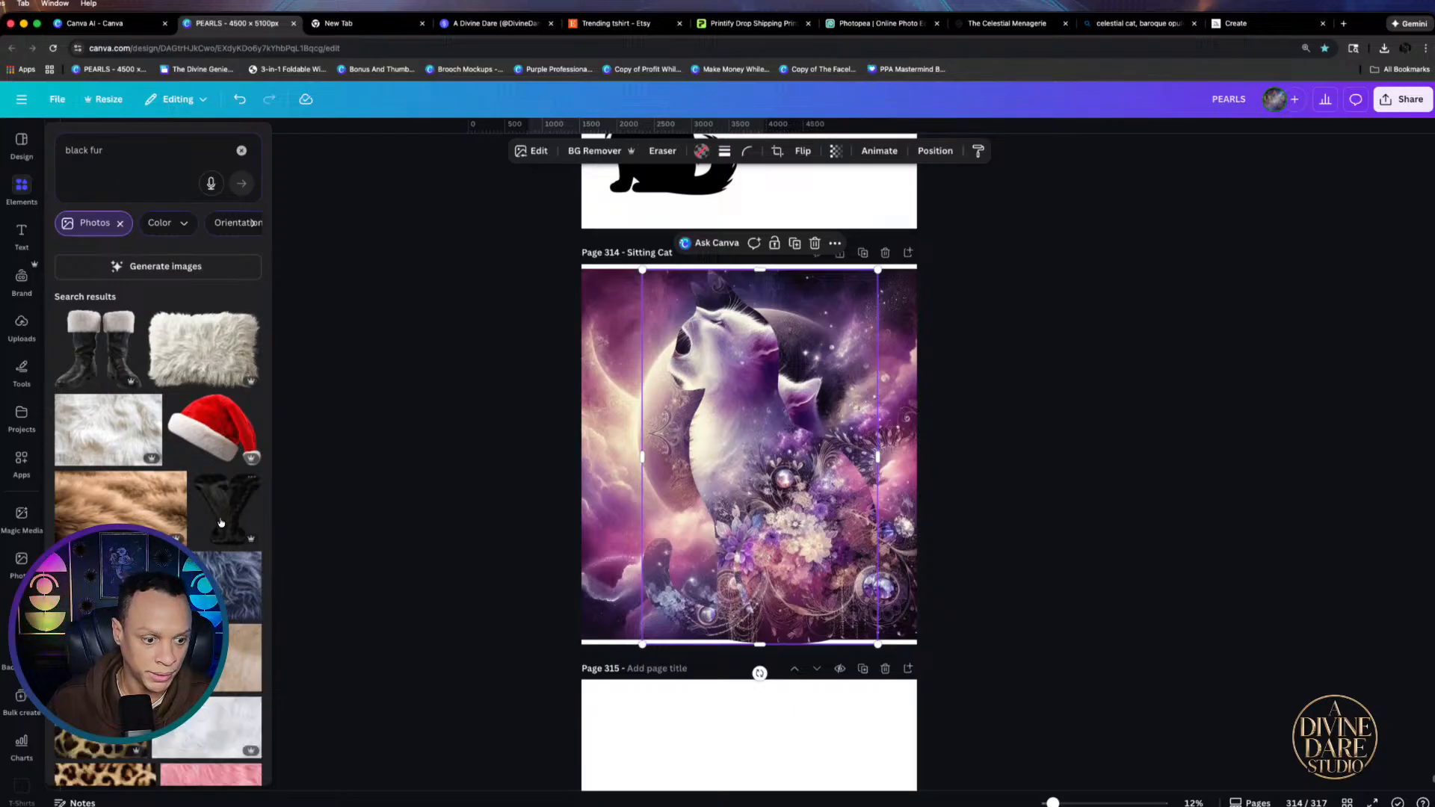
scroll(219, 520, "down", 3)
scroll(208, 510, "down", 6)
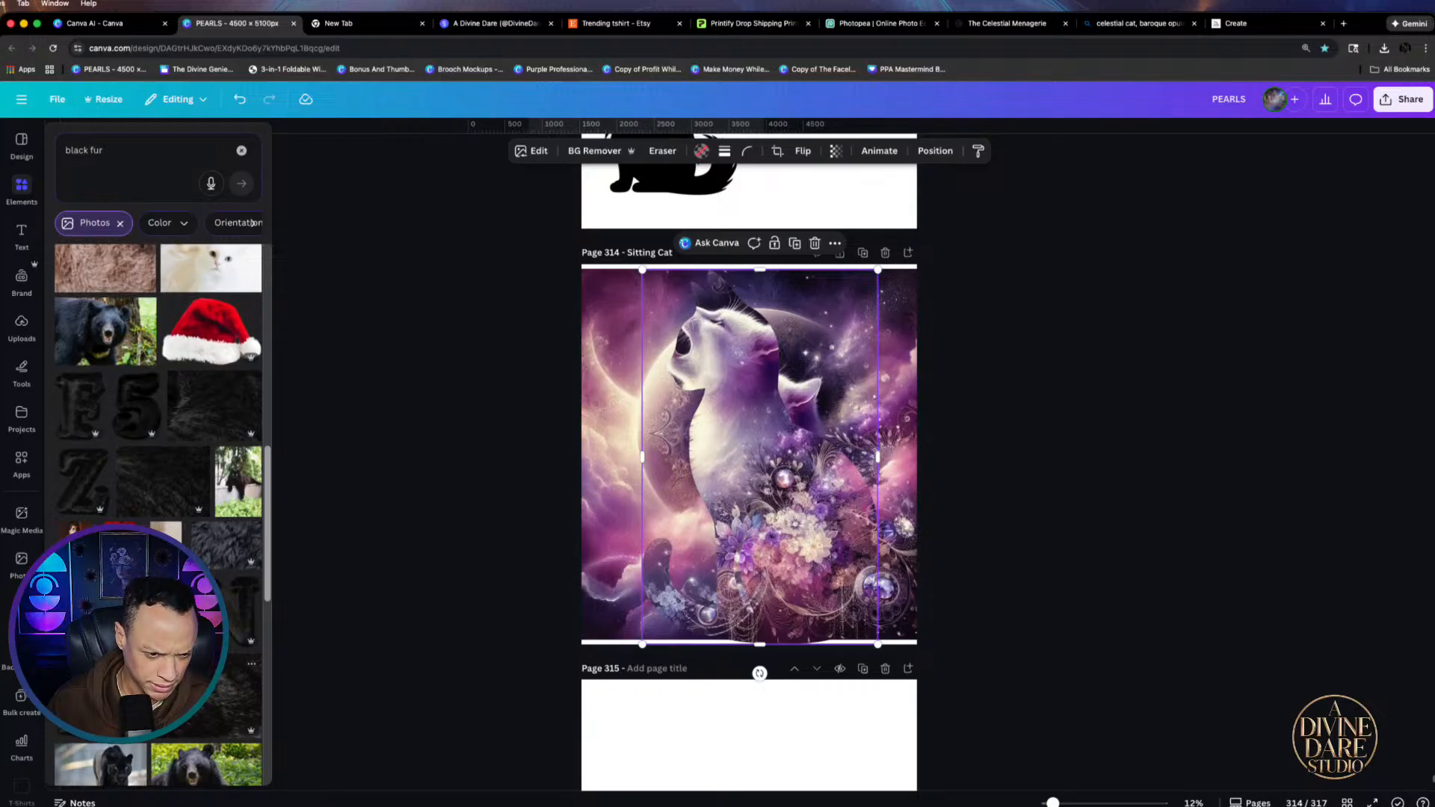
scroll(180, 409, "down", 4)
left_click(174, 420)
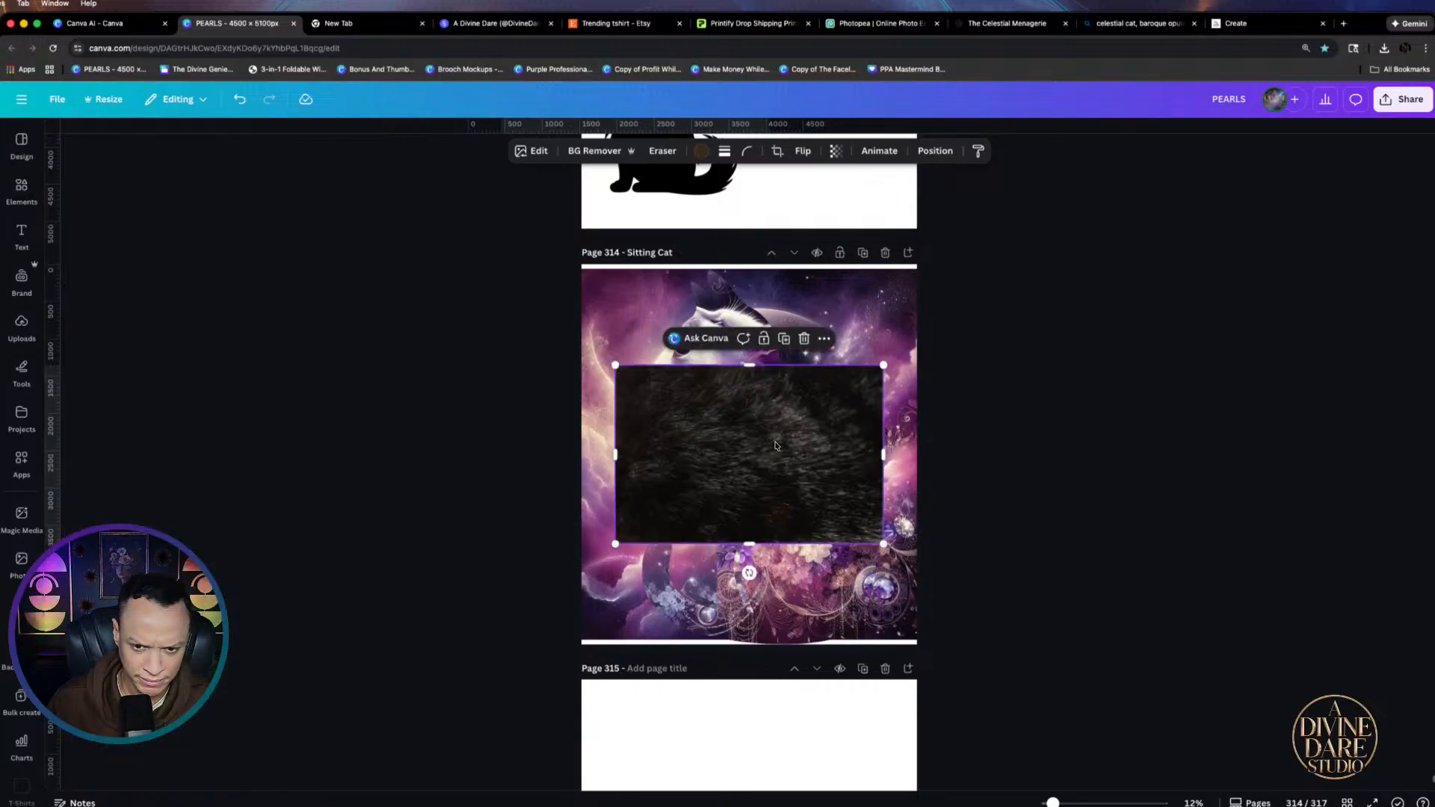
Drop the purple floral image into the sitting cat frame on page 314, then undo it
left_click_drag(778, 445, 729, 387)
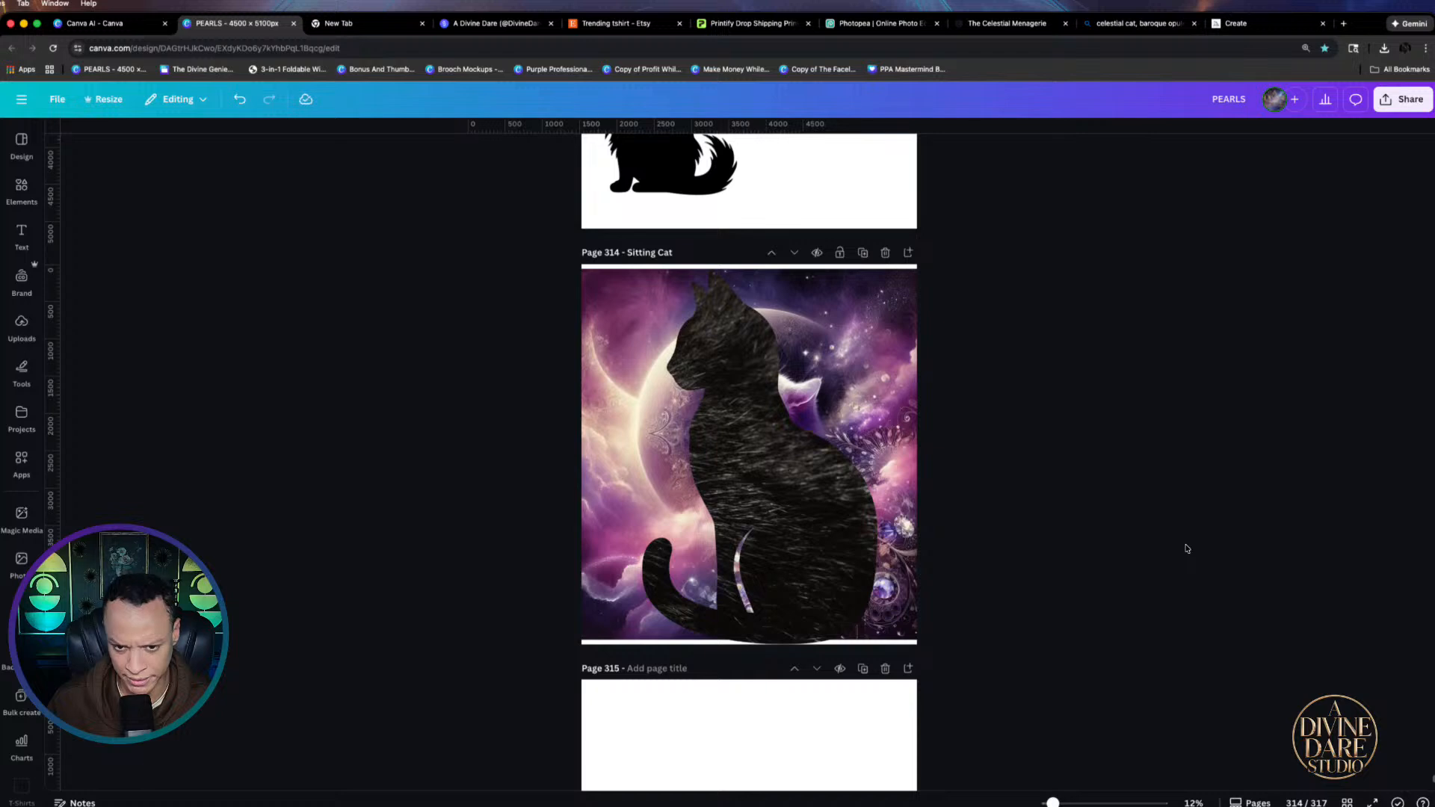
scroll(1187, 548, "up", 4)
scroll(1121, 527, "down", 4)
left_click(797, 587)
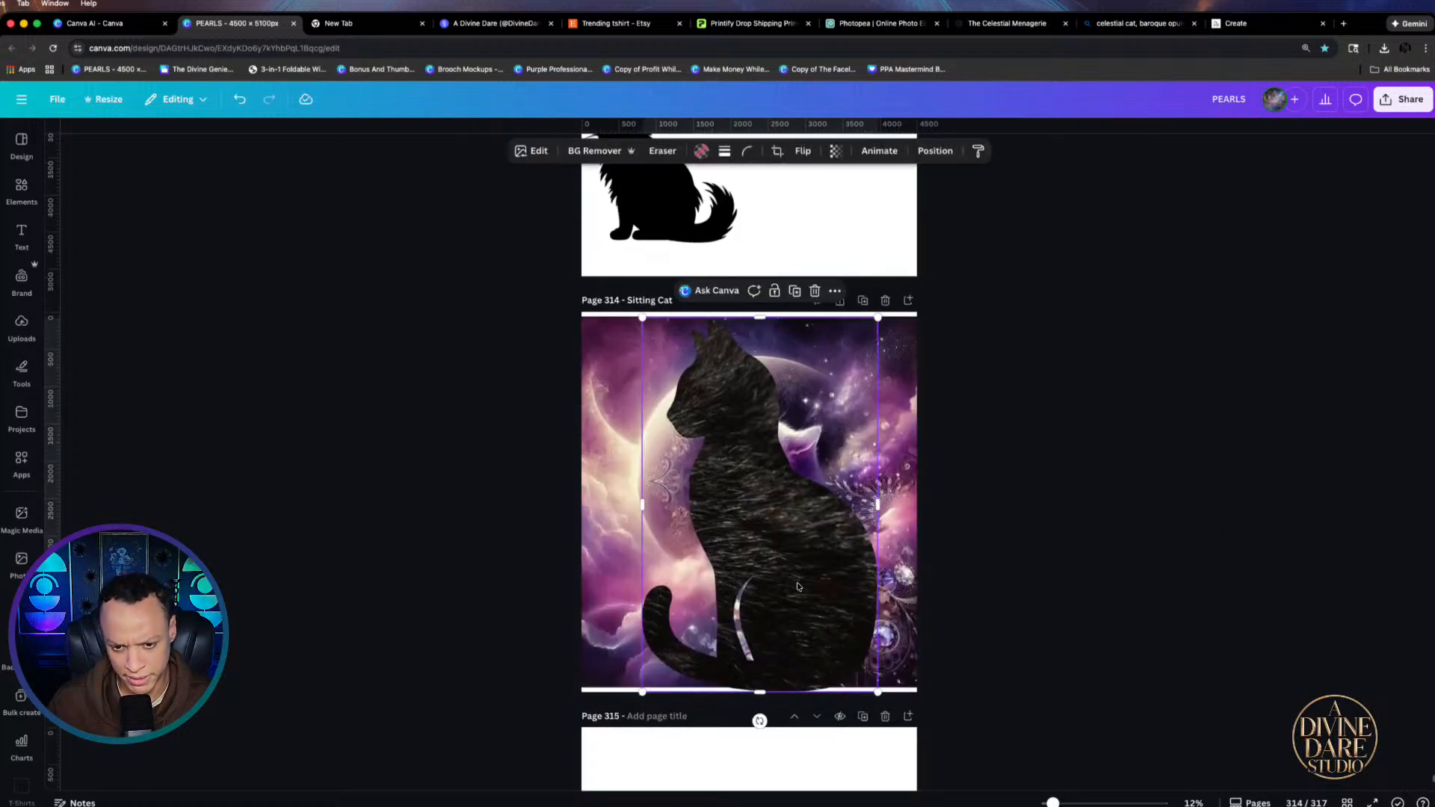
left_click(897, 662)
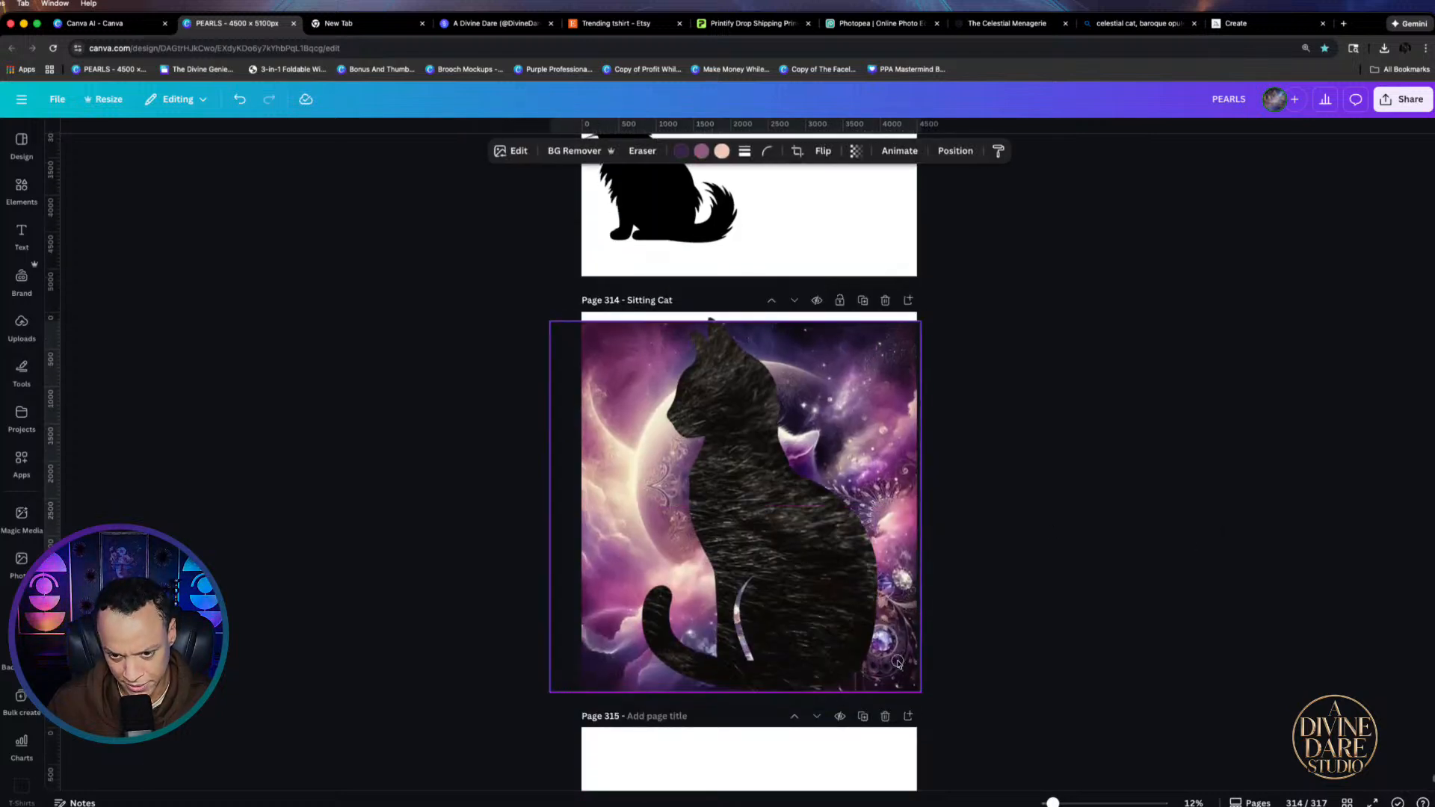
mouse_move(897, 662)
left_mouse_down()
mouse_move(749, 651)
mouse_move(880, 662)
left_mouse_up()
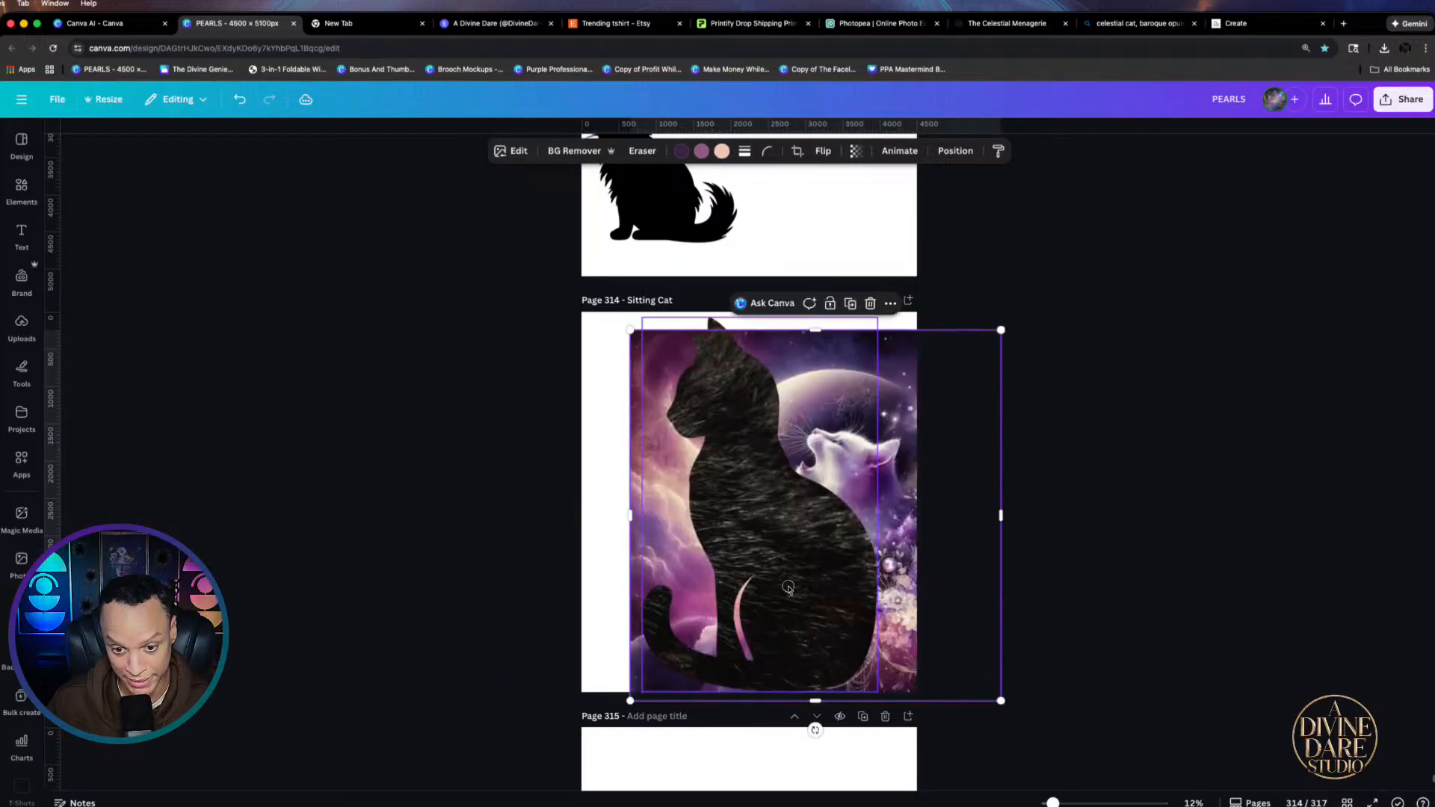
left_click_drag(813, 586, 882, 596)
left_click_drag(655, 477, 609, 478)
left_click_drag(842, 578, 873, 579)
key("ctrl+z")
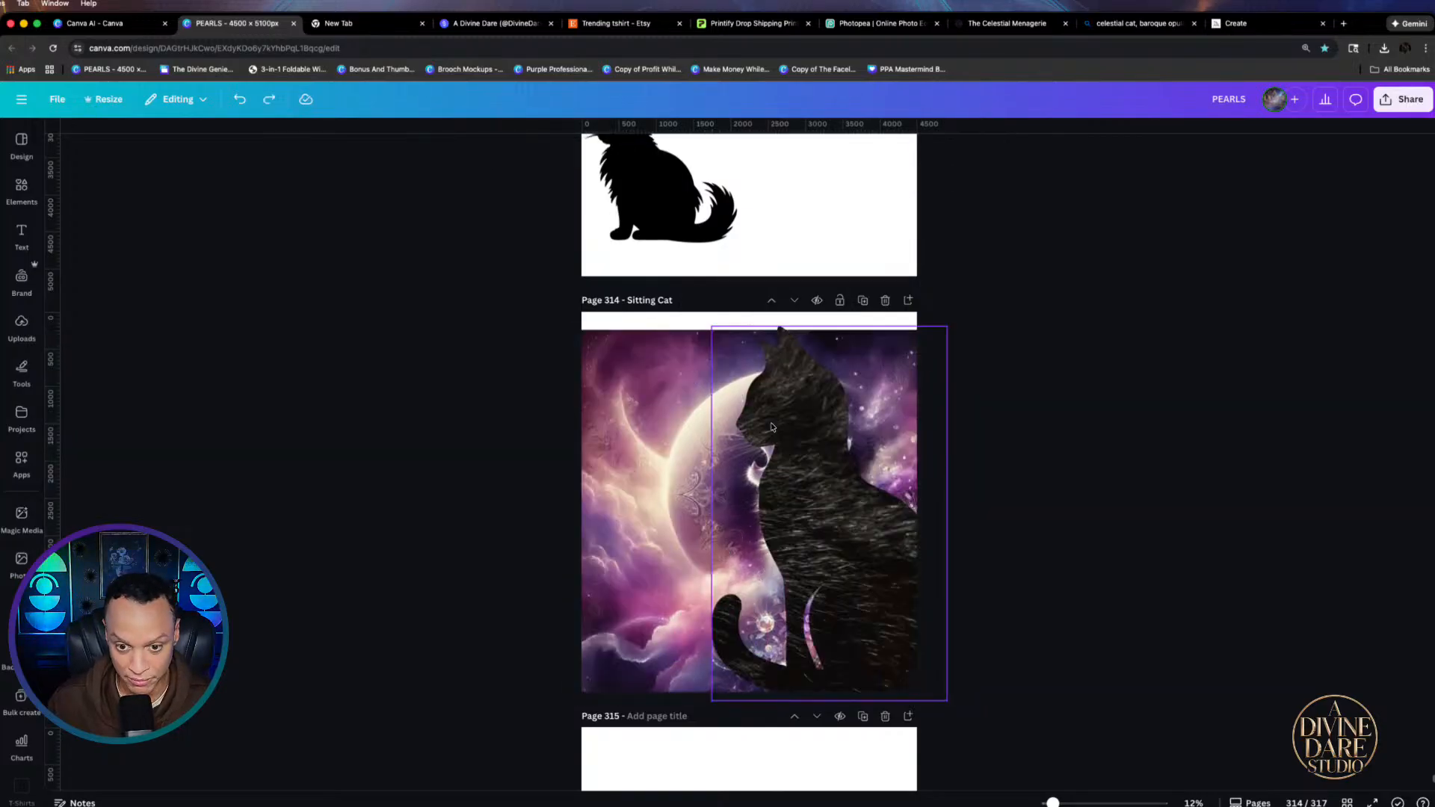
Nudge the cat frame and stretch the purple background past the page bottom
left_click_drag(868, 370, 850, 365)
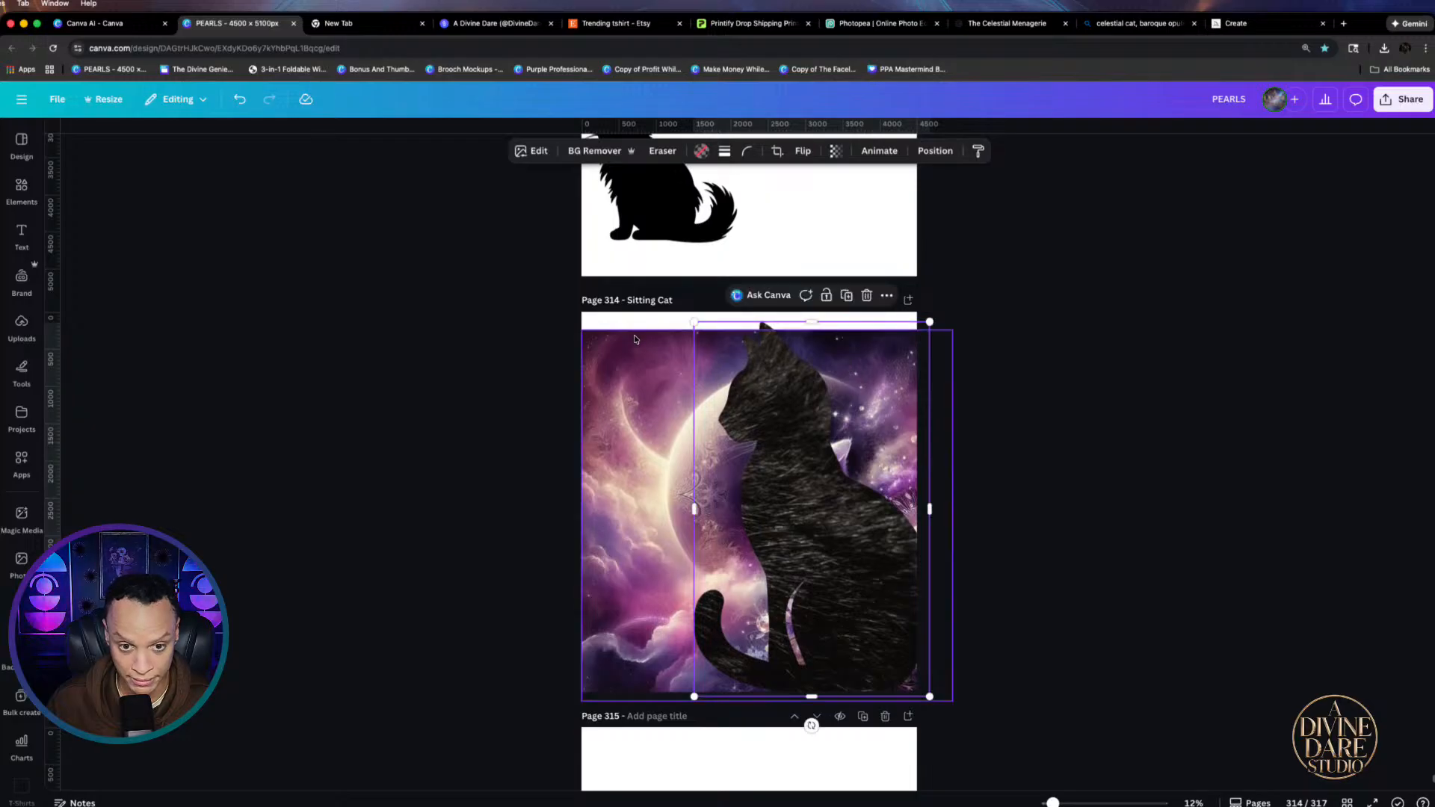
left_click_drag(634, 336, 632, 318)
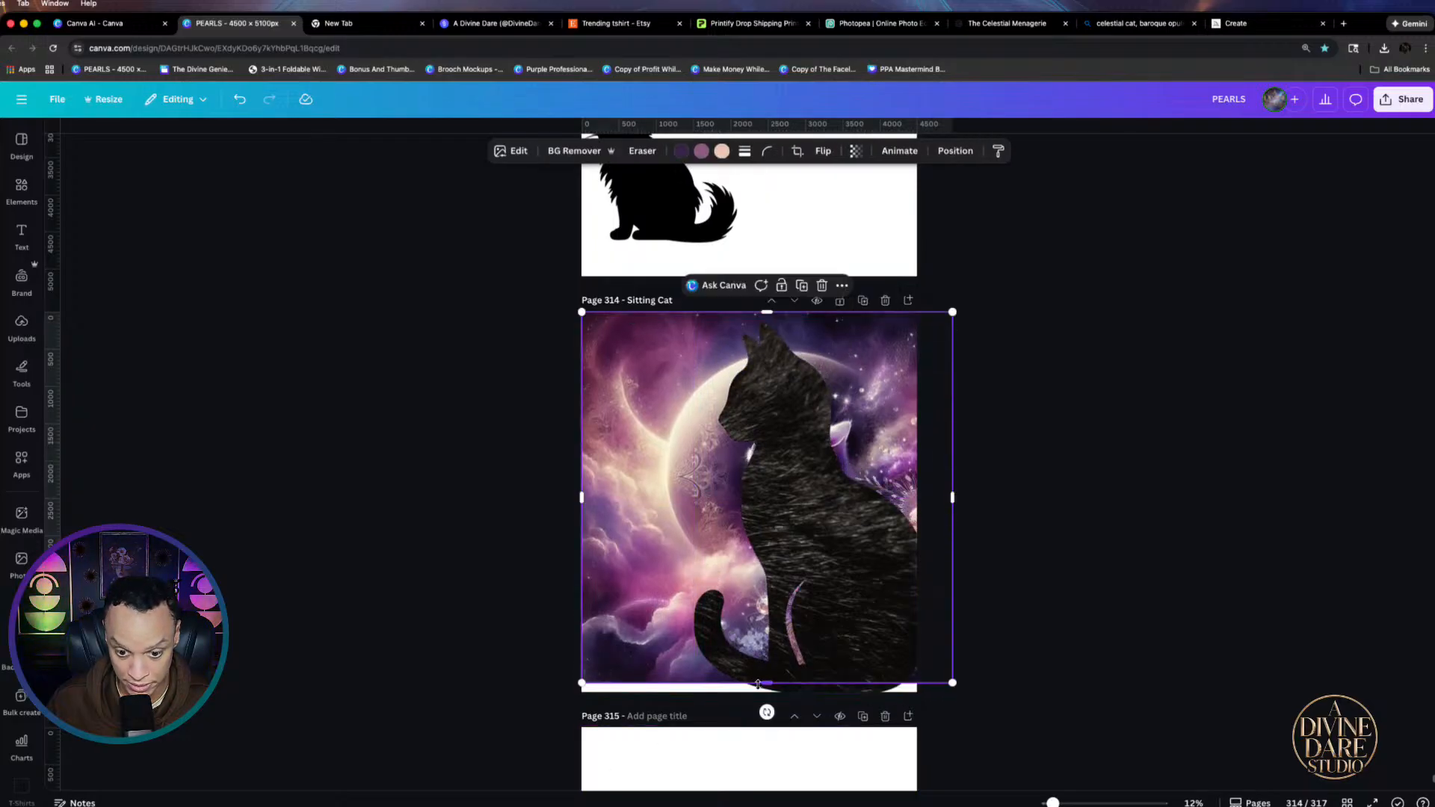
left_click_drag(757, 684, 762, 711)
left_click(1139, 665)
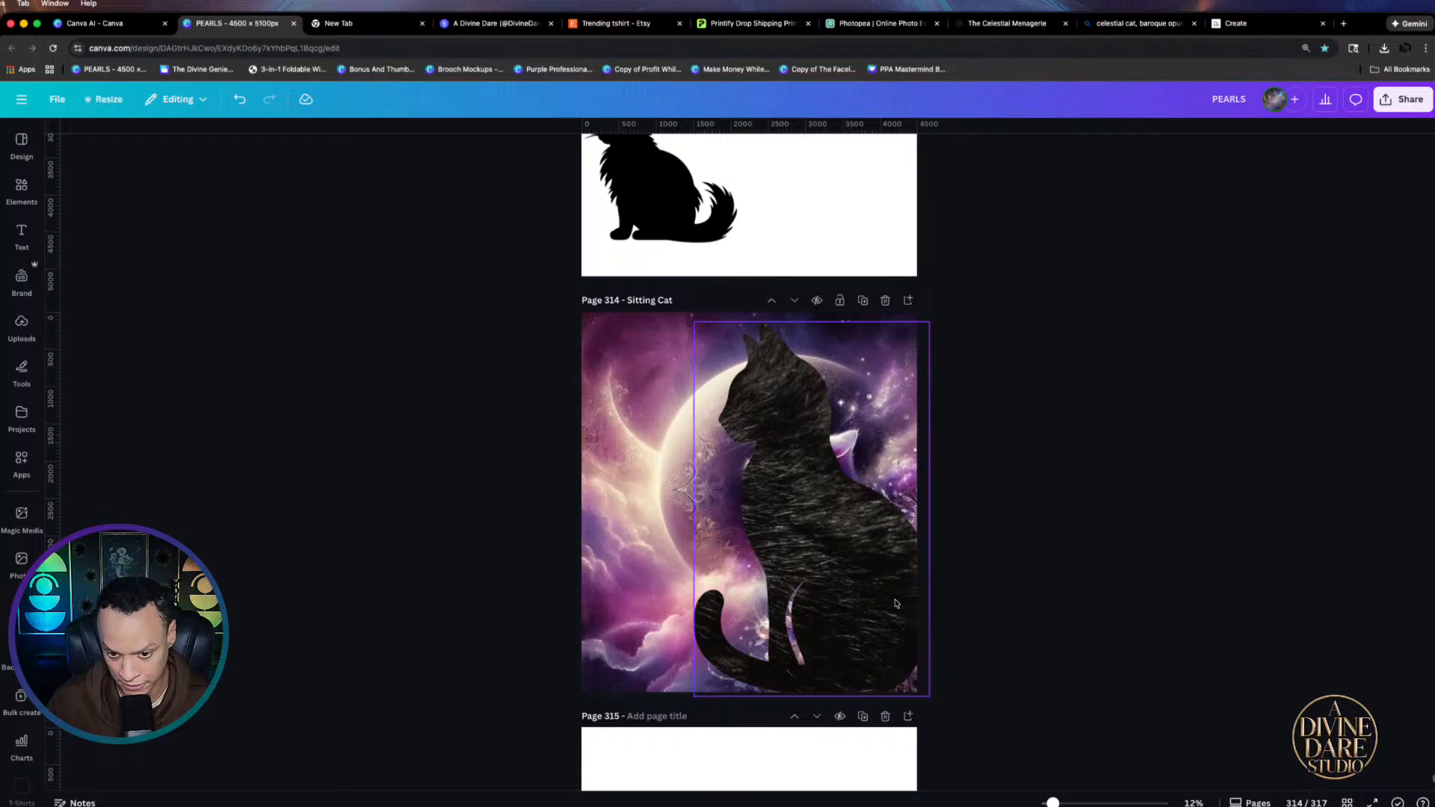
left_click_drag(880, 598, 866, 592)
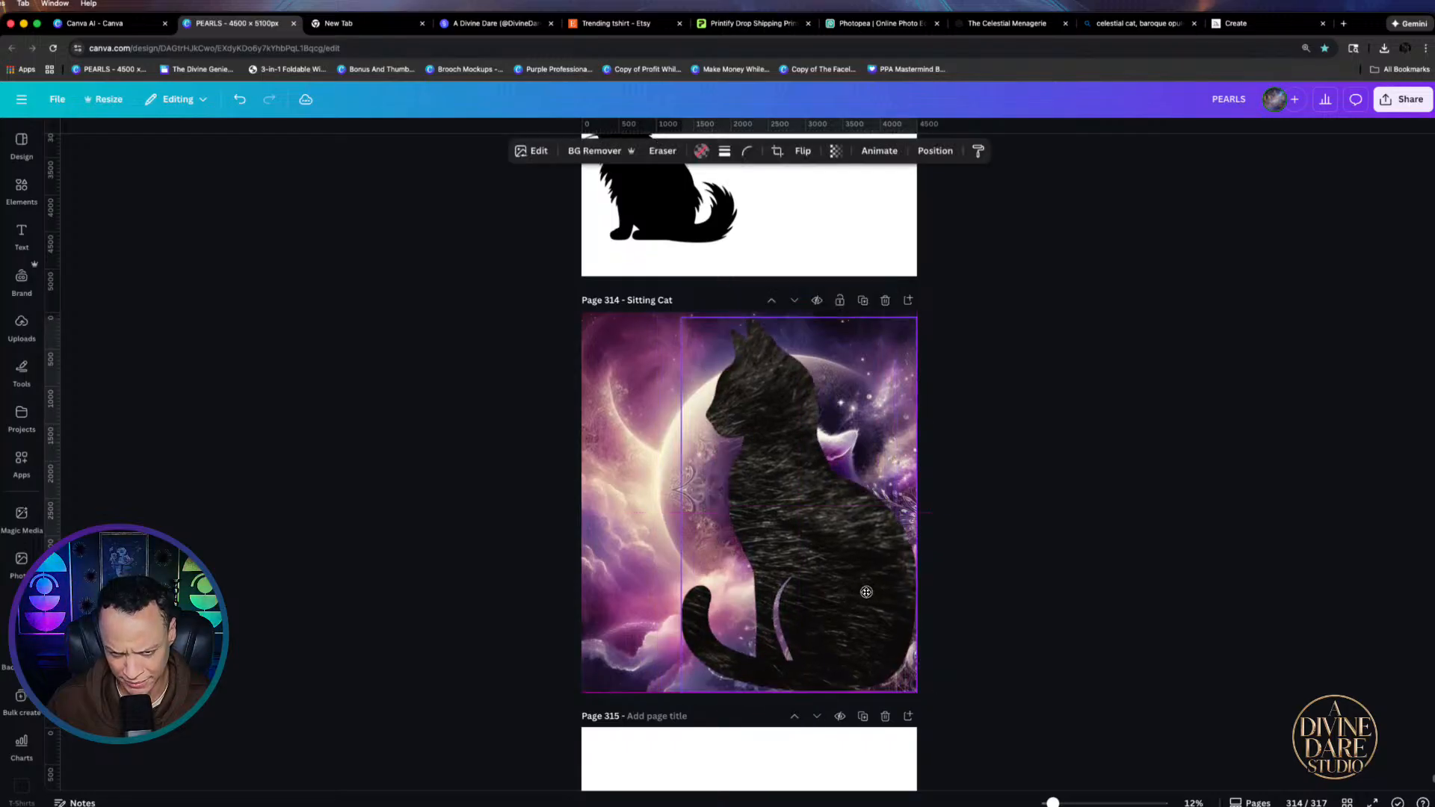
left_click(1036, 594)
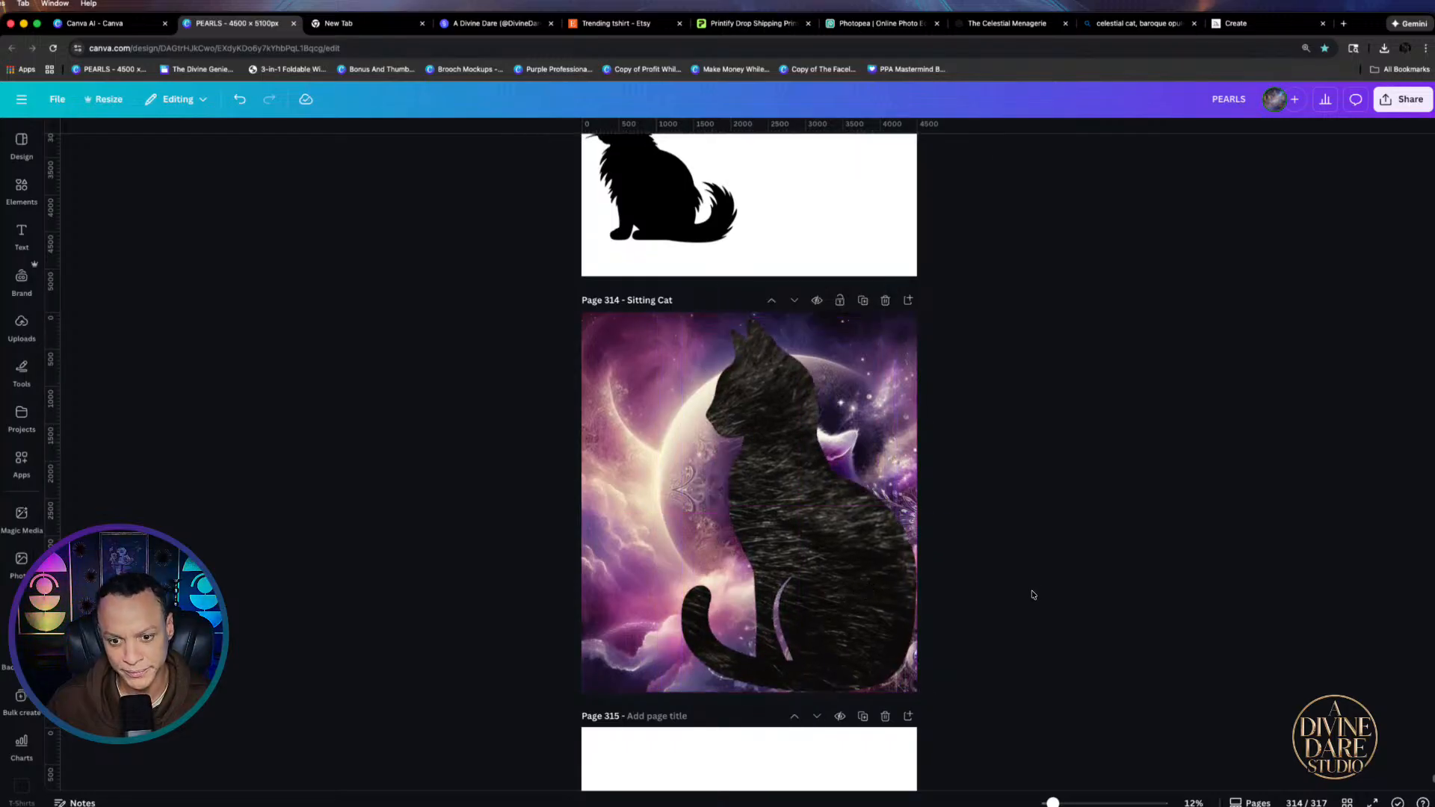
Shift the purple image and place it inside the cat frame, leaving white page around it
left_click(643, 383)
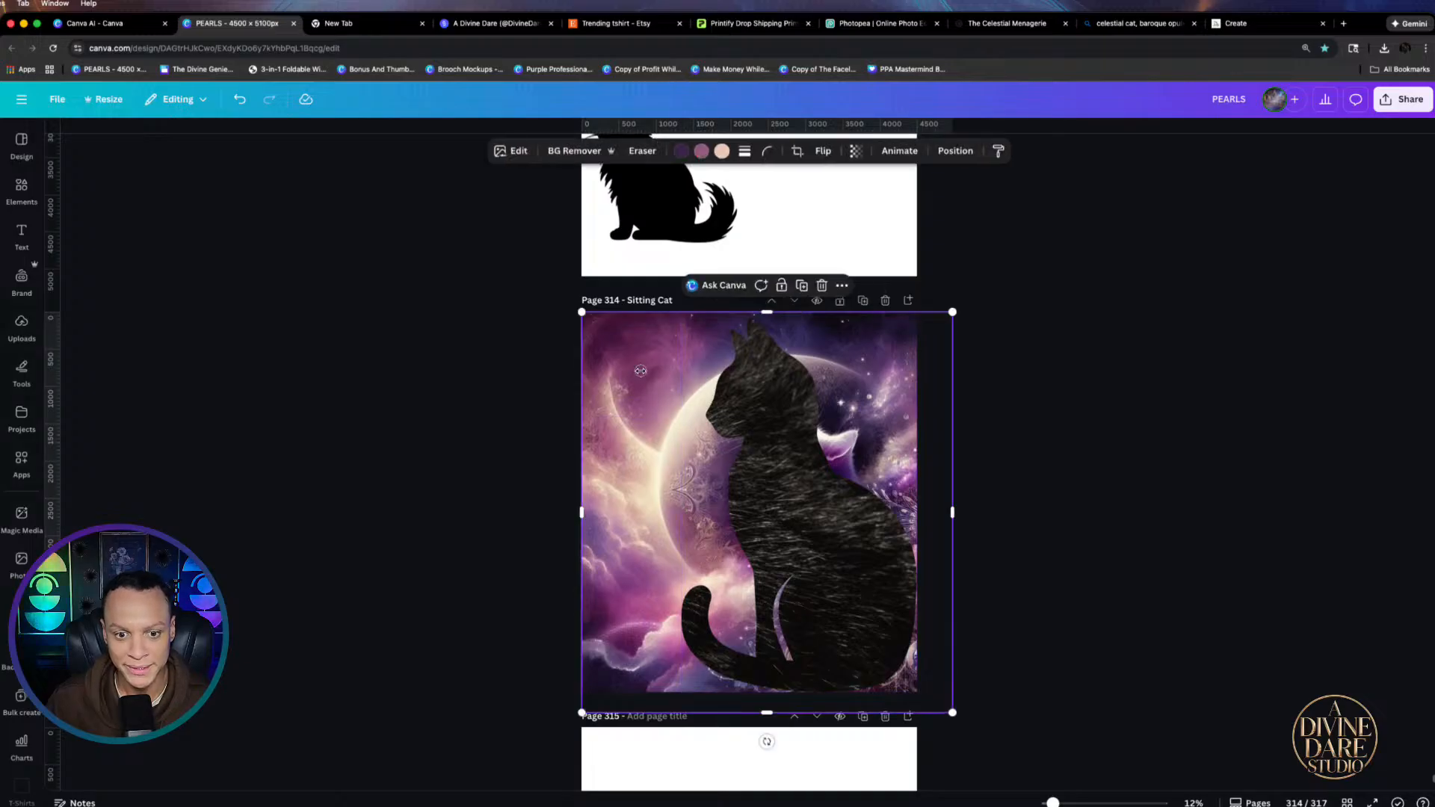
left_click_drag(643, 383, 713, 382)
left_click_drag(941, 391, 1056, 447)
left_click(792, 598)
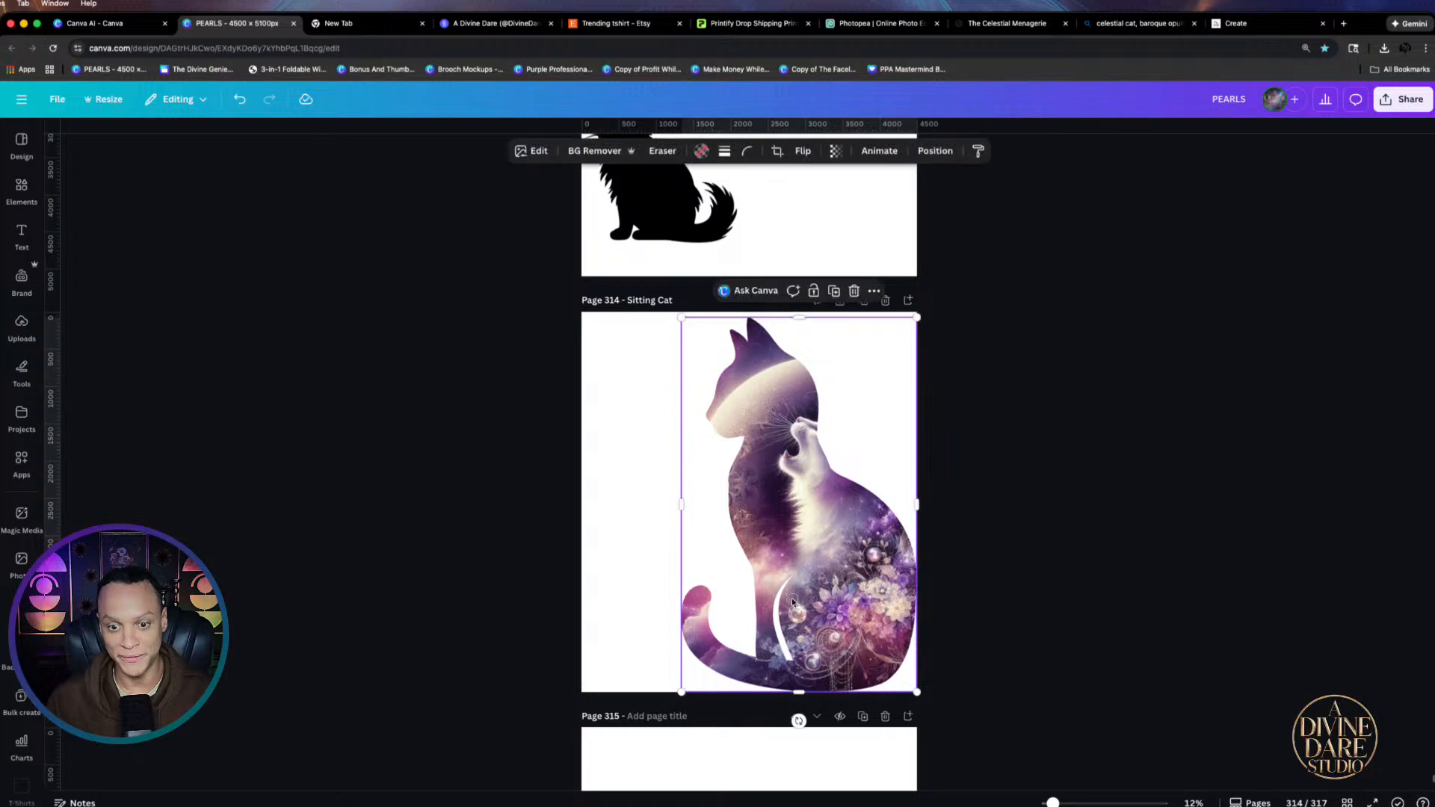
left_click_drag(792, 598, 758, 596)
left_click(1191, 382)
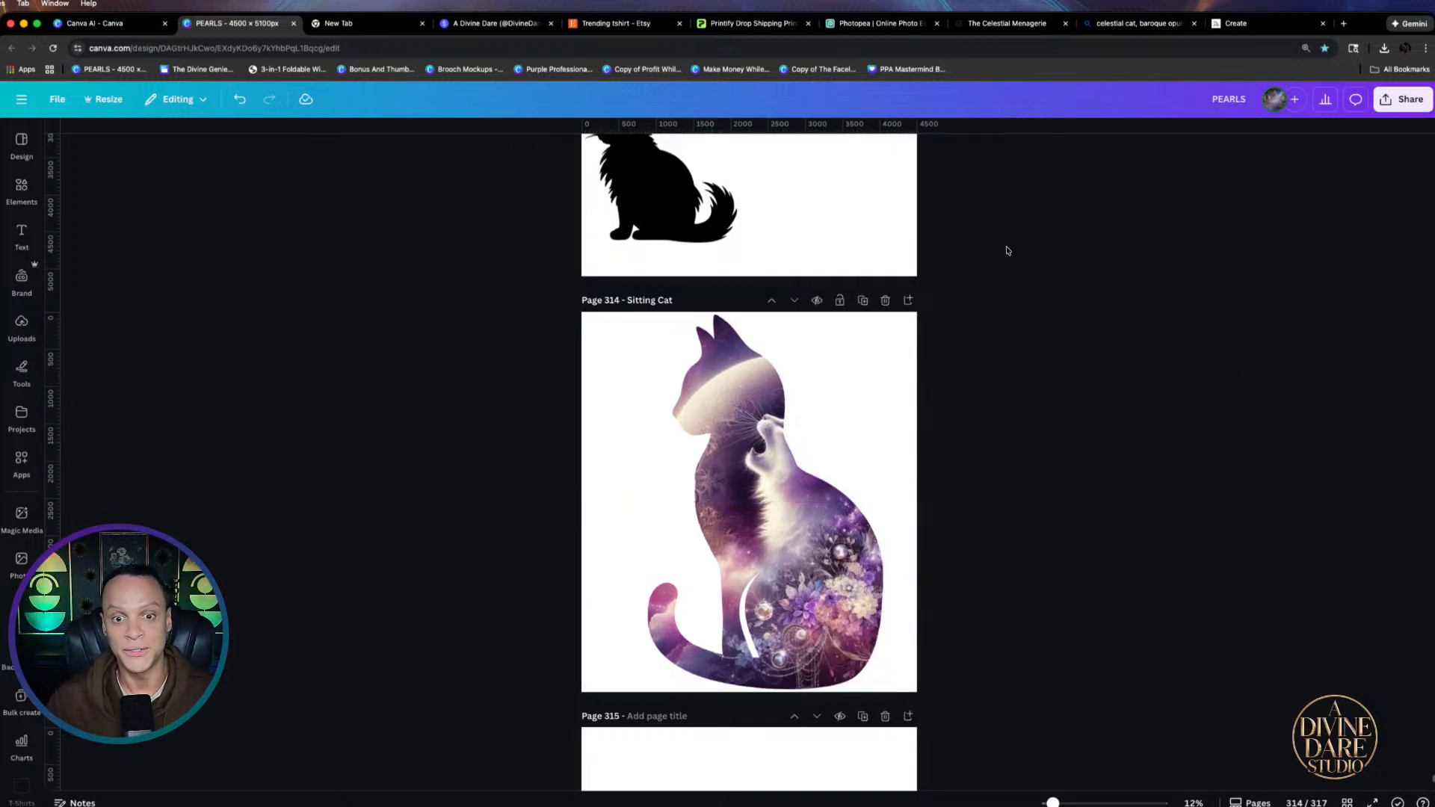
scroll(1006, 254, "up", 10)
scroll(1004, 281, "down", 3)
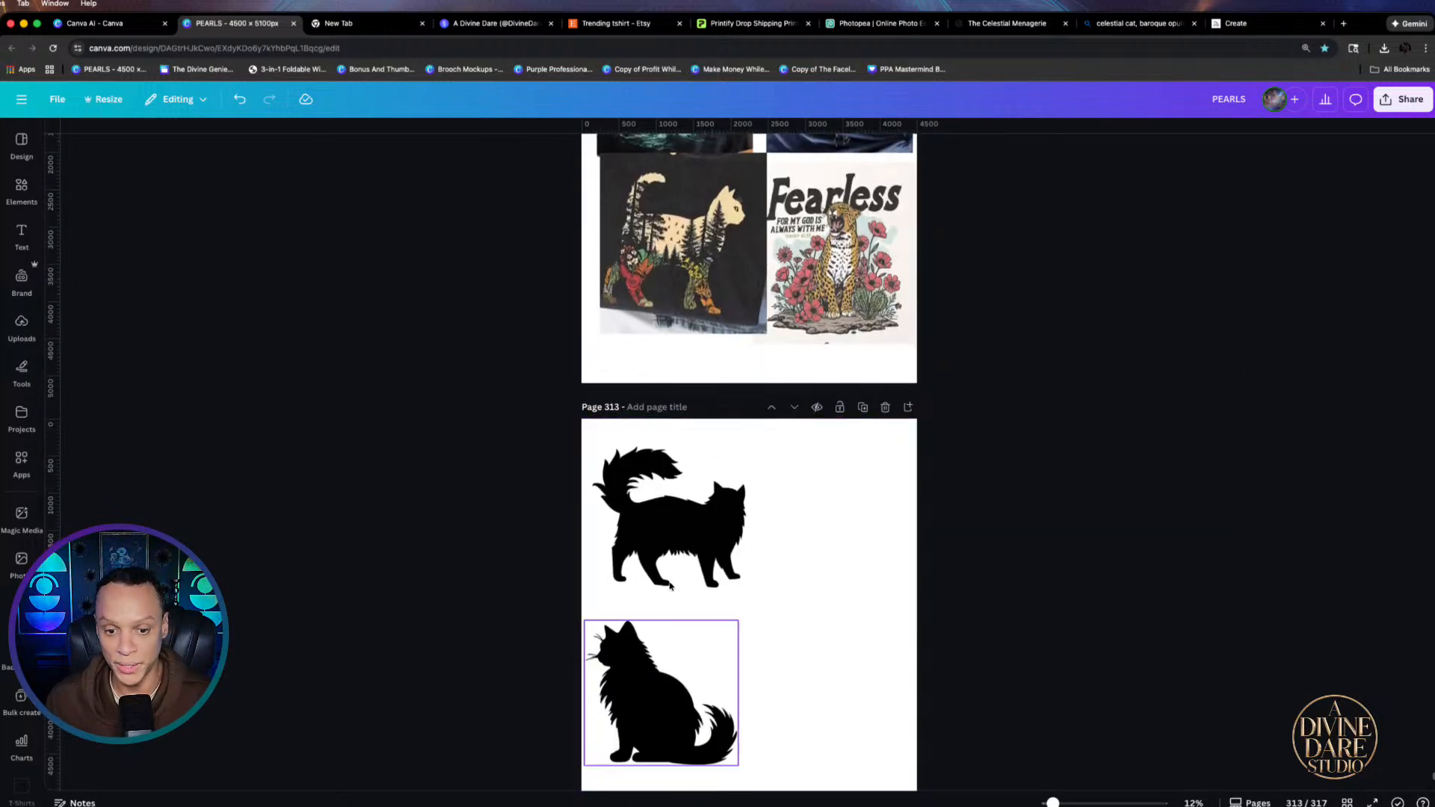
Delete the standing and the sitting black cat silhouettes from page 313
left_click(647, 523)
key("Delete")
left_click(658, 672)
key("Delete")
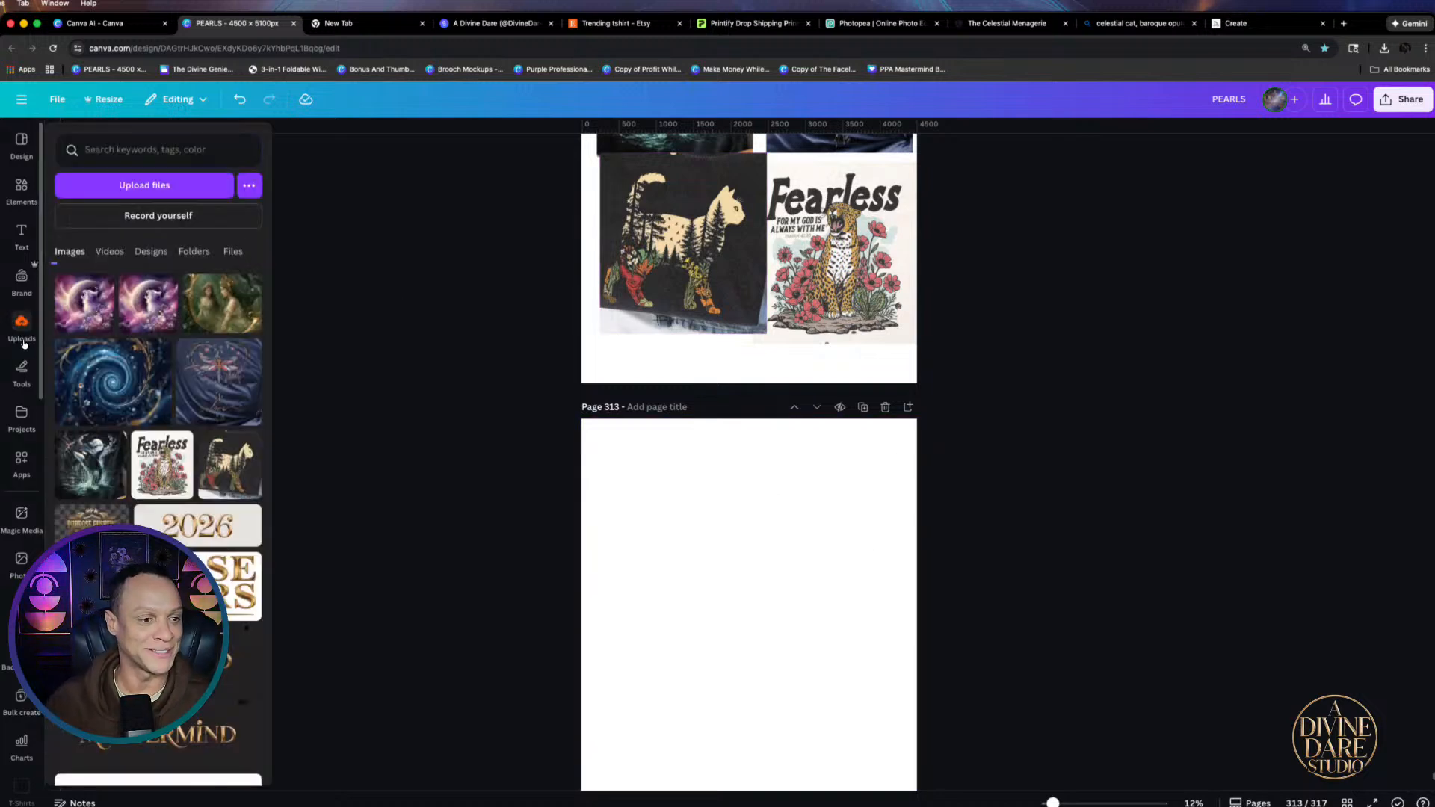
Search Elements for 'whale', fixing the stray letter in the search term
left_click(22, 191)
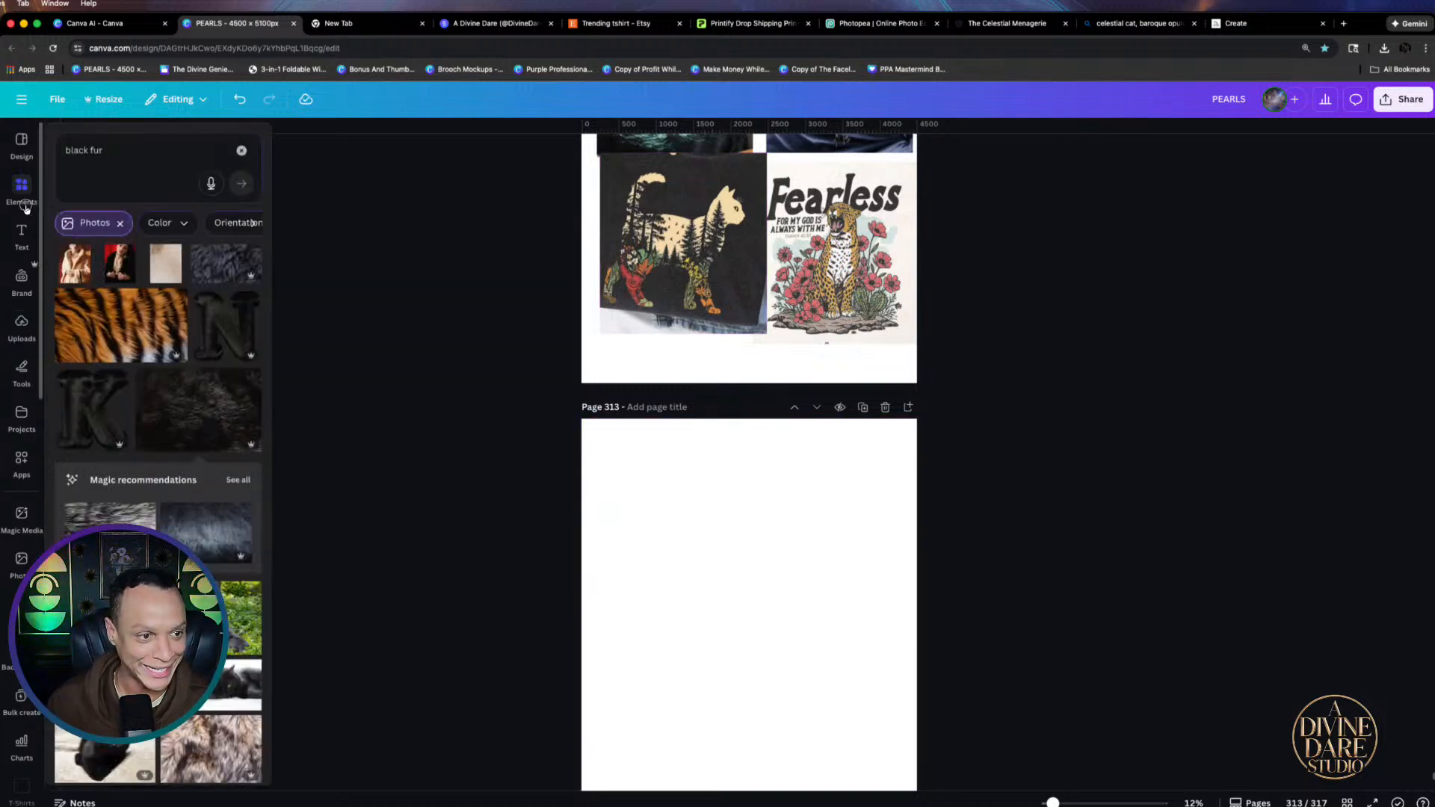
left_click(242, 145)
left_click(160, 144)
type("whalew")
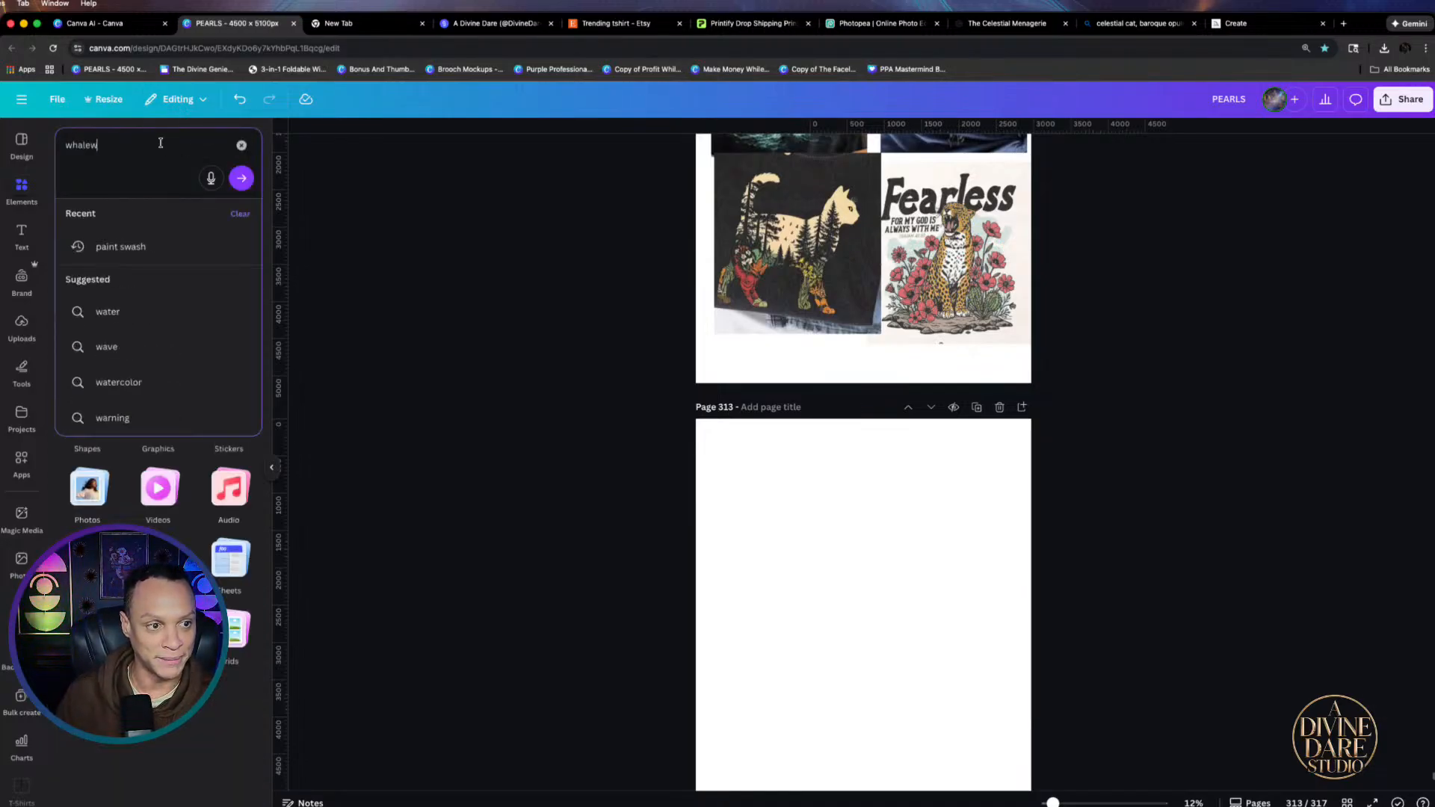
key("Return")
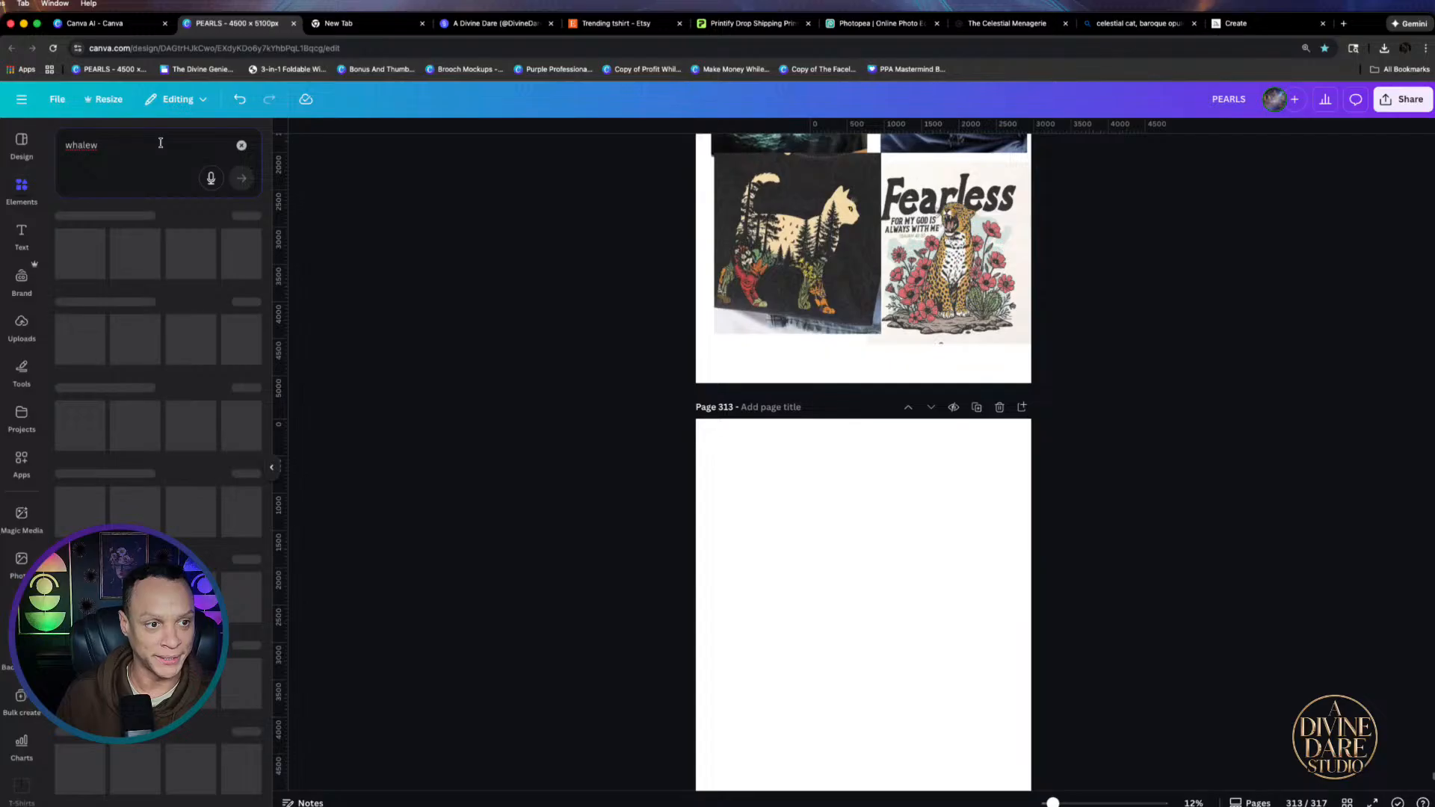
left_click(131, 158)
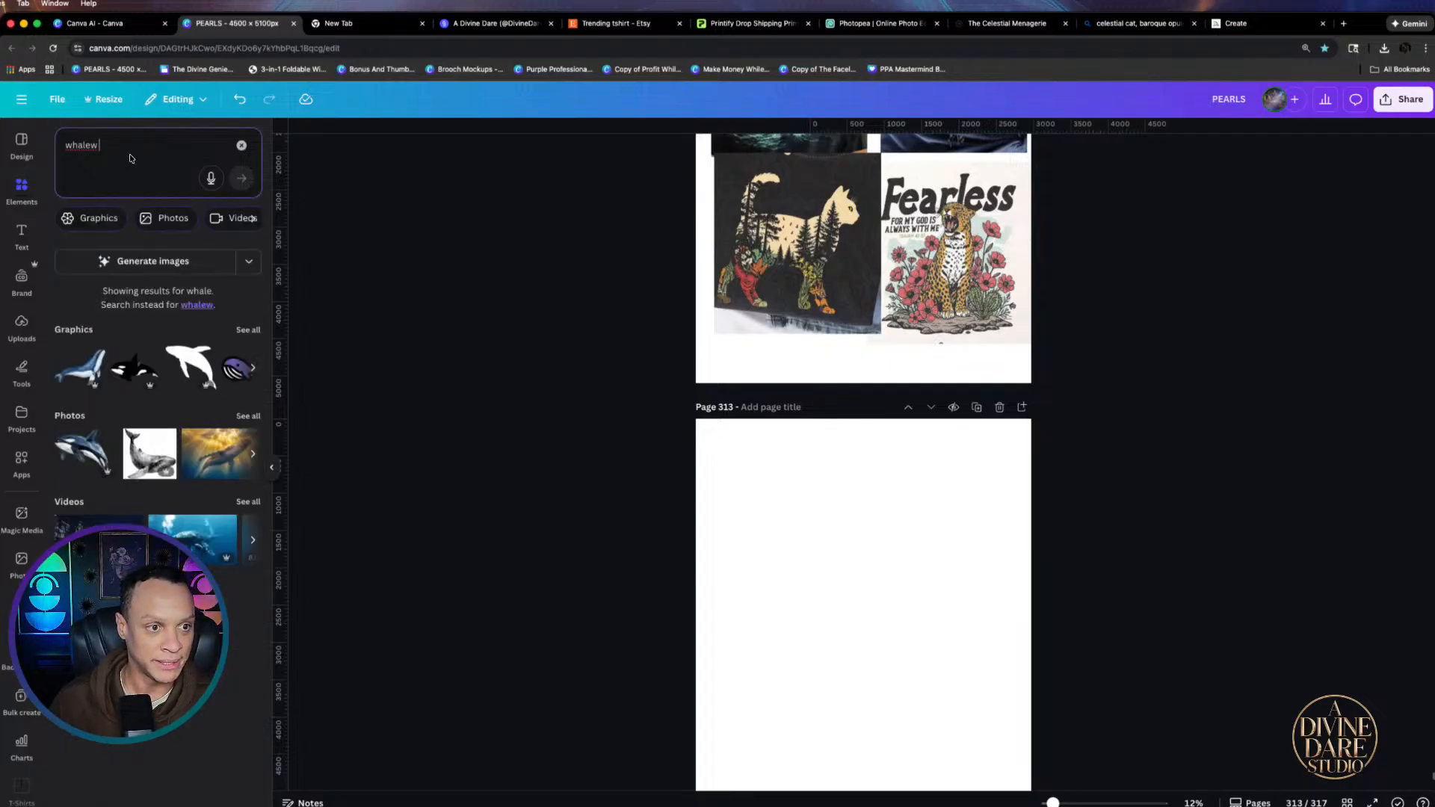
key("BackSpace")
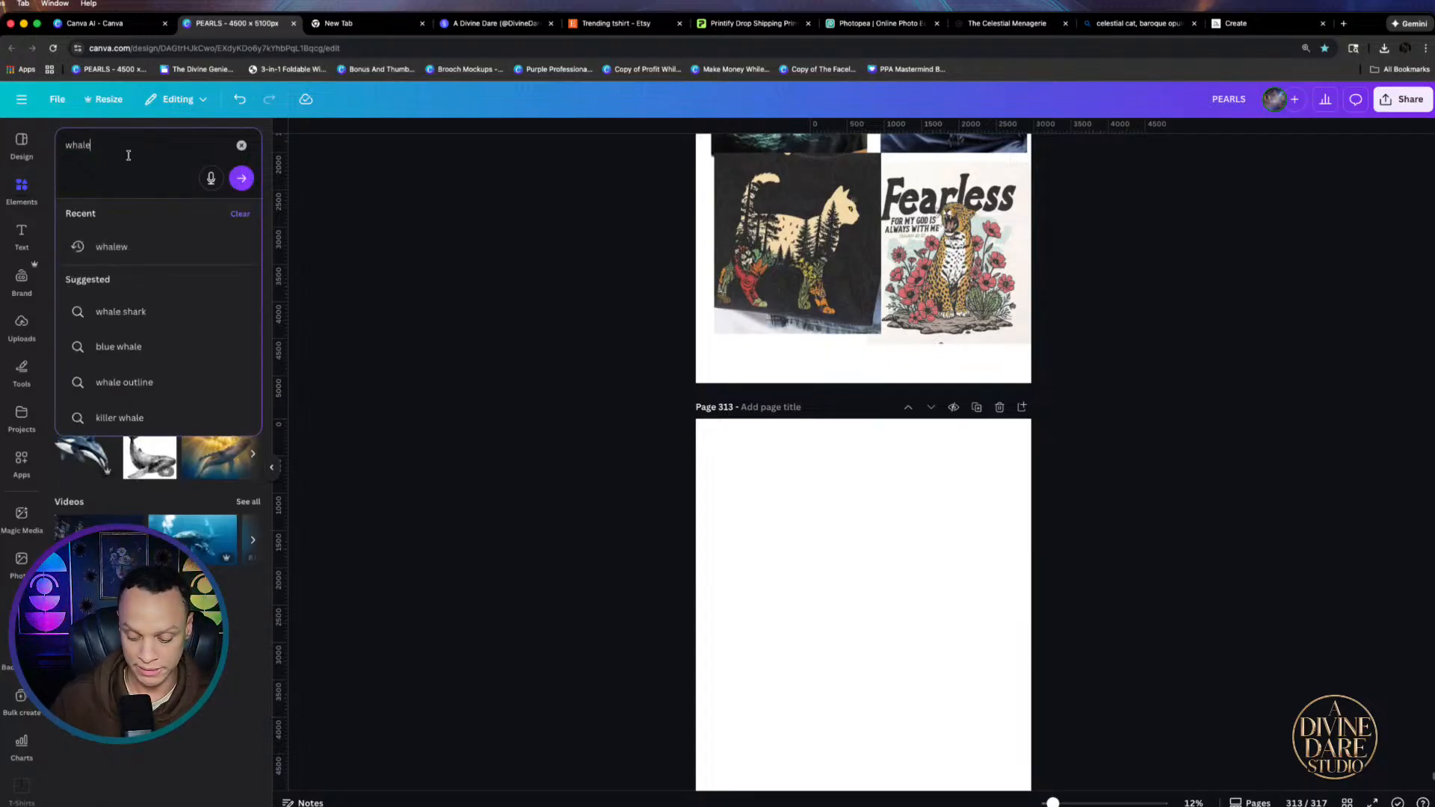
key("Return")
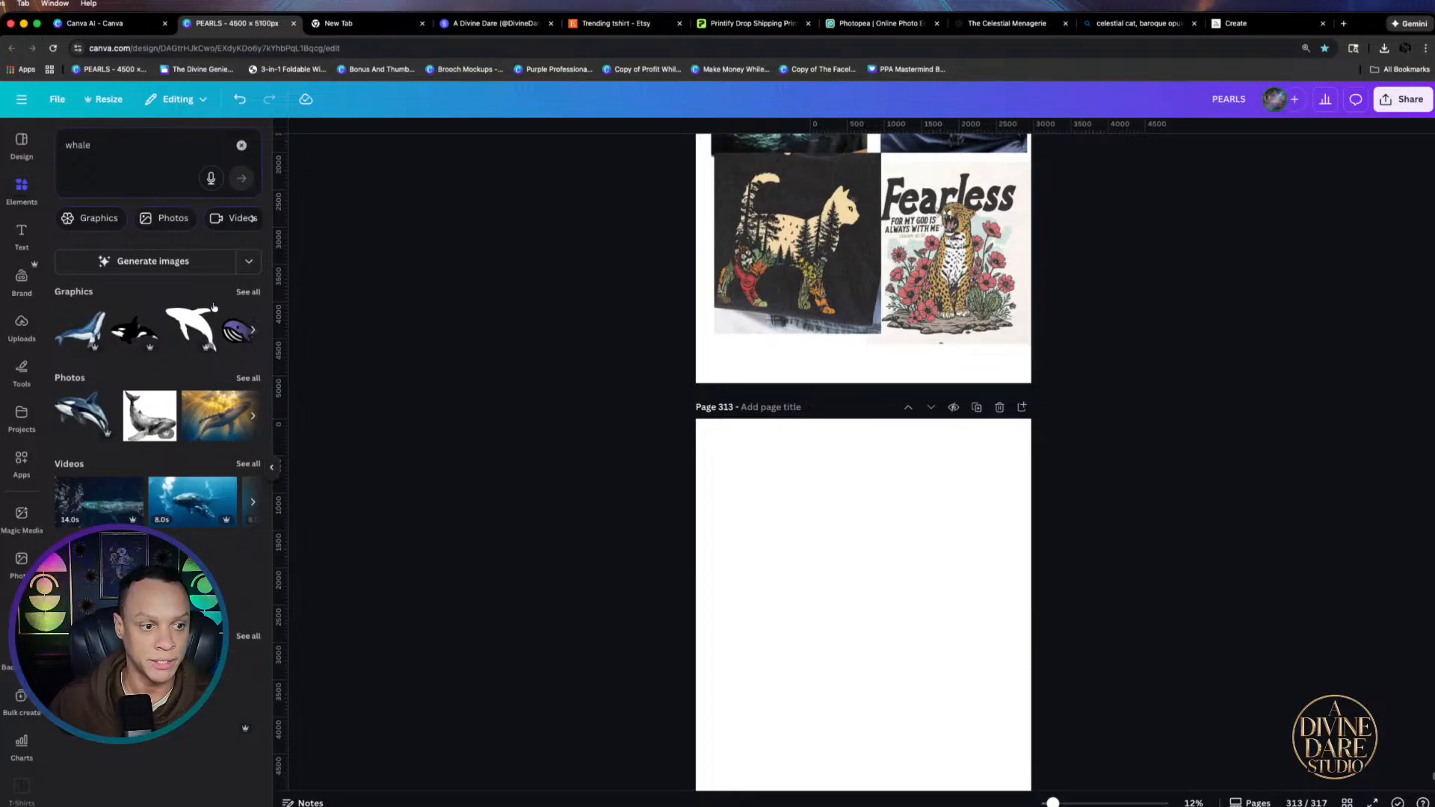
Refine the Elements search to 'whale silhouette'
left_click(155, 145)
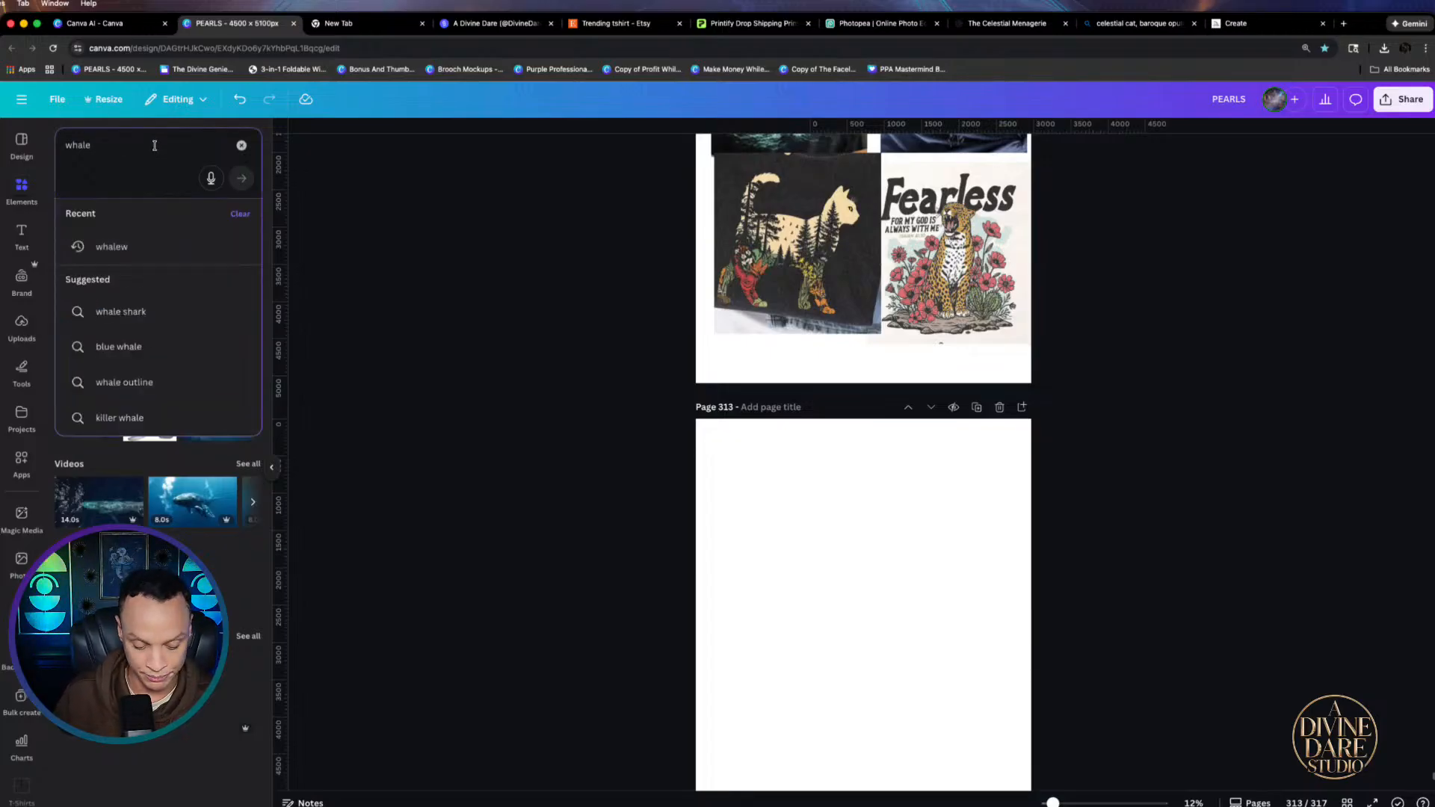
type("s")
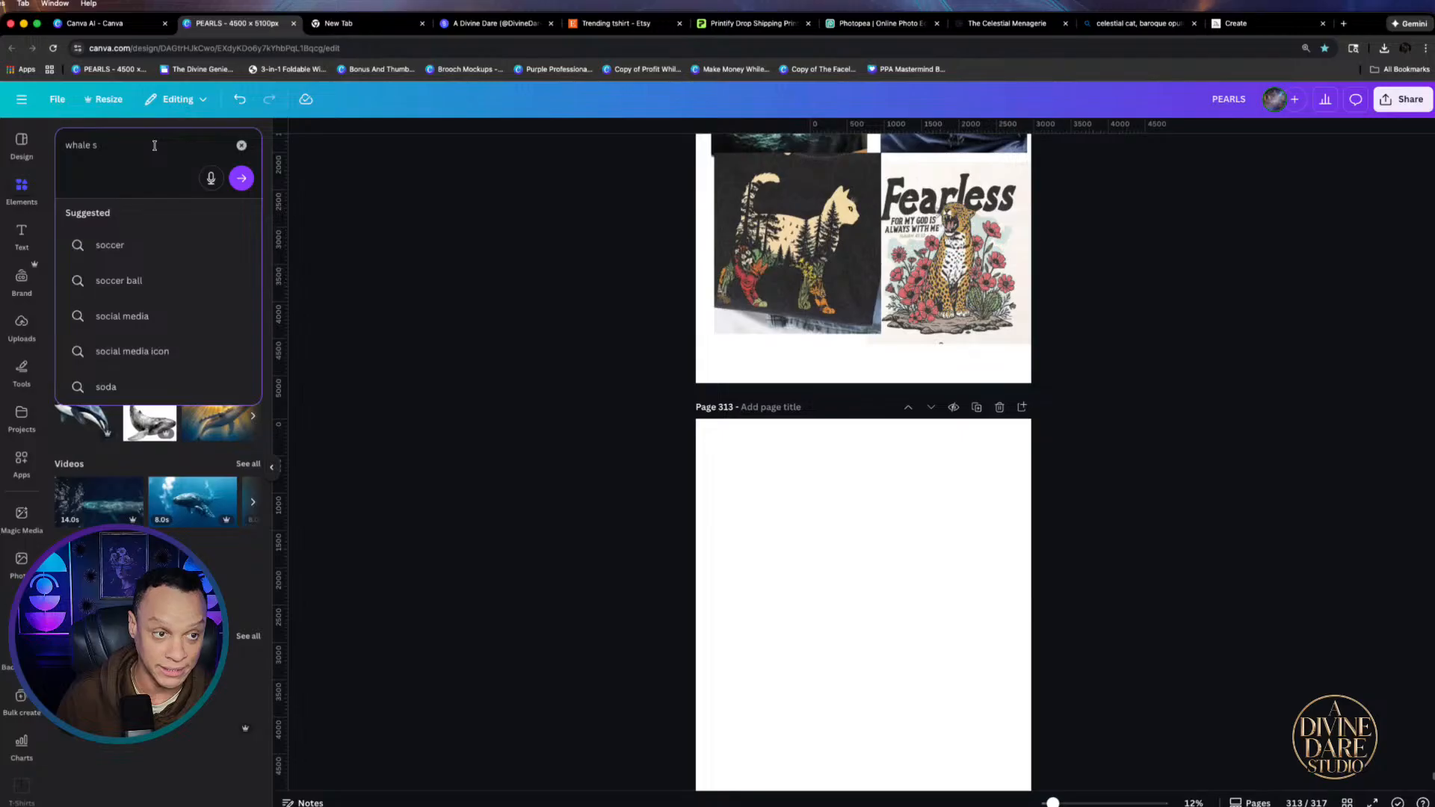
type("il")
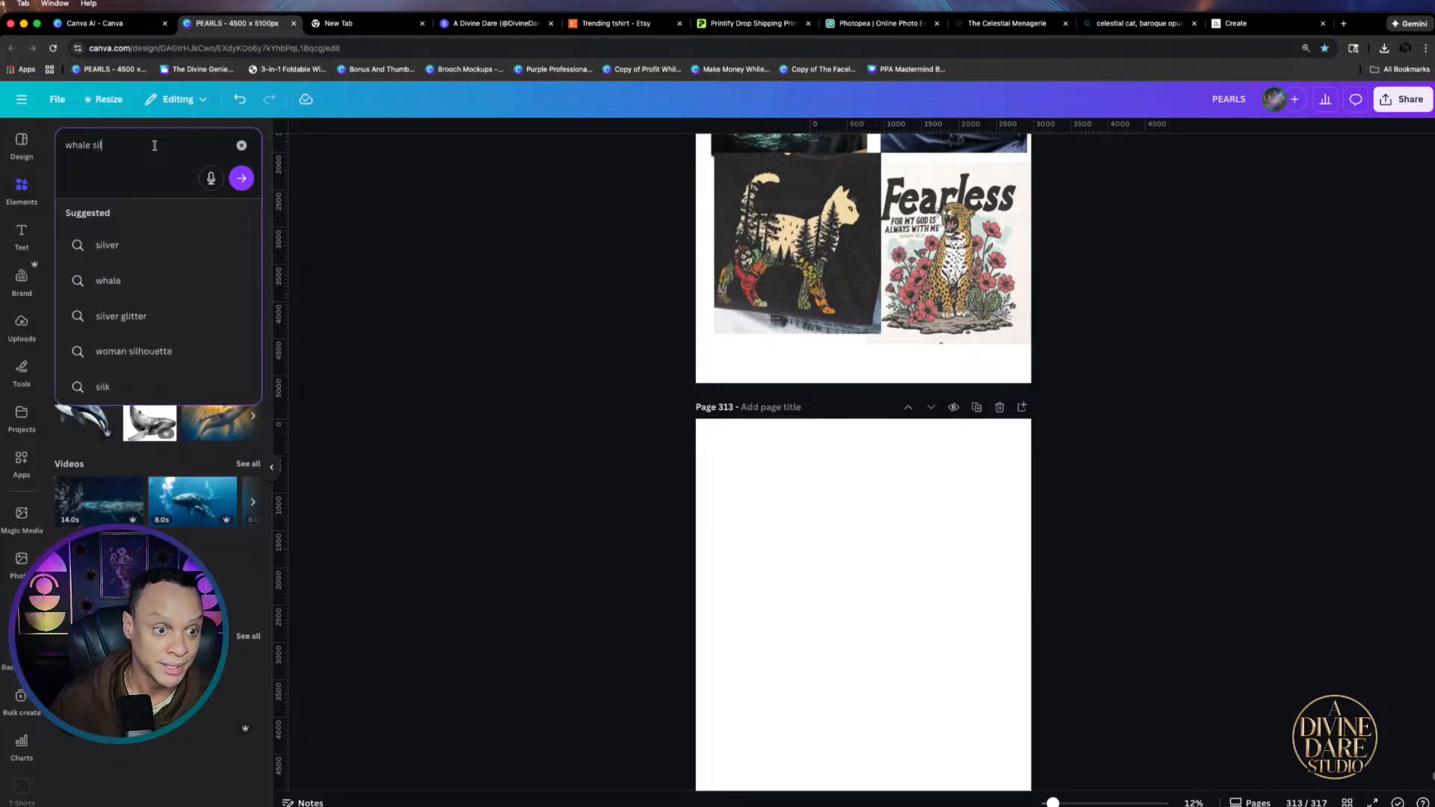
left_click(150, 351)
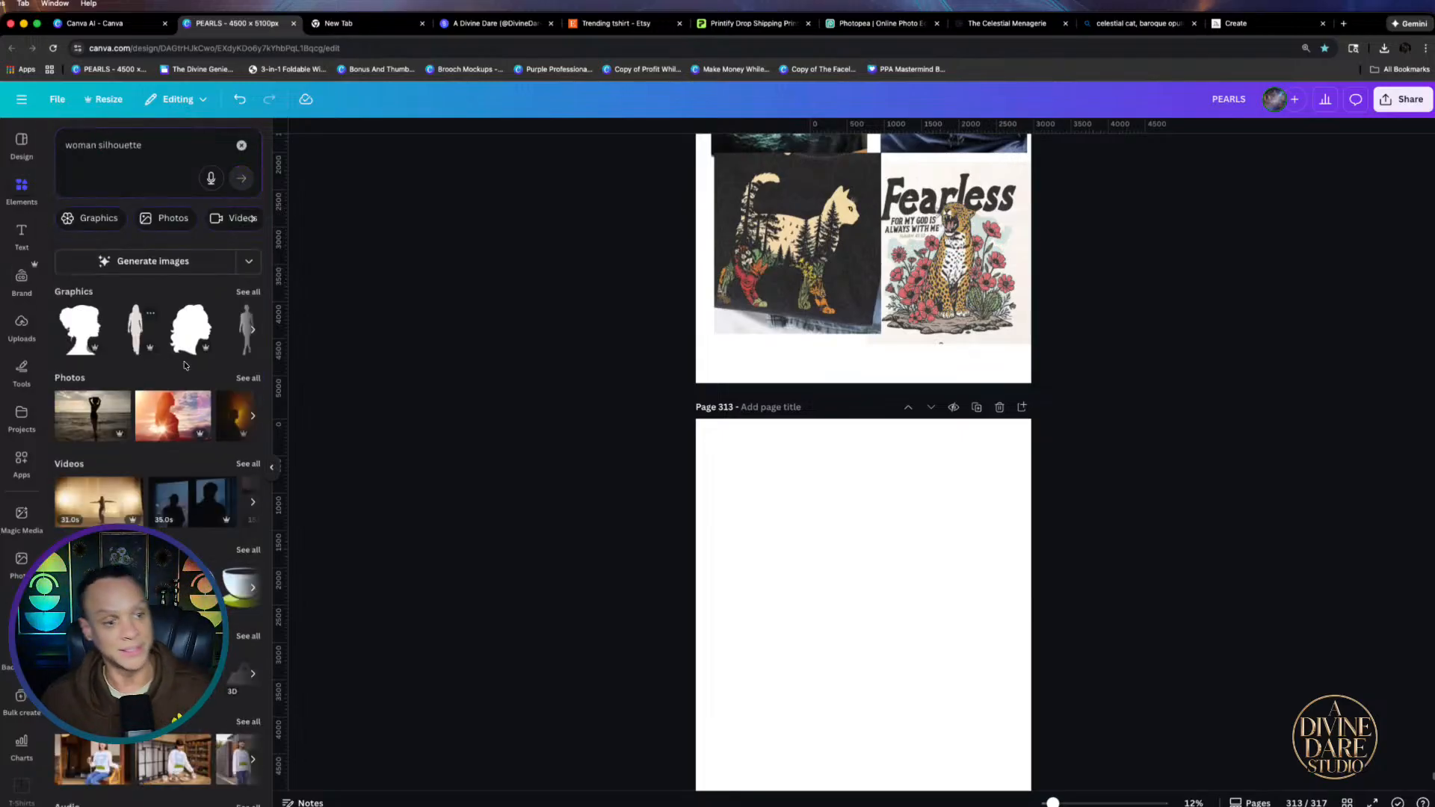
double_click(94, 154)
type("whale")
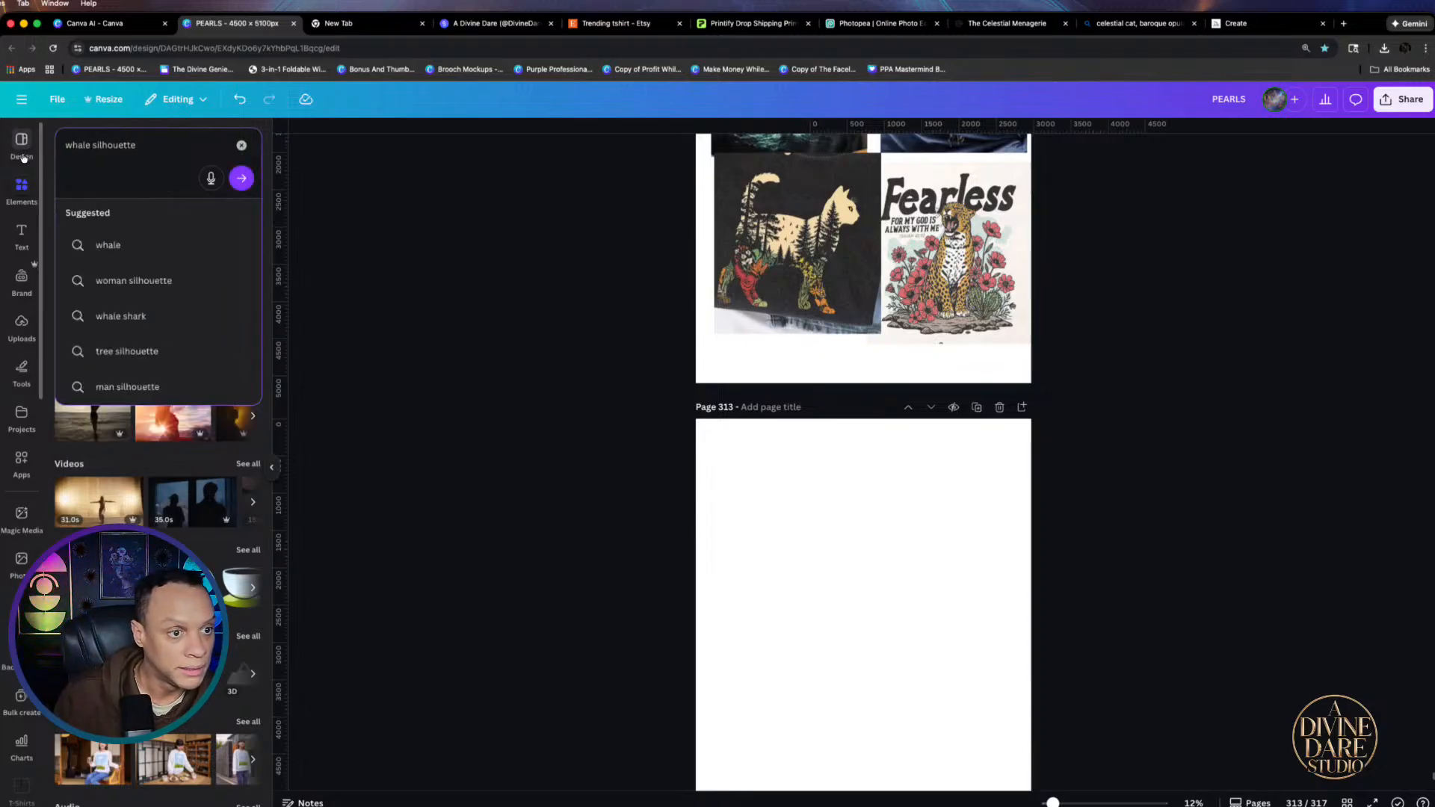
key("Return")
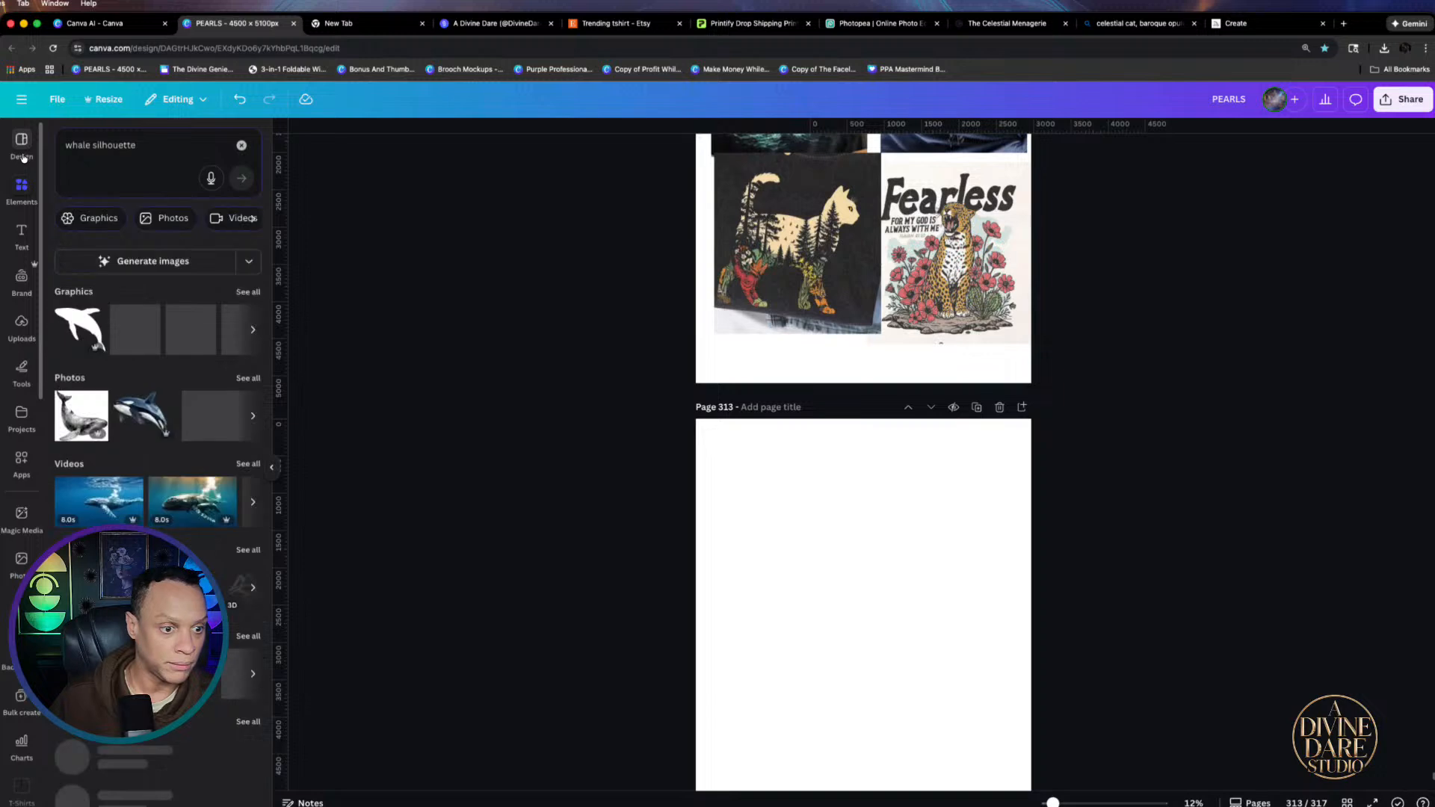
Browse whale silhouettes, discard a trial one, and add the black leaping whale to page 313
left_click(248, 292)
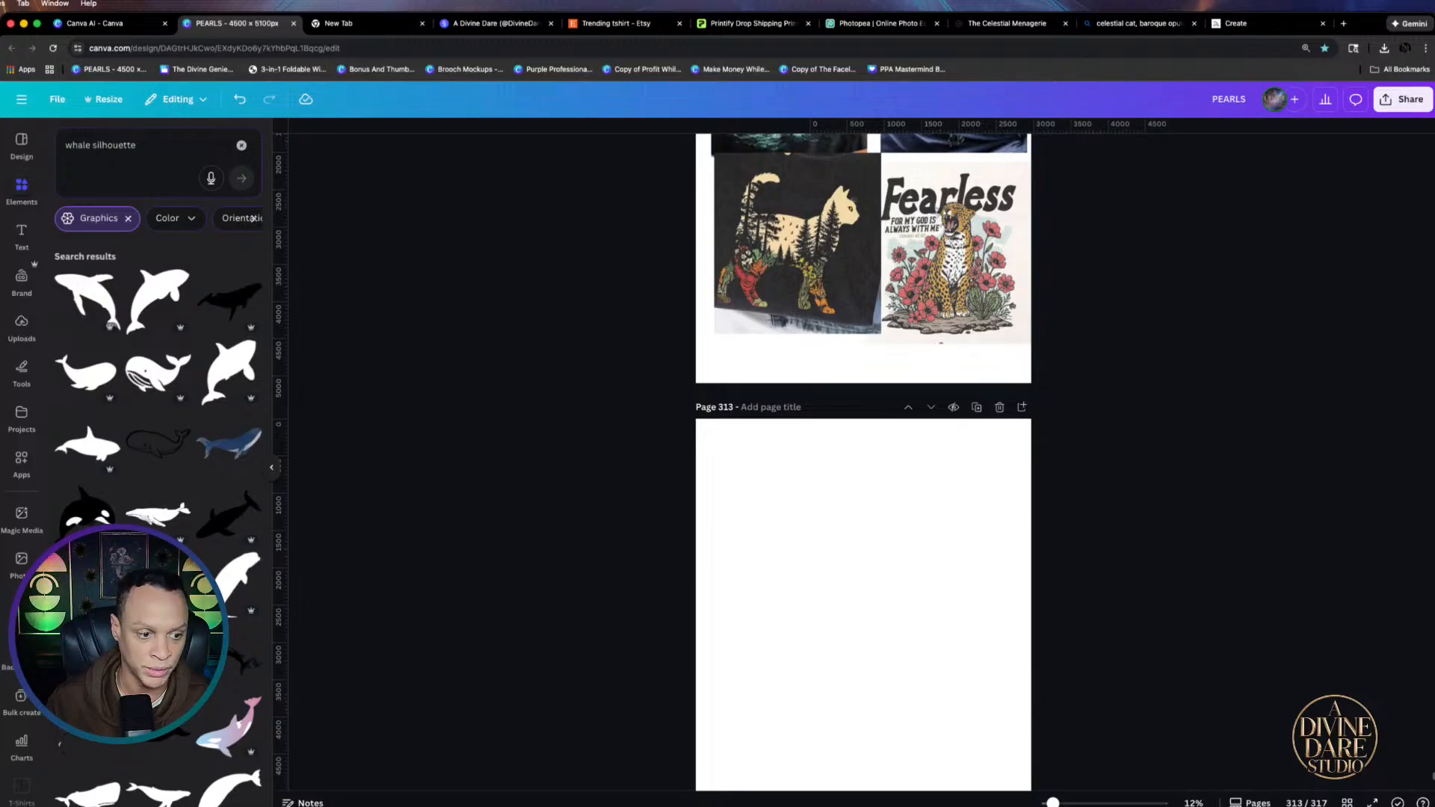
scroll(157, 760, "down", 5)
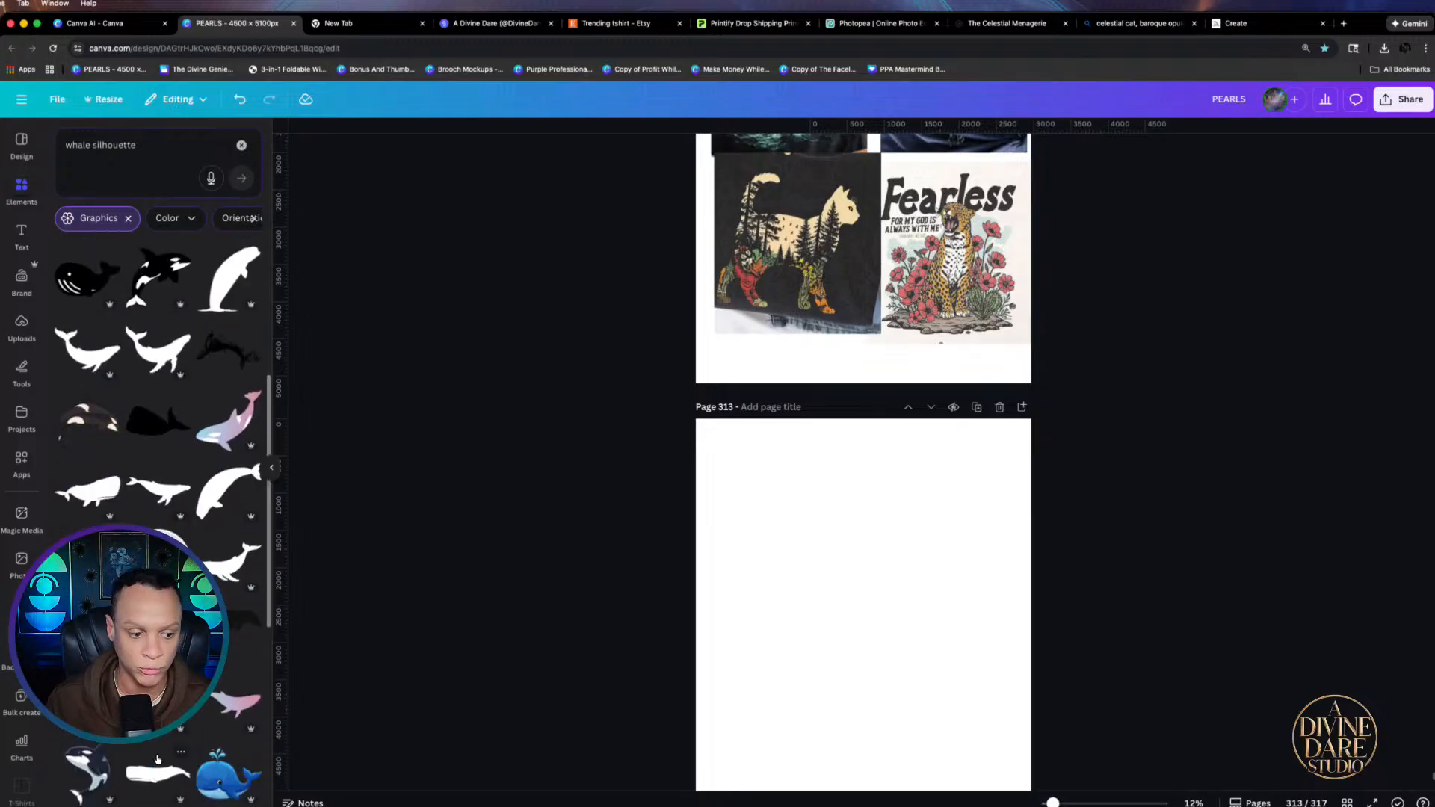
scroll(157, 760, "down", 3)
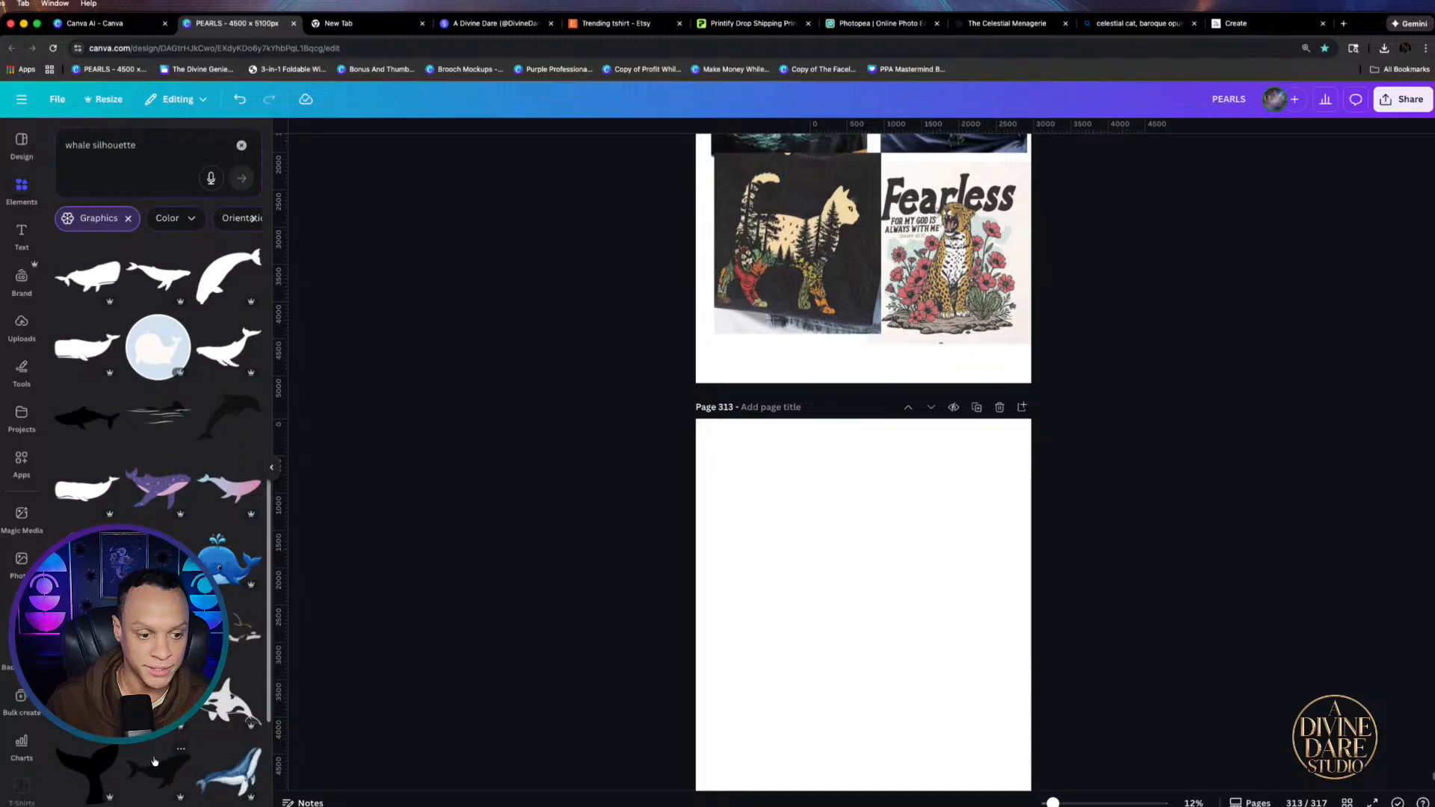
scroll(154, 761, "down", 3)
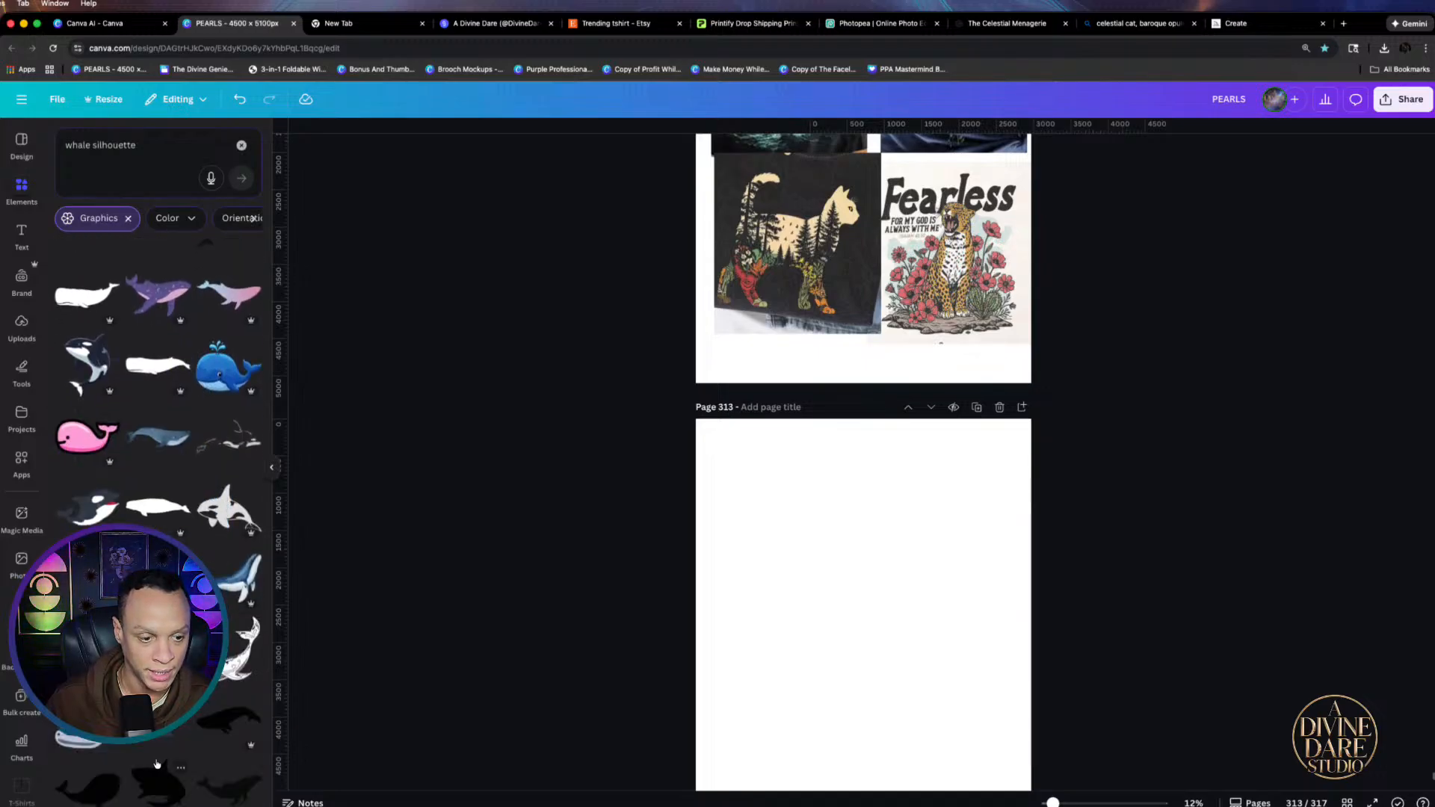
scroll(157, 762, "down", 10)
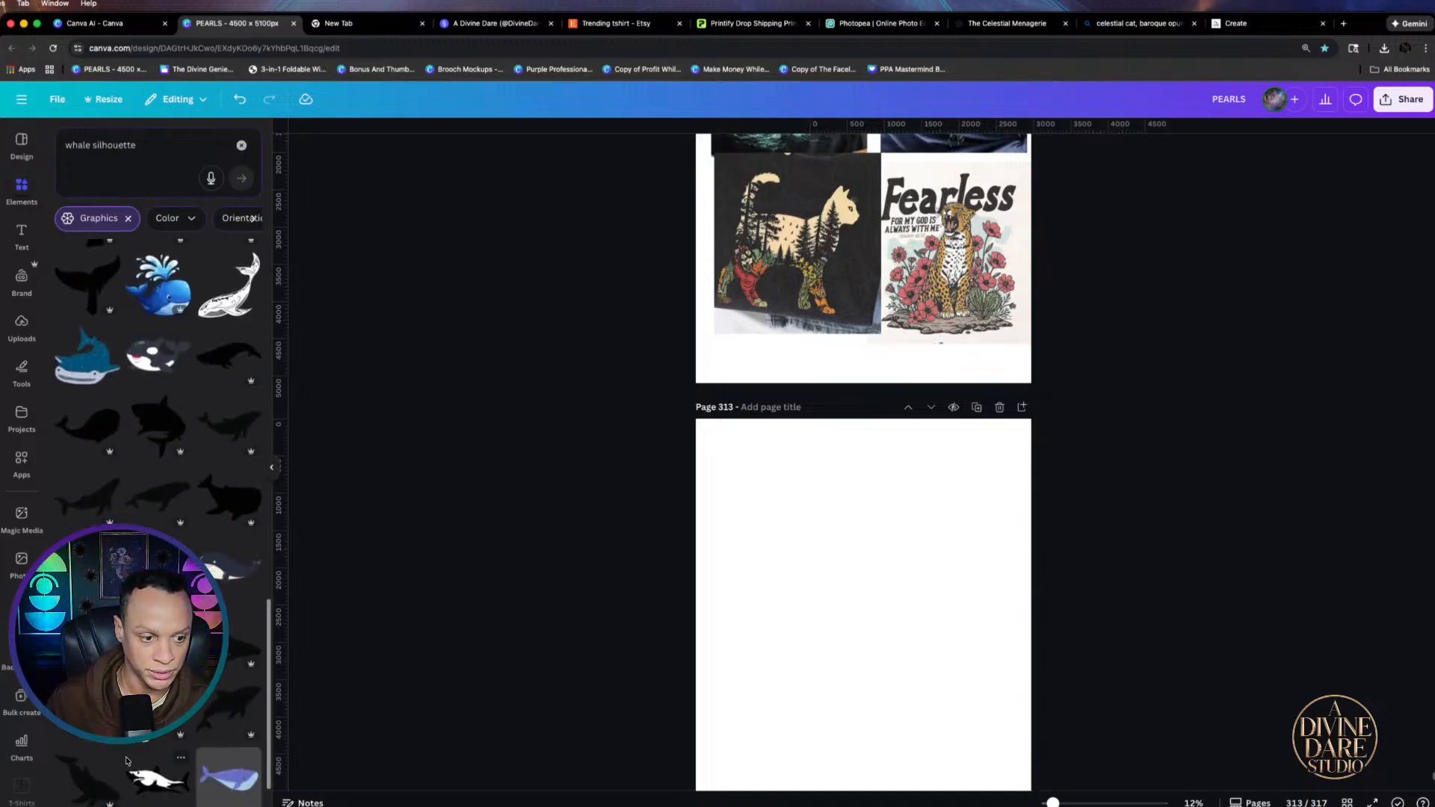
scroll(126, 763, "down", 1)
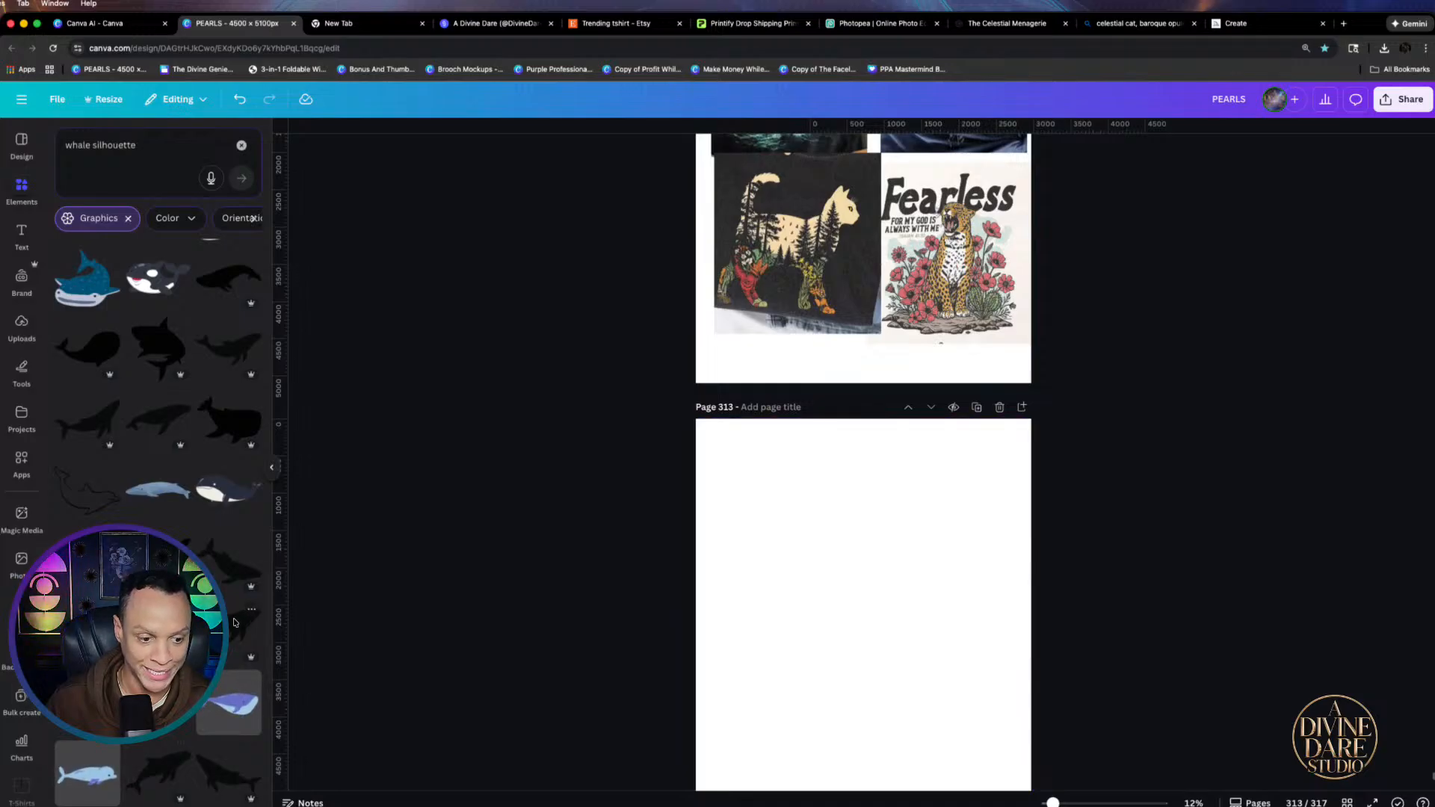
scroll(157, 523, "down", 6)
scroll(157, 524, "down", 5)
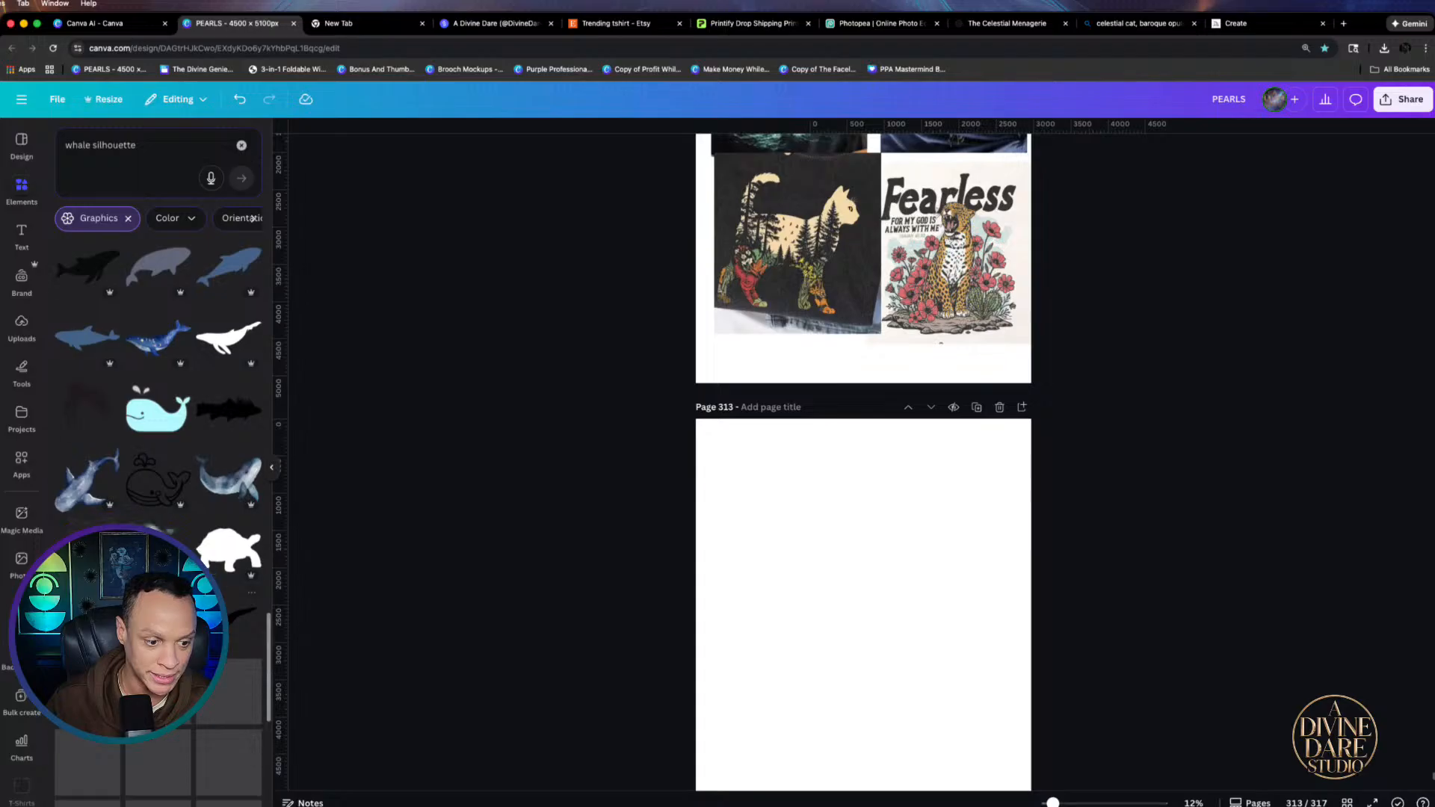
scroll(157, 448, "down", 2)
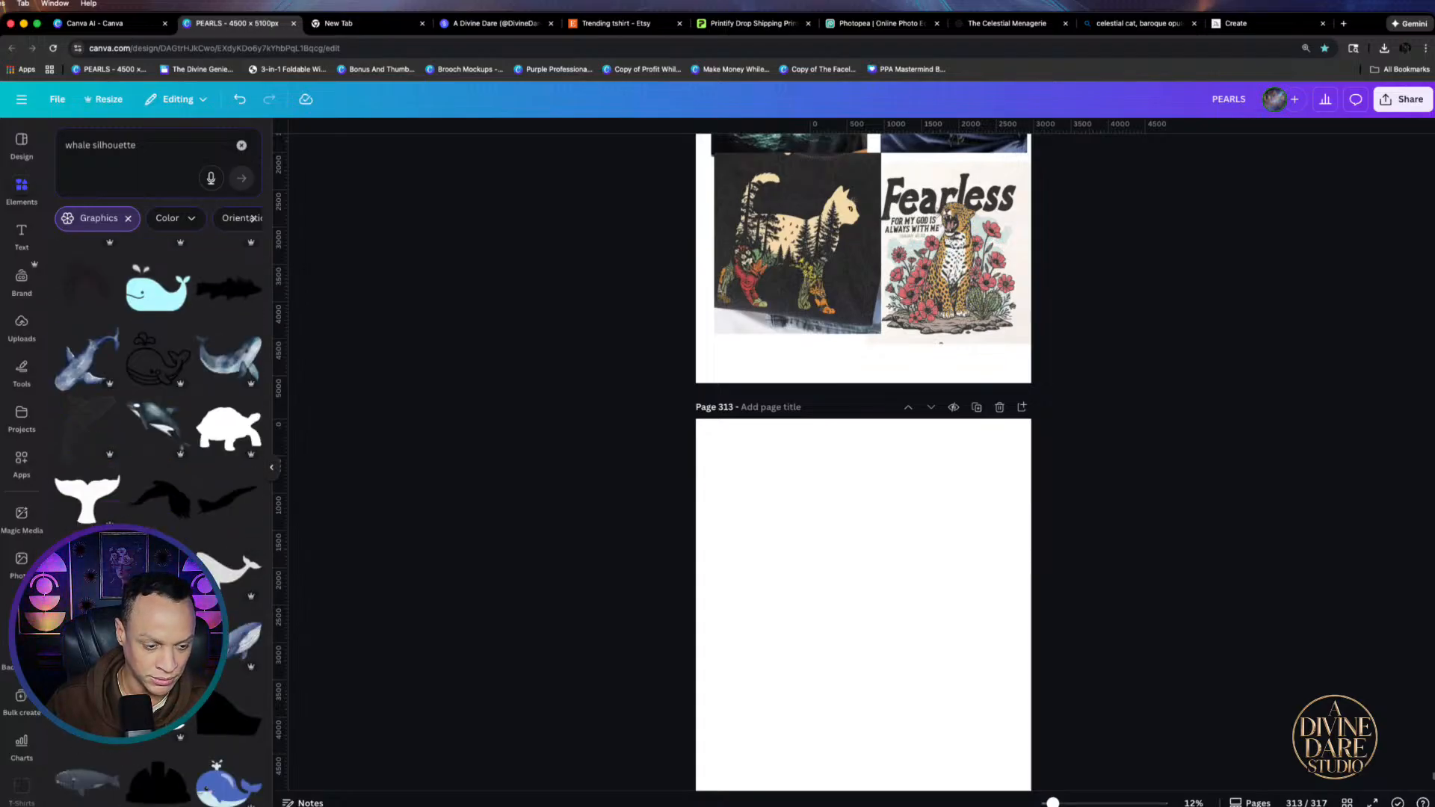
left_click(158, 641)
scroll(158, 523, "up", 20)
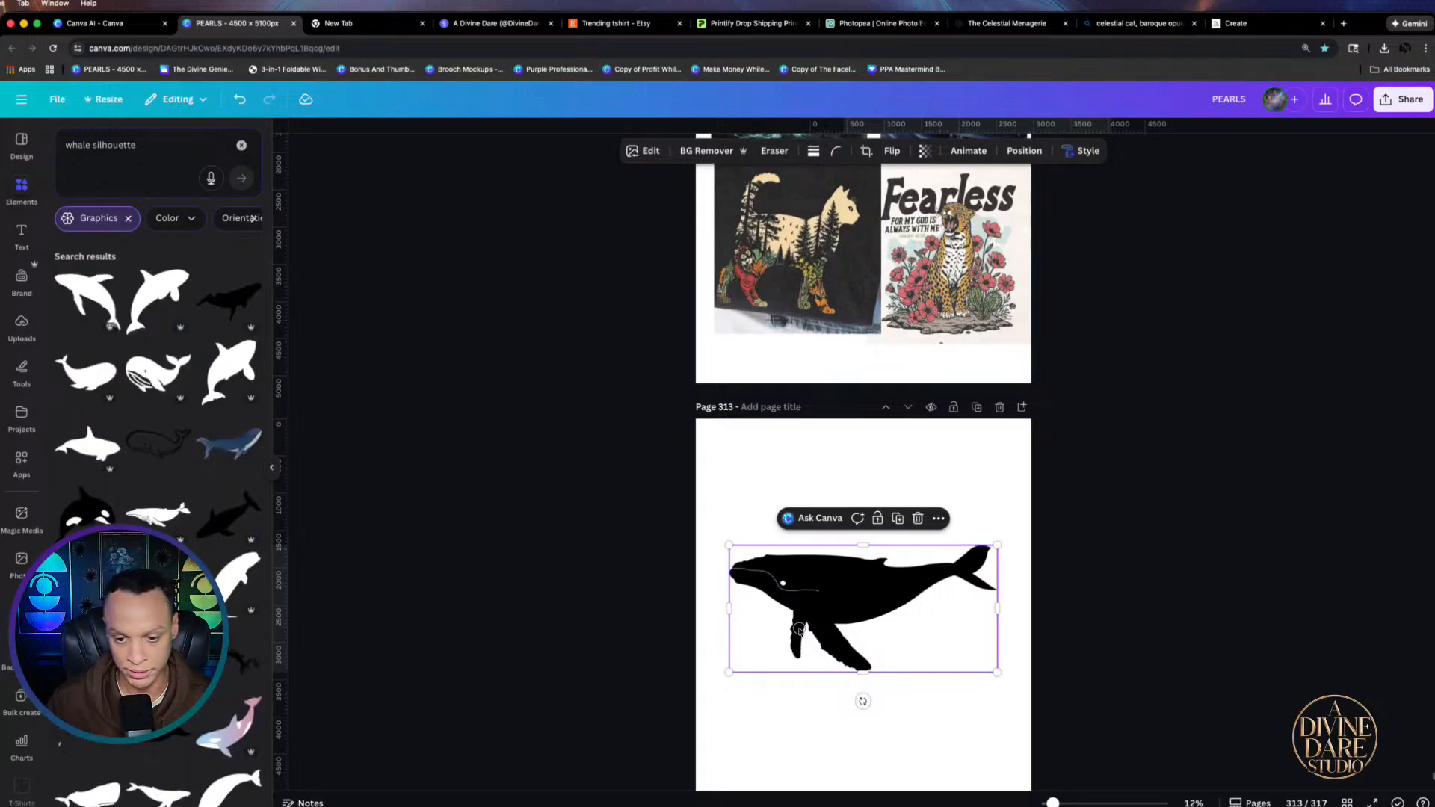
key("Delete")
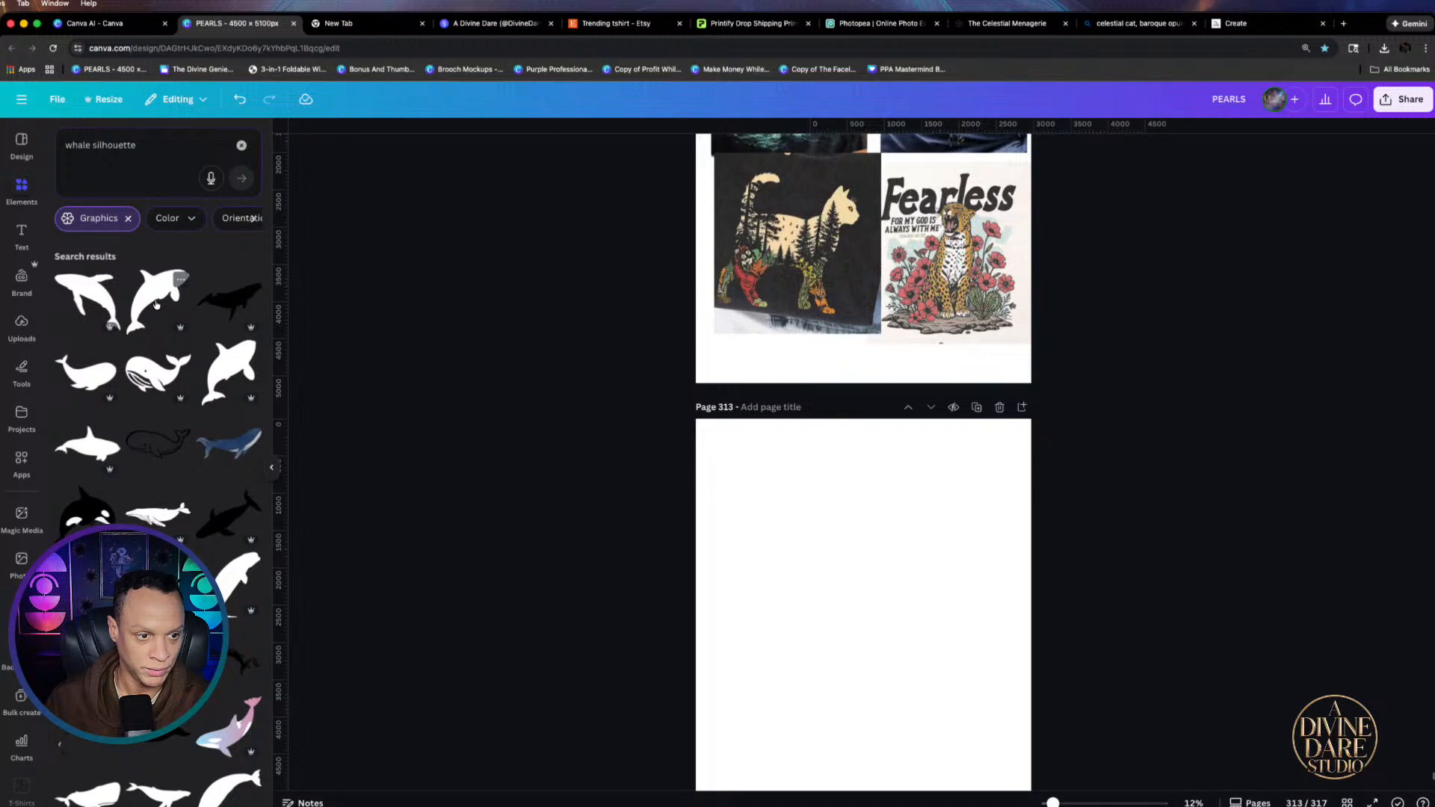
left_click(106, 303)
Enlarge the whale, move it to the centre of page 313 and tilt it
scroll(927, 462, "down", 4)
scroll(928, 430, "up", 2)
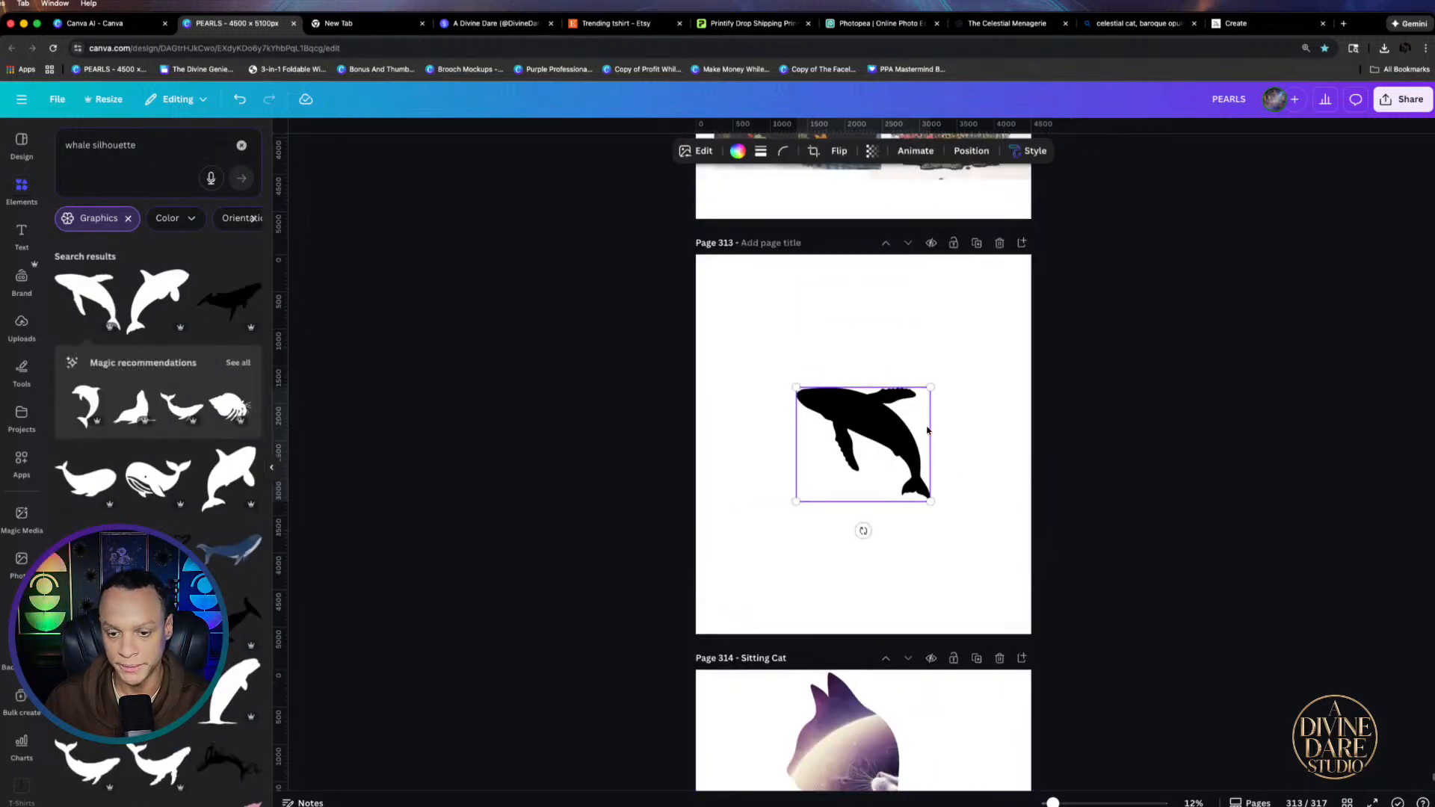
left_click_drag(931, 501, 1074, 622)
left_click_drag(925, 594, 849, 566)
left_click_drag(859, 627, 829, 621)
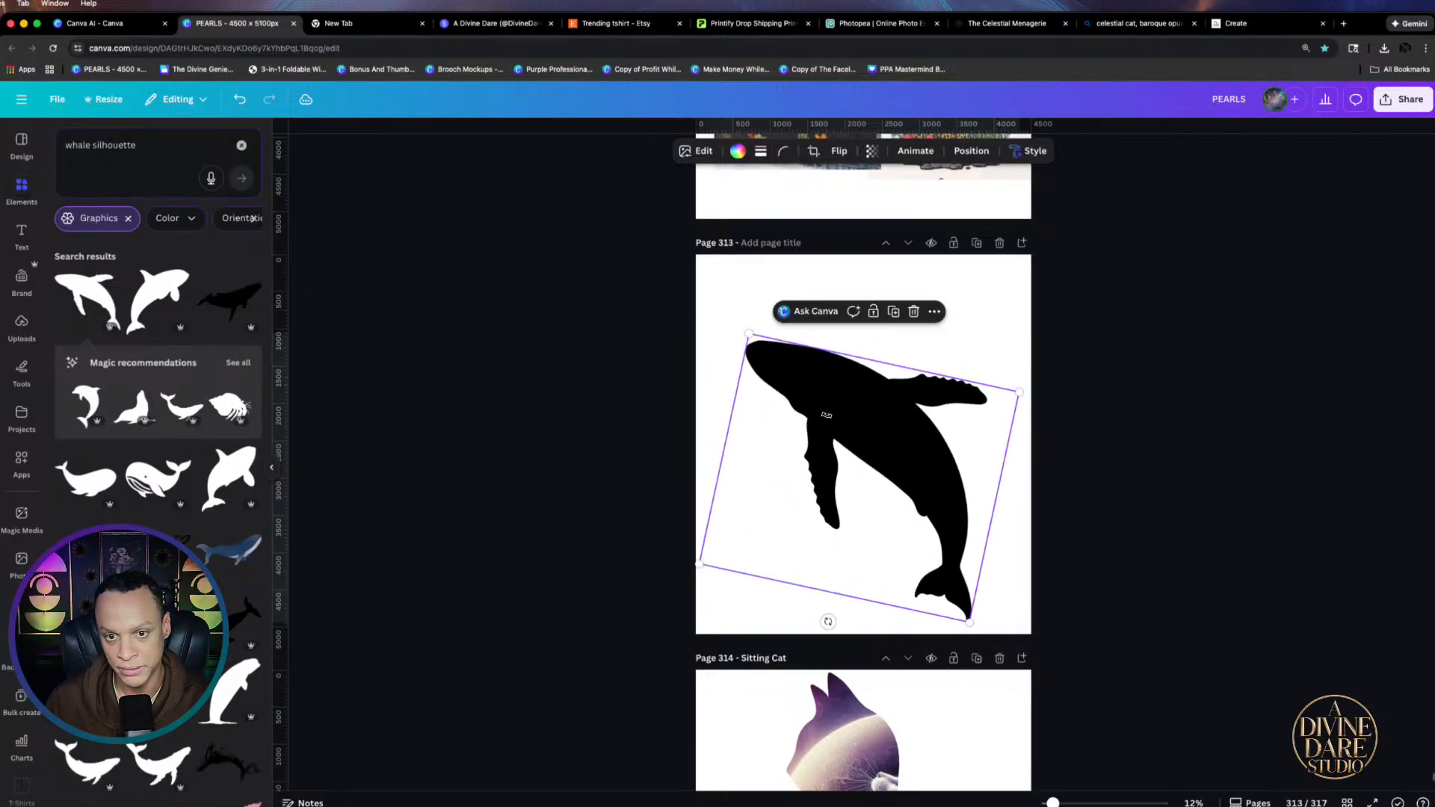
Flip the whale horizontally, tilt it the other way, and enlarge it centred to fill the page
left_click(840, 151)
left_click(836, 187)
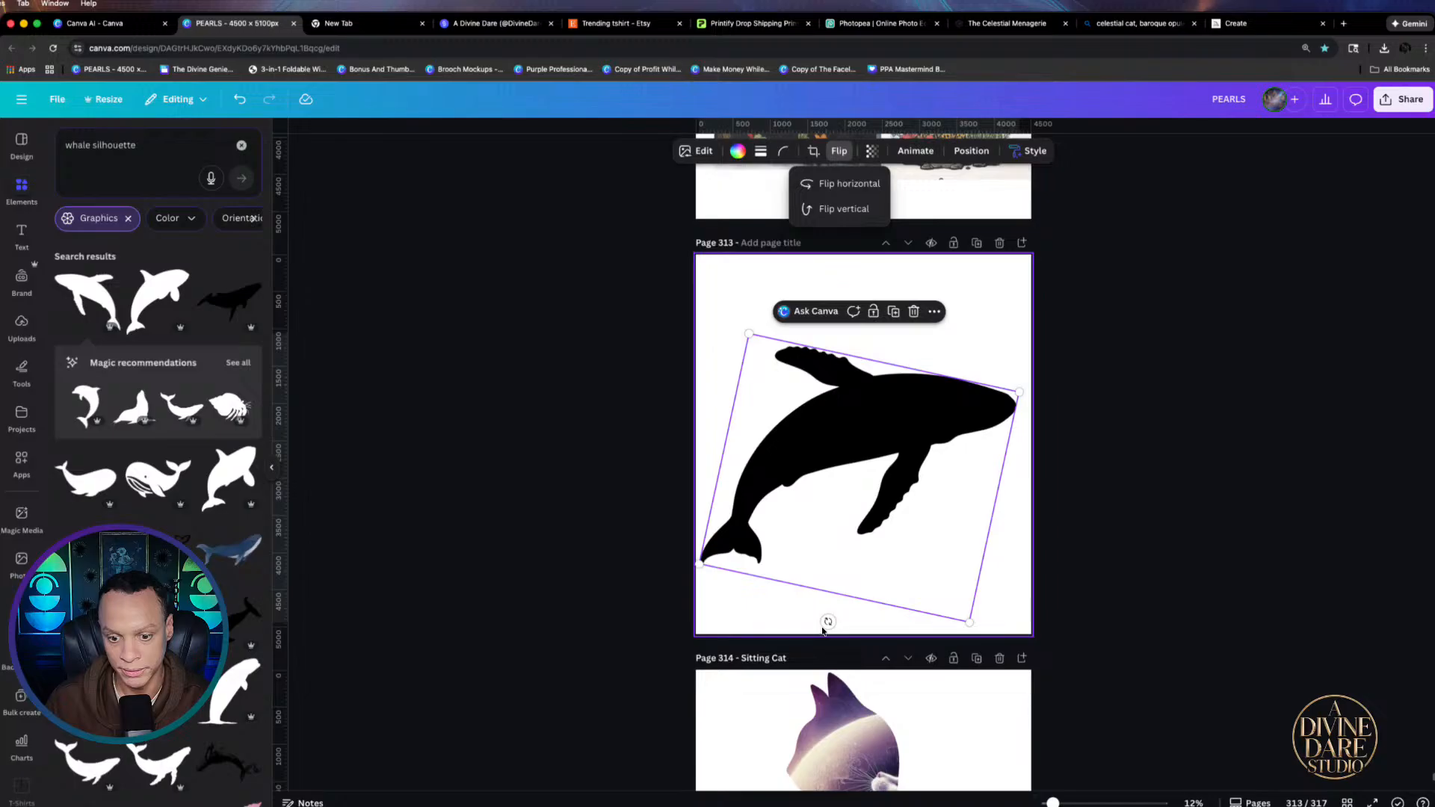
left_click_drag(825, 627, 892, 615)
left_click_drag(968, 331, 1071, 294)
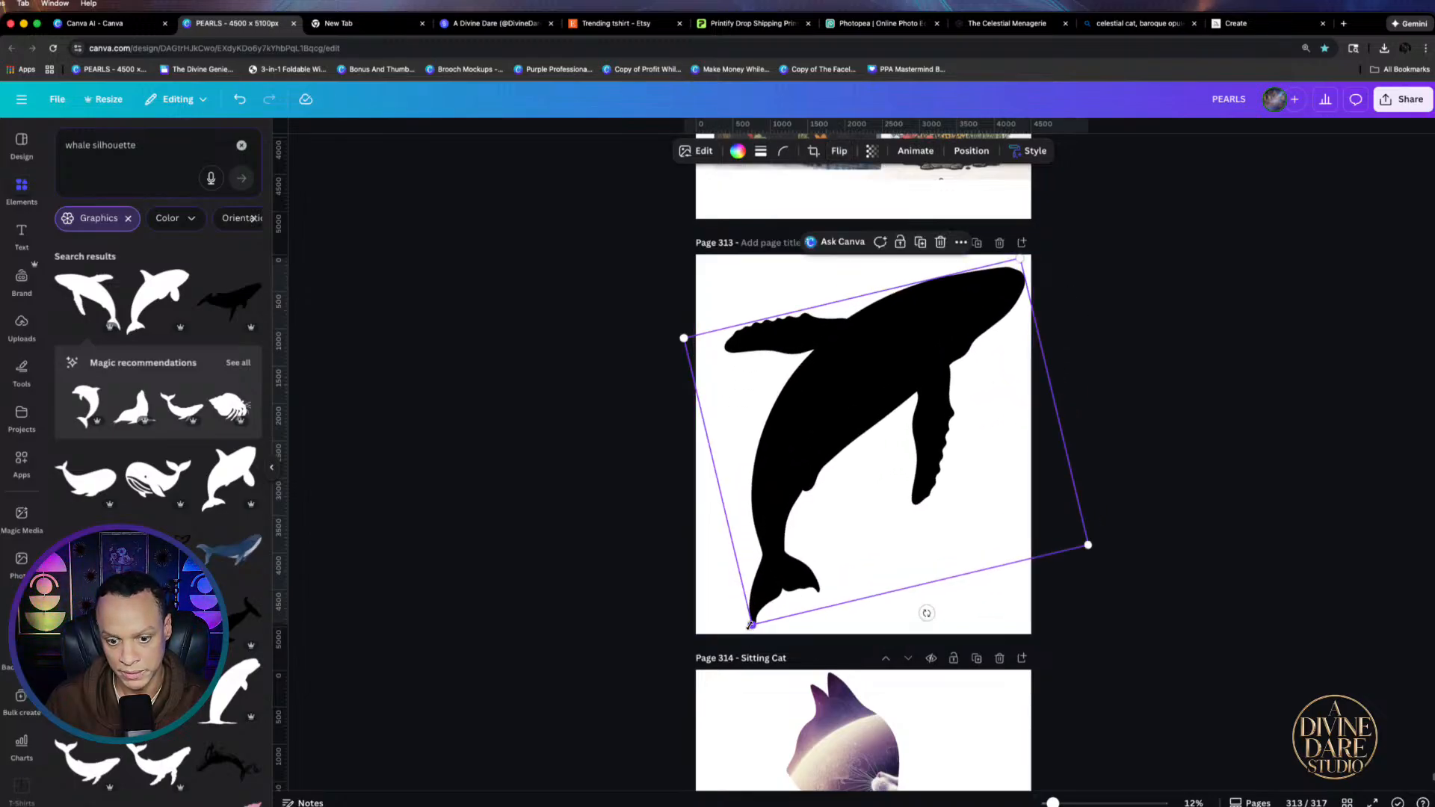
left_click_drag(752, 623, 745, 635)
left_click_drag(799, 568, 790, 564)
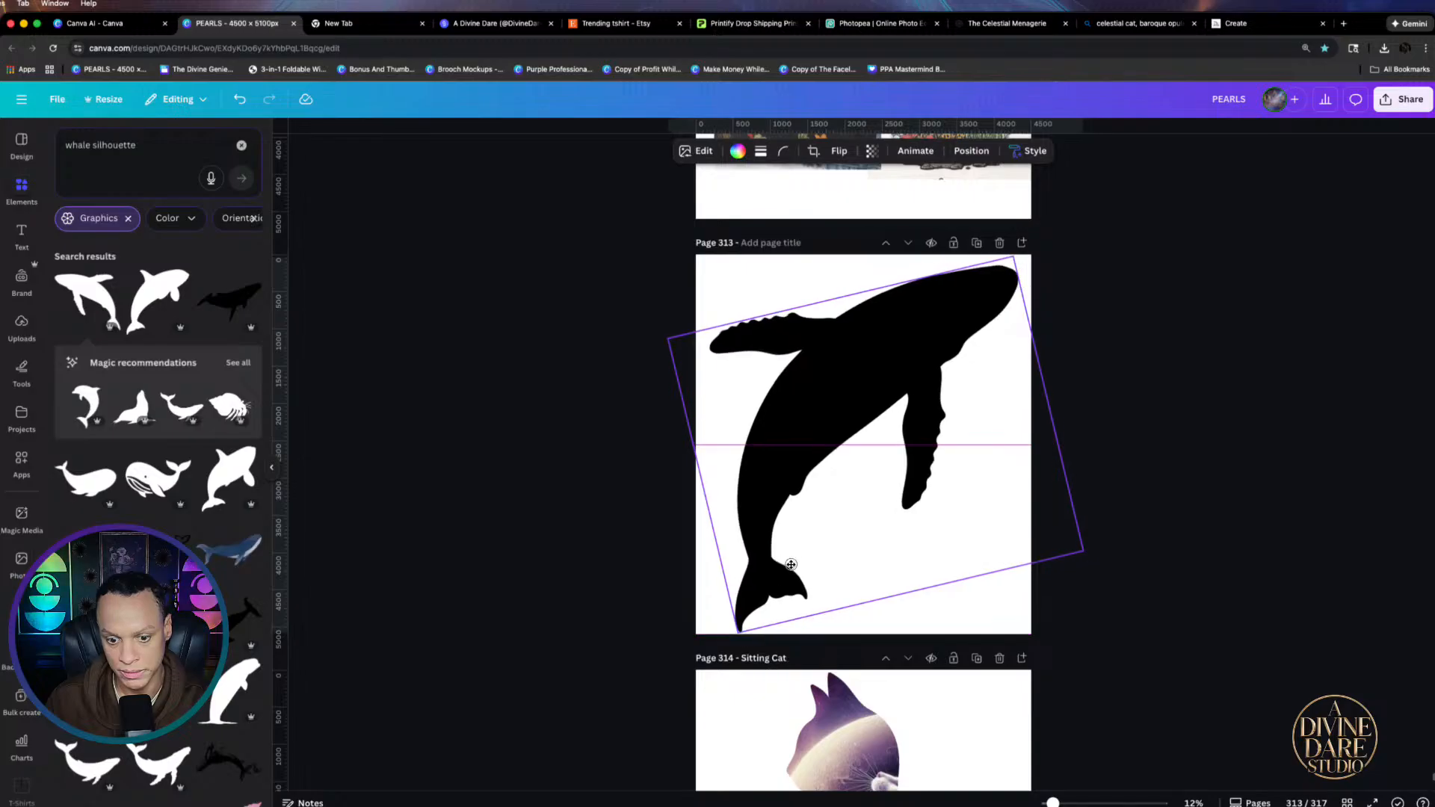
left_click(1205, 557)
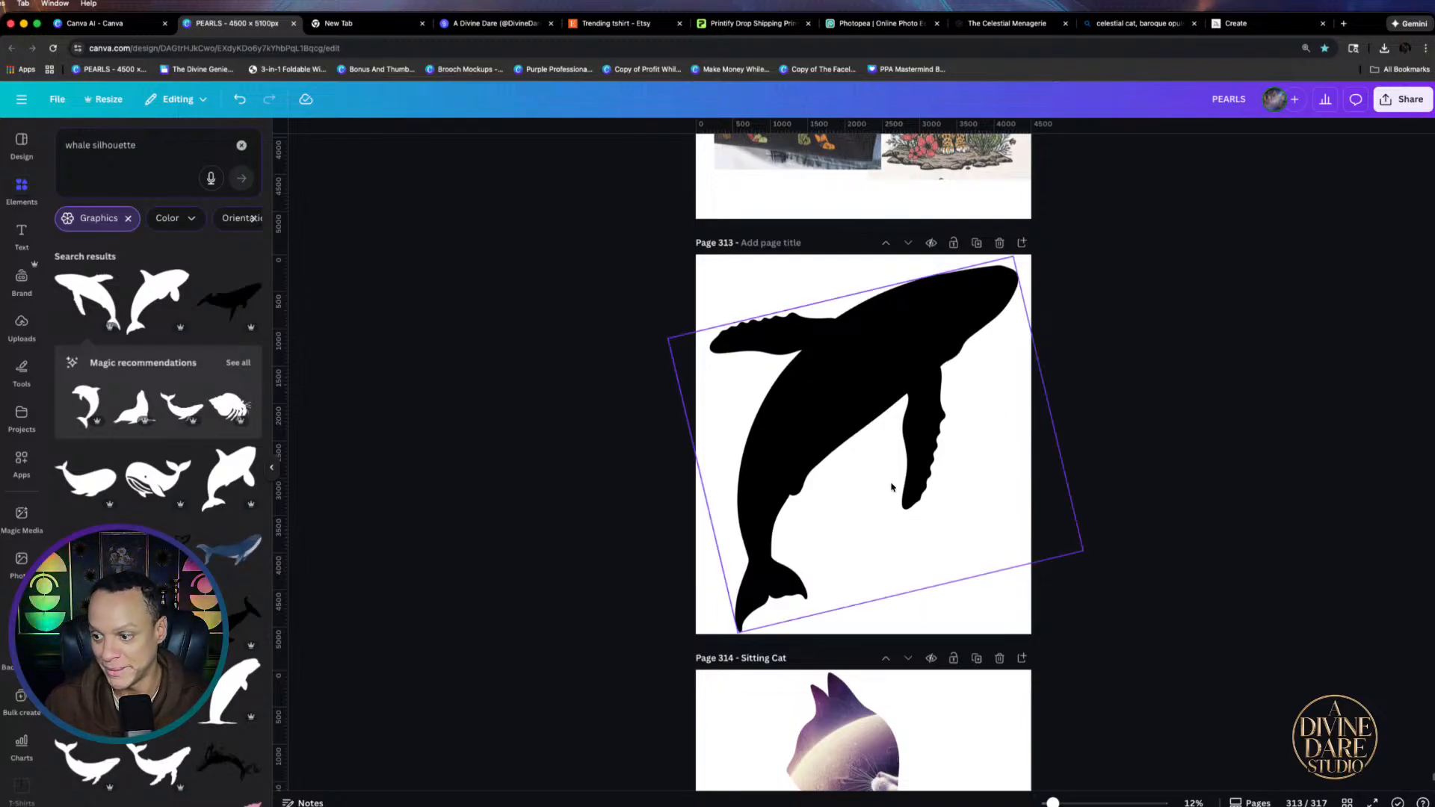
Download page 313 as an SVG with transparent background and switch to Photopea
left_click(843, 448)
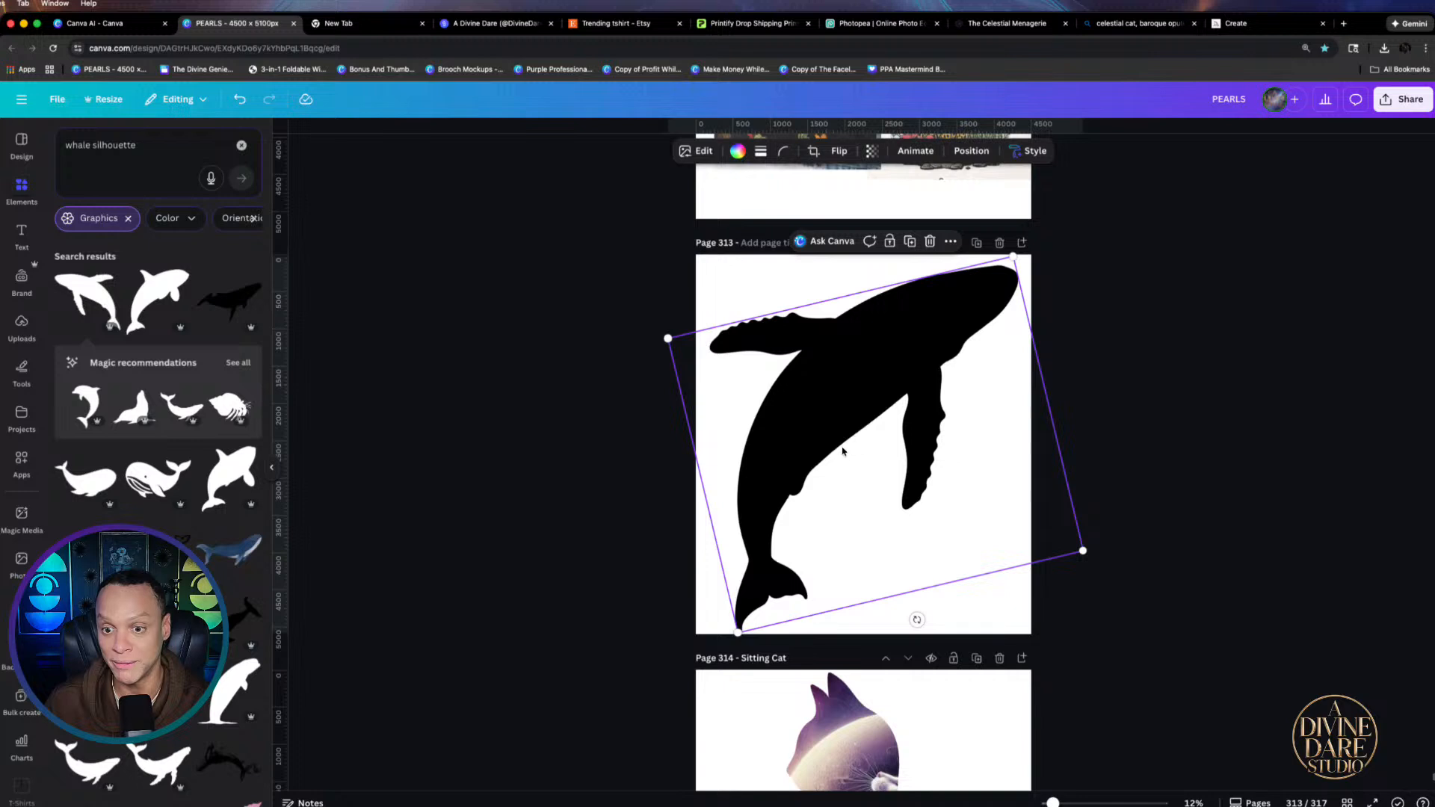
left_click(1379, 97)
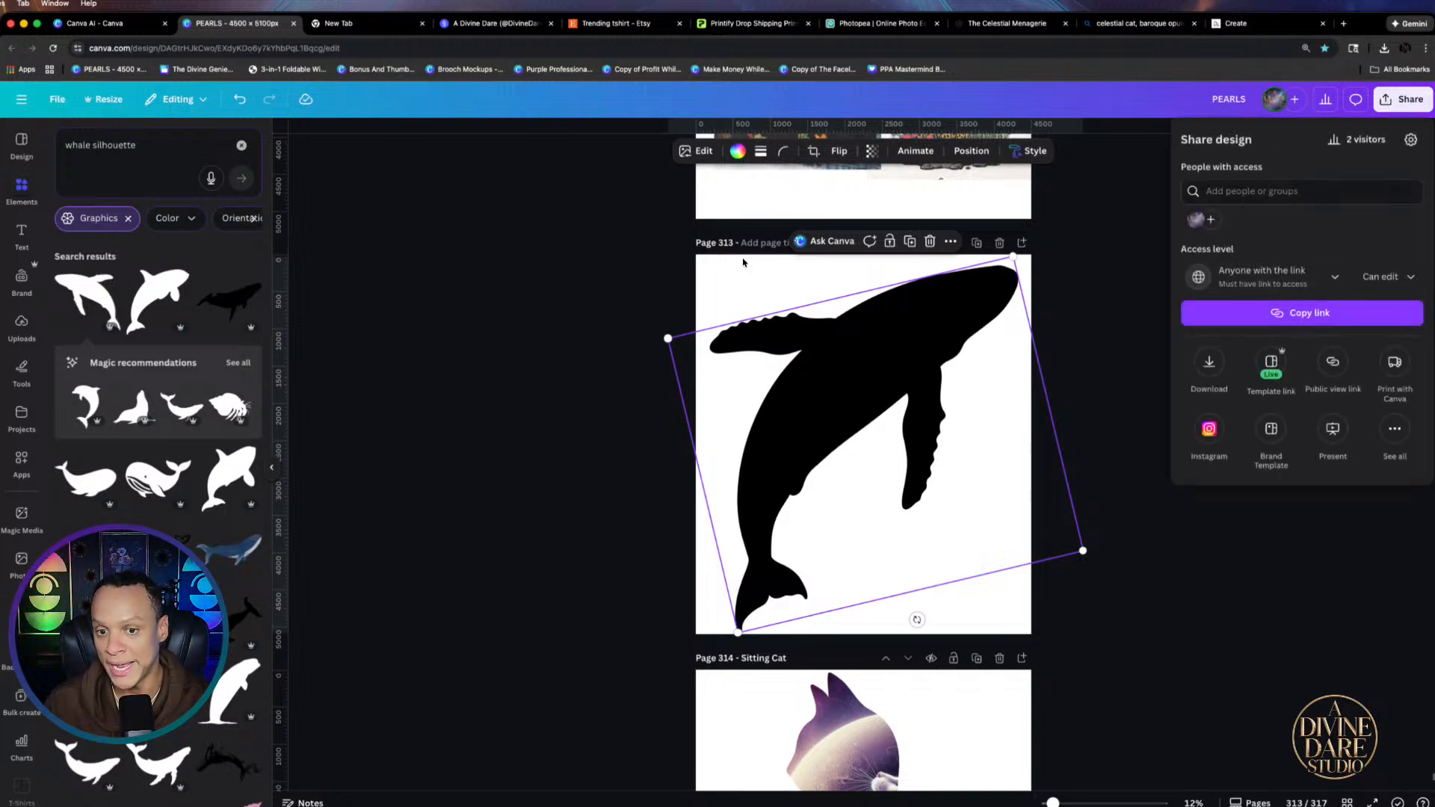
left_click(1227, 361)
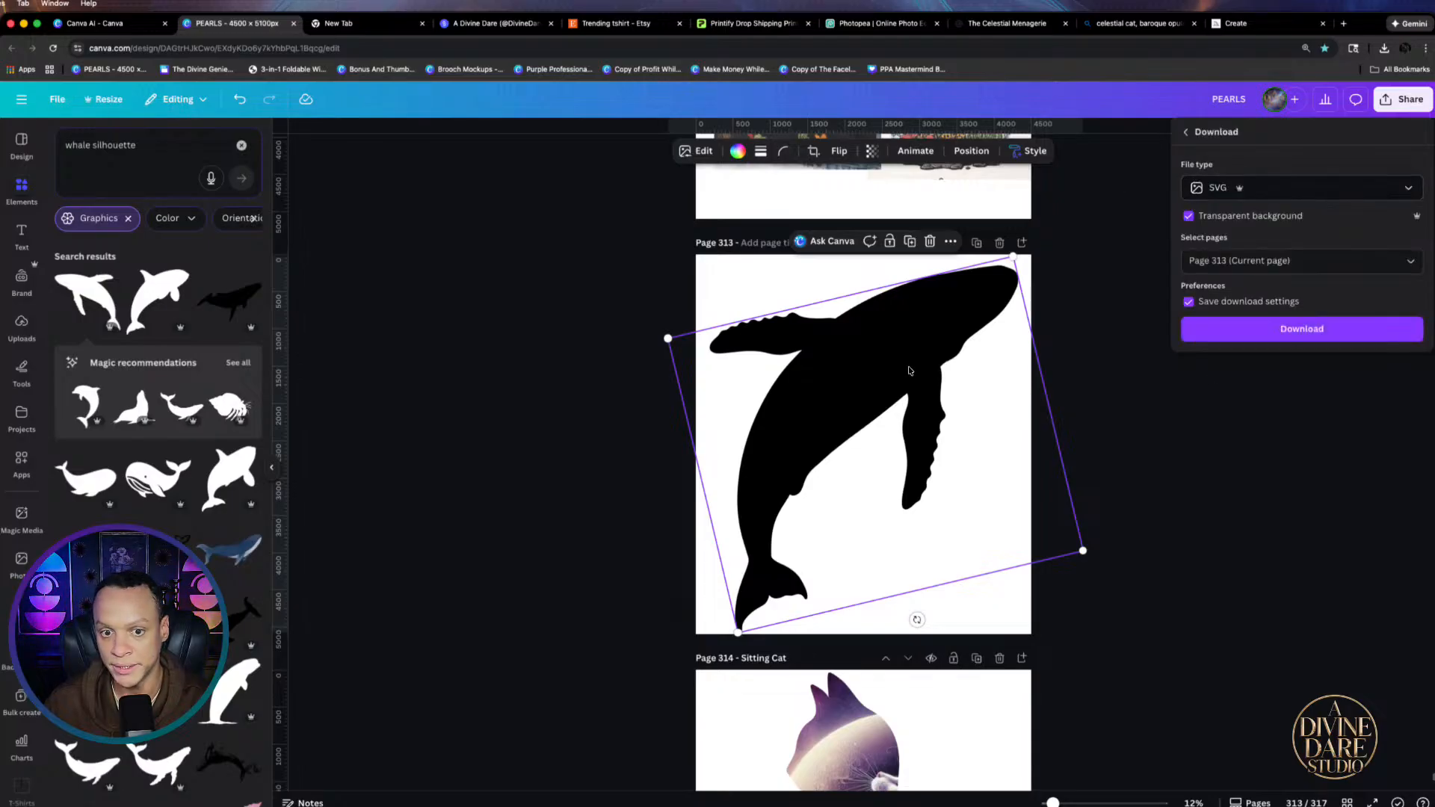
left_click(1357, 338)
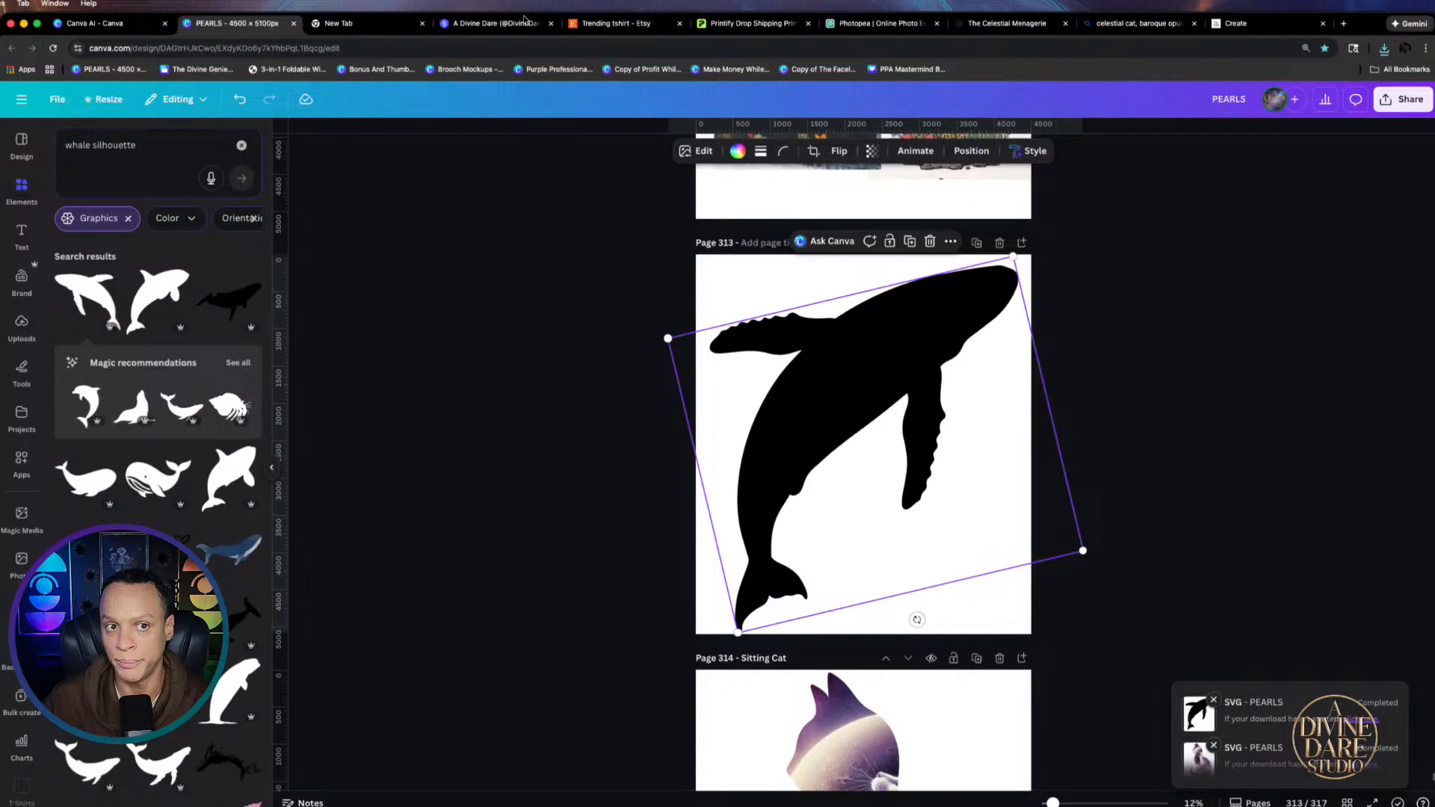
left_click(877, 27)
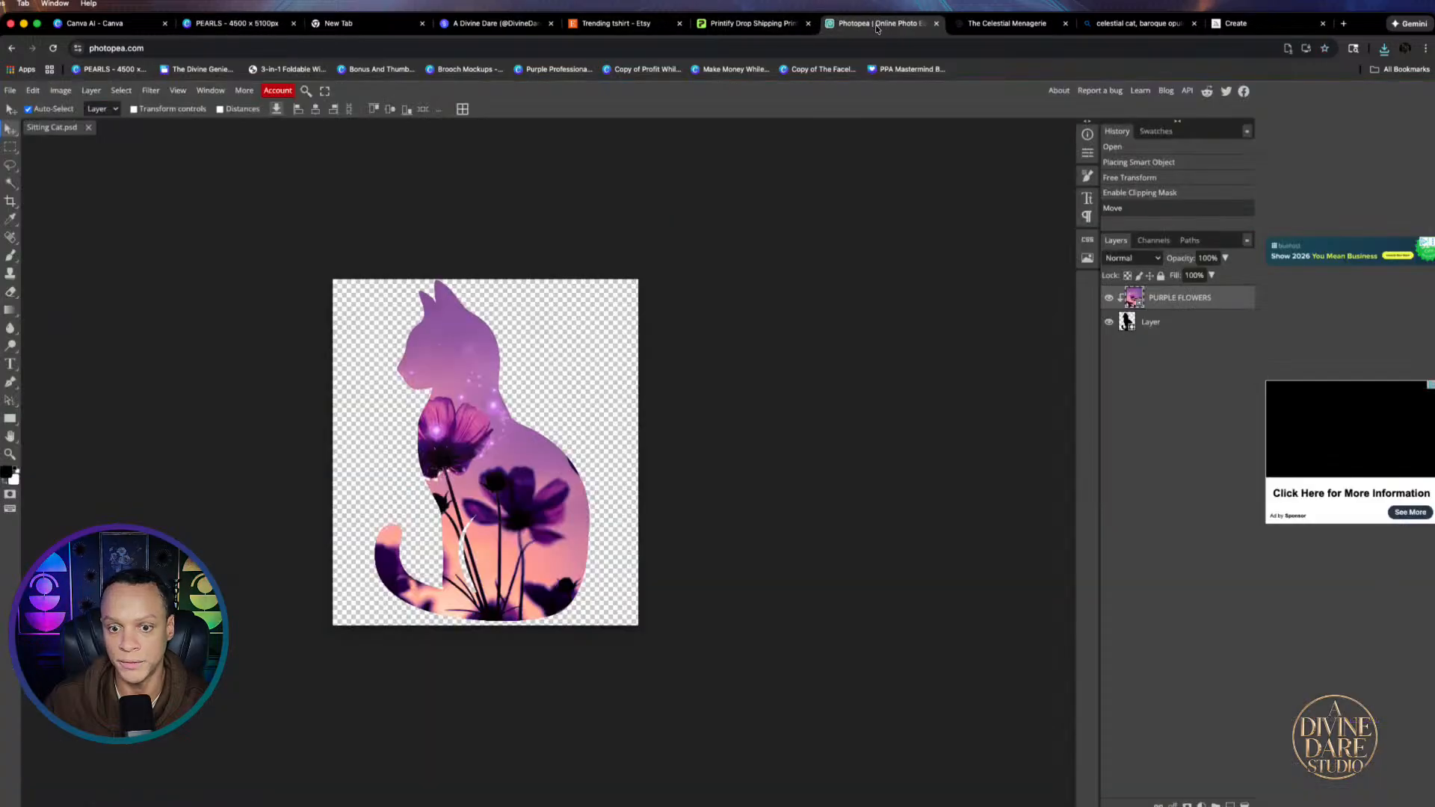
Leave the current document, reopen Photopea, and open PEARLS.svg from Downloads
left_click(13, 48)
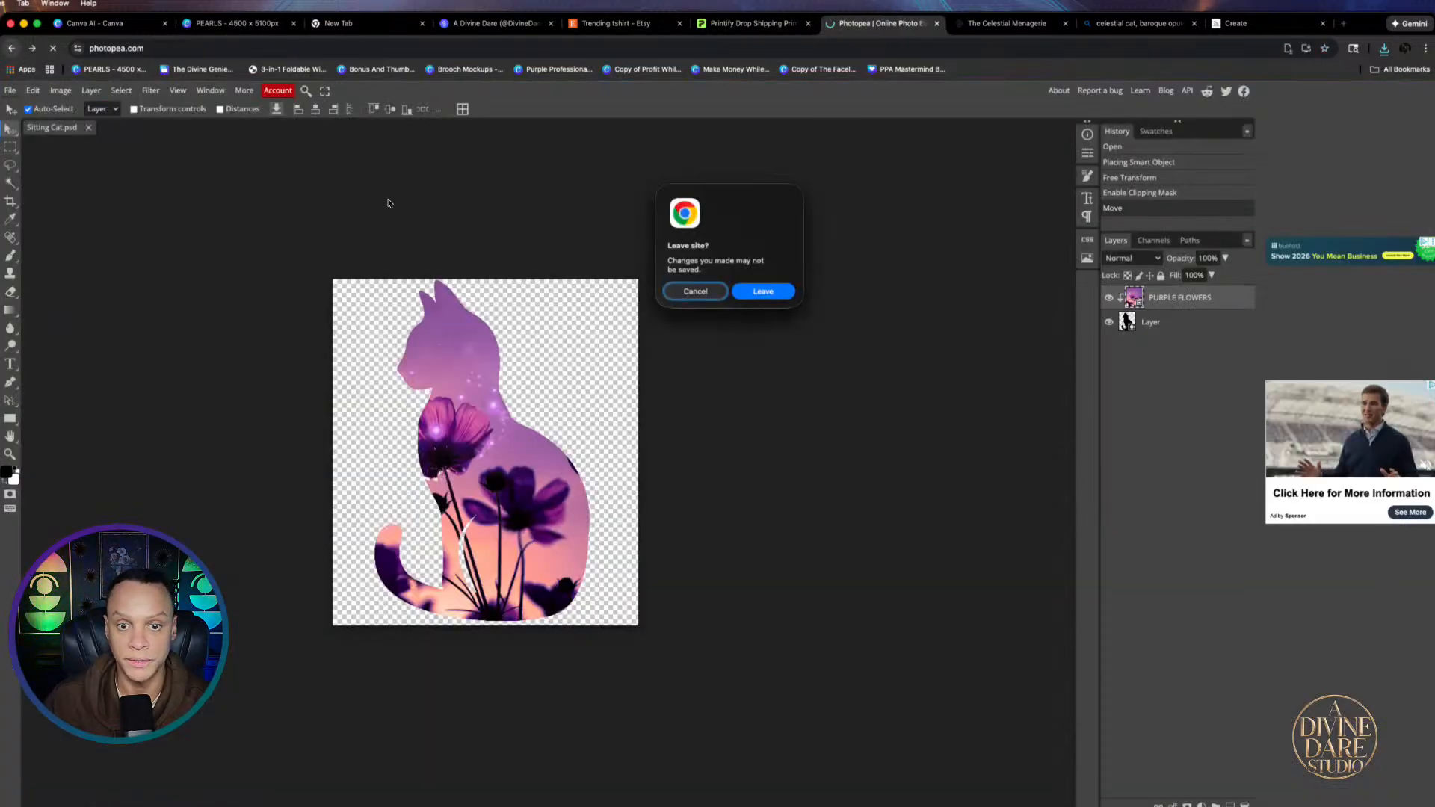
left_click(763, 302)
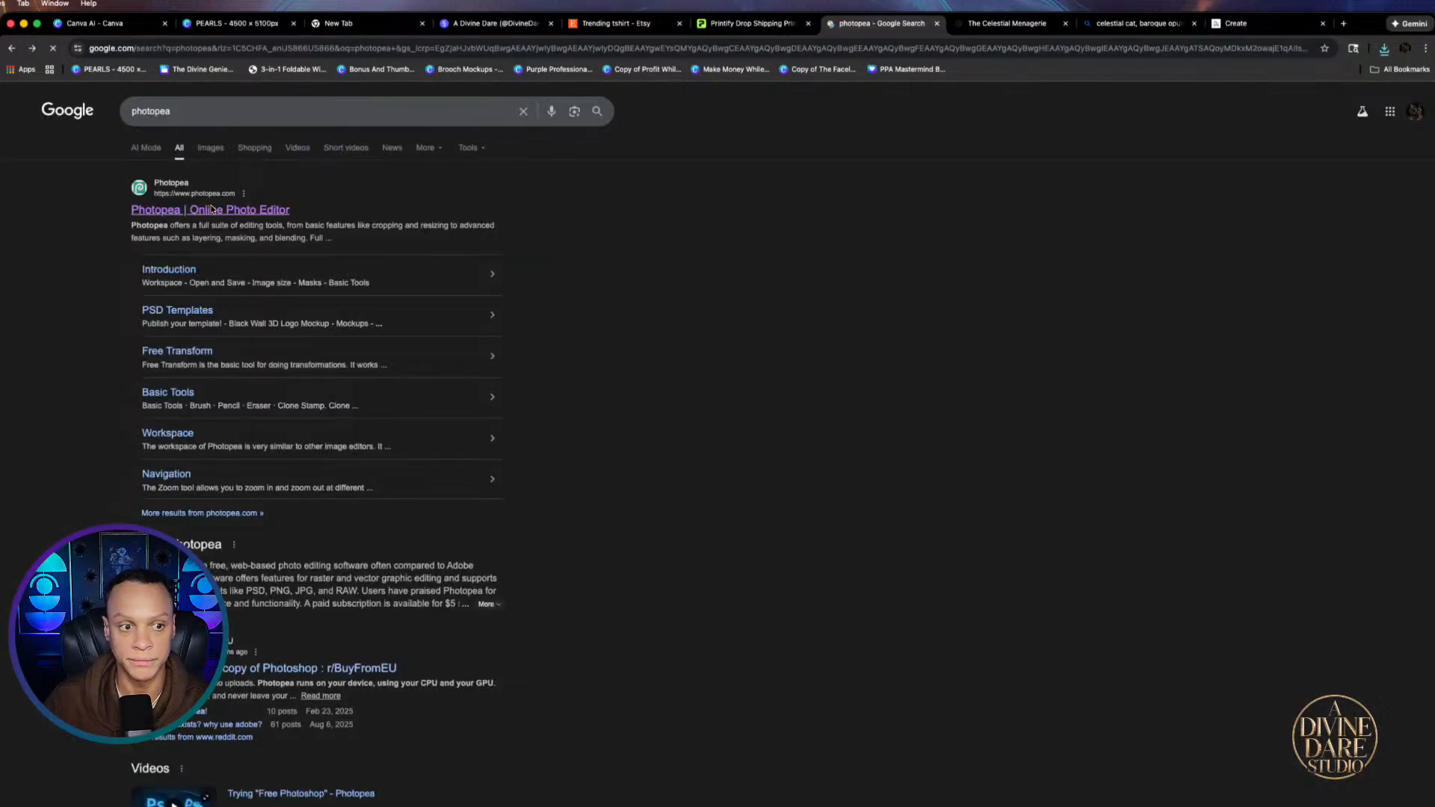
left_click(200, 207)
left_click(650, 219)
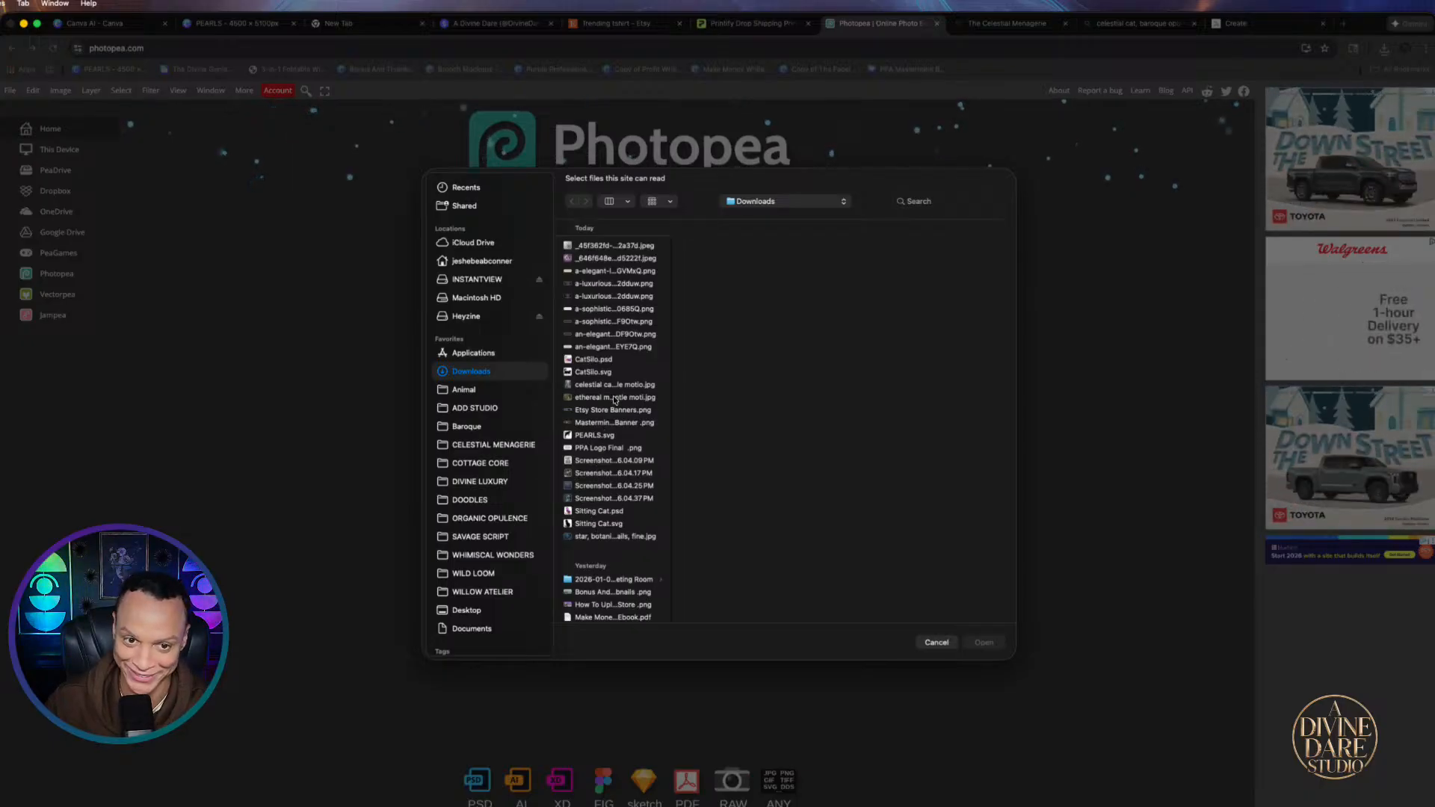
left_click(597, 245)
left_click(595, 256)
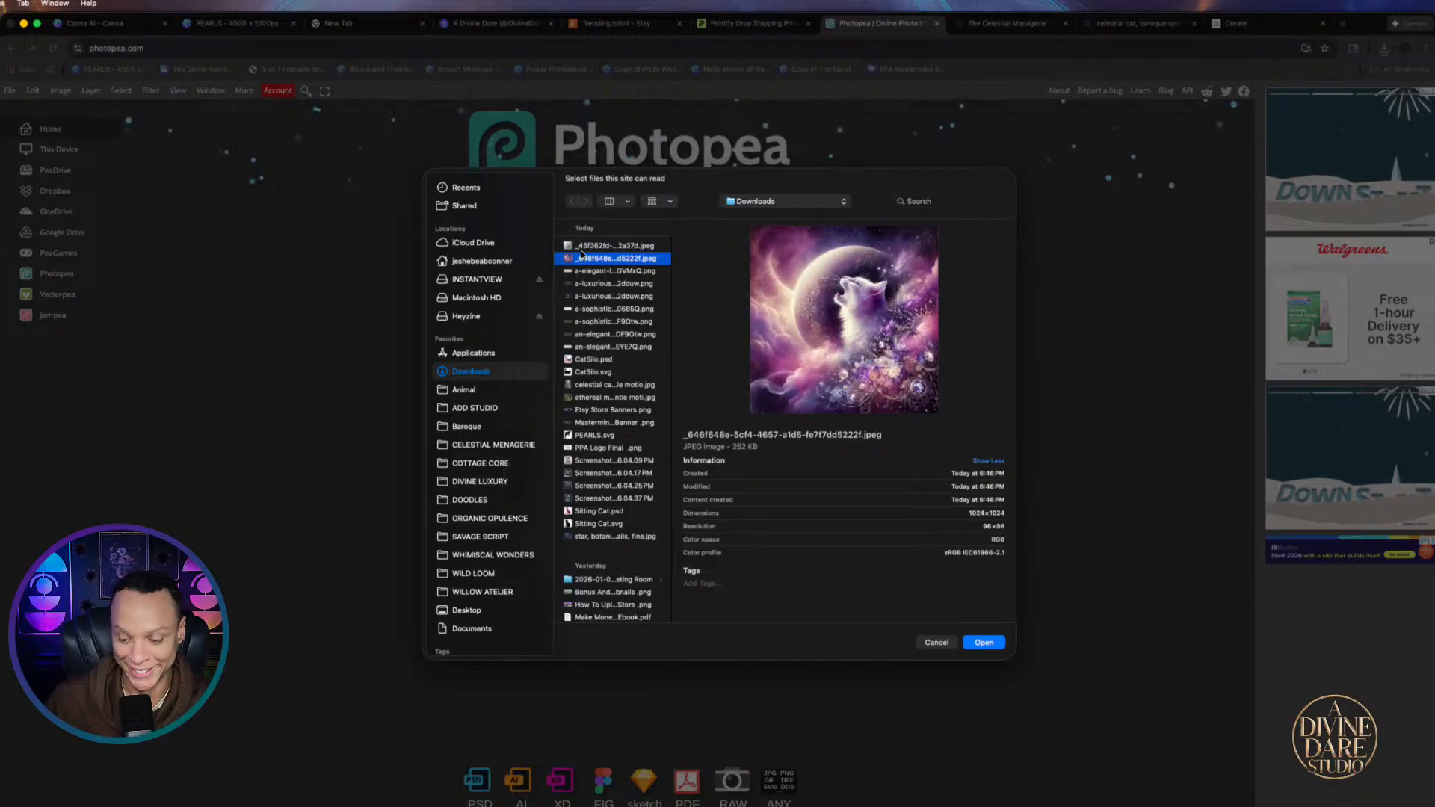
key("Down")
key("Down")
key("Down")
key("Down")
key("Down")
key("Down")
key("Down")
key("Down")
key("Down")
key("Down")
key("Down")
key("Down")
key("Down")
key("Down")
key("Down")
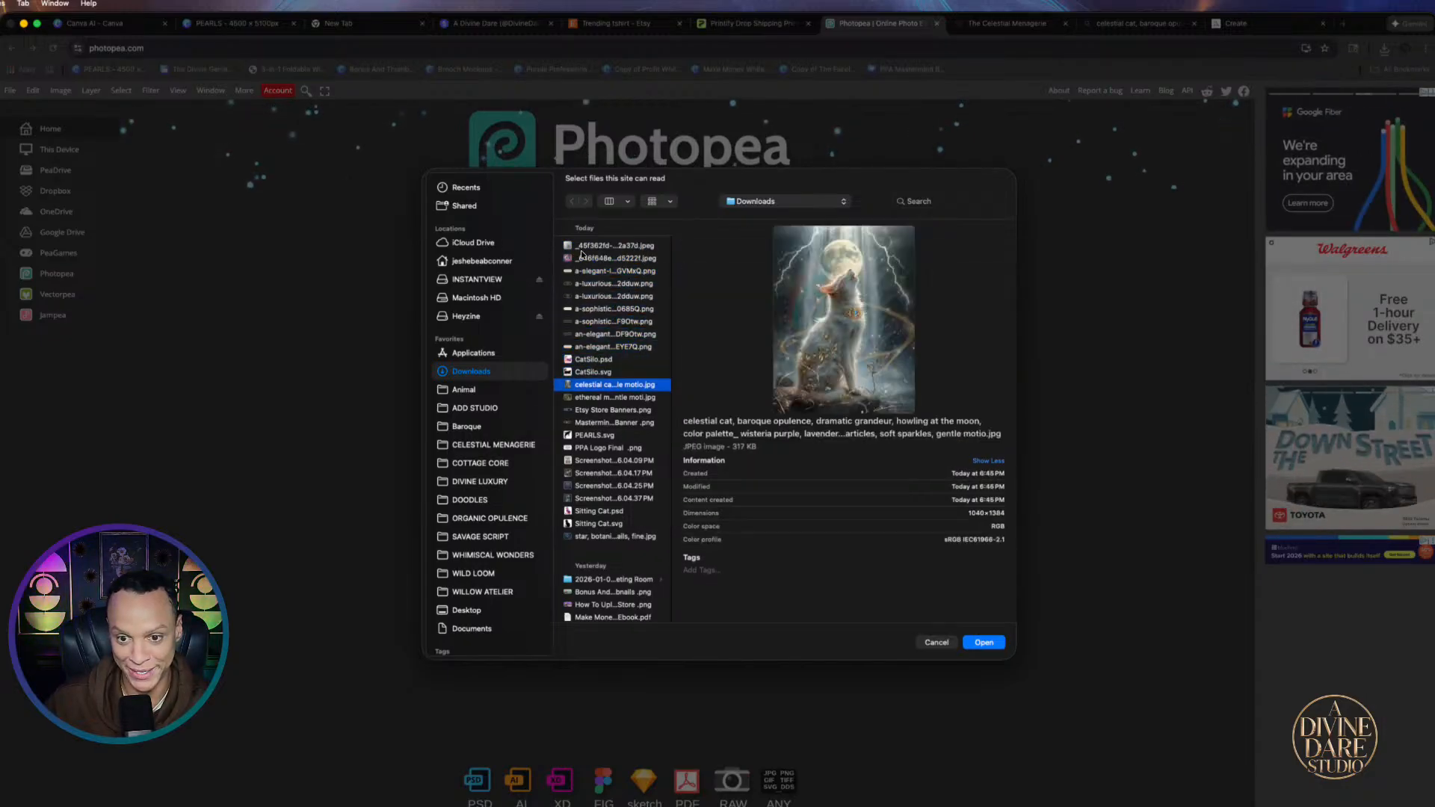
key("Up")
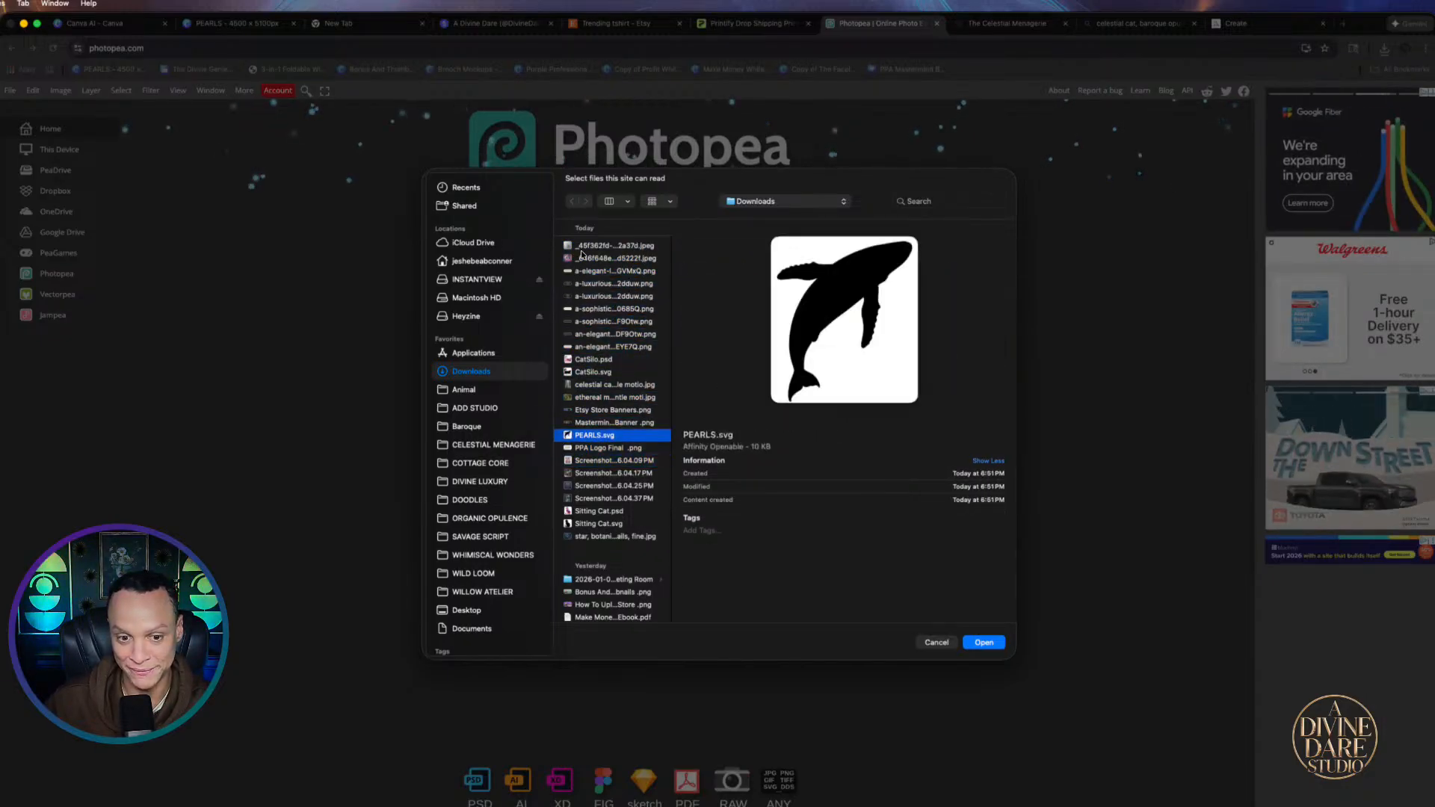
left_click(985, 644)
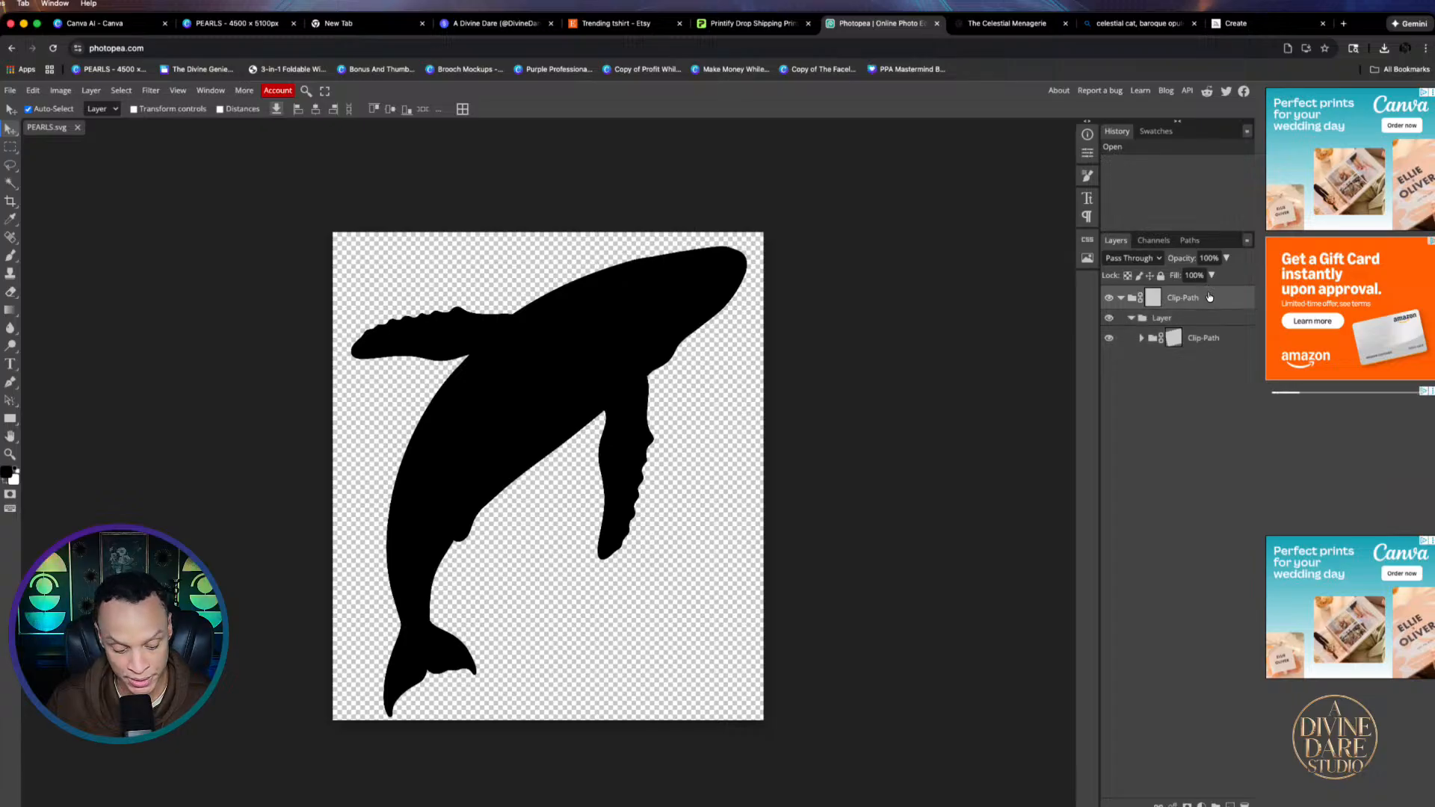
Select all of the whale's Clip-Path layers and merge them into one layer
left_click(1228, 339, "shift")
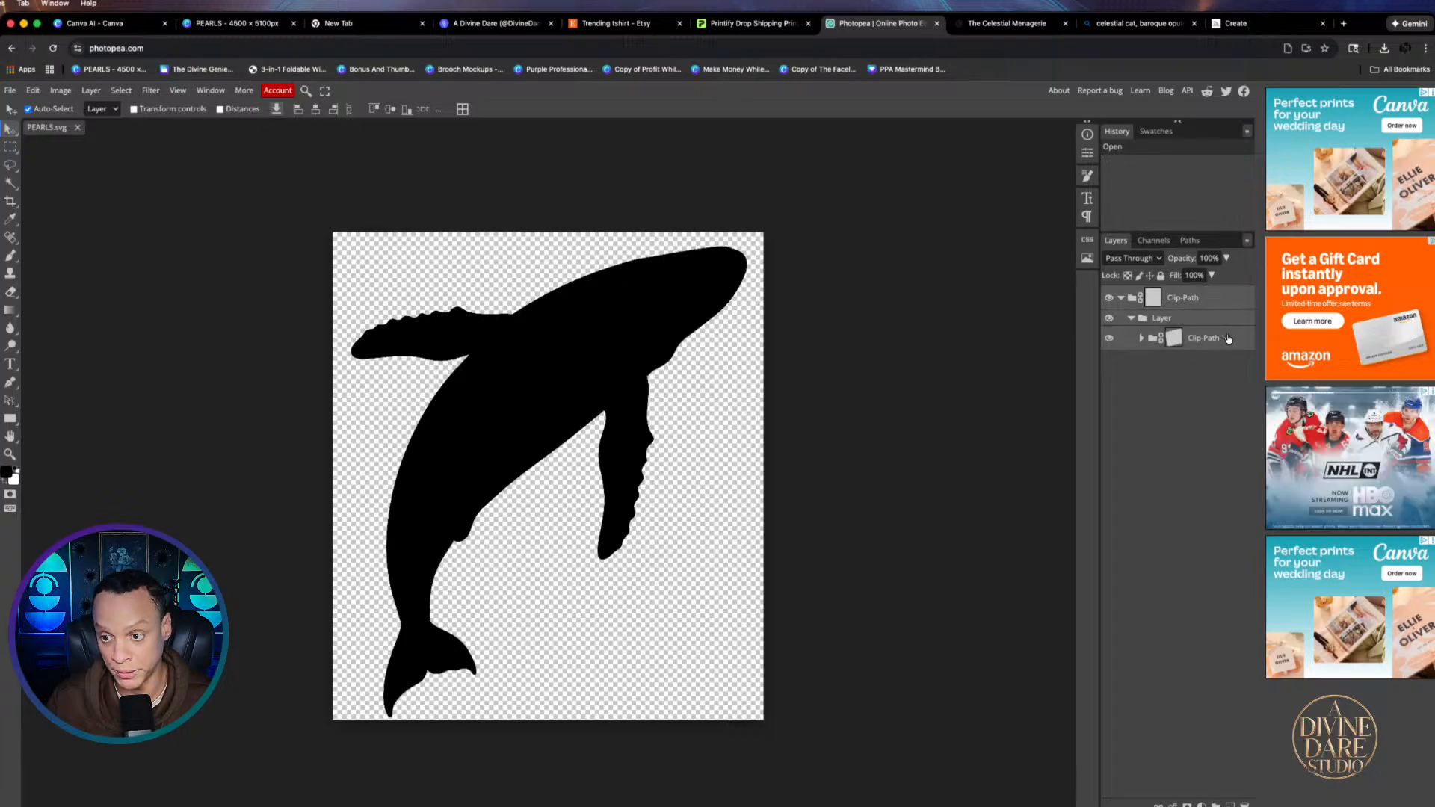
right_click(1224, 297)
left_click(1224, 298)
right_click(1224, 297)
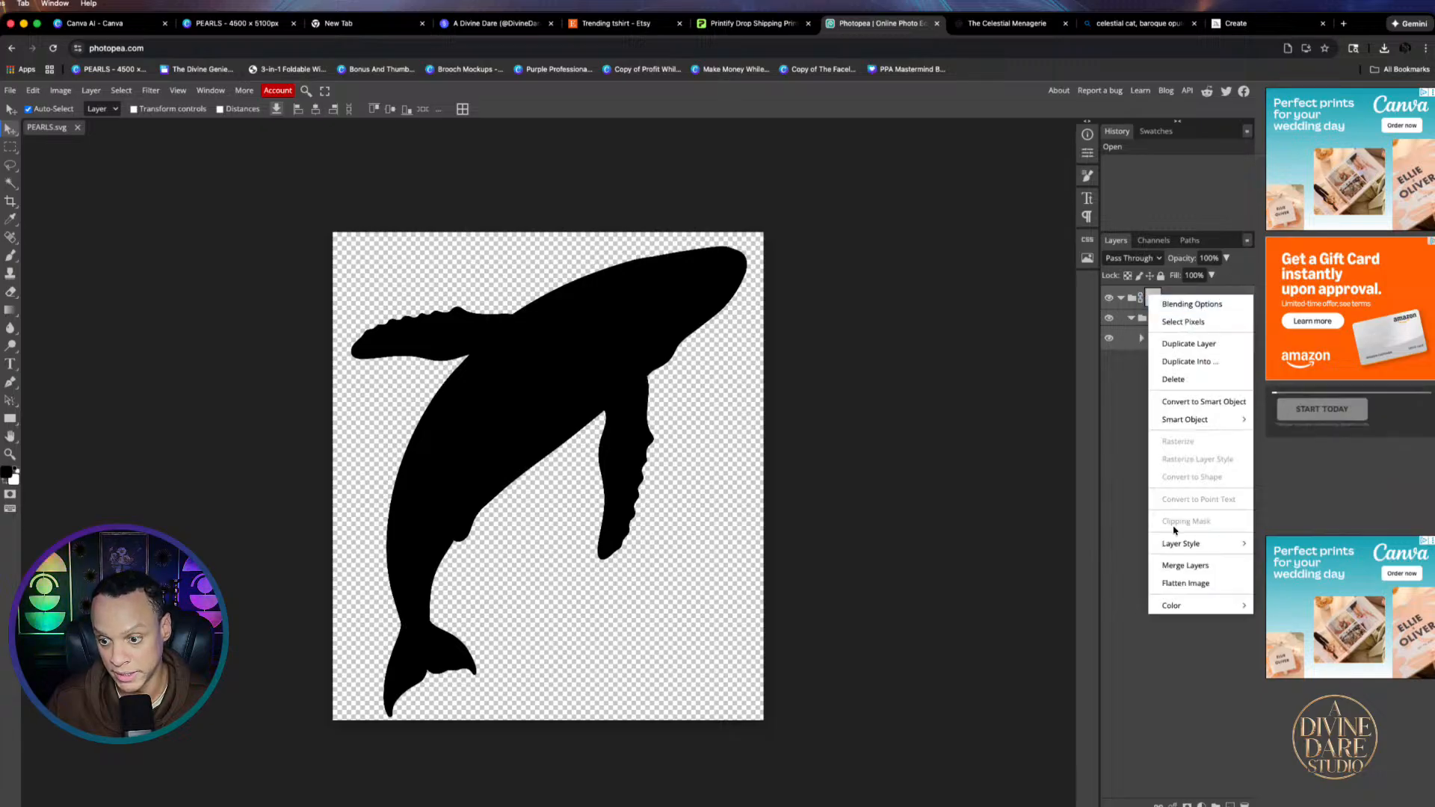
left_click(1200, 566)
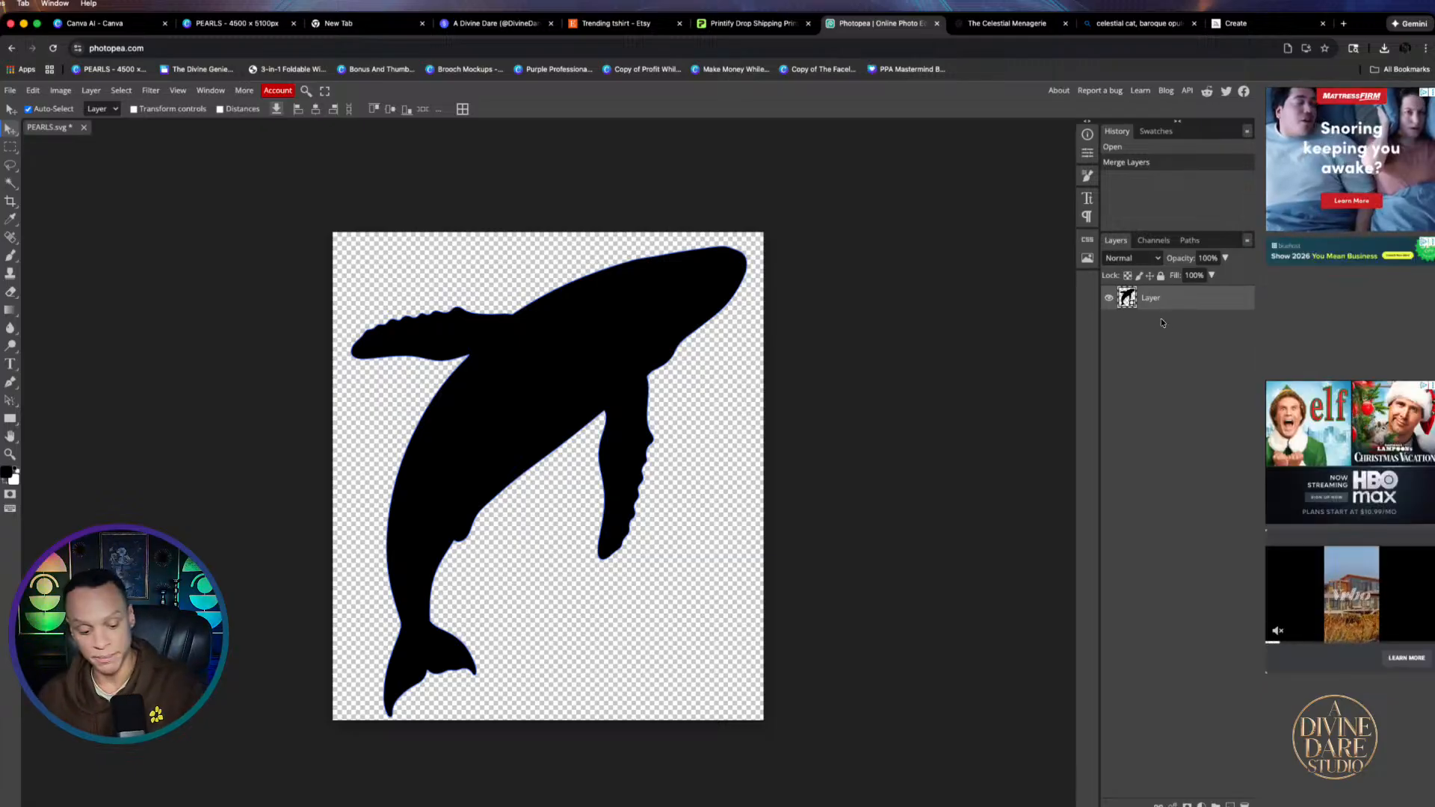
left_click(10, 91)
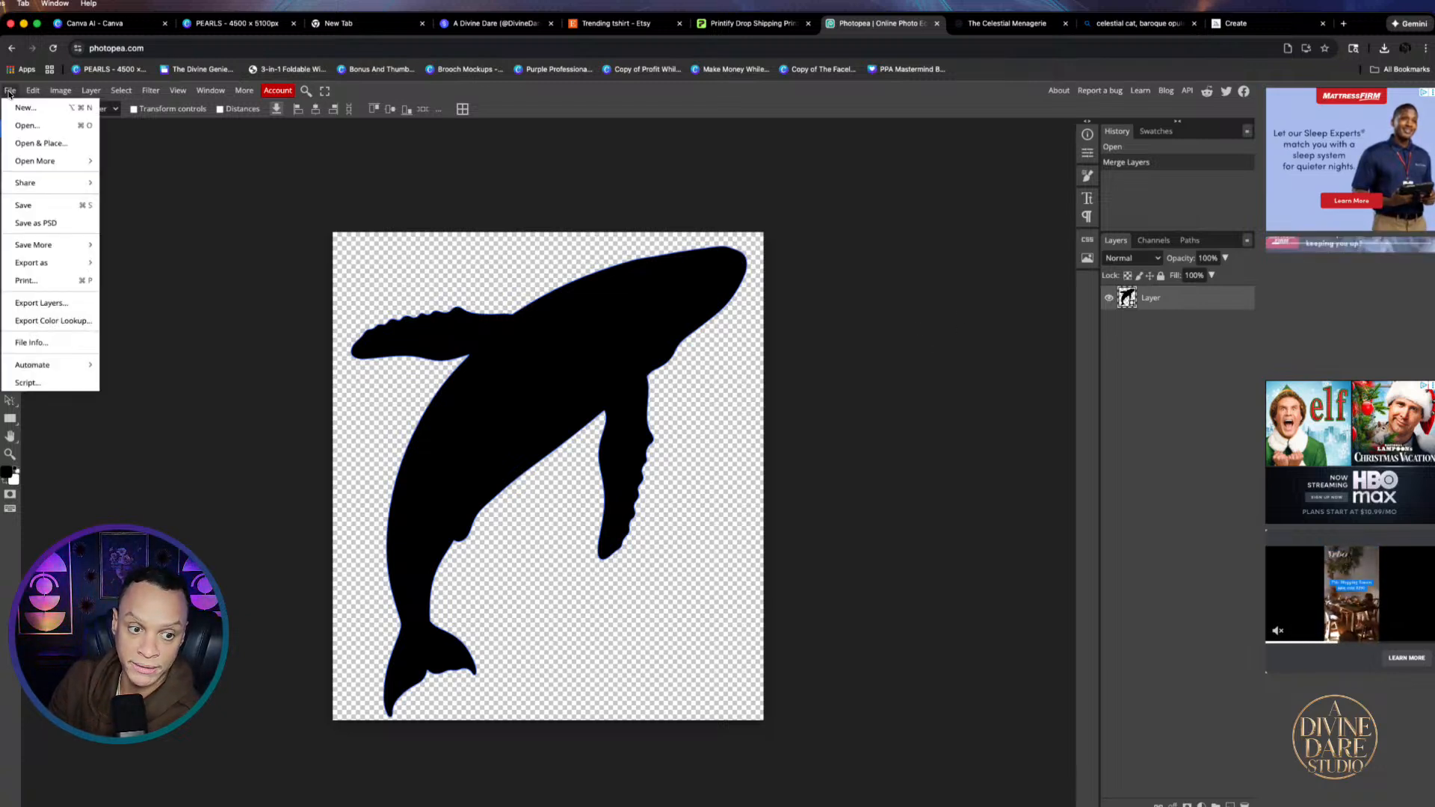
Place PURPLE FLOWERS.png, scale it over the canvas, and clip it to the whale layer
left_click(53, 144)
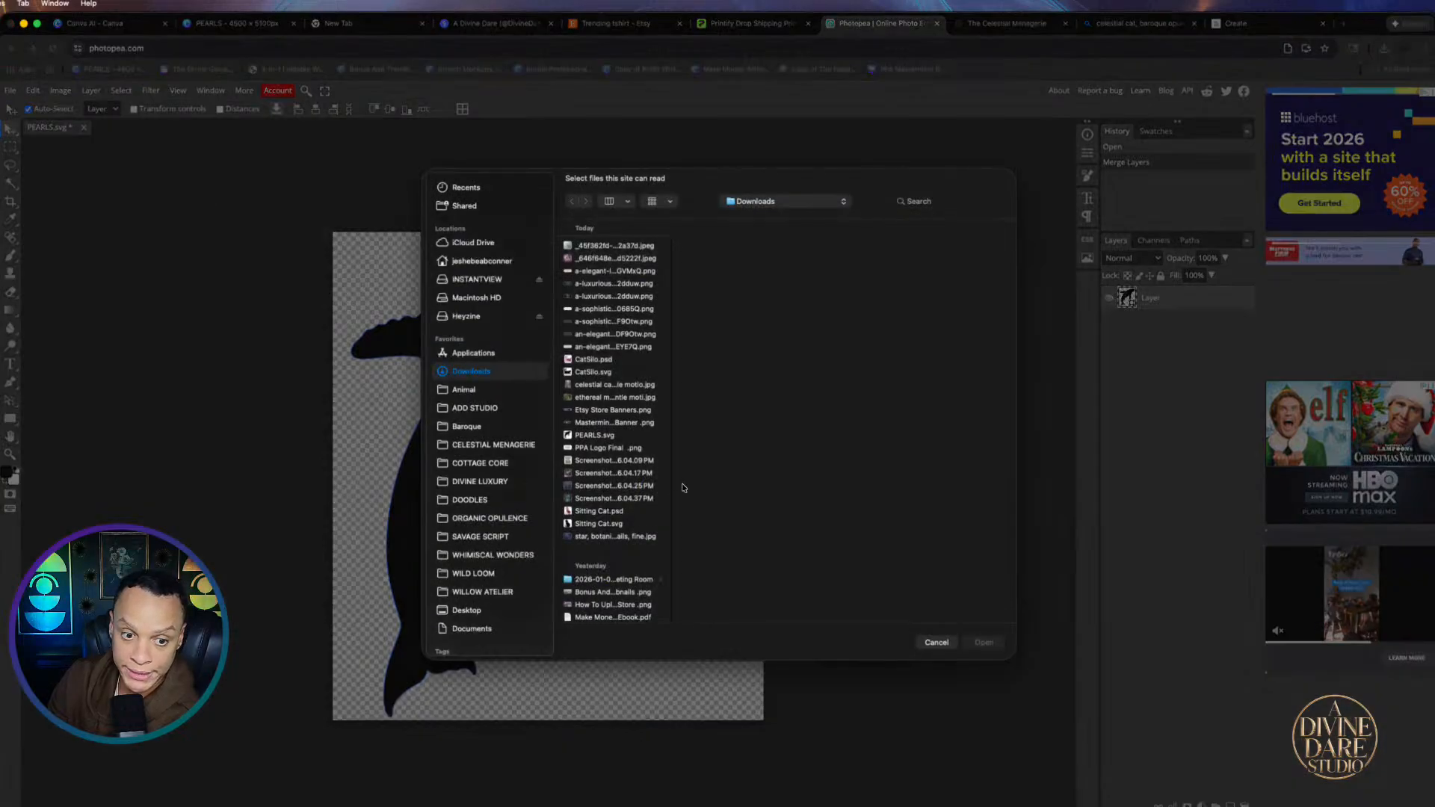
scroll(632, 439, "down", 15)
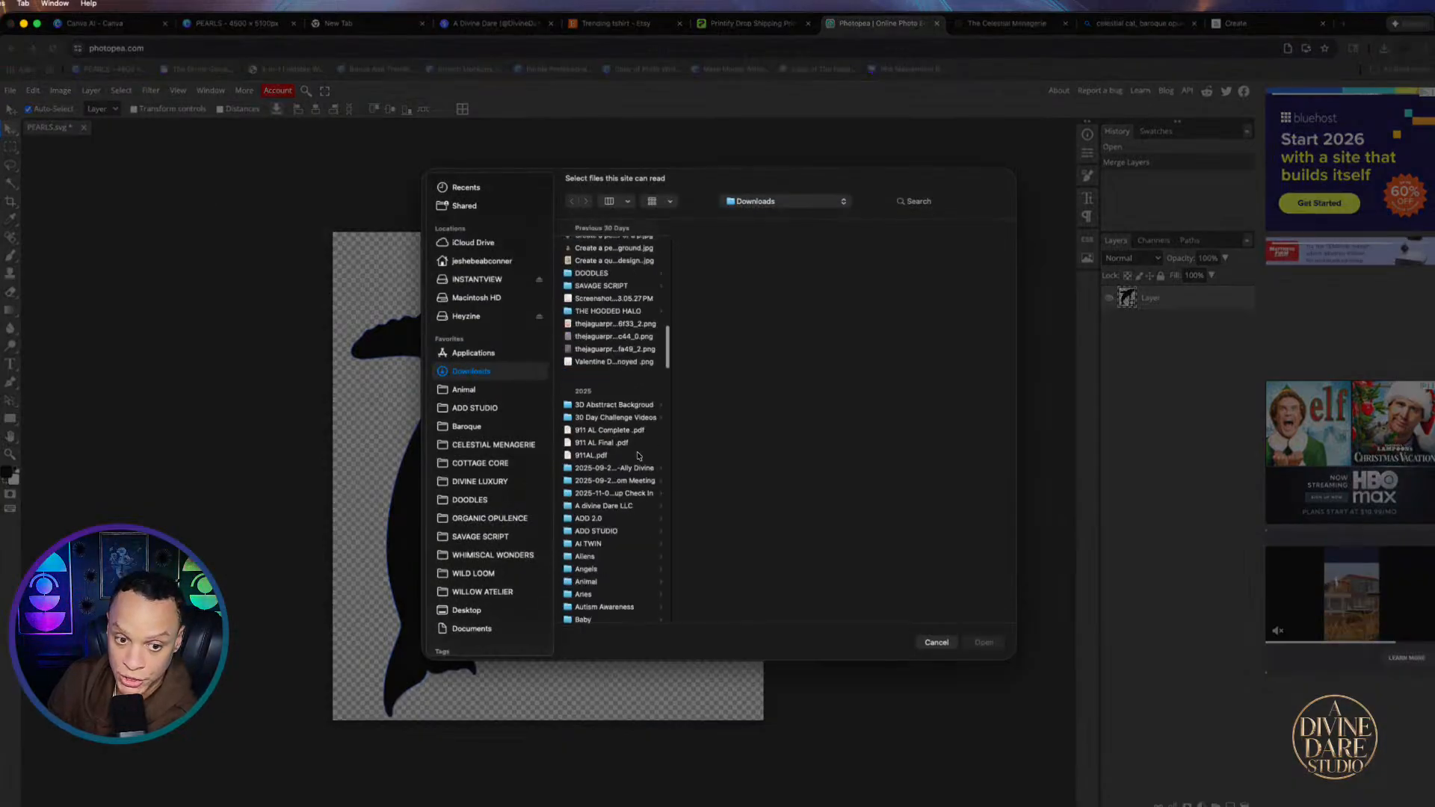
scroll(640, 455, "down", 20)
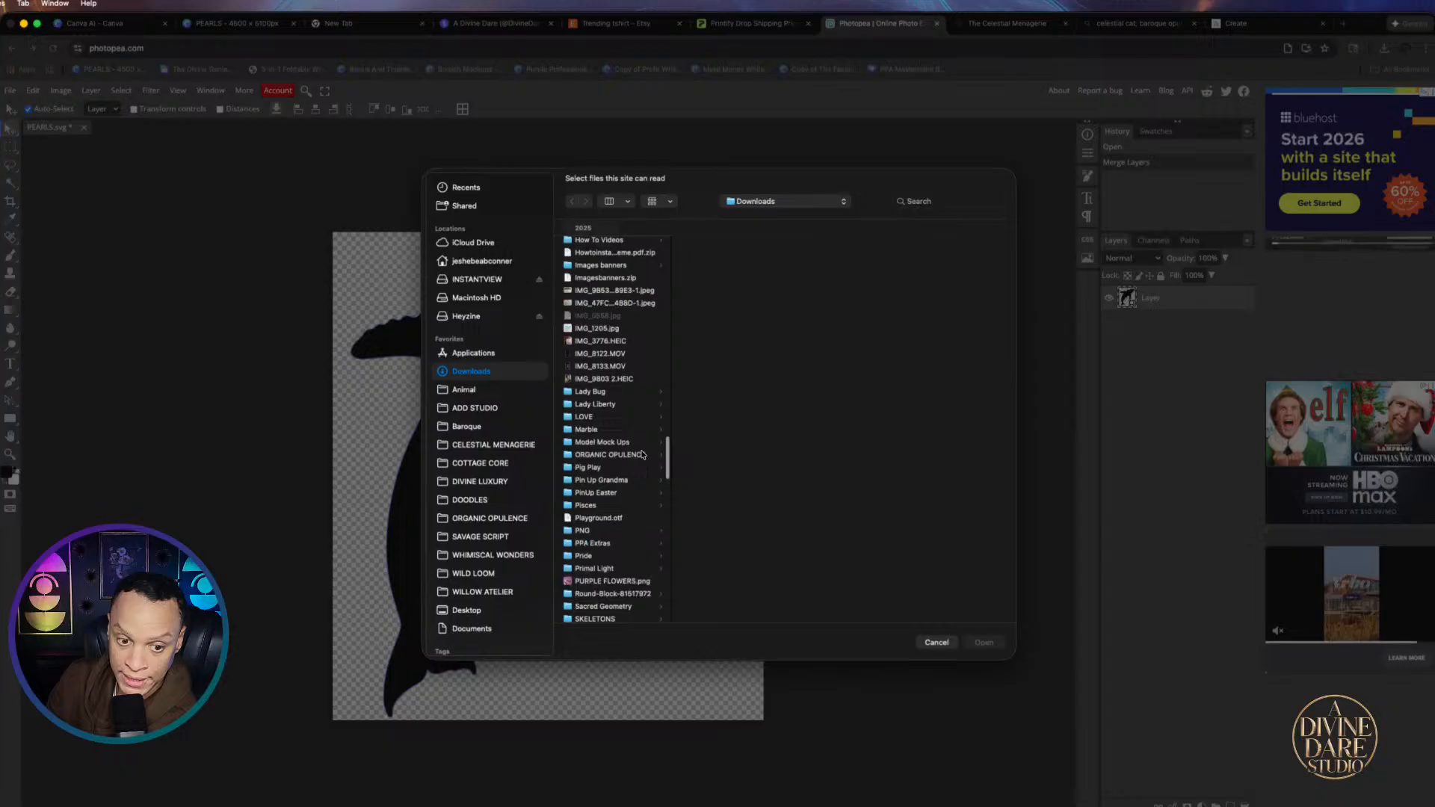
left_click(597, 583)
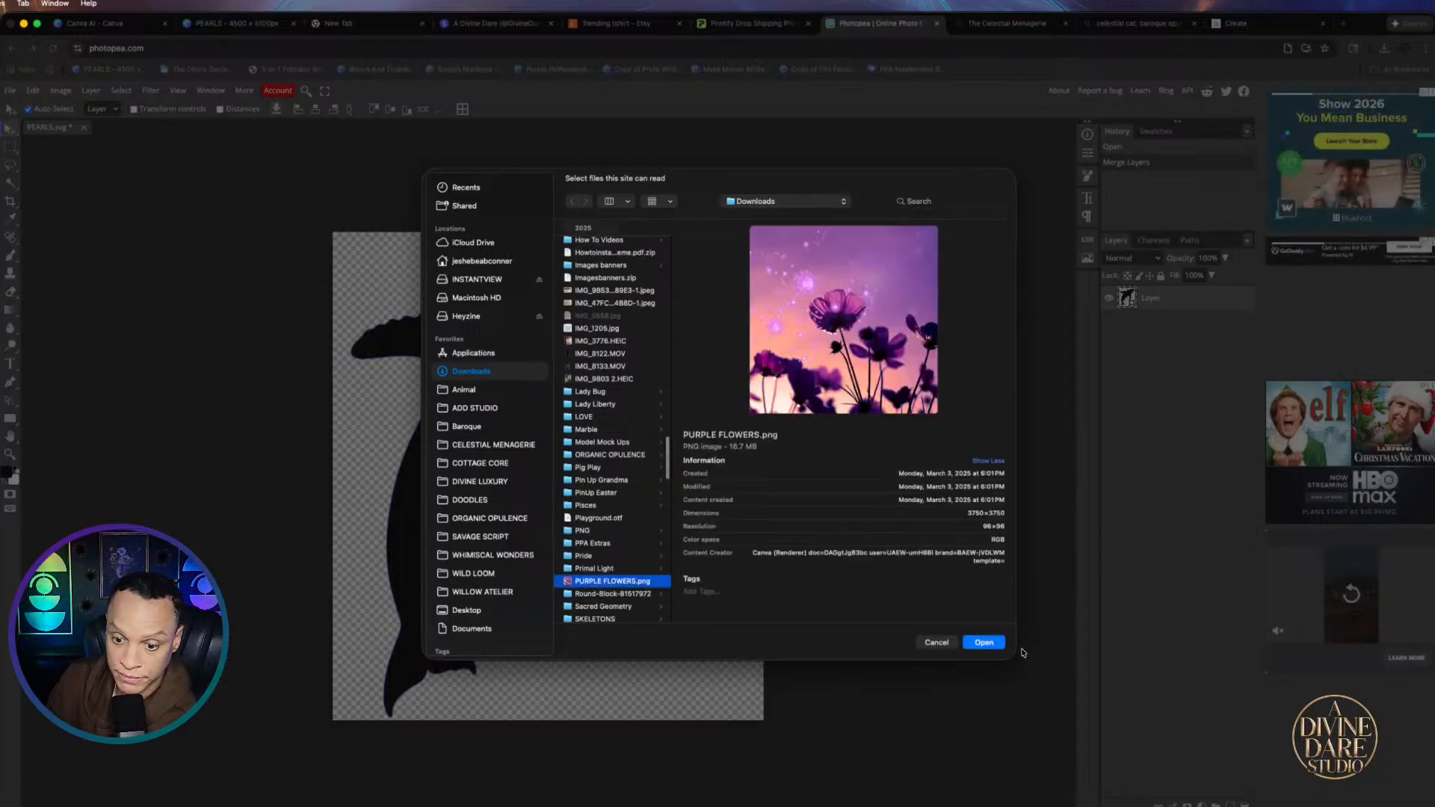
left_click(985, 642)
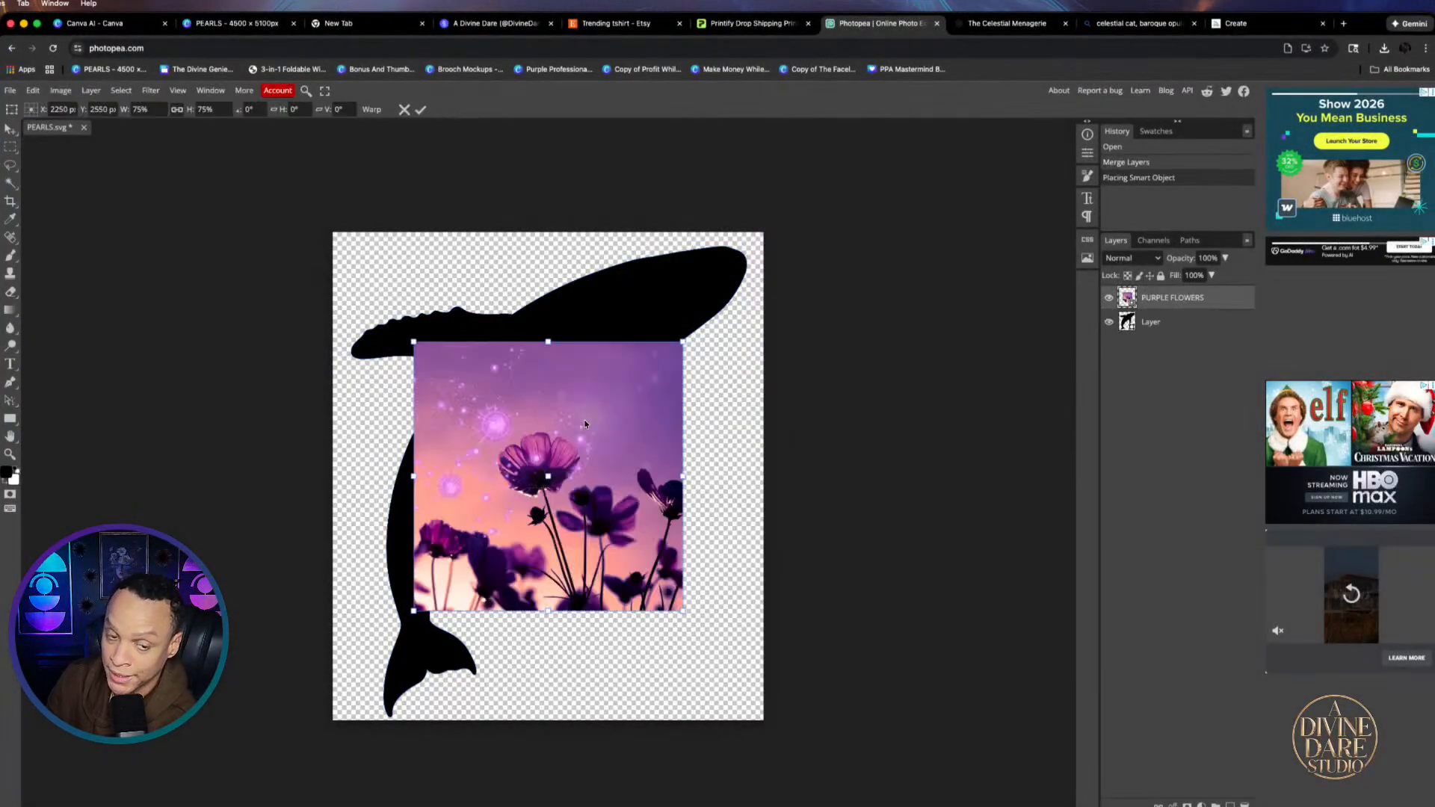
left_click_drag(553, 465, 475, 355)
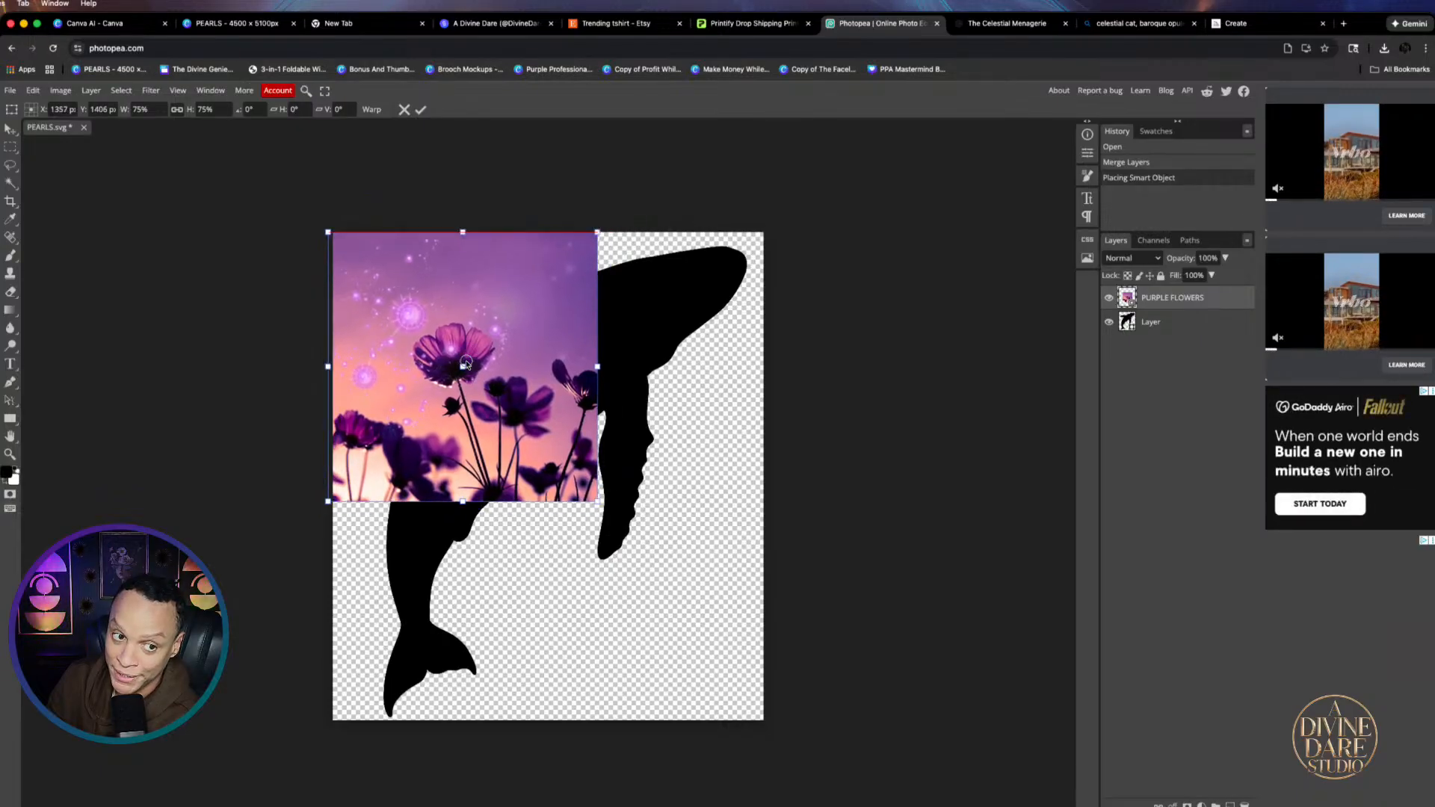
left_click_drag(600, 506, 872, 771)
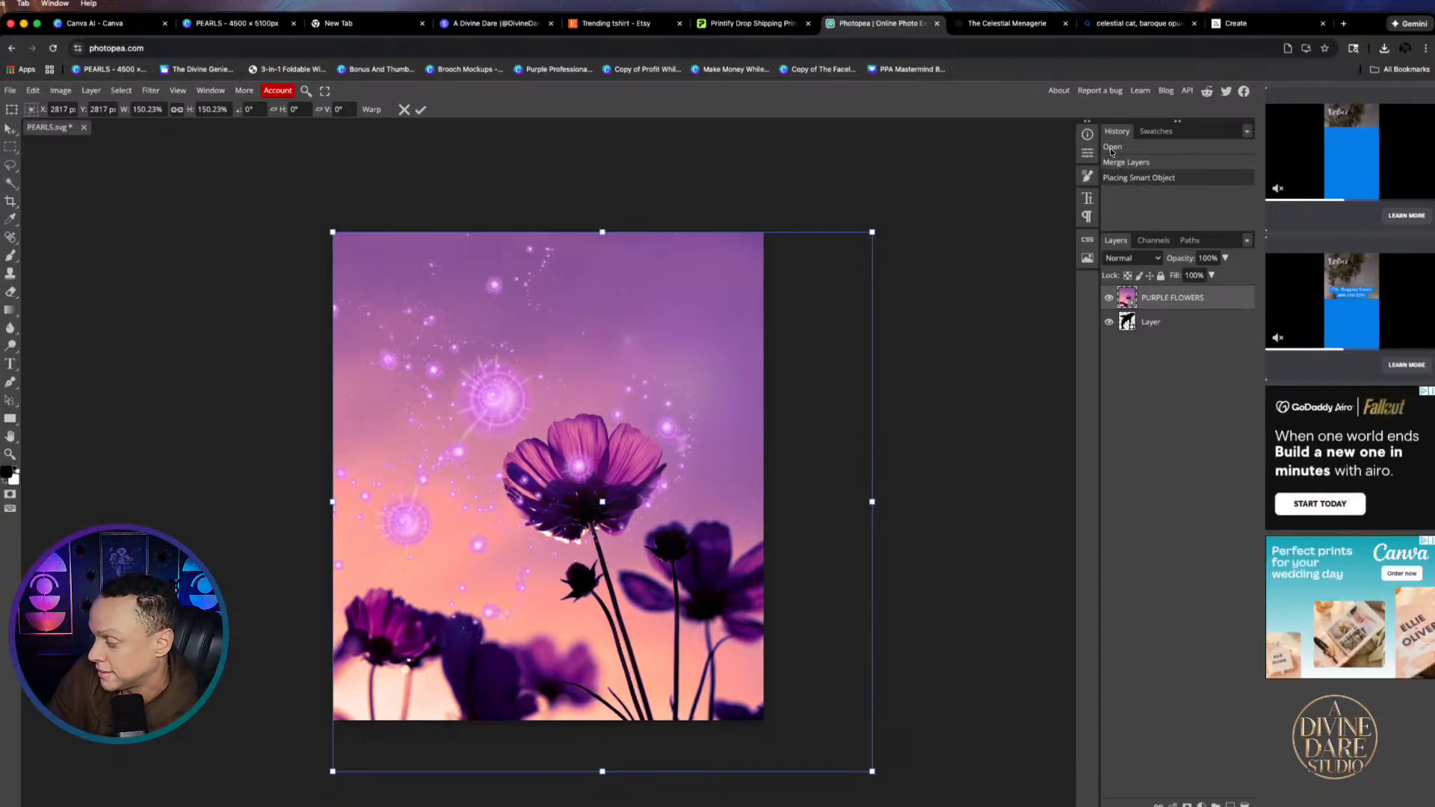
right_click(1196, 299)
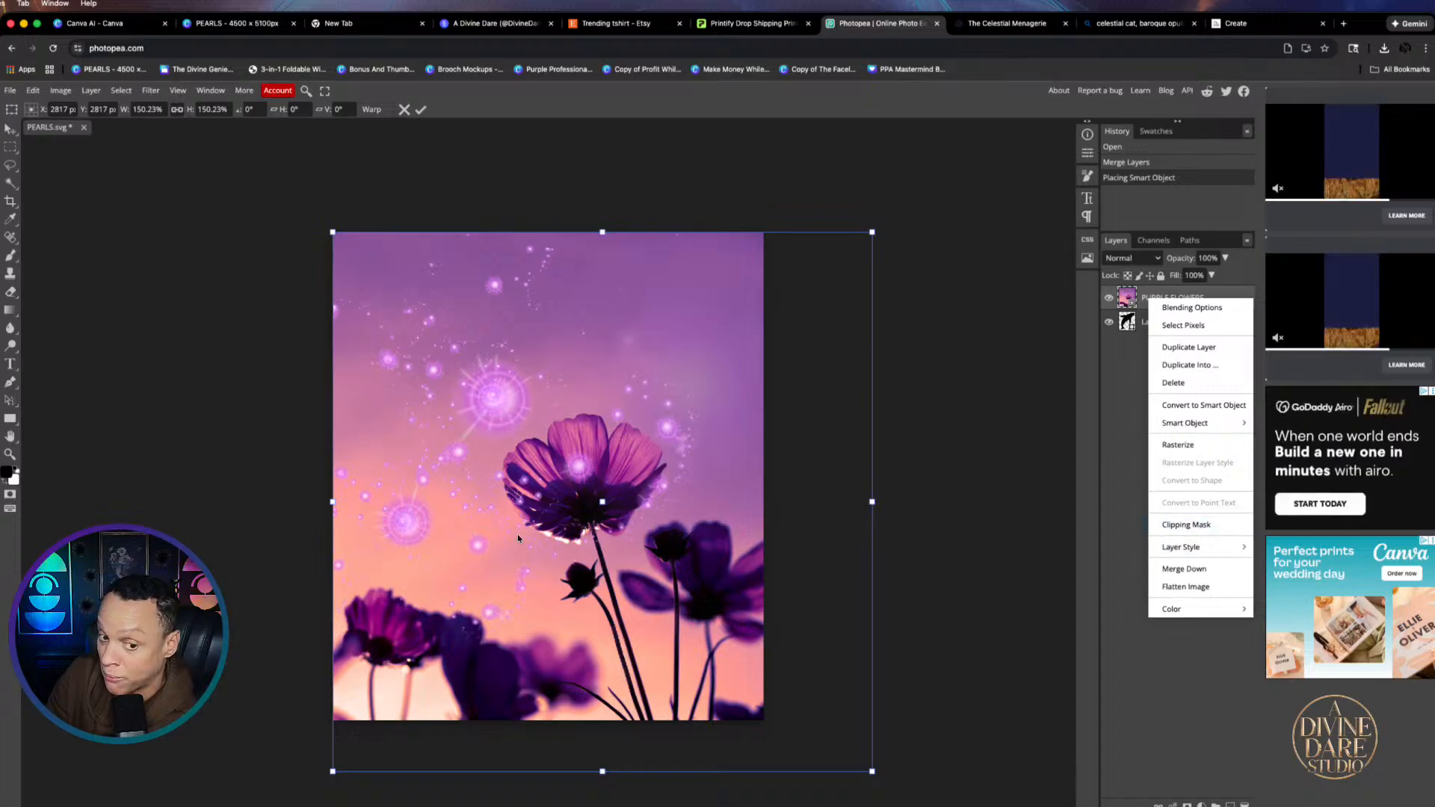
left_click(1190, 526)
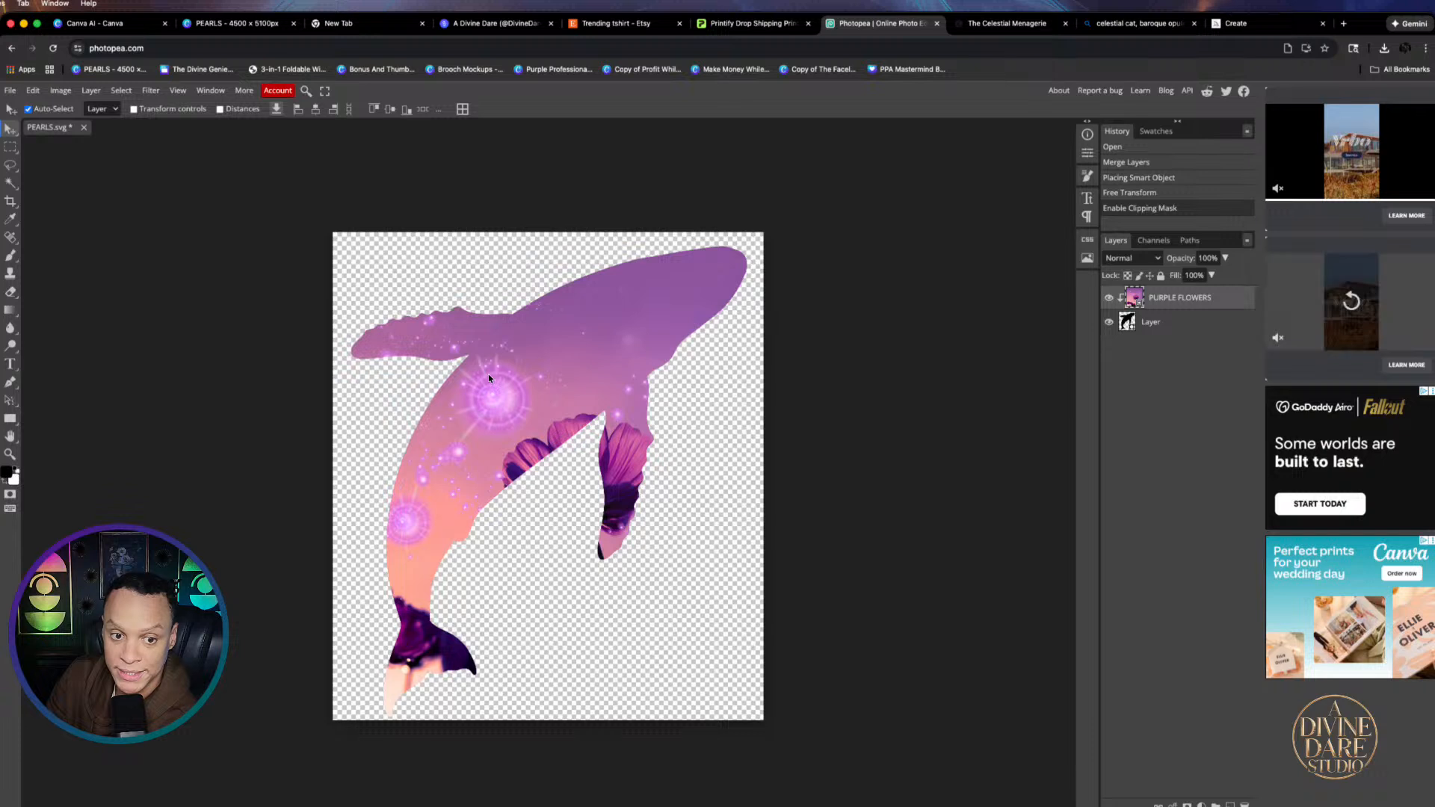
left_click_drag(487, 374, 498, 344)
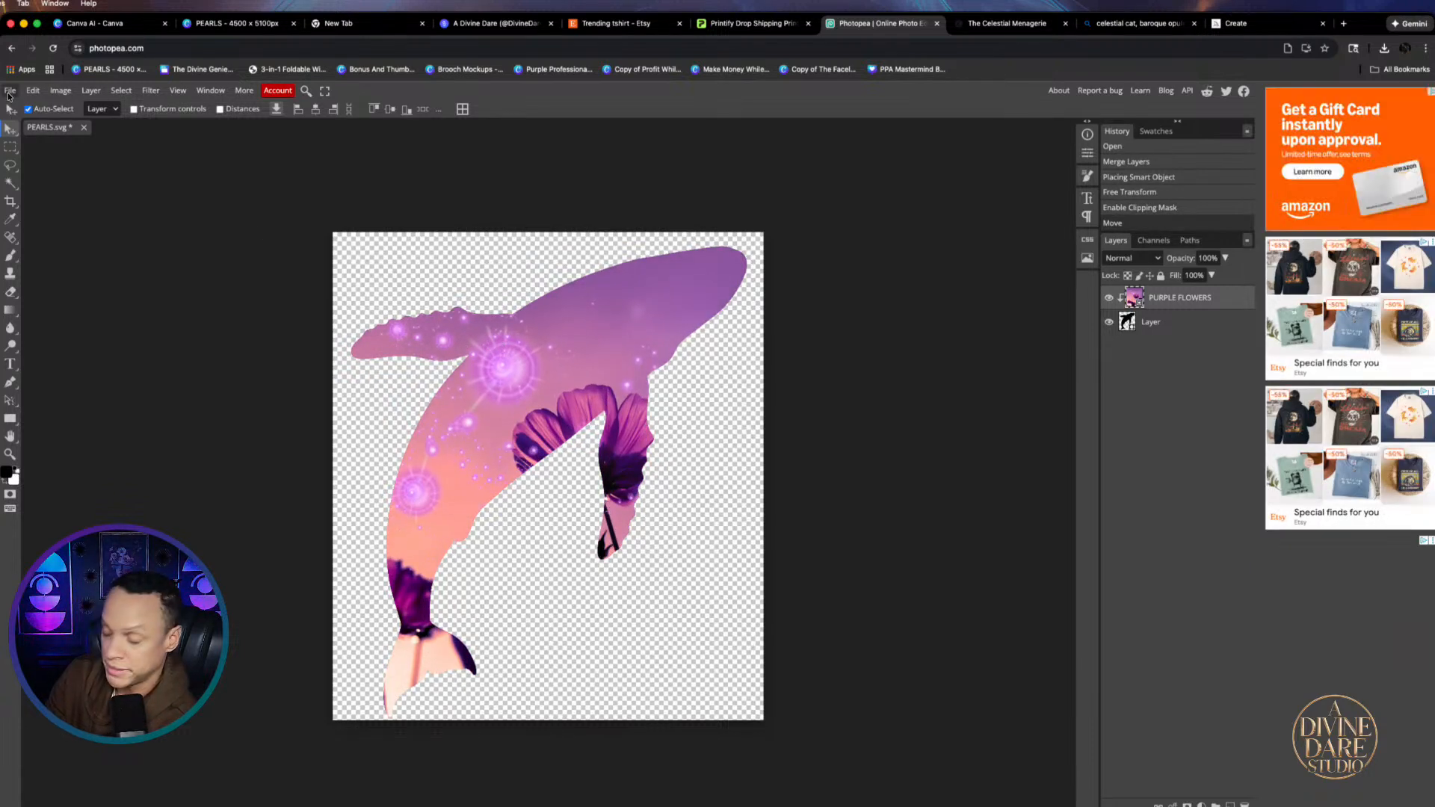
Save the flower-filled whale as Whale.psd in Downloads
left_click(9, 93)
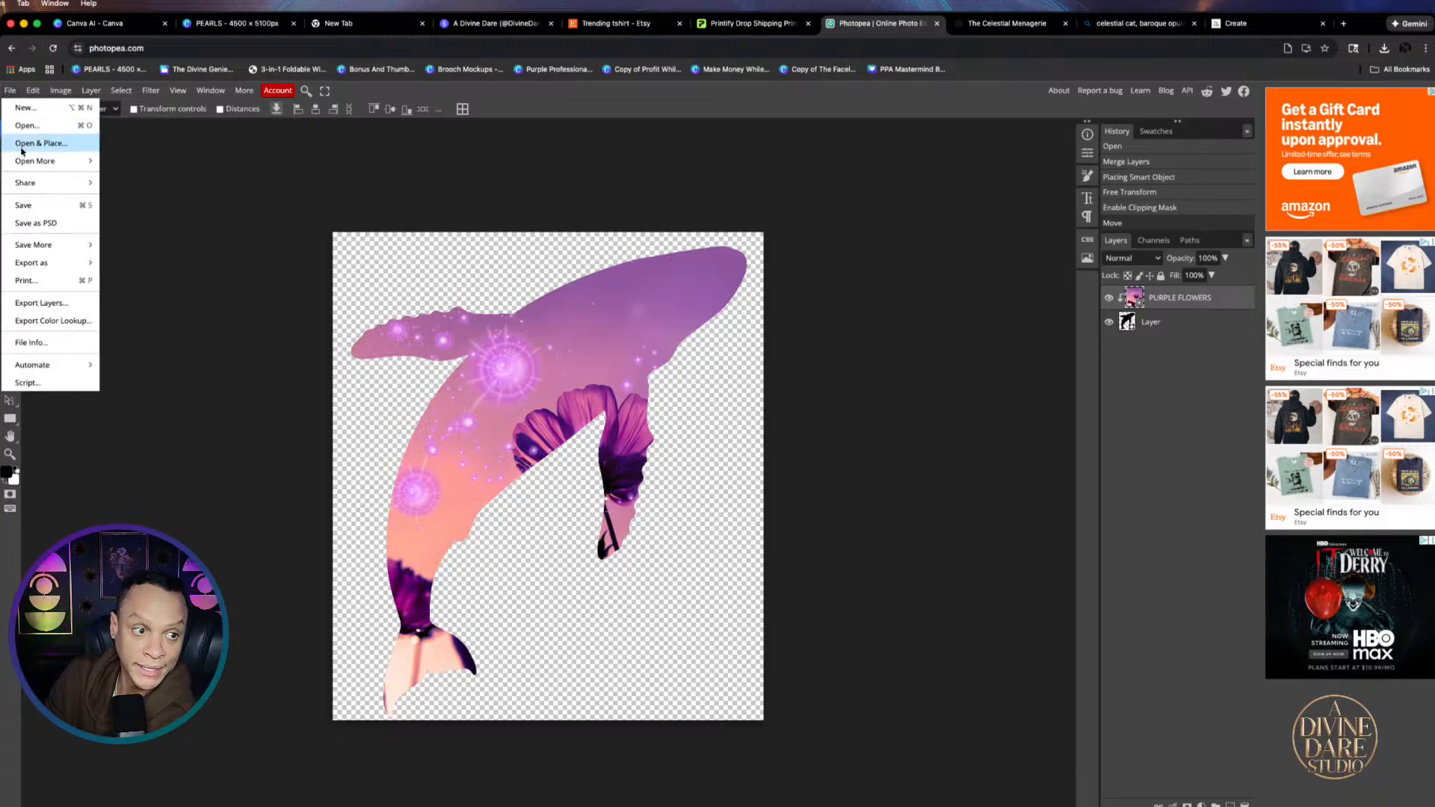
left_click(30, 223)
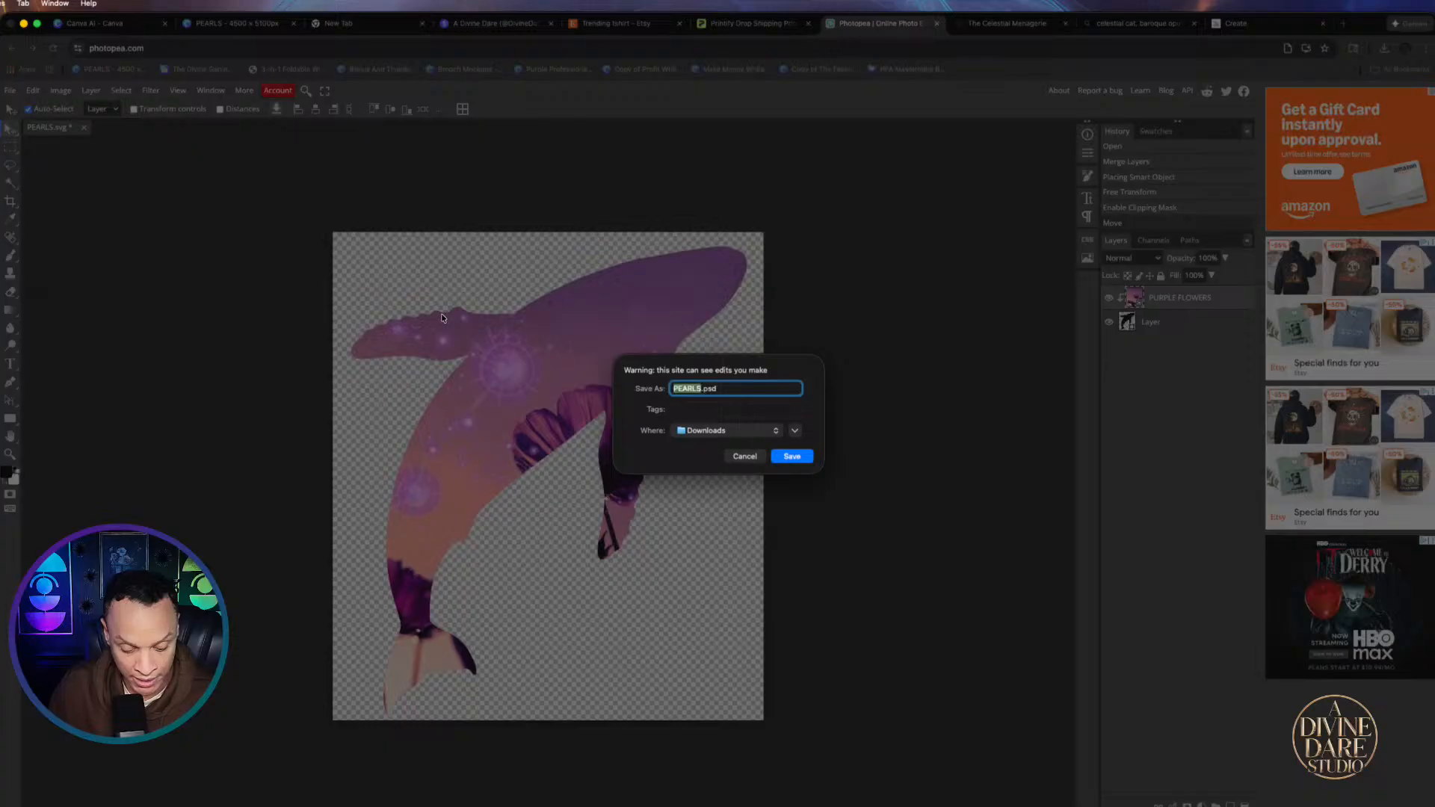
type("Whale")
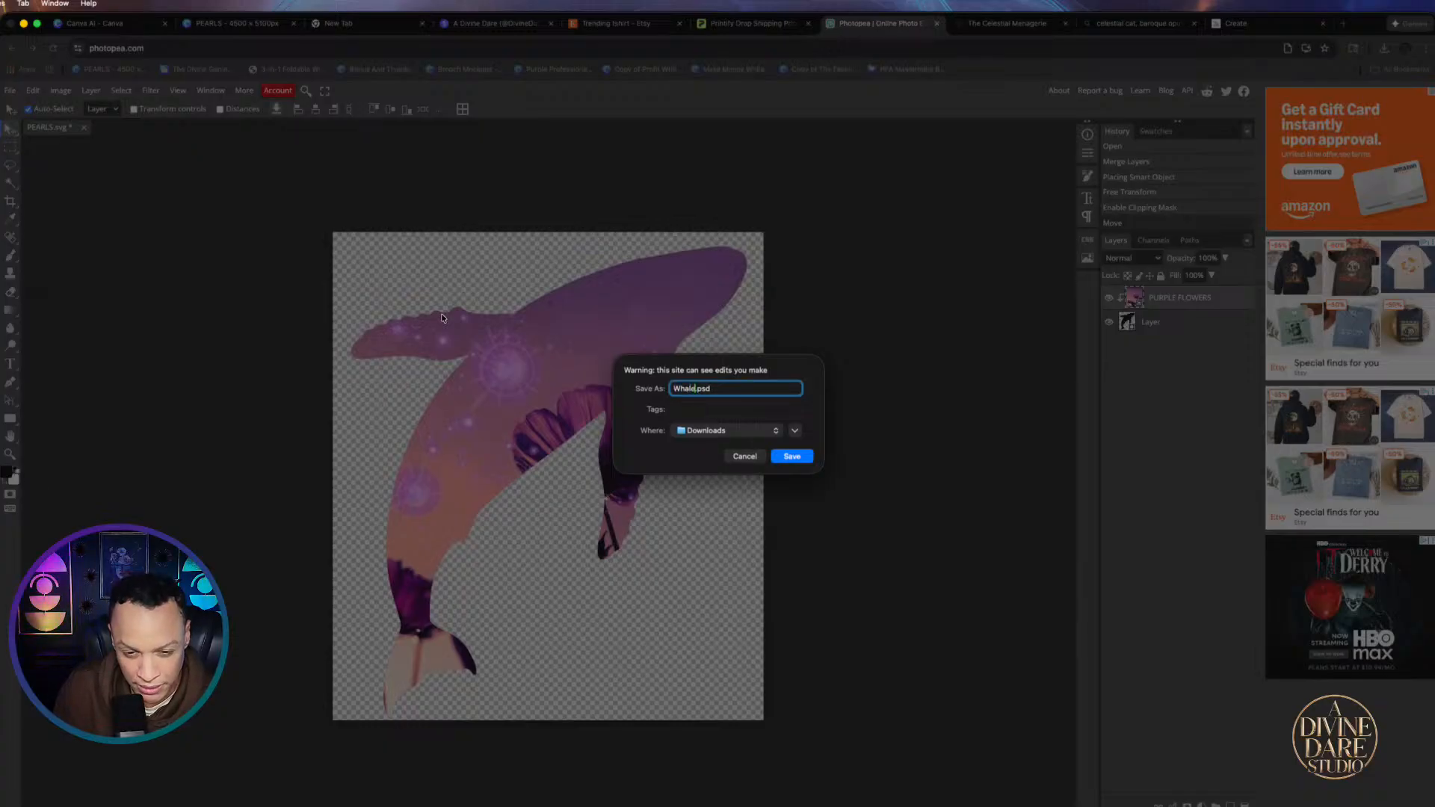
left_click(783, 457)
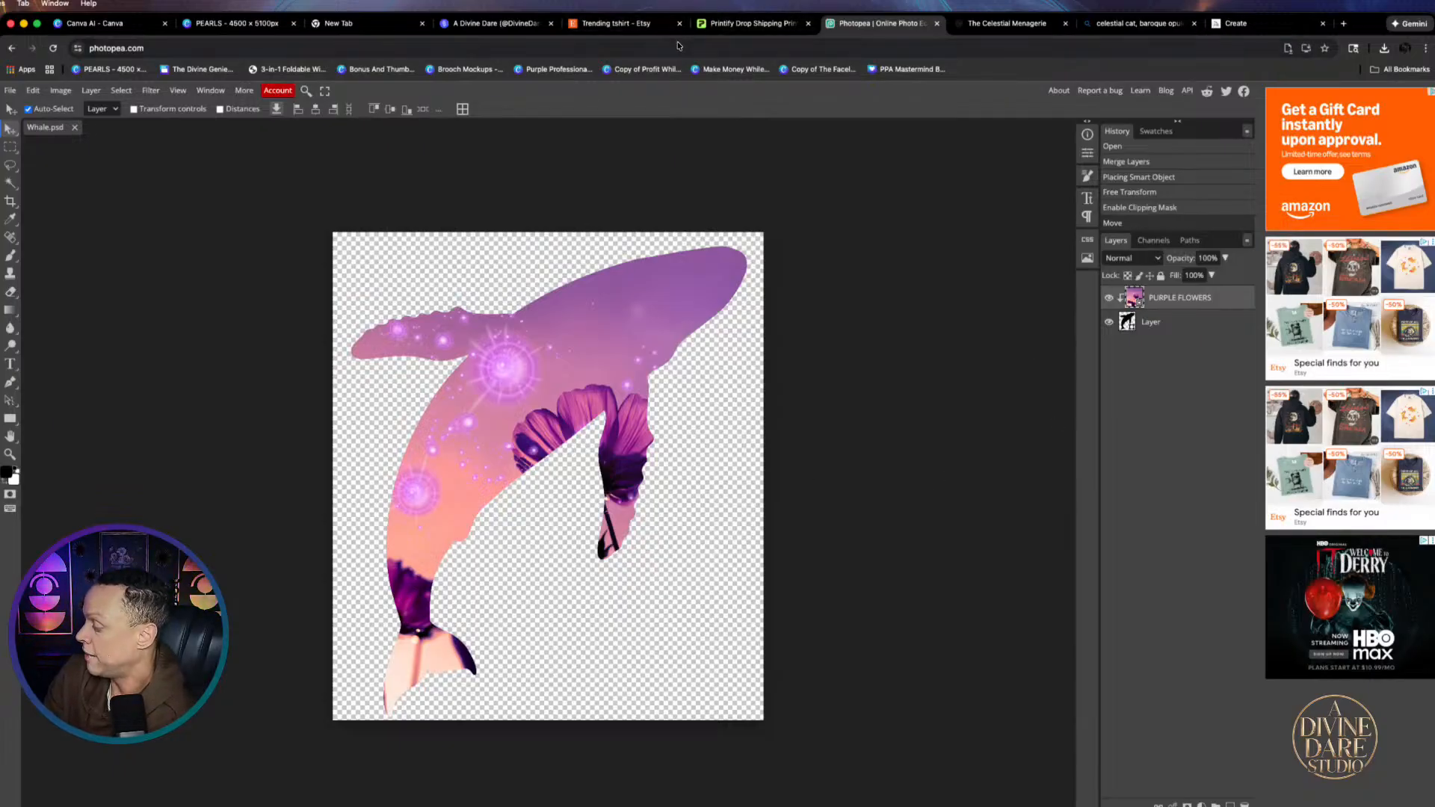
left_click(238, 26)
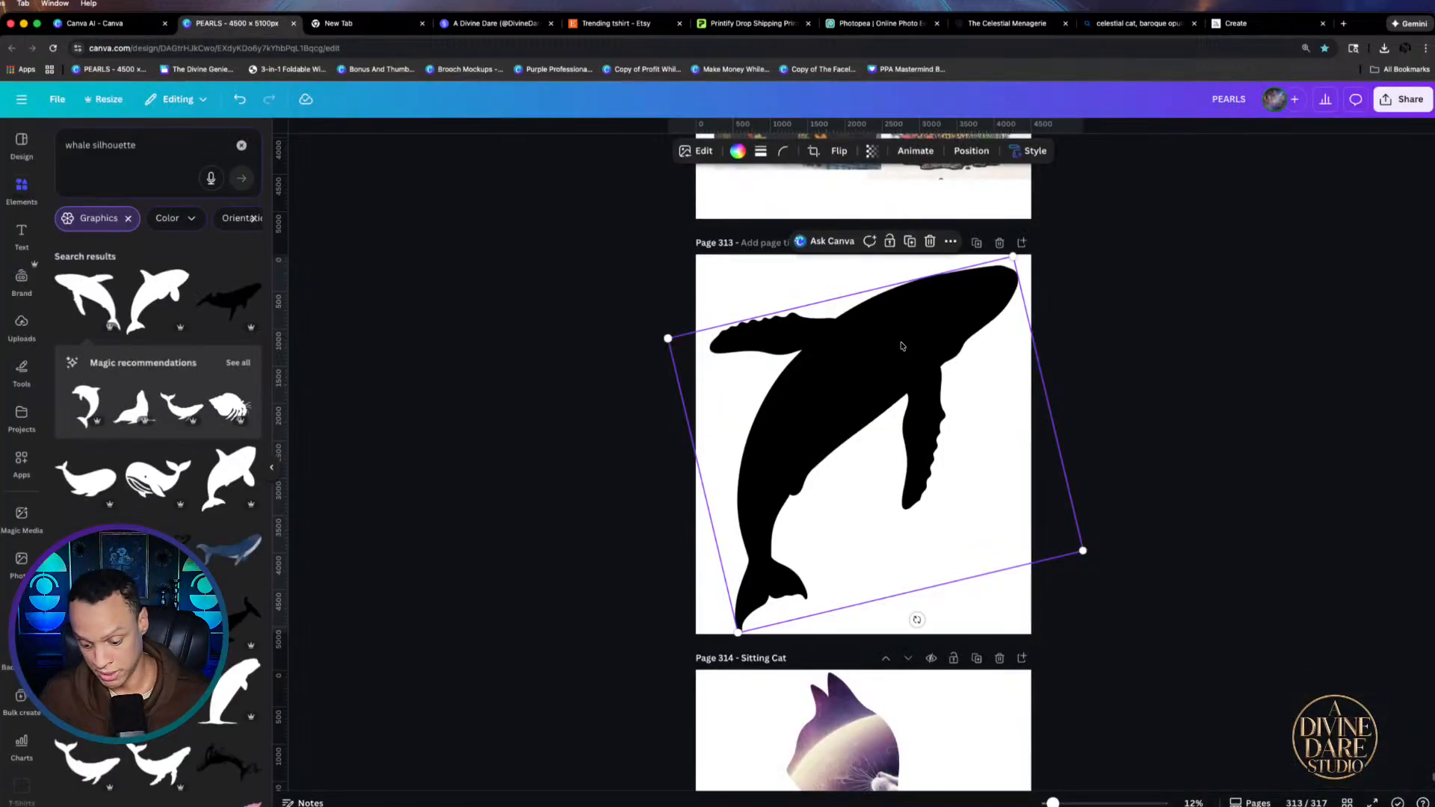
Delete the black whale from page 313 after checking the browser's recent downloads
key("Delete")
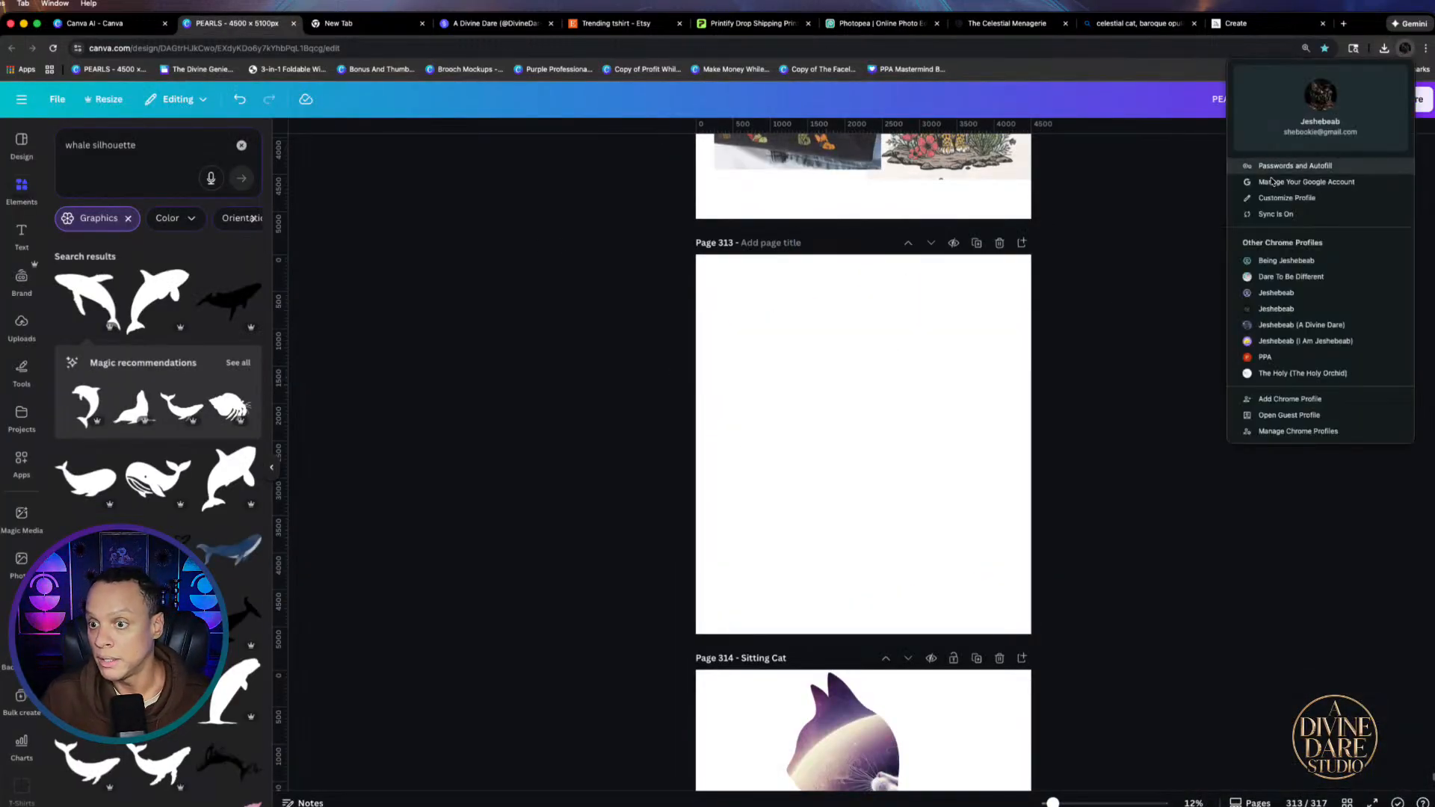
left_click(1384, 49)
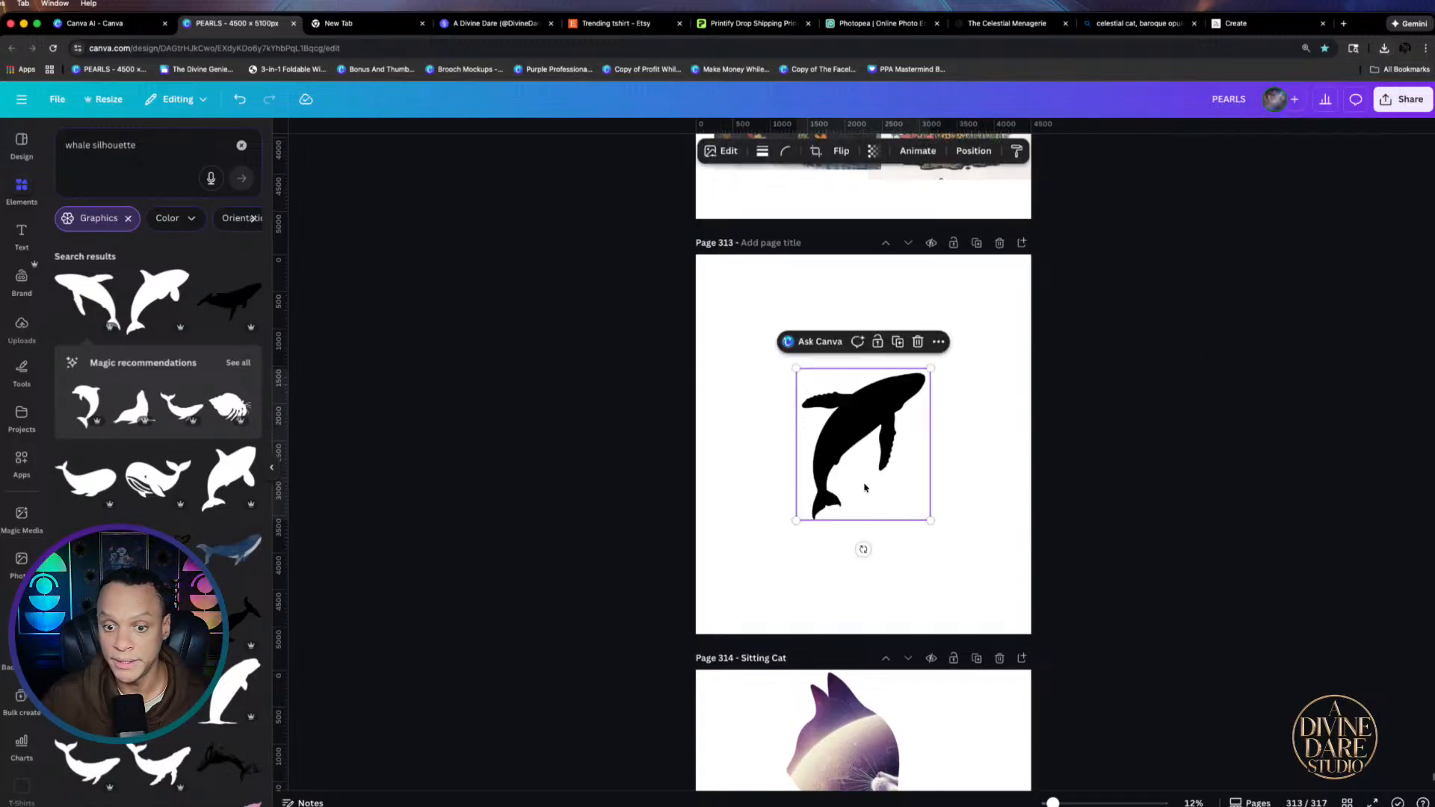
left_click(935, 390)
key("ctrl+z")
key("Delete")
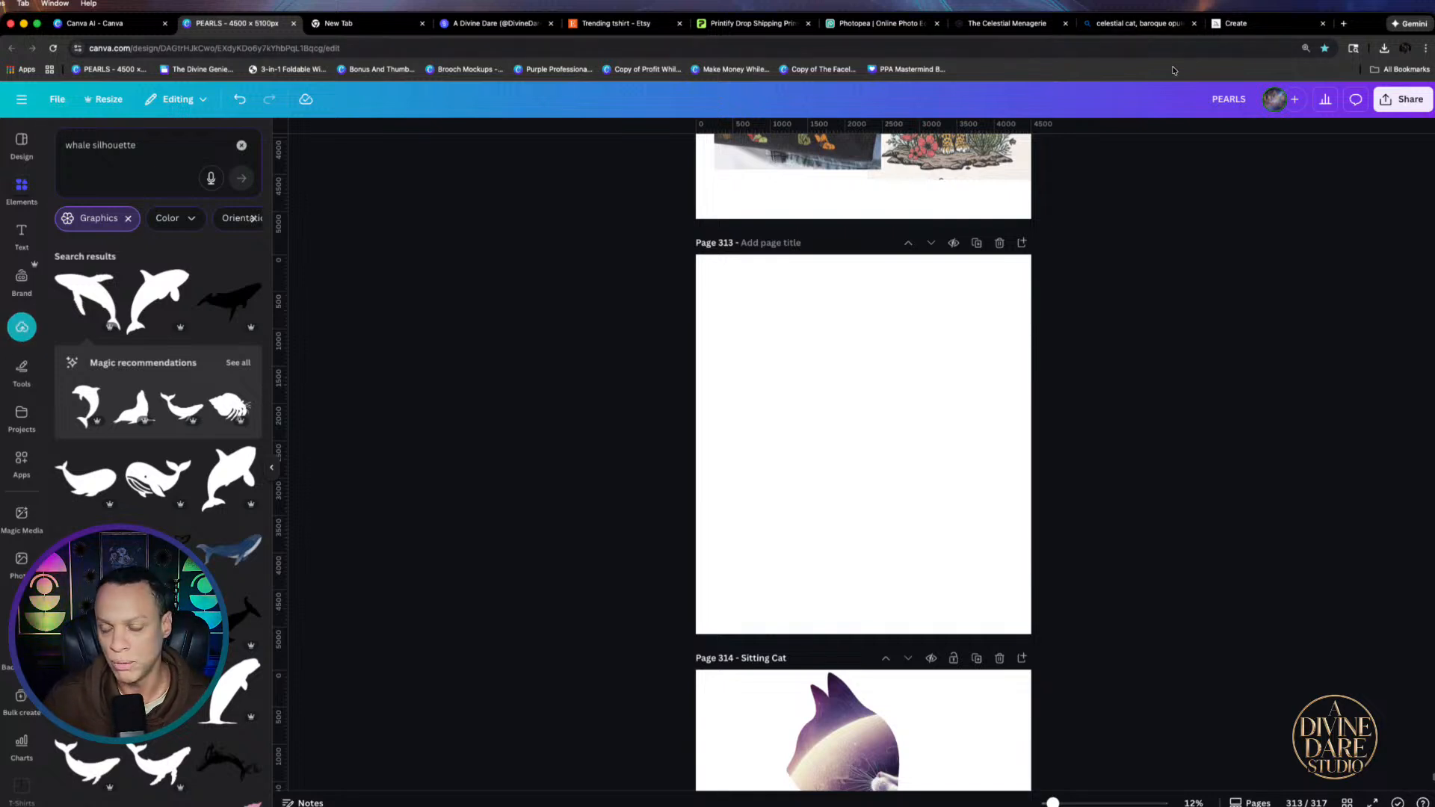
Upload Whale.psd from the Downloads folder into Canva's uploaded files
left_click(21, 325)
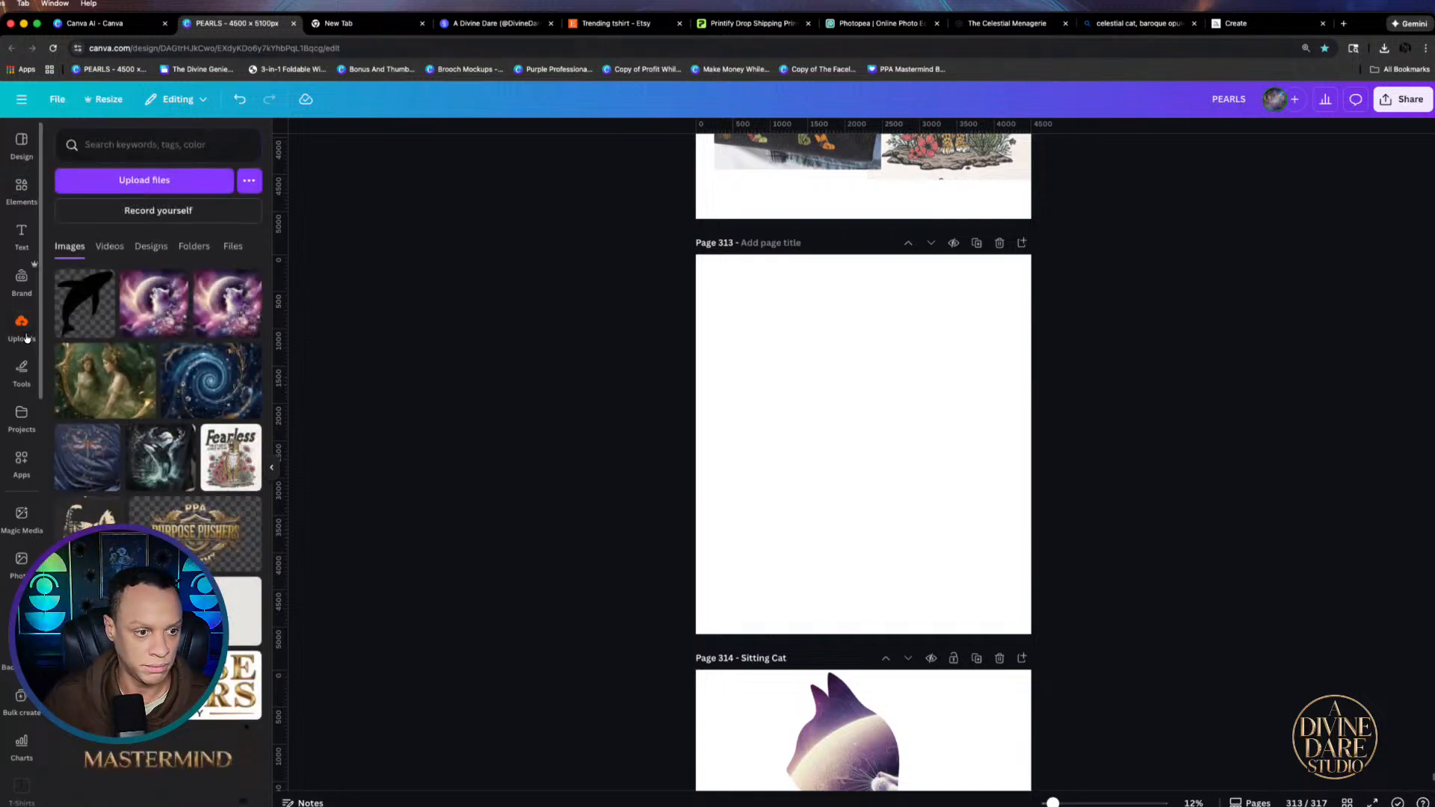
left_click(150, 185)
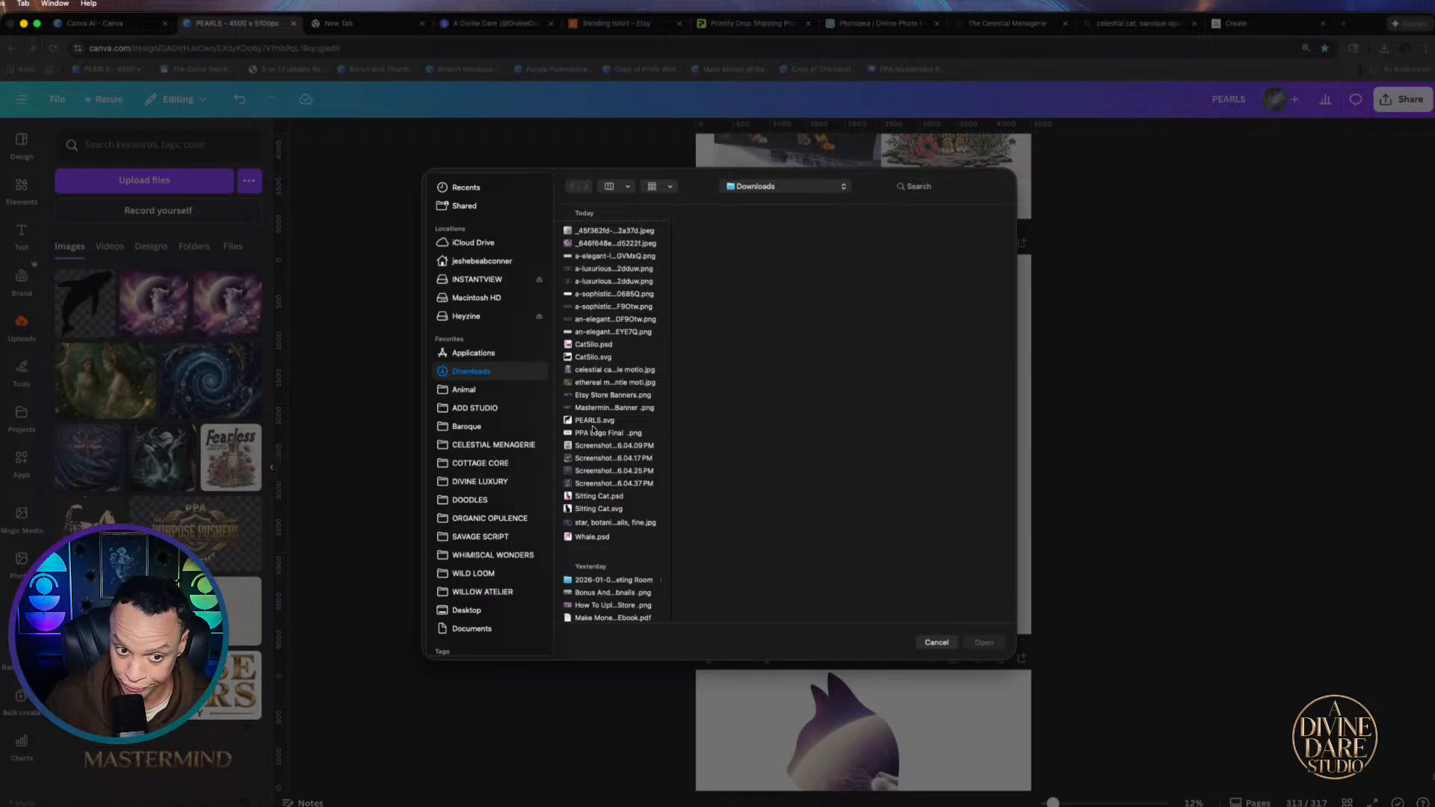
left_click(585, 538)
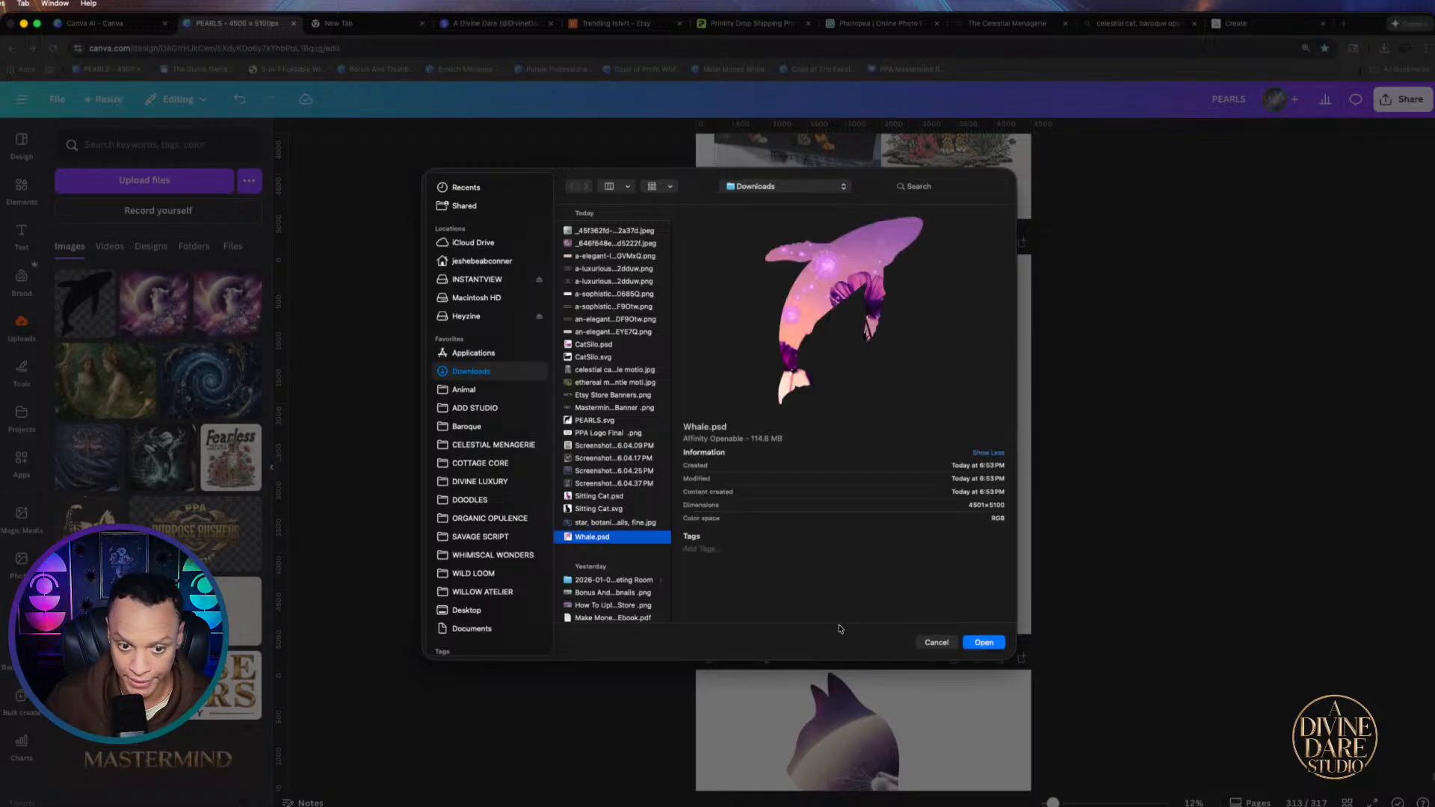
left_click(984, 642)
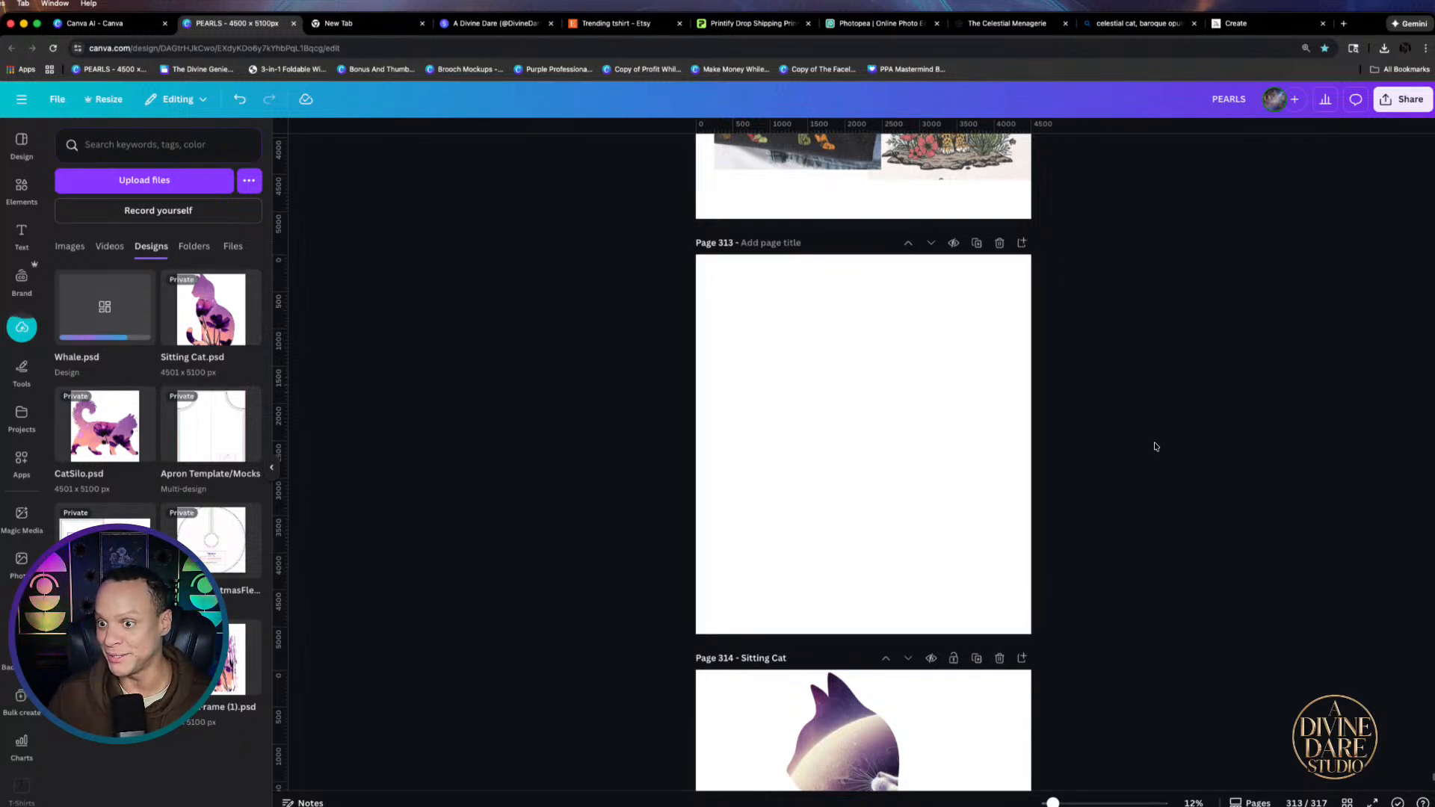
scroll(1153, 445, "up", 5)
scroll(1153, 446, "down", 3)
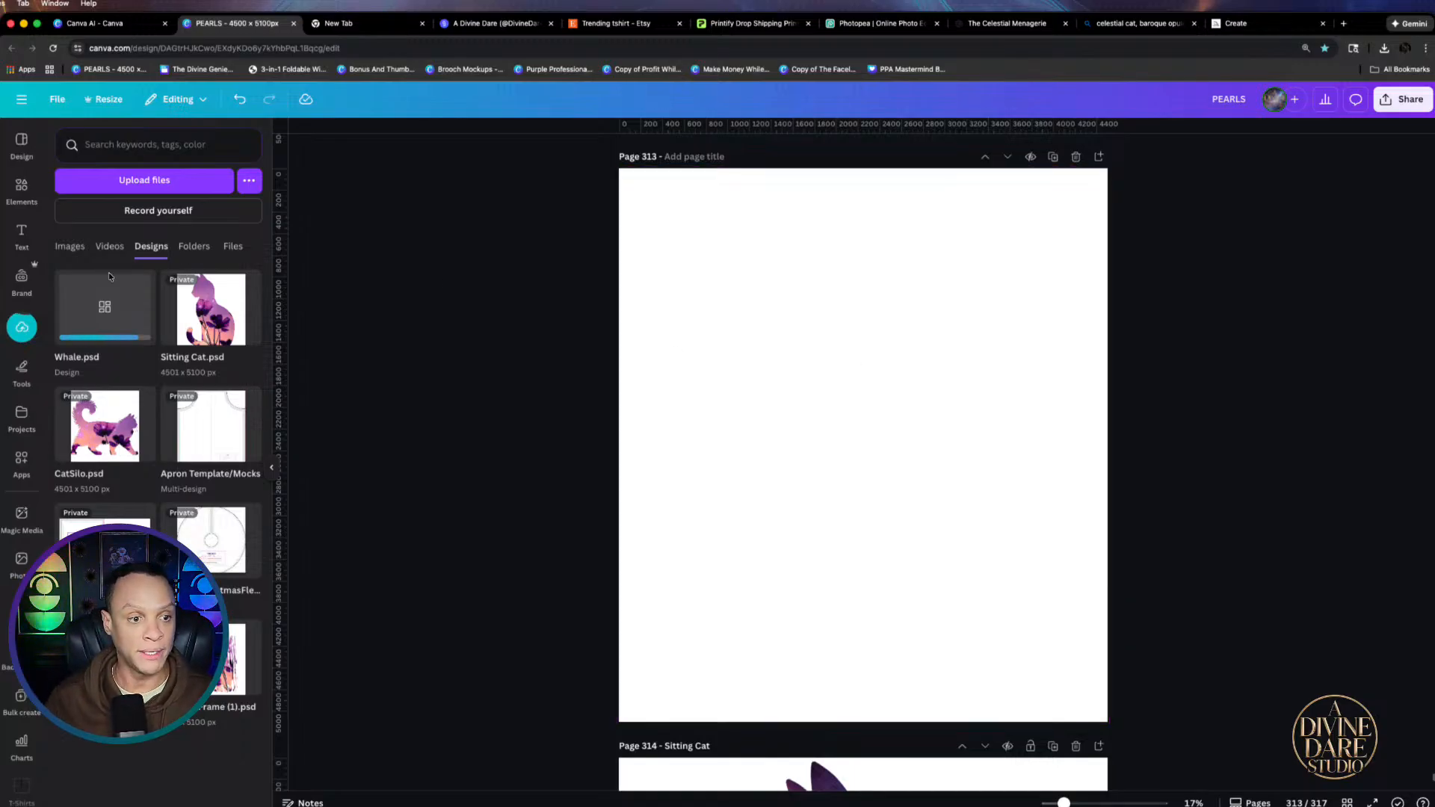
In The Celestial Menagerie, choose Playful Dolphin as the subject
left_click(997, 23)
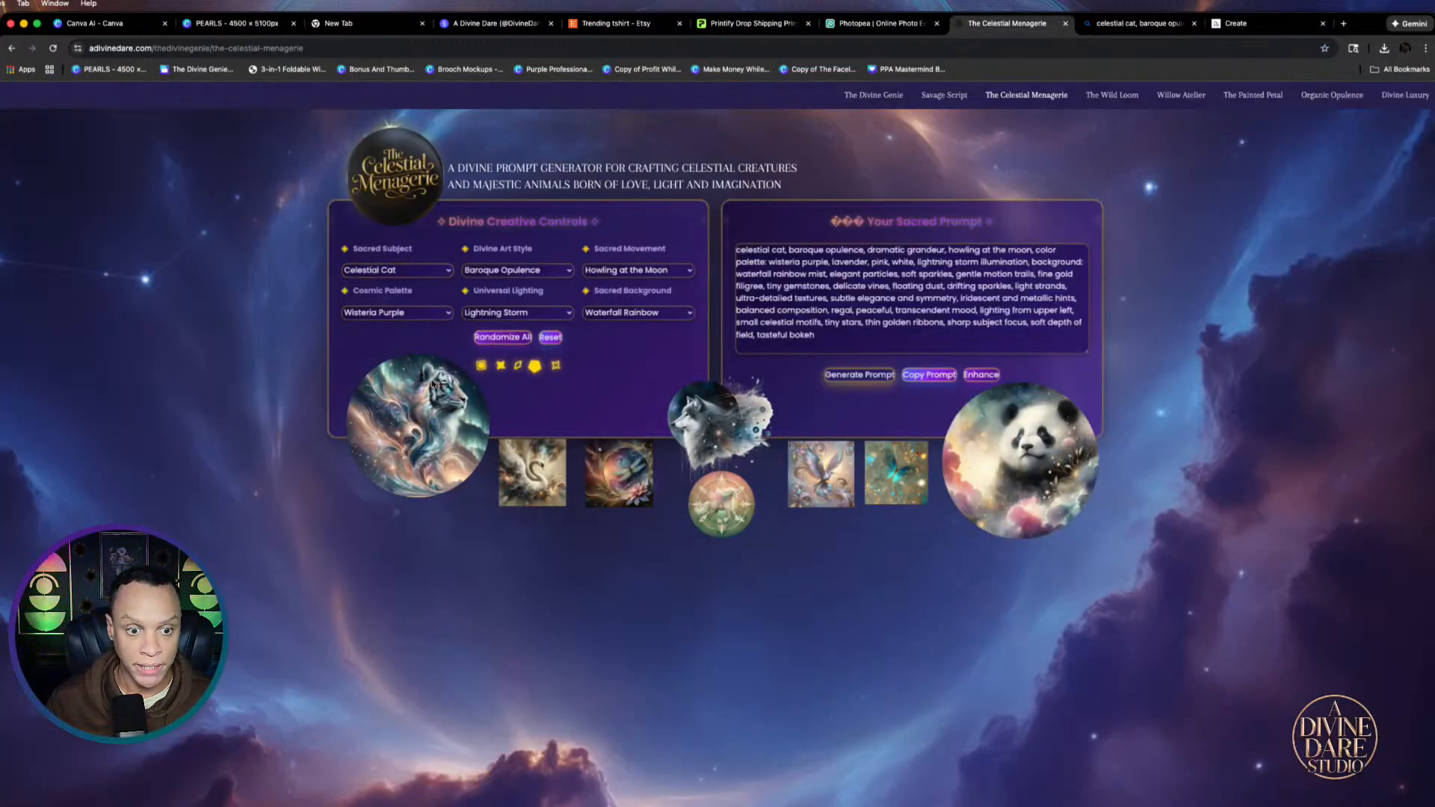
left_click(435, 276)
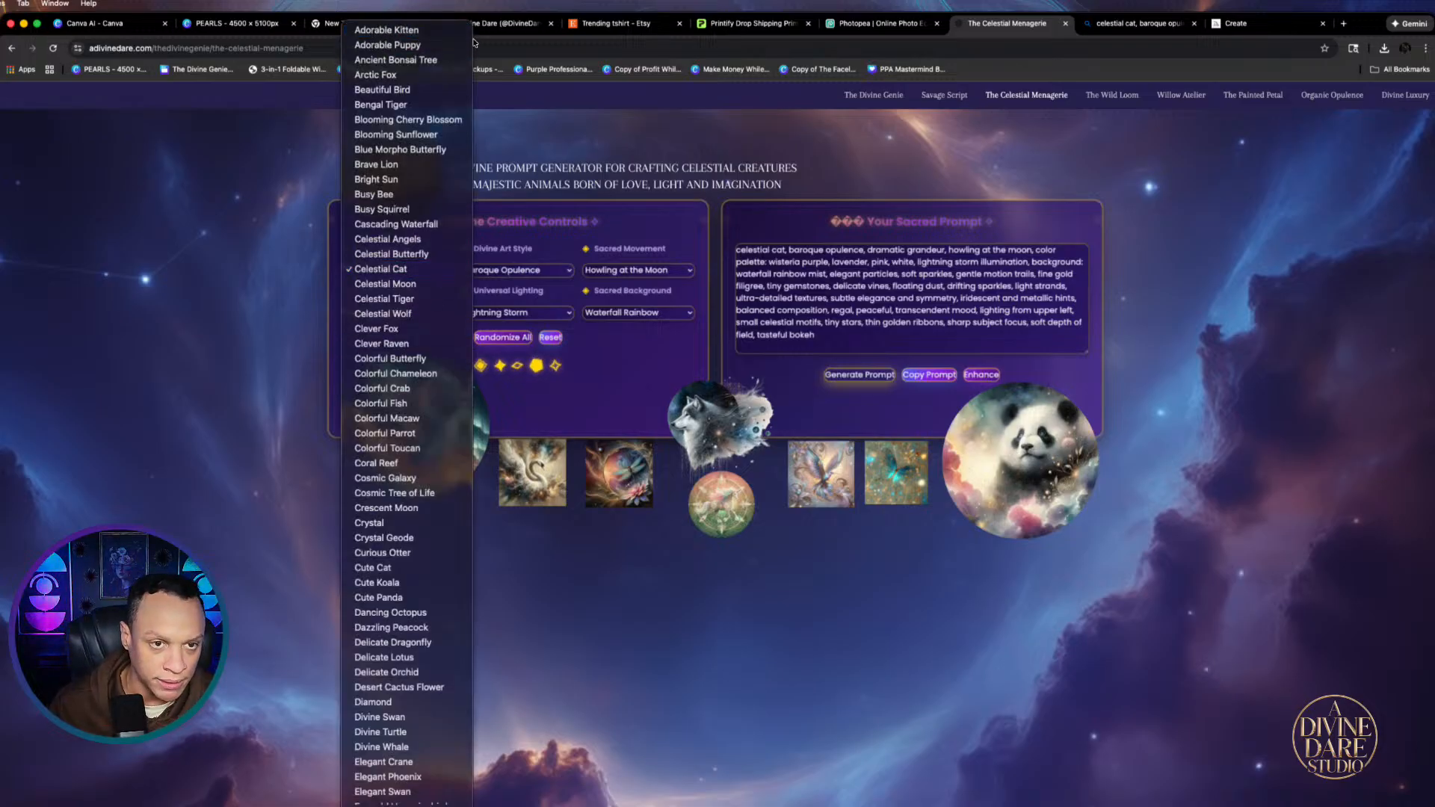
scroll(382, 676, "down", 5)
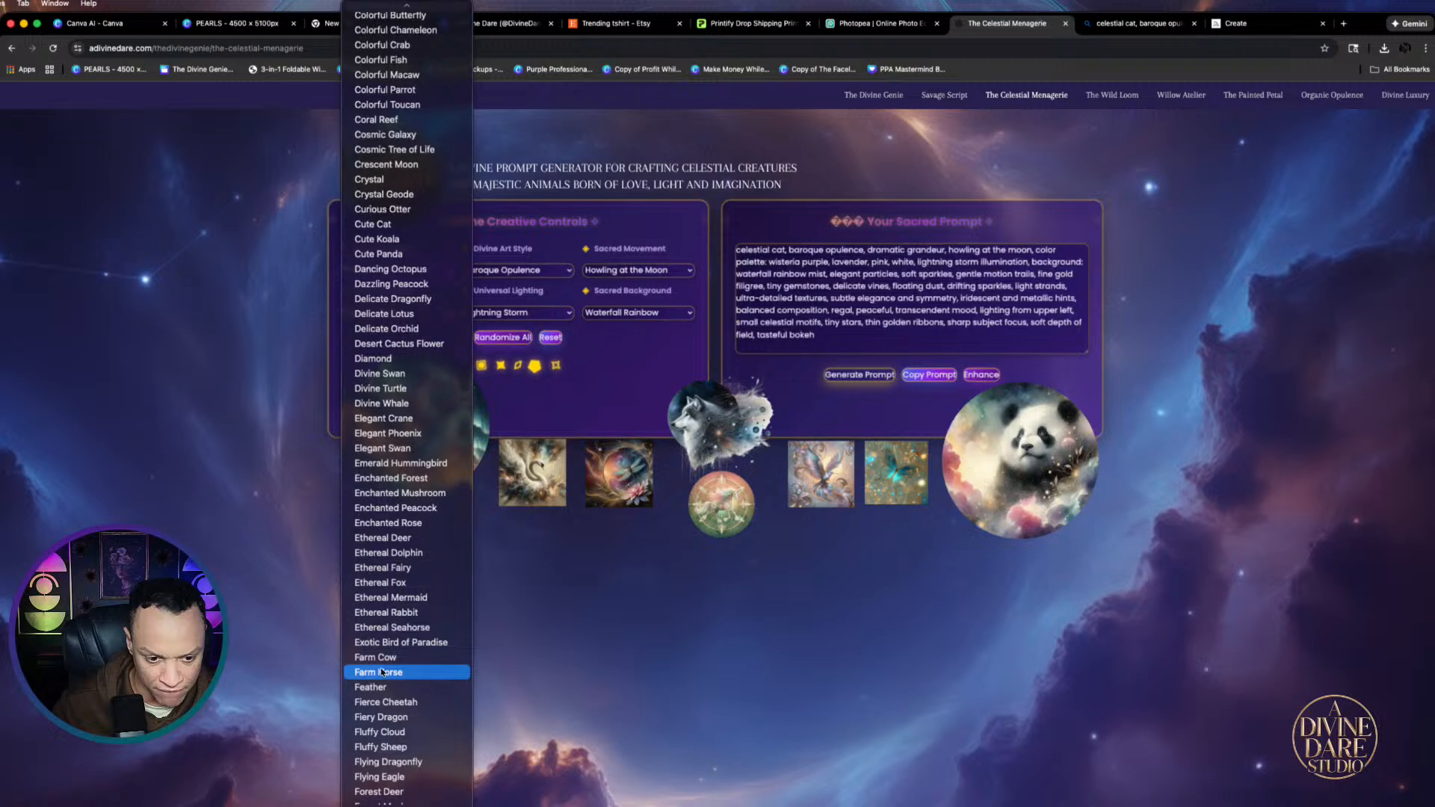
scroll(383, 680, "down", 15)
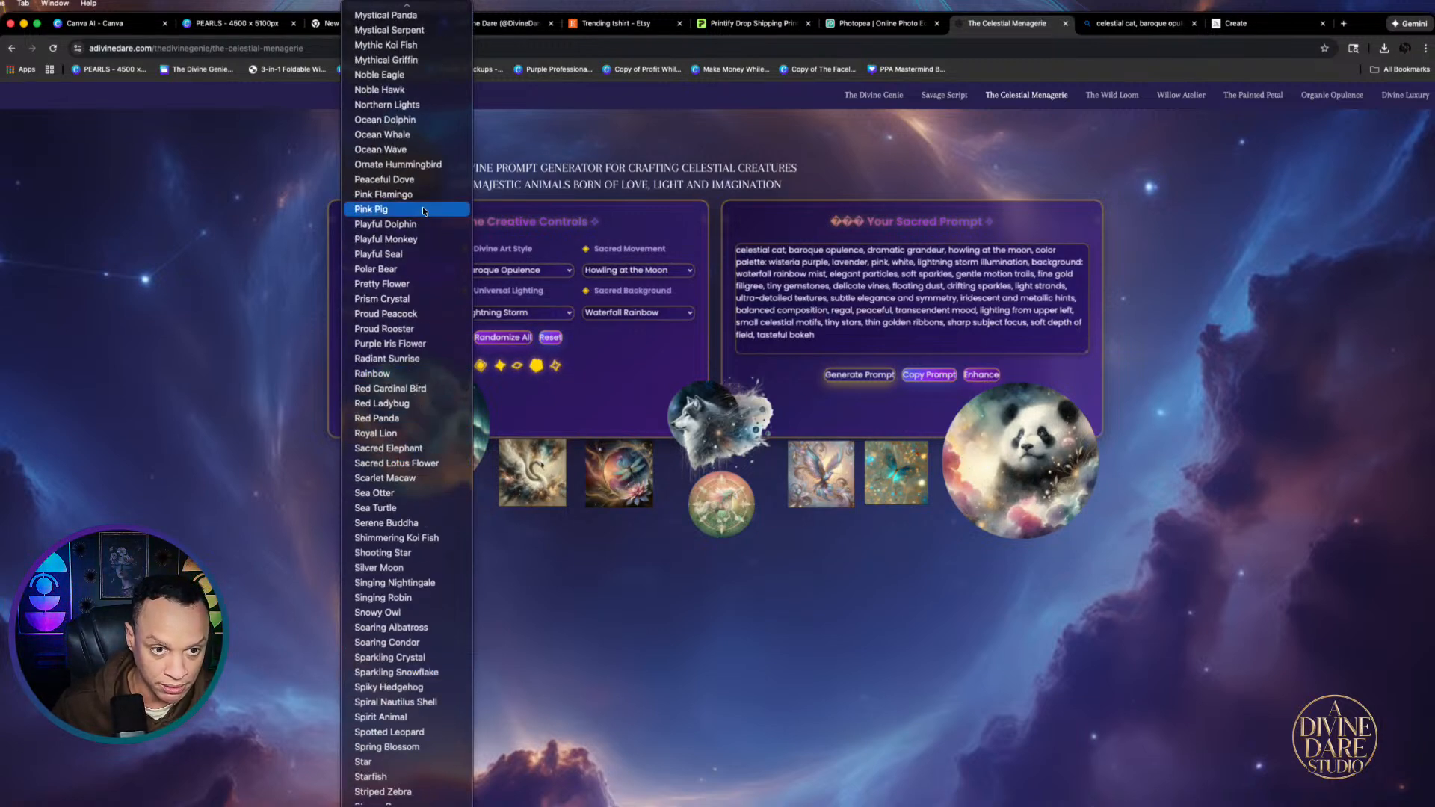
left_click(392, 223)
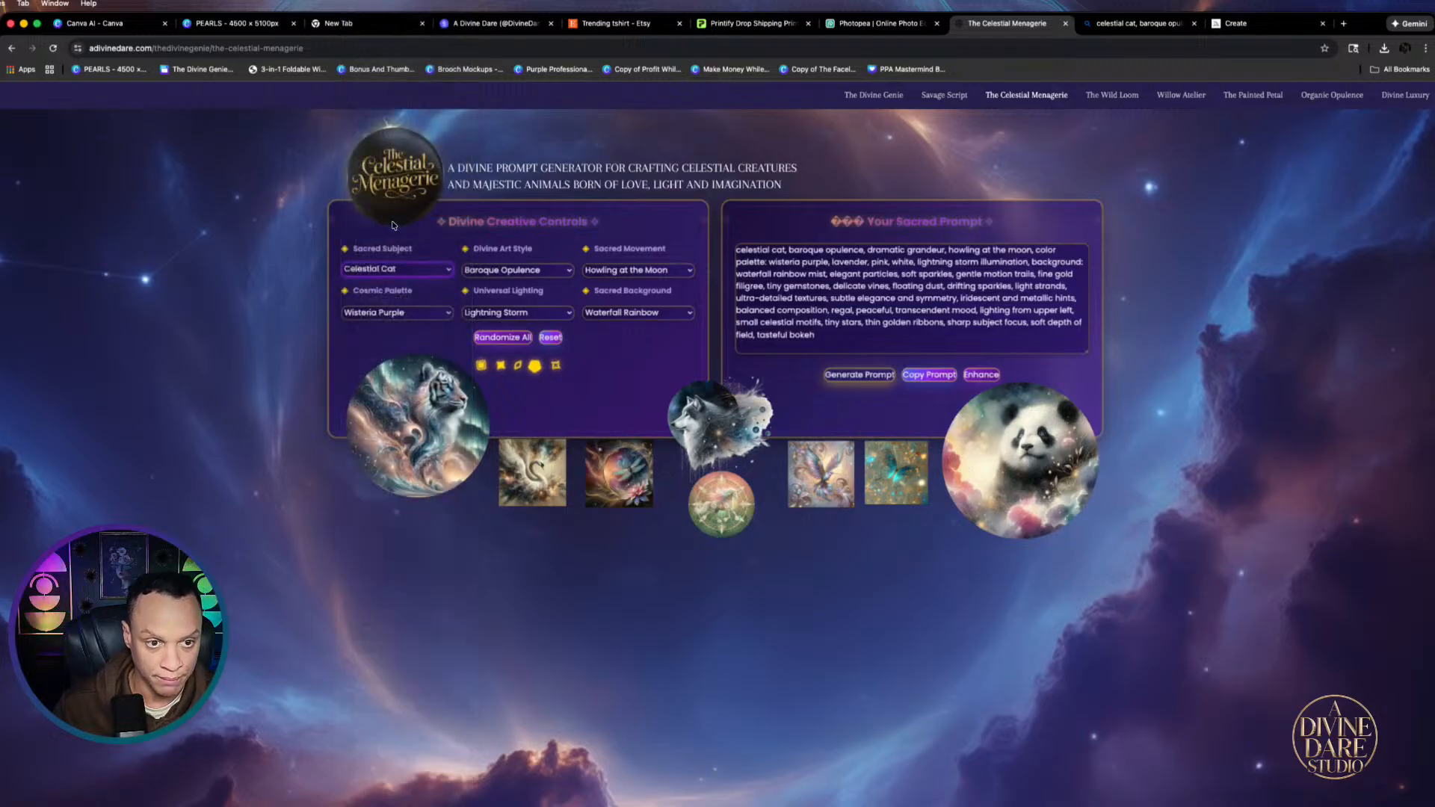
Set the Divine Art Style to Fantasy Style
left_click(556, 275)
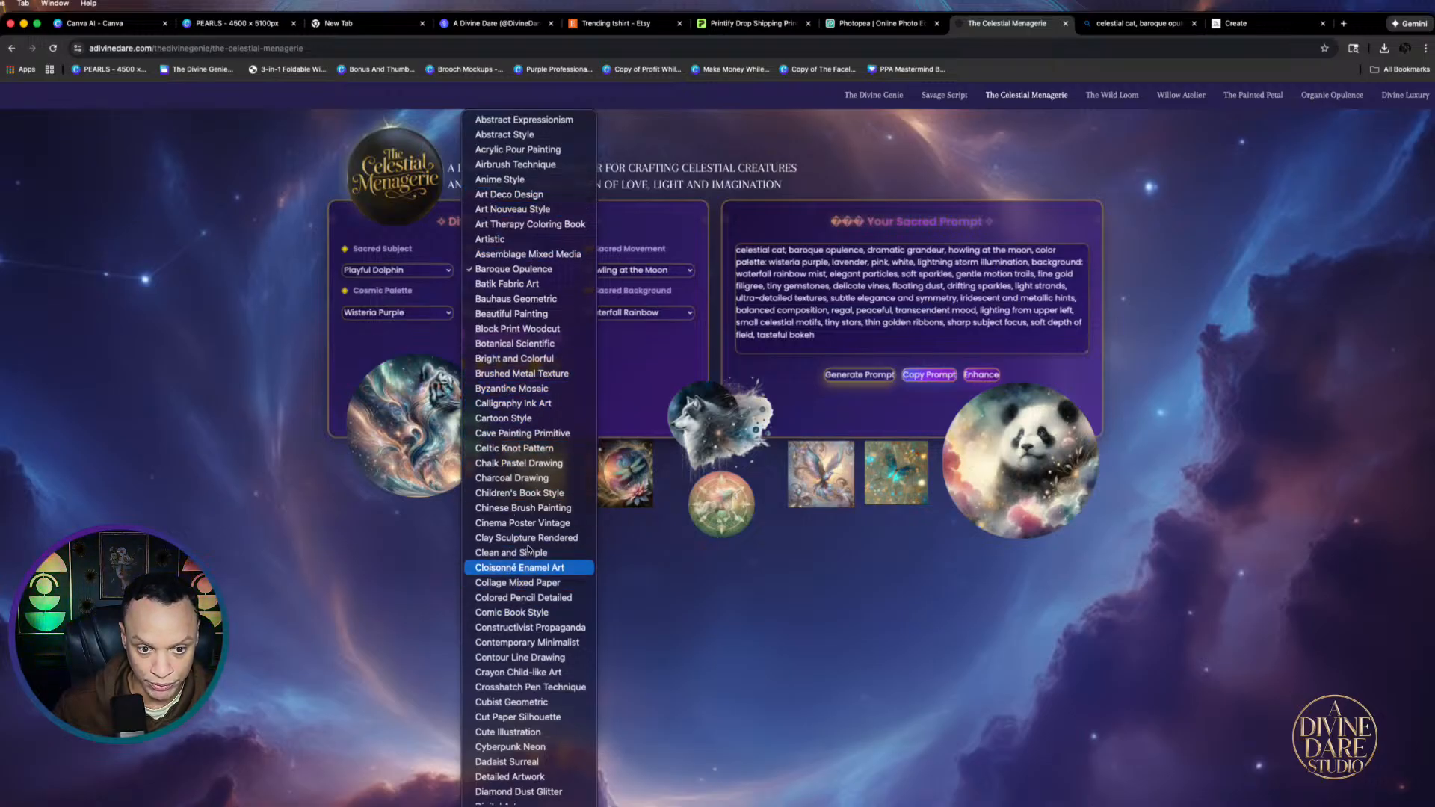
scroll(526, 517, "down", 2)
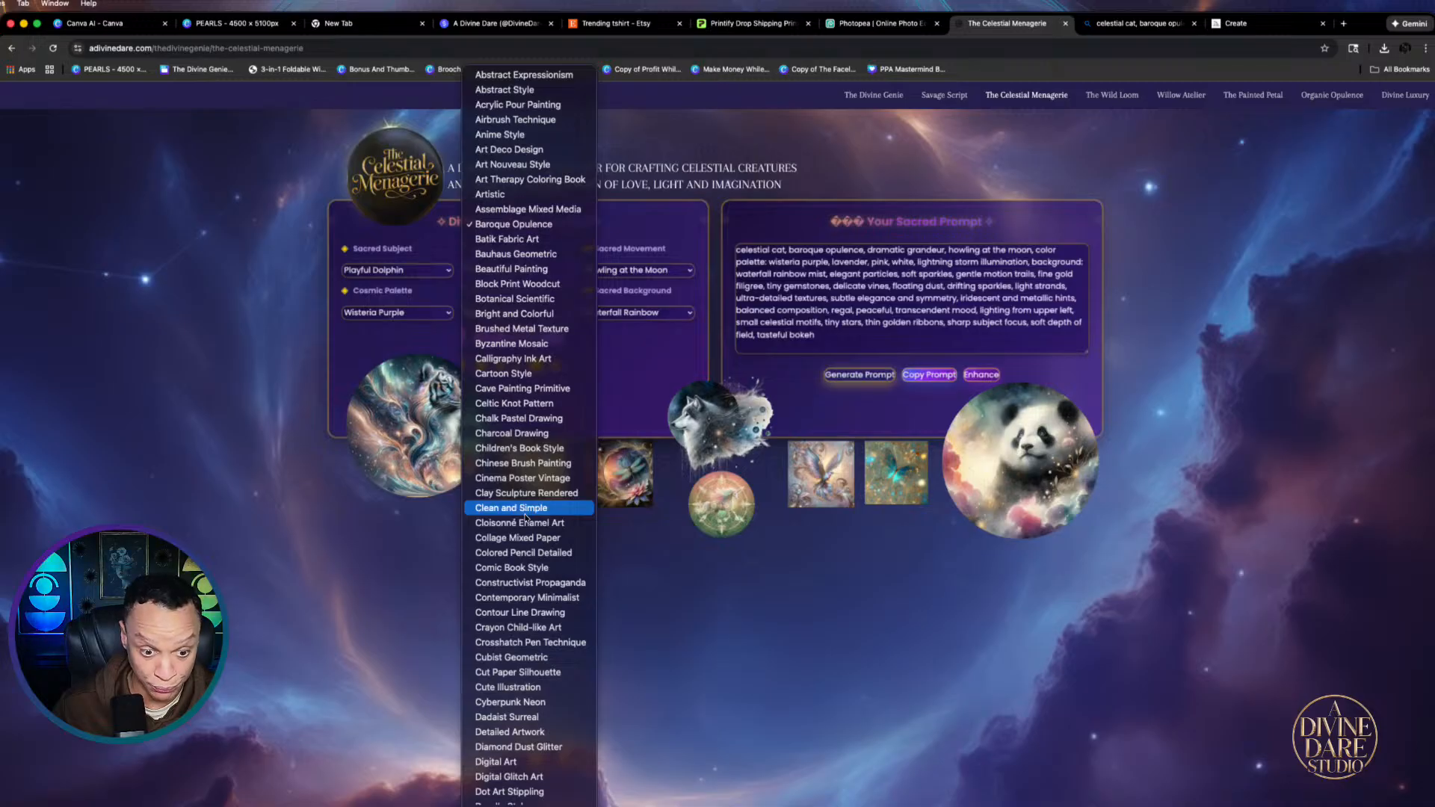
scroll(526, 517, "down", 3)
scroll(526, 517, "down", 15)
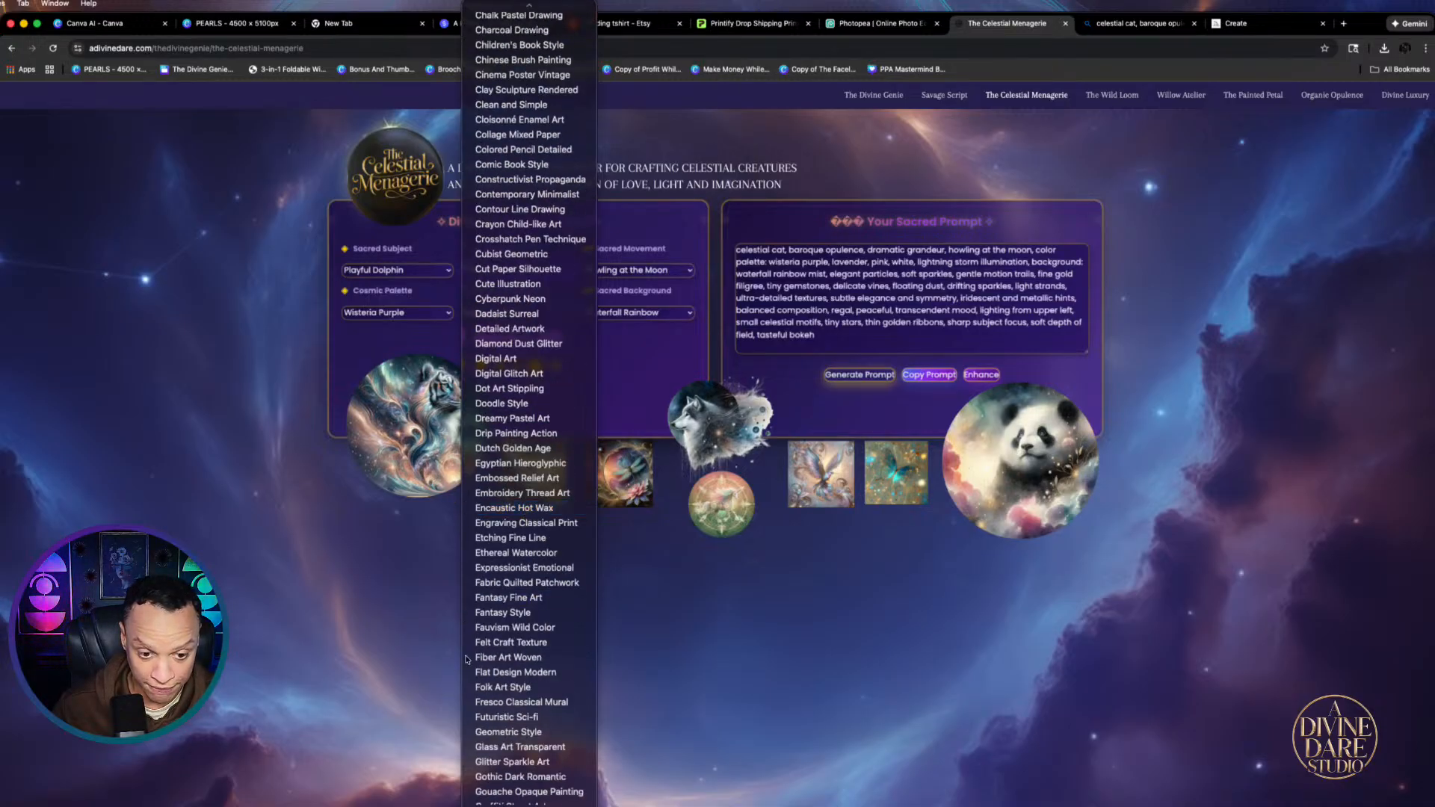
left_click(503, 614)
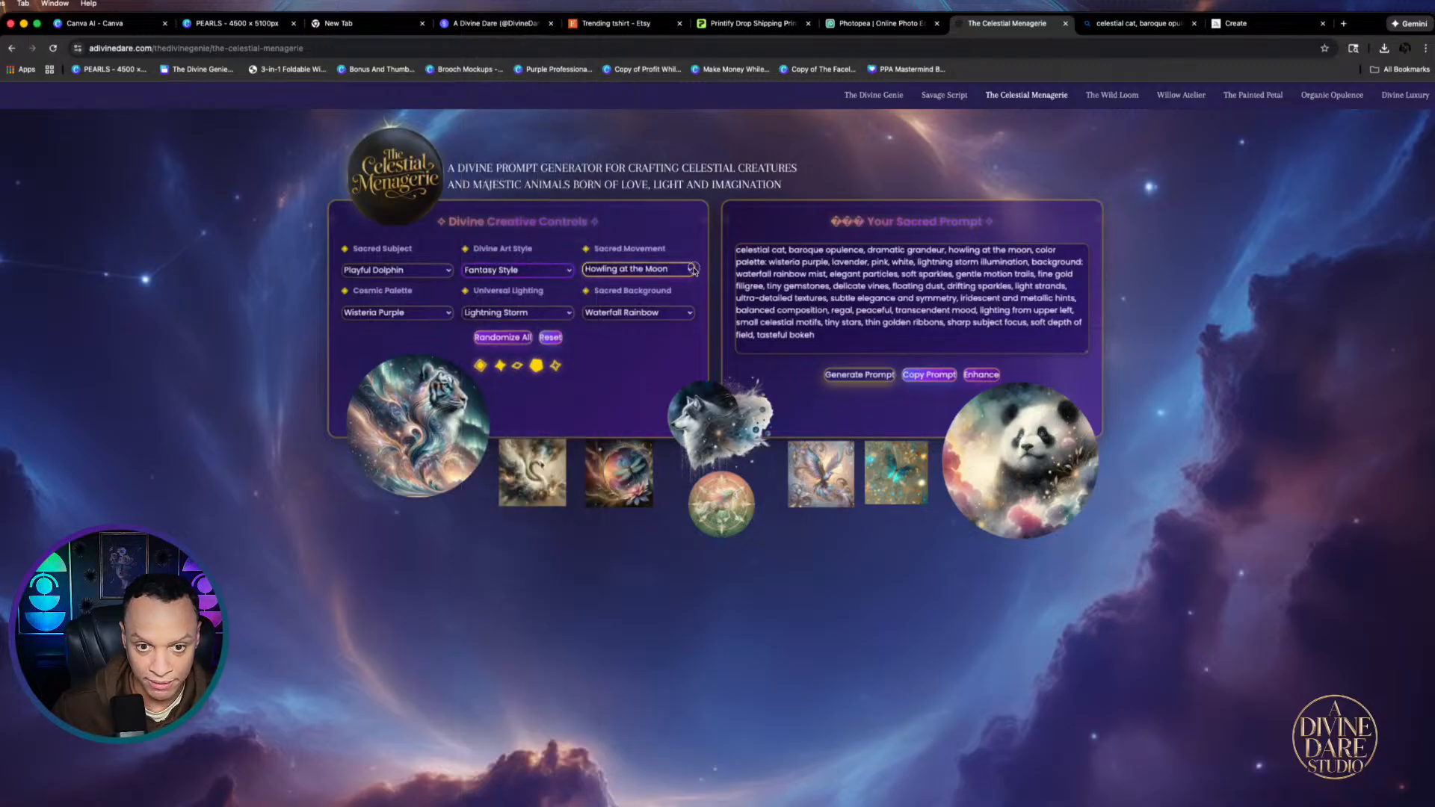
Set the Sacred Movement to Rising from Deep Water
left_click(694, 270)
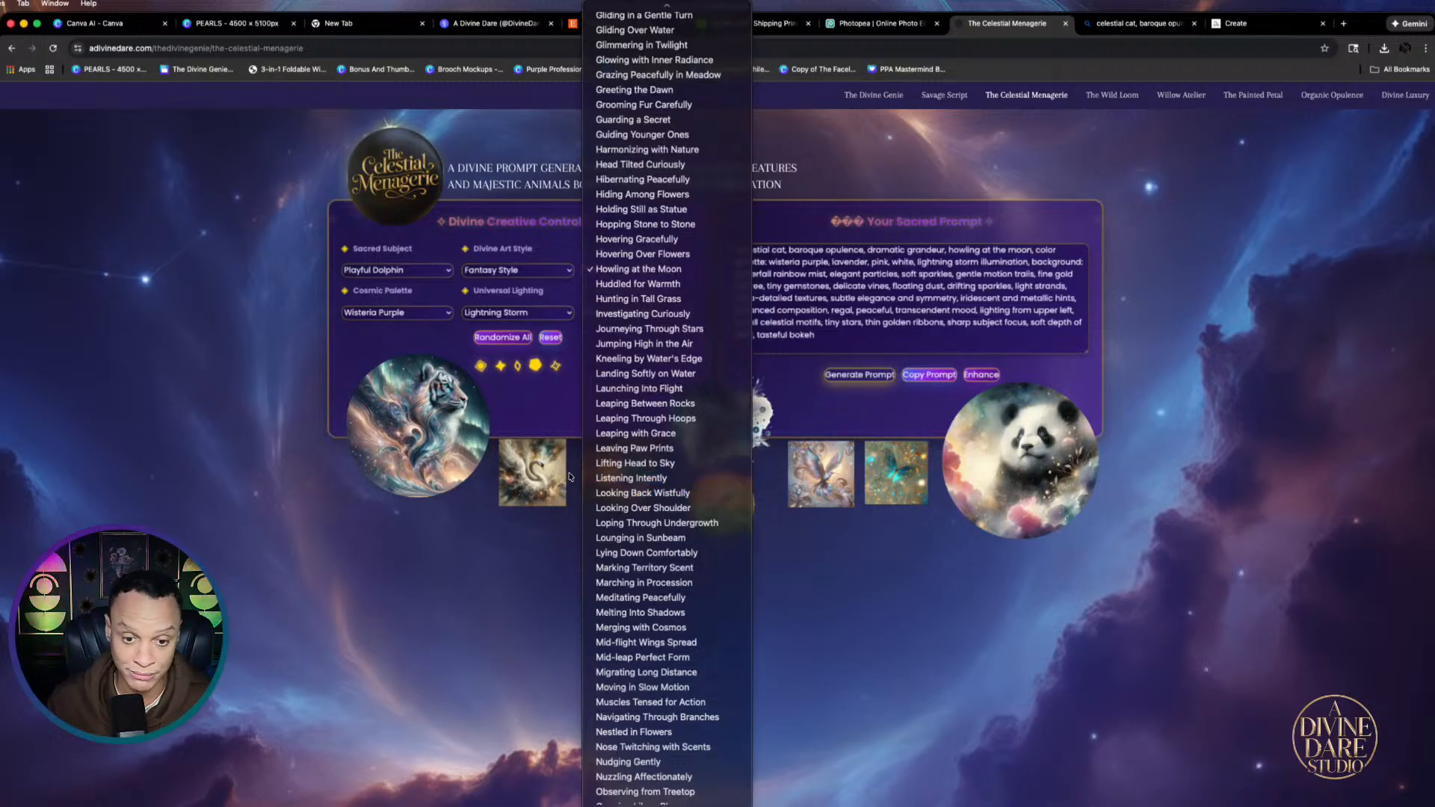
scroll(643, 515, "down", 3)
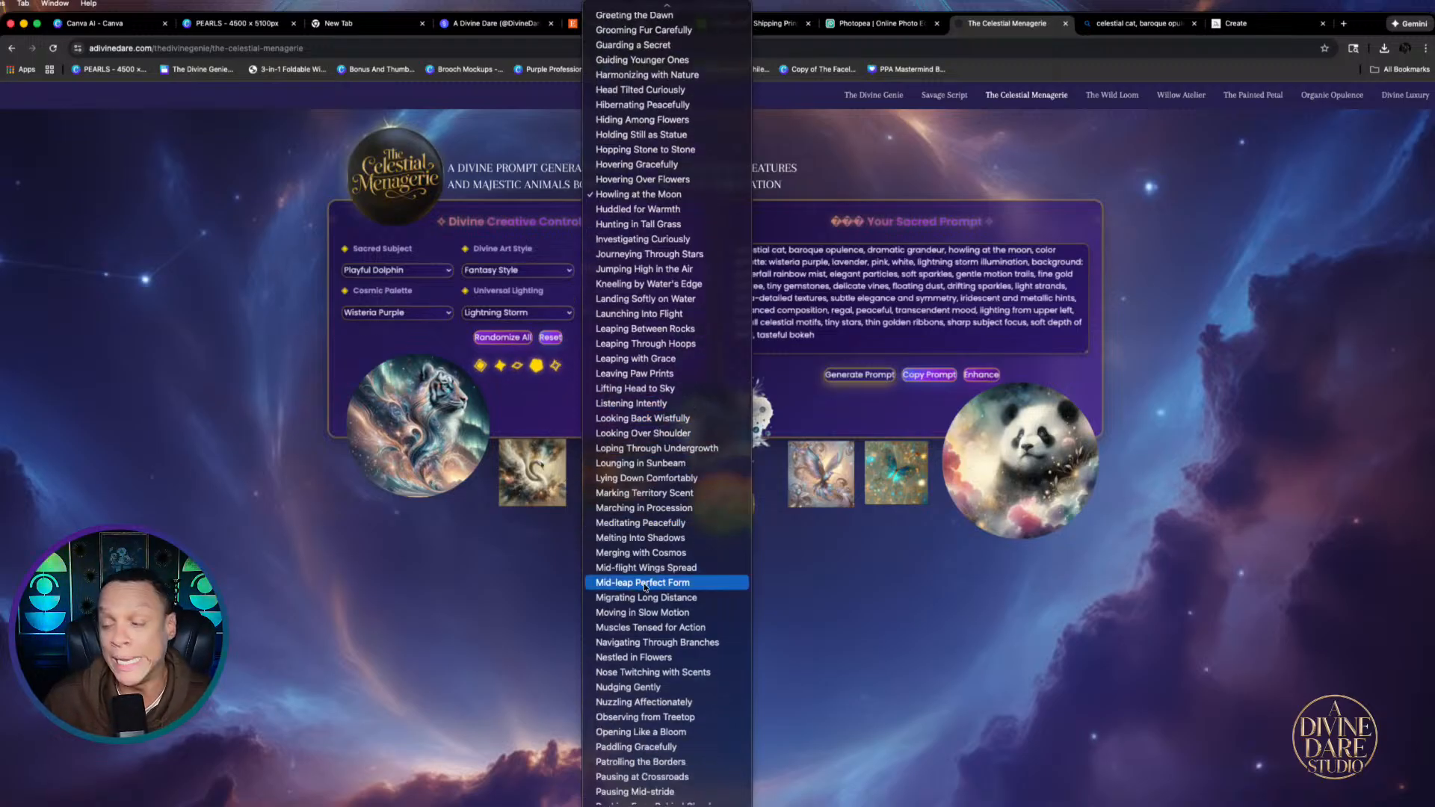
scroll(650, 583, "down", 4)
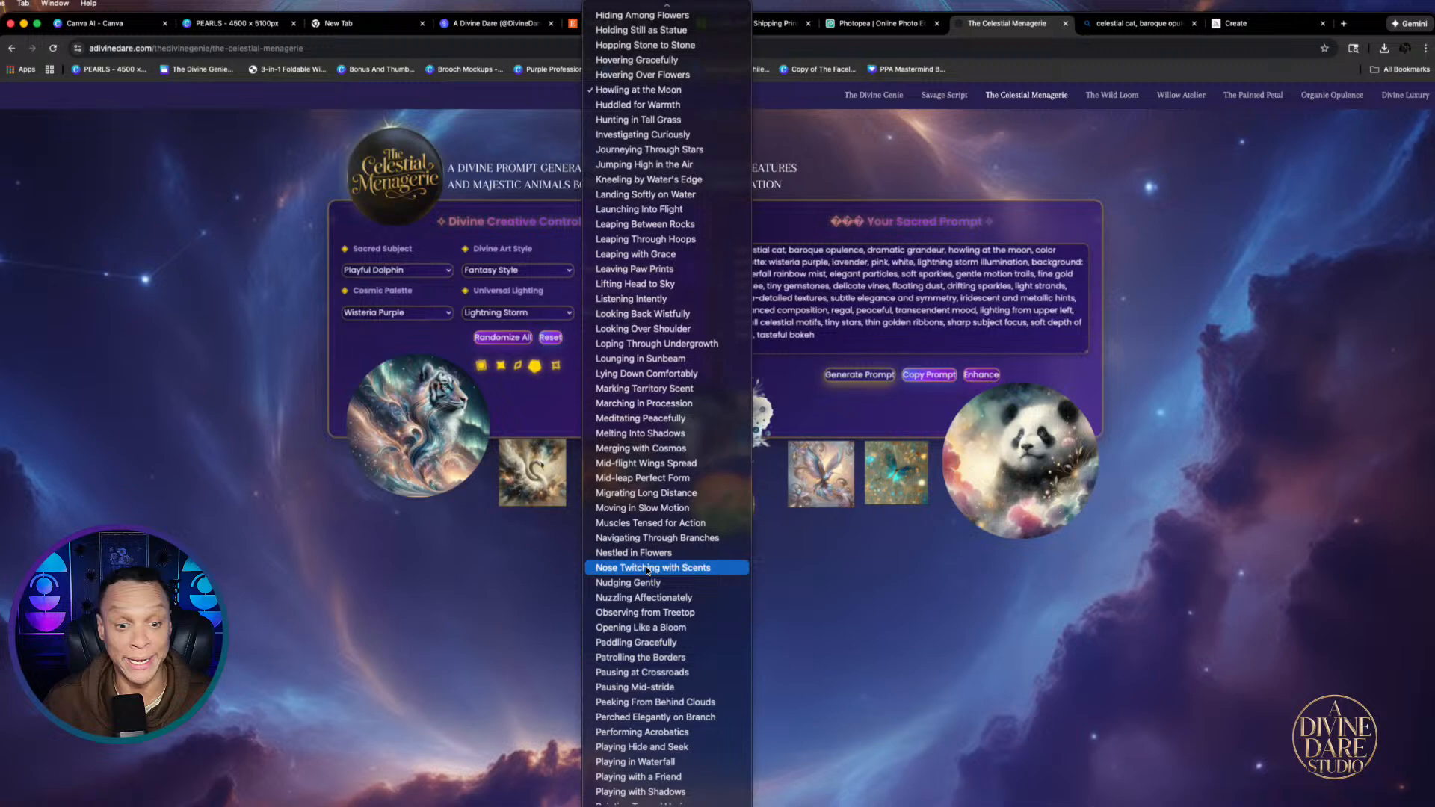
scroll(650, 569, "down", 12)
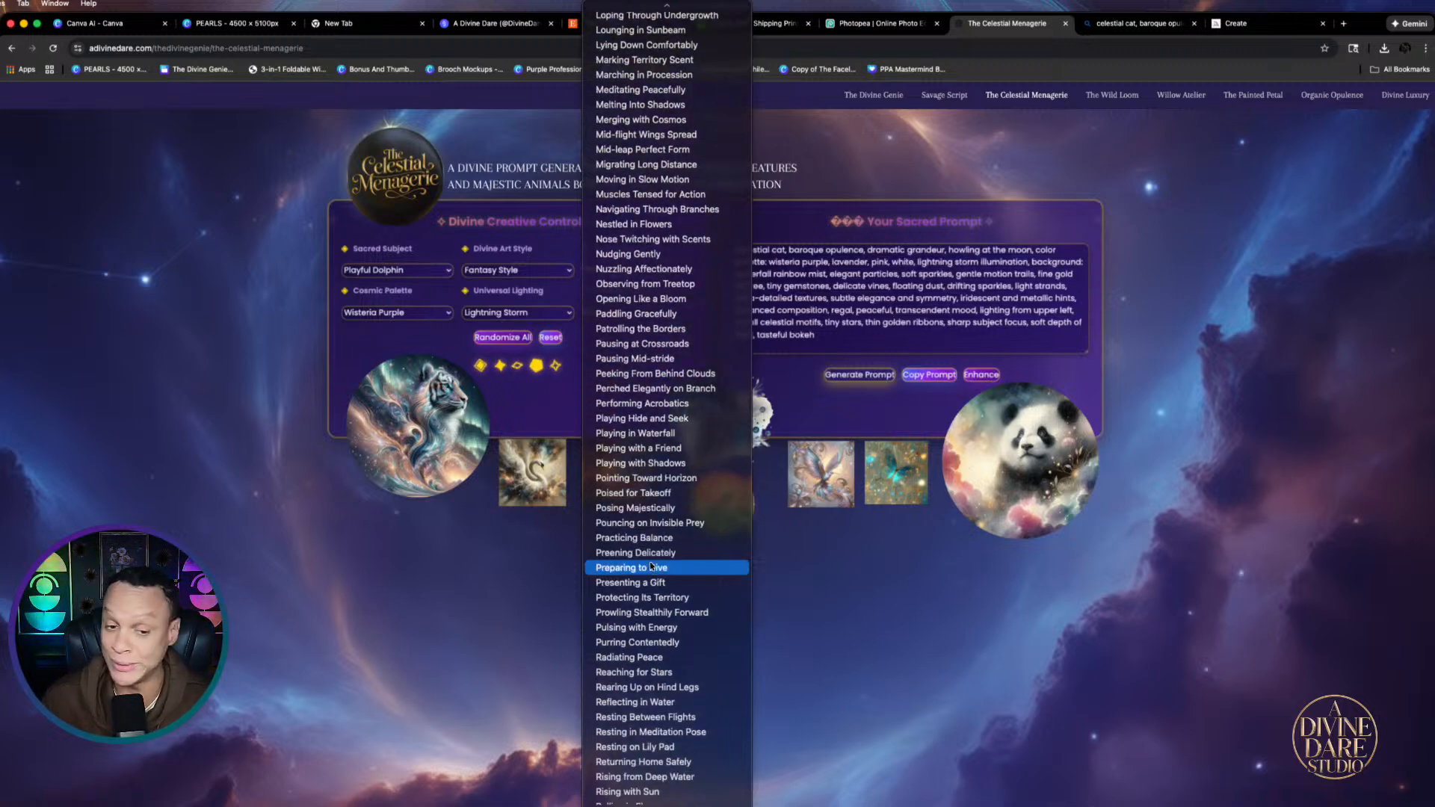
scroll(650, 568, "down", 6)
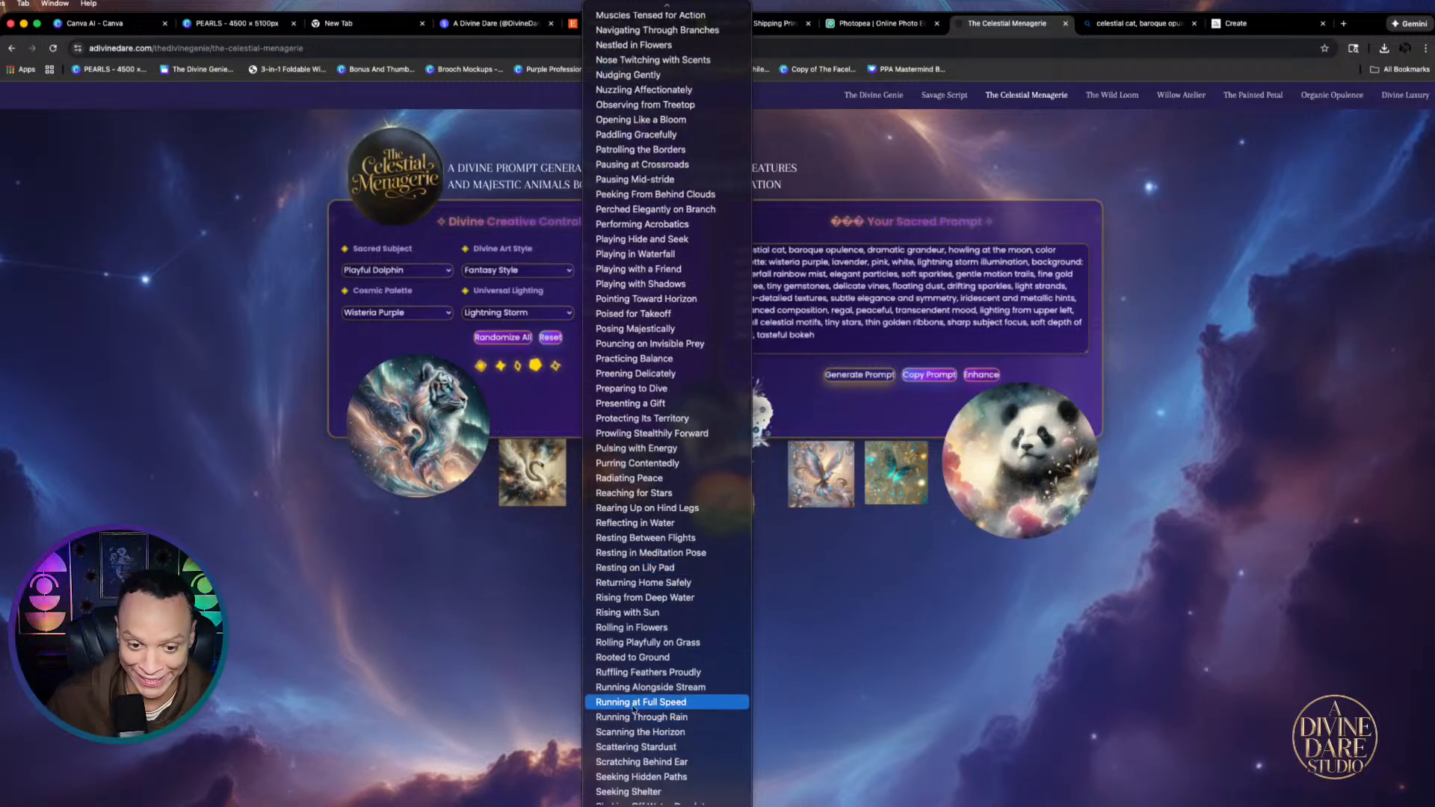
left_click(654, 598)
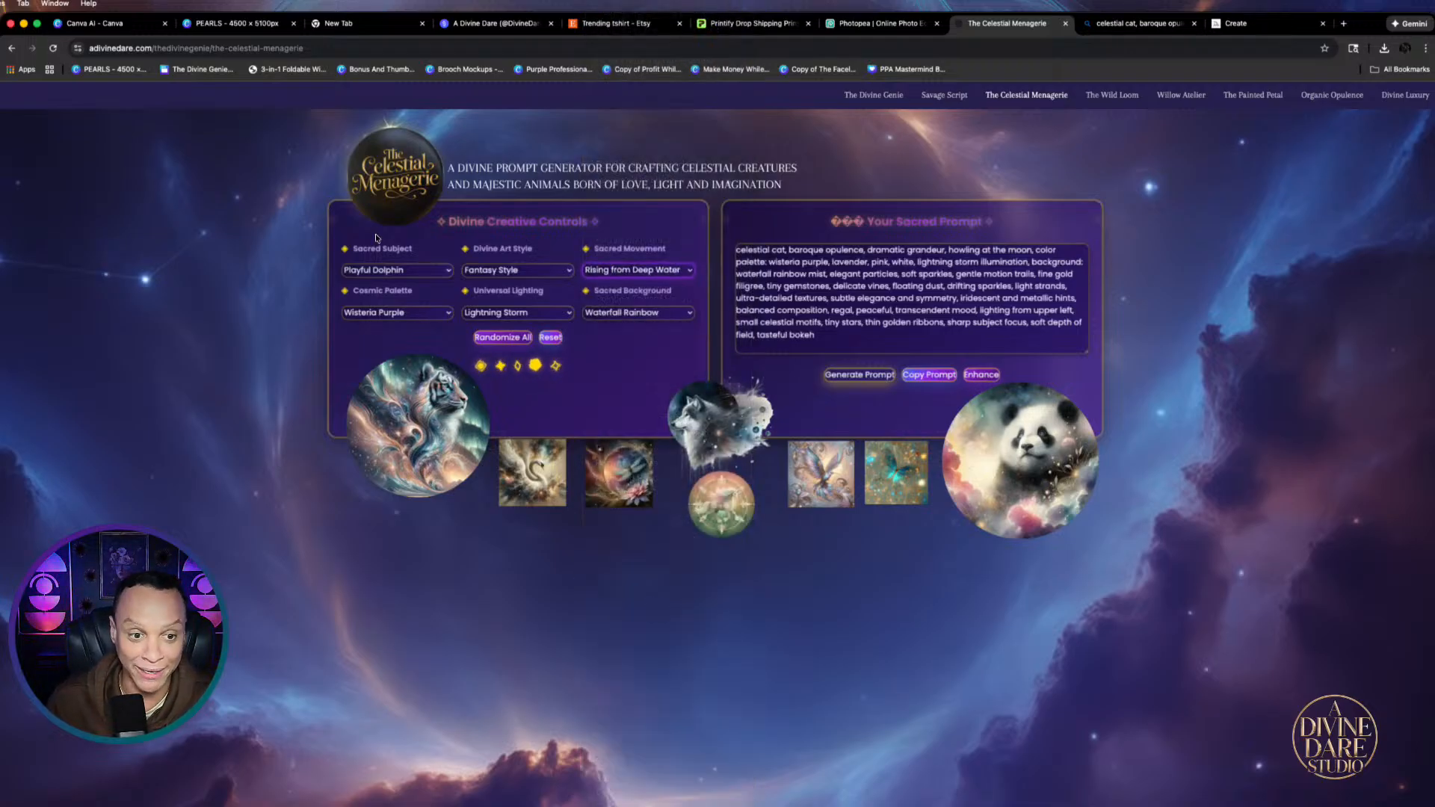
Set the dolphin prompt's colour palette to Galaxy Purple
left_click(439, 314)
scroll(433, 269, "up", 15)
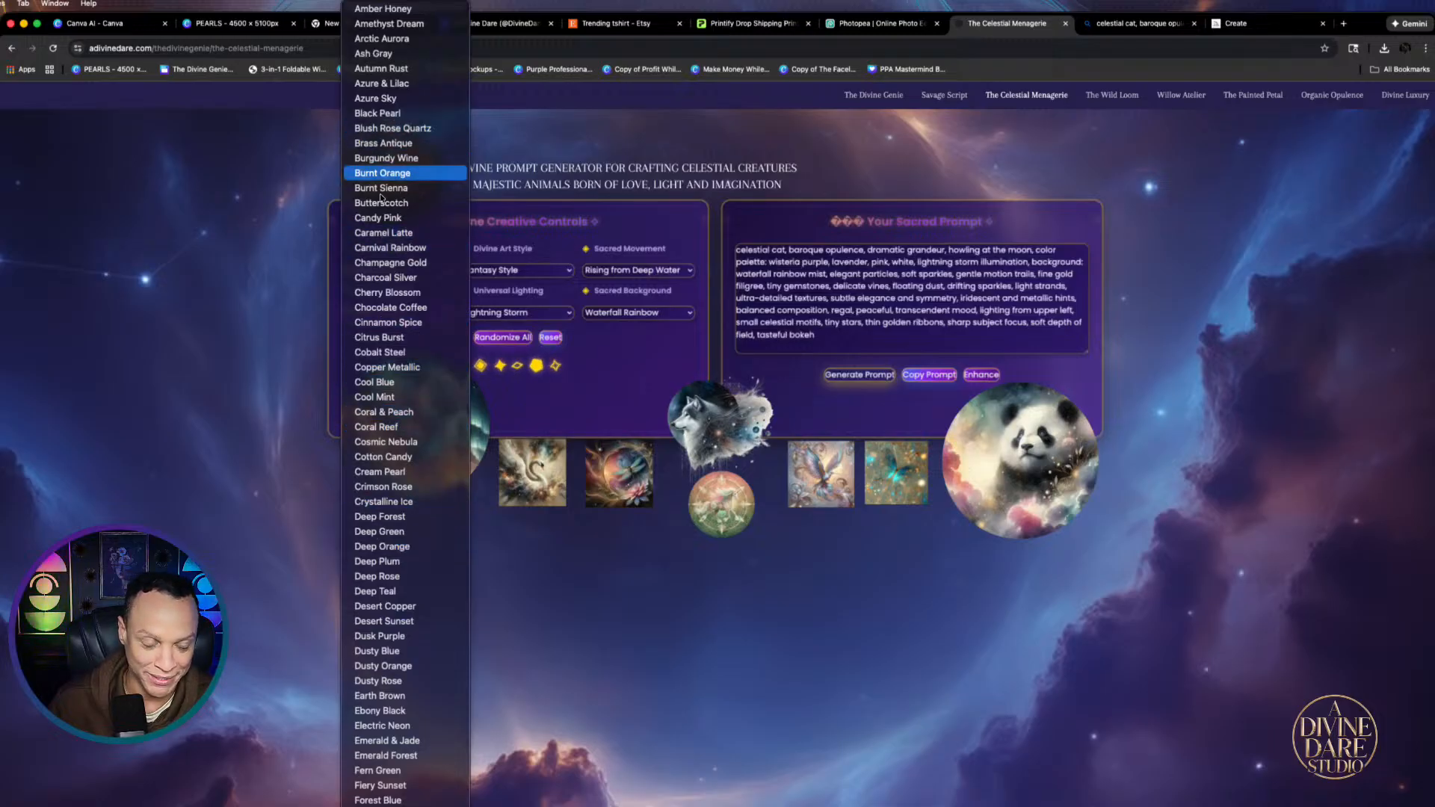
scroll(387, 688, "down", 5)
scroll(387, 688, "down", 3)
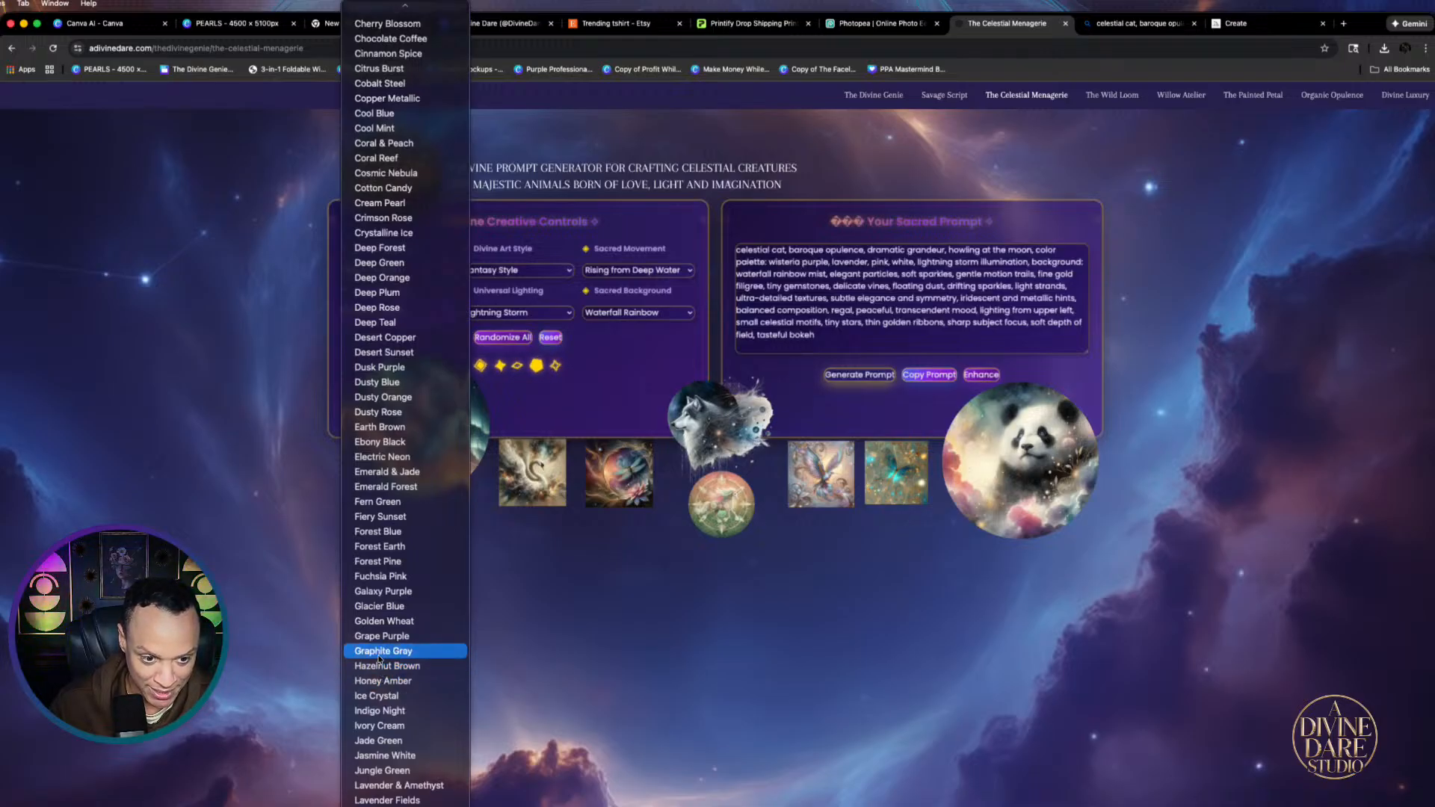
left_click(367, 591)
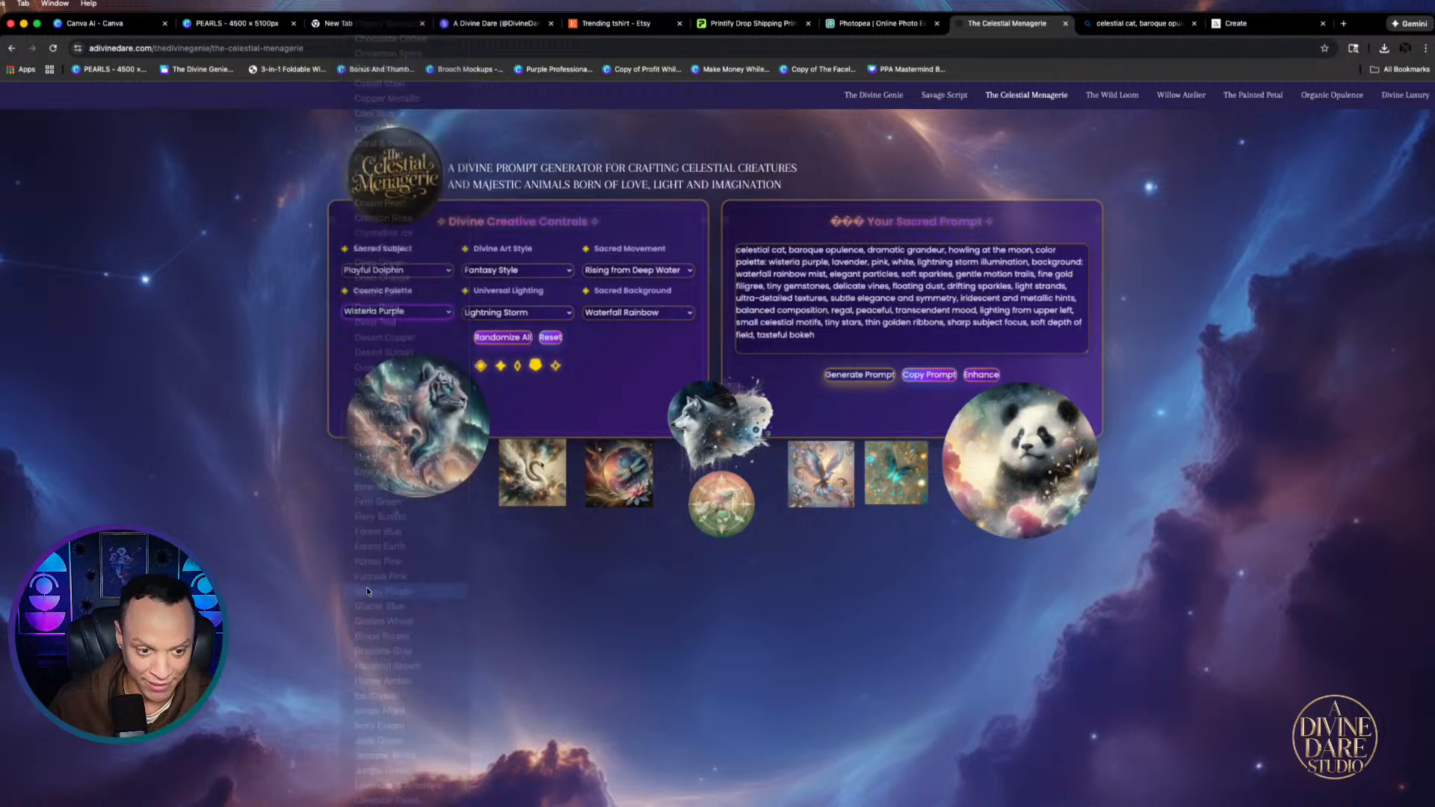
Set the lighting to Moonlight and the background to Beach Golden Hour
left_click(548, 314)
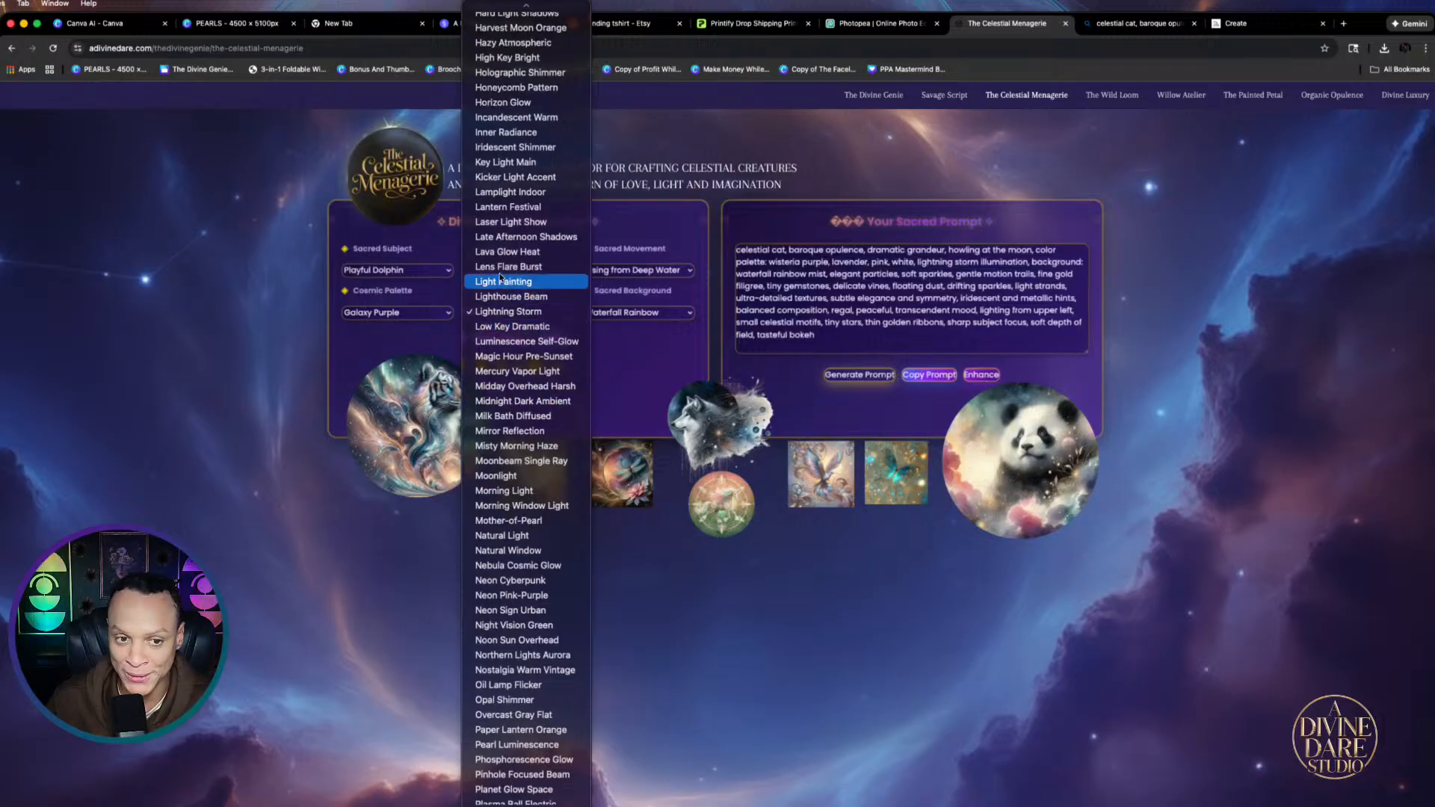
left_click(497, 475)
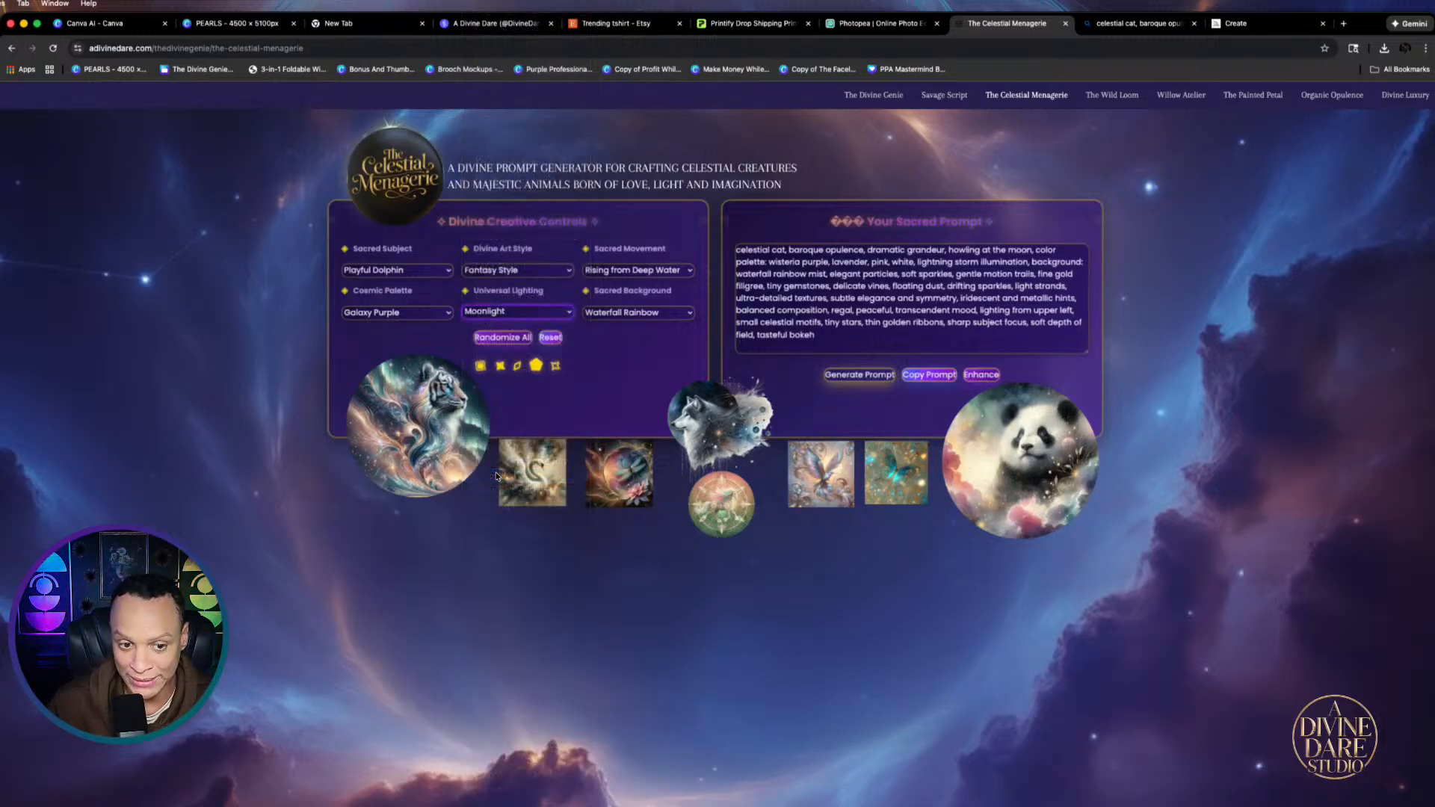
left_click(667, 315)
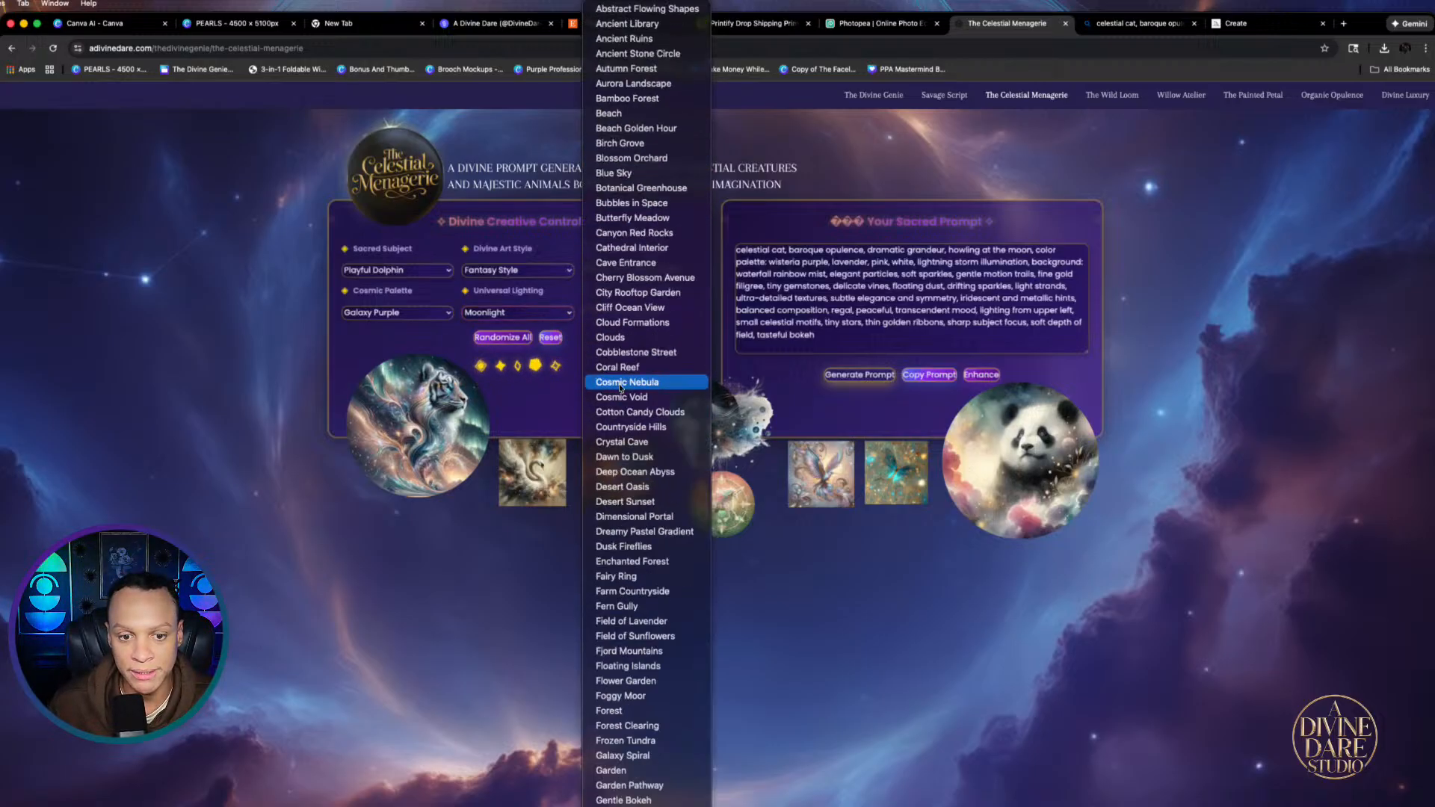
scroll(628, 389, "up", 15)
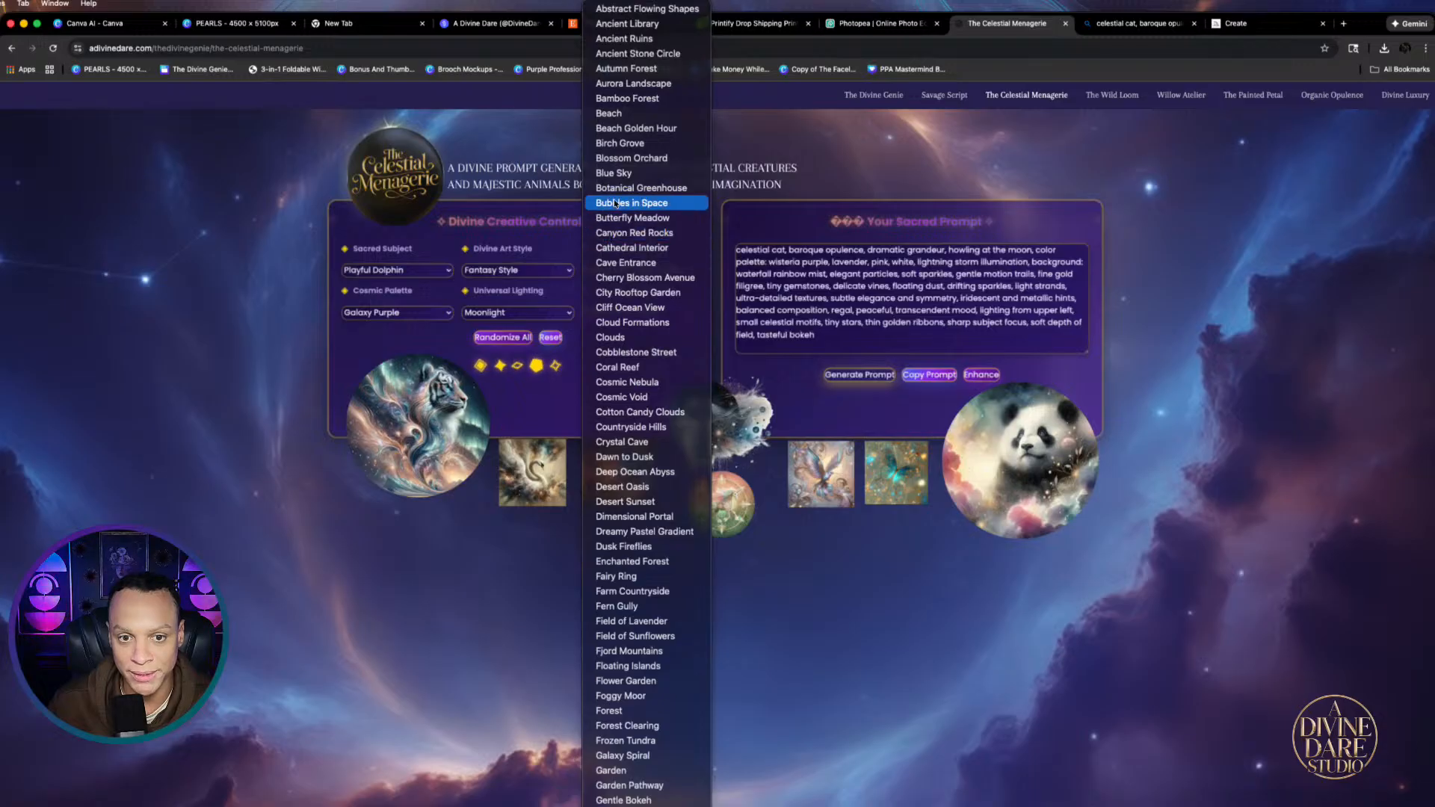
left_click(624, 131)
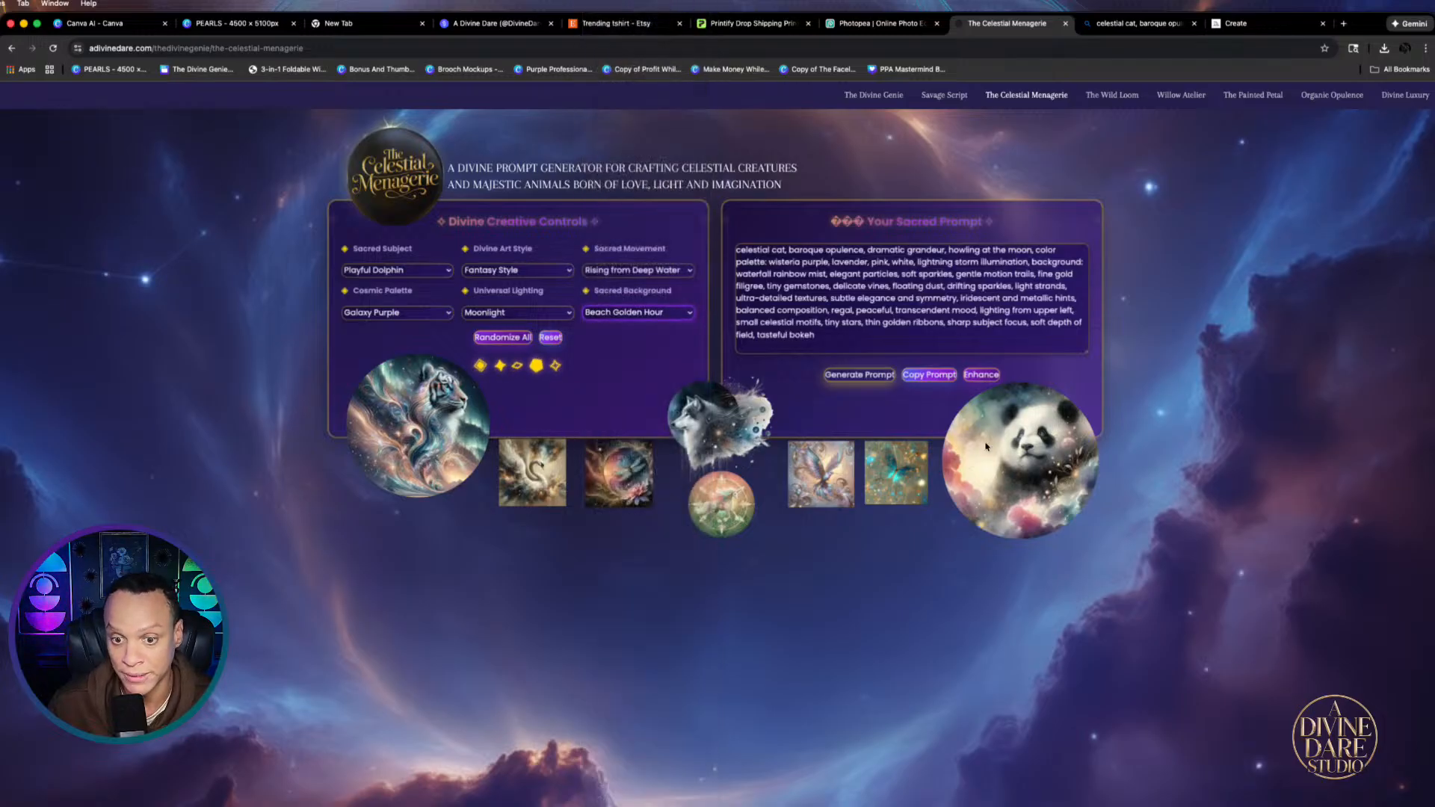
Generate and copy the dolphin prompt, then paste and submit it in Canva AI
left_click(860, 374)
left_click(932, 373)
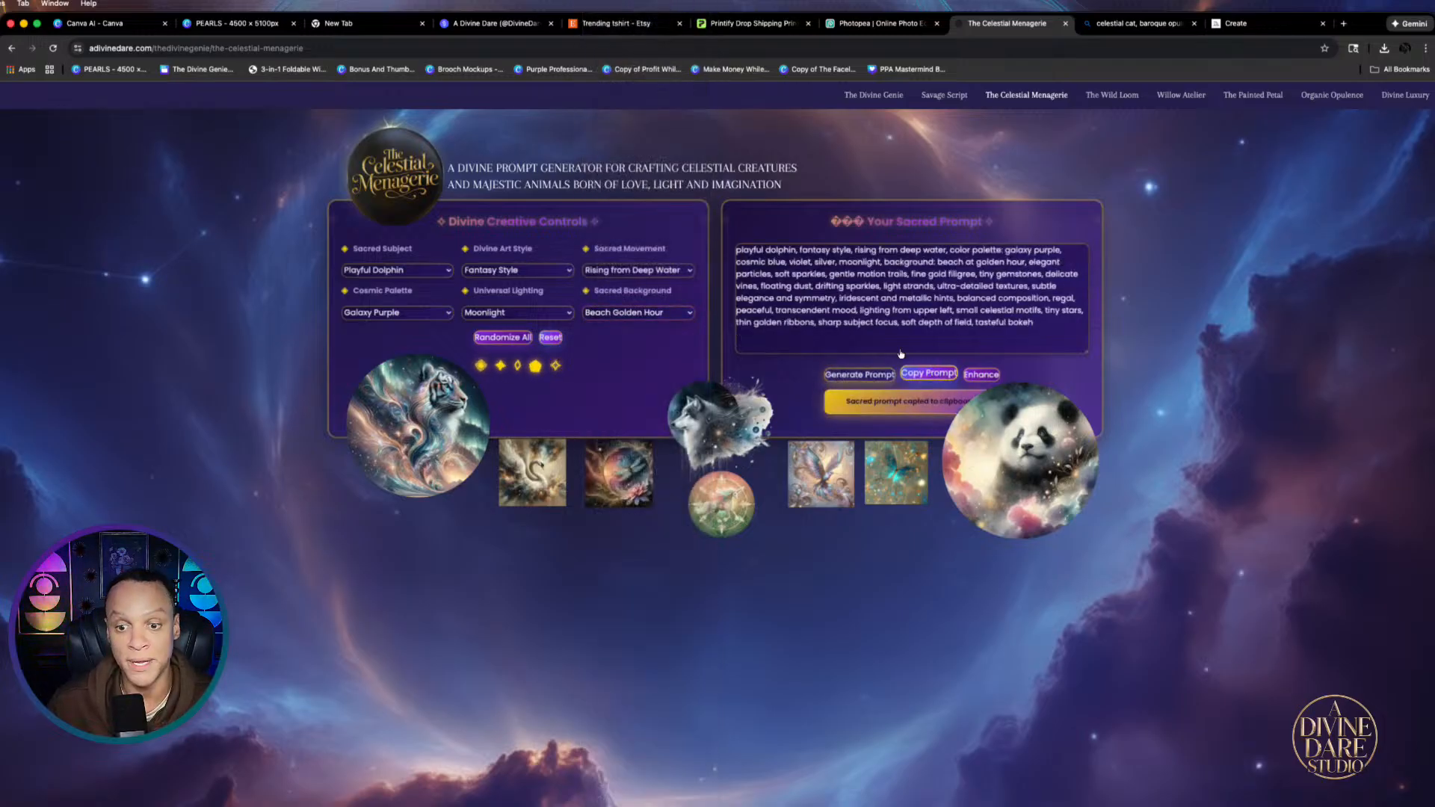
left_click(95, 24)
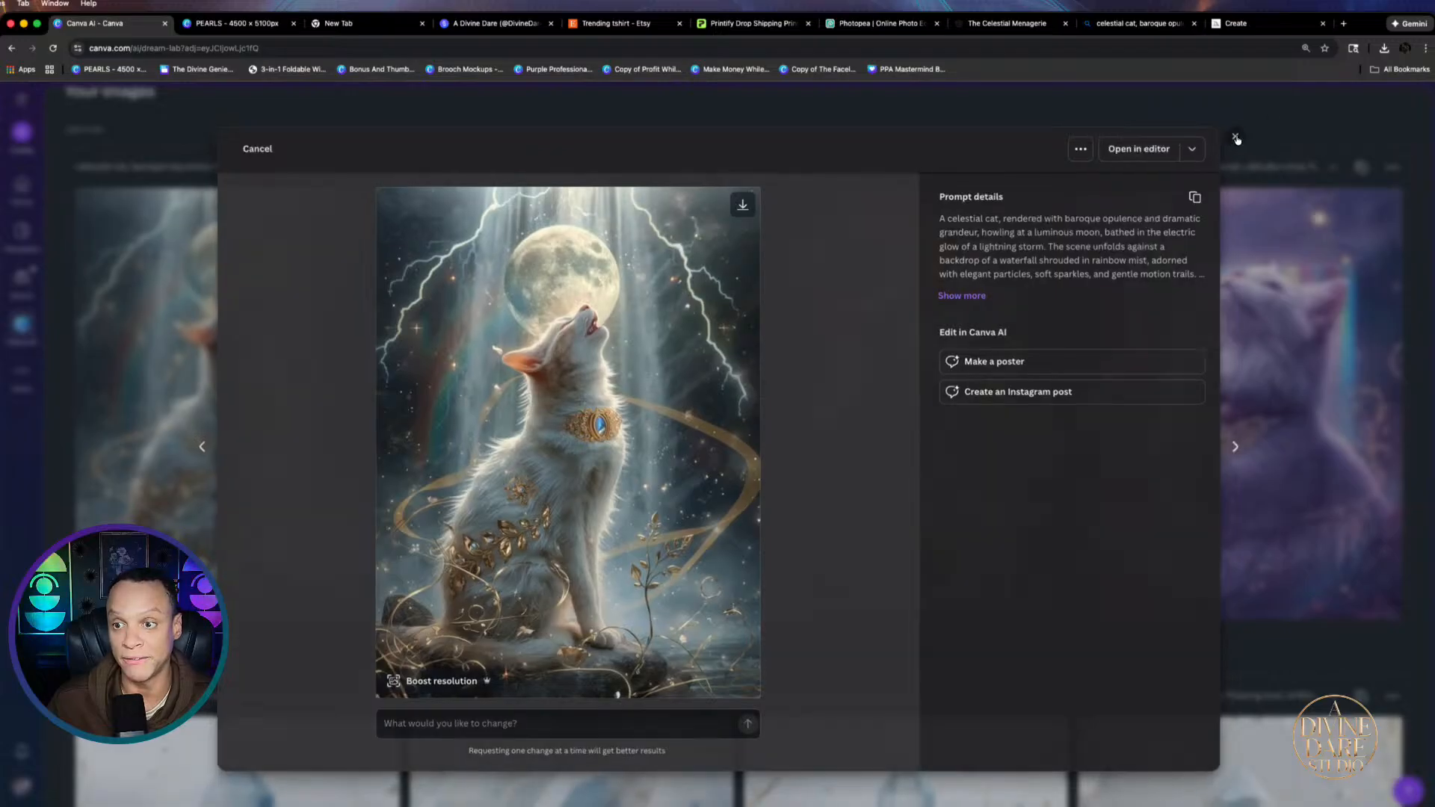
left_click(1237, 134)
scroll(557, 254, "up", 4)
left_click(591, 232)
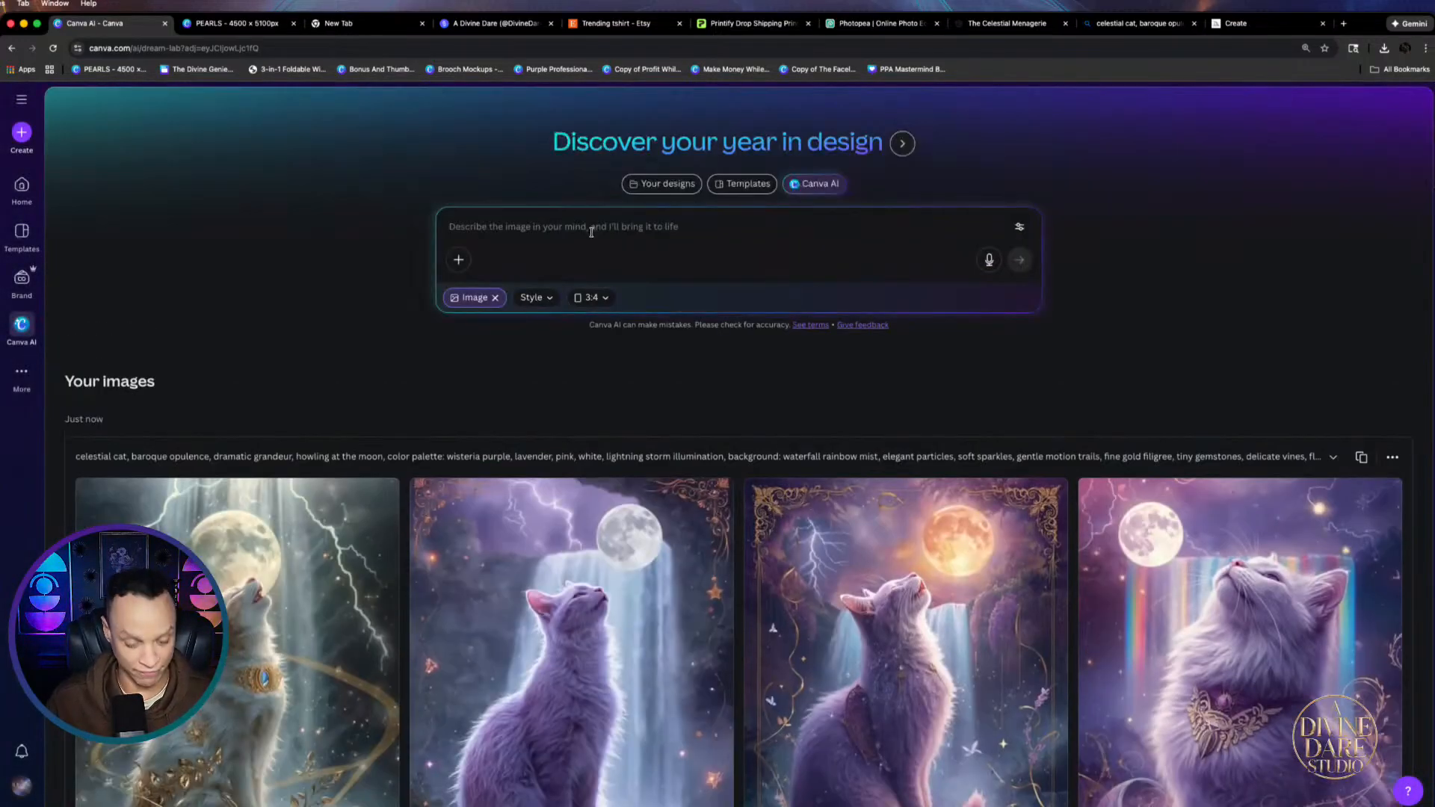
key("super+v")
left_click(1020, 315)
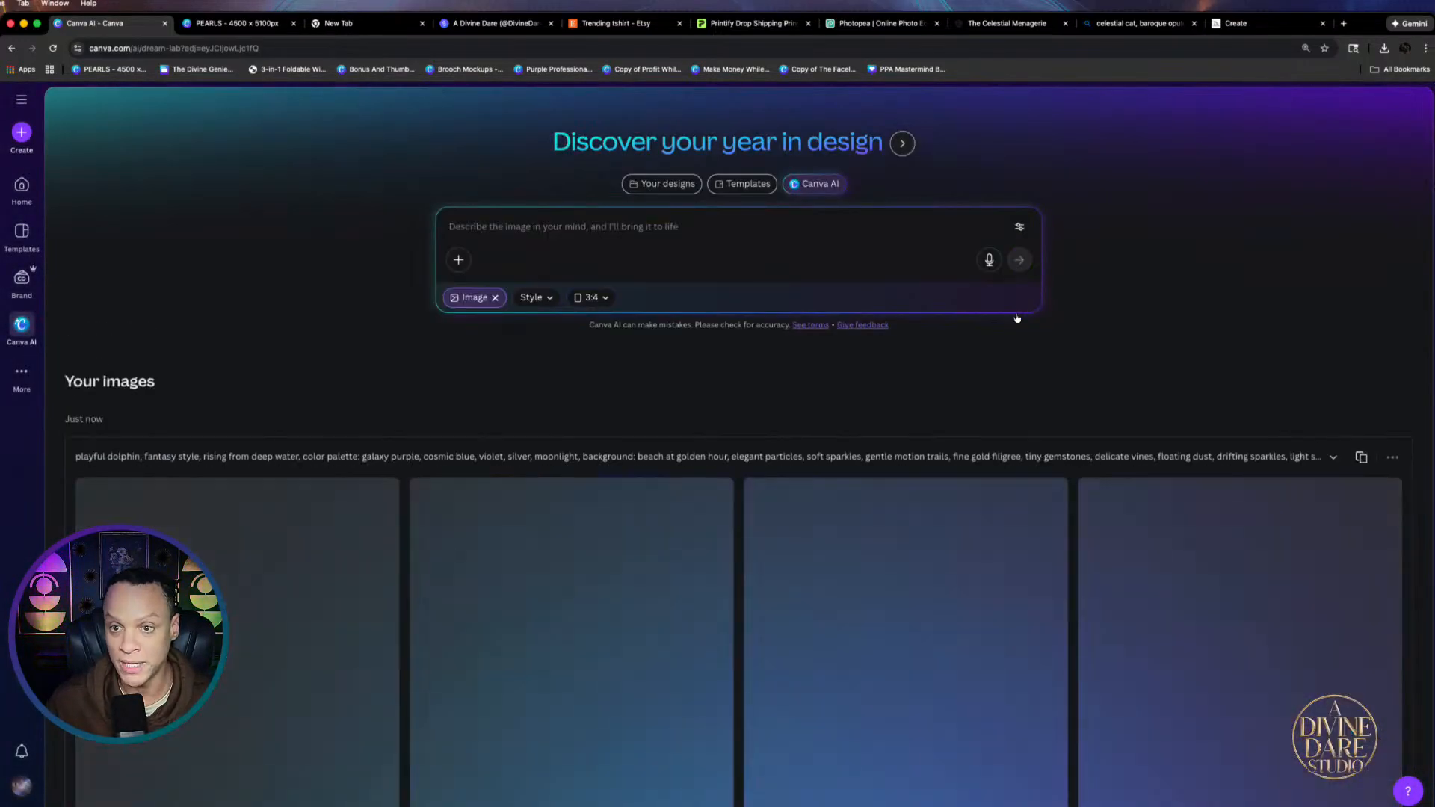
left_click(1136, 23)
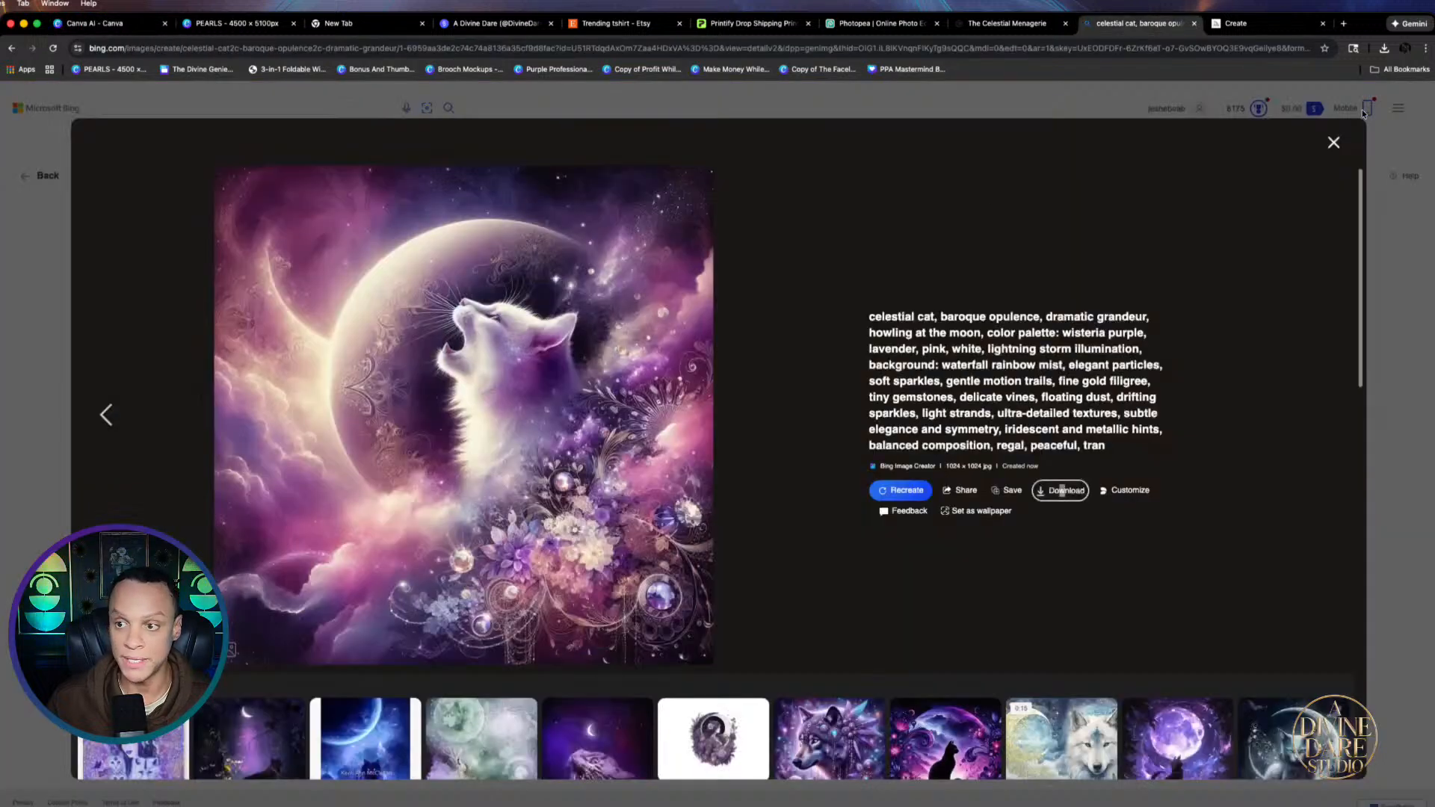
Replace the celestial cat prompt in Bing Image Creator with the dolphin prompt and recreate
left_click(1332, 143)
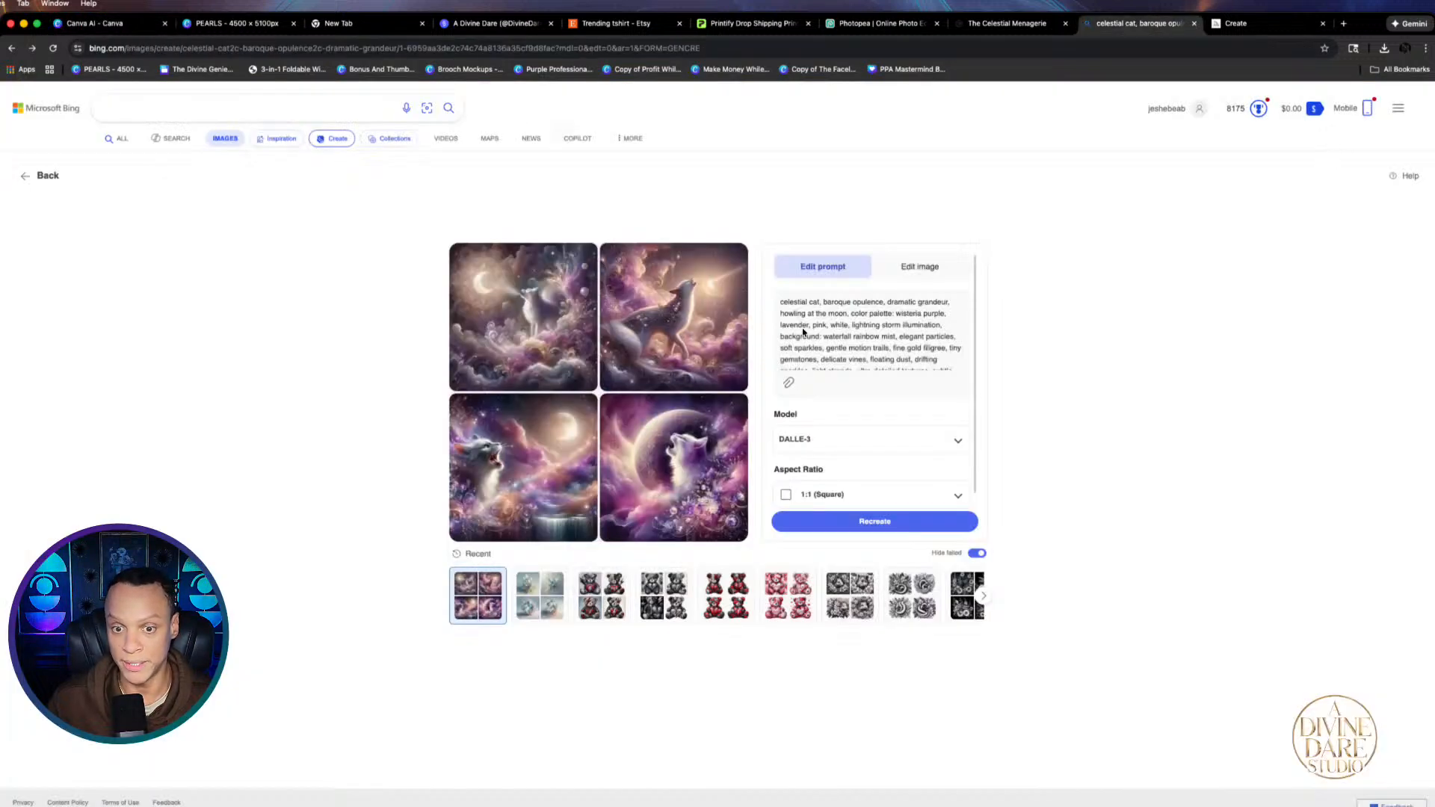
left_click_drag(768, 296, 884, 472)
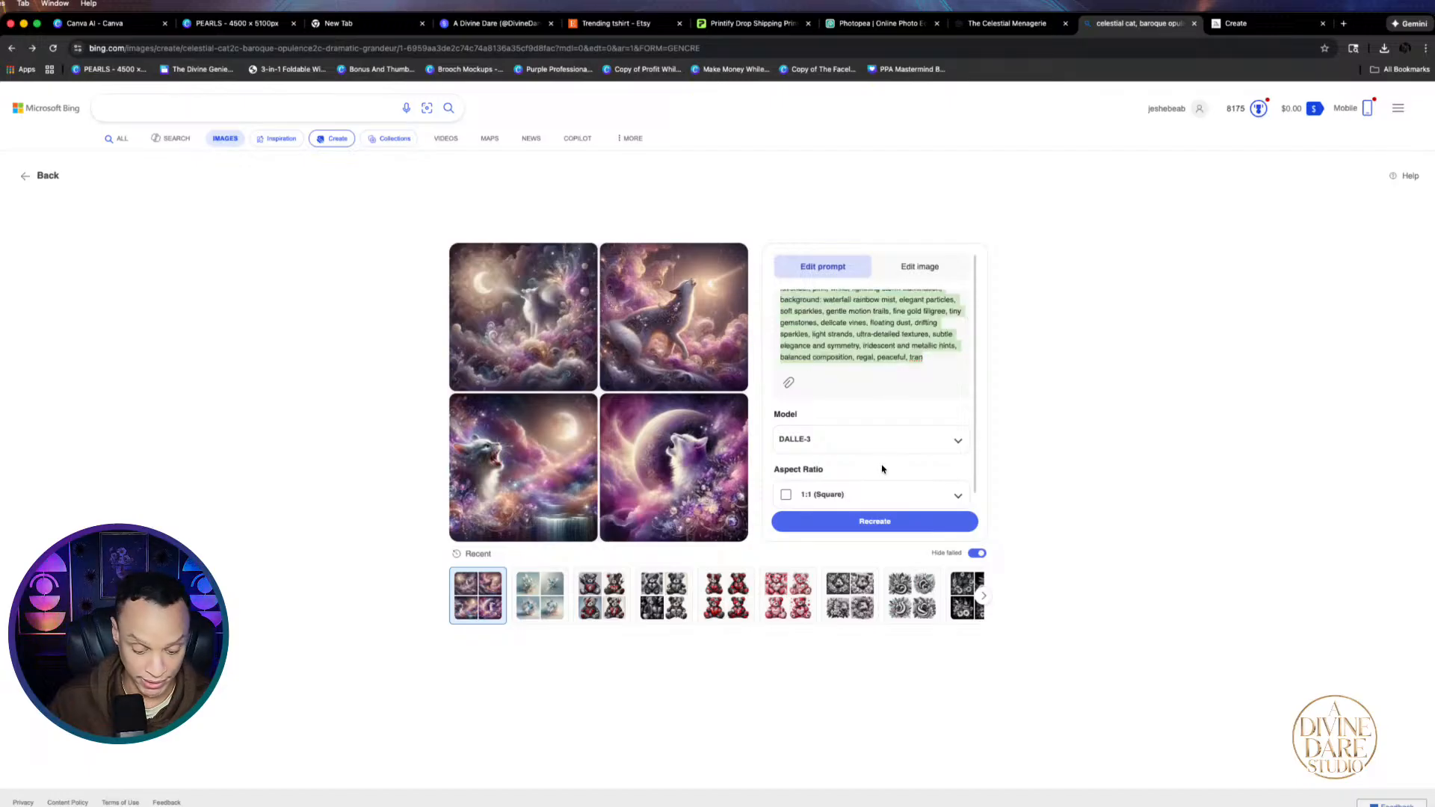
key("super+v")
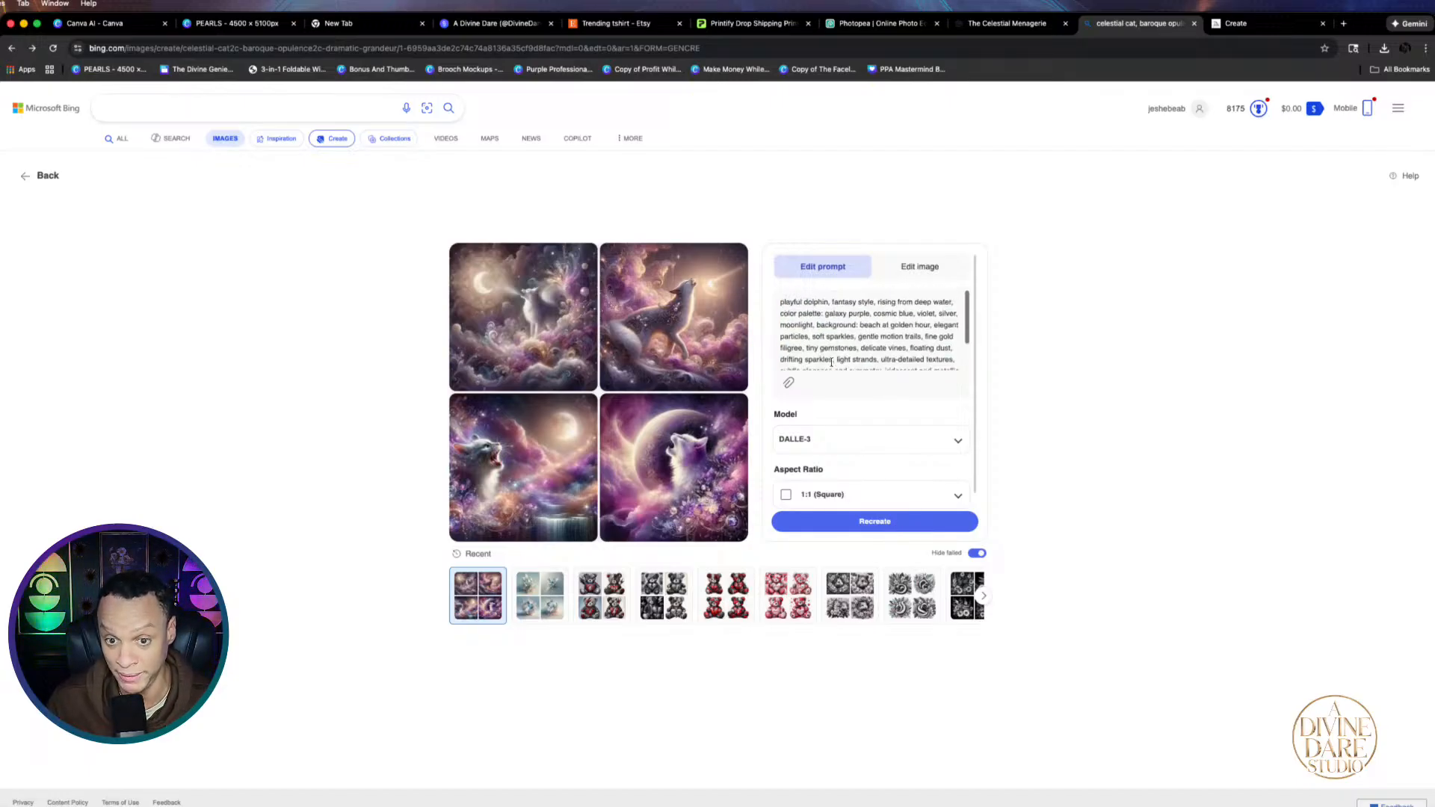
left_click(876, 523)
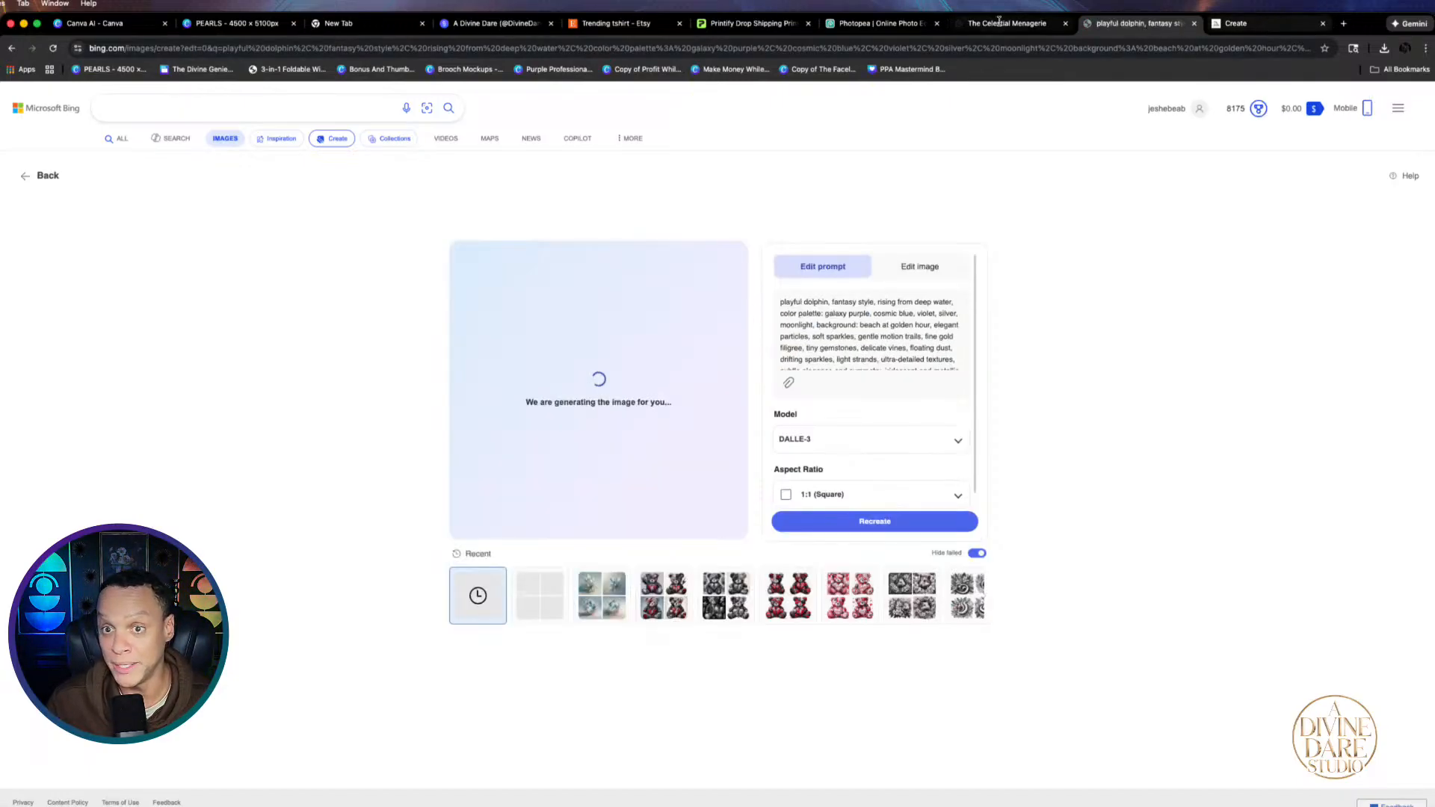
left_click(1254, 24)
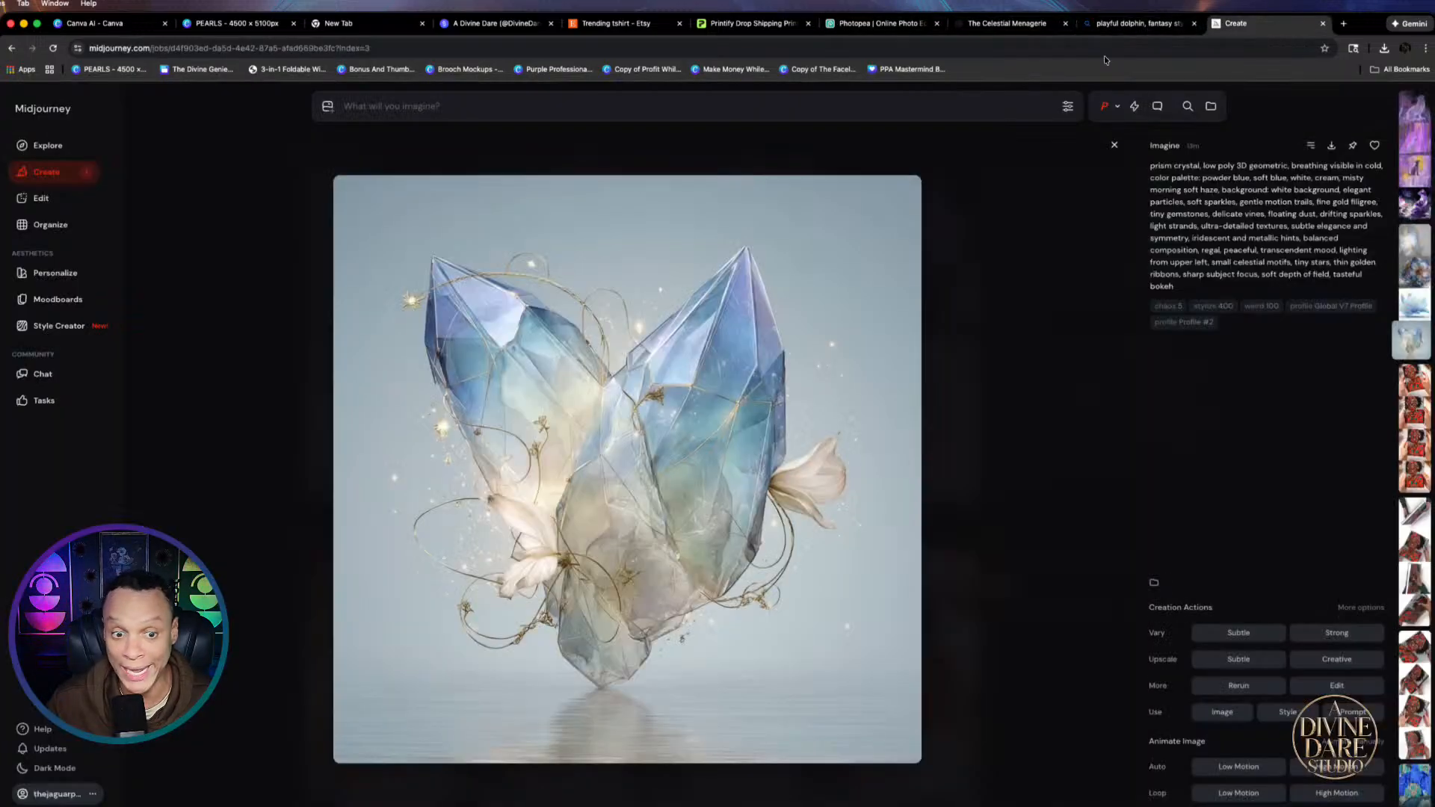
Close the crystal image and open the violet crystalline cat image in detail
key("Escape")
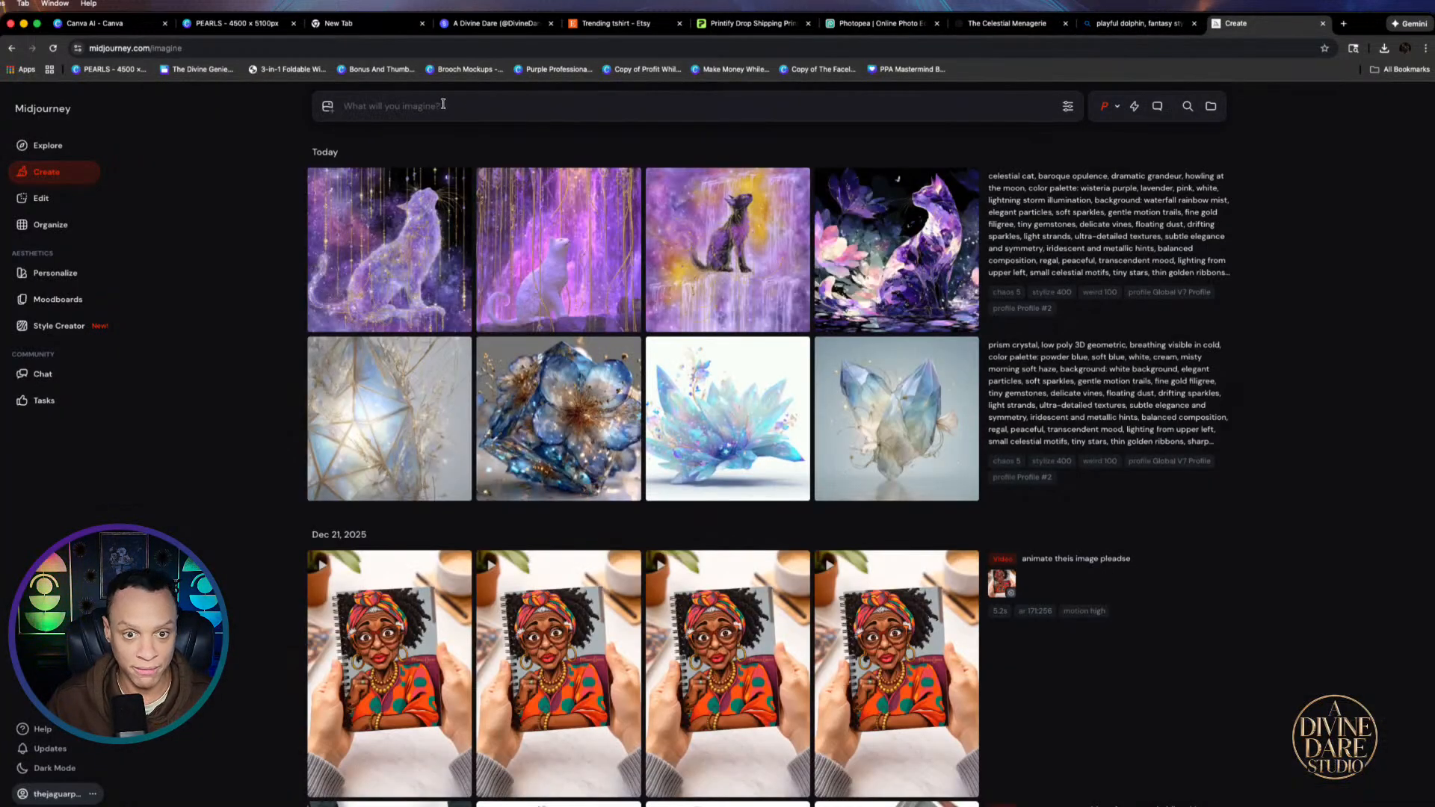
left_click(920, 265)
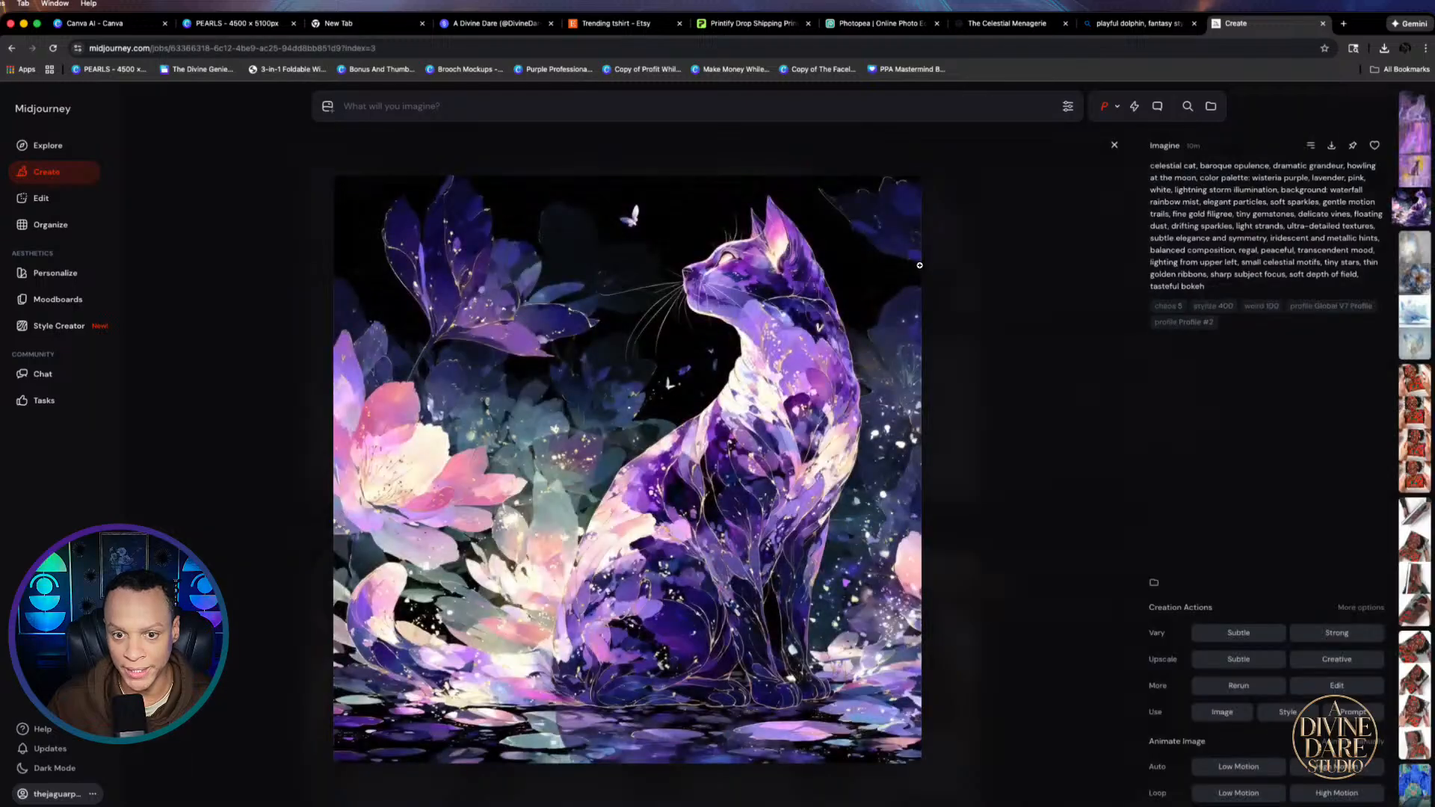
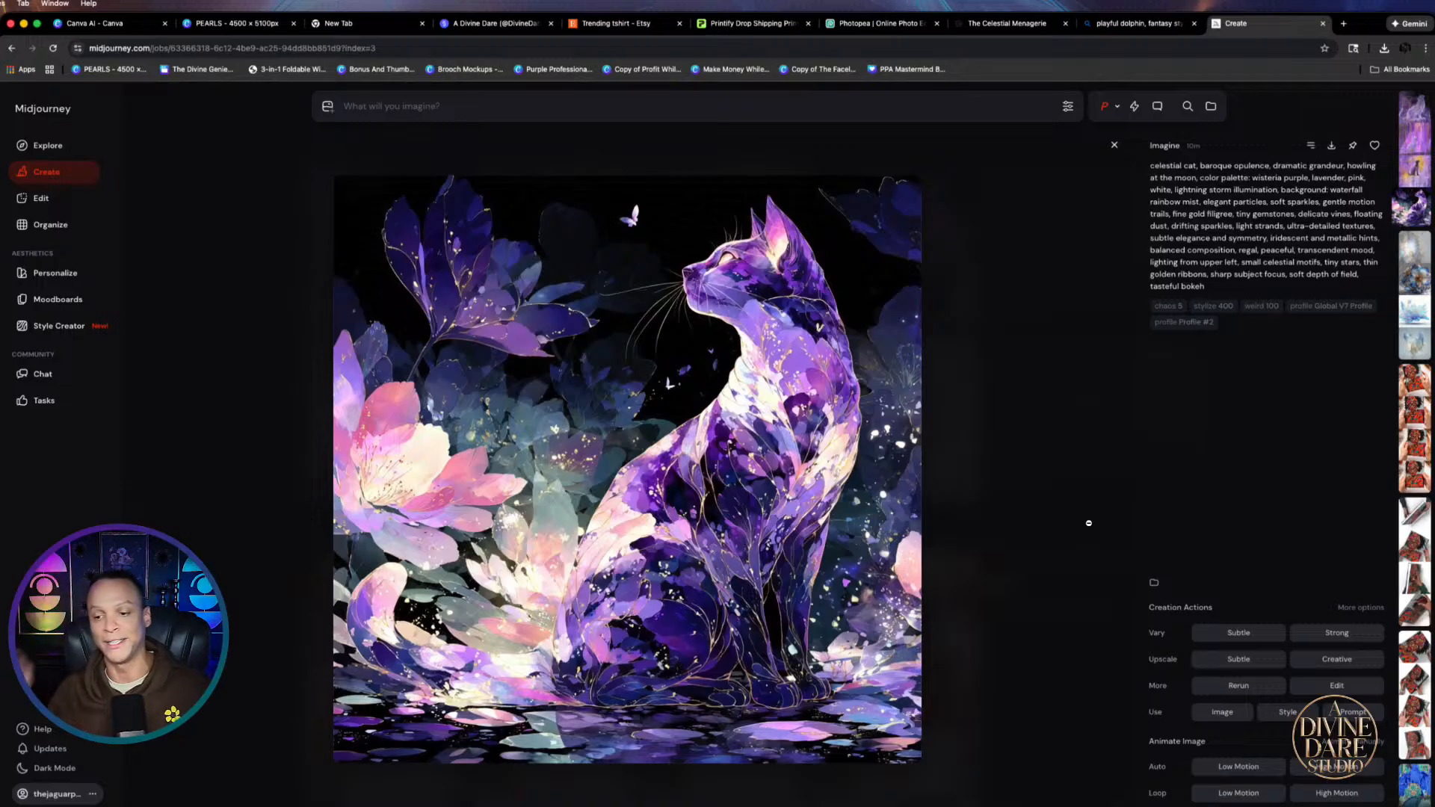
Paste the playful dolphin prompt into Midjourney's imagine bar and submit it
left_click(423, 105)
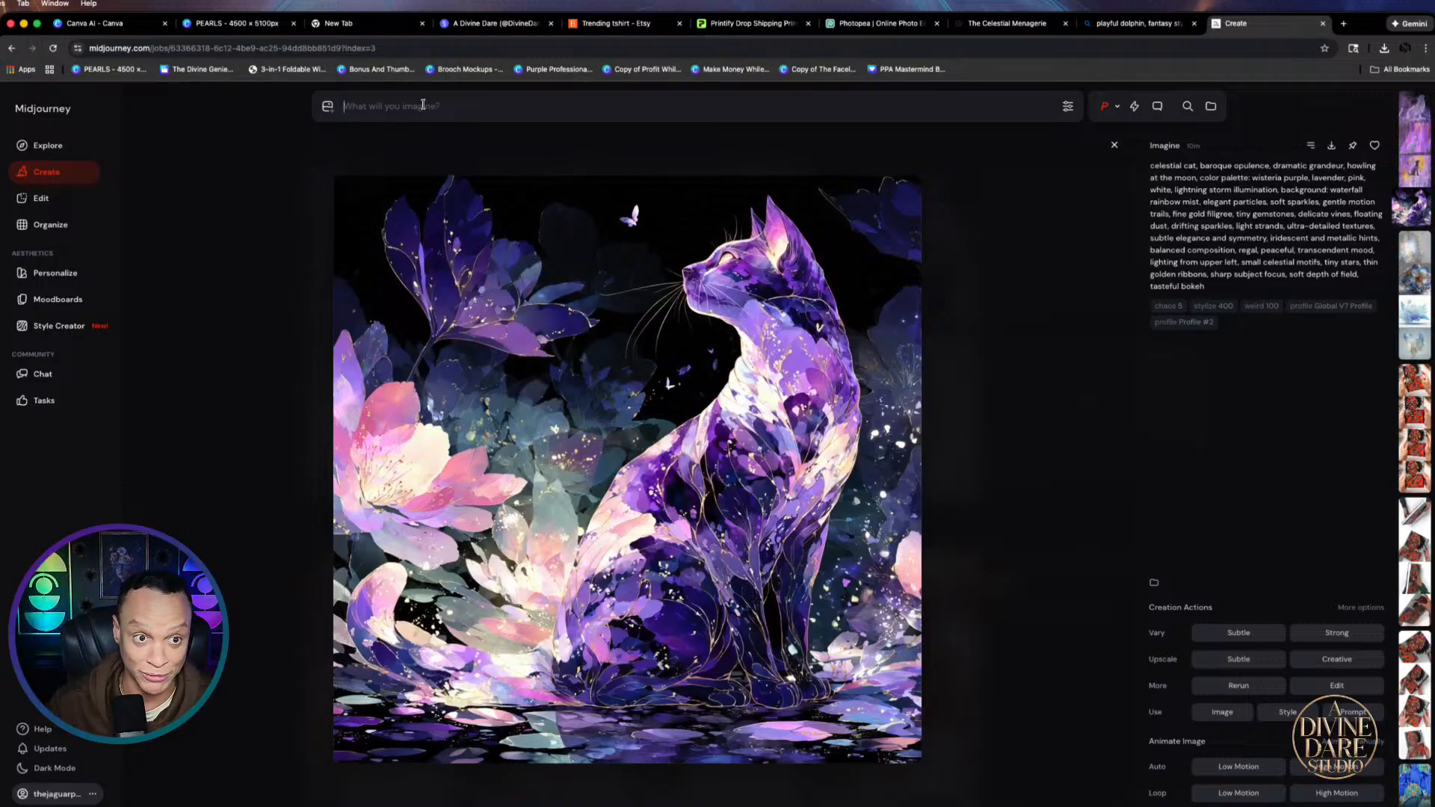
type("playful dolphin, fantasy style, rising from deep water, color palette: galaxy purple, cosmic blue, violet, silver, moonlight, background: beach at golden hour, elegant particles, soft sparkles, gentle motion trails, fine gold filigree, tiny gemstones, delicate vines, floating dust, drifting sparkles, light strands, ultra-detailed textures, subtle elegance and symmetry, iridescent and metallic hints, balanced composition, regal, peaceful, transcendent mood, lighting from upper left, small celestial motifs, tiny stars, thin golden ribbons, sharp subject focus, soft depth of field, tasteful bokeh")
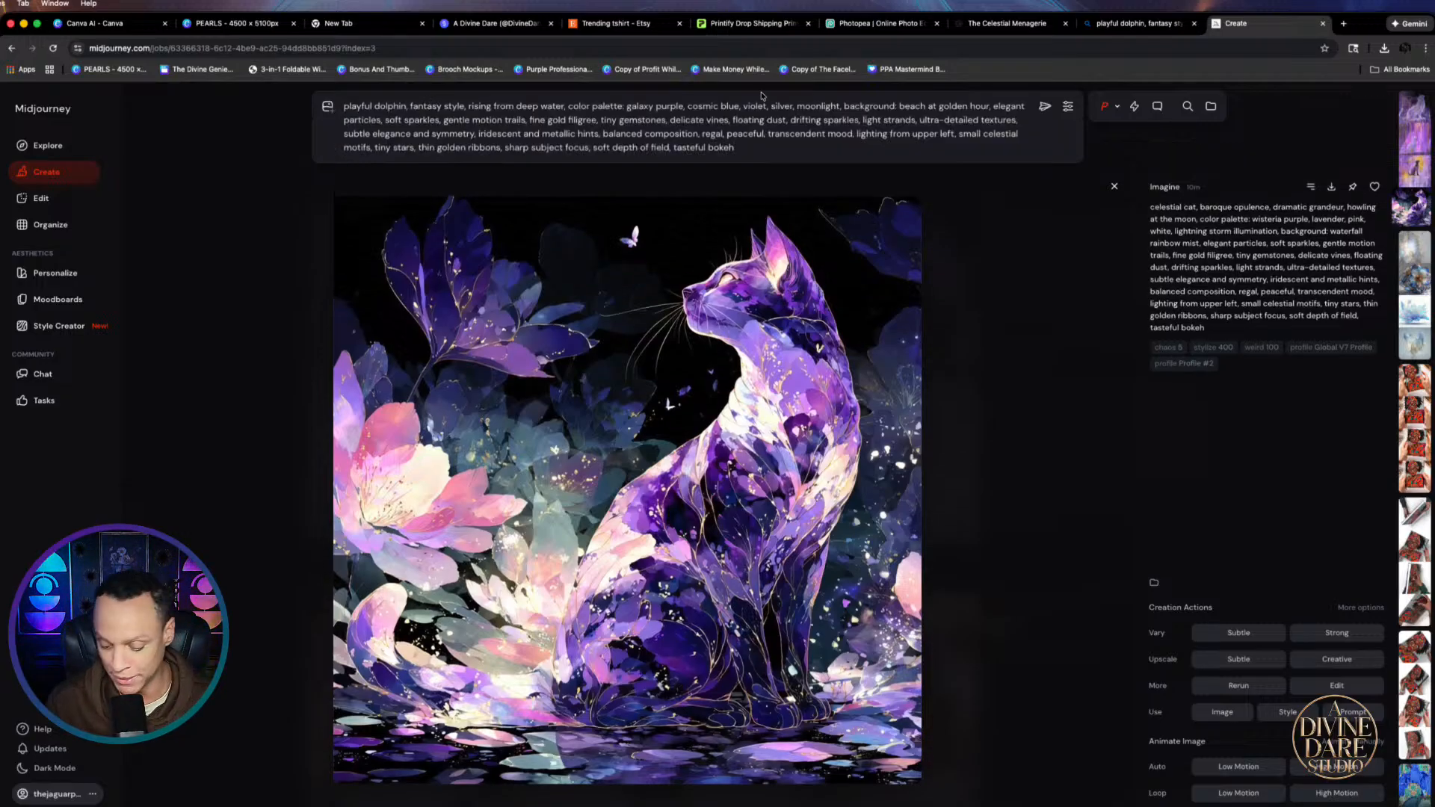
key("Return")
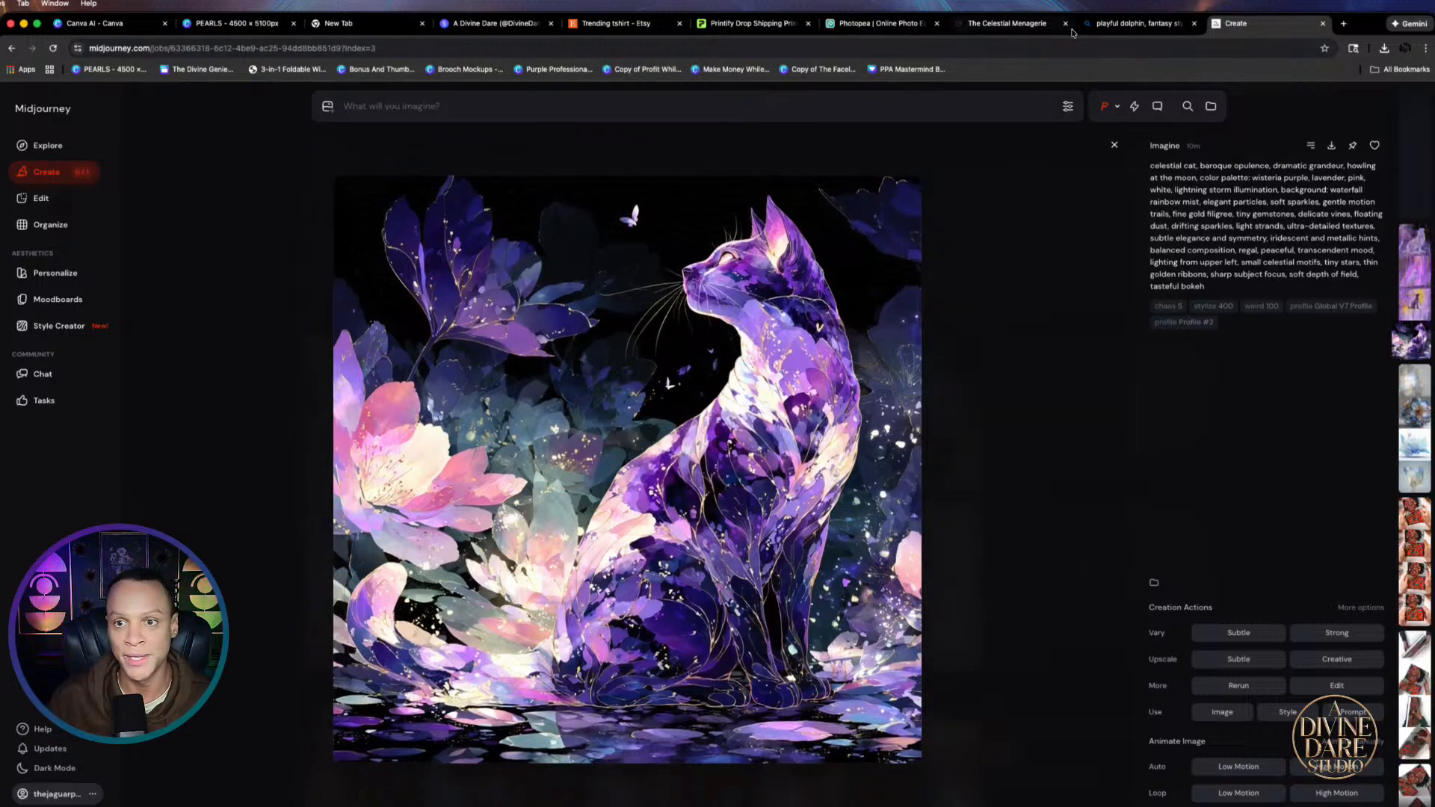
Step through the Bing dolphin images one by one at full size
left_click(1128, 25)
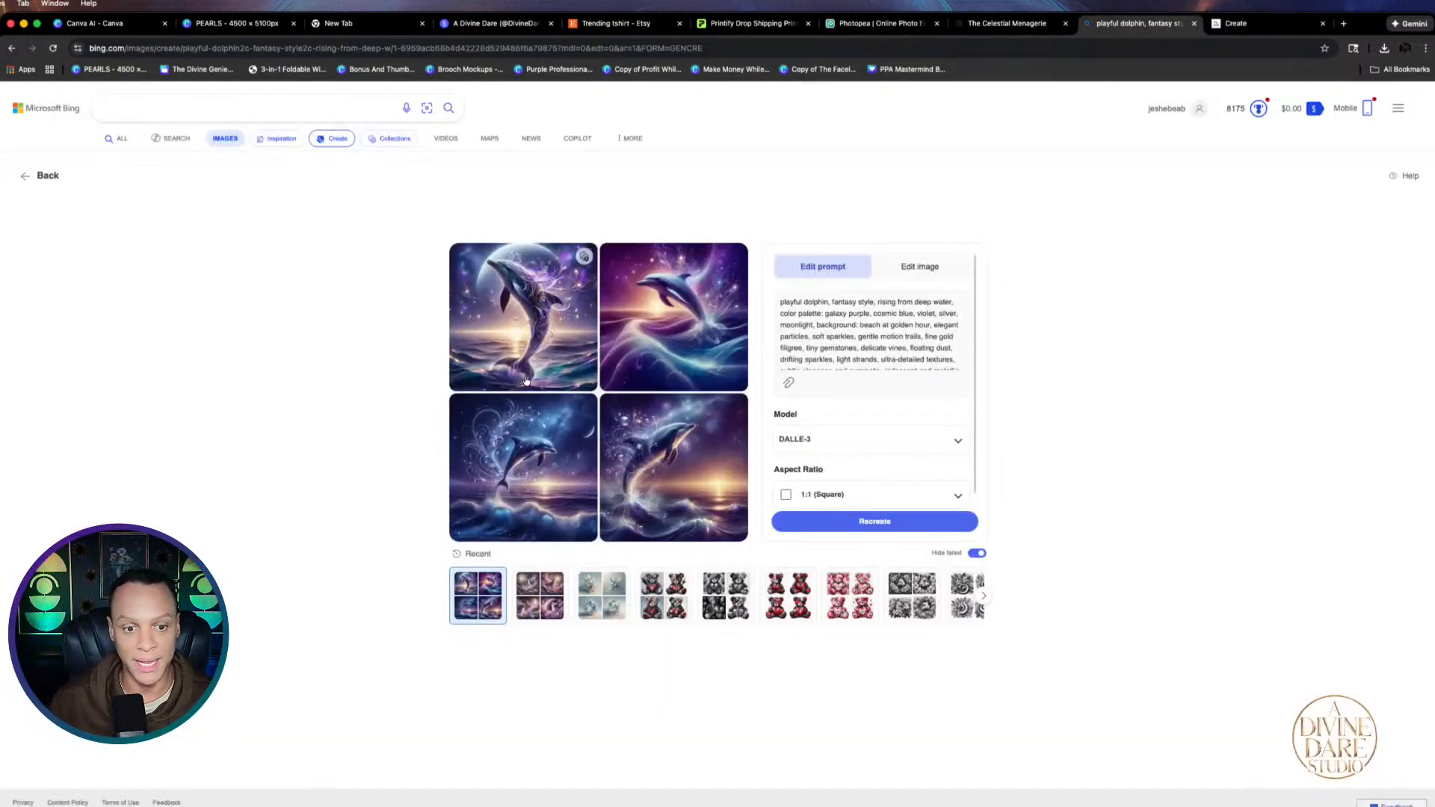
left_click(572, 320)
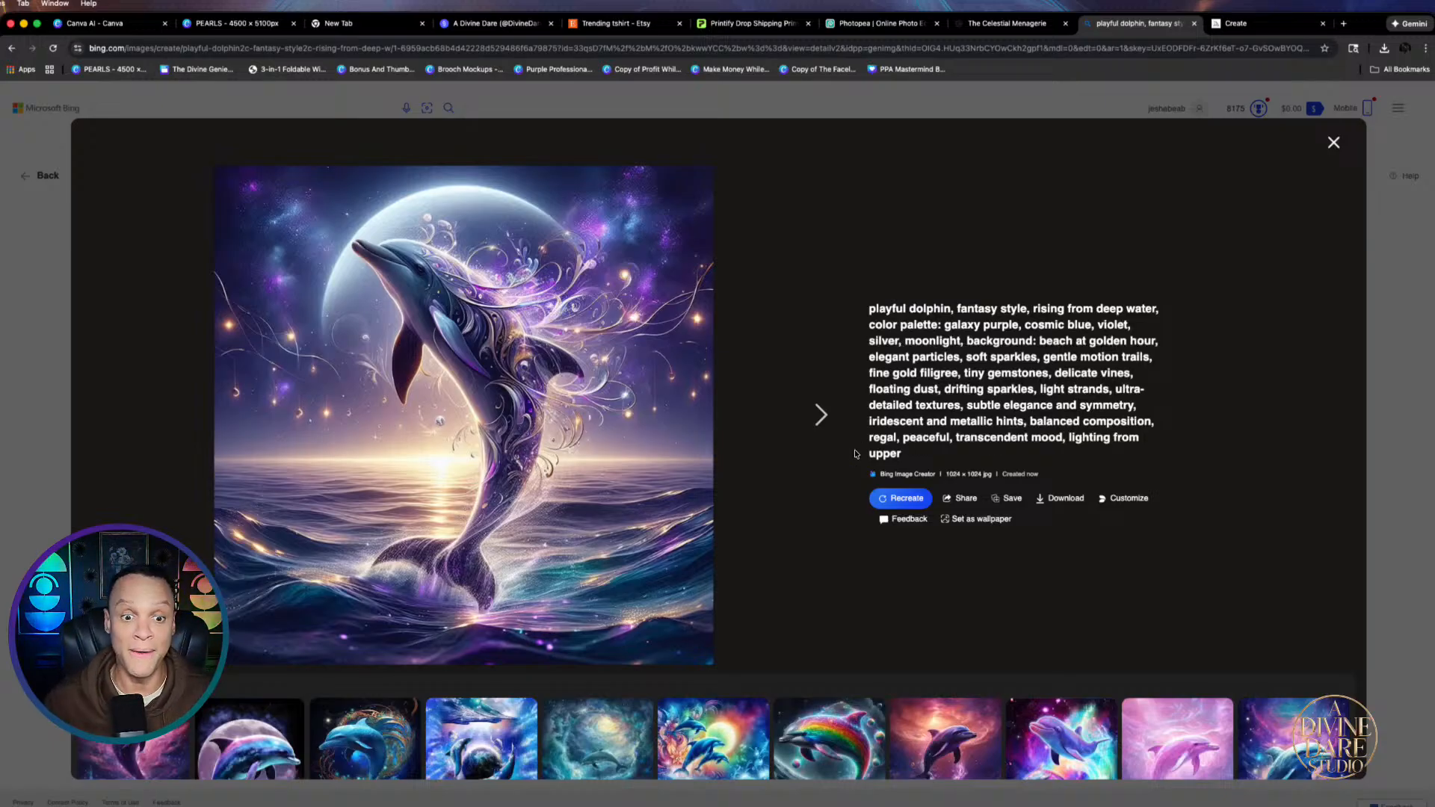
left_click(838, 430)
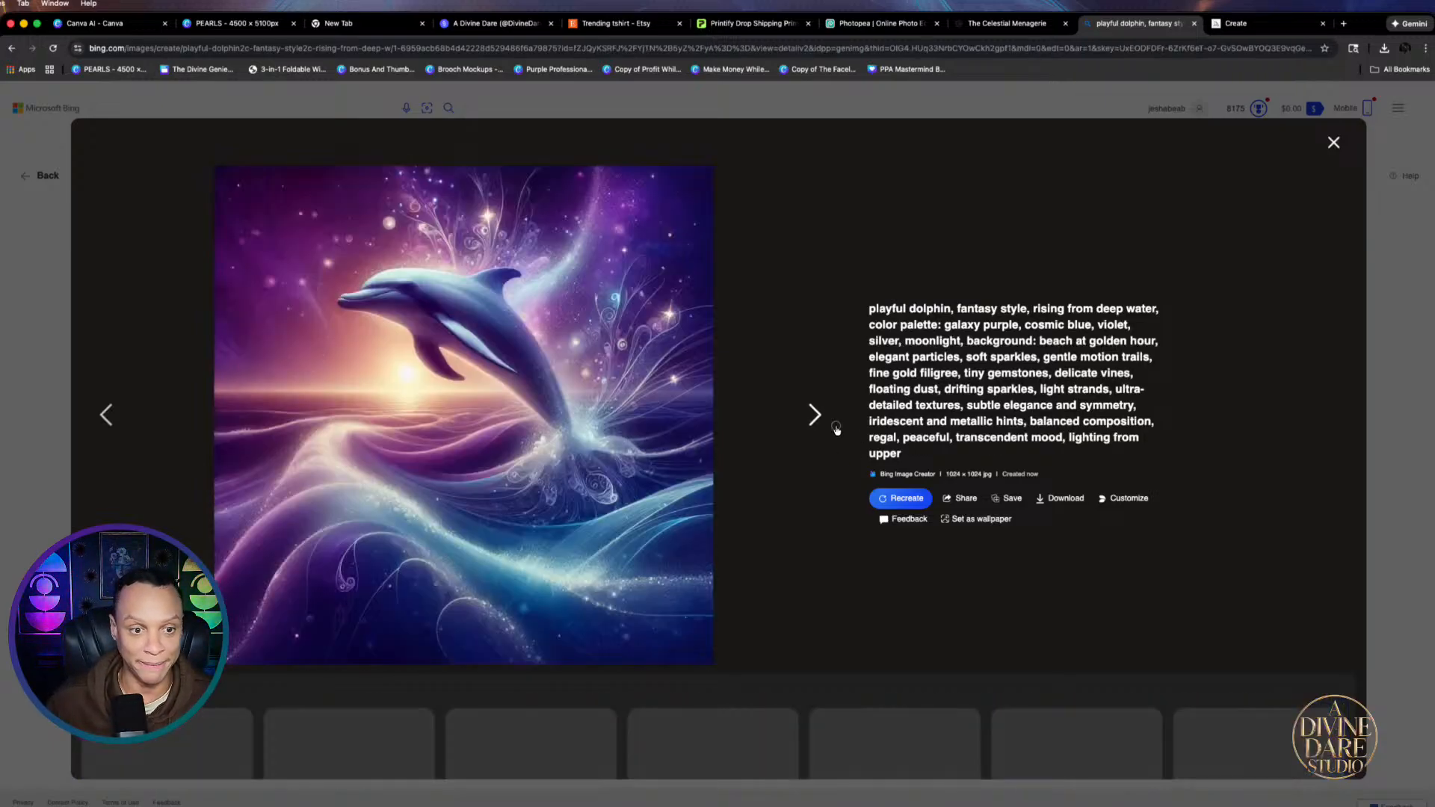
left_click(837, 430)
left_click(835, 428)
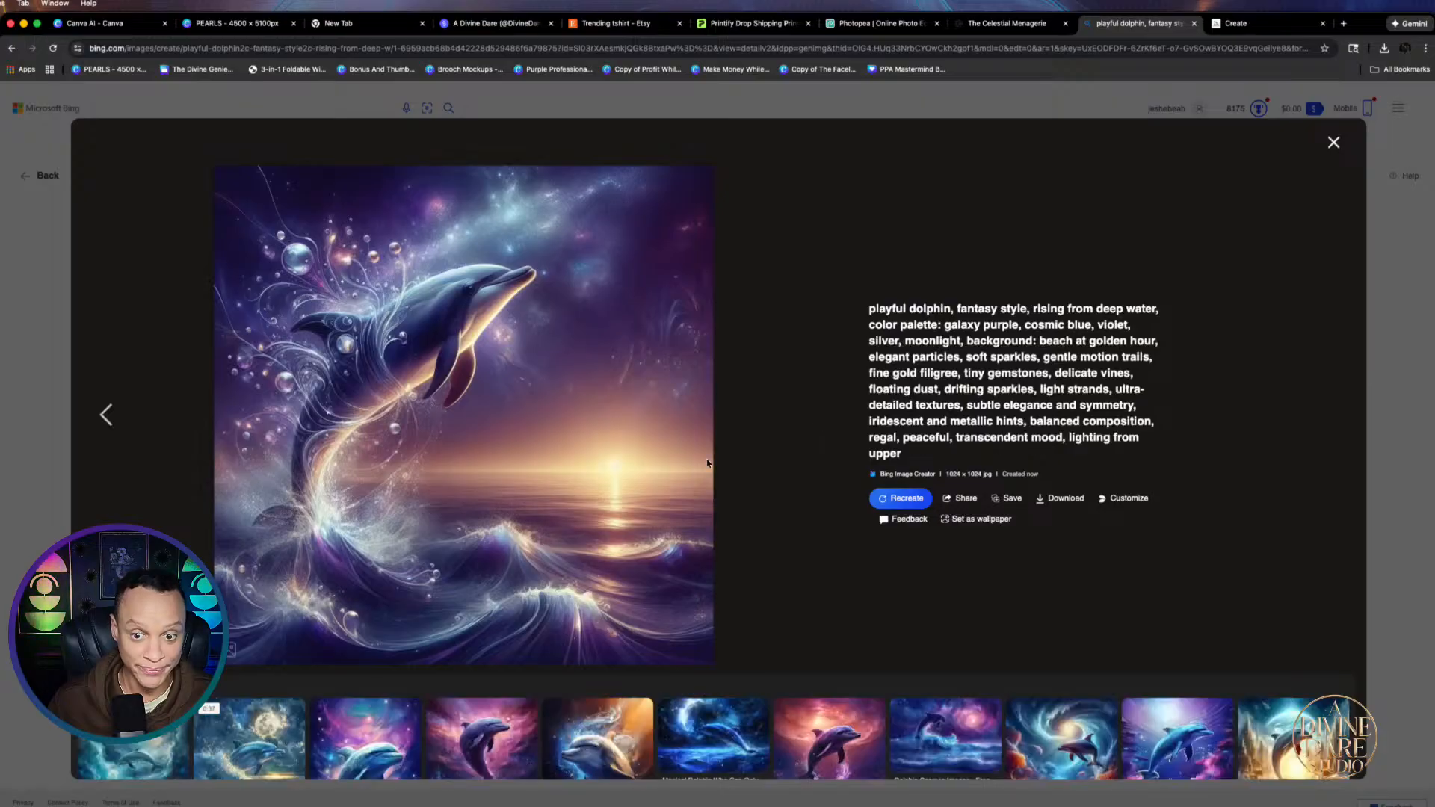
left_click(112, 23)
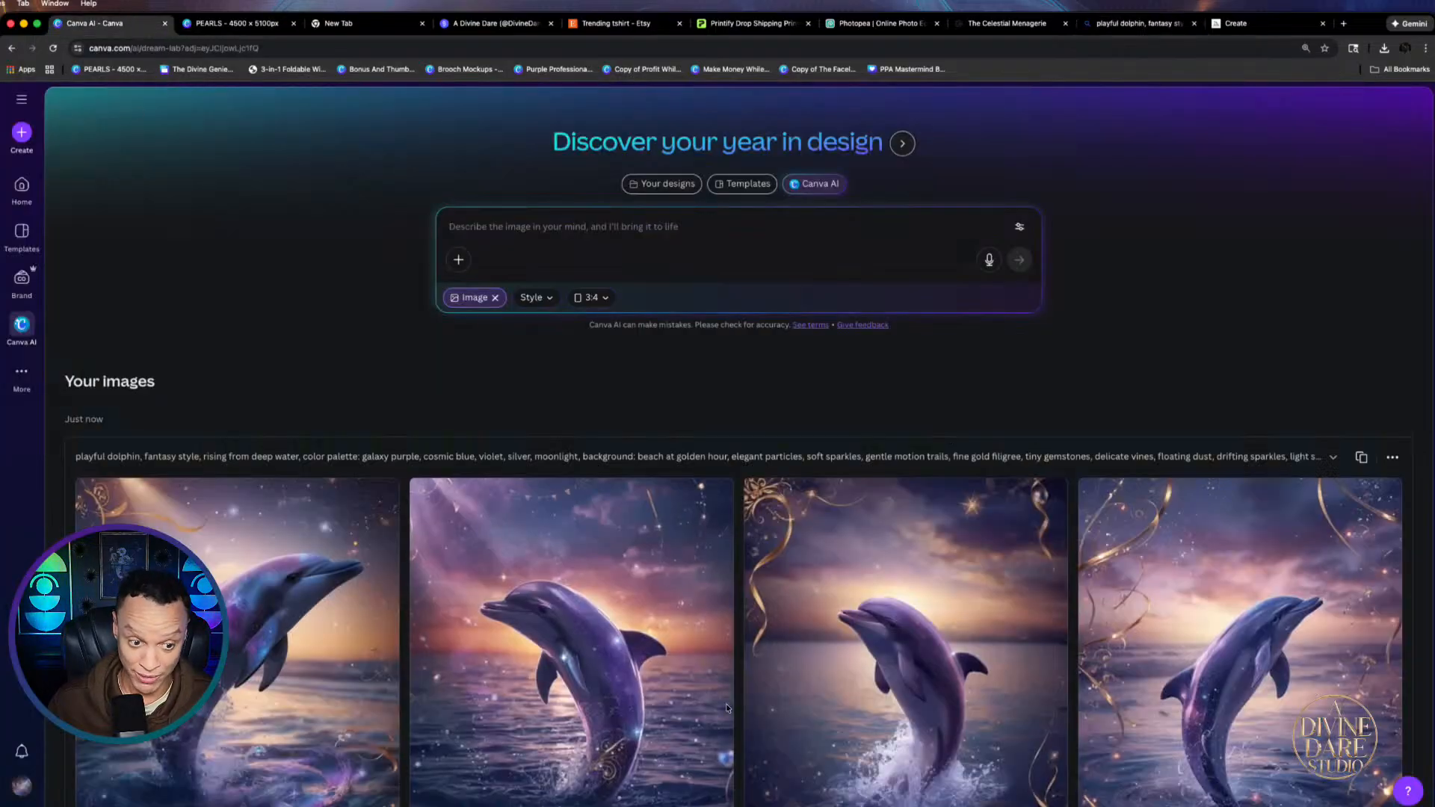
Scroll through Canva AI's dolphin images, check The Celestial Menagerie, then return to Bing's viewer
scroll(824, 707, "down", 3)
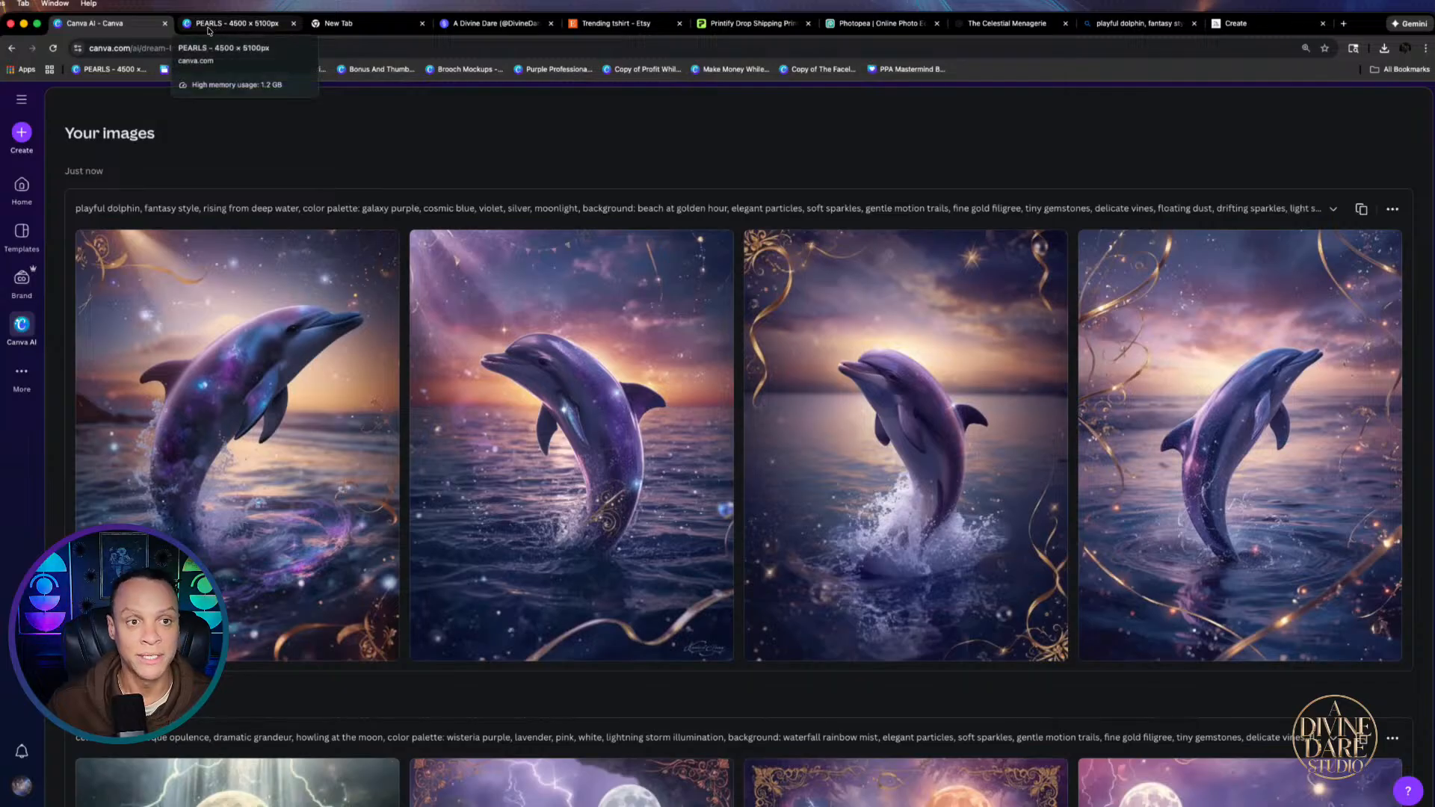
left_click(1013, 22)
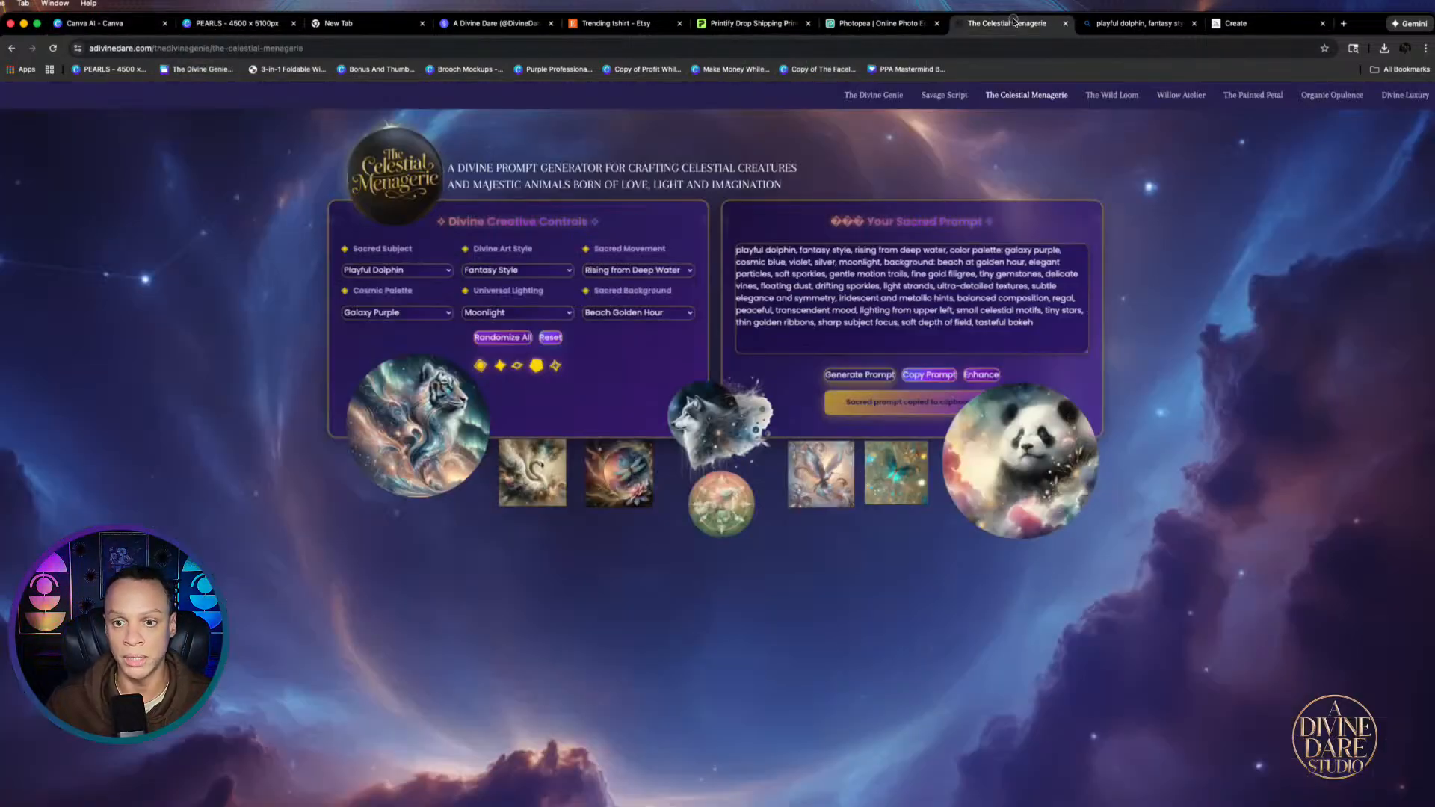
left_click(1121, 25)
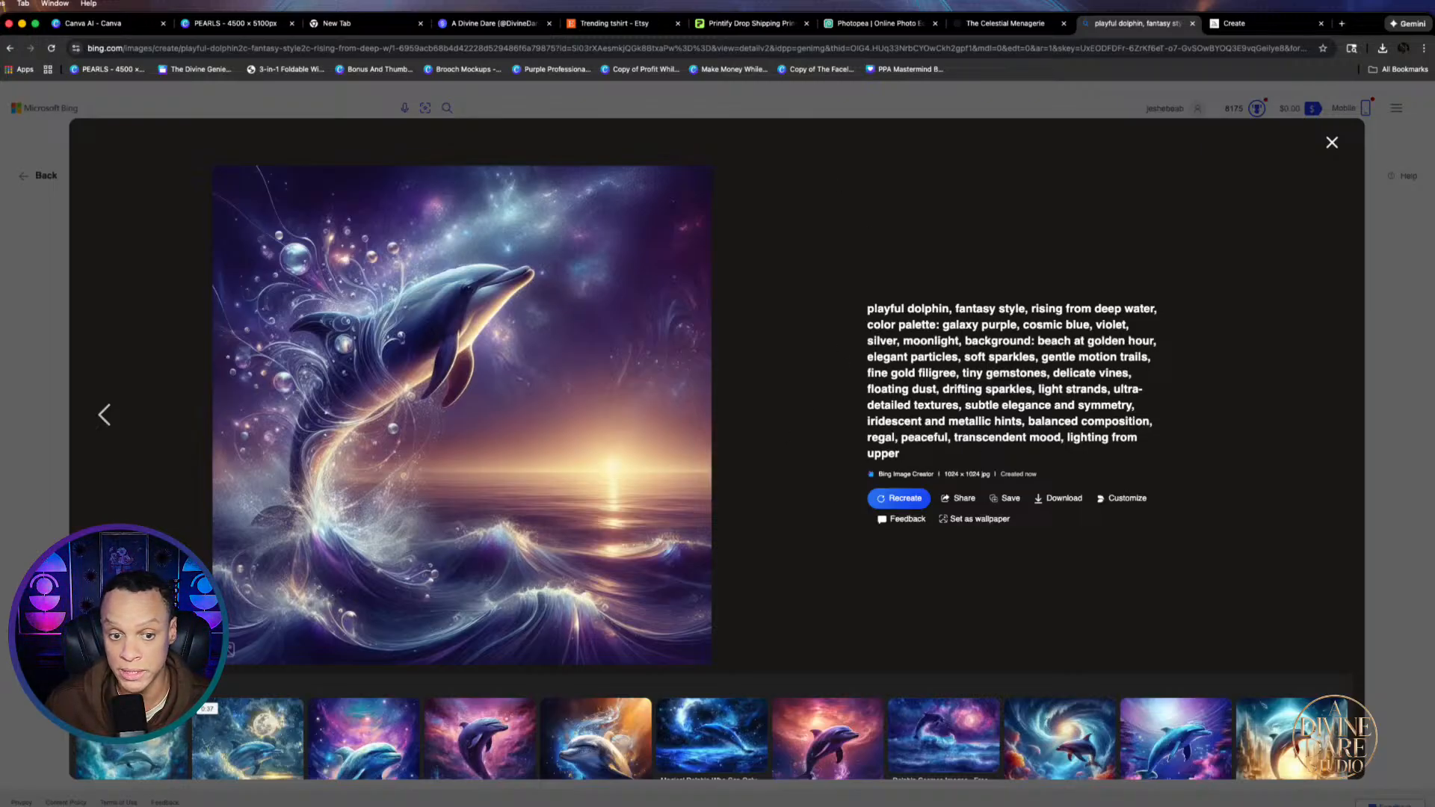
Close the Bing image viewer and replace 'deep water' in the prompt with 'a nebula'
left_click(105, 415)
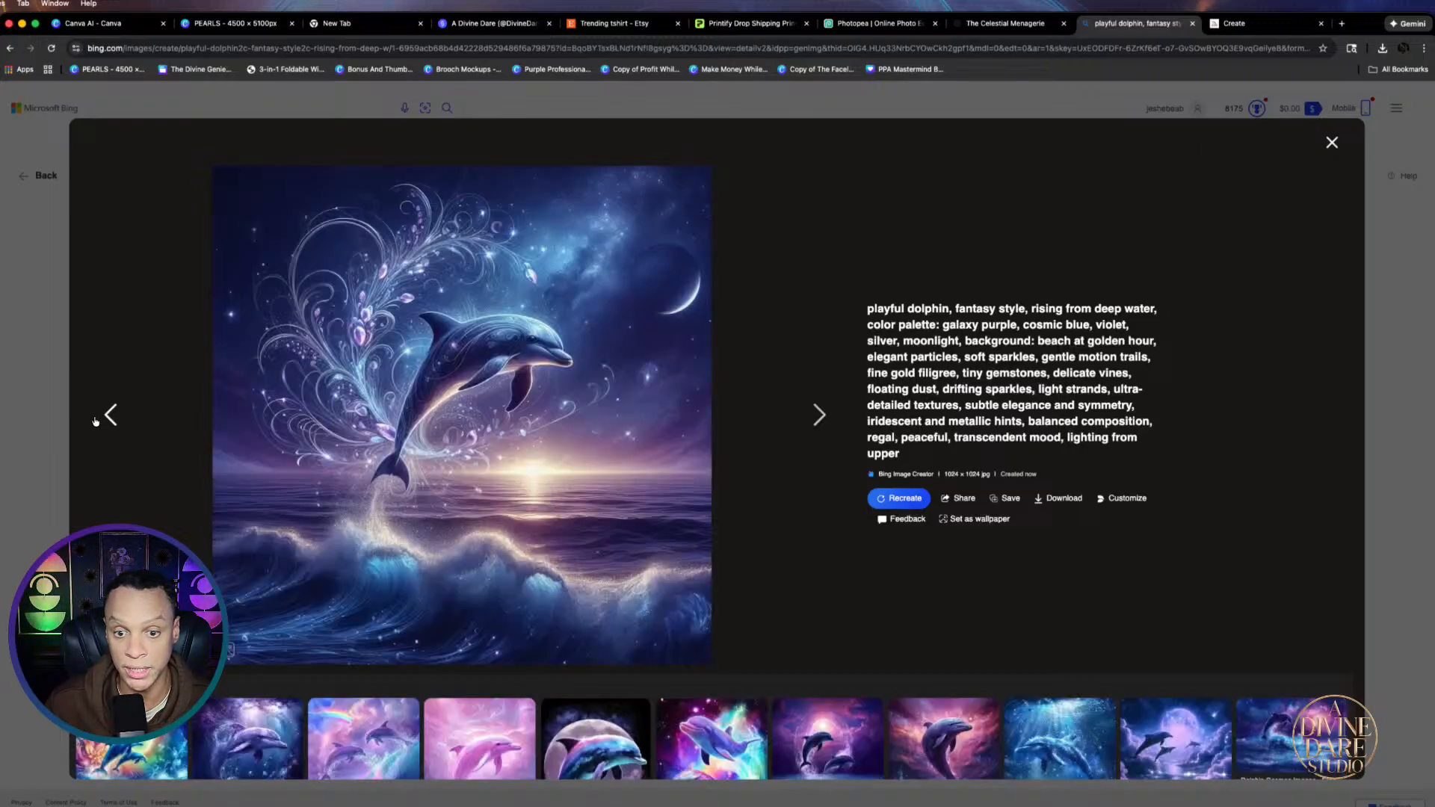
left_click(105, 415)
left_click(45, 296)
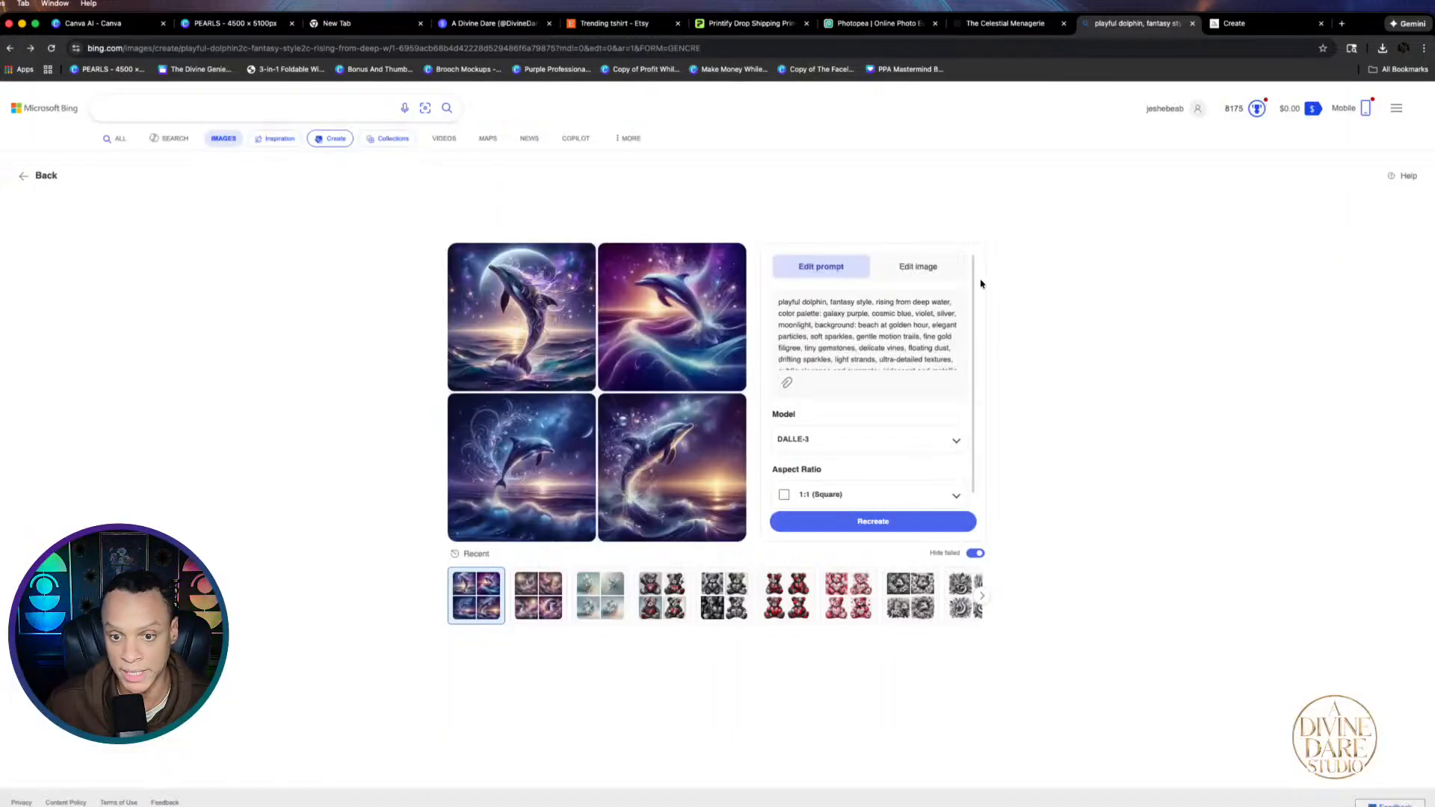
scroll(857, 301, "up", 5)
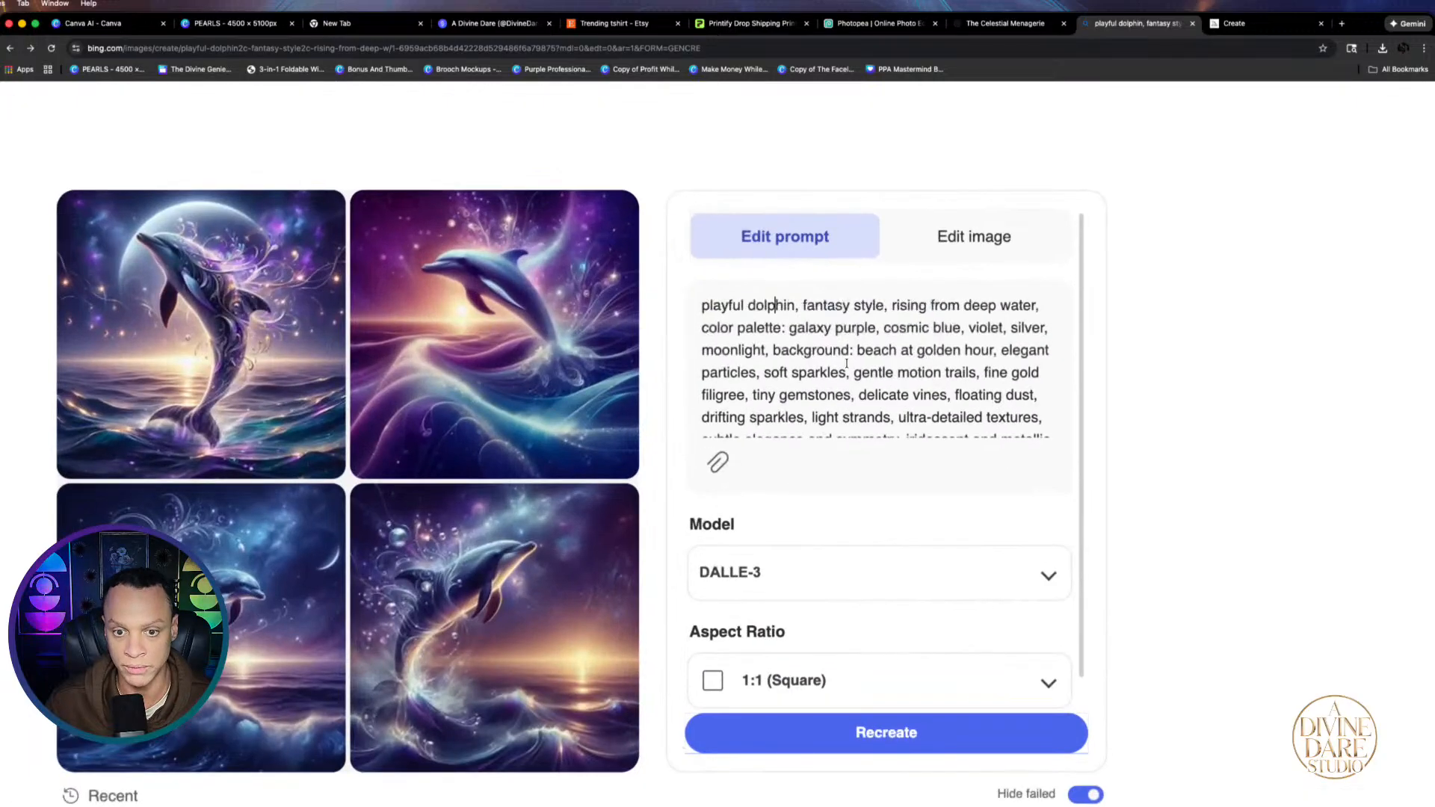
scroll(879, 297, "down", 1)
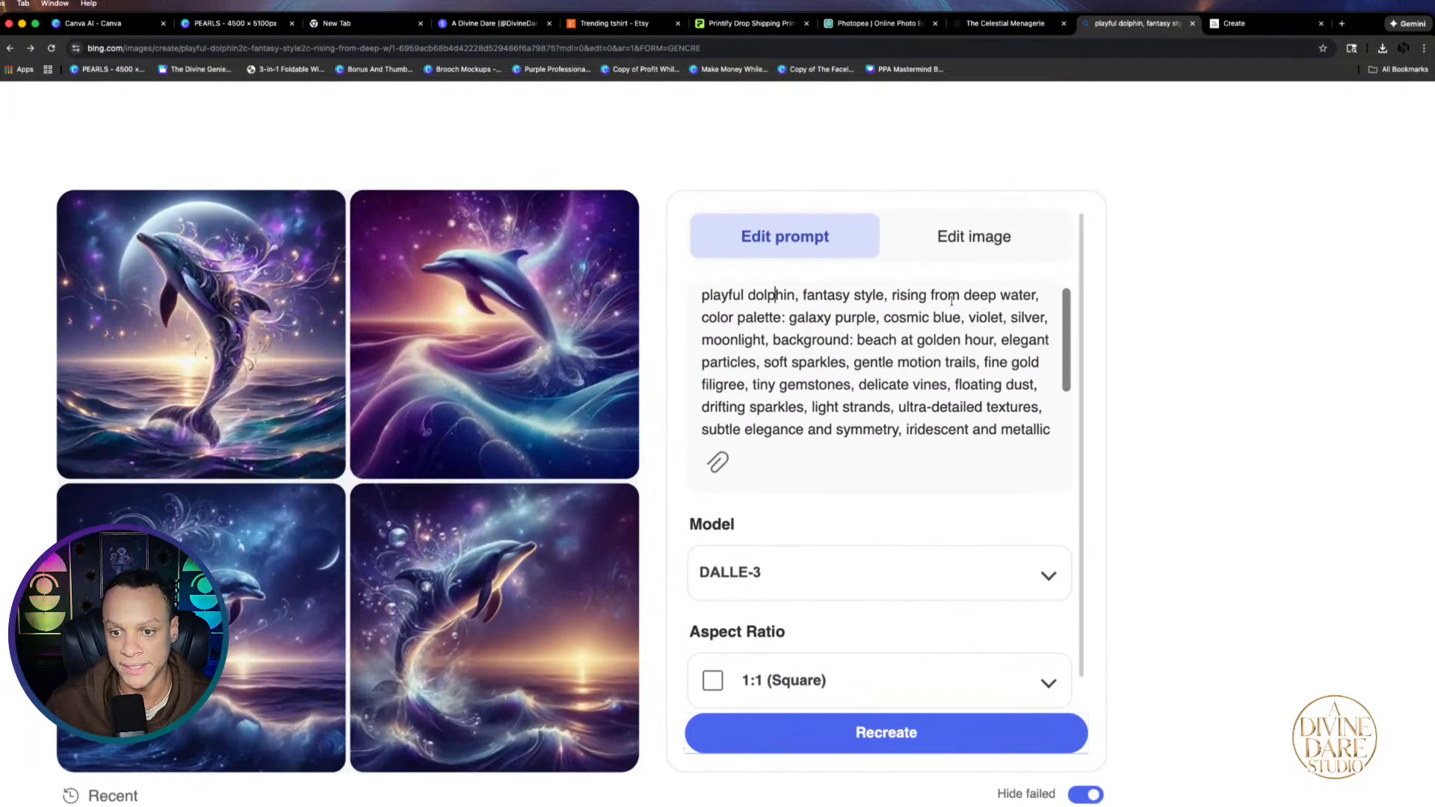
mouse_move(887, 296)
left_mouse_down()
mouse_move(706, 288)
mouse_move(1029, 305)
mouse_move(893, 308)
left_mouse_up()
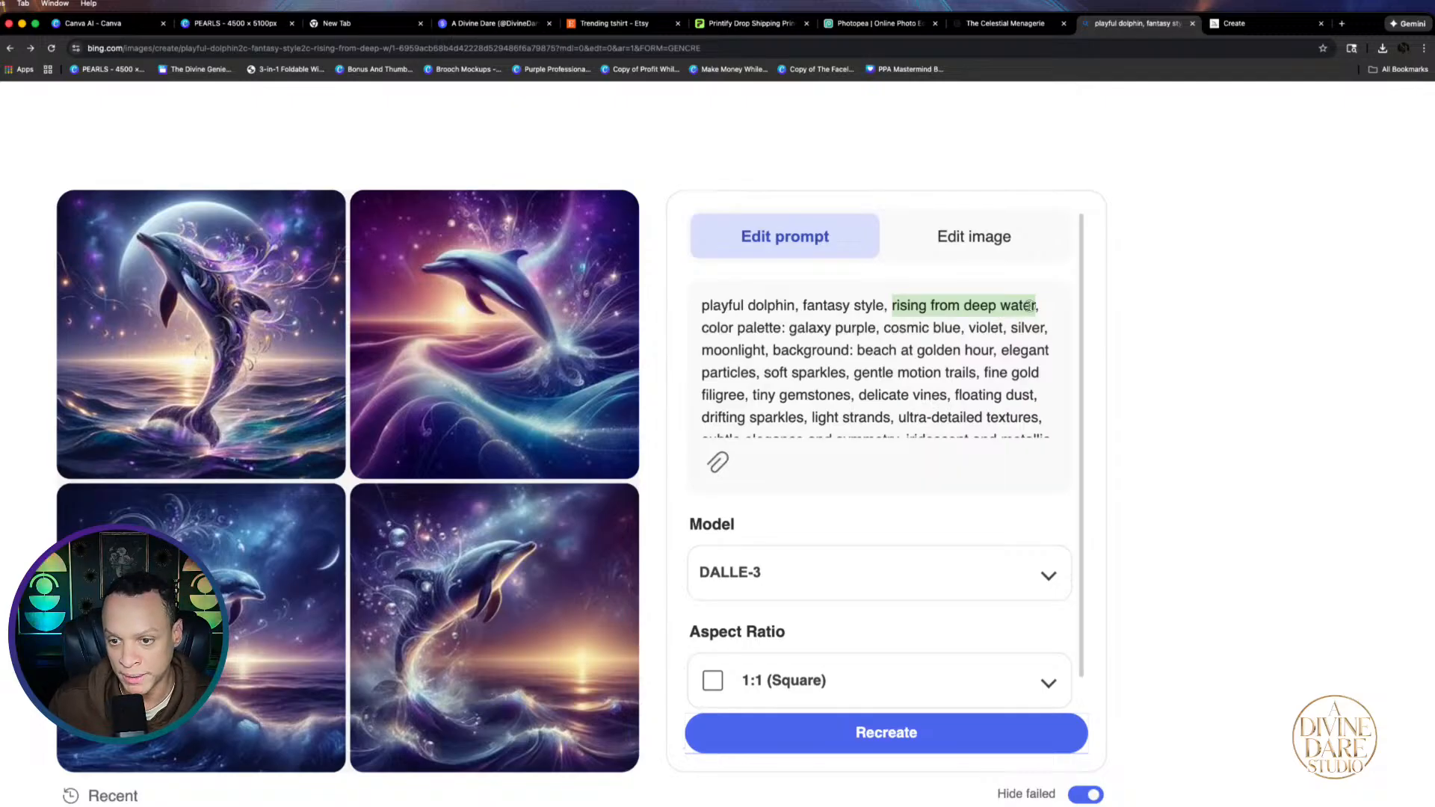
left_click_drag(1037, 305, 968, 305)
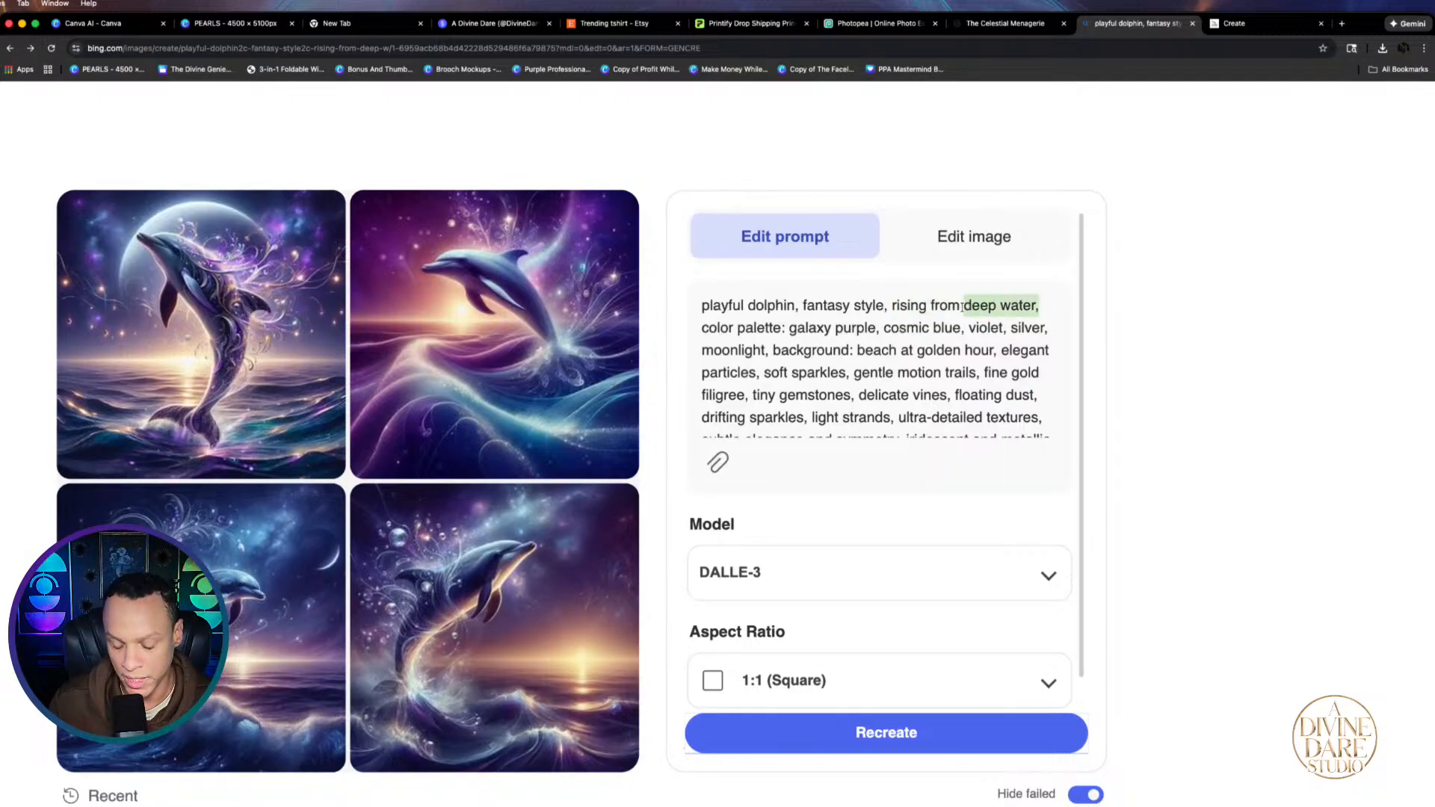
key("BackSpace")
type("a ")
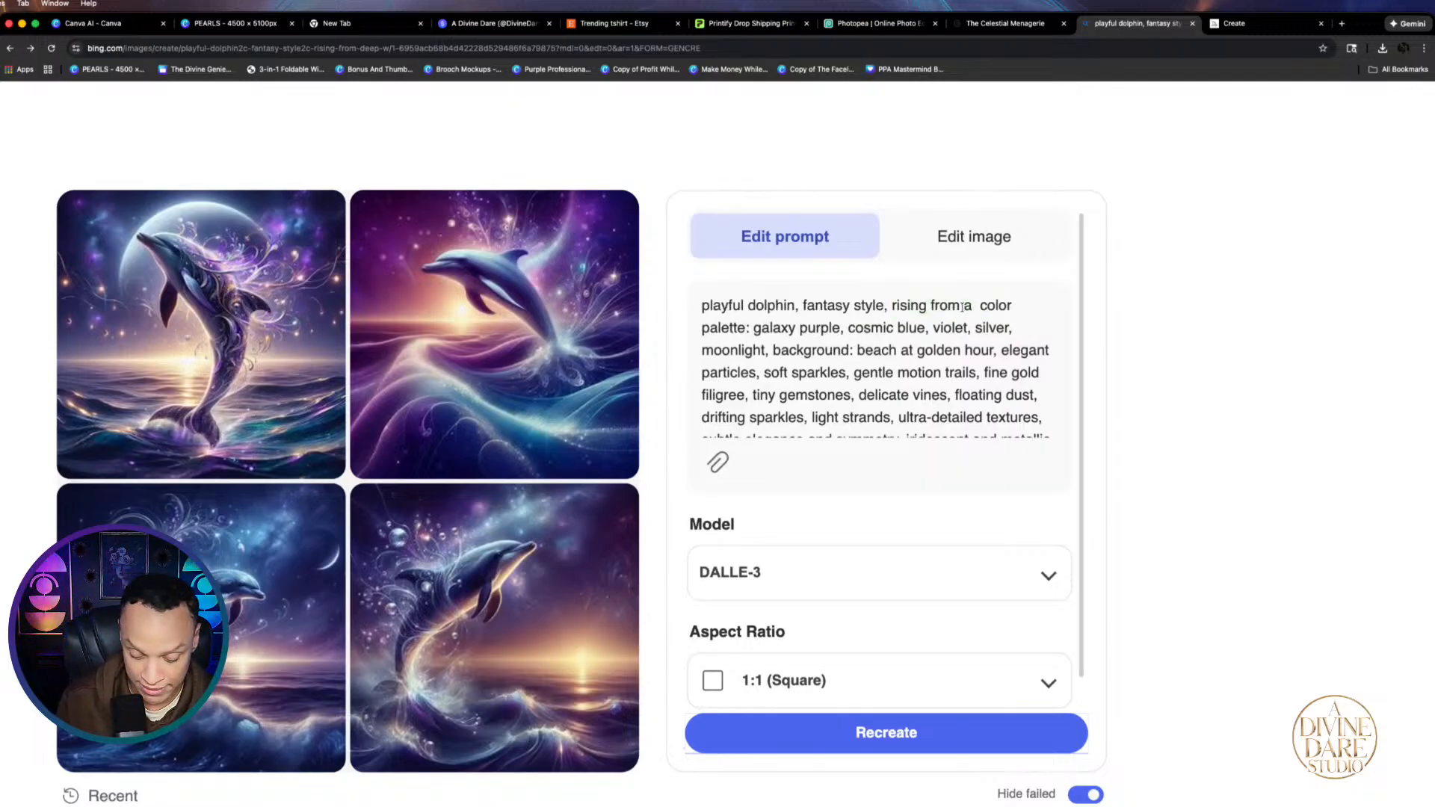
type("n")
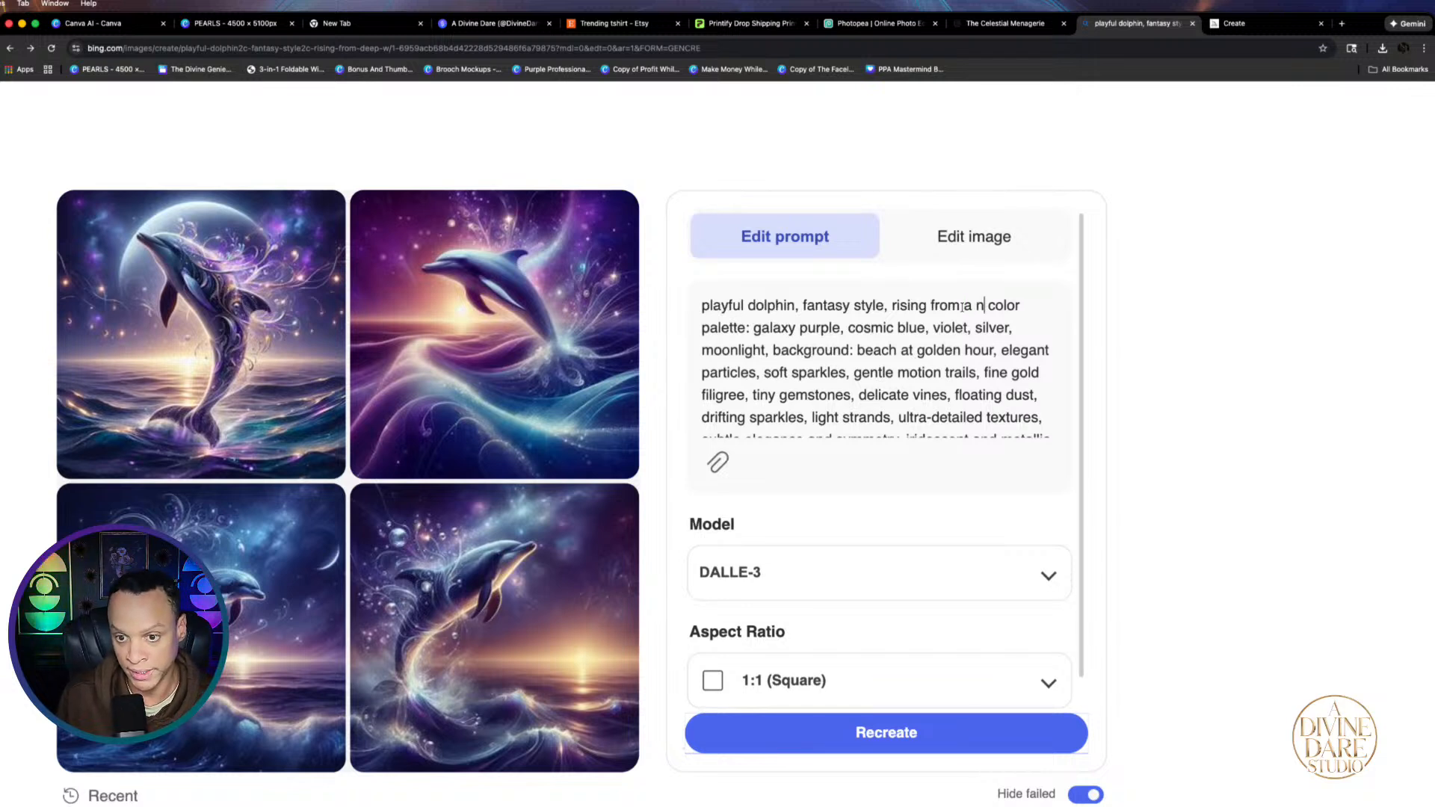
type("e")
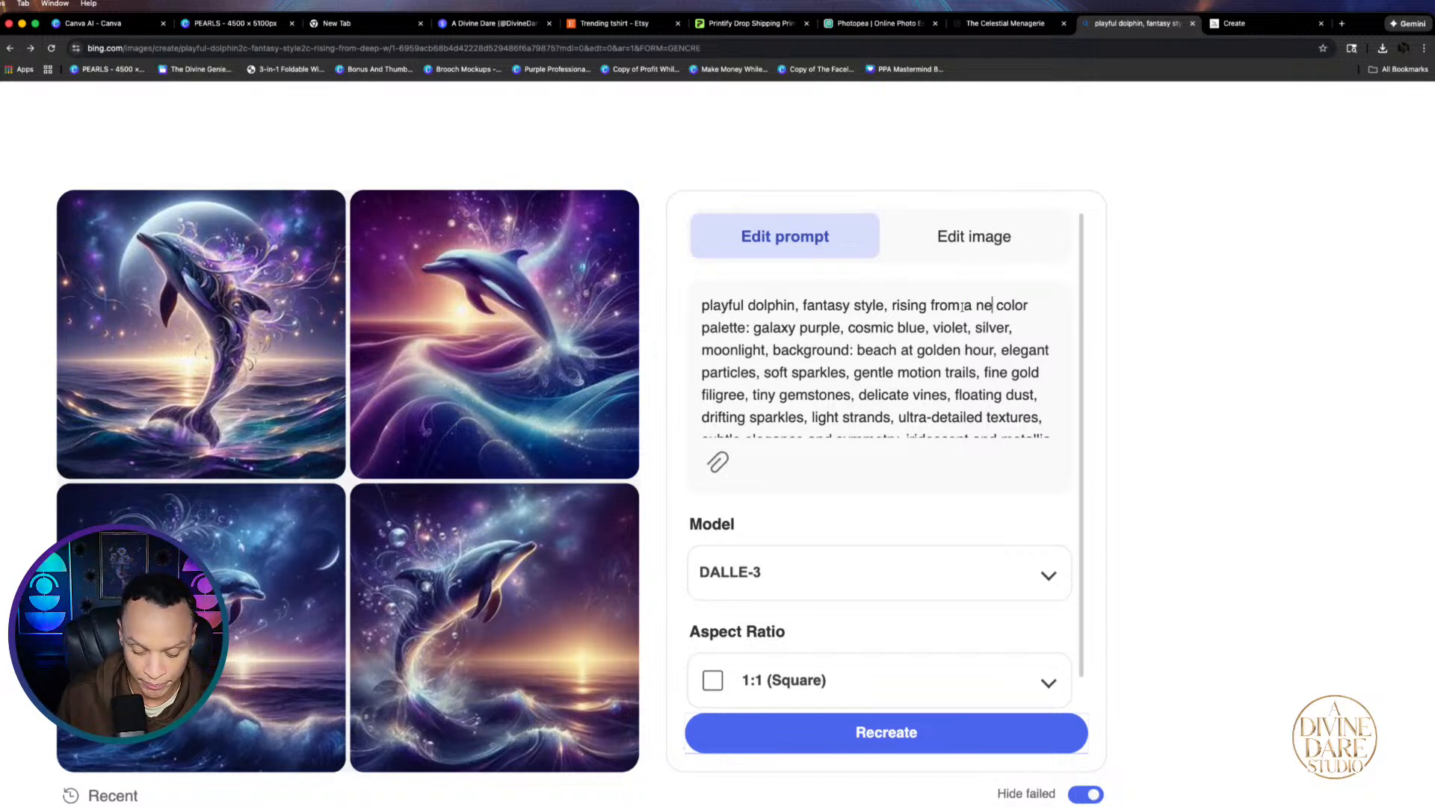
type("bula")
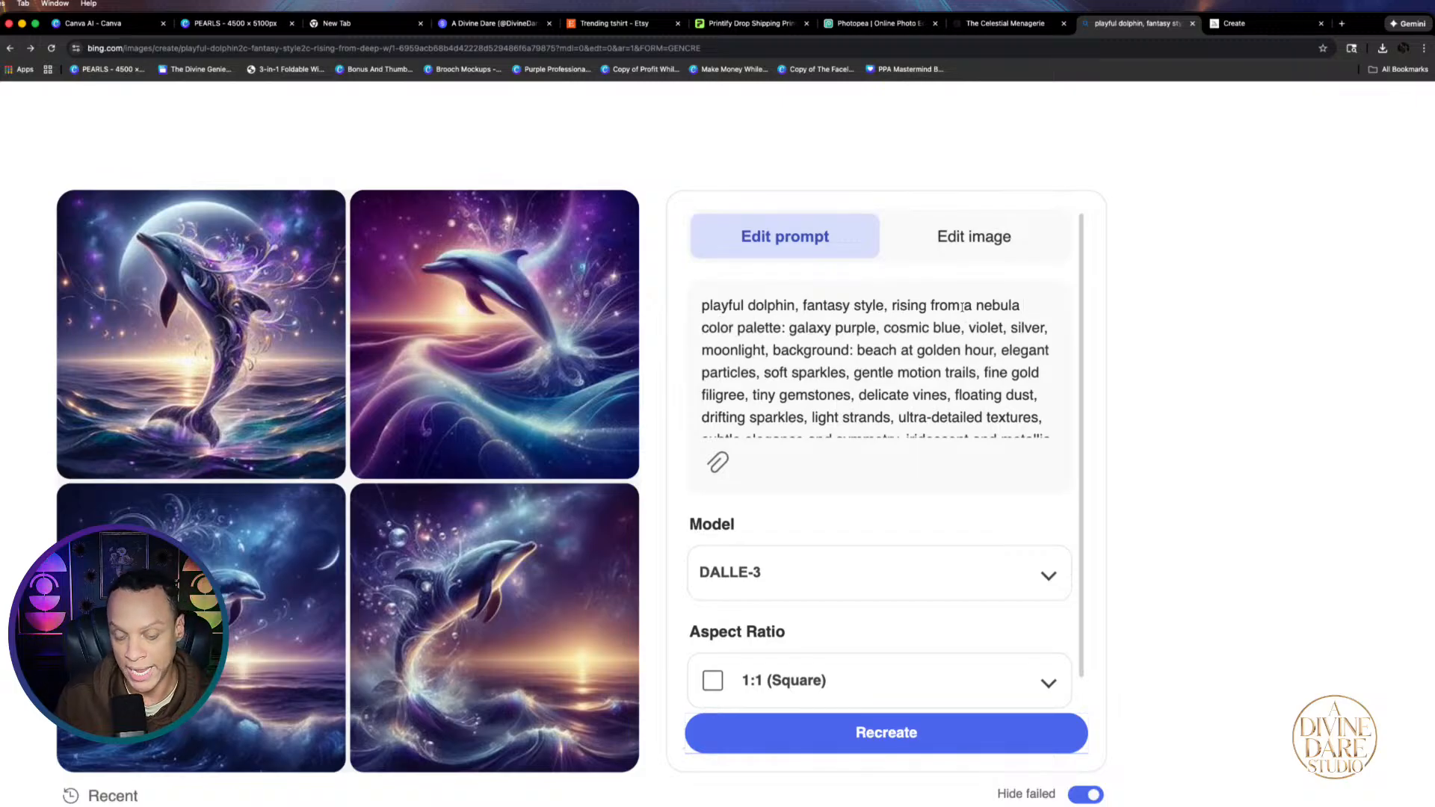
key("BackSpace")
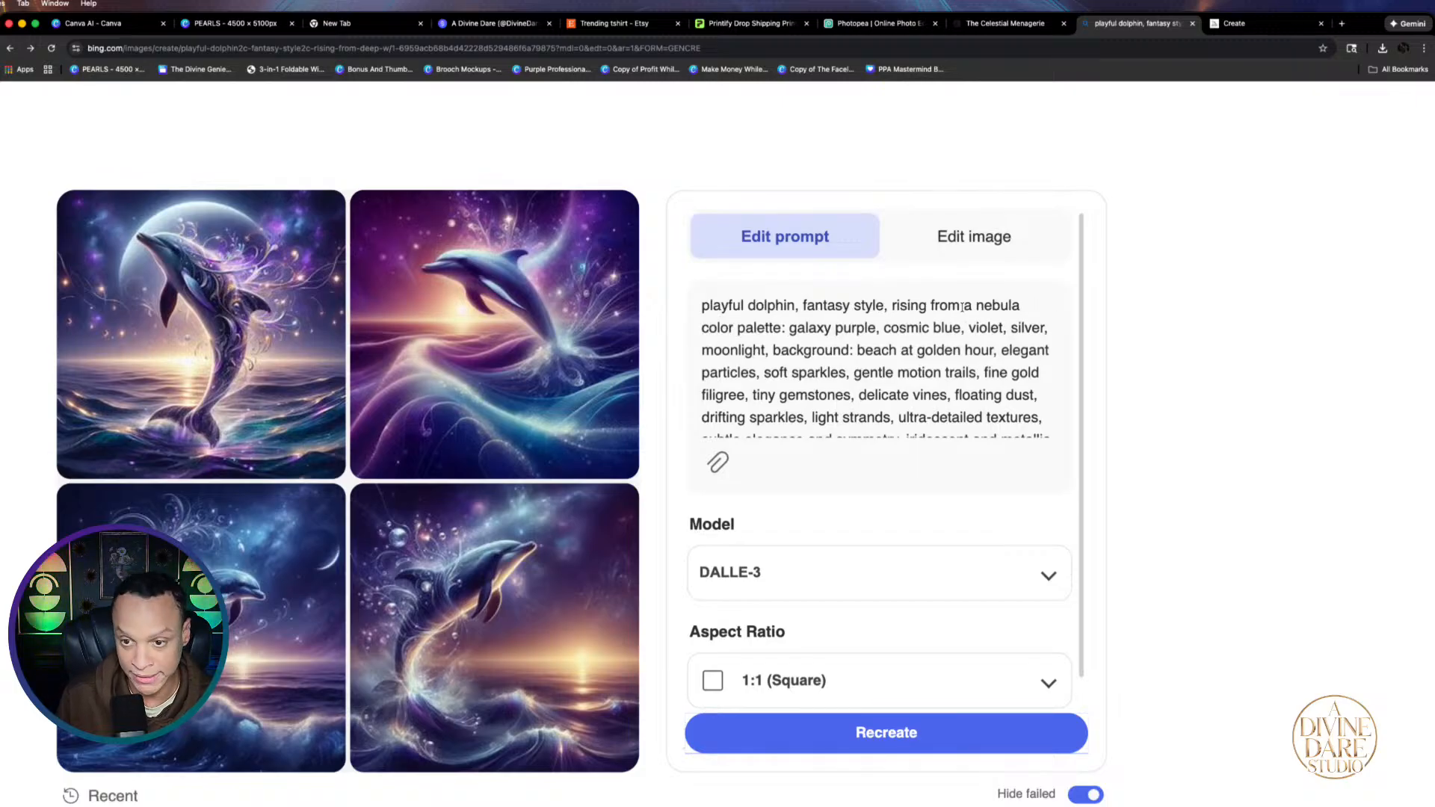
type("ga")
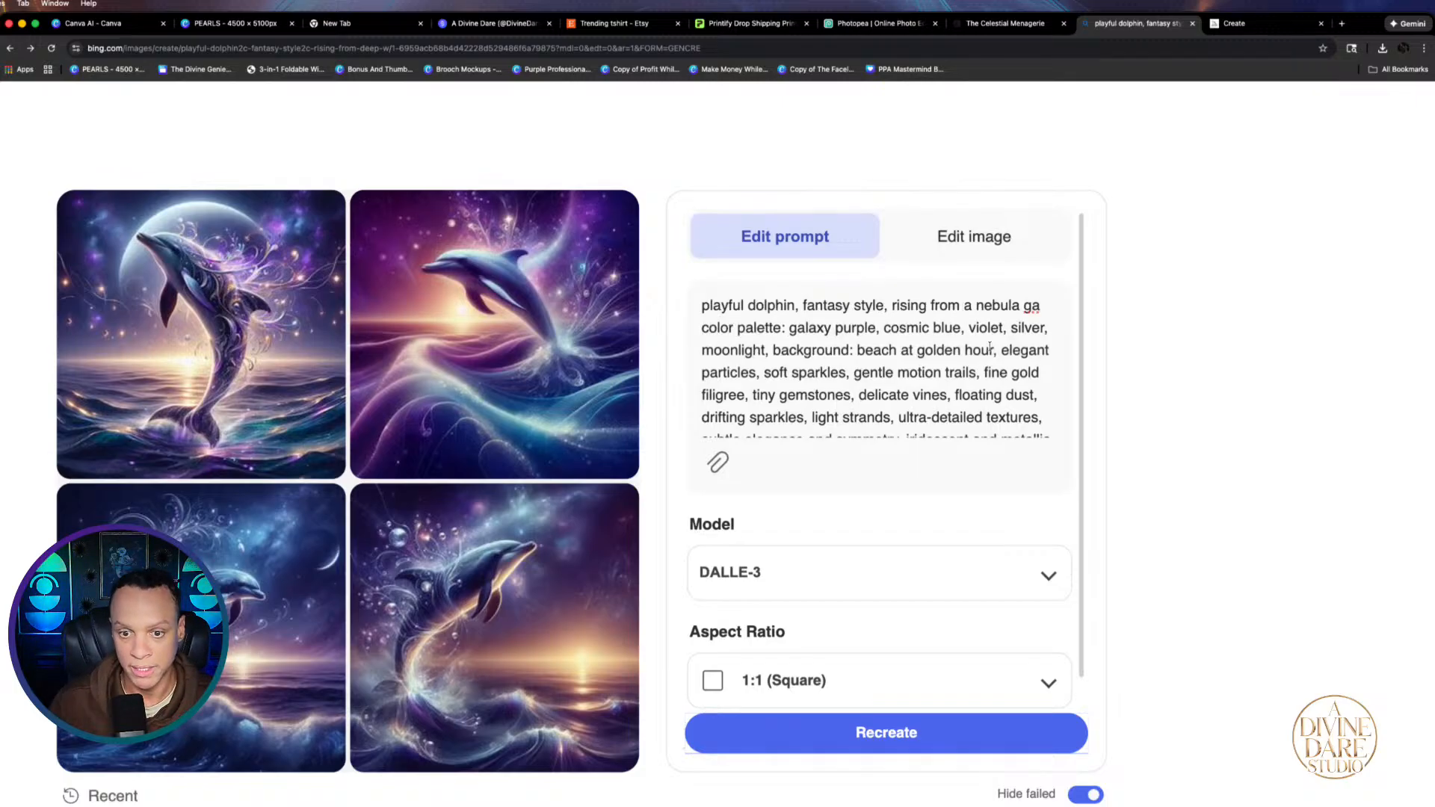
Delete the colour palette list from the prompt and select the whole edited prompt
left_click_drag(789, 329, 855, 352)
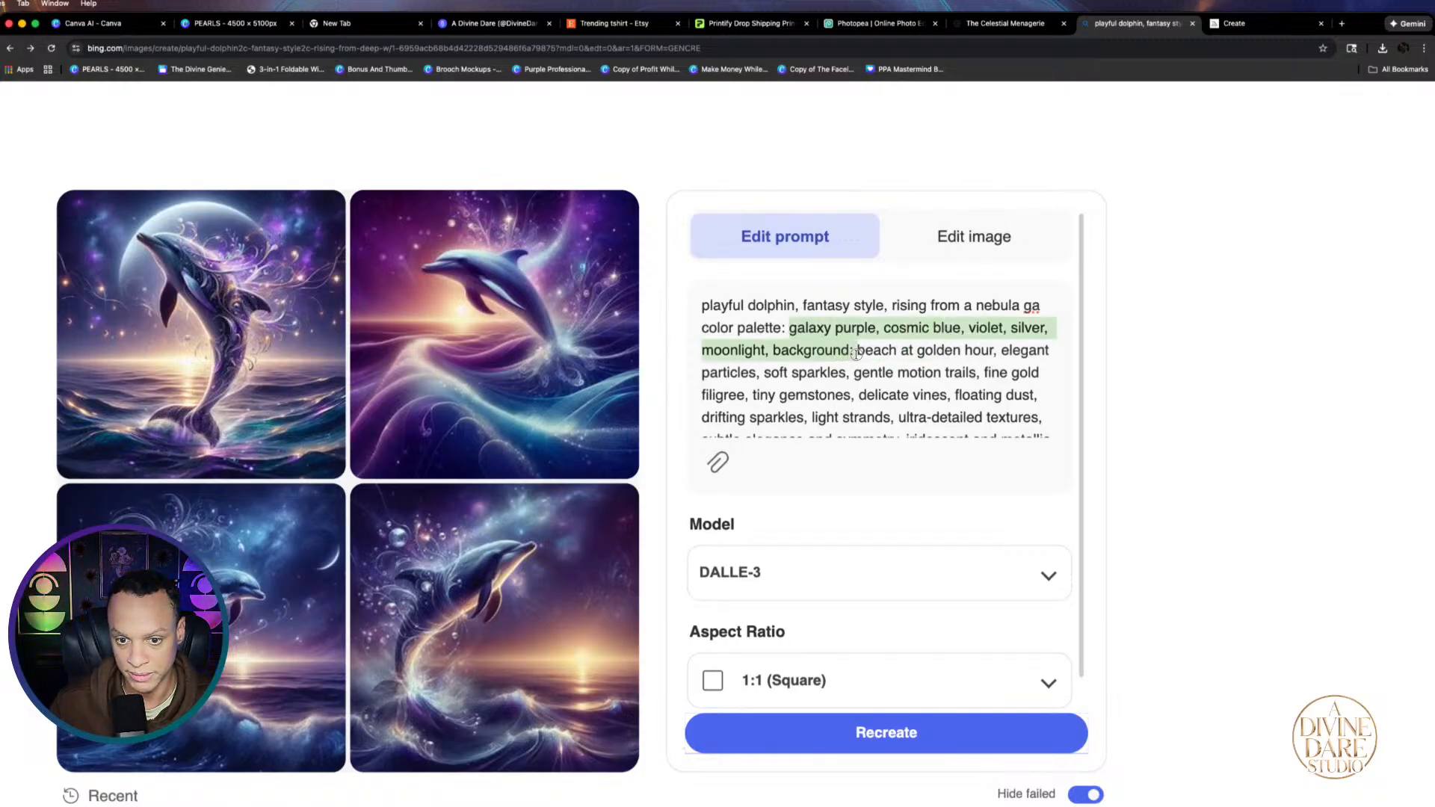
key("BackSpace")
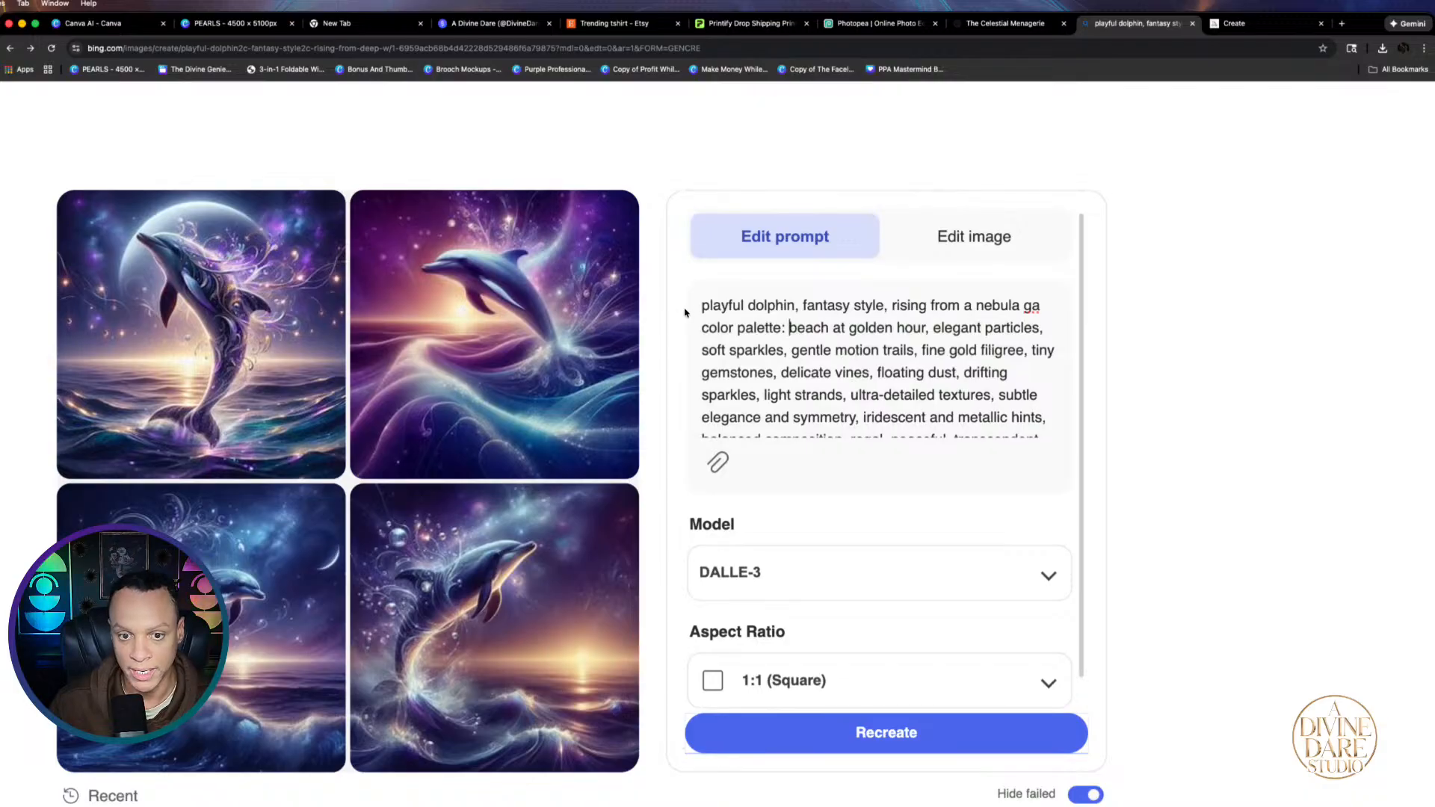
left_click_drag(695, 305, 962, 471)
key("super+c")
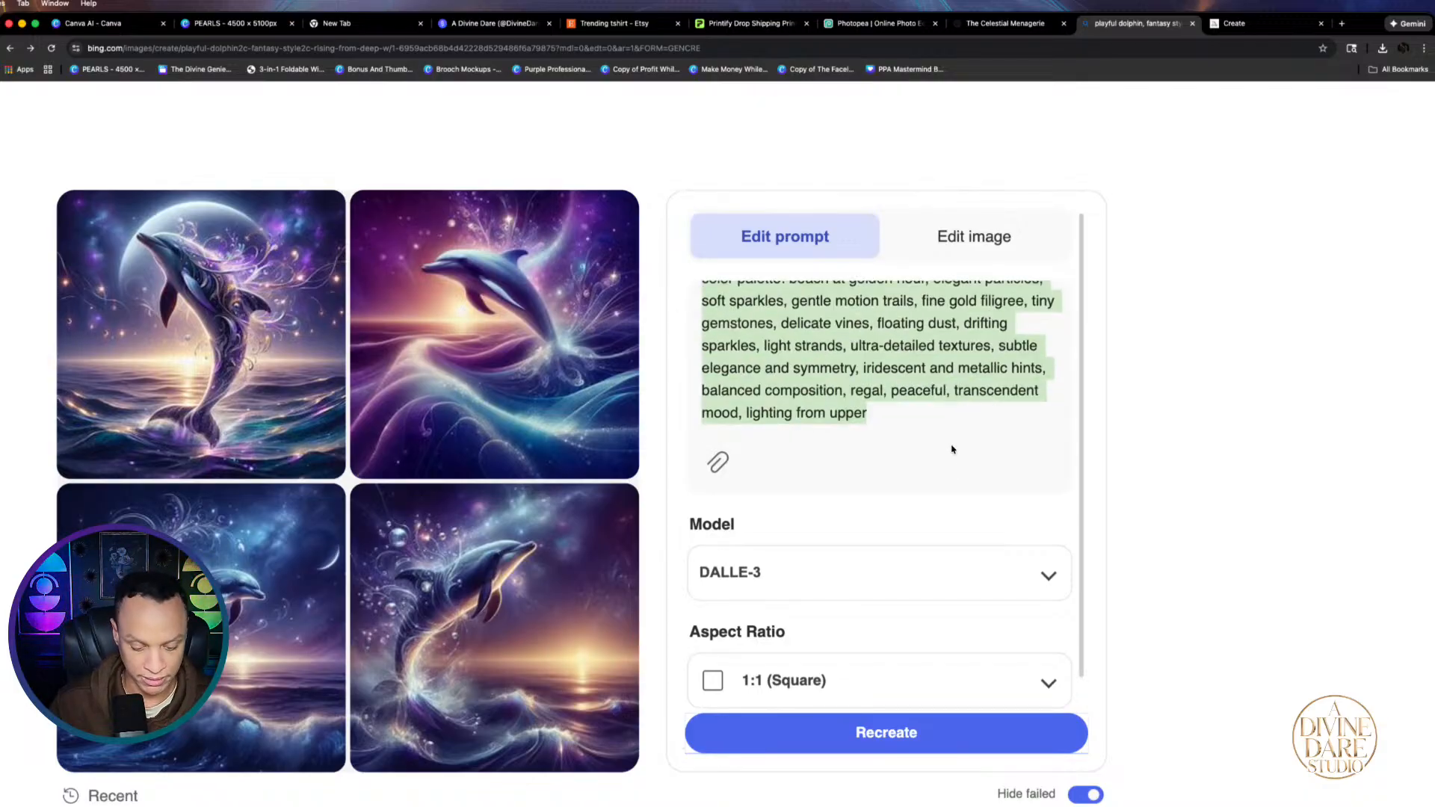
left_click(232, 23)
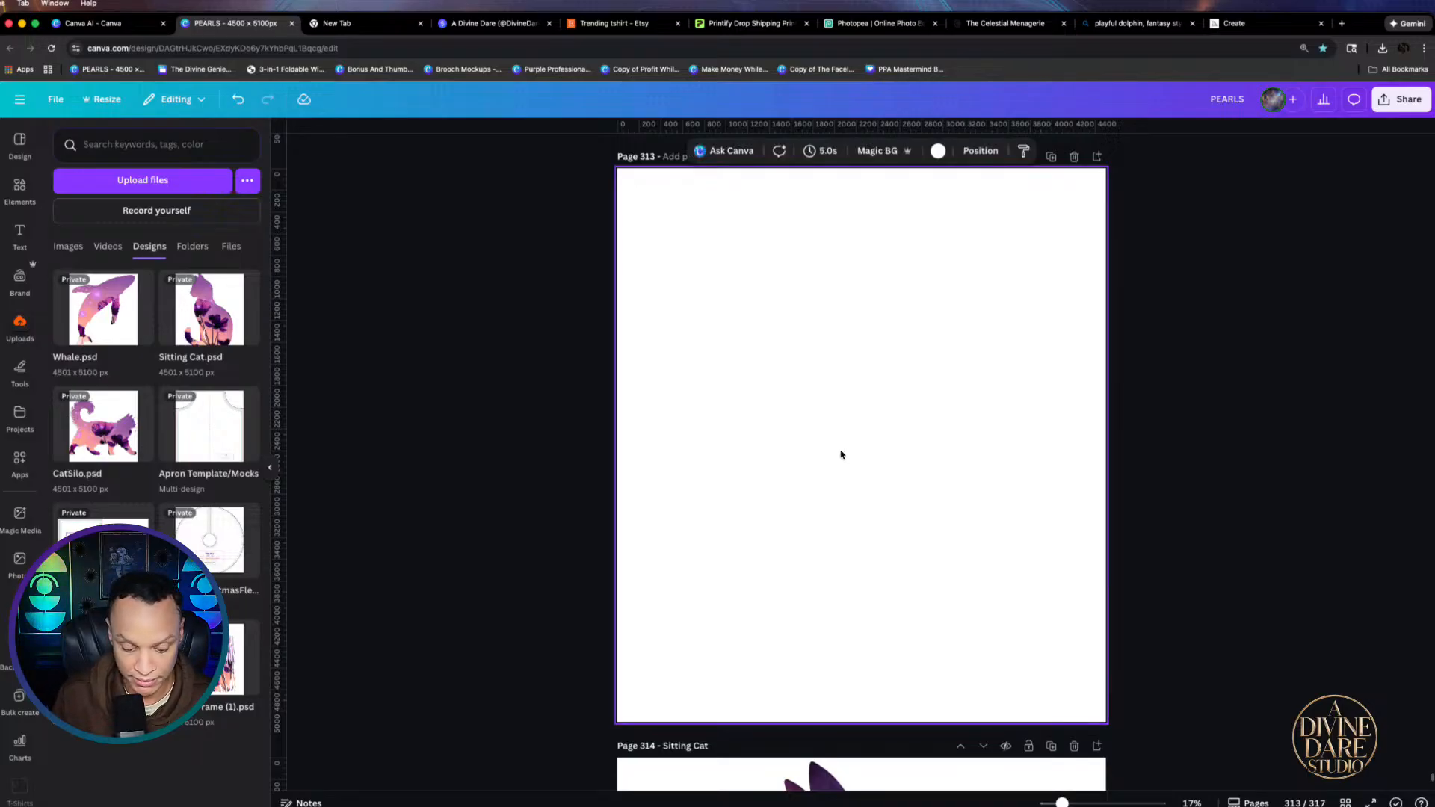
Paste the edited dolphin prompt into a text box on page 313 and move it higher
key("t")
key("super+v")
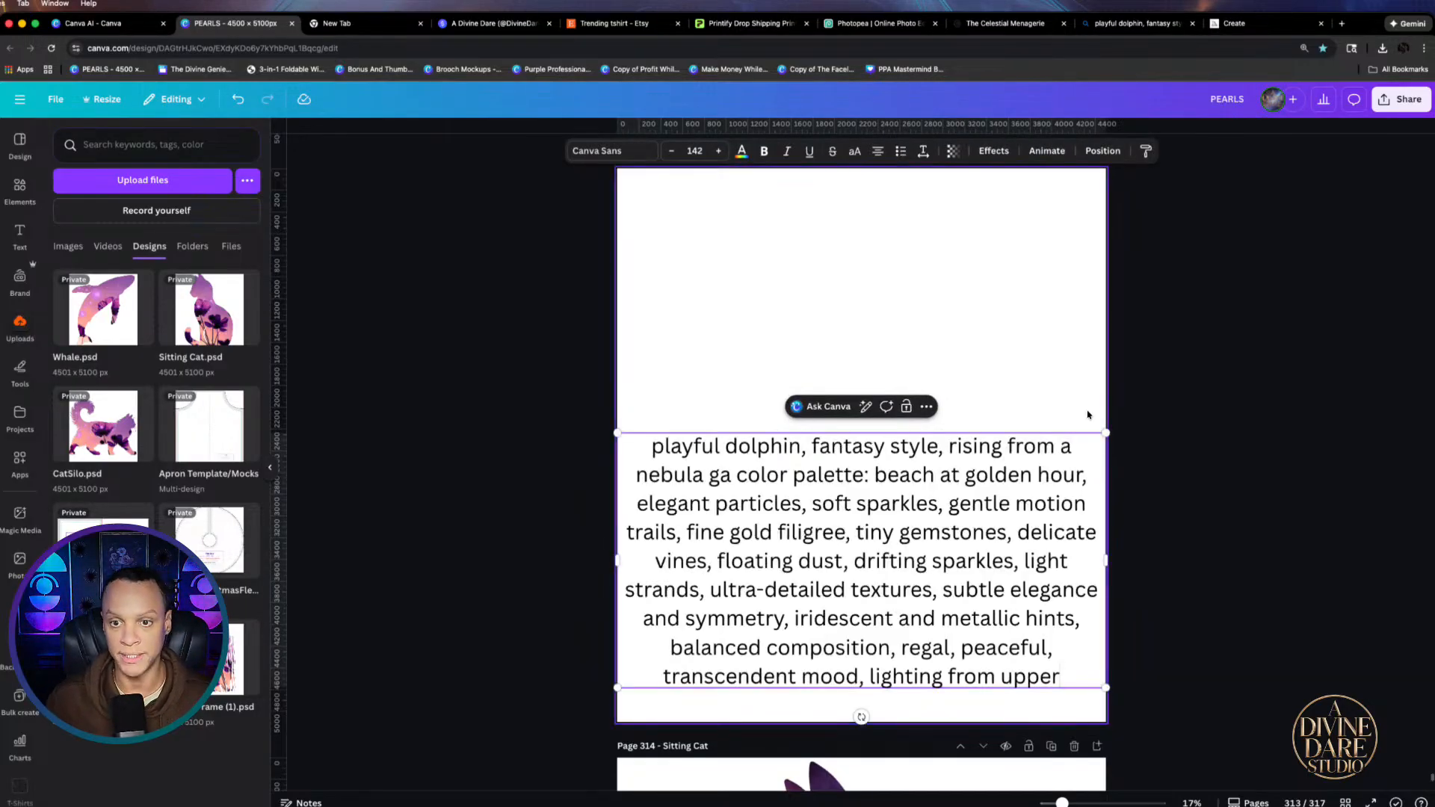
scroll(1076, 411, "up", 5)
scroll(1065, 415, "down", 8)
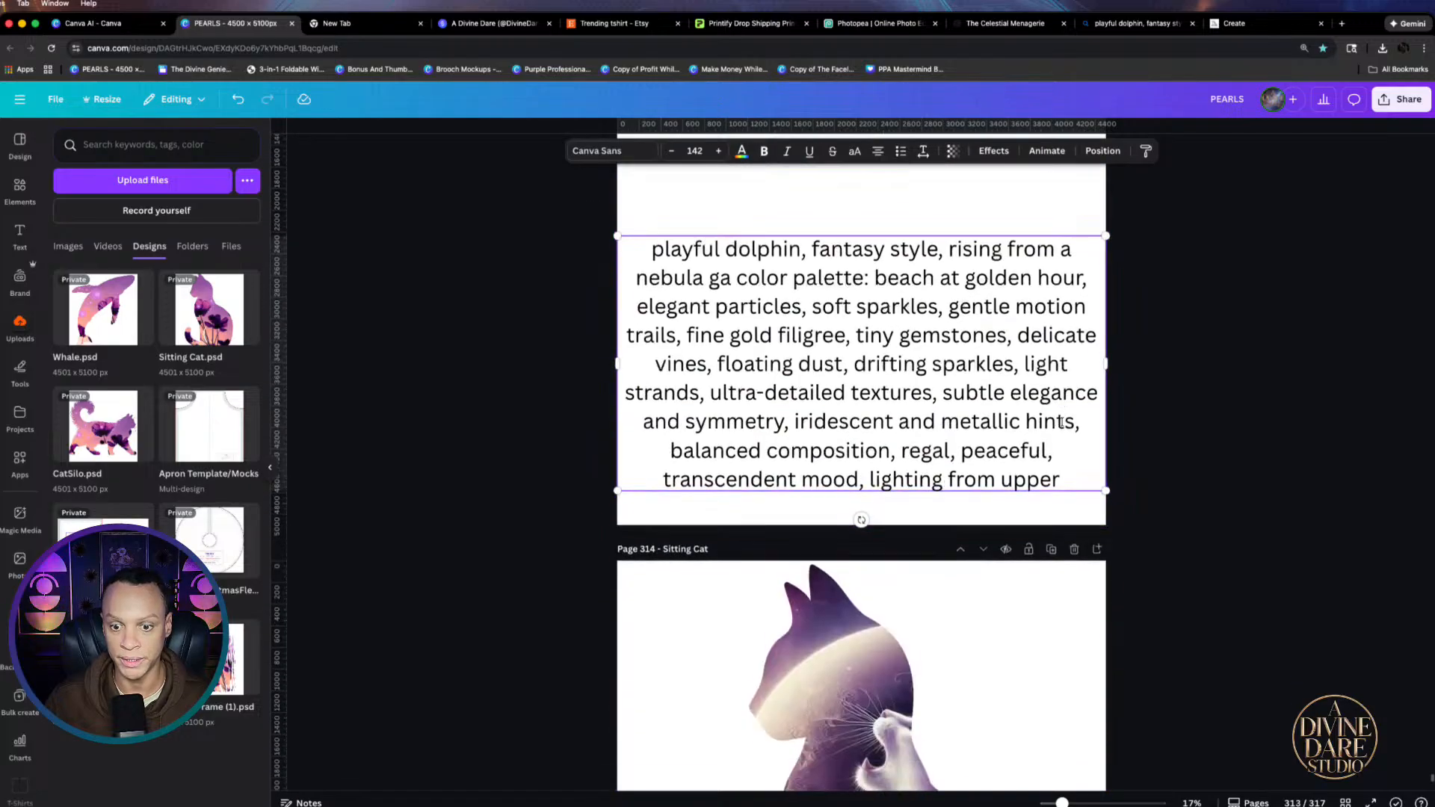
scroll(1095, 409, "down", 2)
scroll(975, 538, "up", 3)
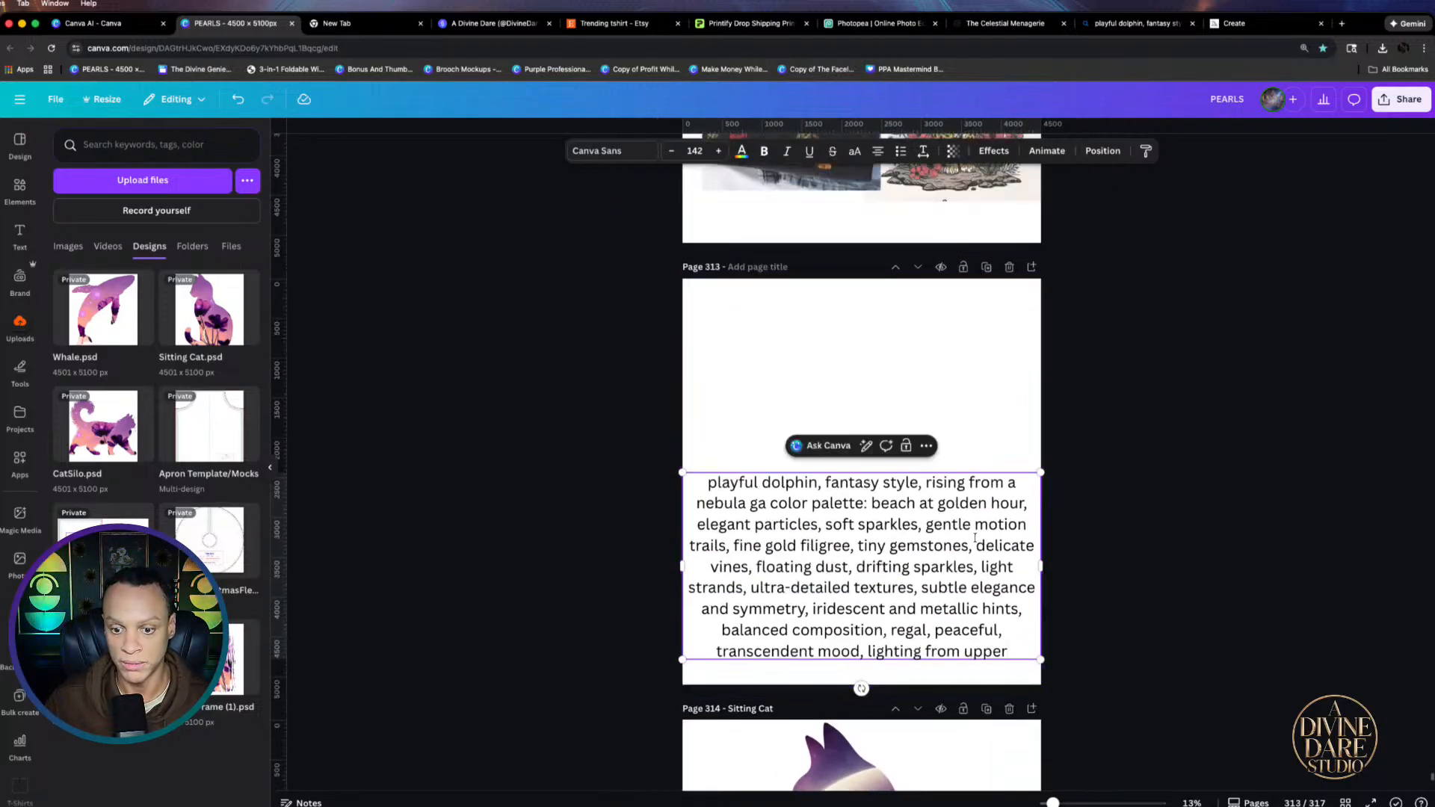
left_click(1202, 423)
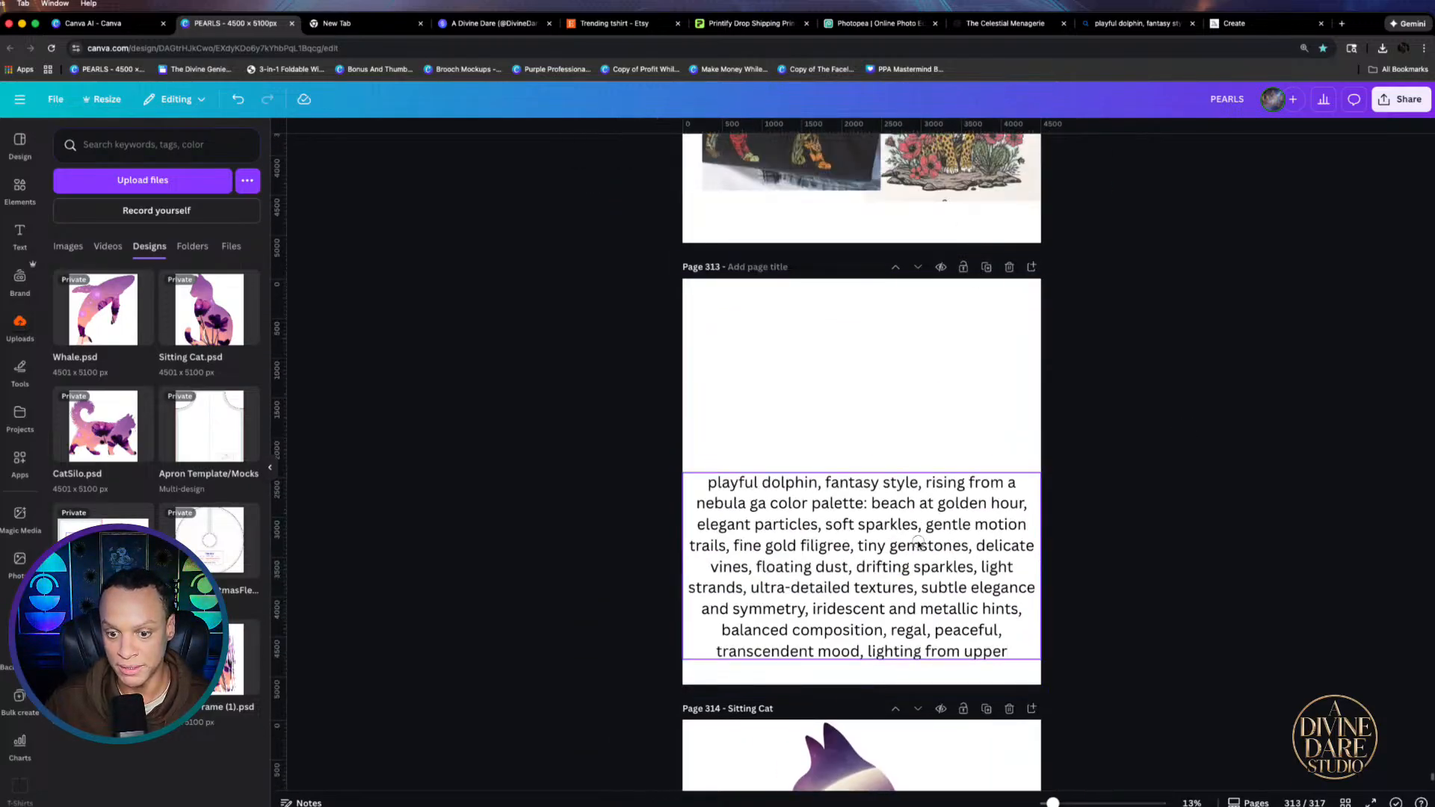
left_click_drag(919, 544, 922, 415)
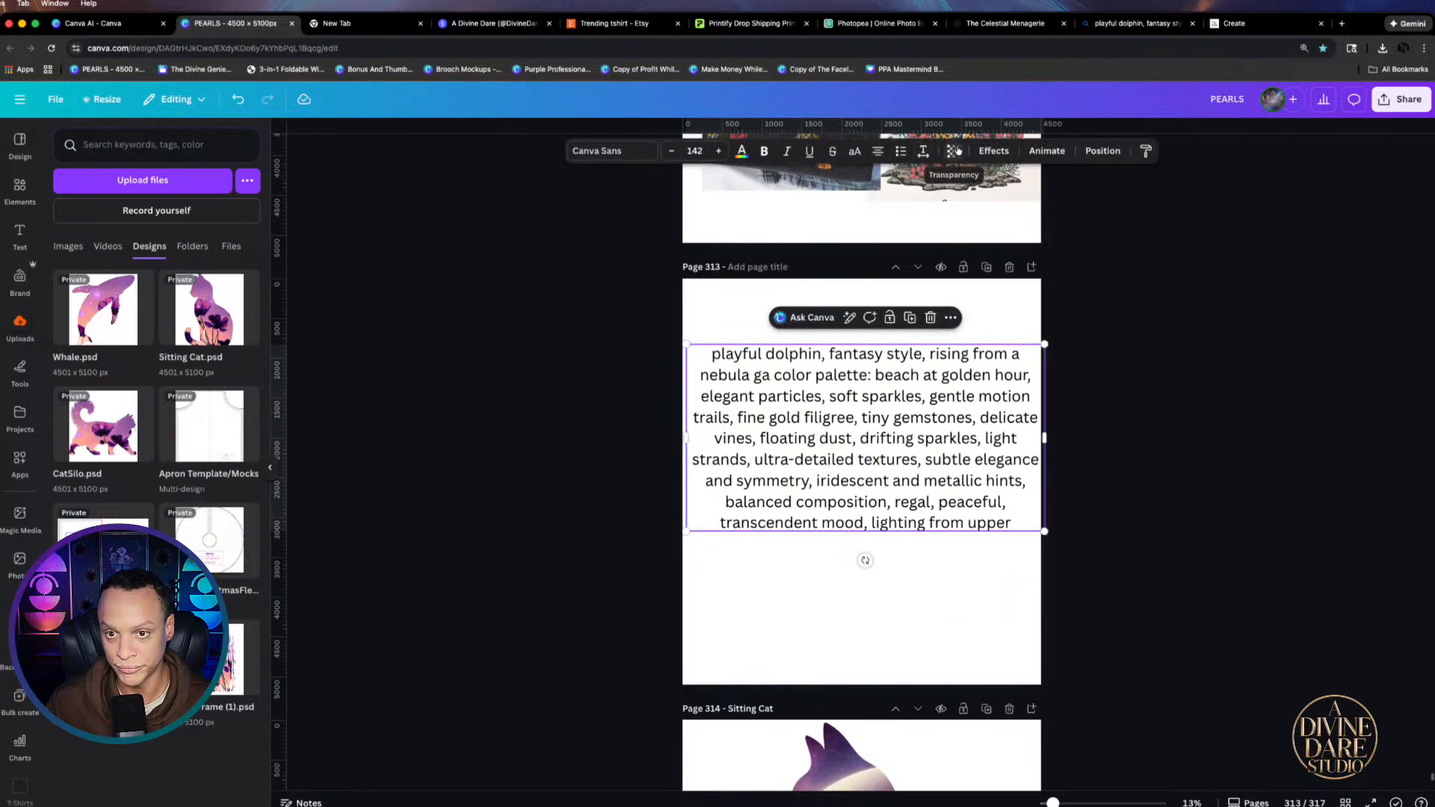
Add a new page with Whale.psd, deleting the black silhouette and detached flower photo to leave an empty whale frame
left_click(1031, 266)
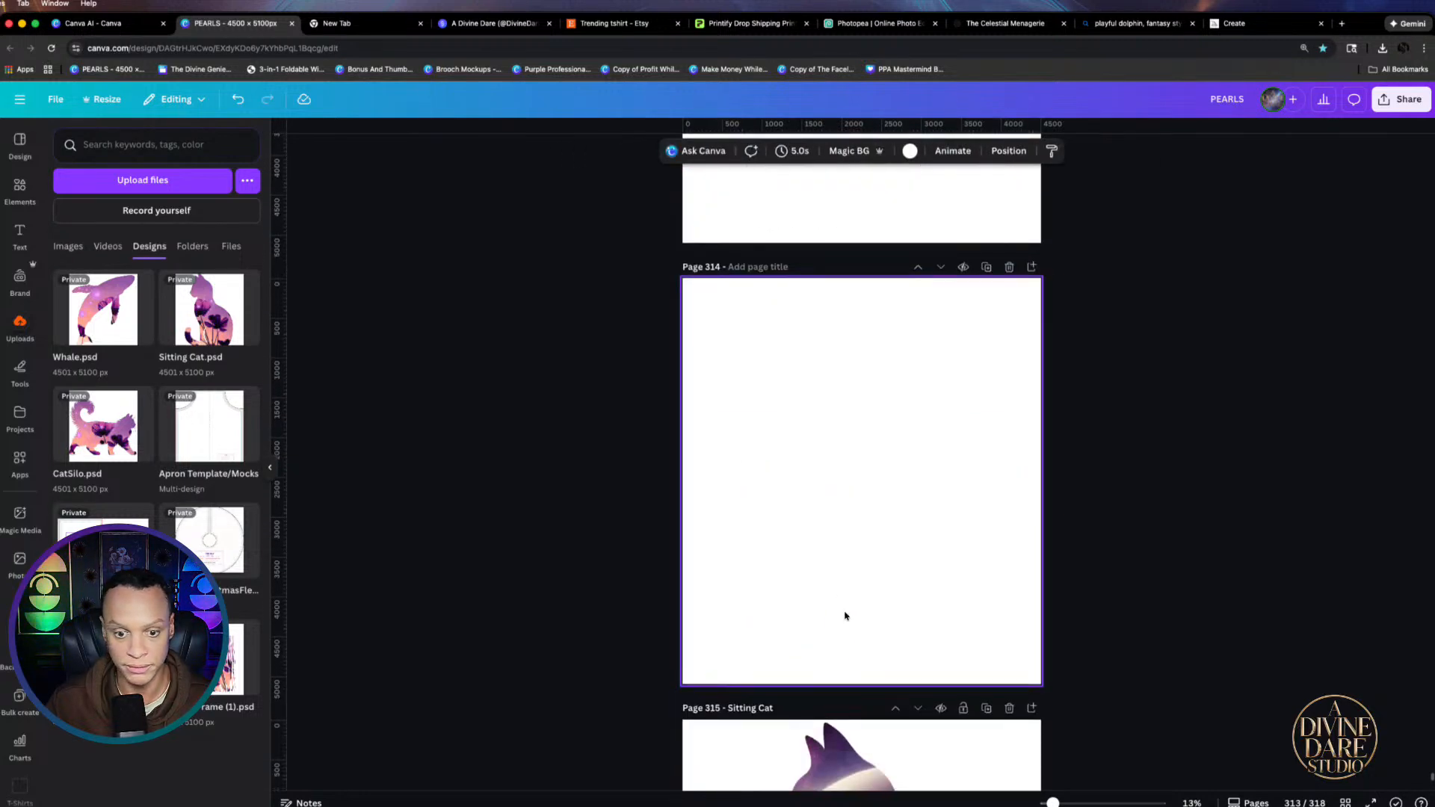
left_click(89, 303)
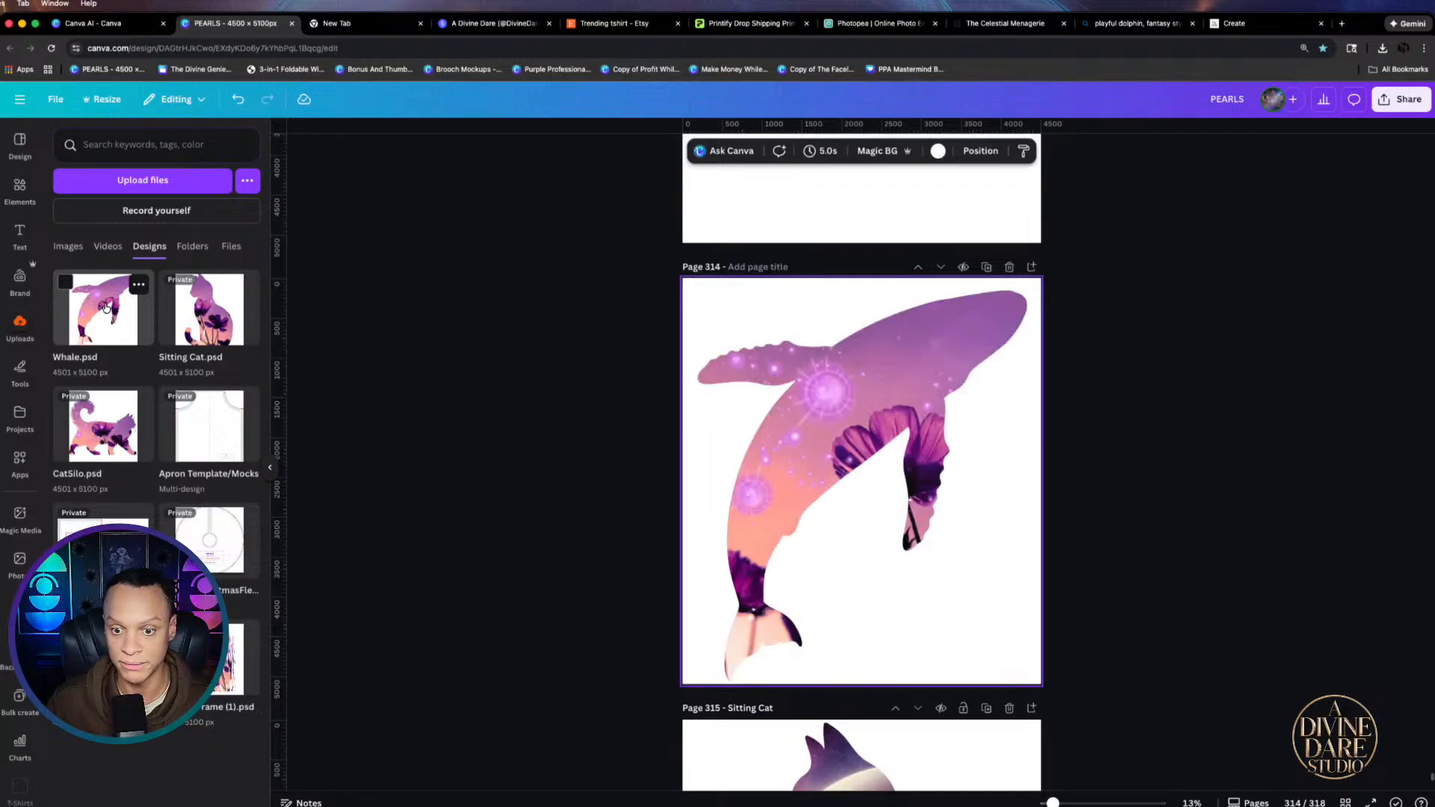
left_click_drag(911, 415, 969, 447)
left_click(722, 340)
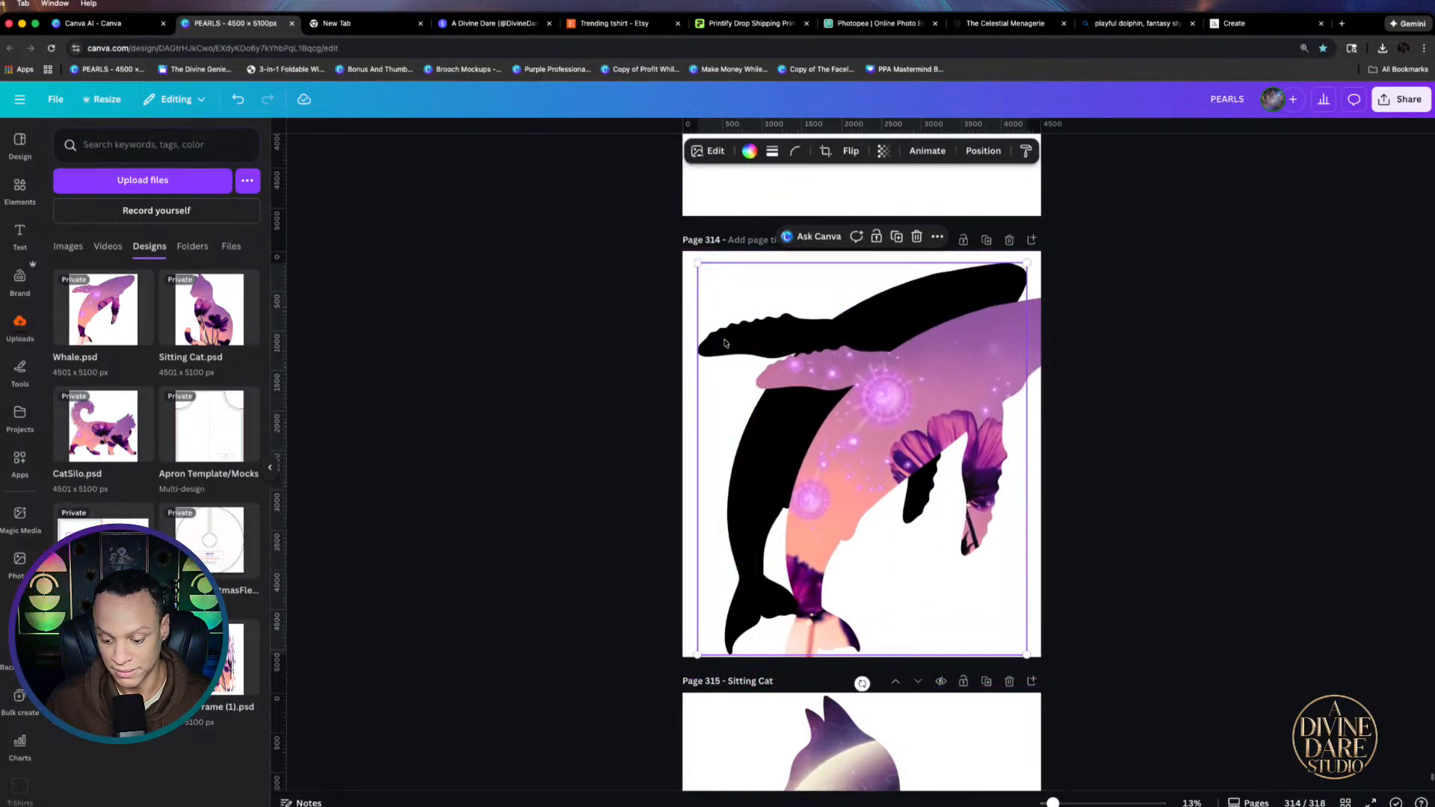
key("Delete")
left_click_drag(852, 409, 801, 380)
right_click(826, 392)
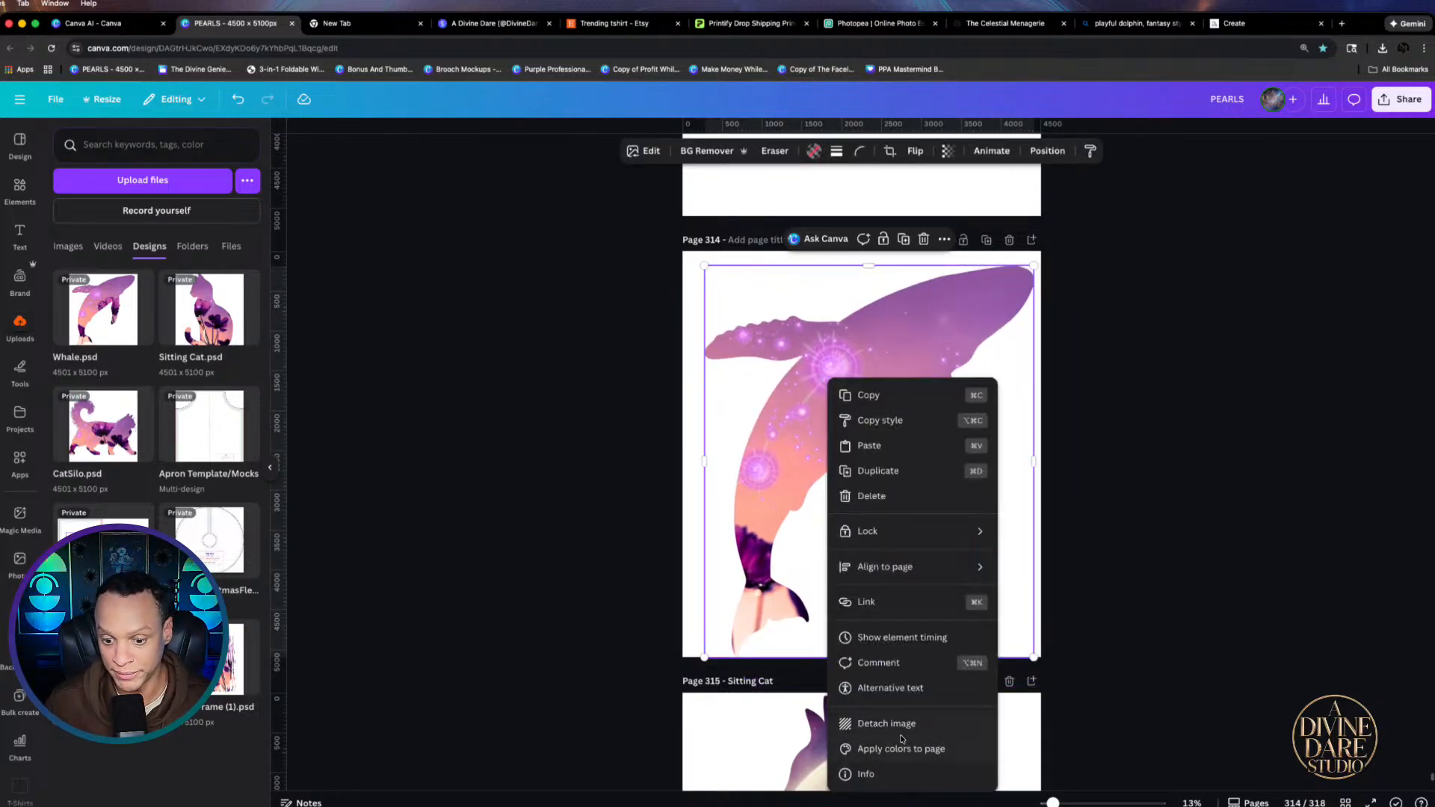
left_click(900, 729)
left_click_drag(902, 516, 940, 520)
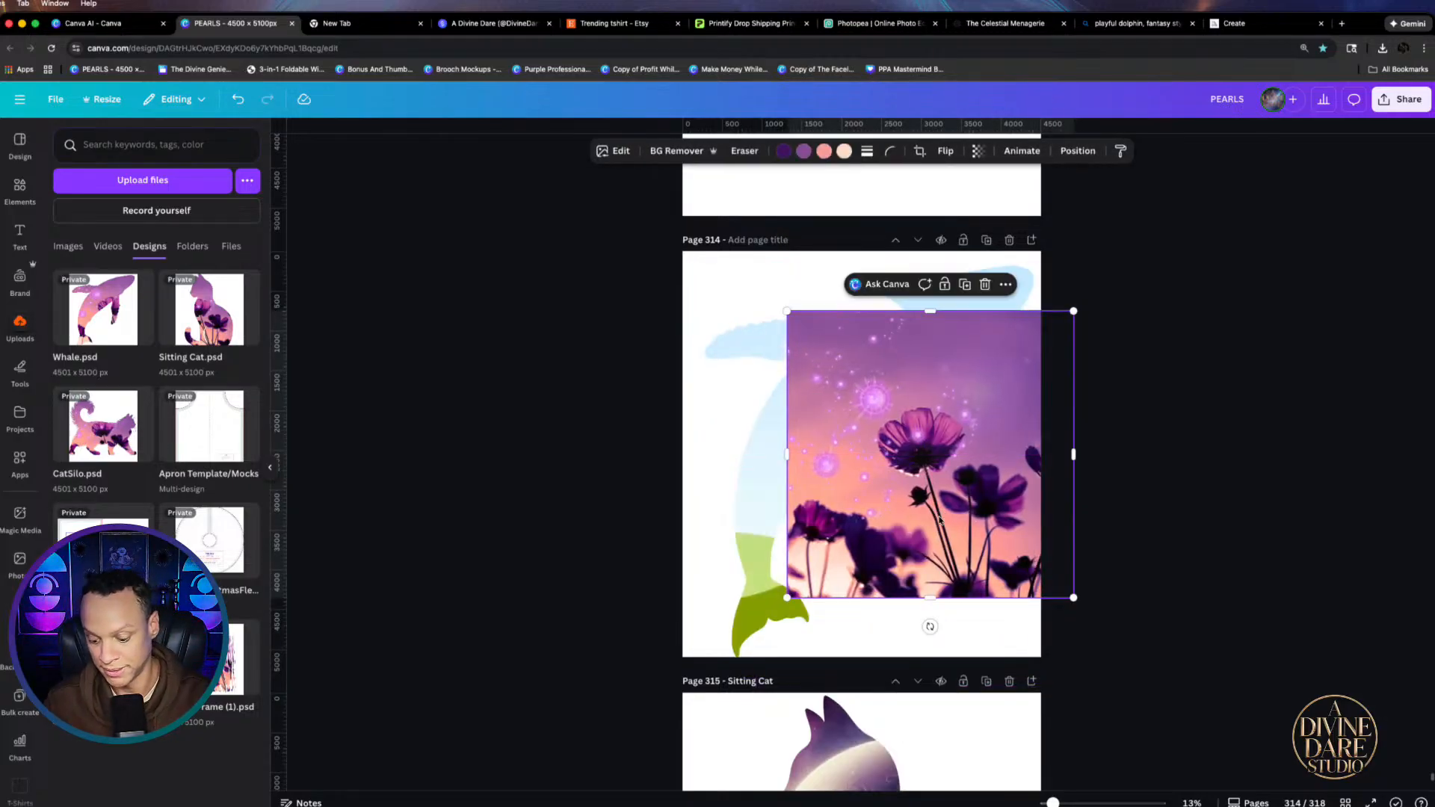
key("Delete")
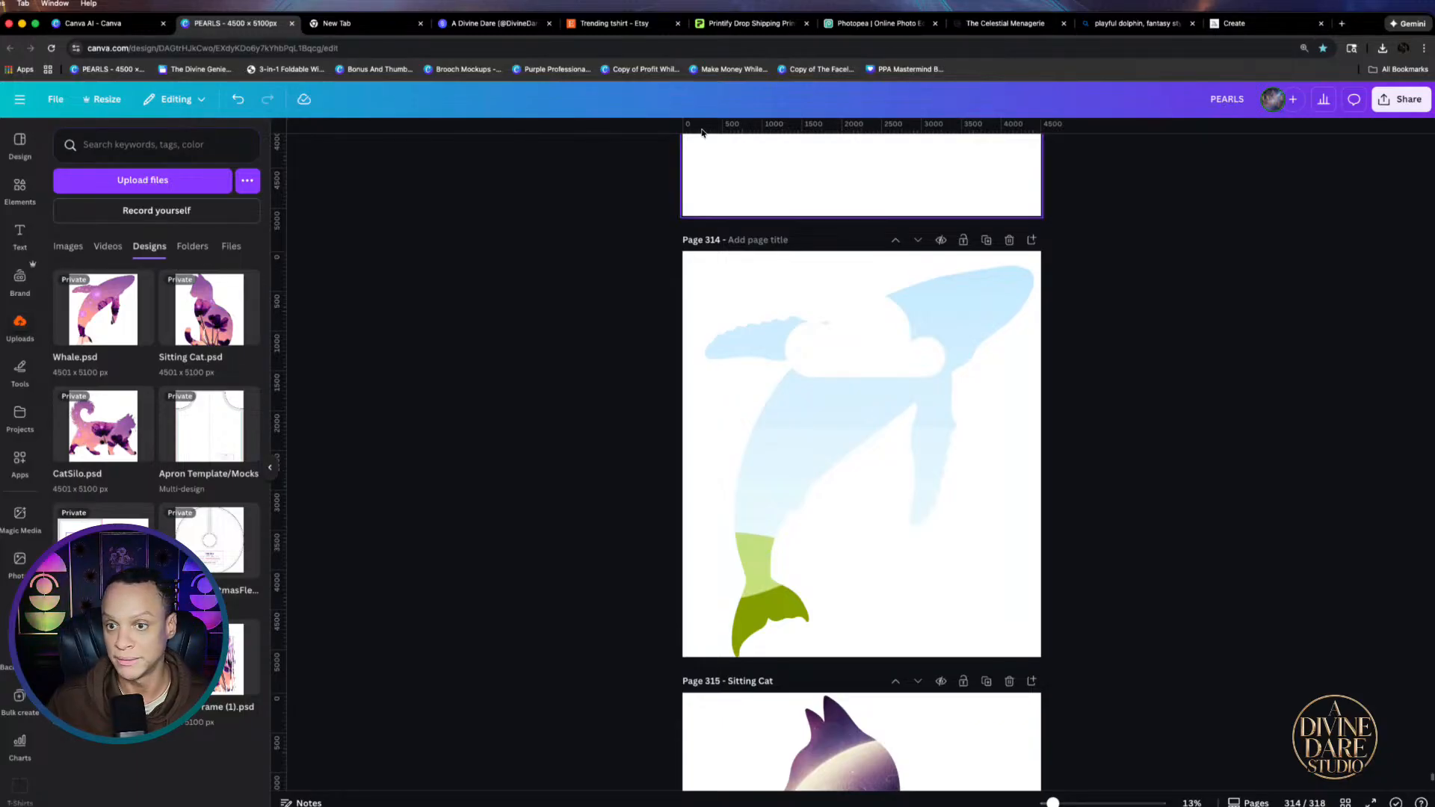
Cycle through the open tabs back to the Bing dolphin results
left_click(118, 25)
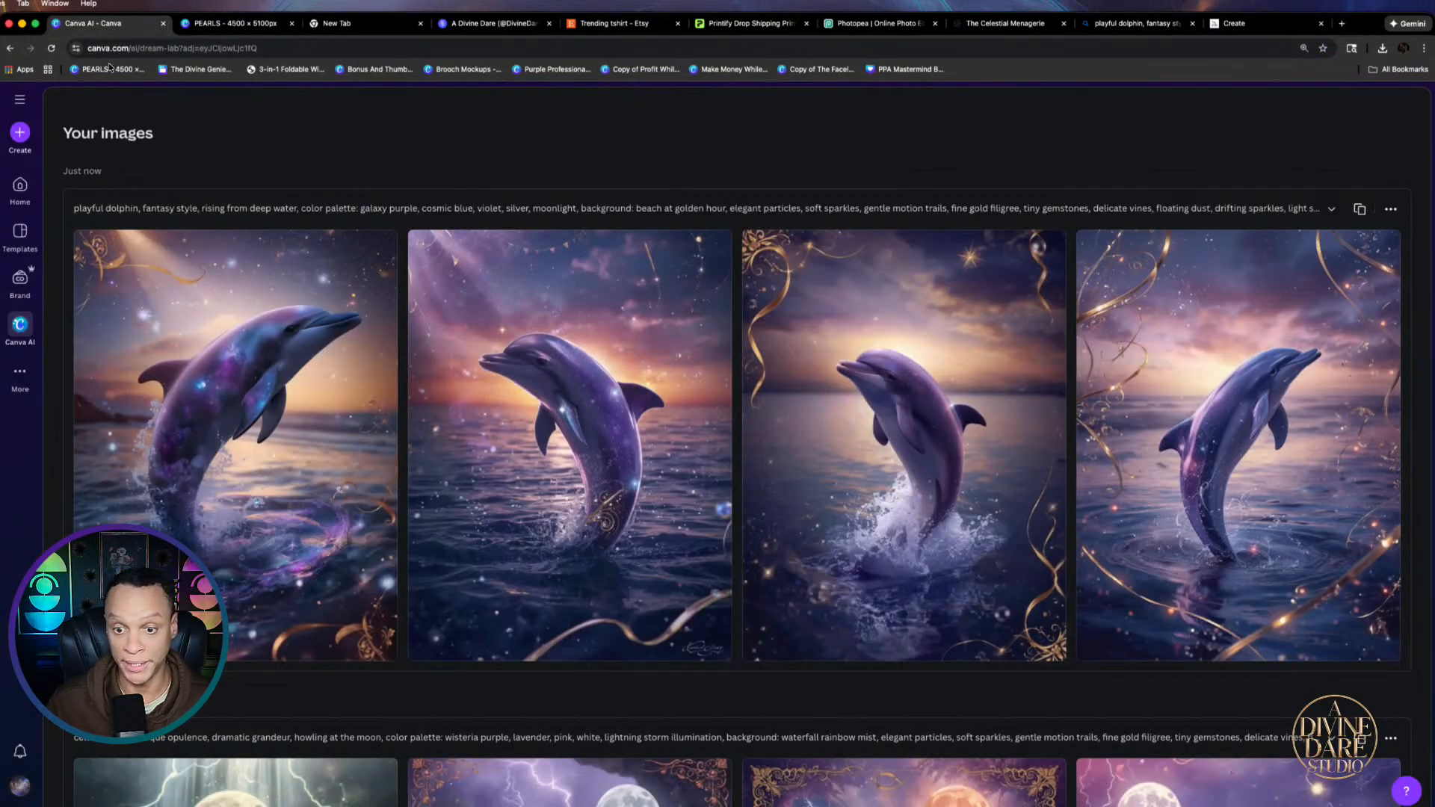
left_click(1018, 25)
left_click(845, 23)
left_click(1100, 26)
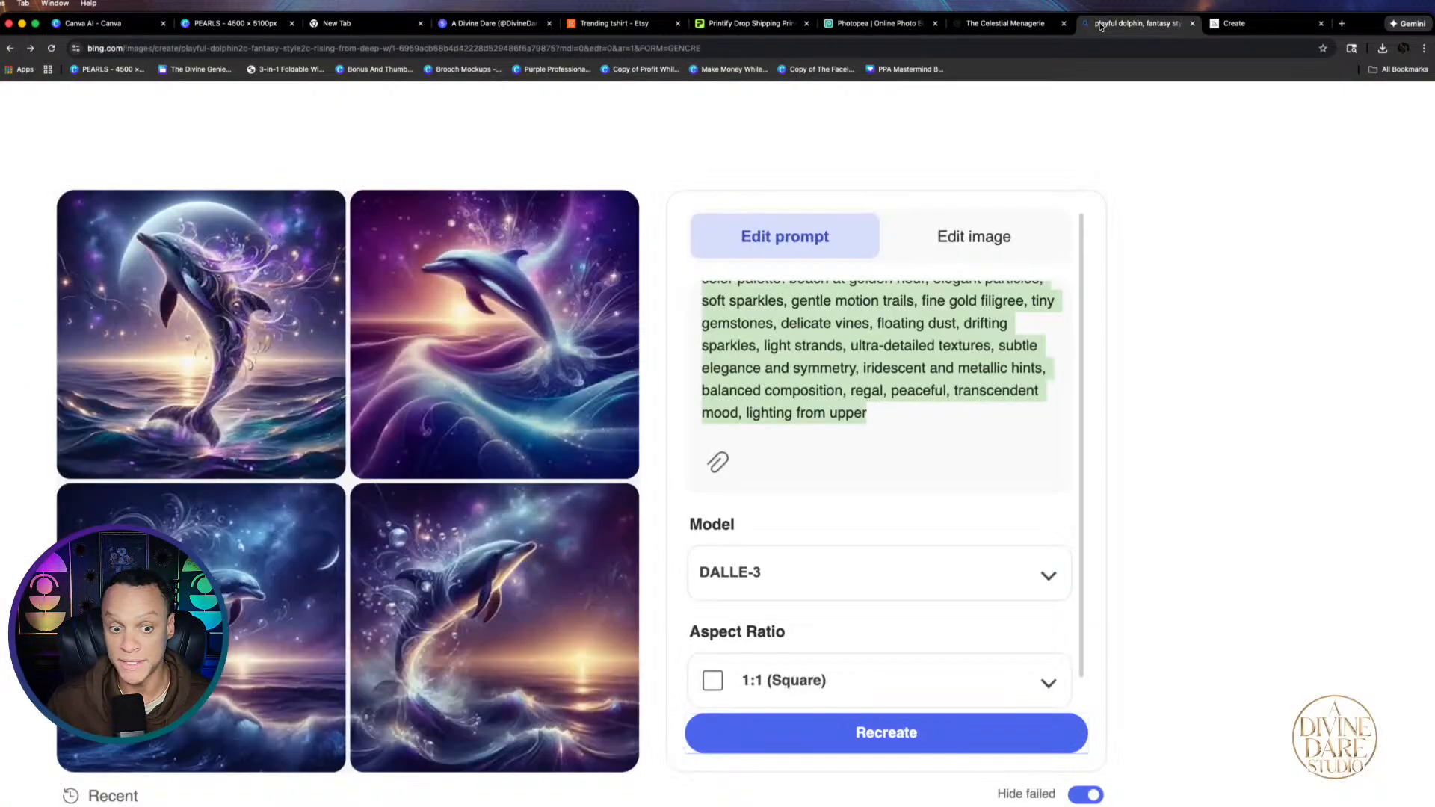
Browse the Midjourney dolphin variations and download the purple filigree dolphin as a PNG
left_click(165, 312)
left_click(1237, 24)
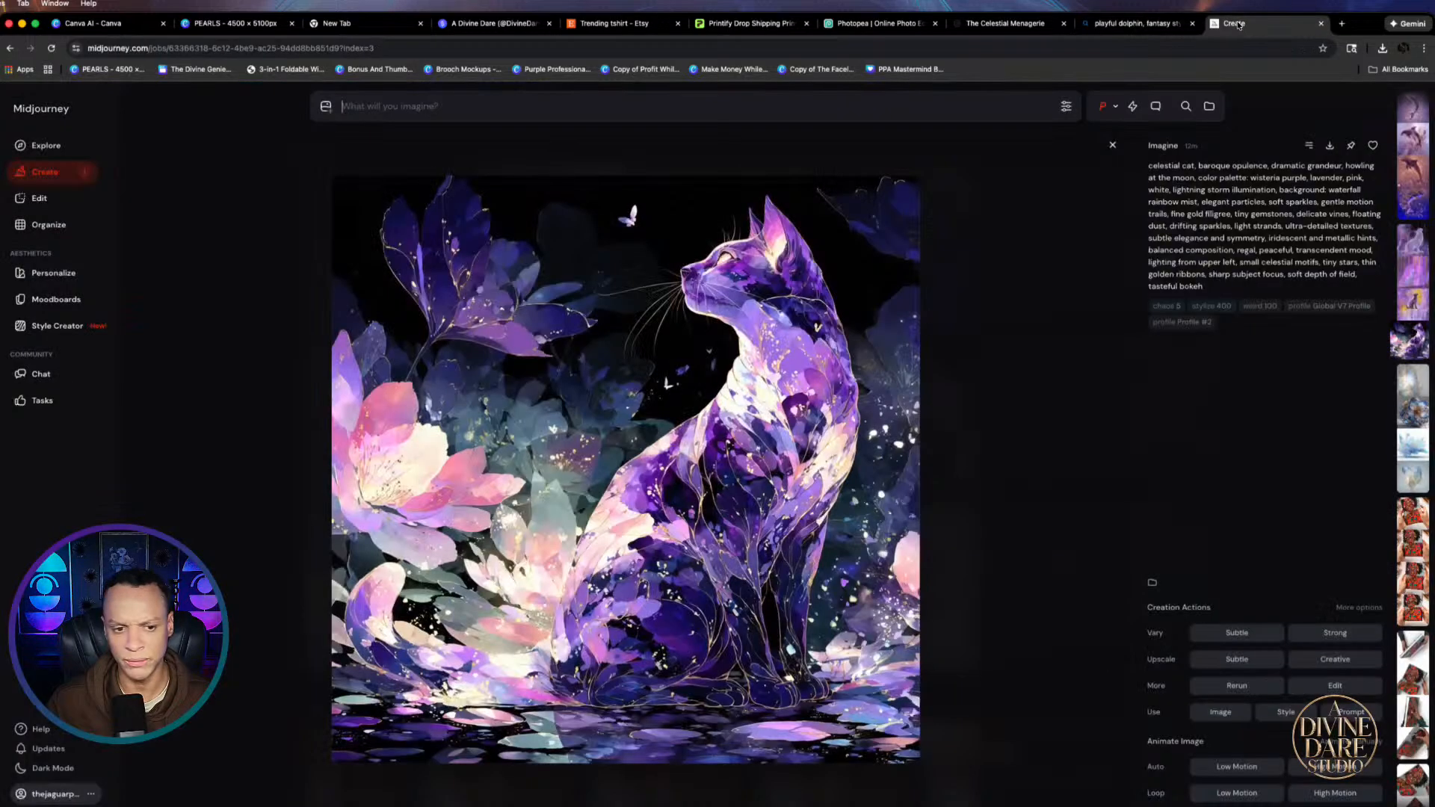
left_click(33, 172)
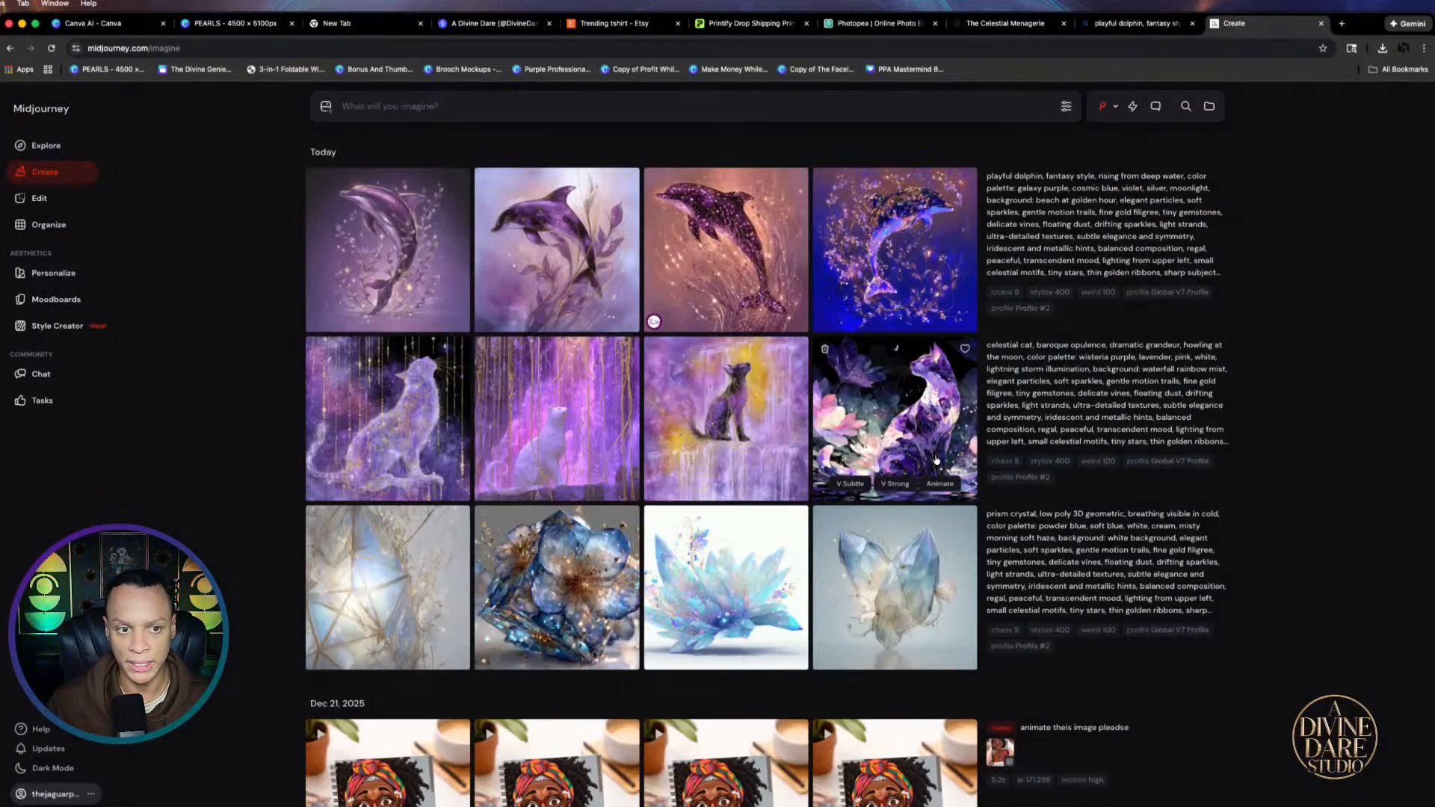
left_click(378, 260)
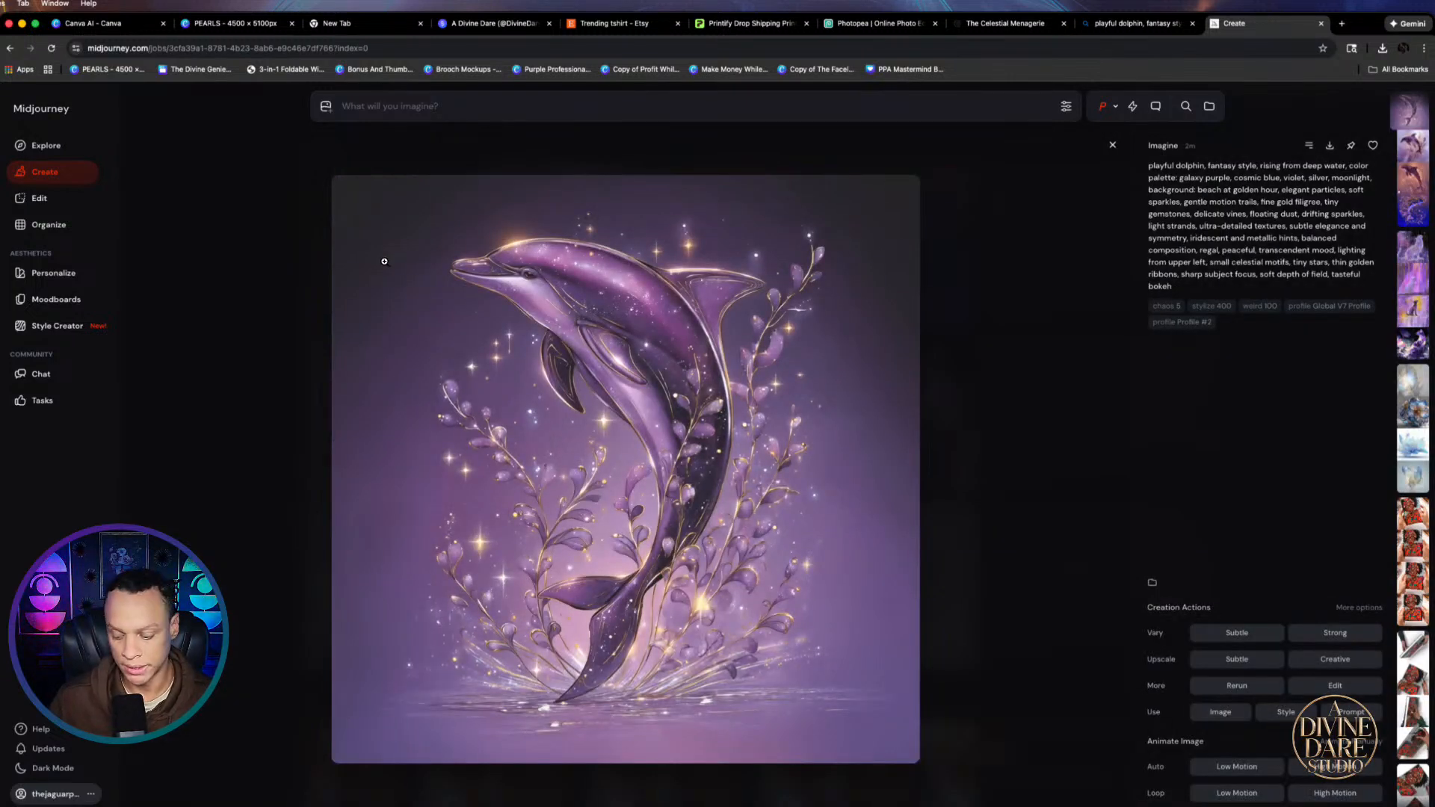
key("Right")
key("Right")
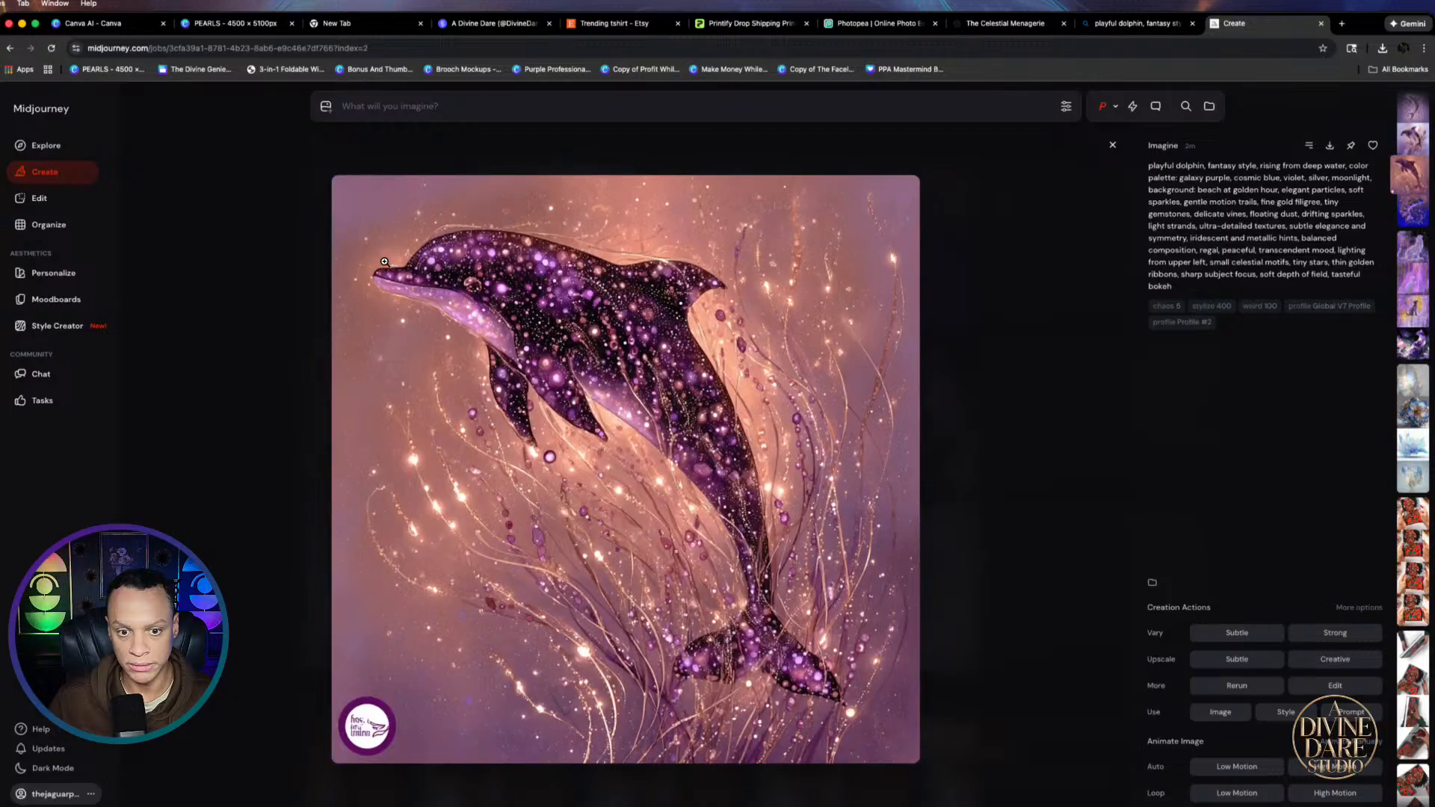
key("Right")
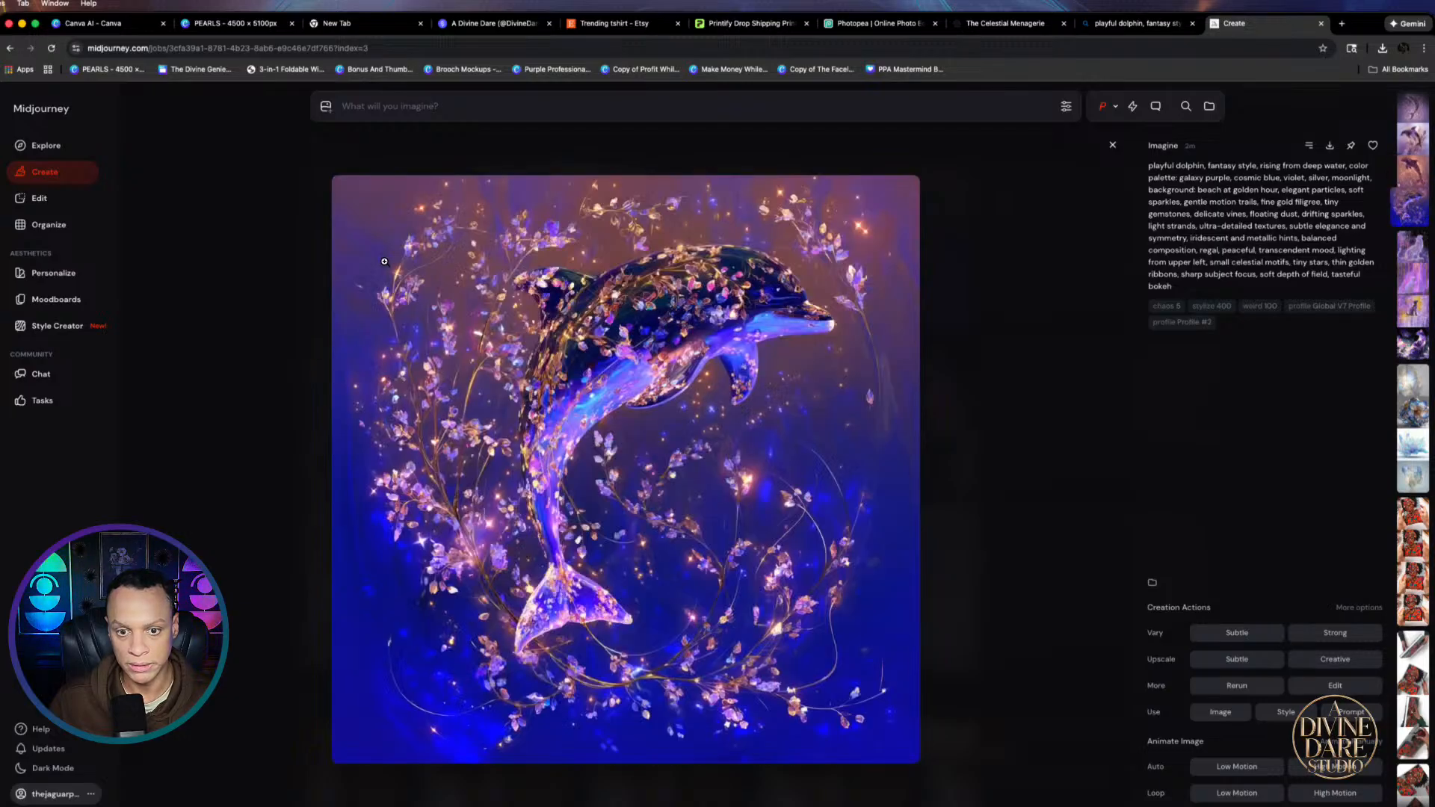
key("Left")
key("Left")
key("Left")
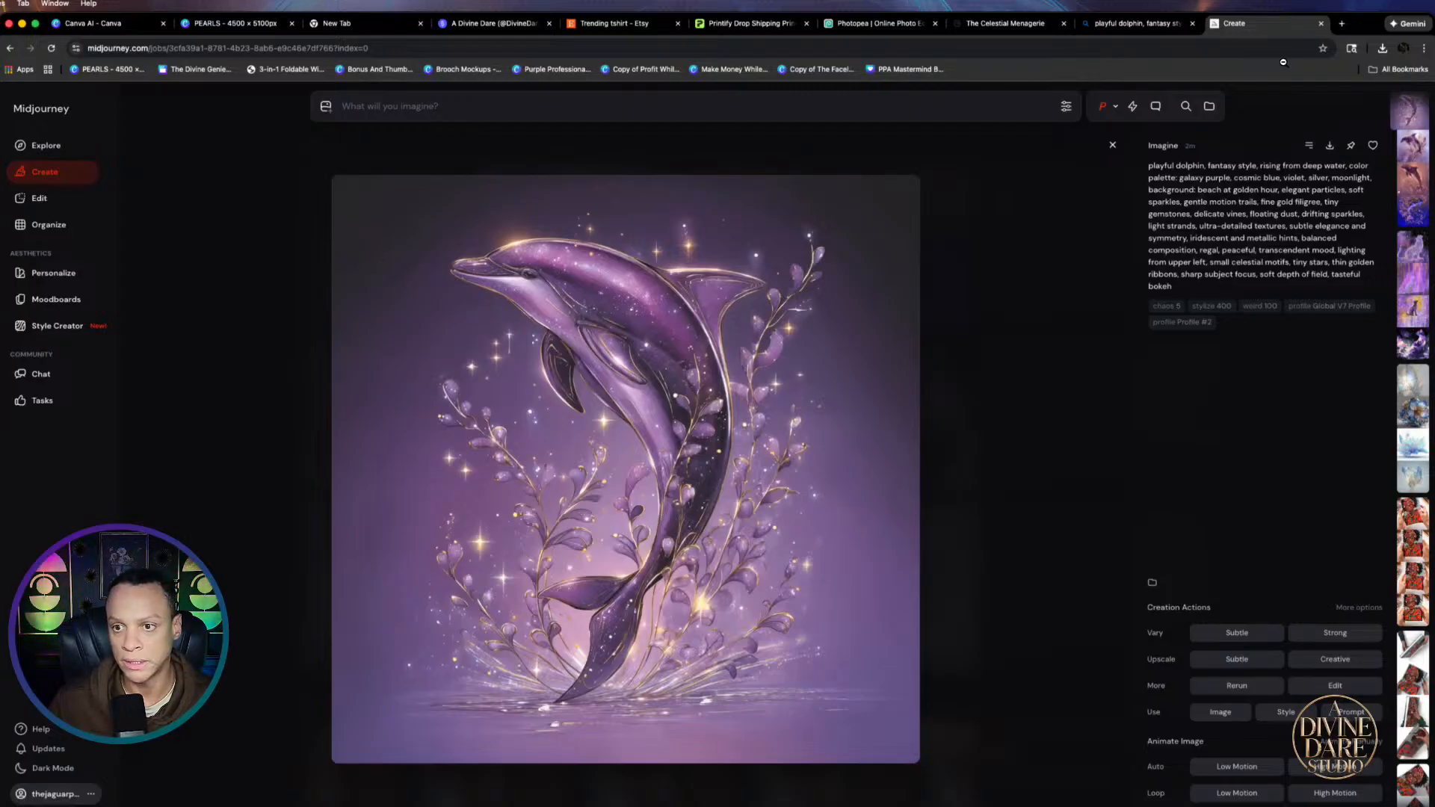
left_click(1330, 145)
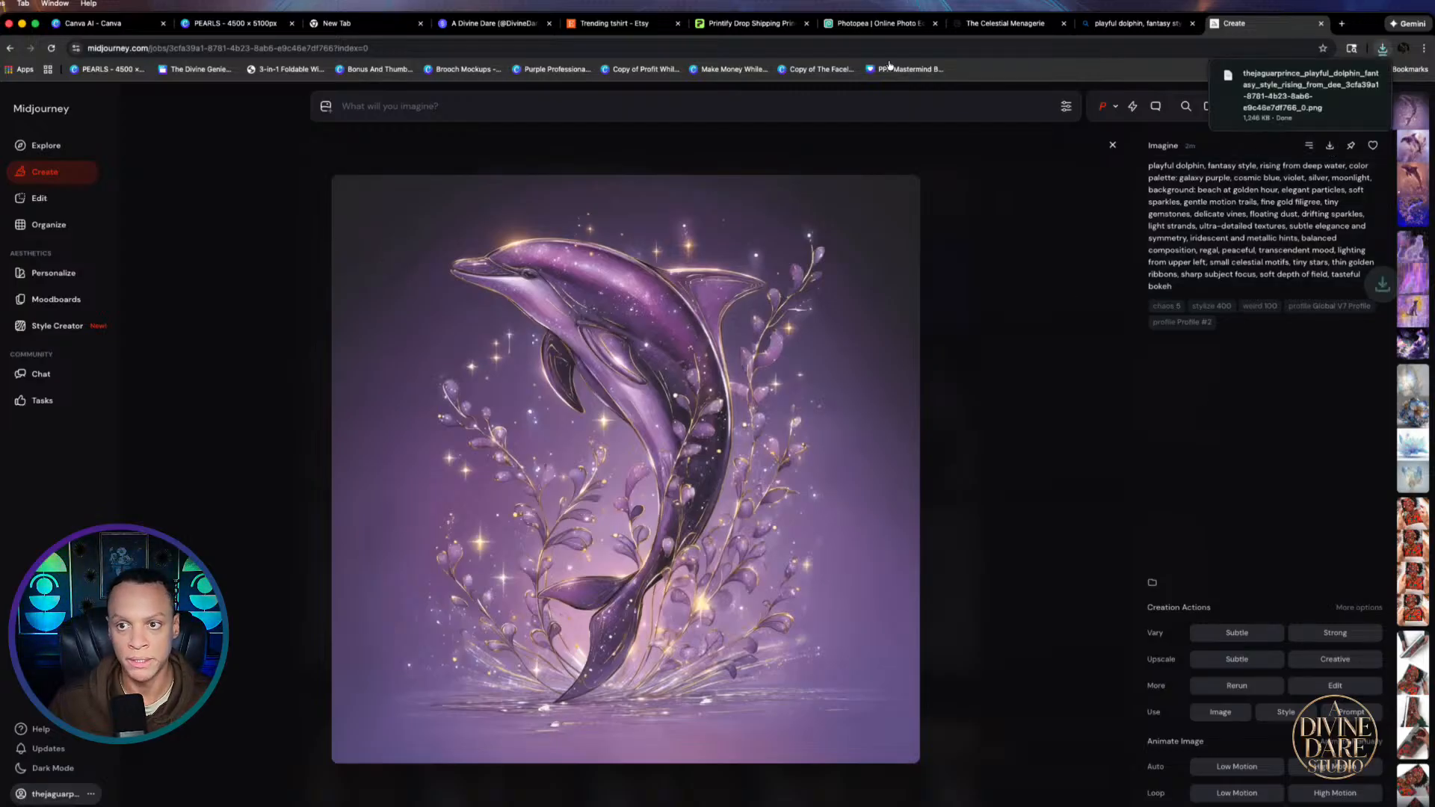
left_click(217, 23)
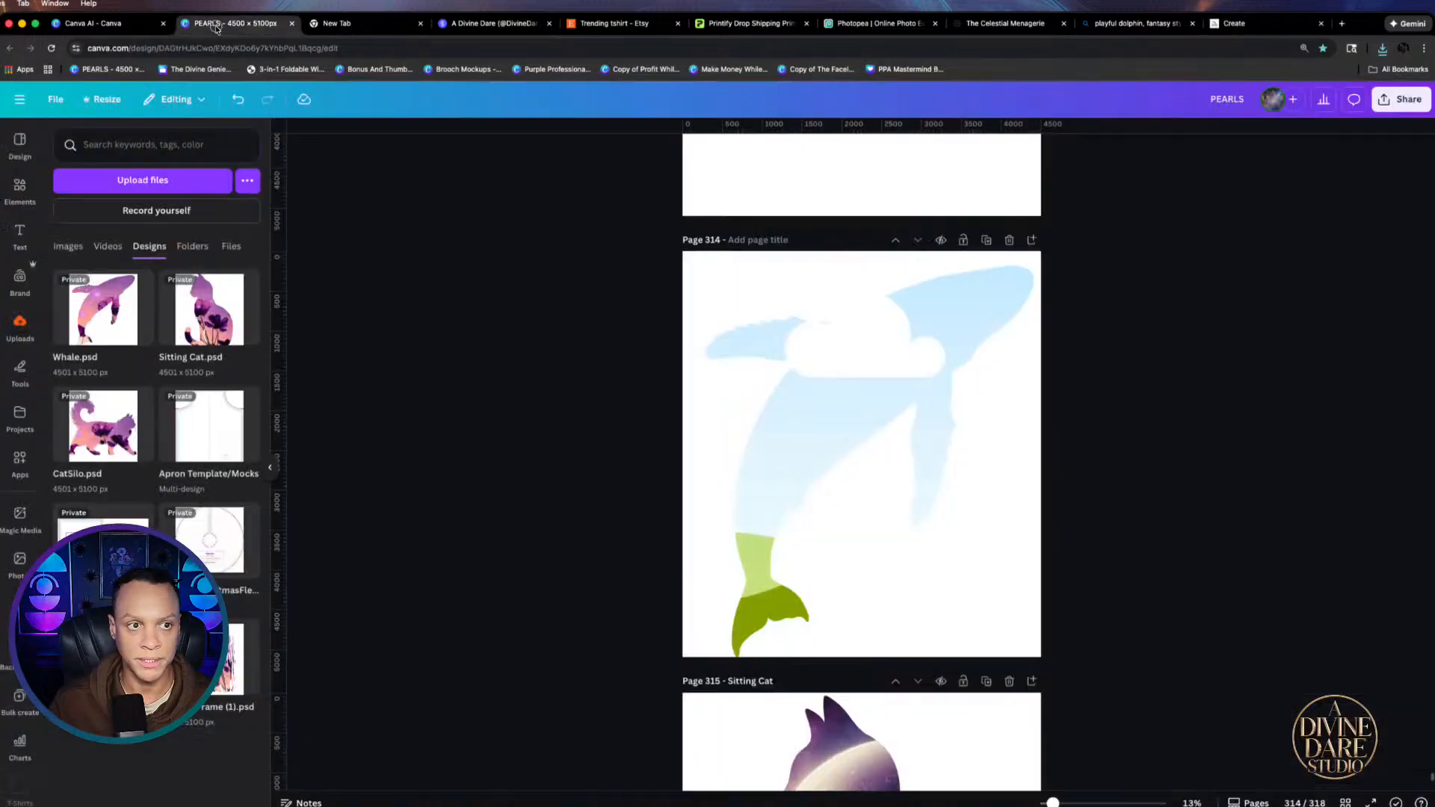
Drop the downloaded dolphin into the whale frame, flipped horizontally
left_click(1382, 48)
left_click_drag(1236, 140, 816, 463)
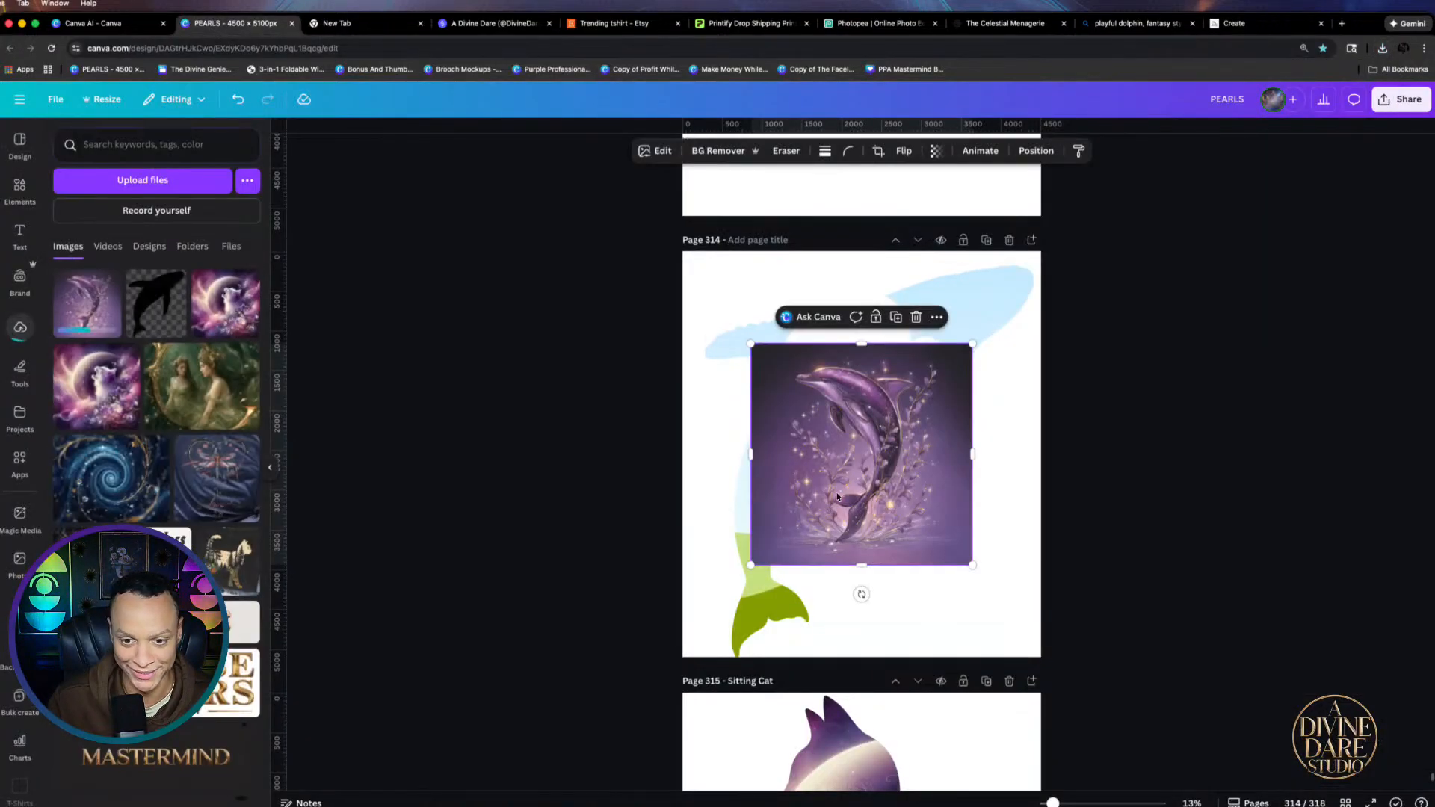
left_click(802, 434)
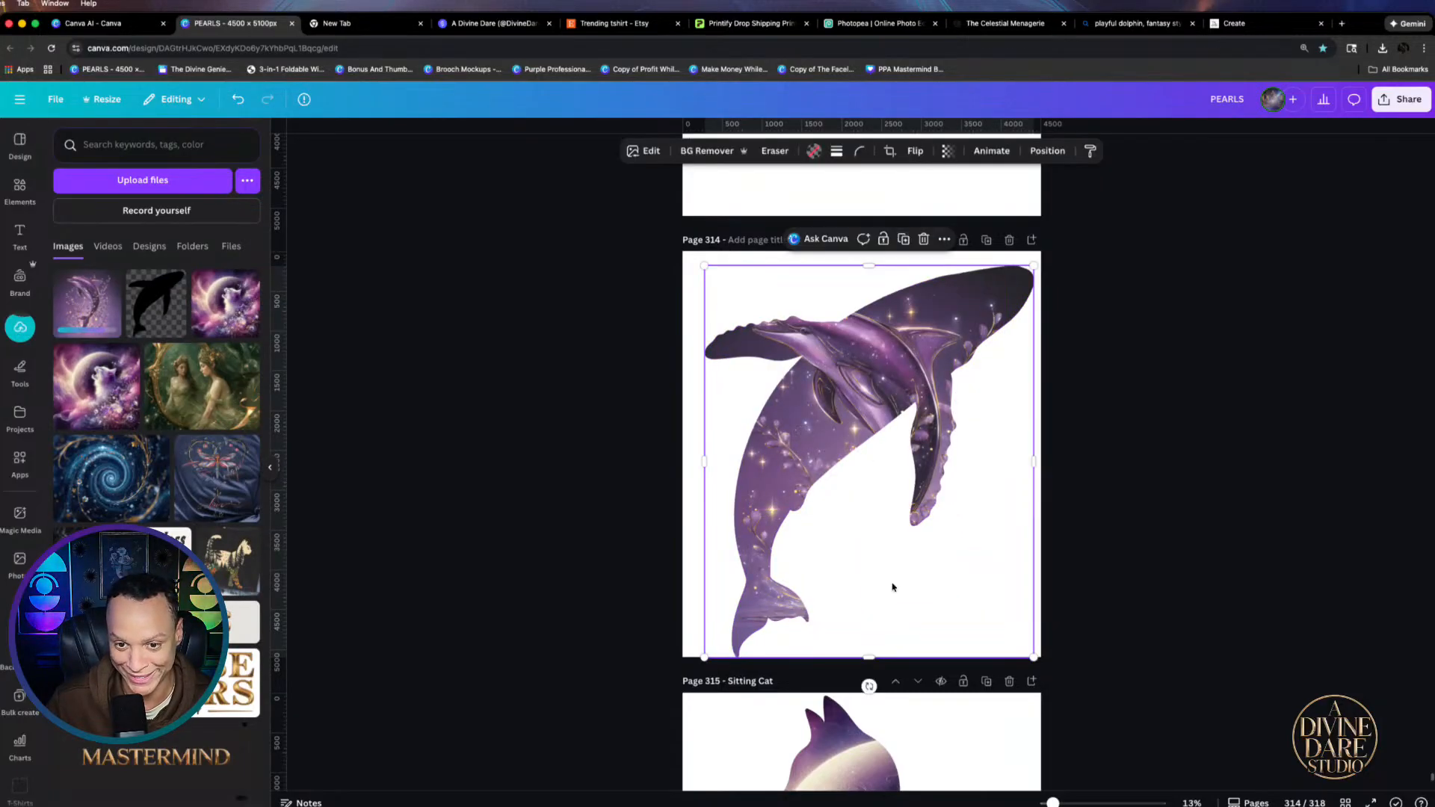
right_click(796, 419)
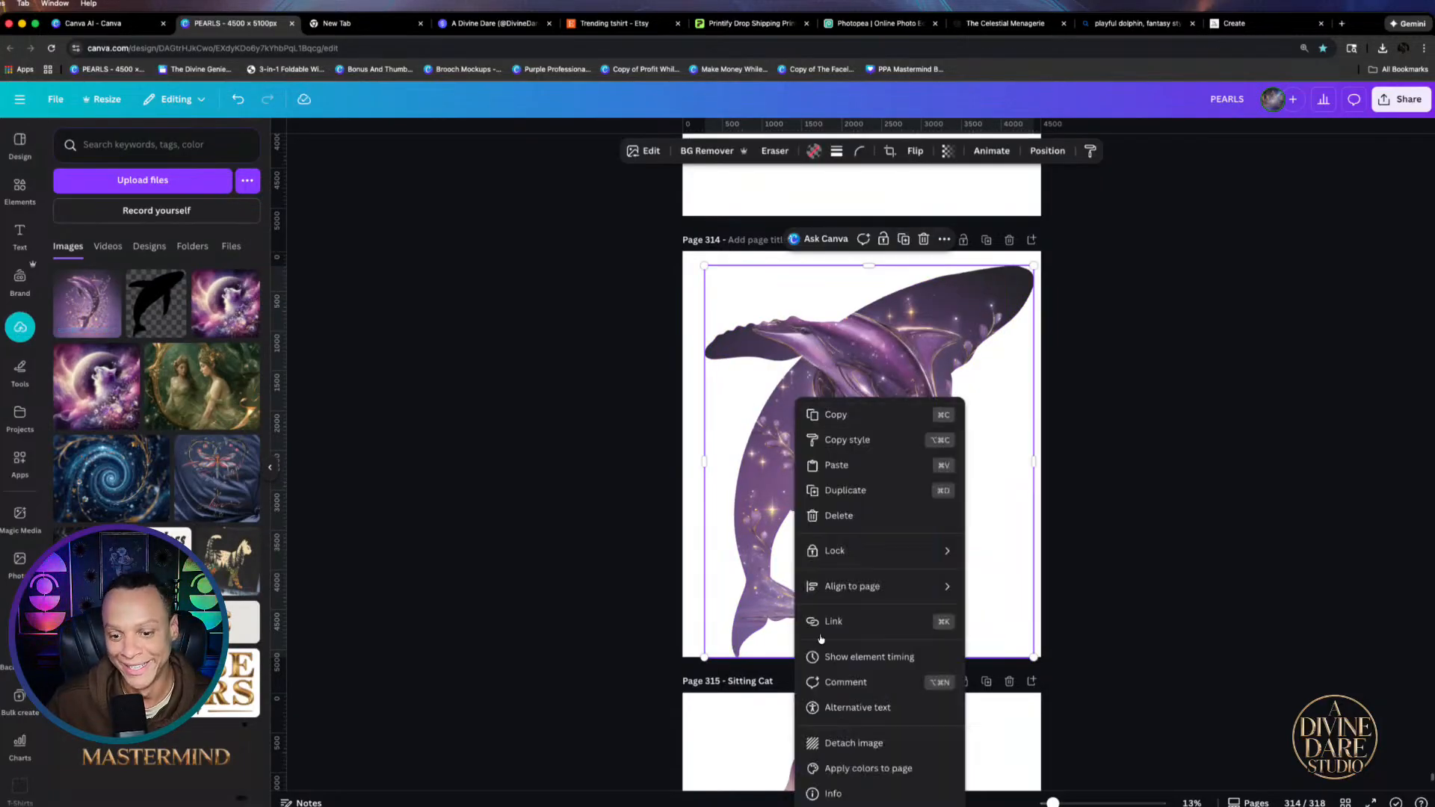
left_click(860, 743)
left_click(936, 152)
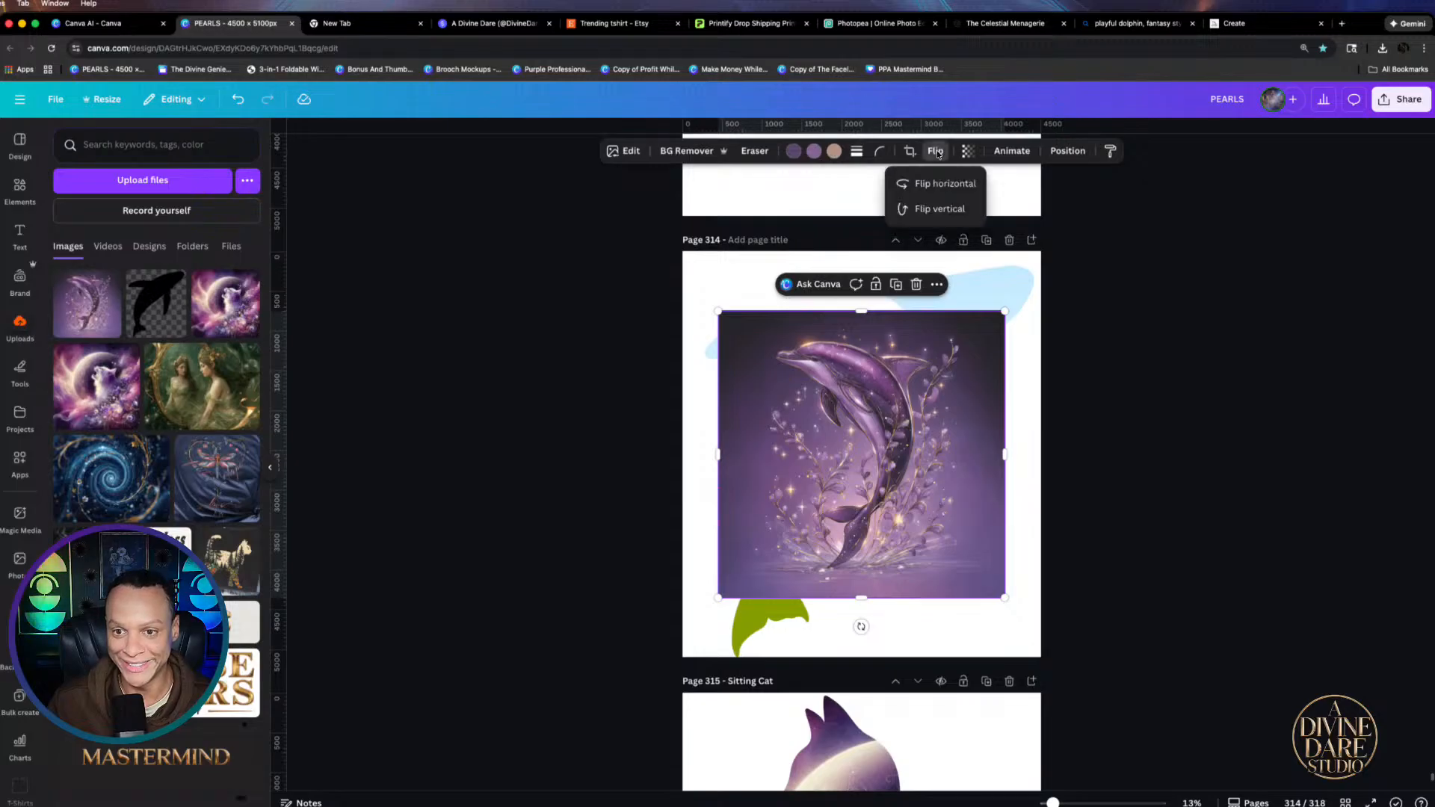
left_click(944, 183)
left_click_drag(888, 531, 942, 538)
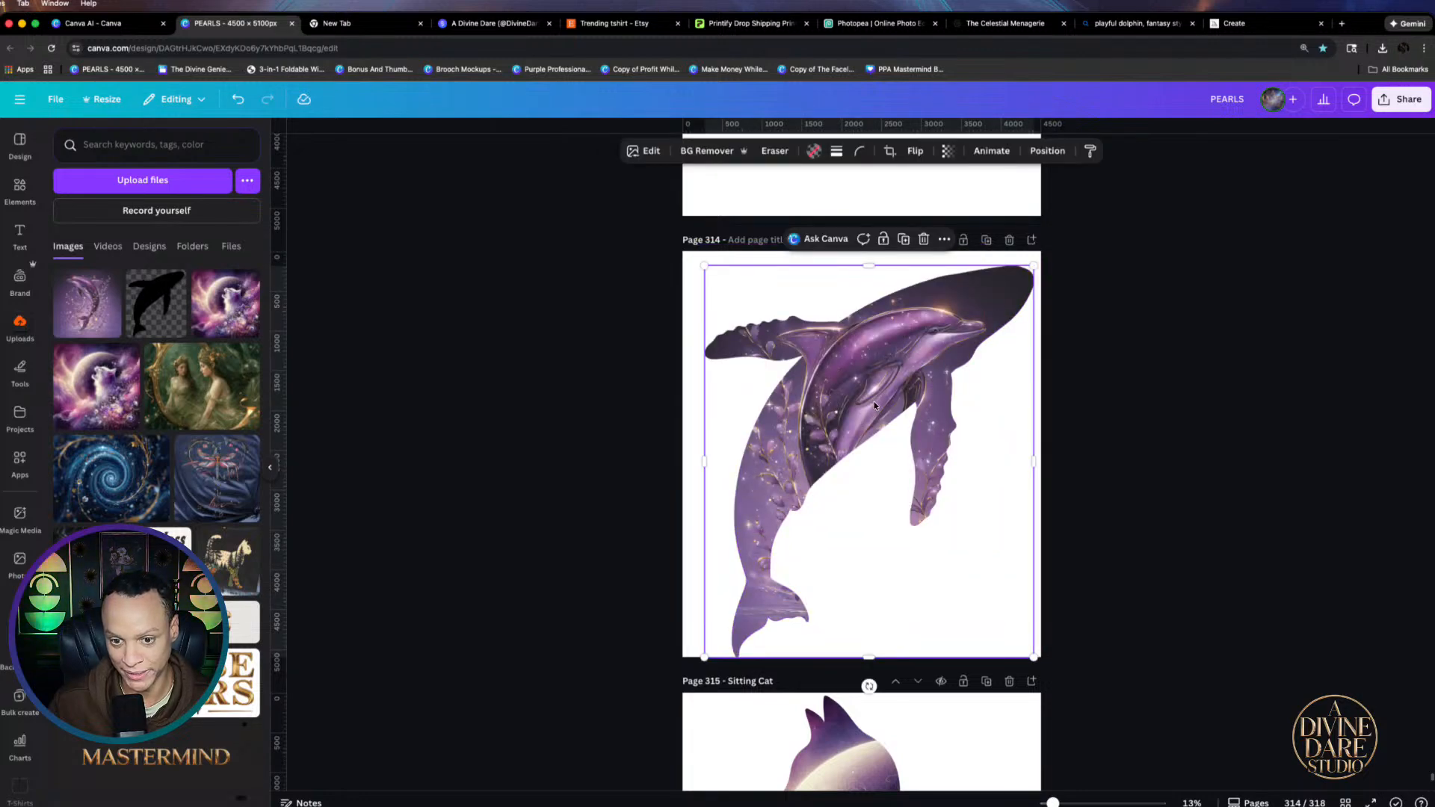
Enlarge and reposition the dolphin inside the whale frame, rotated to about −24.4°
left_click_drag(874, 406, 845, 391)
double_click(850, 385)
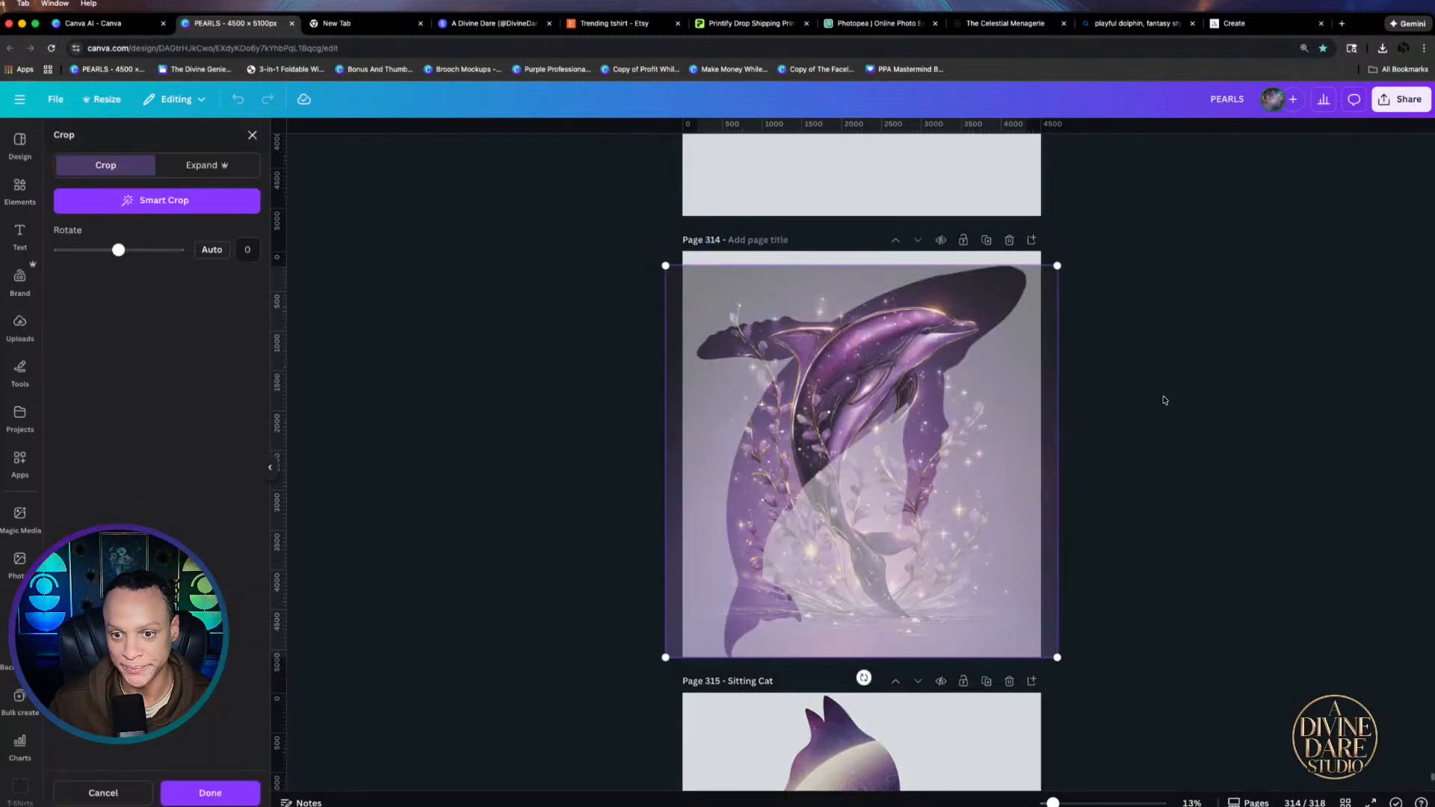
left_click_drag(665, 658, 512, 732)
left_click_drag(748, 577, 842, 517)
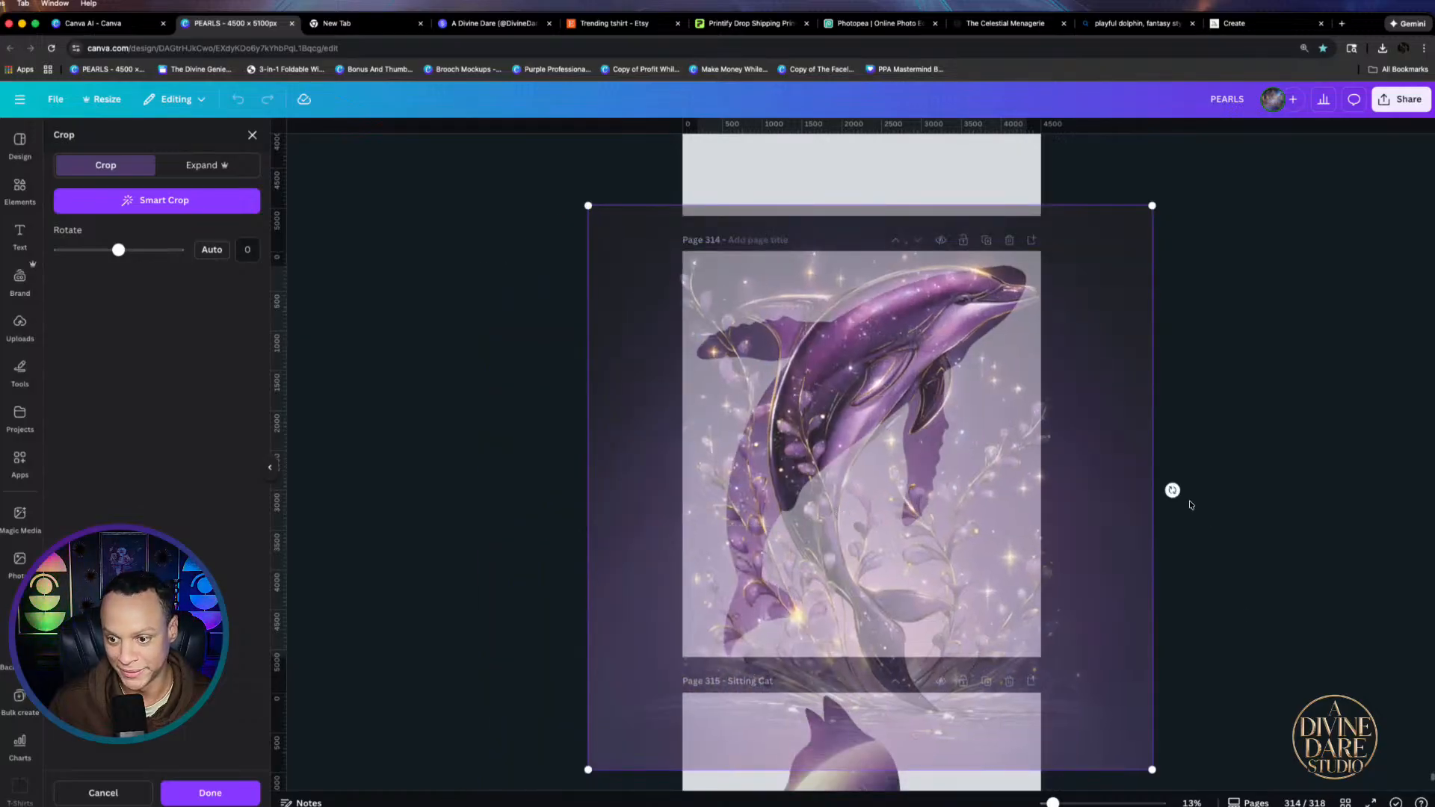
left_click_drag(1173, 491, 1136, 618)
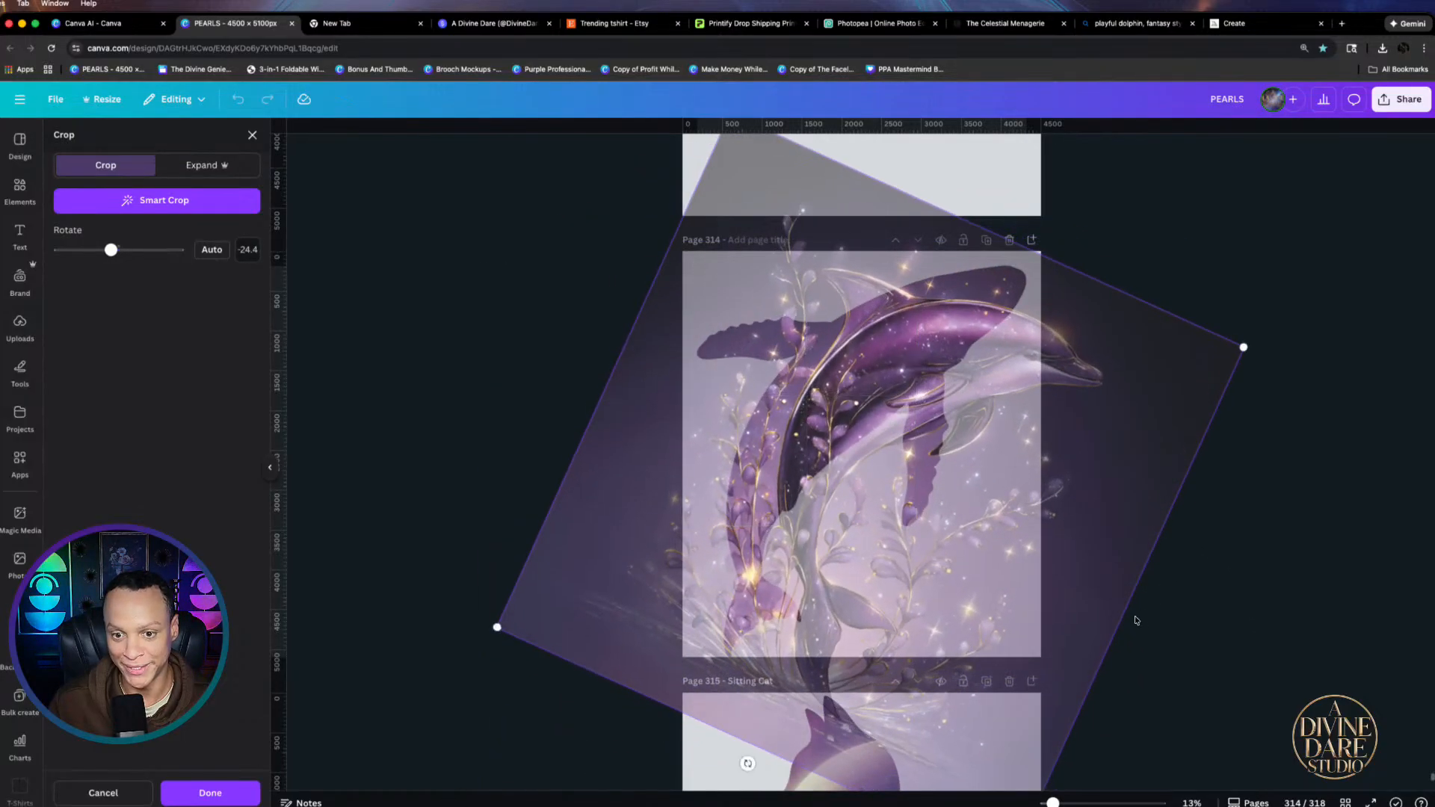
left_click_drag(928, 587, 885, 577)
left_click(1400, 557)
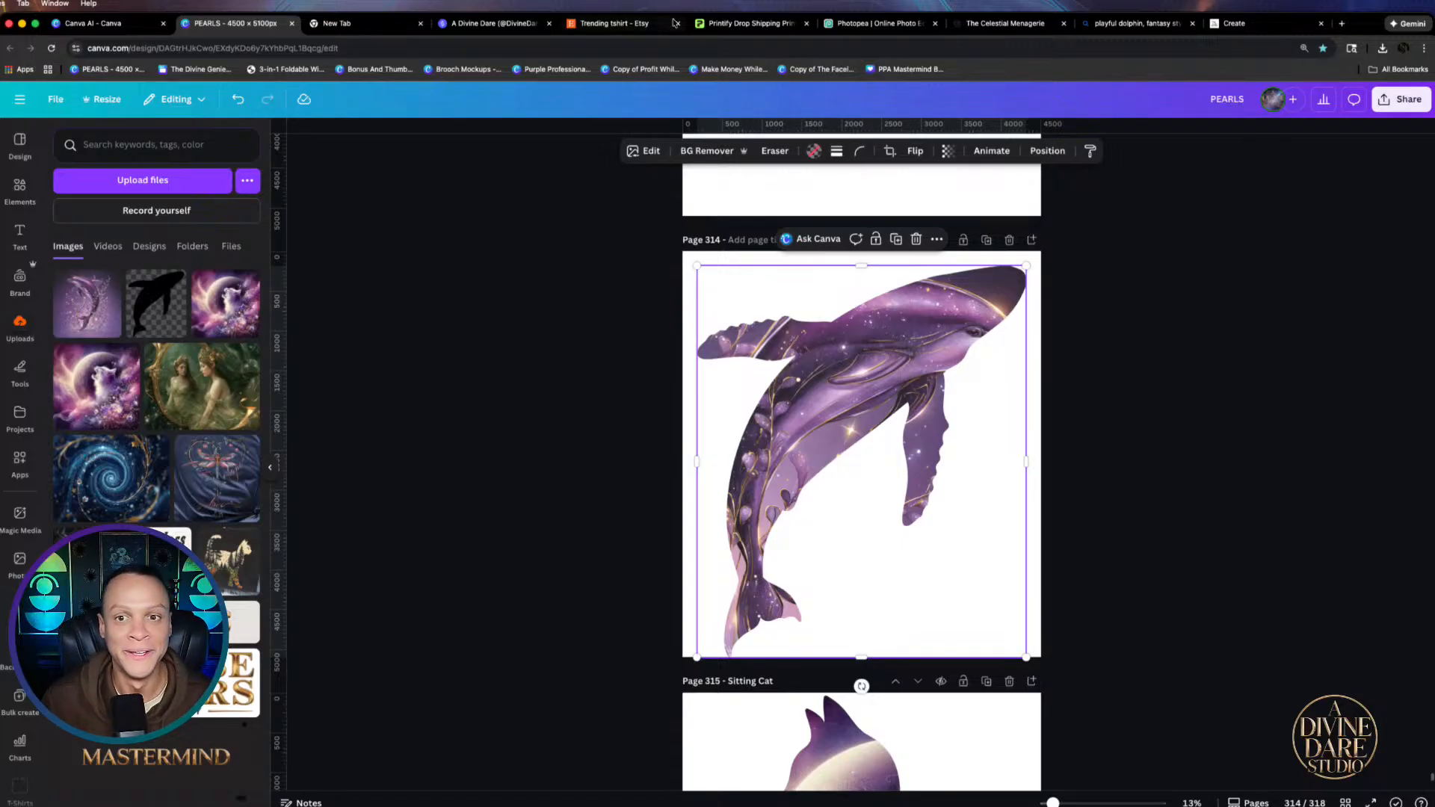
left_click(346, 23)
left_click(238, 23)
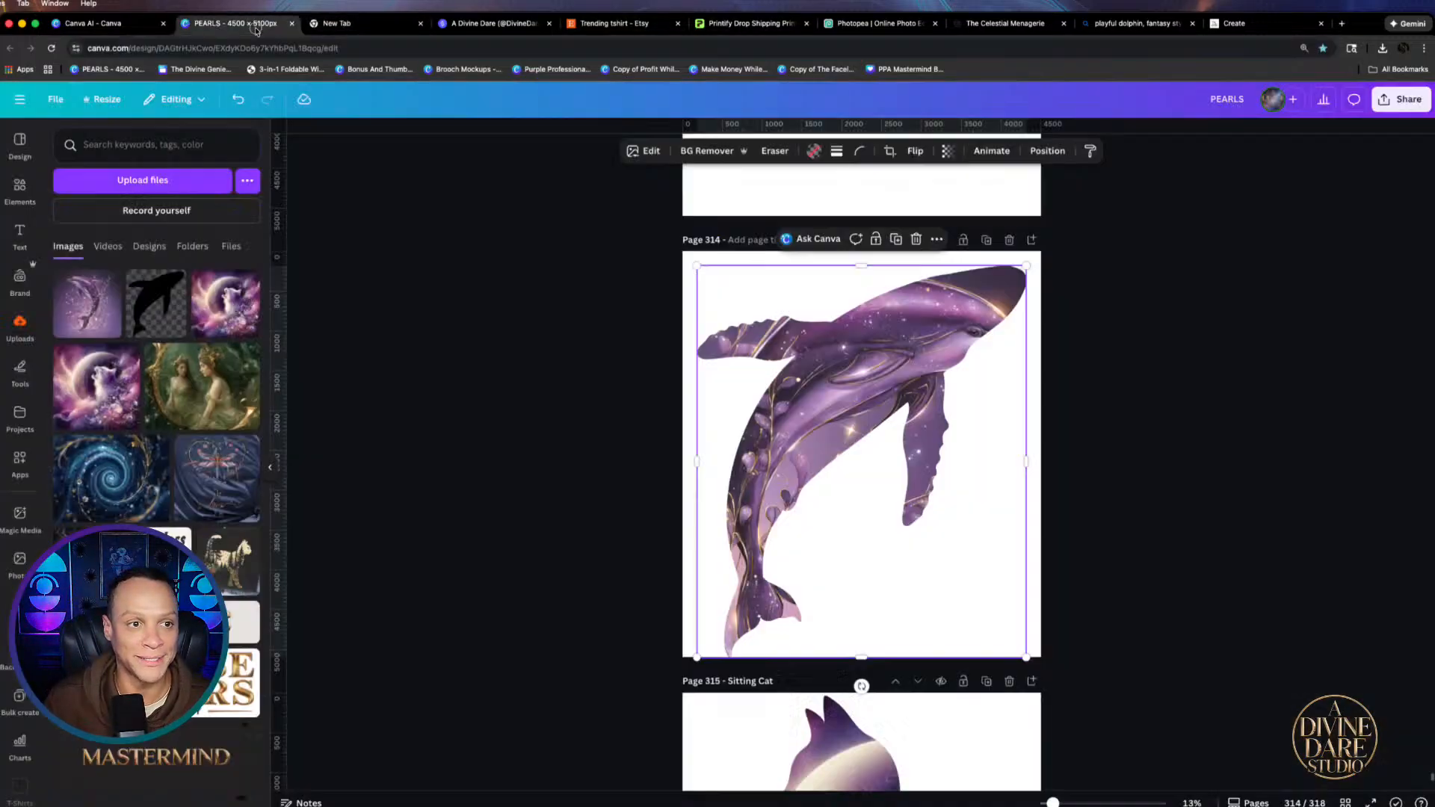
Finish typing 'galaxy' in the page 313 dolphin prompt
scroll(878, 470, "up", 5)
scroll(837, 448, "up", 2)
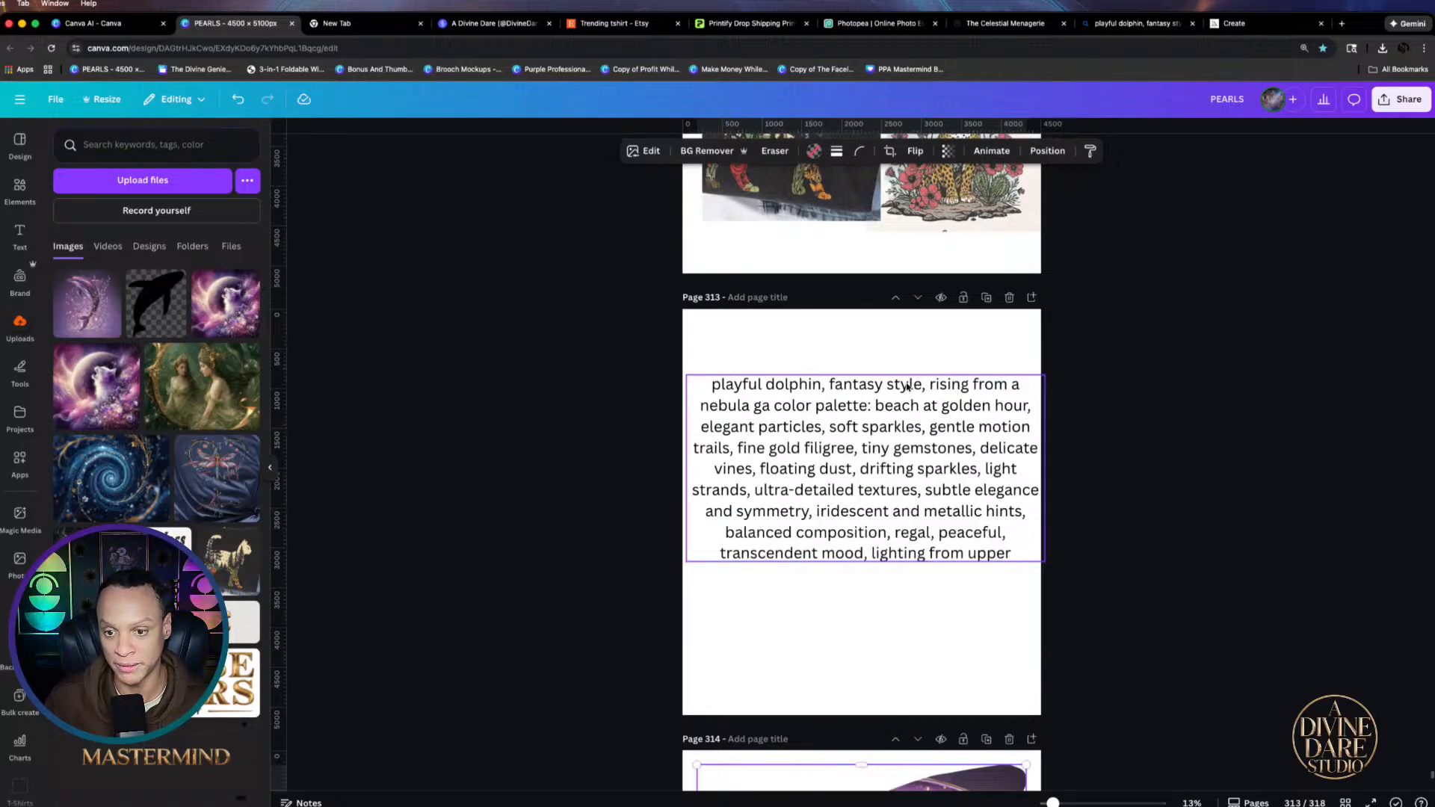
left_click(937, 383)
left_click(764, 410)
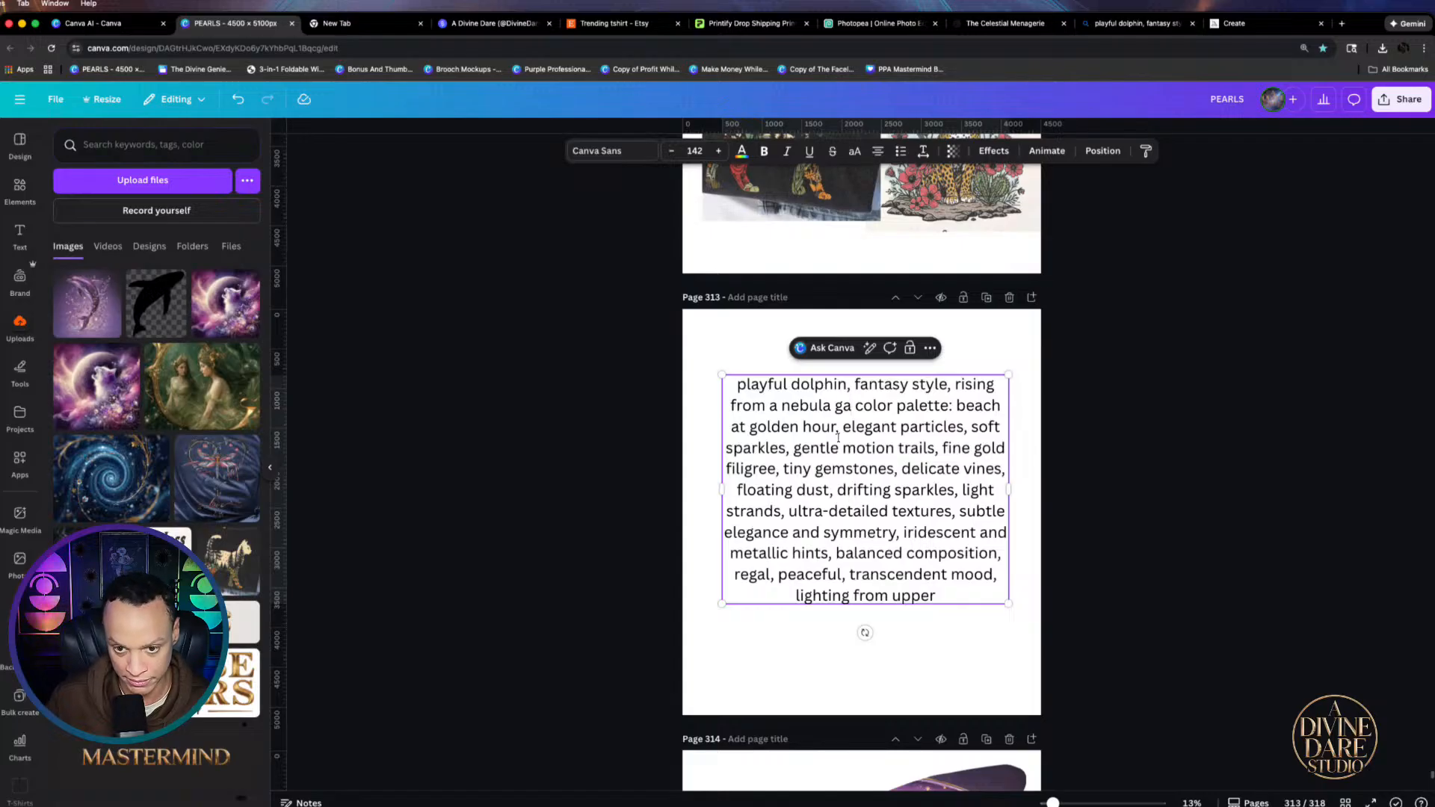
type("lq")
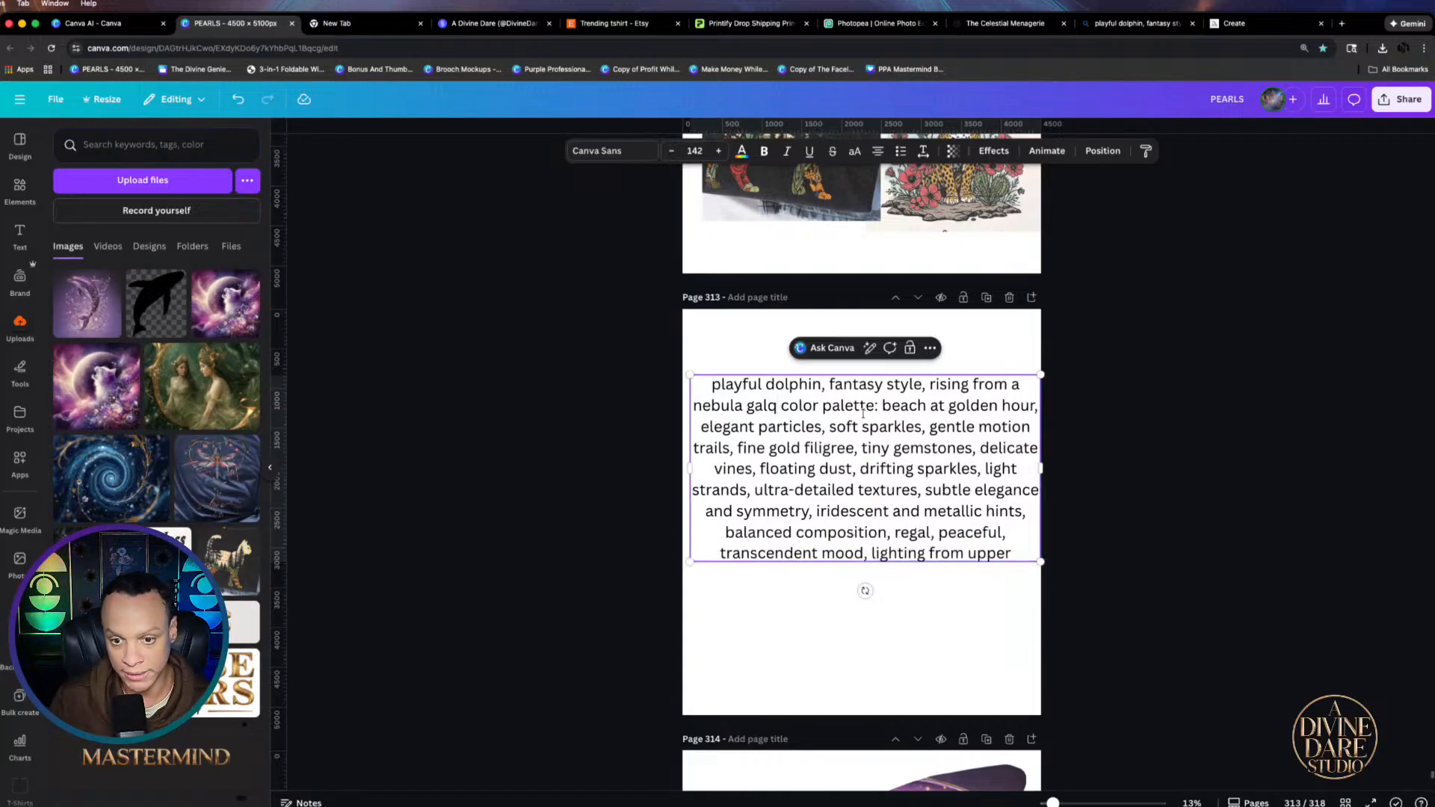
key("BackSpace")
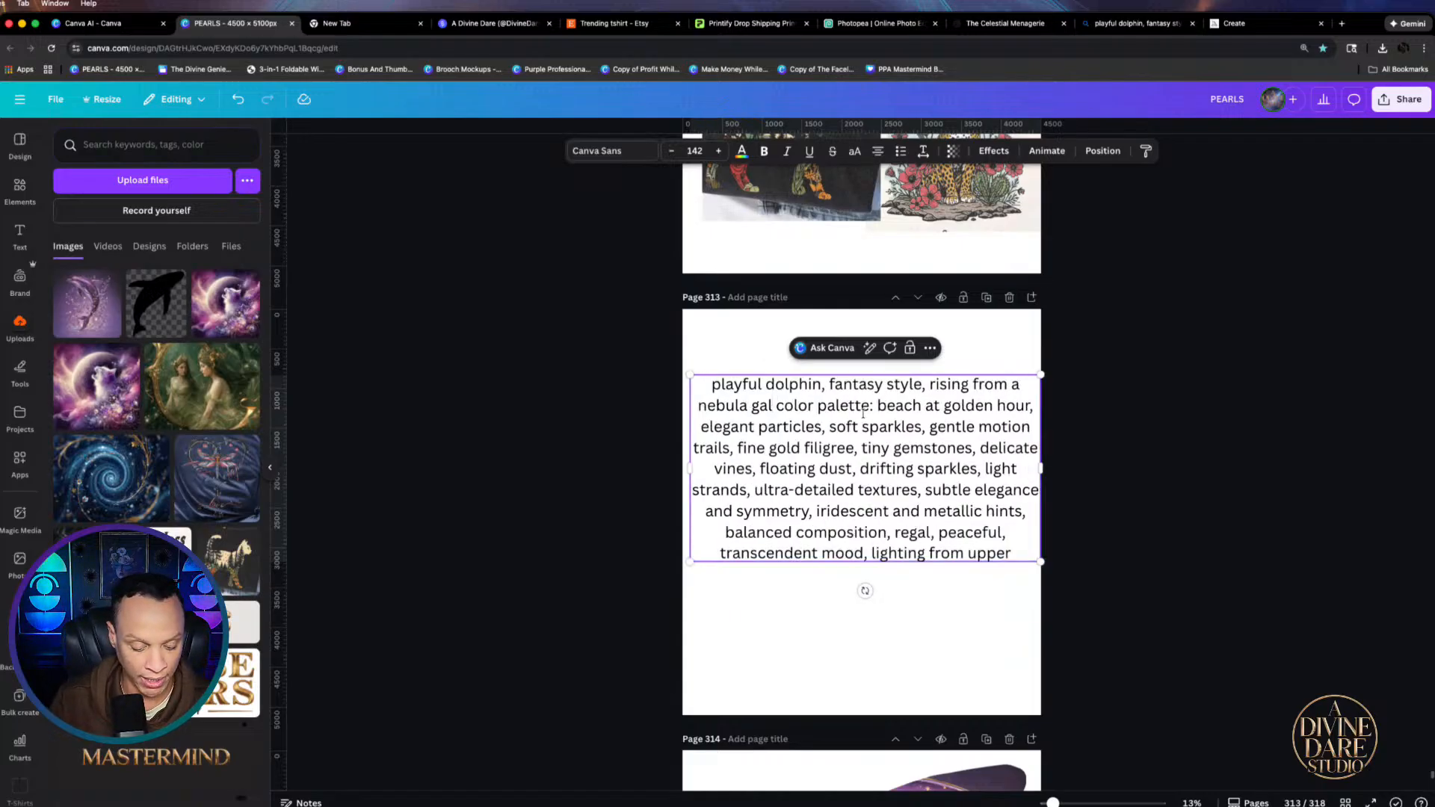
type("axzy")
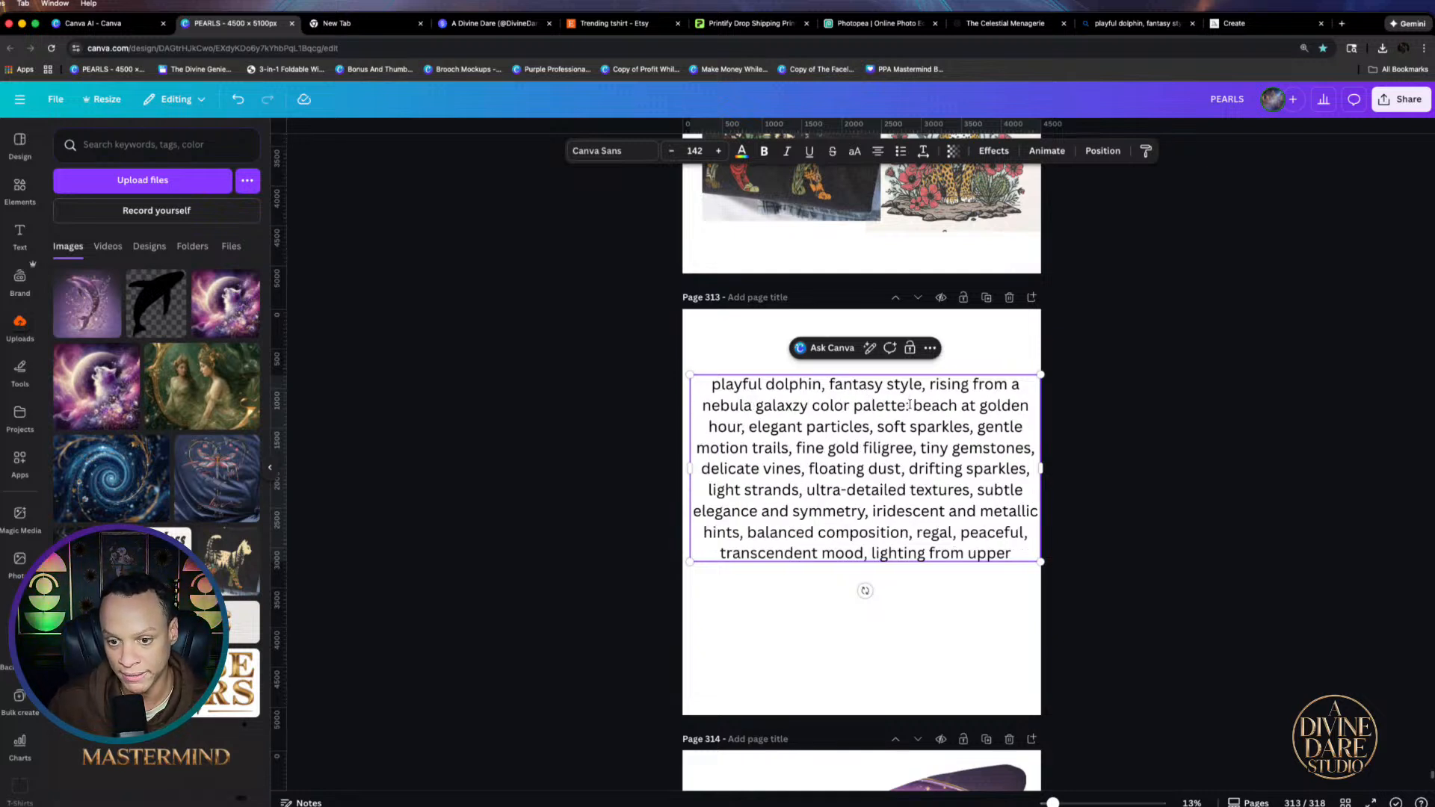
Remove 'color palette:' and 'beach at golden hour' from the prompt, adding 'in space.'
left_click_drag(909, 402, 802, 410)
key("BackSpace")
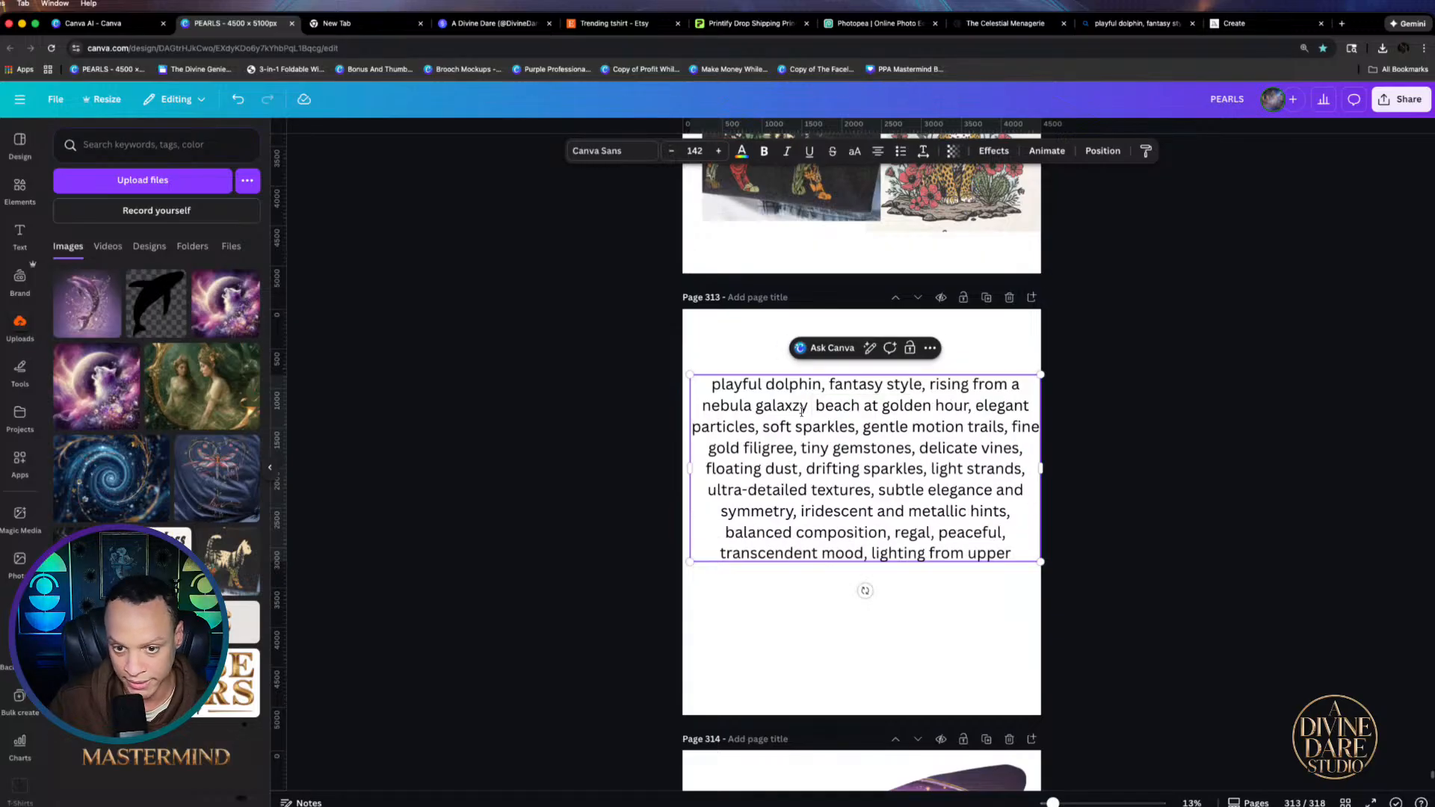
key("BackSpace")
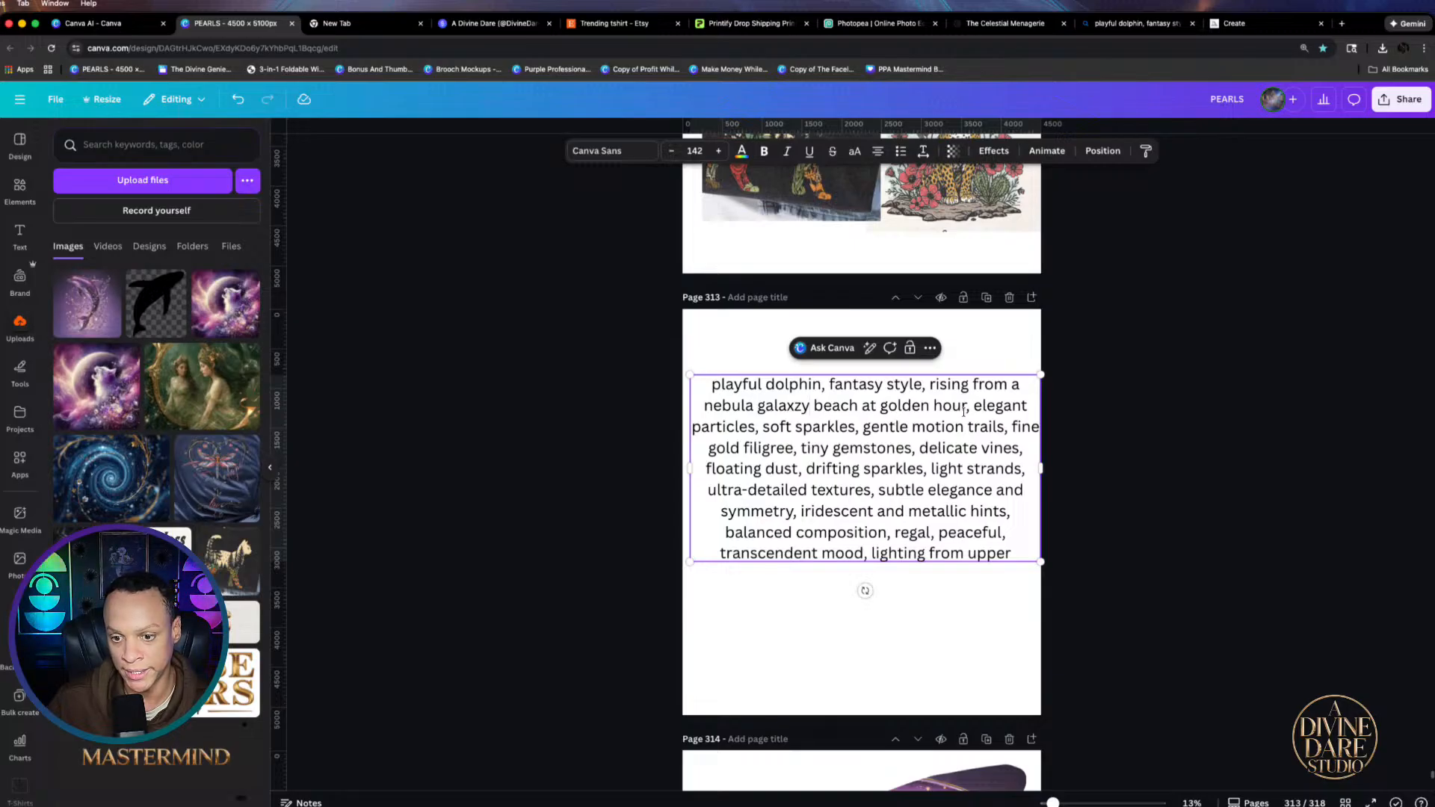
left_click_drag(964, 410, 813, 405)
key("BackSpace")
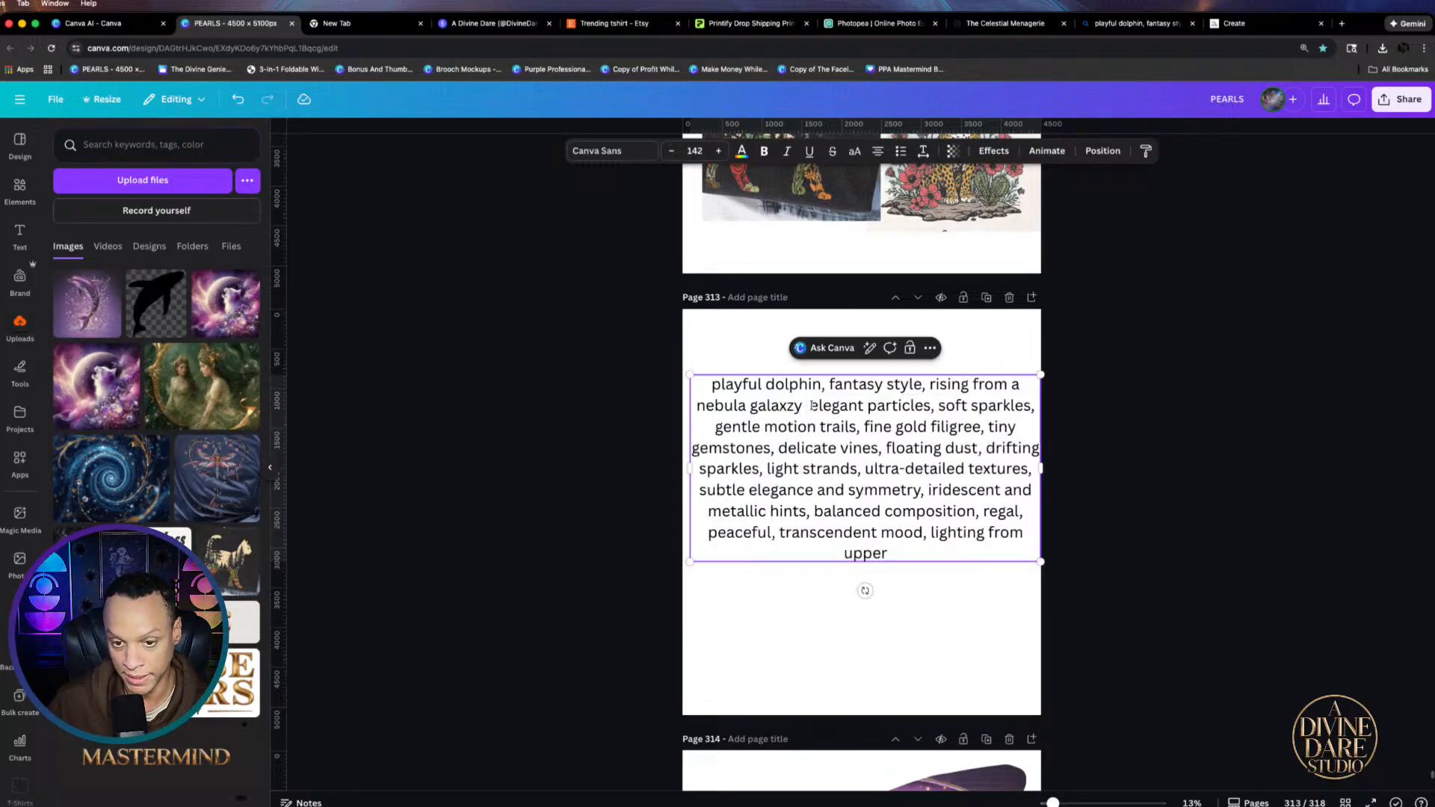
type("in space ")
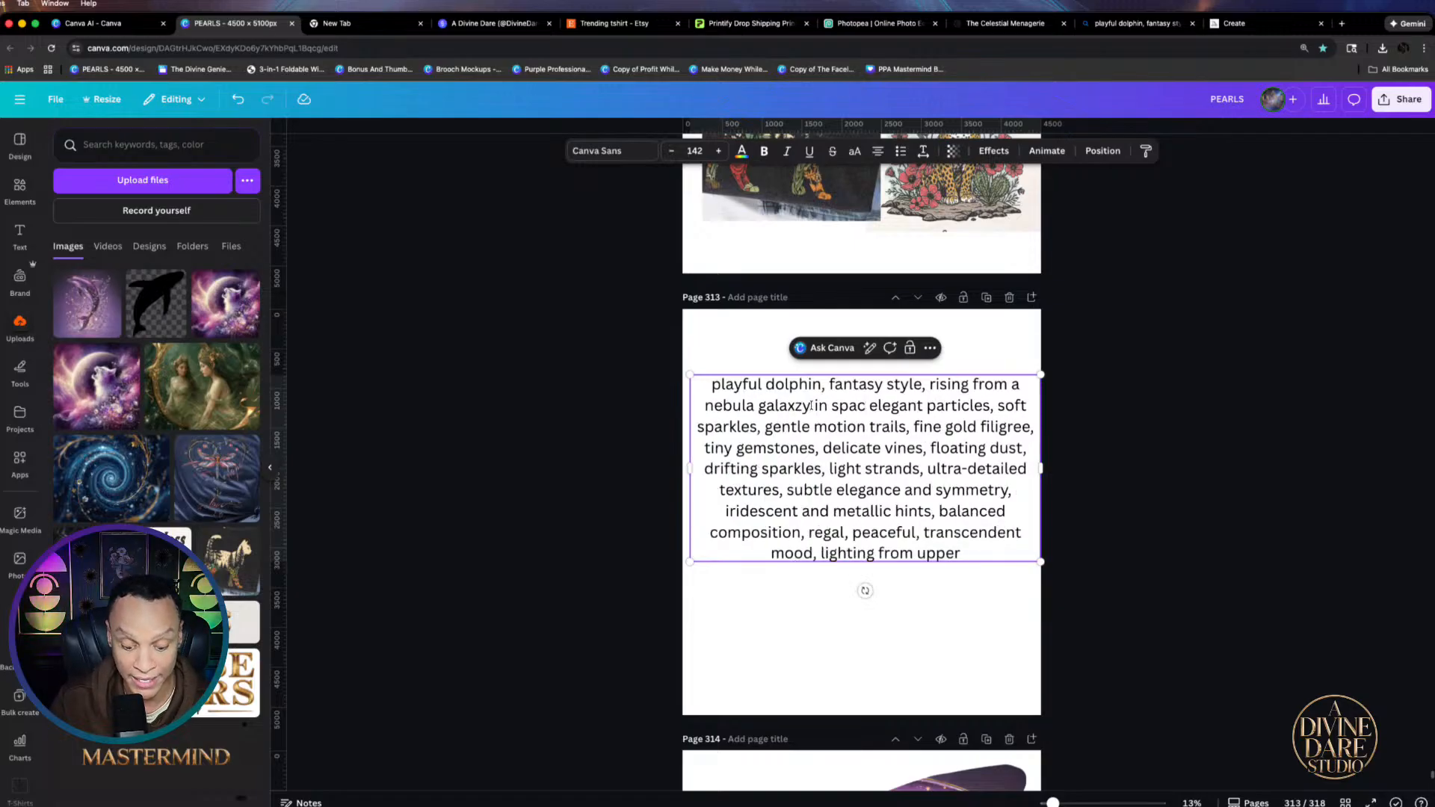
type(".")
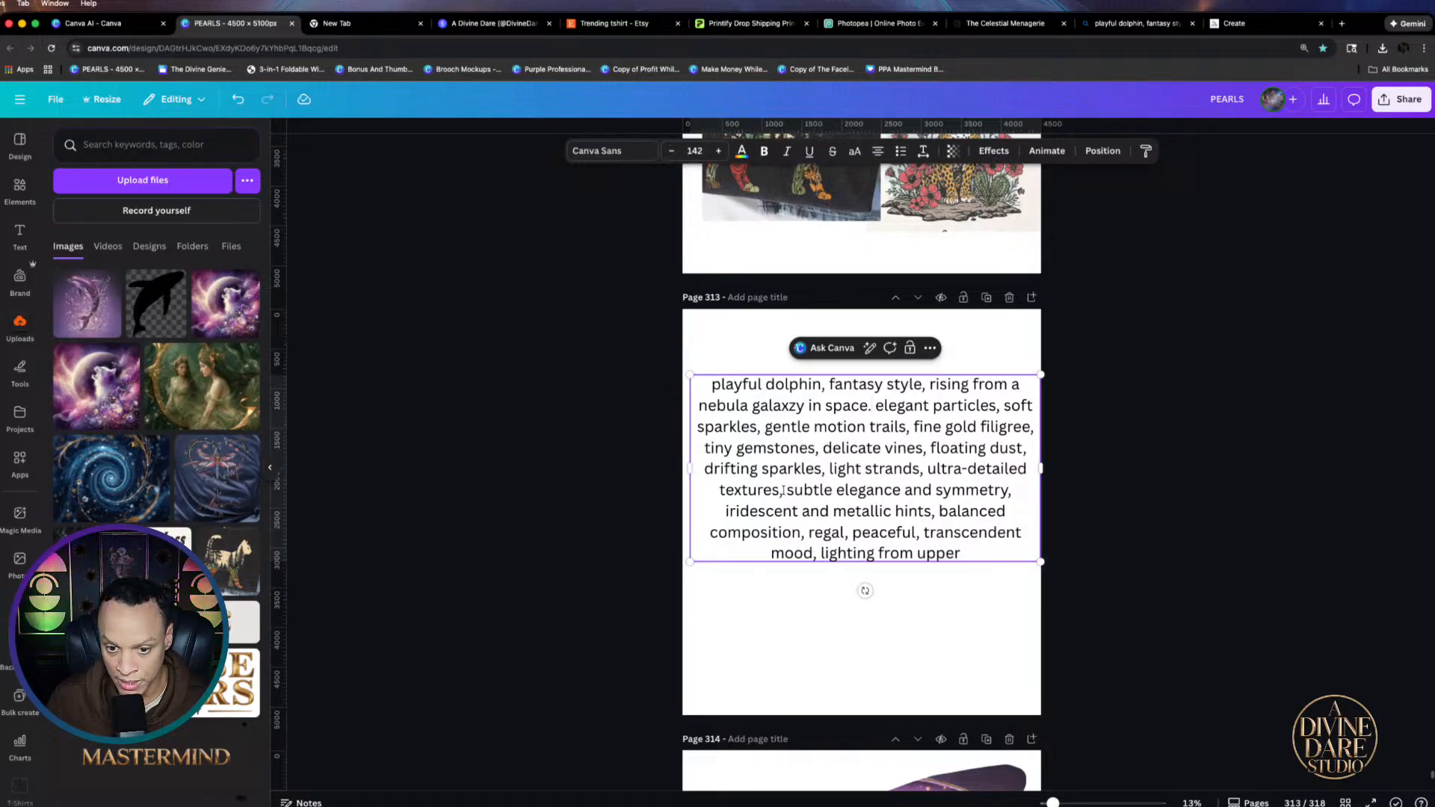
Delete 'subtle elegance and symmetry' and 'lighting from upper' from the prompt
left_click_drag(783, 490, 1006, 491)
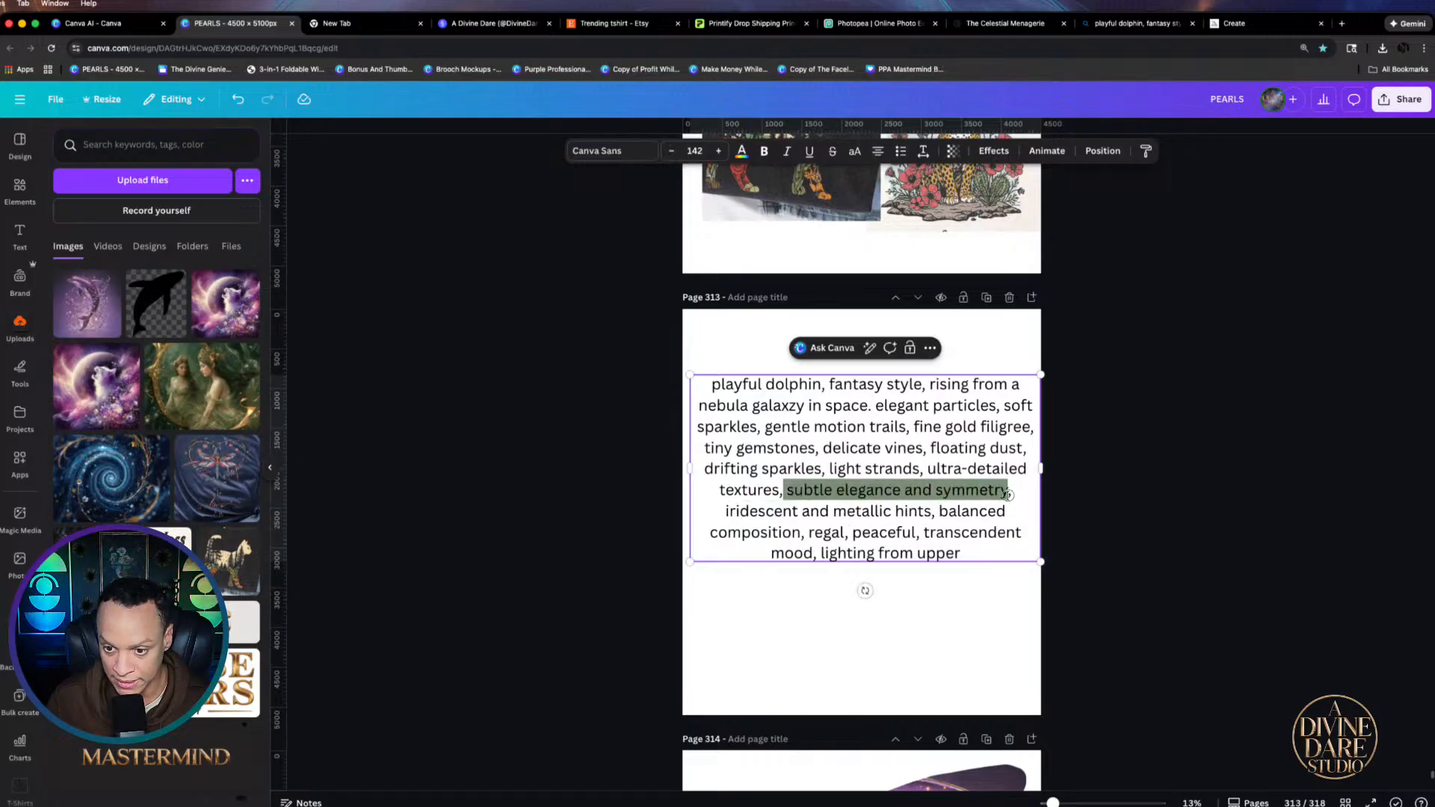
key("BackSpace")
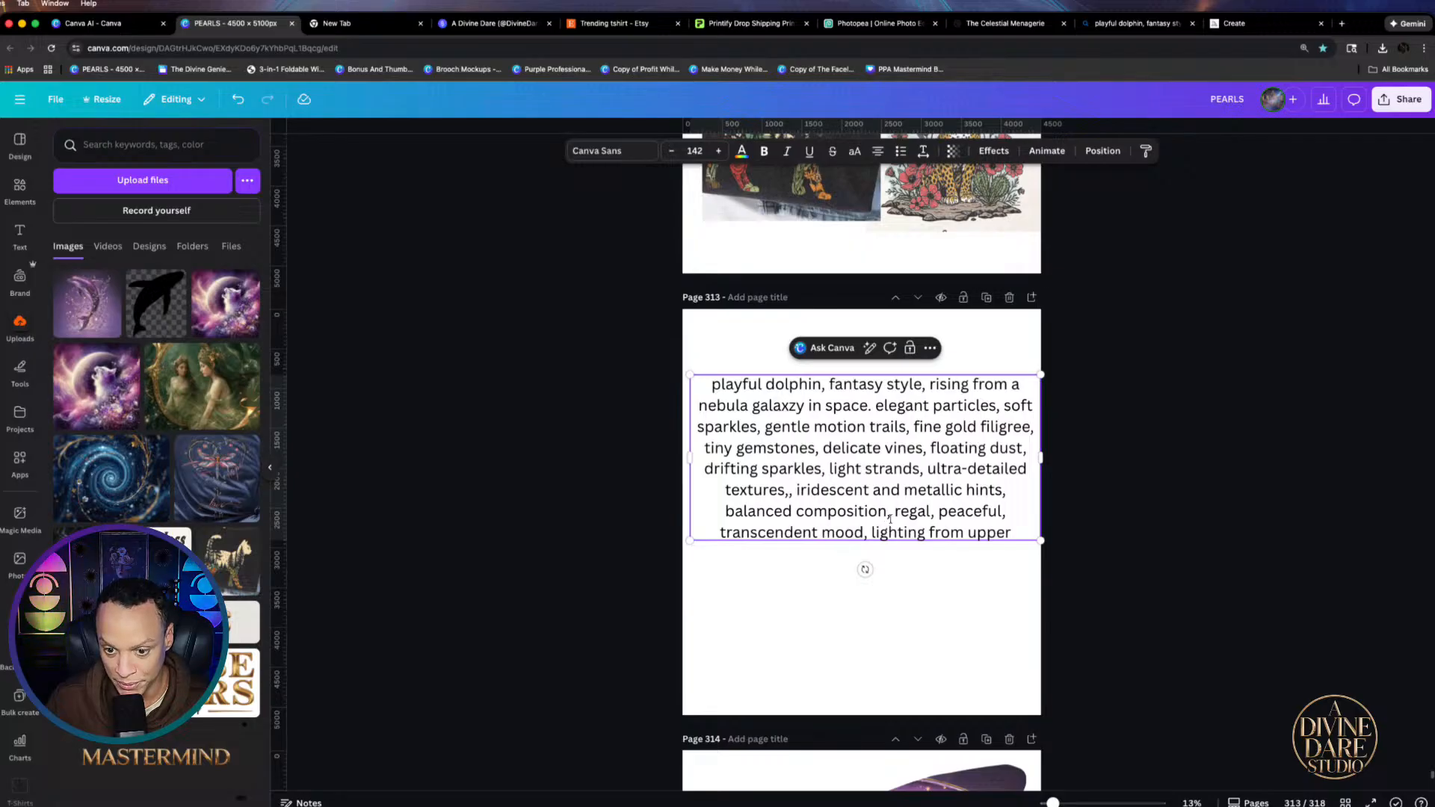
left_click_drag(869, 533, 1015, 532)
key("BackSpace")
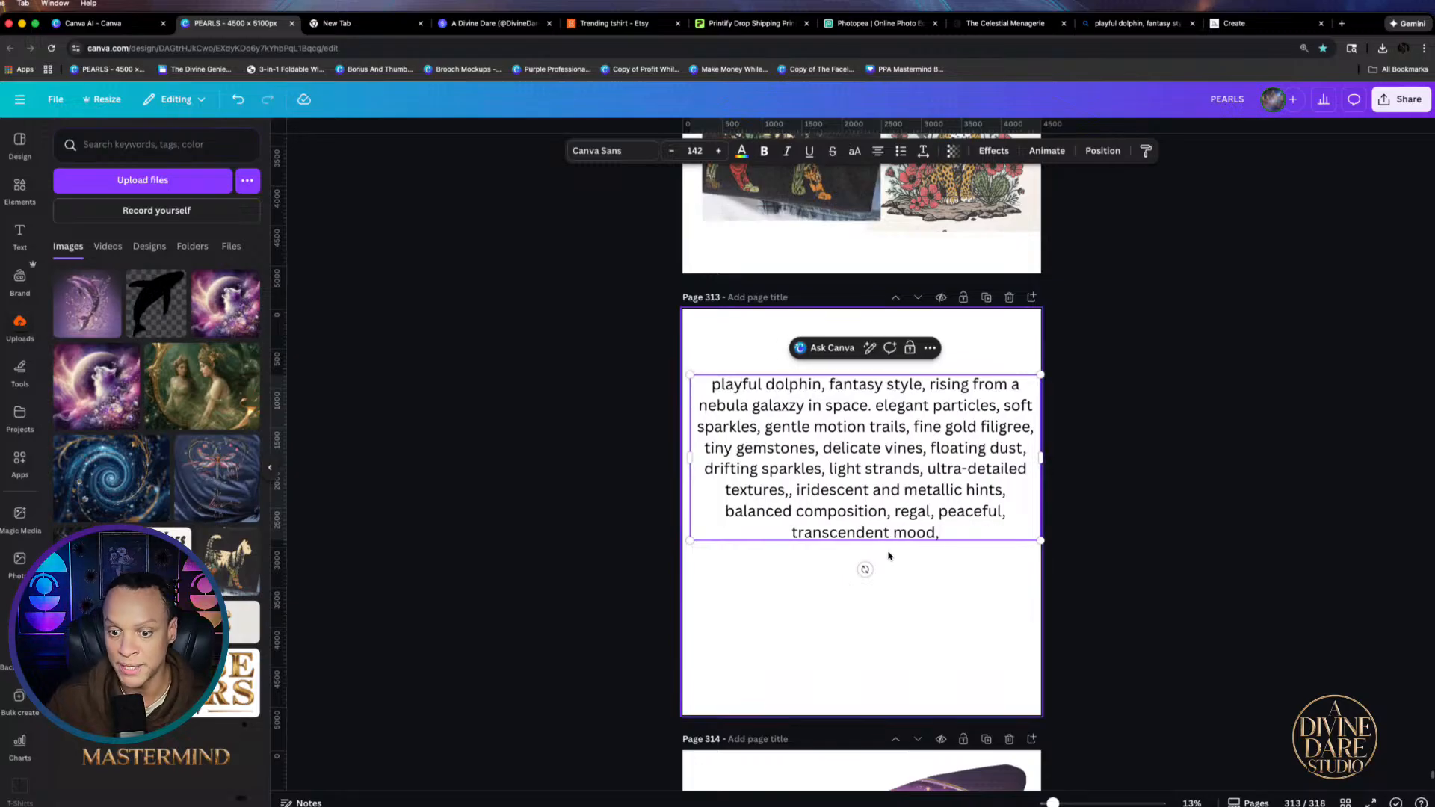
key("BackSpace")
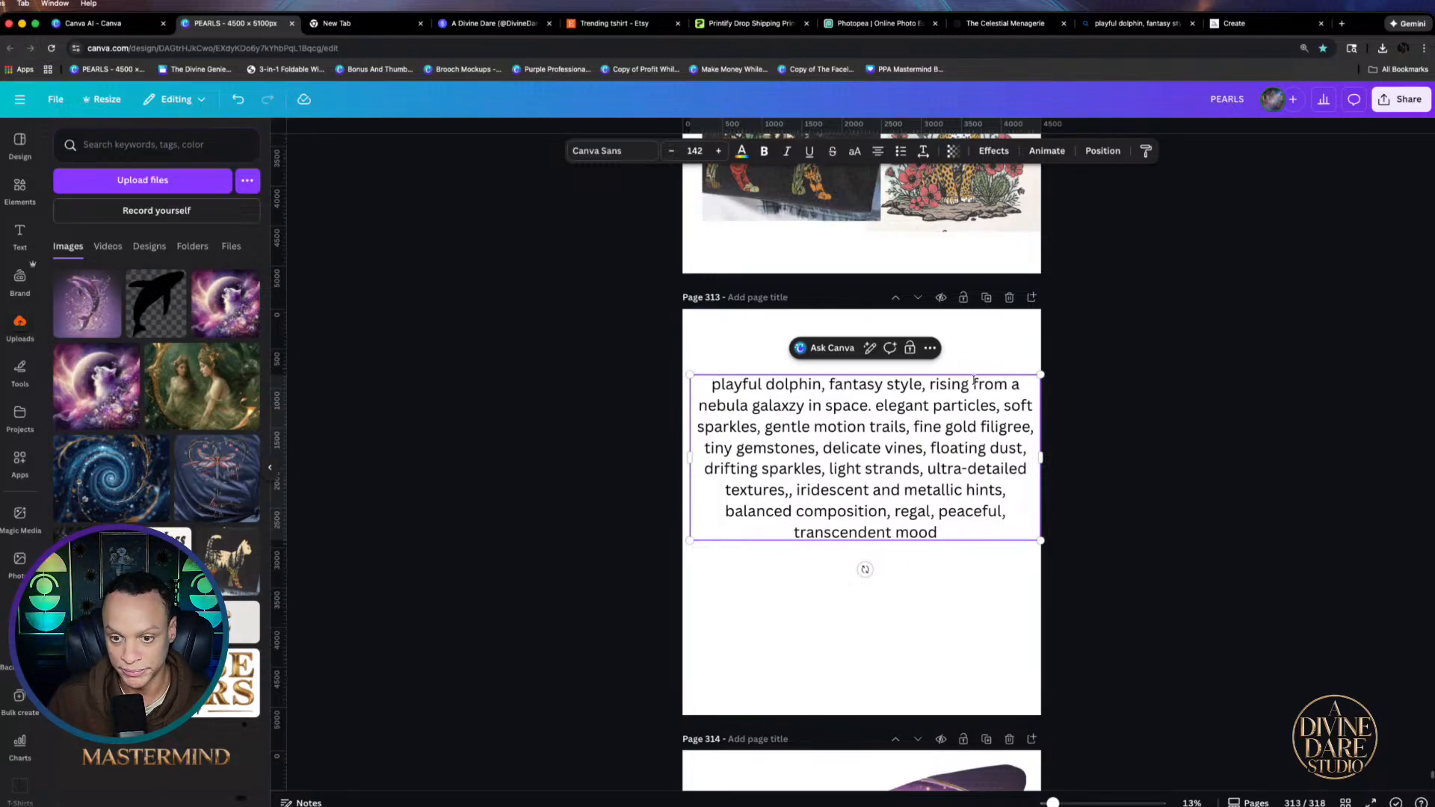
Change the wording to 'dolphin in a fantasy style' and add 'storm clouds in background.'
left_click(830, 385)
key("BackSpace")
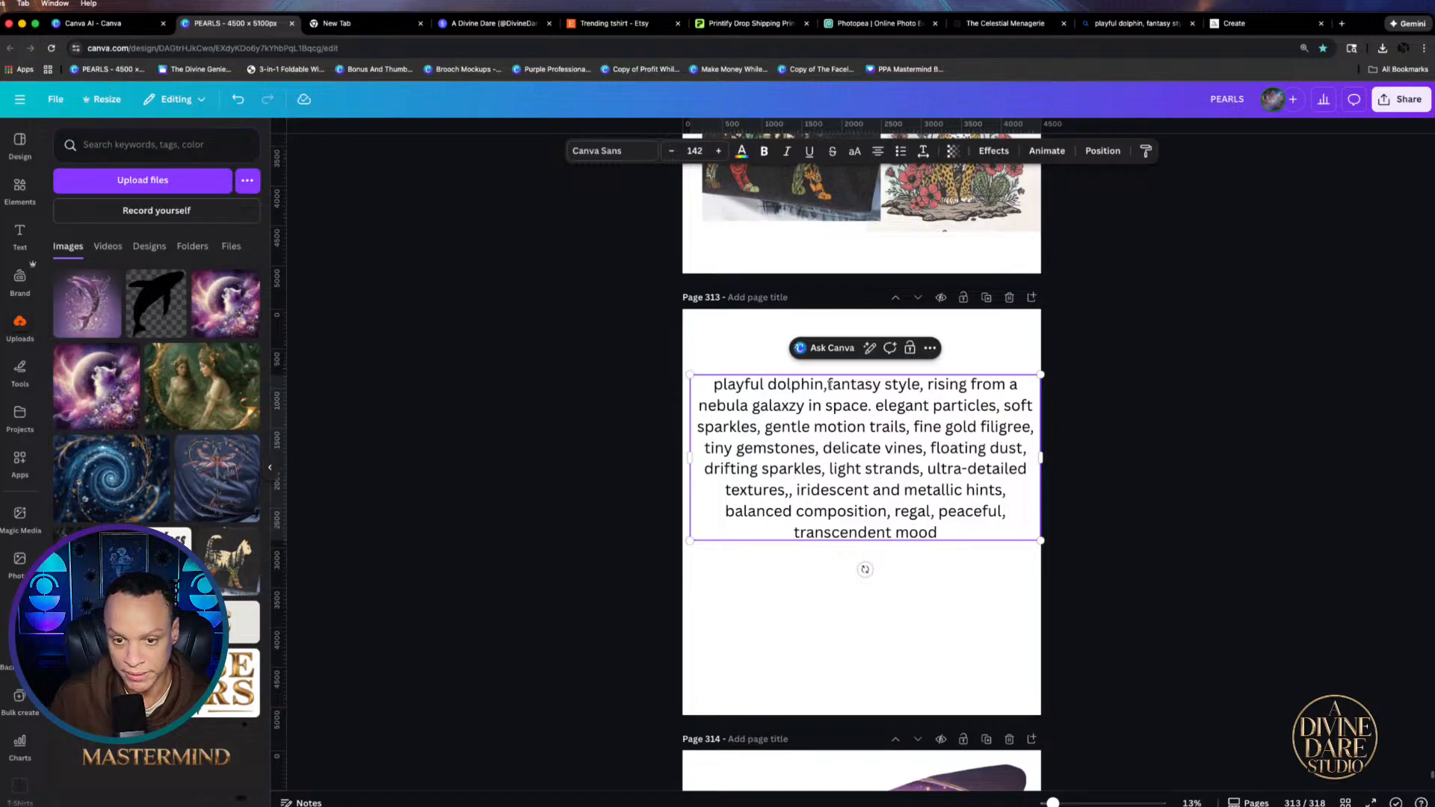
key("BackSpace")
type("in a")
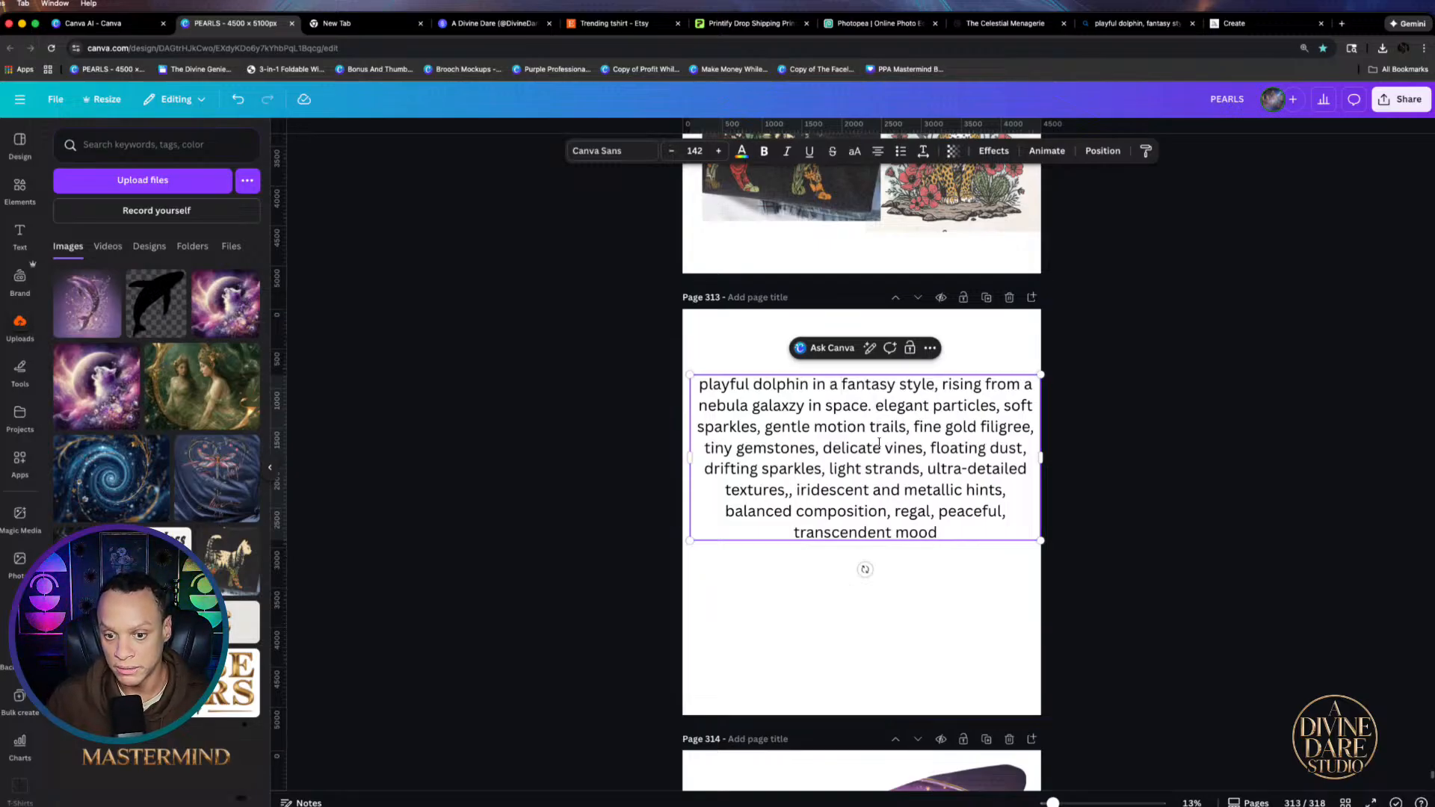
type("The")
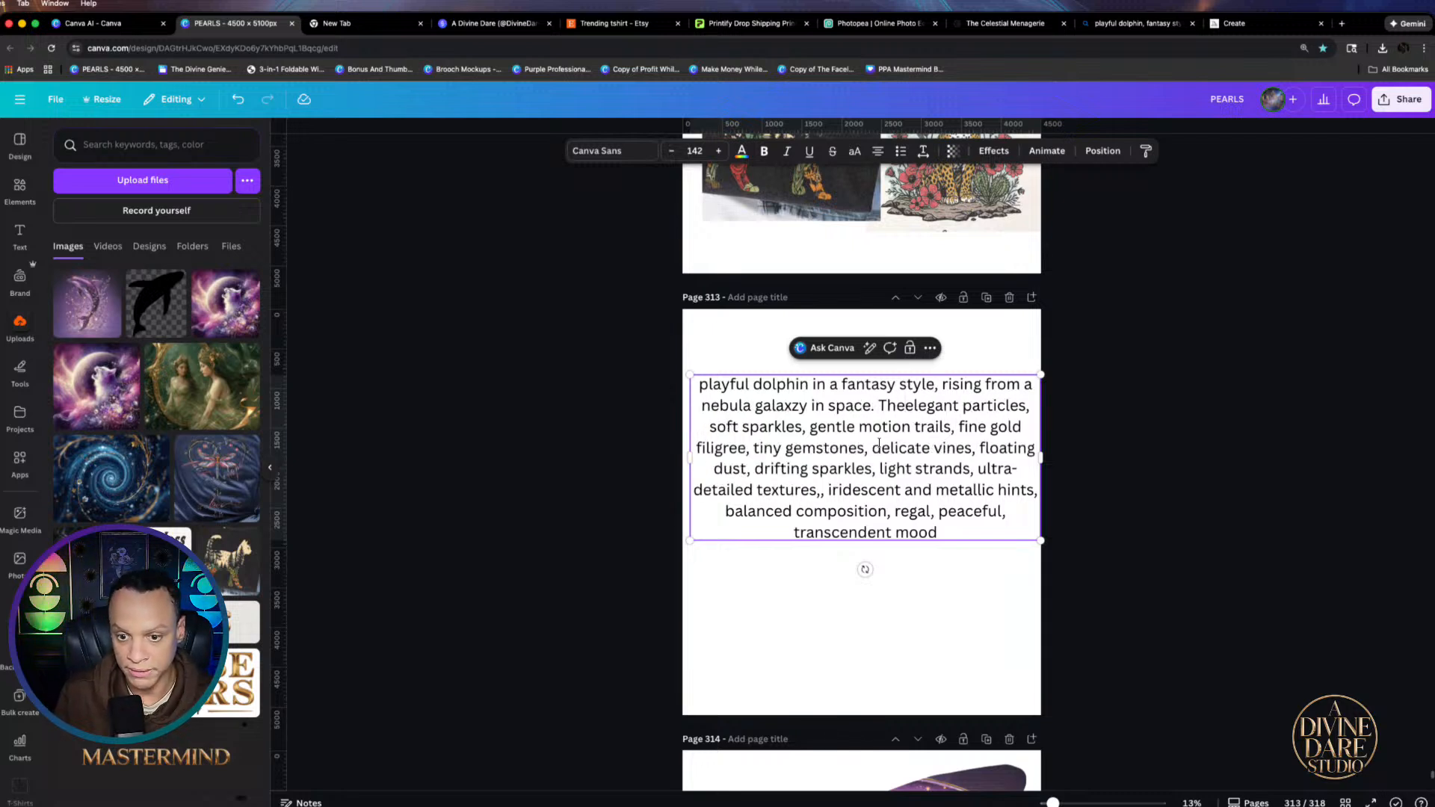
type("re in ")
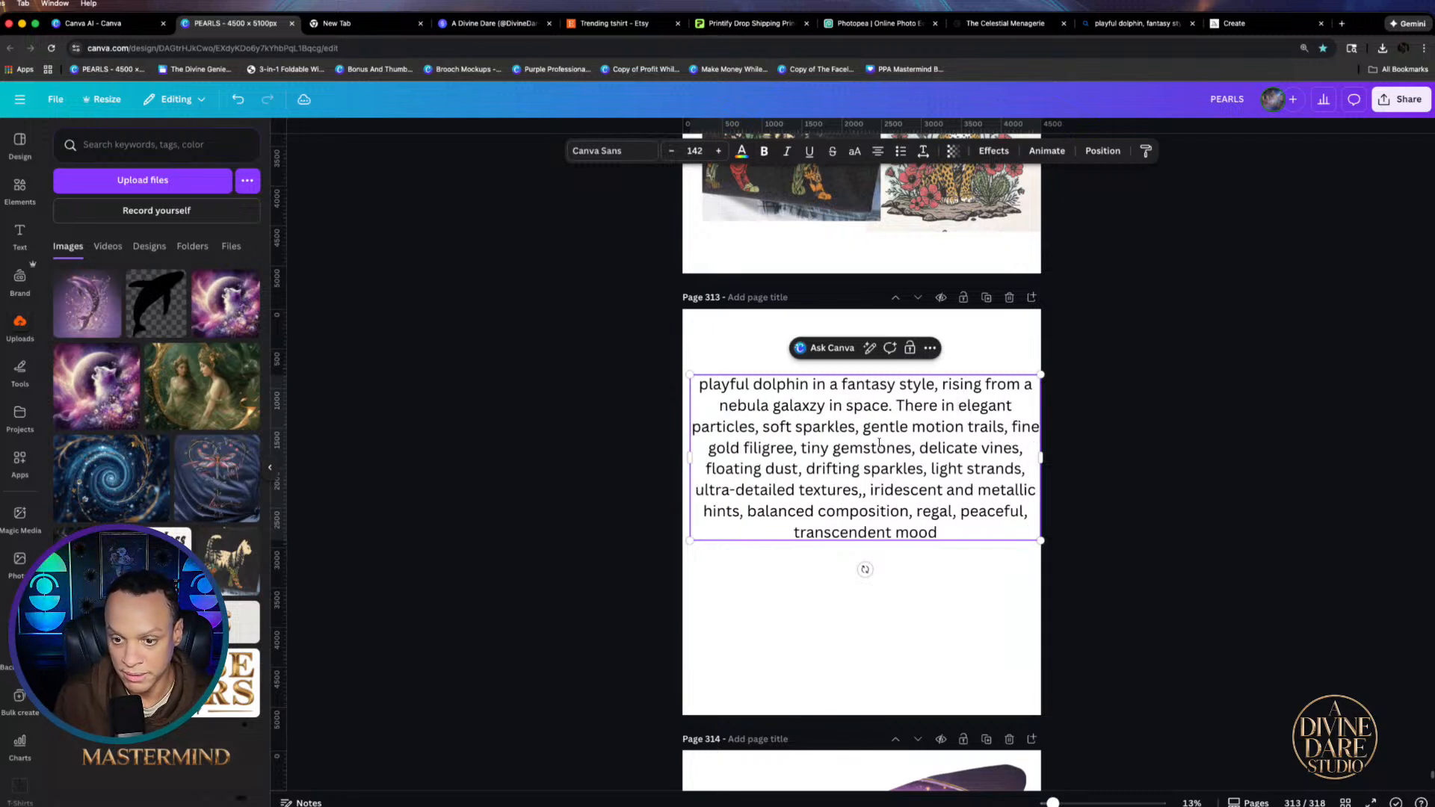
type("storem")
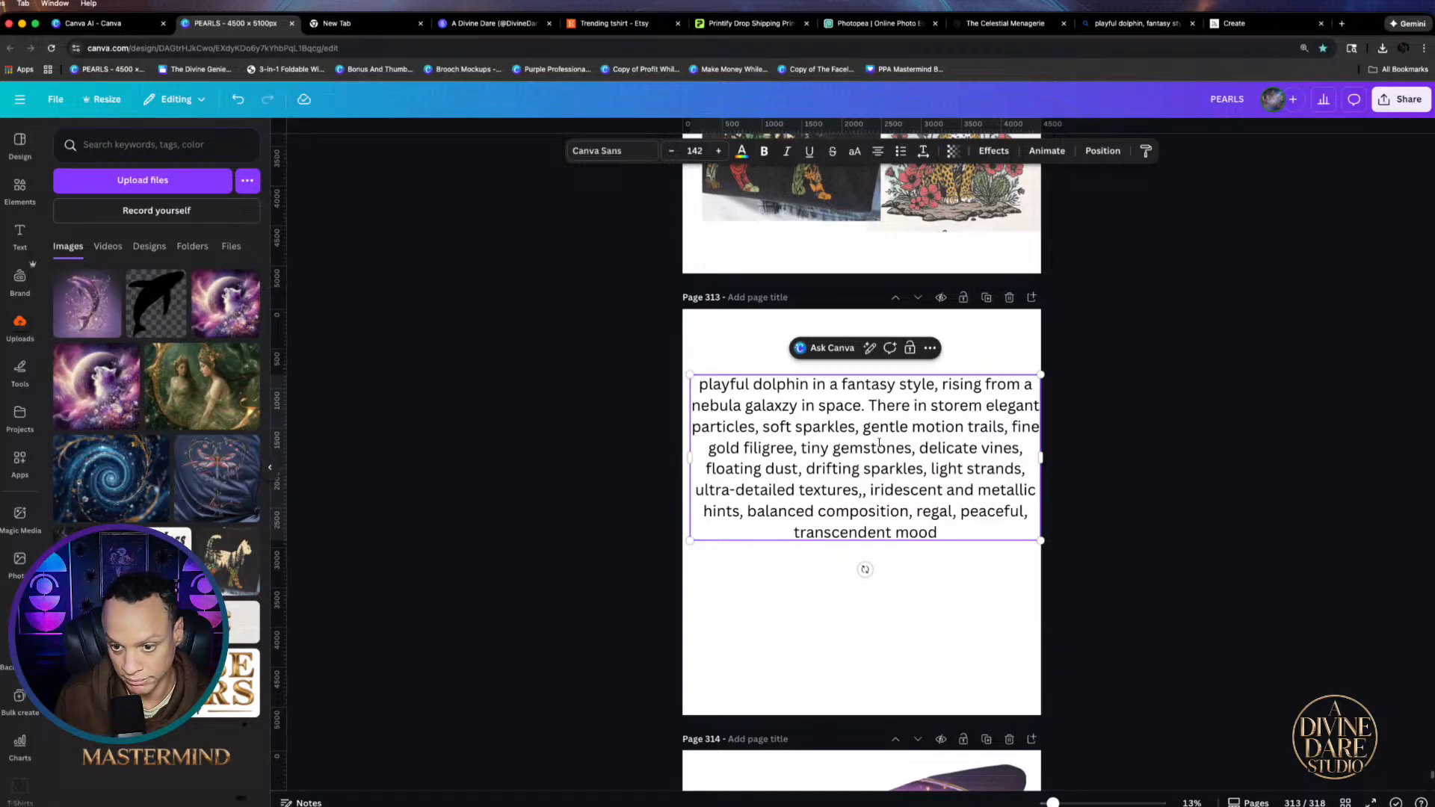
key("BackSpace")
key("BackSpace")
key("BackSpace")
key("BackSpace")
type("rm ")
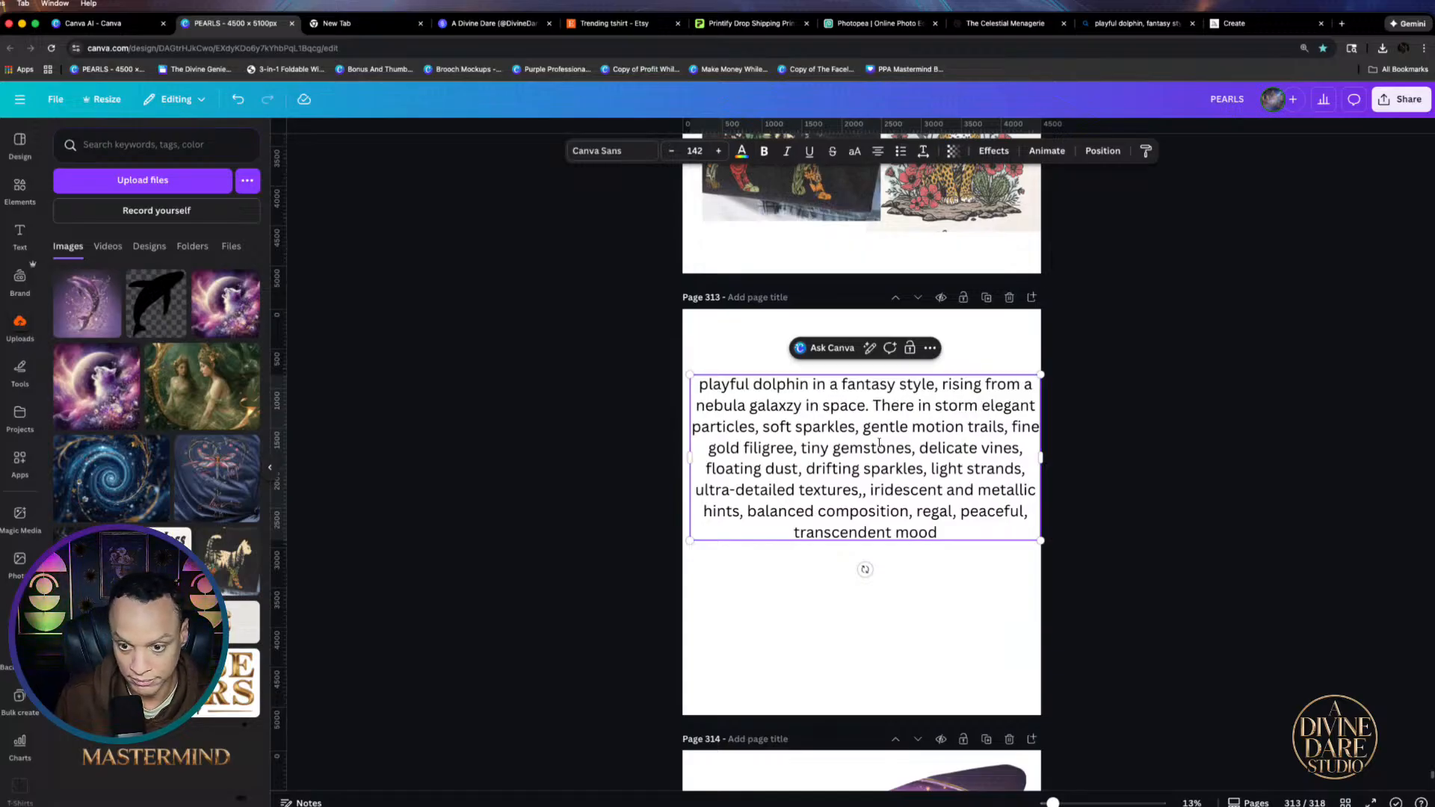
type("clouds in")
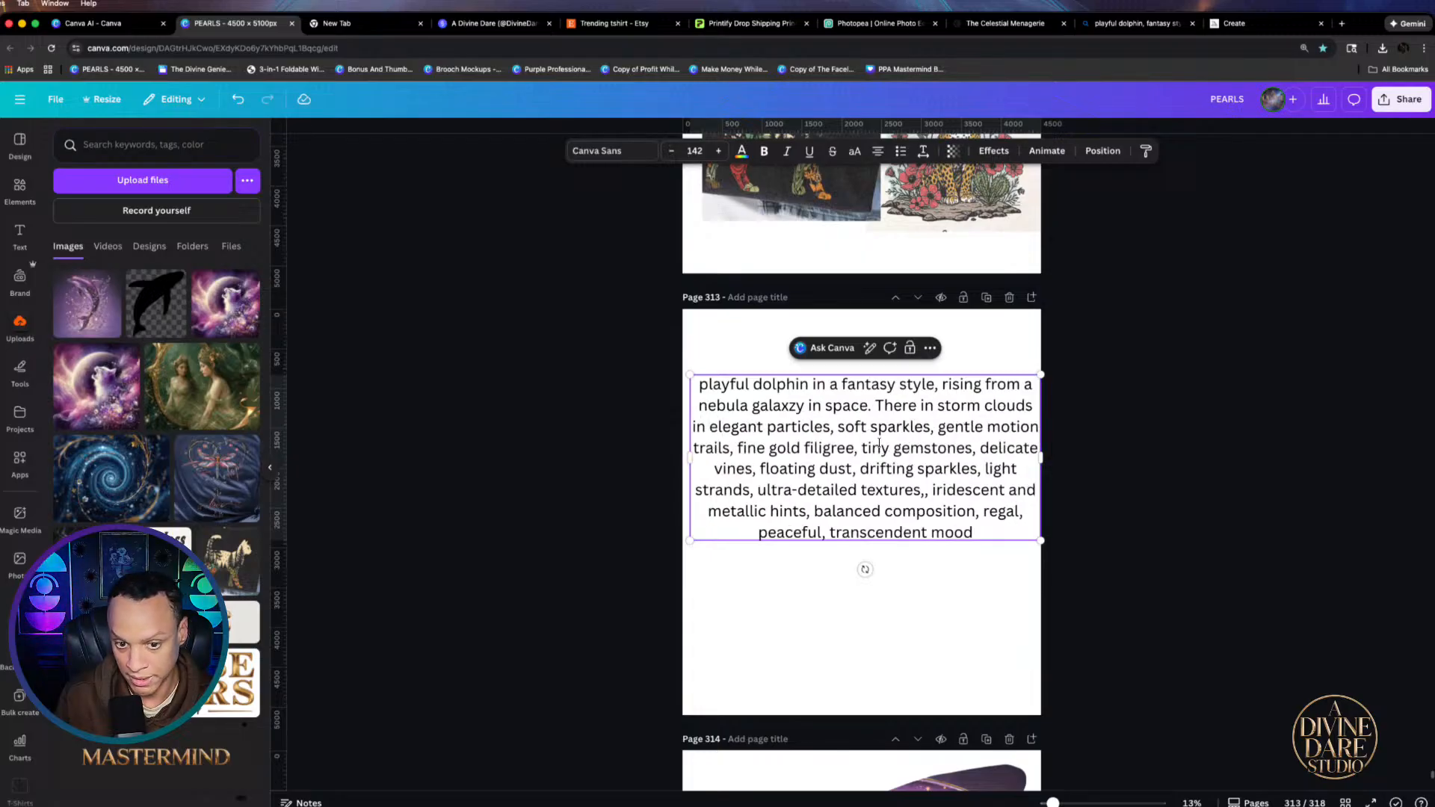
type(" background")
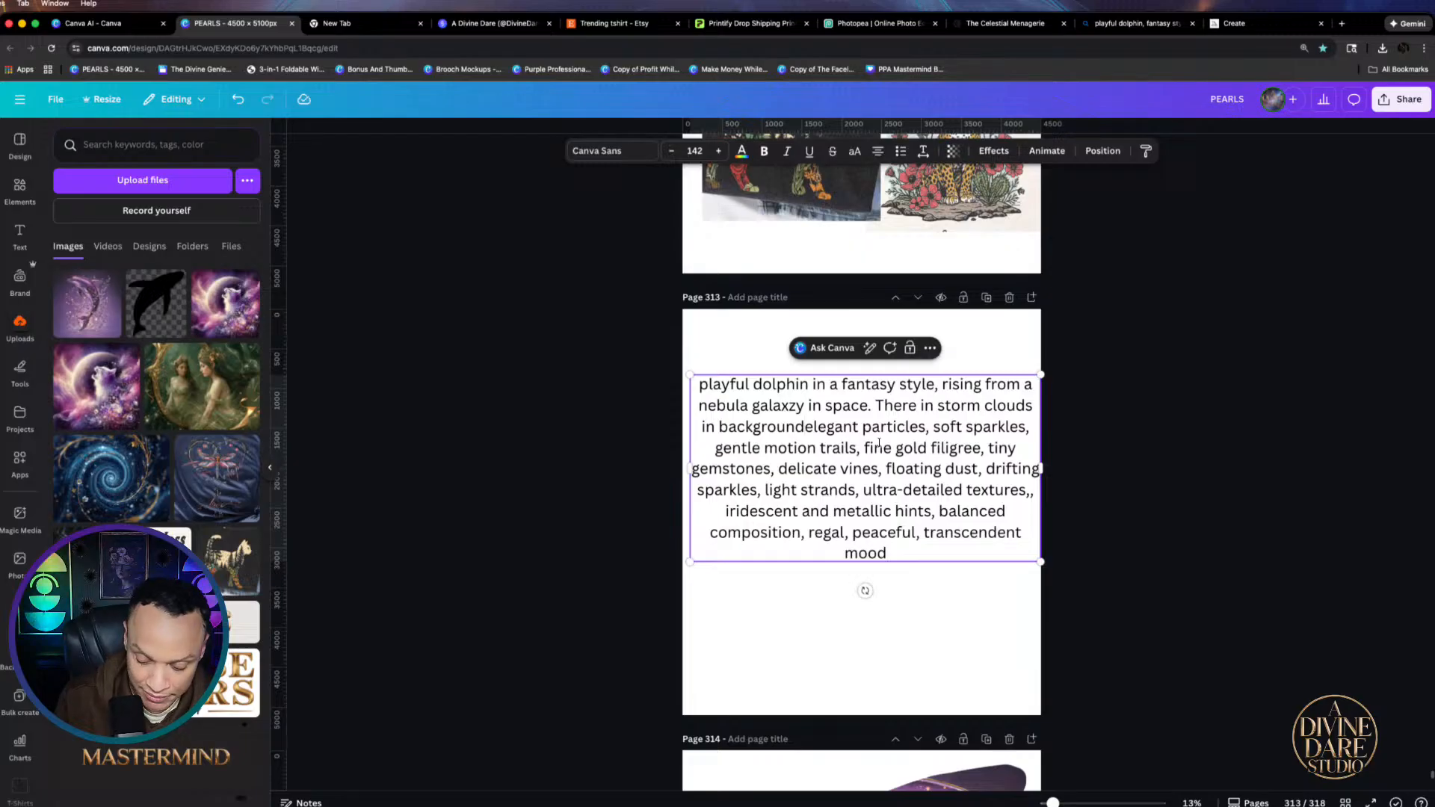
type(".")
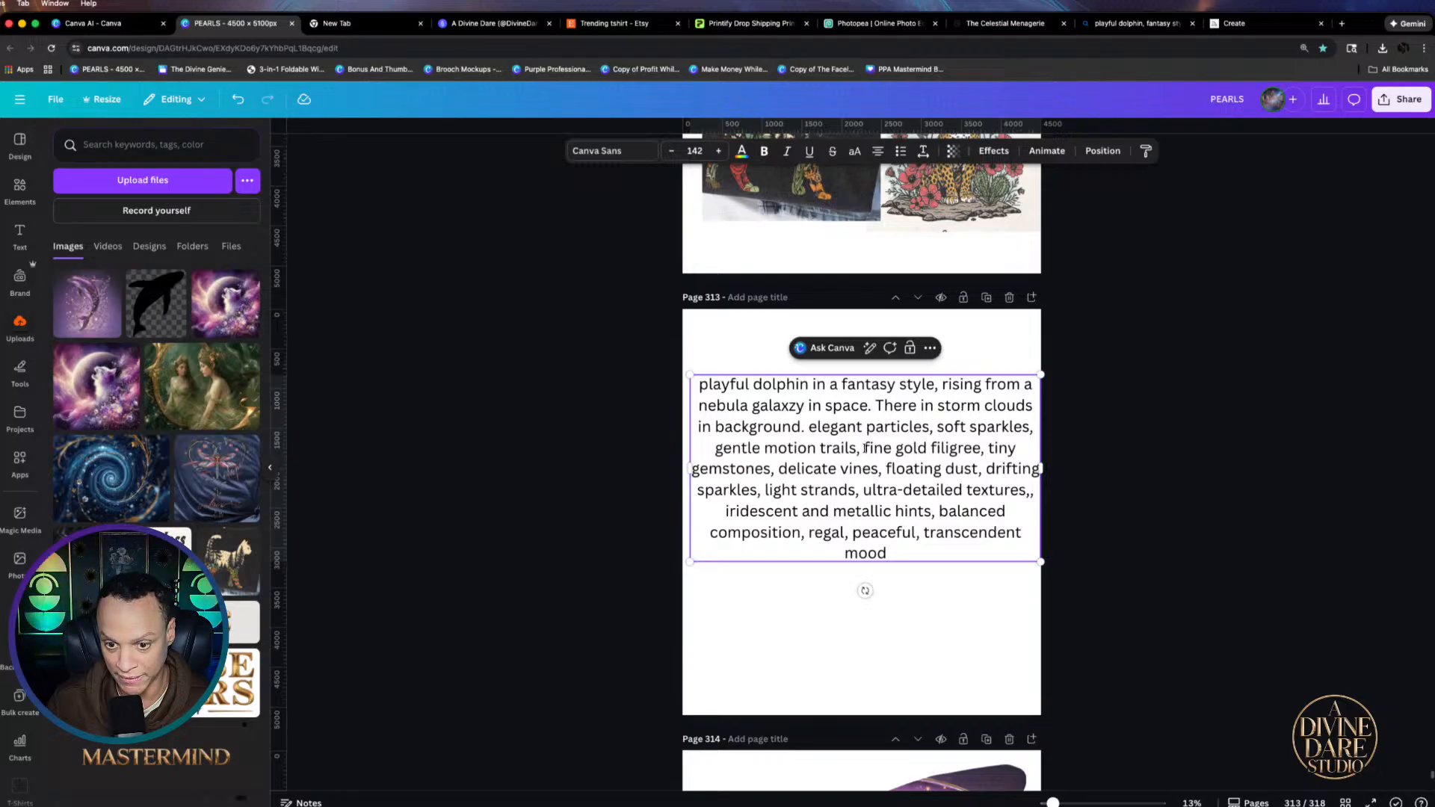
Cut filigree, gemstones, light strands, ultra-detailed textures, iridescent metallic hints and balanced composition phrases
left_click_drag(865, 448, 980, 449)
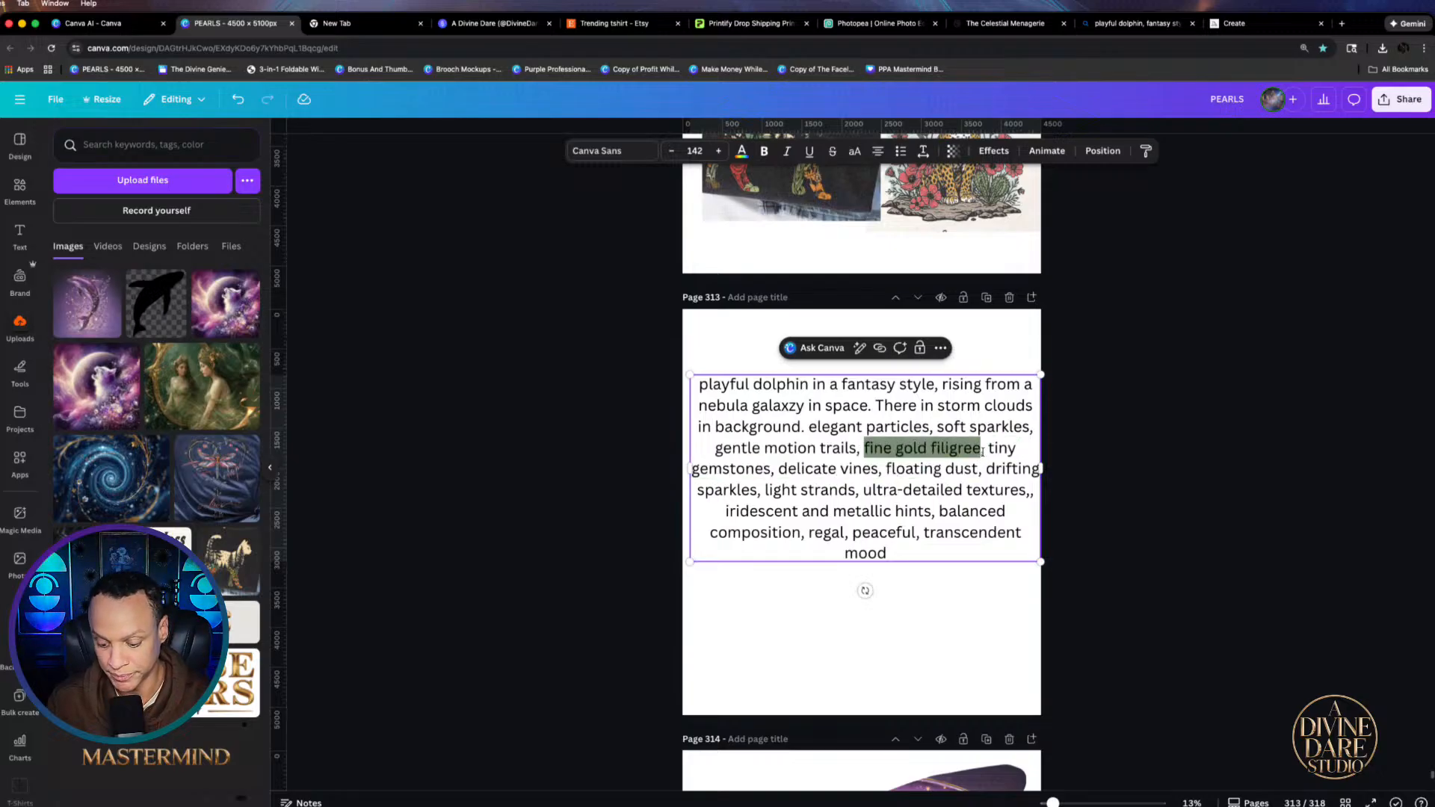
key("BackSpace")
mouse_move(855, 452)
left_mouse_down()
mouse_move(967, 453)
mouse_move(851, 449)
left_mouse_up()
key("BackSpace")
key("BackSpace")
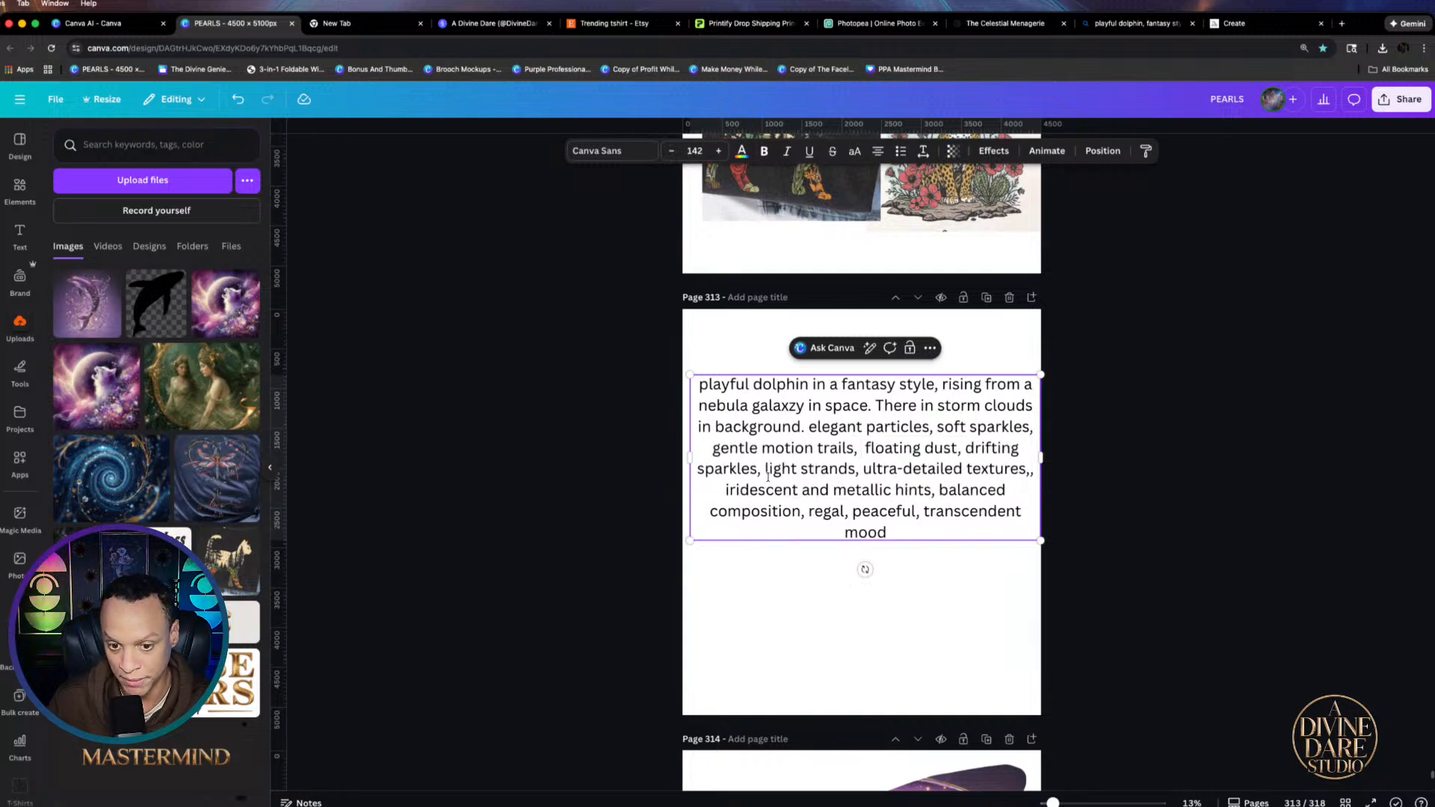
left_click_drag(767, 469, 864, 470)
key("BackSpace")
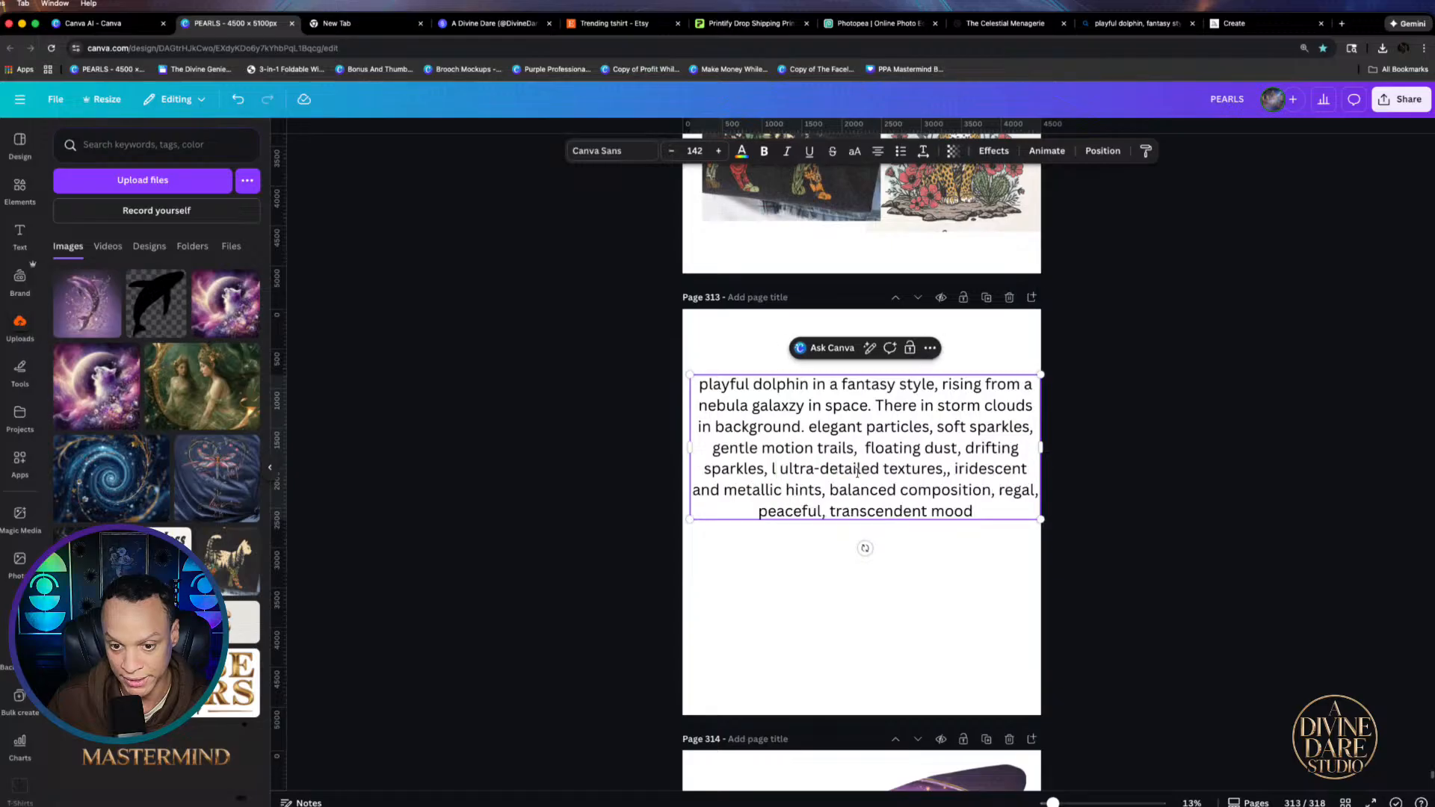
left_click_drag(762, 469, 936, 469)
key("BackSpace")
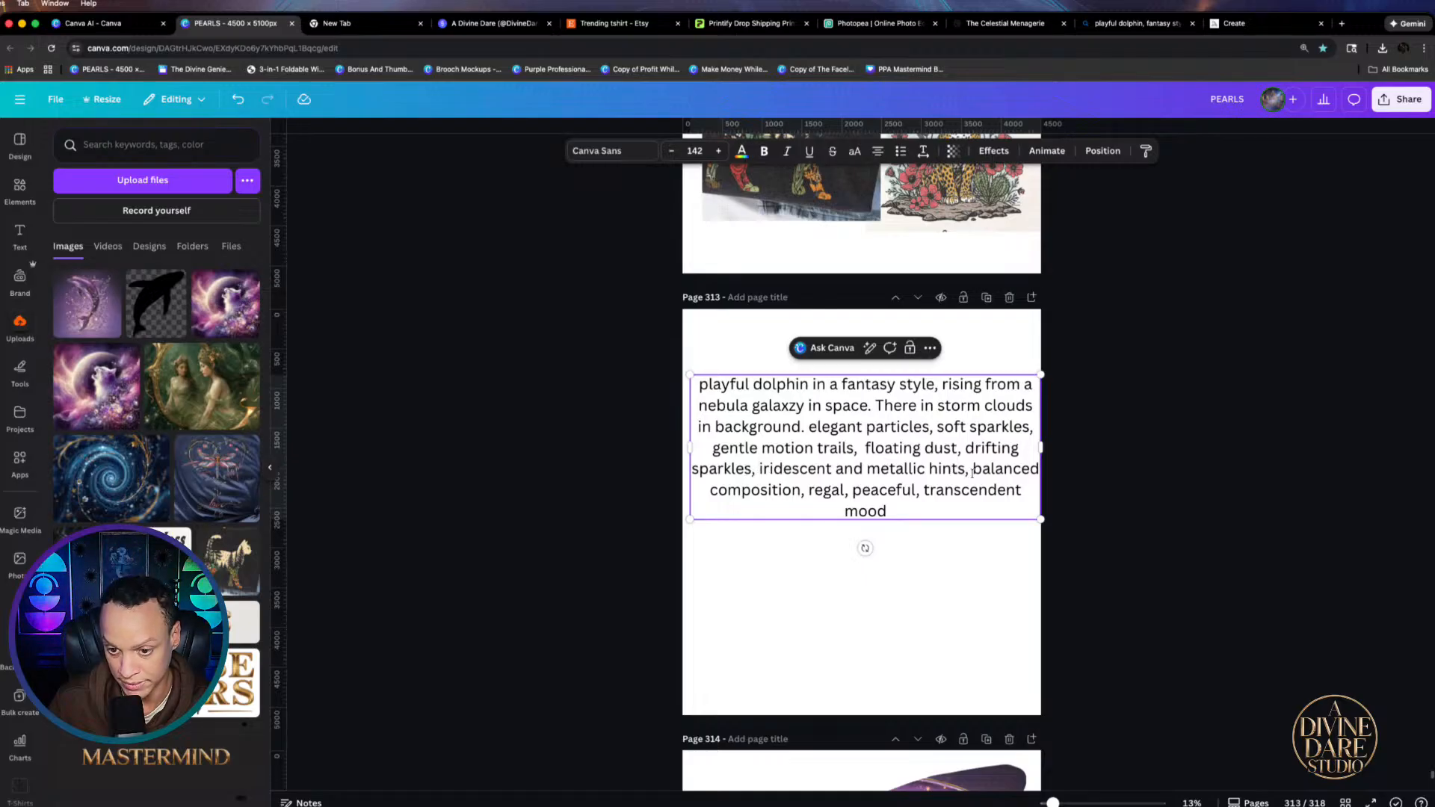
left_click_drag(971, 469, 757, 479)
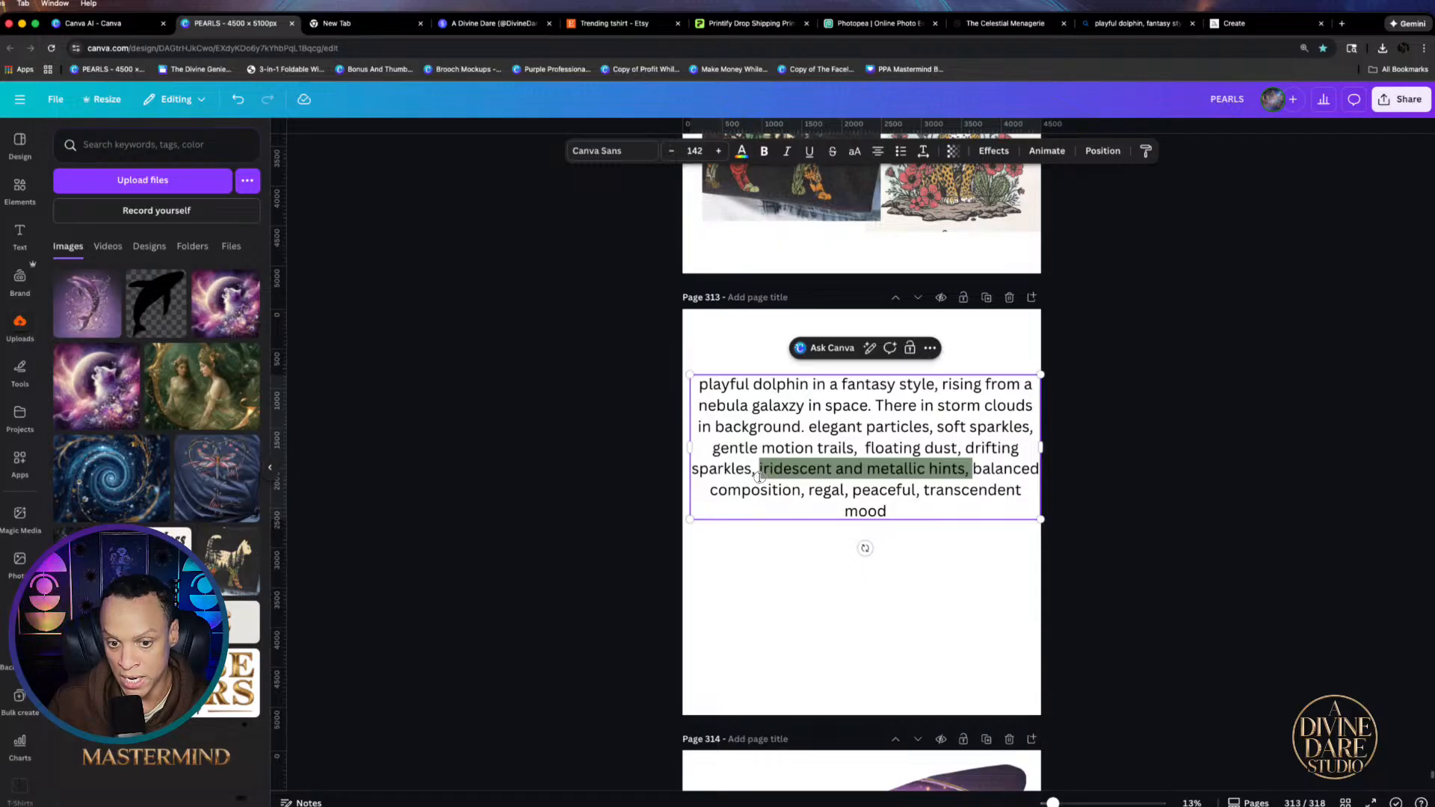
key("BackSpace")
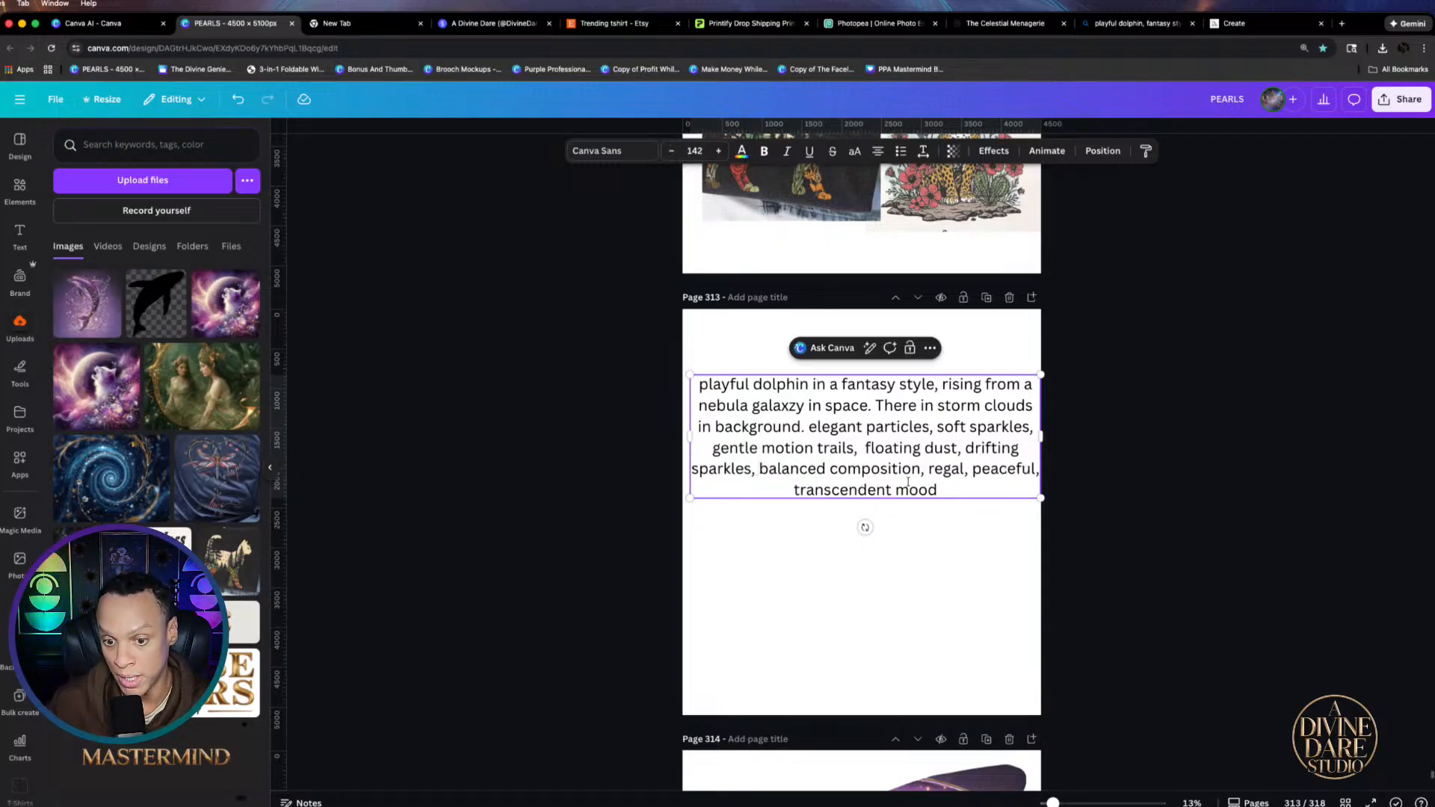
left_click_drag(930, 469, 762, 473)
key("BackSpace")
key("BackSpace")
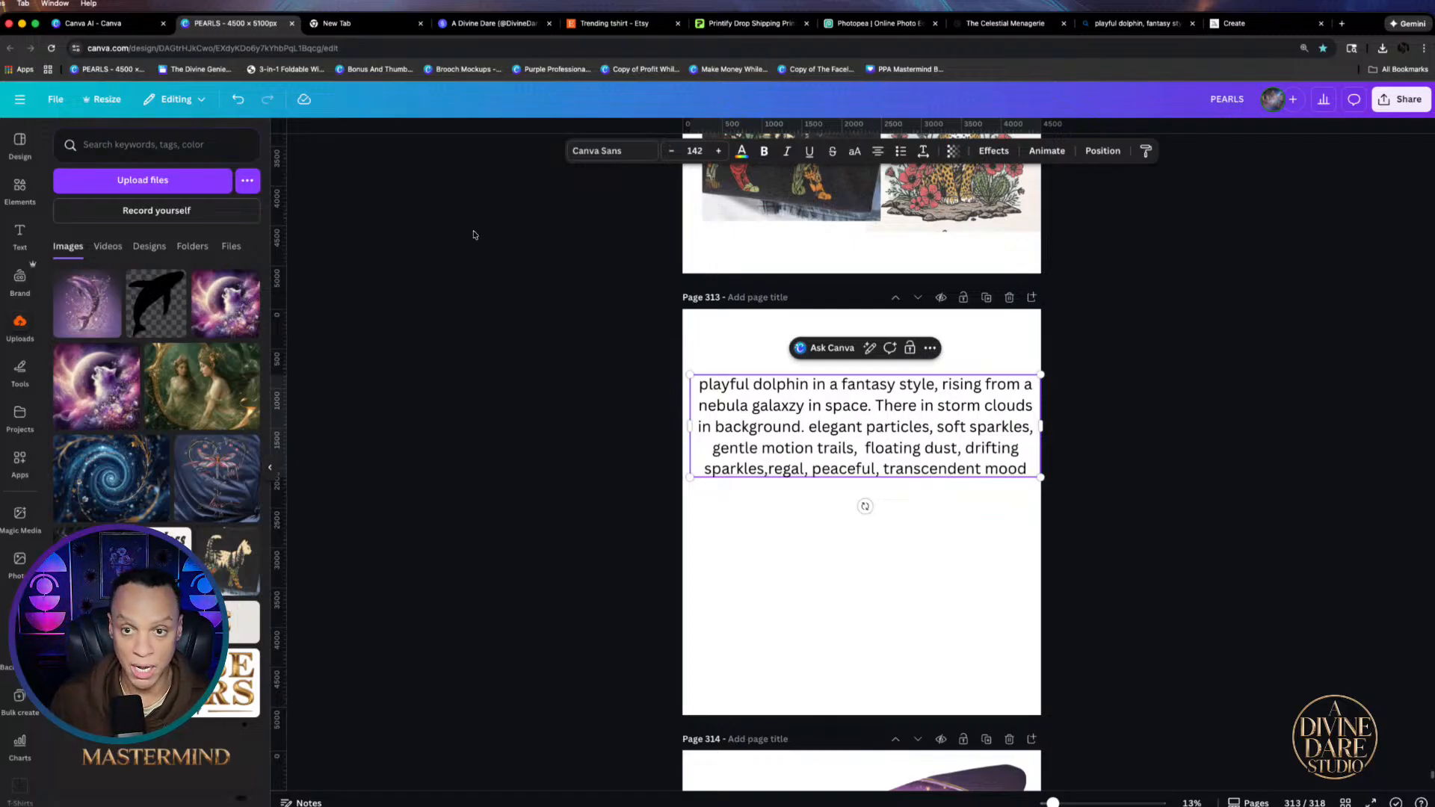
Clear the old dolphin prompt in Bing Image Creator's editor
left_click(1162, 23)
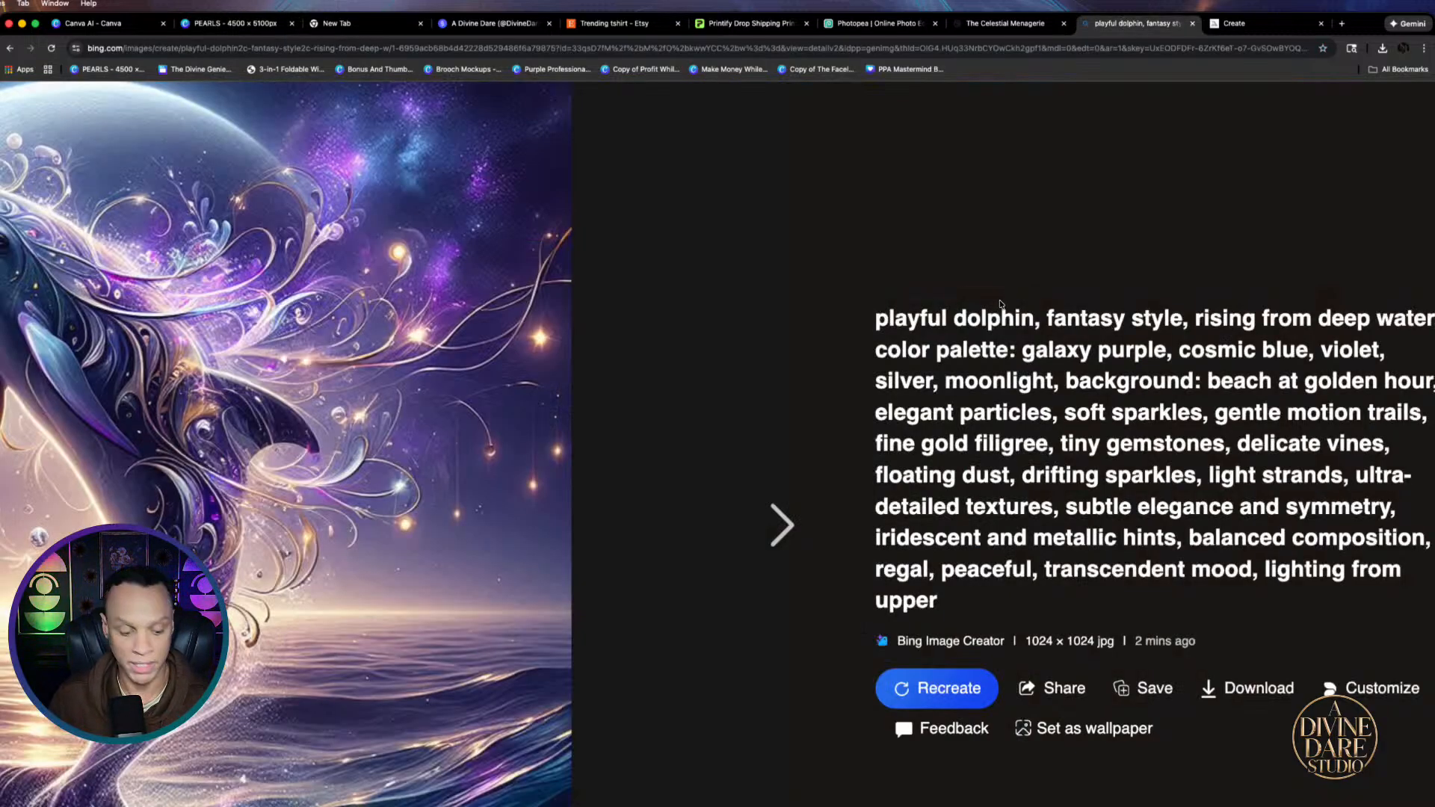
scroll(1004, 306, "down", 5)
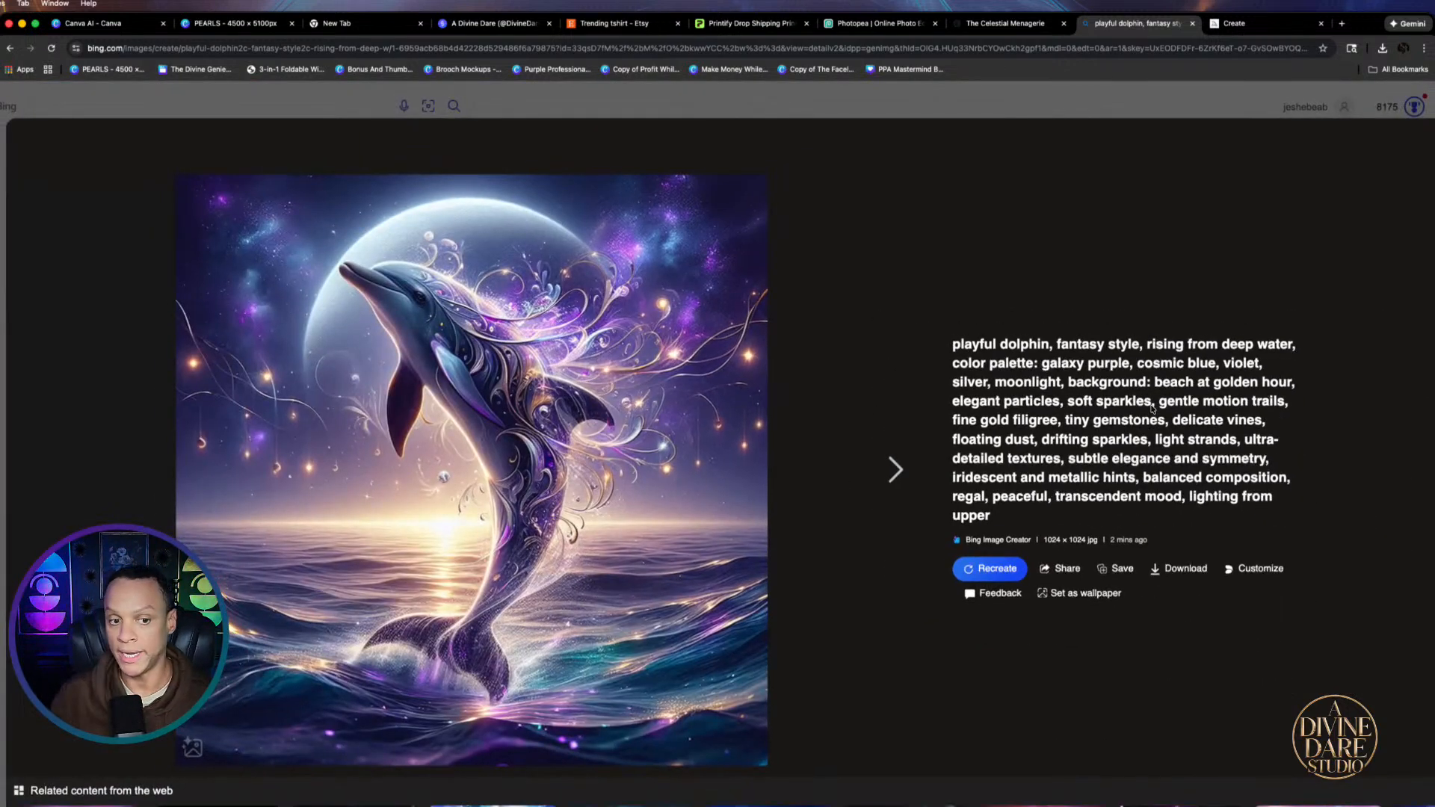
scroll(1153, 408, "down", 3)
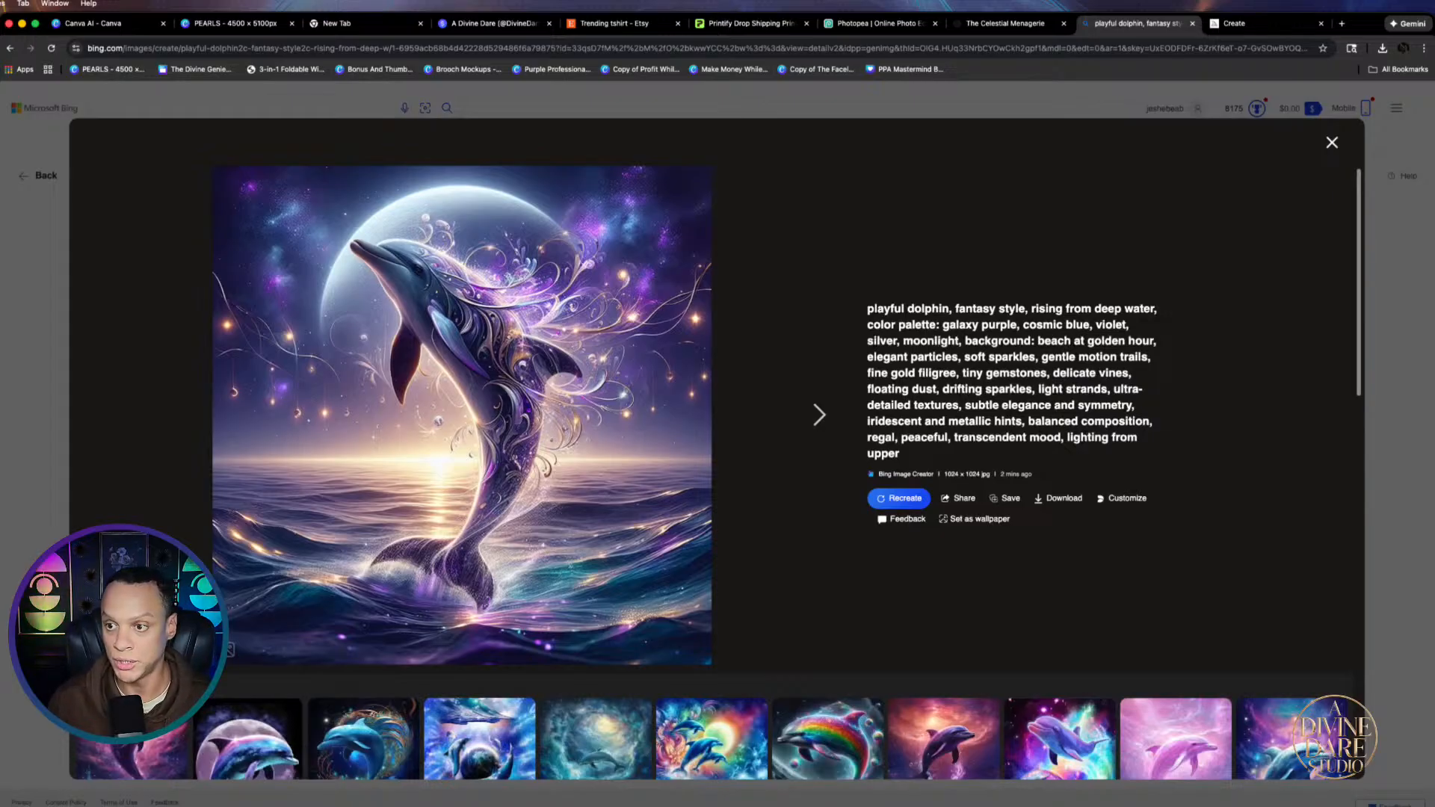
left_click(1331, 143)
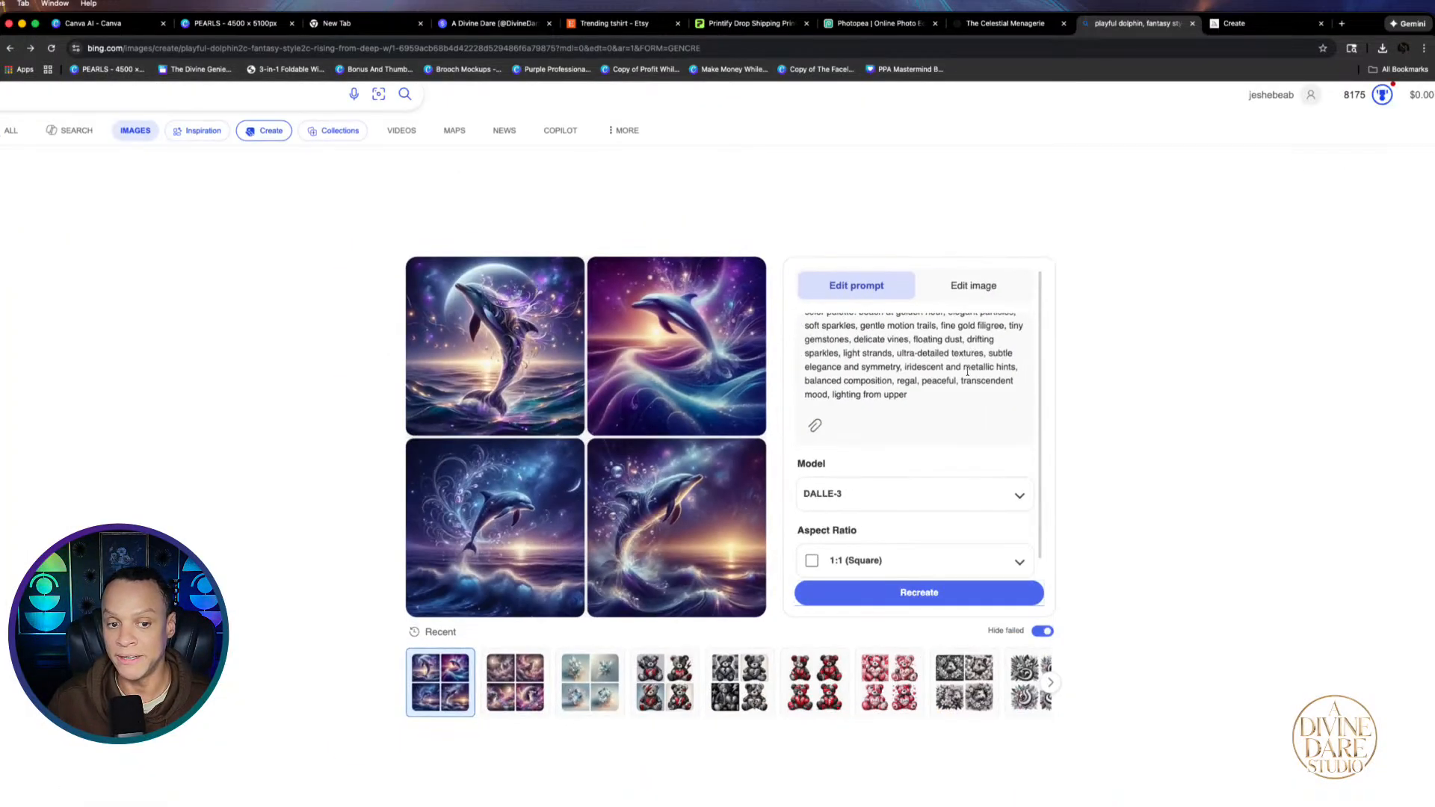
scroll(931, 381, "up", 2)
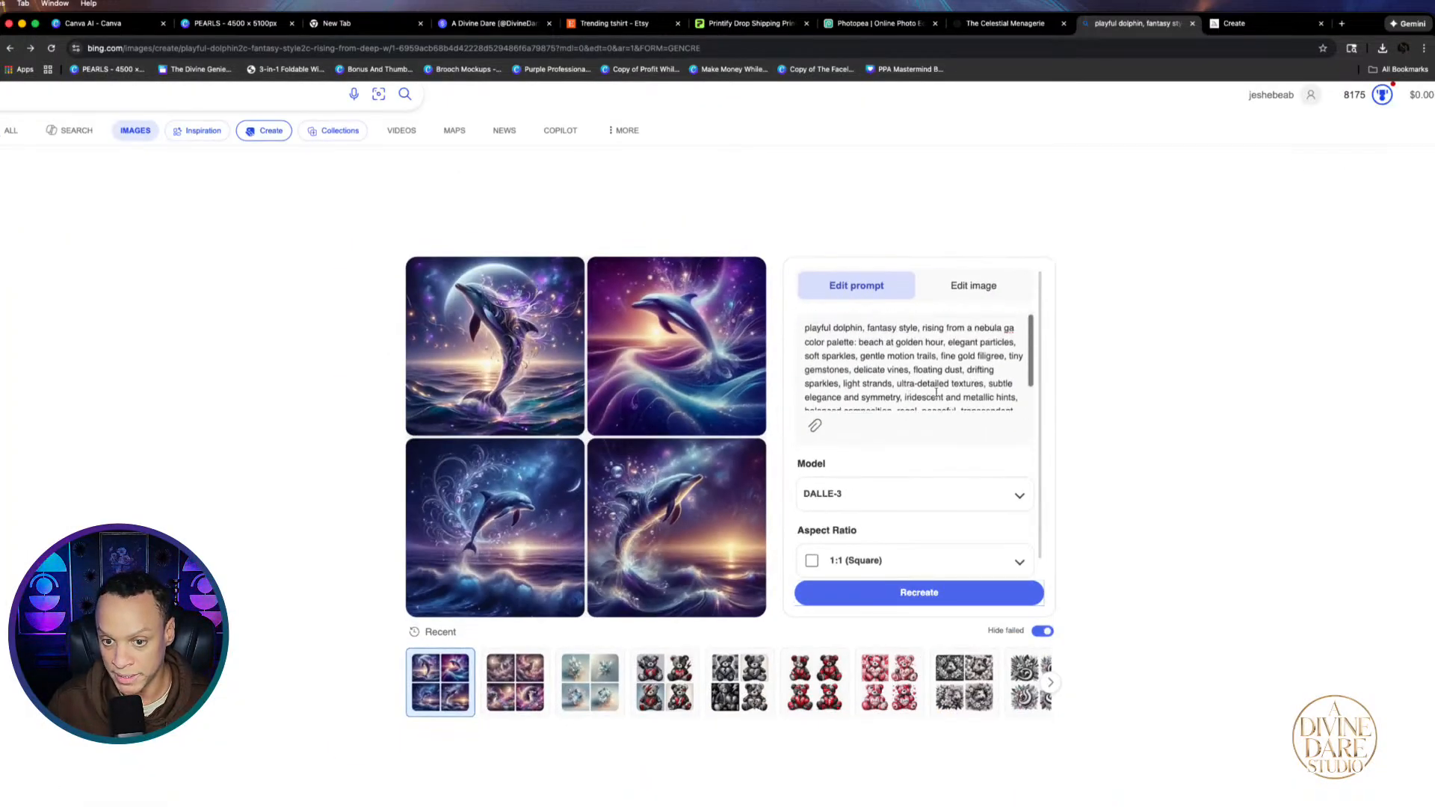
scroll(933, 392, "down", 2)
left_click_drag(933, 393, 767, 297)
key("BackSpace")
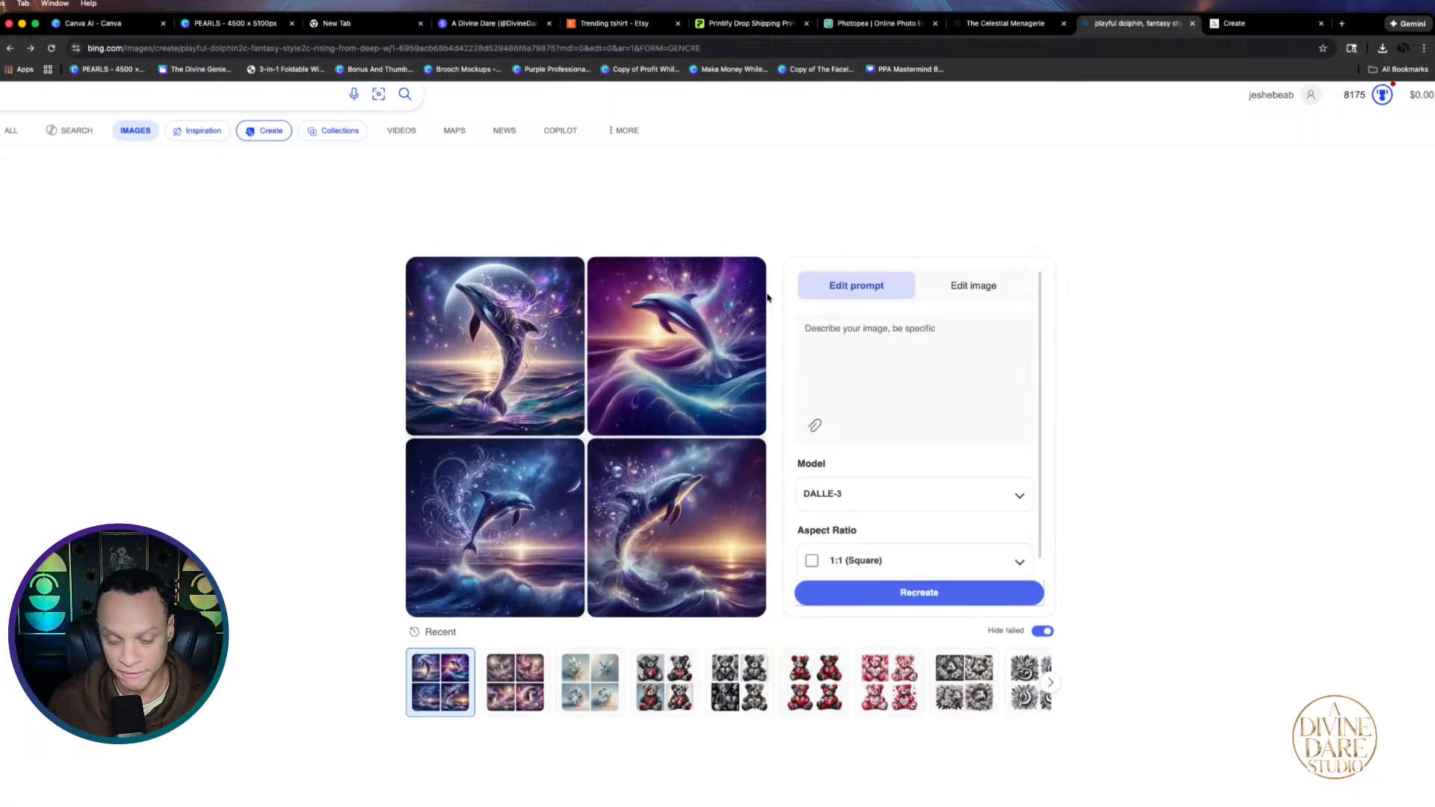
Copy the revised prompt from the PEARLS design, paste it into Bing, and recreate
left_click(243, 24)
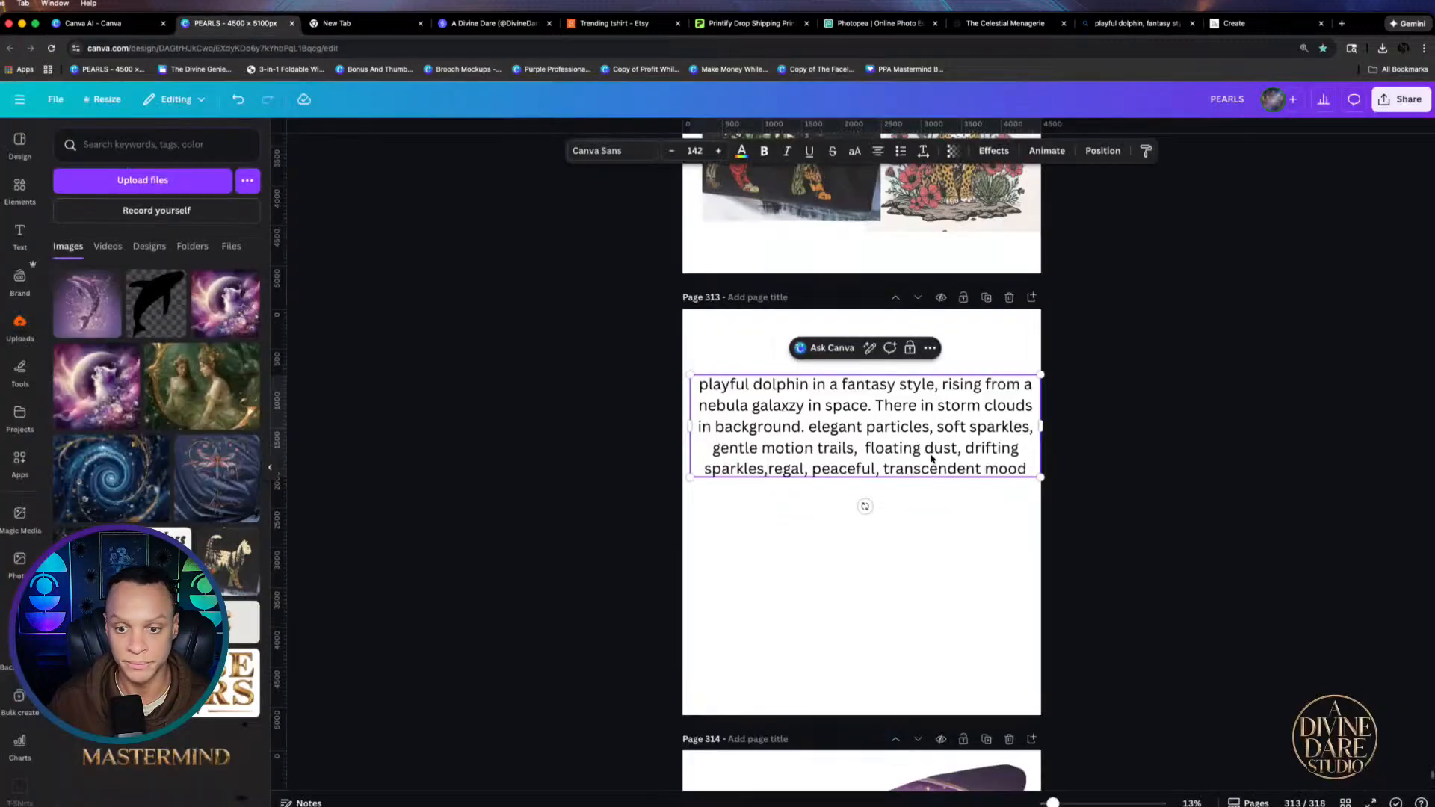
key("super+a")
key("super+c")
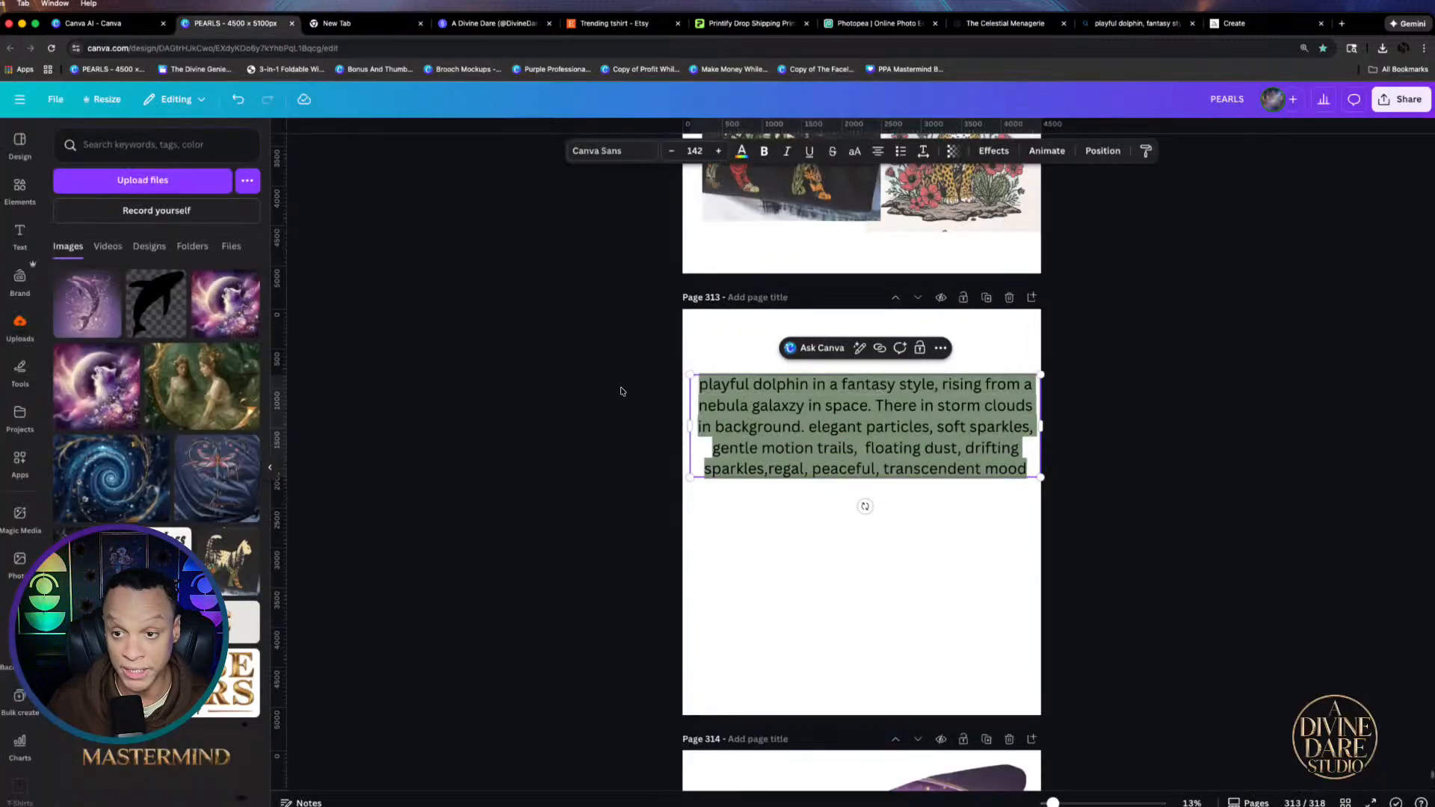
left_click(1232, 24)
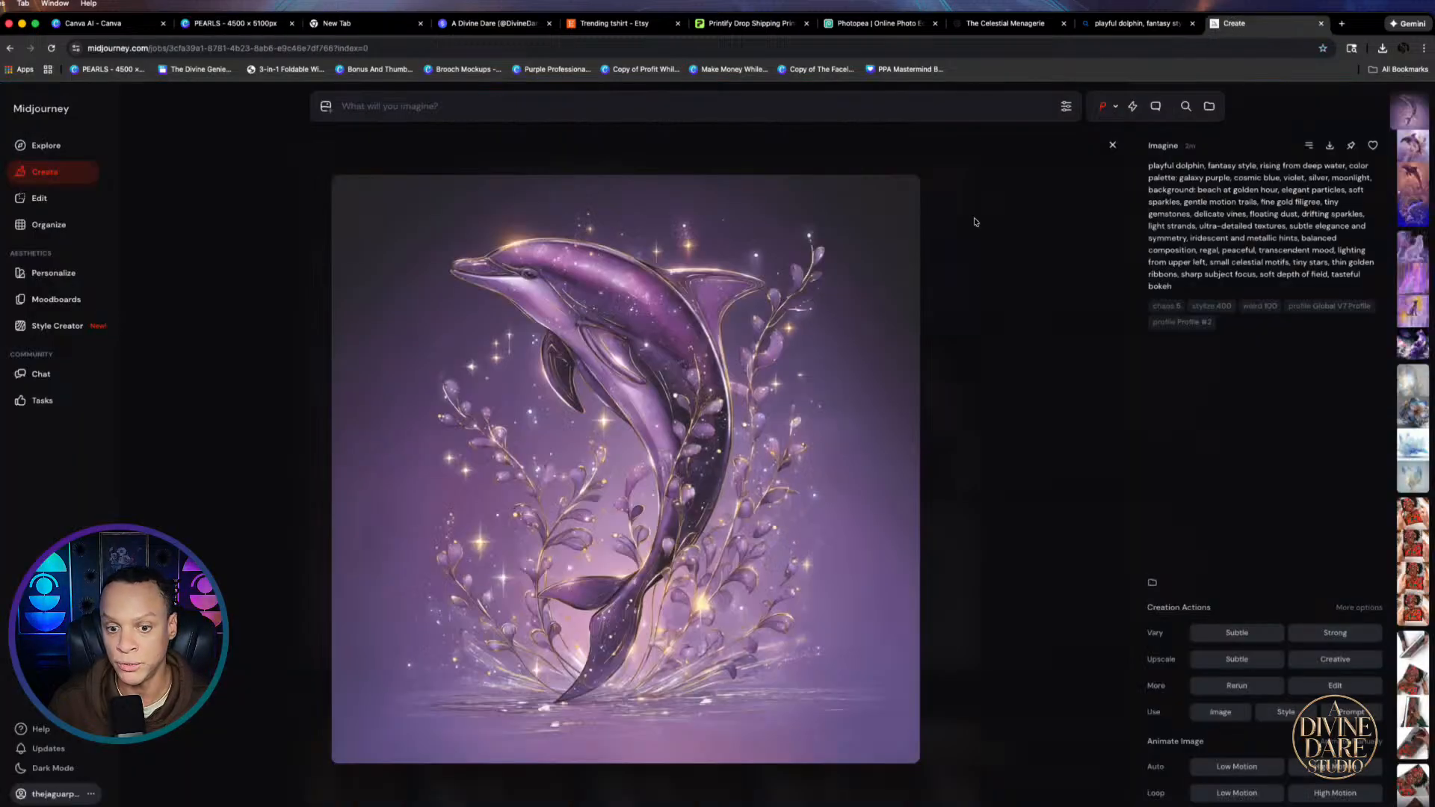
left_click(1132, 23)
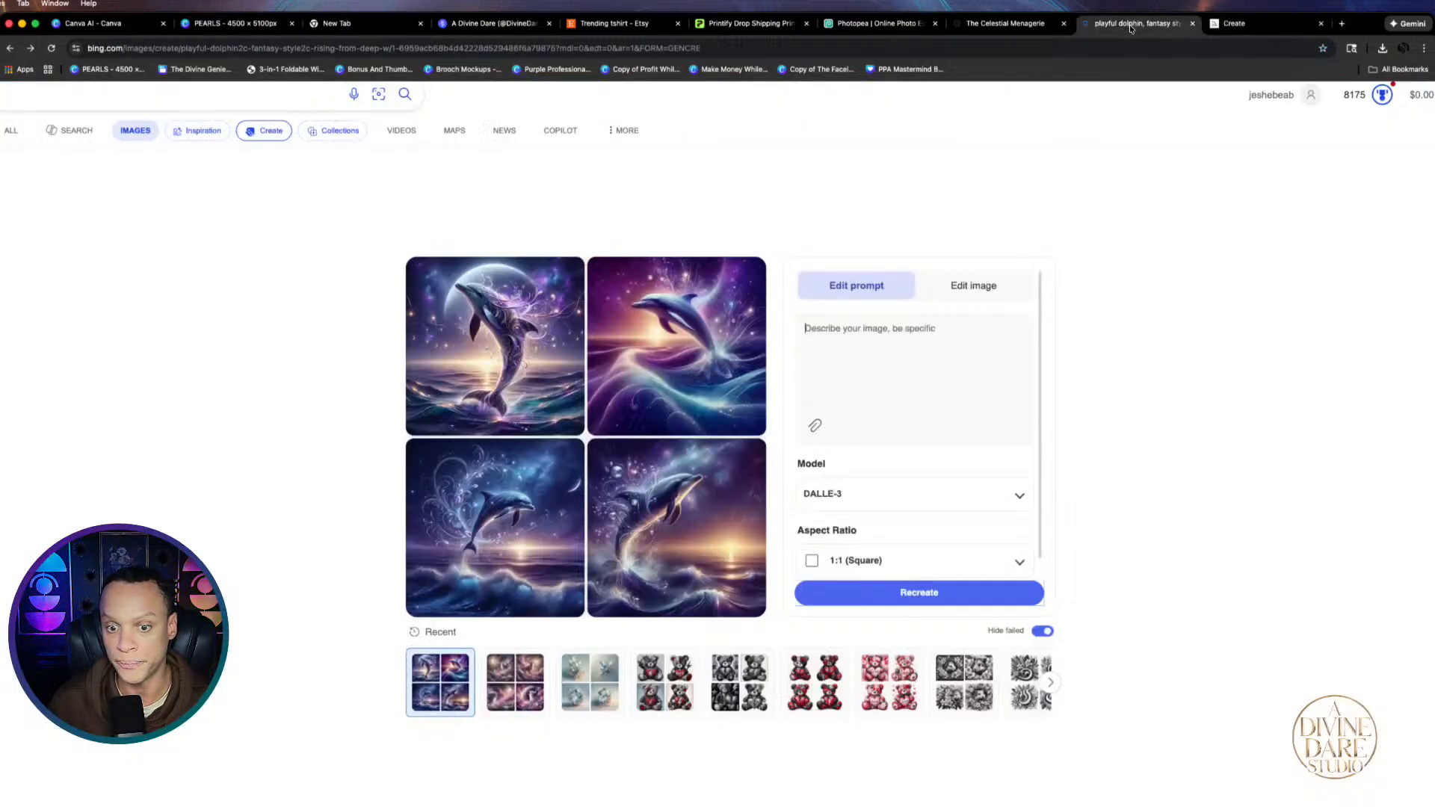
left_click(854, 330)
key("super+v")
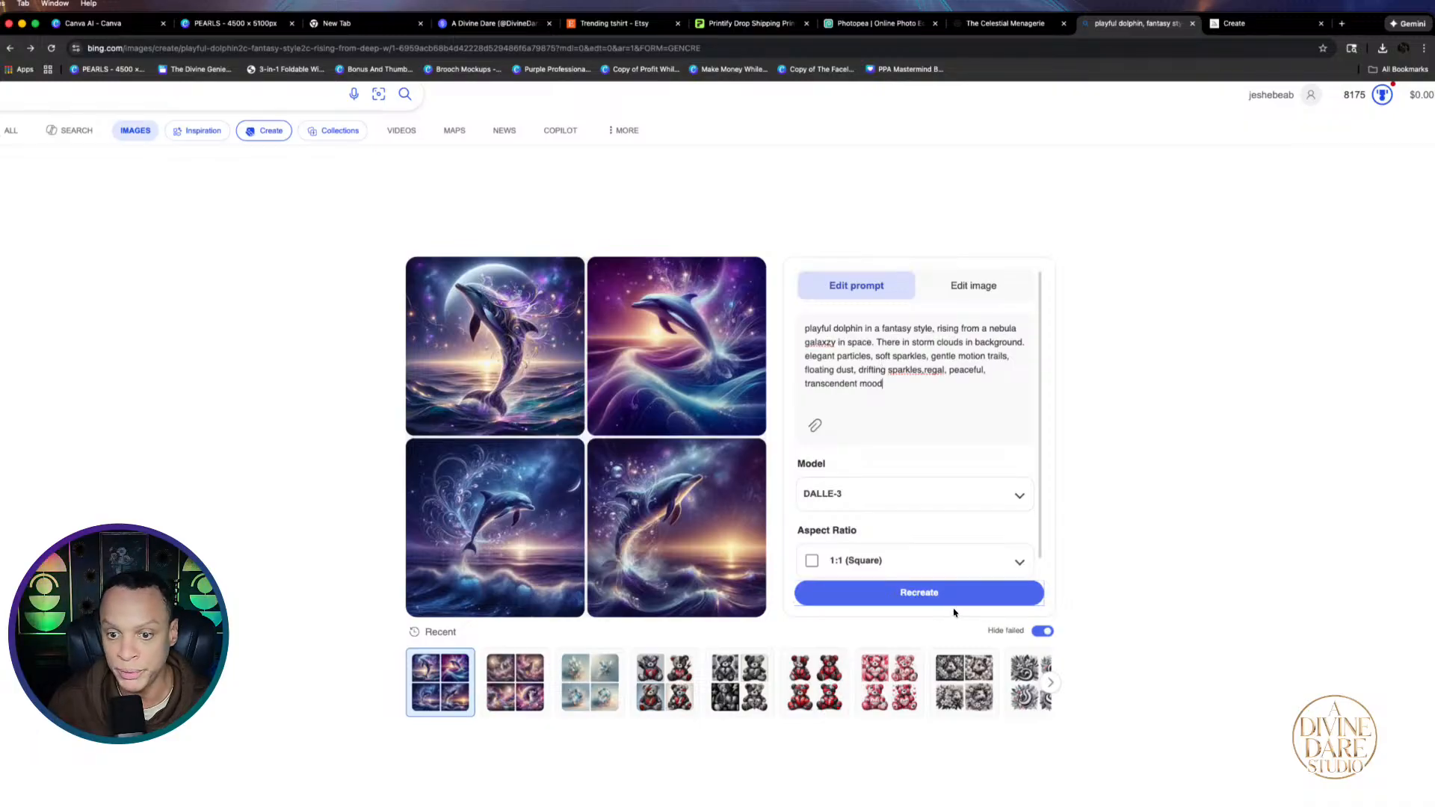
left_click(930, 596)
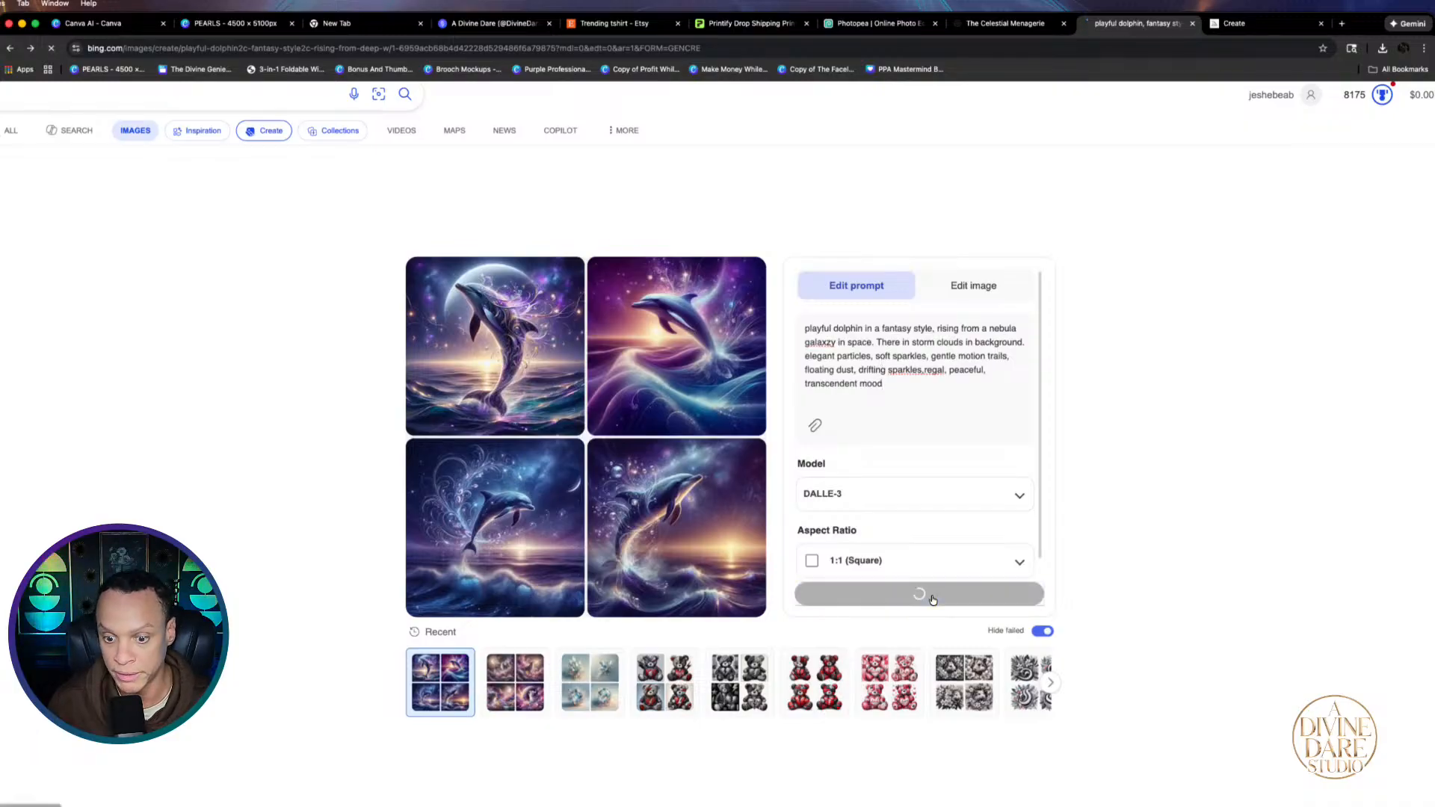
Generate four Canva AI images from the pasted dolphin-in-nebula-storm-clouds prompt, then return to Bing
left_click(93, 23)
scroll(531, 141, "up", 3)
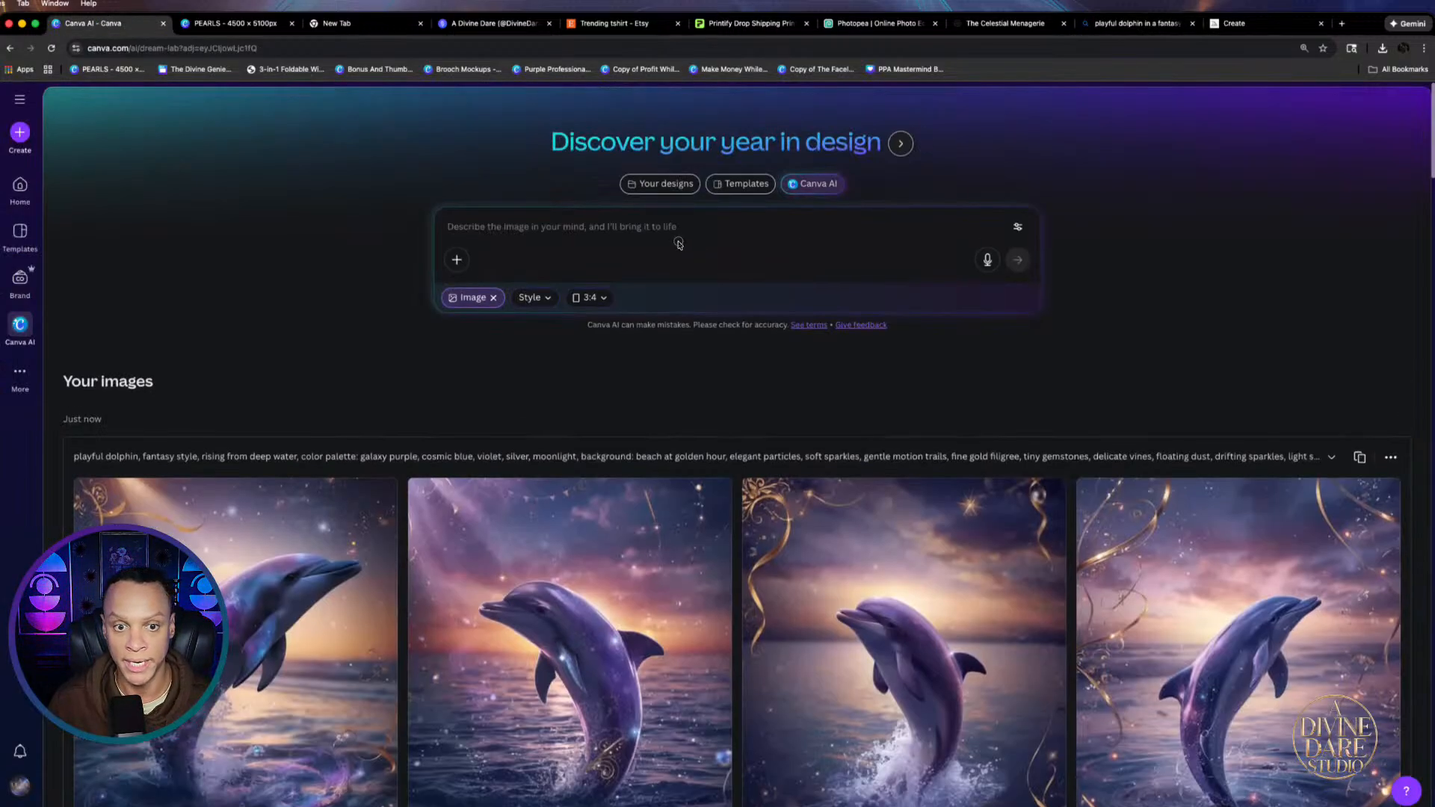
key("super+v")
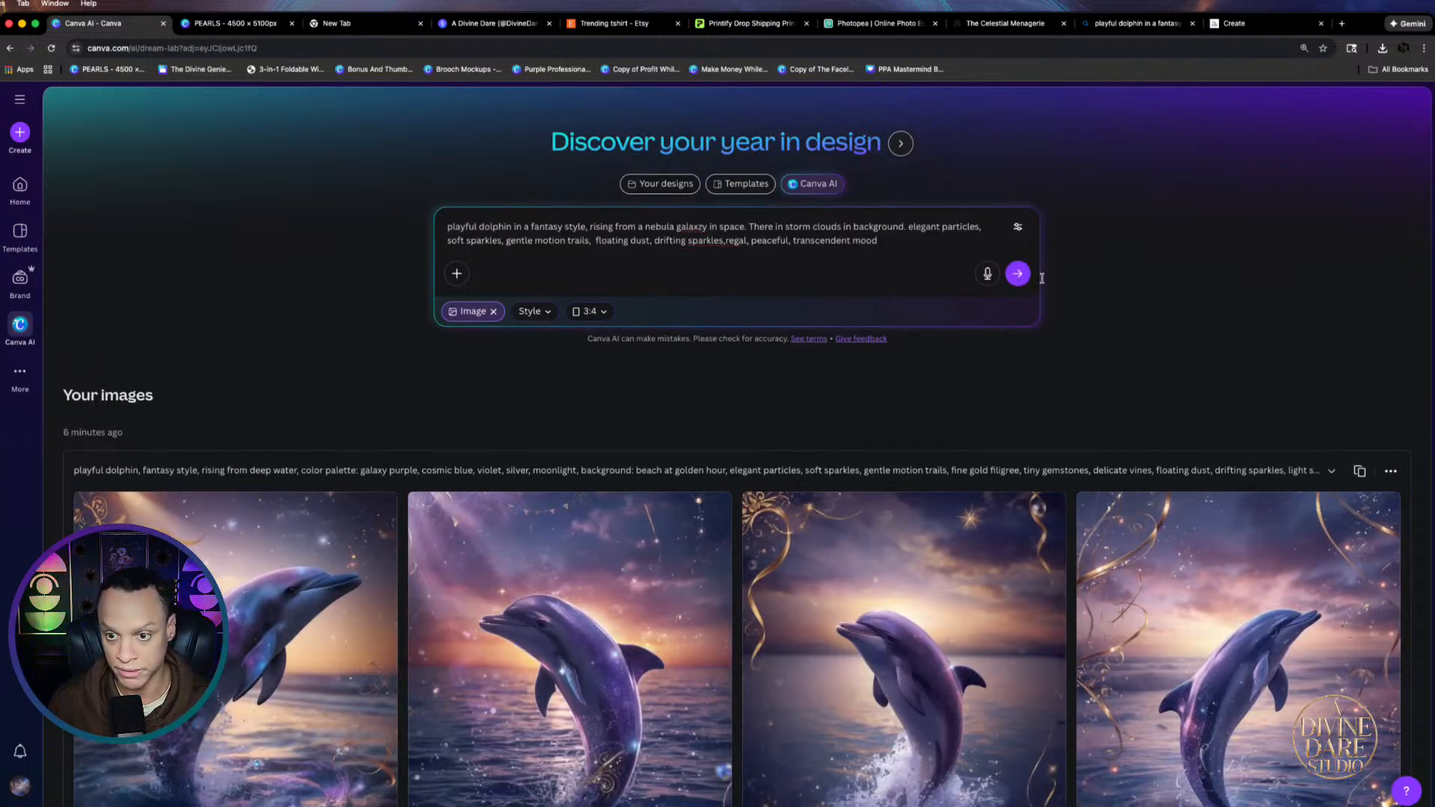
left_click(1017, 274)
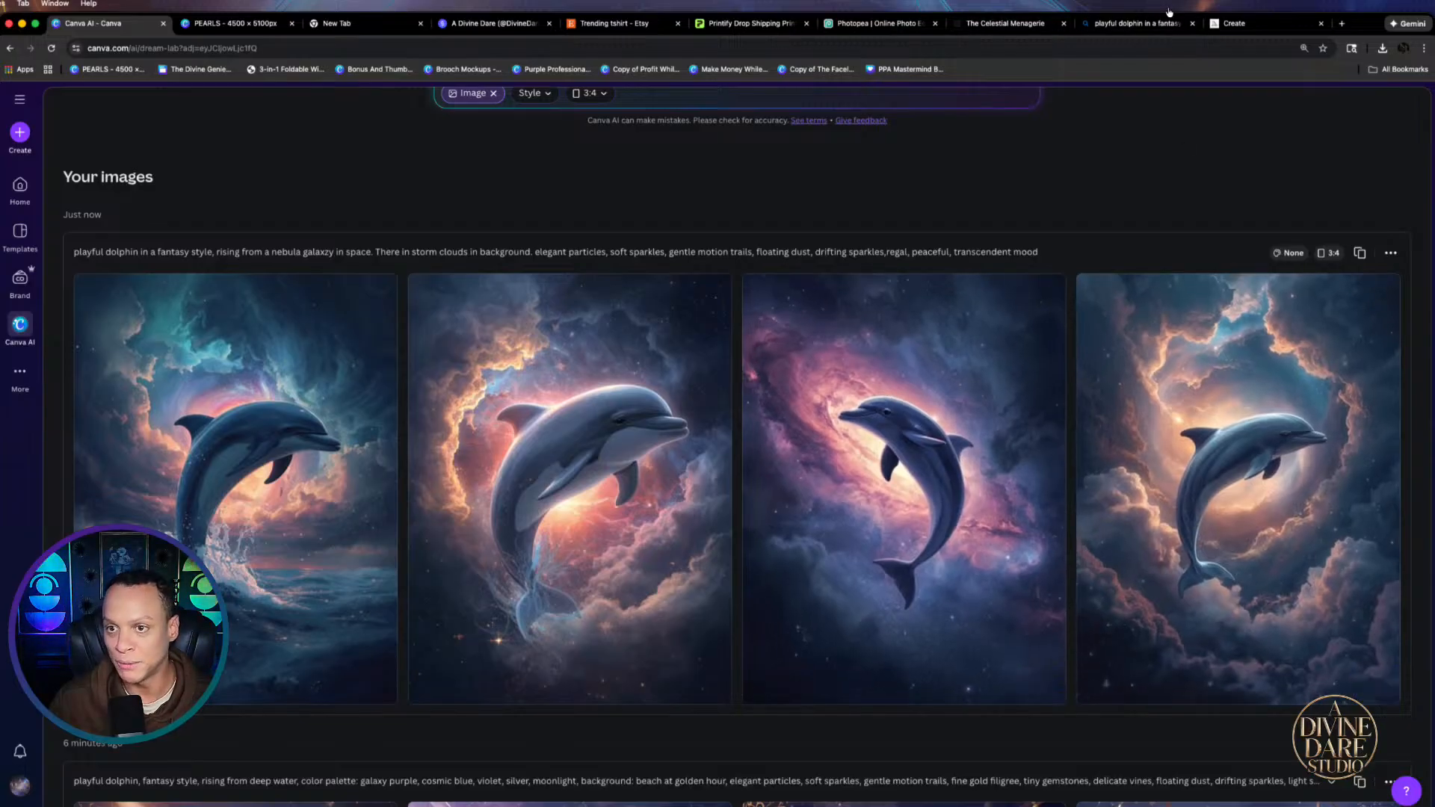
left_click(1144, 23)
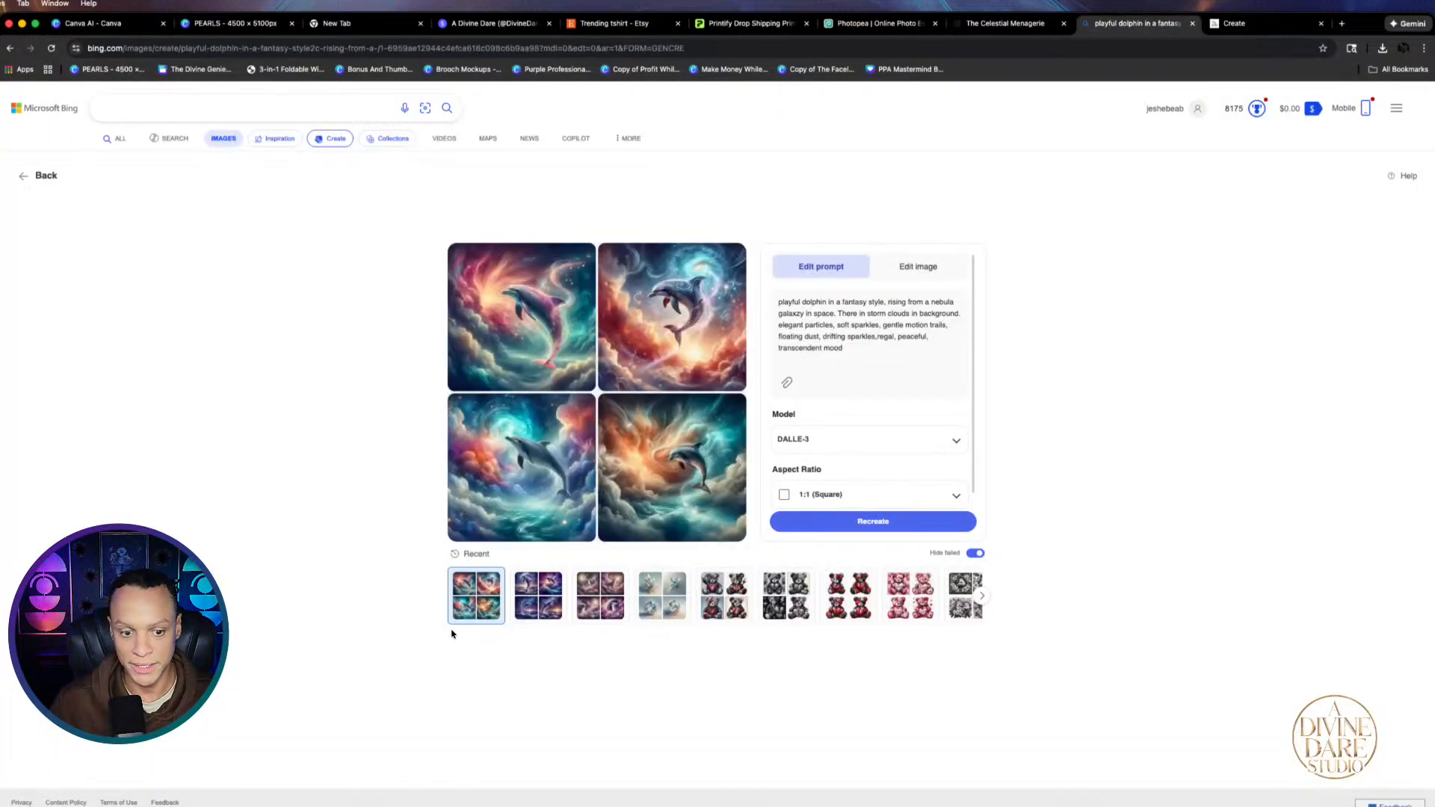
Browse the new storm-cloud dolphin images full size, then bring up the PEARLS Canva design
left_click(535, 322)
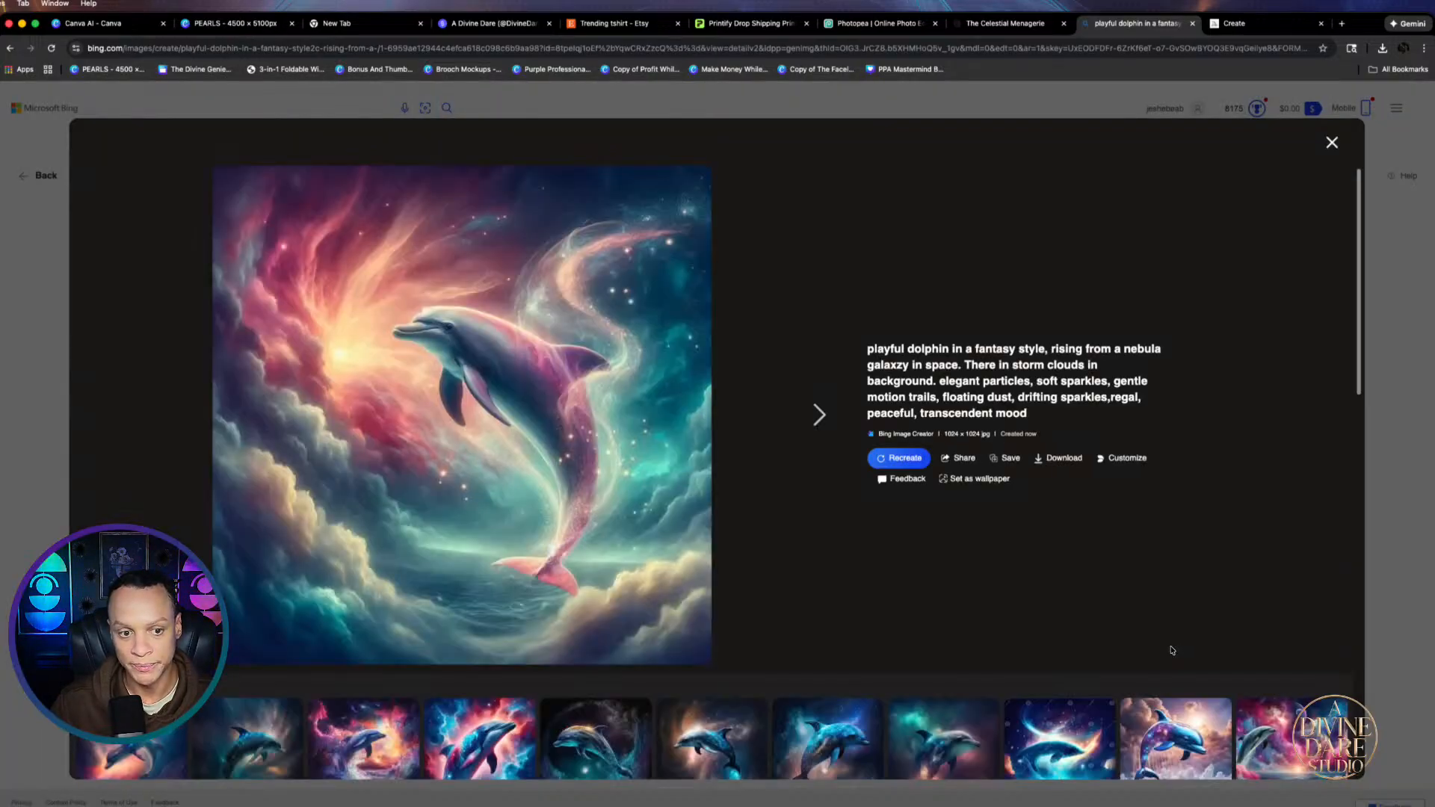
left_click(814, 414)
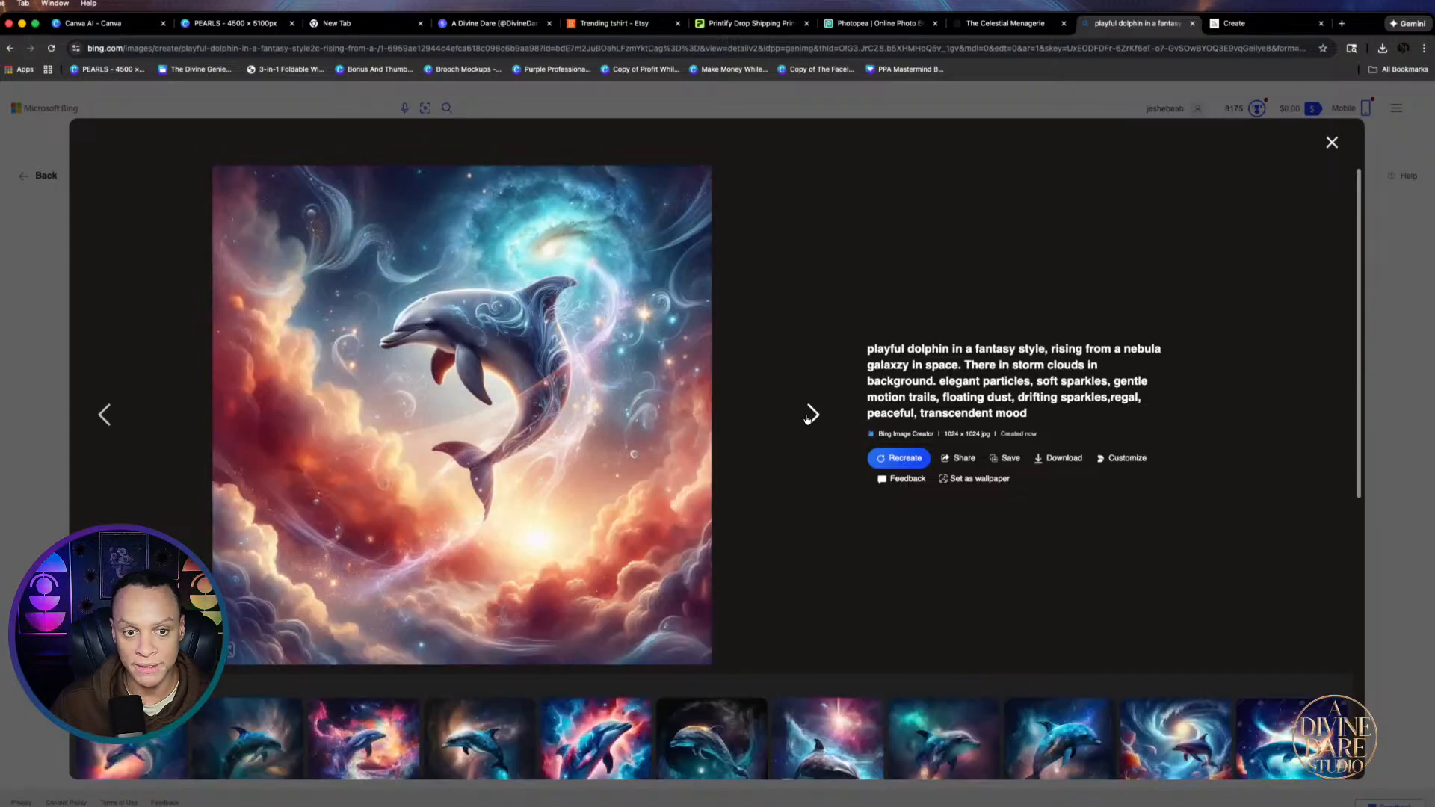
left_click(810, 416)
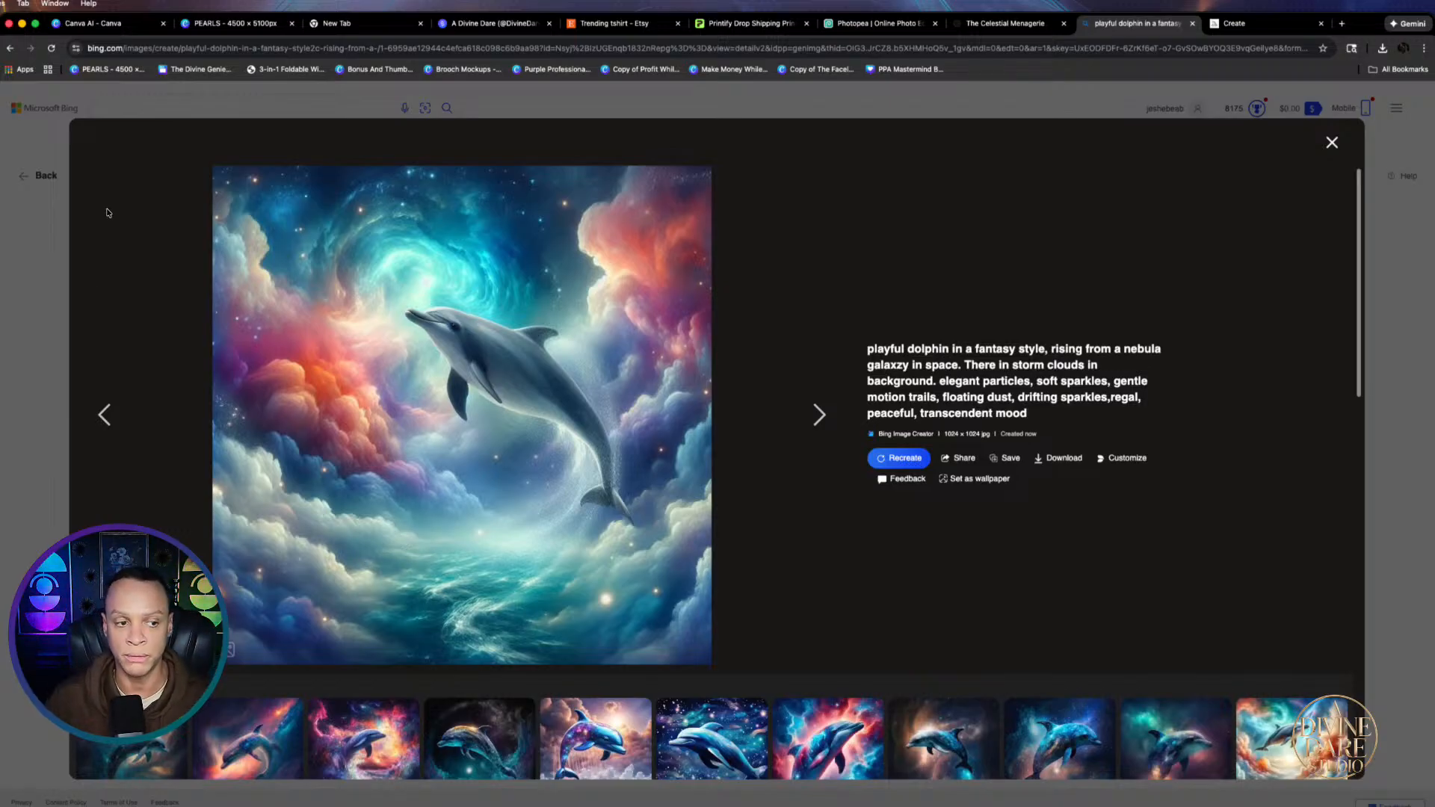
left_click(37, 323)
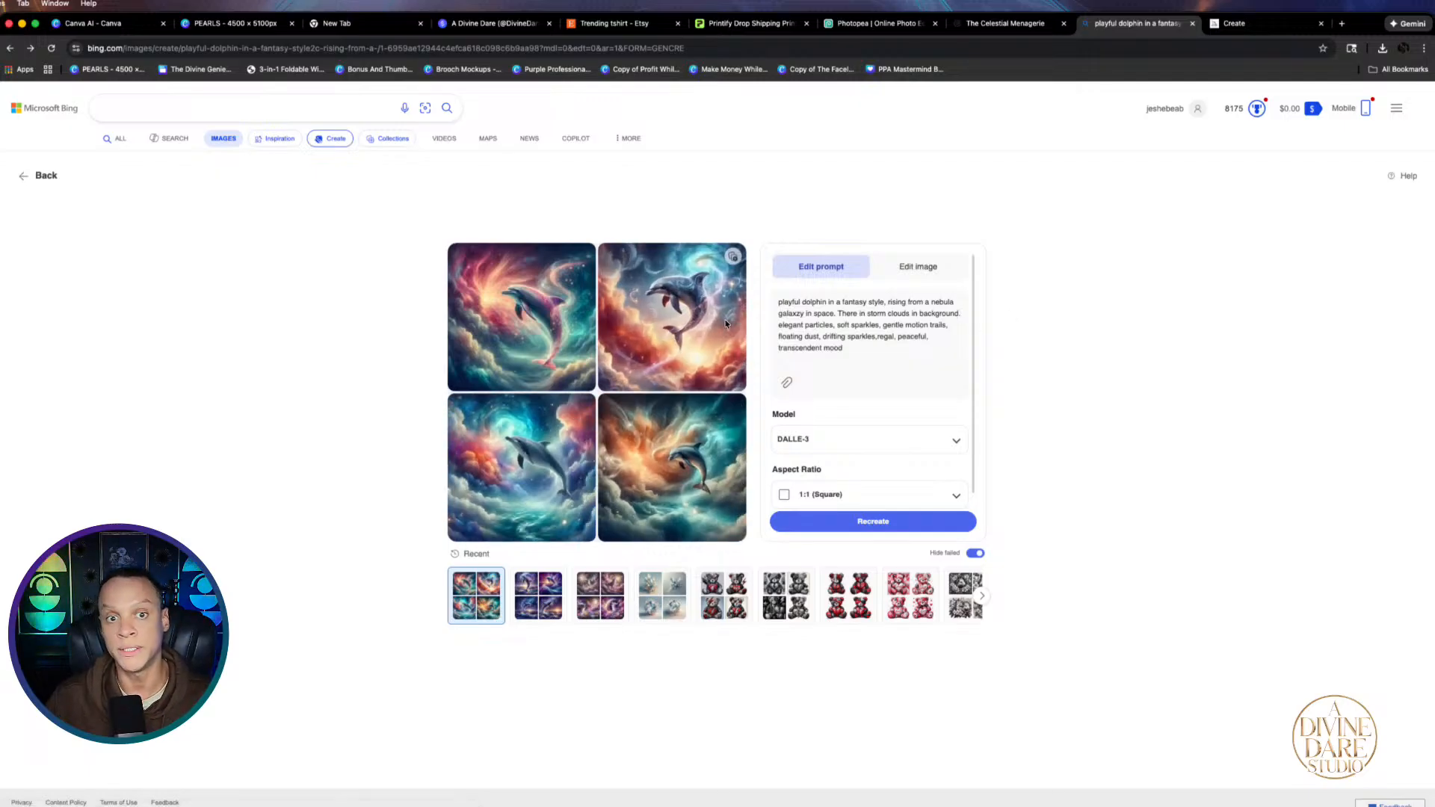
left_click(220, 26)
scroll(754, 307, "up", 5)
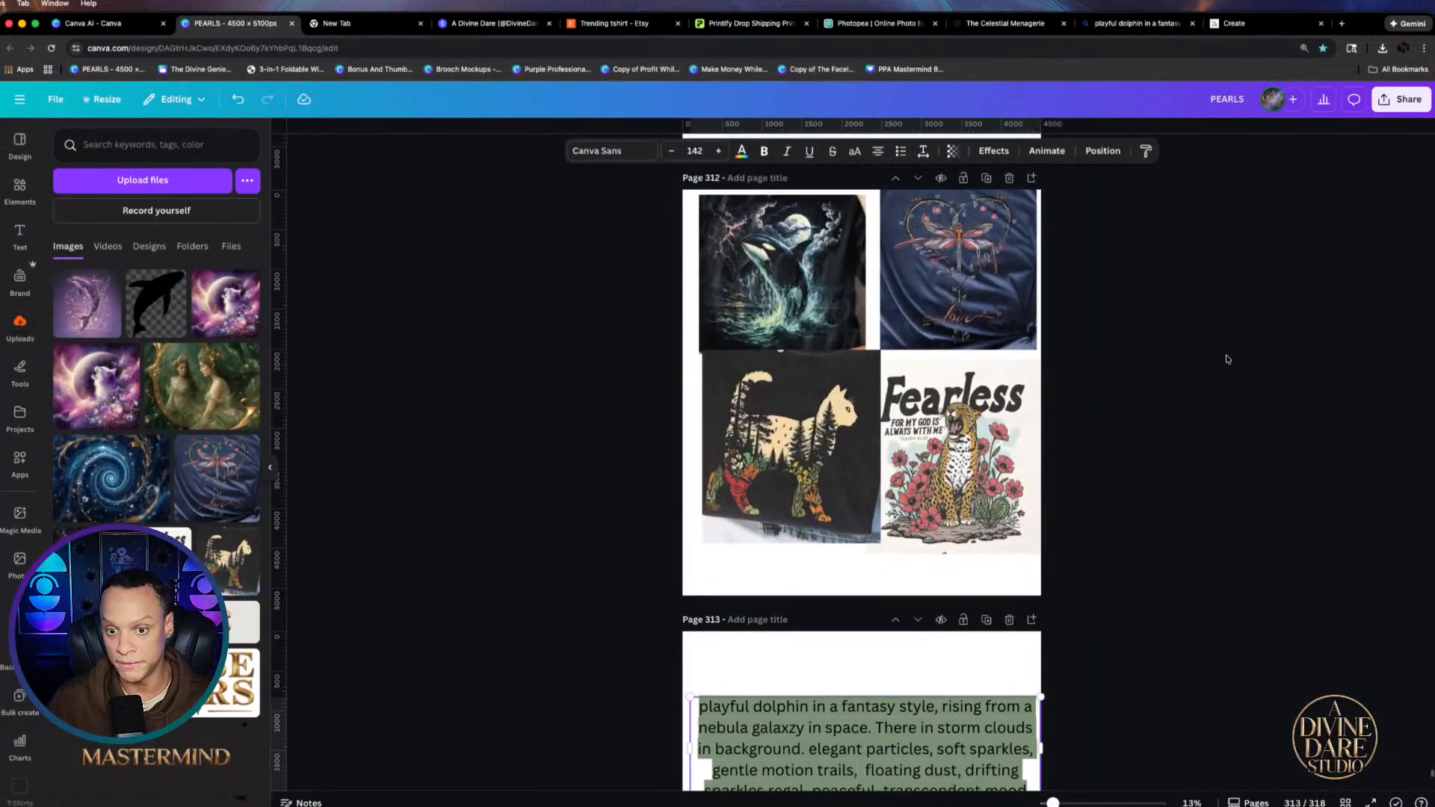
Select the stormy orca shirt image on page 312, then return to the Bing prompt
left_click(793, 366)
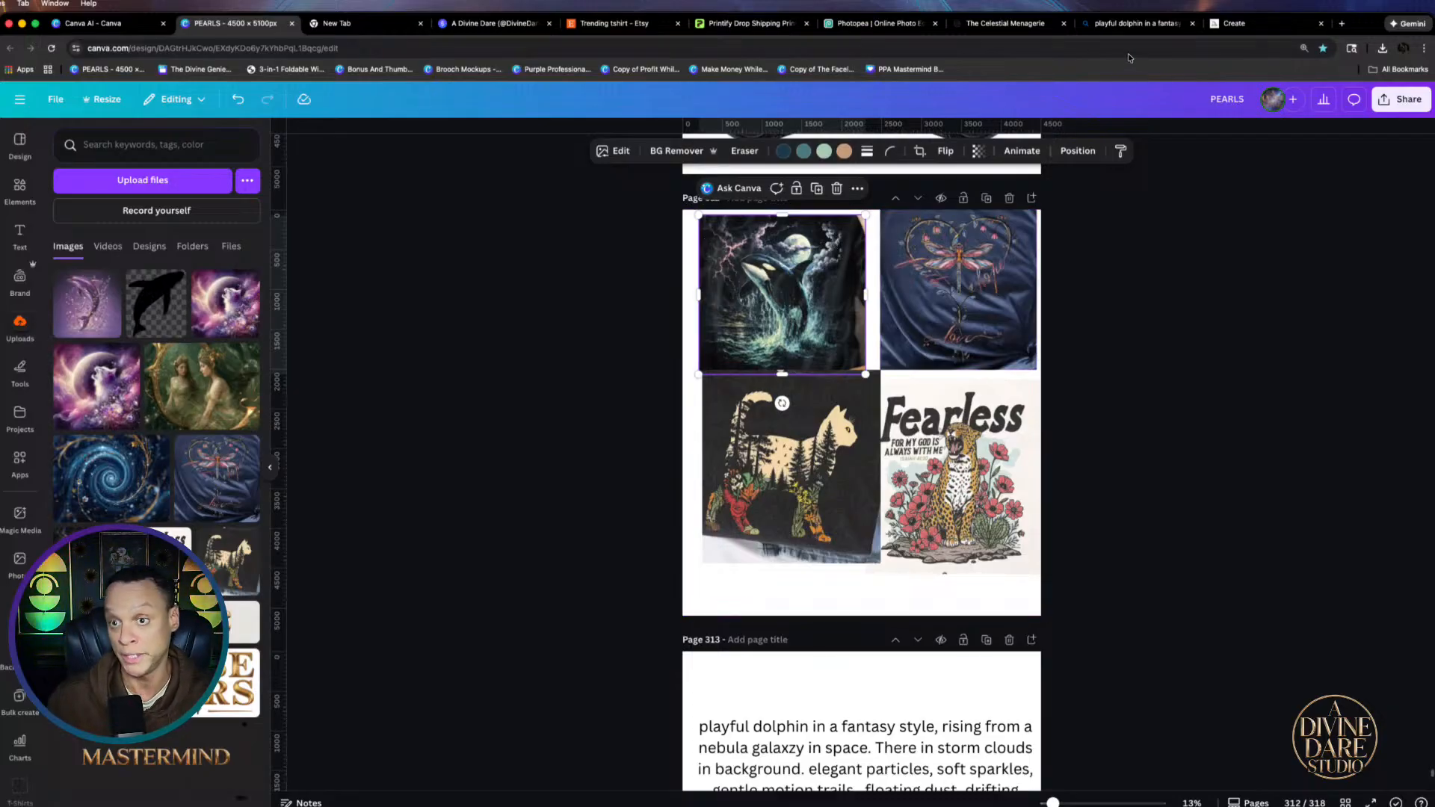
left_click(1156, 27)
left_click(833, 334)
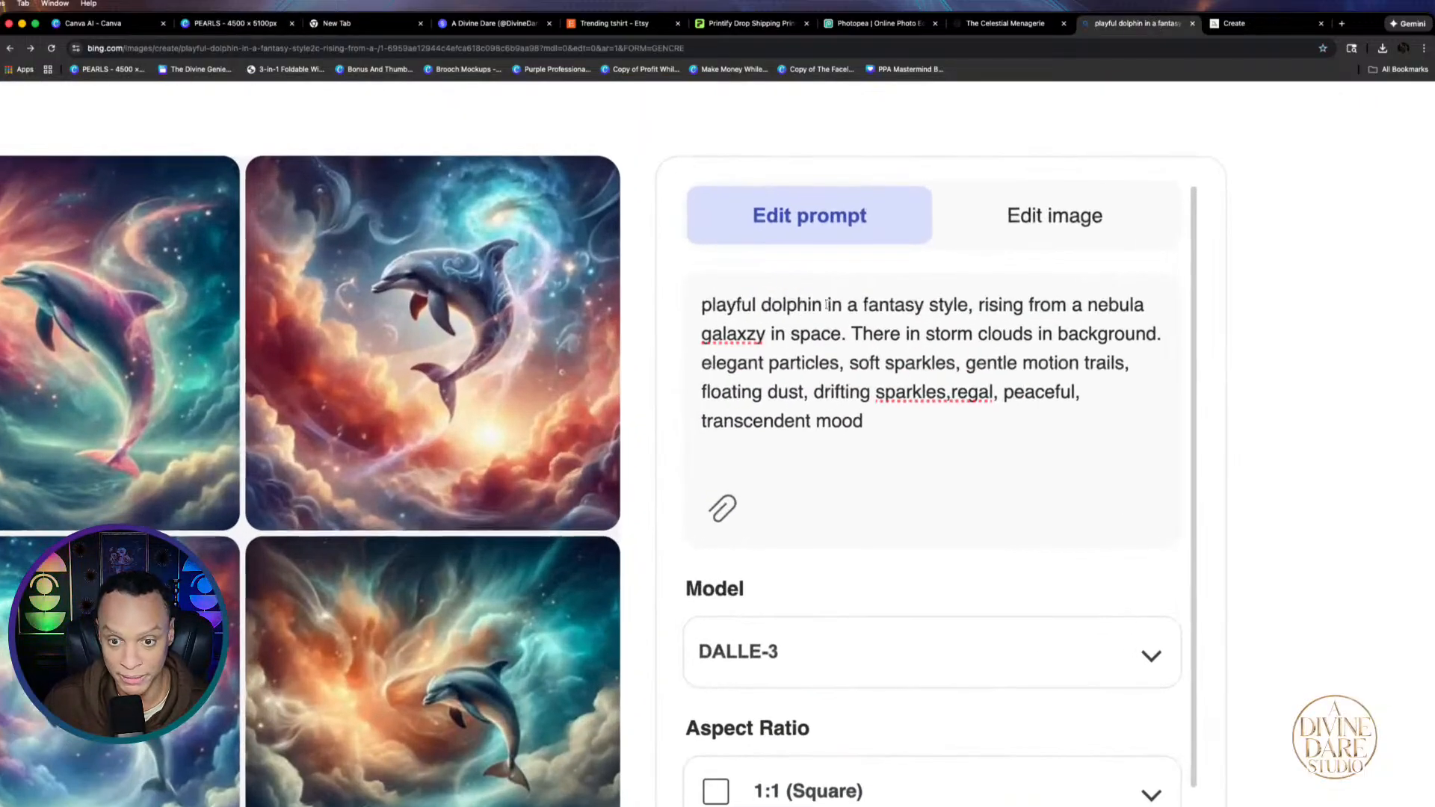
Rewrite the prompt's subject as 'an orca whale' rising from 'the ocean' instead of nebula
left_click(829, 301)
key("BackSpace")
key("BackSpace")
key("BackSpace")
key("BackSpace")
key("BackSpace")
key("BackSpace")
key("BackSpace")
key("BackSpace")
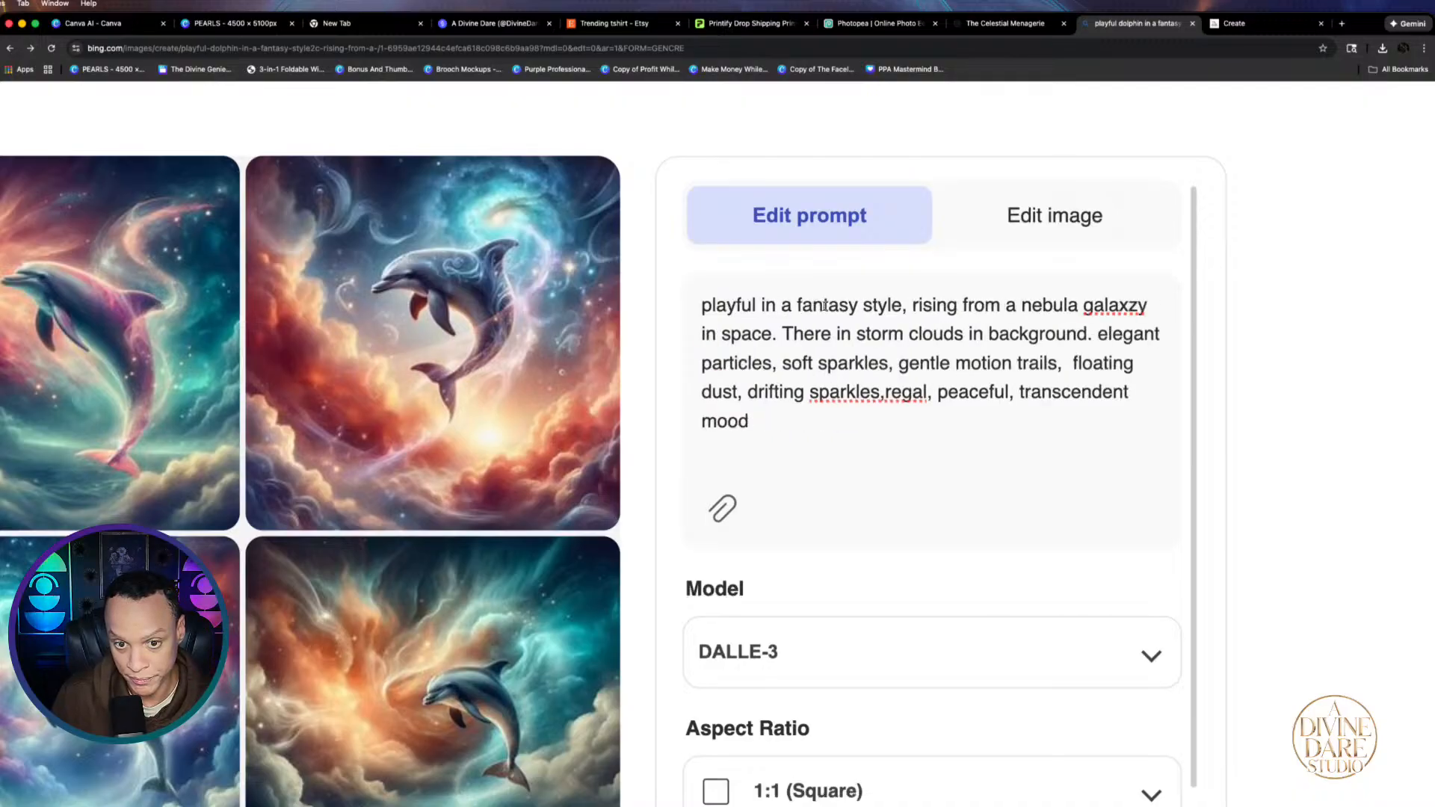
key("BackSpace")
key("BackSpace")
key("BackSpace")
key("BackSpace")
key("BackSpace")
key("BackSpace")
key("BackSpace")
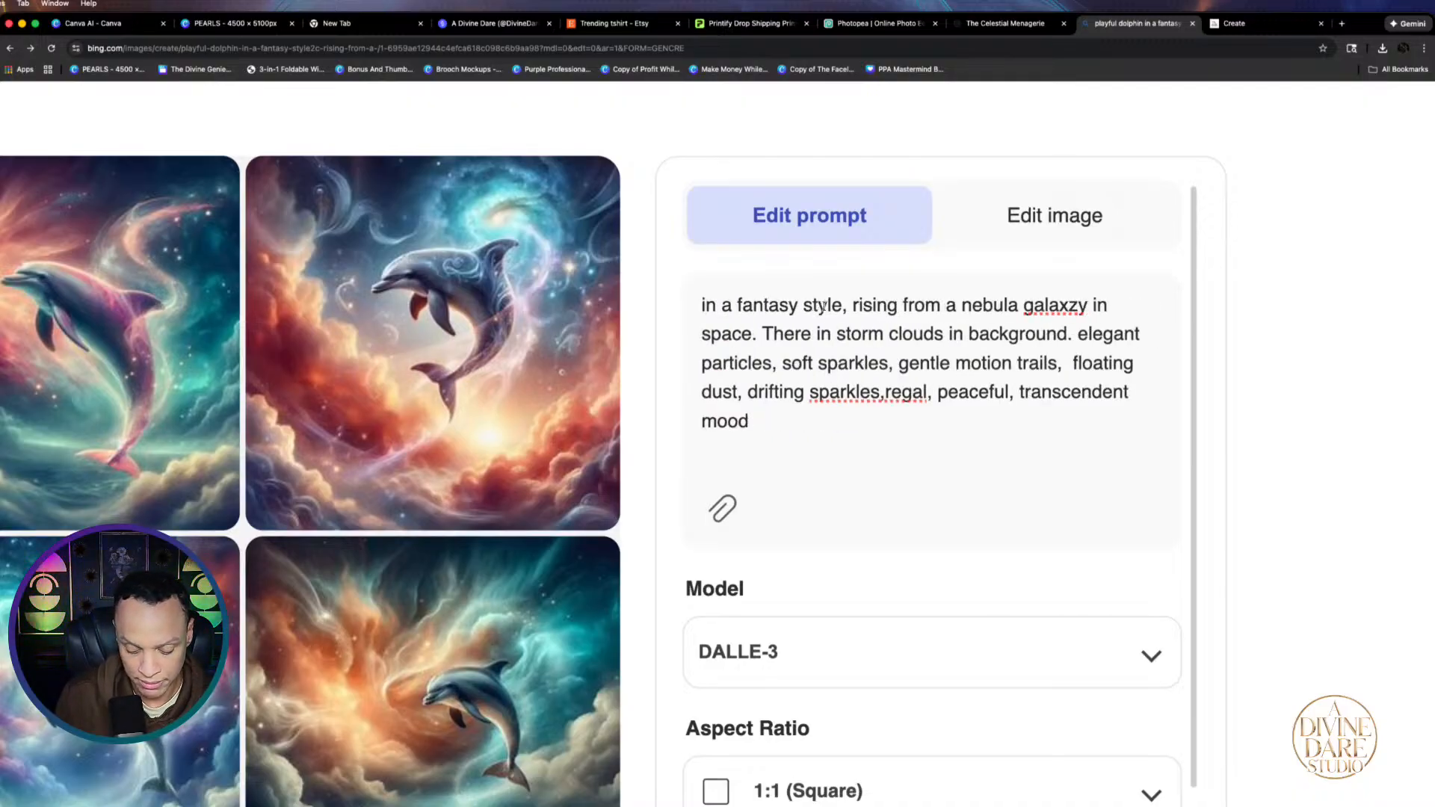
type("an otca w")
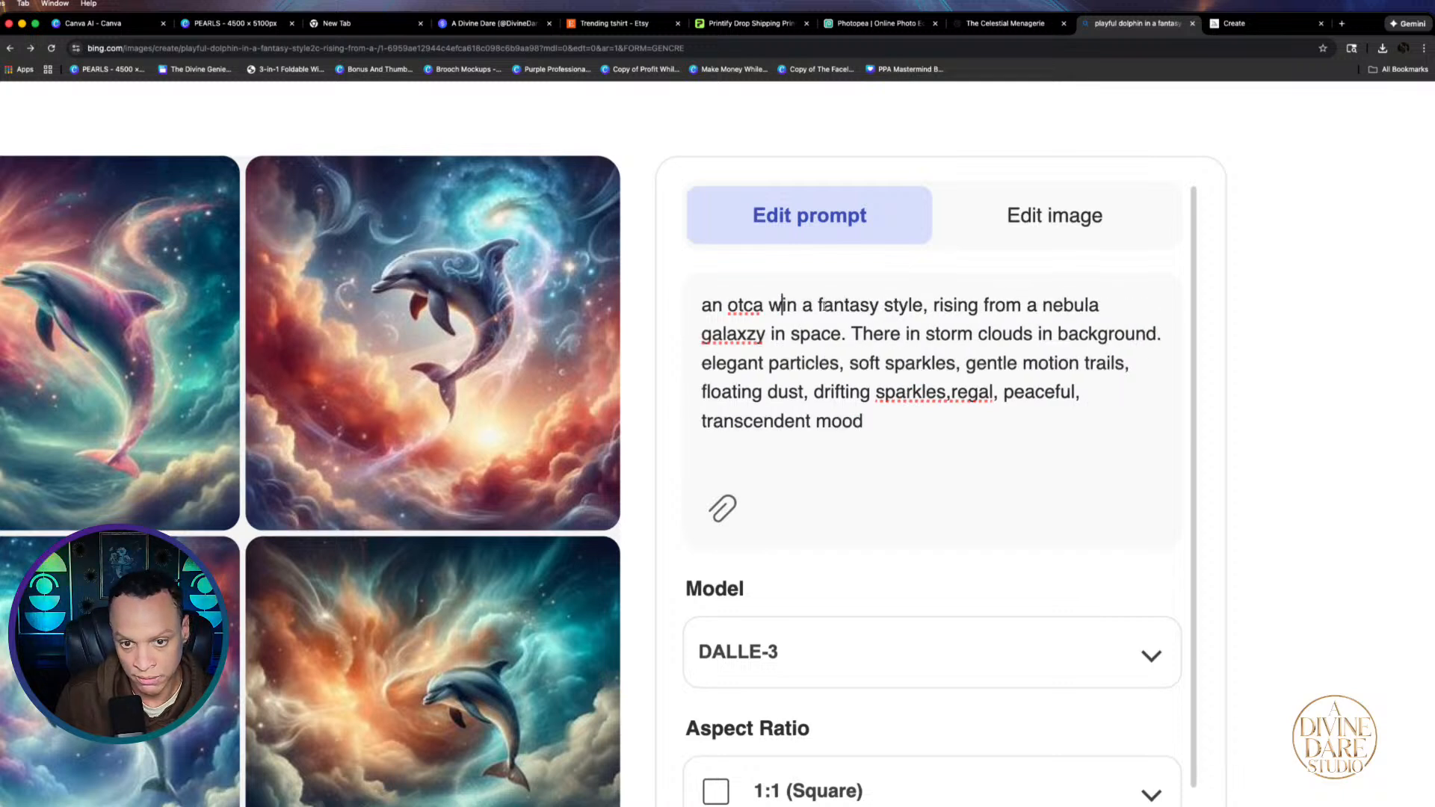
key("BackSpace")
key("BackSpace")
key("BackSpace")
key("BackSpace")
key("BackSpace")
type("rca ")
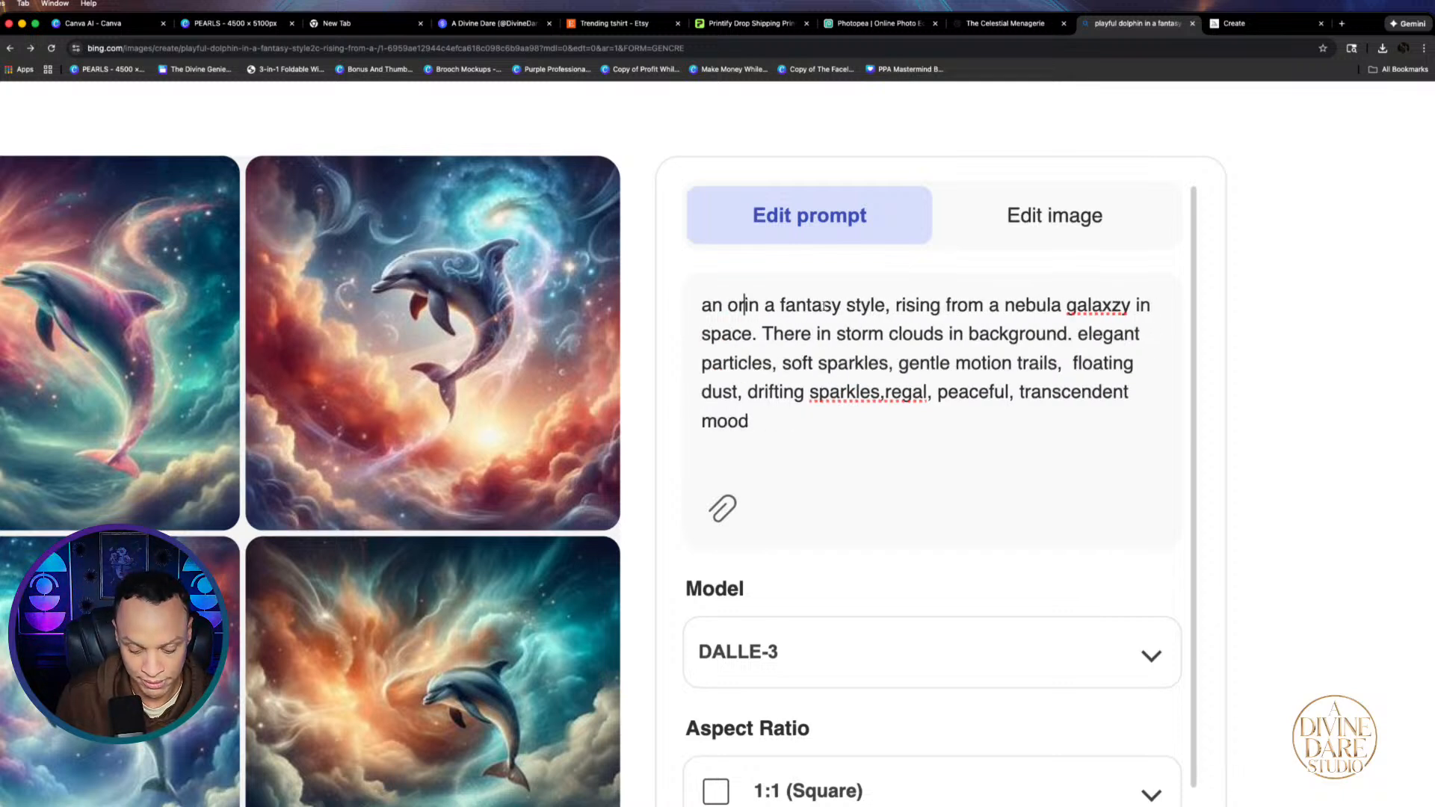
type("whale")
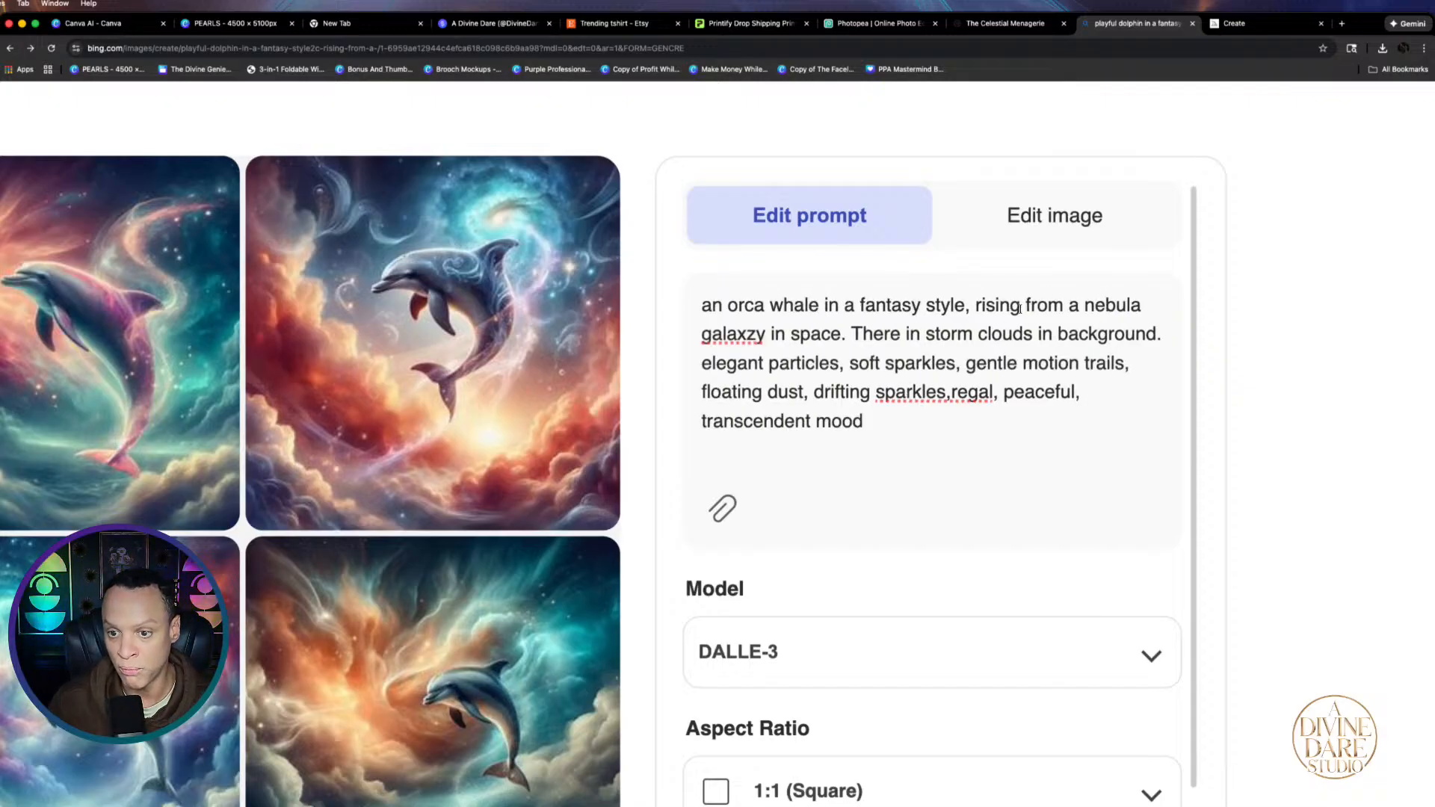
left_click_drag(1077, 305, 1193, 313)
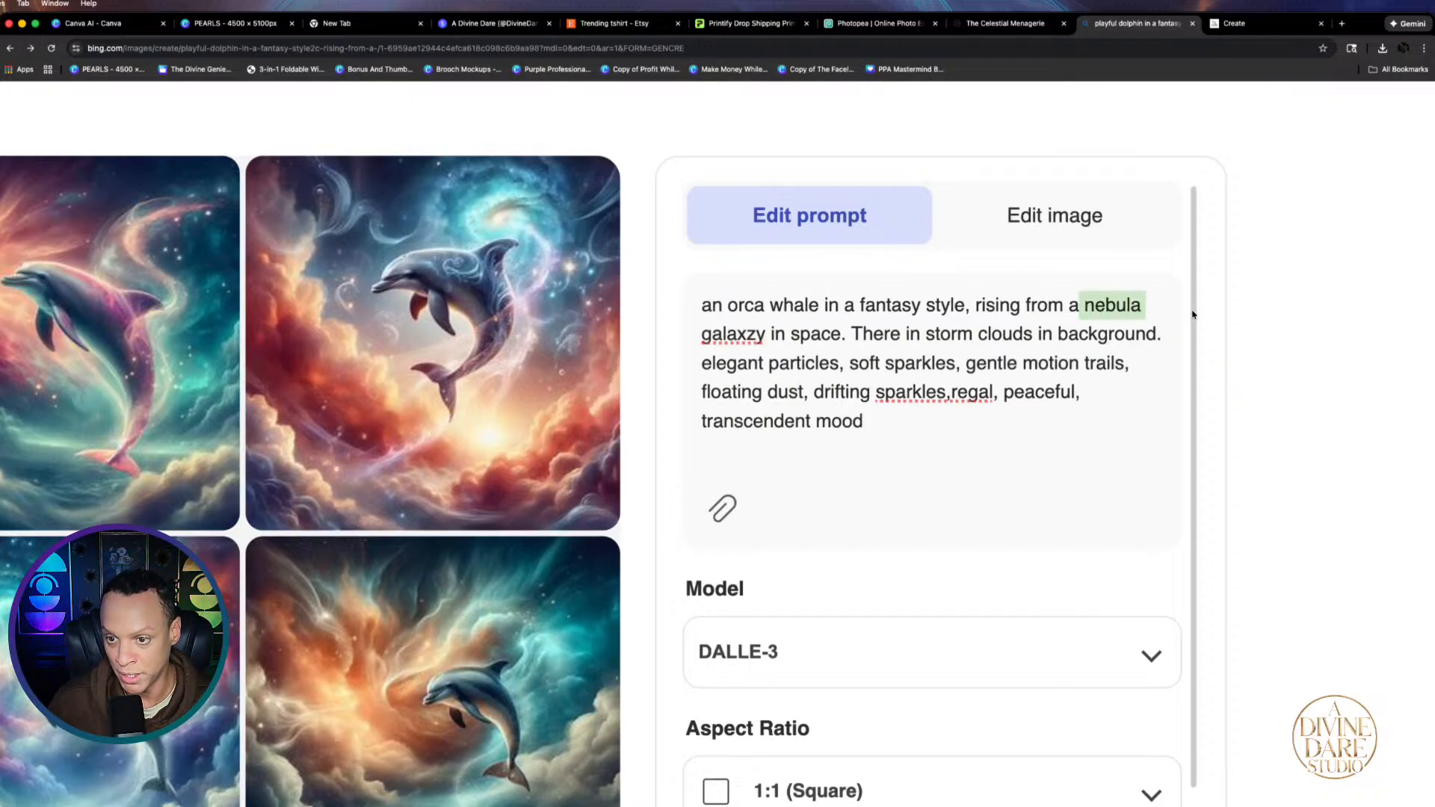
key("BackSpace")
key("BackSpace")
type("the ")
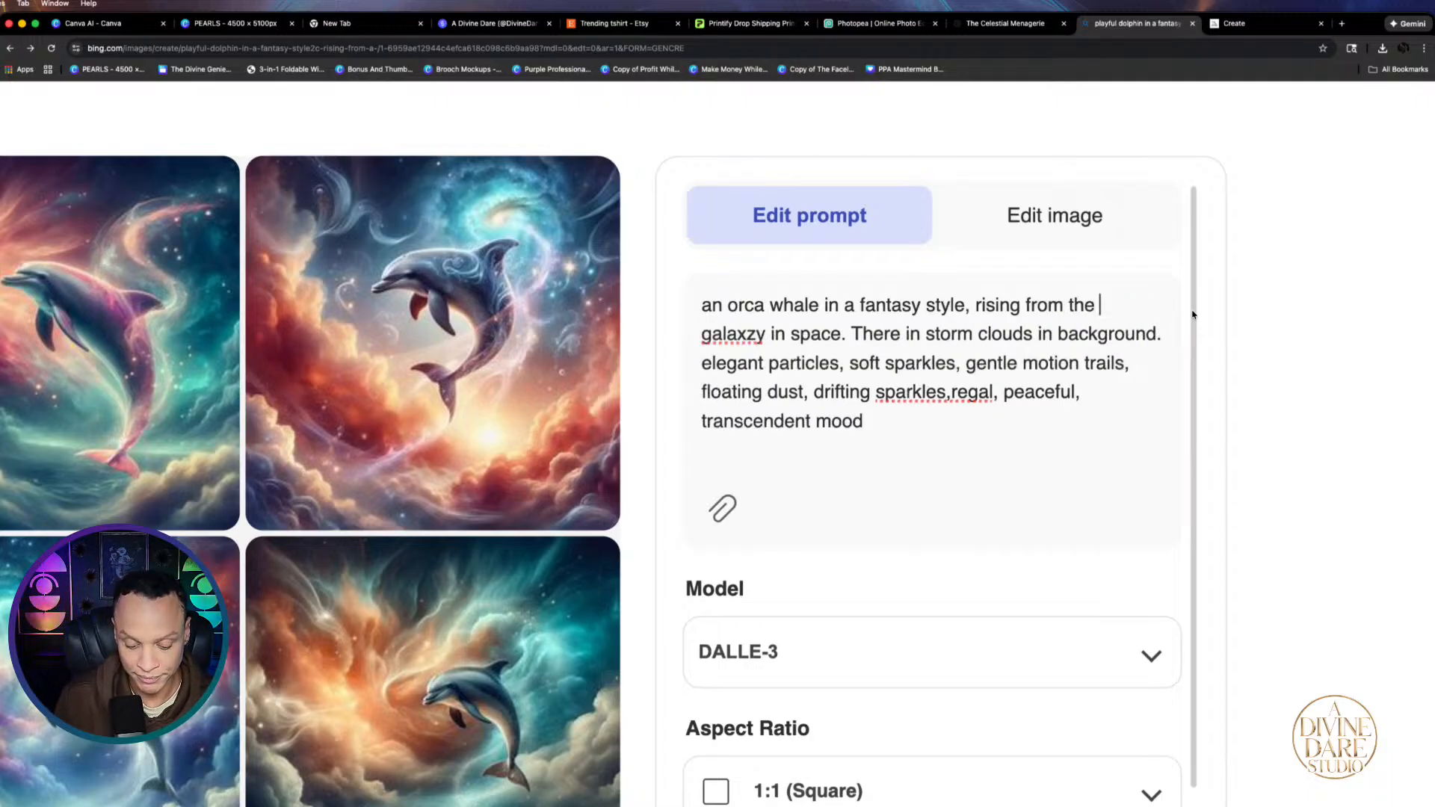
type("ocean")
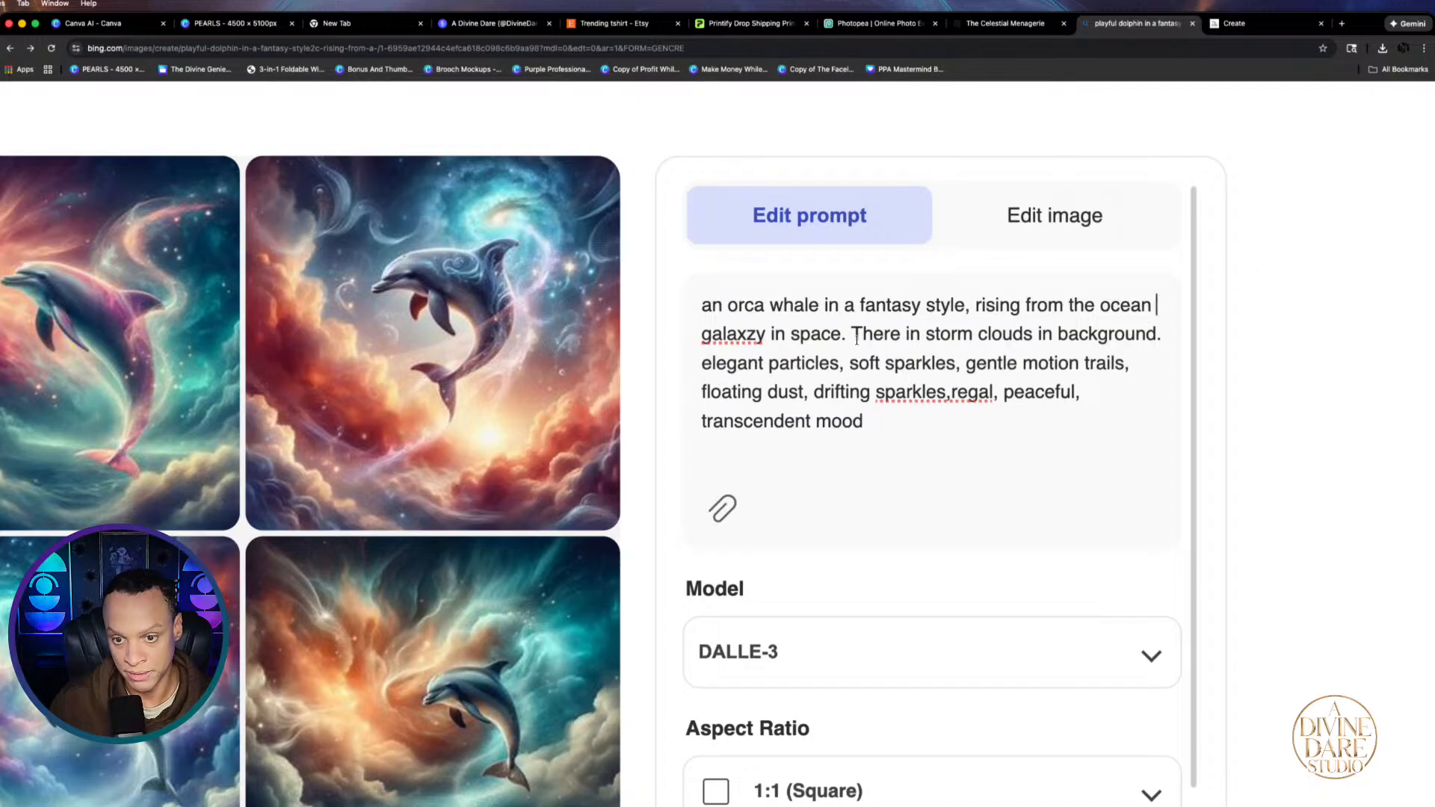
Replace 'galaxy in space' with 'storm clouds and lightning in background' and regenerate the images
left_click_drag(848, 335, 702, 338)
key("BackSpace")
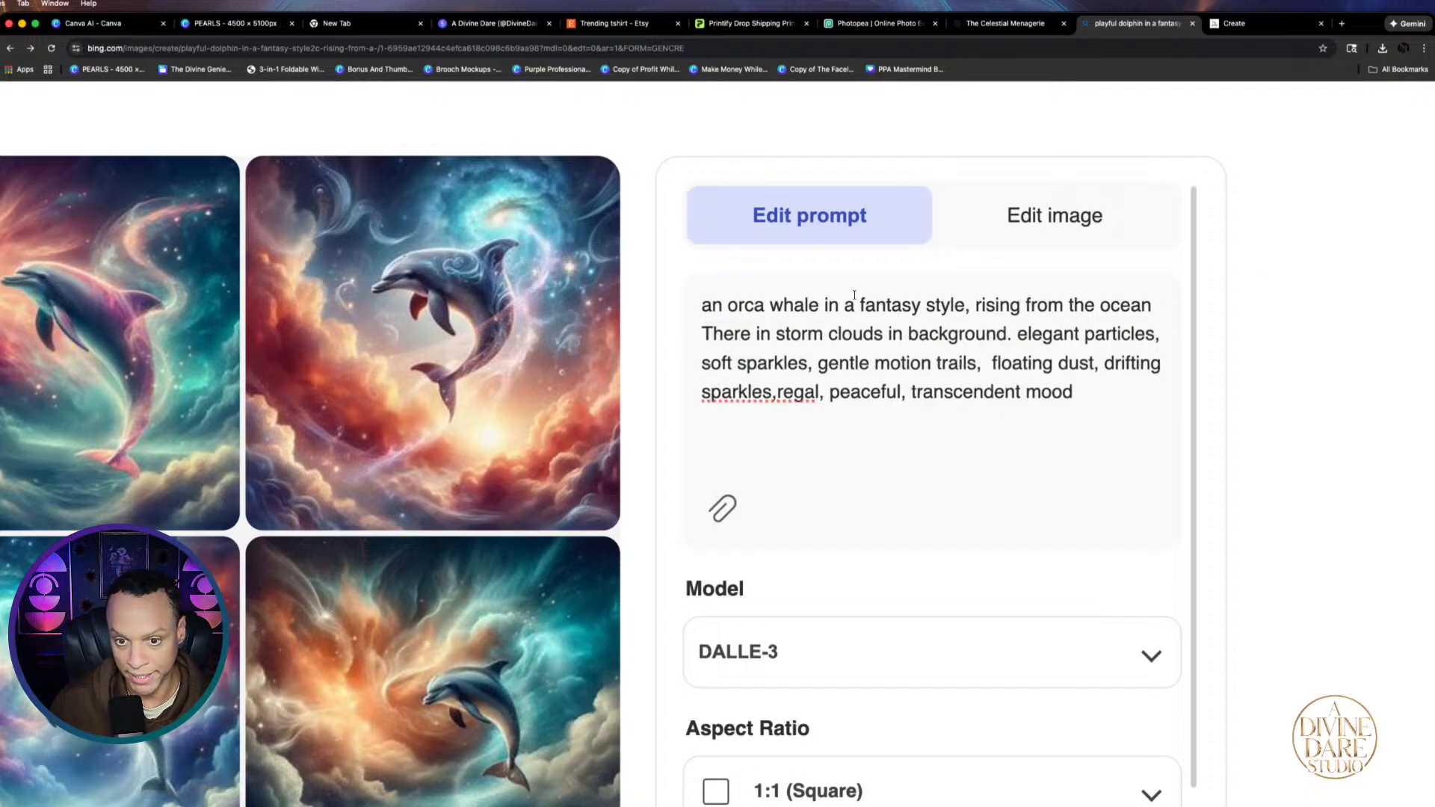
left_click(1007, 335)
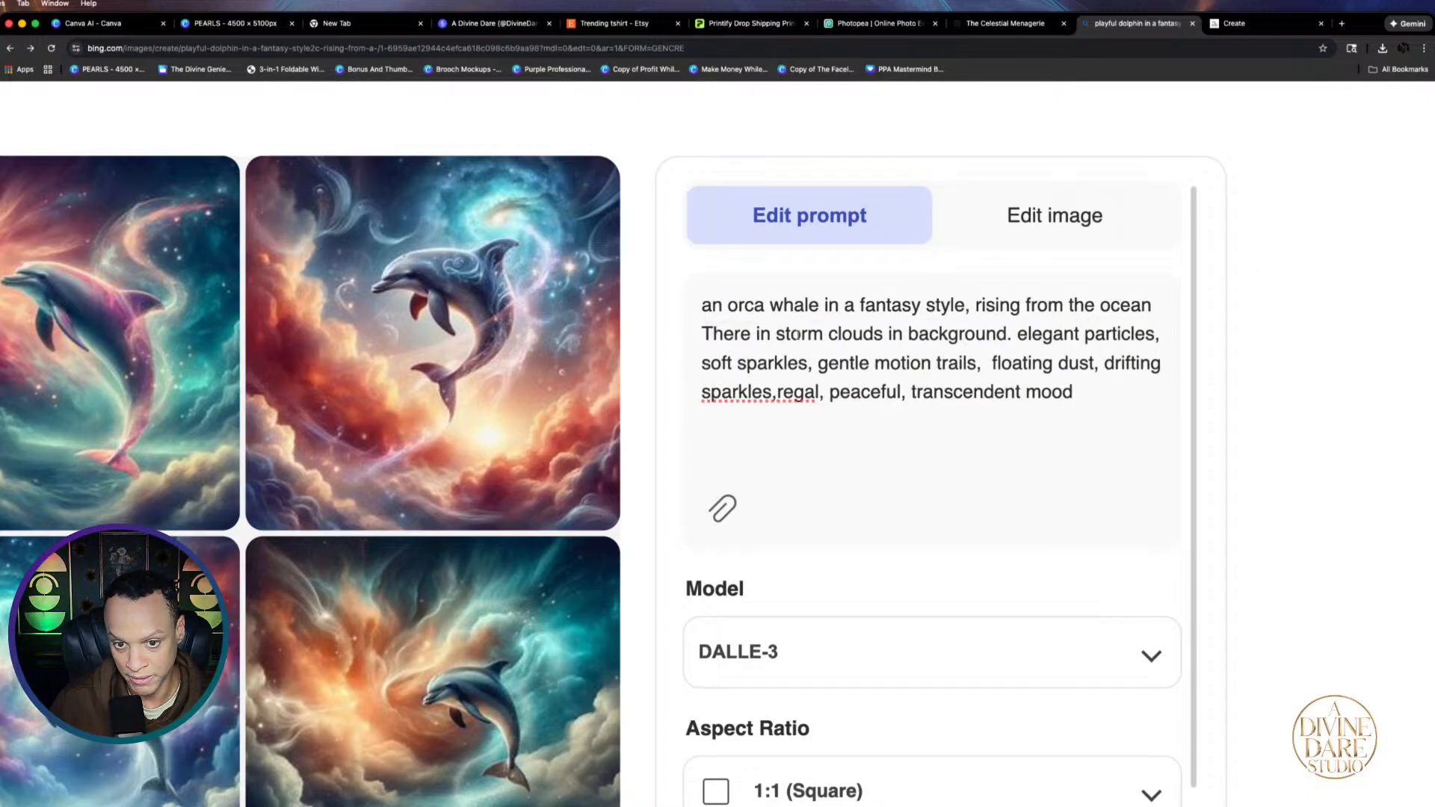
left_click(883, 336)
type("and ")
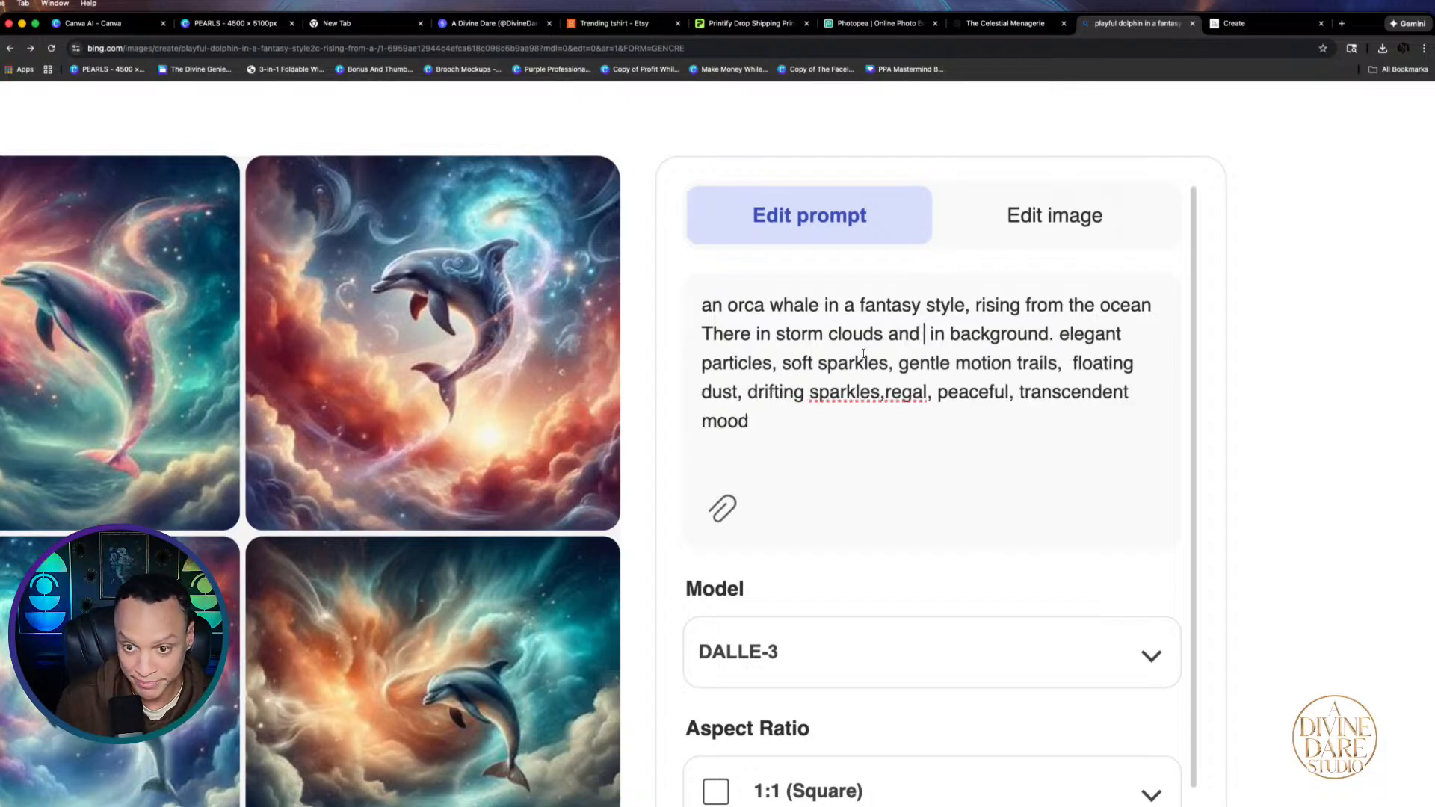
type("lil=")
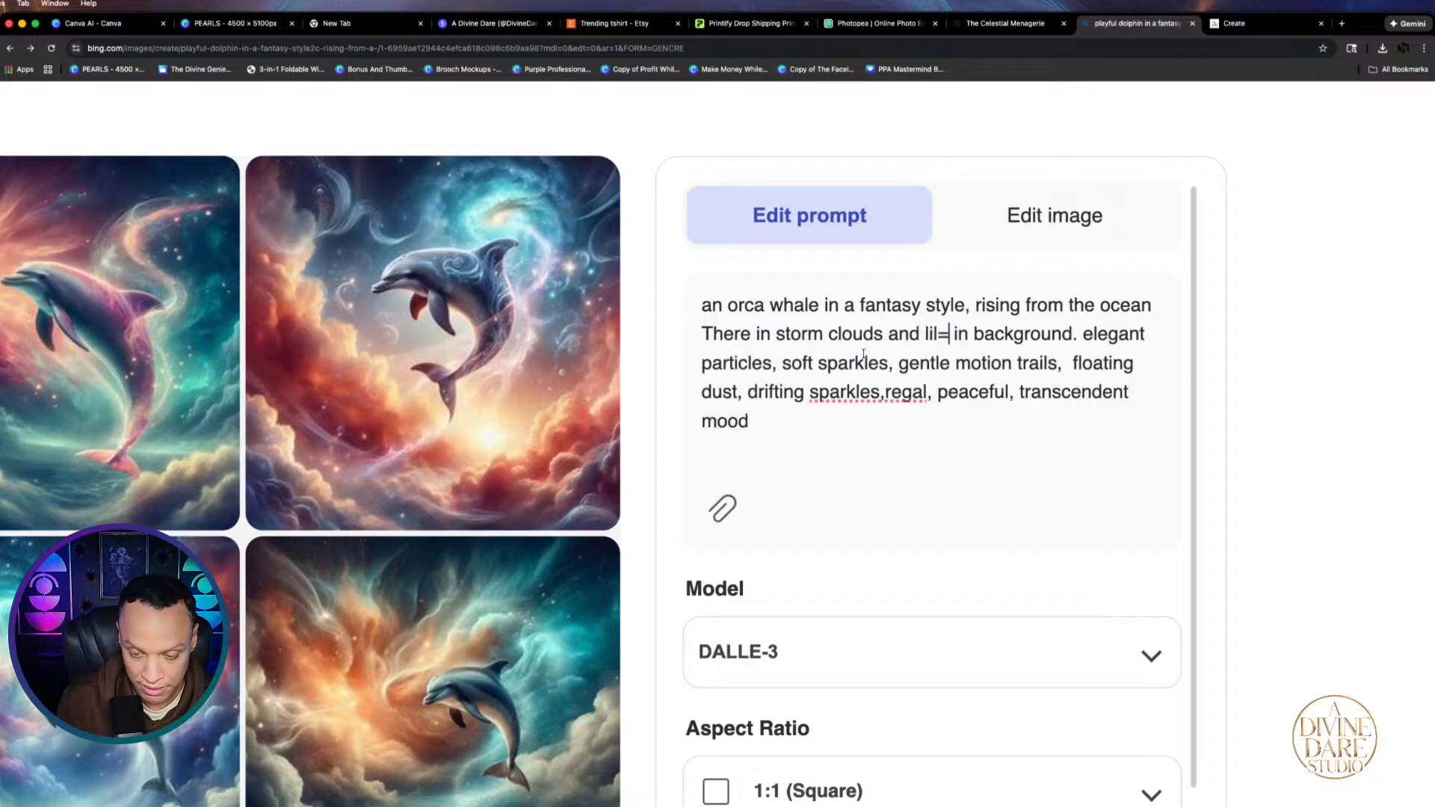
key("BackSpace")
key("BackSpace")
key("BackSpace")
type("lightn")
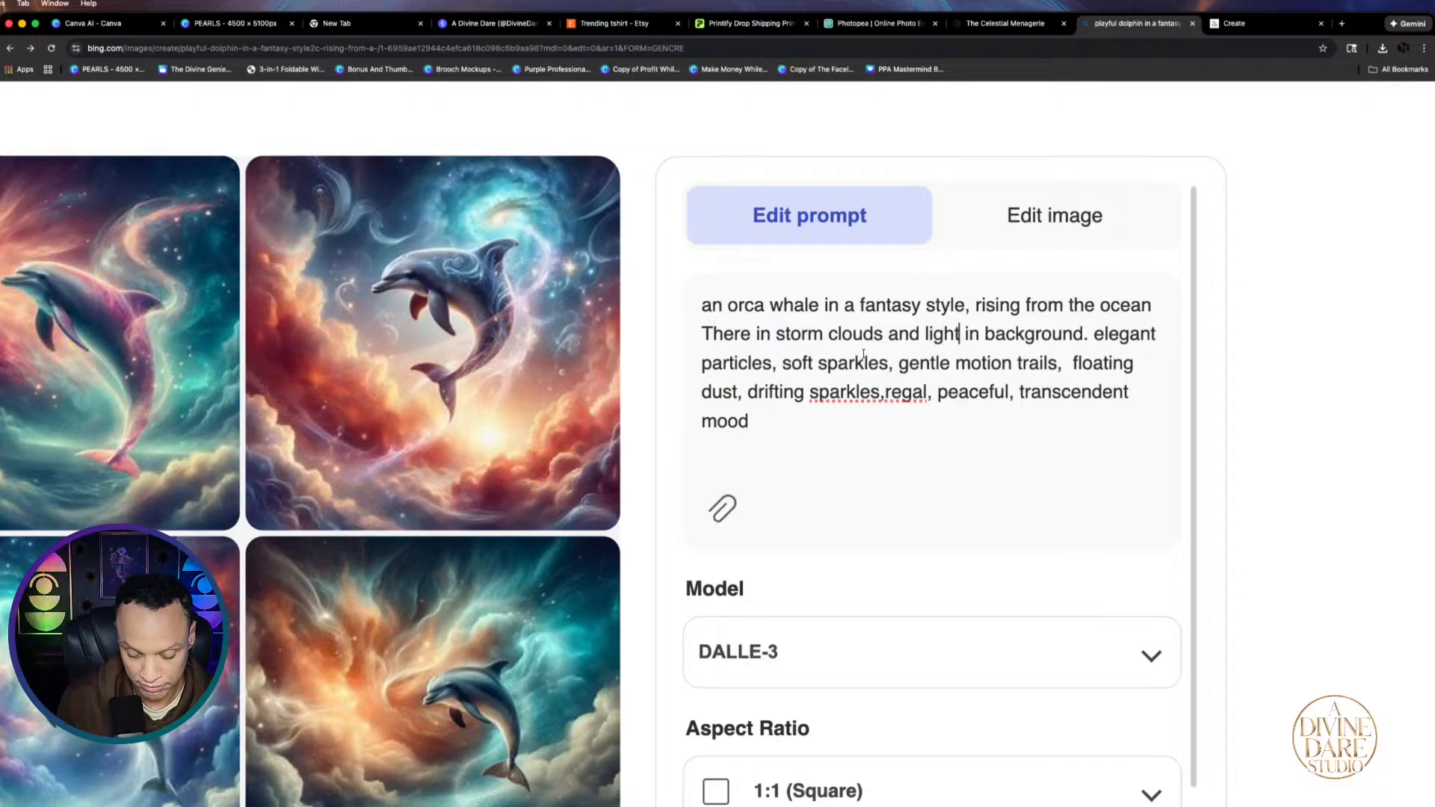
type("ing")
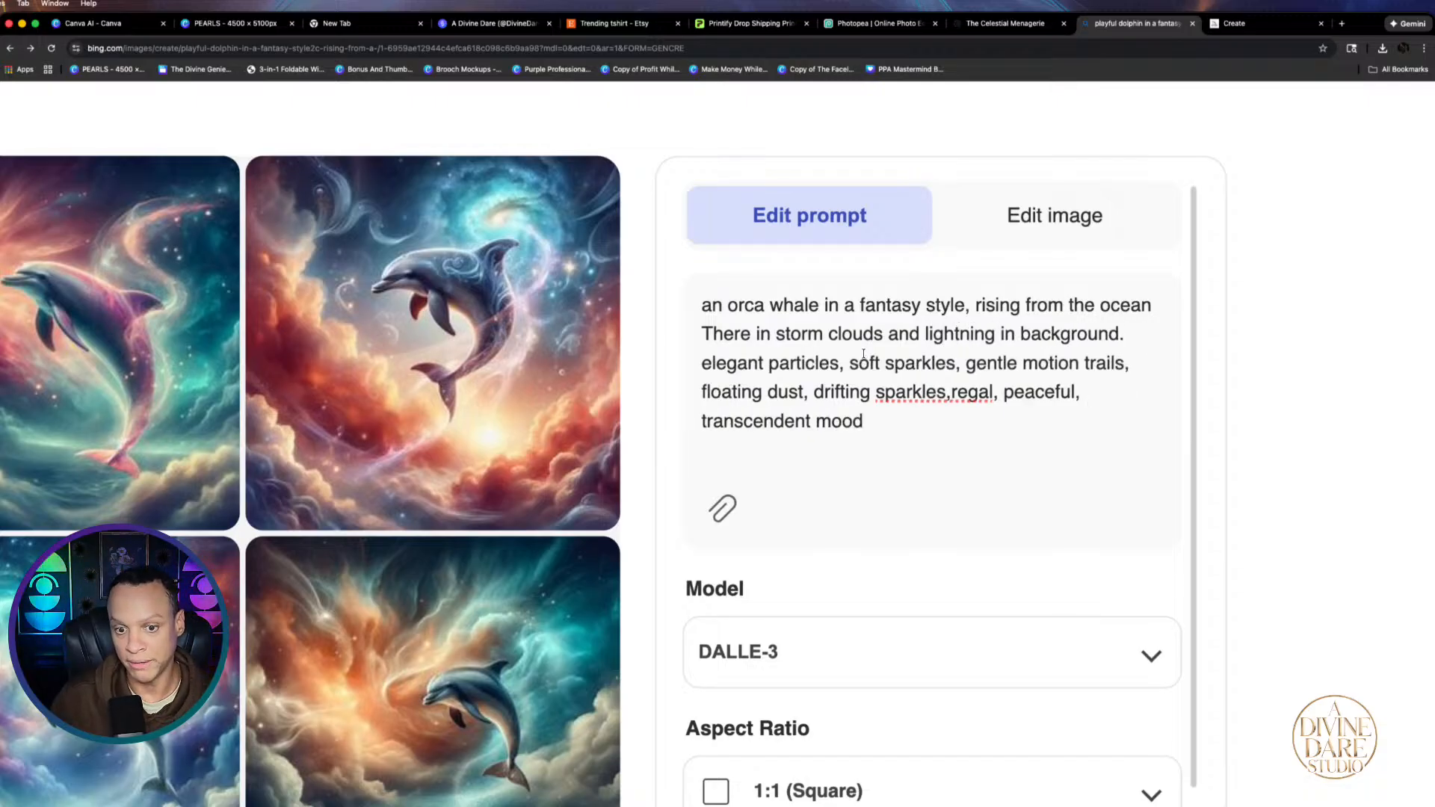
key("Return")
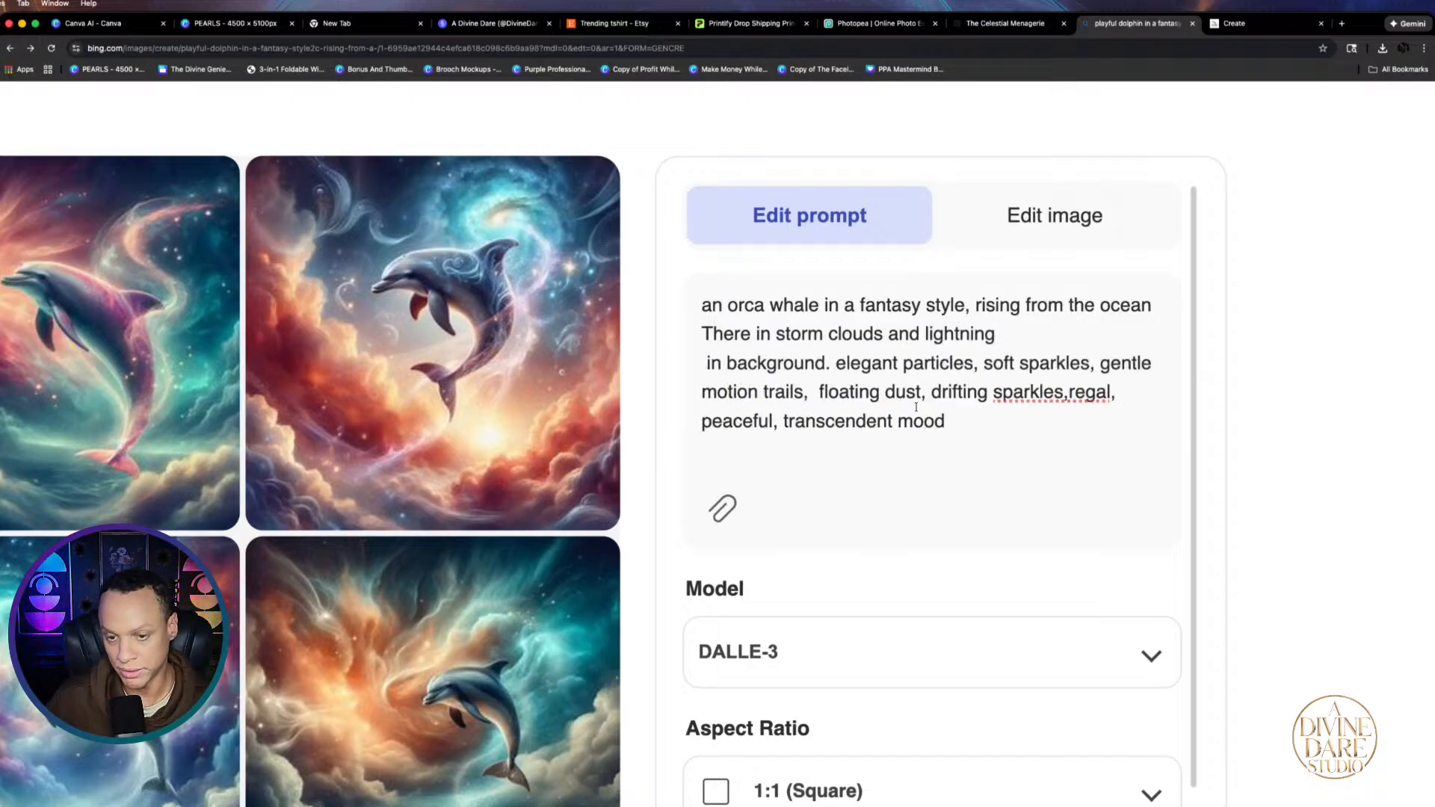
key("BackSpace")
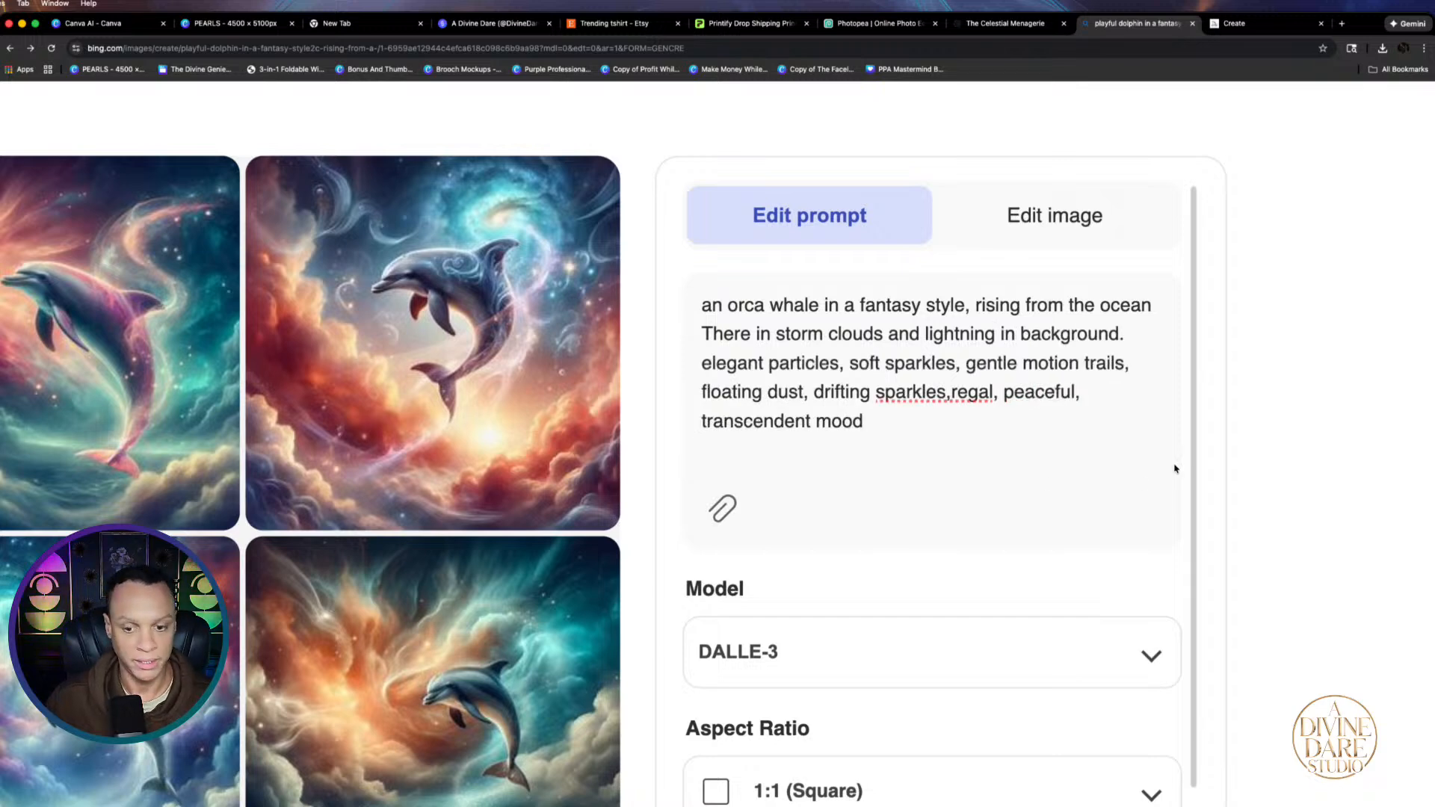
key("super+0")
left_click(1045, 689)
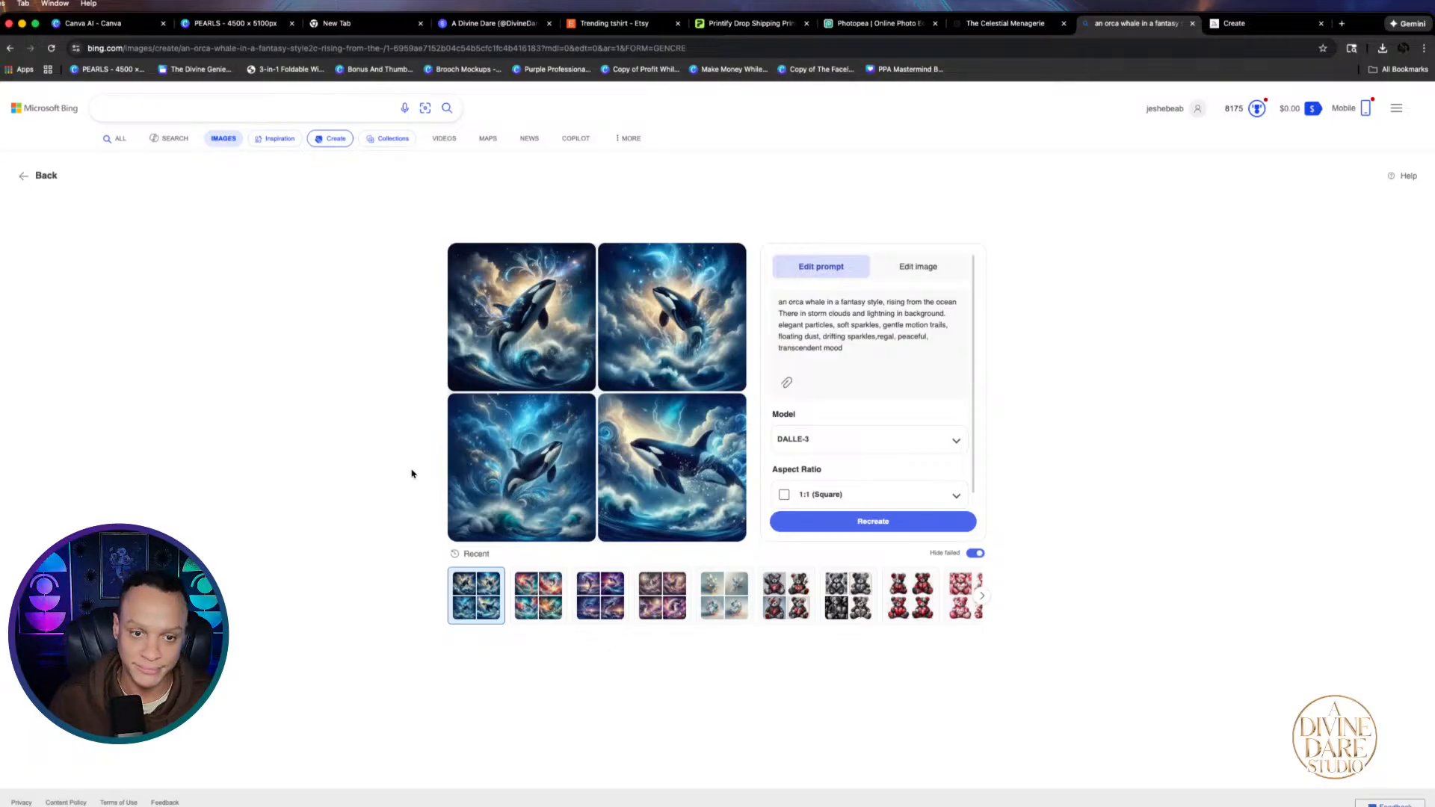
Browse the new orca-in-storm images full size, starting from the top-left result
left_click(513, 345)
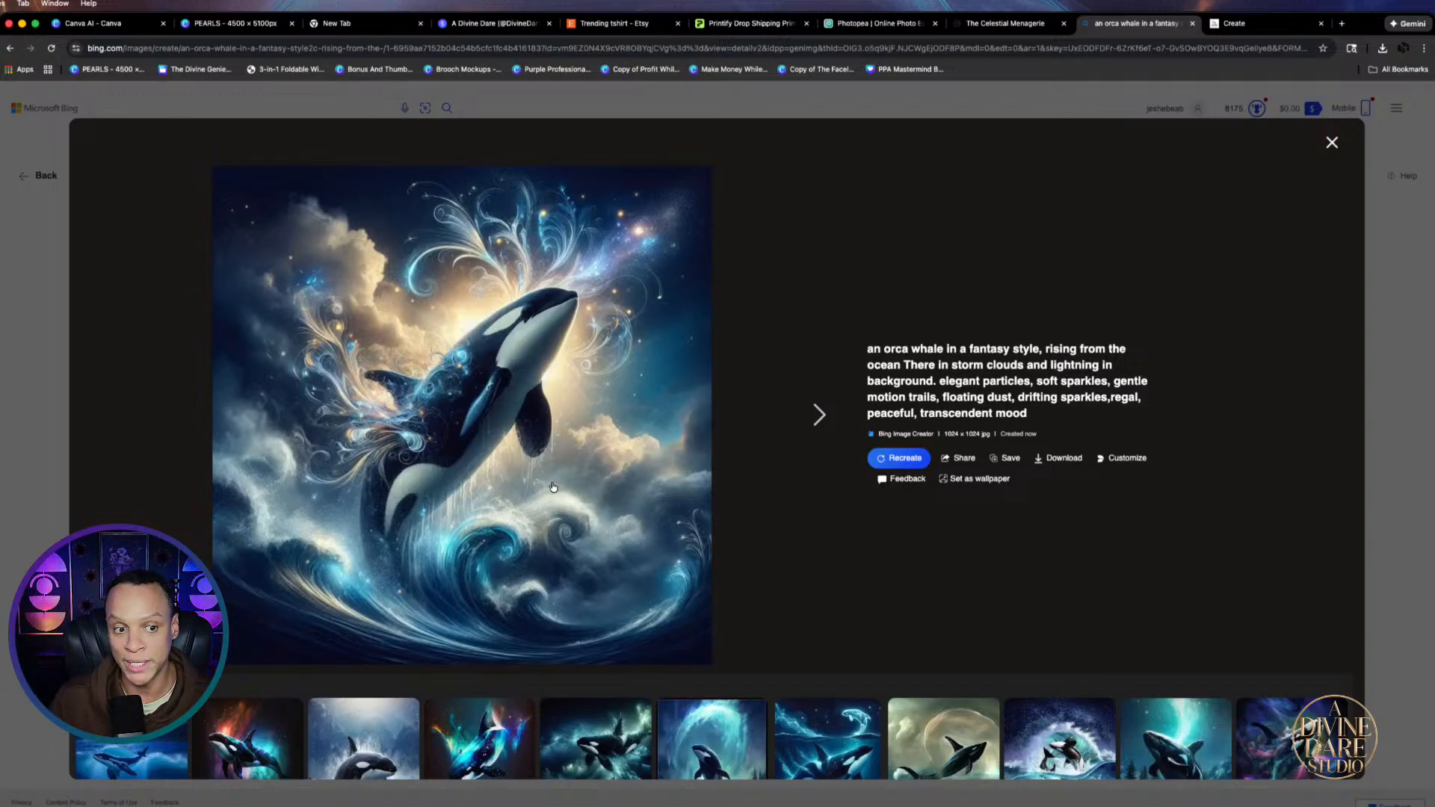
left_click(818, 415)
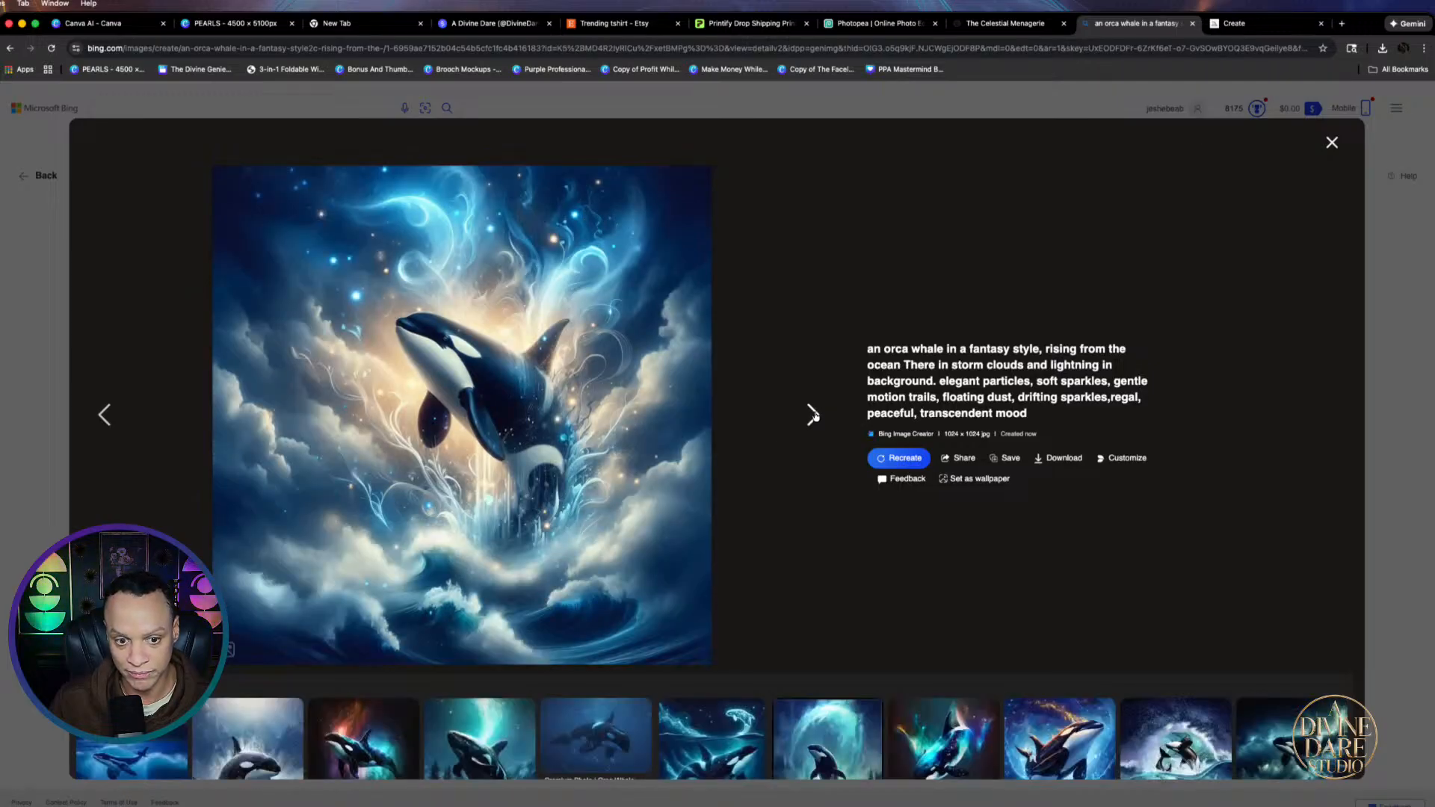
left_click(812, 416)
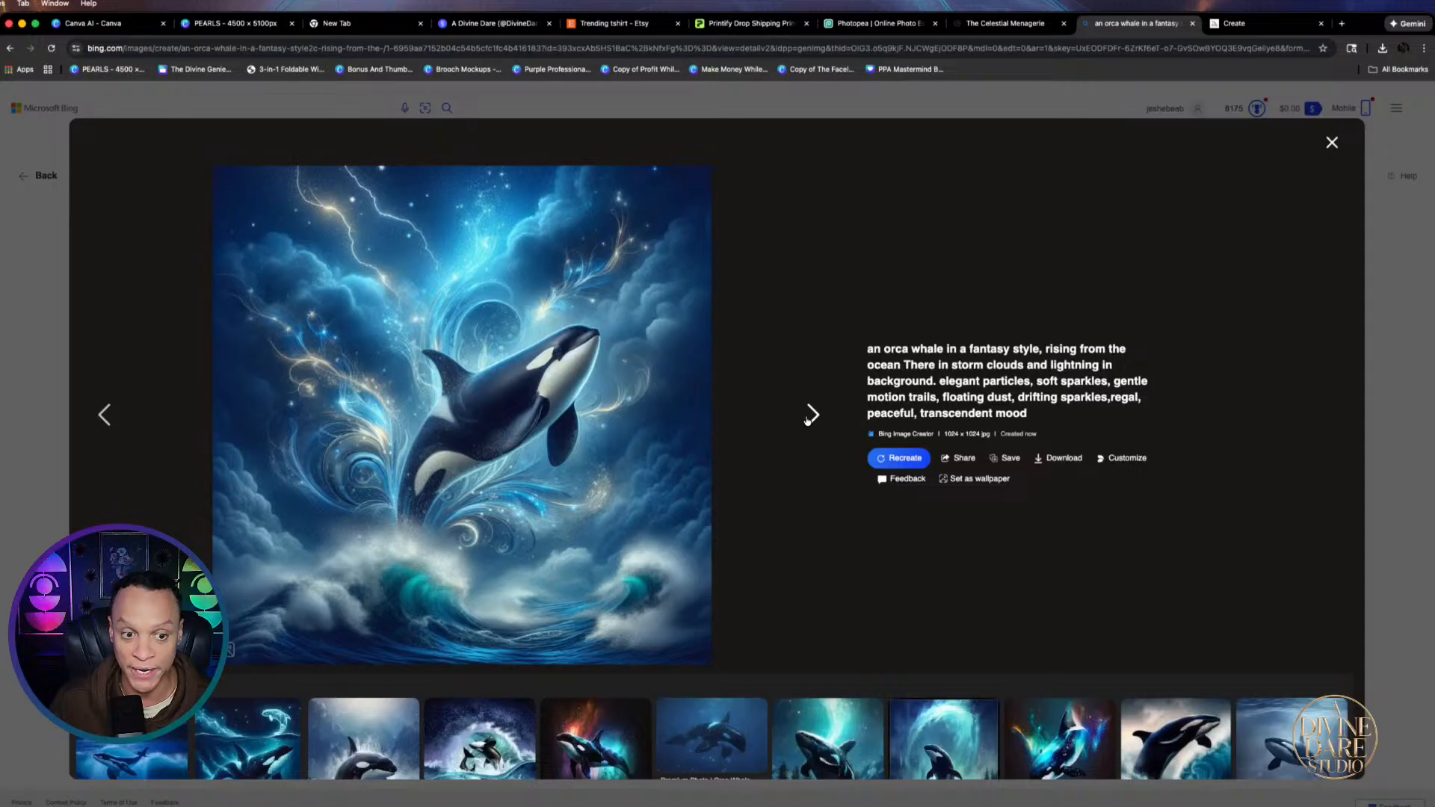
left_click(13, 421)
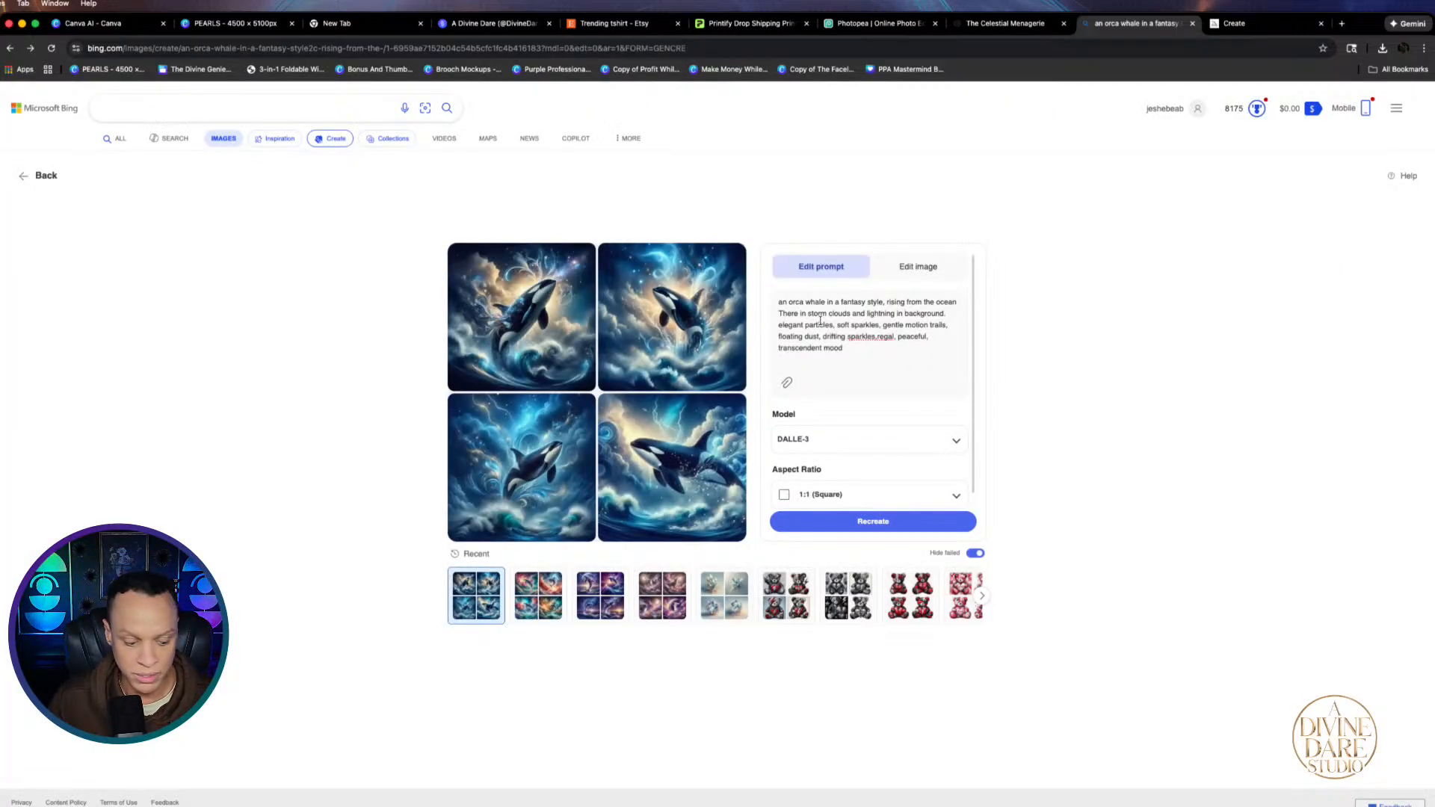
Remove the particles/sparkles, floating dust and transcendent mood phrases from the orca prompt
scroll(831, 317, "up", 5)
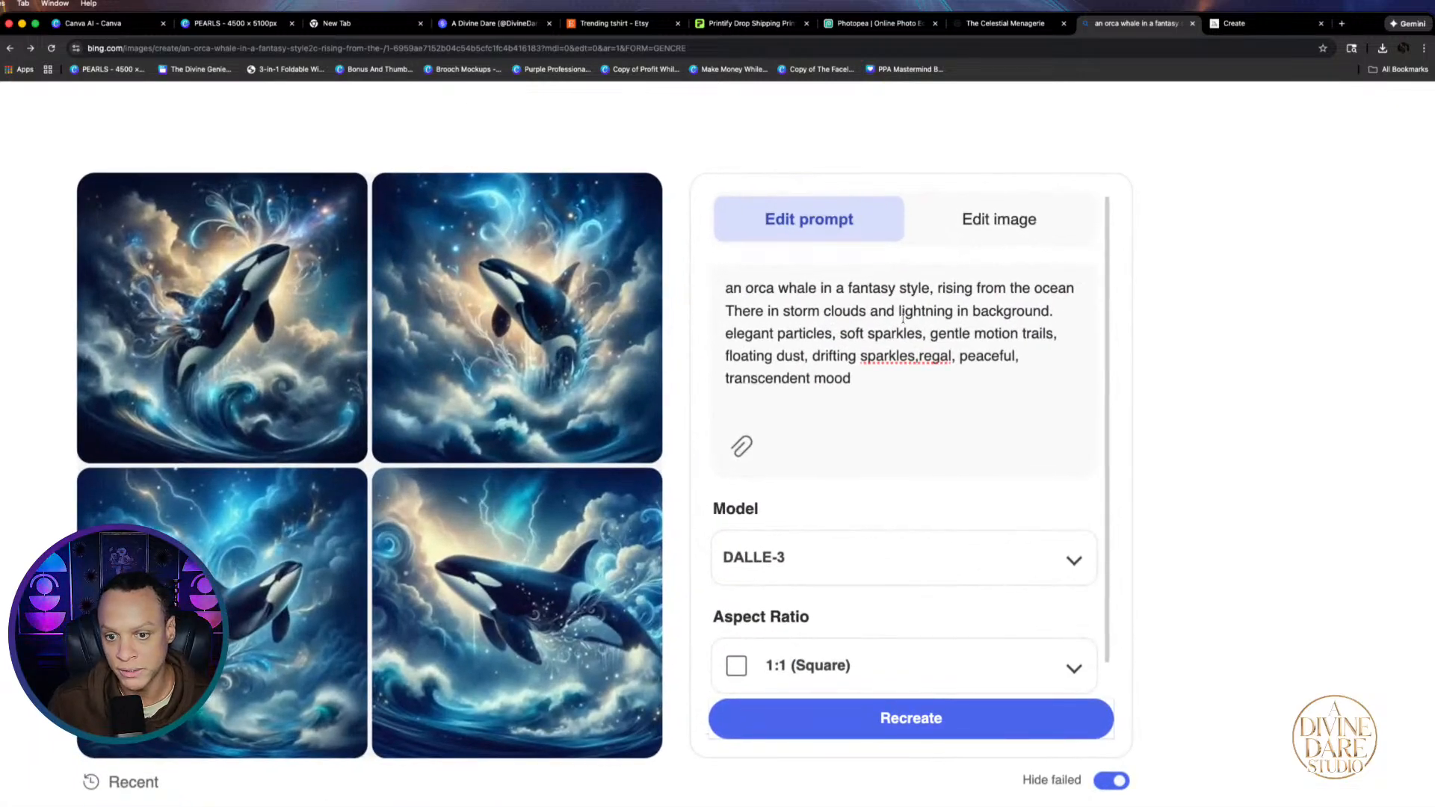
left_click_drag(721, 333, 1033, 341)
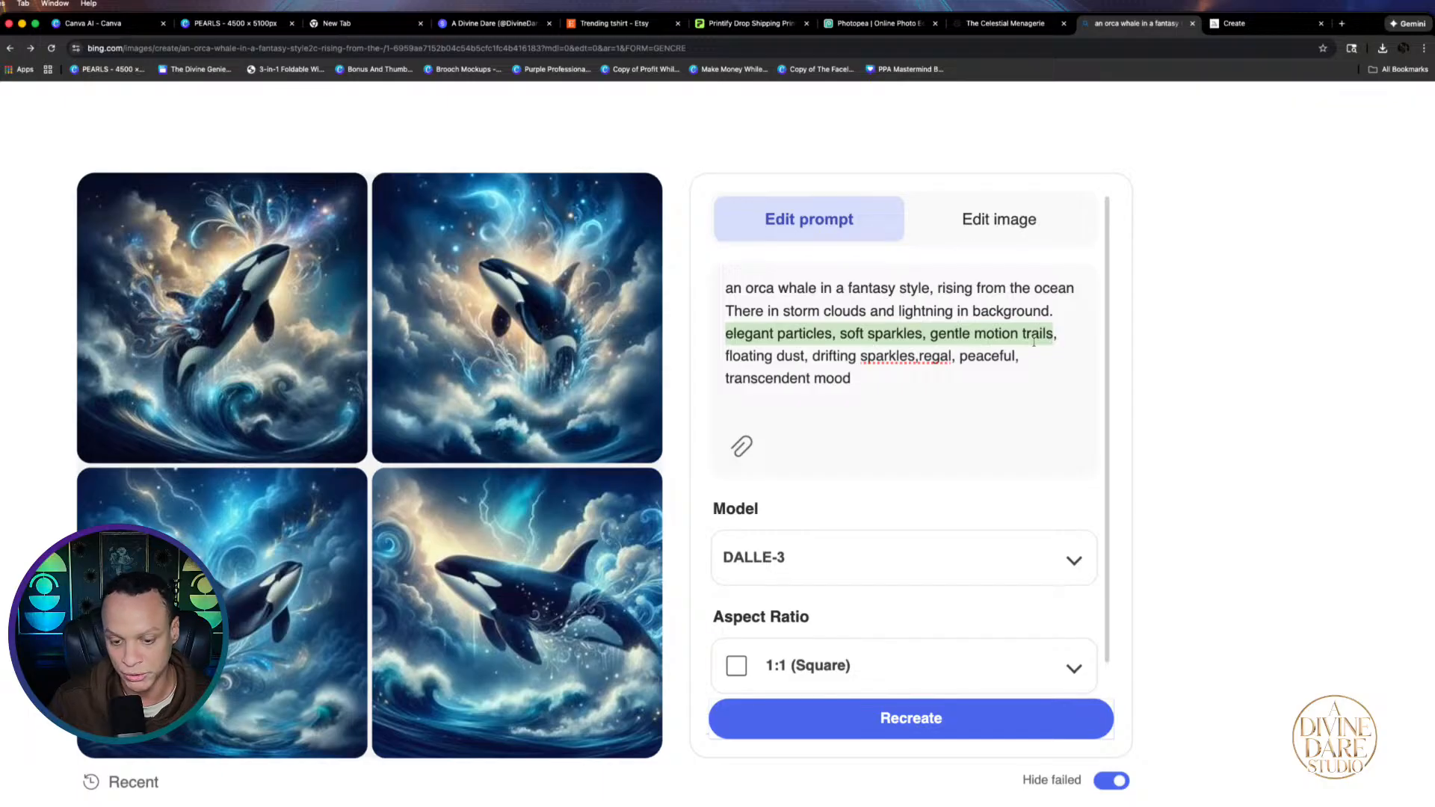
key("BackSpace")
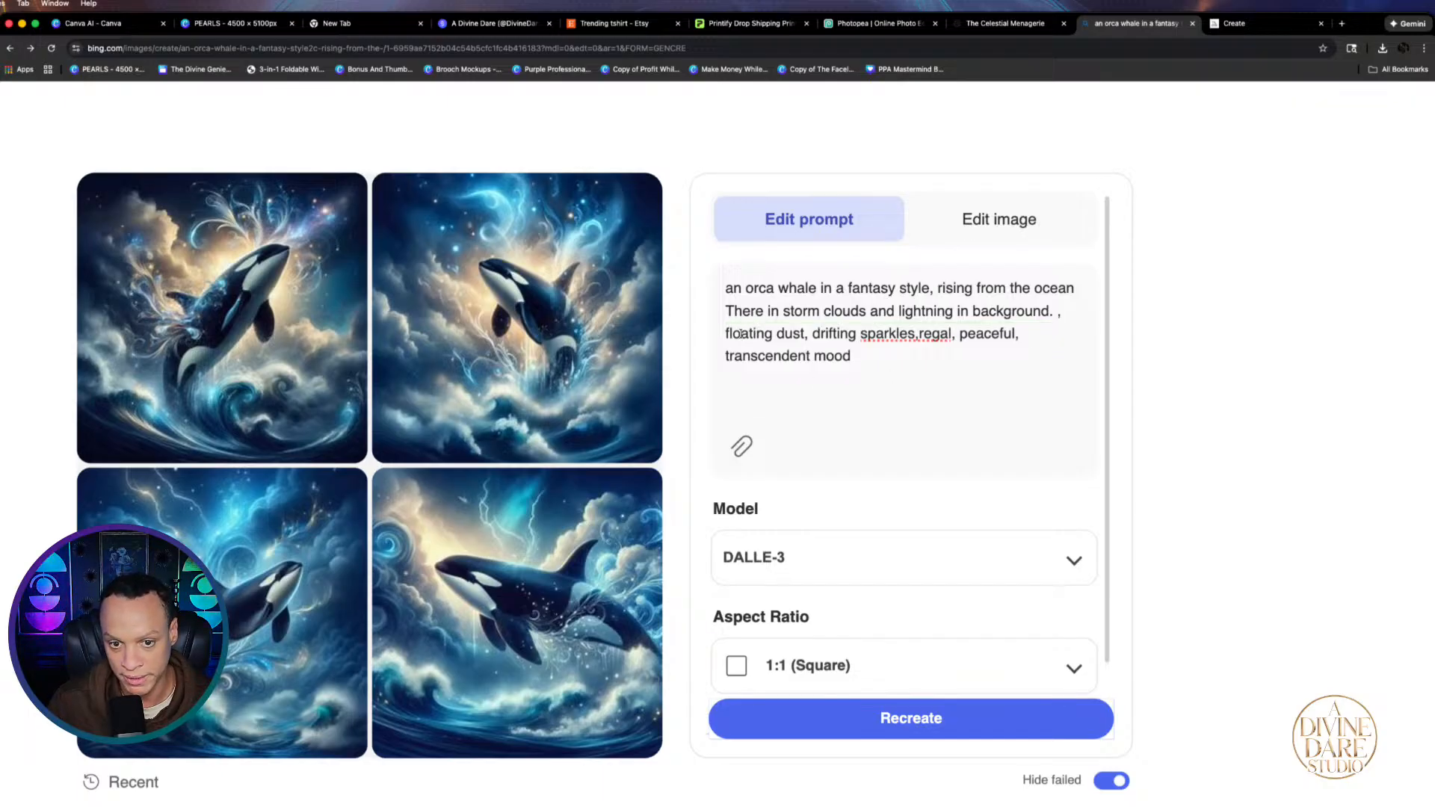
left_click_drag(724, 333, 996, 327)
key("BackSpace")
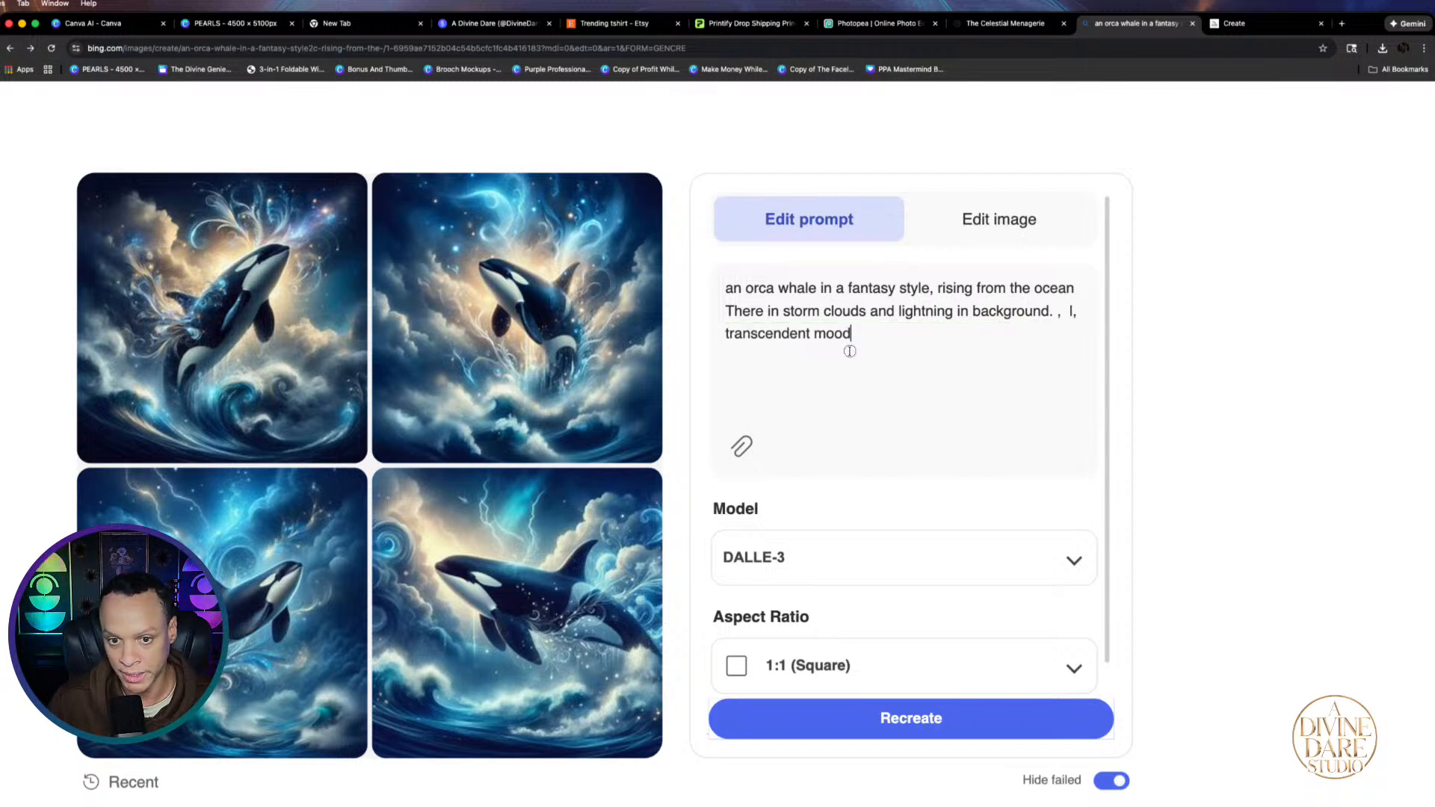
left_click_drag(849, 346, 726, 337)
key("BackSpace")
key("BackSpace")
key("BackSpace")
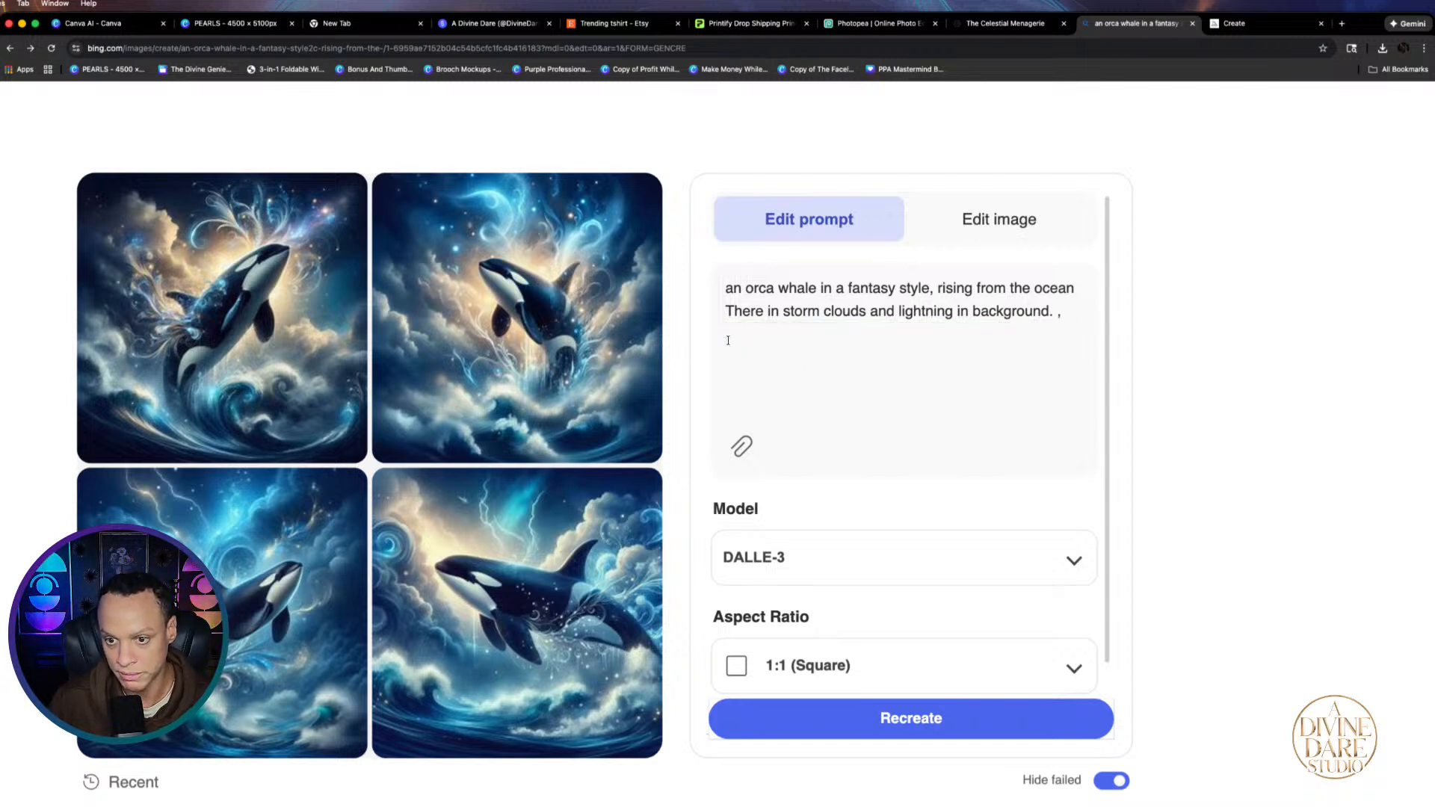
key("BackSpace")
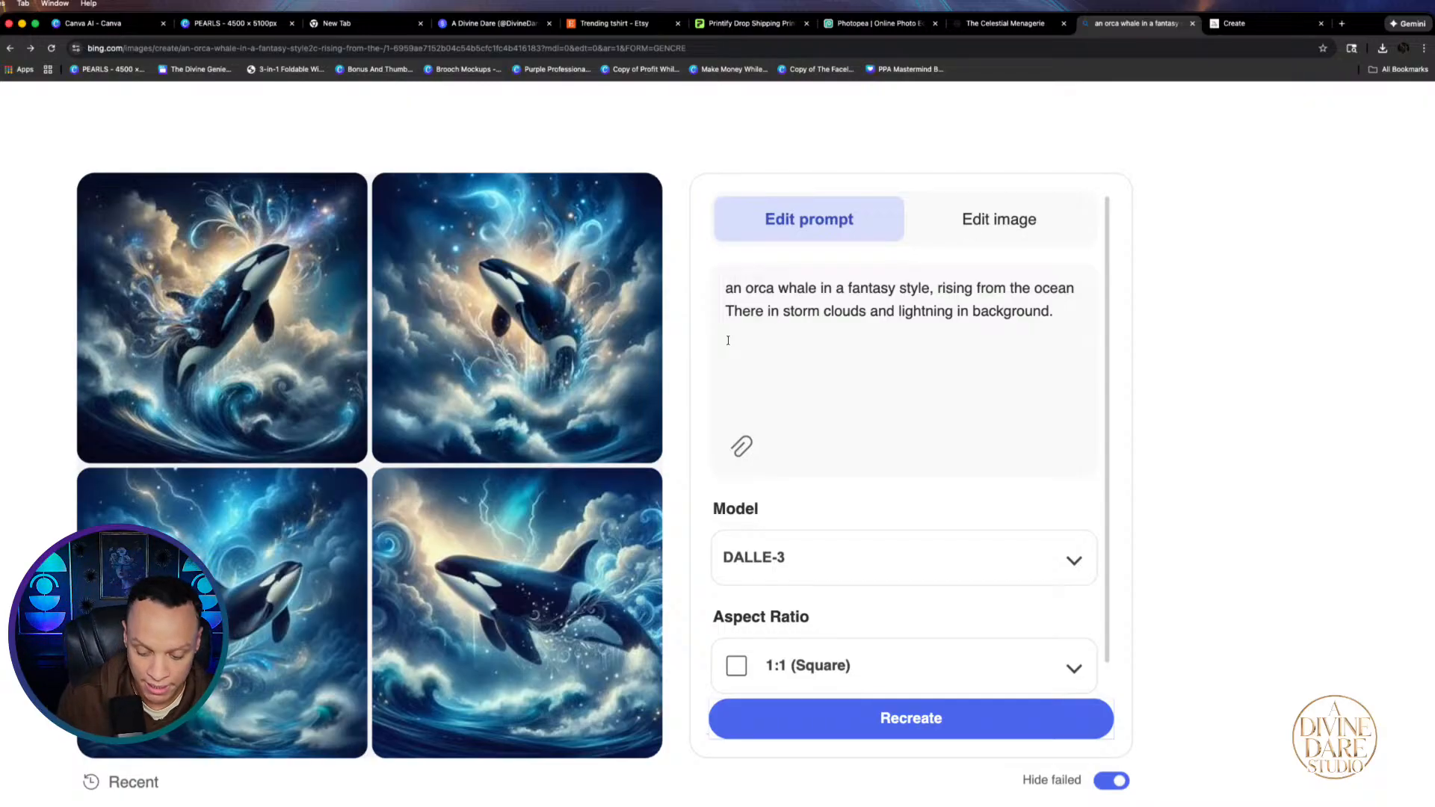
Add 'in 90 grunge distresses style', change 'style' to 'illustration.', and regenerate
type("90 grunge")
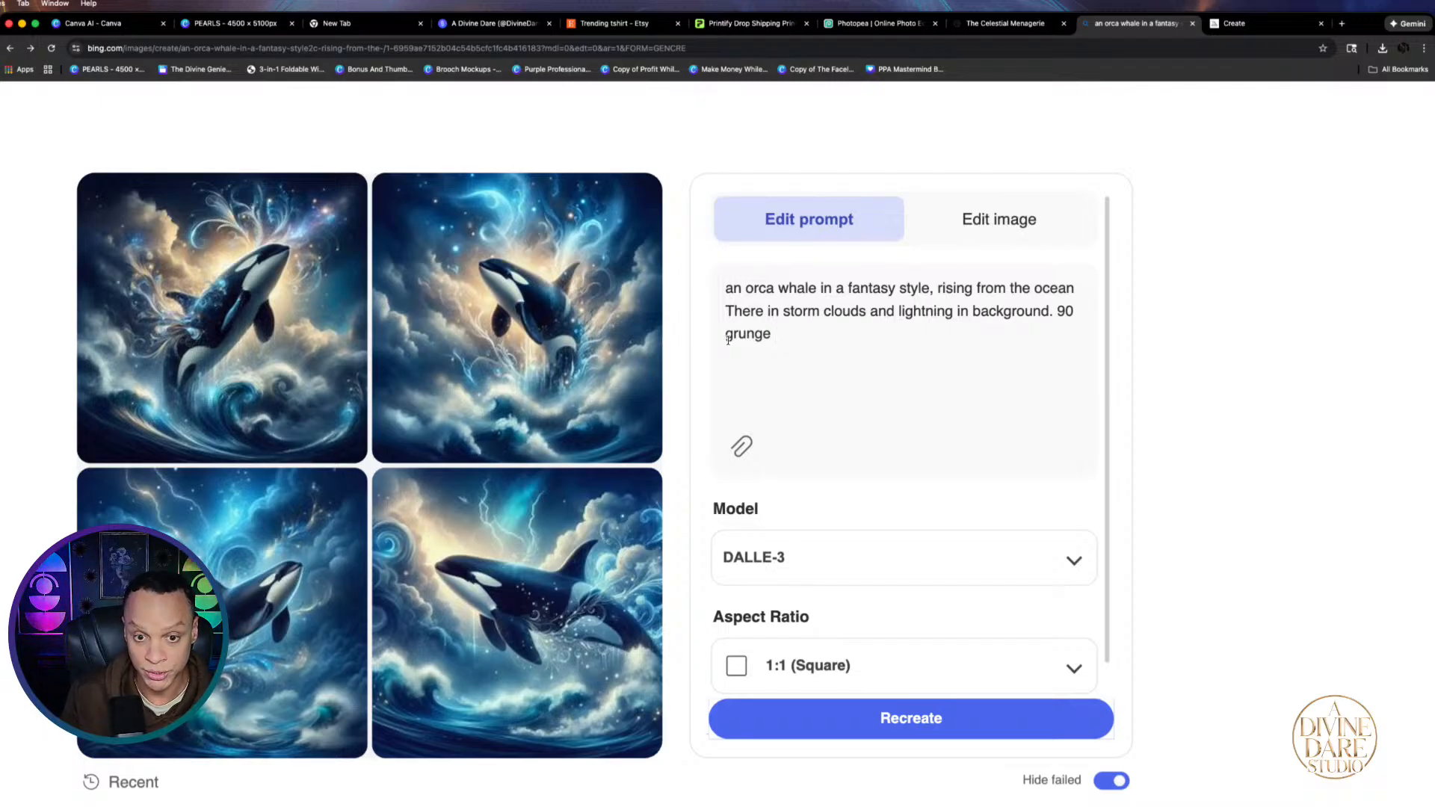
type("dis")
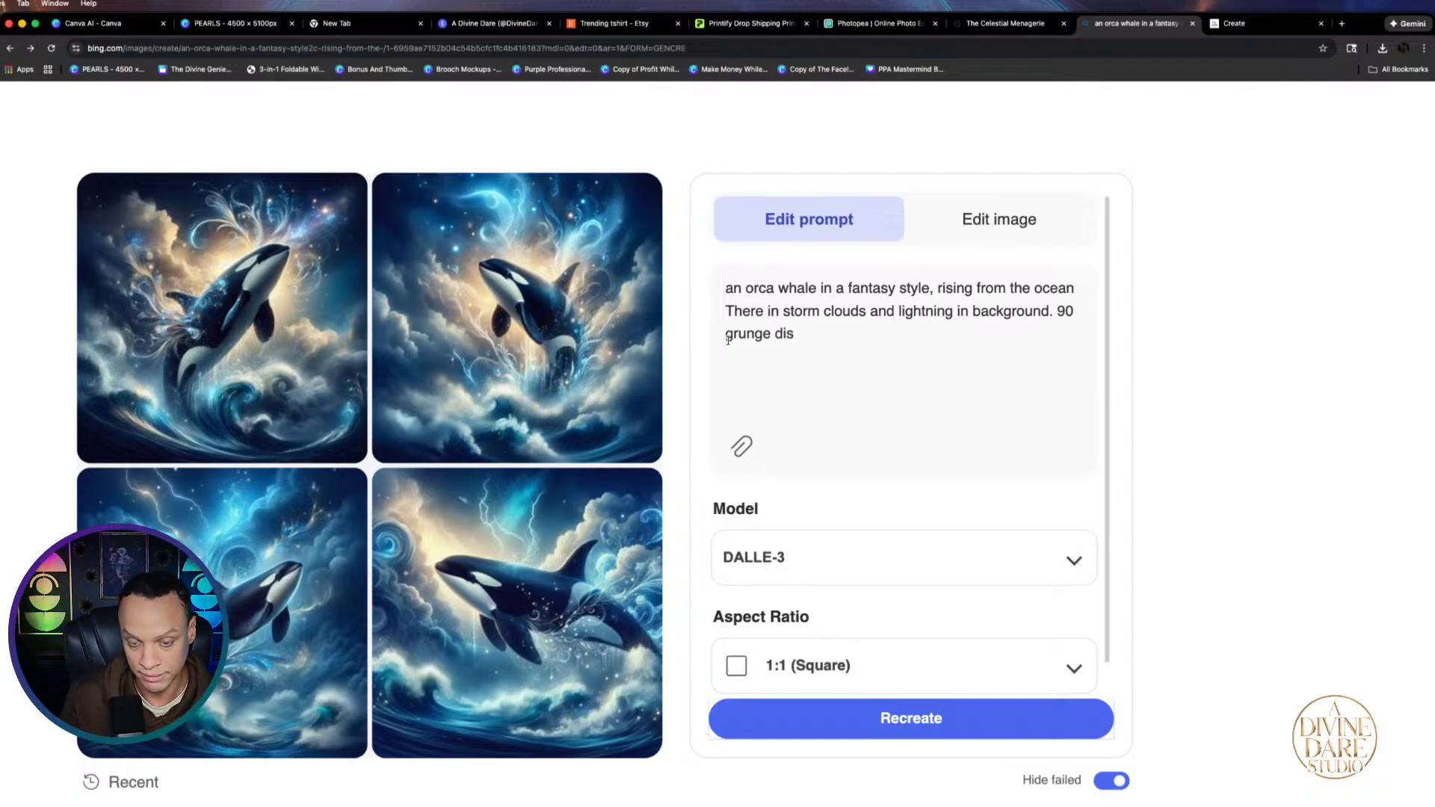
type("tresses style")
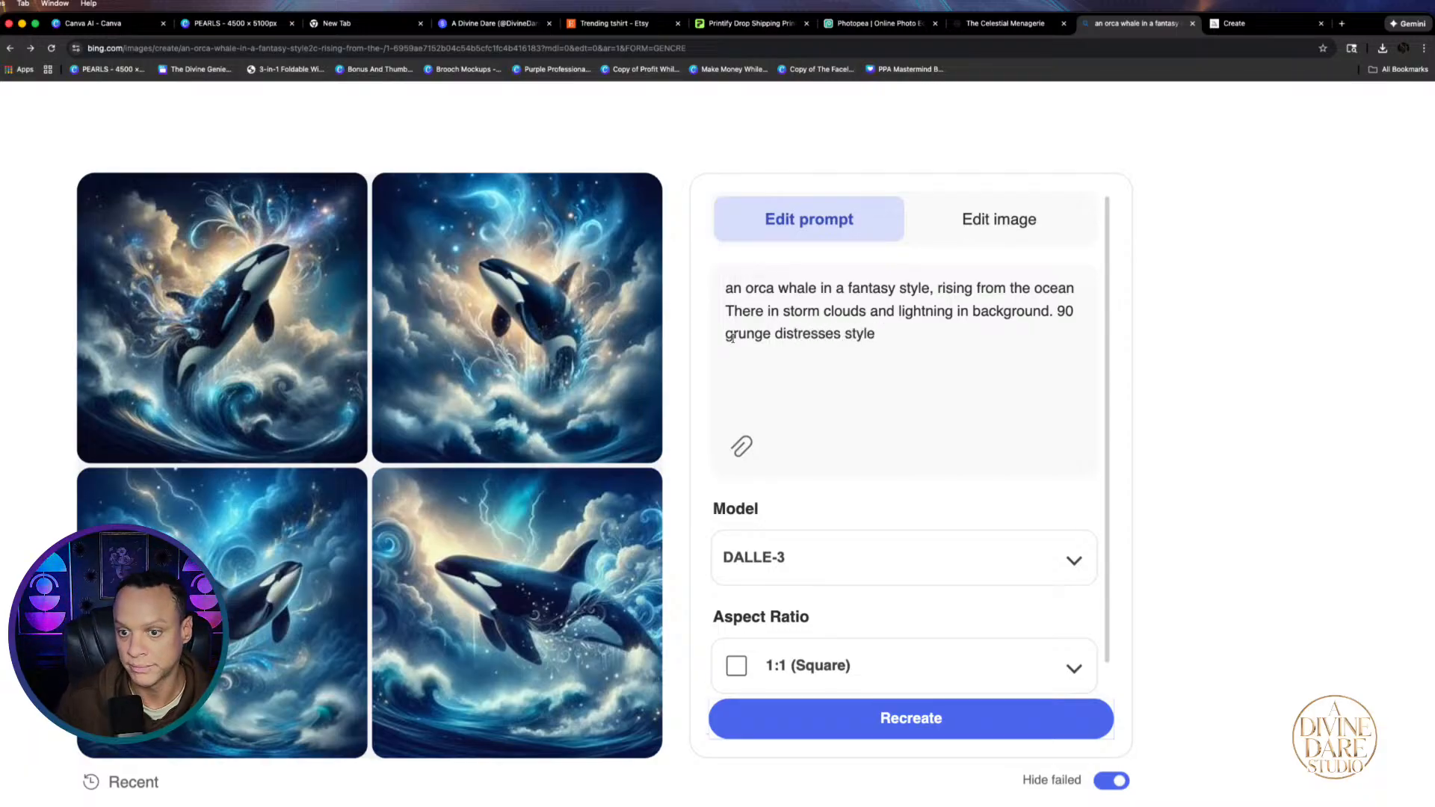
left_click(1058, 314)
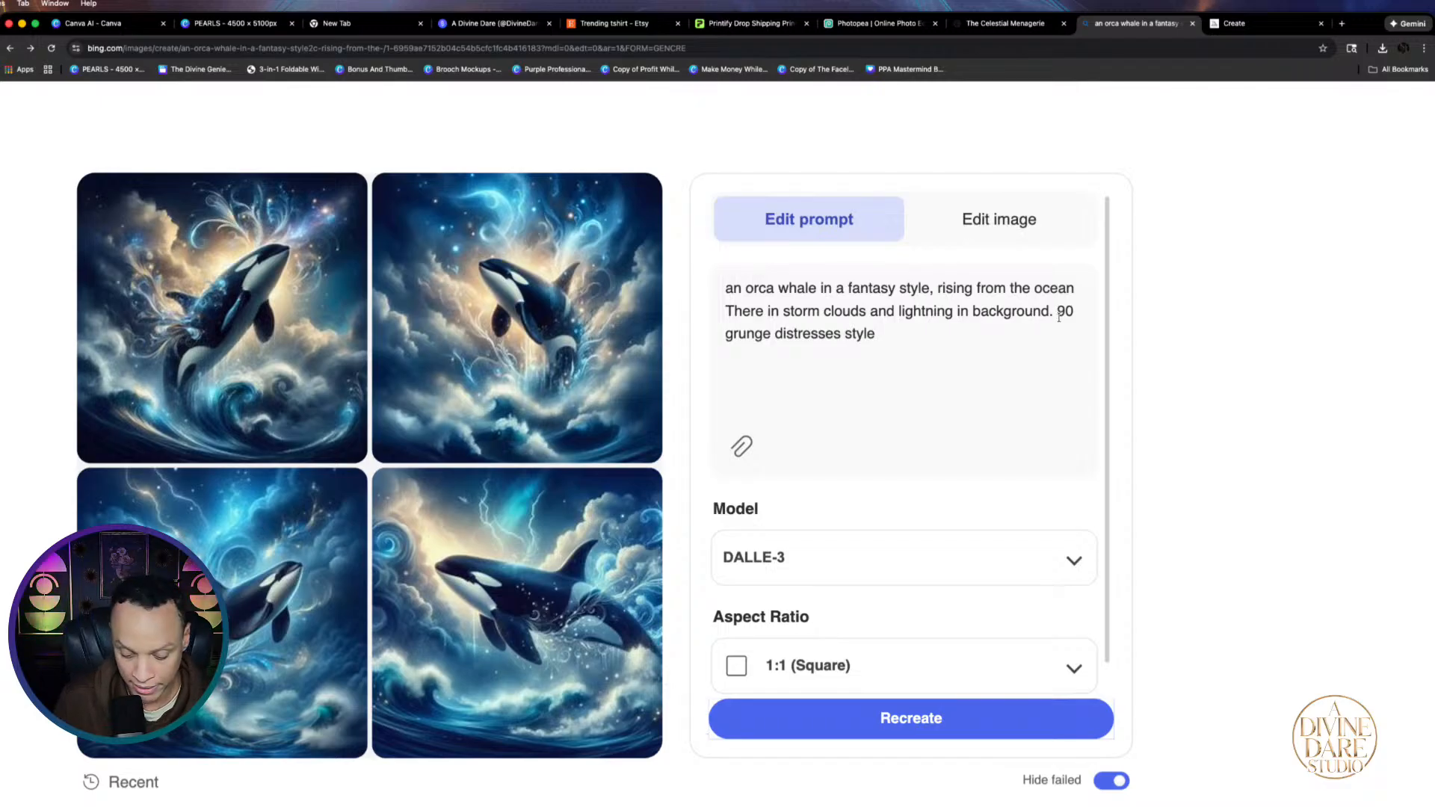
type("in")
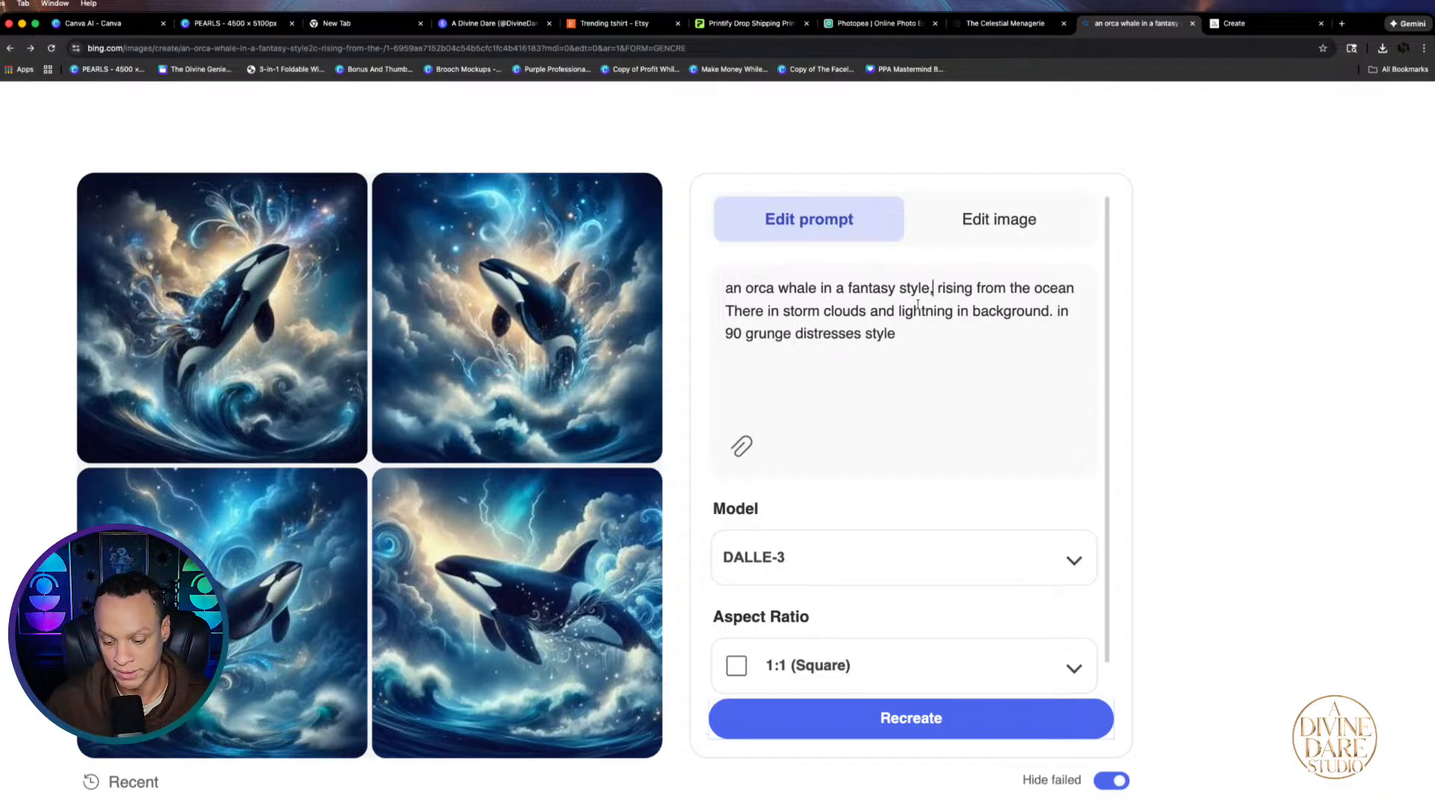
key("BackSpace")
key("BackSpace")
key("BackSpace")
key("BackSpace")
key("BackSpace")
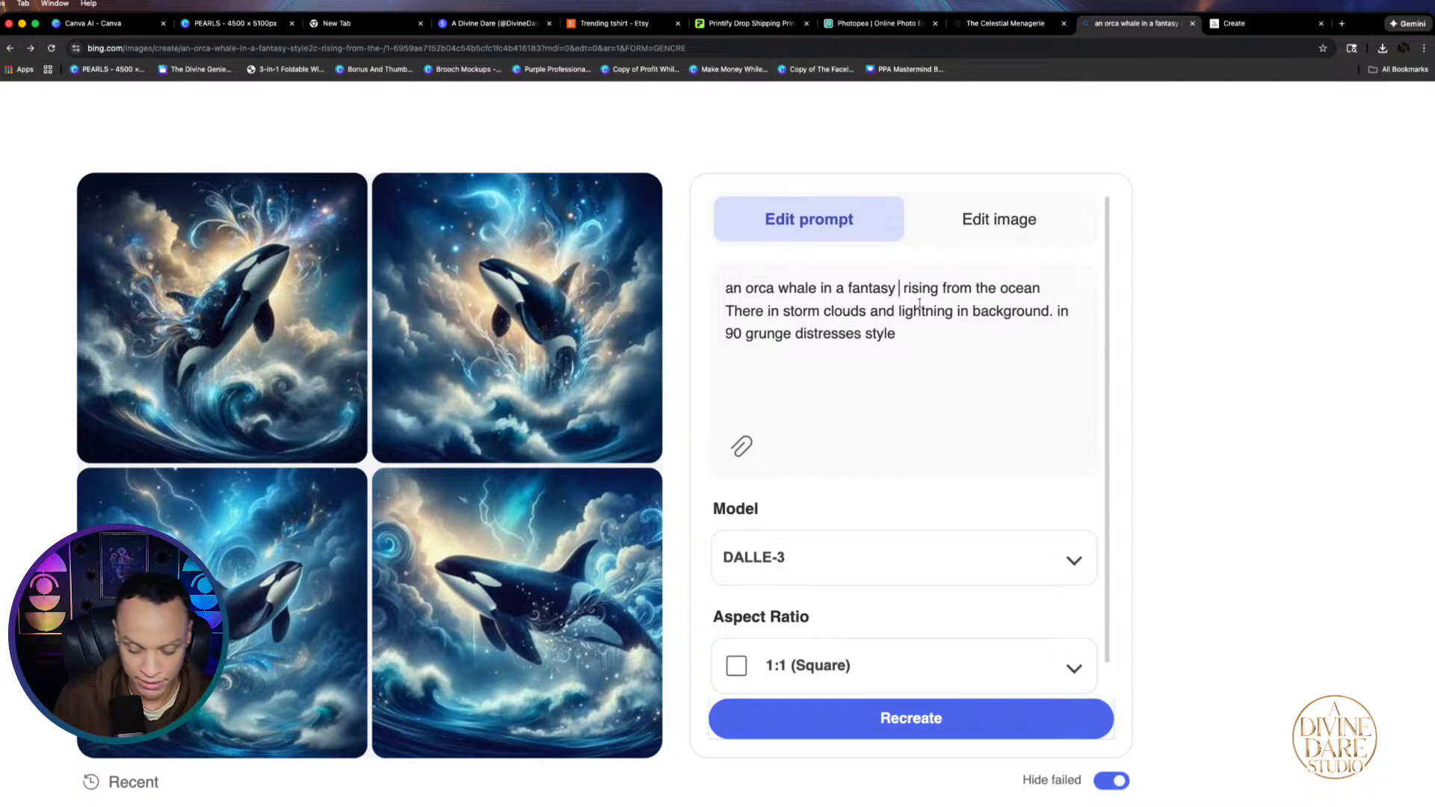
type("ill")
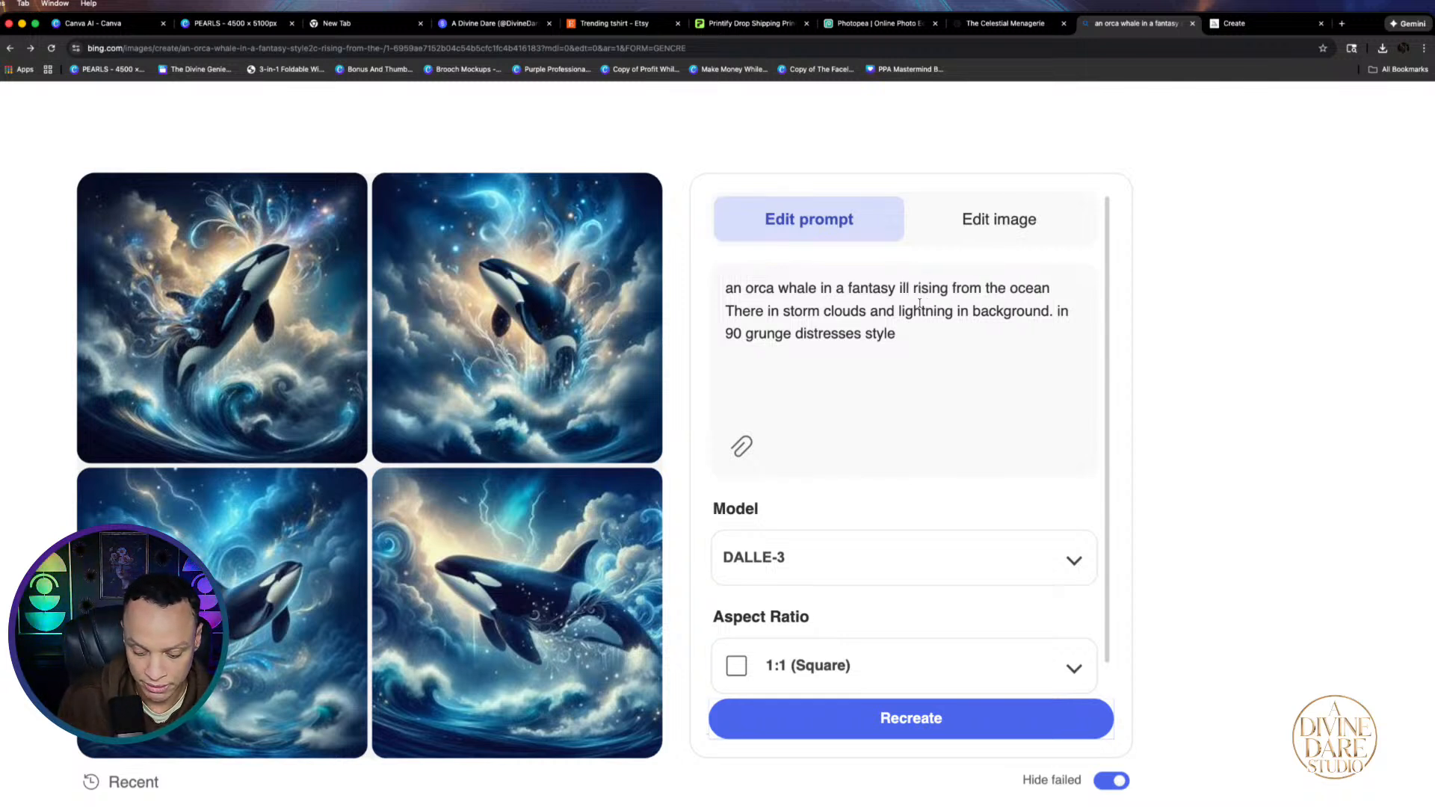
type("ustra")
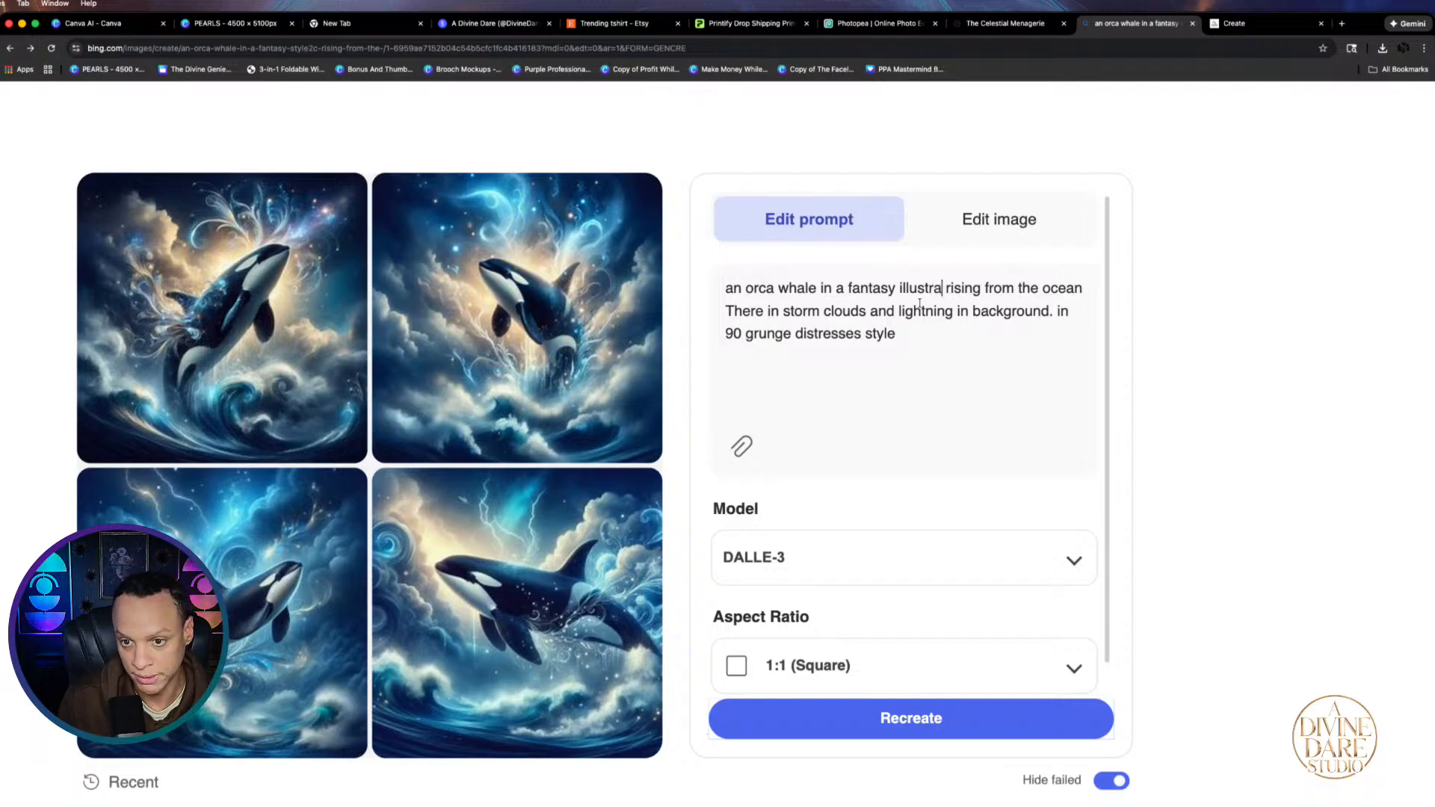
type("tion.")
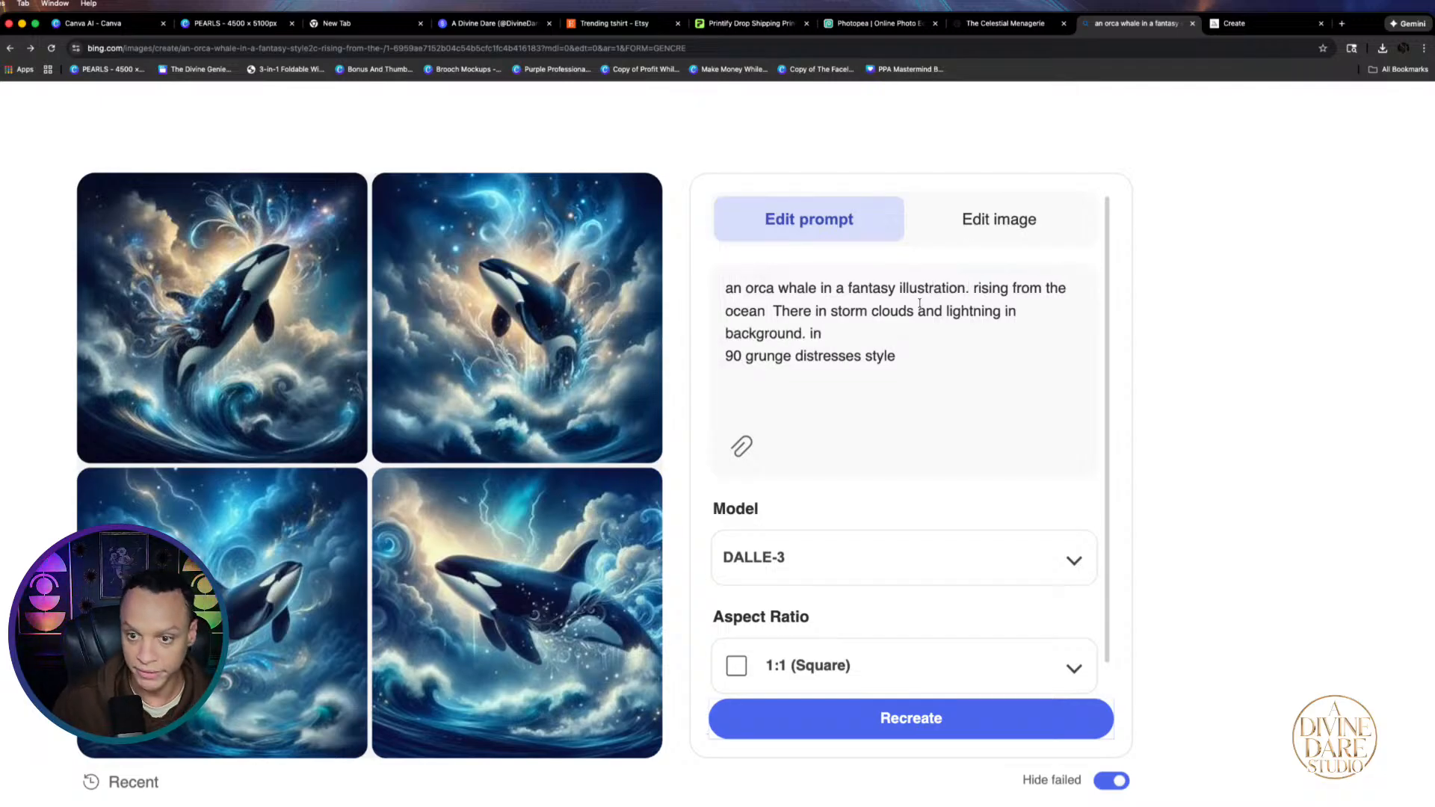
left_click(826, 333)
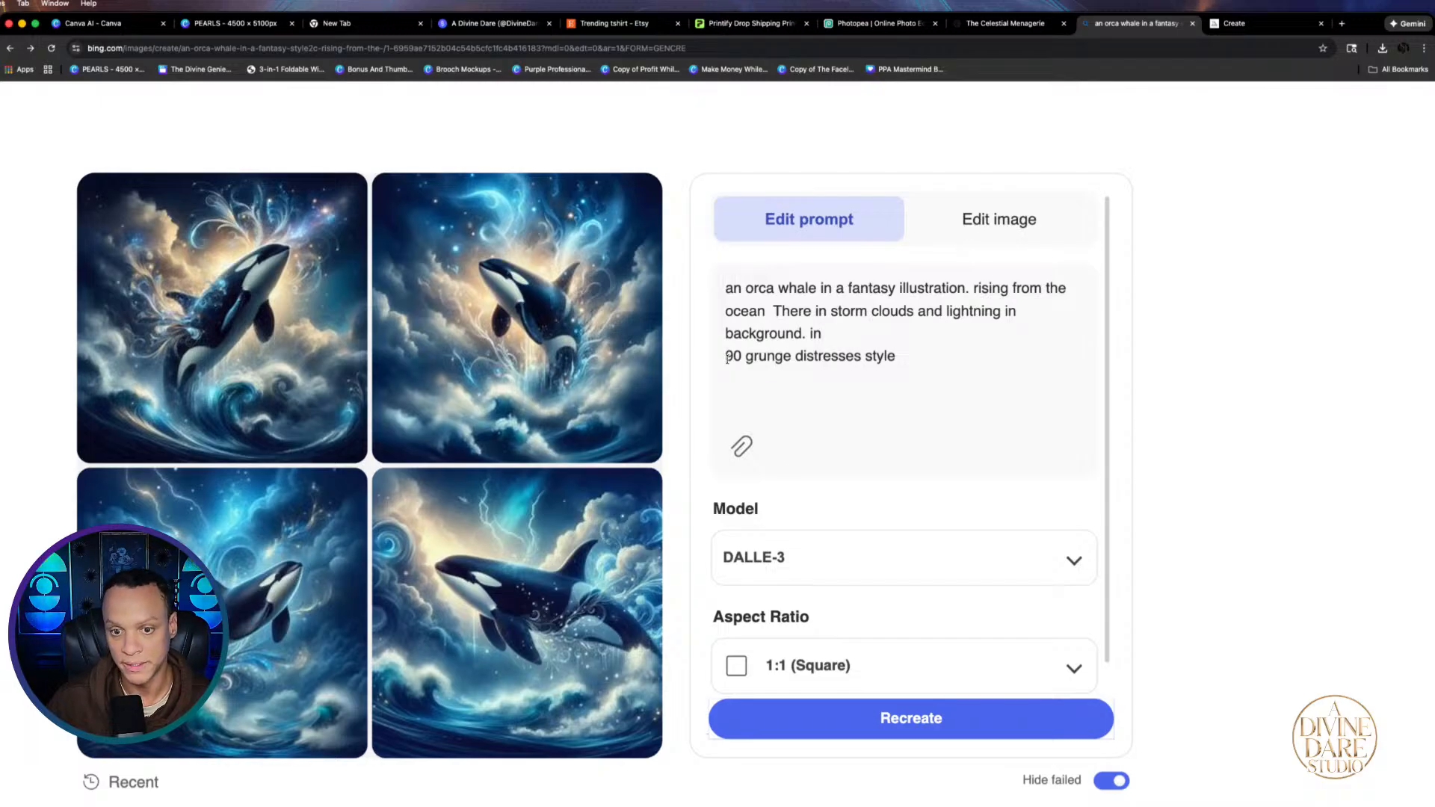
key("BackSpace")
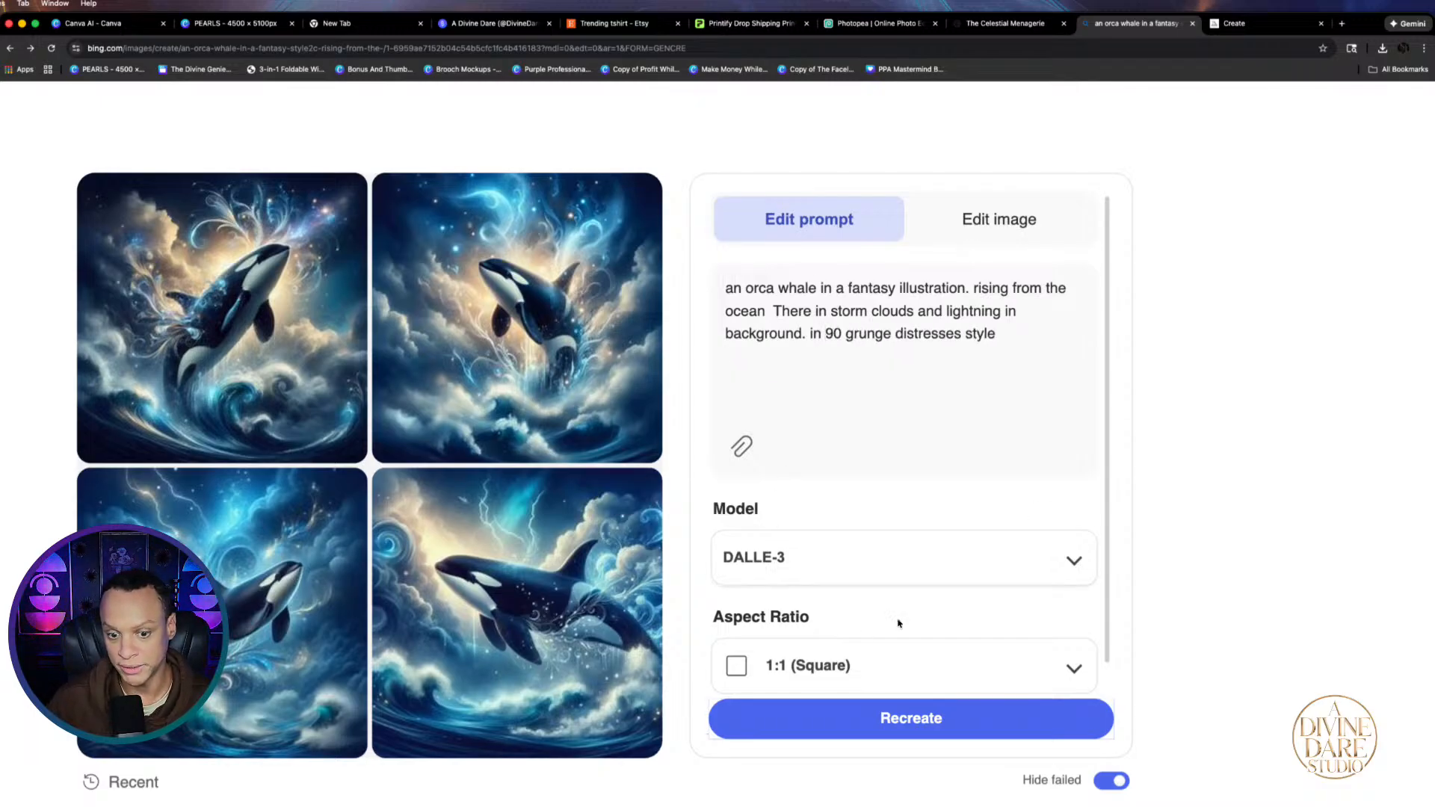
left_click(900, 736)
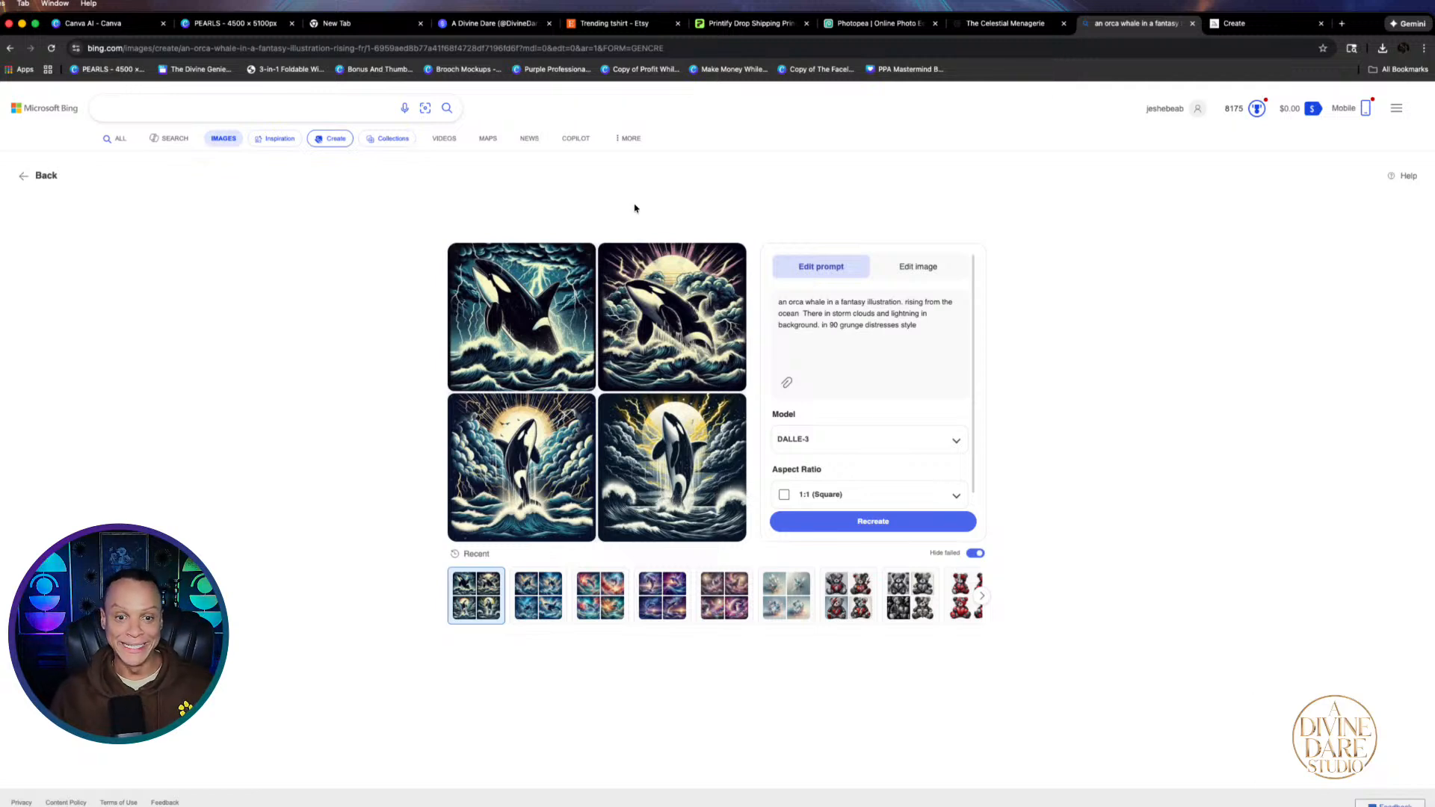
Review the grunge-style orca results full size, glancing briefly at the Canva design
left_click(661, 297)
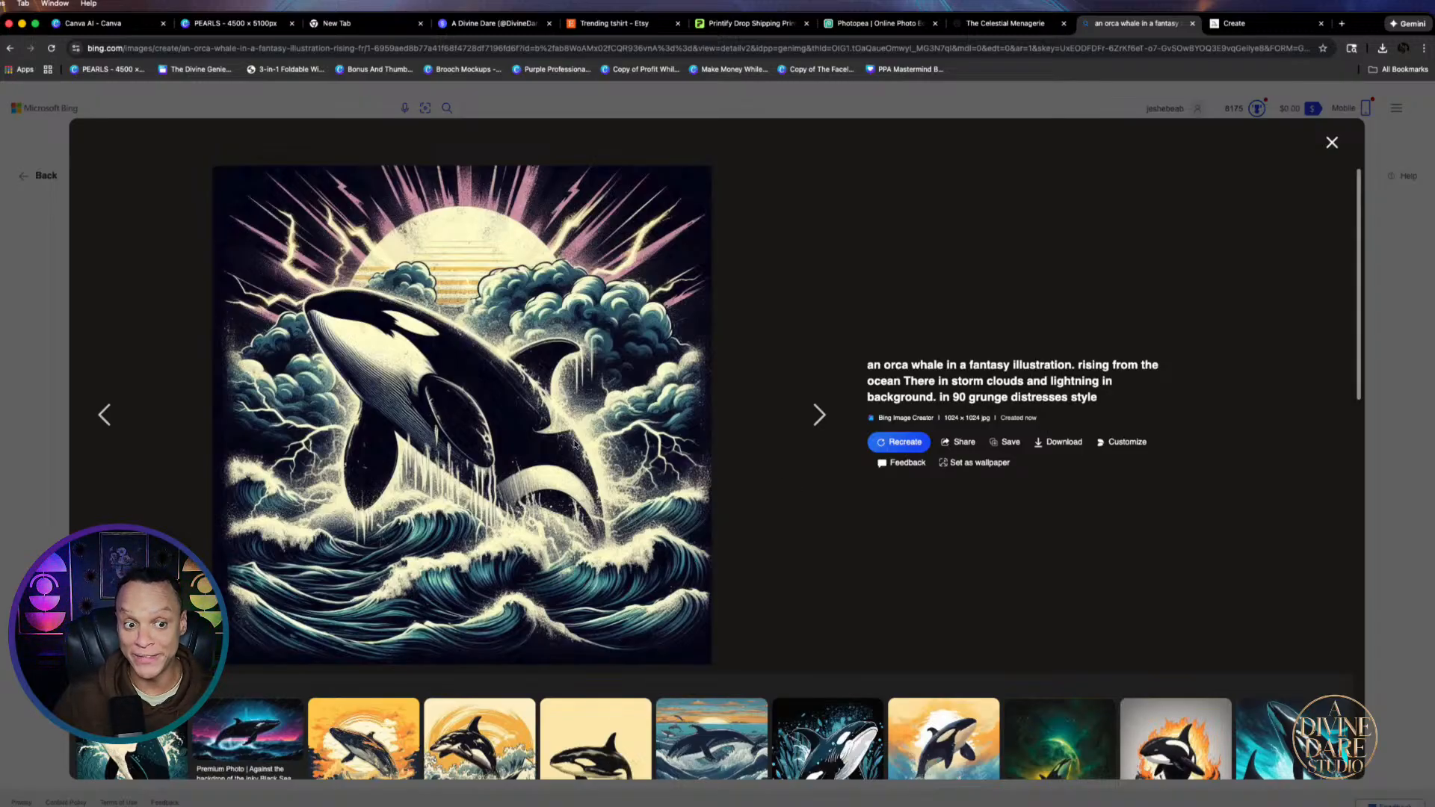
left_click(109, 416)
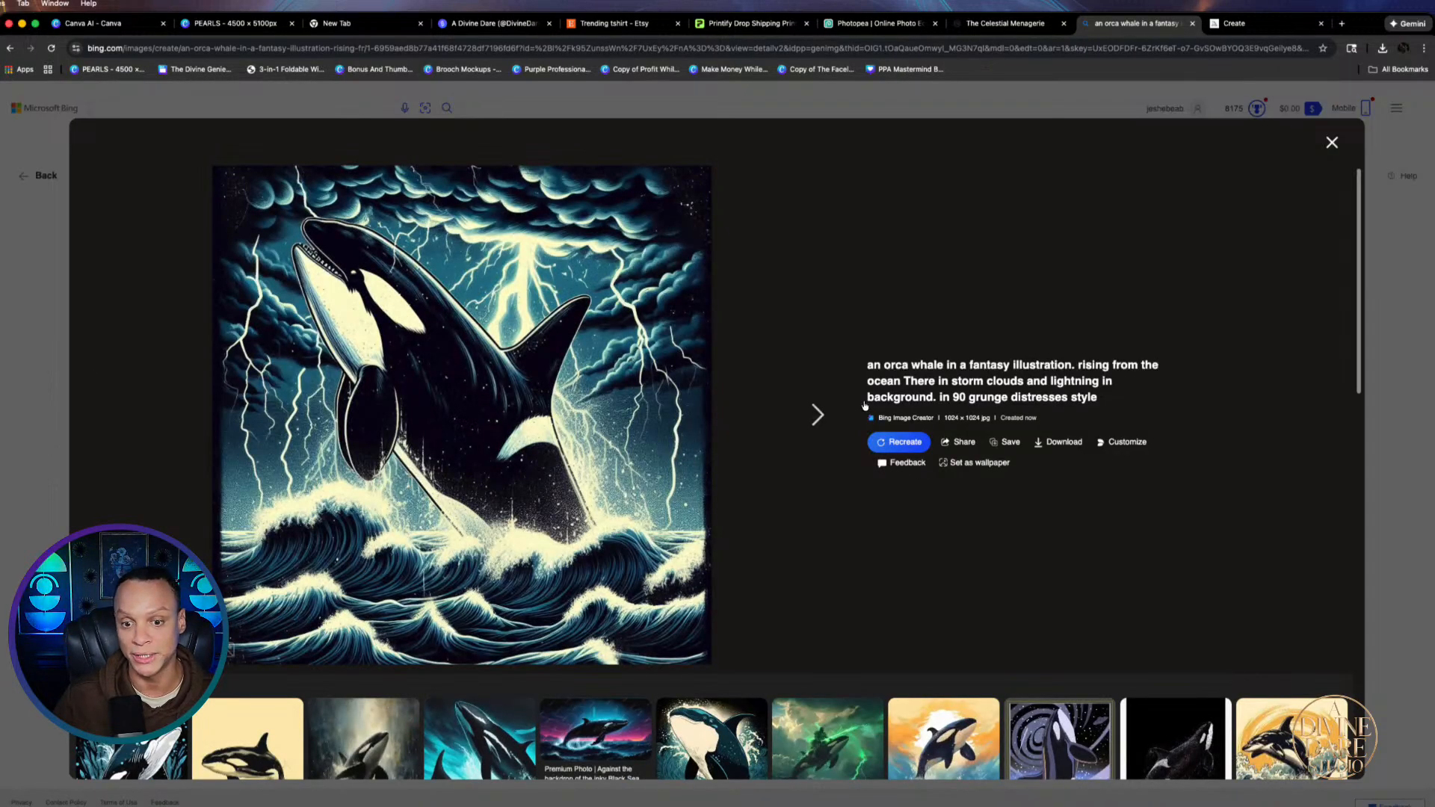
left_click(817, 415)
left_click(817, 416)
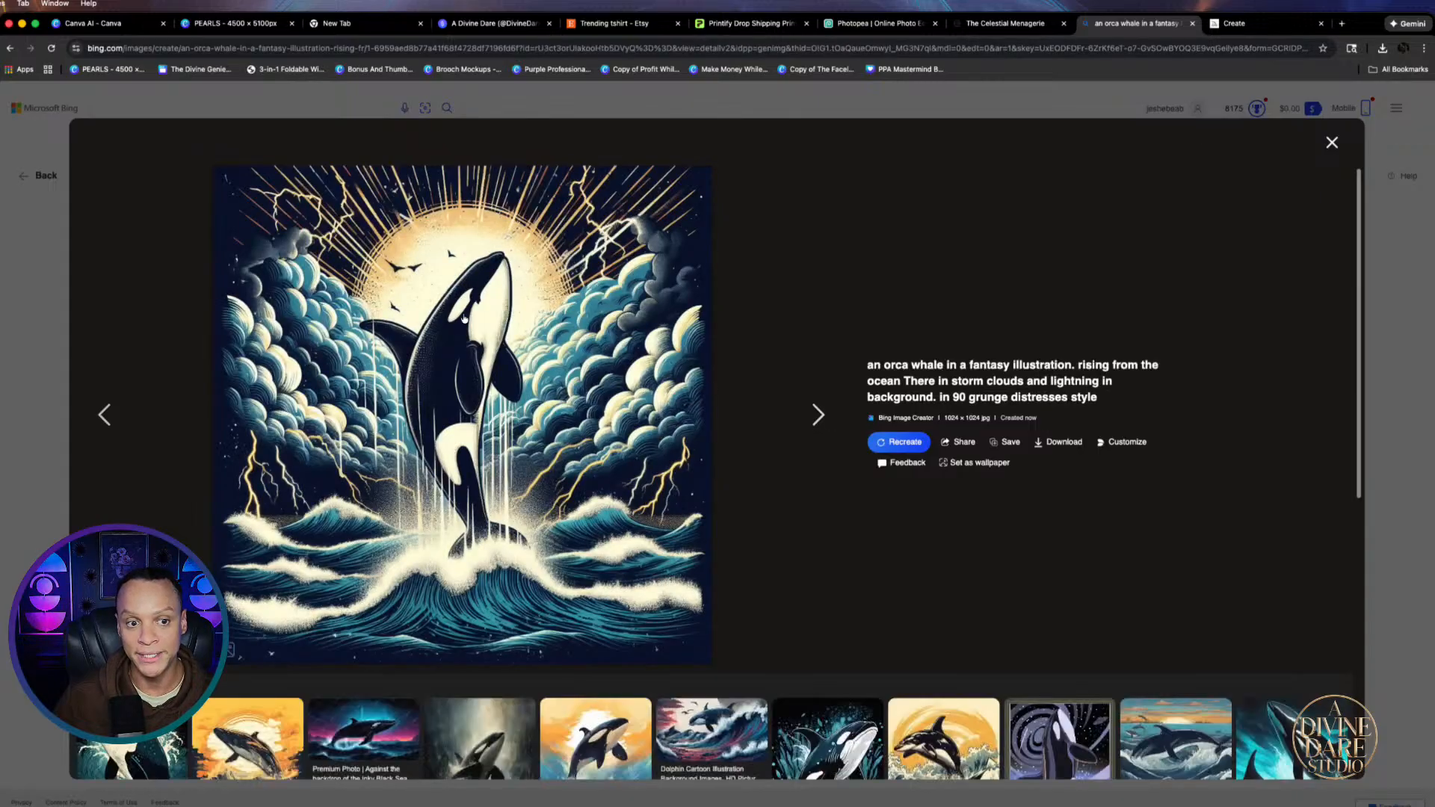
left_click(819, 416)
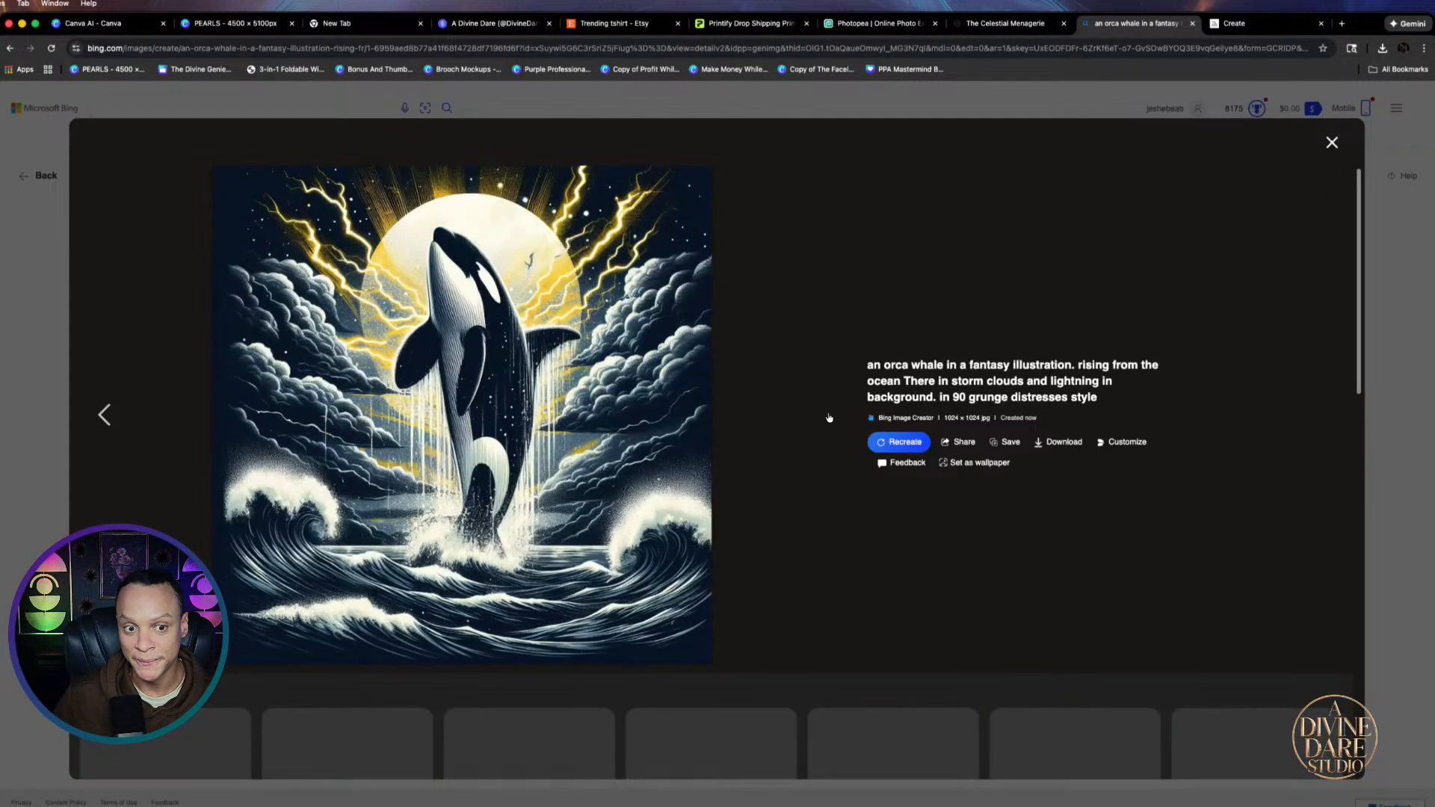
left_click(11, 334)
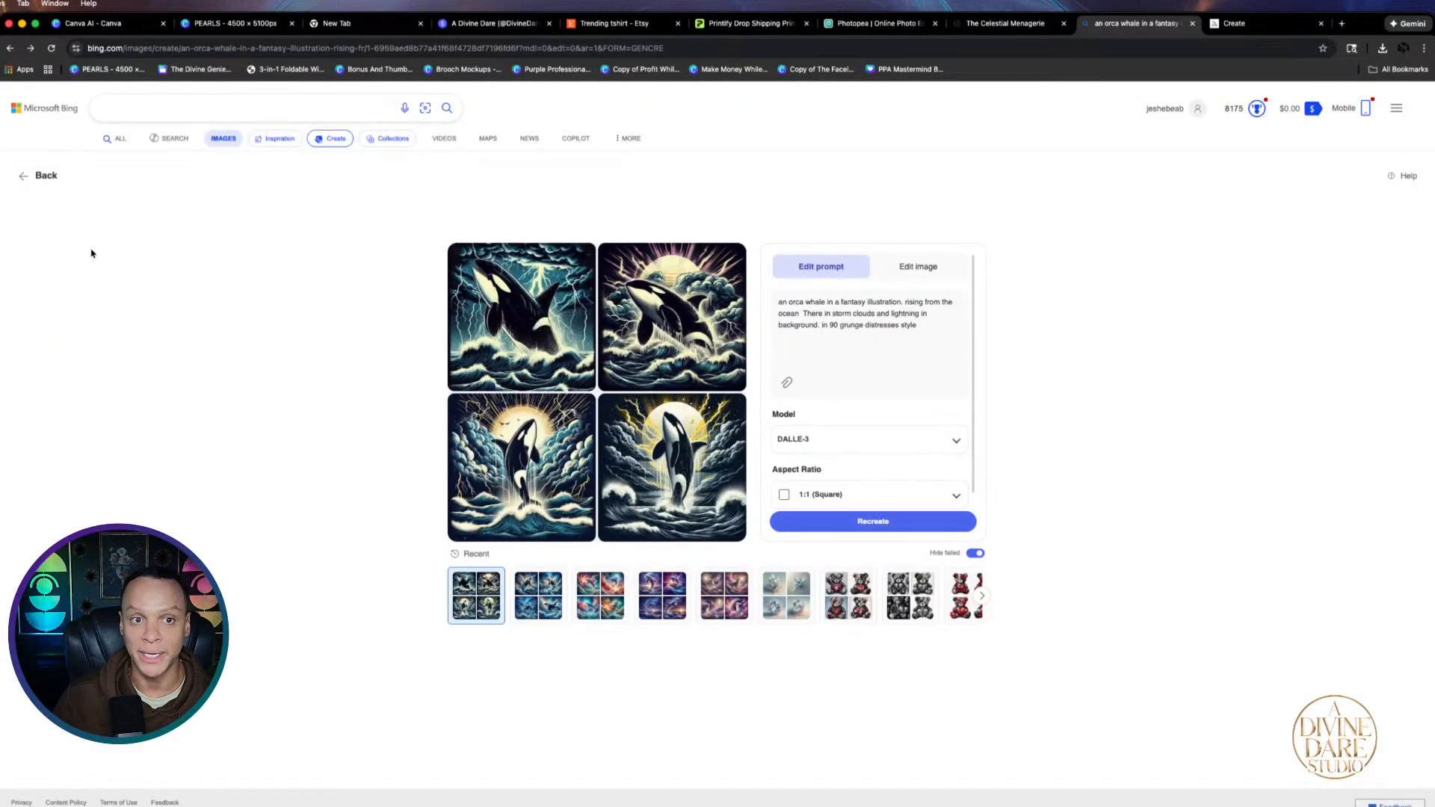
left_click(233, 25)
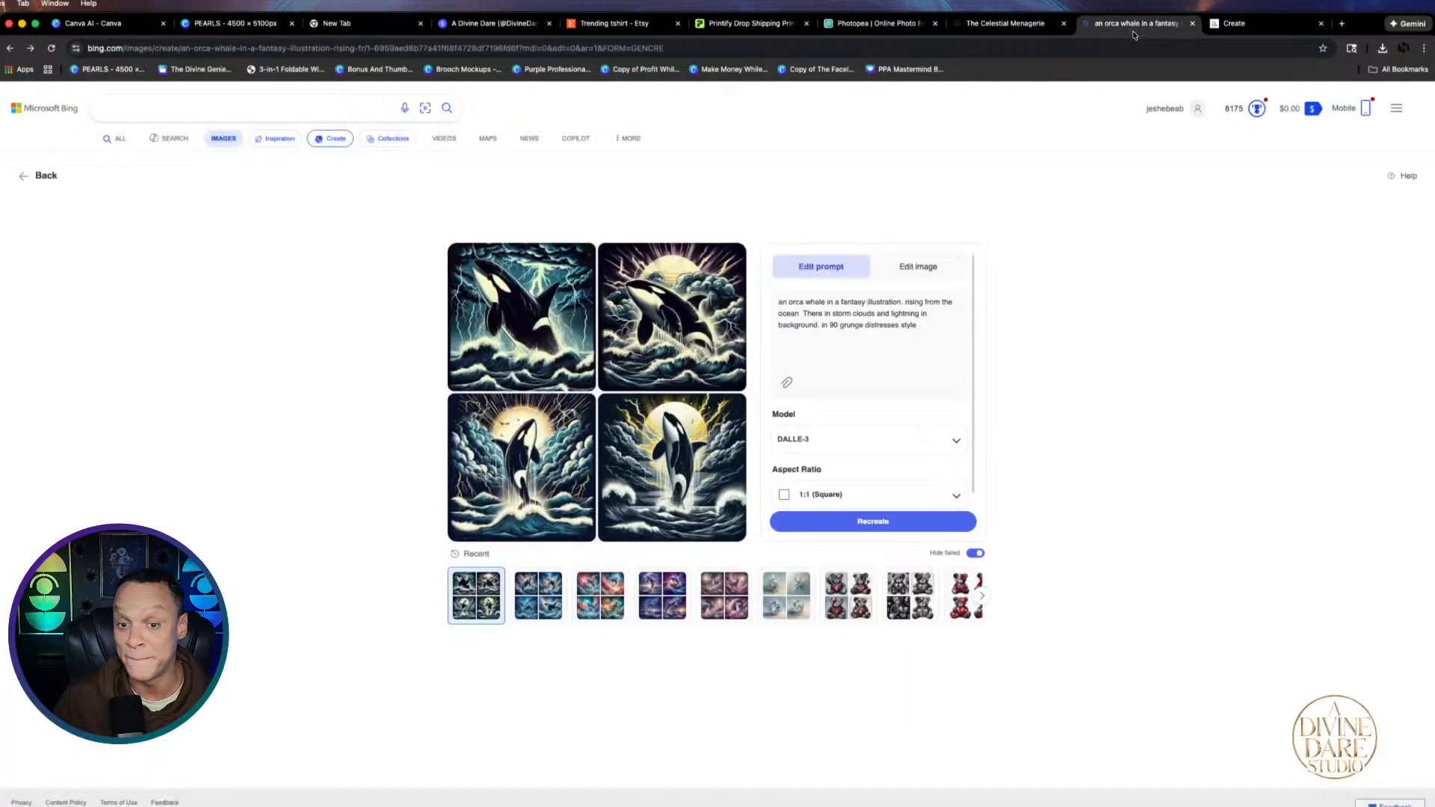
left_click(1135, 23)
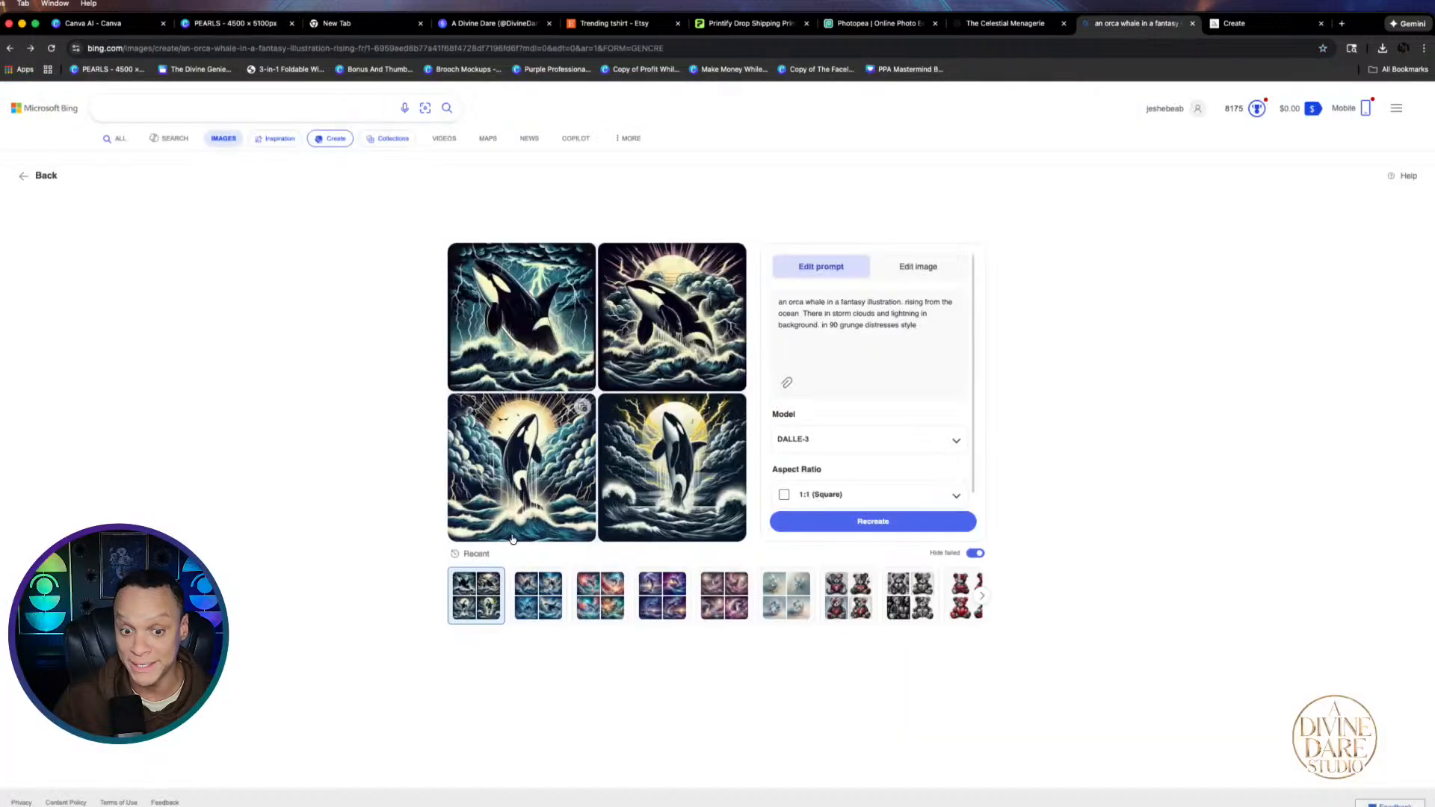
left_click(705, 304)
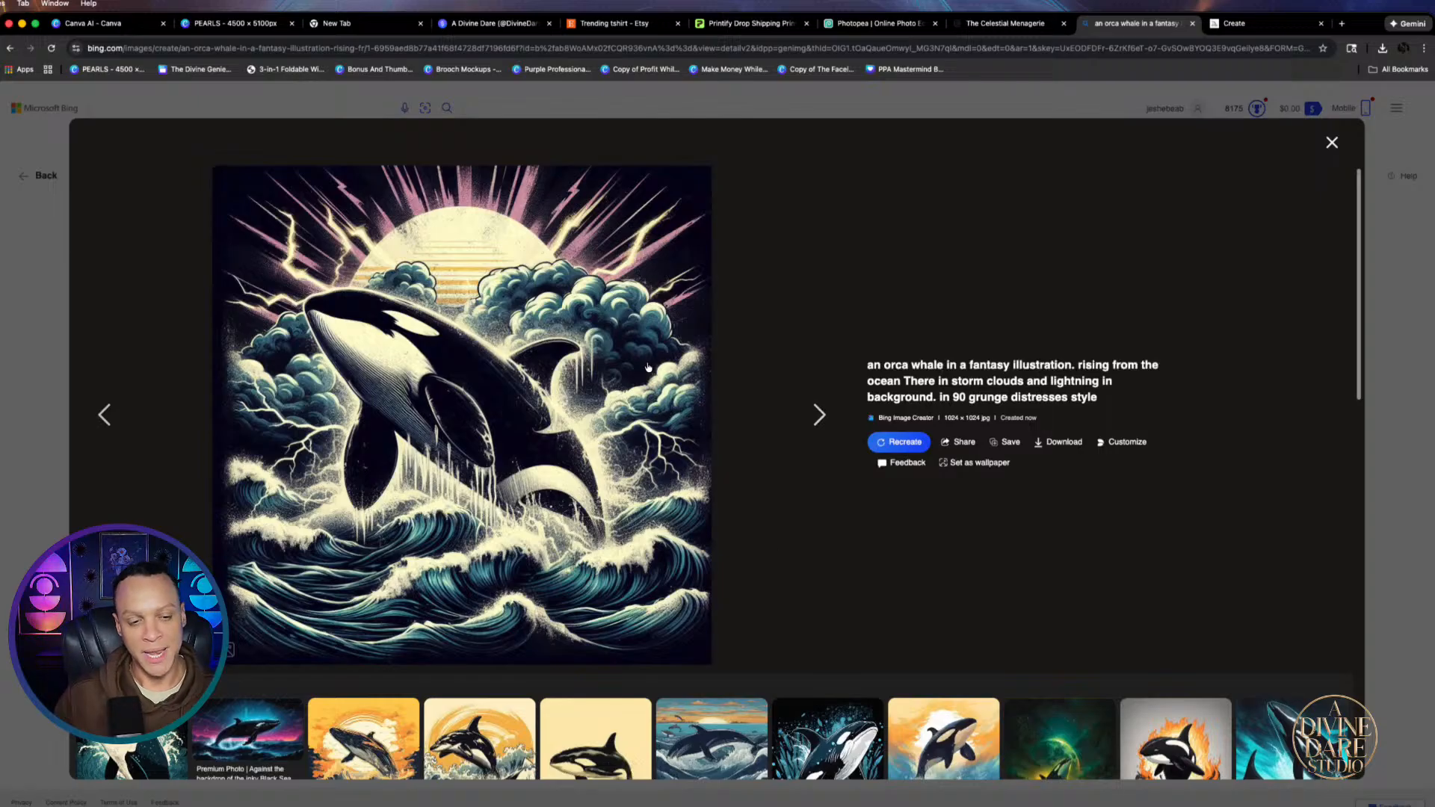
left_click(39, 401)
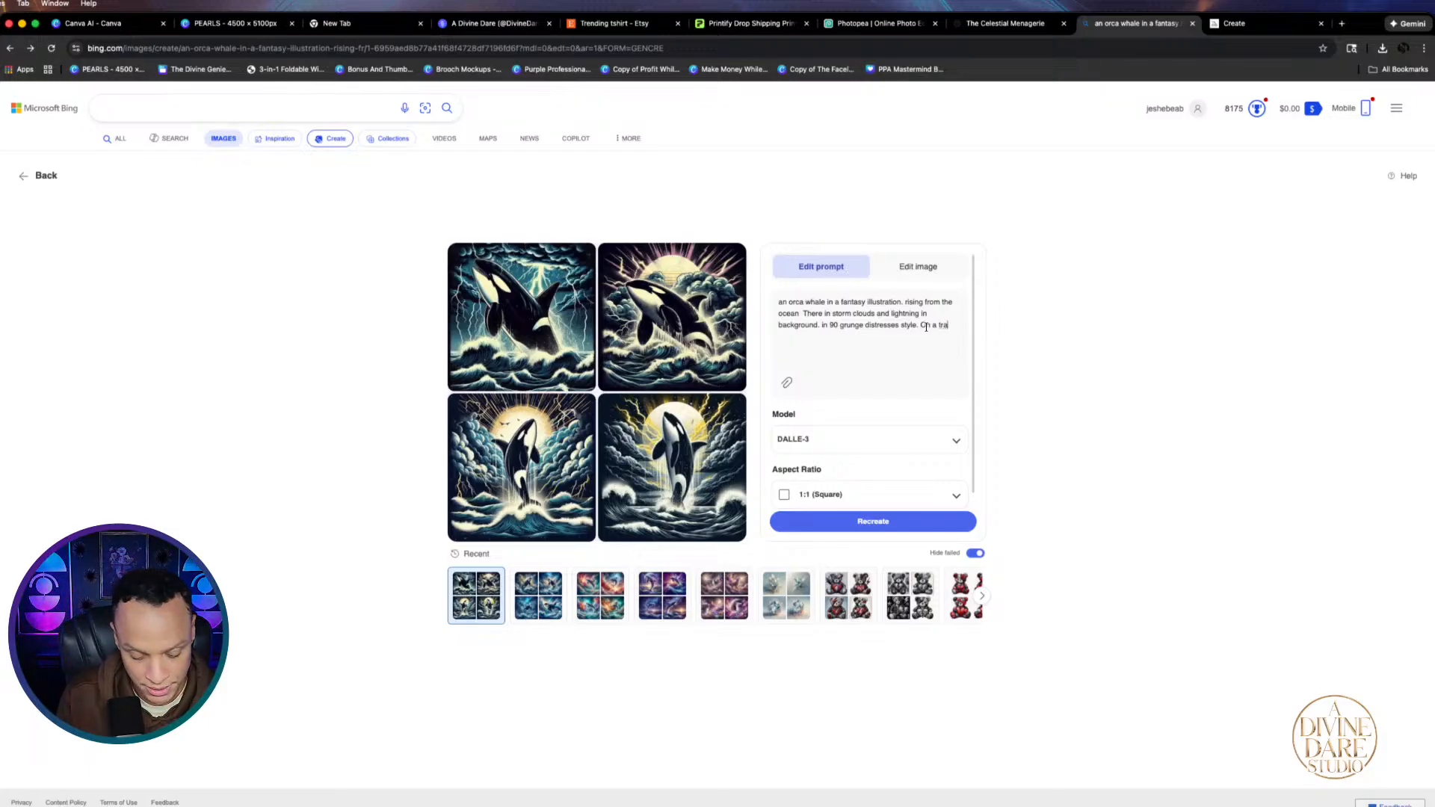
End the orca prompt with 'On a transparent backgound' and regenerate four images
type("ns")
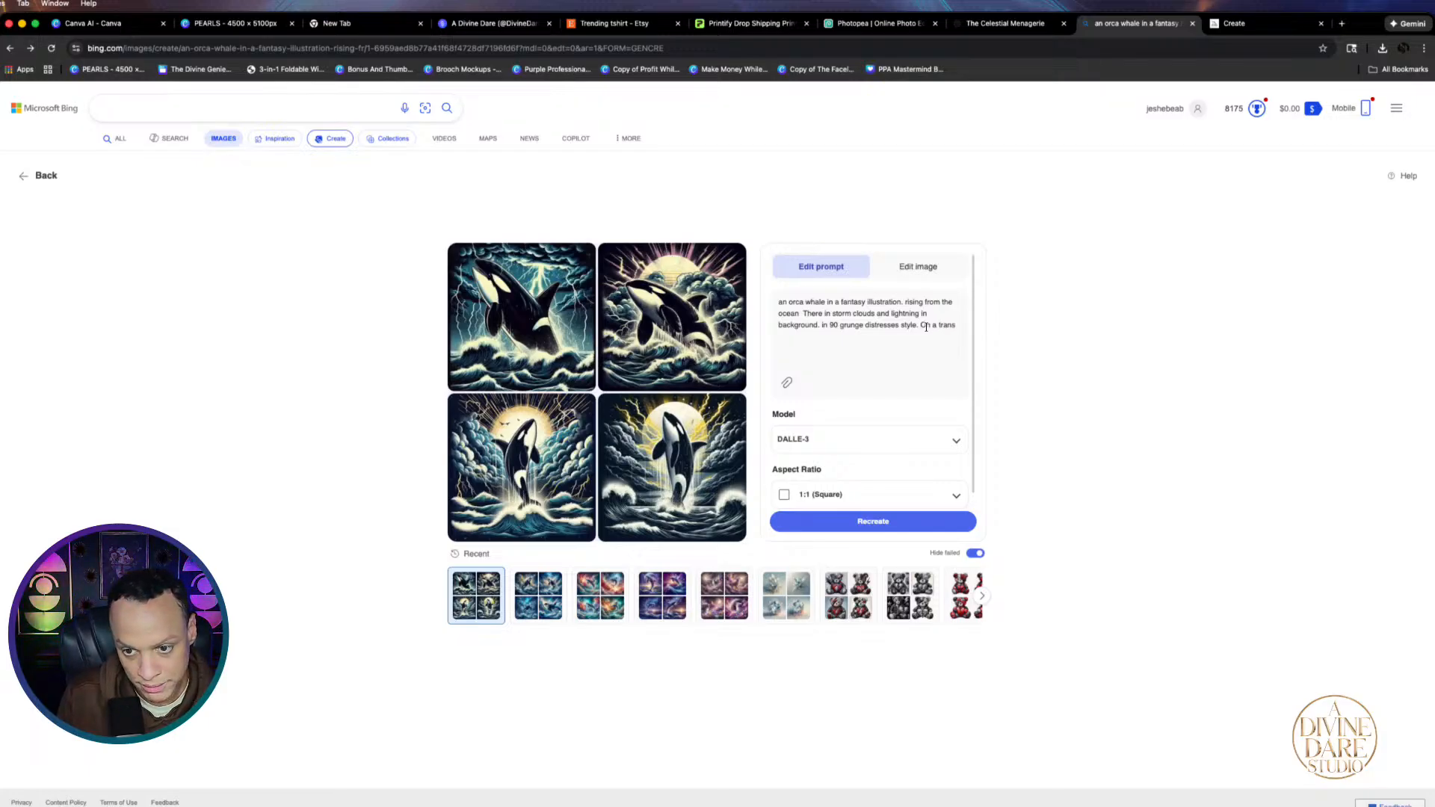
type("parent bac")
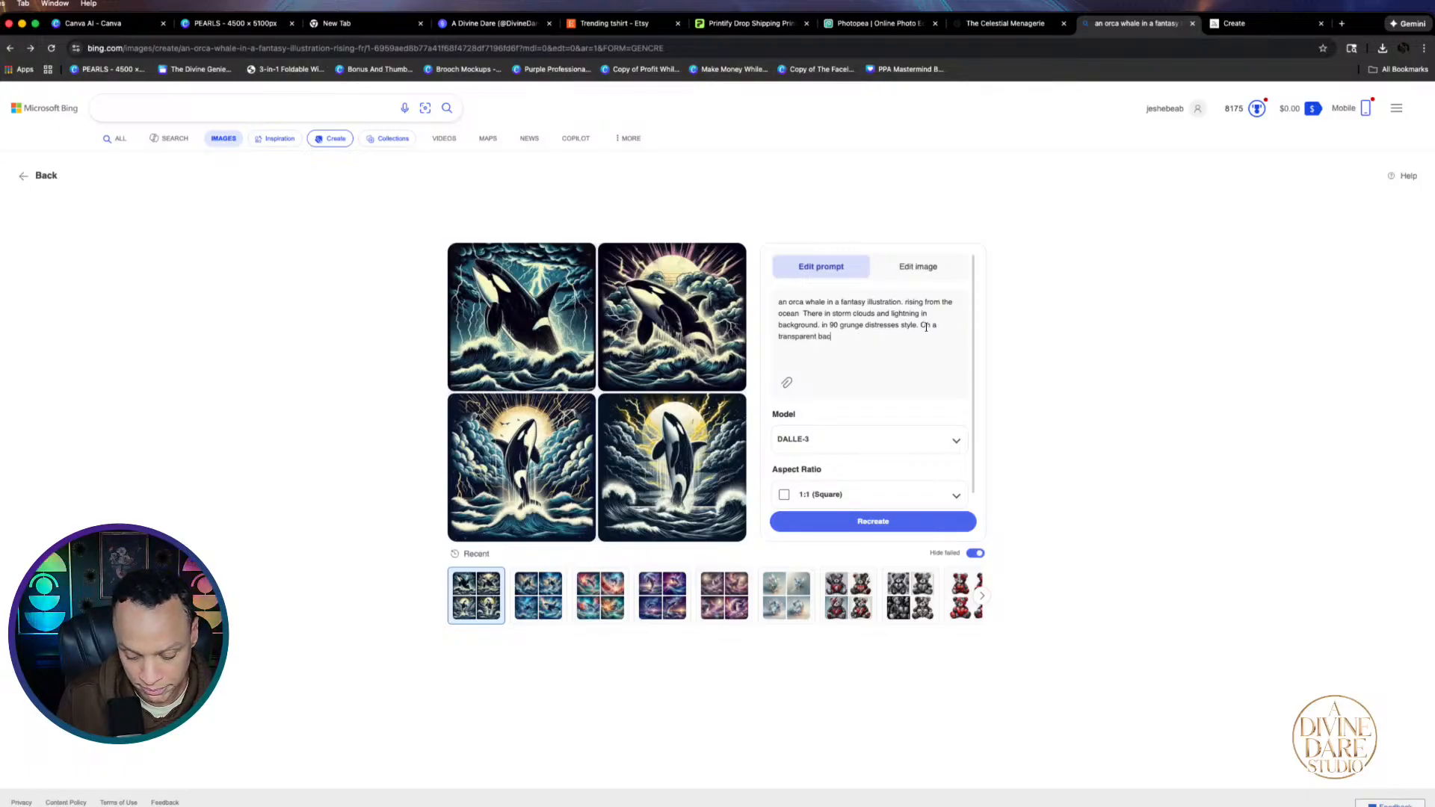
type("kgoun")
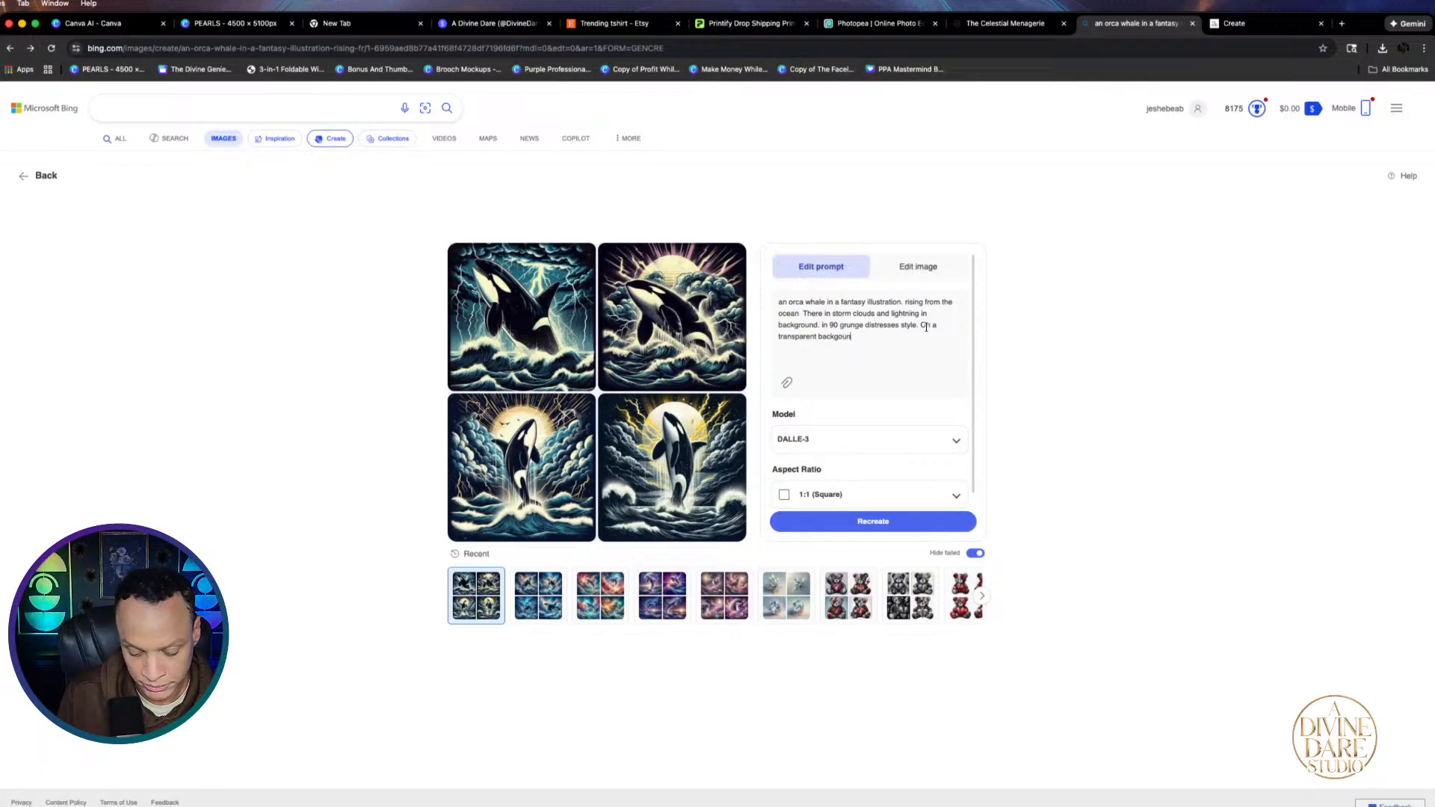
type("d")
left_click(890, 515)
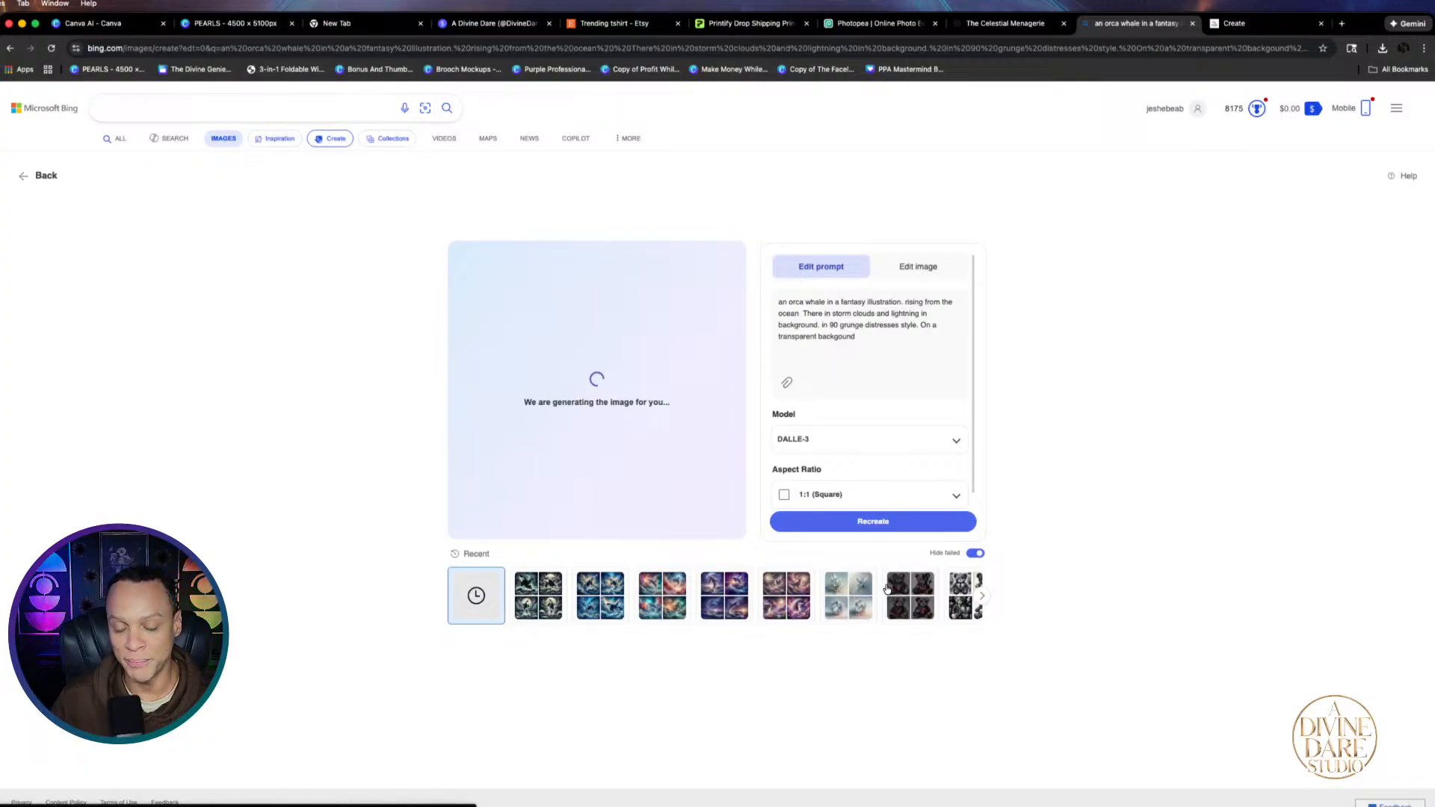
mouse_move(886, 591)
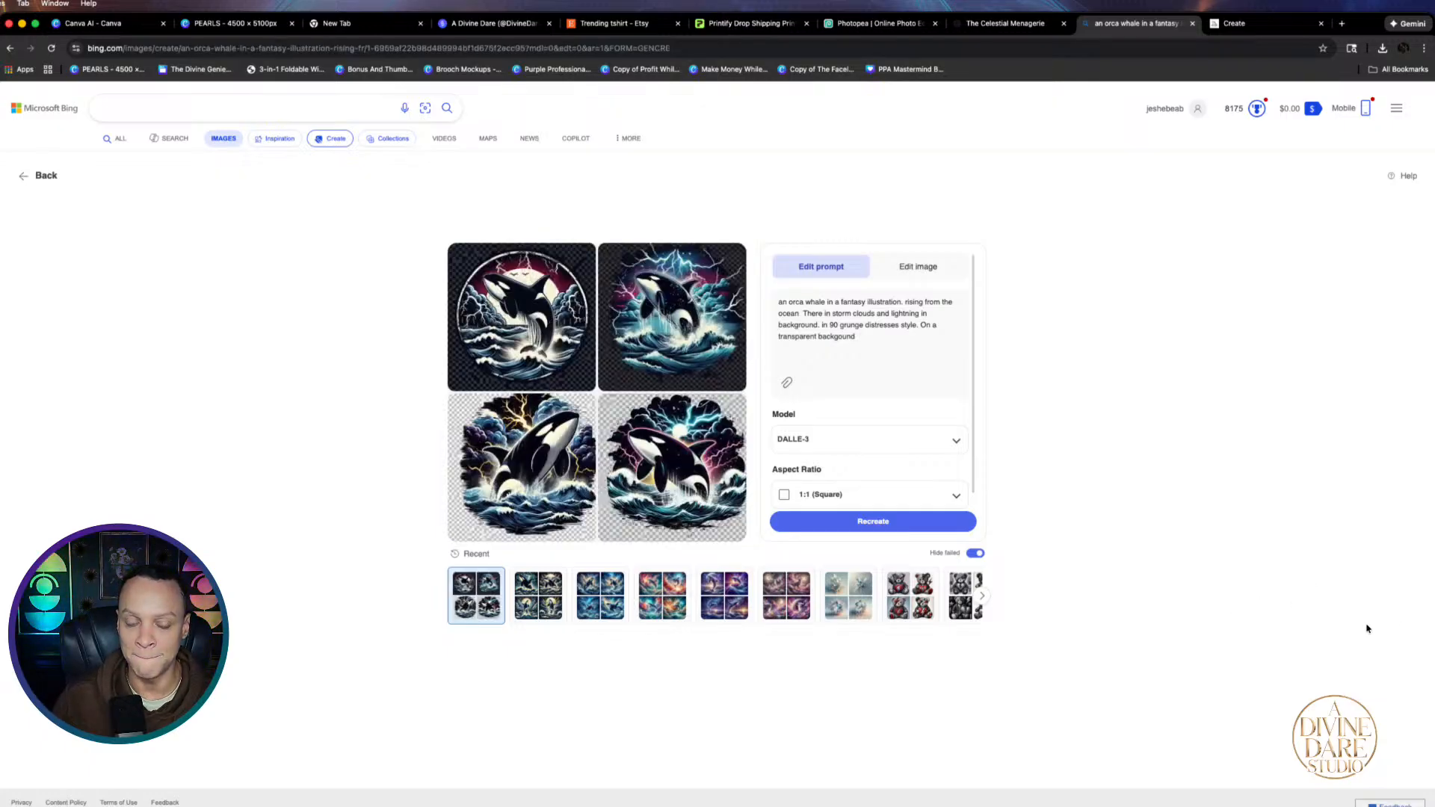
Download the transparent-background orca with pink lightning and full moon, then return to Canva
left_click(541, 346)
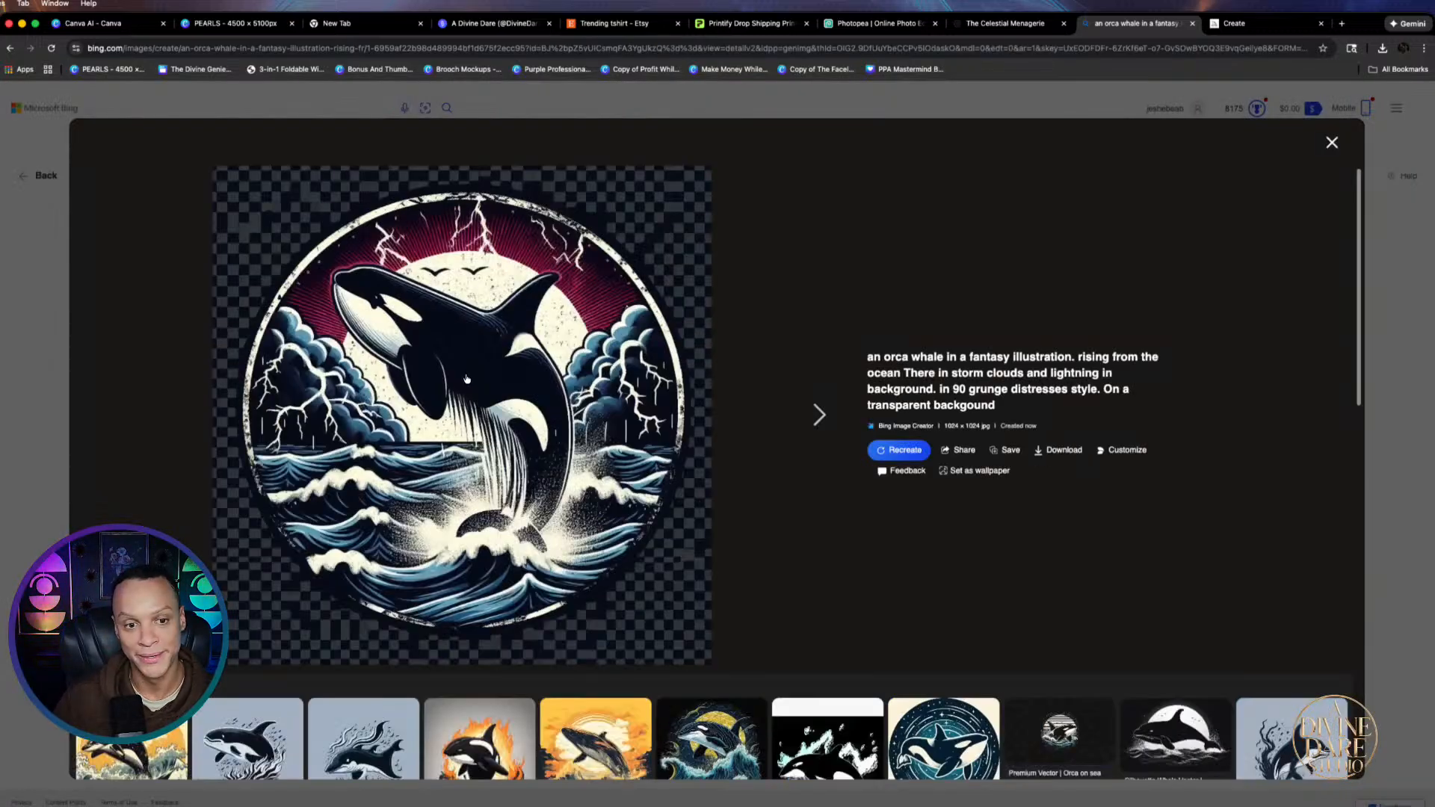
left_click(813, 415)
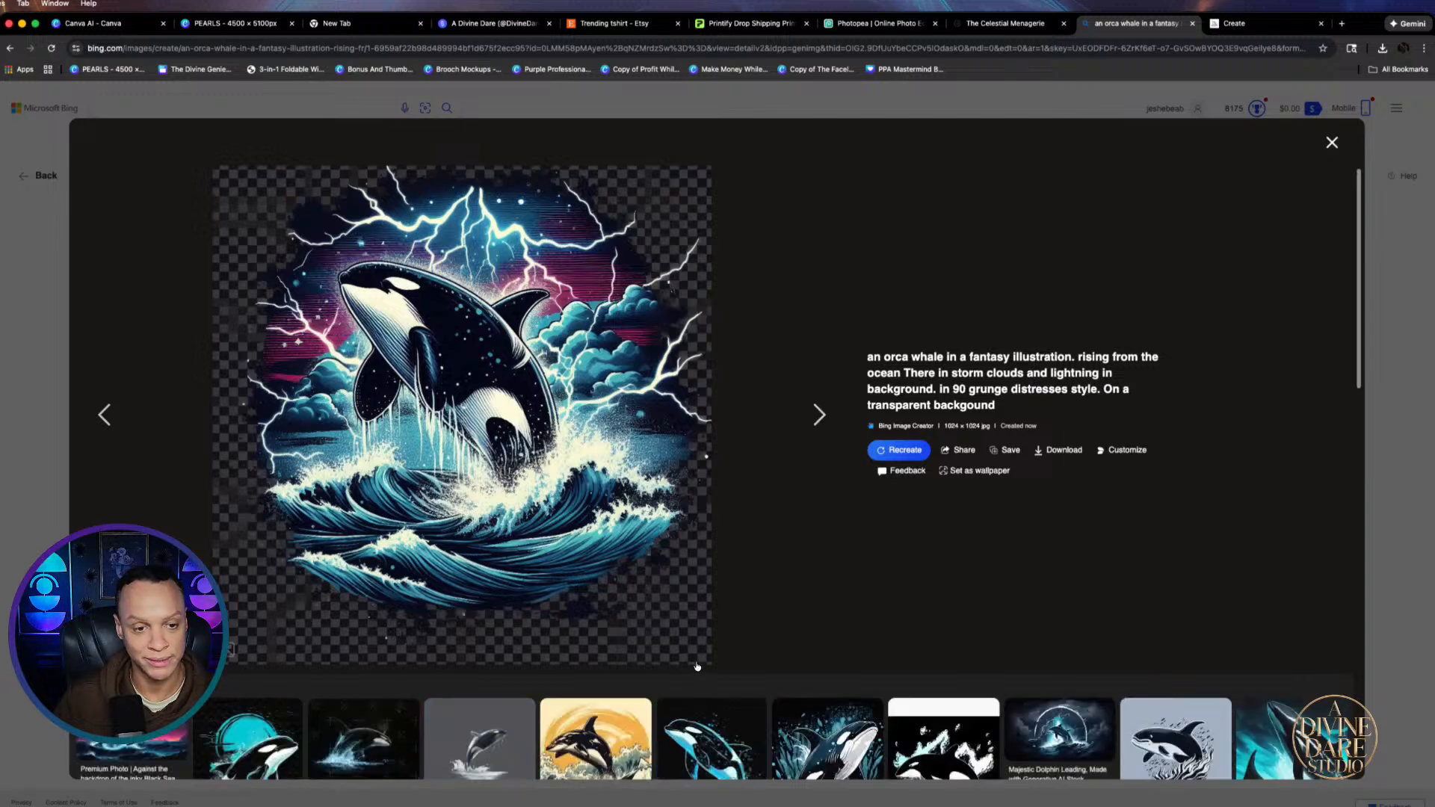
left_click(814, 416)
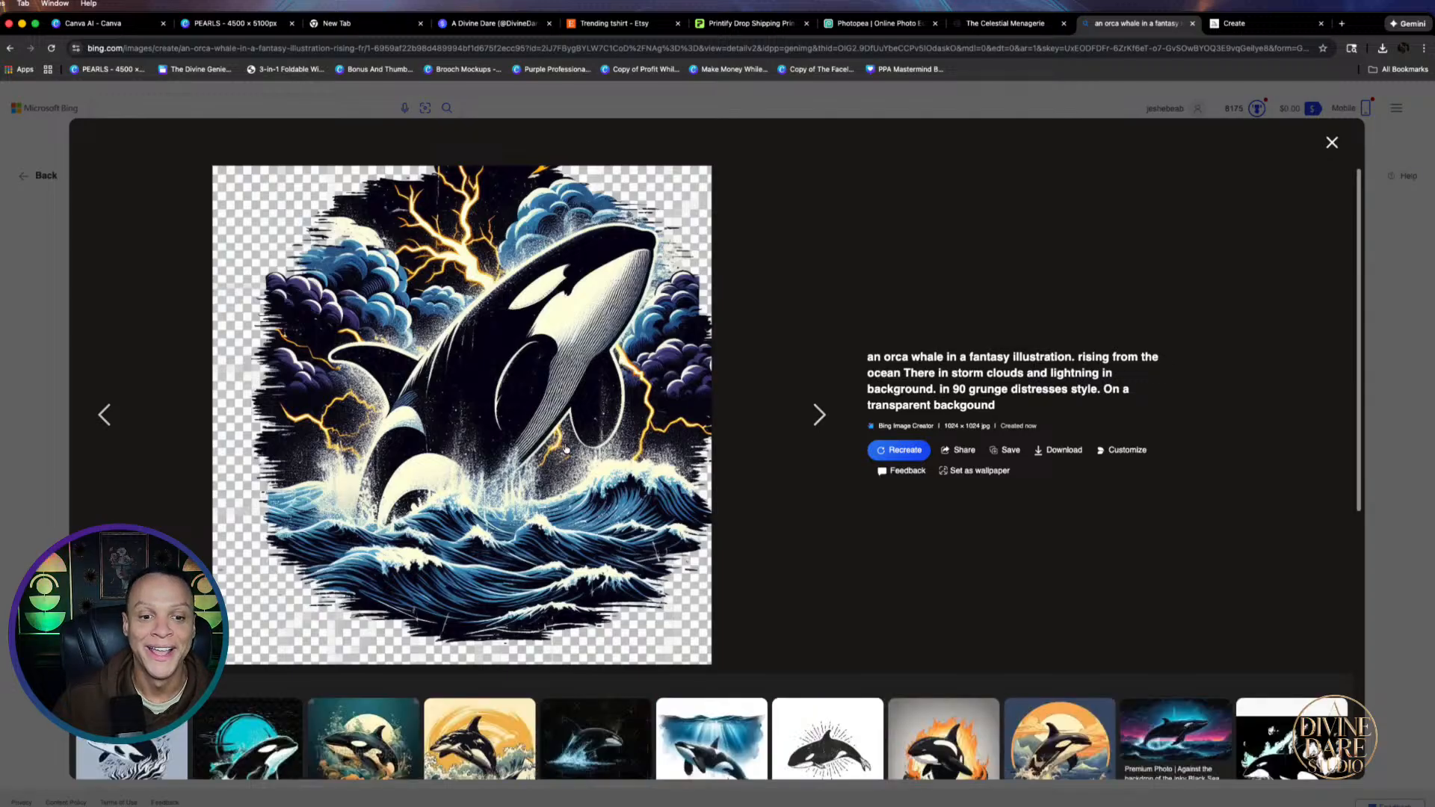
left_click(819, 416)
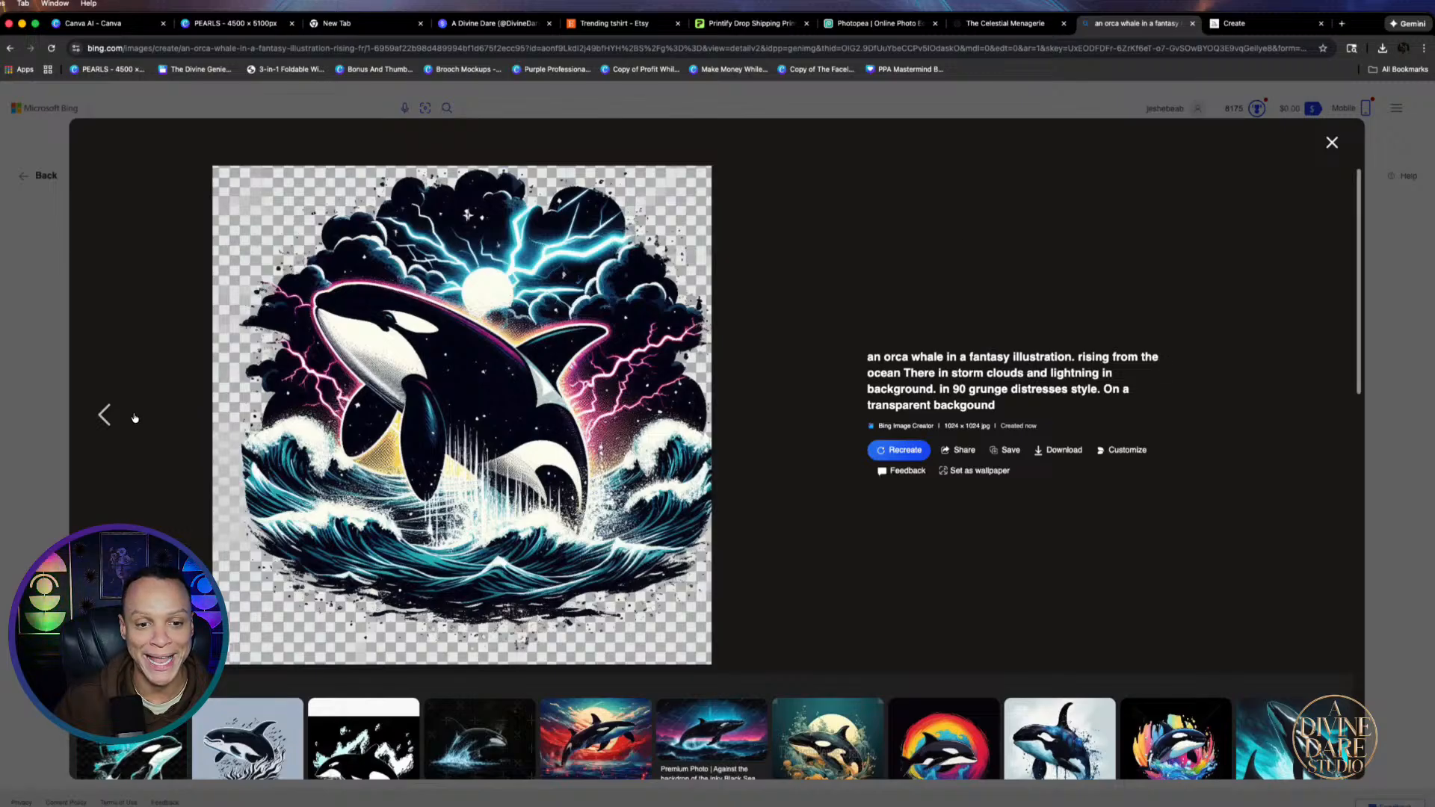
left_click(1067, 453)
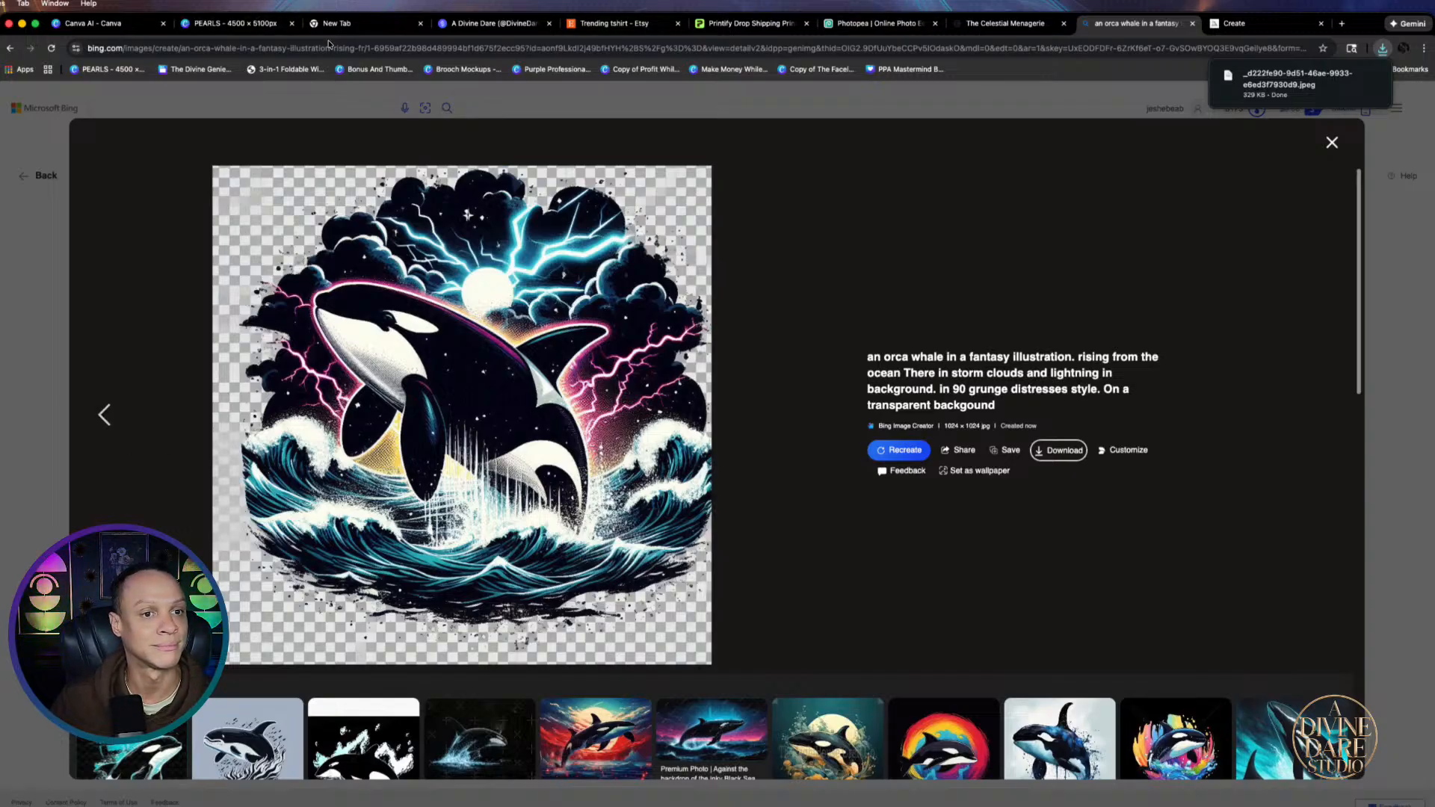
left_click(116, 419)
left_click(113, 415)
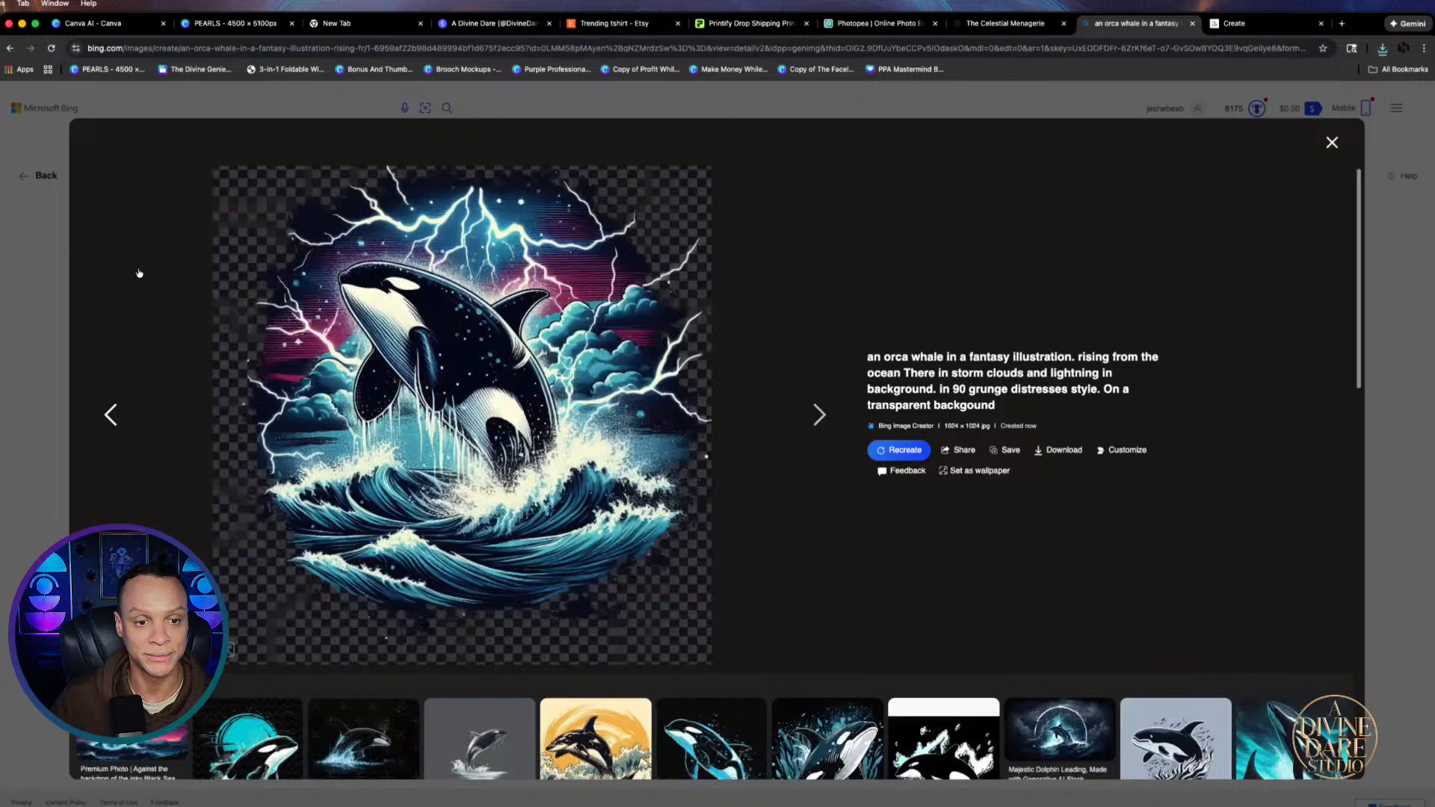
left_click(232, 23)
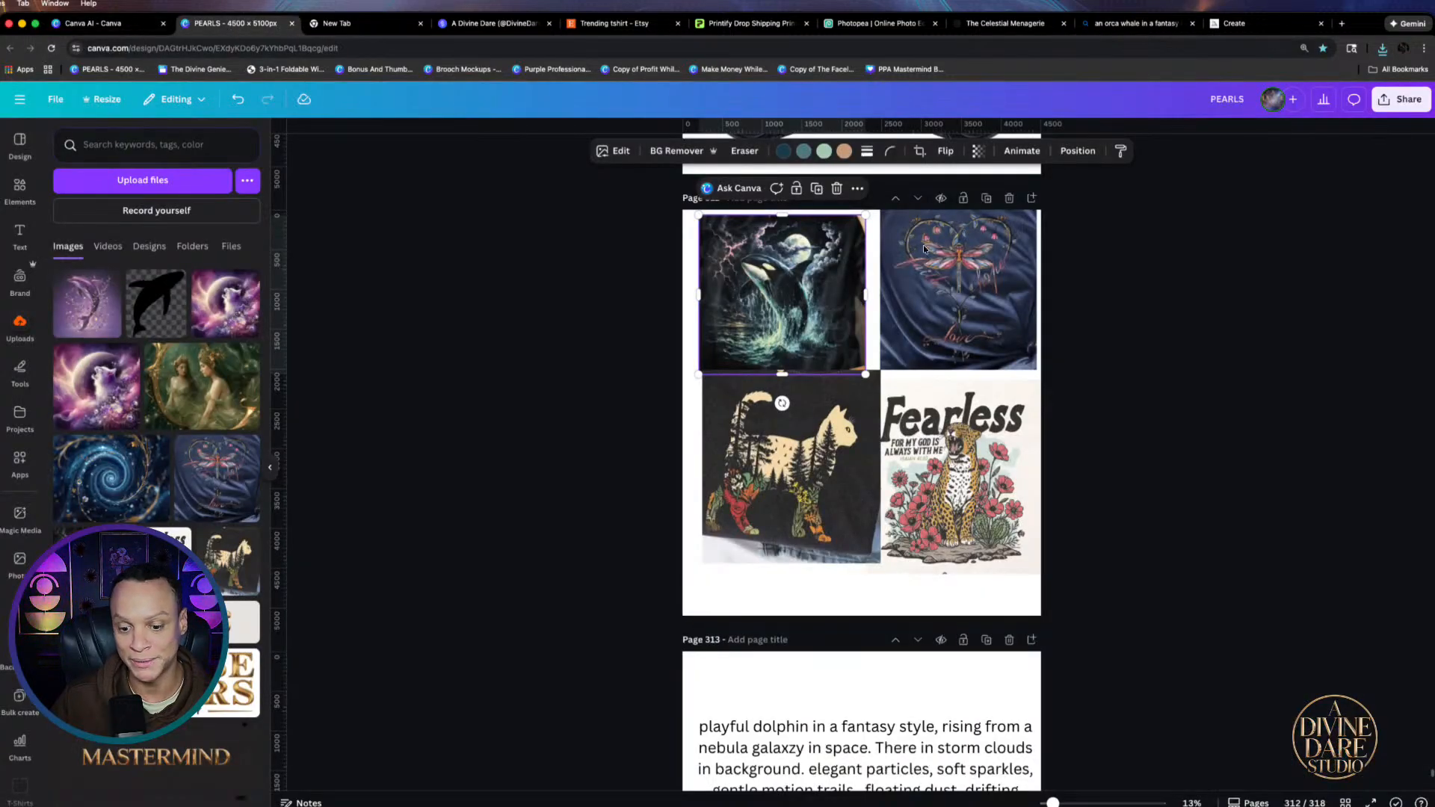
Move the CatSilo page above the blank page so the blank page becomes 317
scroll(1188, 521, "down", 20)
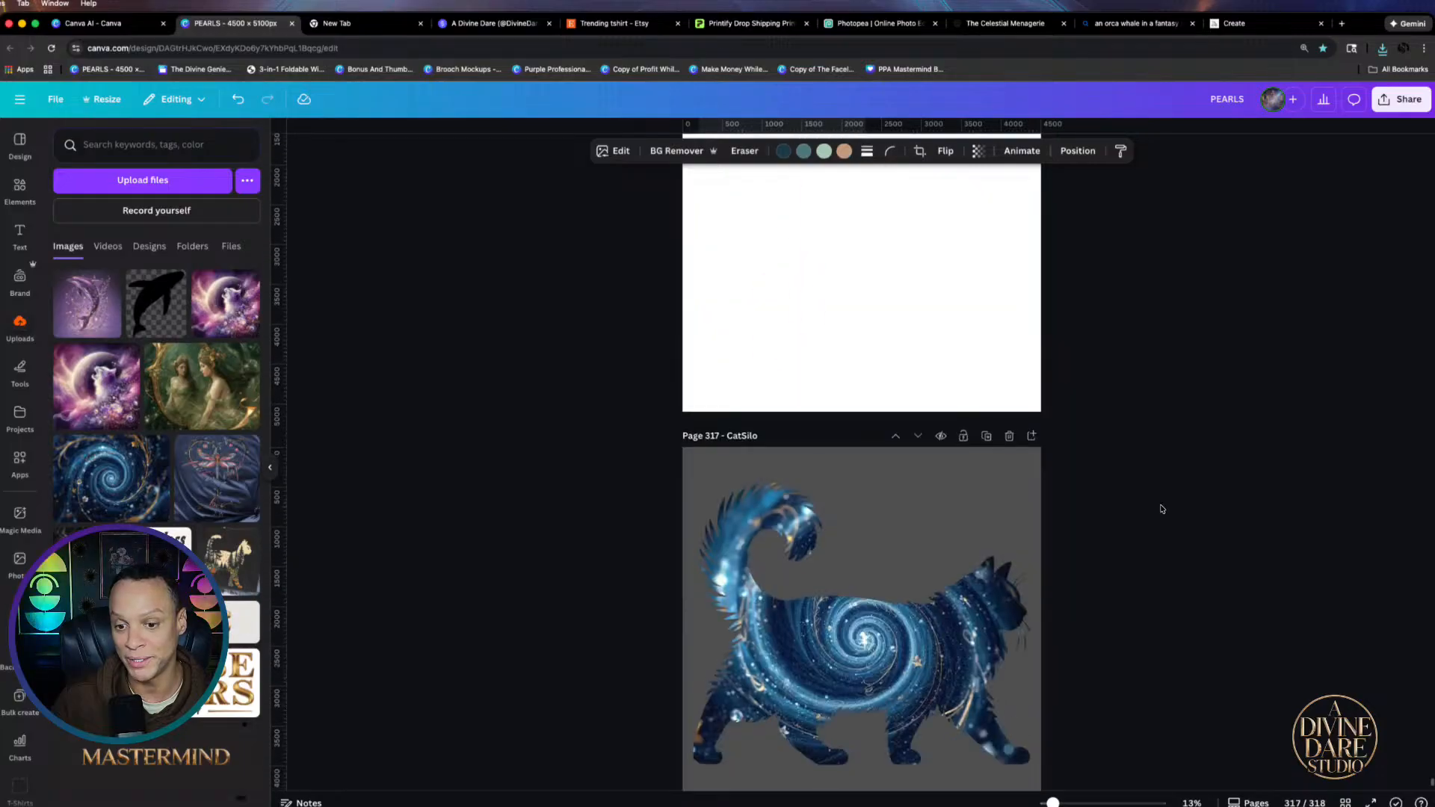
scroll(1121, 493, "up", 5)
left_click(884, 419)
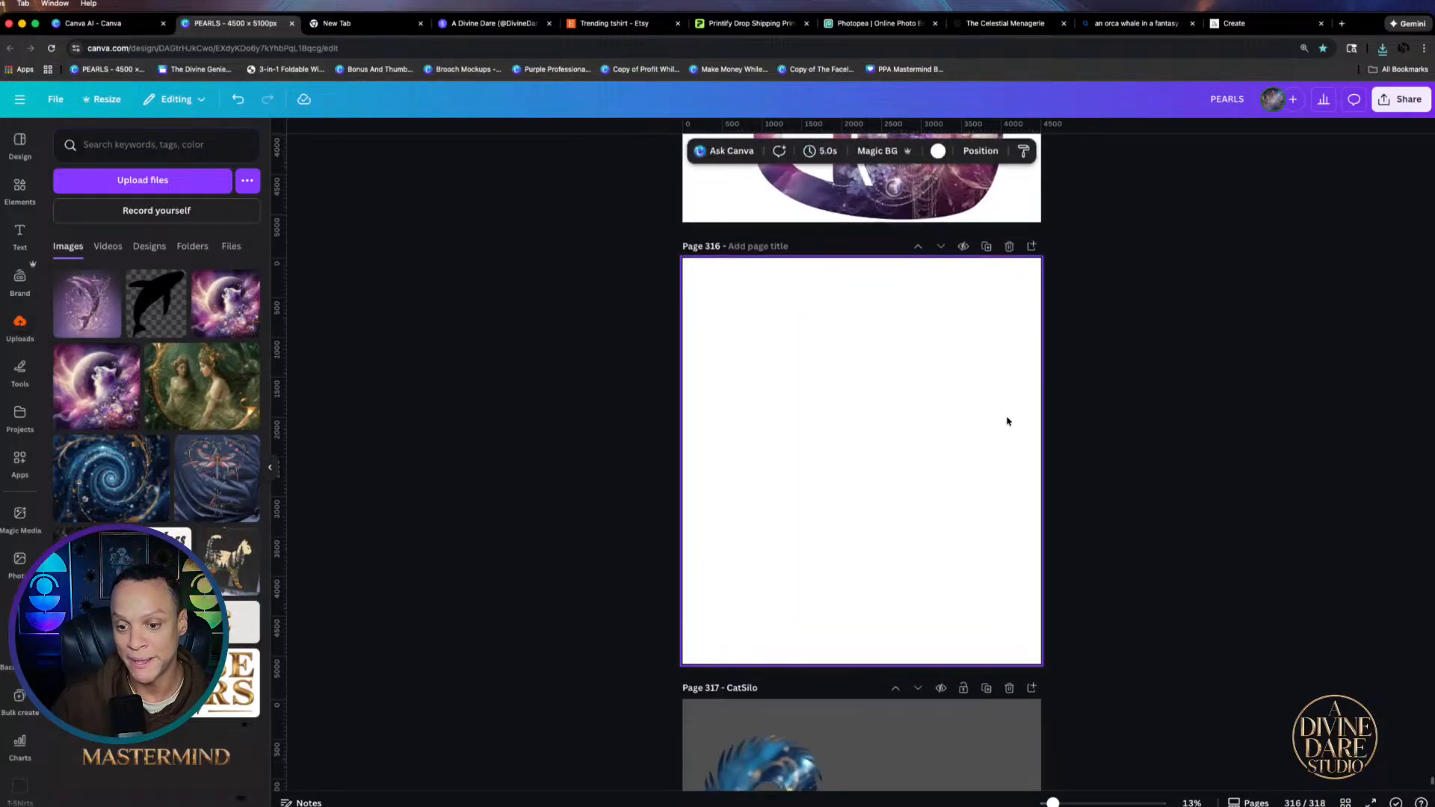
scroll(1007, 422, "down", 6)
left_click(896, 201)
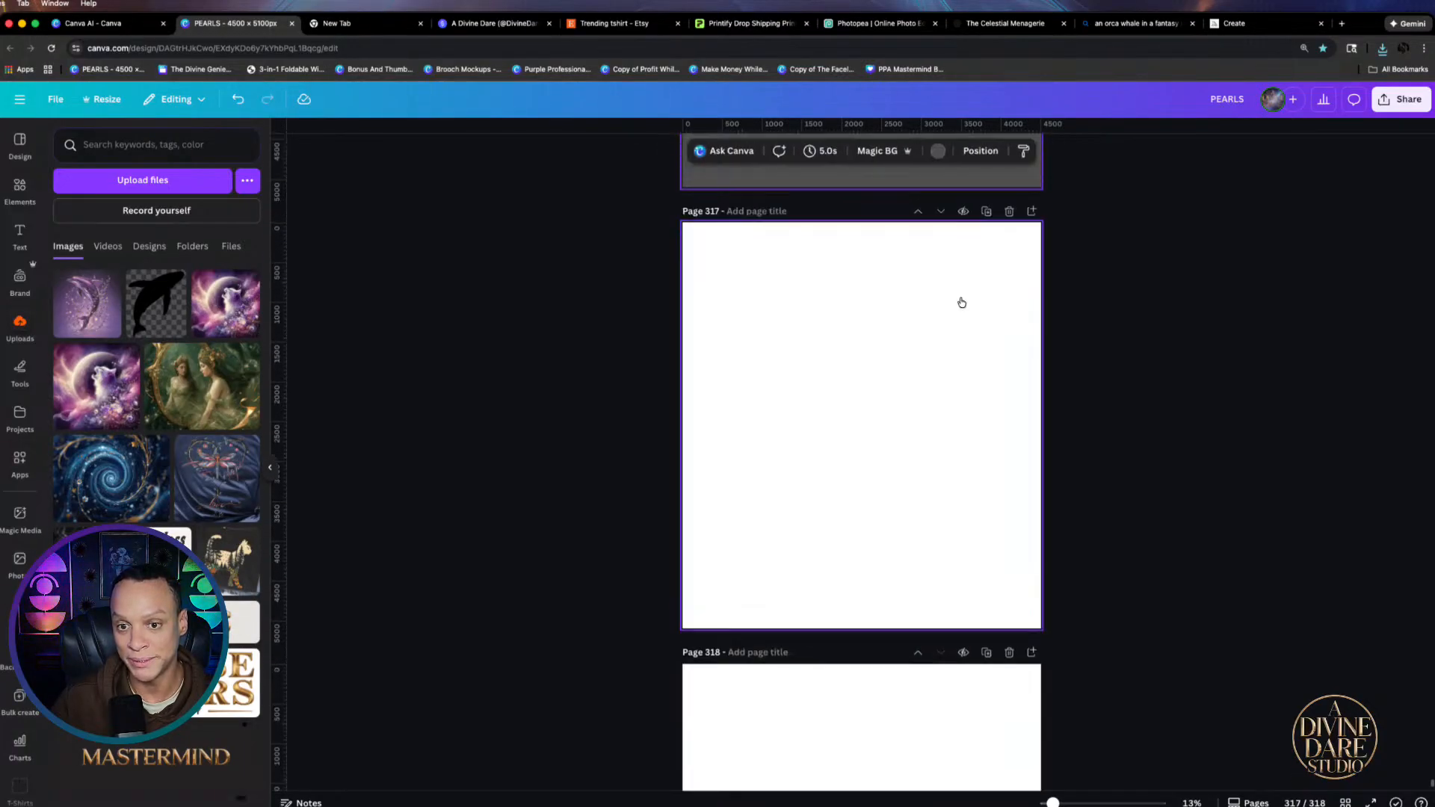
scroll(965, 318, "up", 3)
scroll(960, 355, "down", 7)
left_click(842, 247)
scroll(843, 246, "up", 3)
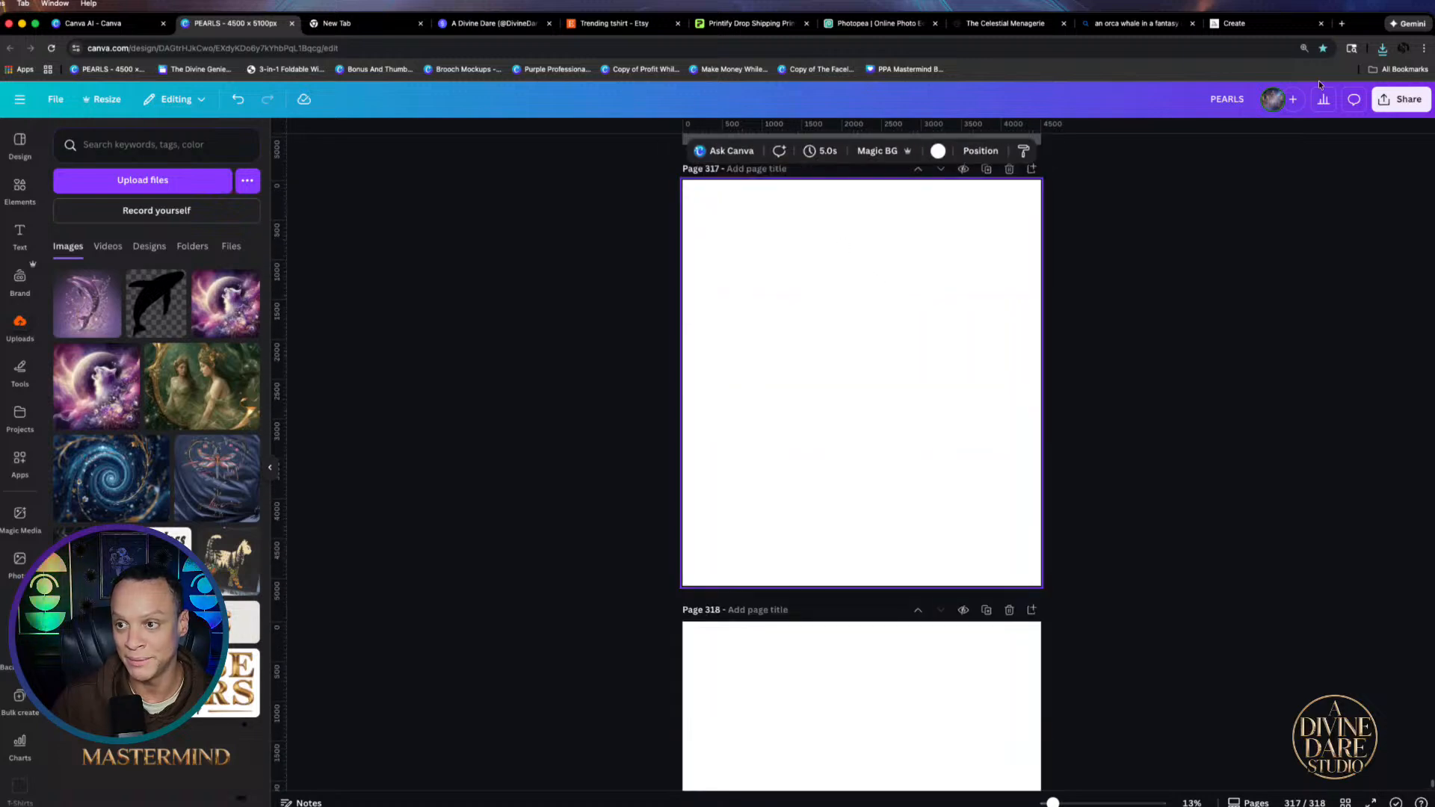
Drop the downloaded orca onto page 317, enlarge it to about 4022 × 4022 px, and open Edit
left_click(1381, 48)
left_click_drag(1270, 101, 928, 336)
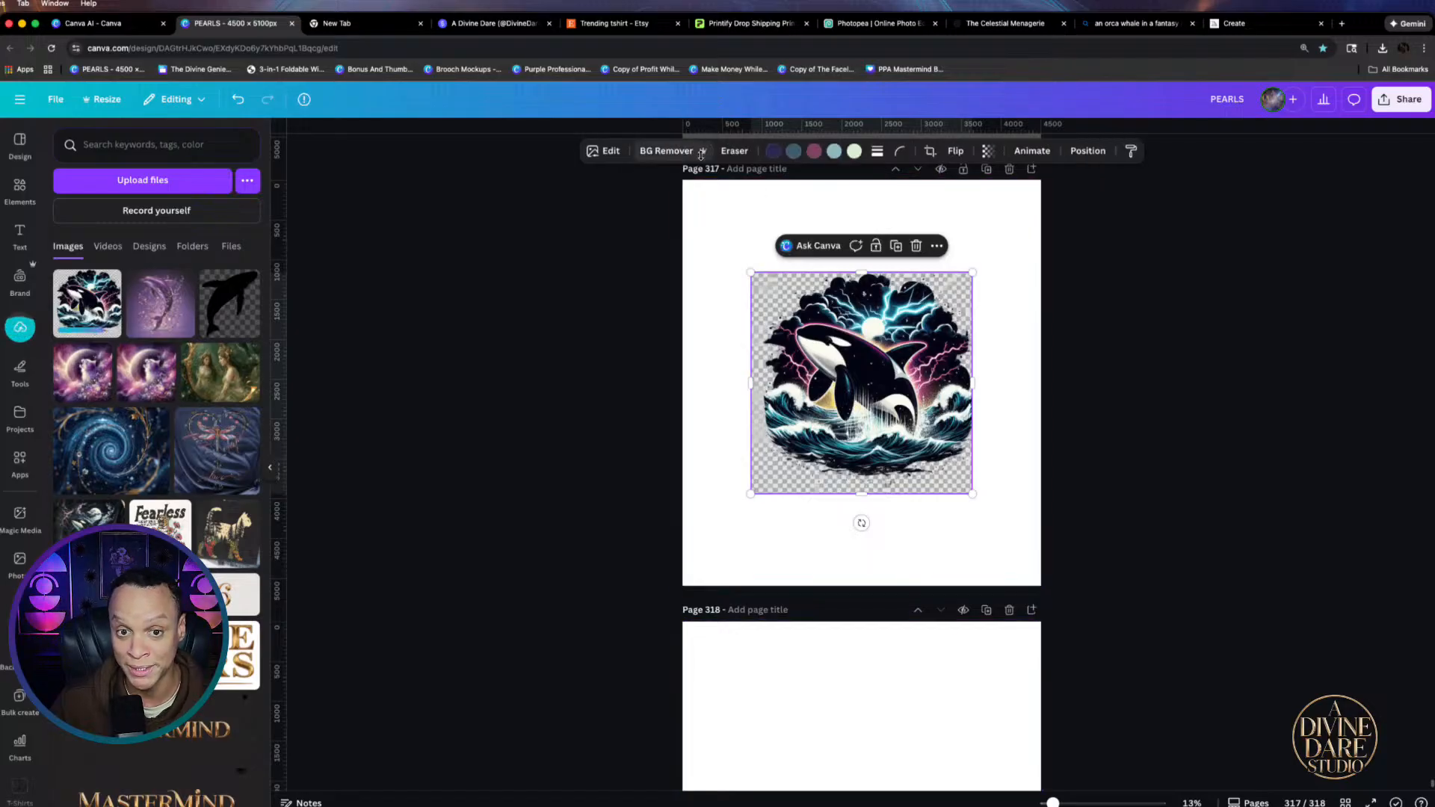
left_click_drag(750, 493, 849, 432)
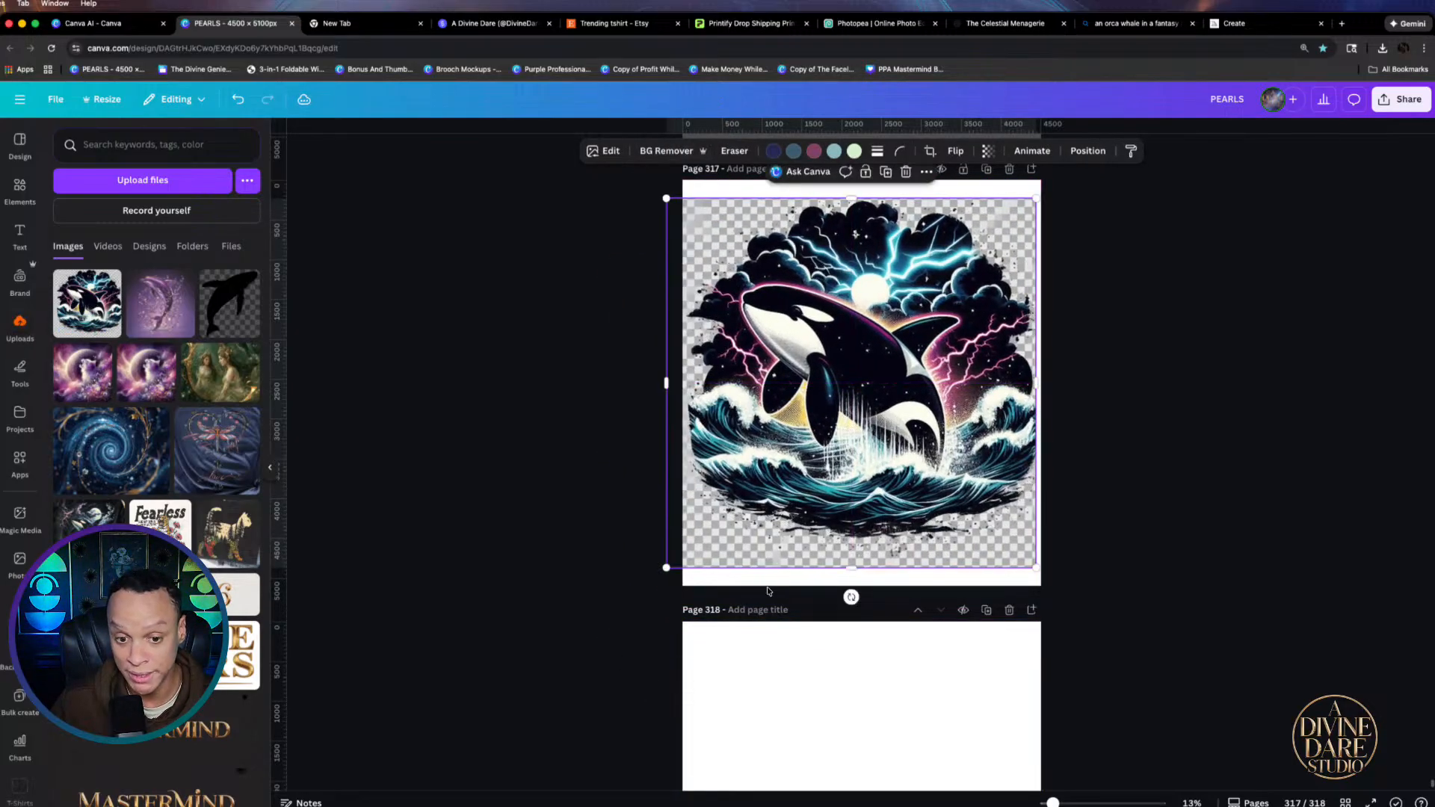
left_click(605, 153)
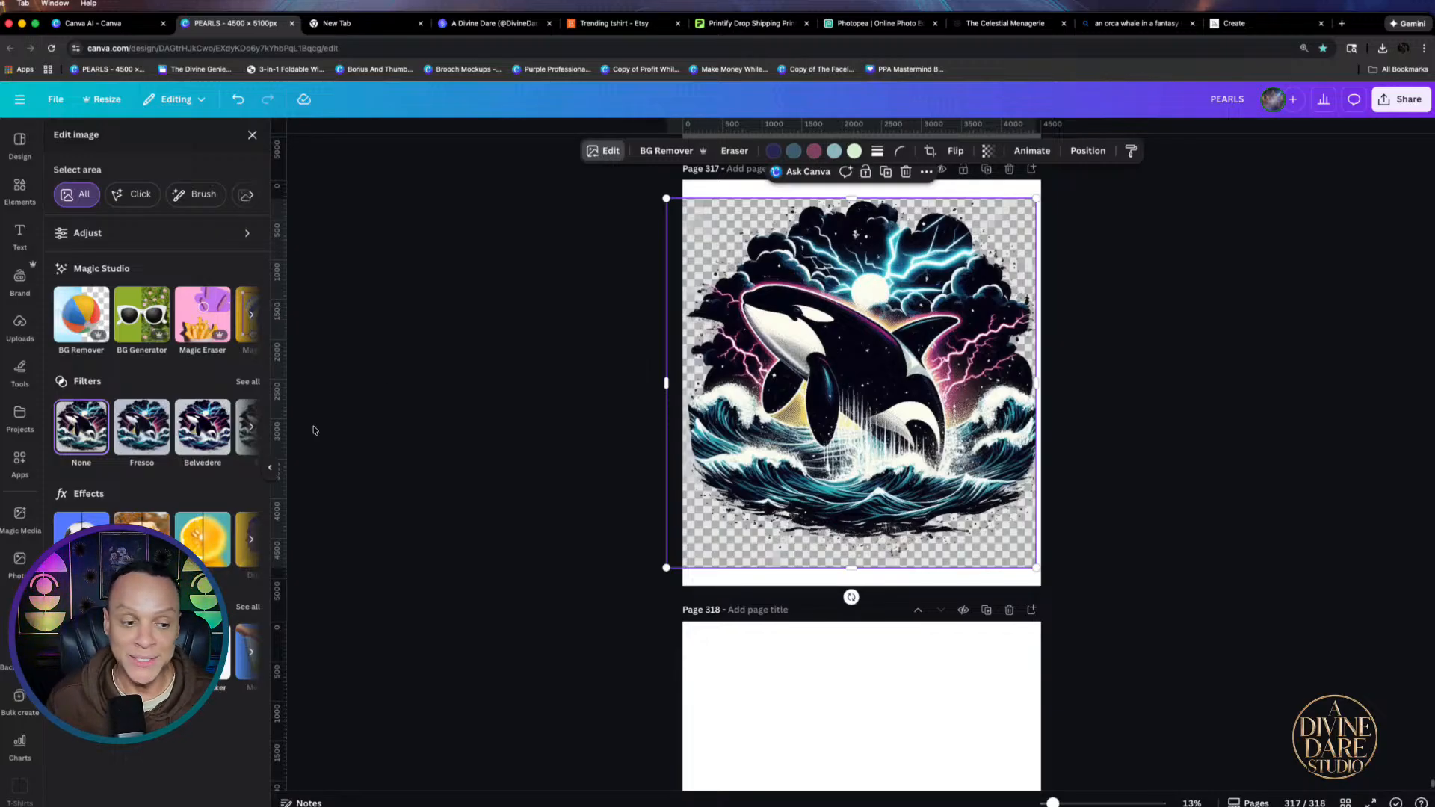
Upscale the orca image 2x with Image Upscaler, replace the original, and recentre it on the page
left_click(249, 607)
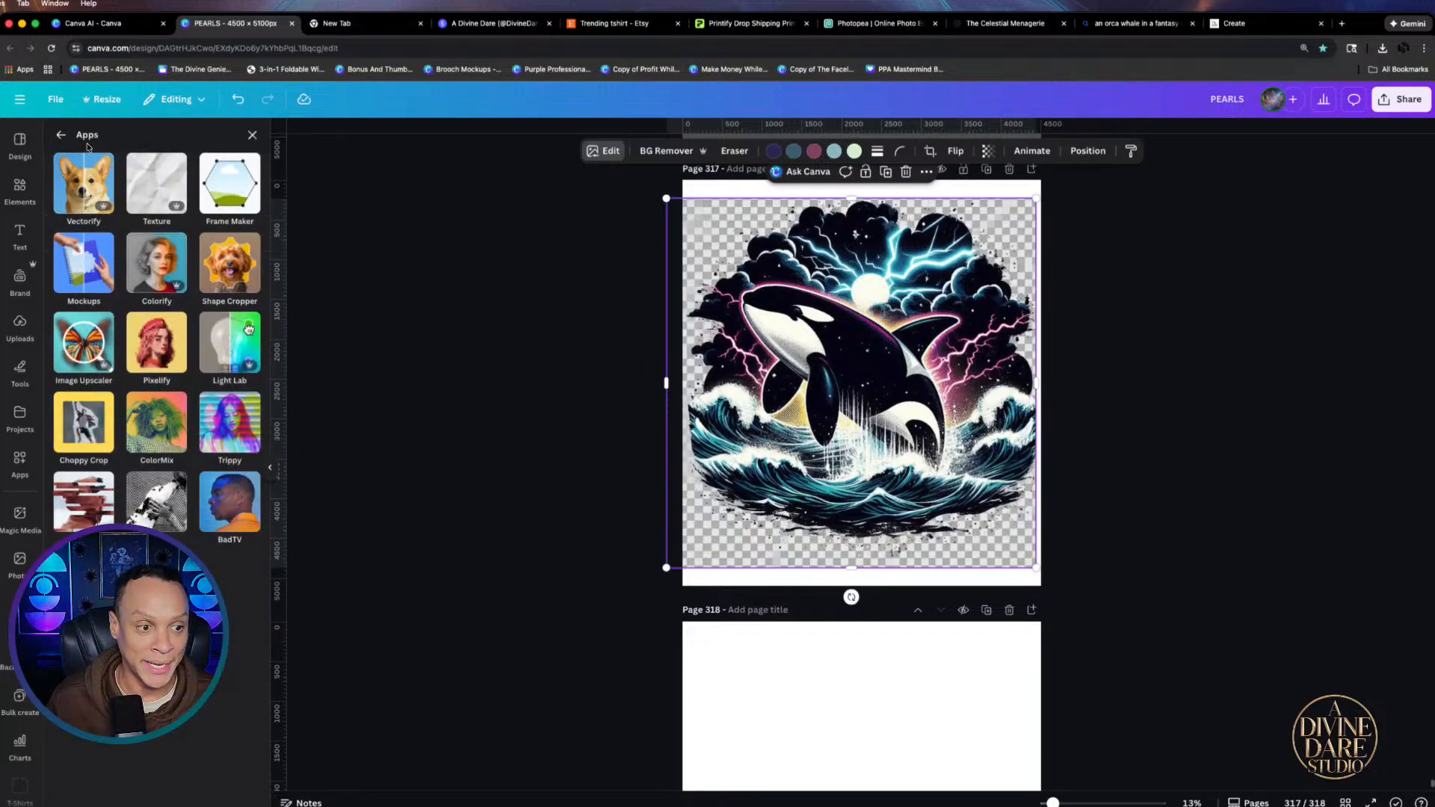
left_click(79, 344)
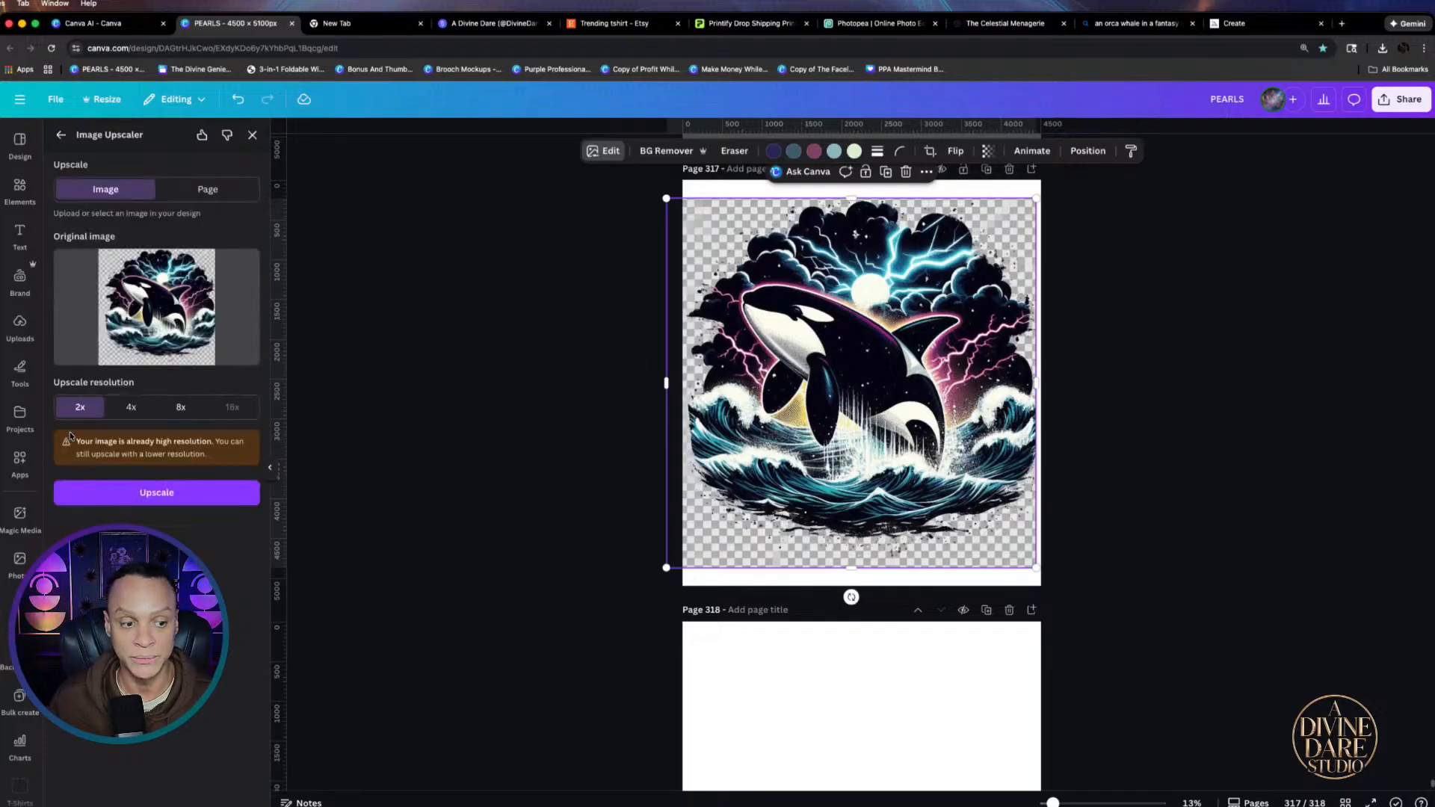
left_click(213, 499)
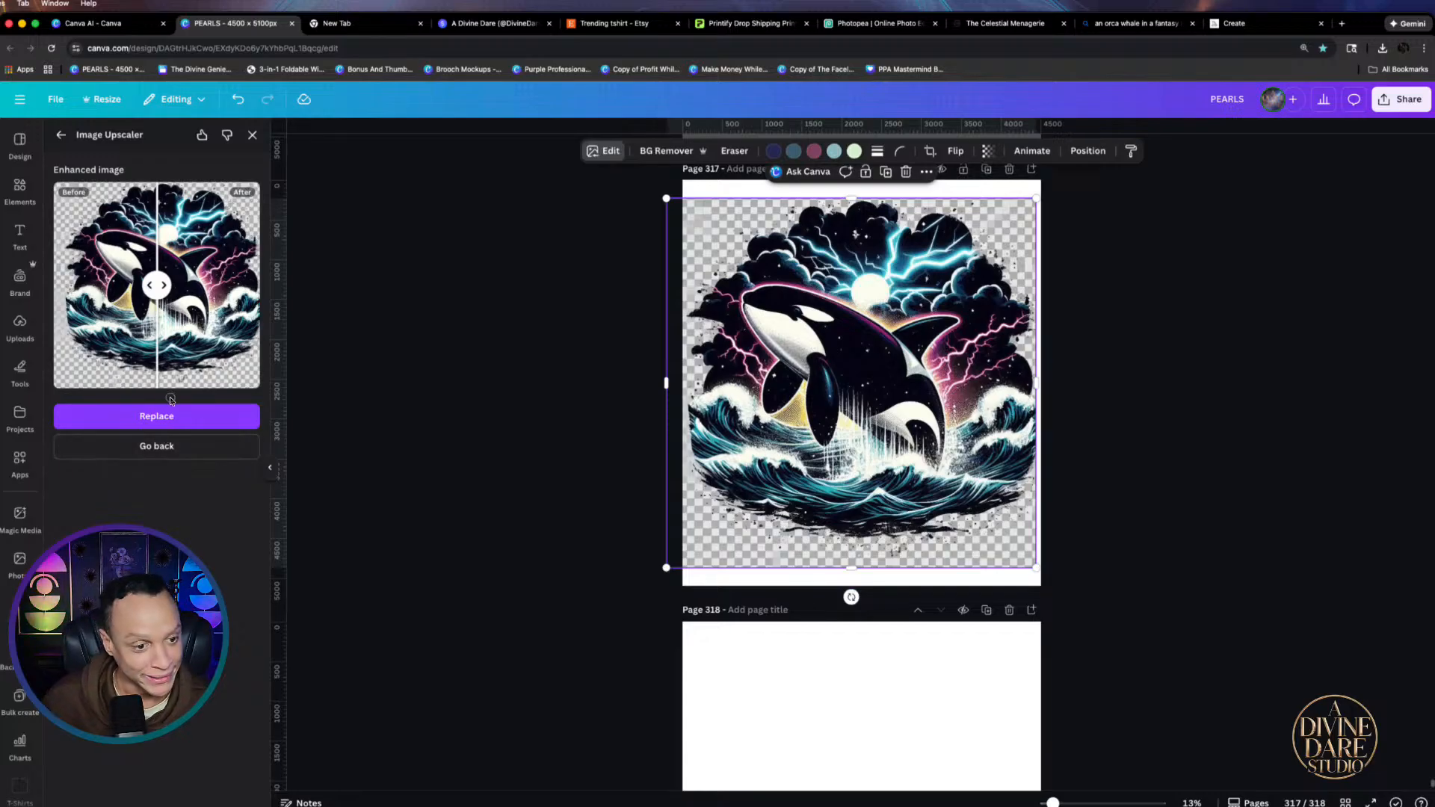
left_click(153, 415)
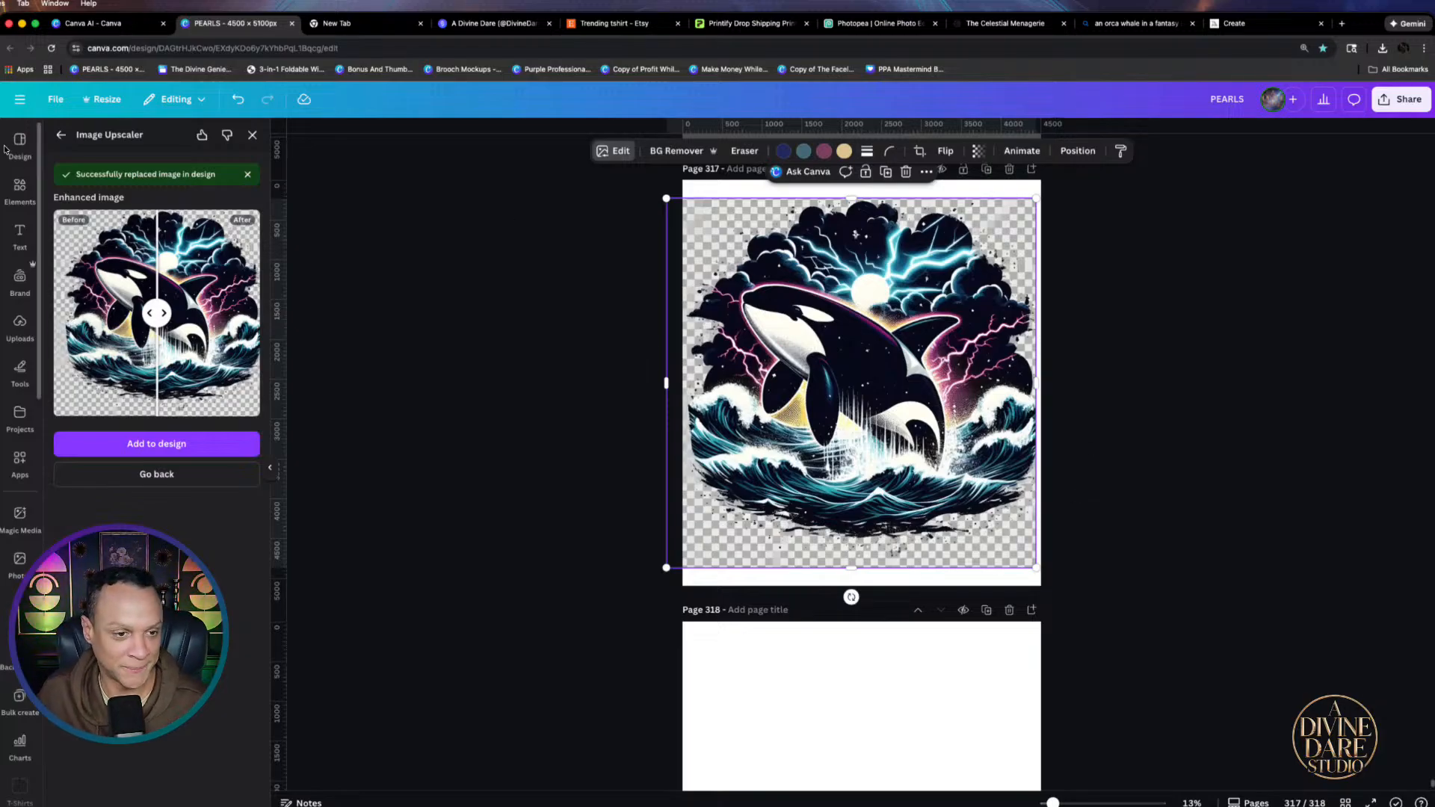
left_click_drag(855, 459, 853, 459)
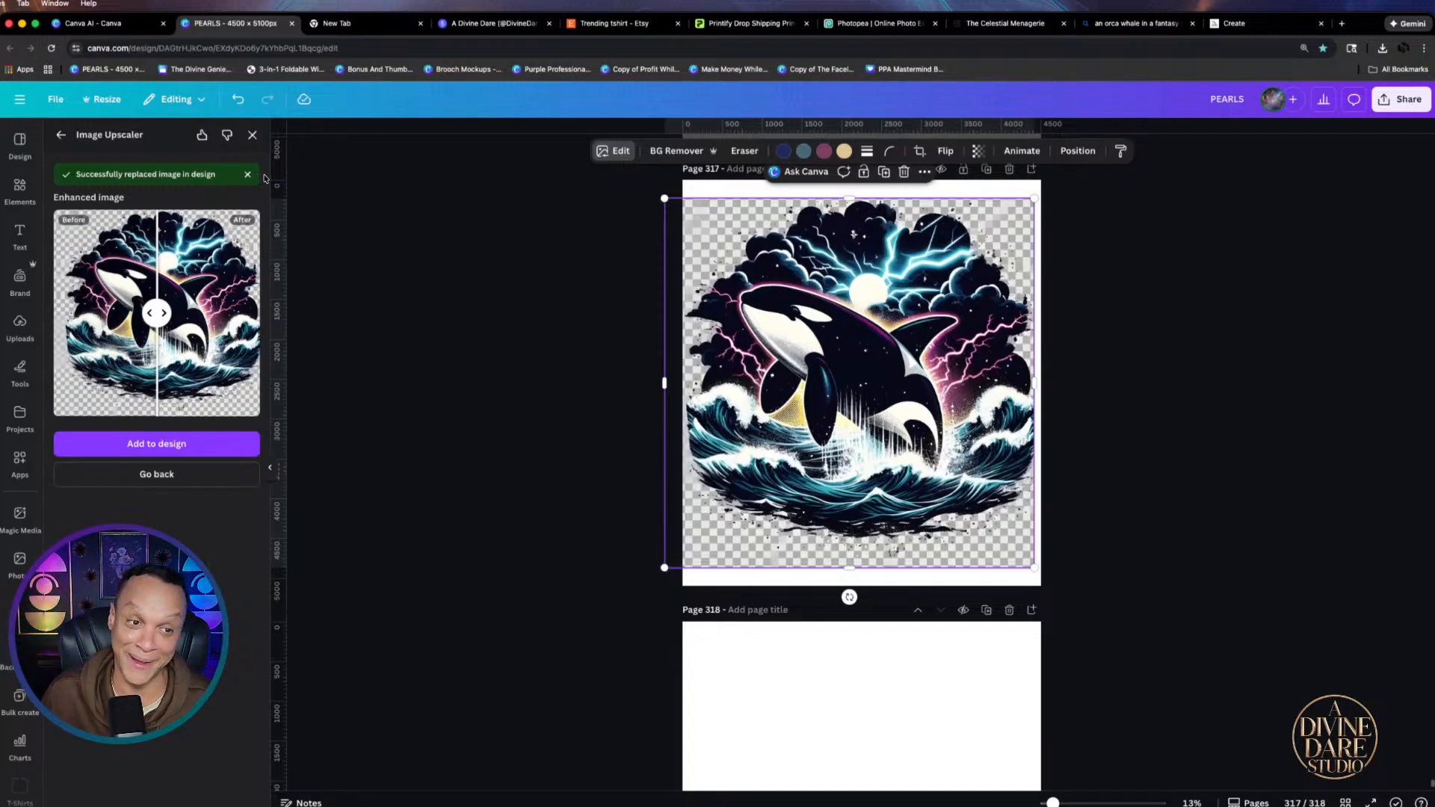
left_click(252, 135)
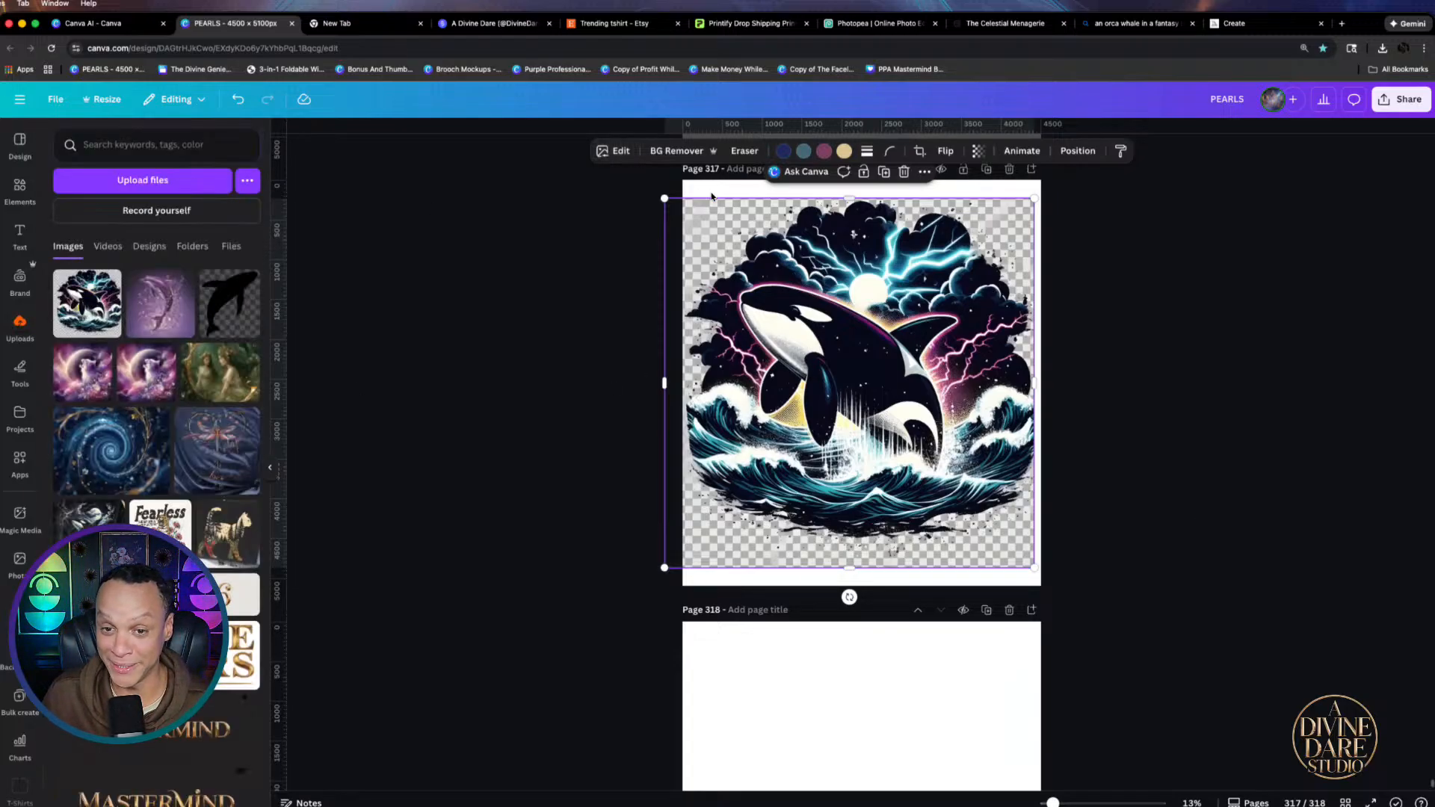
left_click(677, 150)
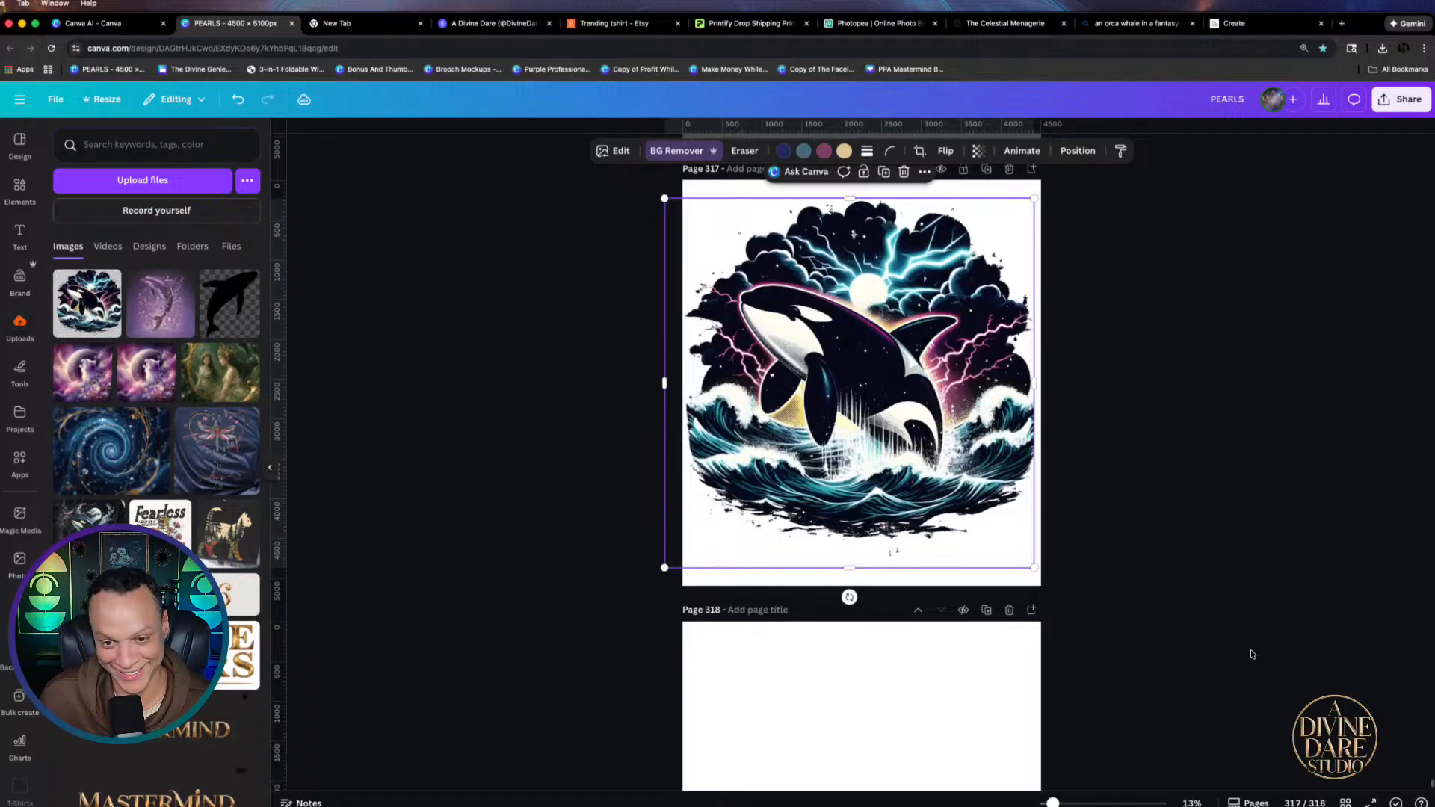
left_click(1149, 599)
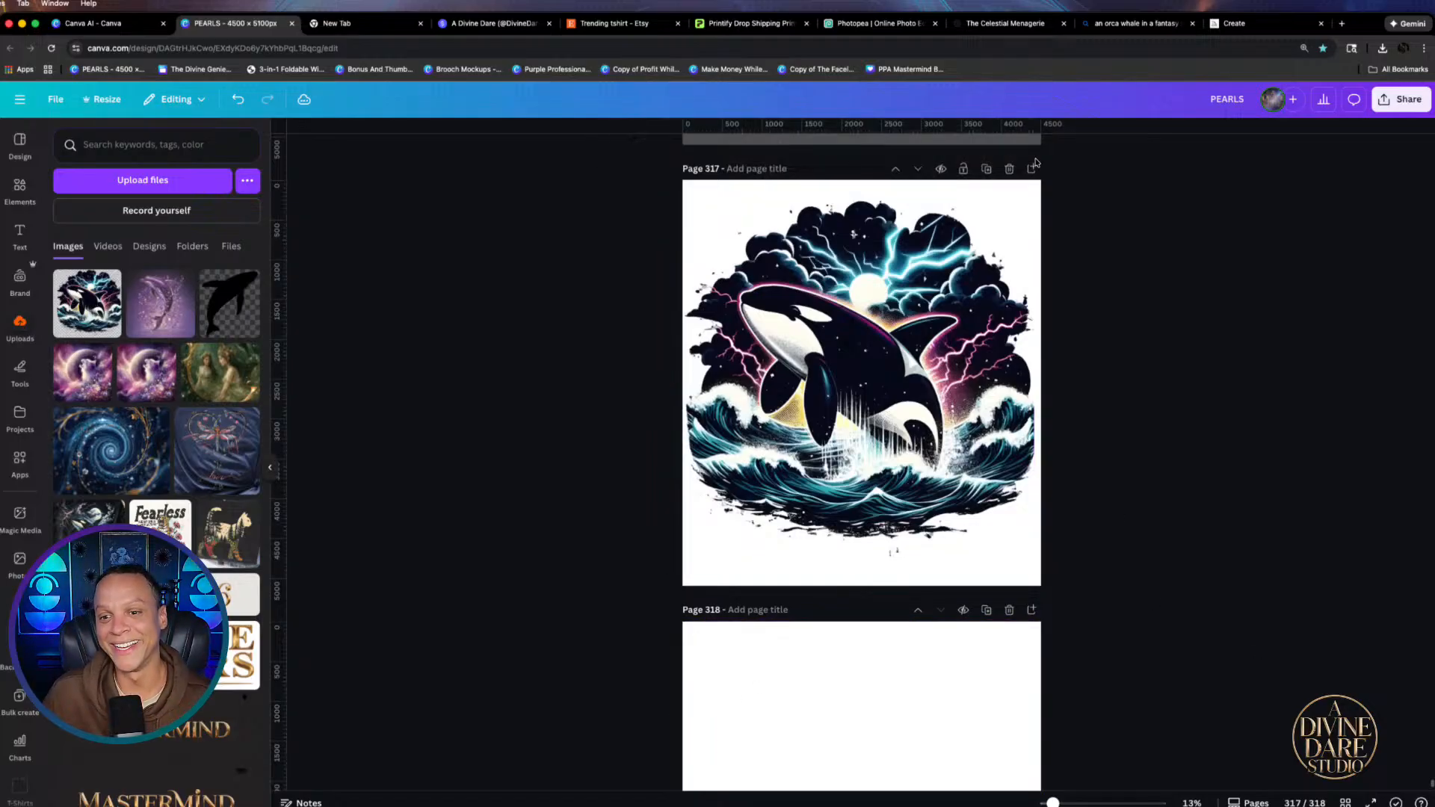
left_click_drag(868, 401, 872, 413)
left_click(962, 203)
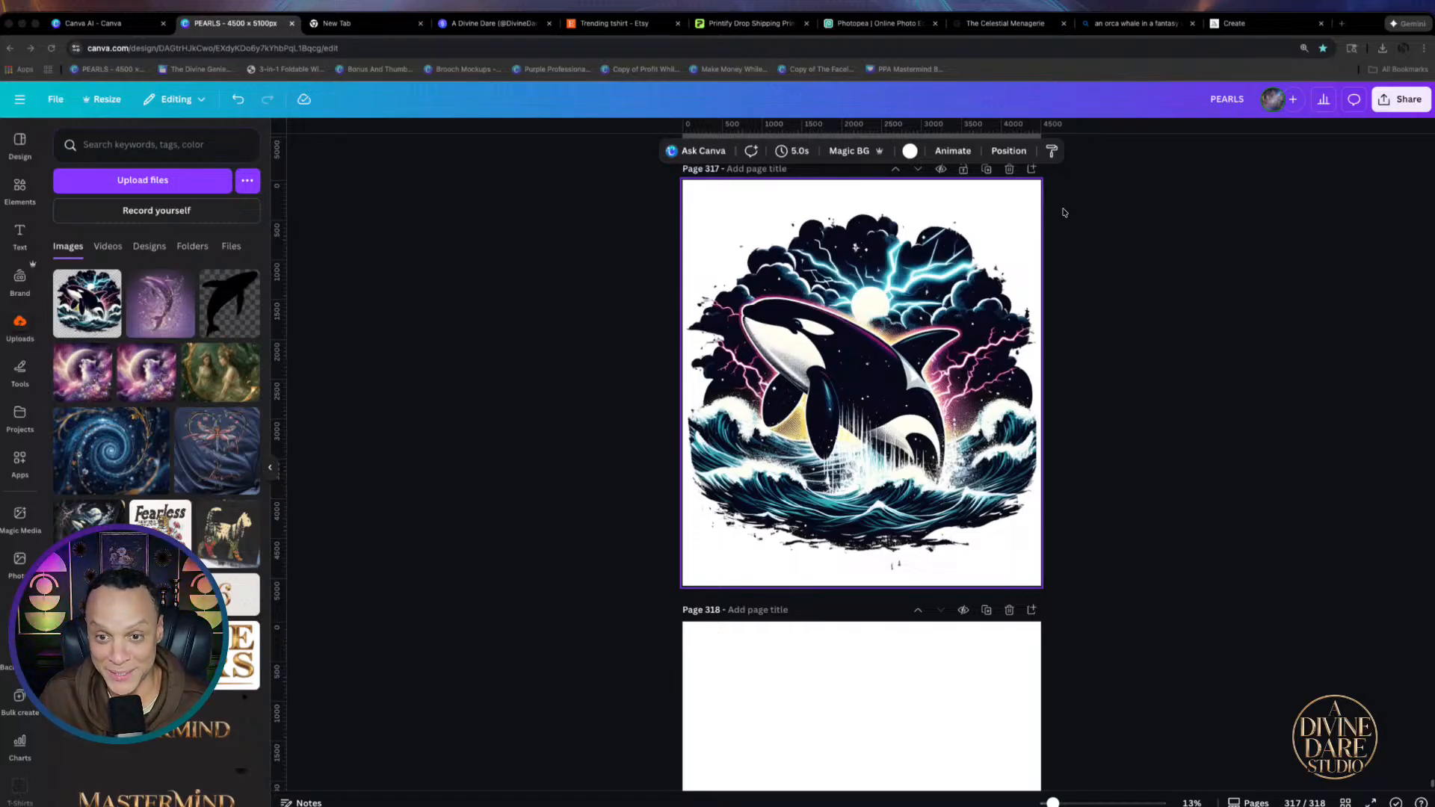
left_click(907, 152)
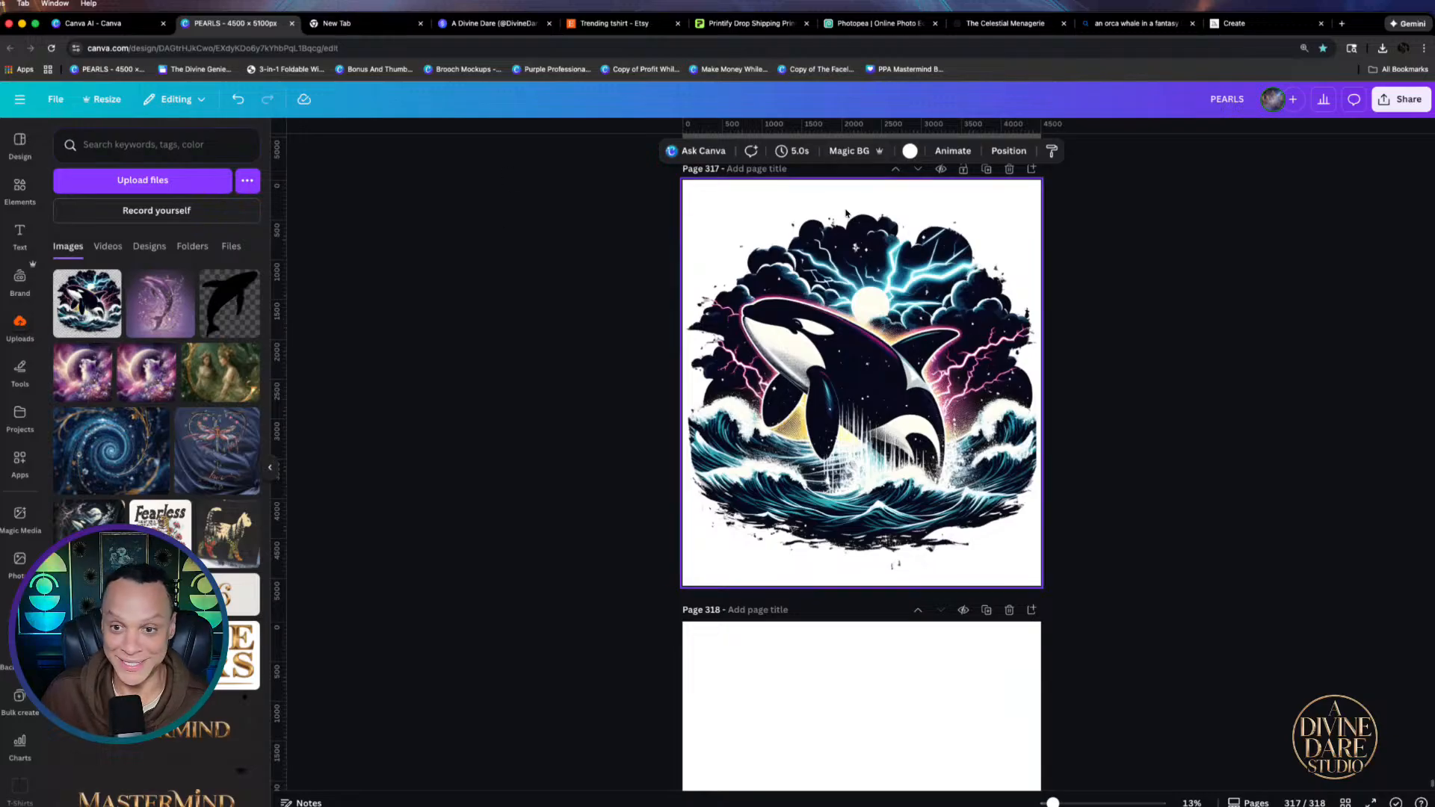
Try black, dark grey and navy backgrounds, then settle on Gray magenta for page 317
left_click(909, 151)
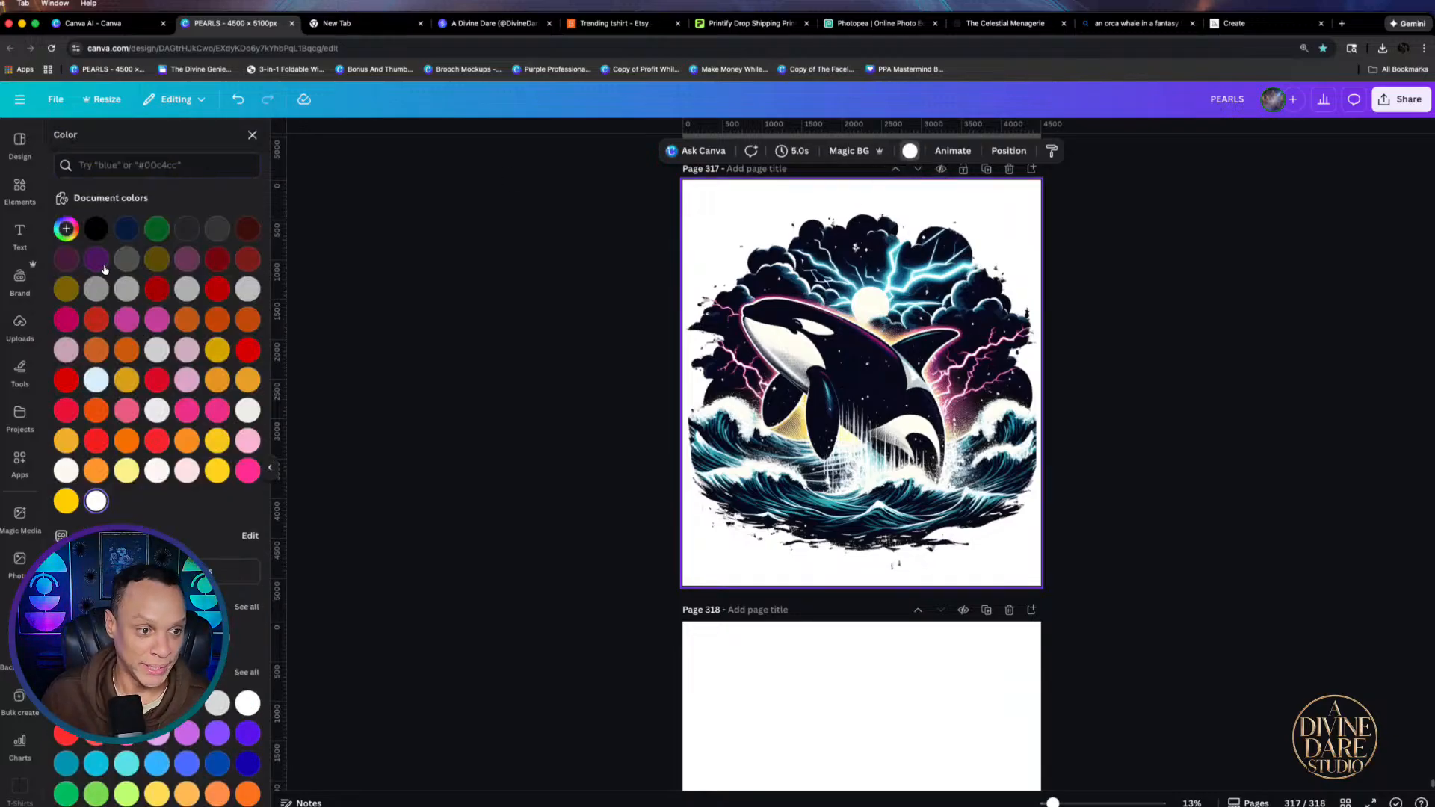
left_click(101, 228)
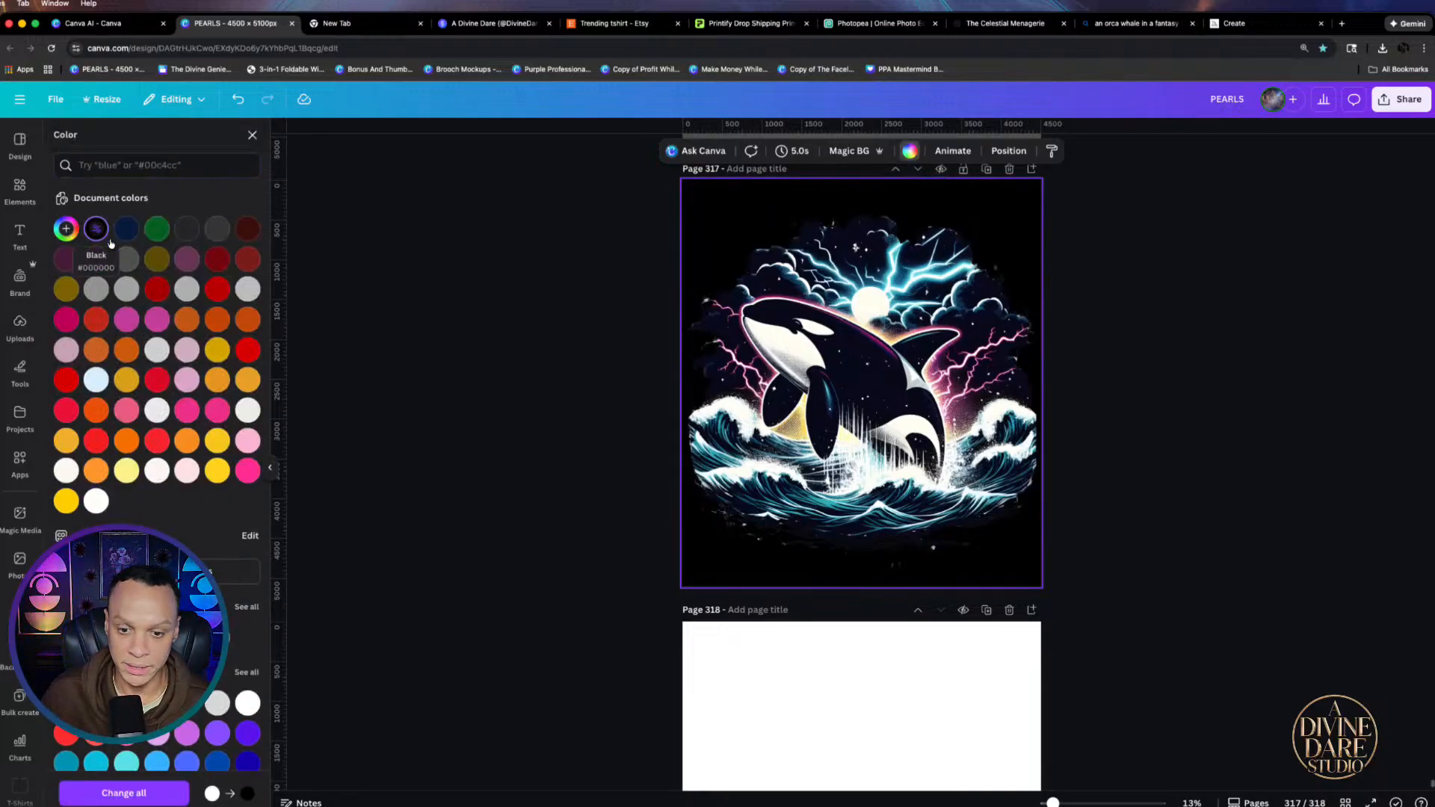
left_click(123, 259)
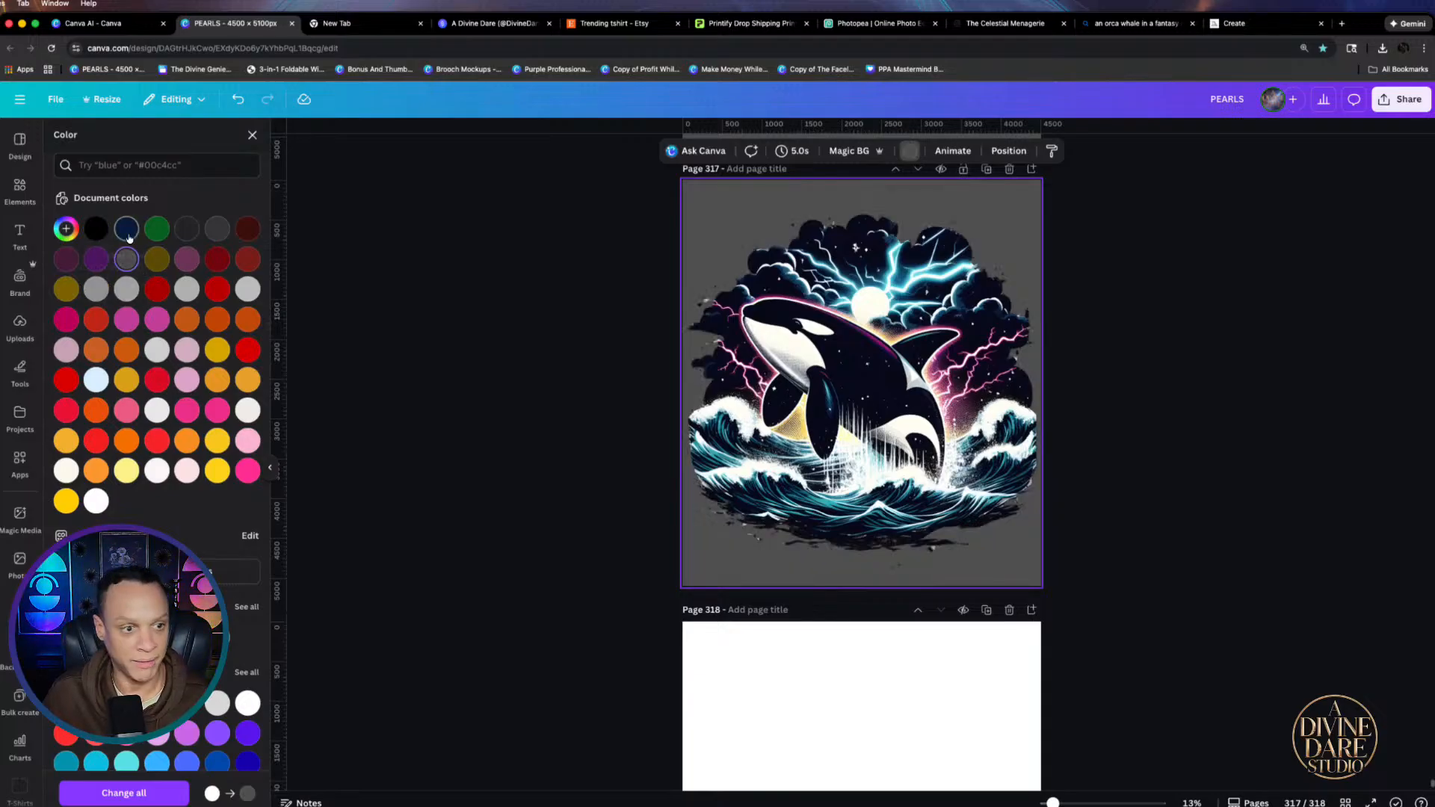
left_click(127, 228)
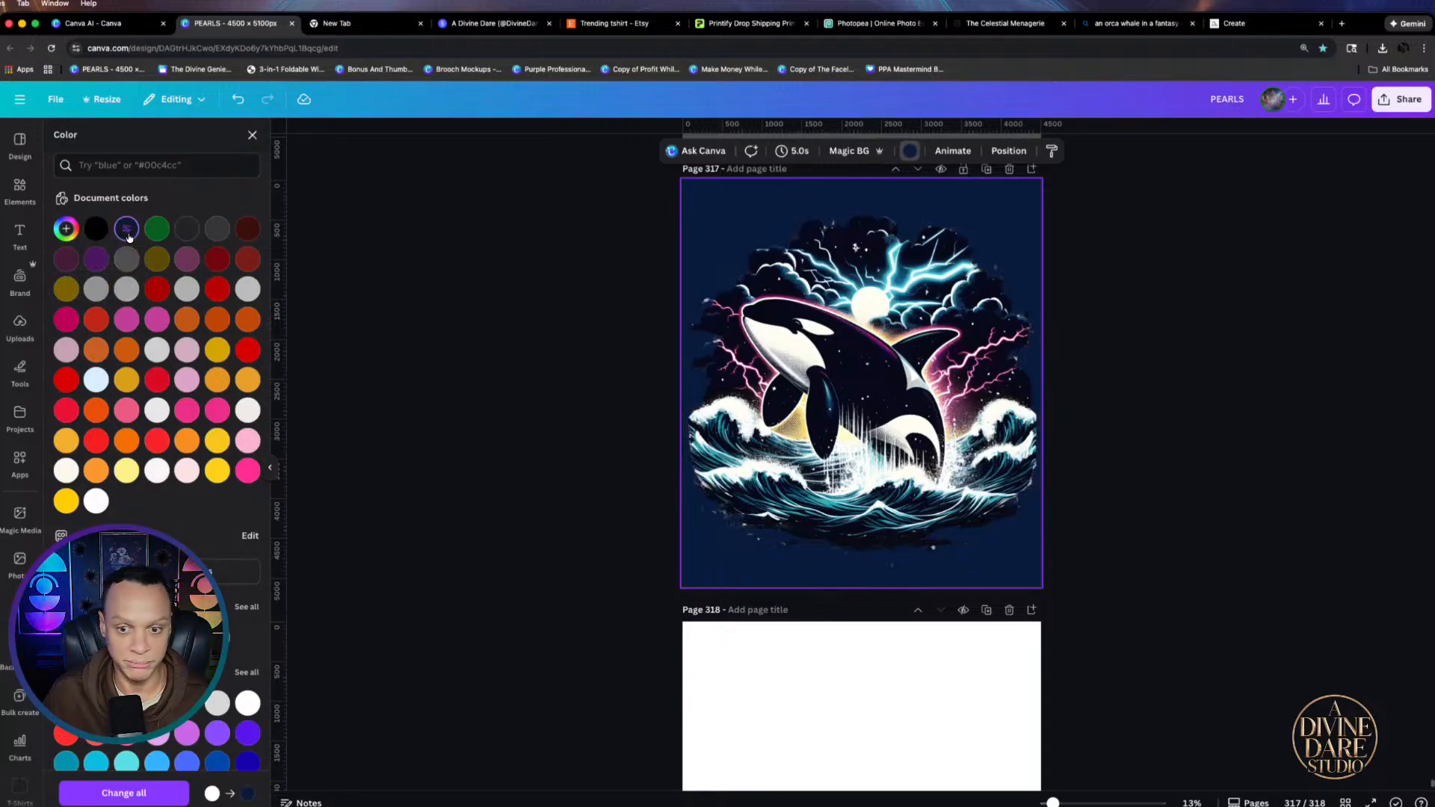
left_click(184, 258)
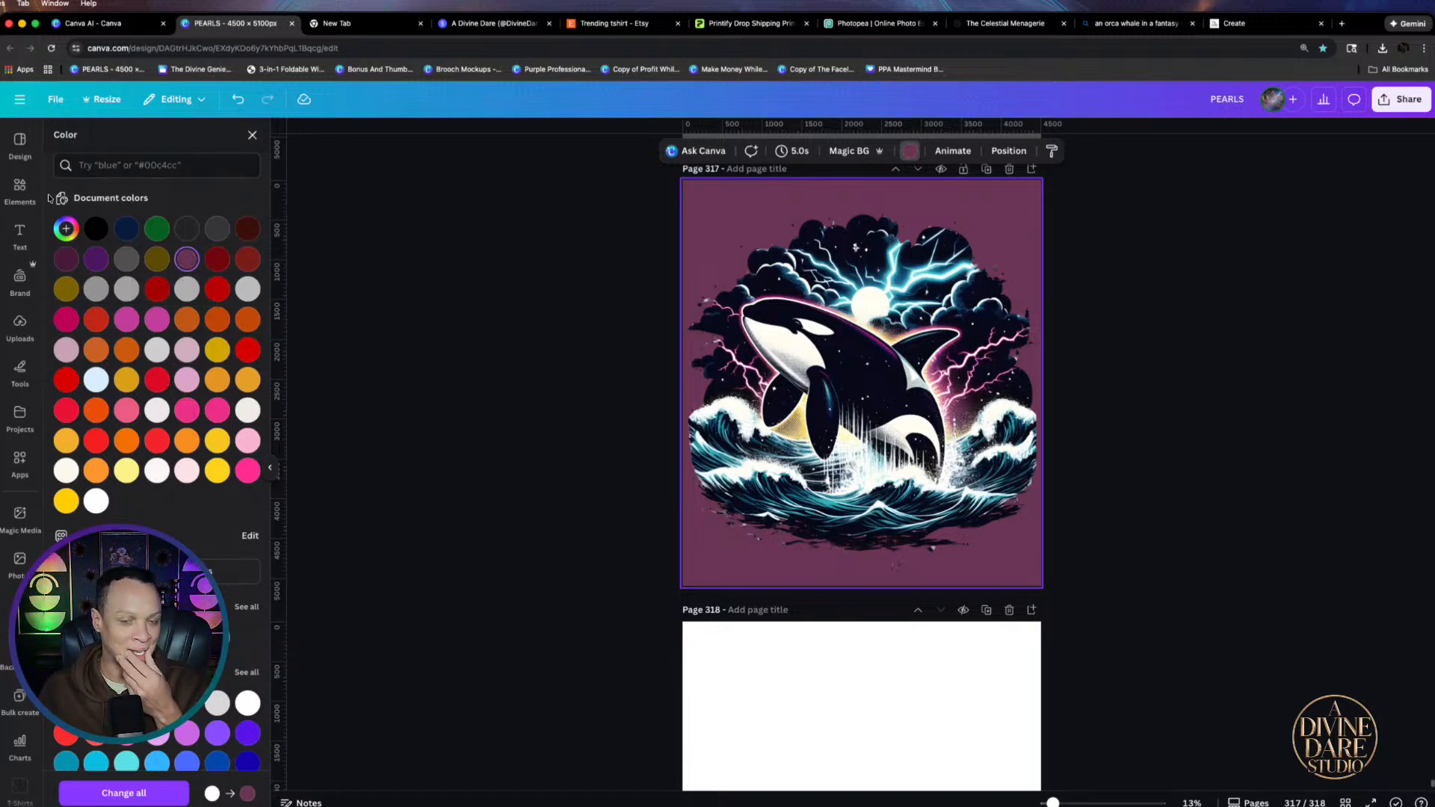
left_click(19, 189)
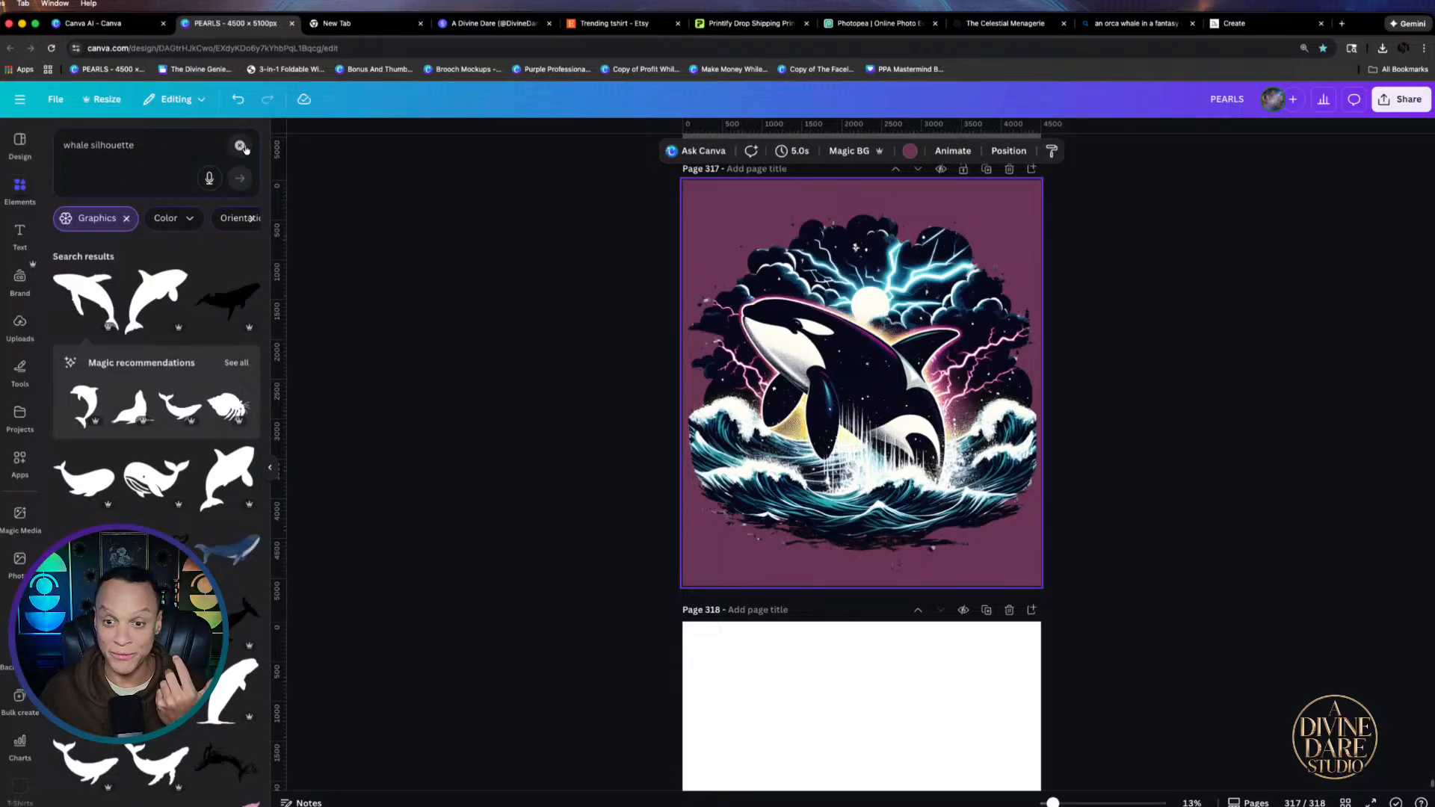
Replace the 'whale silhouette' search with 'lighting', then correct it to 'lightening bolts'
left_click_drag(148, 150, 72, 148)
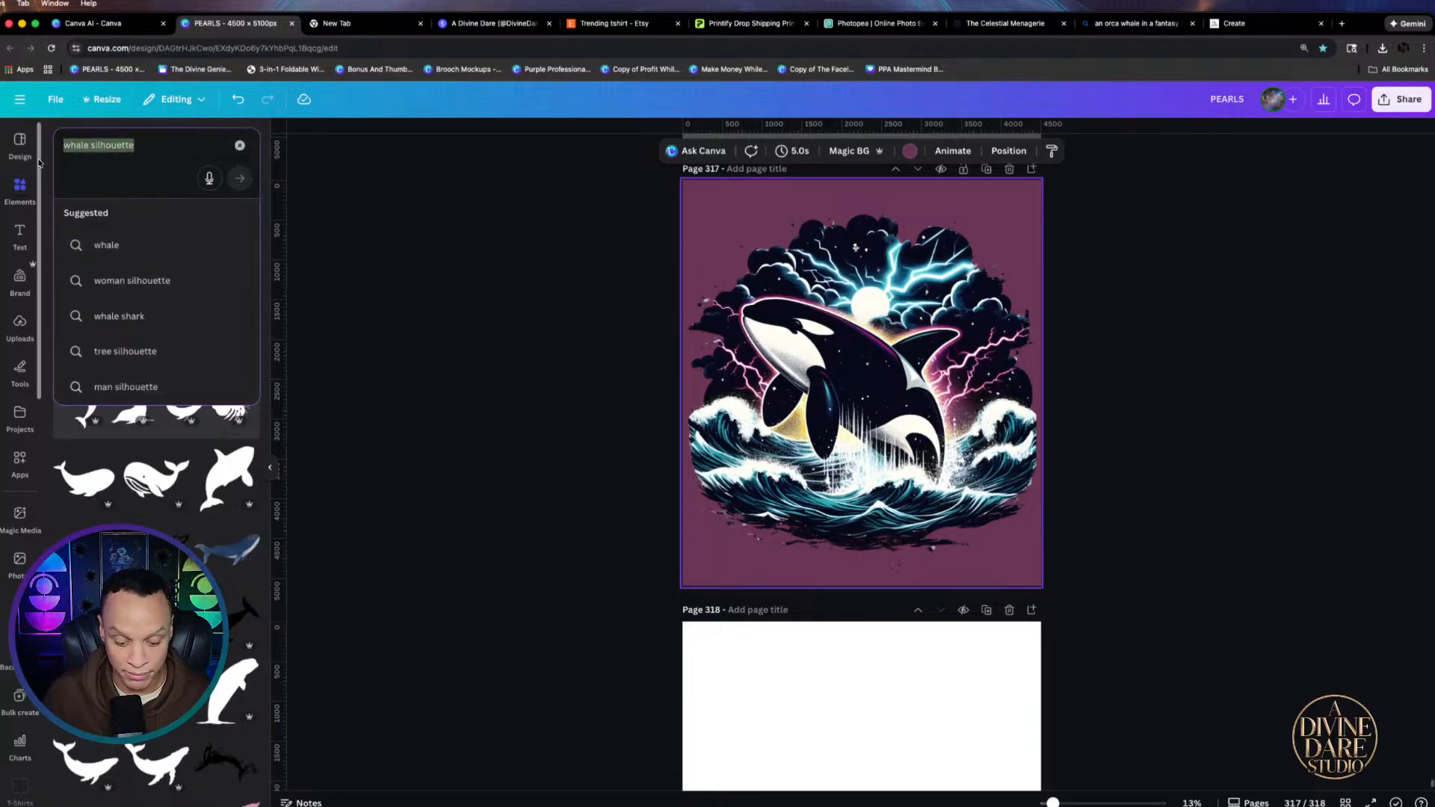
type("lig")
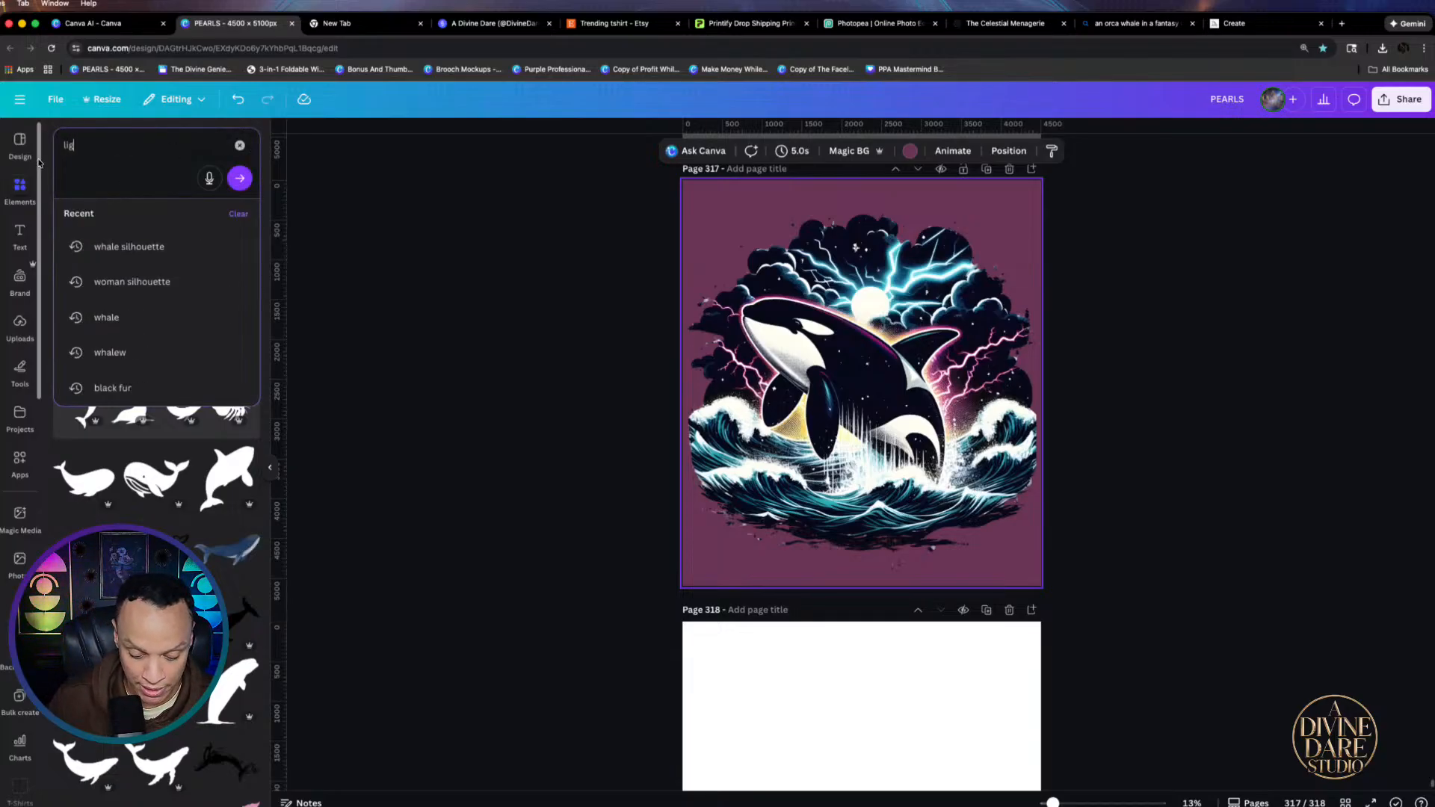
type("hting")
key("Return")
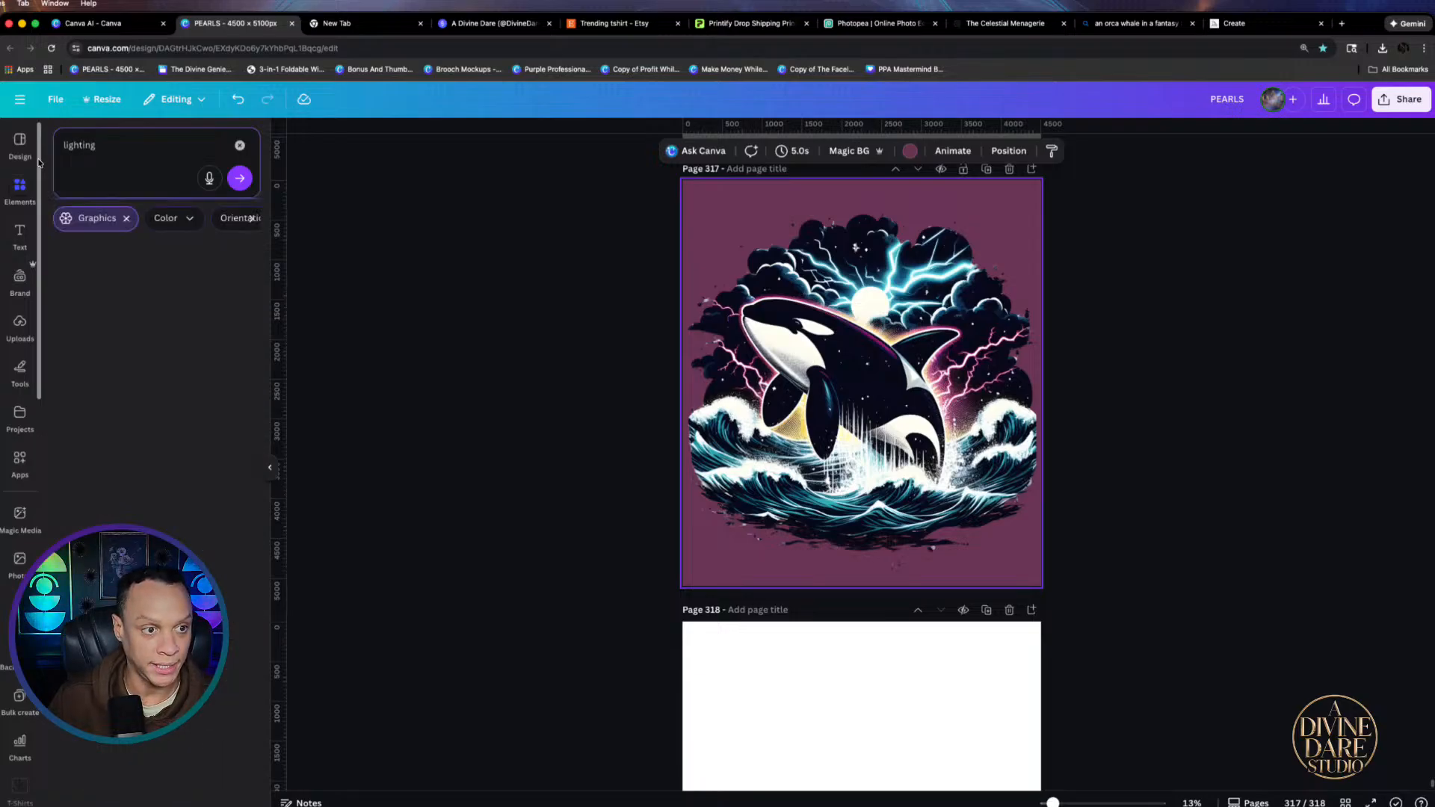
left_click(149, 148)
key("BackSpace")
key("BackSpace")
key("BackSpace")
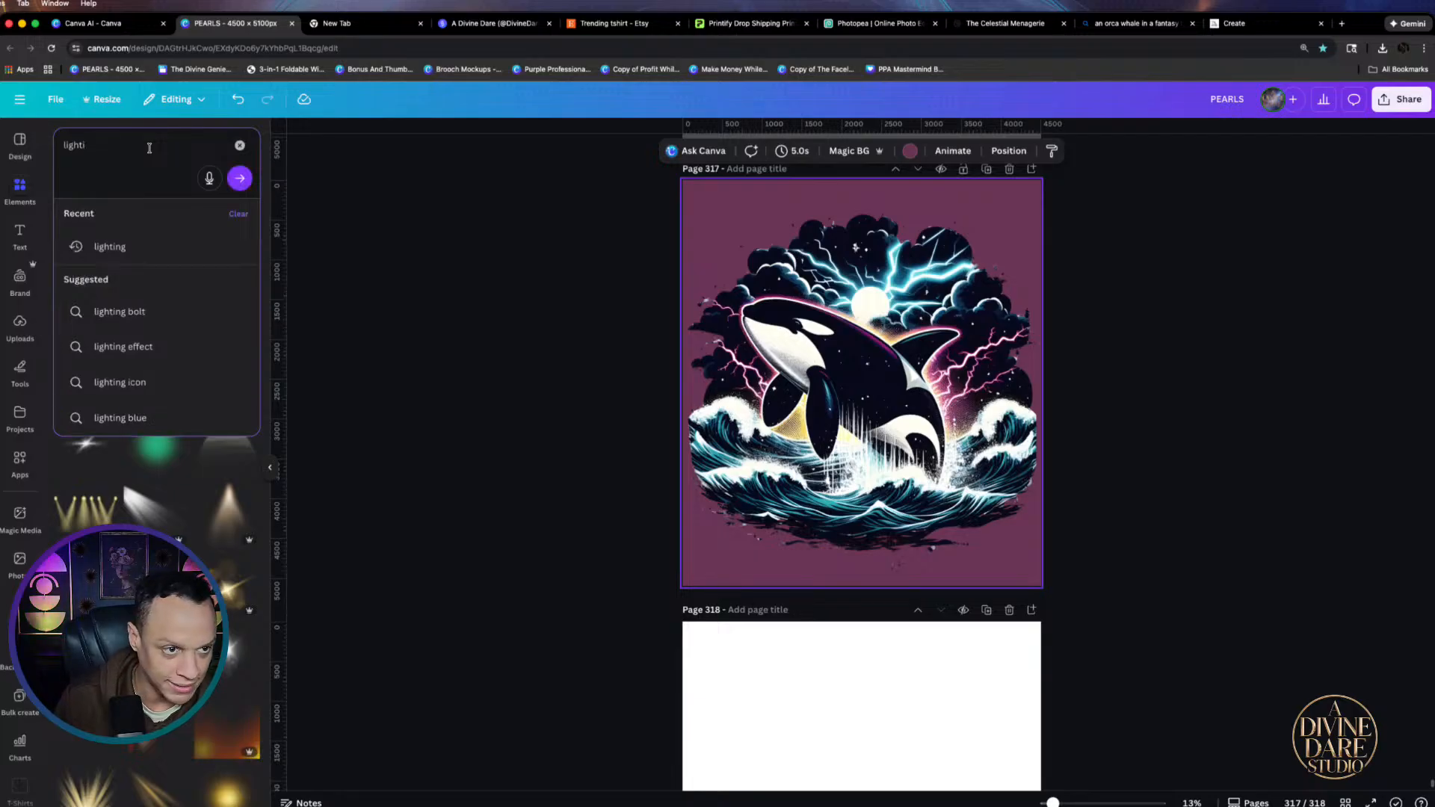
type("i")
key("BackSpace")
type("e")
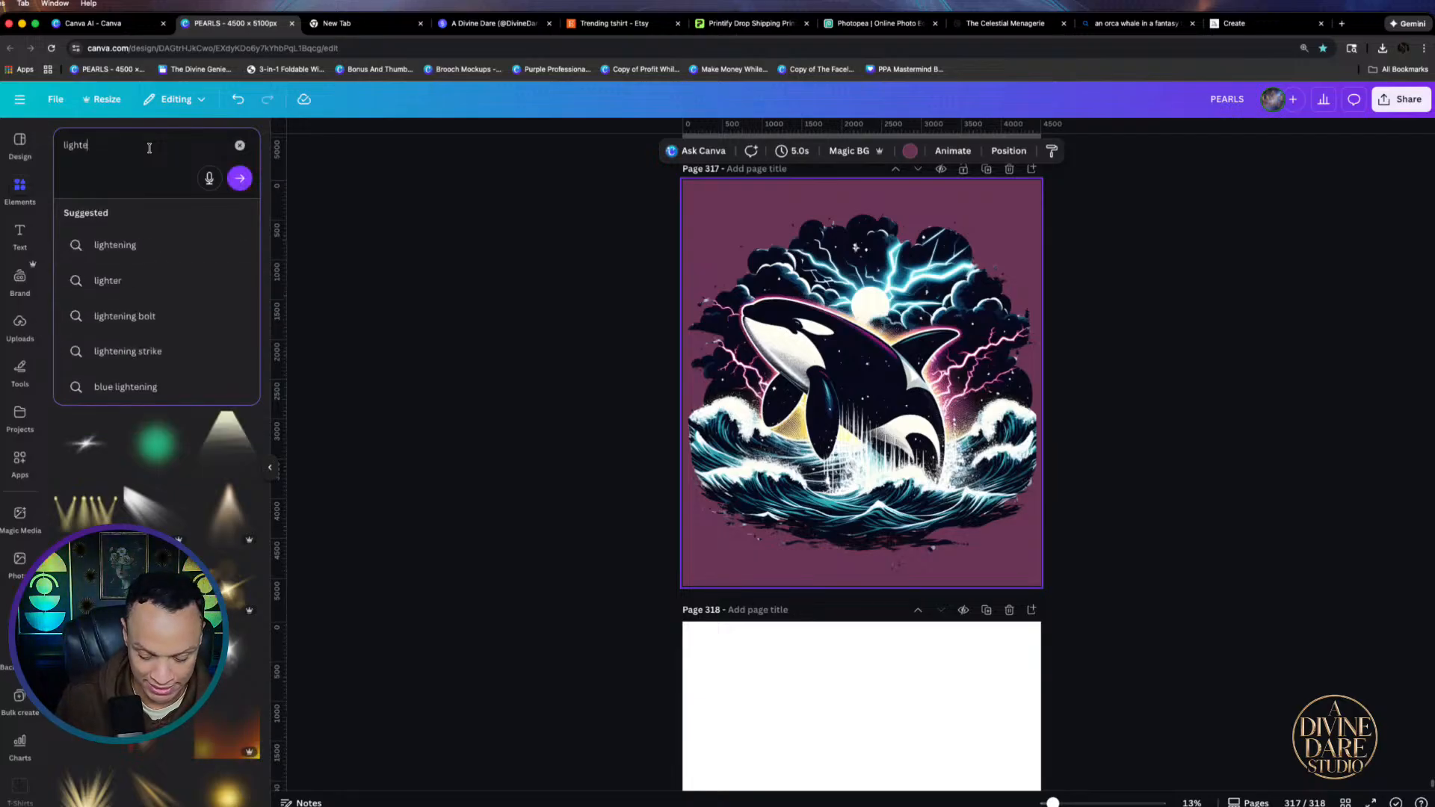
type("ning bolt")
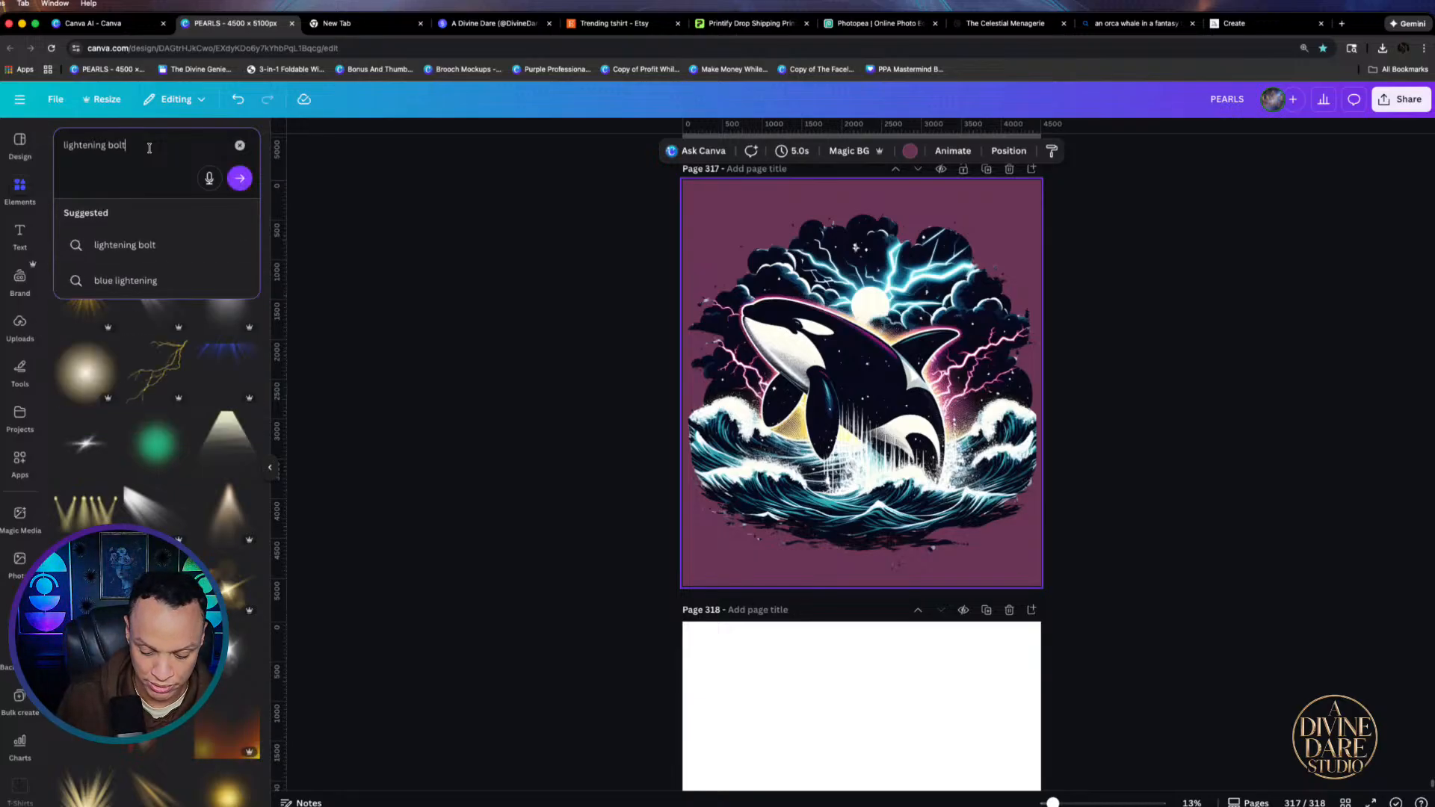
type("s")
key("Return")
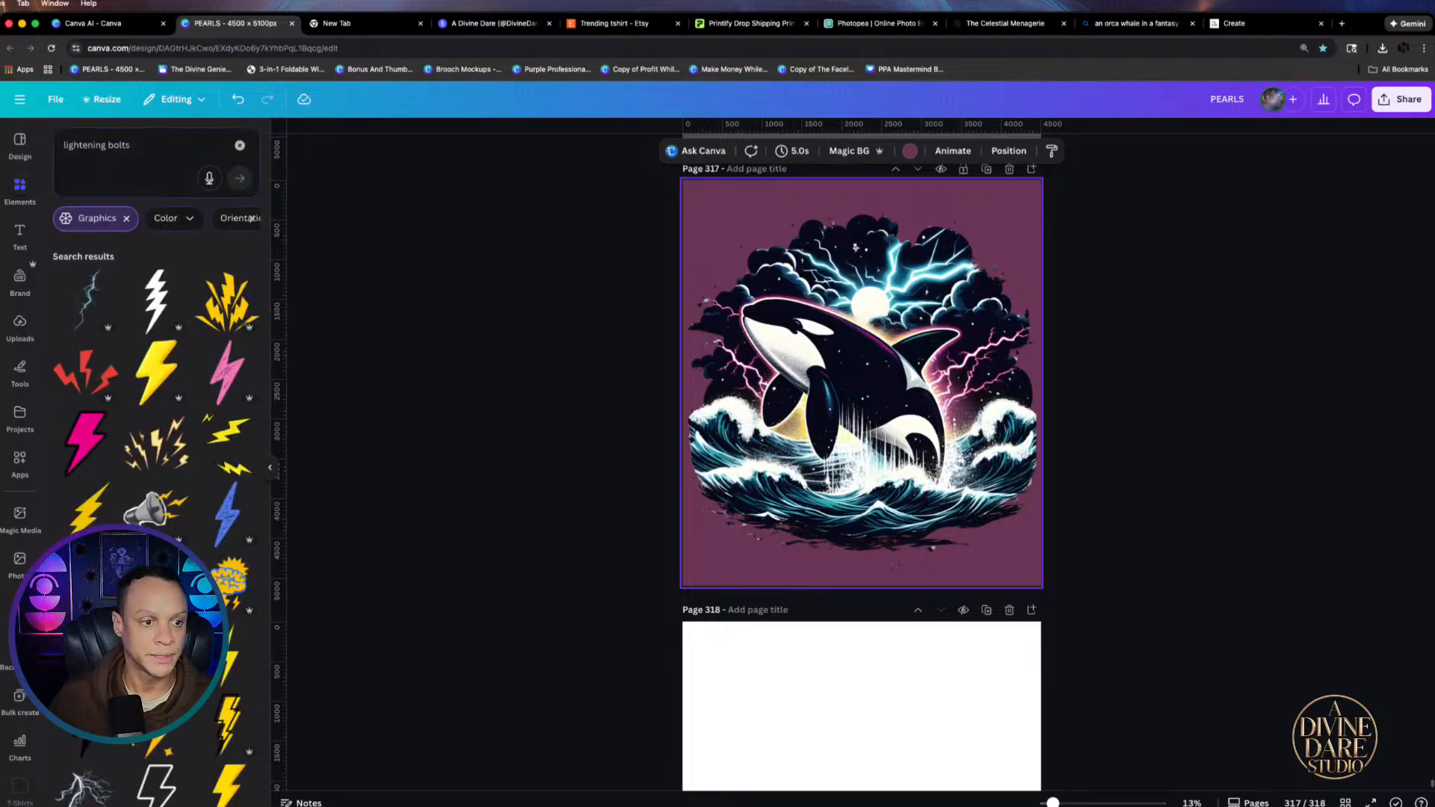
left_click(108, 279)
Browse graphics like the blue lightning, add and delete two, then add a different blue bolt
left_click(182, 519)
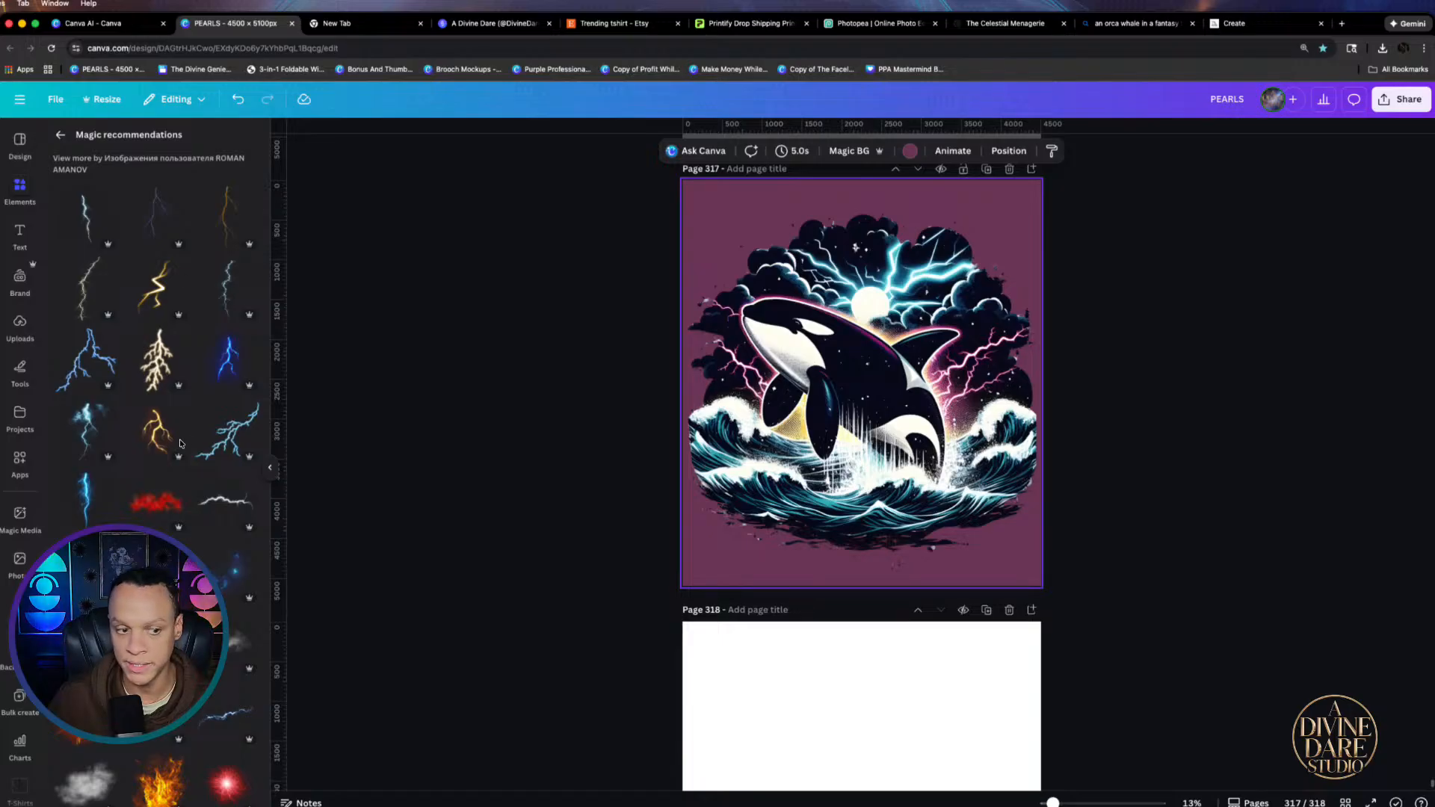
left_click(211, 447)
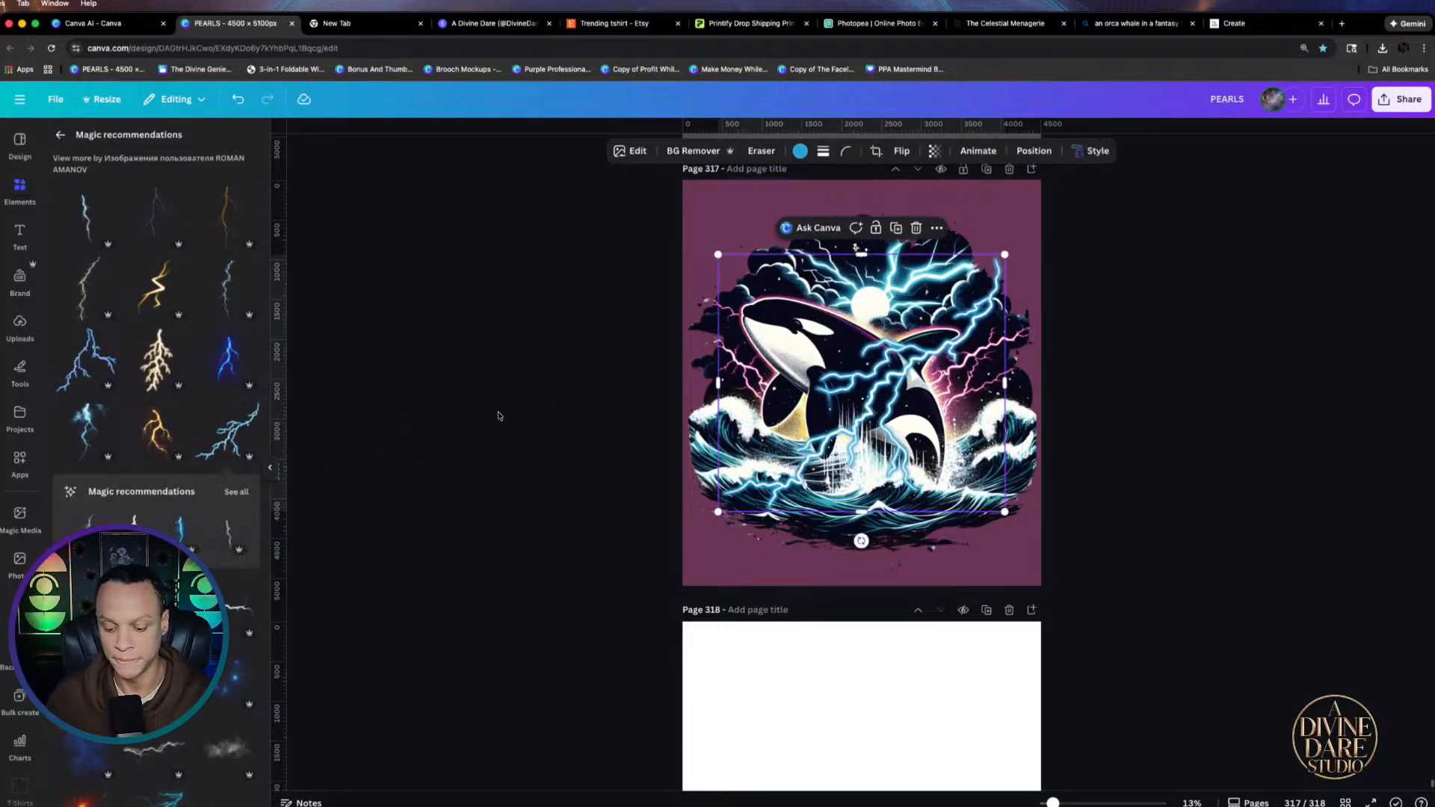
left_click(158, 674)
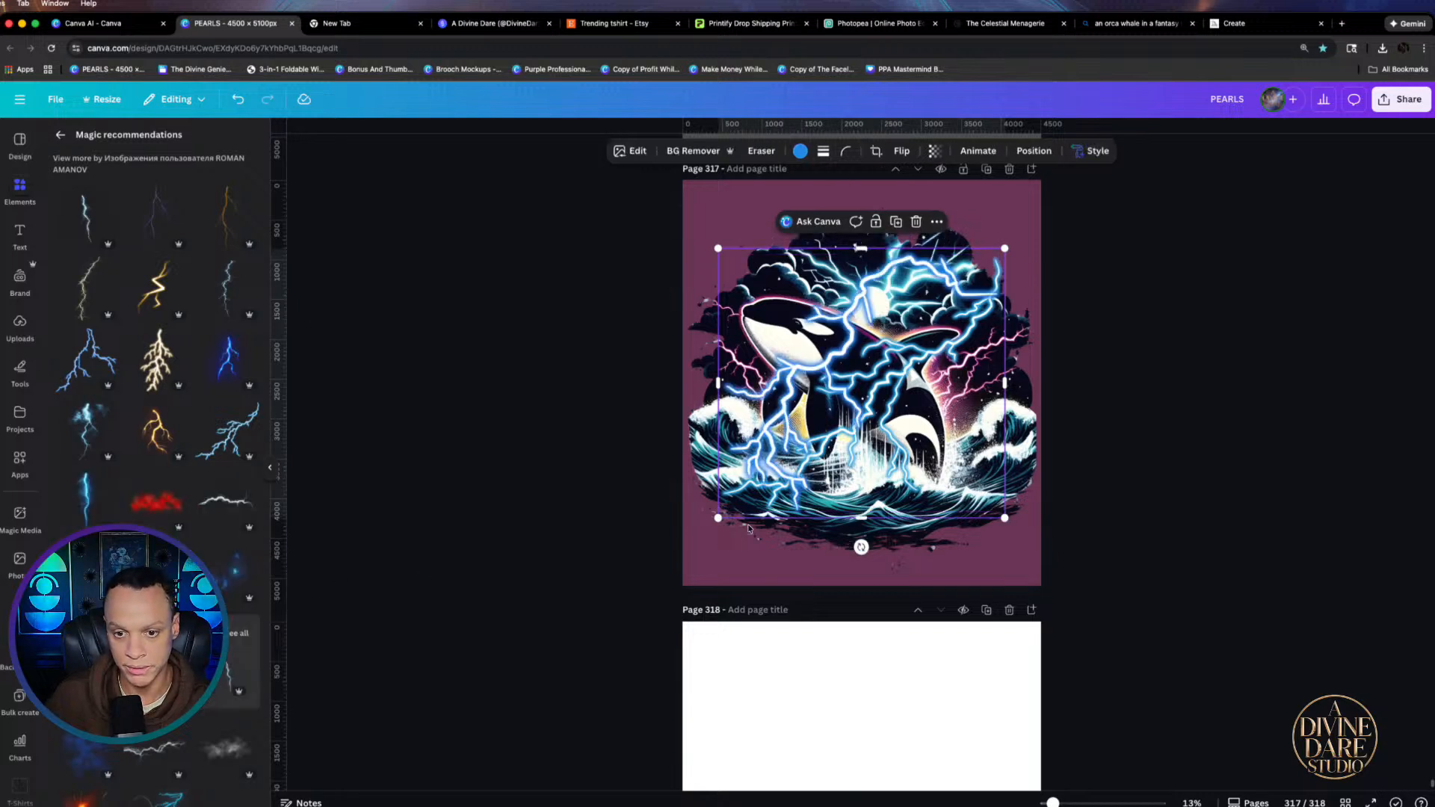
key("BackSpace")
left_click(943, 324)
key("BackSpace")
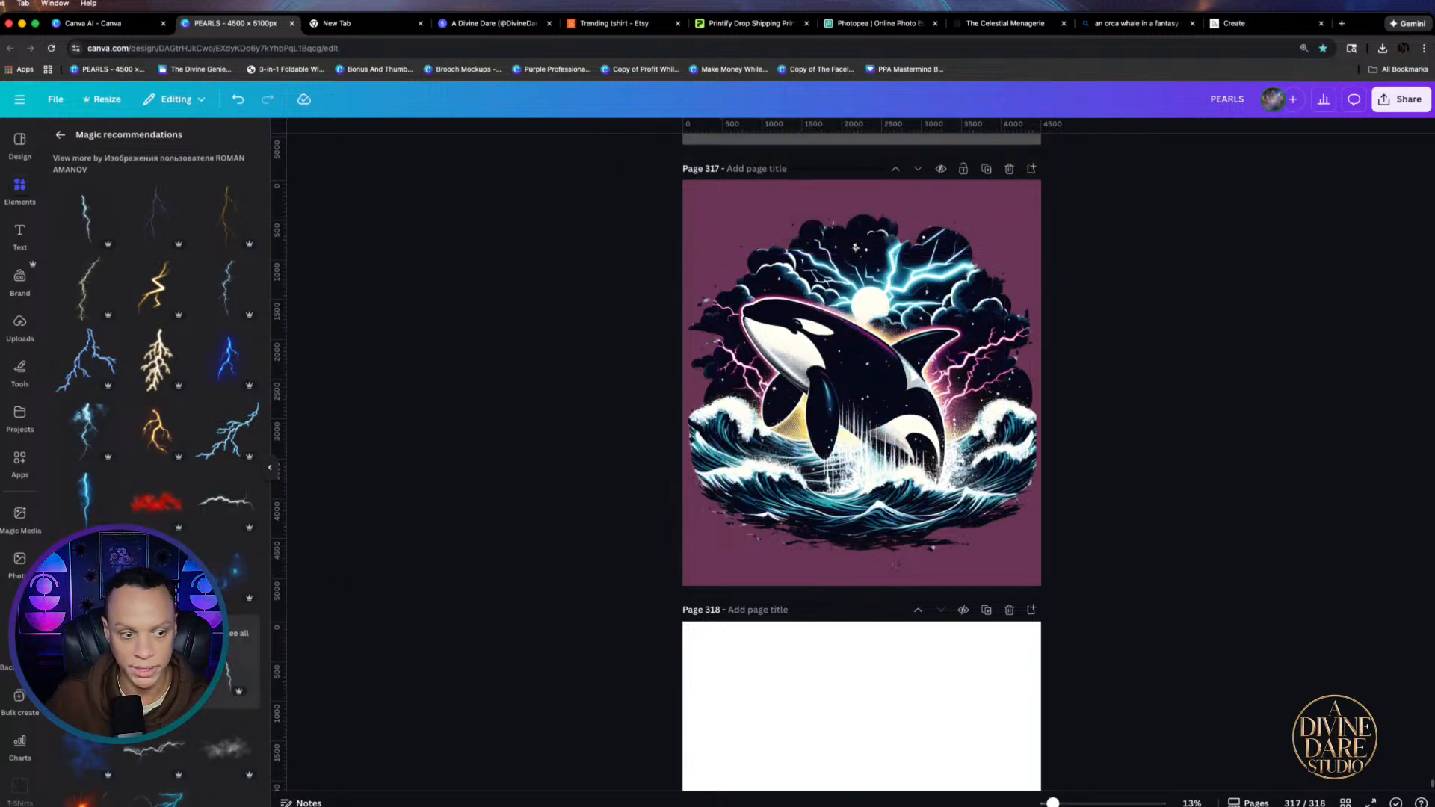
left_click(85, 429)
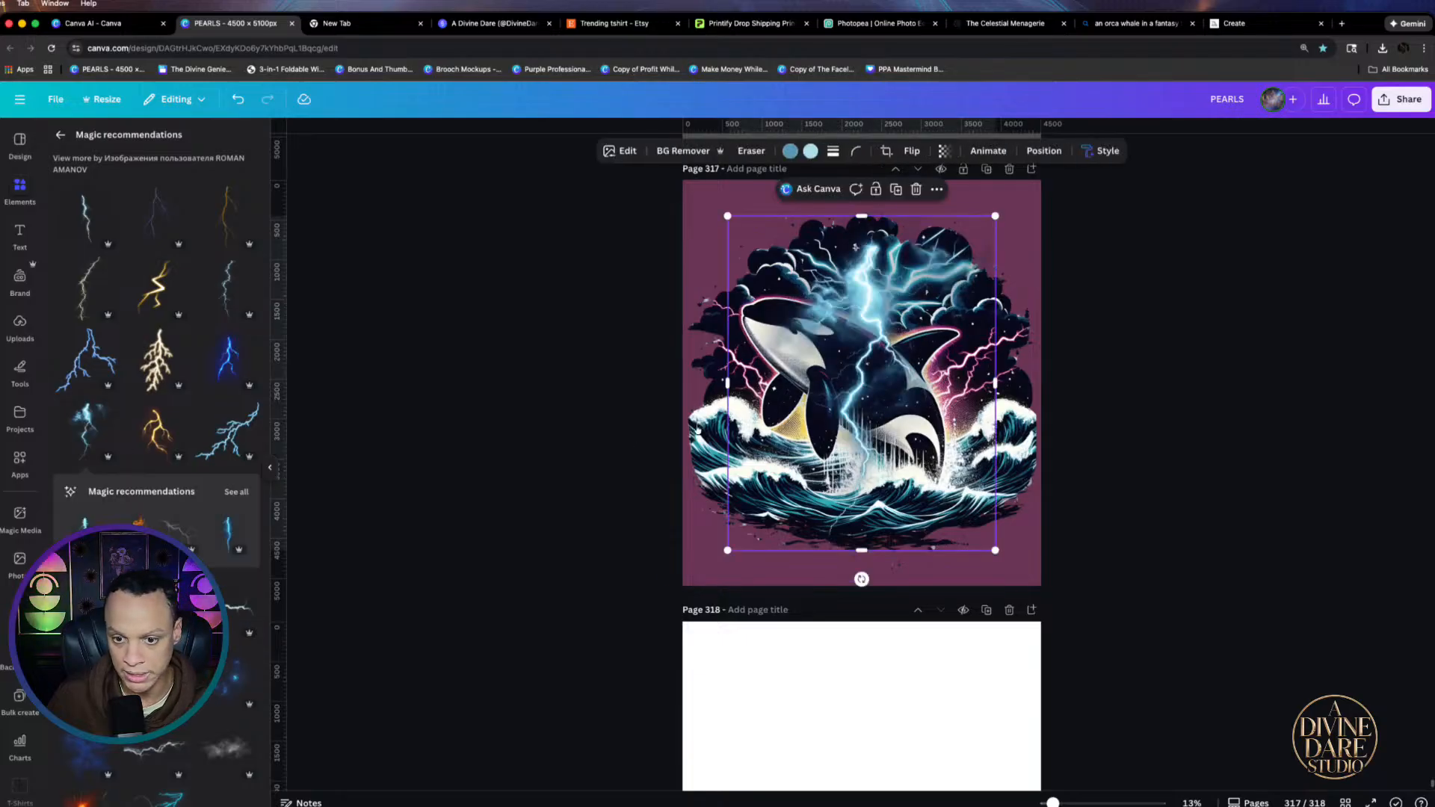
Move and shrink the lightning bolt, and nudge the orca artwork up and right
left_click_drag(840, 418, 876, 421)
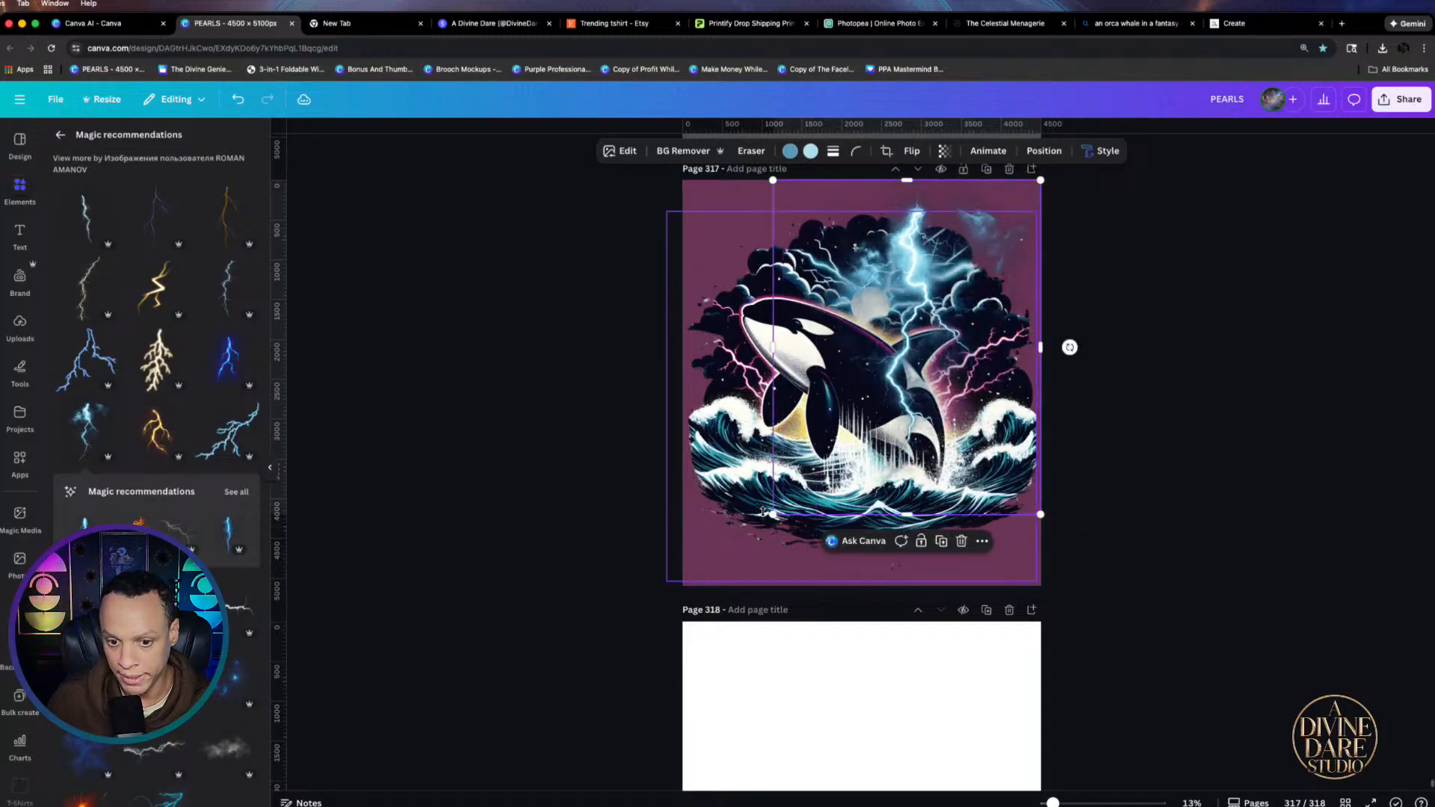
left_click_drag(773, 515, 820, 455)
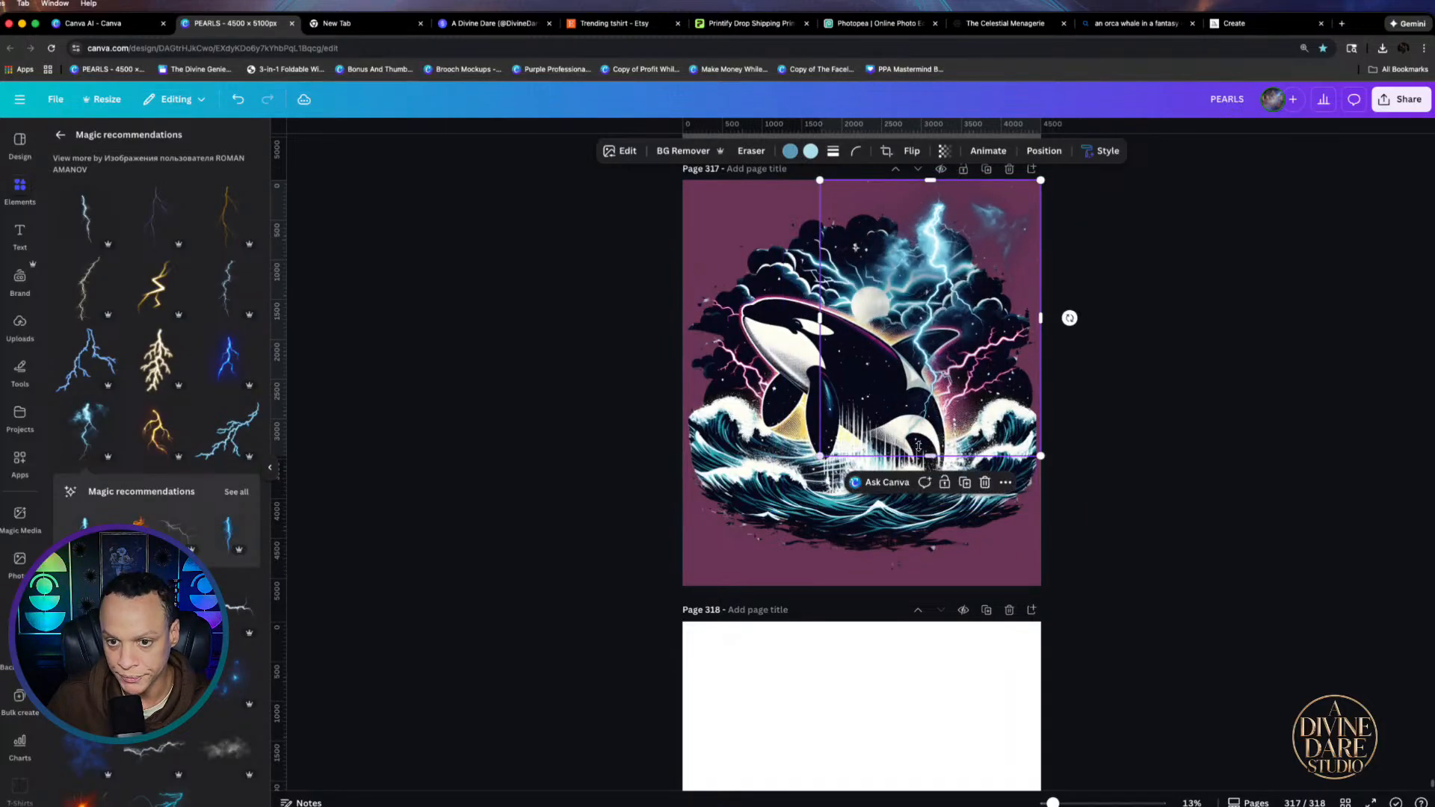
left_click(760, 524)
left_click_drag(760, 525, 768, 510)
left_click(916, 382)
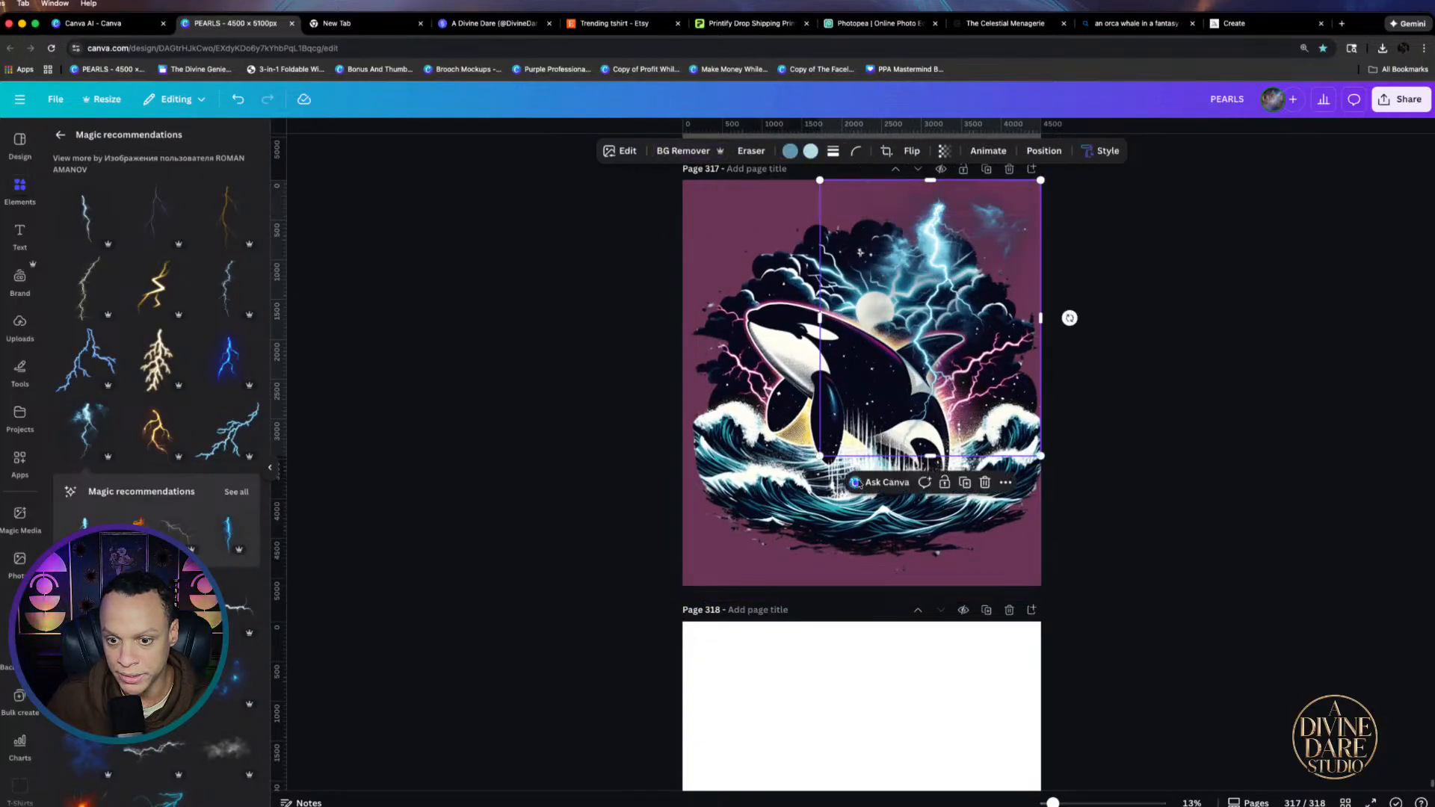
mouse_move(1082, 320)
left_mouse_down()
mouse_move(1006, 231)
mouse_move(1047, 284)
mouse_move(1032, 217)
mouse_move(876, 252)
mouse_move(1061, 212)
left_mouse_up()
Rotate the lightning counterclockwise, shrink it further, and position it over the top-right clouds
left_click(964, 319)
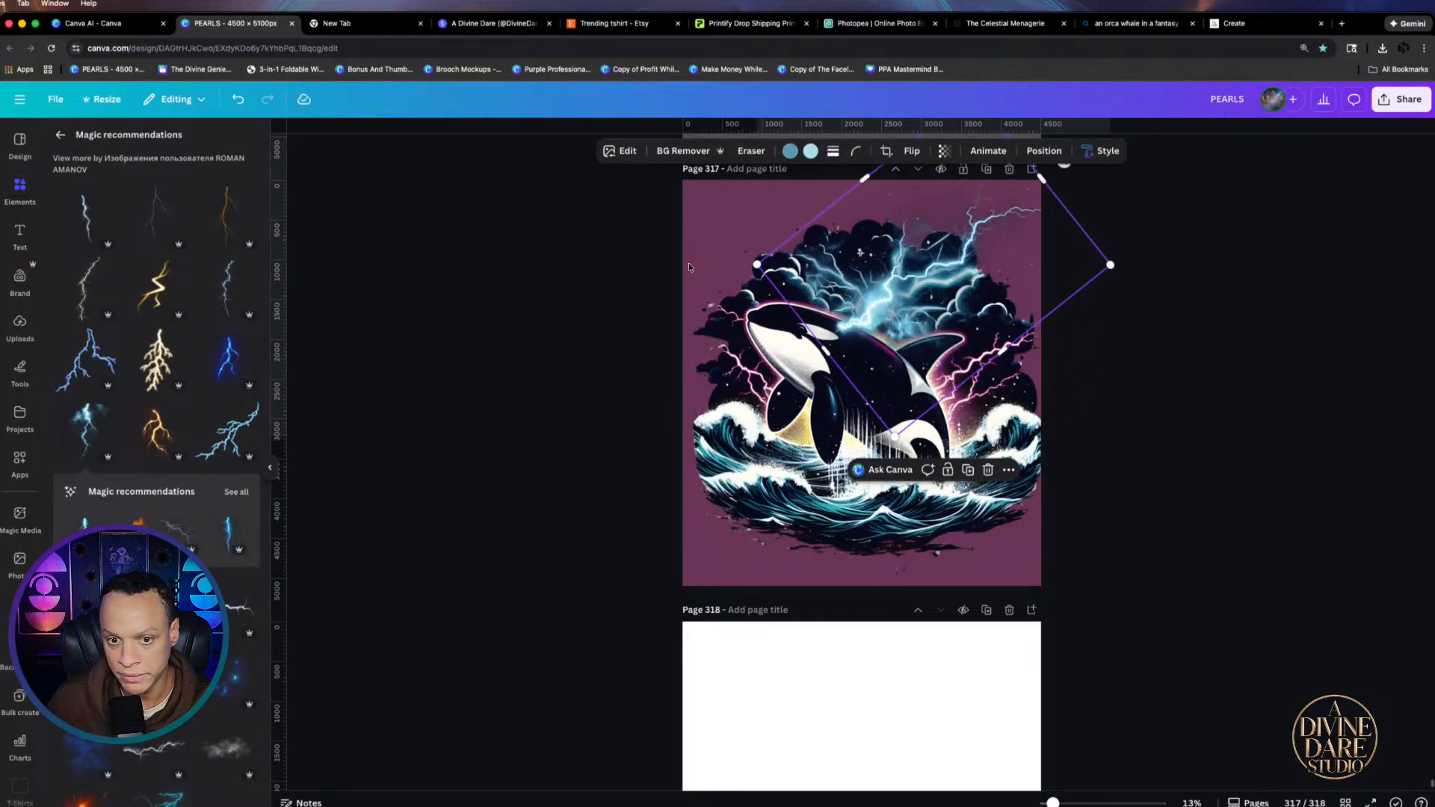
left_click_drag(757, 265, 899, 266)
left_click_drag(984, 314, 920, 311)
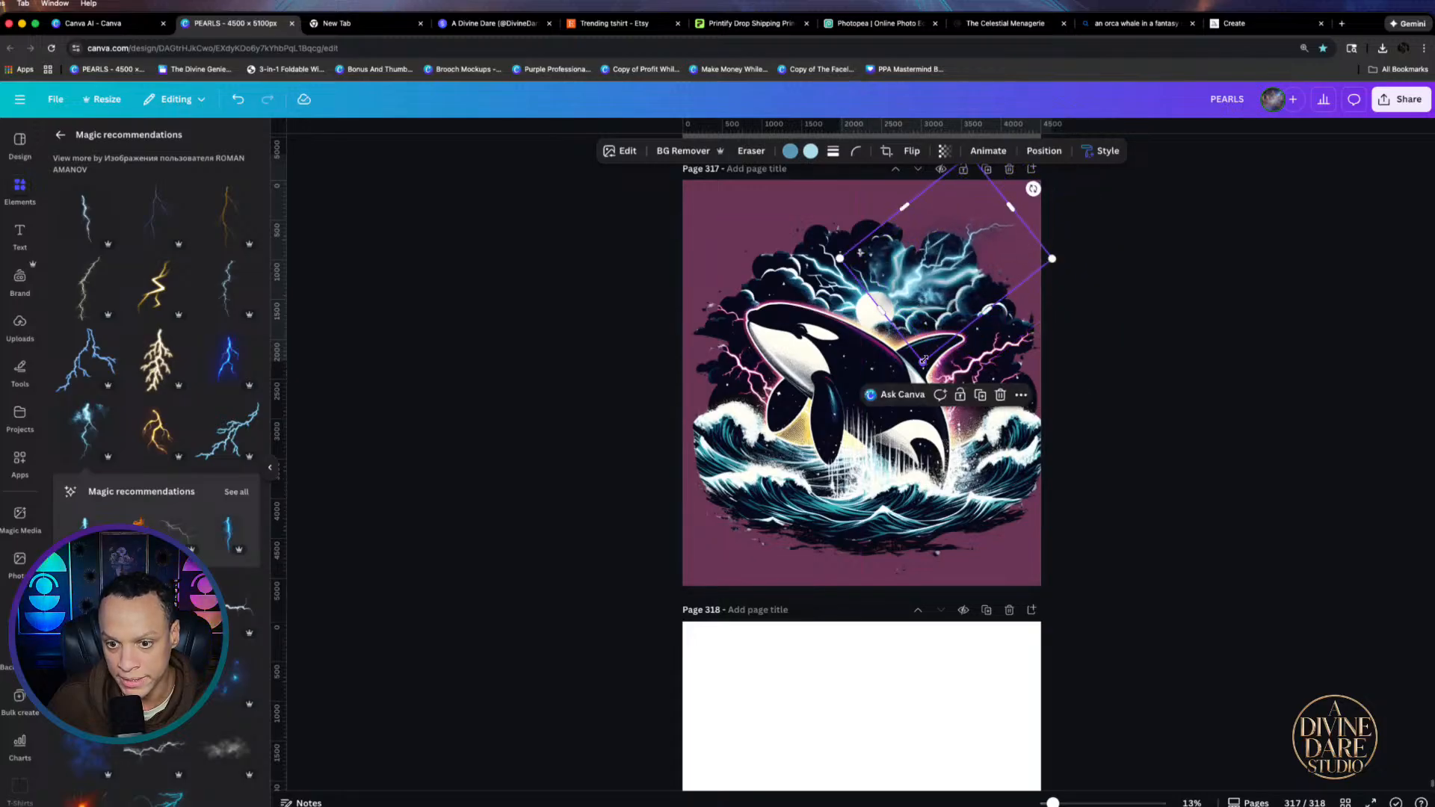
left_click_drag(1033, 189, 1022, 177)
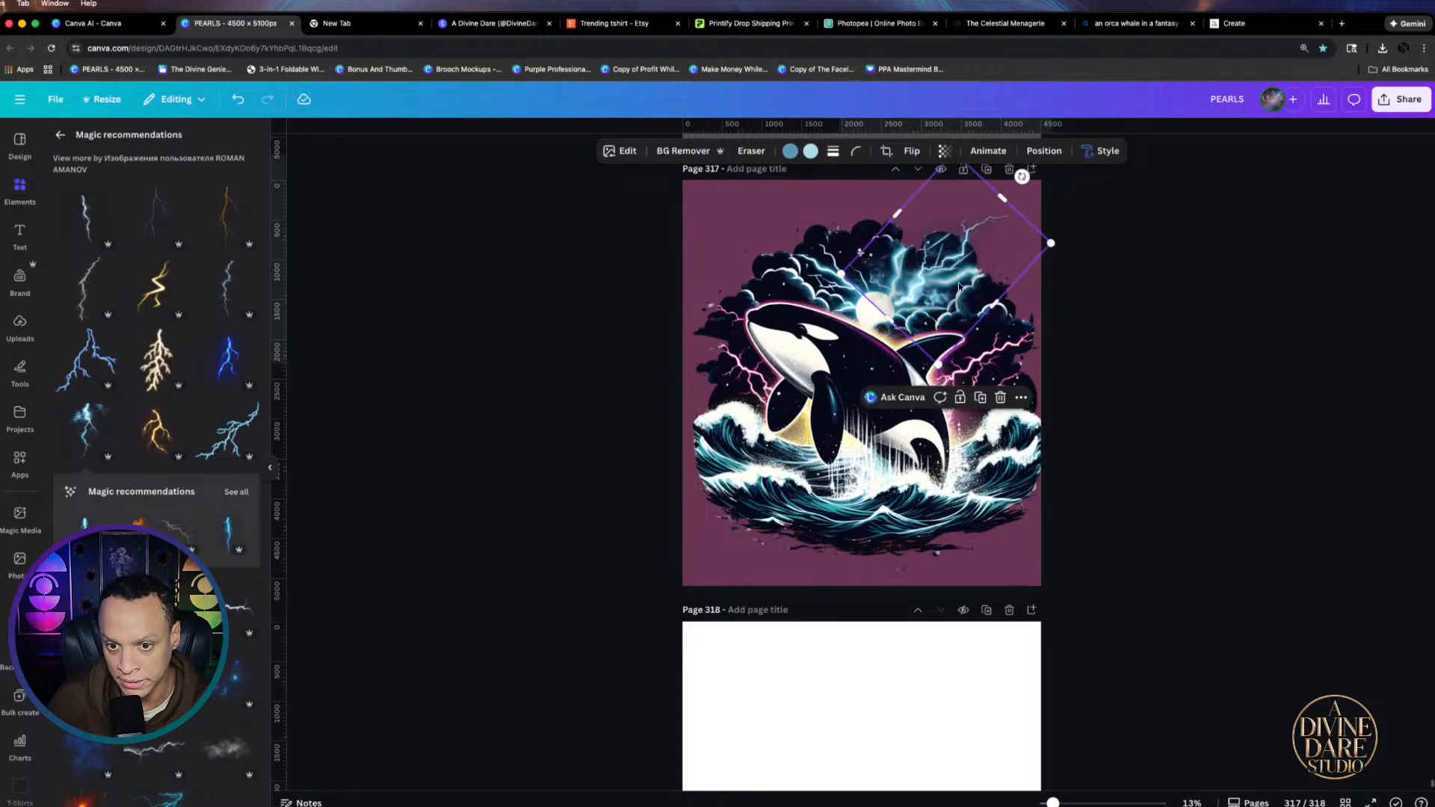
left_click_drag(955, 287, 957, 287)
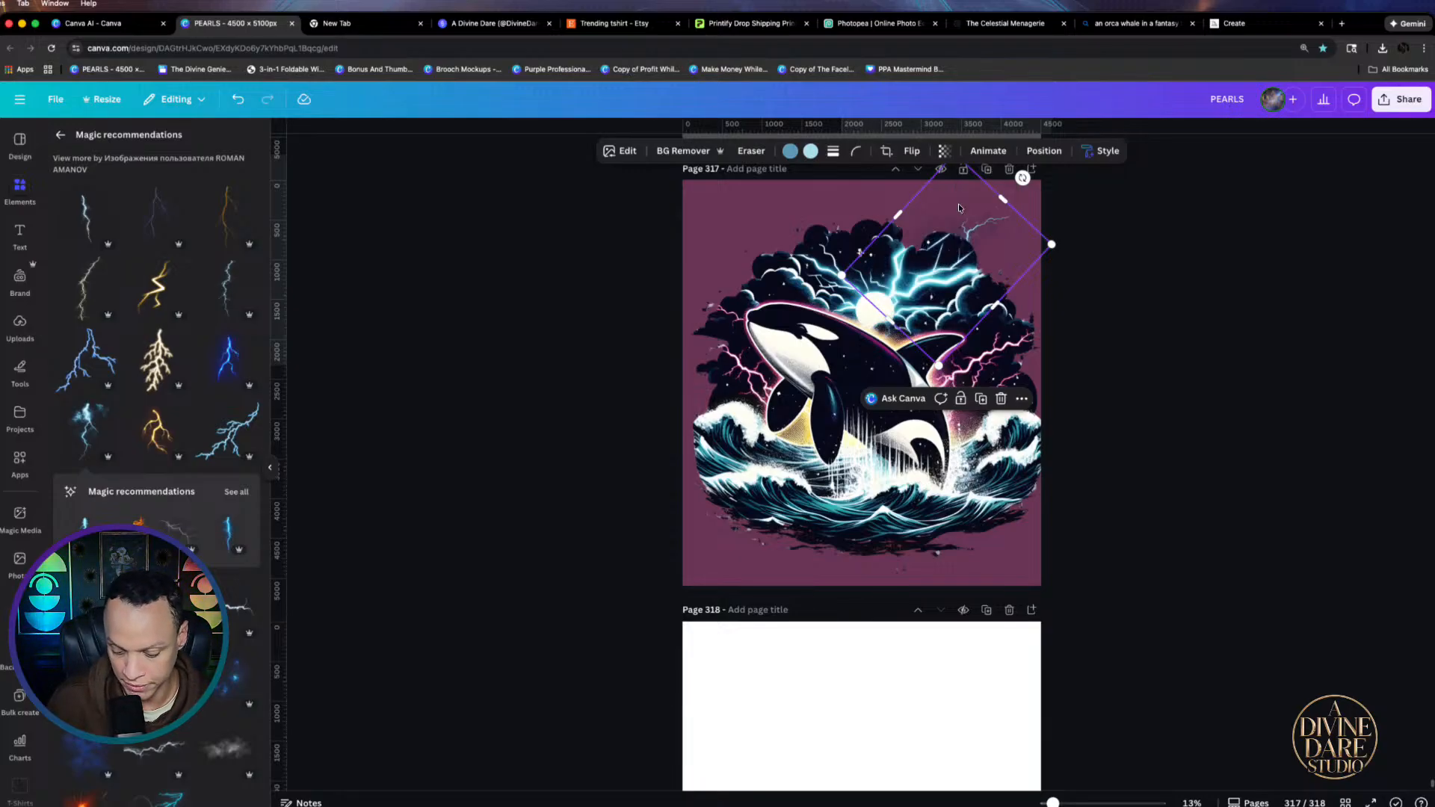
left_click_drag(962, 281, 950, 269)
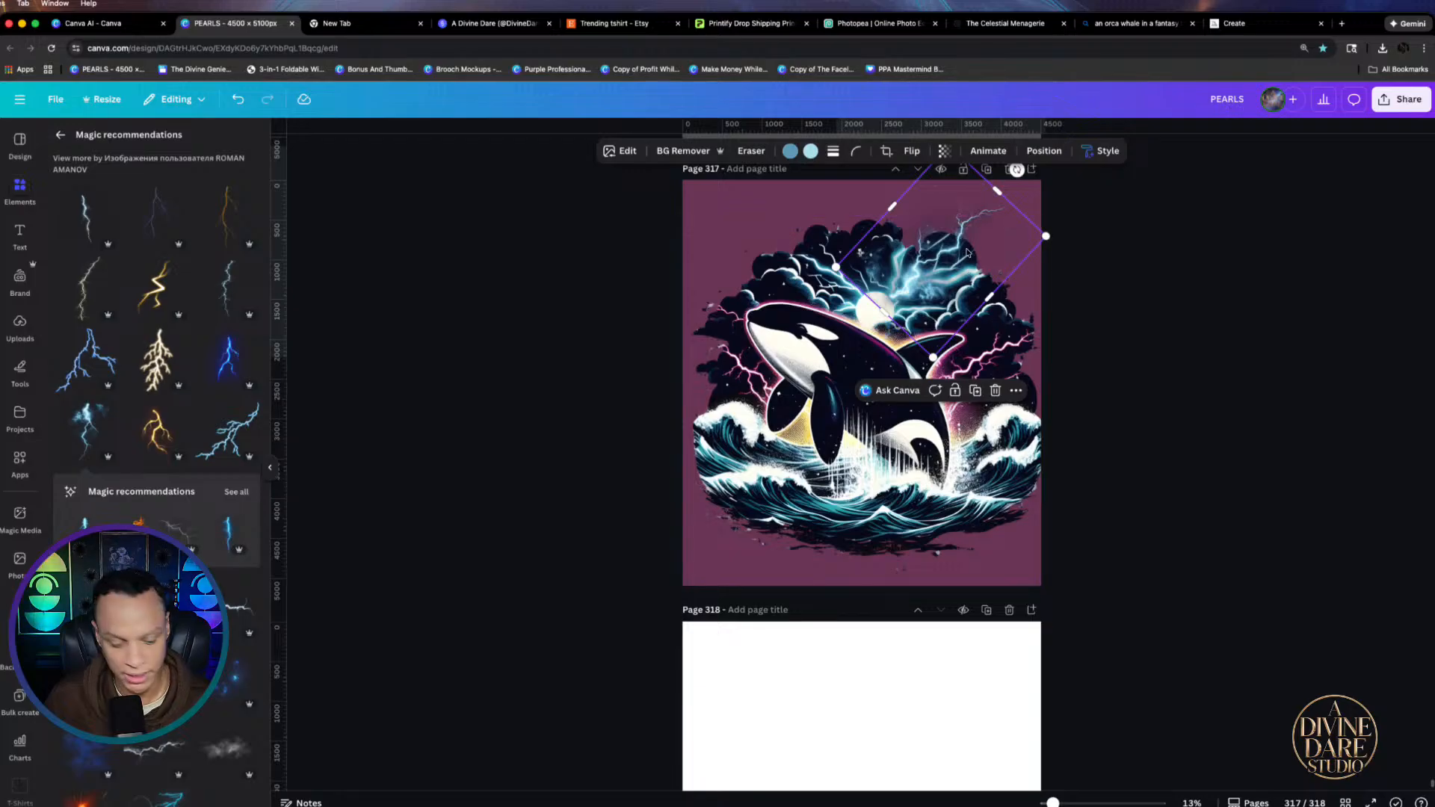
Rotate, enlarge and place the lightning bolt across the page's right half, then straighten it
scroll(971, 253, "down", 2)
scroll(970, 250, "up", 2)
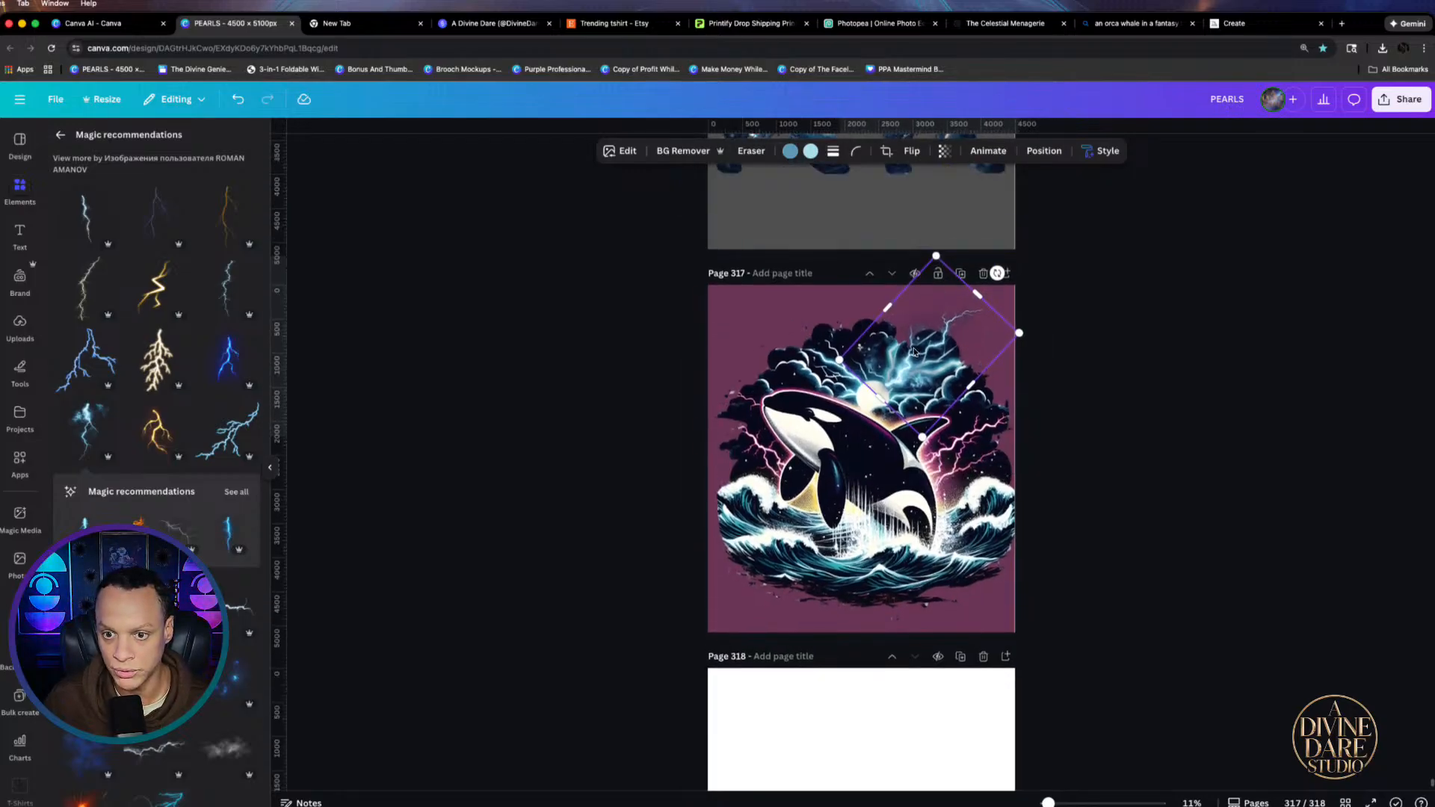
scroll(971, 250, "up", 4)
scroll(1061, 243, "down", 2)
left_click_drag(1015, 395, 985, 523)
left_click_drag(964, 336, 942, 365)
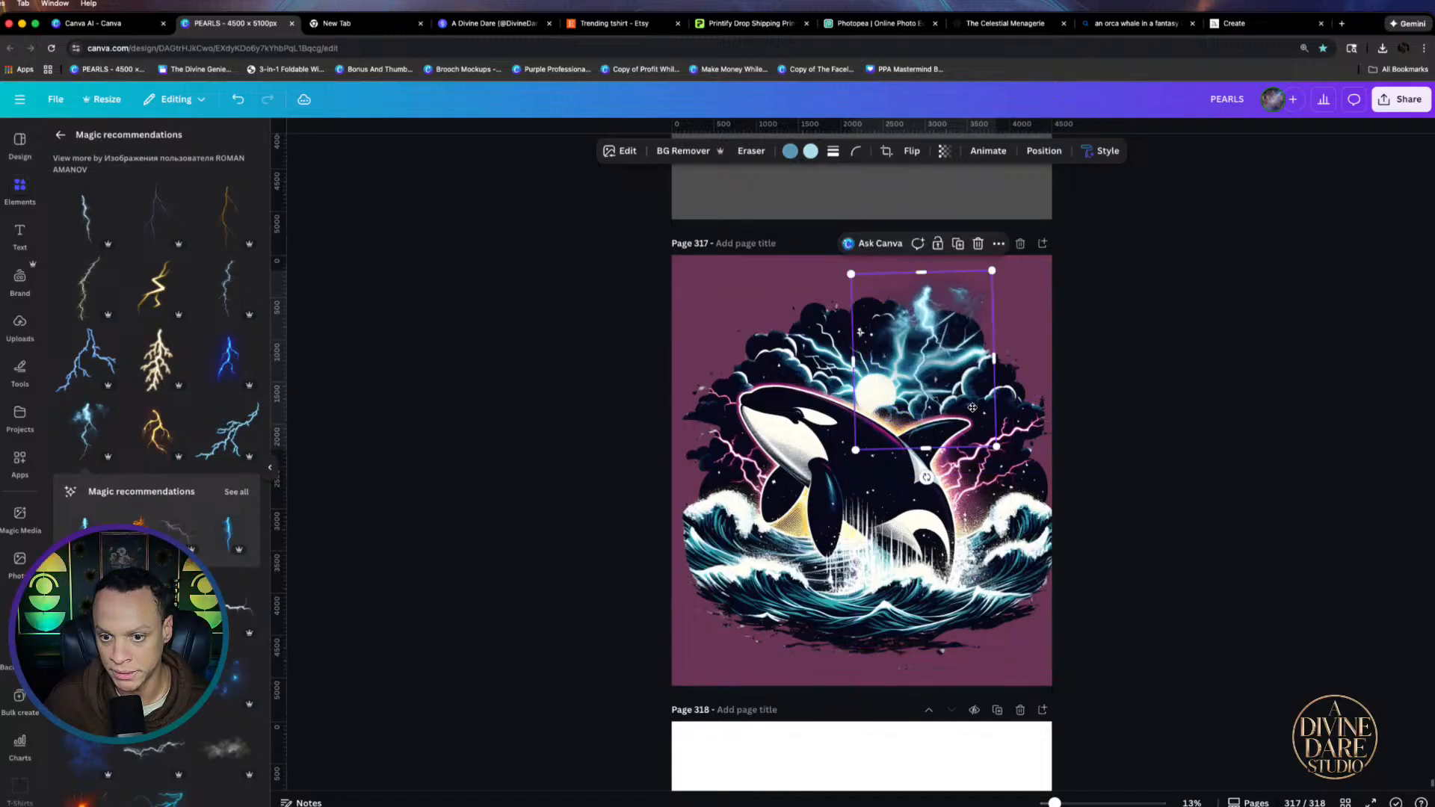
left_click_drag(996, 446, 1137, 618)
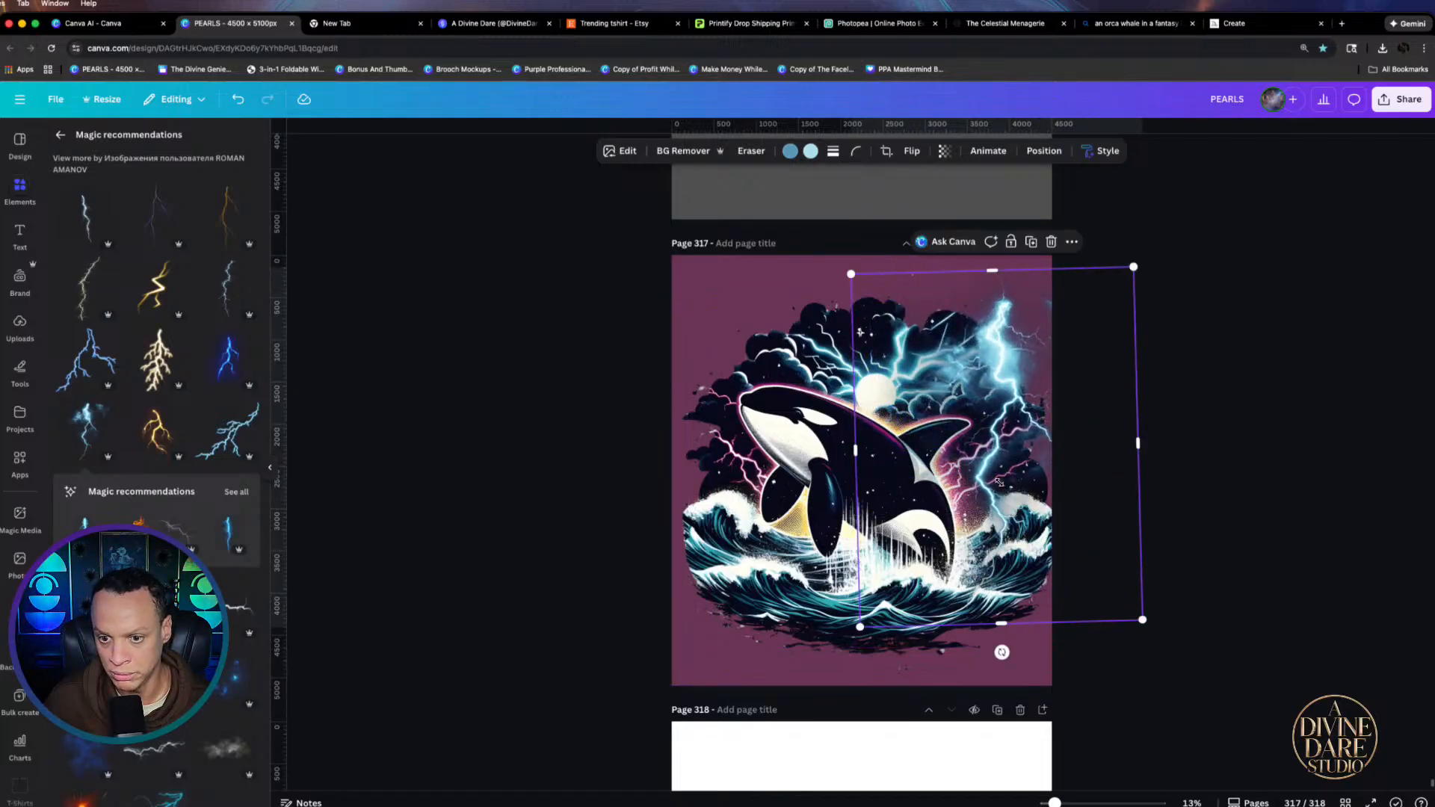
left_click_drag(995, 475, 919, 464)
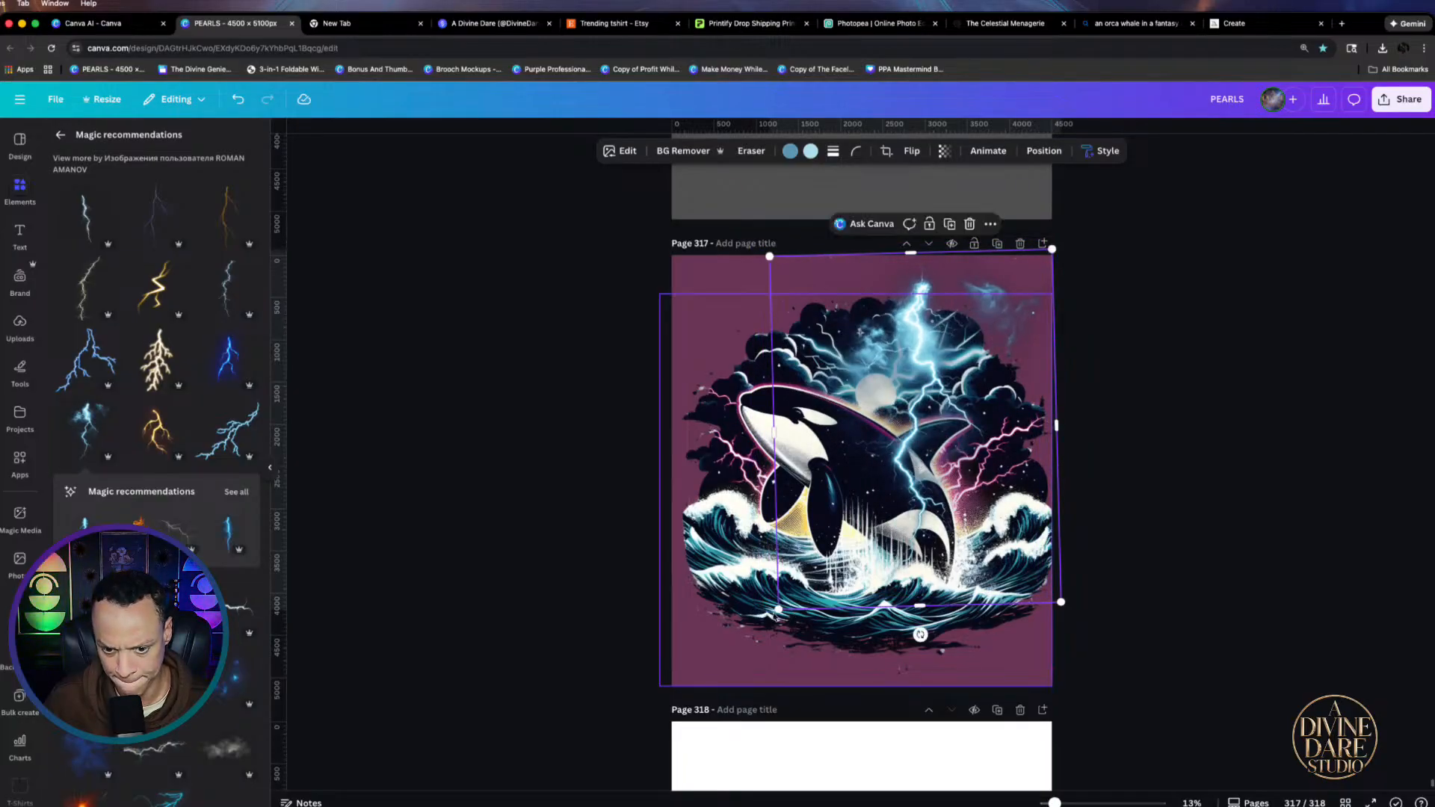
left_click_drag(776, 611, 818, 613)
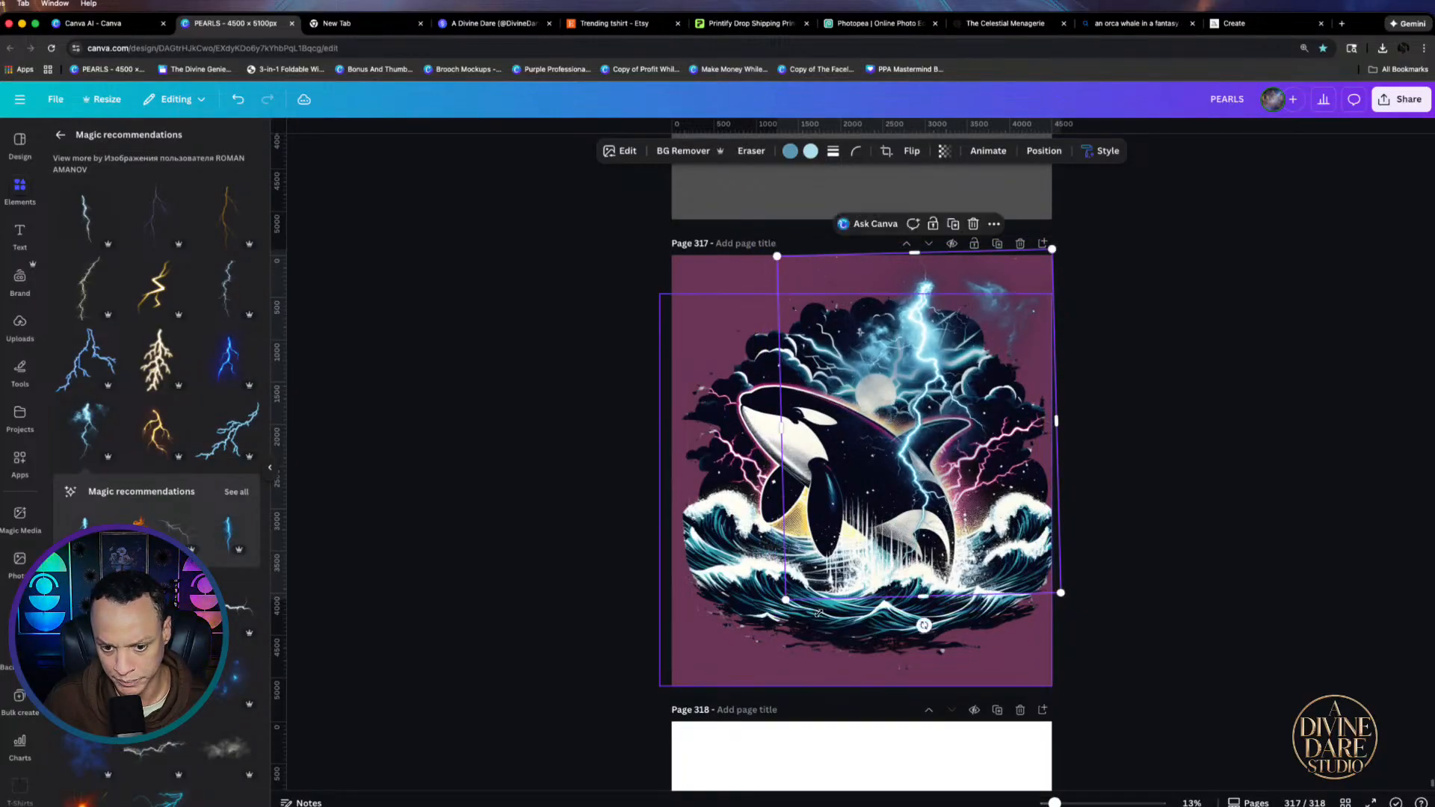
mouse_move(923, 625)
left_mouse_down()
mouse_move(901, 621)
mouse_move(919, 625)
left_mouse_up()
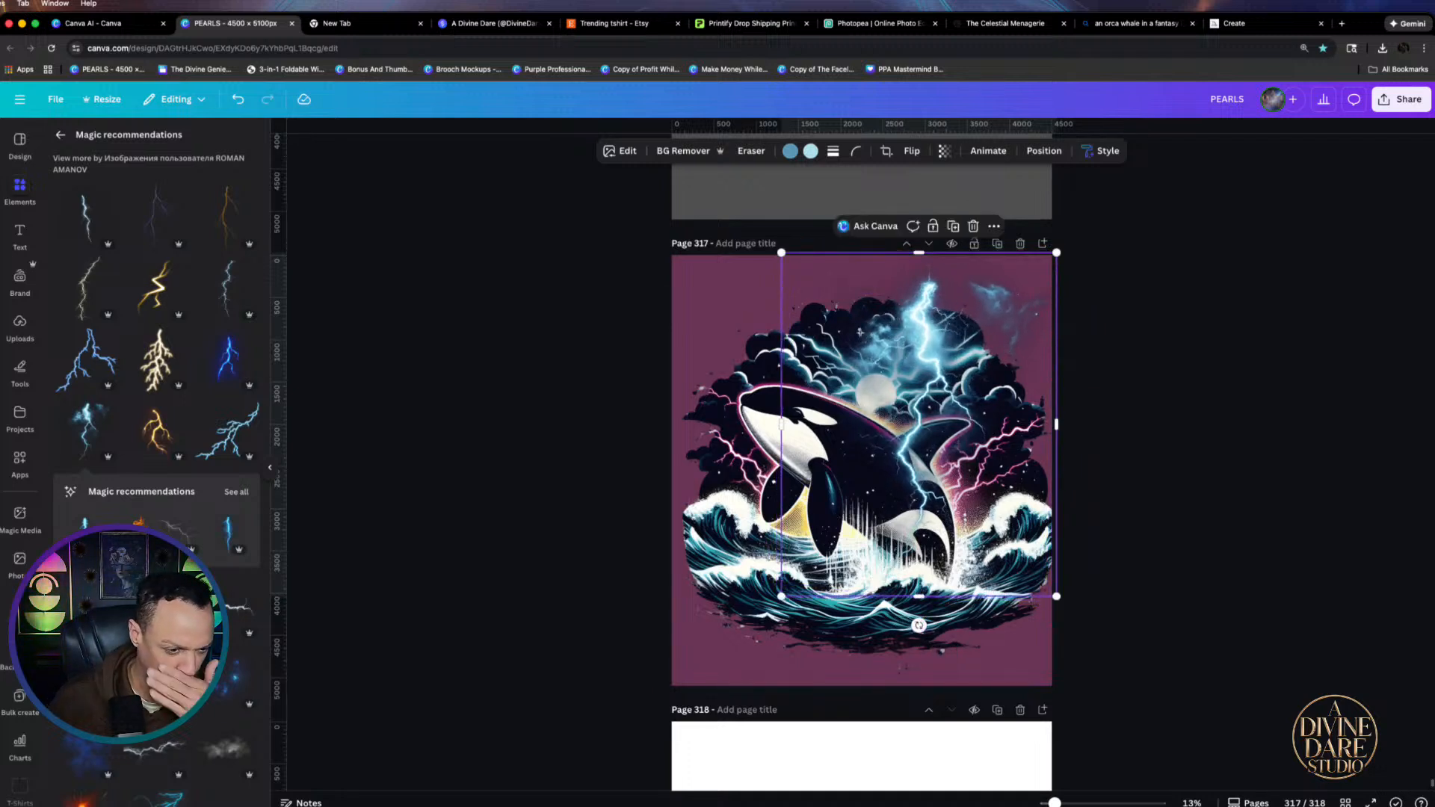
Add another lightning element, move one bolt to the orca's lower left, and delete the one over the clouds
scroll(242, 640, "down", 5)
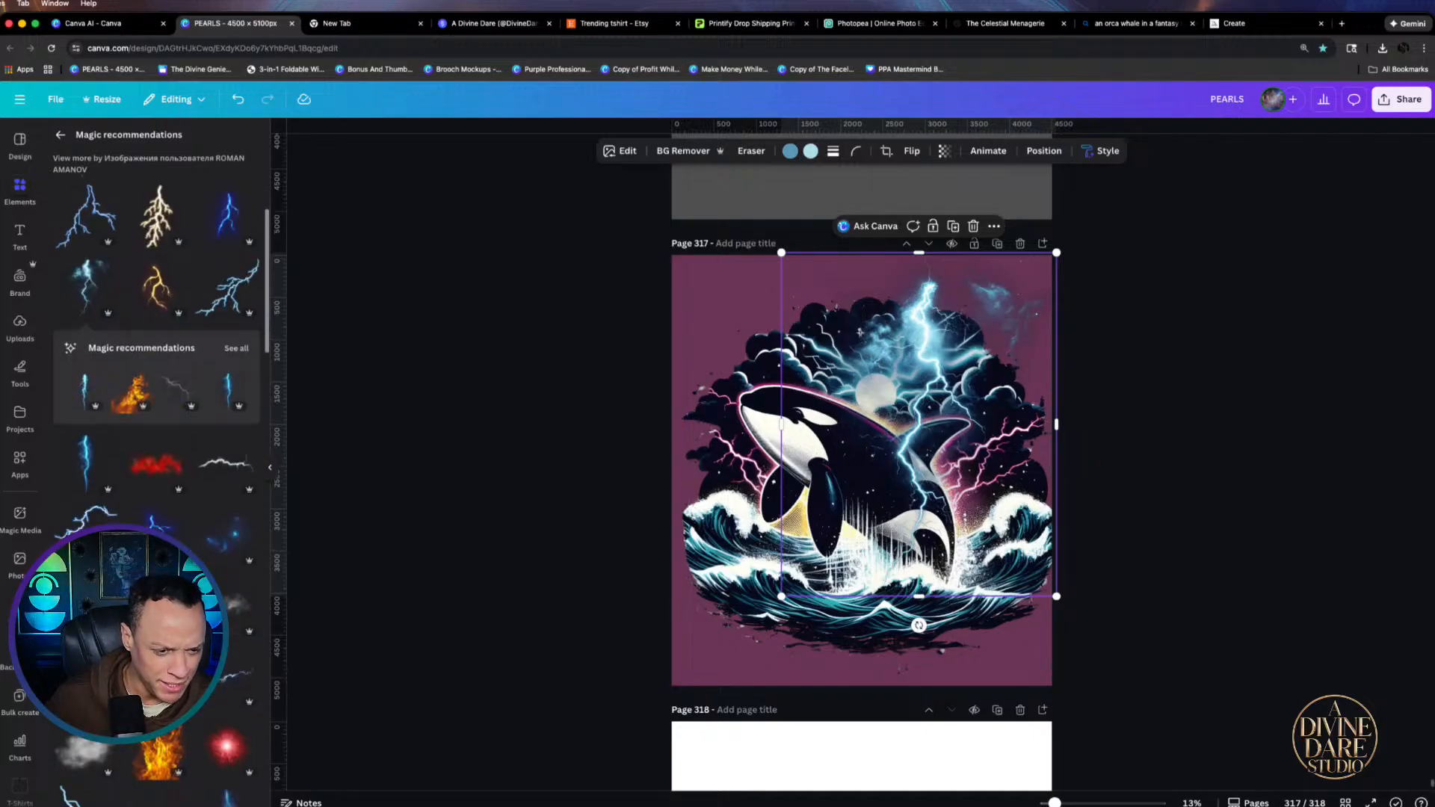
left_click(242, 640)
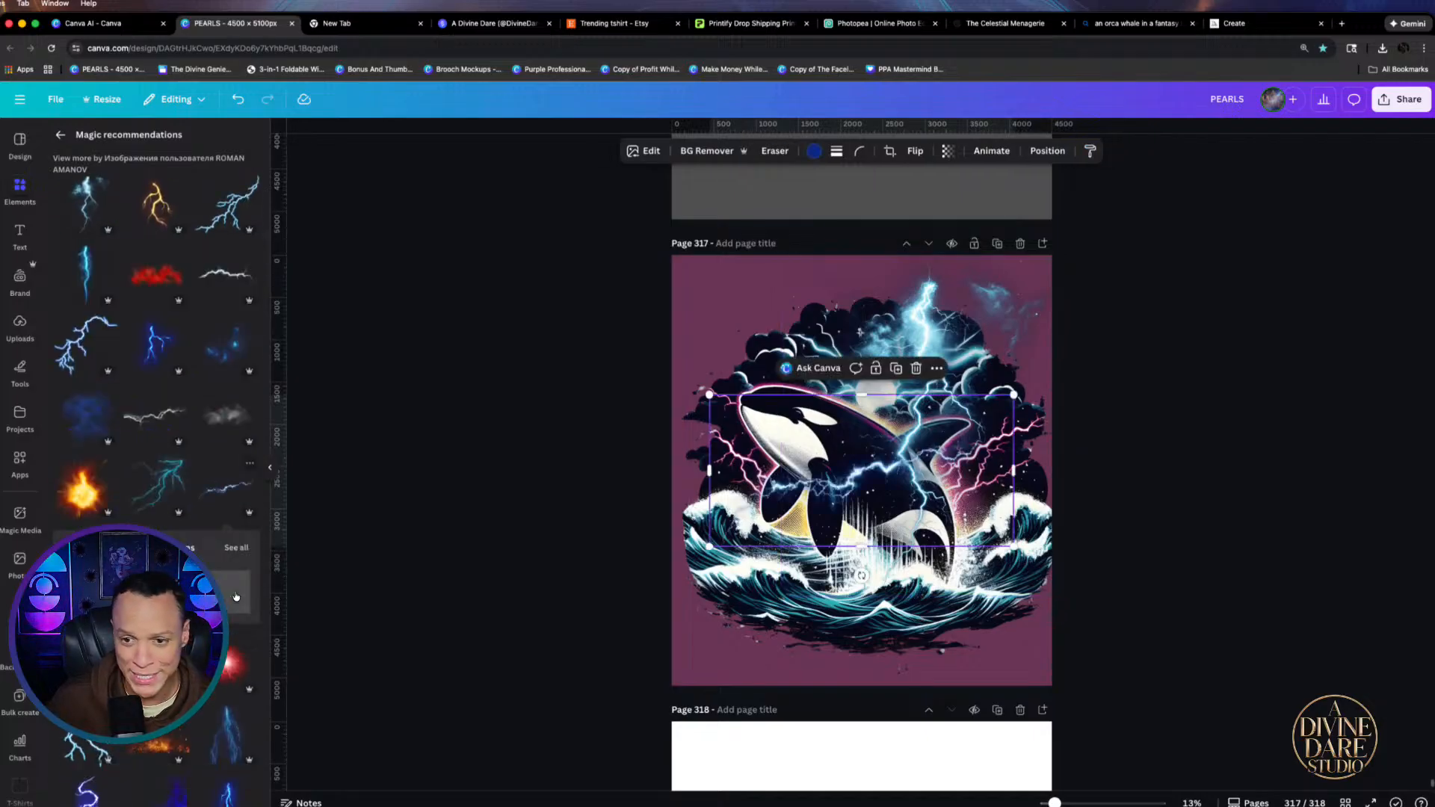
left_click_drag(926, 307, 786, 491)
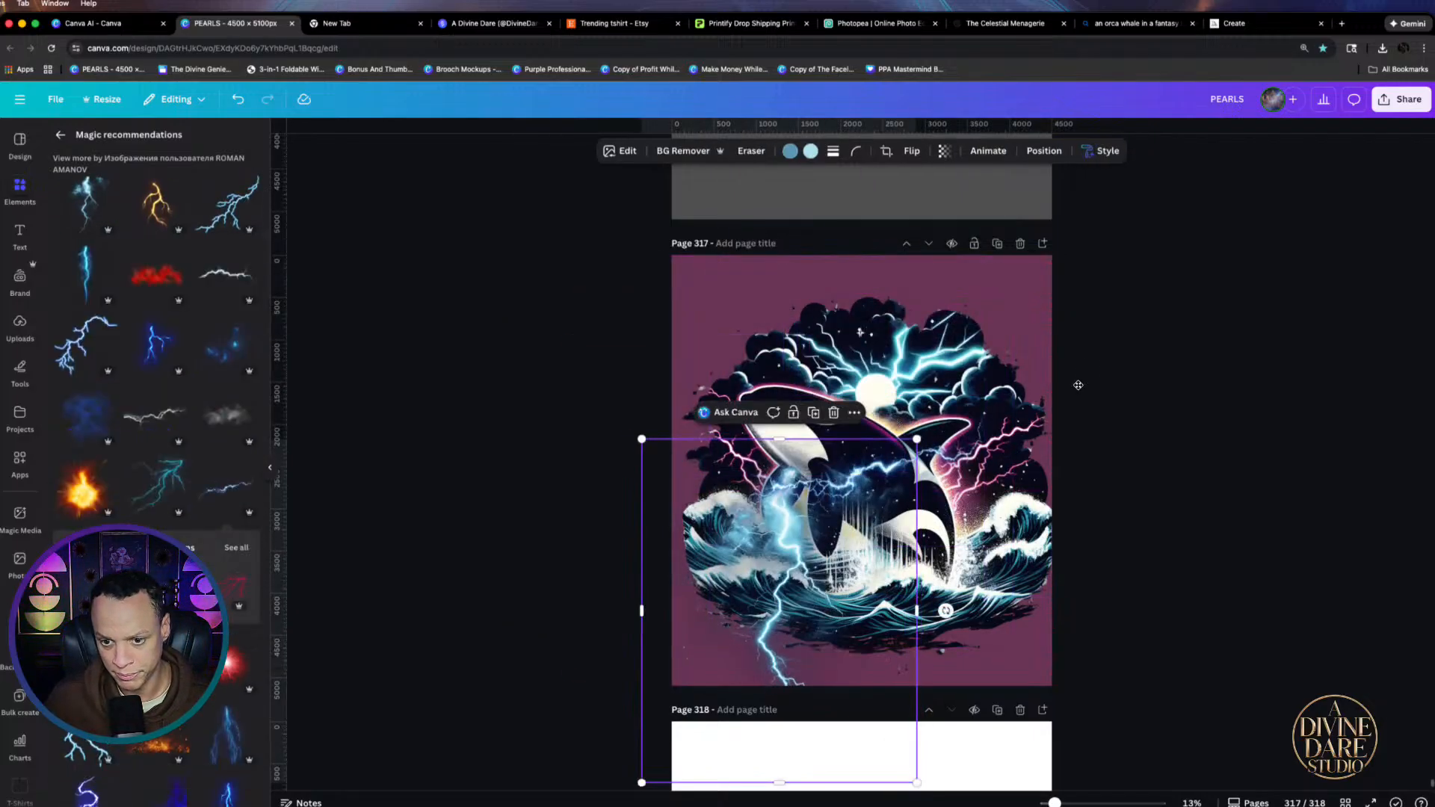
left_click_drag(980, 466, 966, 340)
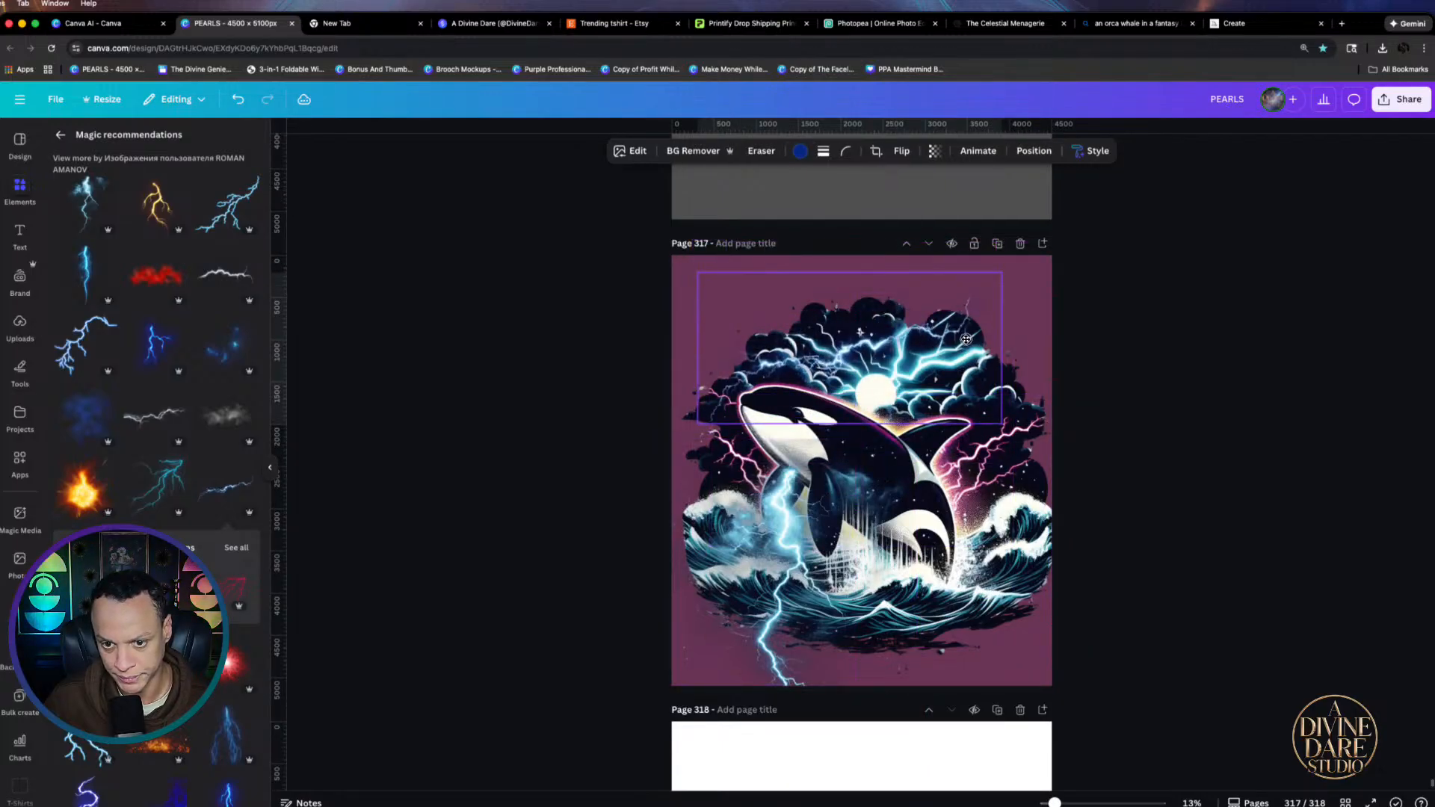
key("Delete")
Add a purple-white lightning element, move it near the page top, and shrink it
scroll(157, 463, "down", 4)
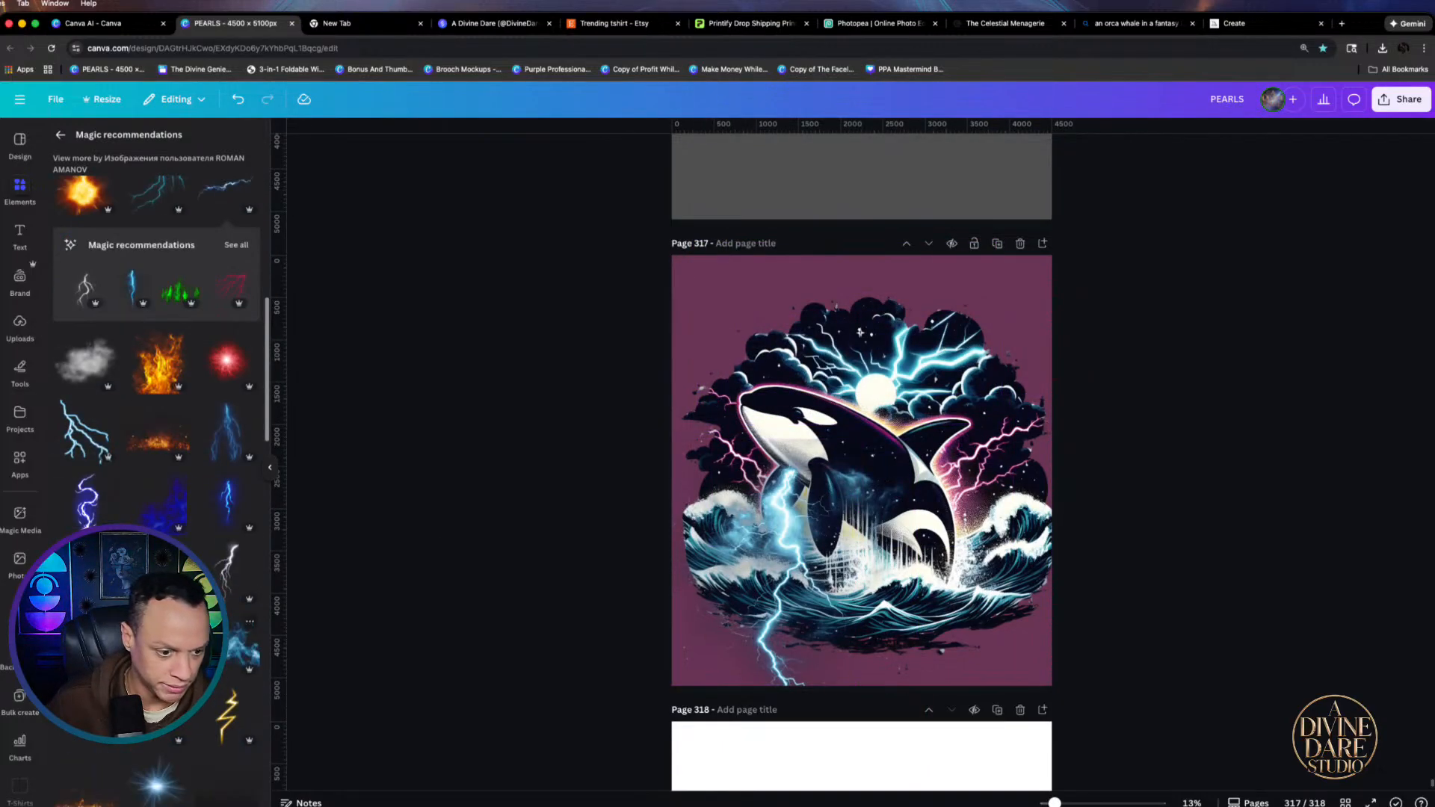
scroll(157, 463, "down", 4)
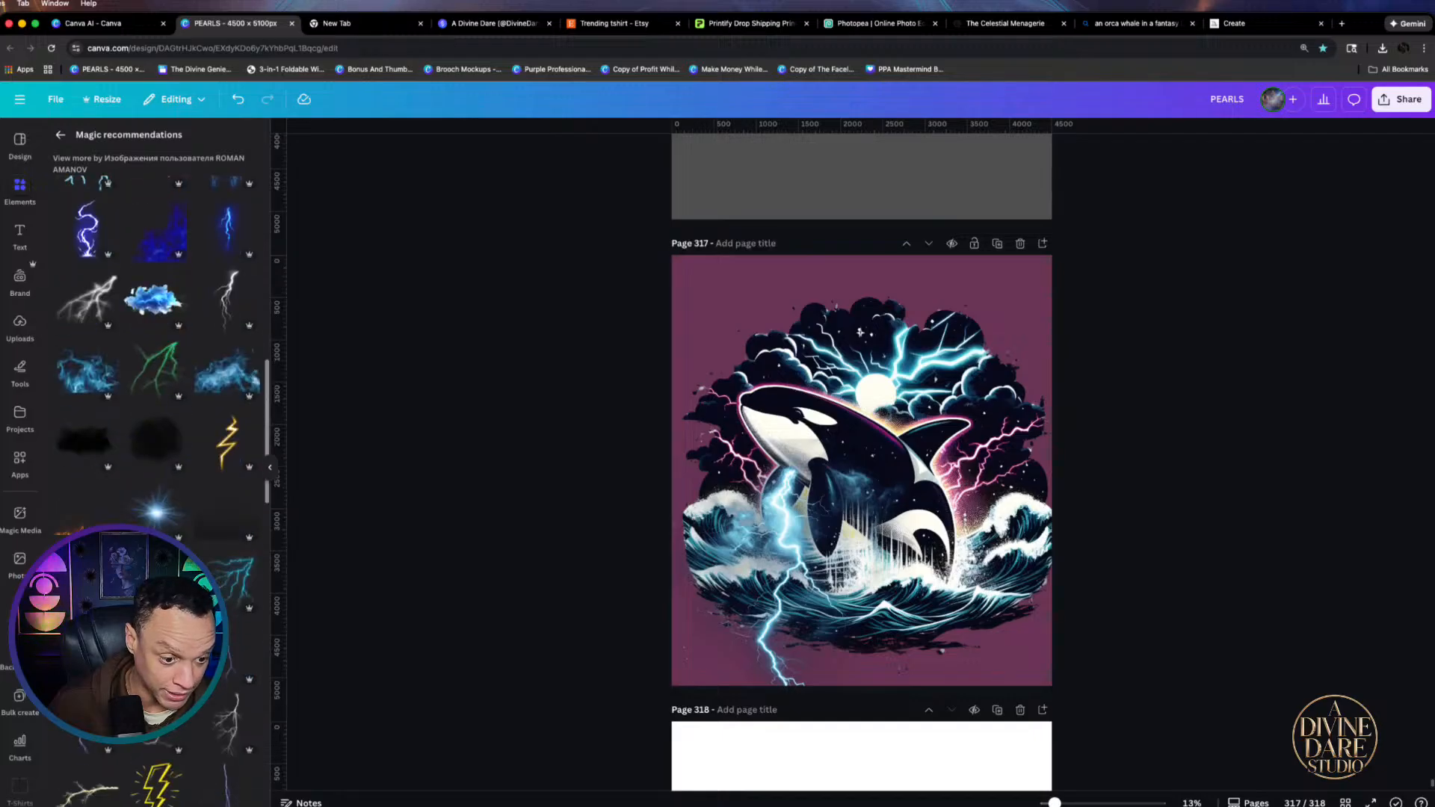
scroll(156, 464, "down", 1)
left_click(86, 641)
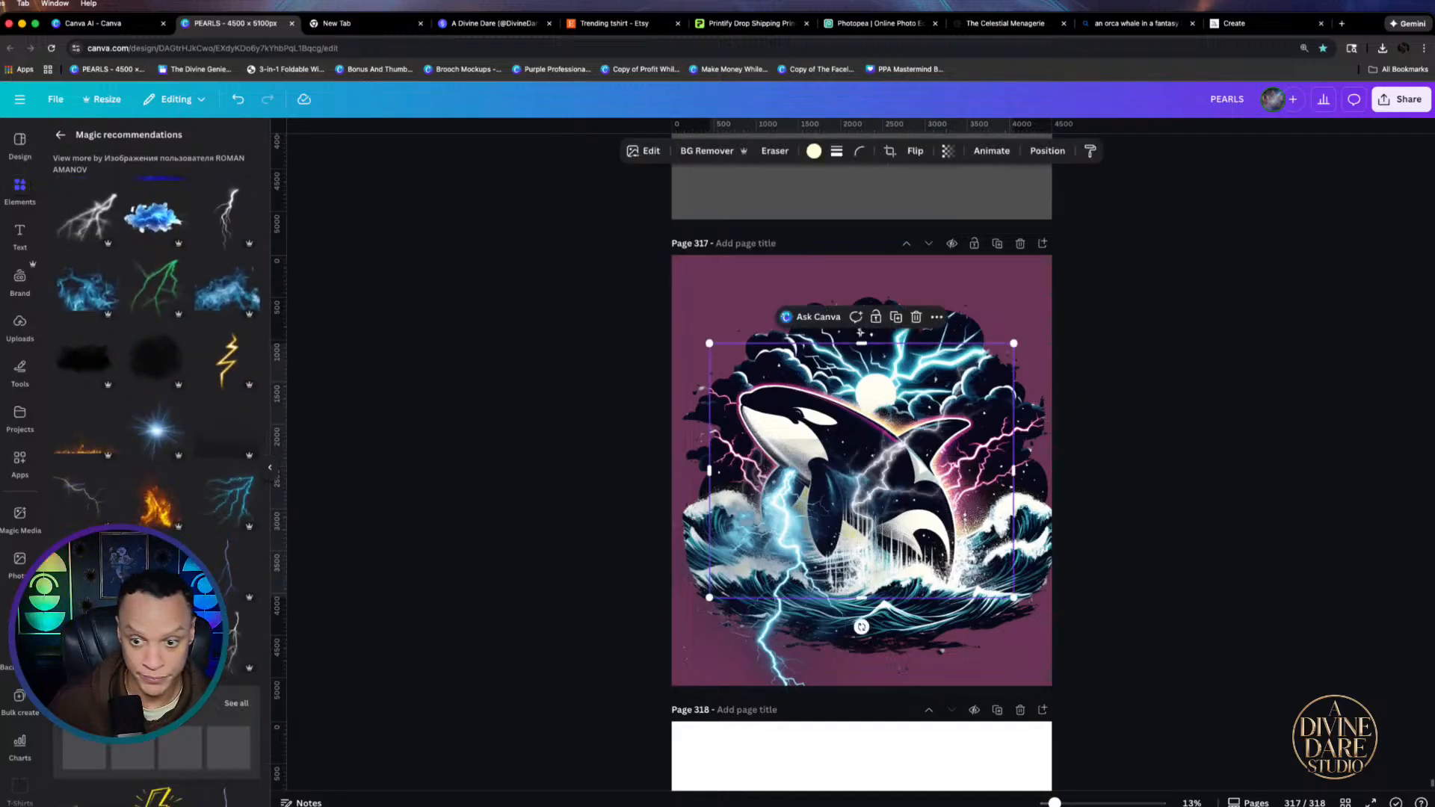
left_click_drag(925, 451, 951, 341)
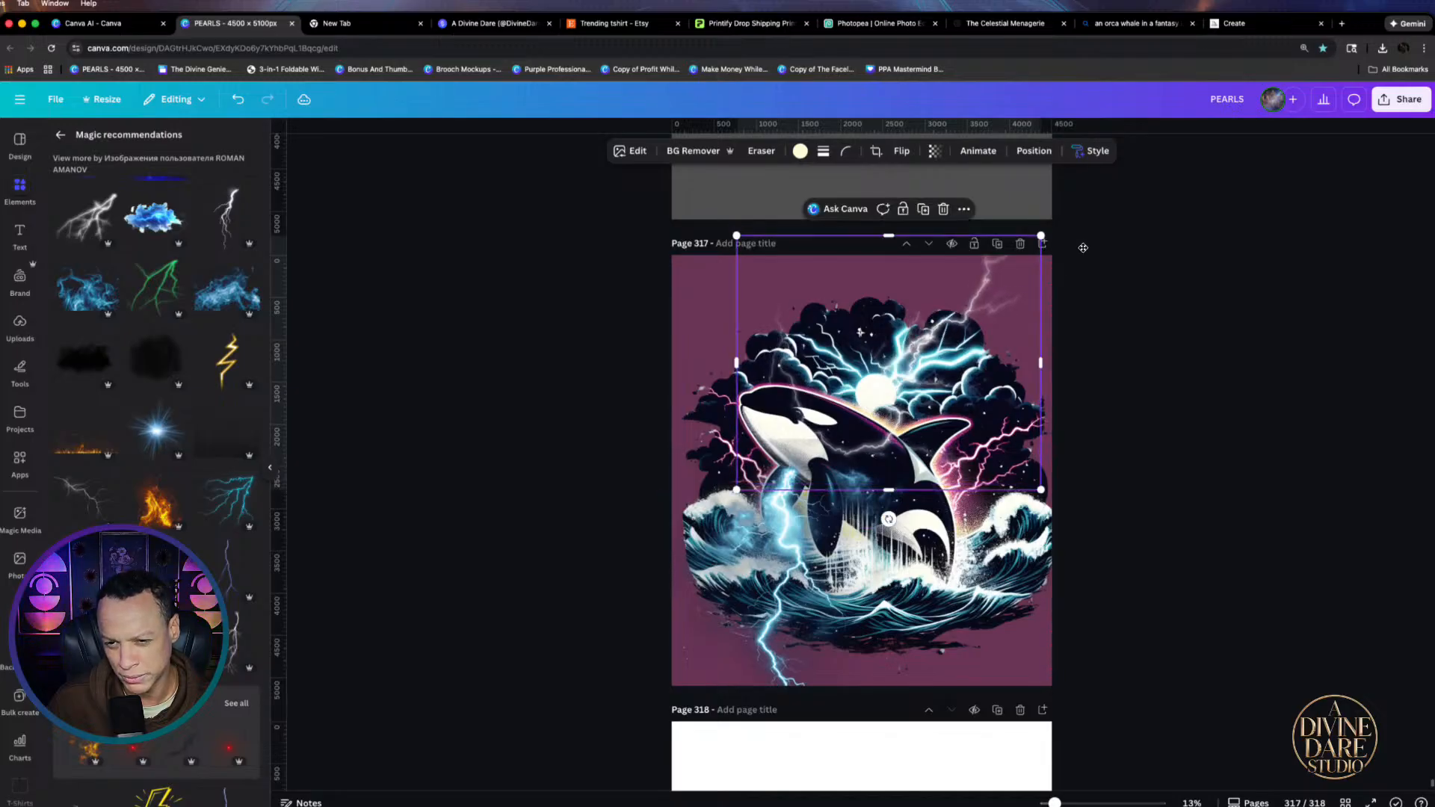
left_click_drag(1042, 235, 1013, 258)
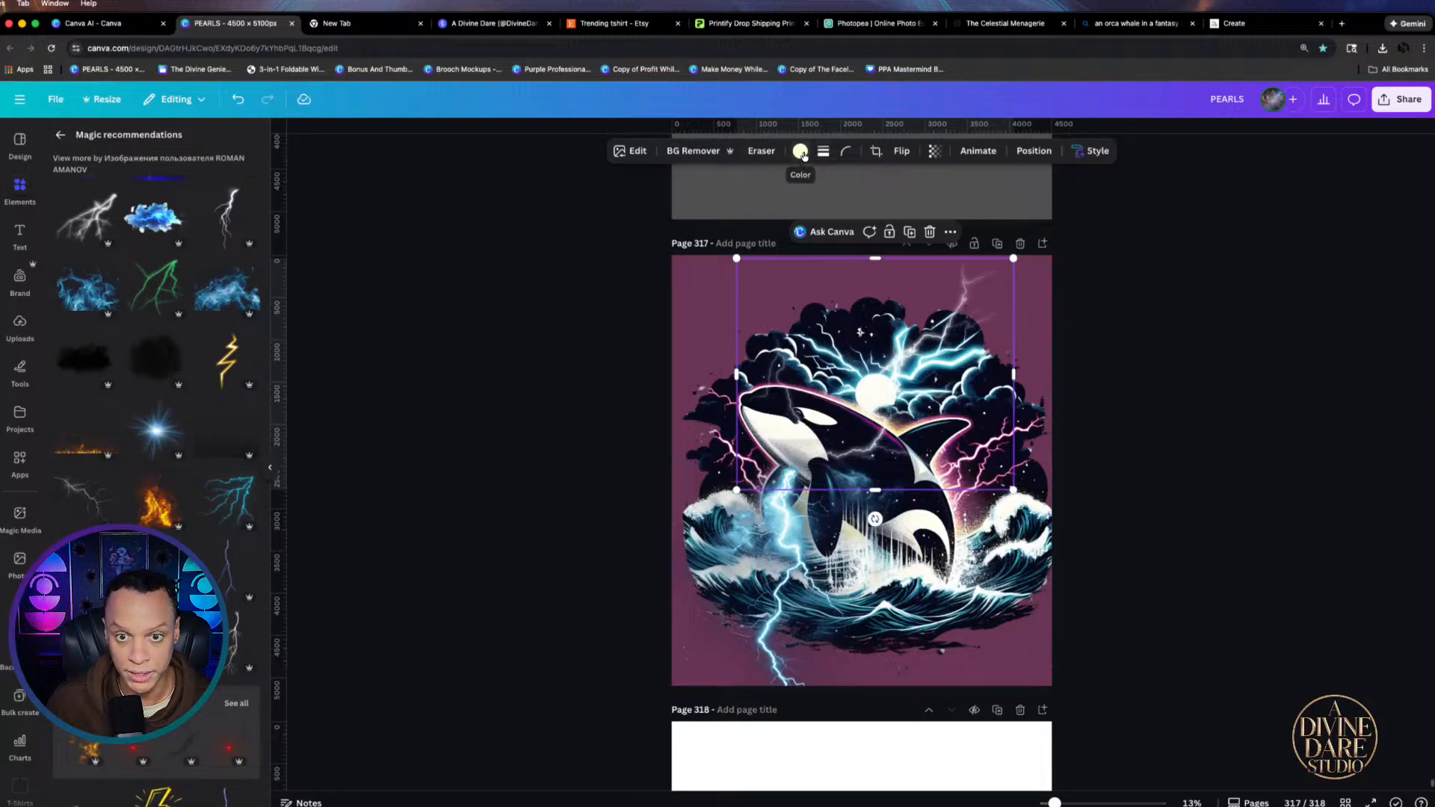
Recolour the lightning yellow after trying dark neon pink, and move the lower-left bolt over the orca
left_click(800, 150)
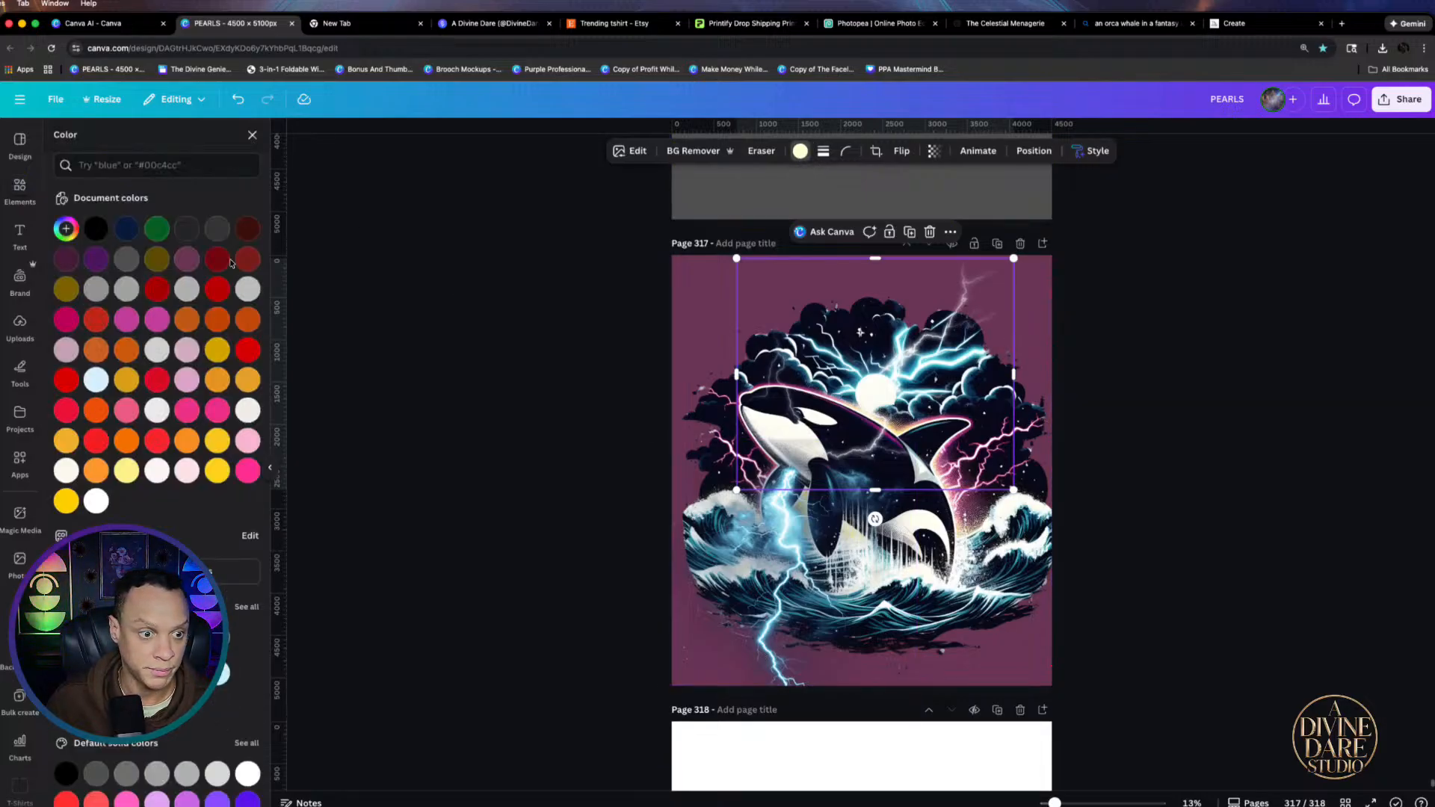
left_click(94, 262)
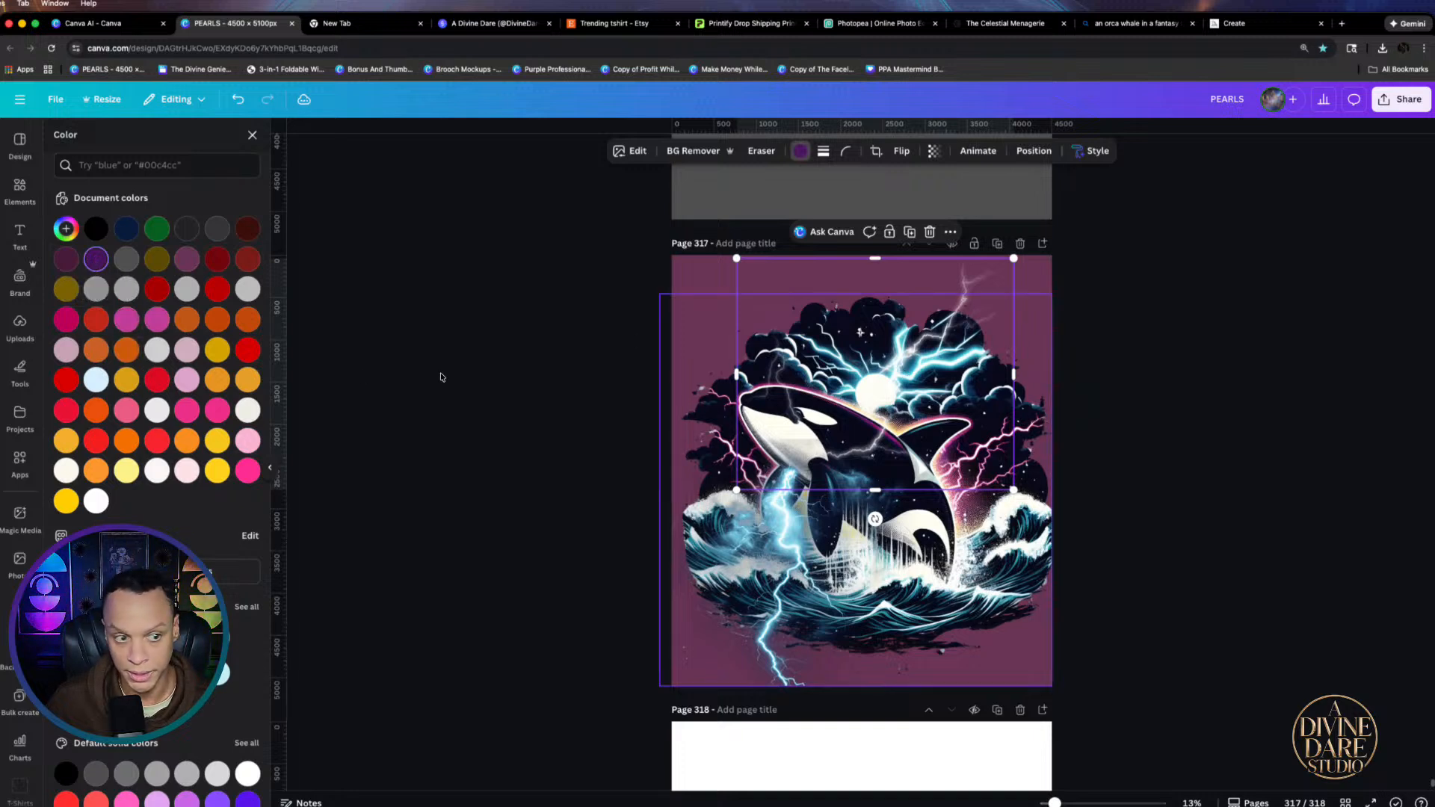
left_click(217, 350)
left_click_drag(933, 298, 913, 297)
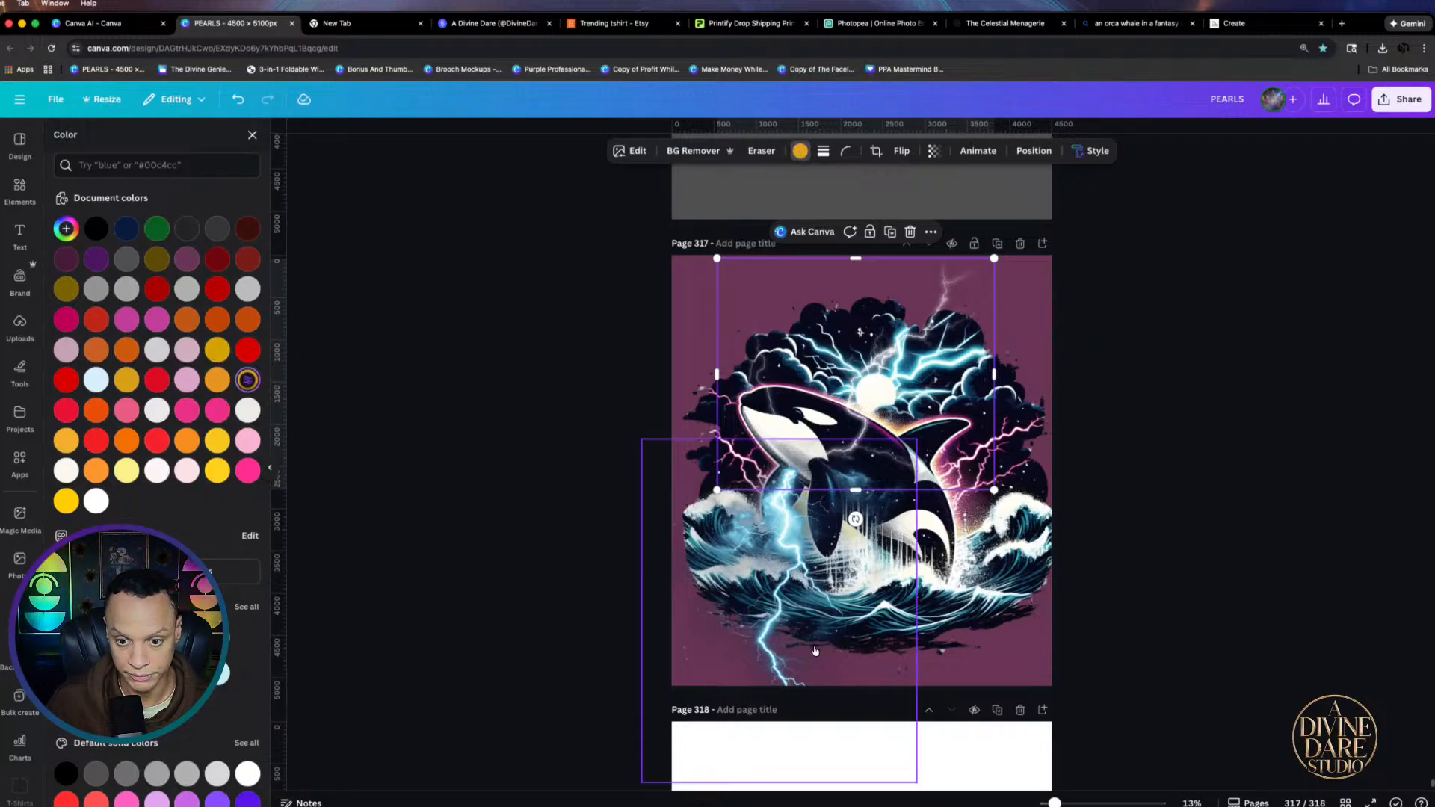
left_click_drag(683, 484, 779, 391)
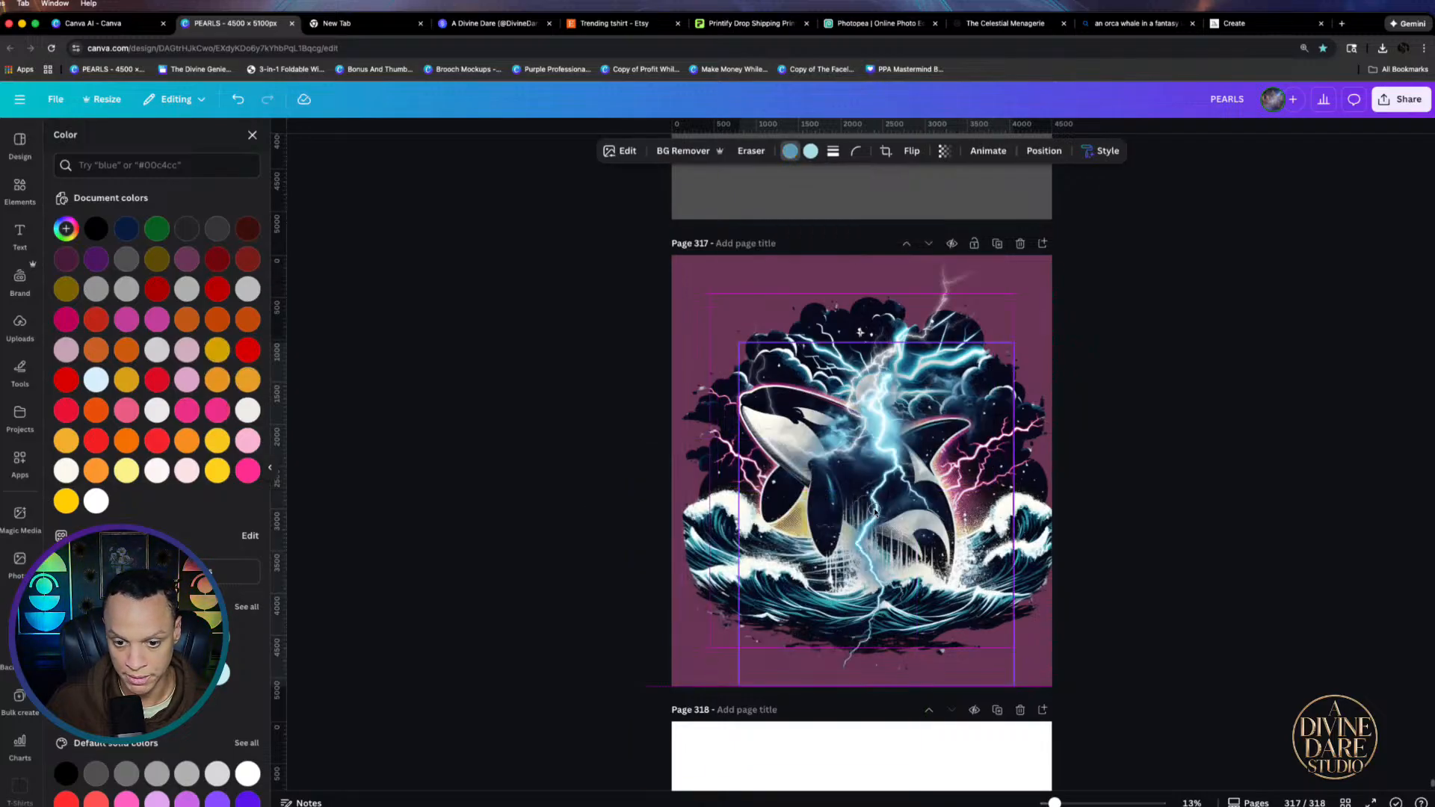
left_click(789, 153)
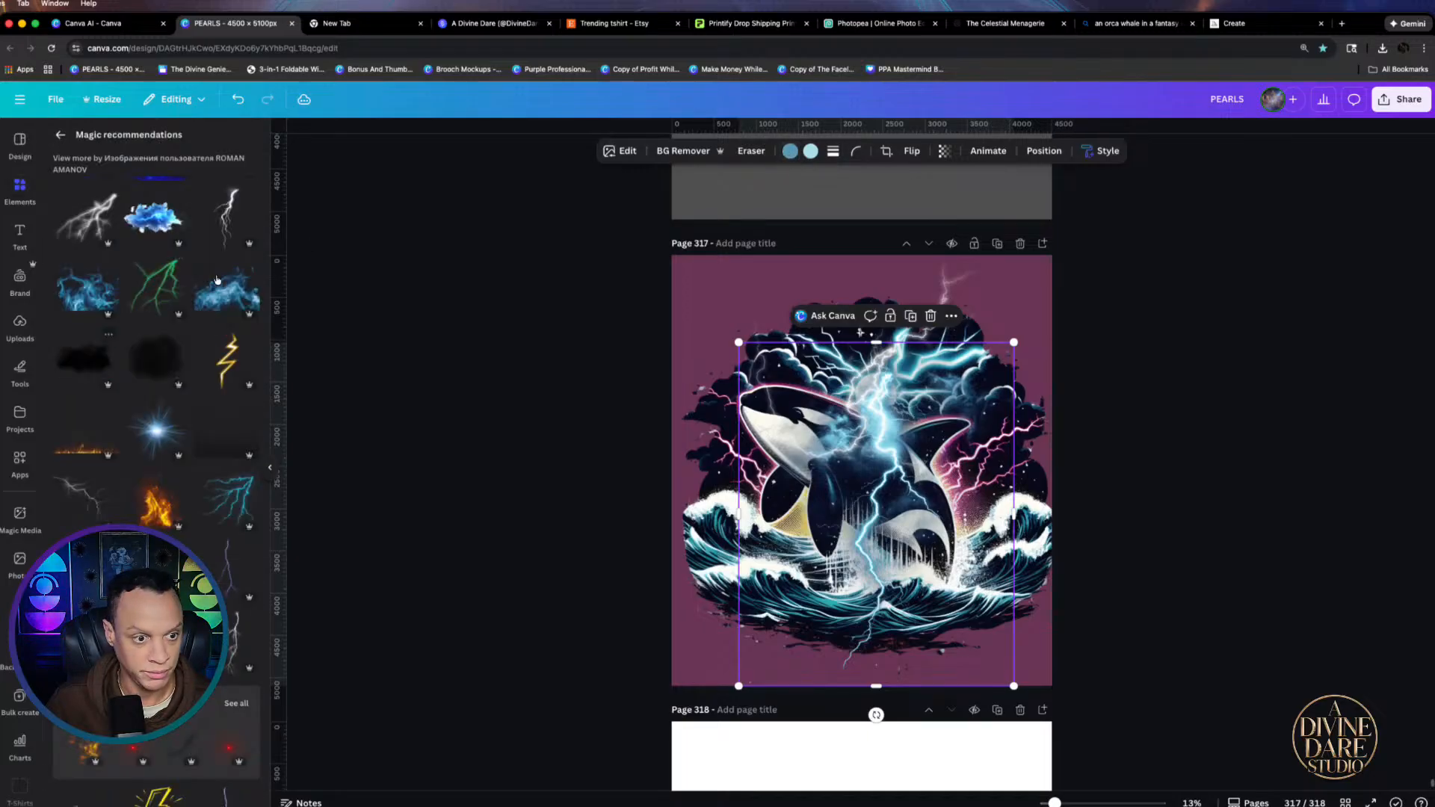
Turn a second bolt yellow and move it up-left, then rotate and shrink another graphic nearly upside down
left_click(792, 154)
left_click(217, 349)
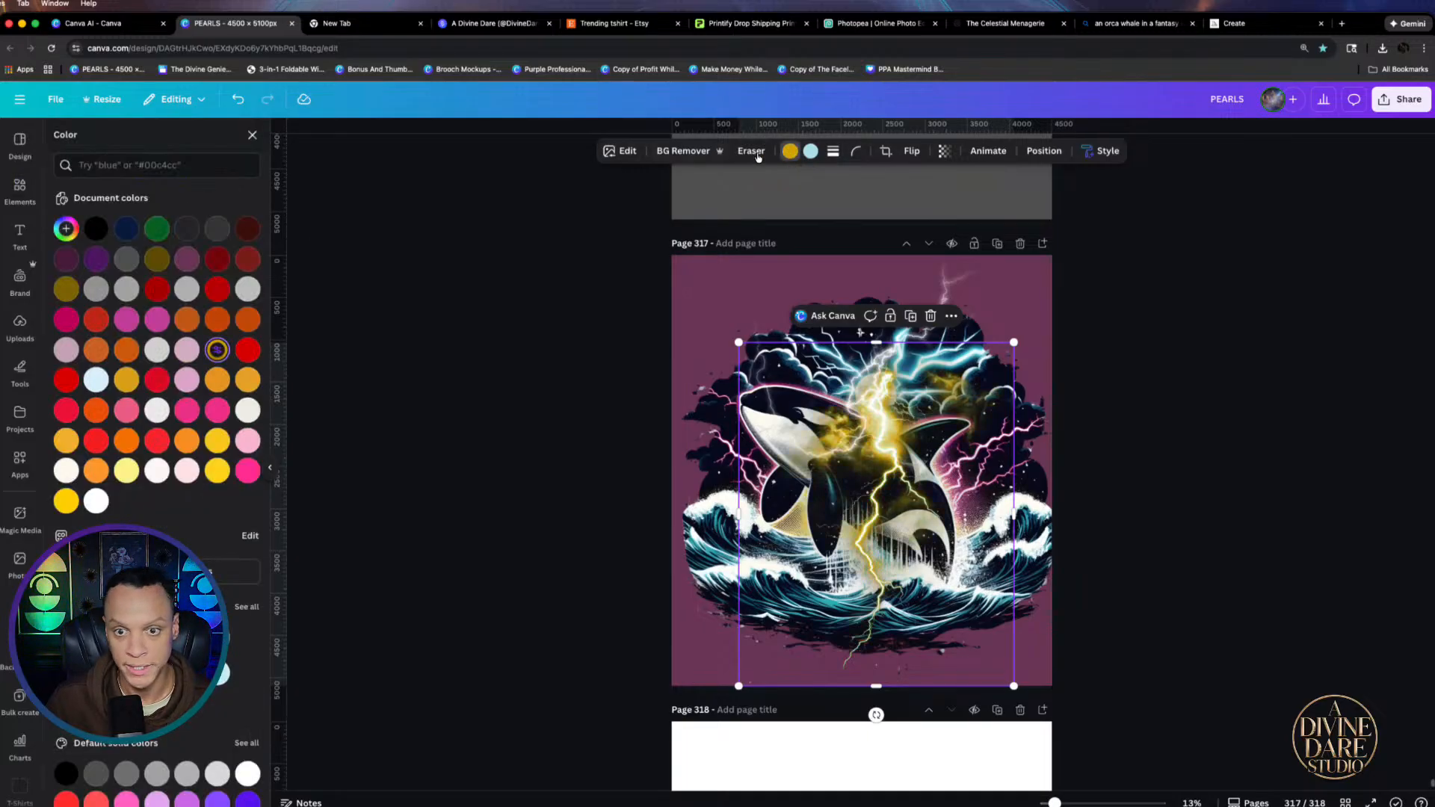
left_click_drag(945, 515, 960, 423)
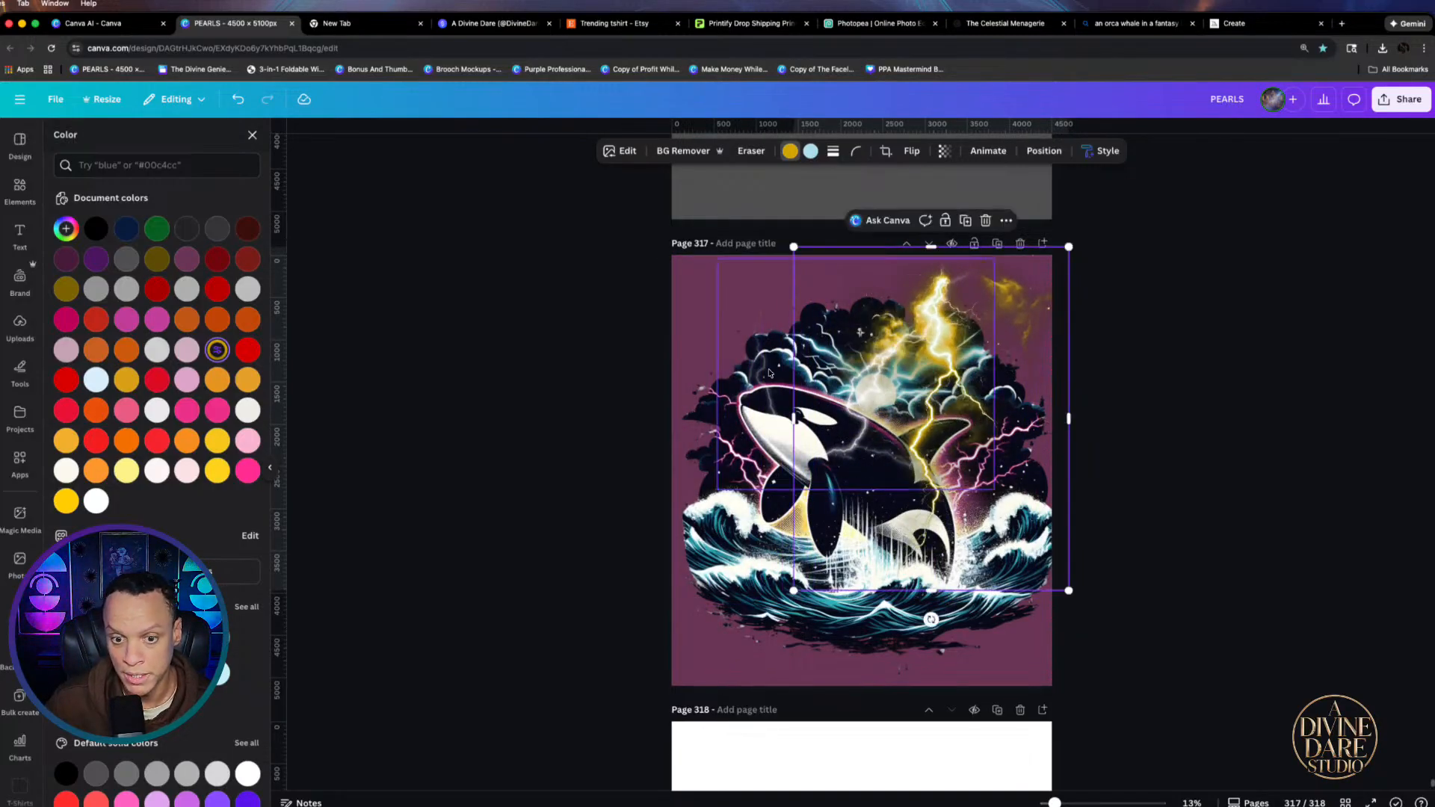
left_click_drag(769, 372, 670, 361)
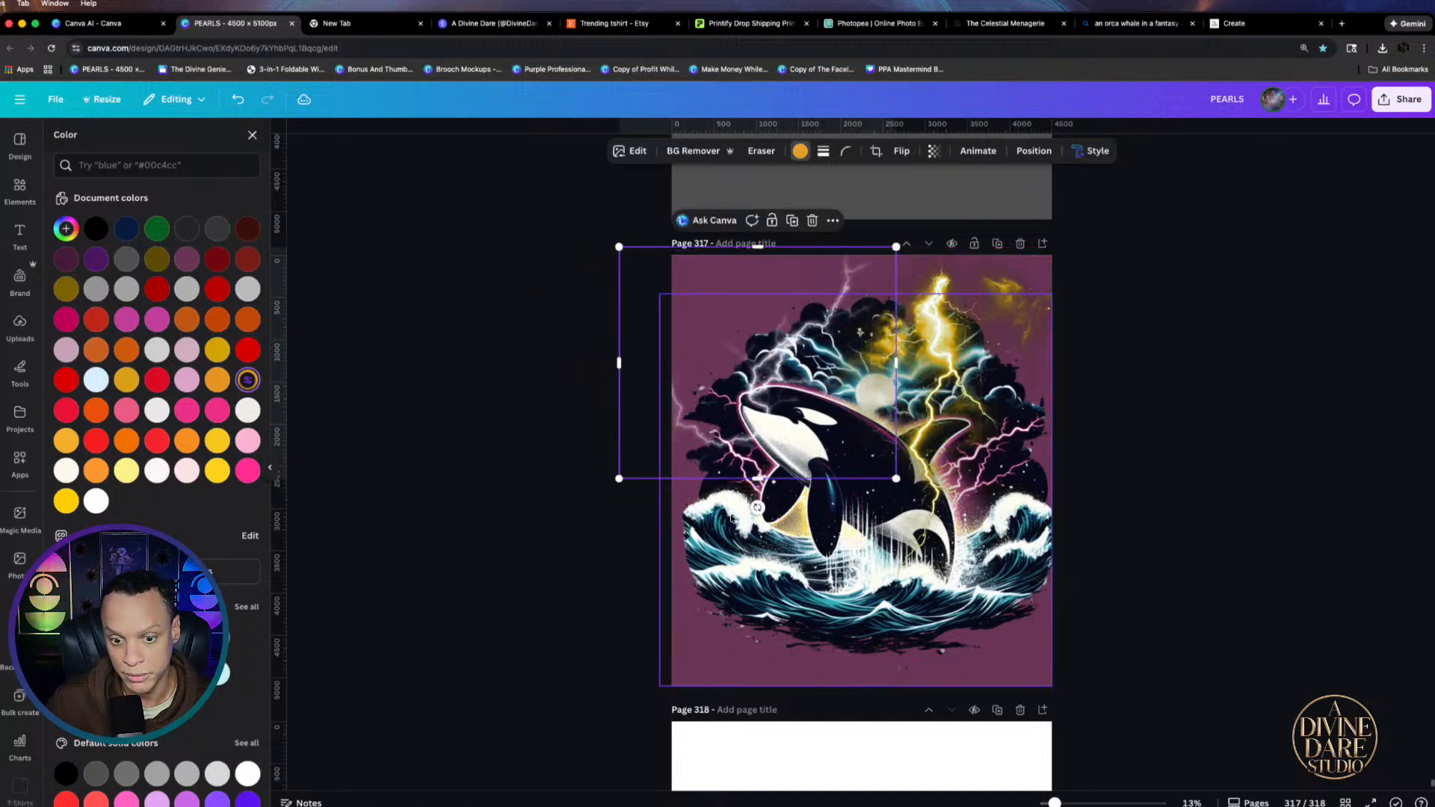
left_click_drag(757, 508, 810, 317)
left_click_drag(722, 206, 748, 240)
left_click_drag(825, 340, 804, 317)
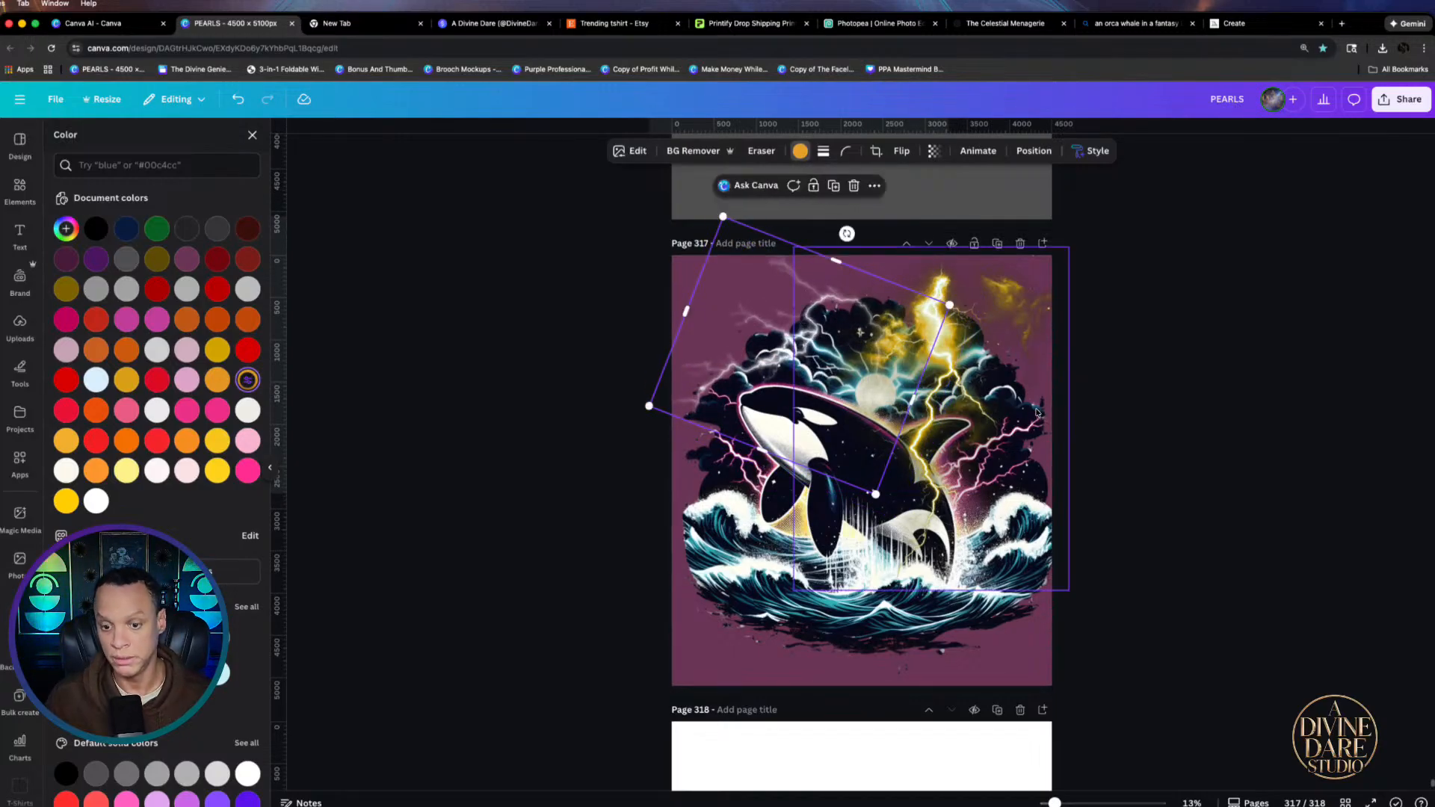
Shrink a lightning element, move it up and to the right, and review the artwork
left_click(1070, 349)
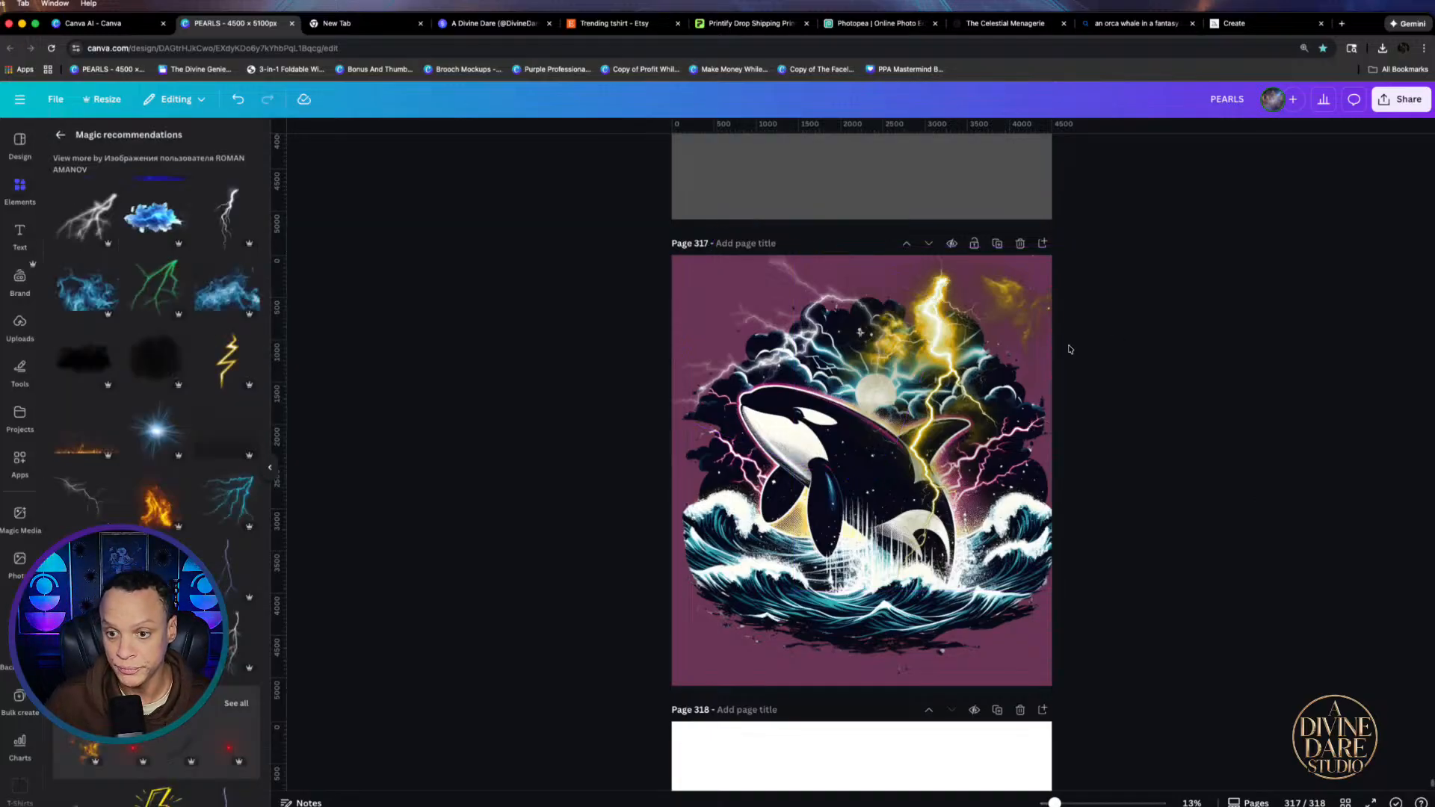
left_click(984, 340)
left_click_drag(1056, 252, 1009, 310)
left_click_drag(972, 393, 1015, 334)
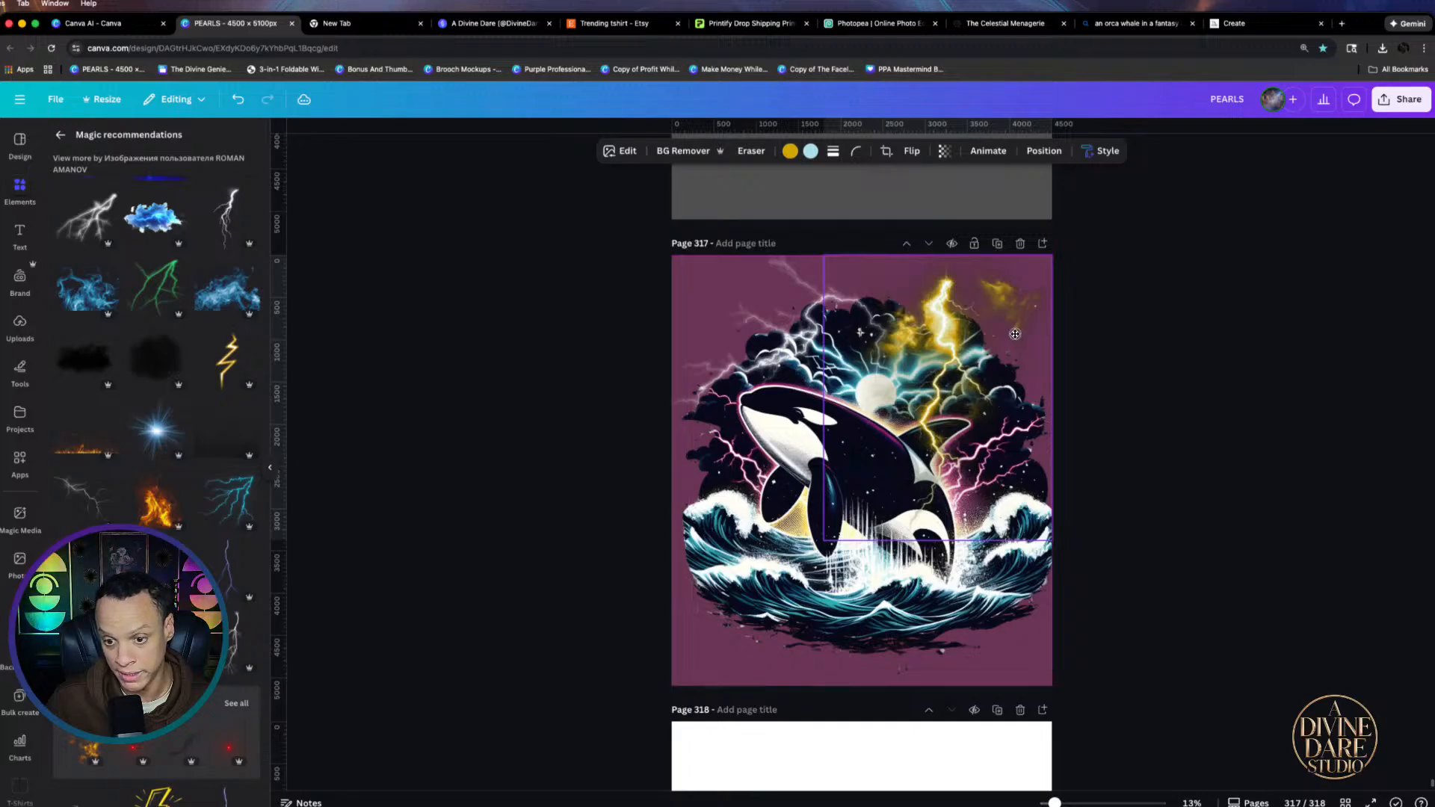
left_click(1137, 496)
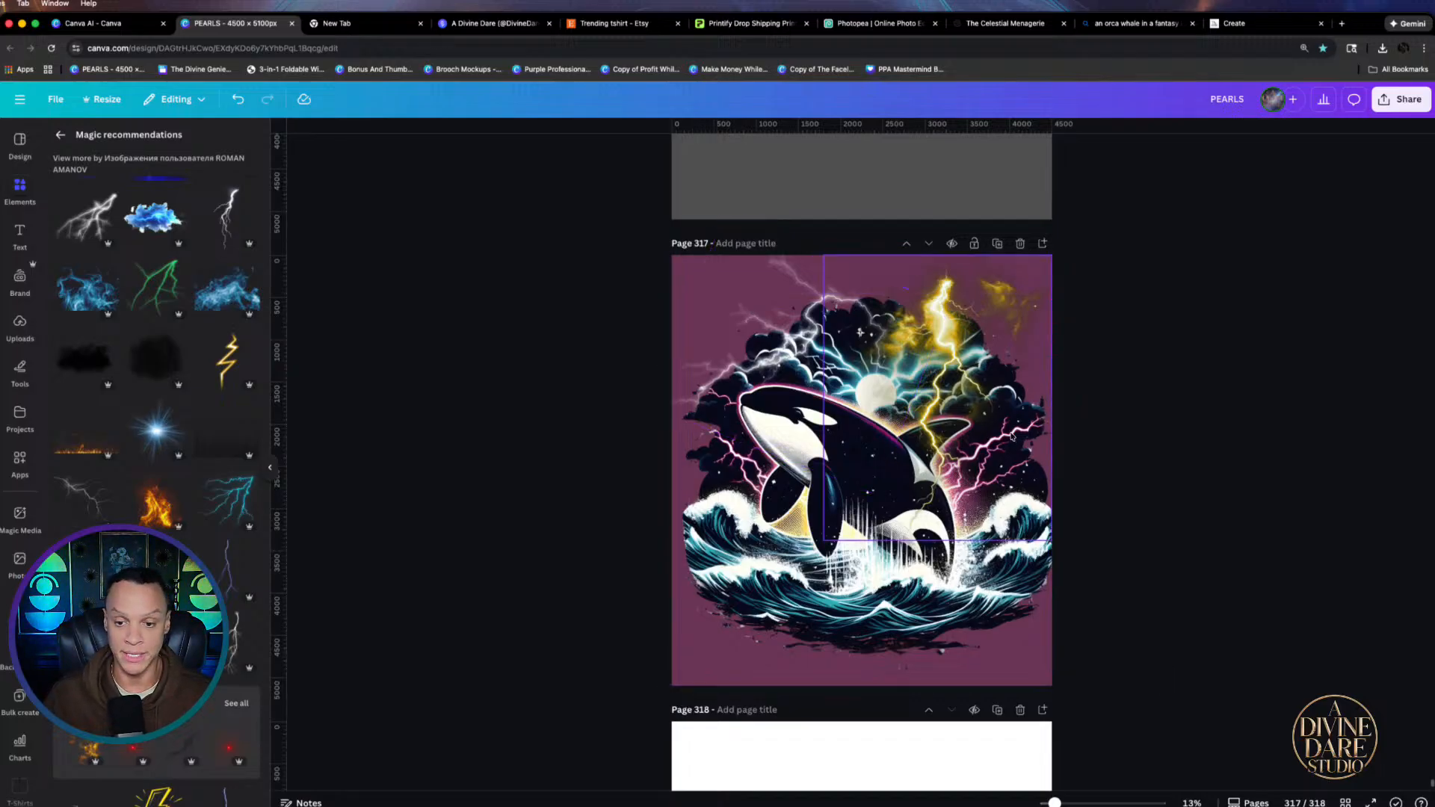
left_click(962, 671)
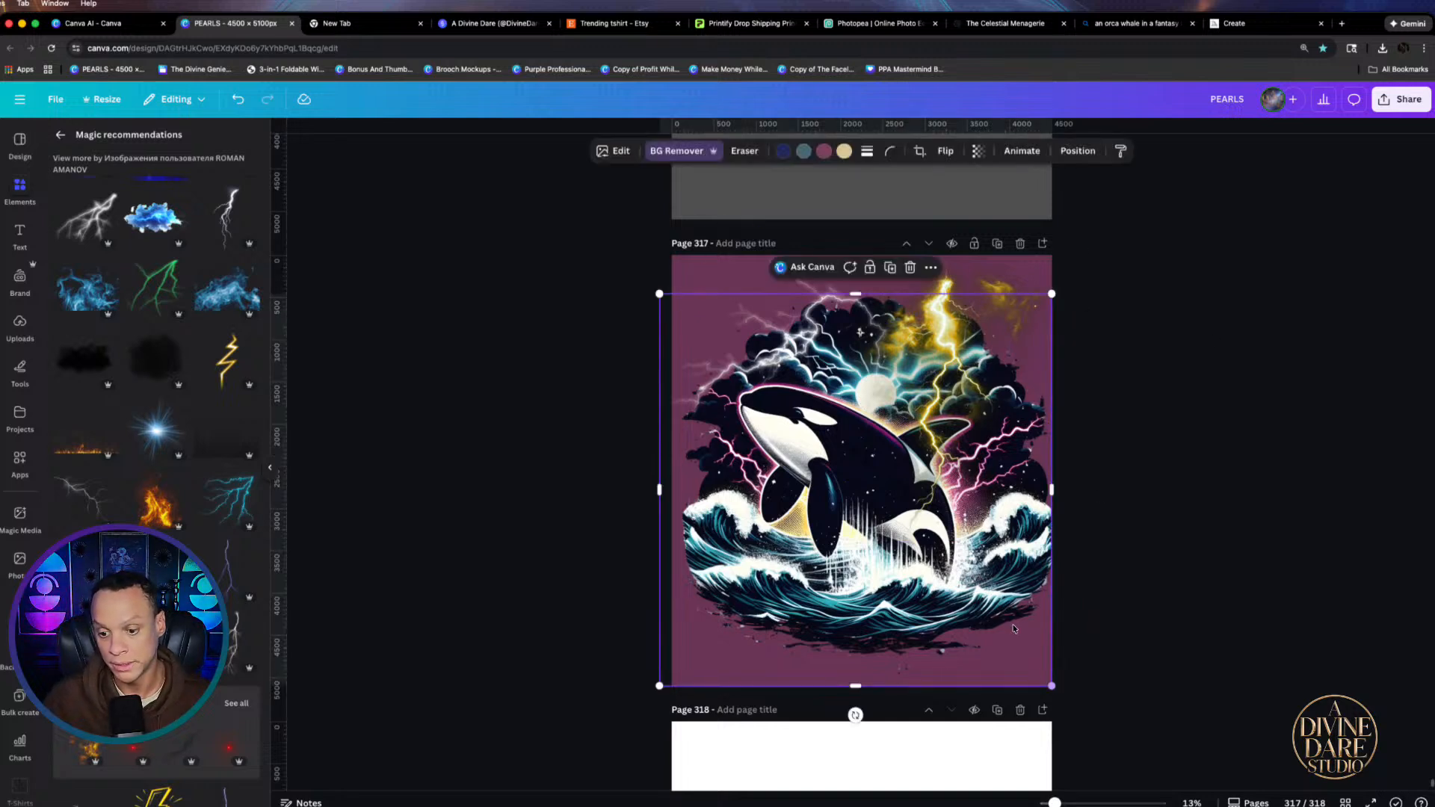
Select the page background from the layer list and make it black
left_click(1078, 151)
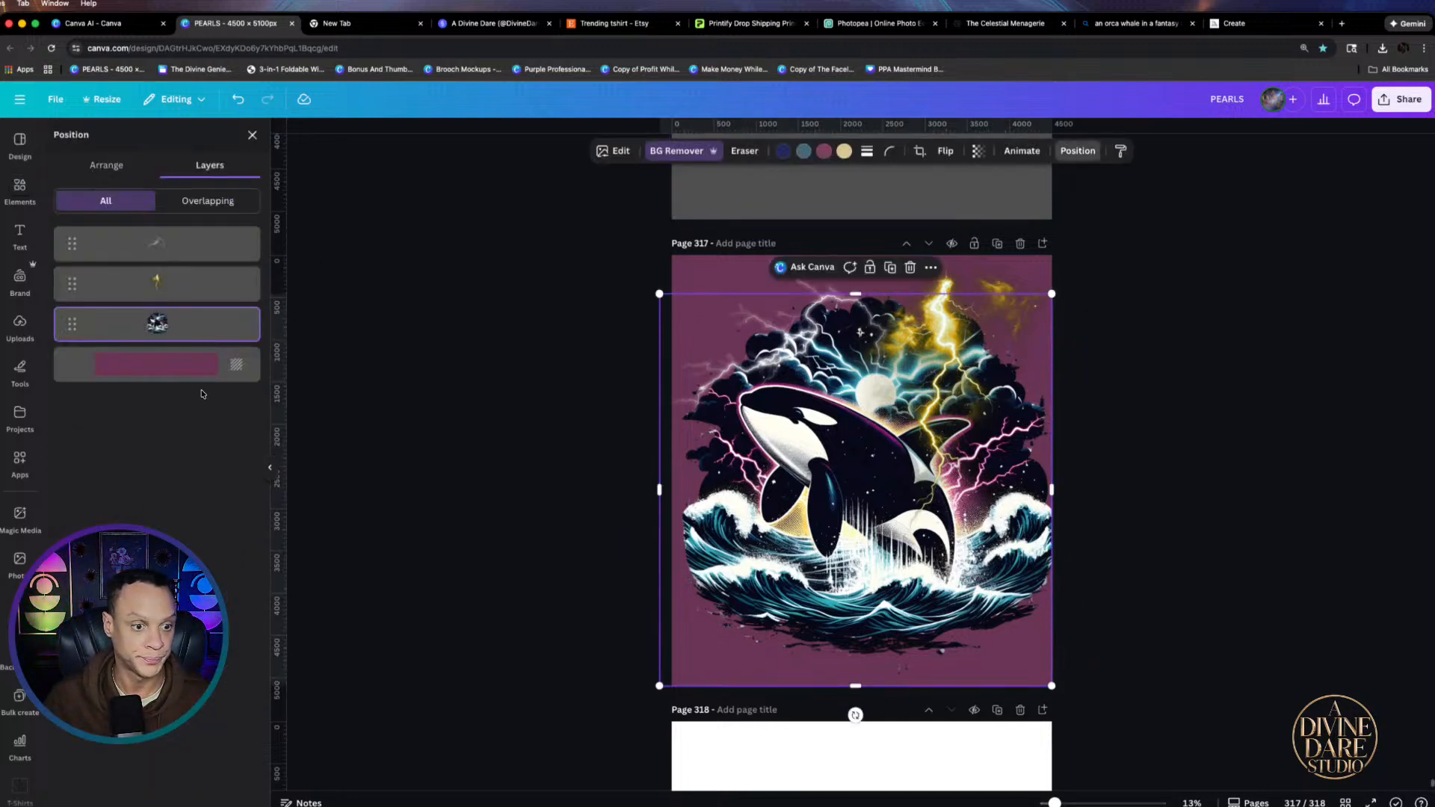
left_click(191, 366)
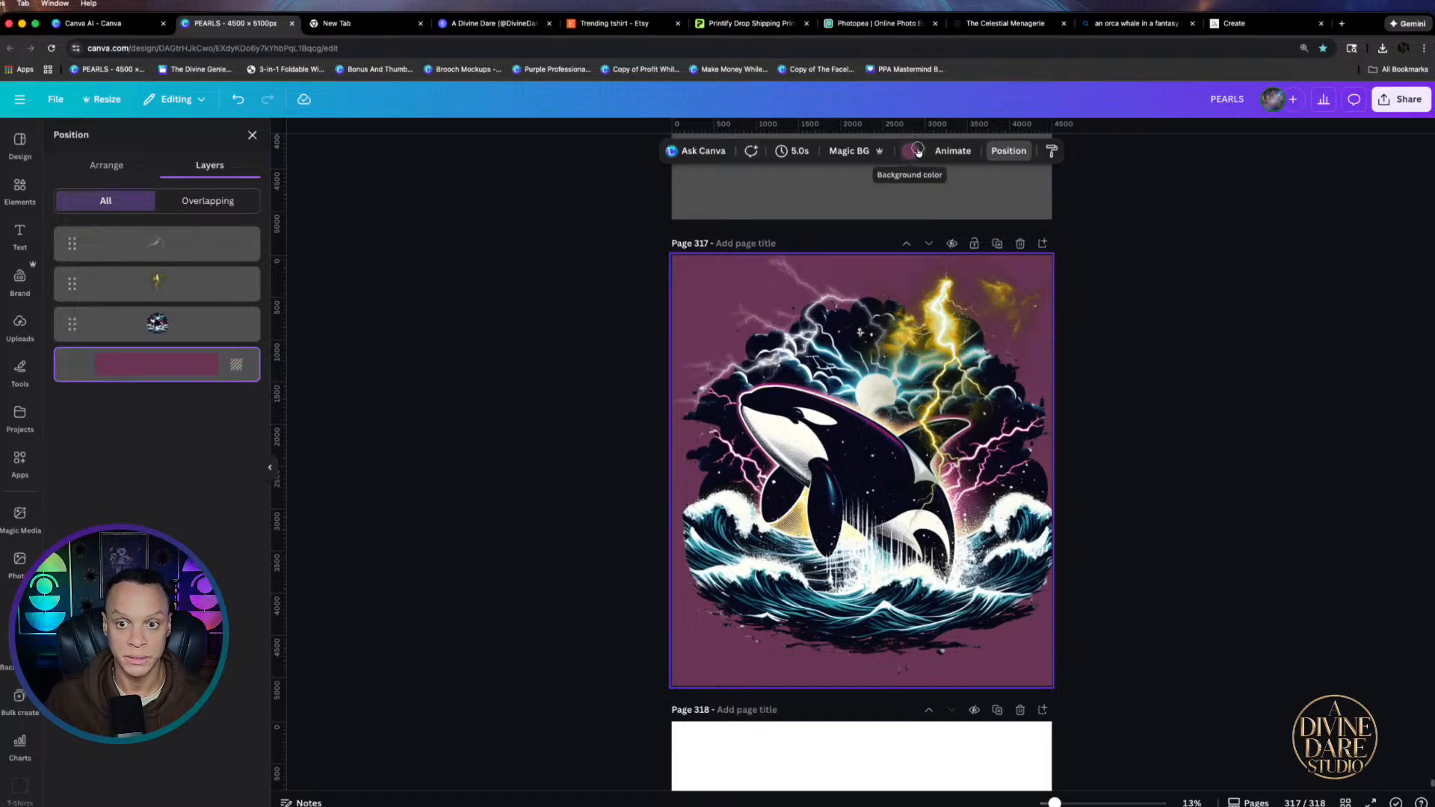
left_click(918, 152)
left_click(96, 228)
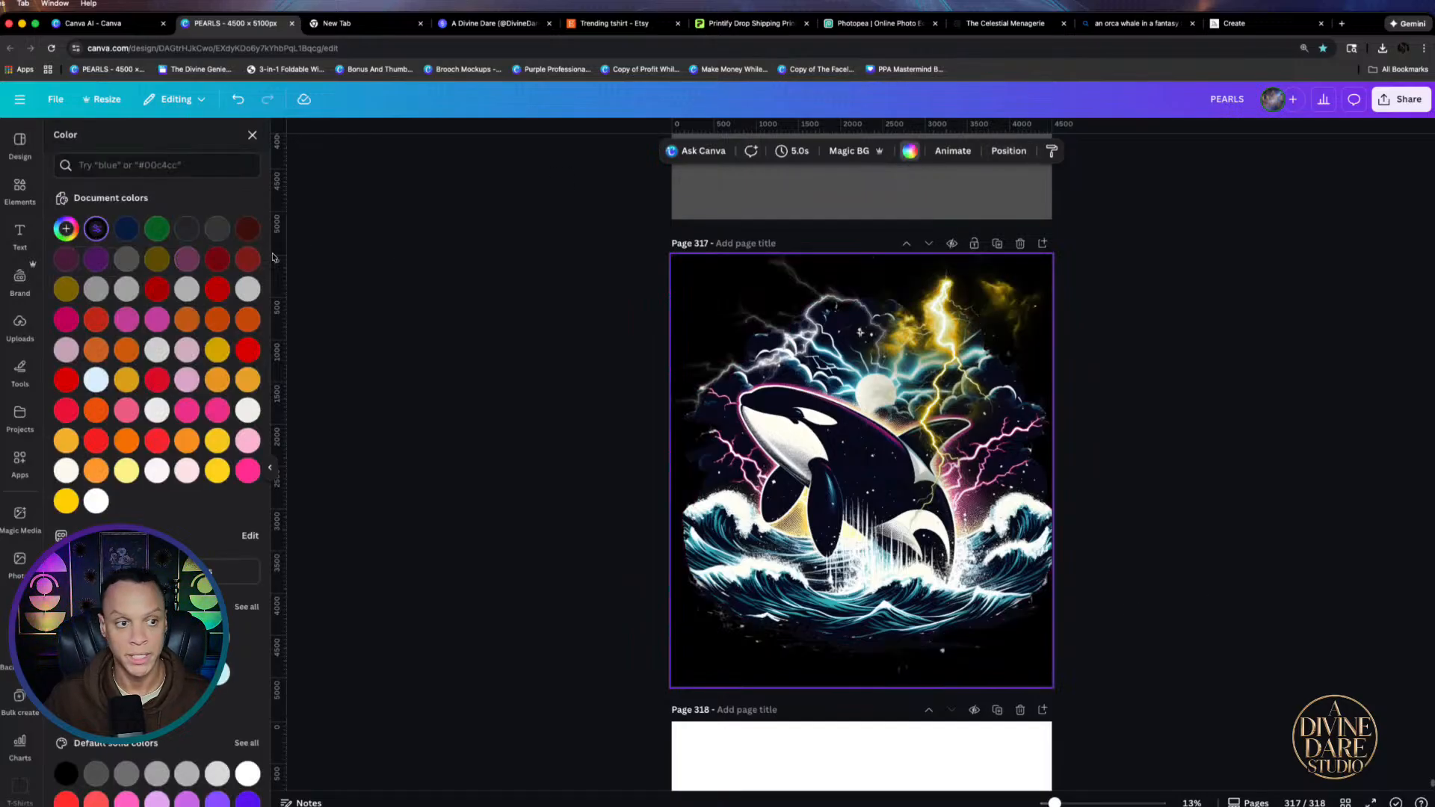
Search colours for storm clouds to bring up the Stormy Weather palette
left_click(167, 167)
type("sto")
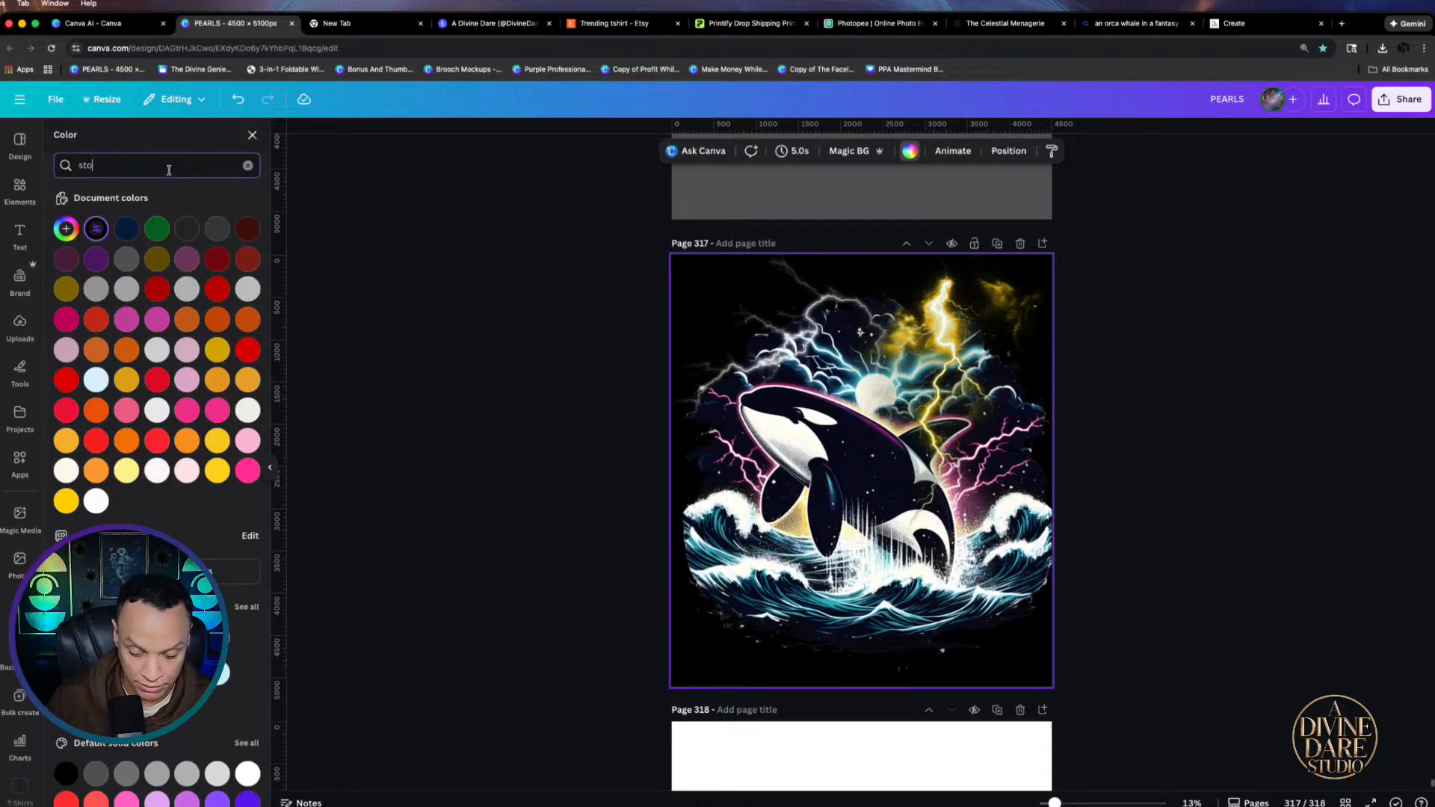
type("rm")
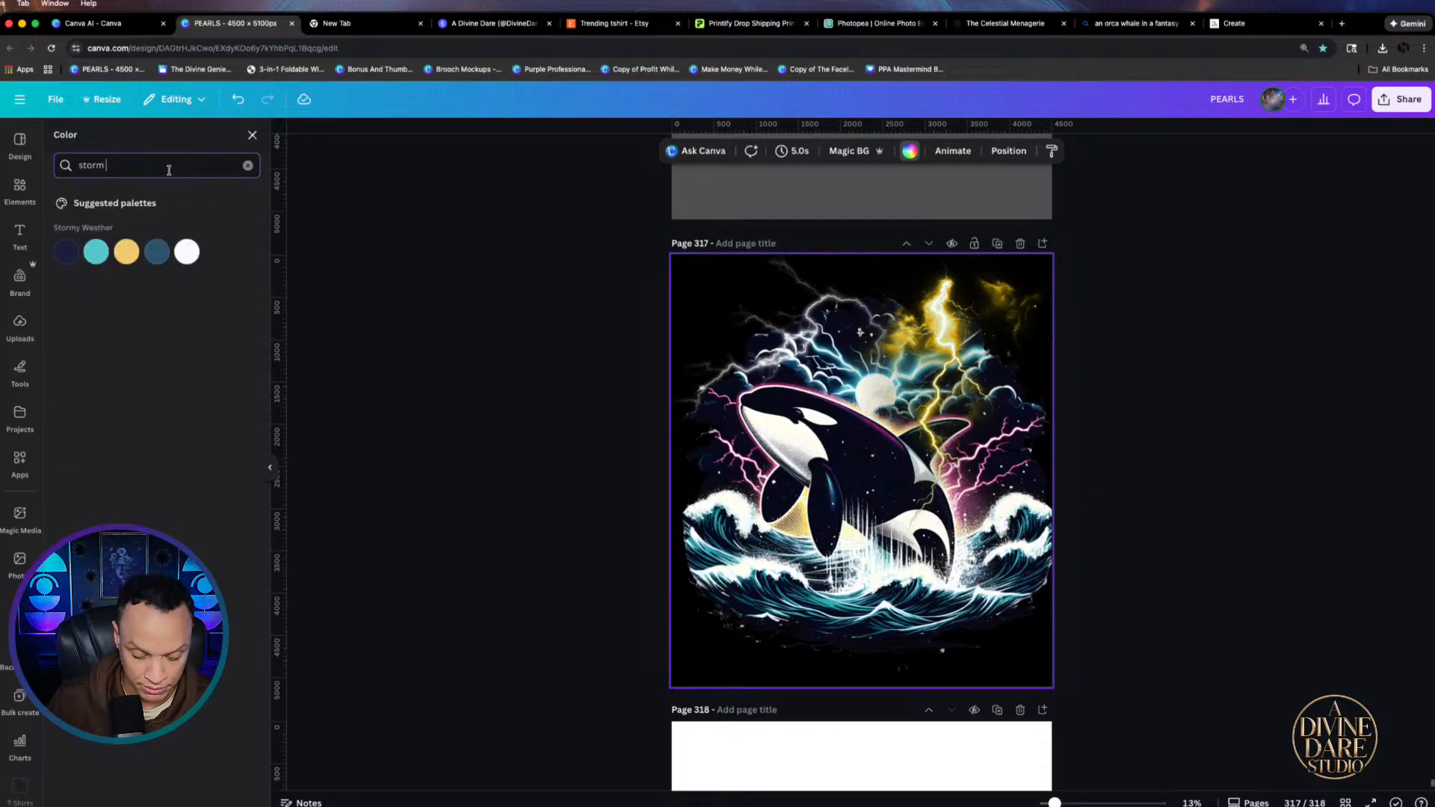
type(" cl")
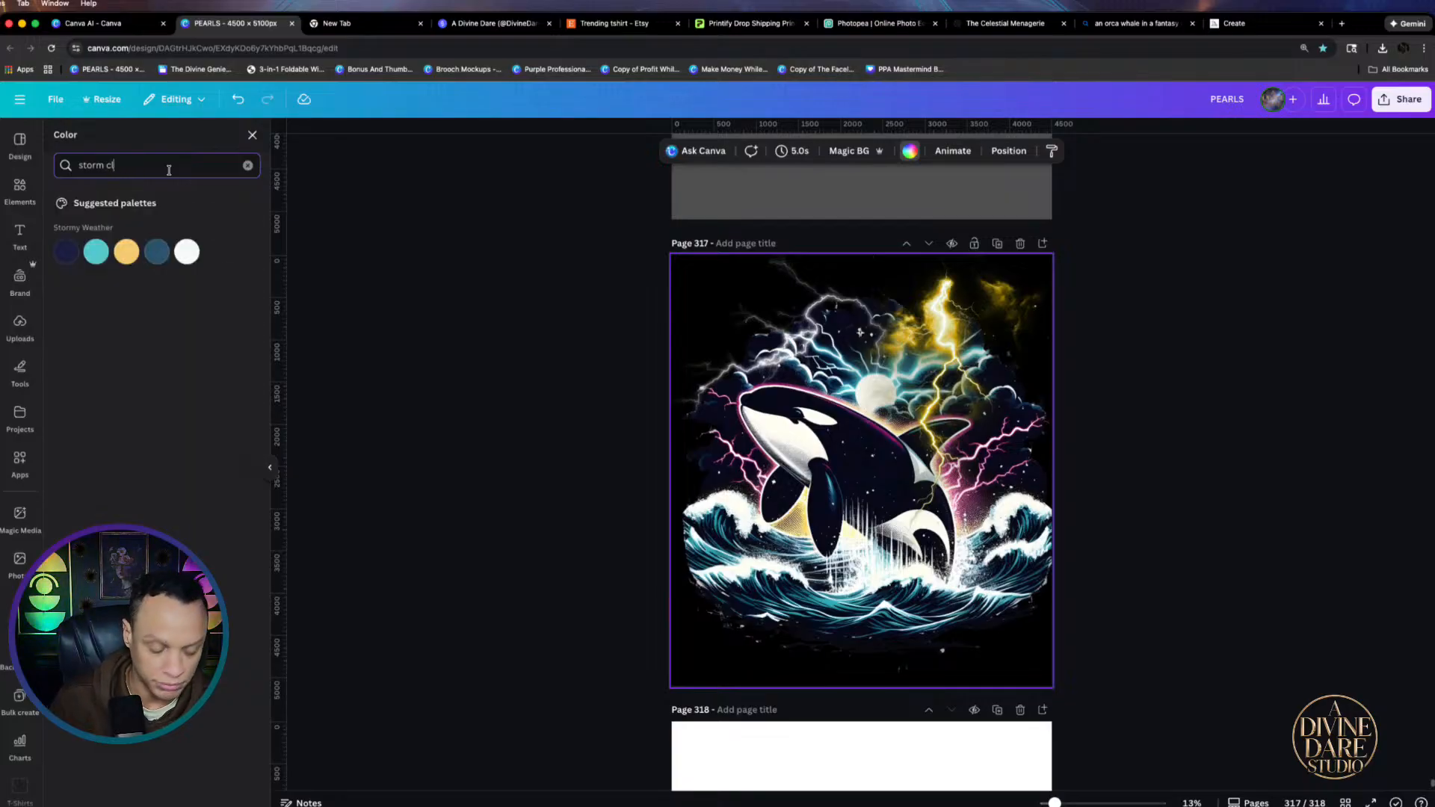
type("ounpo")
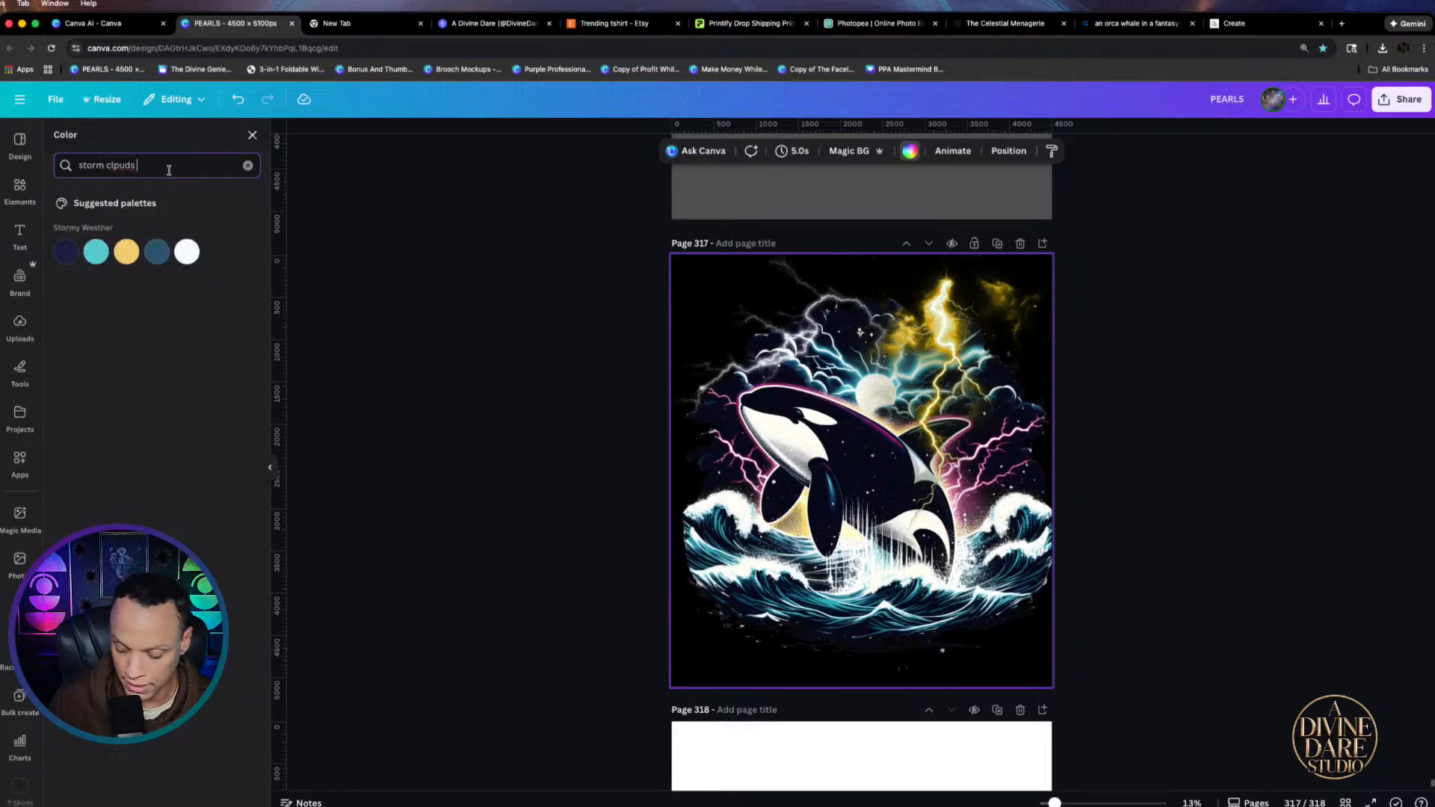
left_click(20, 192)
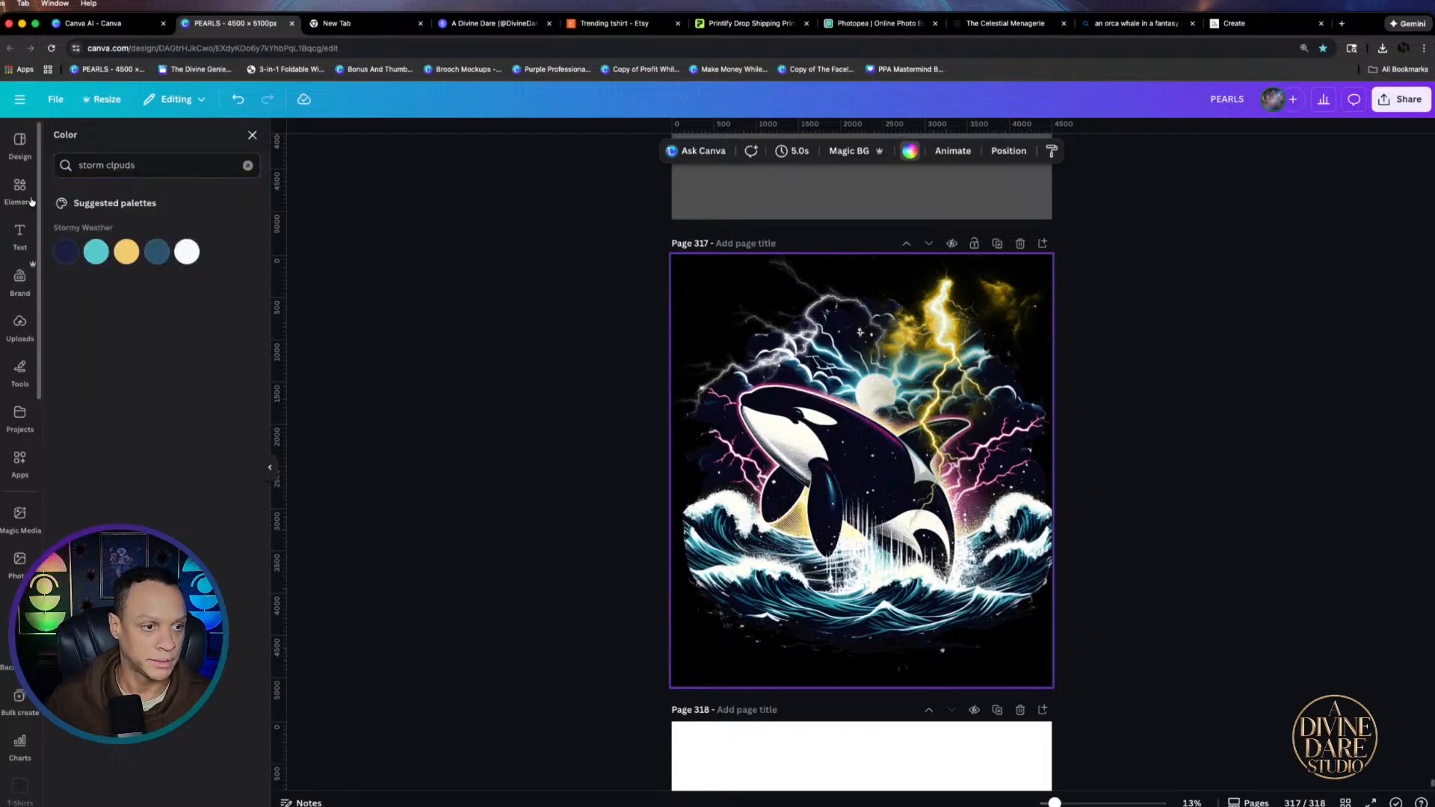
Search the Elements graphics for storm clouds
left_click(62, 137)
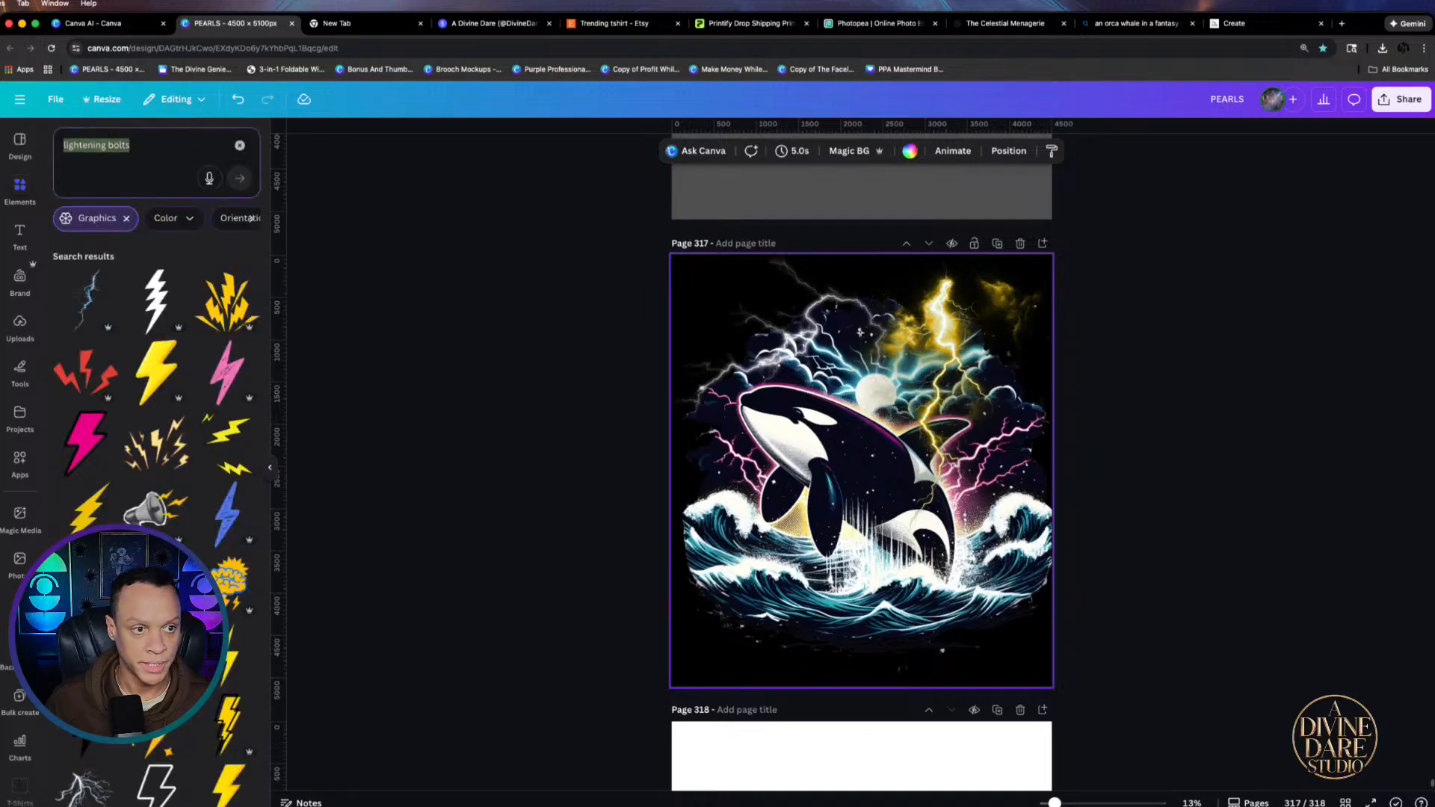
type("clound")
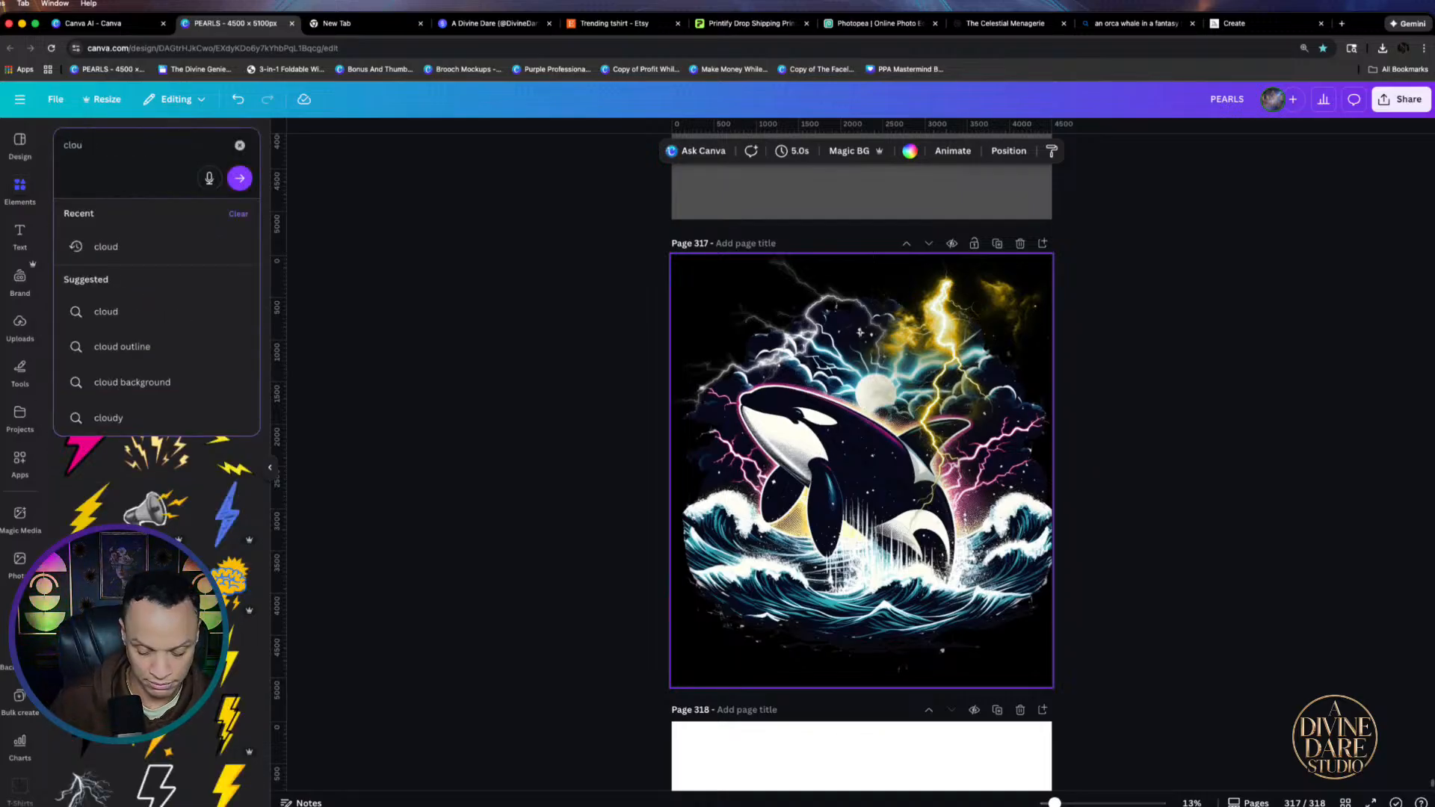
type("ds")
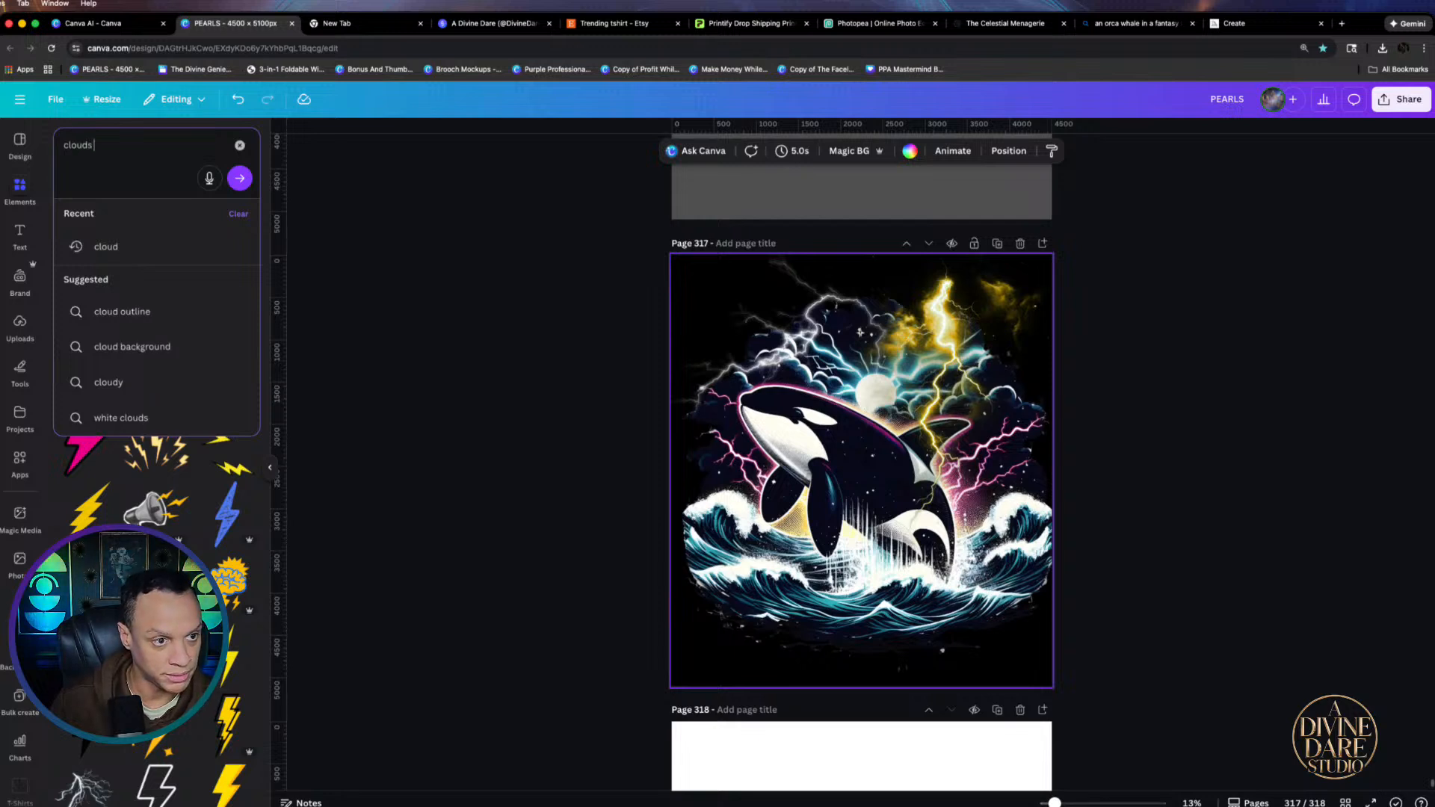
key("BackSpace")
key("BackSpace")
key("BackSpace")
key("BackSpace")
key("BackSpace")
key("BackSpace")
type("sto")
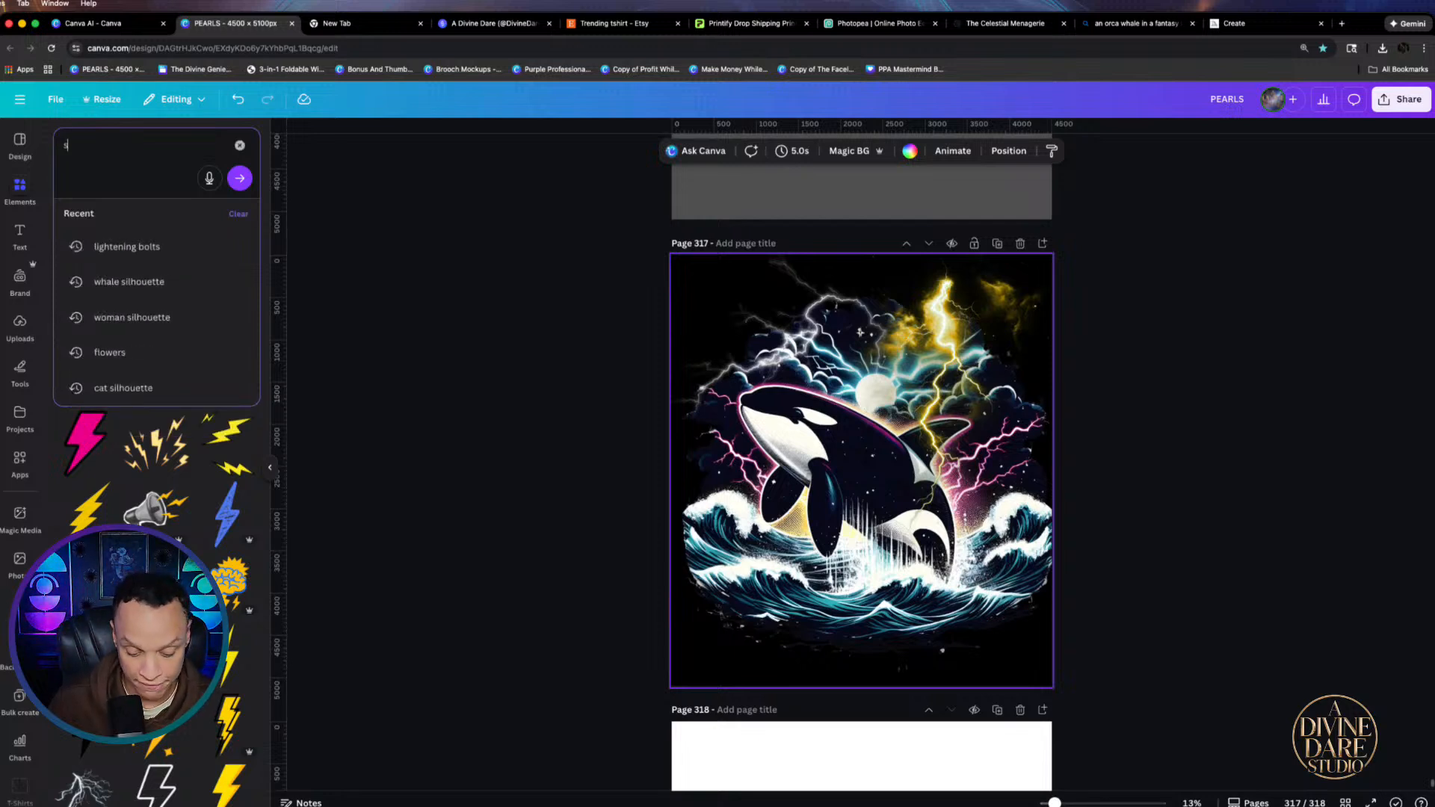
type("rm clouds")
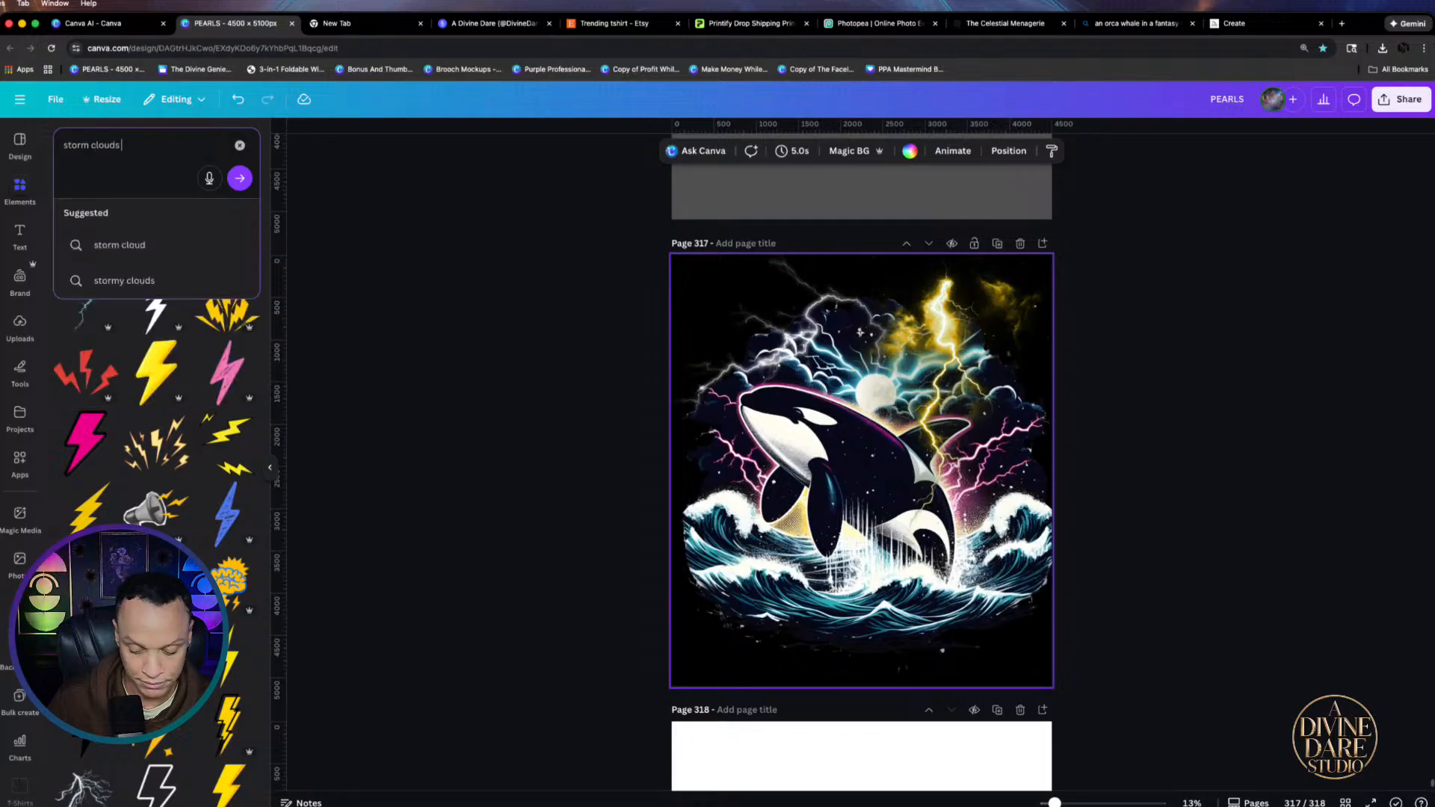
key("Return")
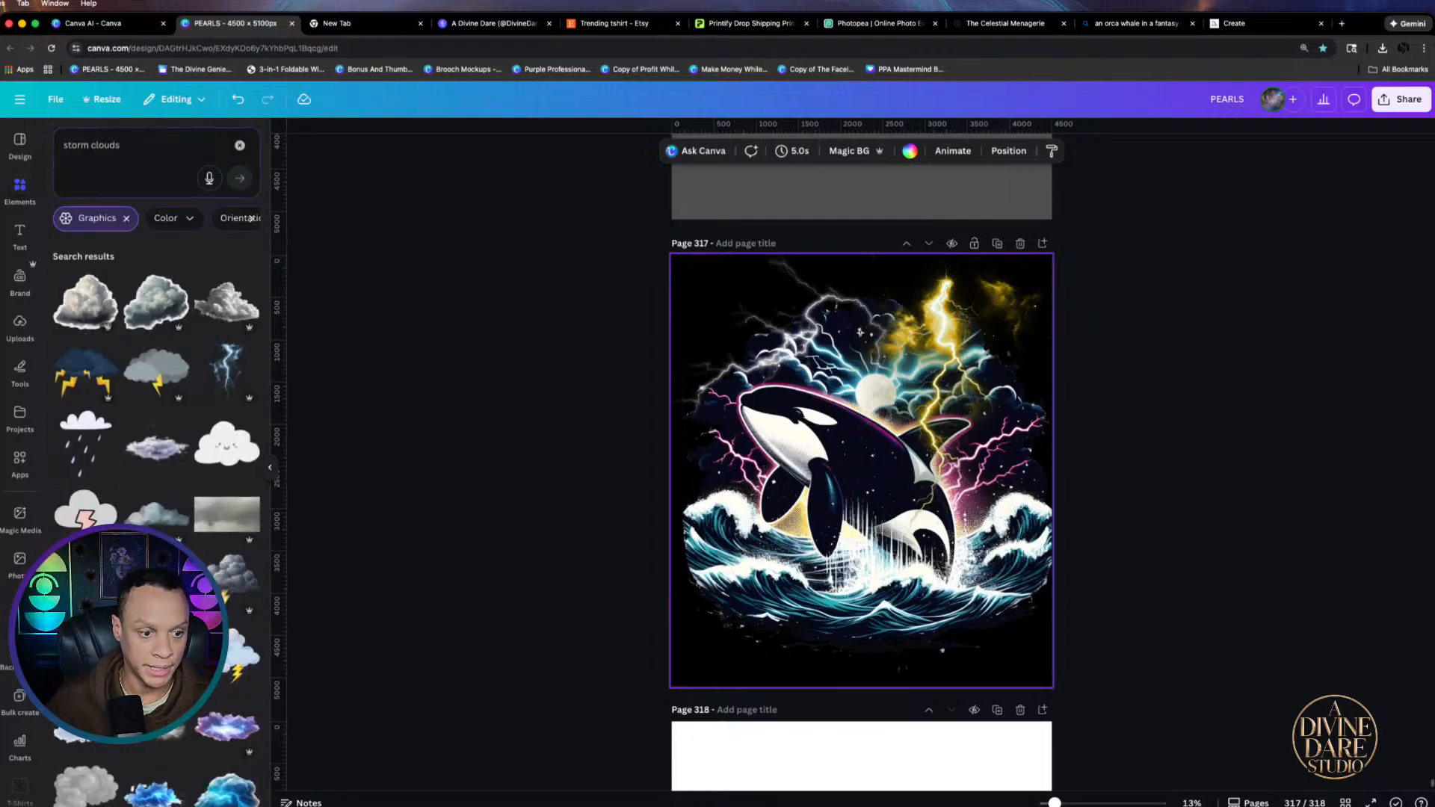
Add a grey storm-cloud graphic, shrink it into the top-left, and try dark gray and dark blue
left_click(144, 743)
left_click_drag(880, 495, 825, 349)
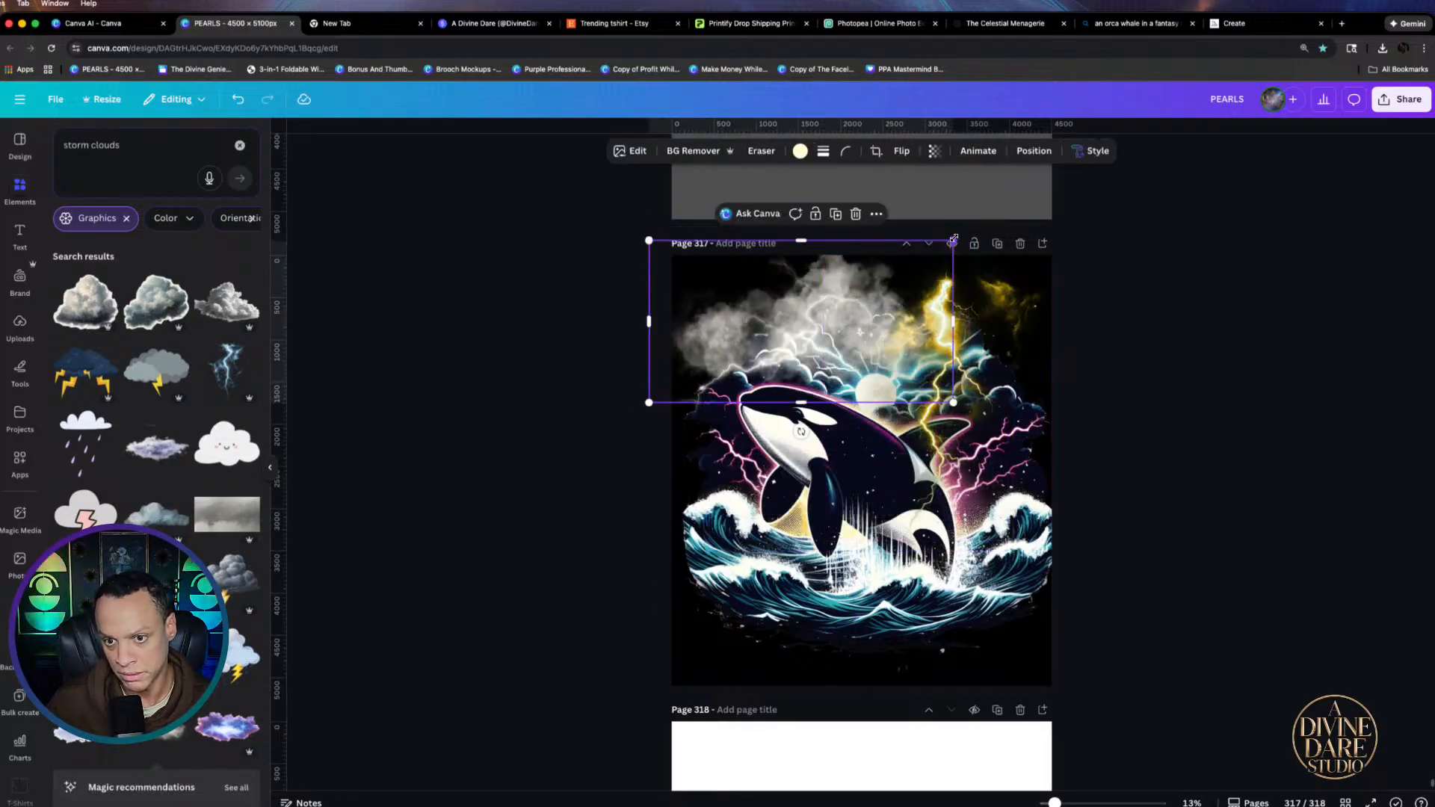
left_click_drag(954, 239, 880, 278)
mouse_move(795, 320)
left_mouse_down()
mouse_move(863, 297)
mouse_move(812, 301)
left_mouse_up()
left_click(800, 150)
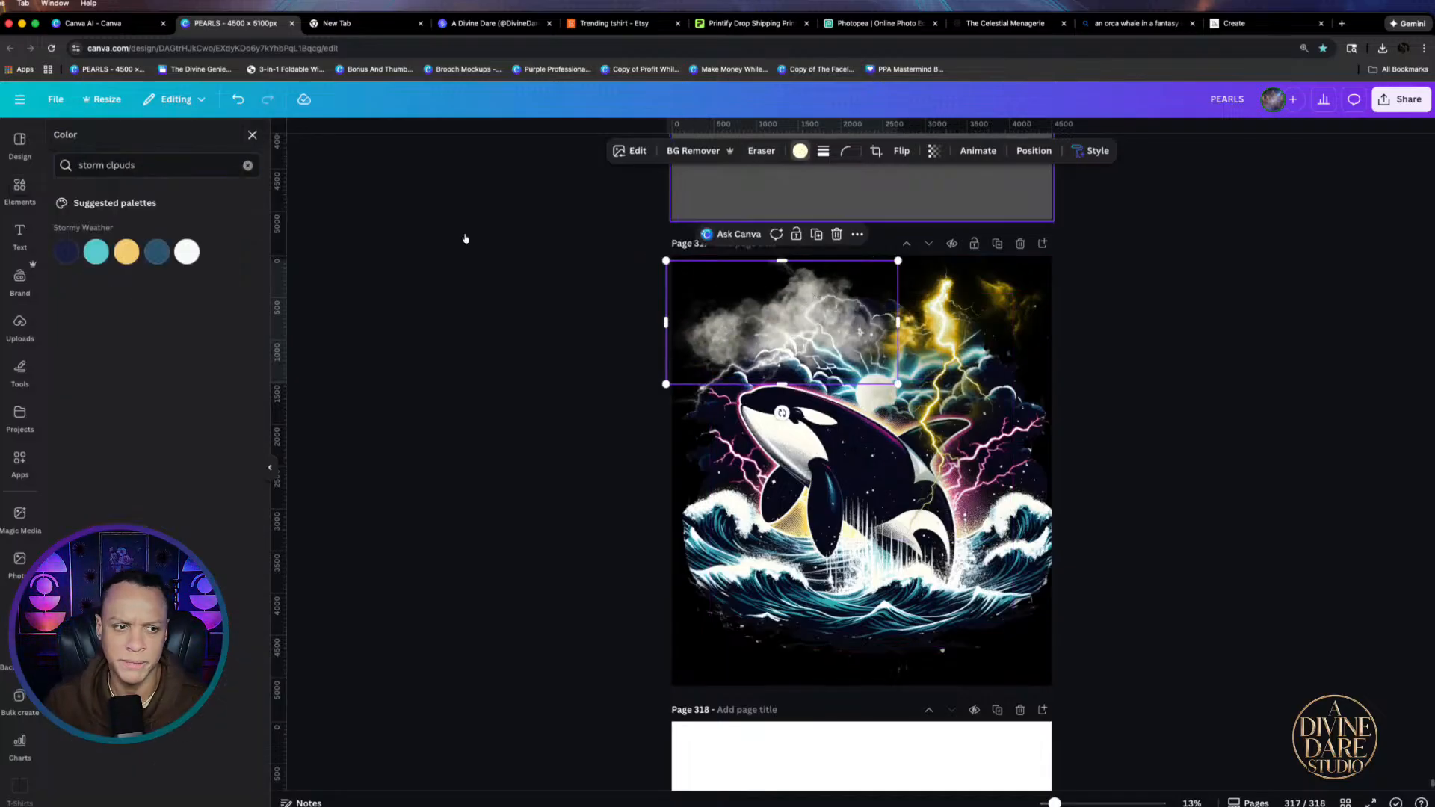
left_click(247, 165)
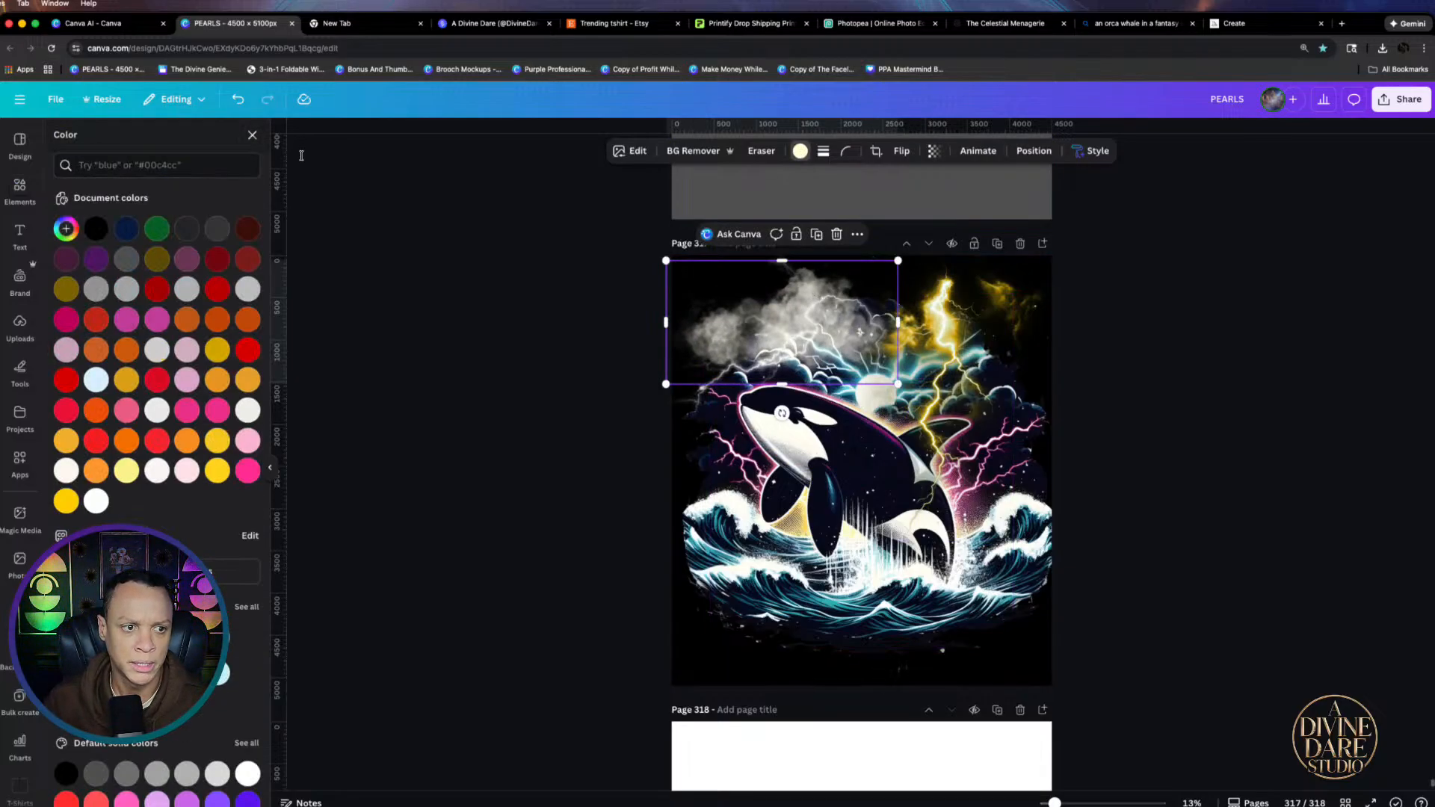
left_click(212, 231)
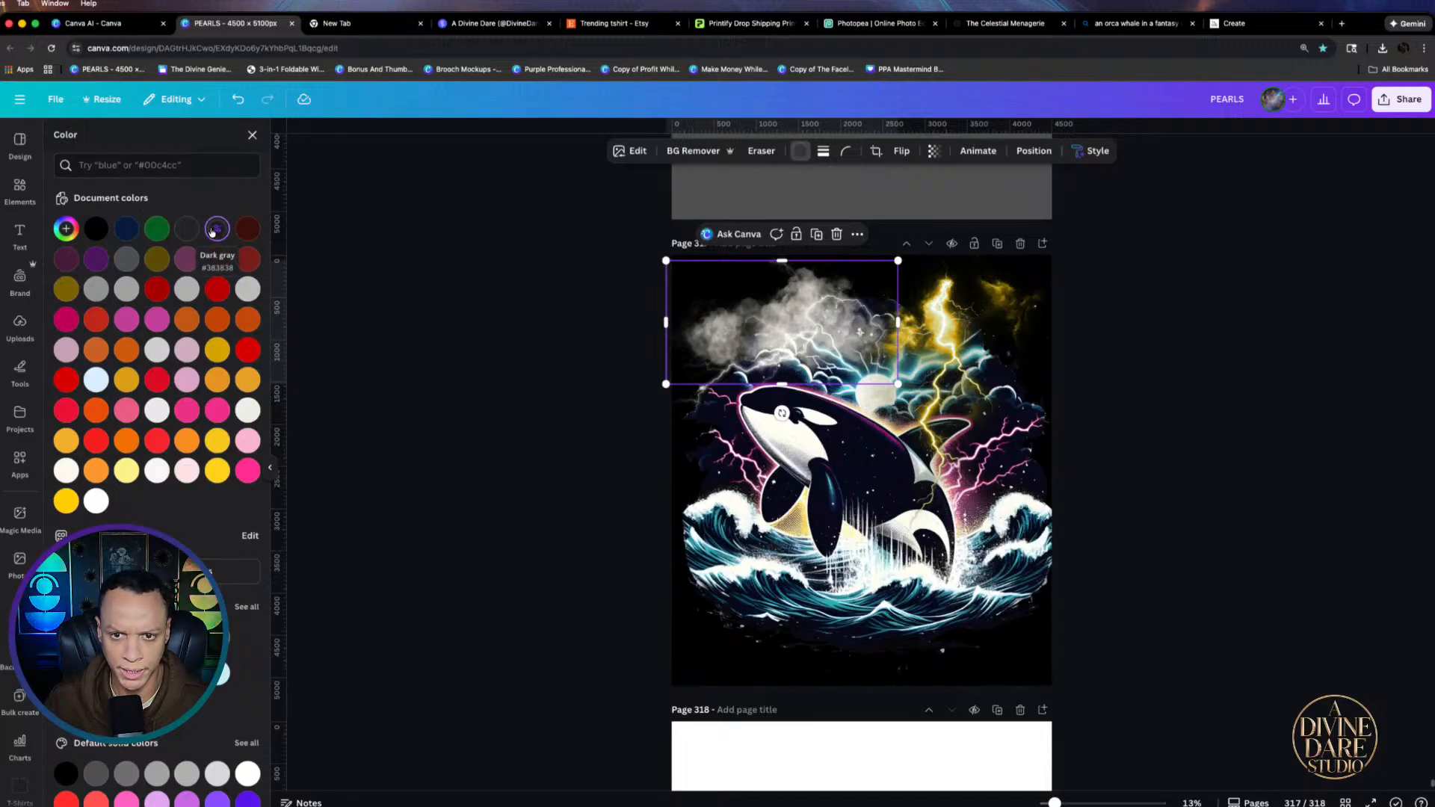
left_click(131, 230)
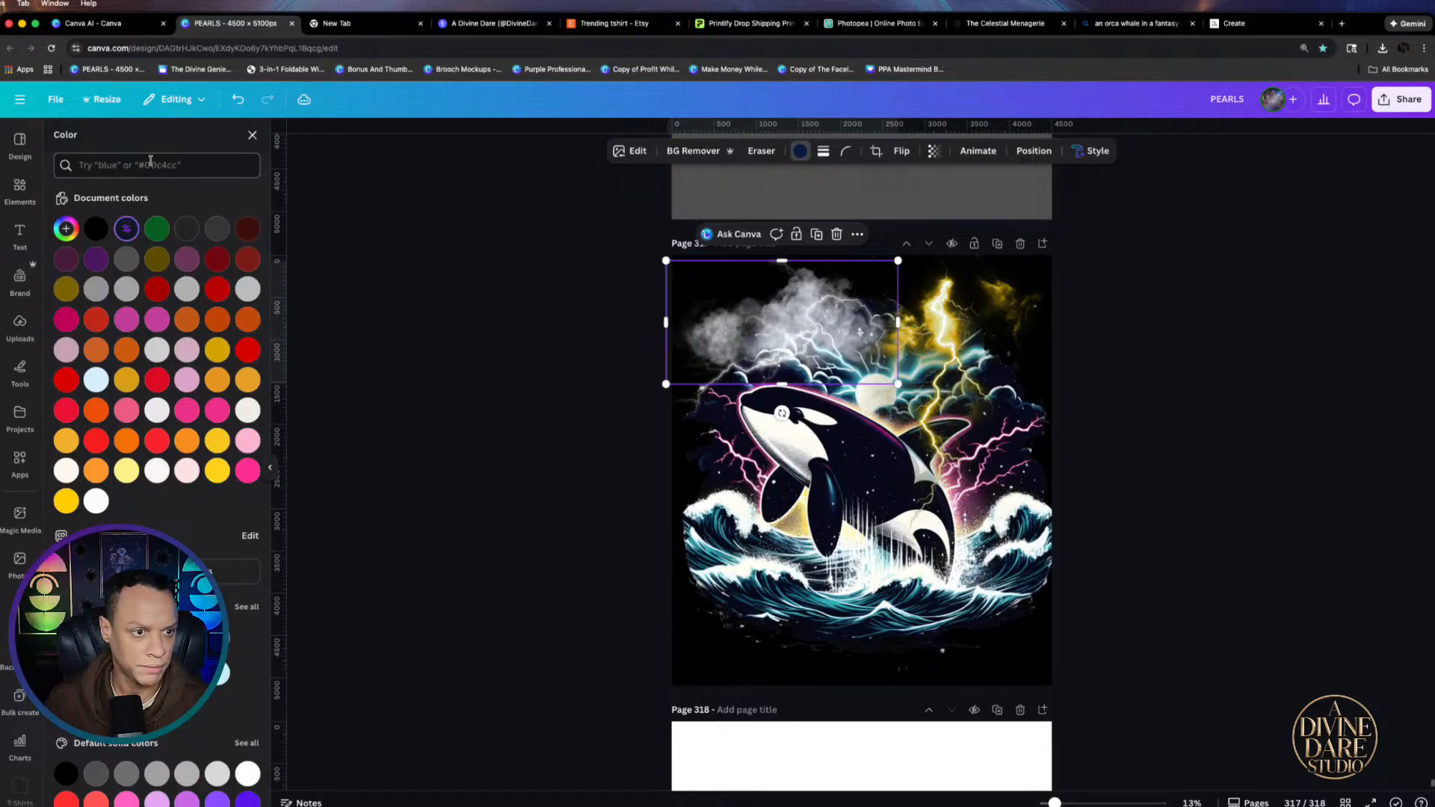
Add a smoky cloud graphic at the page centre and colour it dark gray, then black
left_click(19, 191)
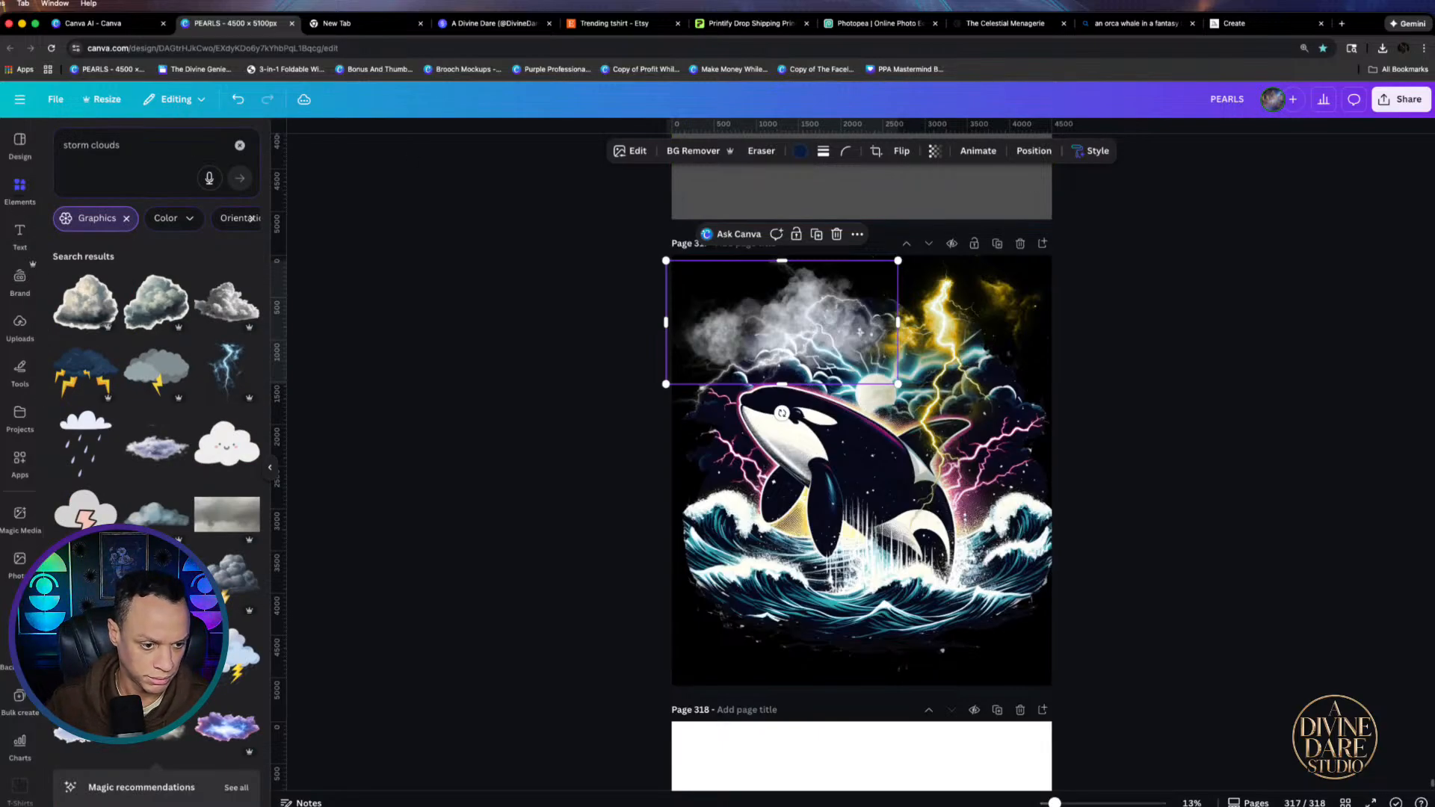
scroll(156, 598, "down", 2)
left_click(158, 611)
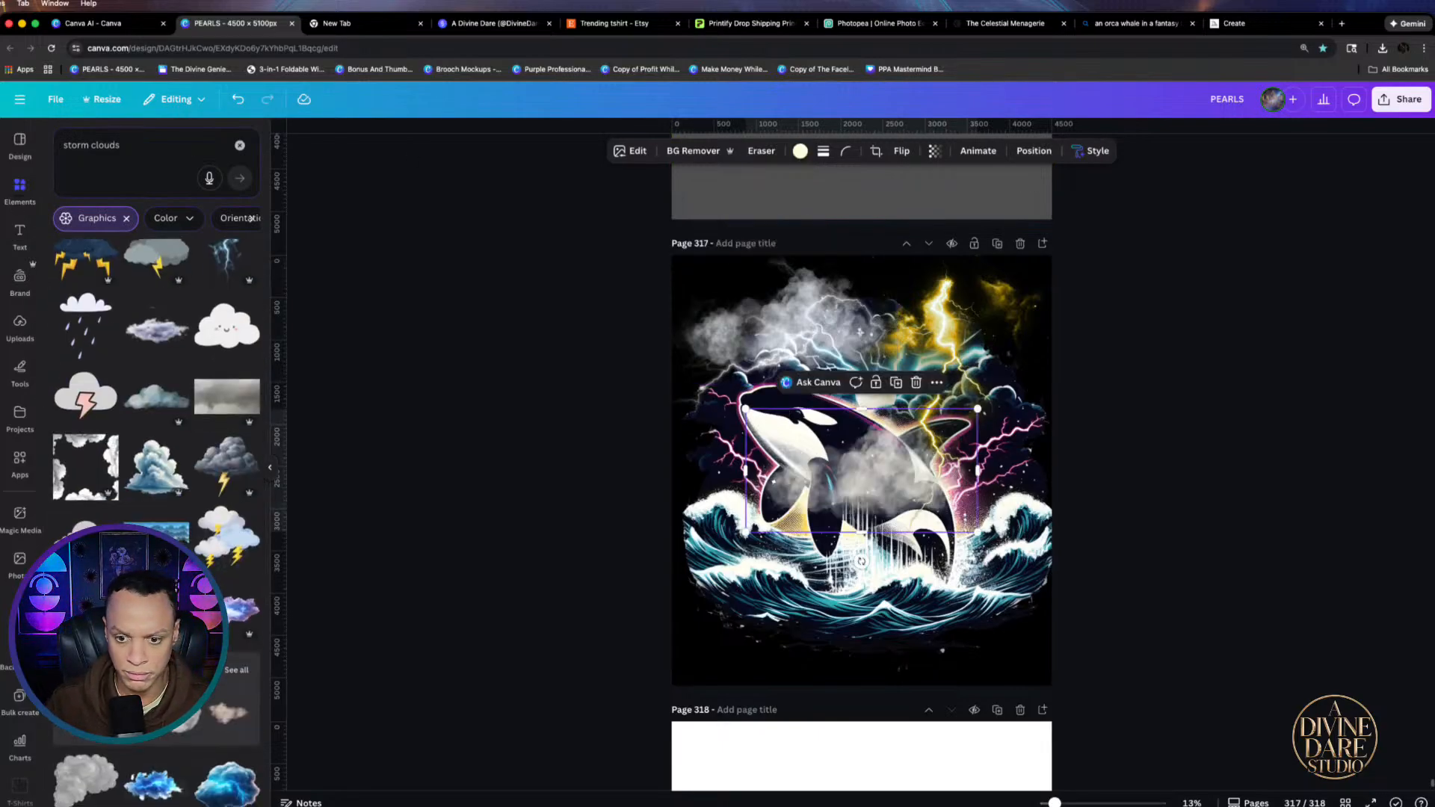
left_click(799, 151)
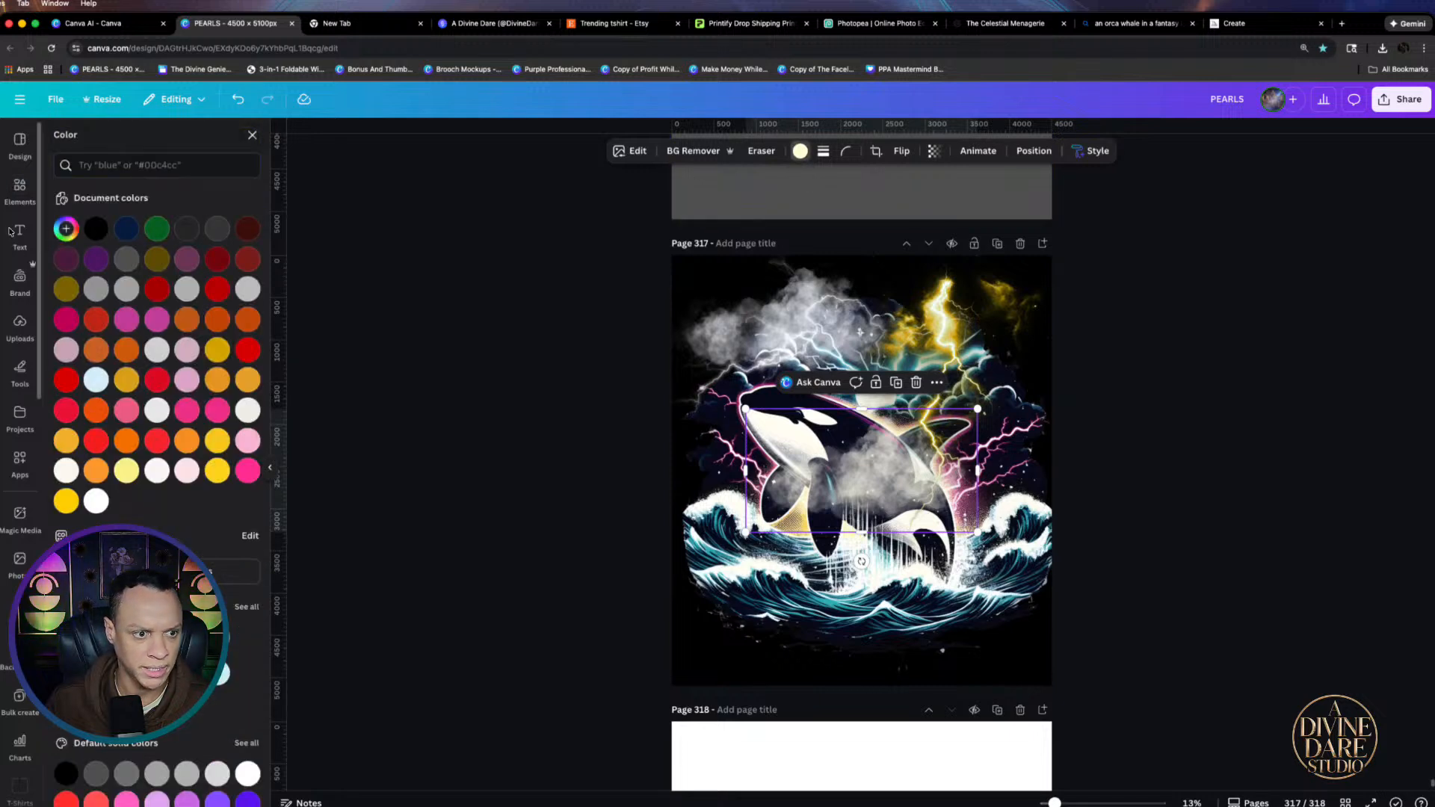
left_click(189, 233)
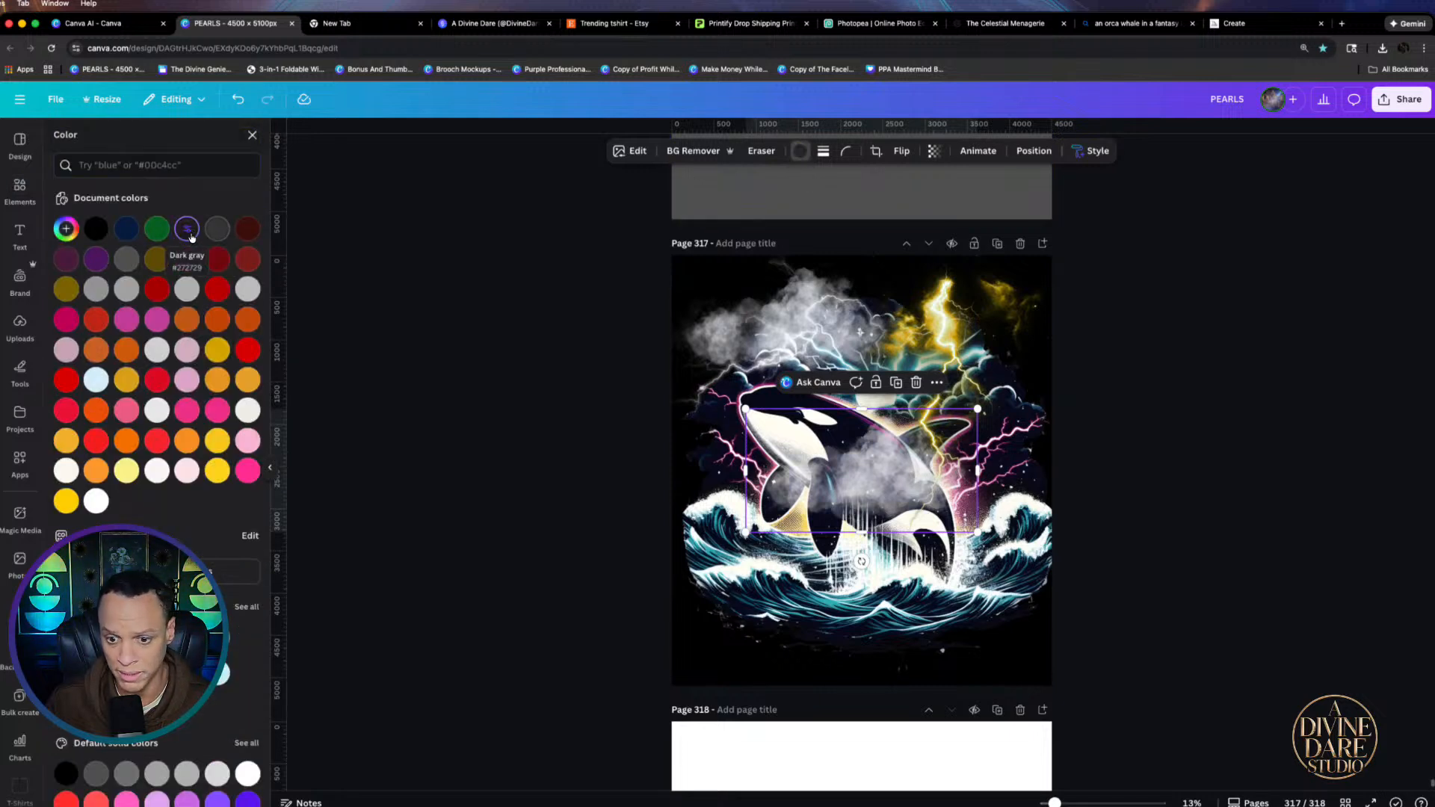
left_click(94, 230)
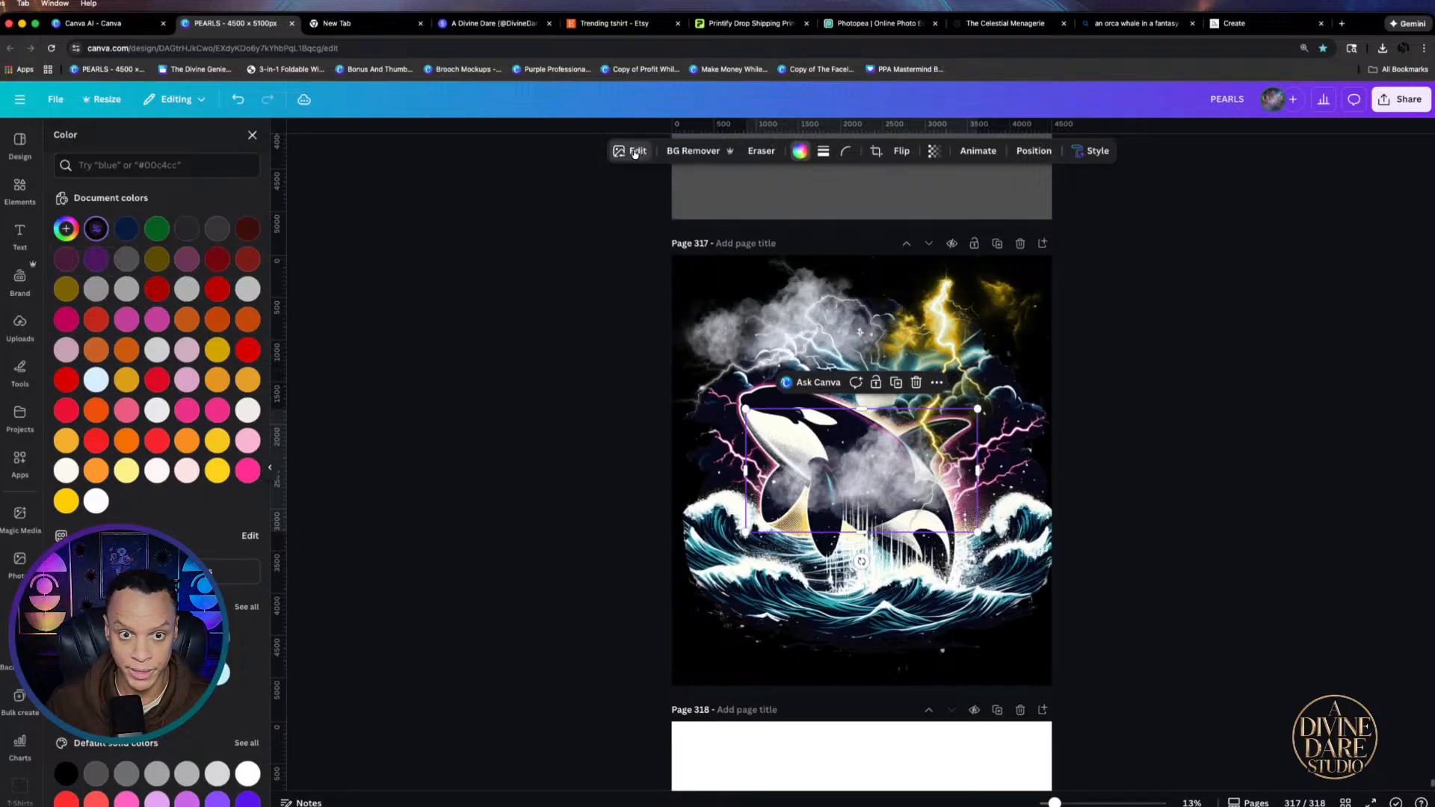
Lower the cloud brightness in Adjust to -92, and the upper-left cloud to -100
left_click(630, 150)
left_click(75, 235)
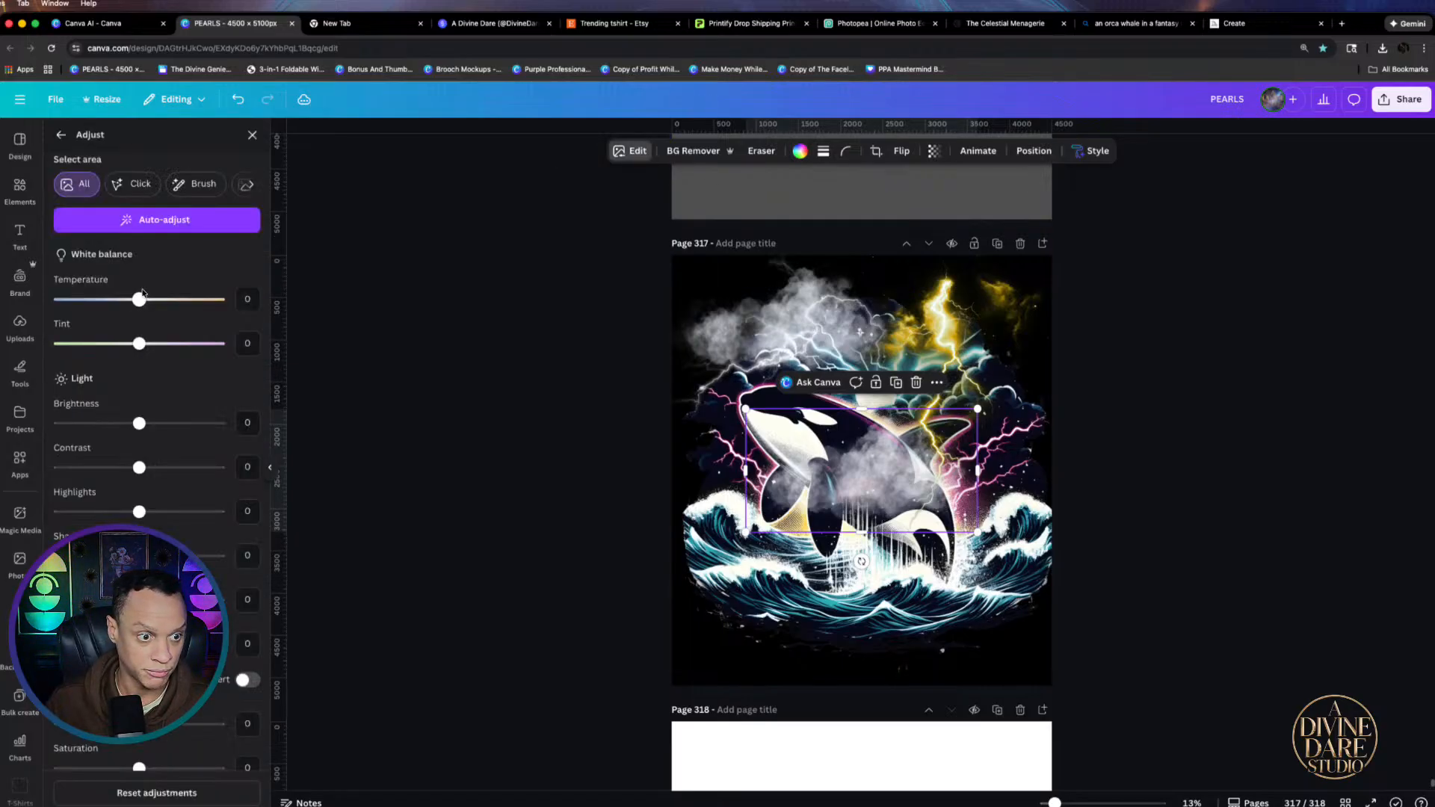
left_click_drag(139, 423, 55, 429)
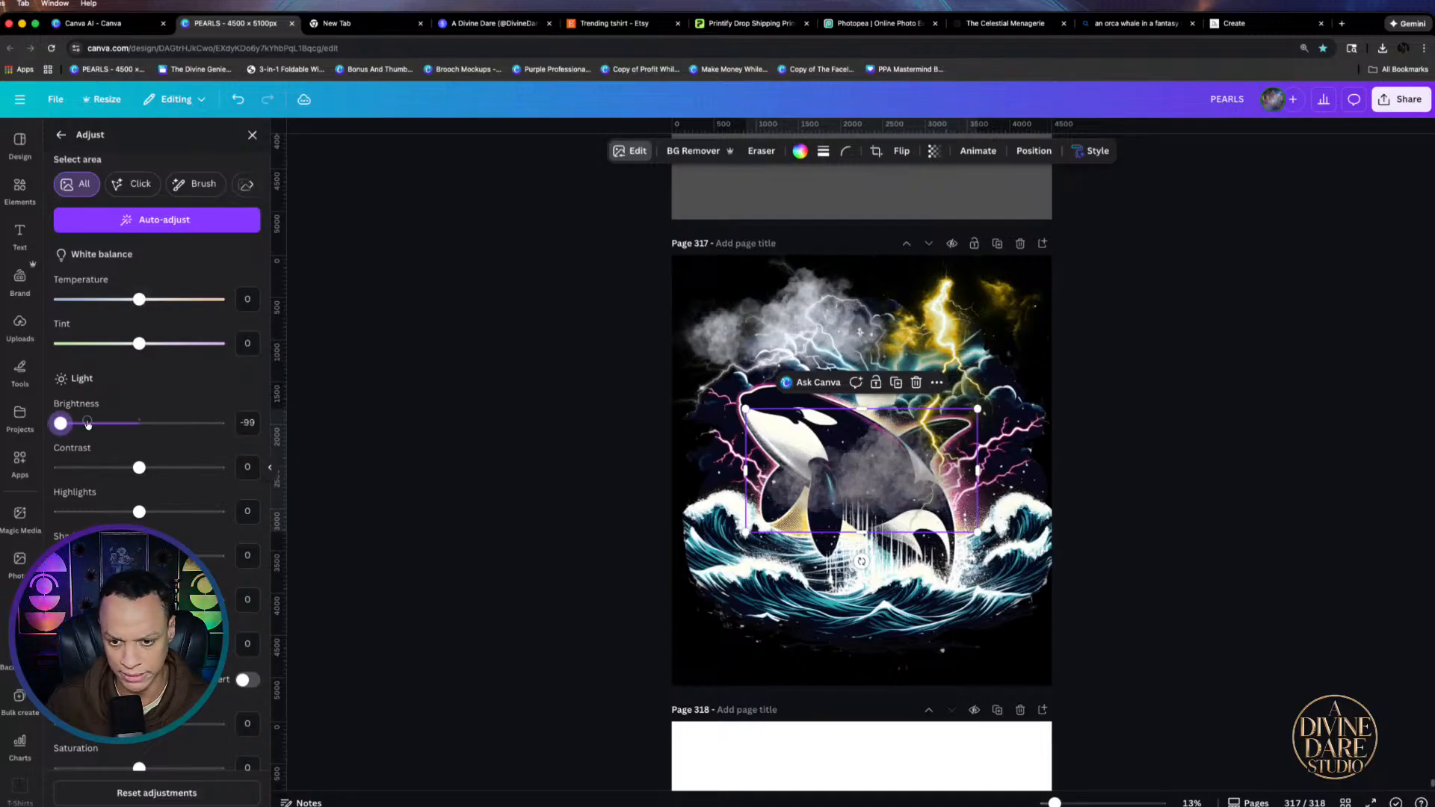
left_click(748, 328)
left_click_drag(124, 426, 39, 452)
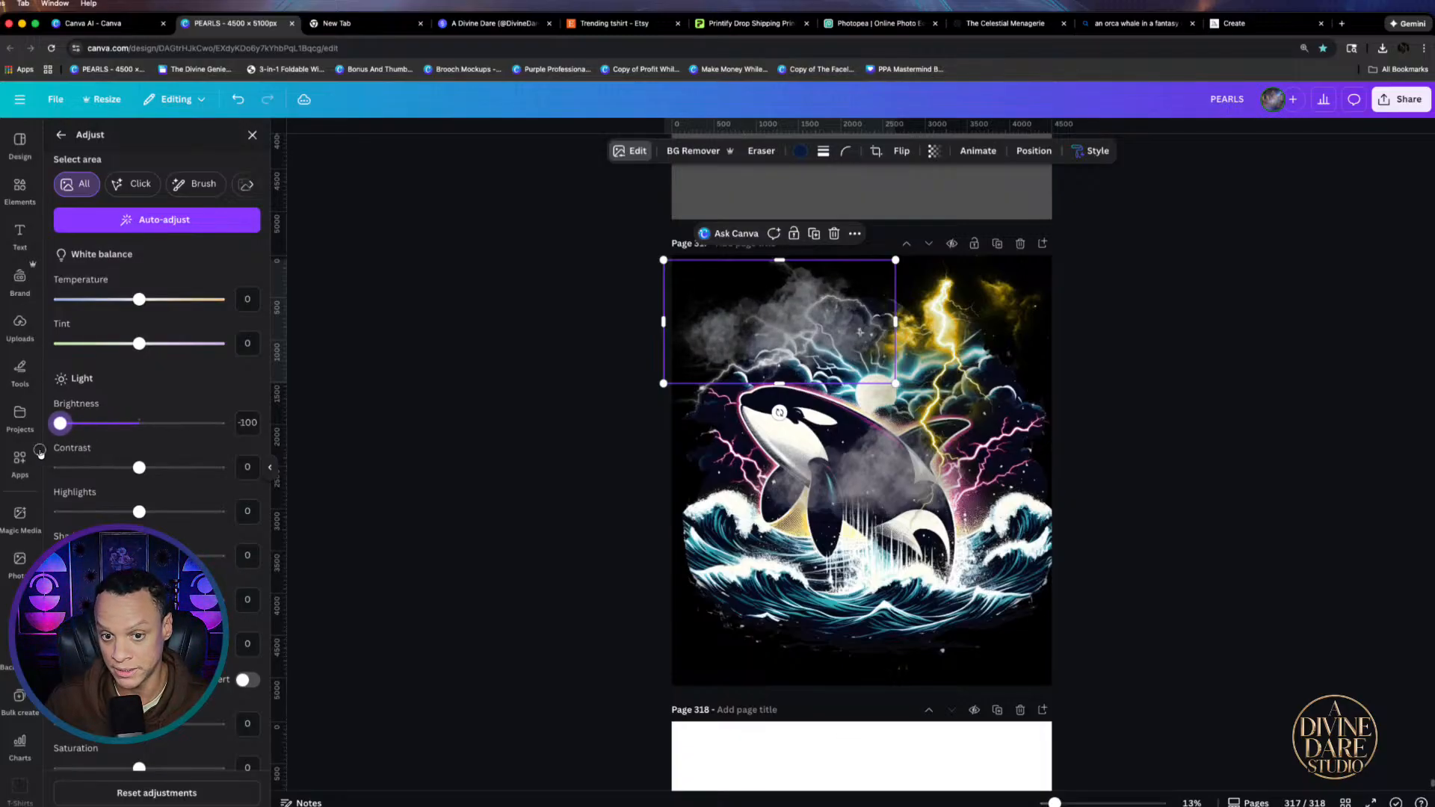
left_click_drag(811, 304, 978, 339)
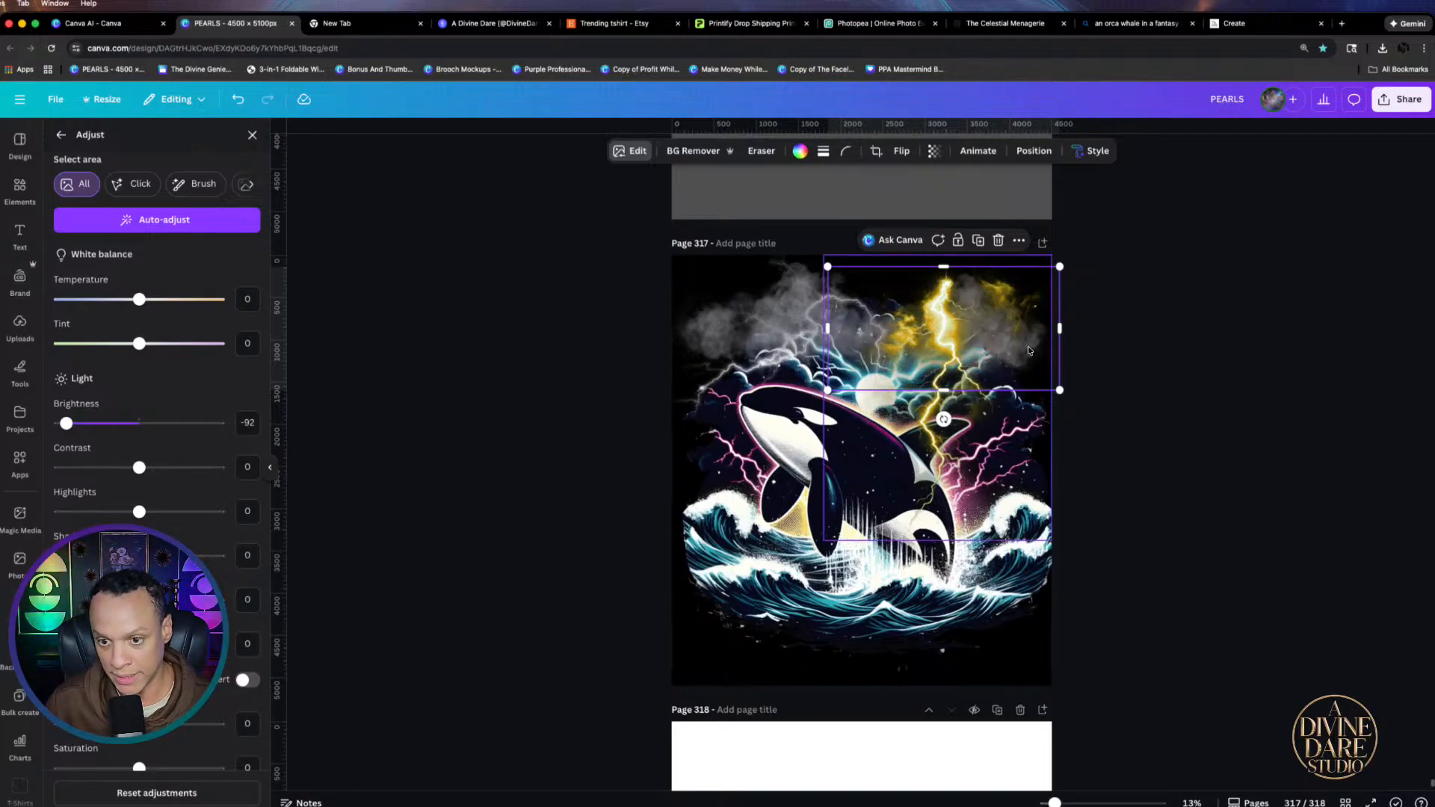
Make the left cloud overlay partly transparent
left_click(786, 311)
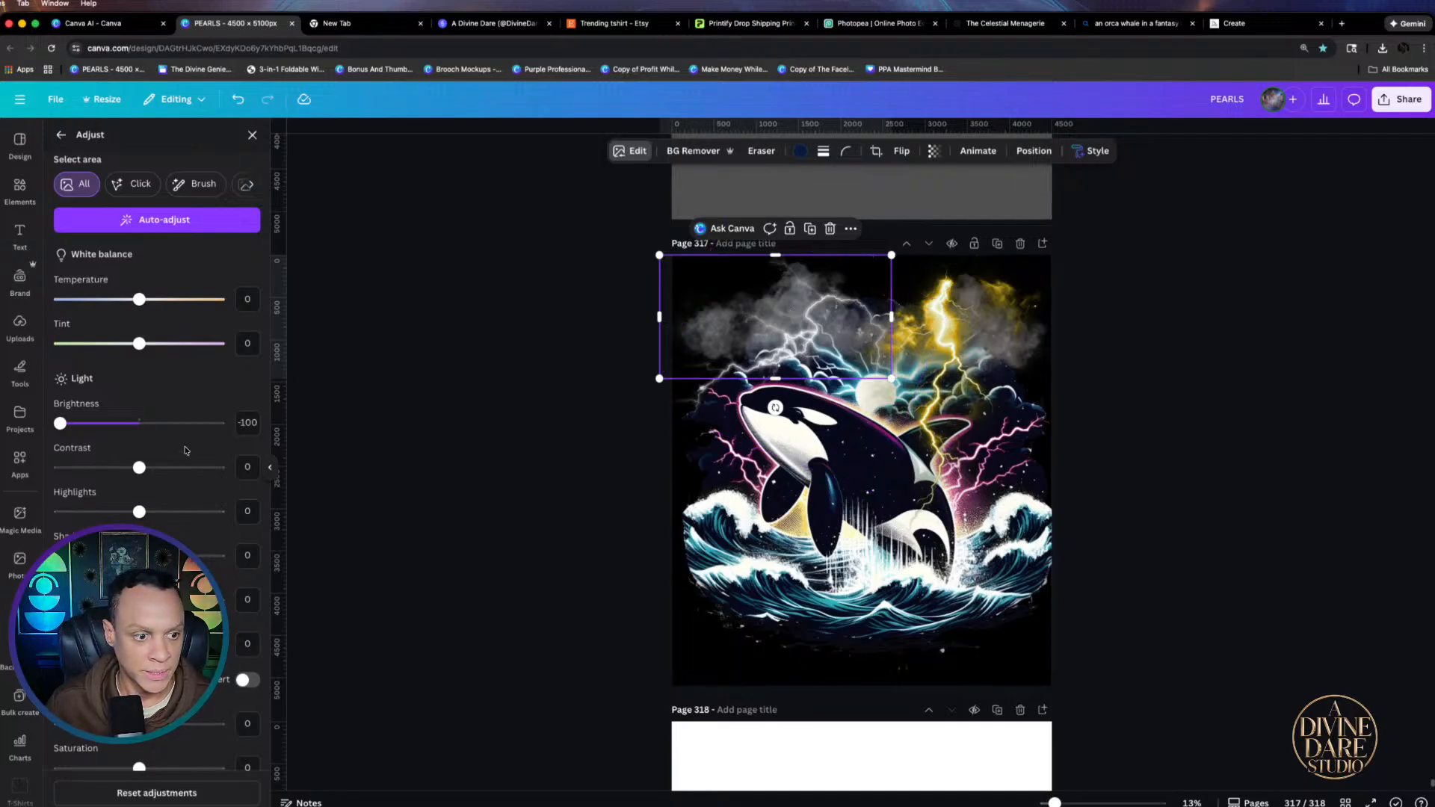
left_click(933, 152)
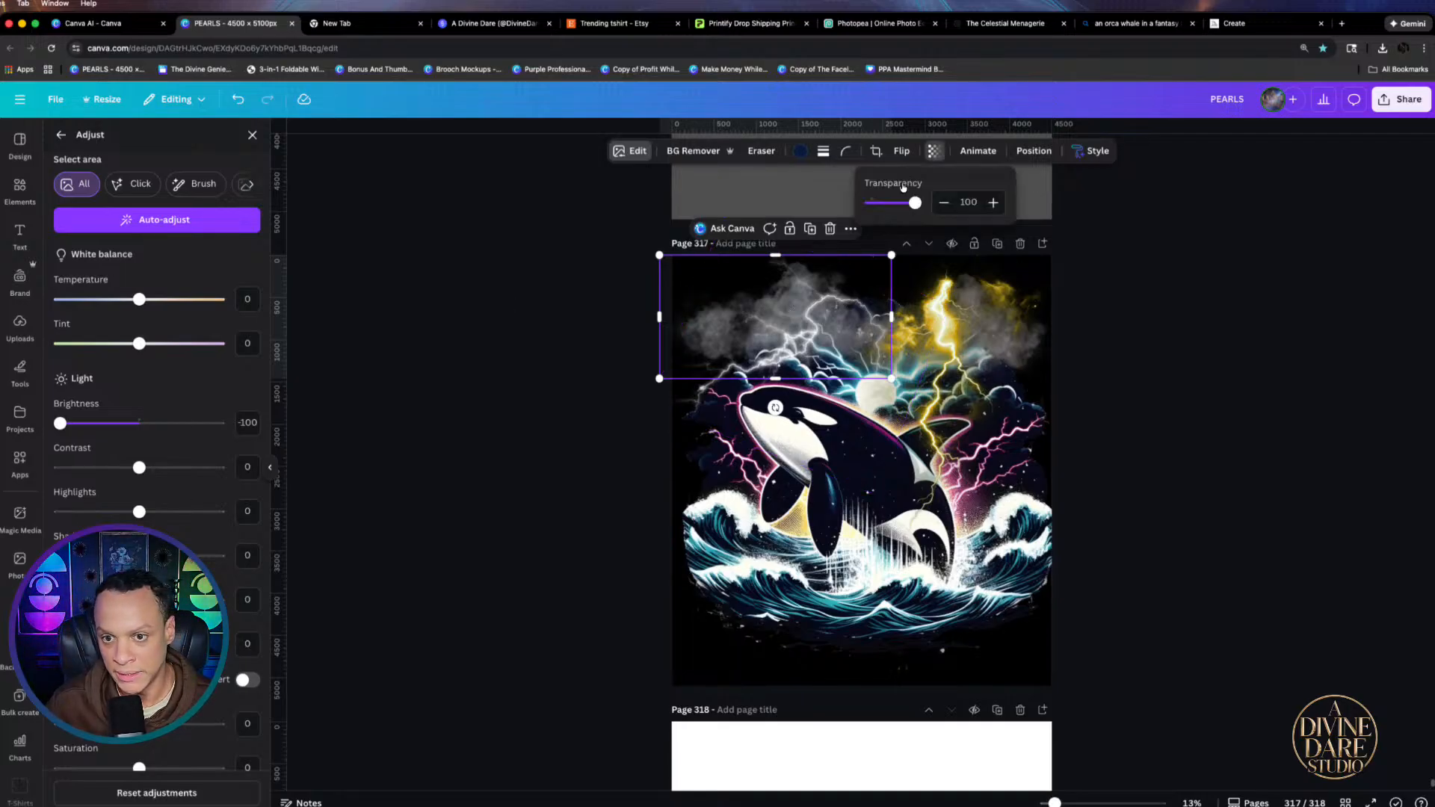
mouse_move(919, 202)
left_mouse_down()
mouse_move(886, 209)
mouse_move(904, 208)
left_mouse_up()
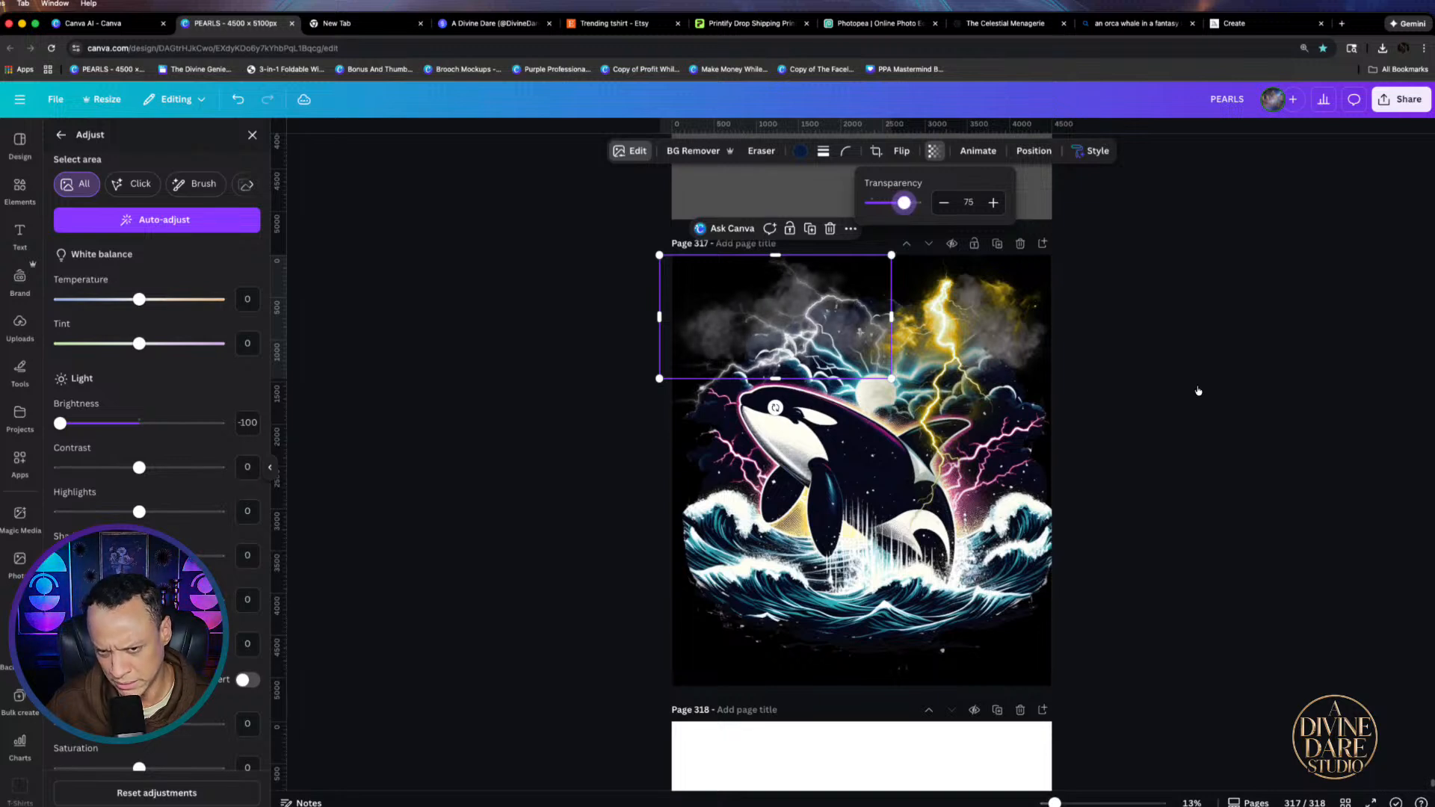
left_click(1198, 389)
left_click(1277, 365)
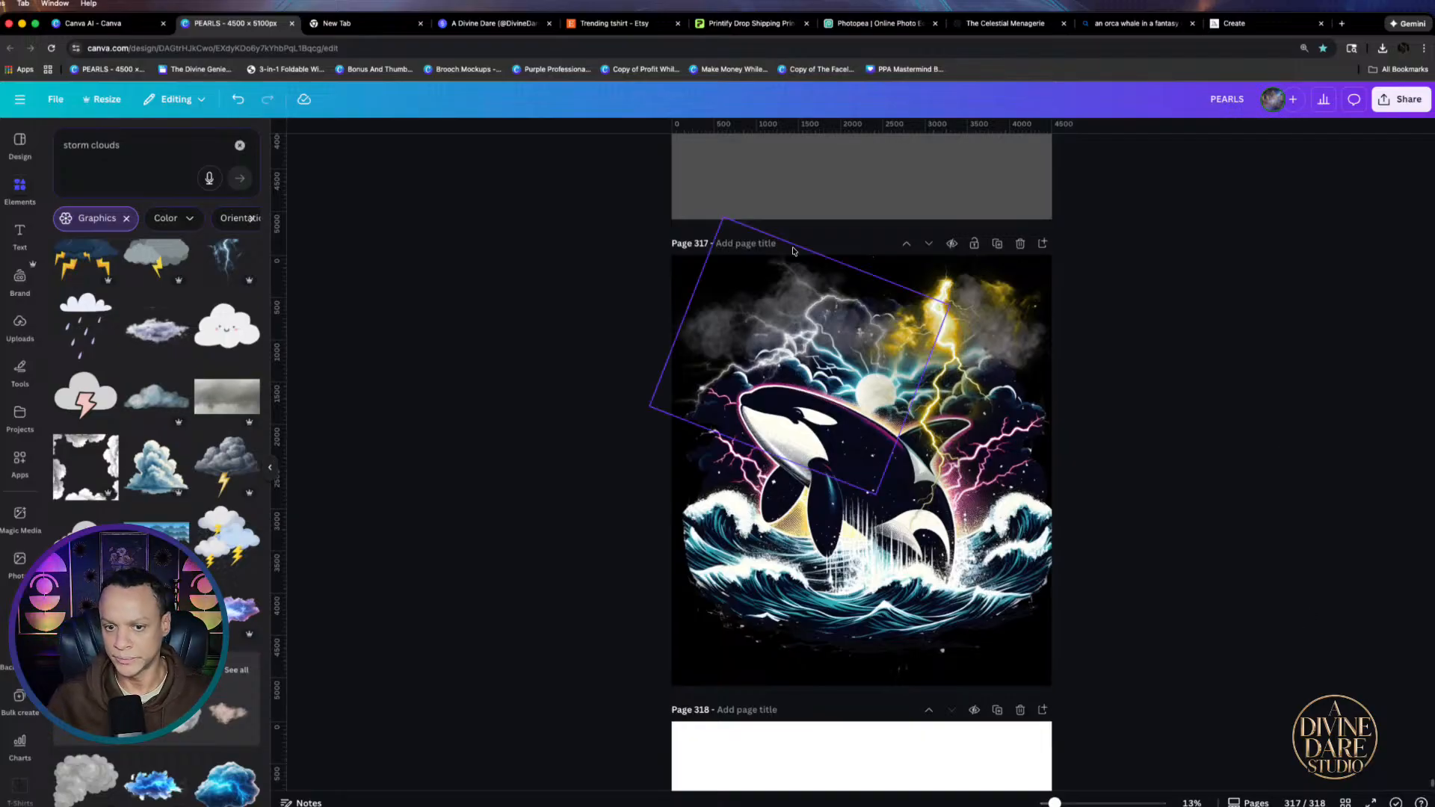
Shrink both clouds and shift one slightly left along the top of the artwork
left_click(732, 343)
mouse_move(722, 222)
left_mouse_down()
mouse_move(751, 251)
mouse_move(735, 225)
left_mouse_up()
left_click(682, 267)
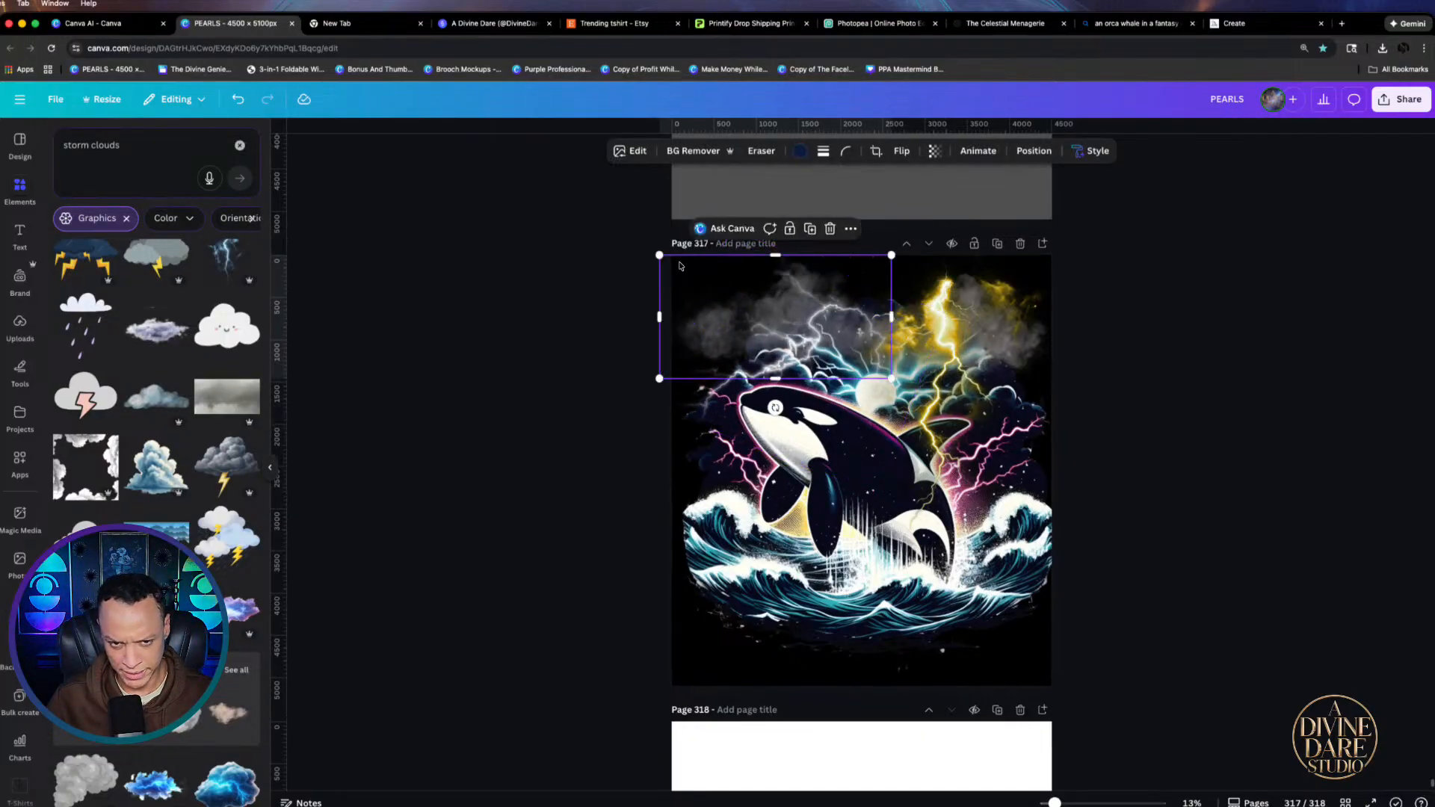
left_click_drag(657, 255, 709, 282)
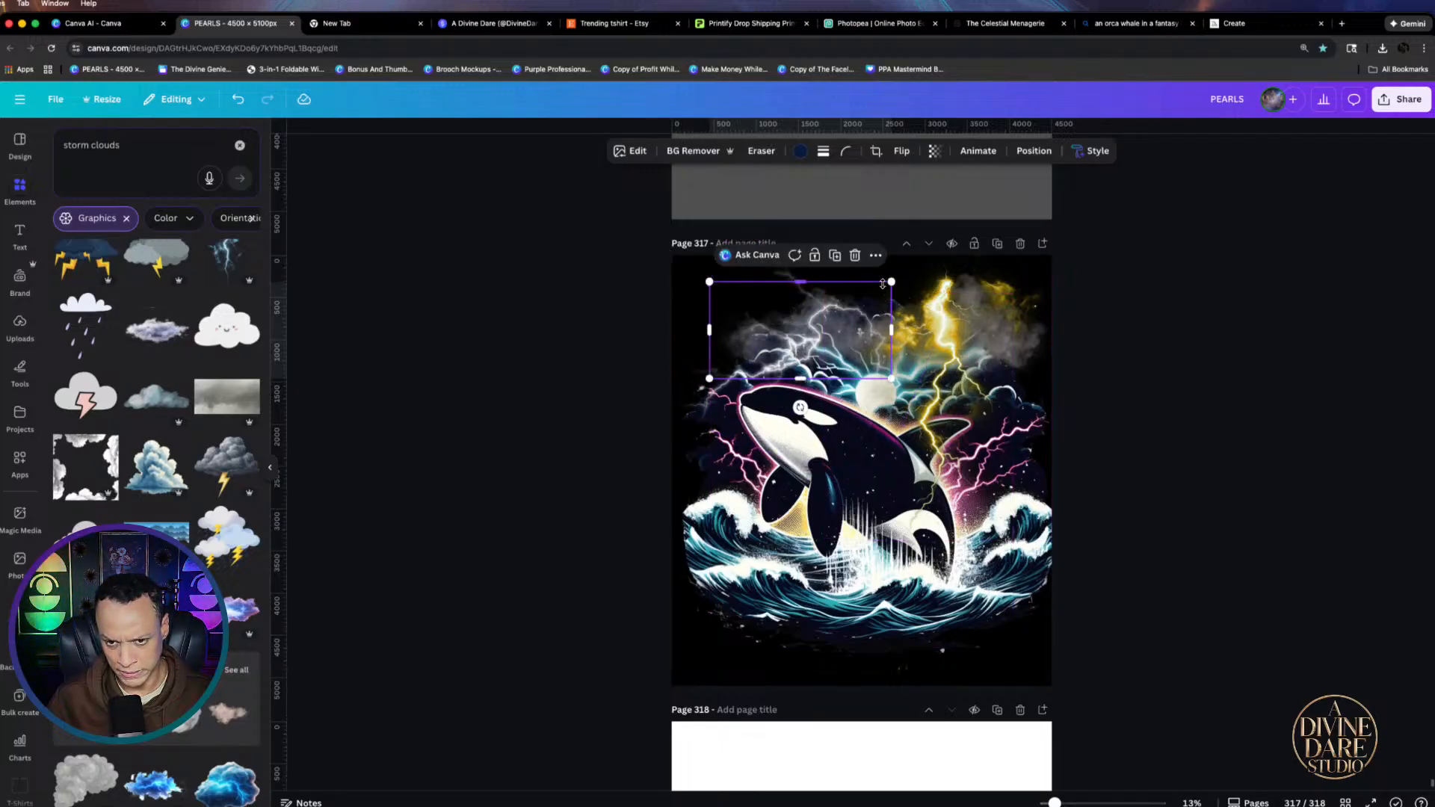
left_click(873, 283)
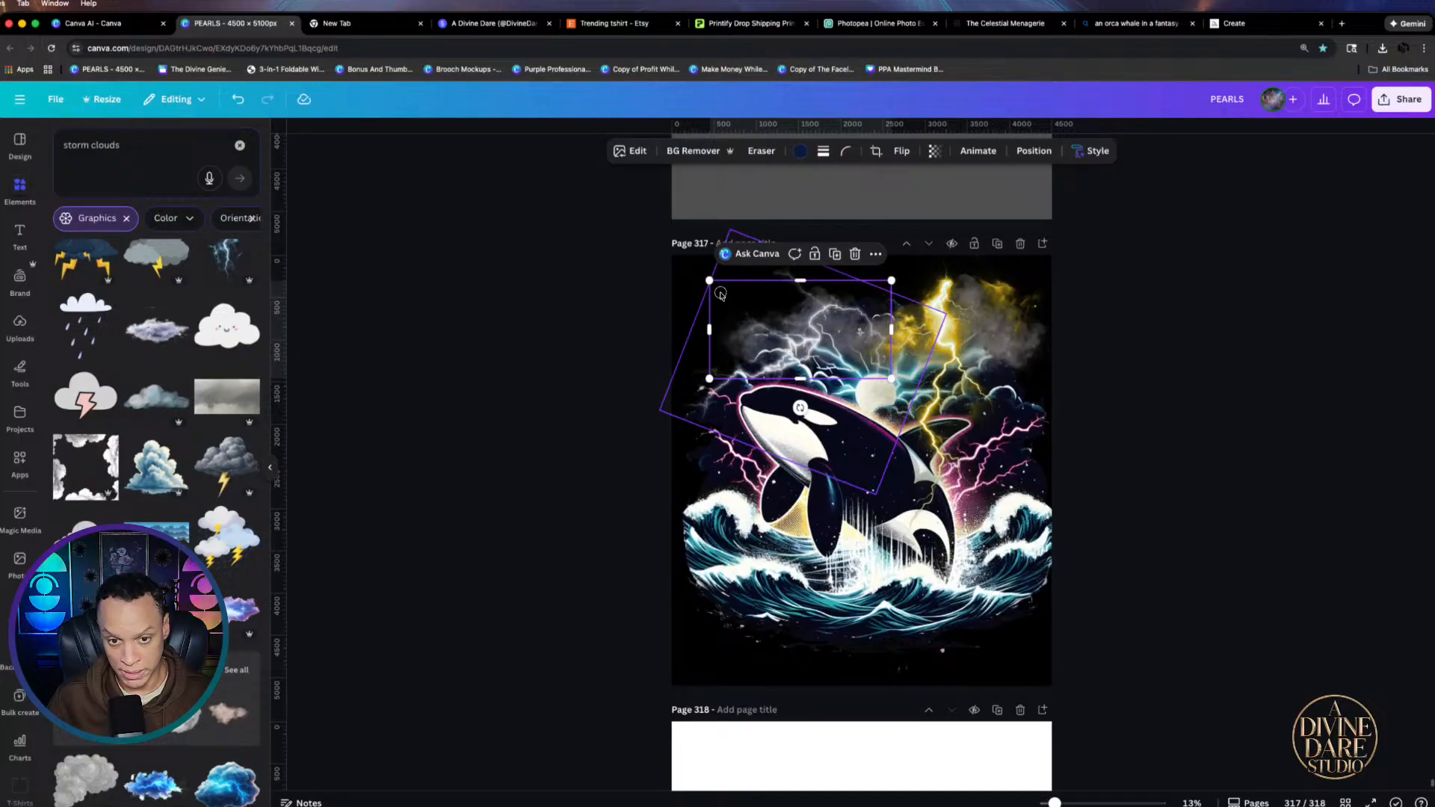
left_click_drag(722, 293, 708, 310)
left_click(1193, 360)
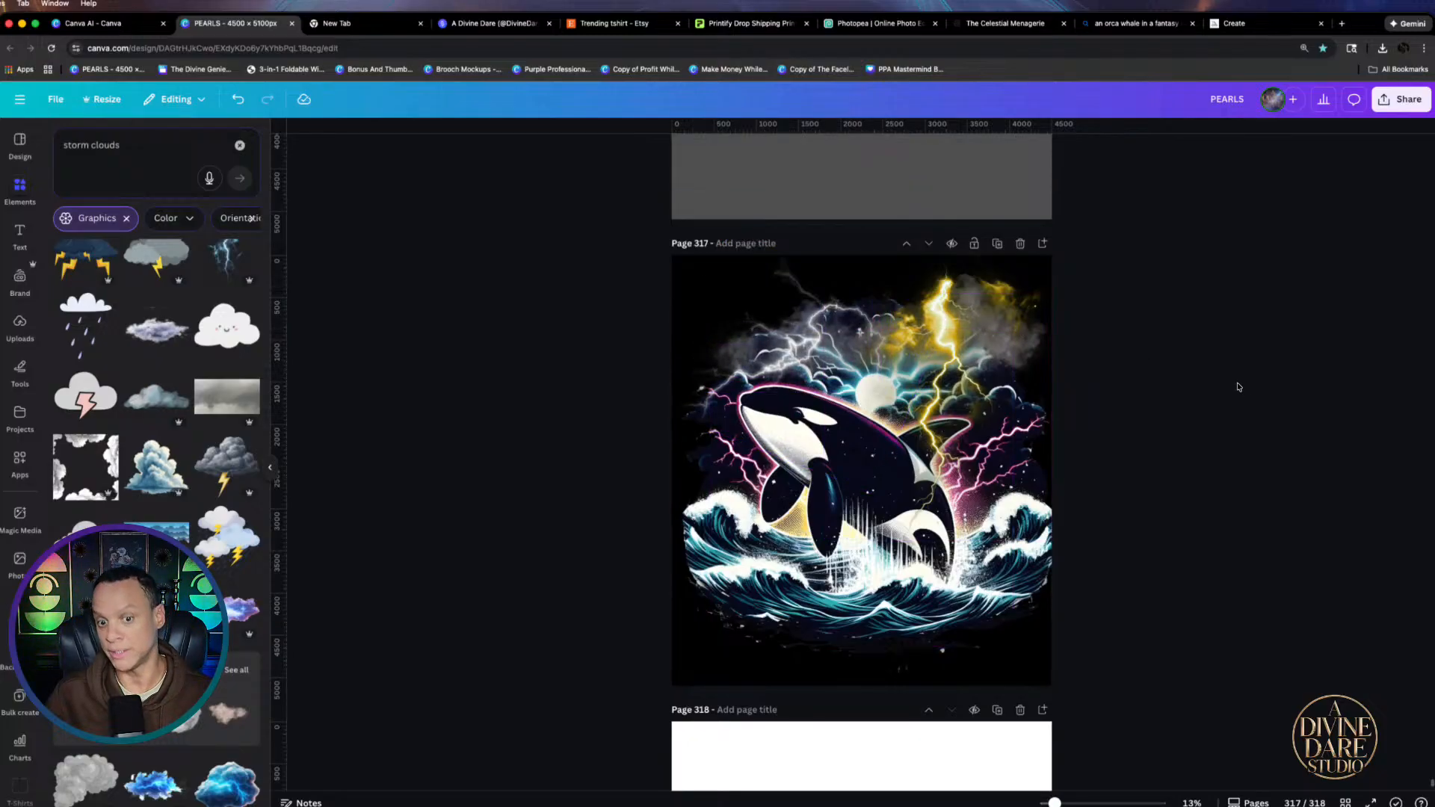
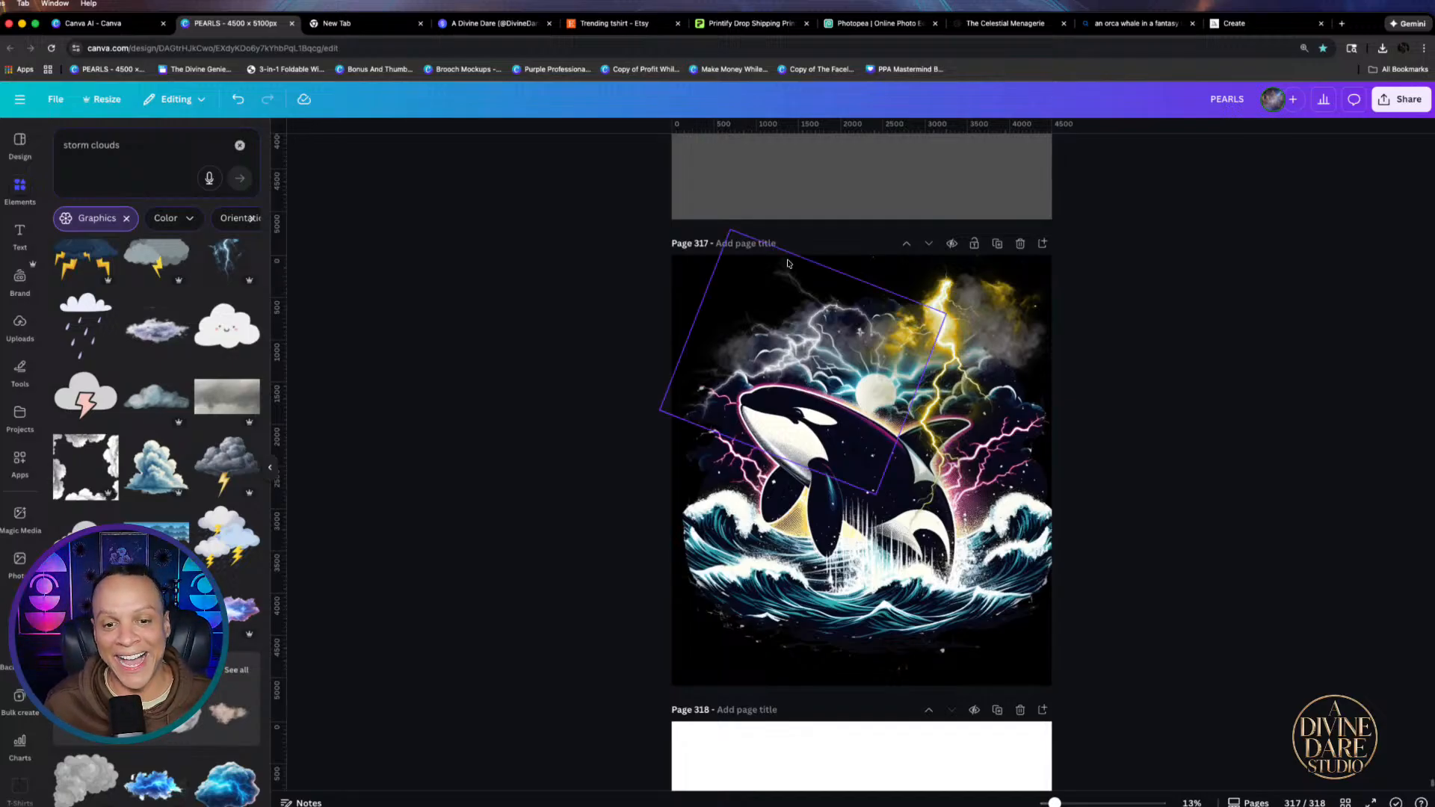
Title page 317 'Free Willy' and undo the accidental nudge of the orca artwork
left_click(733, 241)
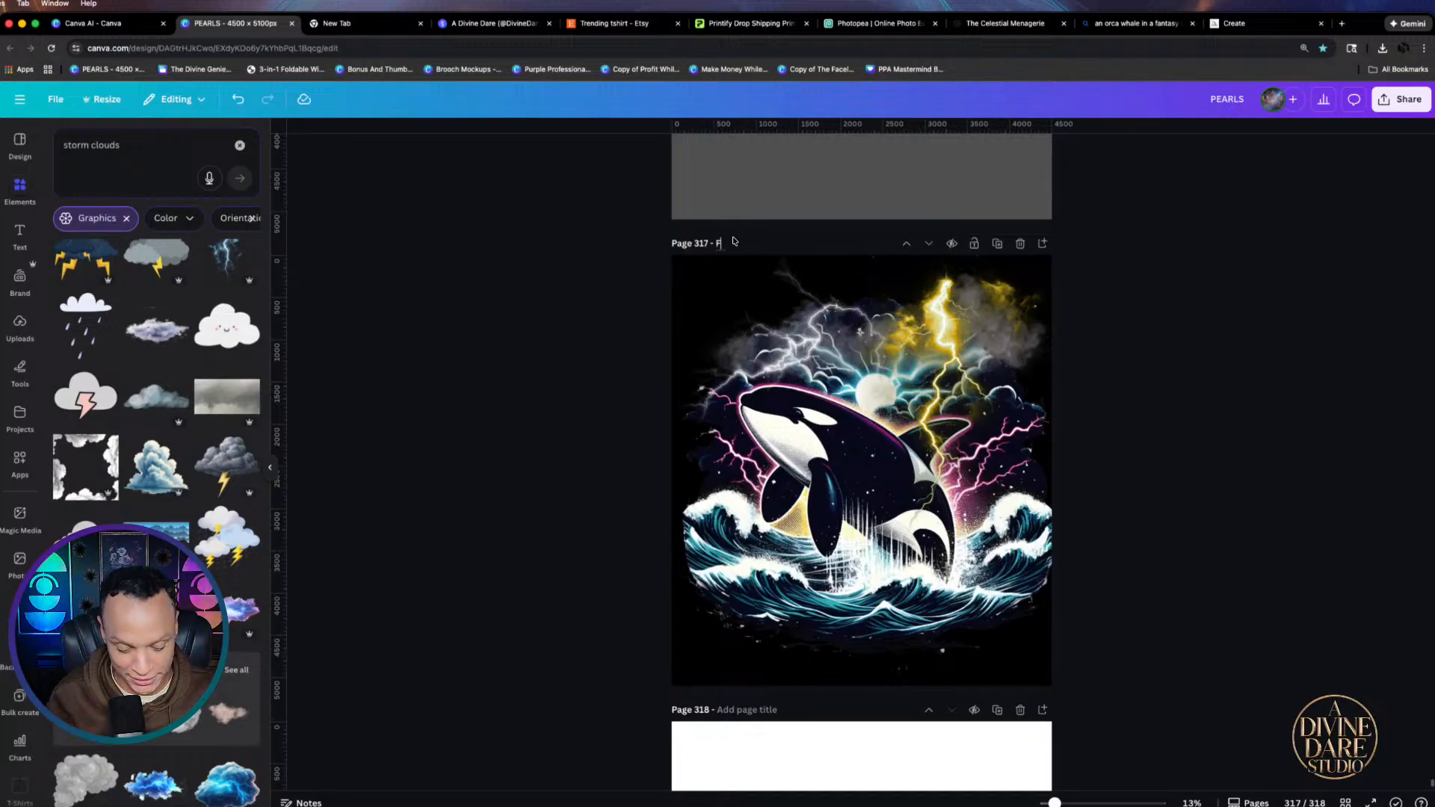
type("Free Willy")
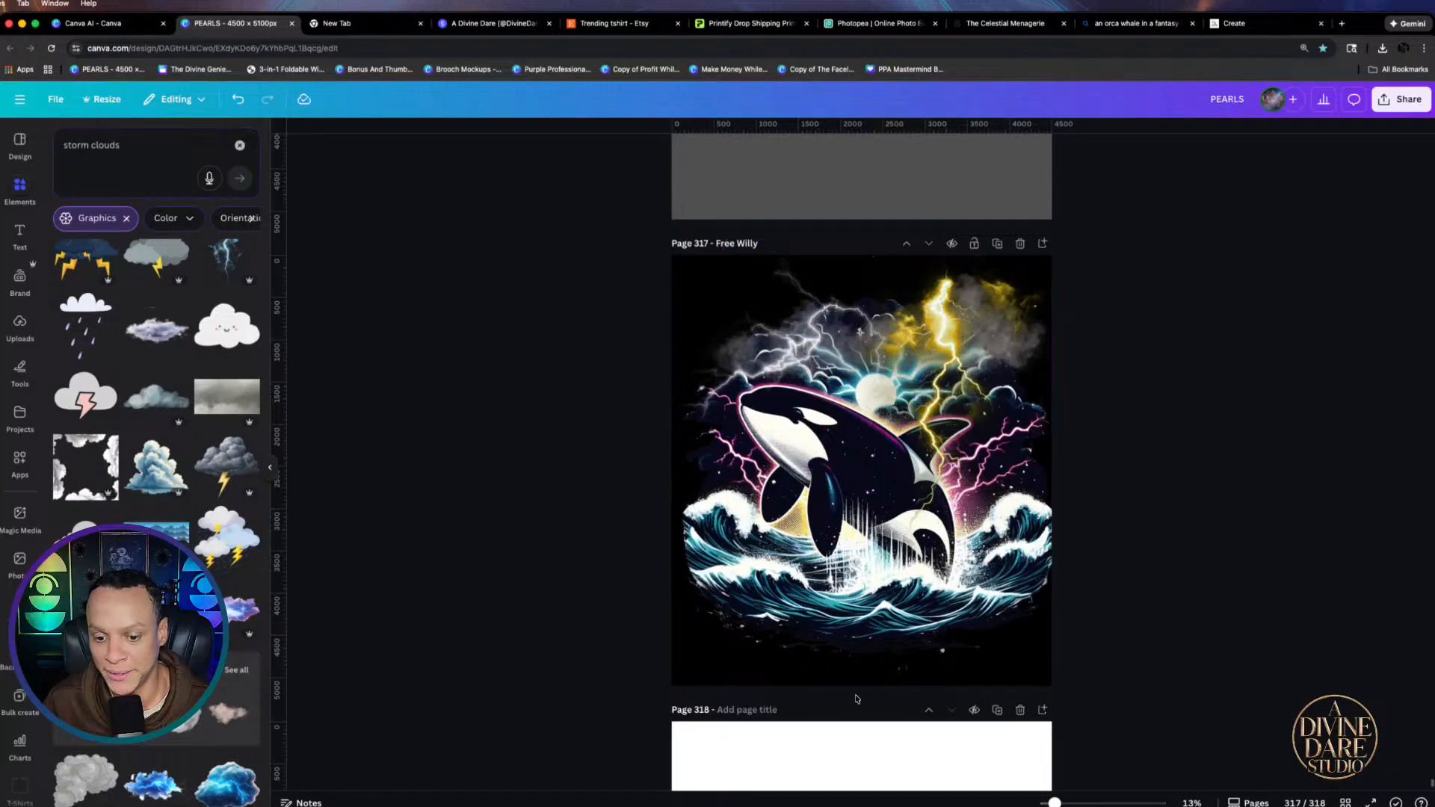
left_click(882, 568)
key("super+z")
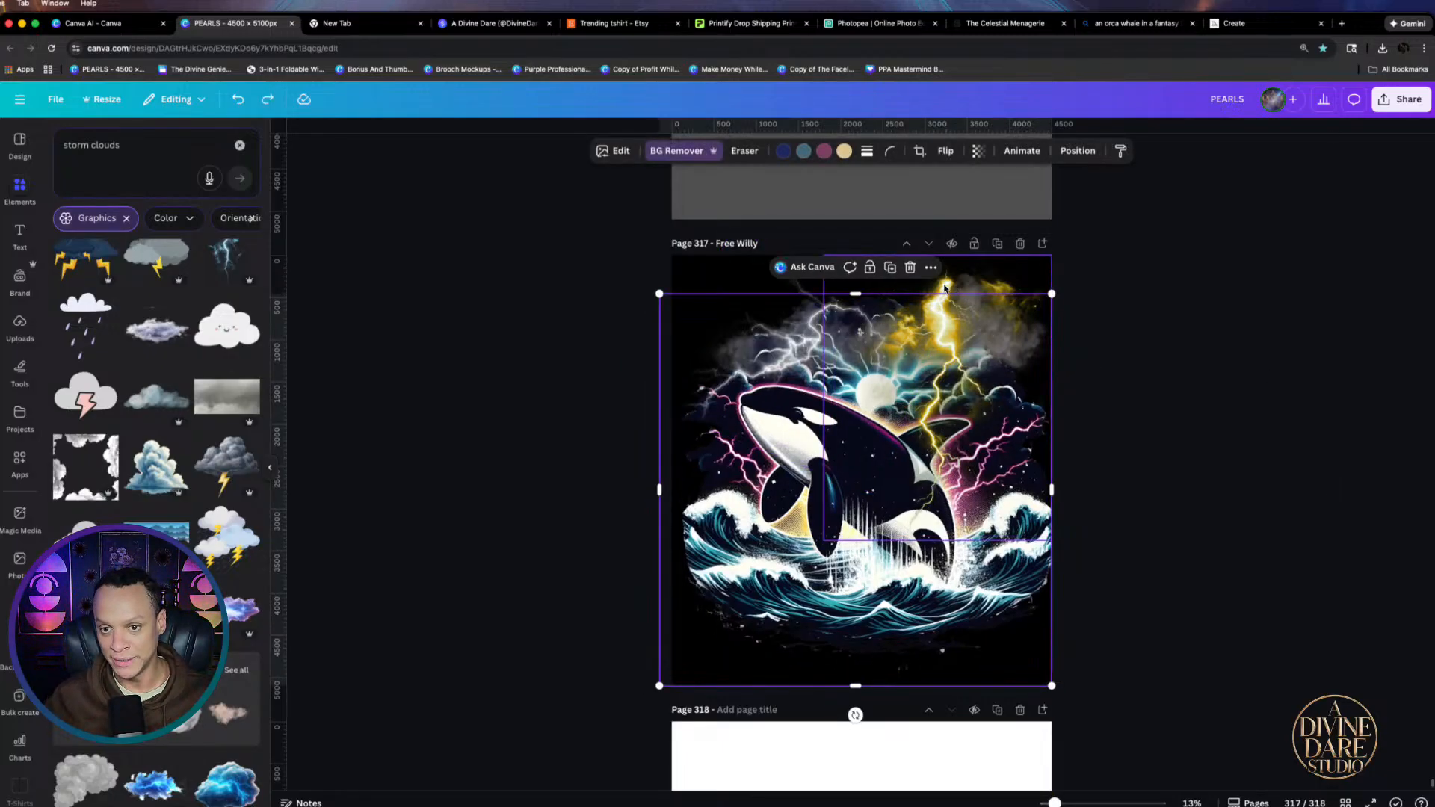
Fade the upper-right lightning and cloud overlay to 80 transparency
left_click(944, 288)
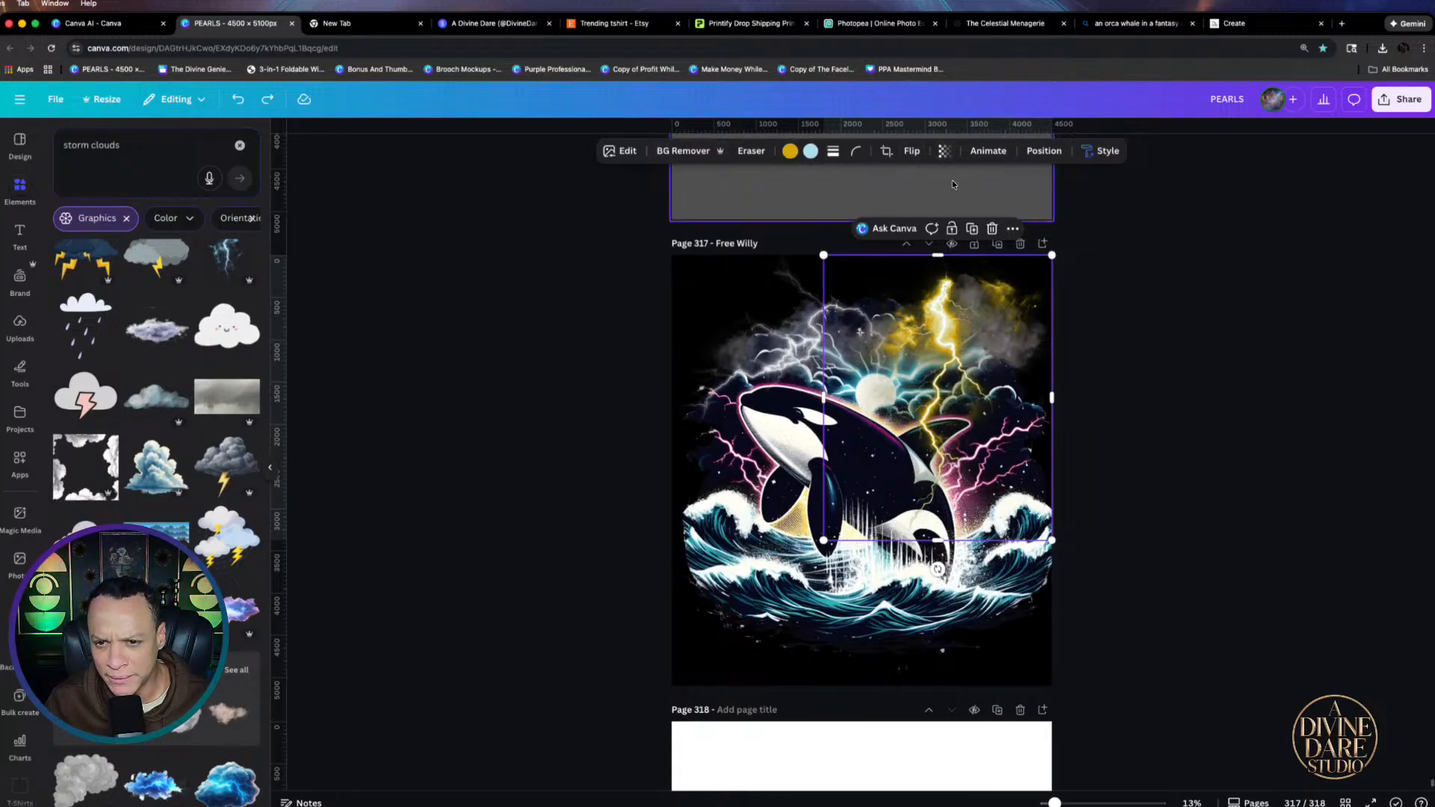
left_click(944, 150)
mouse_move(931, 202)
left_mouse_down()
mouse_move(905, 209)
mouse_move(938, 206)
mouse_move(917, 219)
left_mouse_up()
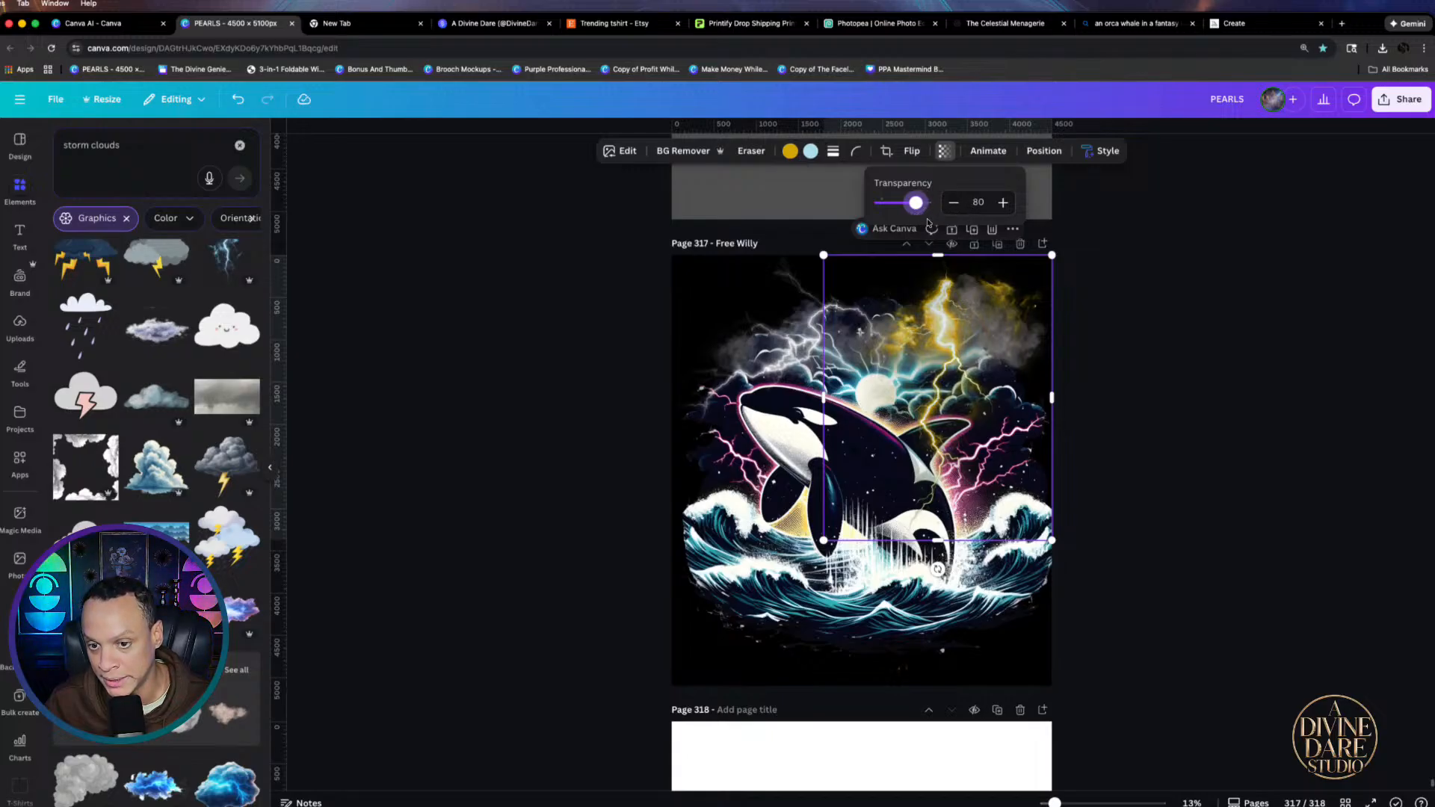
left_click(1142, 346)
left_click(1142, 348)
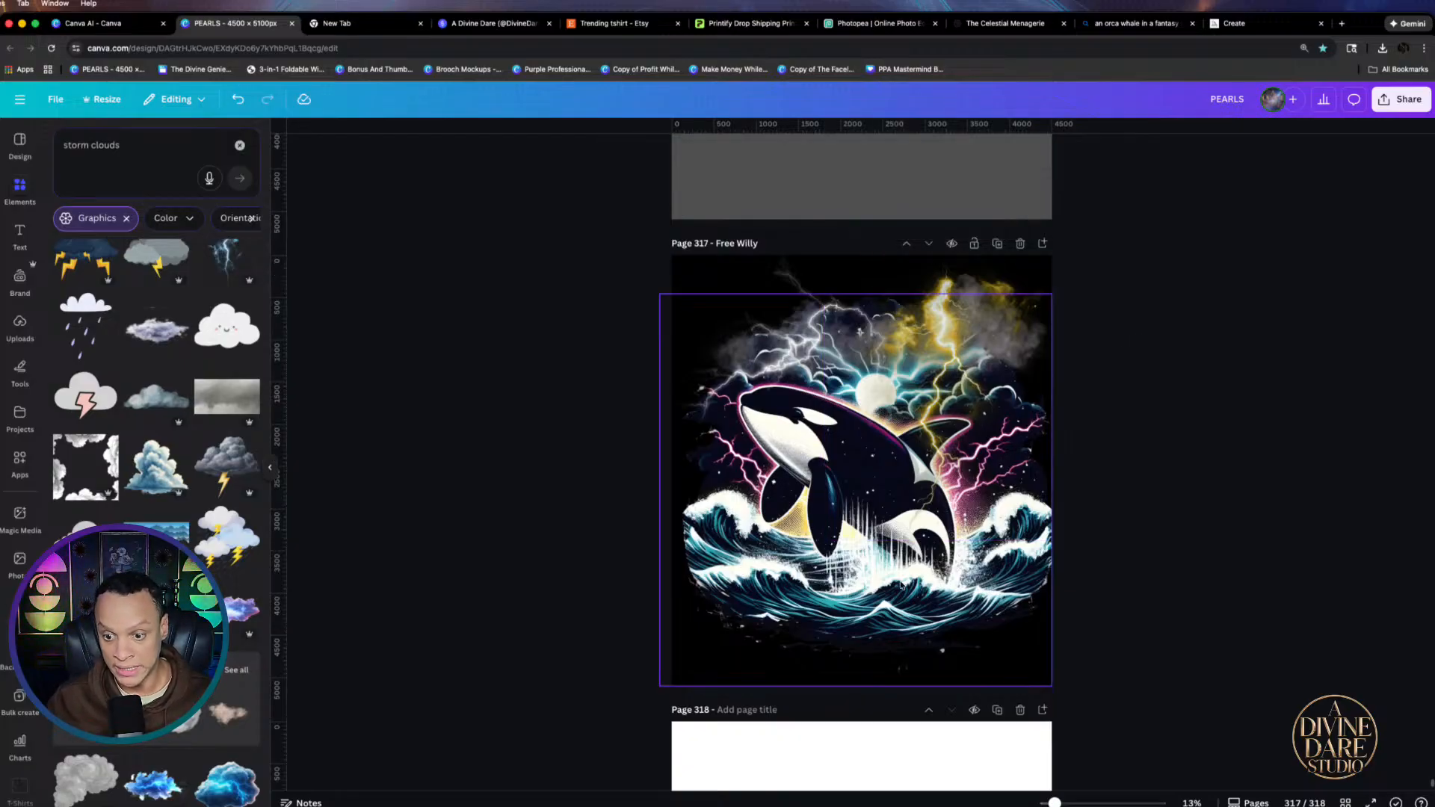
Nudge the orca image left and back into place, then reselect it
mouse_move(894, 591)
left_mouse_down()
mouse_move(876, 592)
mouse_move(905, 591)
left_mouse_up()
left_click(1110, 614)
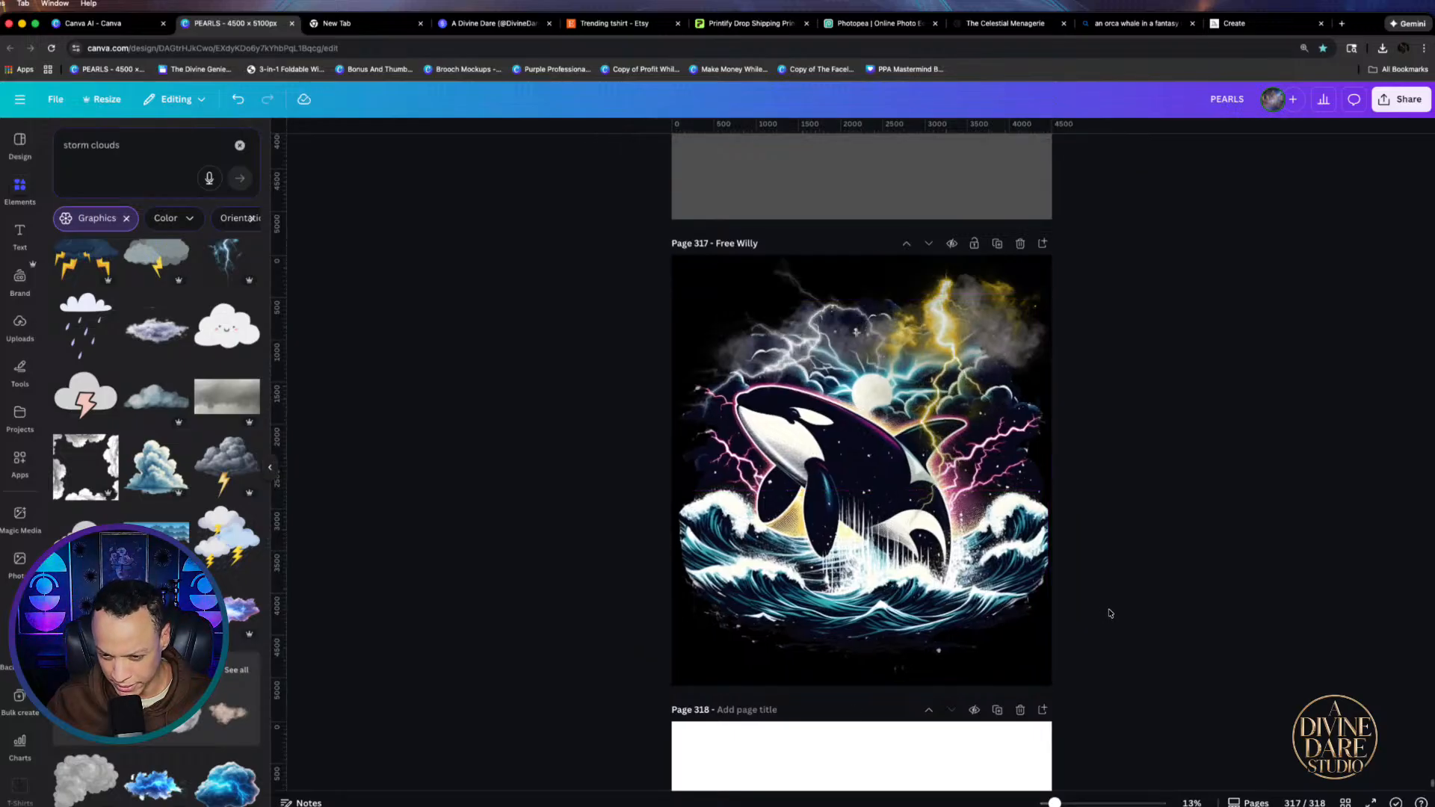
left_click(1027, 535)
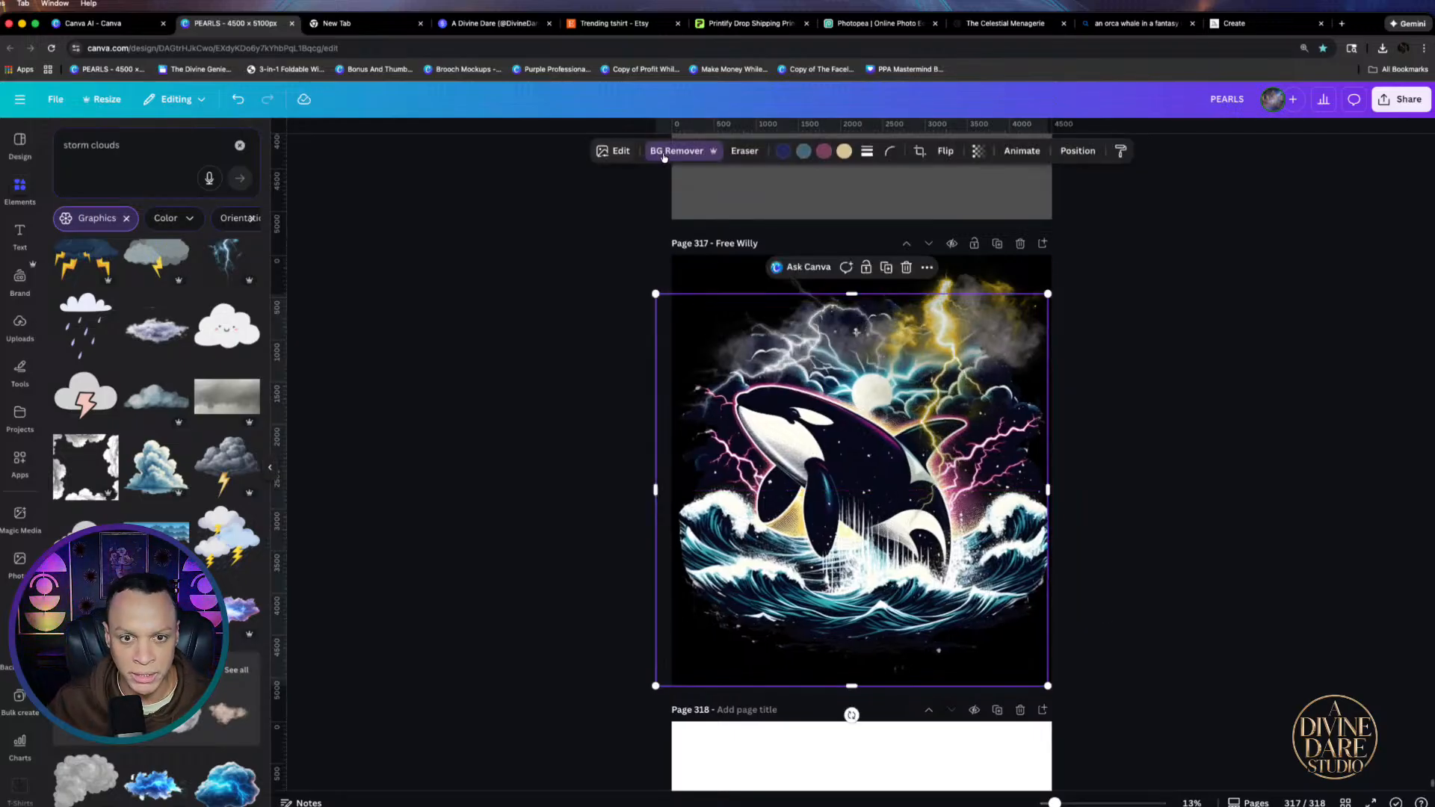
Magic Expand the orca image with a slightly enlarged frame, preview the results, and apply one
left_click(624, 151)
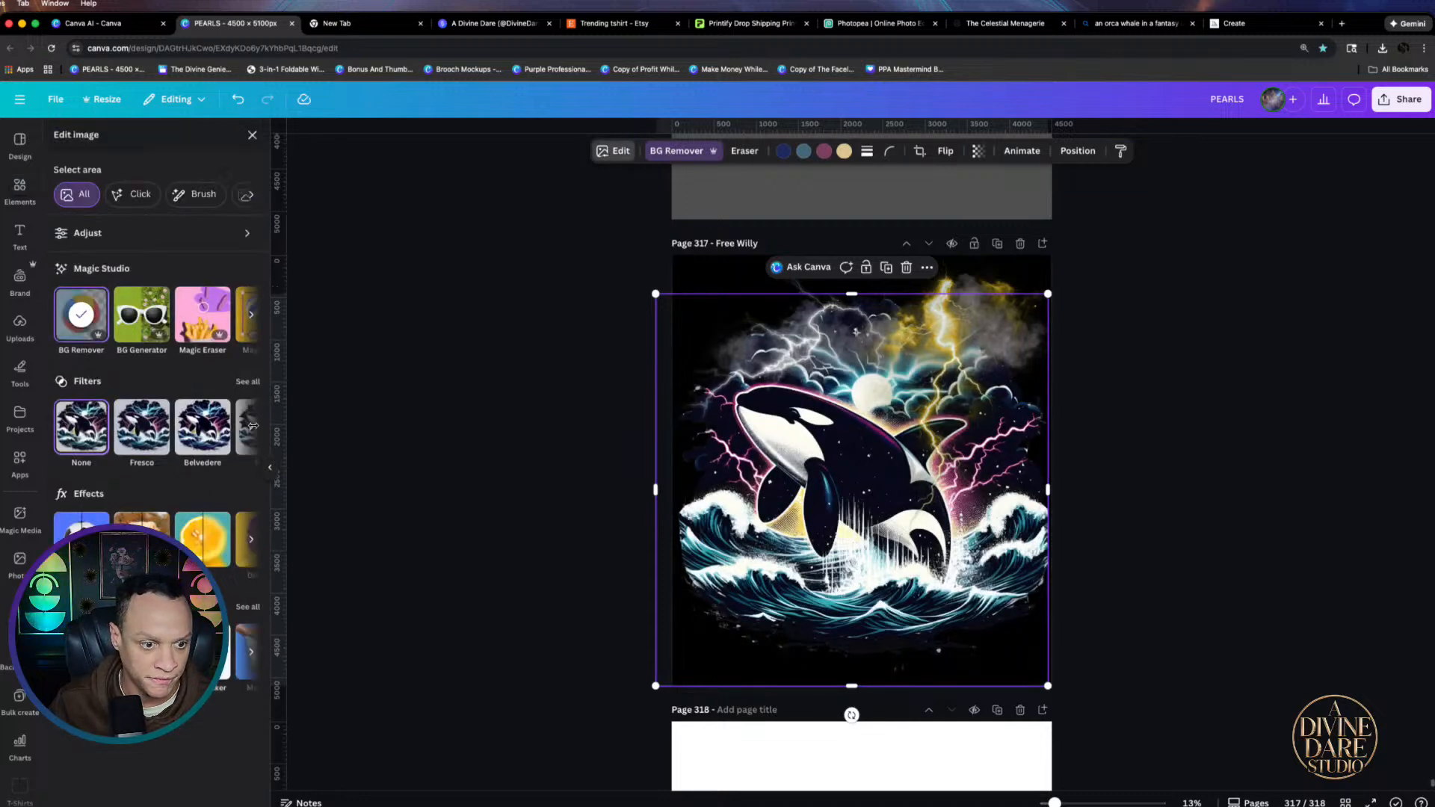
left_click(251, 317)
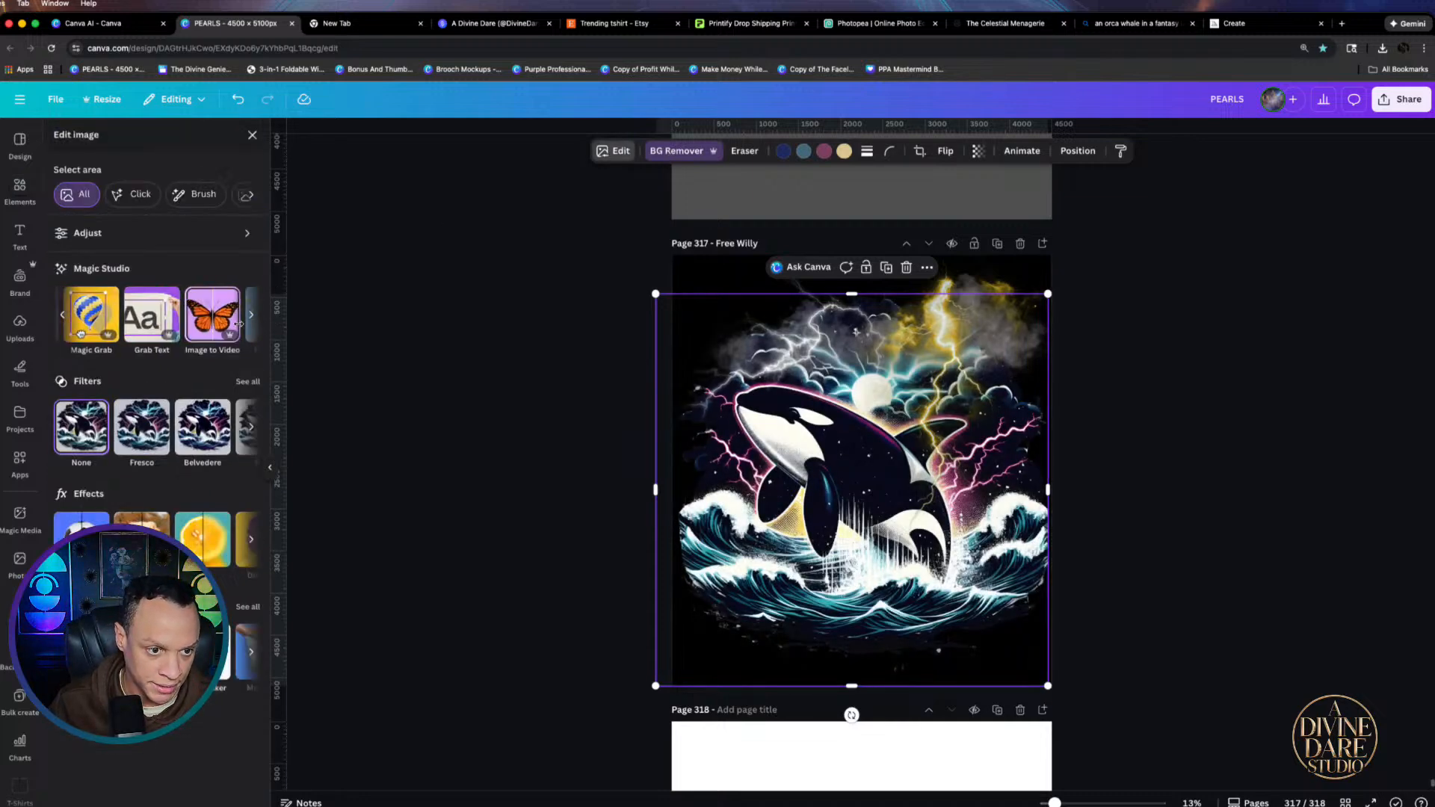
left_click(251, 317)
left_click(232, 318)
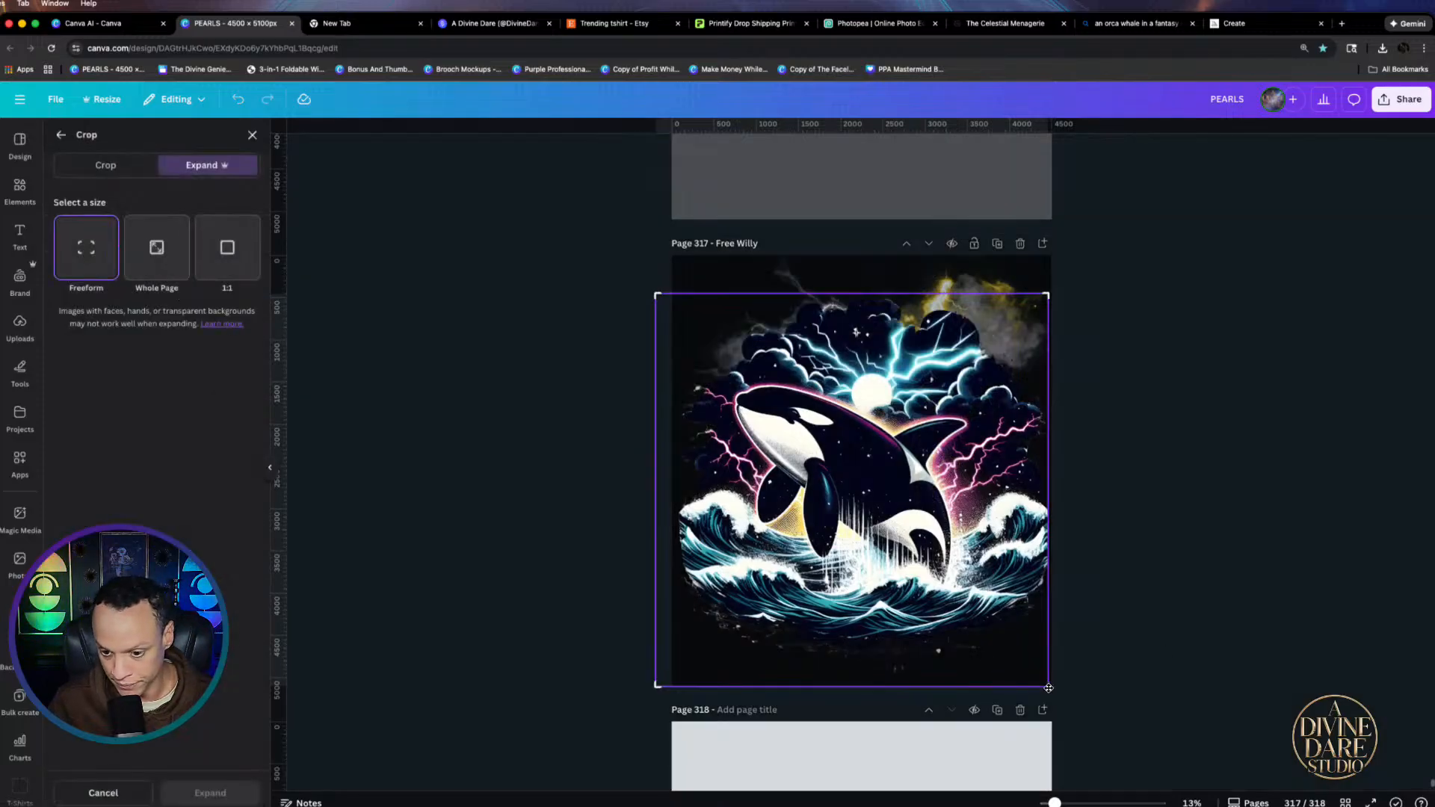
left_click_drag(1049, 687, 1053, 690)
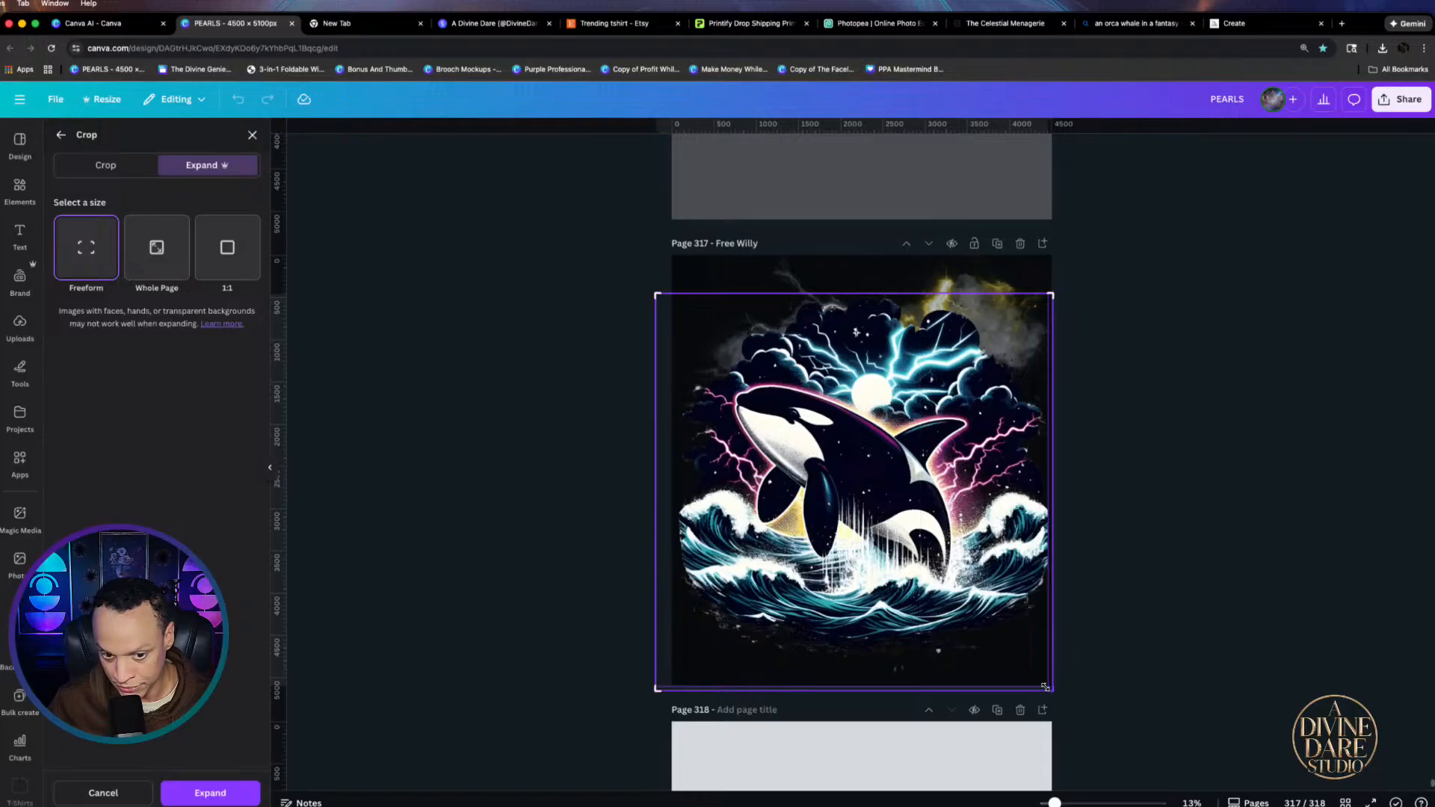
left_click(220, 799)
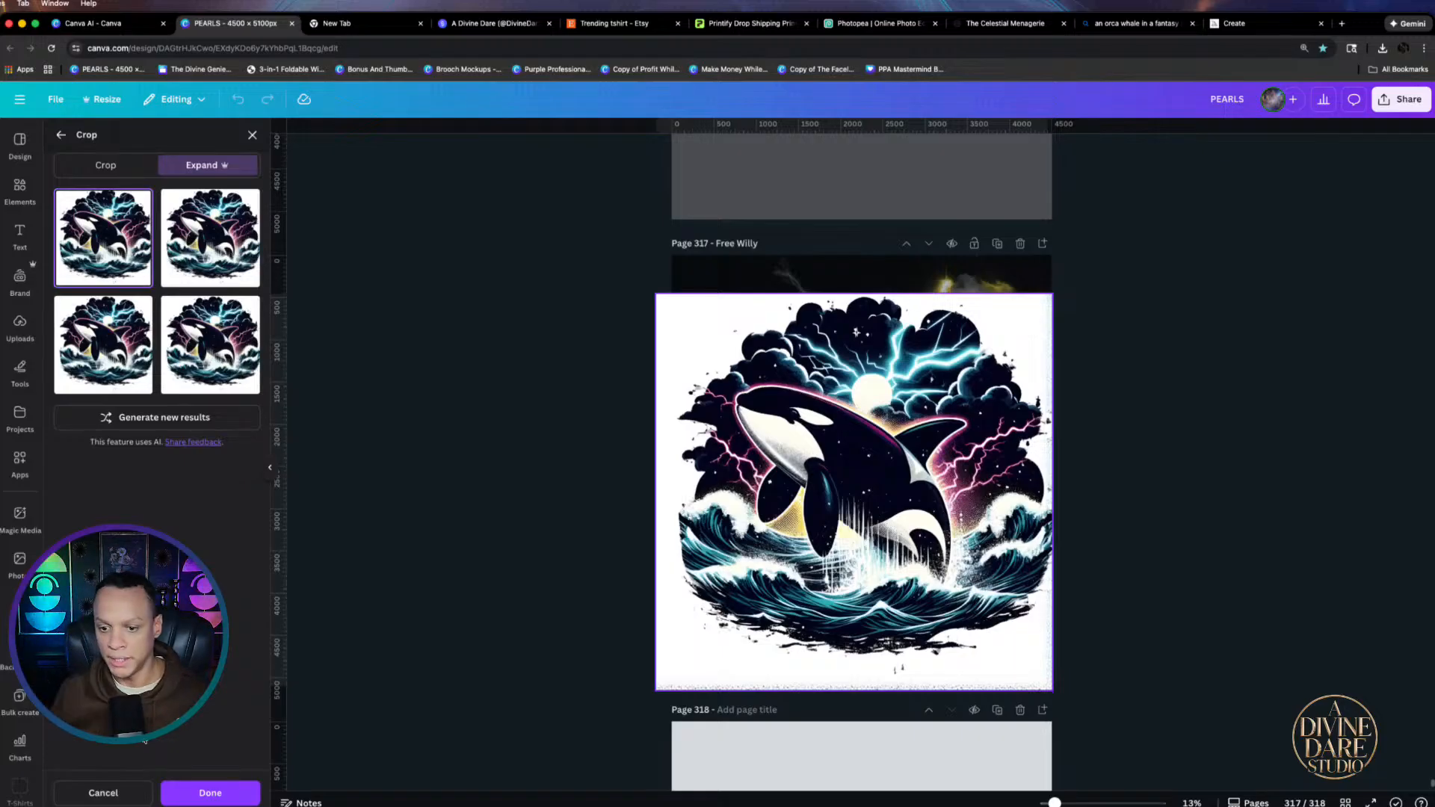
left_click(223, 258)
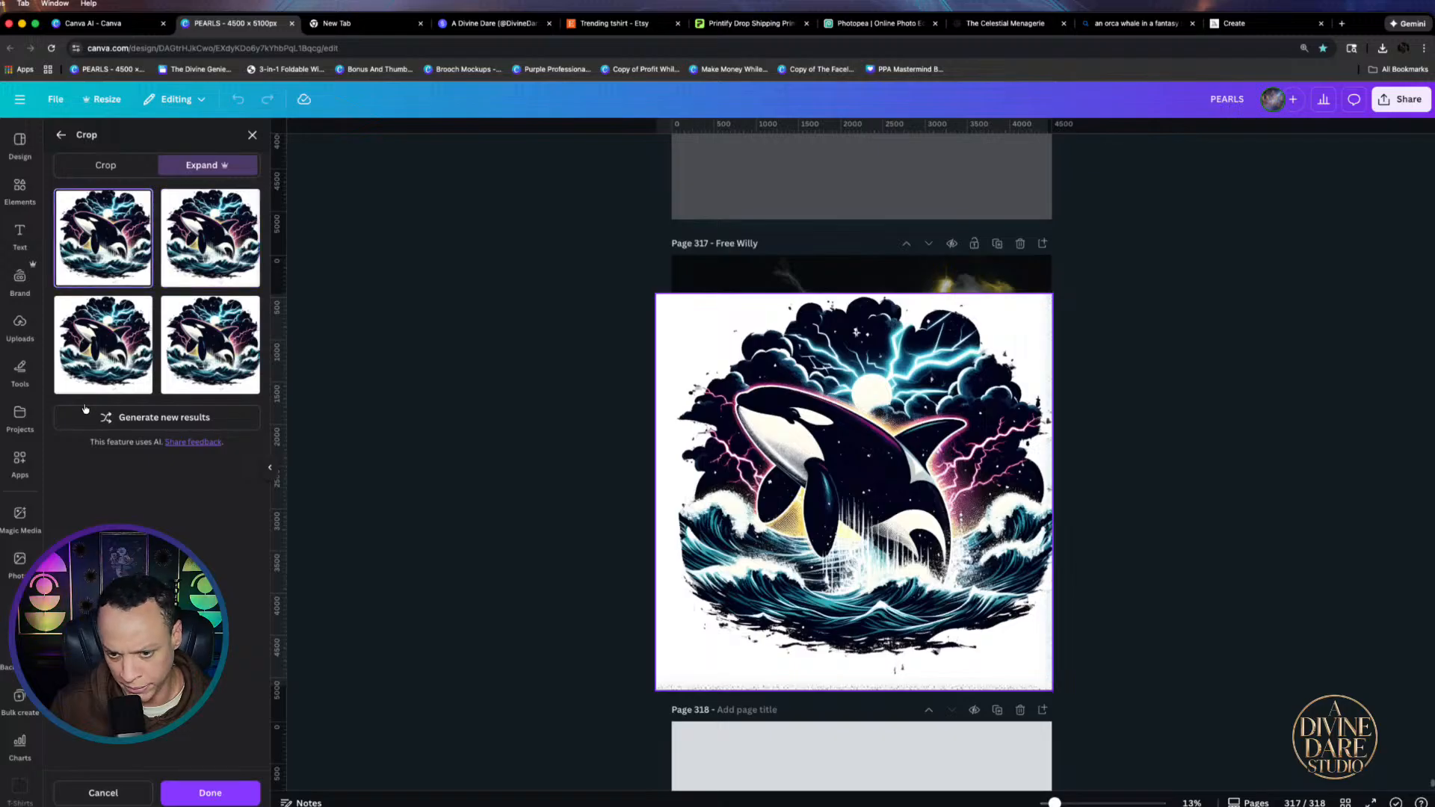
left_click(111, 336)
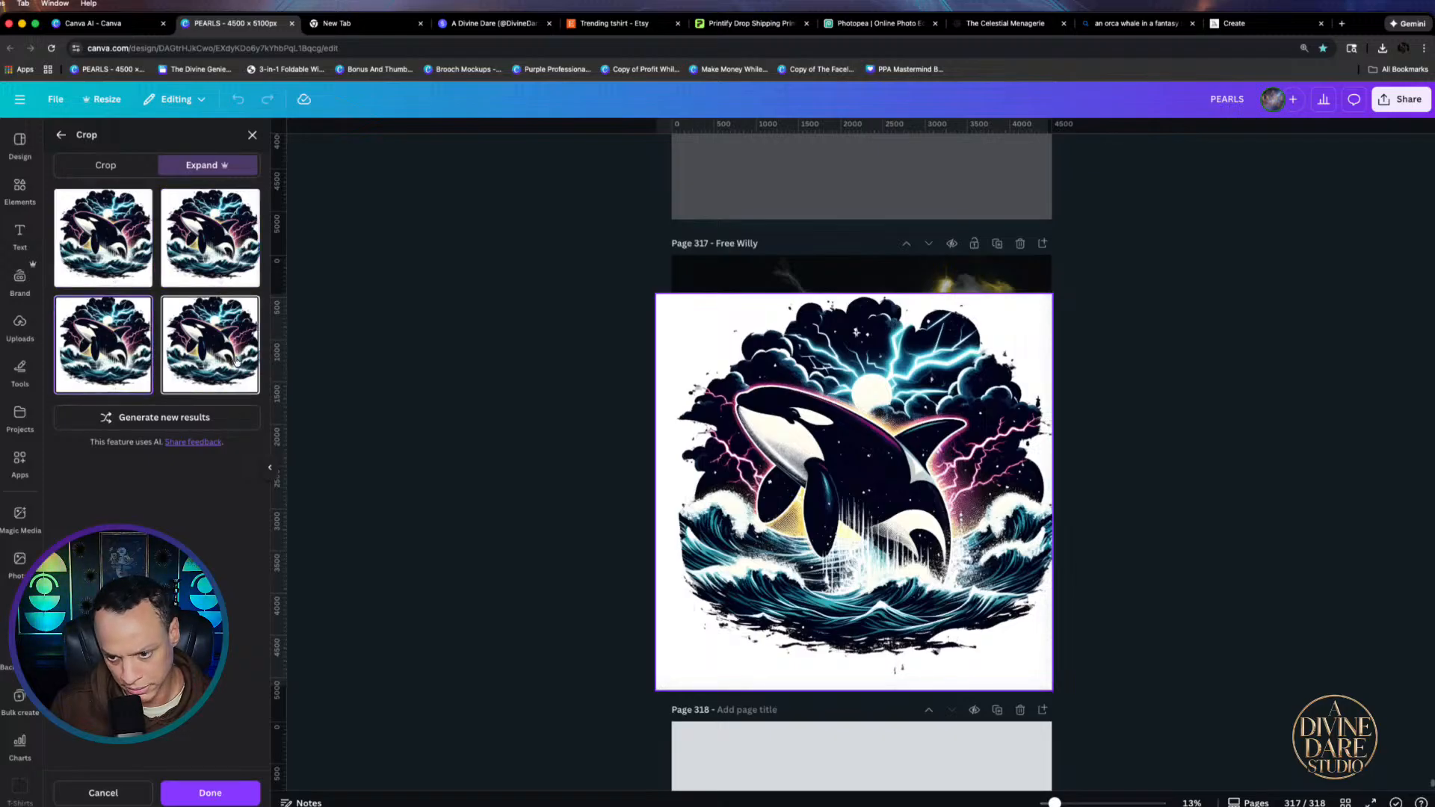
left_click(236, 361)
left_click(210, 793)
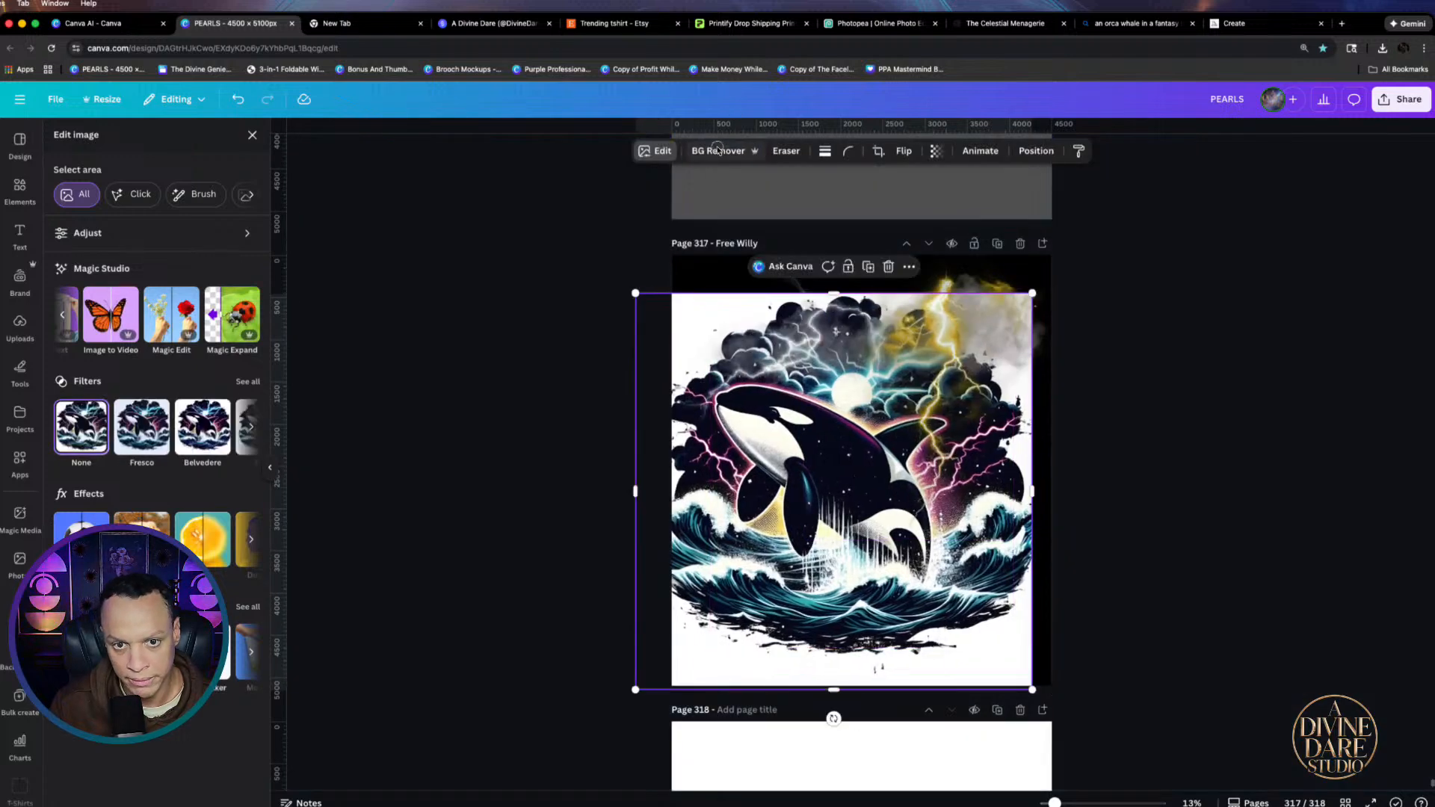
Remove the orca image's background with BG Remover and shrink it slightly
left_click(715, 150)
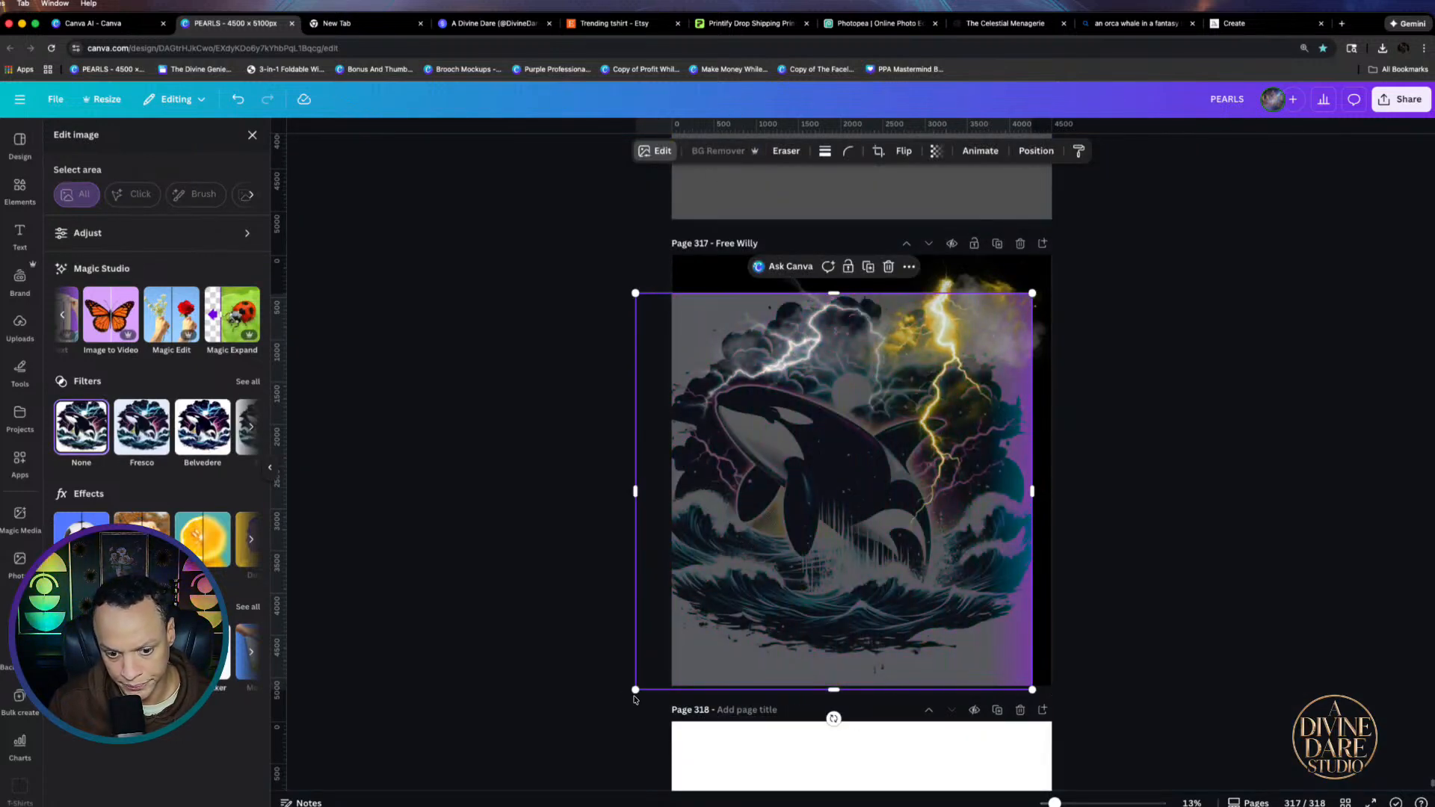
left_click_drag(636, 689, 663, 686)
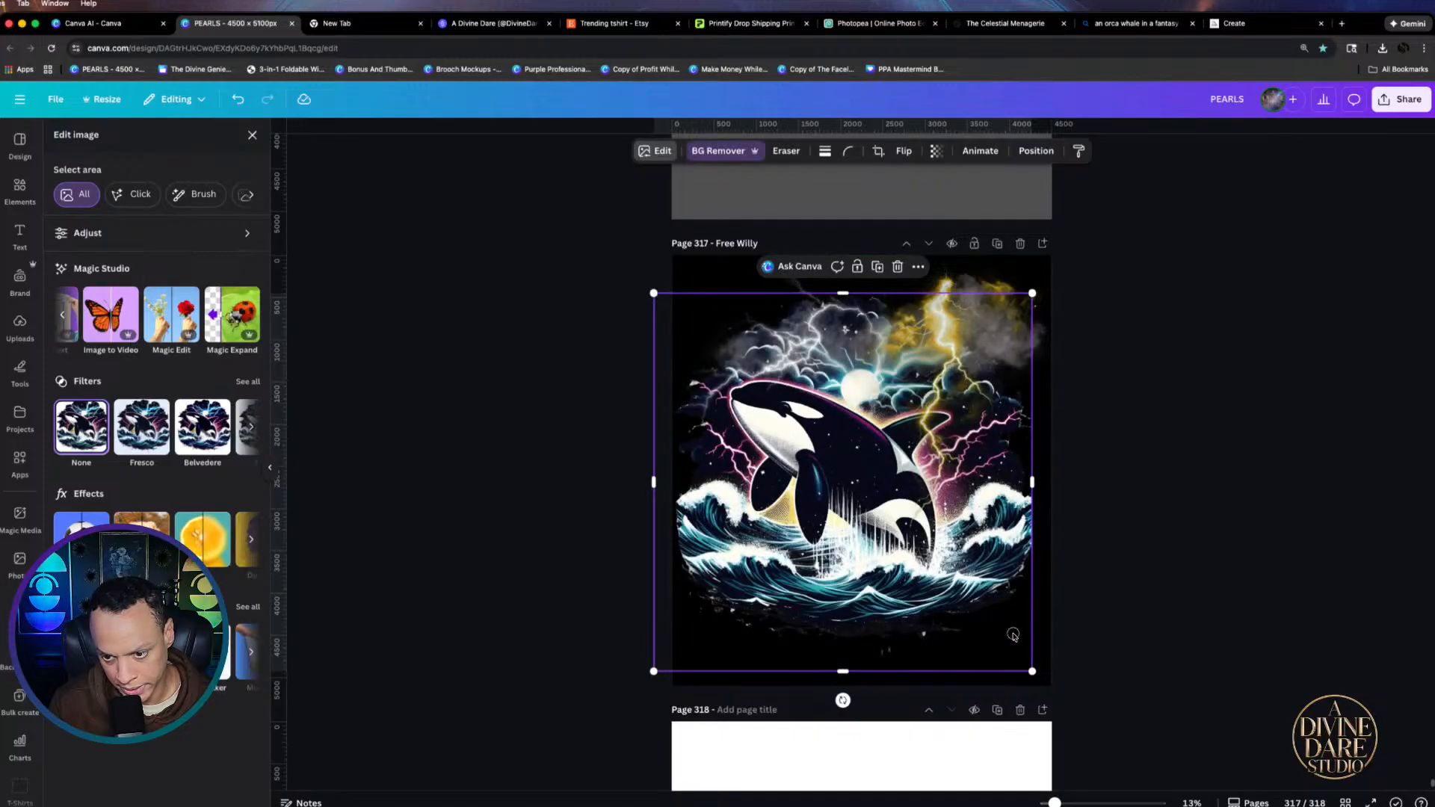
left_click(1197, 625)
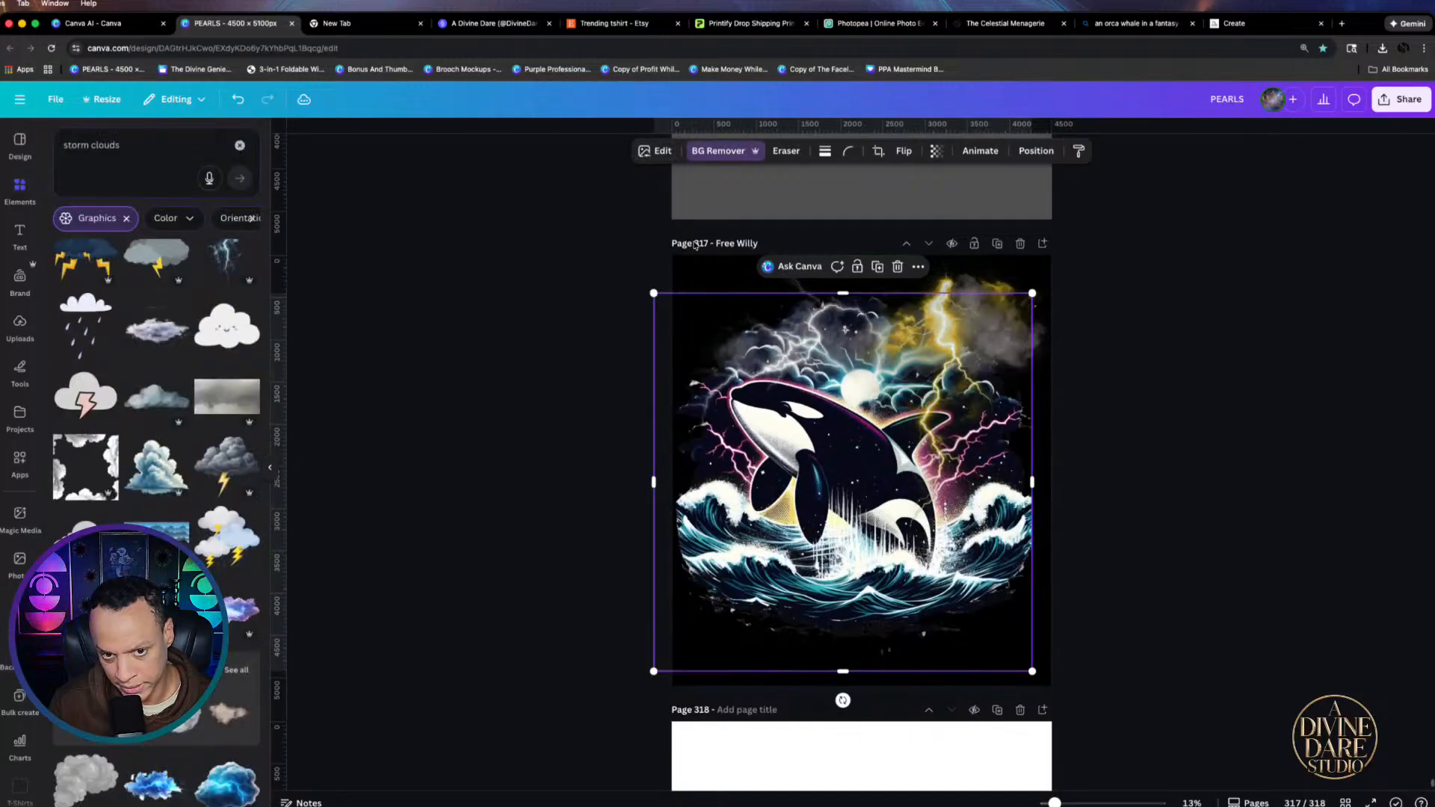
Crop in the orca image's left side and recentre it on the page
left_click(696, 269)
left_click_drag(830, 646, 843, 652)
left_click_drag(669, 487, 686, 487)
left_click_drag(825, 538, 814, 540)
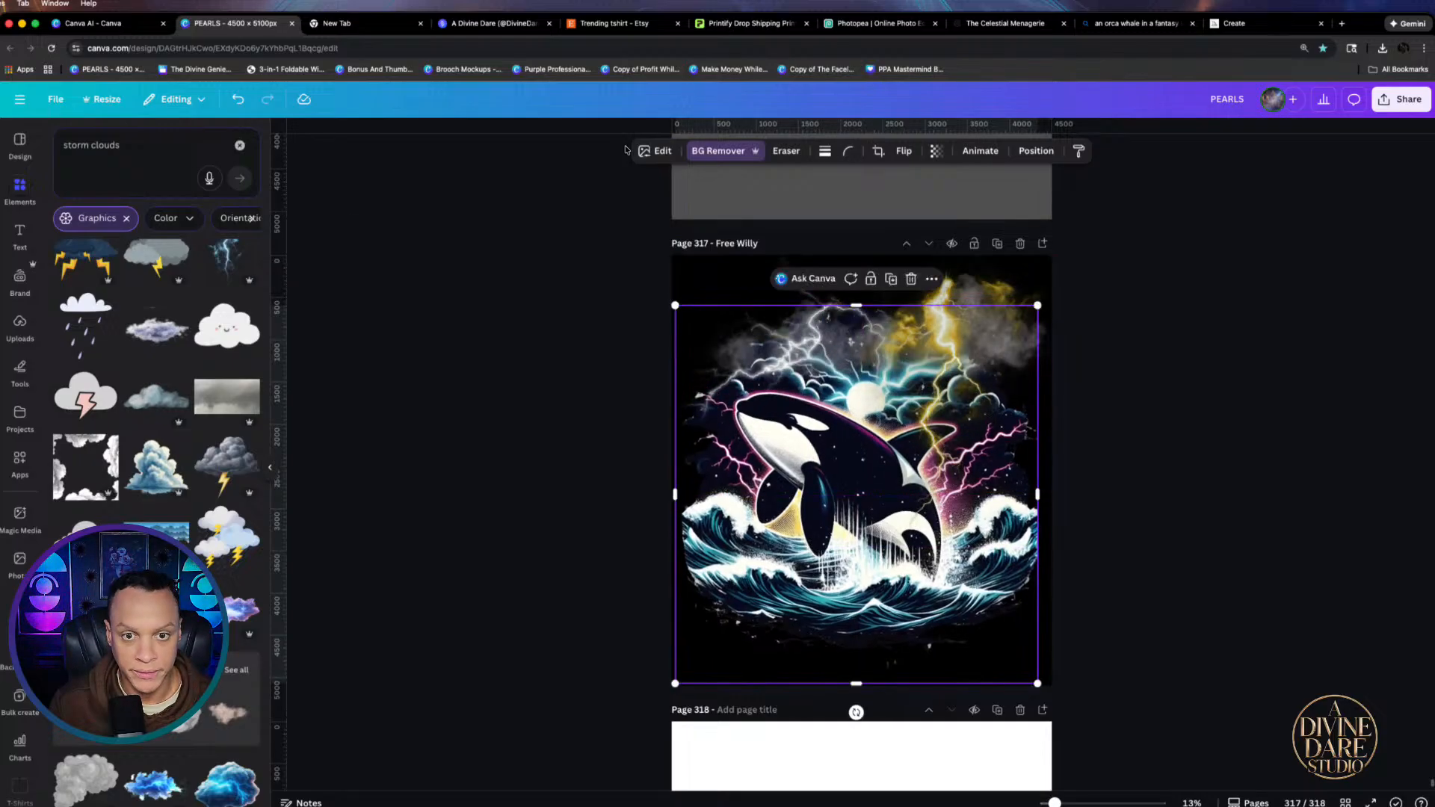
Run Magic Expand again on the orca image with a slightly enlarged frame
left_click(654, 152)
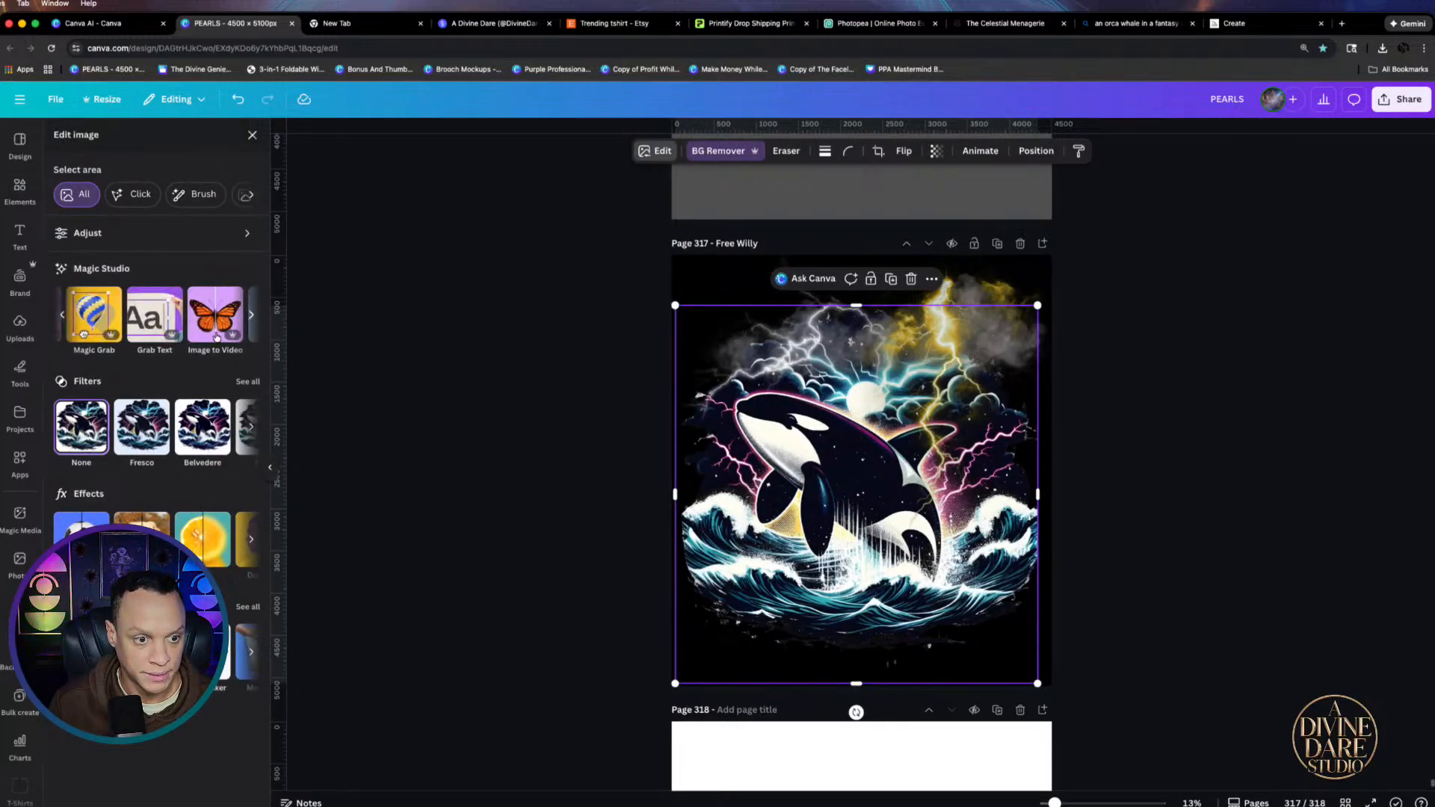
left_click(251, 314)
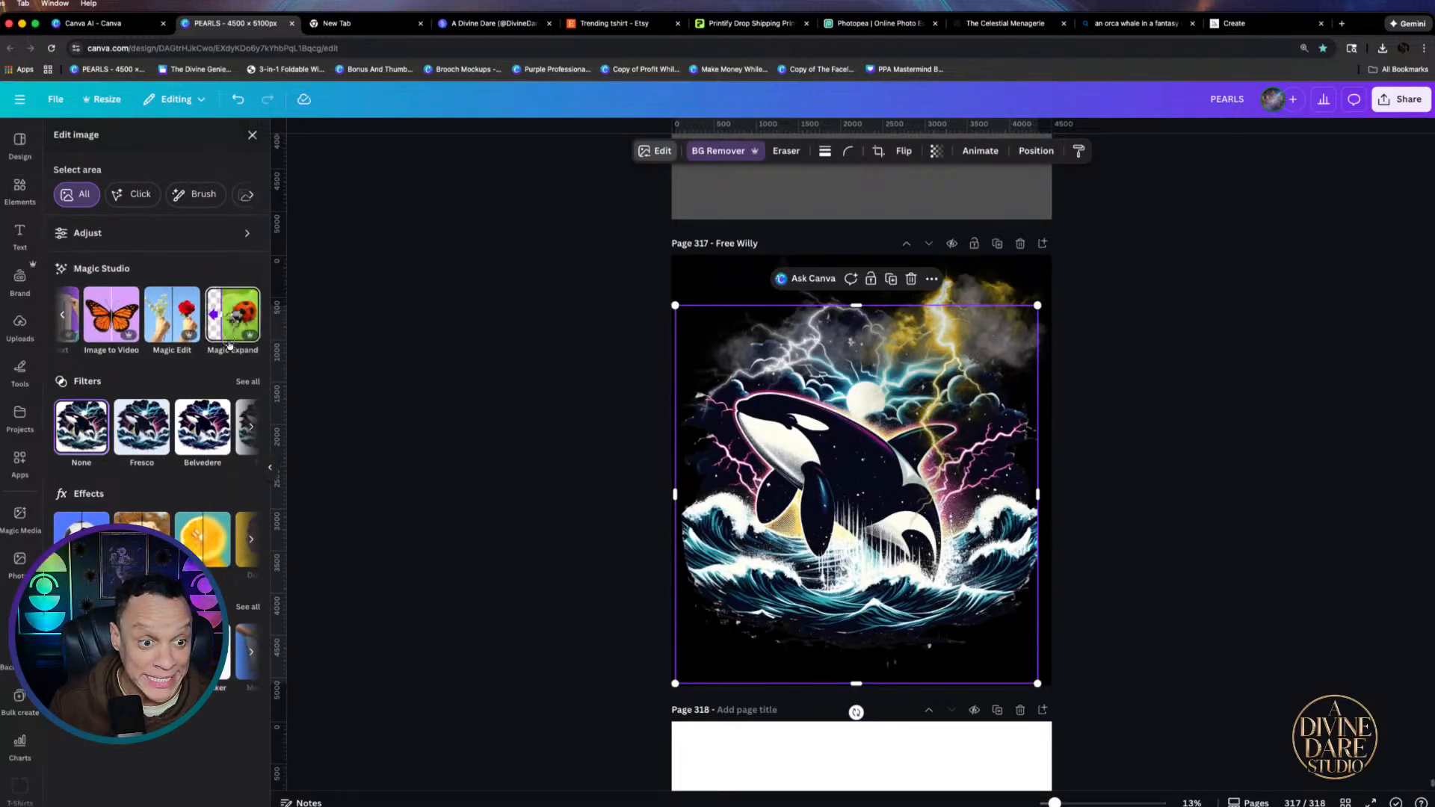
left_click(165, 327)
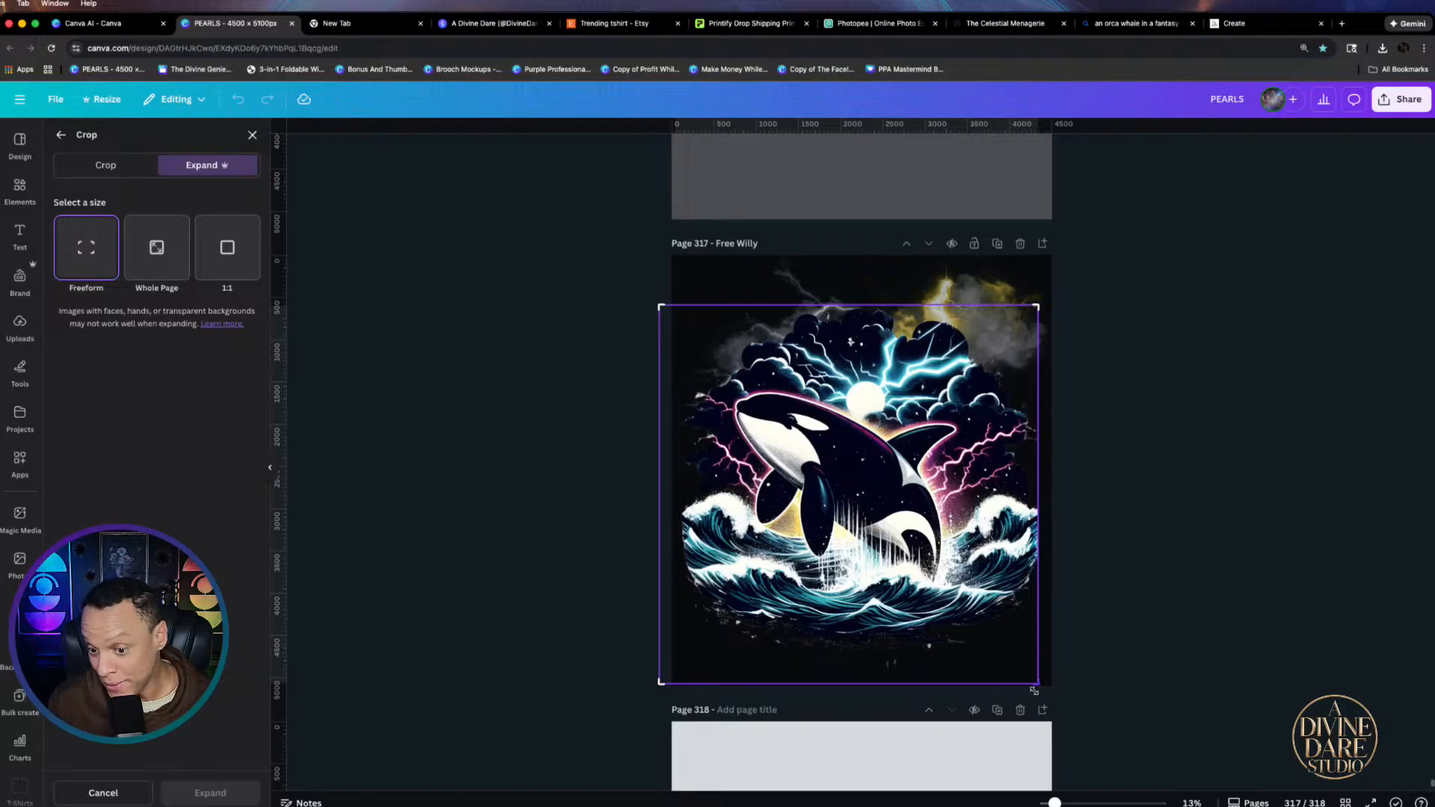
left_click_drag(1036, 682, 1044, 687)
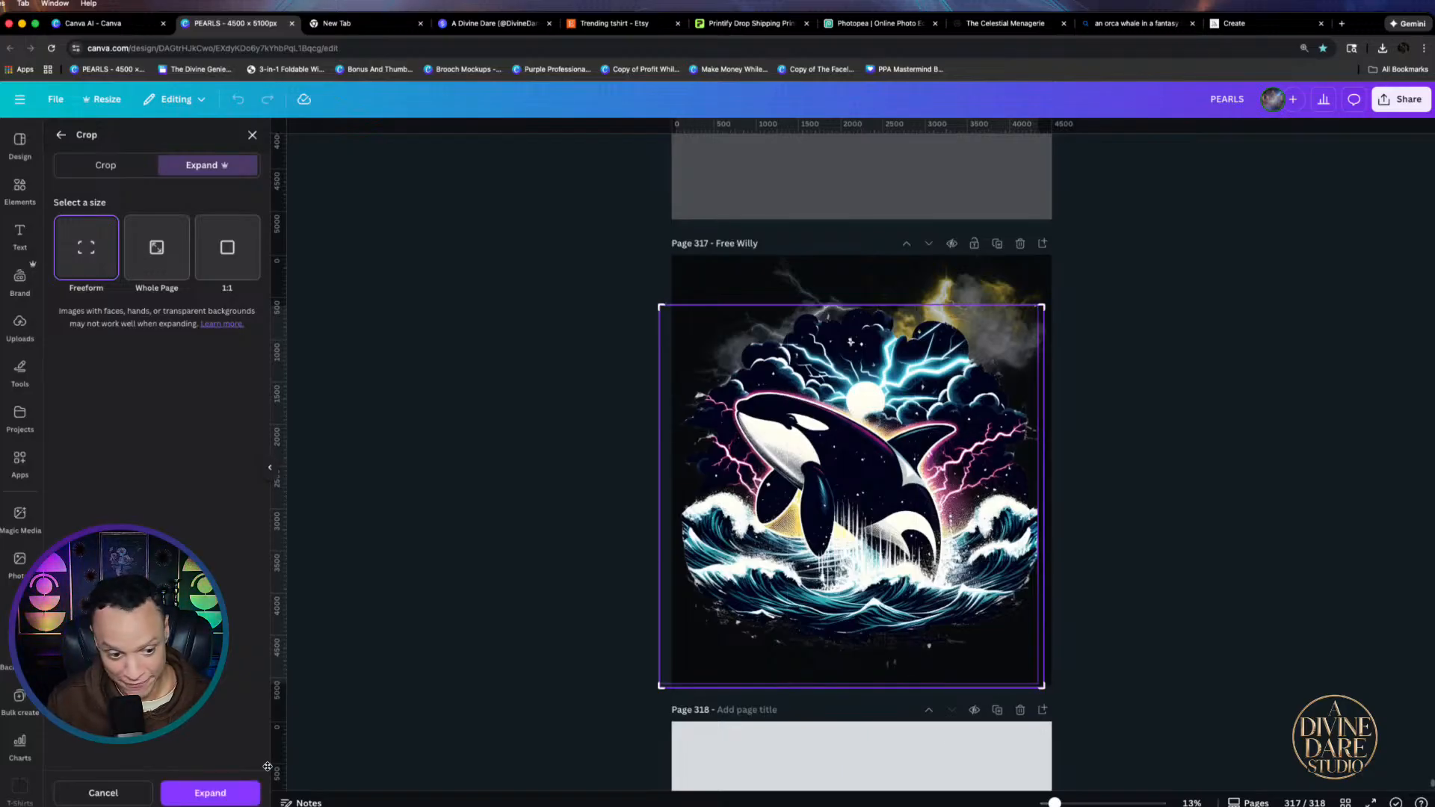
left_click(210, 793)
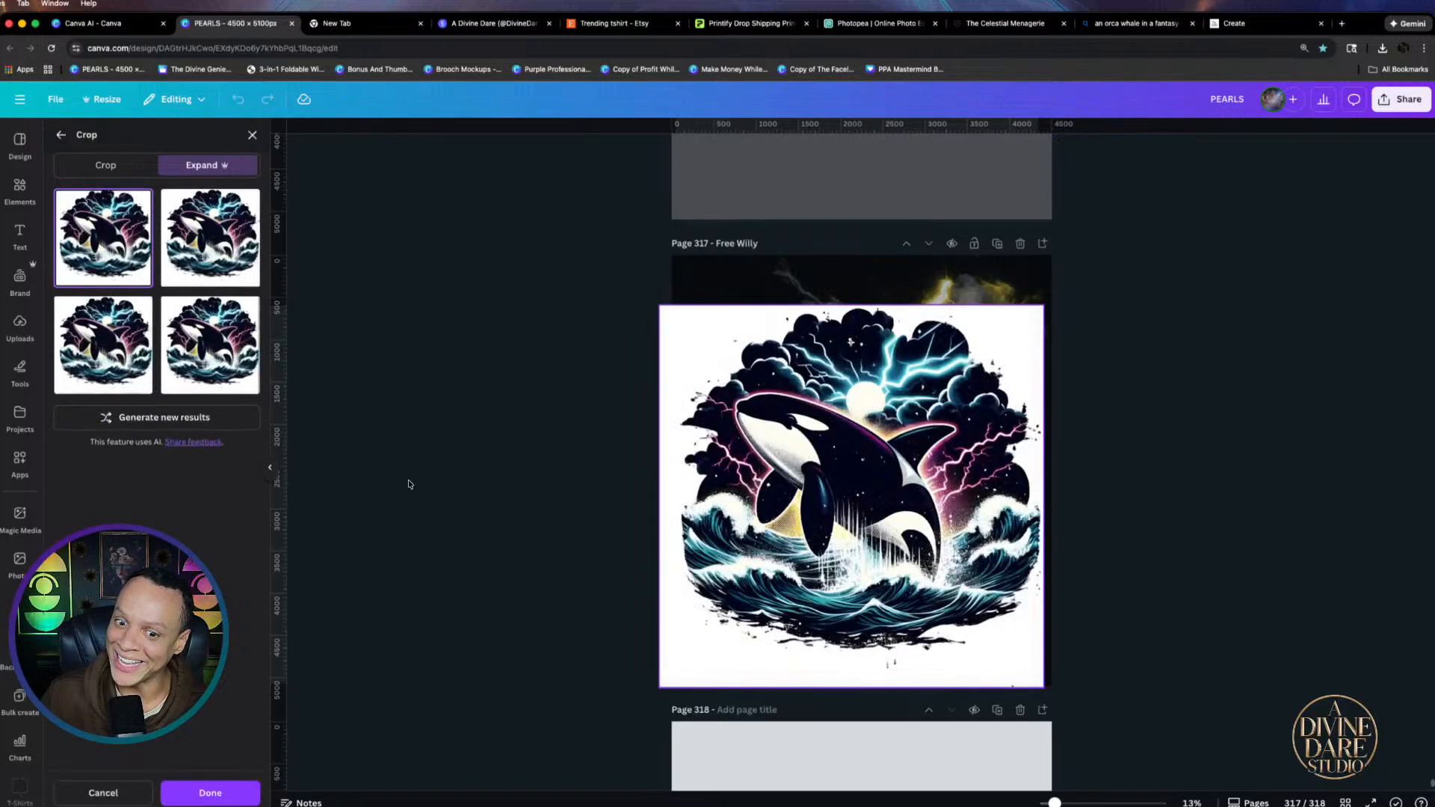
Compare the four expansion results, apply the third, and remove the background
left_click(185, 253)
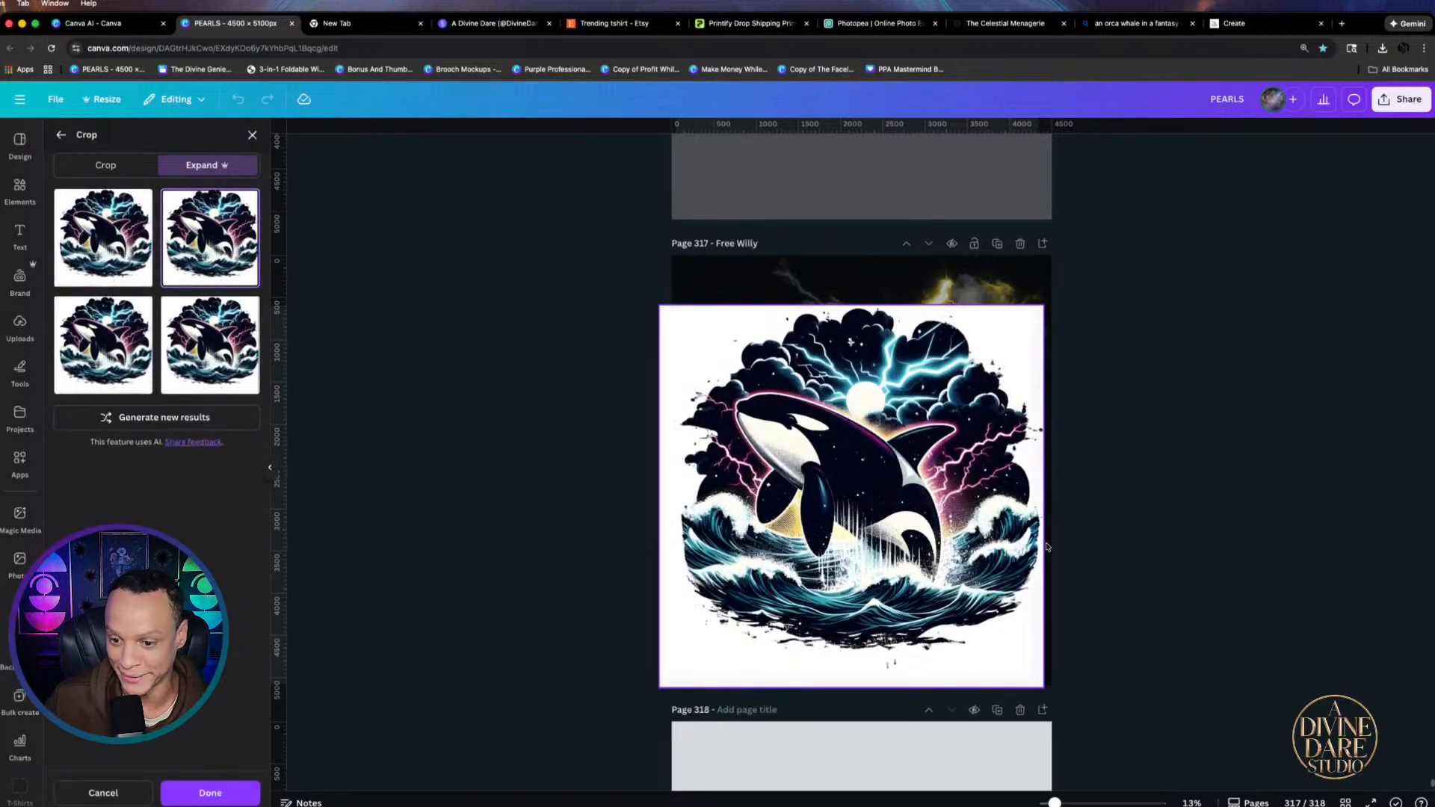
left_click(96, 370)
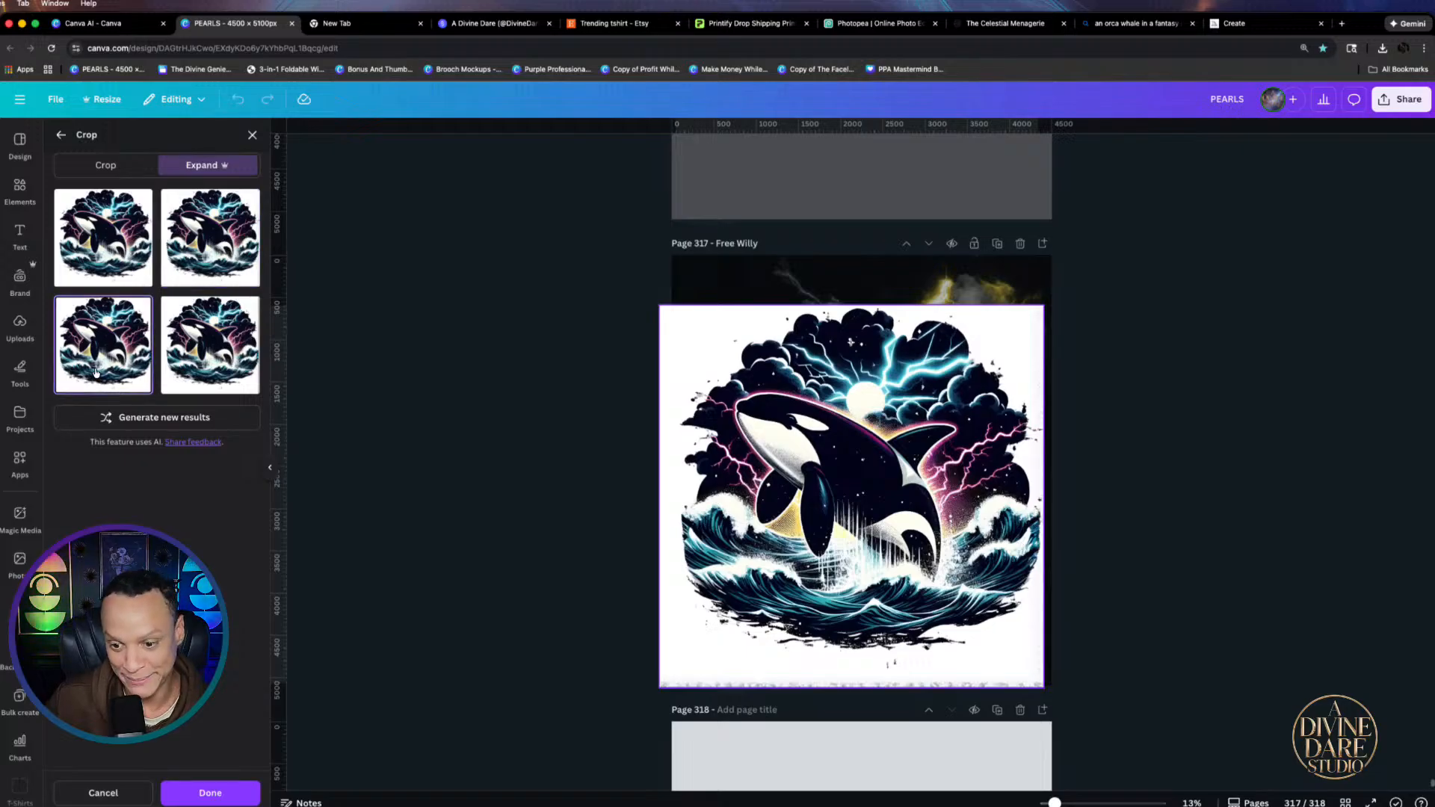
left_click(221, 366)
left_click(148, 362)
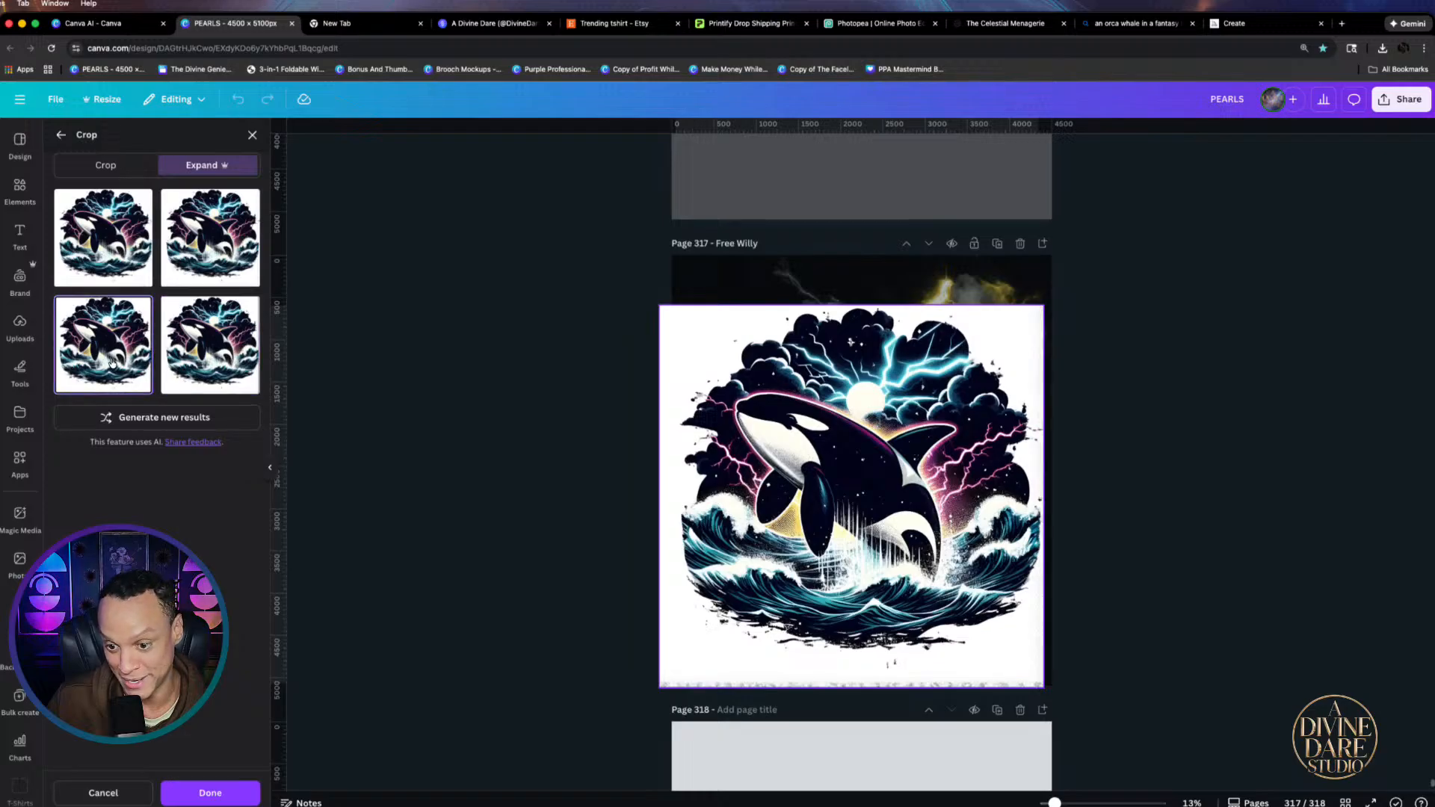
left_click(232, 243)
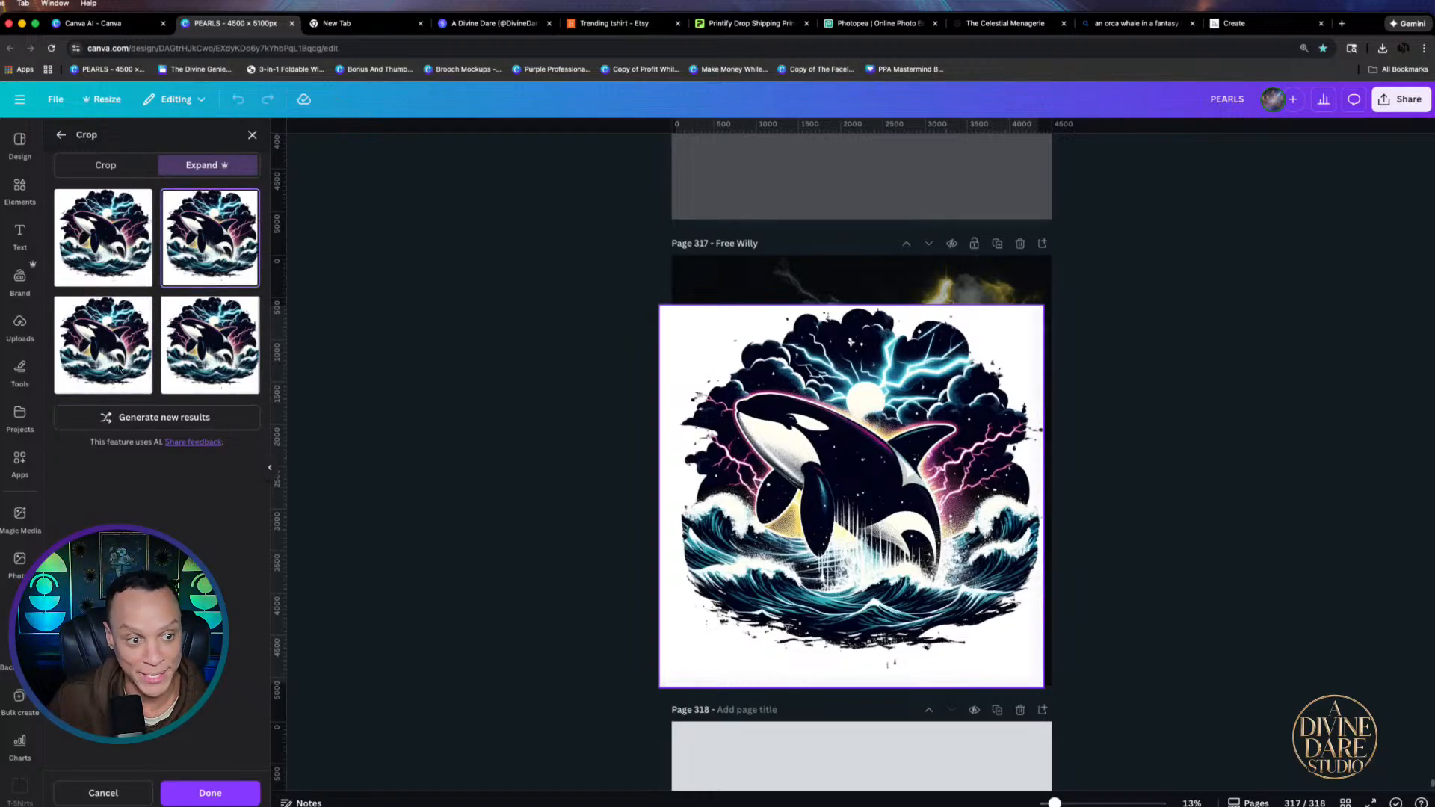
left_click(102, 254)
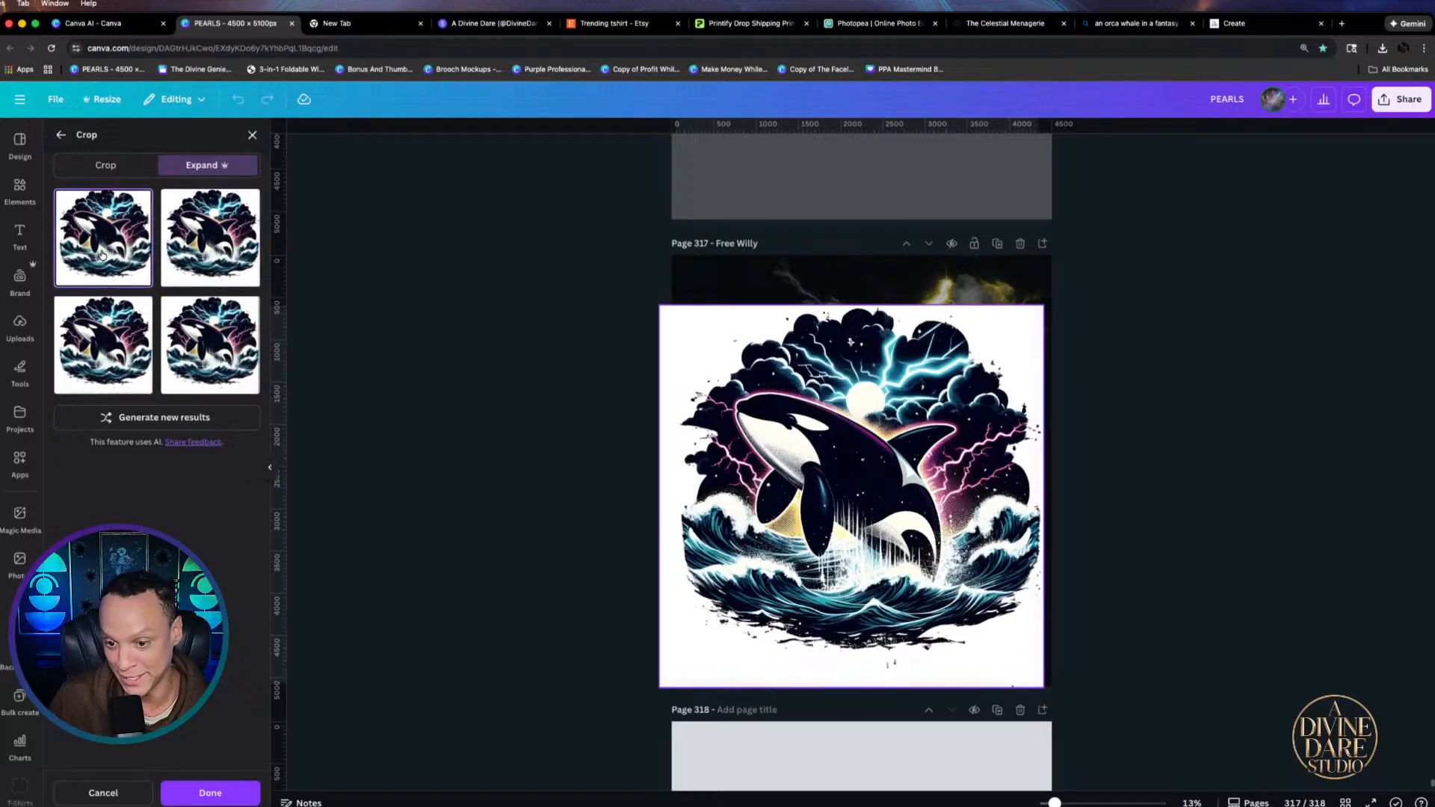
left_click(105, 342)
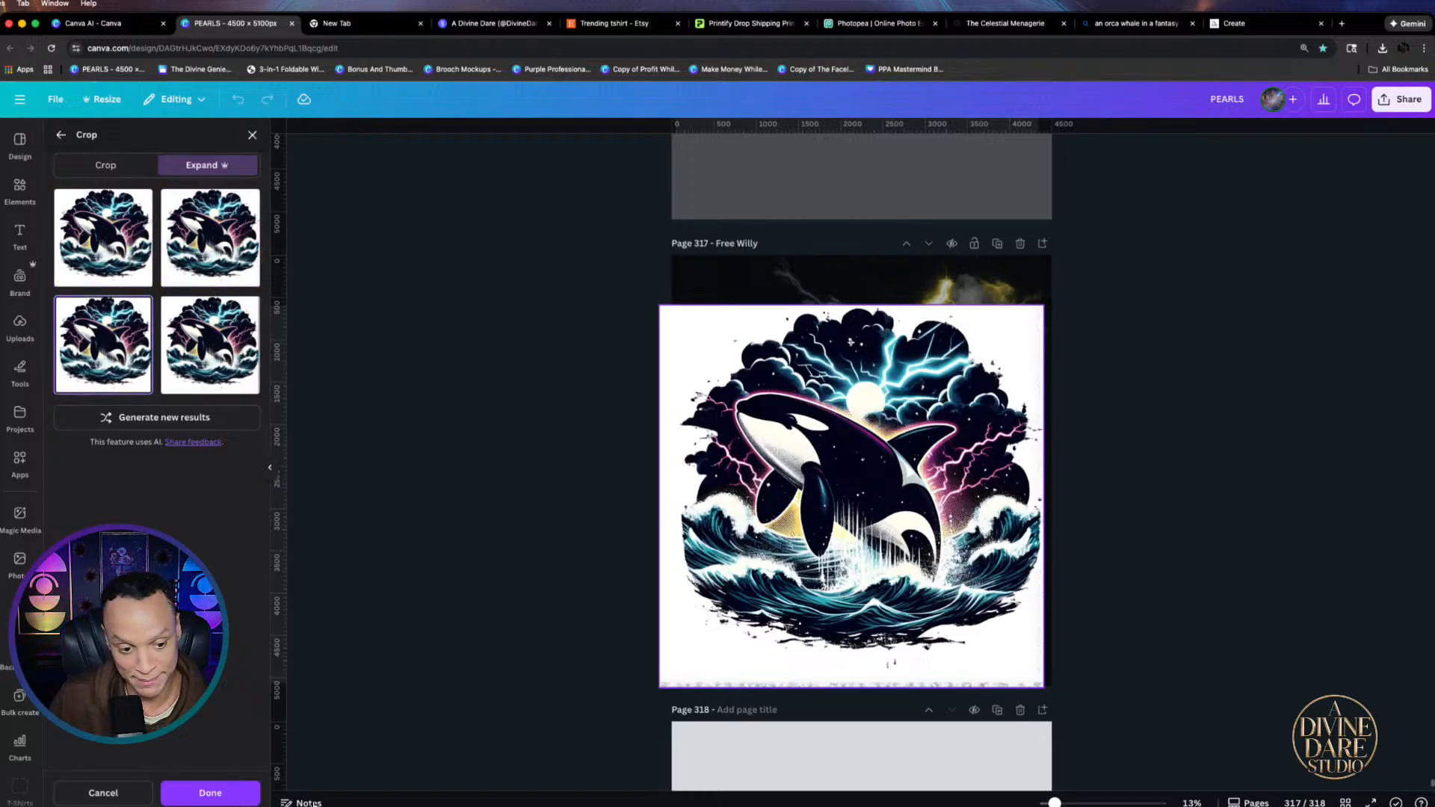
left_click(210, 792)
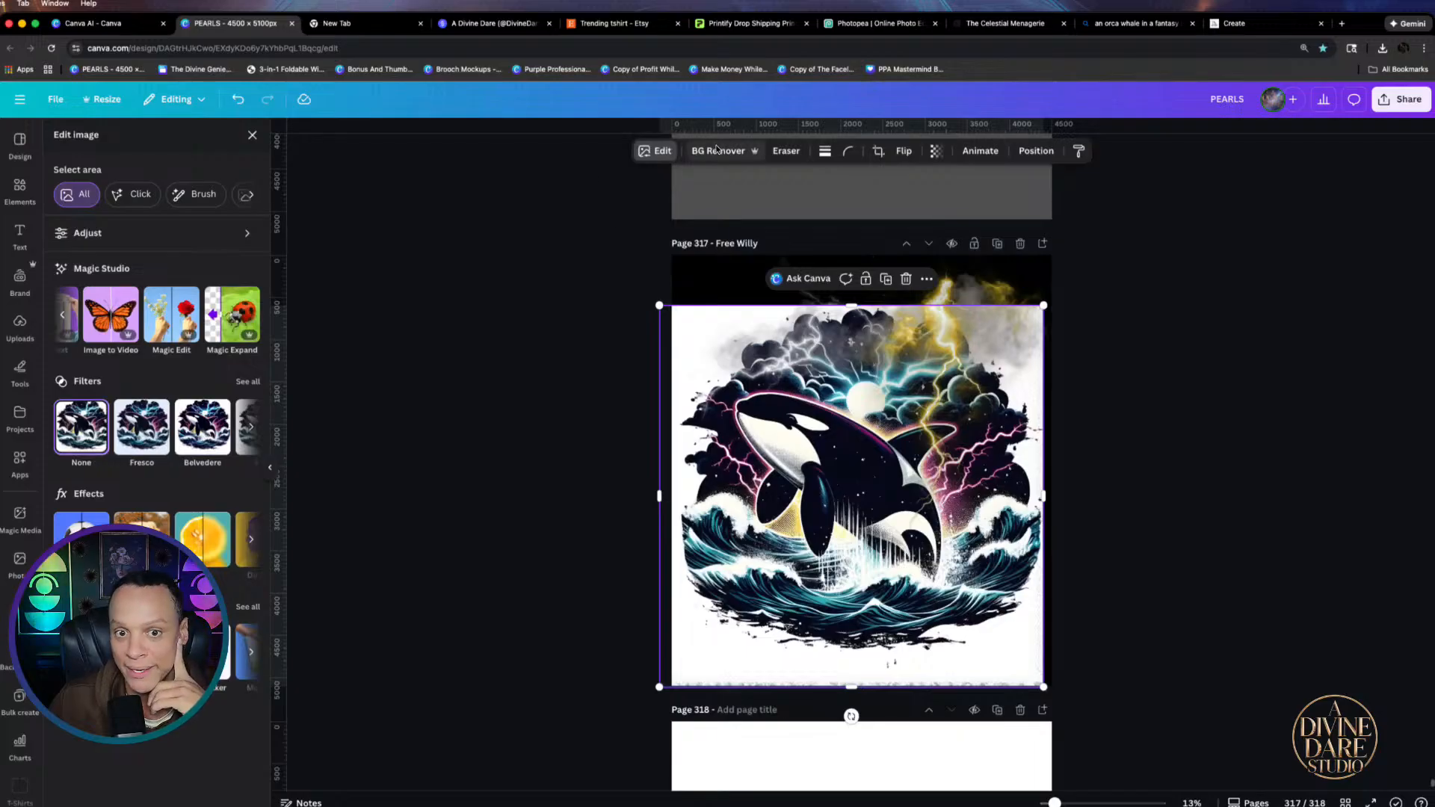
left_click(718, 150)
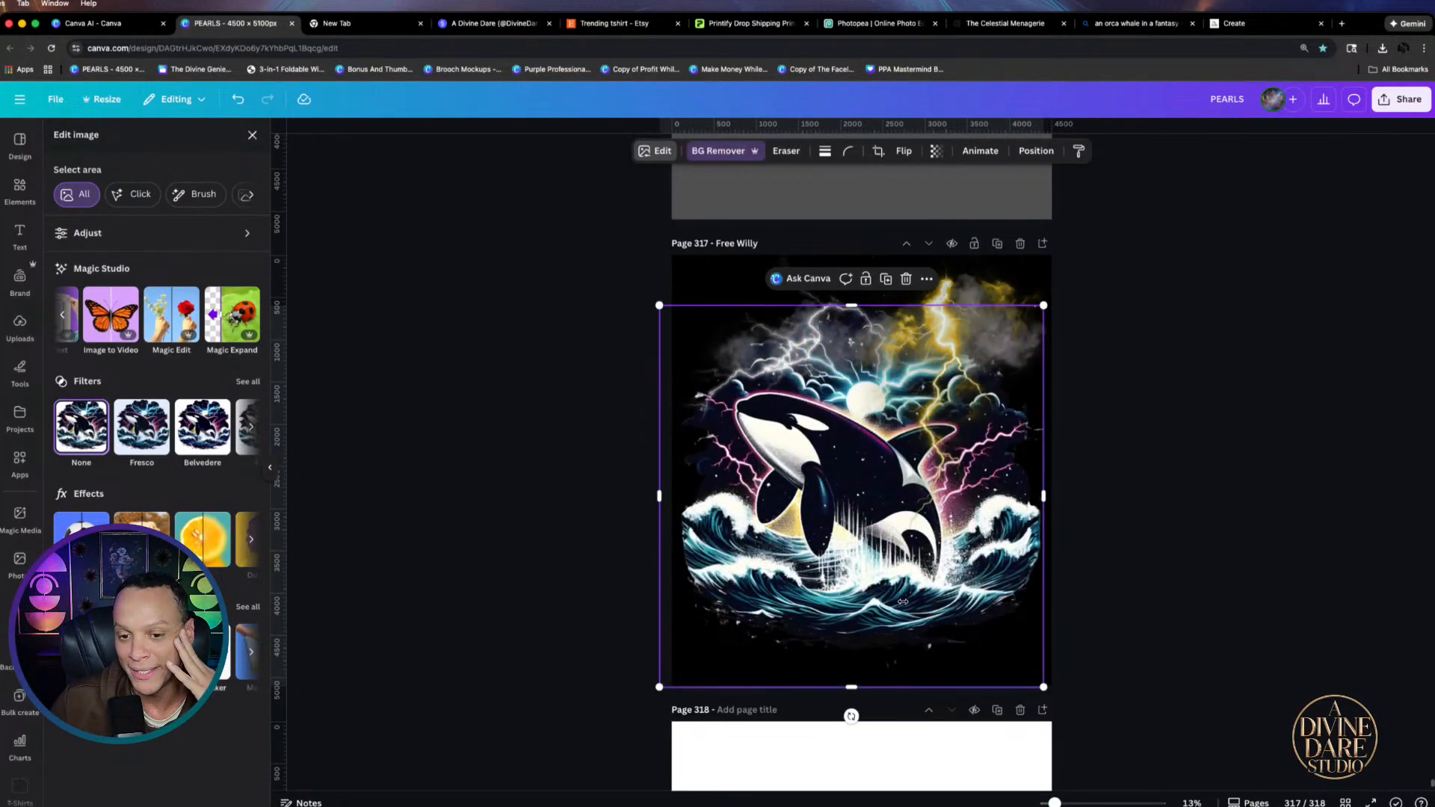
Nudge the orca image slightly left and trim its left edge inward
left_click(1129, 566)
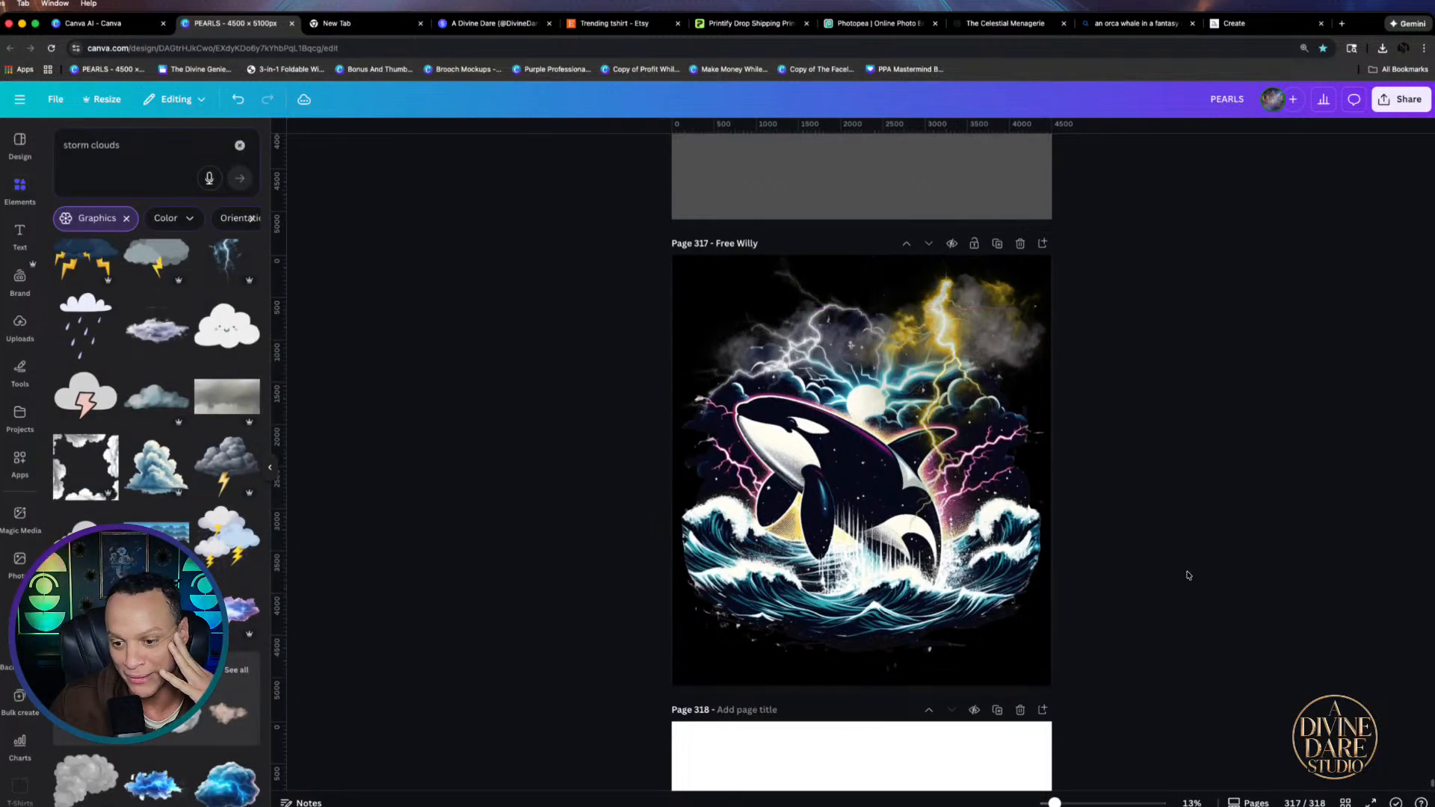
left_click(865, 590)
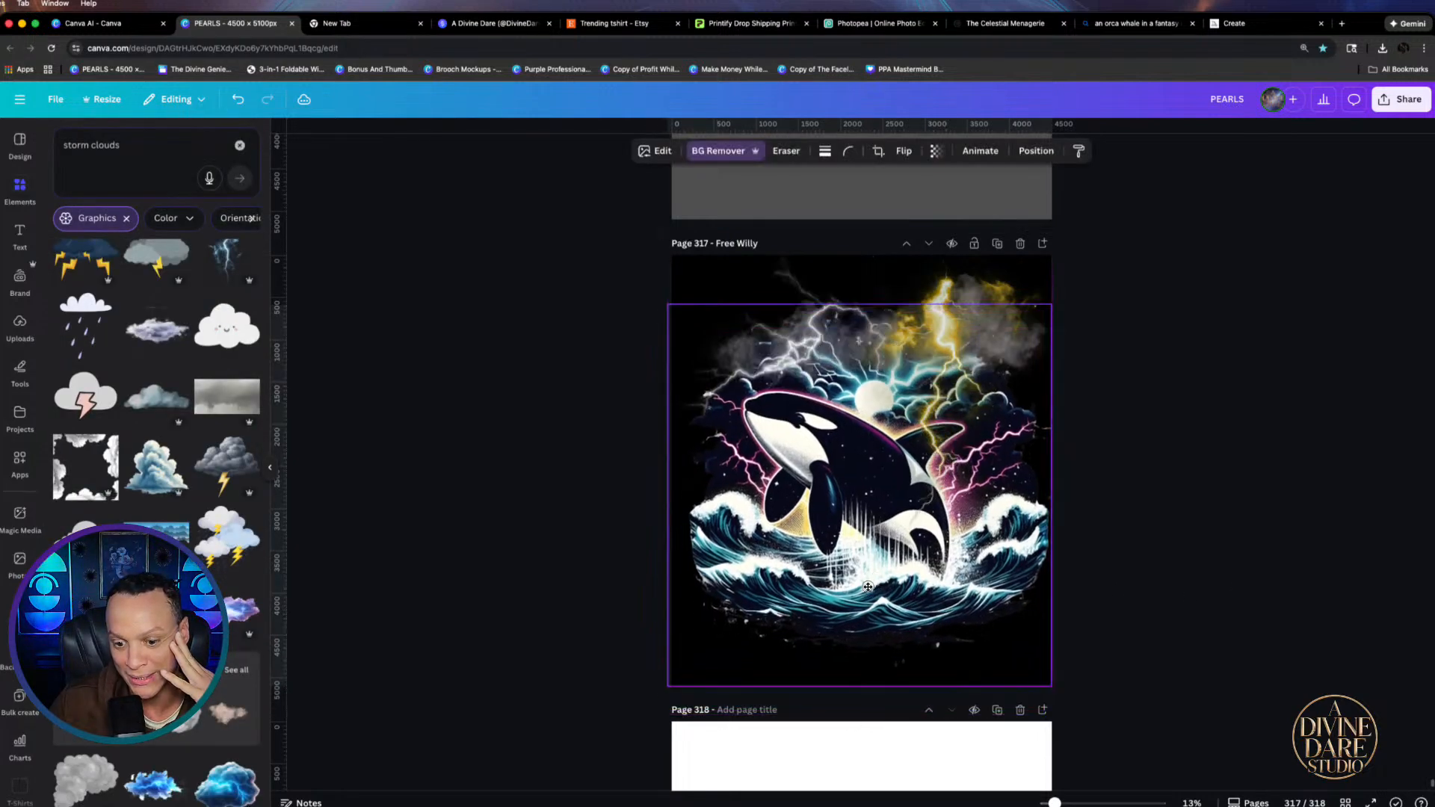
left_click_drag(868, 587, 859, 585)
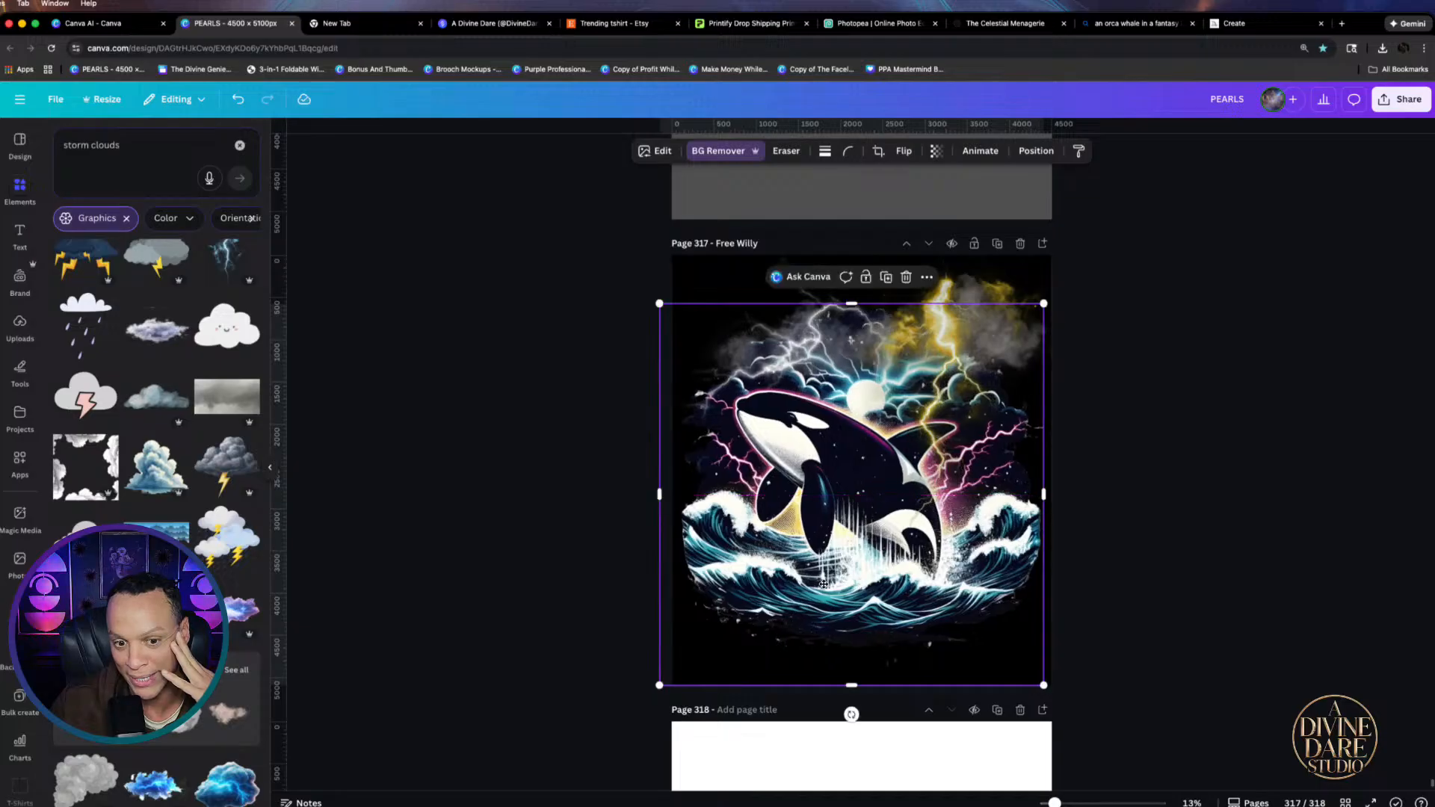
left_click_drag(658, 494, 671, 494)
left_click(1173, 450)
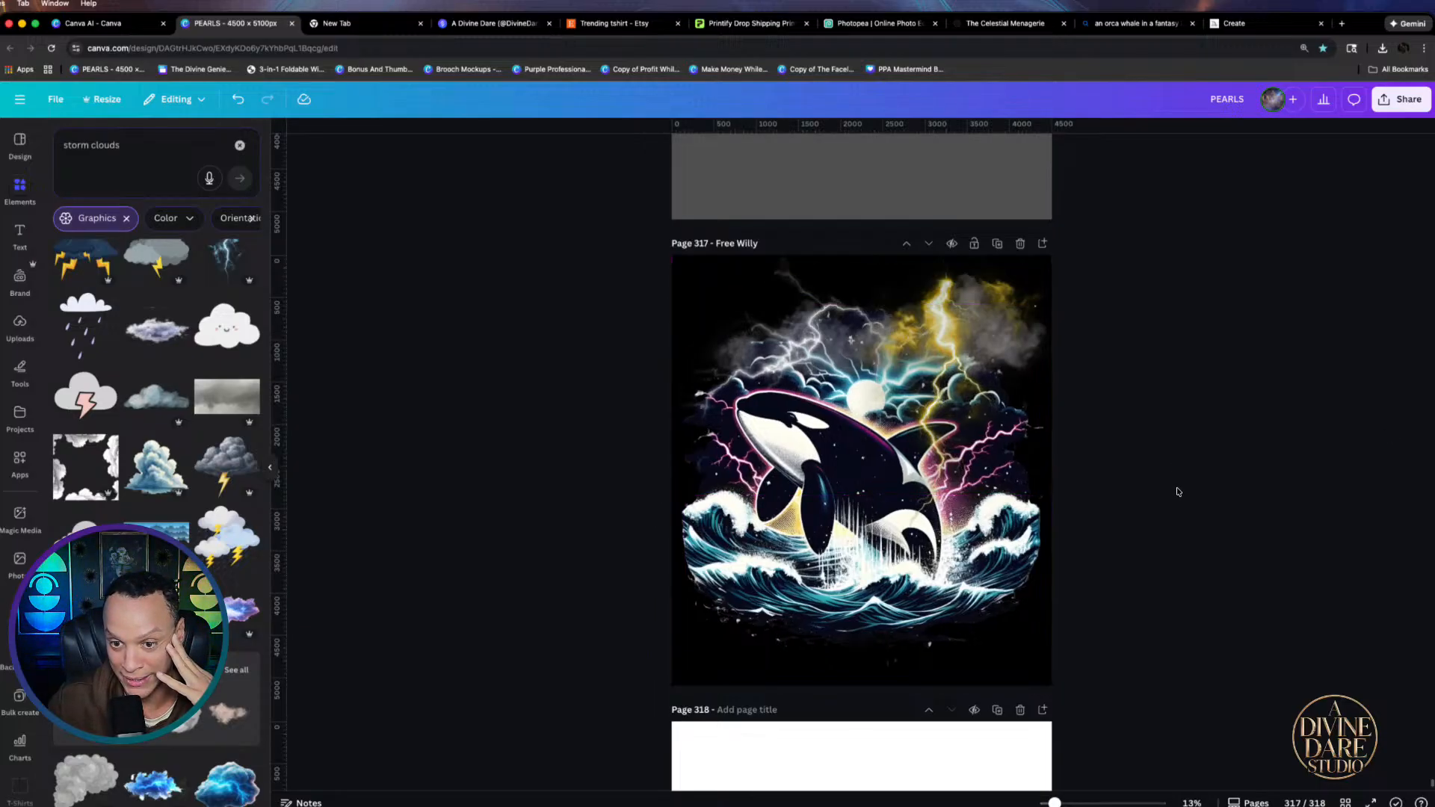
Select the top-right lightning and cloud element, then deselect it
left_click(948, 316)
left_click(948, 316)
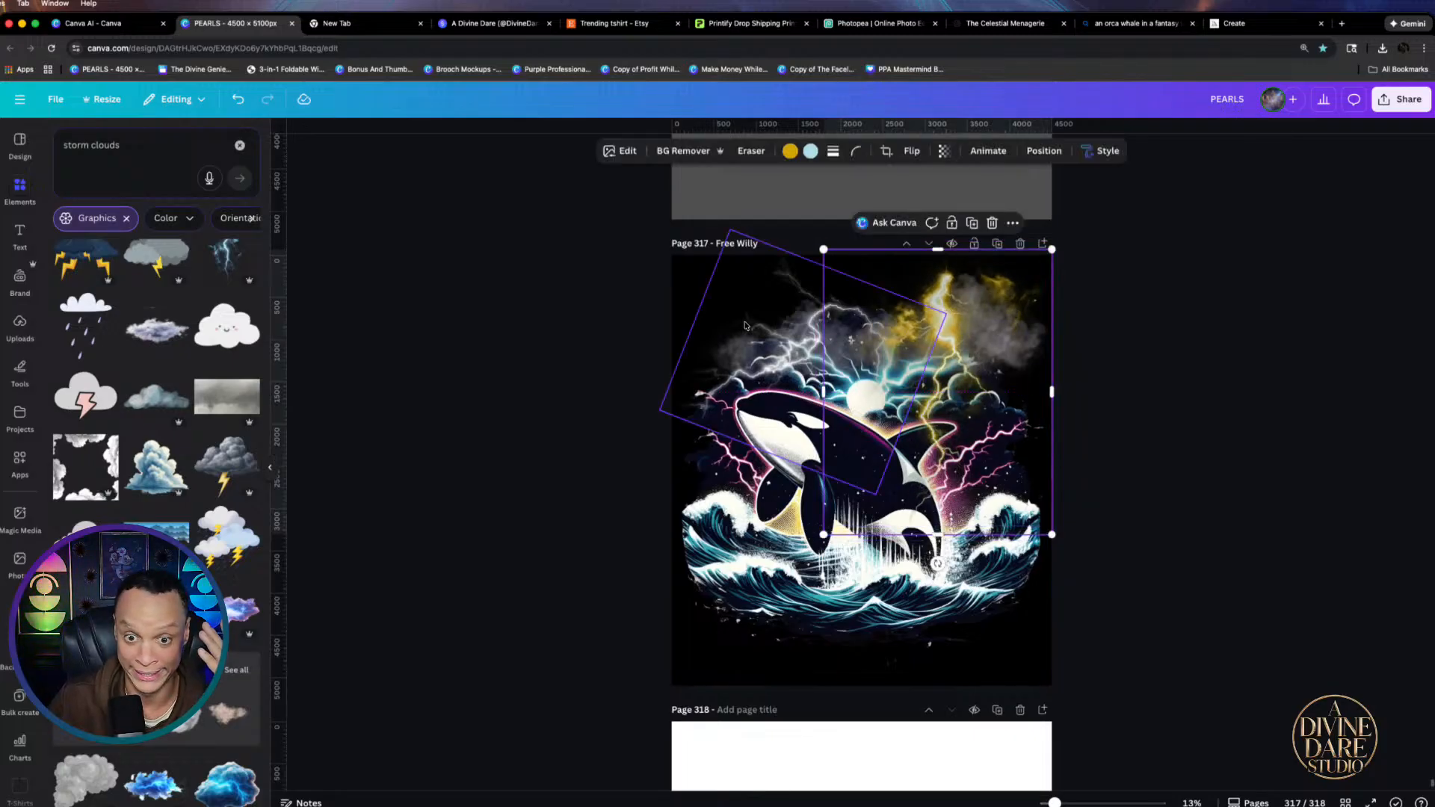
left_click(1265, 450)
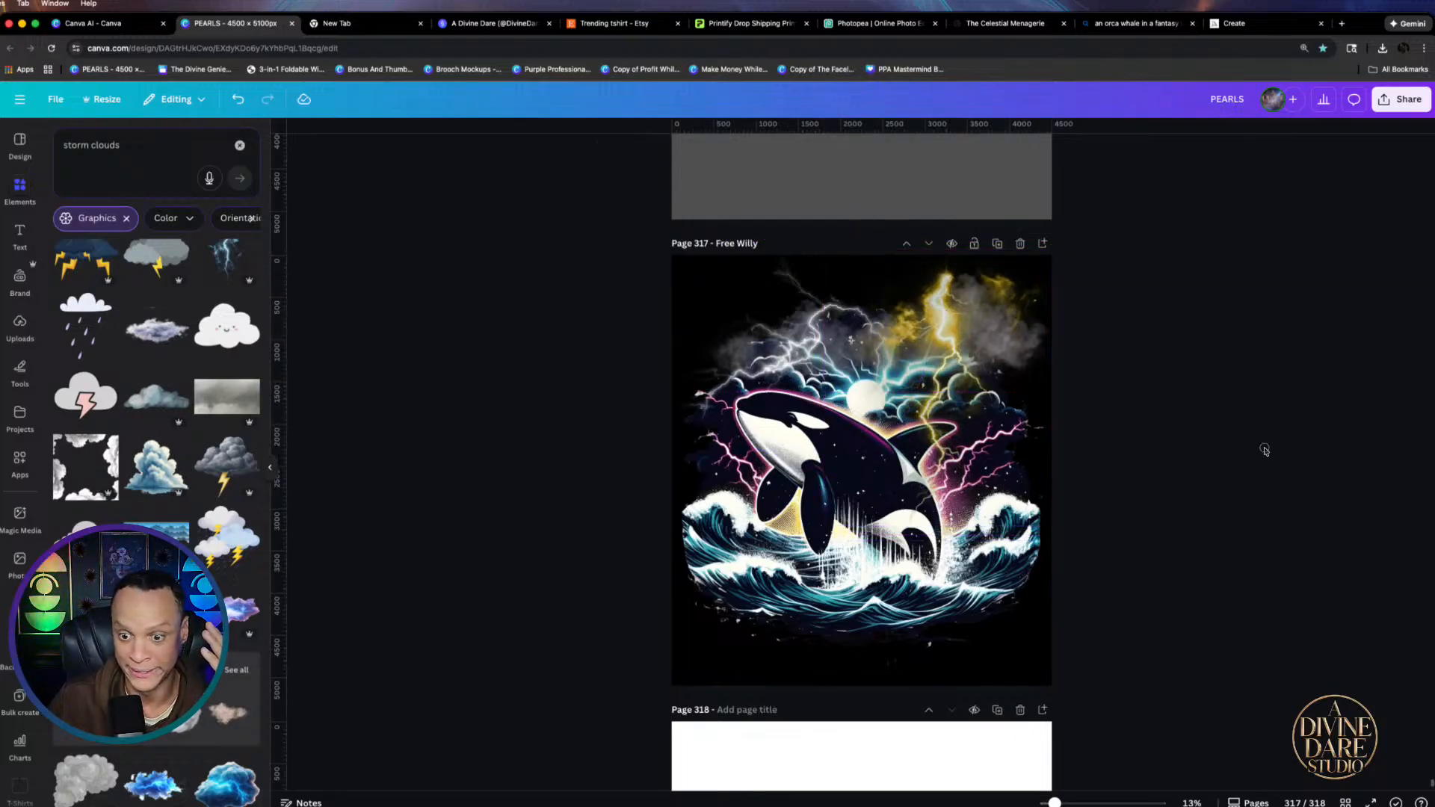
Download only the current page 317 as a PNG file
left_click(1395, 99)
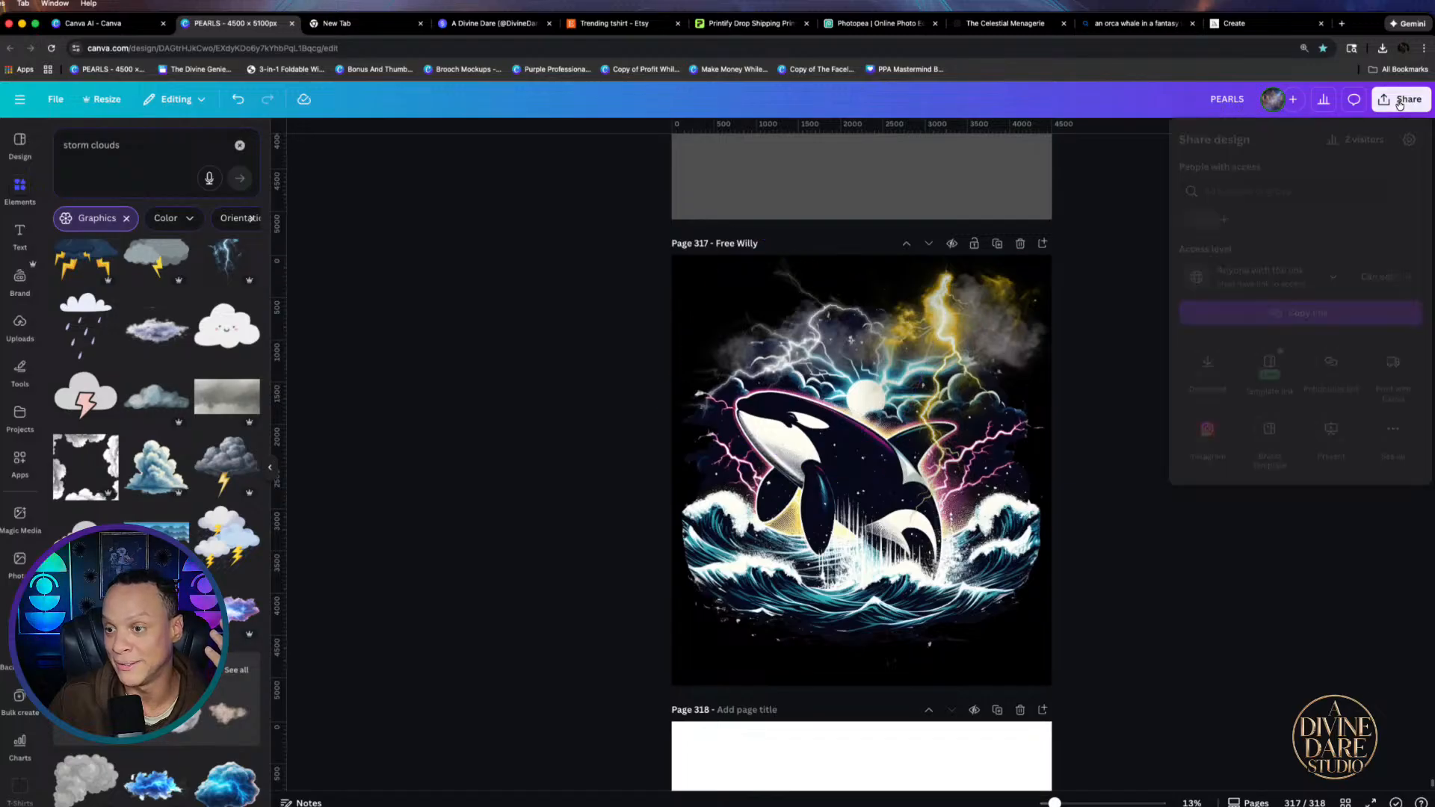
left_click(1207, 362)
left_click(1248, 187)
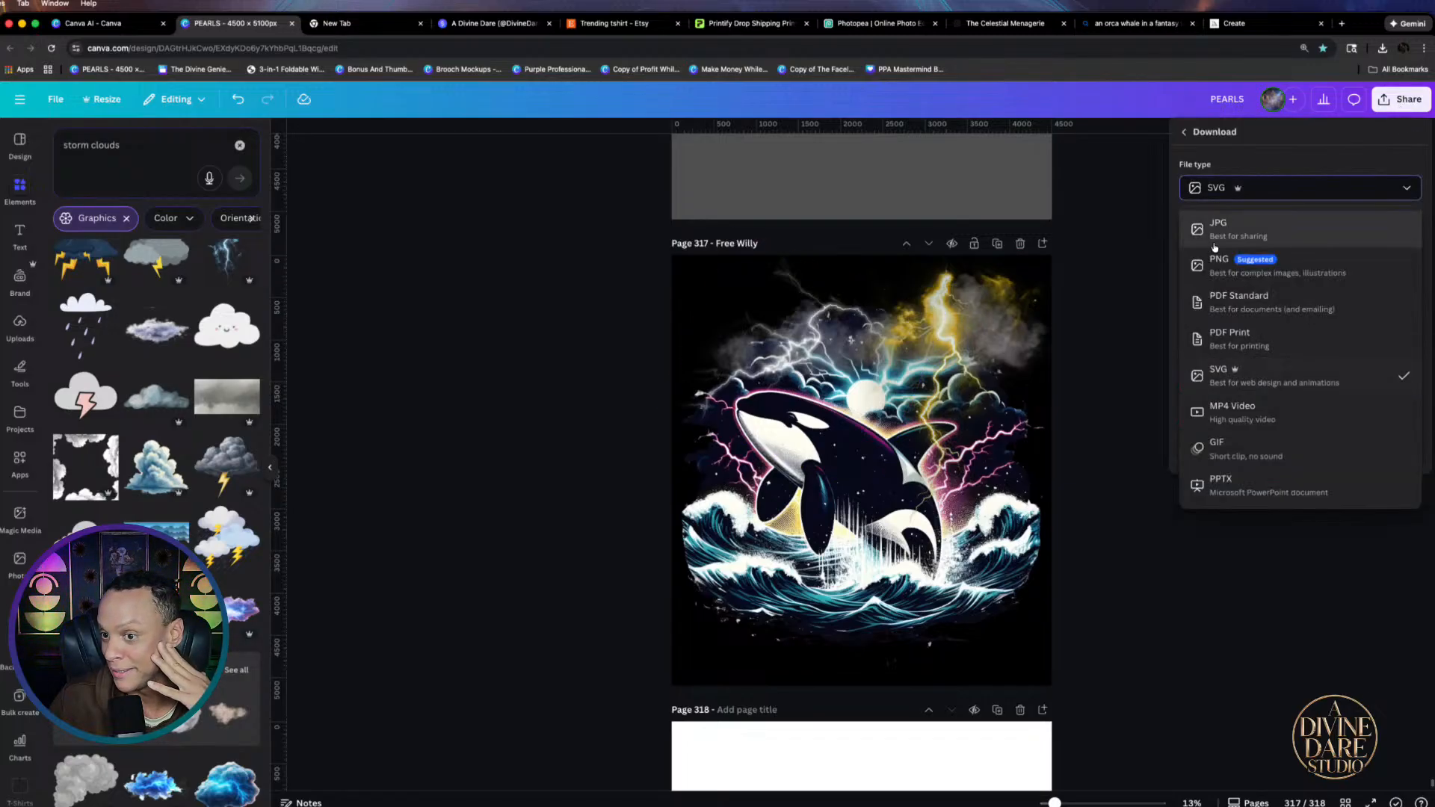
left_click(1229, 257)
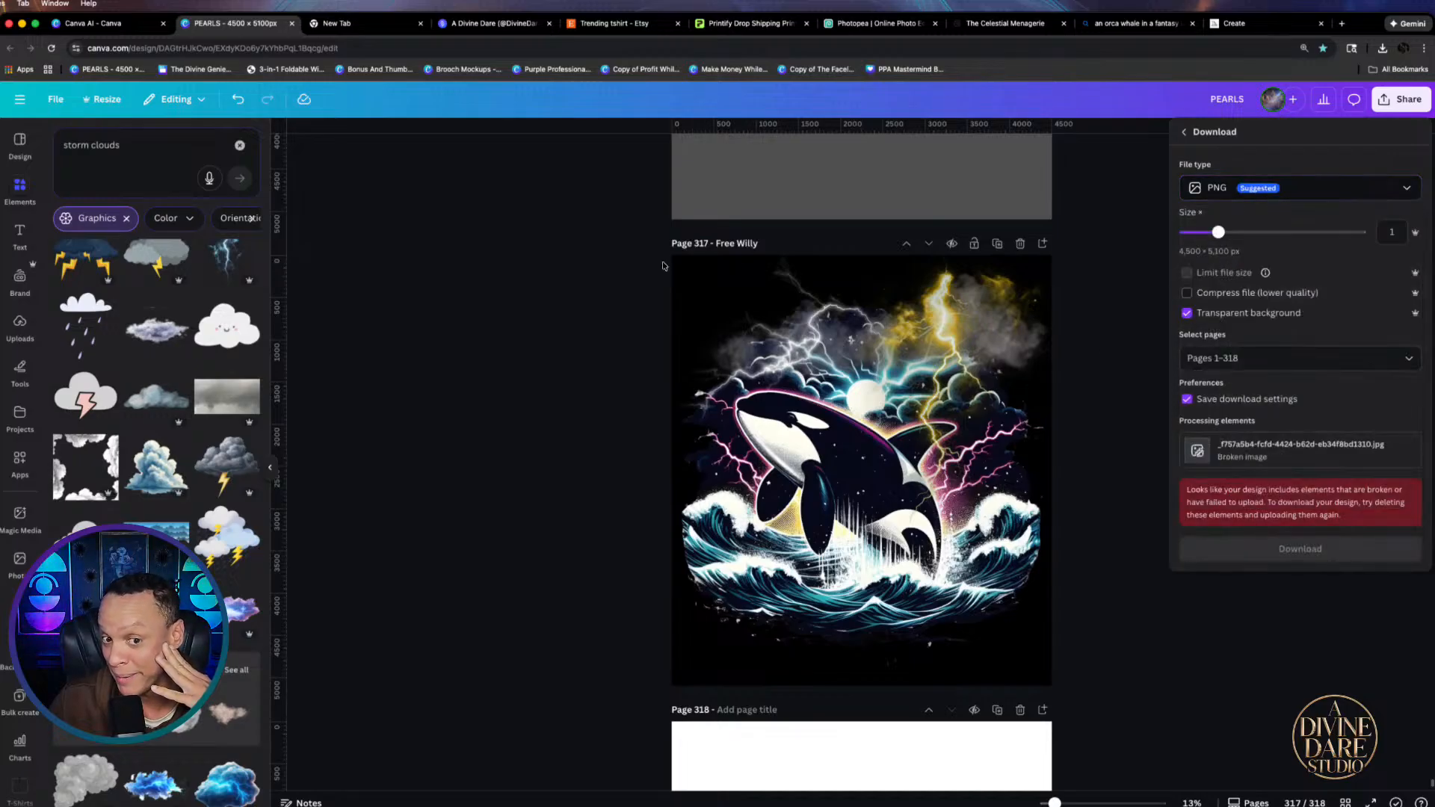
left_click(1303, 362)
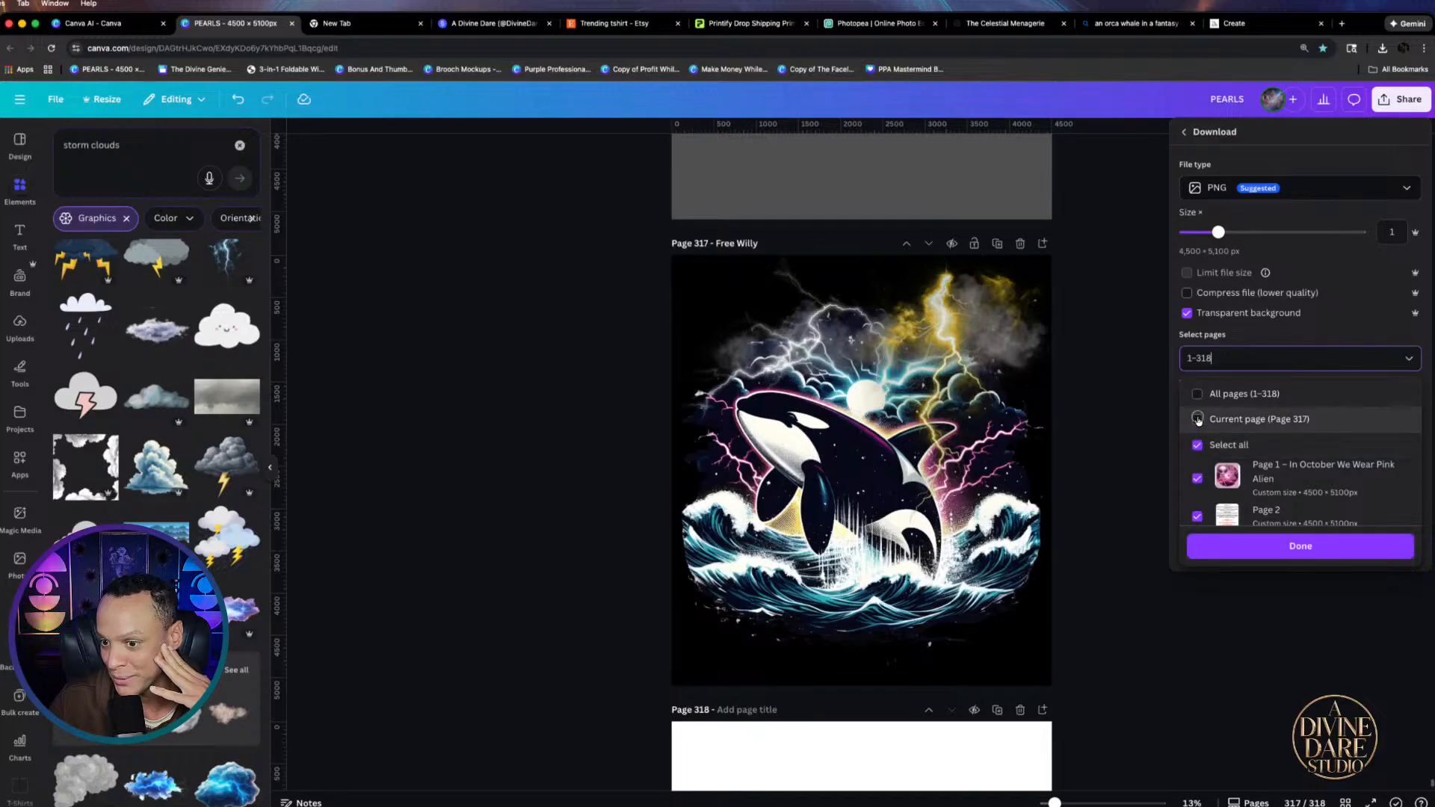
left_click(1198, 420)
left_click(1298, 547)
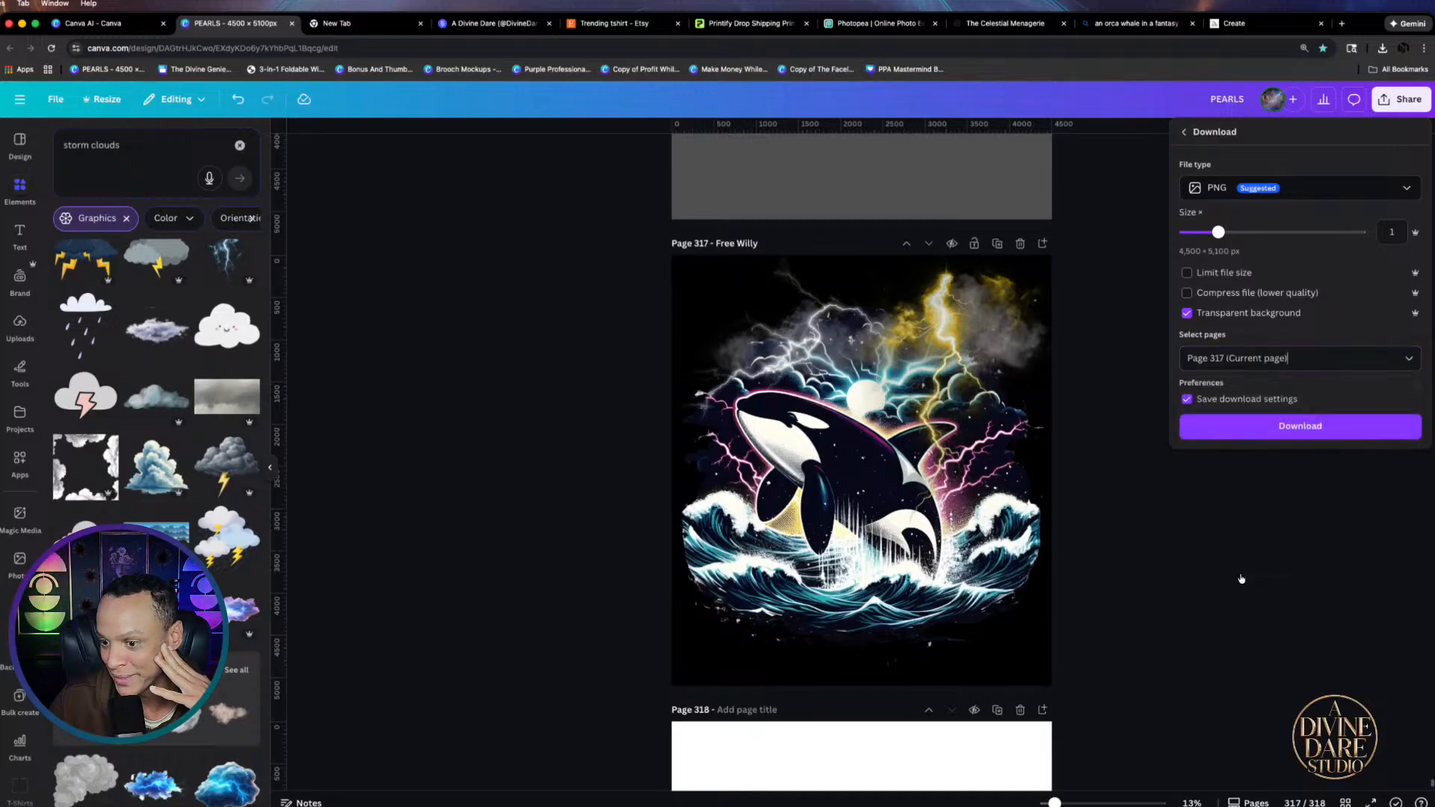
left_click(1296, 426)
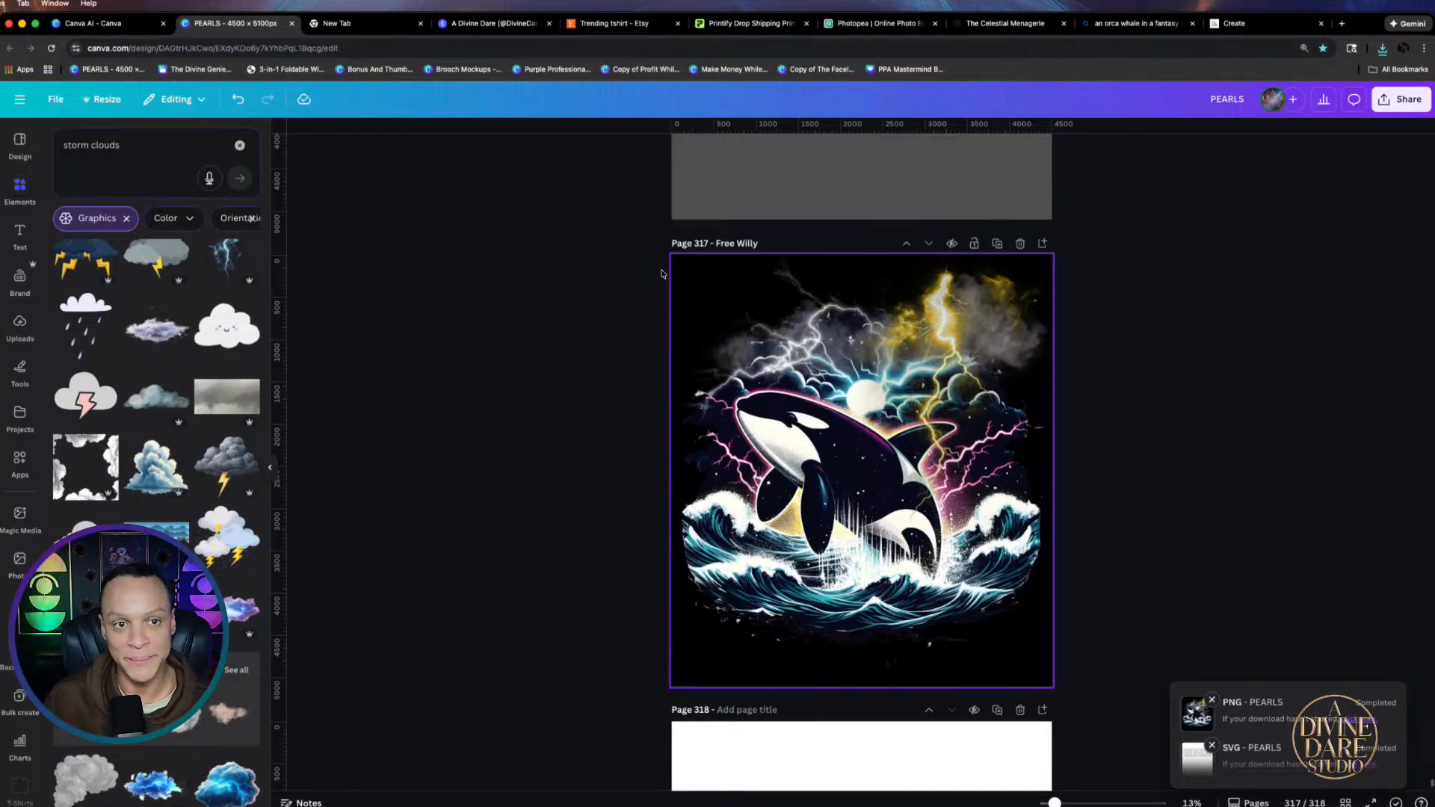
Switch to the new browser tab, then to the Canva AI tab
left_click(349, 33)
left_click(128, 47)
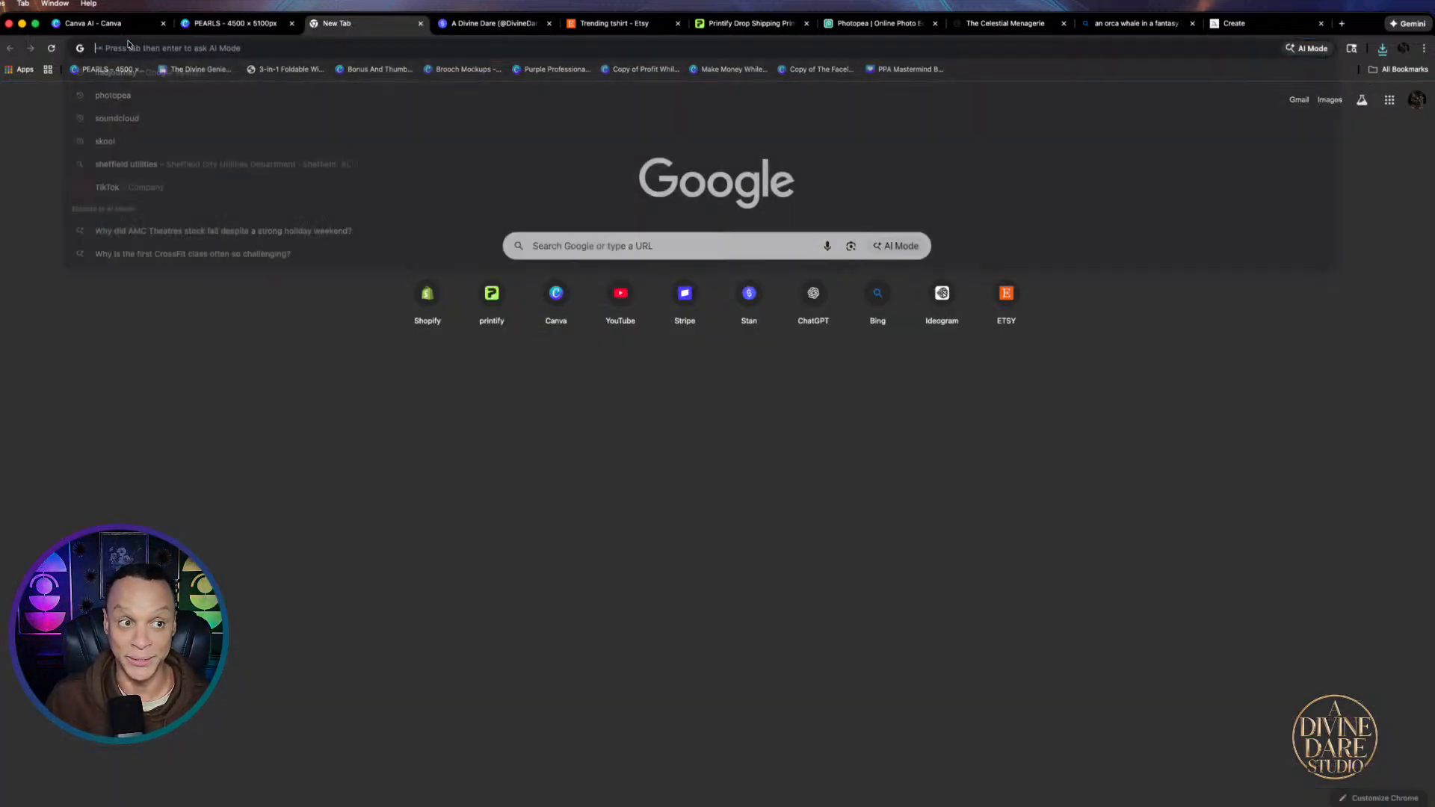
left_click(118, 24)
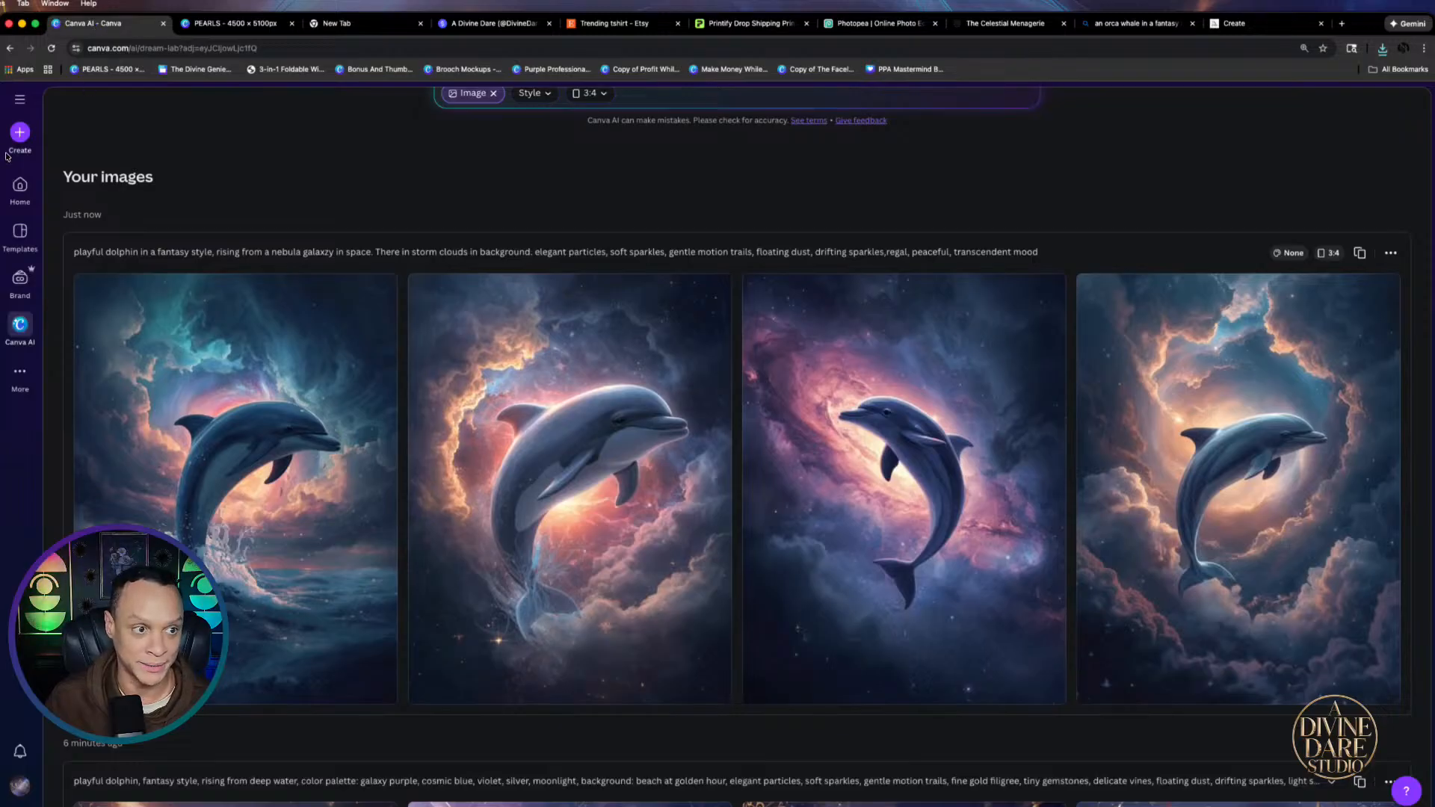
From Canva Home, scroll the Recents and open the Halo Mocks design
left_click(20, 186)
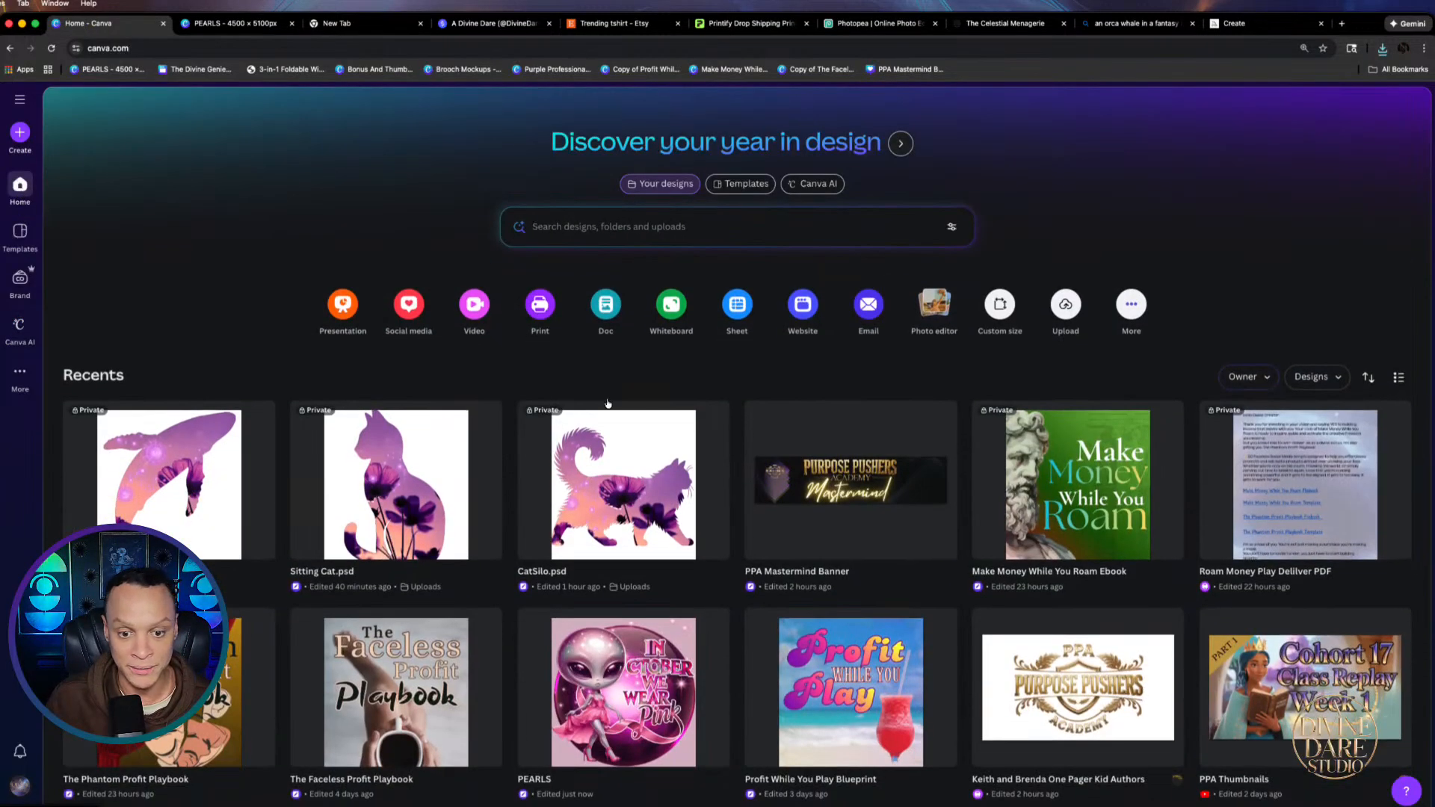
scroll(710, 476, "down", 2)
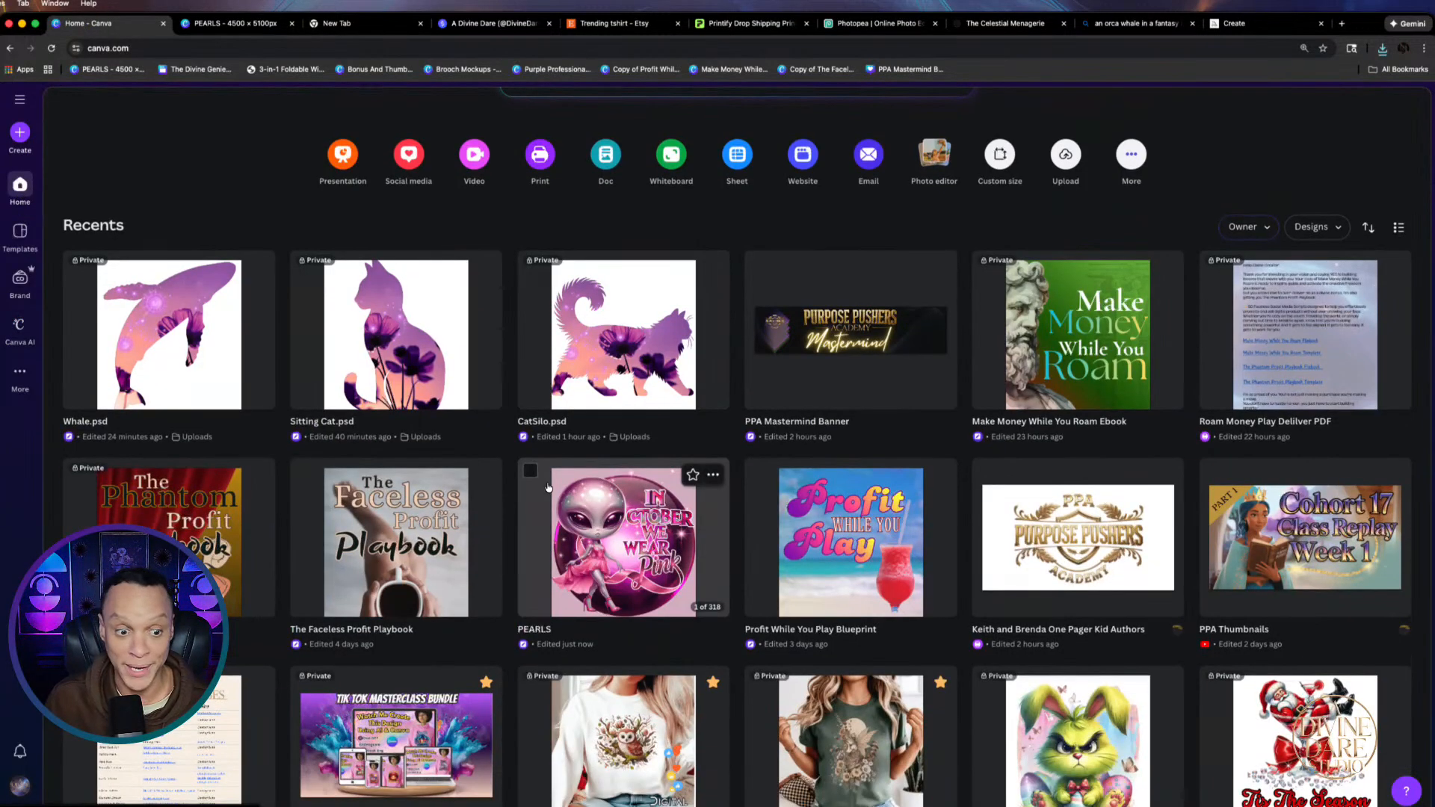
scroll(441, 542, "down", 3)
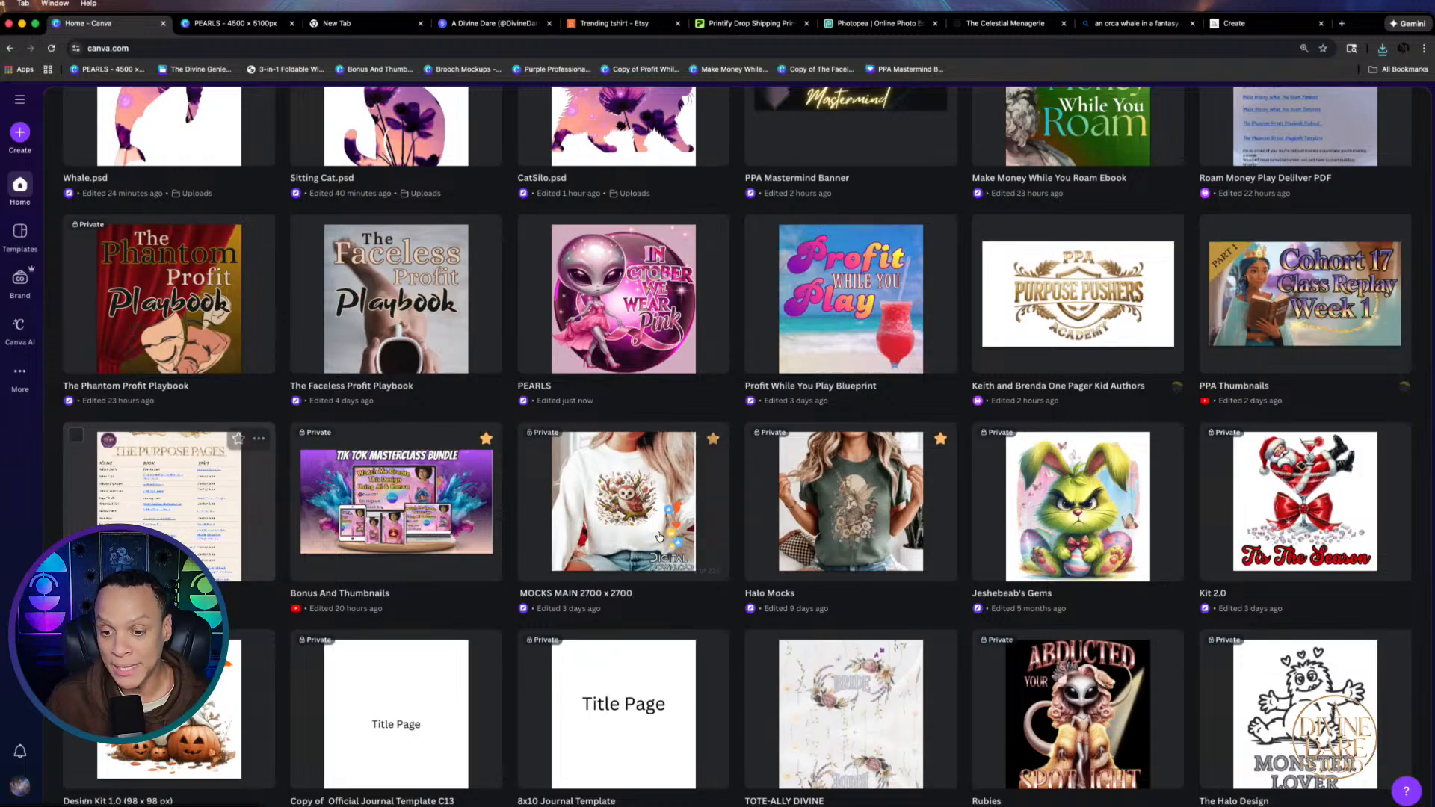
left_click(851, 517)
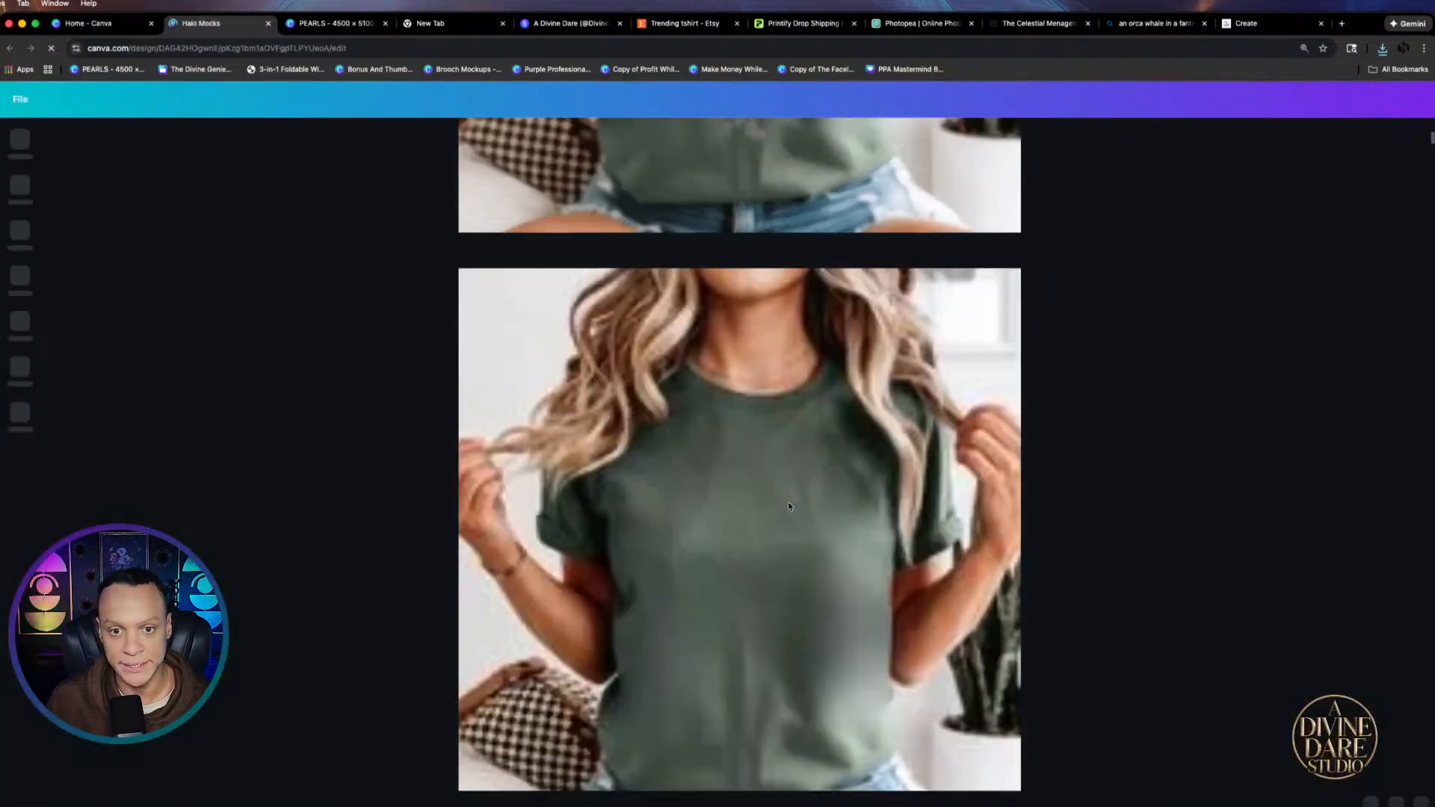
Open page 13, the Comfort Colors Ivory T-shirt mockup, from the page grid view
scroll(1124, 553, "down", 9)
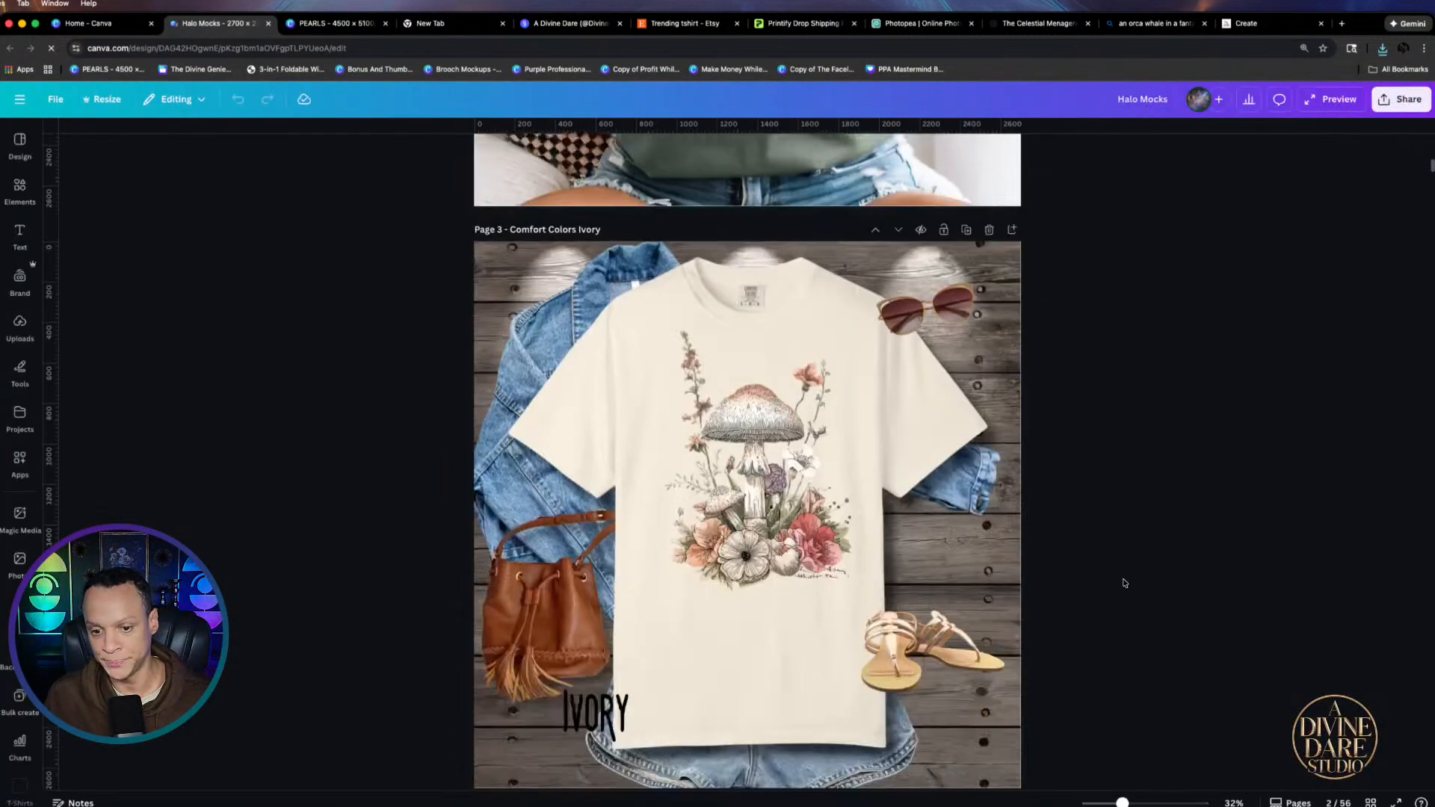
left_click(1371, 802)
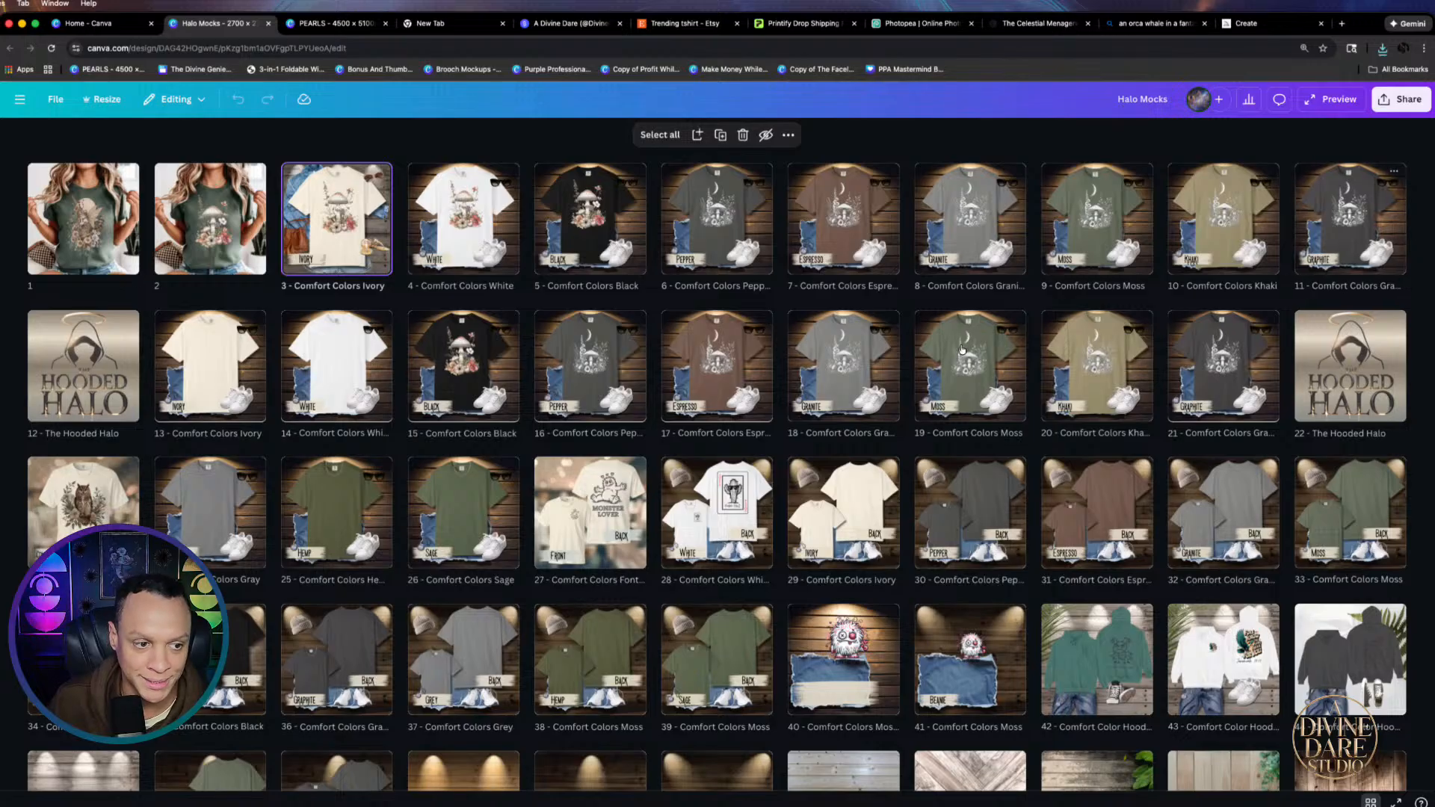
double_click(187, 370)
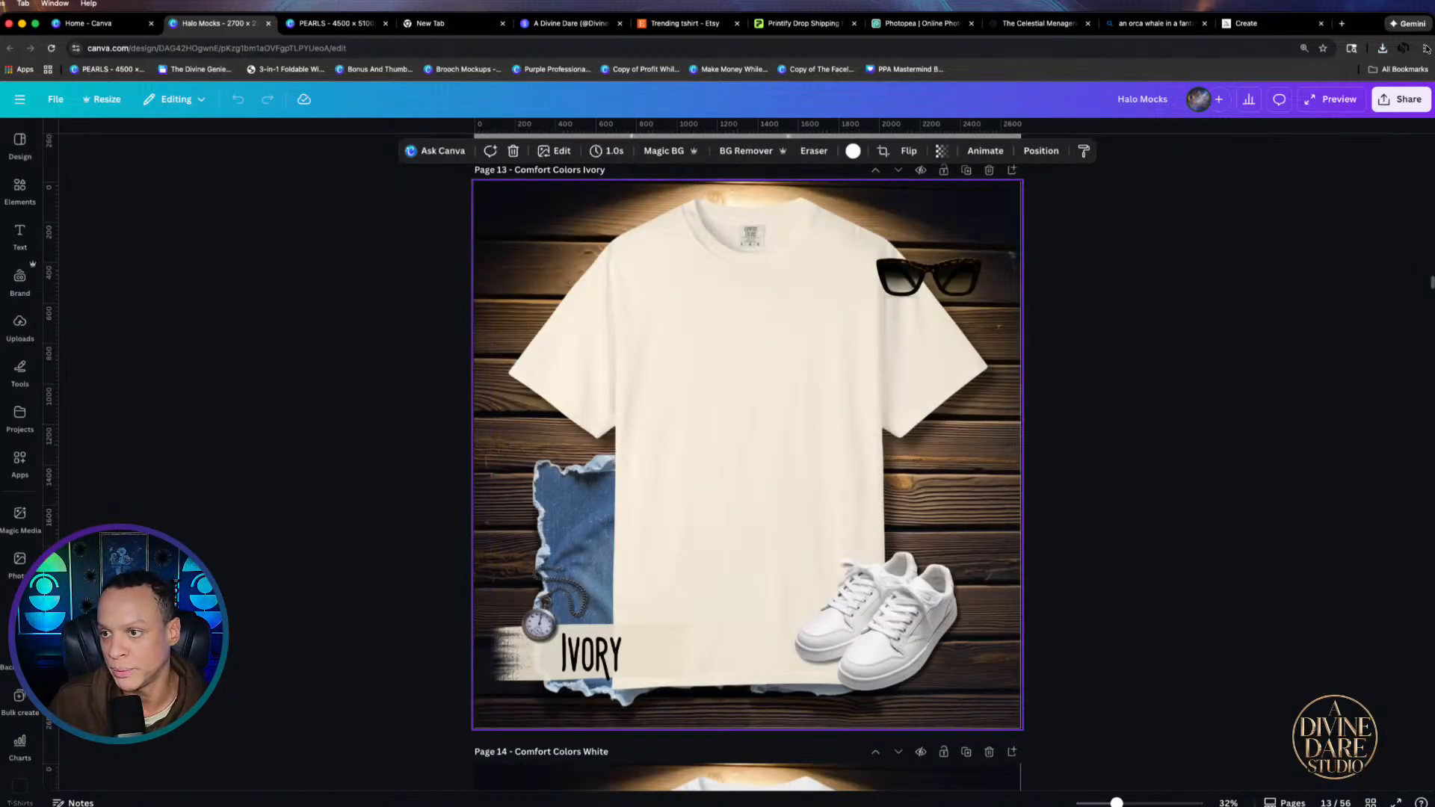
left_click(1382, 48)
Drop Free Willy.png onto the ivory shirt, shrink it onto the chest, and return to PEARLS
left_click_drag(1267, 101, 819, 426)
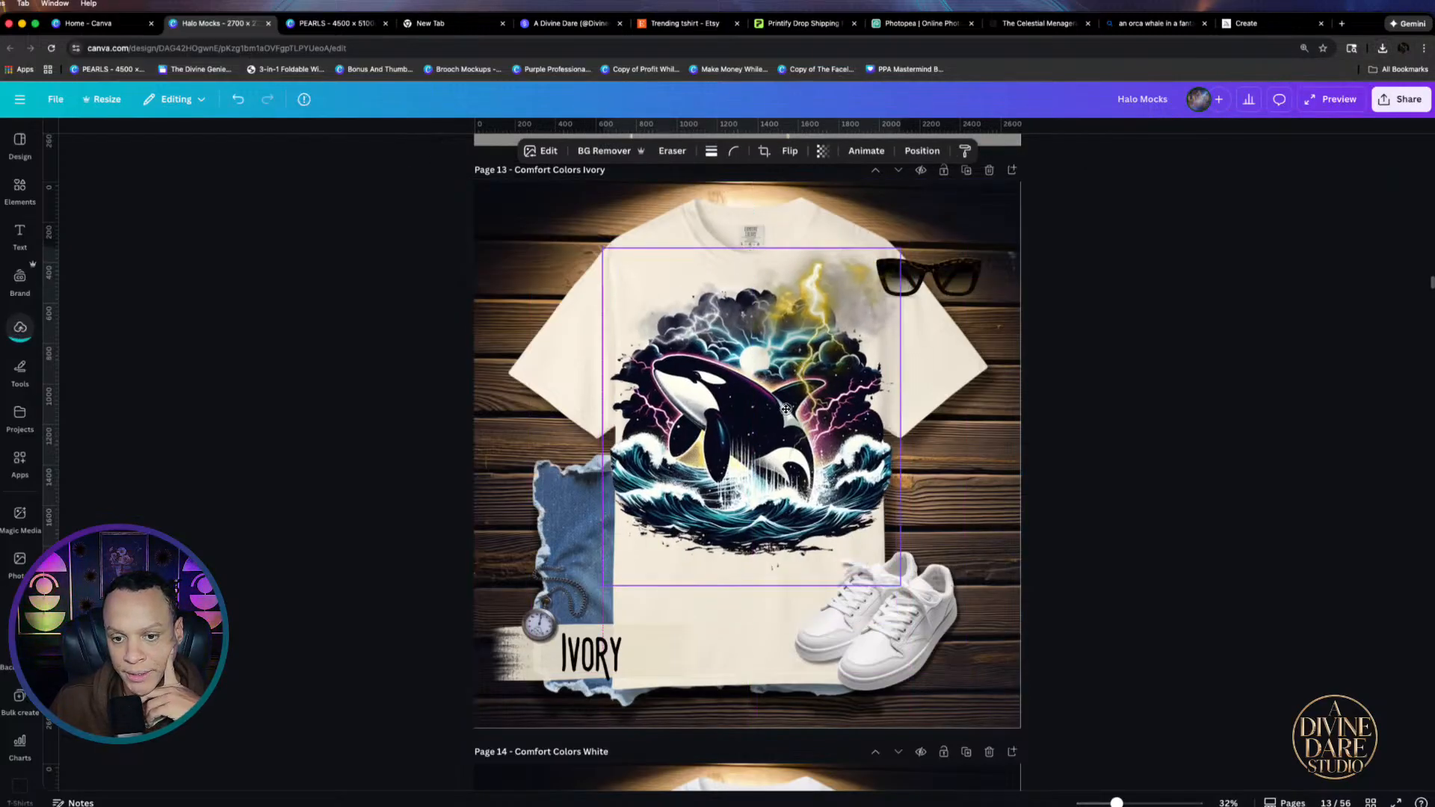
left_click_drag(602, 585, 670, 509)
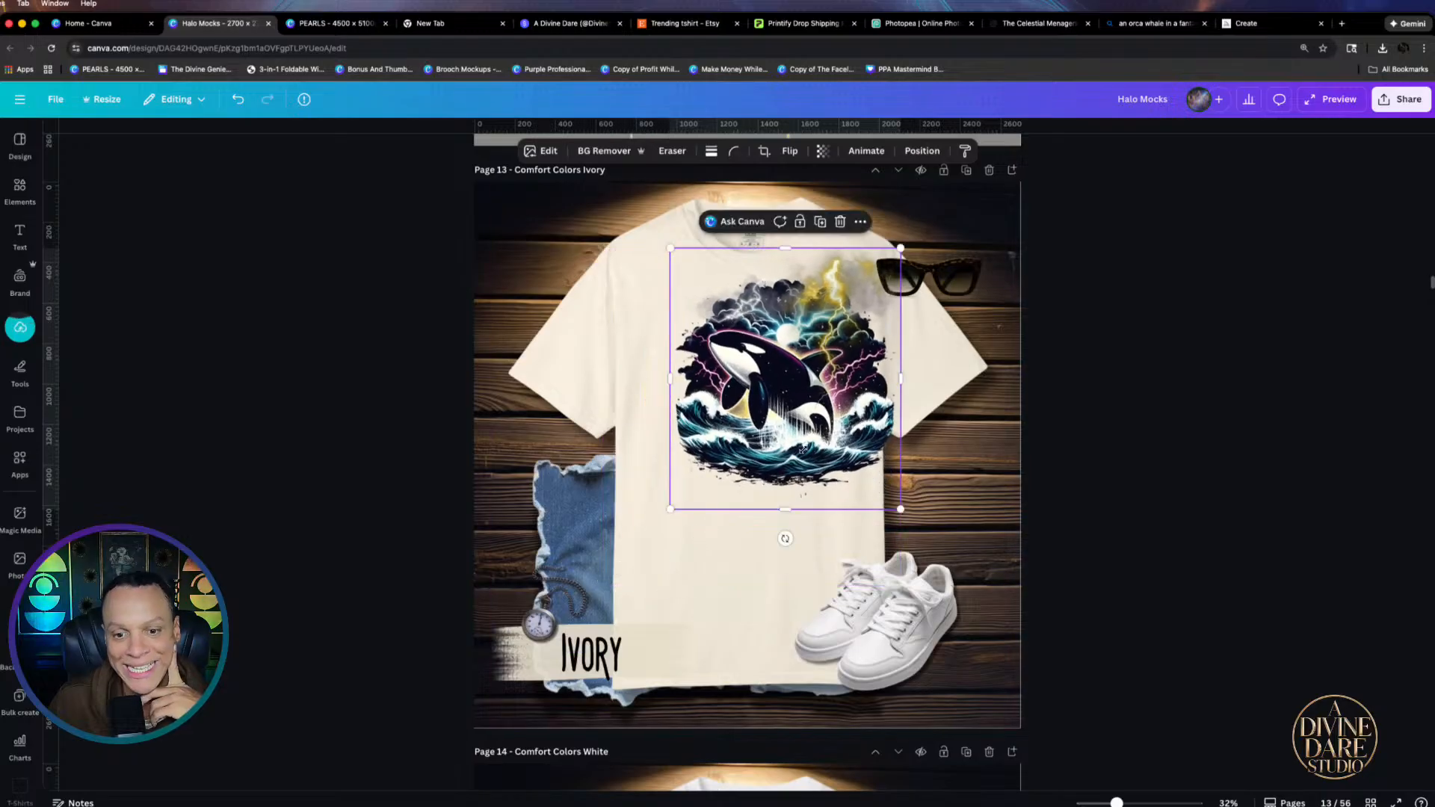
left_click_drag(802, 449, 771, 475)
left_click(1162, 566)
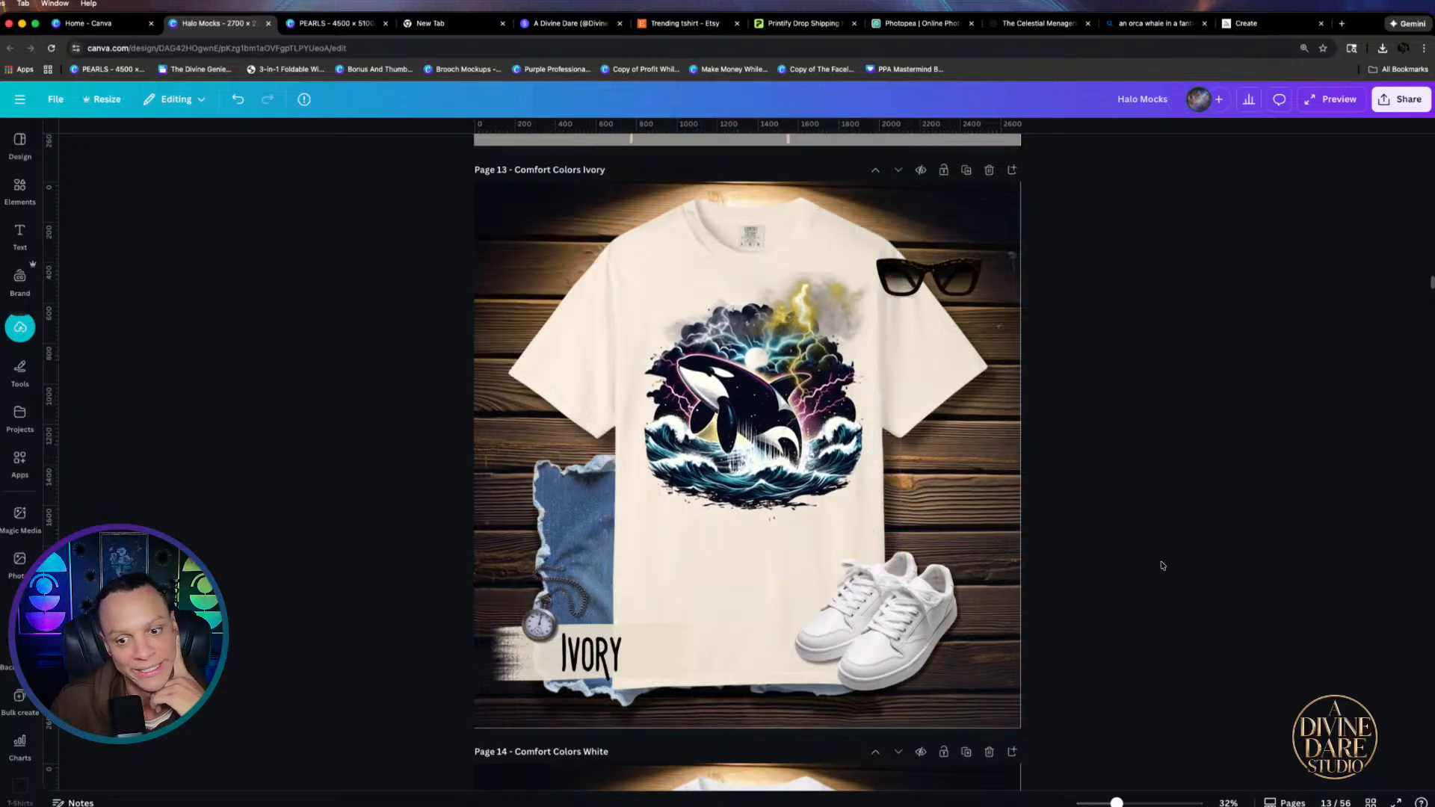
left_click(833, 337)
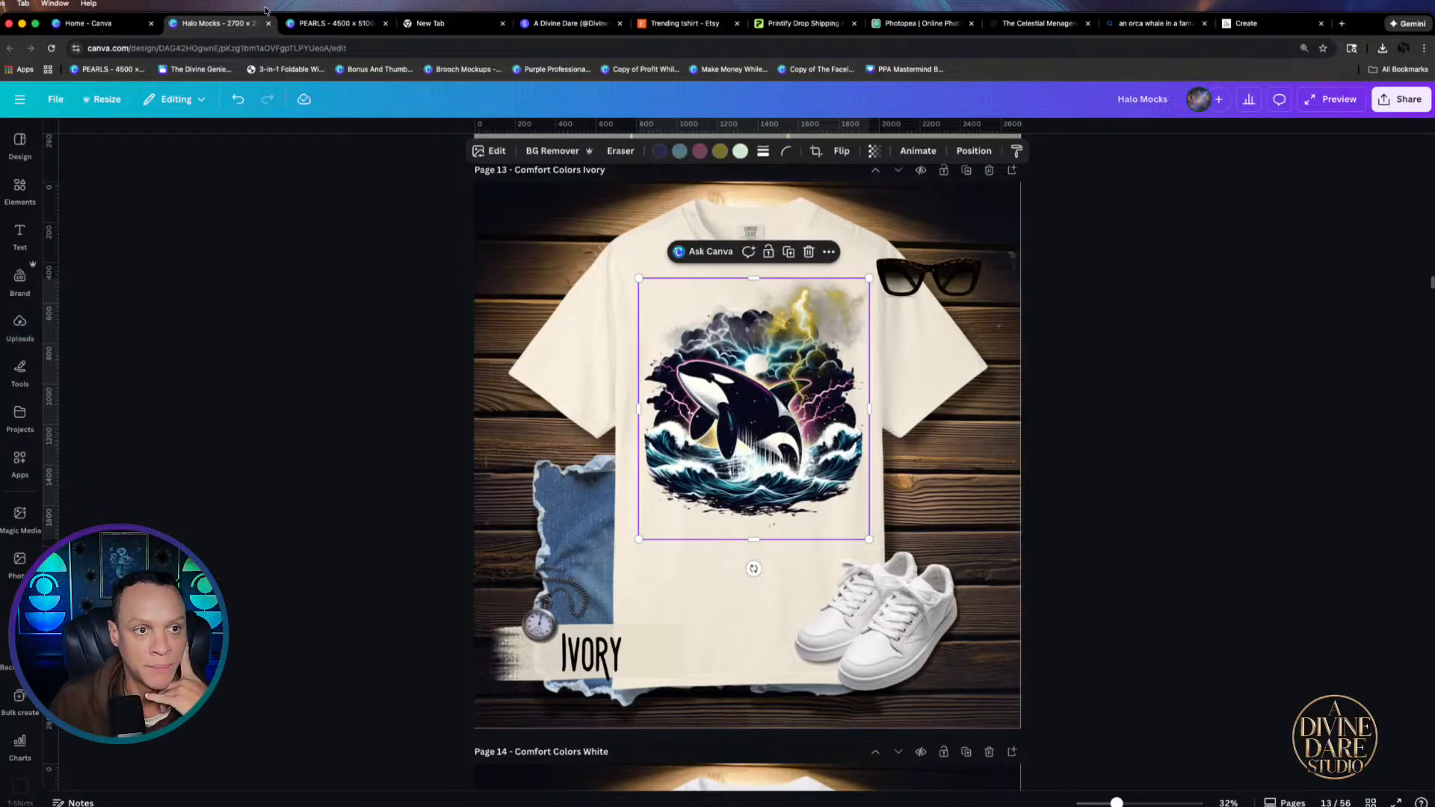
left_click(337, 23)
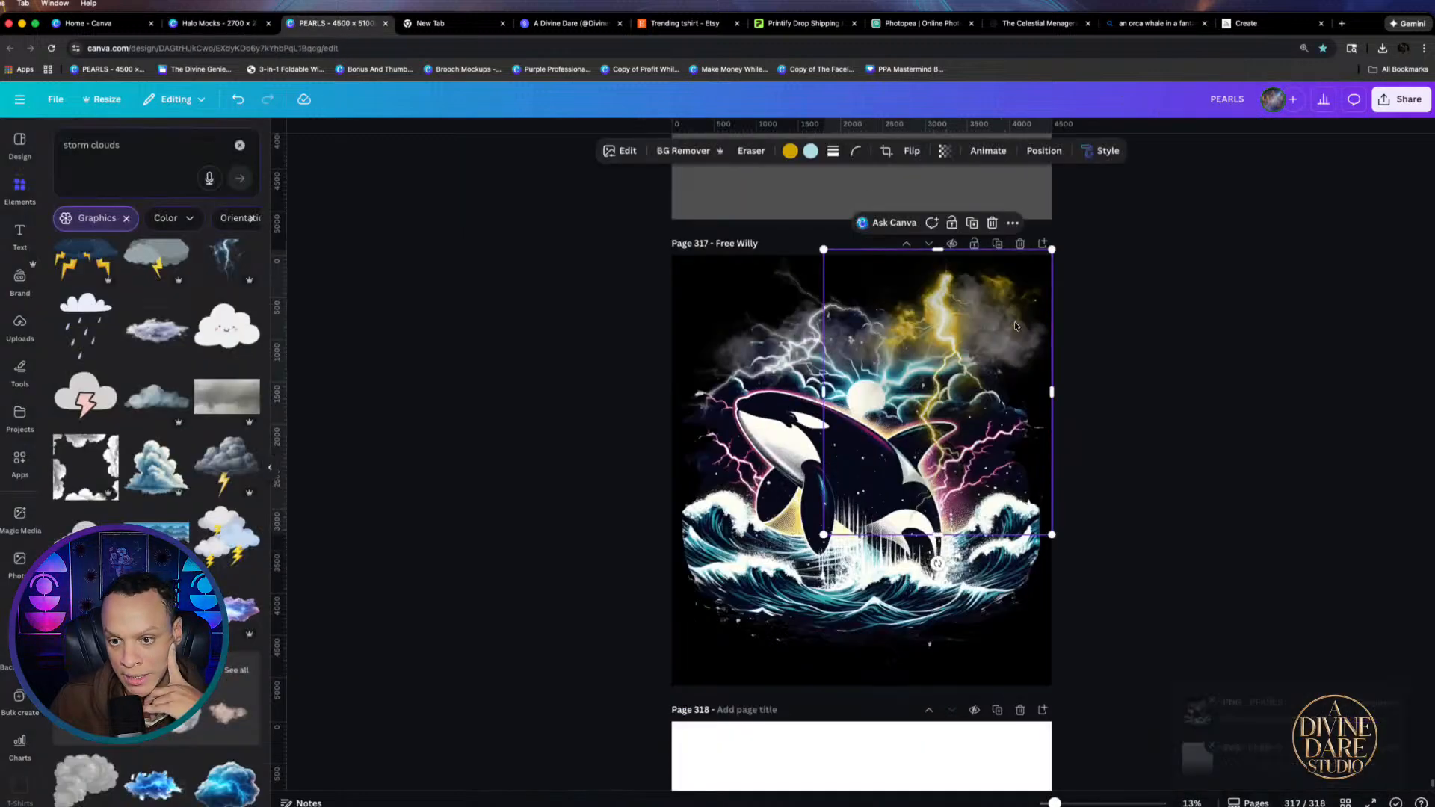
Move the lightning and cloud images down-left and send the grey clouds behind the orca
left_click(696, 681)
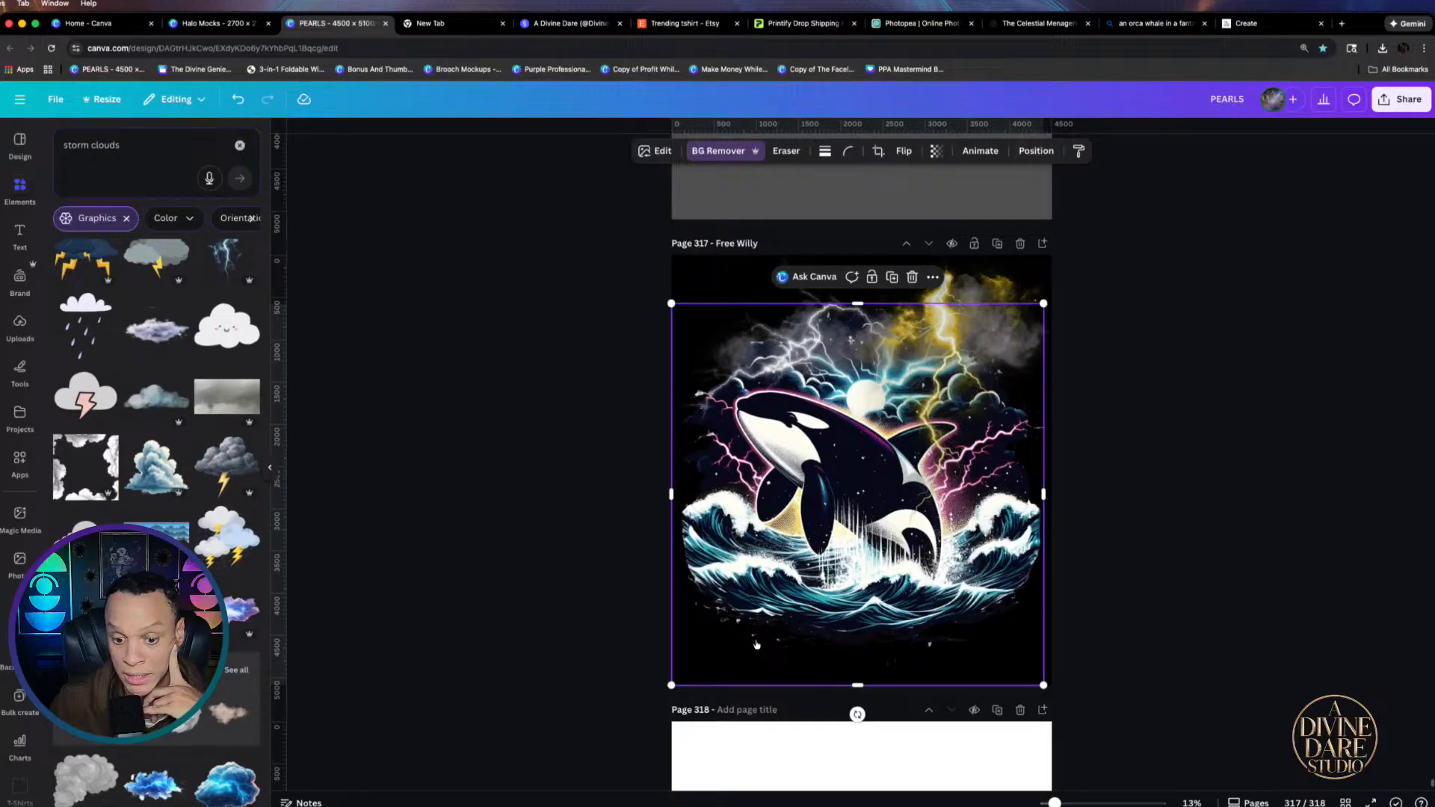
left_click(692, 269)
left_click(909, 152)
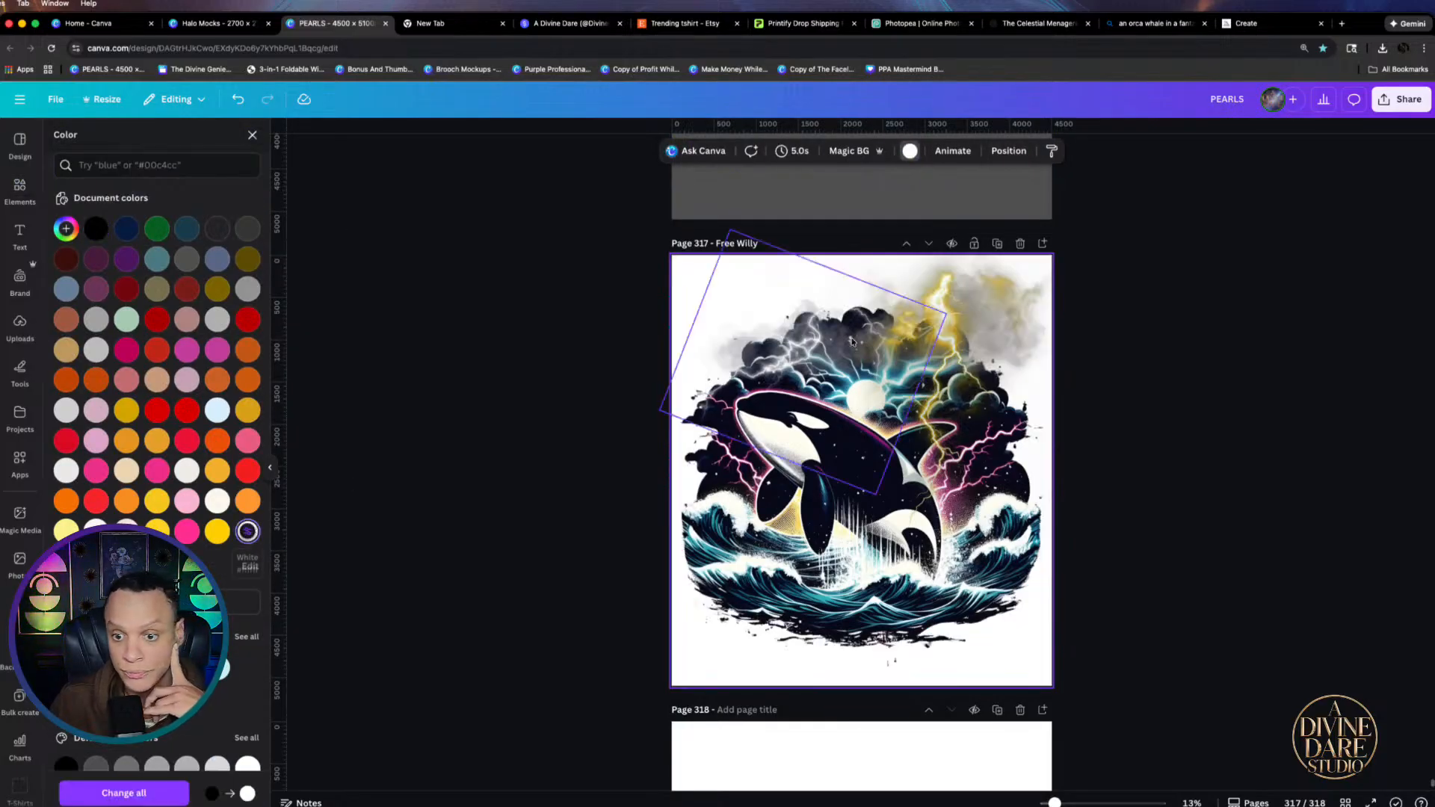
left_click(1005, 314)
mouse_move(995, 328)
left_mouse_down()
mouse_move(889, 421)
mouse_move(961, 343)
mouse_move(981, 343)
left_mouse_up()
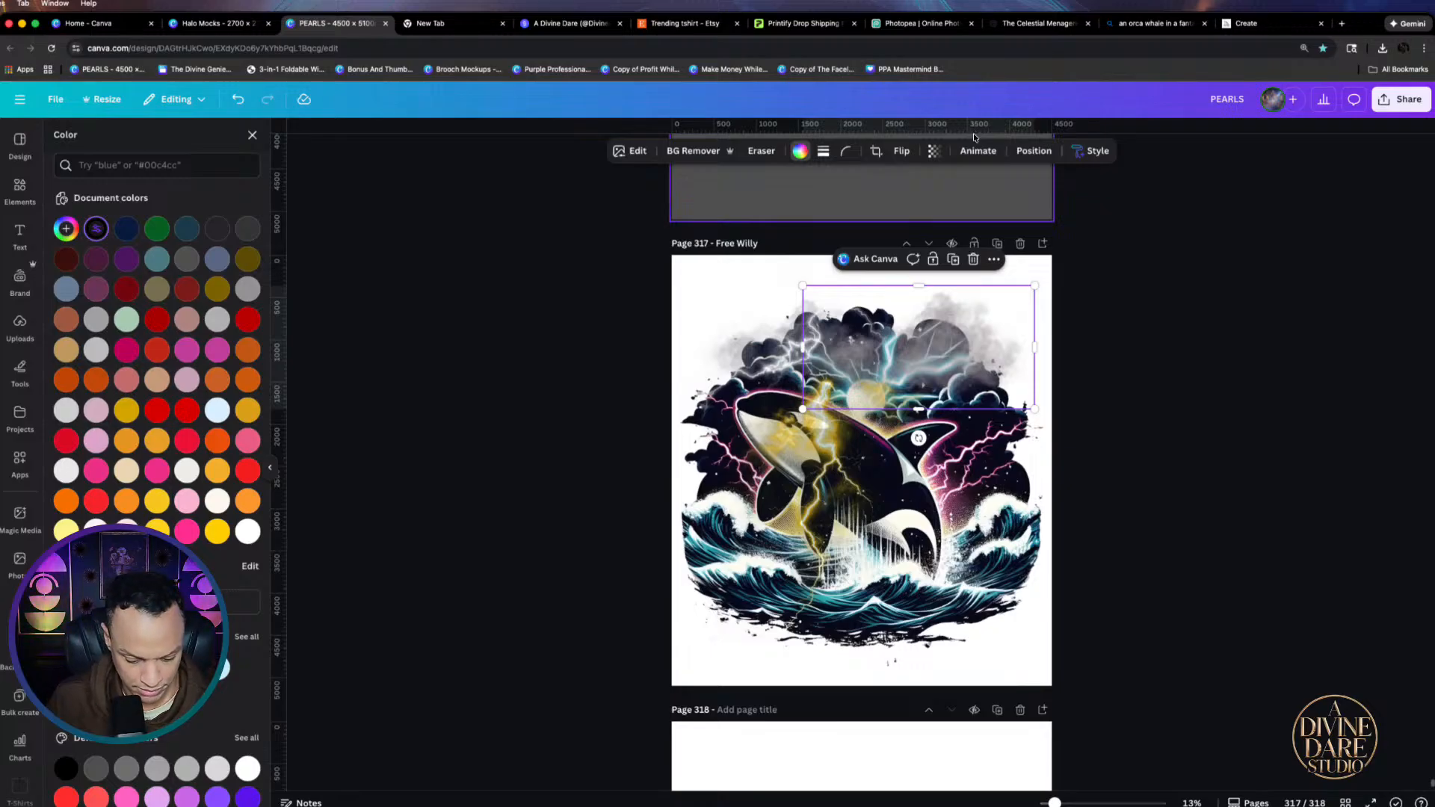
key("super+bracketleft")
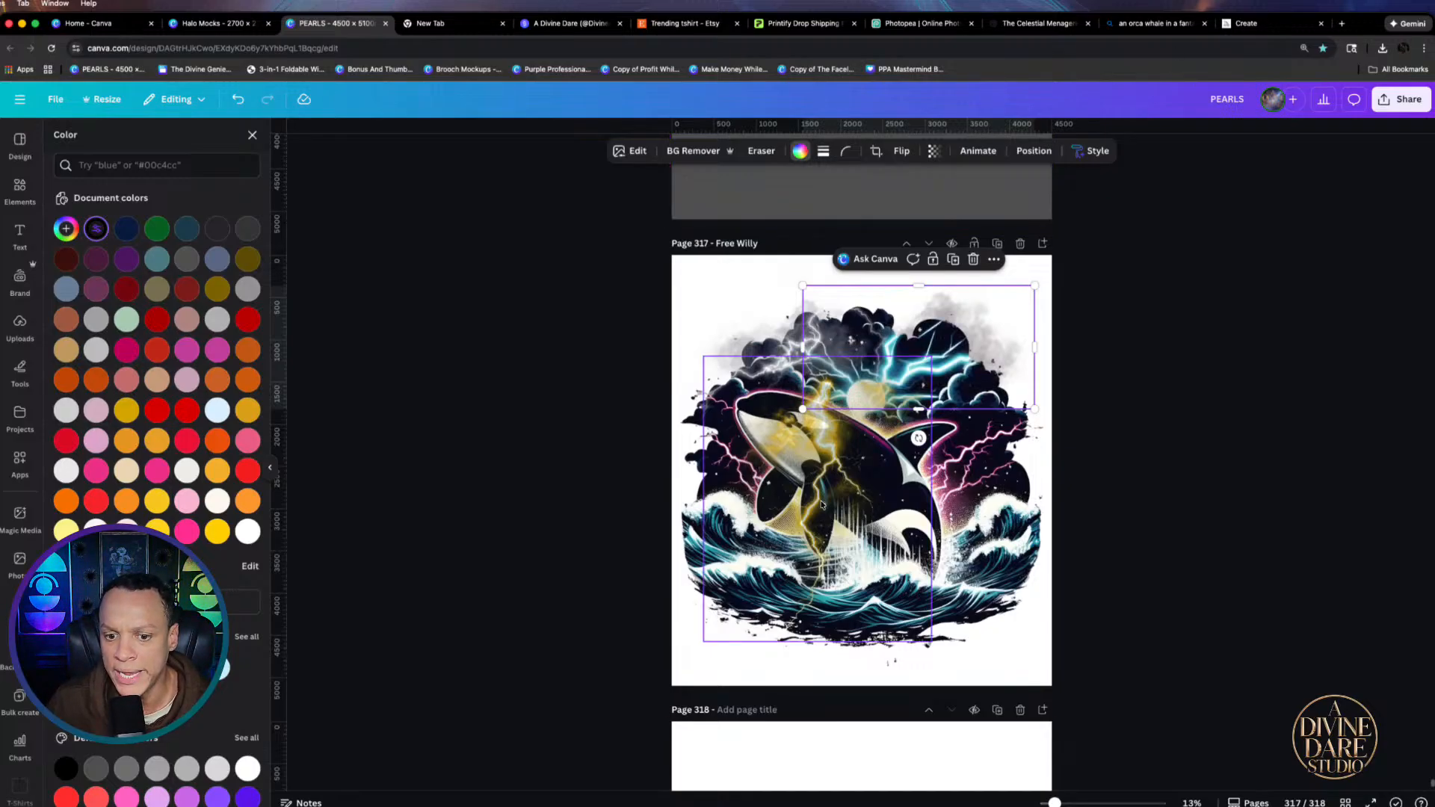
Move and shrink the lightning overlays into the clouds, then delete the smoke overlay
left_click_drag(822, 505, 900, 427)
left_click_drag(787, 576, 828, 517)
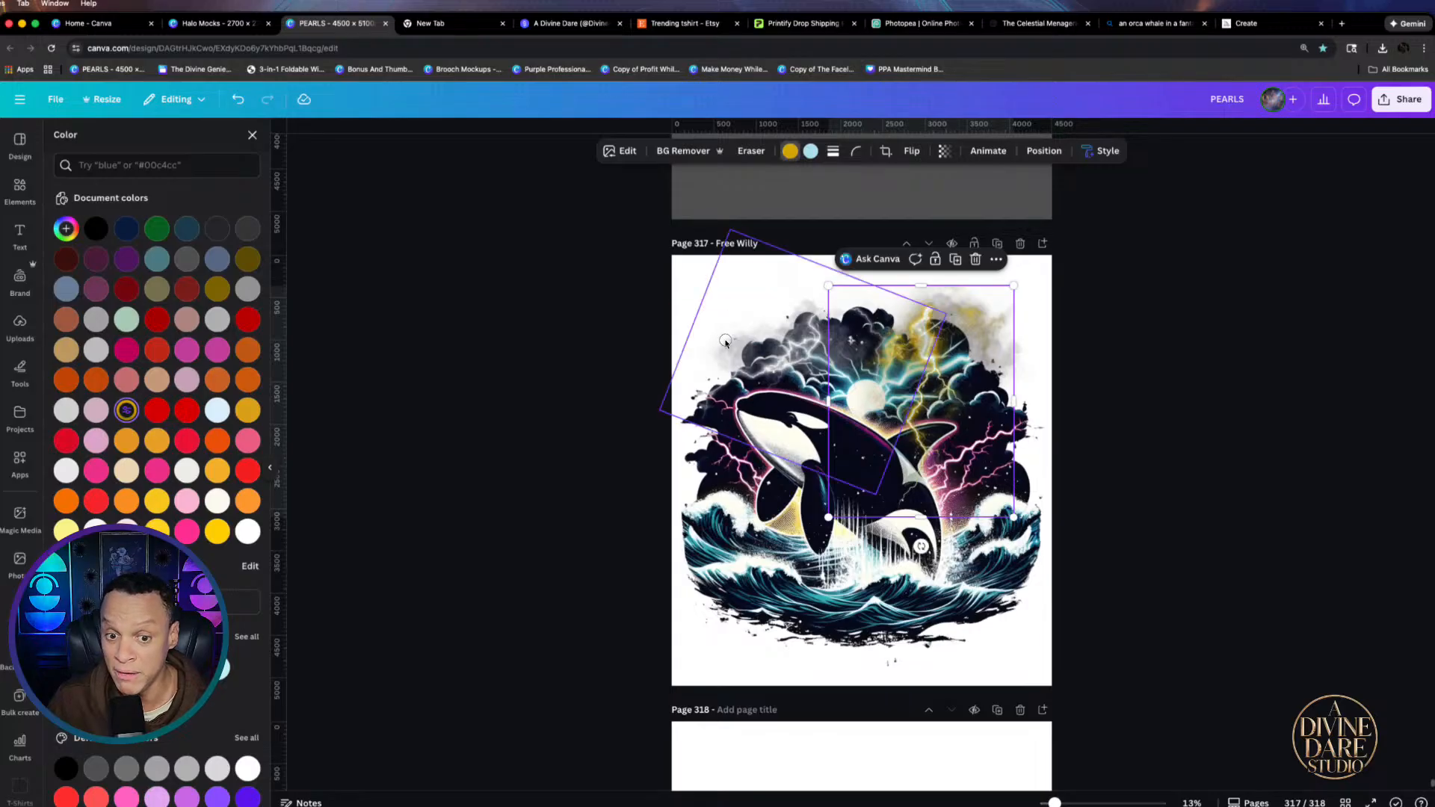
left_click_drag(725, 341, 795, 367)
mouse_move(719, 340)
left_mouse_down()
mouse_move(751, 334)
mouse_move(723, 332)
left_mouse_up()
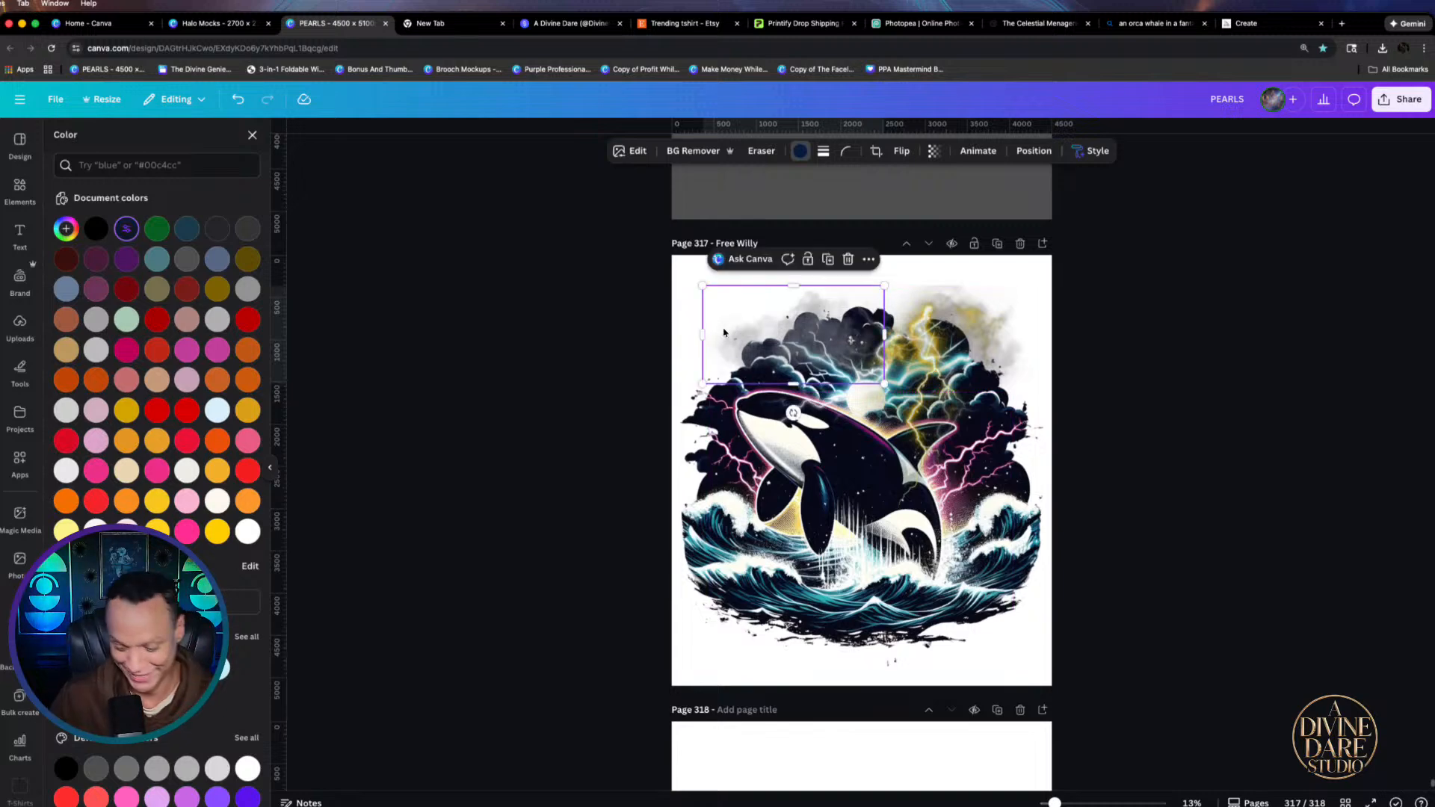
key("Delete")
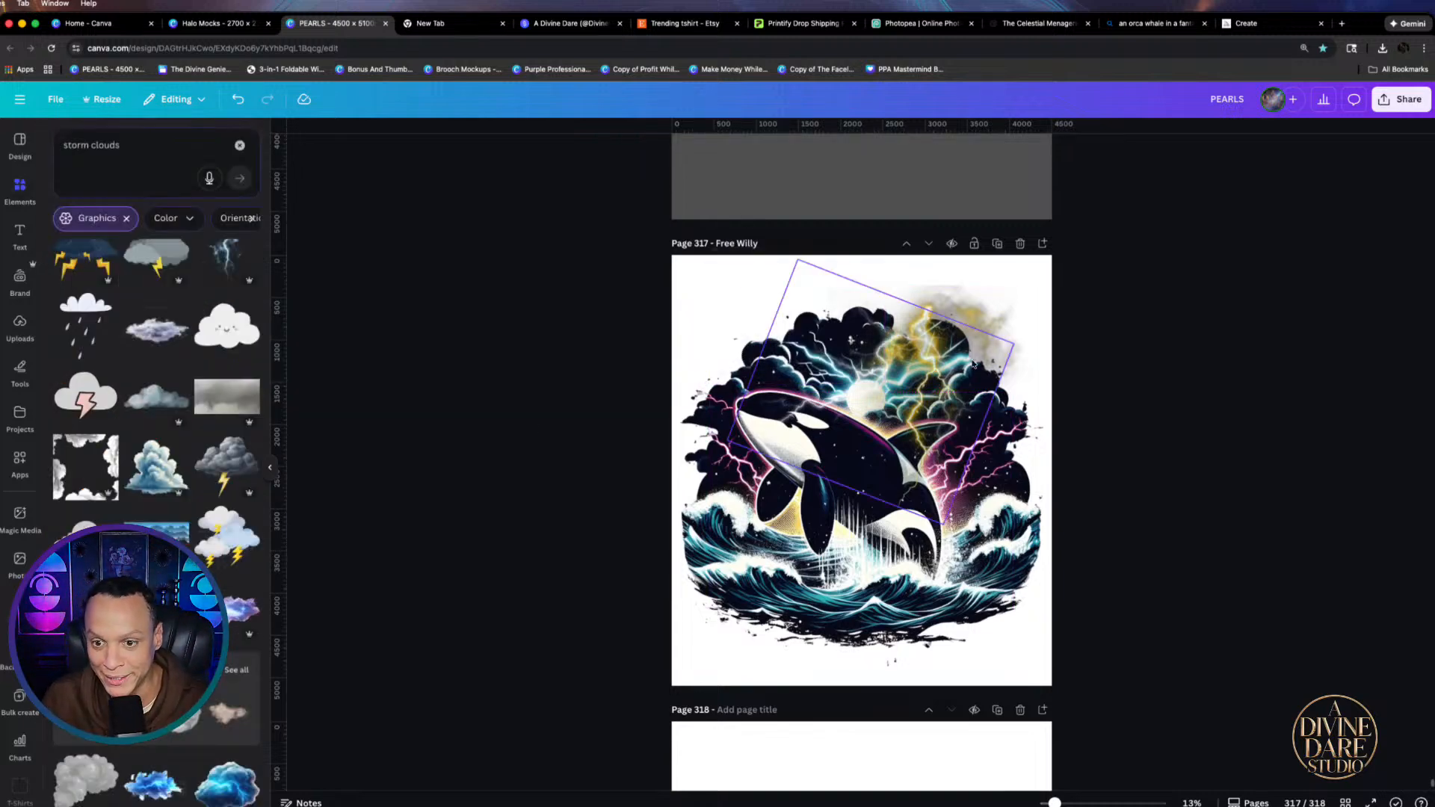
Shift the yellow lightning cloud left and down, and delete the grey smoke at upper right
left_click_drag(994, 304, 902, 350)
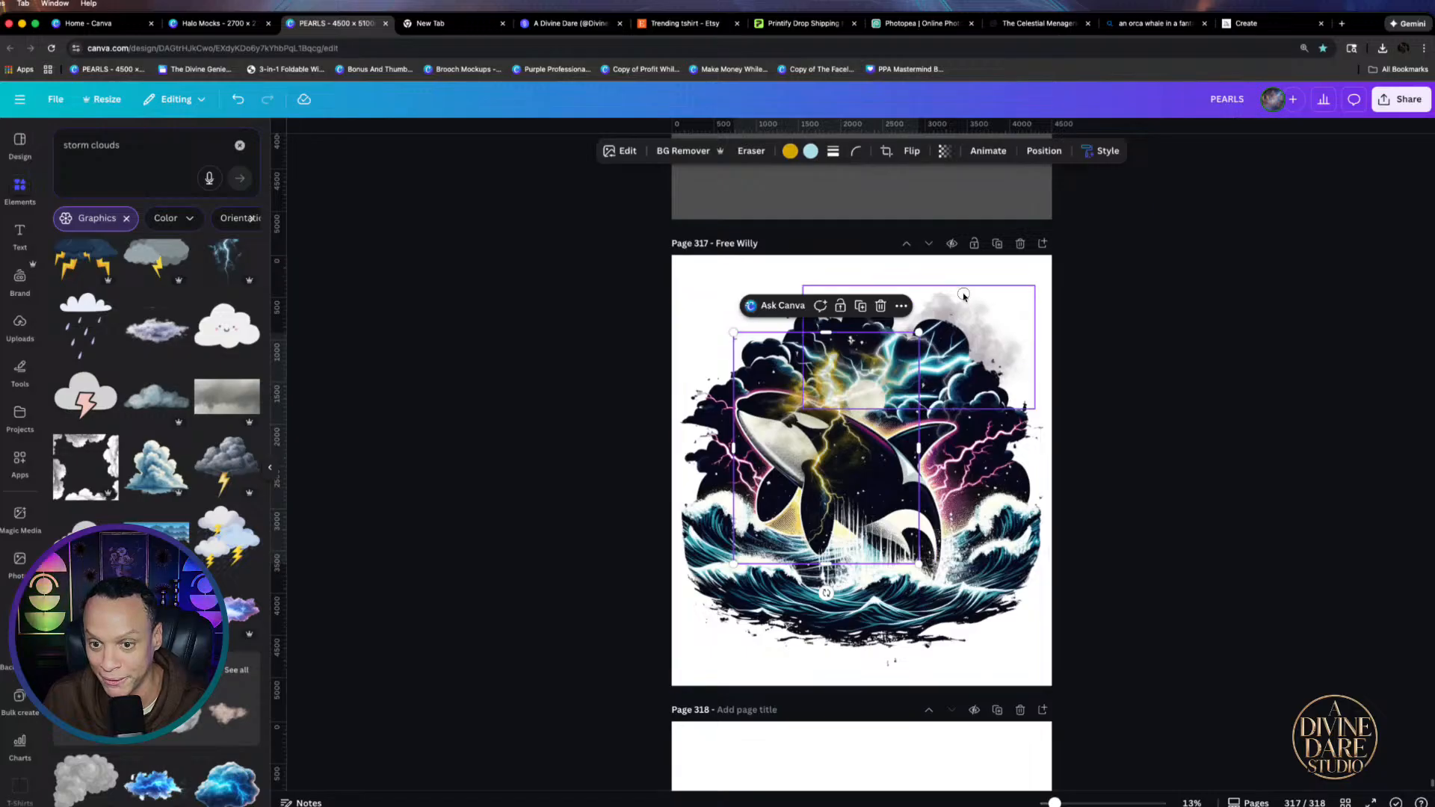
left_click(965, 299)
key("Delete")
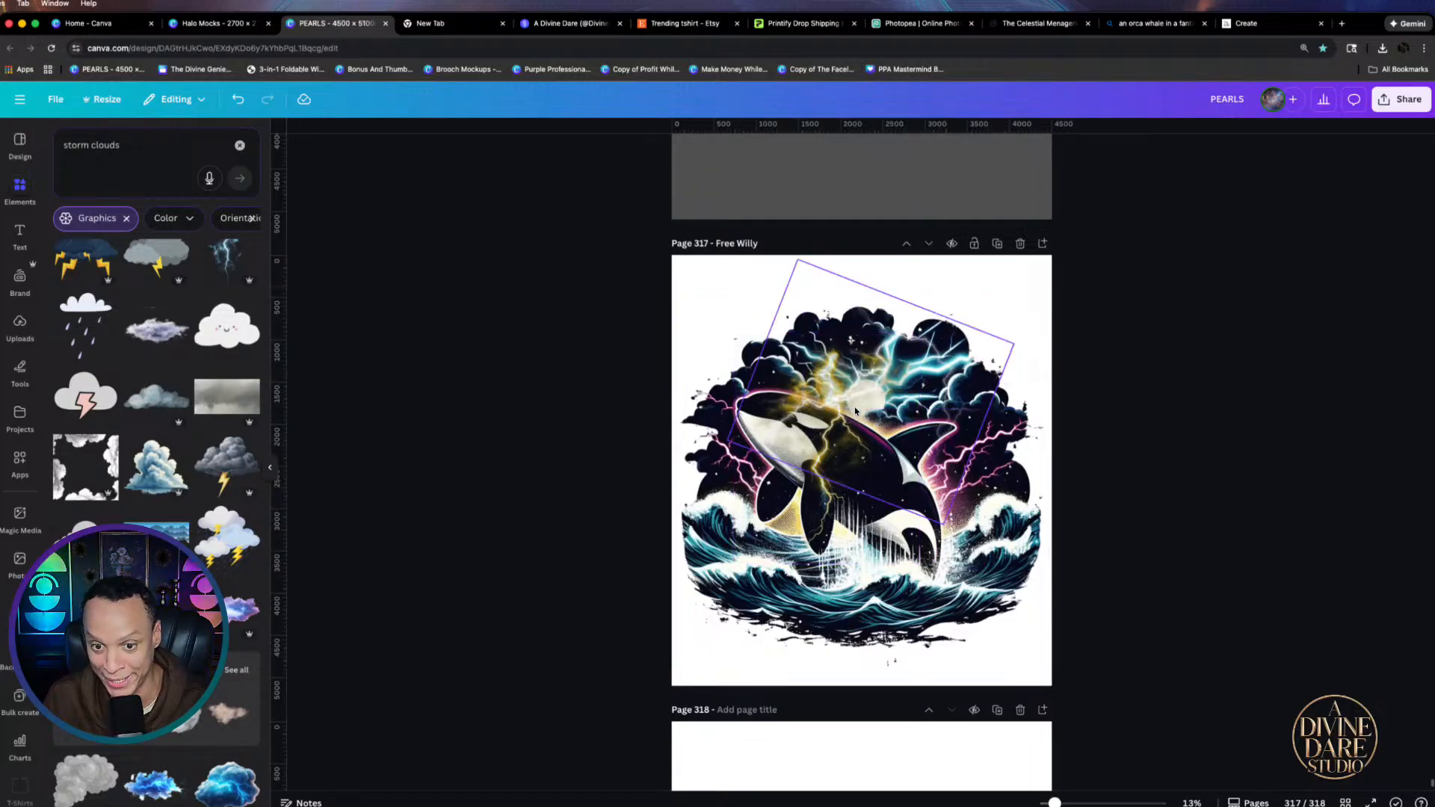
Drag the lightning overlays into place over the orca and its tail side
left_click_drag(847, 401, 936, 356)
left_click_drag(809, 487, 940, 491)
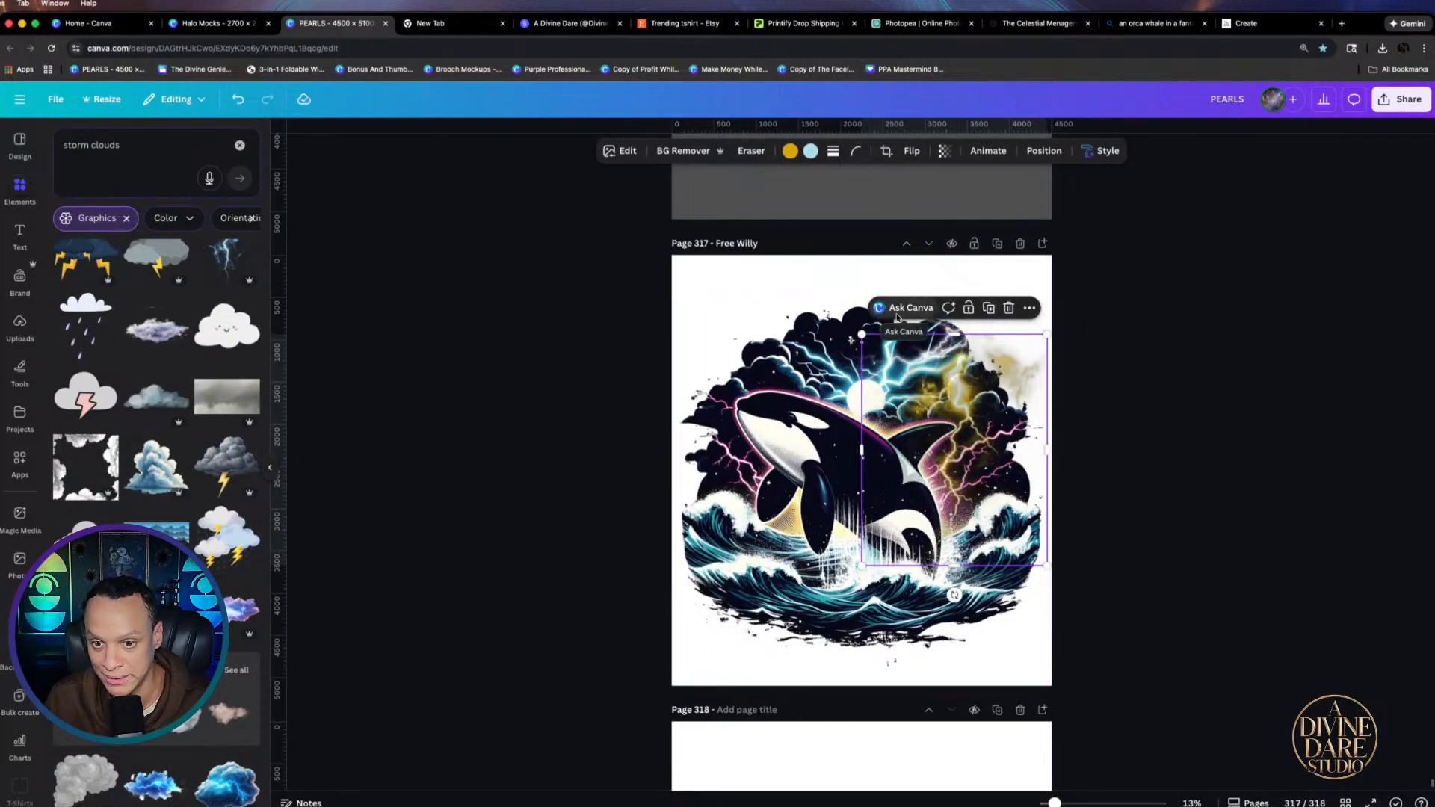
left_click(893, 309)
left_click(1253, 420)
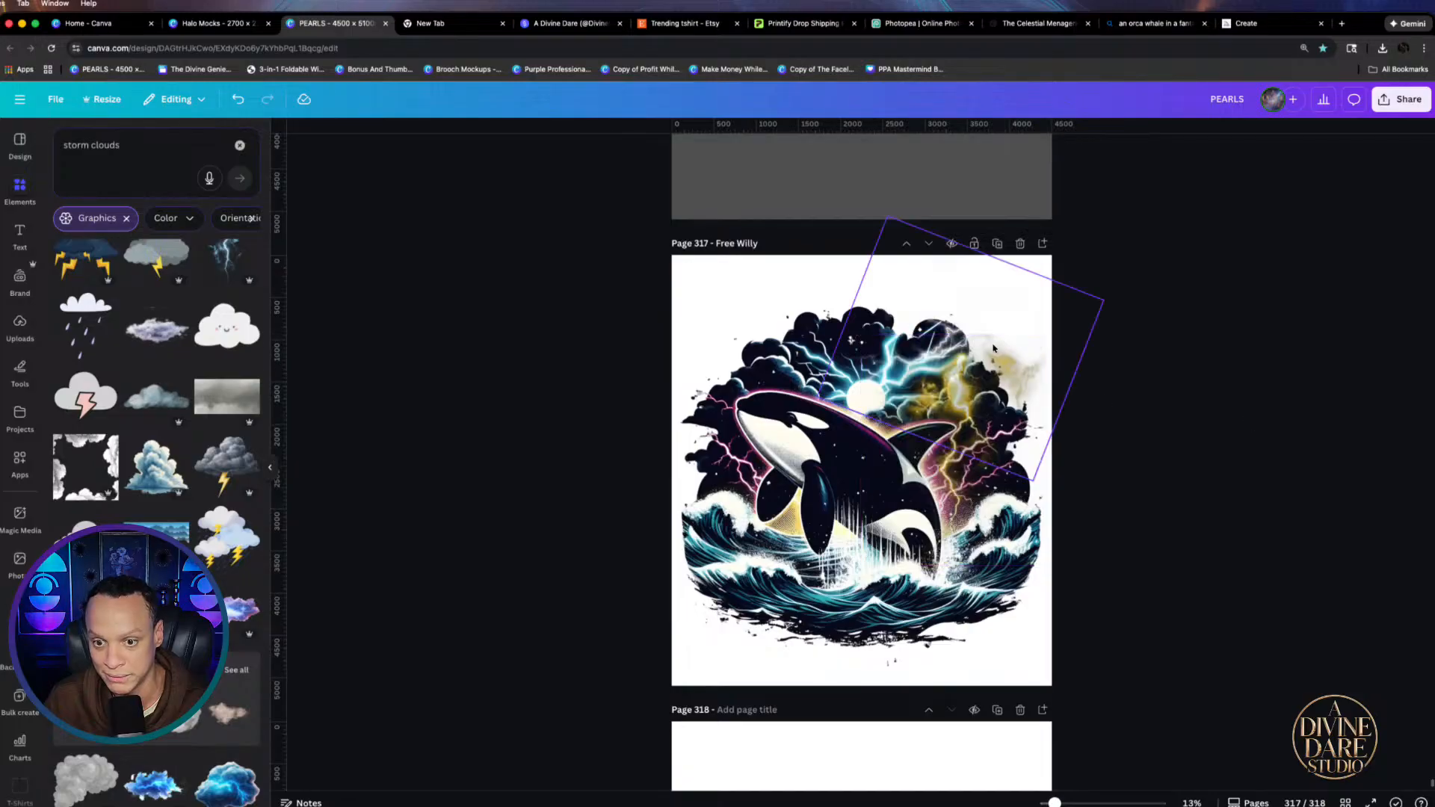
left_click(966, 321)
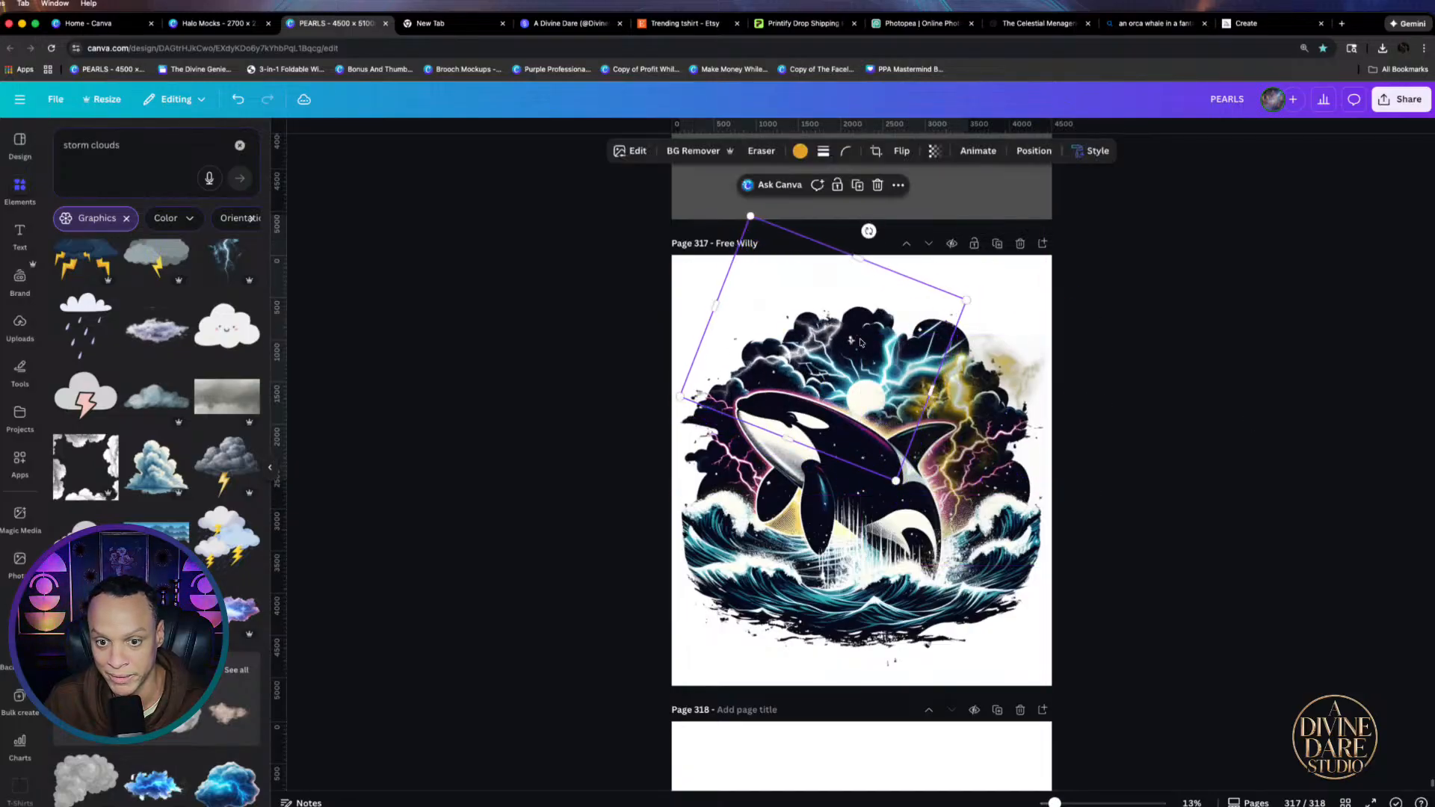
left_click(979, 348)
mouse_move(979, 348)
left_mouse_down()
mouse_move(960, 324)
mouse_move(1012, 304)
mouse_move(964, 369)
left_mouse_up()
left_click(1084, 390)
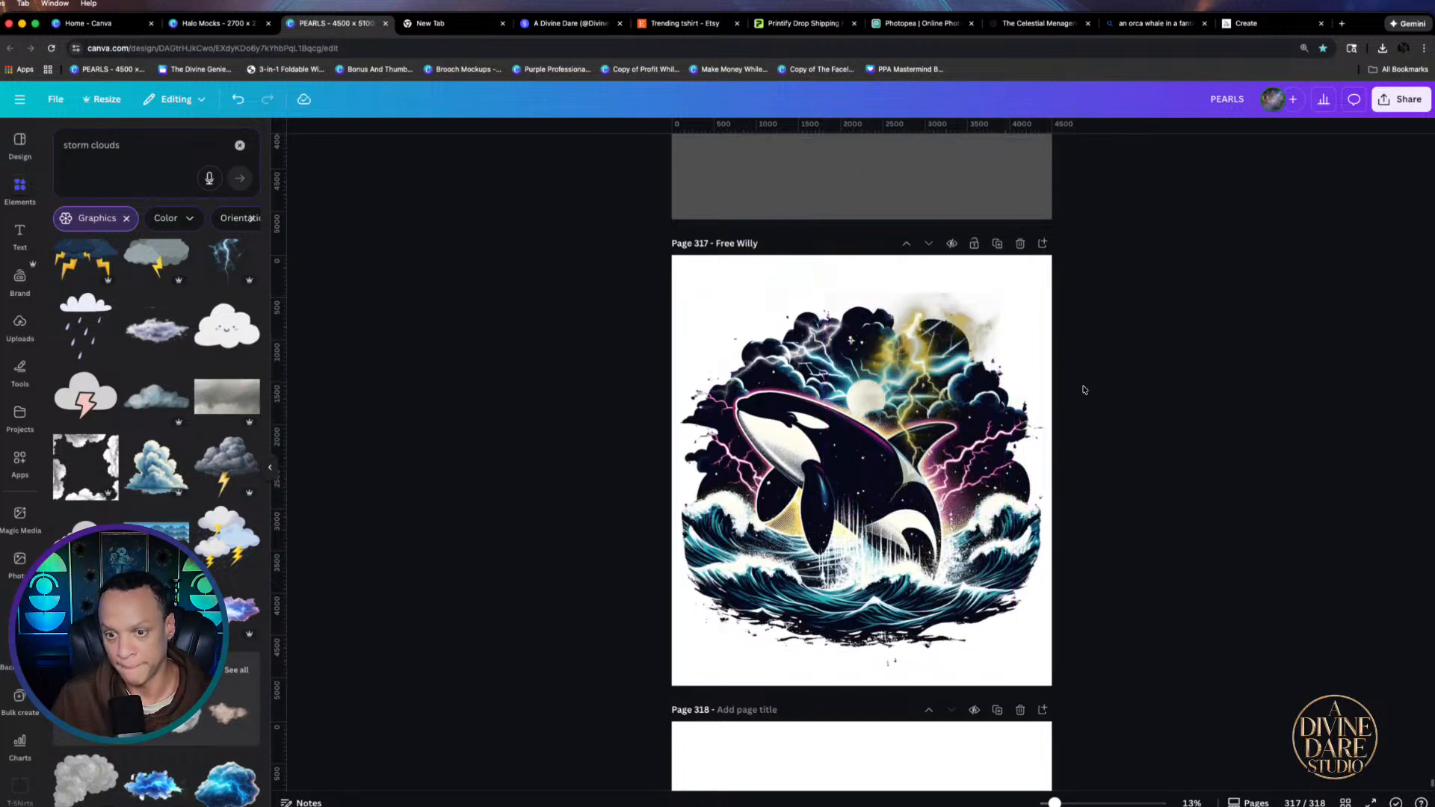
Try BG Remover on the lightning element, then undo the background removal
left_click(985, 309)
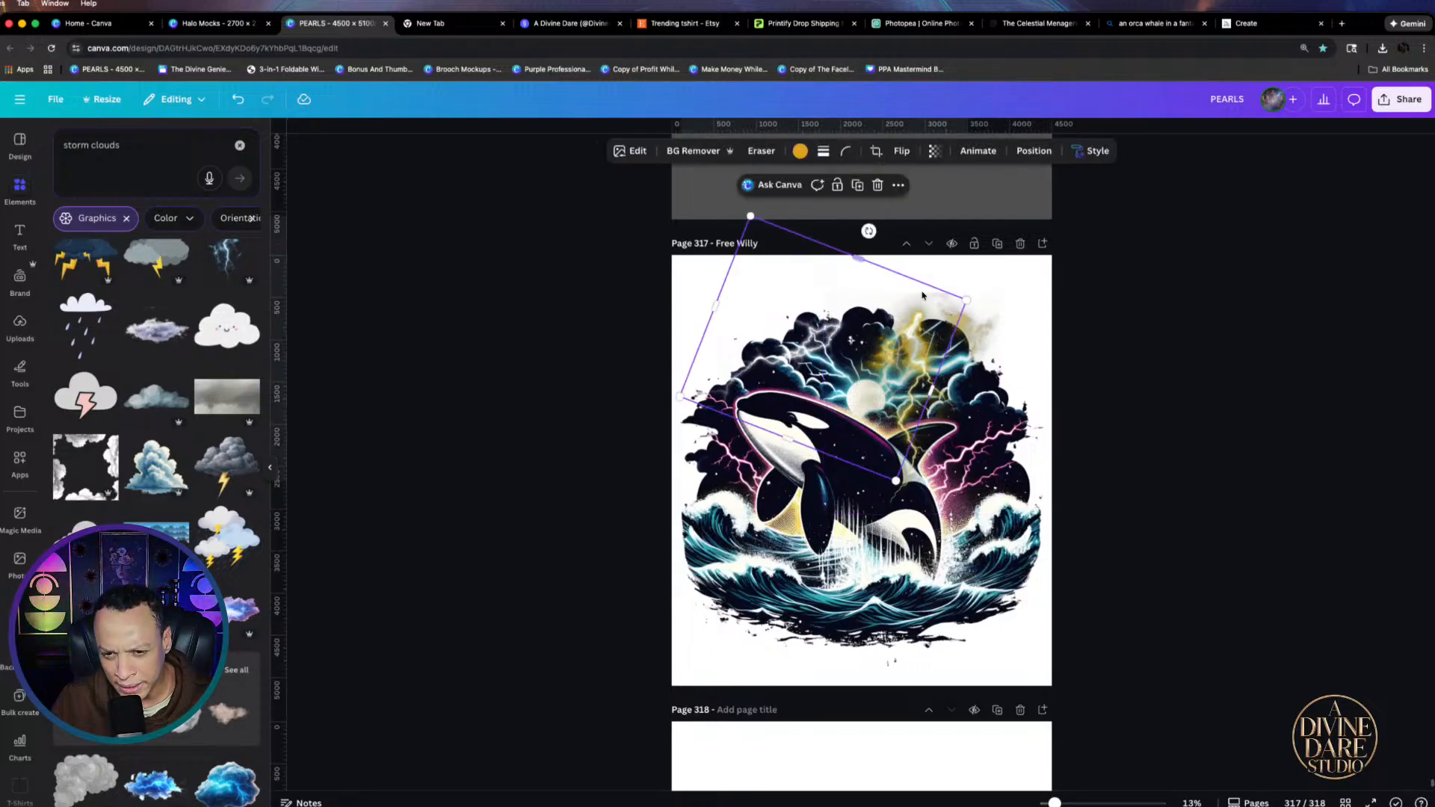
left_click_drag(911, 294, 911, 293)
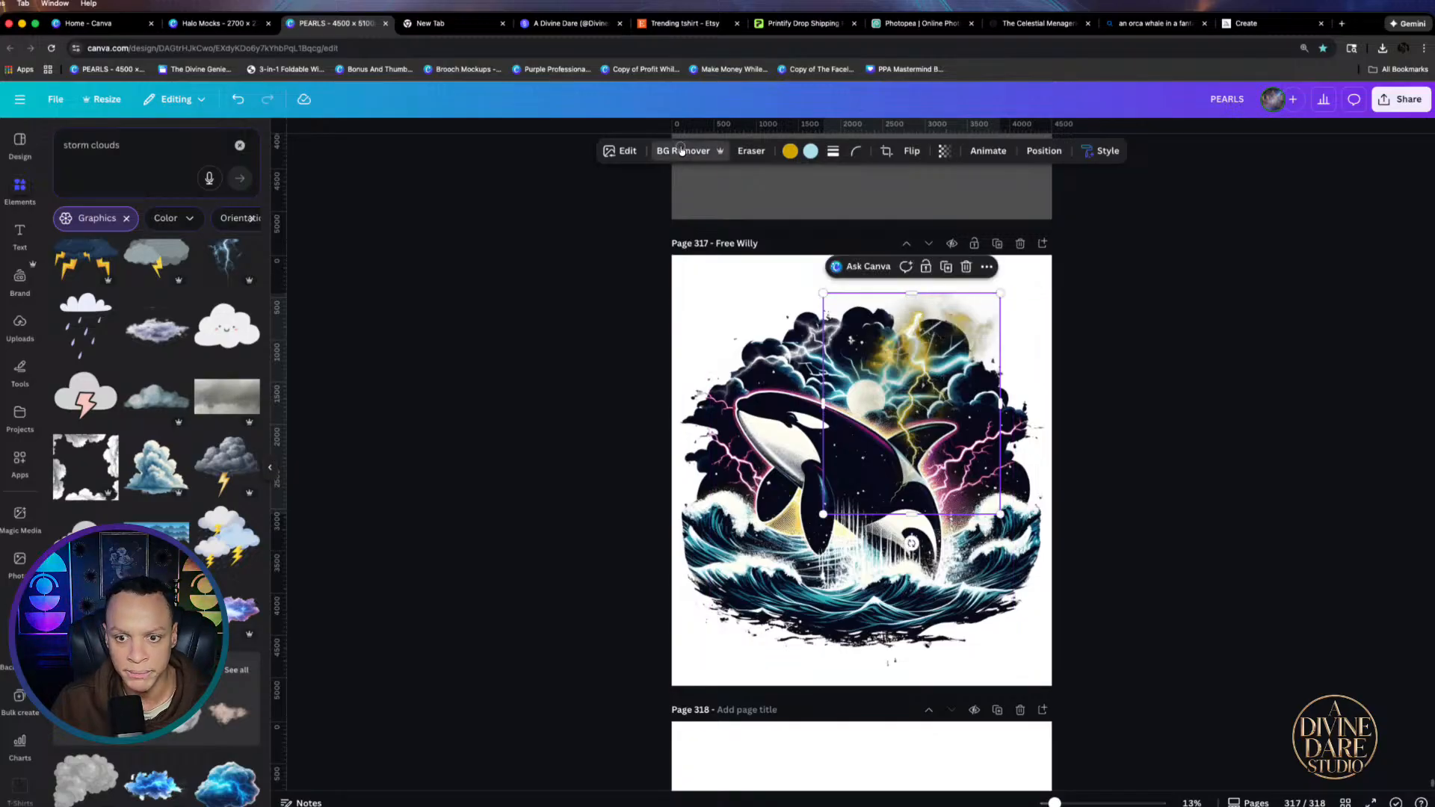
left_click(681, 151)
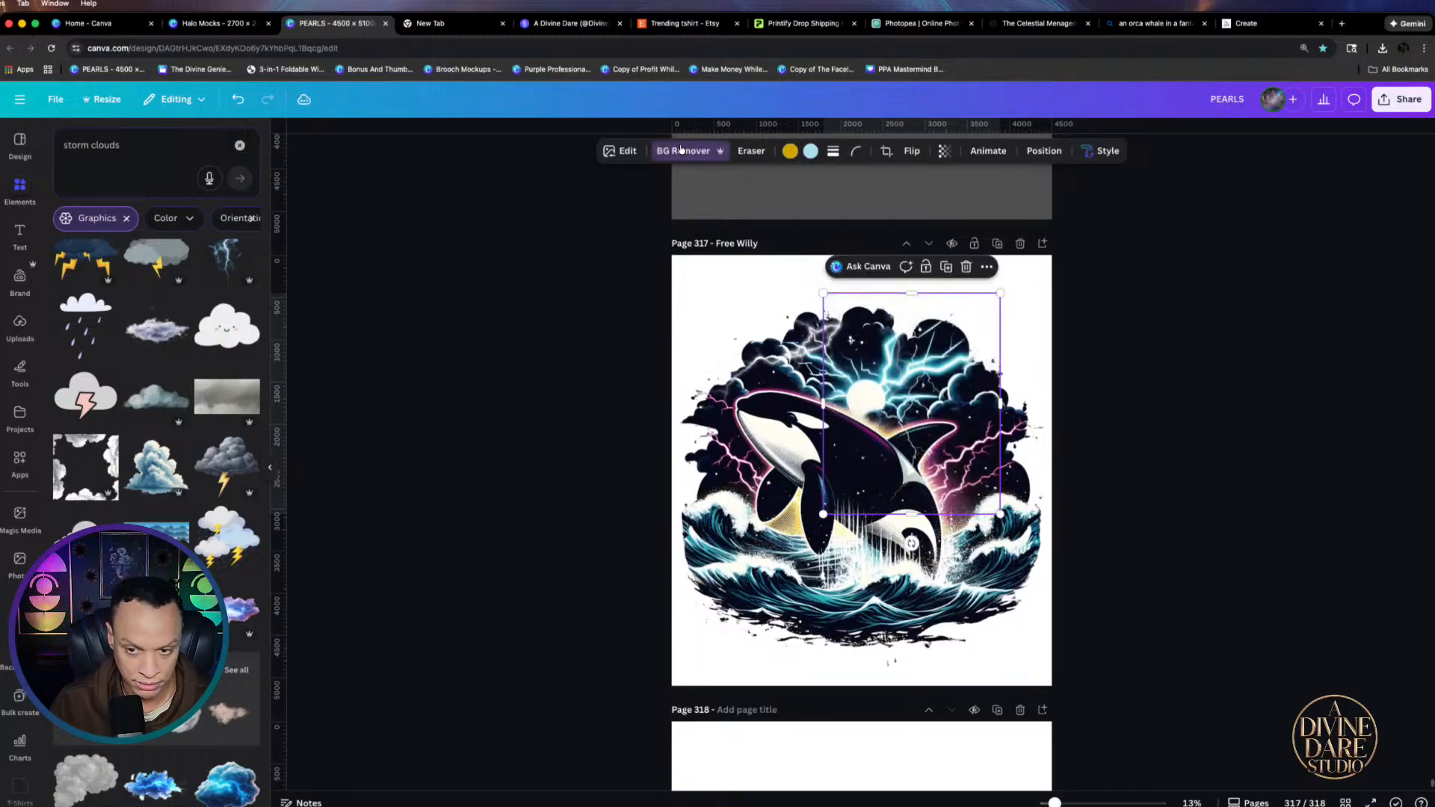
key("super+z")
Deselect everything on page 317 and bring up the design's sharing options
left_click(1019, 348)
left_click(1265, 368)
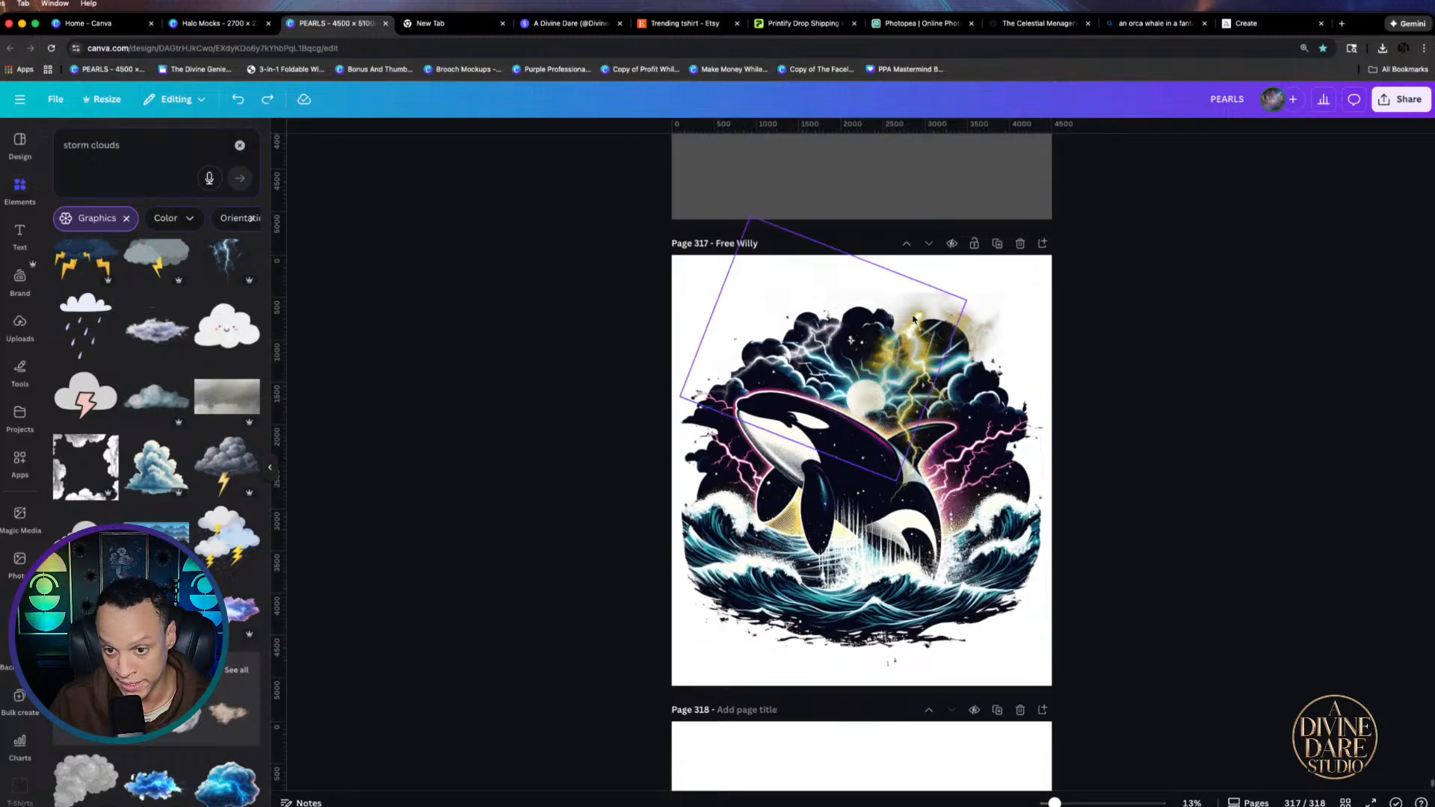
left_click(1402, 99)
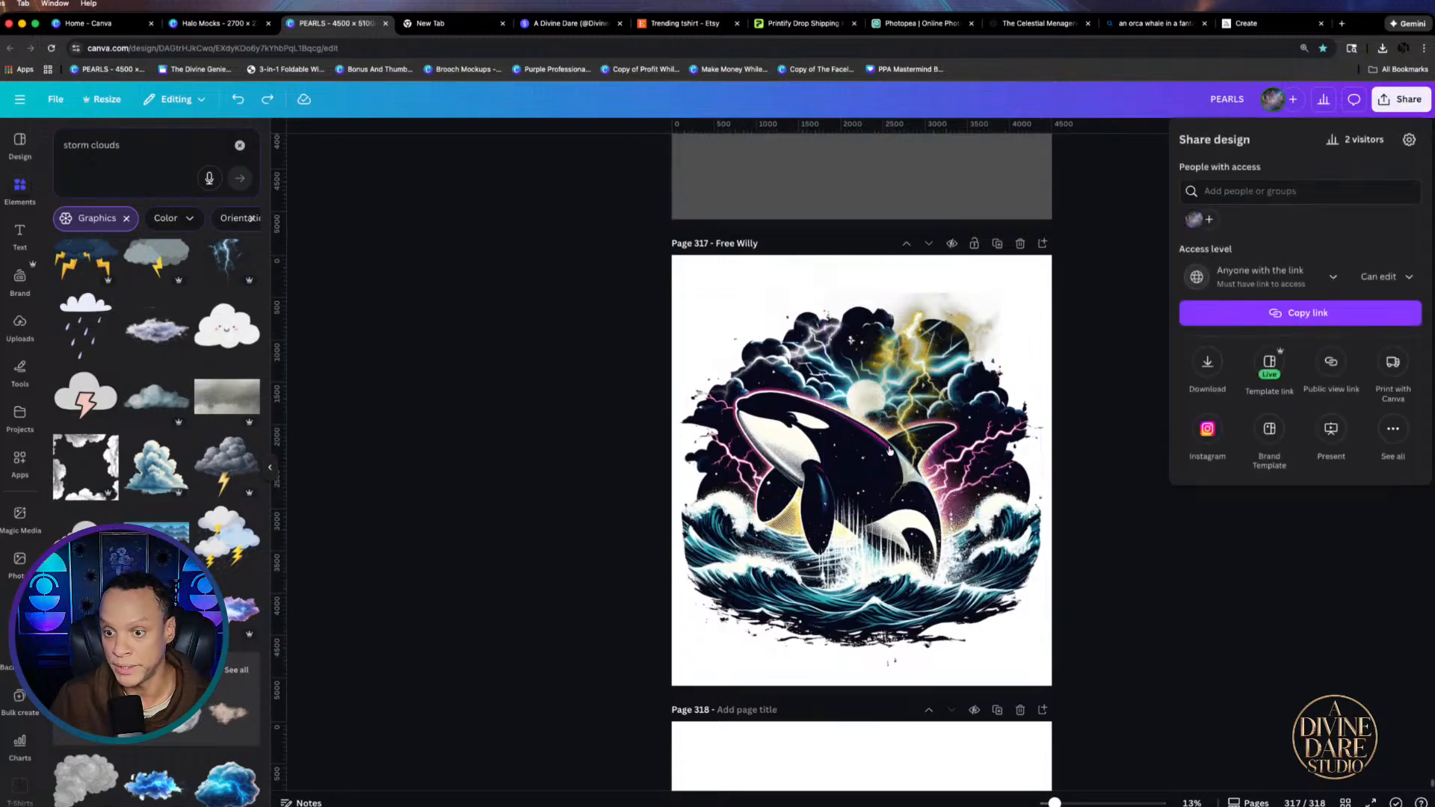
Download page 317 as a transparent PNG, then switch to the Halo Mocks design
left_click(1207, 361)
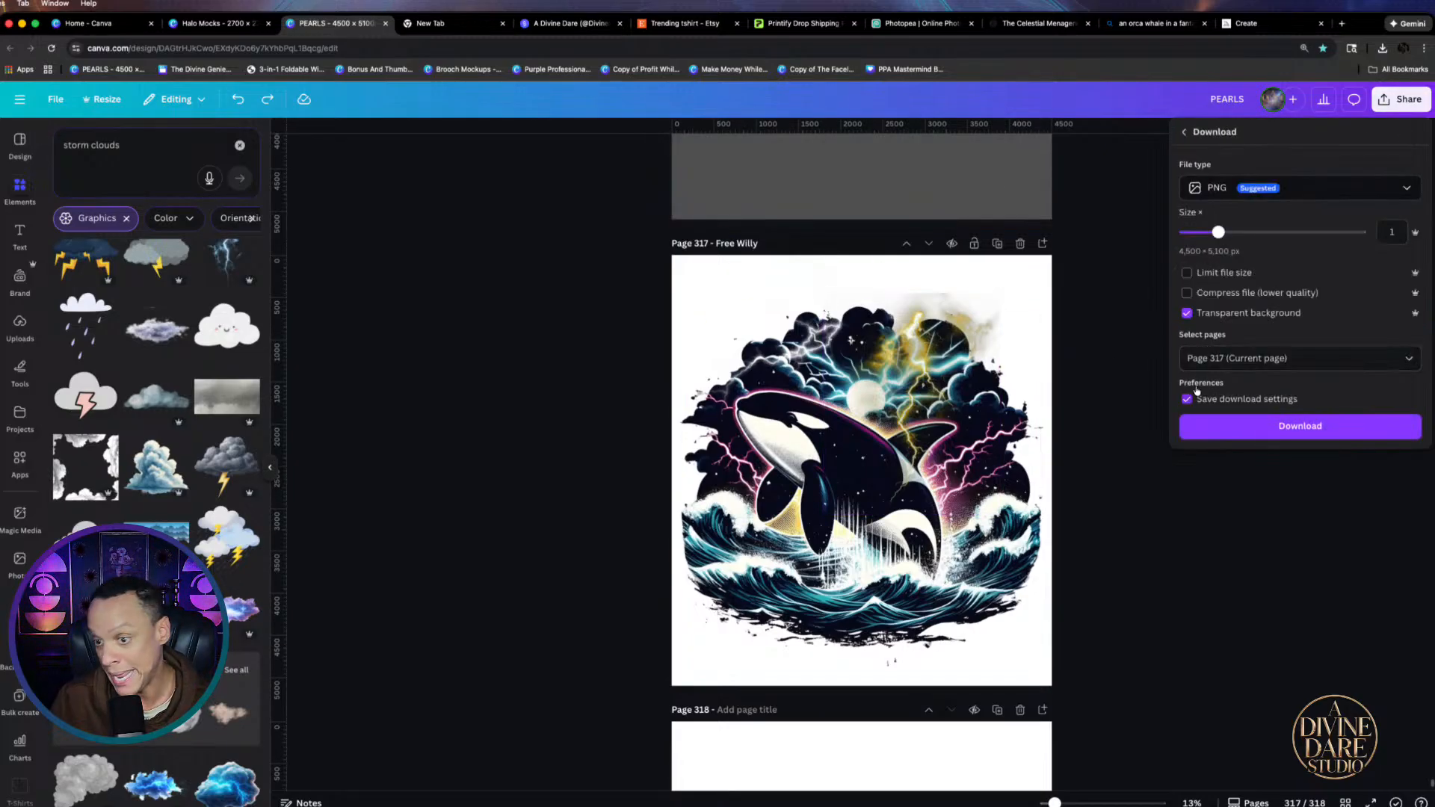
left_click(1245, 425)
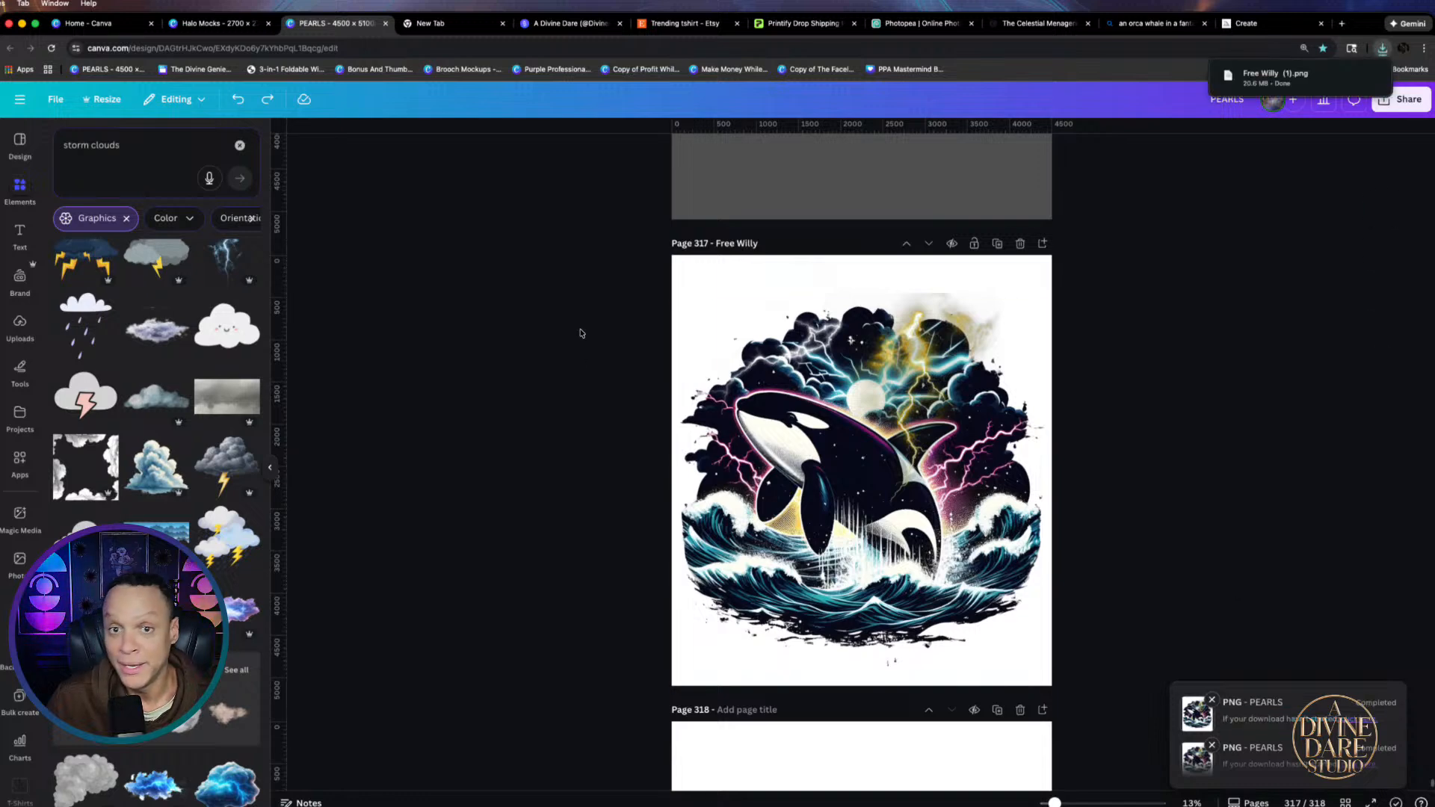
left_click(203, 25)
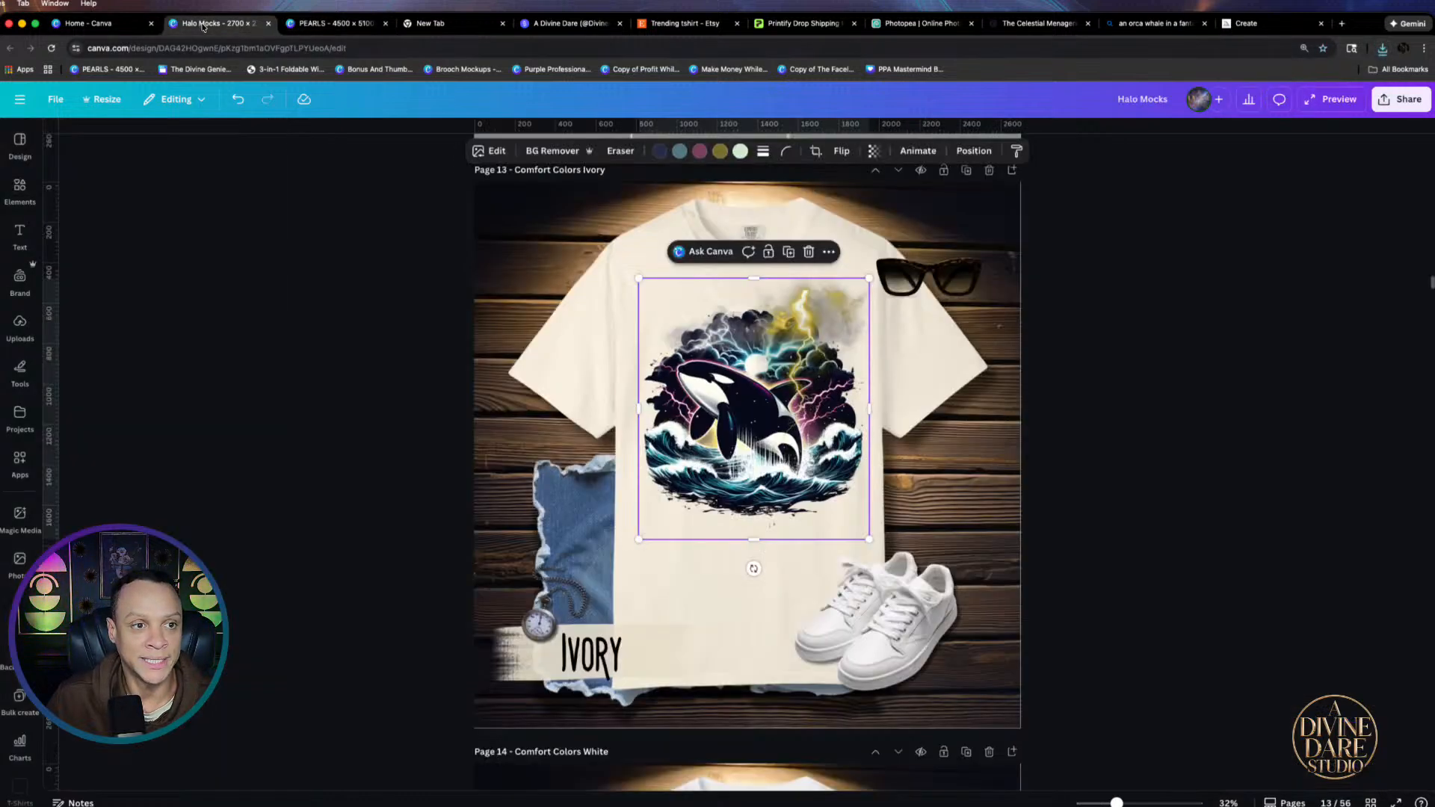
Replace the shirt's old orca design with Free Willy (1).png and position it
key("Delete")
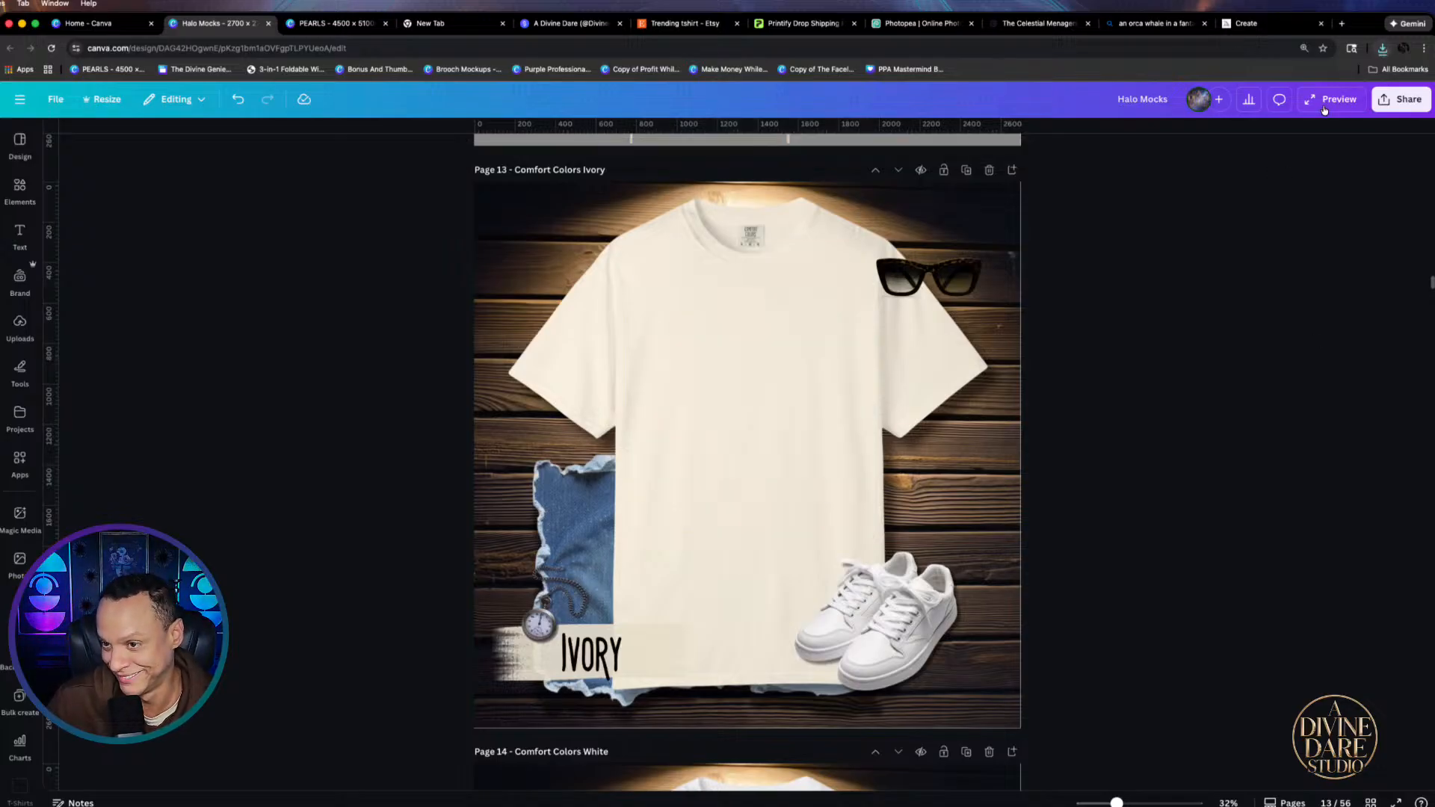
left_click(1382, 50)
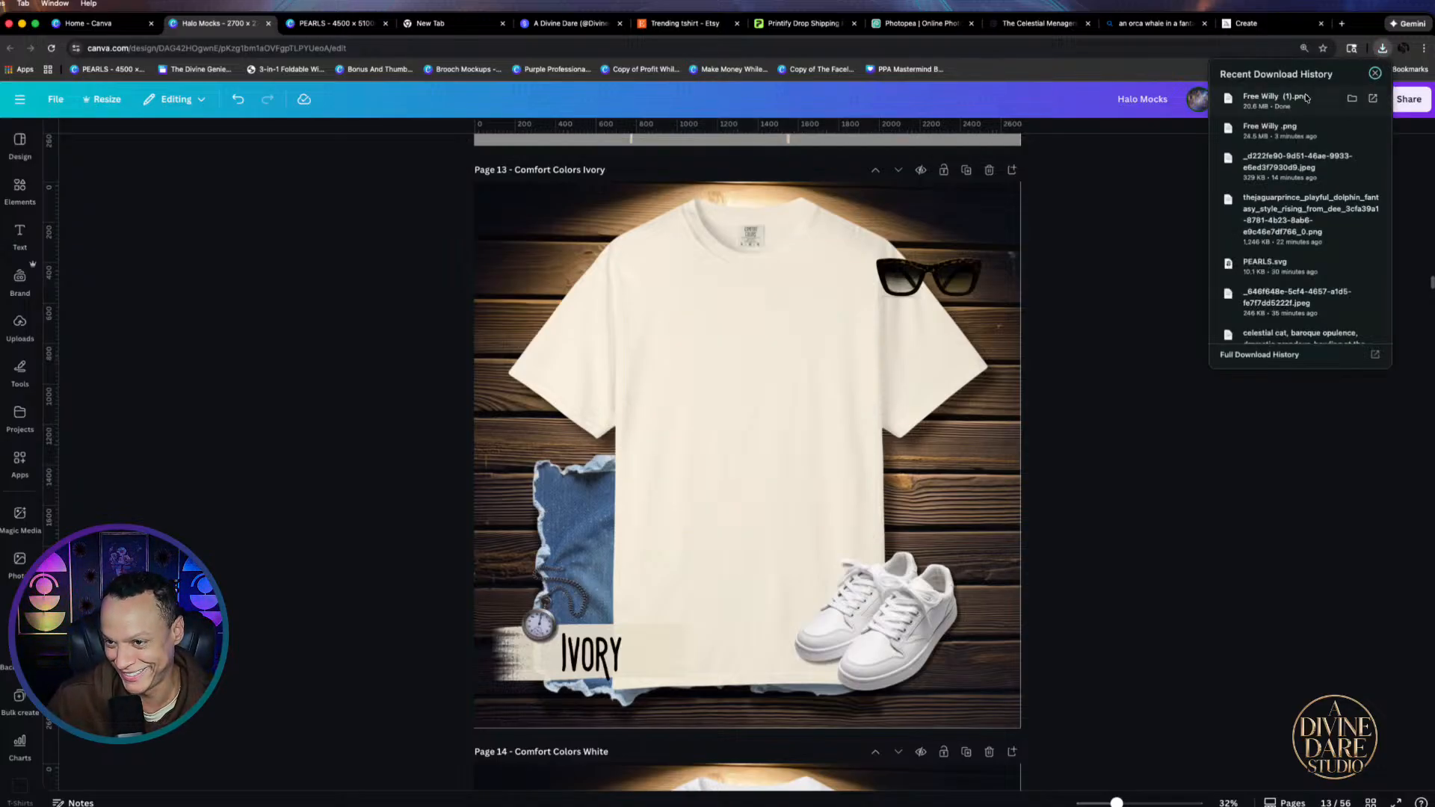
left_click_drag(714, 396, 718, 359)
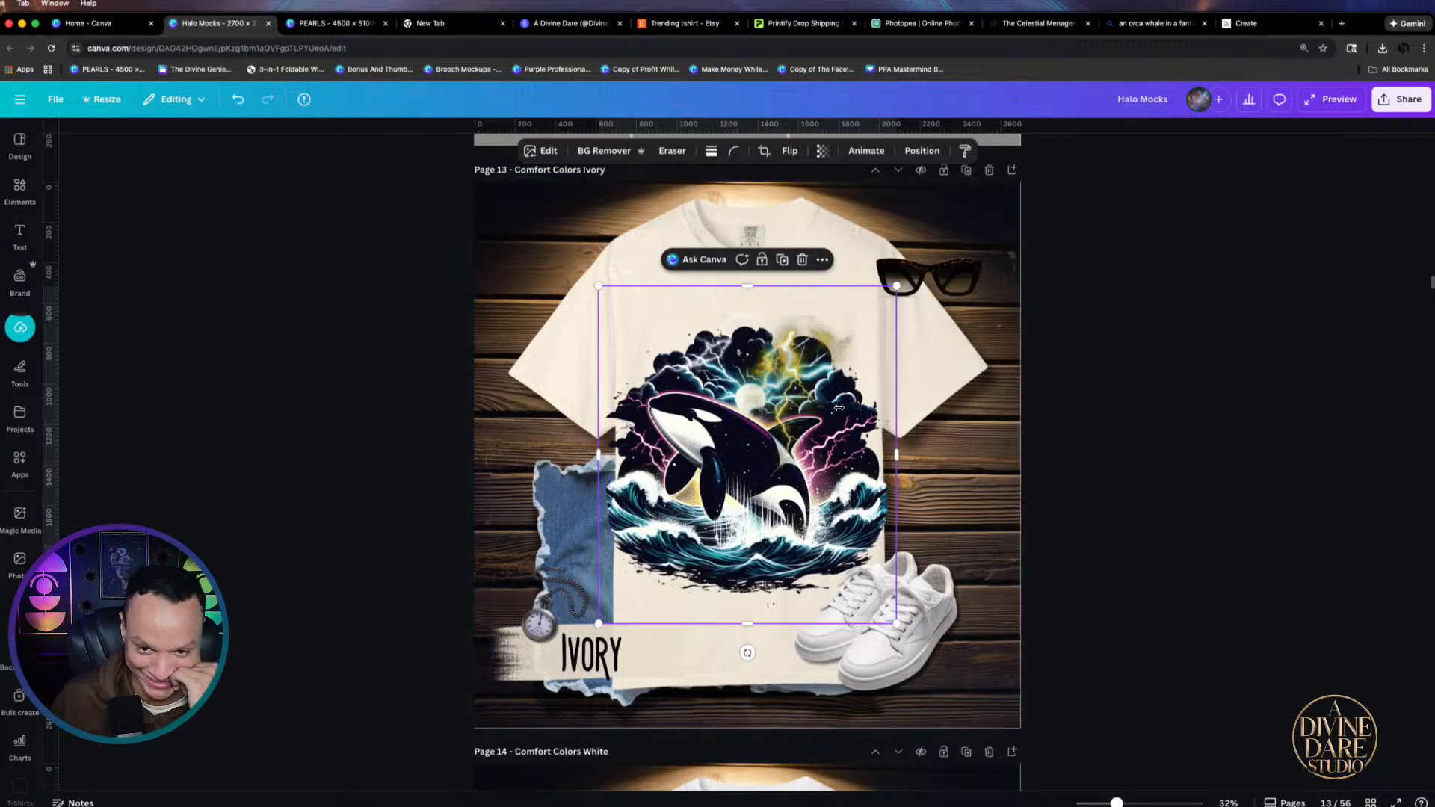
left_click_drag(837, 417, 832, 416)
left_click_drag(832, 361, 830, 354)
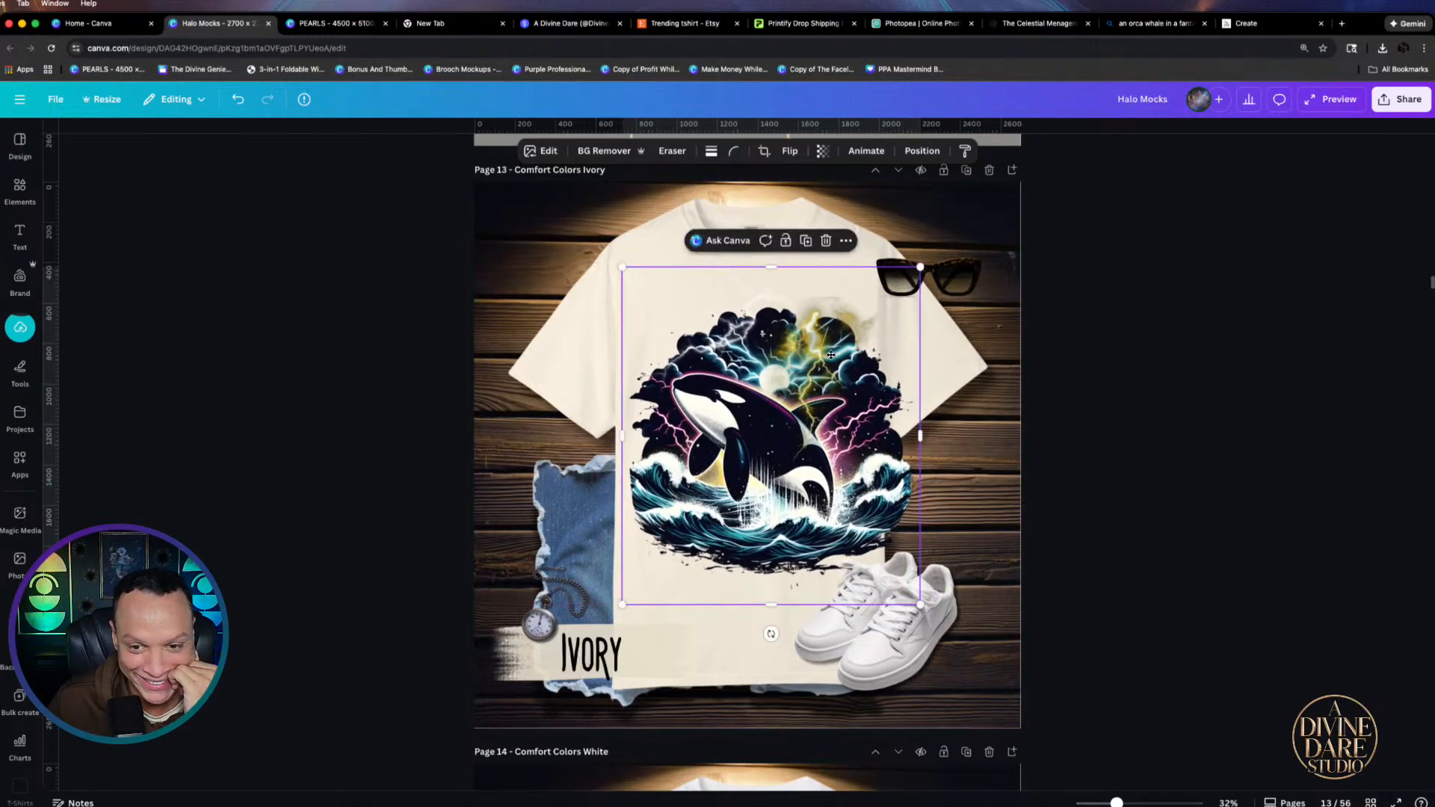
Return to the PEARLS design at page 317 and select the lightning storm-cloud graphic
left_click(93, 24)
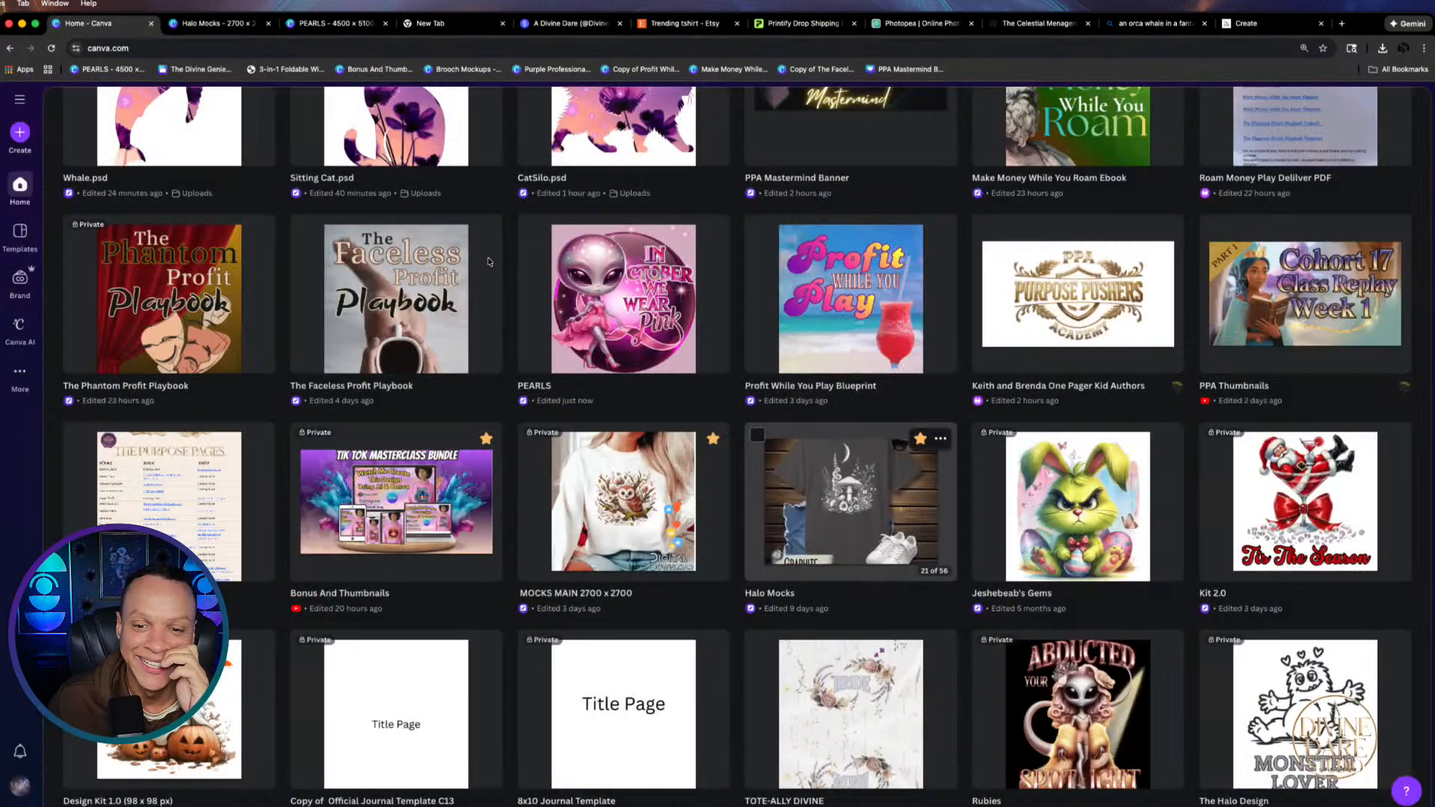
scroll(722, 274, "up", 5)
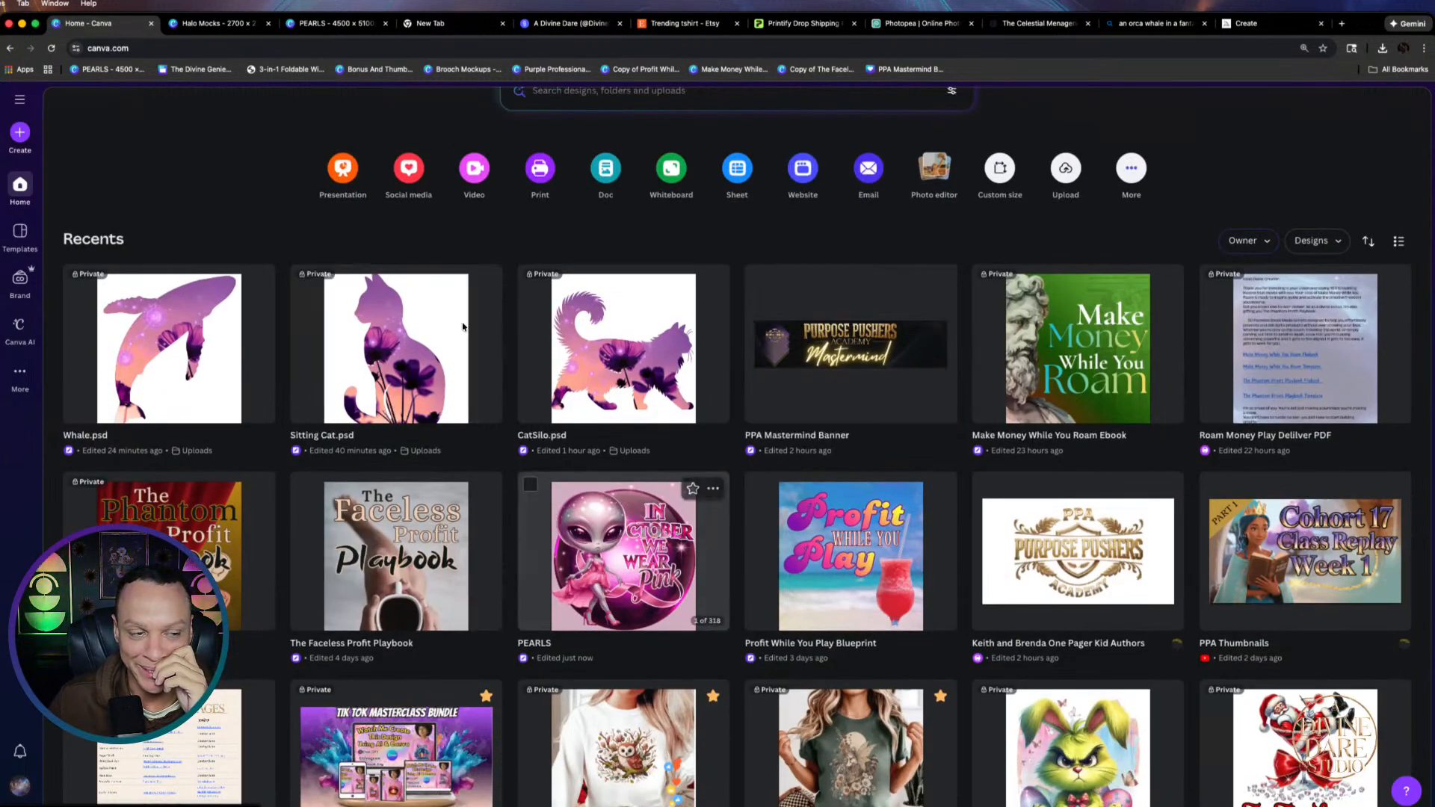
left_click(247, 23)
left_click(334, 23)
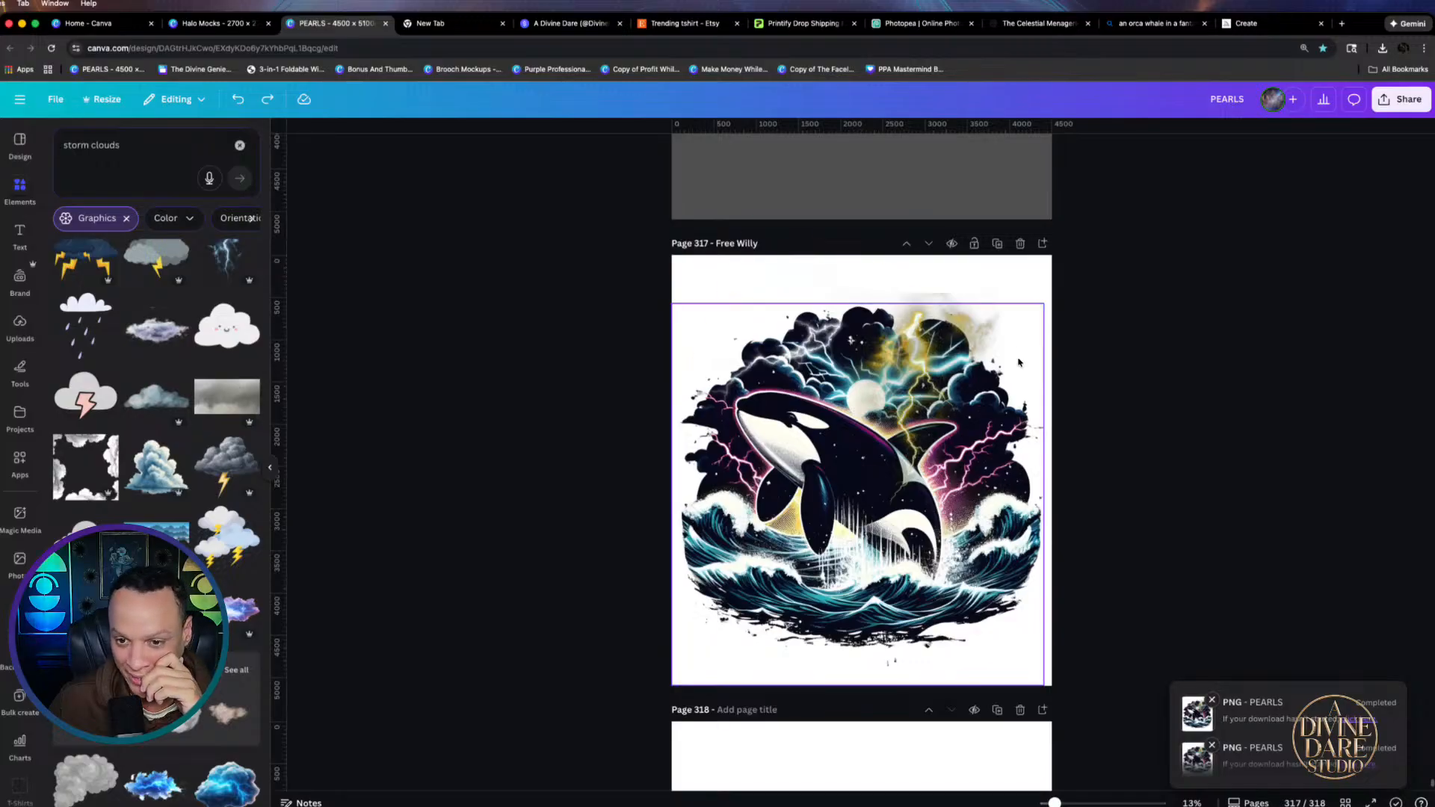
left_click(978, 335)
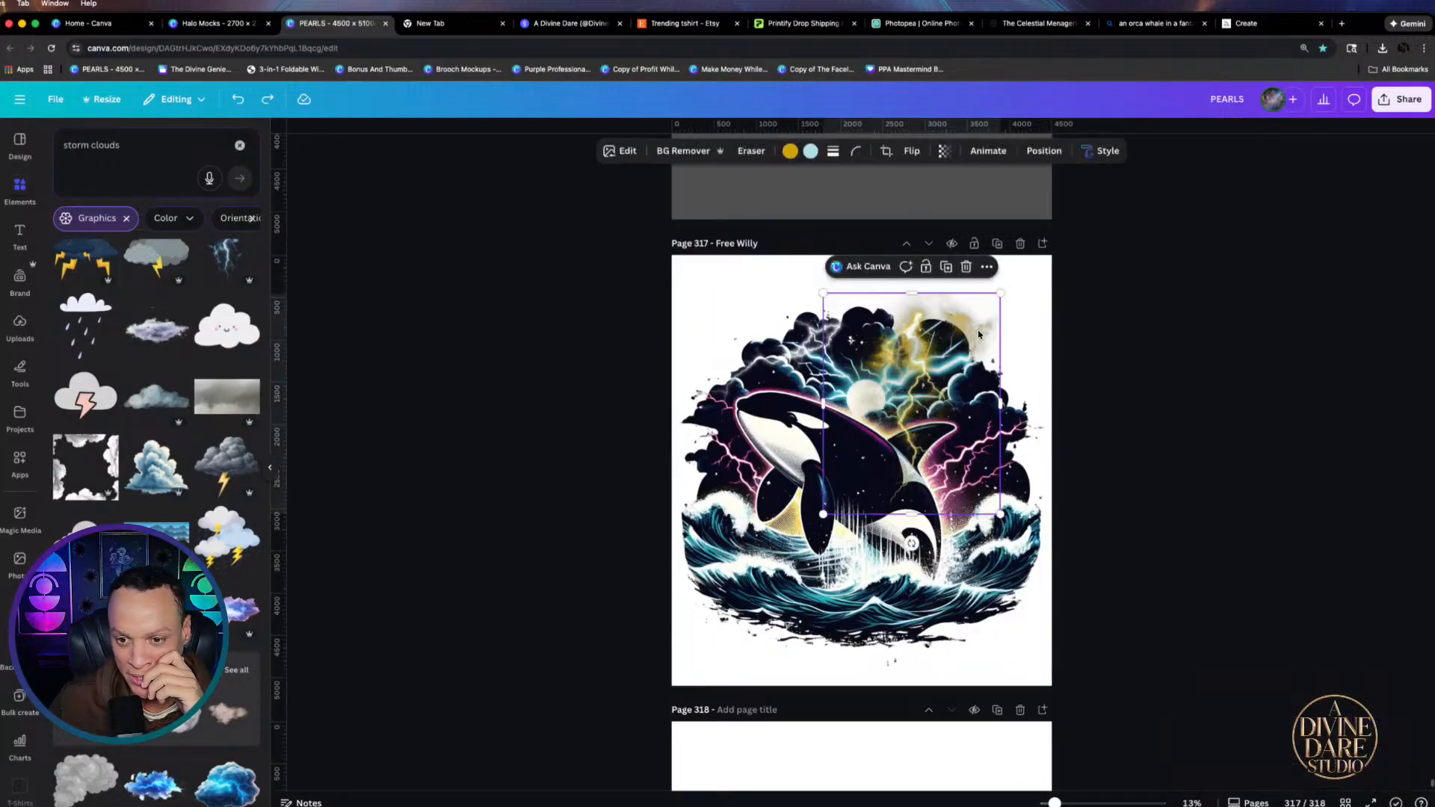
Magic Erase the haze along the lightning graphic's right edge, then mark haze along its top
left_click(749, 151)
left_click(738, 184)
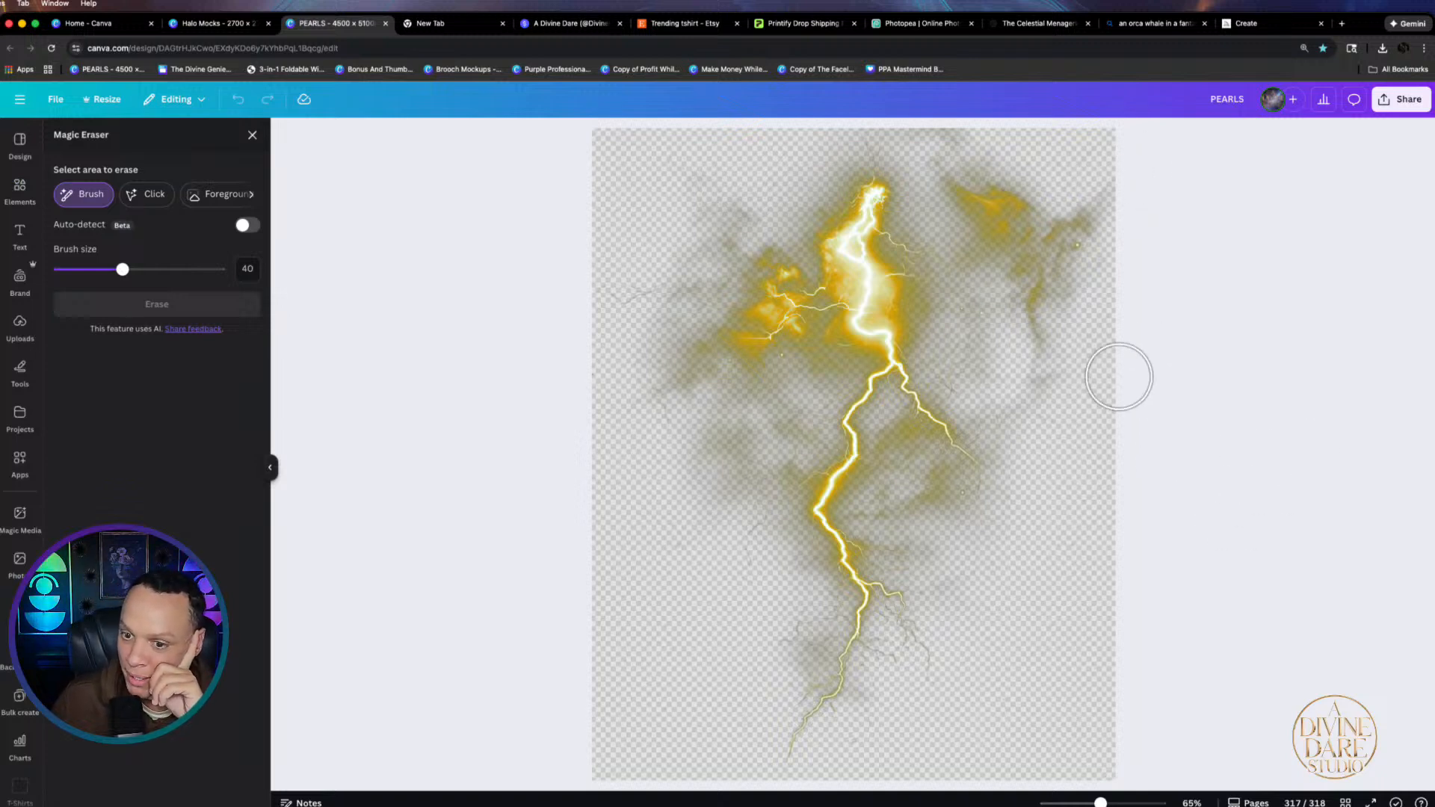
mouse_move(1083, 391)
left_mouse_down()
mouse_move(1110, 317)
mouse_move(1121, 161)
mouse_move(1068, 136)
mouse_move(1033, 151)
mouse_move(903, 150)
left_mouse_up()
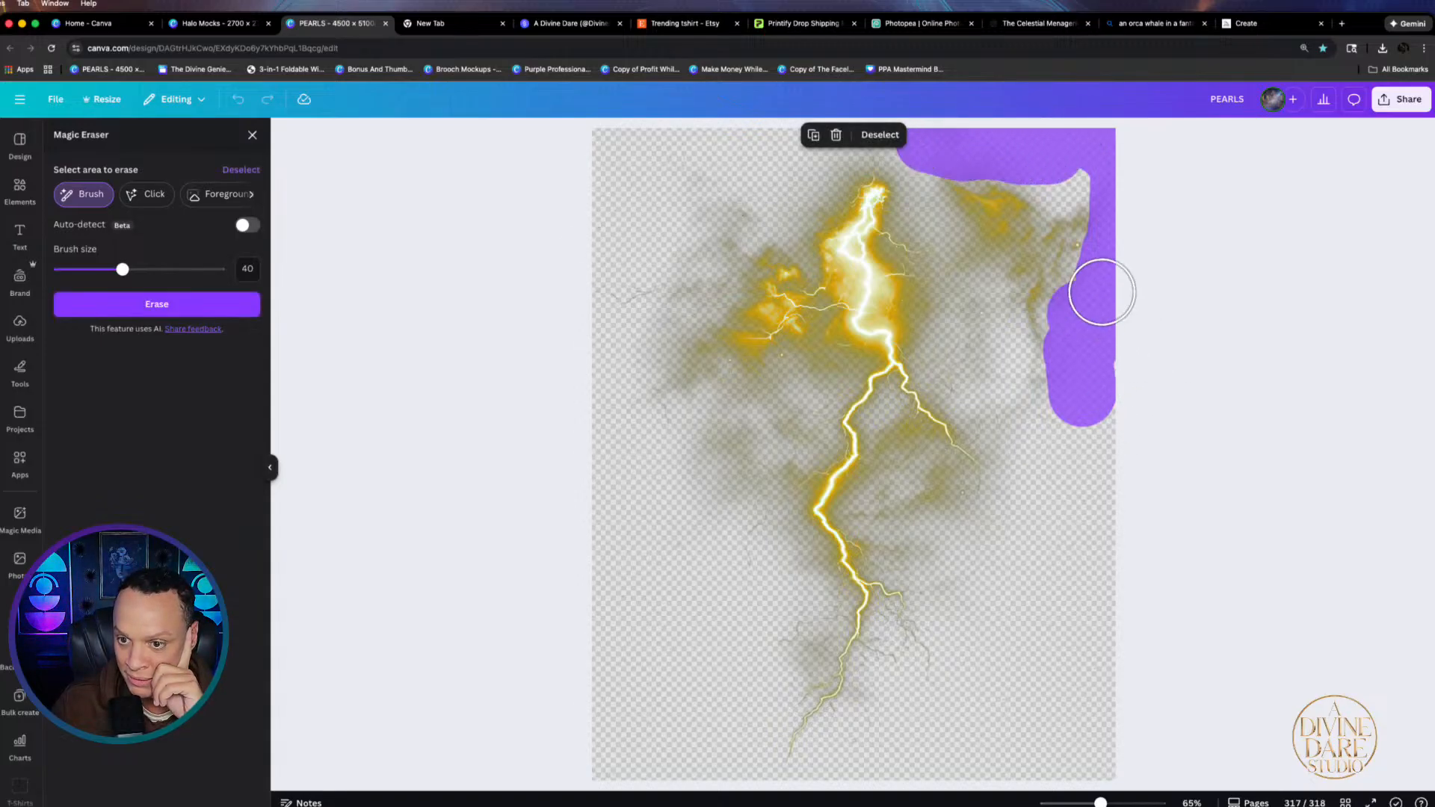
left_click(157, 304)
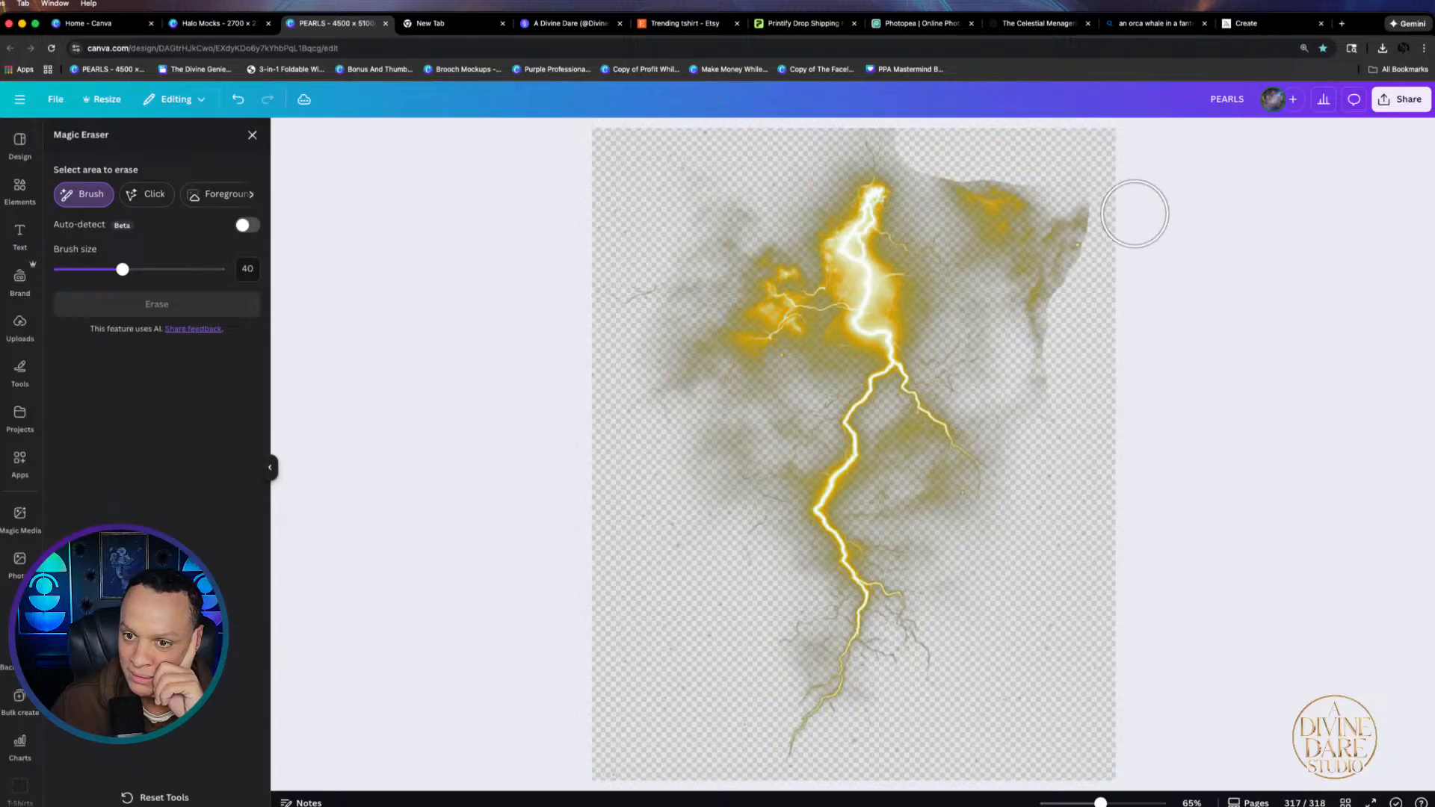
left_click_drag(927, 140, 910, 137)
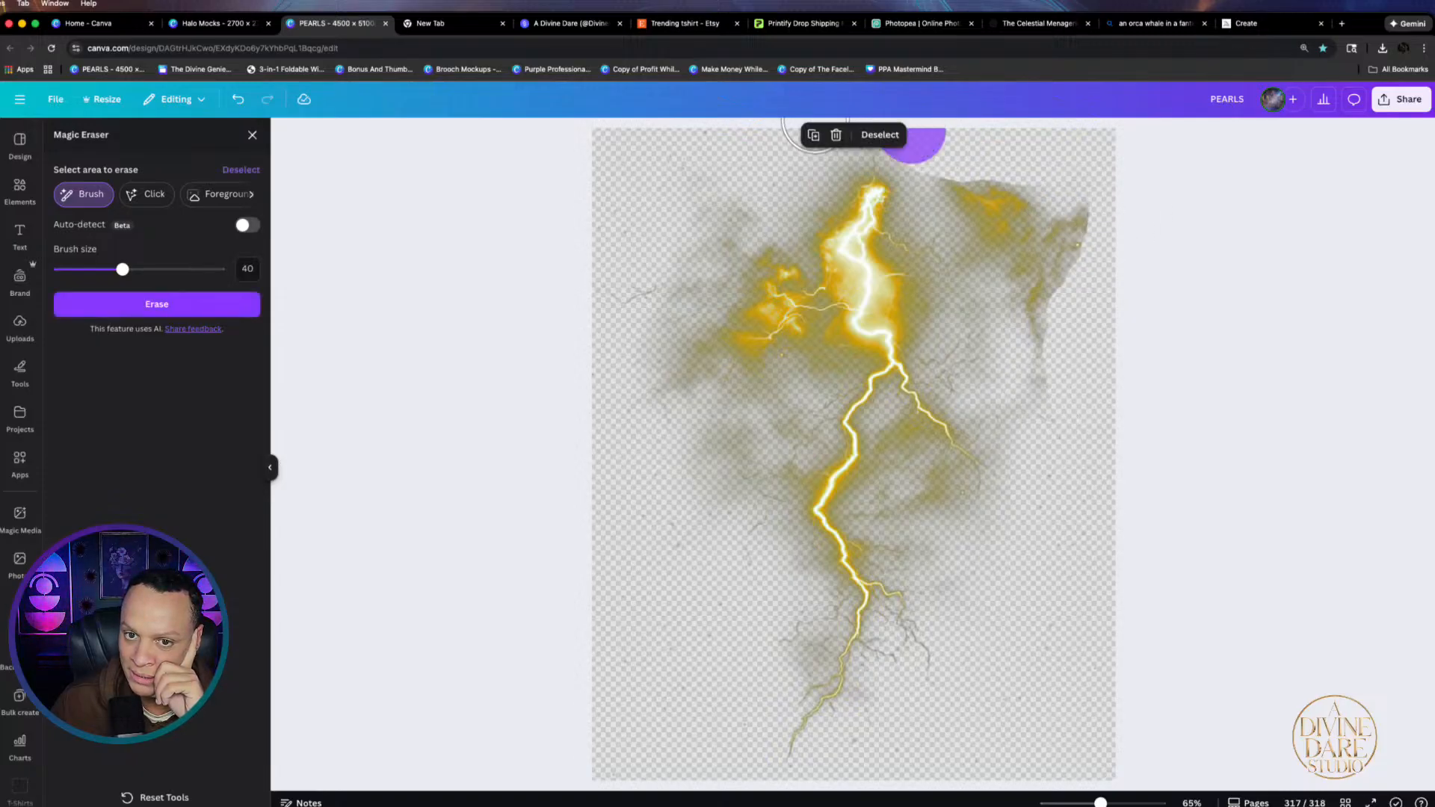
left_click_drag(815, 135, 762, 155)
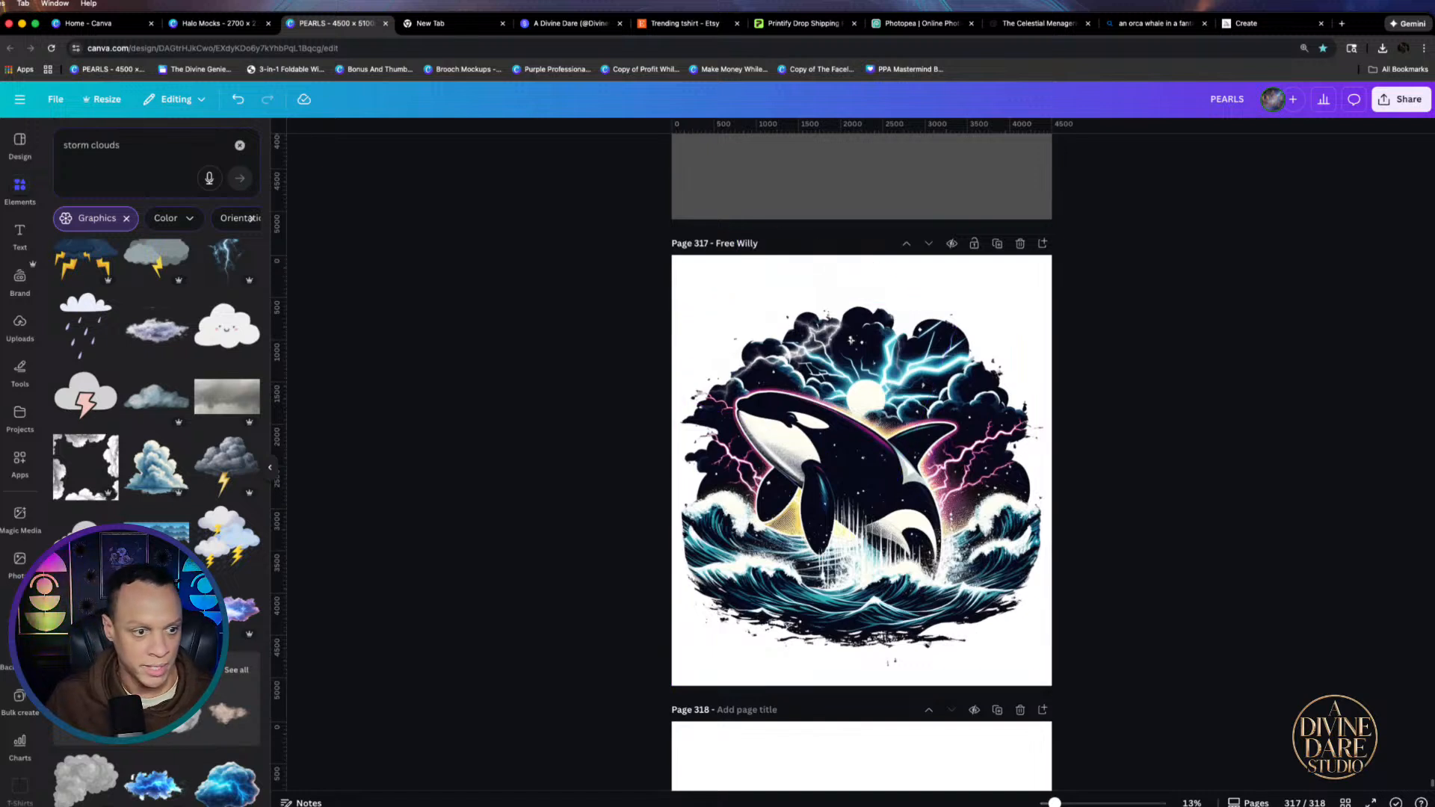
Clear the storm clouds search, try a recently used lightning graphic, then delete it
left_click(142, 141)
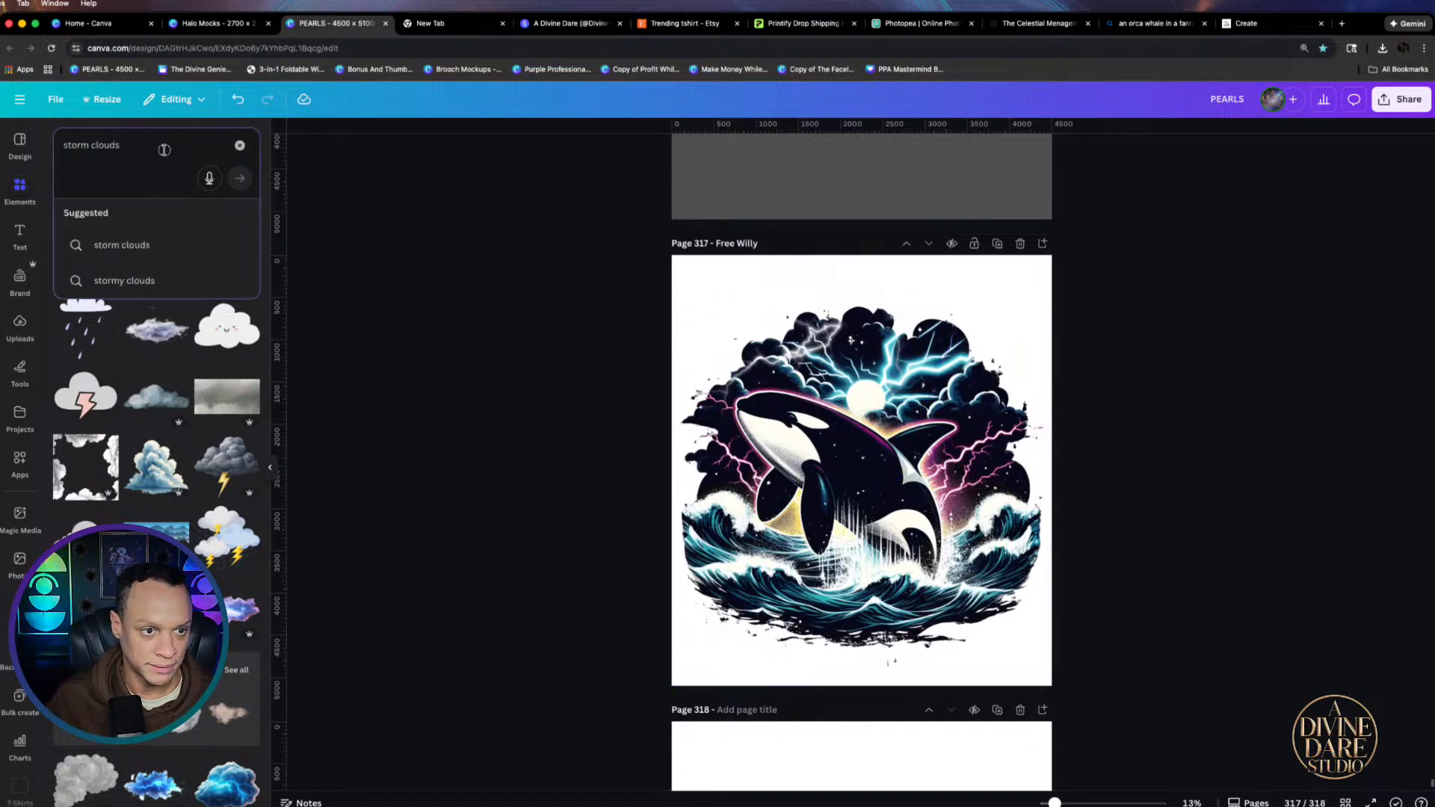
left_click(240, 146)
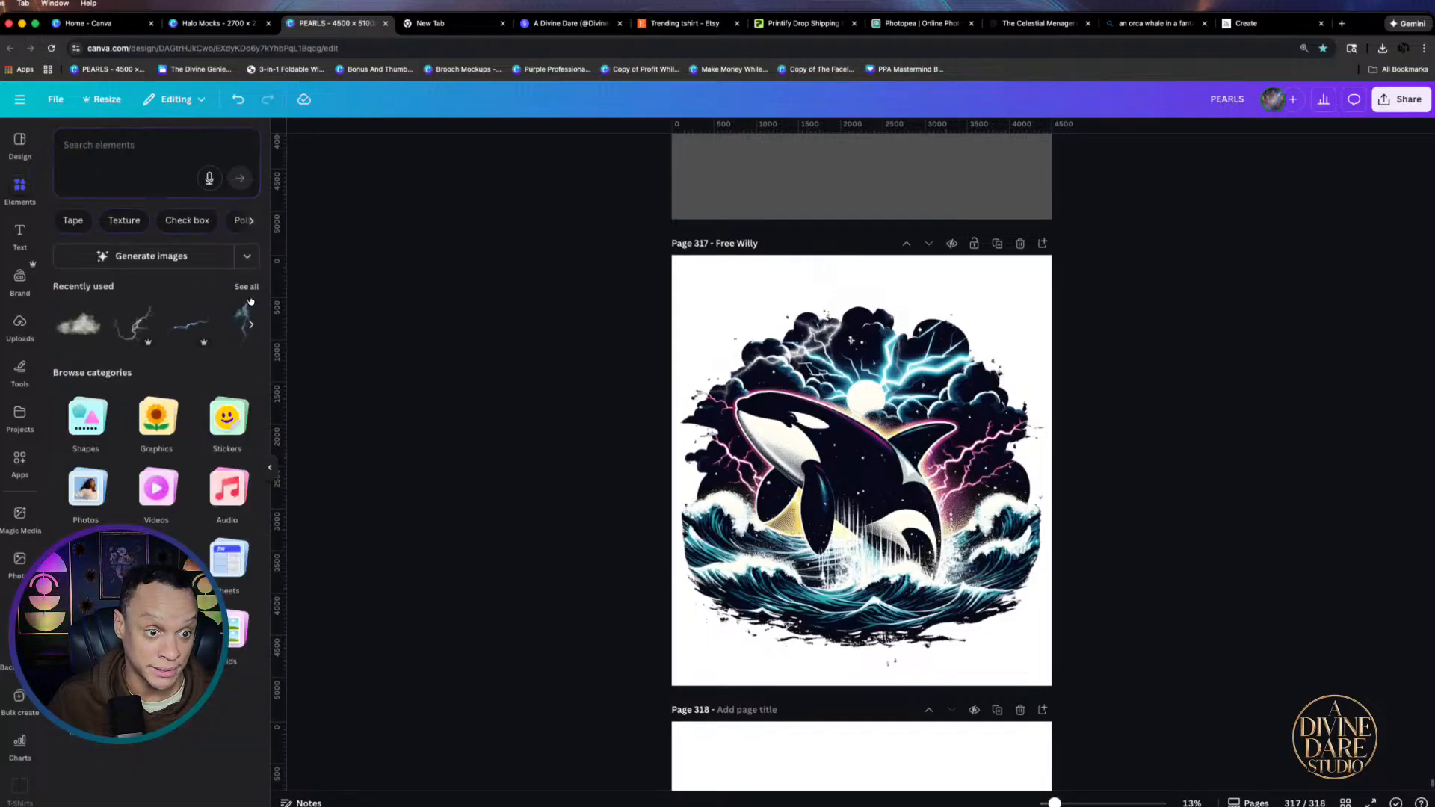
left_click(195, 327)
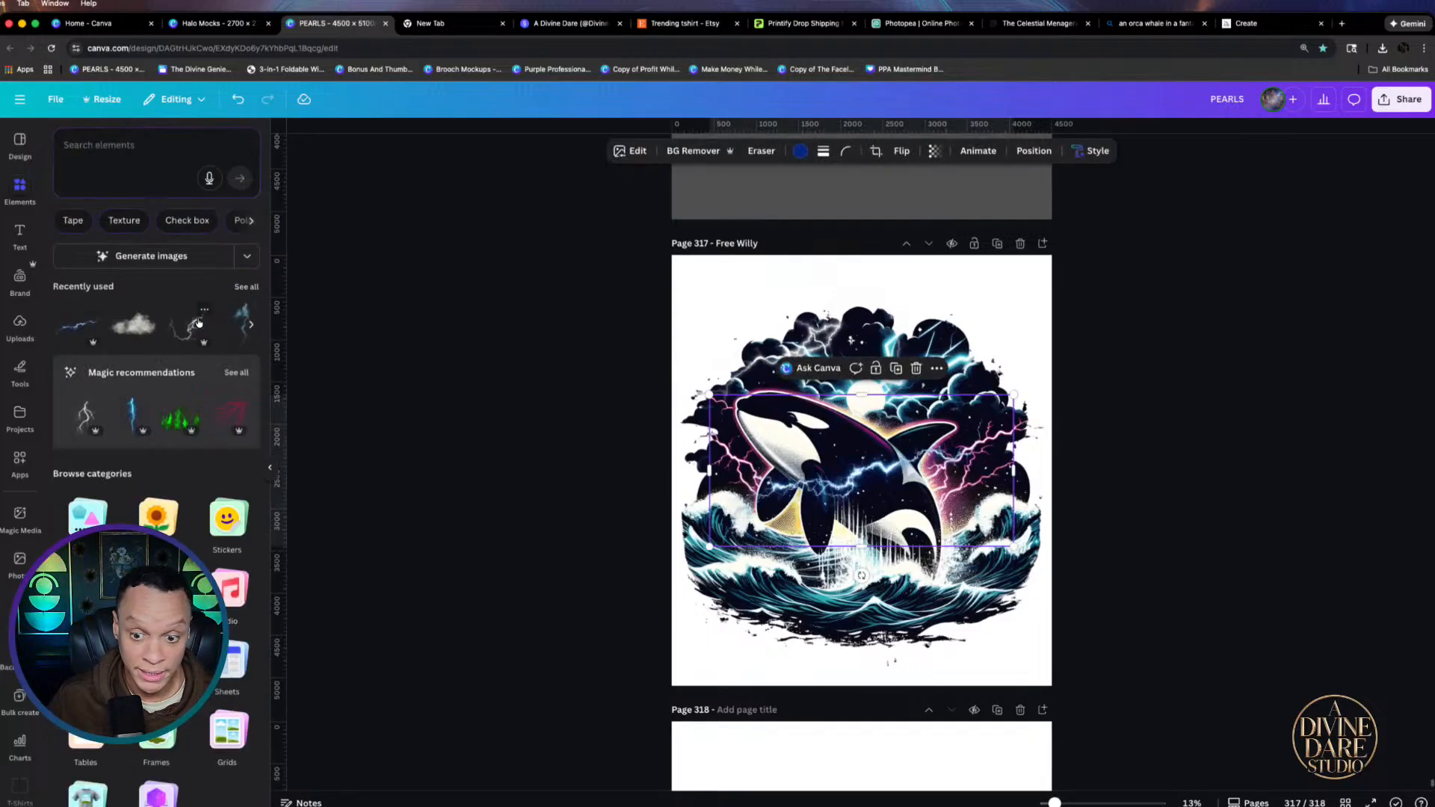
left_click_drag(929, 493, 953, 454)
key("Delete")
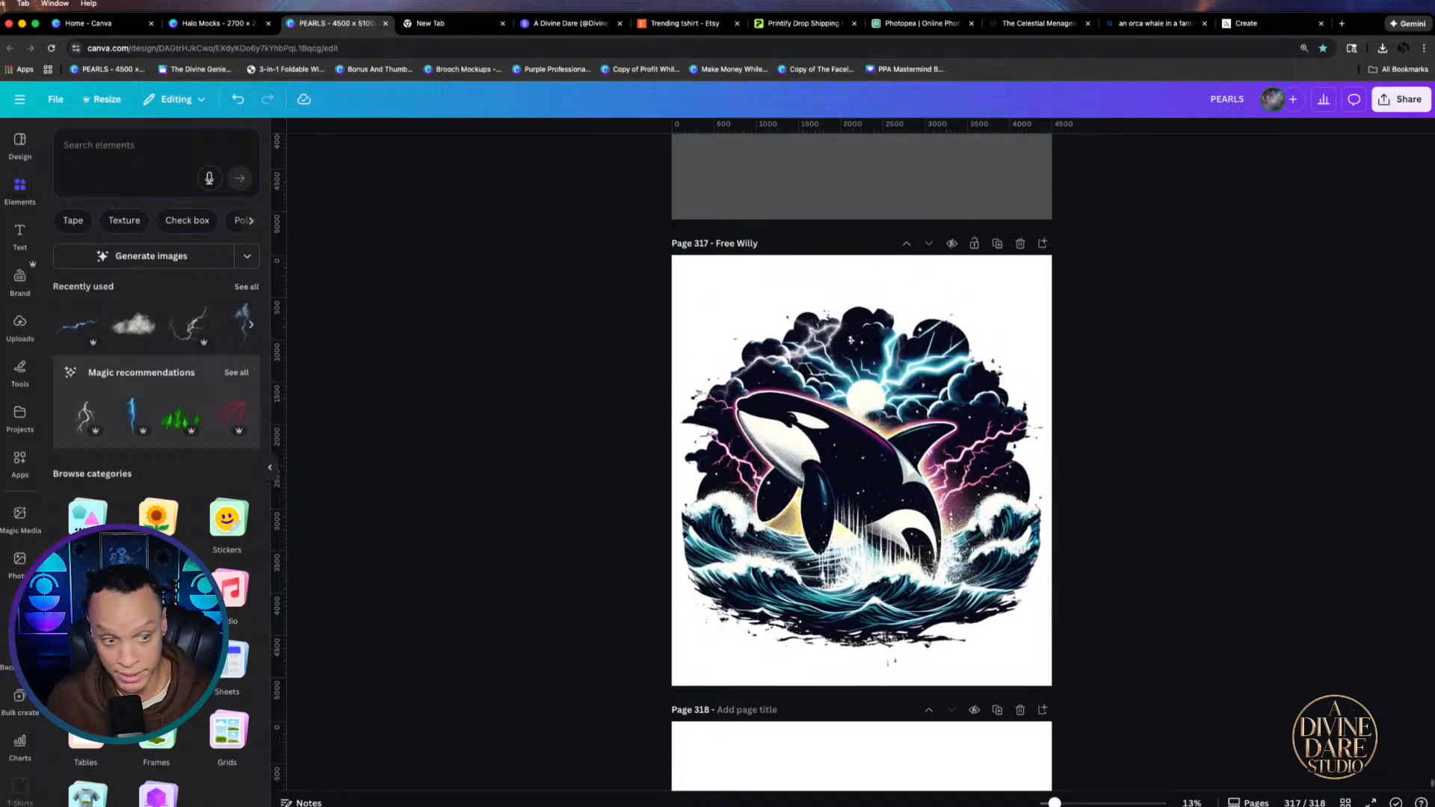
Show all recently used elements and browse Magic recommendations for the lightning element
left_click(246, 287)
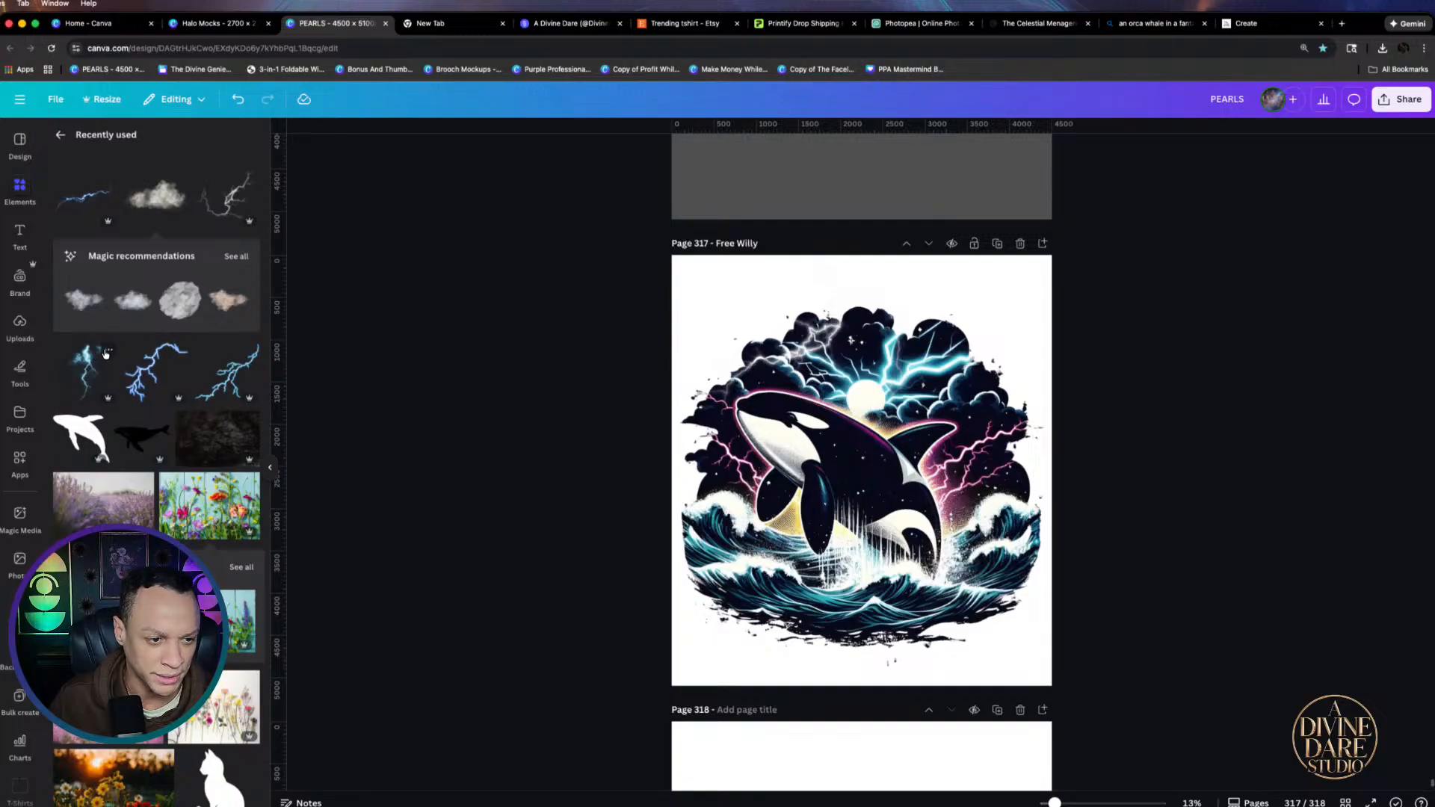
left_click(106, 353)
left_click(210, 649)
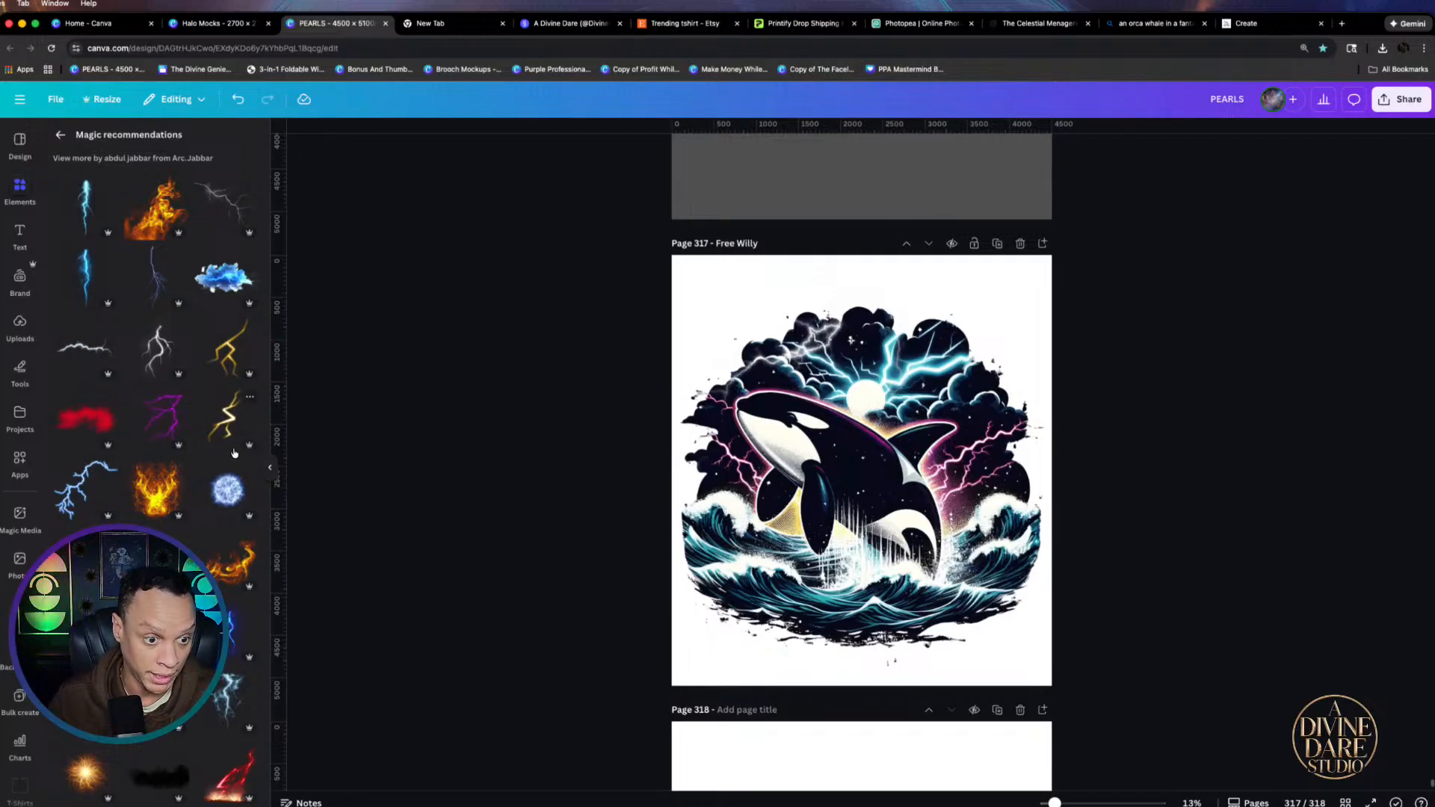
scroll(234, 452, "down", 4)
scroll(232, 456, "down", 2)
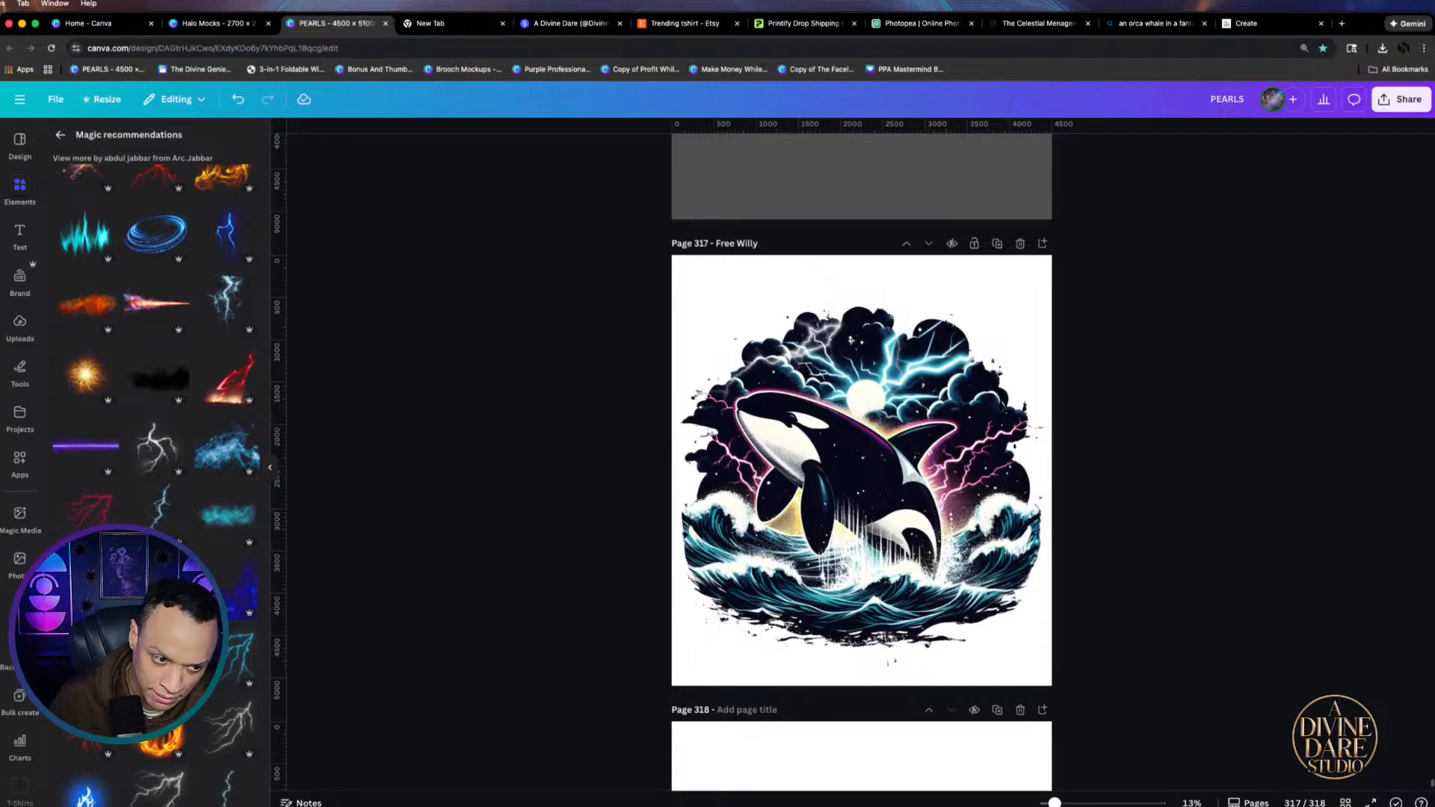
Add the cyan lightning bolt, recolour it yellow, rotate it ~45°, move it right and shrink it
left_click(158, 587)
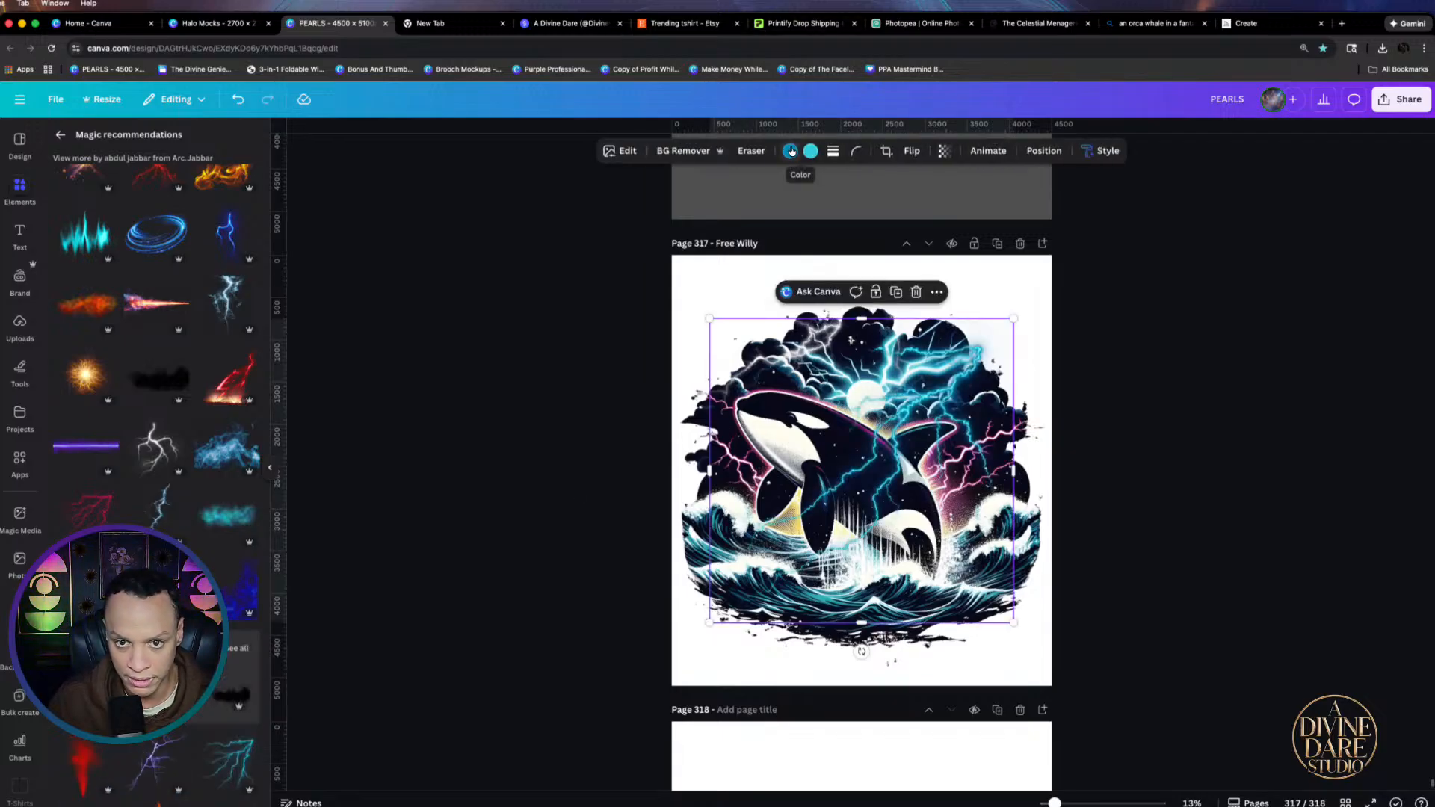
left_click(790, 151)
left_click(156, 501)
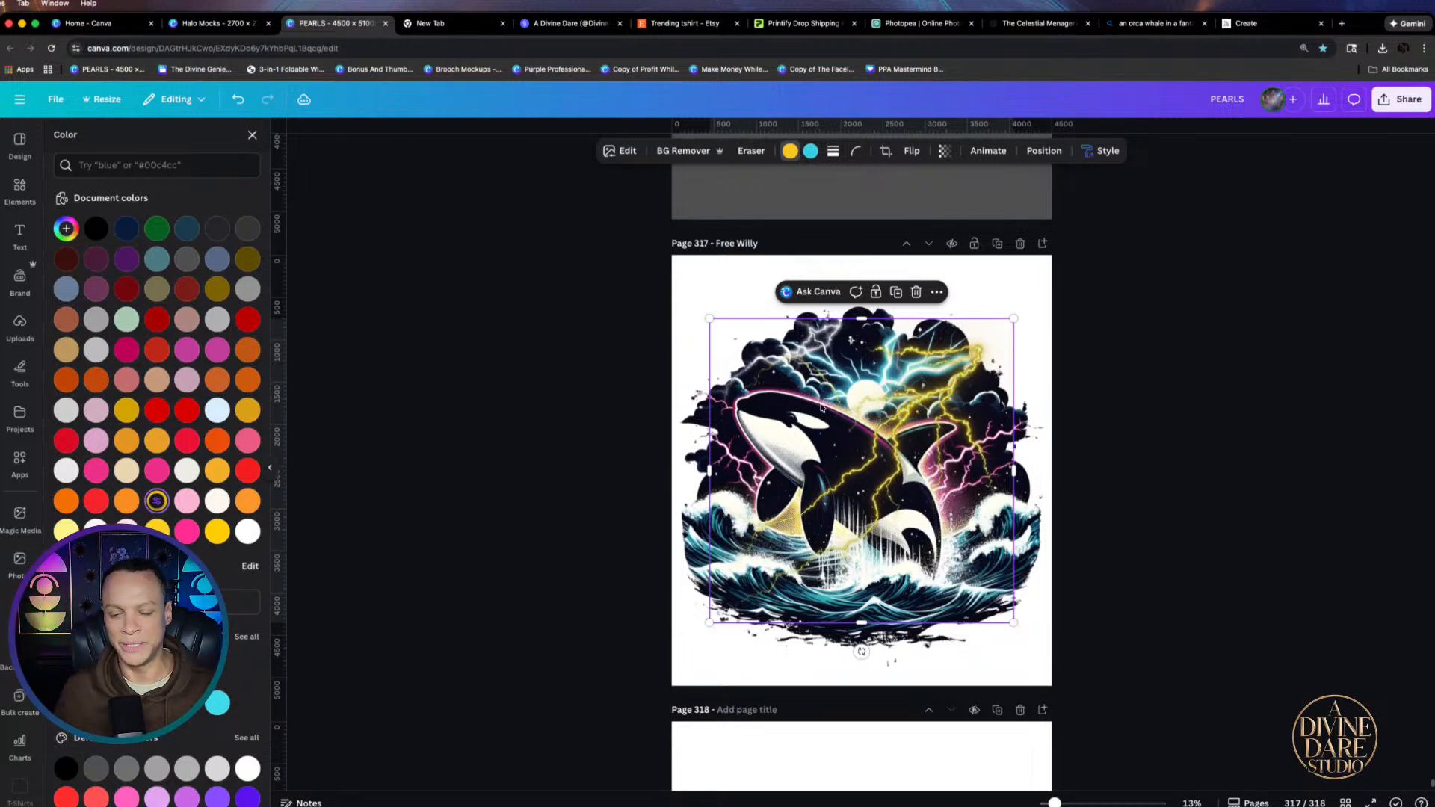
left_click_drag(862, 651, 964, 600)
left_click_drag(818, 656, 907, 541)
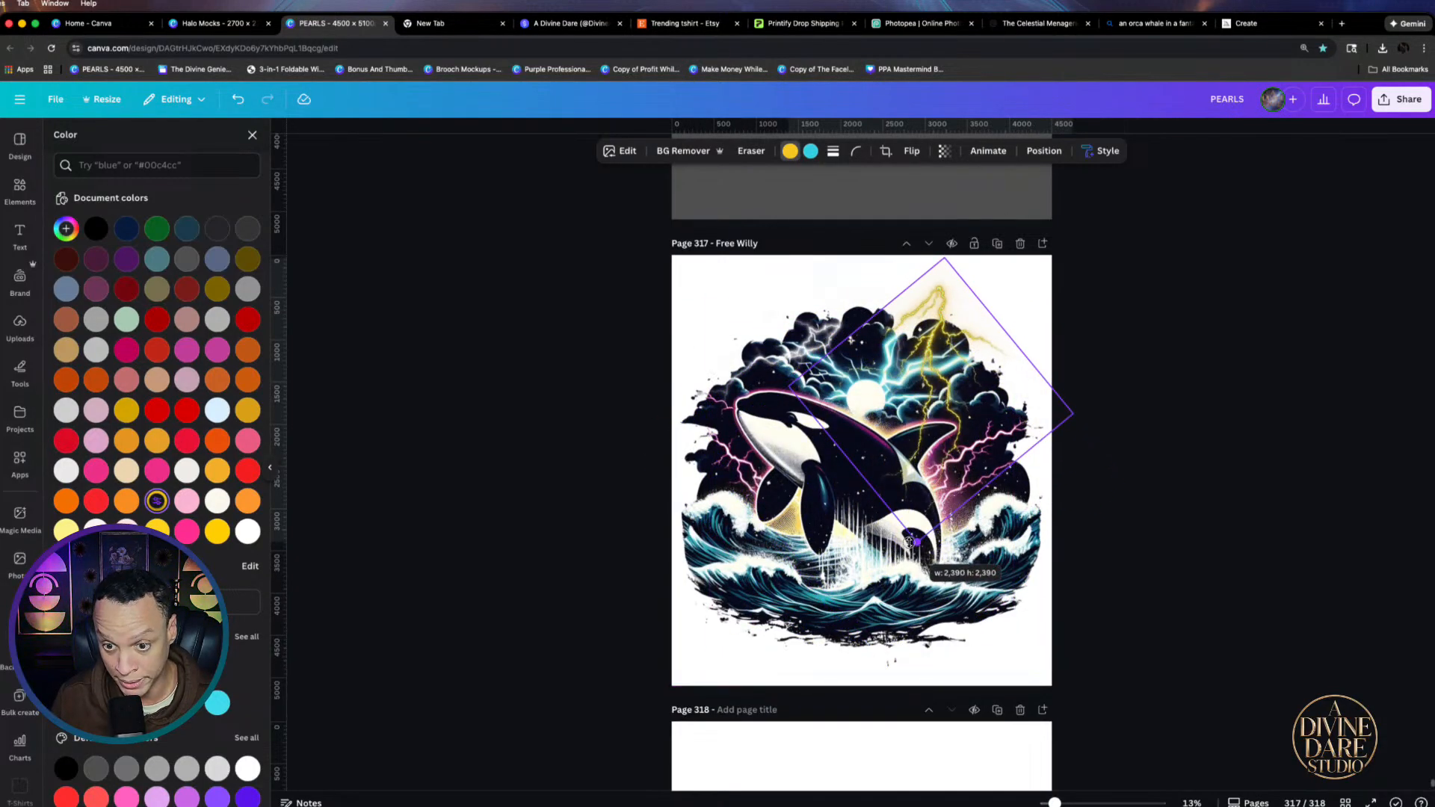
left_click_drag(947, 458, 951, 481)
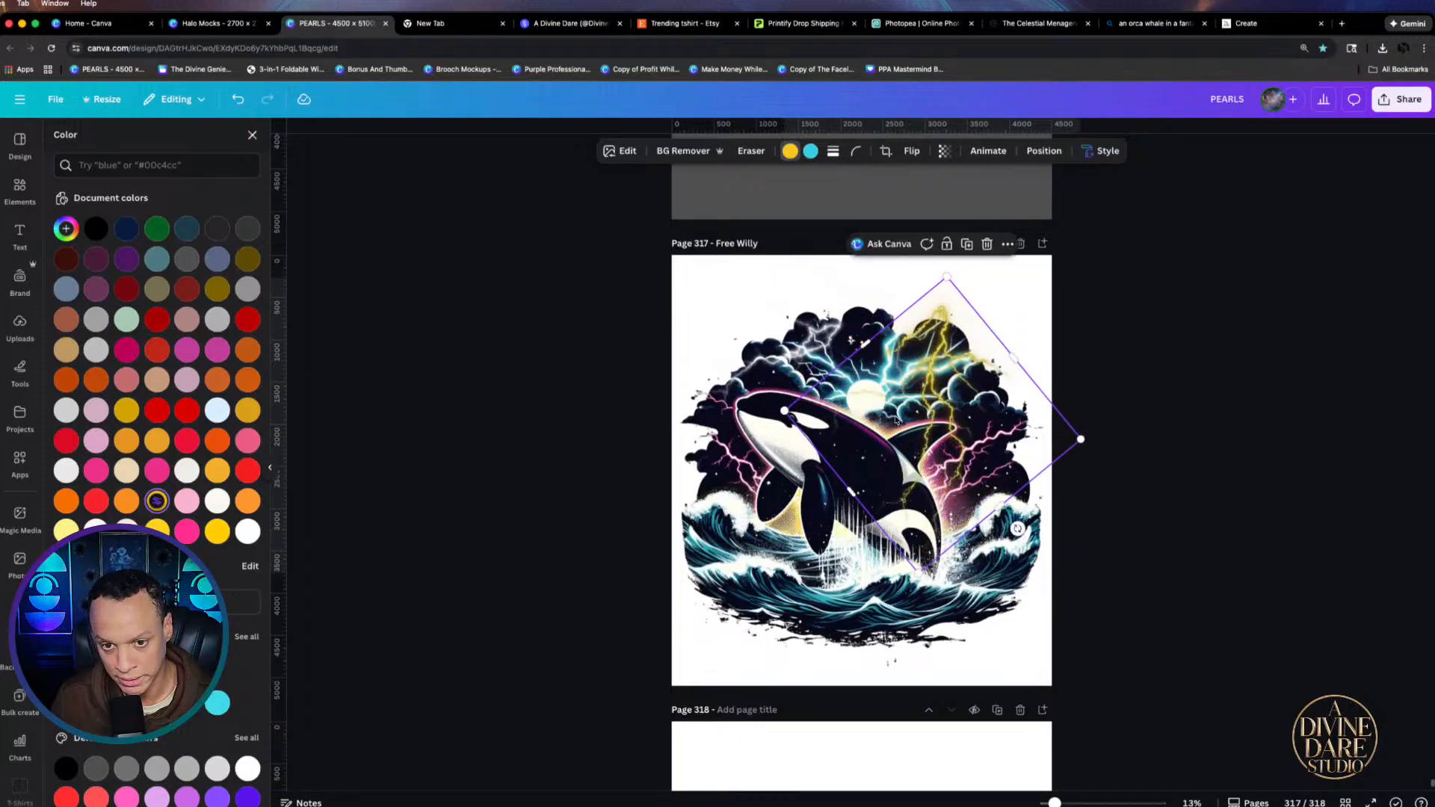
left_click(735, 331)
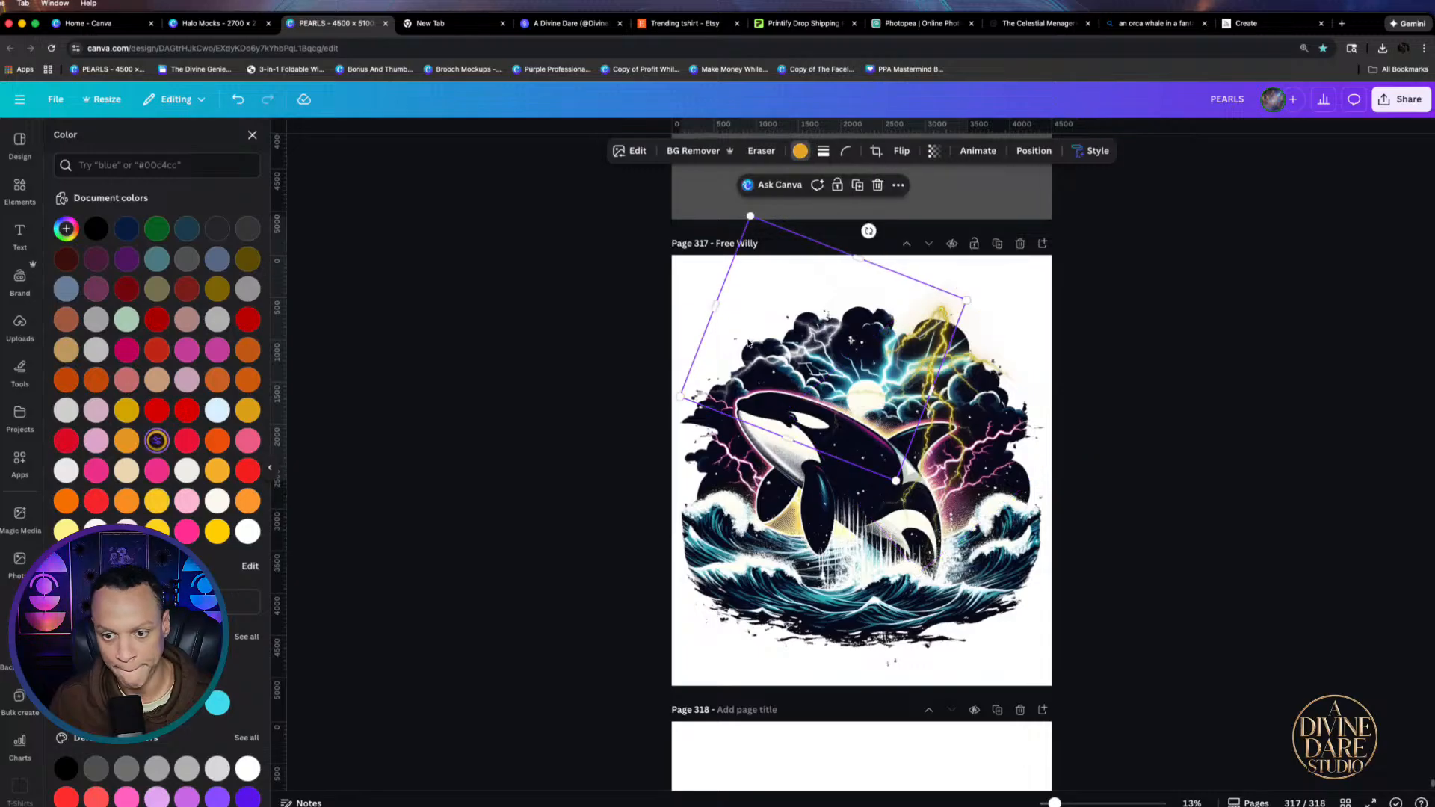
left_click(798, 155)
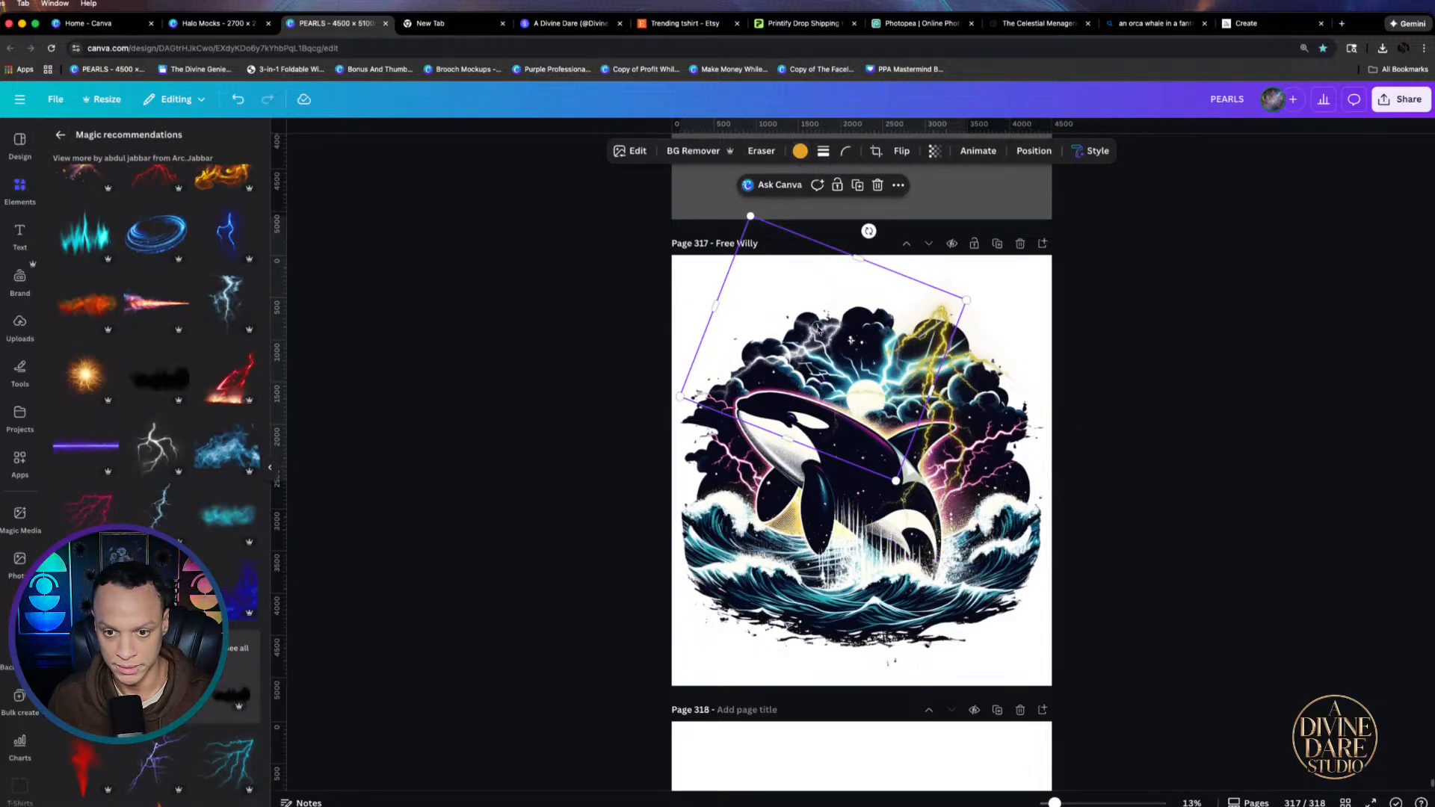
left_click(1043, 641)
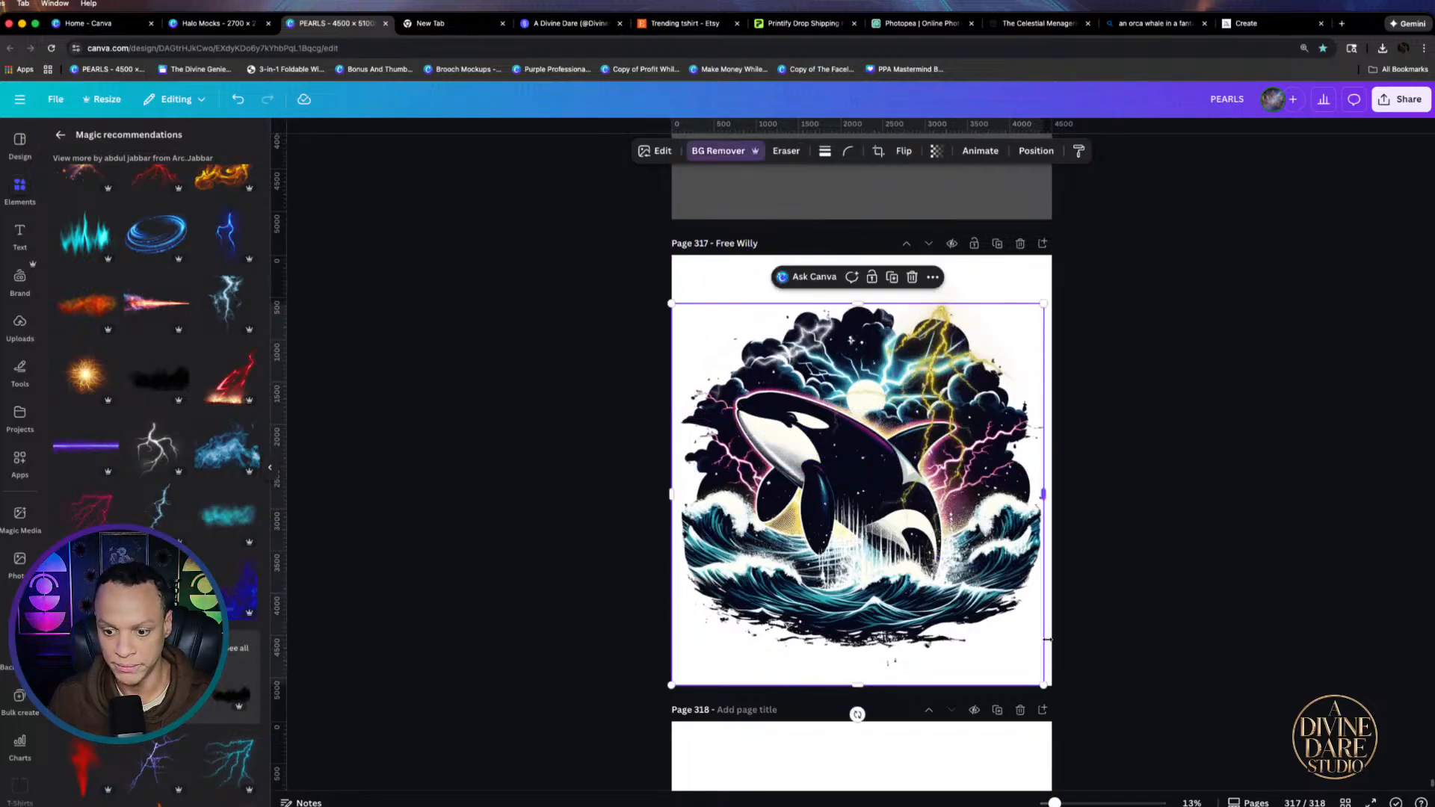
Set page 317's background colour to dark grey
left_click(1048, 639)
left_click(909, 151)
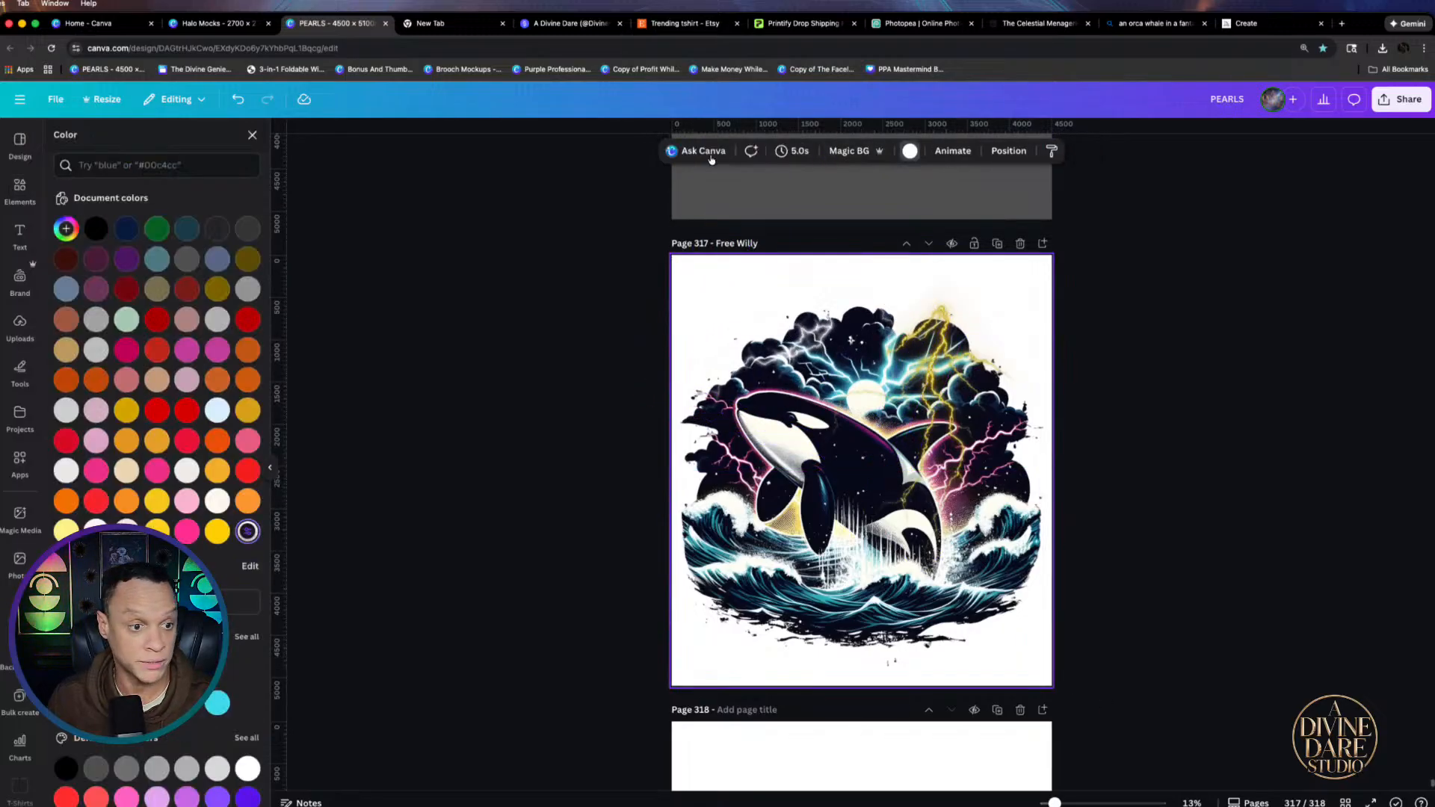
left_click(247, 229)
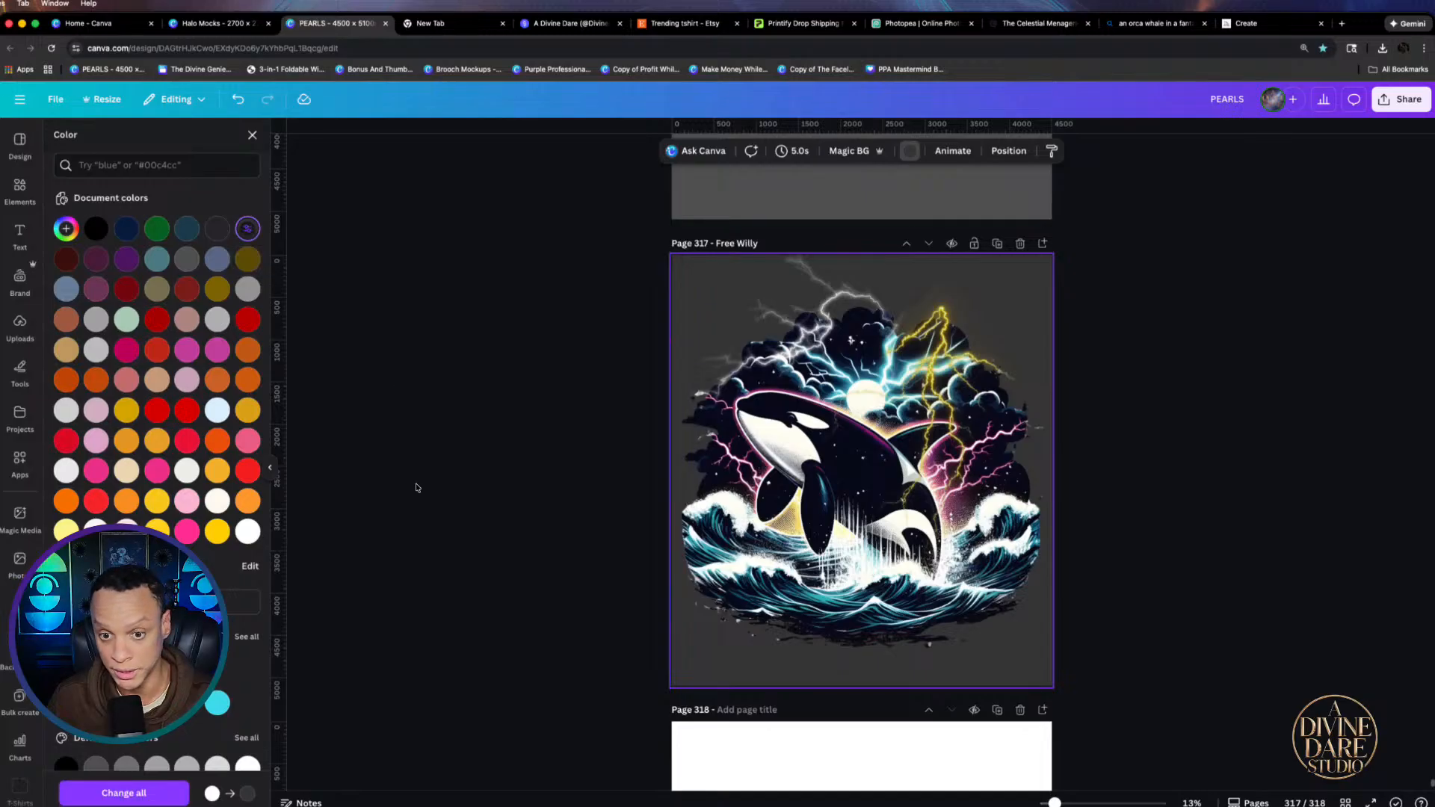
Nudge the tilted yellow lightning bolt down and resize it slightly
left_click(857, 329)
left_click_drag(857, 329, 857, 334)
left_click_drag(763, 242, 757, 236)
left_click(972, 409)
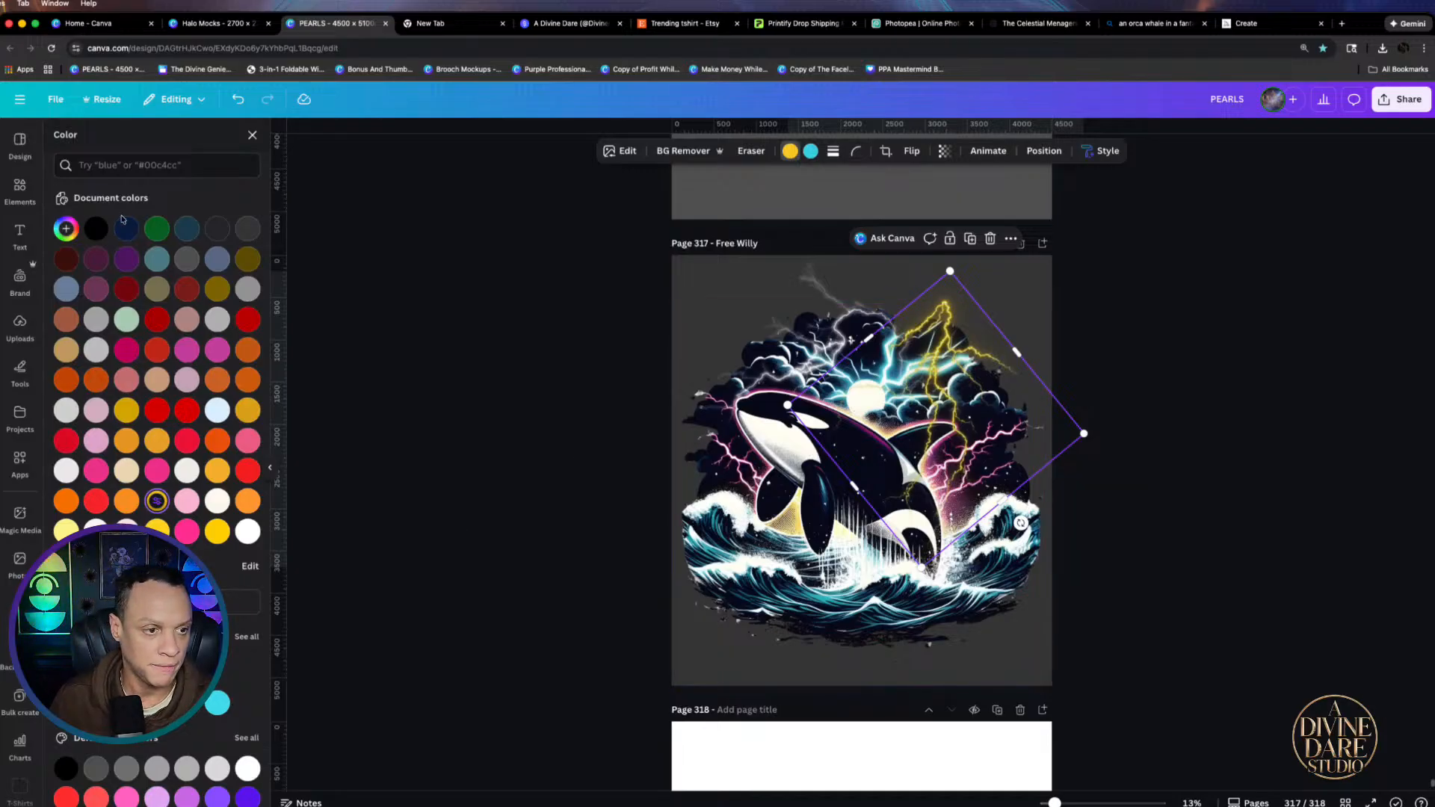
Add a white lightning bolt from Magic recommendations, shrink and tilt it, then delete it
left_click(19, 193)
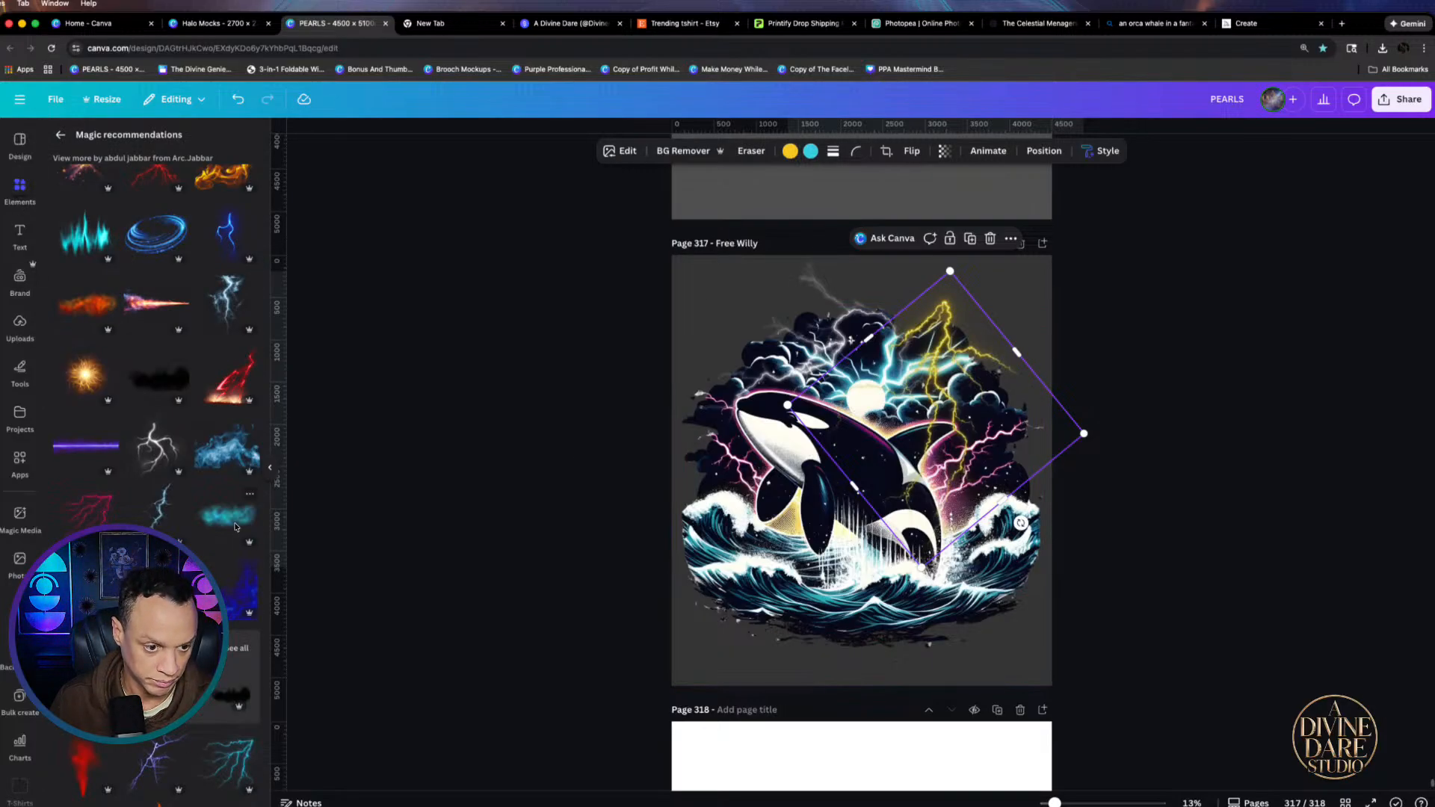
scroll(157, 359, "down", 5)
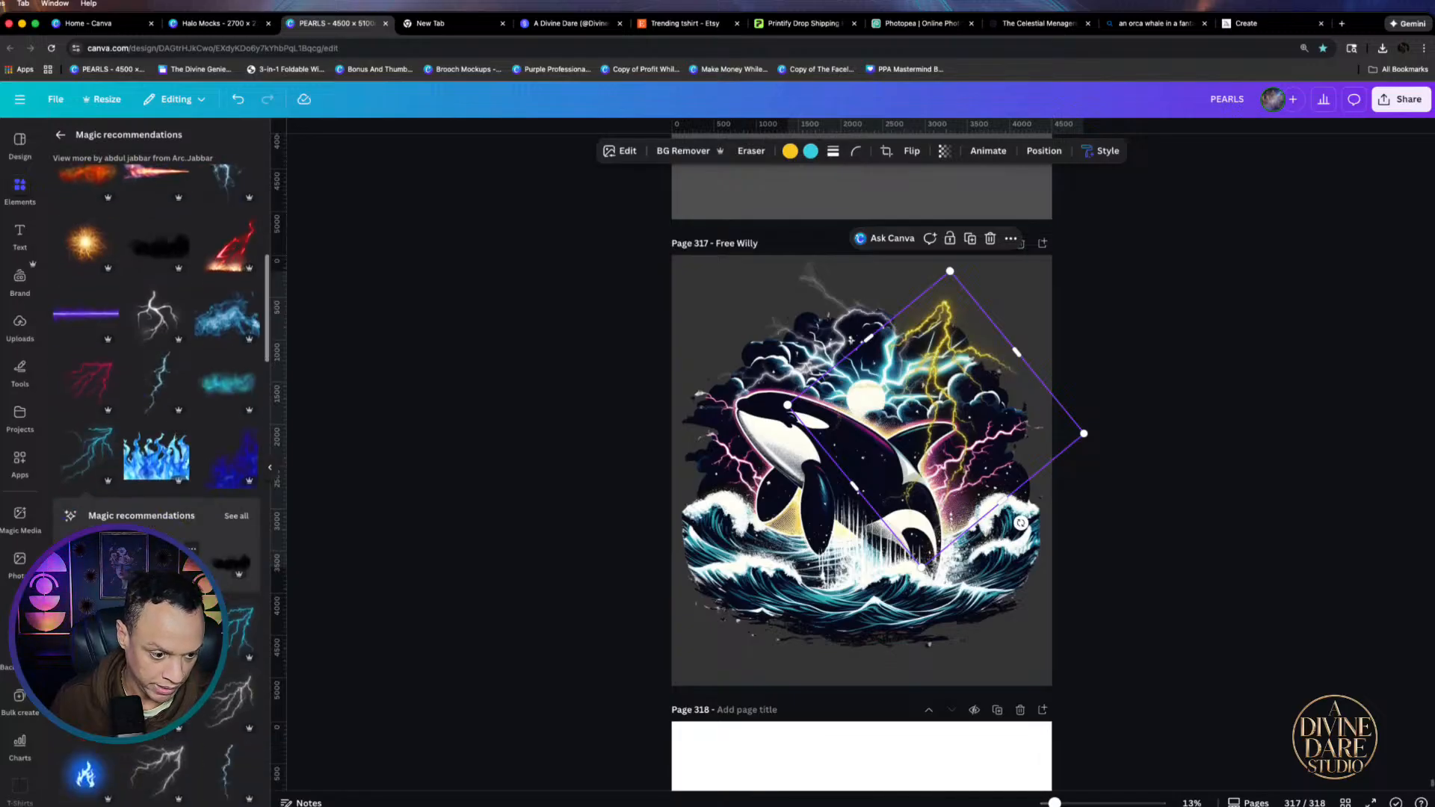
scroll(157, 358, "up", 9)
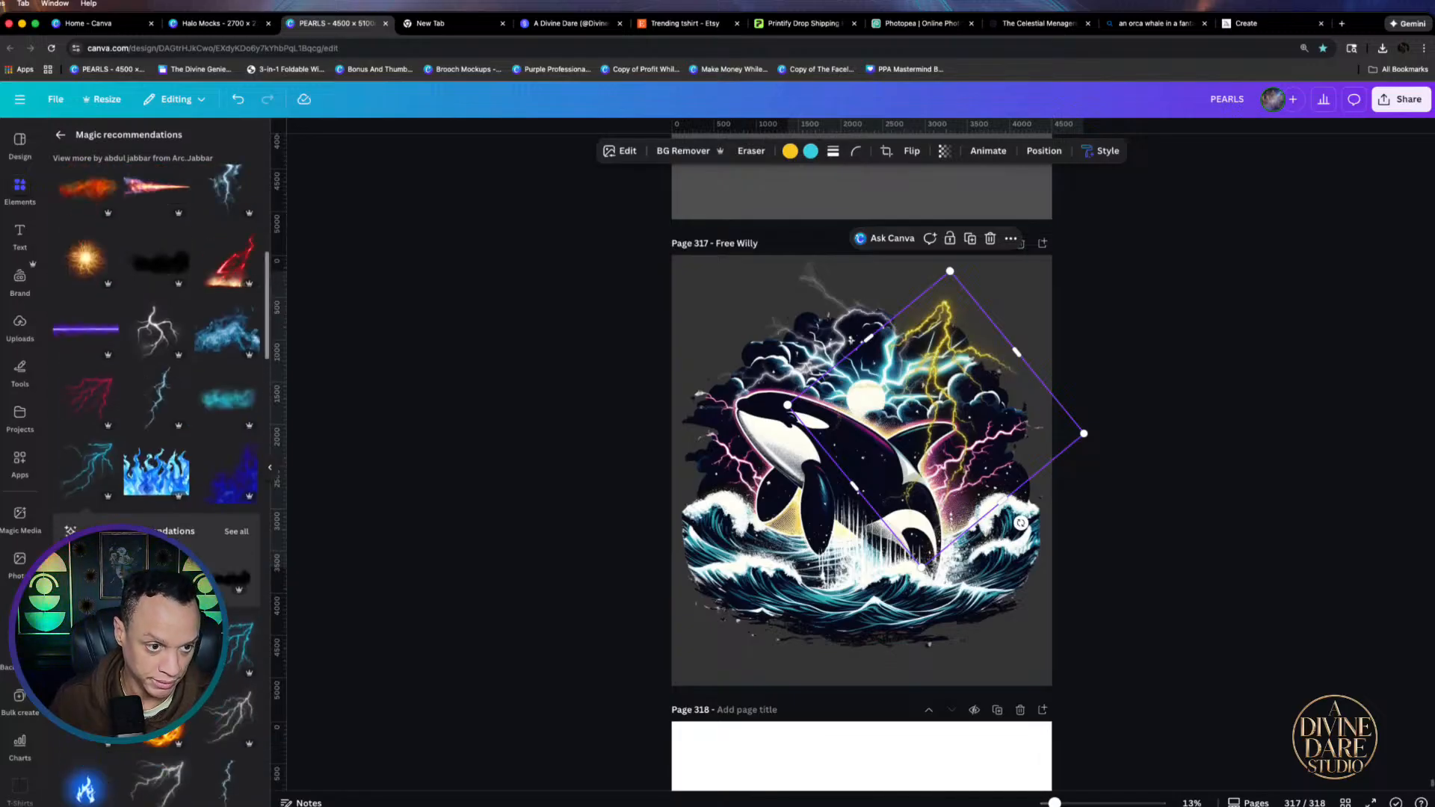
scroll(157, 478, "down", 2)
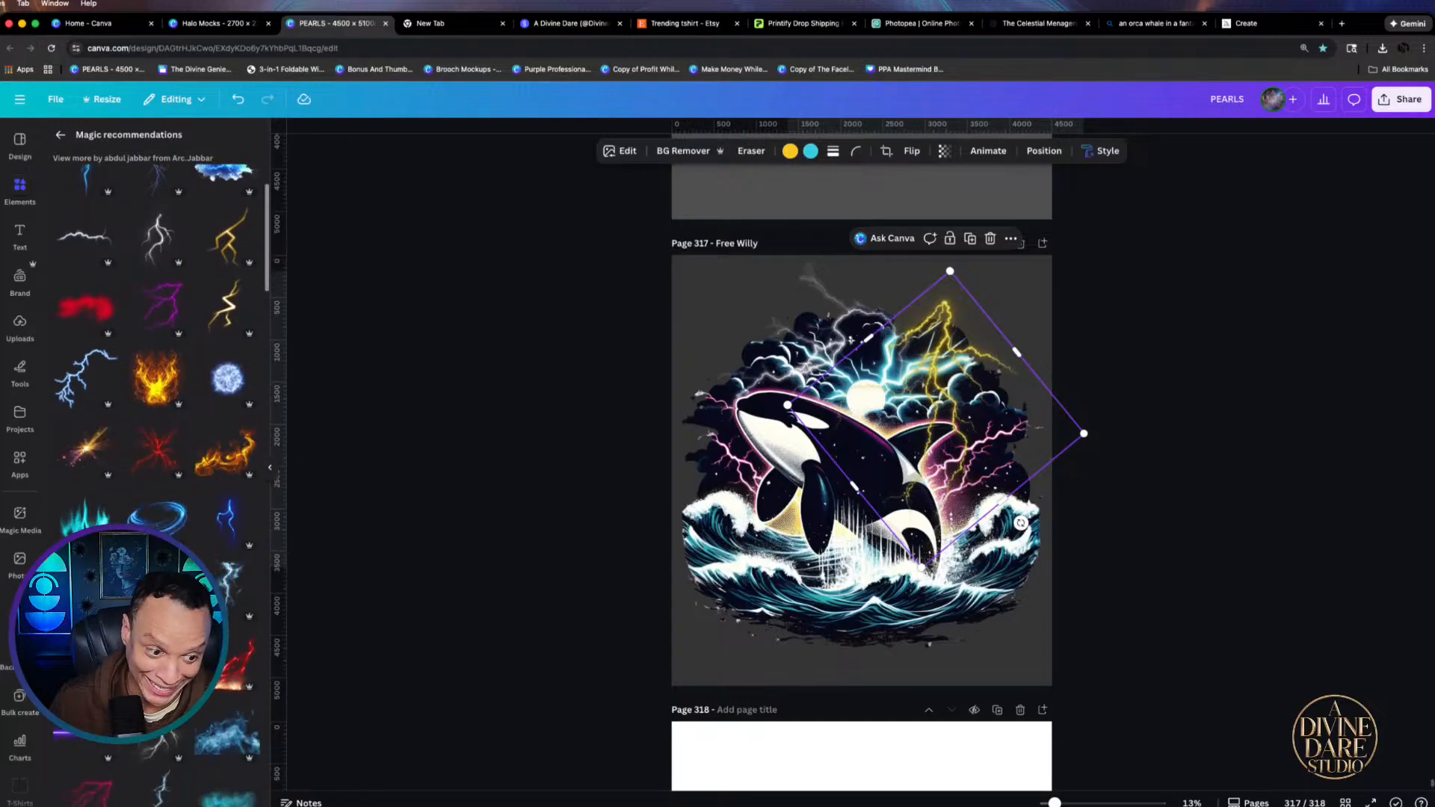
left_click(161, 740)
left_click_drag(836, 486, 936, 429)
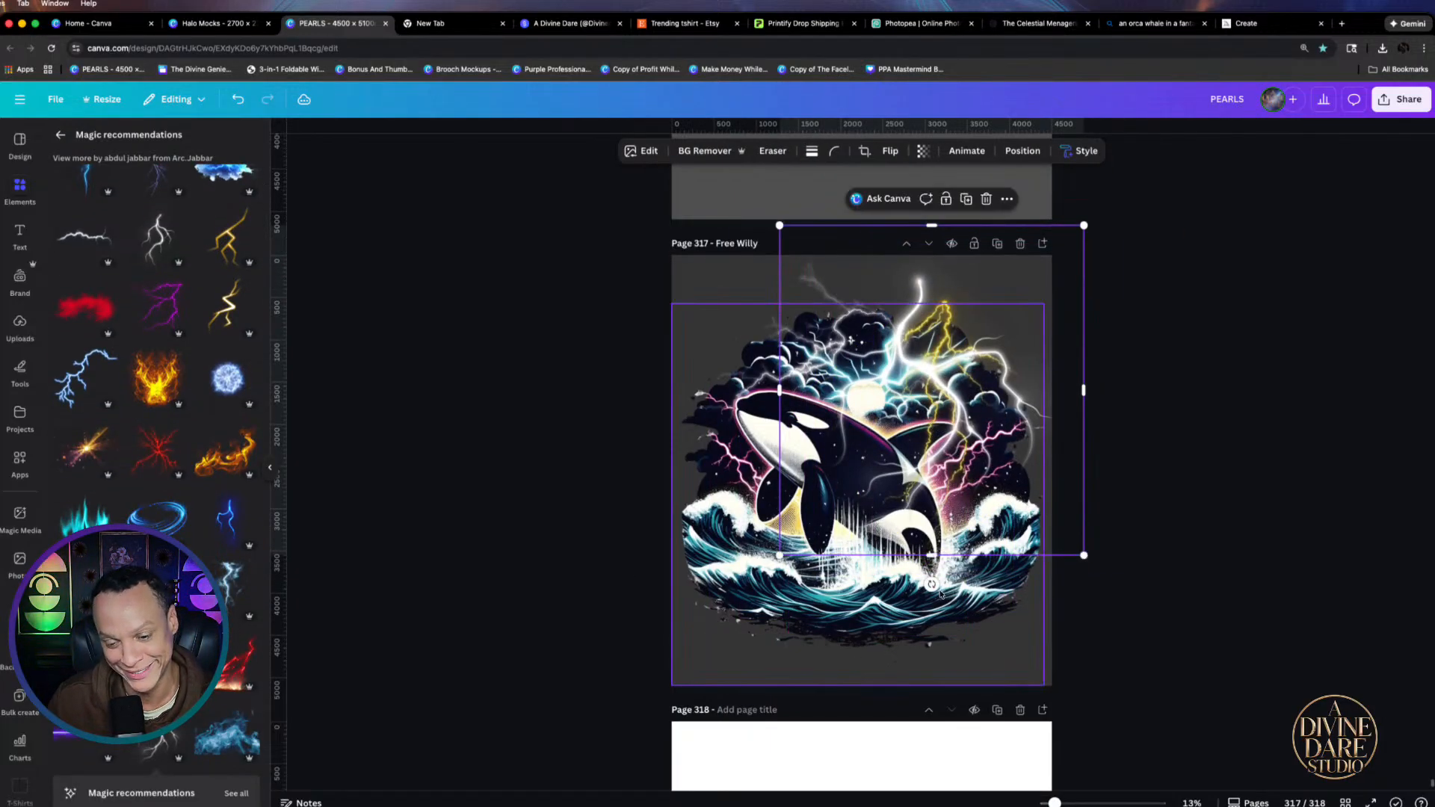
left_click_drag(1084, 225, 989, 328)
left_click_drag(887, 456, 921, 358)
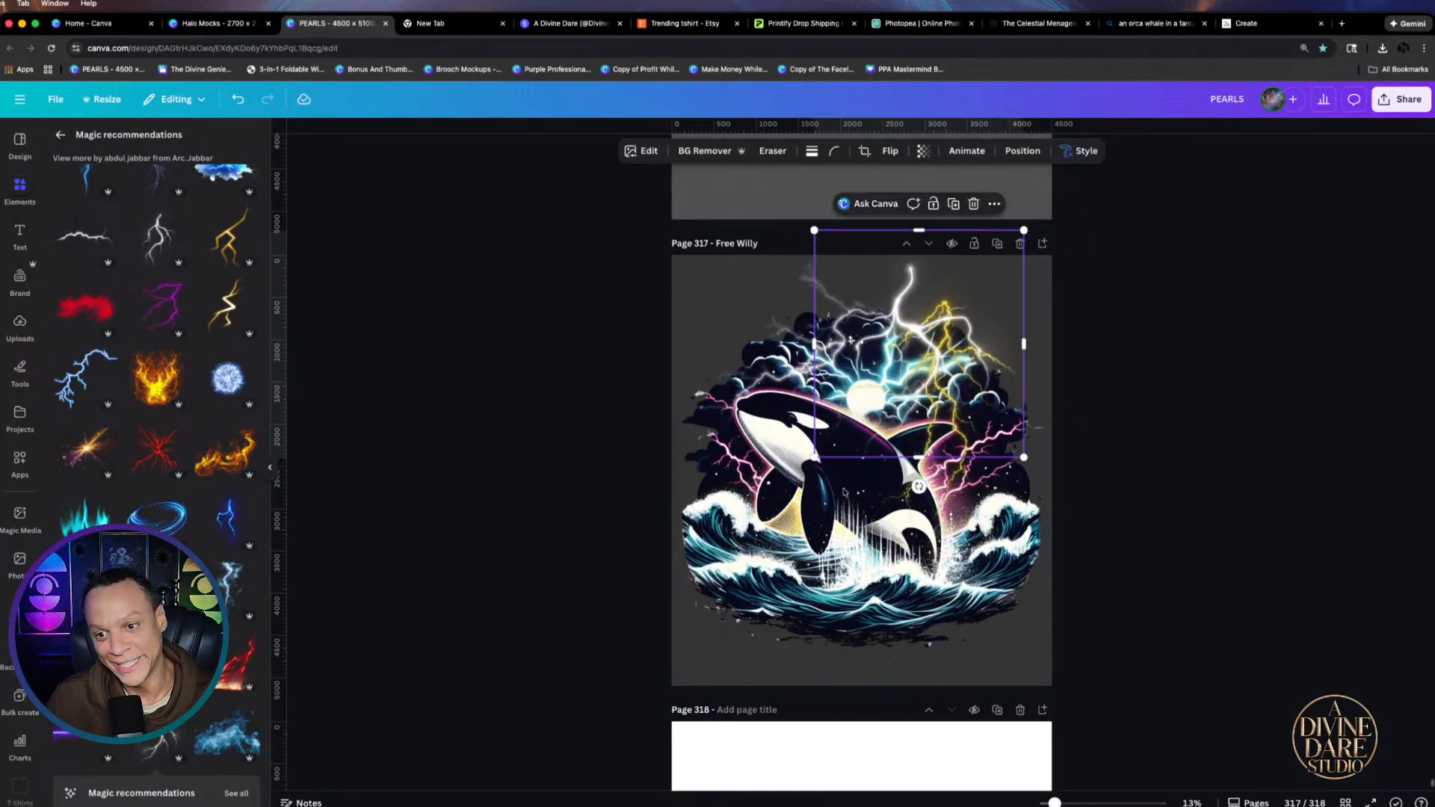
left_click_drag(919, 487, 1037, 462)
left_click_drag(911, 375, 778, 388)
key("Delete")
Fine-tune the yellow bolt's position and size slightly, then deselect to review
left_click_drag(845, 327, 825, 318)
left_click_drag(743, 228, 748, 238)
mouse_move(796, 322)
left_mouse_down()
mouse_move(836, 316)
mouse_move(806, 312)
left_mouse_up()
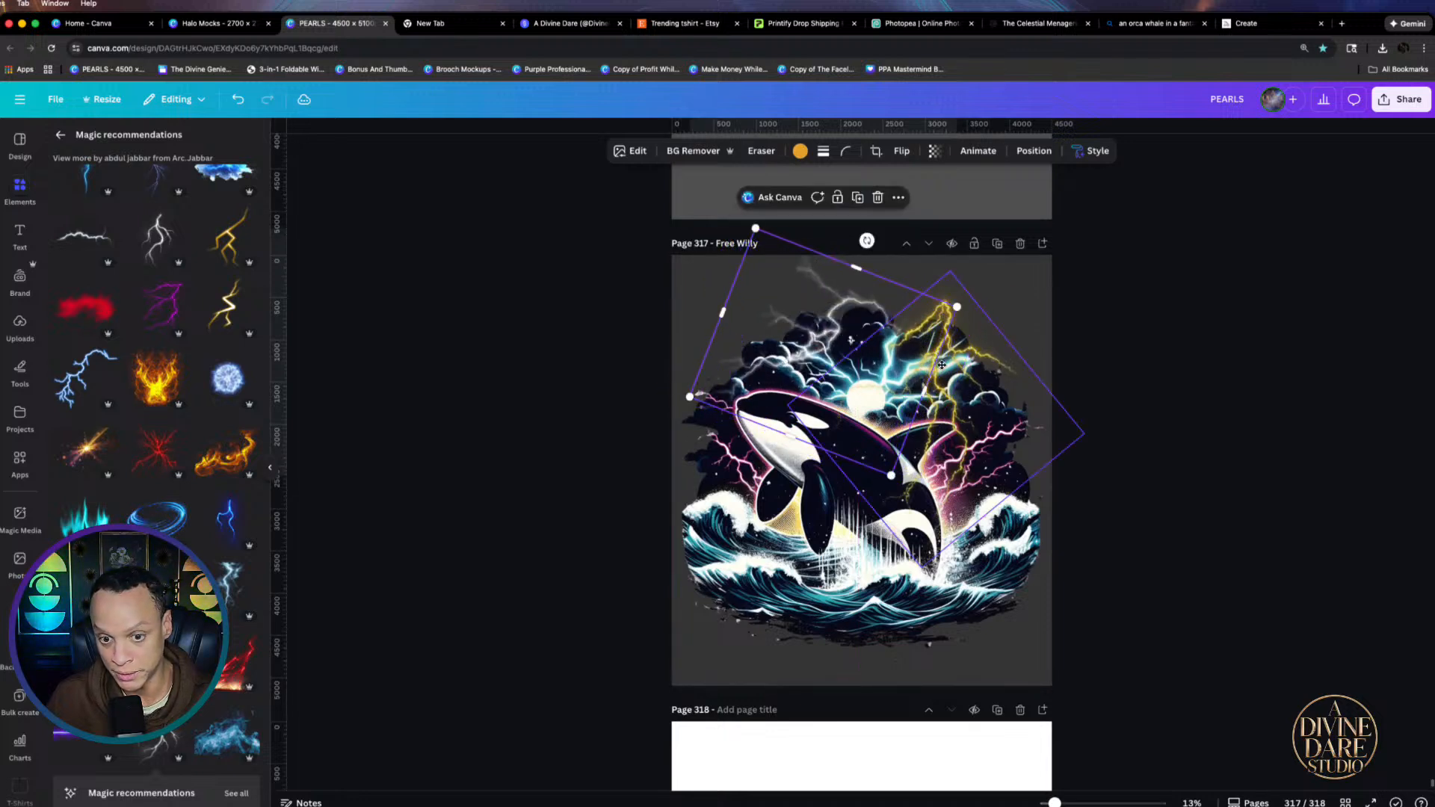
left_click(1066, 389)
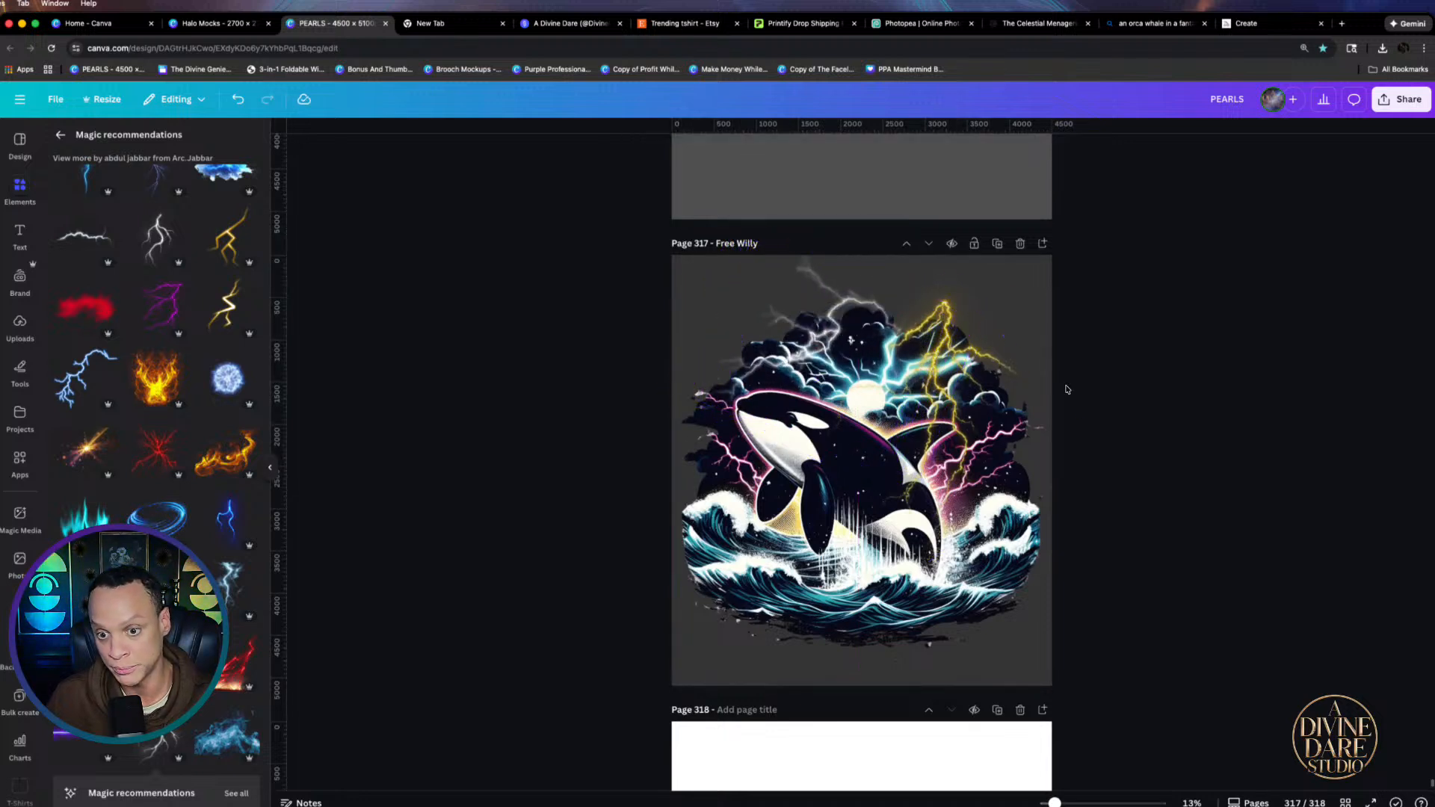
Try a recently used grey cloud over the orca, then delete it
left_click(61, 135)
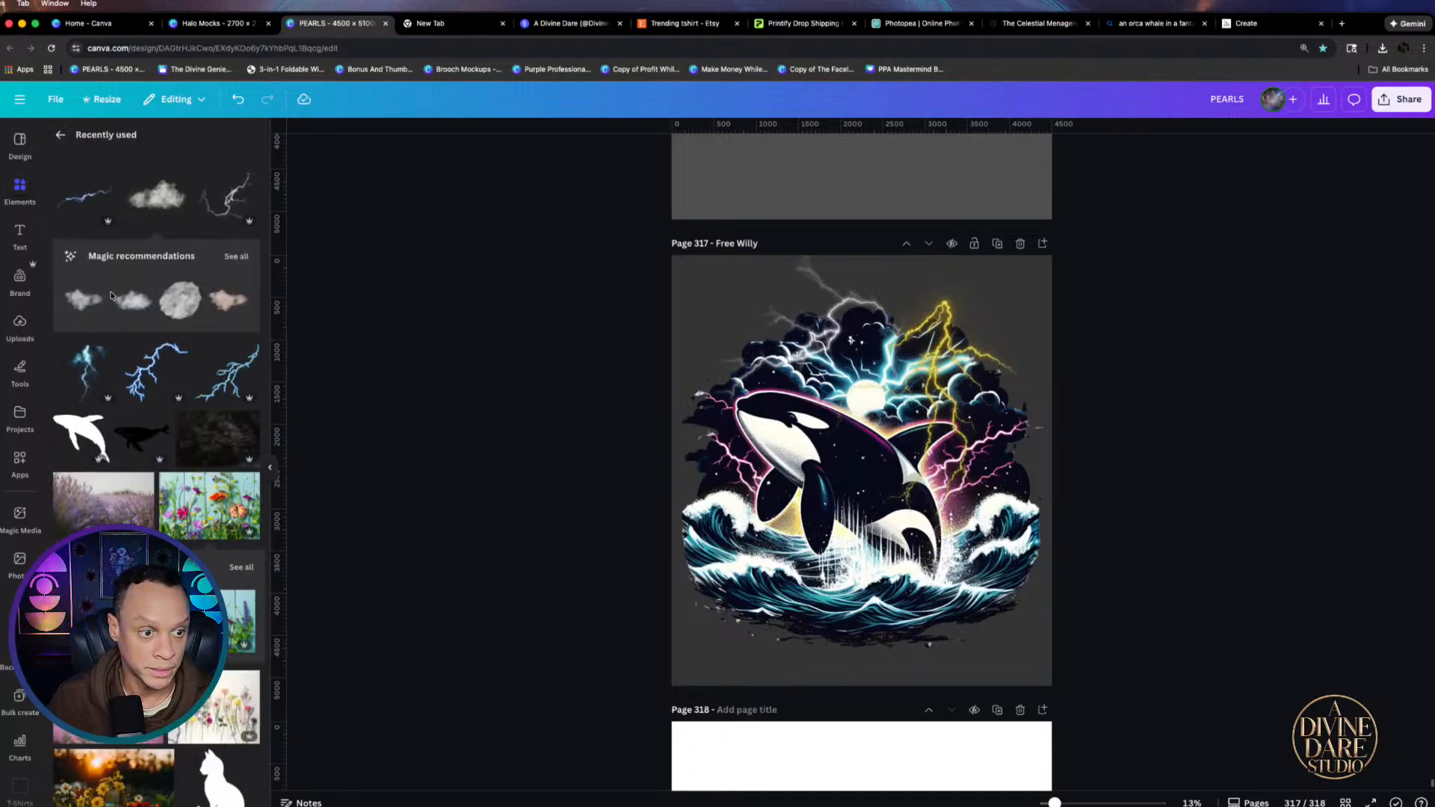
left_click(159, 195)
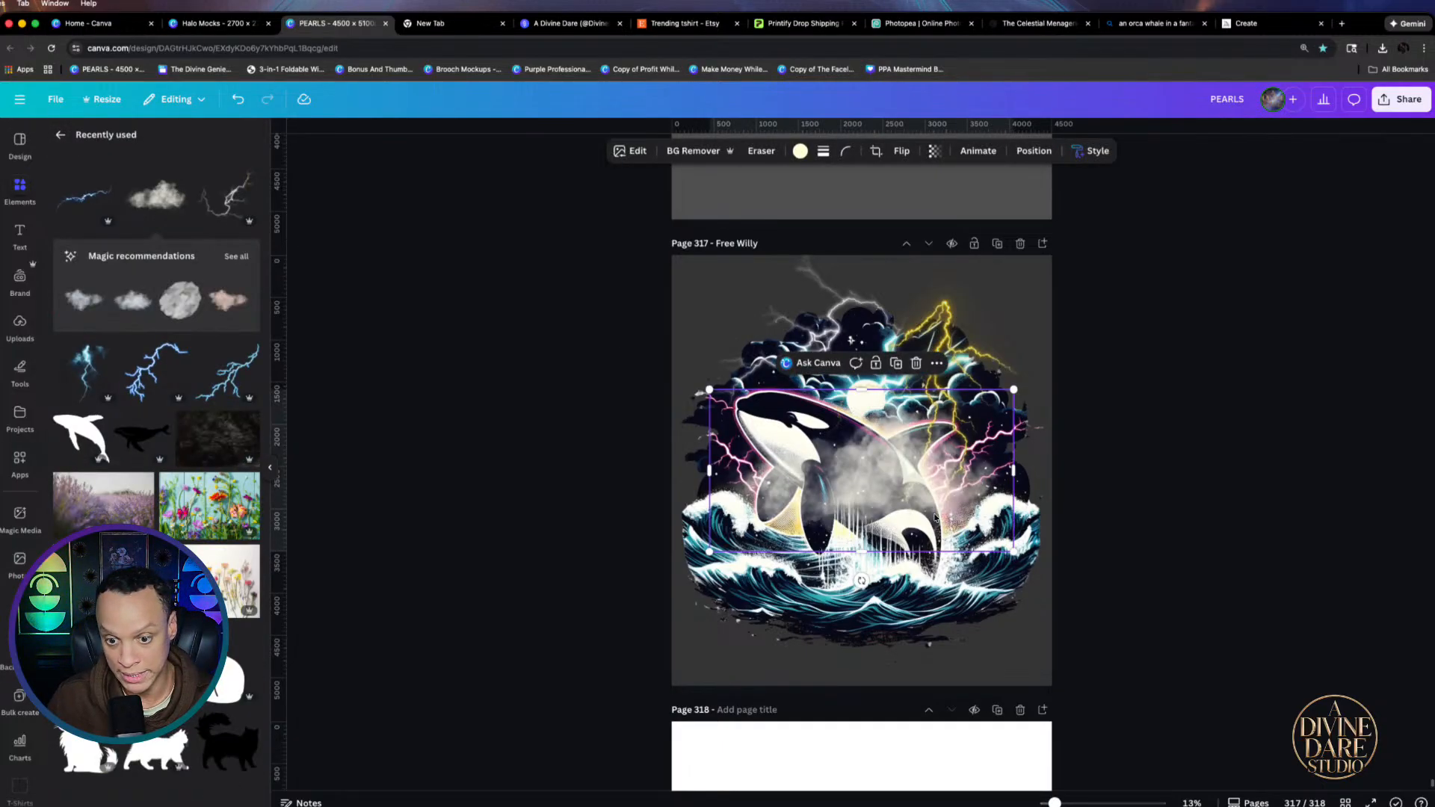
left_click_drag(935, 517, 915, 389)
key("Delete")
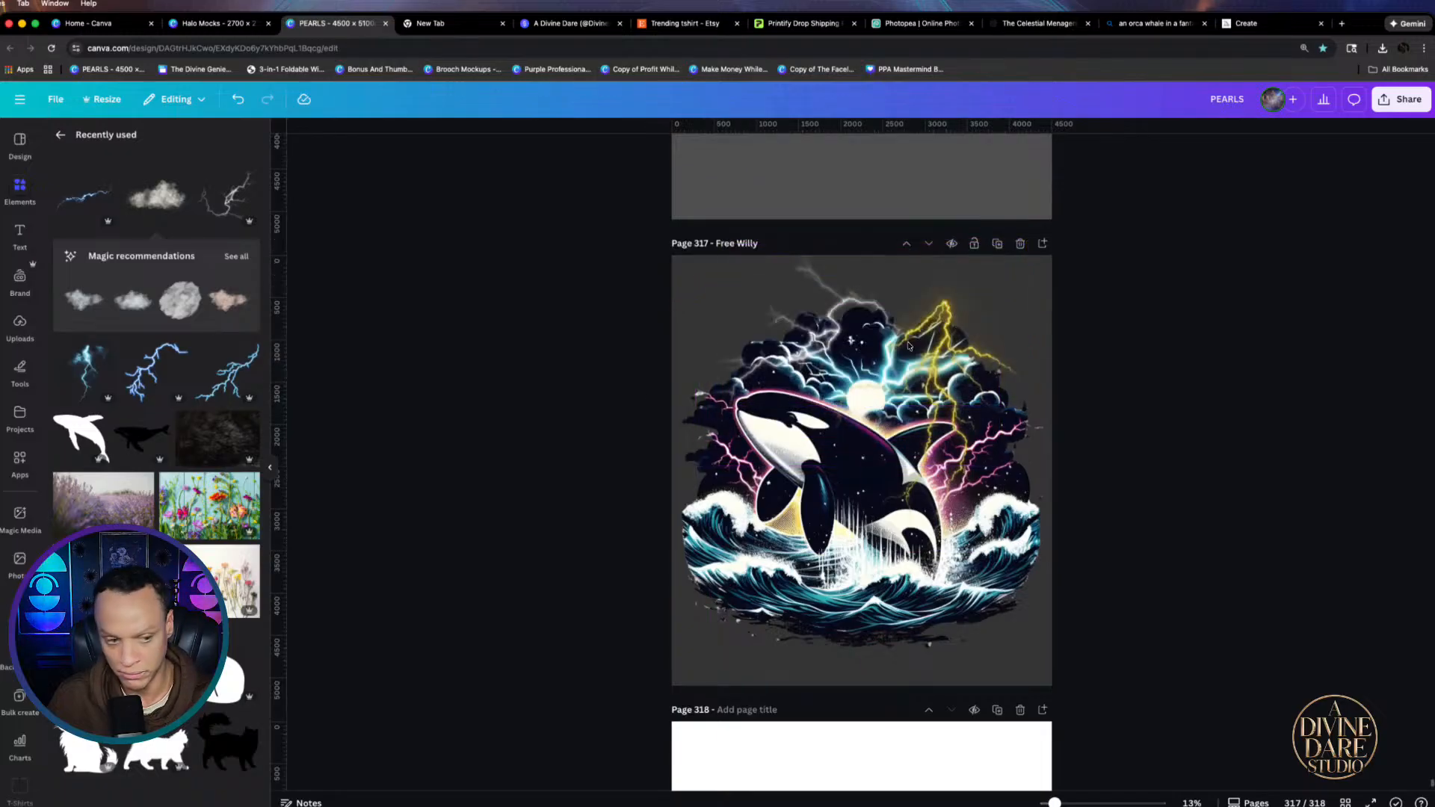
Search elements for 'storms clouds' and place a smoky storm graphic over the orca's right side
left_click(61, 135)
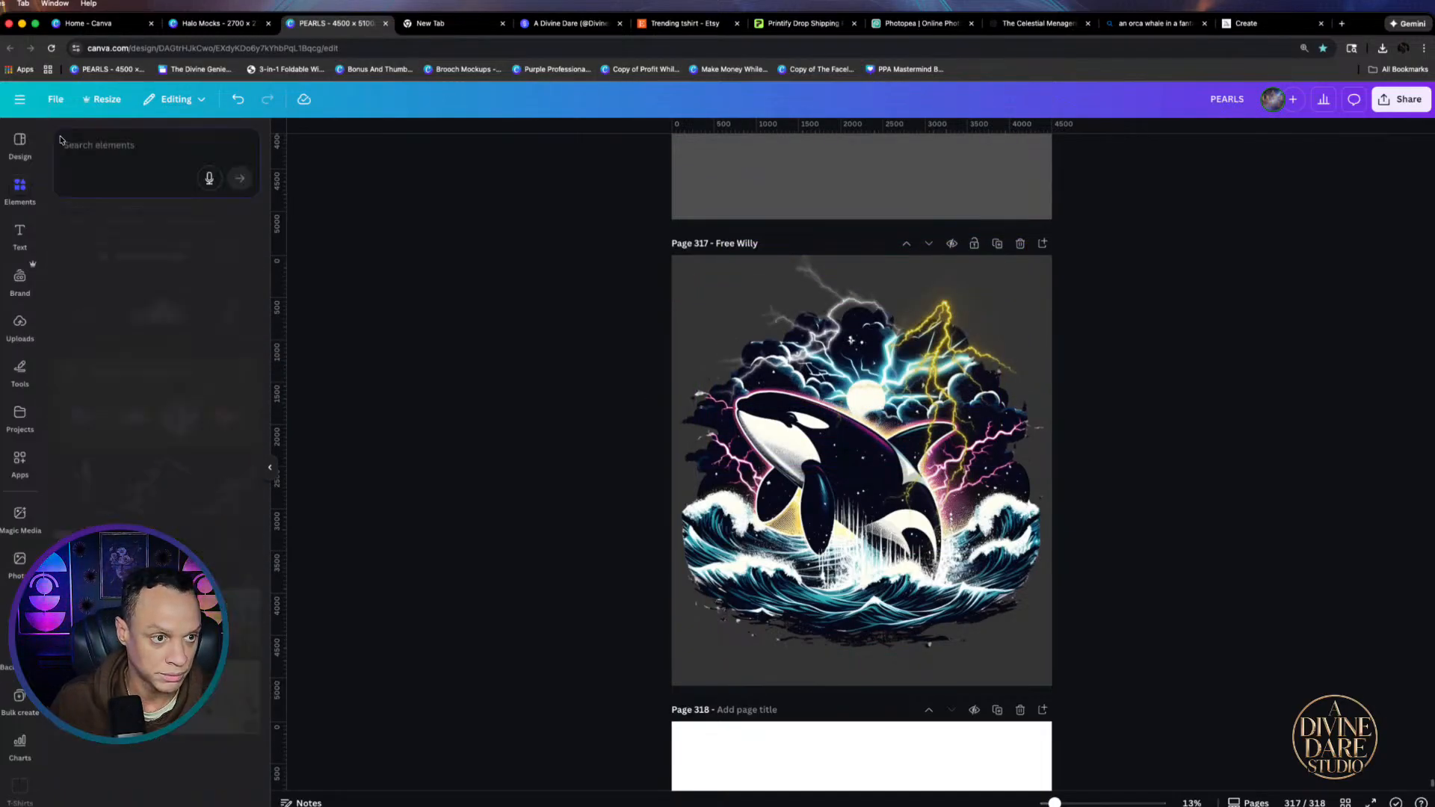
left_click(141, 161)
type("storm")
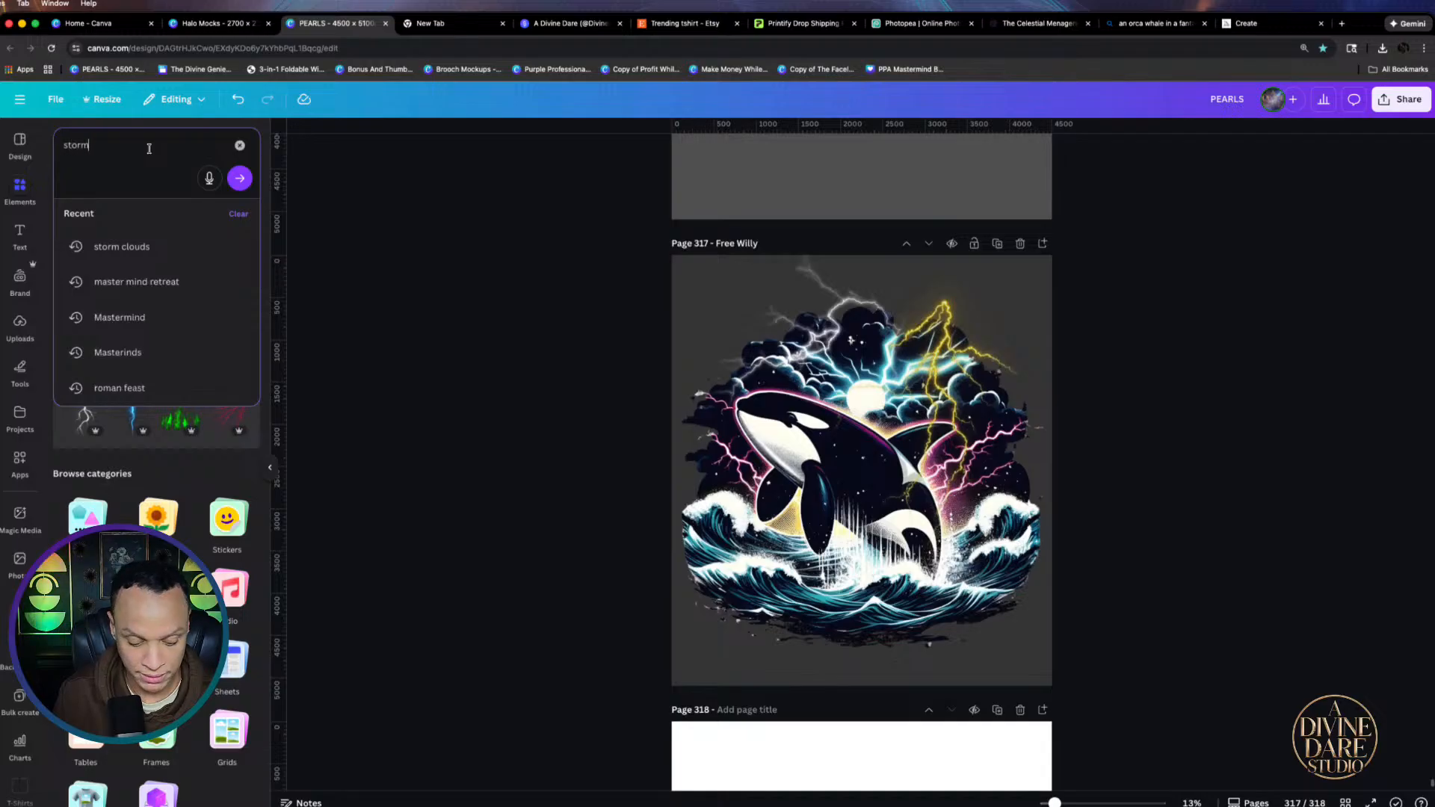
type("s cl")
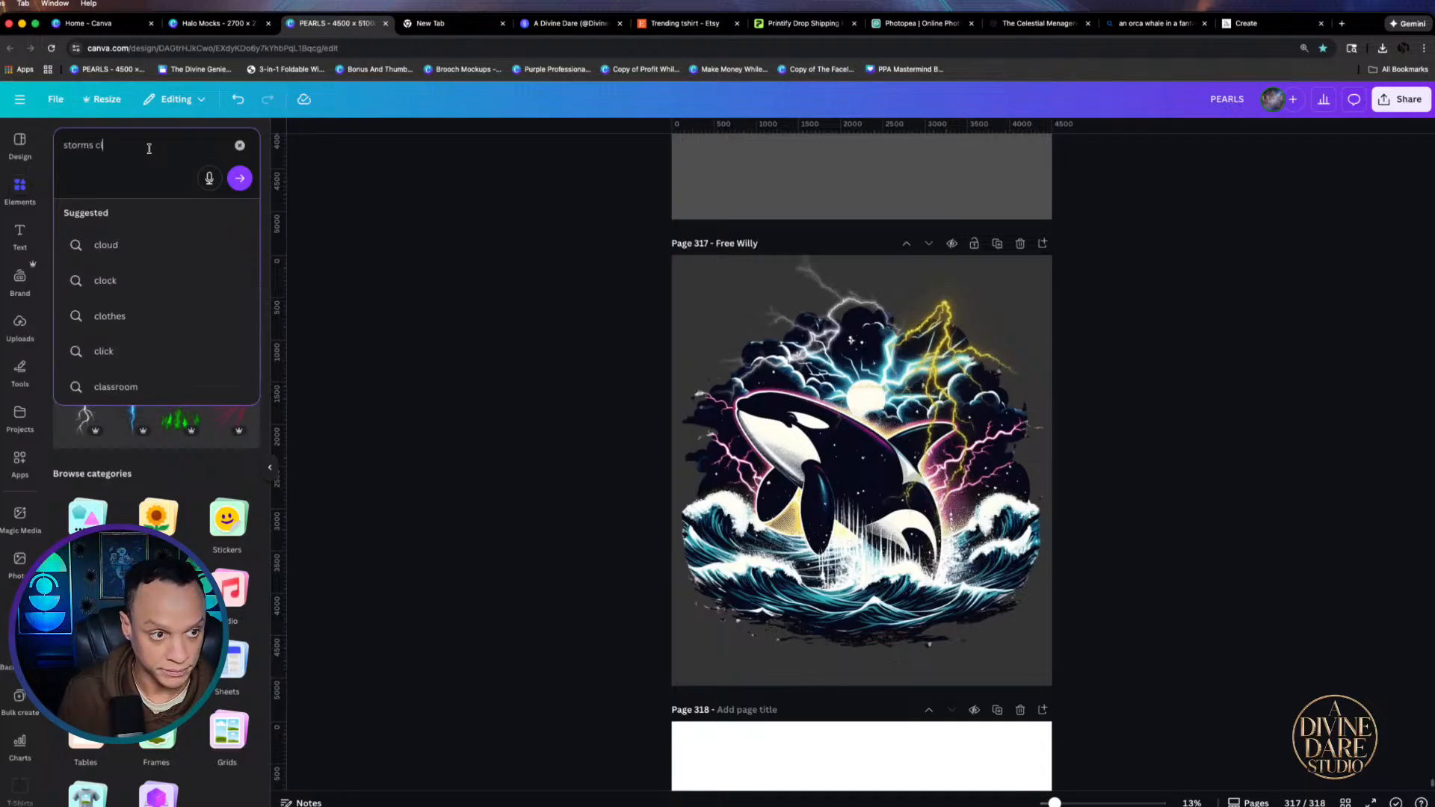
type("ouds")
key("Return")
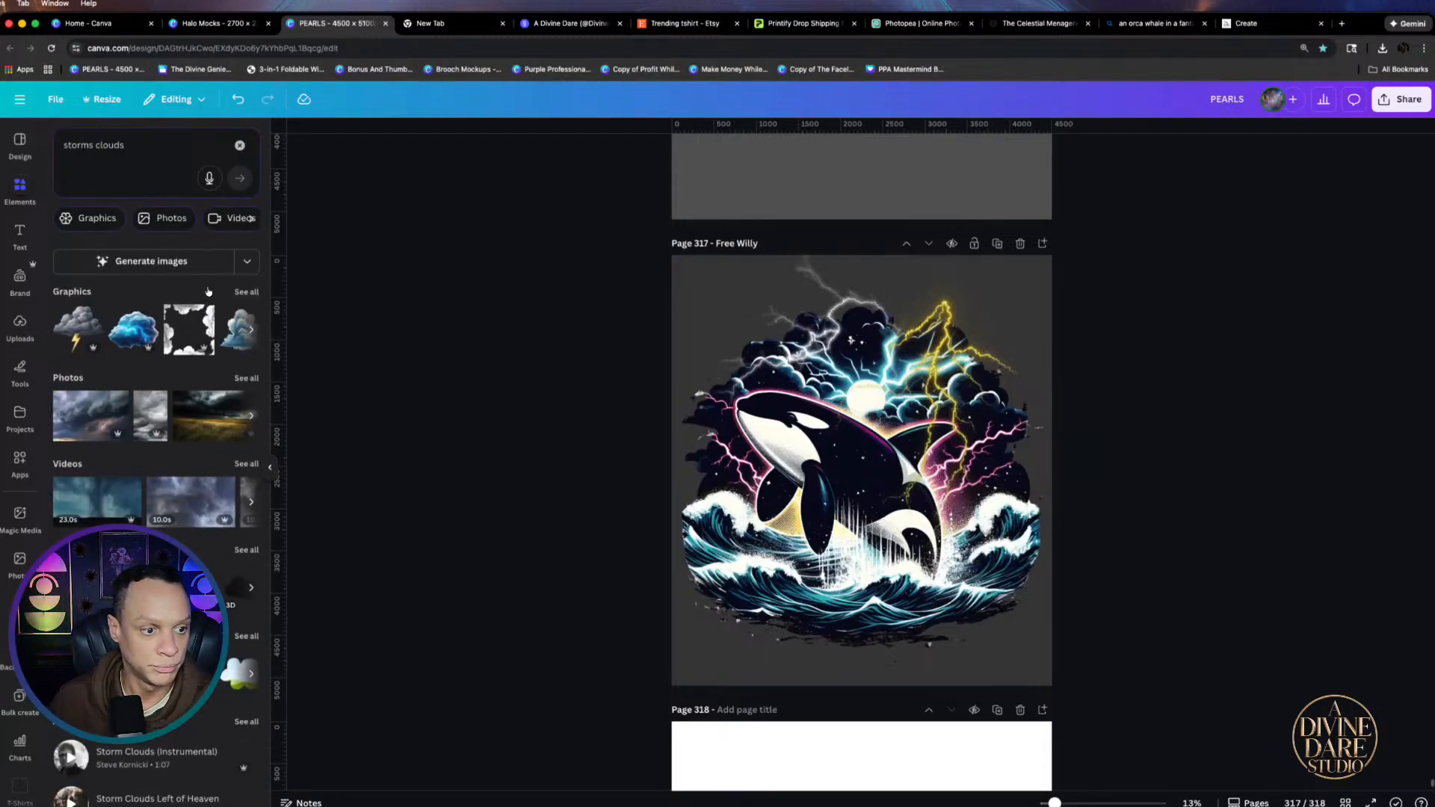
left_click(246, 291)
scroll(251, 217, "down", 3)
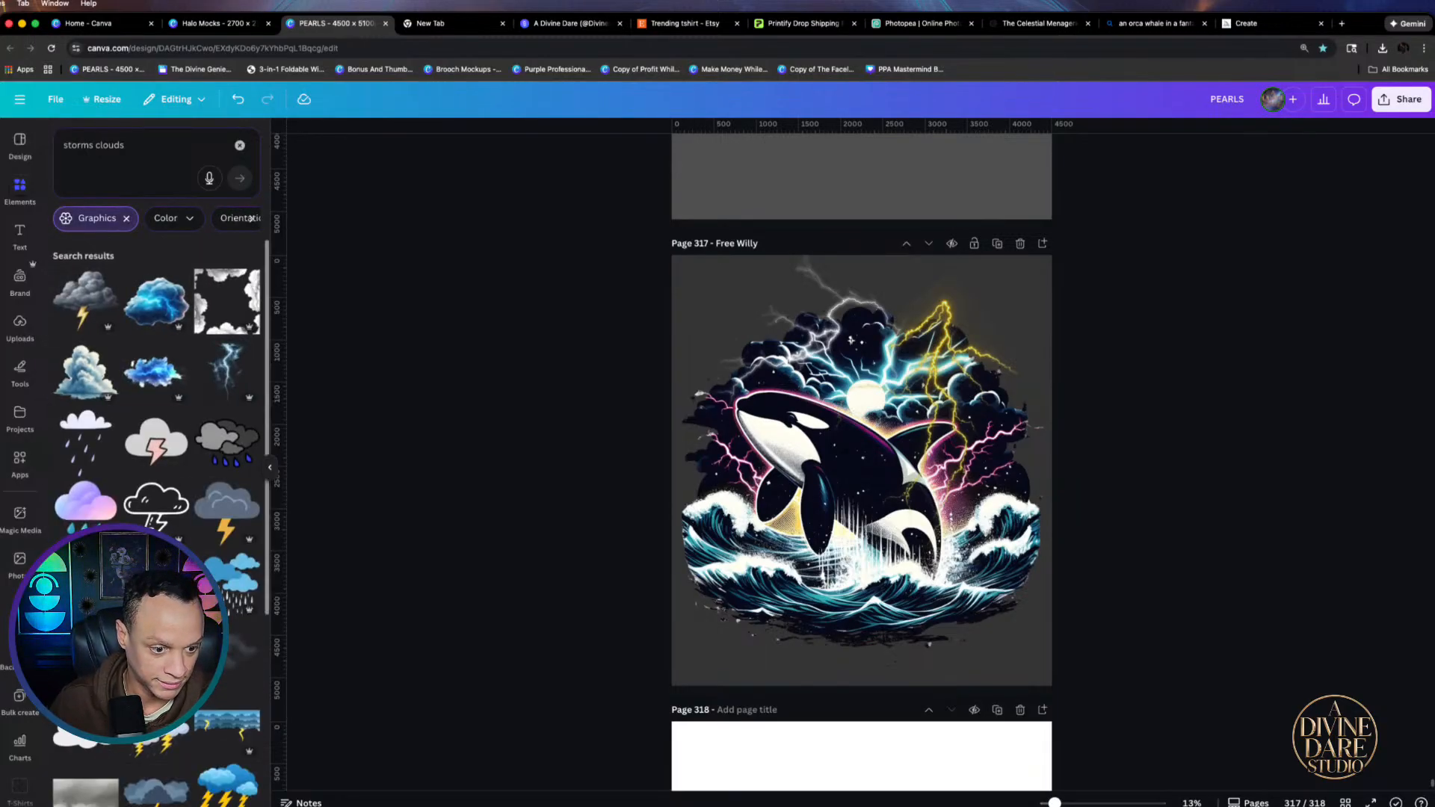
scroll(251, 218, "down", 5)
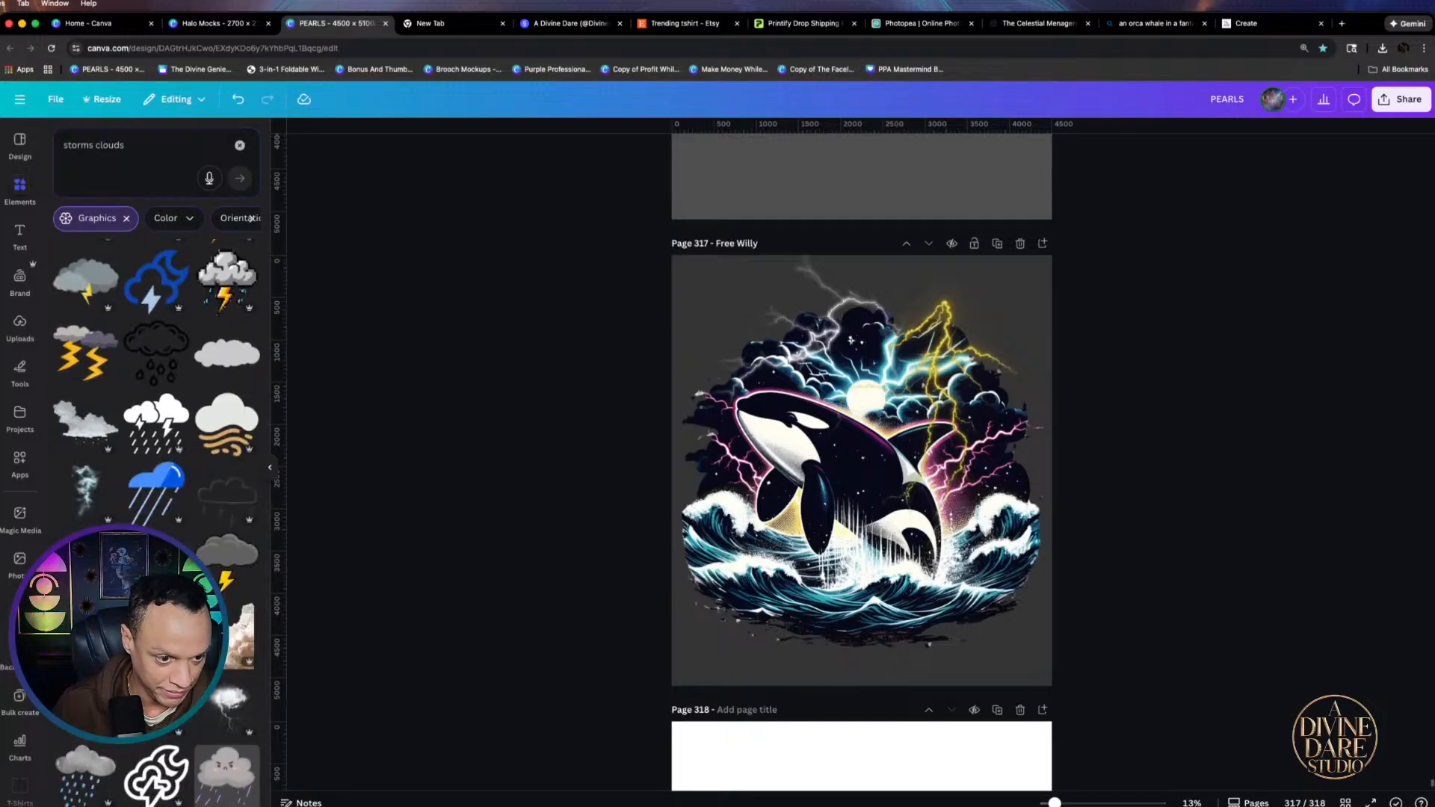
scroll(68, 464, "down", 2)
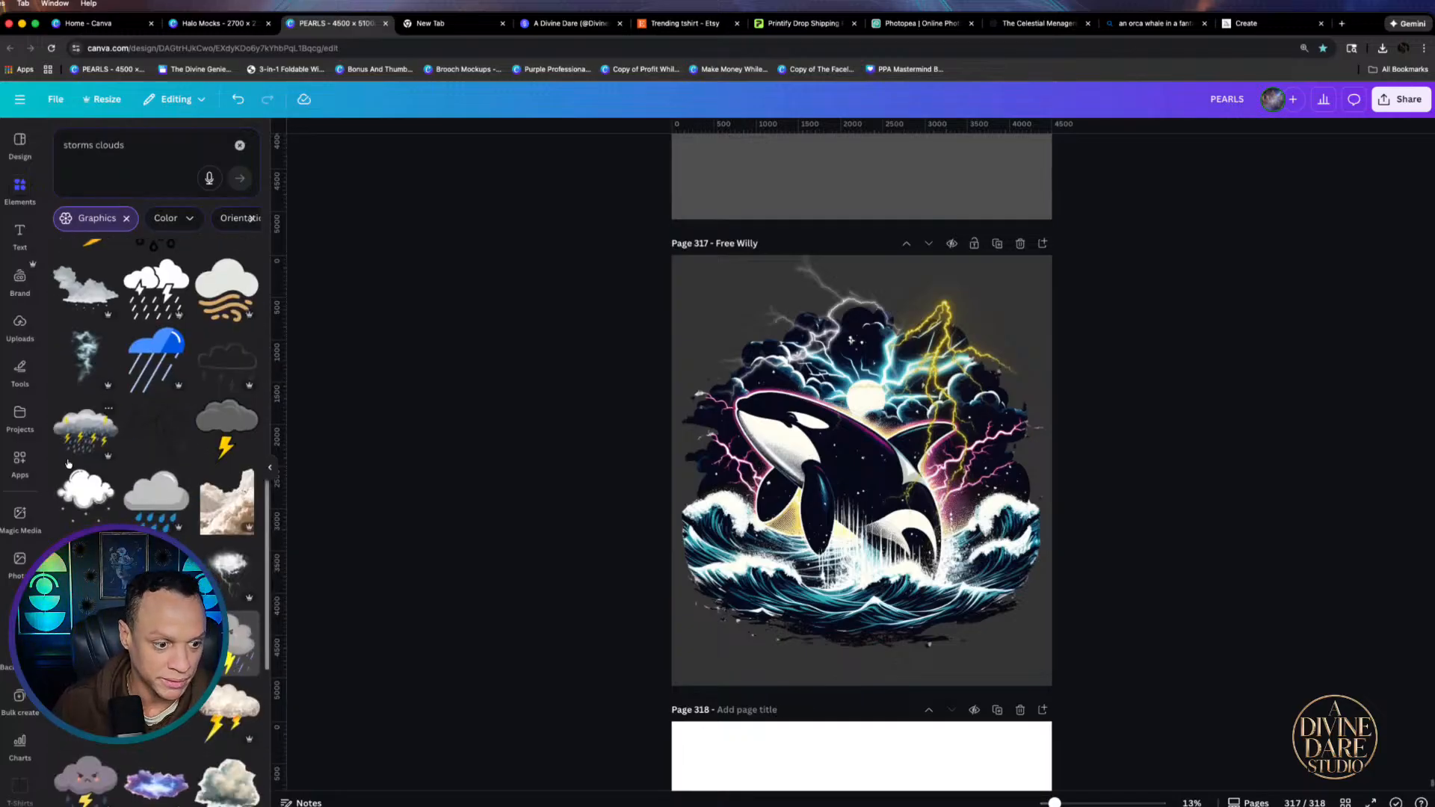
left_click(85, 363)
left_click_drag(874, 406, 957, 377)
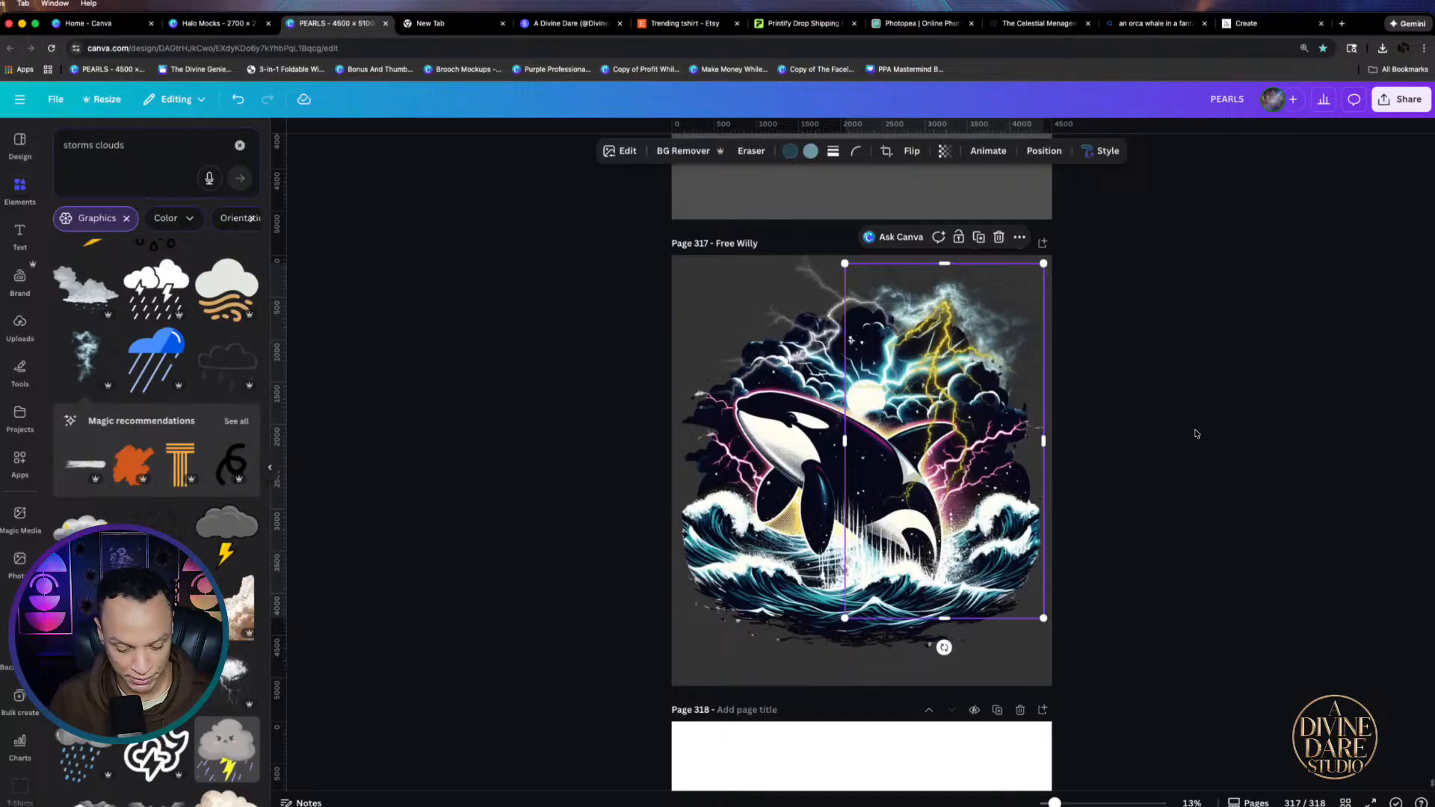
Duplicate the storm graphic, move the copy to the orca's left, and flip it horizontally
key("super+d")
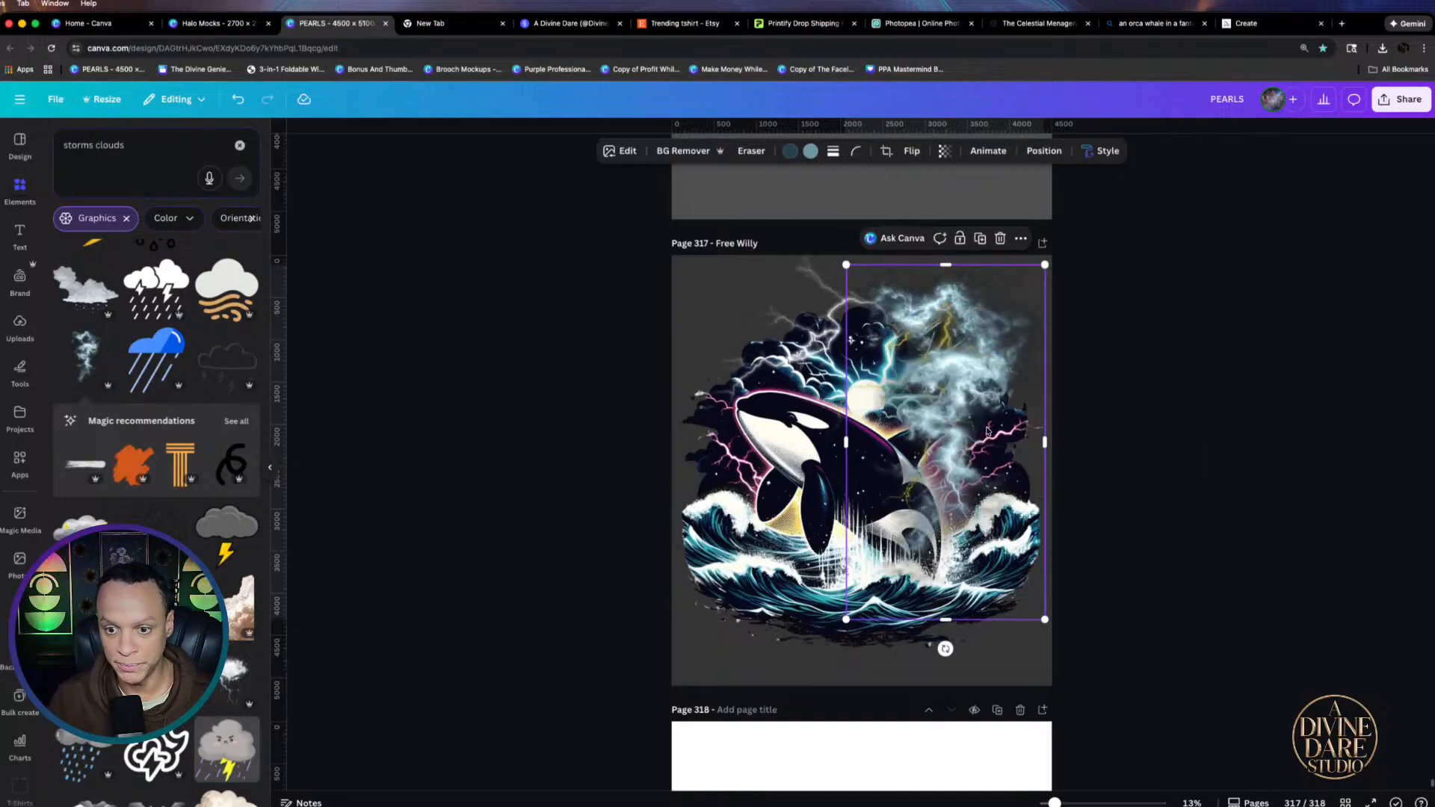
left_click_drag(987, 431, 828, 431)
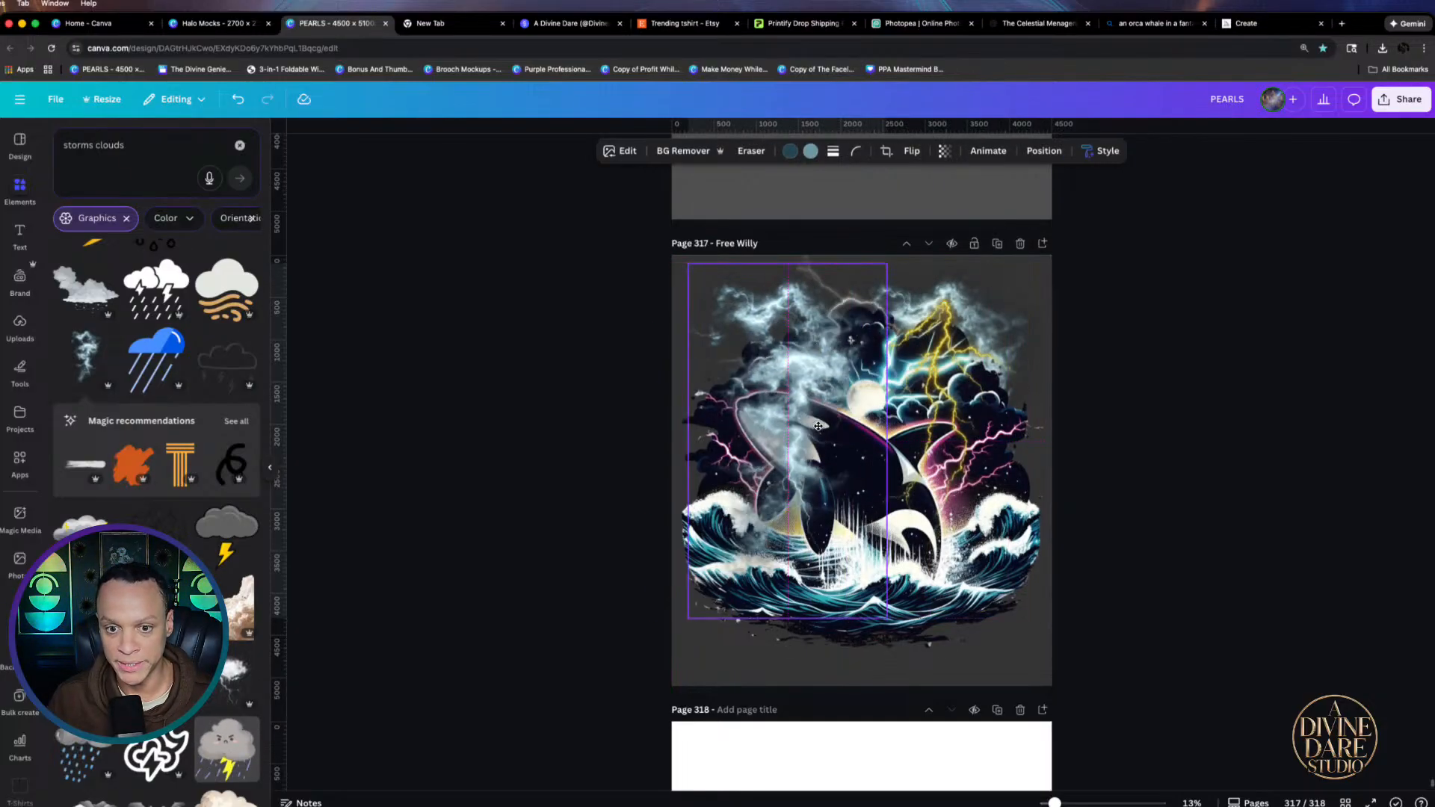
left_click(909, 151)
left_click(902, 183)
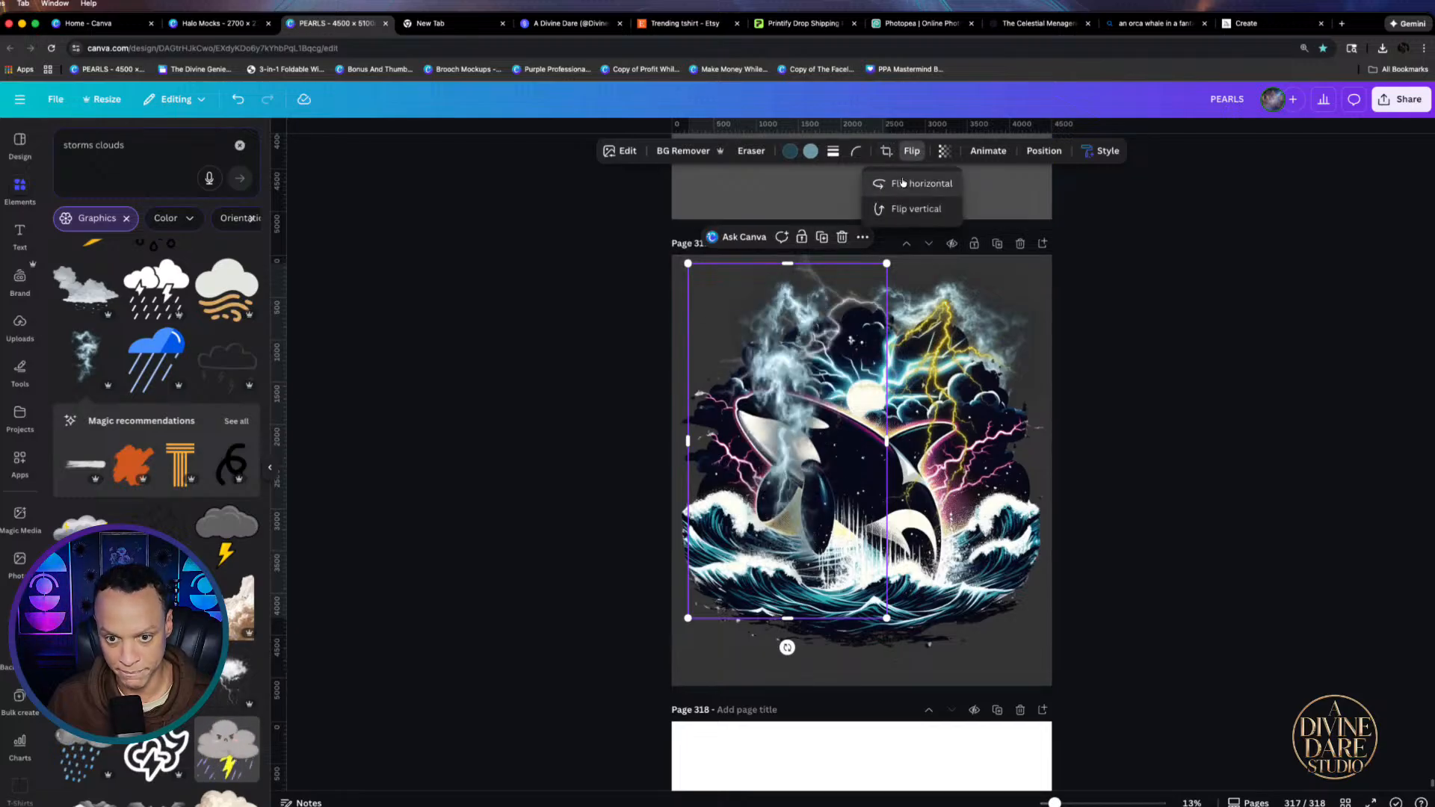
left_click(904, 182)
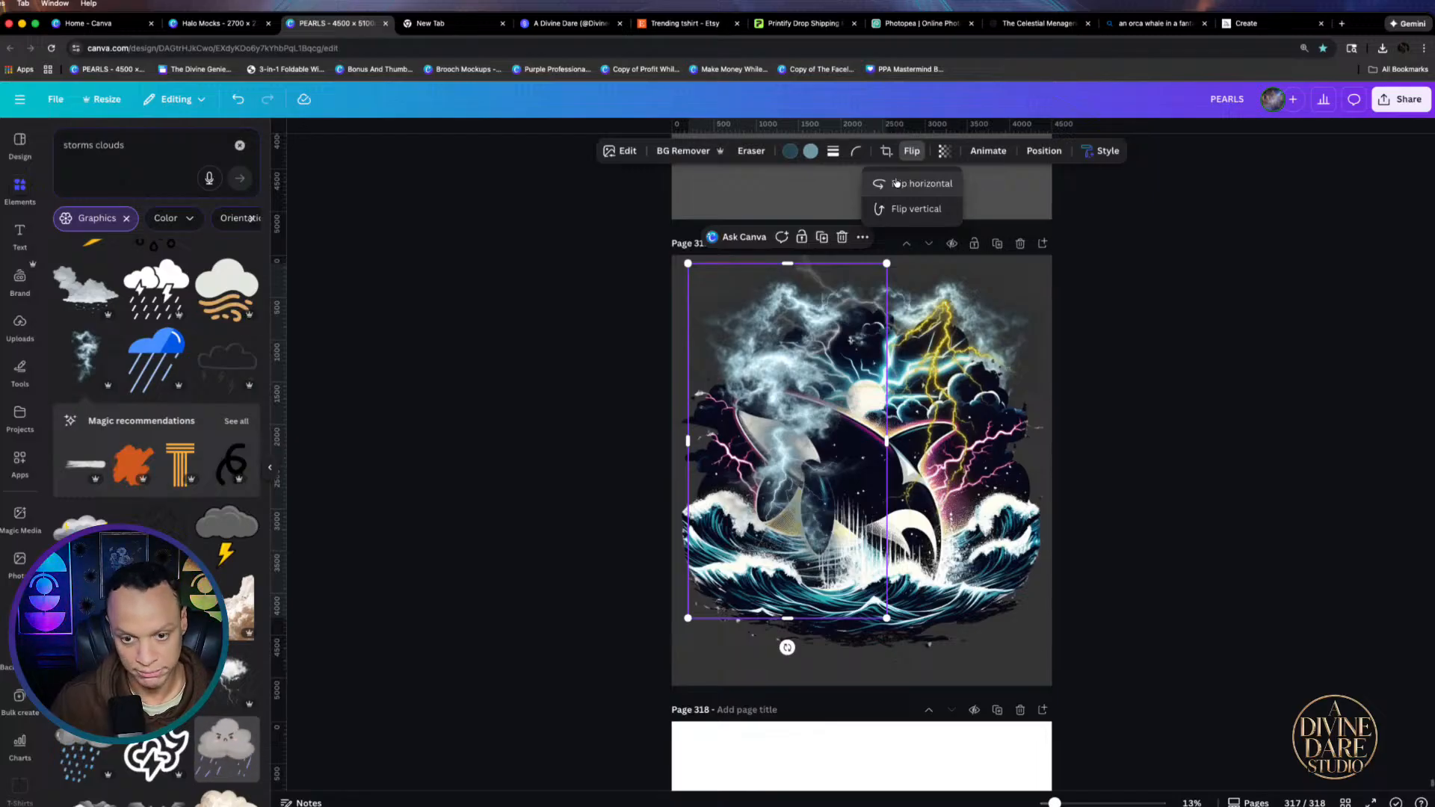
left_click(772, 333)
Send the storm copy behind the orca and reshape it to fit the left side
key("super+[")
key("super+[")
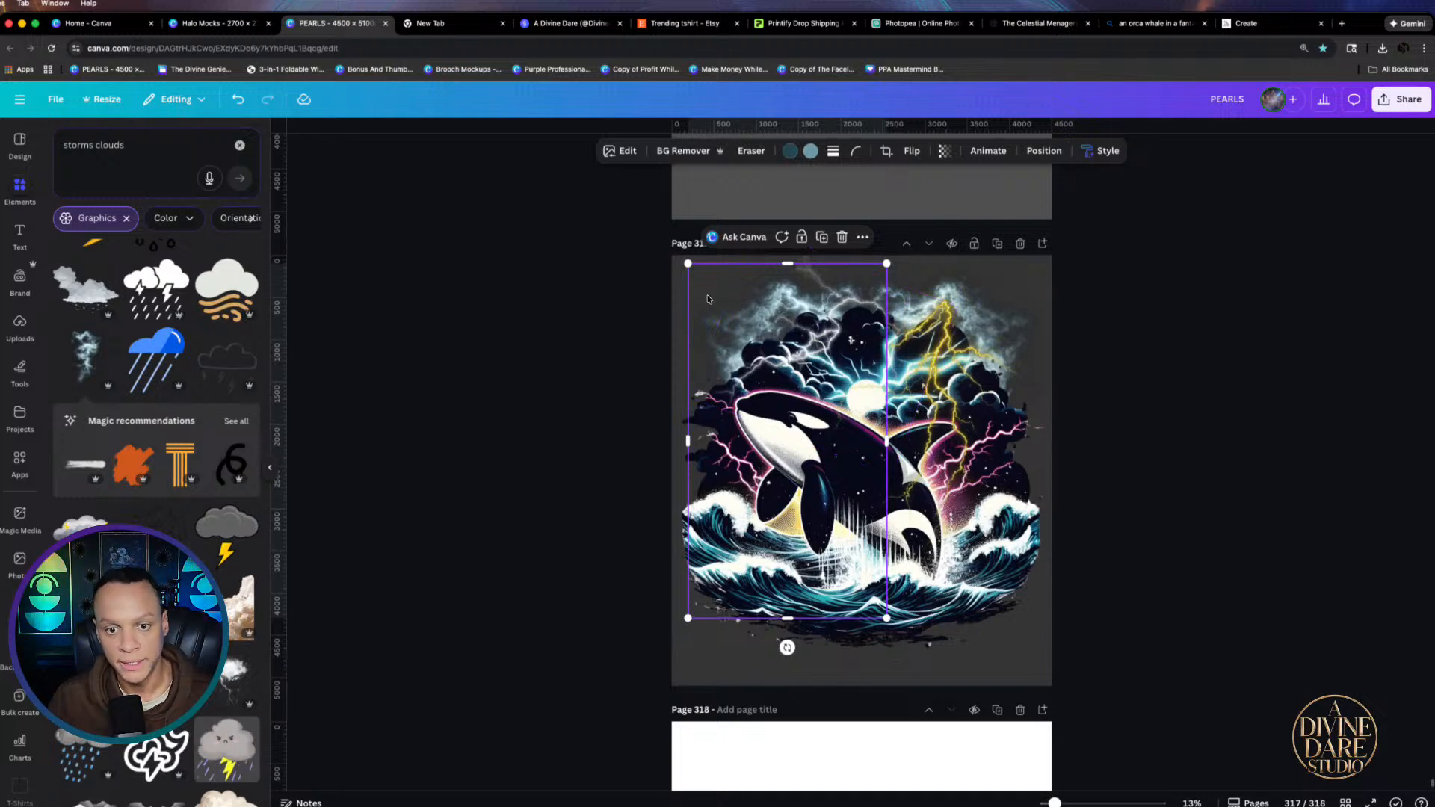
mouse_move(709, 296)
left_mouse_down()
mouse_move(738, 302)
mouse_move(701, 311)
mouse_move(718, 306)
left_mouse_up()
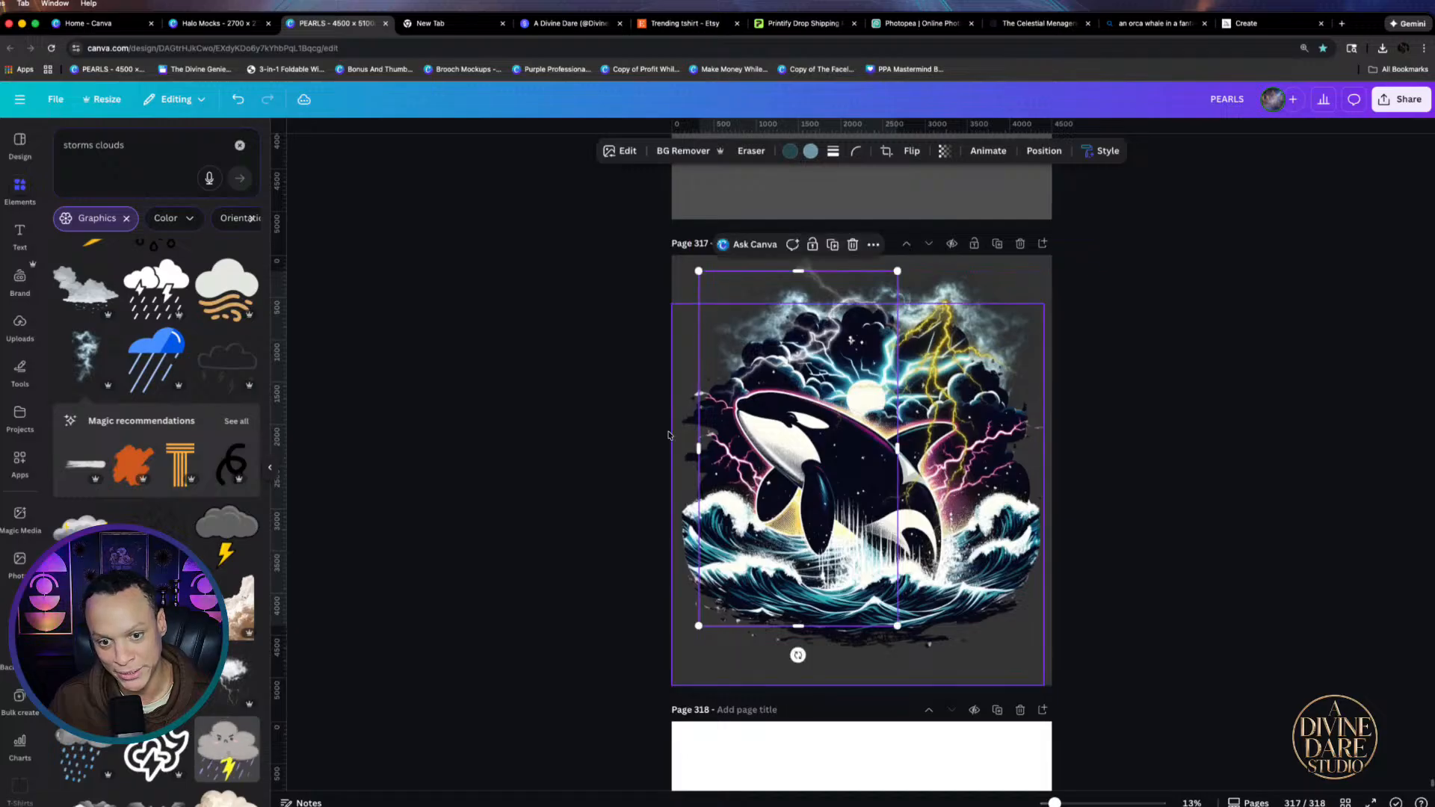
left_click_drag(700, 450, 694, 490)
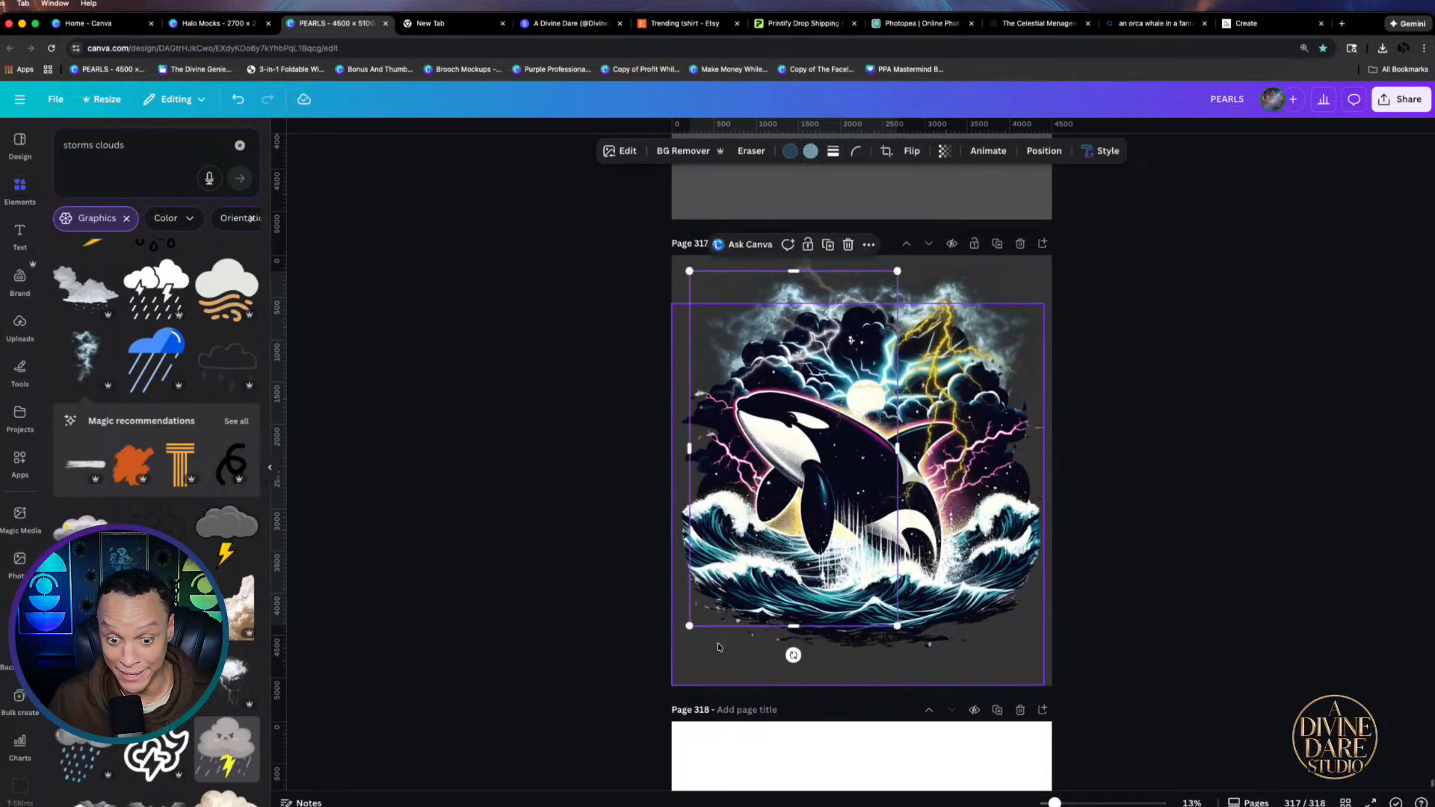
left_click_drag(797, 628, 798, 531)
left_click_drag(689, 531, 657, 529)
mouse_move(705, 283)
left_mouse_down()
mouse_move(721, 293)
mouse_move(709, 290)
left_mouse_up()
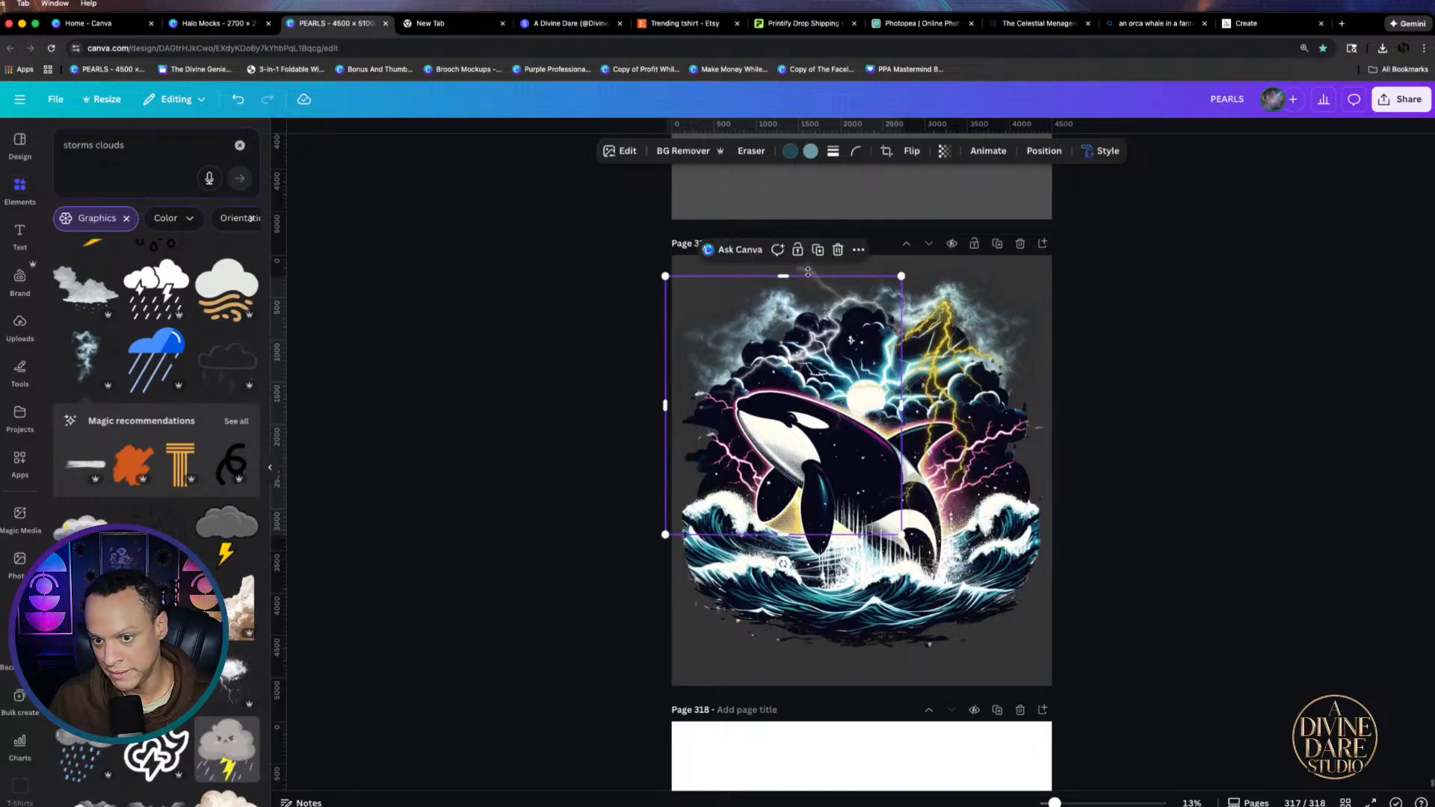
left_click_drag(984, 291, 979, 305)
Add a storm-cloud graphic over the orca's right side, tilted slightly and widened
left_click(1147, 321)
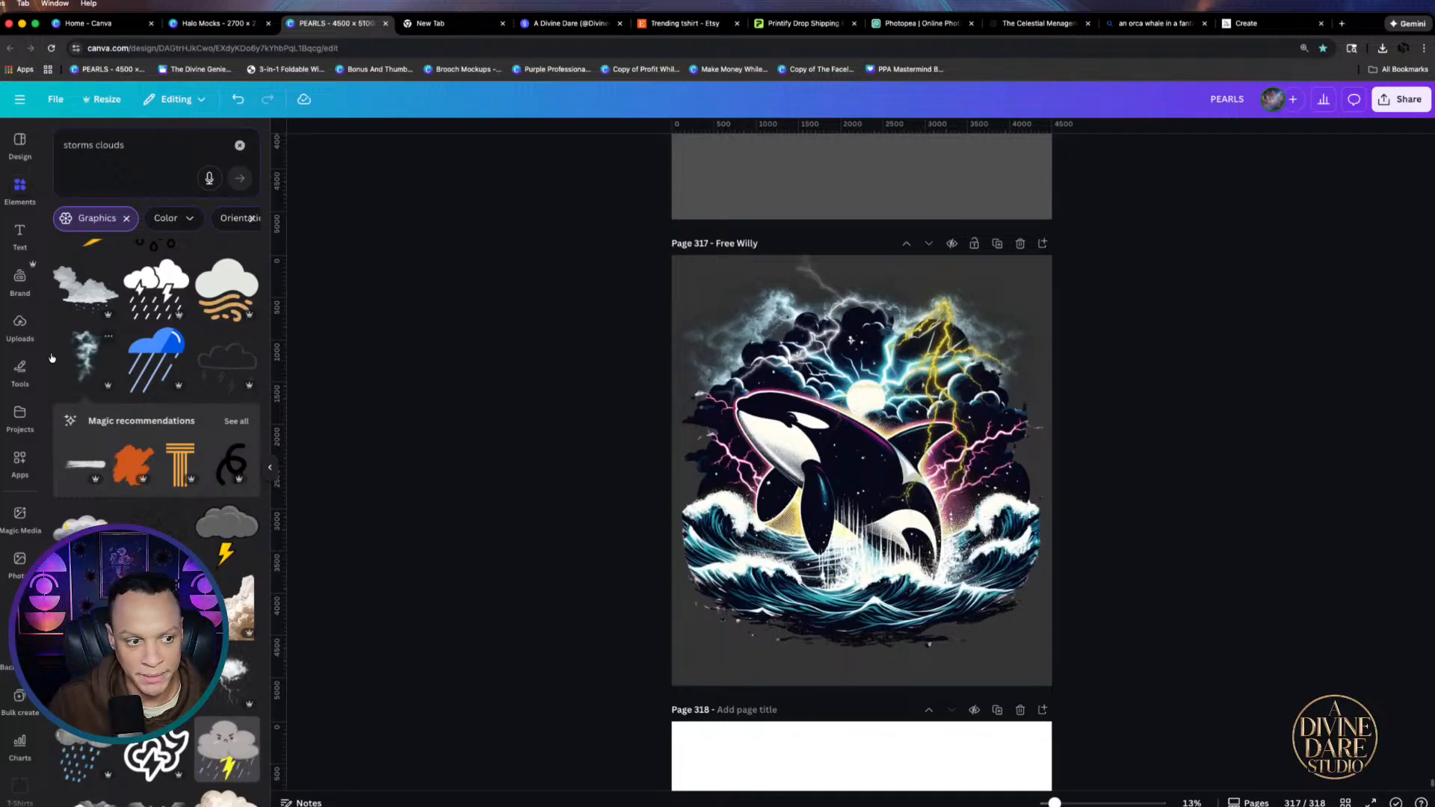
left_click(84, 361)
left_click_drag(925, 551, 1044, 563)
left_click_drag(979, 629, 1006, 627)
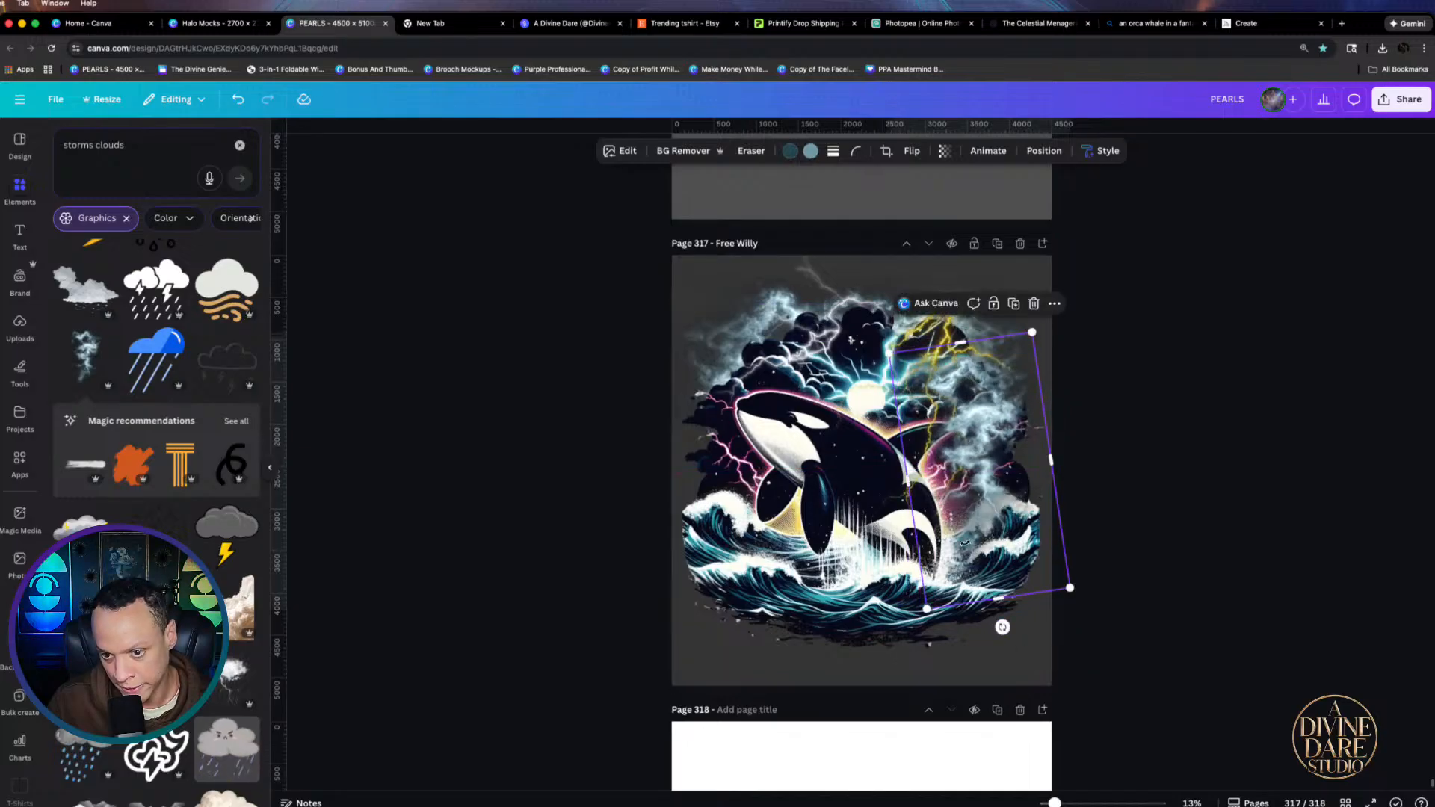
left_click_drag(964, 538, 971, 540)
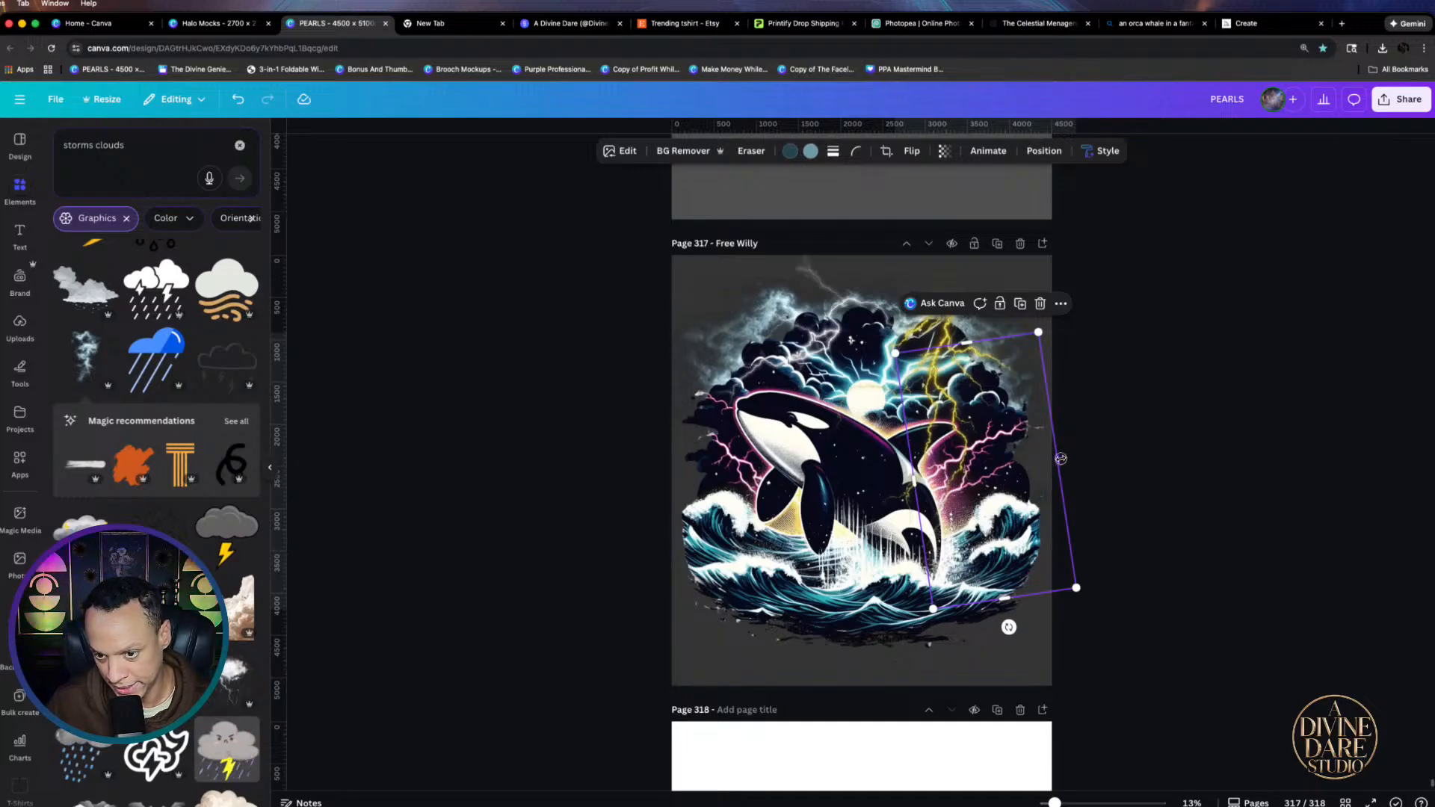
mouse_move(1057, 459)
left_mouse_down()
mouse_move(1047, 499)
mouse_move(1044, 476)
left_mouse_up()
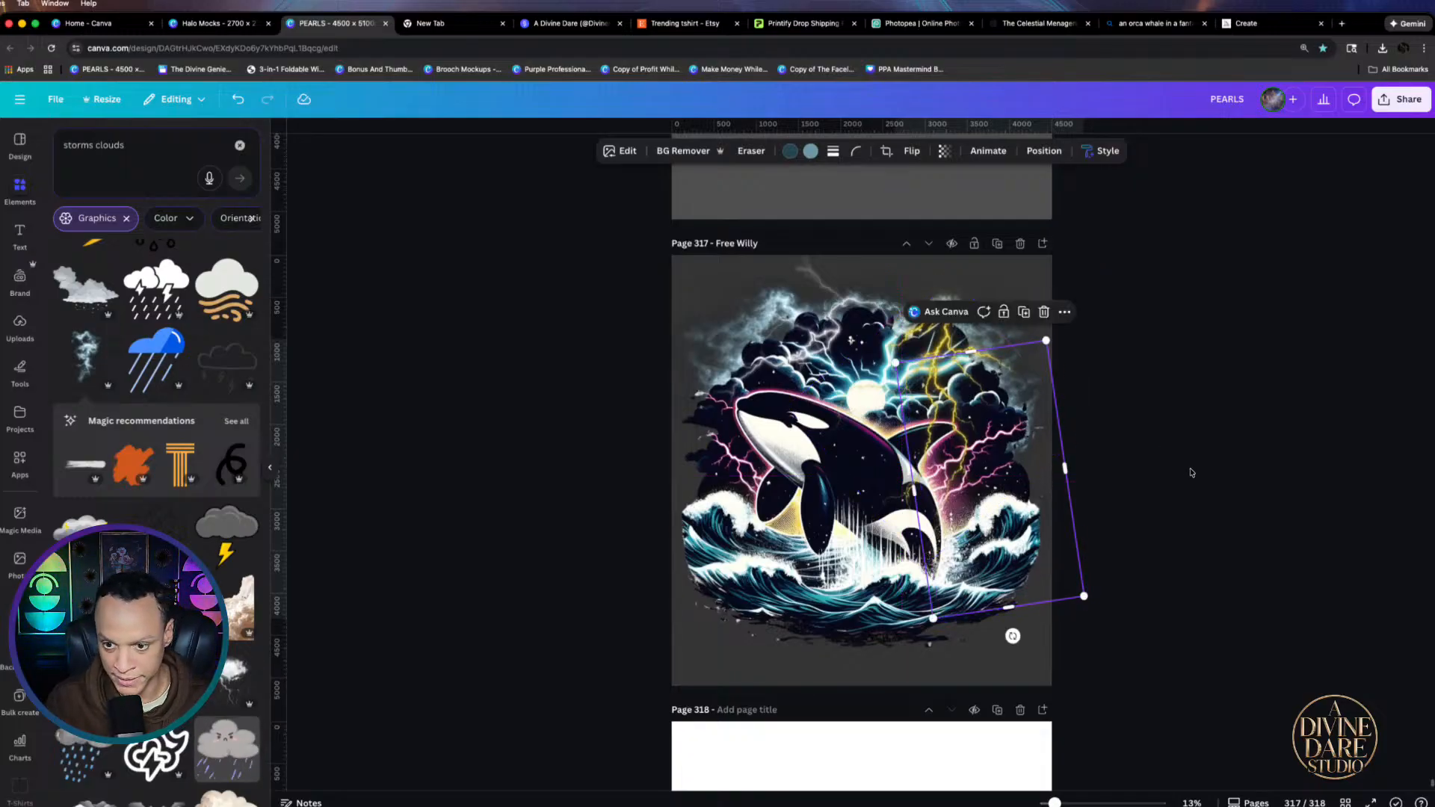
key("Escape")
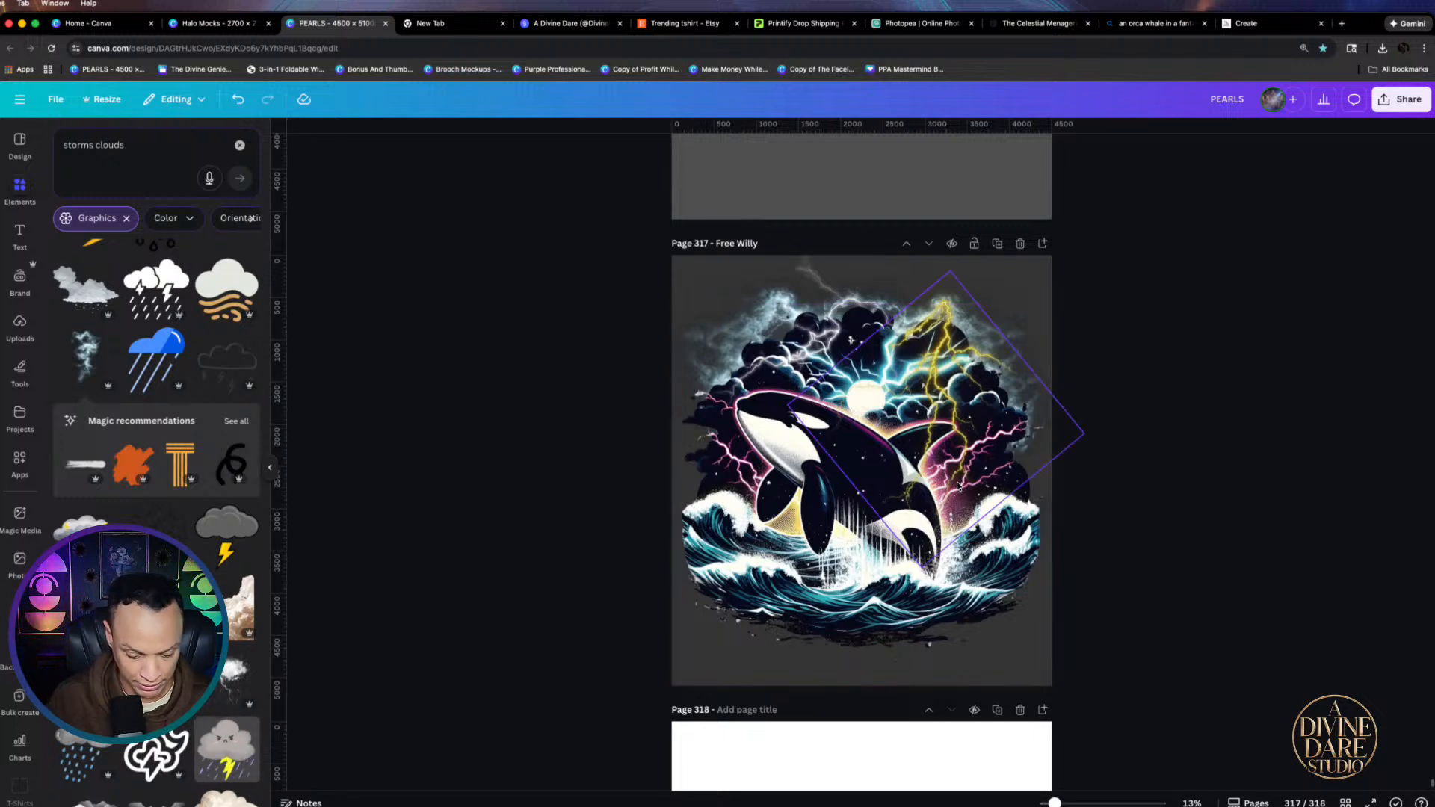
Add another storm cloud on the orca's left, flipped horizontally and enlarged
left_click(74, 353)
left_click_drag(909, 476, 841, 517)
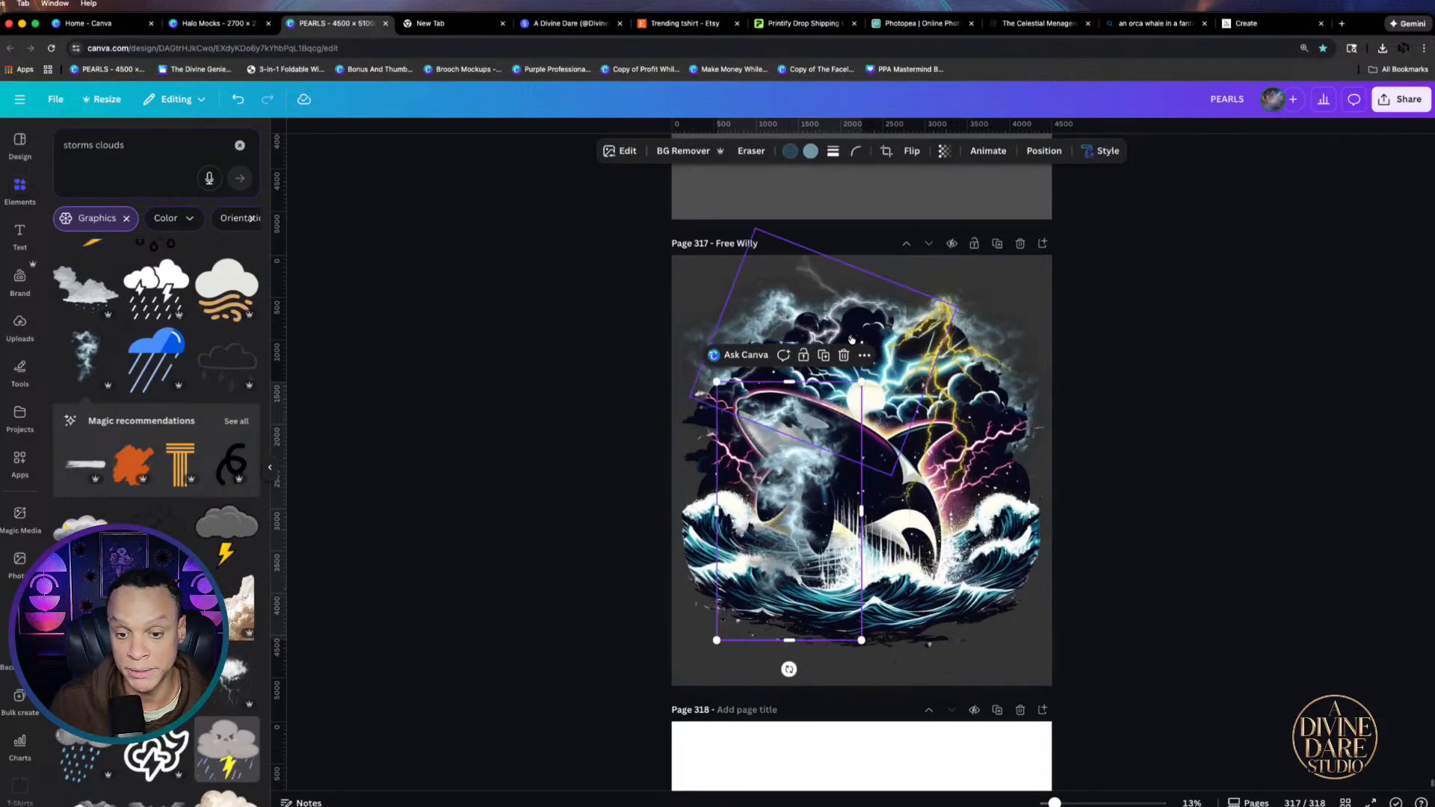
left_click(912, 150)
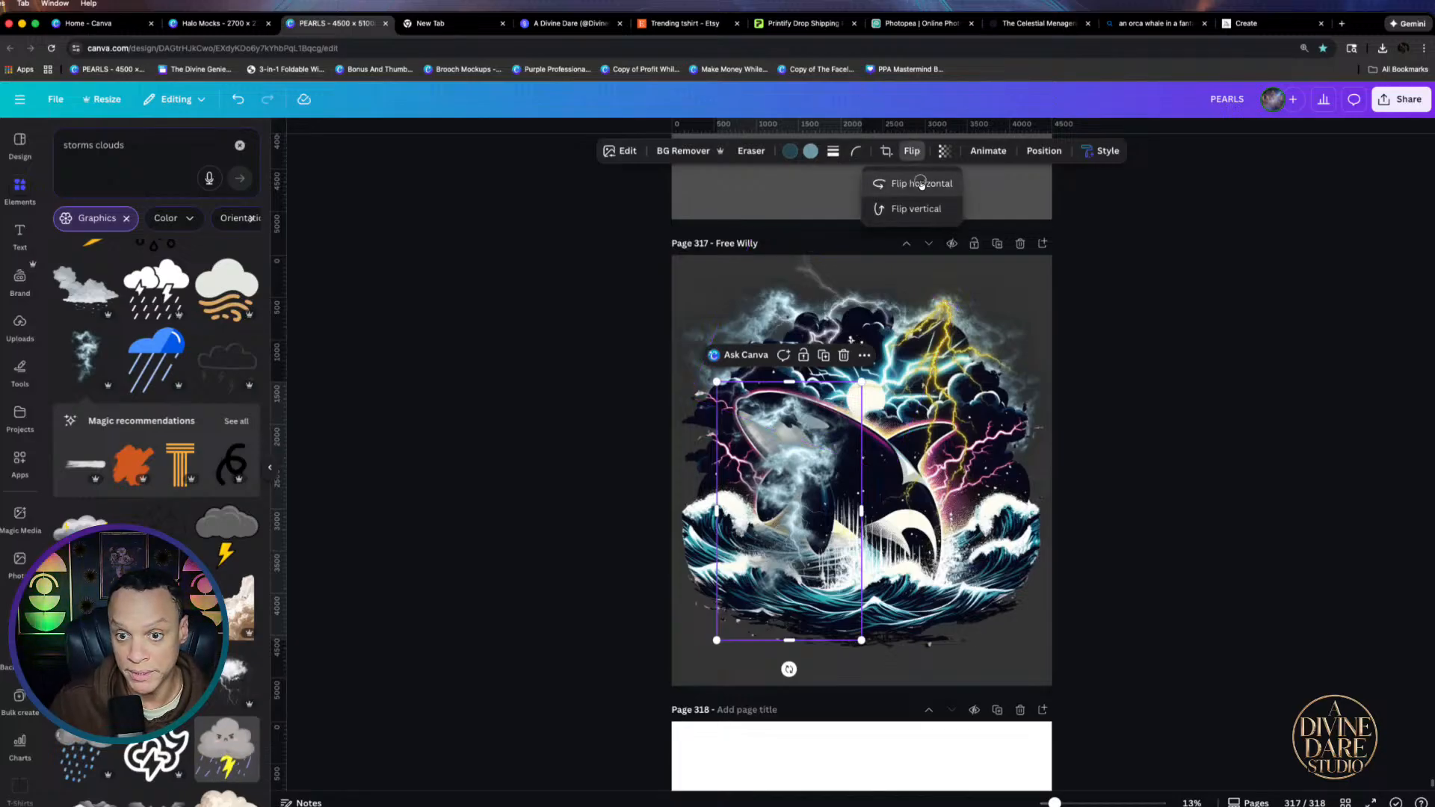
left_click(921, 183)
left_click_drag(765, 578, 715, 546)
left_click_drag(666, 610, 668, 613)
Reorder layers so the orca sits behind the clouds and the small left cloud behind the orca
left_click(930, 582)
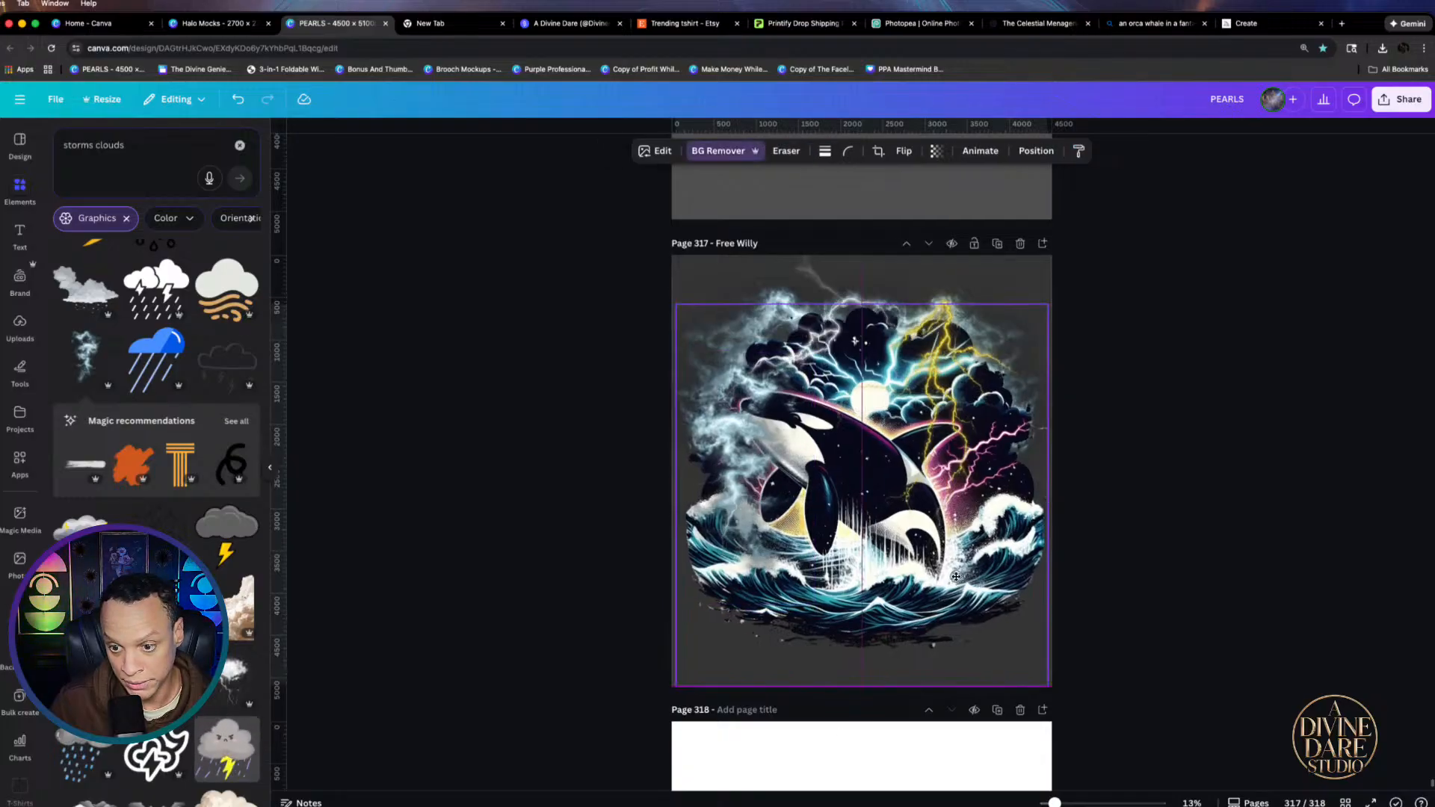
left_click_drag(741, 458, 738, 459)
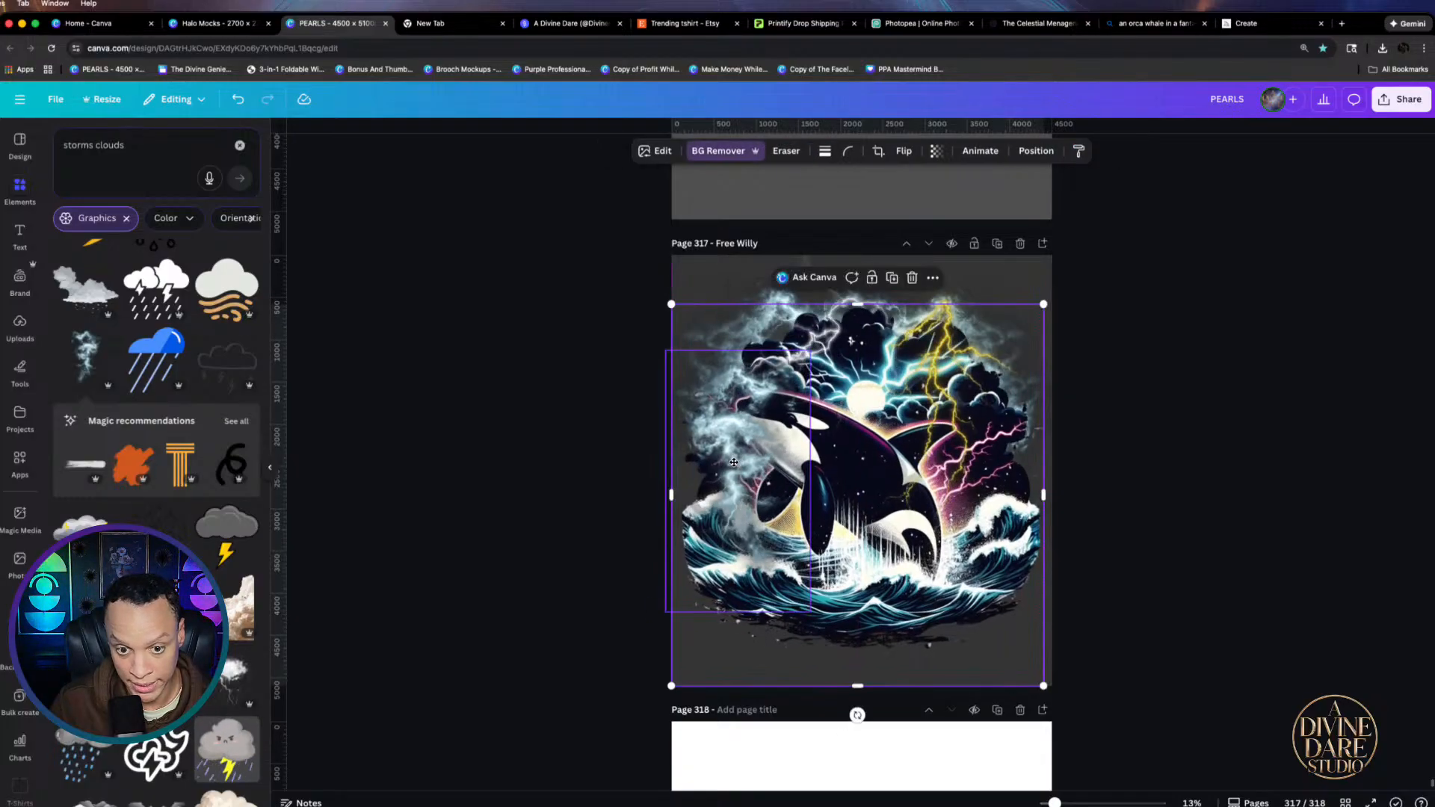
key("super+[")
key("super+[")
key("super+[")
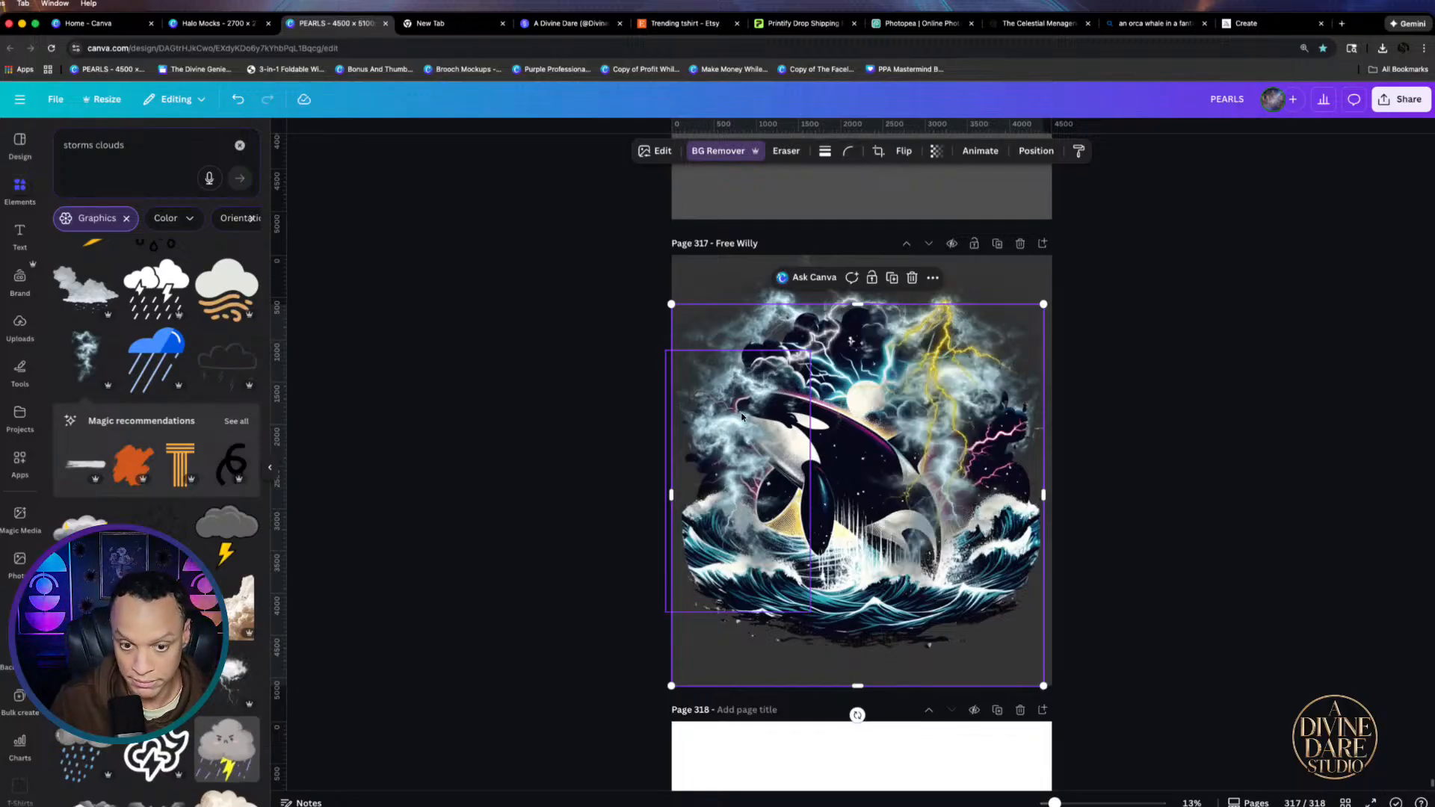
key("super+]")
key("super+]")
key("super+]")
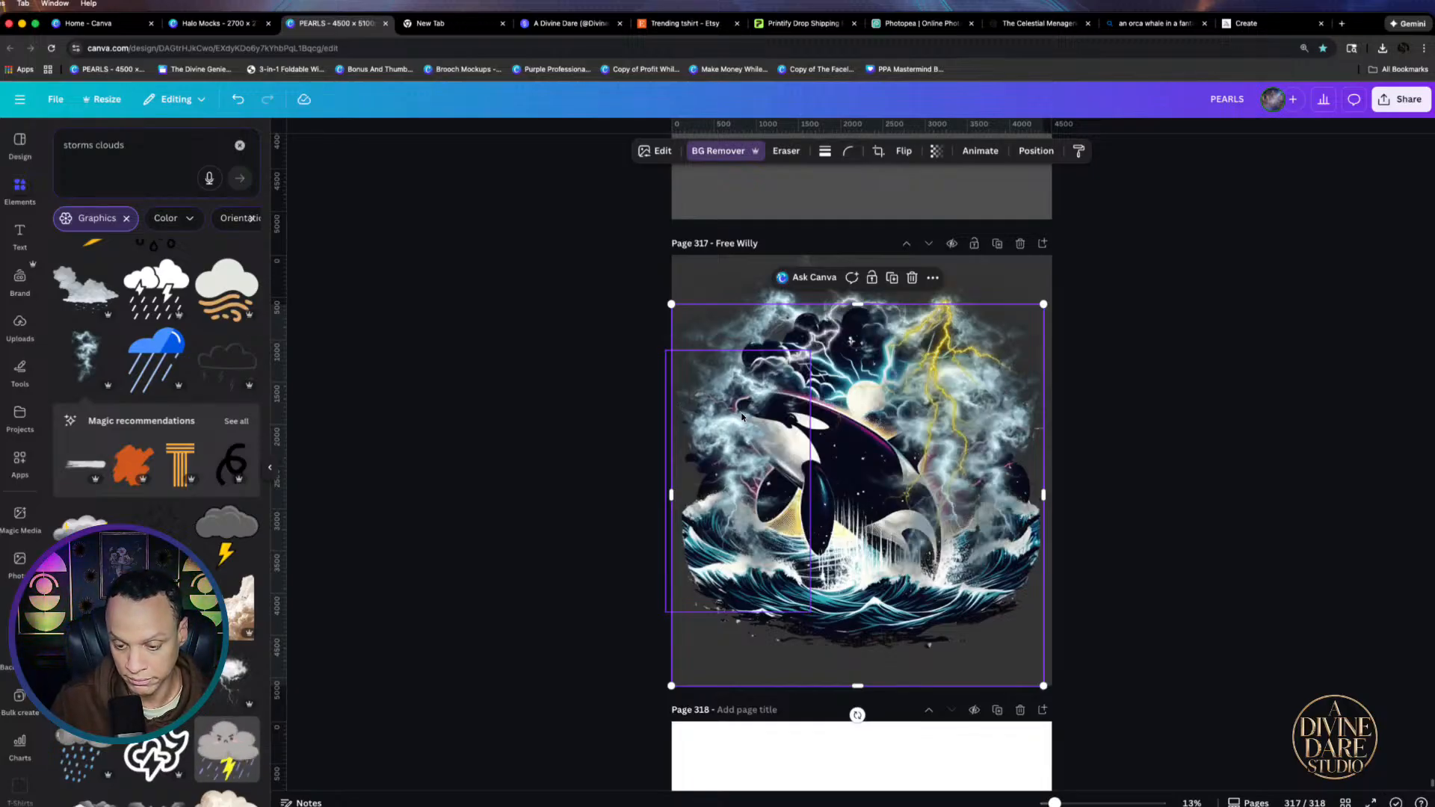
key("super+[")
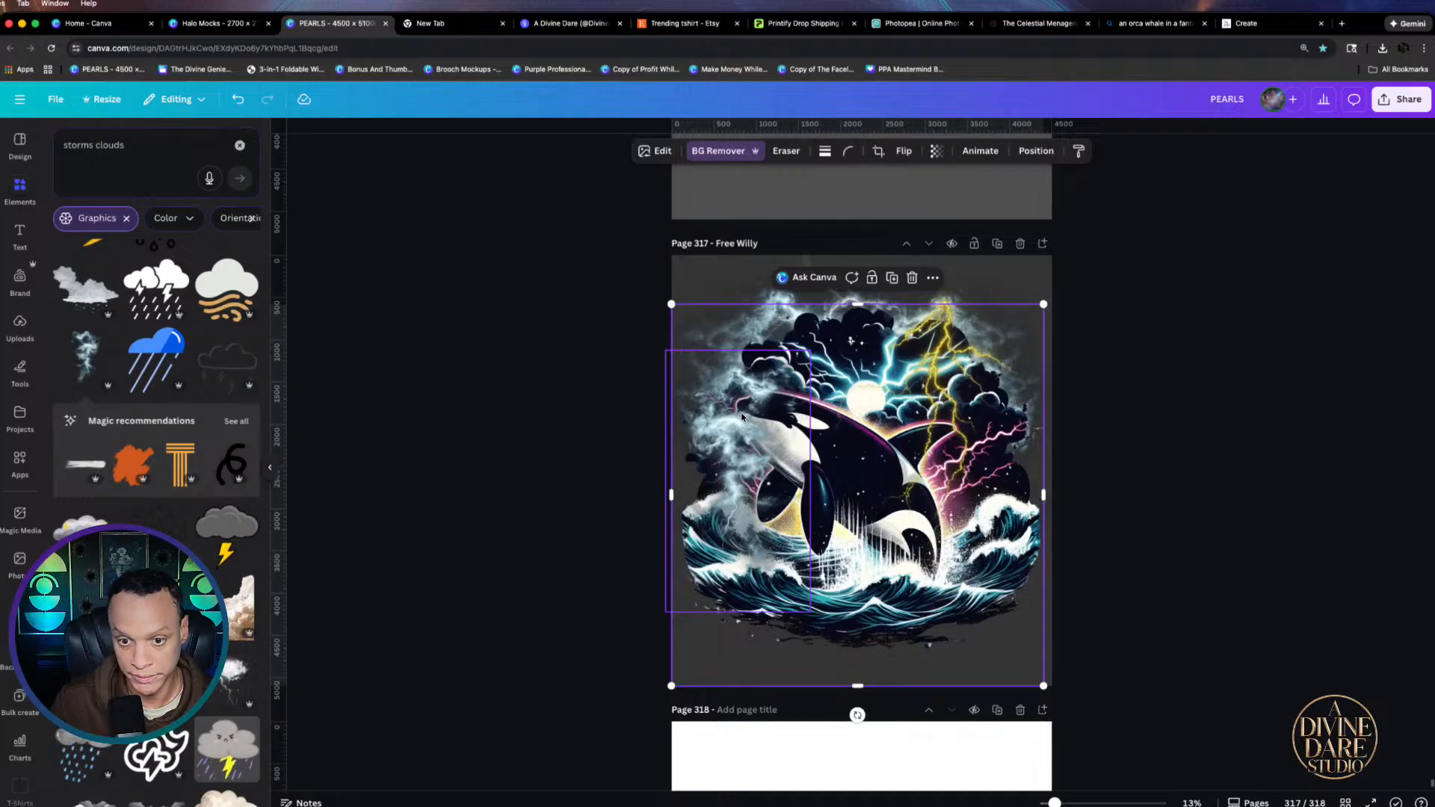
left_click(730, 465)
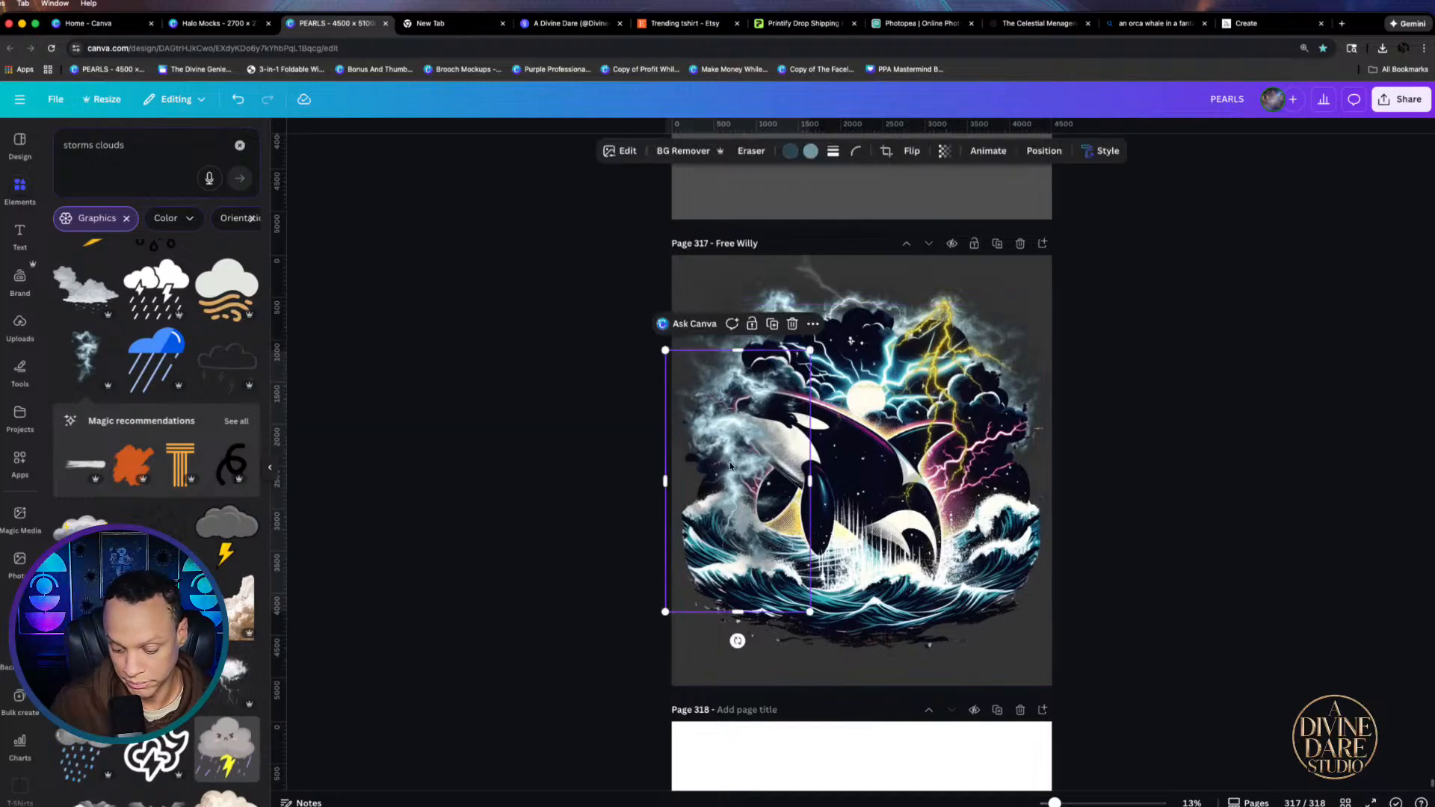
key("super+[")
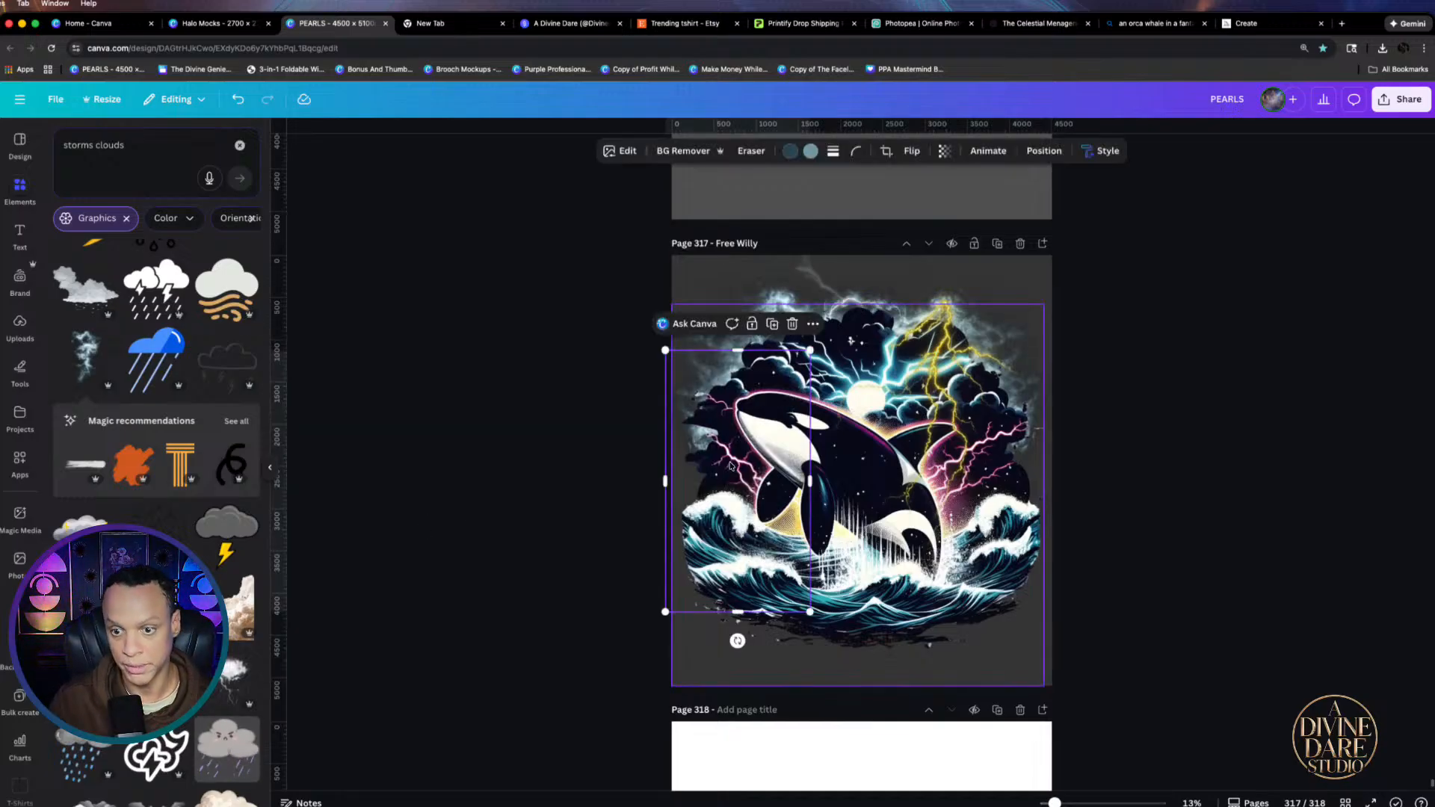
left_click(1263, 583)
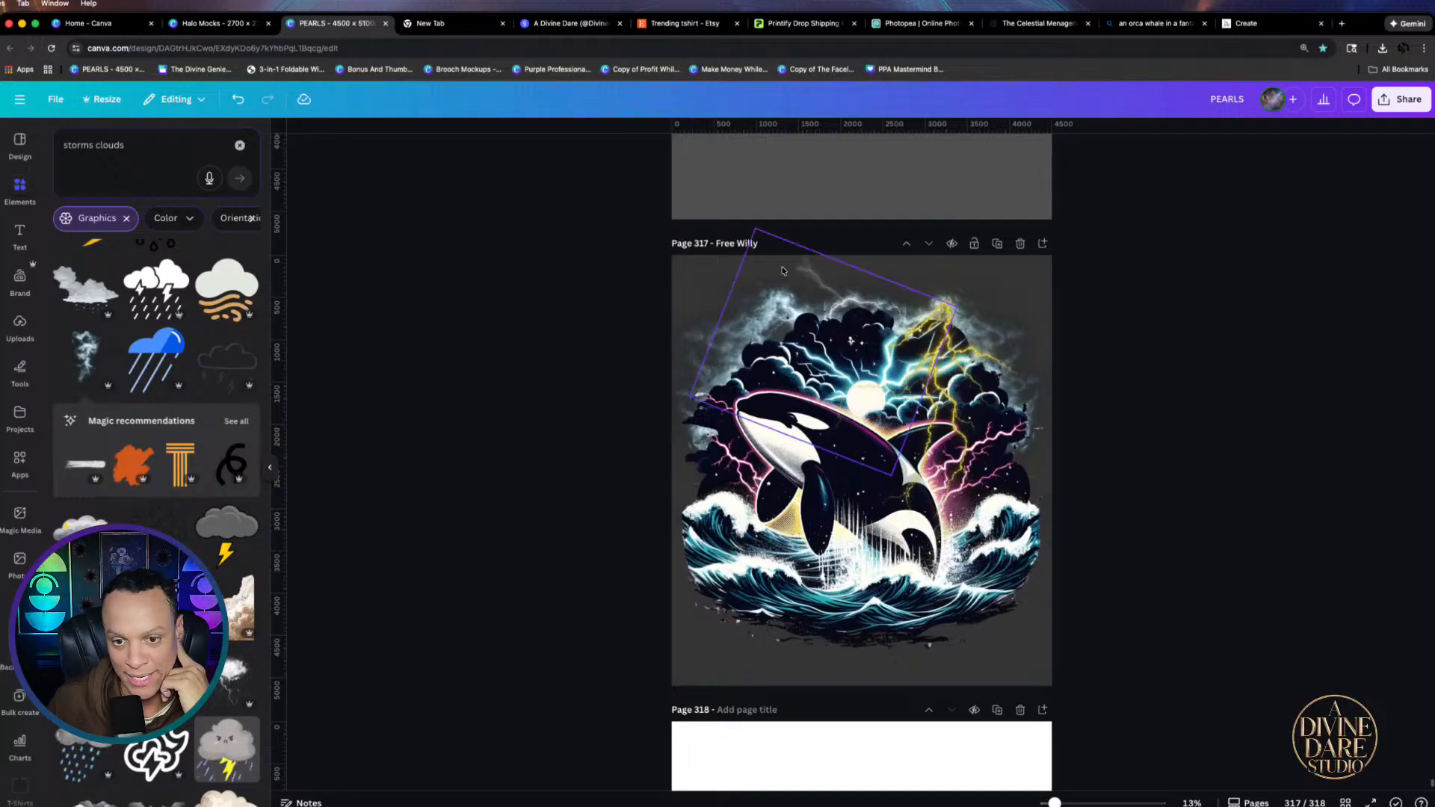
Straighten the lightning cloud from about 179° and move it down over the orca
left_click_drag(782, 271, 782, 239)
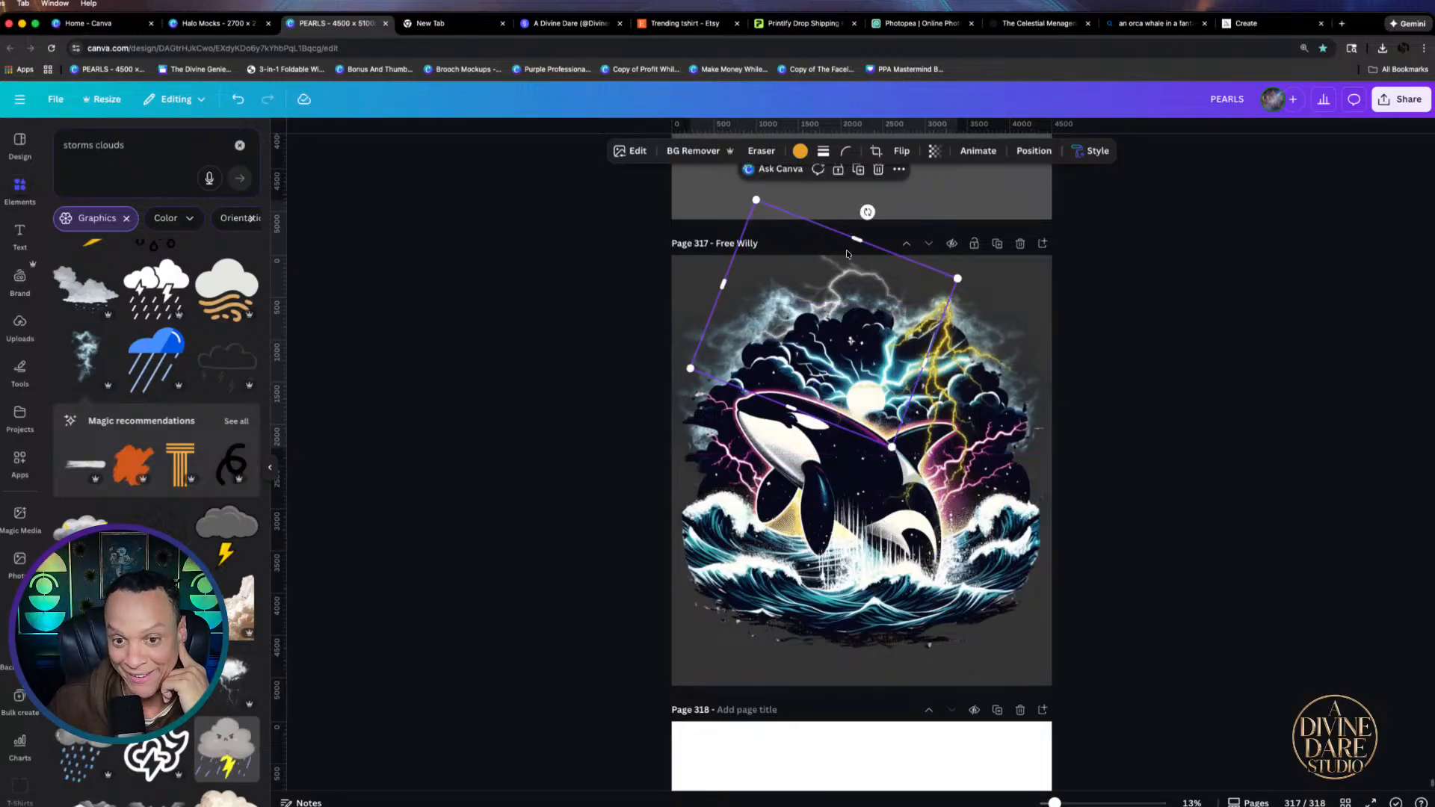
left_click_drag(867, 215, 819, 218)
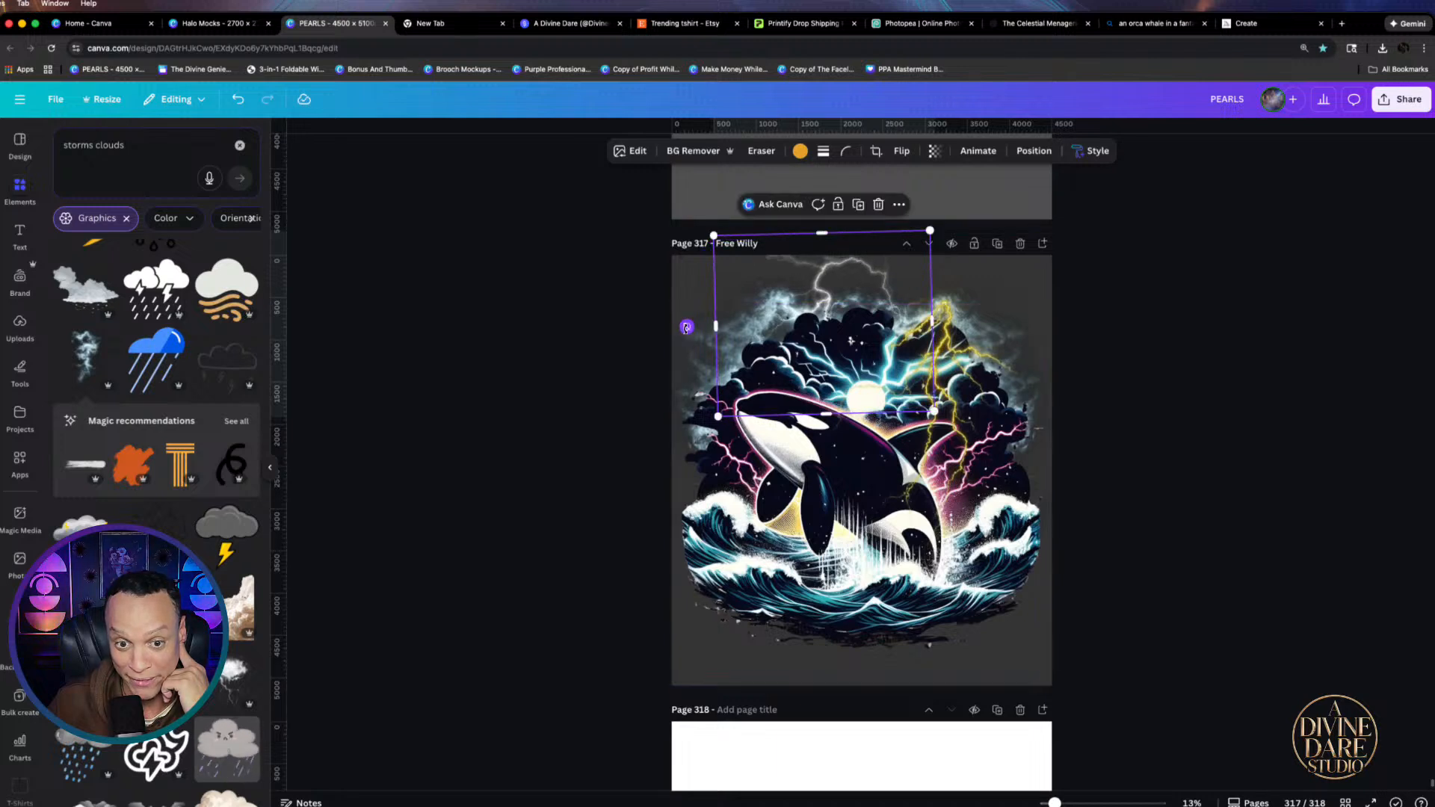
left_click_drag(686, 326, 685, 321)
left_click_drag(834, 272, 828, 299)
left_click(1225, 335)
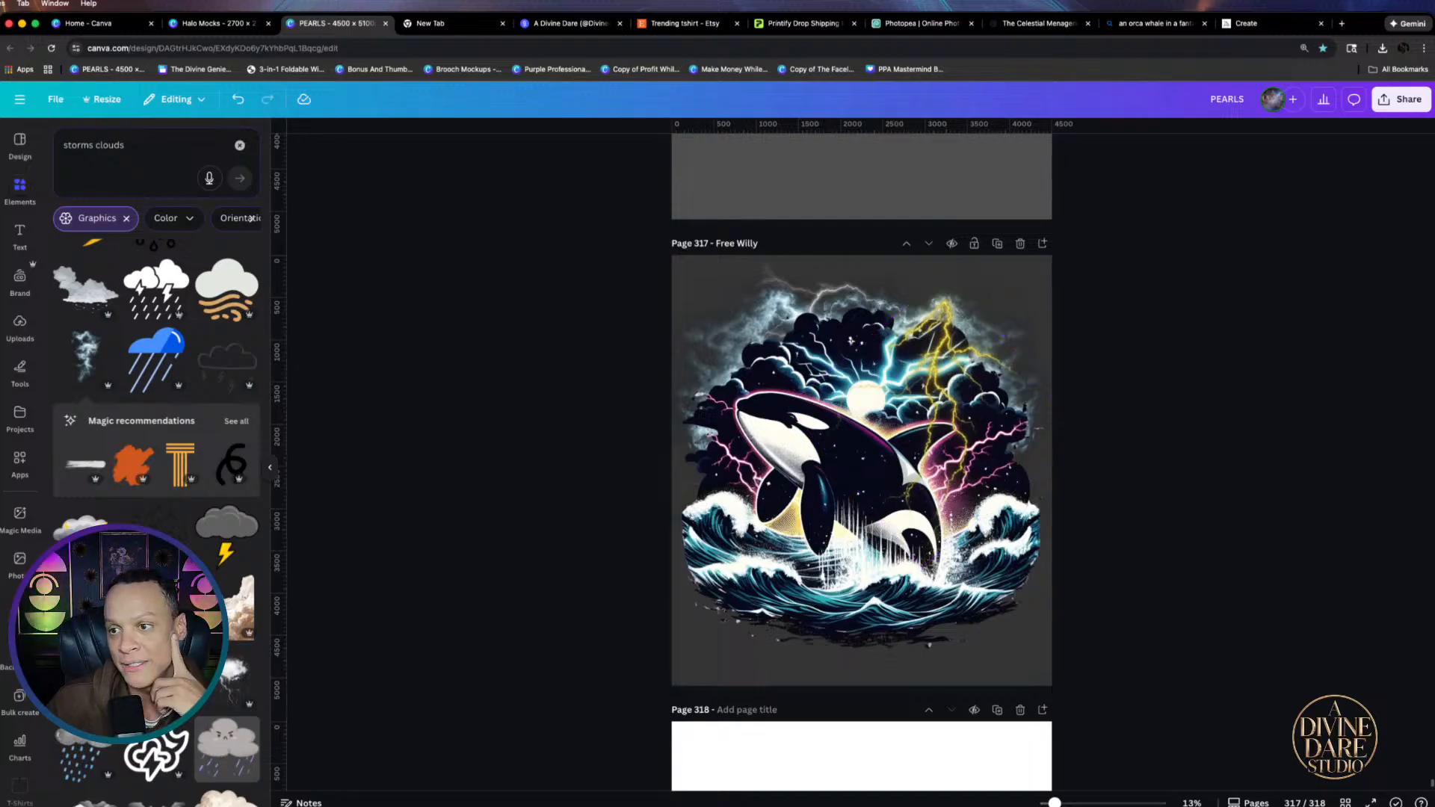
Download page 317 as a transparent-background PNG, Free Willy (2).png
left_click(1018, 265)
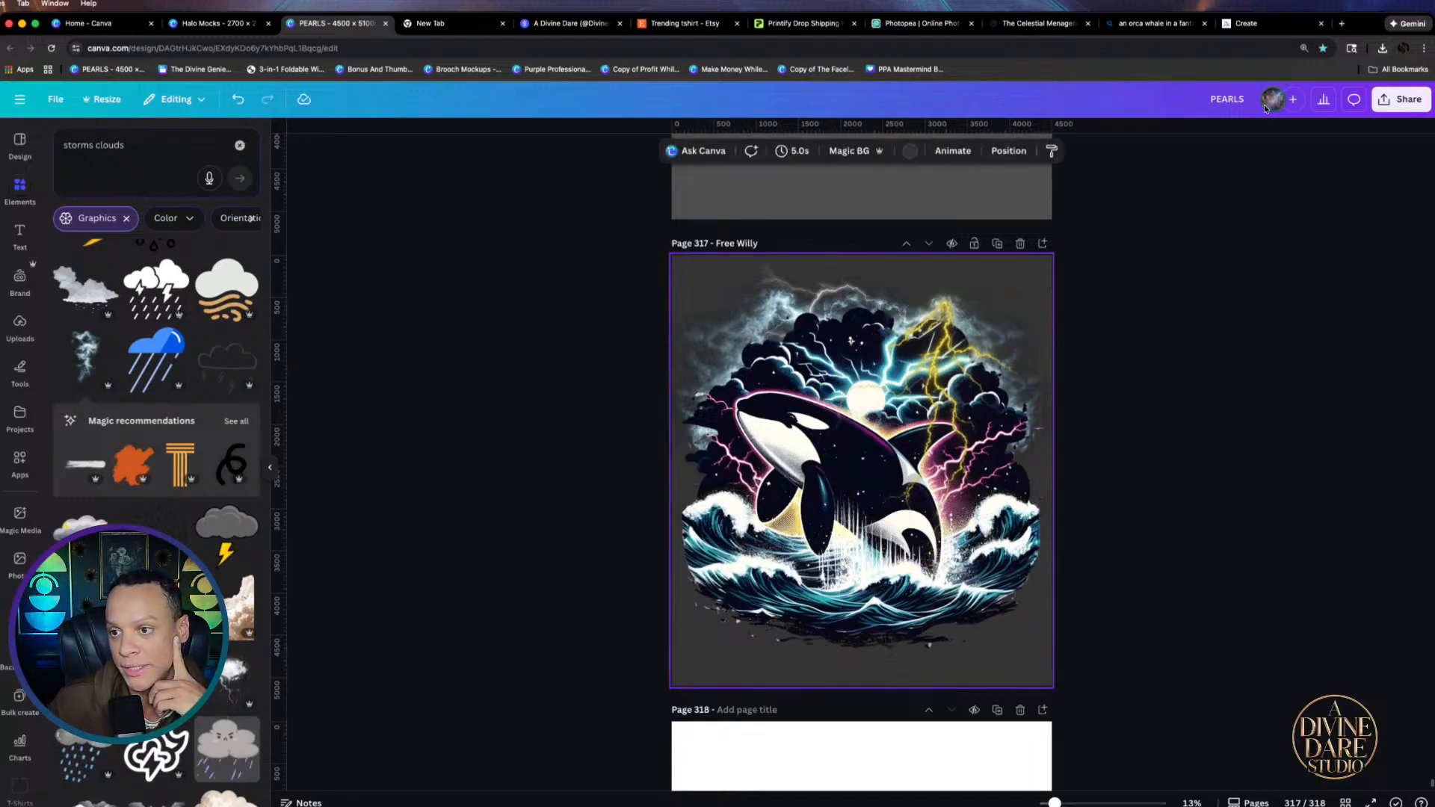
left_click(1394, 105)
left_click(1205, 373)
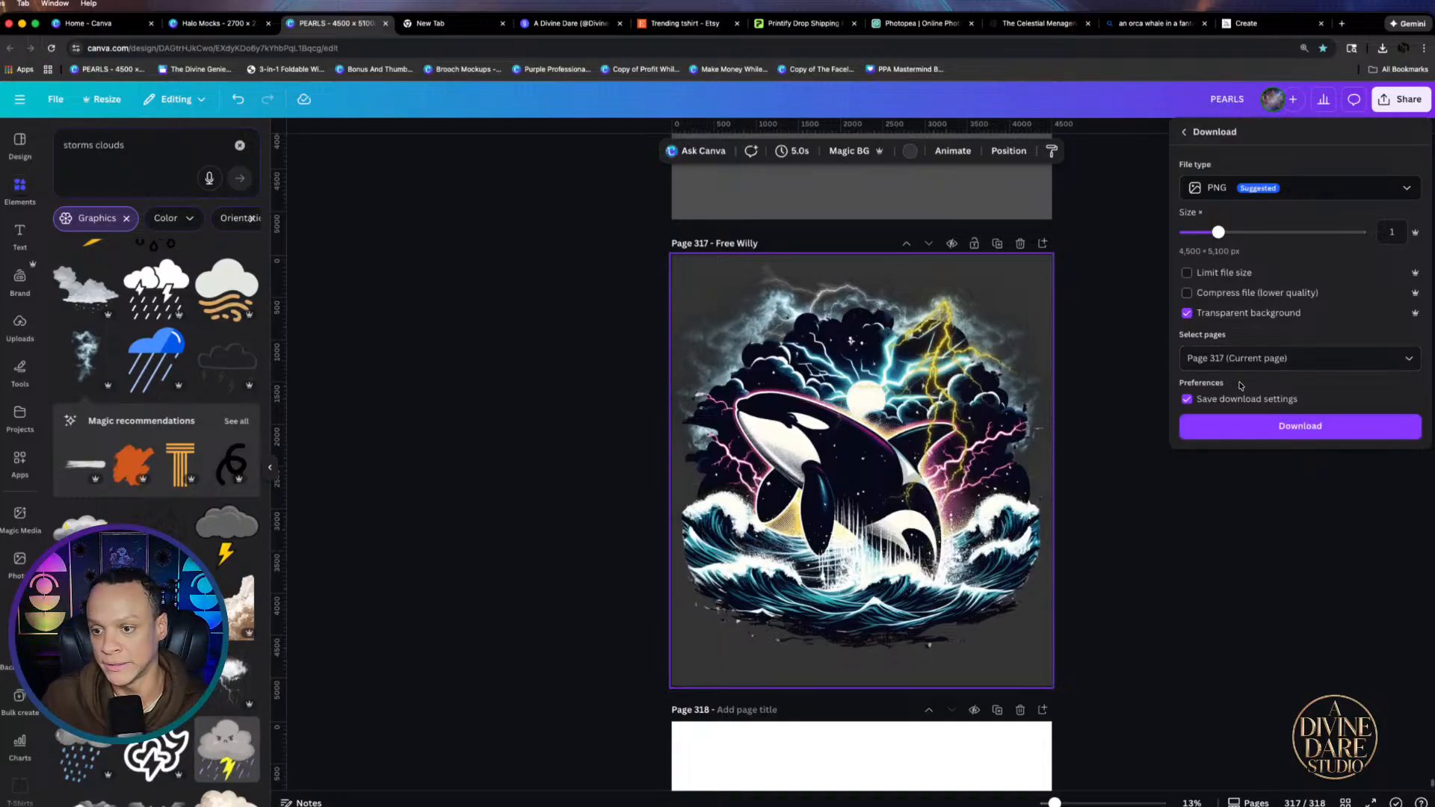
left_click(1244, 423)
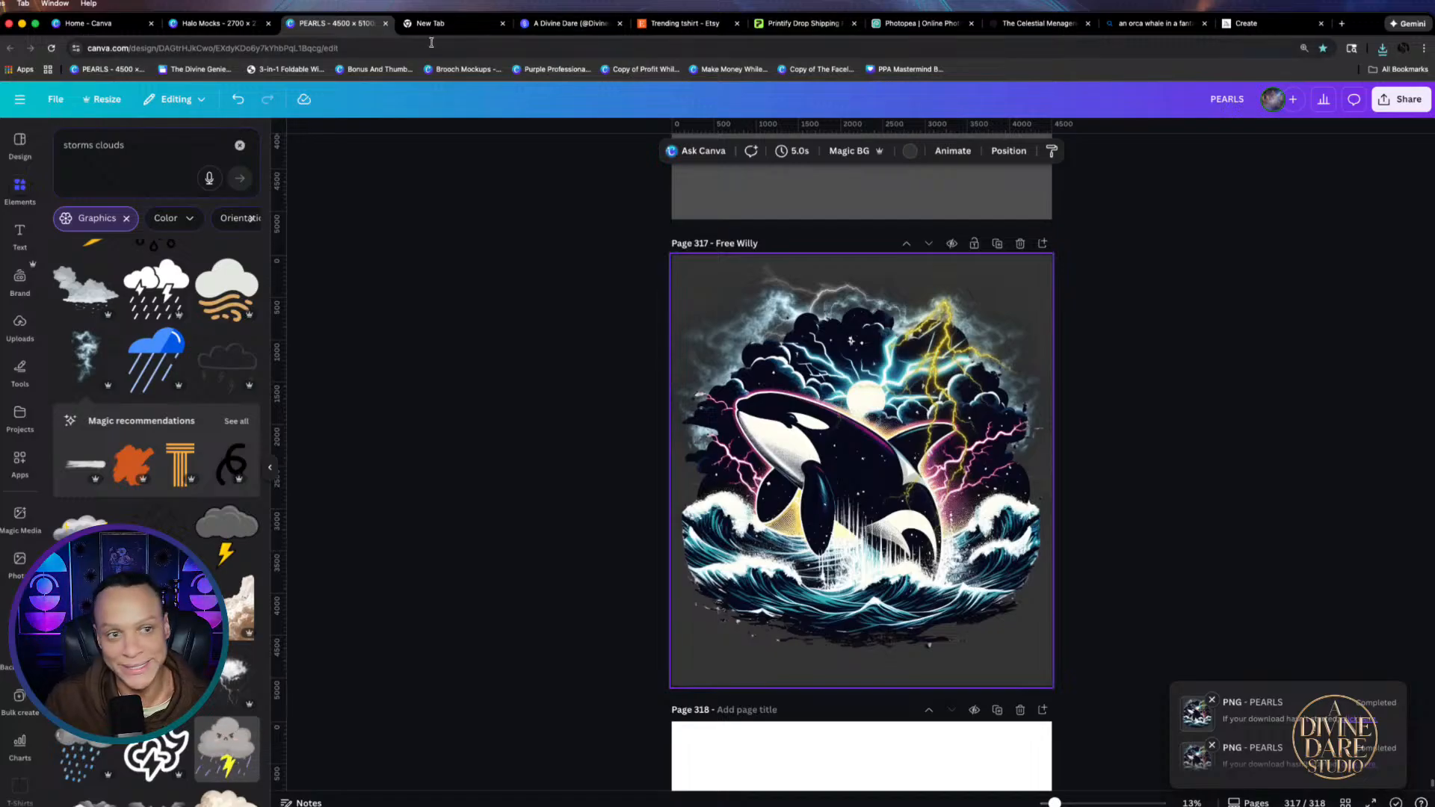
In Halo Mocks, replace the Ivory shirt's old orca with the downloaded Free Willy image, sized and centred
left_click(217, 24)
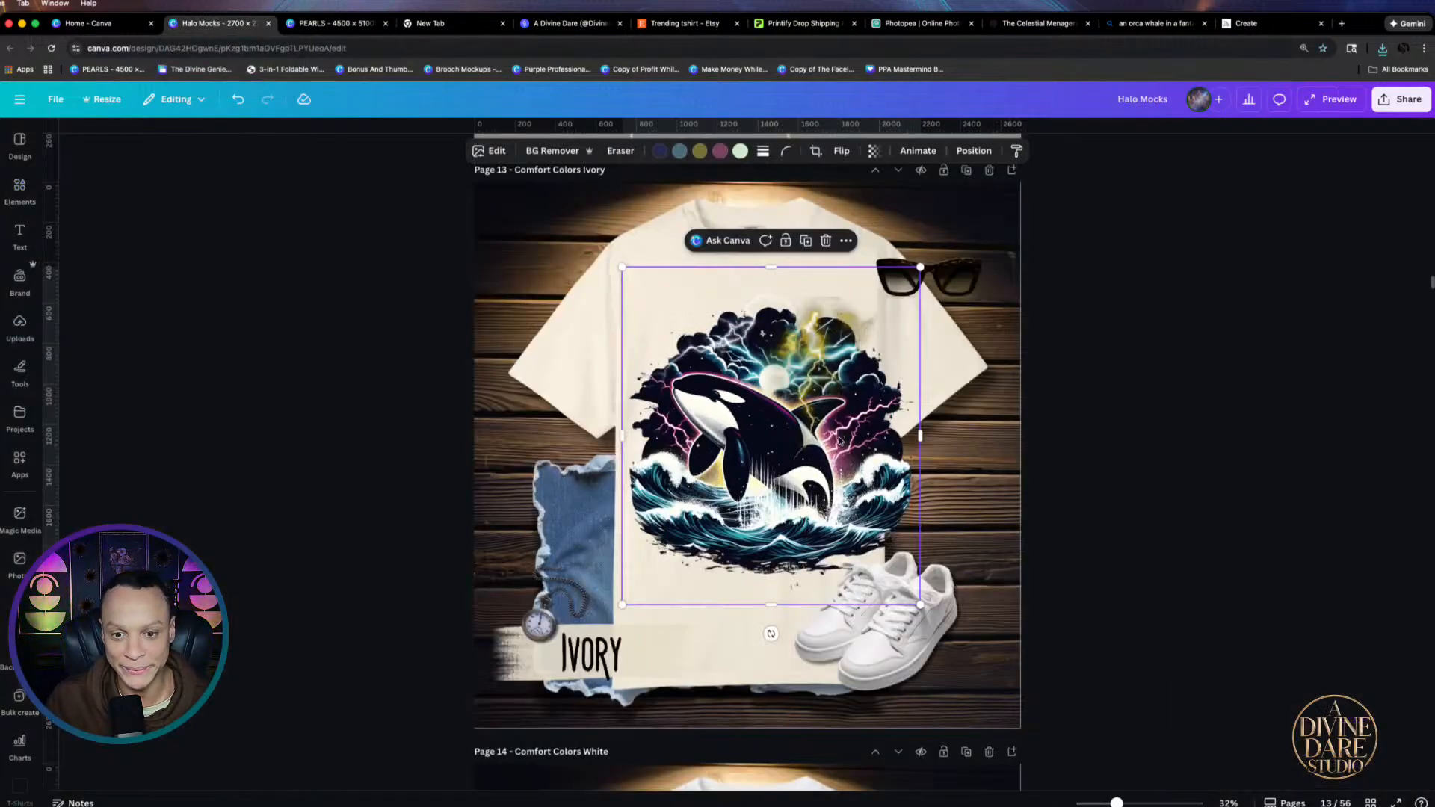
key("Delete")
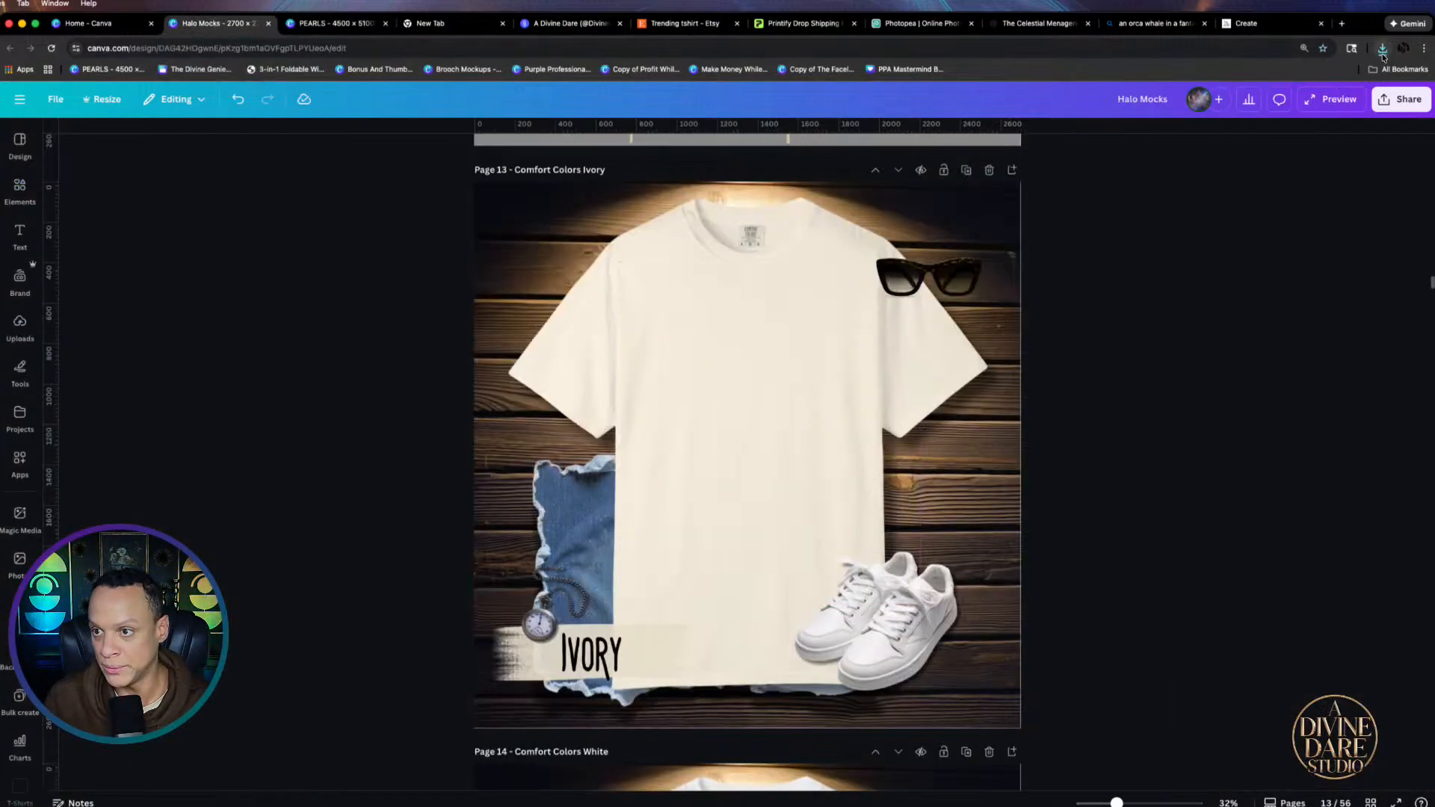
left_click(1382, 50)
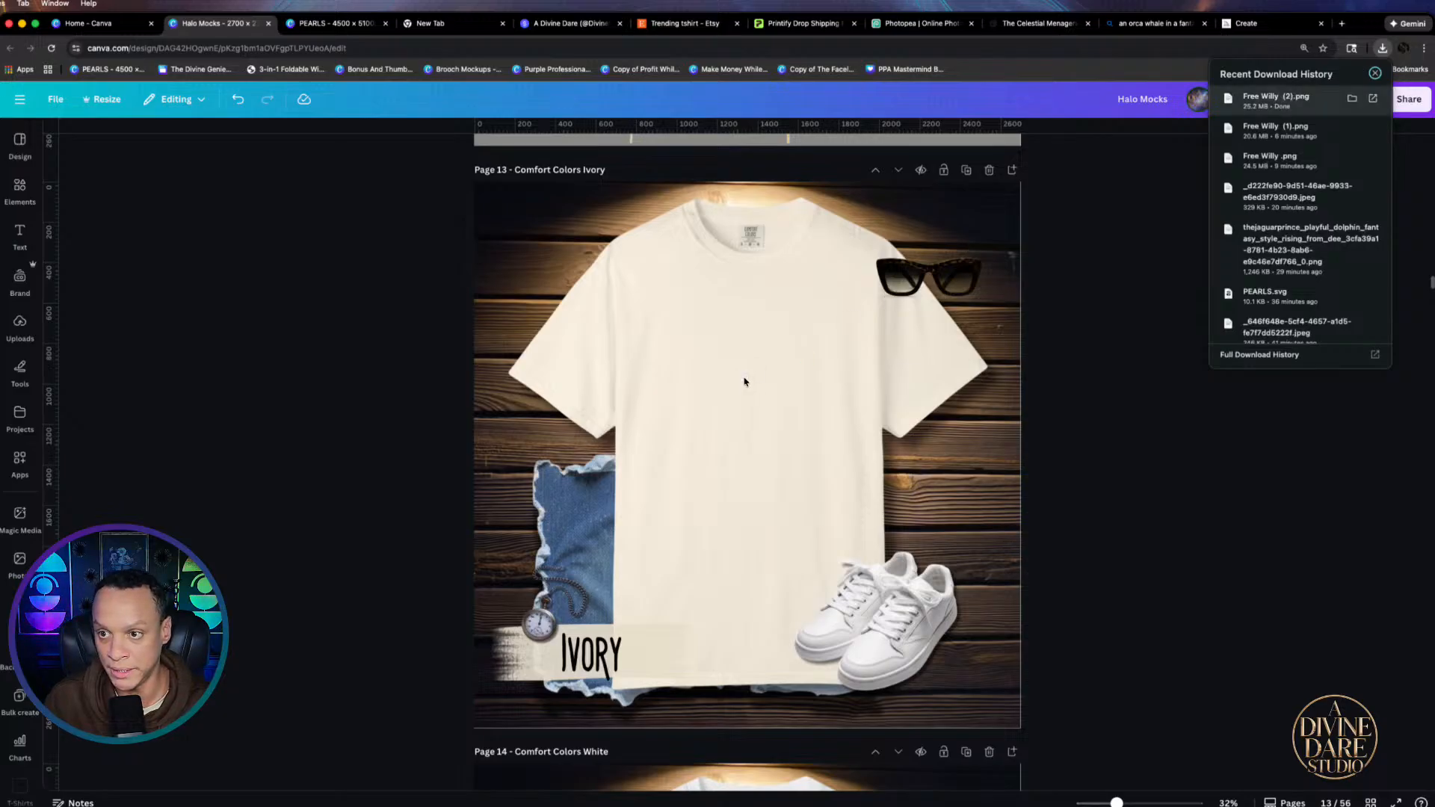
left_click_drag(1276, 100, 745, 382)
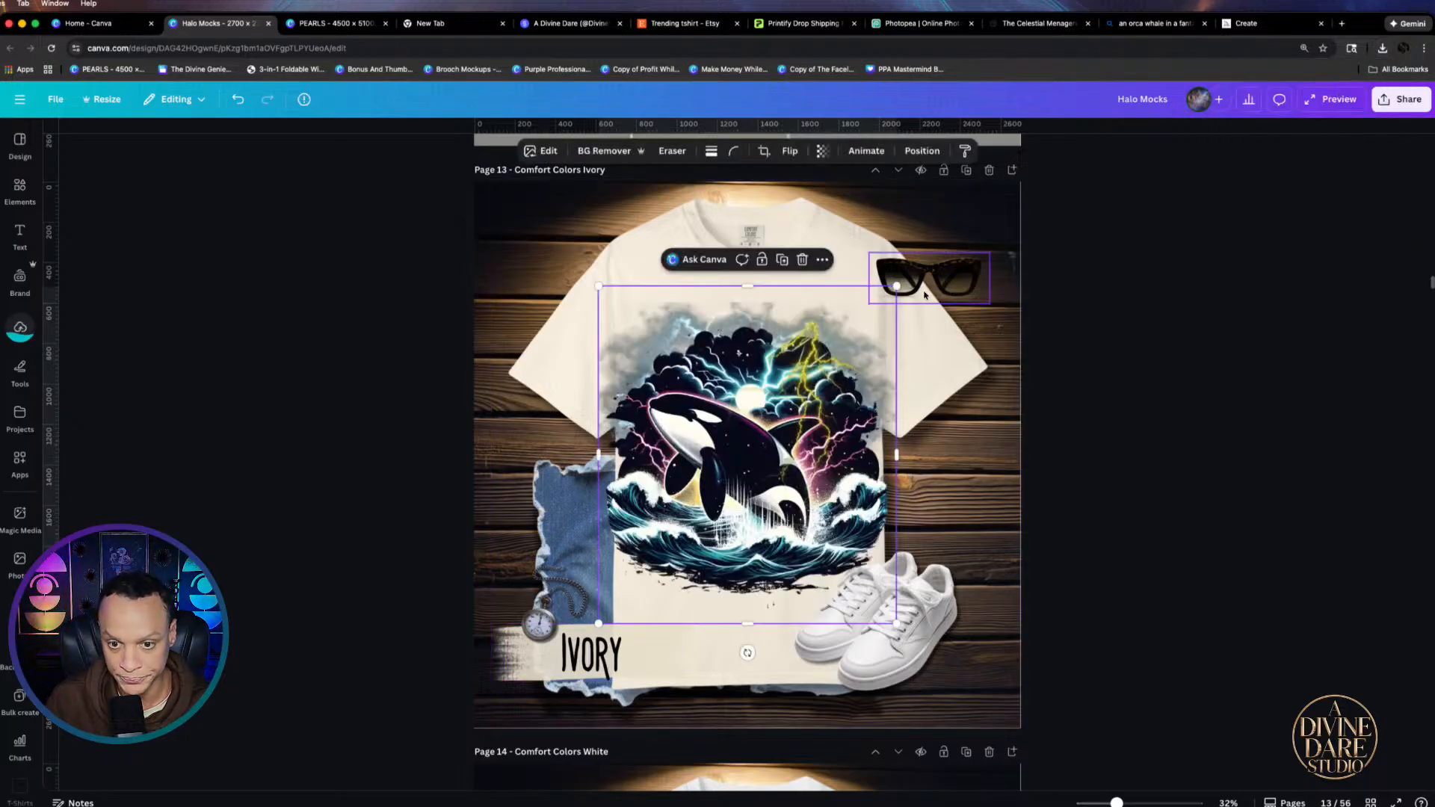
left_click_drag(895, 286, 795, 370)
left_click_drag(694, 469, 736, 364)
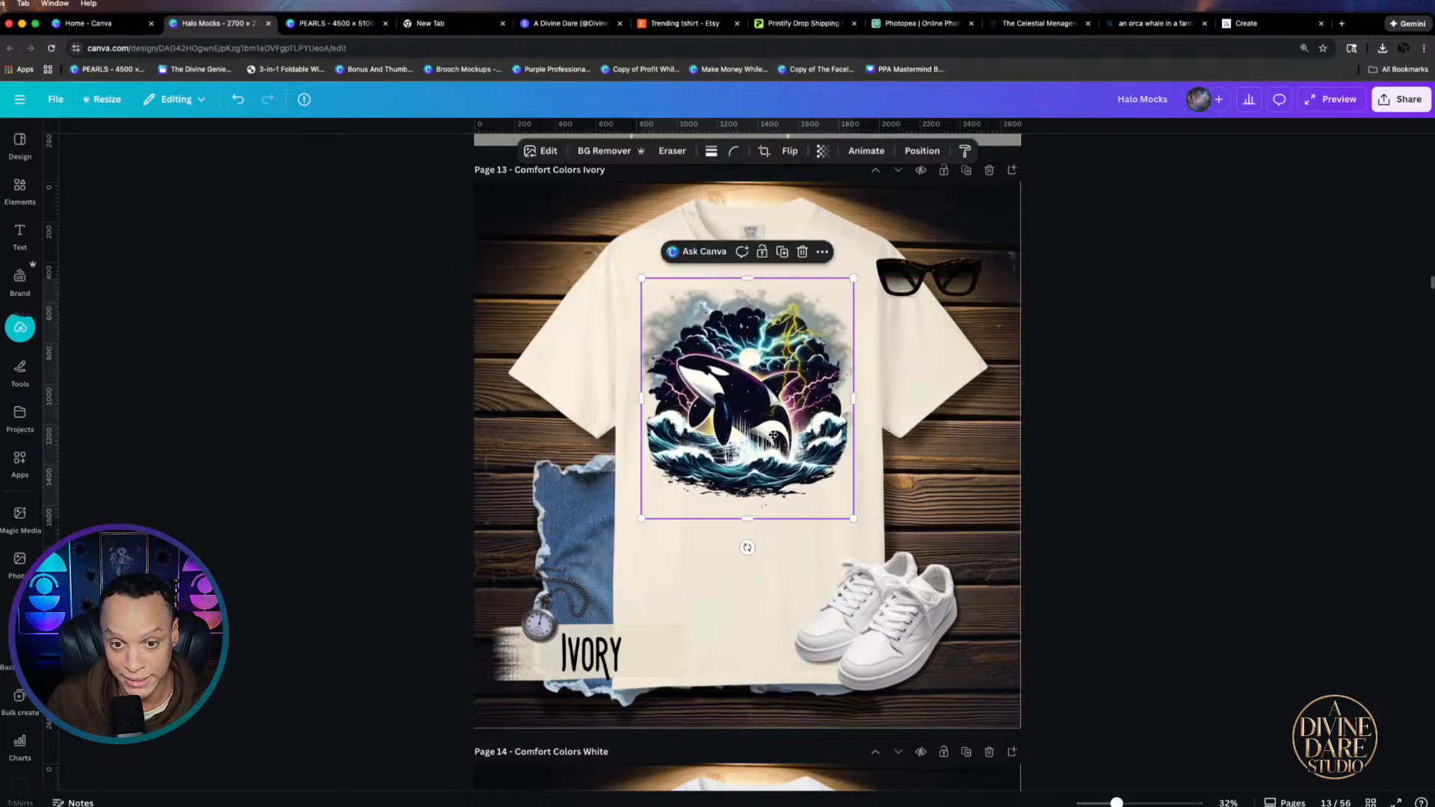
left_click(891, 487)
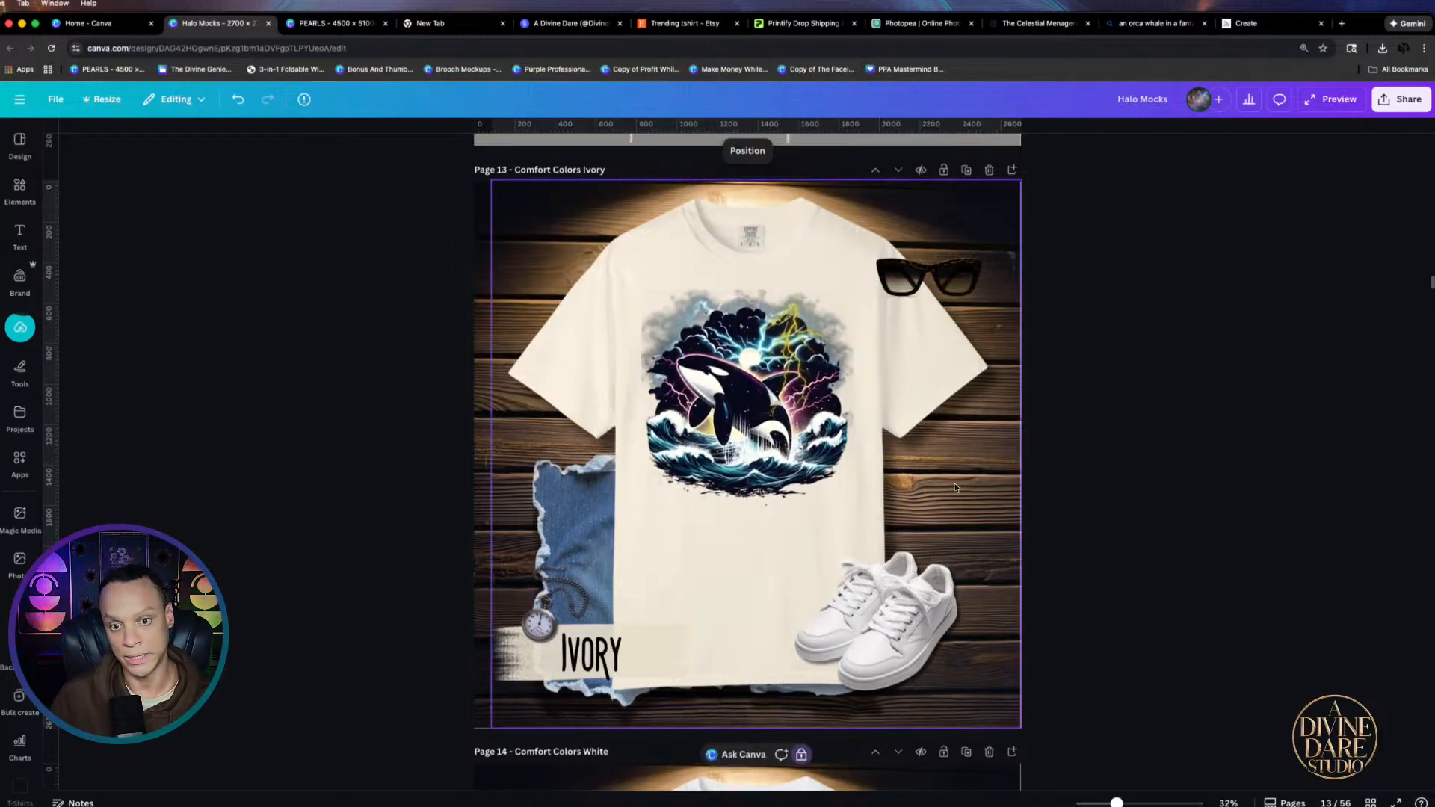
scroll(934, 489, "down", 1)
left_click(837, 482)
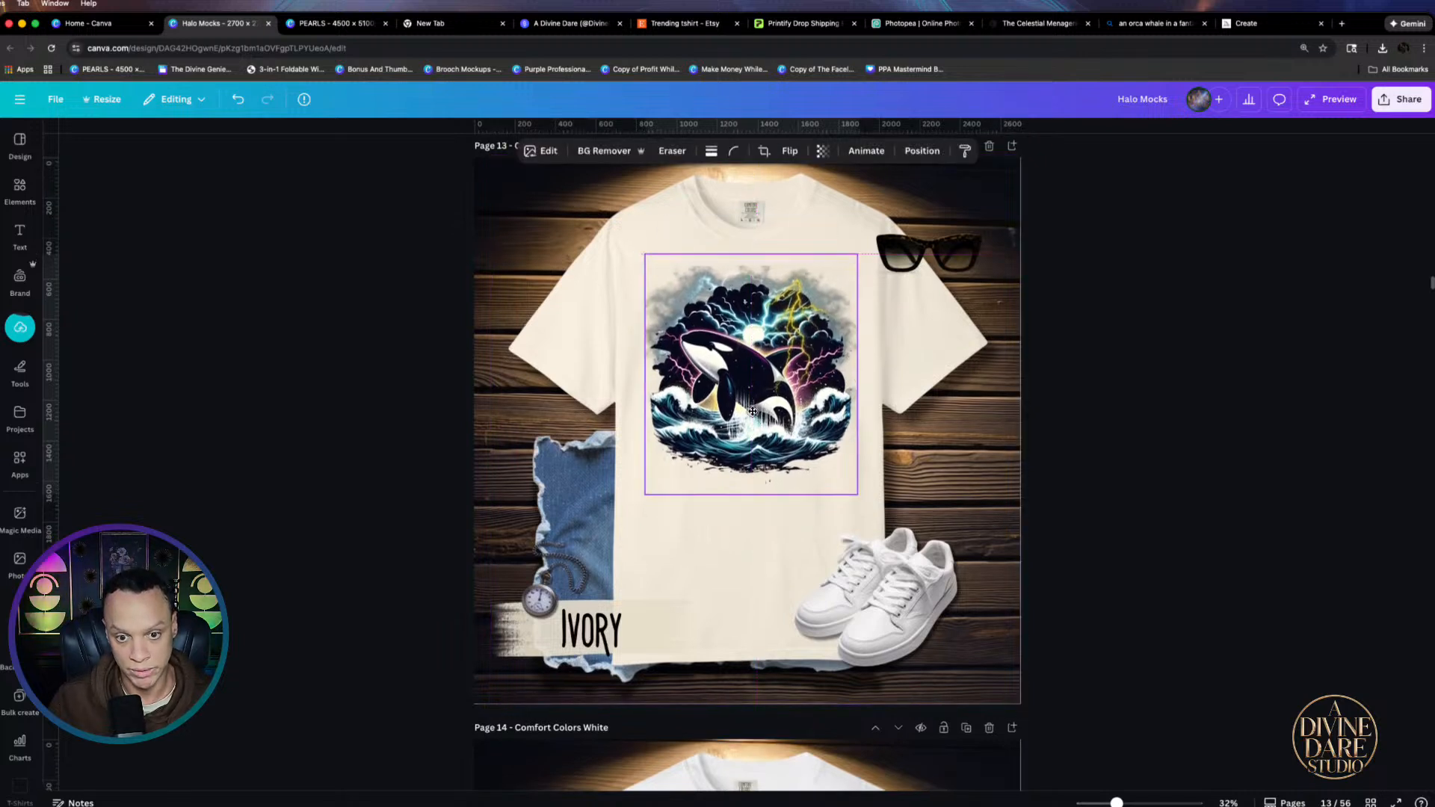
left_click_drag(854, 495, 878, 521)
left_click_drag(779, 438, 774, 430)
scroll(824, 512, "down", 12)
Delete the Black shirt's mushroom graphic and paste the orca design onto that shirt
left_click(824, 513)
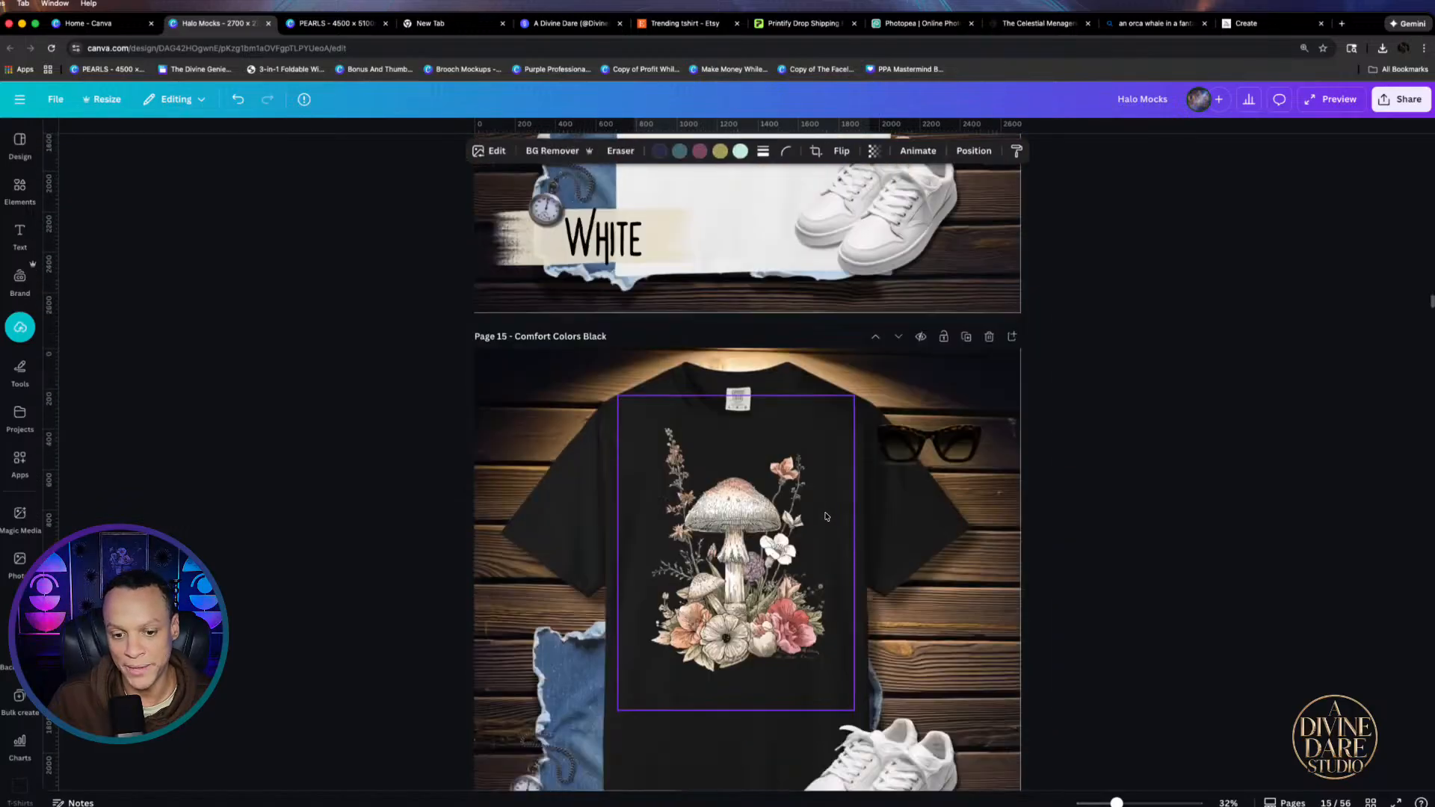
scroll(821, 508, "down", 3)
key("Delete")
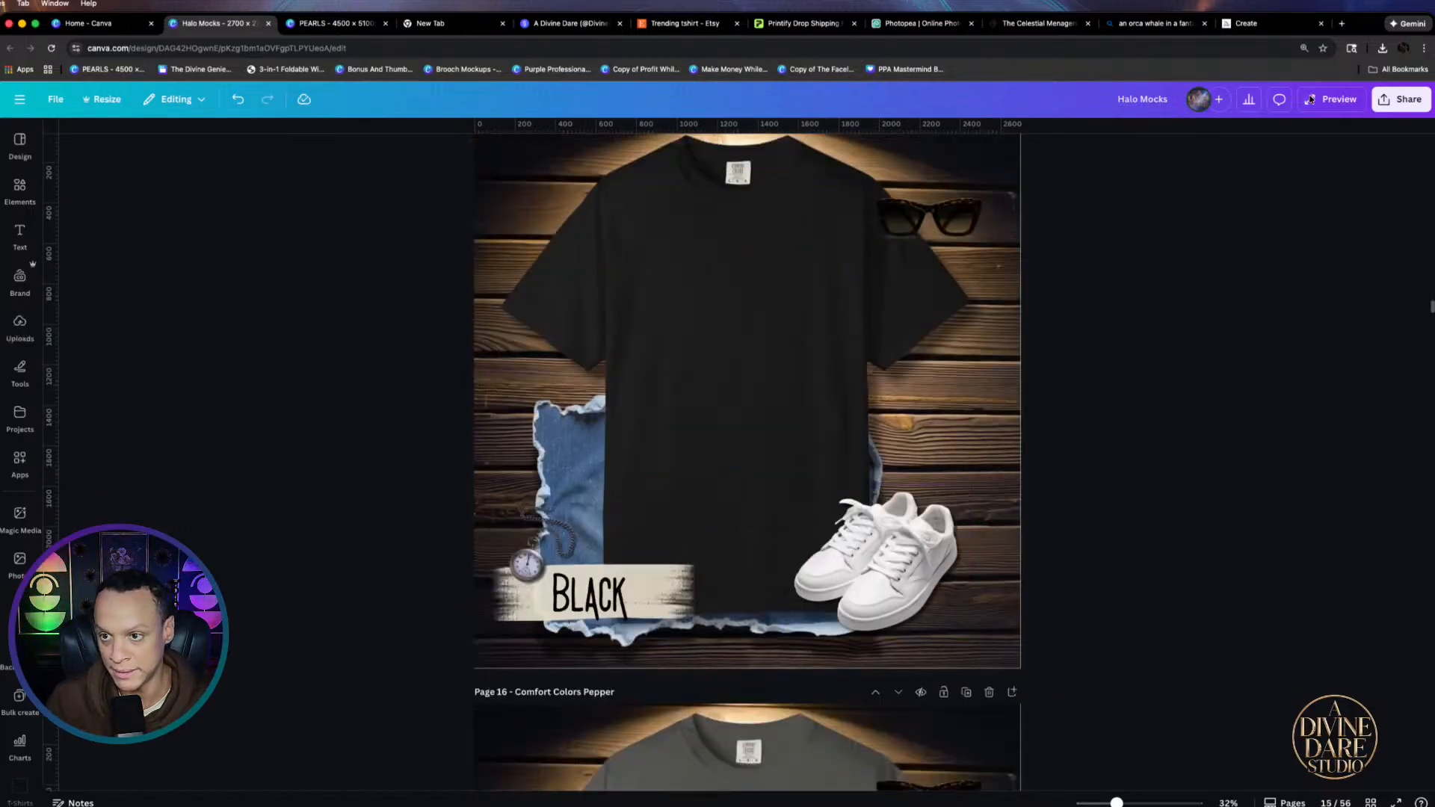
scroll(622, 383, "up", 10)
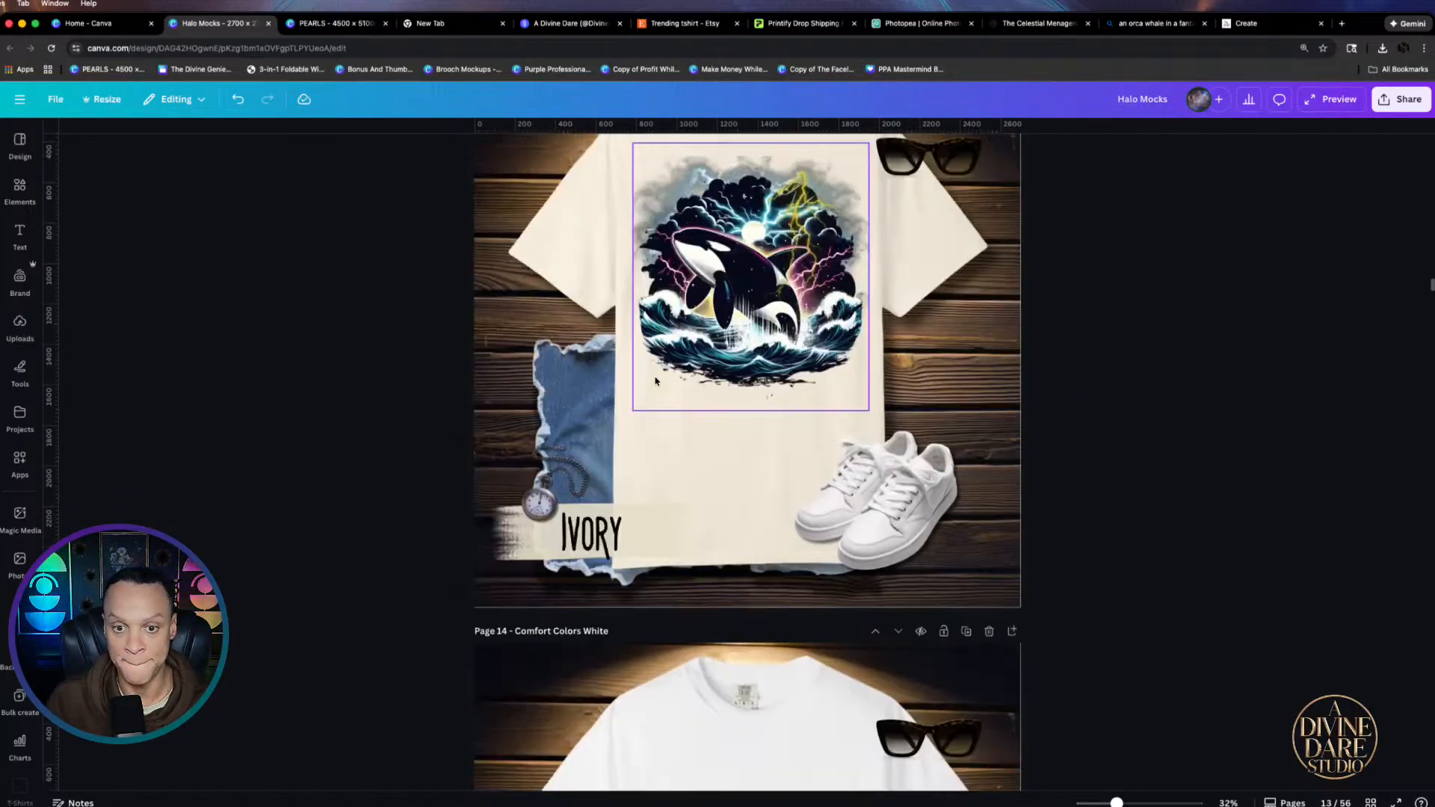
left_click(724, 465)
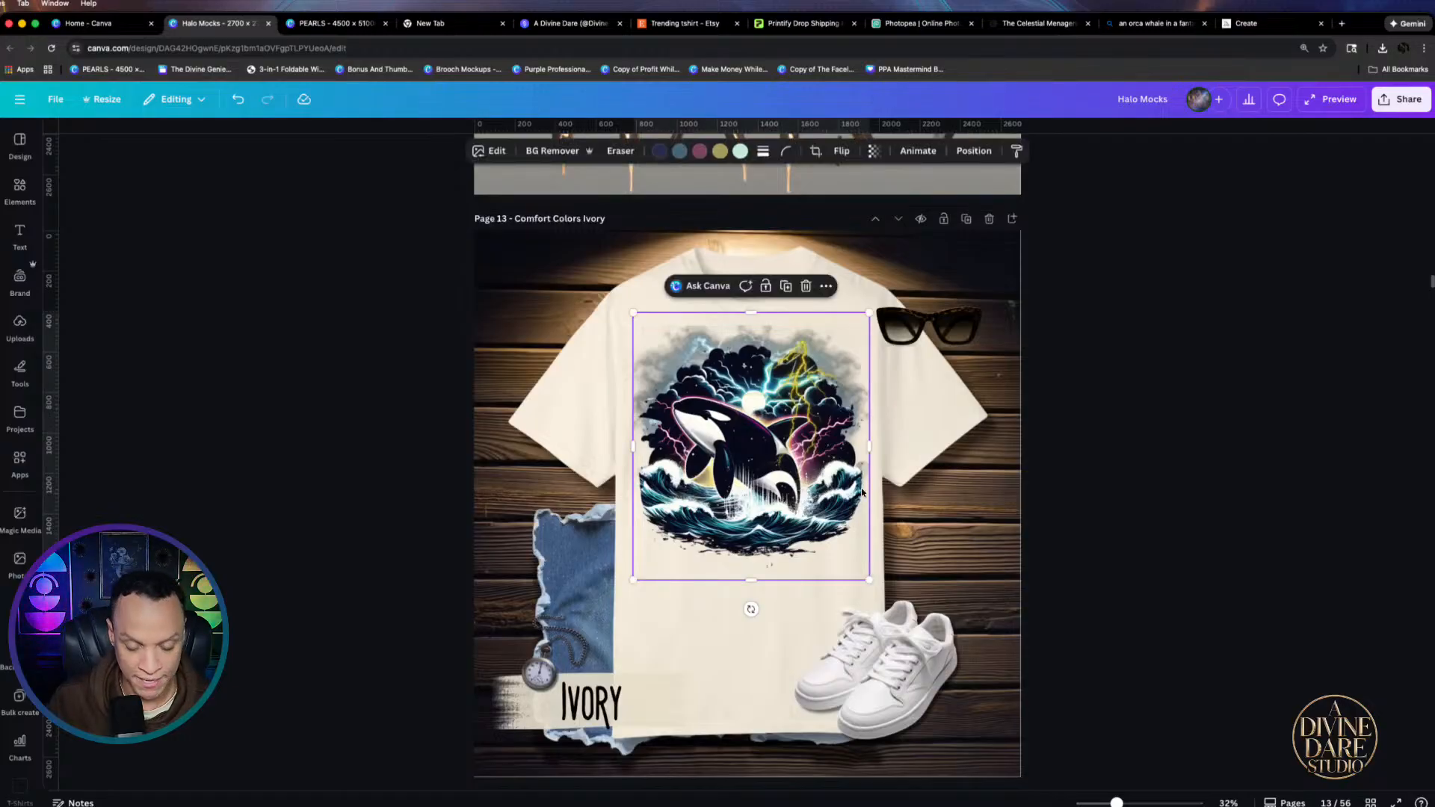
scroll(862, 491, "down", 10)
left_click(671, 288)
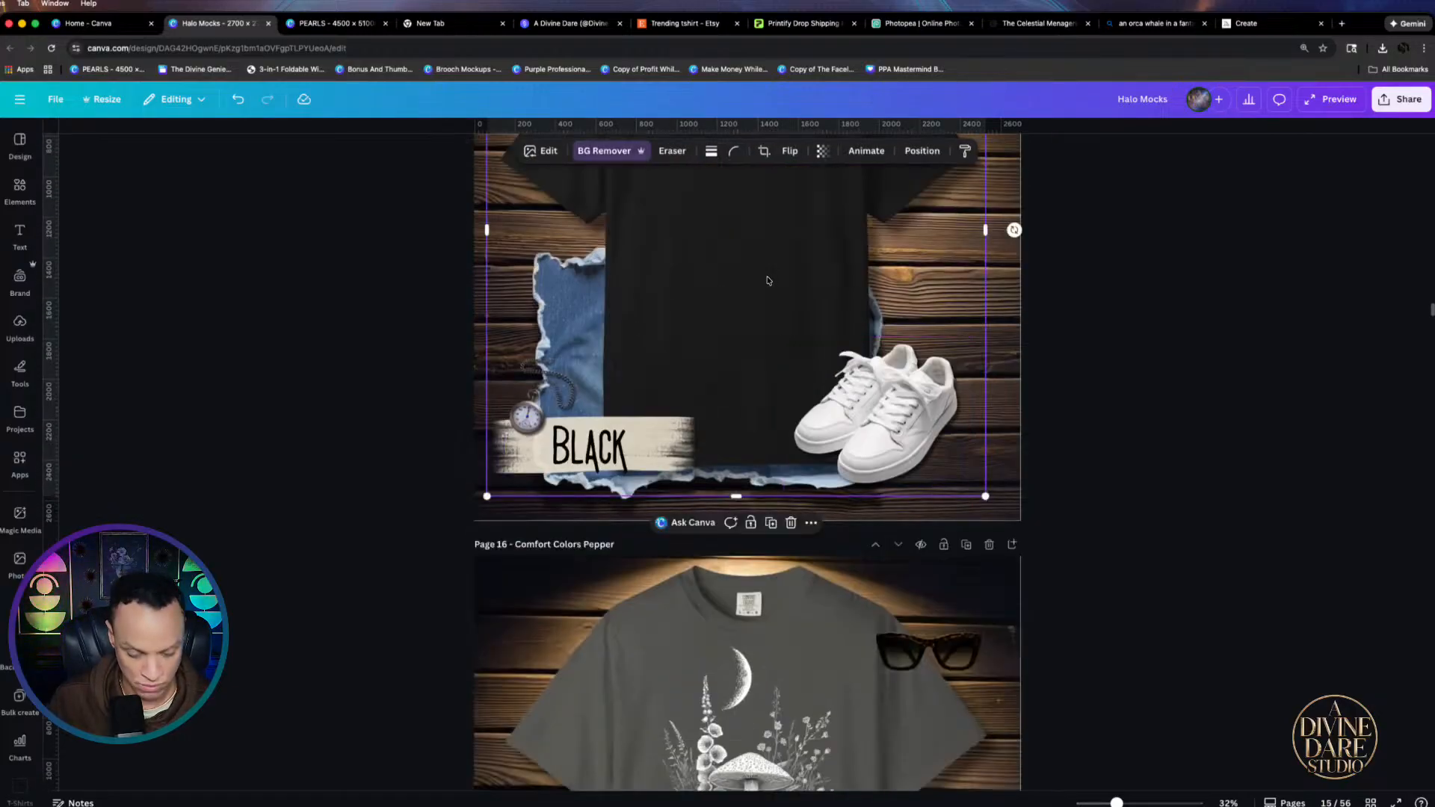
key("ctrl+v")
scroll(747, 336, "up", 2)
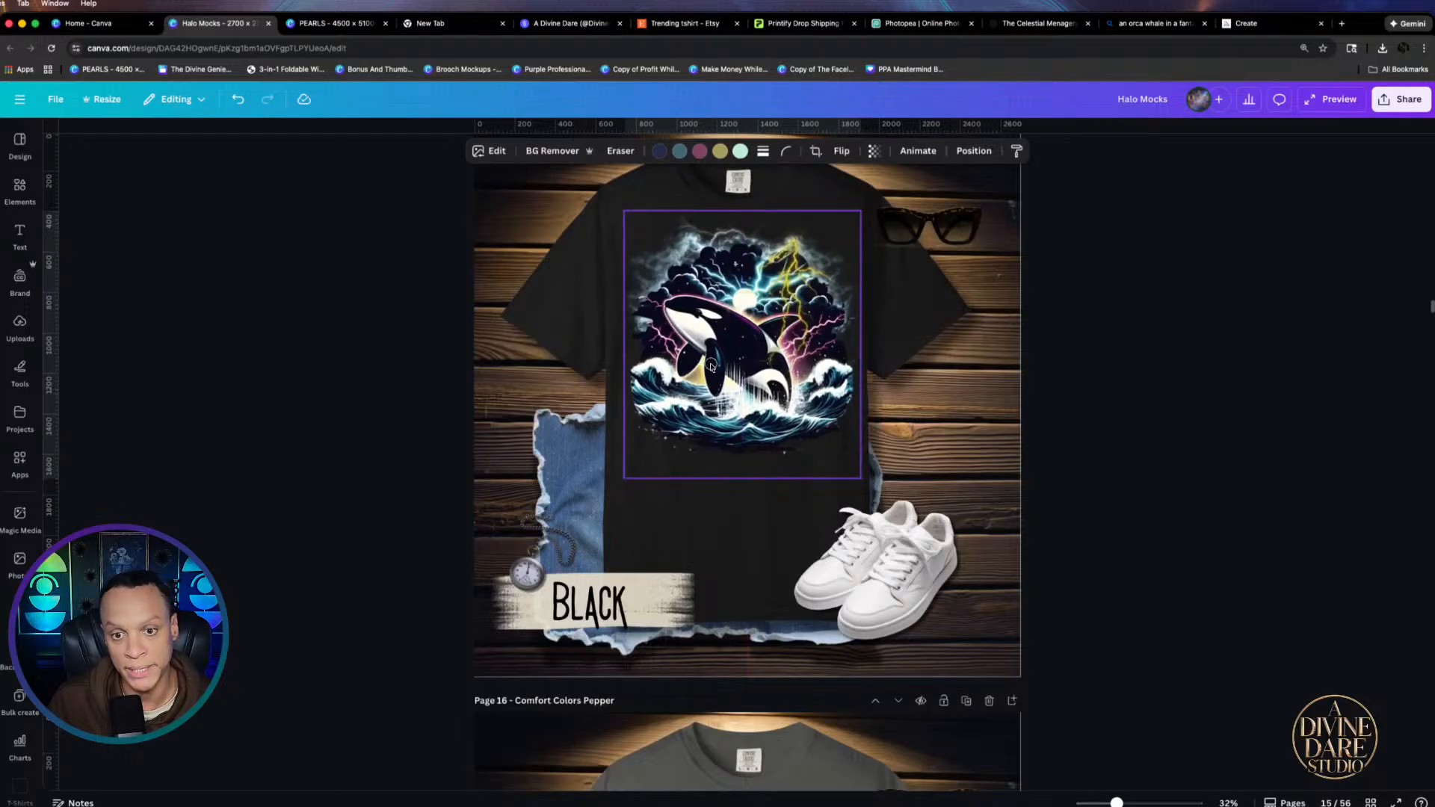
left_click(1101, 410)
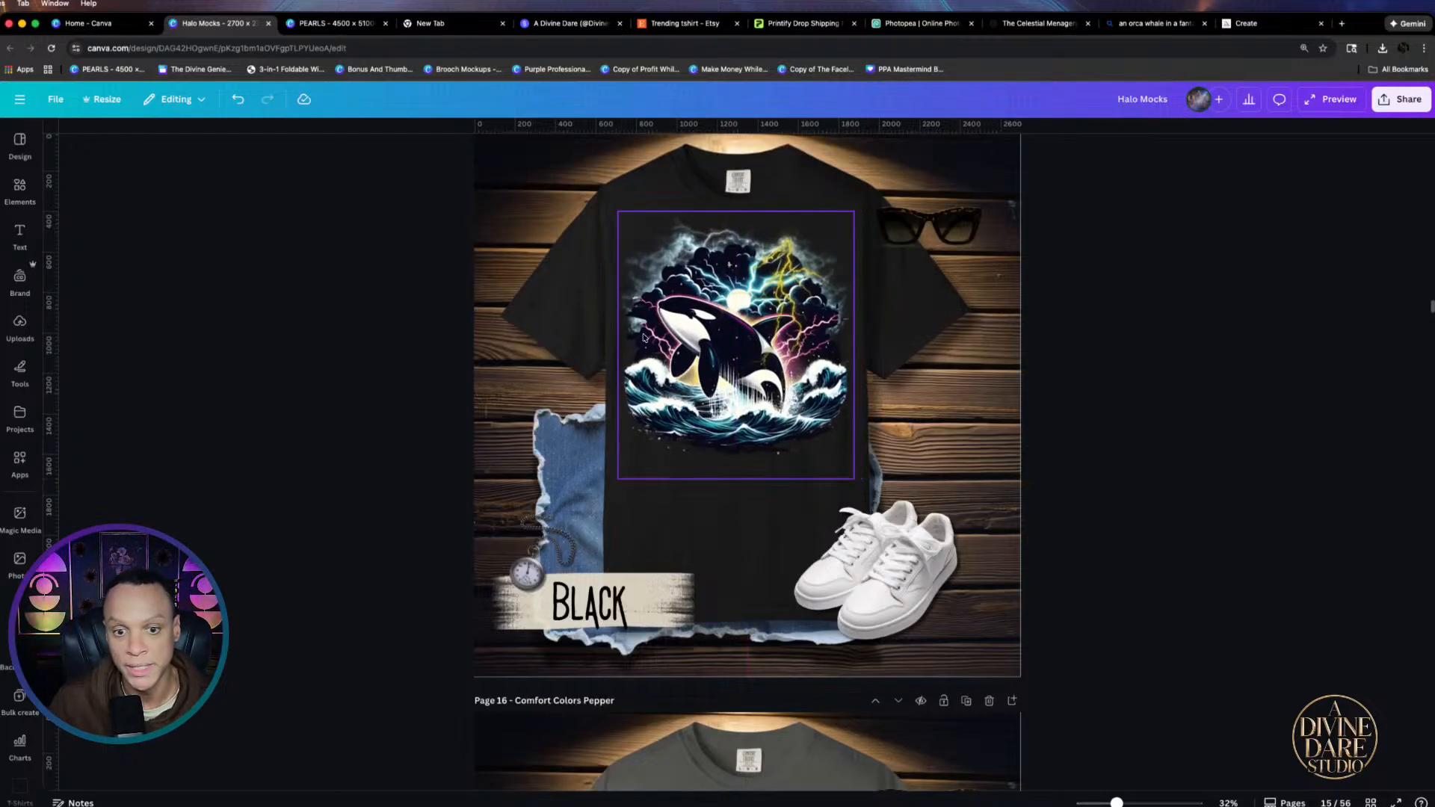
scroll(1065, 401, "up", 5)
scroll(1066, 401, "up", 8)
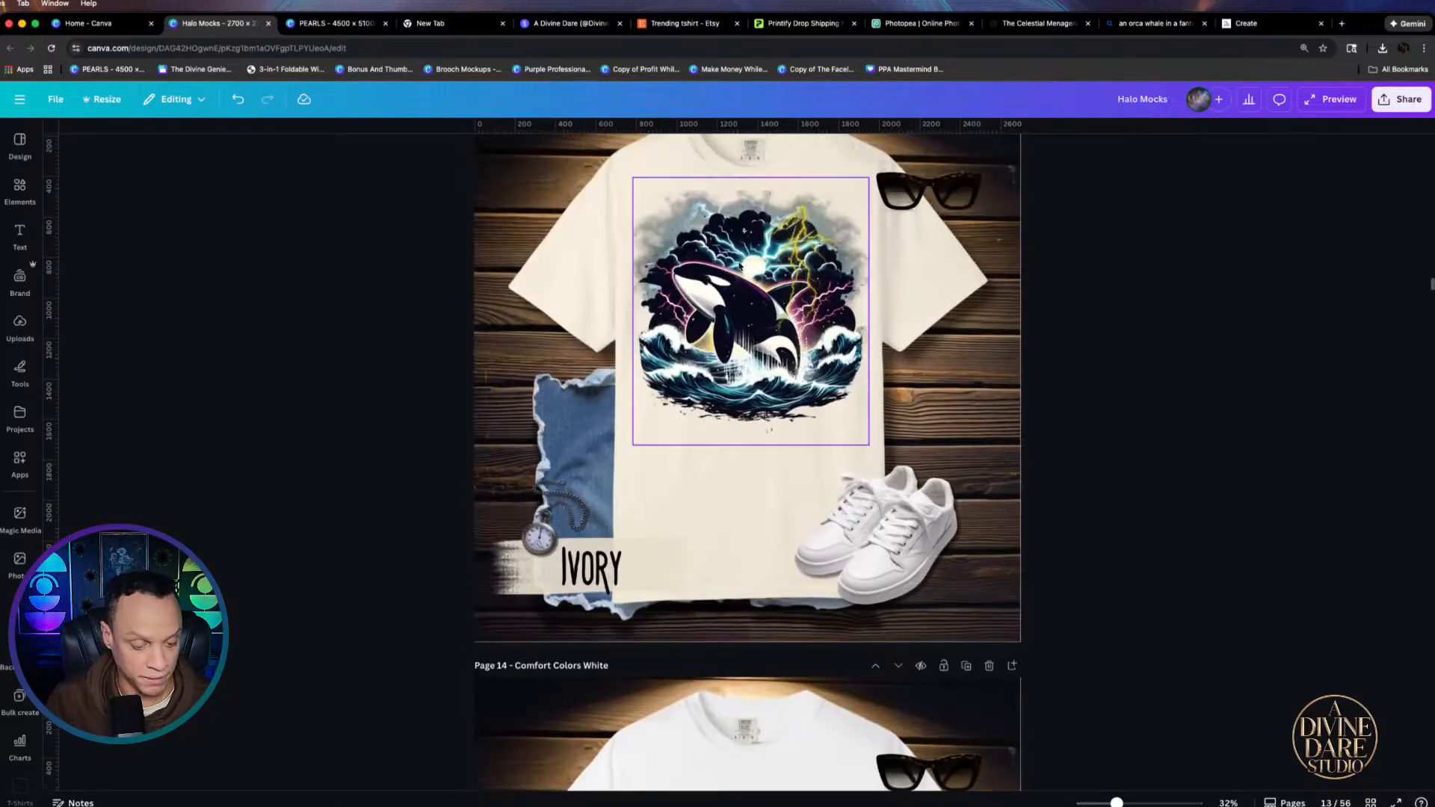
Delete the orca graphic from the page 13 Ivory shirt and scroll down through the later mockups
scroll(739, 265, "up", 5)
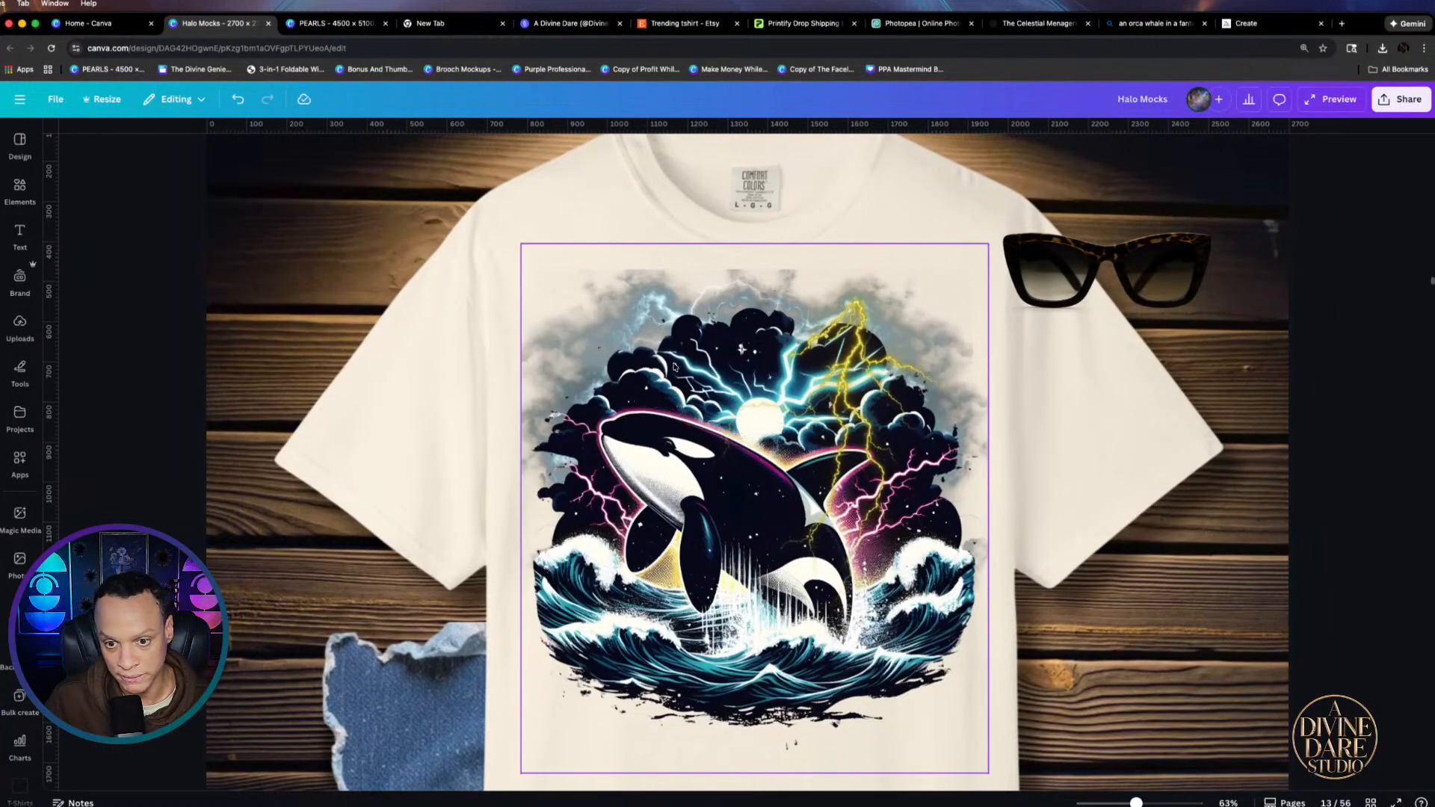
left_click(781, 404)
key("BackSpace")
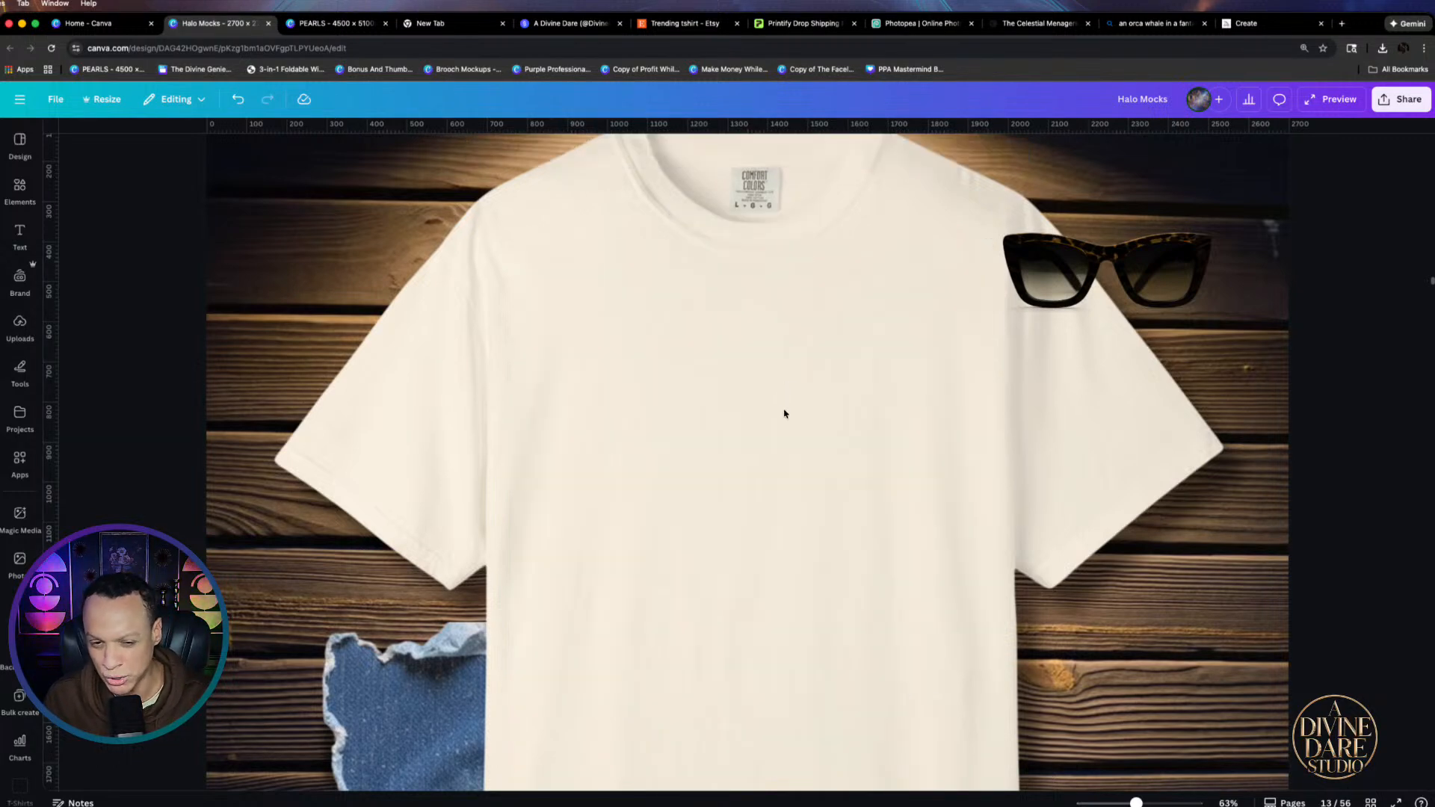
scroll(840, 438, "down", 5)
scroll(822, 396, "down", 8)
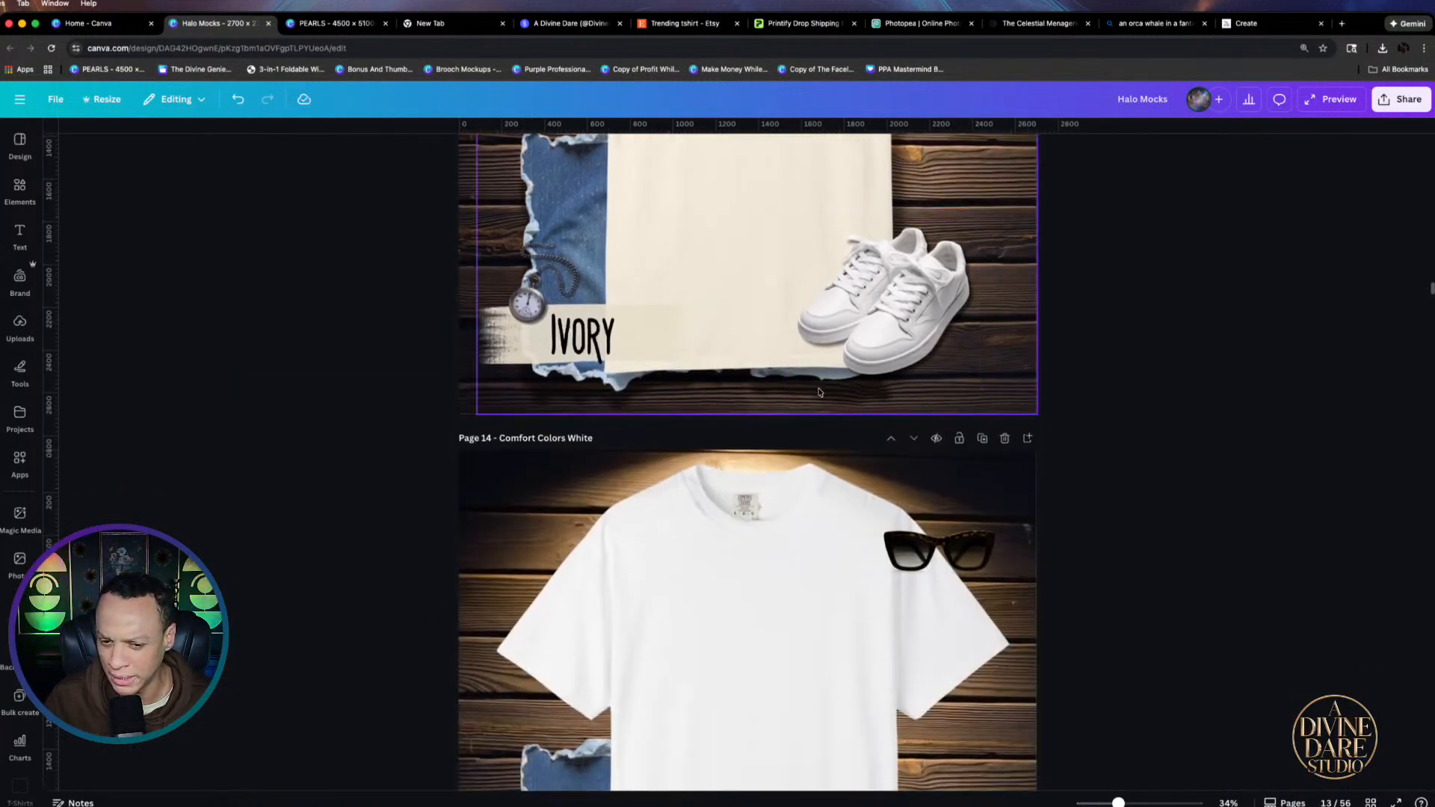
scroll(830, 412, "down", 5)
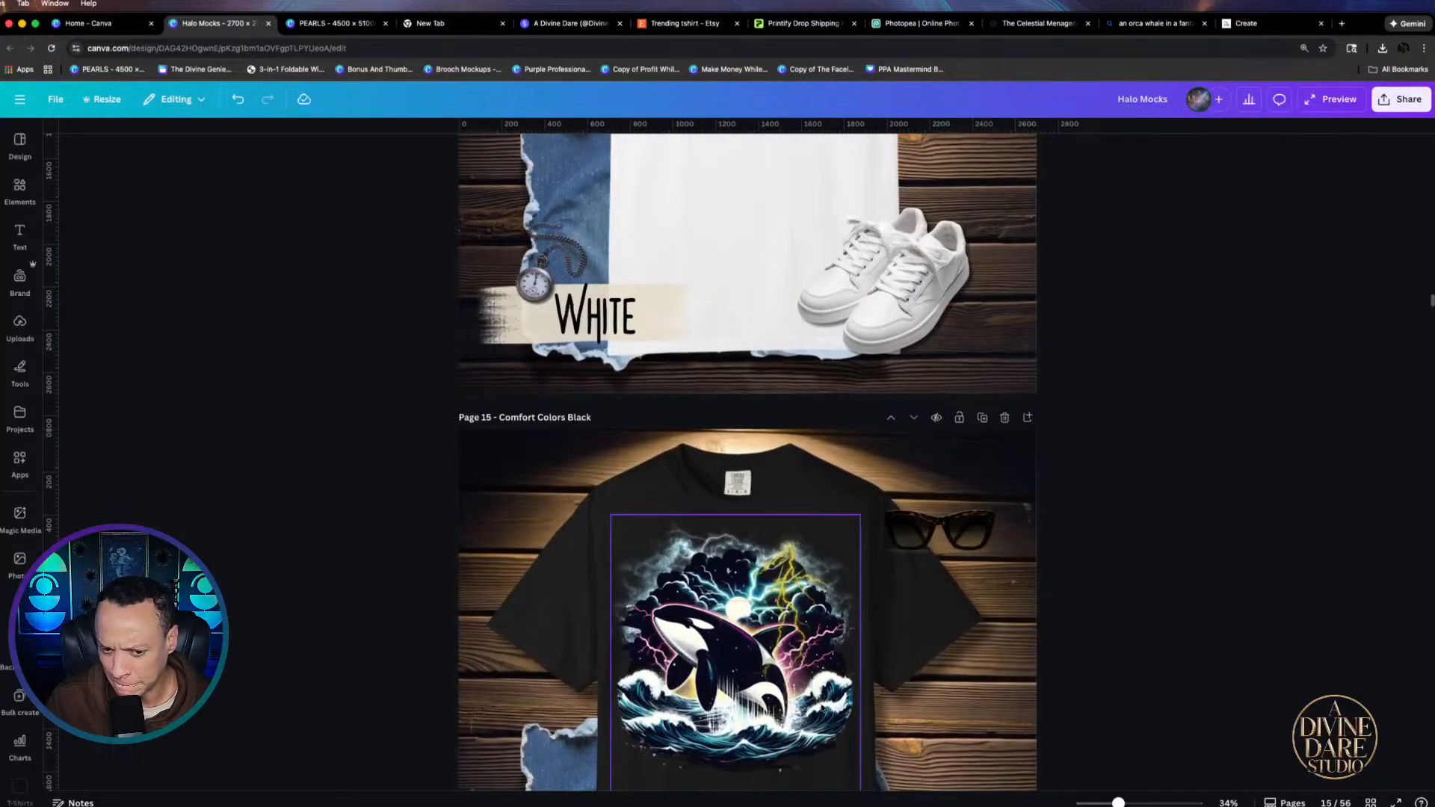
scroll(1230, 481, "down", 3)
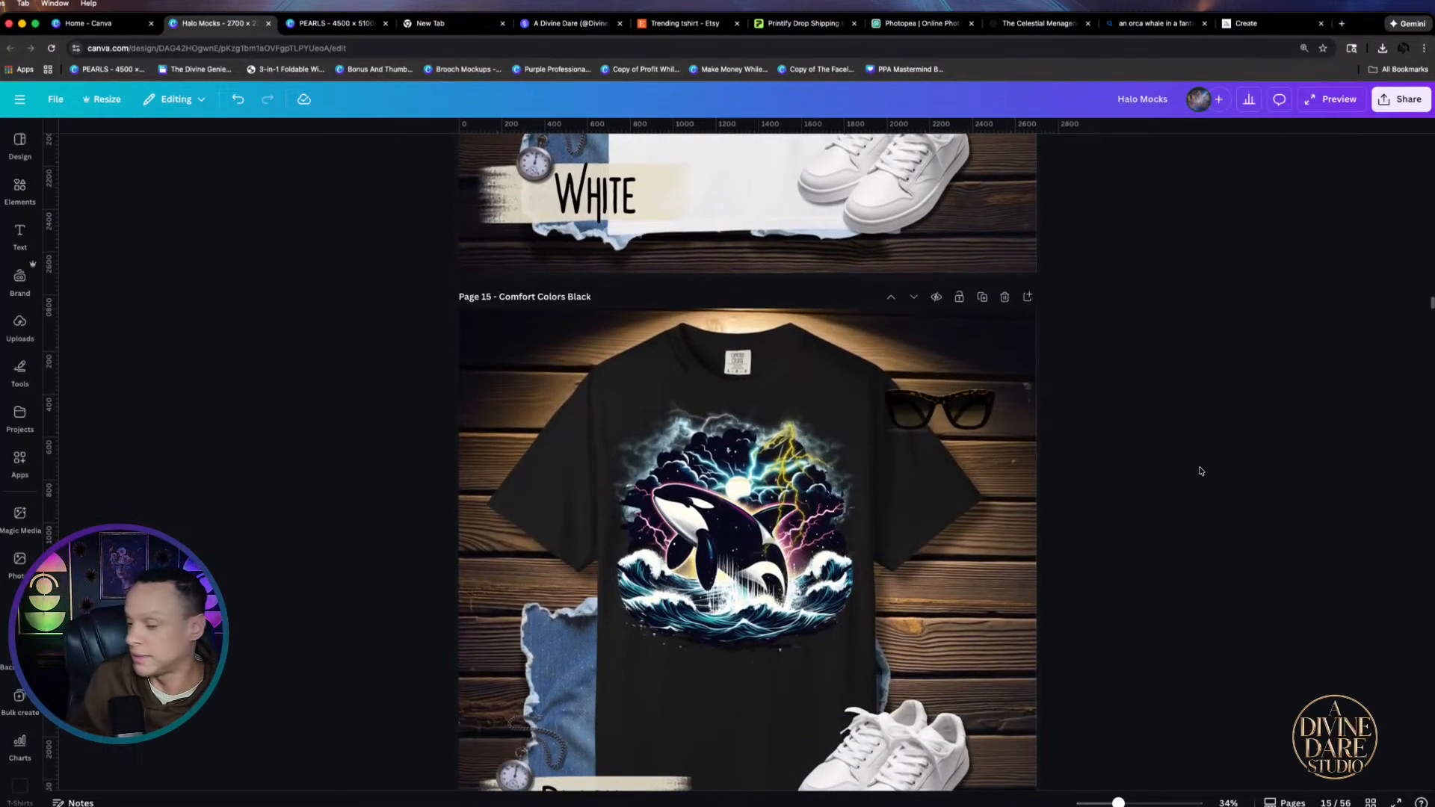
scroll(1200, 471, "down", 7)
scroll(806, 723, "down", 5)
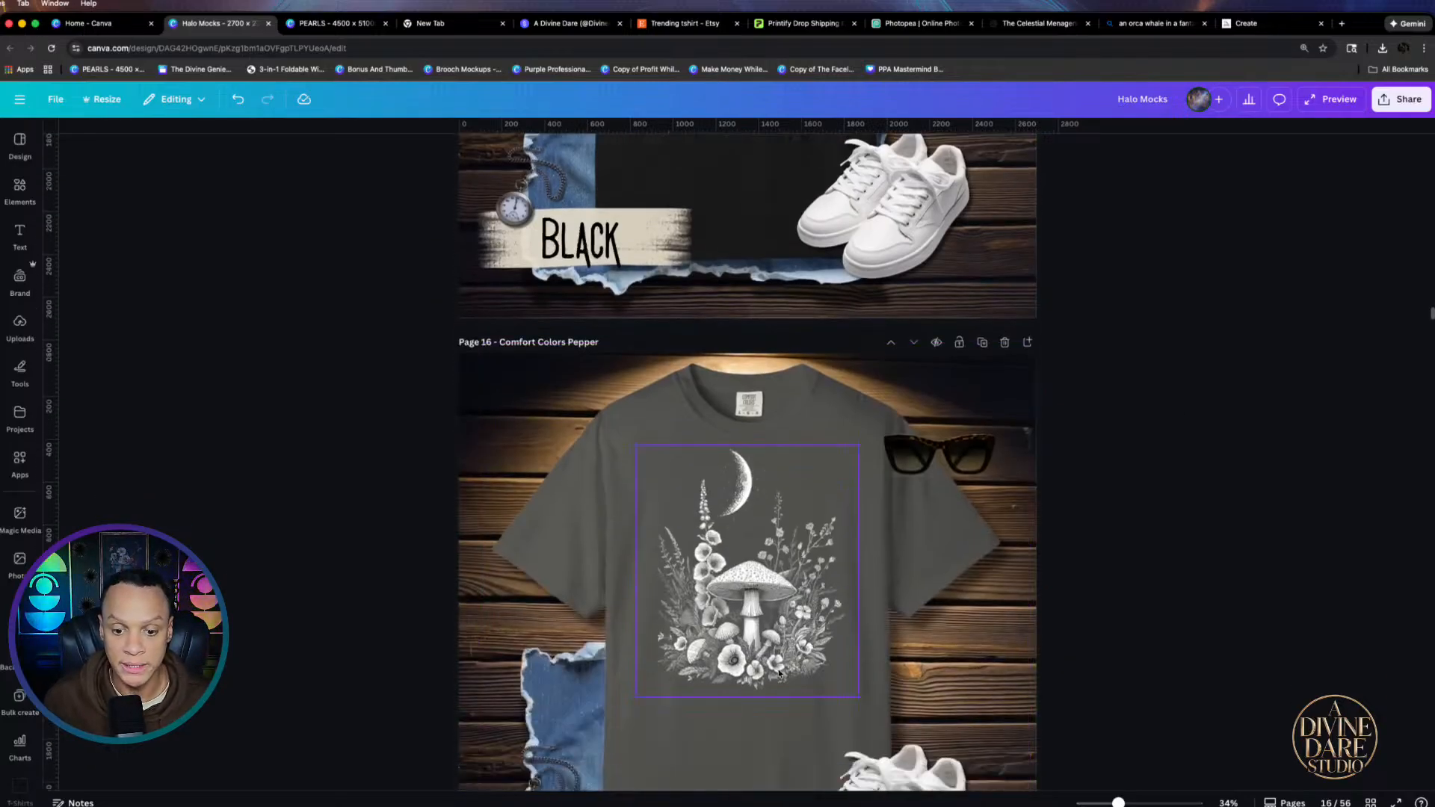
scroll(753, 632, "down", 3)
scroll(753, 632, "down", 2)
Replace the Pepper shirt's mushroom graphic with a pasted copy of the orca design
scroll(736, 299, "up", 3)
left_click(733, 277)
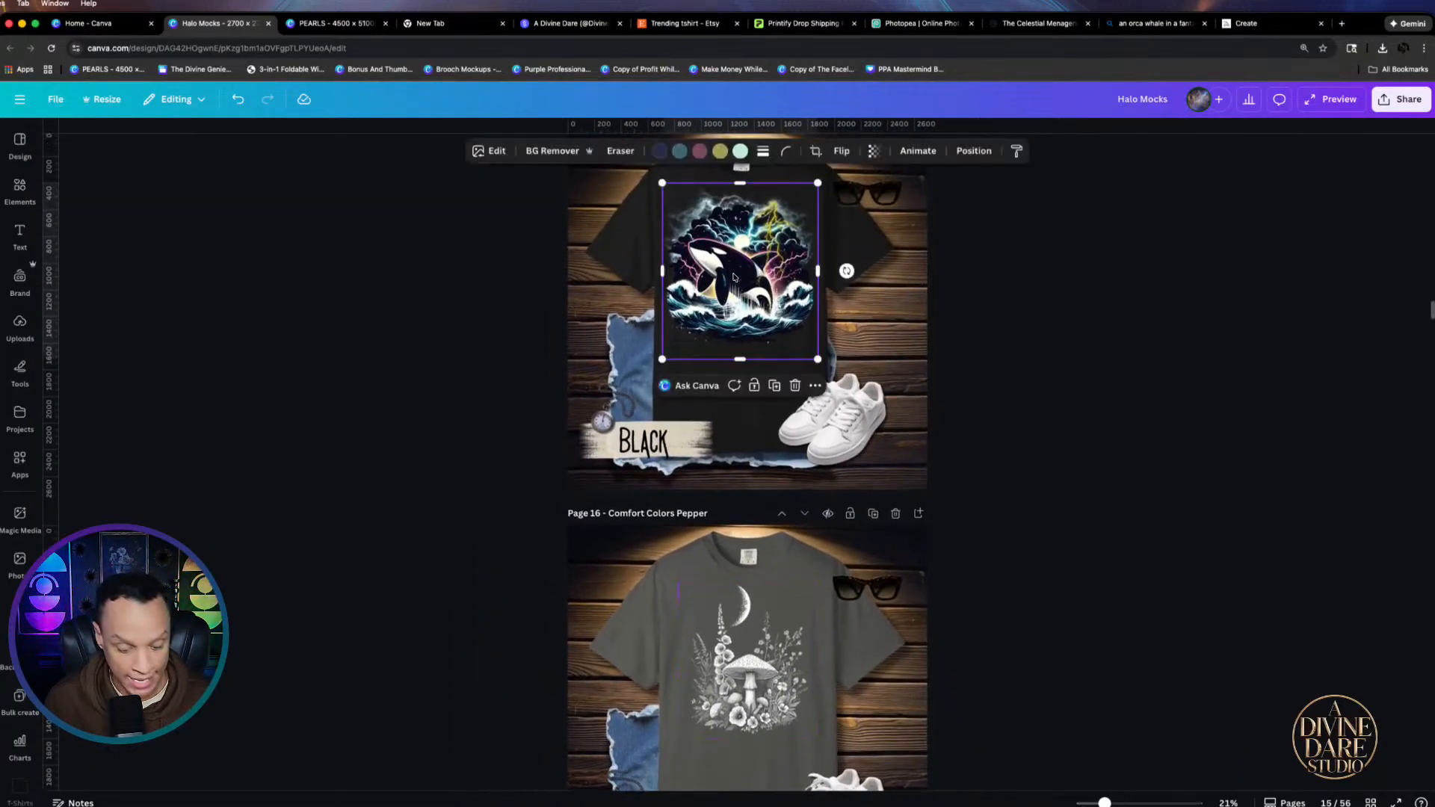
left_click(786, 662)
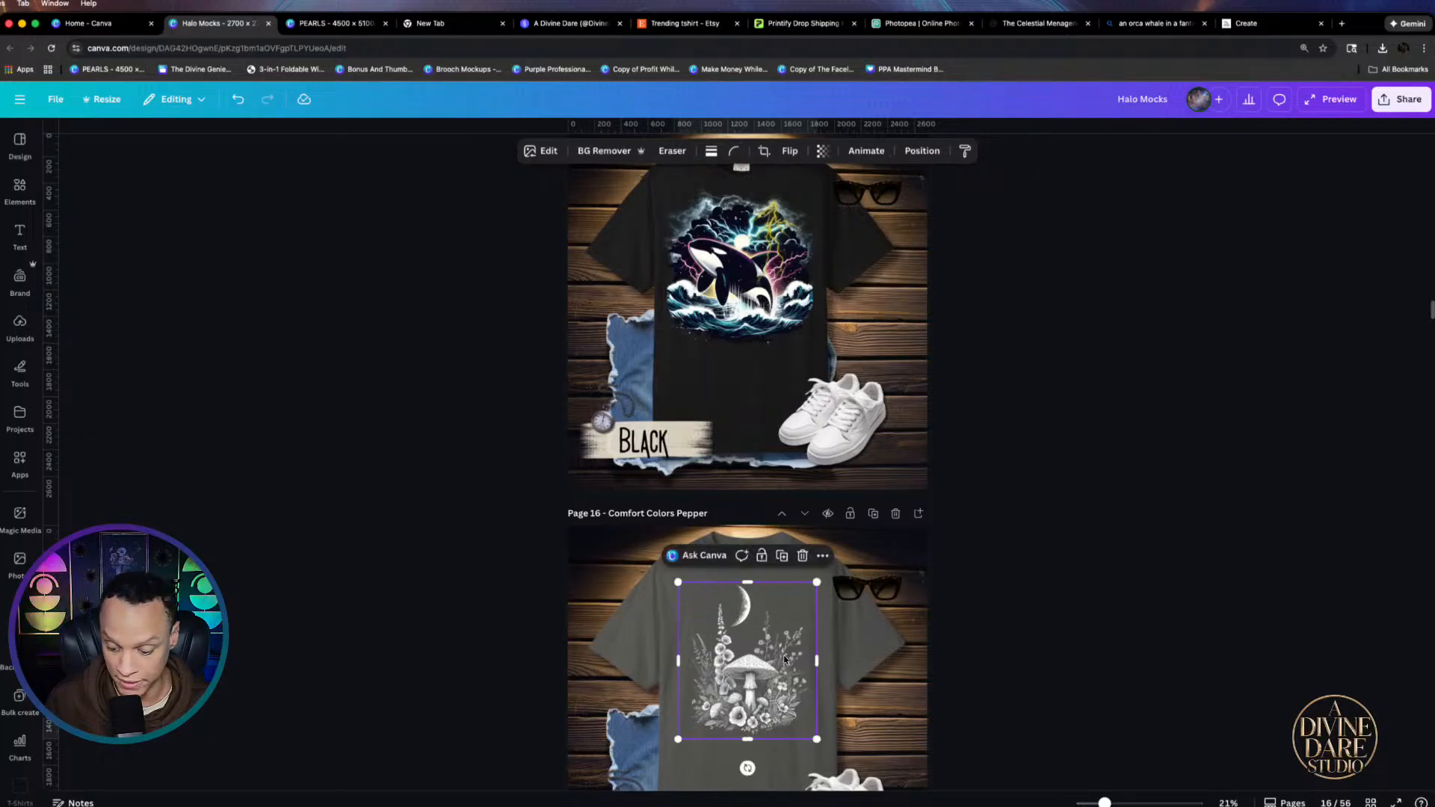
key("Delete")
left_click(779, 682)
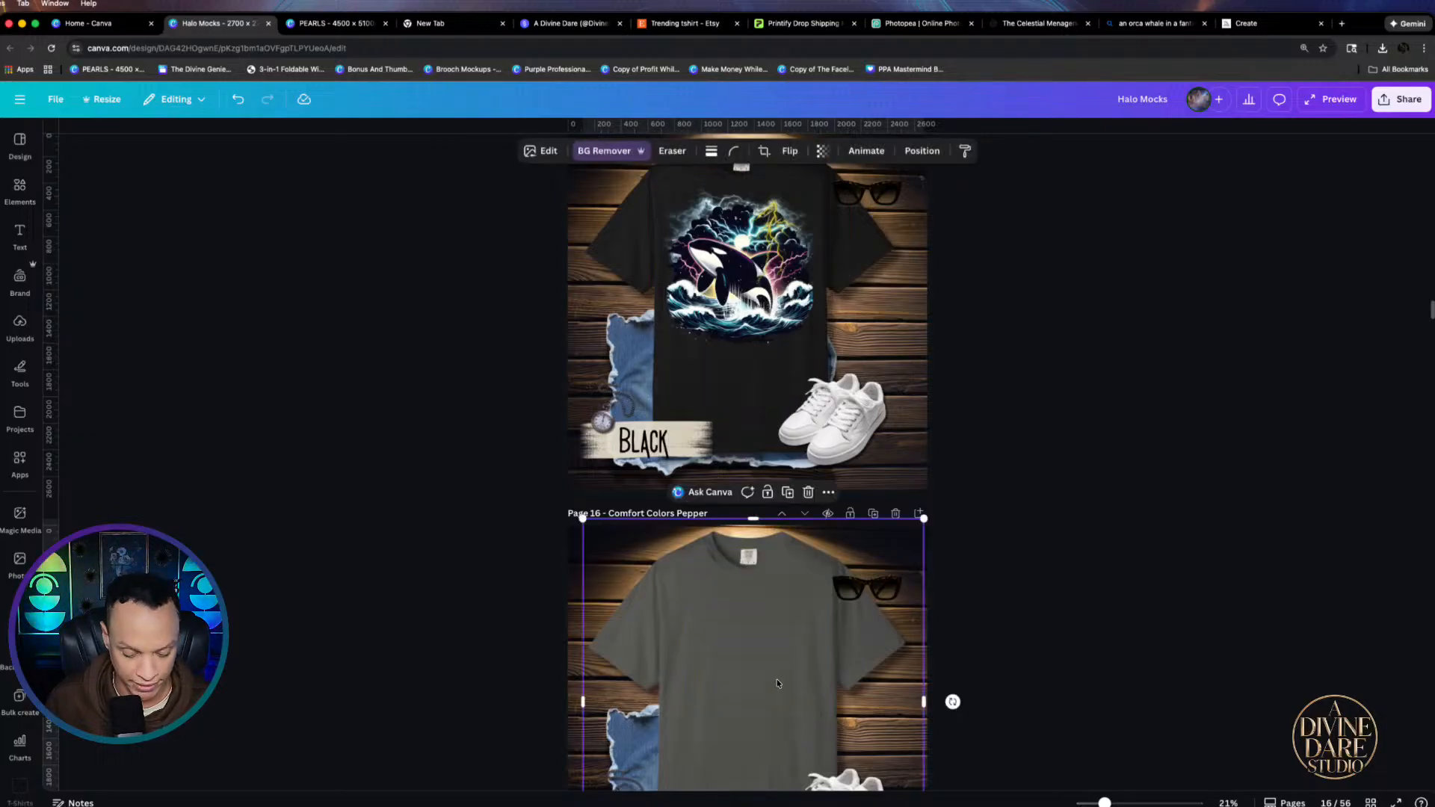
key("ctrl+v")
scroll(777, 684, "down", 3)
left_click_drag(753, 568, 758, 565)
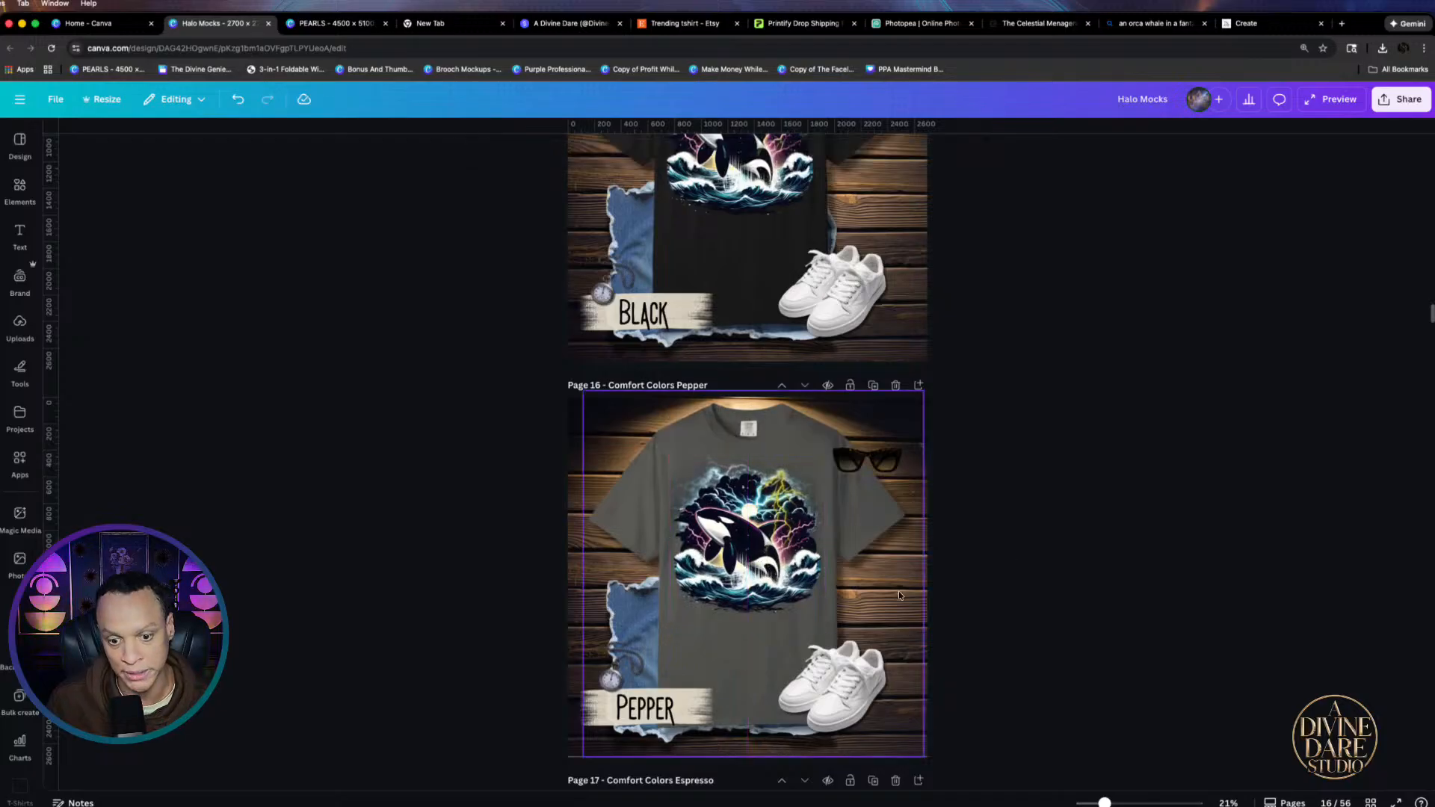
scroll(970, 630, "down", 4)
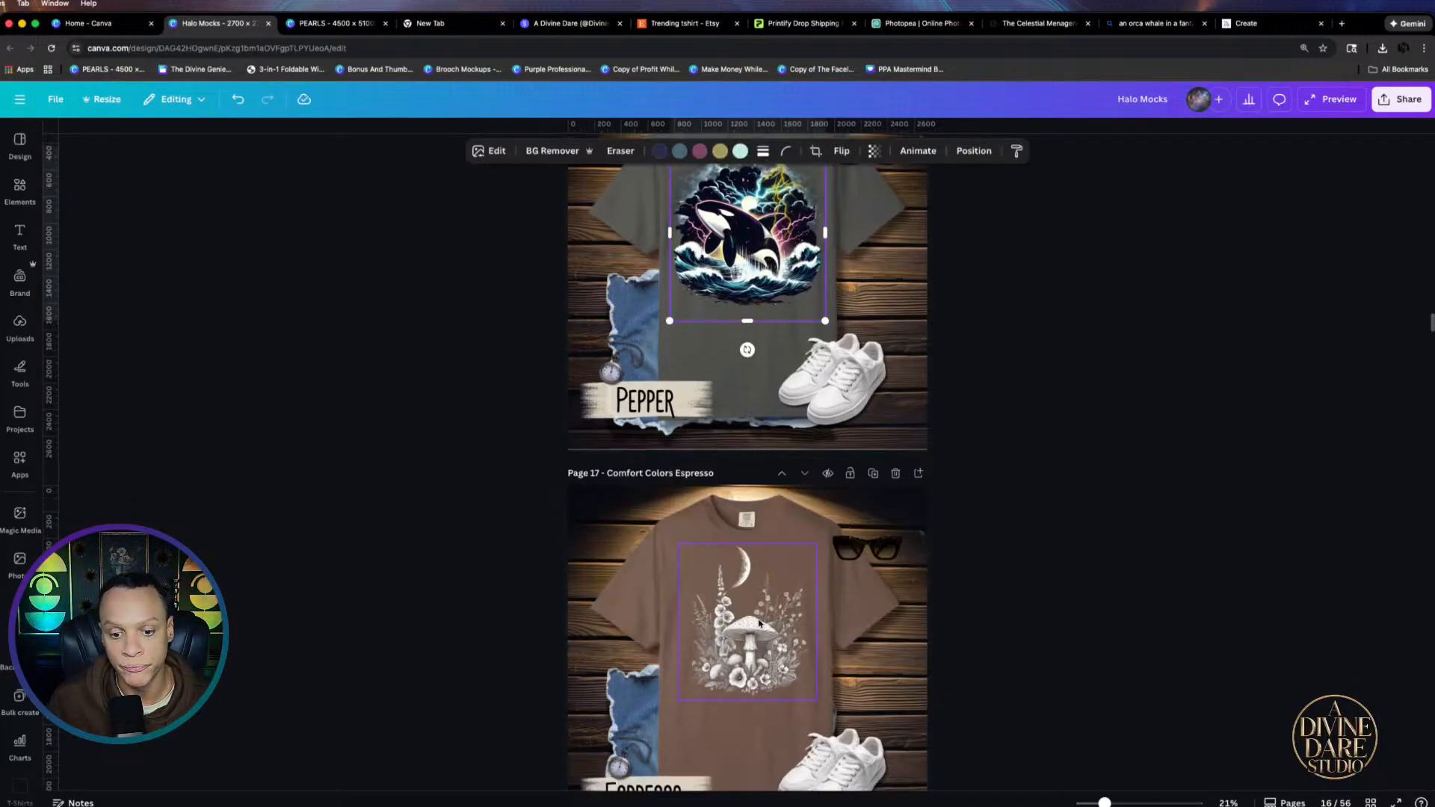
Replace the Espresso shirt's mushroom with the orca, shrunk to about 1,047 × 1,186 and centred
left_click(771, 622)
key("Delete")
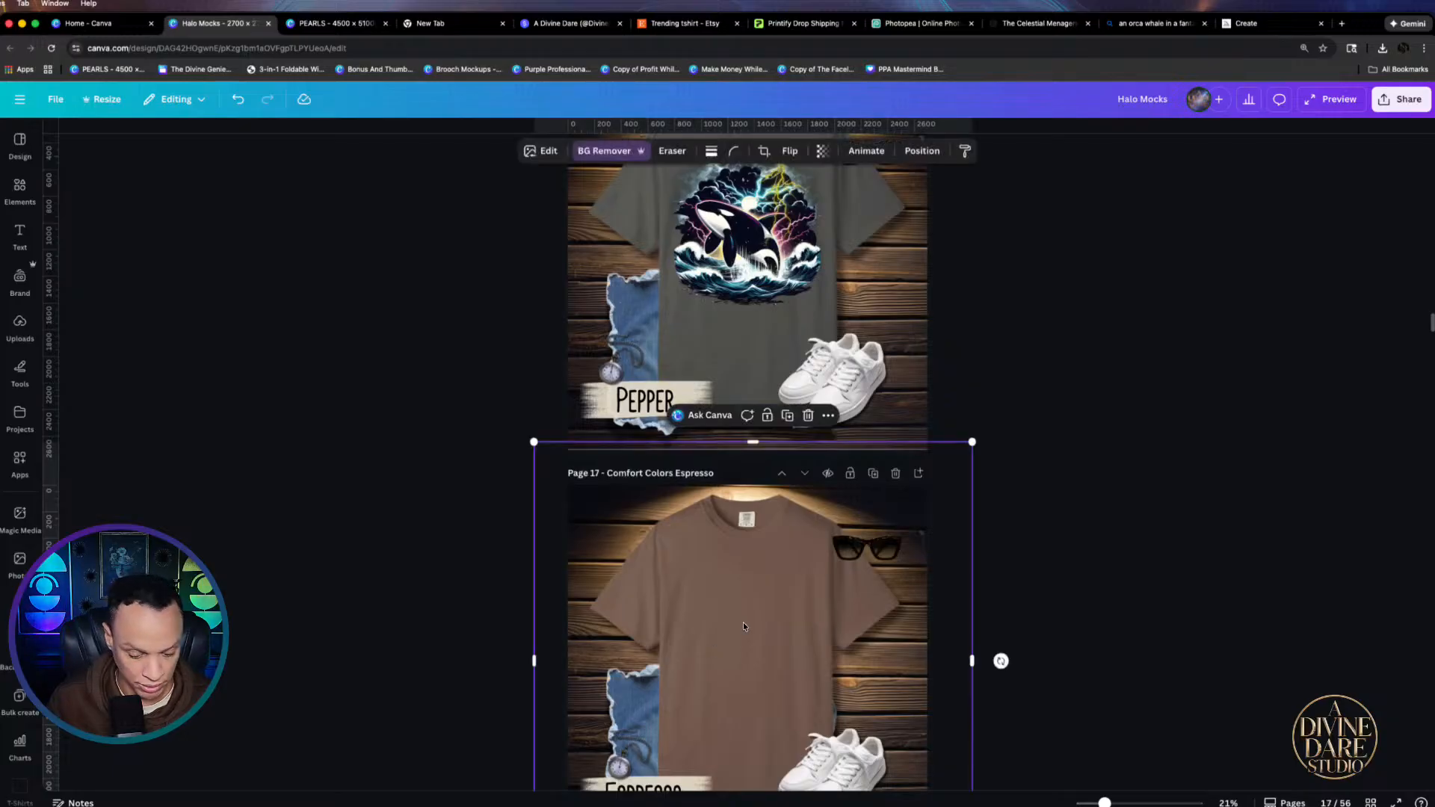
key("ctrl+v")
left_click_drag(764, 645, 773, 650)
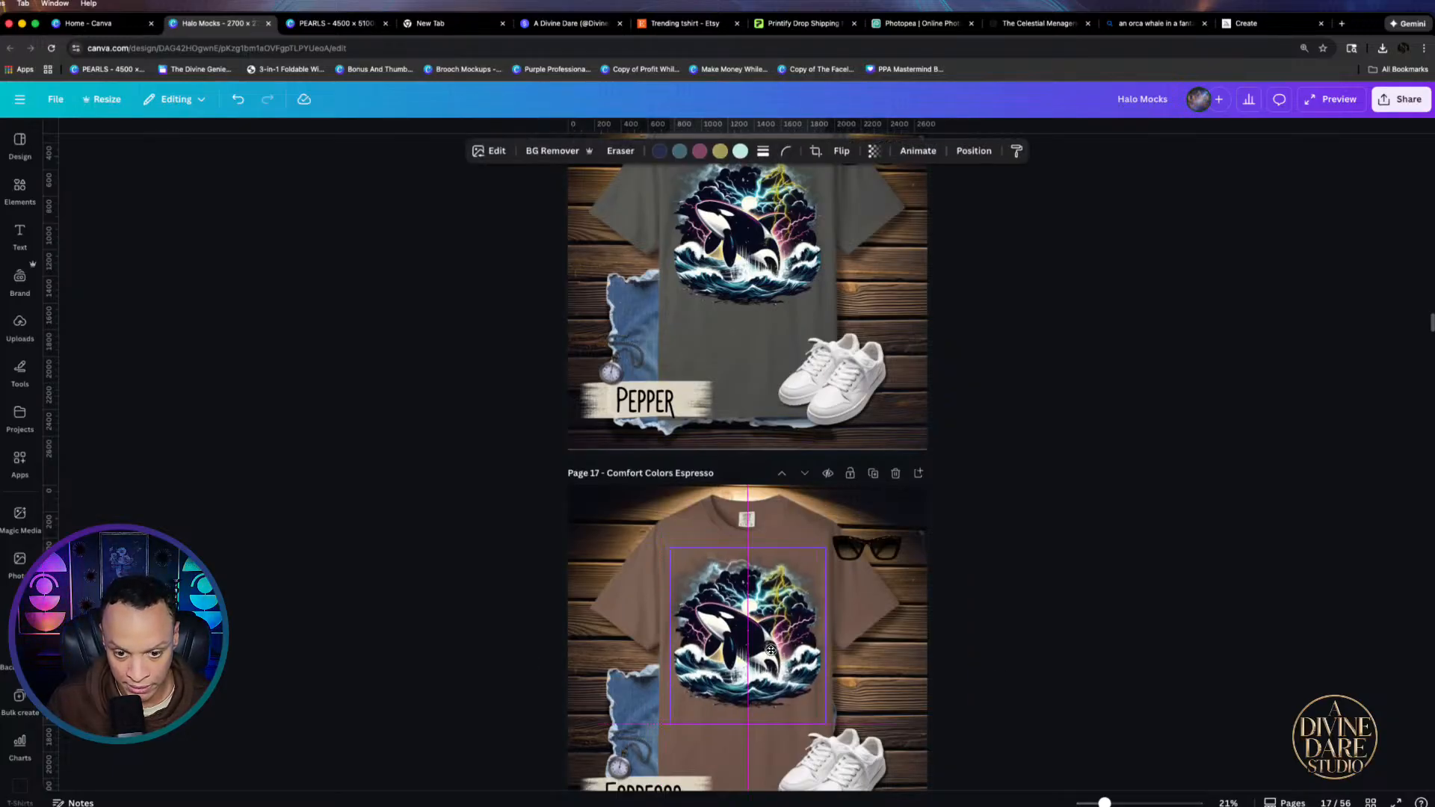
left_click_drag(670, 548, 672, 559)
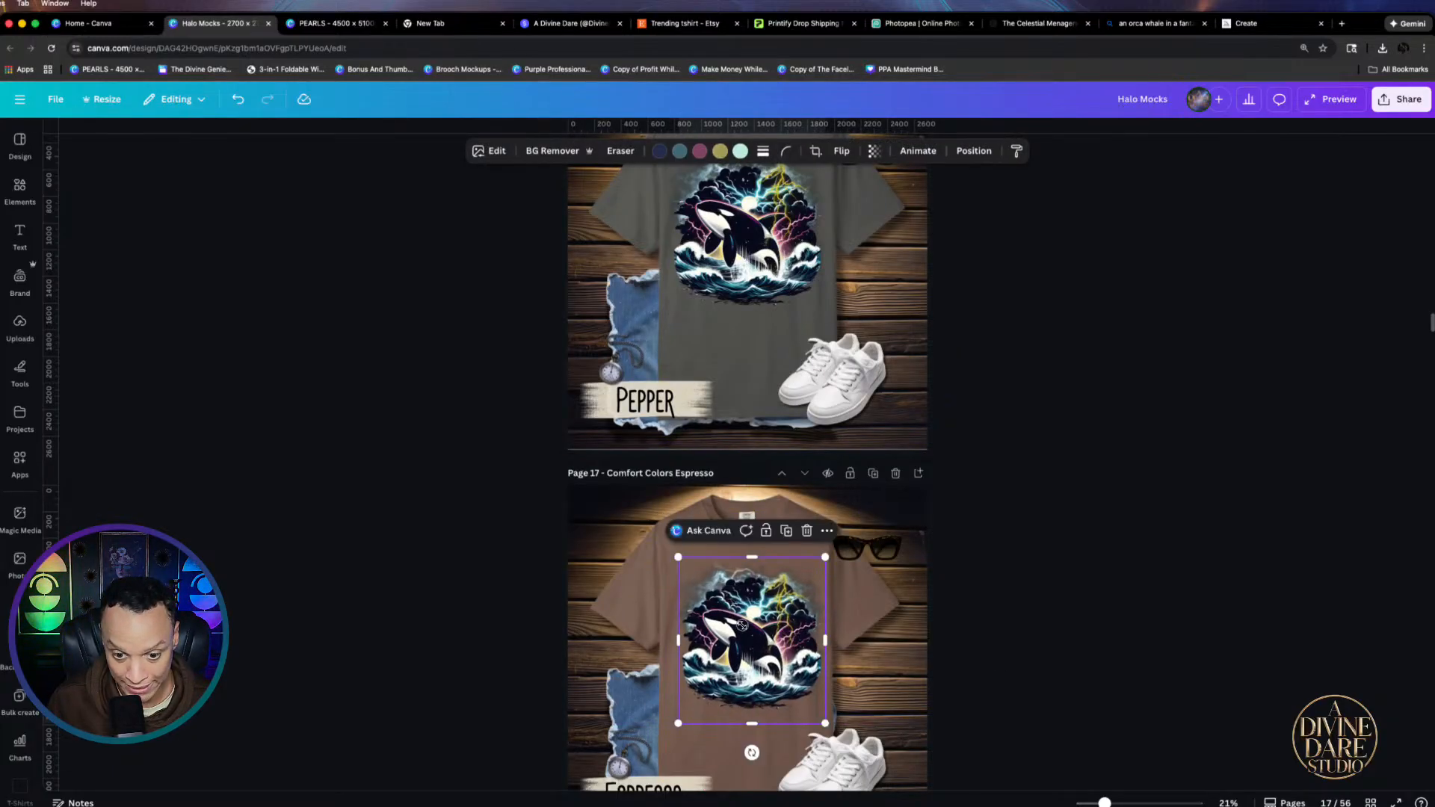
left_click_drag(739, 624, 735, 614)
left_click(877, 173)
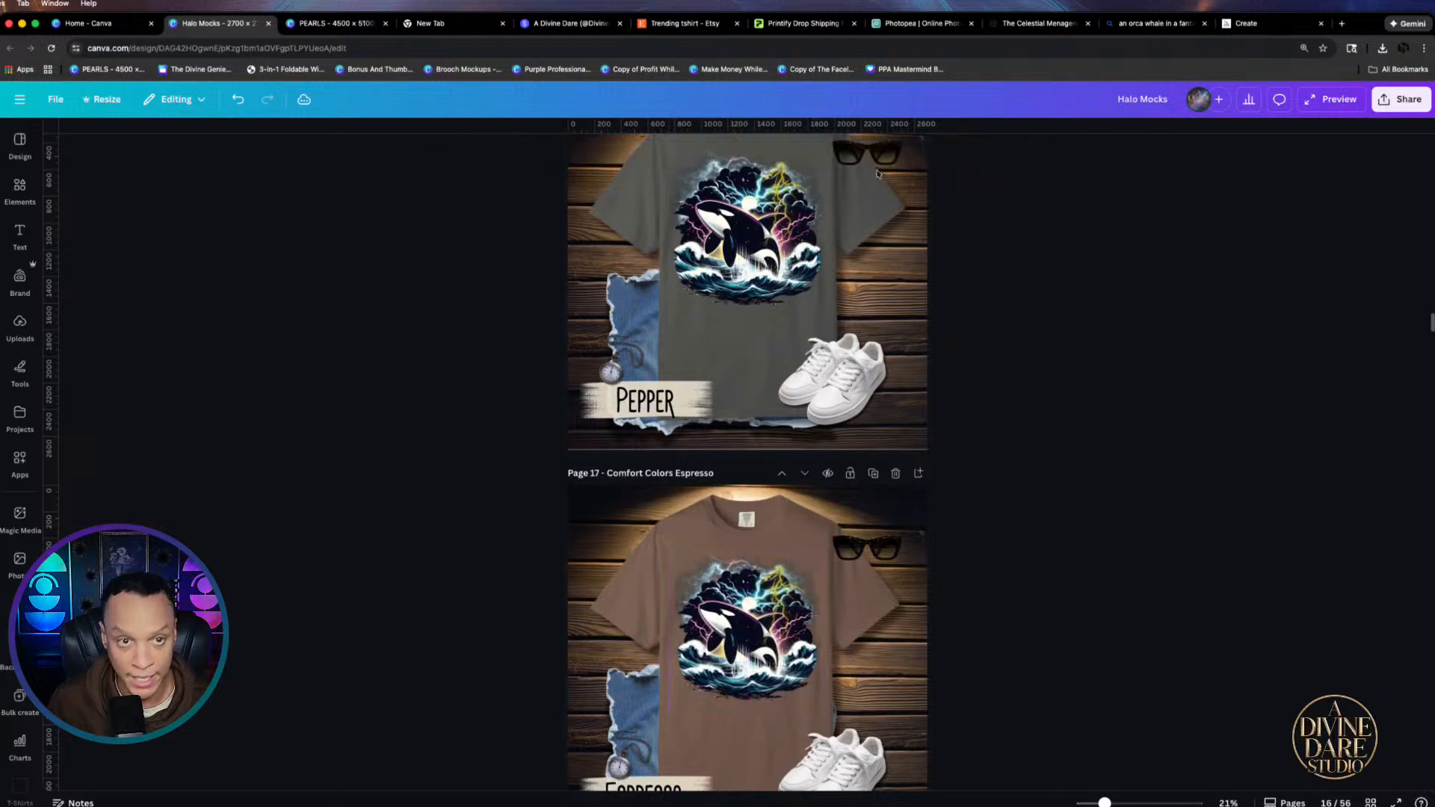
left_click(321, 23)
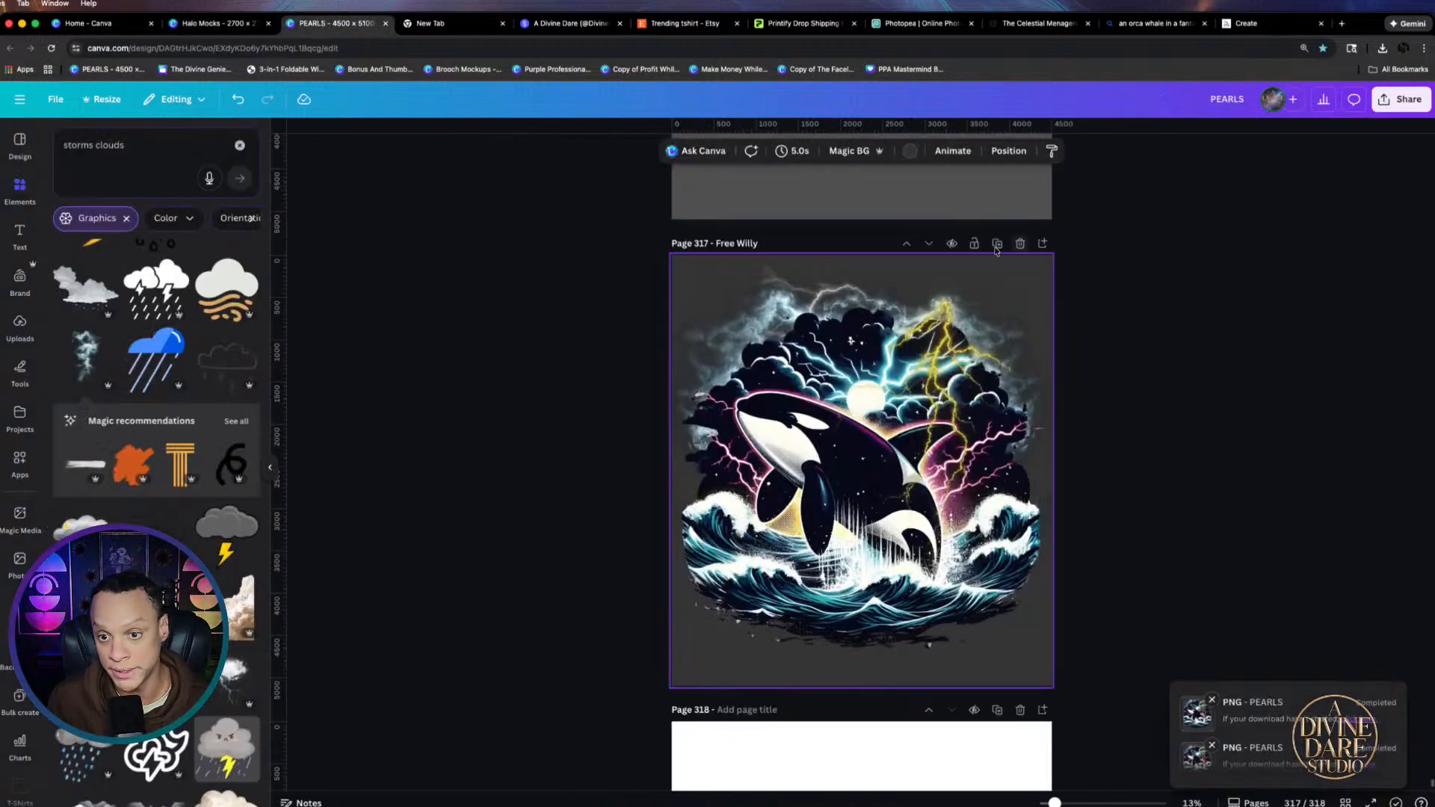
Duplicate the Free Willy page and delete the four unwanted seahorse layers from the copy
left_click(997, 244)
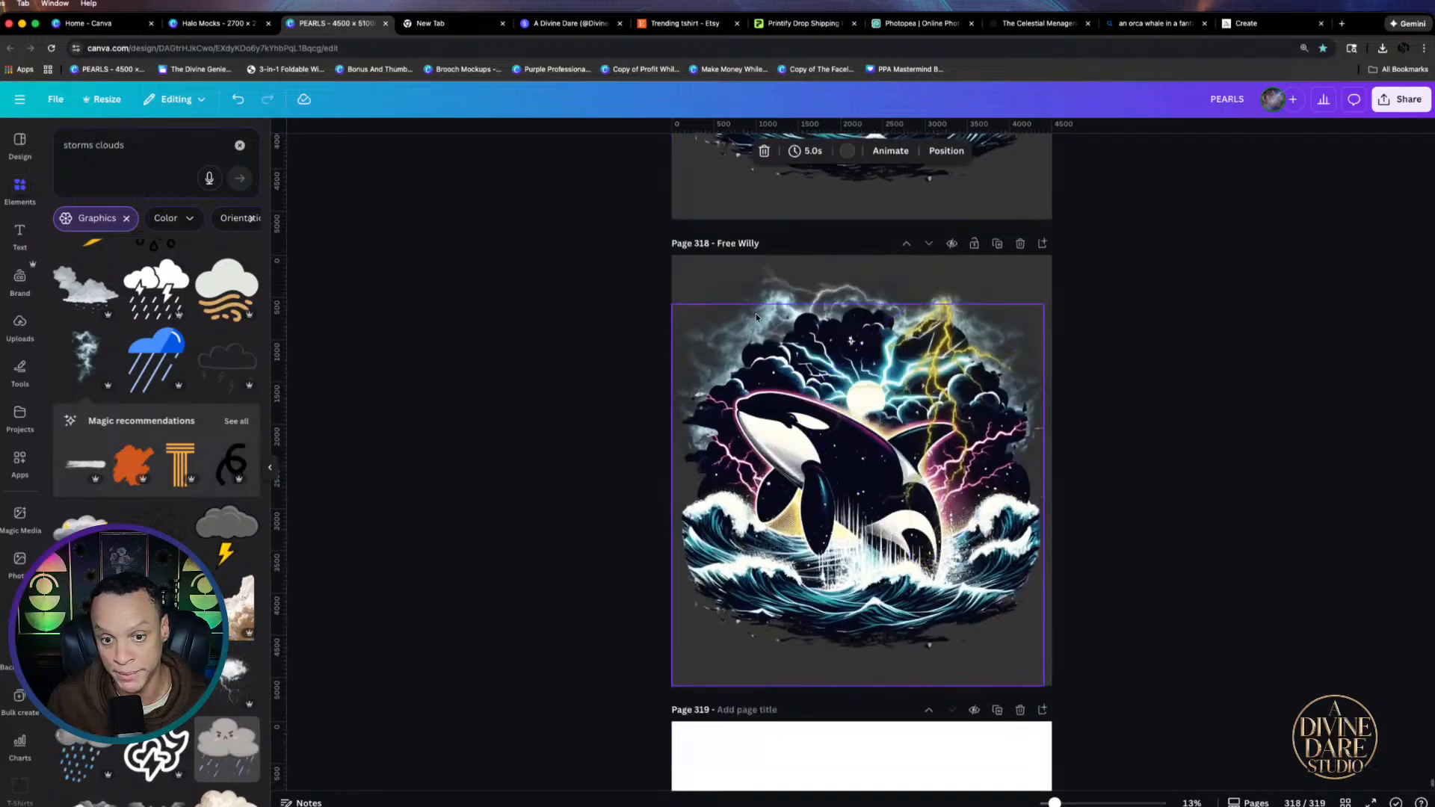
left_click(1000, 267)
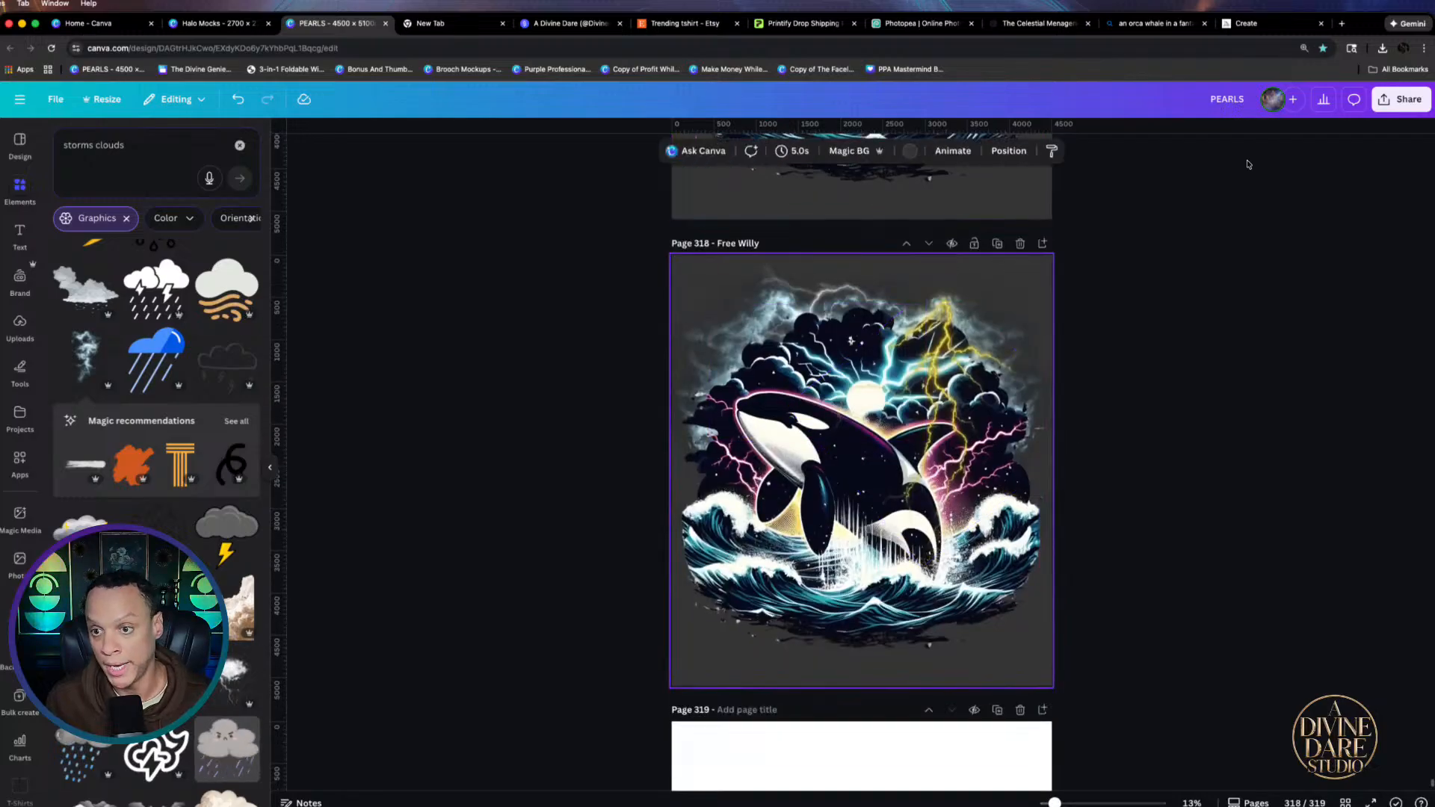
left_click(1009, 150)
left_click(166, 486)
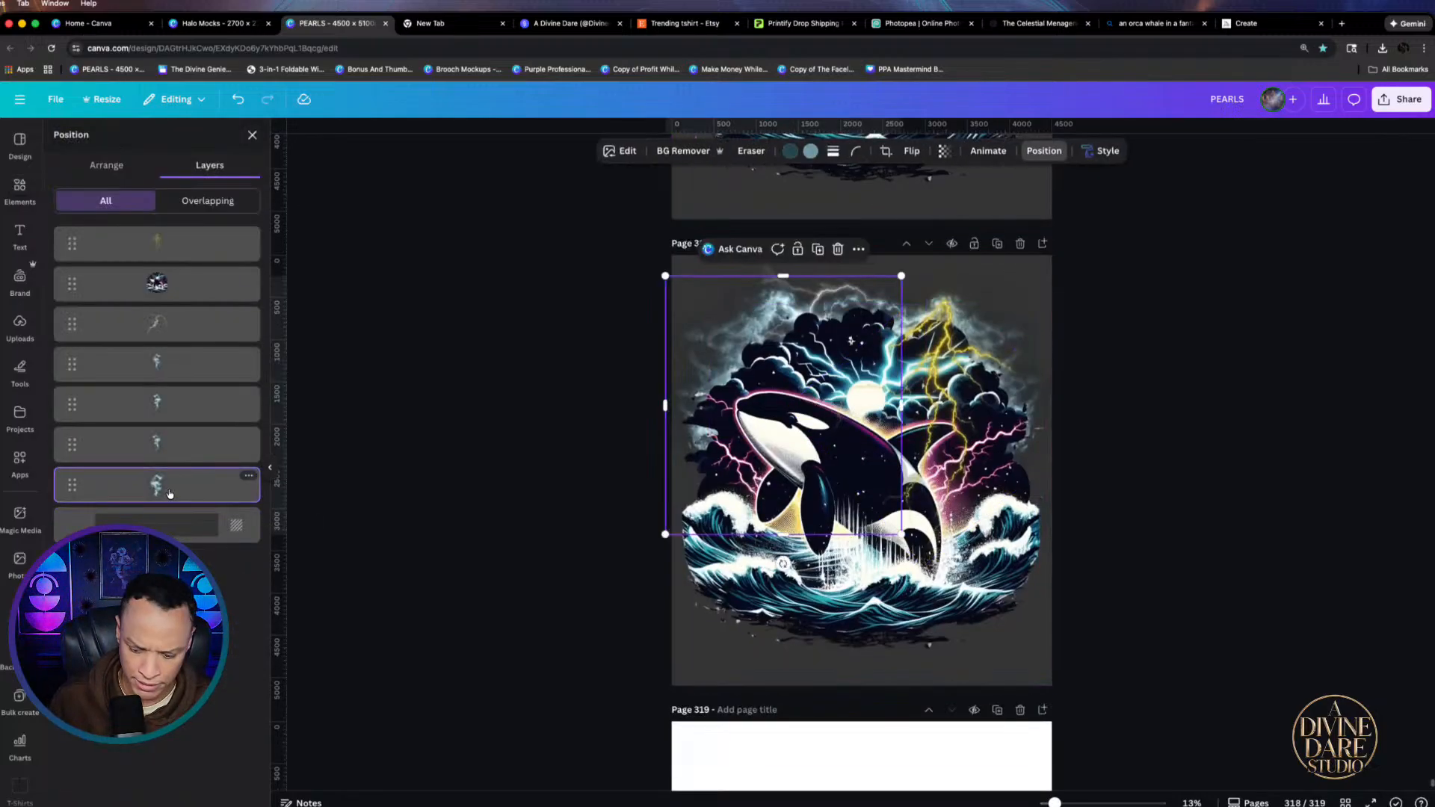
key("Delete")
left_click(178, 444)
key("Delete")
left_click(182, 403)
key("Delete")
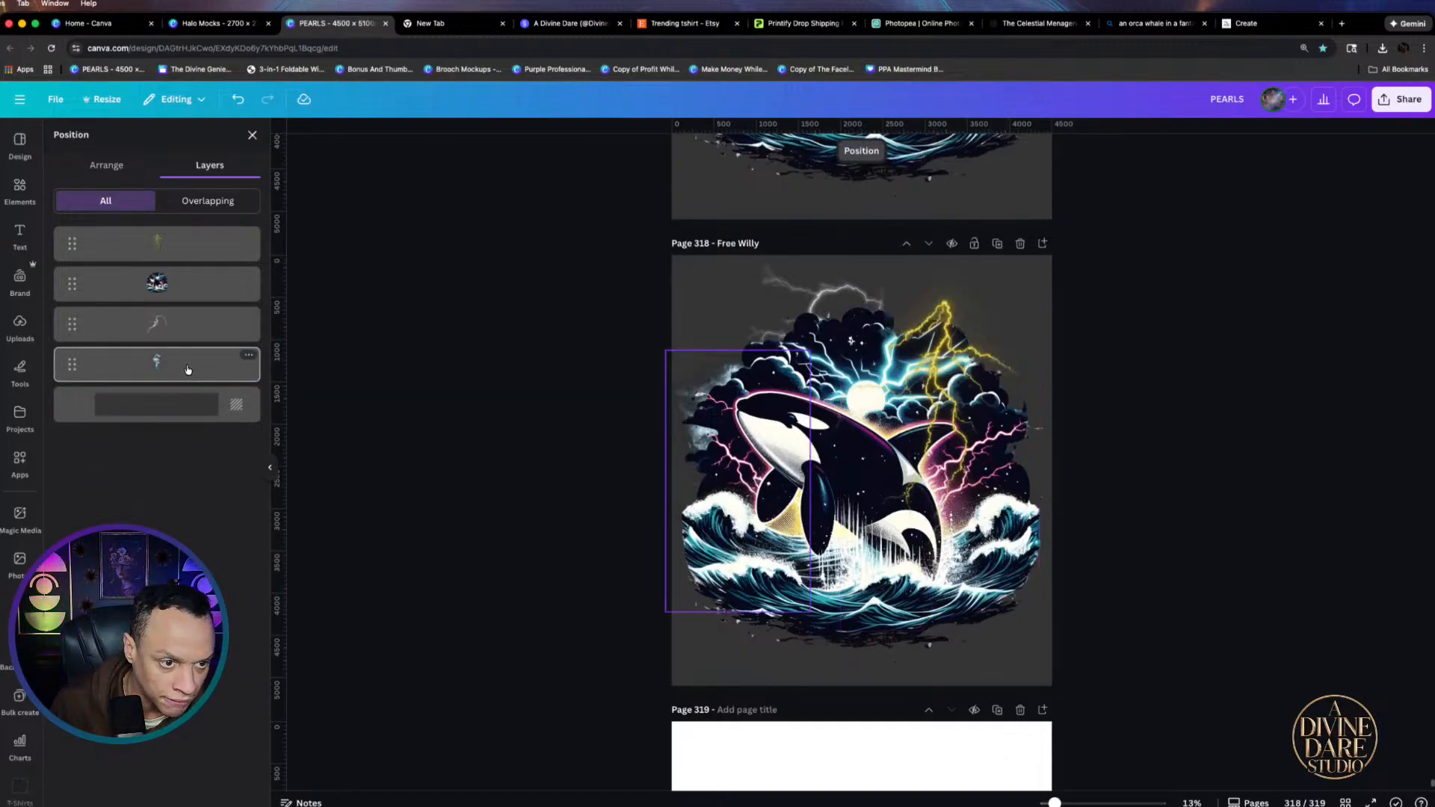
left_click(188, 369)
key("Delete")
Rotate the lightning element to about -118° and enlarge it
left_click(781, 295)
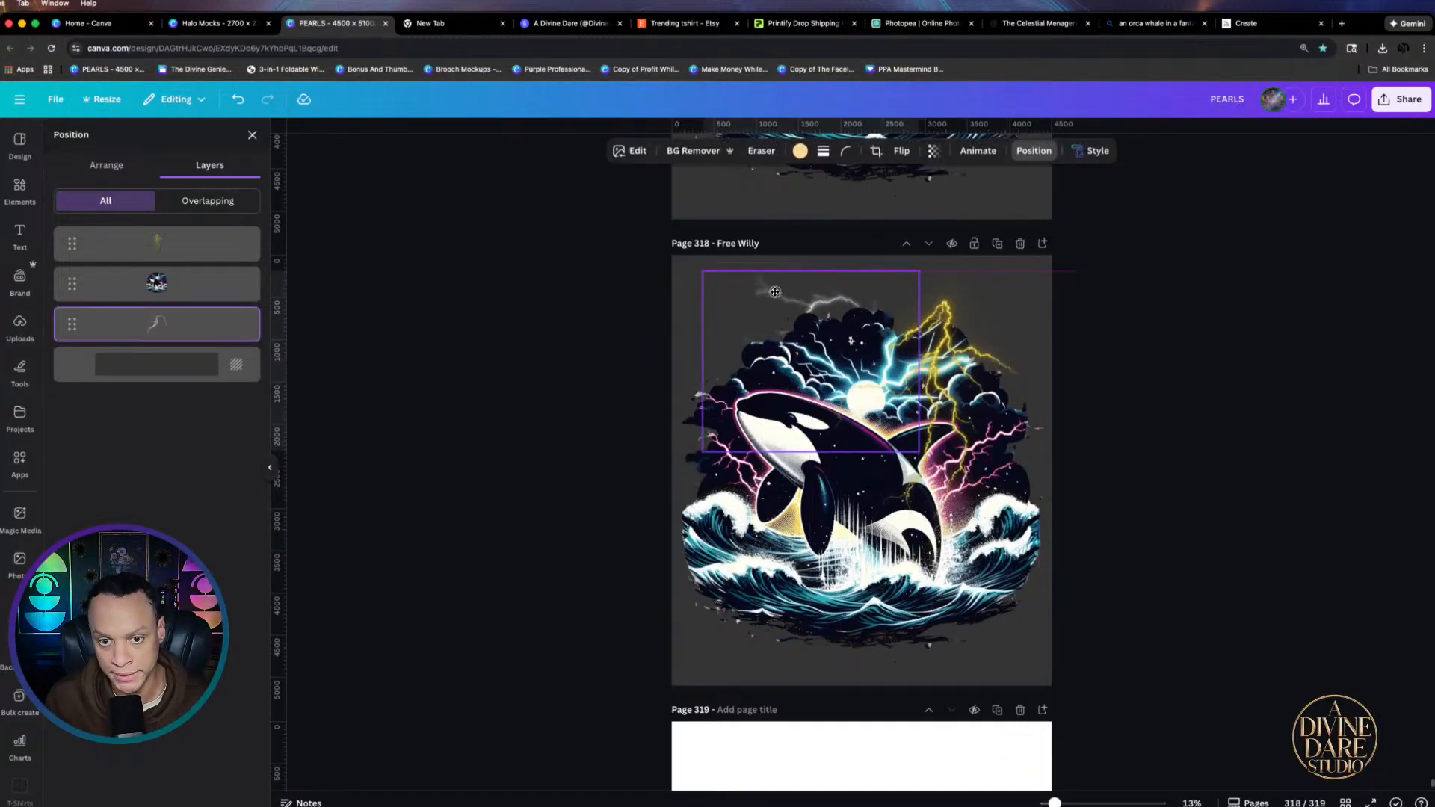
left_click_drag(780, 297, 794, 291)
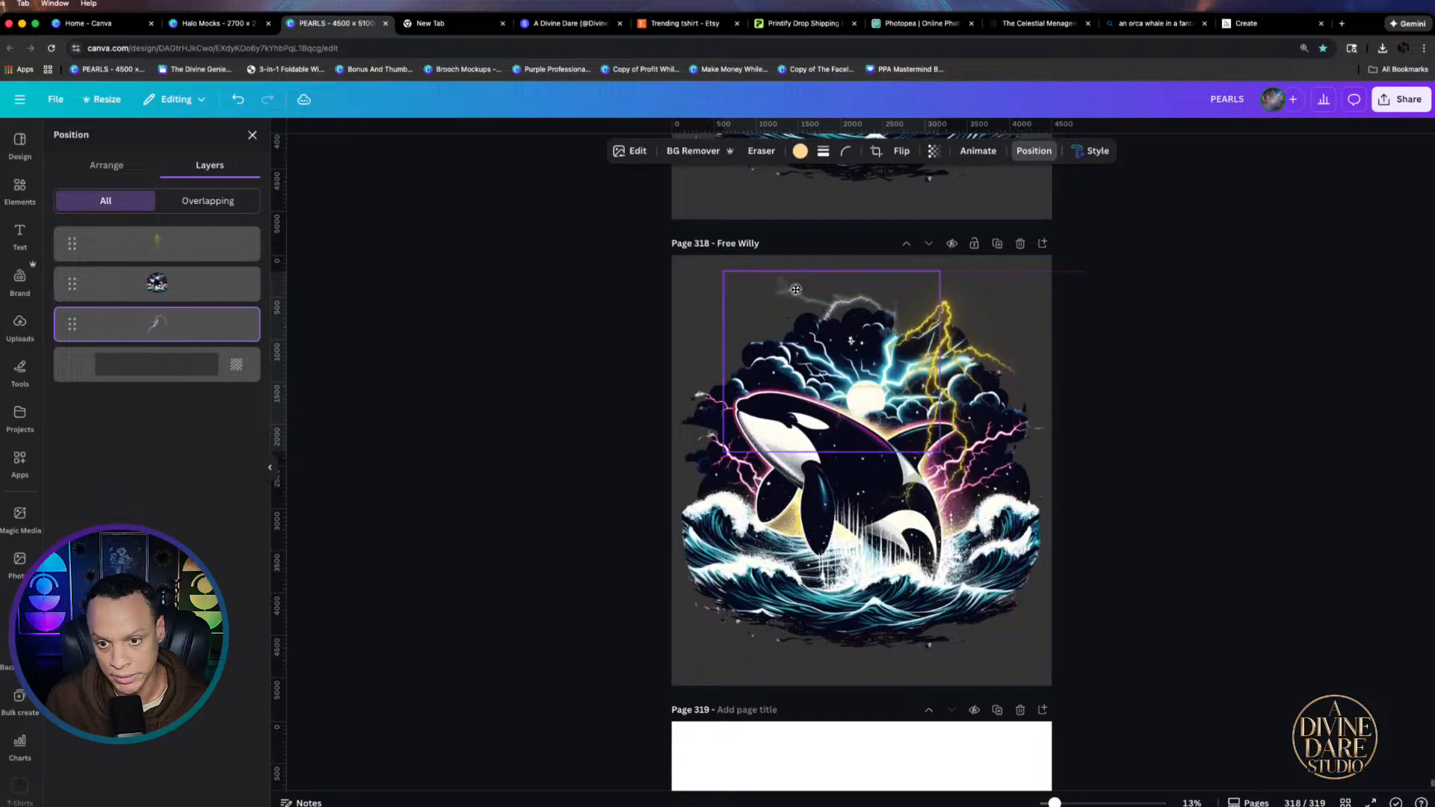
left_click_drag(694, 362, 798, 345)
left_click(799, 346)
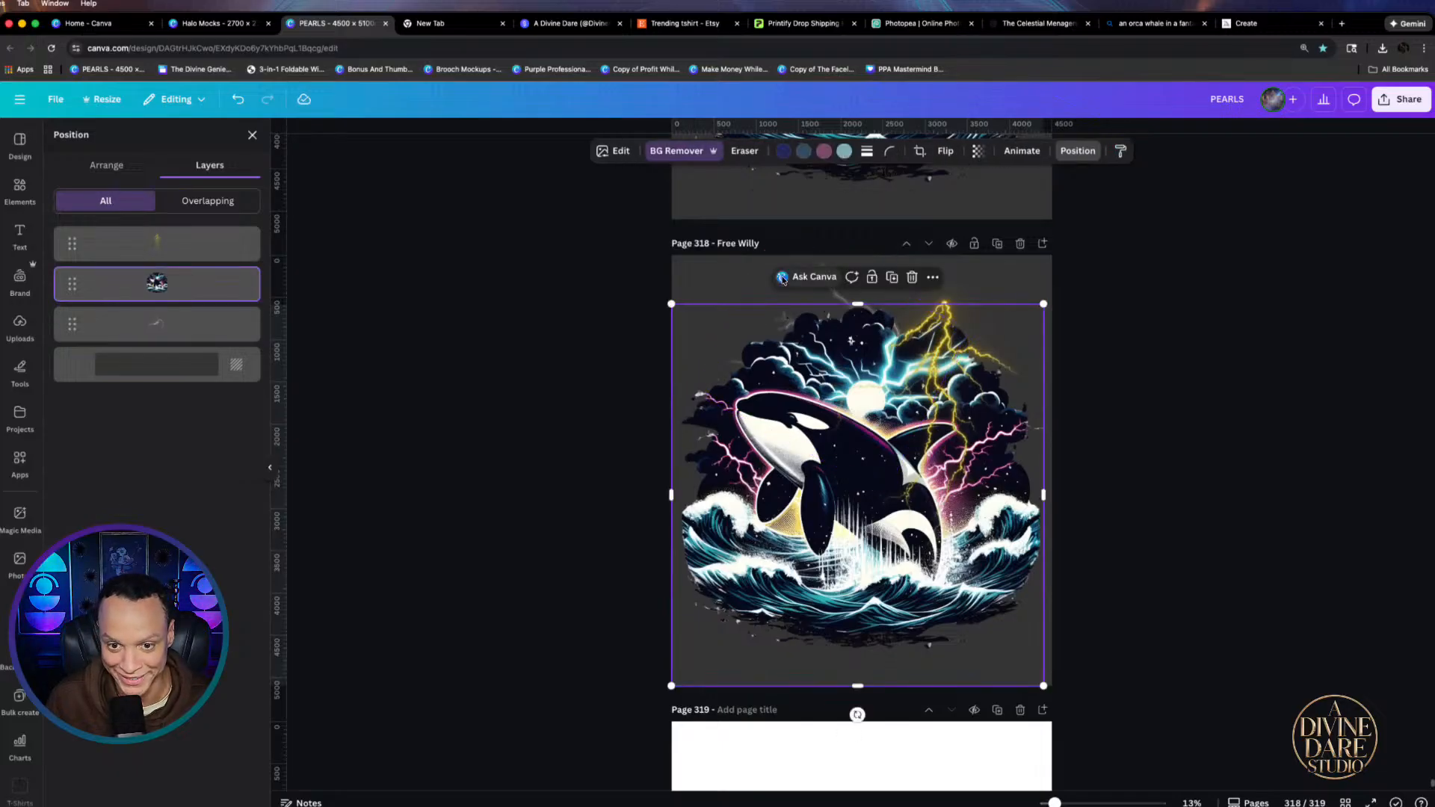
left_click(807, 277)
left_click(681, 324)
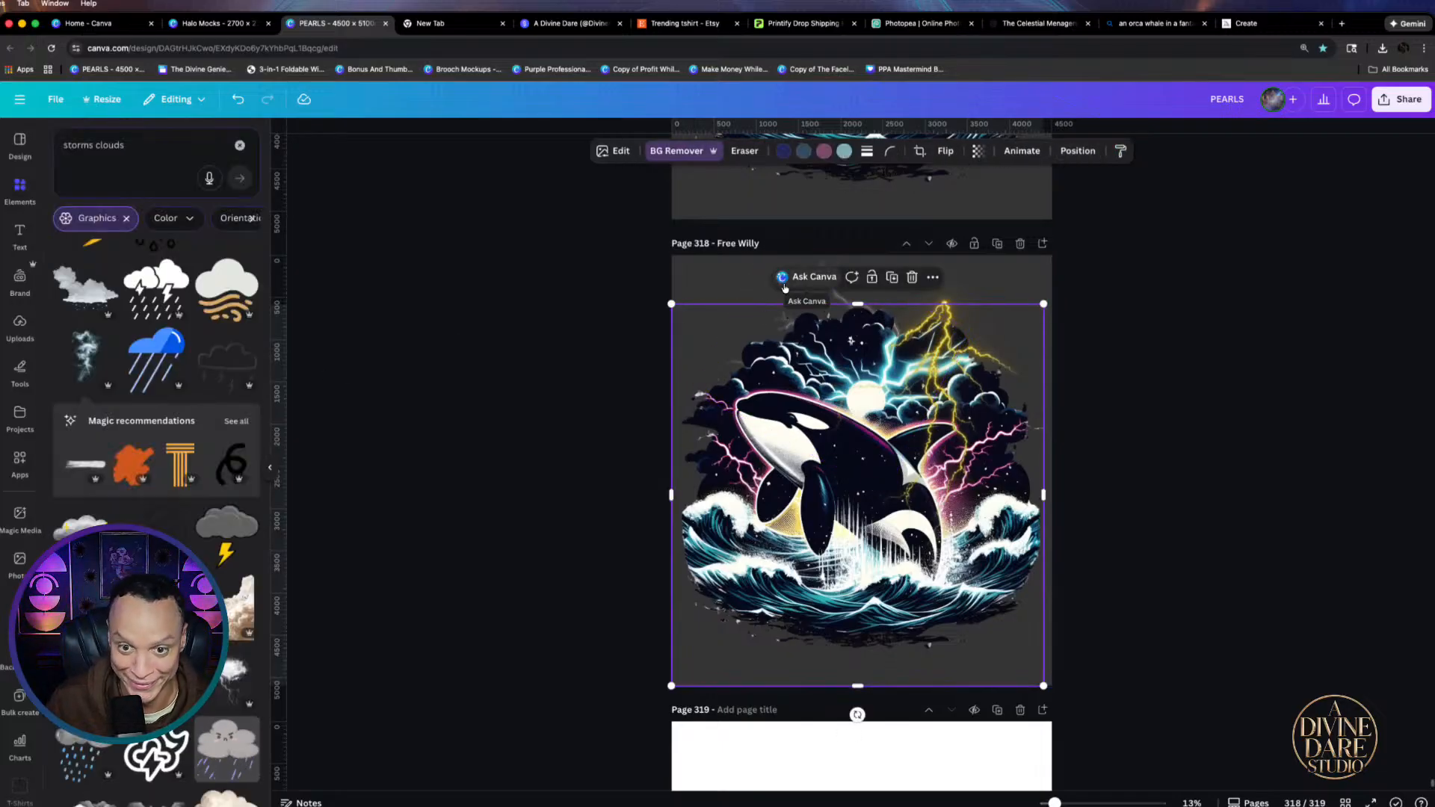
left_click(676, 302)
left_click(782, 287)
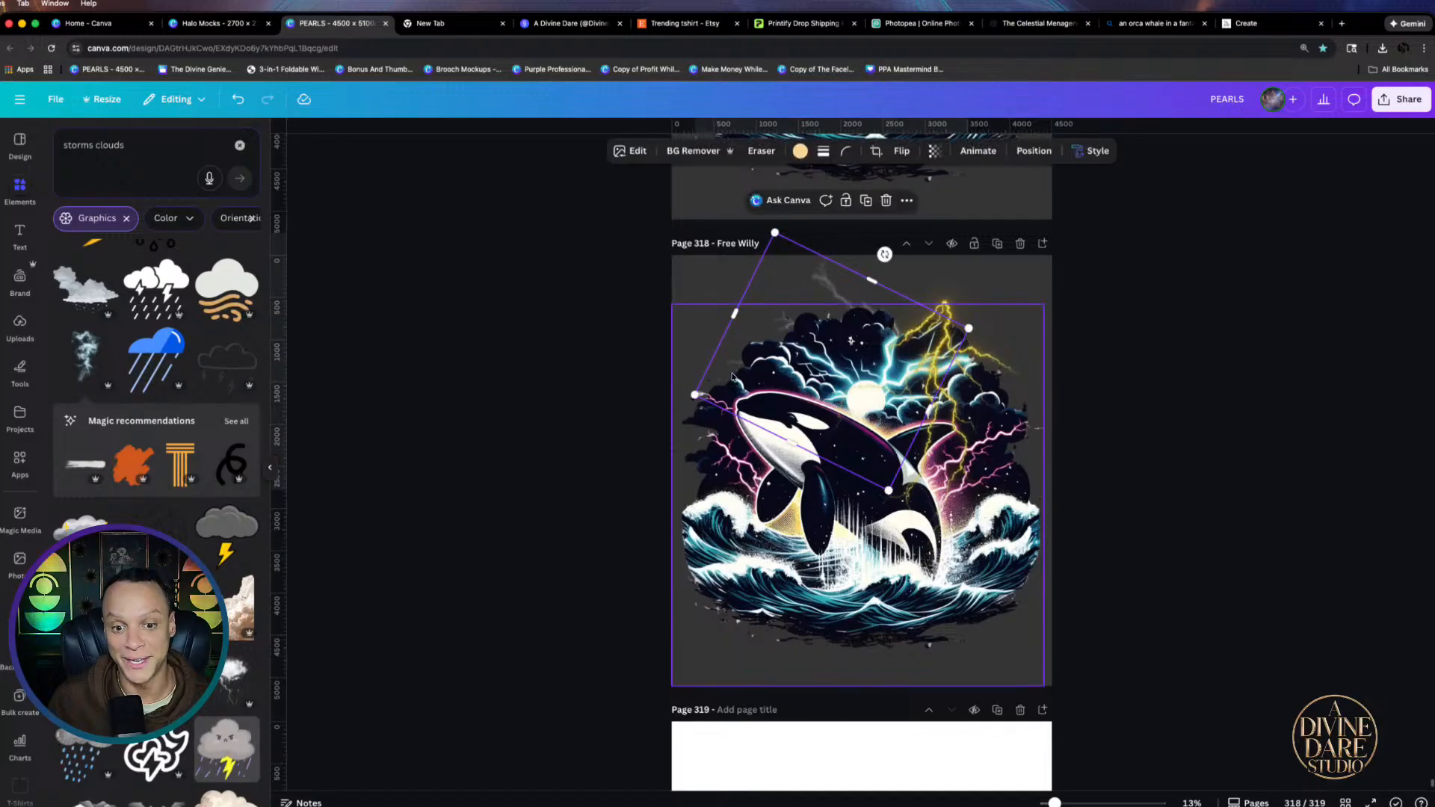
left_click_drag(696, 400, 648, 406)
left_click_drag(855, 364, 858, 363)
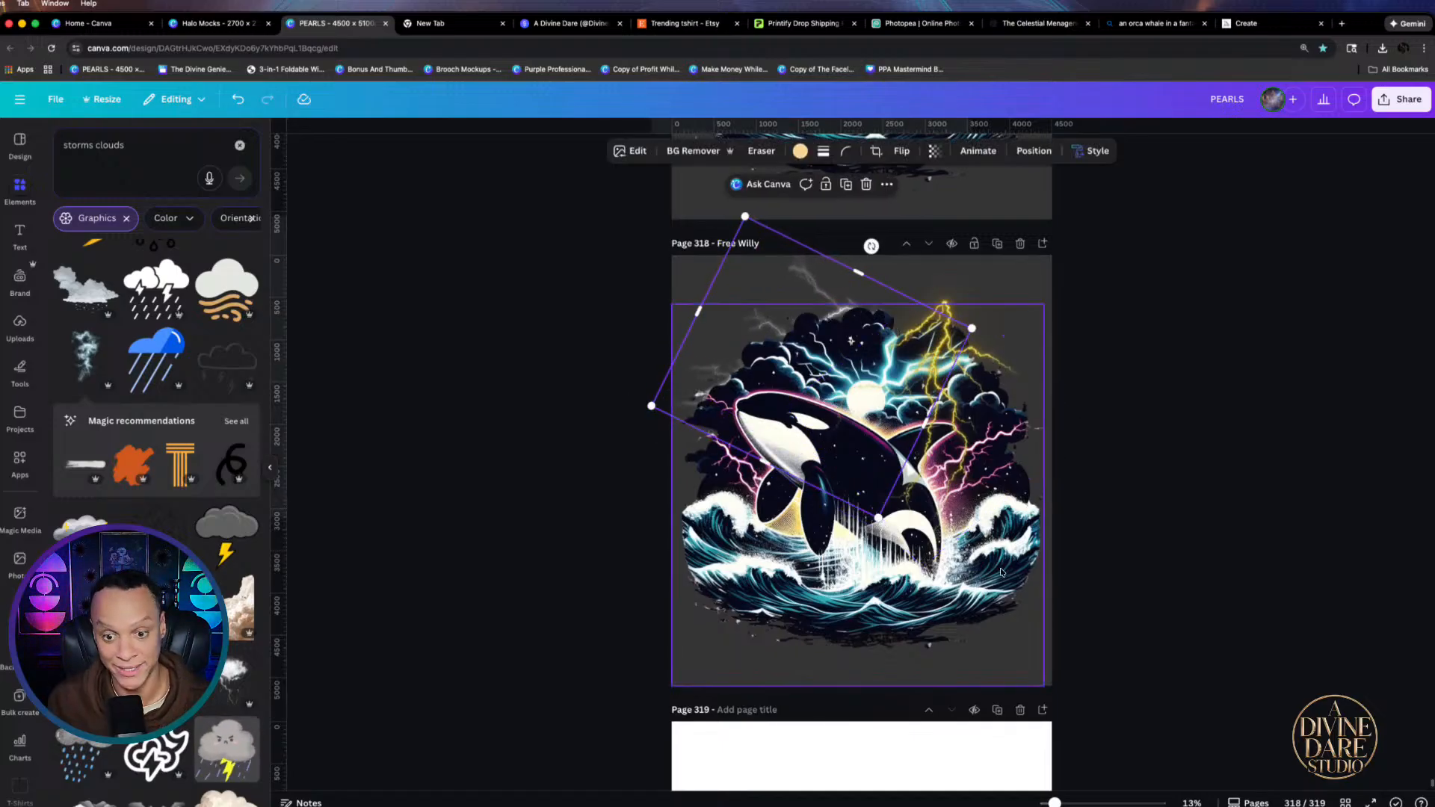
Crop the empty bottom off the orca and reposition the orca and lightning on page 318
left_click(897, 631)
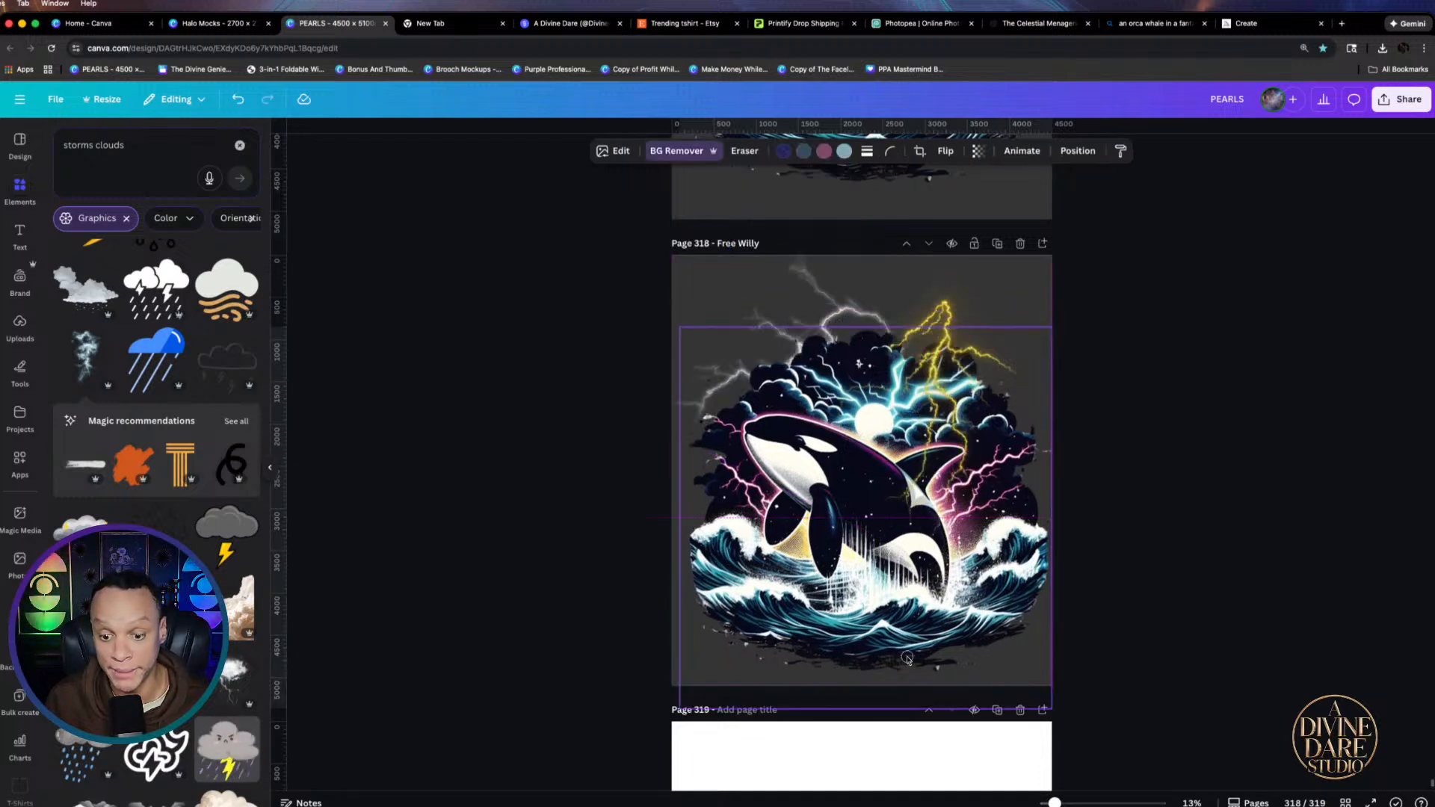
left_click_drag(857, 709, 852, 683)
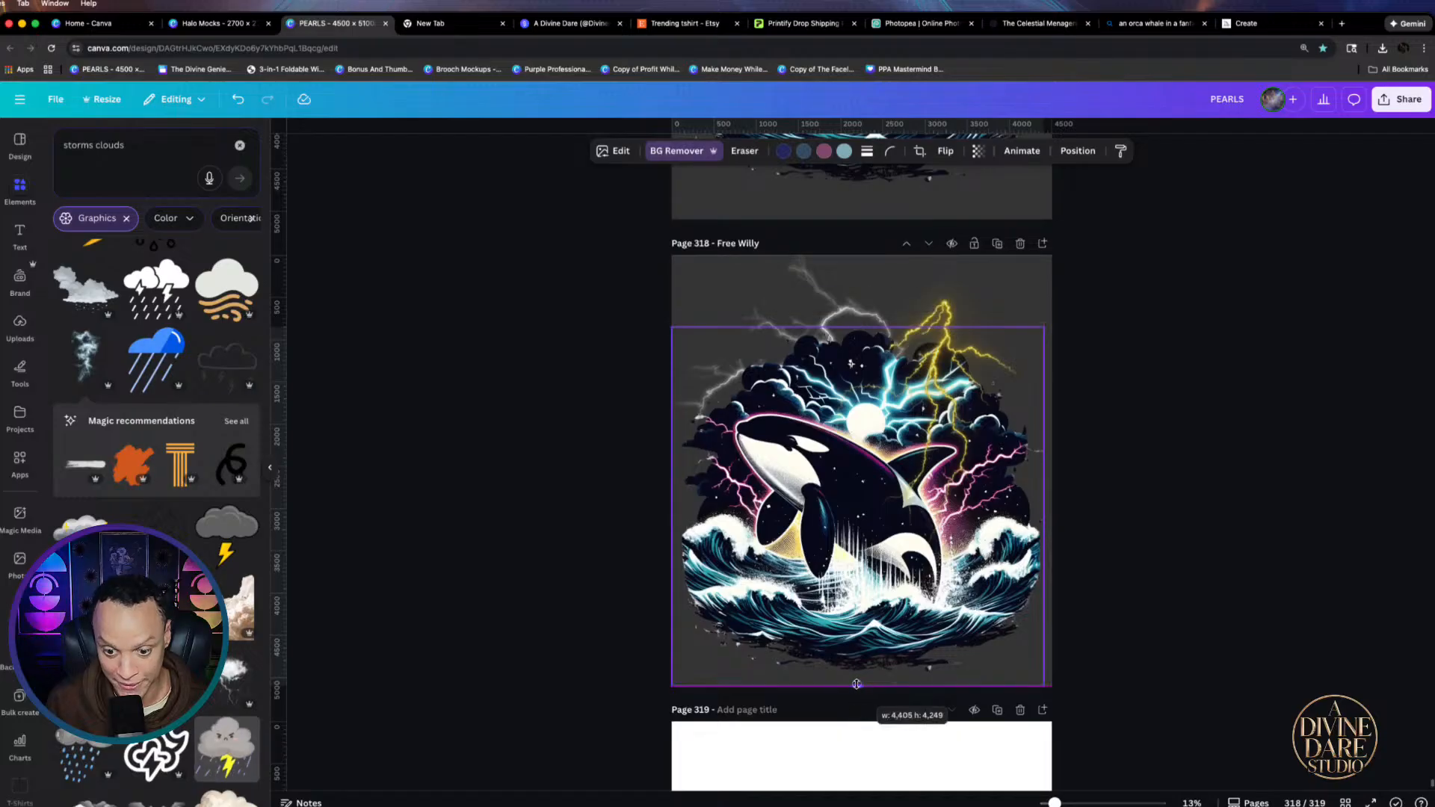
left_click(1226, 336)
left_click_drag(940, 371, 807, 298)
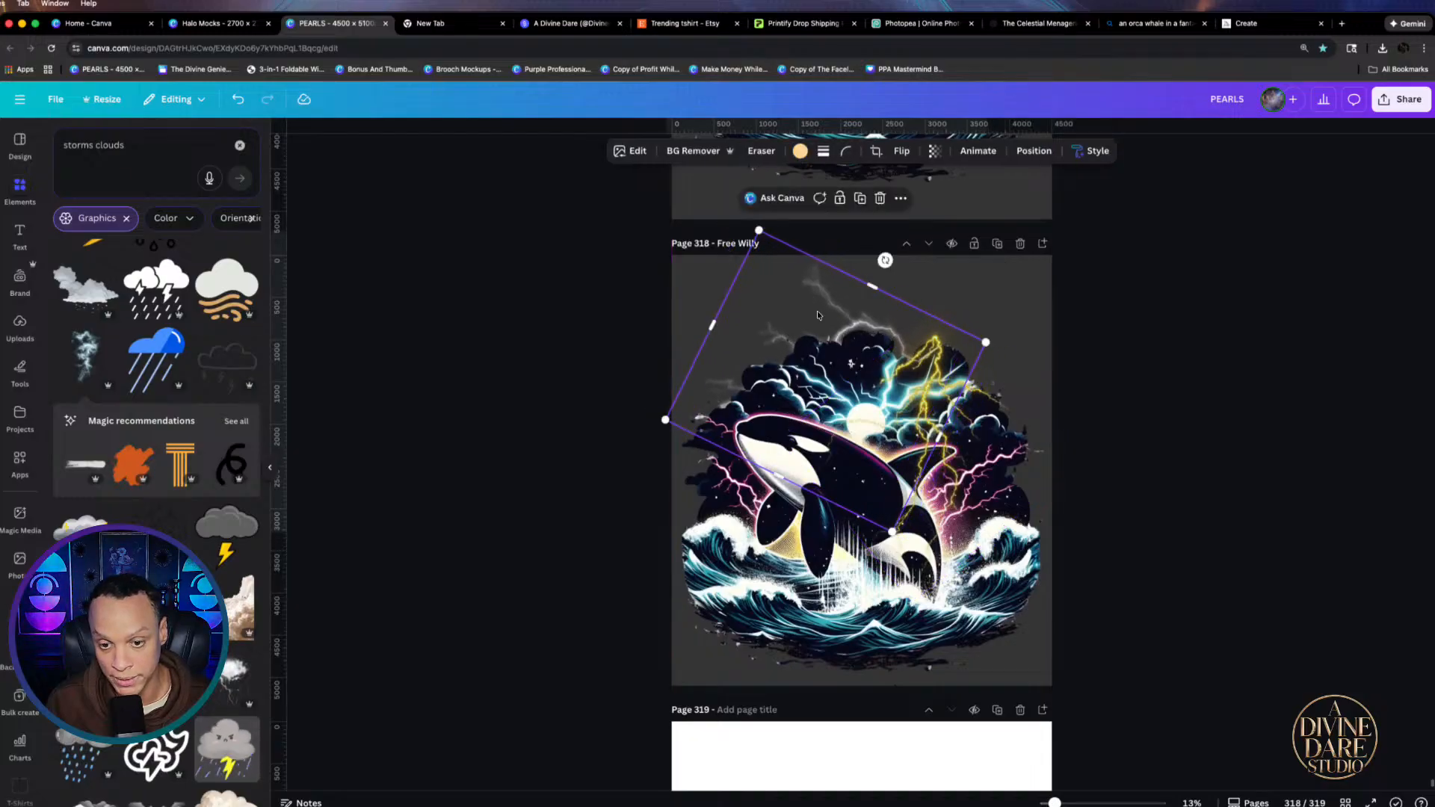
mouse_move(1030, 566)
left_mouse_down()
mouse_move(1025, 524)
mouse_move(1023, 538)
left_mouse_up()
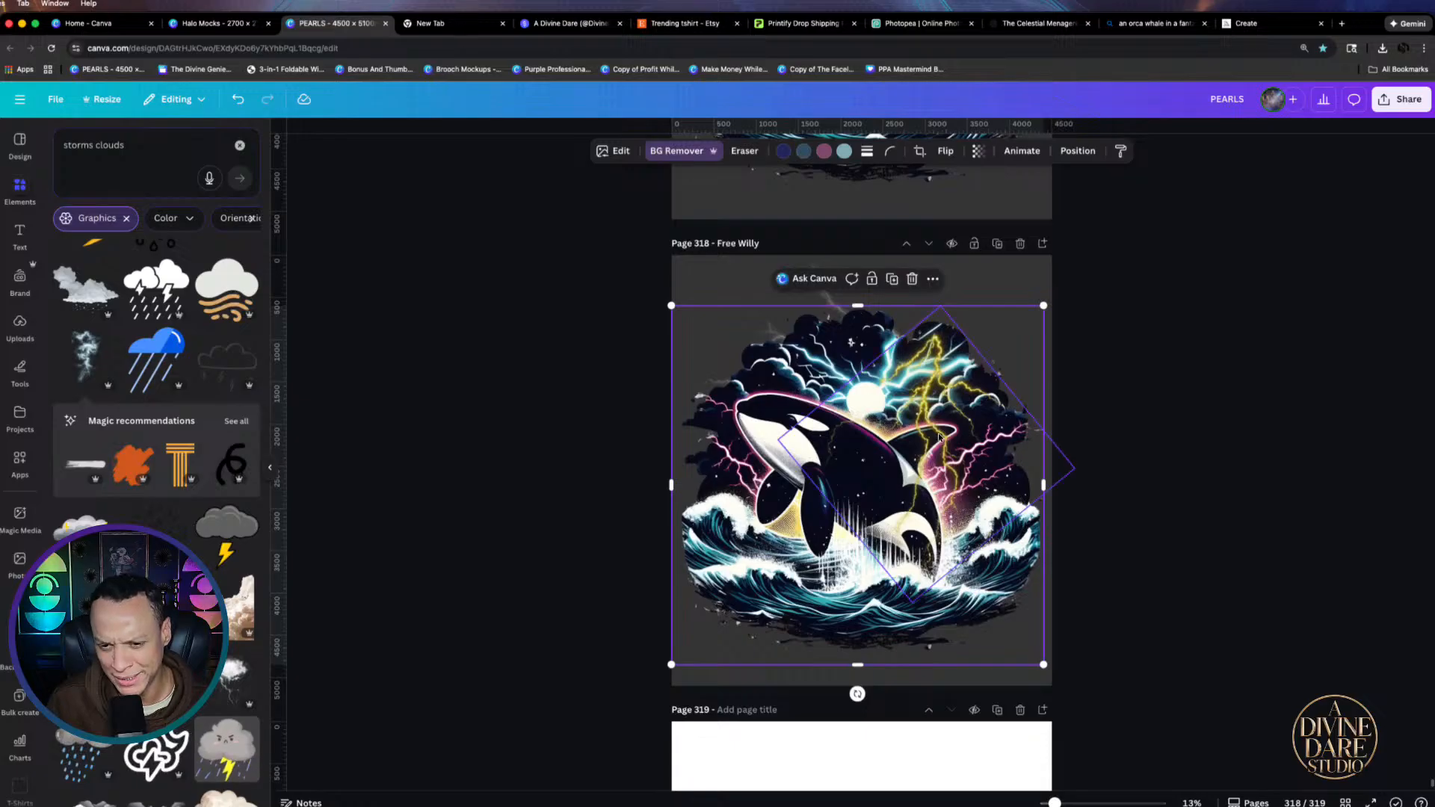
mouse_move(956, 428)
left_mouse_down()
mouse_move(976, 421)
mouse_move(940, 441)
mouse_move(974, 416)
mouse_move(948, 421)
left_mouse_up()
left_click(1084, 439)
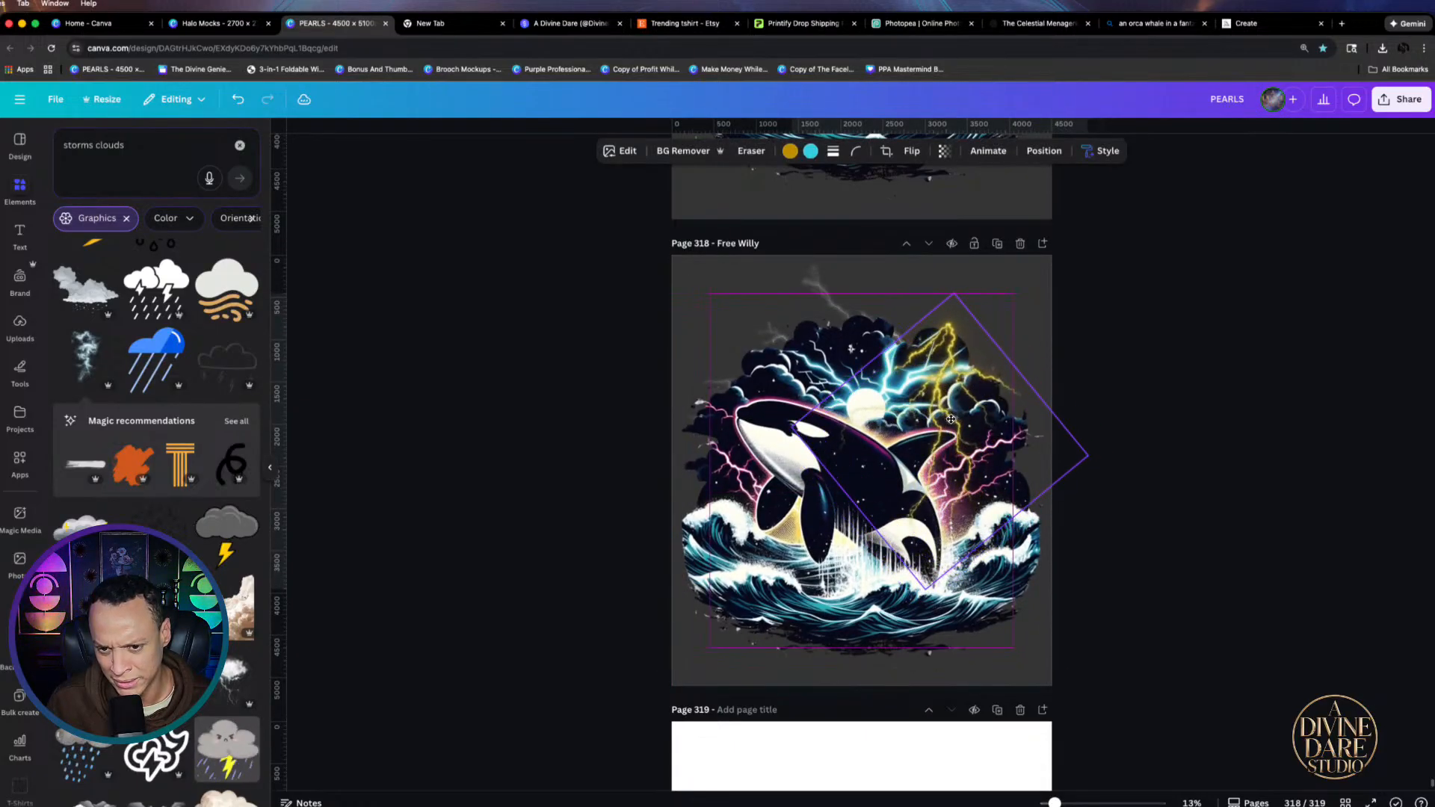
Download only the current page 318 as a PNG
left_click(1401, 99)
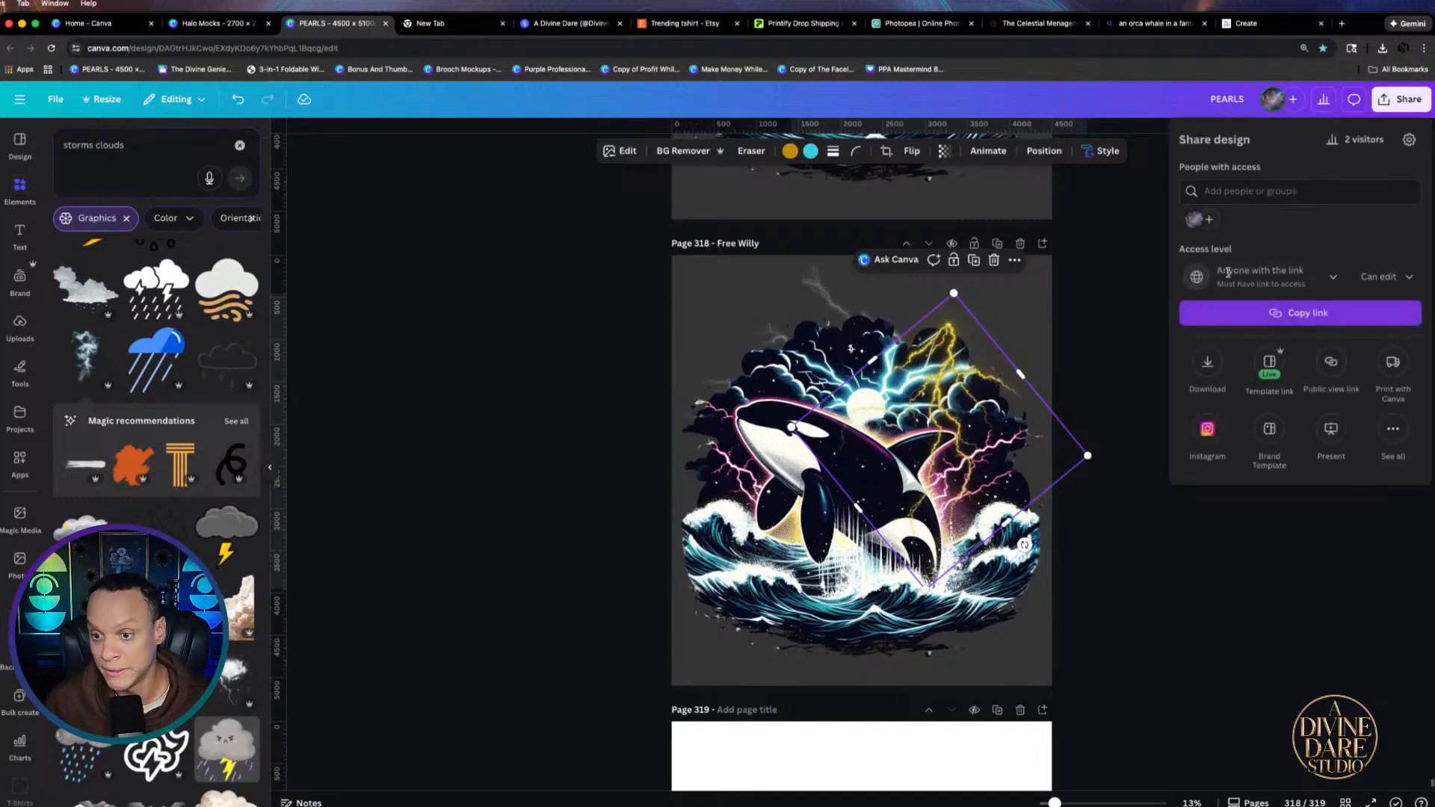
left_click(1205, 364)
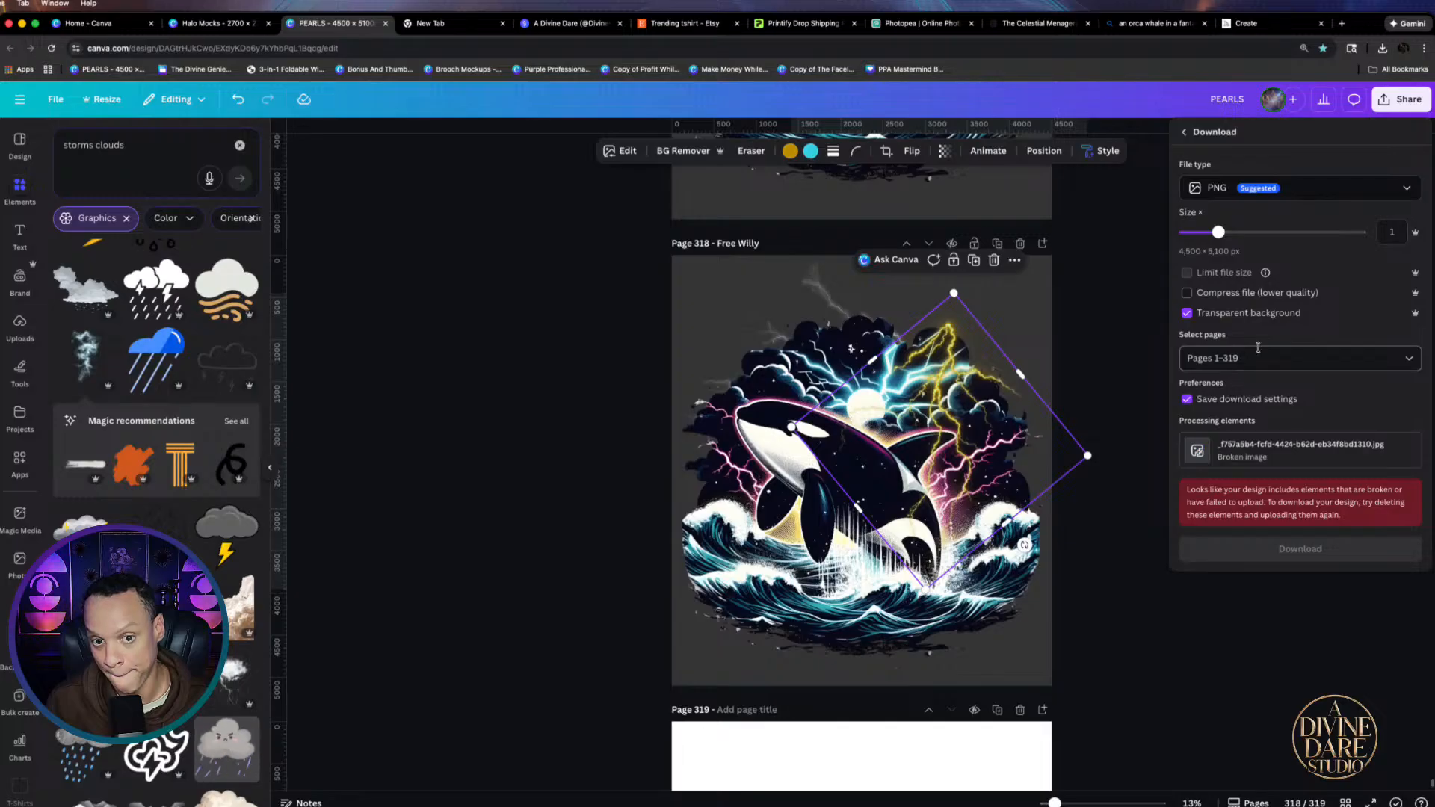
left_click(1259, 351)
left_click(1198, 419)
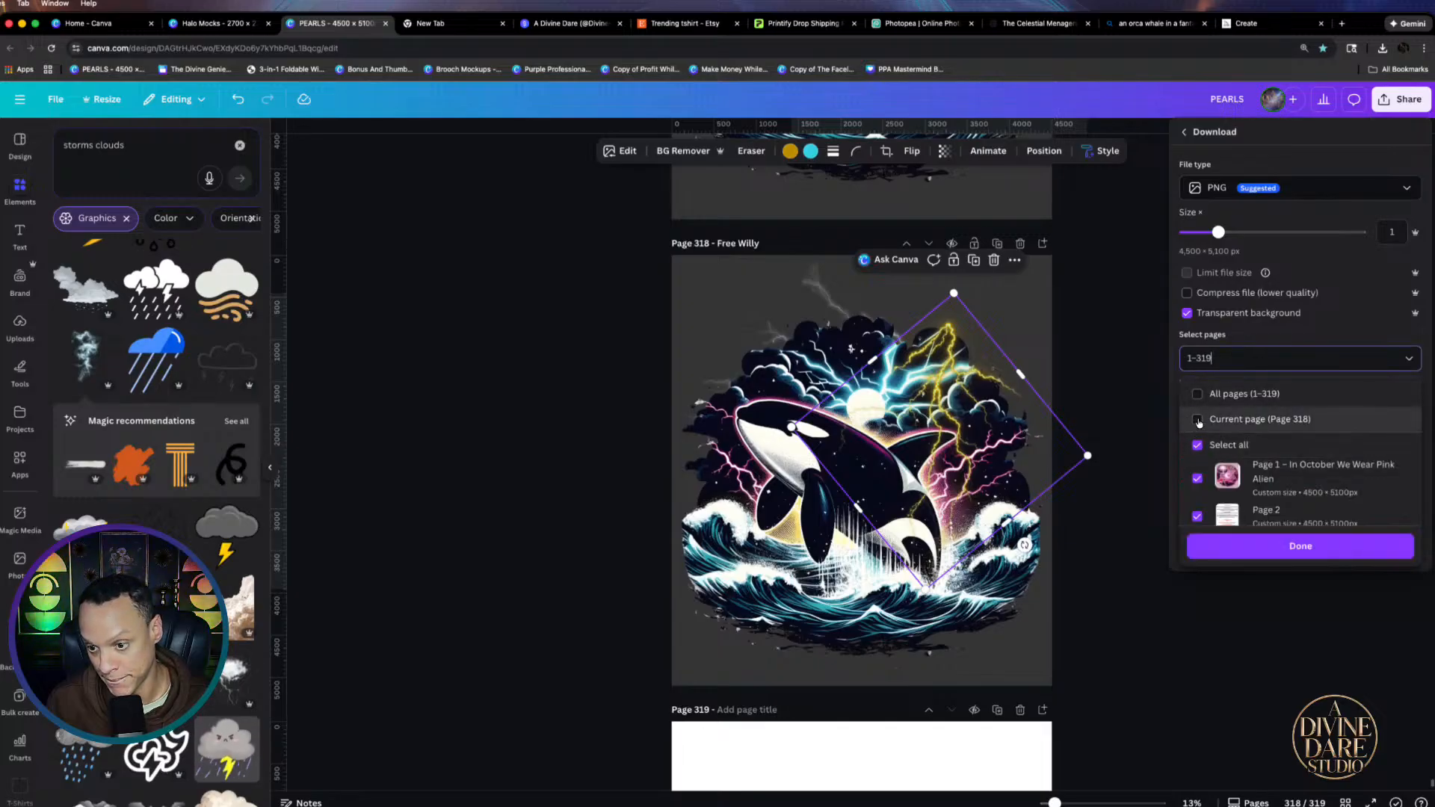
left_click(1278, 548)
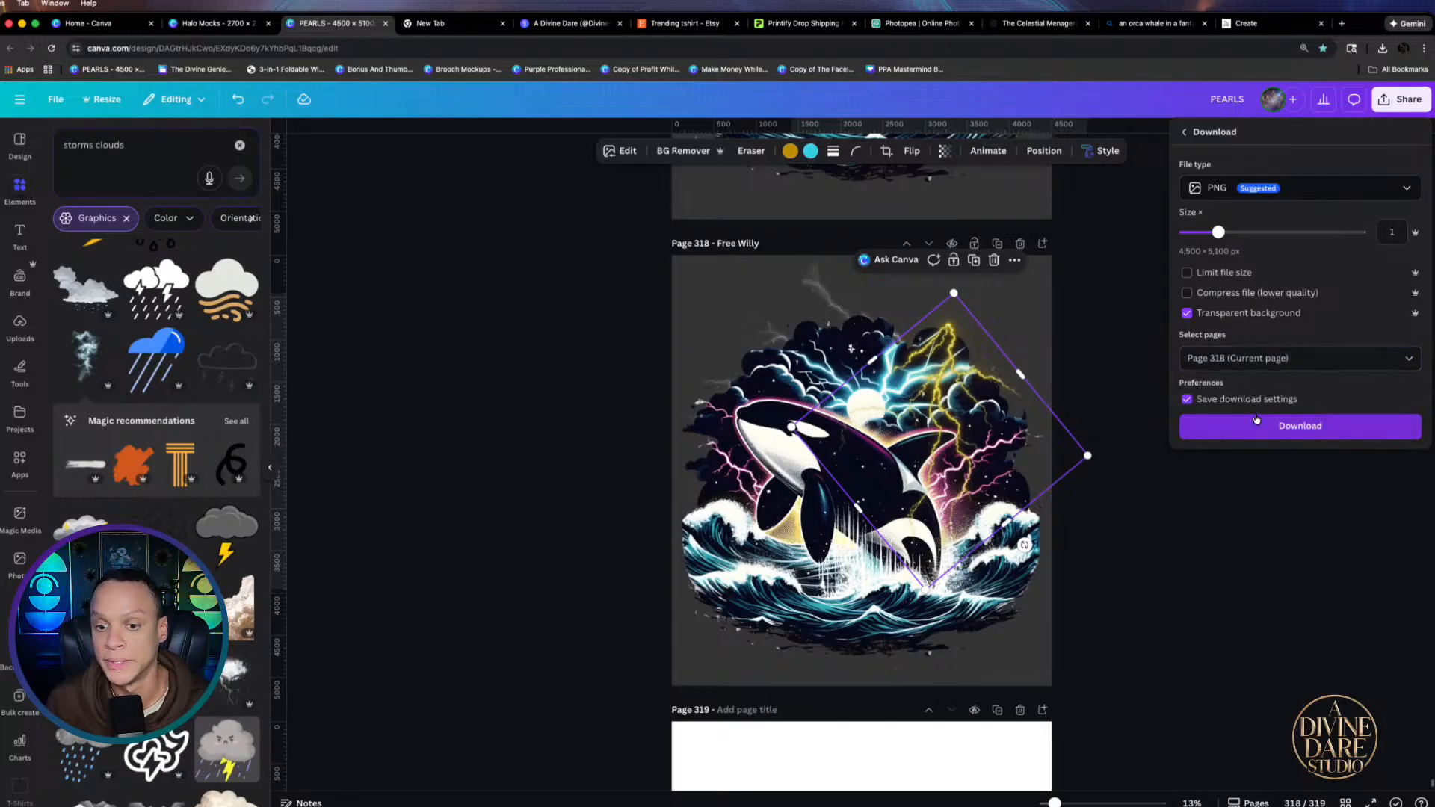
left_click(1332, 420)
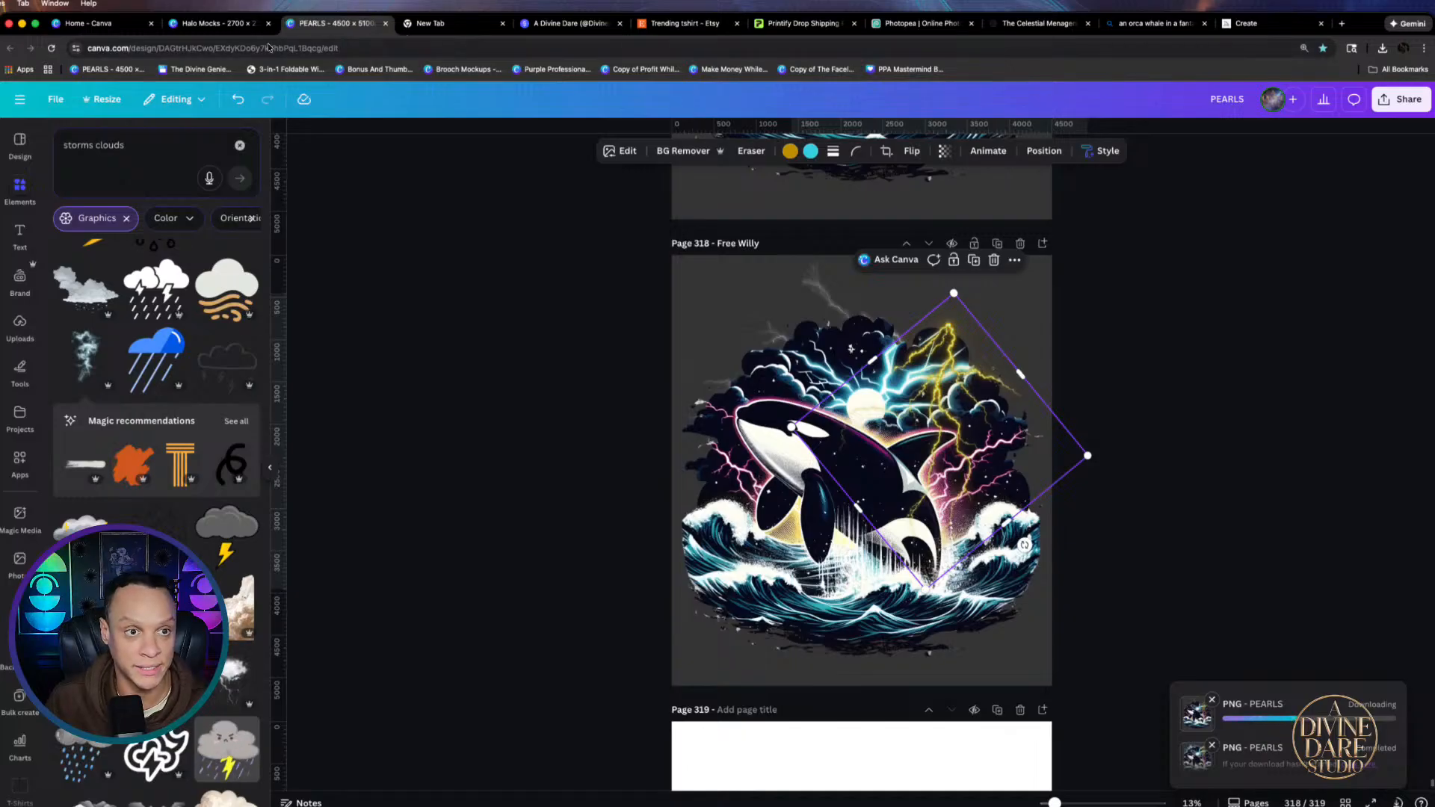
left_click(217, 26)
Delete the Granite shirt's mushroom graphic, discarding a trial copy of the Espresso orca
scroll(953, 433, "up", 6)
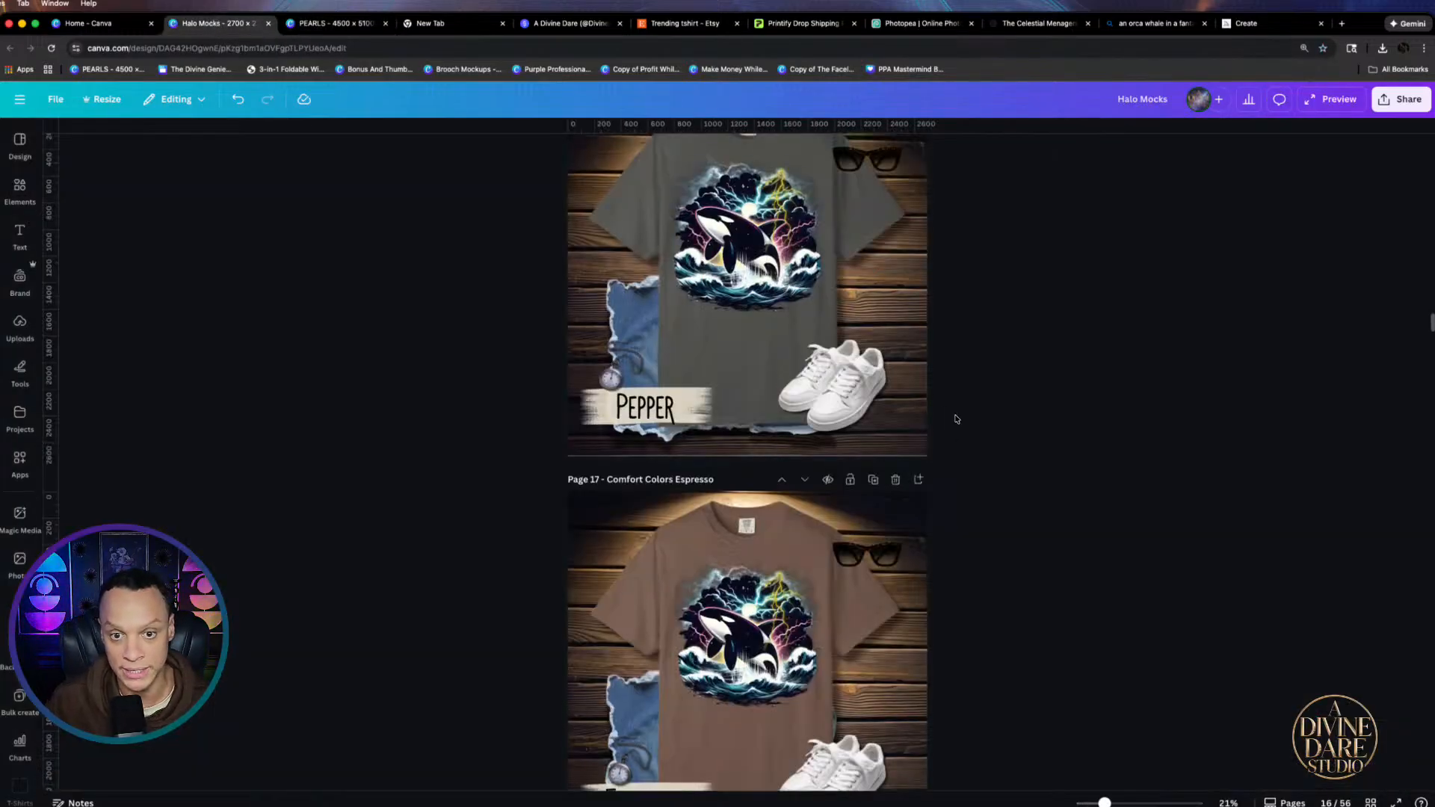
scroll(877, 300, "down", 1)
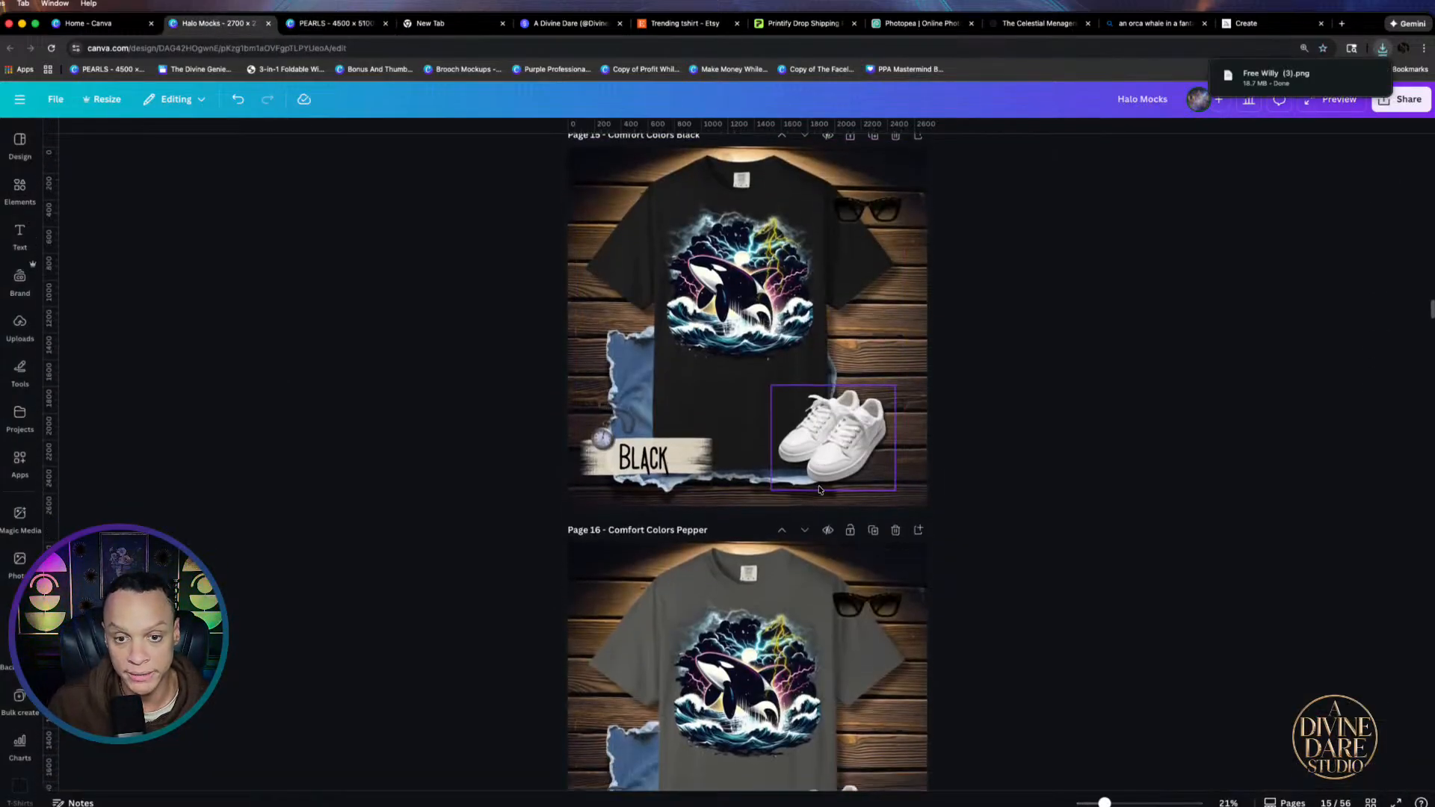
scroll(752, 551, "up", 10)
scroll(752, 550, "down", 15)
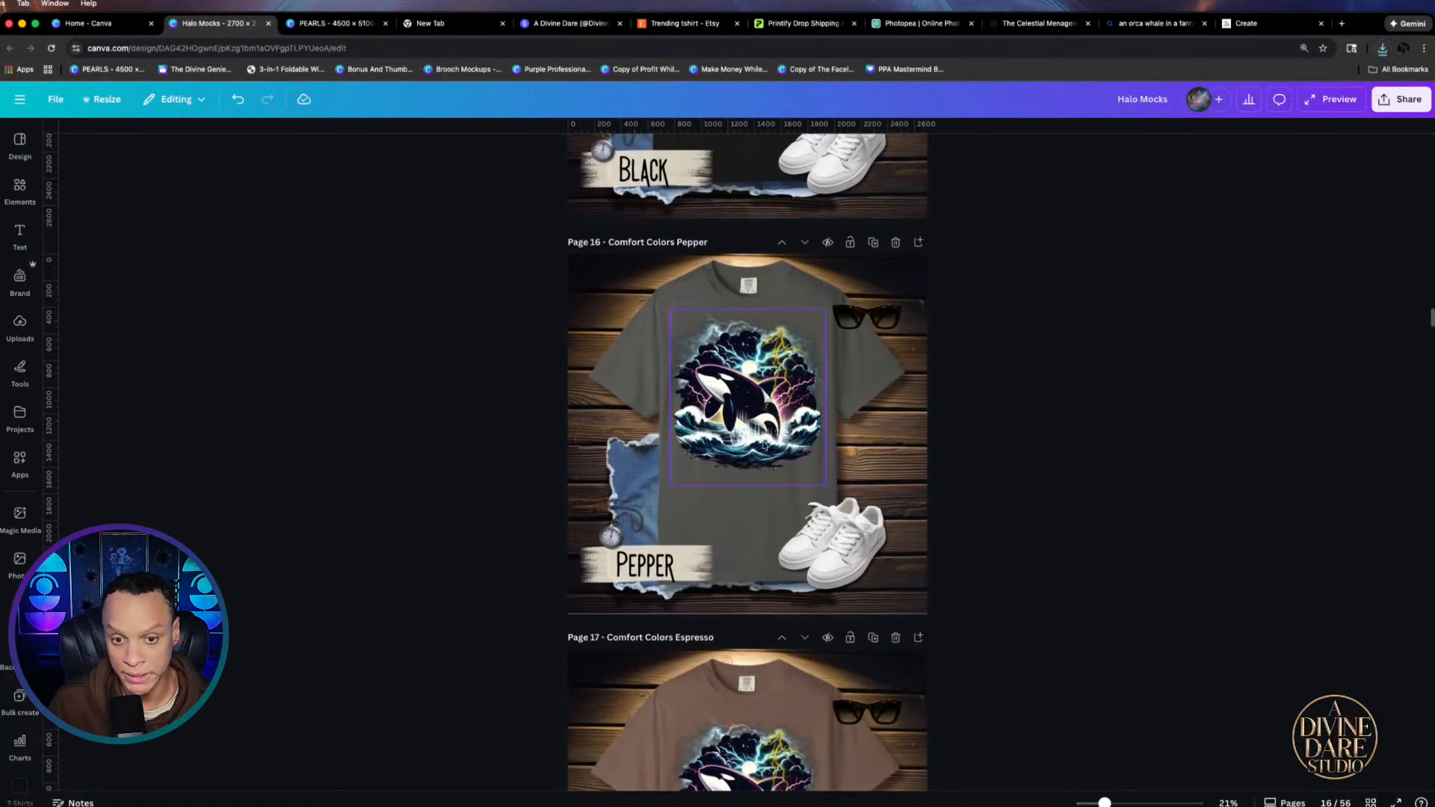
scroll(766, 547, "down", 10)
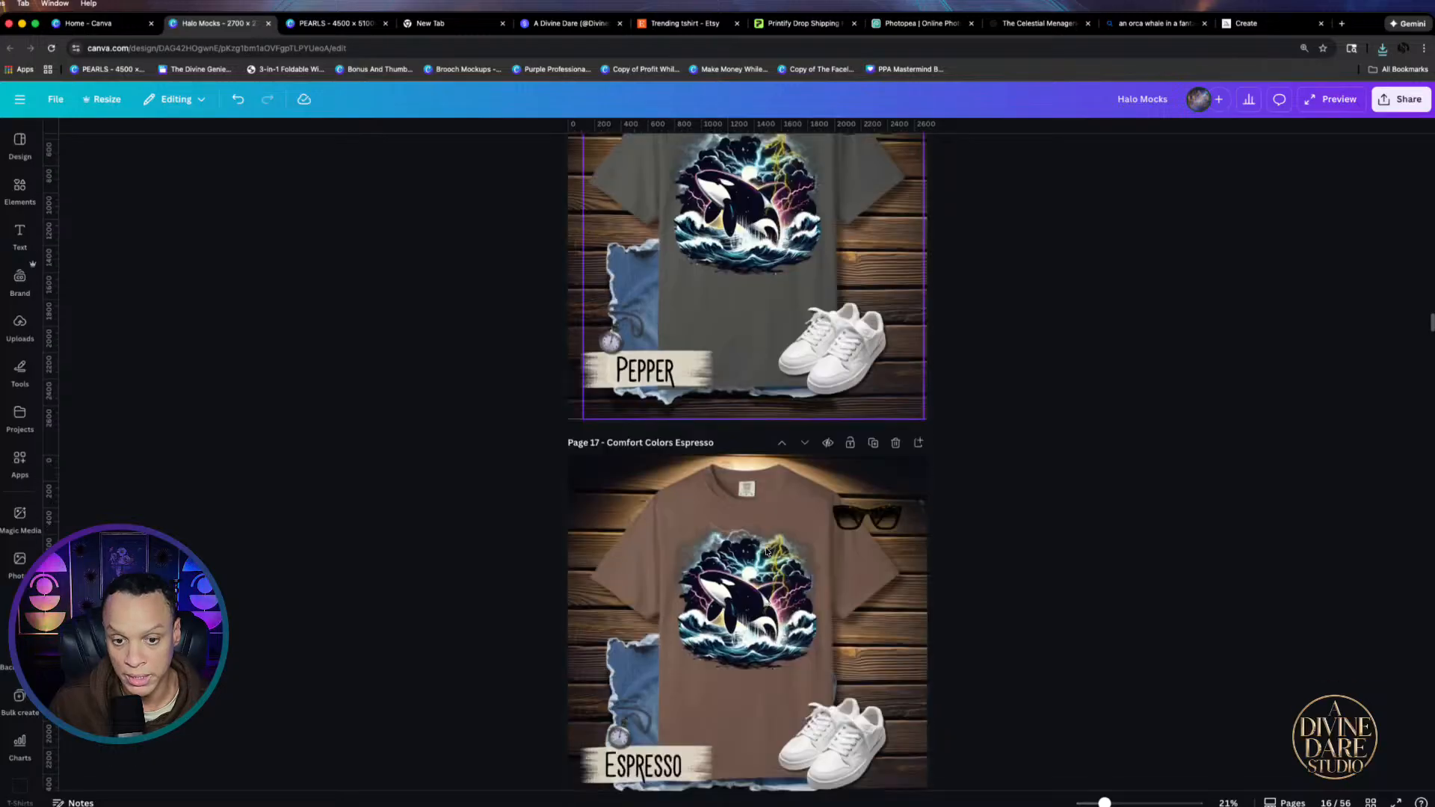
left_click(750, 578)
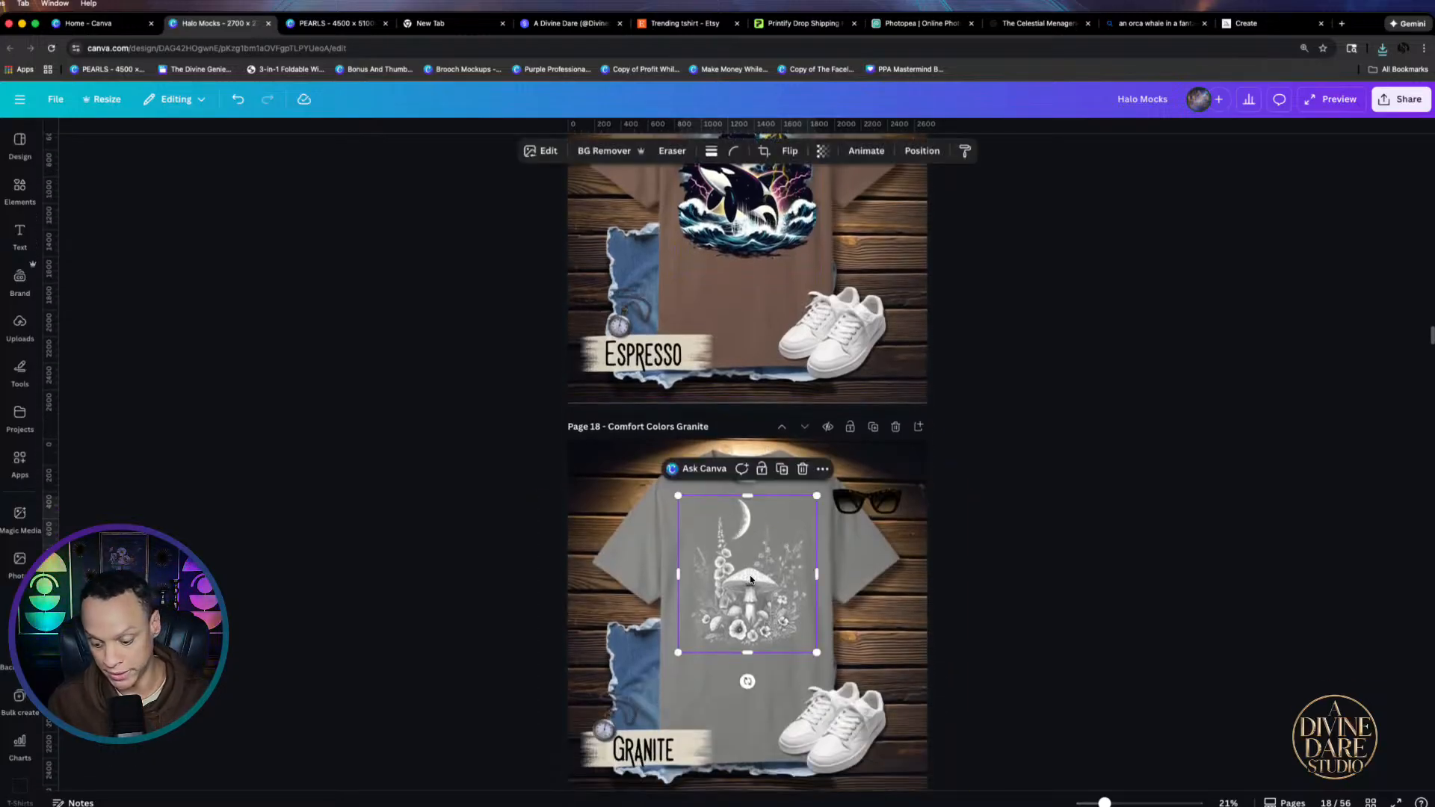
key("Delete")
left_click(750, 192)
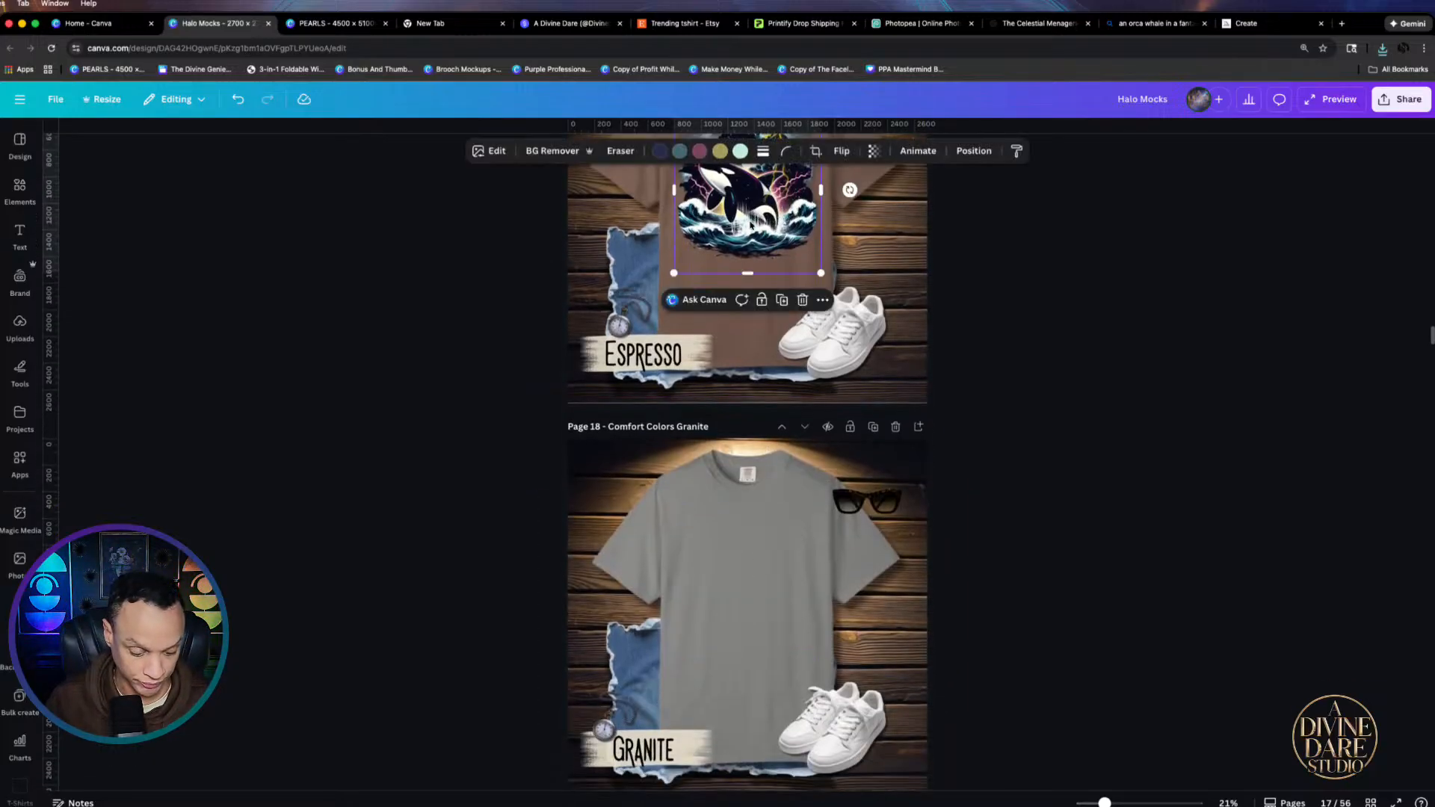
left_click(782, 300)
left_click_drag(741, 175, 741, 568)
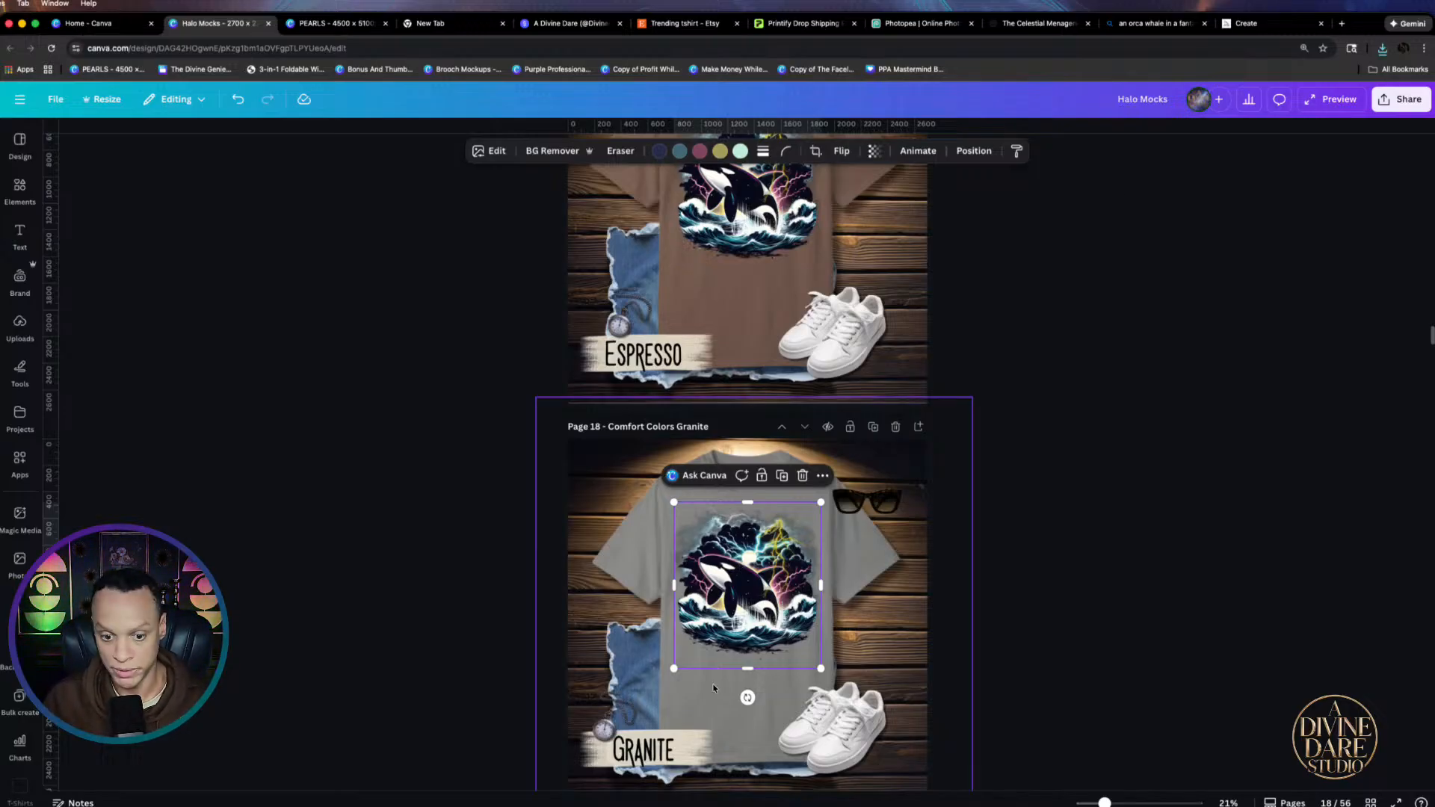
key("Delete")
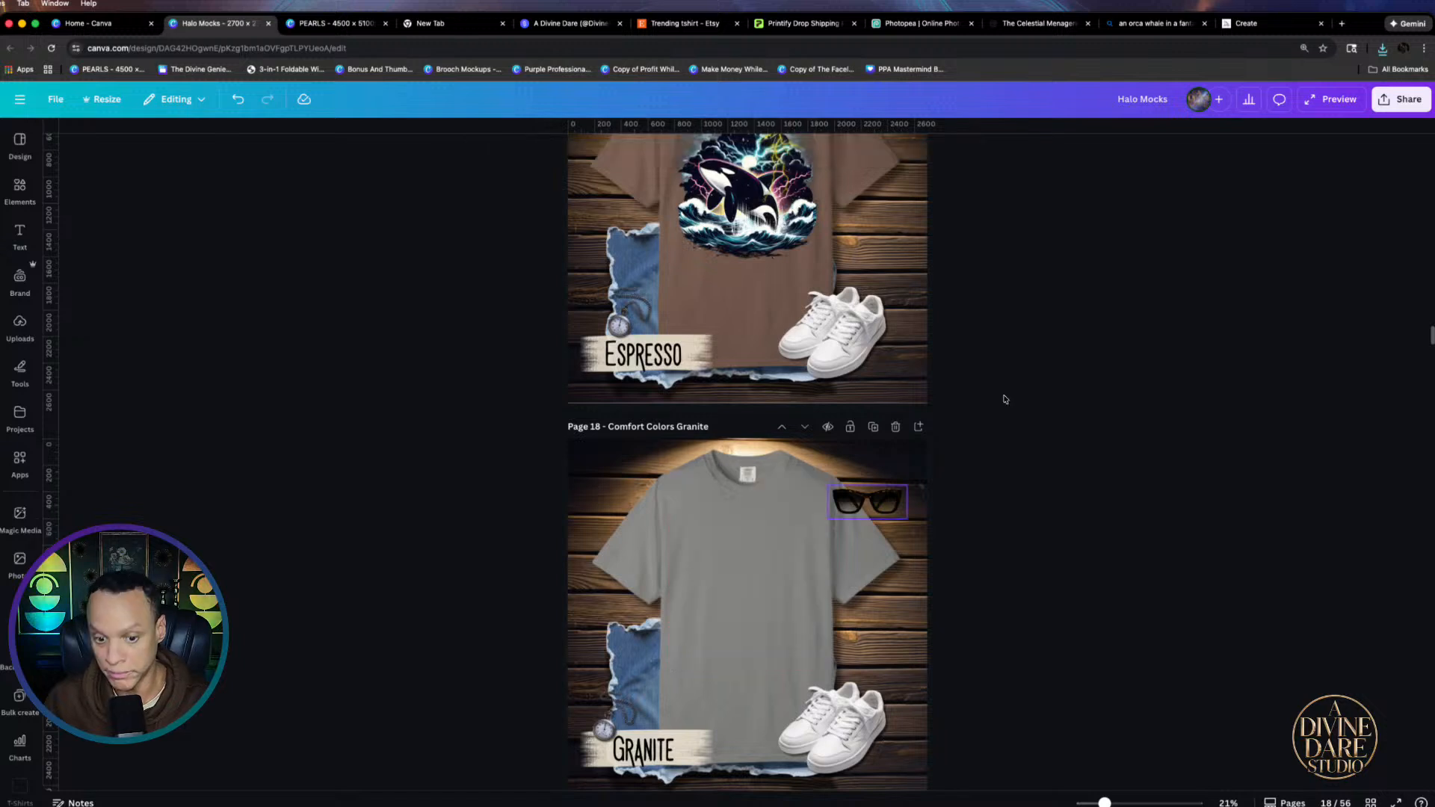
Place Free Willy (3).png on the Granite shirt, scaled down and centred
left_click(1382, 48)
left_click_drag(1276, 101, 720, 580)
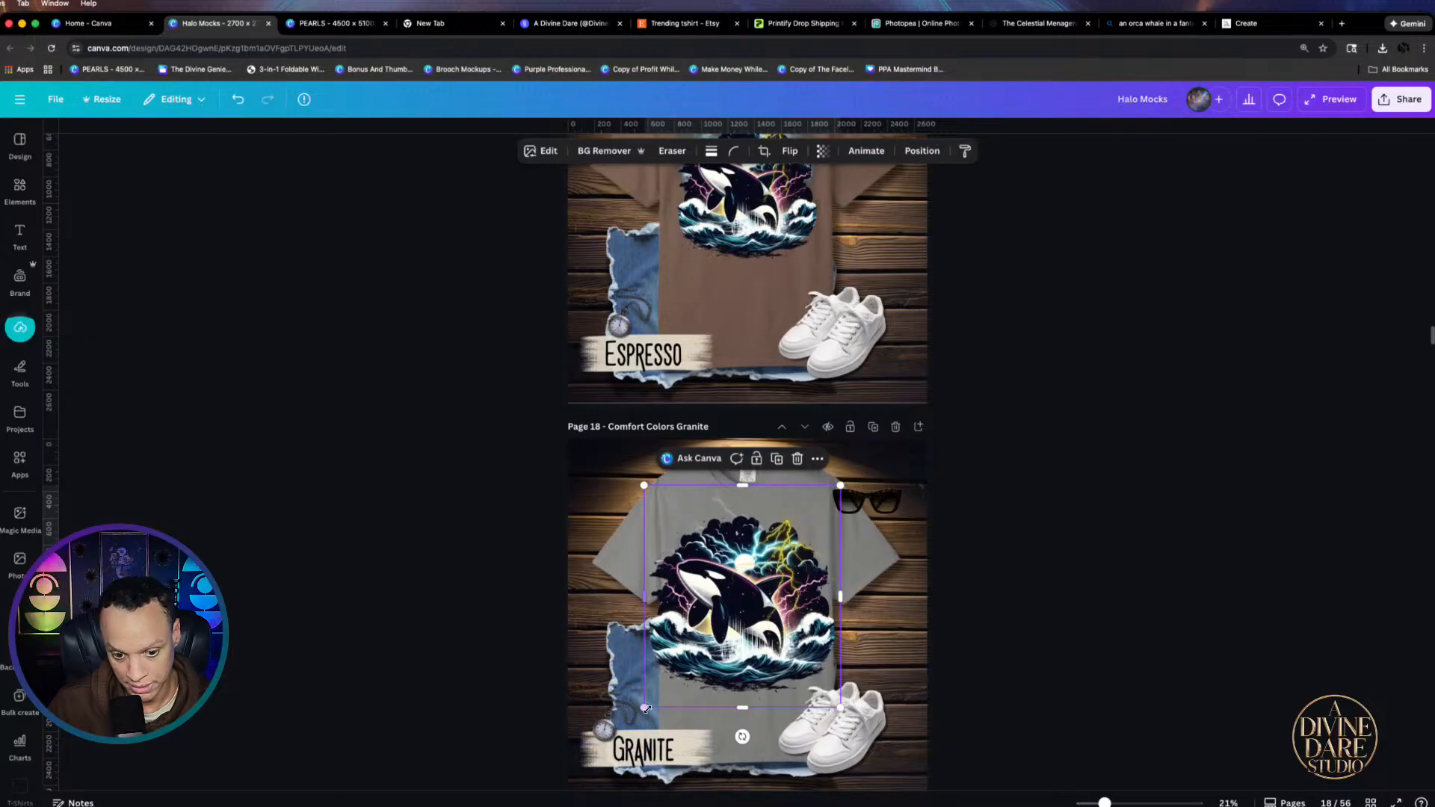
left_click_drag(643, 707, 703, 640)
scroll(772, 609, "up", 5)
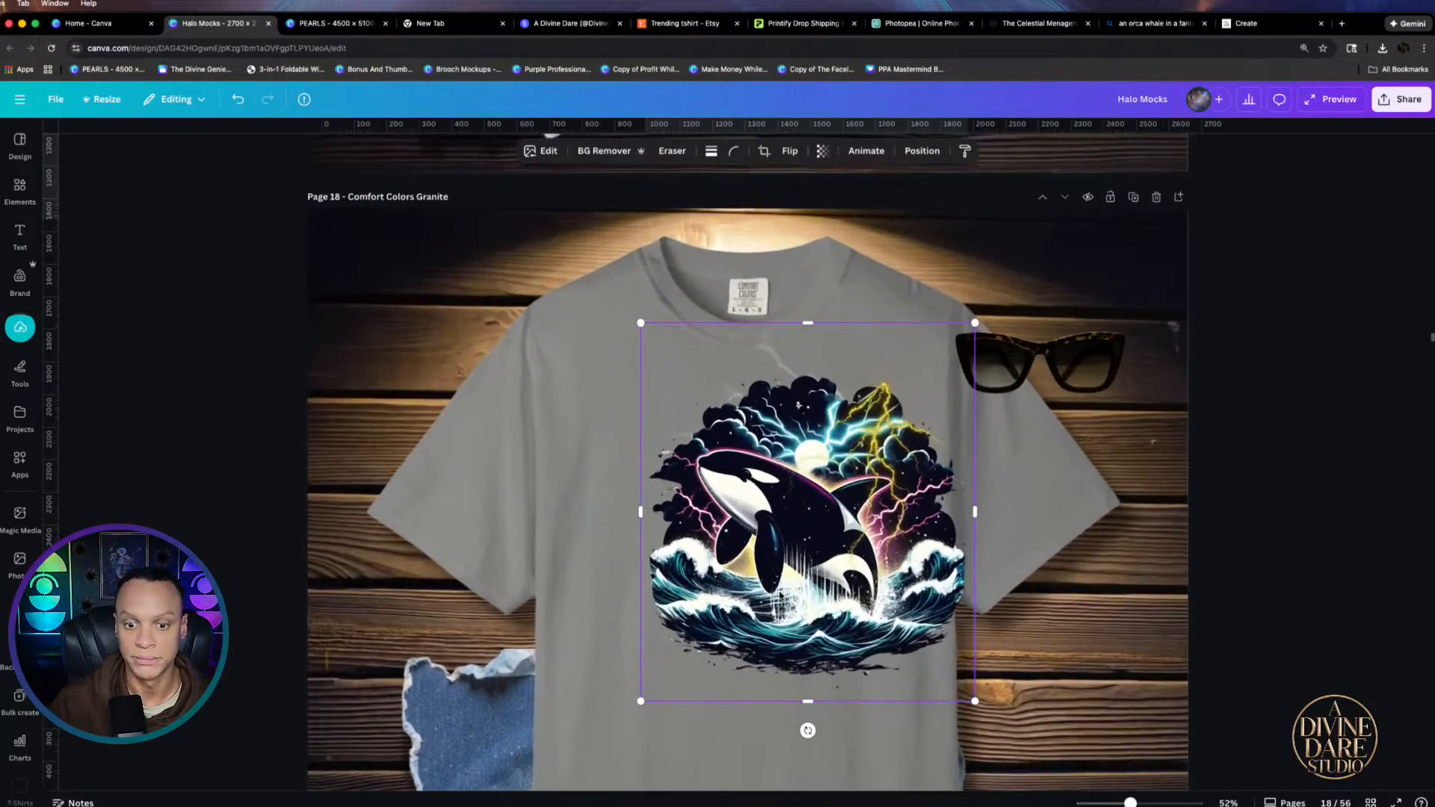
left_click_drag(772, 609, 715, 610)
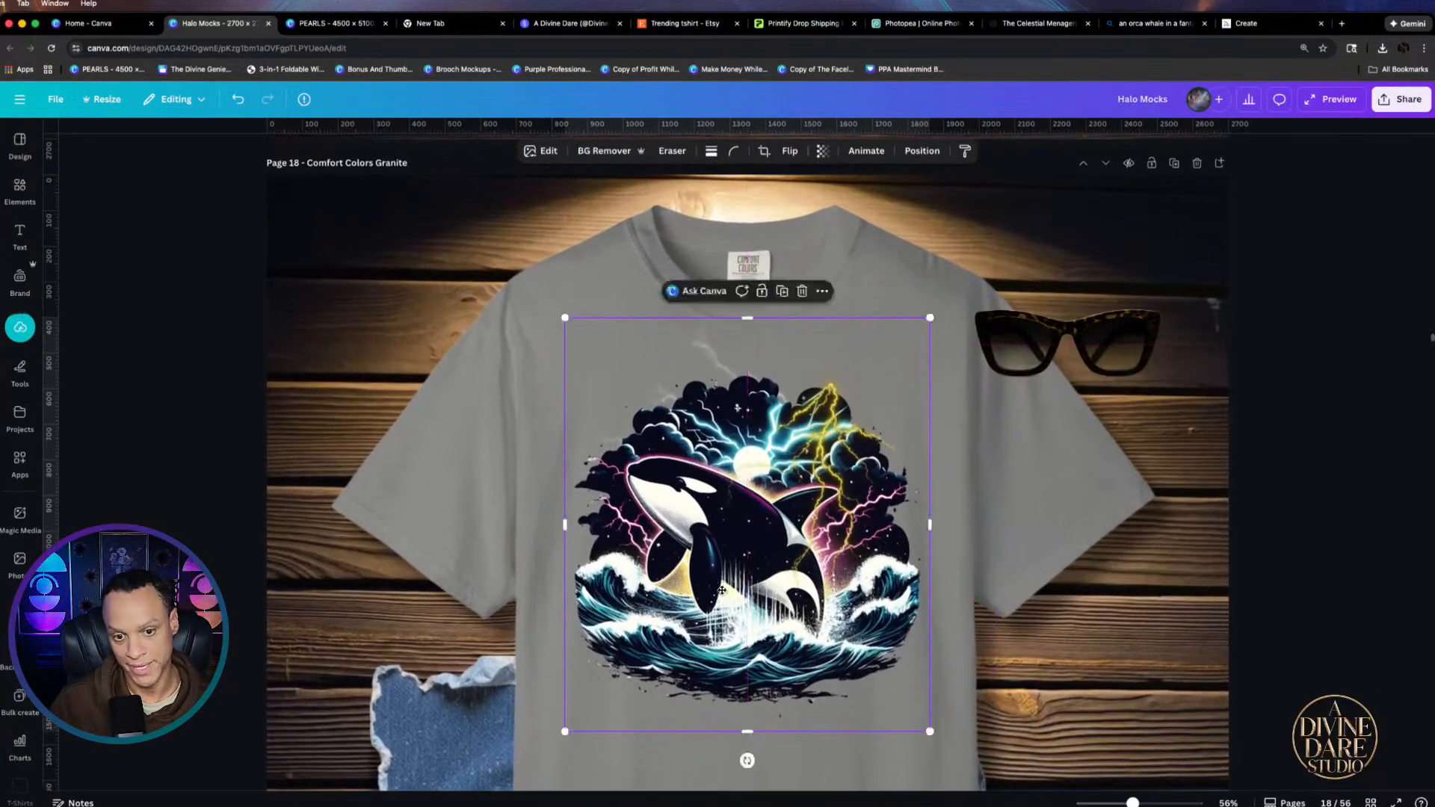
scroll(759, 590, "down", 3)
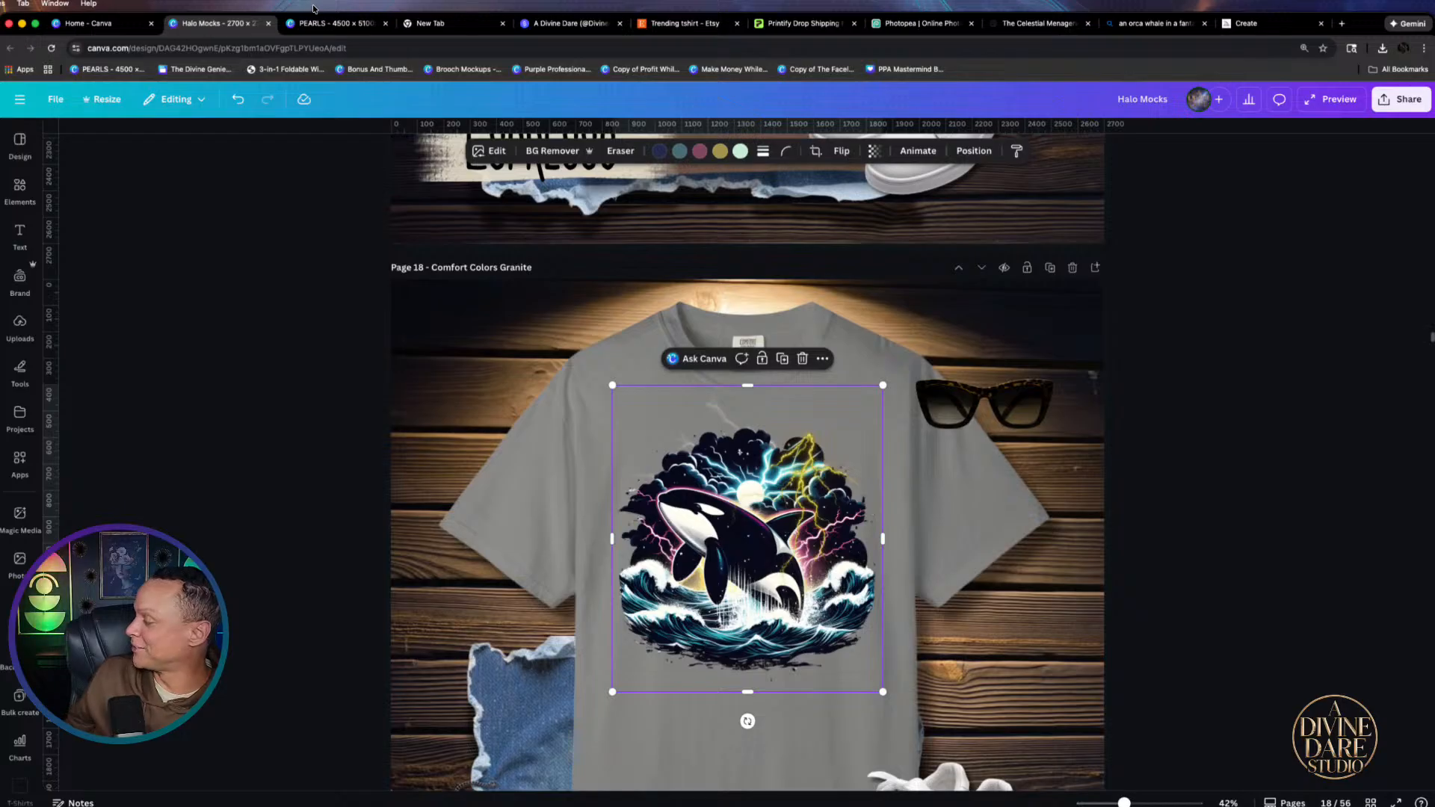
On the PEARLS Free Willy page, shrink the yellow lightning overlay and move it toward the glowing orb
left_click(332, 23)
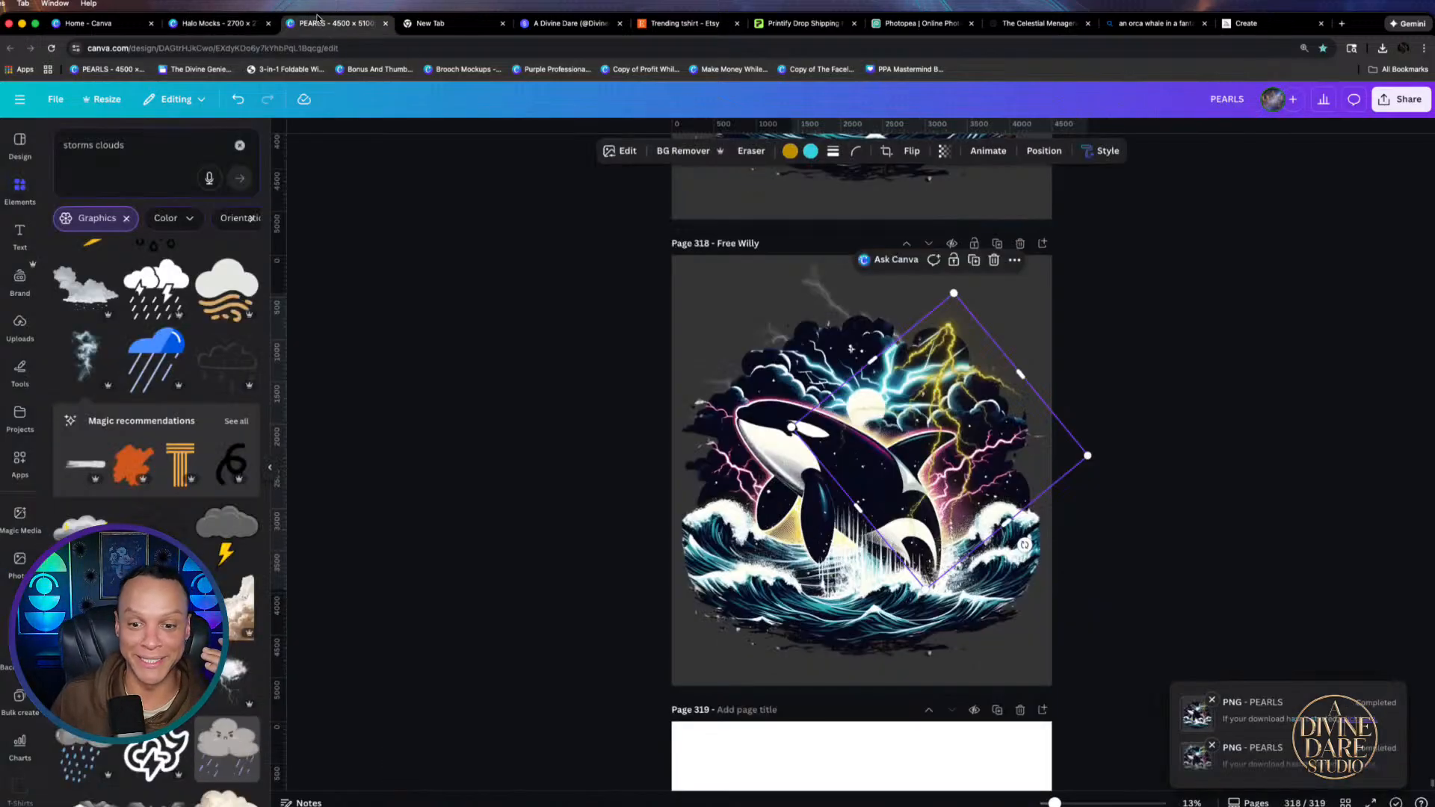
left_click(816, 284)
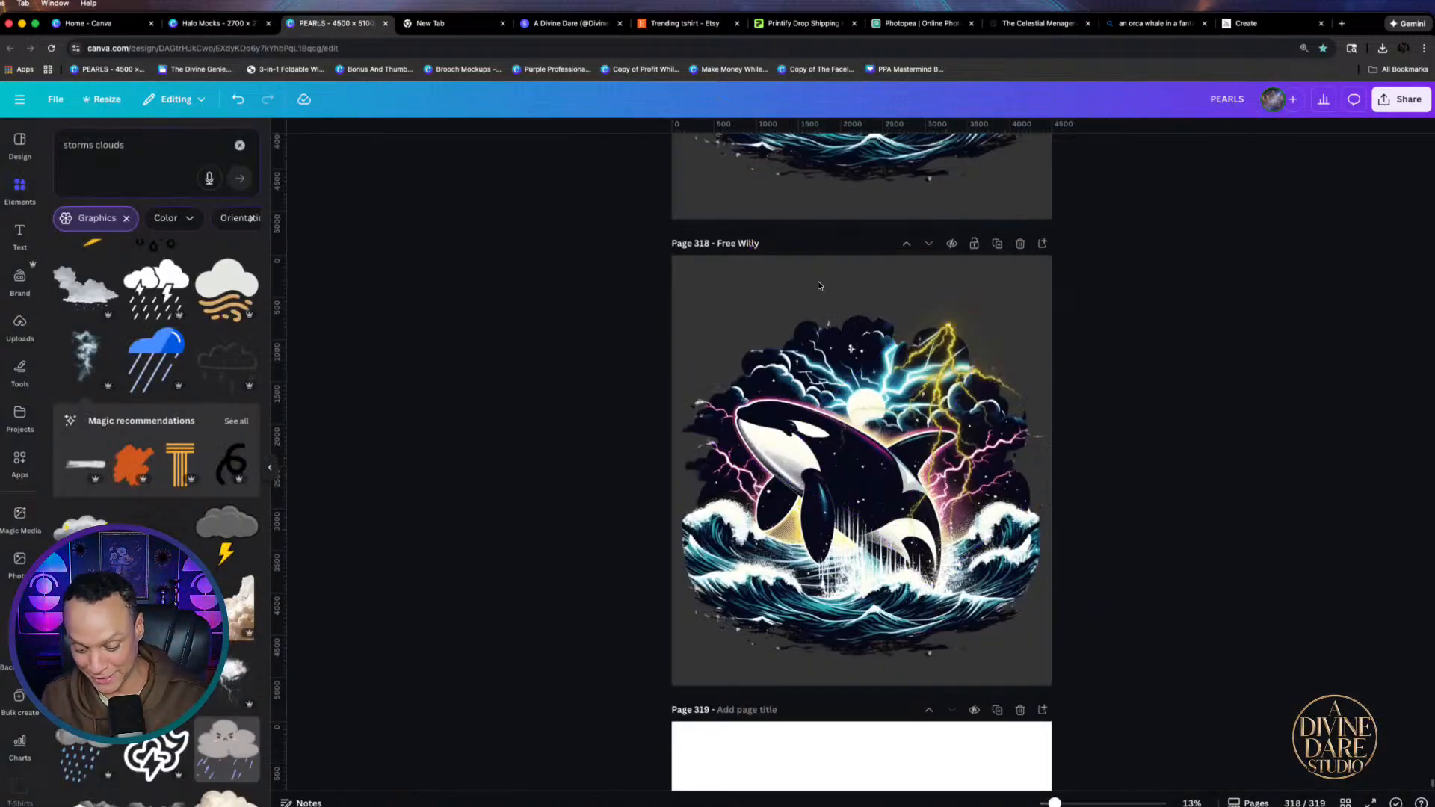
left_click(948, 374)
left_click_drag(947, 374, 953, 374)
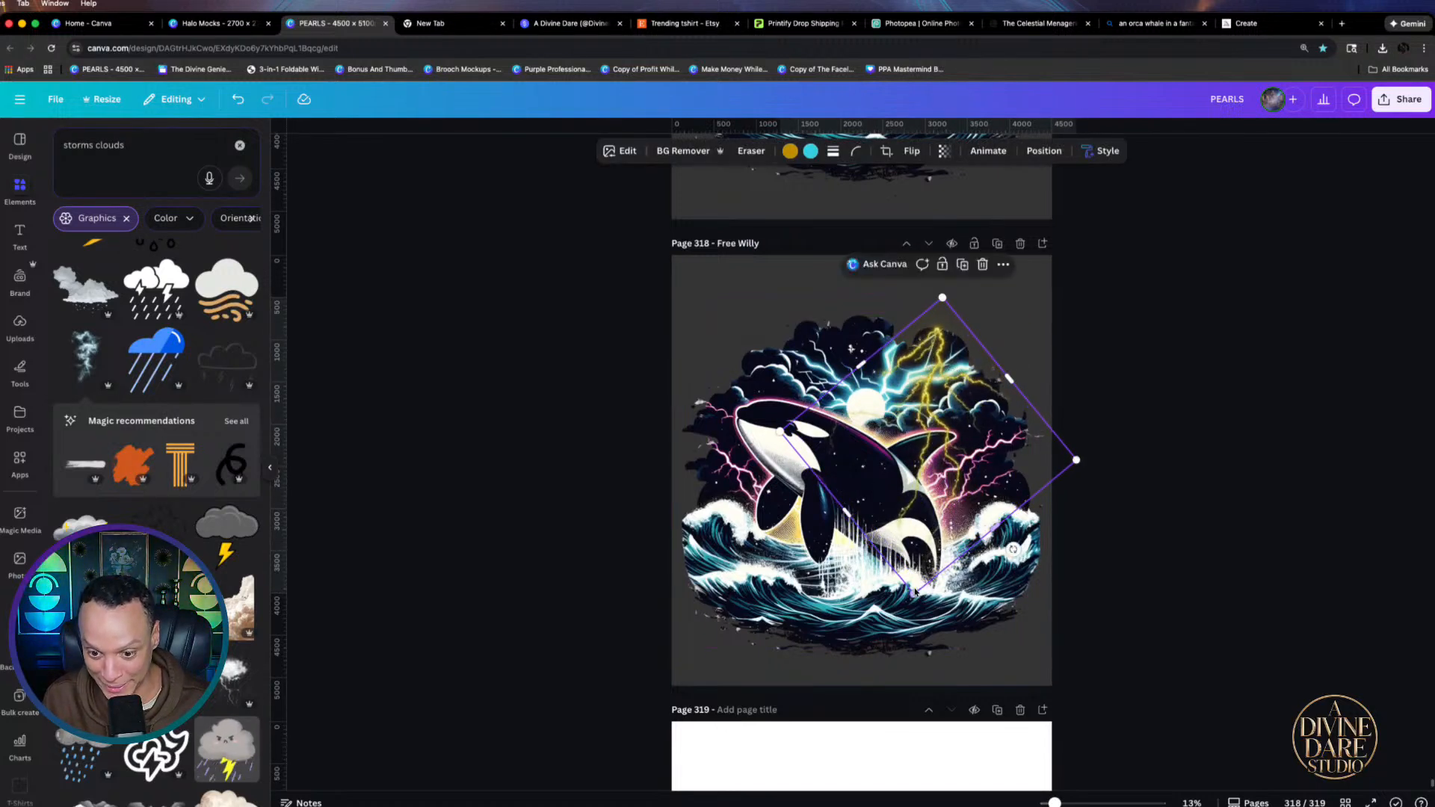
left_click_drag(916, 587, 920, 533)
left_click_drag(955, 437, 917, 443)
Set the lightning overlay's transparency to 66 and nudge it slightly left
left_click(944, 151)
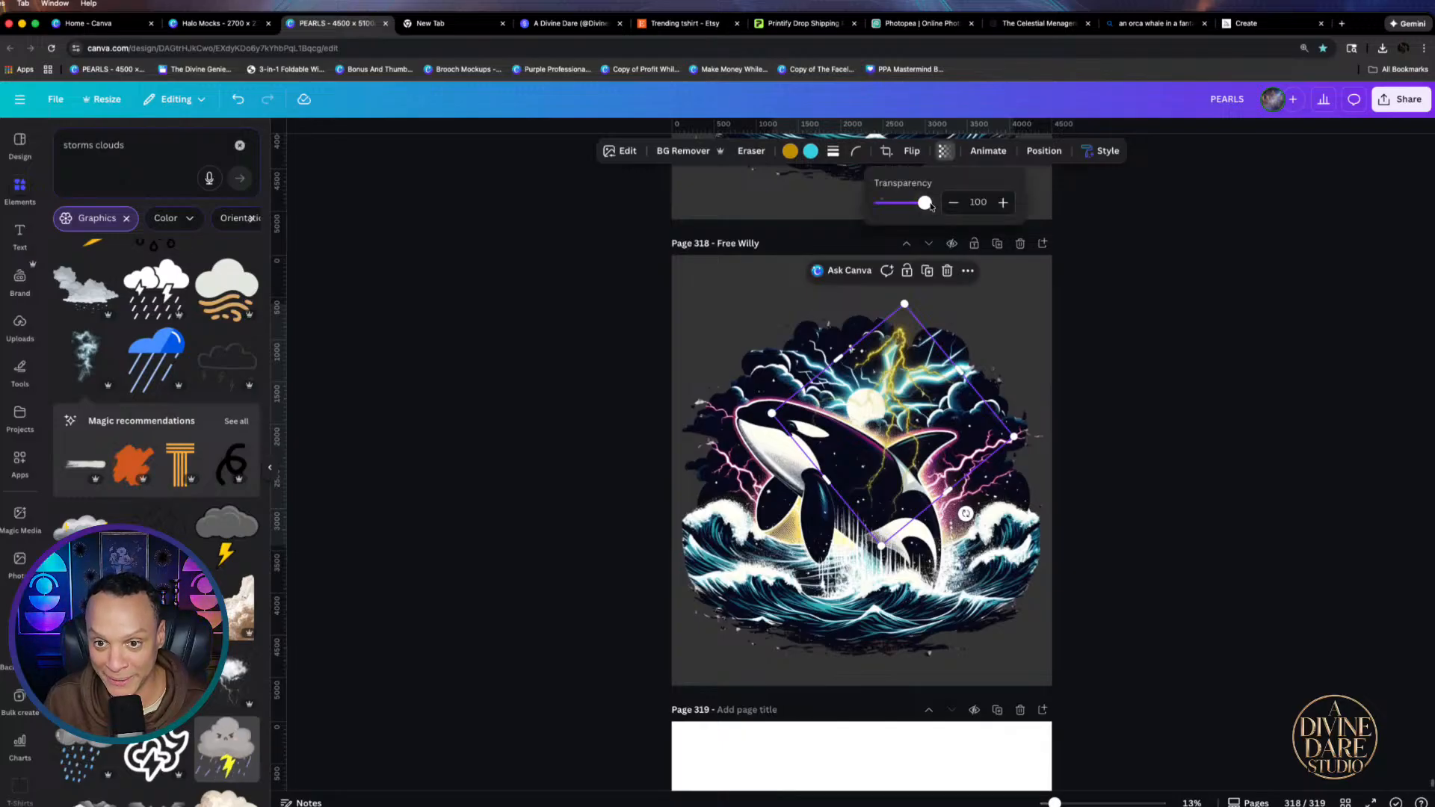
left_click_drag(932, 207, 911, 208)
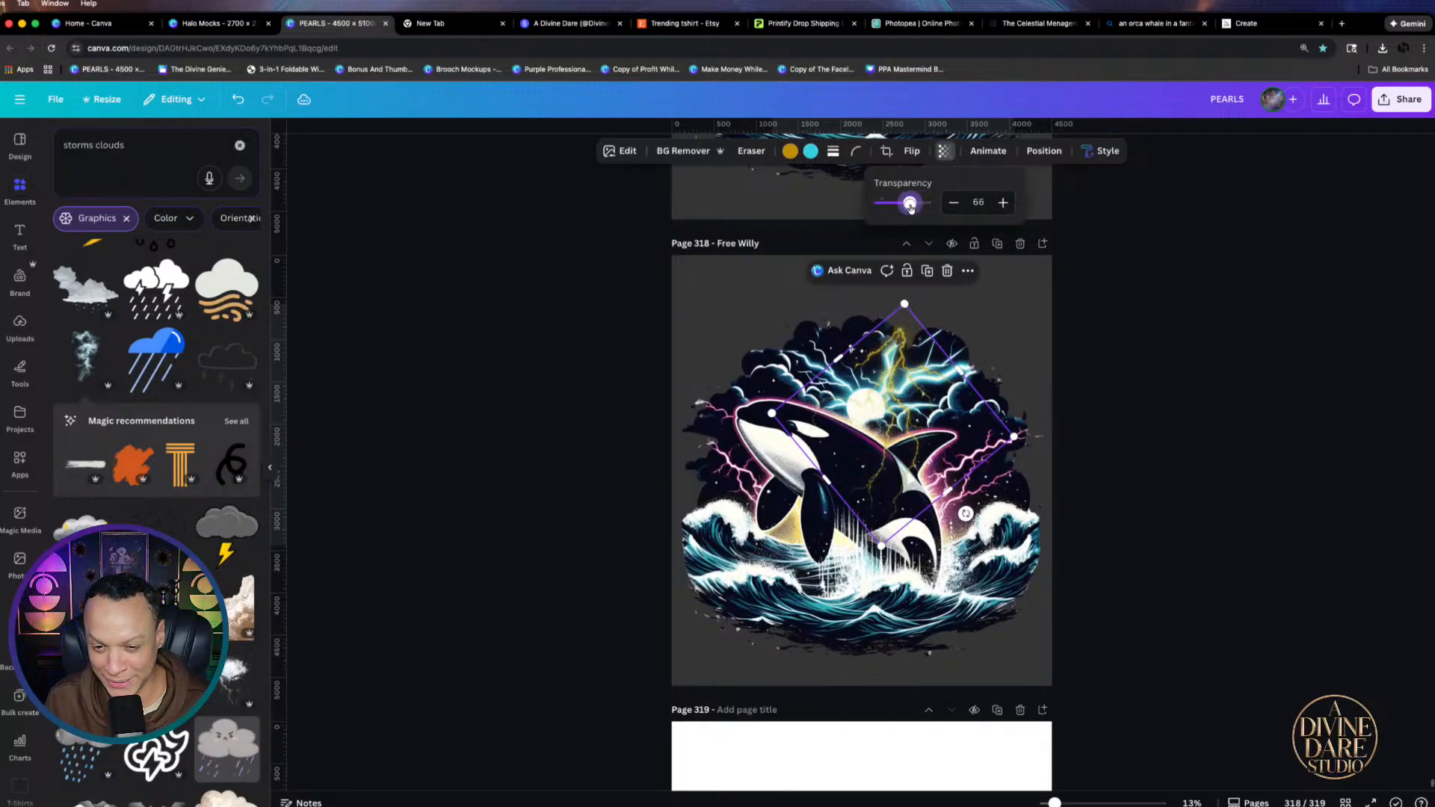
mouse_move(914, 411)
left_mouse_down()
mouse_move(903, 412)
mouse_move(924, 396)
left_mouse_up()
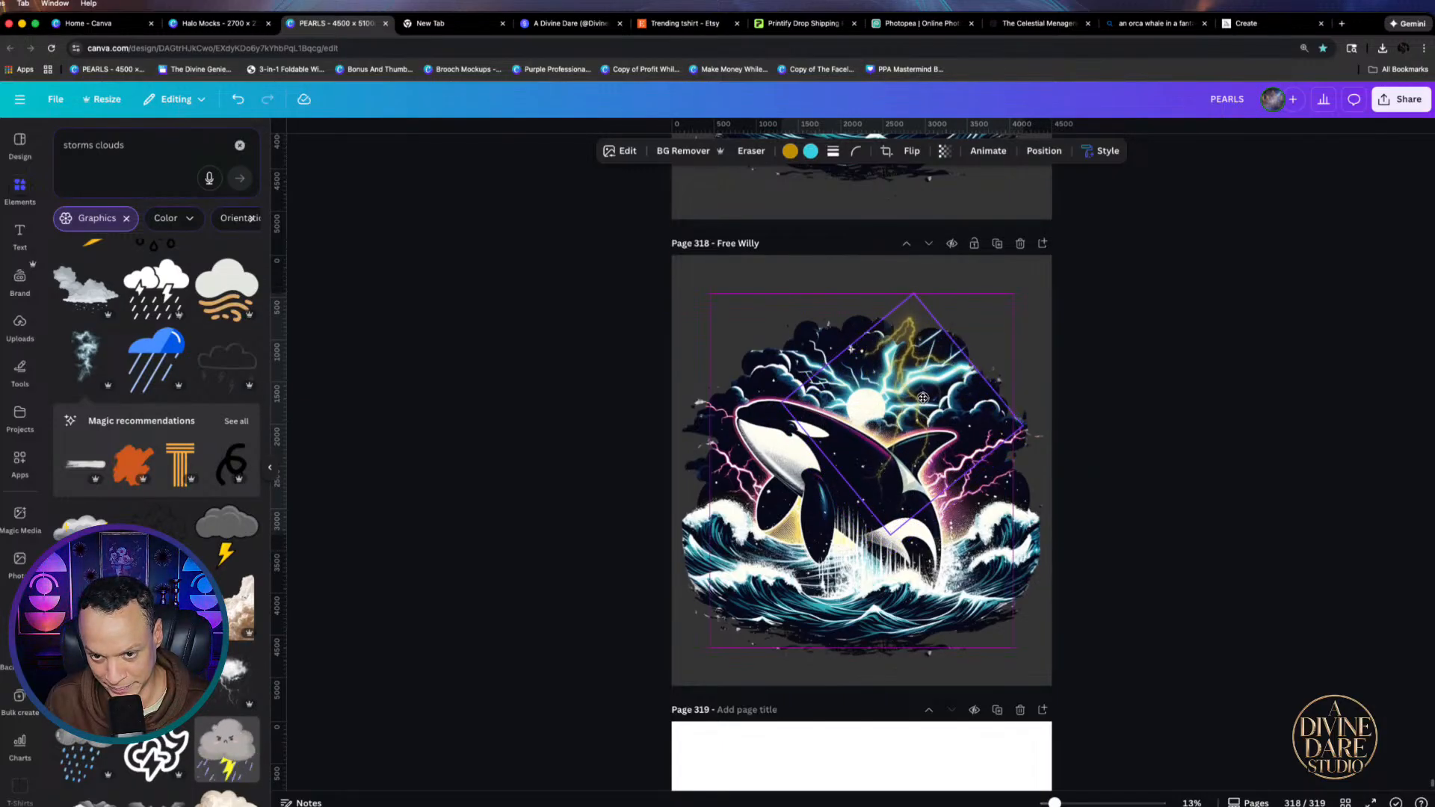
left_click(1164, 425)
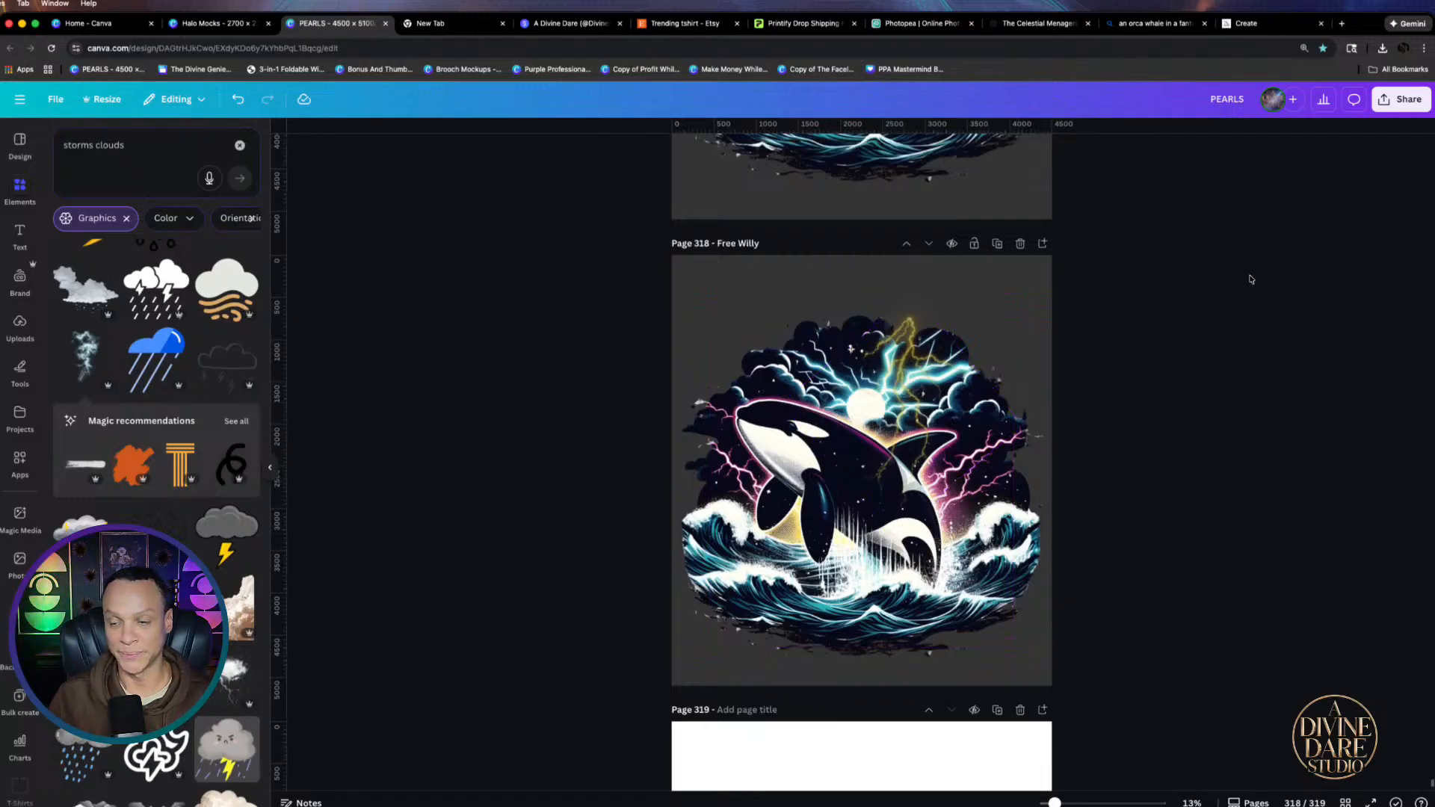
Download page 318 as a transparent-background PNG, saved as Free Willy (4).png
left_click(1406, 98)
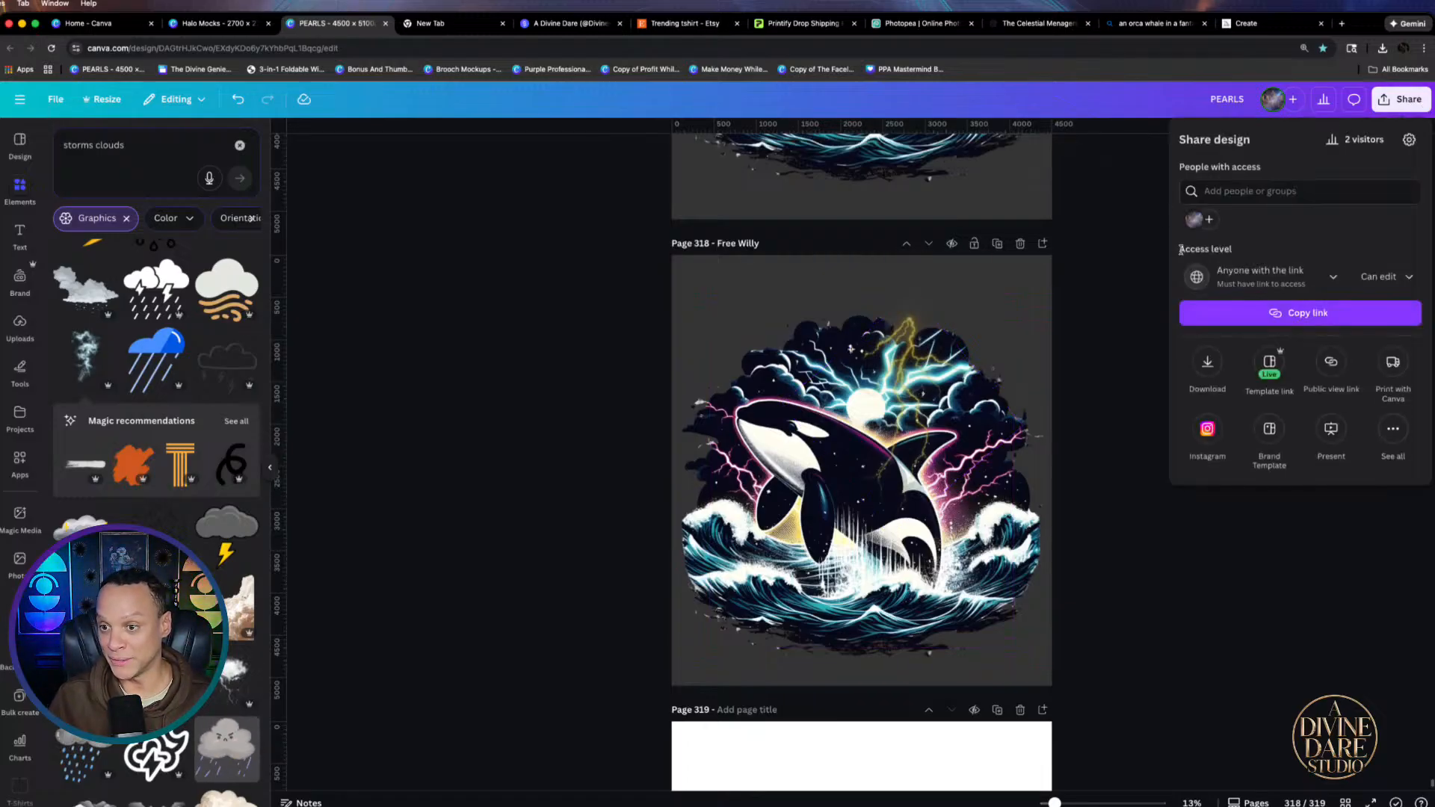
left_click(1207, 364)
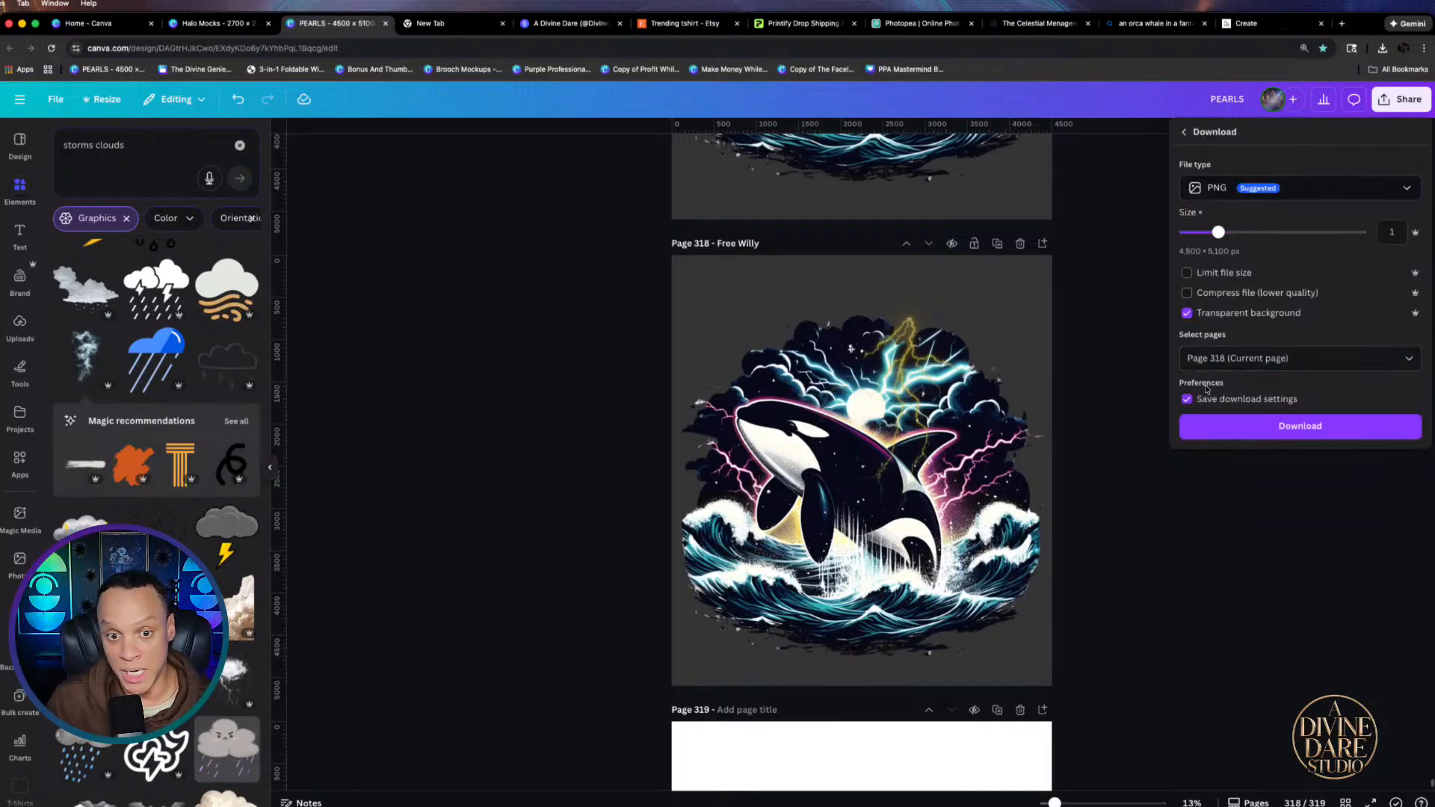
left_click(1251, 433)
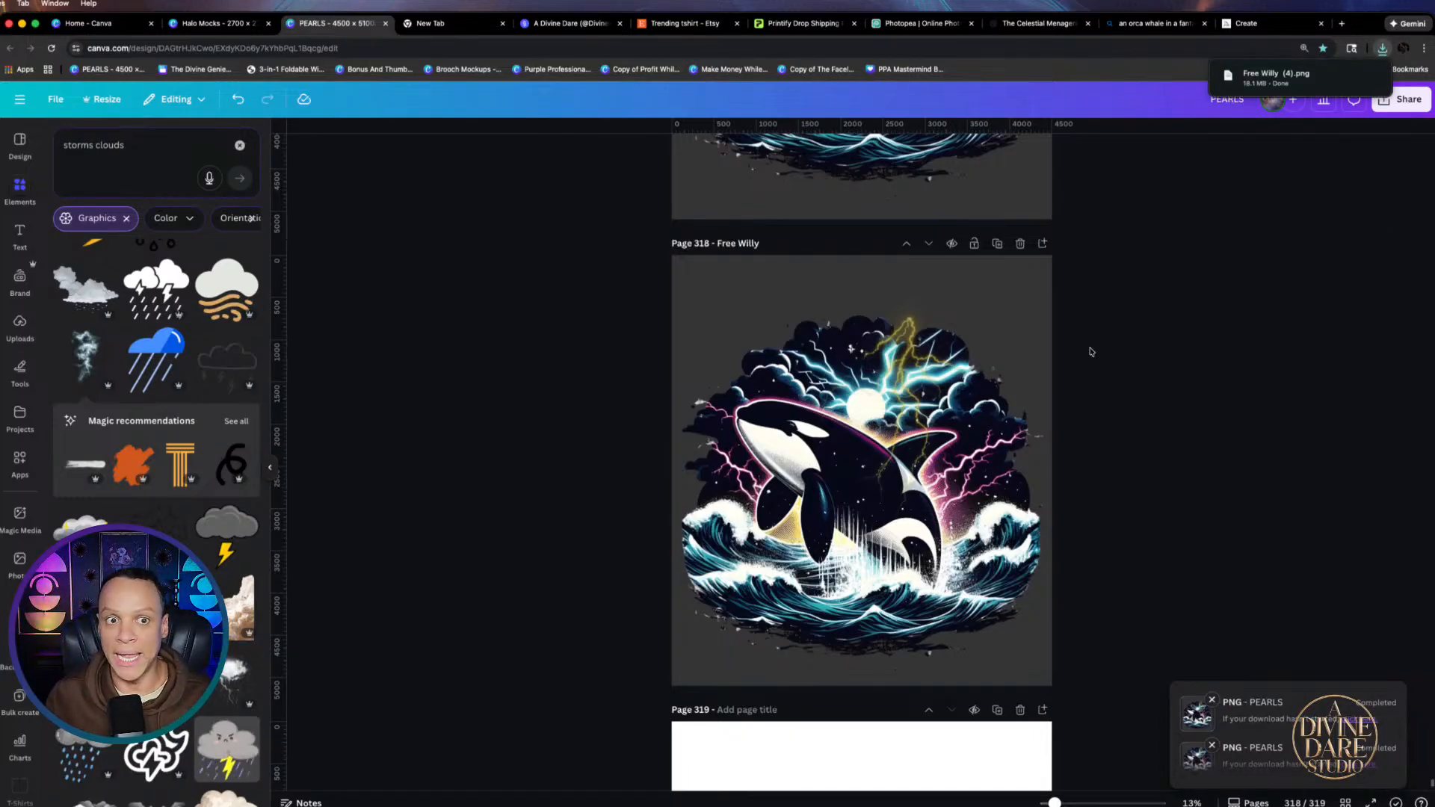
left_click(210, 34)
Delete the orca graphic from pages 18, 17, 16 and 15 (Granite, Espresso, Pepper, Black tees)
key("Delete")
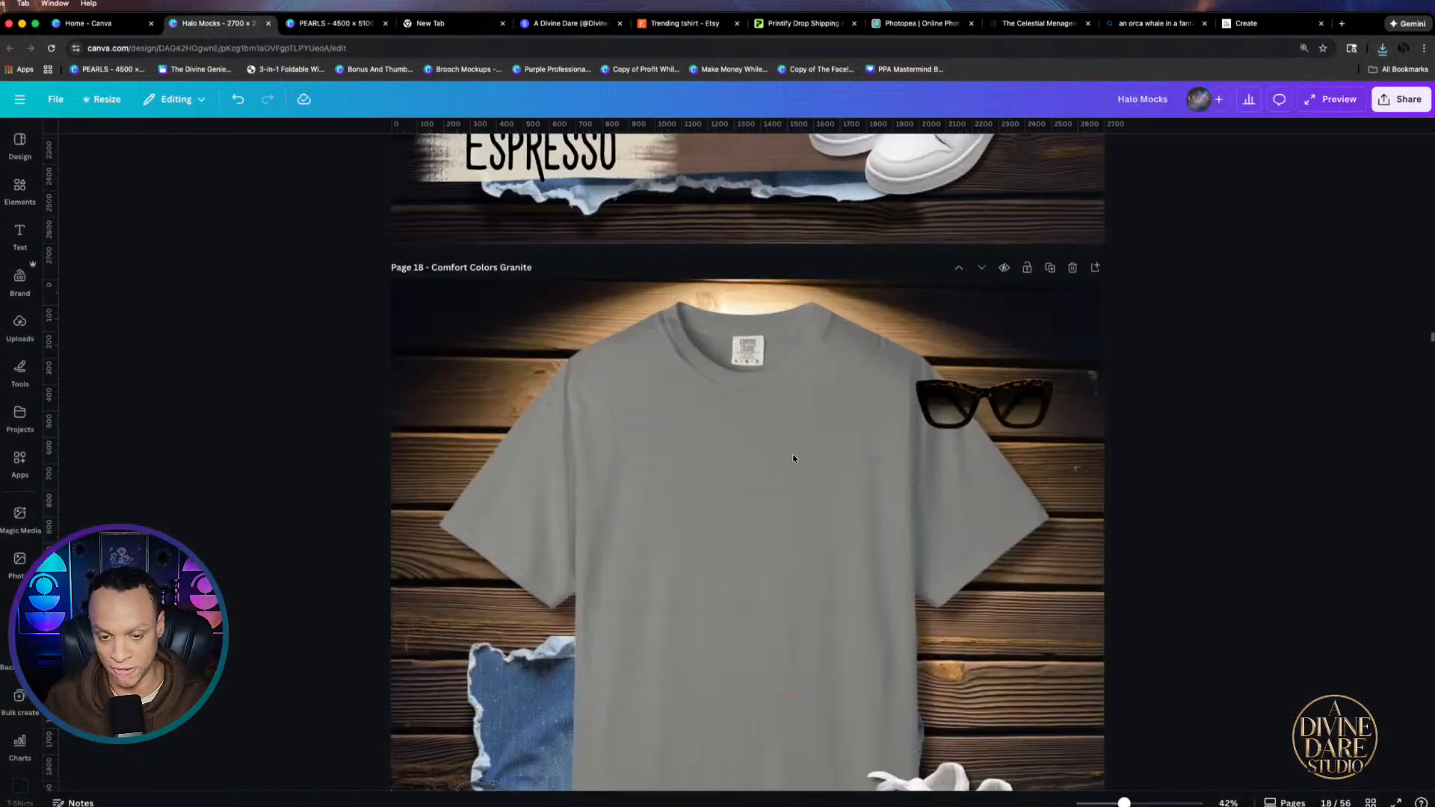
scroll(765, 419, "down", 3)
scroll(773, 344, "up", 5)
scroll(774, 344, "up", 5)
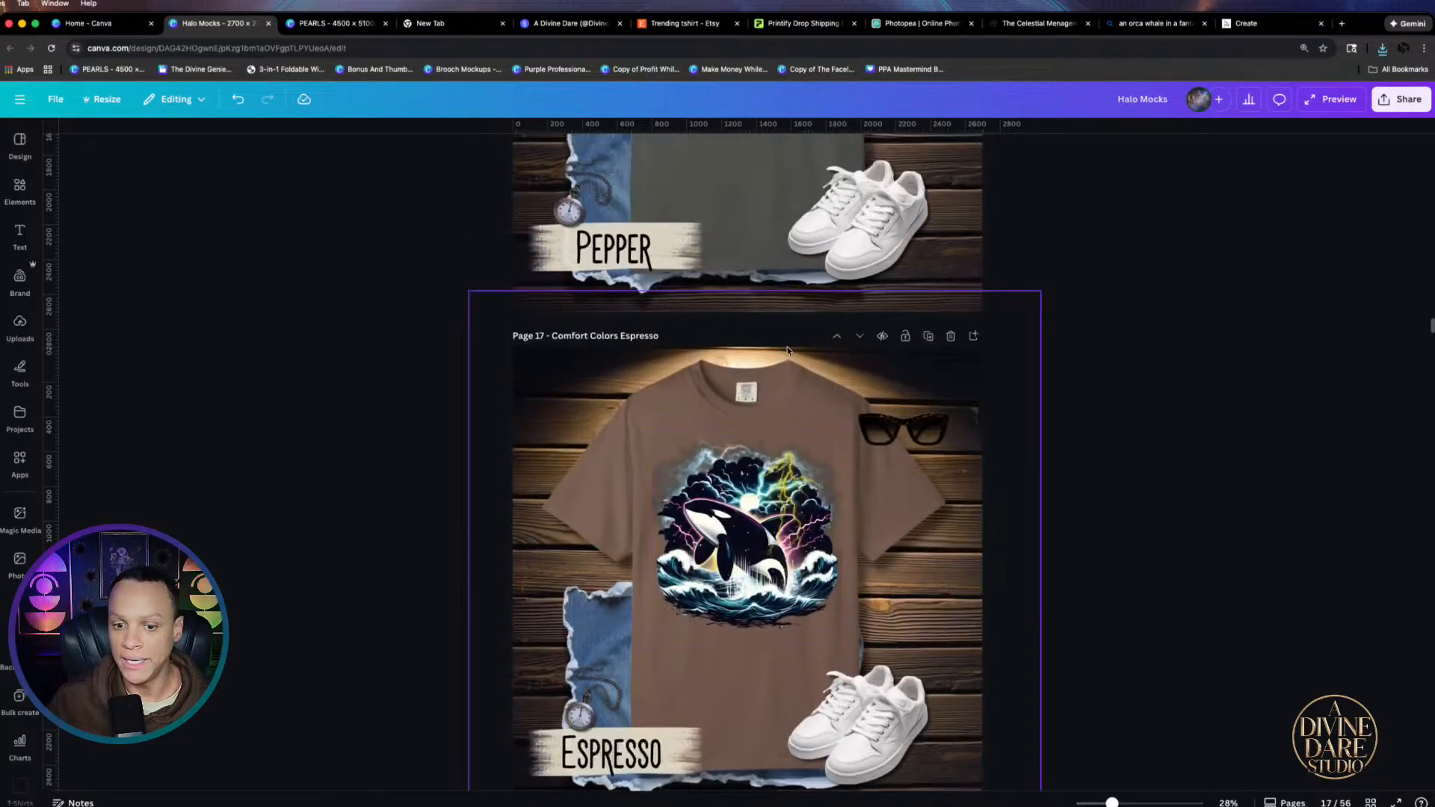
left_click(745, 596)
key("Delete")
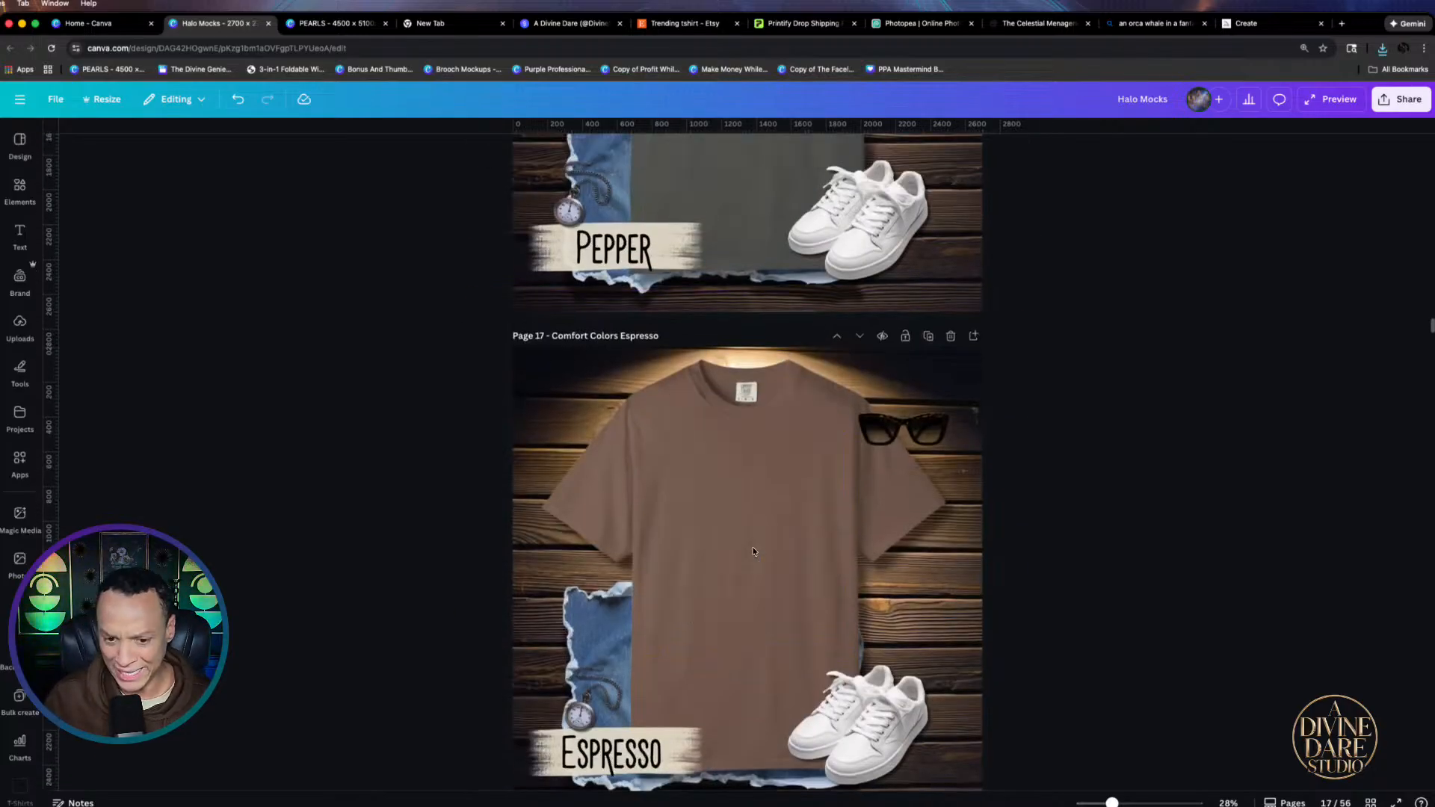
scroll(805, 550, "down", 3)
scroll(805, 550, "up", 5)
left_click(786, 349)
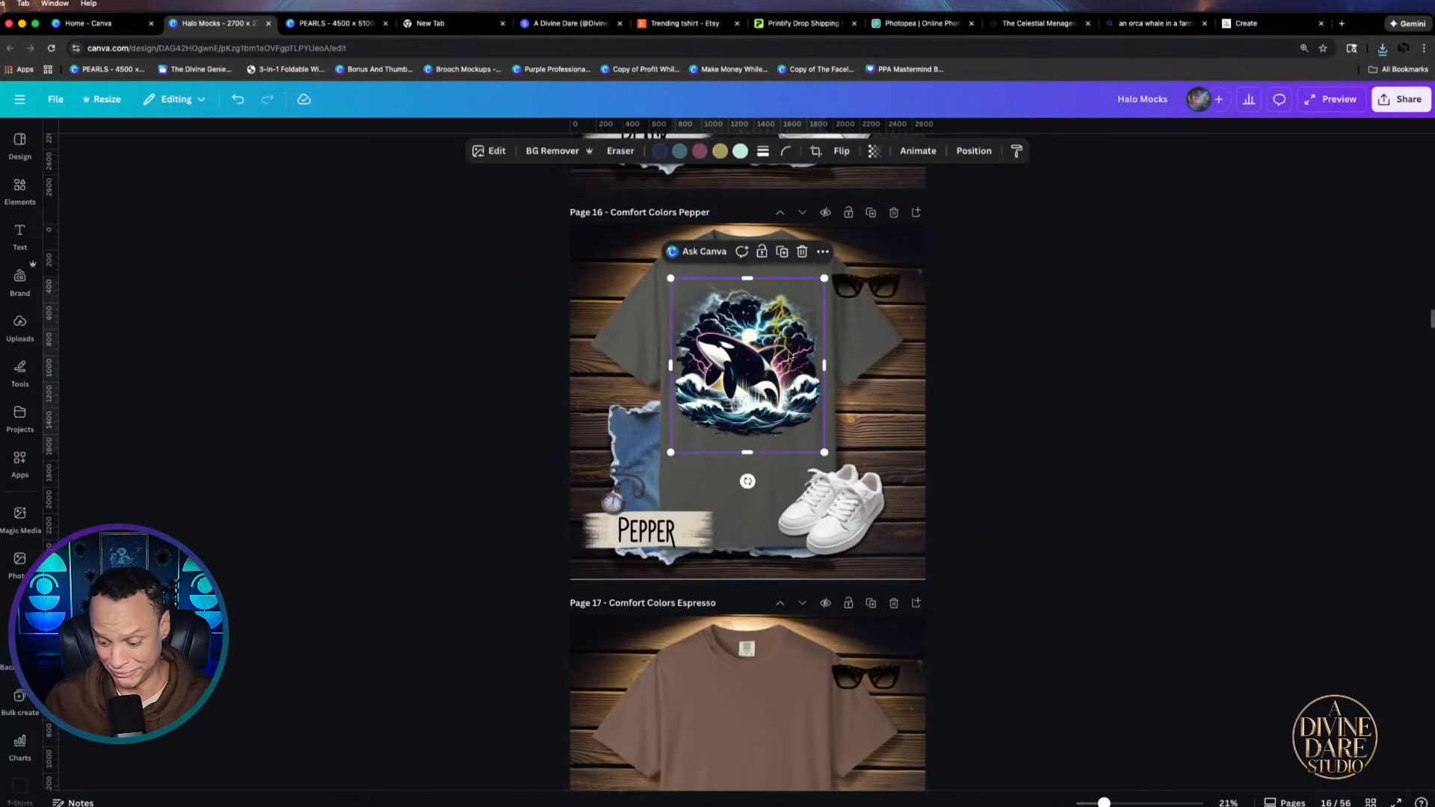
key("Delete")
scroll(721, 313, "up", 5)
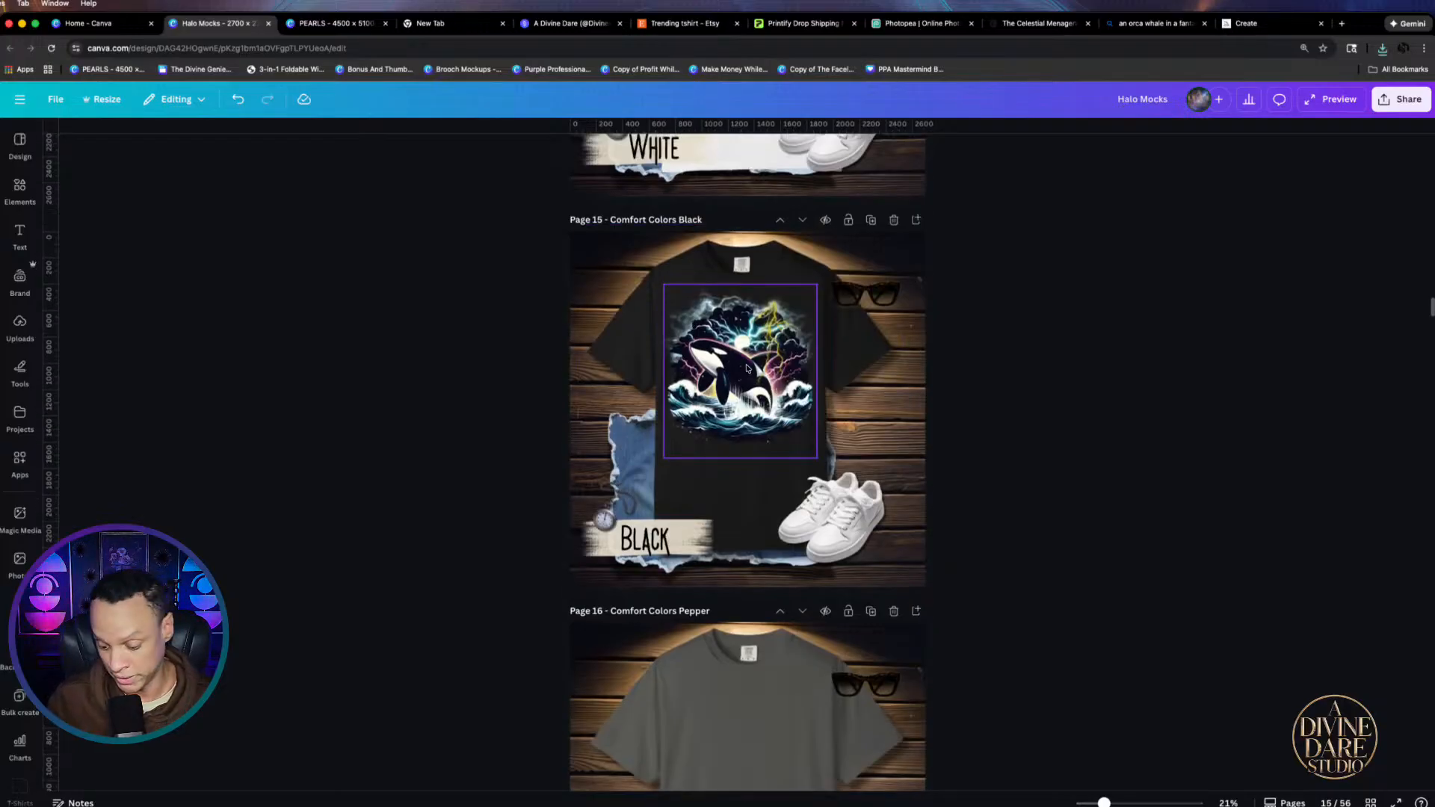
left_click(747, 368)
key("Delete")
scroll(753, 473, "up", 5)
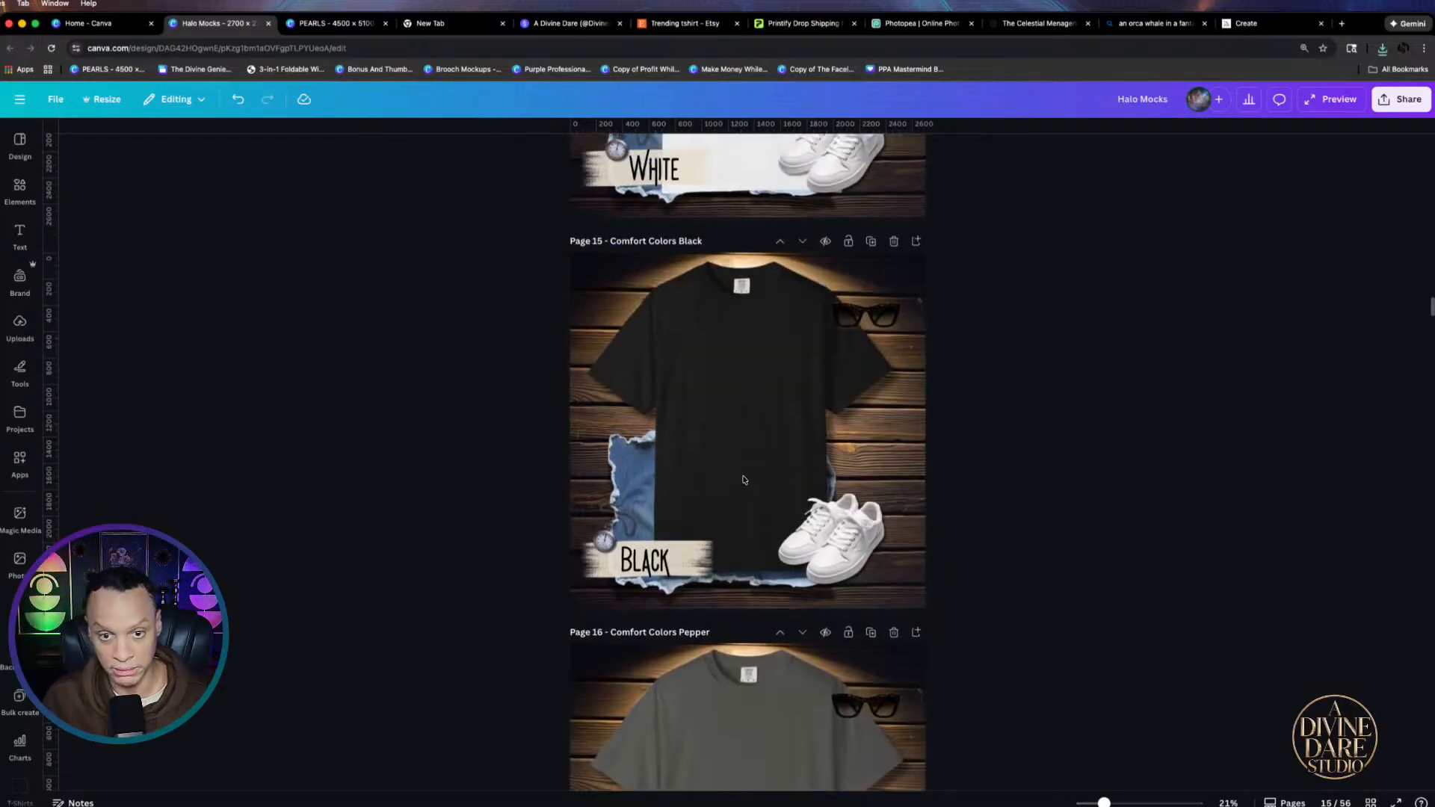
scroll(753, 473, "up", 2)
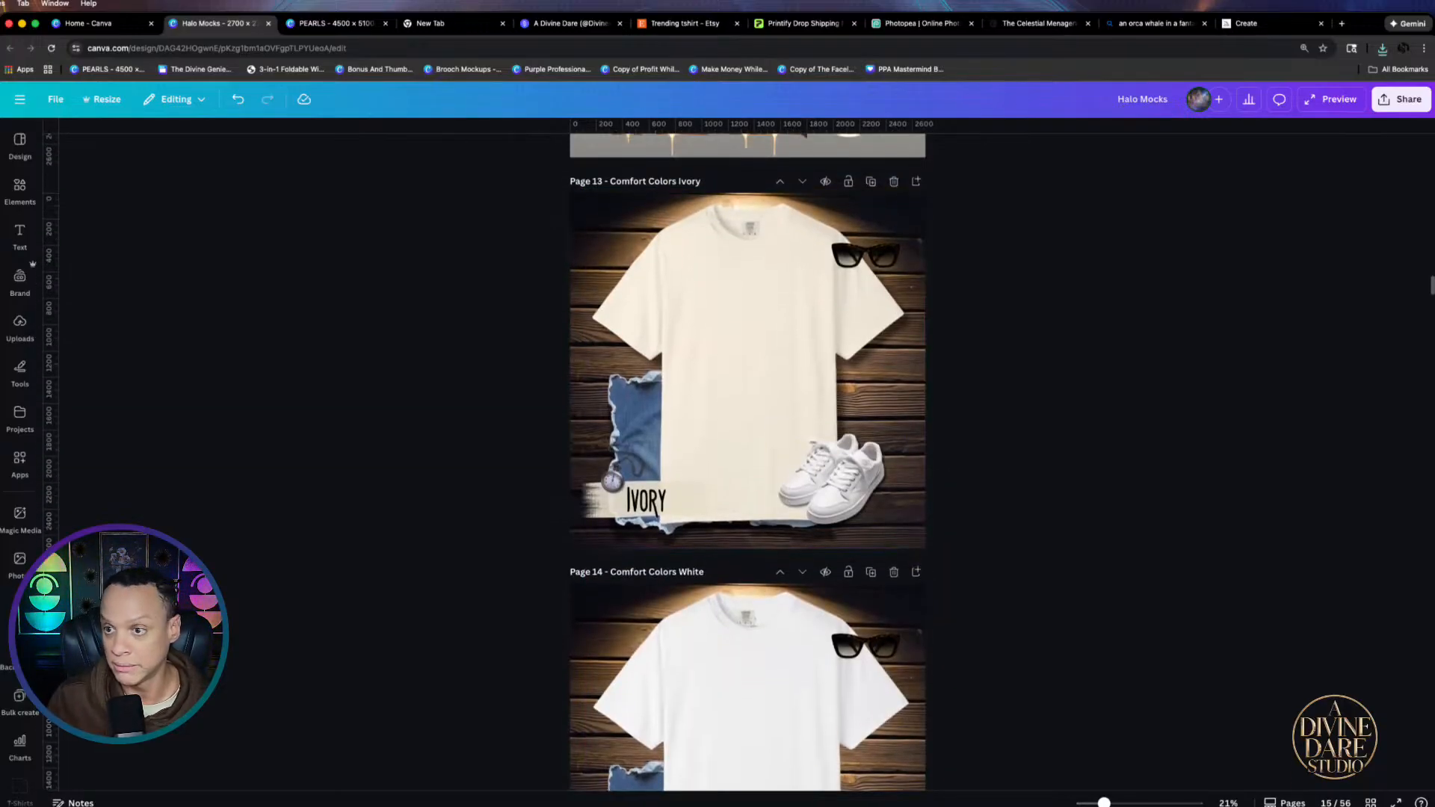
Drag Free Willy (4).png from downloads onto the page 13 Ivory tee, shrinking and centring it
left_click(1382, 48)
left_click_drag(1270, 101, 755, 321)
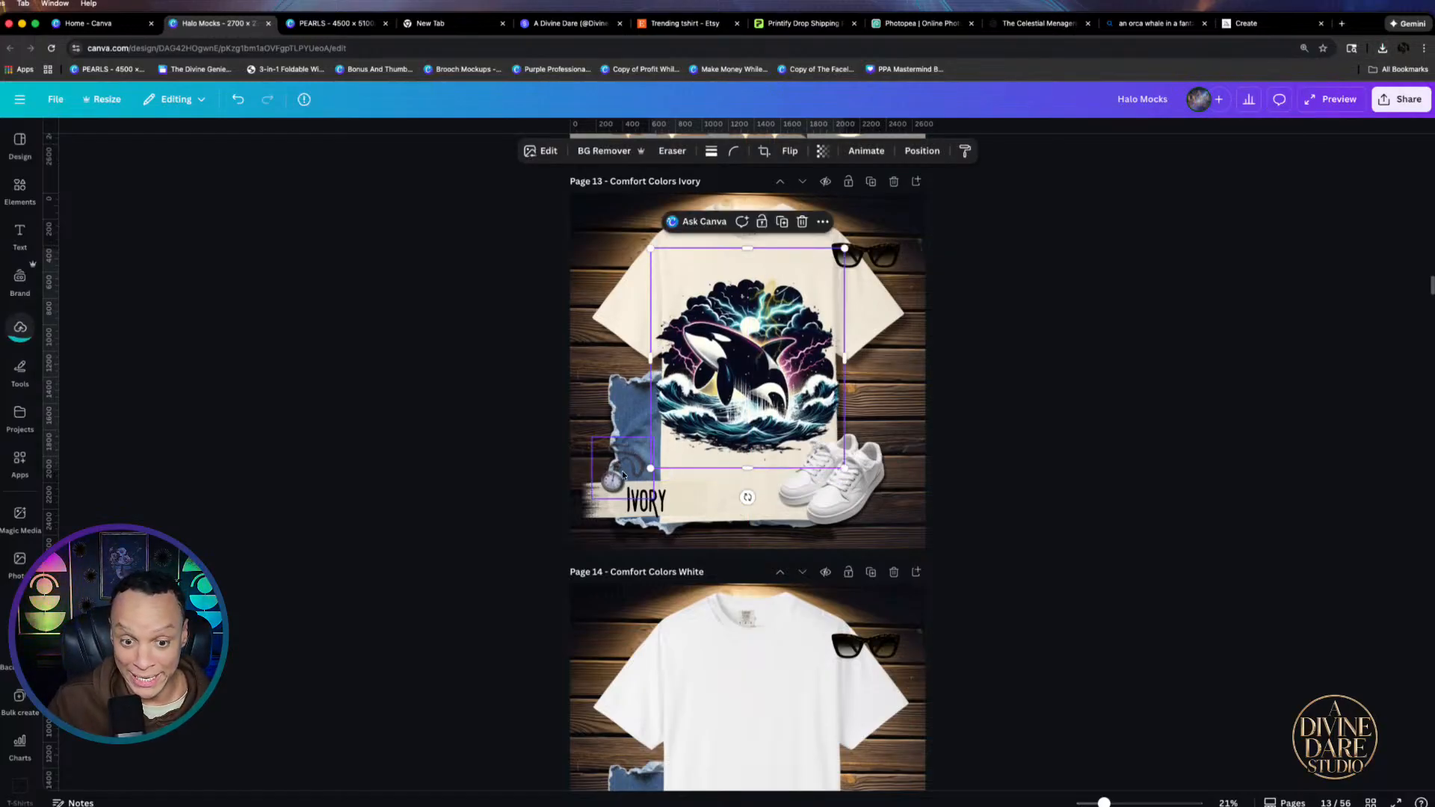
left_click_drag(650, 469, 691, 419)
left_click_drag(786, 353, 770, 346)
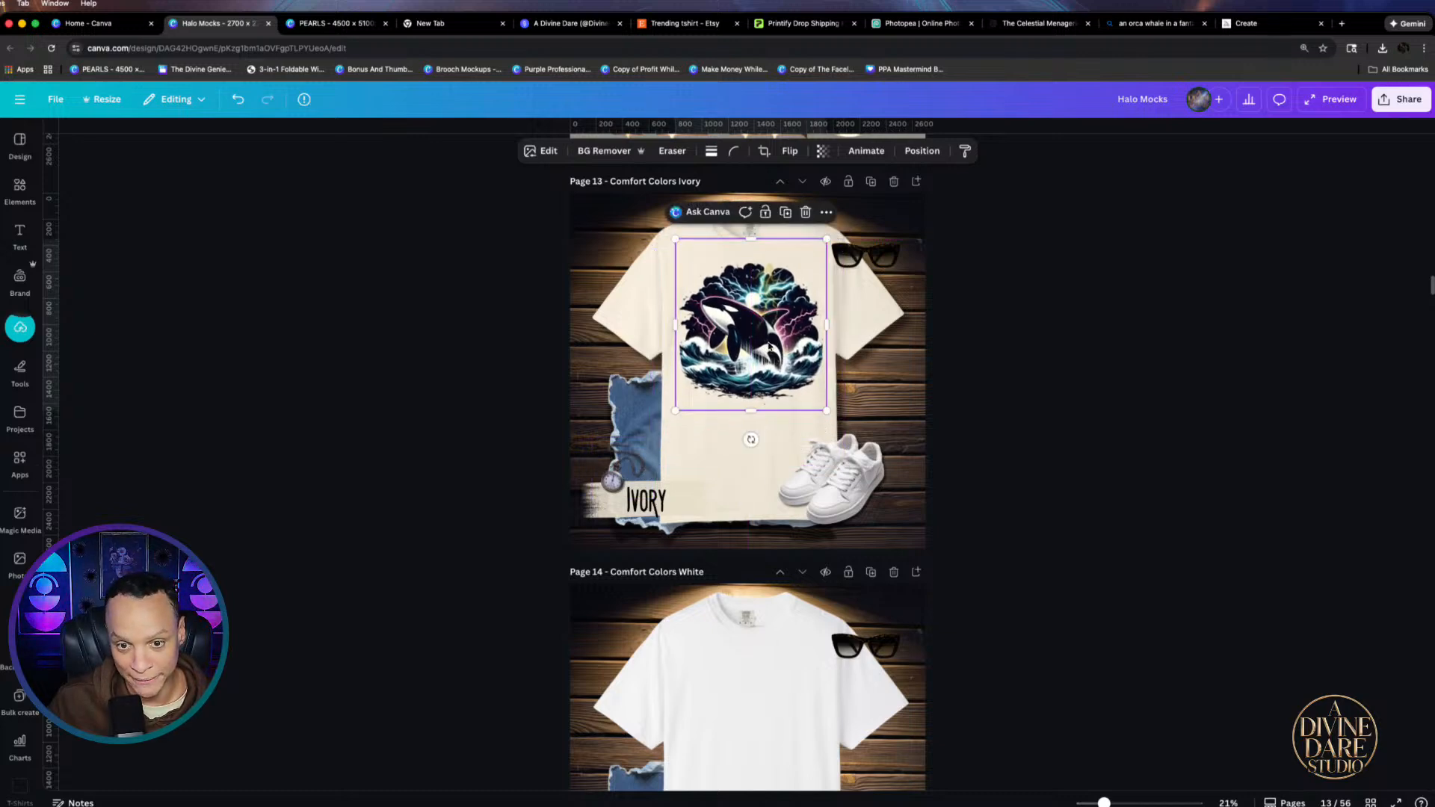
Shrink the orca image a little more and re-centre it on the Ivory shirt
scroll(774, 334, "up", 5)
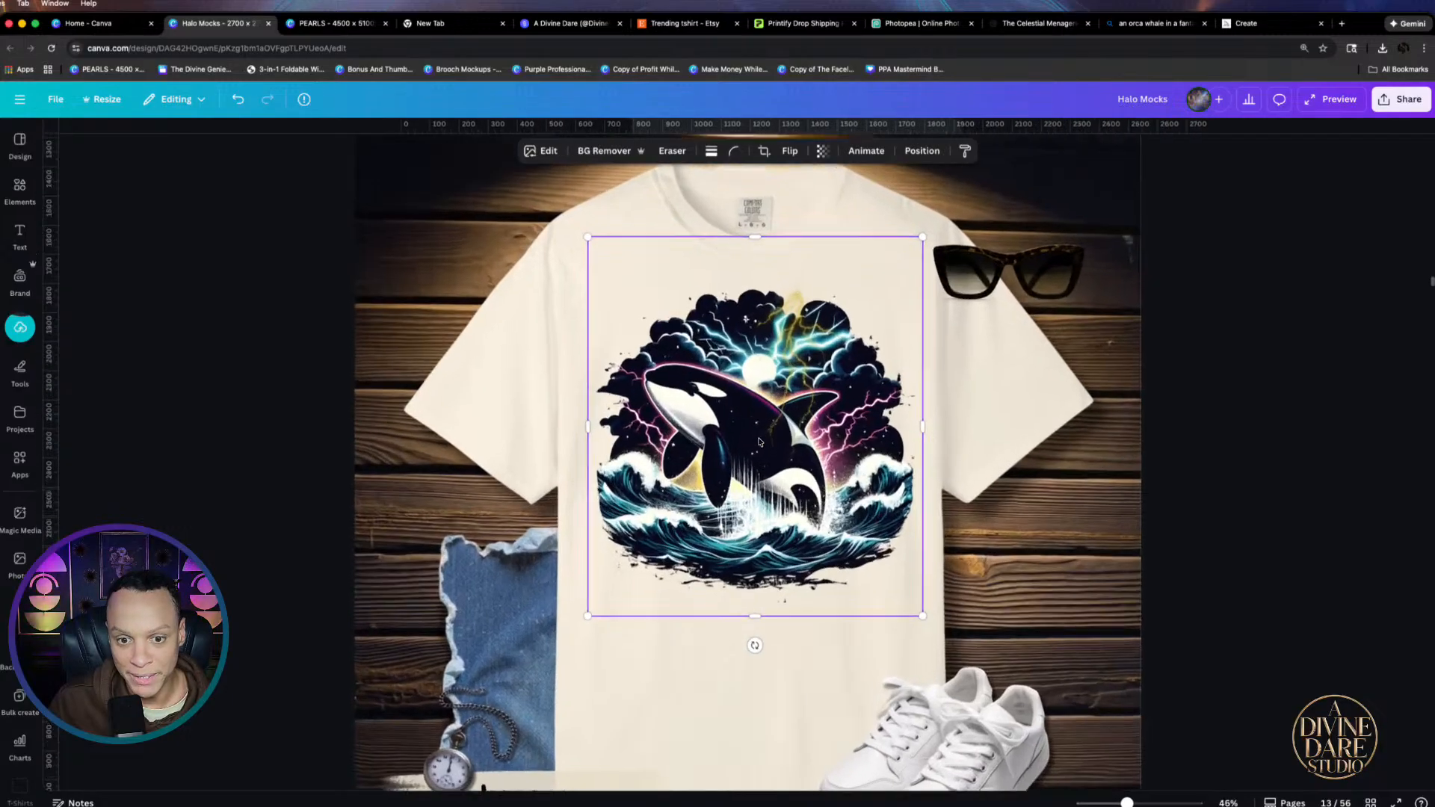
left_click_drag(736, 438, 750, 430)
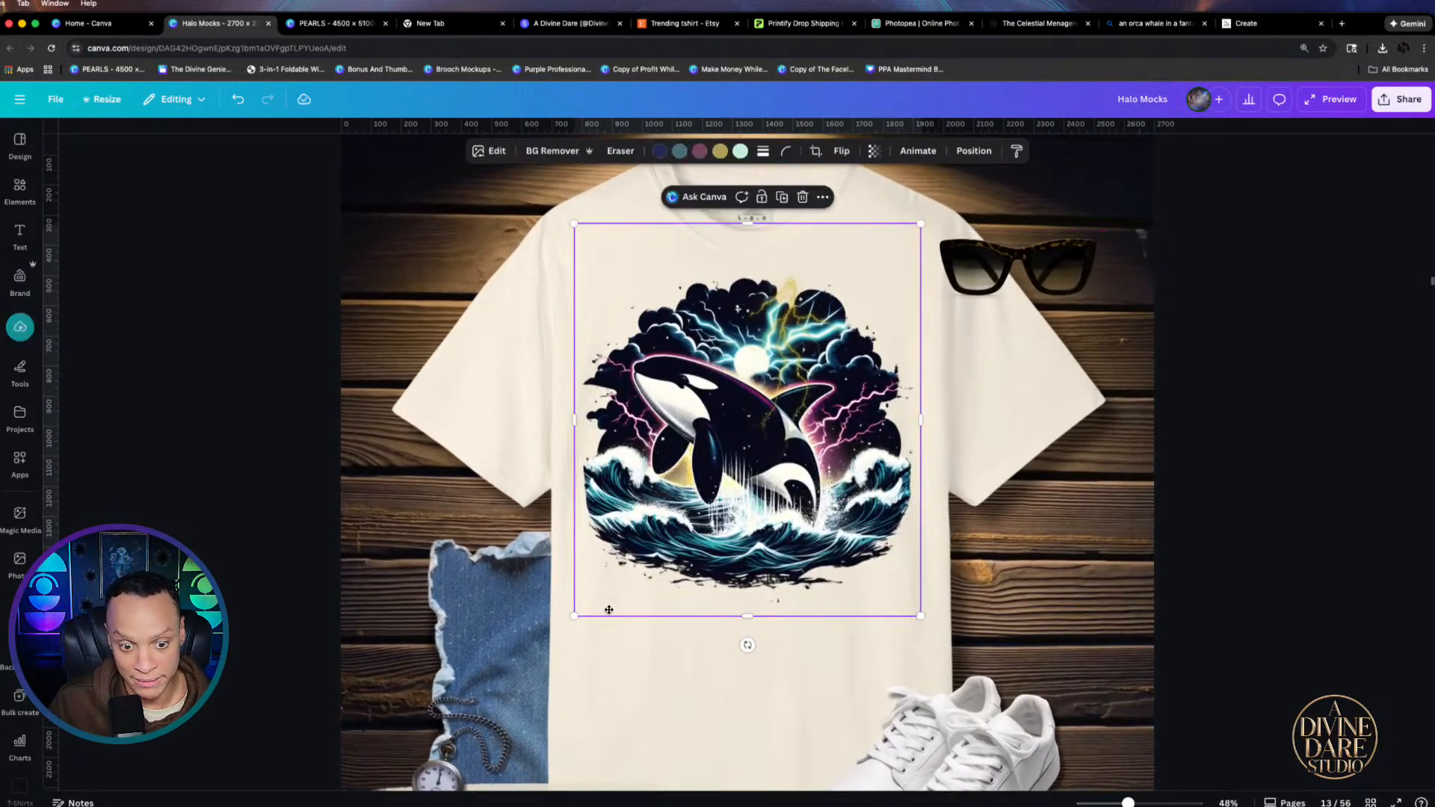
left_click_drag(574, 616, 592, 596)
left_click_drag(664, 537, 656, 544)
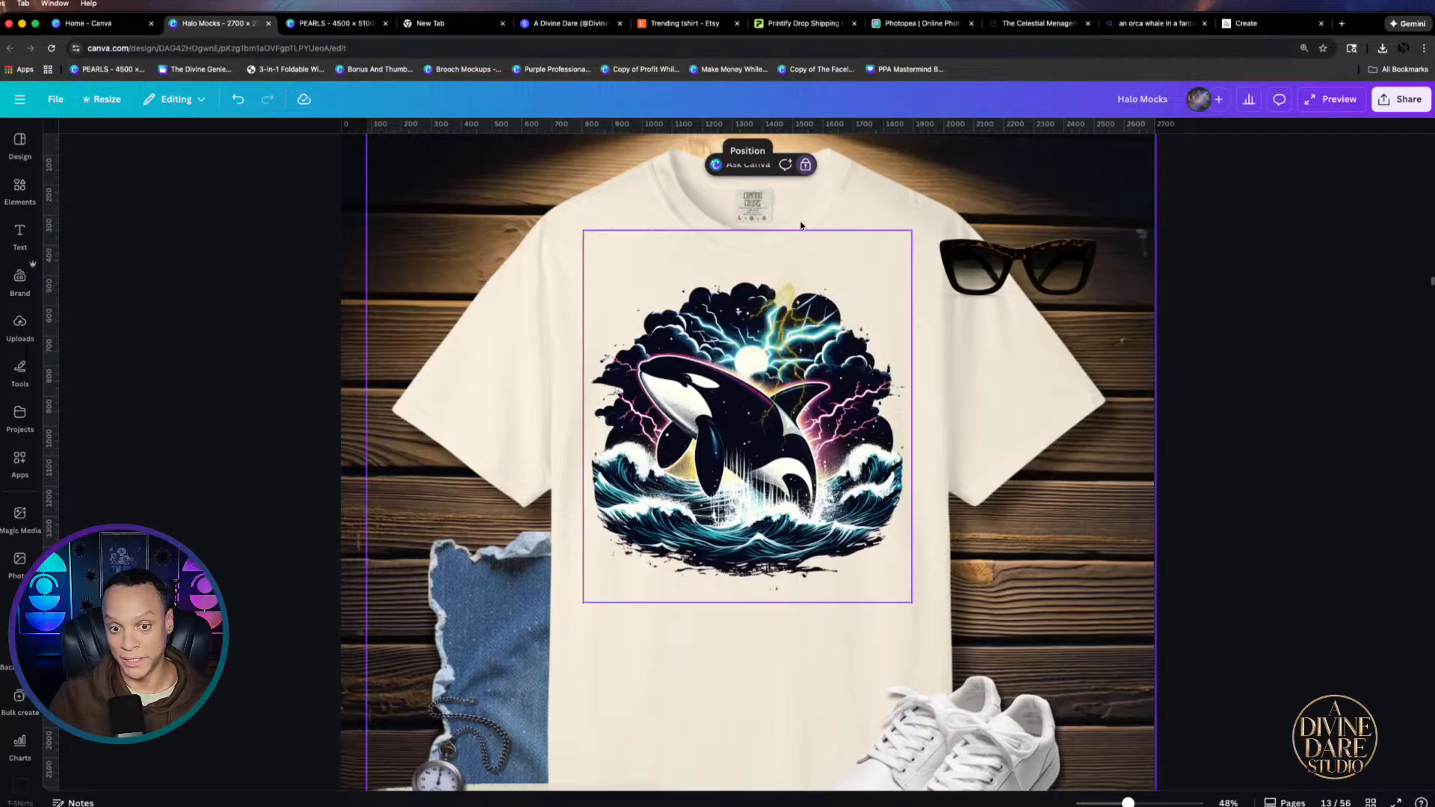
scroll(977, 553, "down", 4)
scroll(976, 551, "down", 4)
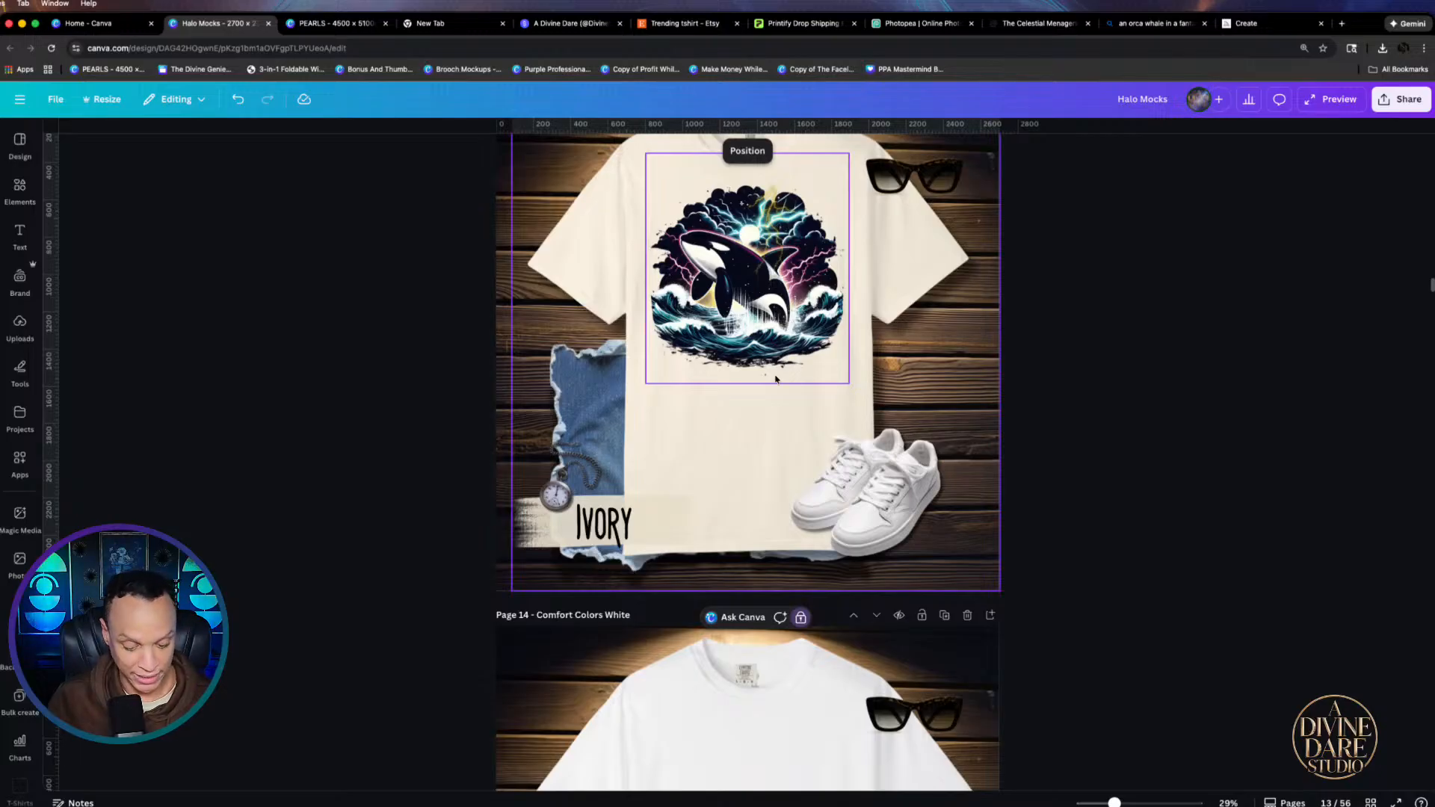
scroll(776, 379, "down", 5)
left_click(737, 391)
Copy the orca design from the Ivory tee and paste it, positioned, onto the White tee
key("ctrl+v")
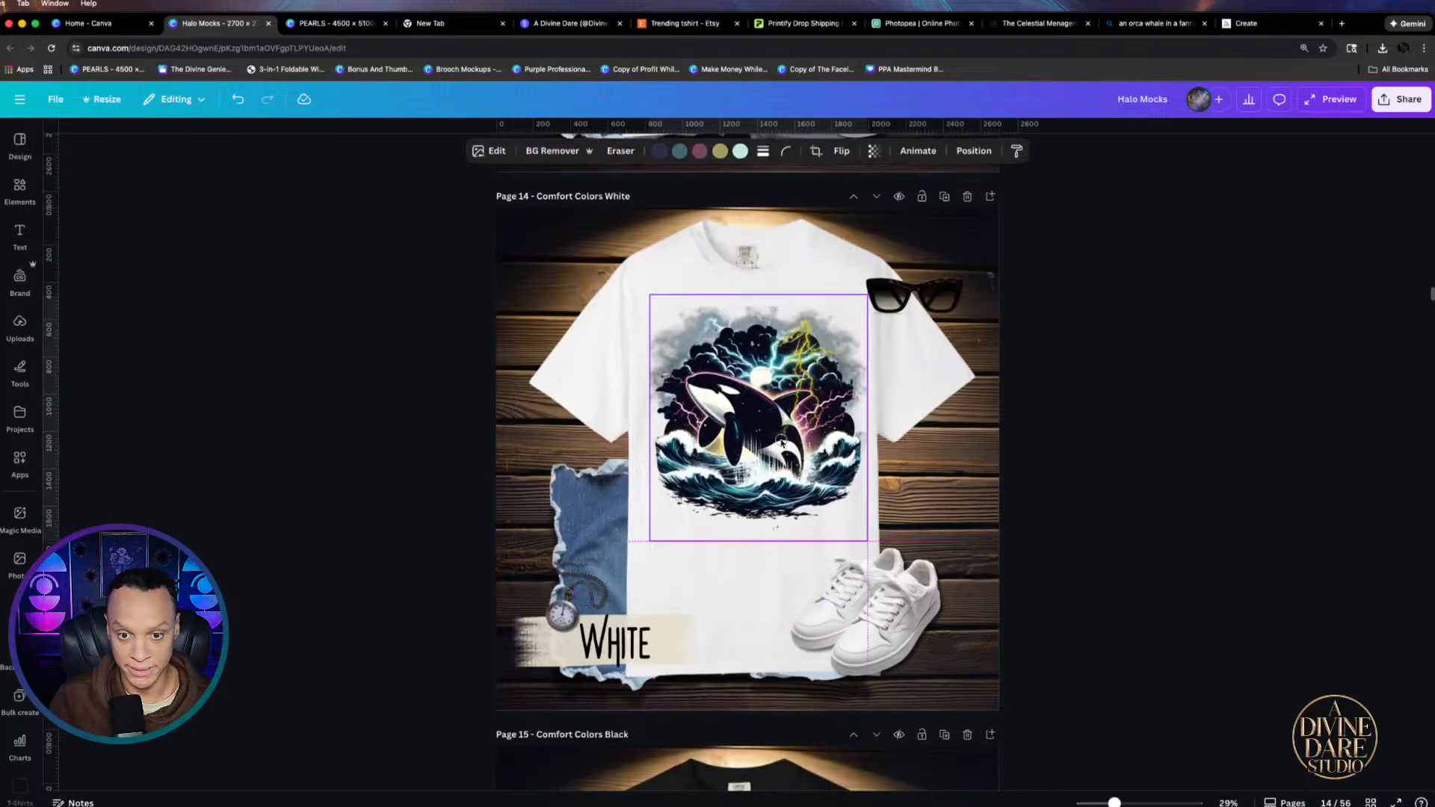
left_click(777, 439)
key("Delete")
scroll(777, 441, "up", 8)
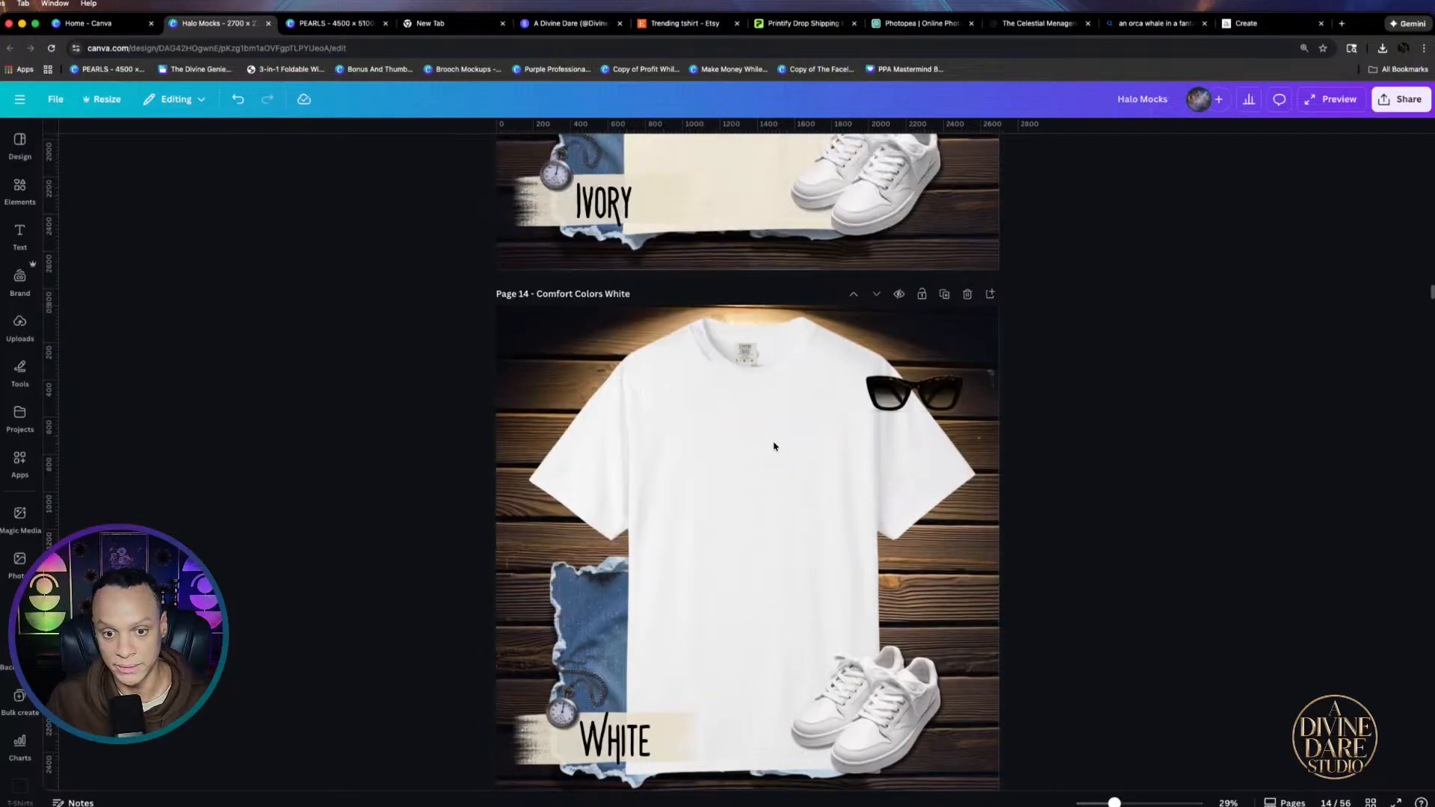
left_click(772, 444)
key("ctrl+c")
scroll(772, 443, "down", 5)
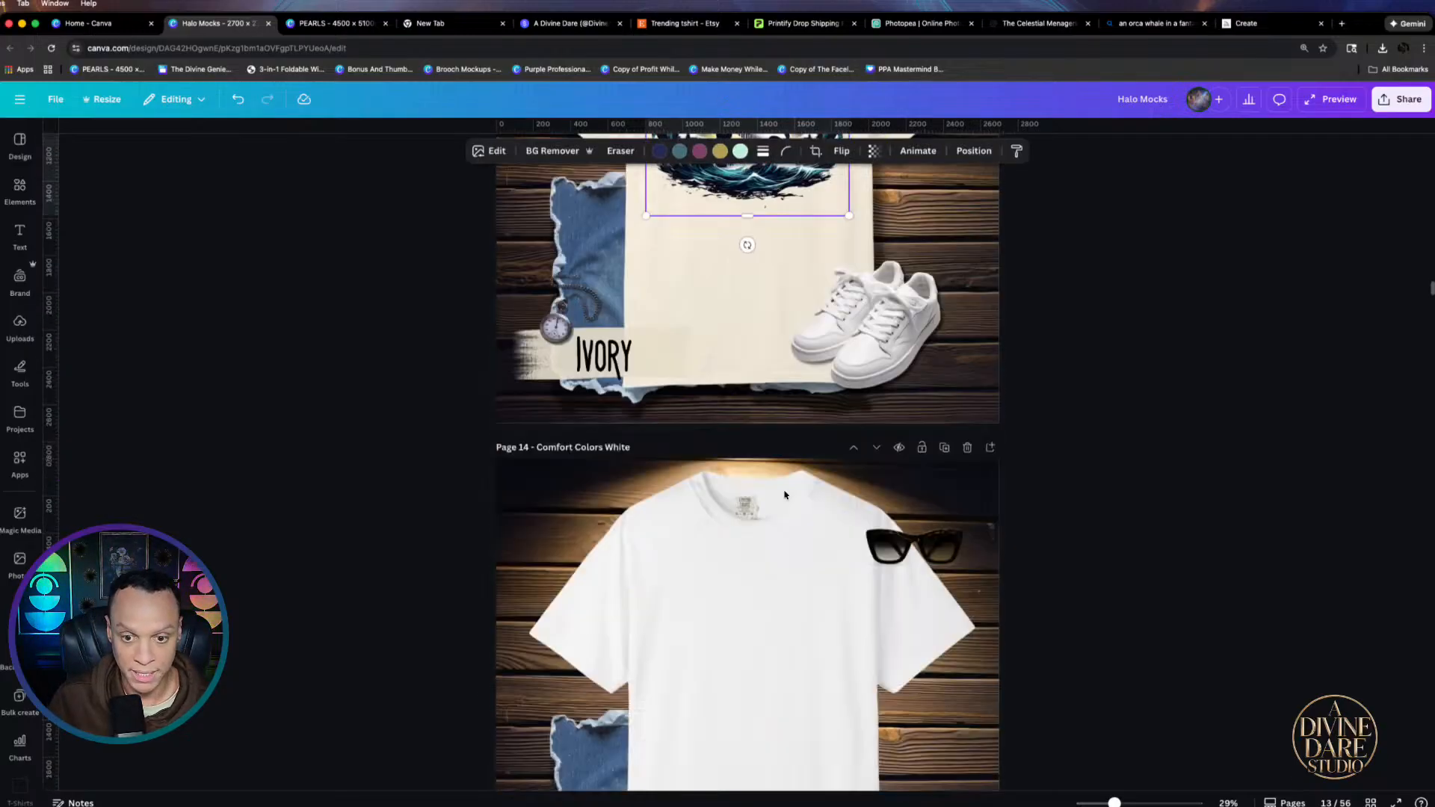
left_click(746, 596)
key("ctrl+v")
left_click_drag(743, 582, 775, 584)
left_click(1144, 586)
left_click(1098, 582)
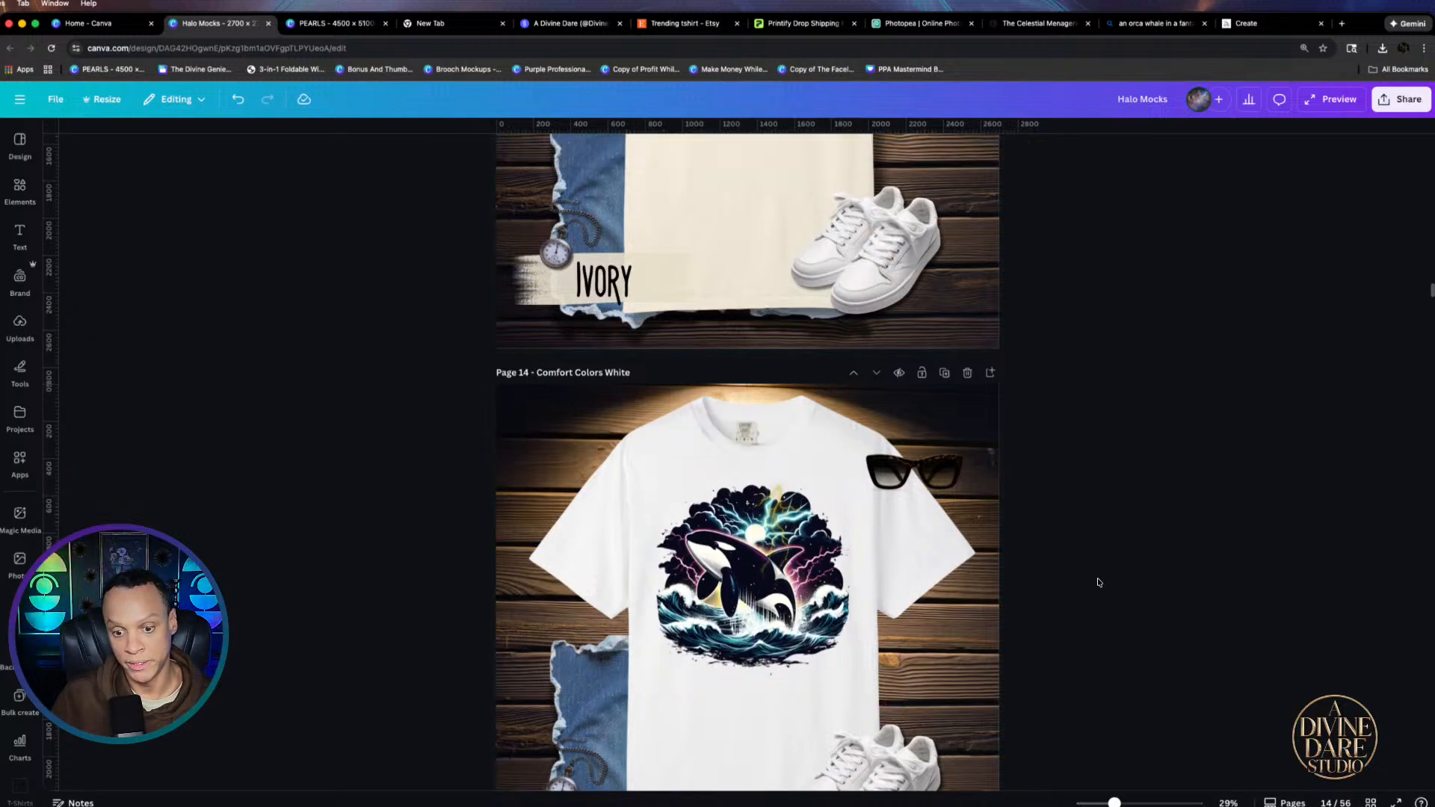
Paste the orca design onto the Black and Pepper shirts, nudging it up to chest centre
scroll(1111, 584, "down", 10)
left_click(676, 587)
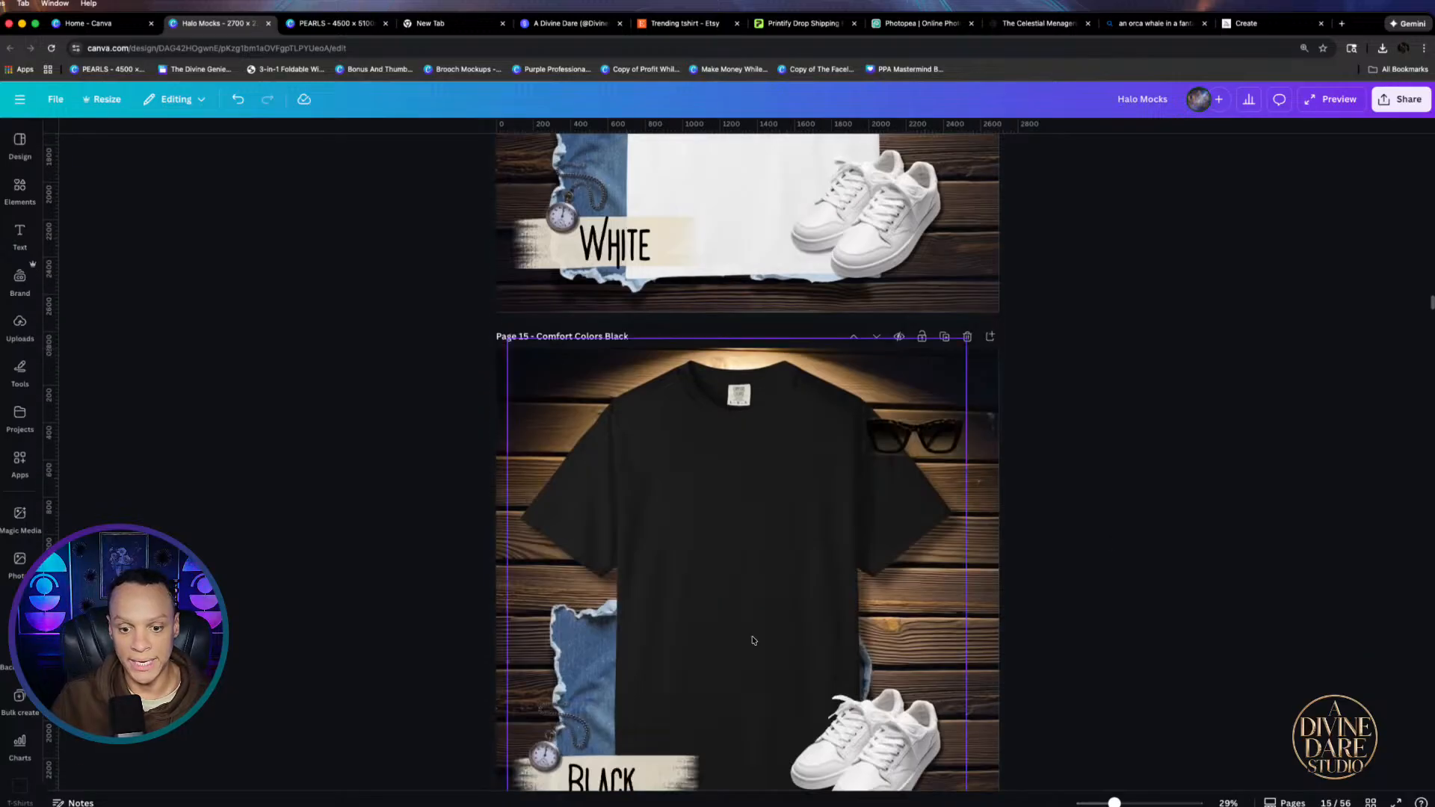
key("ctrl+v")
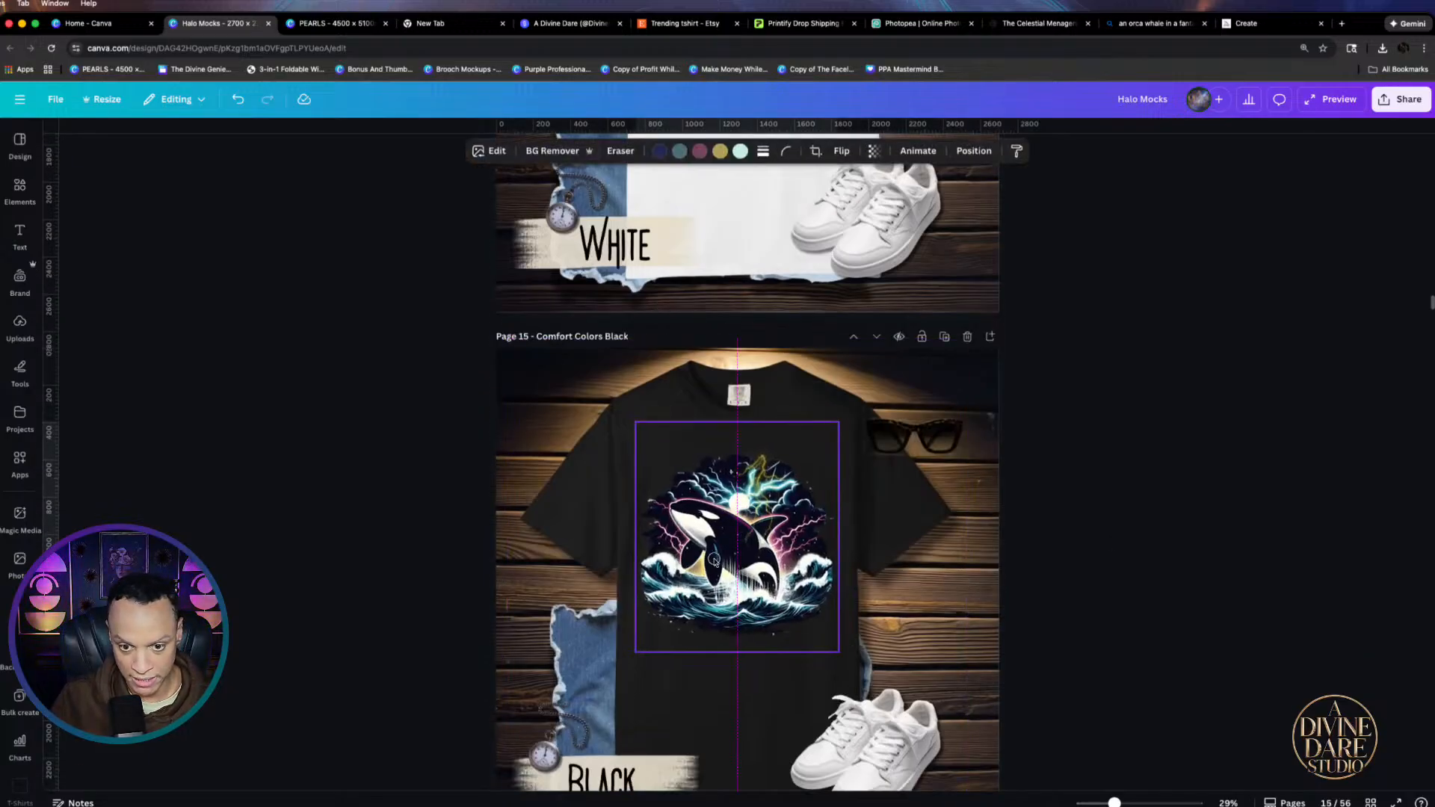
left_click_drag(747, 550, 737, 529)
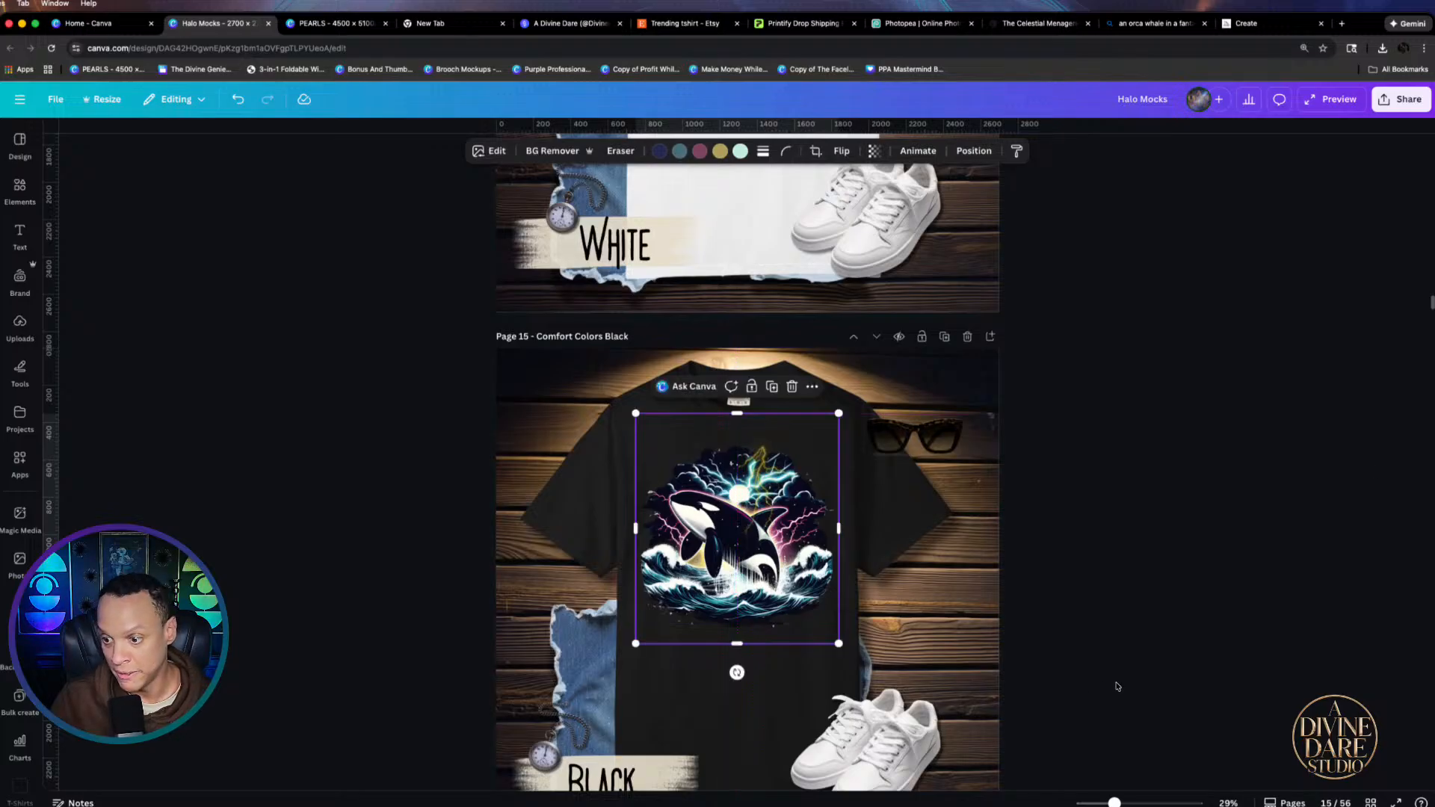
scroll(765, 575, "down", 6)
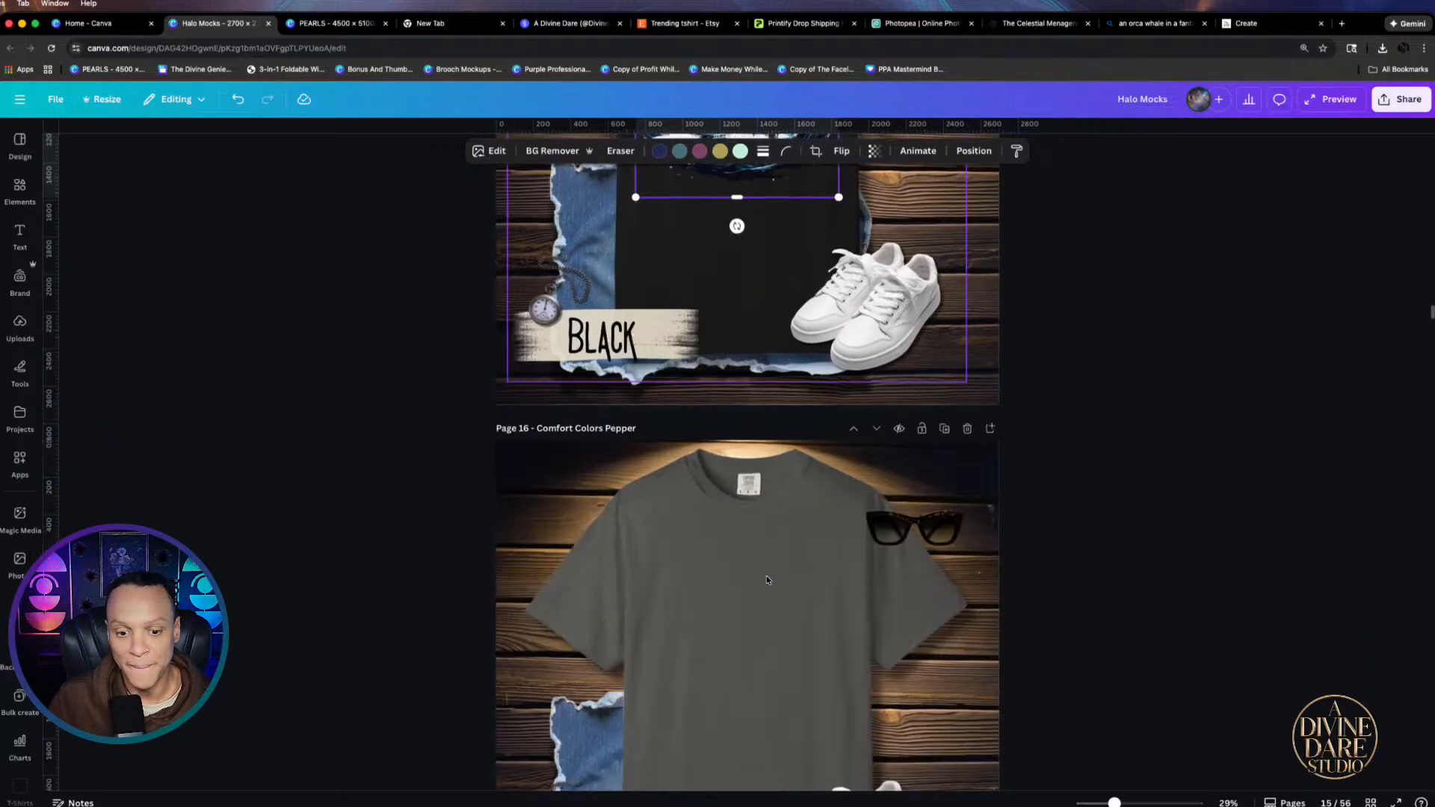
key("super+v")
left_click_drag(779, 648, 774, 628)
Paste the orca design onto the Espresso and Granite shirt mockups
scroll(1159, 642, "down", 6)
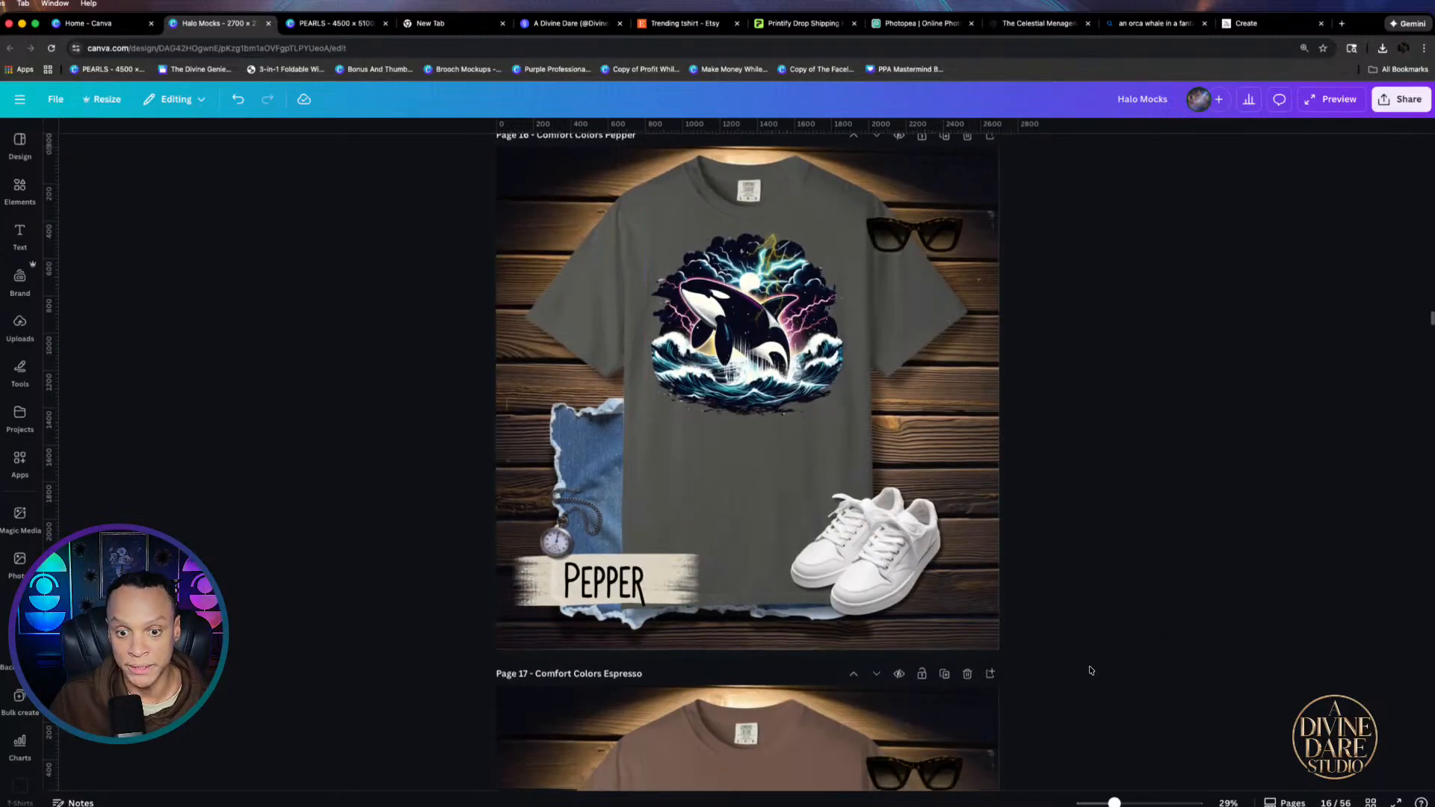
left_click(727, 378)
key("super+v")
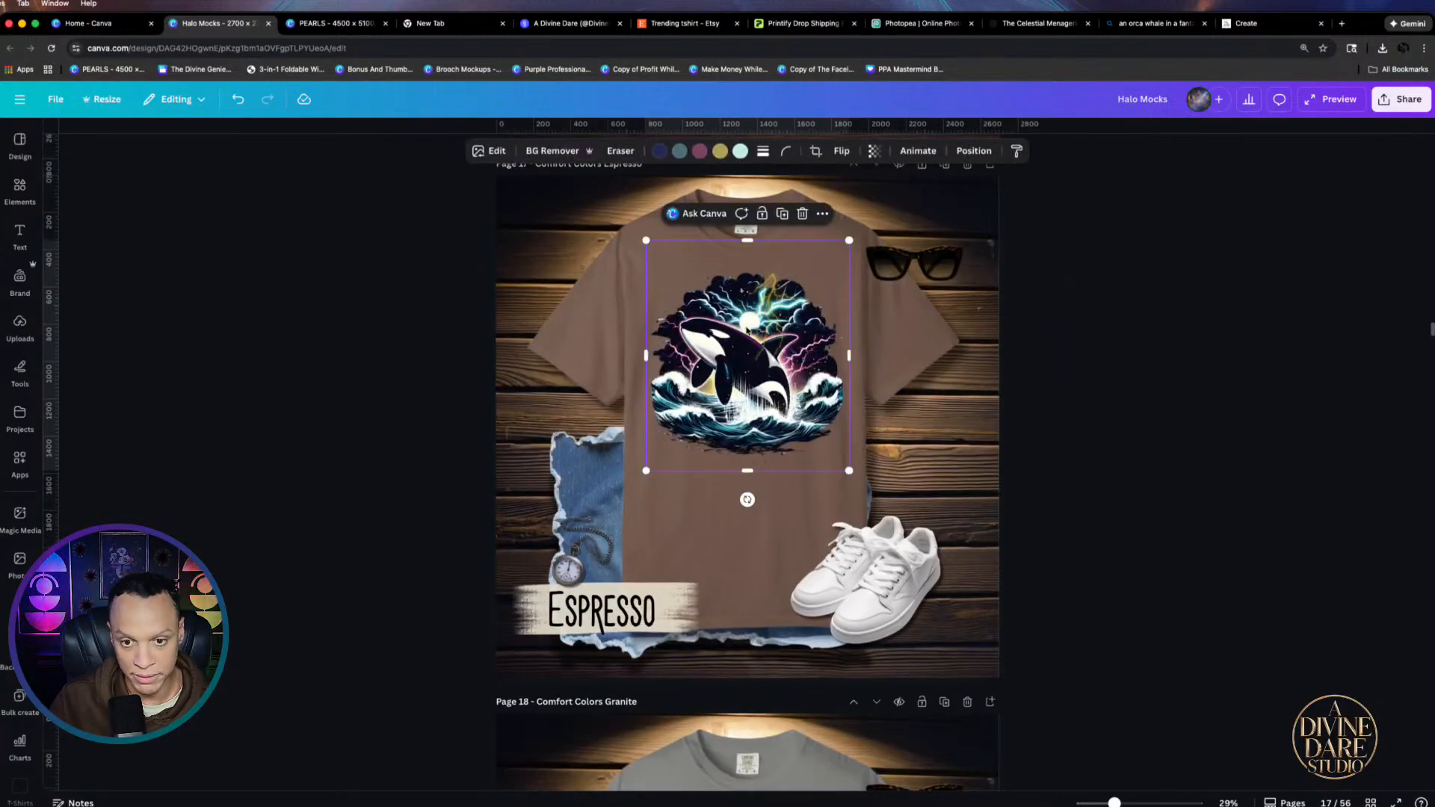
left_click(1186, 401)
scroll(1196, 448, "down", 6)
left_click(778, 500)
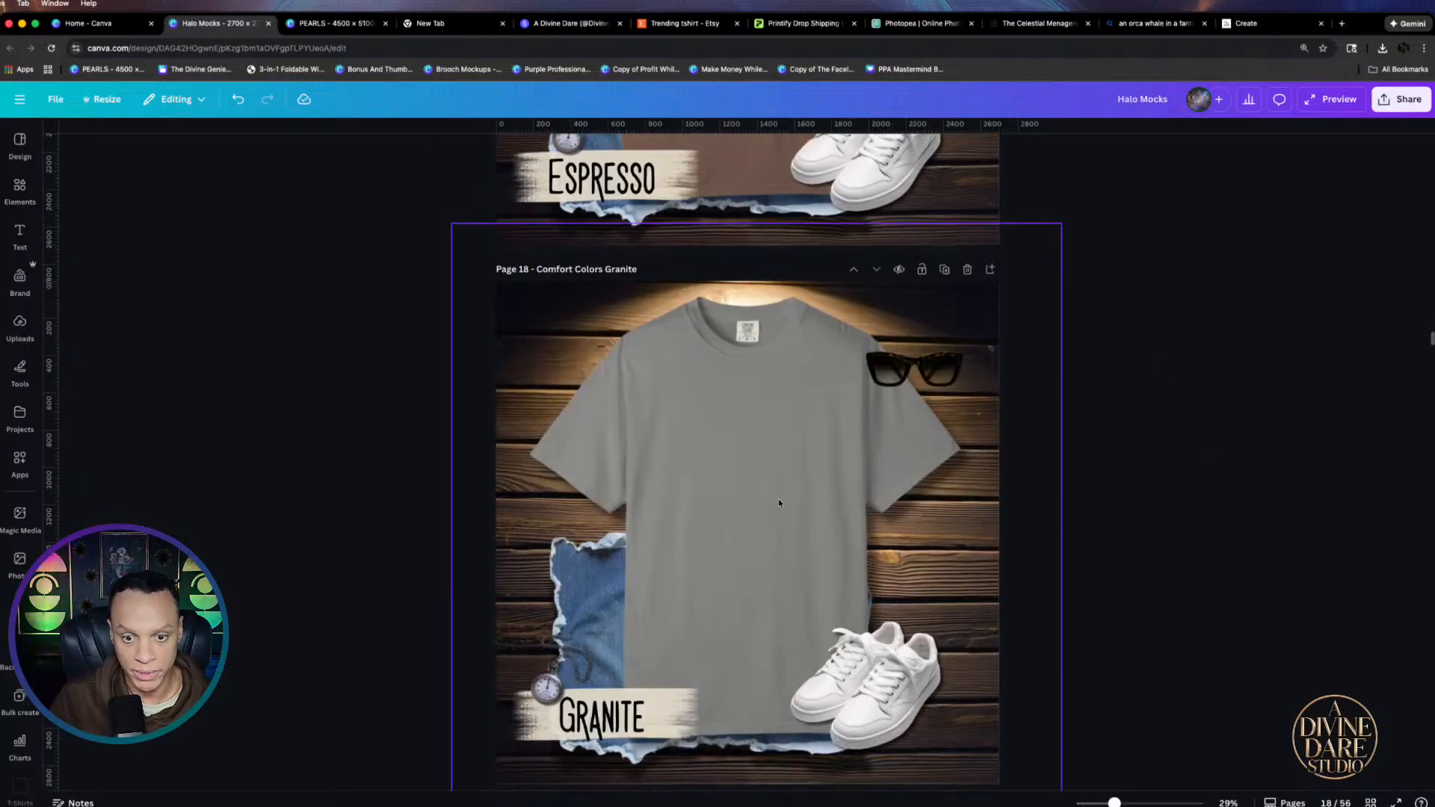
key("super+v")
left_click(1096, 497)
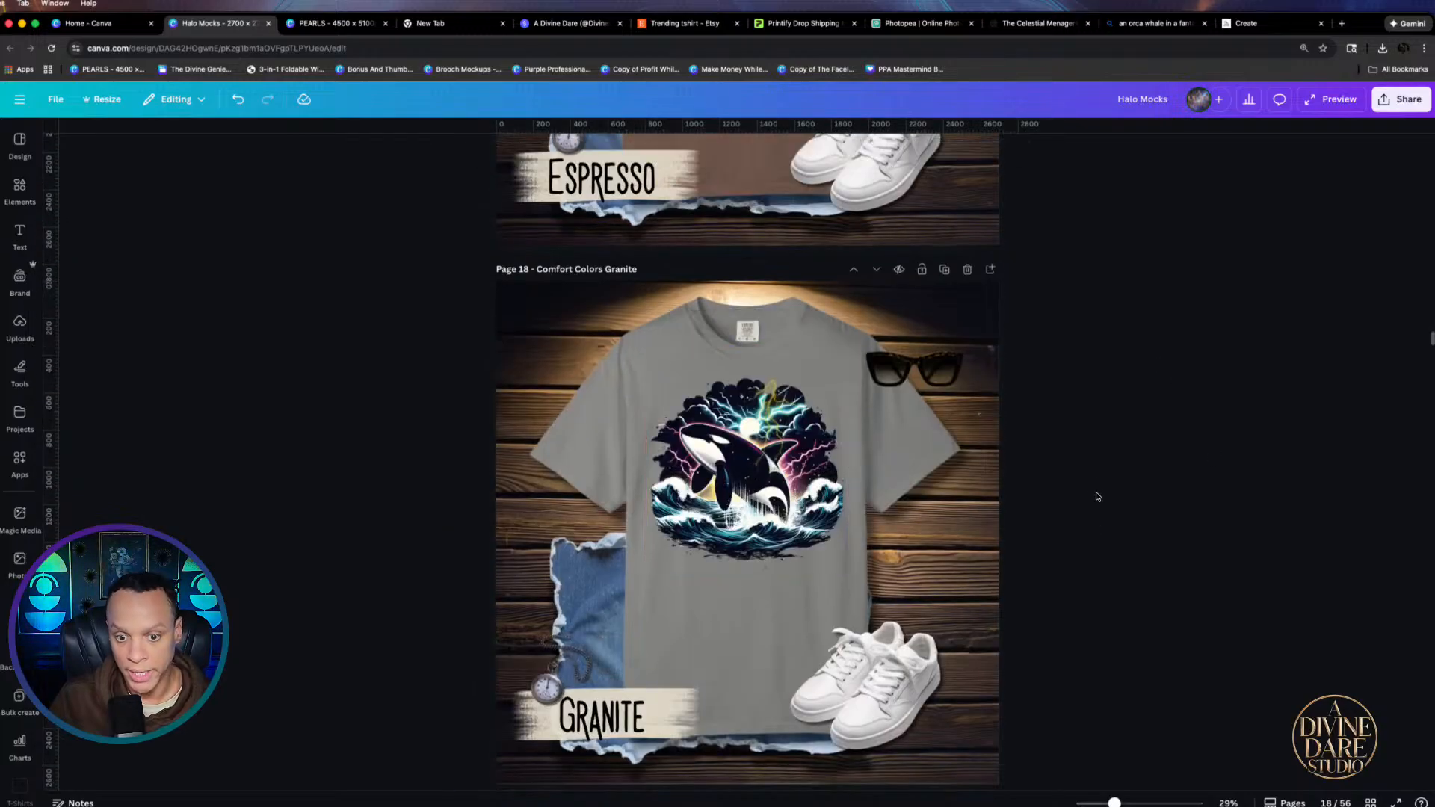
Replace the mushroom designs on the Moss and Khaki shirts with the orca design
scroll(888, 532, "down", 5)
left_click(713, 638)
key("Delete")
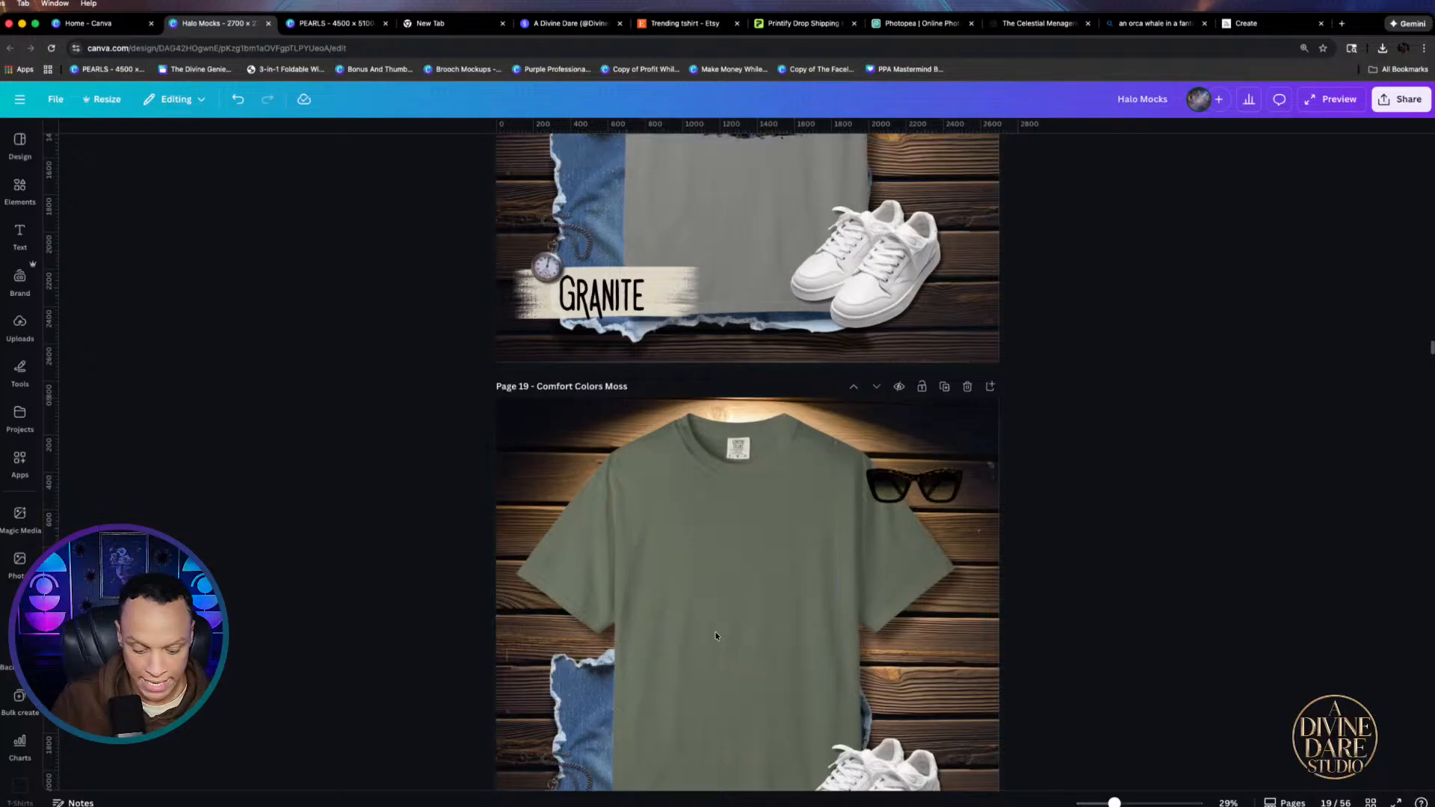
left_click(694, 624)
key("super+v")
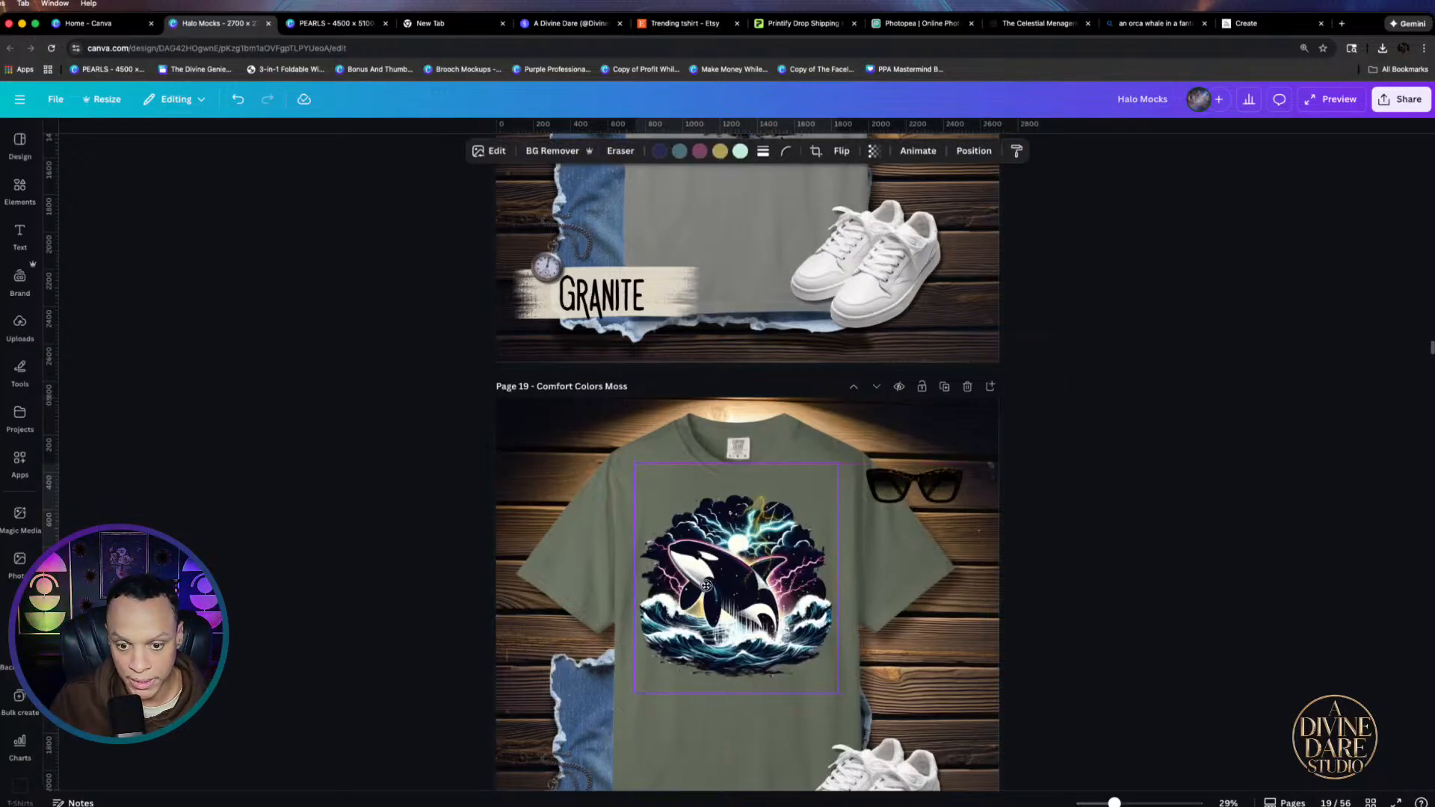
left_click(1099, 581)
scroll(1103, 579, "down", 5)
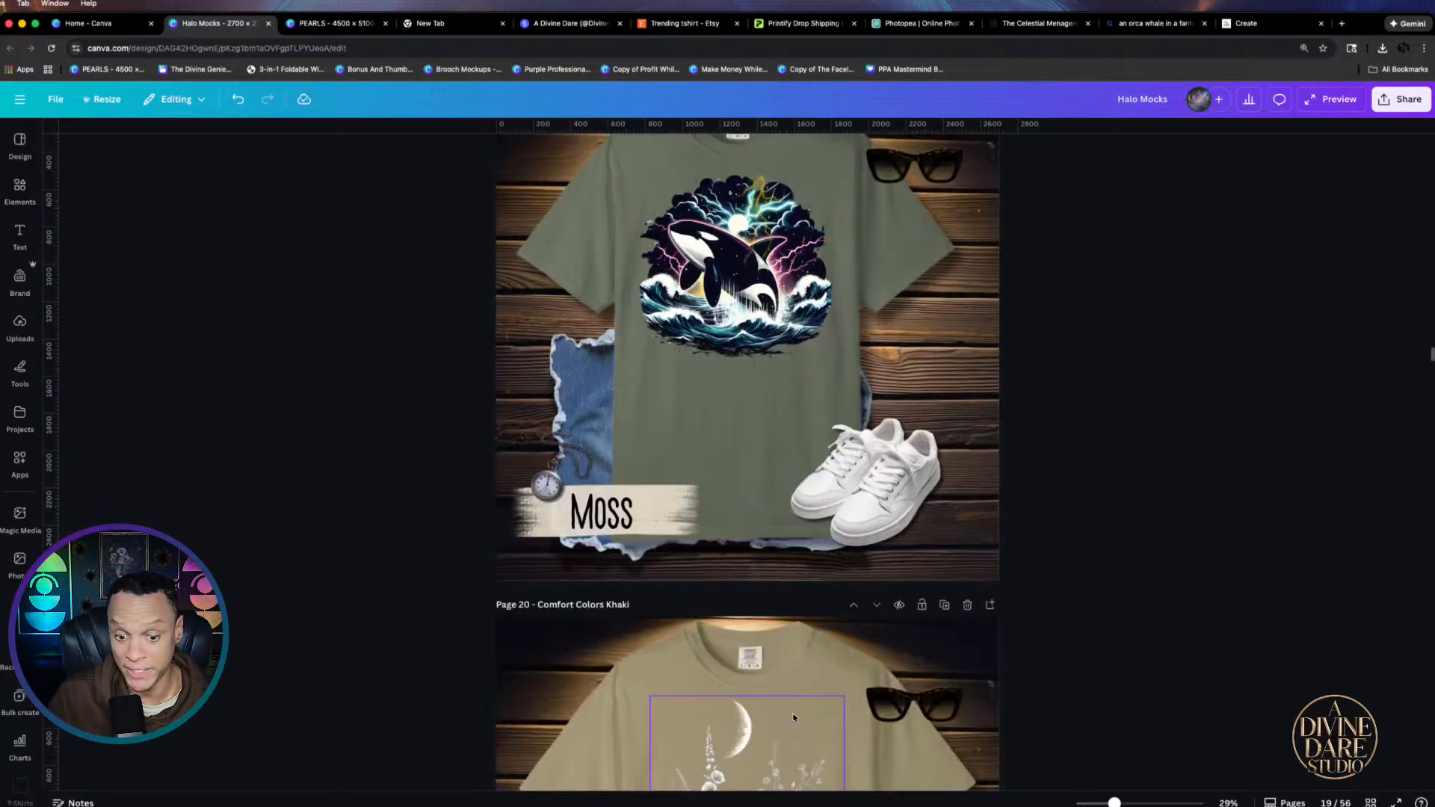
left_click(716, 652)
key("Delete")
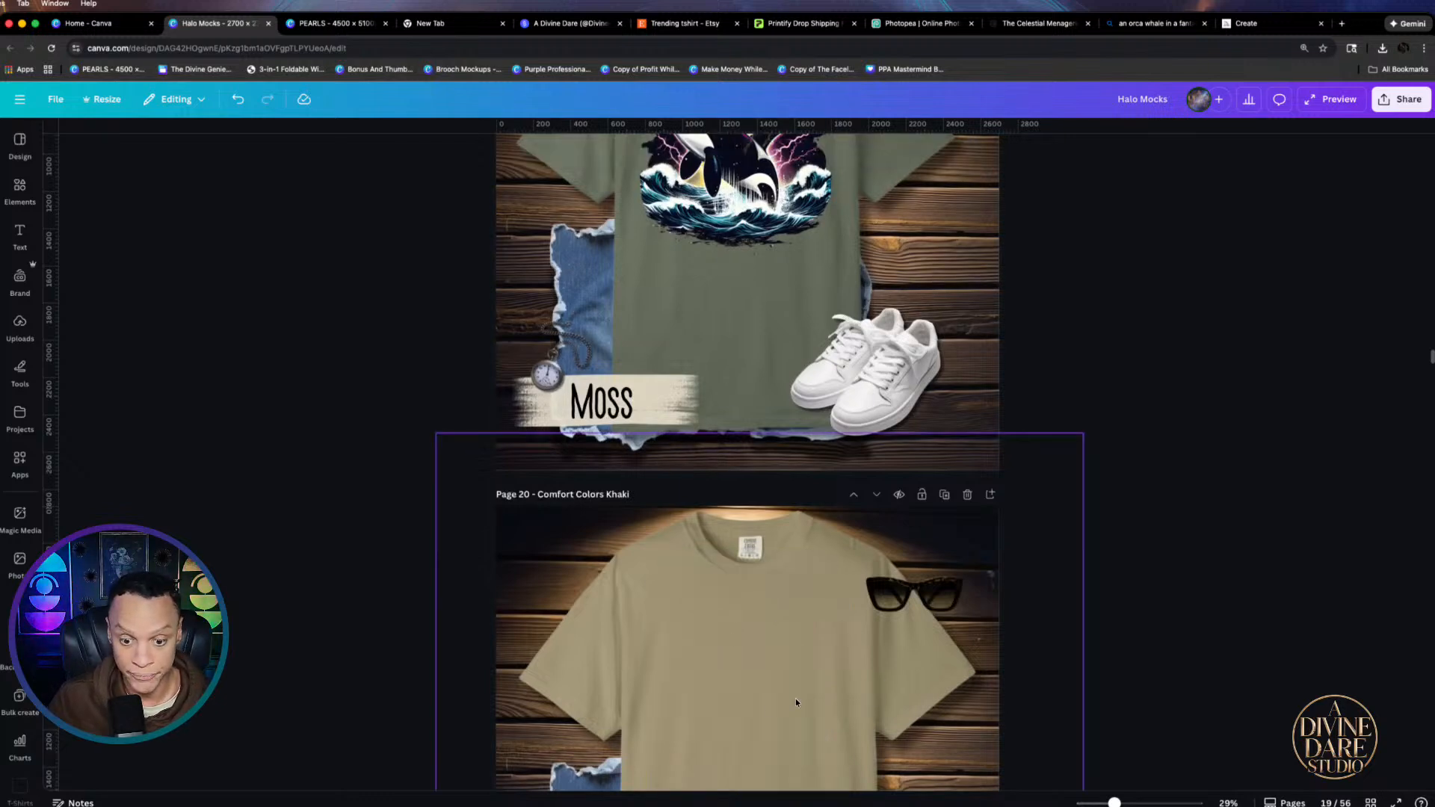
scroll(720, 542, "down", 3)
left_click(762, 490)
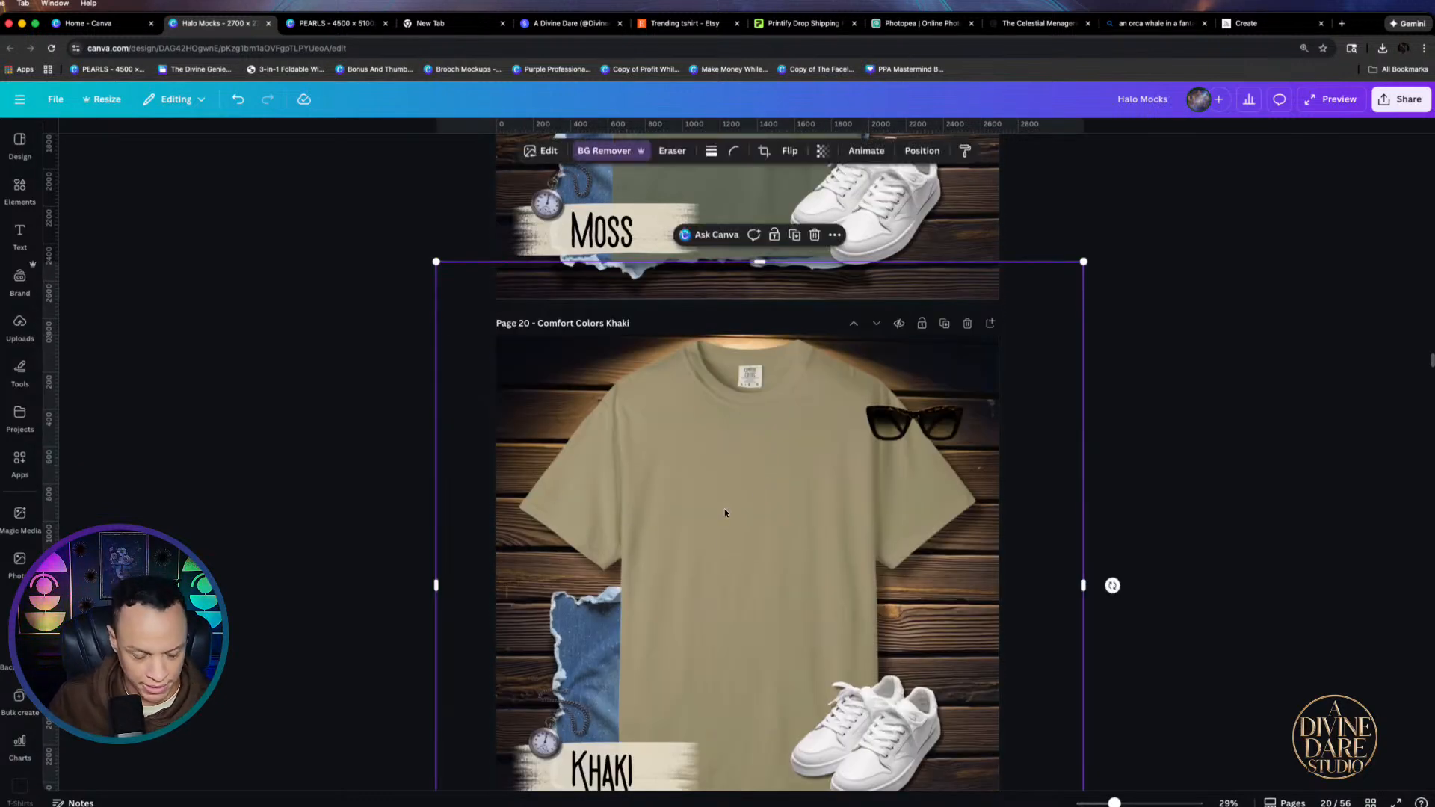
key("super+v")
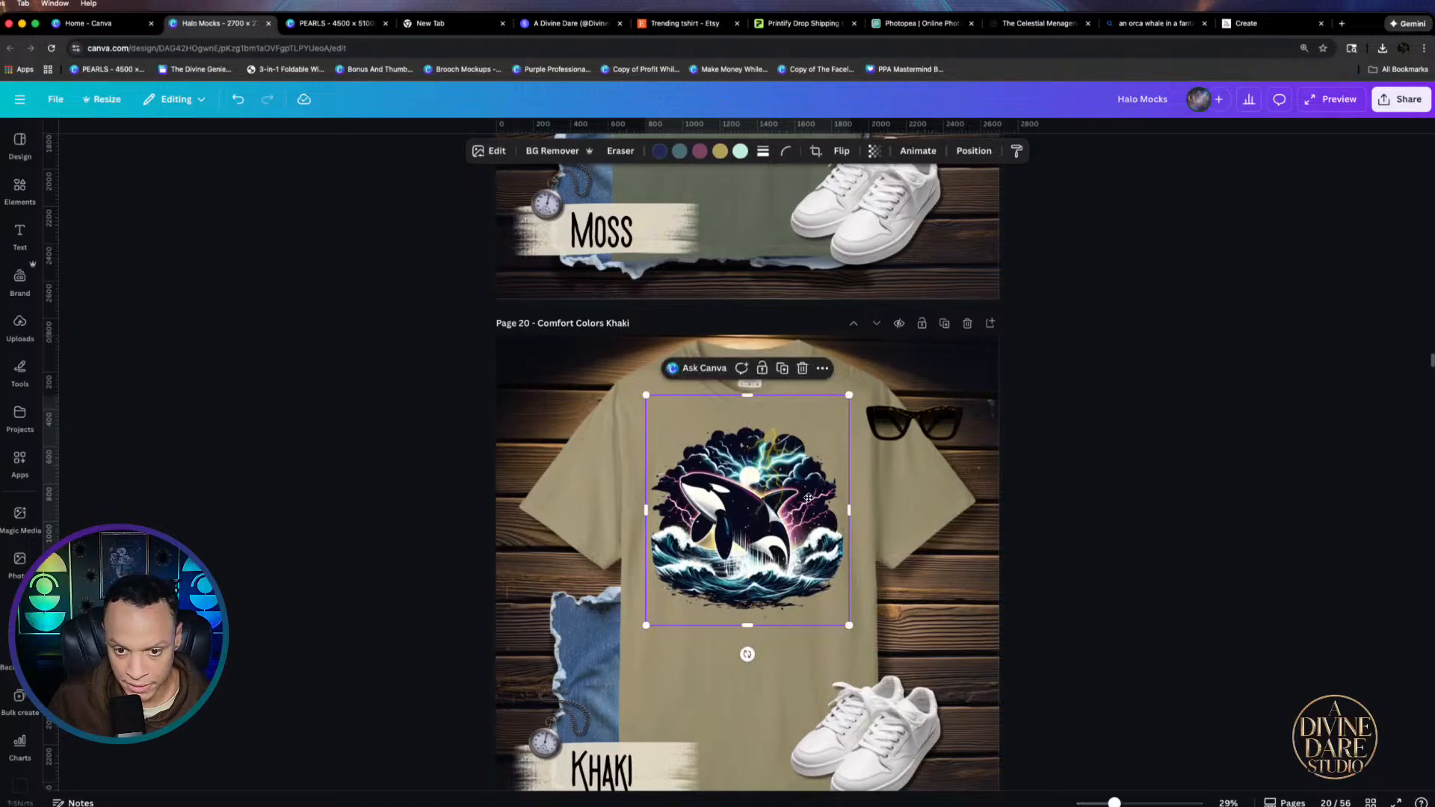
left_click(1242, 494)
Replace the Graphite shirt's mushroom design with the orca, moved higher on the chest
scroll(1243, 495, "down", 7)
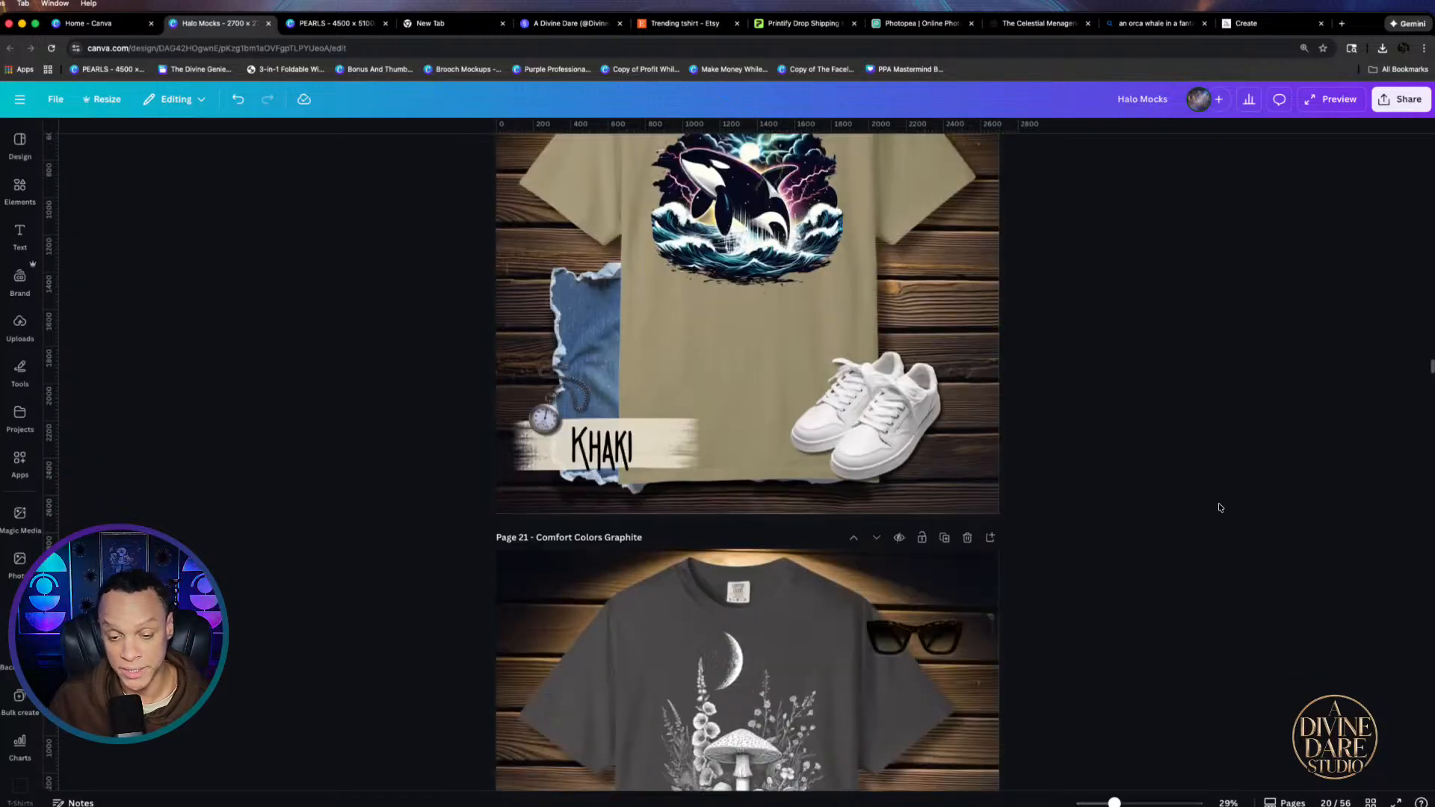
scroll(1138, 622, "down", 2)
left_click(723, 531)
key("Delete")
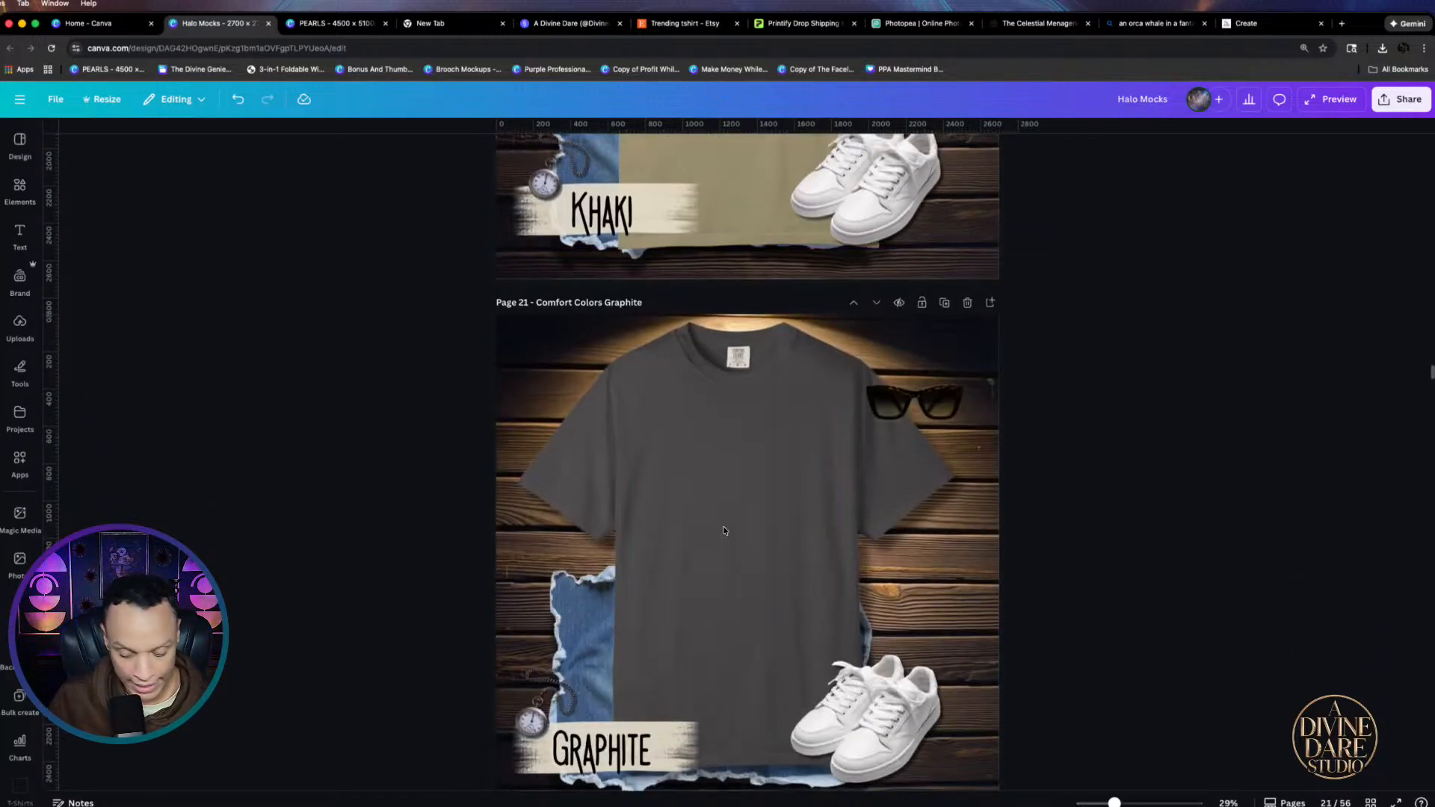
key("super+v")
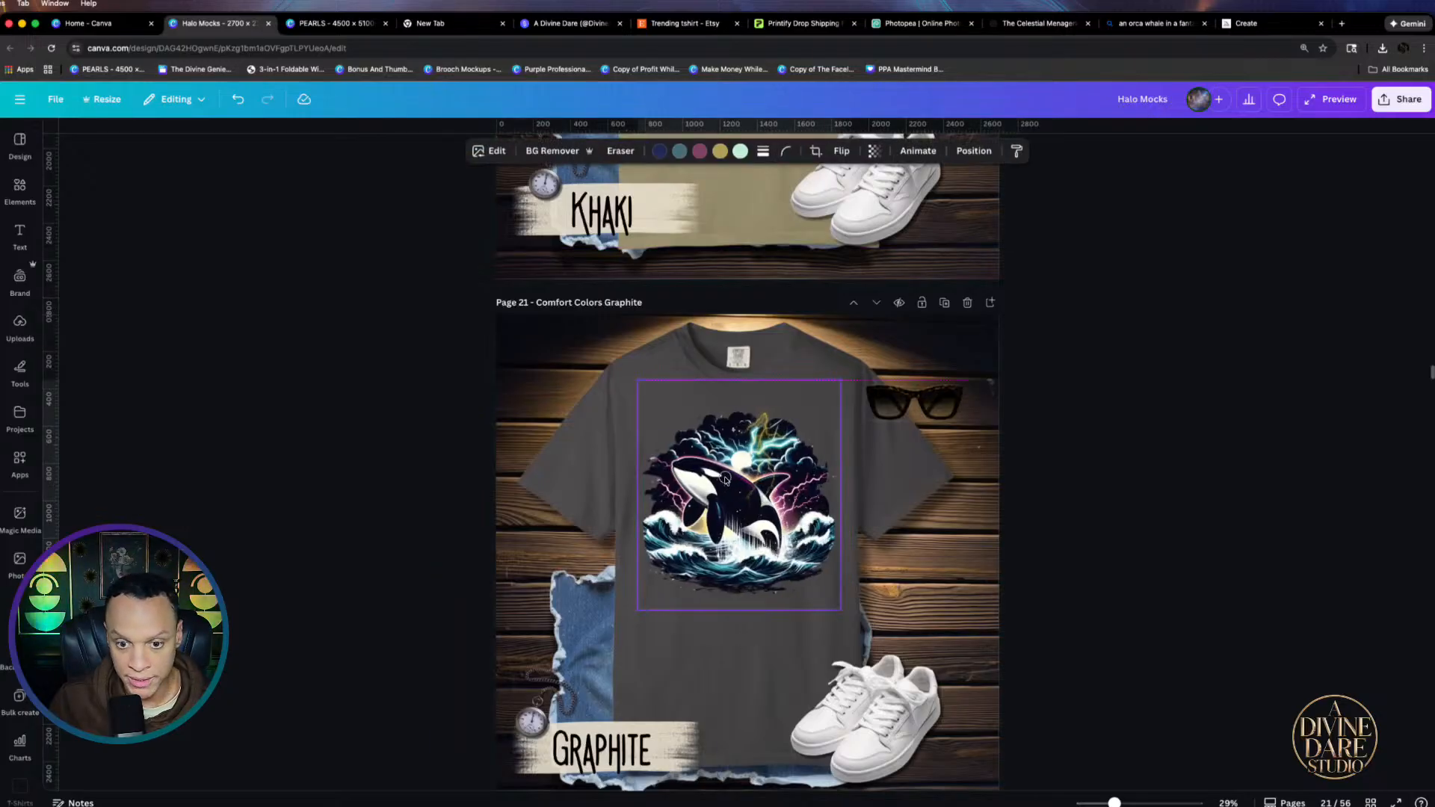
left_click_drag(739, 484, 727, 472)
left_click(1172, 657)
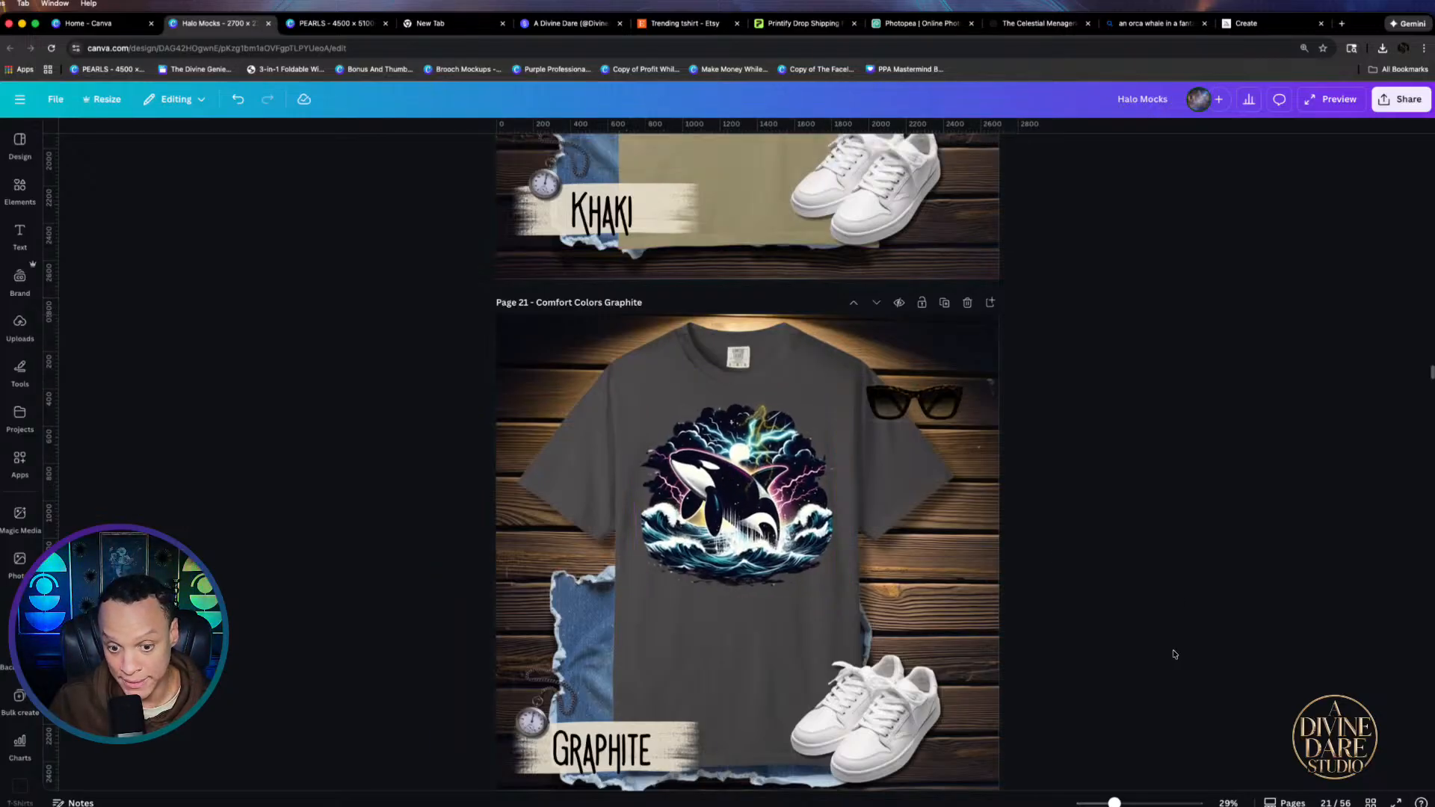
scroll(1158, 669, "down", 4)
scroll(1000, 665, "up", 3)
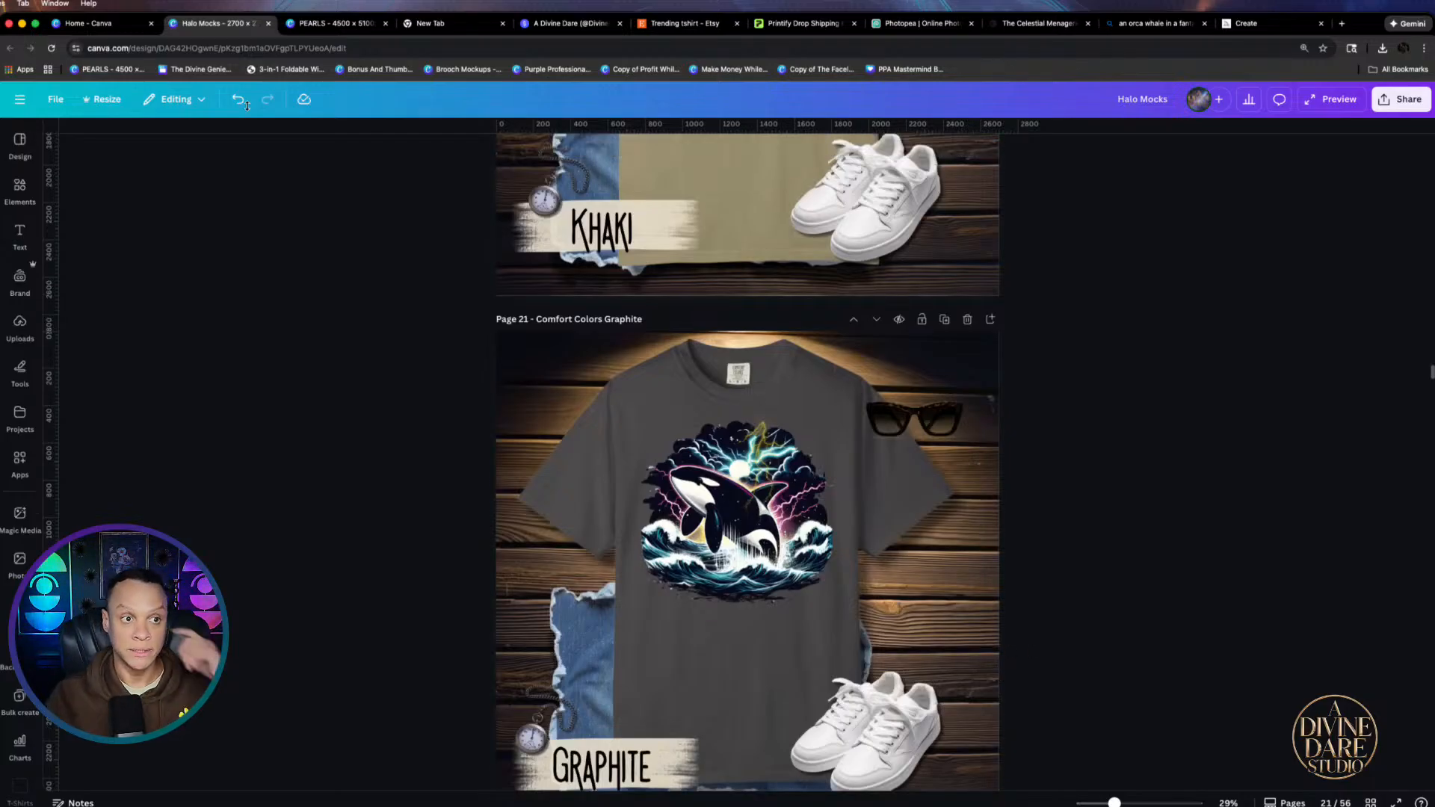
left_click(104, 23)
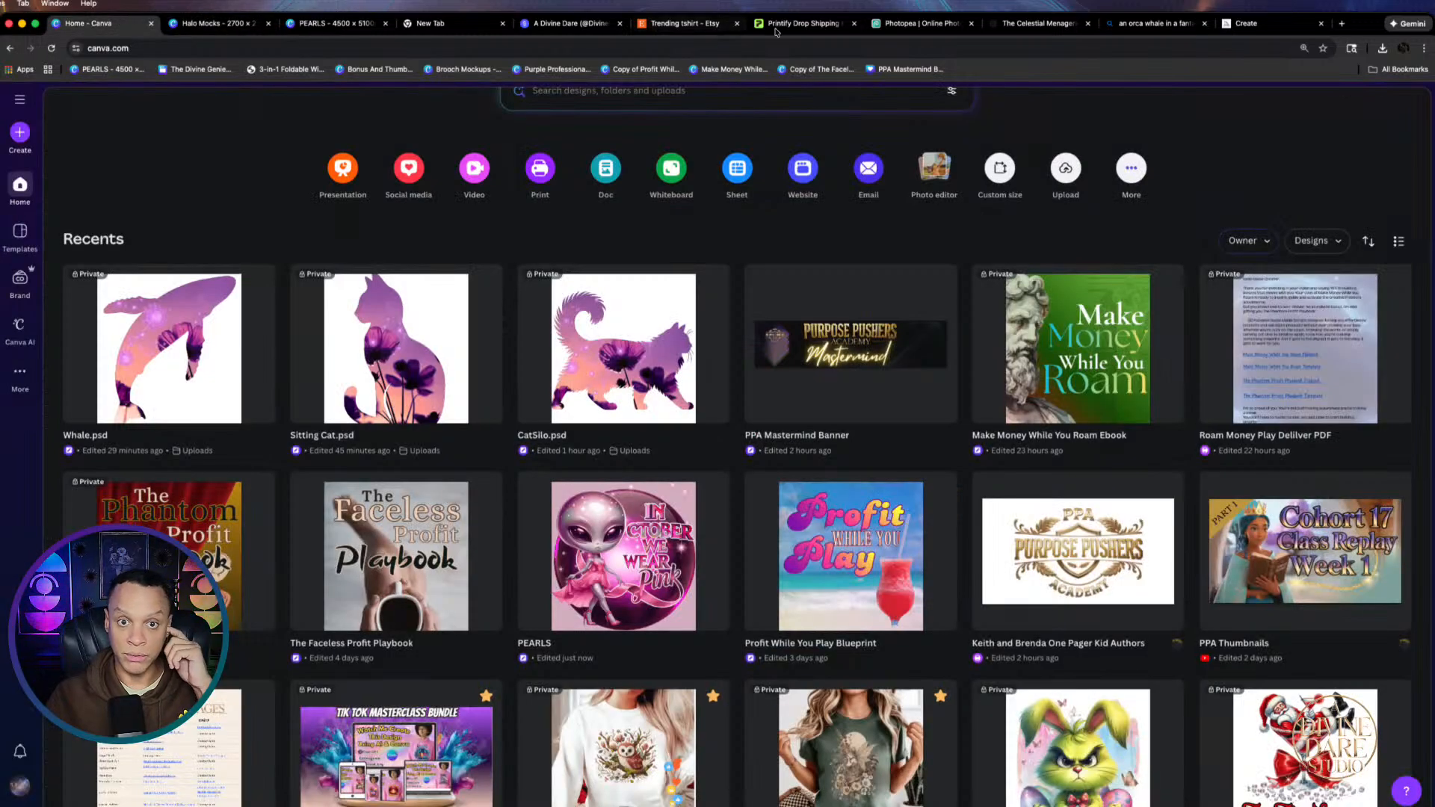
In Bing Image Creator, look through the generated orca images, then return to the grid
left_click(1154, 23)
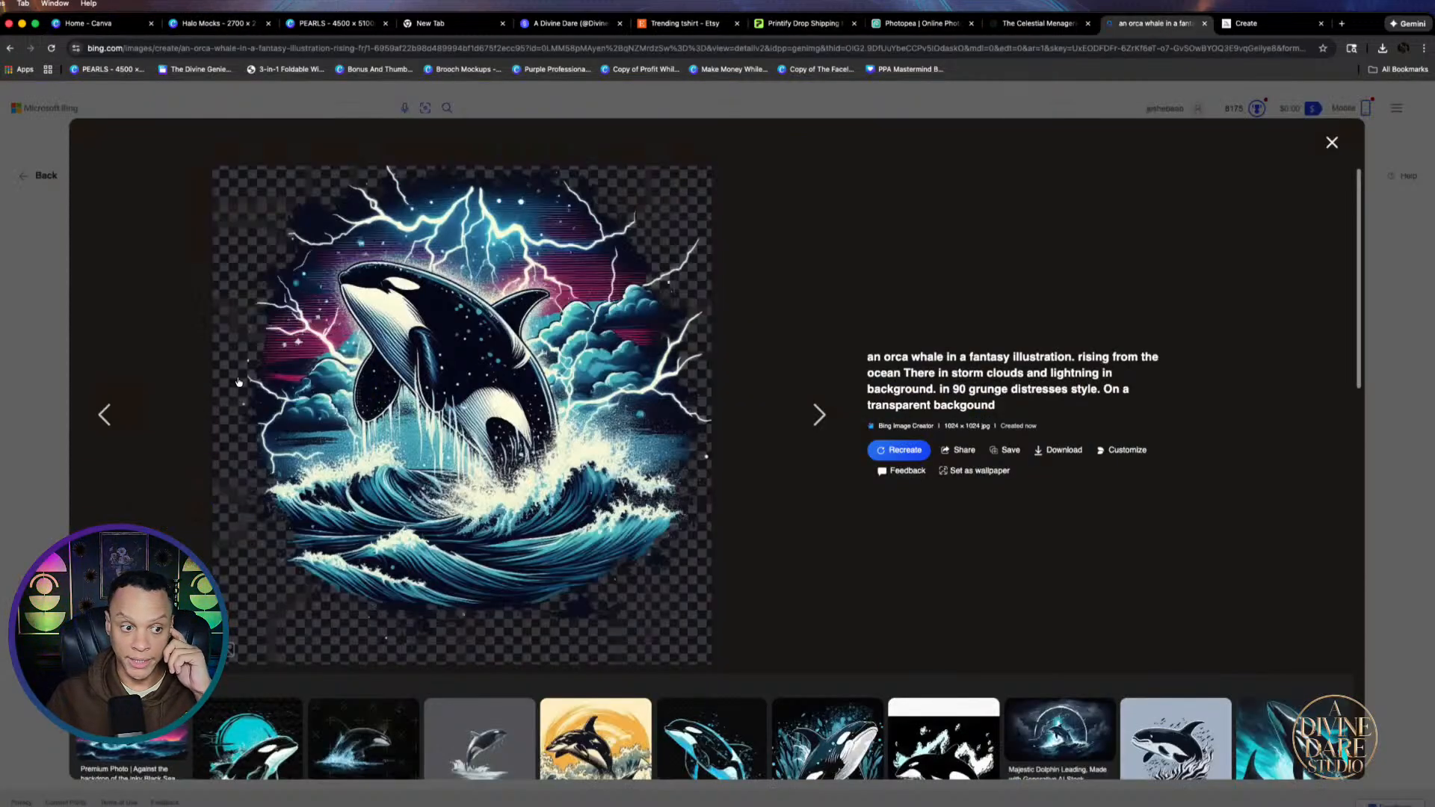
left_click(109, 415)
left_click(63, 410)
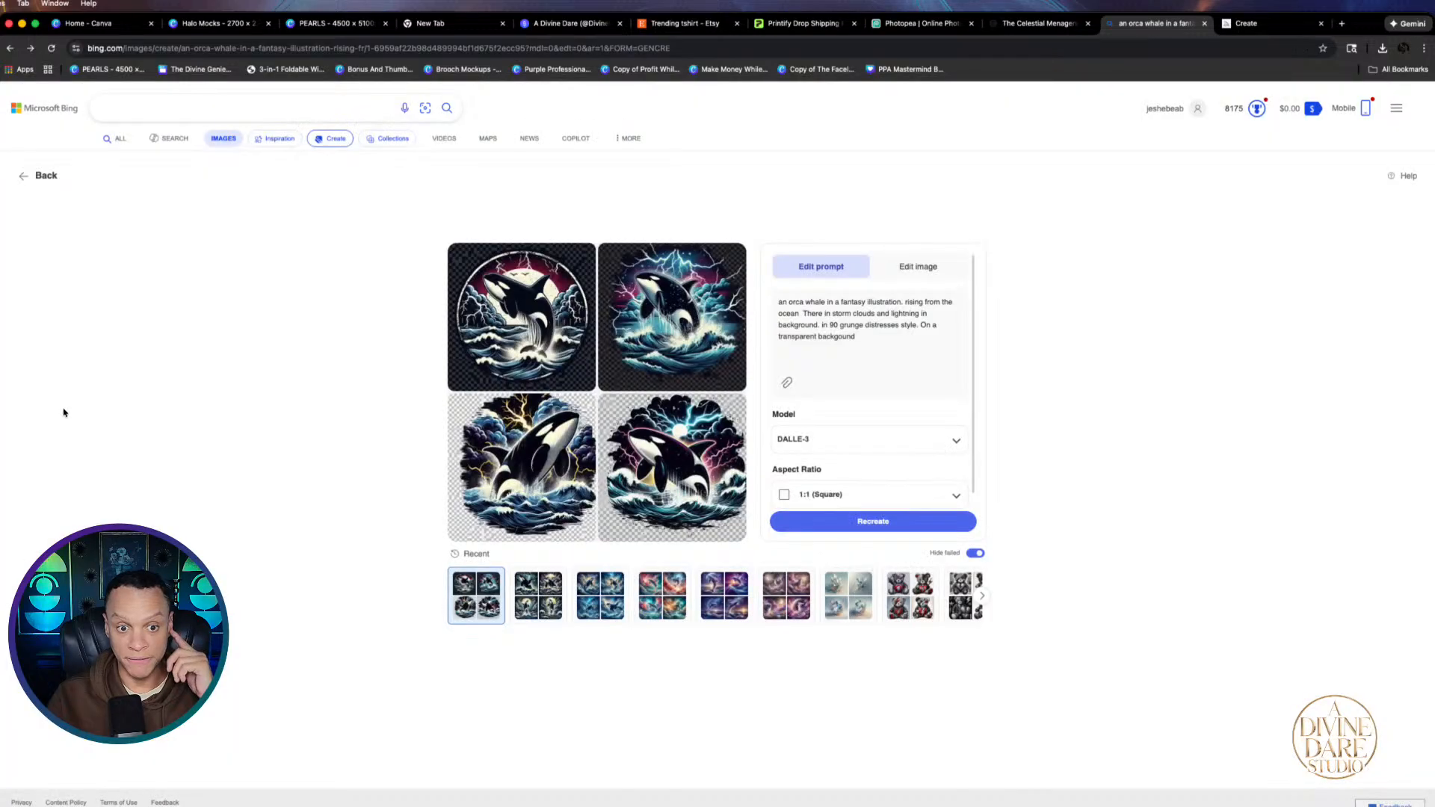
left_click(547, 488)
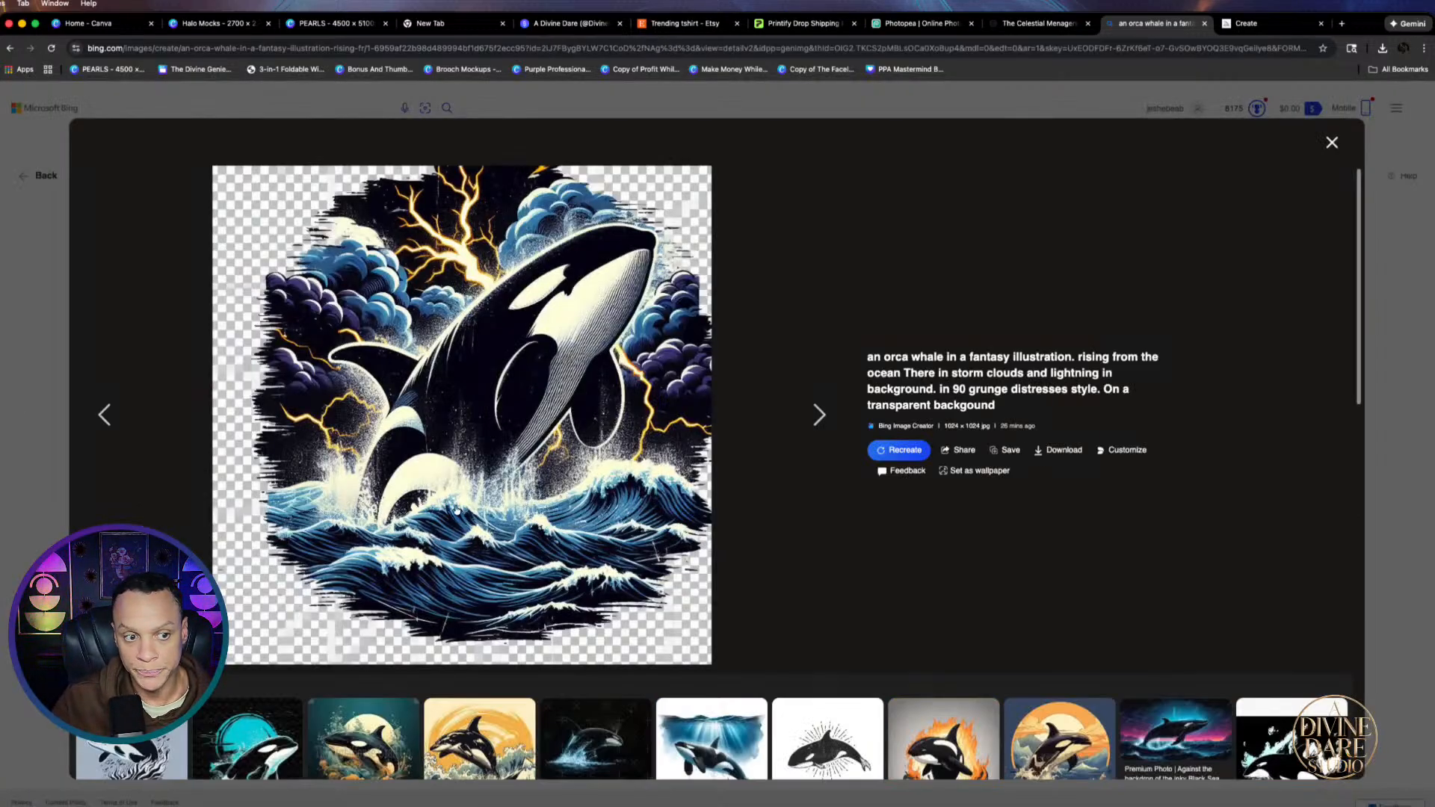
left_click(50, 420)
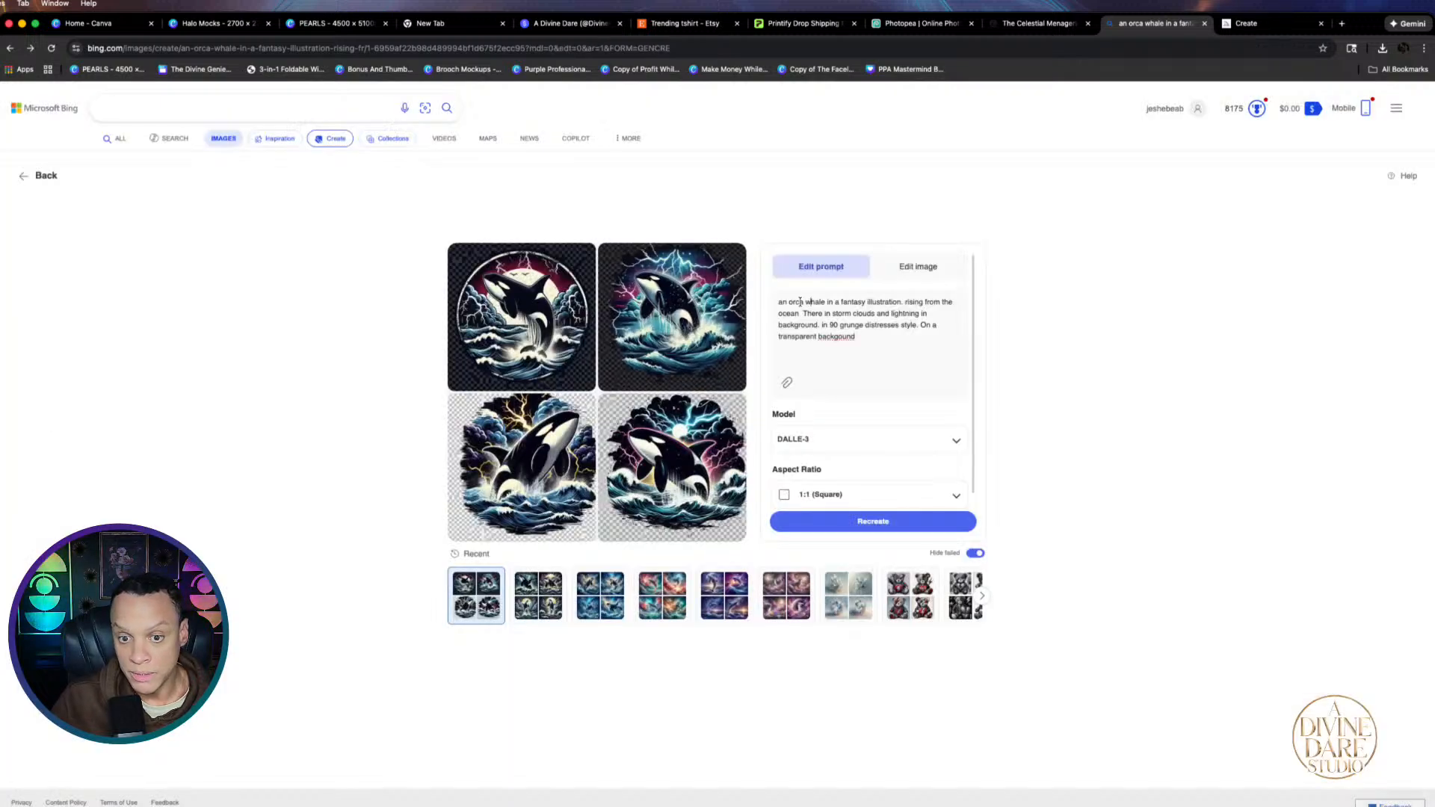
Replace 'orca' with 'dolphin' in the prompt and regenerate the images
key("BackSpace")
key("BackSpace")
key("BackSpace")
key("BackSpace")
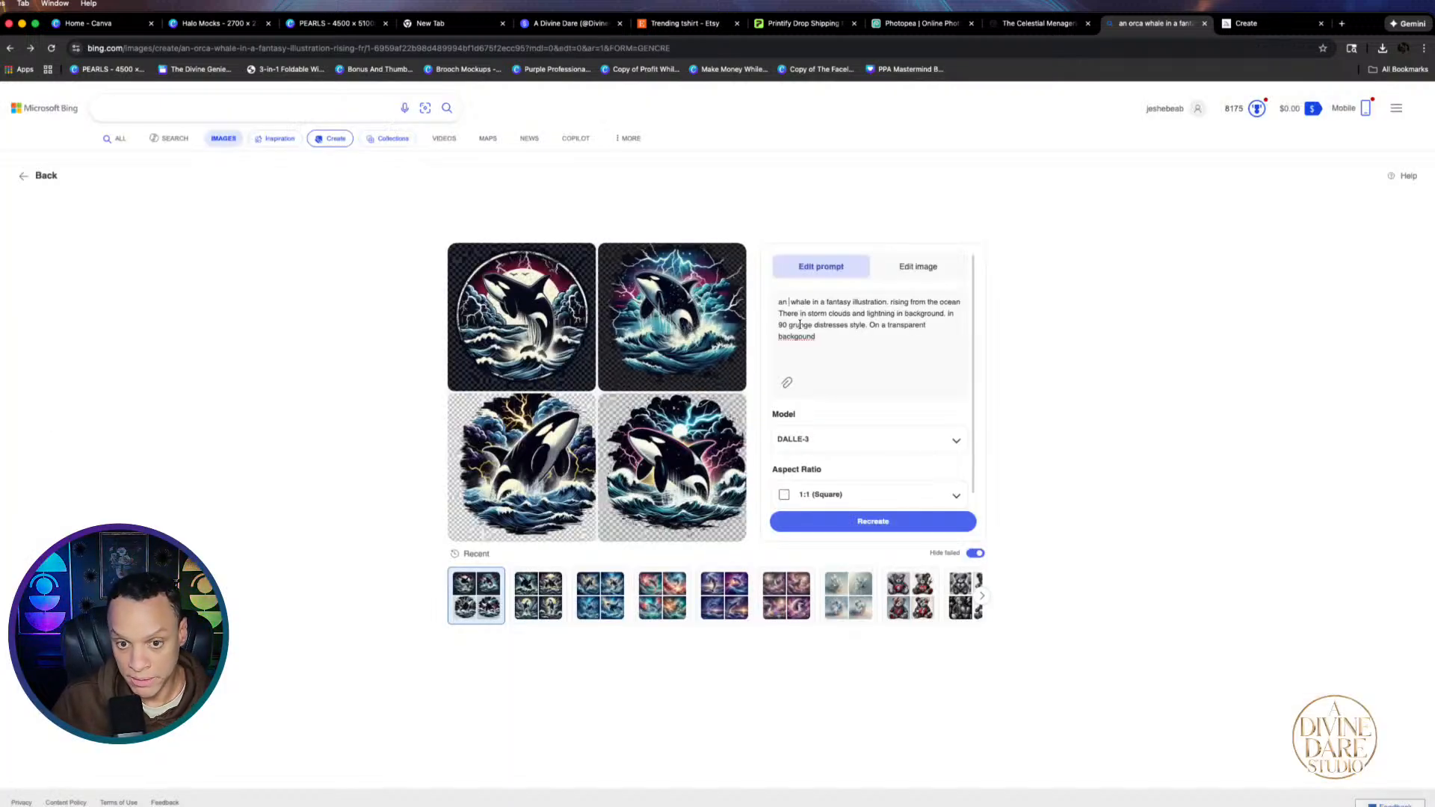
type("dol")
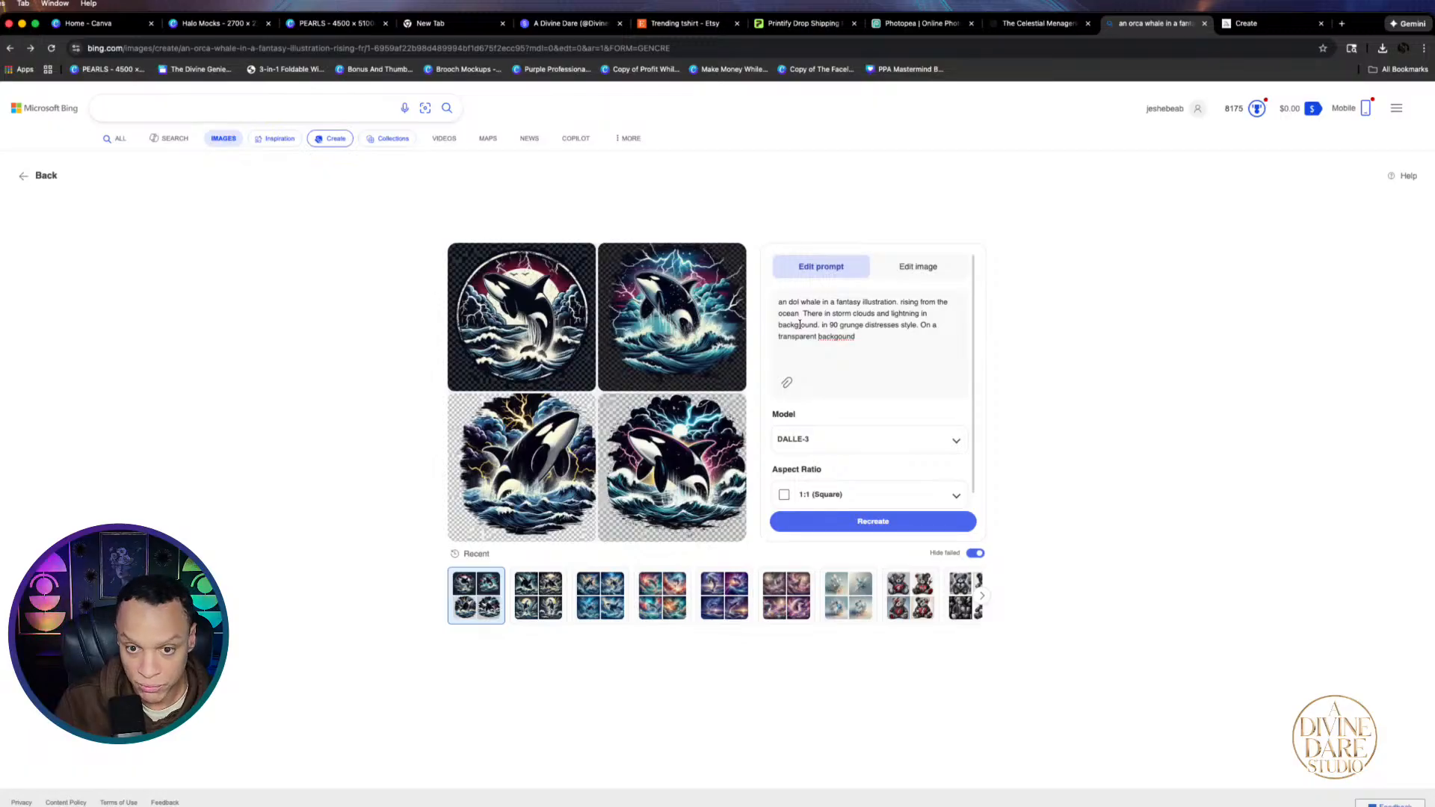
type("phin")
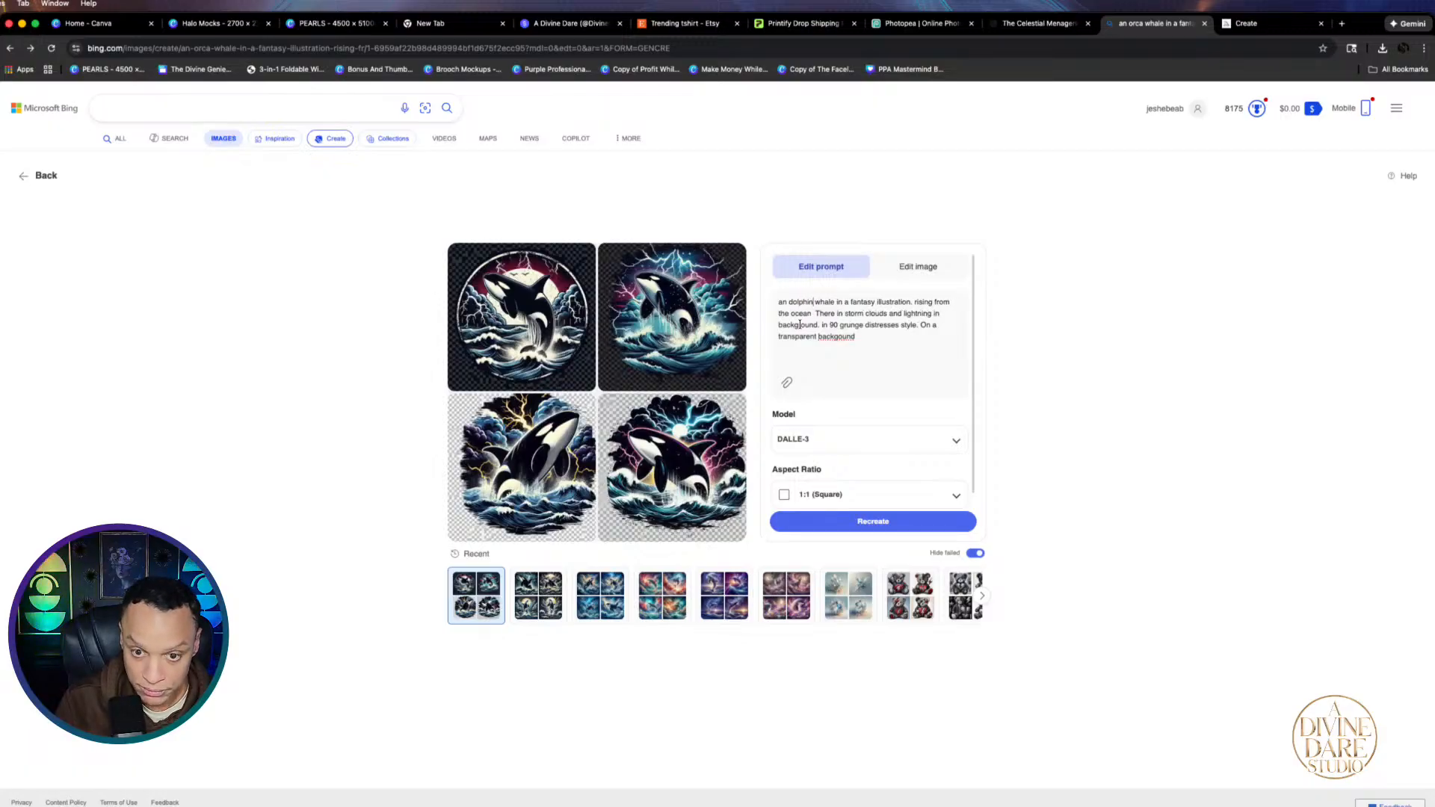
left_click(869, 523)
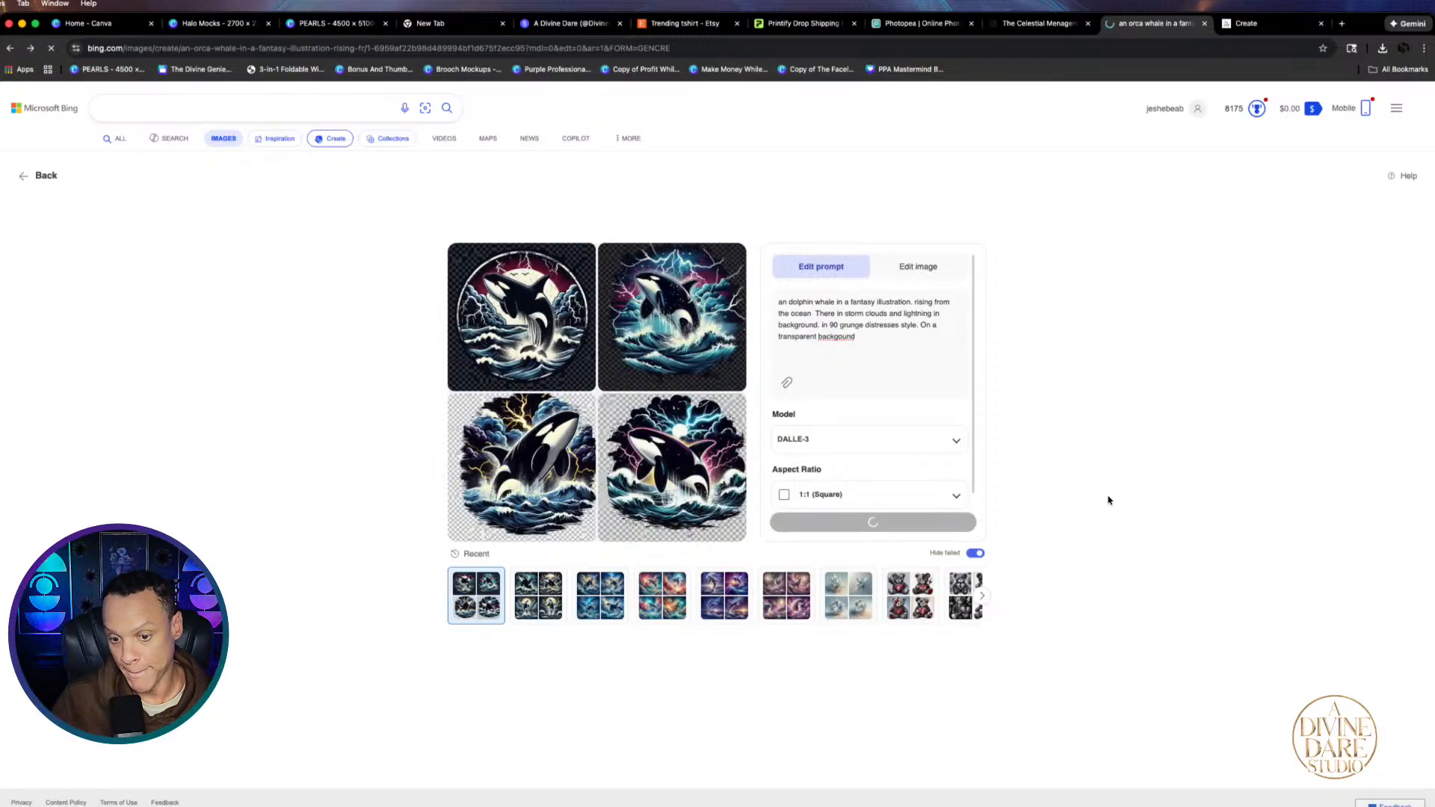
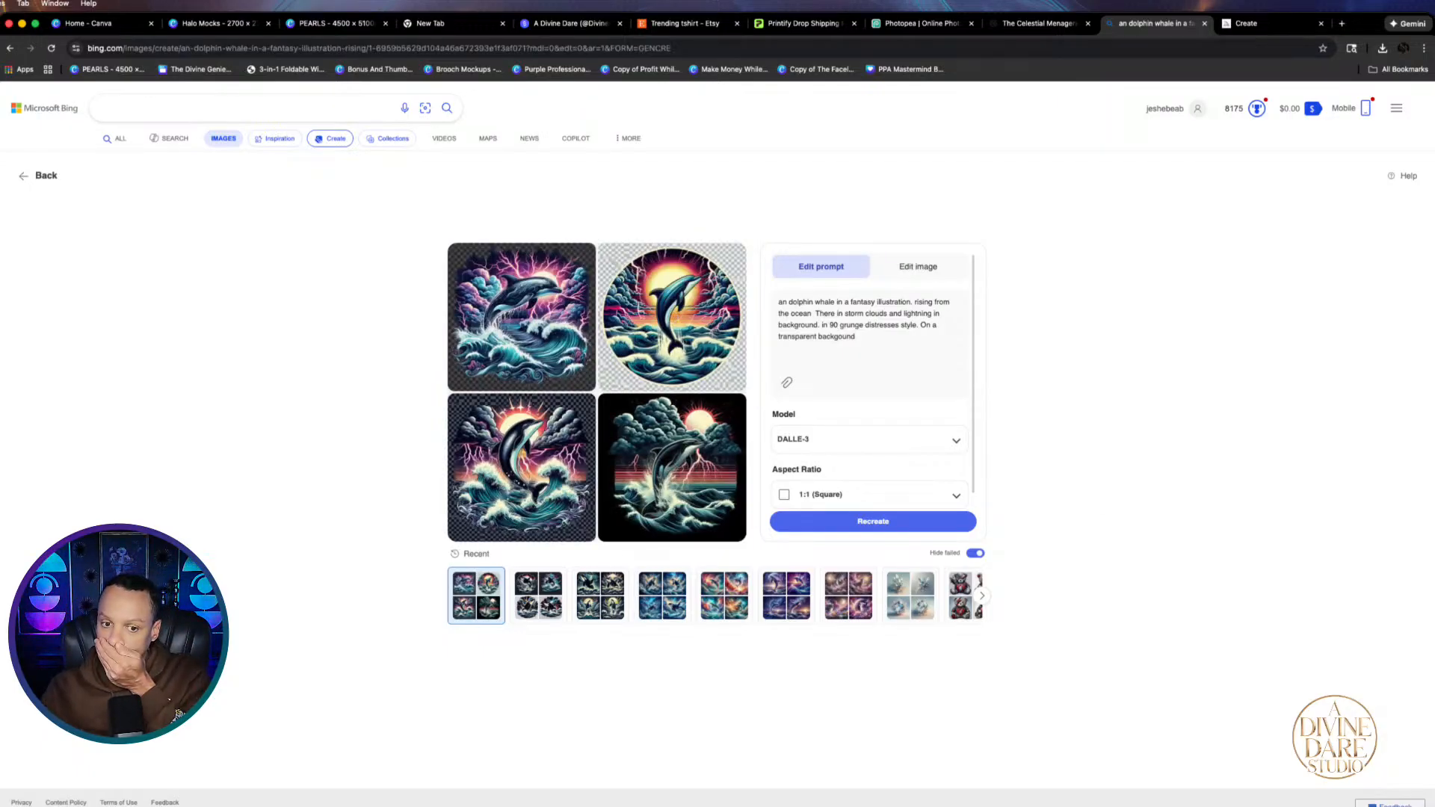
Download the storm-cloud dolphin image as a JPEG and compare the other dolphin variations
left_click(695, 482)
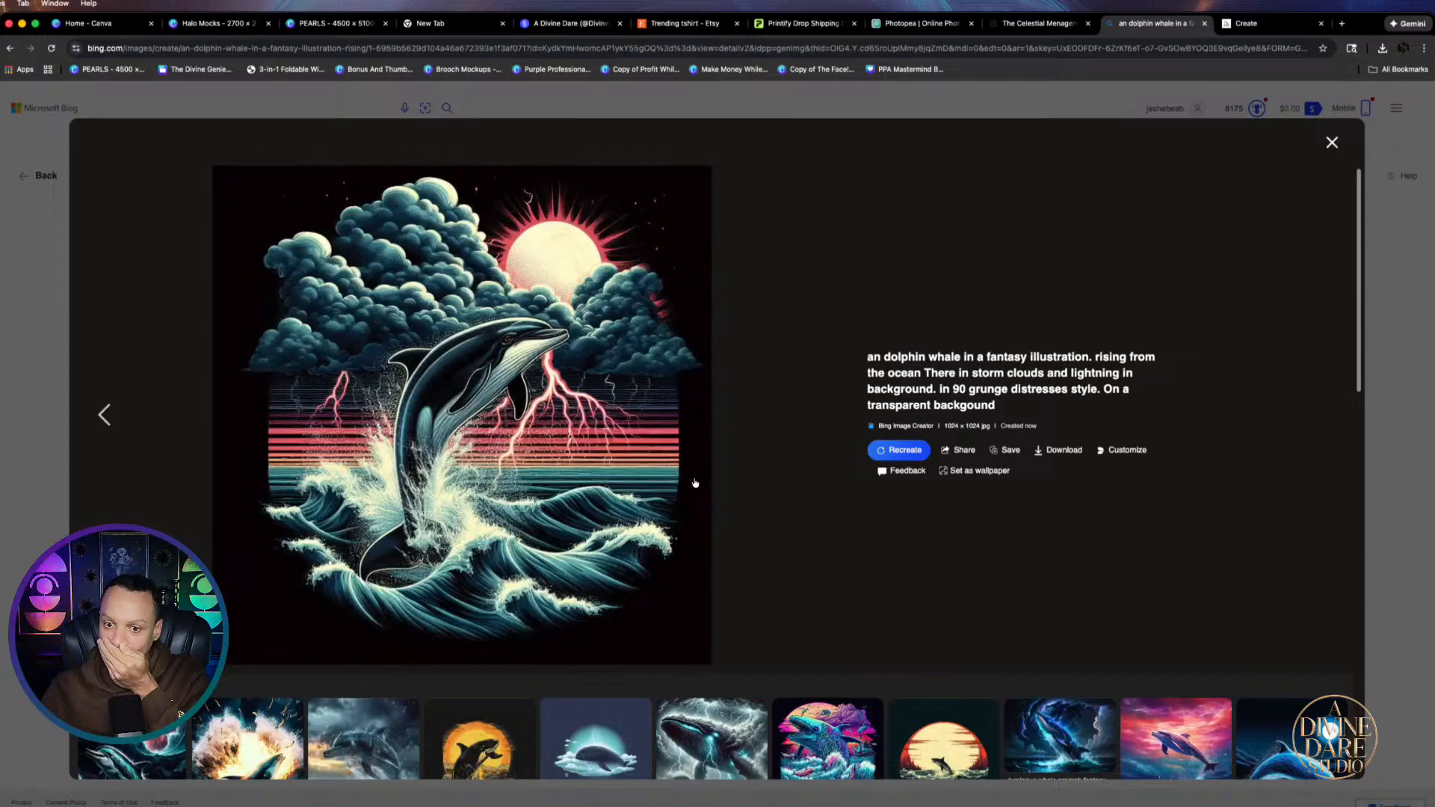
left_click(1059, 450)
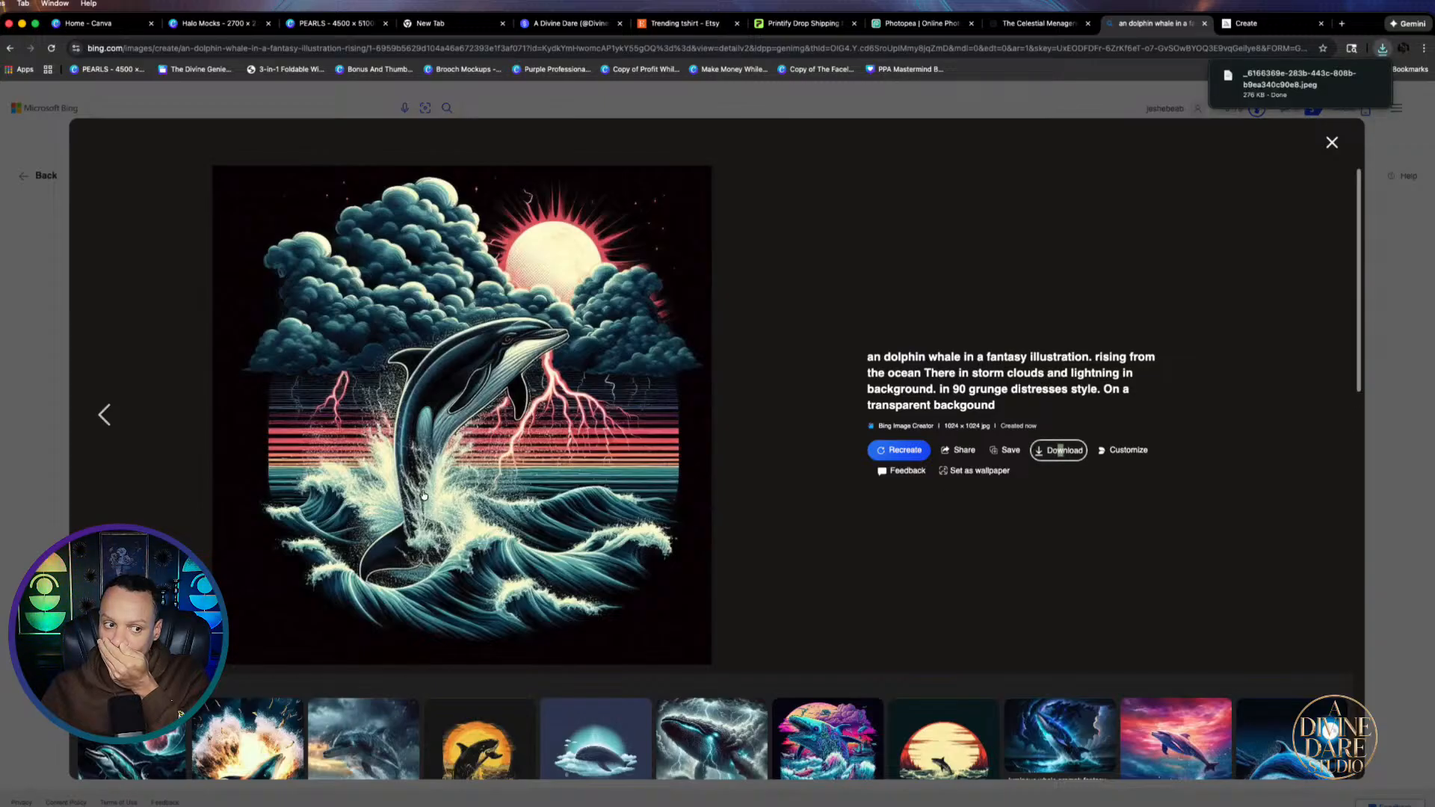
left_click(107, 416)
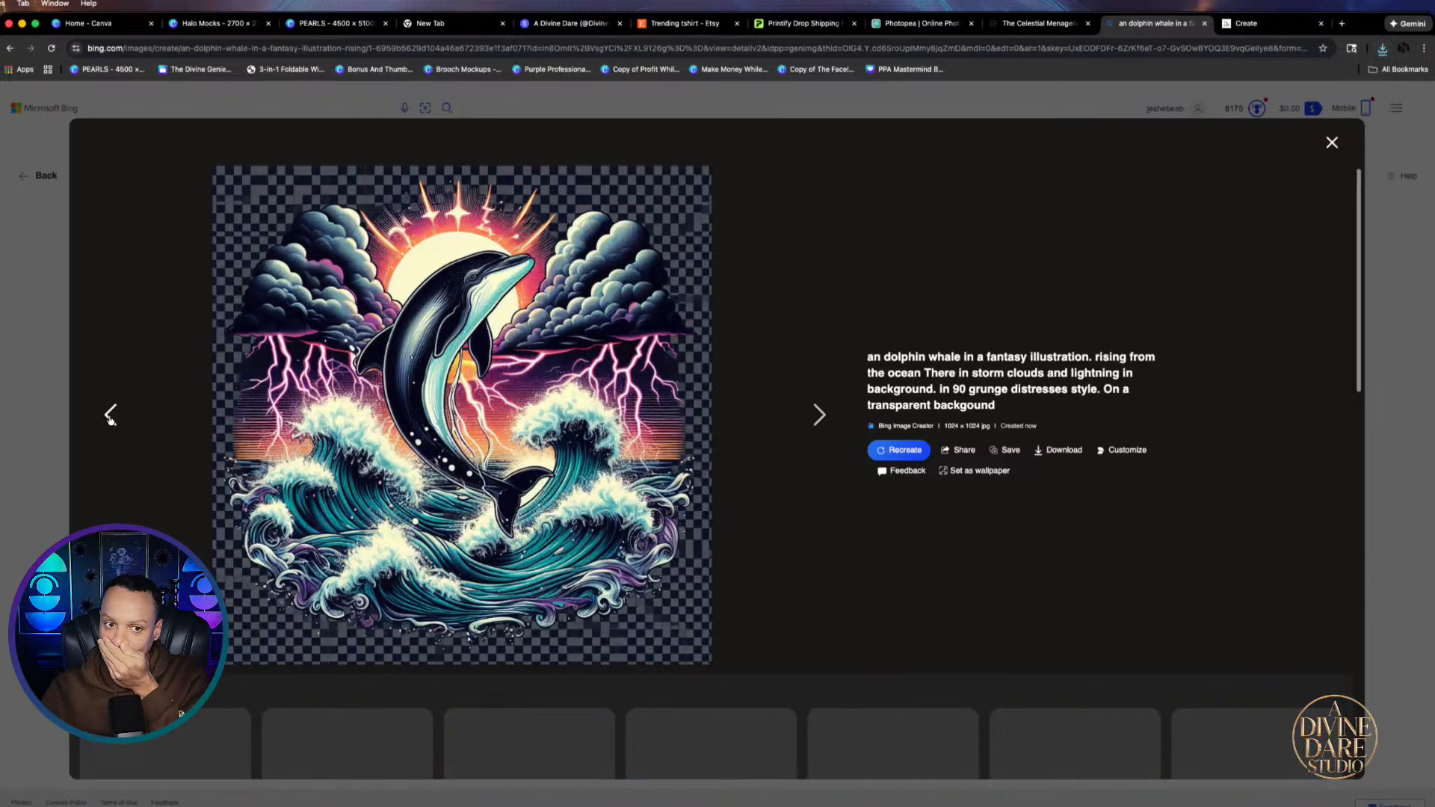
left_click(109, 415)
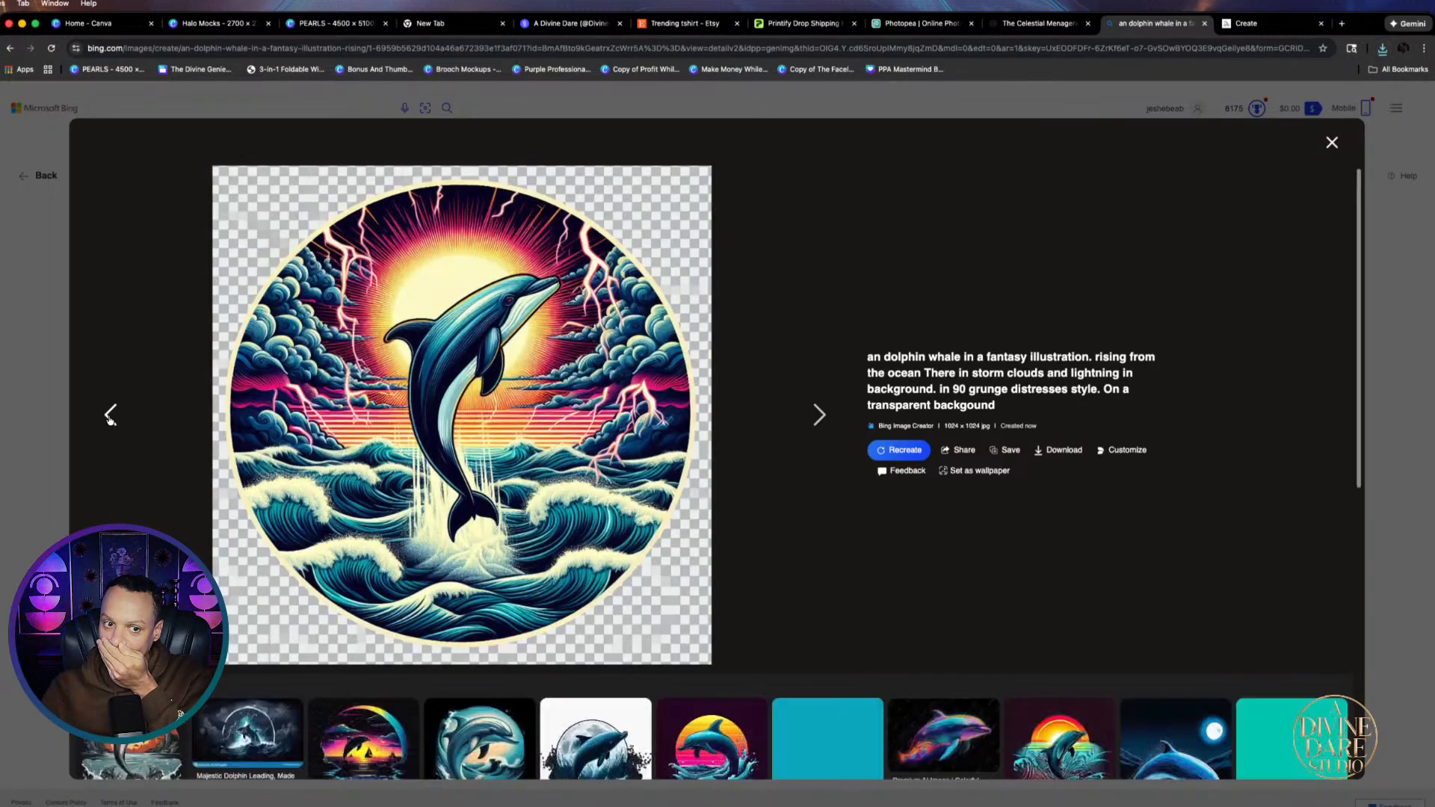
left_click(110, 416)
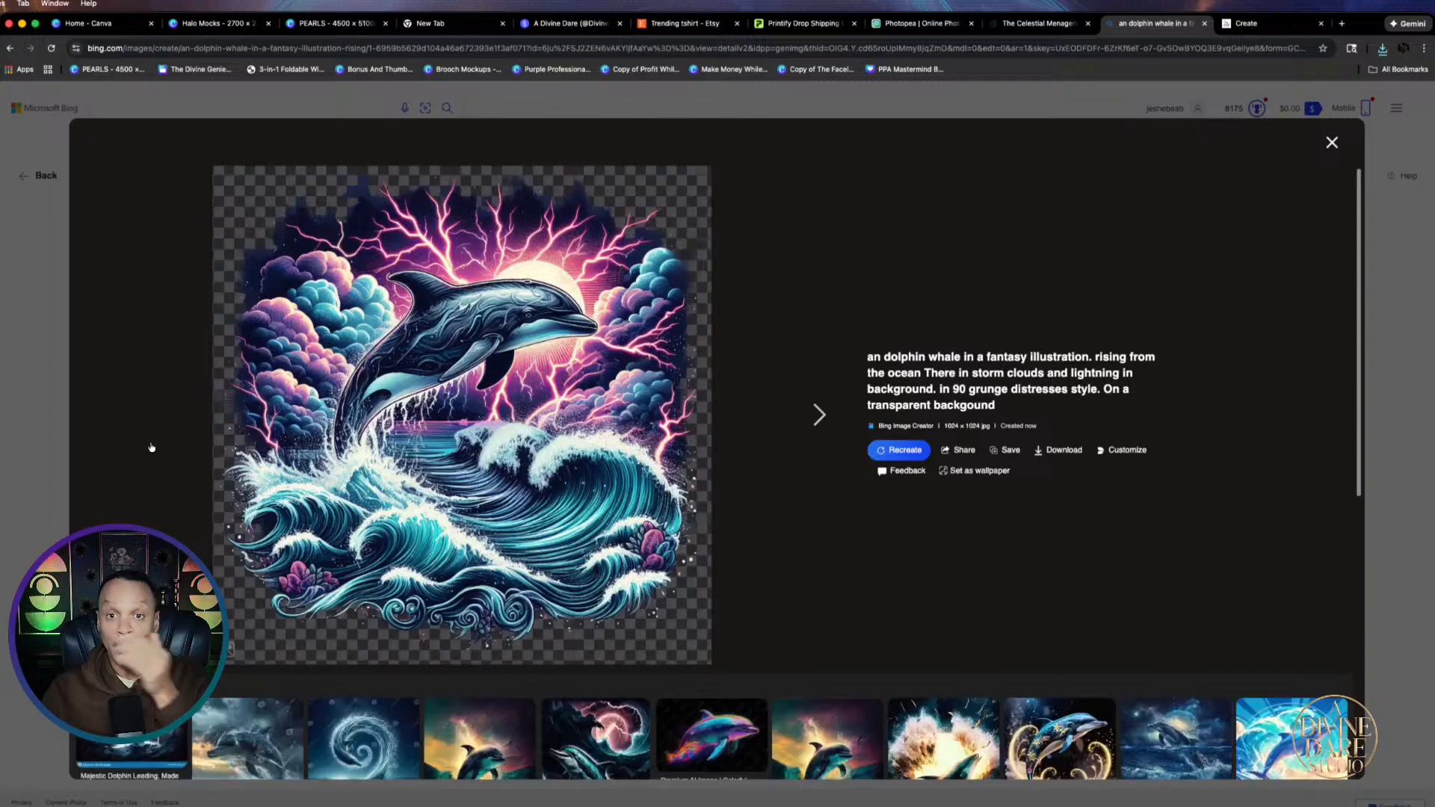
left_click(329, 23)
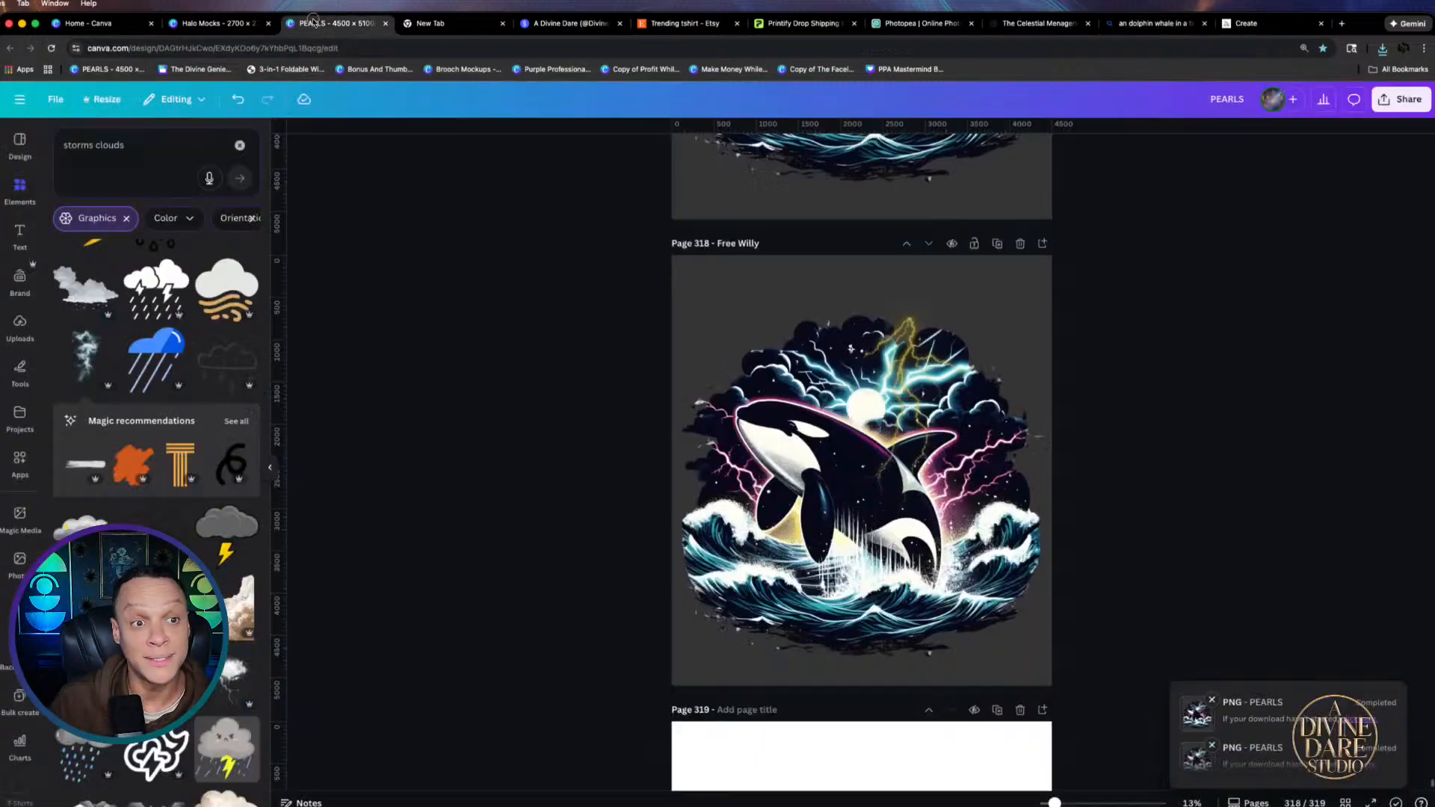
Place the downloaded dolphin JPEG on blank page 319, flip it horizontally and remove its background
scroll(1047, 635, "down", 4)
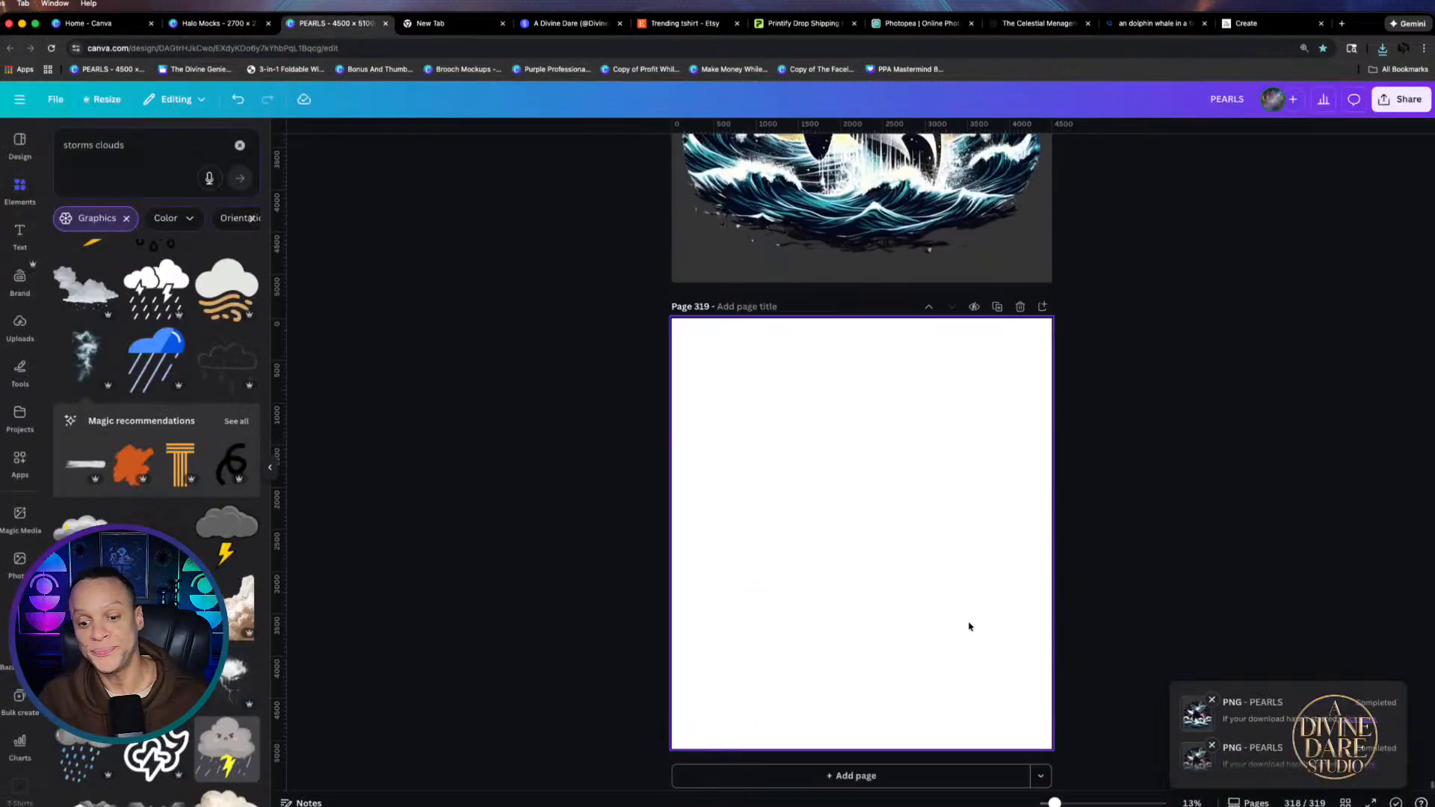
left_click(894, 526)
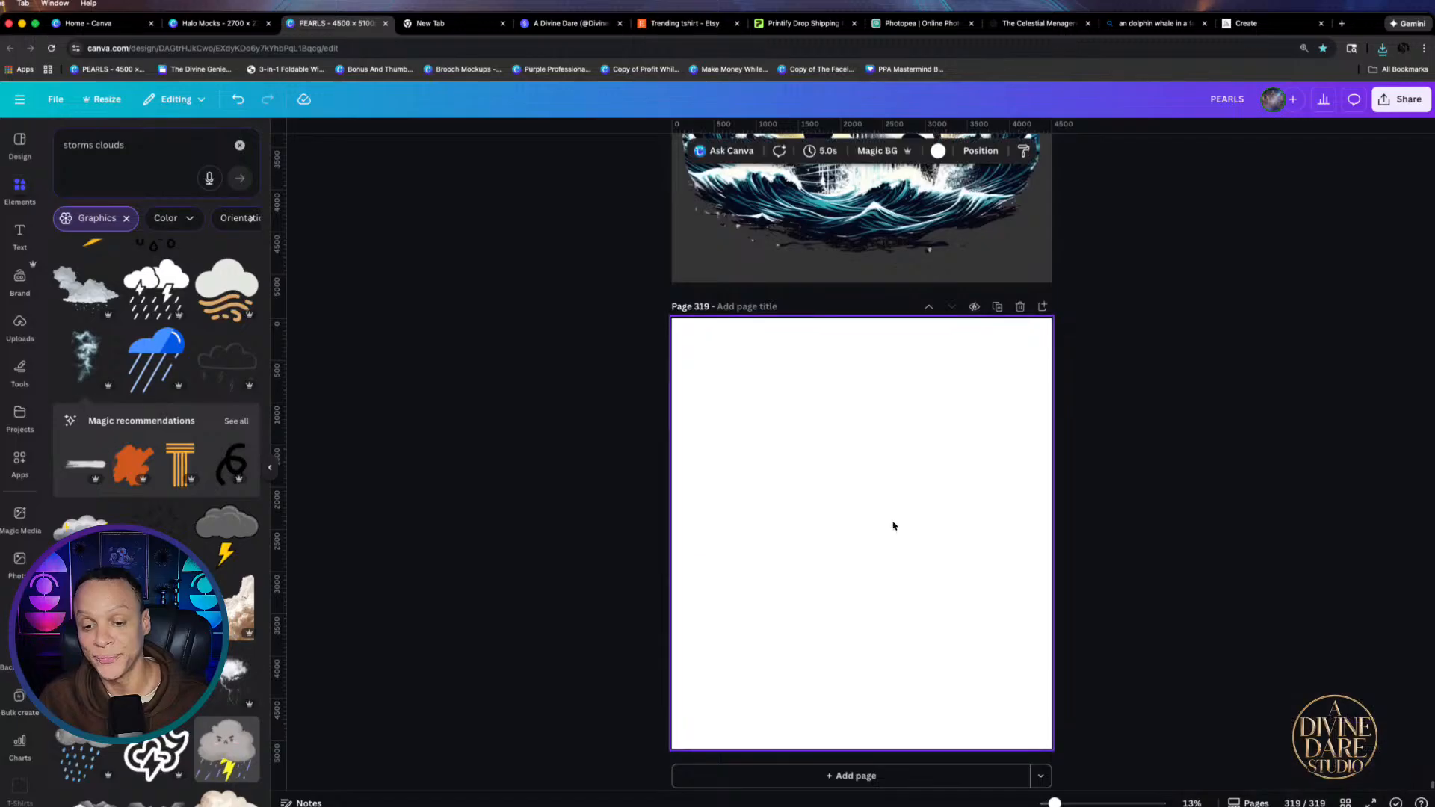
left_click(1382, 48)
left_click_drag(1290, 102, 821, 517)
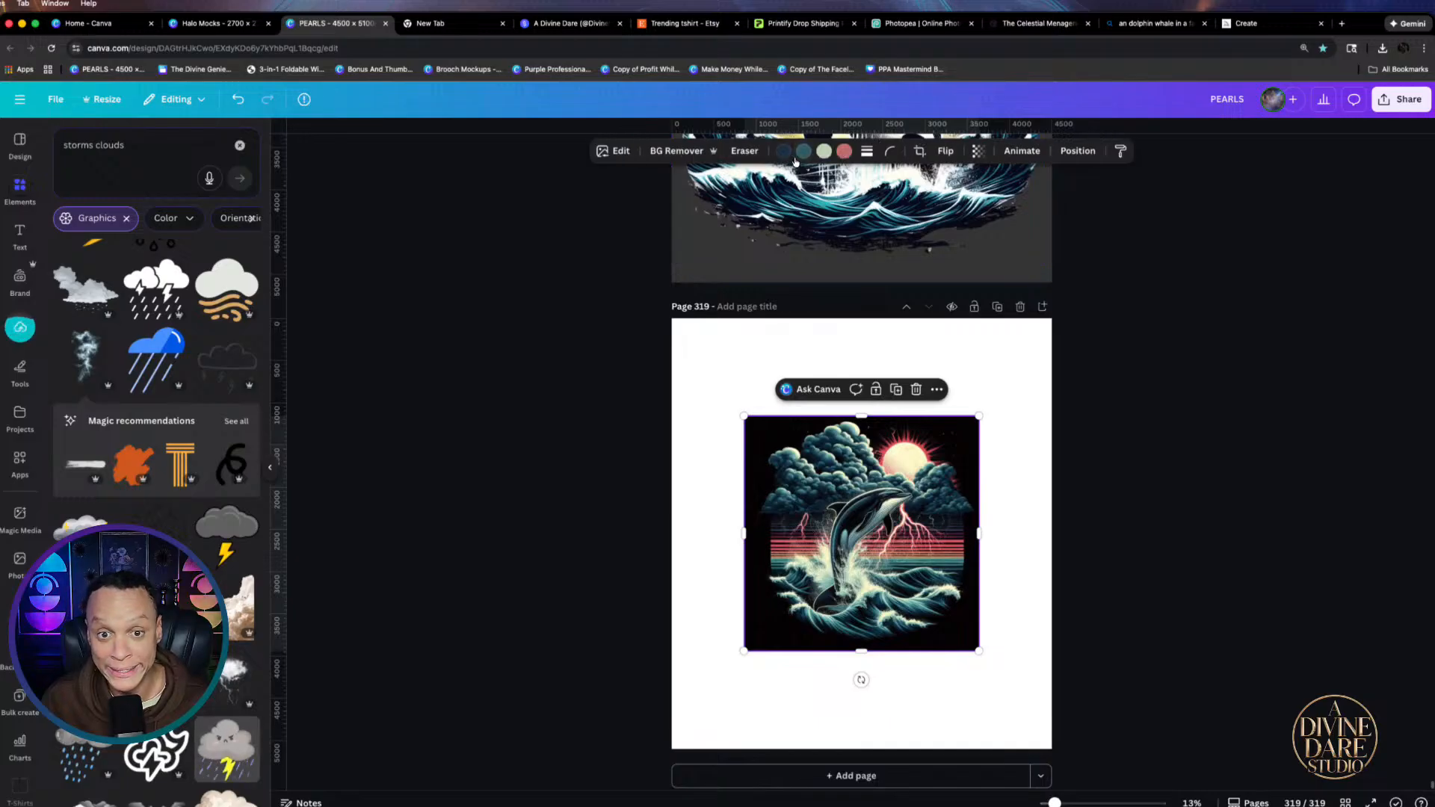
left_click(745, 150)
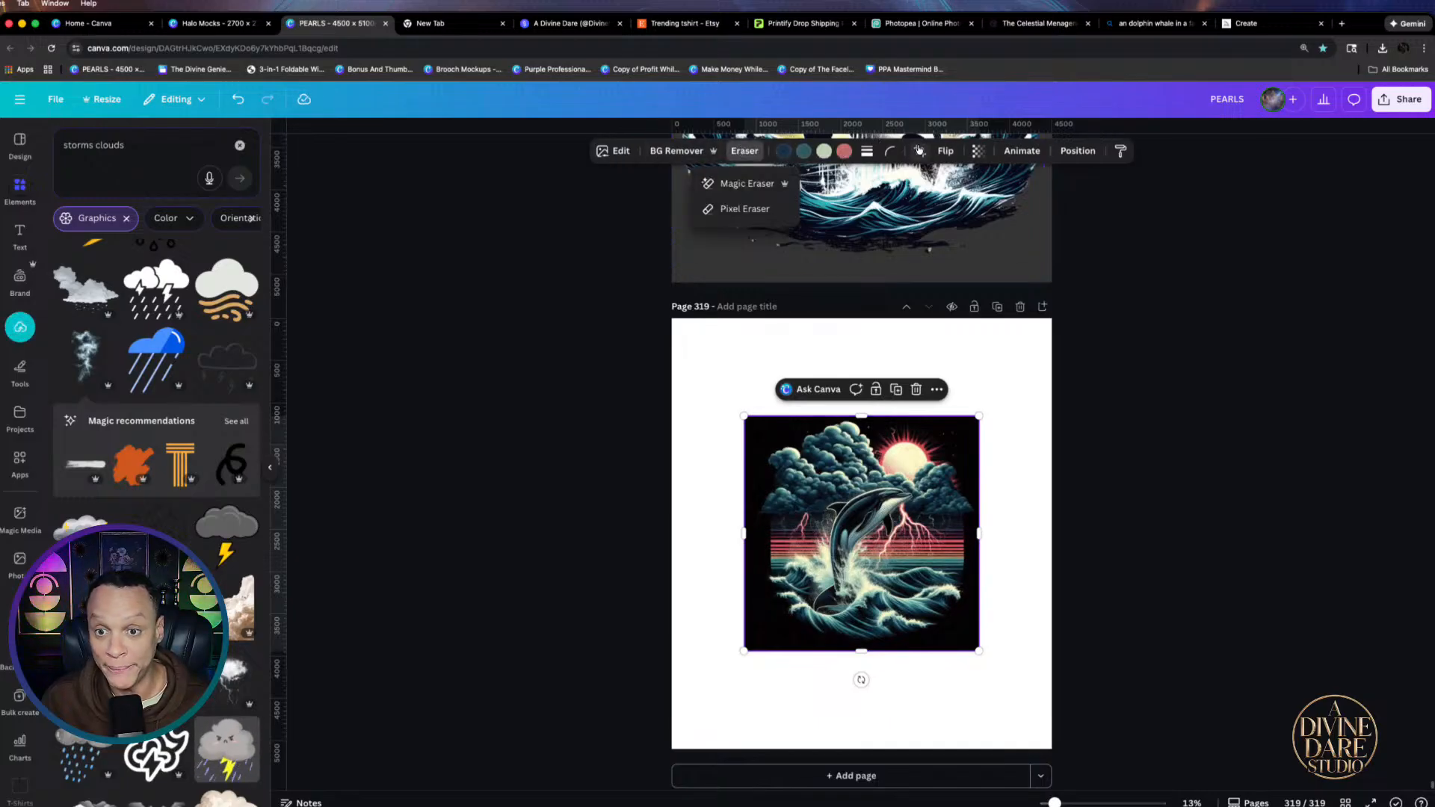
left_click(944, 152)
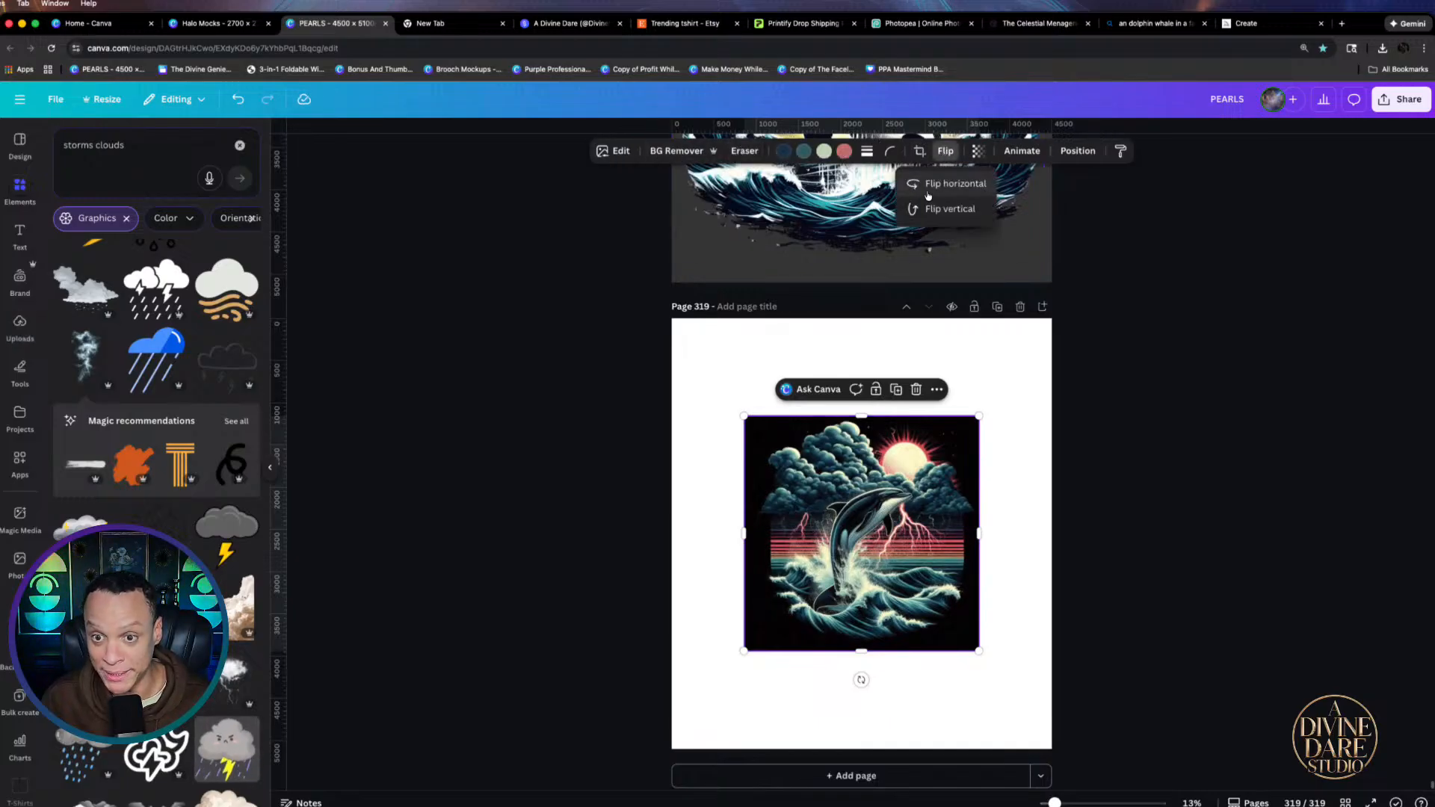
left_click(948, 183)
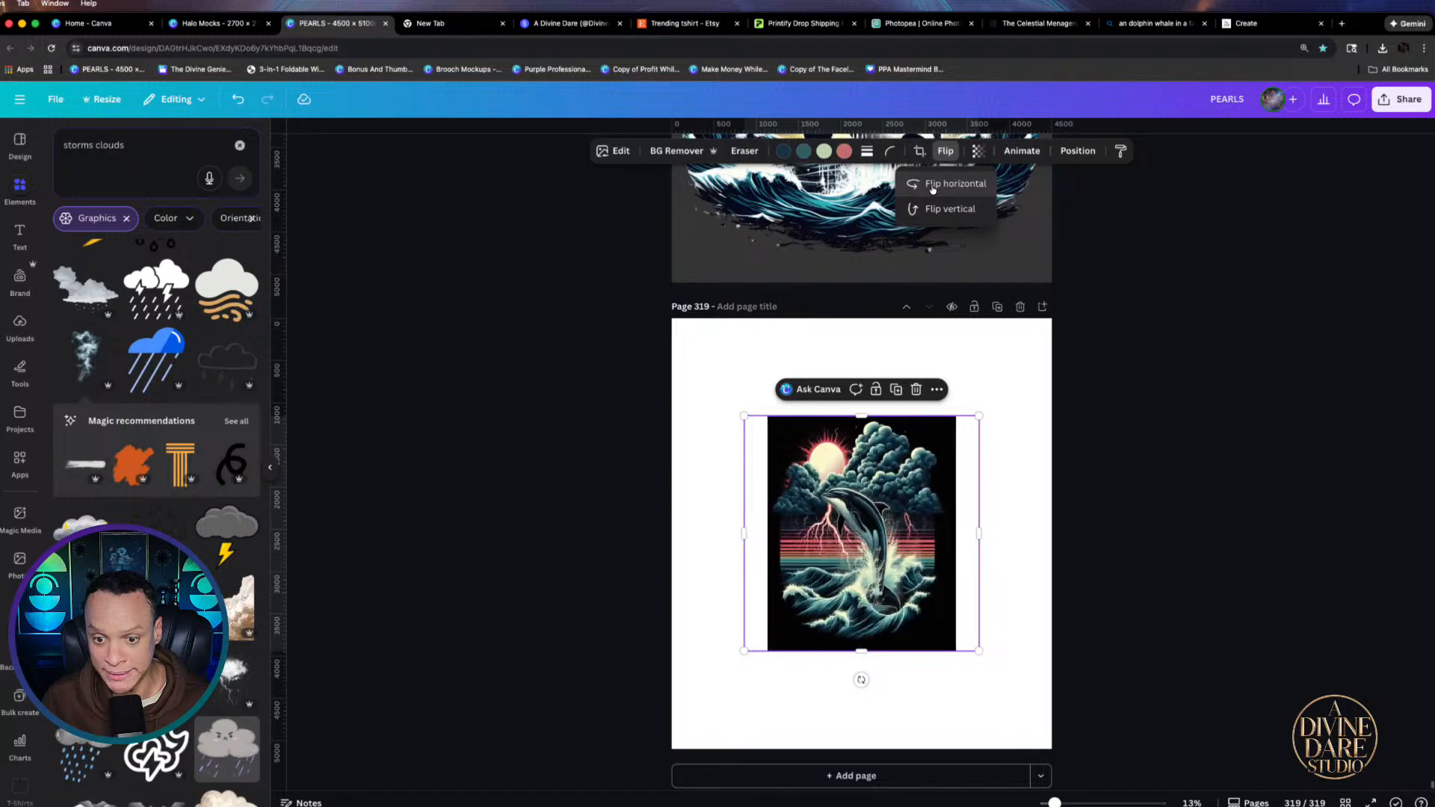
left_click(677, 150)
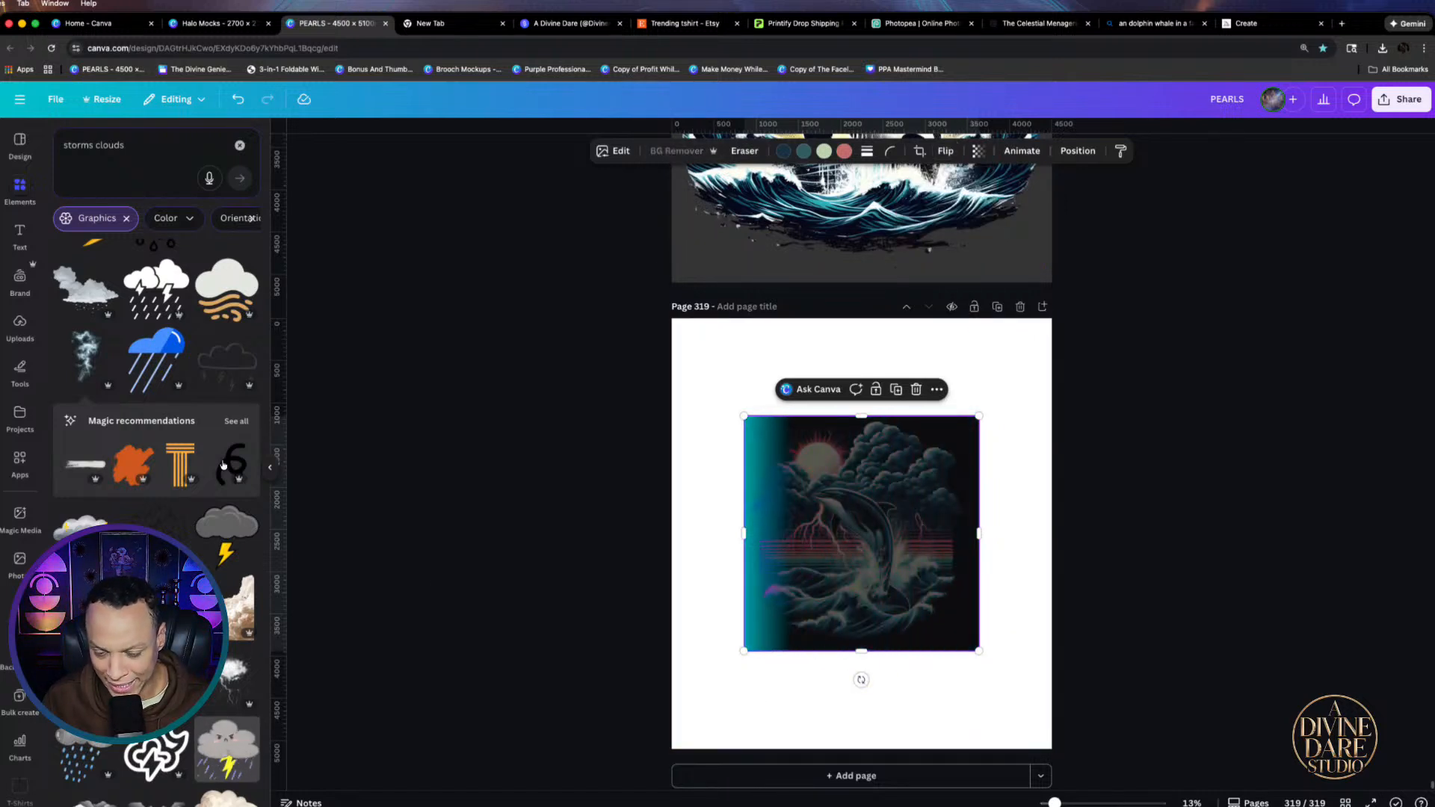
Resize and centre the dolphin image to fill the page at about 4,639 px square
left_click_drag(979, 652, 885, 577)
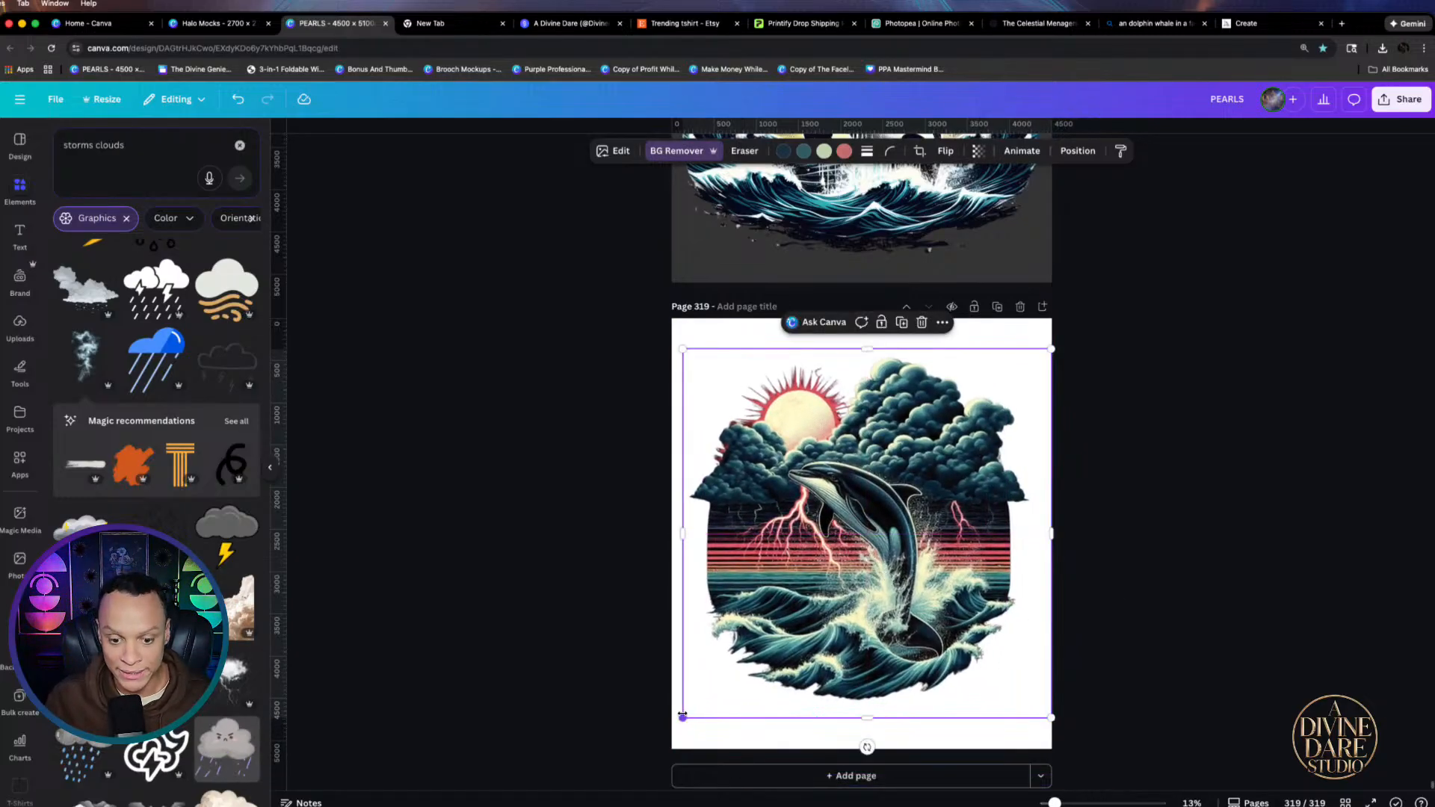
mouse_move(683, 717)
left_mouse_down()
mouse_move(637, 761)
mouse_move(671, 729)
left_mouse_up()
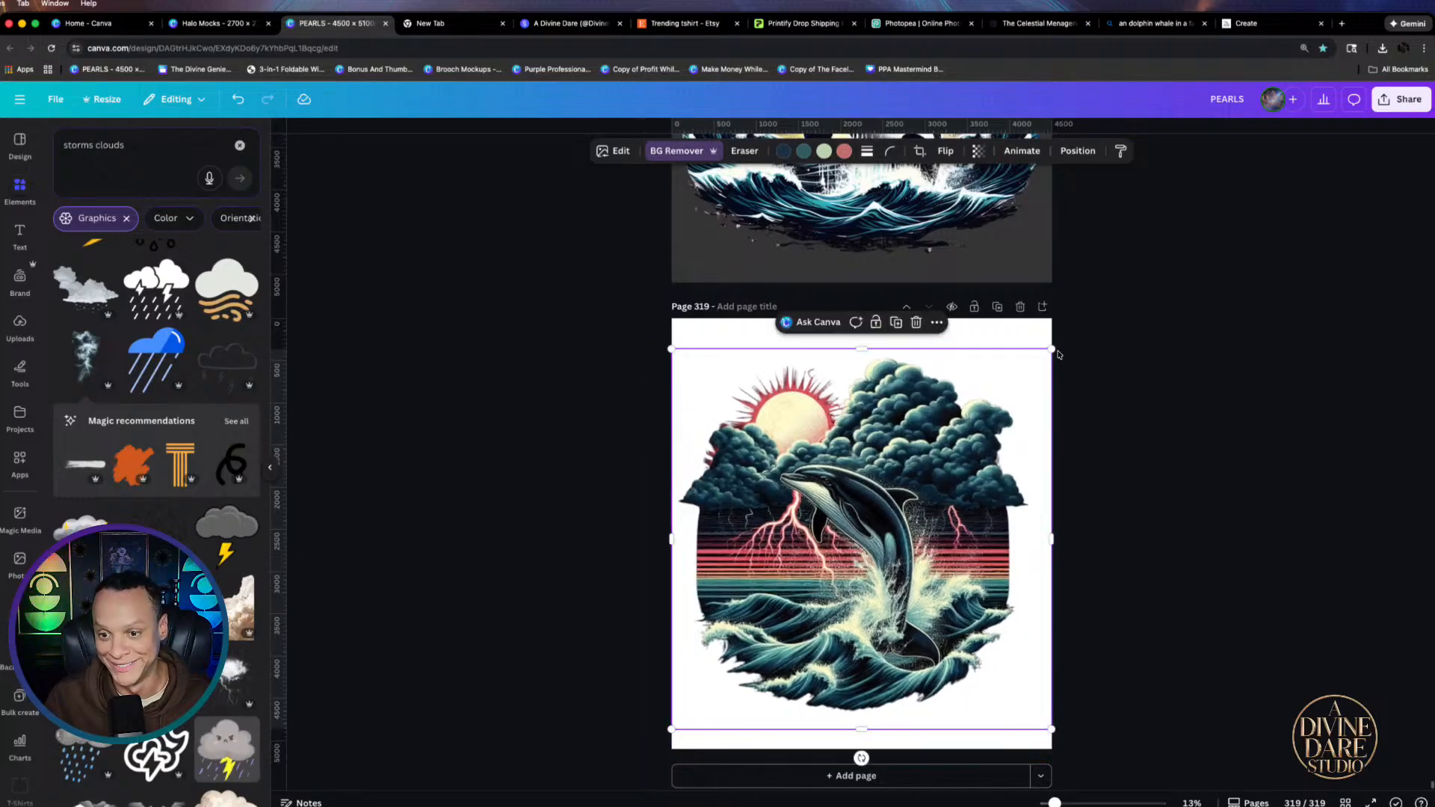
left_click_drag(1056, 349, 1101, 336)
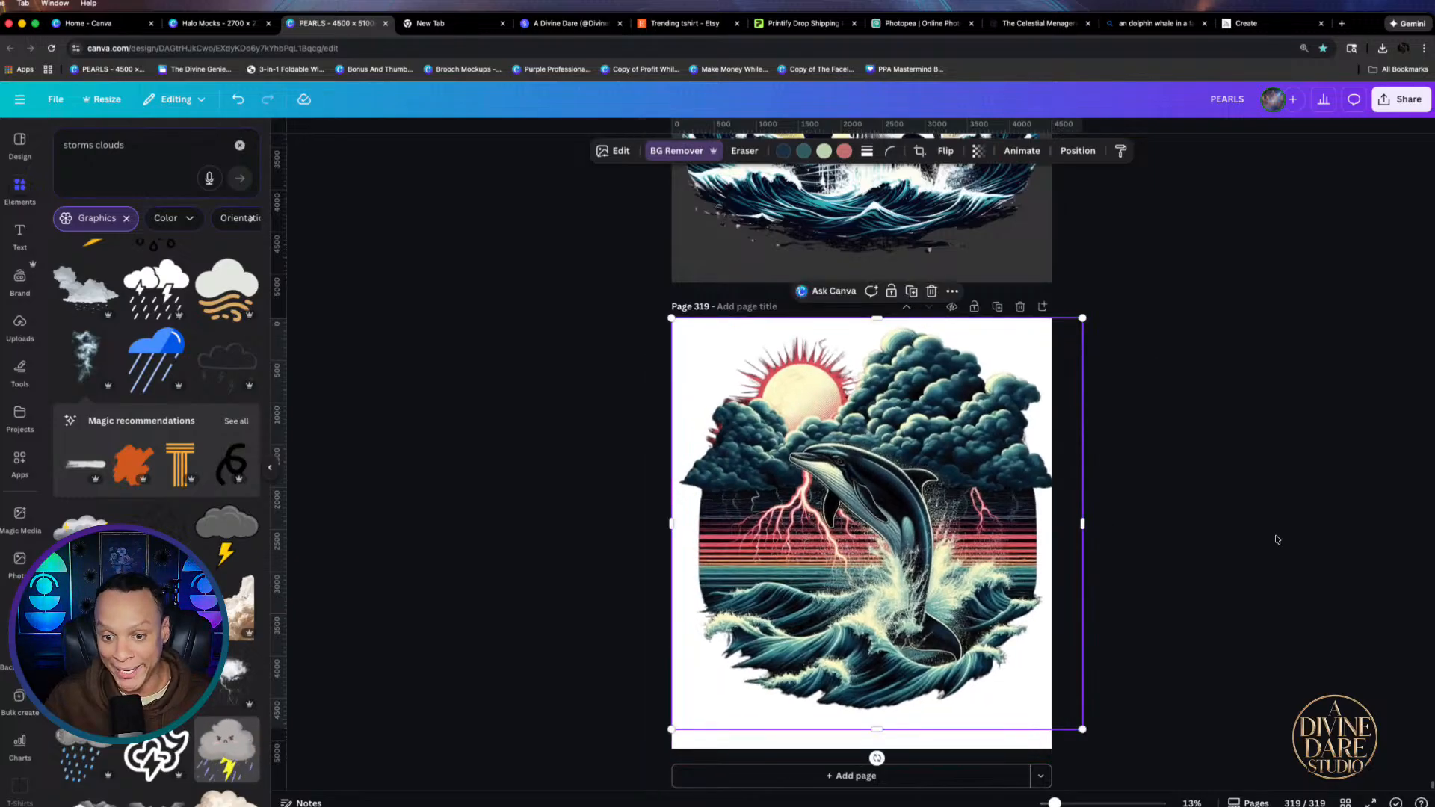
left_click(1297, 546)
left_click(1048, 587)
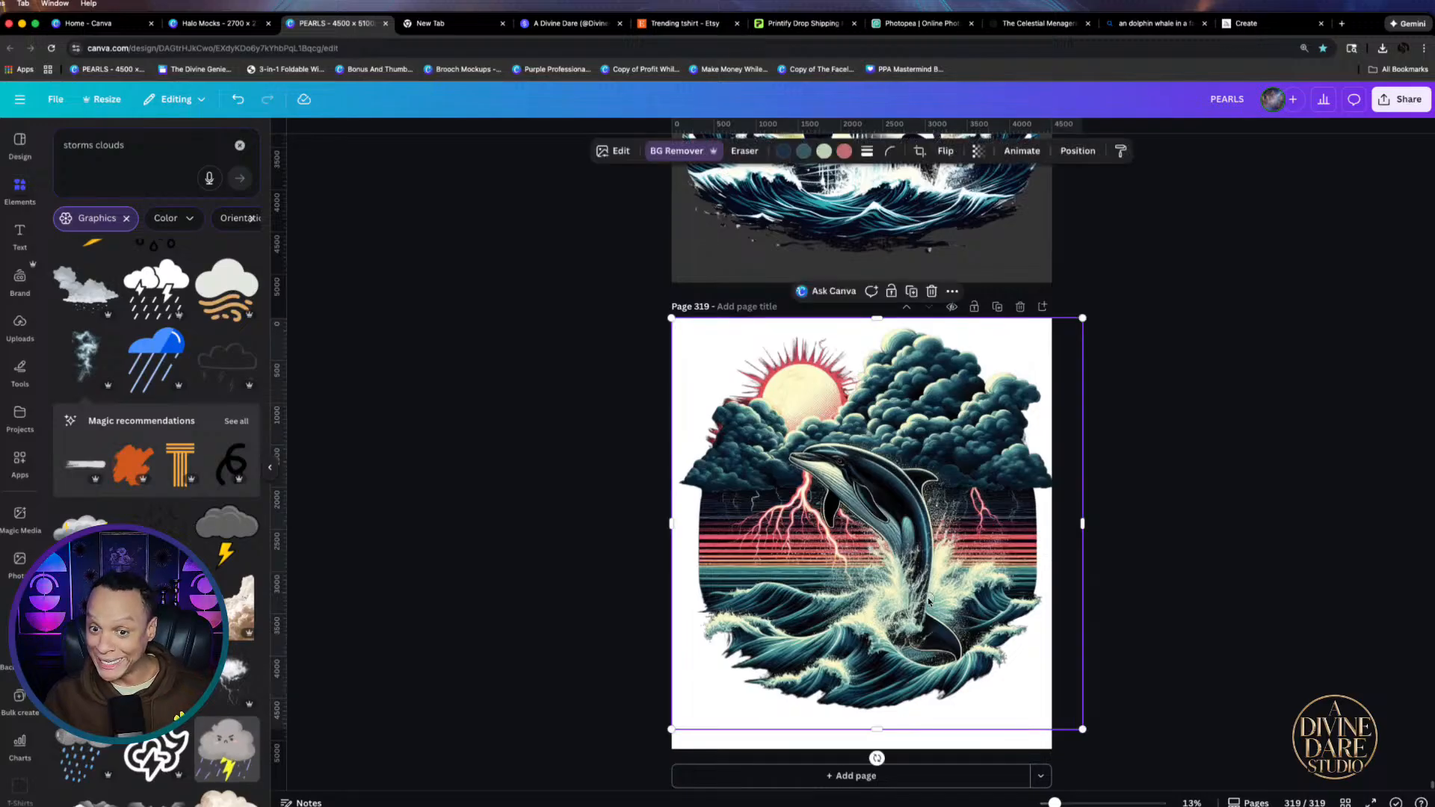
left_click_drag(925, 604, 919, 607)
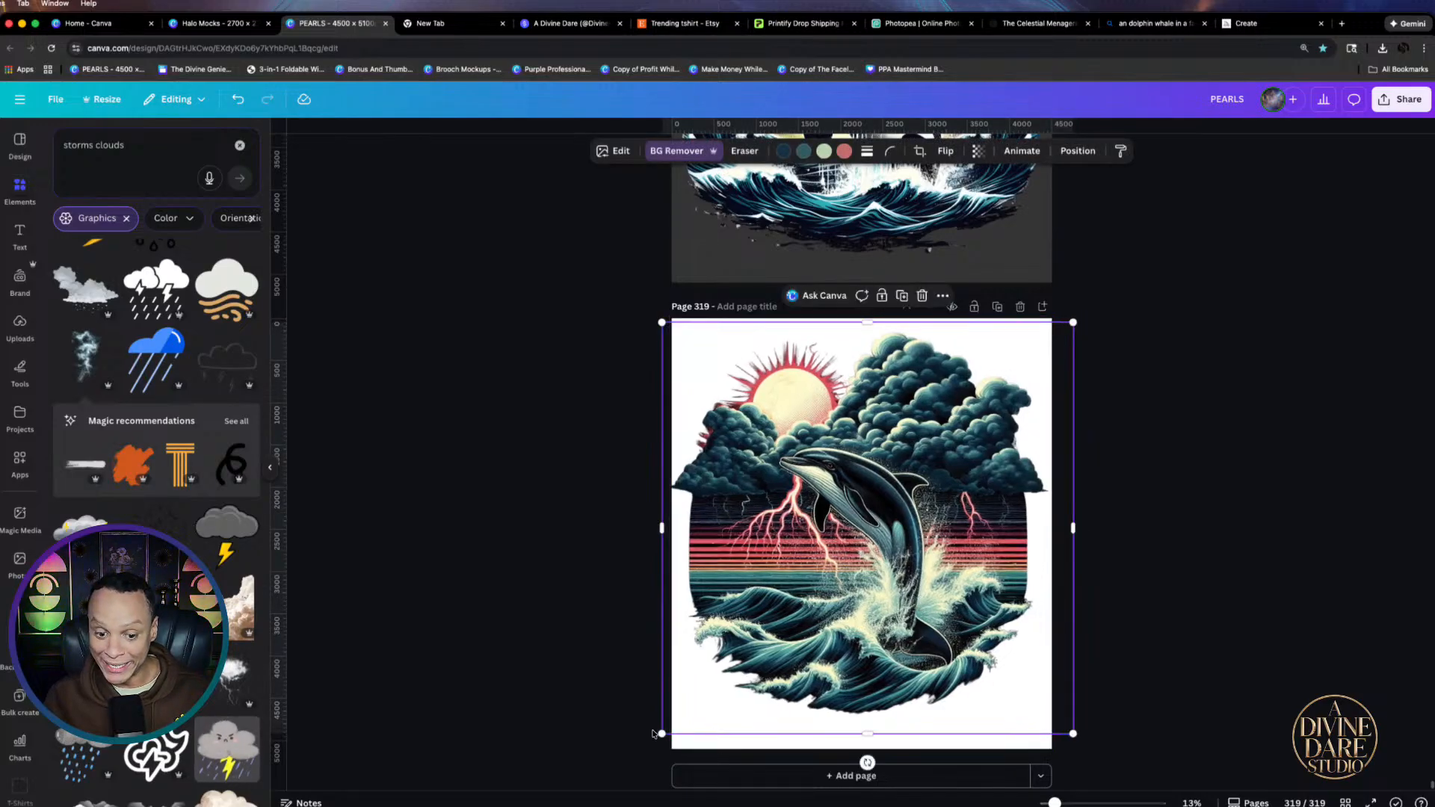
left_click_drag(660, 735, 669, 727)
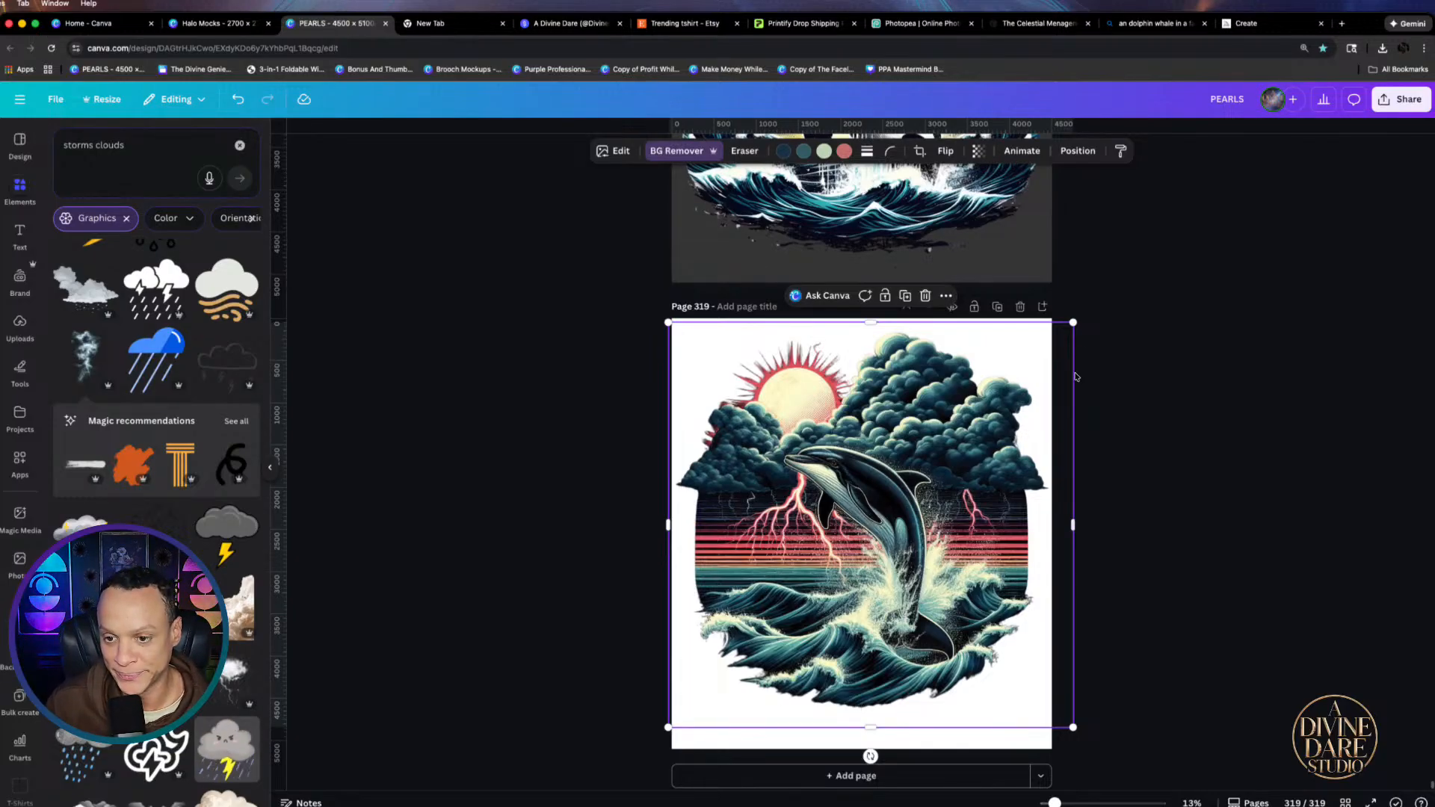
mouse_move(1074, 324)
left_mouse_down()
mouse_move(1036, 338)
mouse_move(1060, 335)
left_mouse_up()
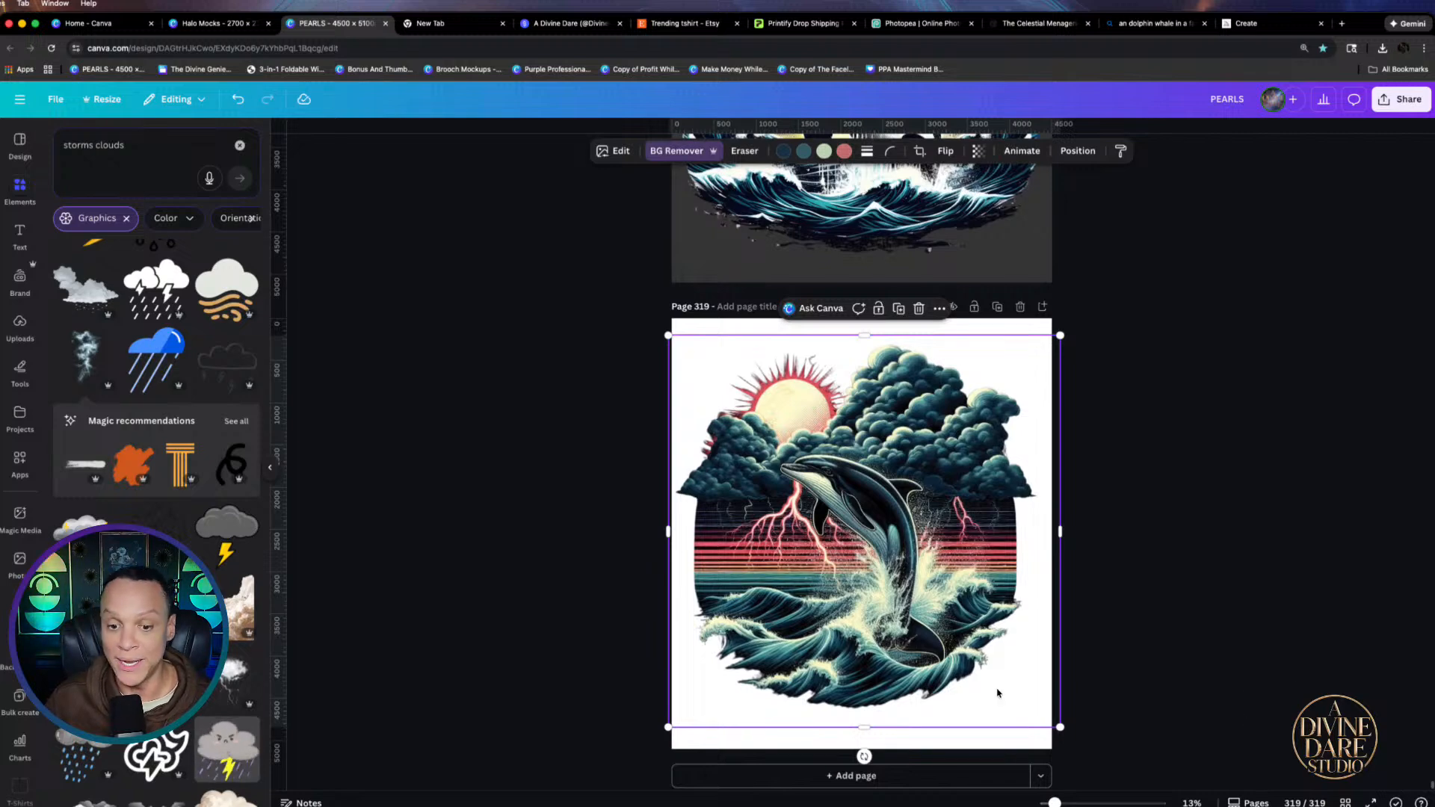
Upscale the dolphin image 2x with Image Upscaler and replace the original in the design
left_click(613, 150)
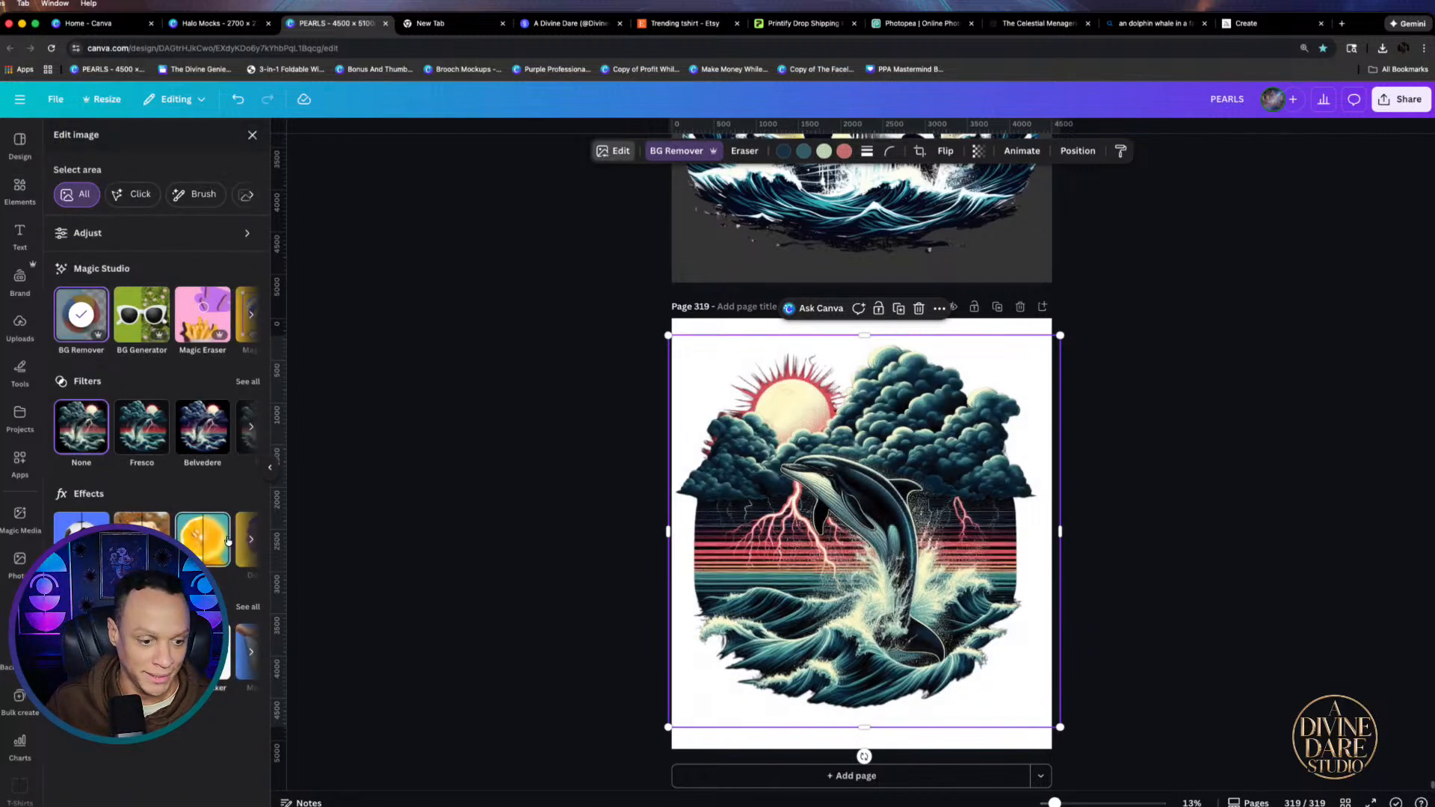
left_click(247, 606)
left_click(88, 340)
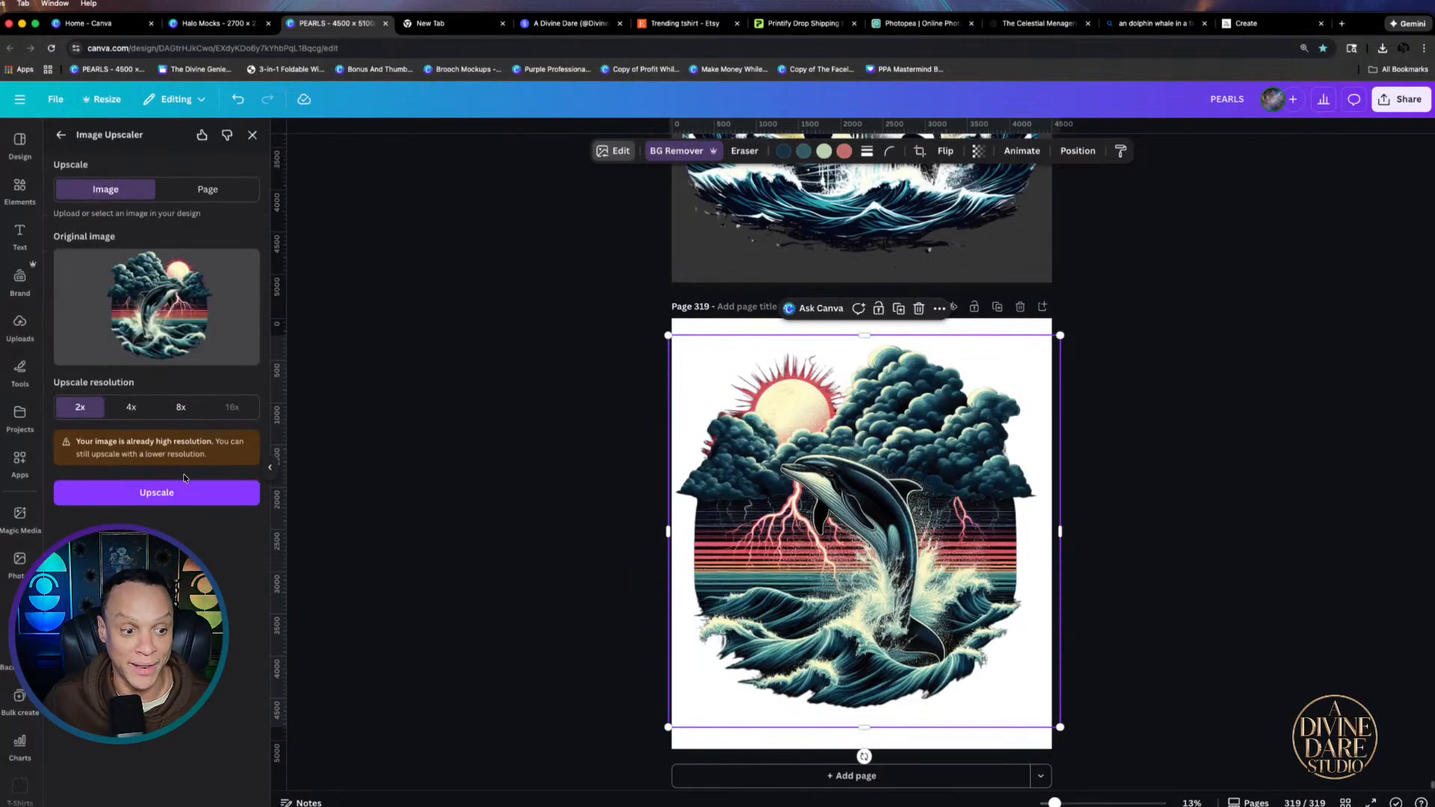
left_click(181, 491)
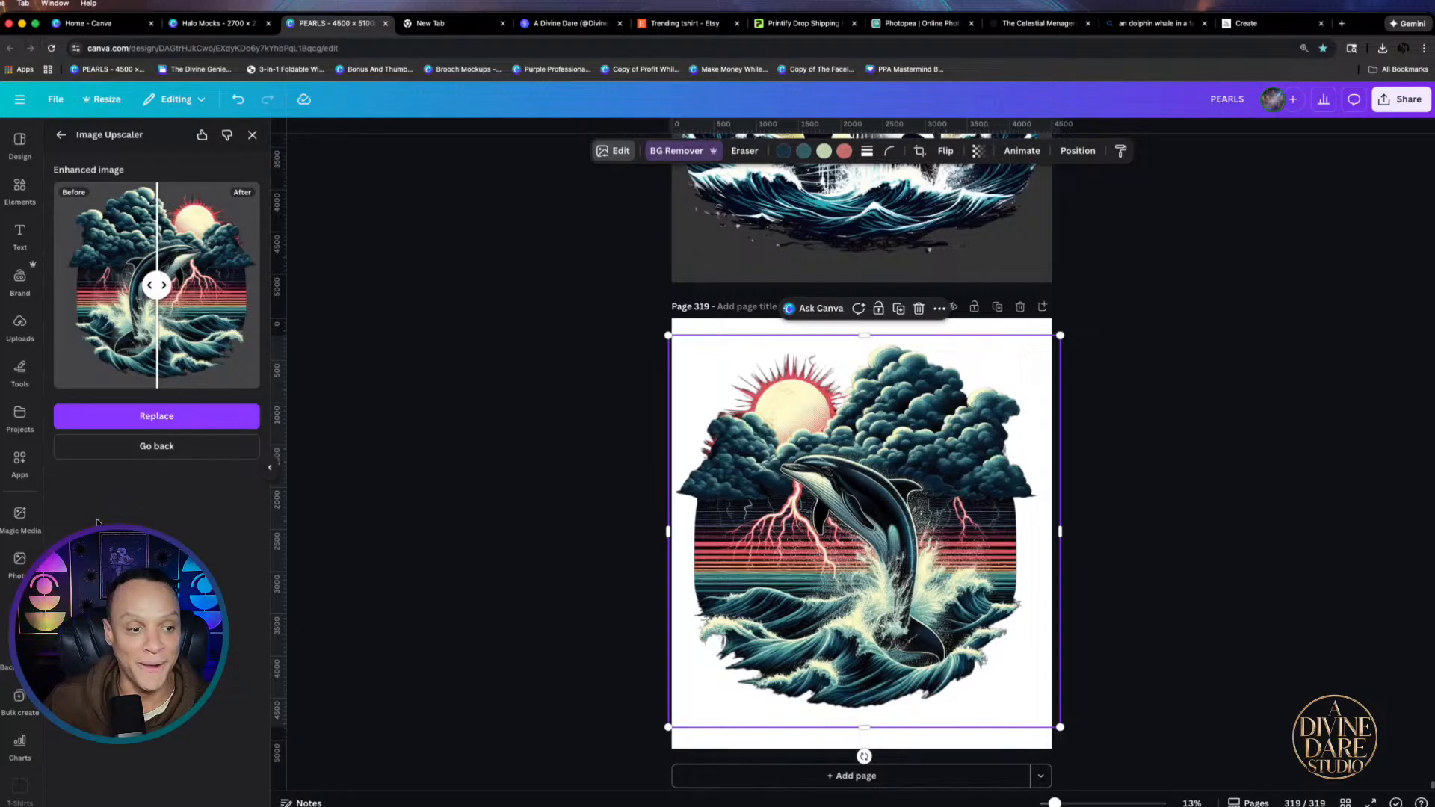
left_click(170, 424)
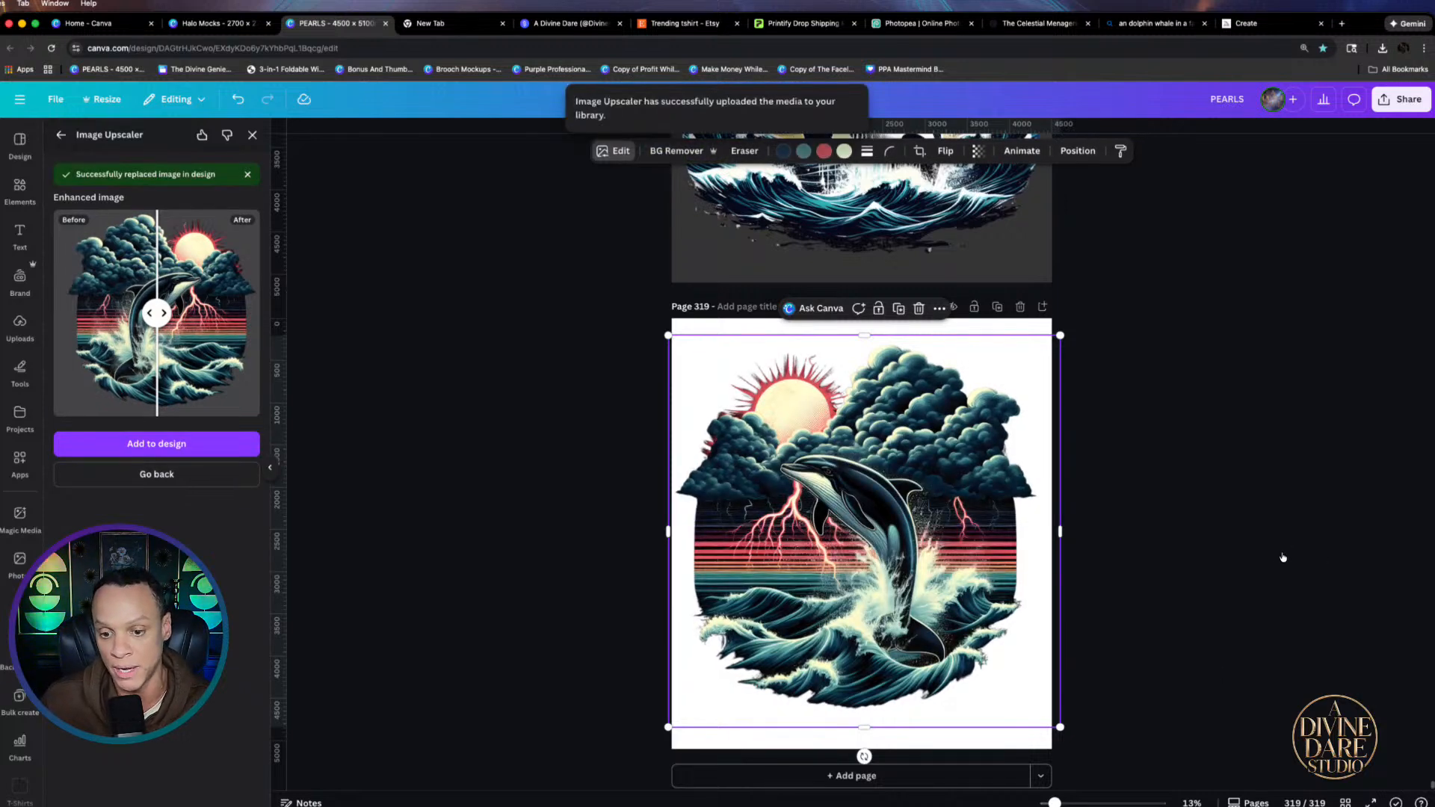
Add a blank page 320 after the dolphin page
scroll(1246, 473, "up", 3)
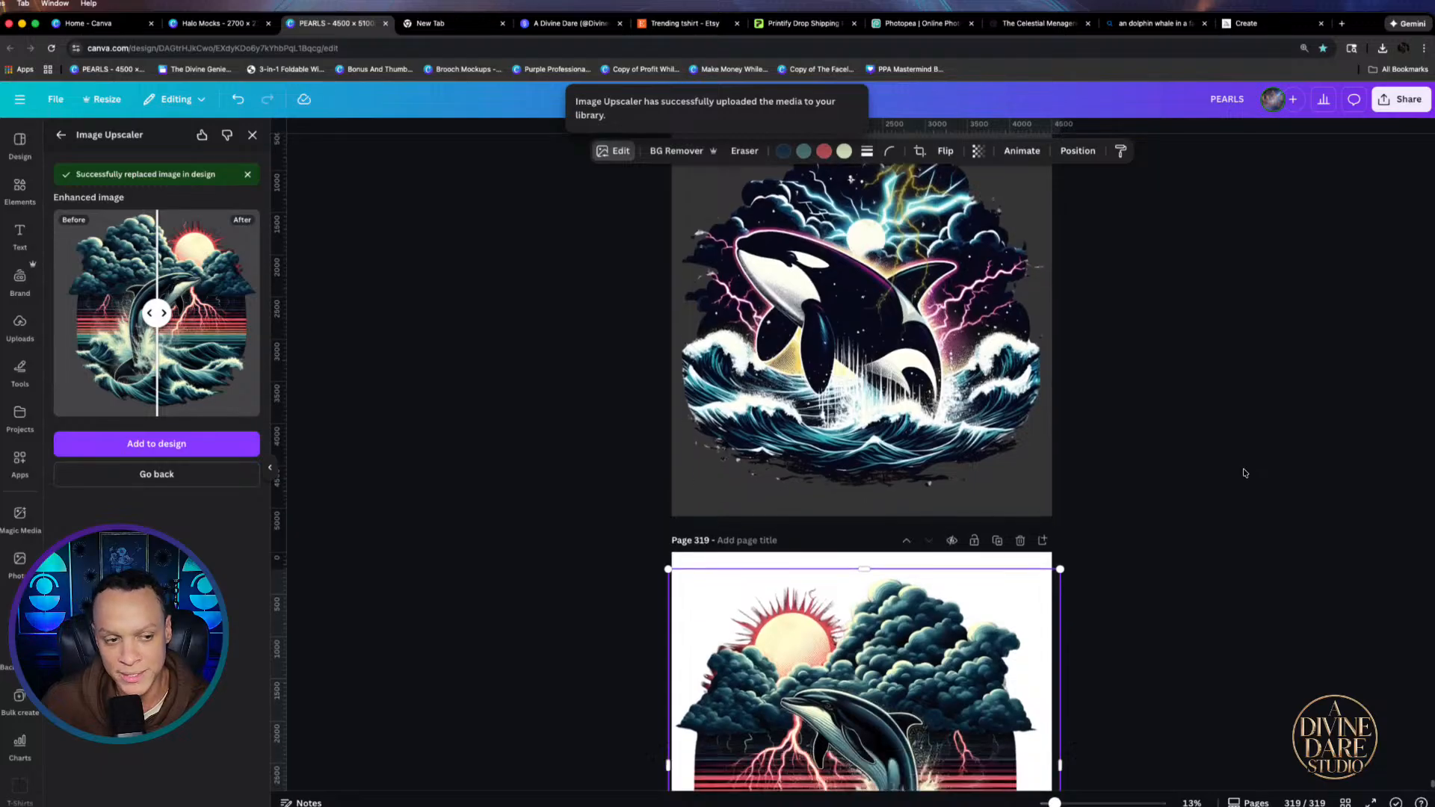
scroll(1242, 474, "down", 3)
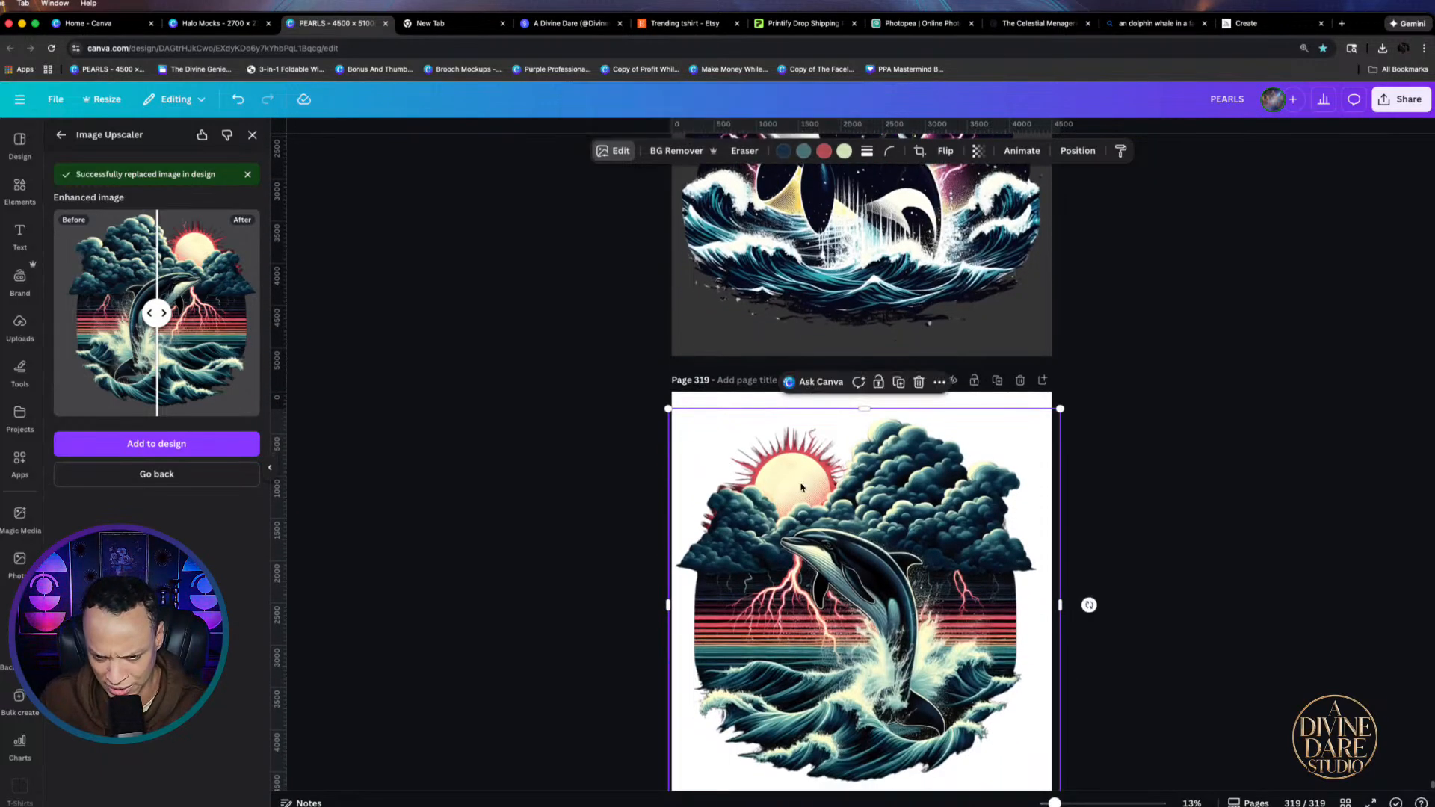
scroll(895, 577, "down", 1)
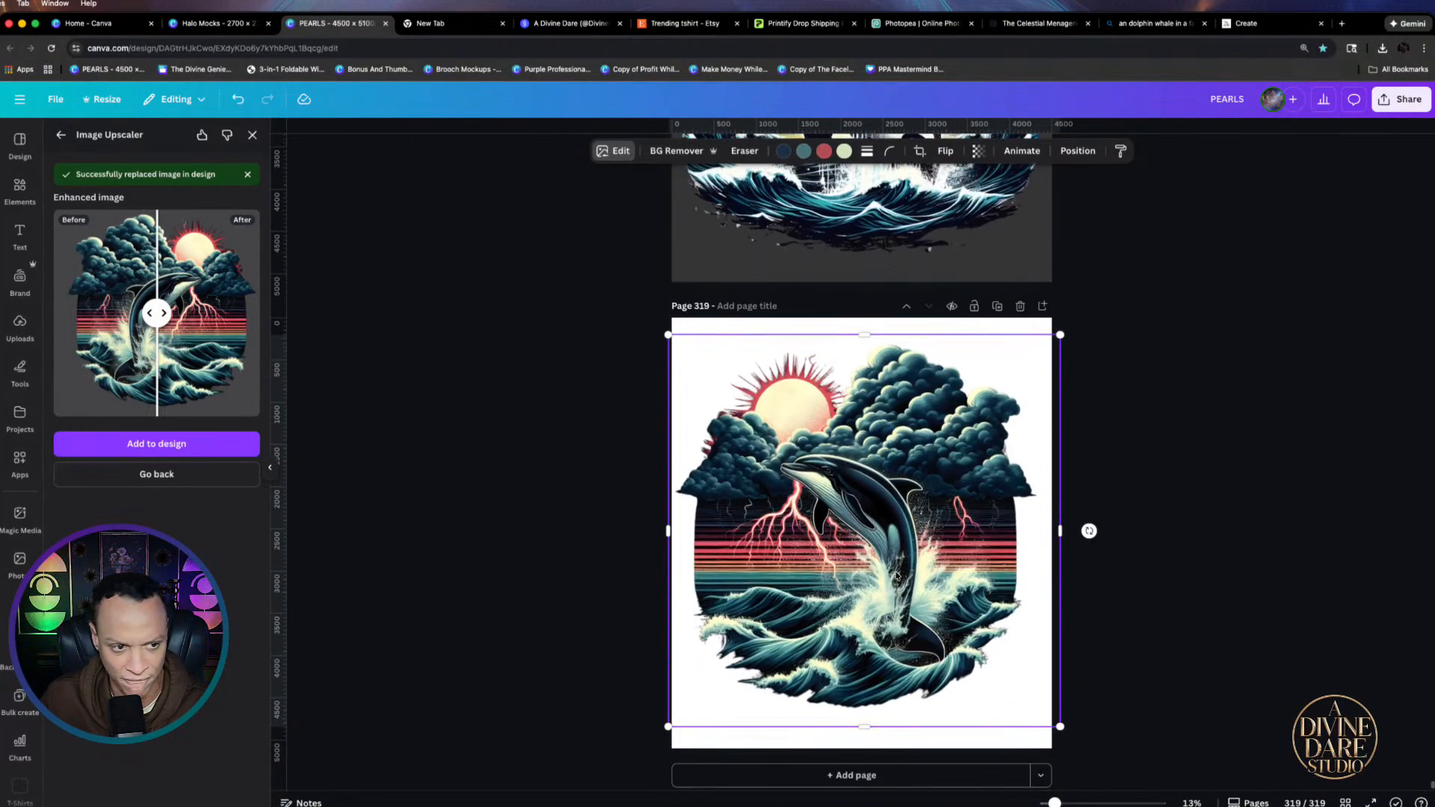
left_click(853, 776)
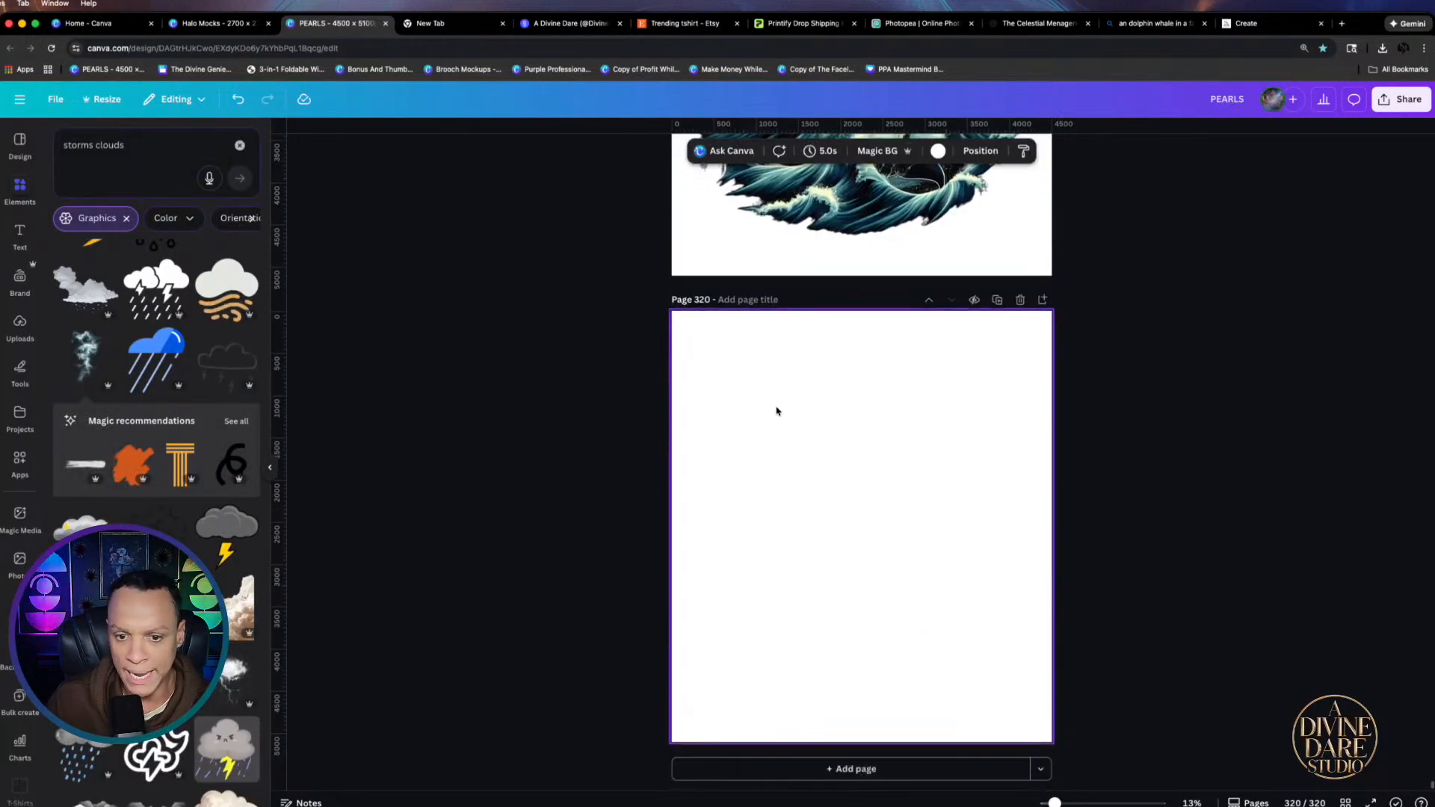
Title page 319 'Dolphin' and enlarge its artwork to about 4,712 px square
scroll(775, 410, "up", 3)
scroll(1111, 419, "up", 2)
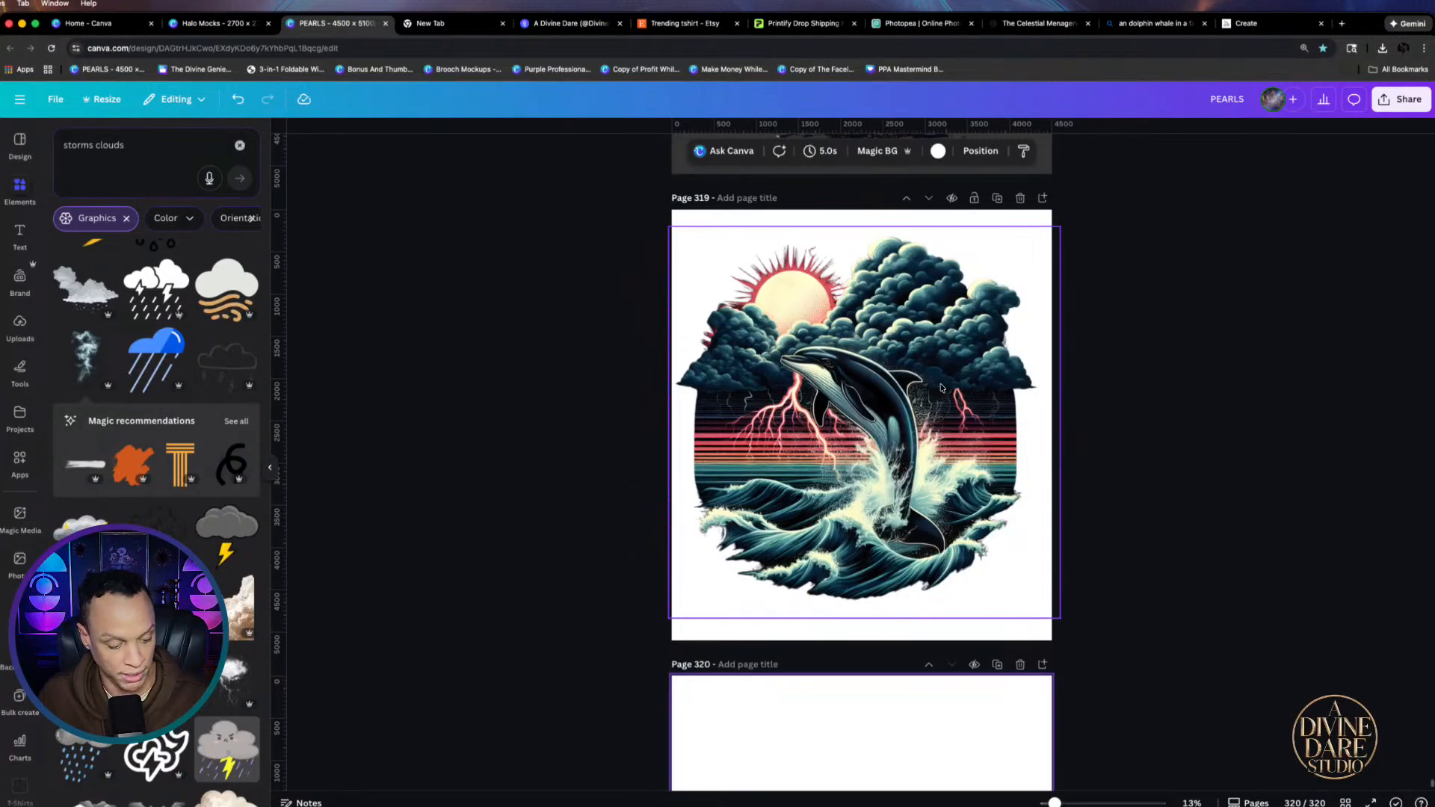
scroll(941, 388, "up", 5)
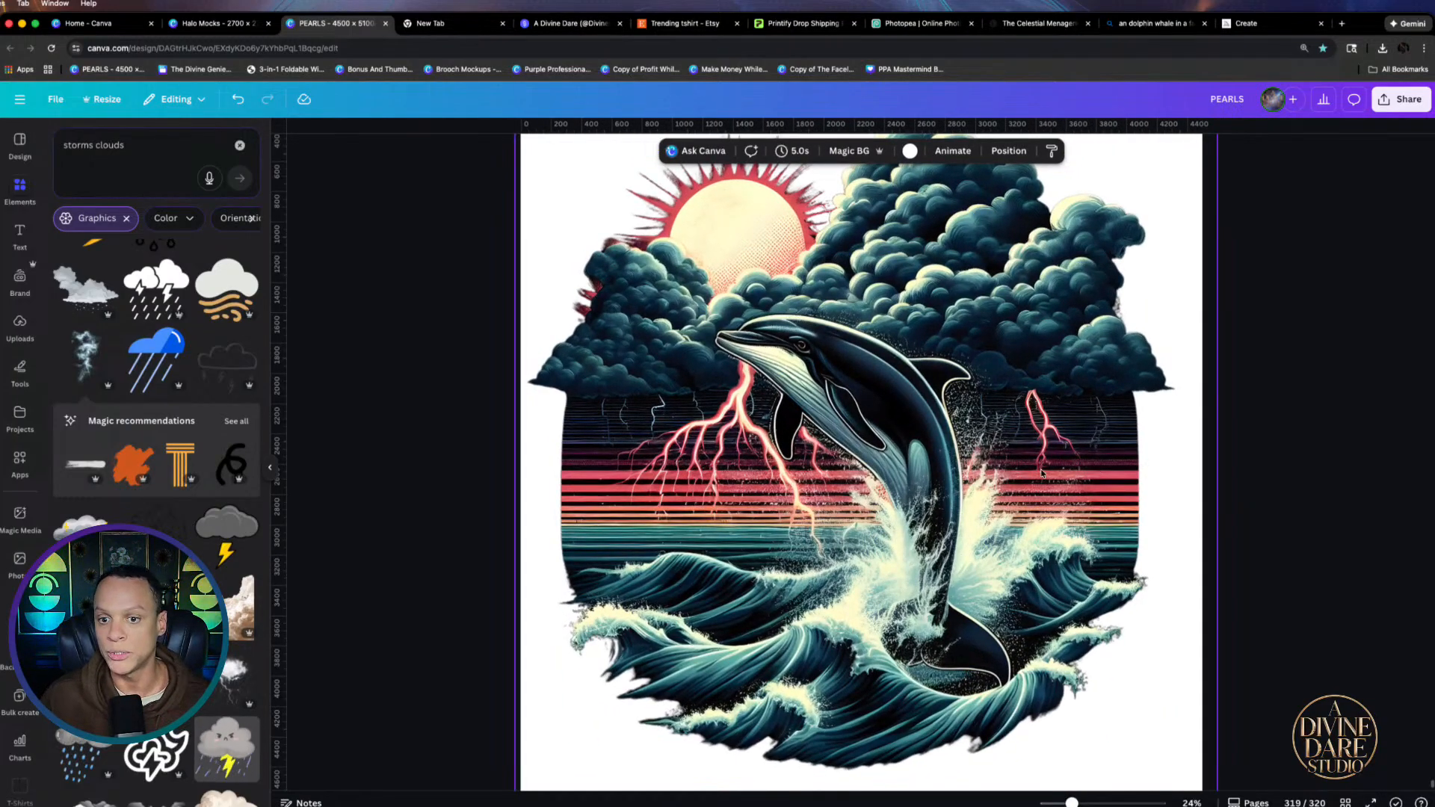
scroll(1043, 473, "down", 4)
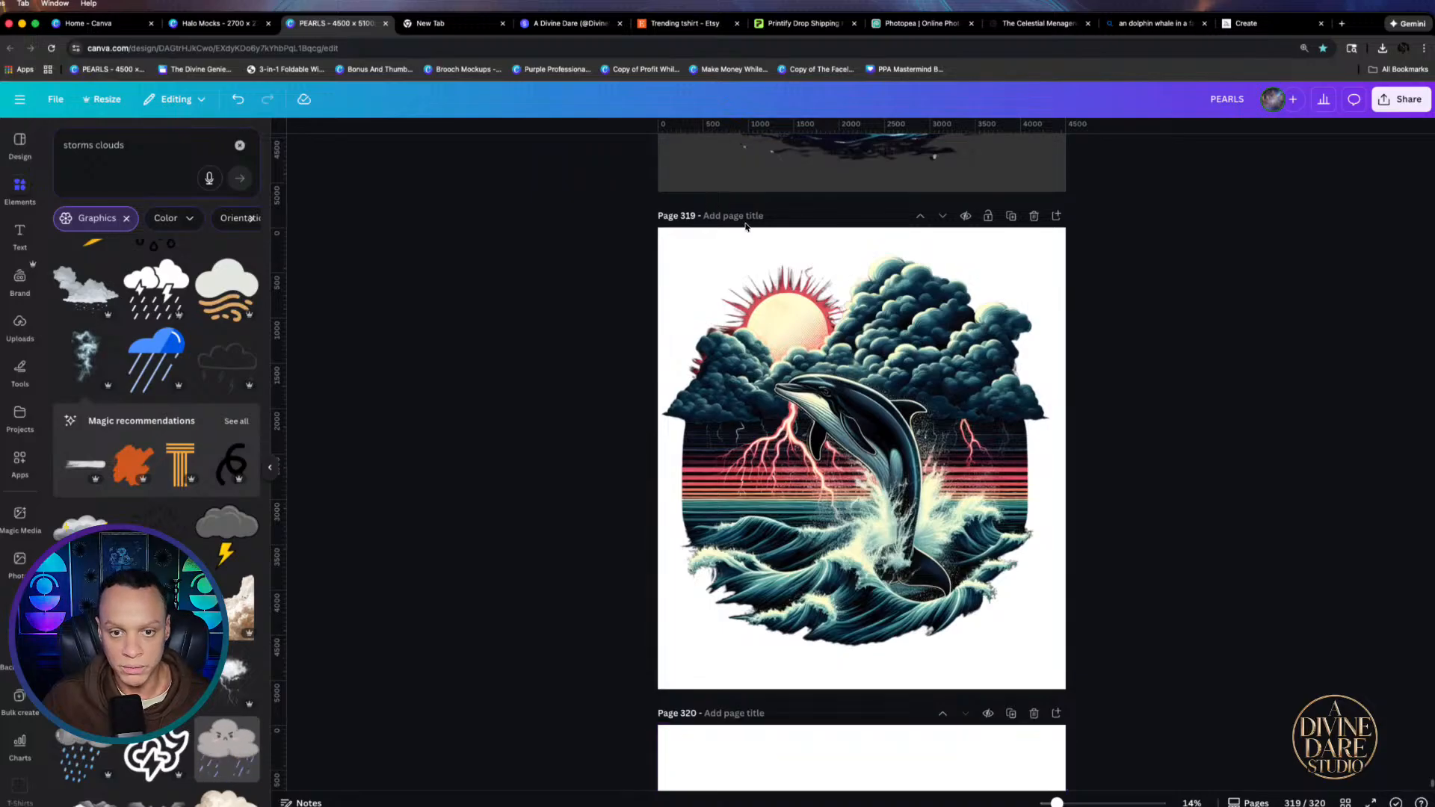
left_click(736, 216)
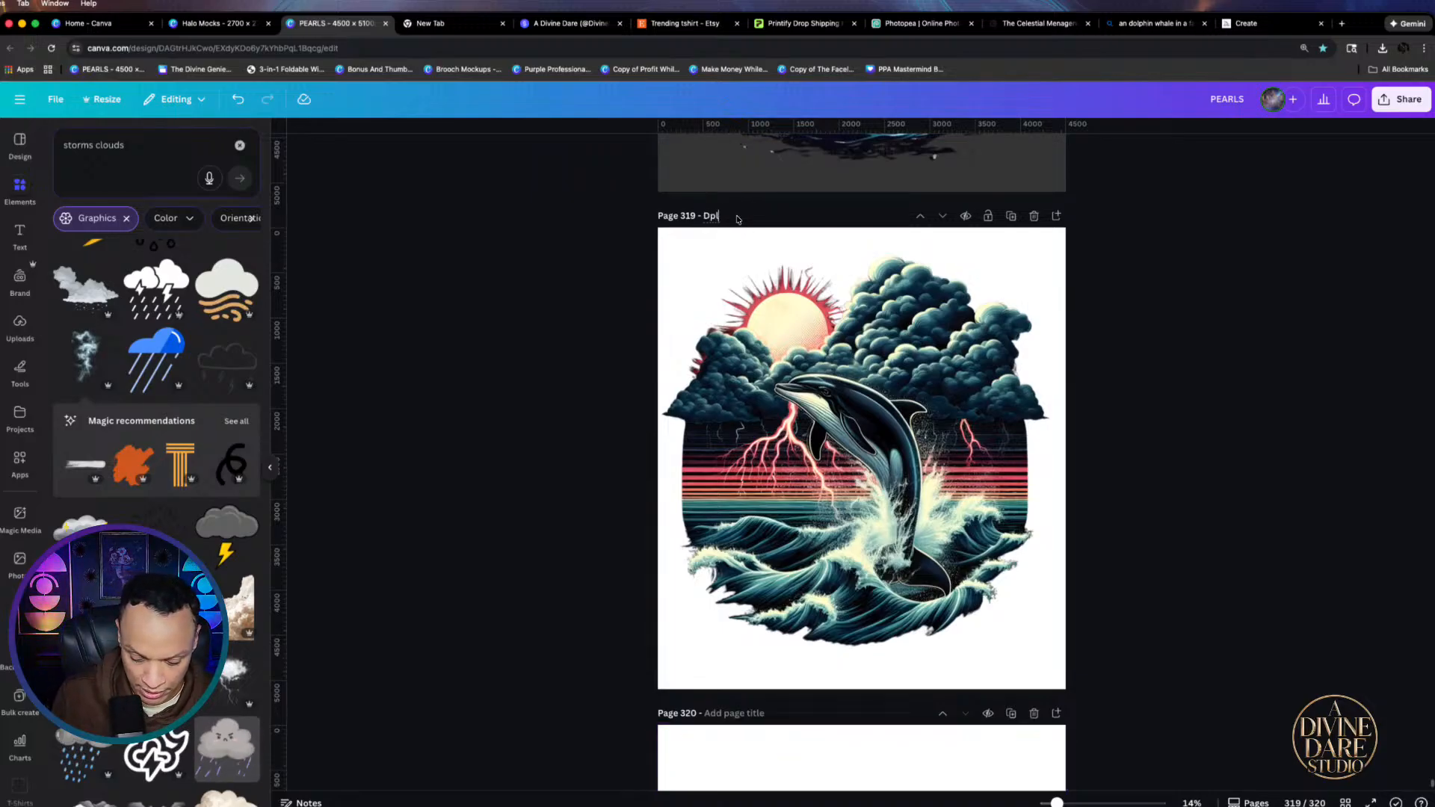
type("Dpliohin")
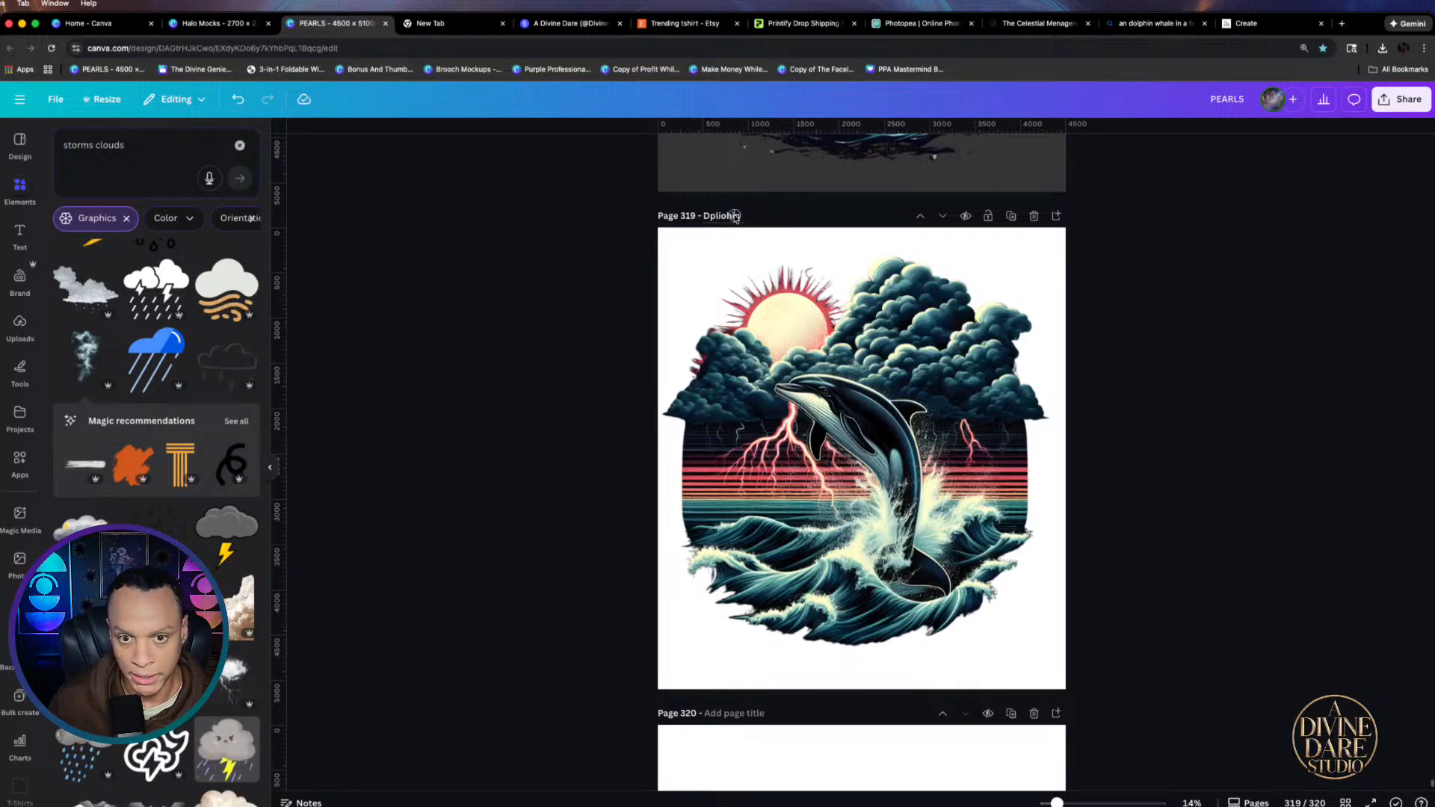
key("BackSpace")
key("BackSpace")
key("BackSpace")
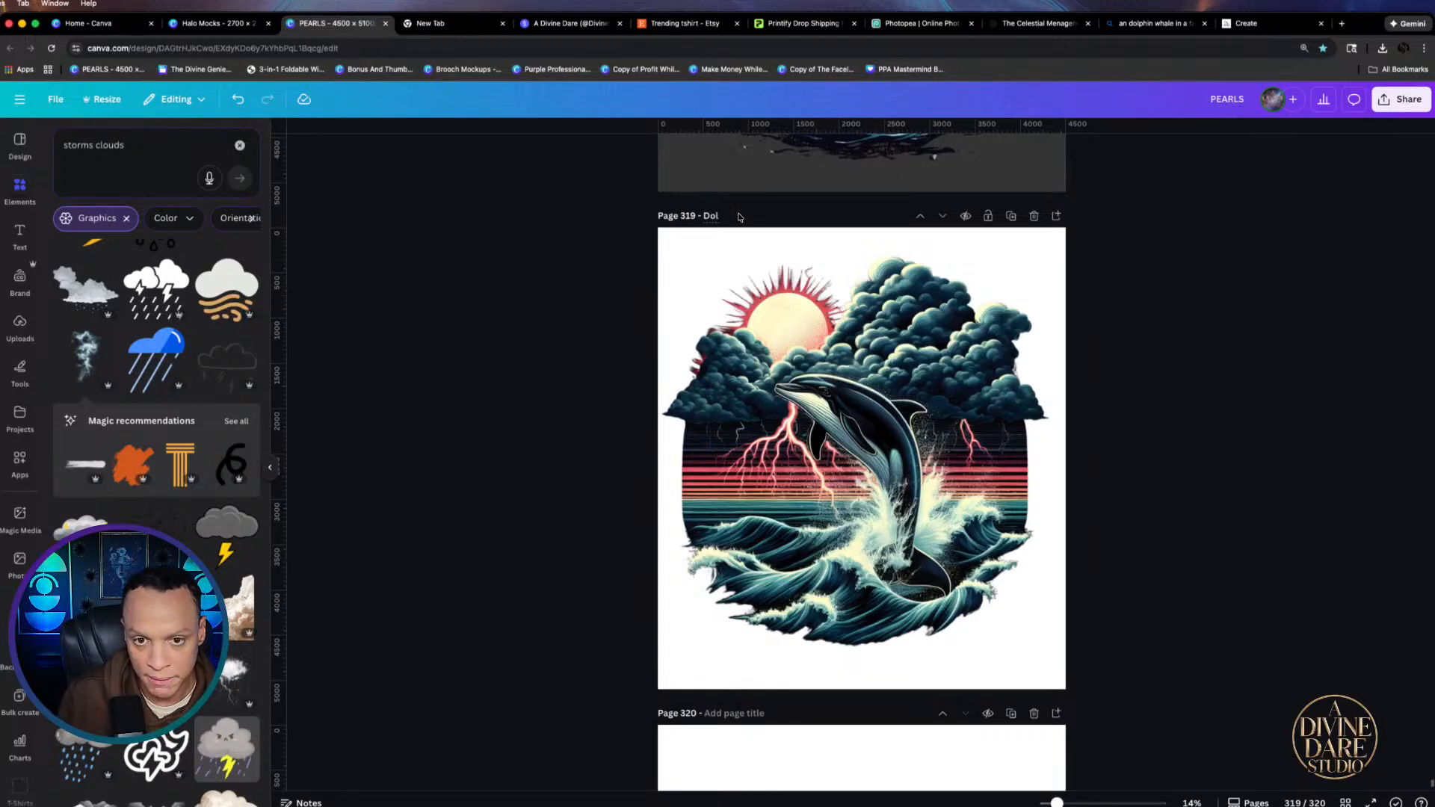
type("in")
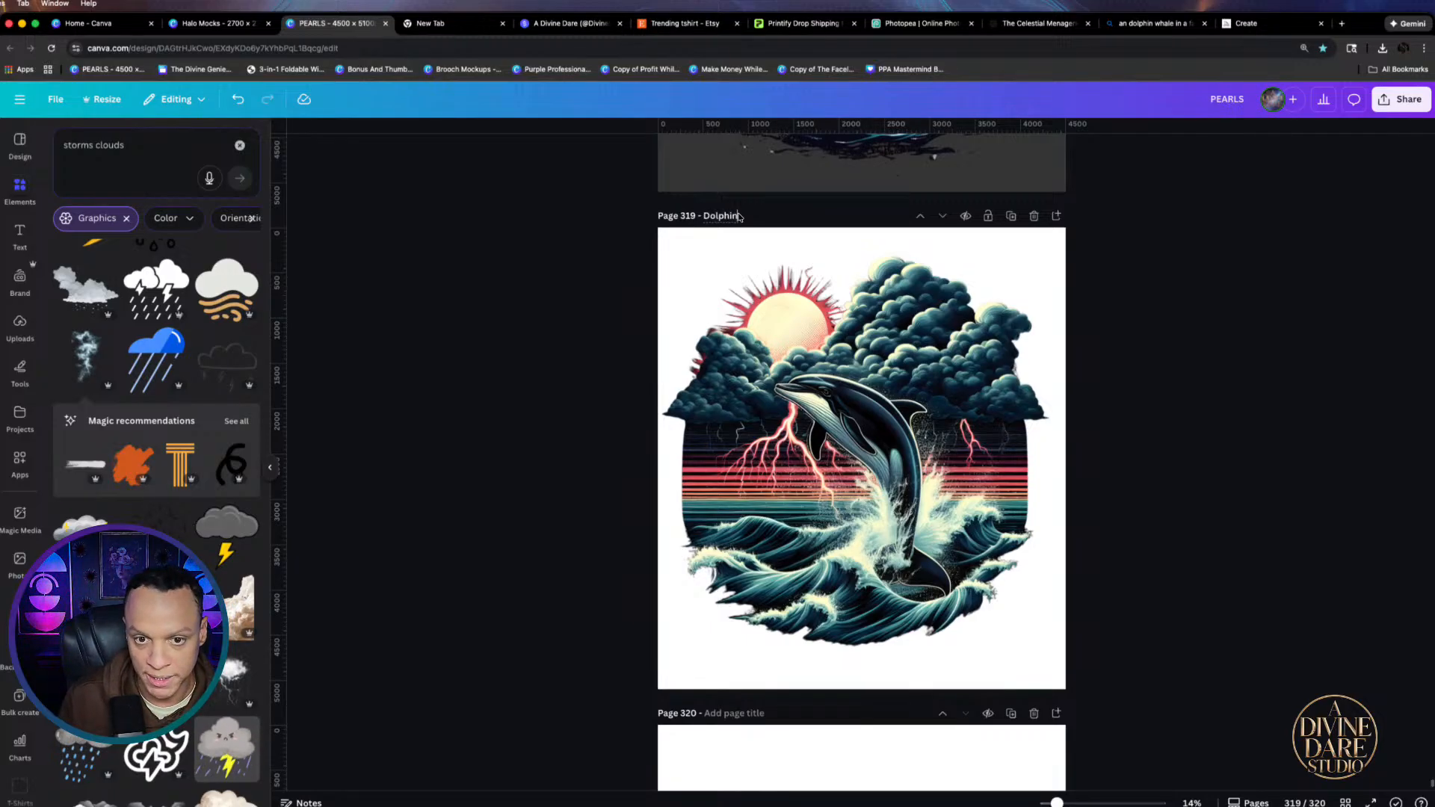
key("Return")
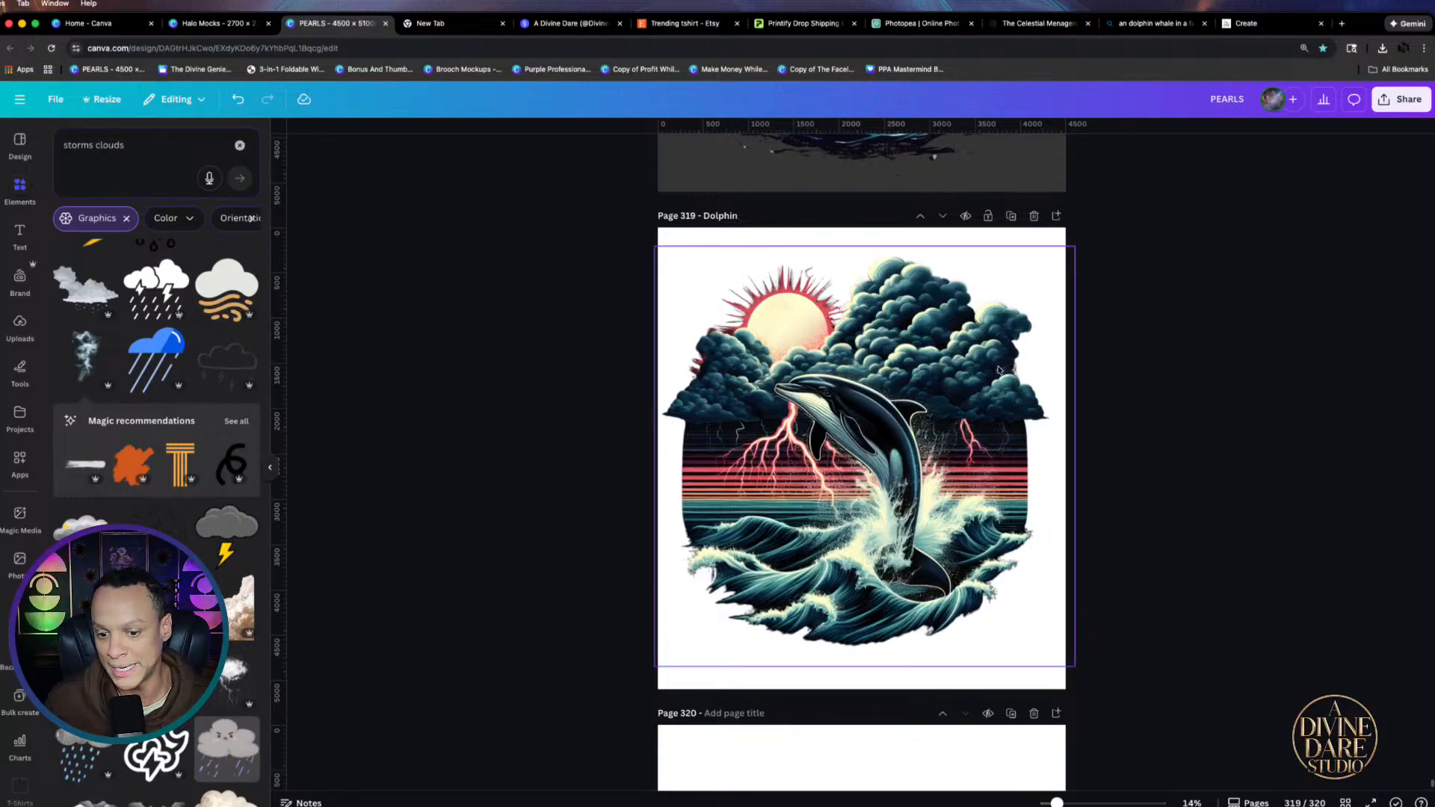
left_click(1035, 612)
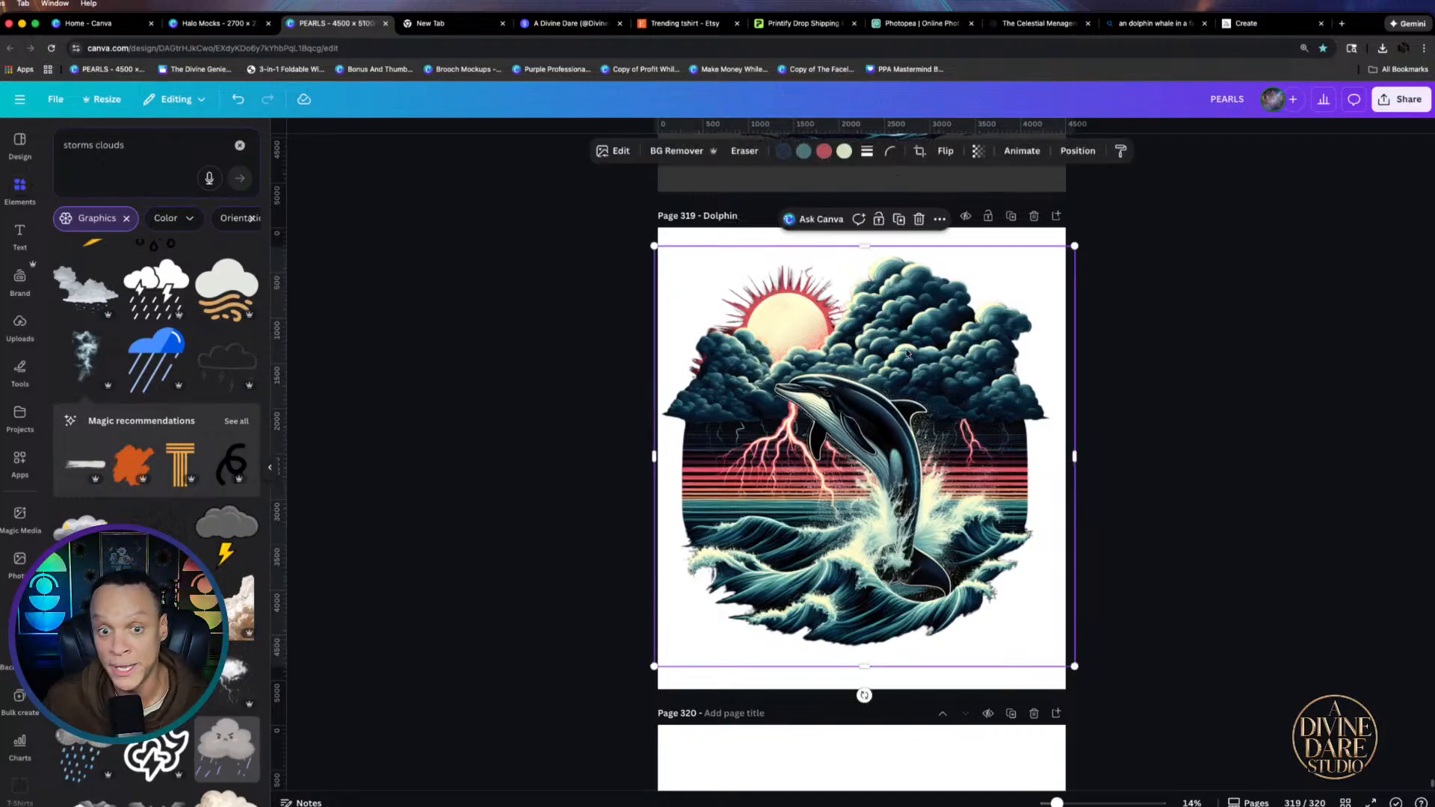
left_click_drag(1074, 666, 1085, 677)
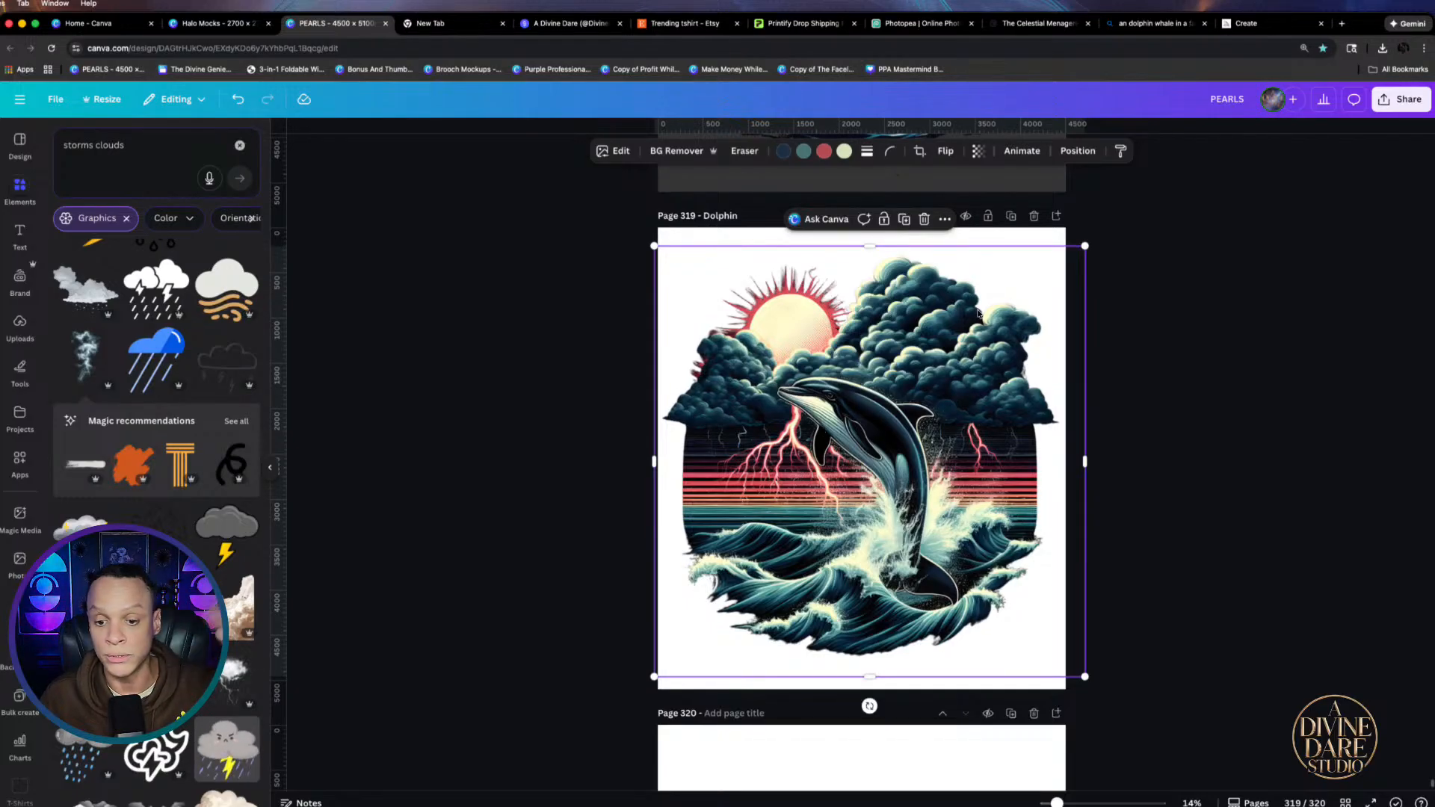
Download only the current page 319 as Dolphin.png
left_click(1408, 99)
left_click(1206, 365)
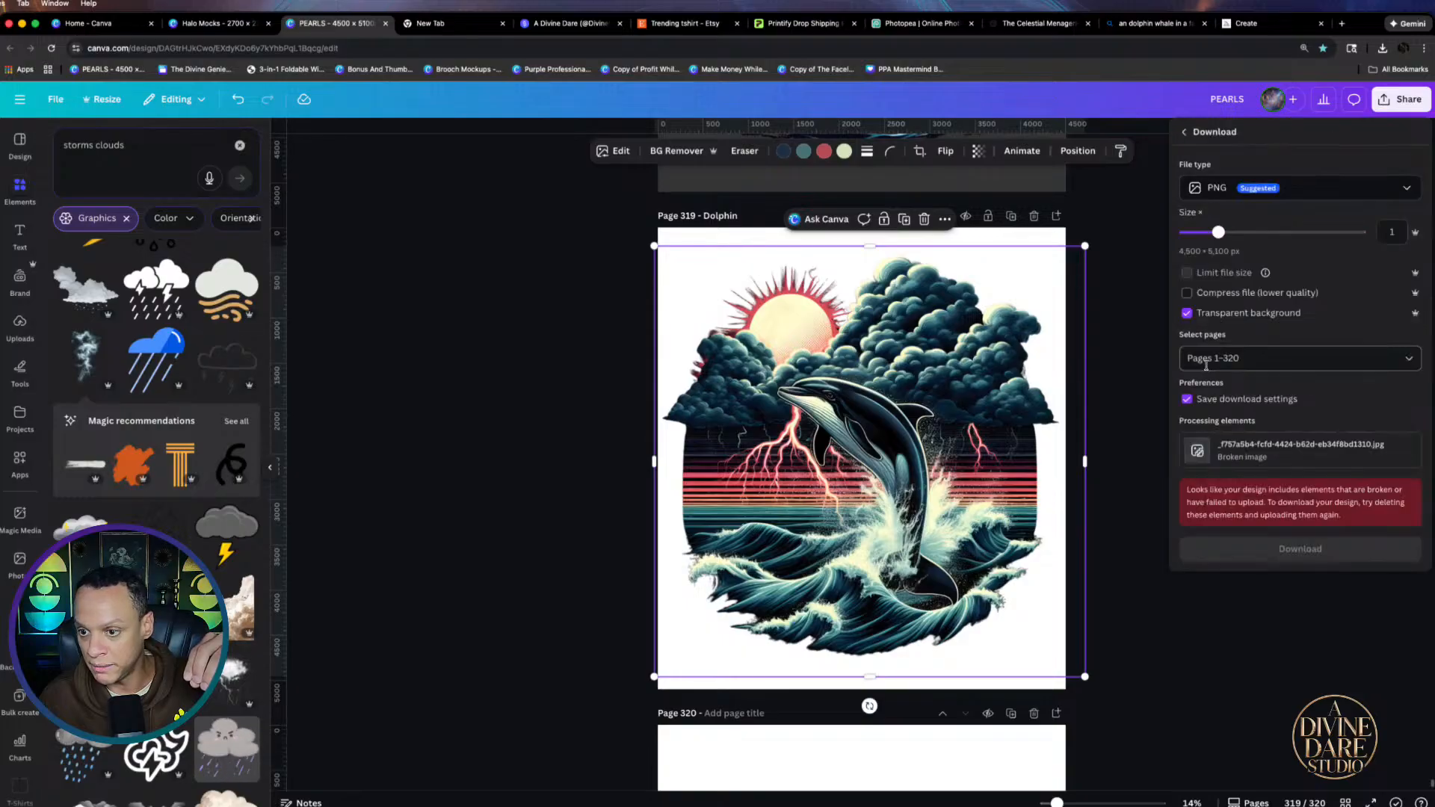
left_click(1264, 366)
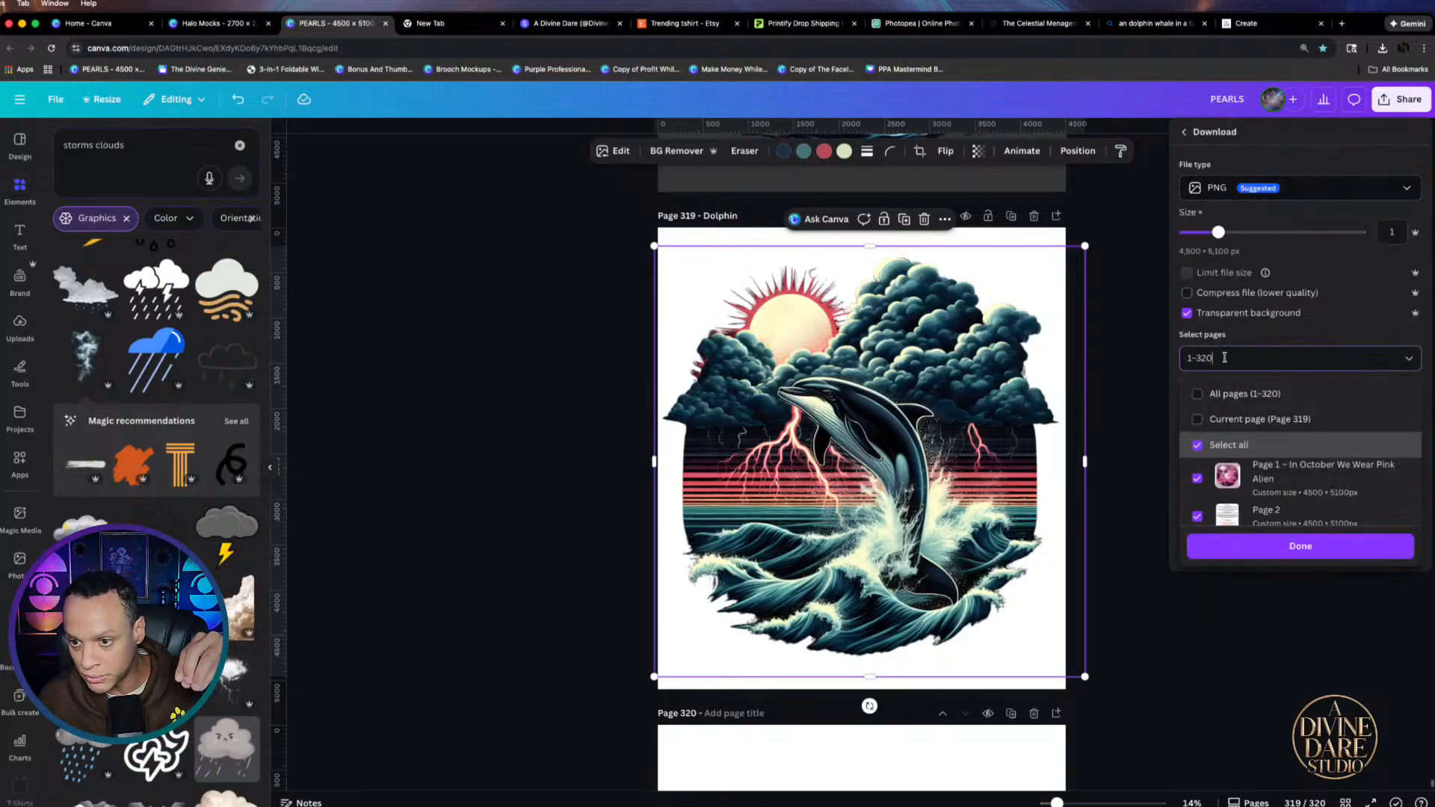
left_click(1197, 395)
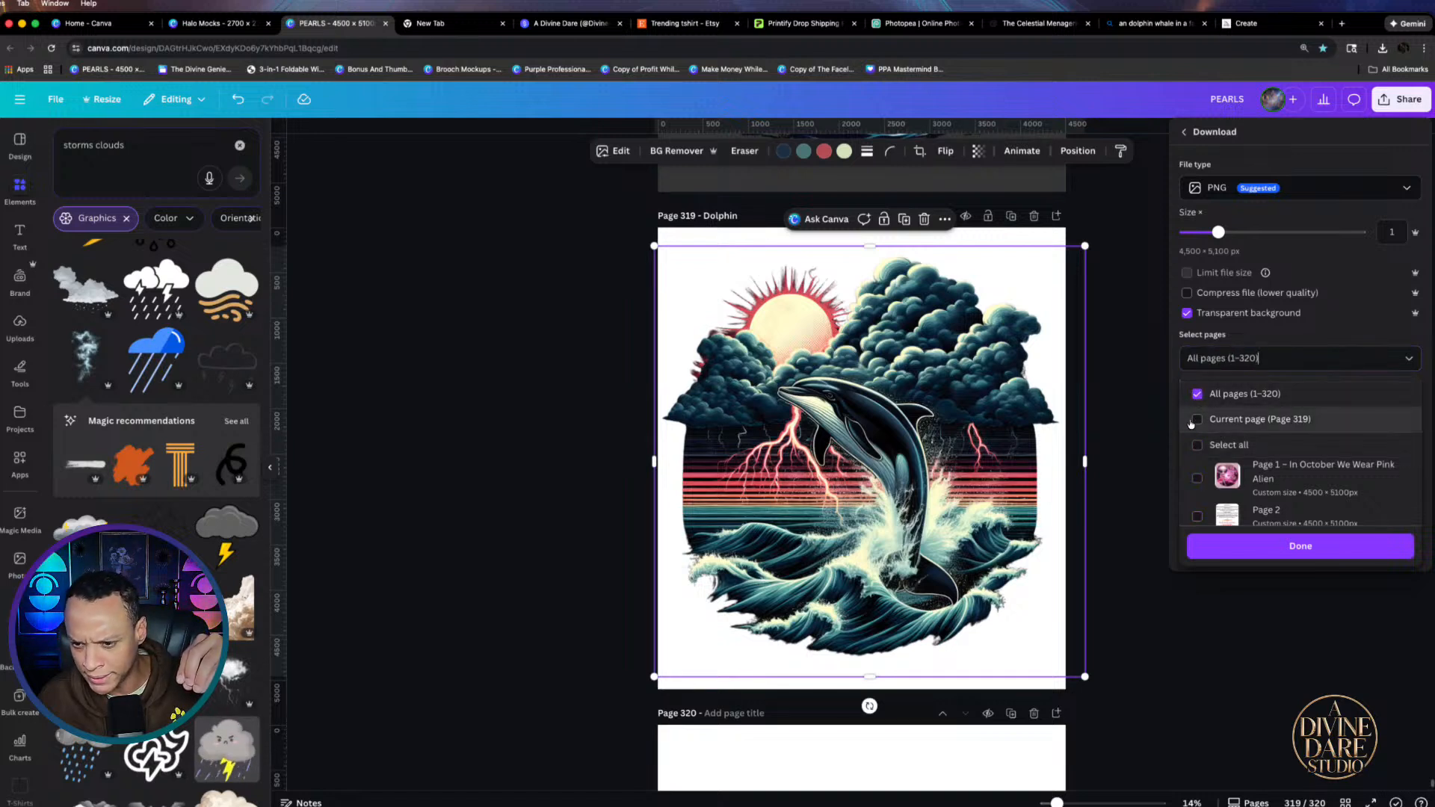
left_click(1197, 419)
left_click(1281, 545)
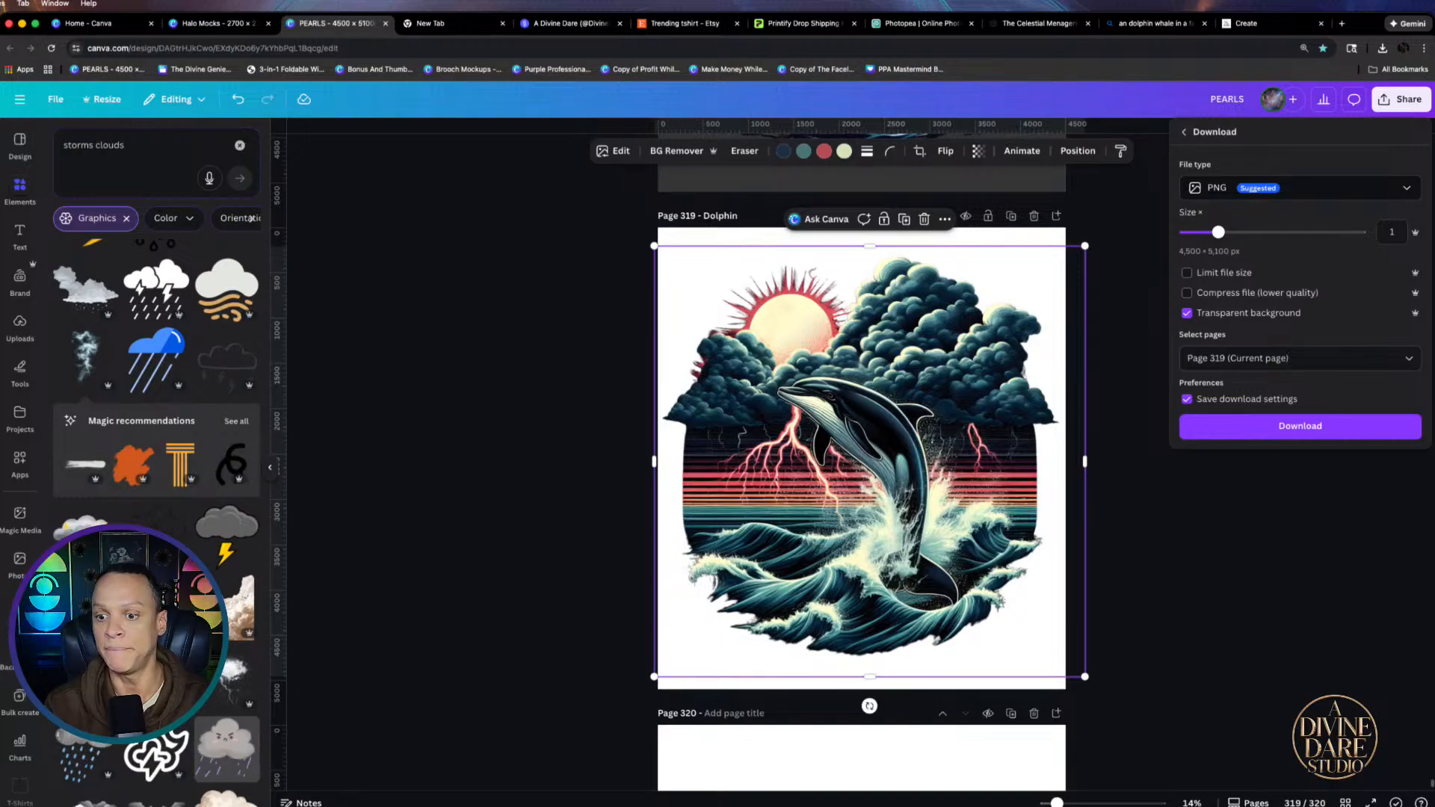
left_click(1271, 427)
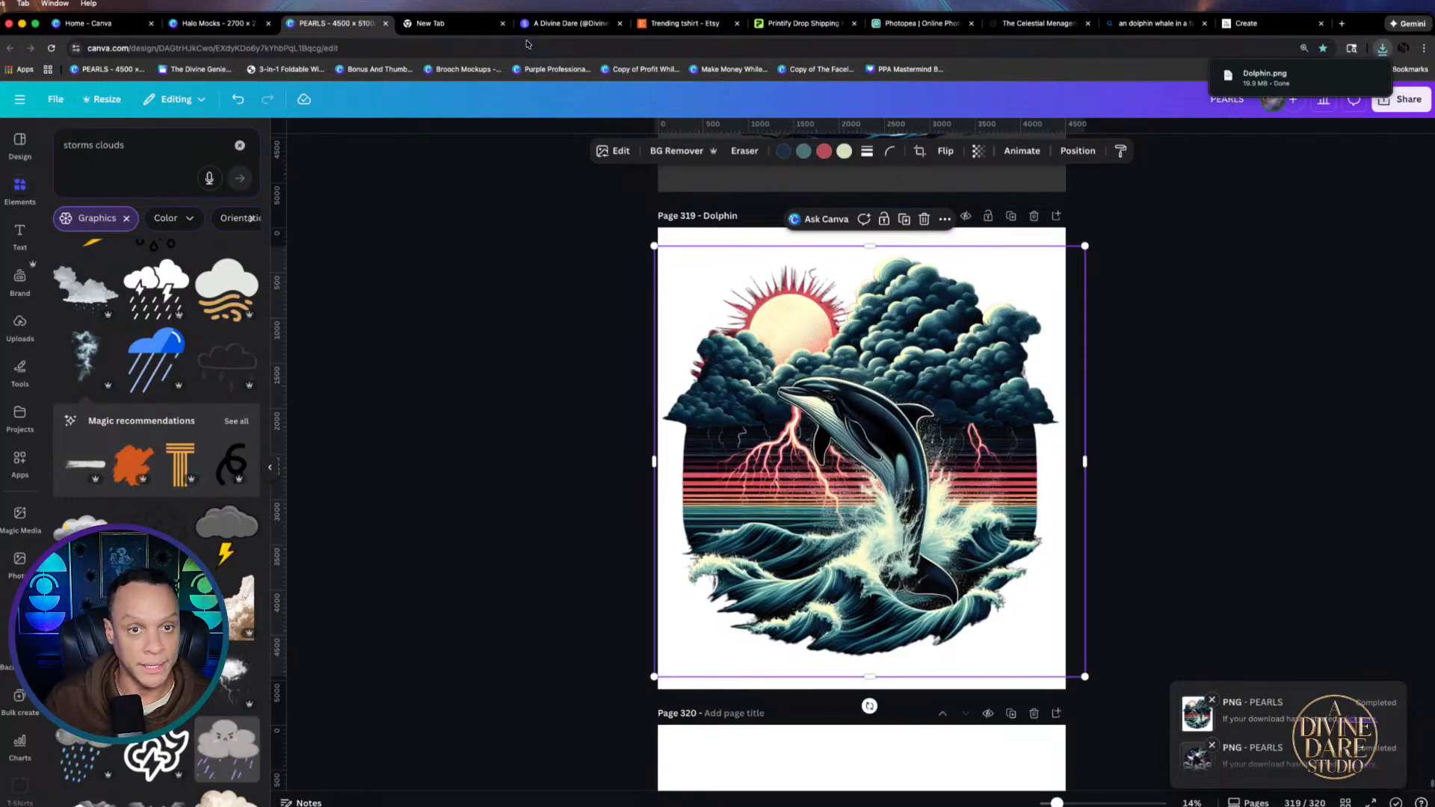
left_click(552, 25)
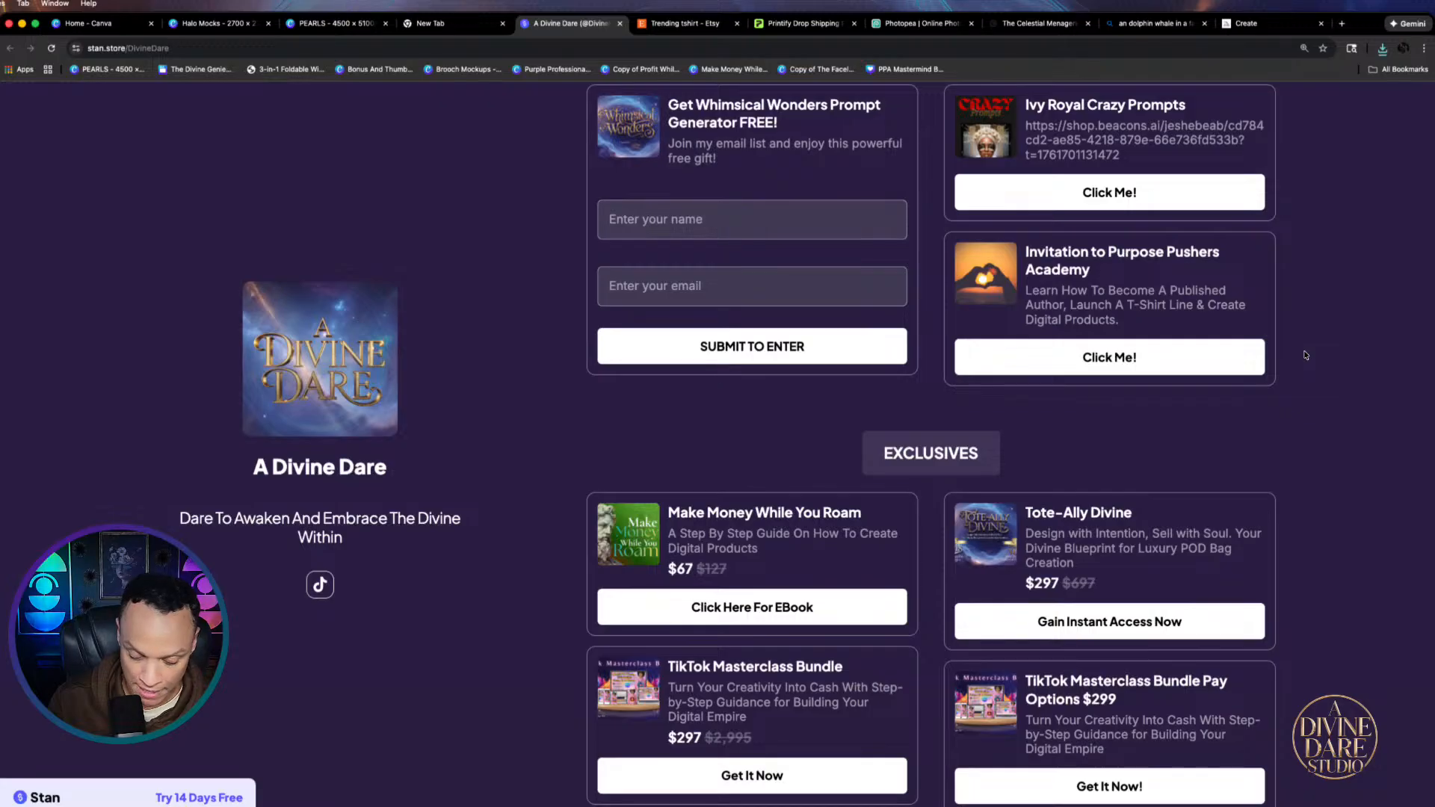
Reset the A Divine Dare storefront zoom and open the Purpose Pushers Academy invitation
key("super+minus")
key("super+minus")
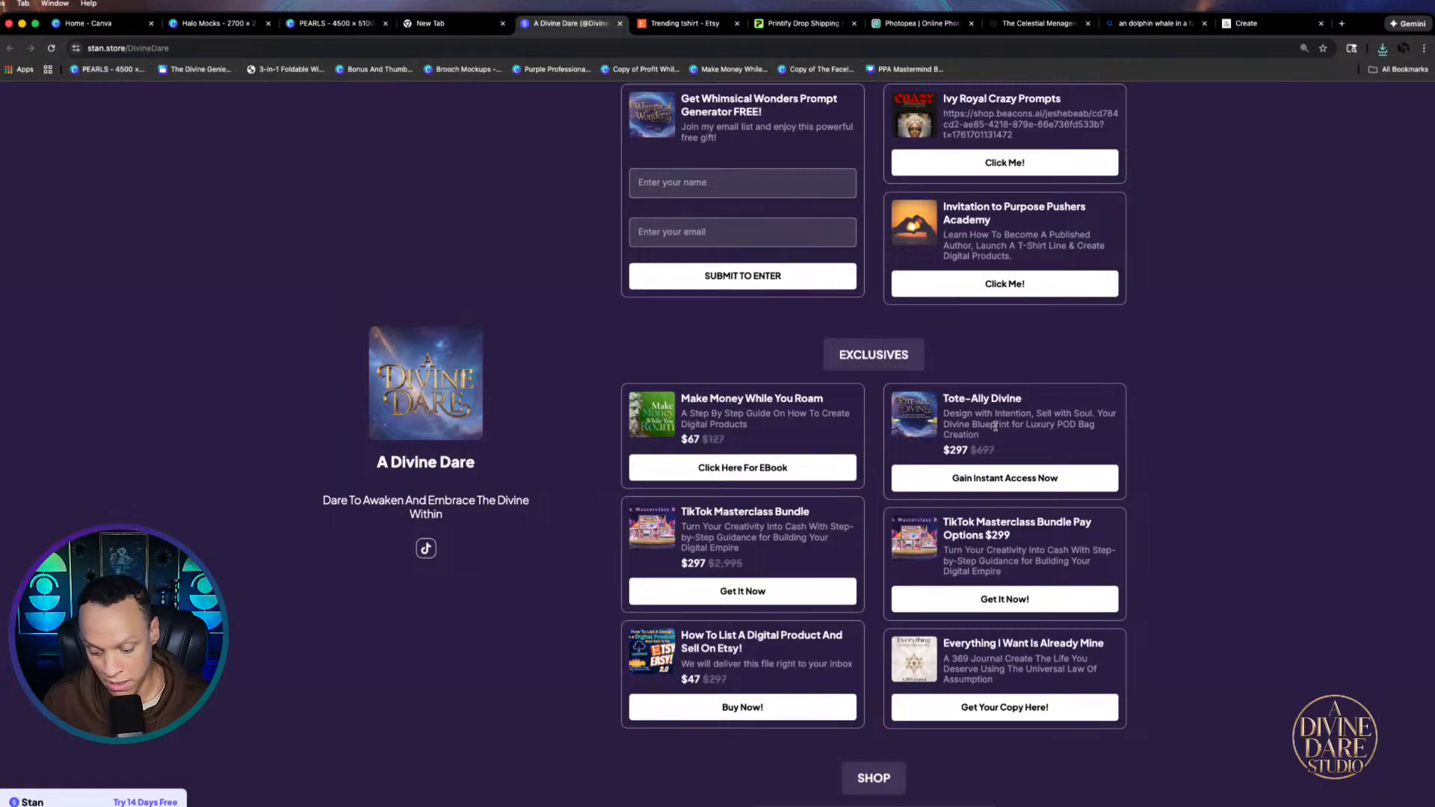
key("super+minus")
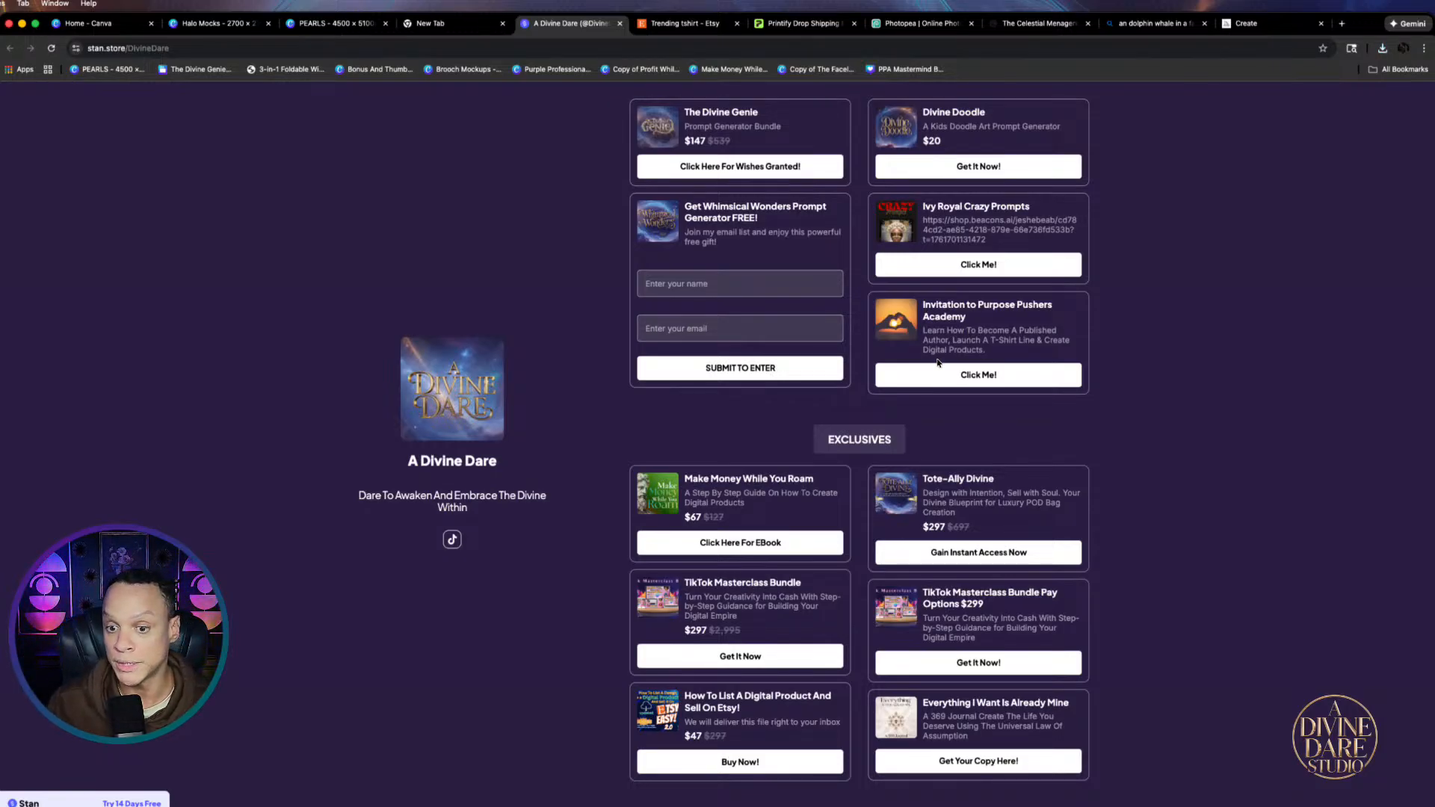
left_click(970, 383)
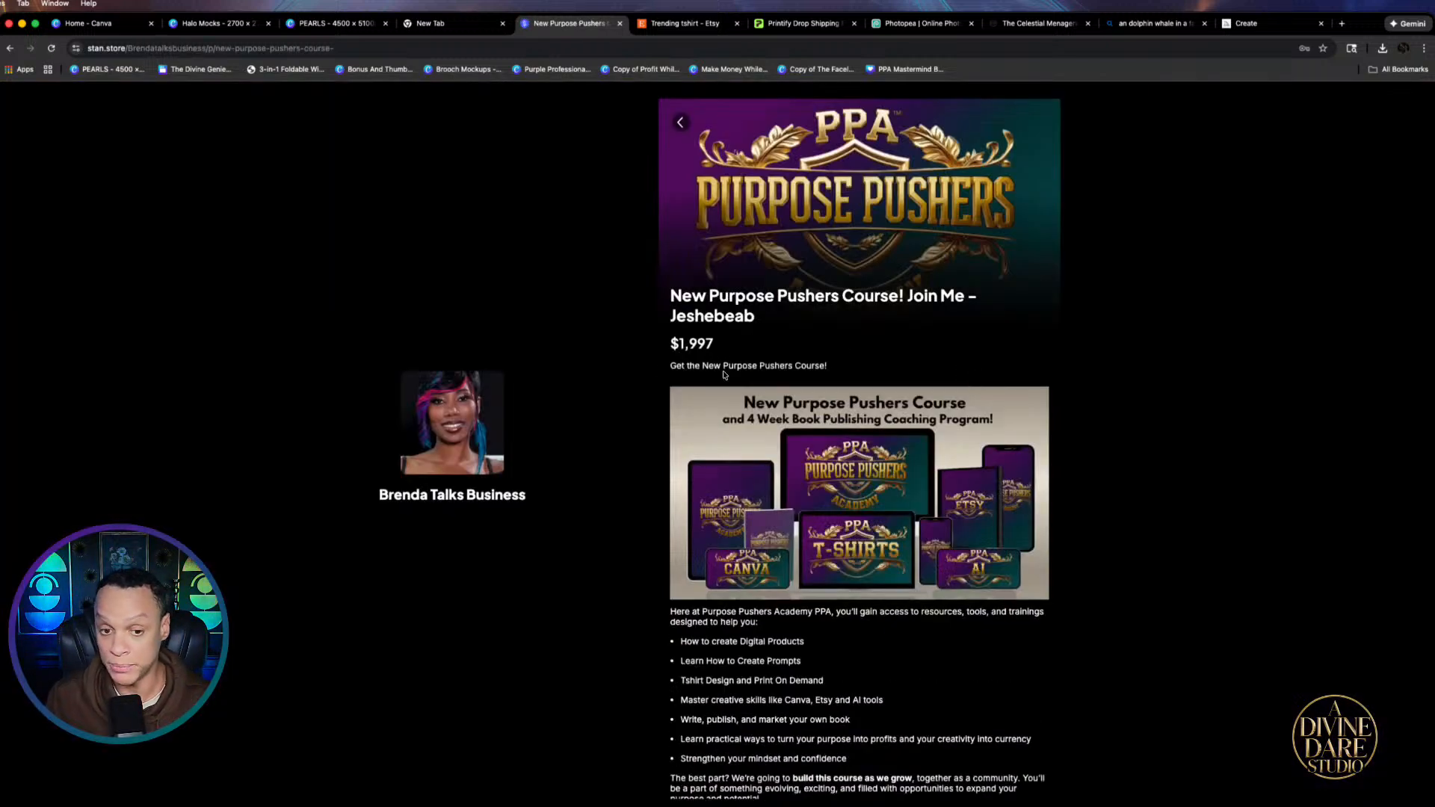
Scroll down to the course's US$1,997 checkout form and select the Discount Code field
scroll(725, 374, "down", 15)
scroll(764, 396, "down", 10)
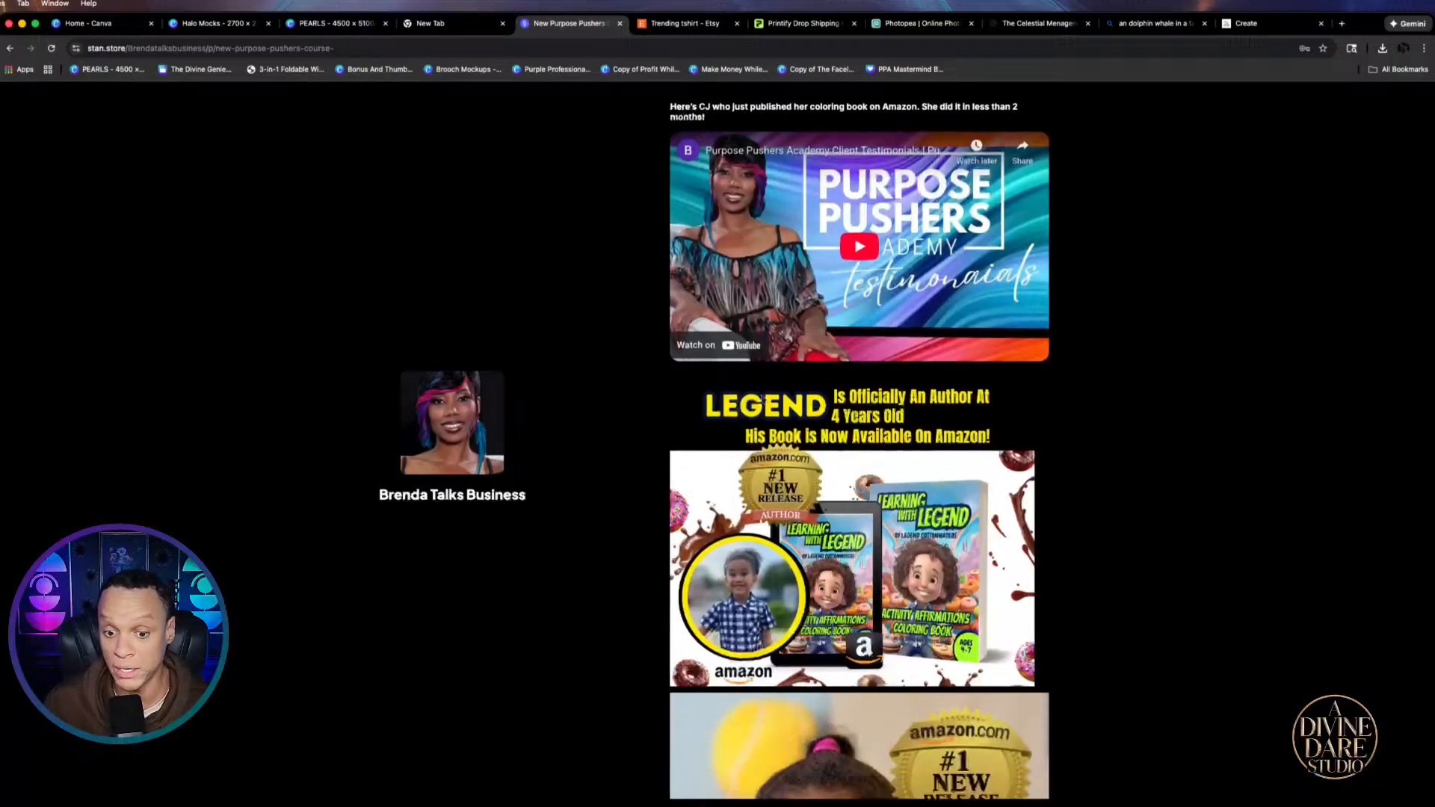
scroll(911, 476, "down", 20)
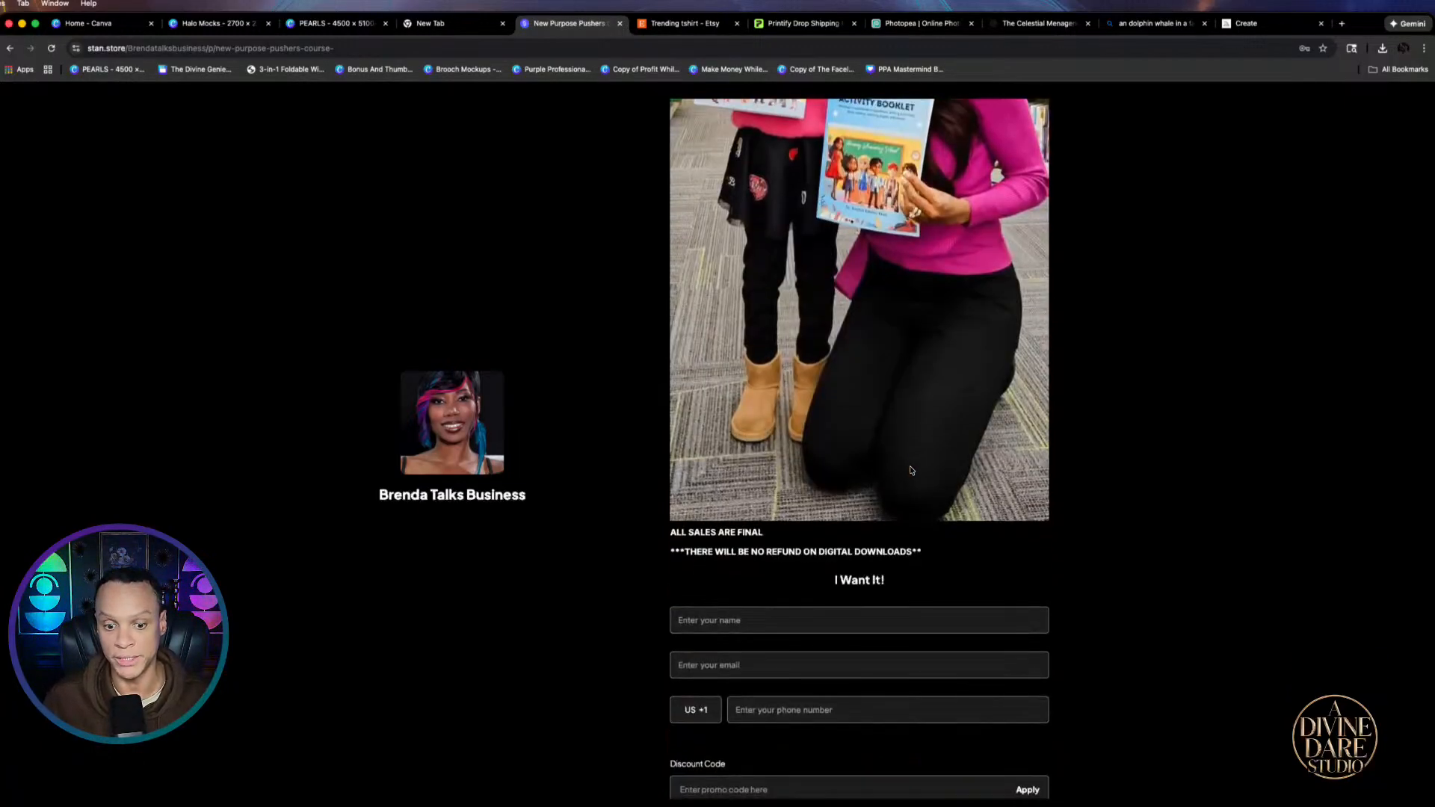
scroll(913, 472, "up", 20)
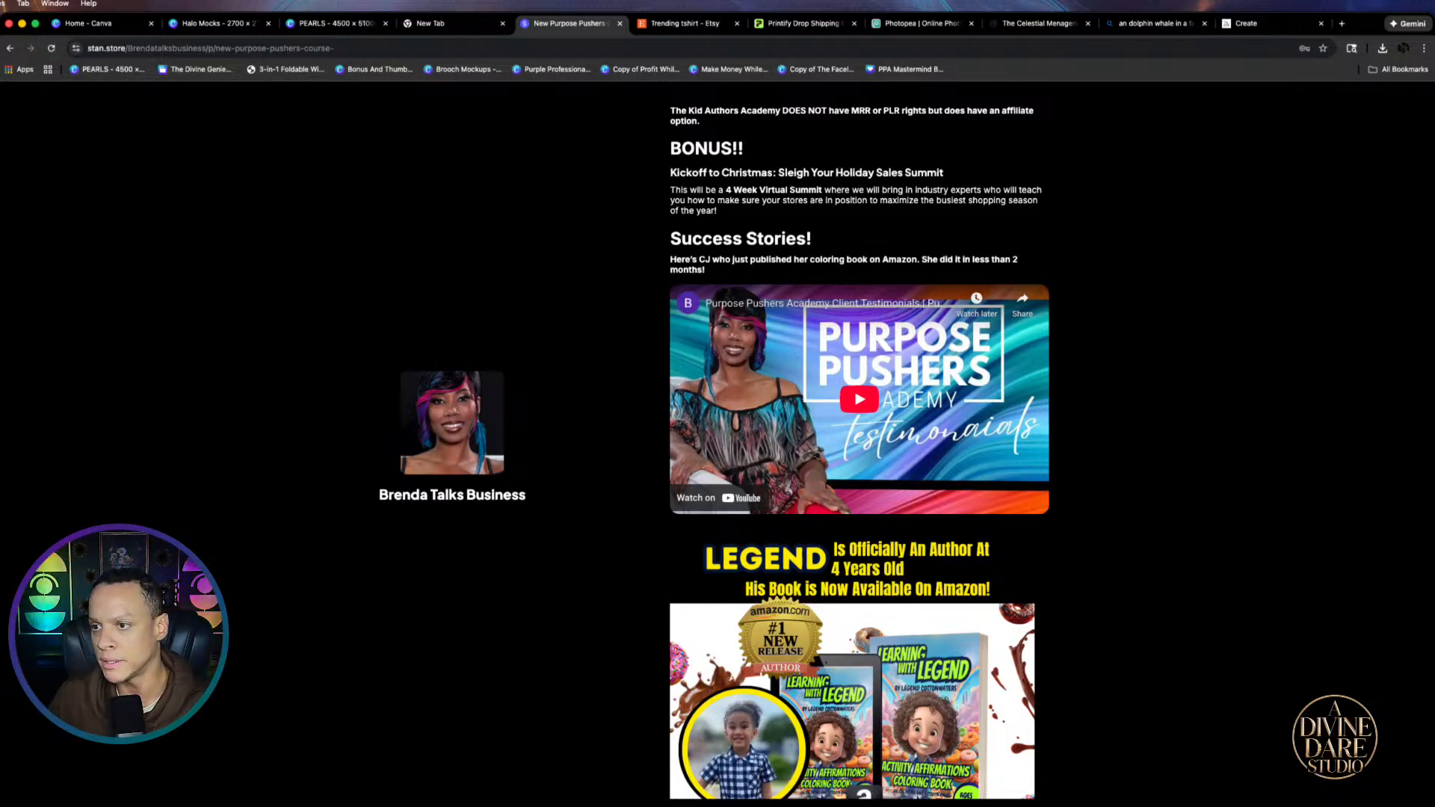
scroll(1198, 266, "down", 1)
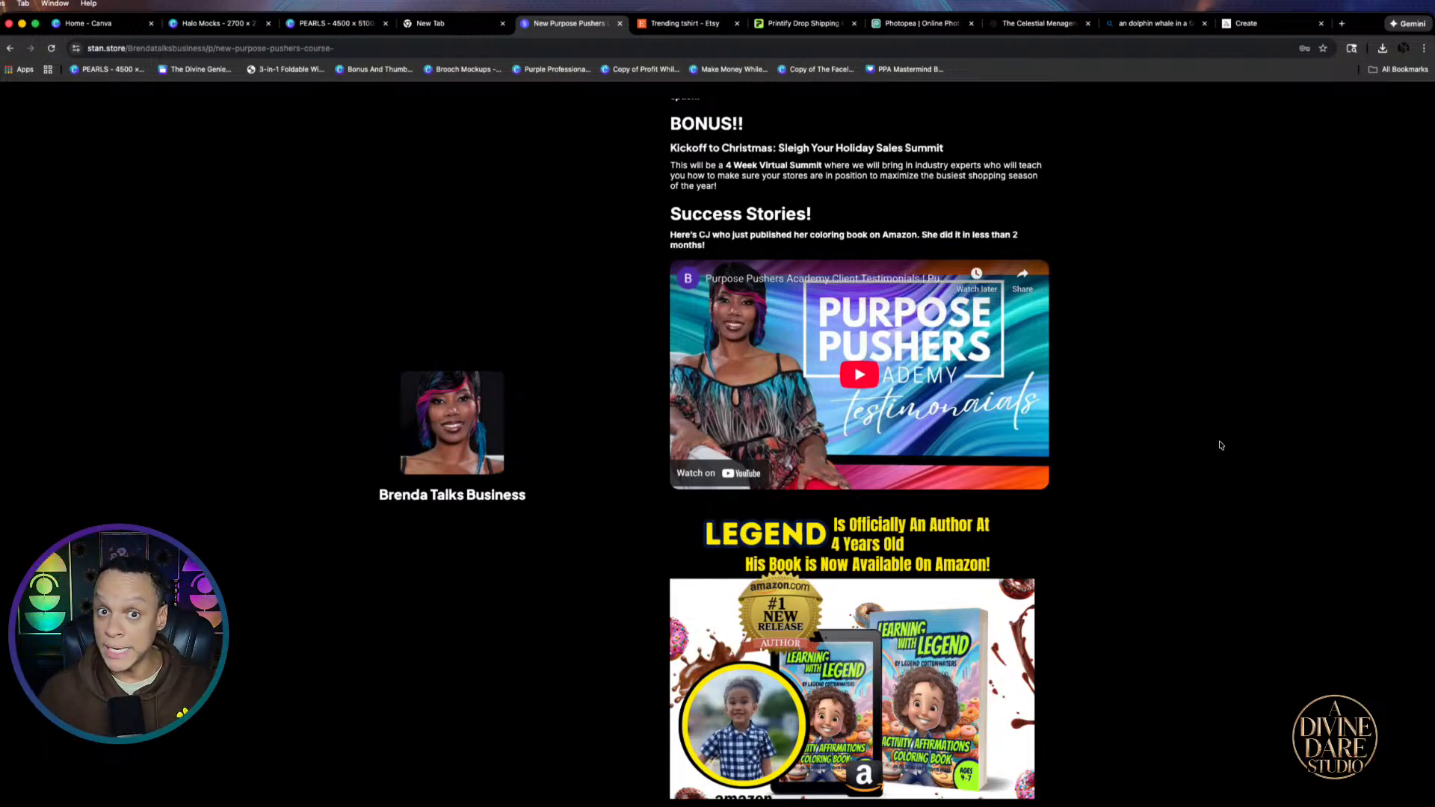
scroll(1154, 516, "down", 4)
scroll(1152, 515, "down", 1)
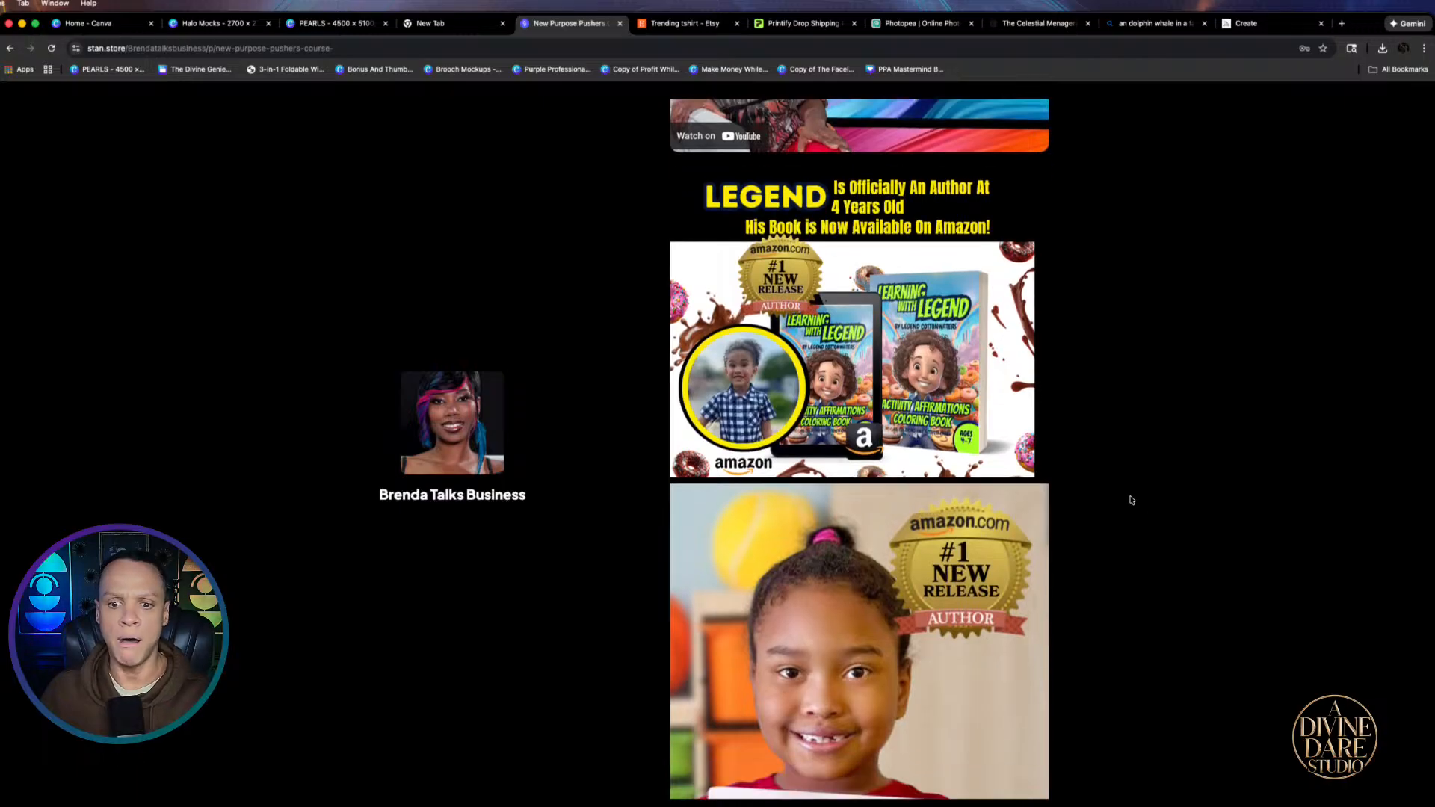
scroll(1132, 500, "down", 1)
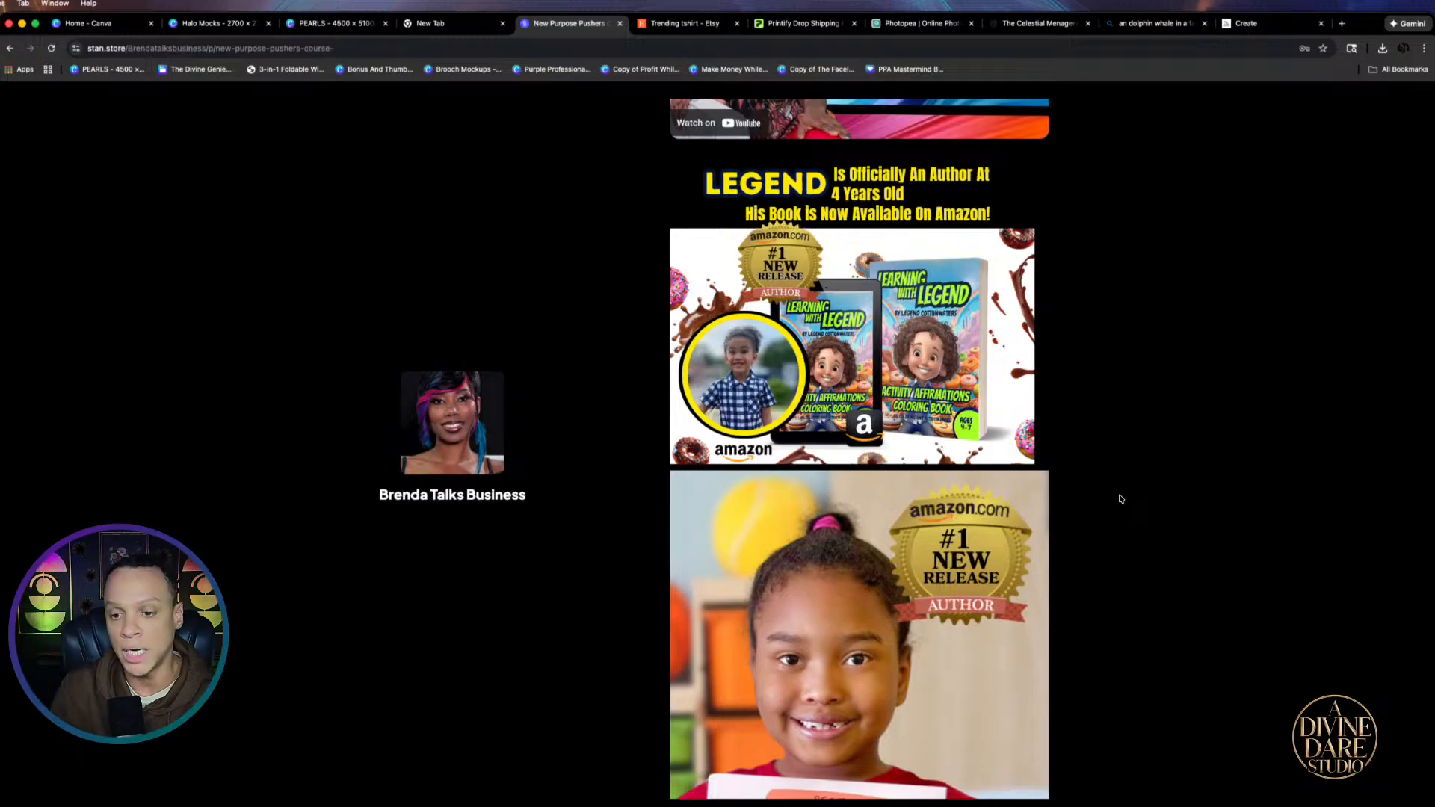
scroll(1109, 381, "down", 6)
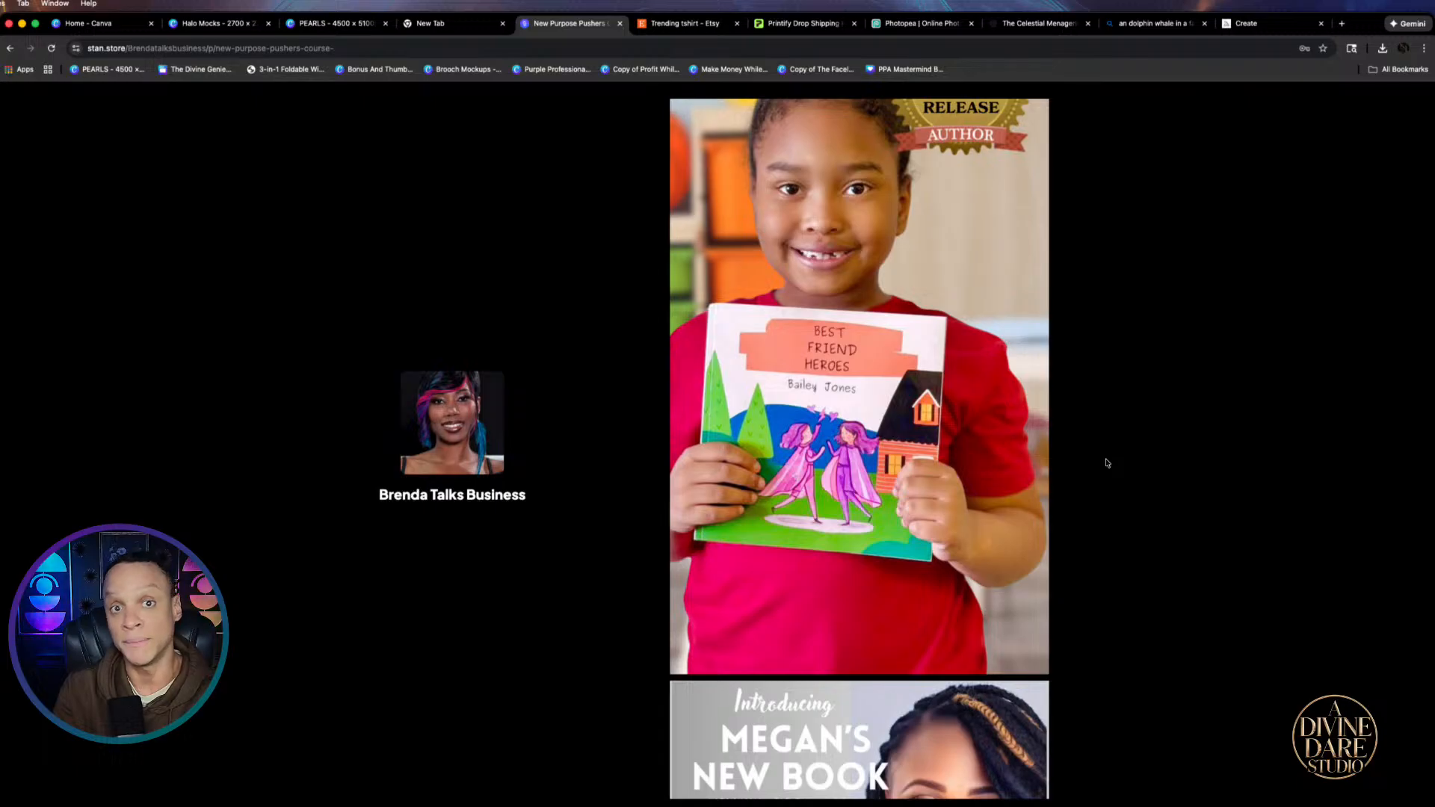
scroll(1073, 457, "down", 8)
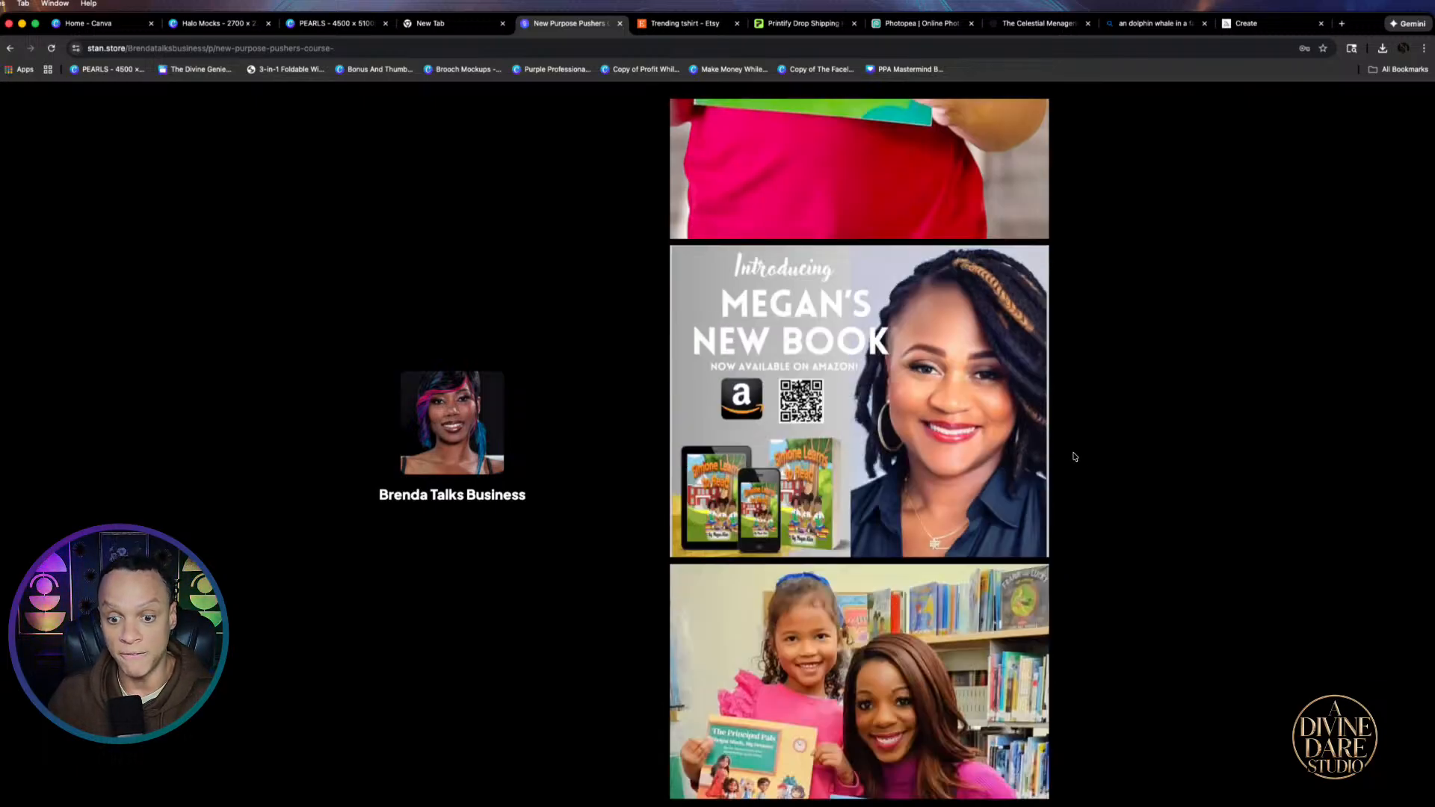
scroll(1072, 448, "down", 10)
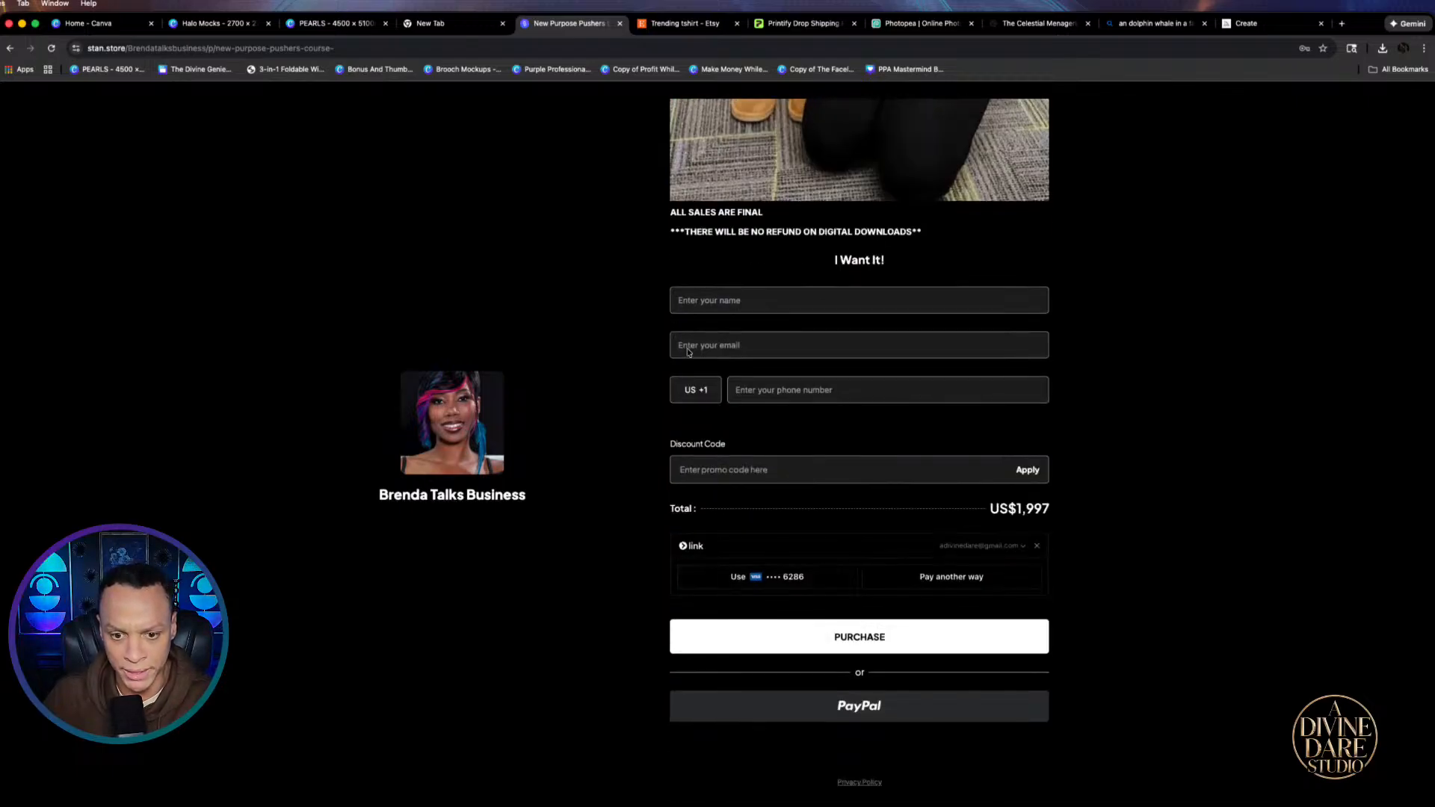
left_click(749, 464)
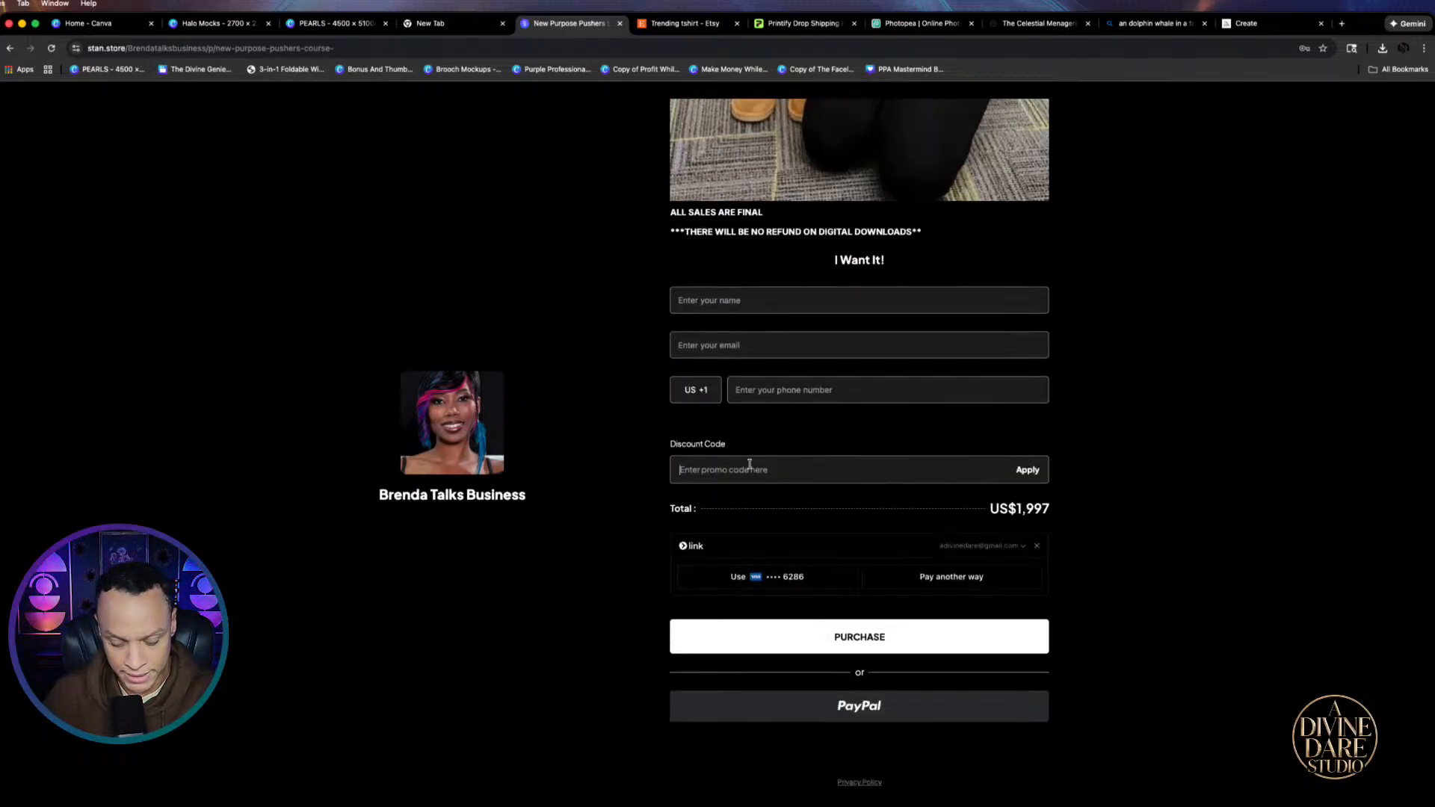
Enter the join26 discount code, then return to the Canva home page
type("join")
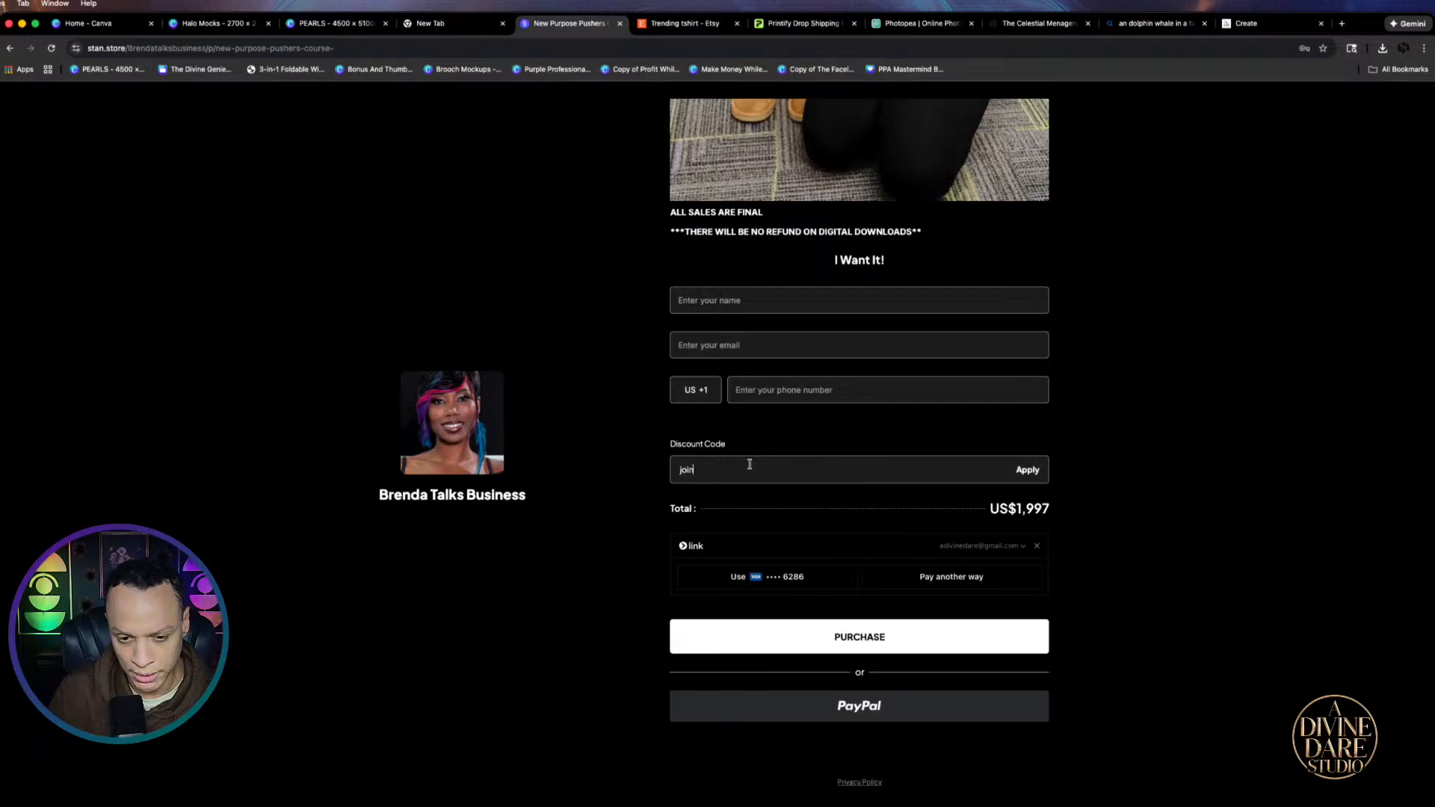
type("26")
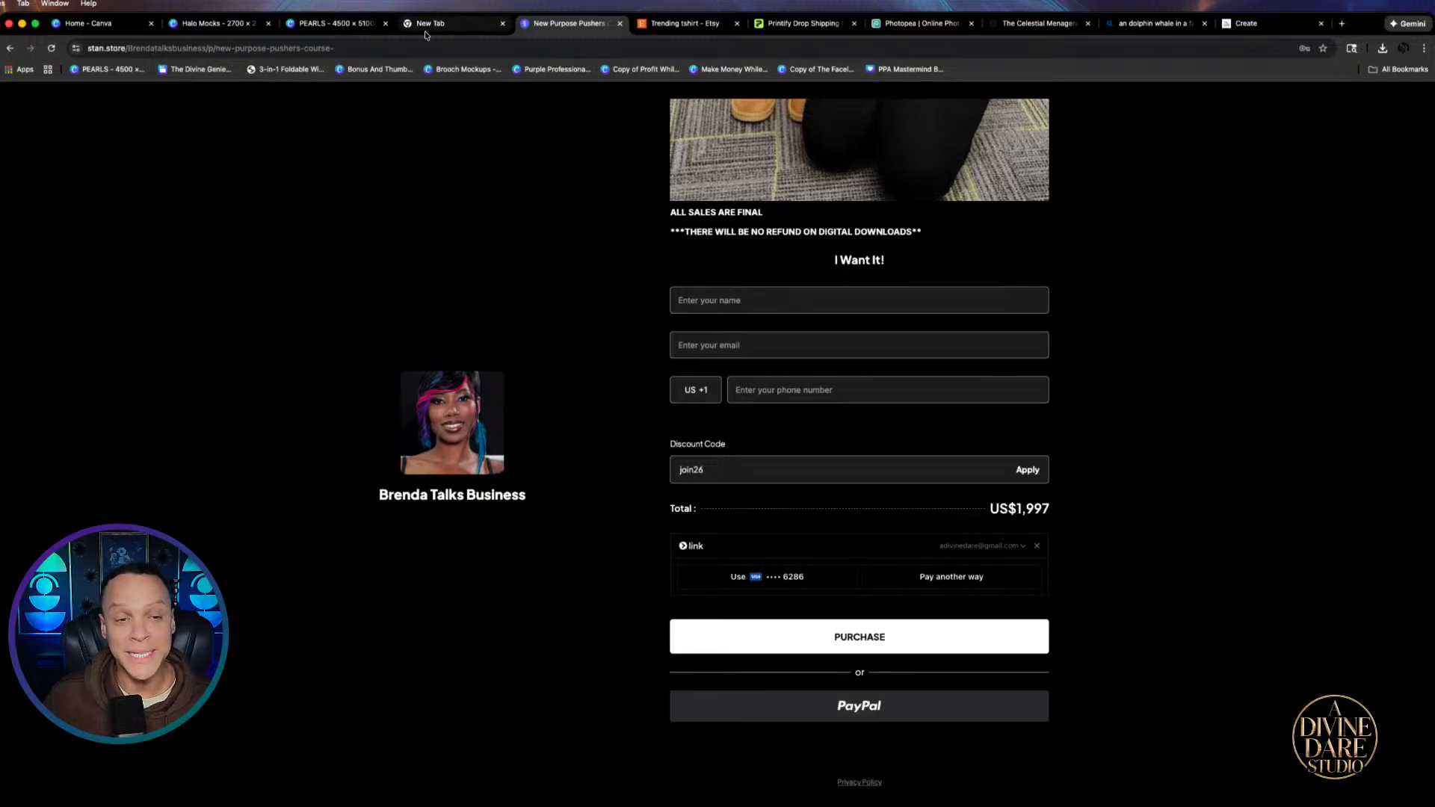
left_click(82, 18)
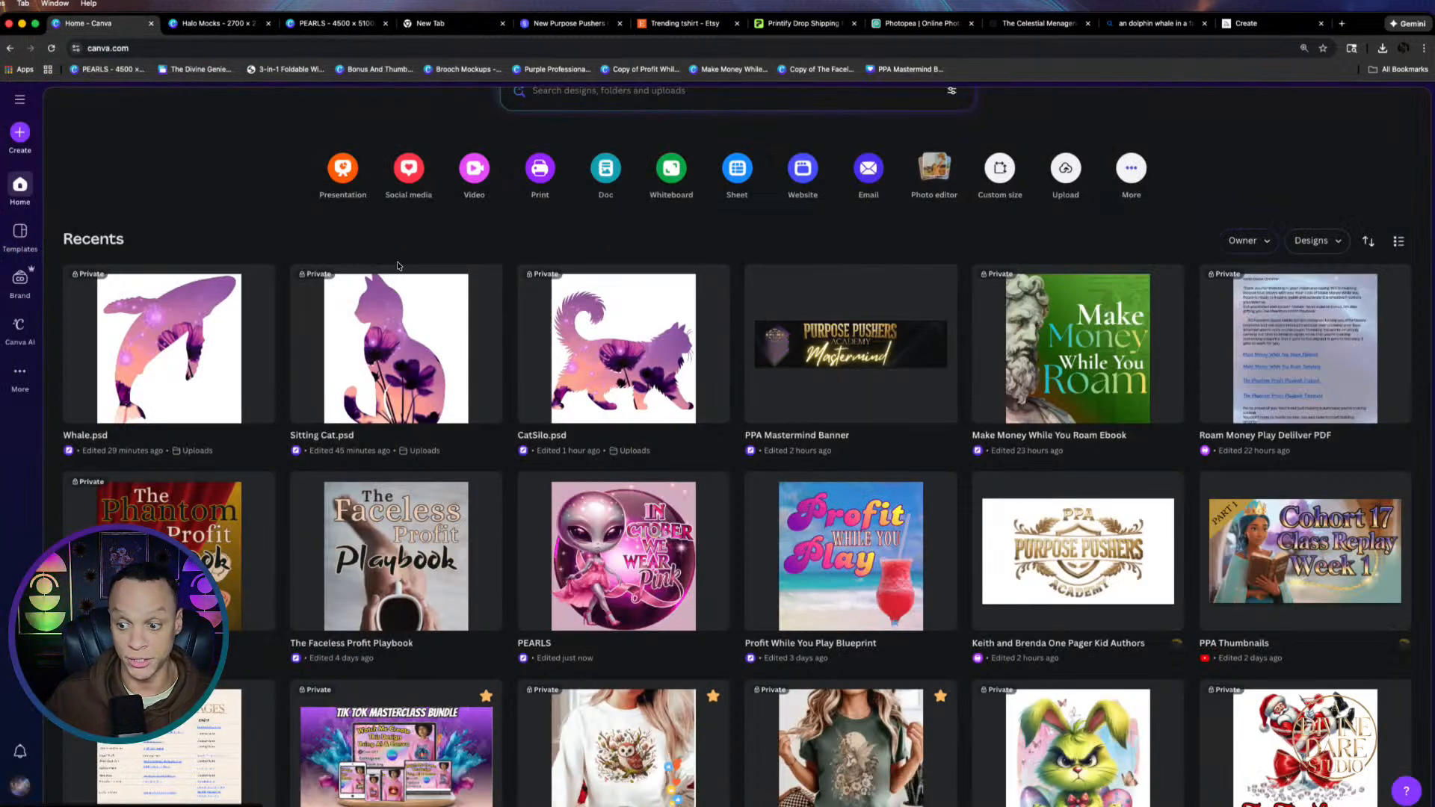
Search Google for 'skool' in a new tab and open the Skool Discover Communities result
left_click(1345, 27)
left_click(674, 250)
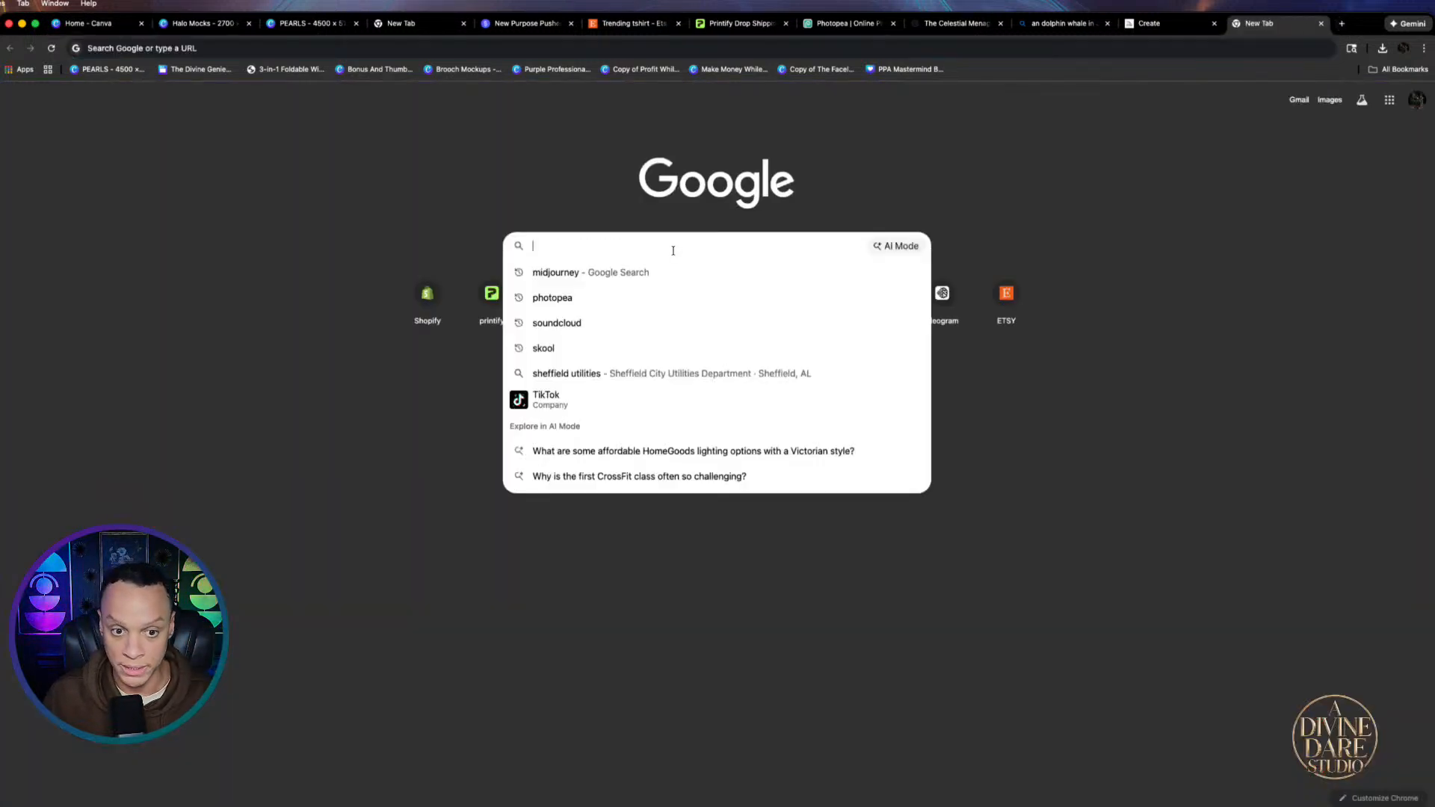
type("skool,")
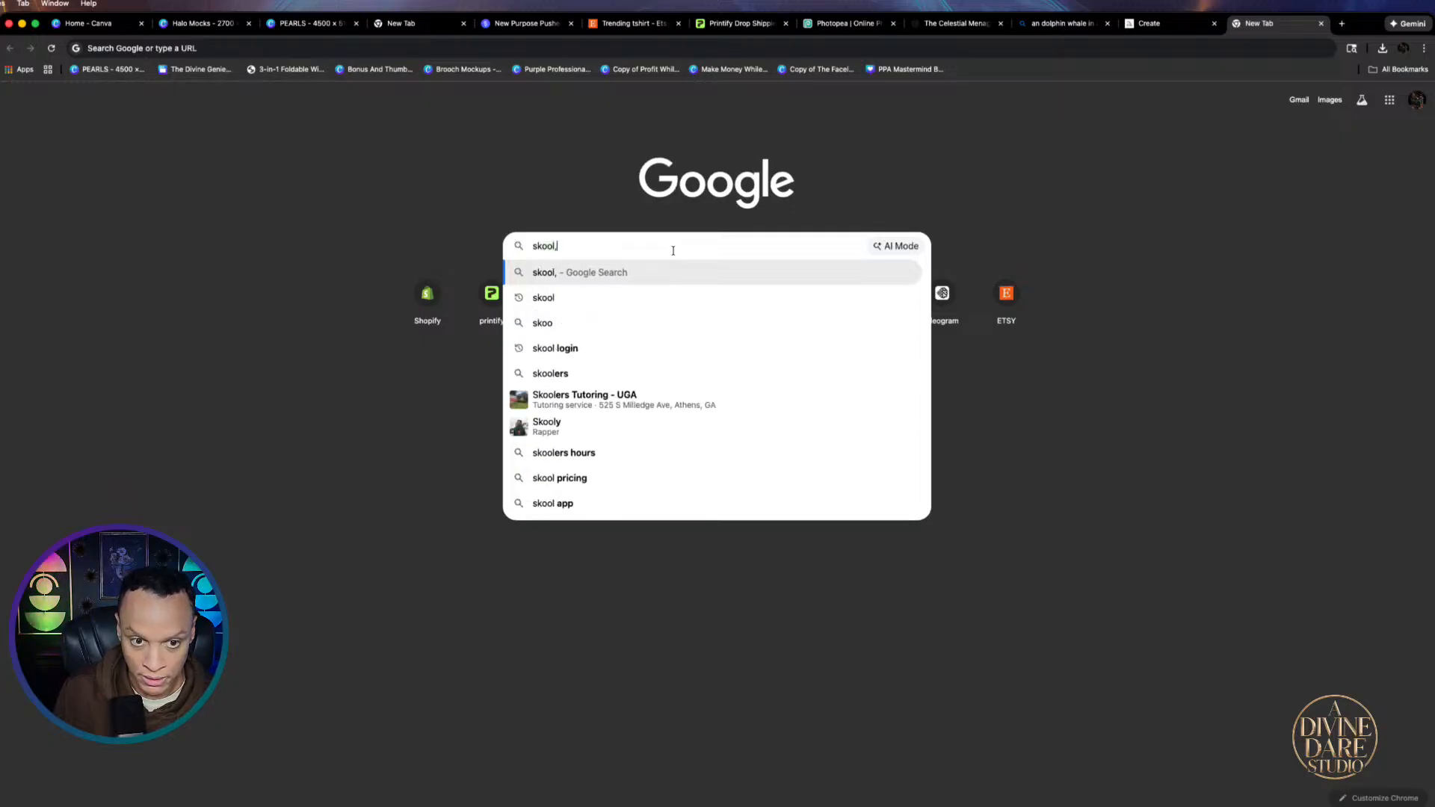
key("BackSpace")
key("Return")
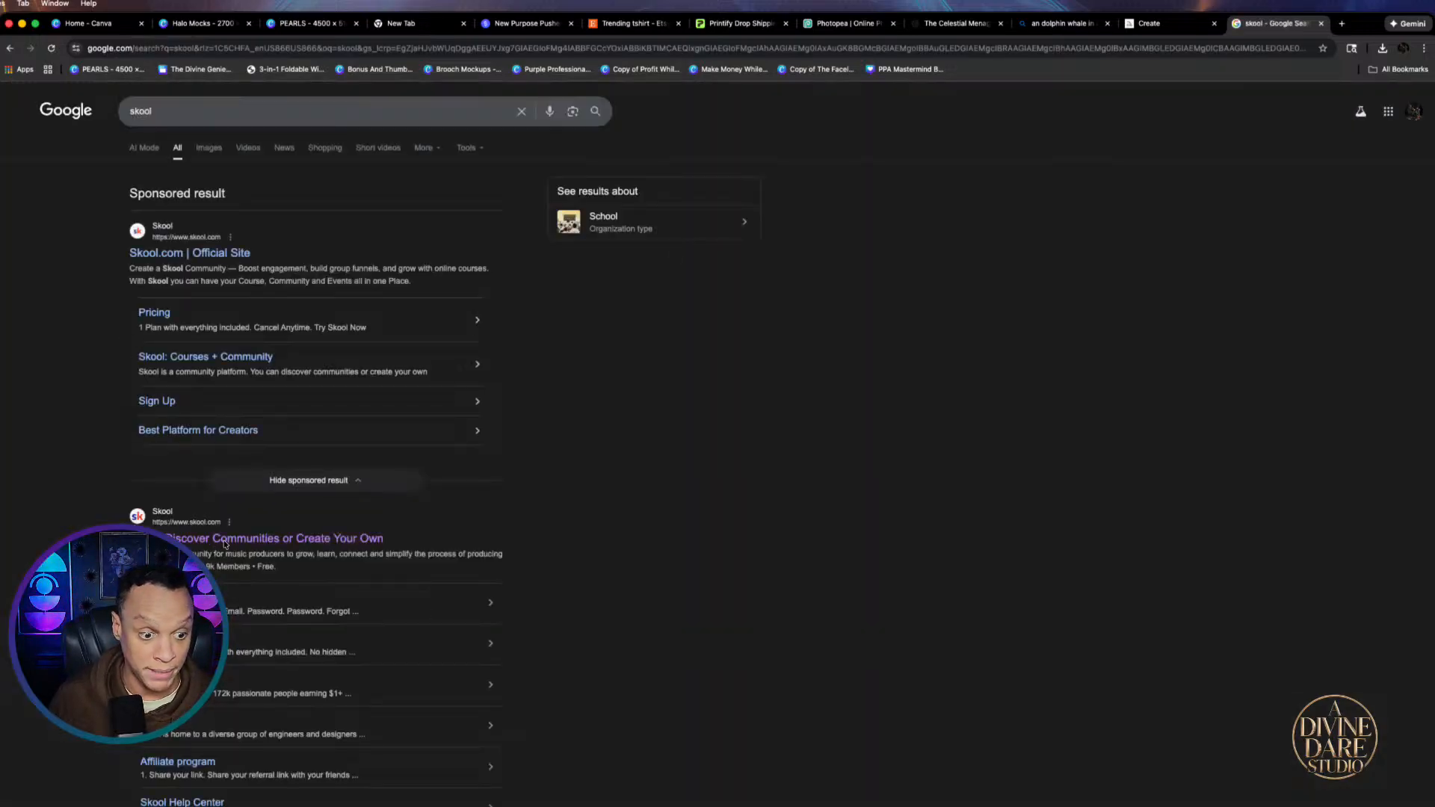
left_click(224, 541)
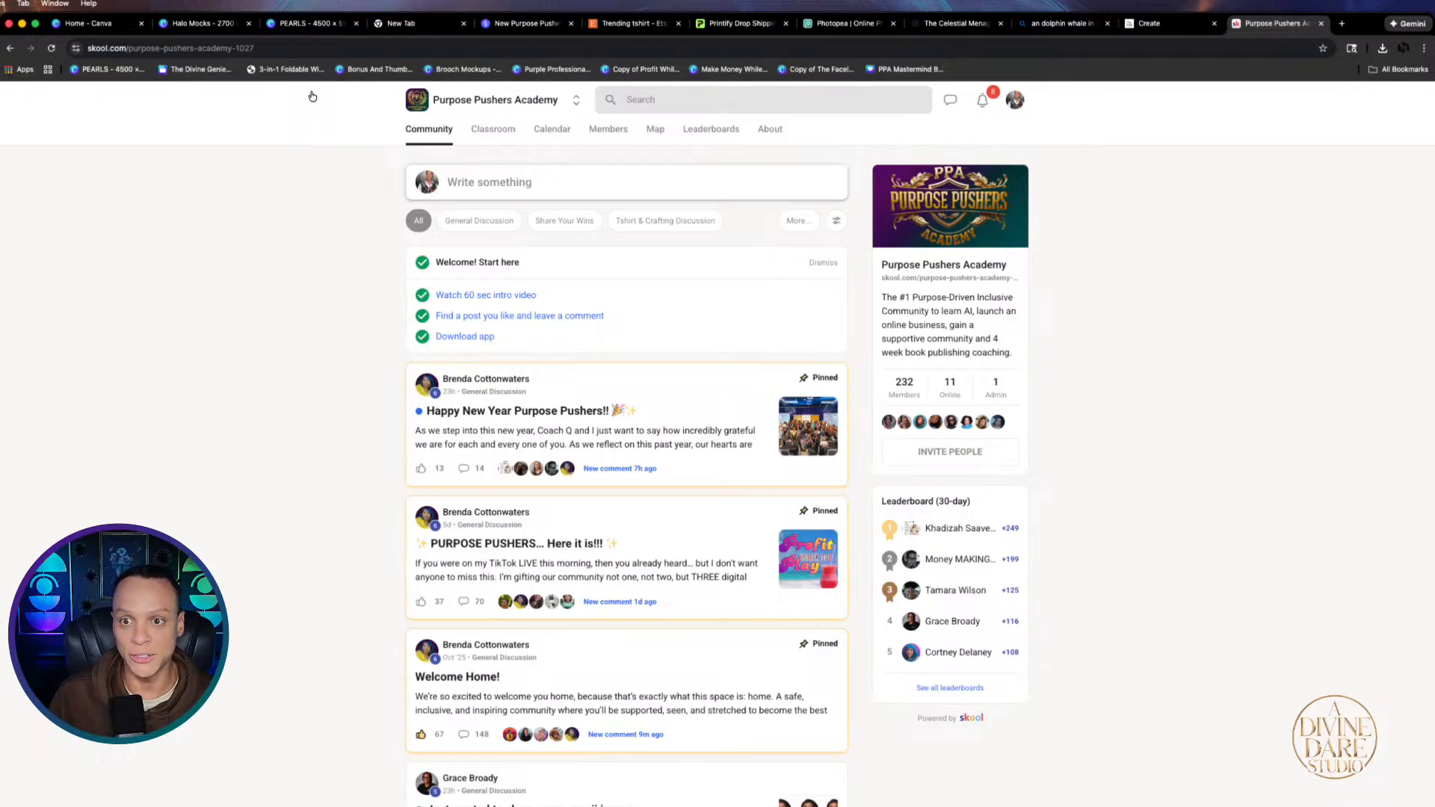
Open the Purpose Pushers Academy classroom and the T-Shirt Business Blueprint course, then return to the course list
left_click(485, 133)
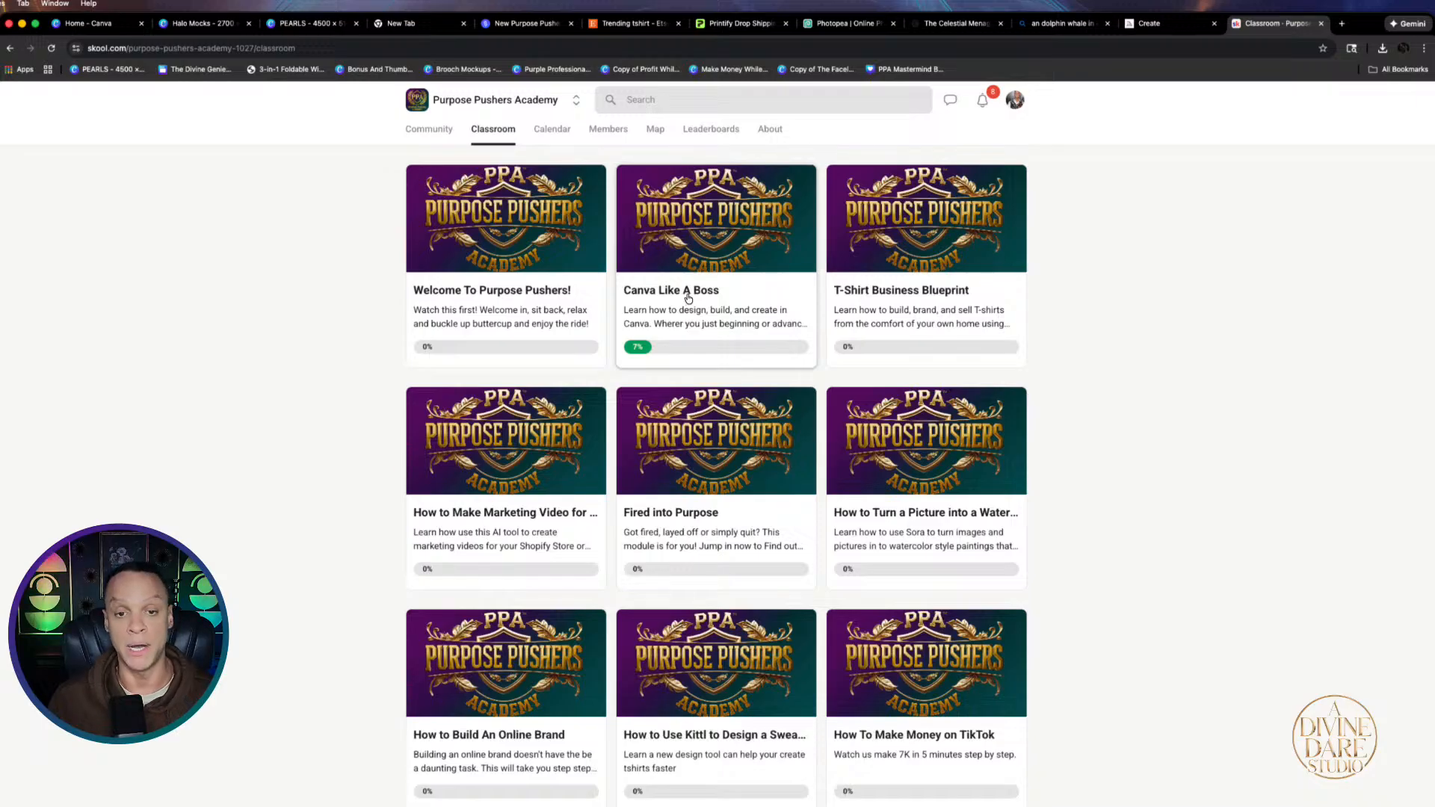
left_click(922, 236)
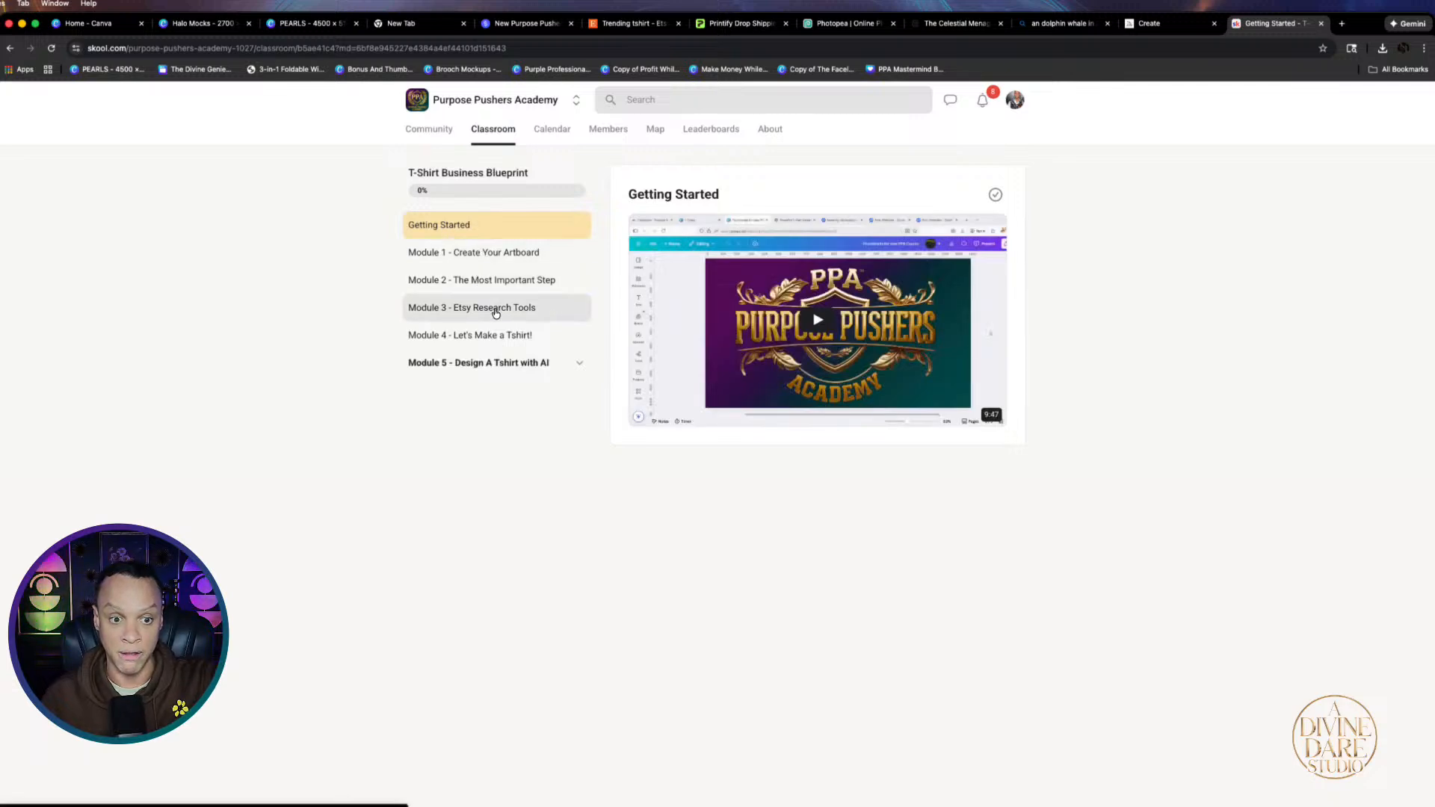
left_click(416, 129)
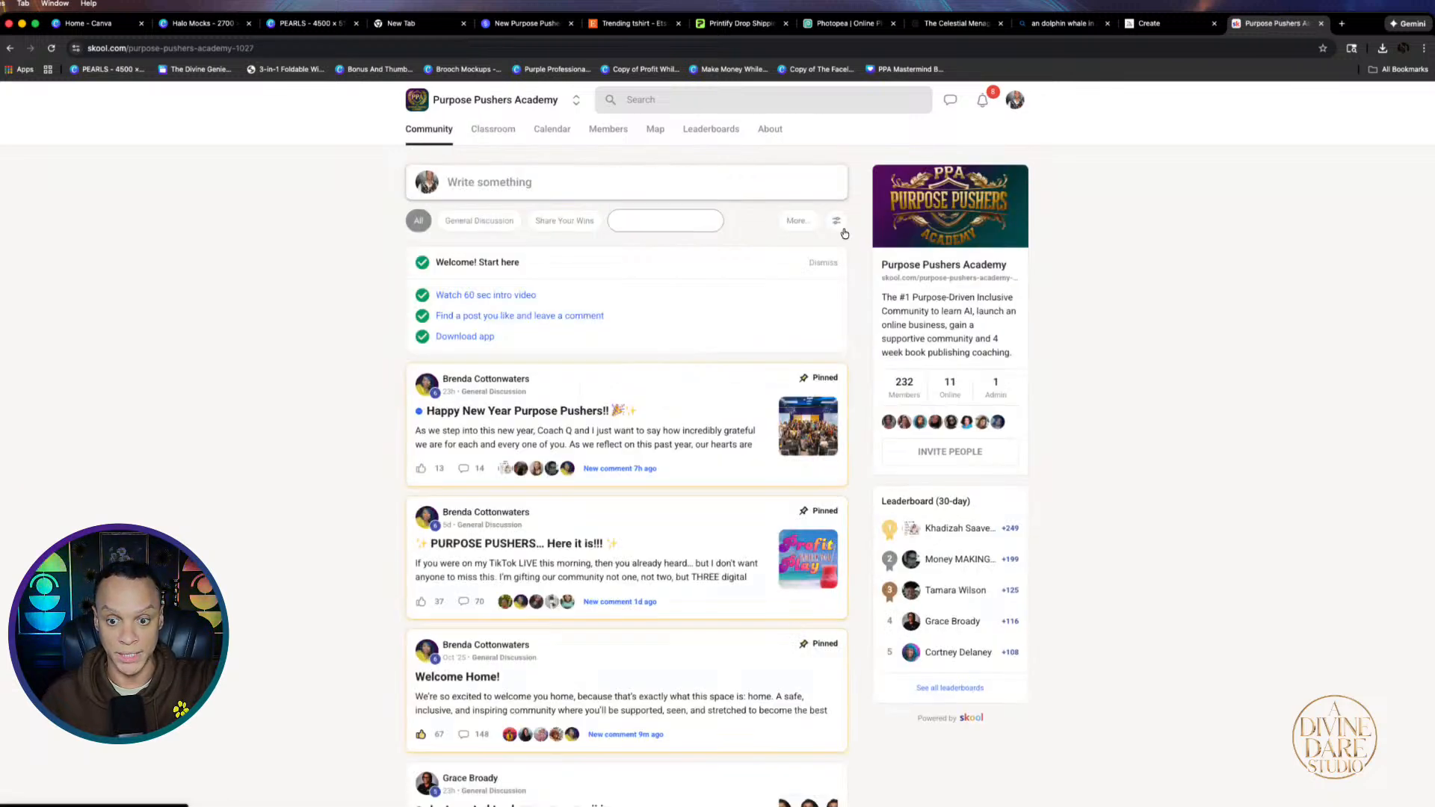
left_click(511, 136)
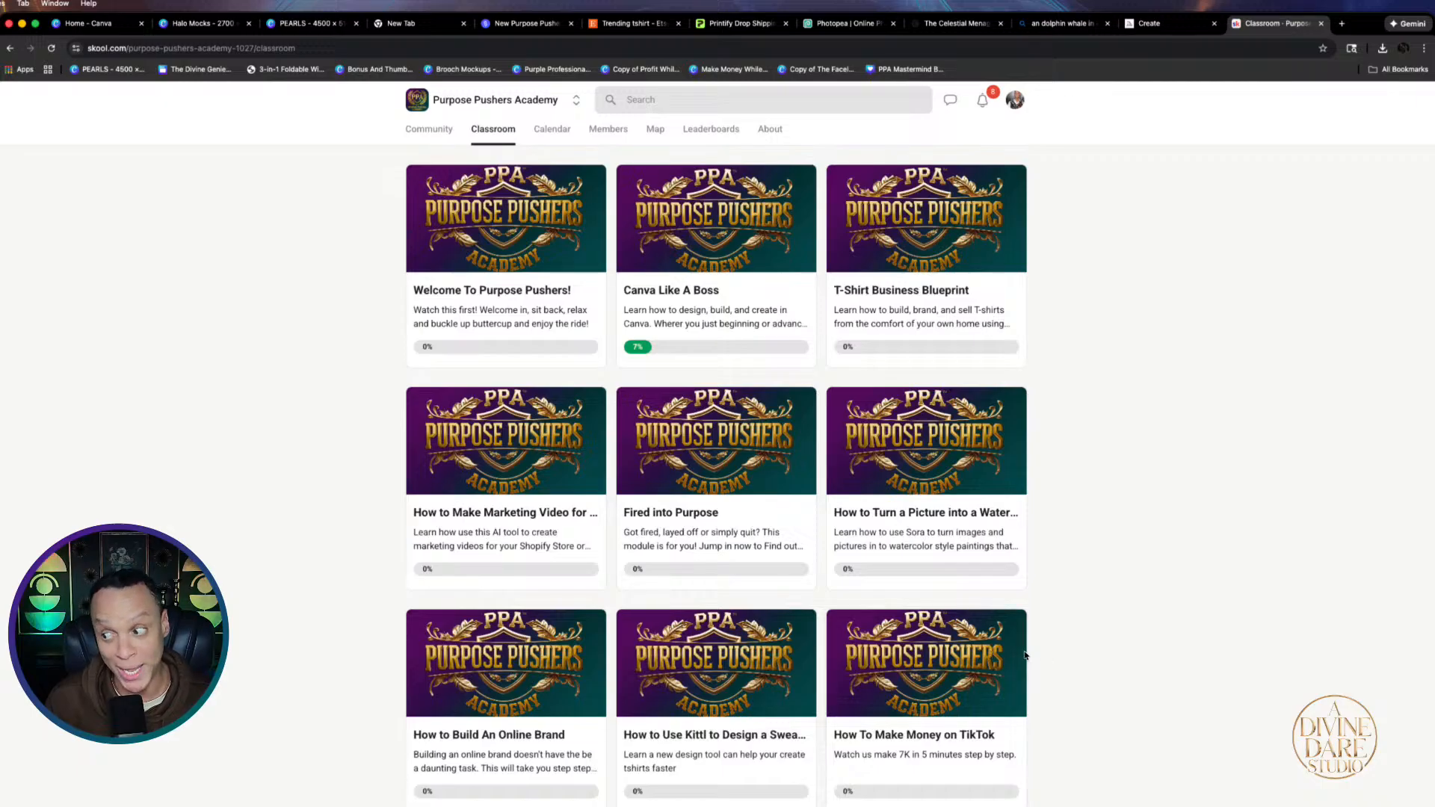
Scroll through the classroom's course grid, then go to the empty new tab
scroll(983, 643, "down", 1)
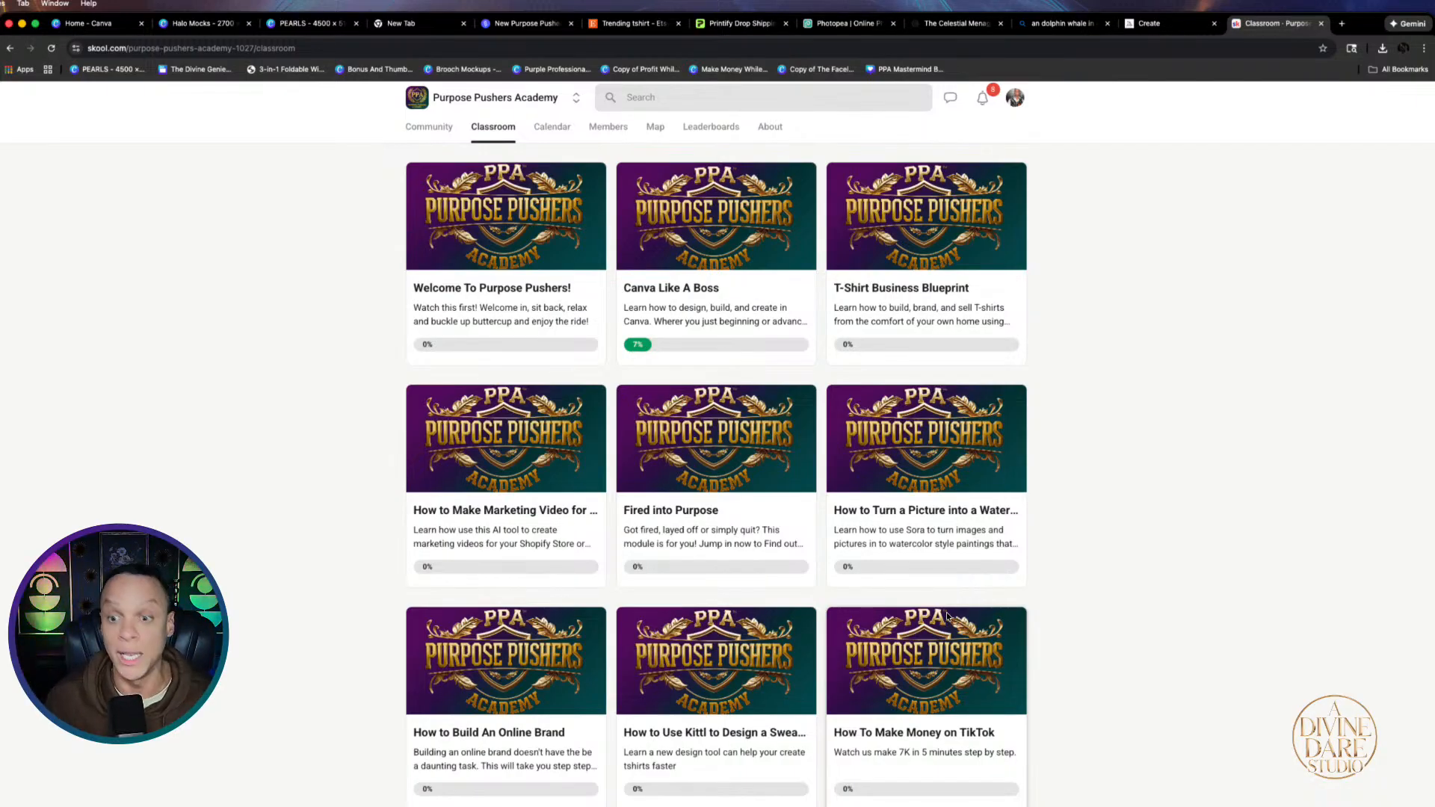
scroll(1046, 650, "down", 3)
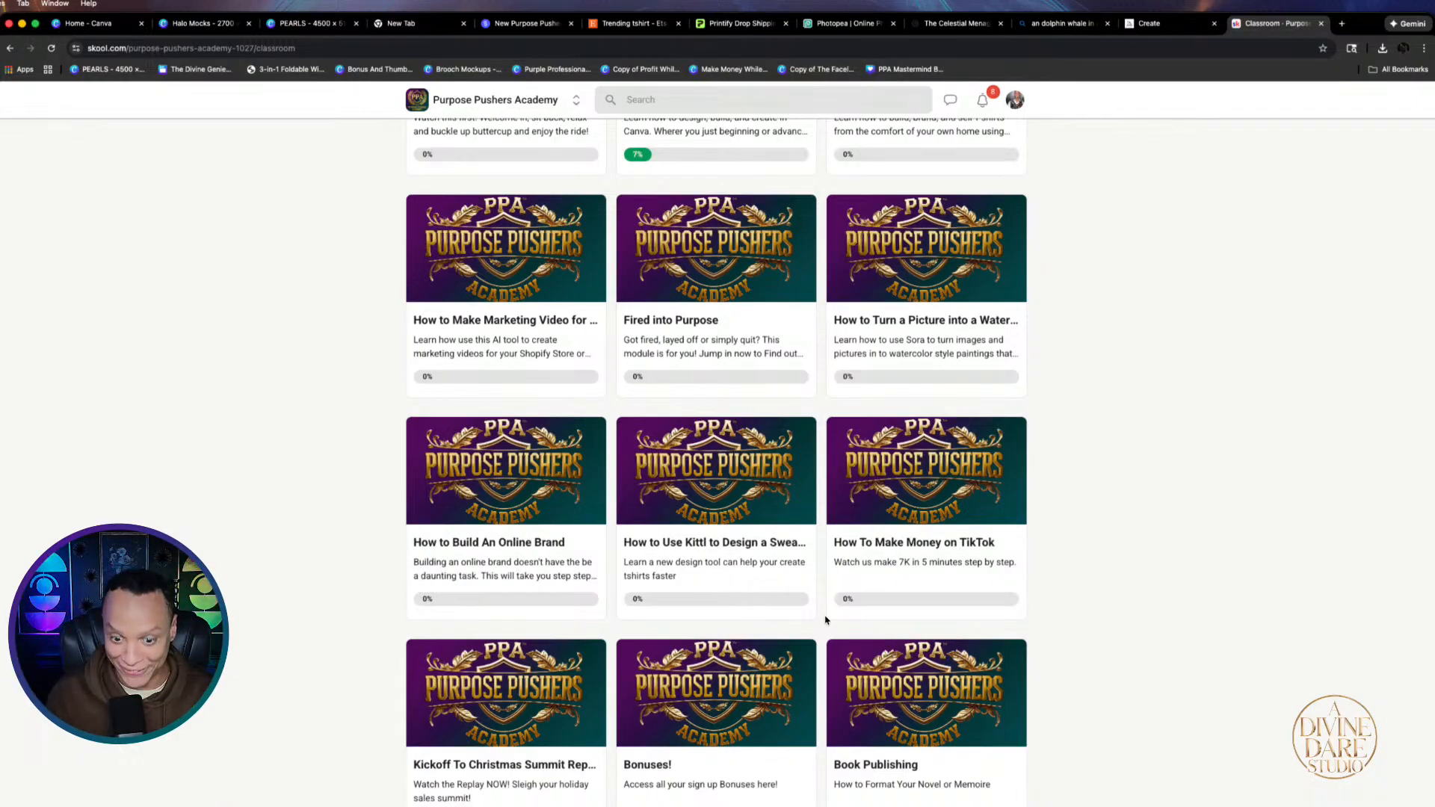
scroll(881, 568, "down", 3)
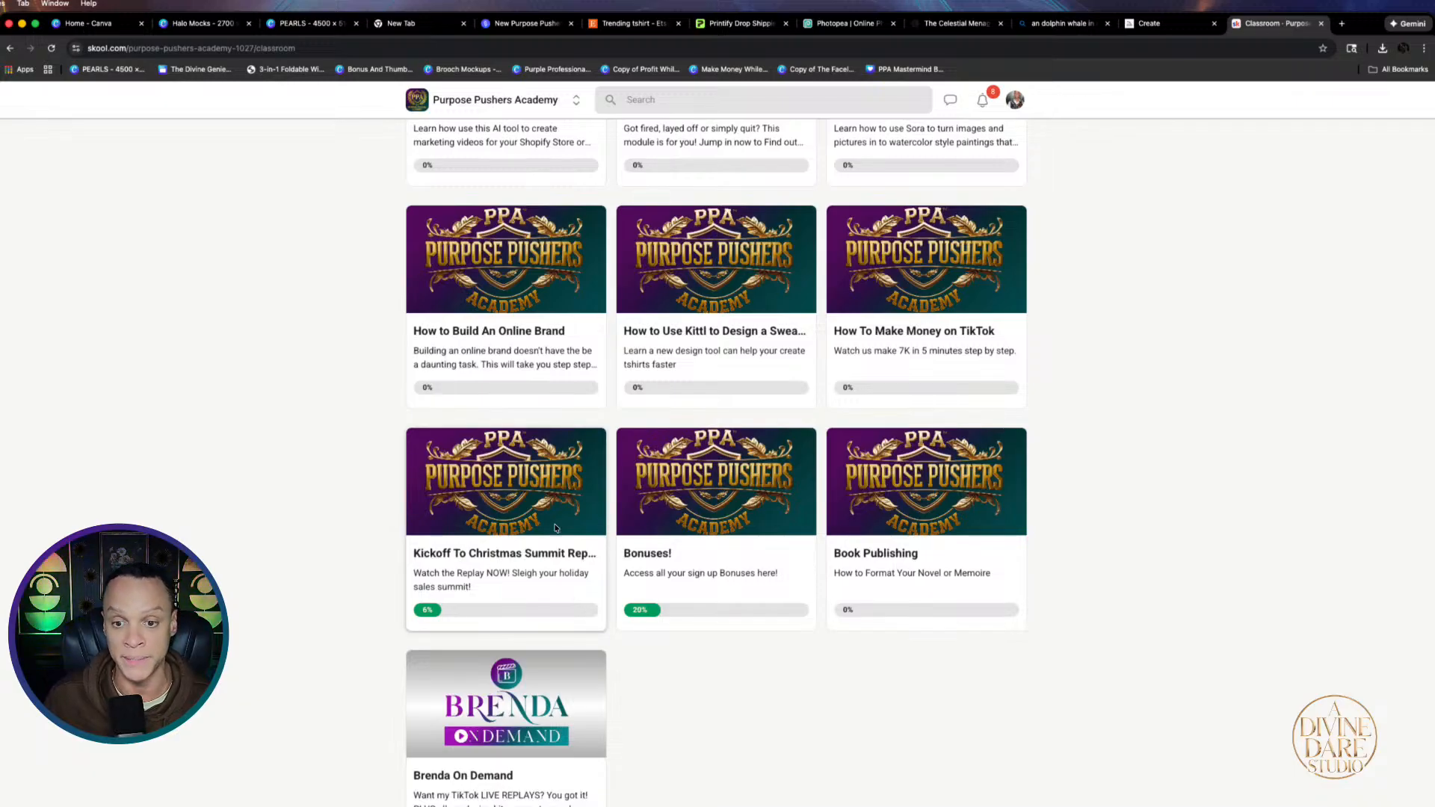
scroll(554, 528, "up", 2)
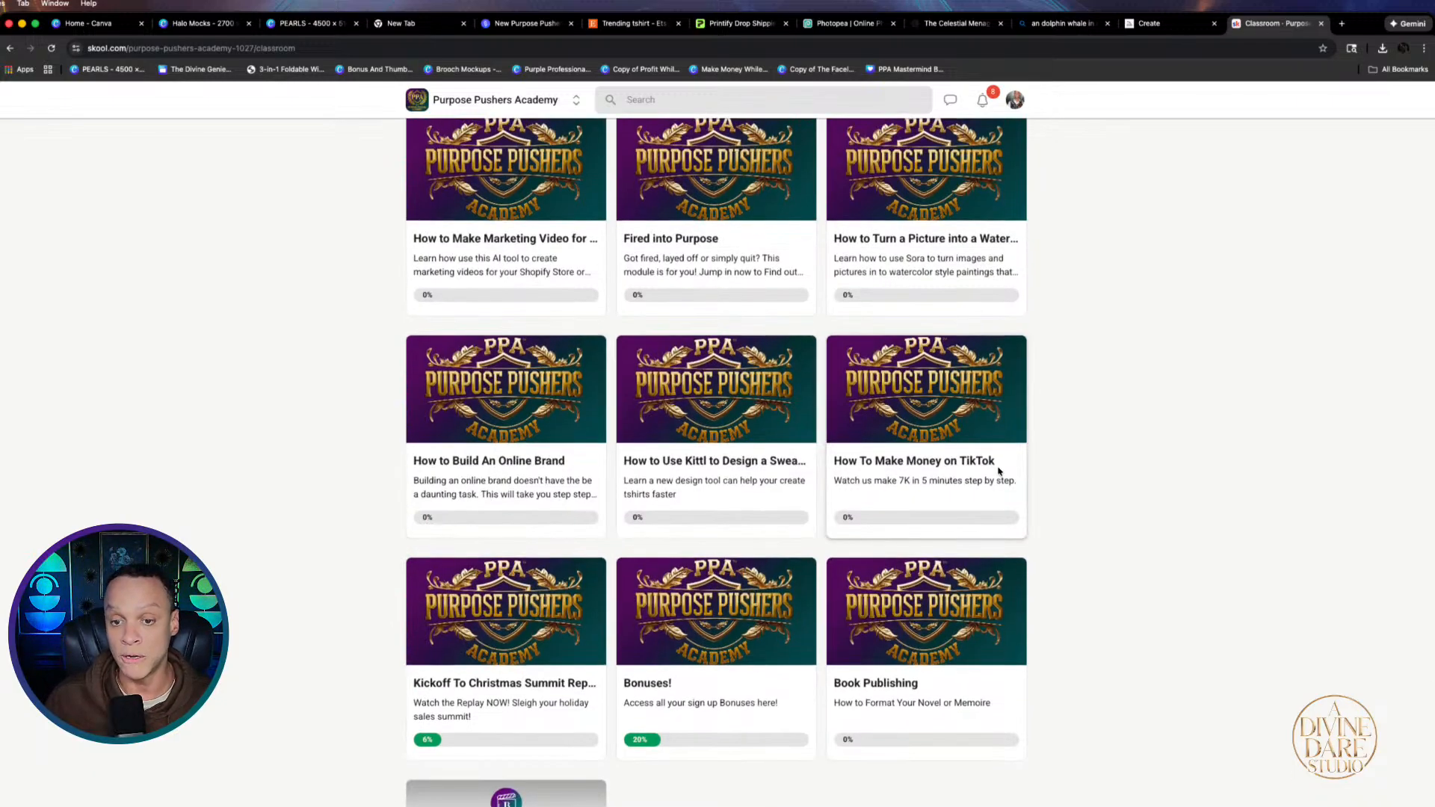
scroll(999, 470, "up", 1)
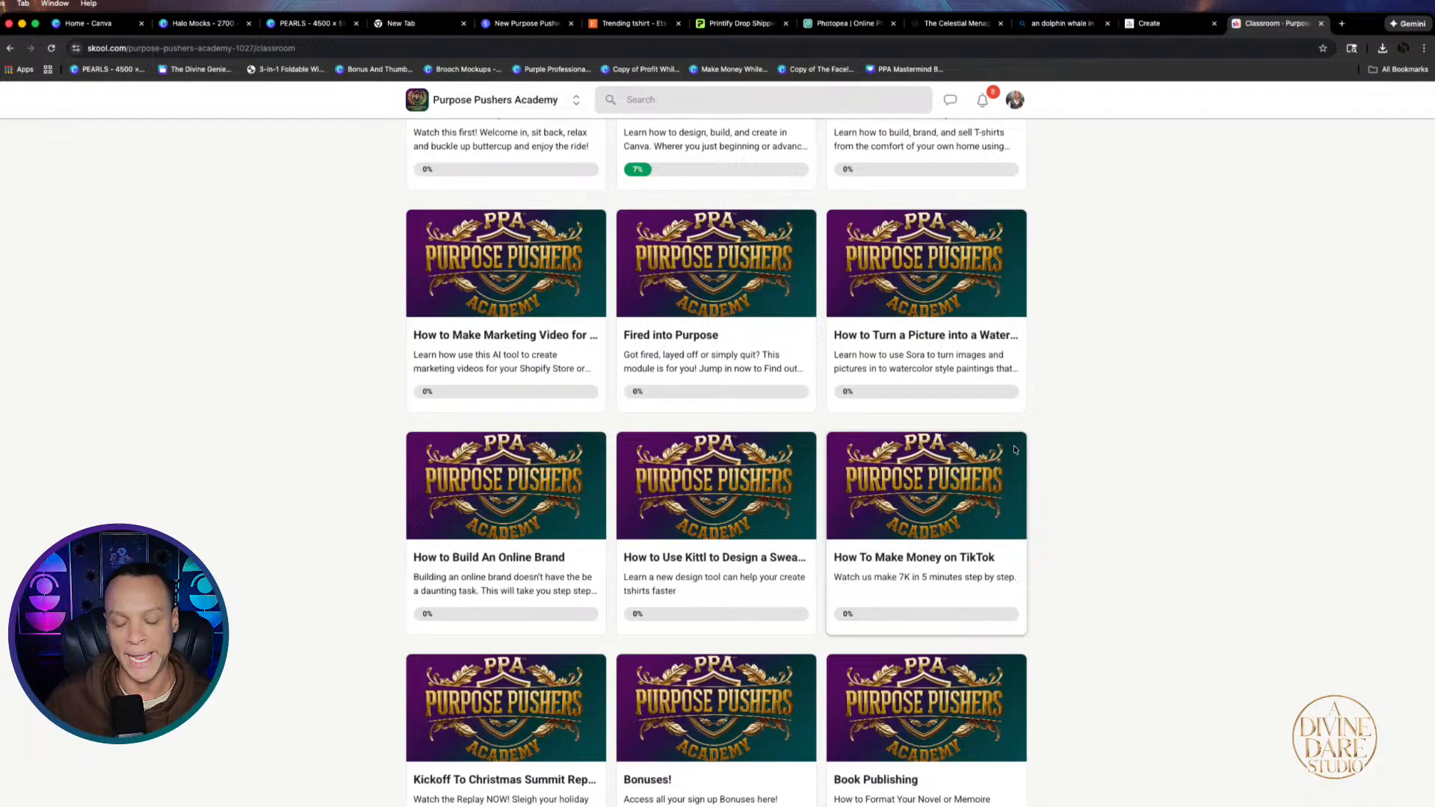
scroll(977, 474, "up", 3)
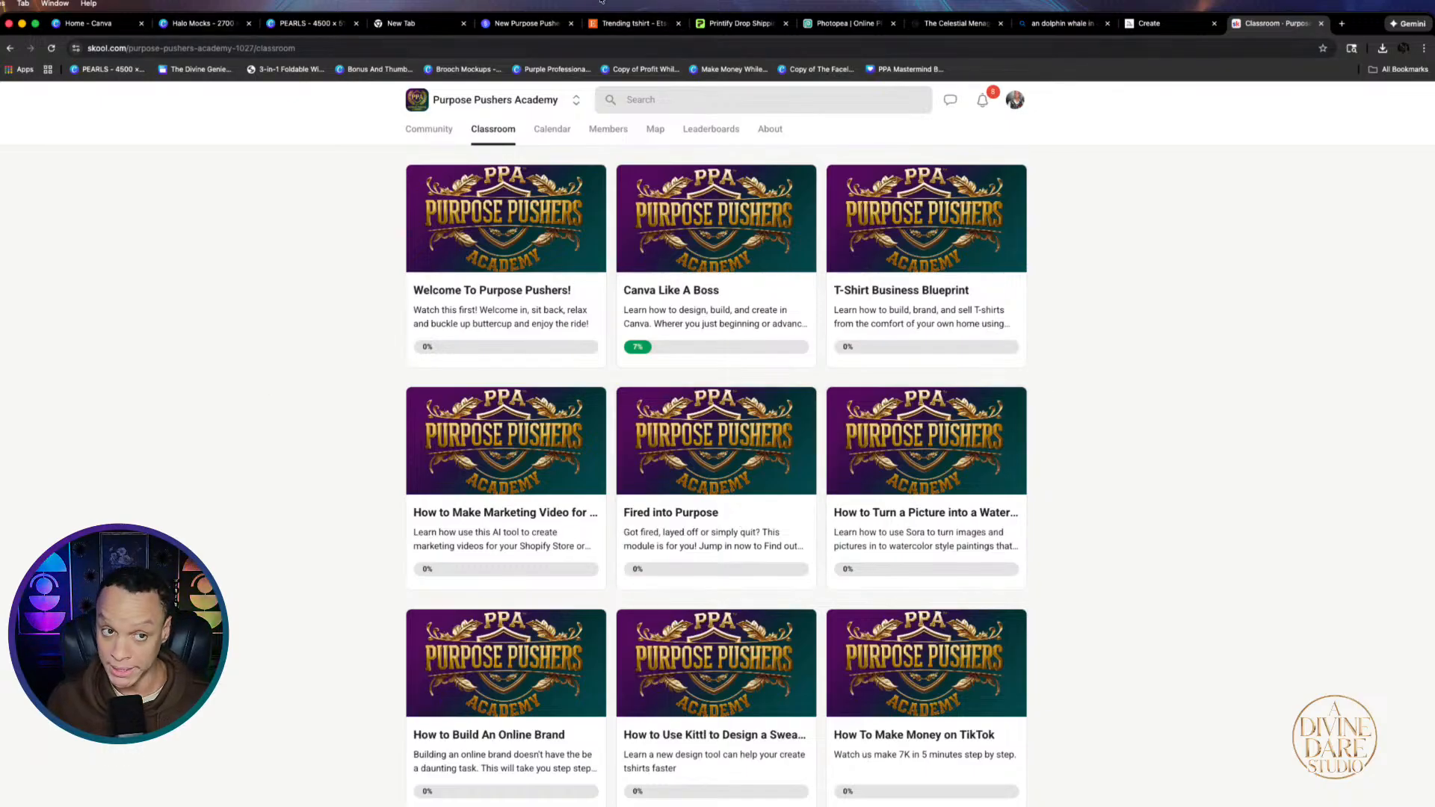
left_click(401, 25)
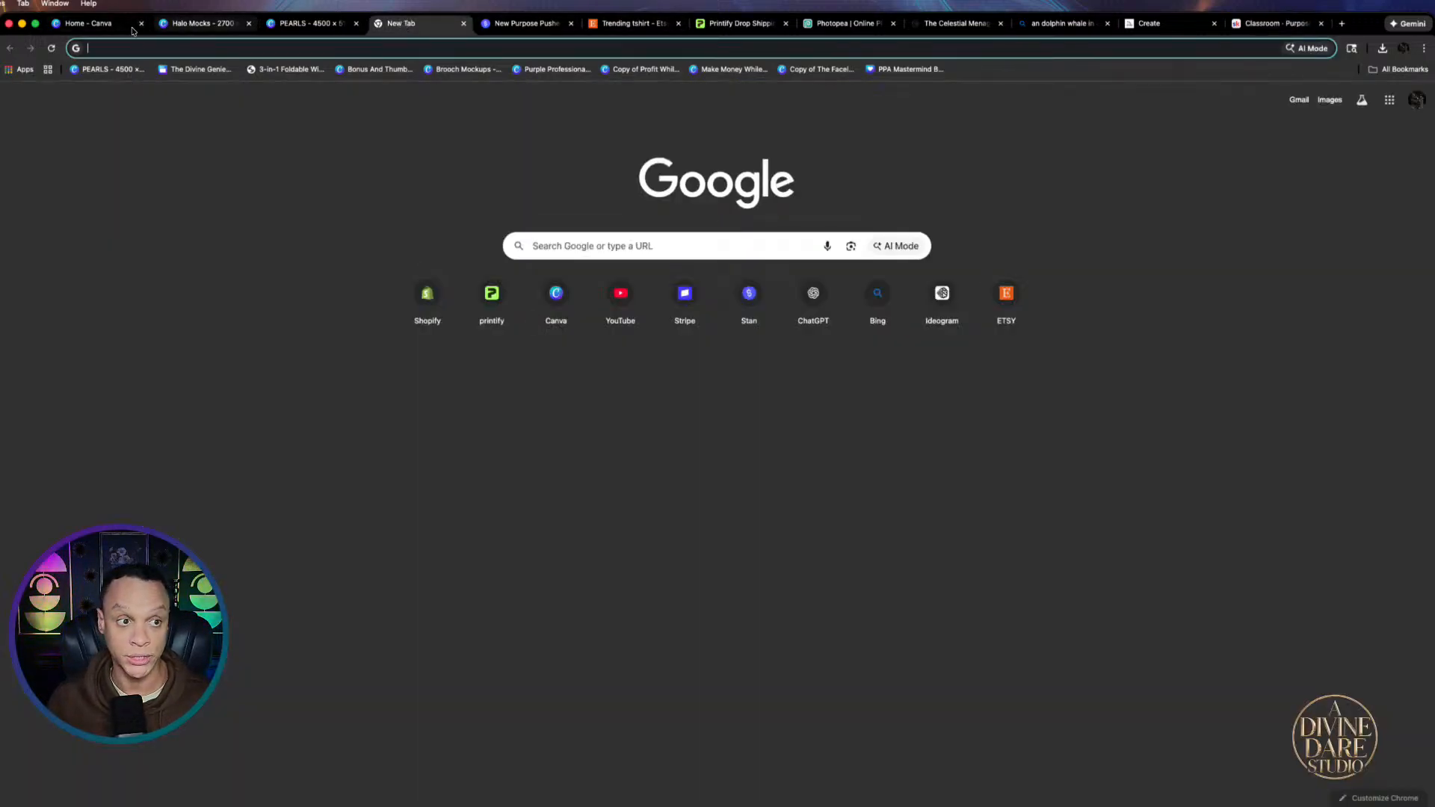
Go to the Canva home page and open the Design Kit 1.0 design
left_click(99, 26)
scroll(583, 530, "down", 4)
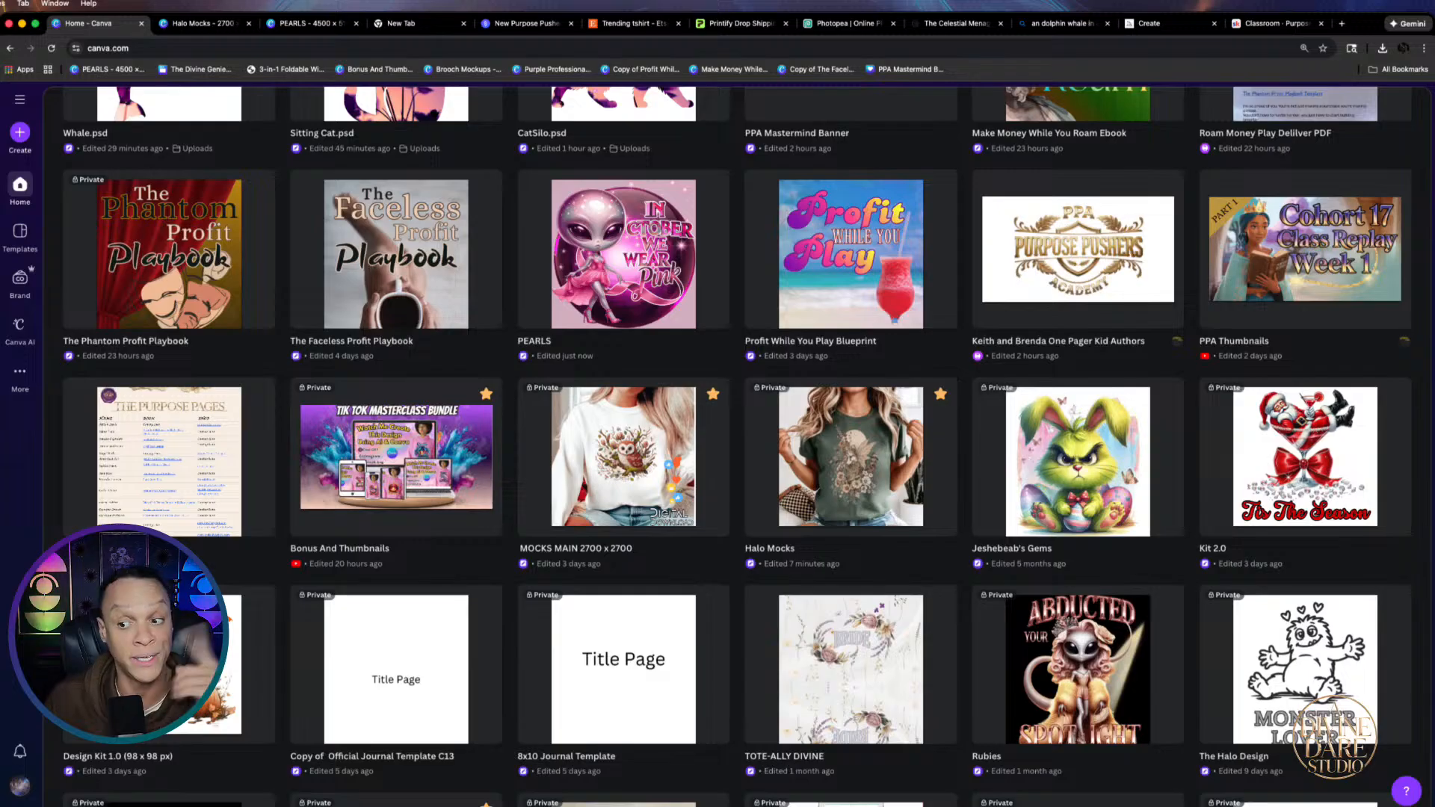
left_click(170, 664)
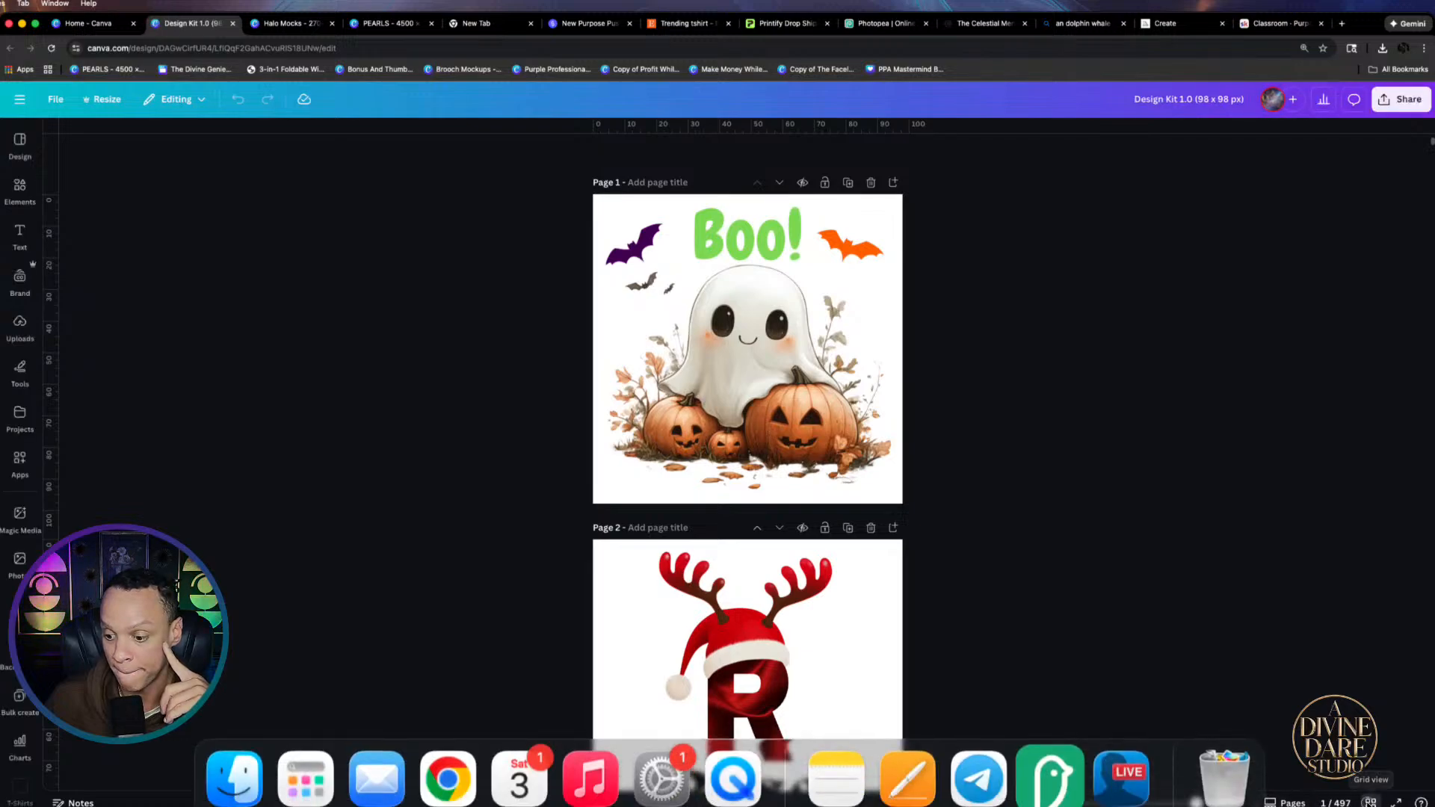
Browse all Design Kit 1.0 pages in grid view, then return to the Home tab
left_click(1370, 803)
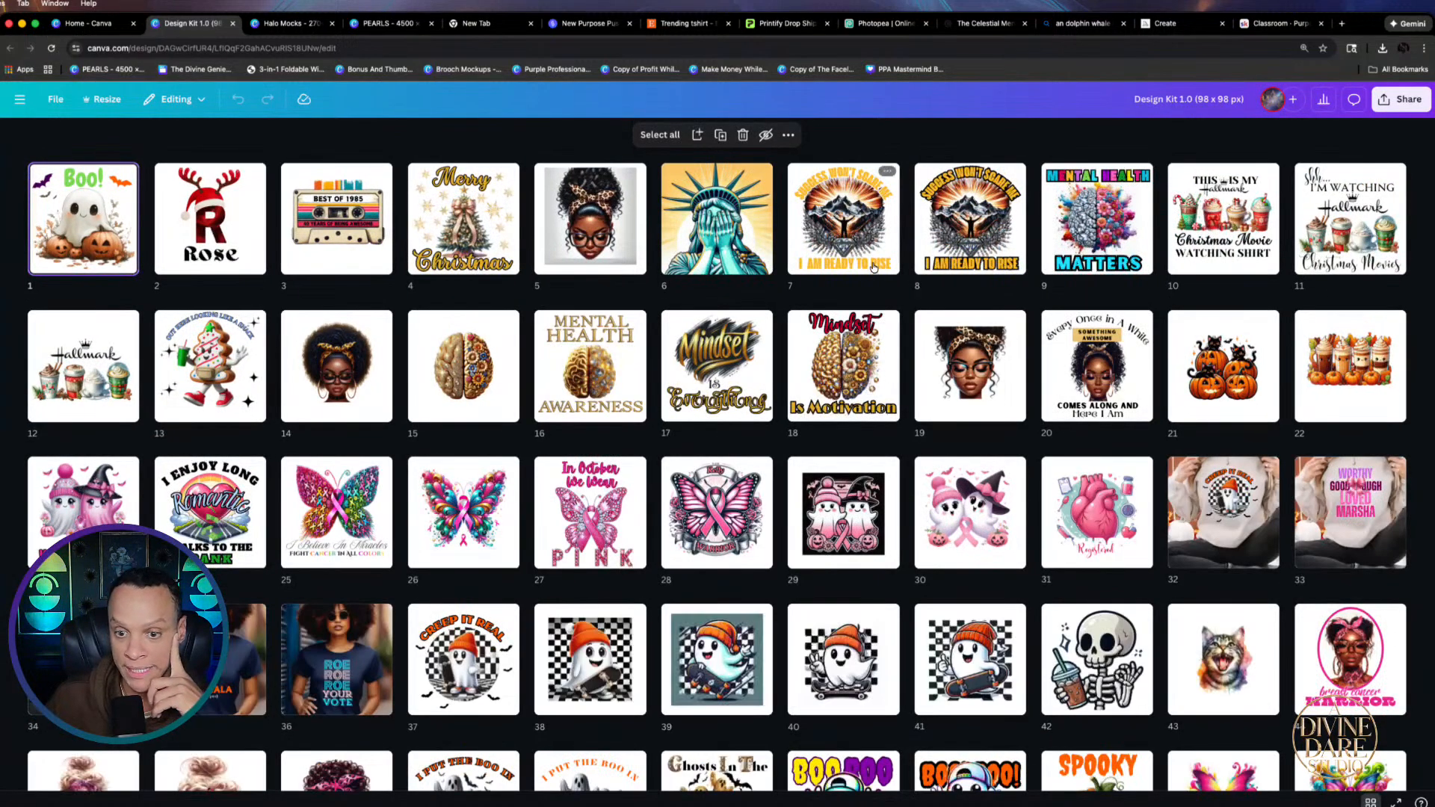
scroll(701, 566, "down", 6)
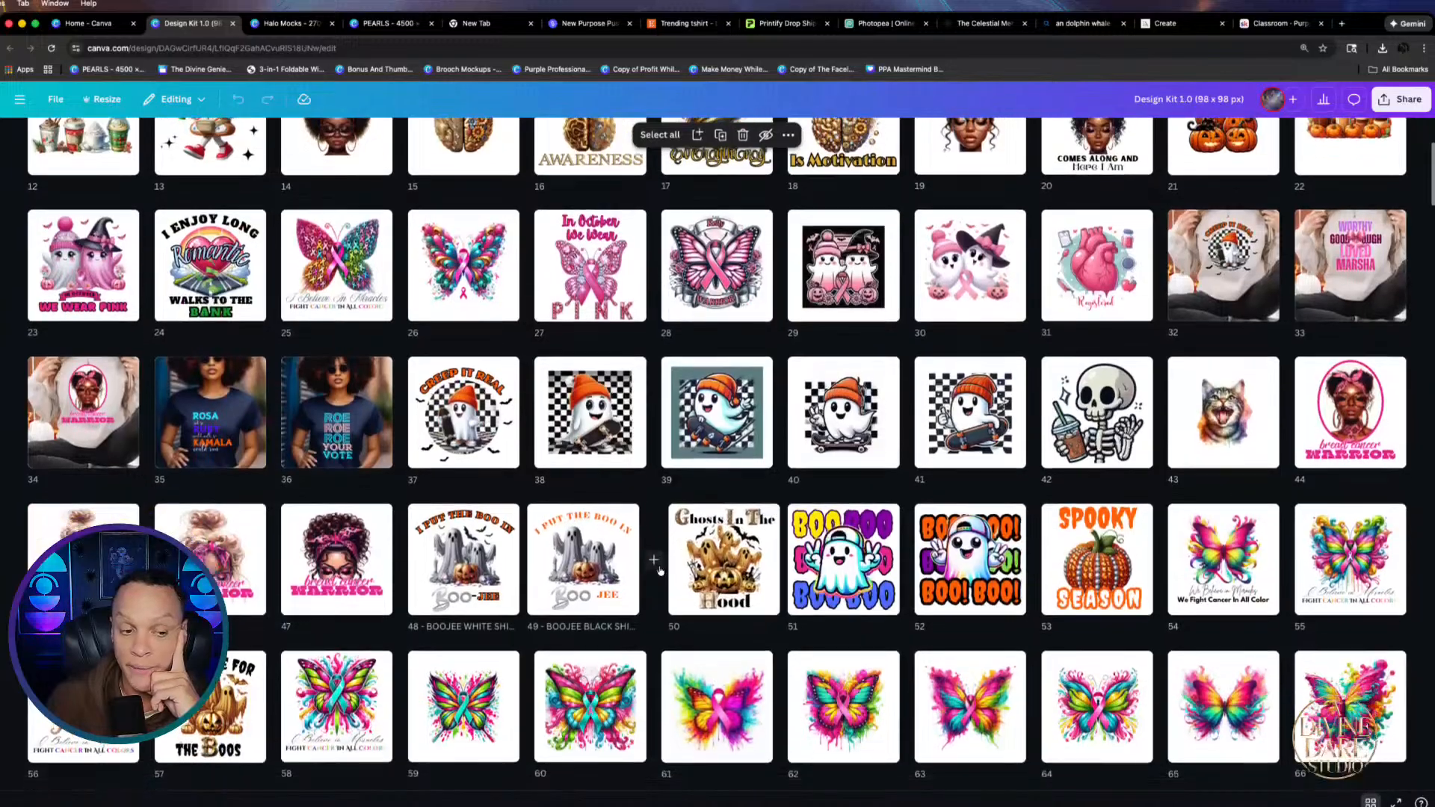
scroll(987, 461, "down", 4)
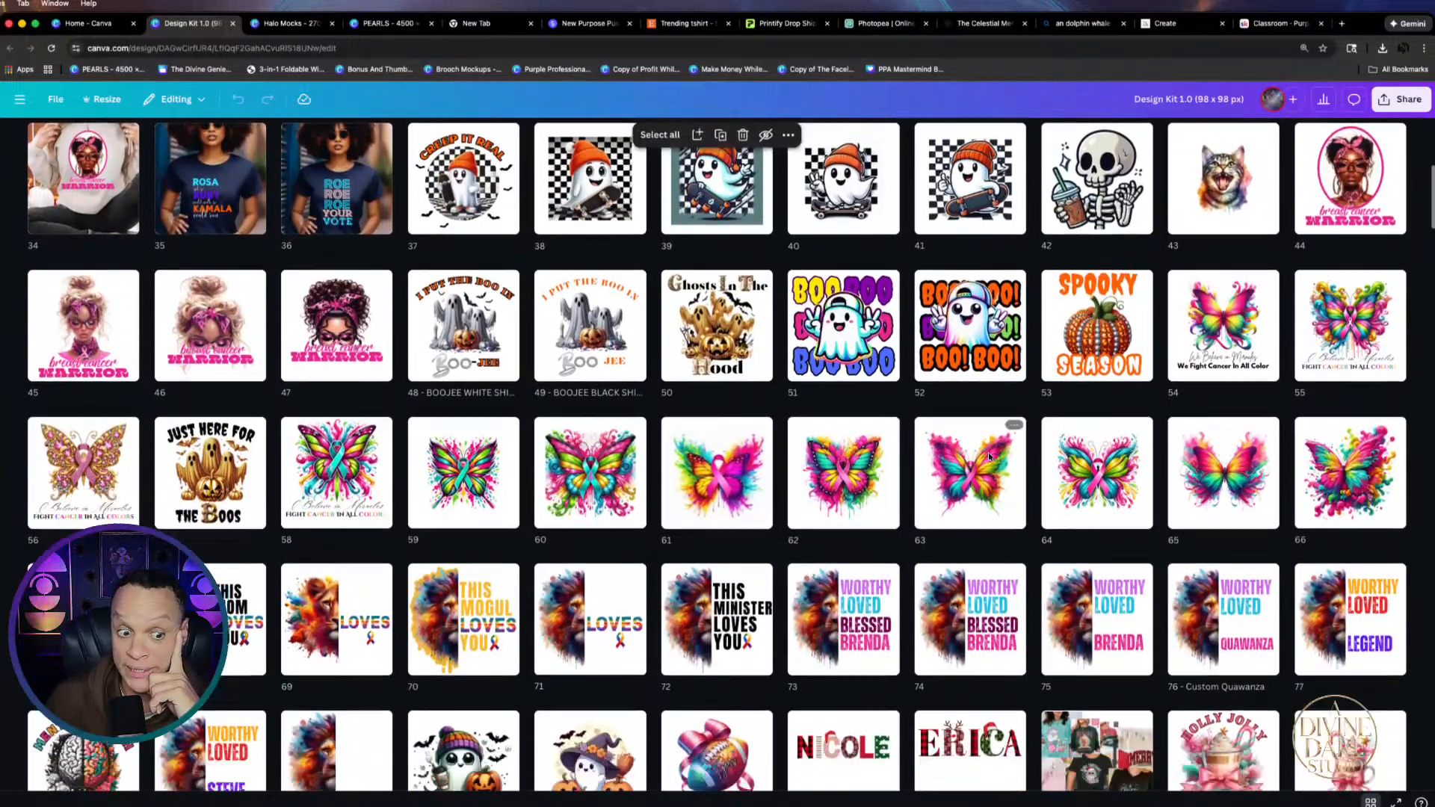
scroll(987, 461, "down", 5)
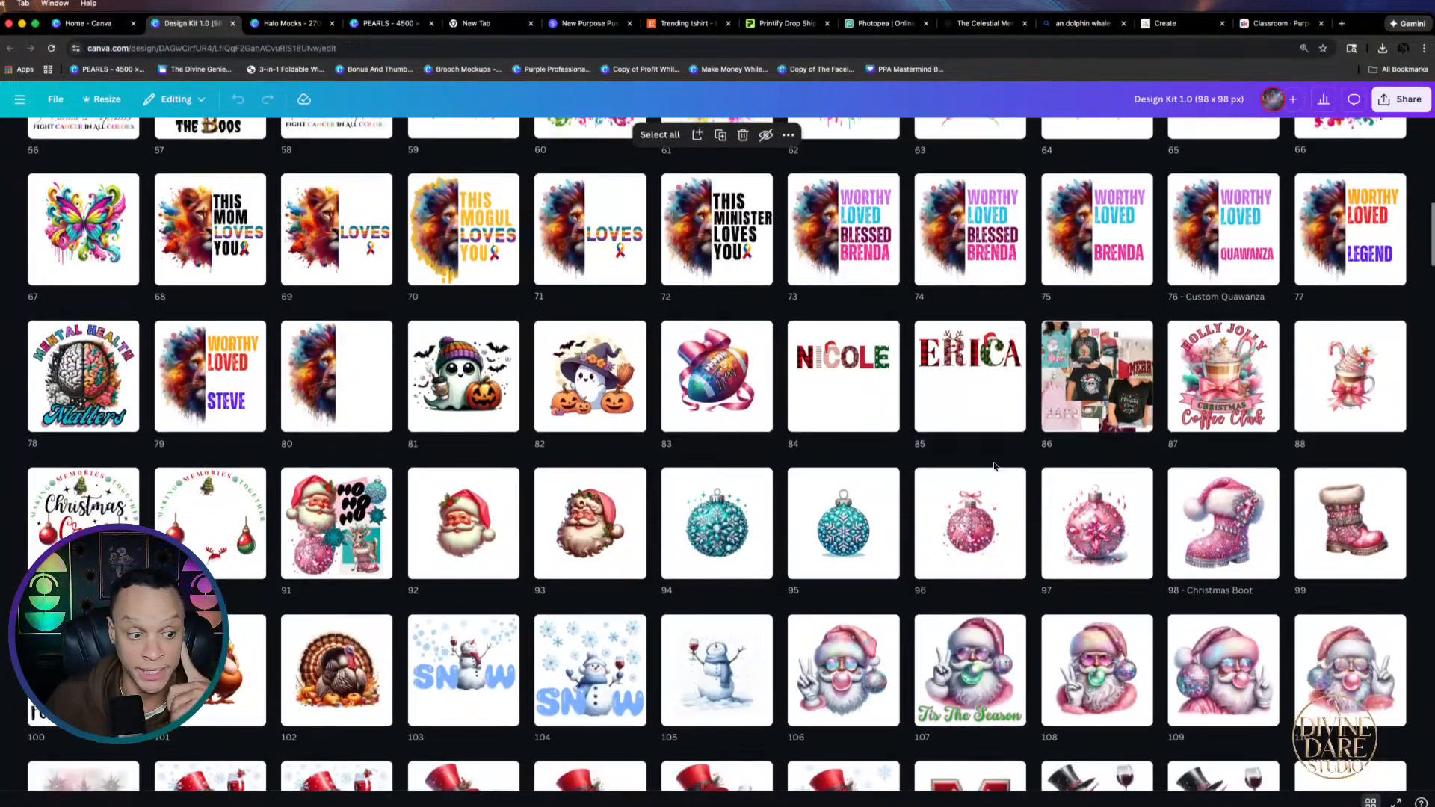
scroll(1006, 476, "down", 9)
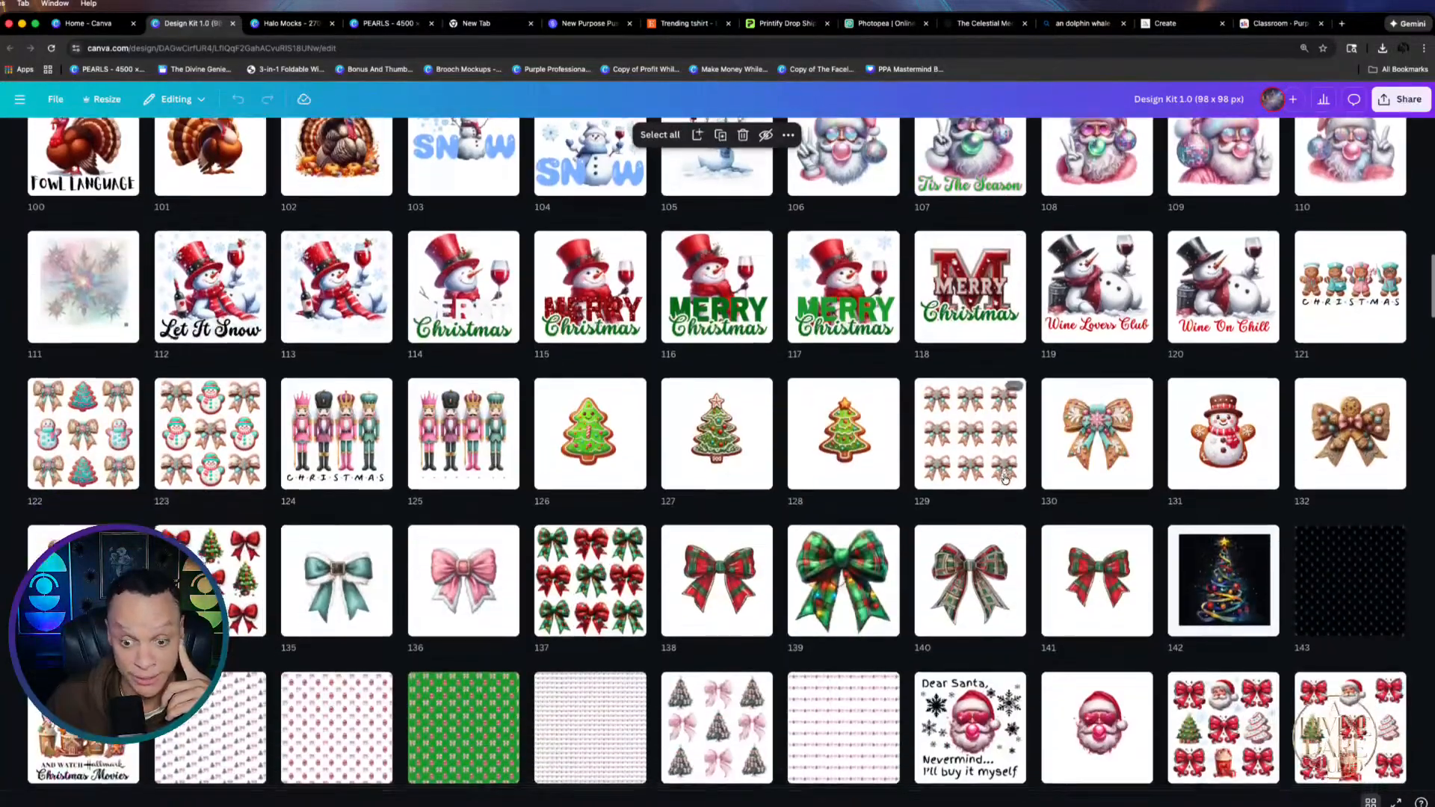
scroll(1003, 476, "down", 10)
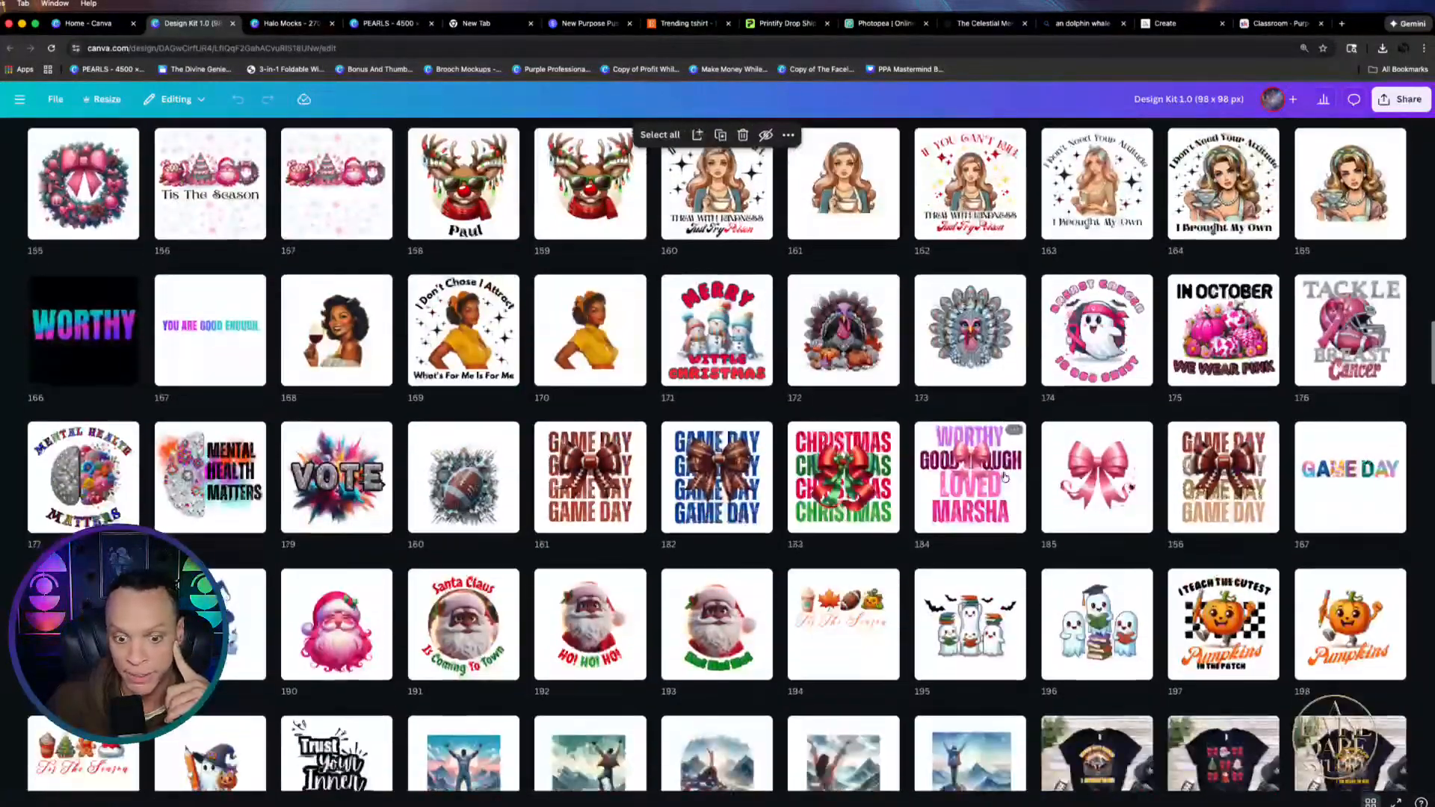
scroll(1005, 476, "down", 2)
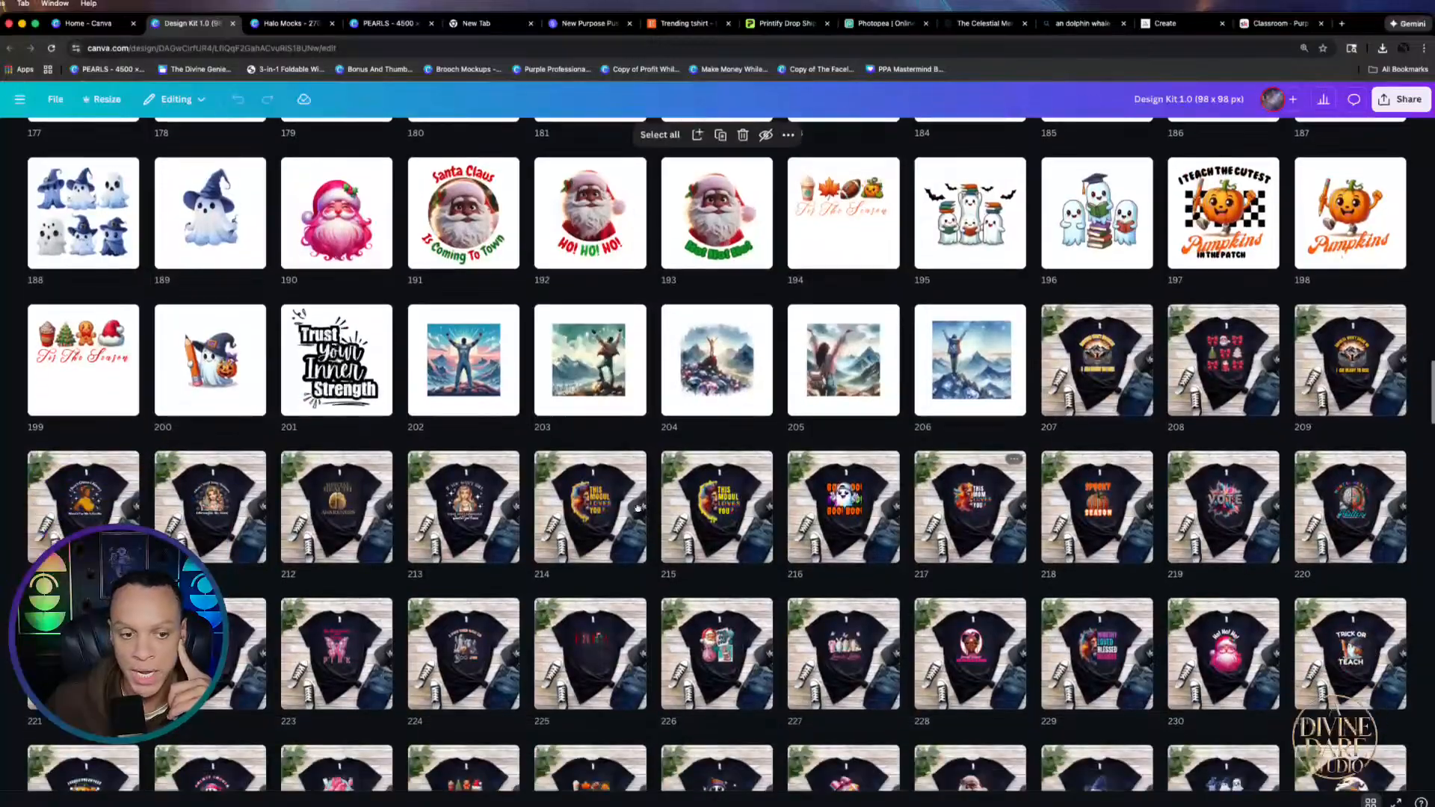
scroll(937, 563, "down", 2)
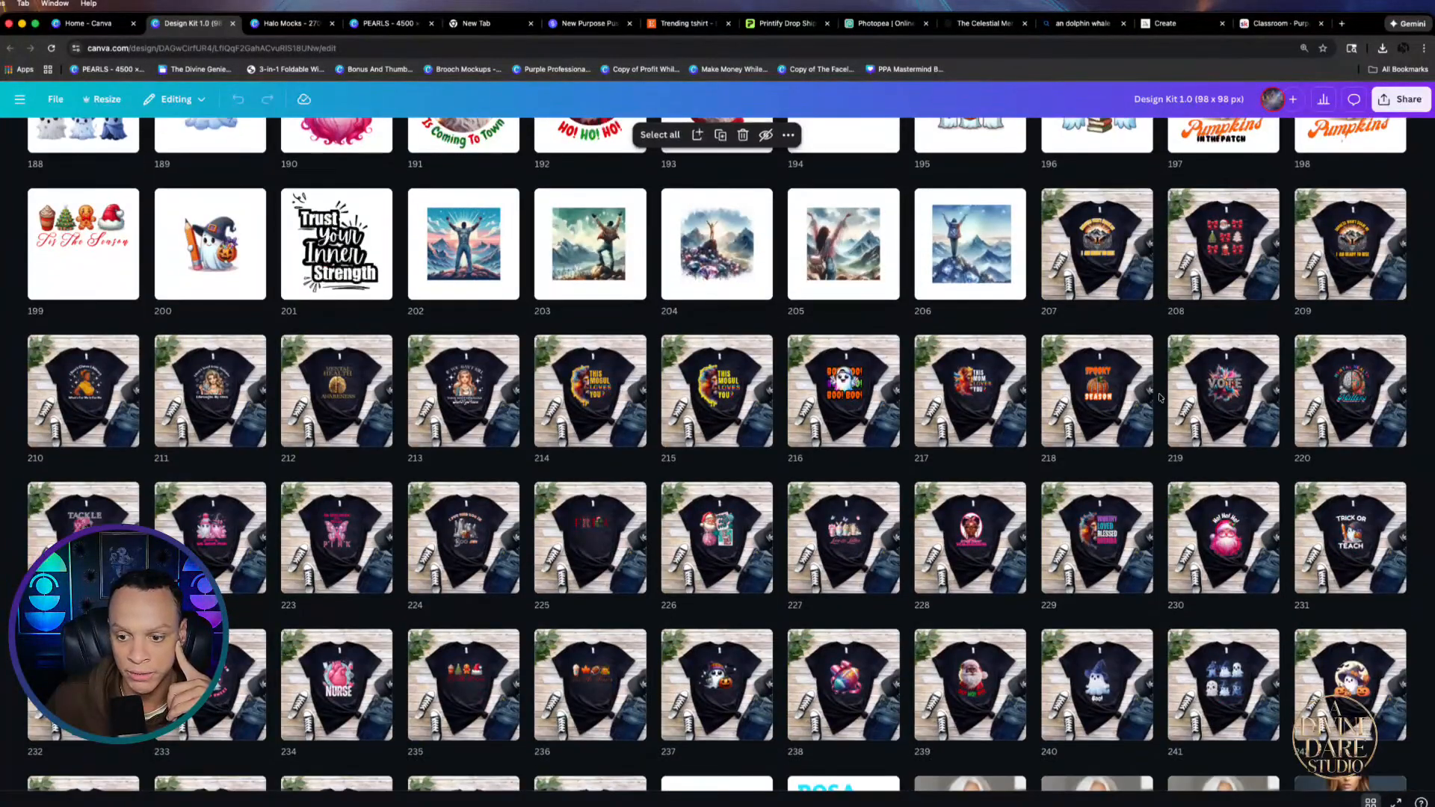
scroll(559, 466, "down", 6)
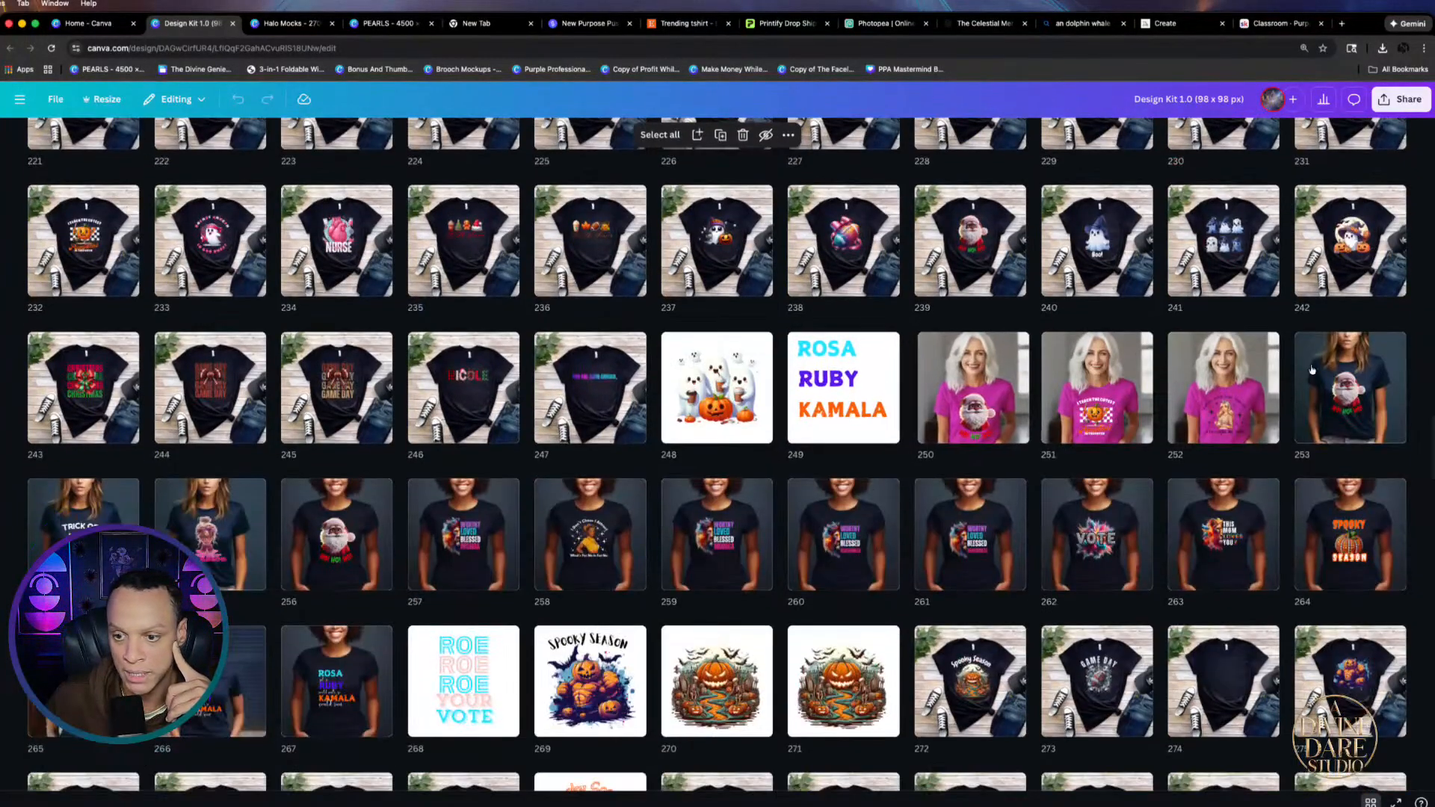
scroll(1047, 548, "down", 2)
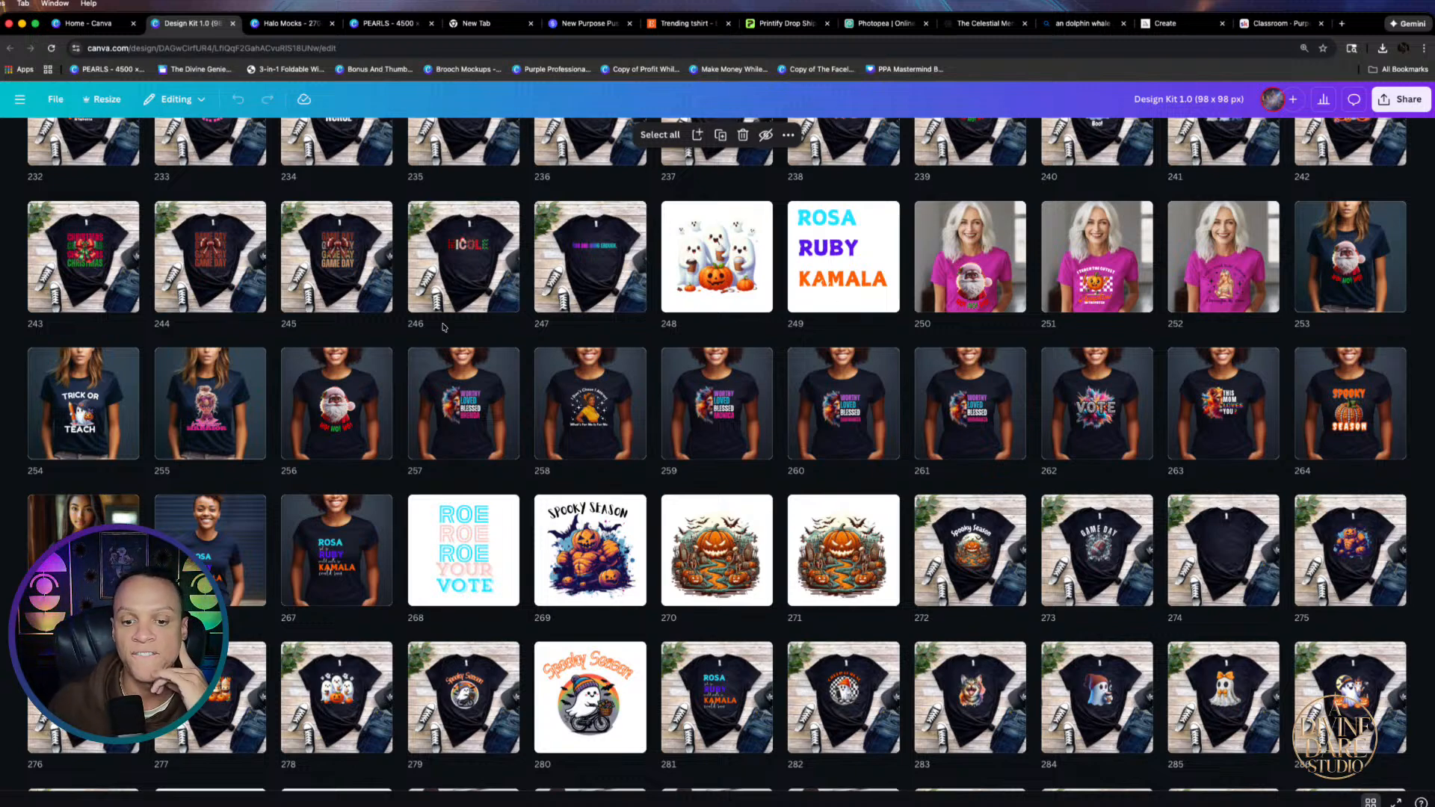
scroll(1142, 512, "down", 3)
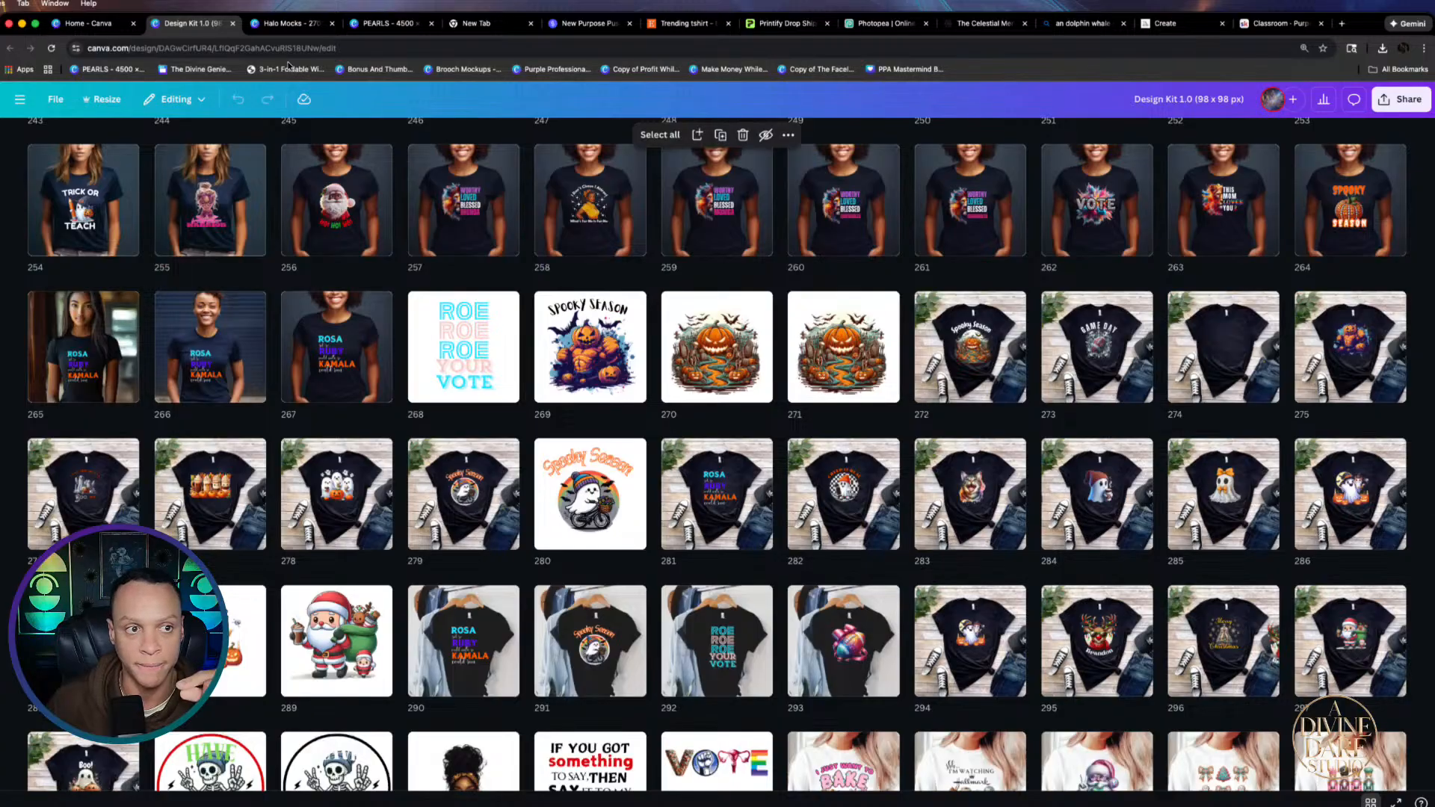
left_click(83, 24)
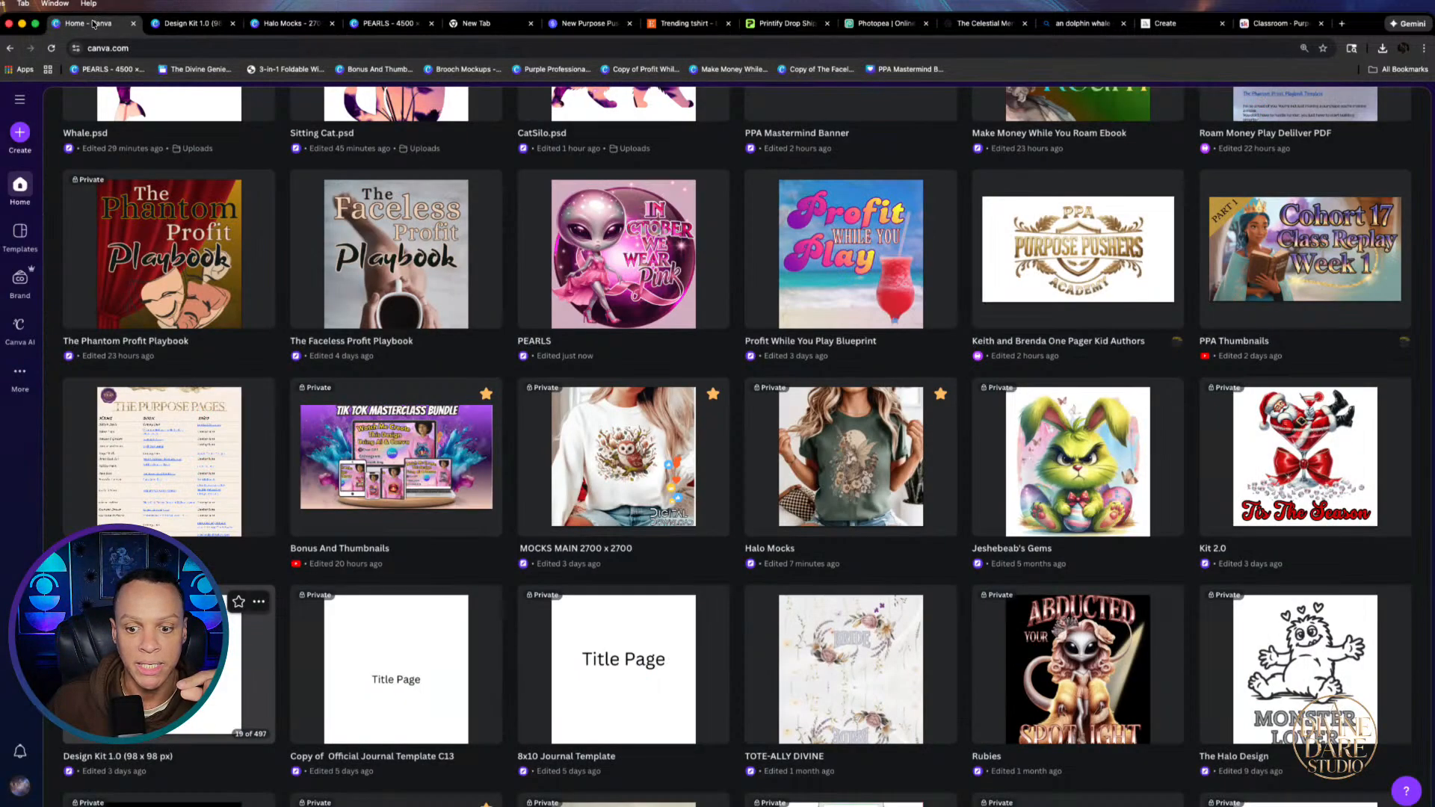
Open Kit 2.0, show its pages as a grid, and close the Canva AI panel
left_click(1320, 488)
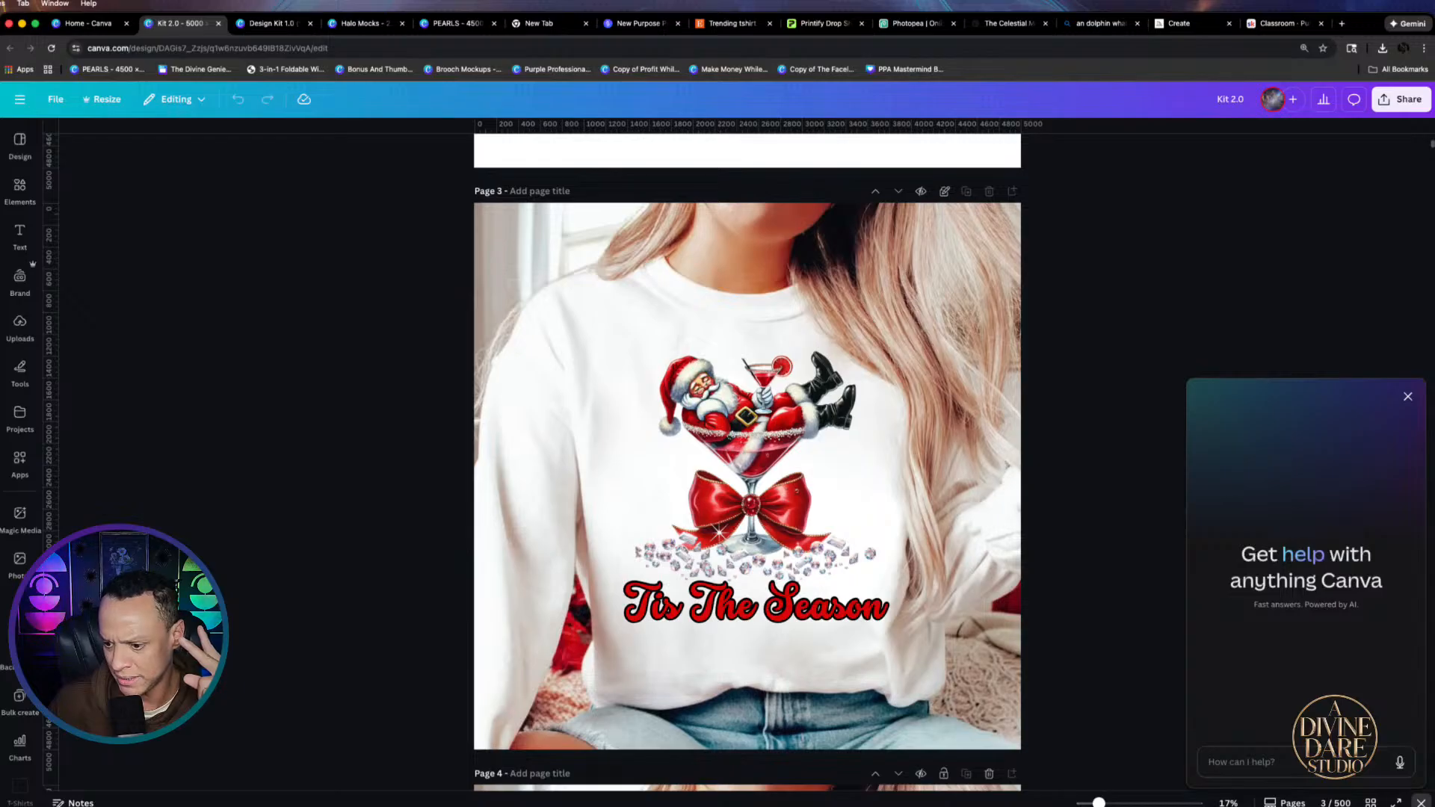
left_click(1370, 802)
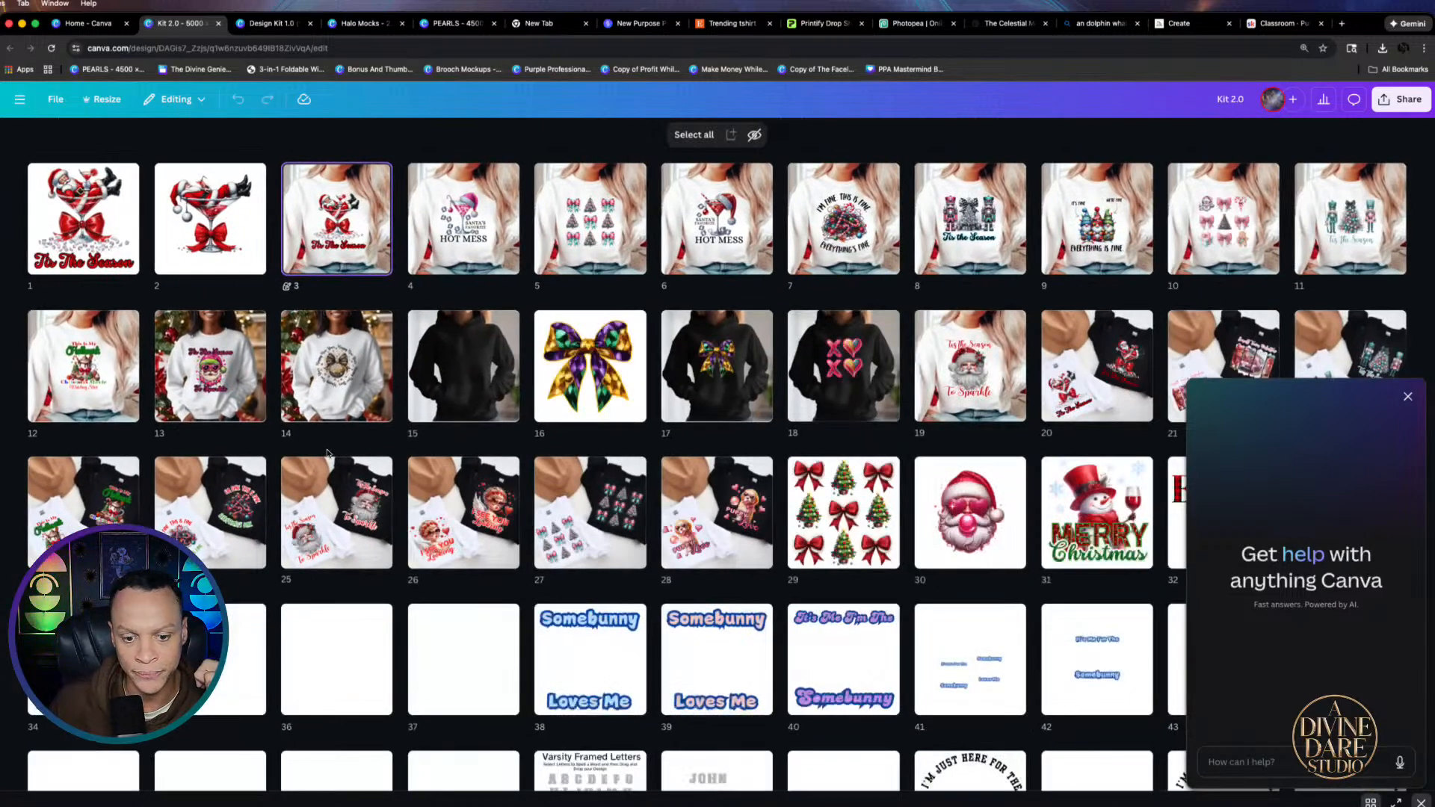
scroll(326, 453, "down", 8)
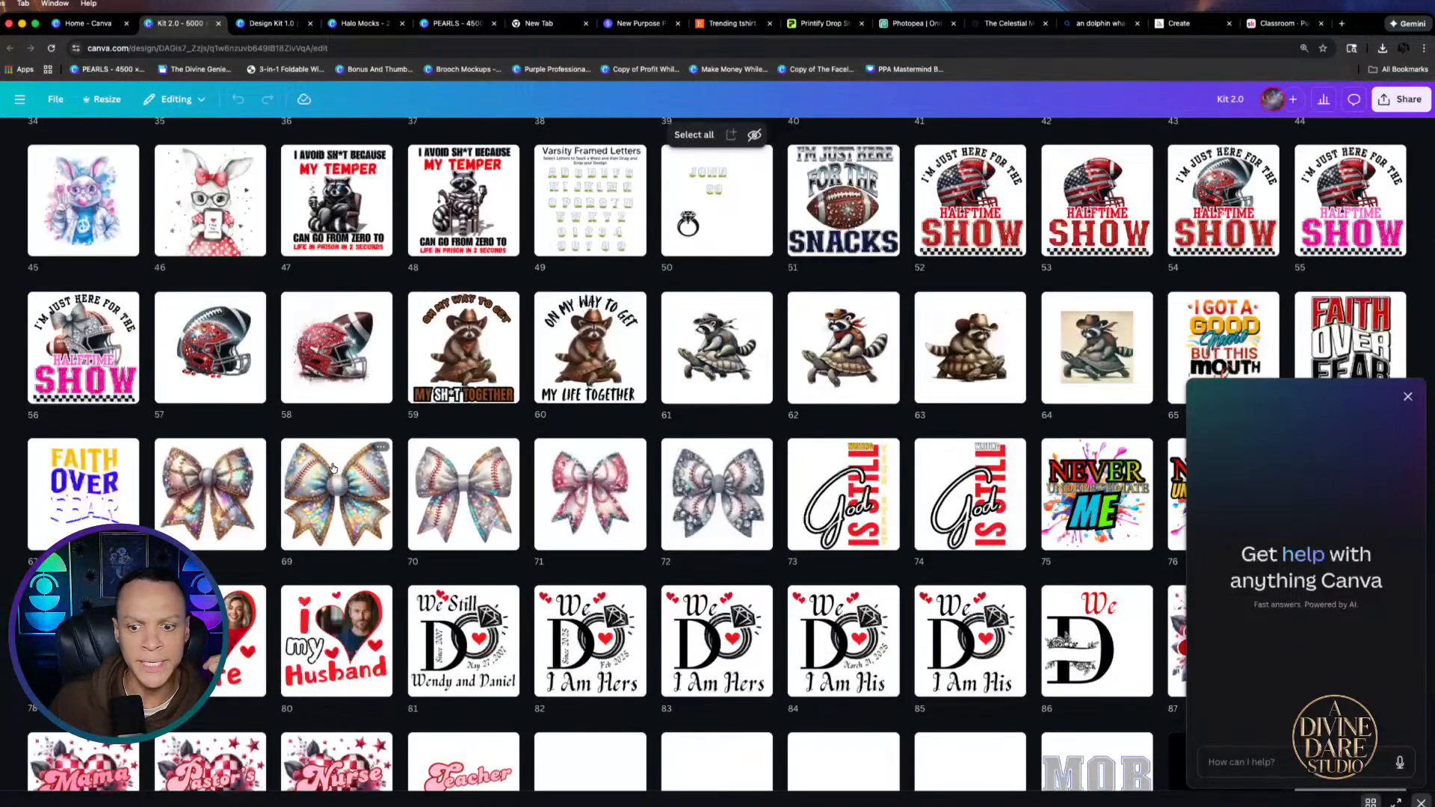
left_click(1408, 396)
Scroll through Kit 2.0's page grid past page 300, then return to Home
scroll(606, 403, "down", 2)
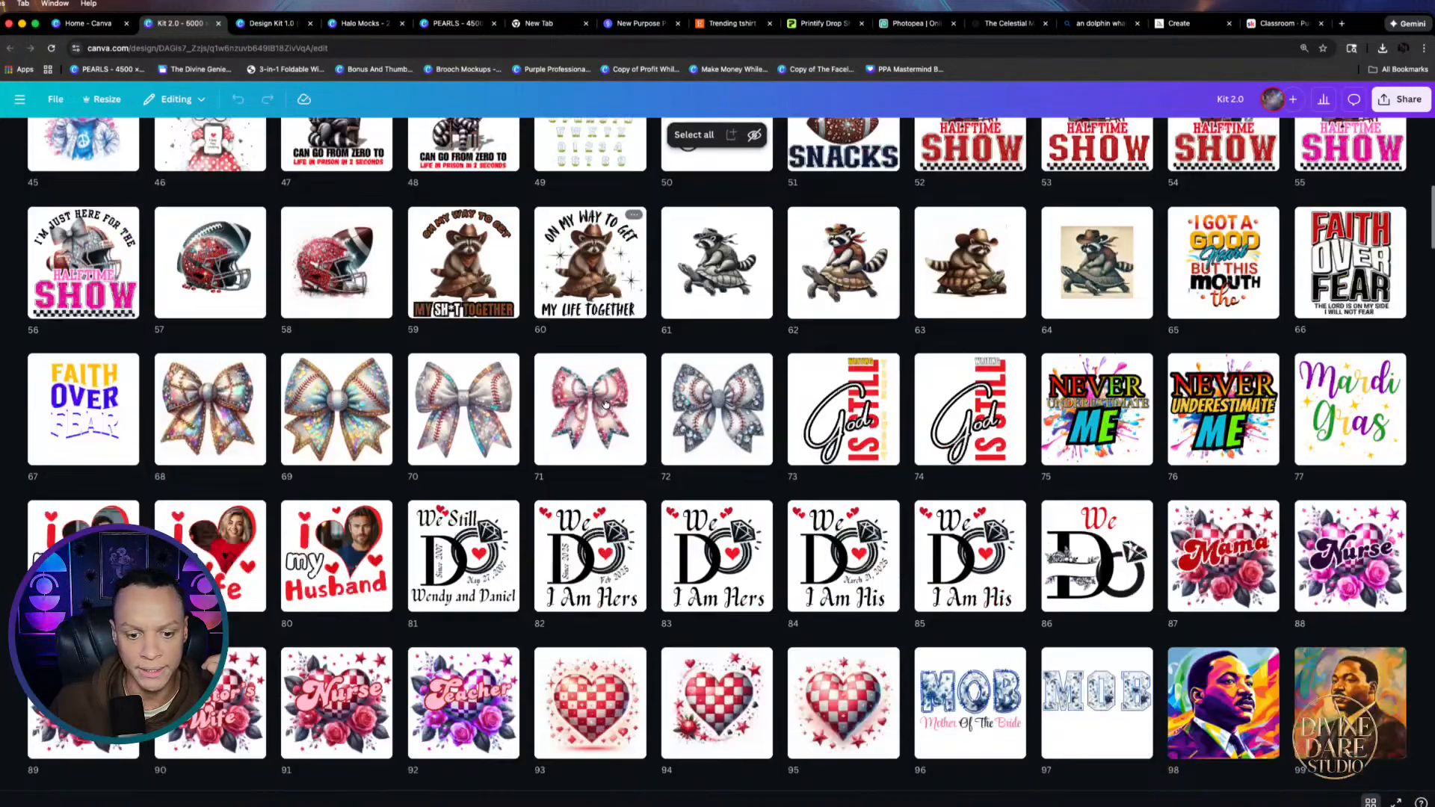
scroll(605, 403, "down", 3)
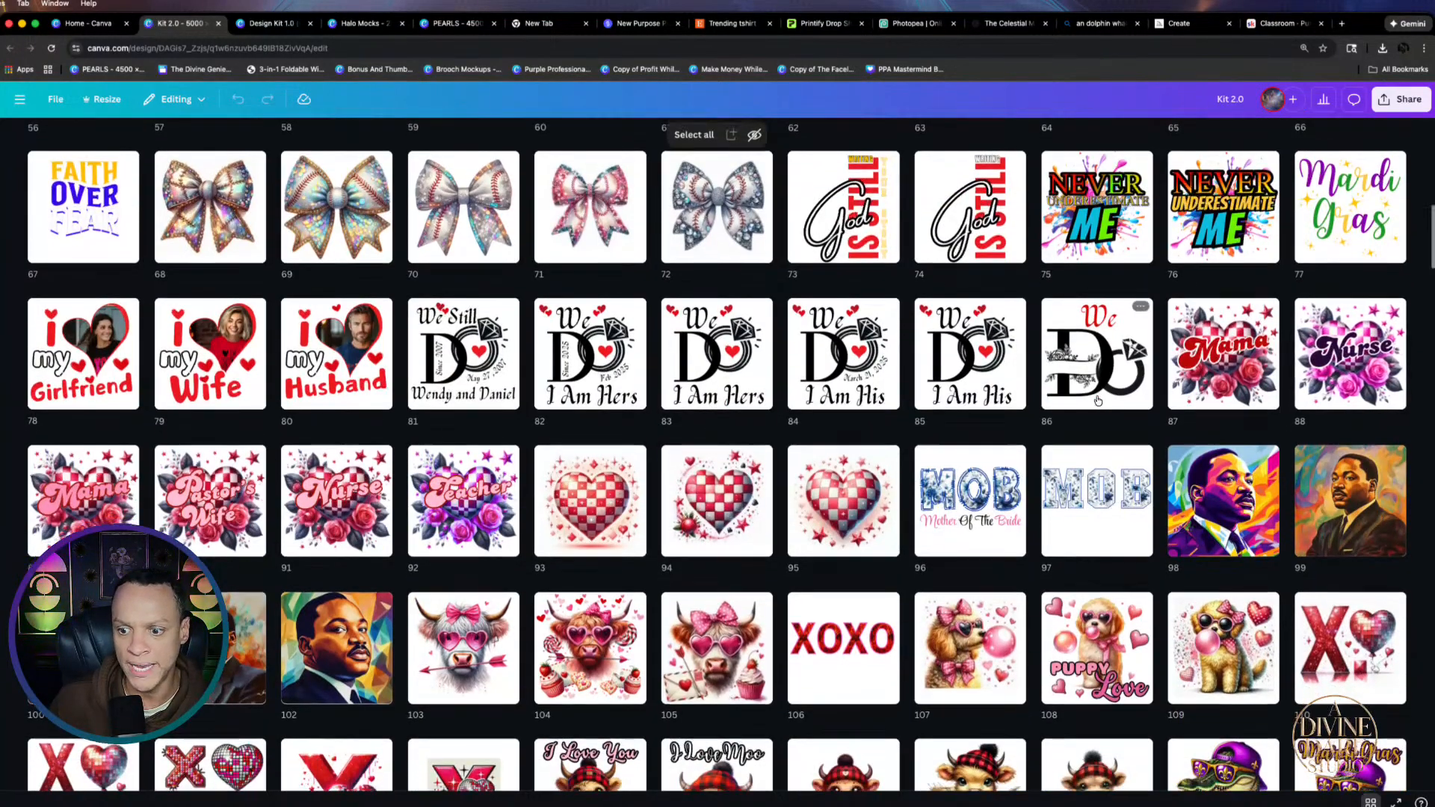
scroll(1098, 400, "down", 2)
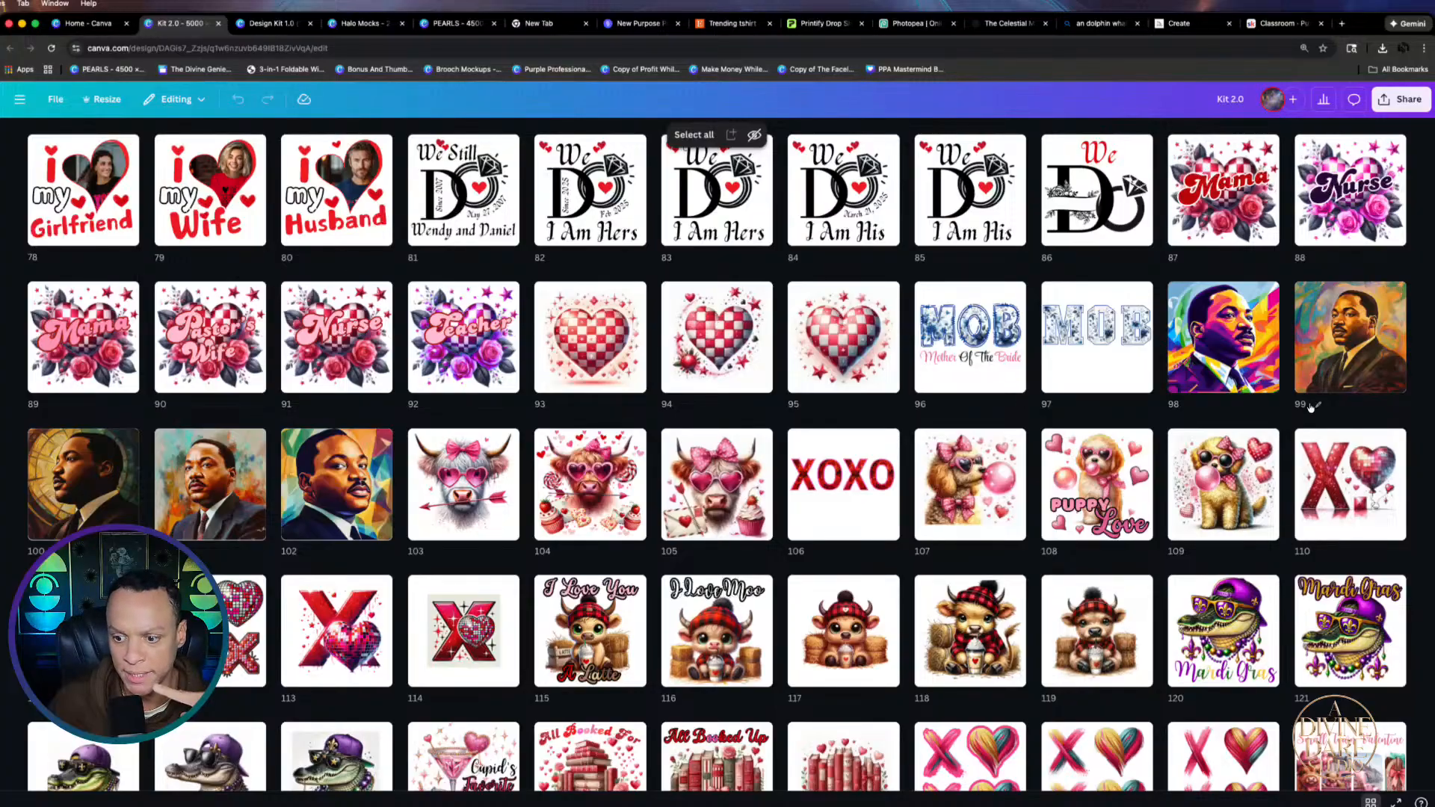
scroll(1310, 408, "down", 2)
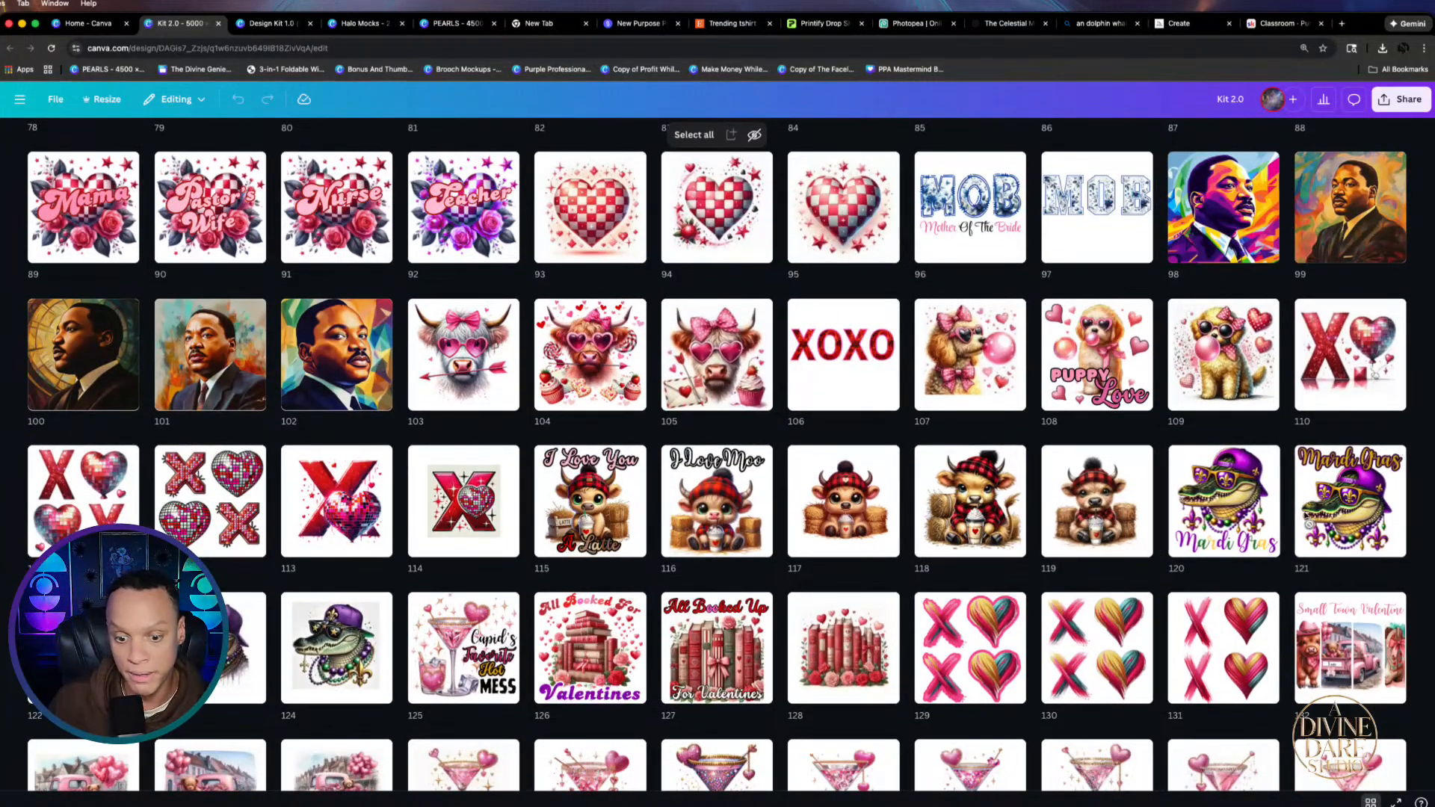
scroll(1307, 515, "down", 2)
scroll(346, 446, "down", 3)
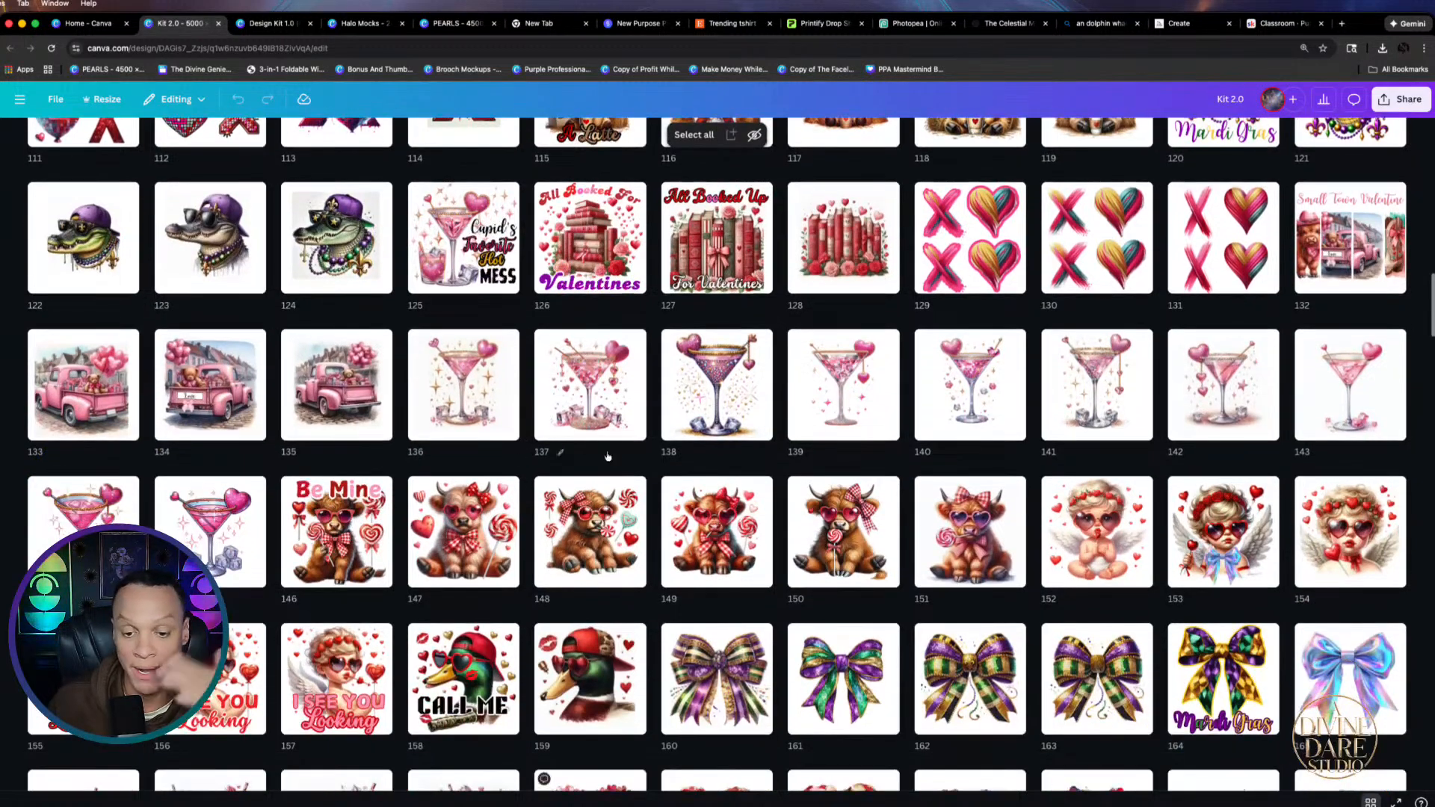
scroll(1128, 515, "down", 5)
scroll(105, 464, "down", 1)
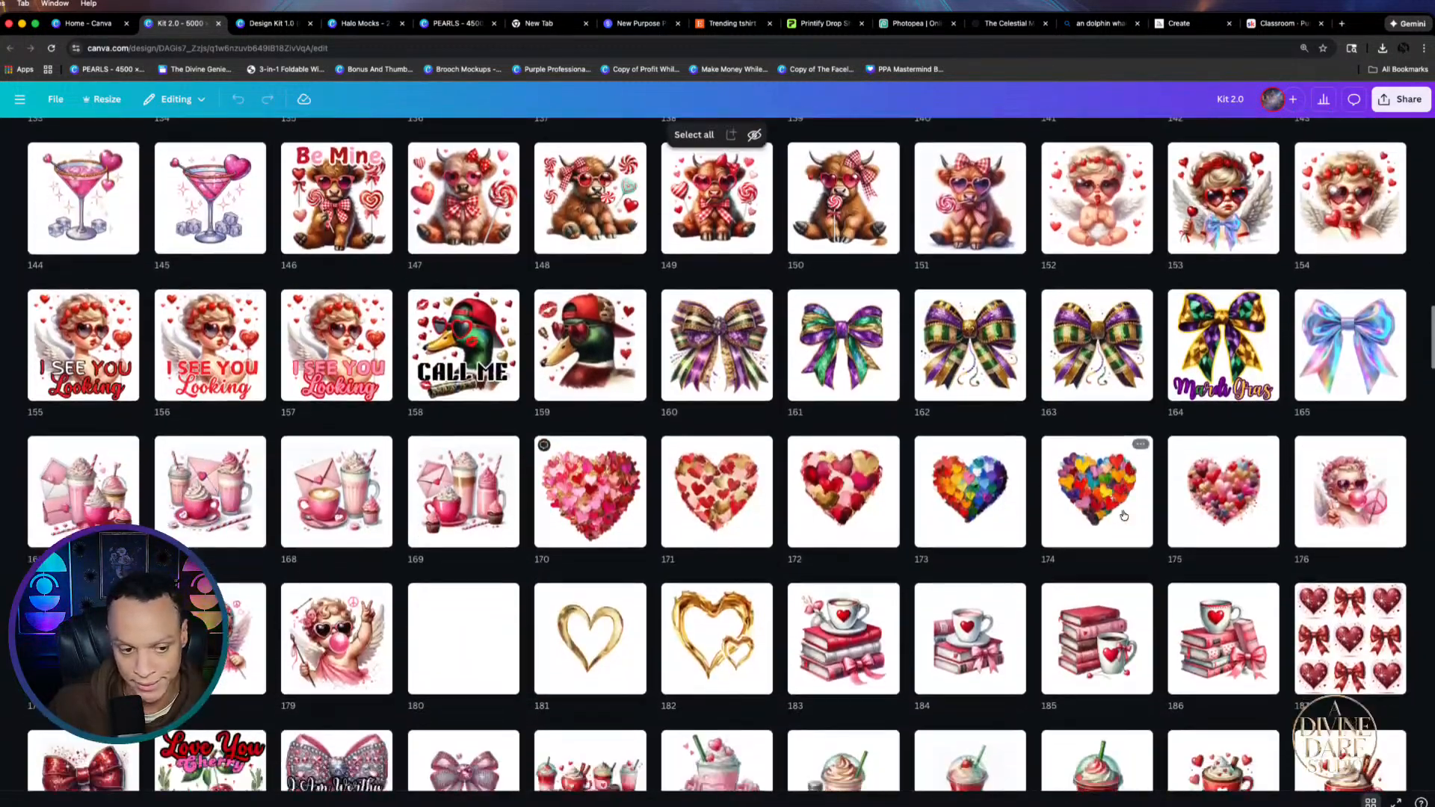
scroll(592, 487, "down", 4)
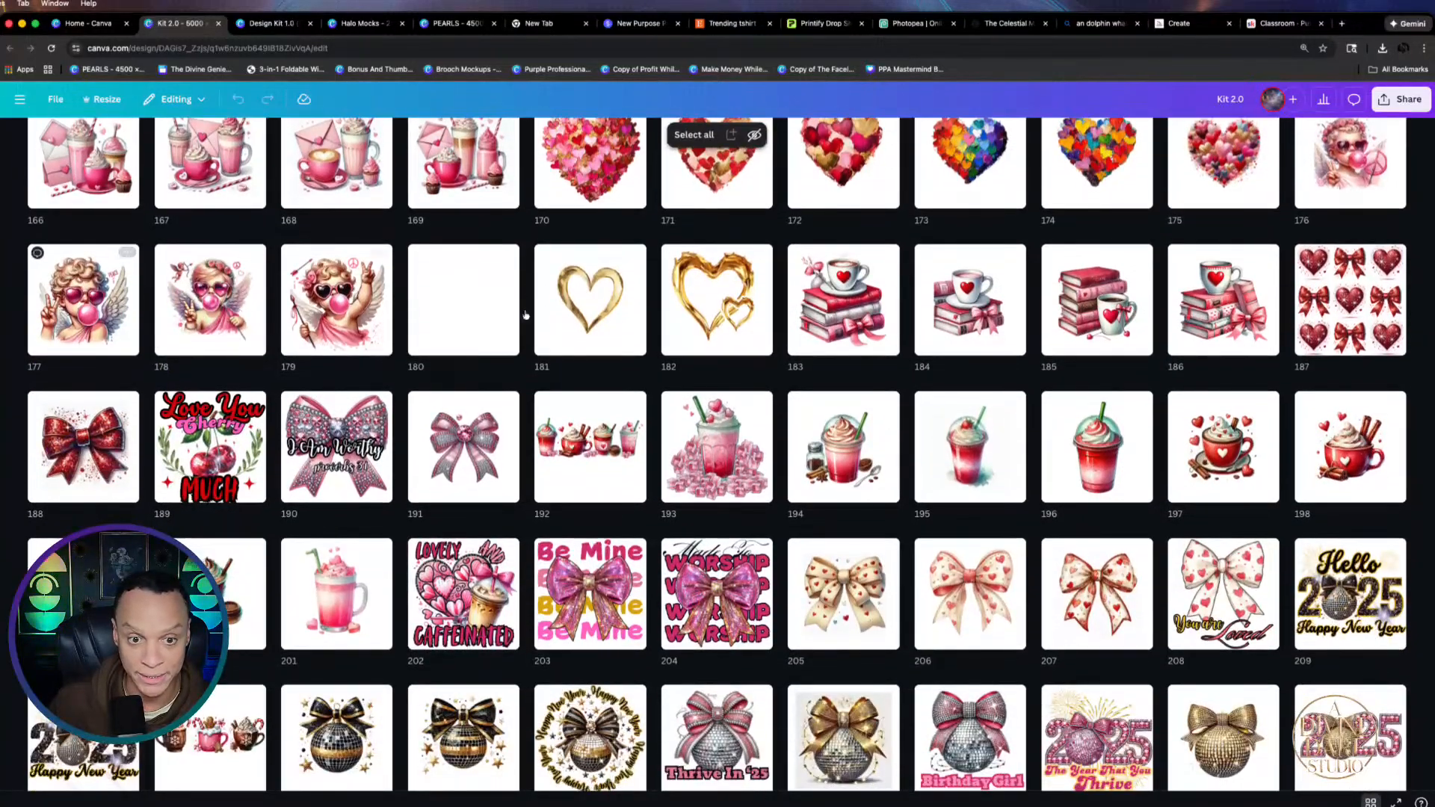
scroll(525, 314, "down", 6)
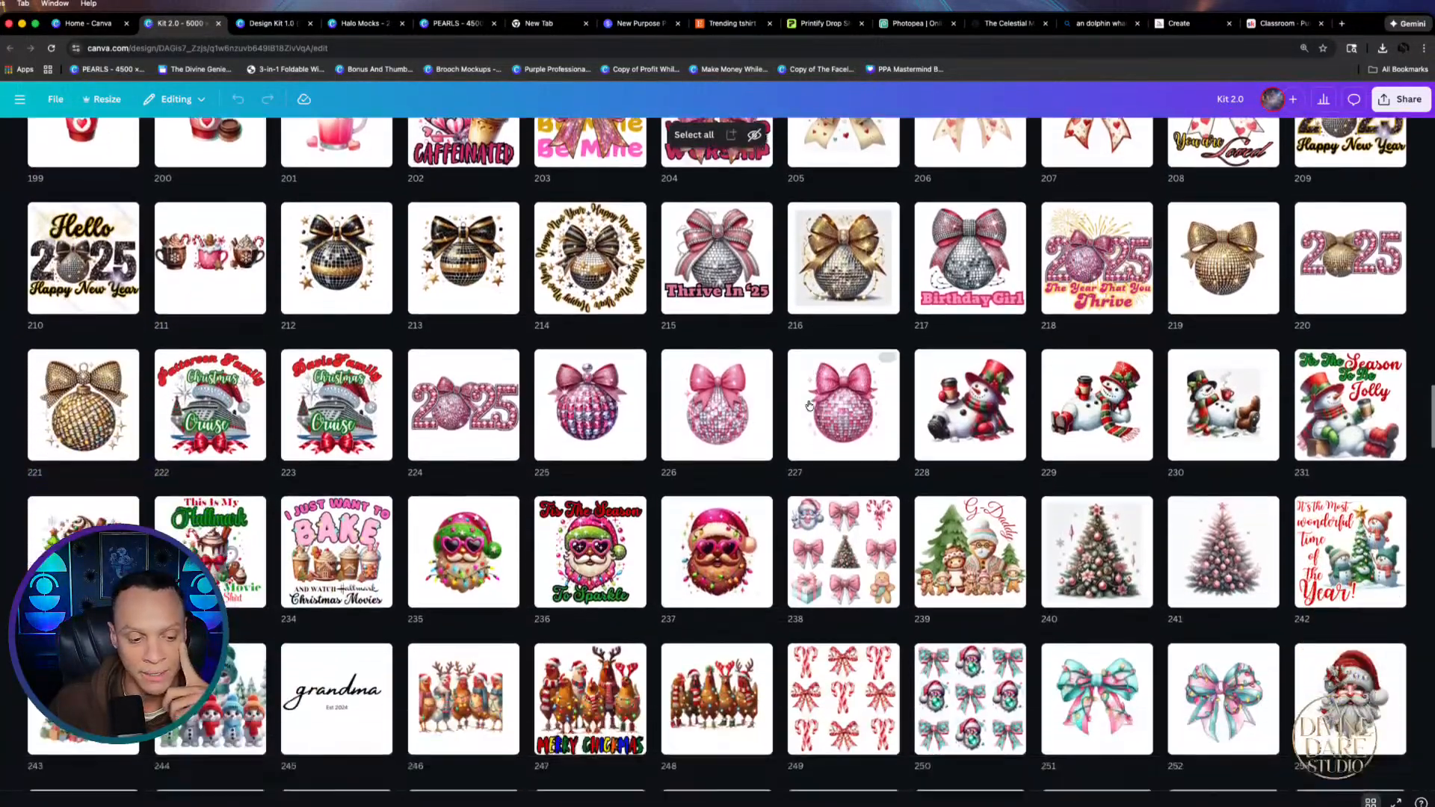
scroll(808, 406, "down", 5)
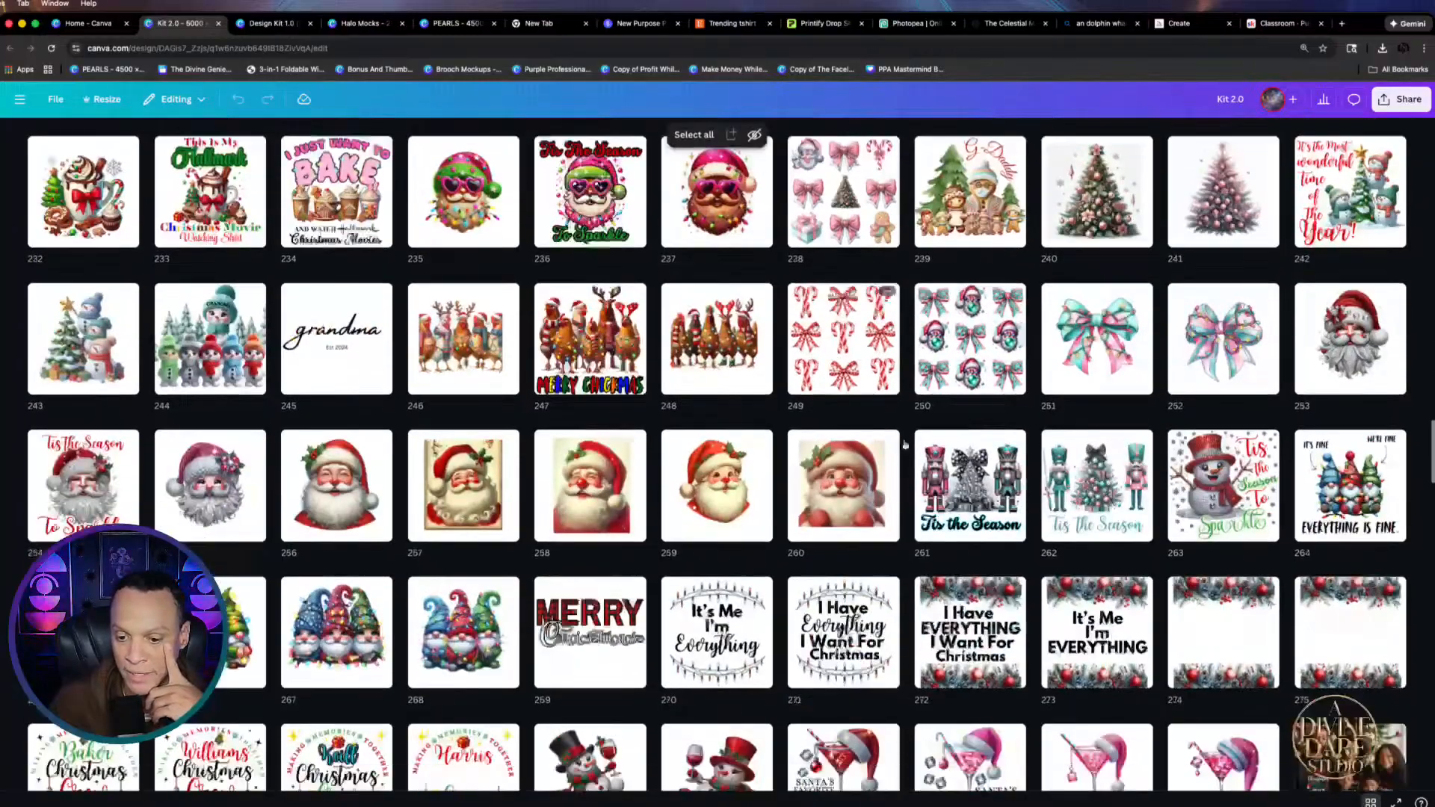
scroll(904, 445, "down", 6)
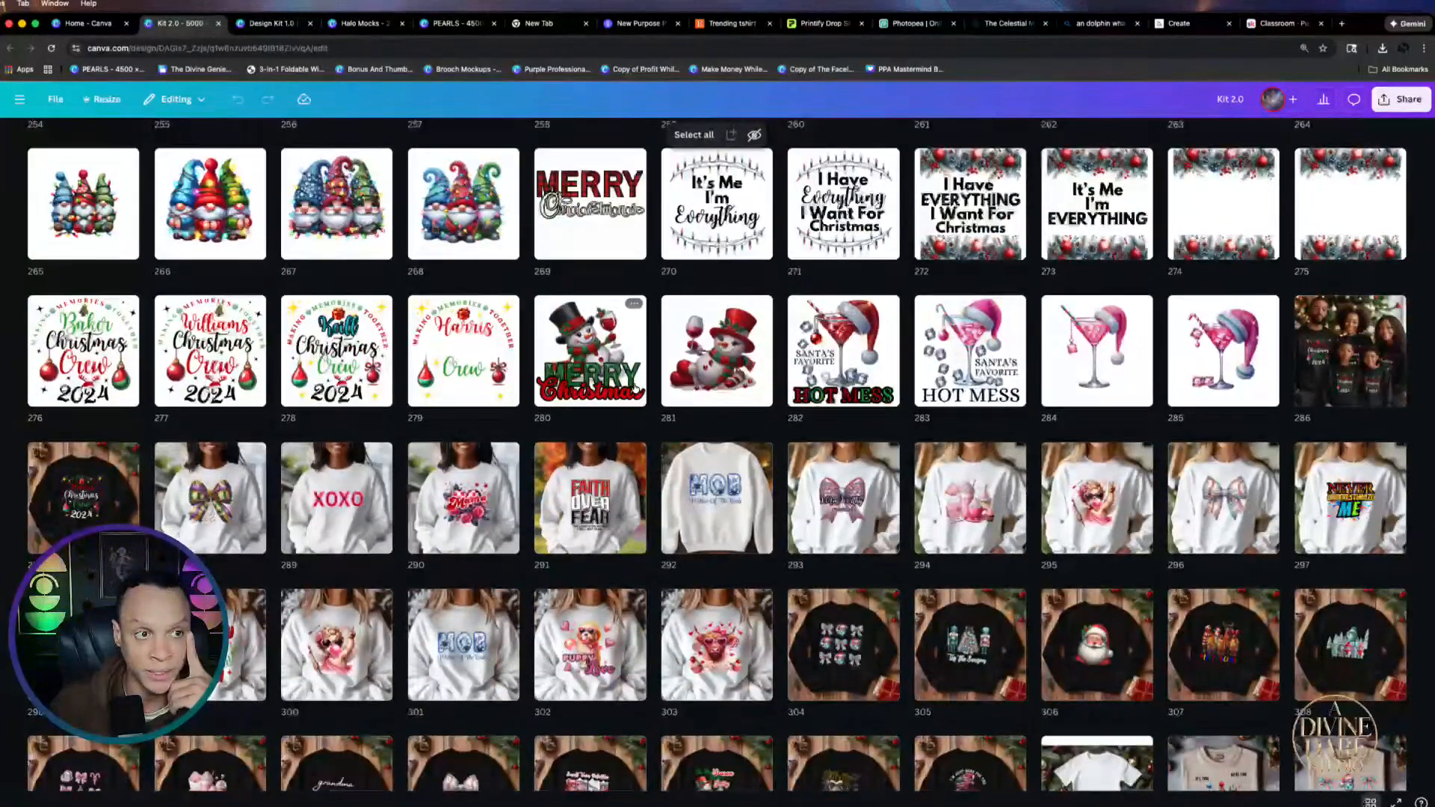
left_click(88, 26)
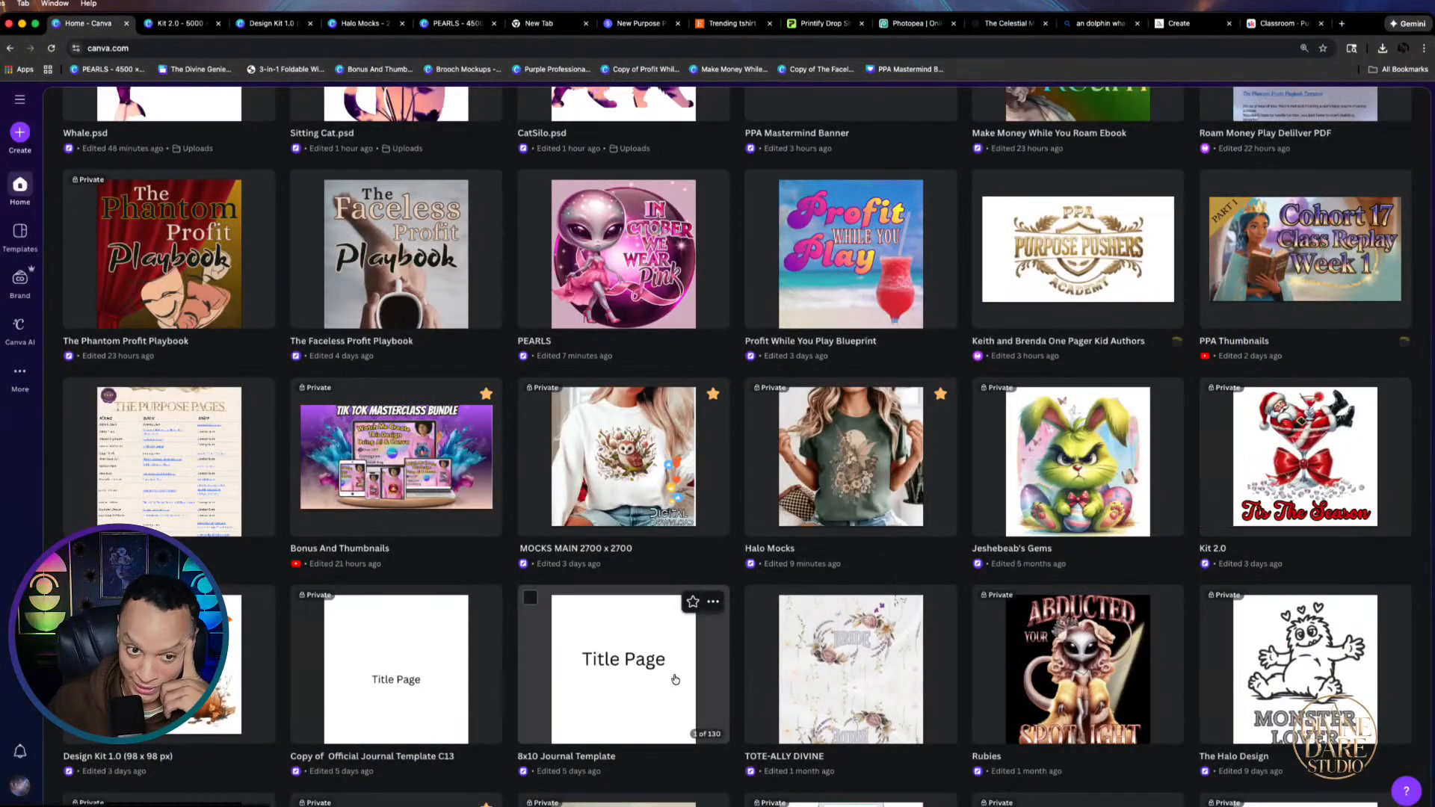
Open Bonus And Thumbnails, then return Home and open the 475-page Jeshebeab's Gems design
left_click(389, 451)
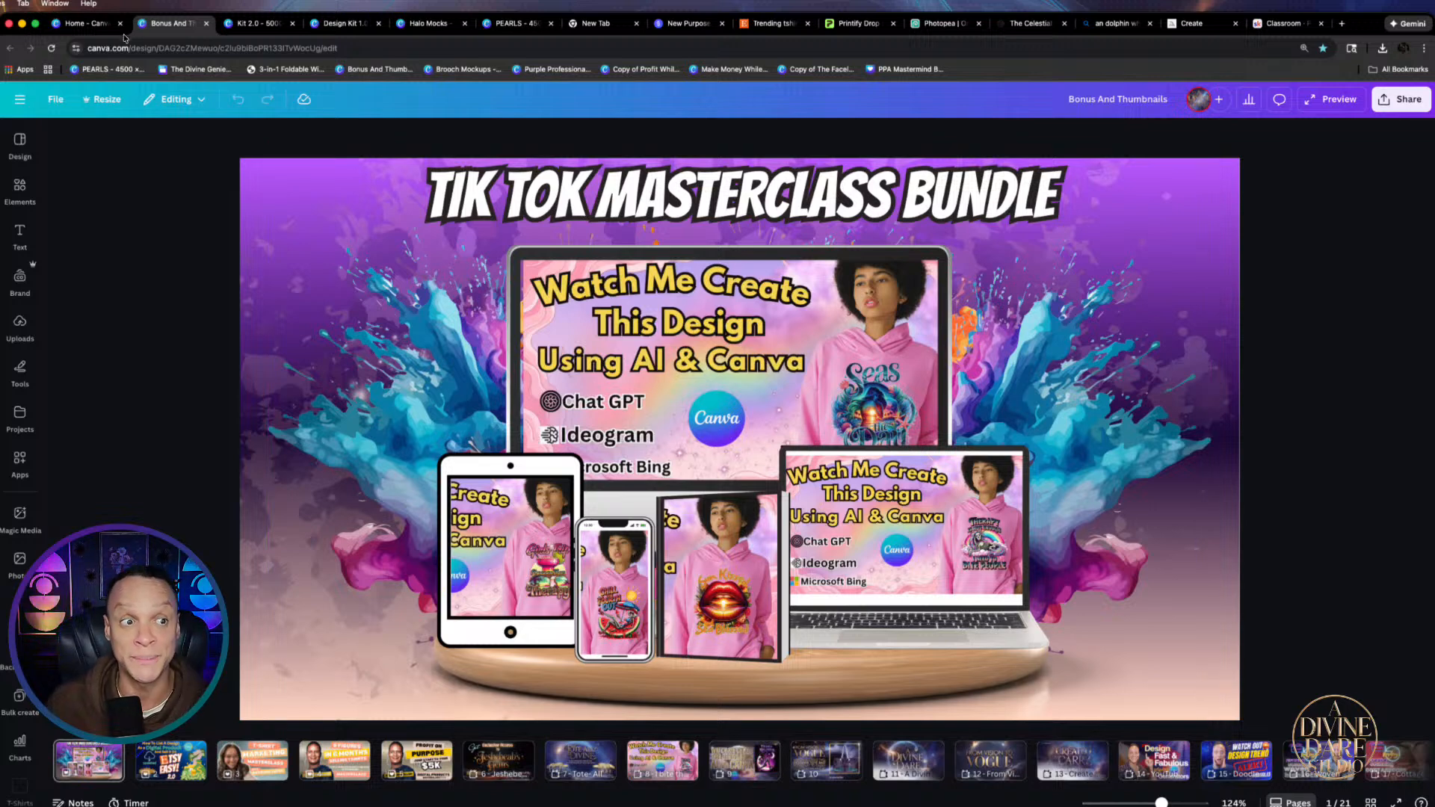
left_click(98, 29)
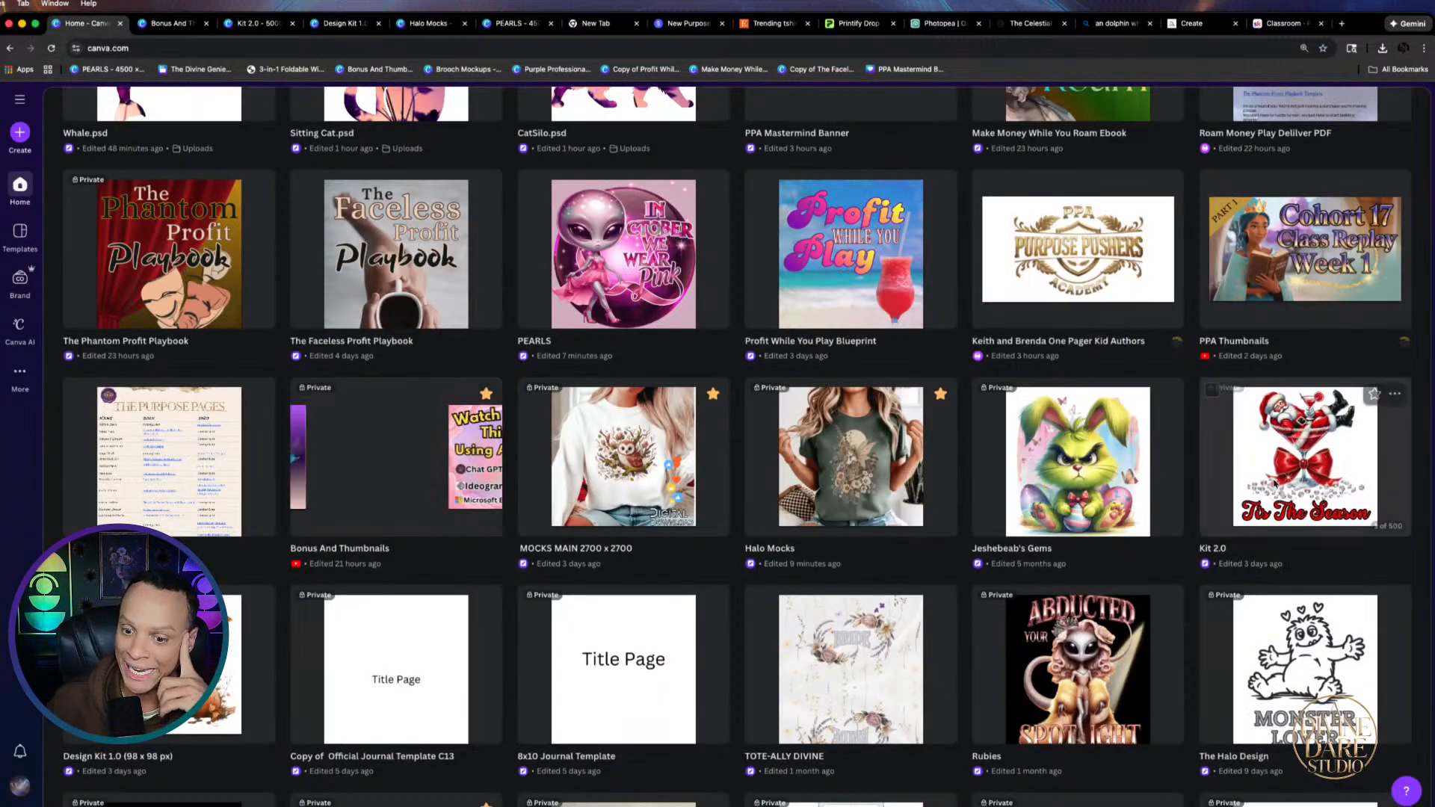
left_click(1130, 475)
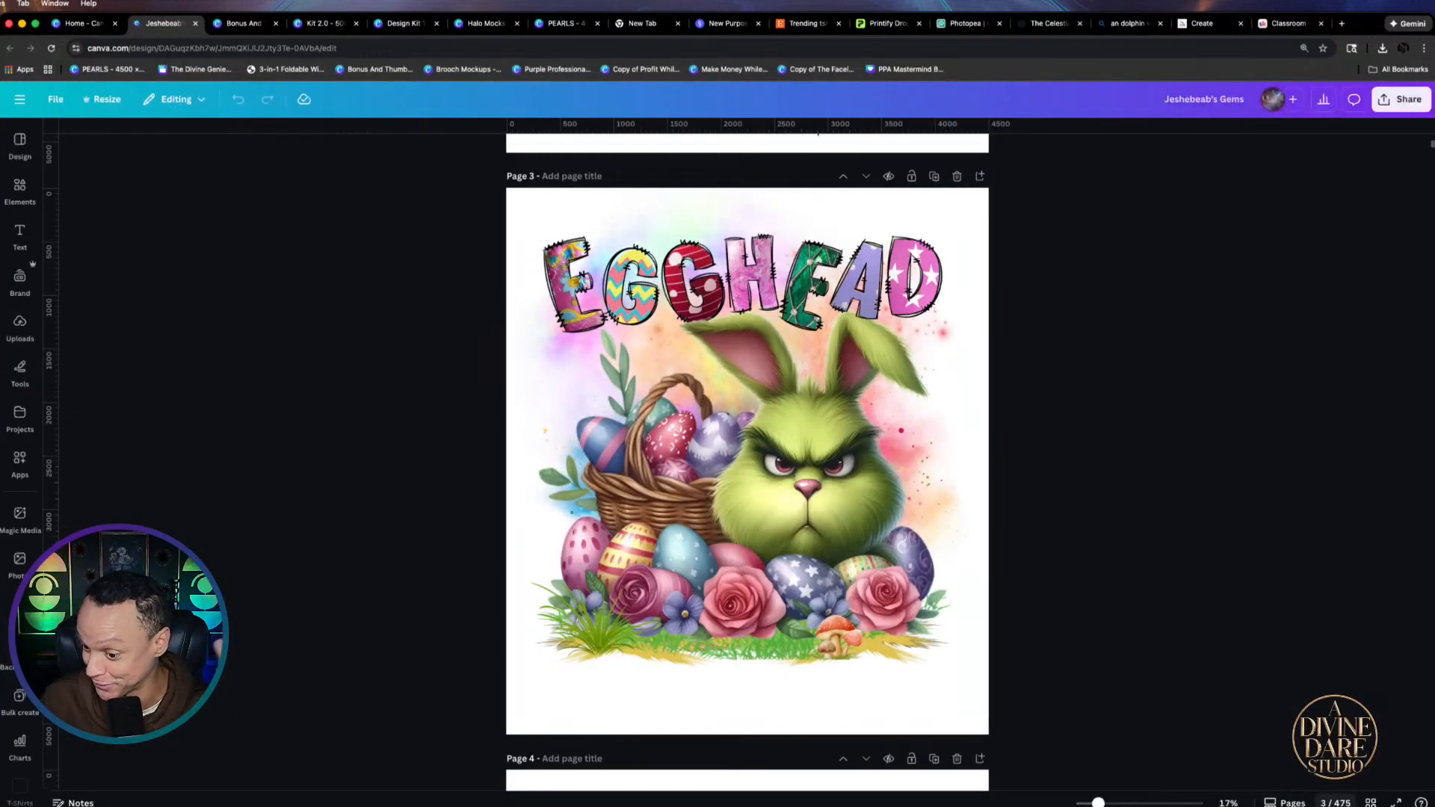
Show Jeshebeab's Gems pages as a grid and scroll down through them
left_click(1341, 798)
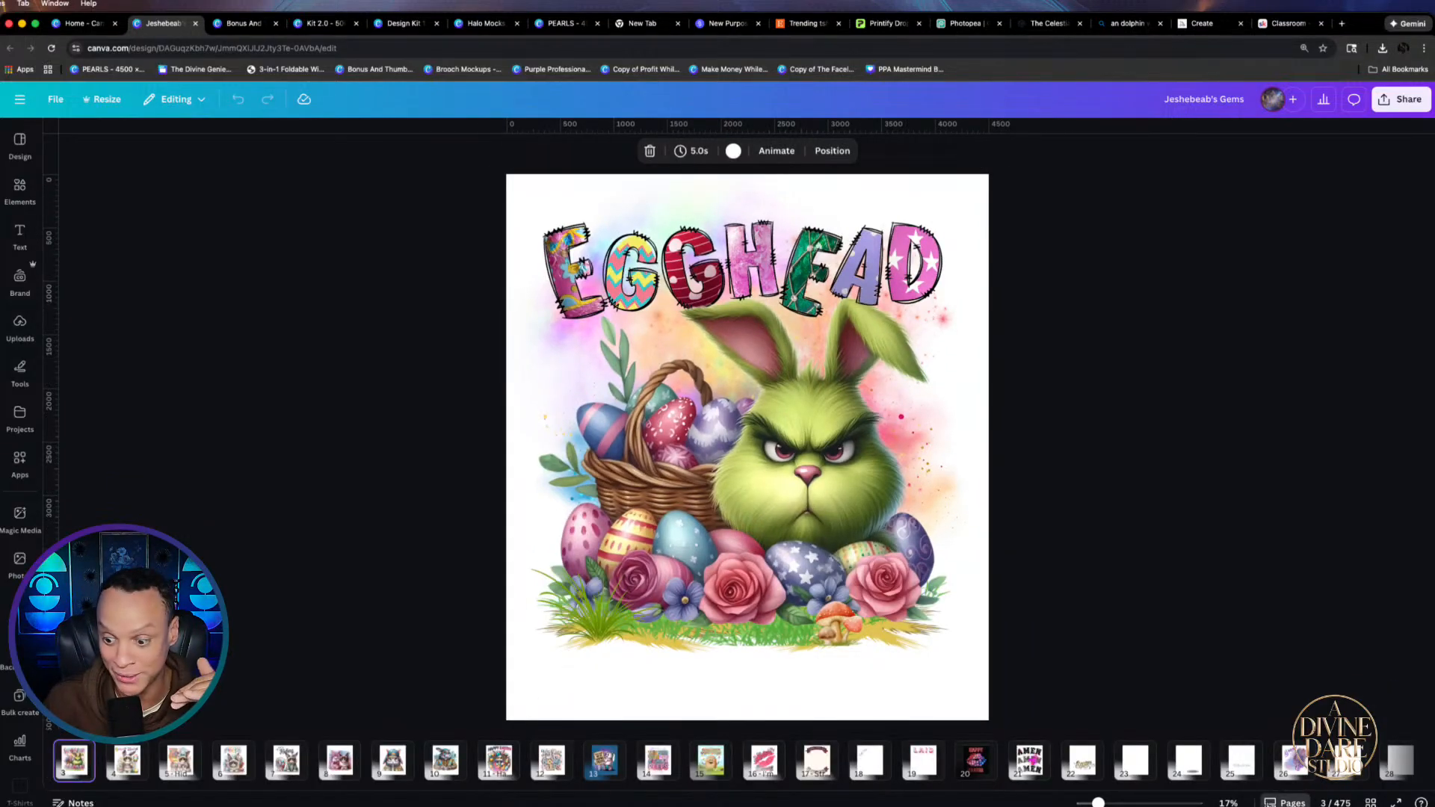
left_click(1342, 798)
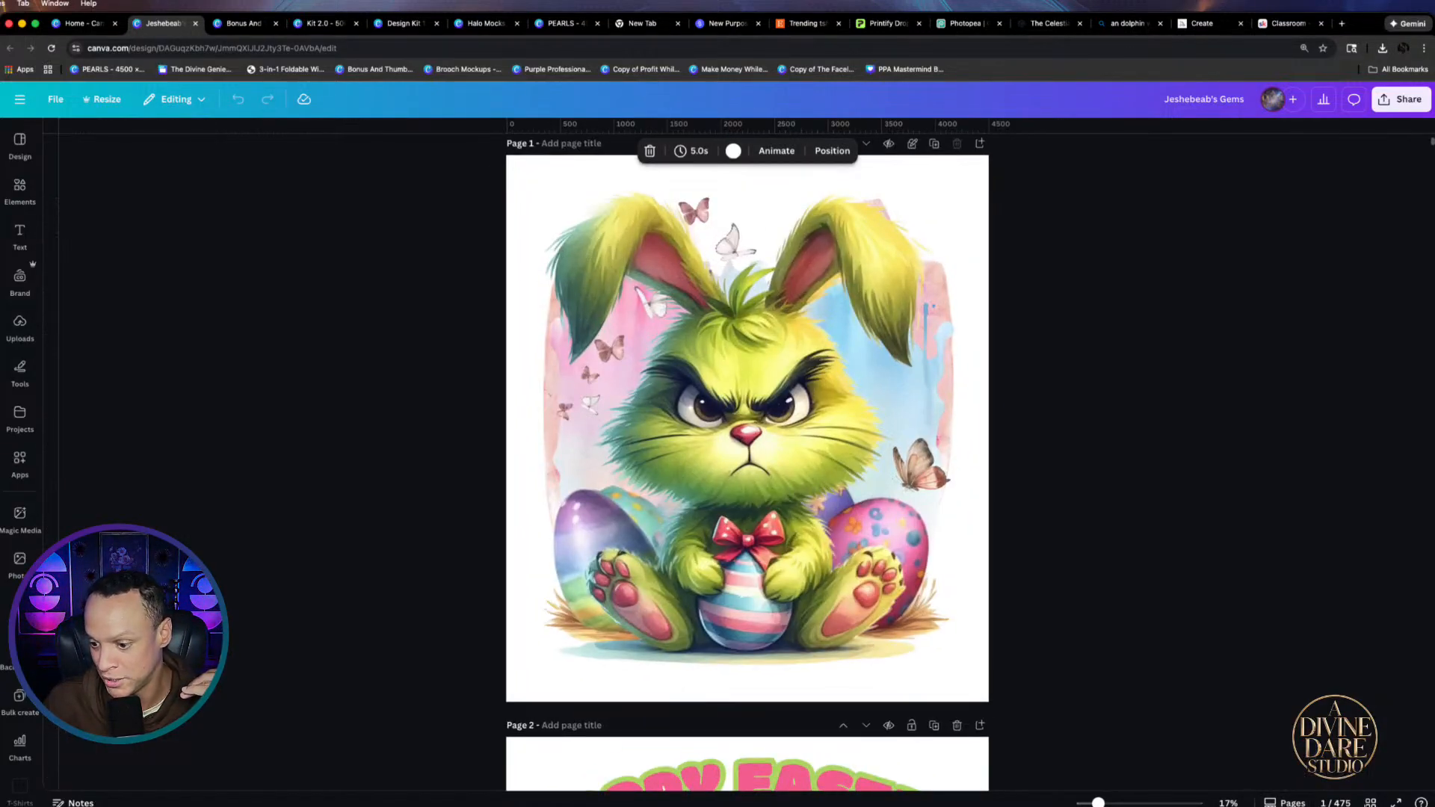
left_click(1371, 802)
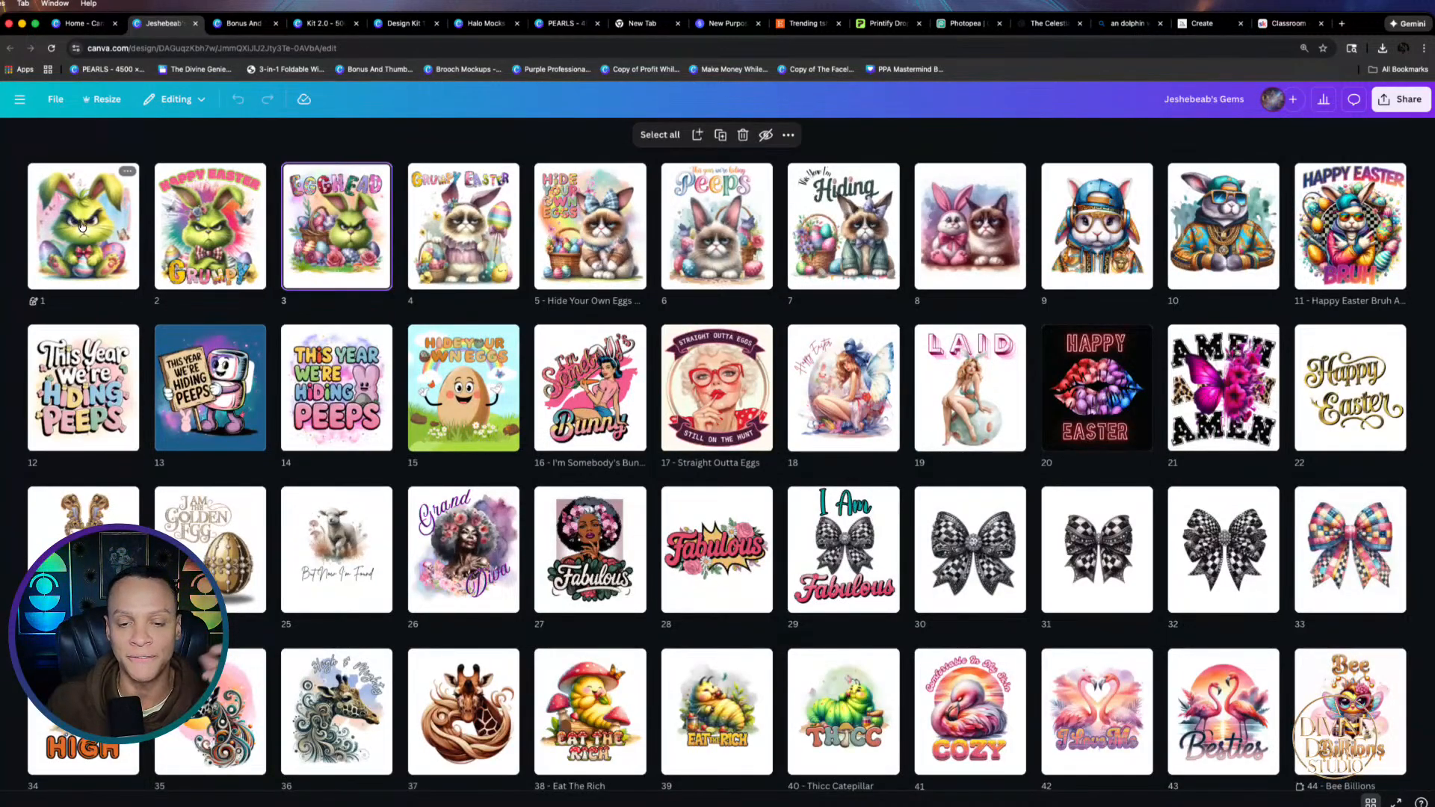
mouse_move(145, 250)
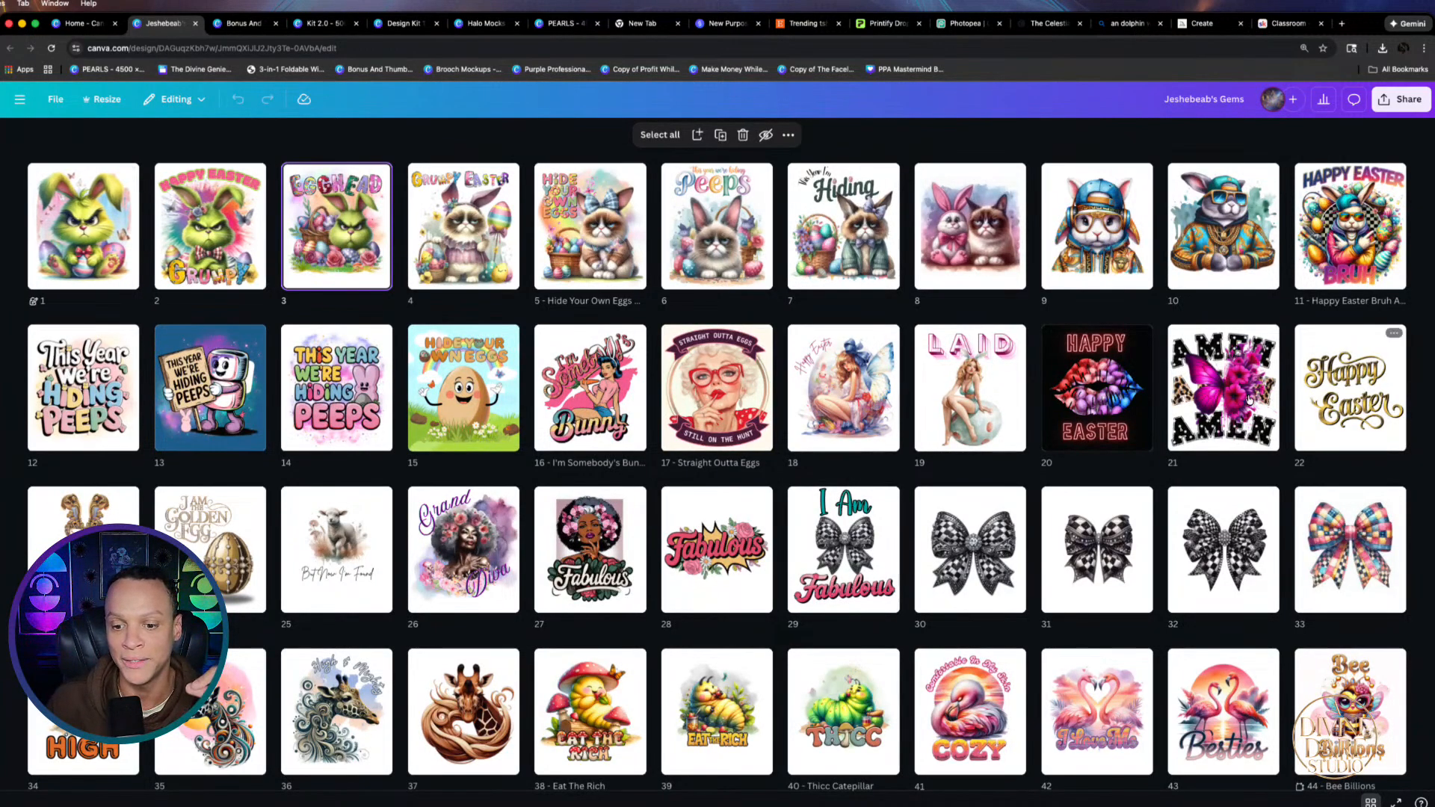
scroll(336, 472, "down", 3)
scroll(336, 473, "down", 3)
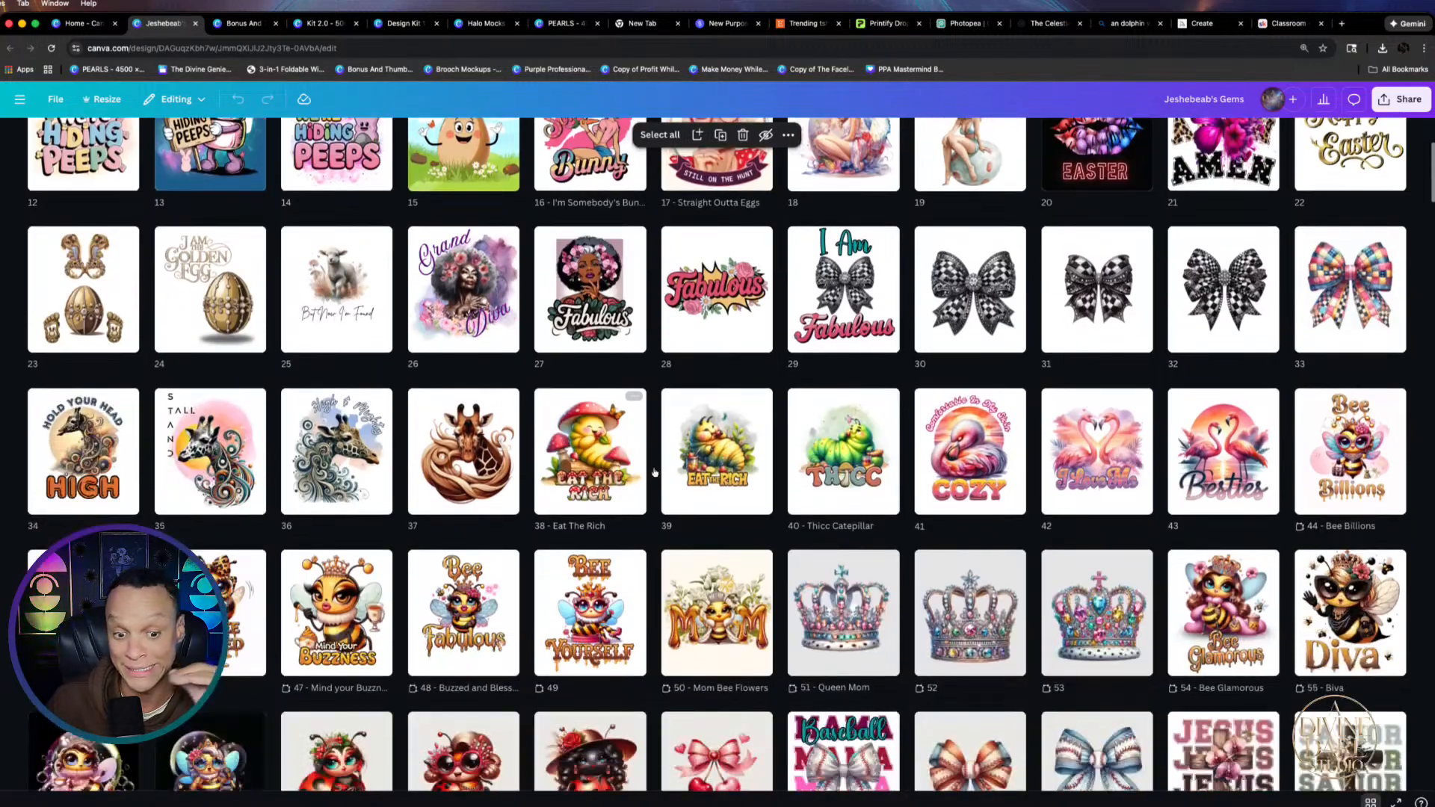
scroll(814, 472, "down", 3)
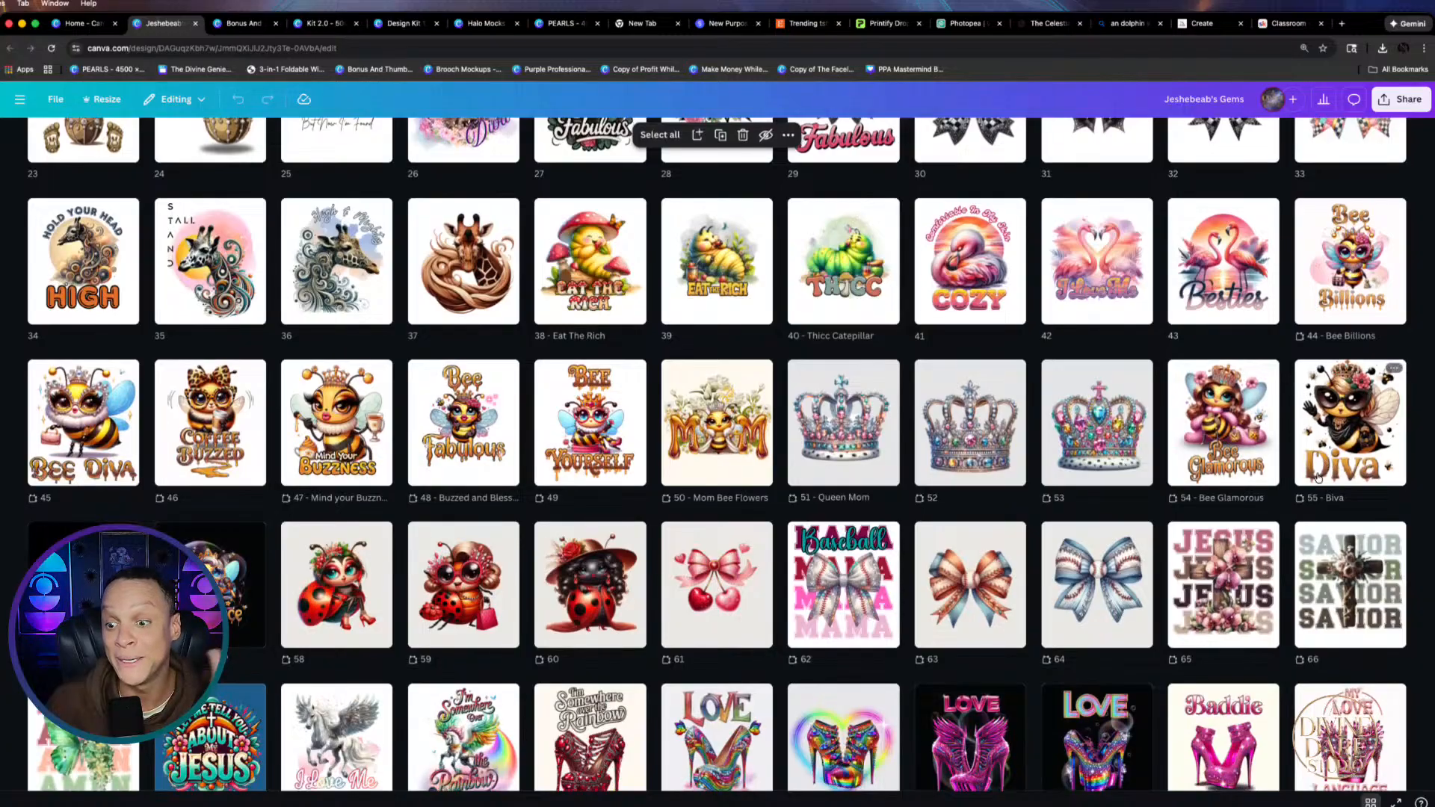
scroll(1310, 469, "down", 1)
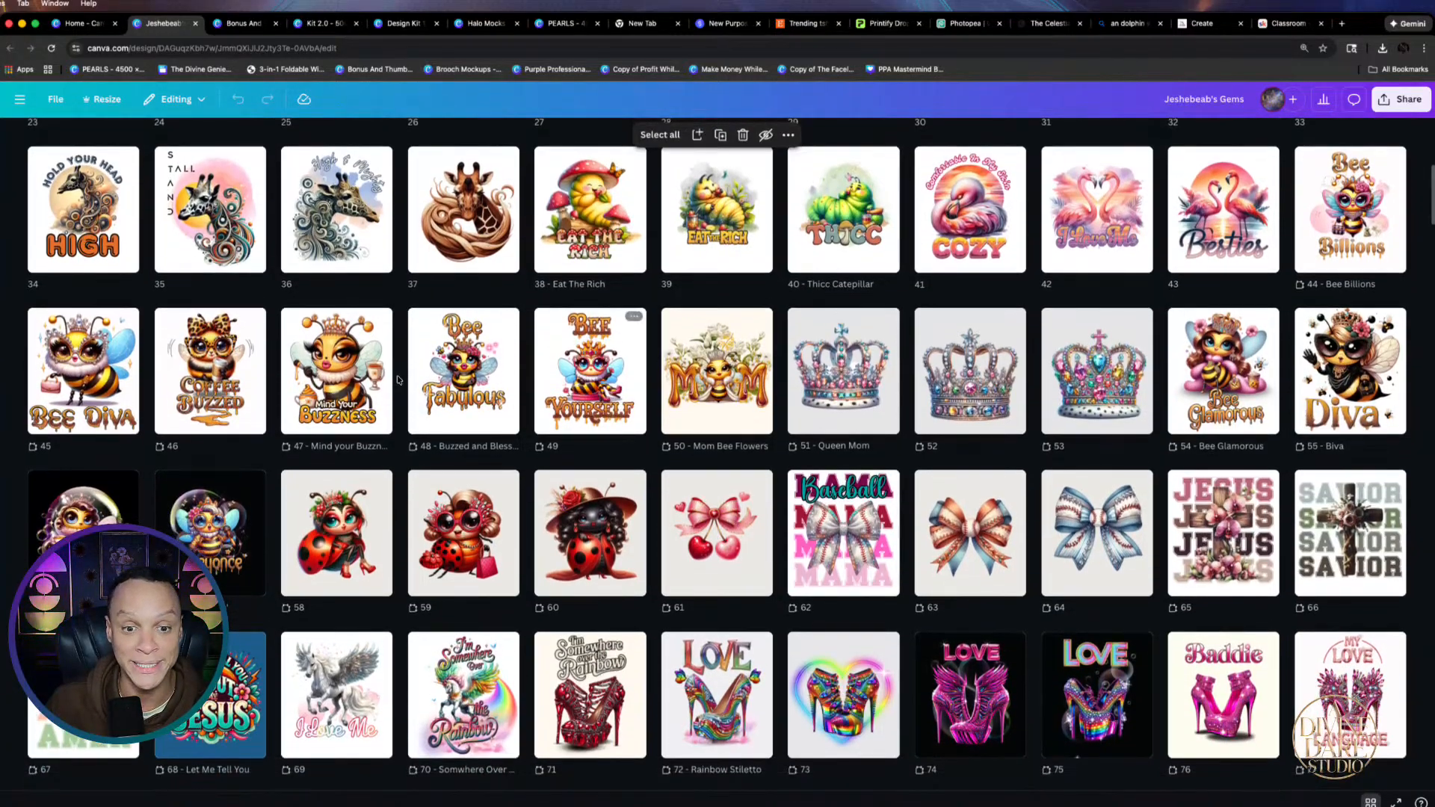
scroll(115, 447, "down", 5)
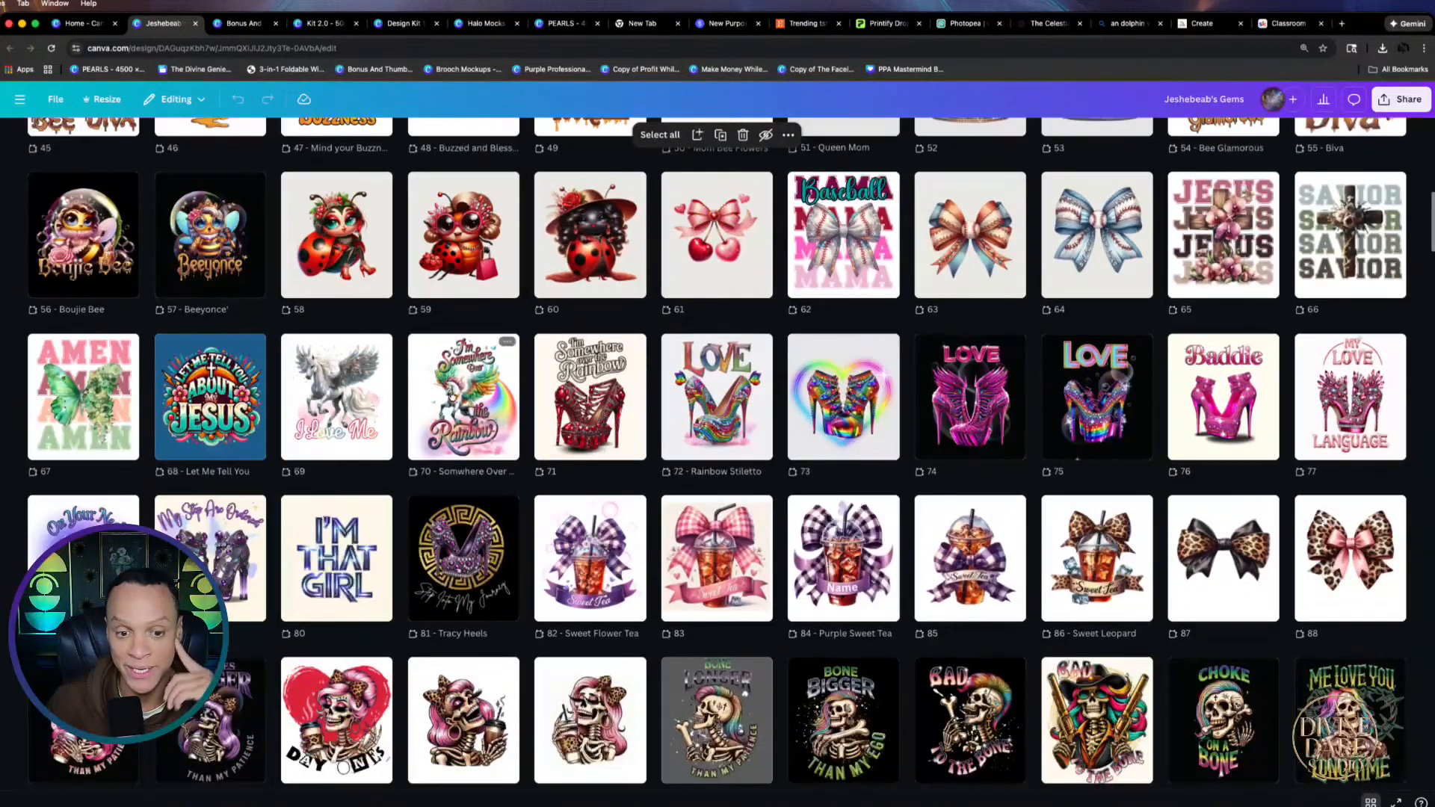
scroll(1044, 442, "down", 8)
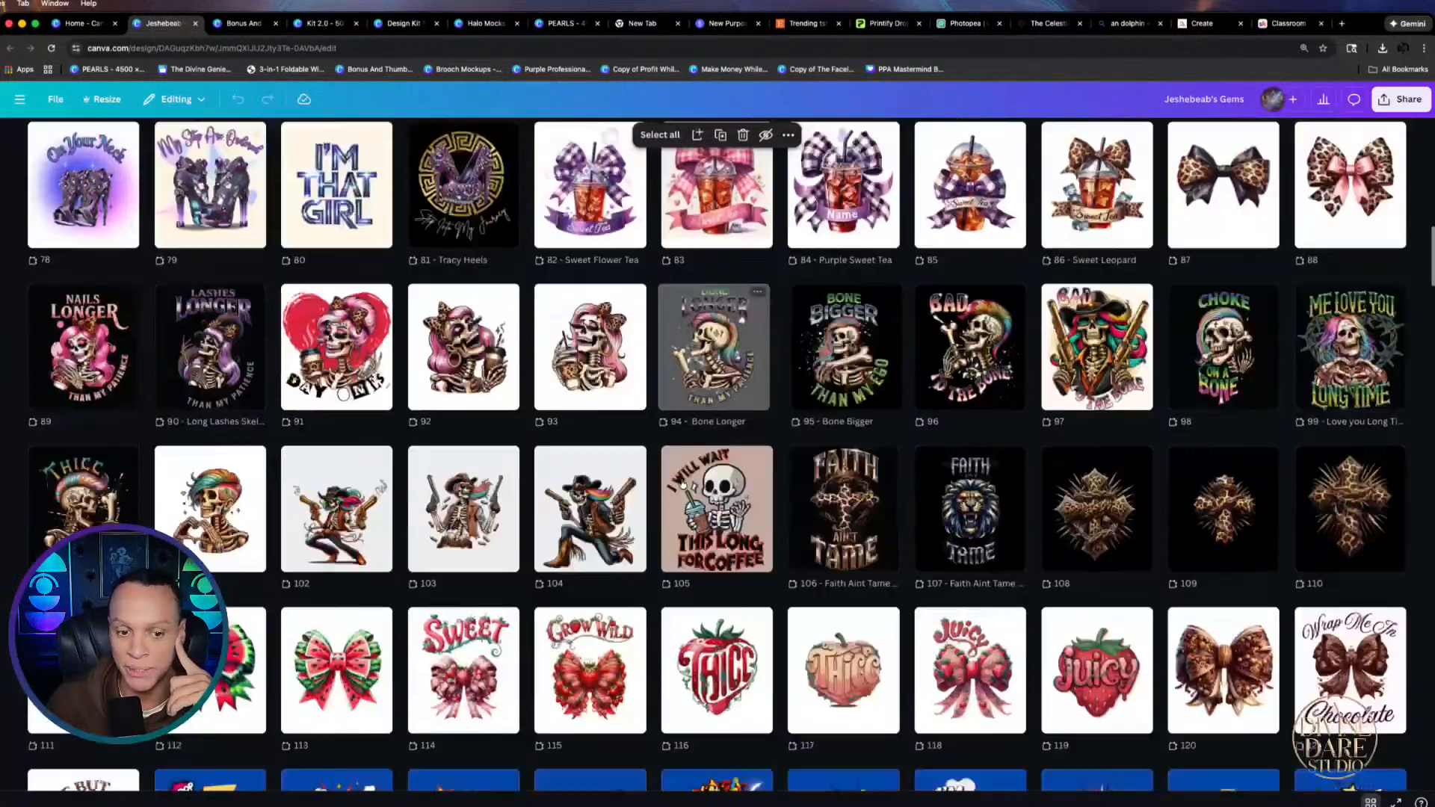
scroll(523, 448, "down", 2)
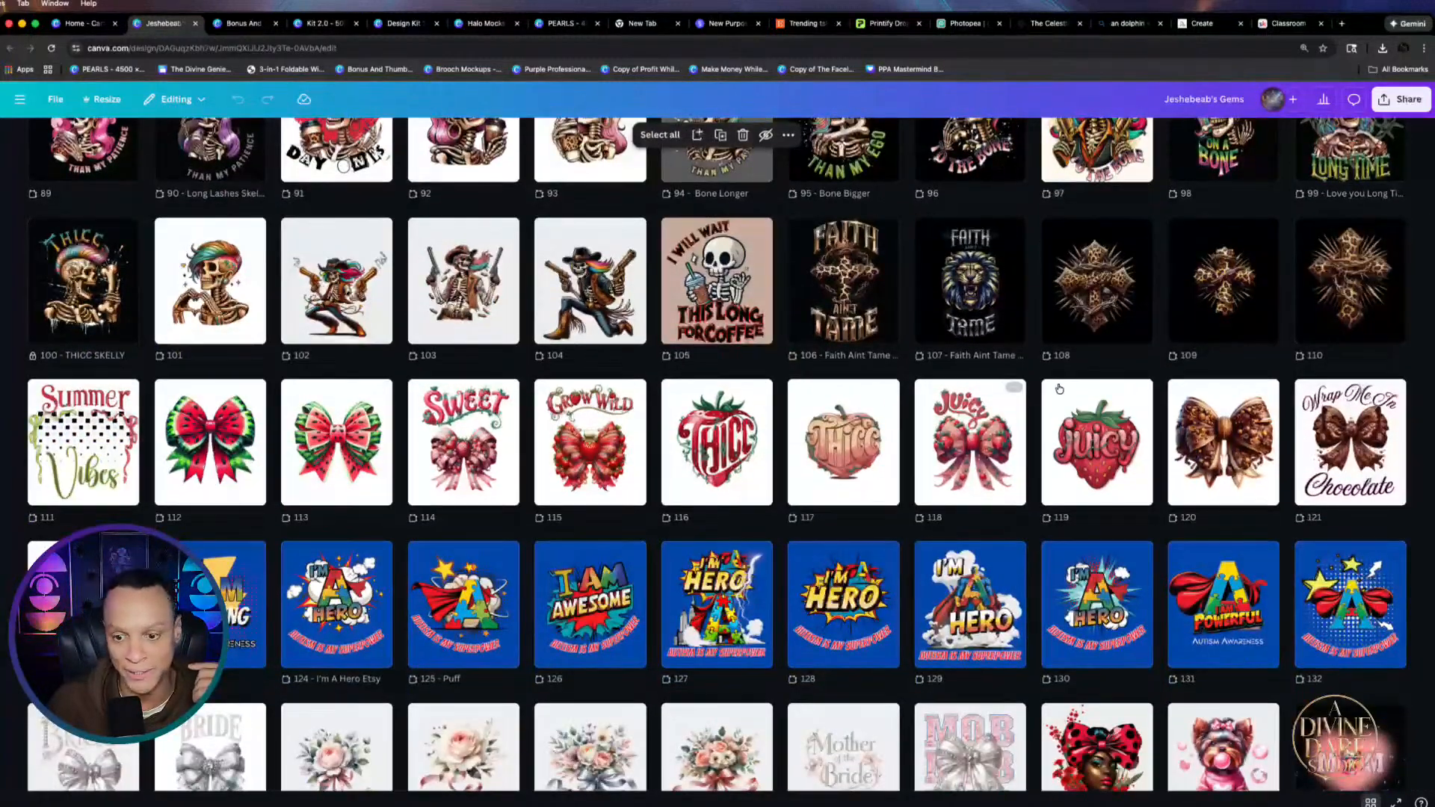
scroll(1141, 499, "down", 1)
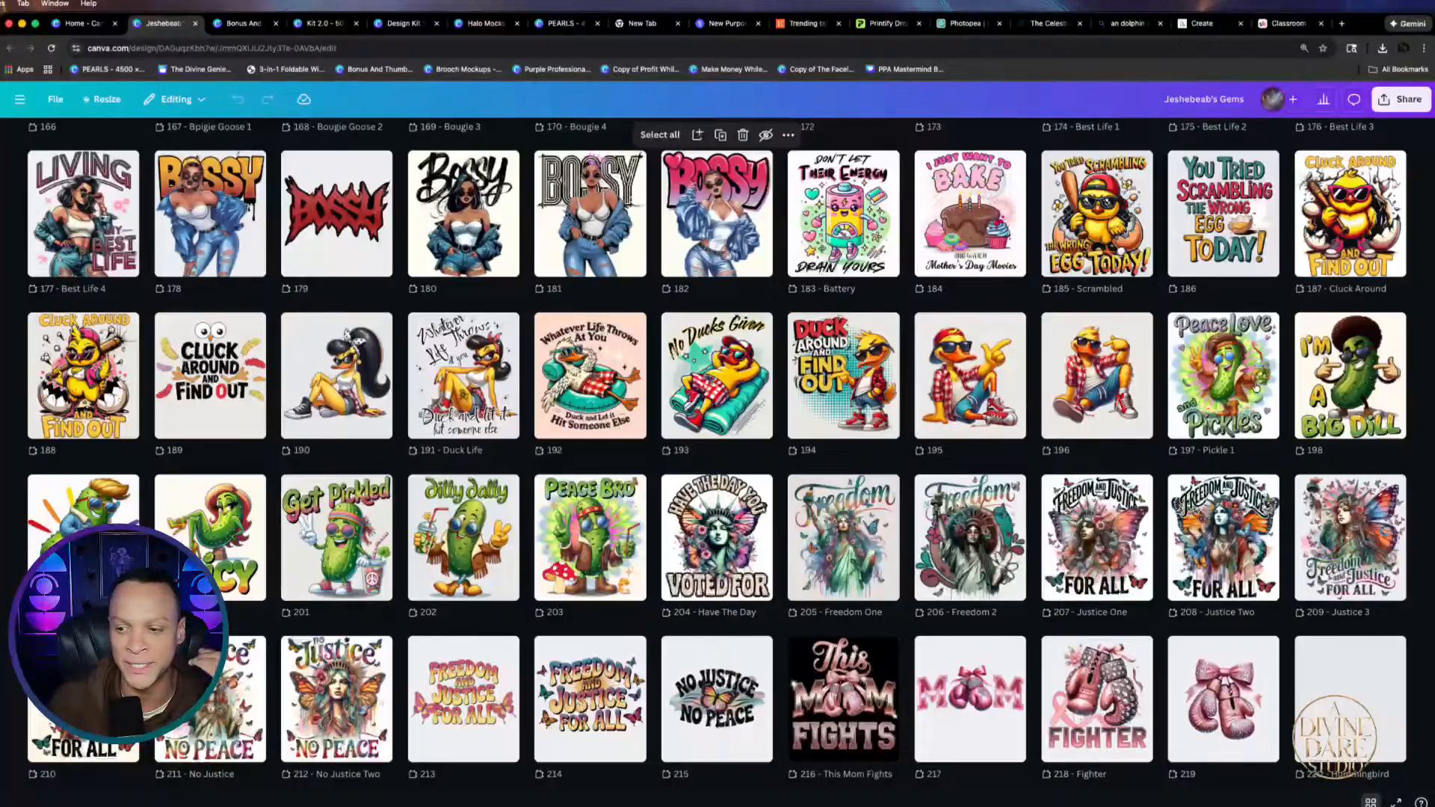
scroll(811, 440, "down", 3)
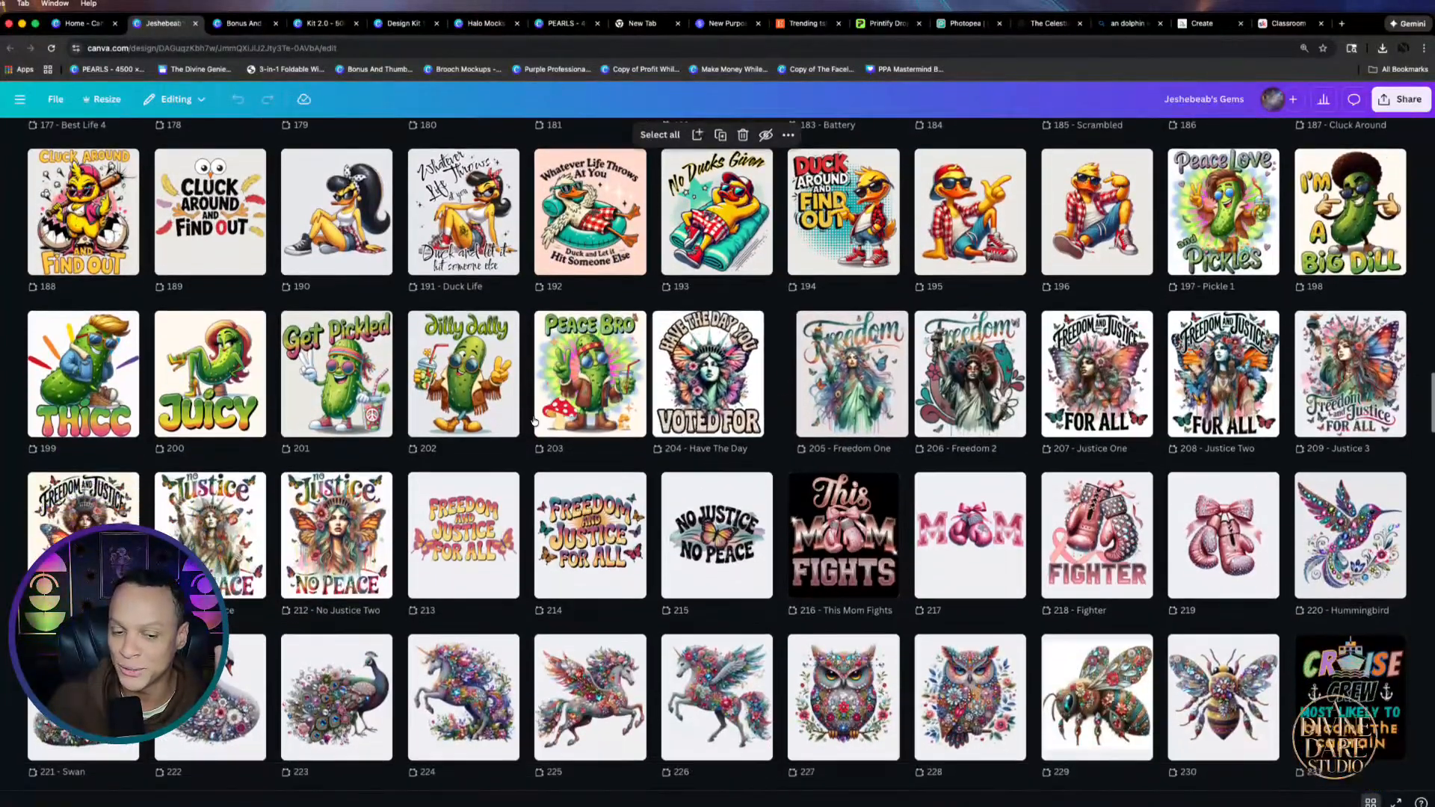
scroll(1131, 369, "down", 9)
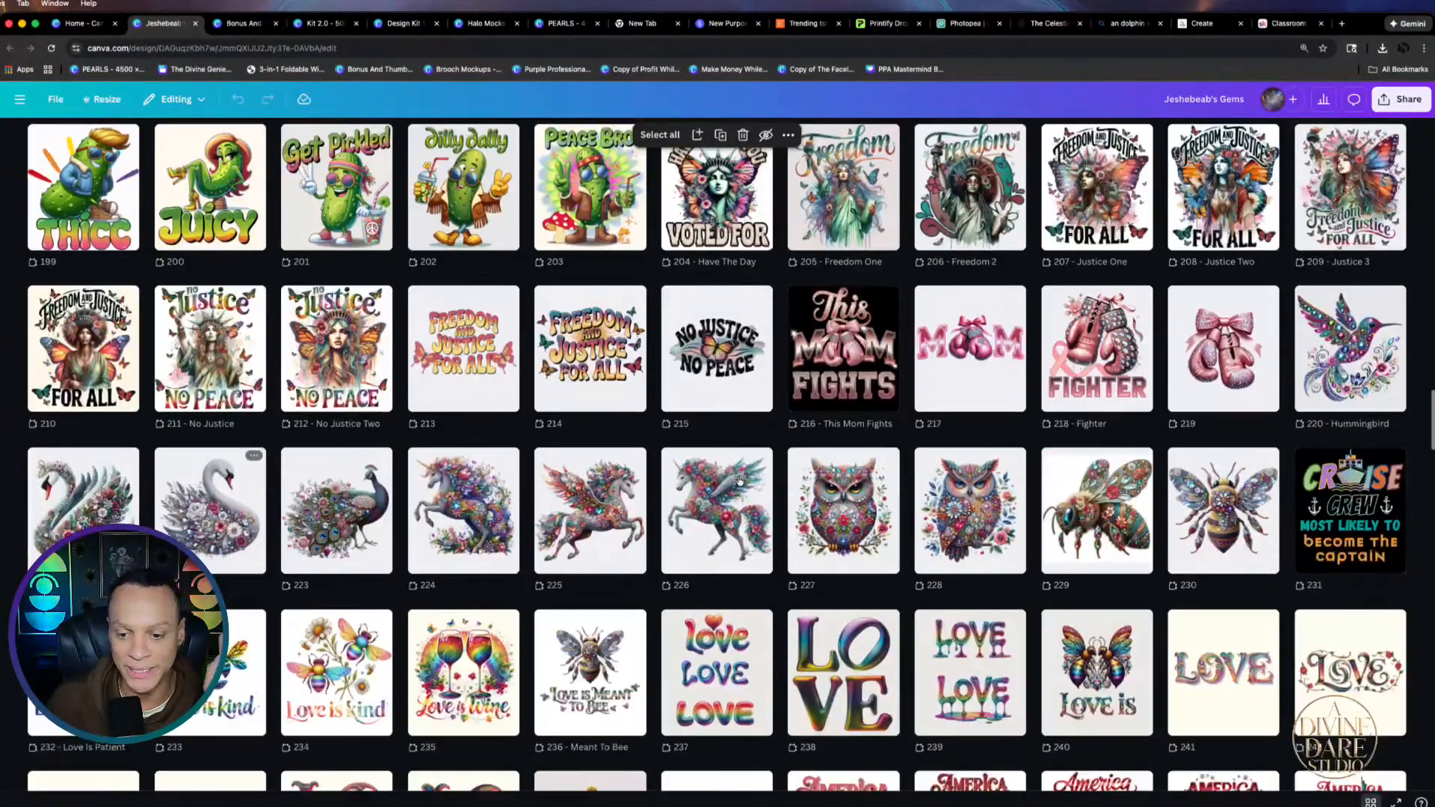
scroll(926, 366, "down", 1)
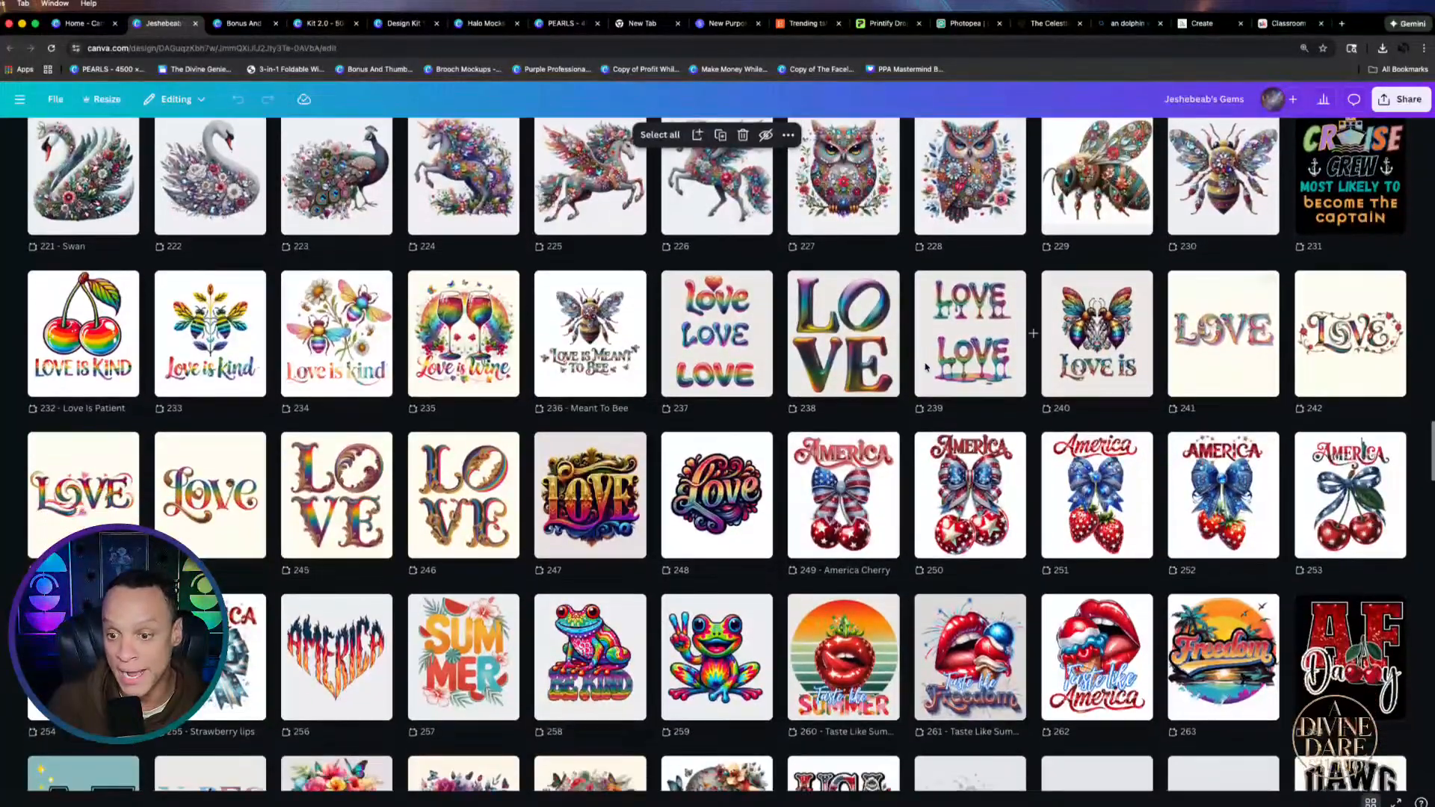
scroll(852, 362, "down", 7)
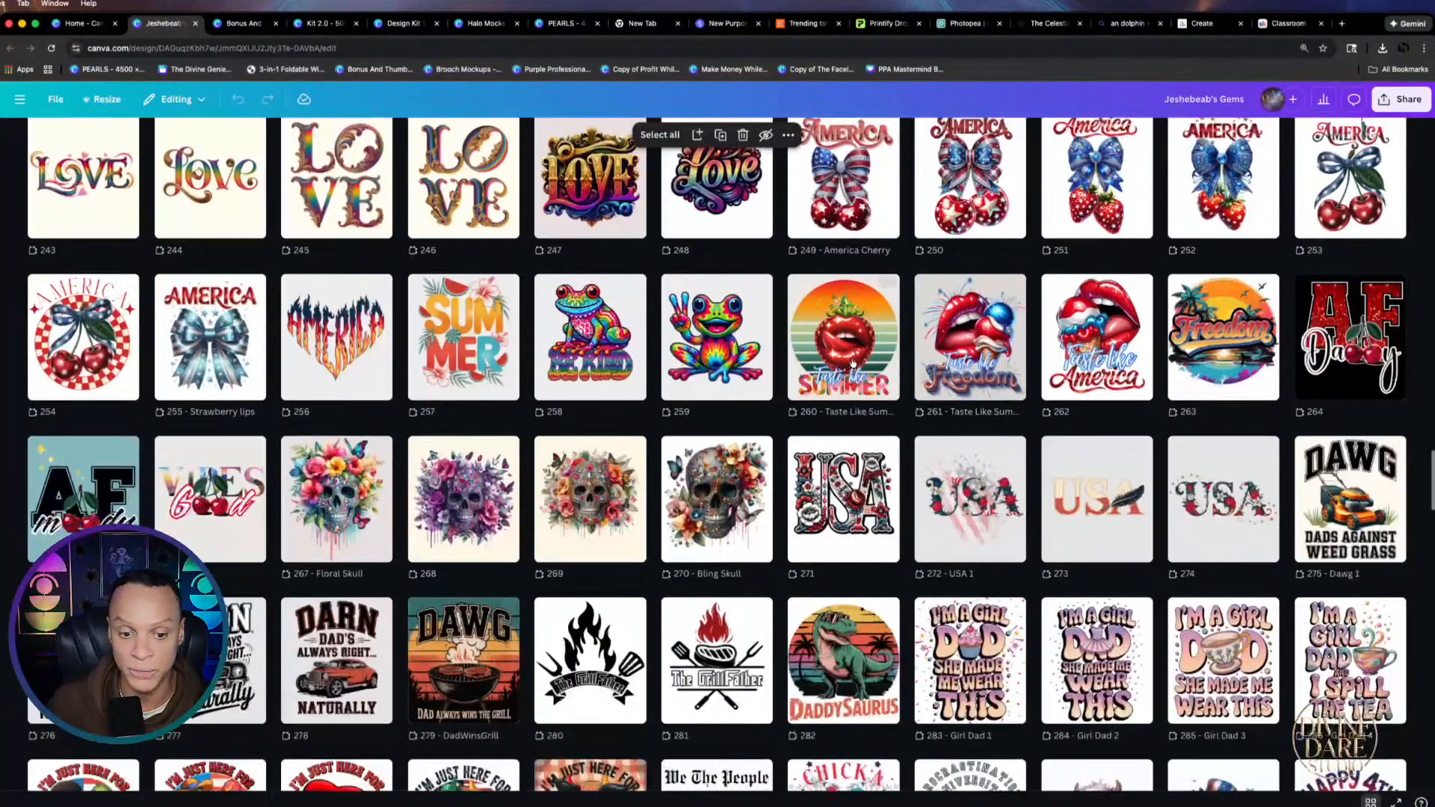
scroll(852, 362, "down", 3)
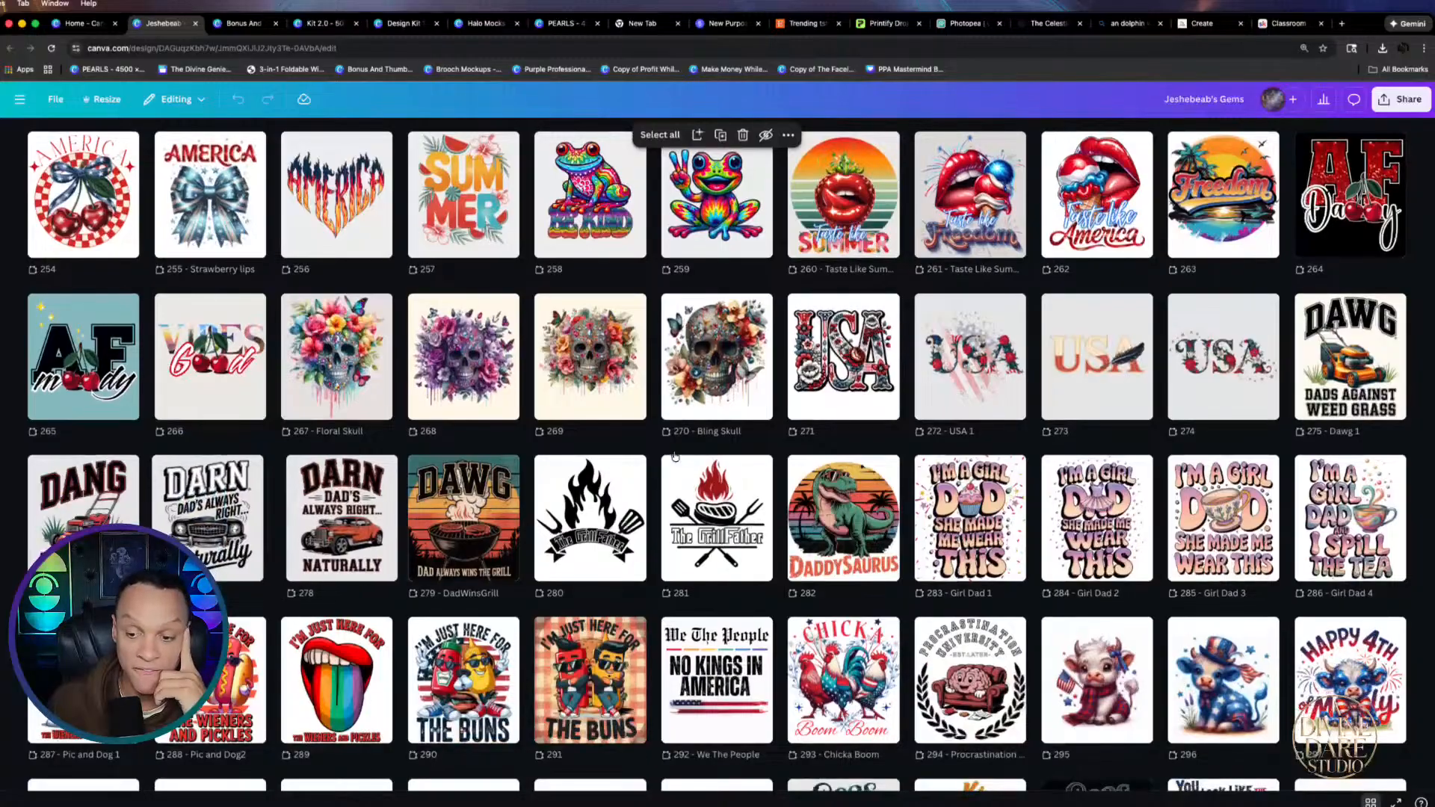
scroll(820, 462, "down", 5)
scroll(819, 461, "down", 3)
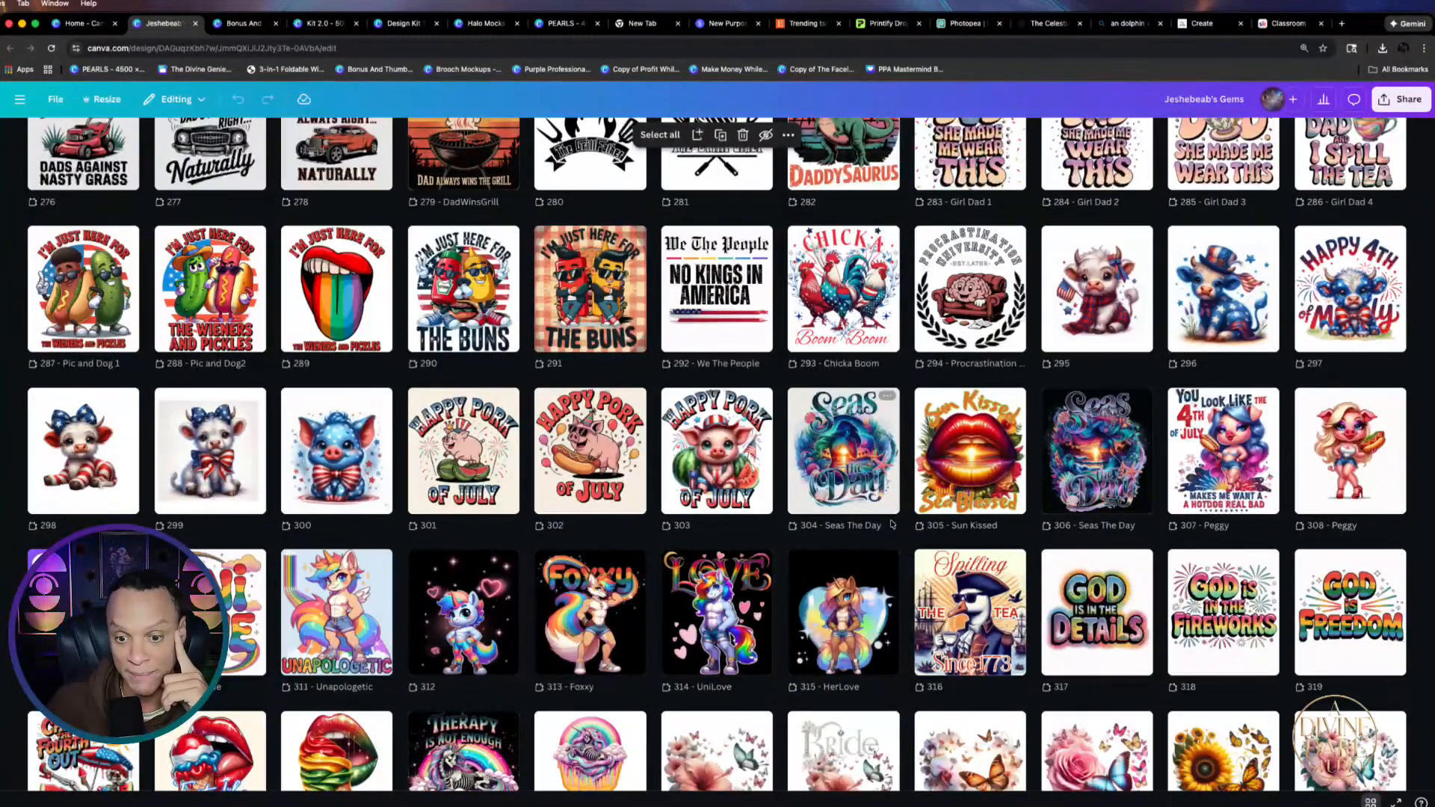
View page 304, the Seas The Day design, full size, then return to the grid
double_click(847, 436)
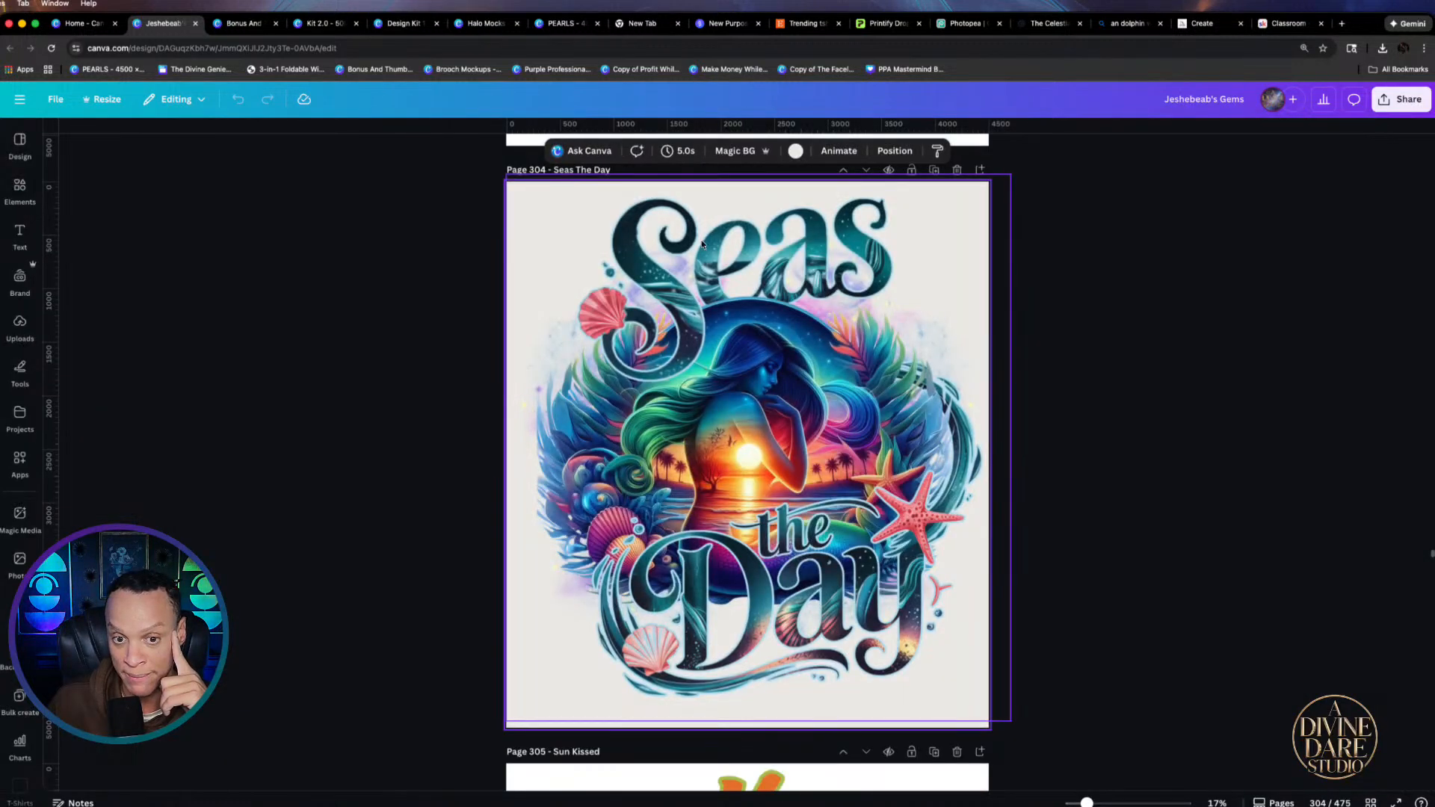
scroll(1094, 555, "down", 5)
scroll(881, 643, "up", 6)
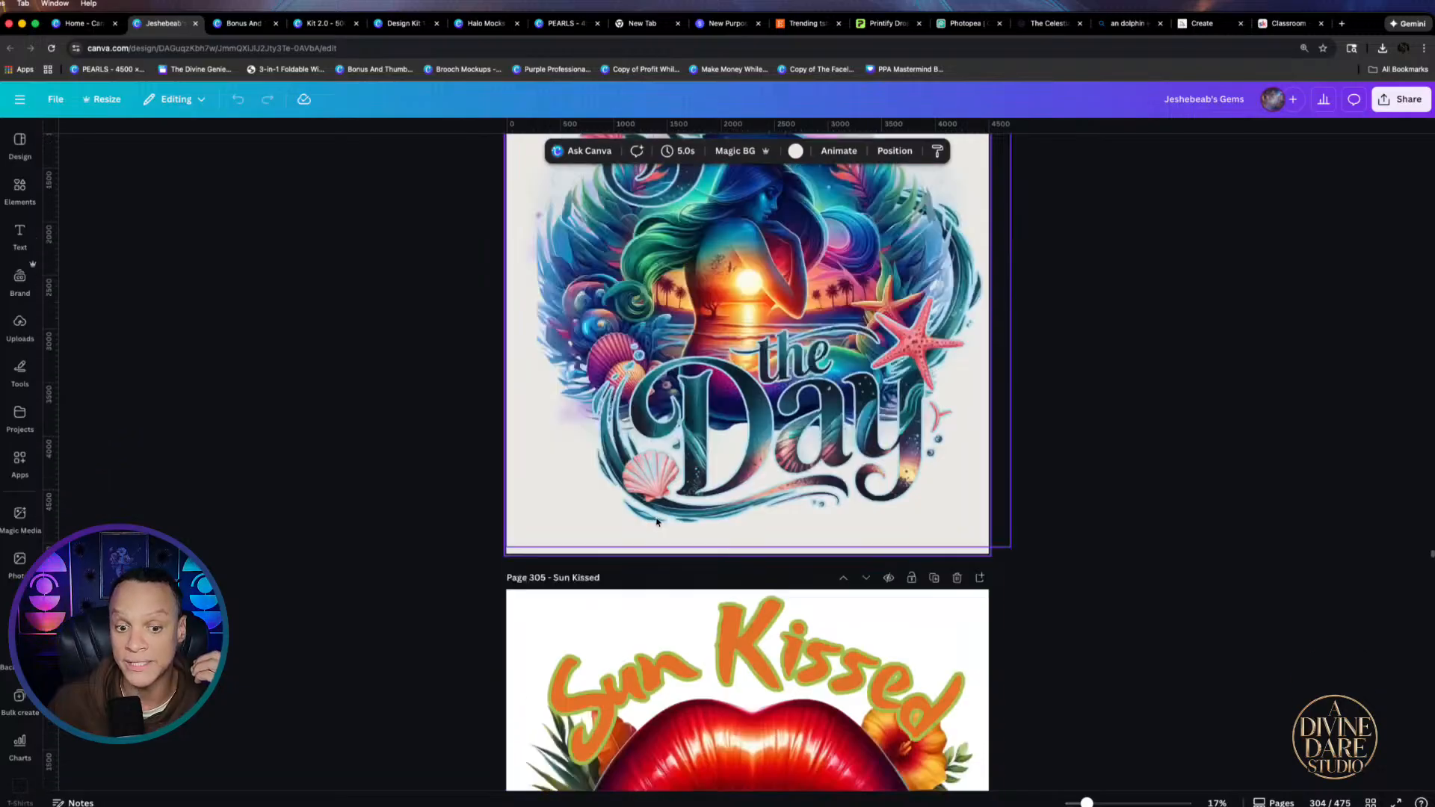
scroll(702, 364, "down", 5)
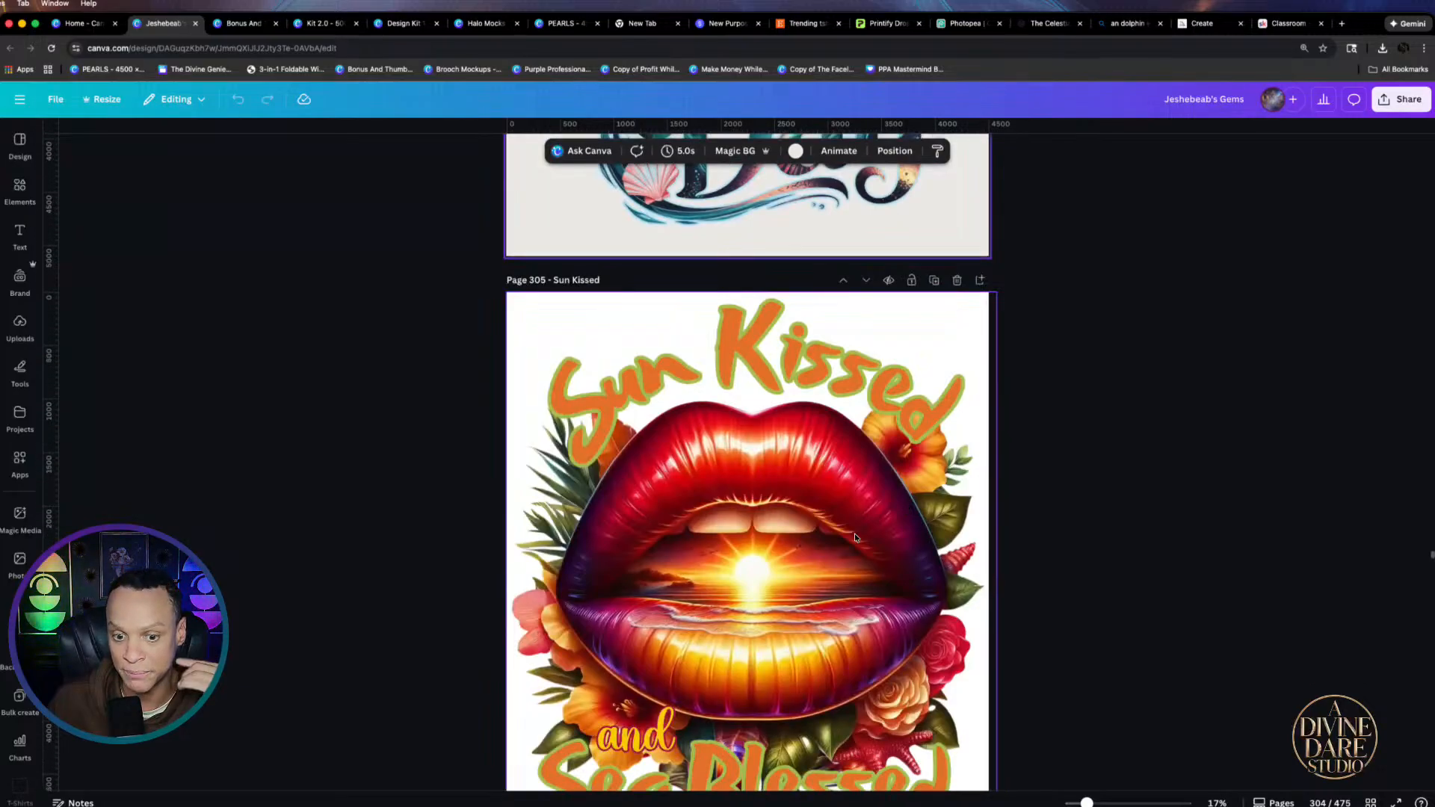
left_click(1377, 802)
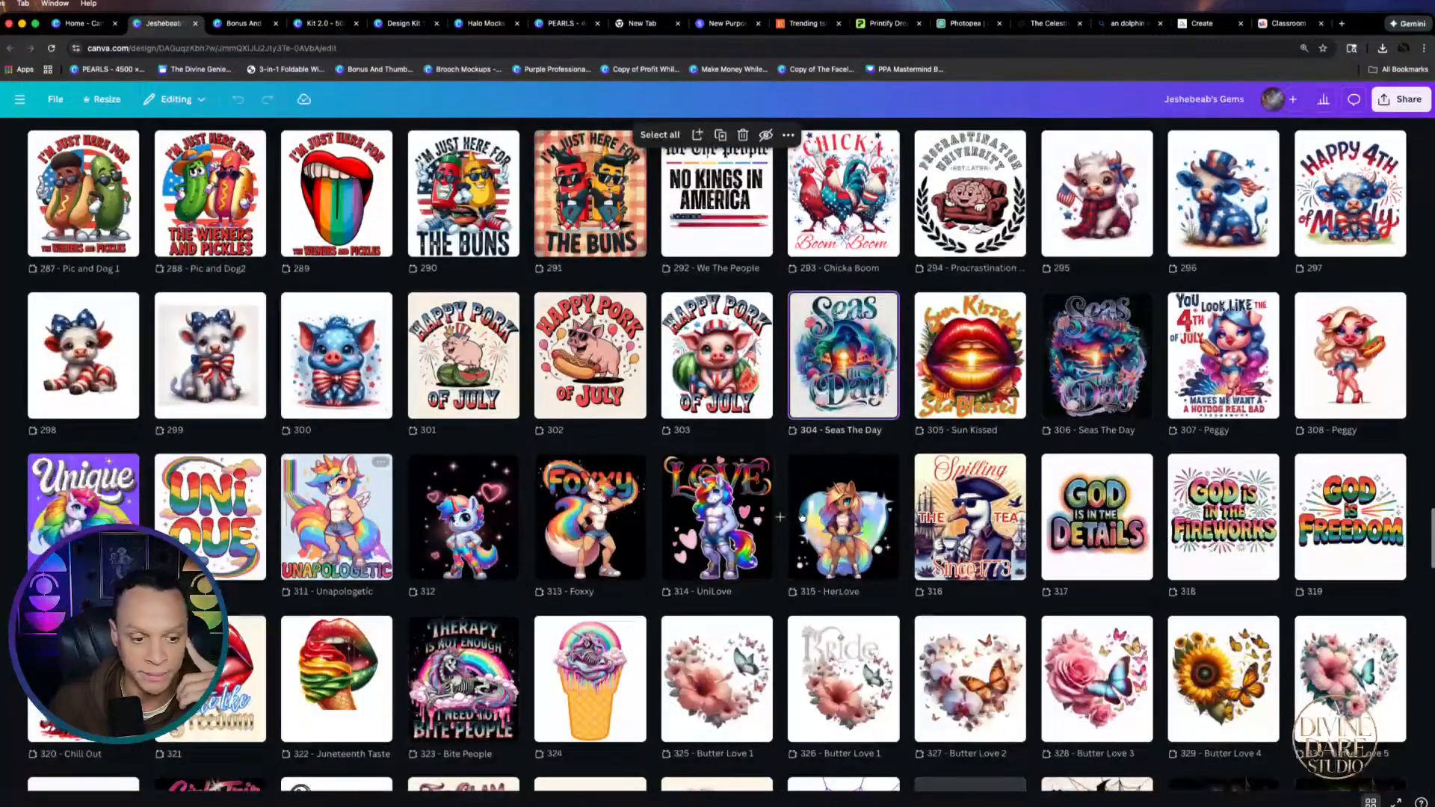
scroll(853, 546, "down", 10)
scroll(1091, 478, "down", 12)
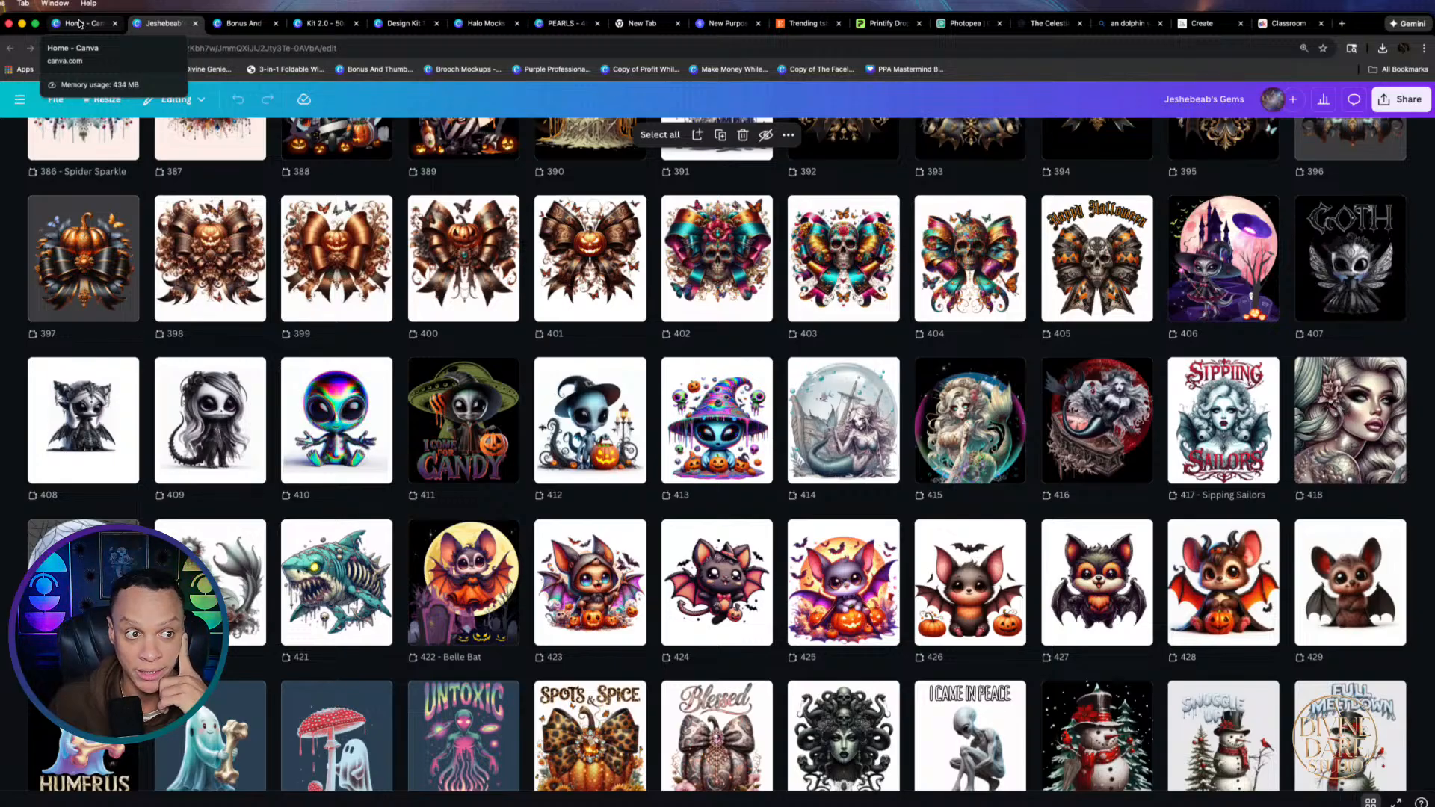
Return to the Canva home page and open the PEARLS design from recent designs
left_click(81, 23)
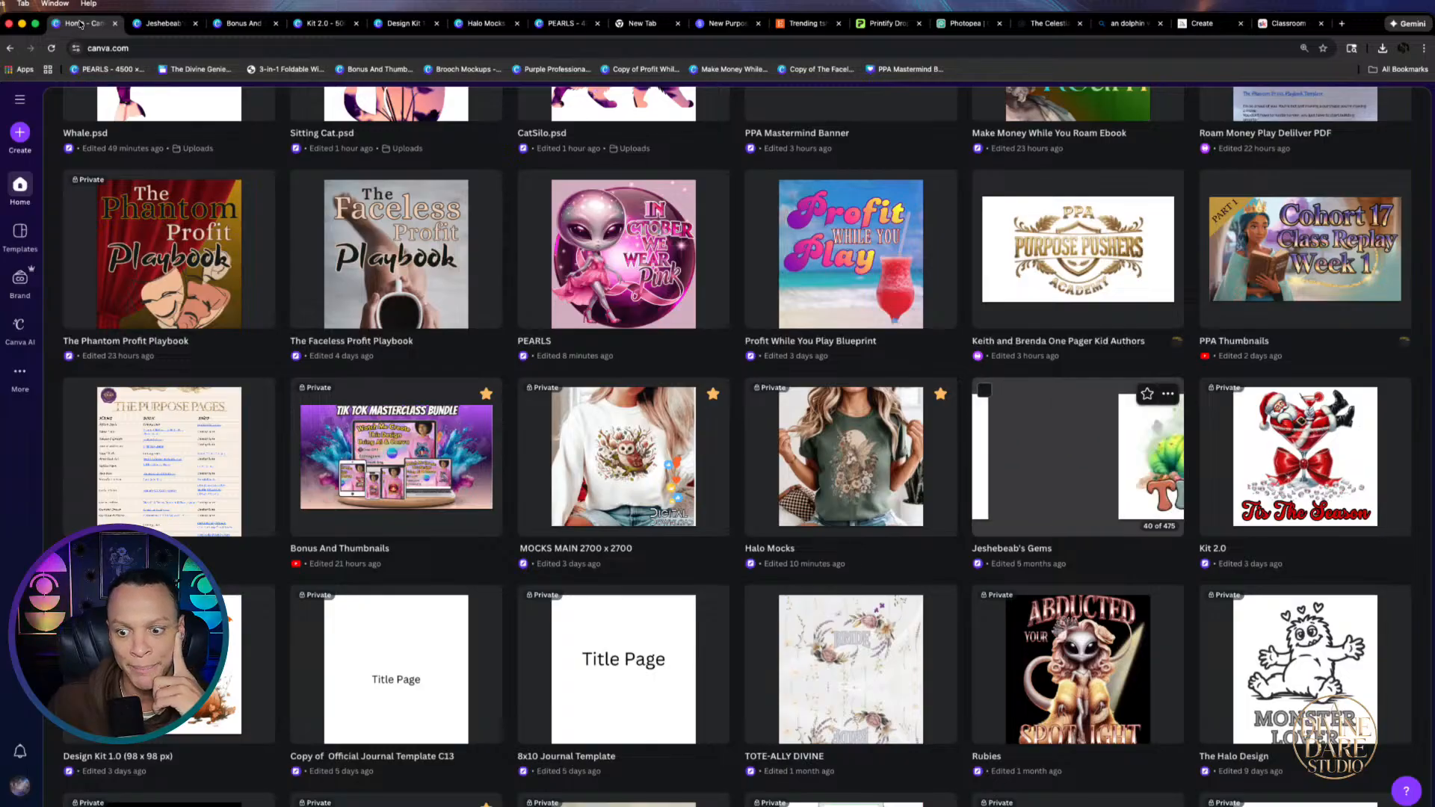
scroll(999, 319, "up", 4)
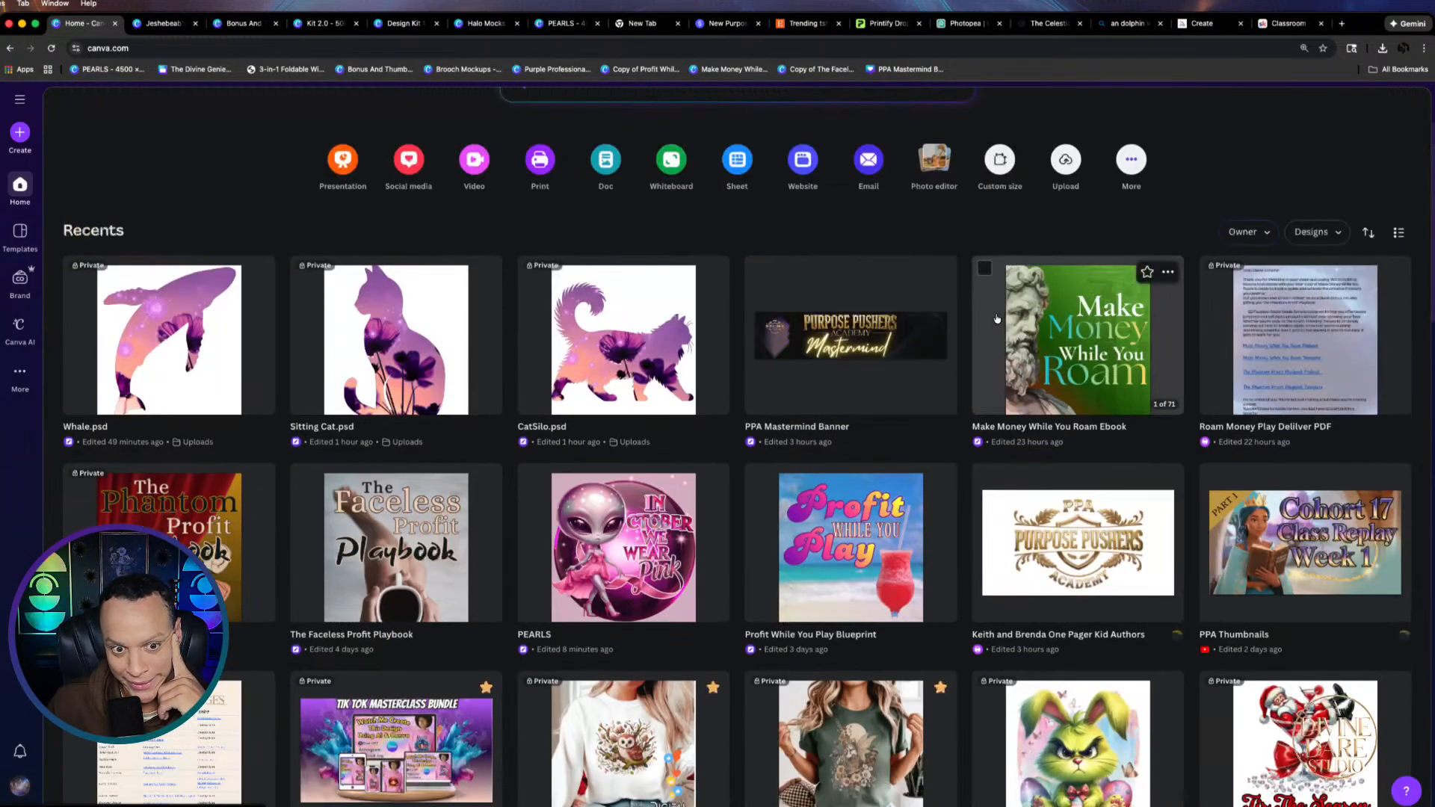
scroll(997, 319, "down", 2)
left_click(645, 414)
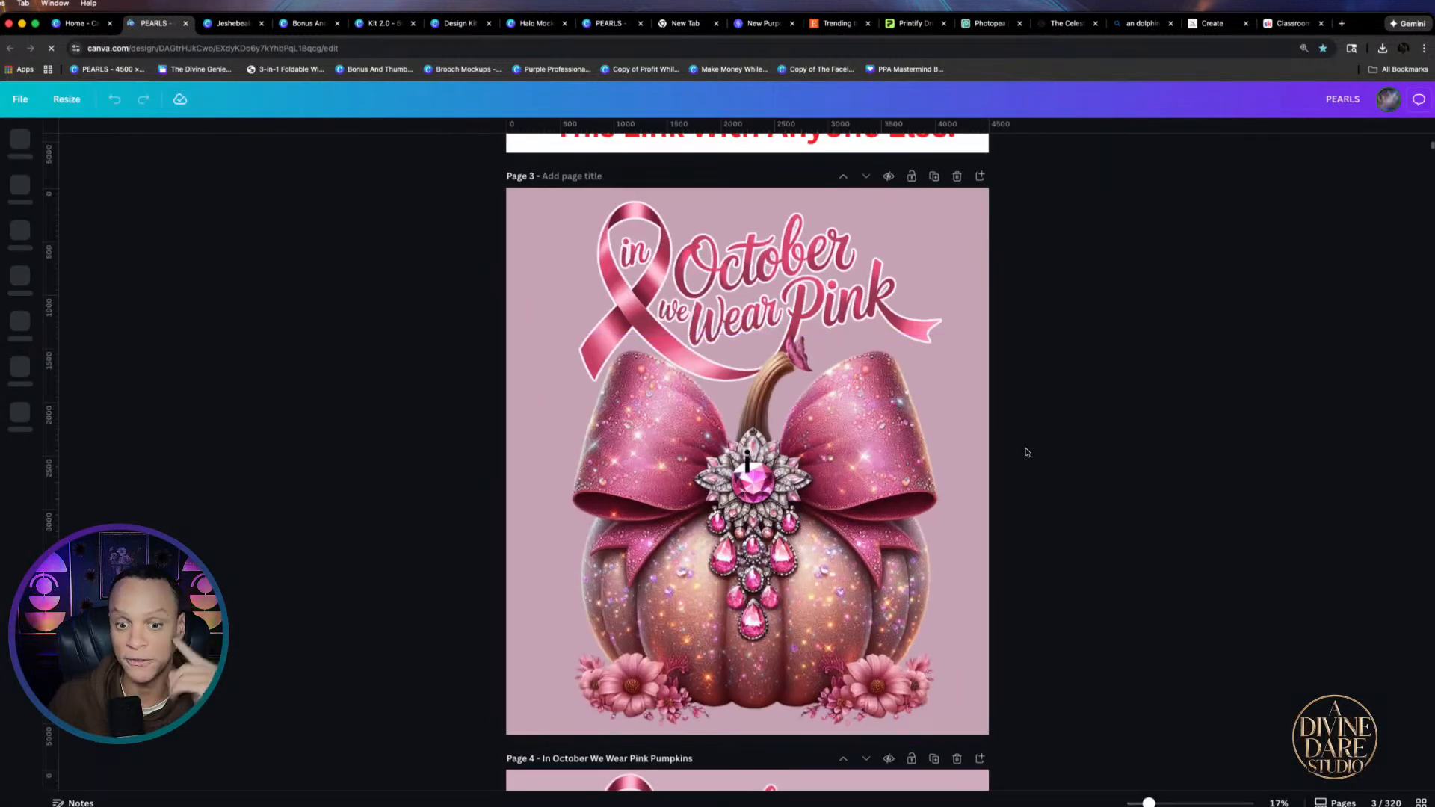
Delete the stray small text on the pumpkin's brooch on page 3
left_click(747, 460)
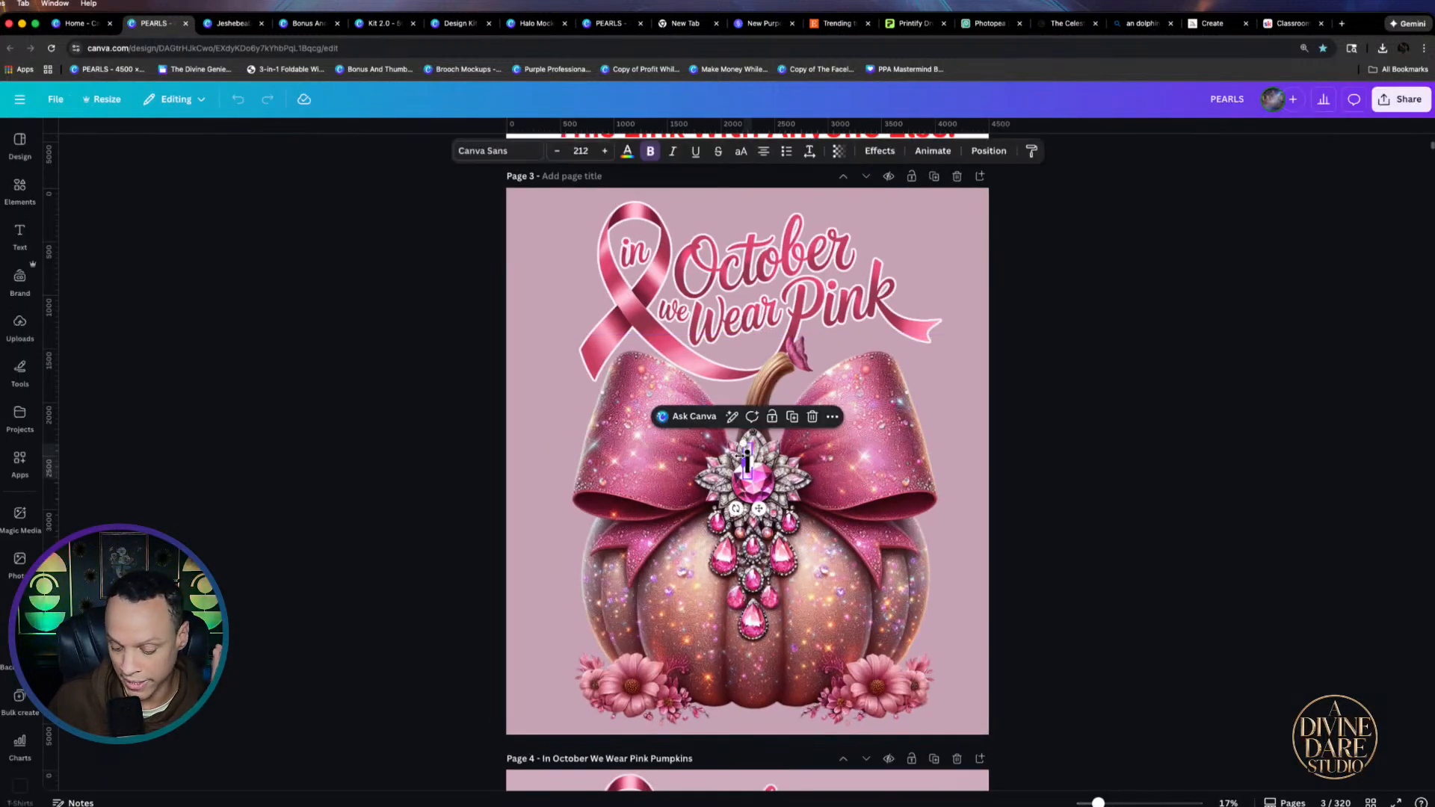
key("Delete")
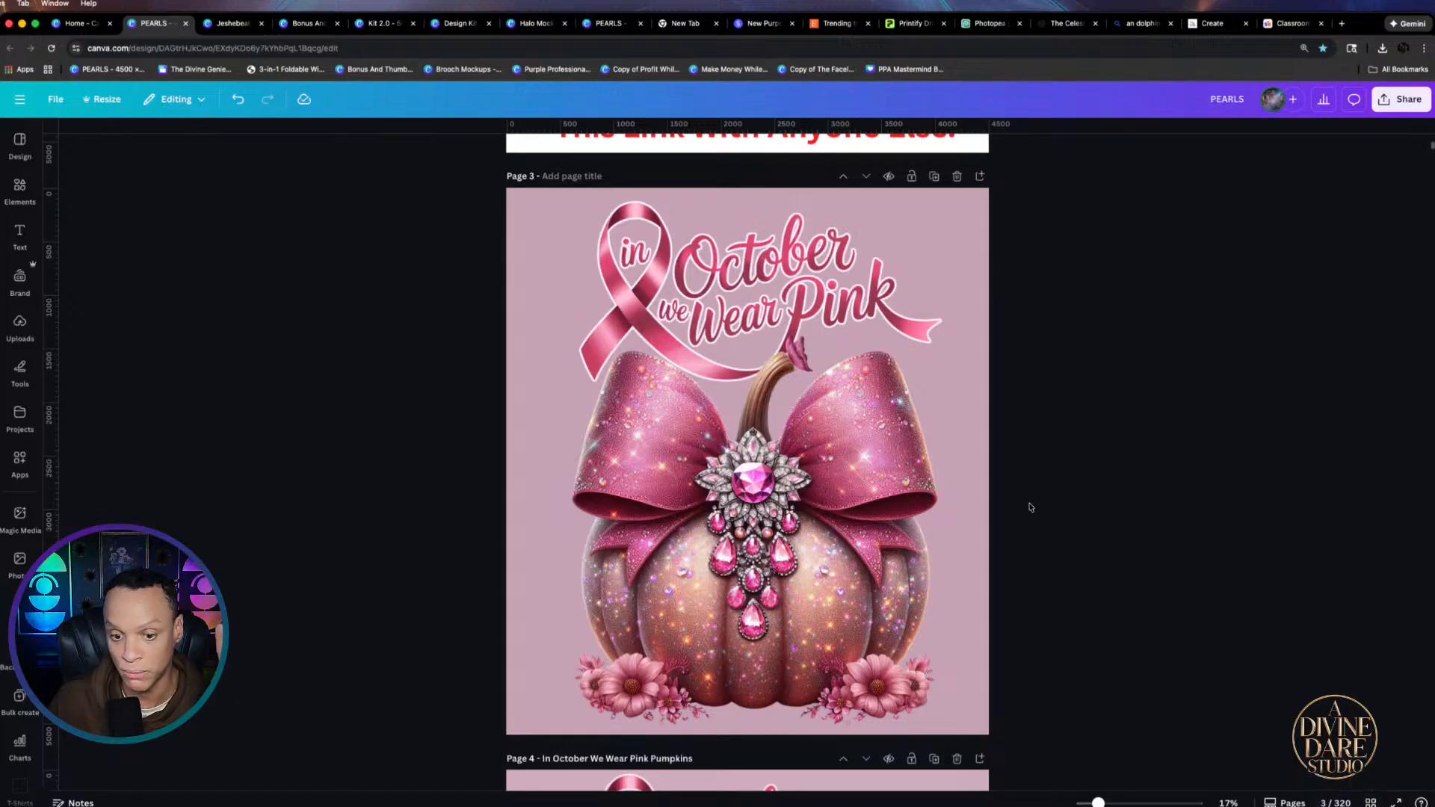
scroll(1024, 505, "down", 10)
scroll(1021, 510, "down", 10)
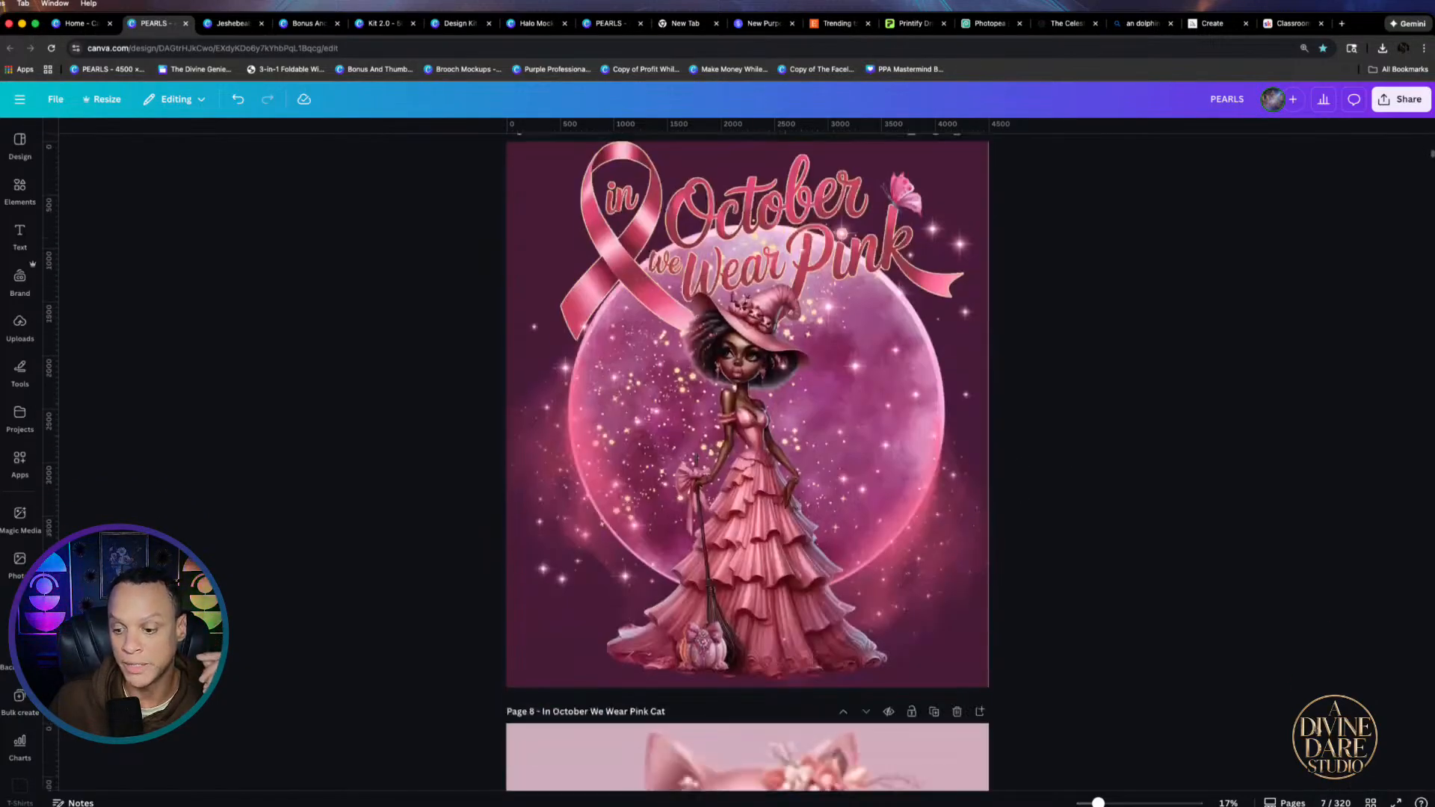
Show PEARLS as a thumbnail grid and scroll down to the final pages 319 and 320
left_click(1371, 802)
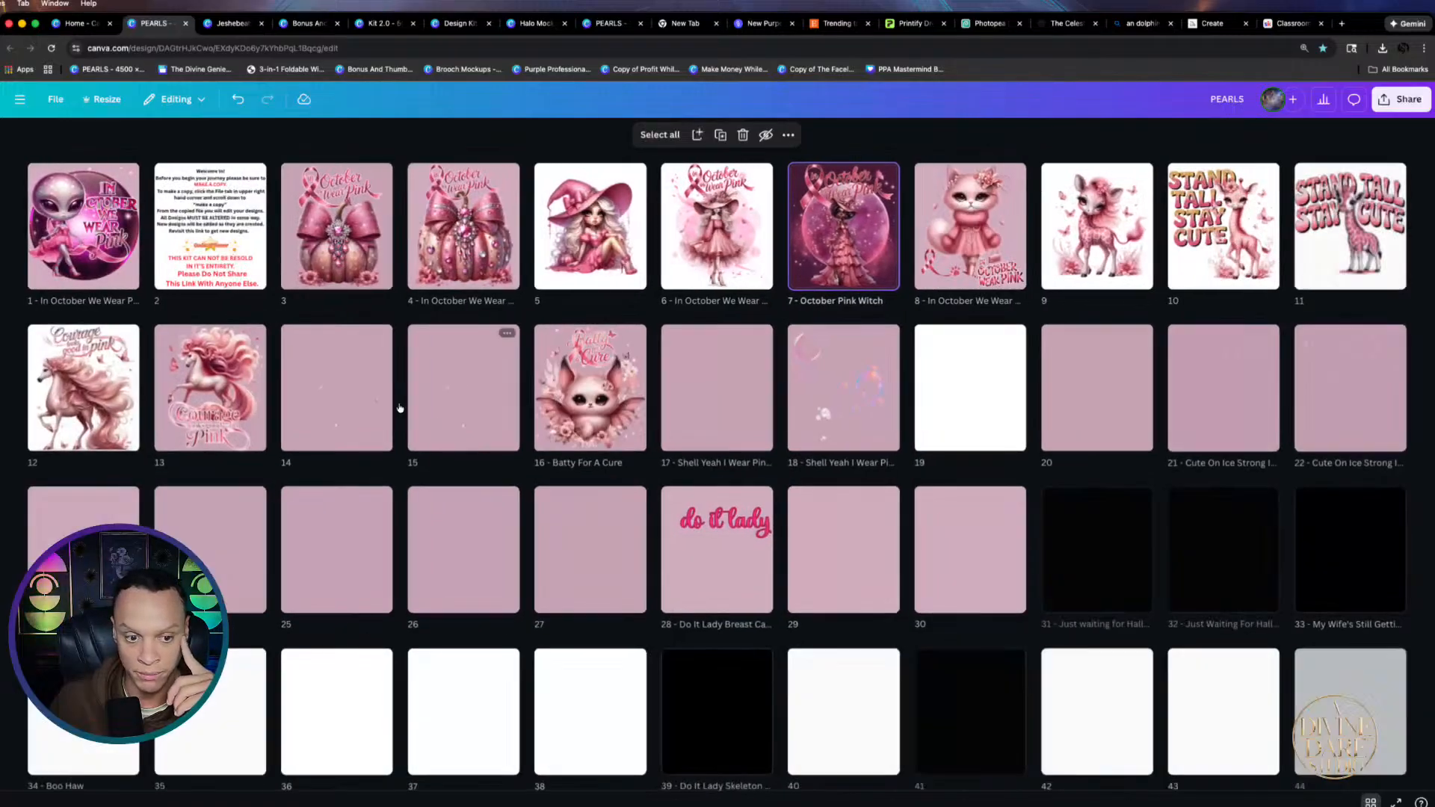
scroll(341, 453, "down", 5)
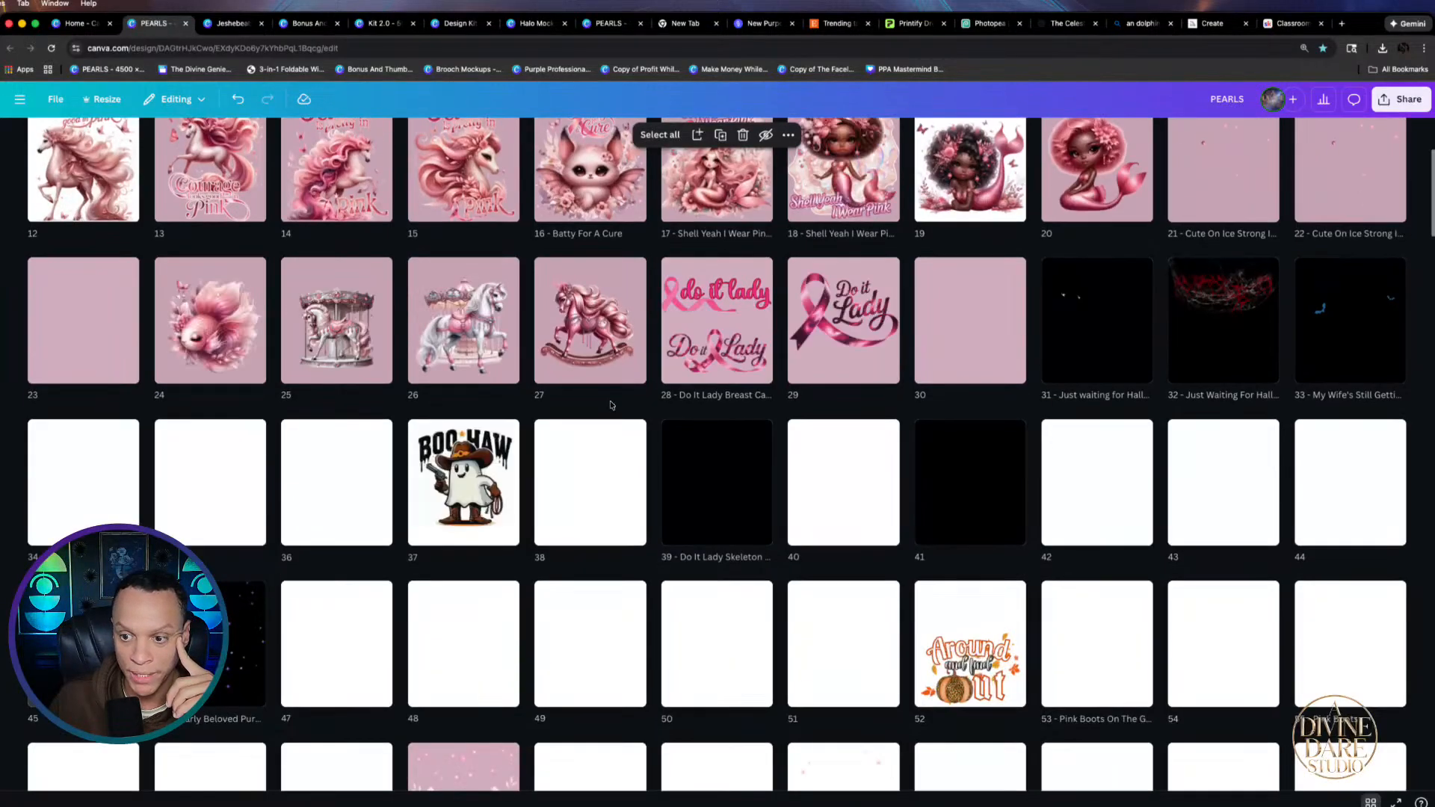
scroll(782, 404, "down", 5)
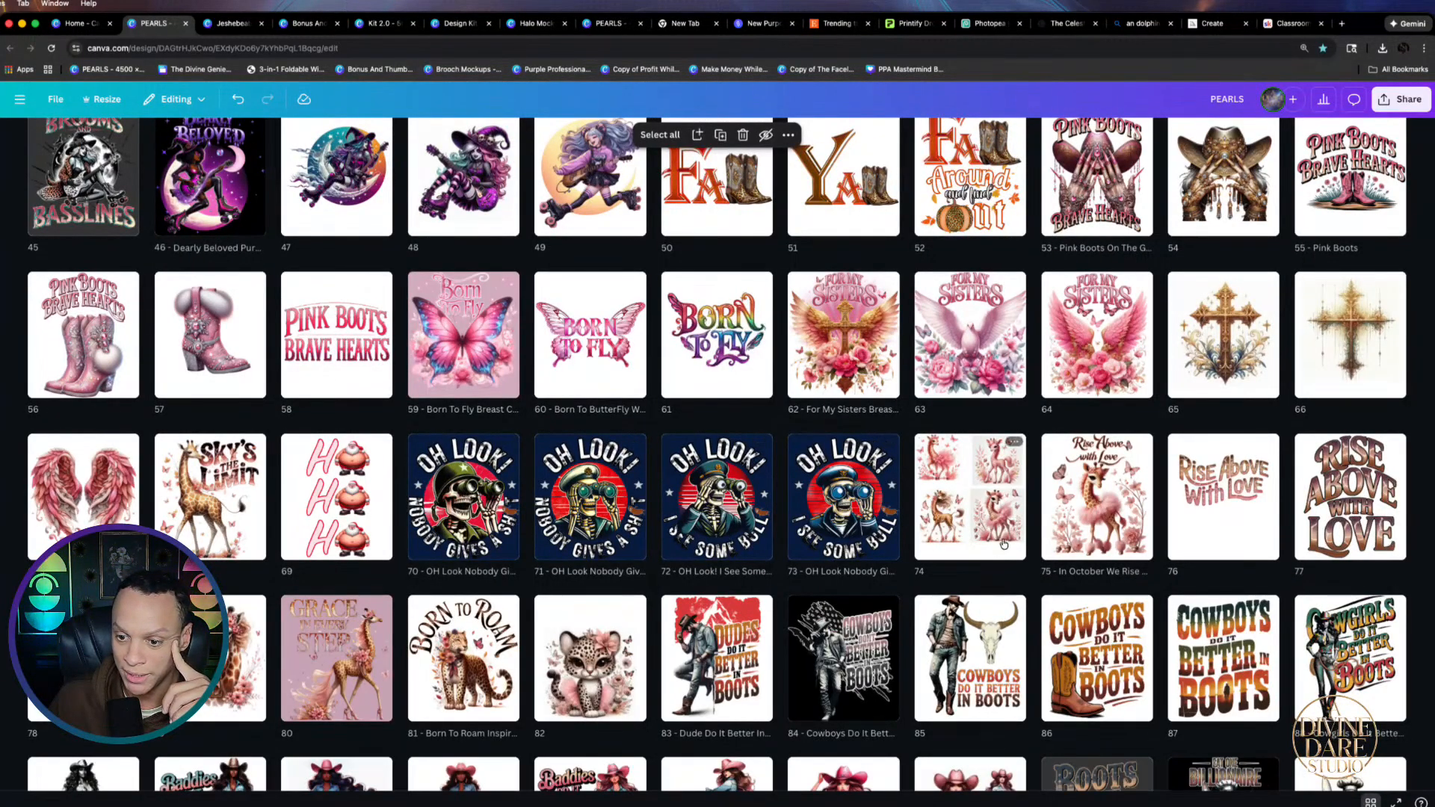
scroll(970, 381, "down", 2)
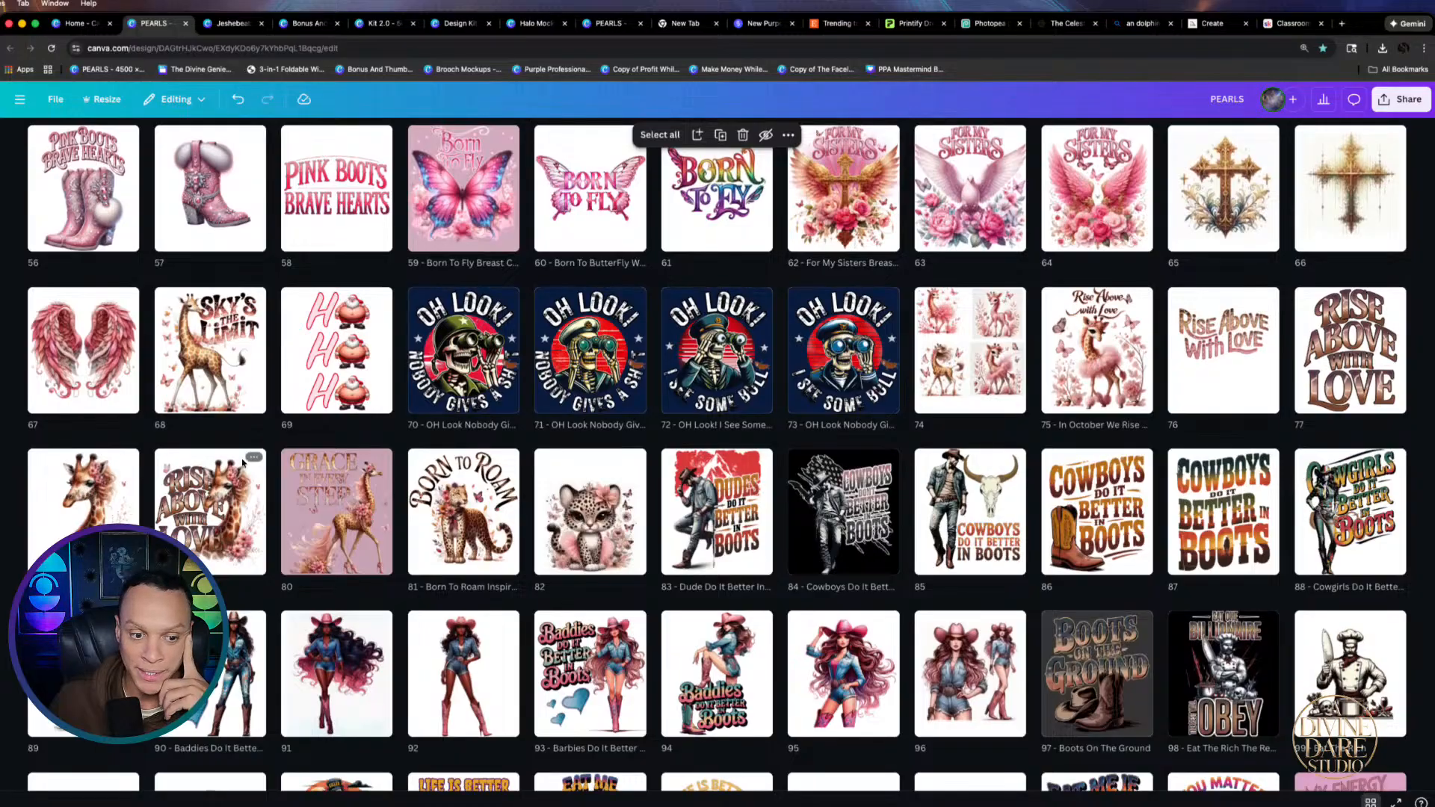
scroll(239, 458, "down", 4)
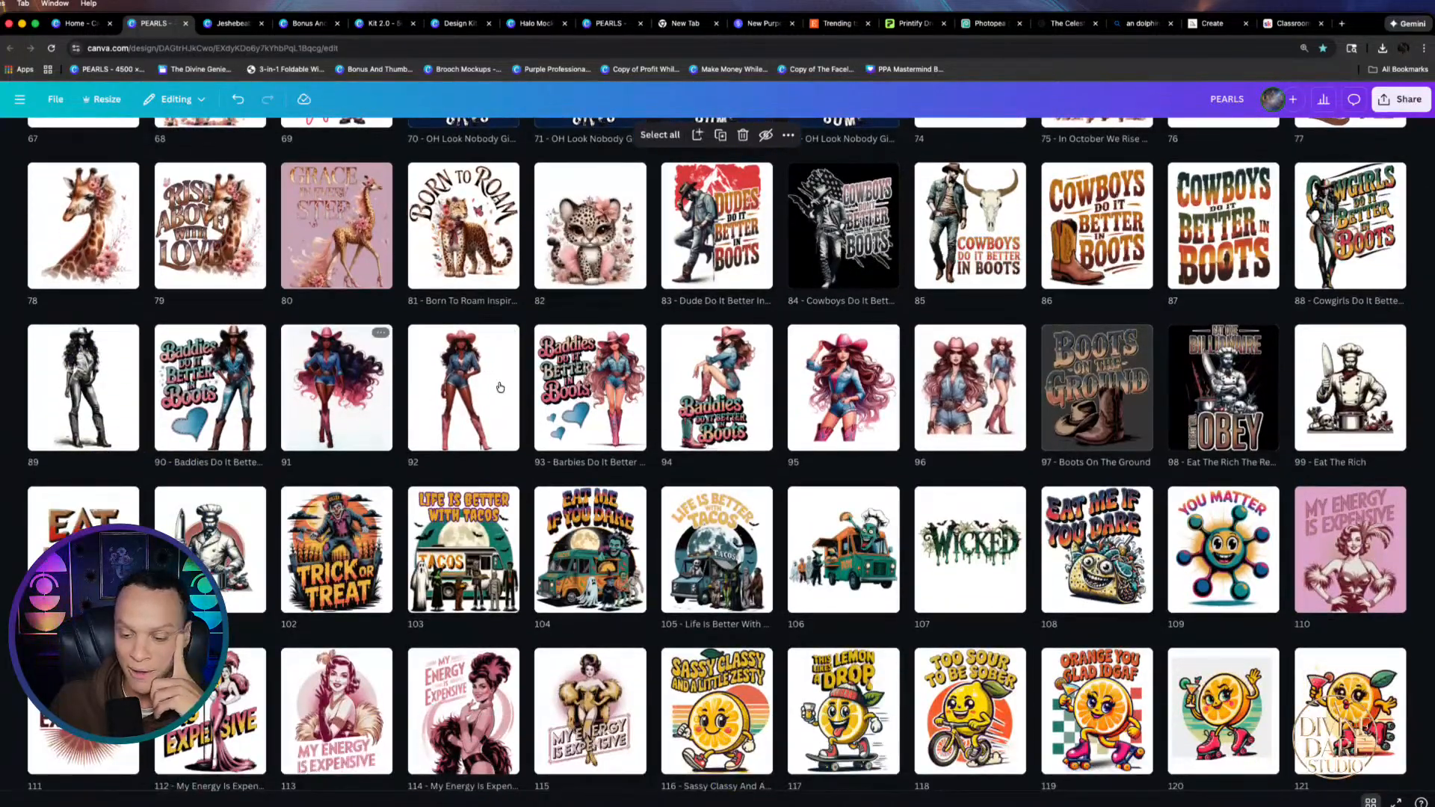
scroll(933, 427, "down", 1)
scroll(933, 427, "down", 3)
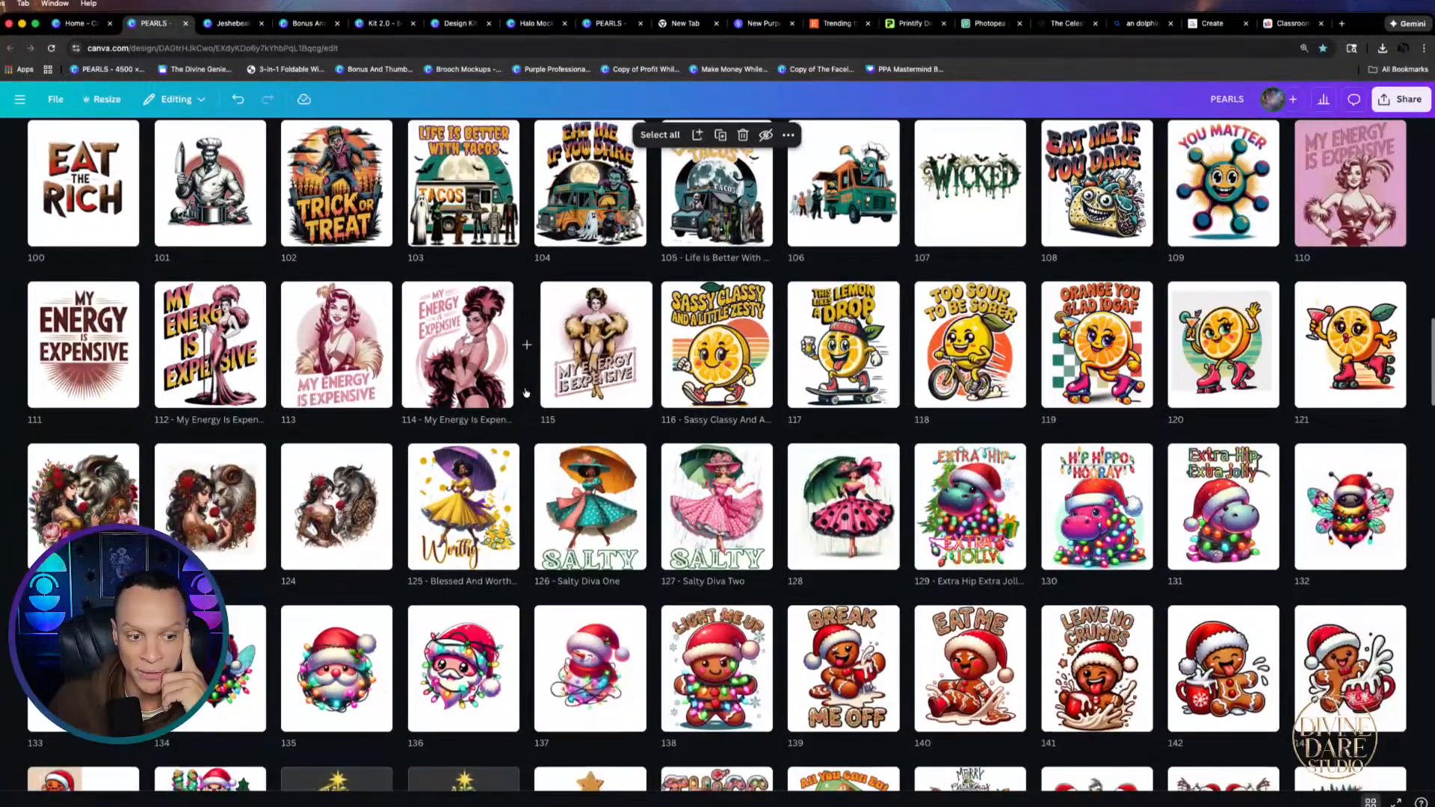
scroll(488, 374, "down", 5)
scroll(982, 410, "down", 6)
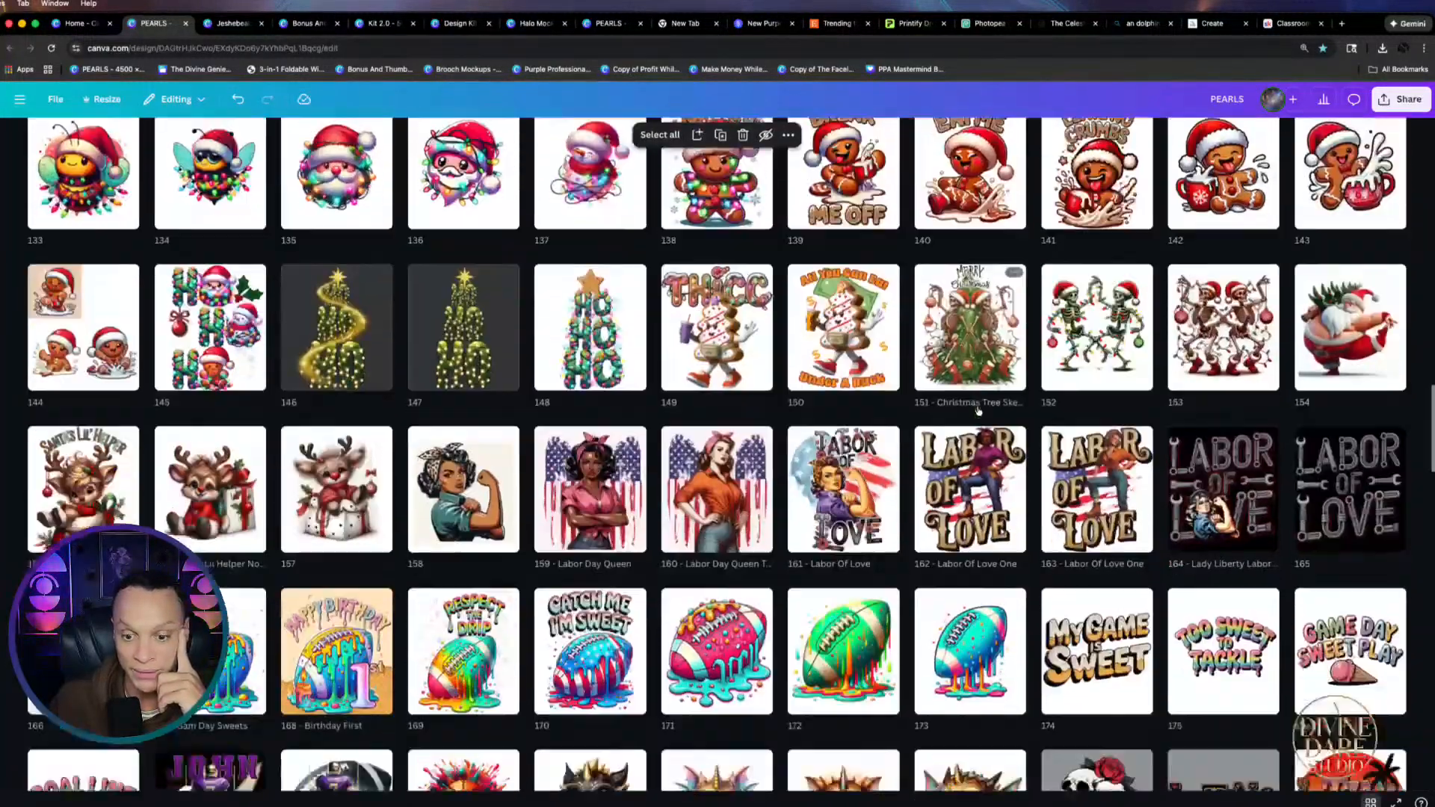
scroll(1063, 376, "down", 5)
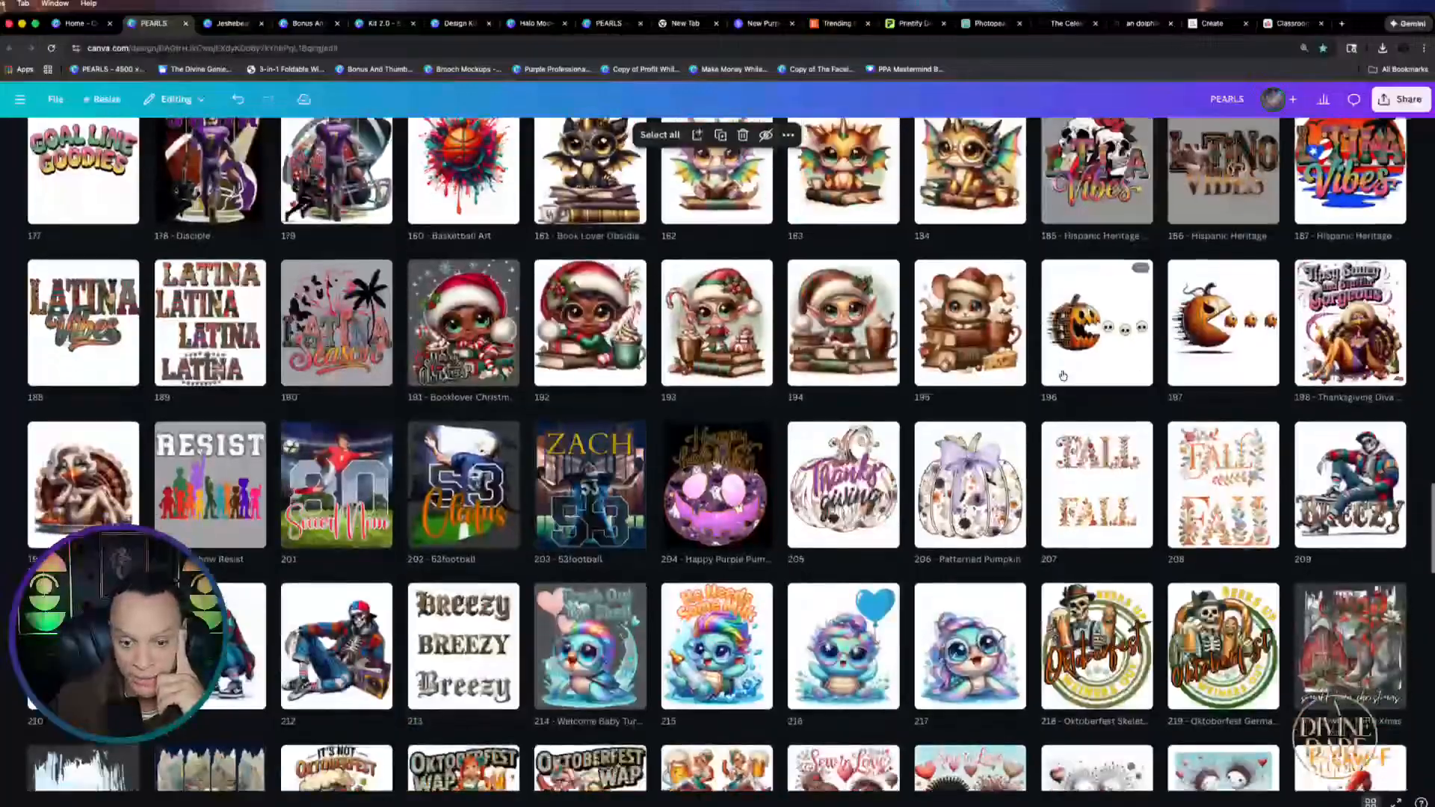
scroll(738, 454, "down", 10)
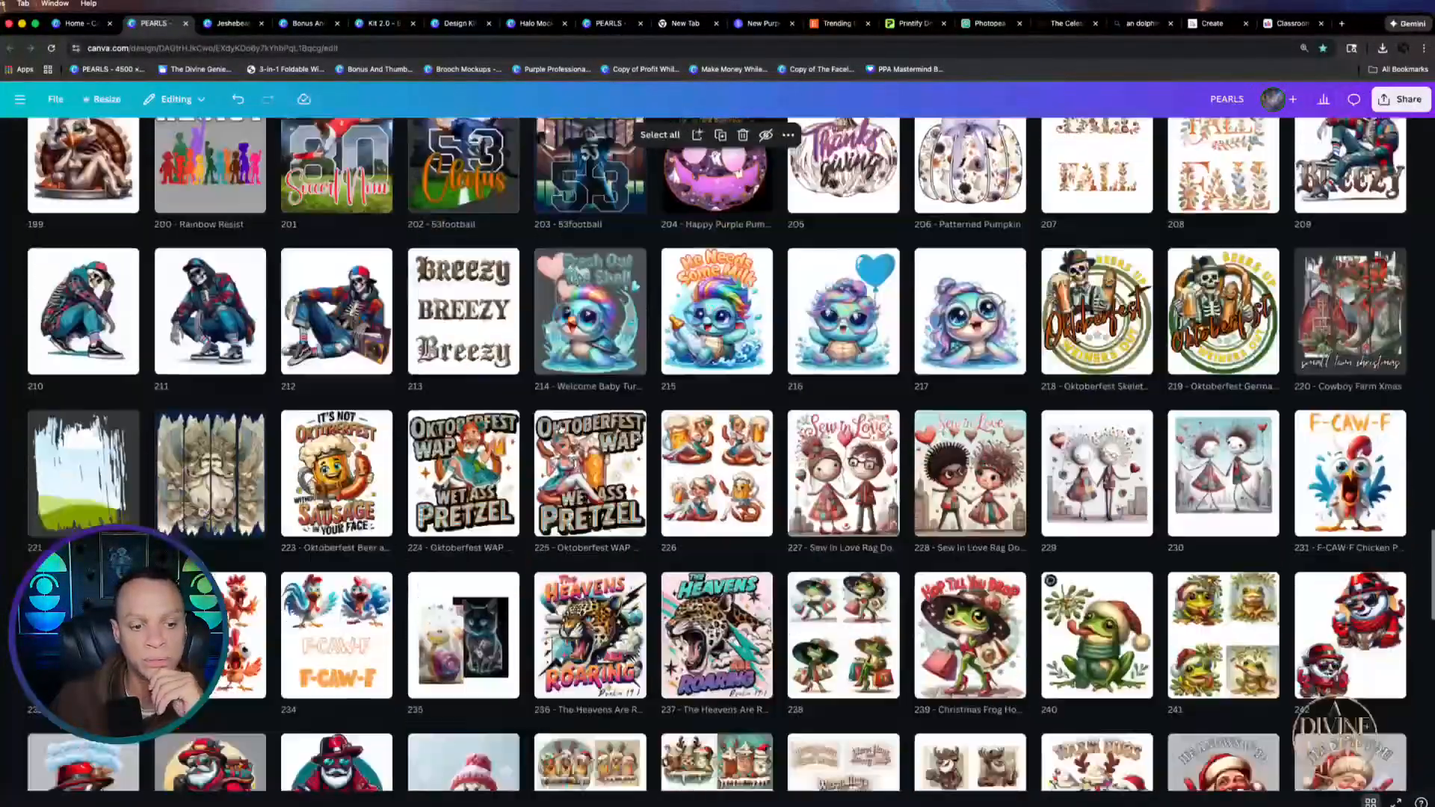
scroll(737, 453, "down", 4)
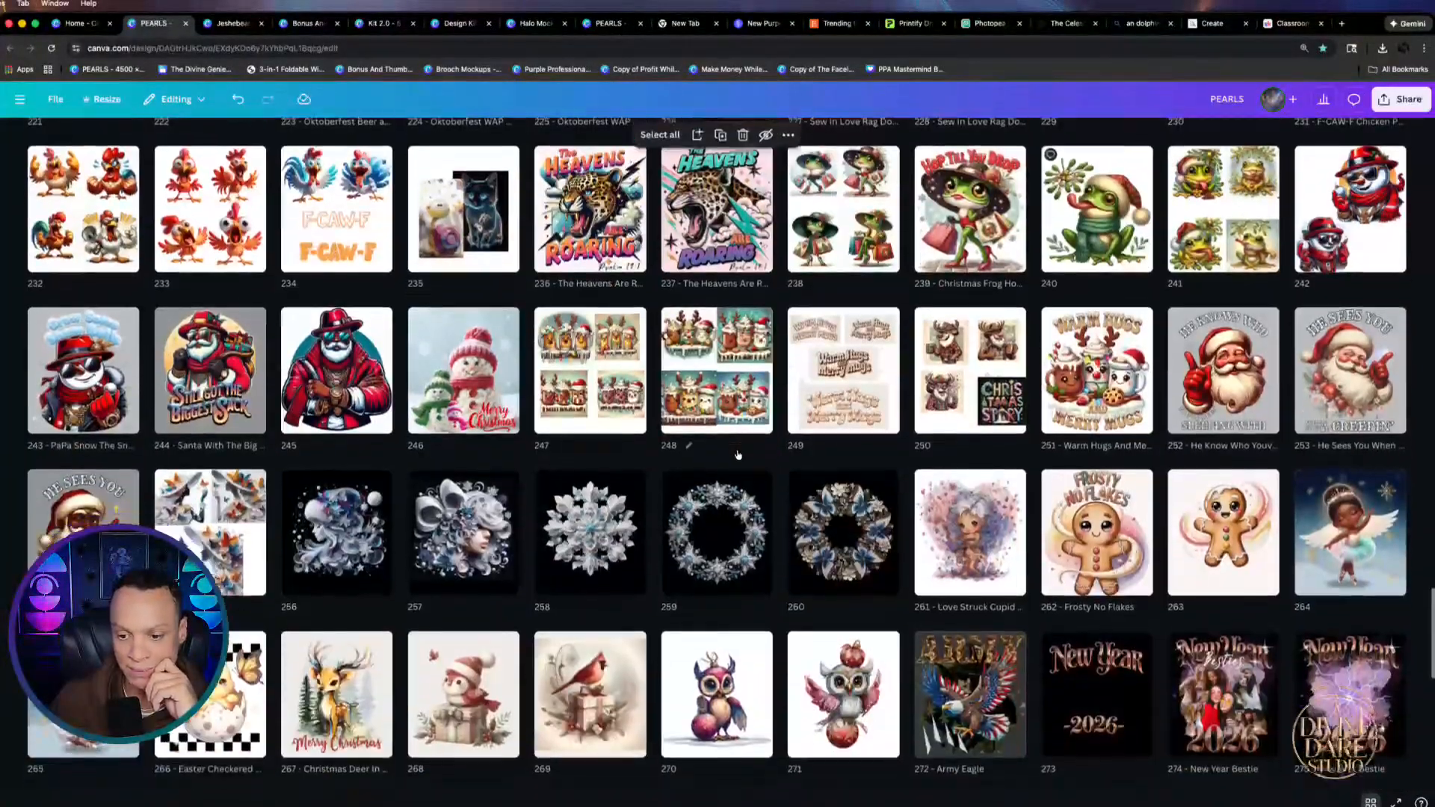
scroll(738, 454, "down", 5)
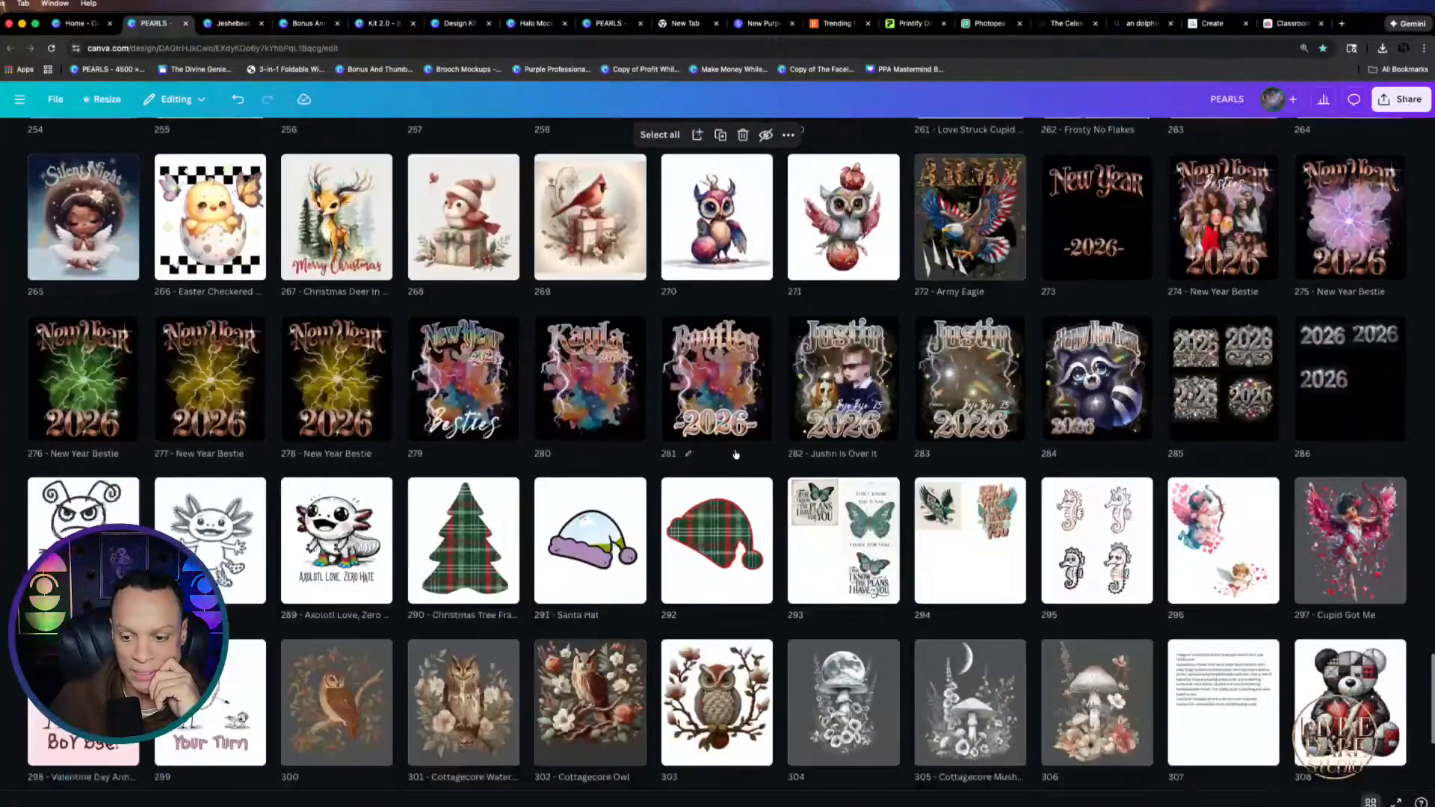
scroll(733, 451, "down", 5)
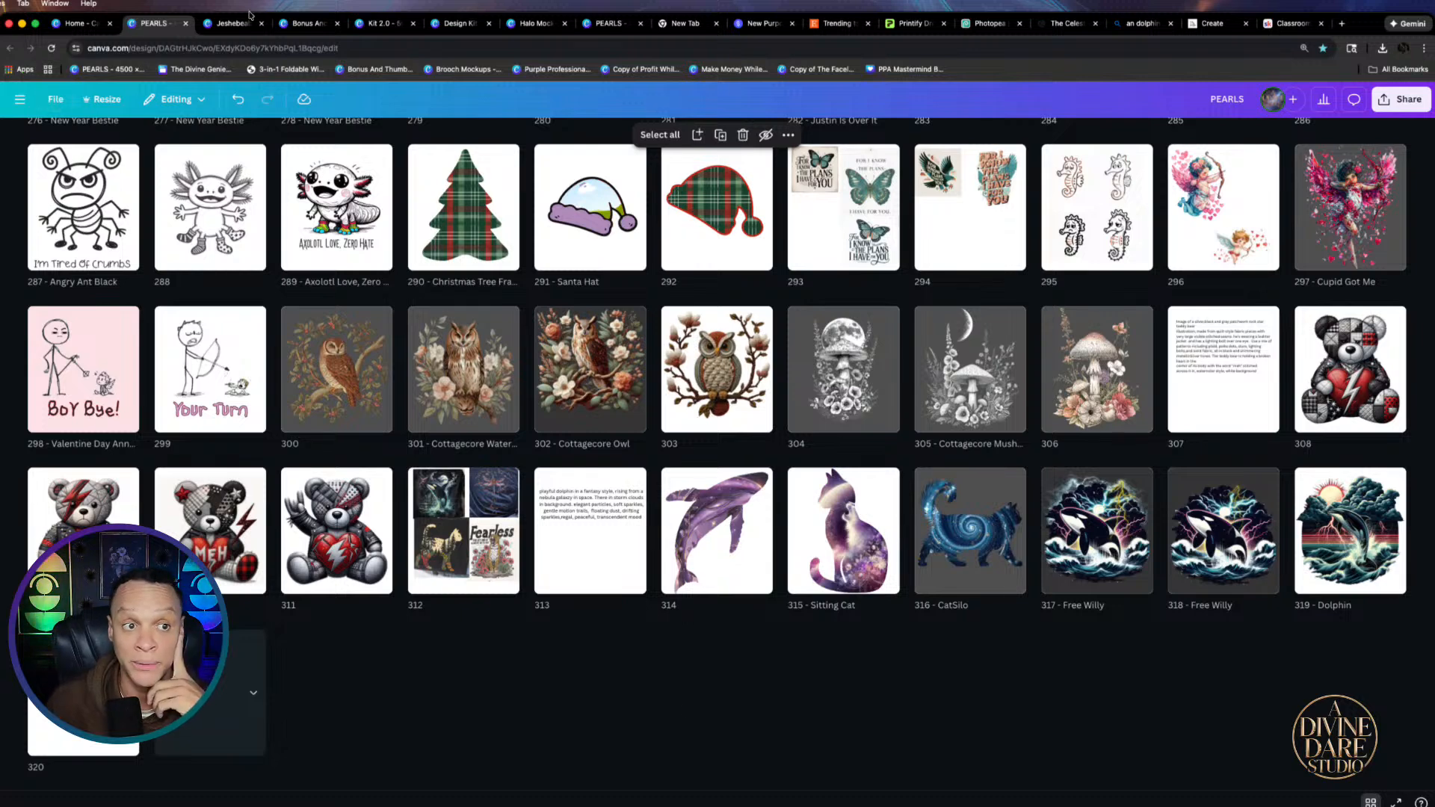
Show the Etsy Easy 2.0 page of Bonus And Thumbnails, then switch to the stan.store checkout
left_click(314, 24)
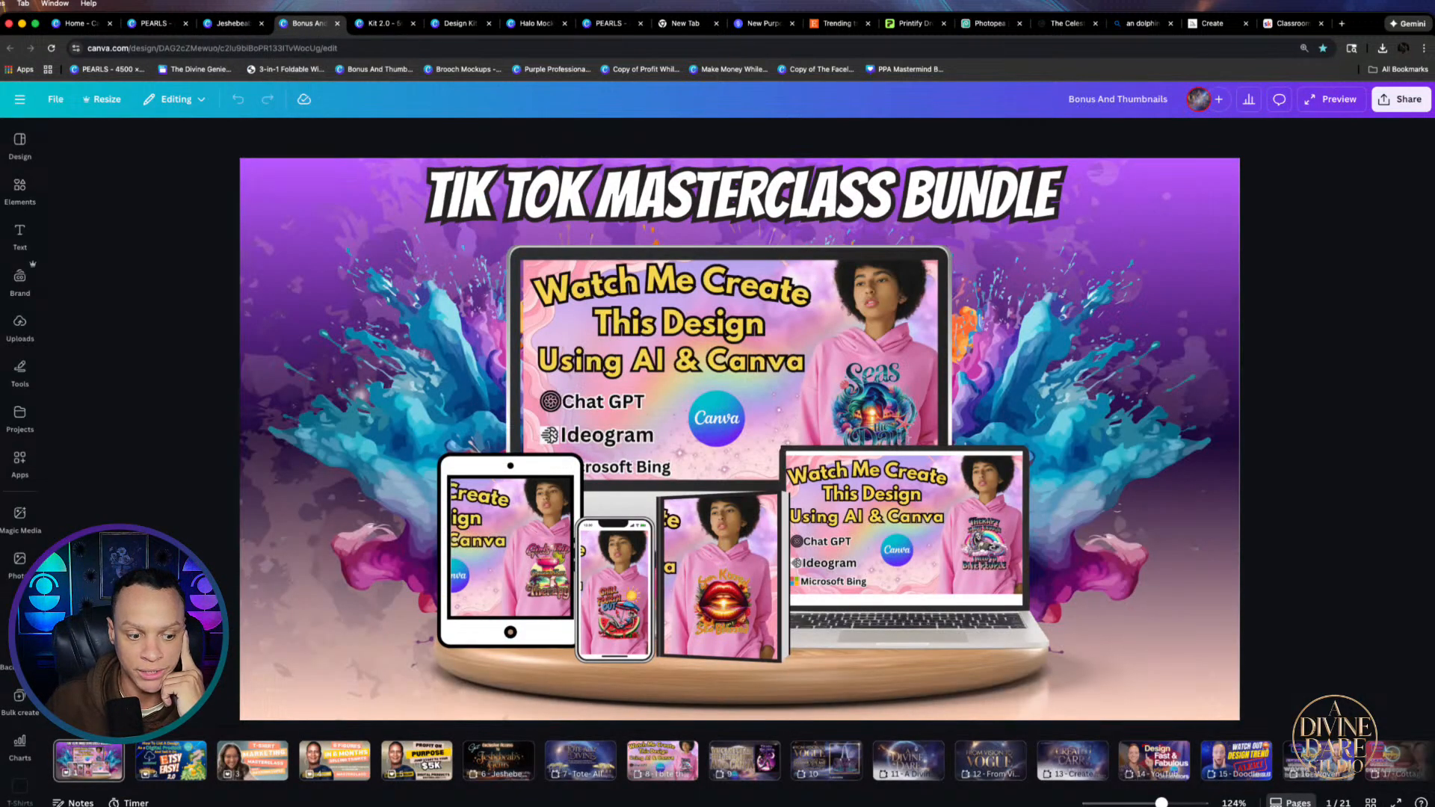
left_click(158, 774)
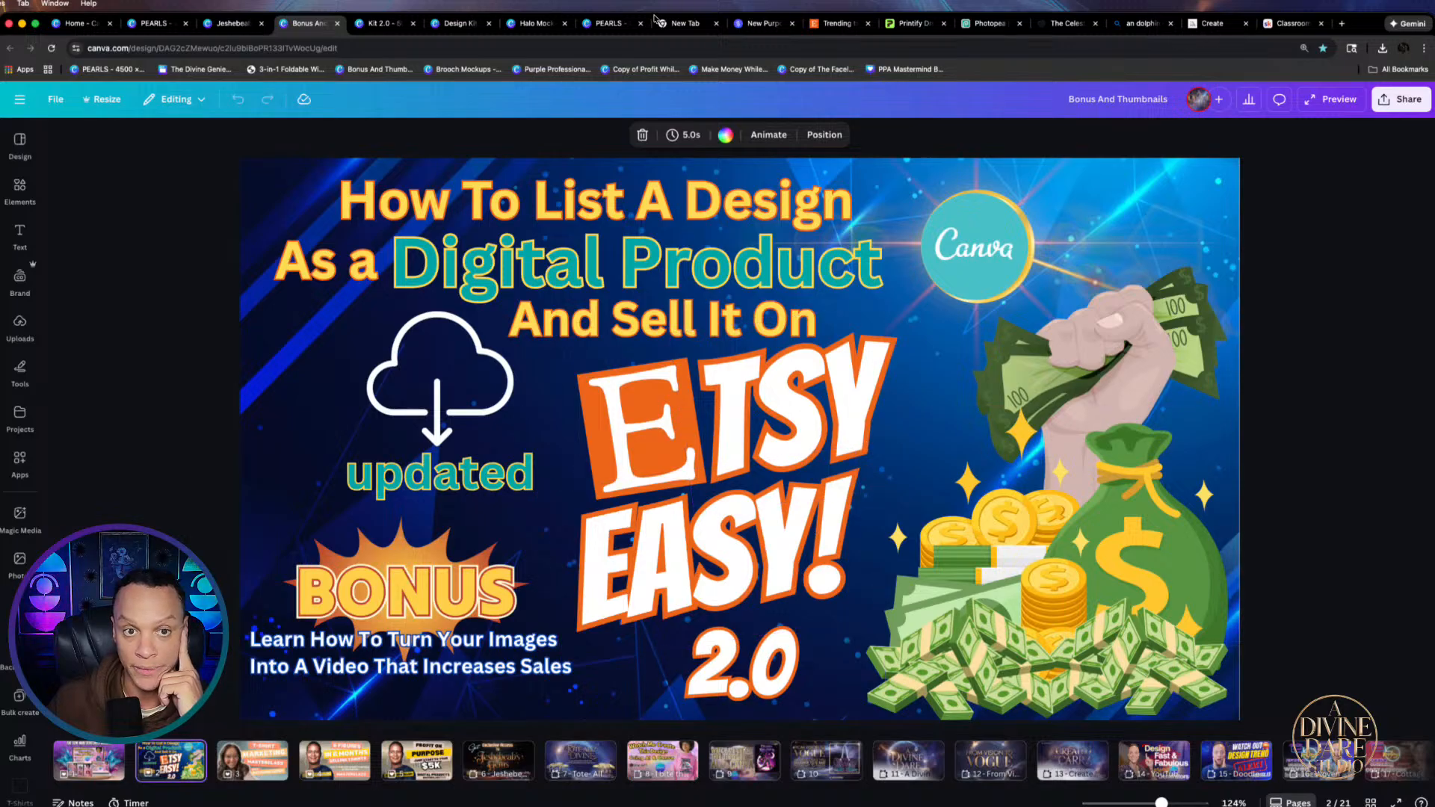
left_click(758, 29)
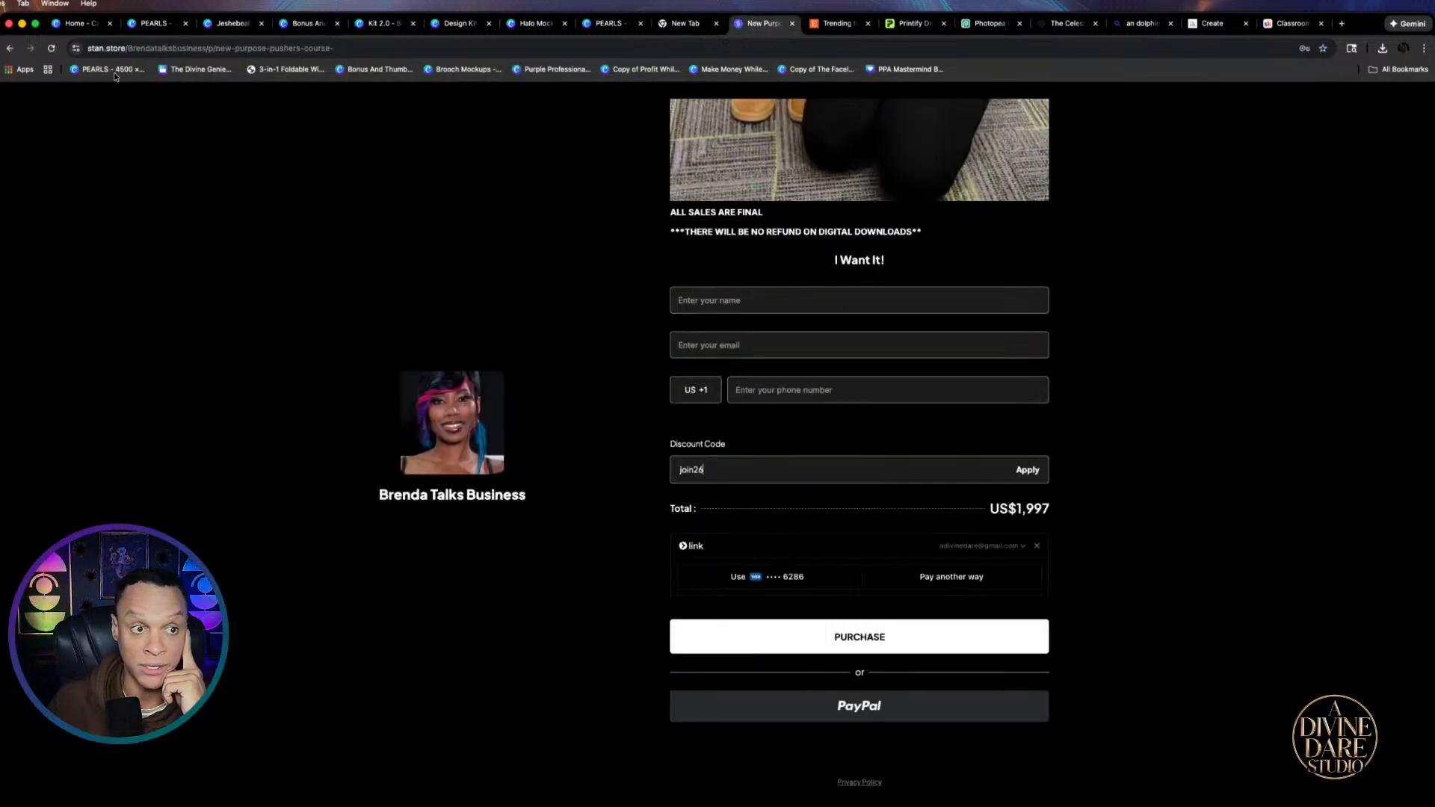
Go back to the A Divine Dare store page, browse its products, then return to PEARLS
left_click(10, 52)
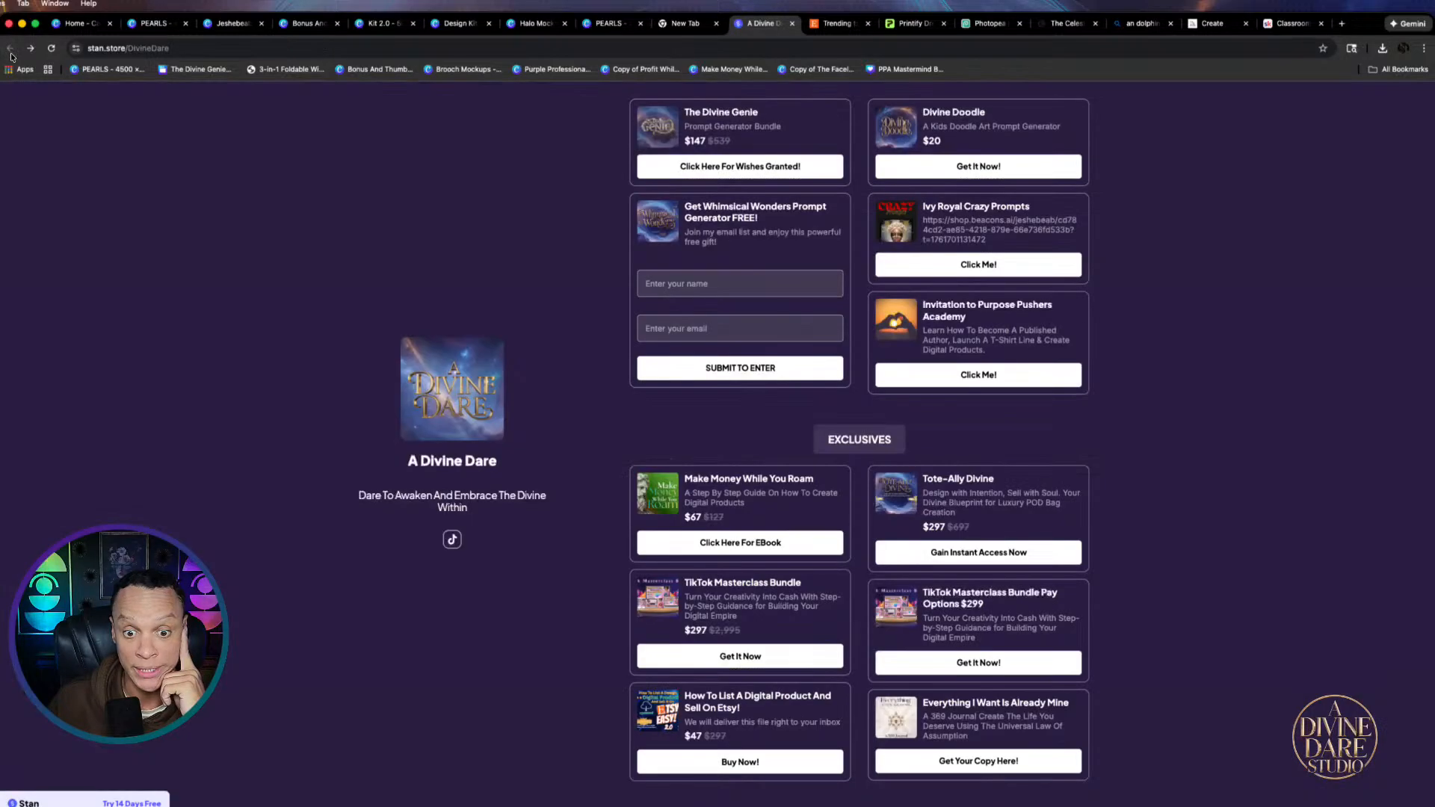
scroll(841, 525, "down", 3)
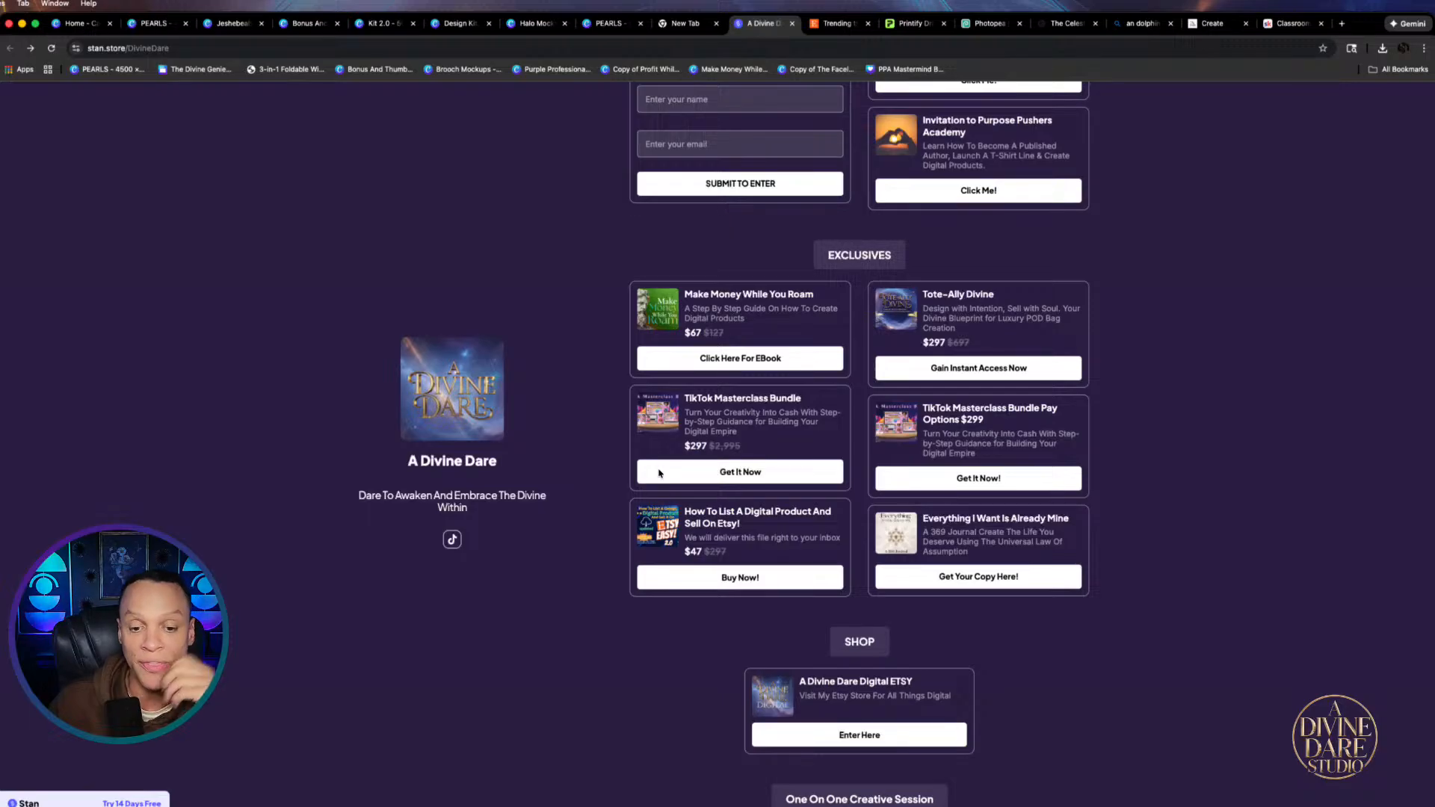
scroll(814, 371, "up", 3)
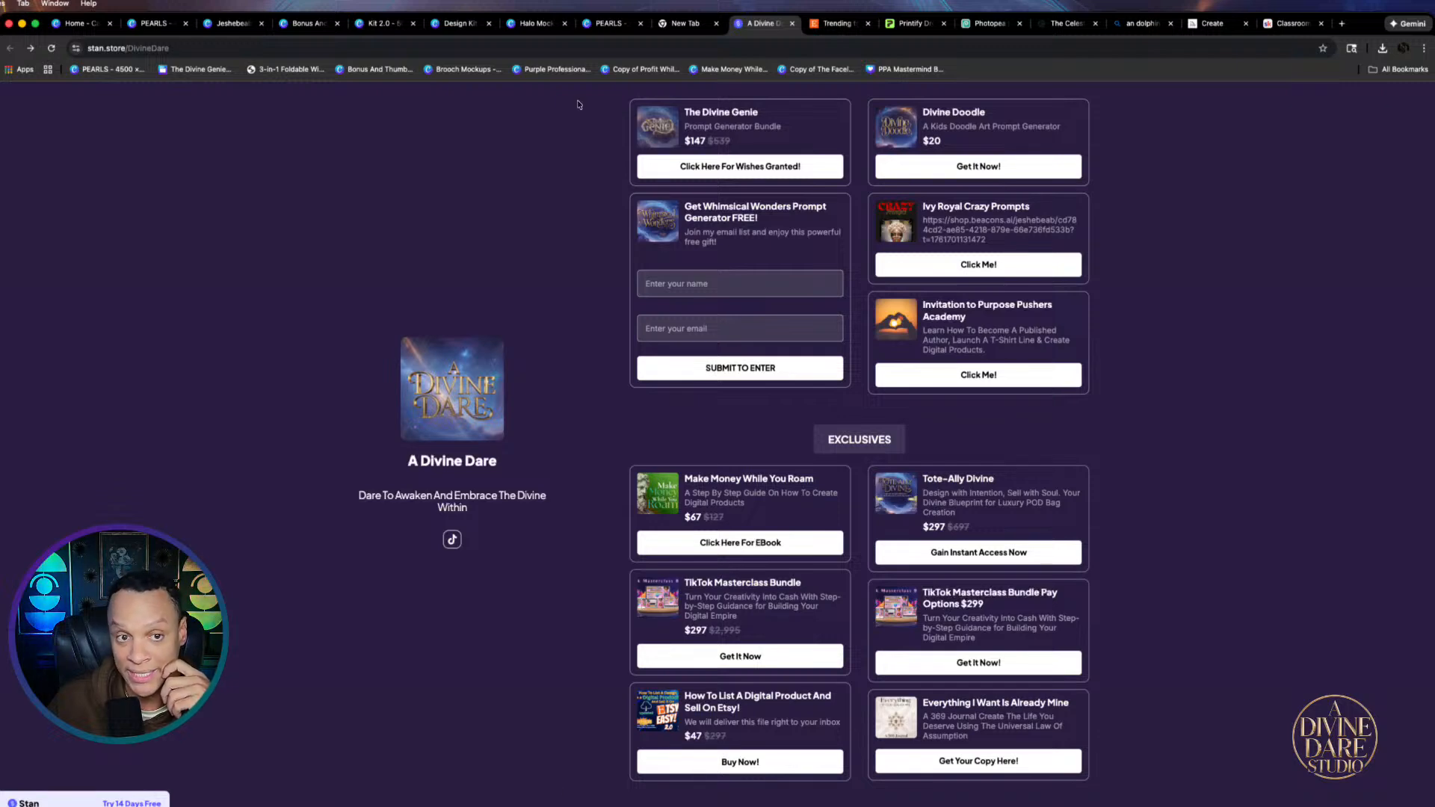
left_click(146, 30)
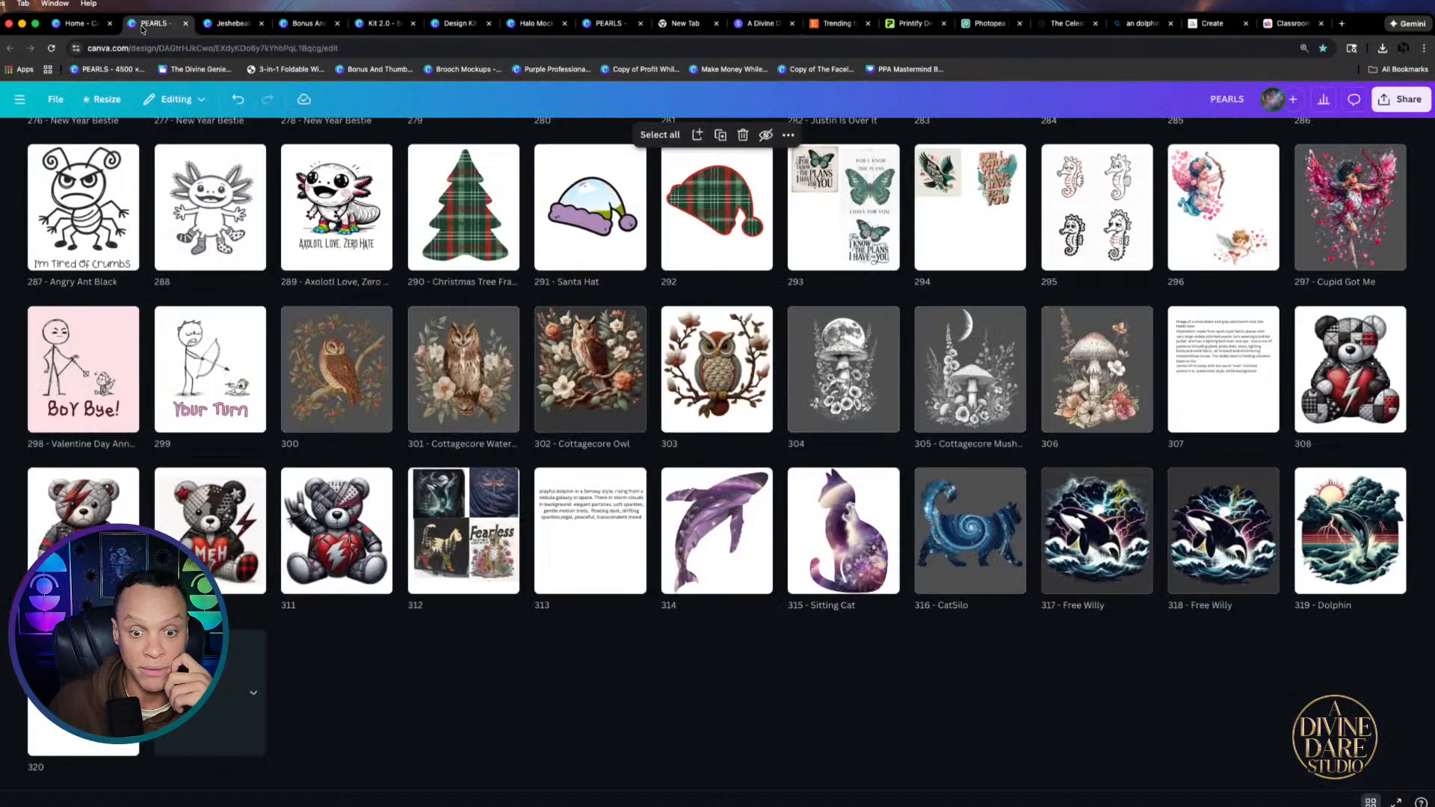
left_click(220, 29)
left_click(303, 23)
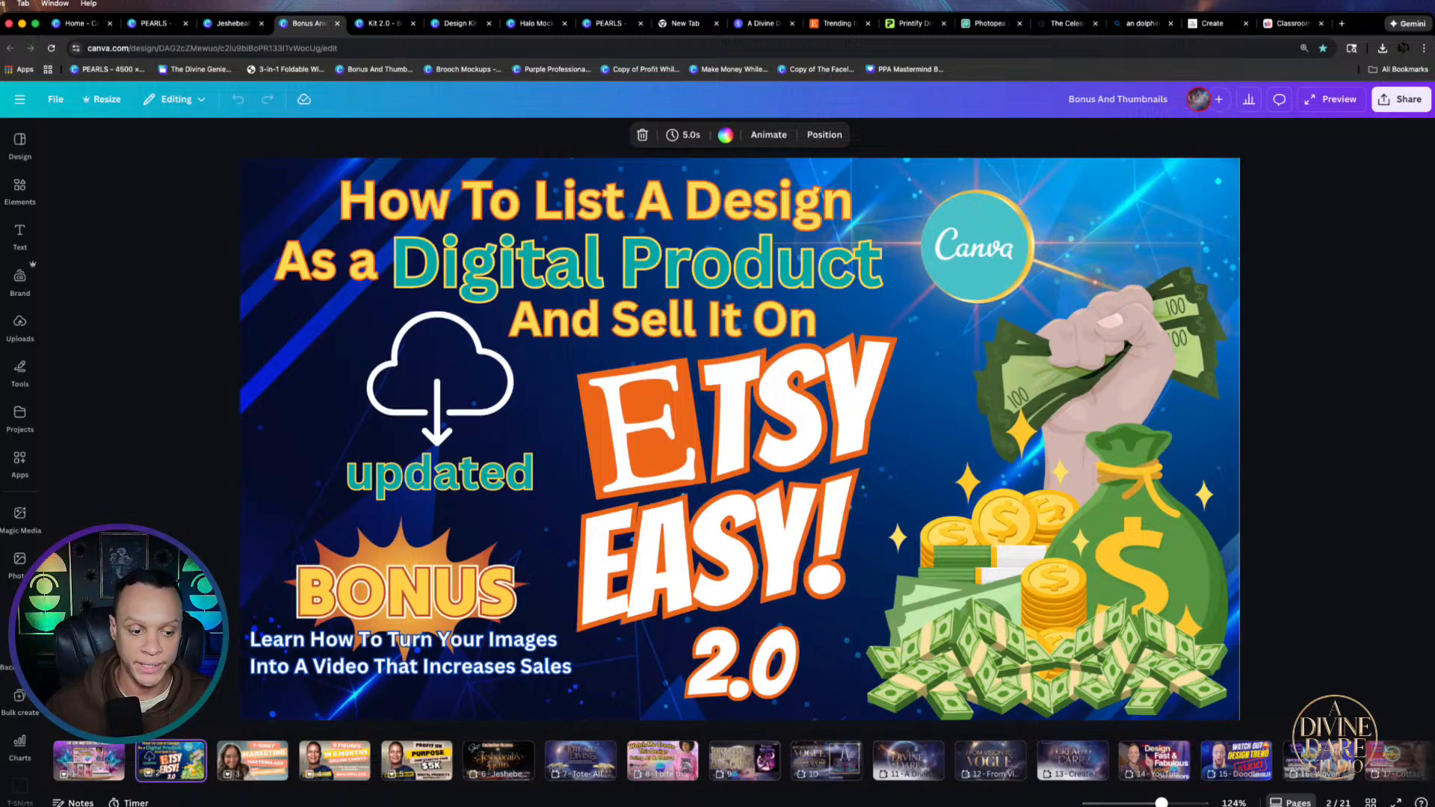
left_click(155, 23)
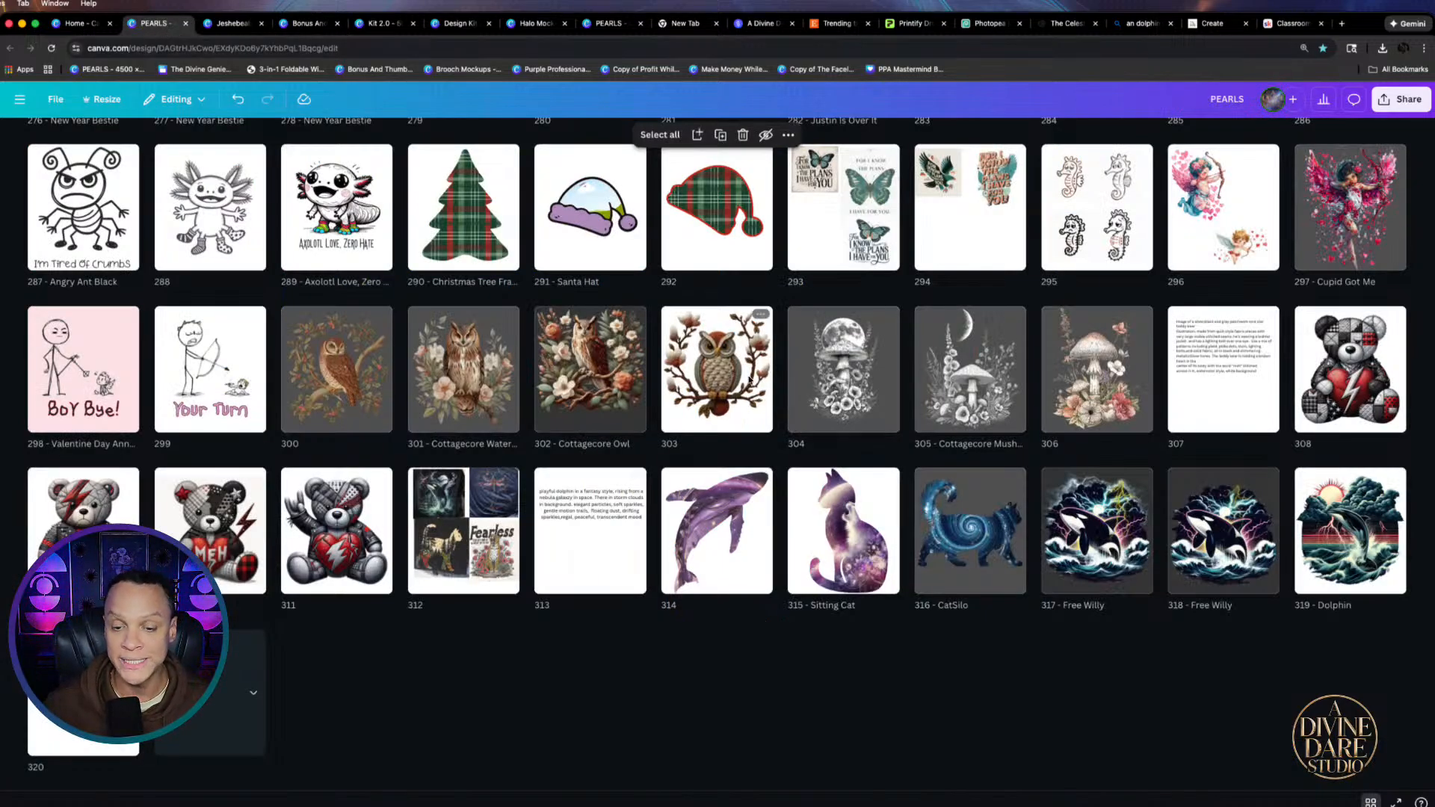
Open page 304's moon mushroom design and select its image, then move through tabs to Bonus And Thumbnails
double_click(864, 377)
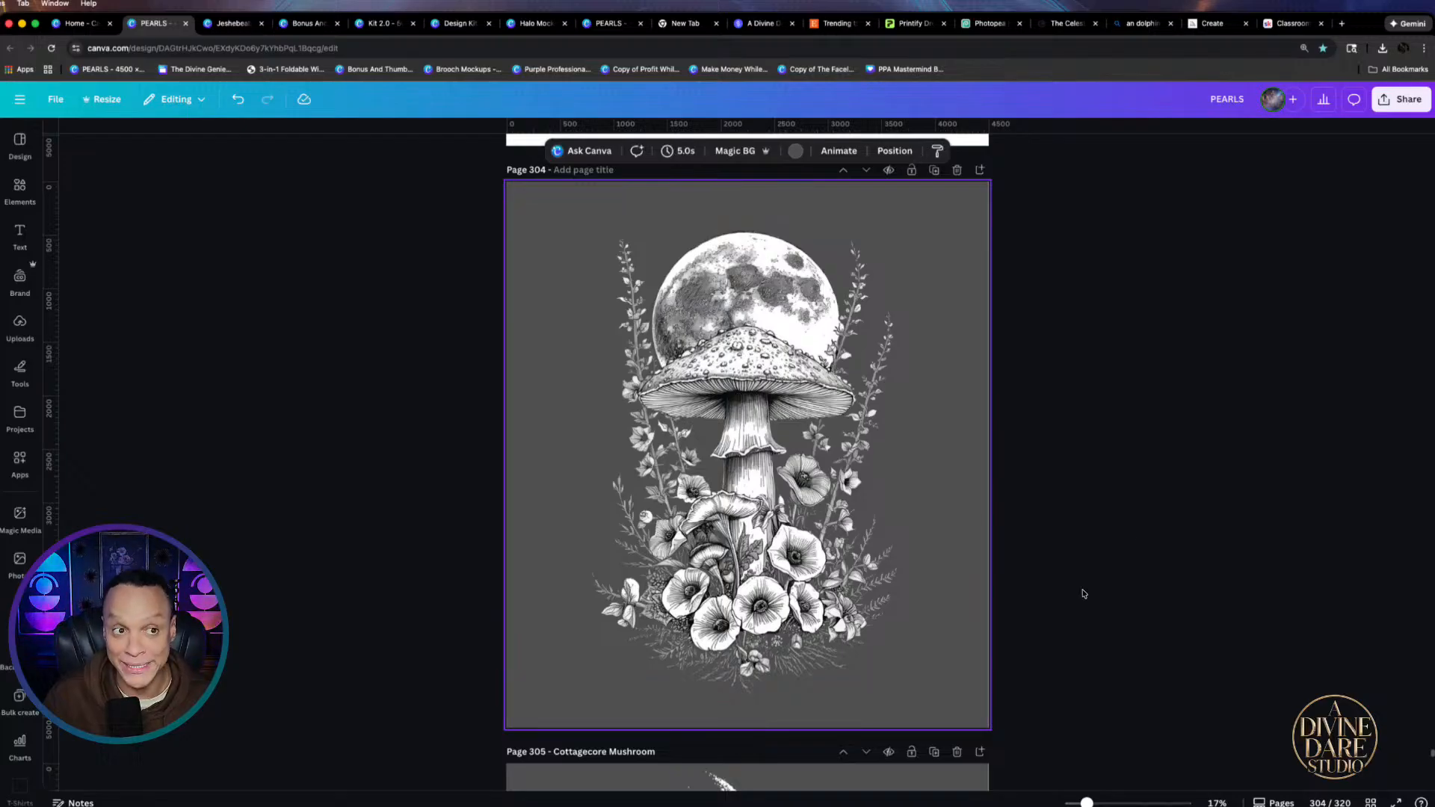
mouse_move(766, 443)
left_mouse_down()
mouse_move(811, 442)
mouse_move(755, 448)
left_mouse_up()
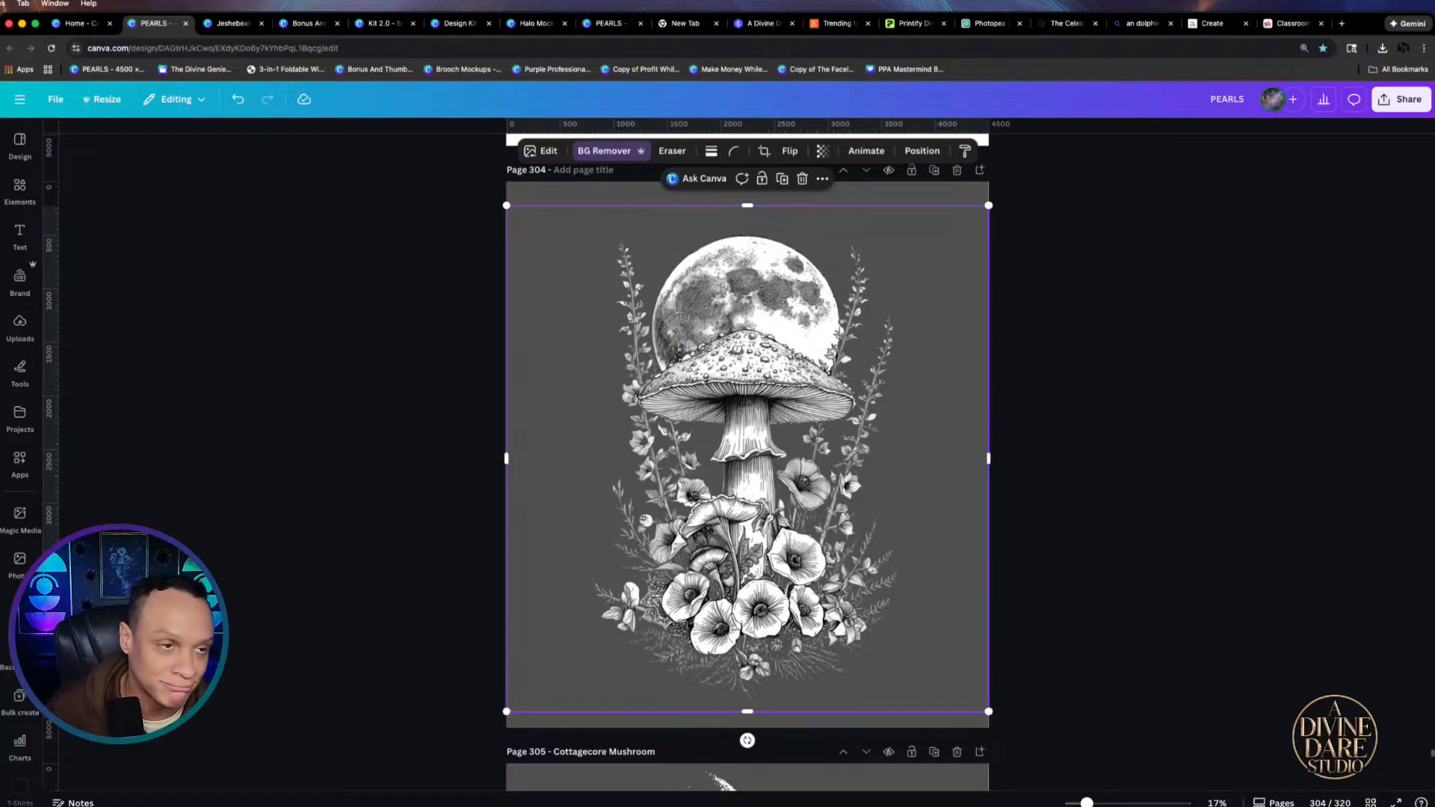
left_click(71, 23)
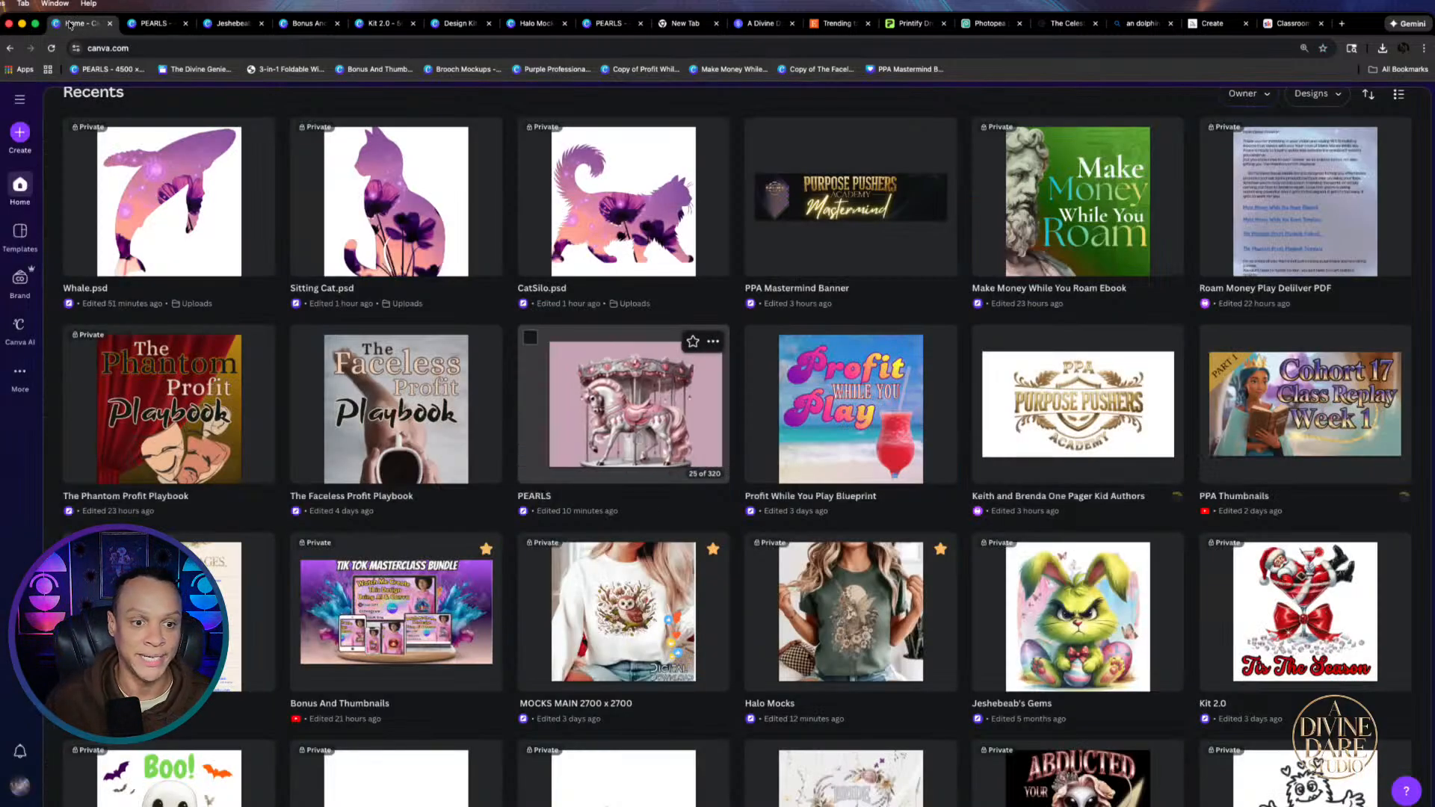
left_click(161, 23)
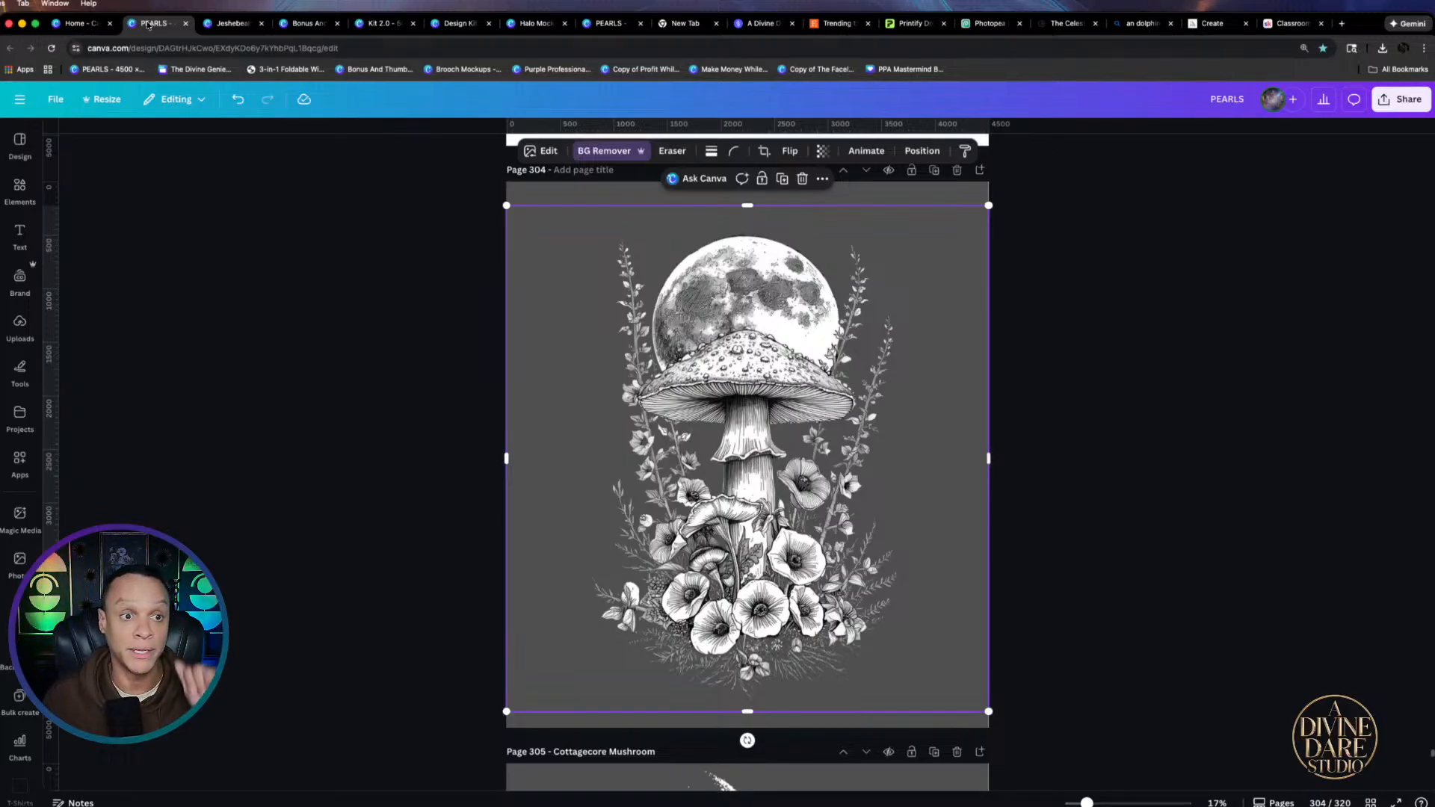
left_click(243, 28)
left_click(307, 23)
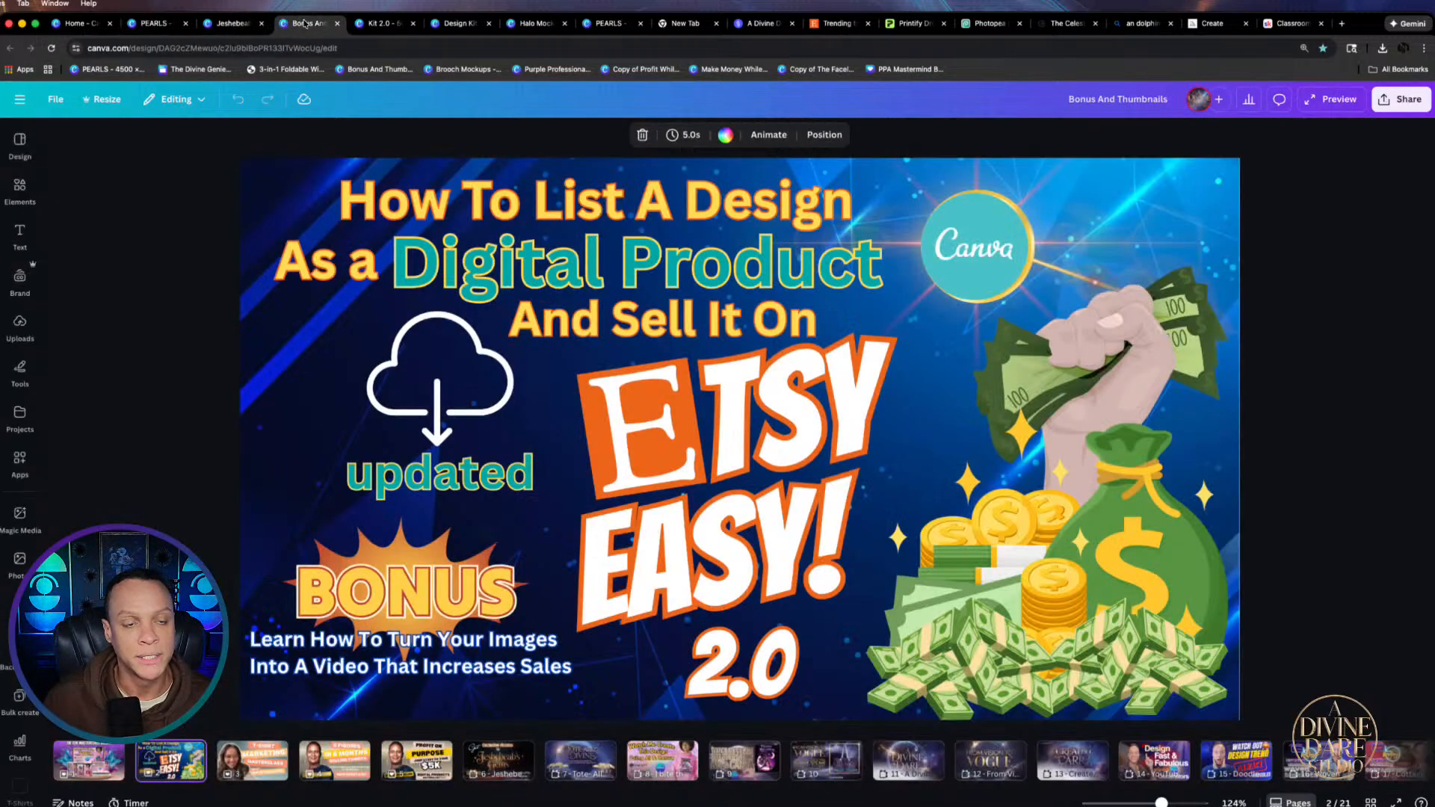
Show page 3 (T-Shirt Marketing Masterclass), then page 4 (6 Figures in 6 Months)
left_click(253, 774)
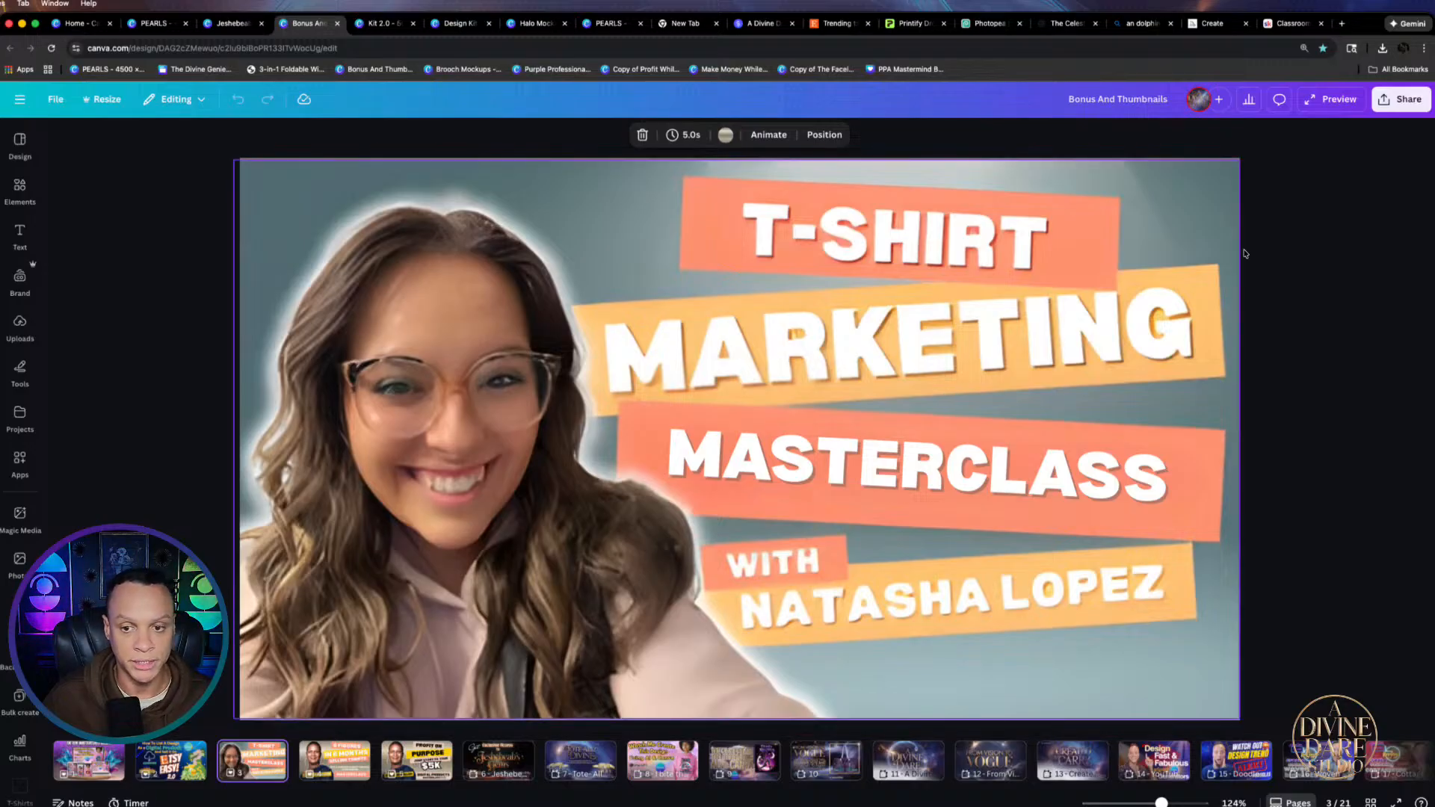
left_click(334, 760)
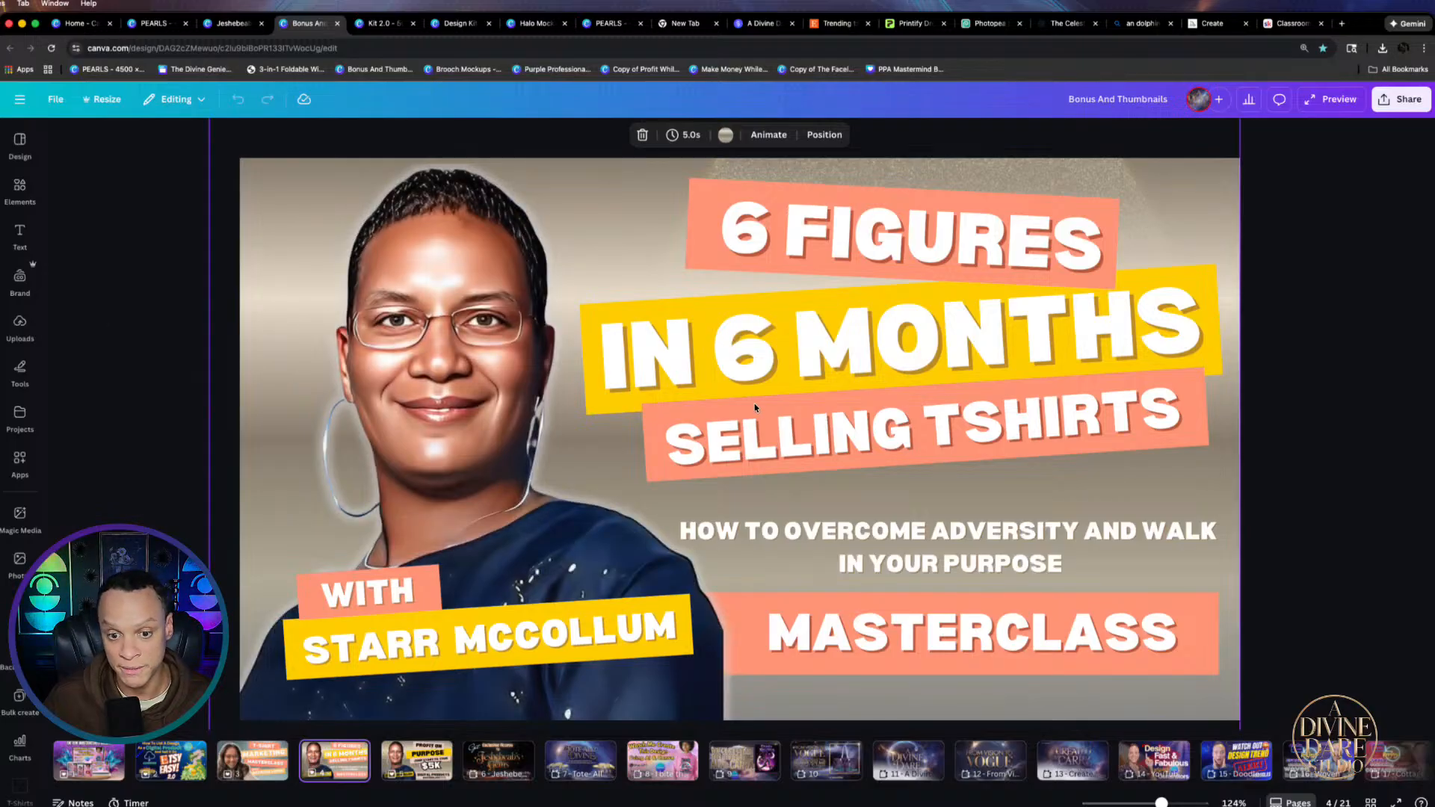
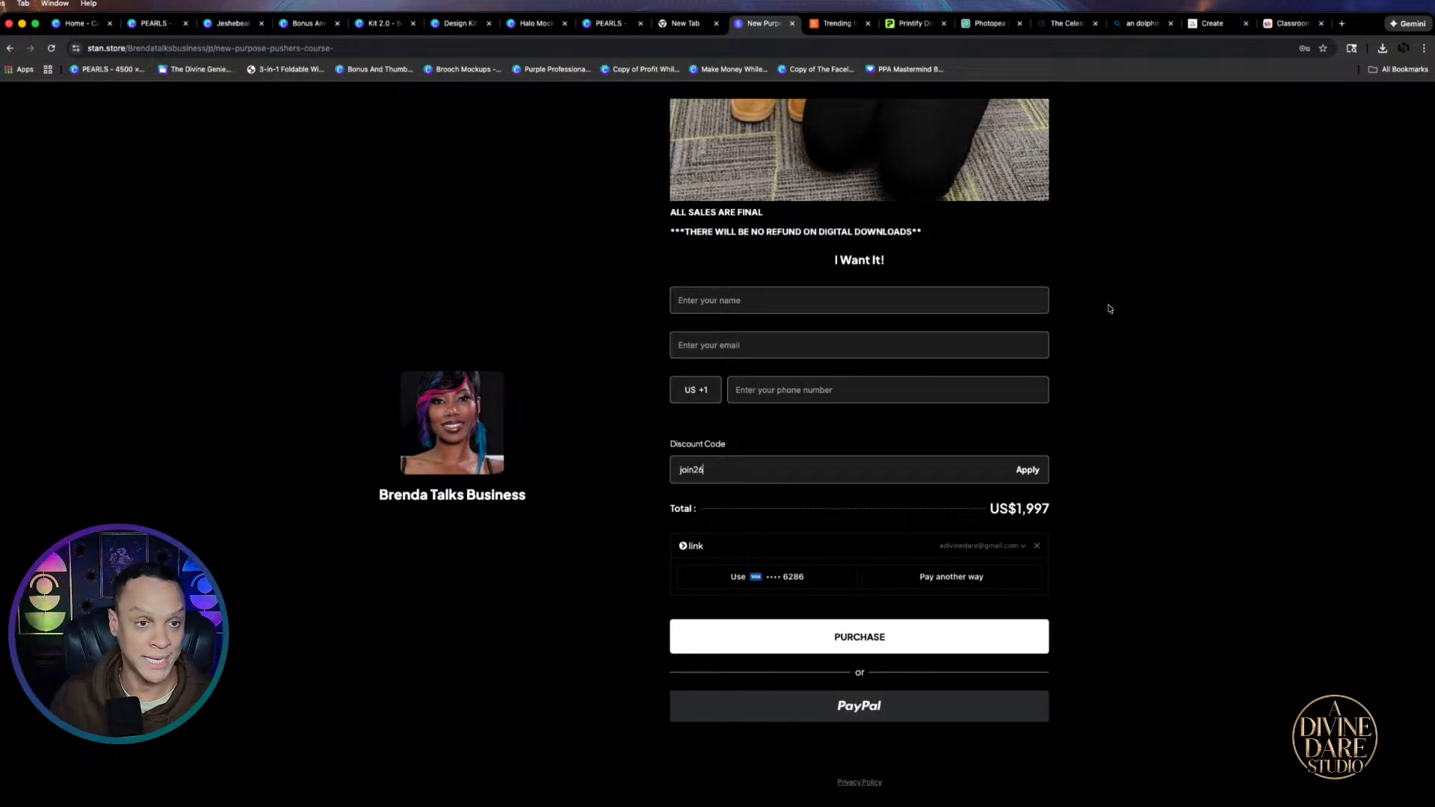
Switch from the Stan Store checkout to the Kit 2.0 Canva design with its Christmas and sweatshirt mockups
left_click(376, 25)
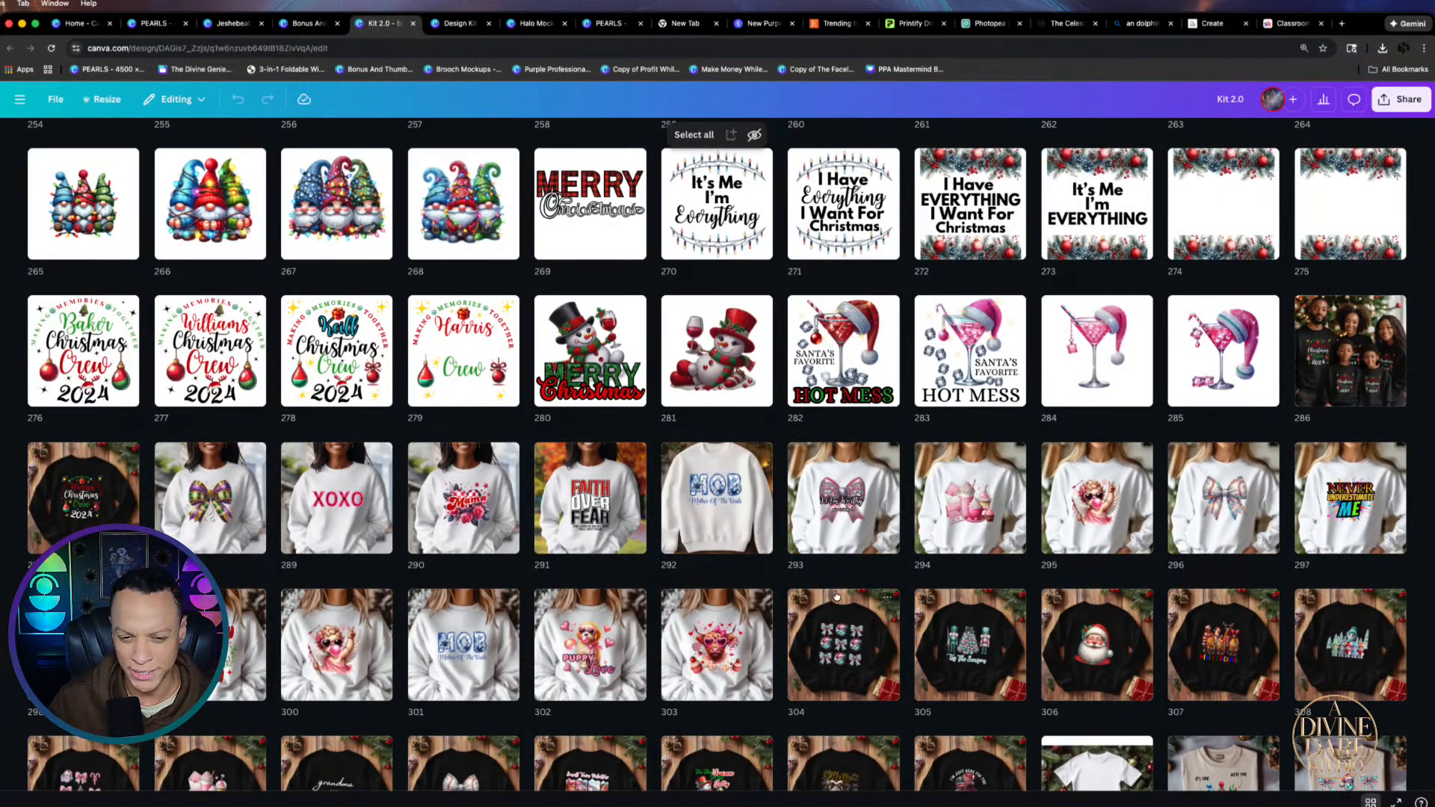
Browse up and down through the Kit 2.0 page grid
scroll(836, 595, "down", 10)
scroll(835, 592, "down", 5)
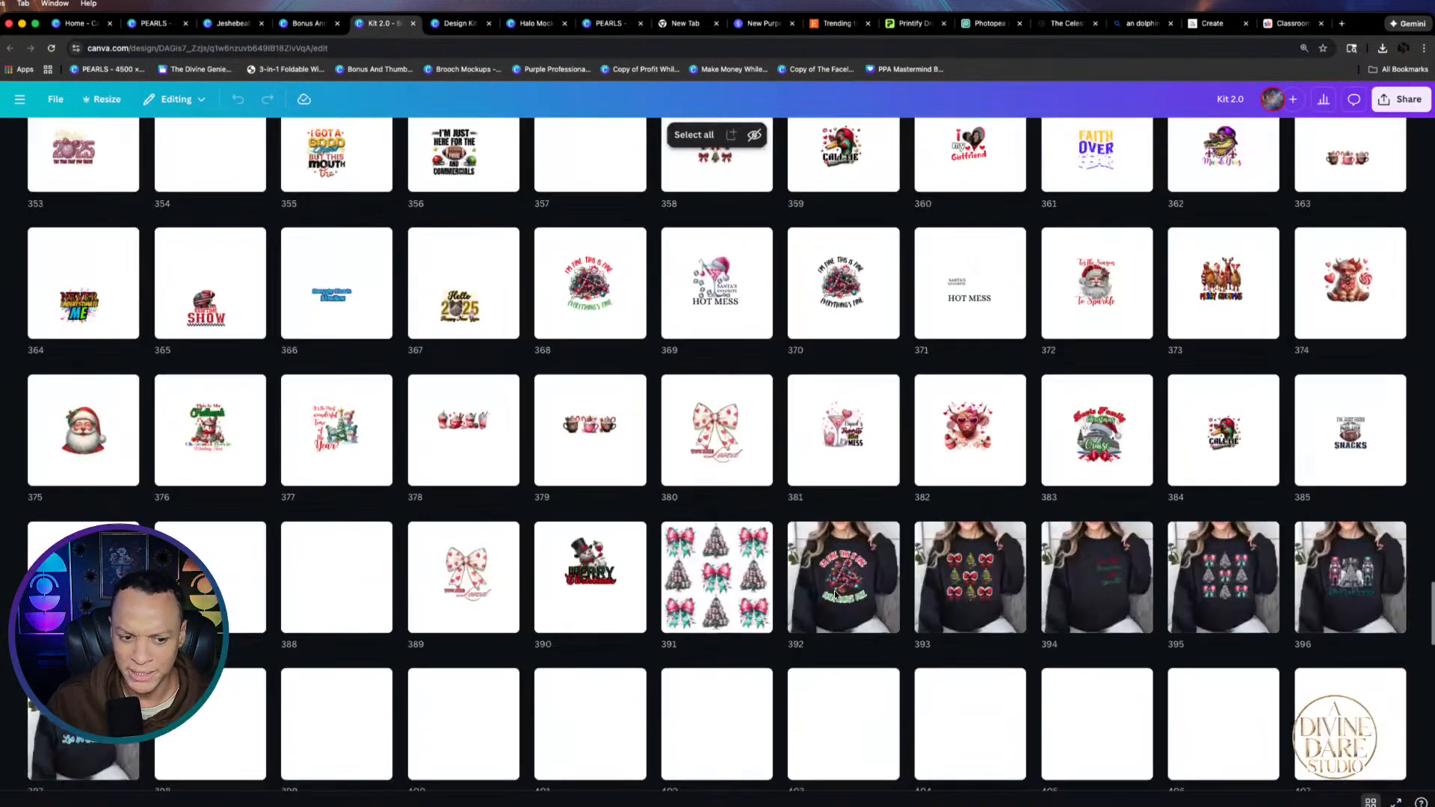
scroll(835, 594, "down", 15)
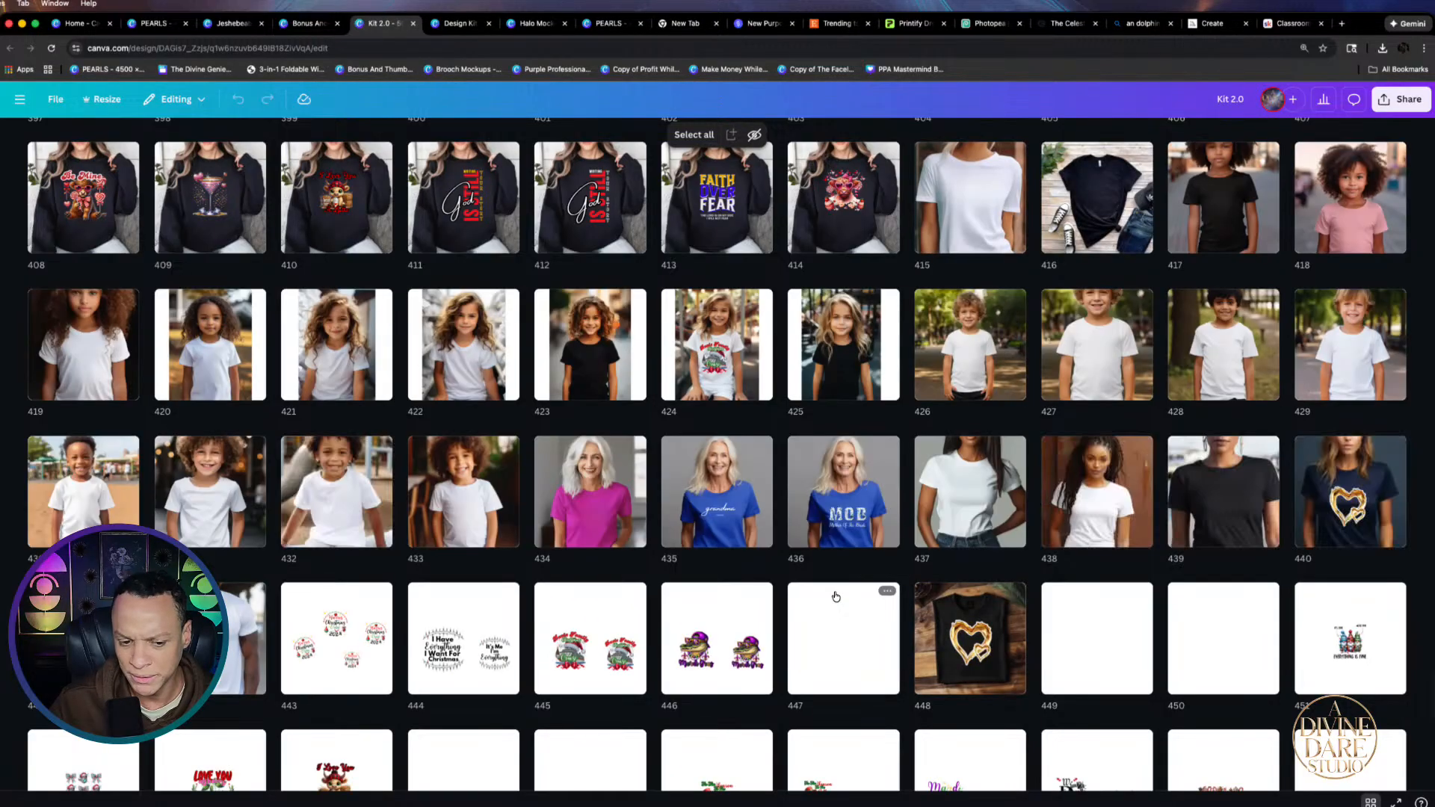
scroll(836, 596, "up", 20)
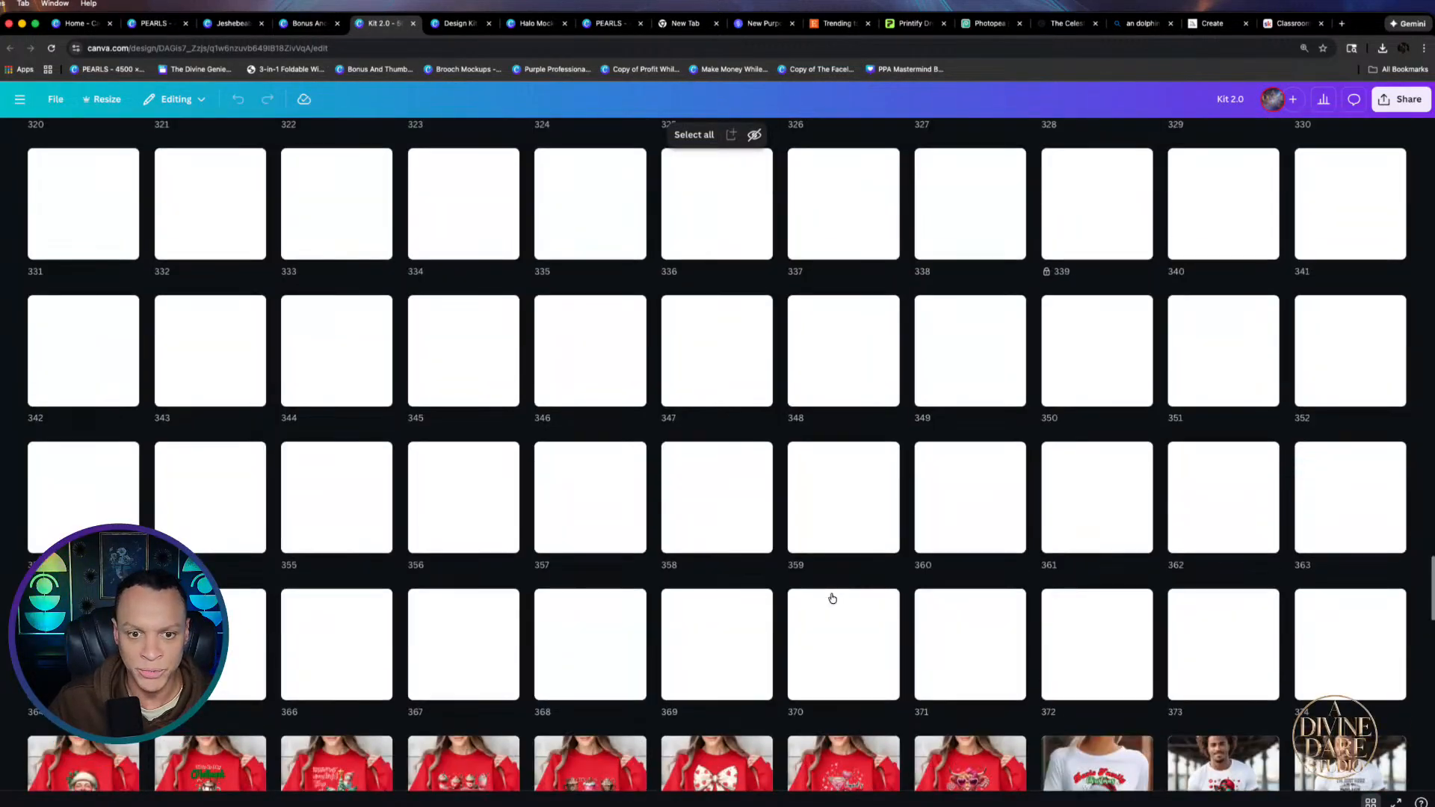
scroll(832, 595, "up", 15)
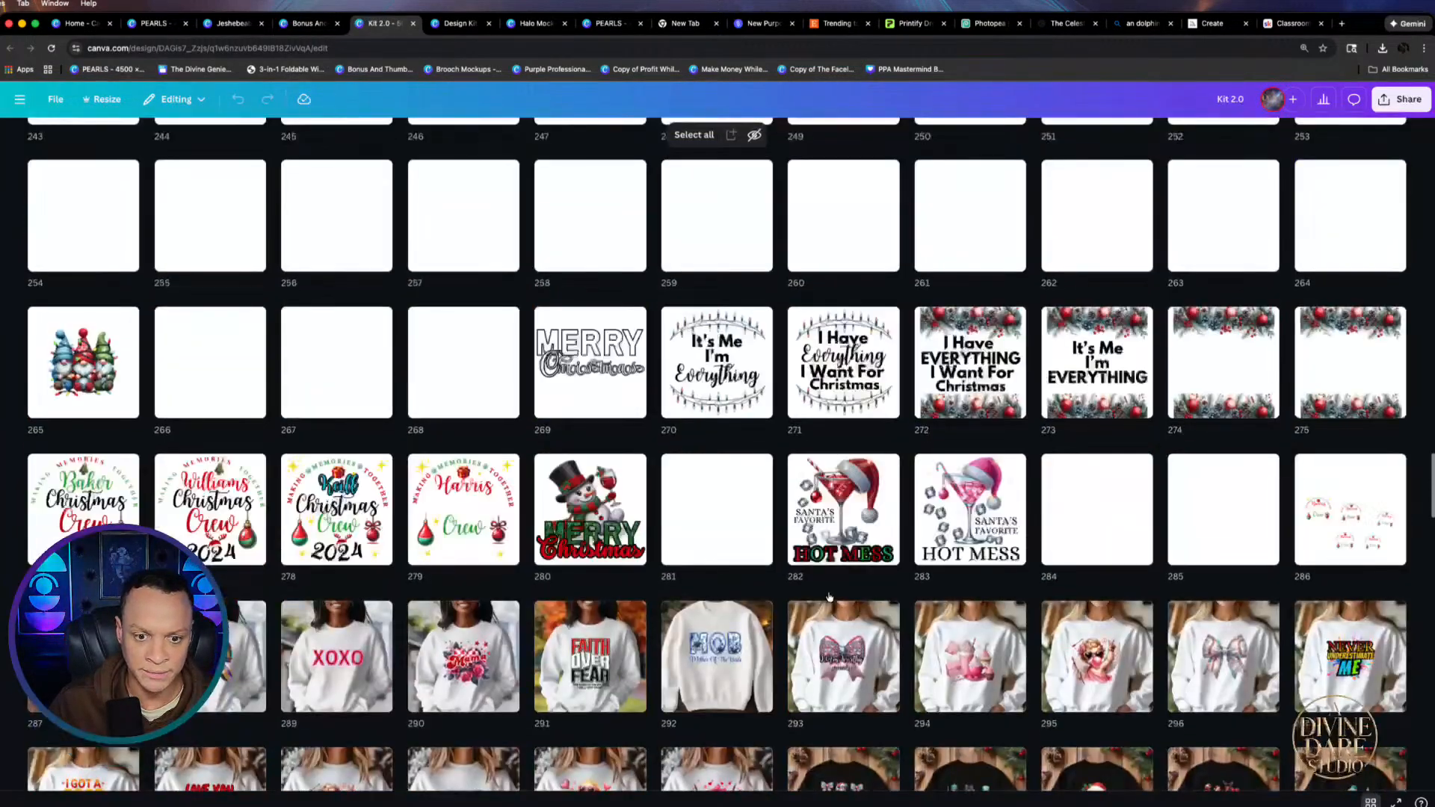
scroll(821, 595, "up", 10)
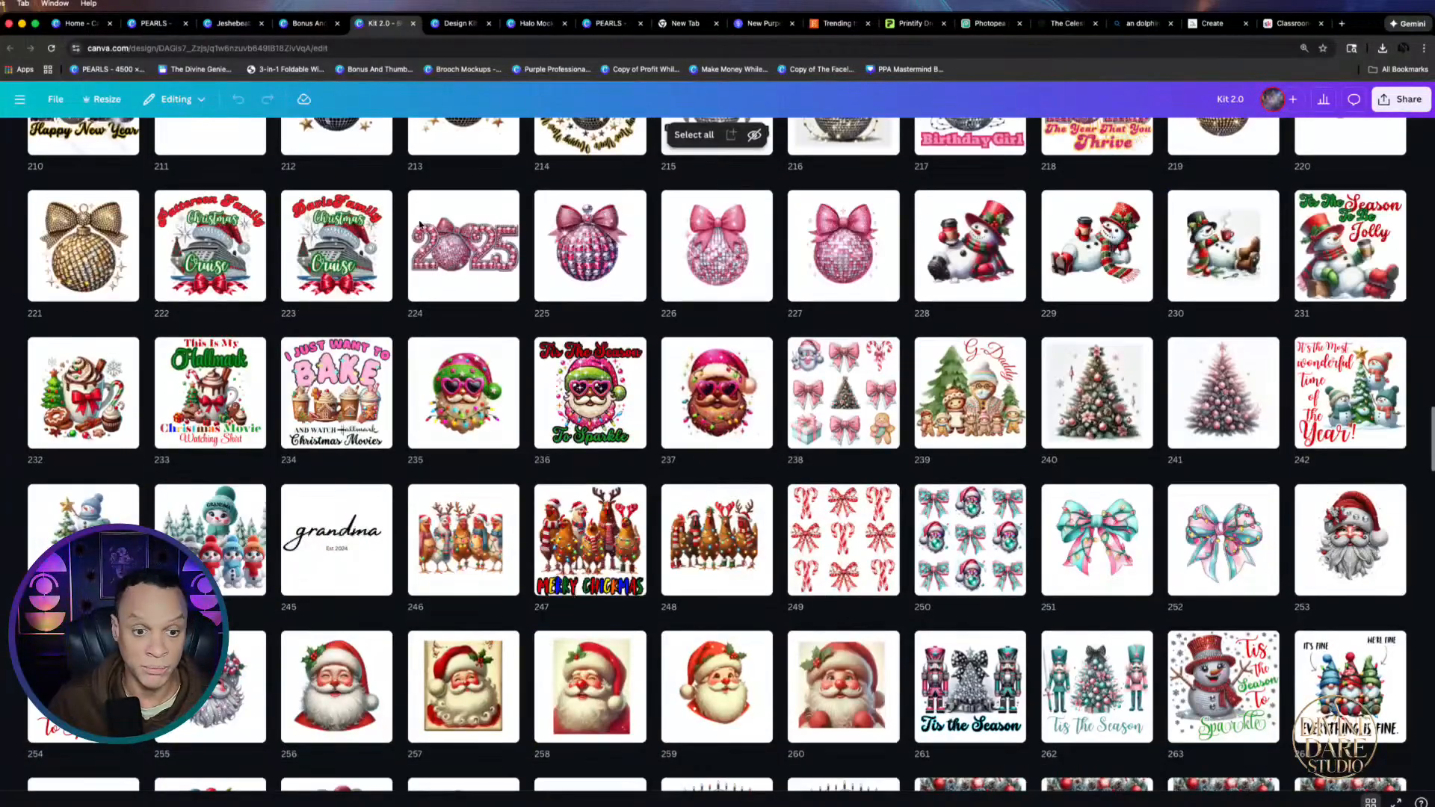
scroll(1092, 294, "up", 8)
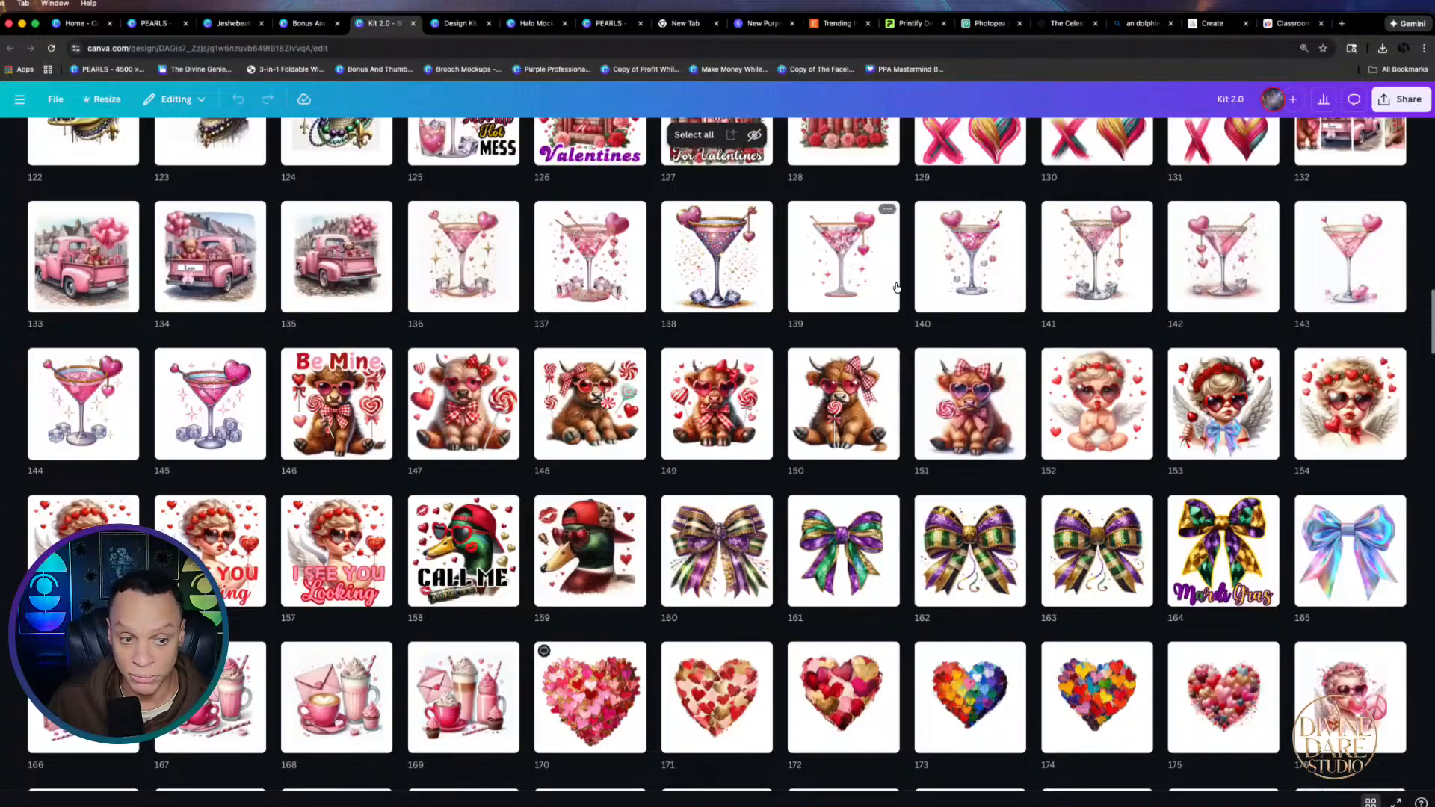
scroll(896, 288, "up", 4)
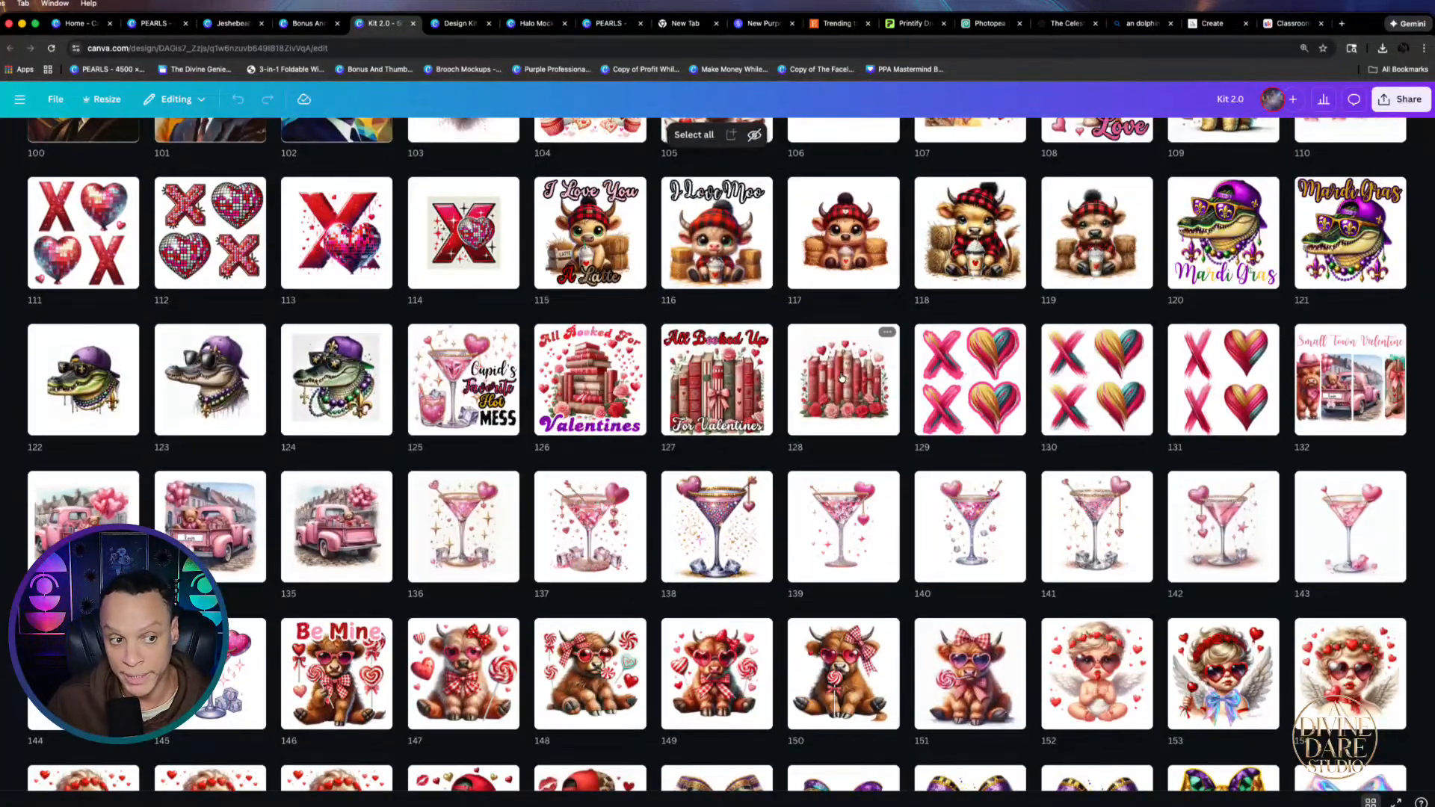
scroll(748, 343, "up", 4)
scroll(647, 414, "up", 3)
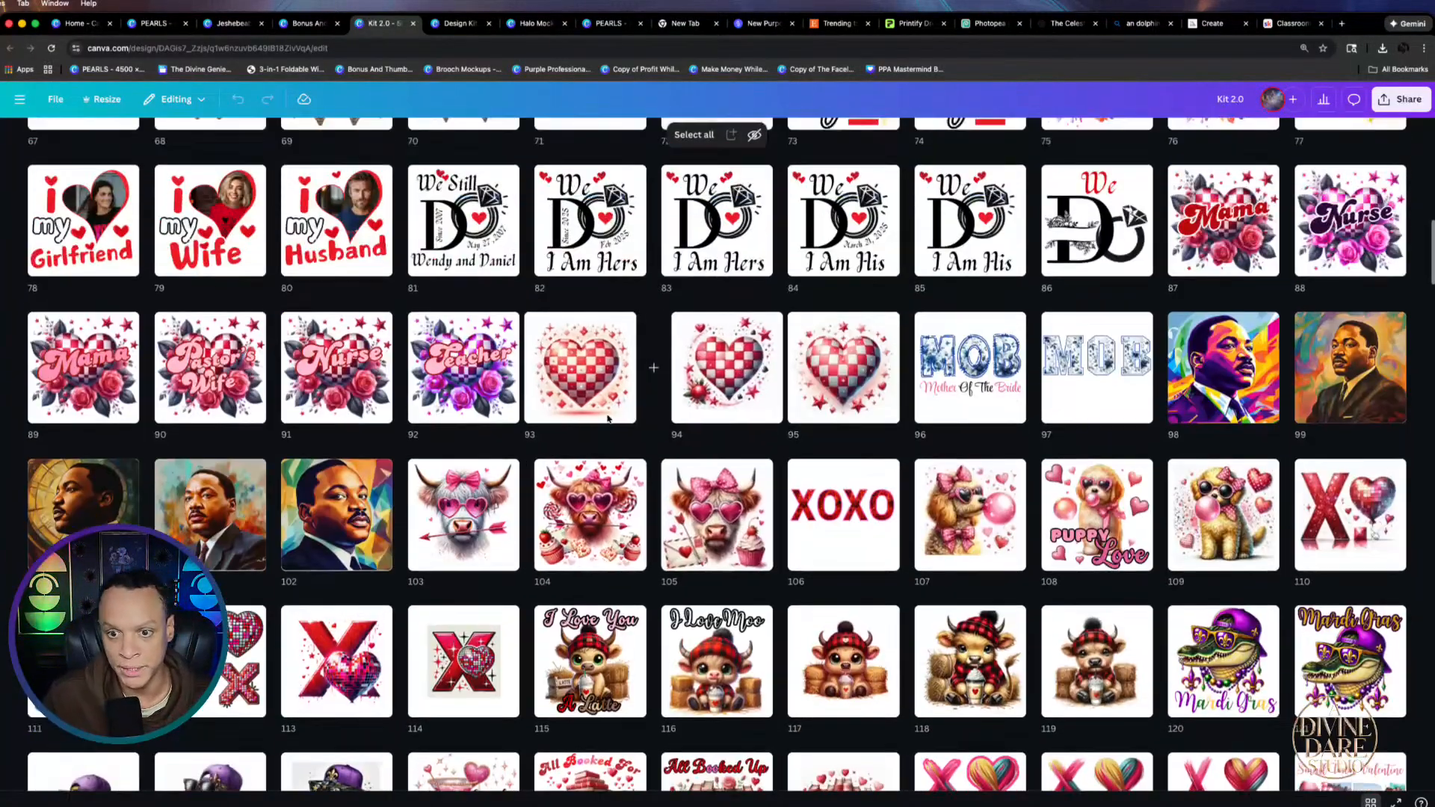
scroll(513, 323, "up", 4)
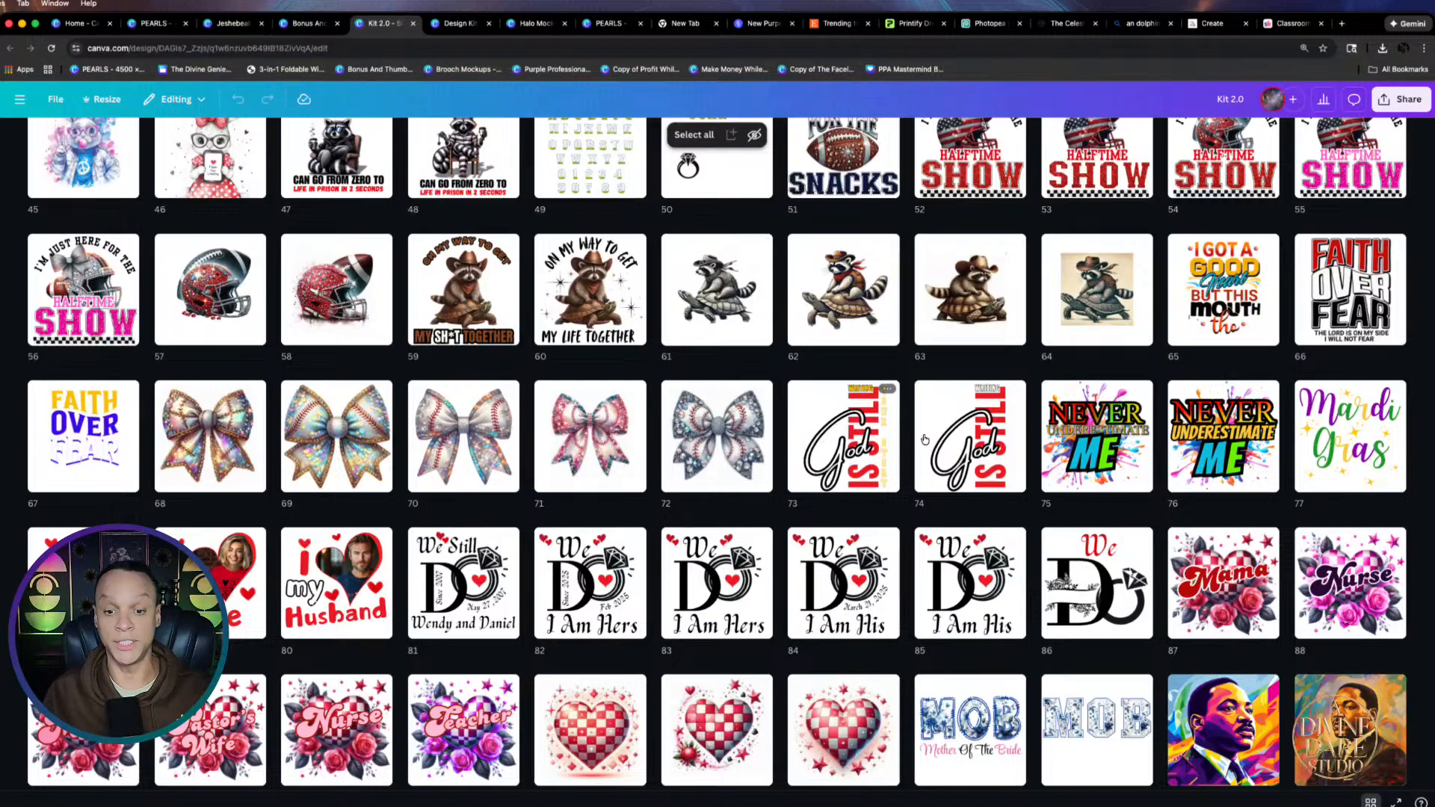
mouse_move(1284, 543)
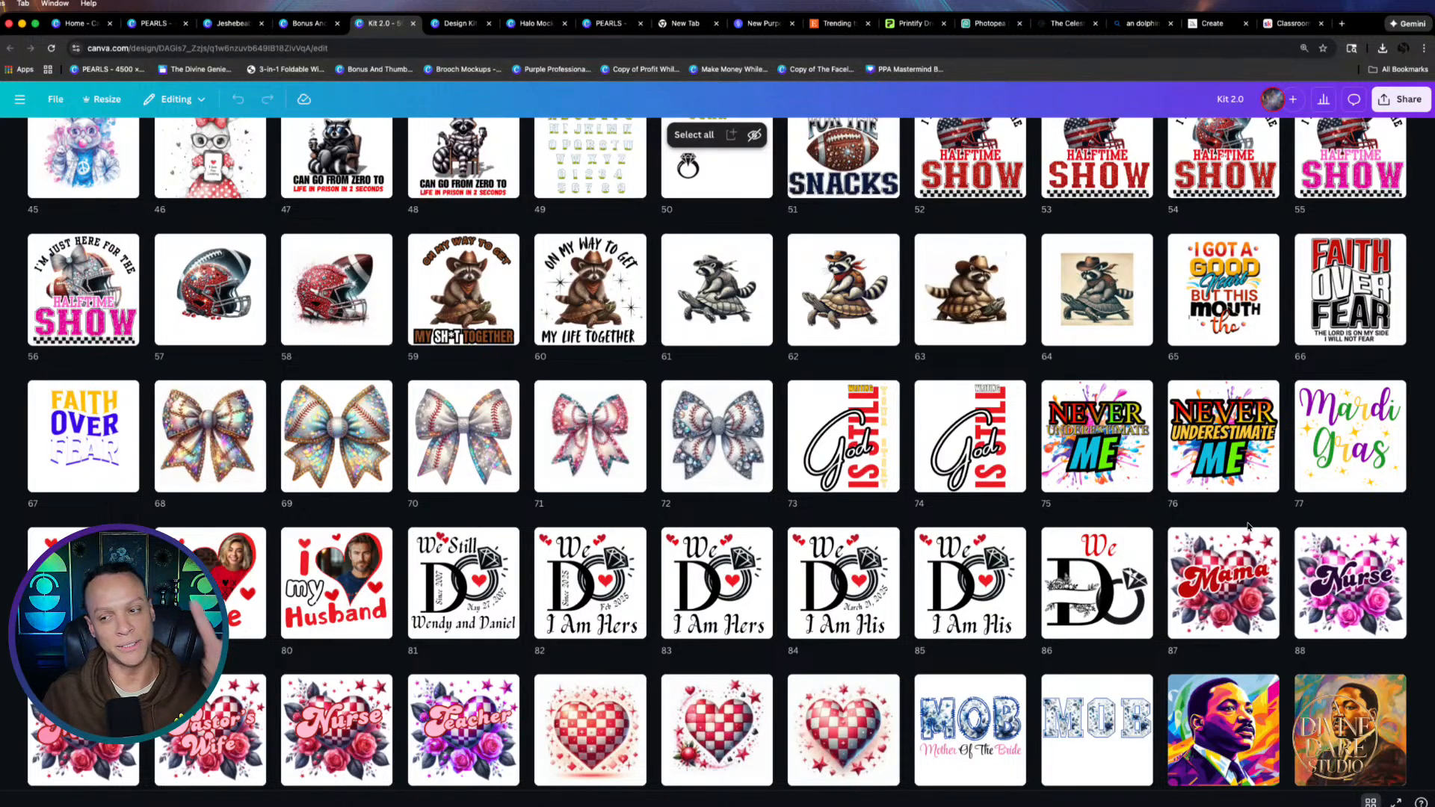
scroll(1370, 457, "up", 4)
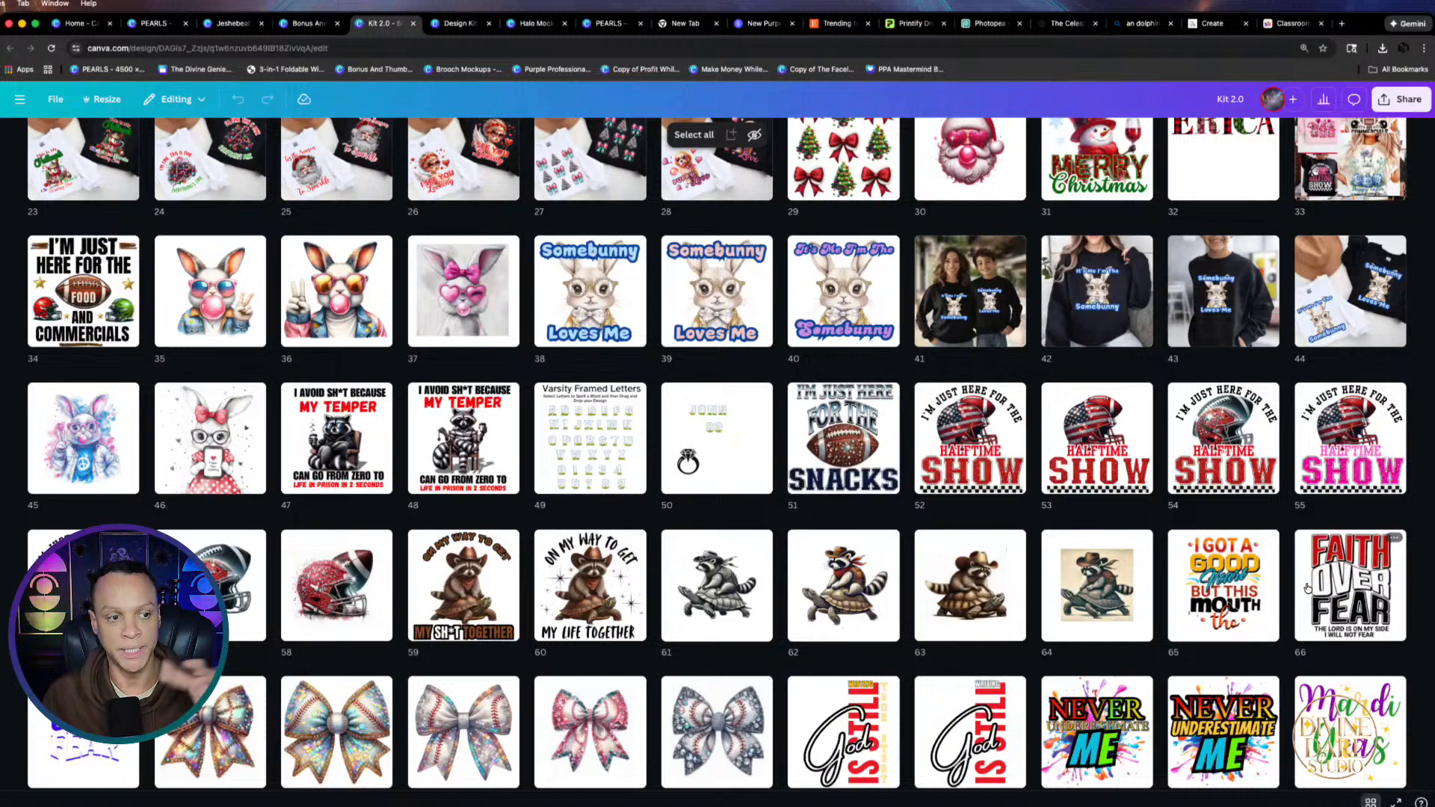
scroll(1276, 626, "up", 4)
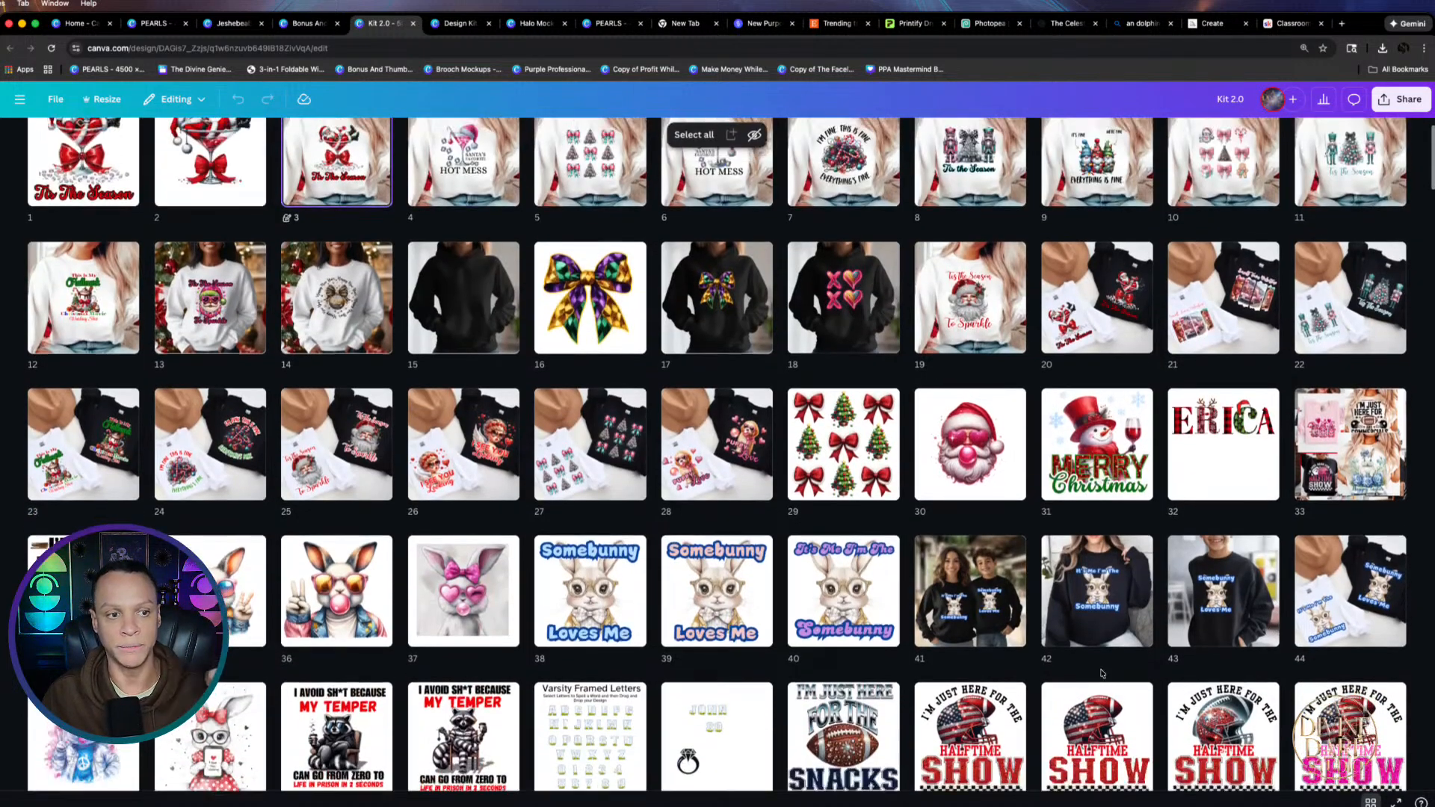
scroll(1276, 626, "up", 1)
scroll(1101, 675, "down", 8)
scroll(1101, 674, "down", 5)
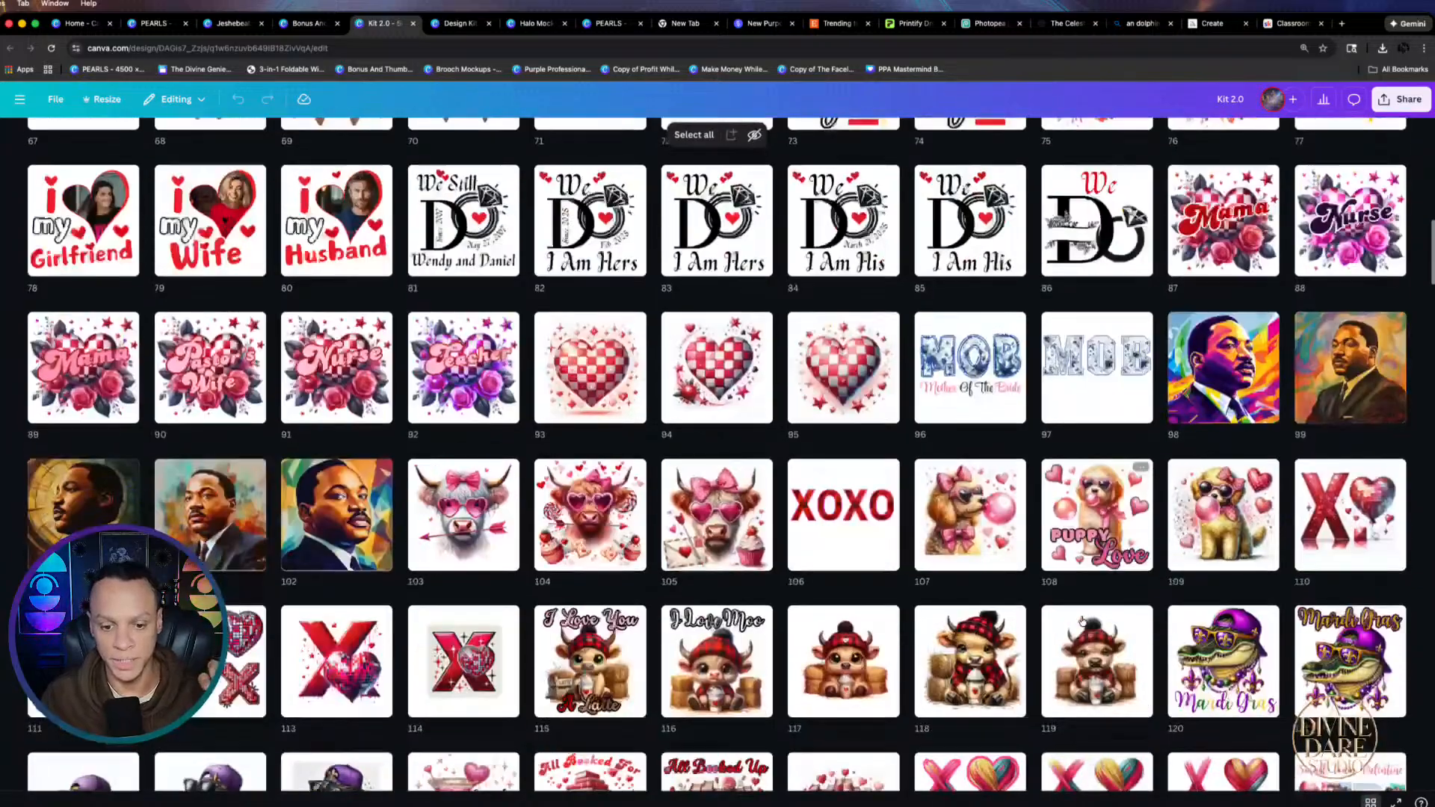
scroll(962, 660, "down", 8)
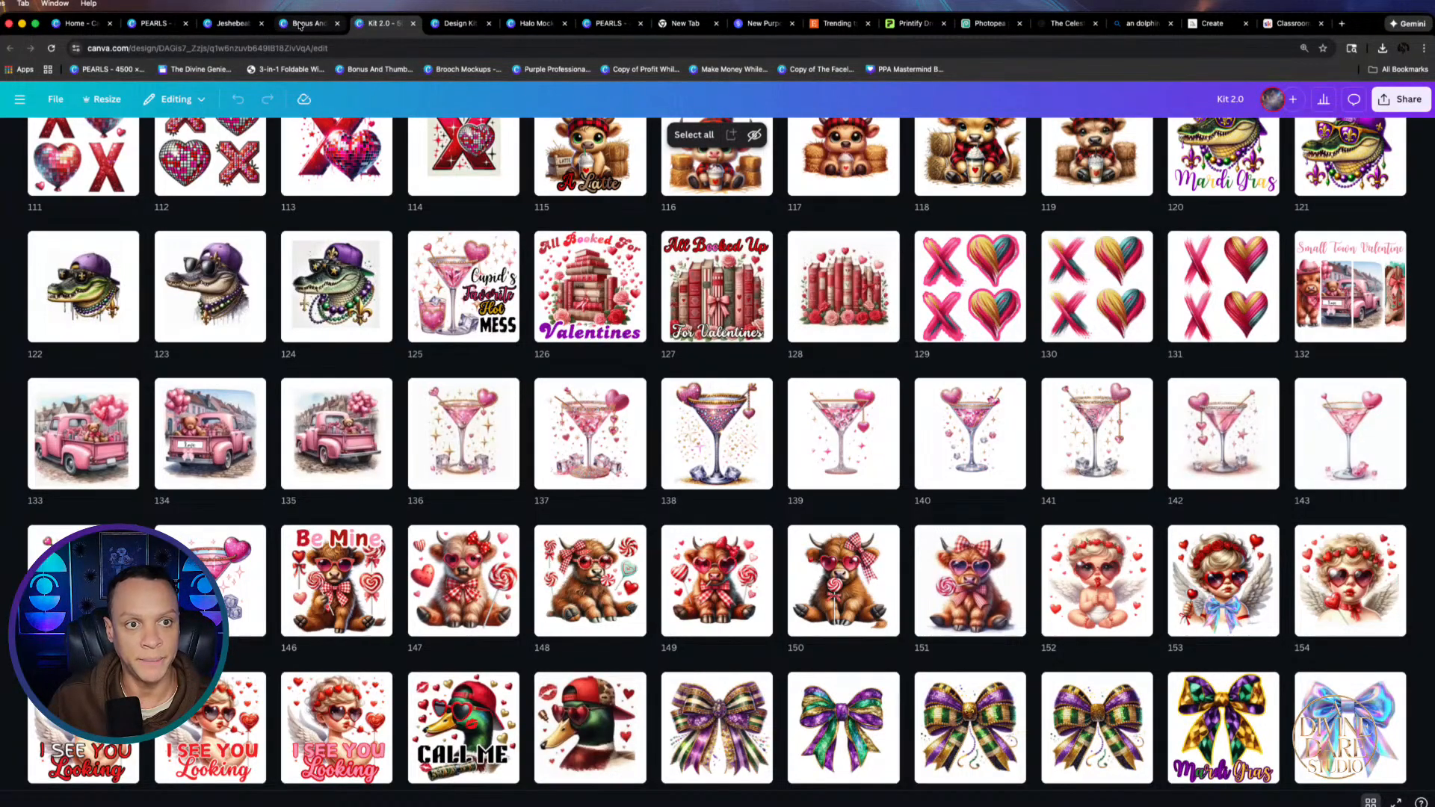
scroll(591, 695, "down", 3)
scroll(383, 326, "down", 10)
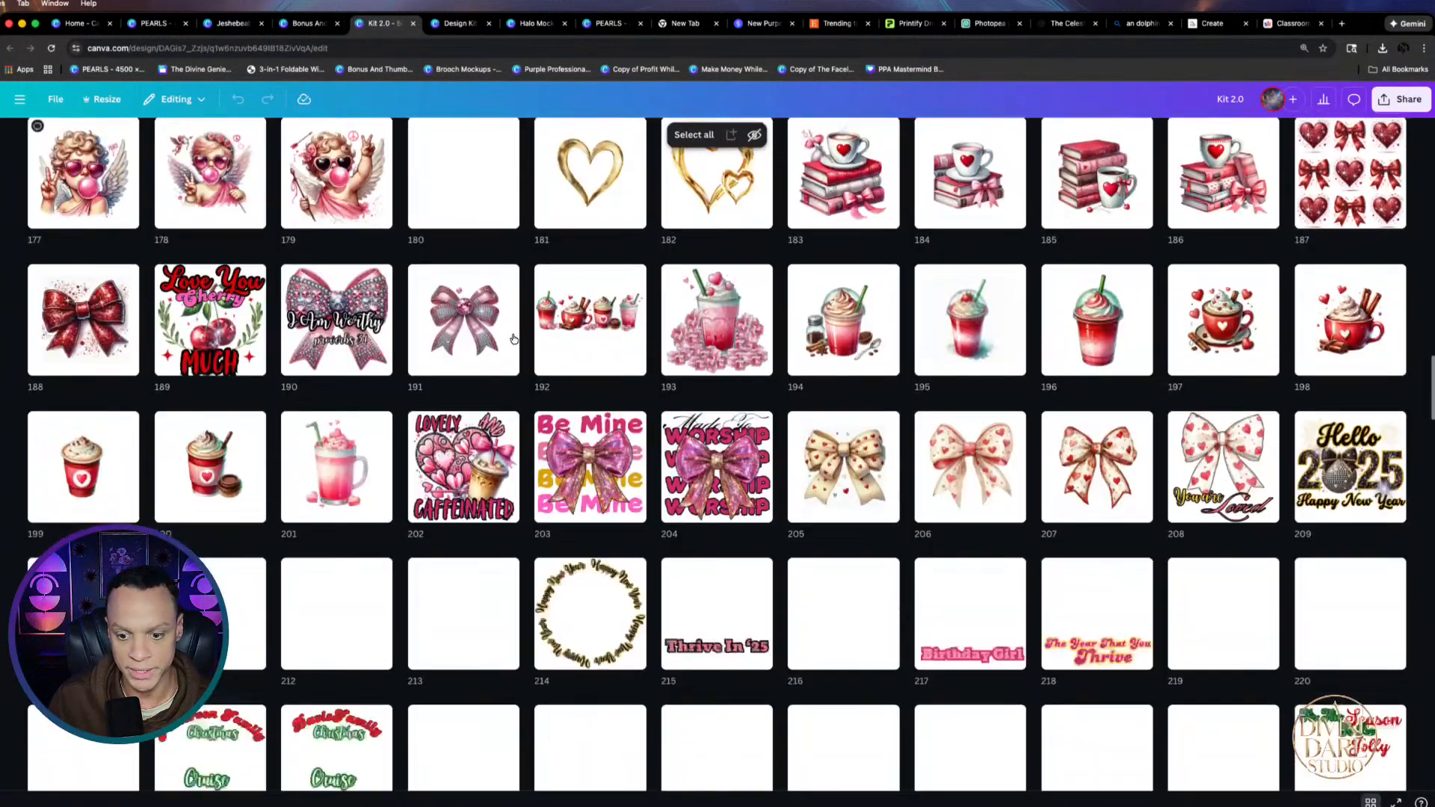
scroll(243, 312, "down", 4)
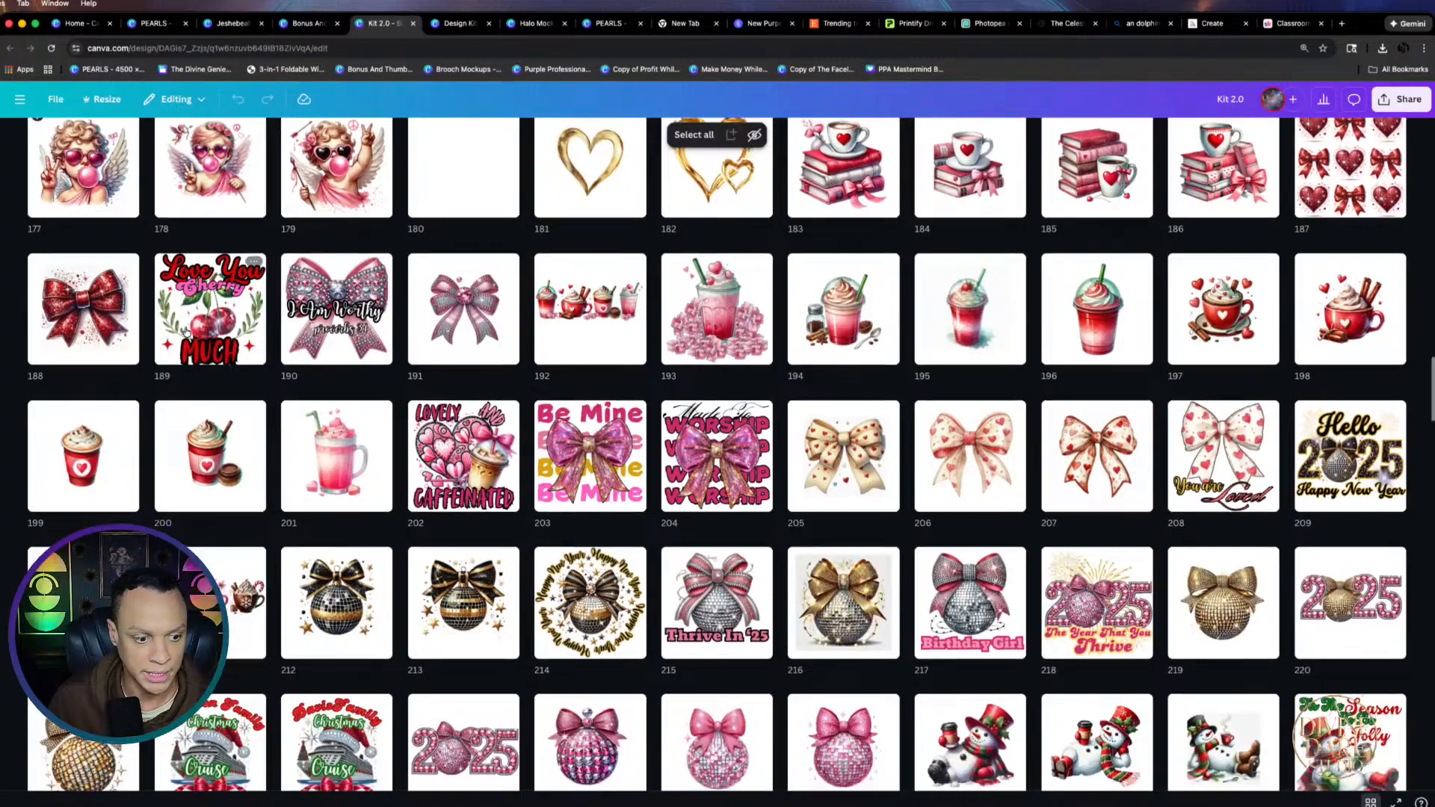
scroll(987, 456, "down", 2)
scroll(987, 456, "down", 3)
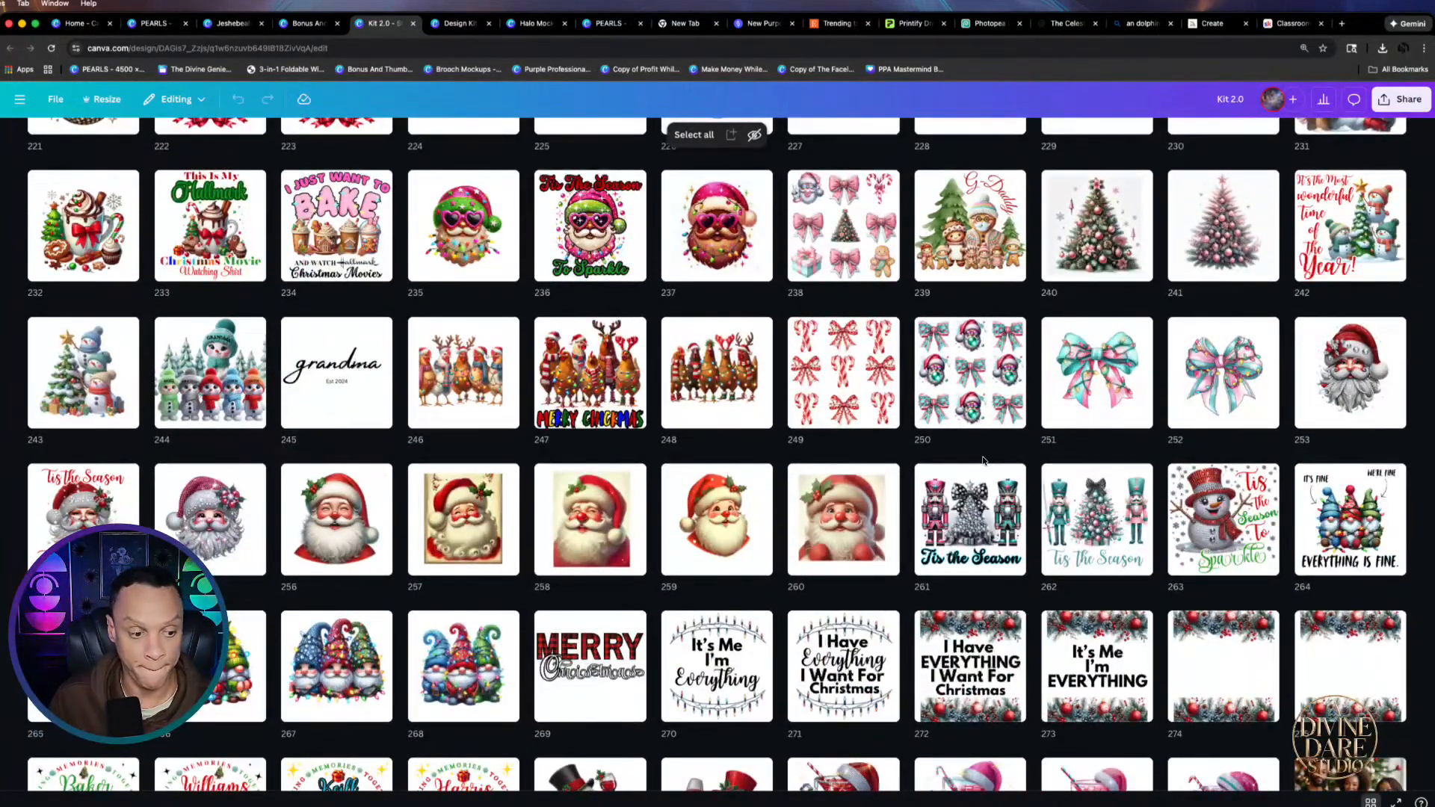
scroll(987, 457, "down", 3)
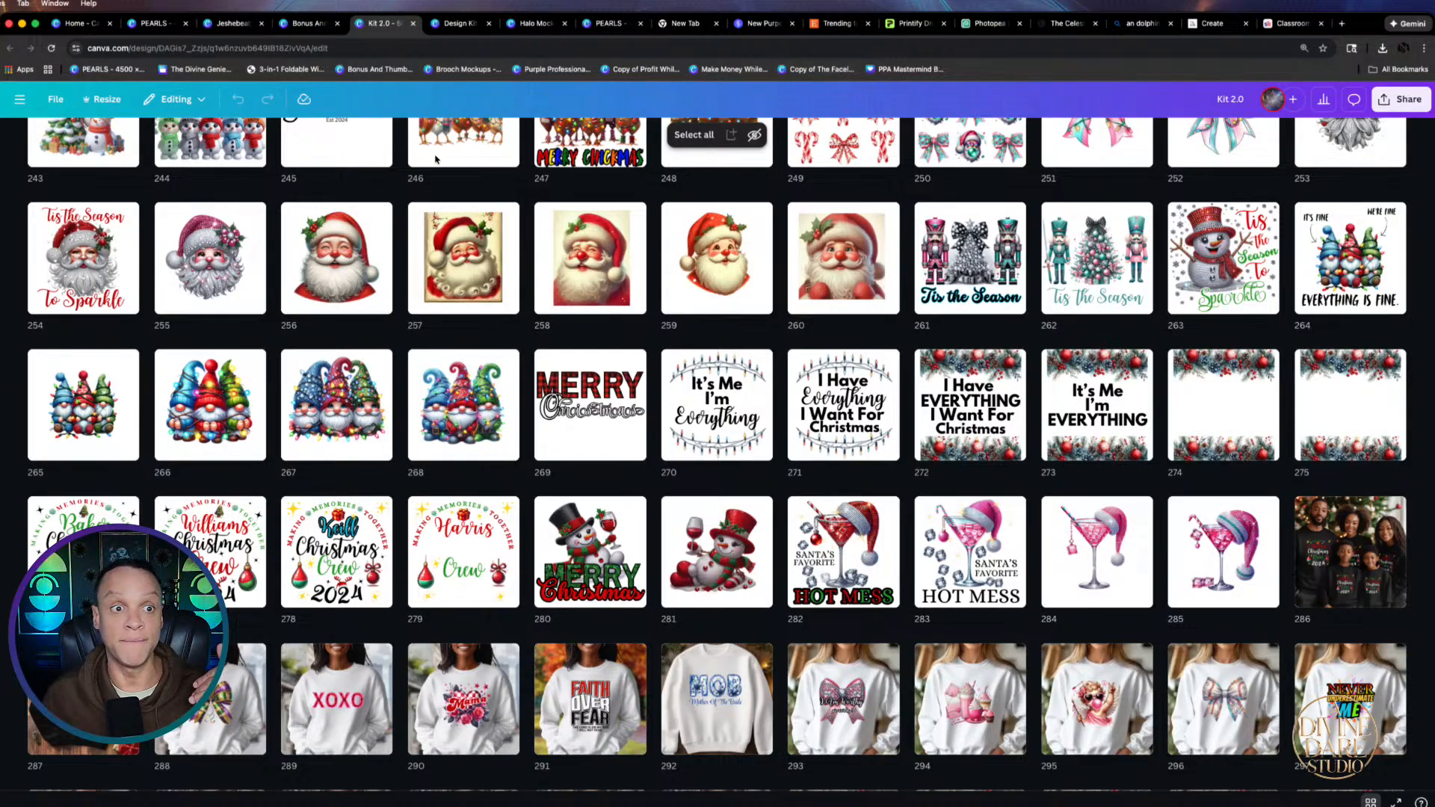
Pass through Bonus And Thumbnails and Gems to PEARLS, then scroll to page 305's crescent moon artwork
left_click(292, 24)
left_click(217, 25)
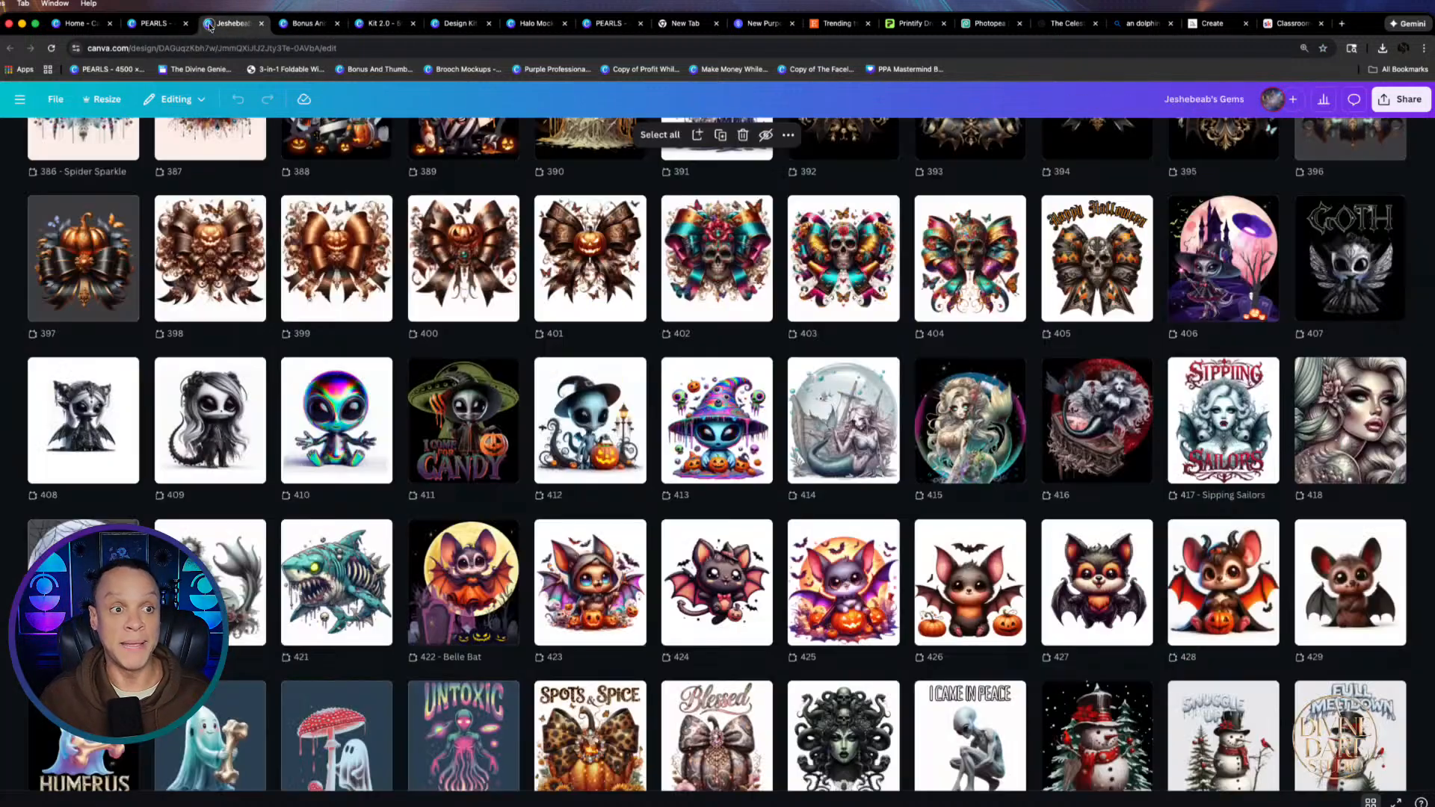
left_click(151, 25)
scroll(886, 392, "down", 5)
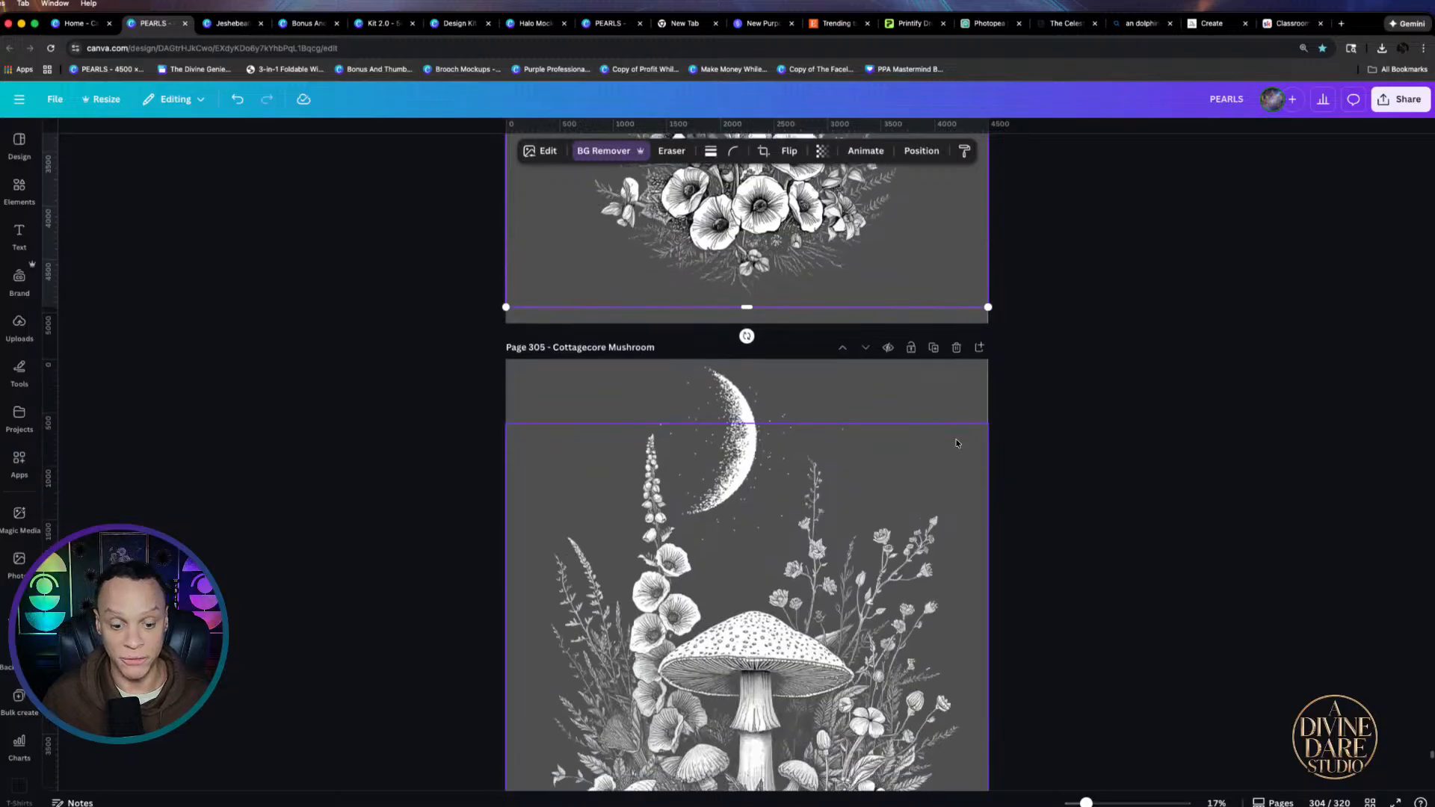
scroll(843, 420, "down", 3)
left_click(760, 363)
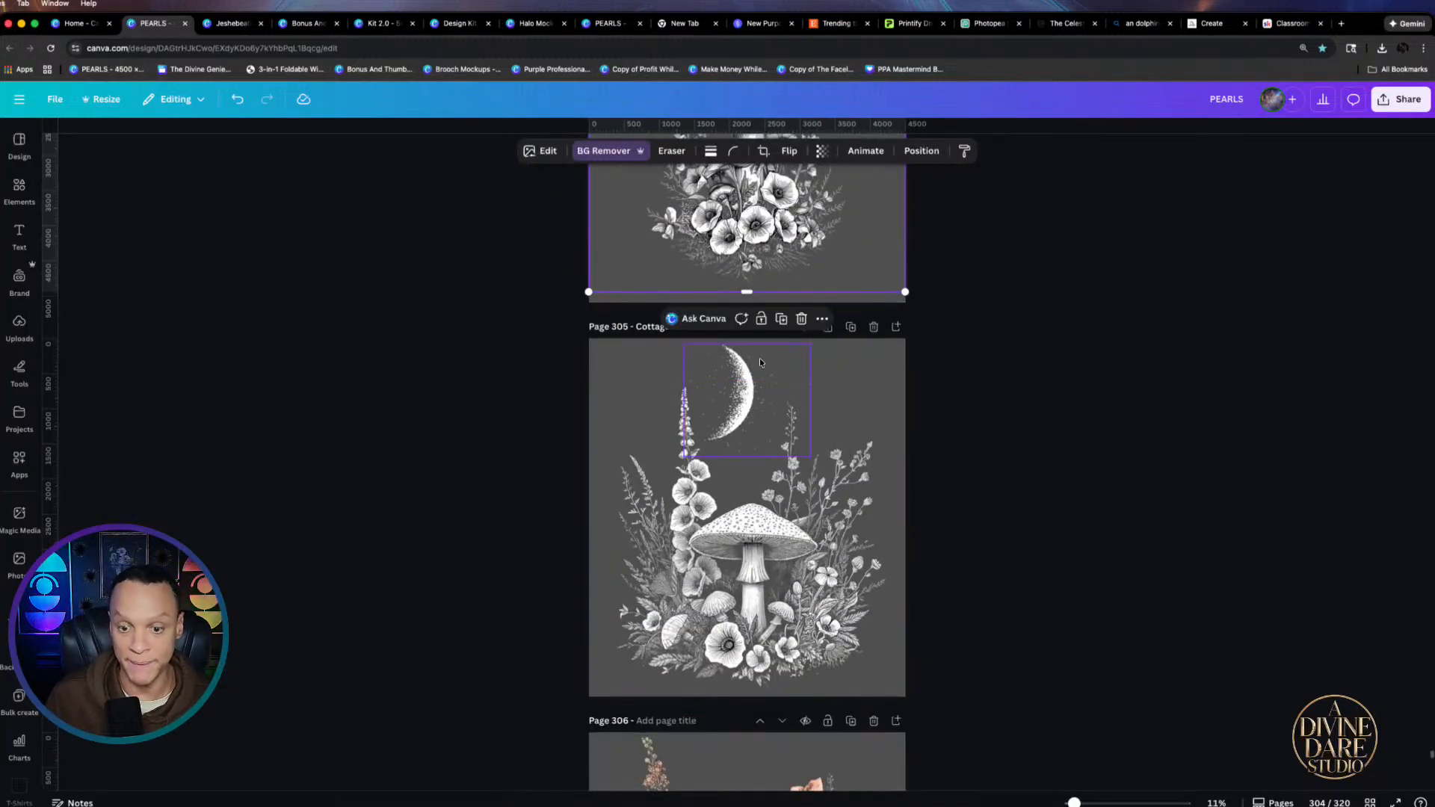
scroll(759, 362, "down", 3)
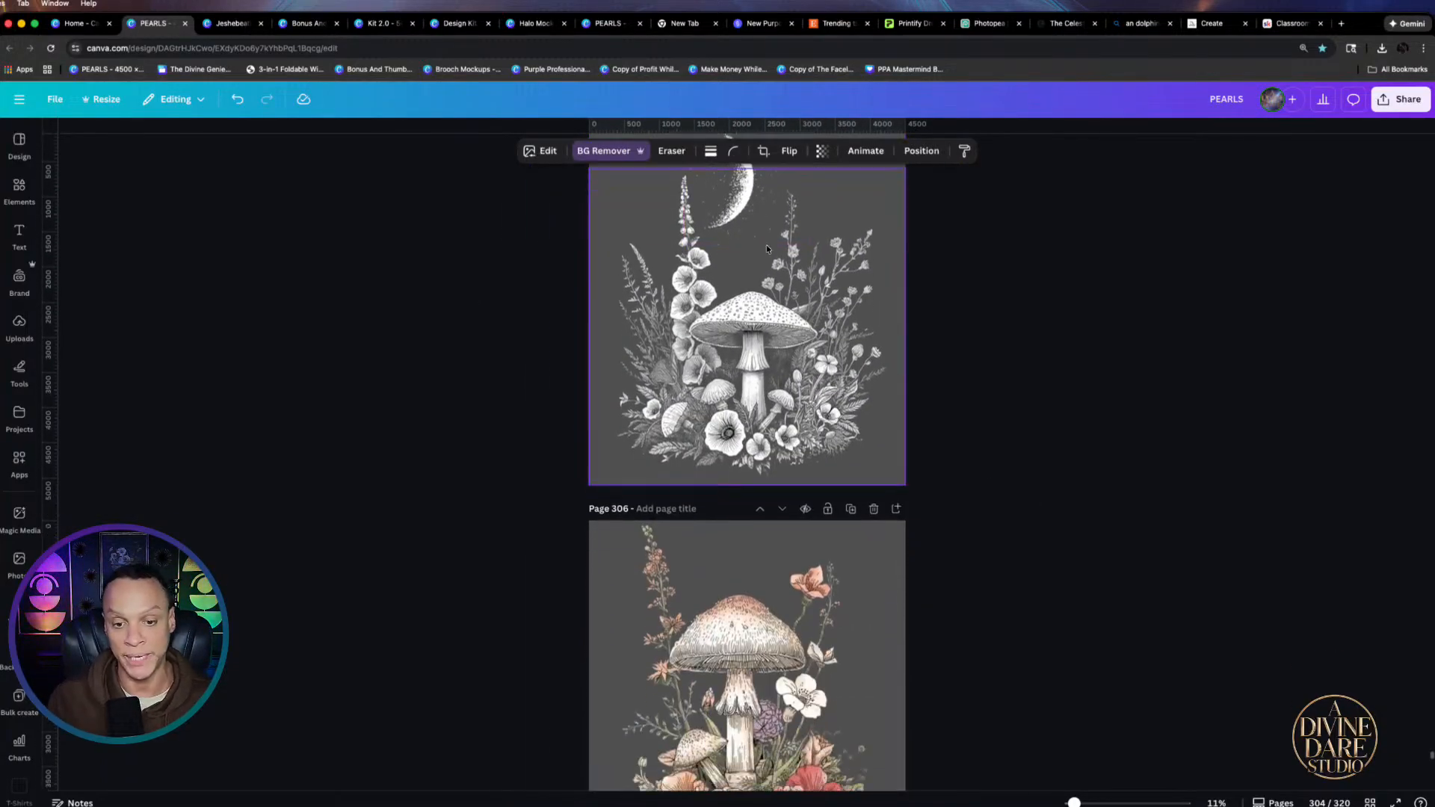
Show Etsy's trending t-shirt results and scroll down to the related searches
left_click(818, 26)
scroll(803, 527, "down", 6)
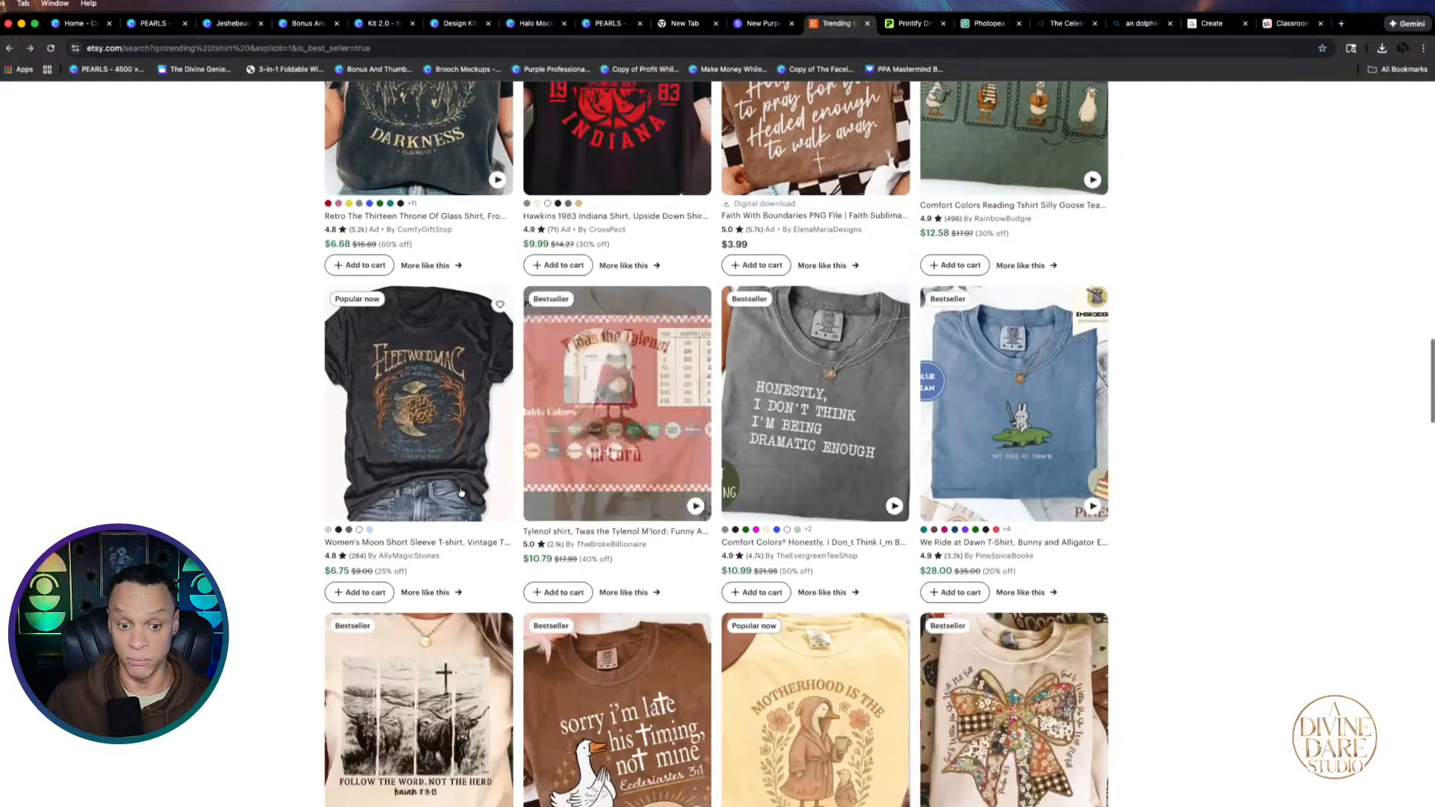
scroll(804, 527, "down", 10)
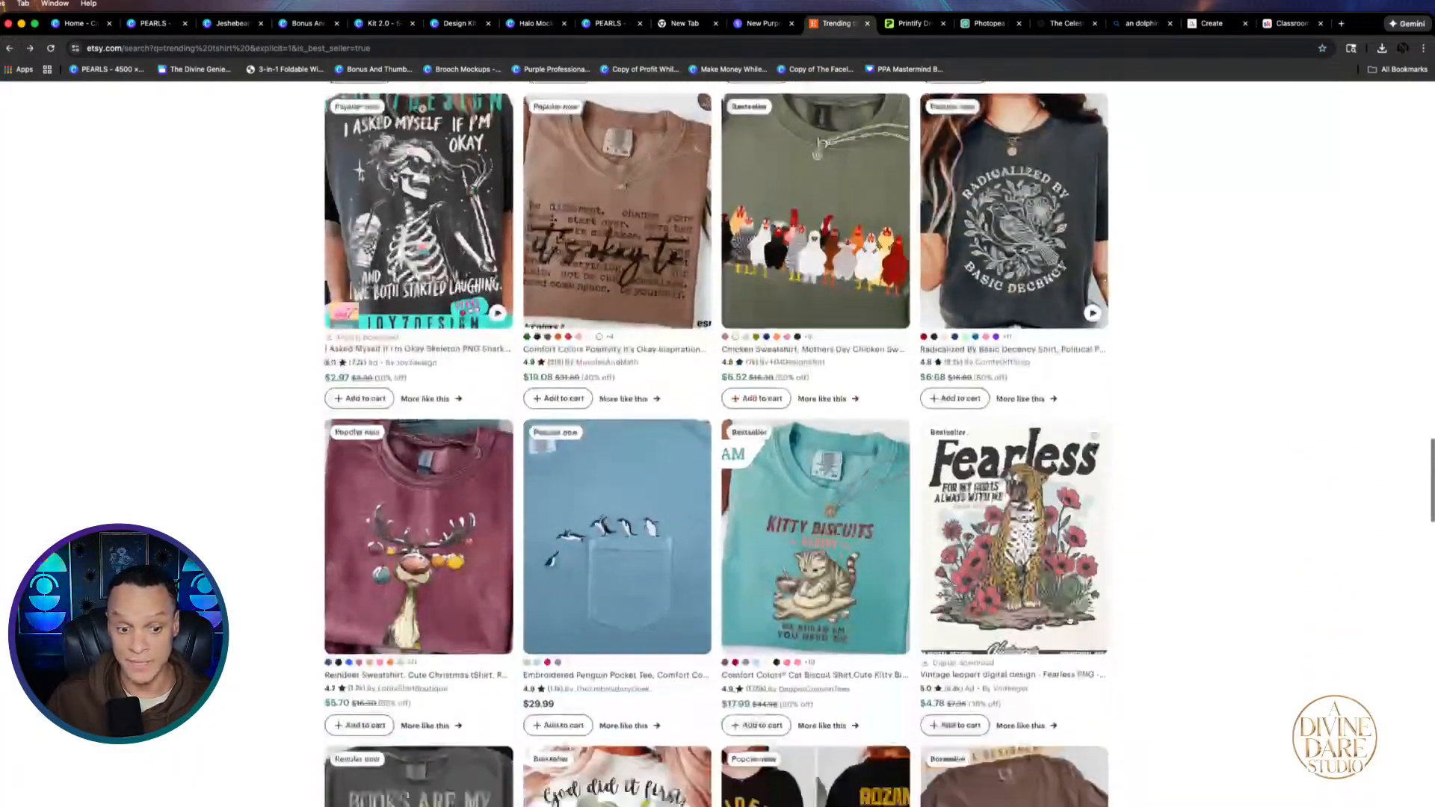
scroll(812, 492, "down", 15)
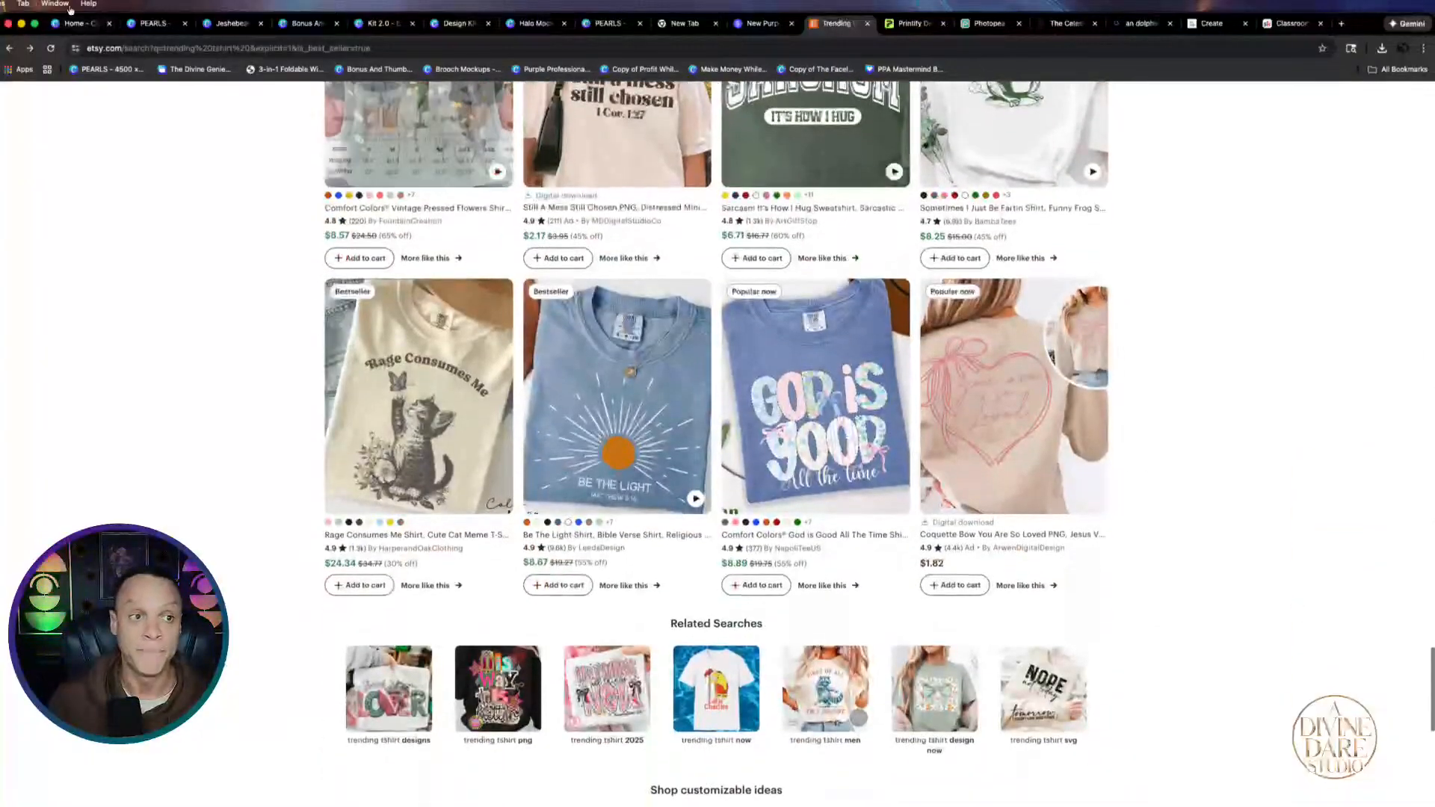
Return to the PEARLS design and scroll back and forth through its pages
left_click(153, 23)
scroll(702, 497, "down", 5)
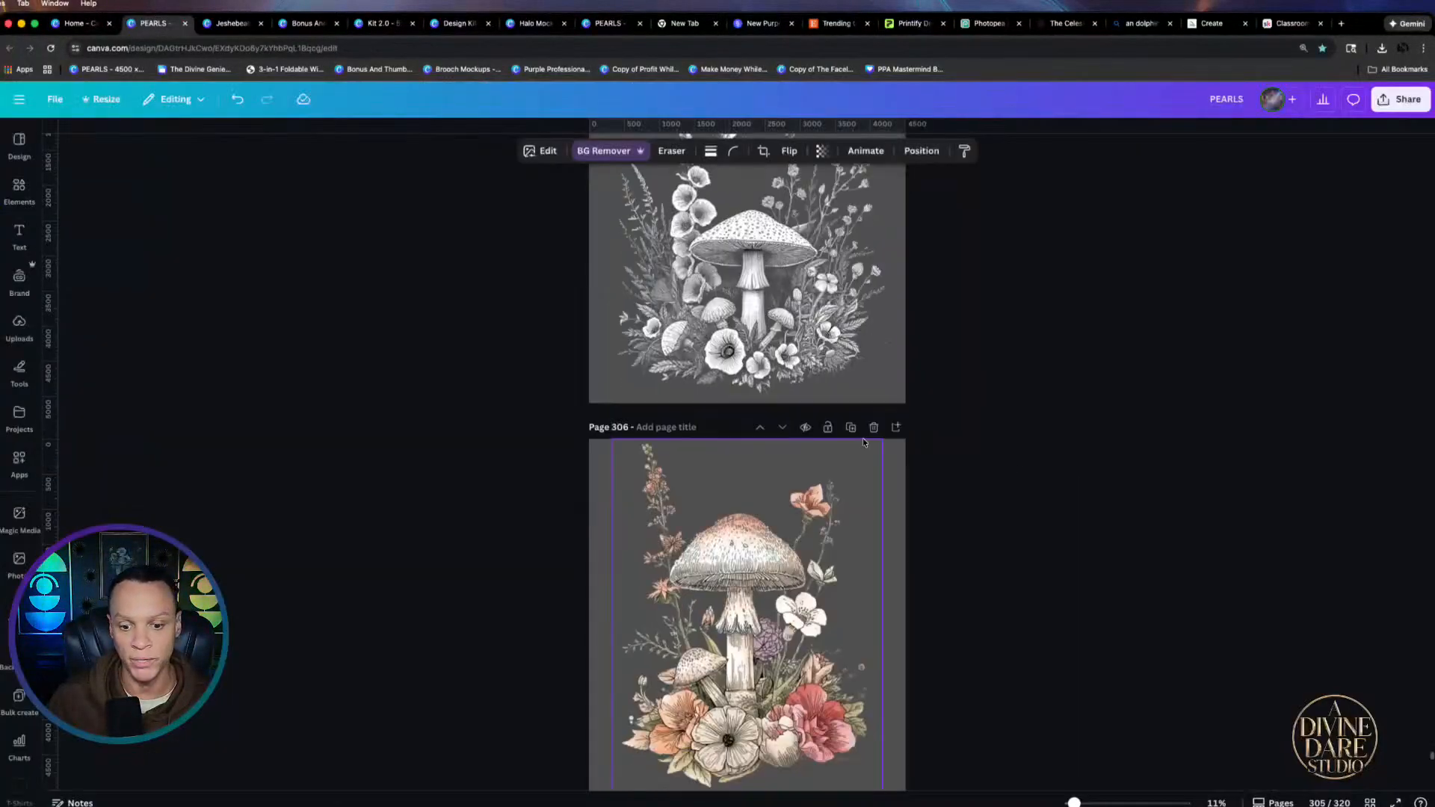
scroll(703, 496, "down", 10)
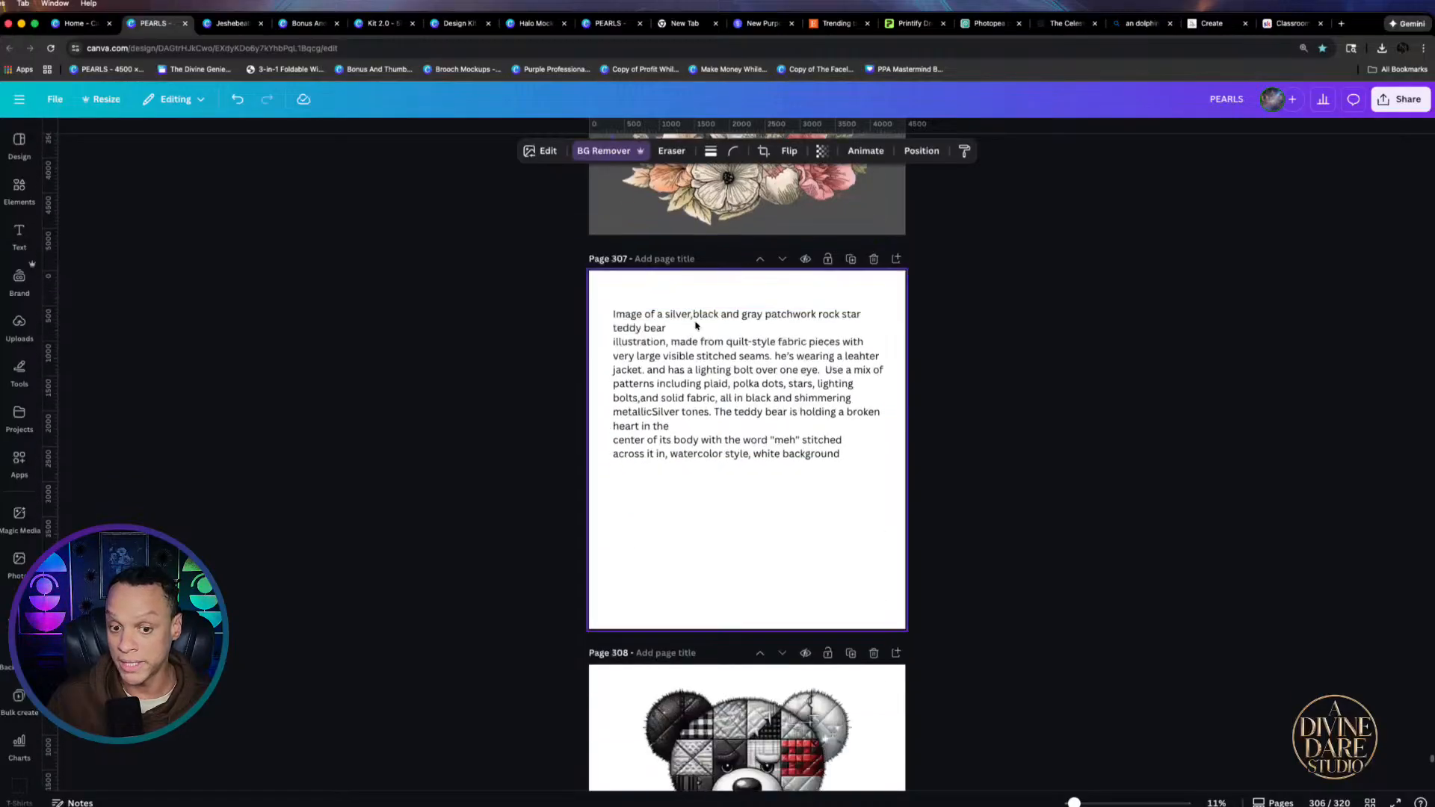
scroll(702, 520, "down", 15)
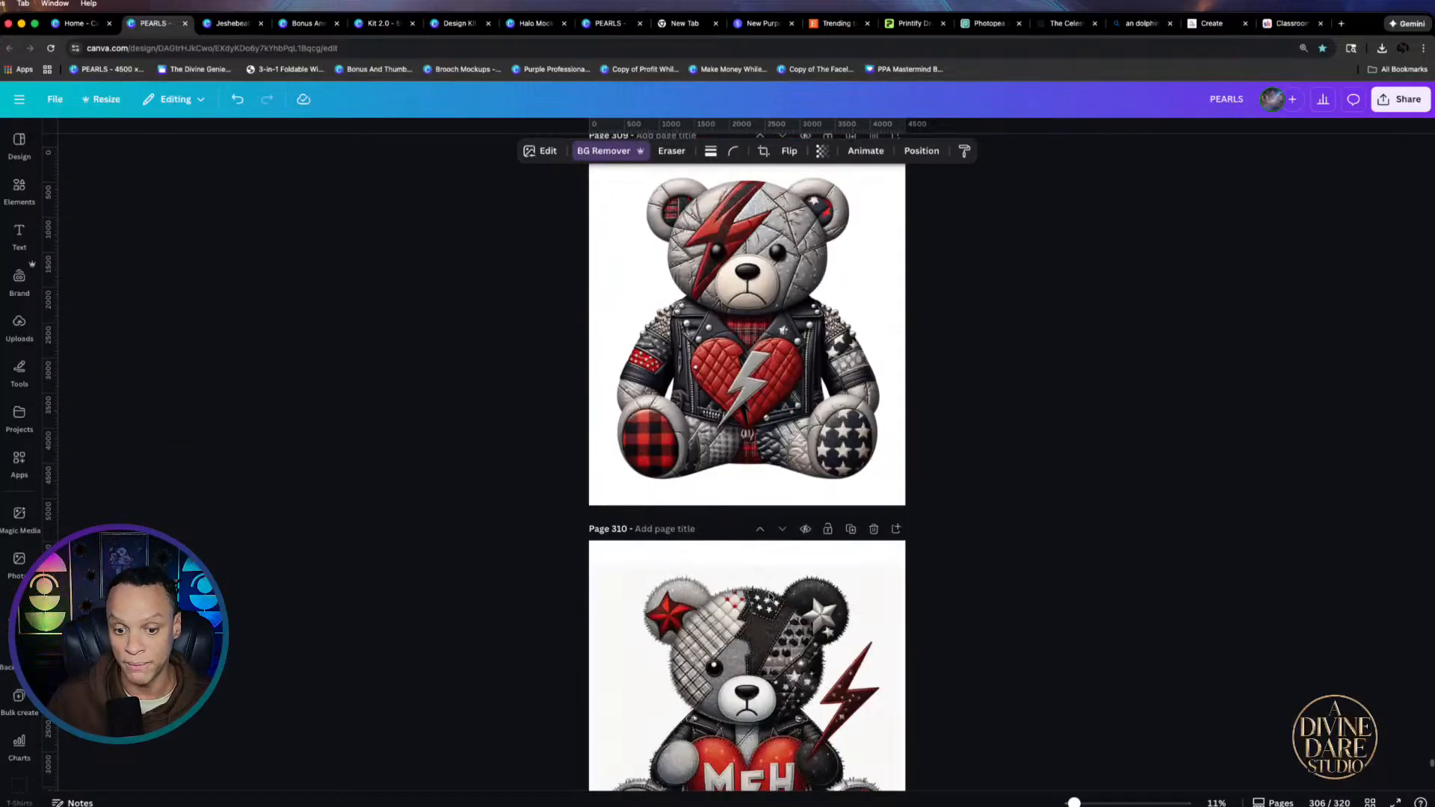
scroll(879, 414, "down", 5)
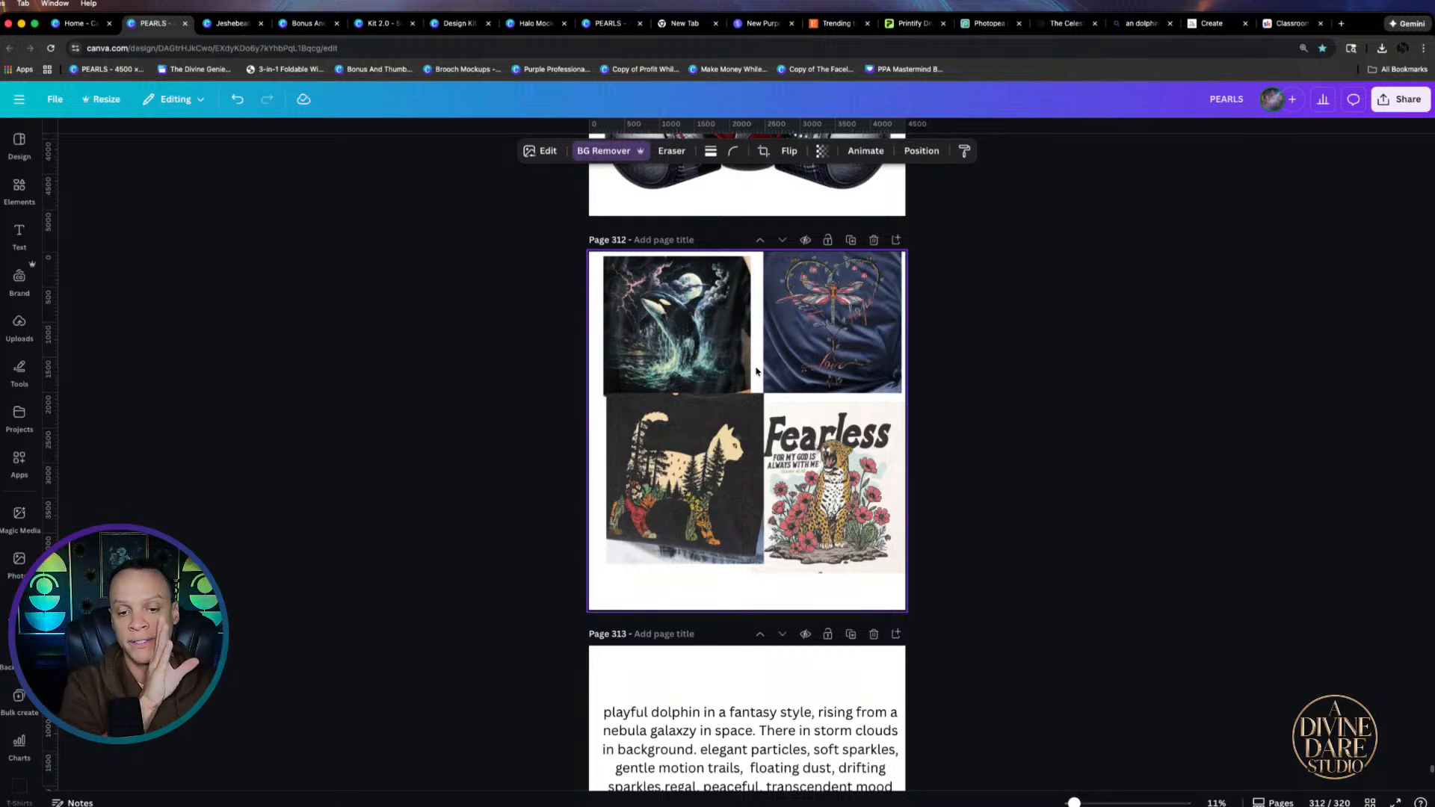
scroll(756, 372, "down", 15)
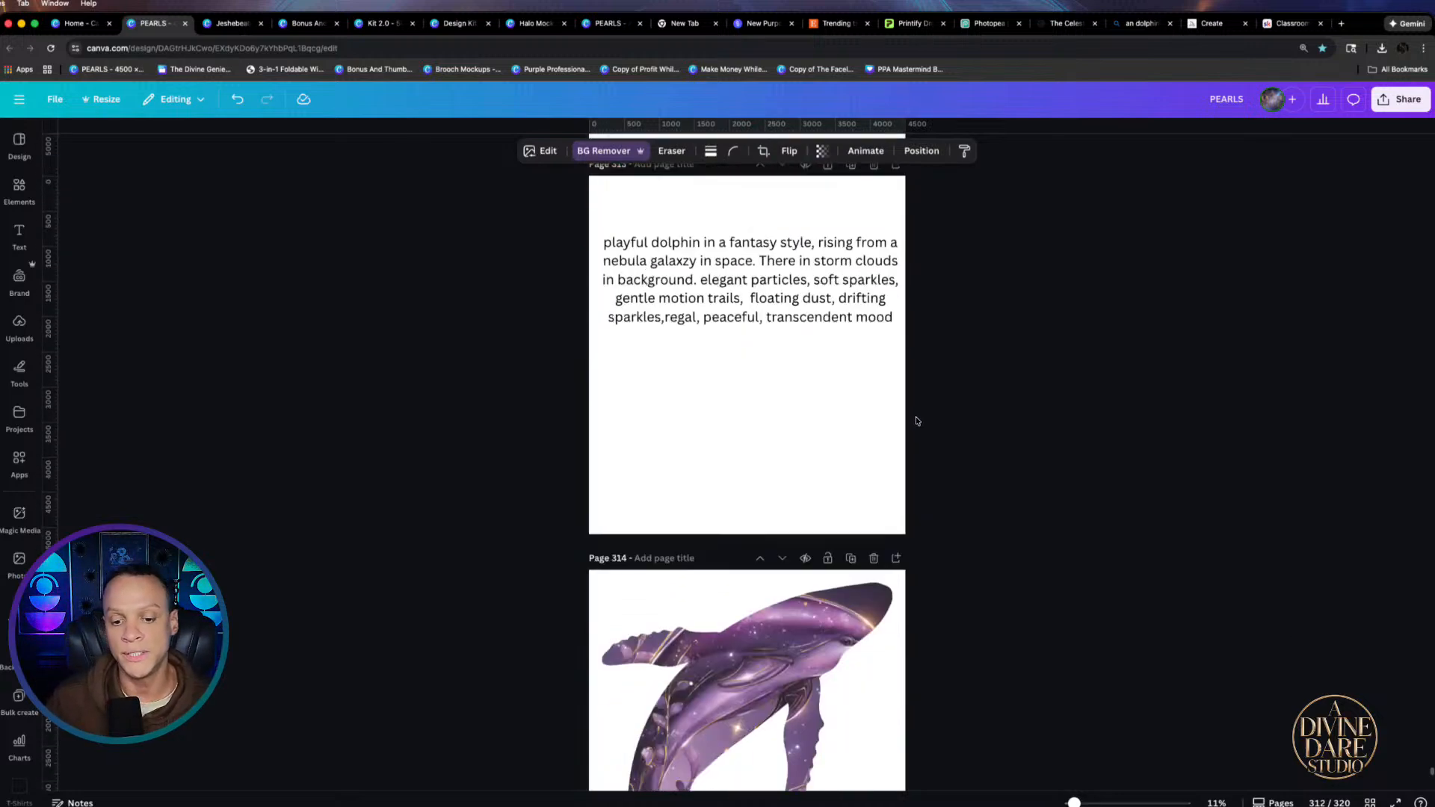
scroll(893, 525, "down", 10)
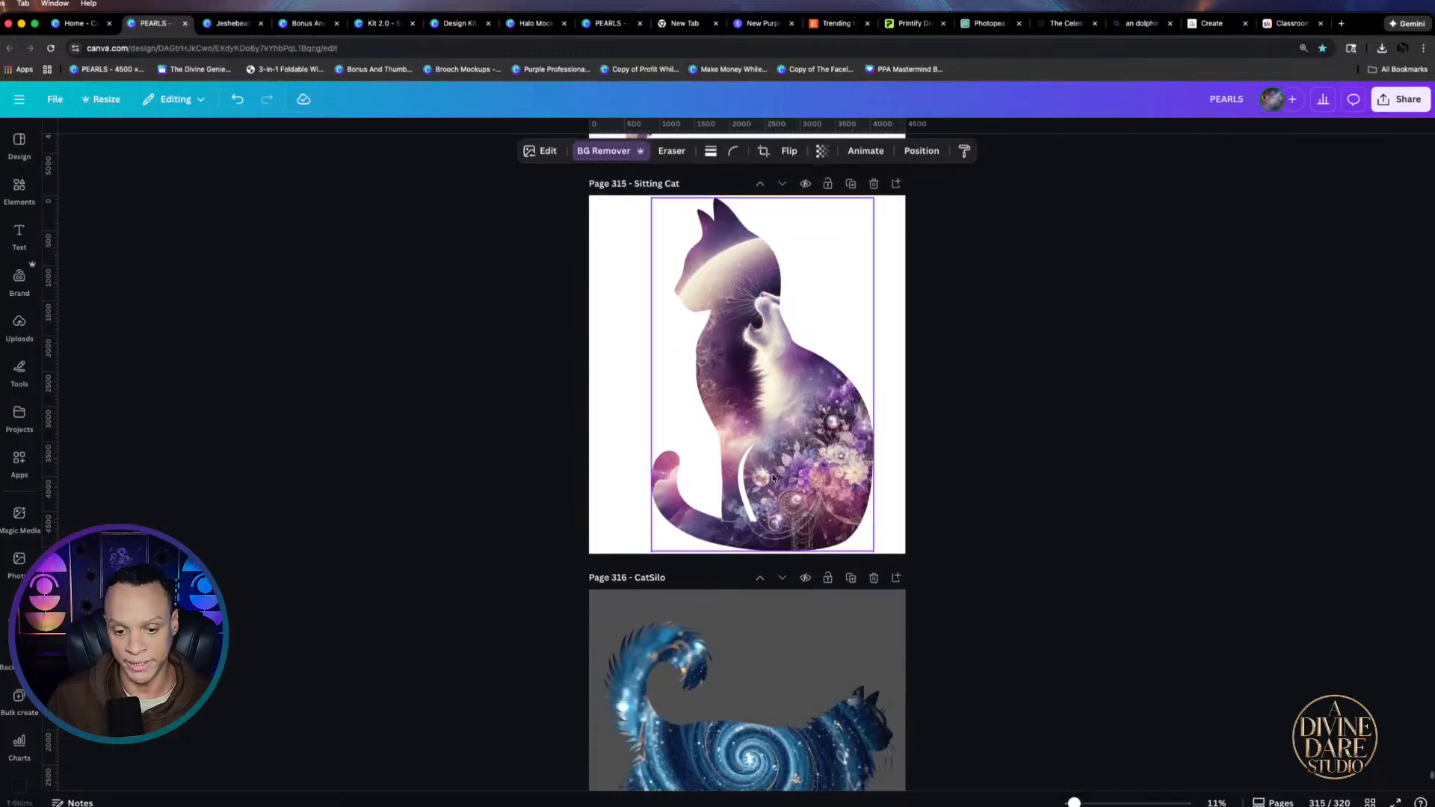
scroll(881, 375, "down", 10)
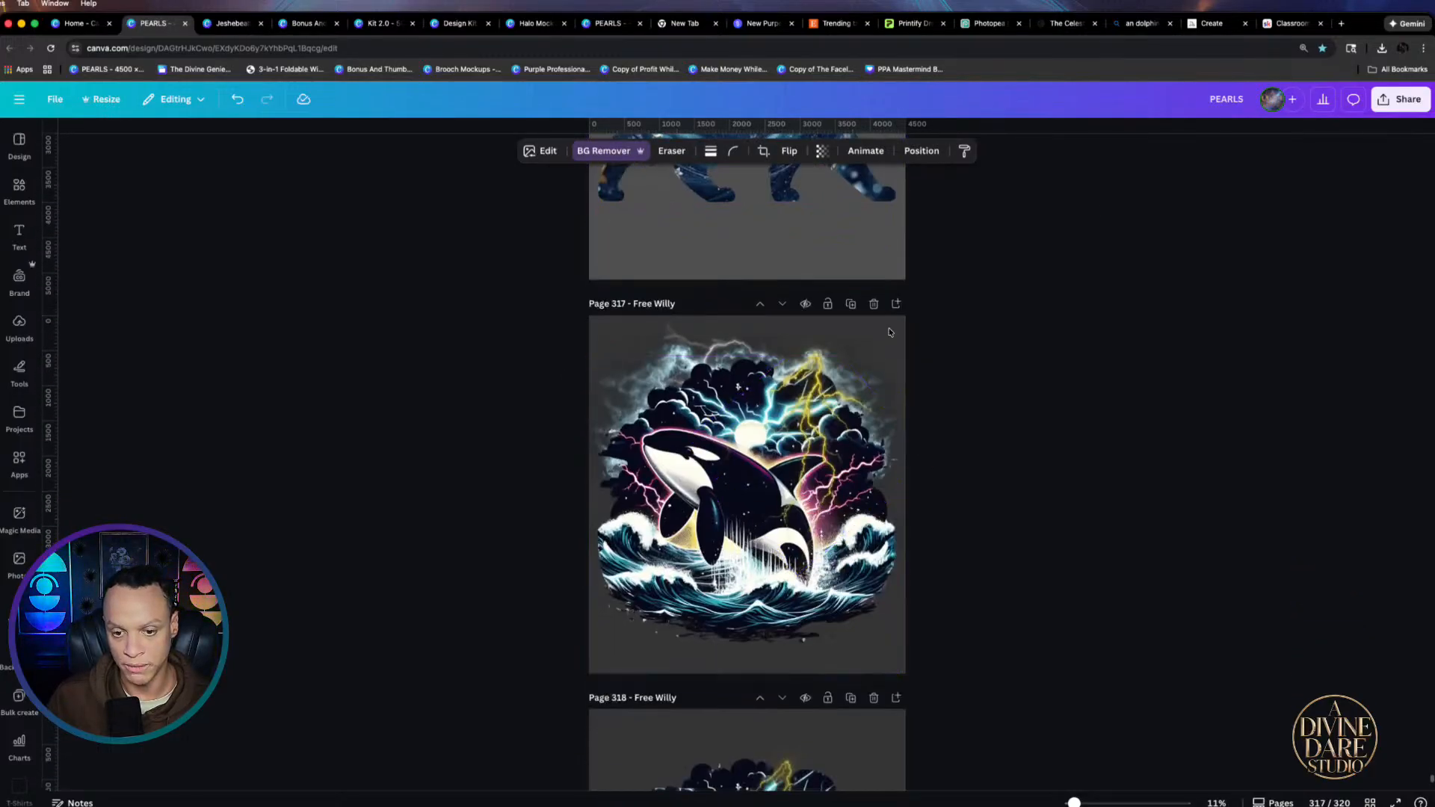
scroll(896, 446, "up", 20)
scroll(897, 446, "up", 20)
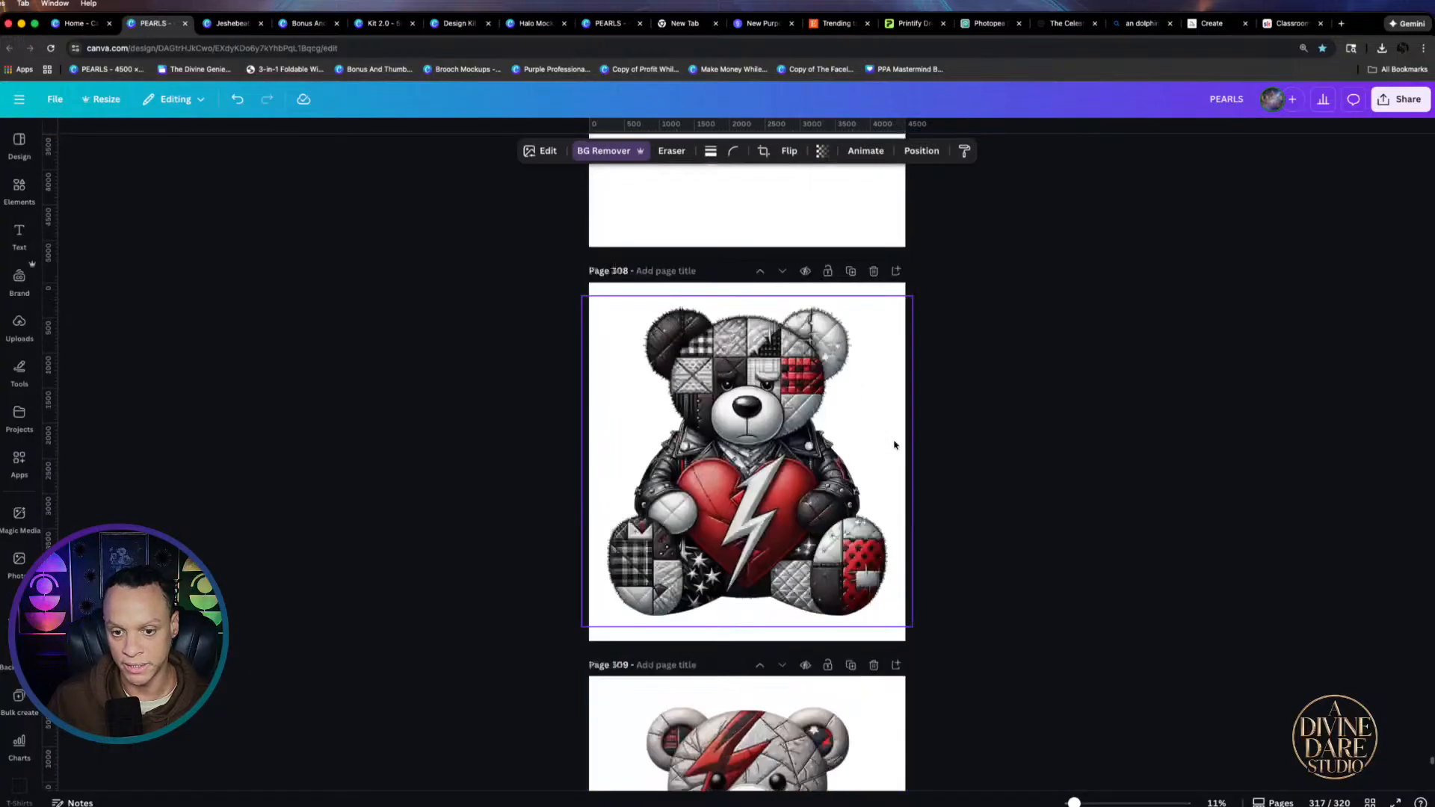
scroll(890, 439, "up", 8)
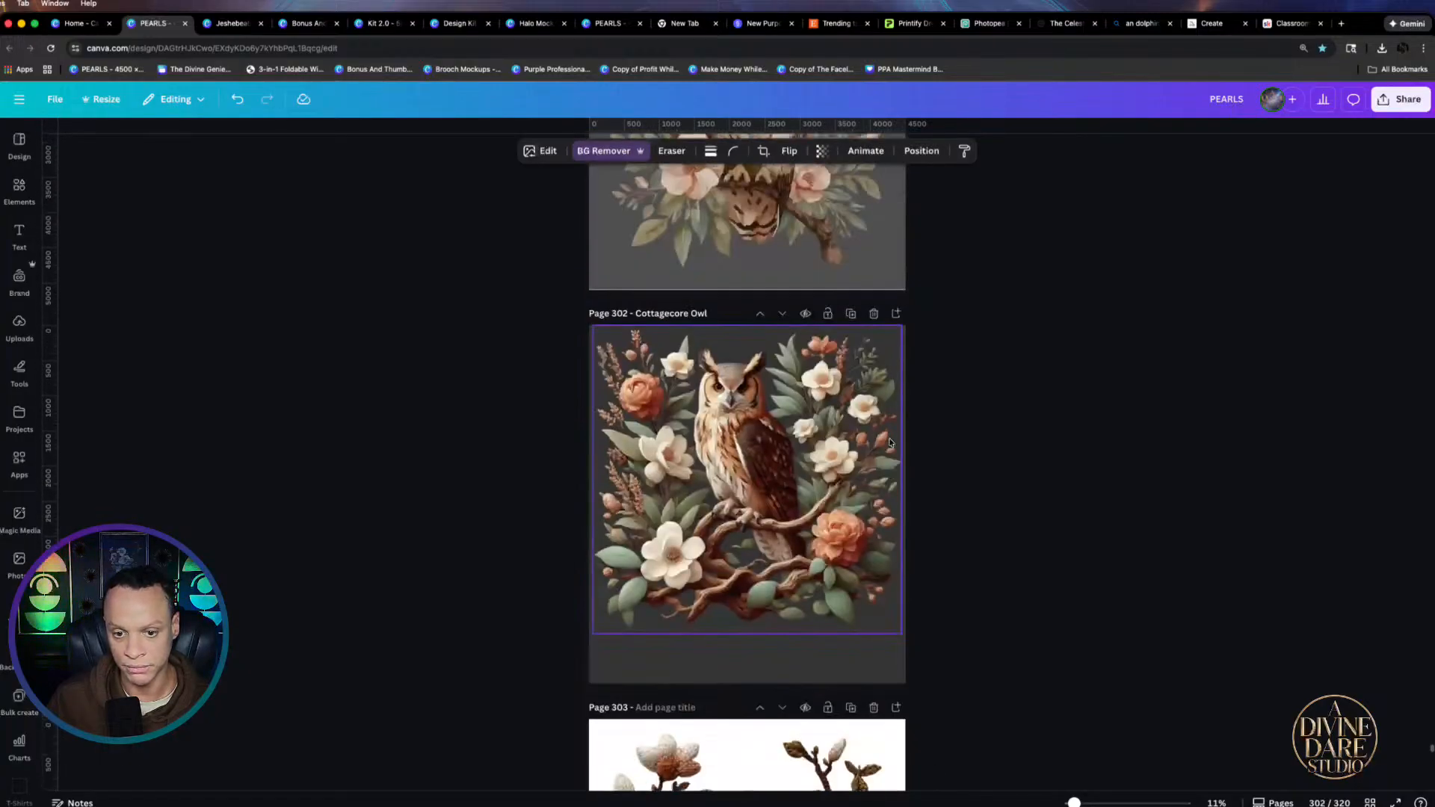
scroll(840, 409, "up", 4)
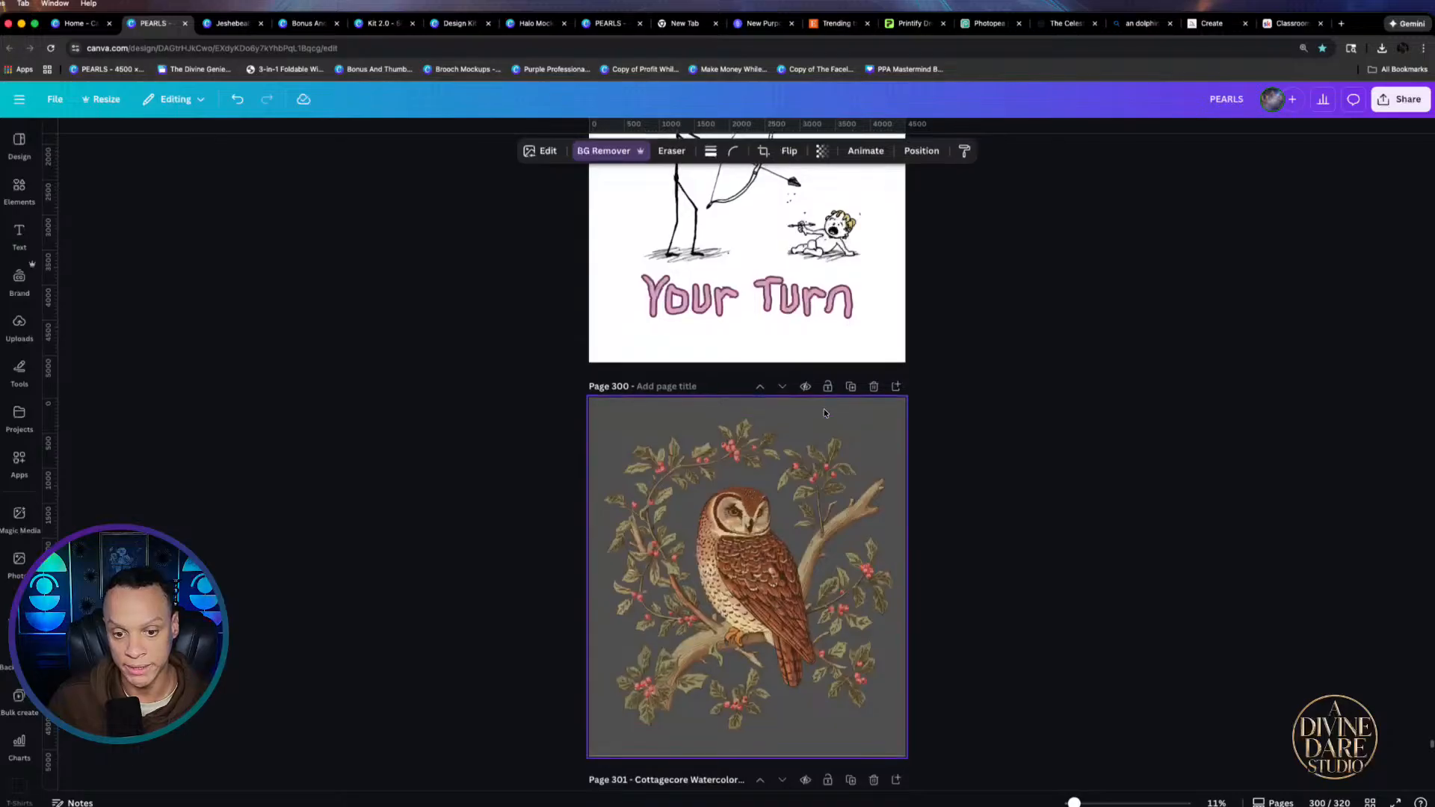
scroll(1027, 609, "down", 6)
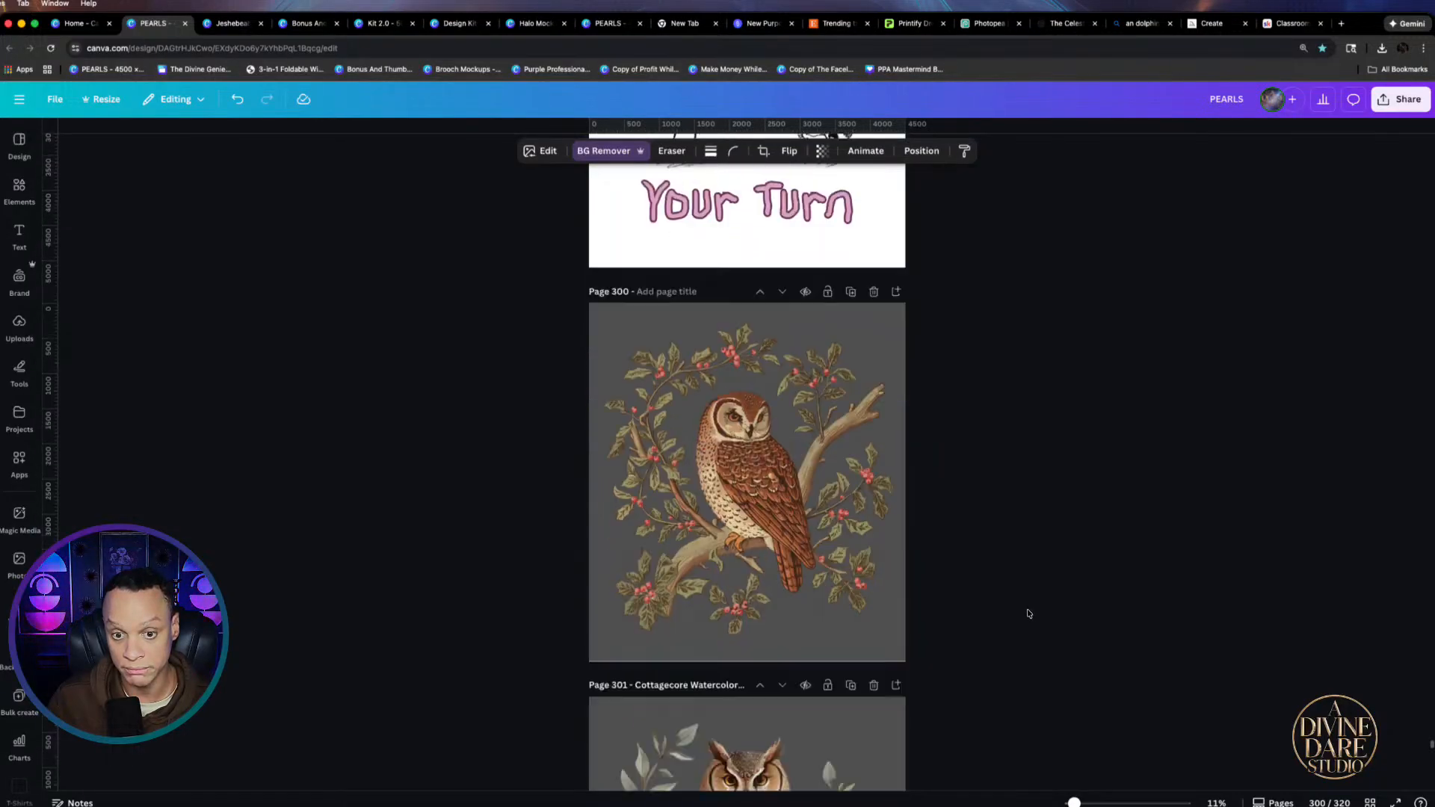
scroll(1024, 607, "up", 8)
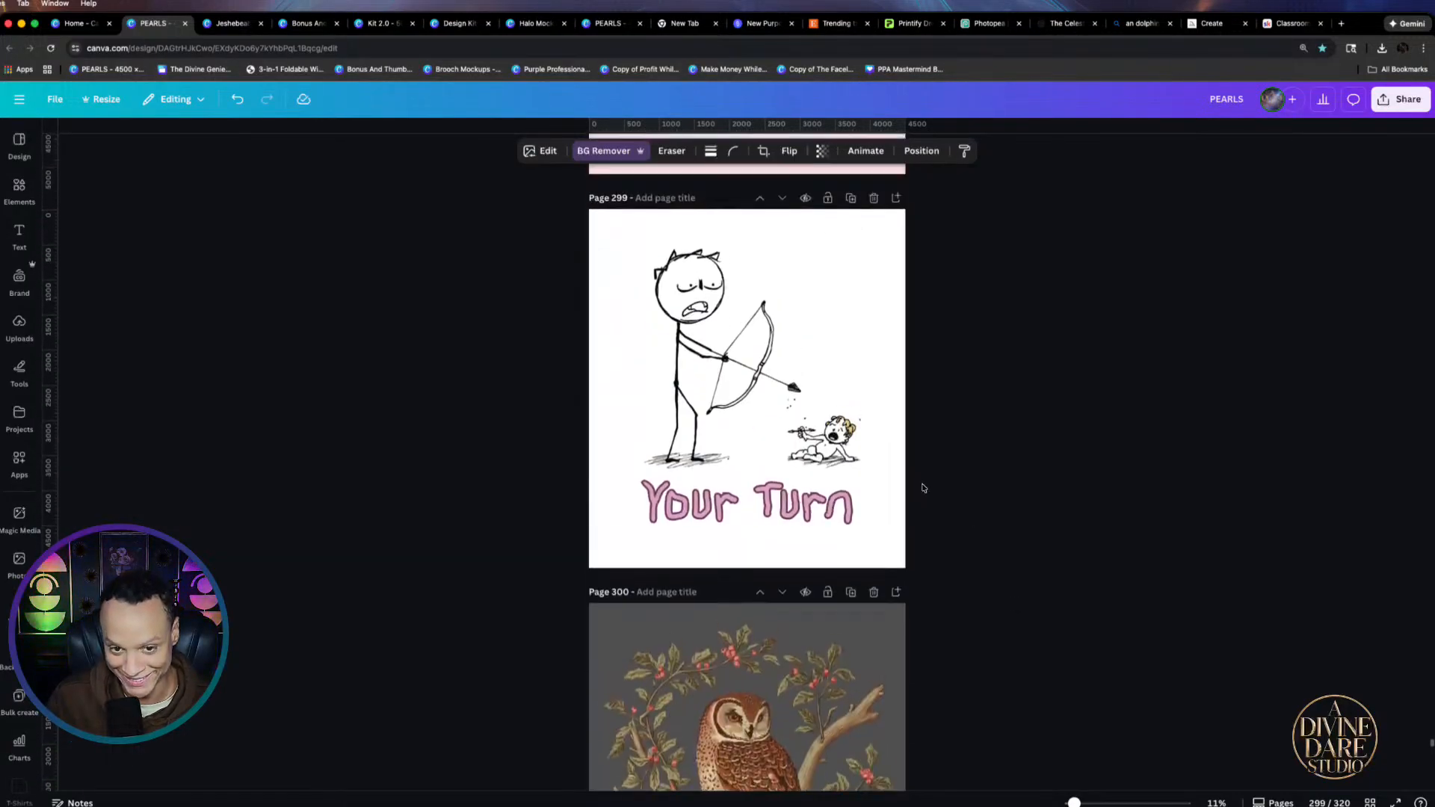
scroll(942, 463, "up", 2)
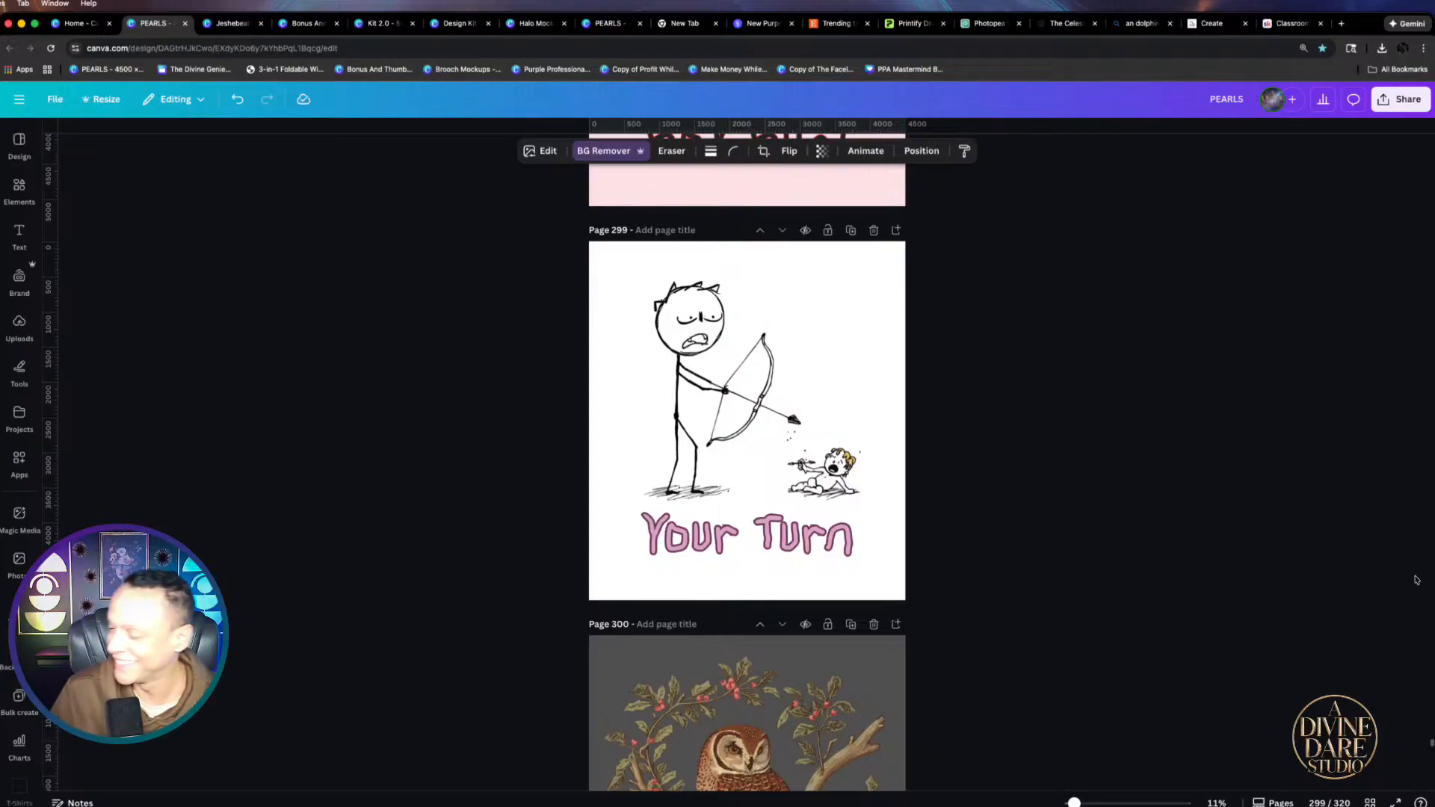
Scroll up to page 293 and select the butterfly 'For I Know The Plans' design
left_click(1100, 471)
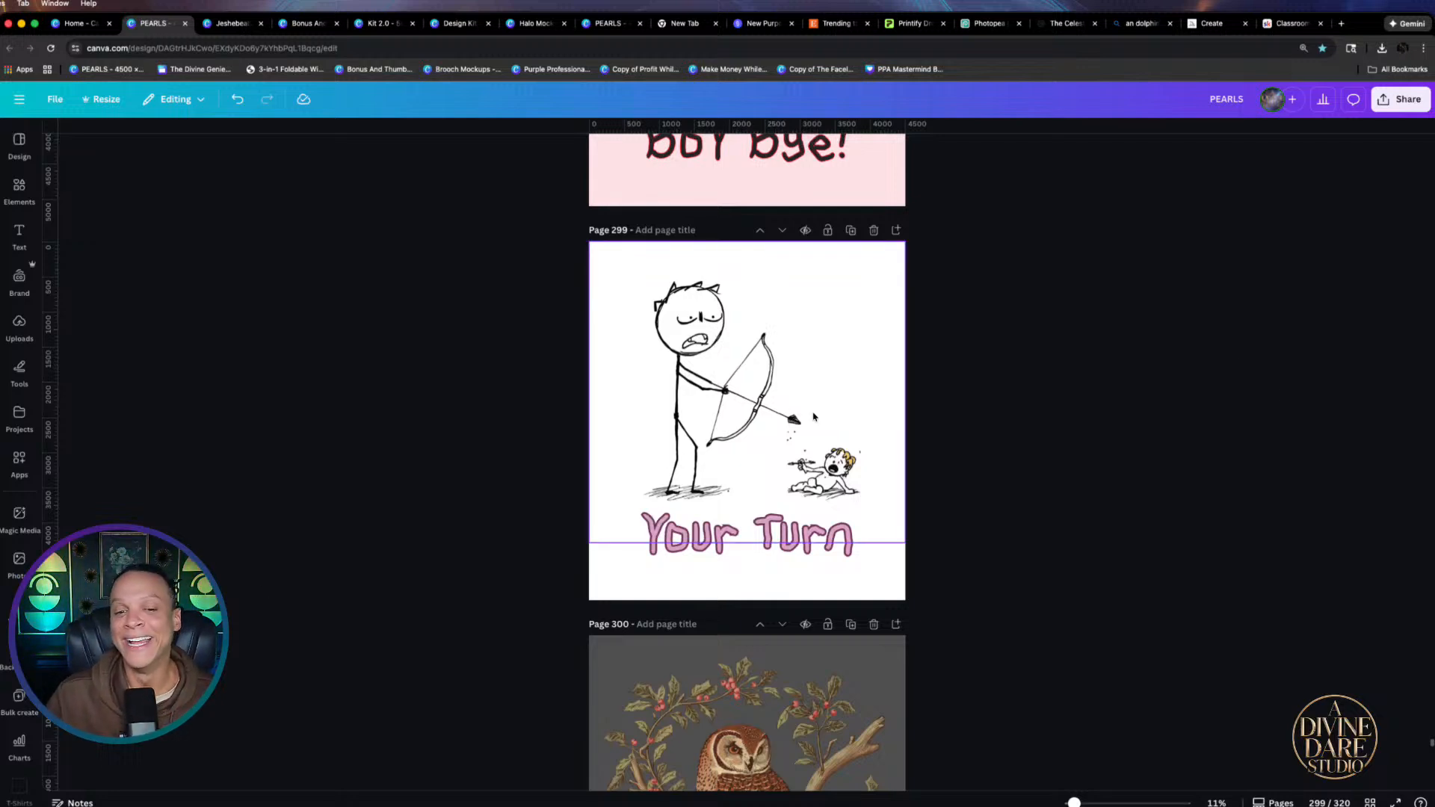
scroll(964, 411, "up", 6)
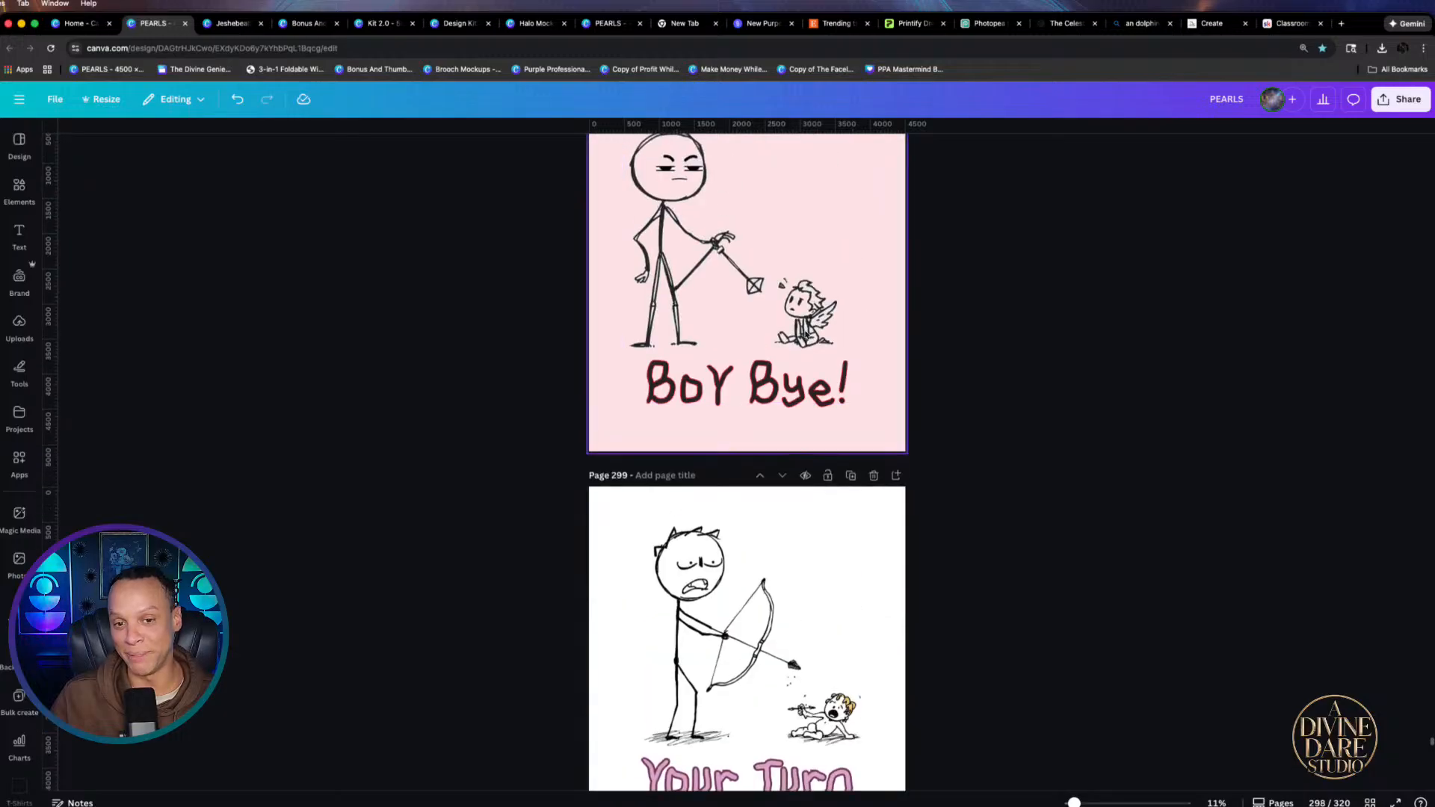
scroll(841, 374, "up", 20)
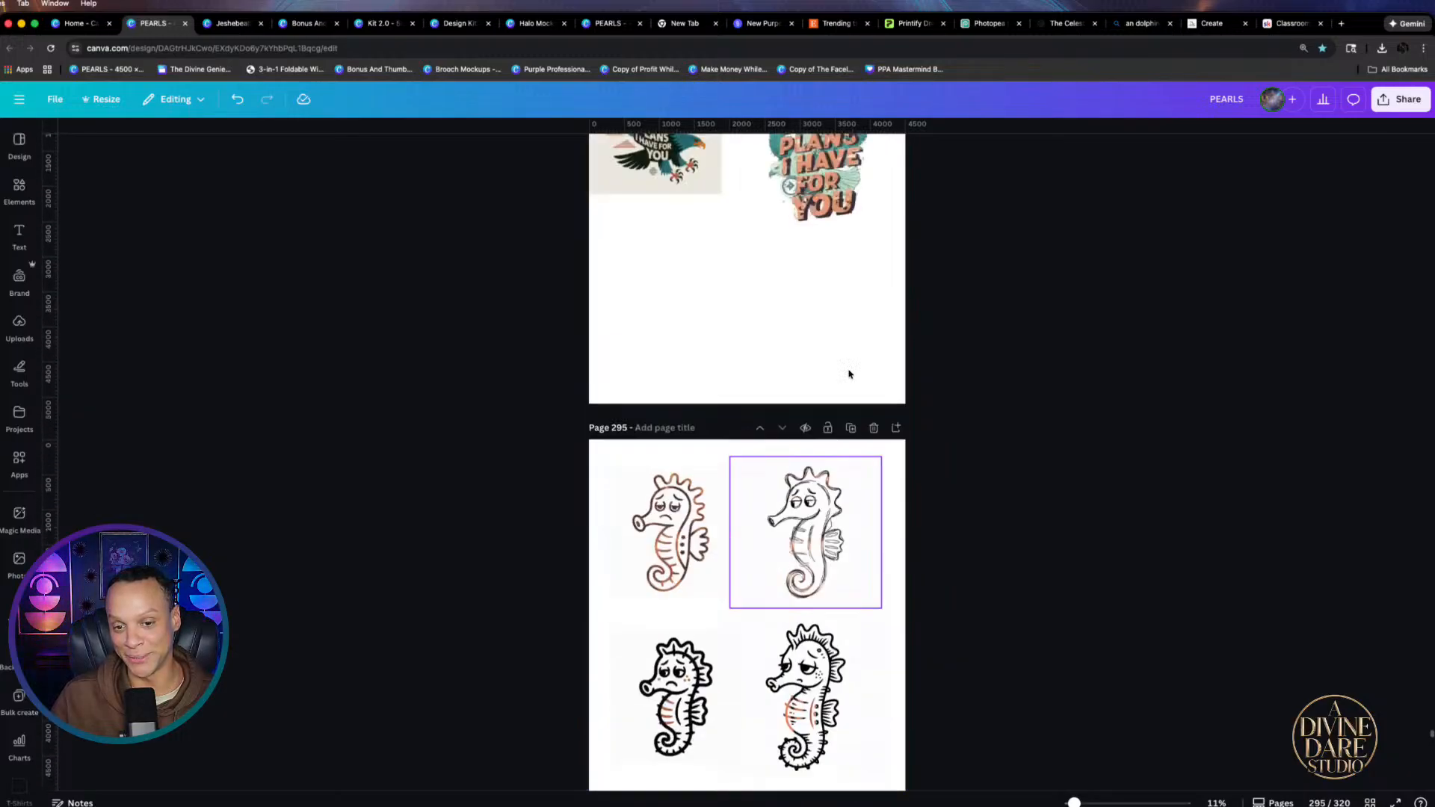
scroll(849, 372, "up", 20)
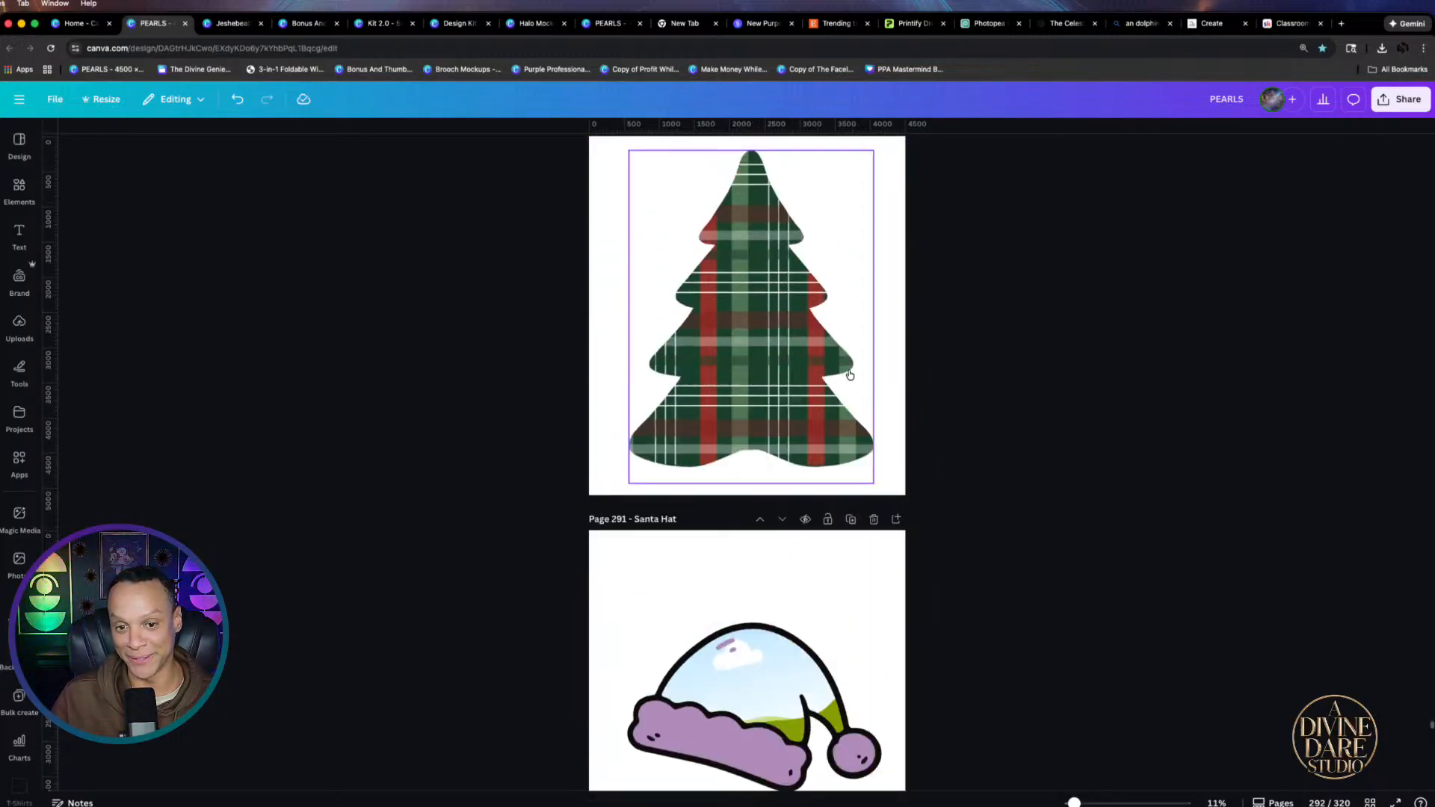
scroll(849, 373, "up", 15)
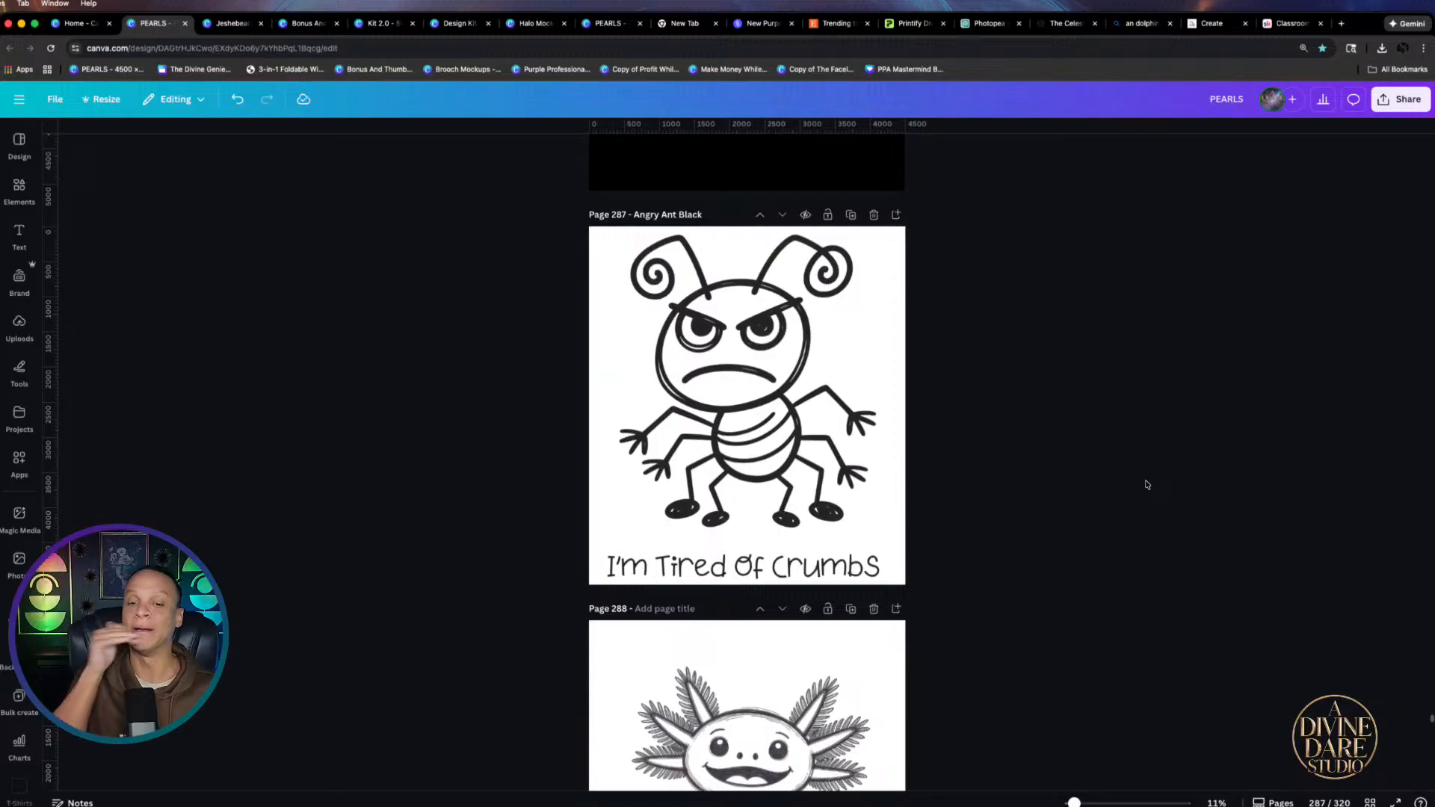
scroll(1147, 484, "up", 8)
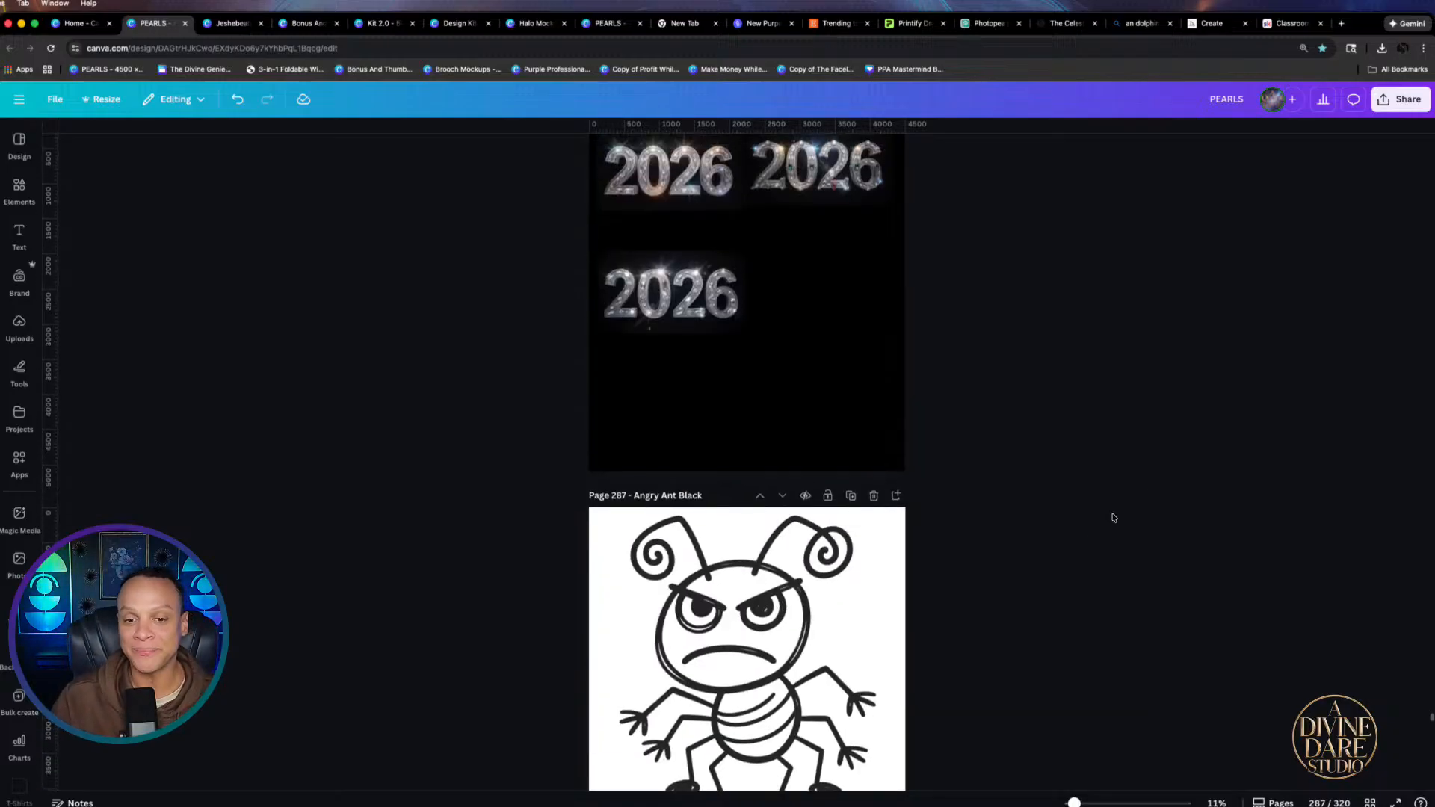
scroll(1080, 551, "down", 12)
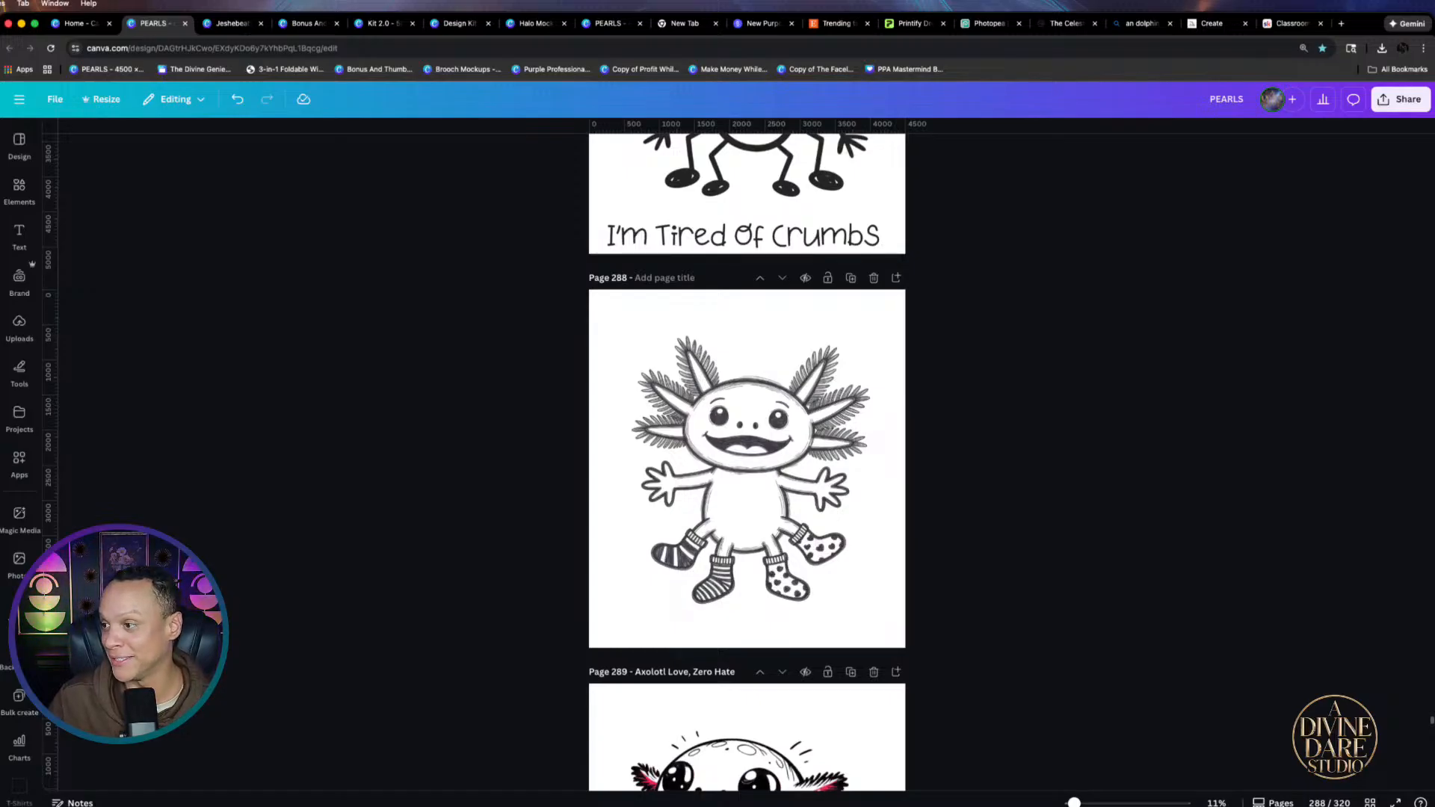
scroll(1121, 496, "down", 20)
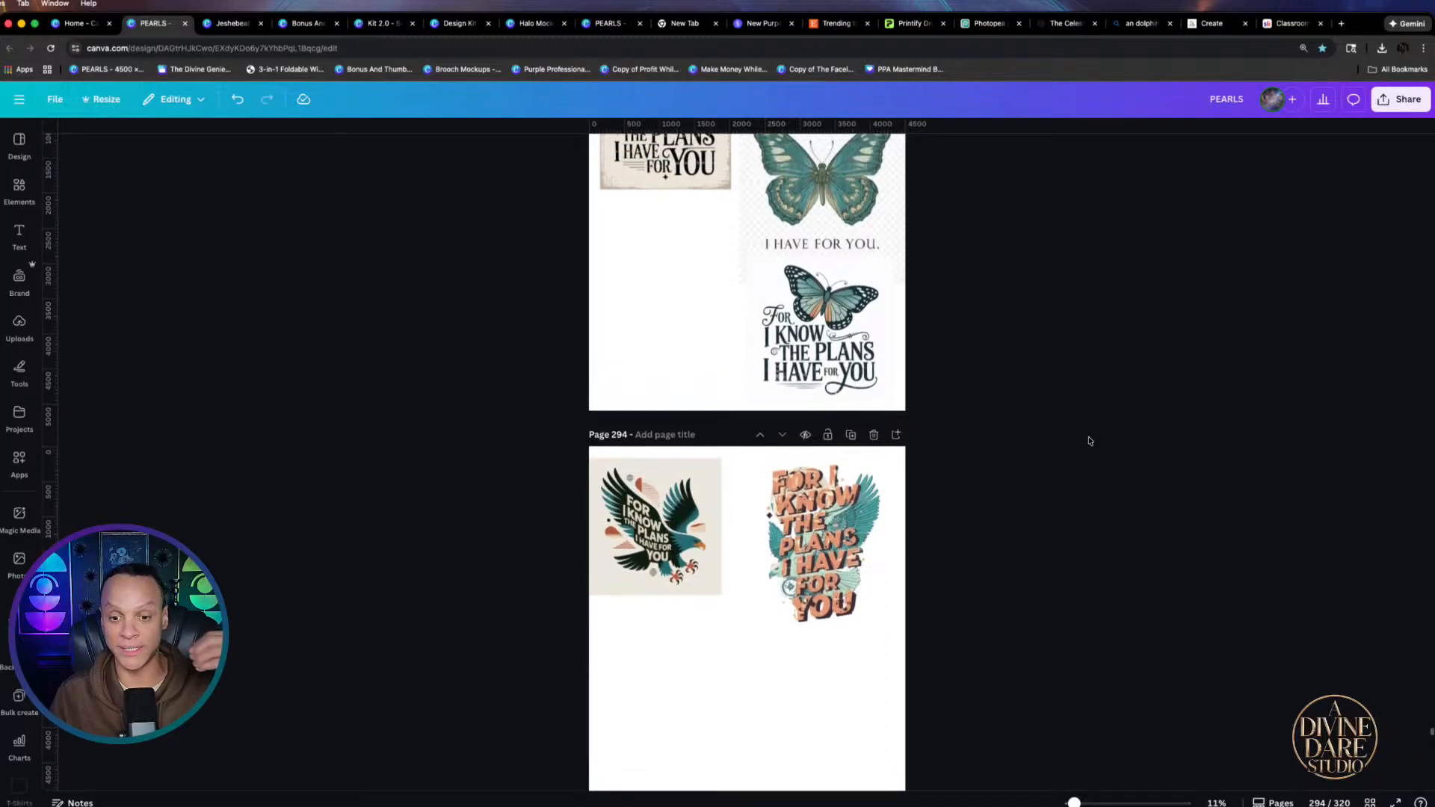
scroll(1089, 433, "up", 4)
left_click(613, 319)
Enlarge the lettered eagle design on page 294 and move the small eagle badge to page 293
scroll(919, 388, "down", 4)
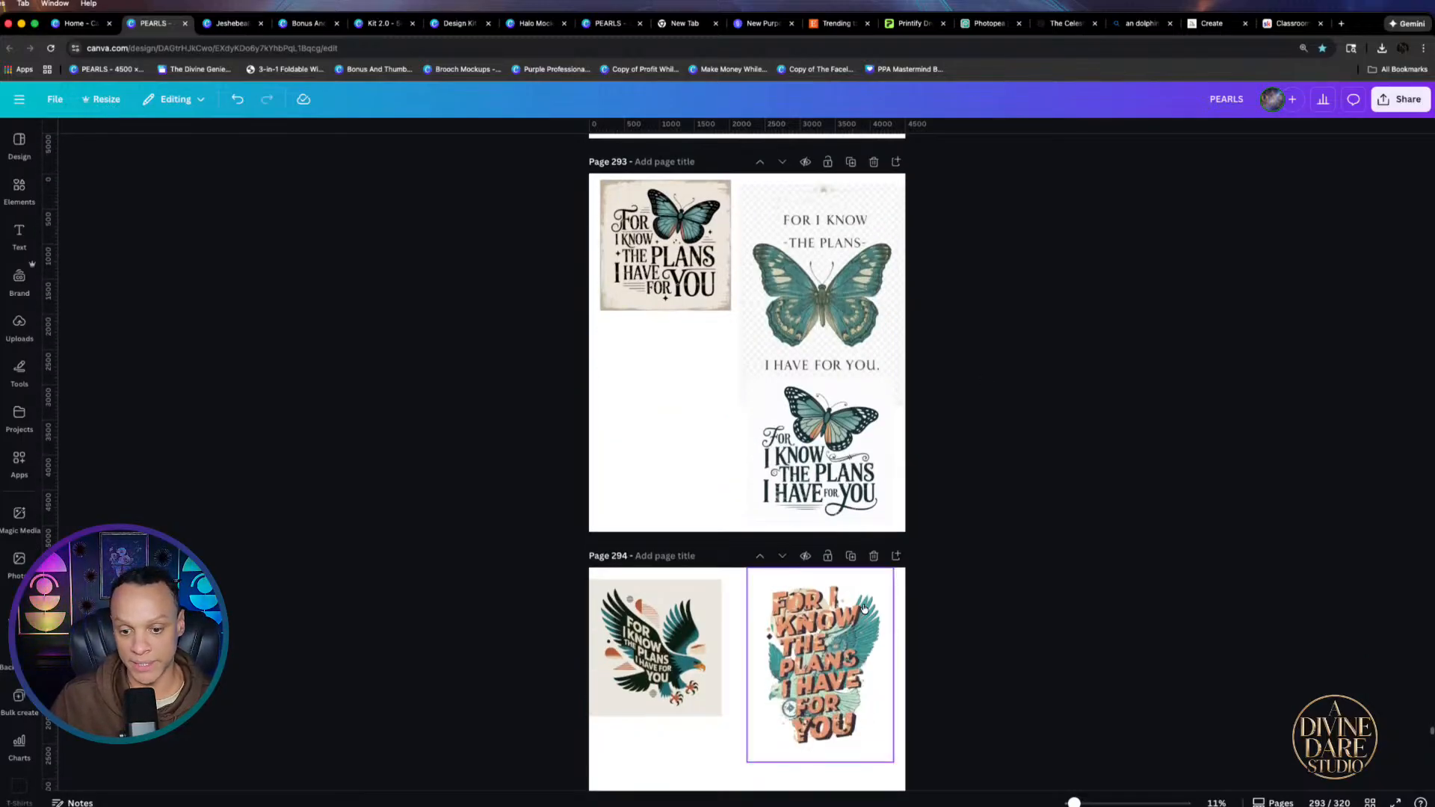
left_click(813, 494)
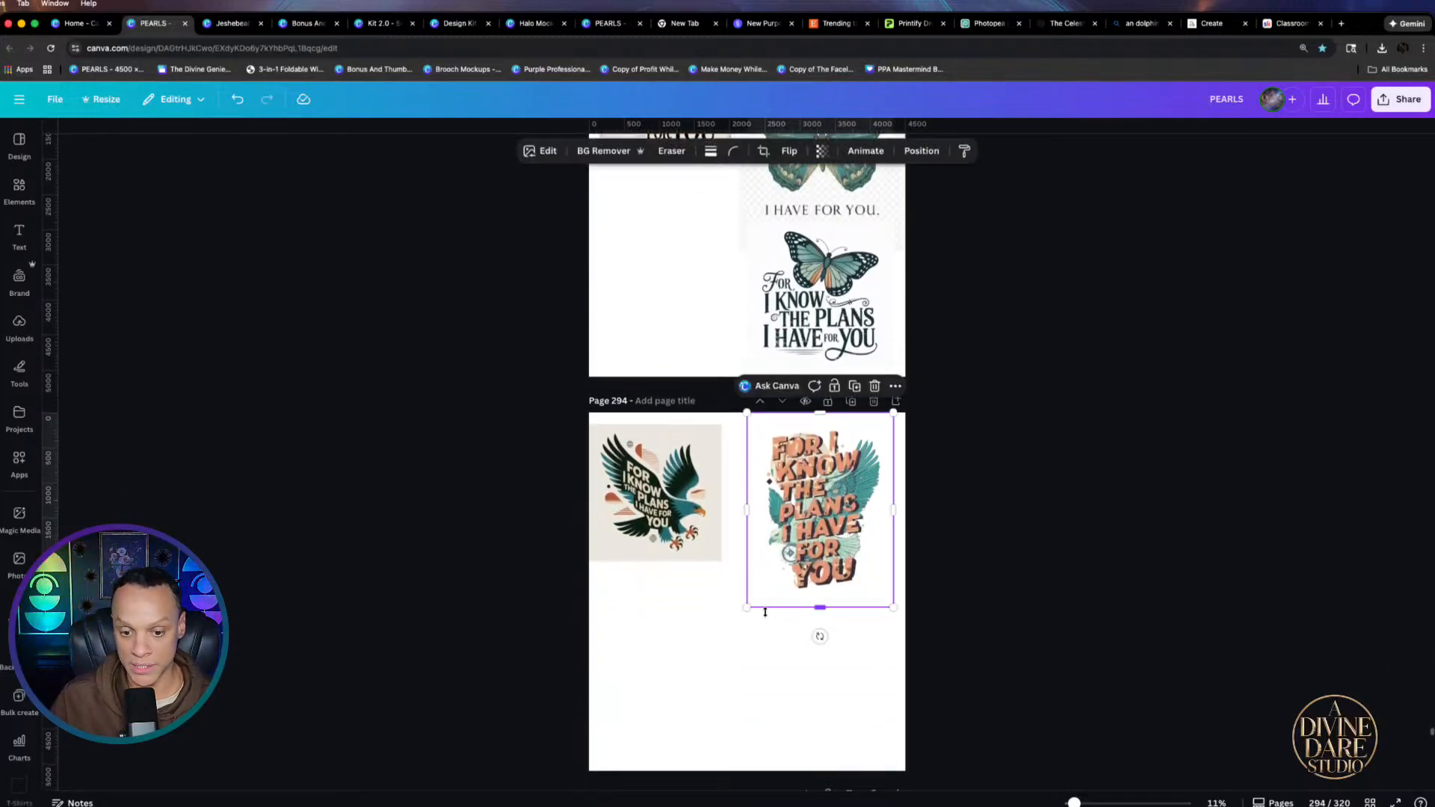
left_click_drag(748, 608, 675, 703)
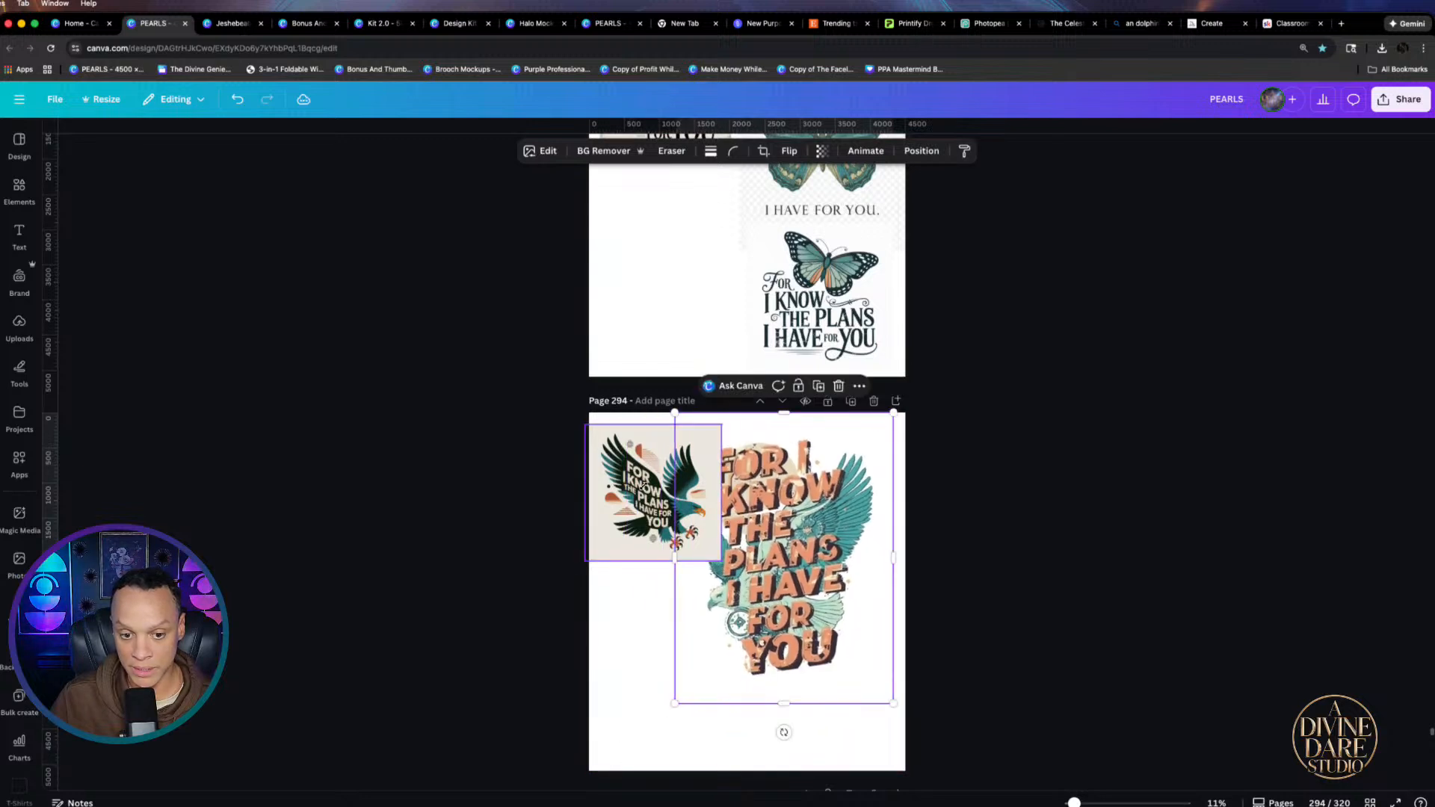
left_click_drag(644, 485, 684, 211)
Enlarge the lettered eagle design further and centre it on page 294
scroll(897, 591, "down", 1)
left_click_drag(887, 577, 815, 573)
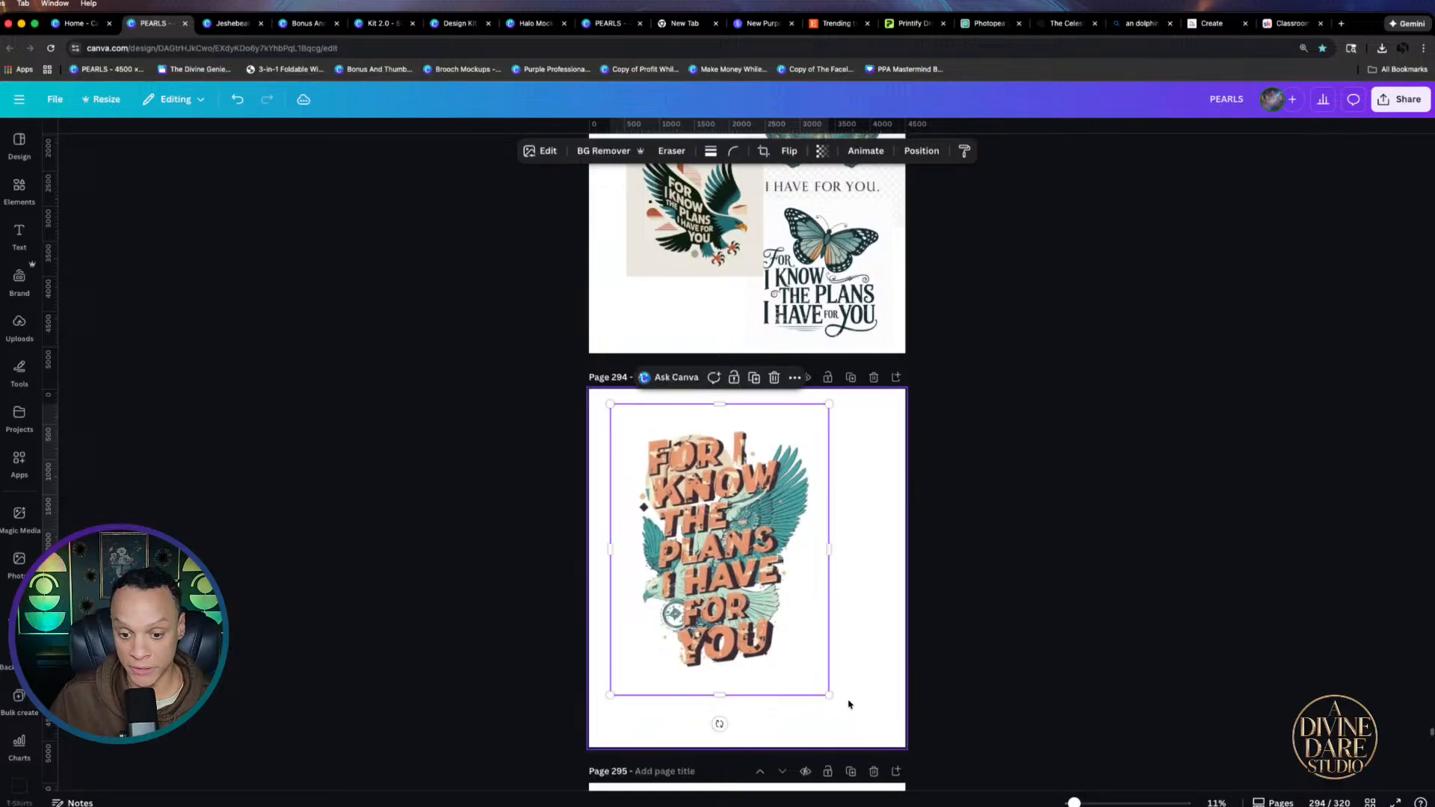
left_click_drag(827, 693, 871, 739)
left_click(953, 635)
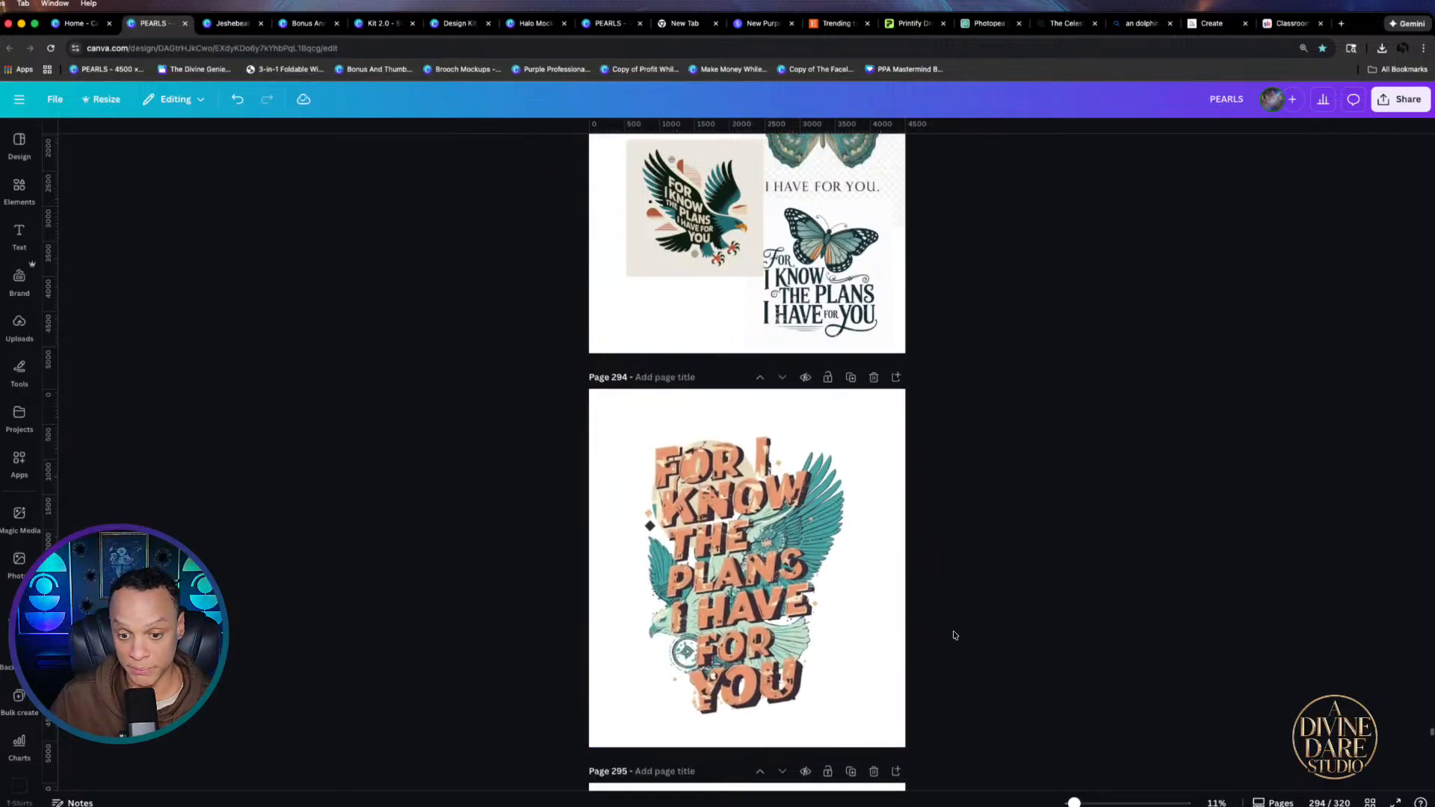
mouse_move(831, 621)
left_mouse_down()
mouse_move(868, 619)
mouse_move(841, 613)
left_mouse_up()
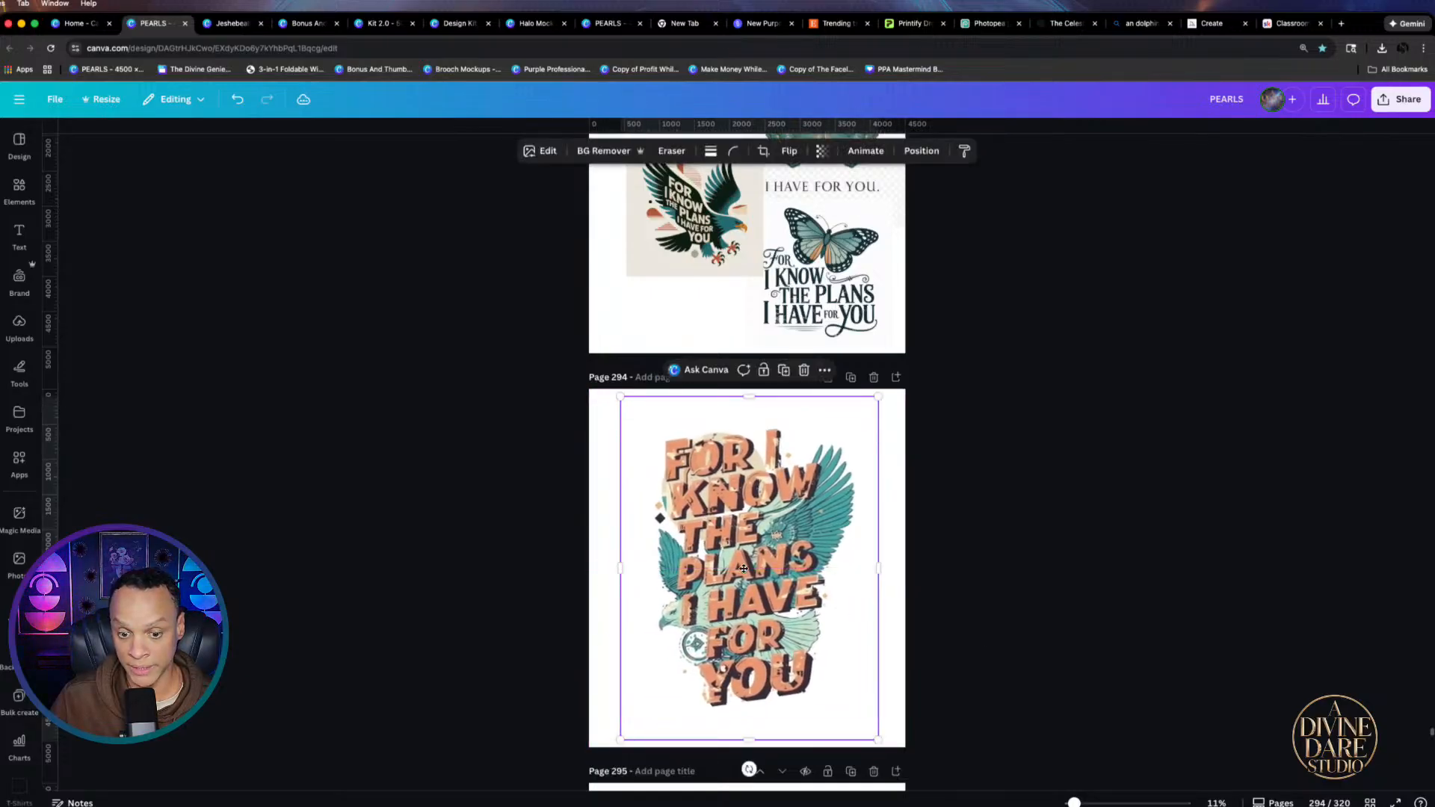
Scroll the PEARLS pages down to page 319's Dolphin design, then switch to the Gems Halloween file
scroll(935, 616, "down", 10)
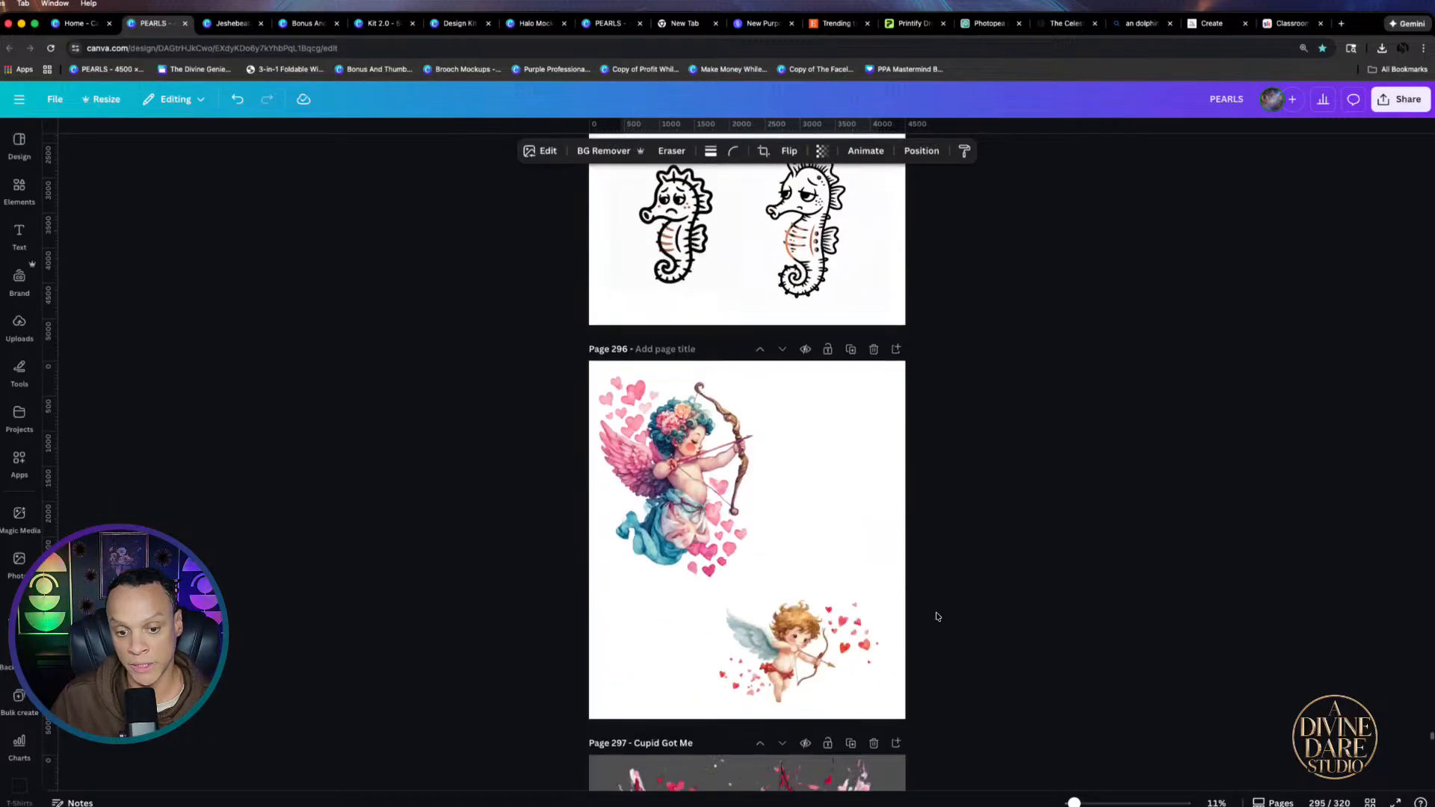
scroll(850, 581, "down", 5)
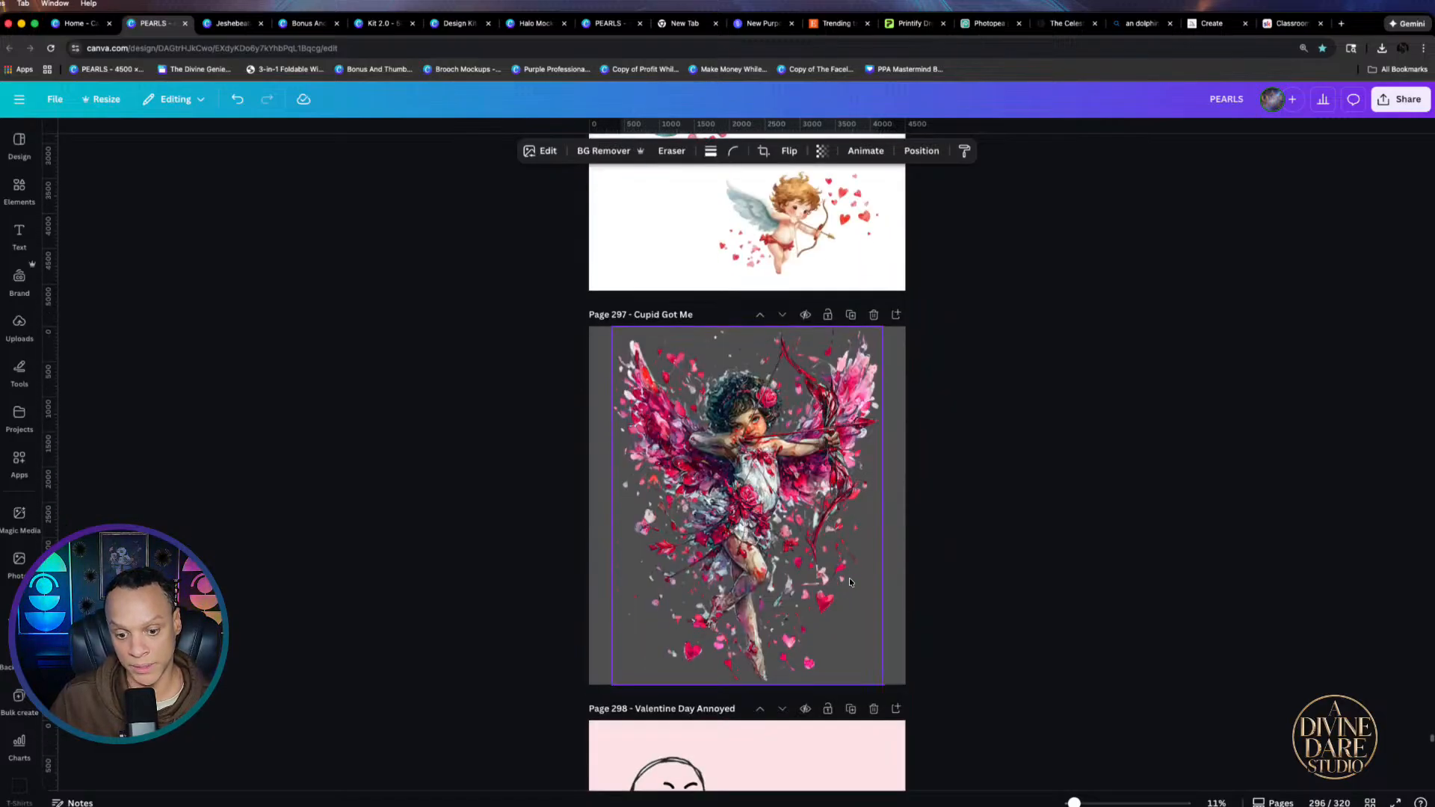
scroll(729, 499, "down", 12)
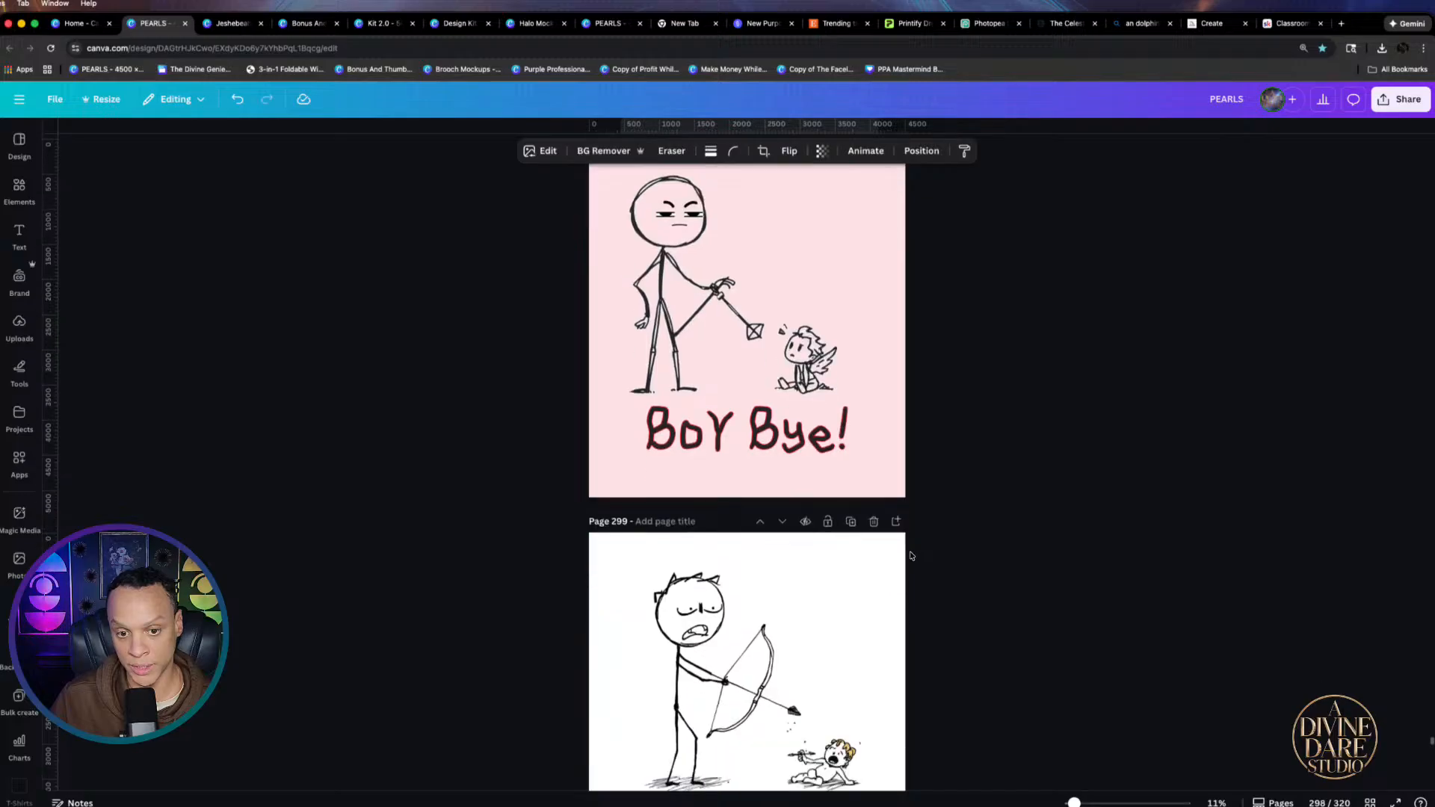
scroll(696, 402, "down", 5)
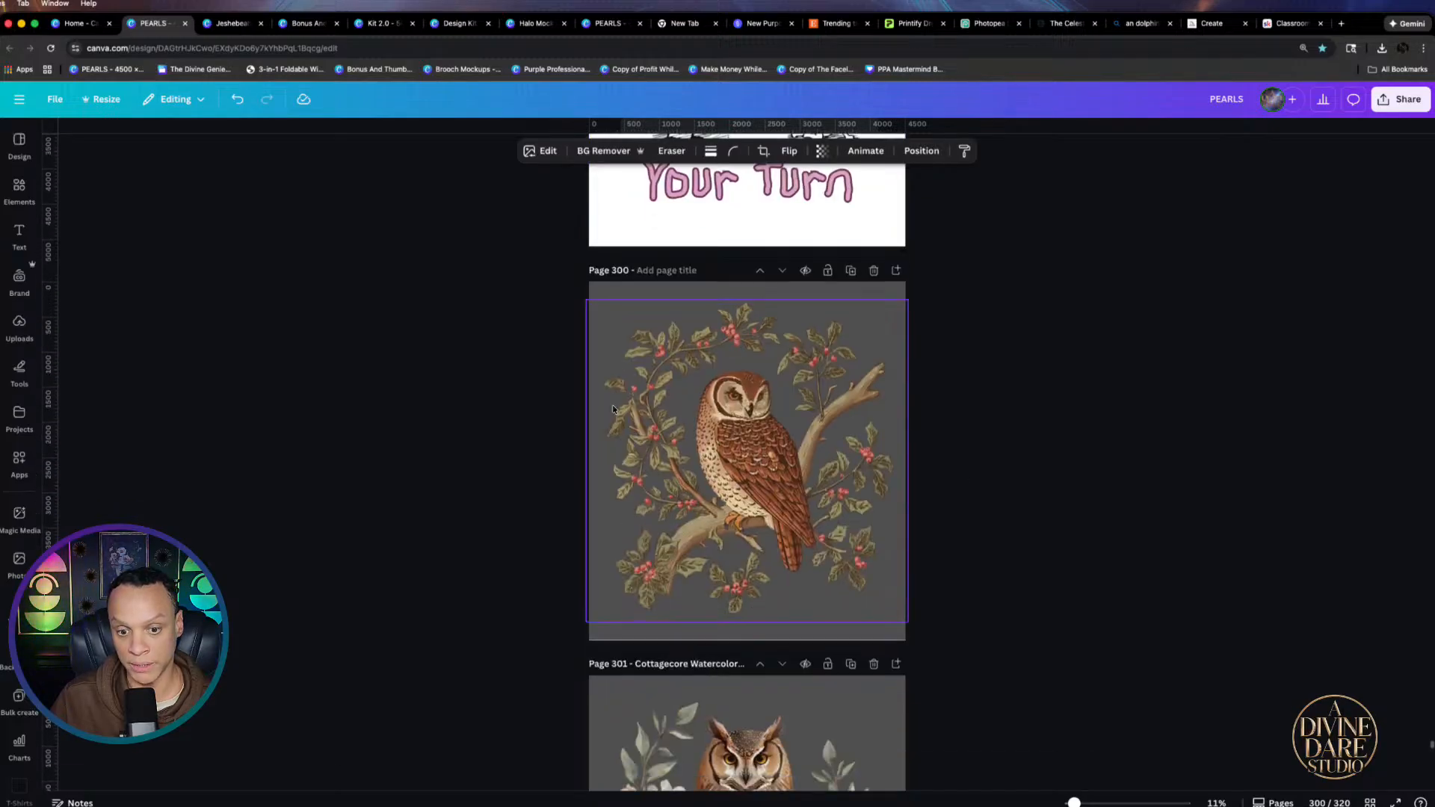
scroll(712, 350, "down", 5)
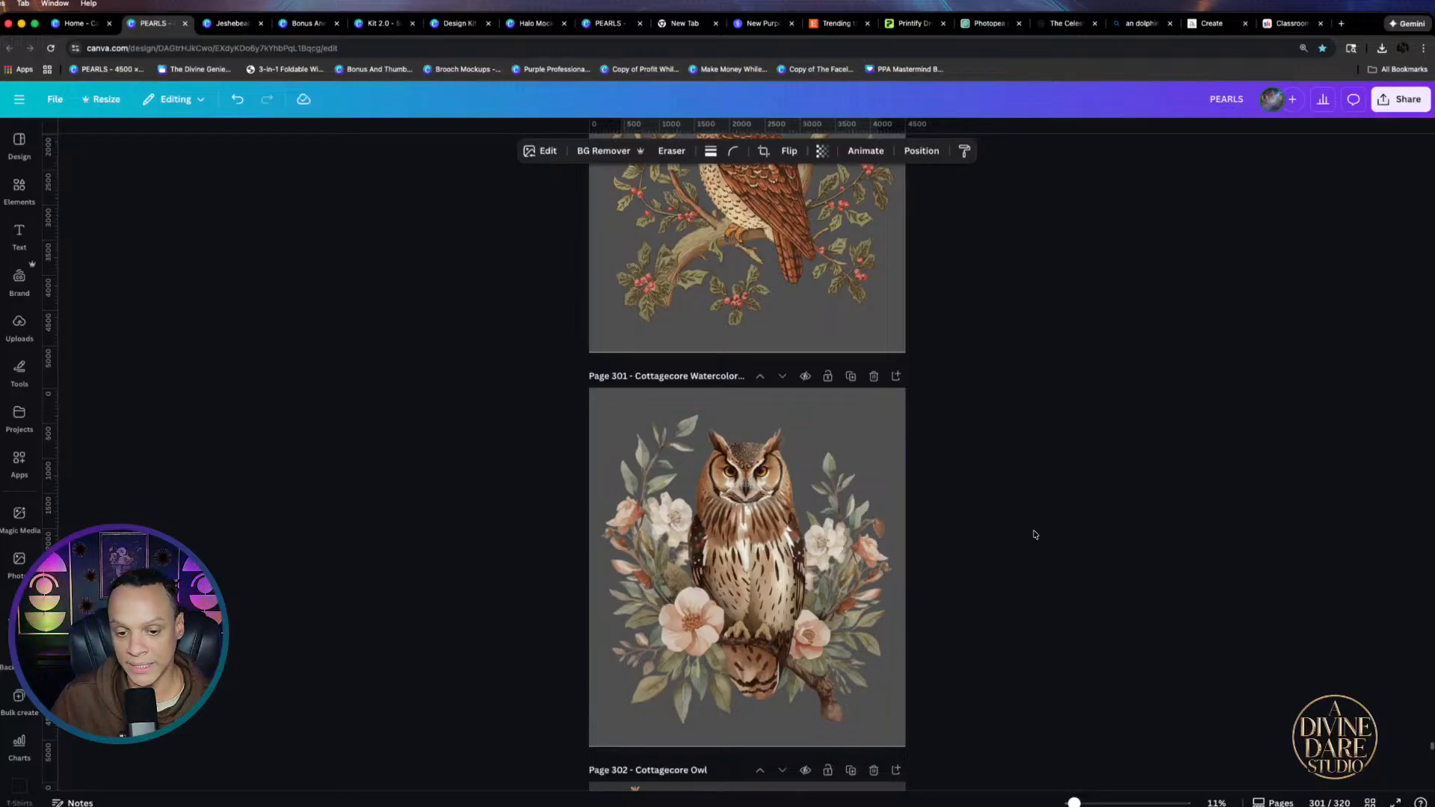
scroll(554, 454, "down", 1)
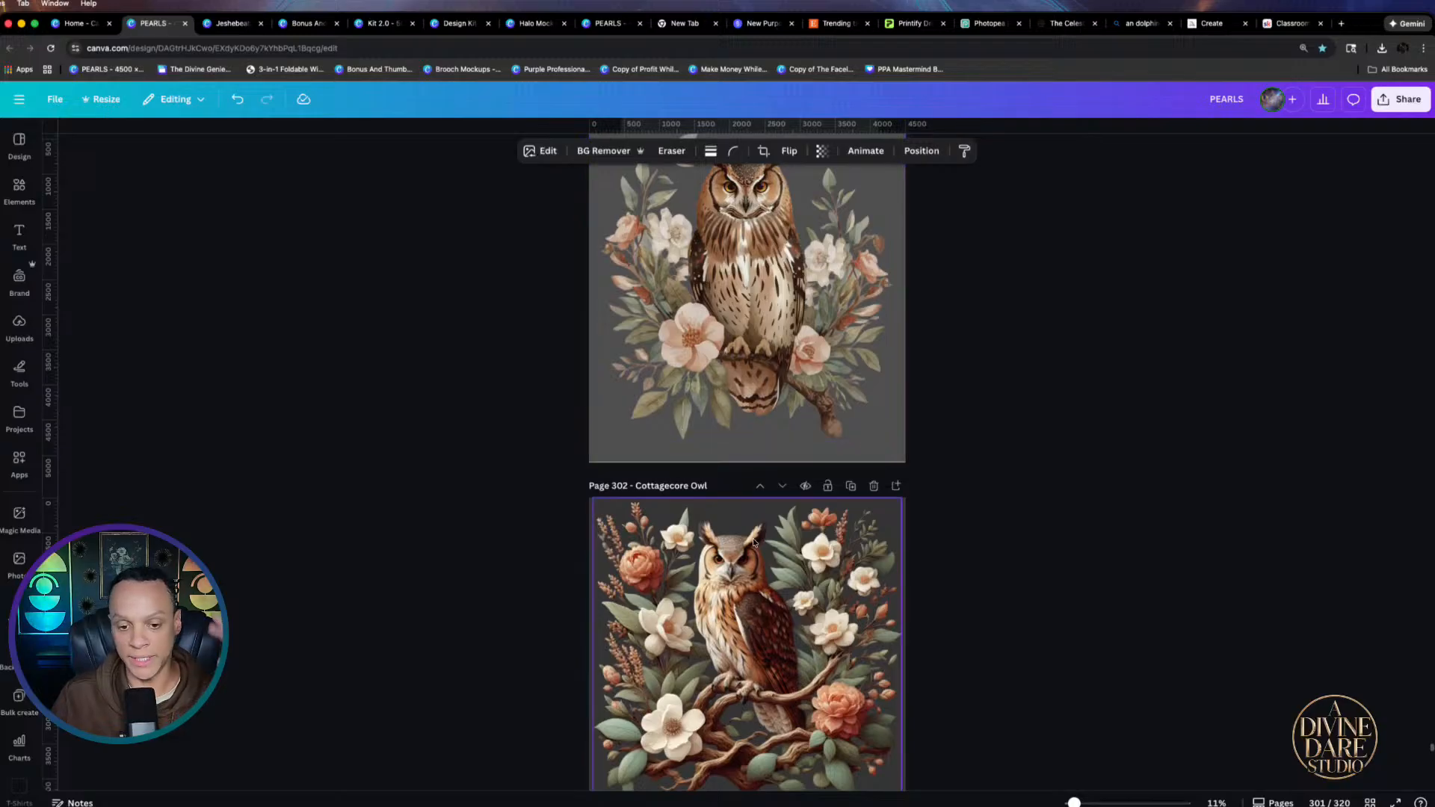
scroll(747, 508, "down", 5)
scroll(759, 521, "down", 15)
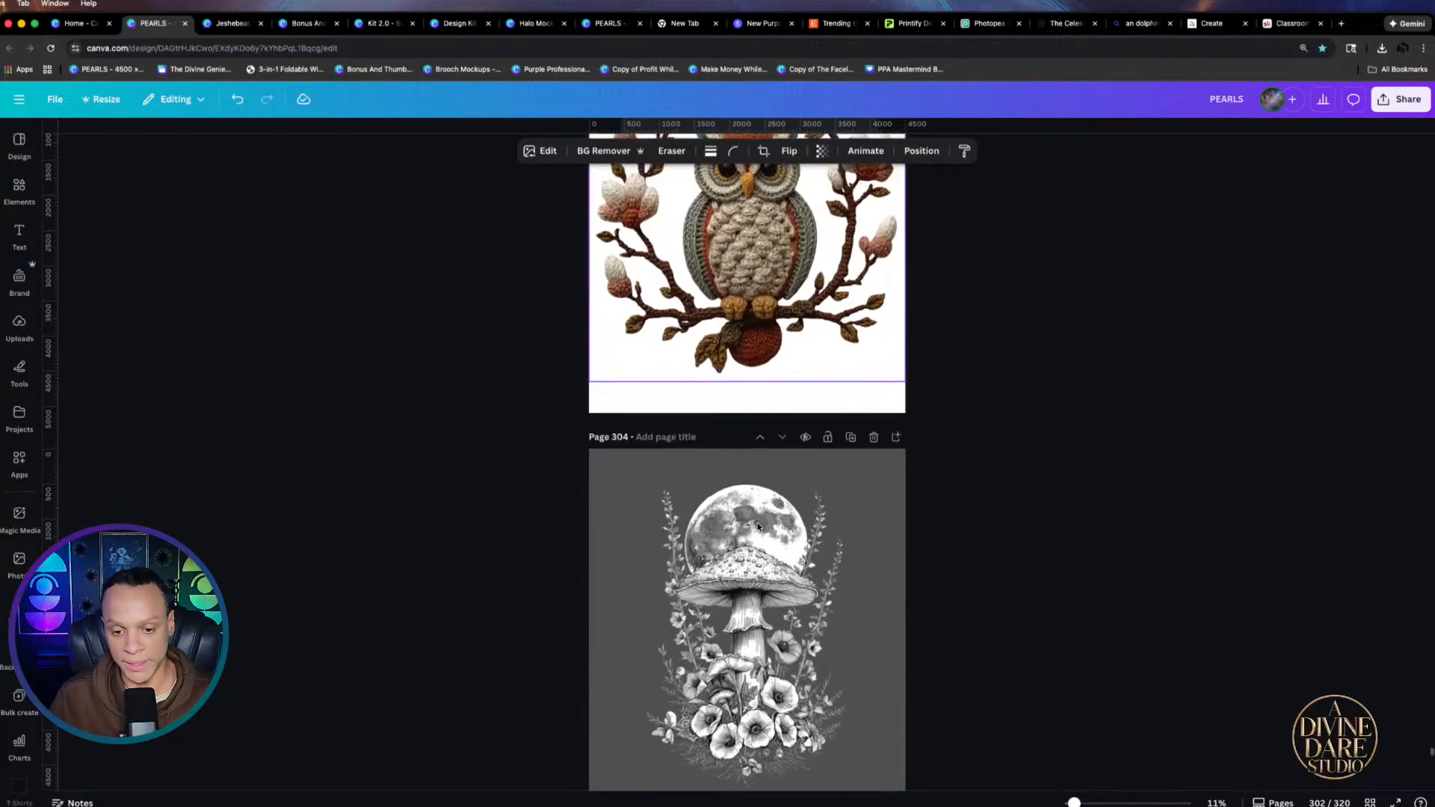
scroll(762, 524, "down", 10)
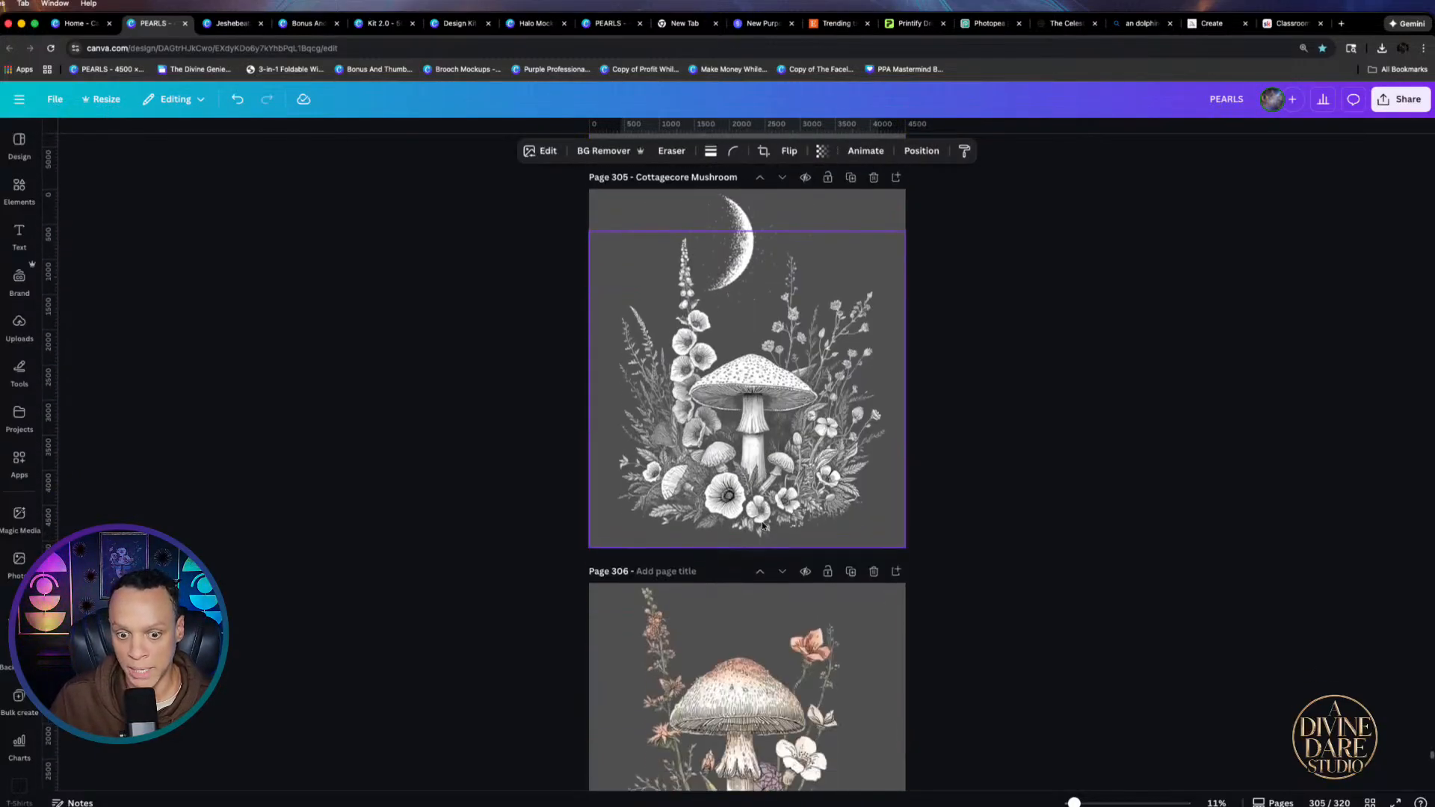
scroll(882, 538, "down", 15)
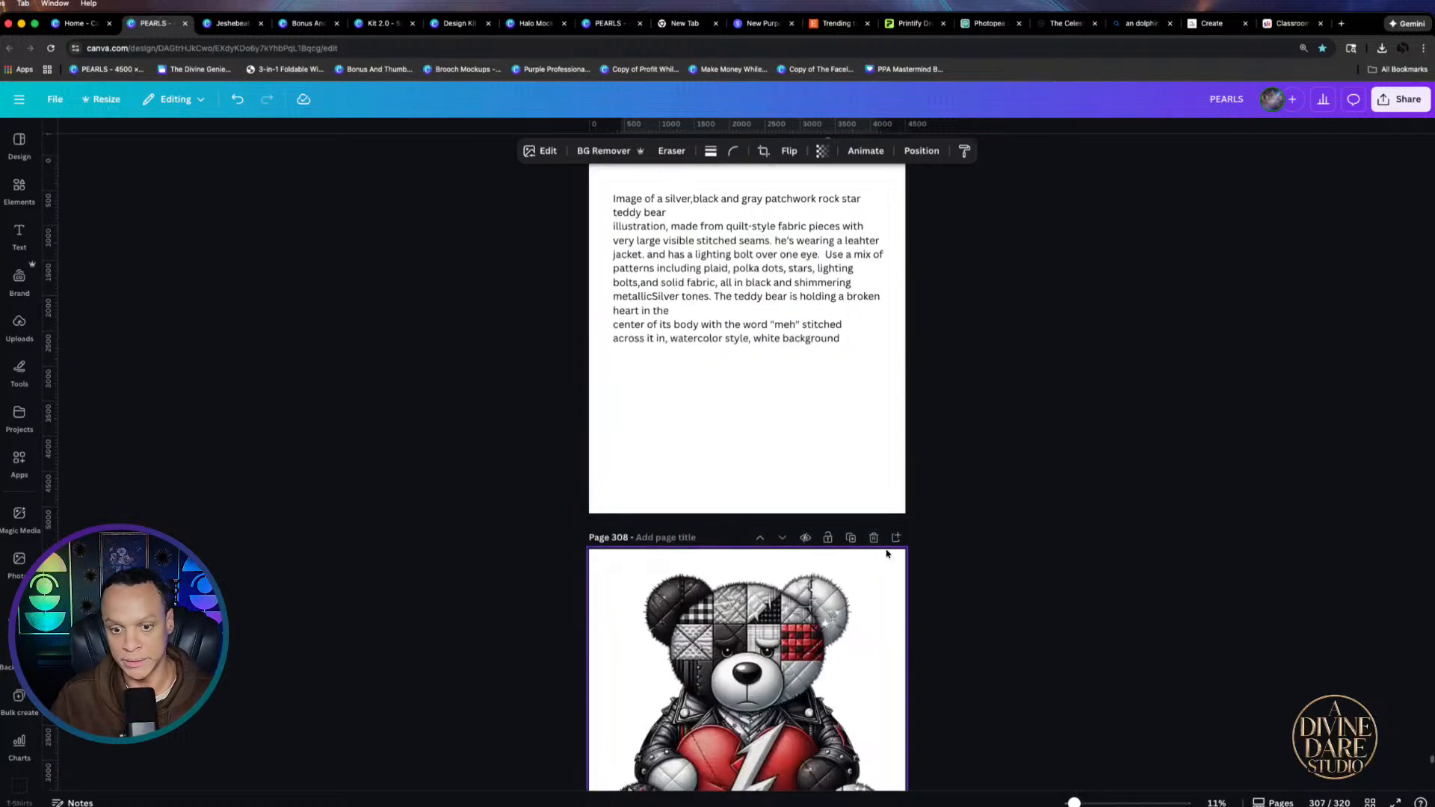
scroll(884, 560, "down", 20)
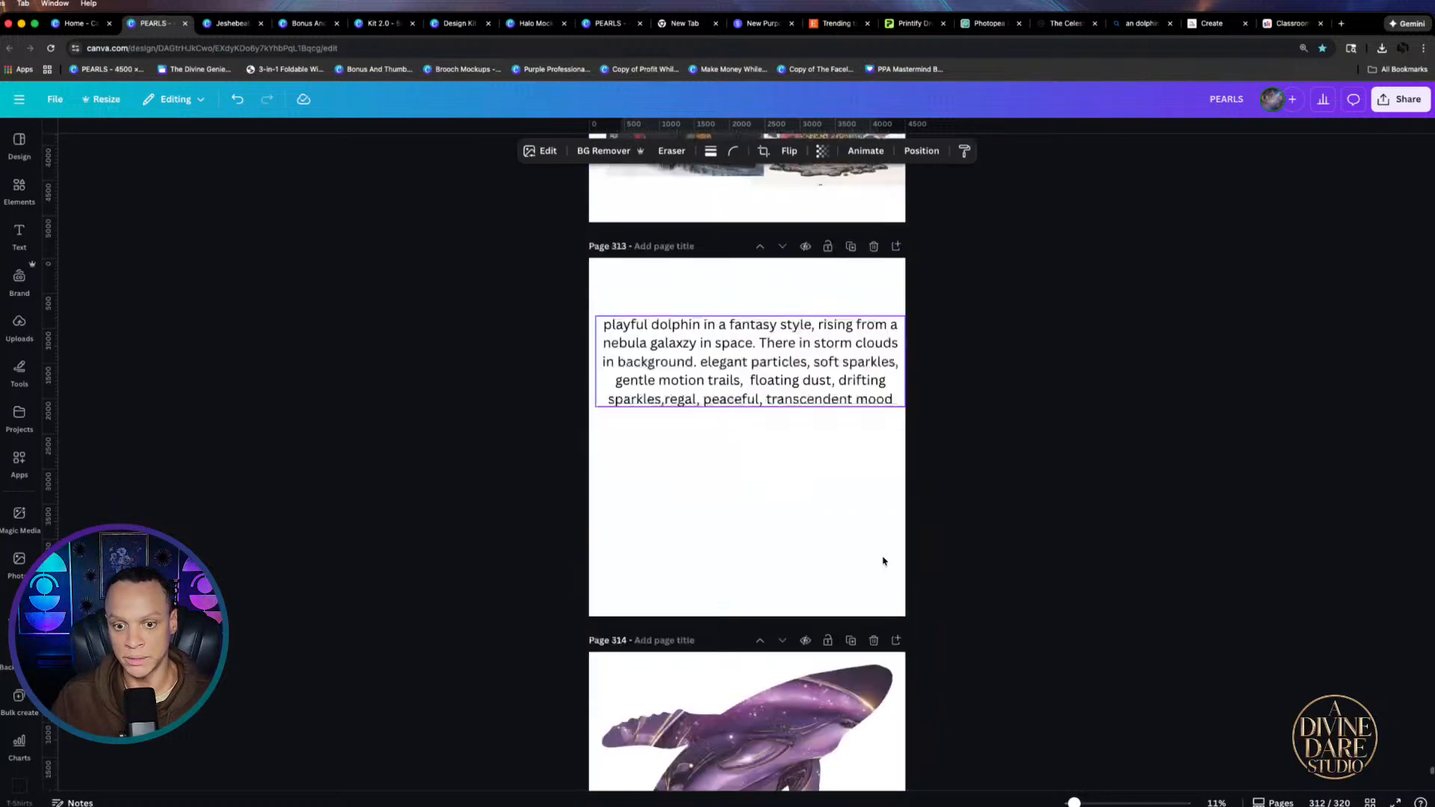
scroll(883, 540, "down", 10)
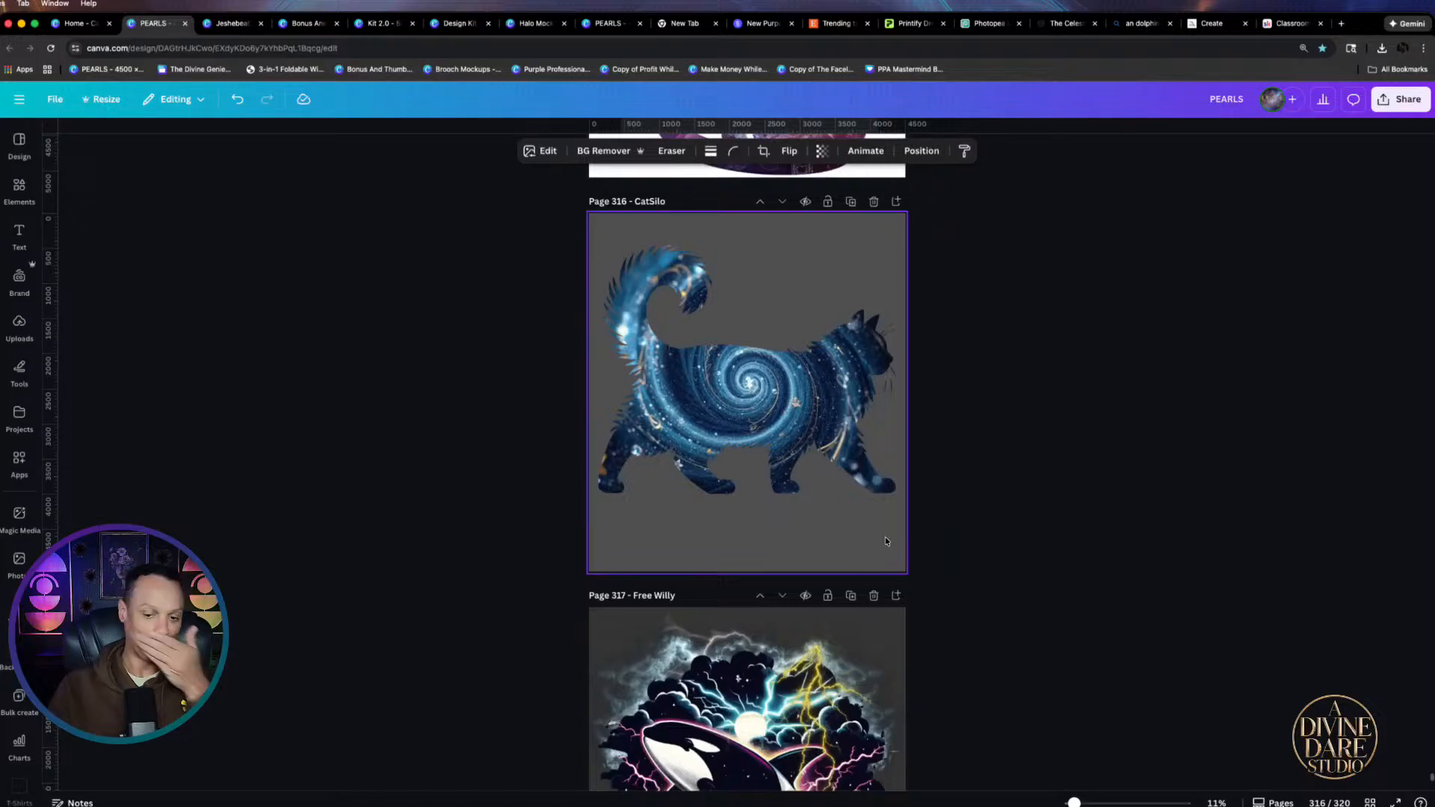
scroll(882, 549, "down", 4)
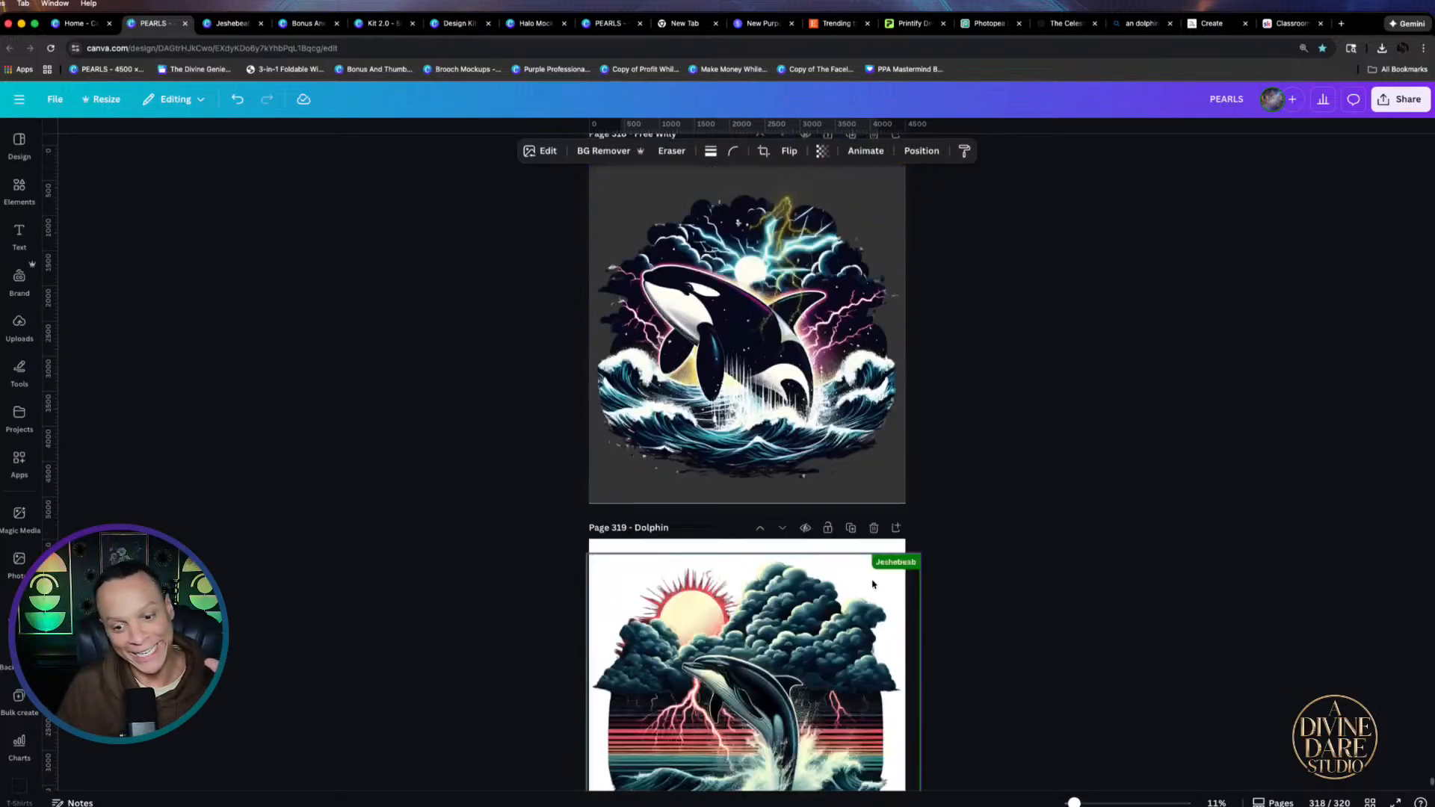
scroll(625, 331, "down", 3)
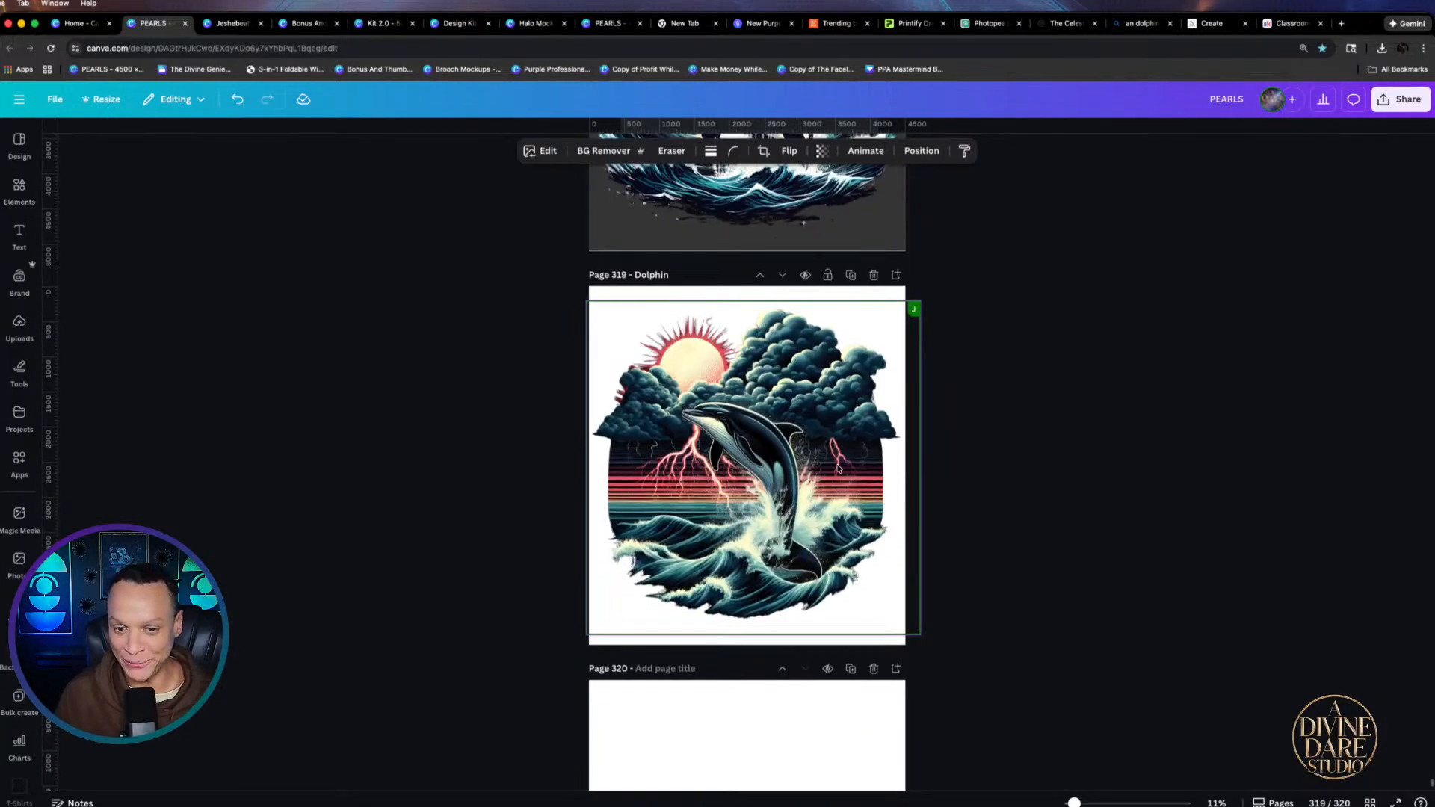
left_click(239, 27)
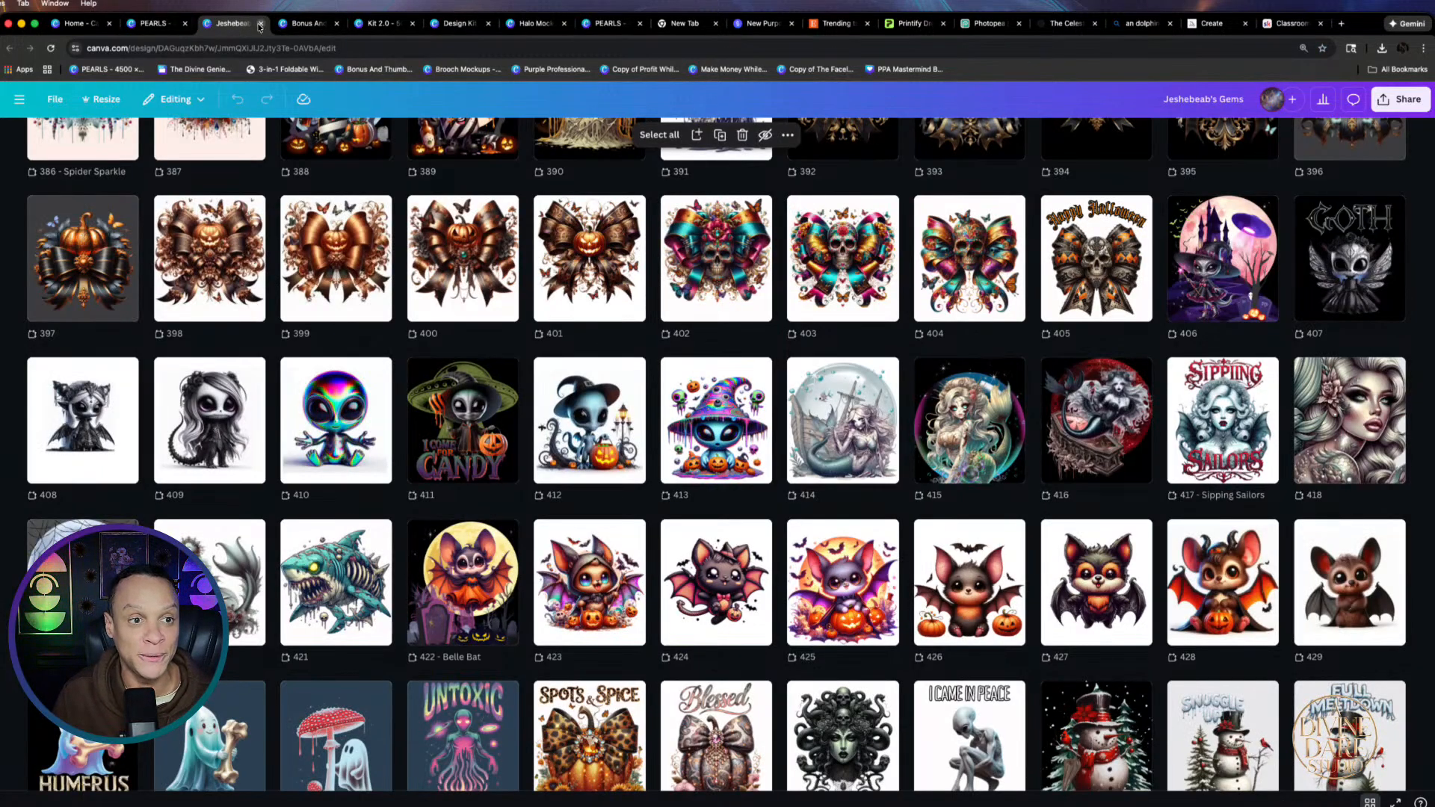
Close the Halloween, Bonus And Thumbnails, Kit 2.0 and Design Kit tabs to reach Halo Mocks
left_click(261, 24)
left_click(260, 25)
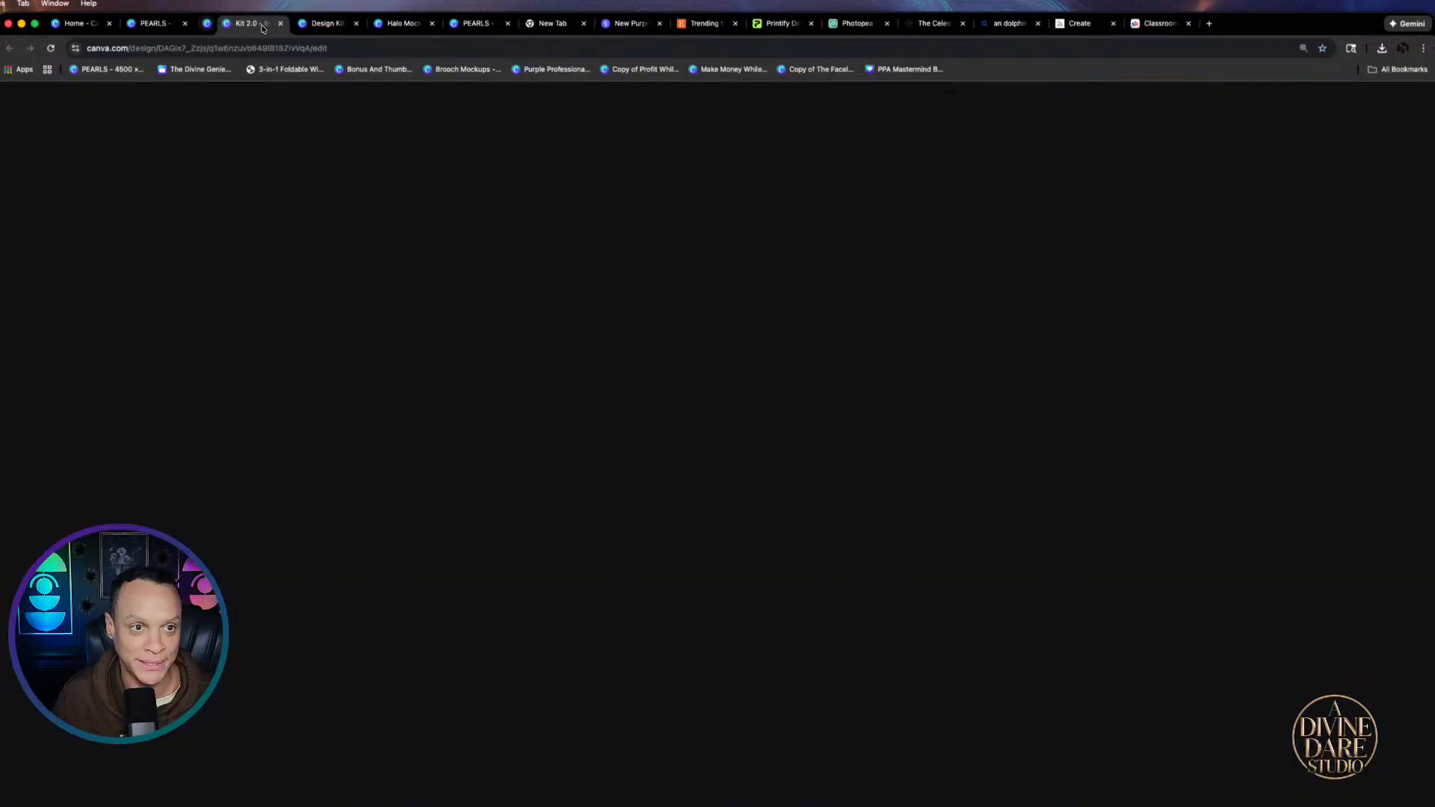
left_click(261, 25)
left_click(261, 25)
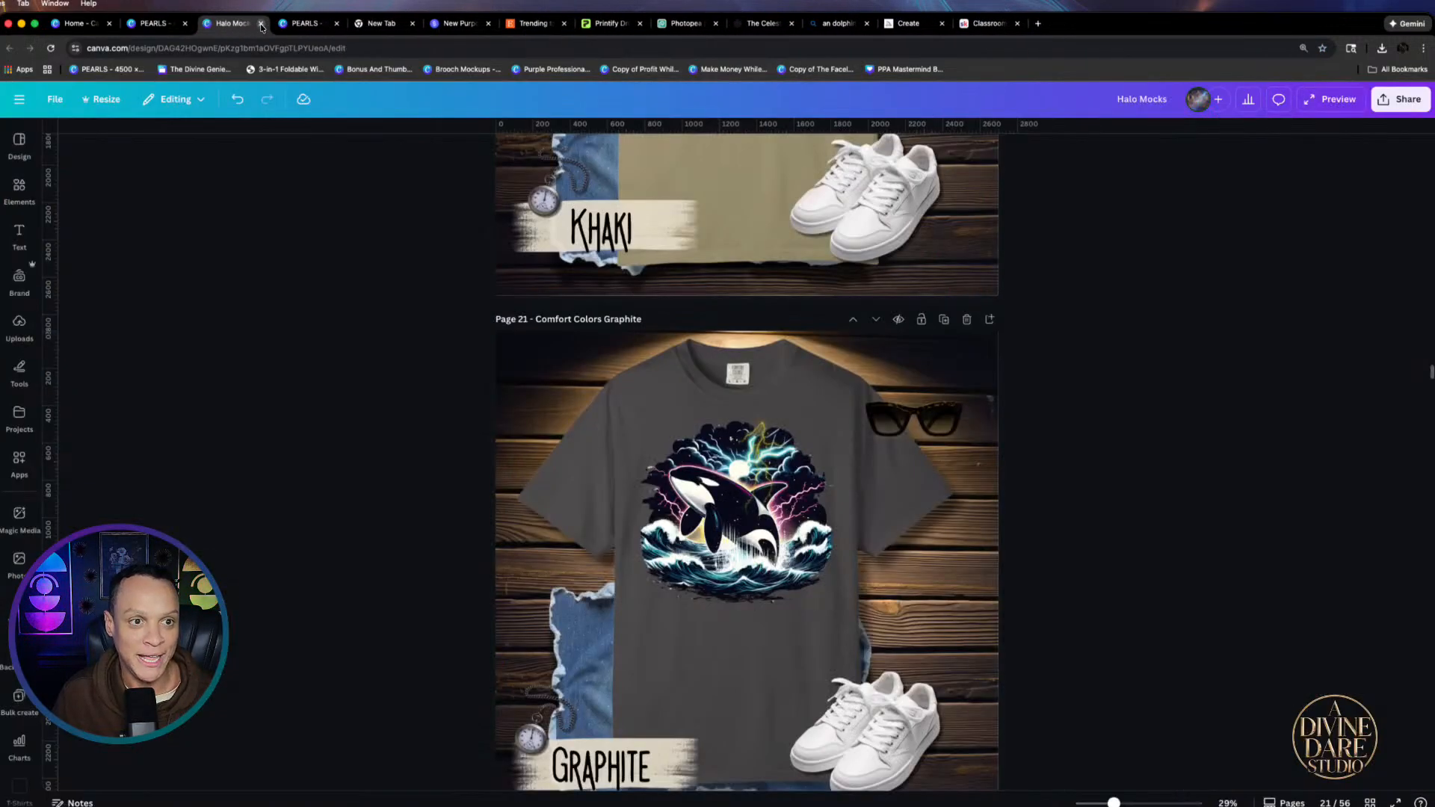
Delete the orca graphic from page 21's Comfort Colors Graphite shirt
left_click(727, 529)
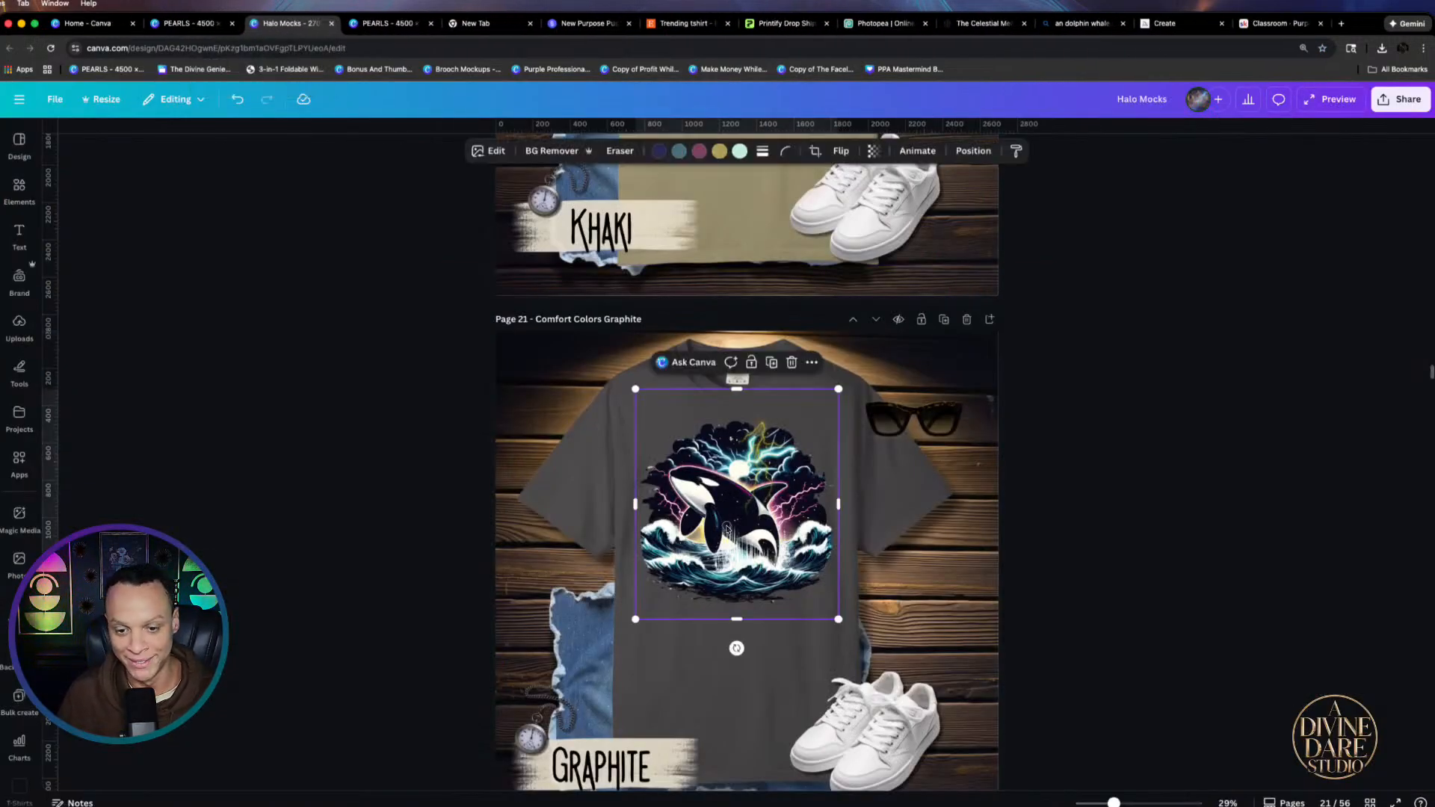
key("Delete")
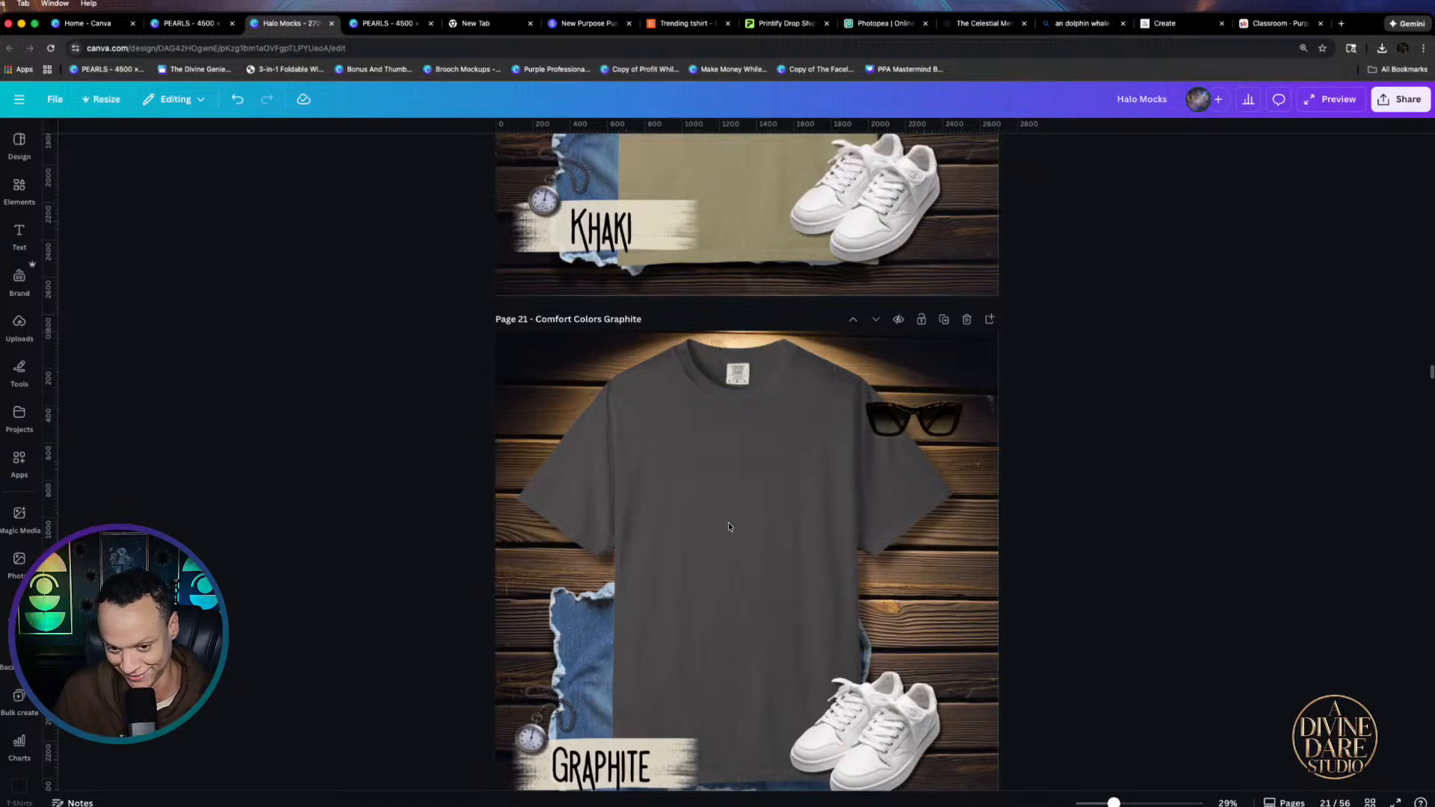
left_click(1382, 47)
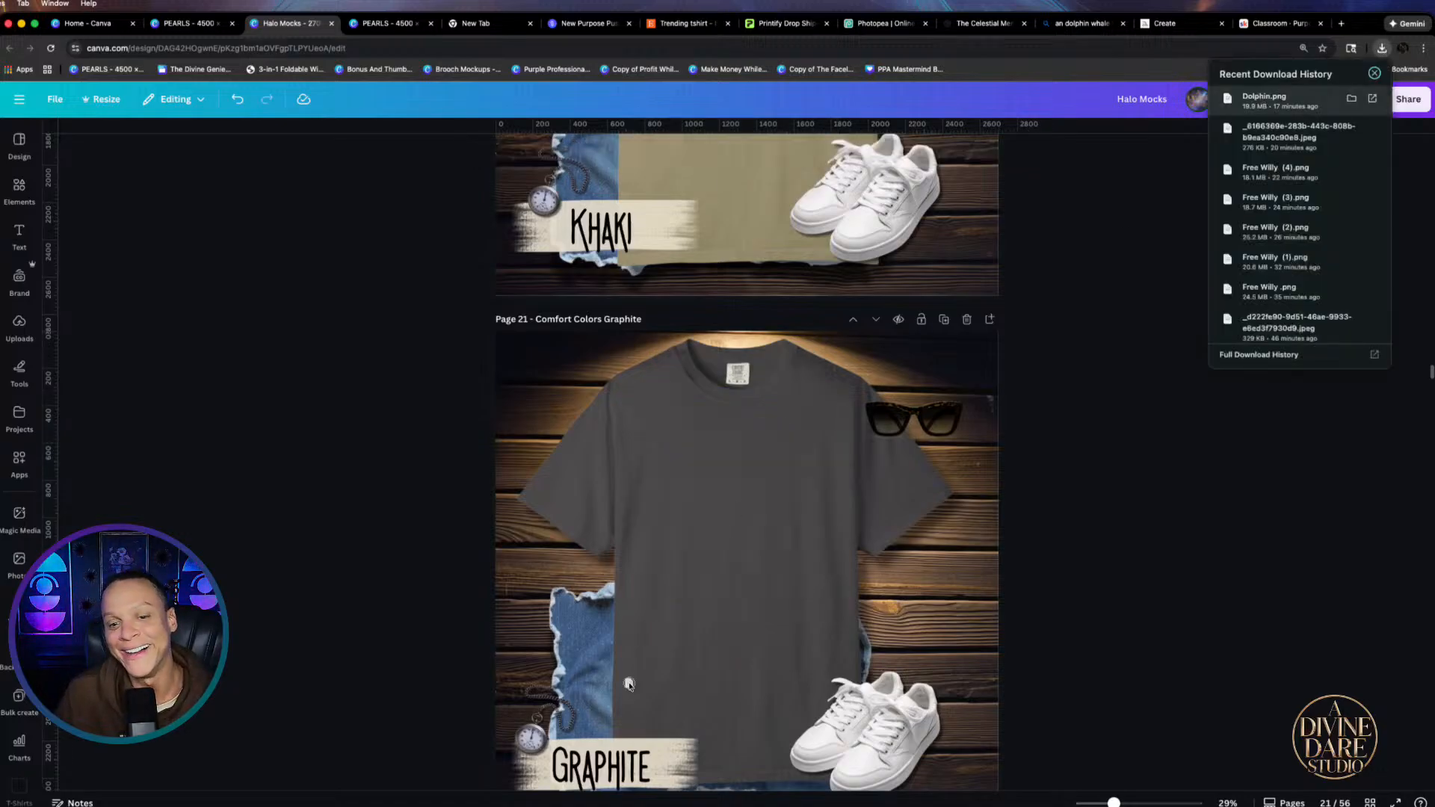
Drop the downloaded Dolphin.png onto the graphite shirt, shrink it and centre it on the chest
left_click_drag(628, 685, 719, 500)
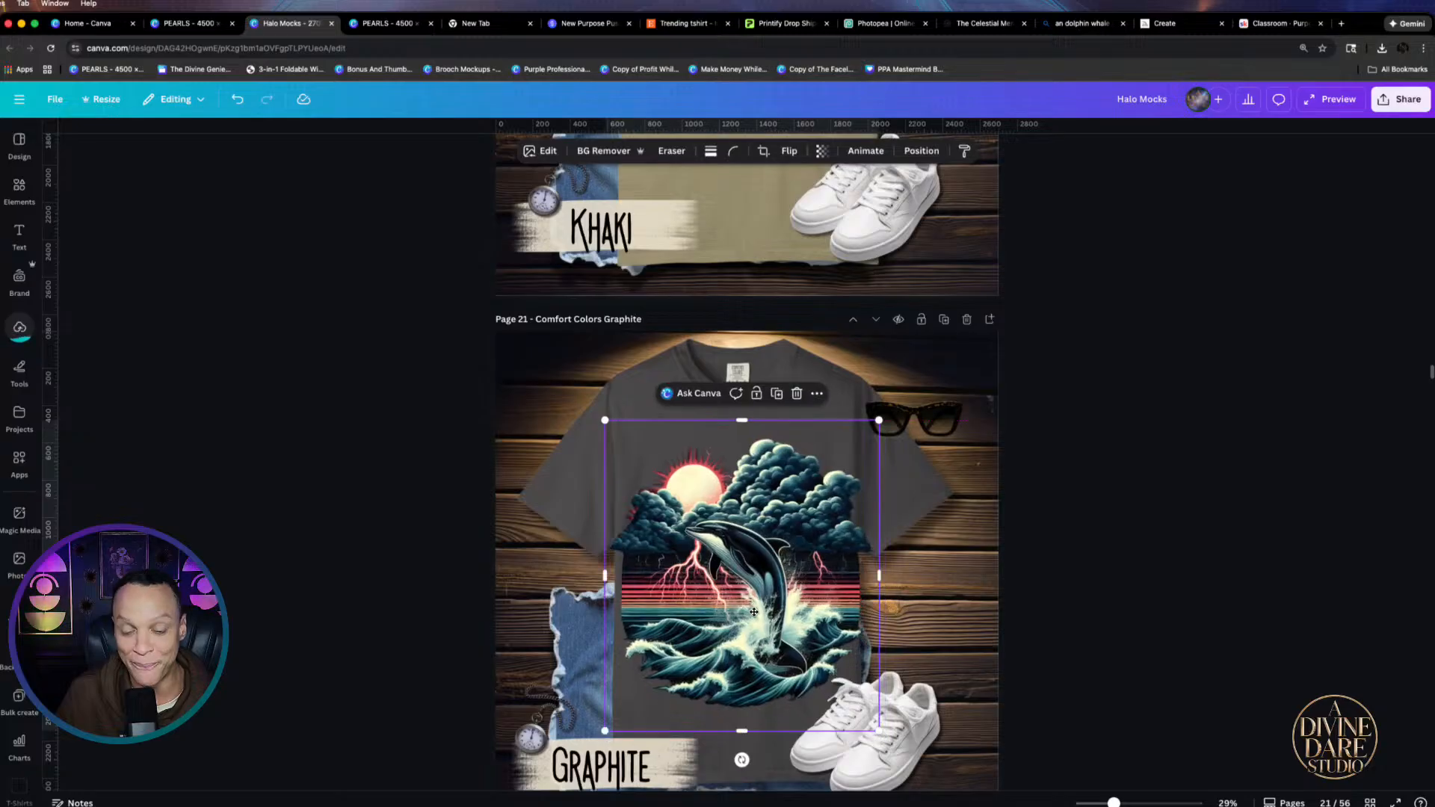
left_click_drag(879, 420, 875, 455)
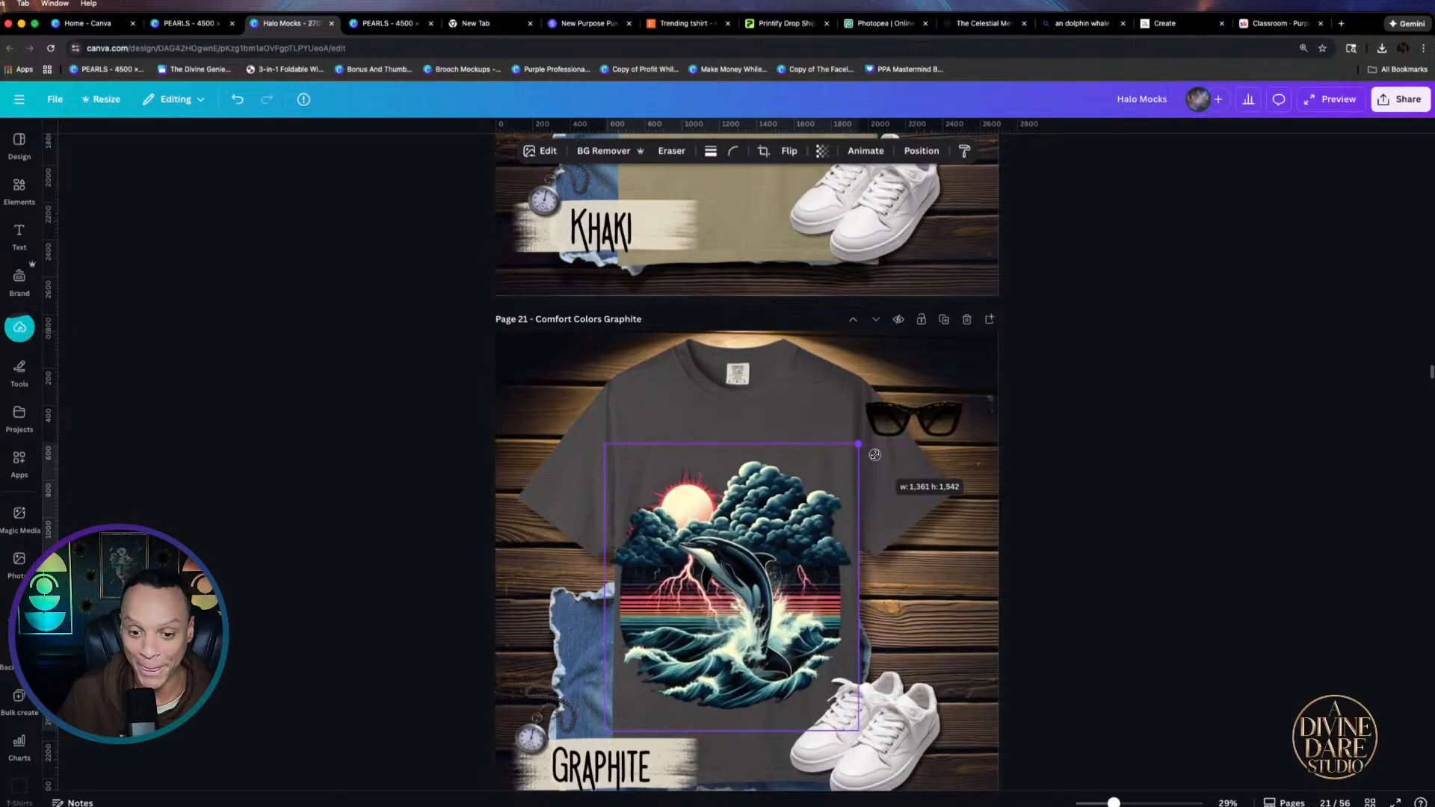
left_click_drag(728, 563, 736, 516)
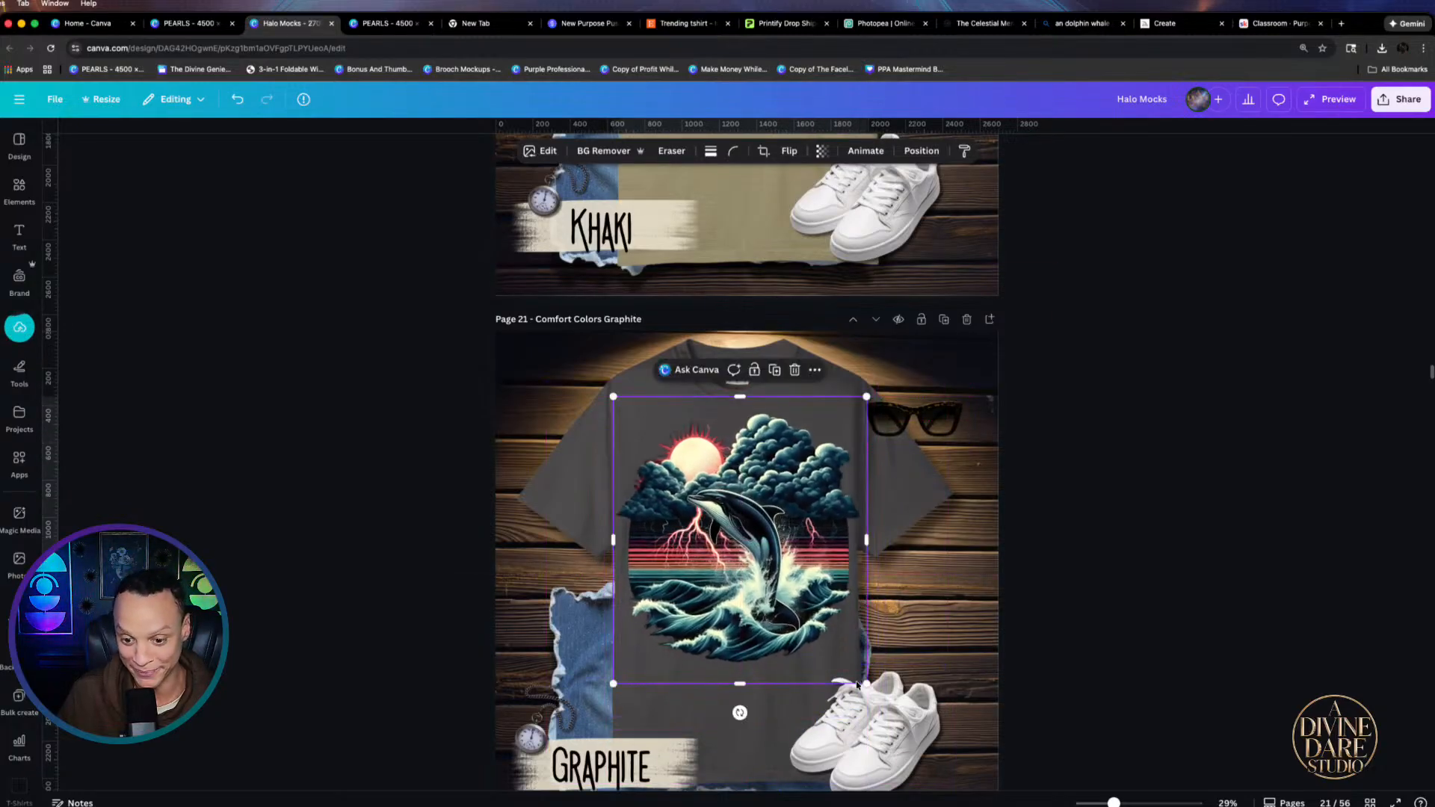
left_click_drag(861, 684, 837, 651)
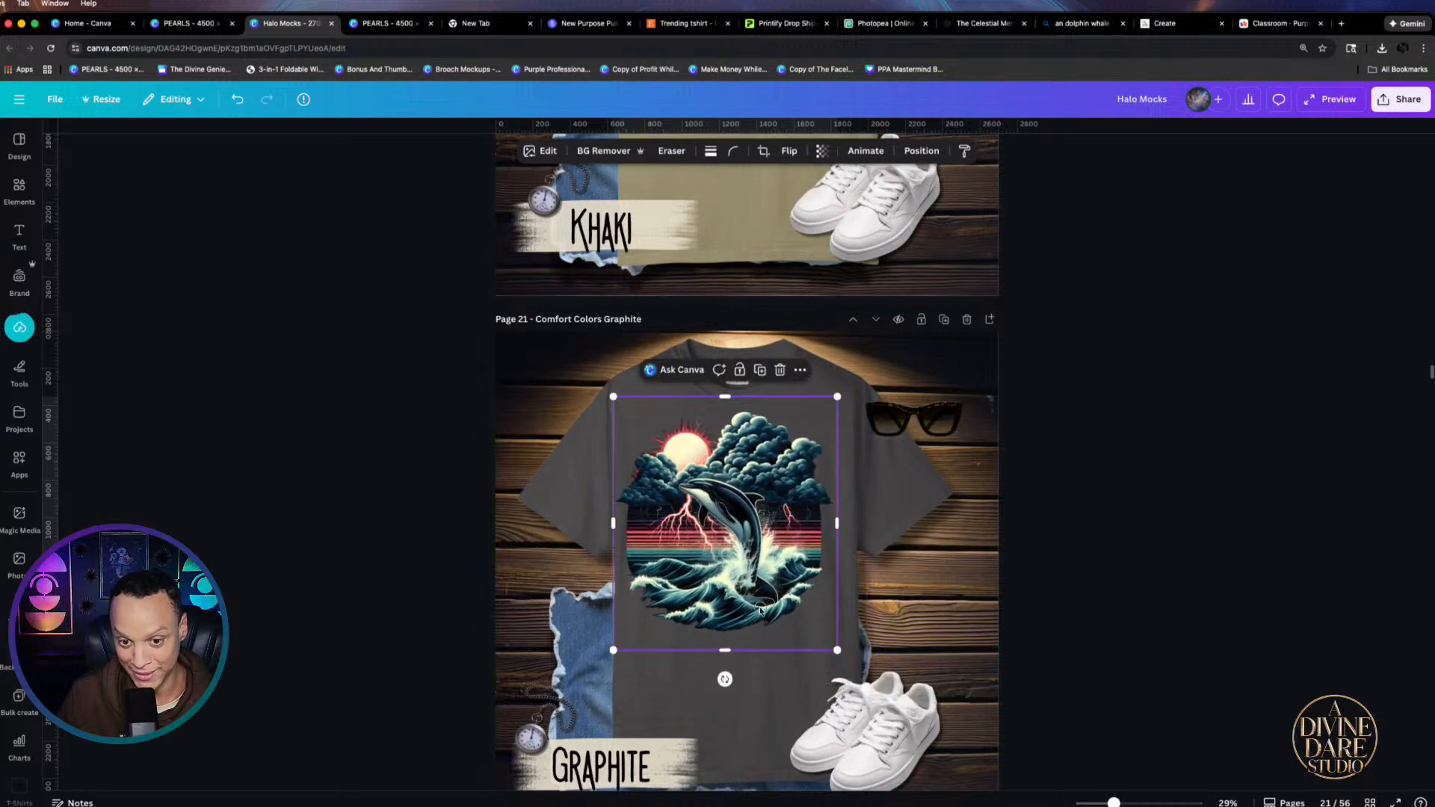
left_click_drag(760, 610, 770, 608)
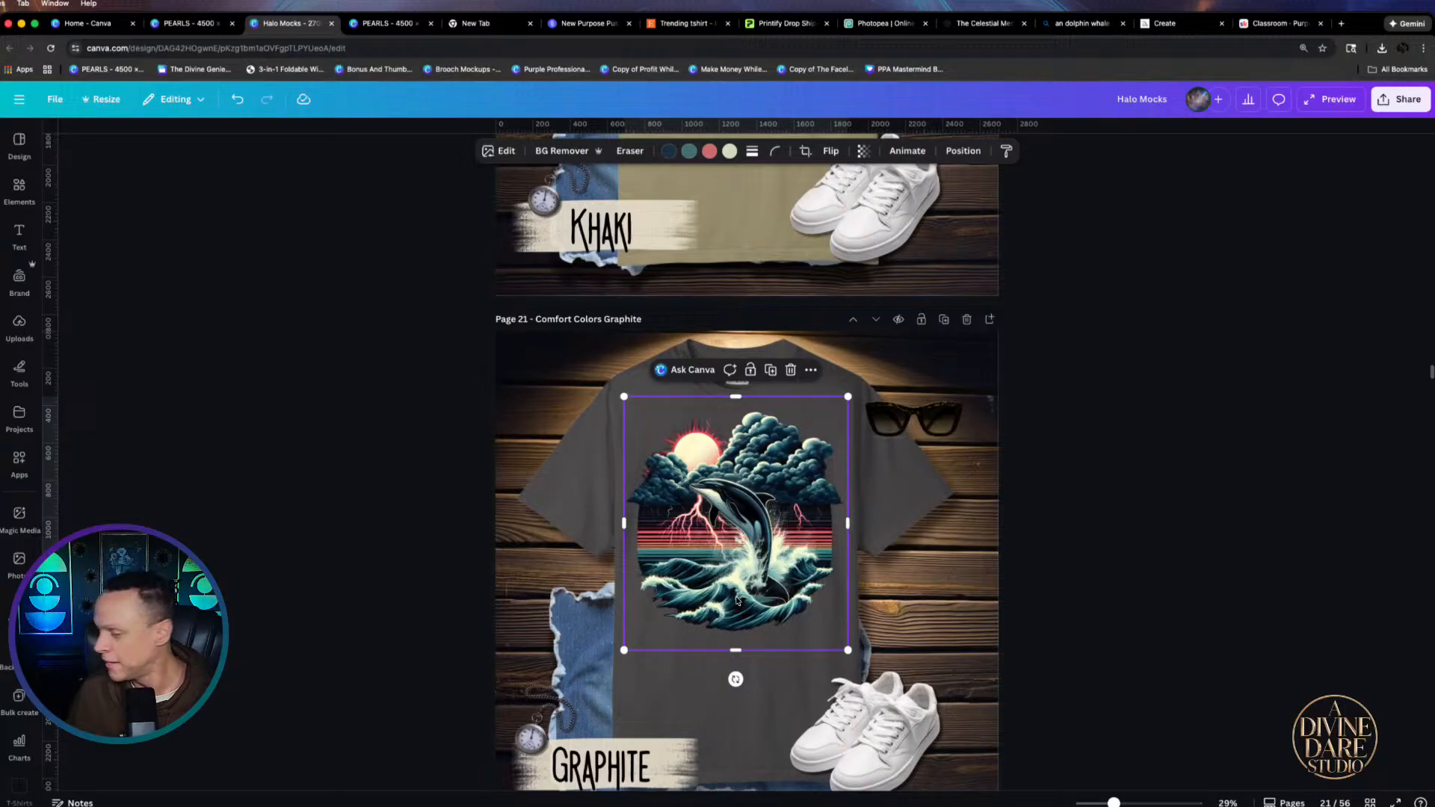
Nudge the dolphin slightly up and right, then review the graphite mockup
left_click(1035, 476)
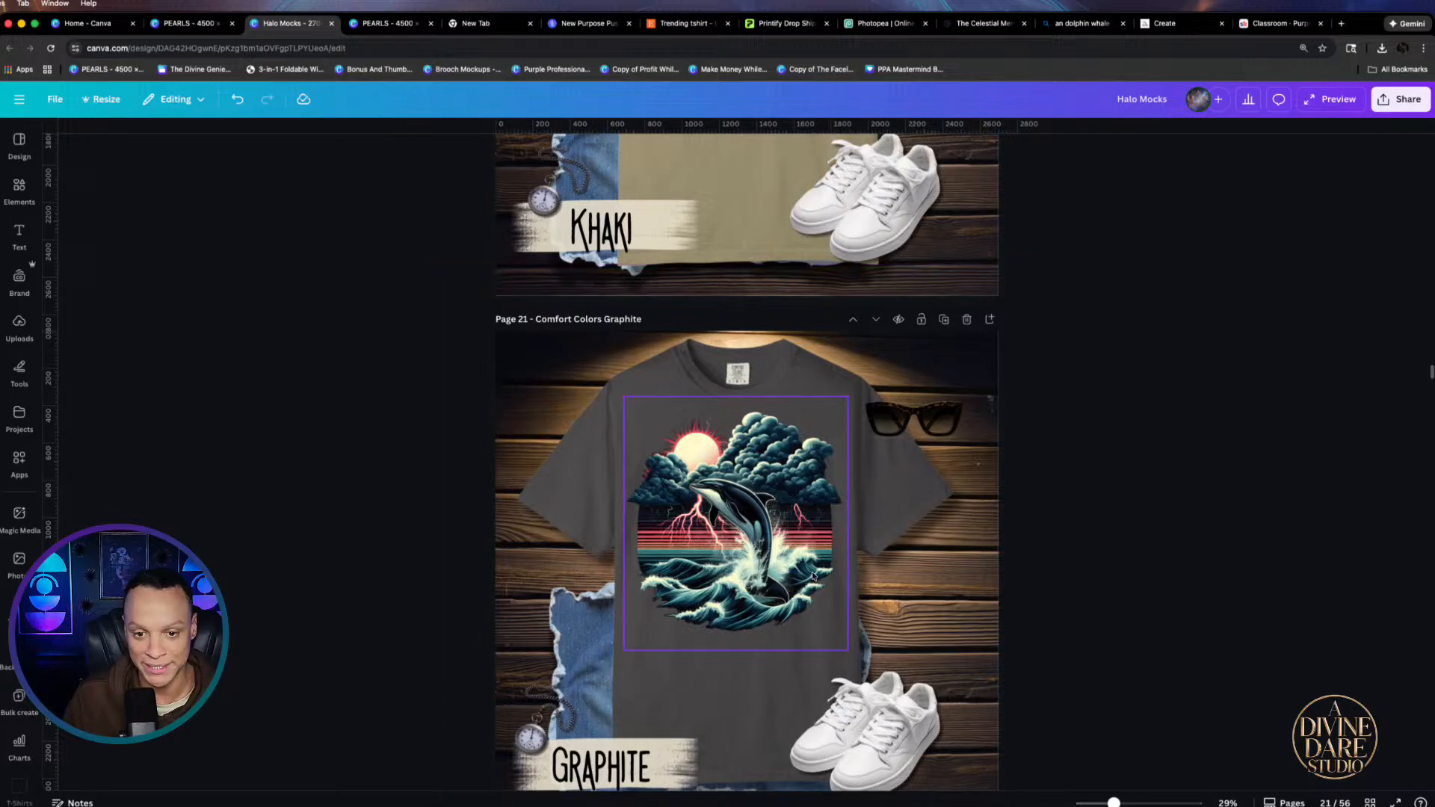
left_click(697, 585)
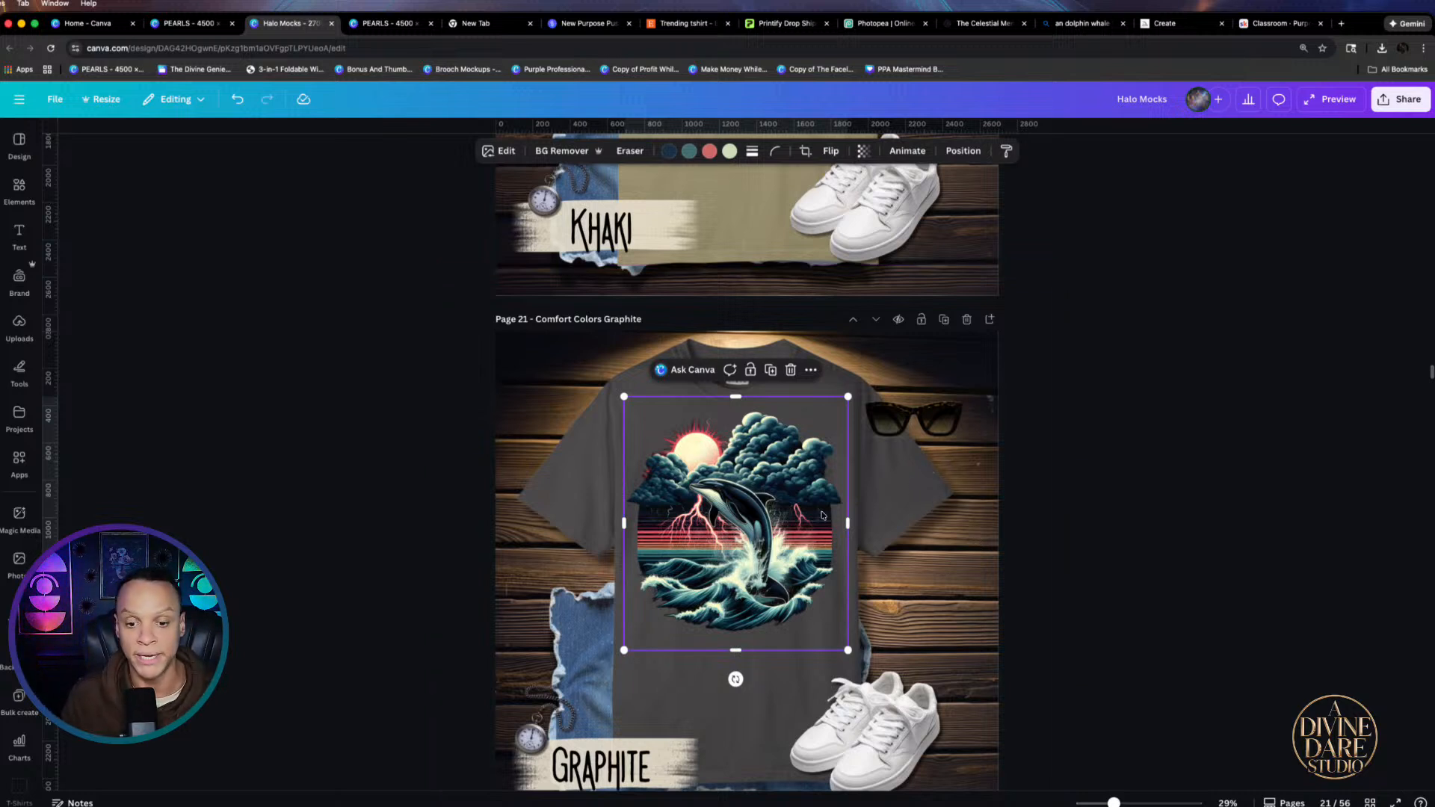
left_click(1315, 406)
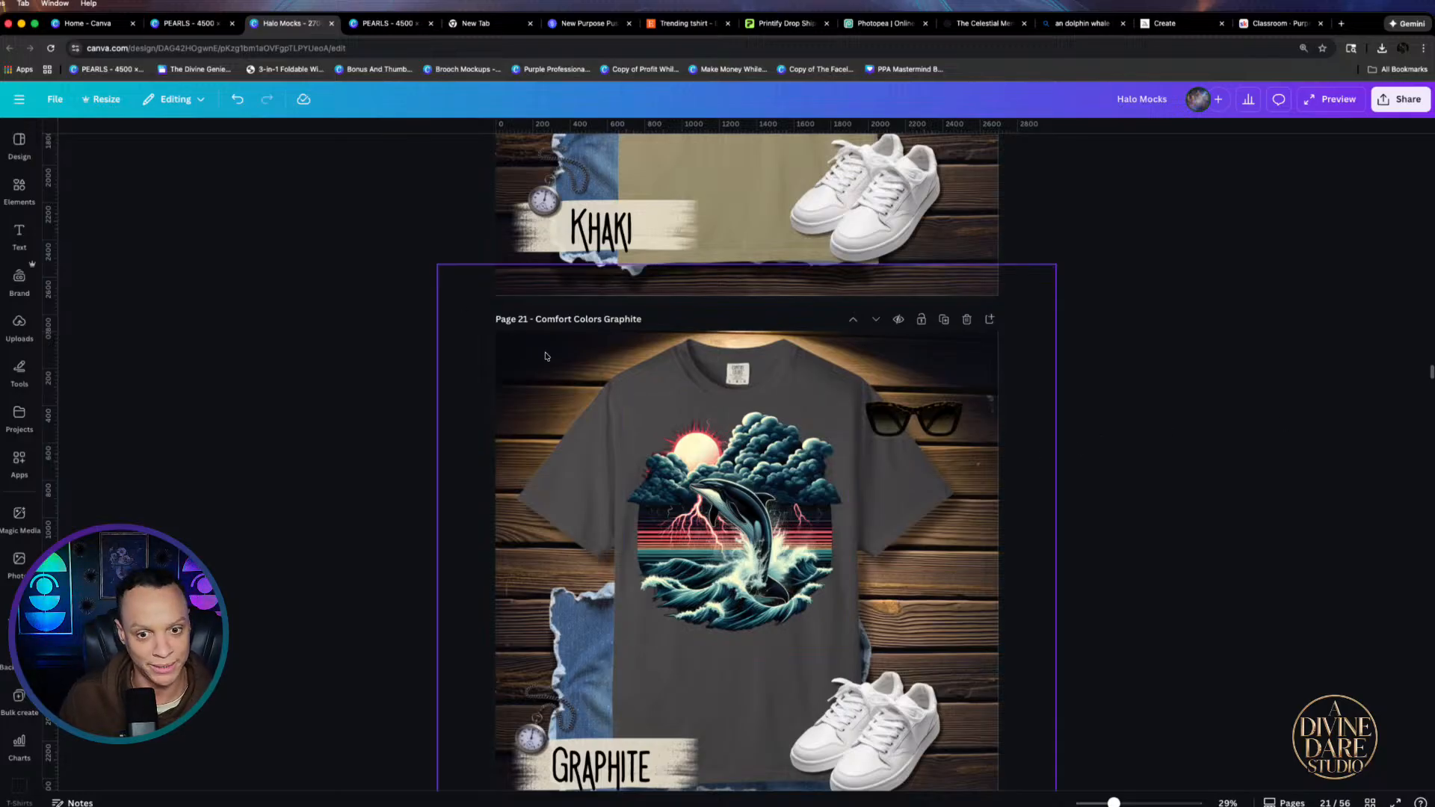
left_click(709, 498)
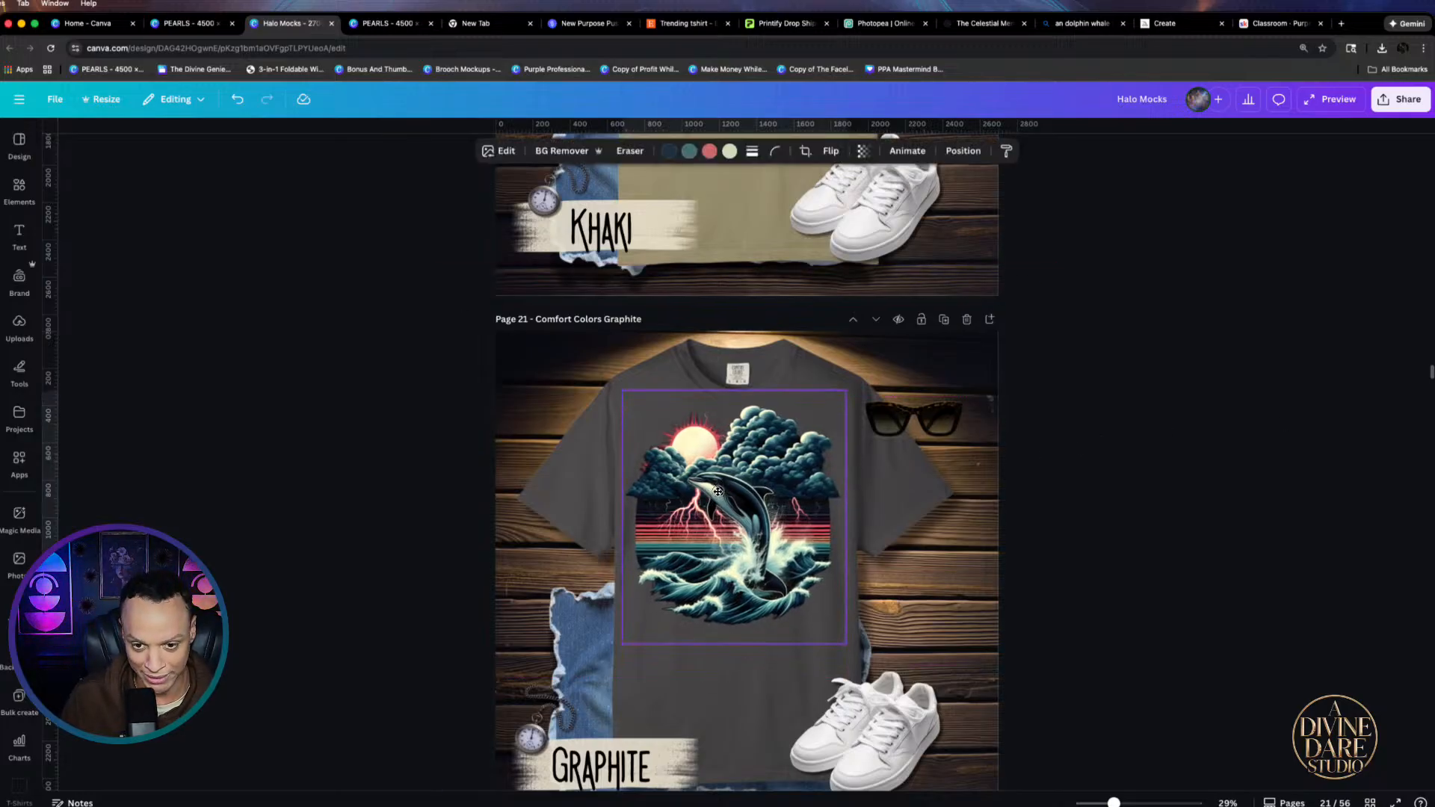
left_click_drag(717, 494, 722, 492)
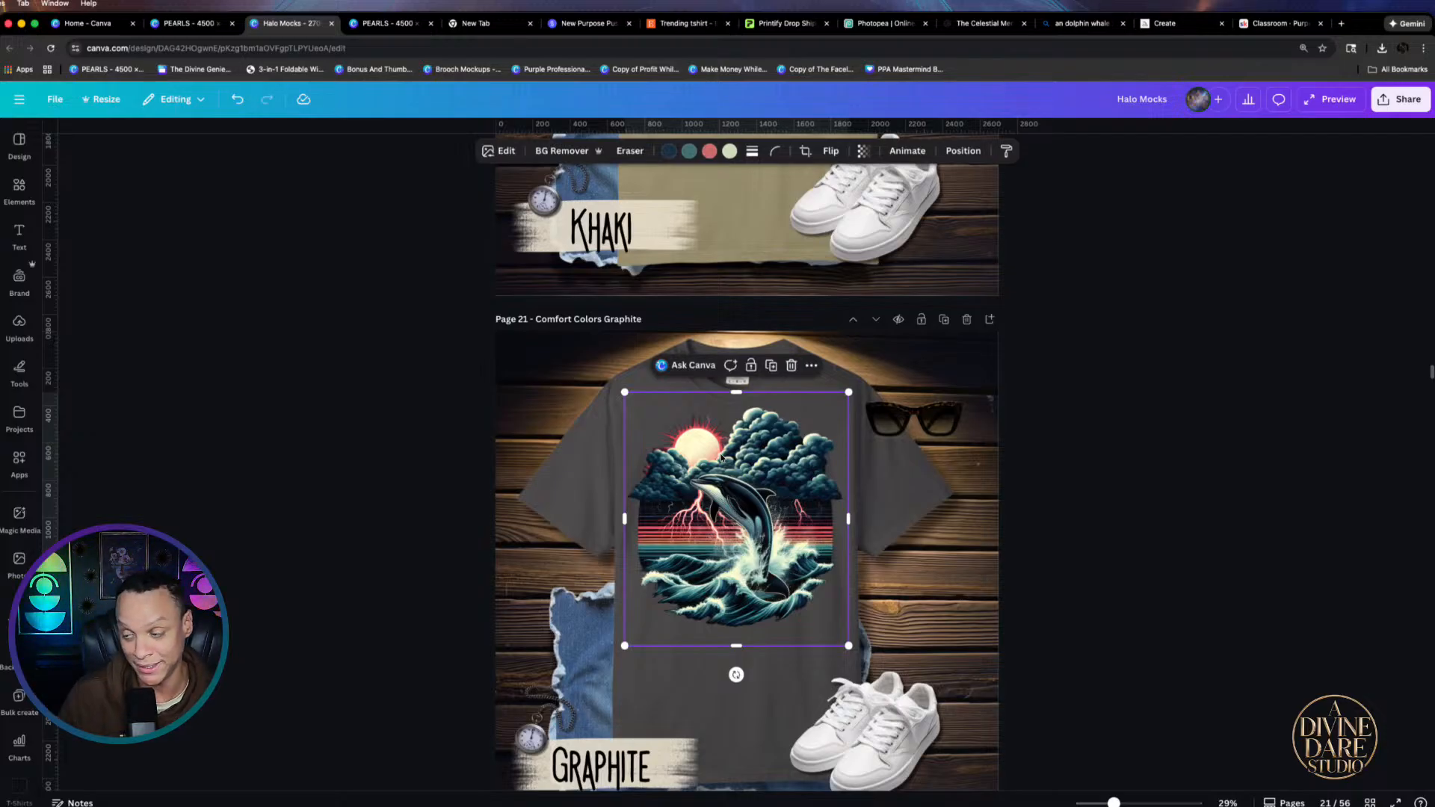
left_click(1101, 509)
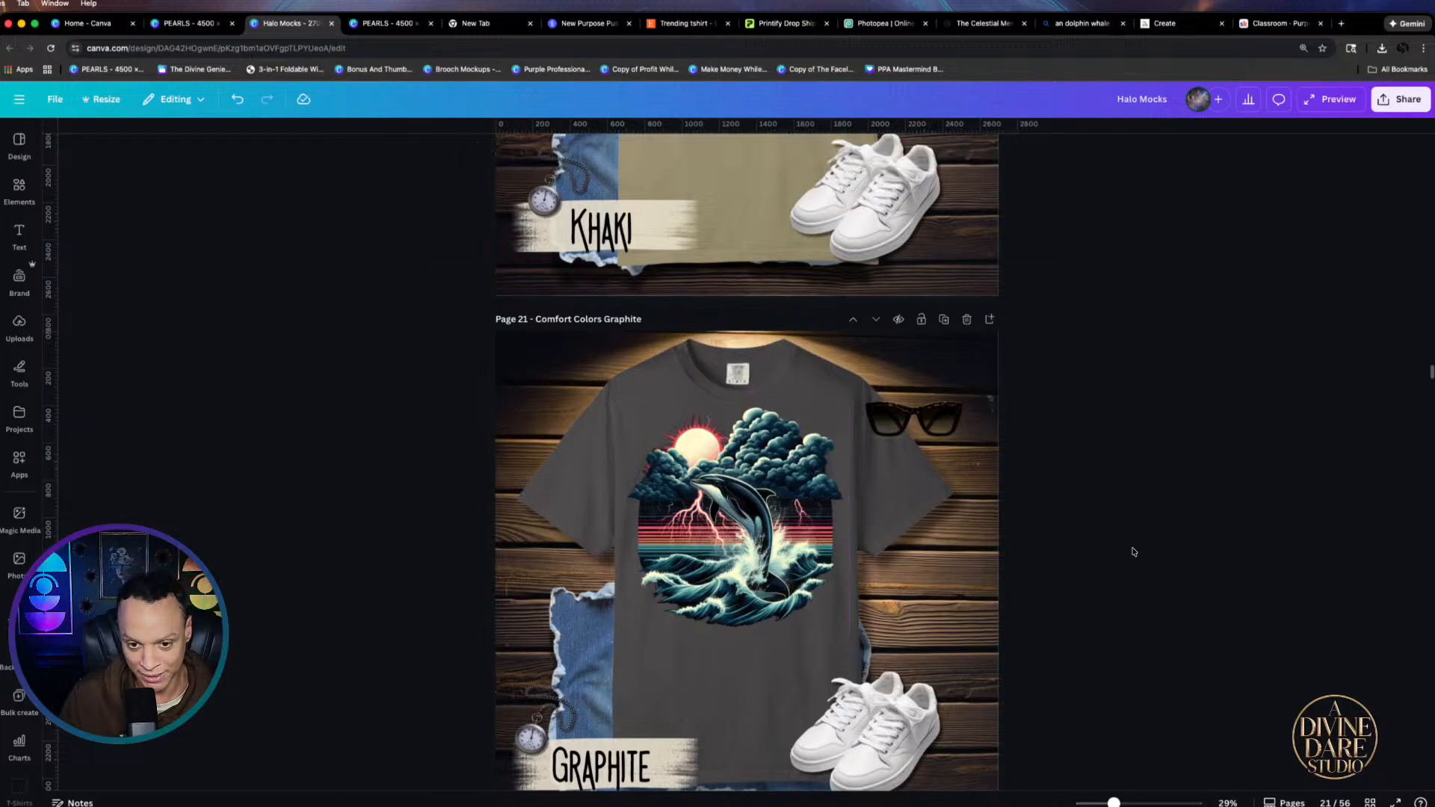
scroll(828, 514, "up", 5)
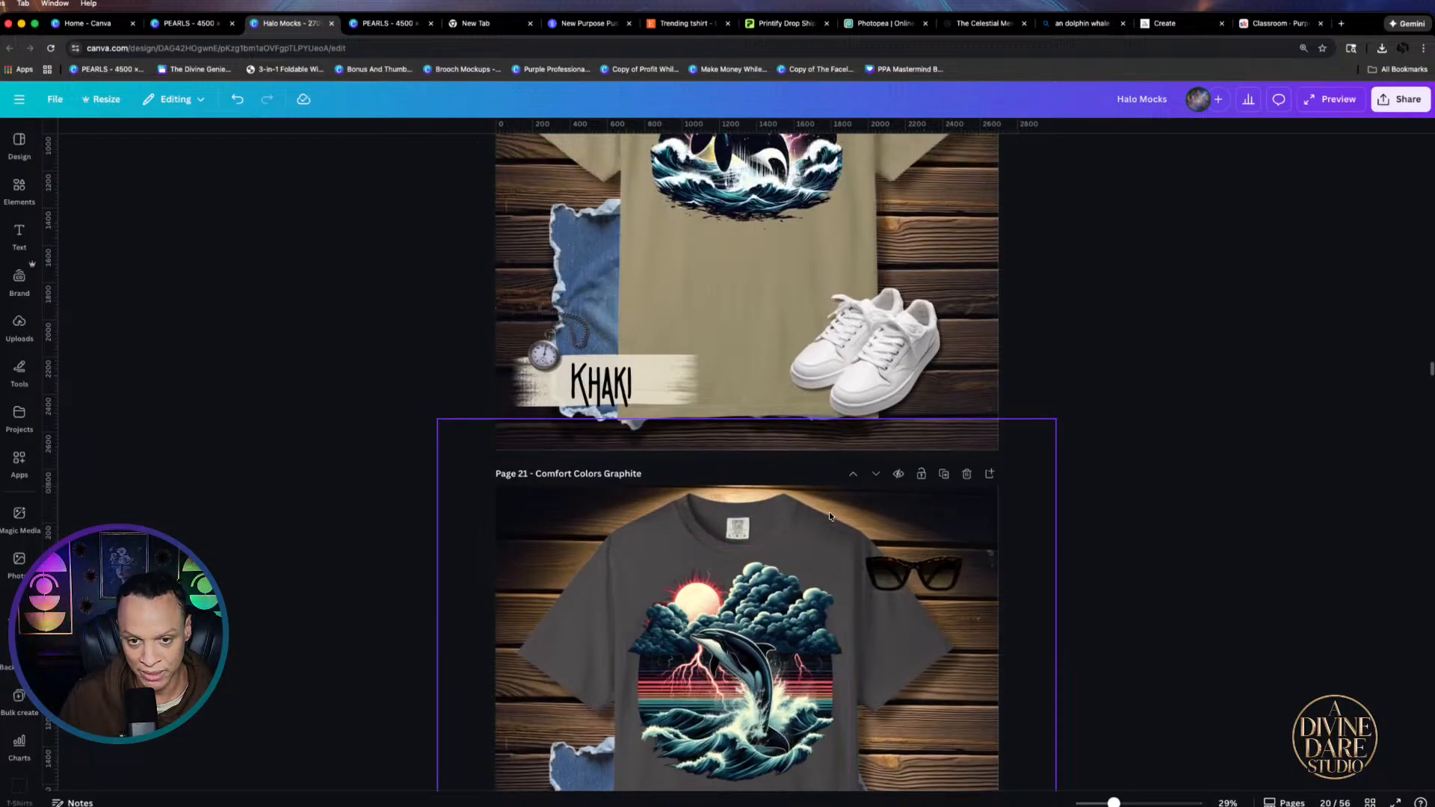
scroll(827, 517, "down", 9)
scroll(825, 519, "up", 5)
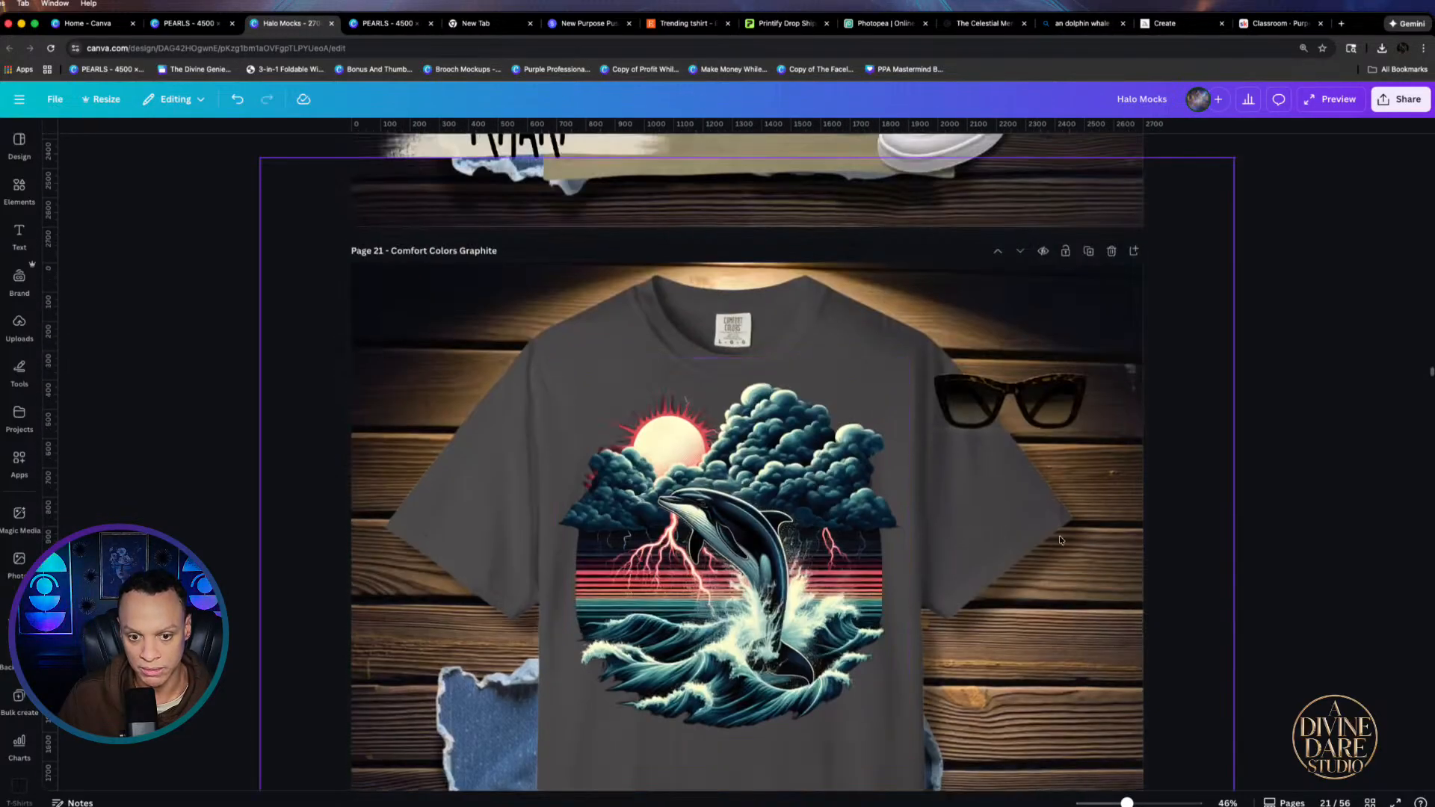
scroll(1004, 531, "up", 5)
scroll(1004, 525, "down", 3)
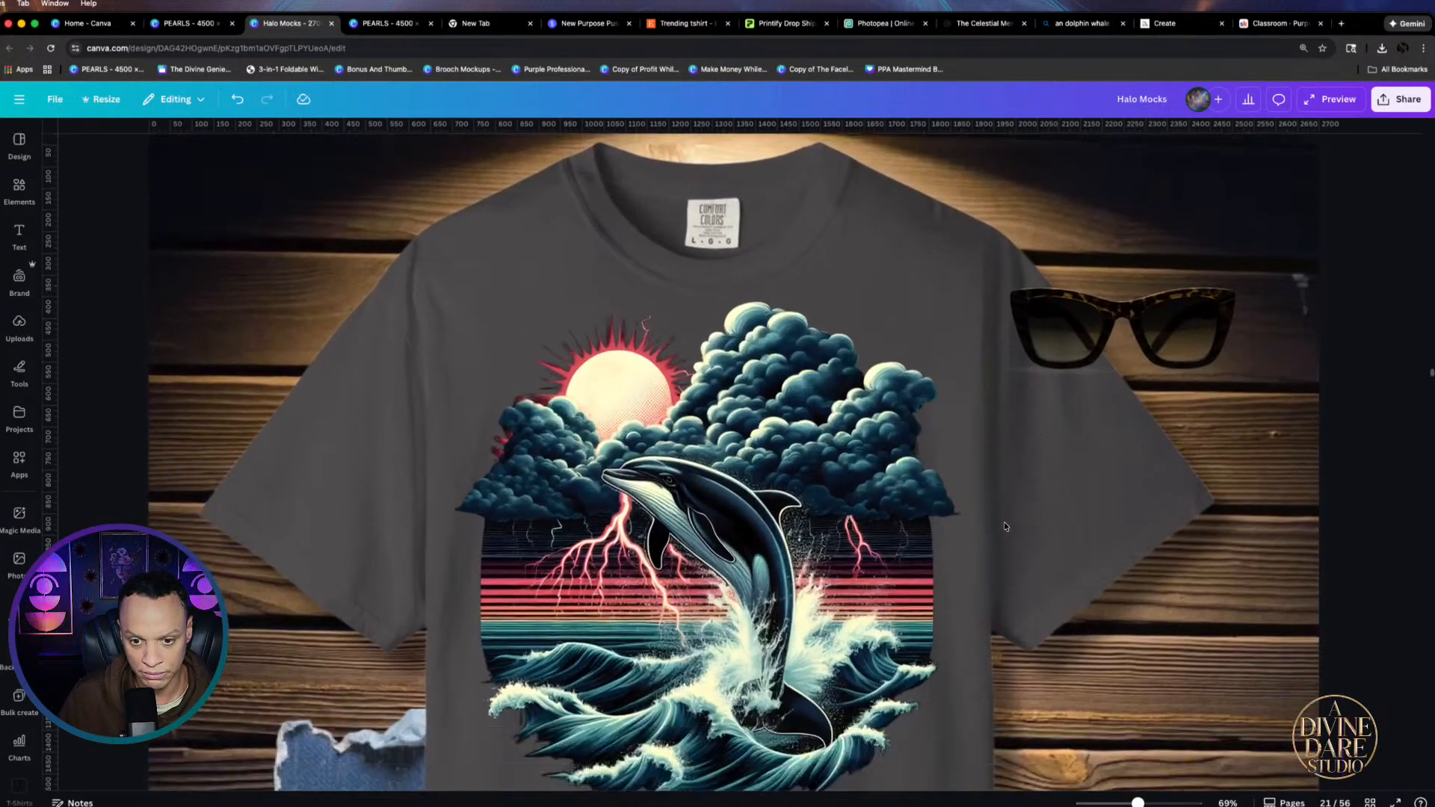
scroll(967, 608, "left", 1)
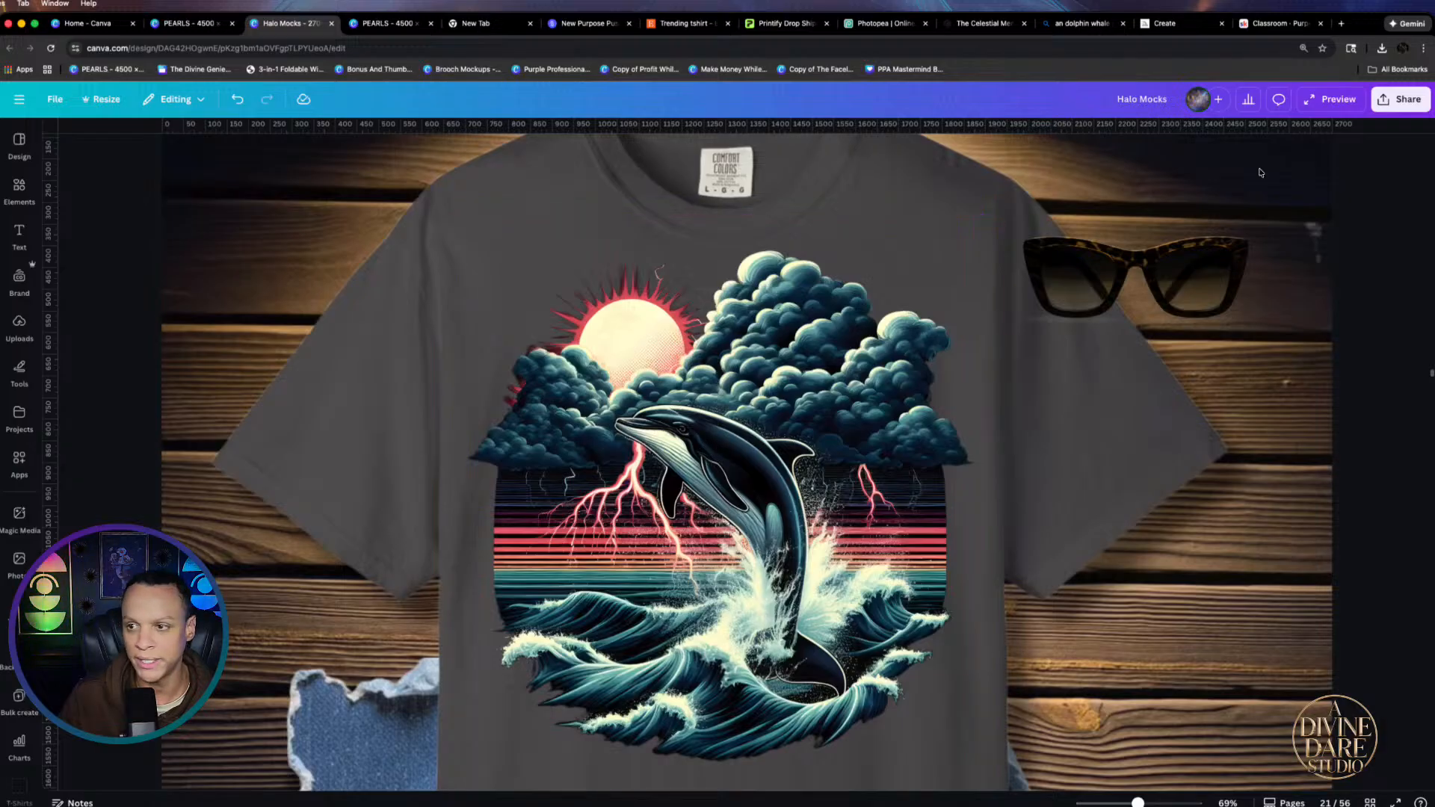
scroll(1313, 218, "down", 5)
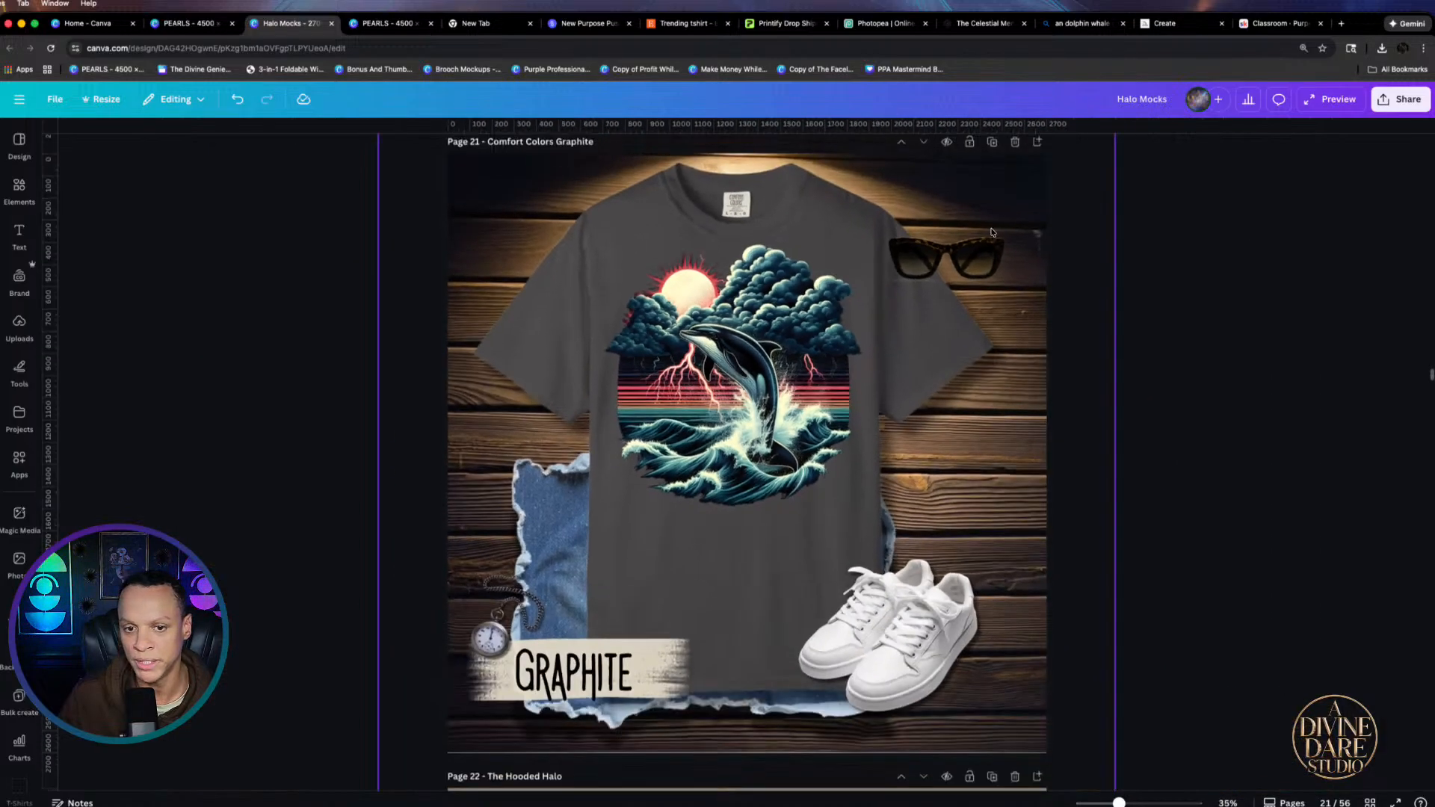
scroll(971, 244, "up", 5)
Replace the orca on page 20's khaki shirt with the downloaded Dolphin image
scroll(766, 286, "up", 2)
left_click(777, 330)
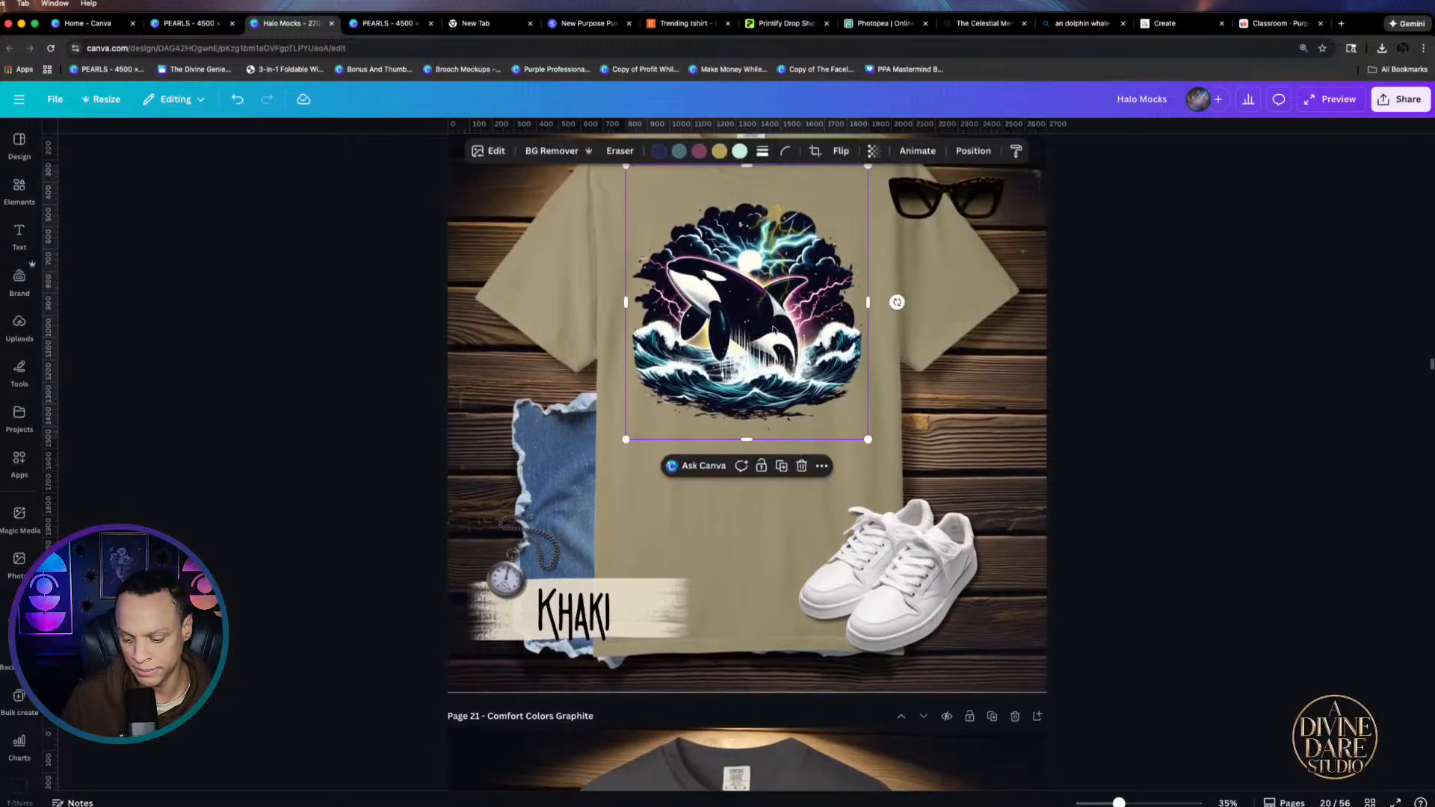
key("Delete")
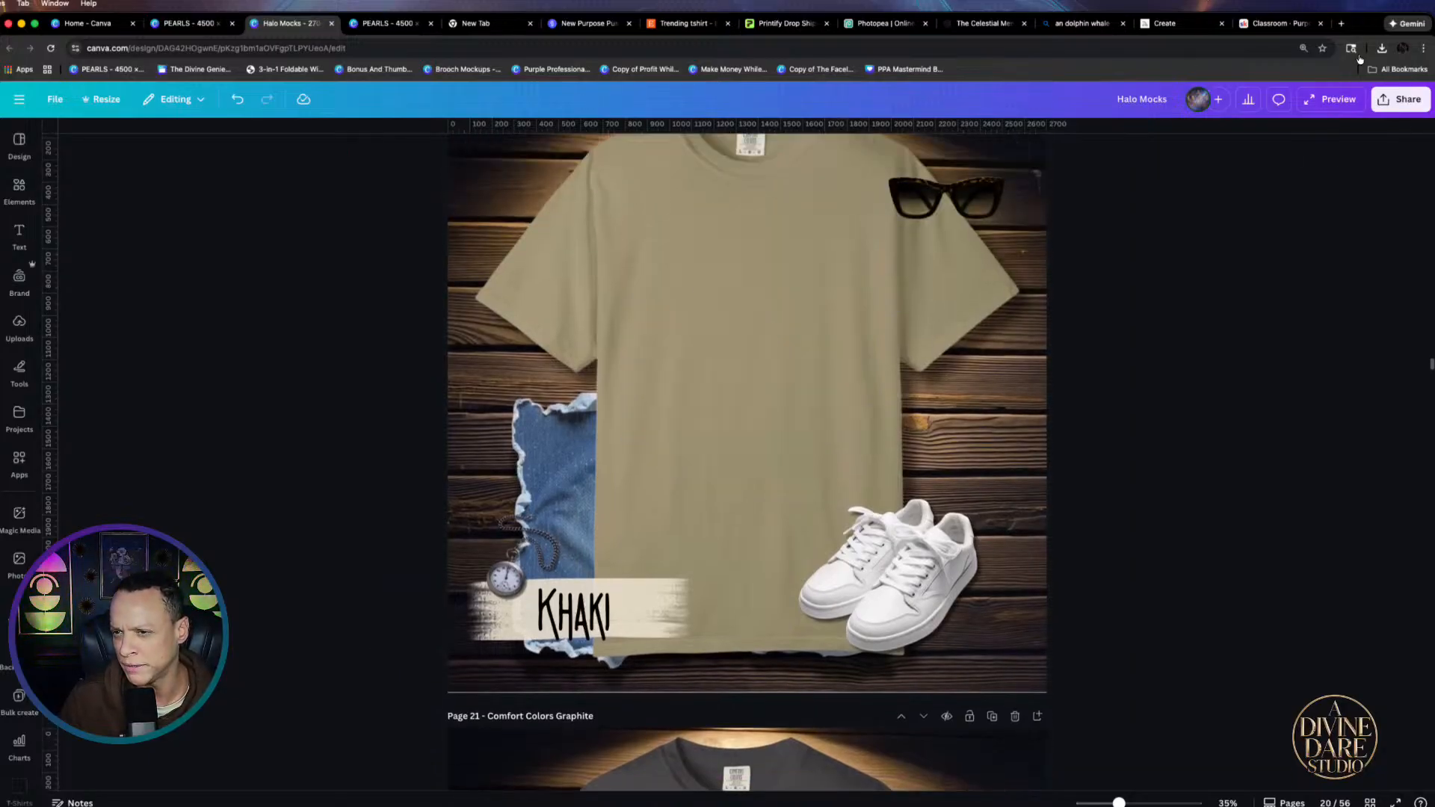
left_click(1381, 48)
left_click_drag(1270, 139, 694, 399)
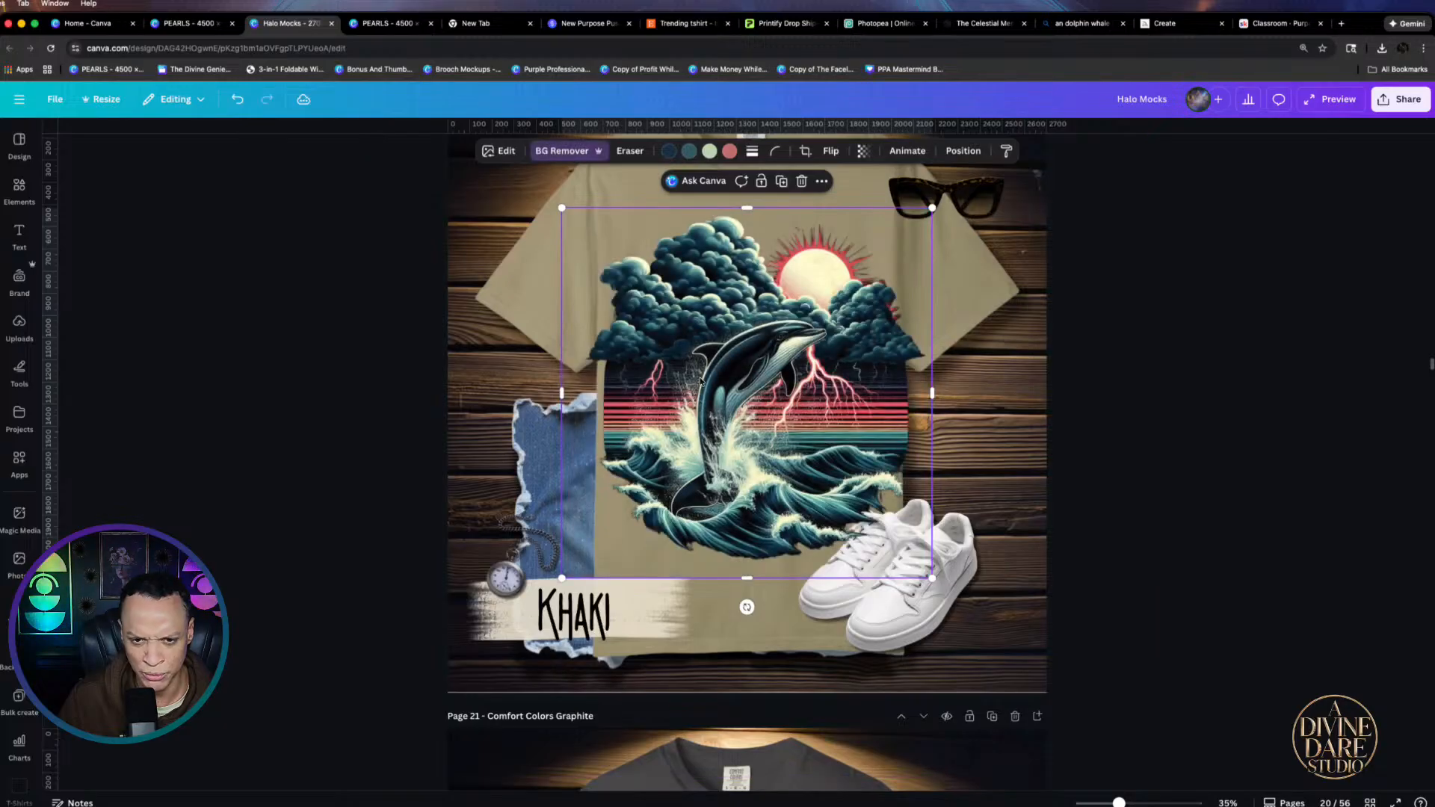
Flip the dolphin horizontally, shrink it, and move it left and up on the chest
left_click(506, 151)
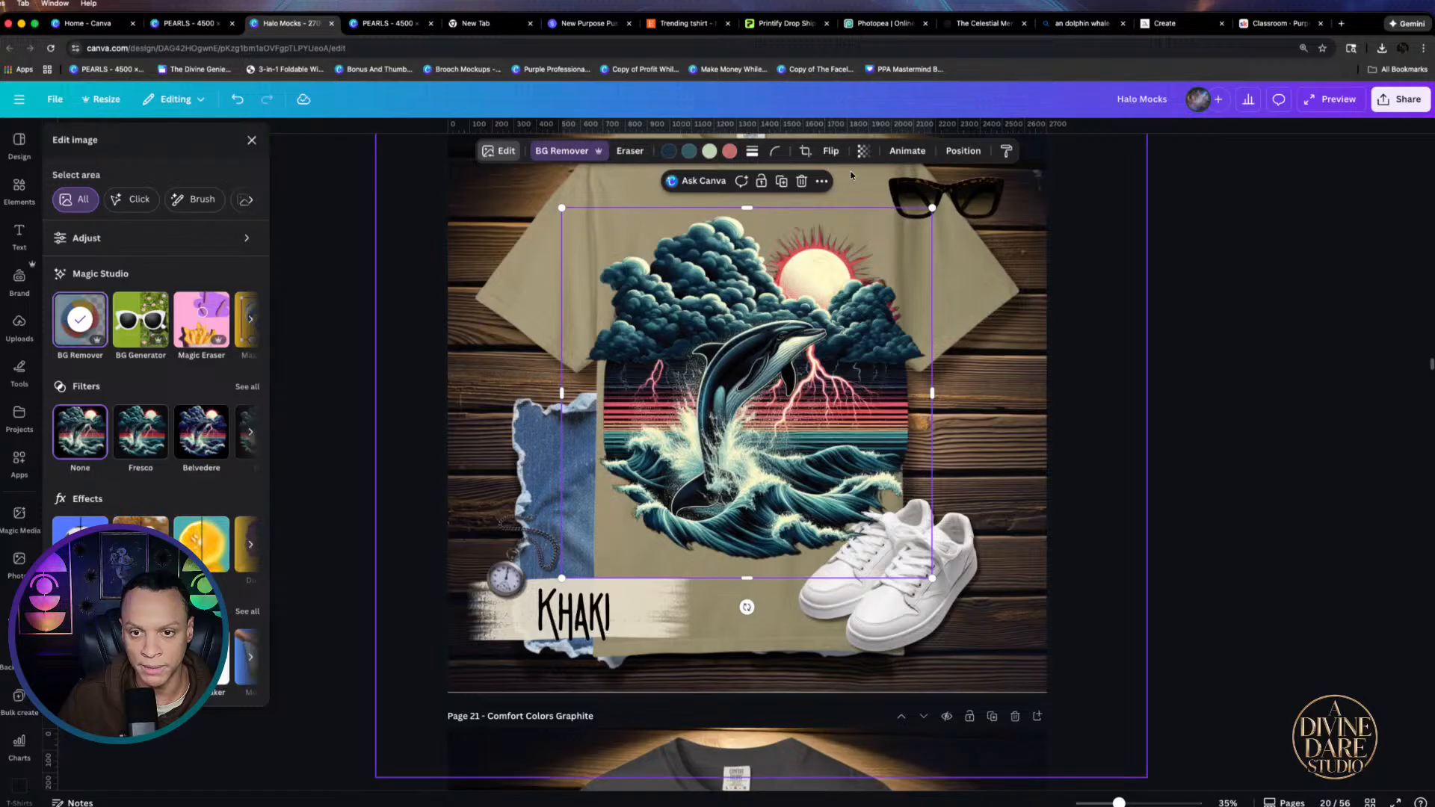
left_click(831, 151)
left_click(838, 183)
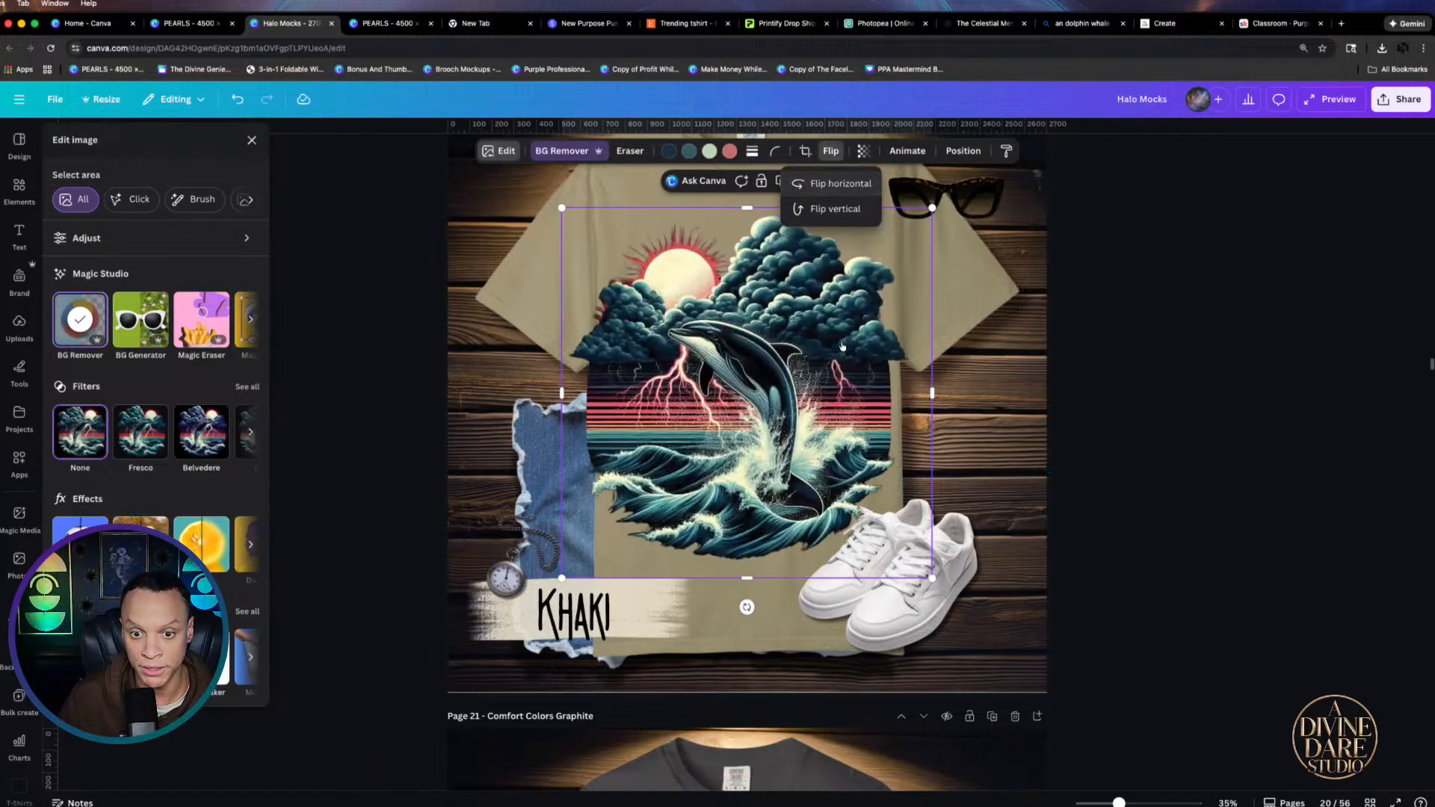
left_click_drag(561, 579, 662, 514)
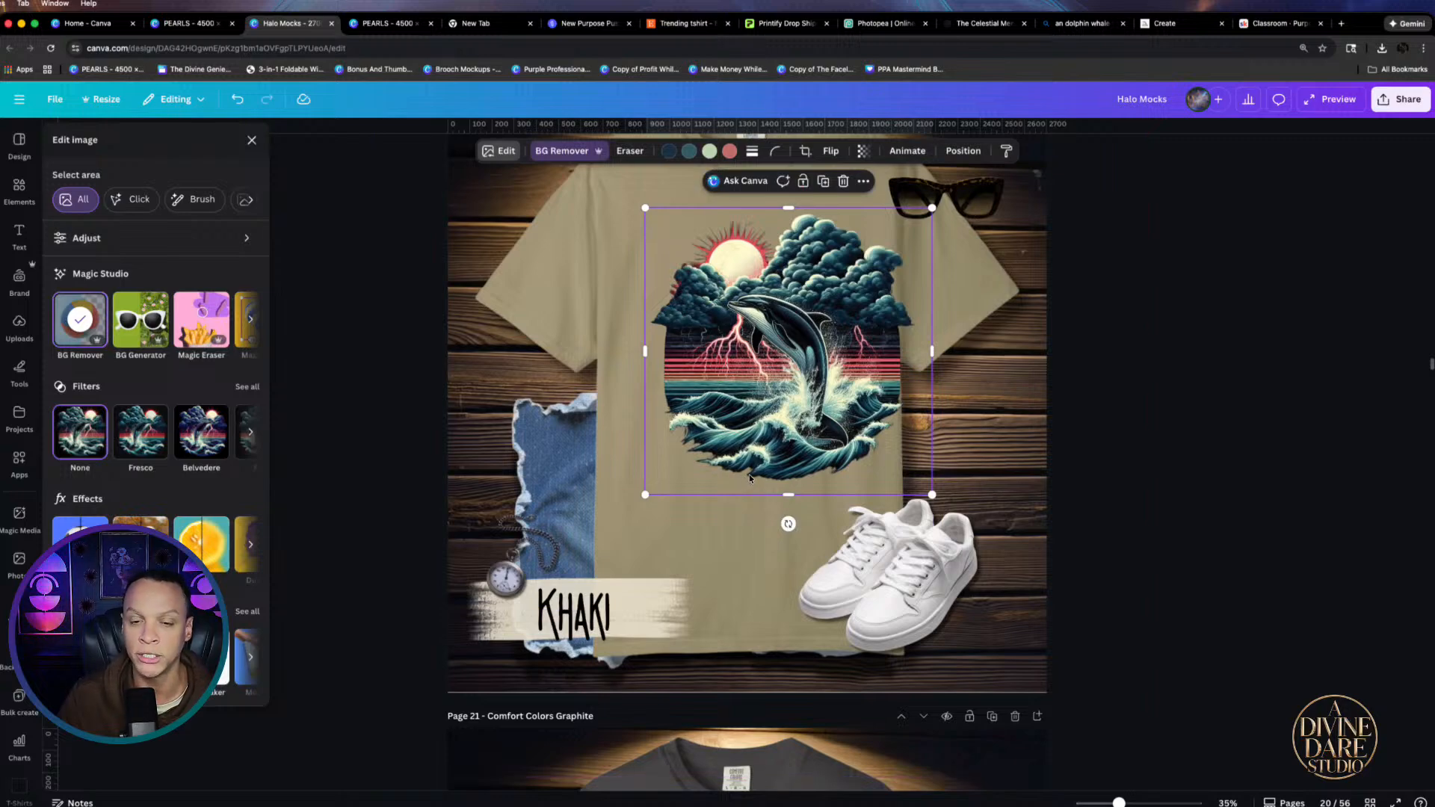
left_click_drag(749, 474, 710, 469)
Shrink the khaki shirt's dolphin design and move the Graphite page's dolphin design onto the khaki shirt
scroll(754, 345, "up", 3)
scroll(753, 344, "up", 3)
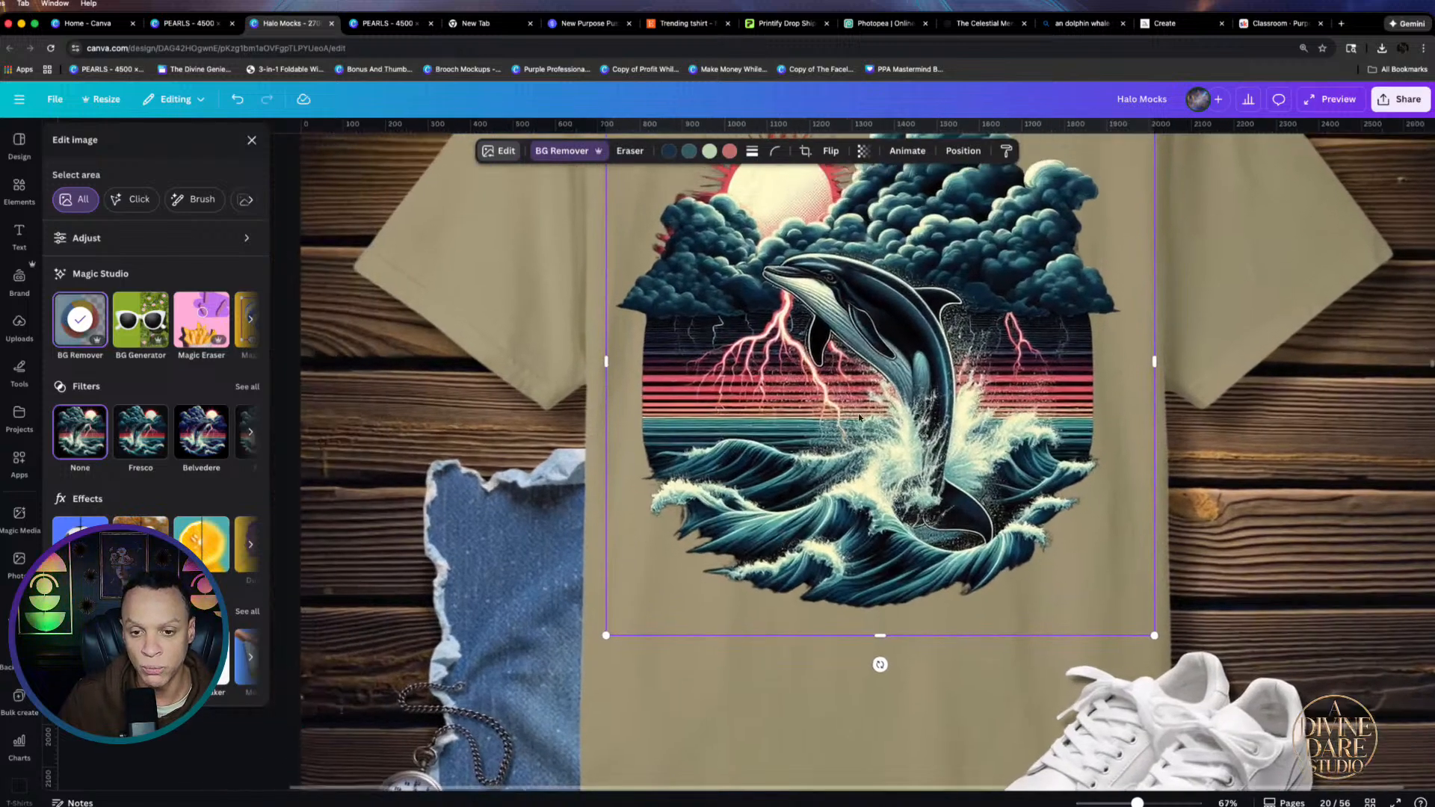
scroll(753, 344, "up", 1)
scroll(909, 247, "up", 3)
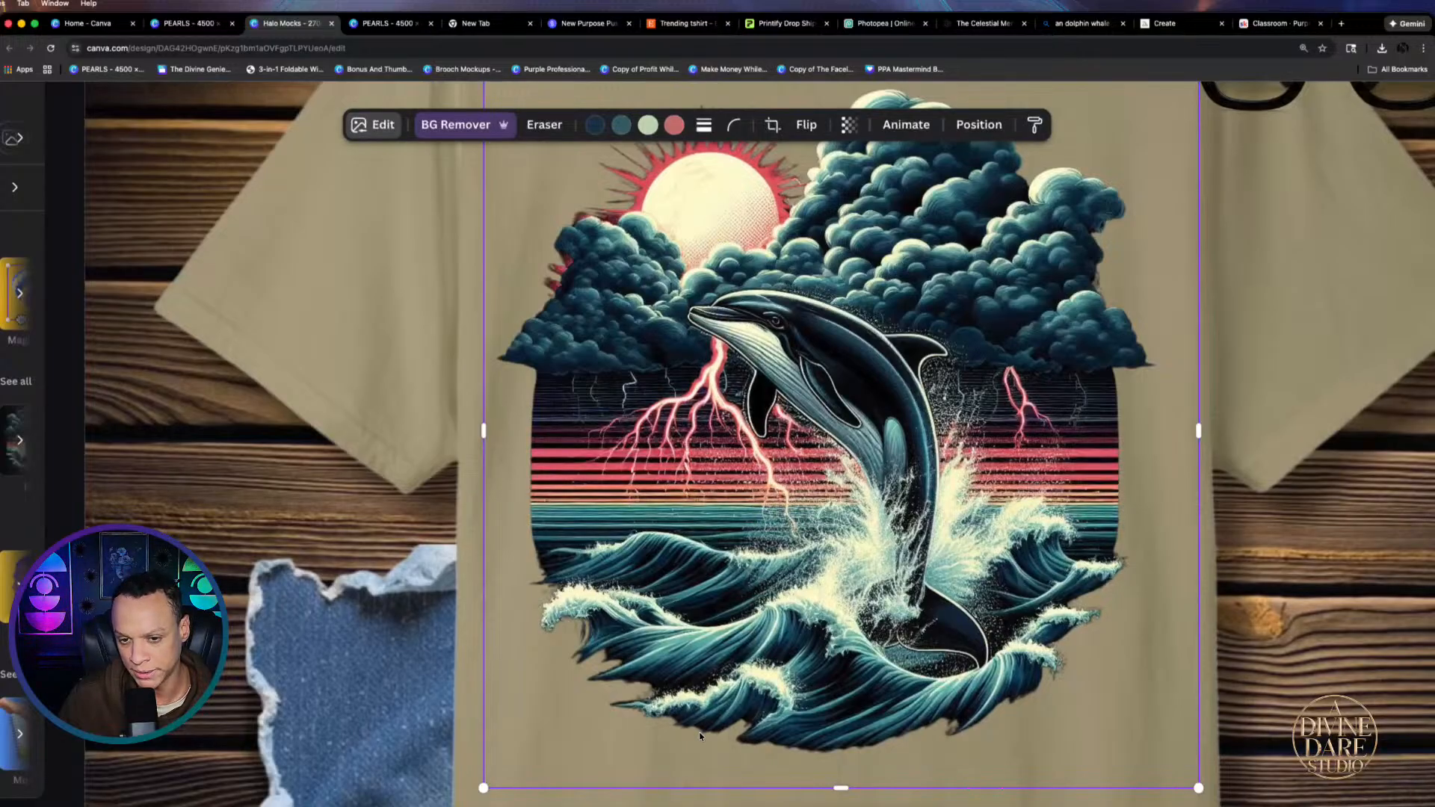
scroll(865, 557, "down", 6)
scroll(866, 557, "down", 3)
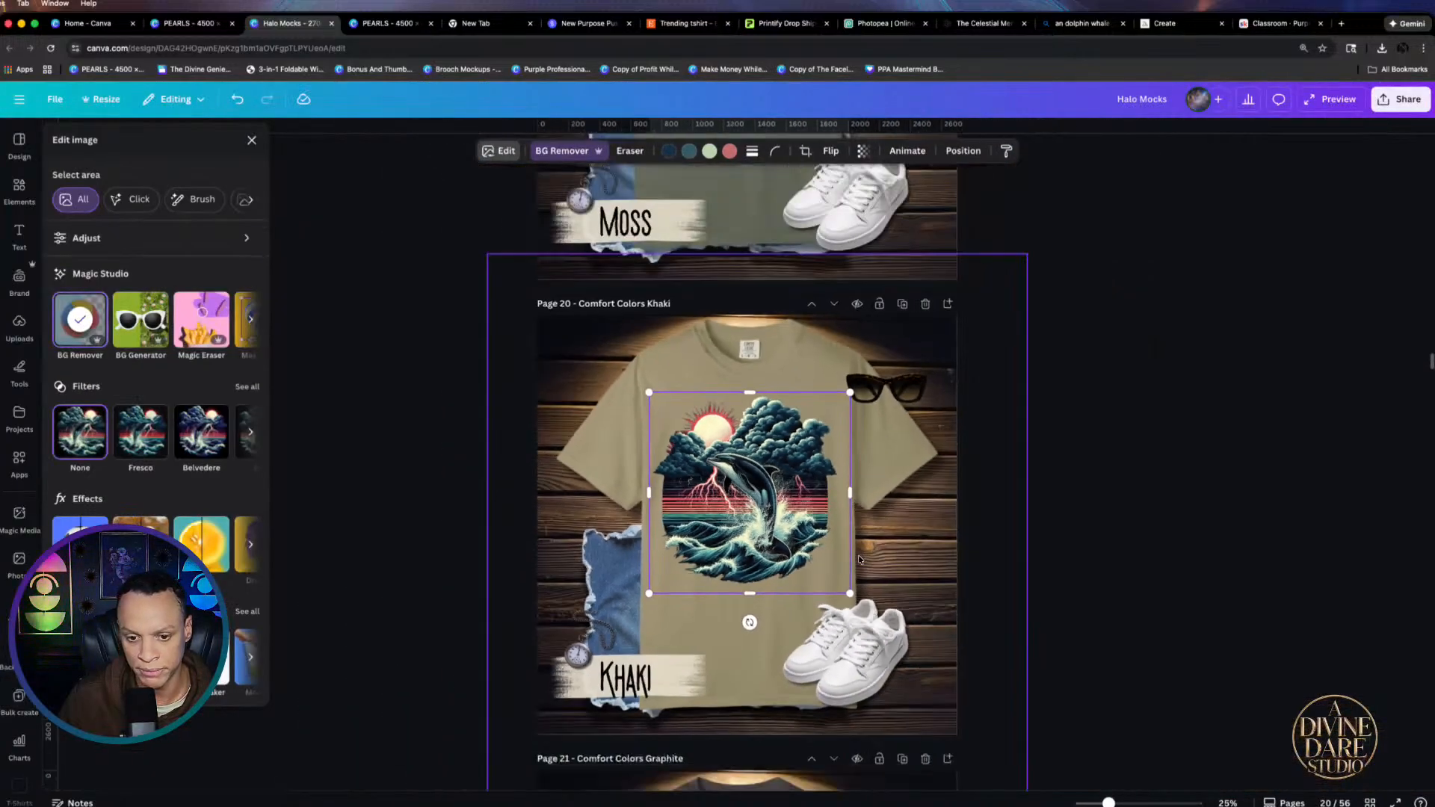
scroll(784, 635, "down", 5)
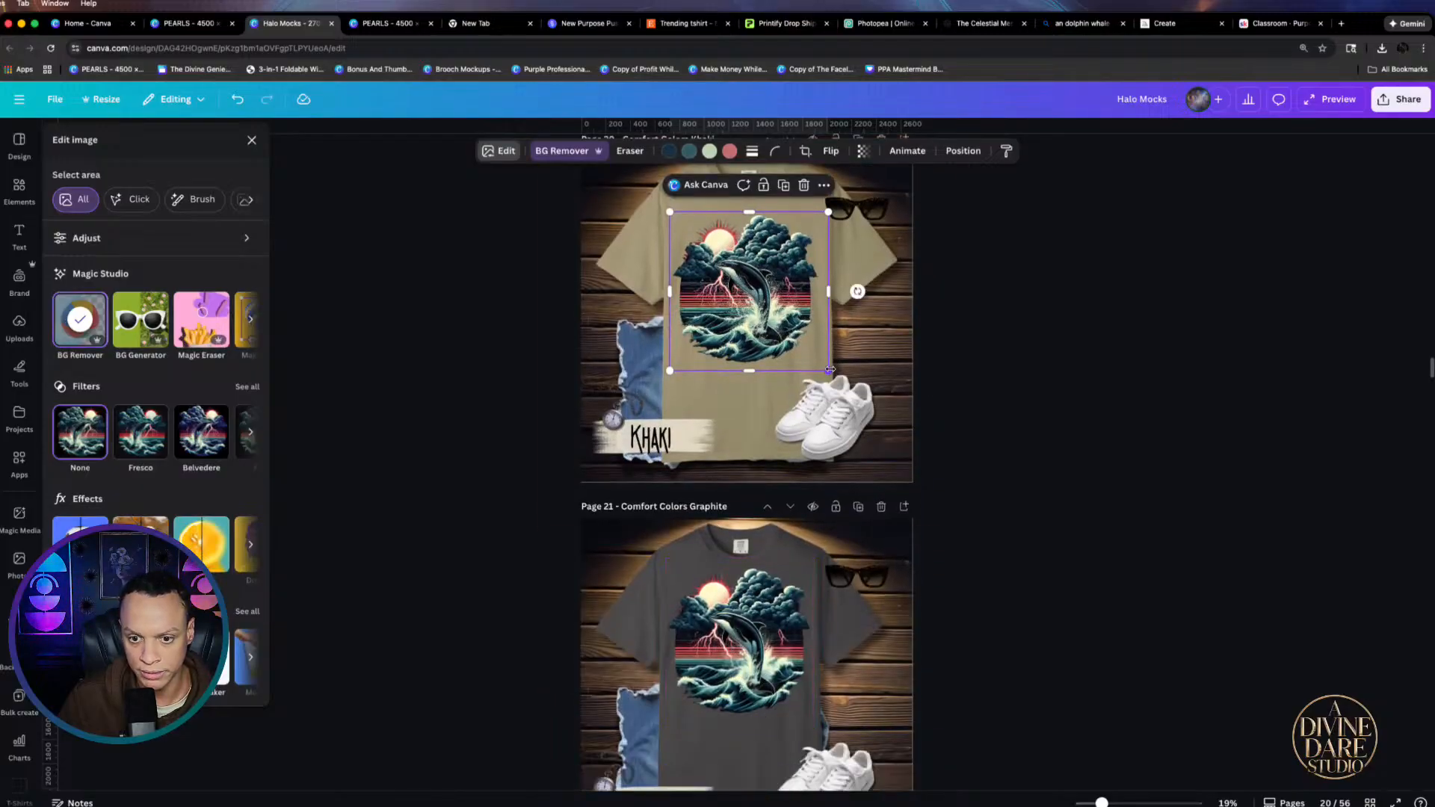
left_click_drag(829, 369, 736, 281)
left_click(731, 701)
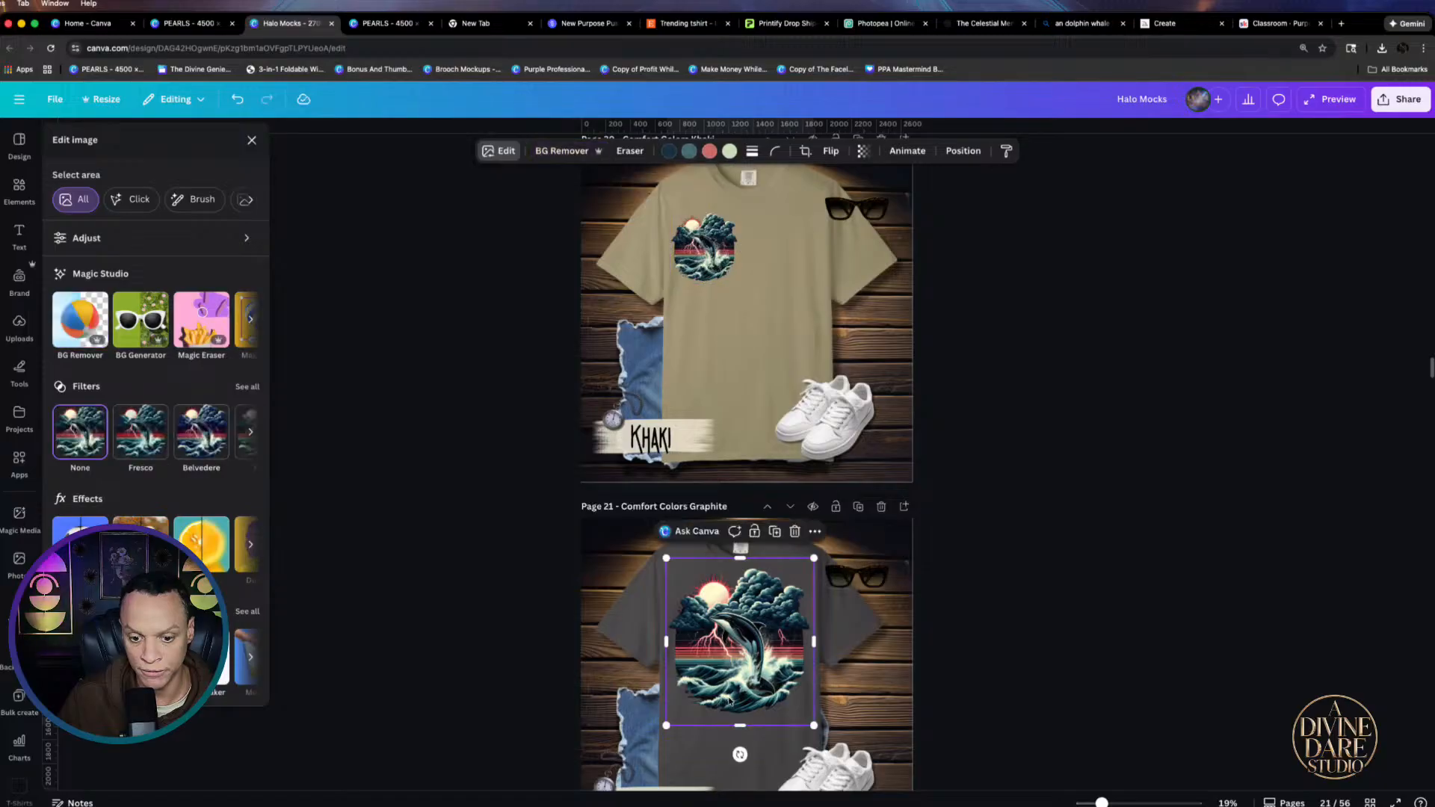
left_click_drag(731, 700, 775, 358)
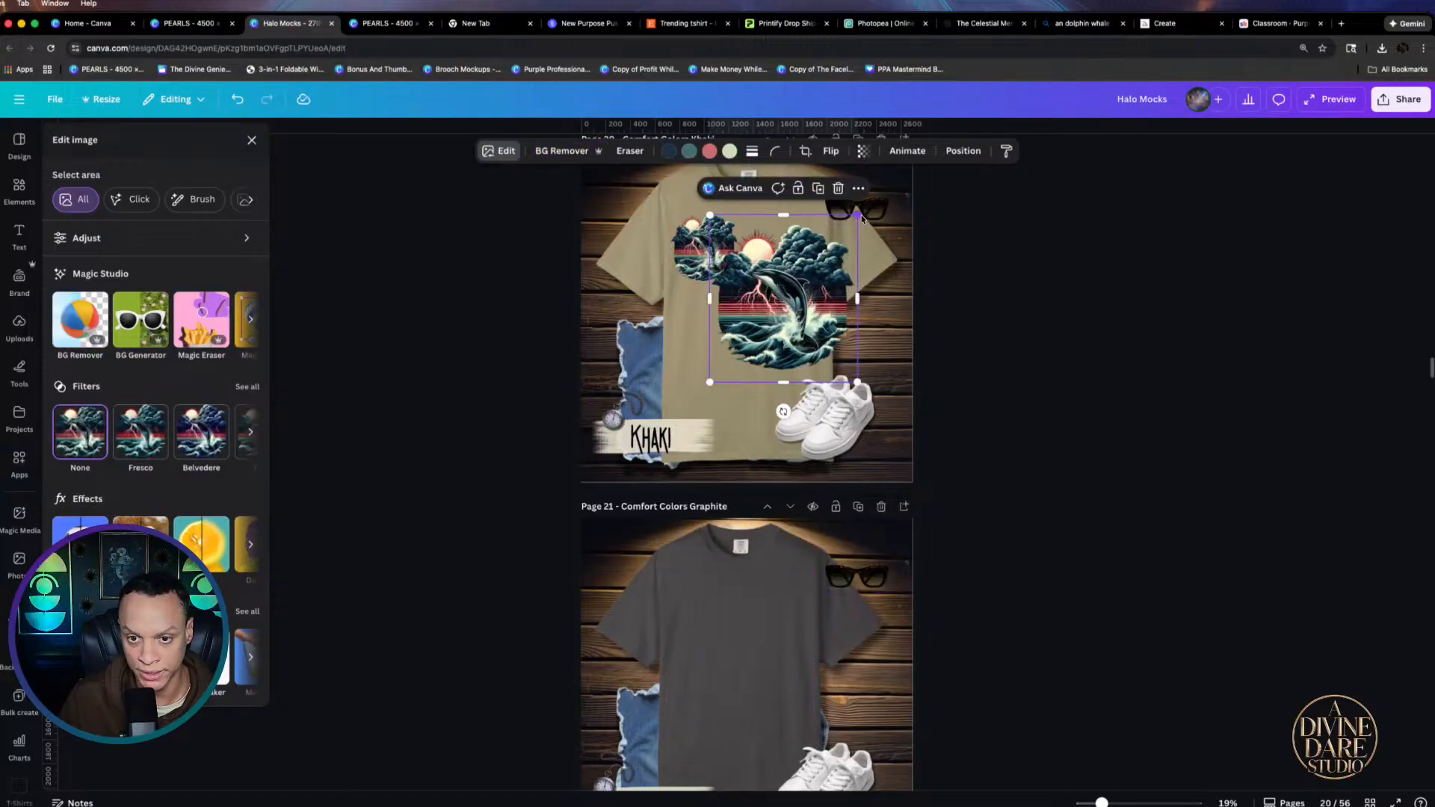
Place the two dolphin designs side by side, enlarging the smaller to 970 by 970 and aligning them
left_click_drag(859, 217, 816, 266)
left_click_drag(764, 328, 784, 275)
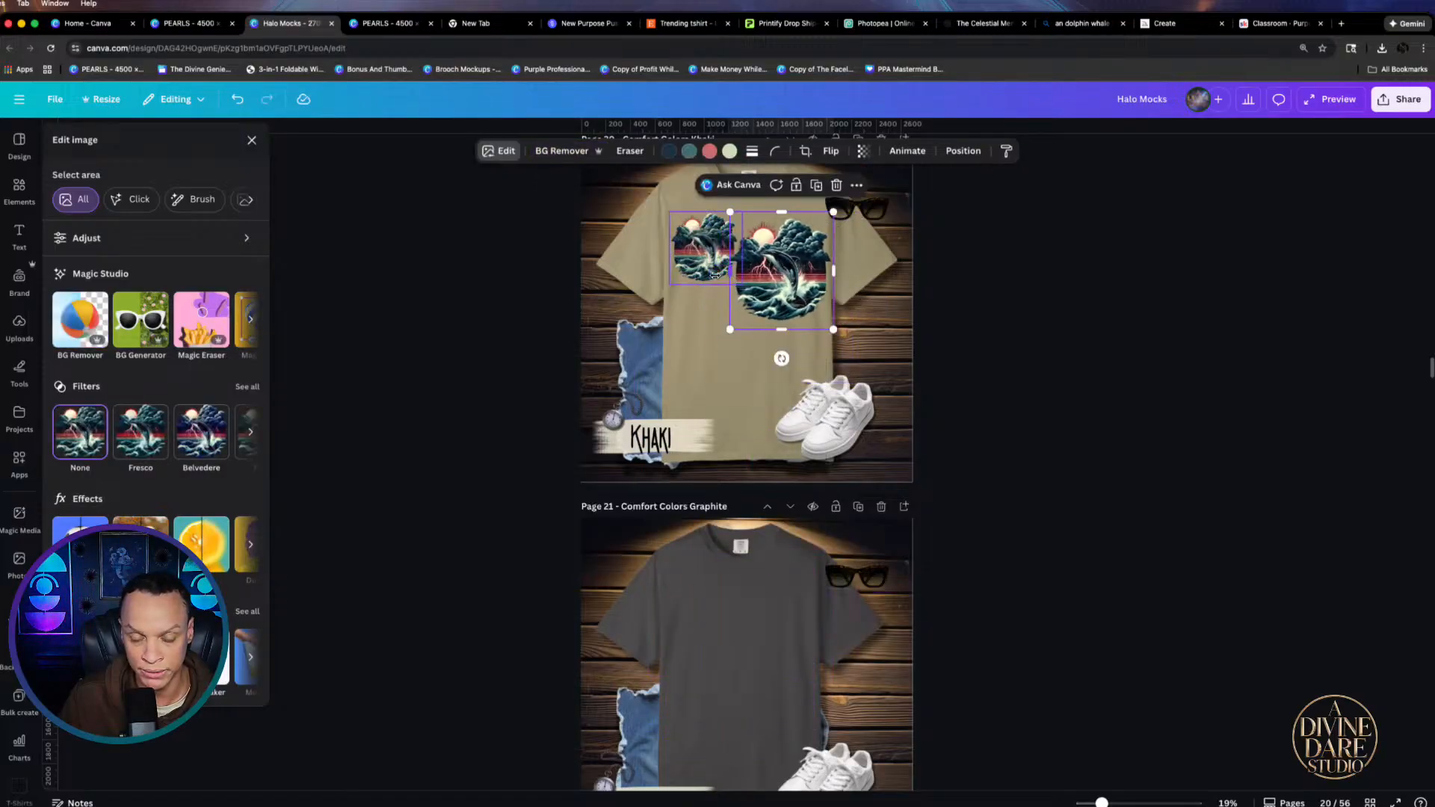
scroll(715, 275, "up", 10)
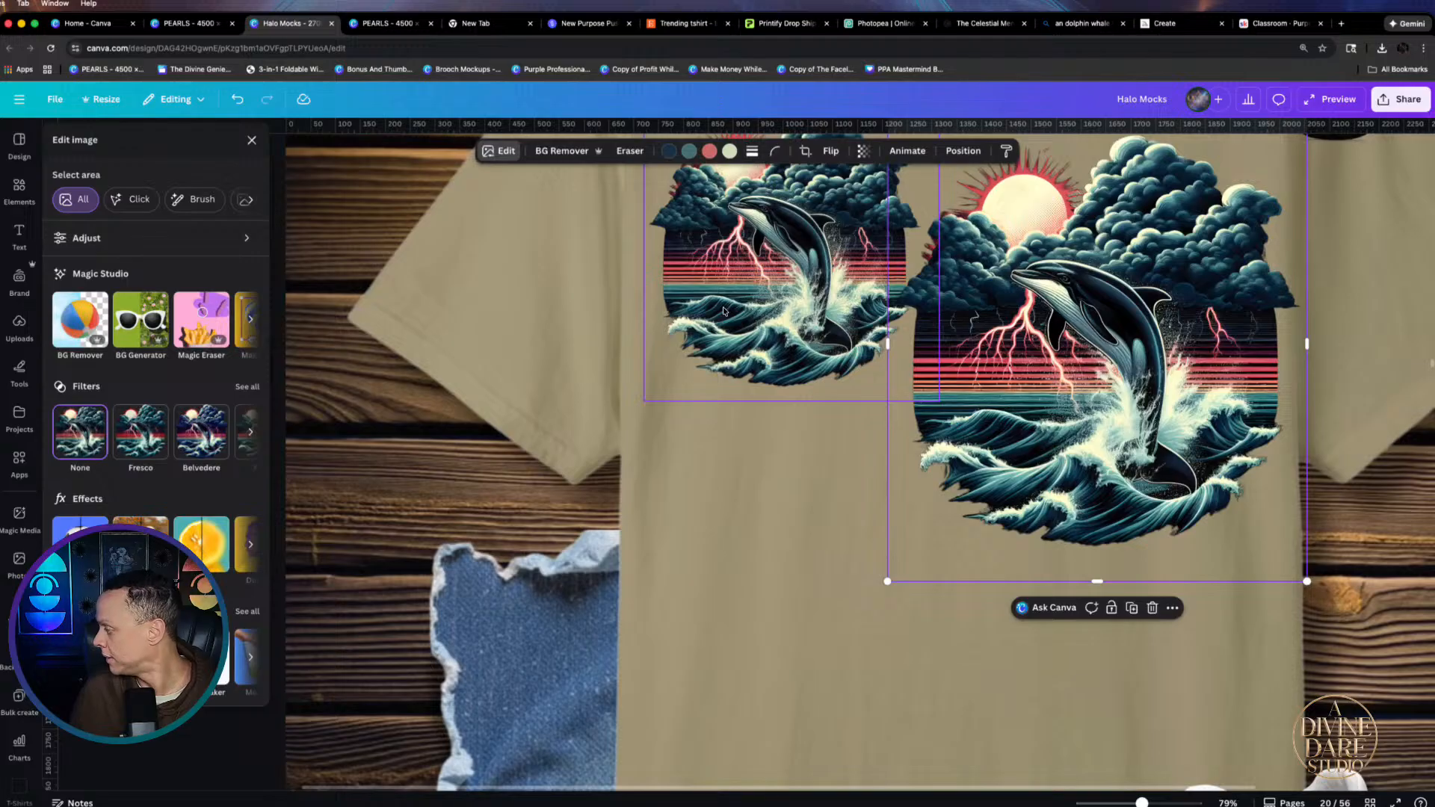
scroll(723, 311, "up", 2)
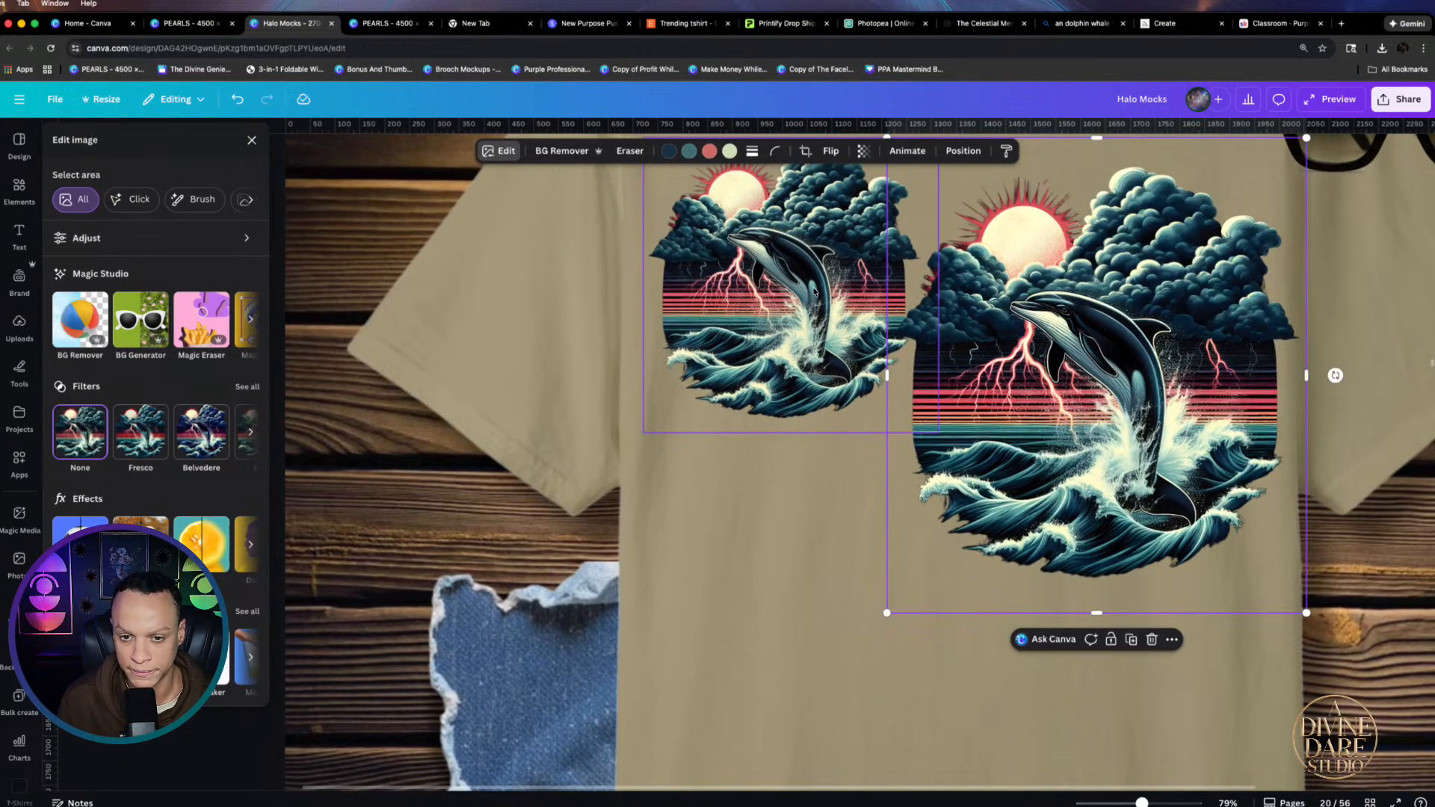
left_click_drag(804, 312, 802, 414)
left_click_drag(929, 263, 1196, 148)
left_click_drag(859, 299, 861, 371)
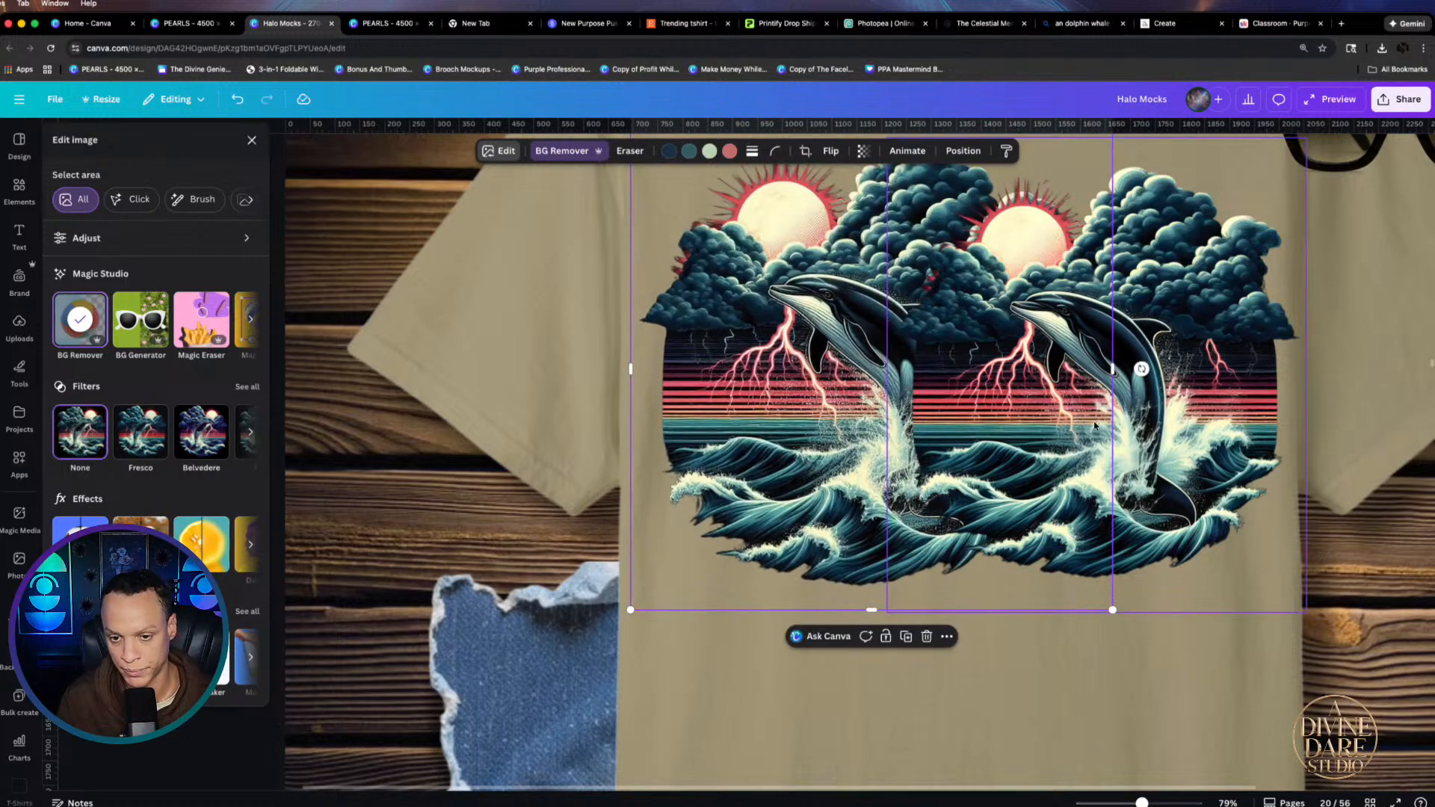
Zoom in to compare both versions, then delete the duplicate dolphin design
scroll(1285, 519, "up", 1)
scroll(1271, 526, "up", 5)
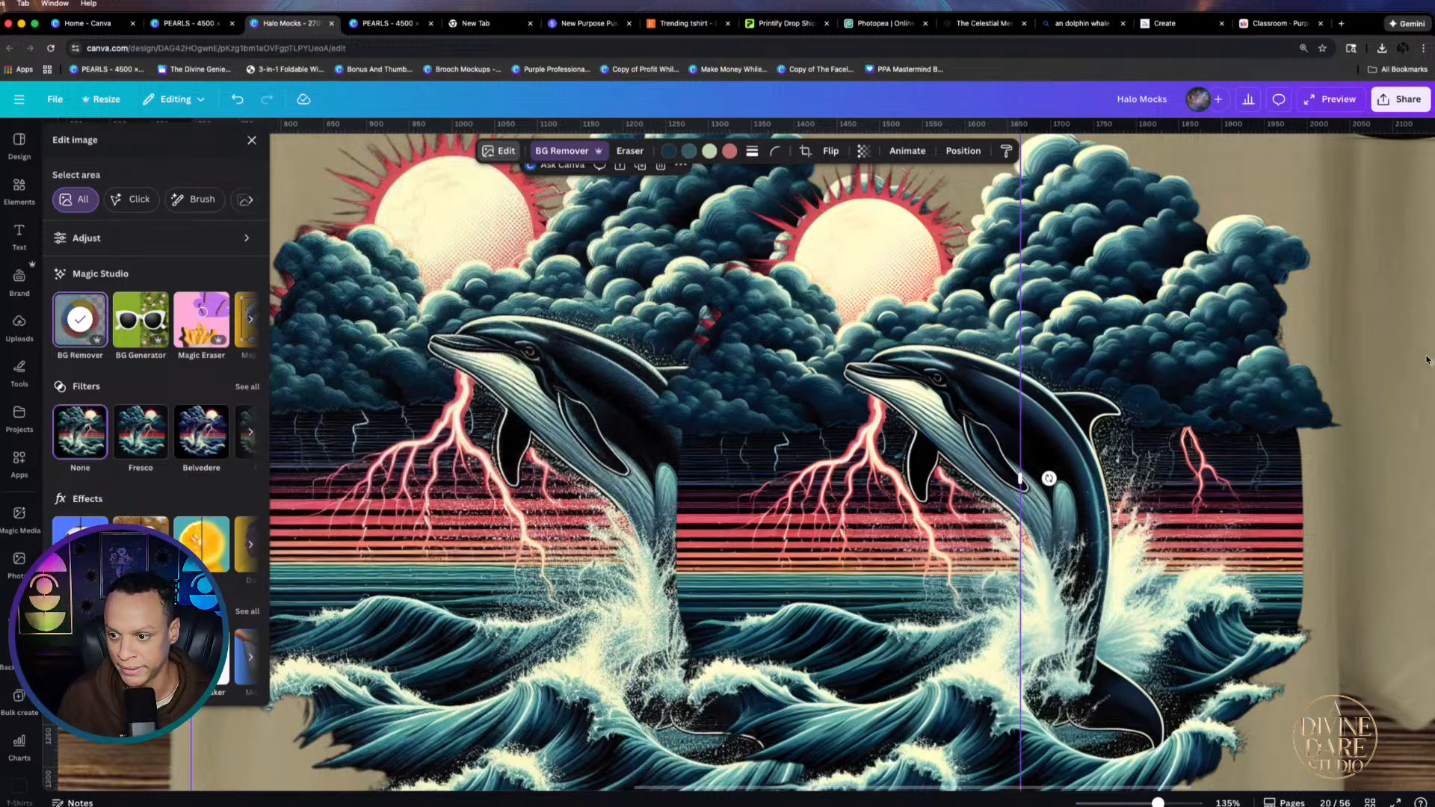
left_click(1407, 345)
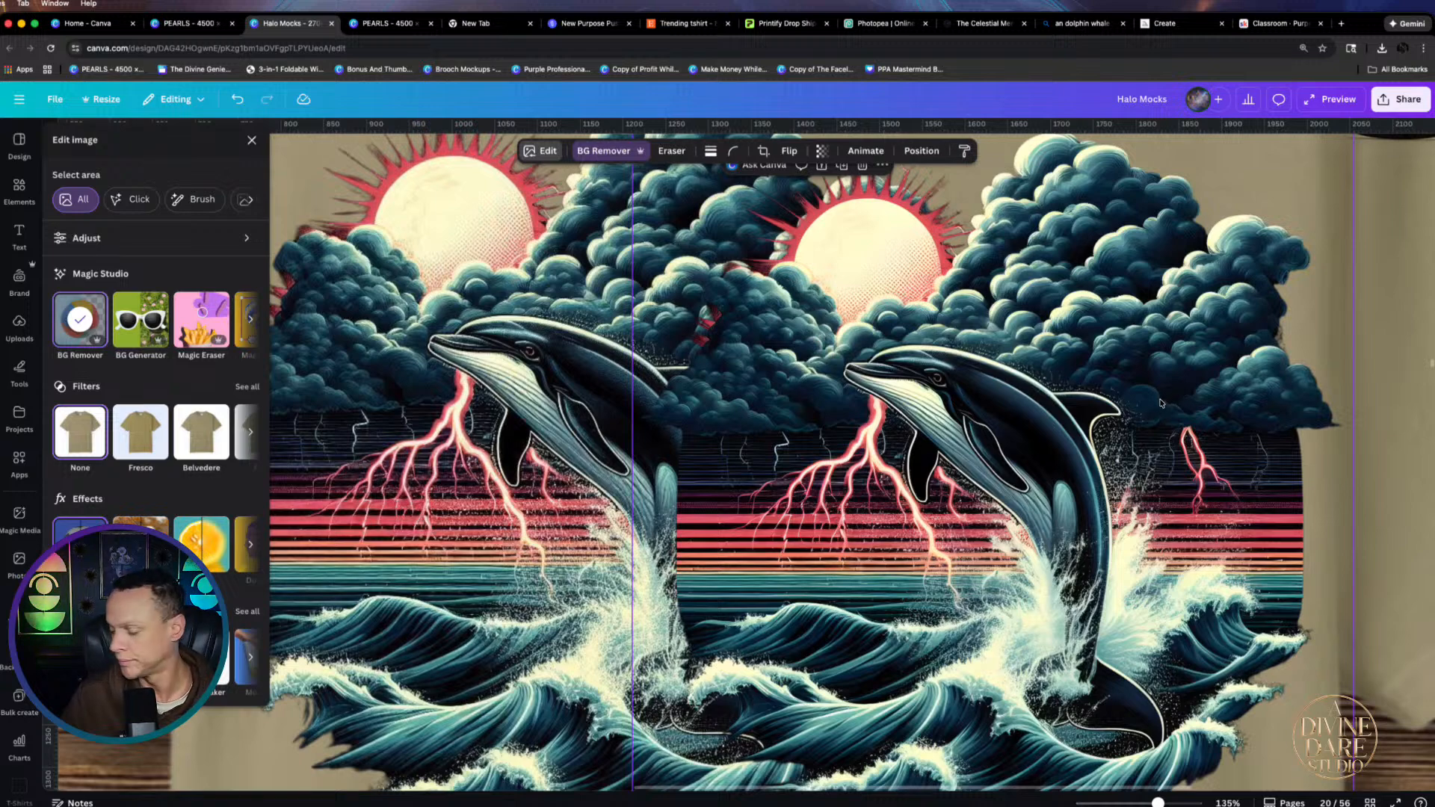
scroll(1161, 403, "left", 2)
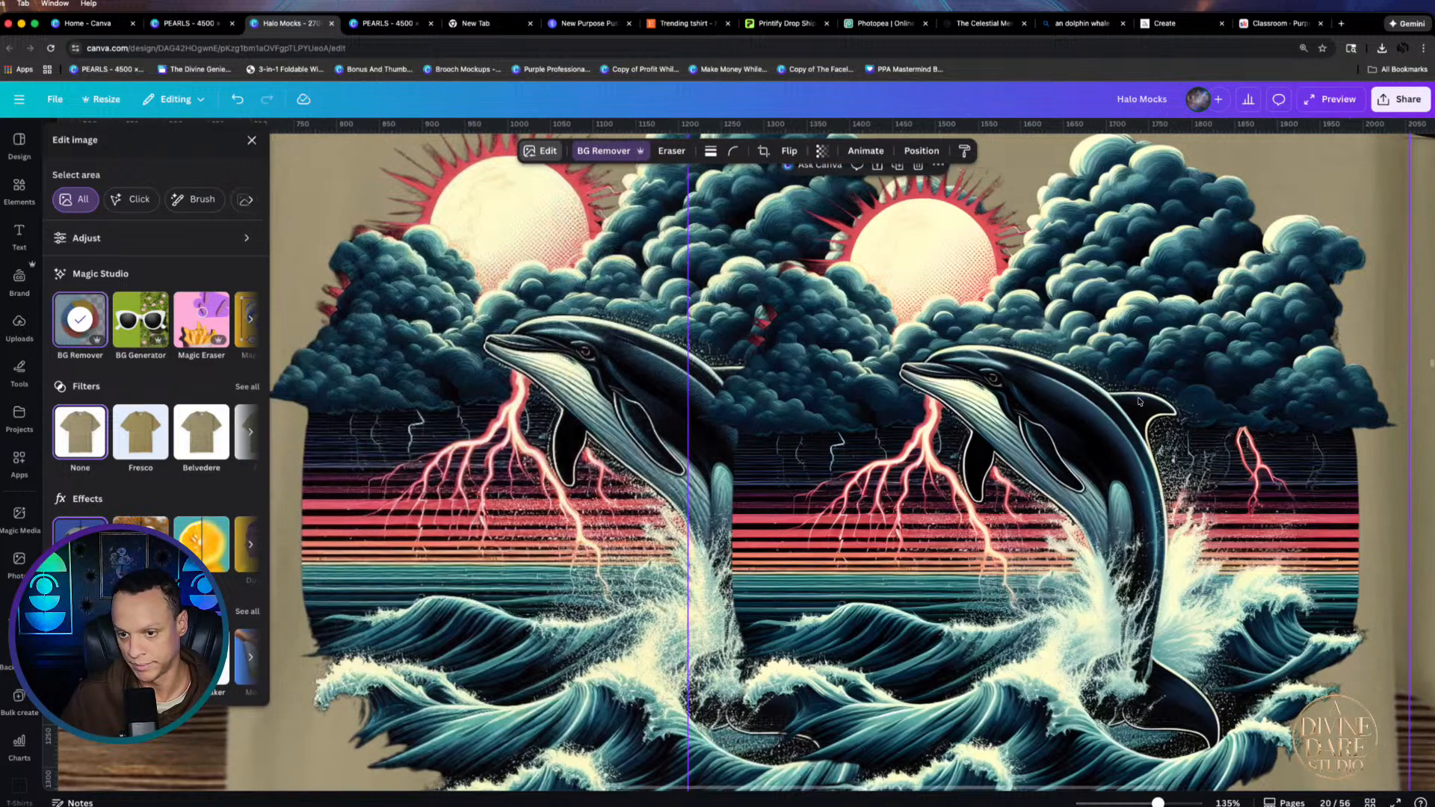
key("Delete")
scroll(941, 516, "down", 5)
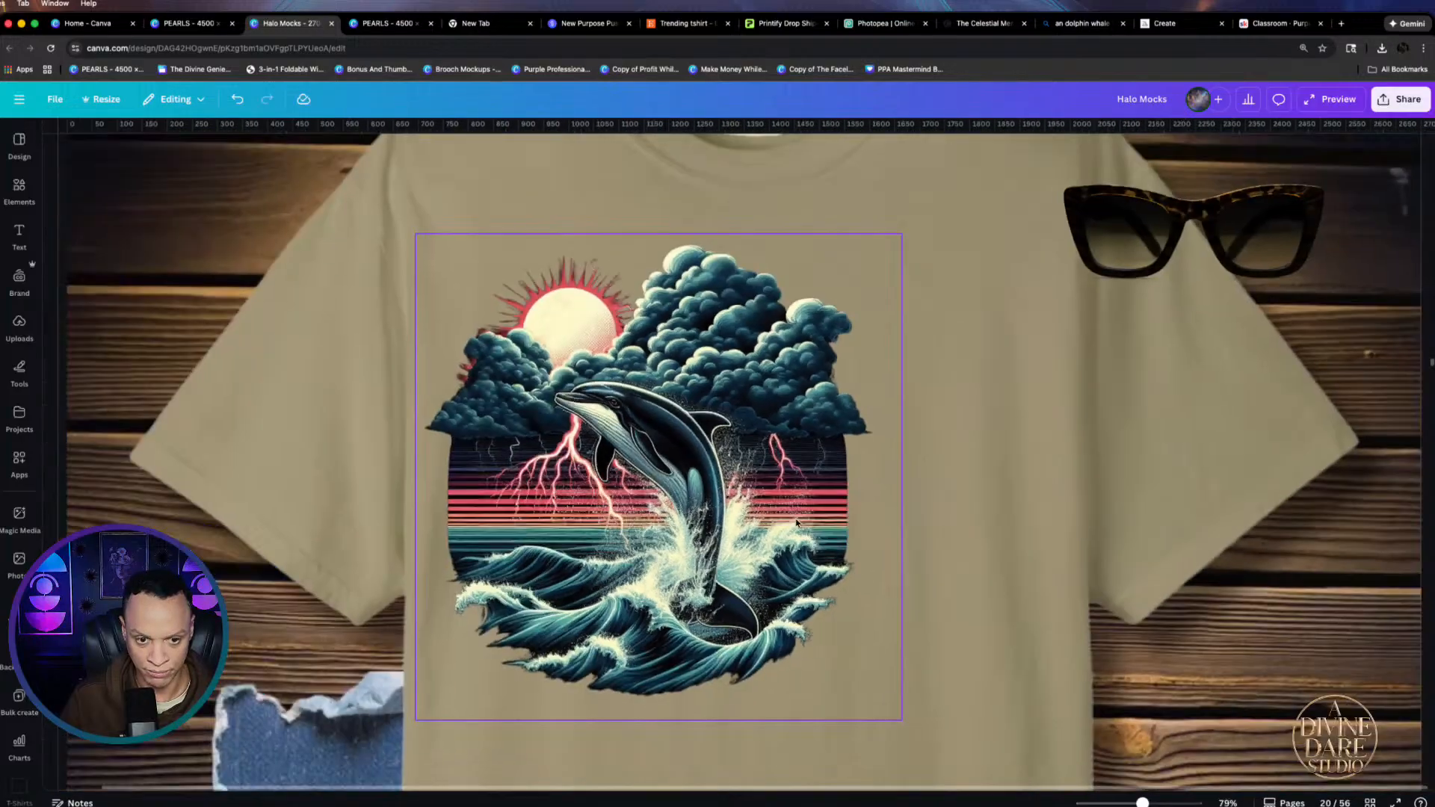
Resize the remaining dolphin design to about 1,072 square and centre it on the shirt's chest
left_click_drag(791, 696, 853, 653)
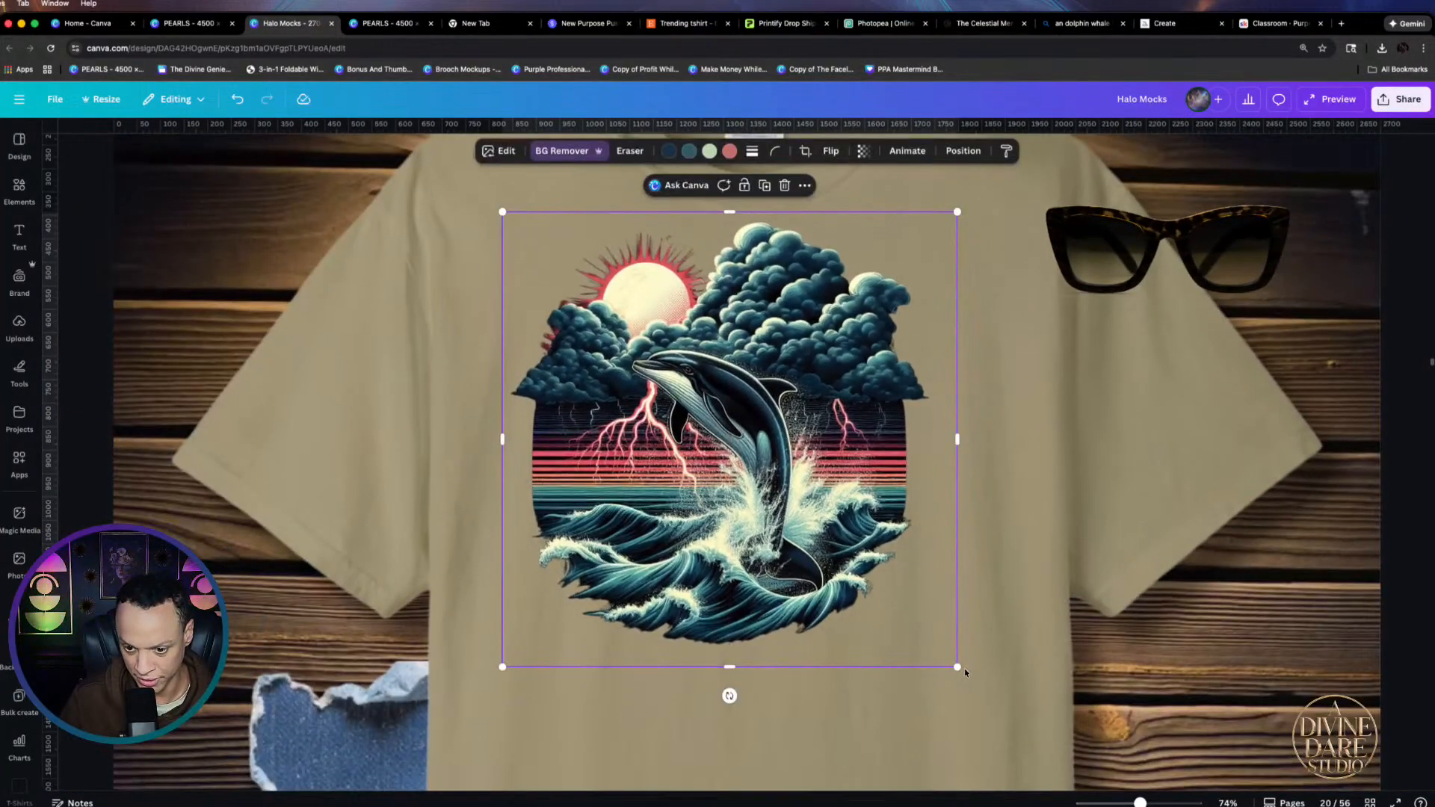
left_click_drag(959, 668, 1026, 737)
scroll(856, 658, "down", 5)
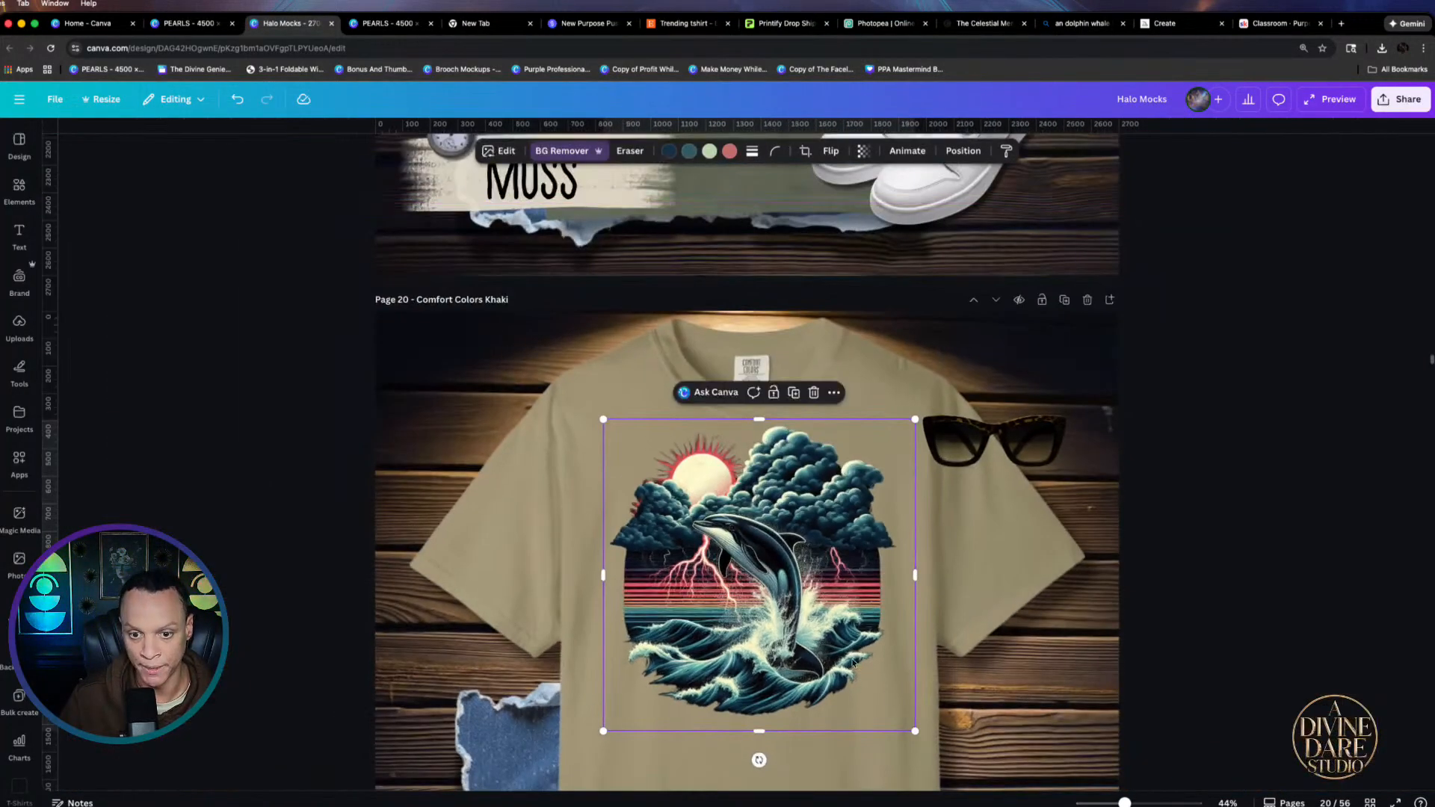
left_click_drag(855, 658, 833, 683)
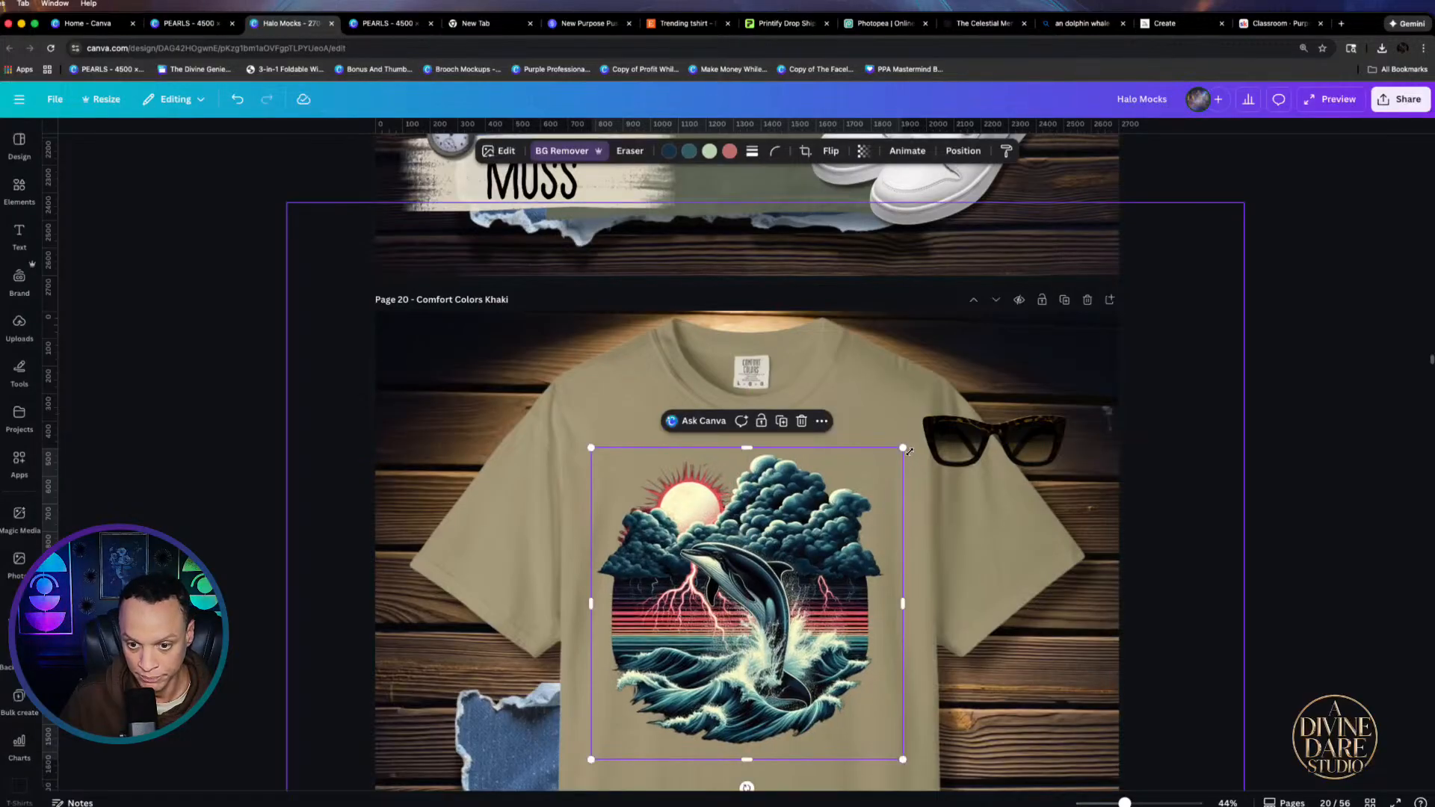
left_click_drag(902, 449, 875, 470)
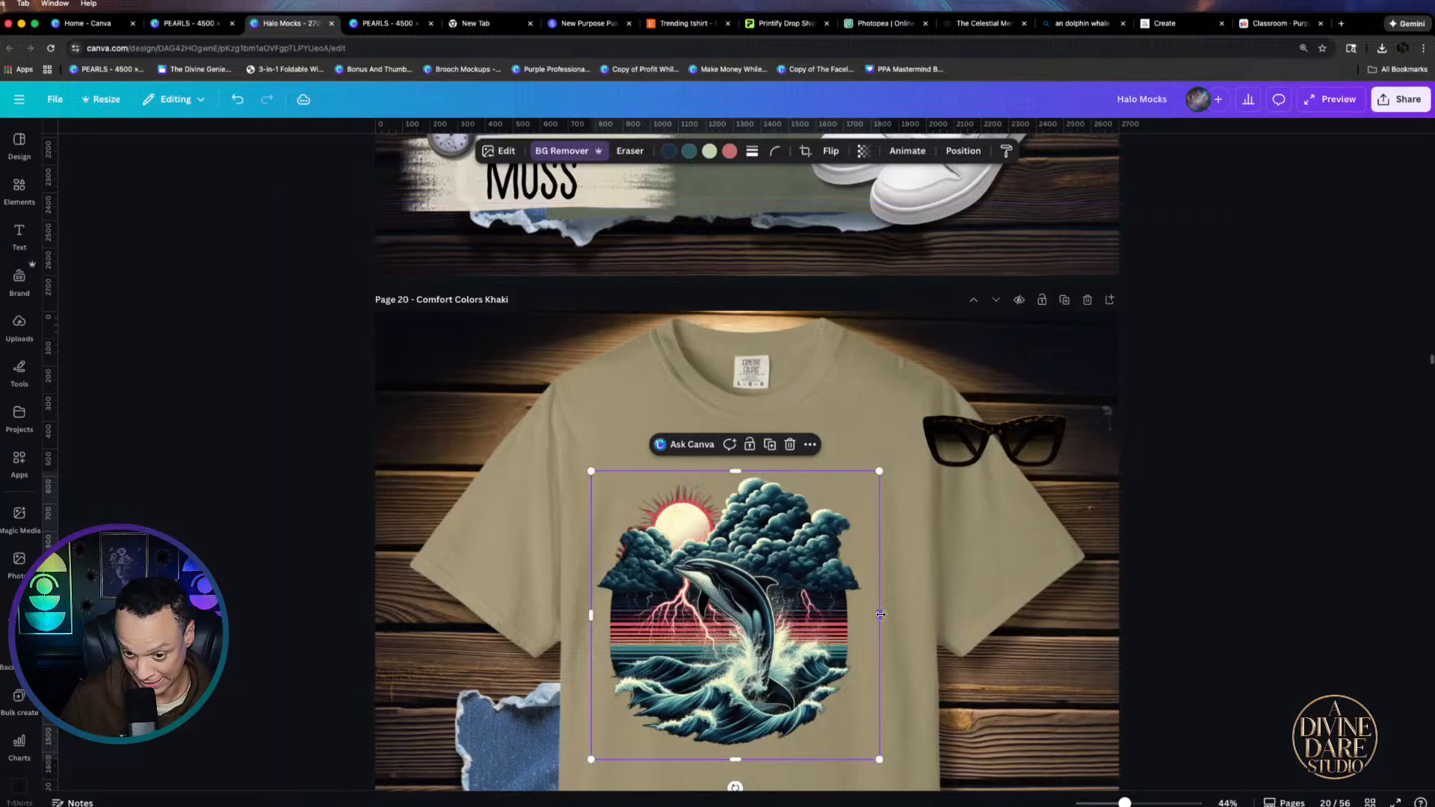
left_click_drag(879, 615, 869, 624)
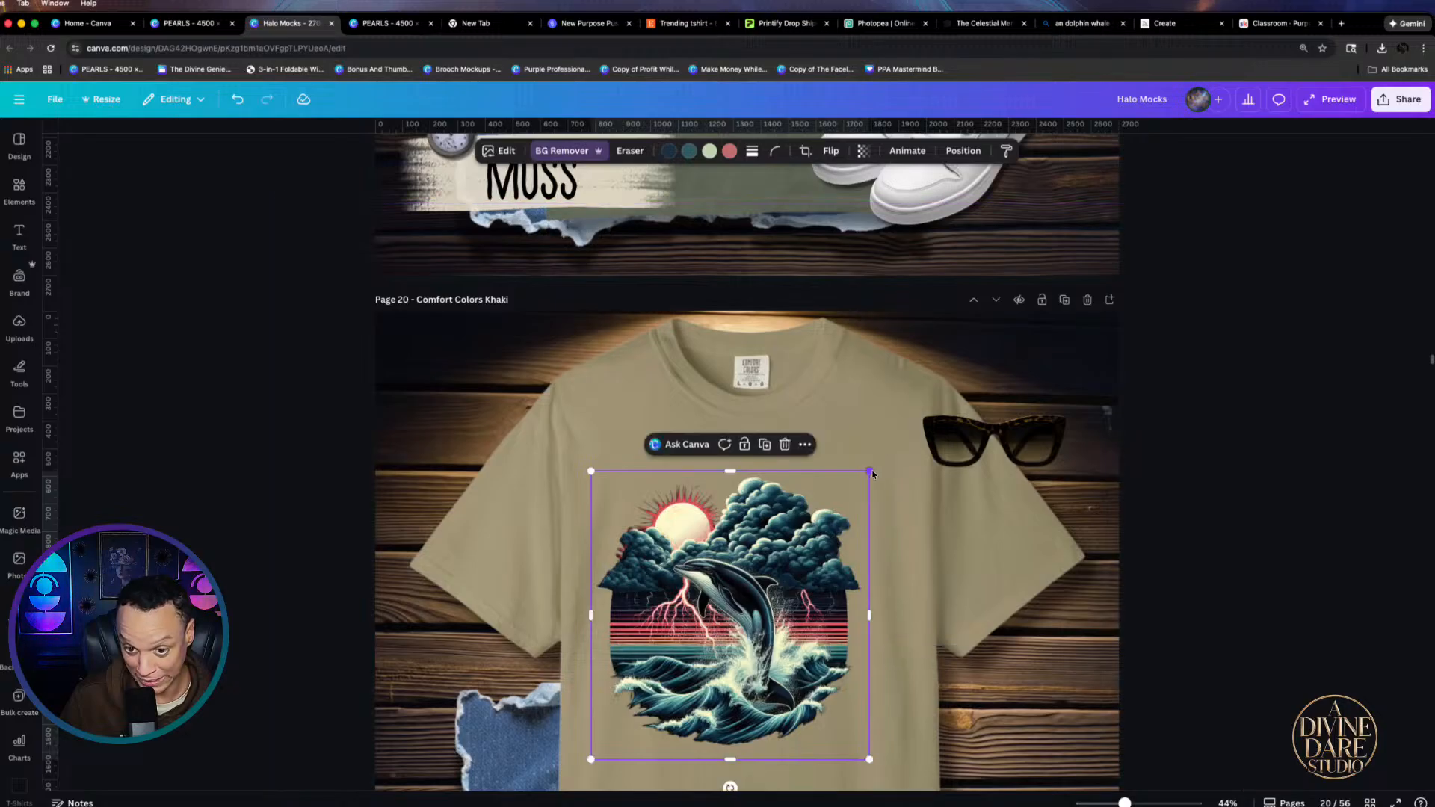
left_click_drag(875, 469, 931, 460)
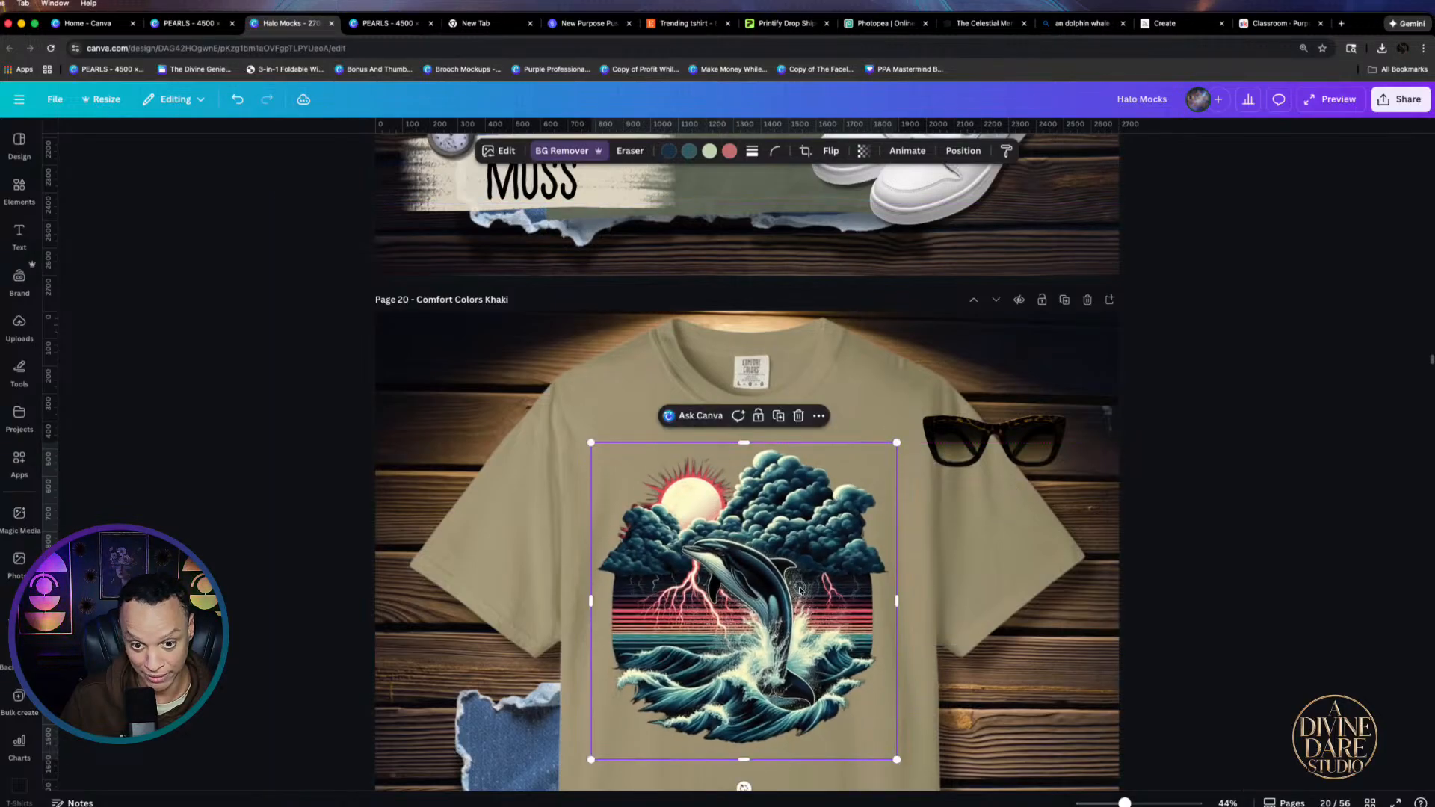
Deselect the dolphin design and review the finished khaki mockup
left_click(926, 647)
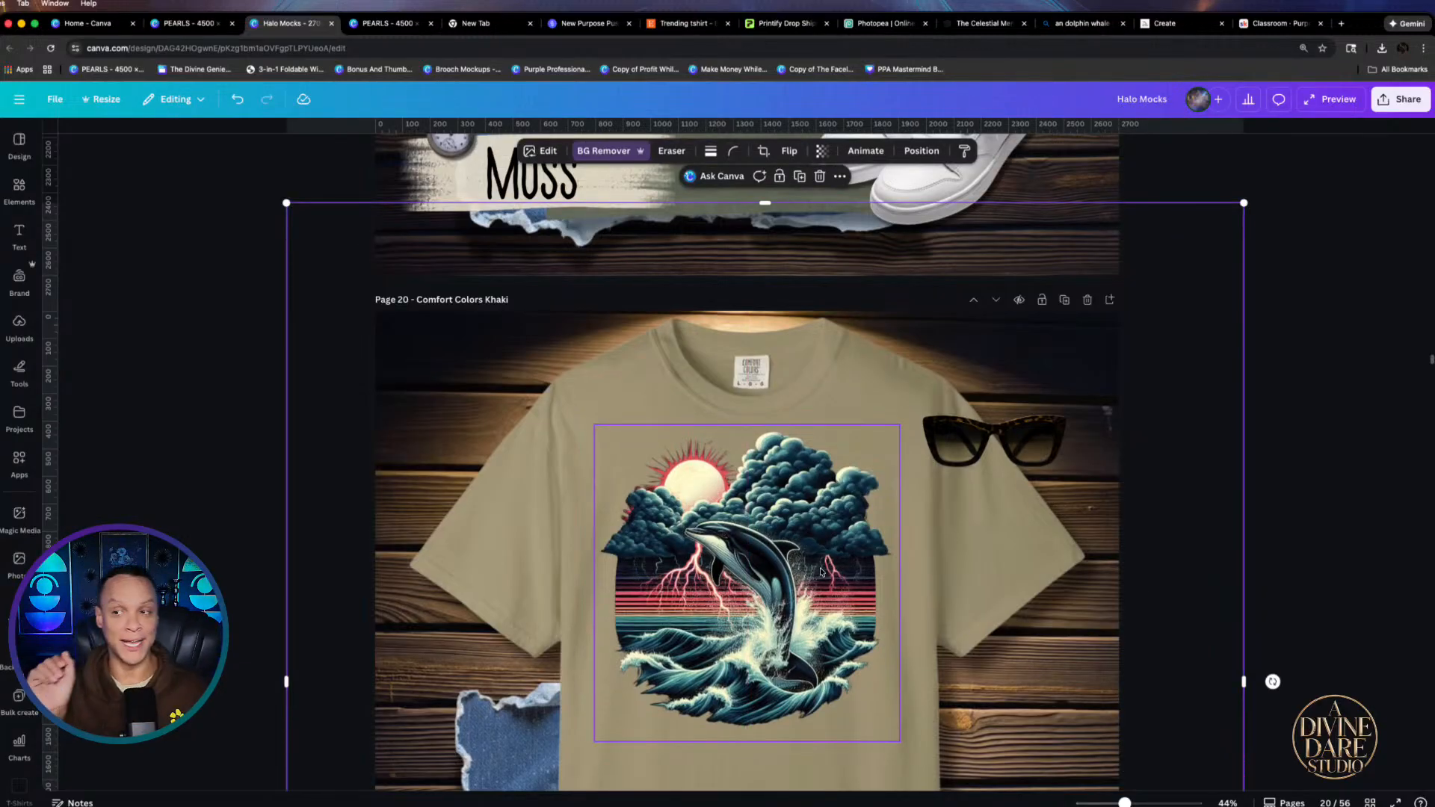
scroll(820, 572, "down", 3)
scroll(785, 546, "up", 5)
scroll(763, 528, "down", 5)
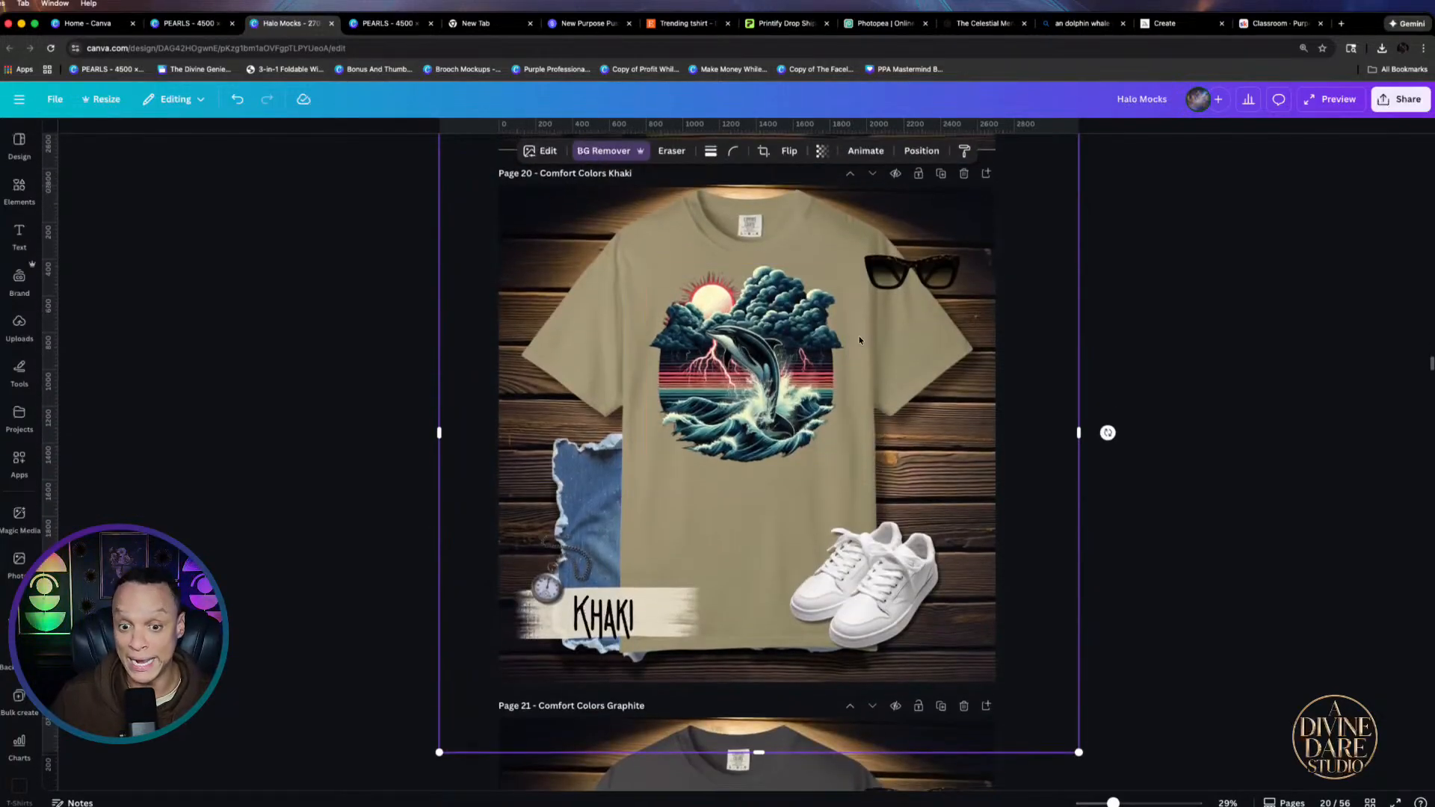
left_click(822, 373)
left_click(1165, 374)
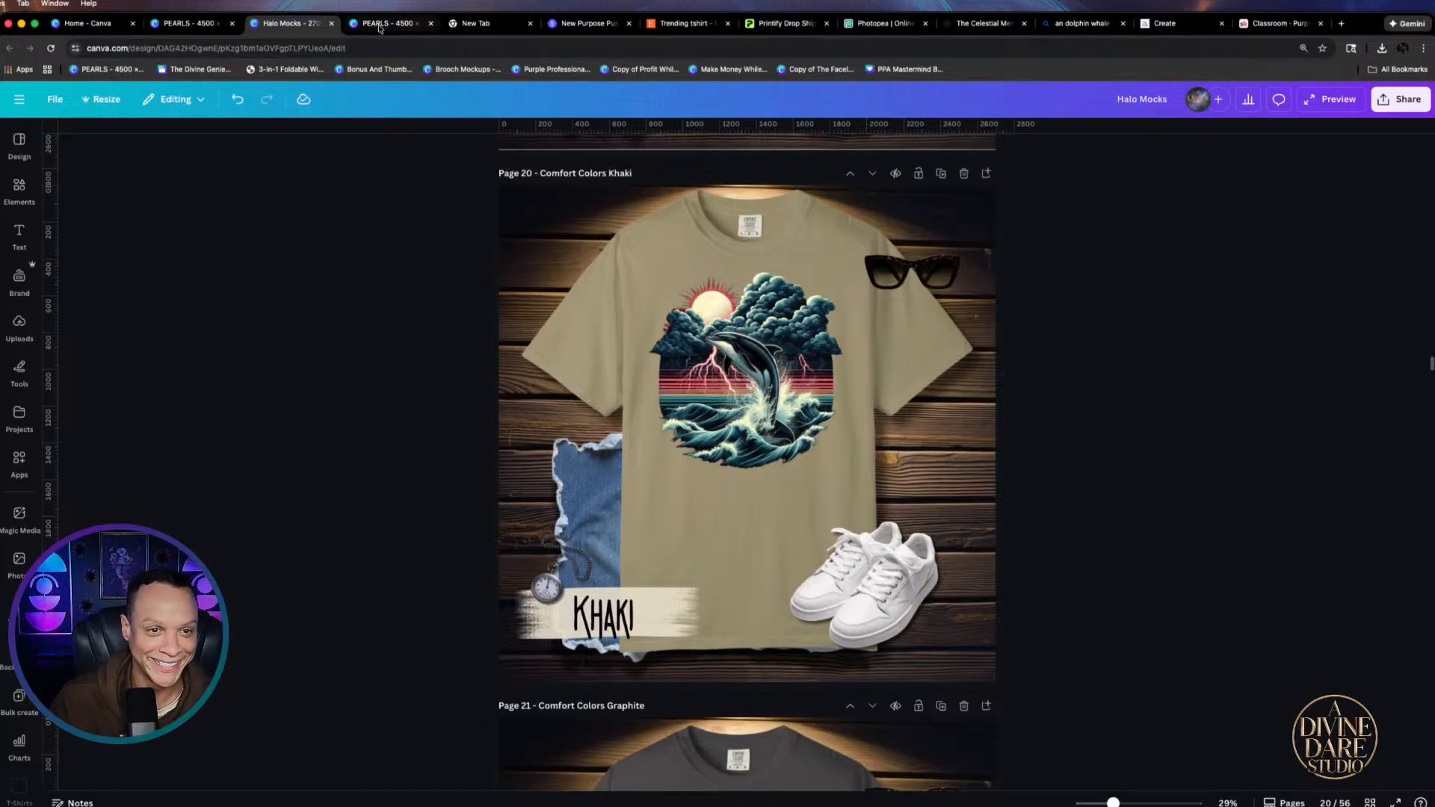
Close the empty new tab and the Etsy trending t-shirt results tab
left_click(479, 24)
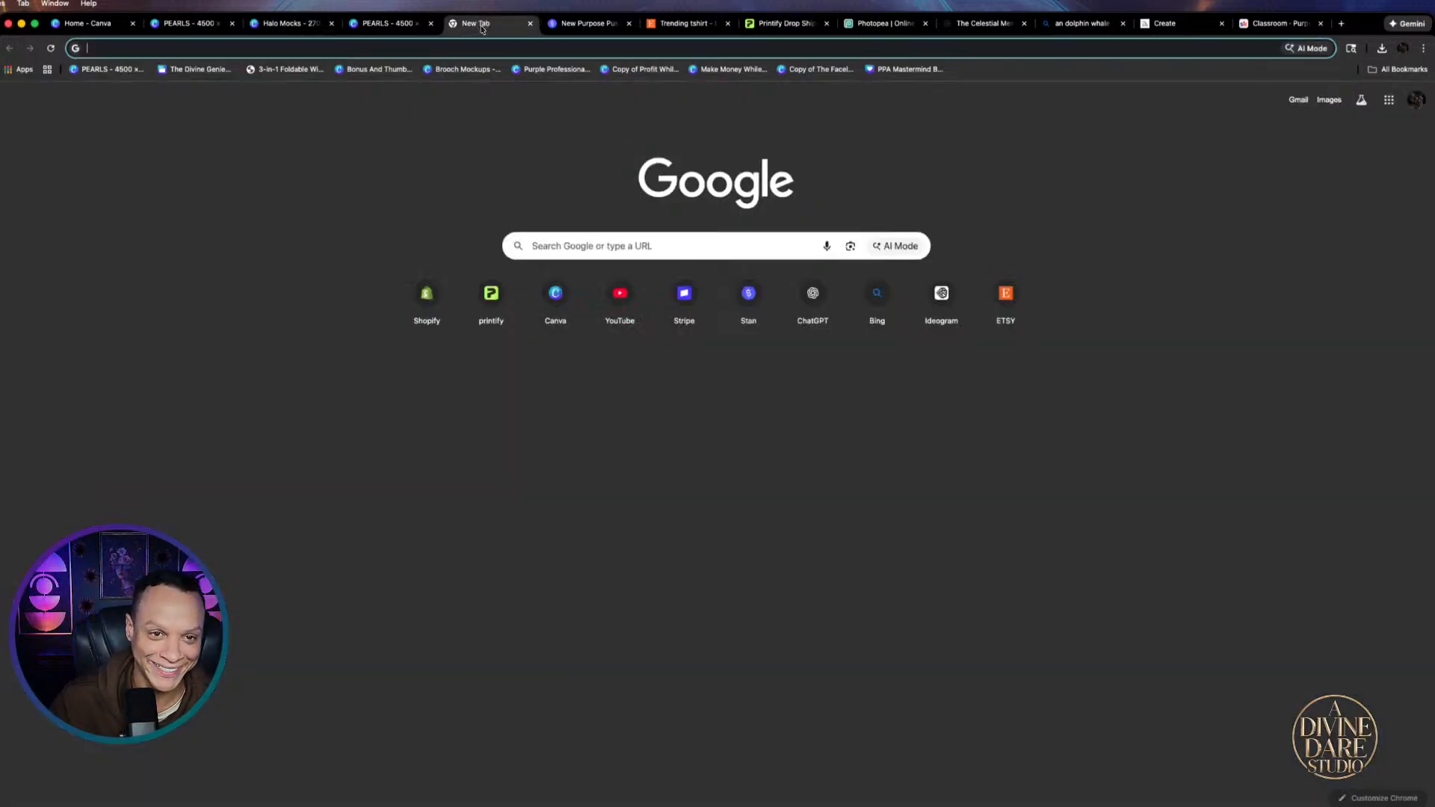
left_click(531, 26)
left_click(567, 28)
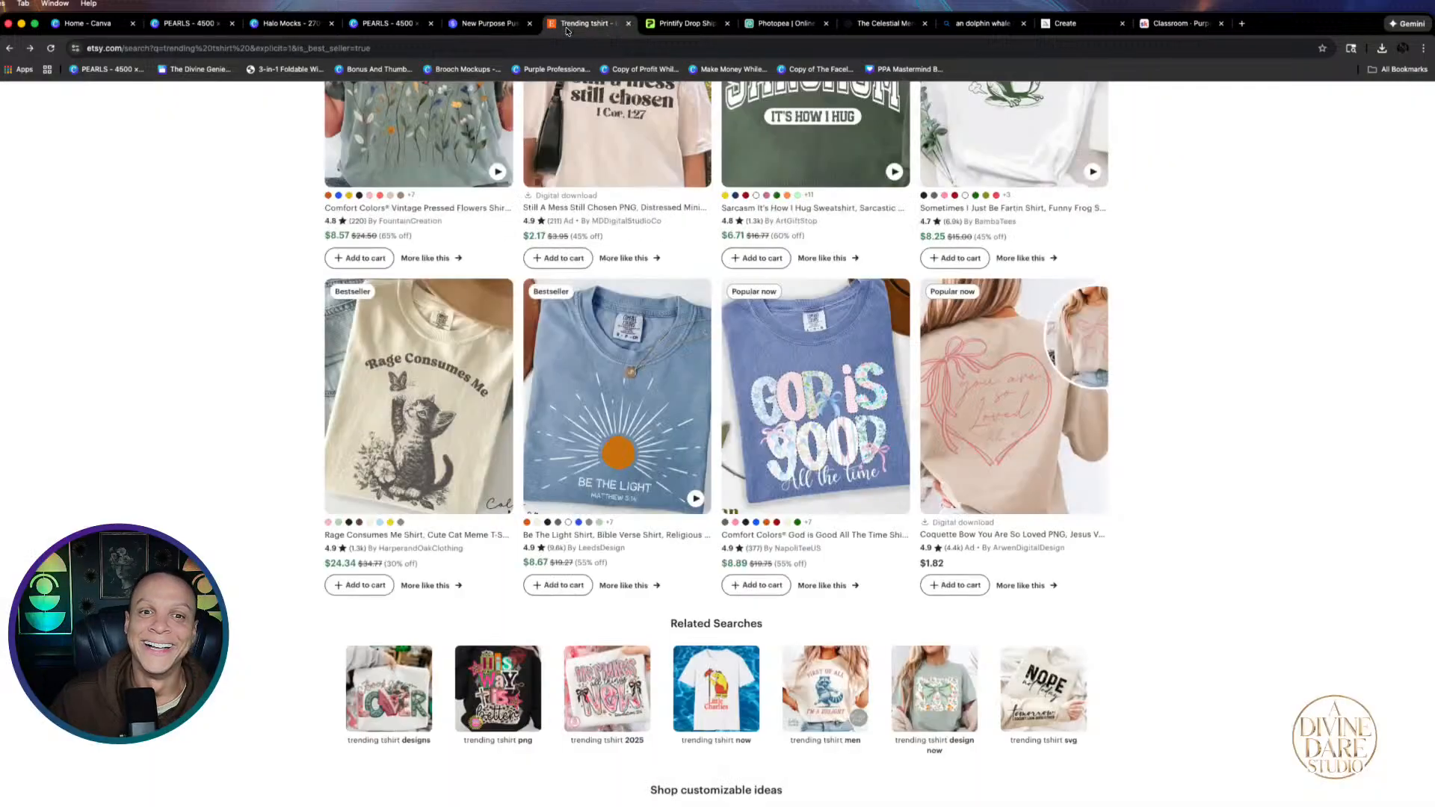
left_click(629, 26)
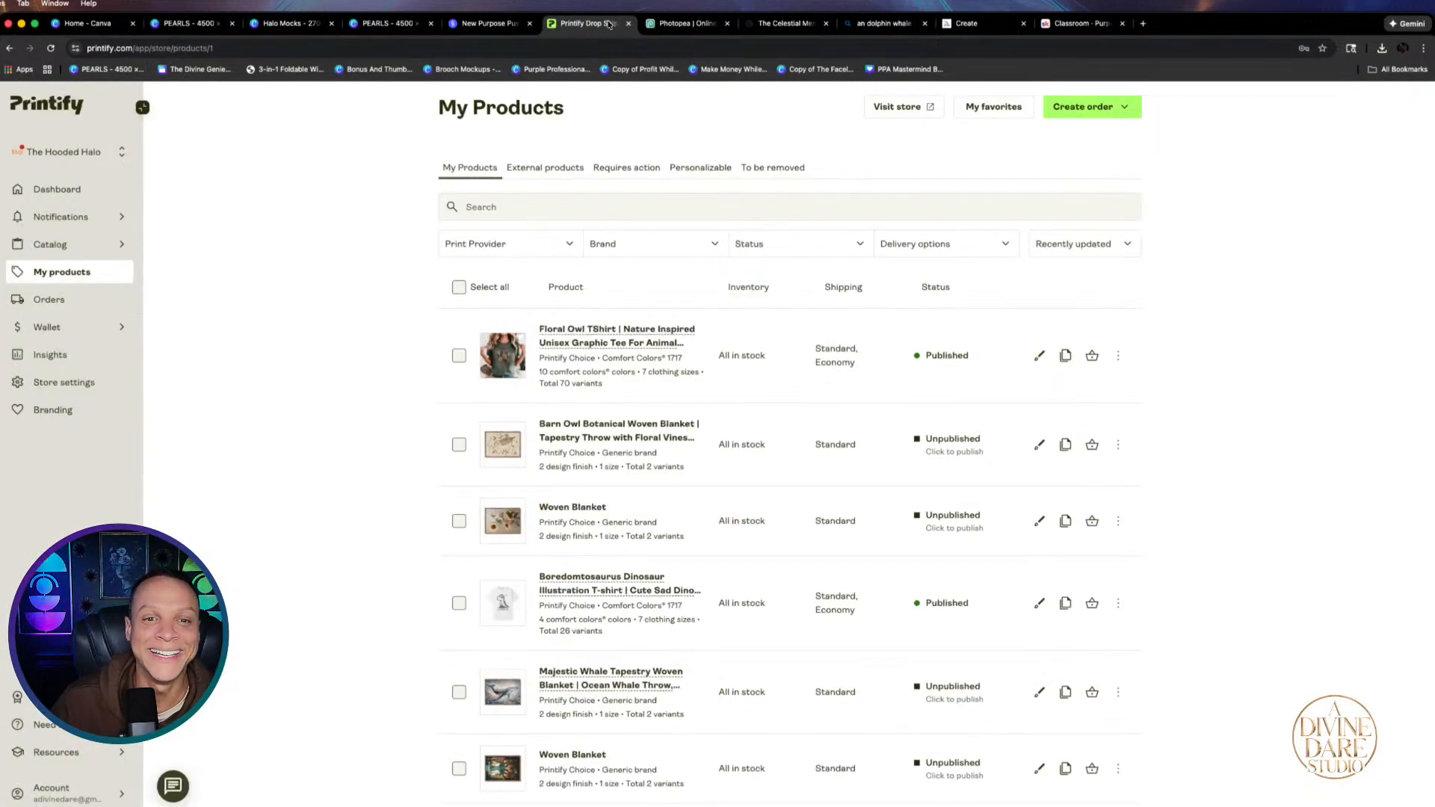
Close the Printify and Photopea tabs, confirming Leave, then go to The Divine Genie page
left_click(626, 25)
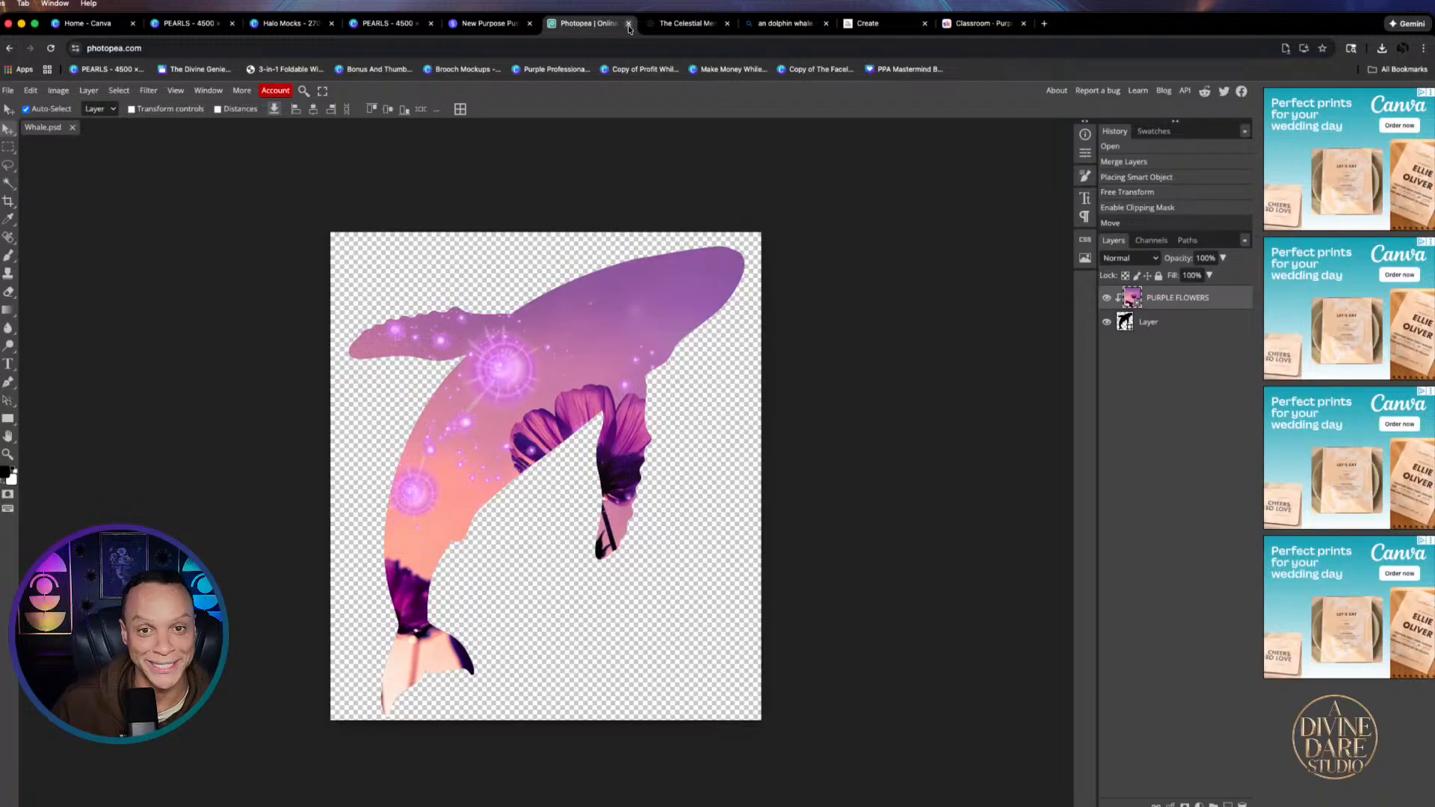
left_click(629, 26)
key("Return")
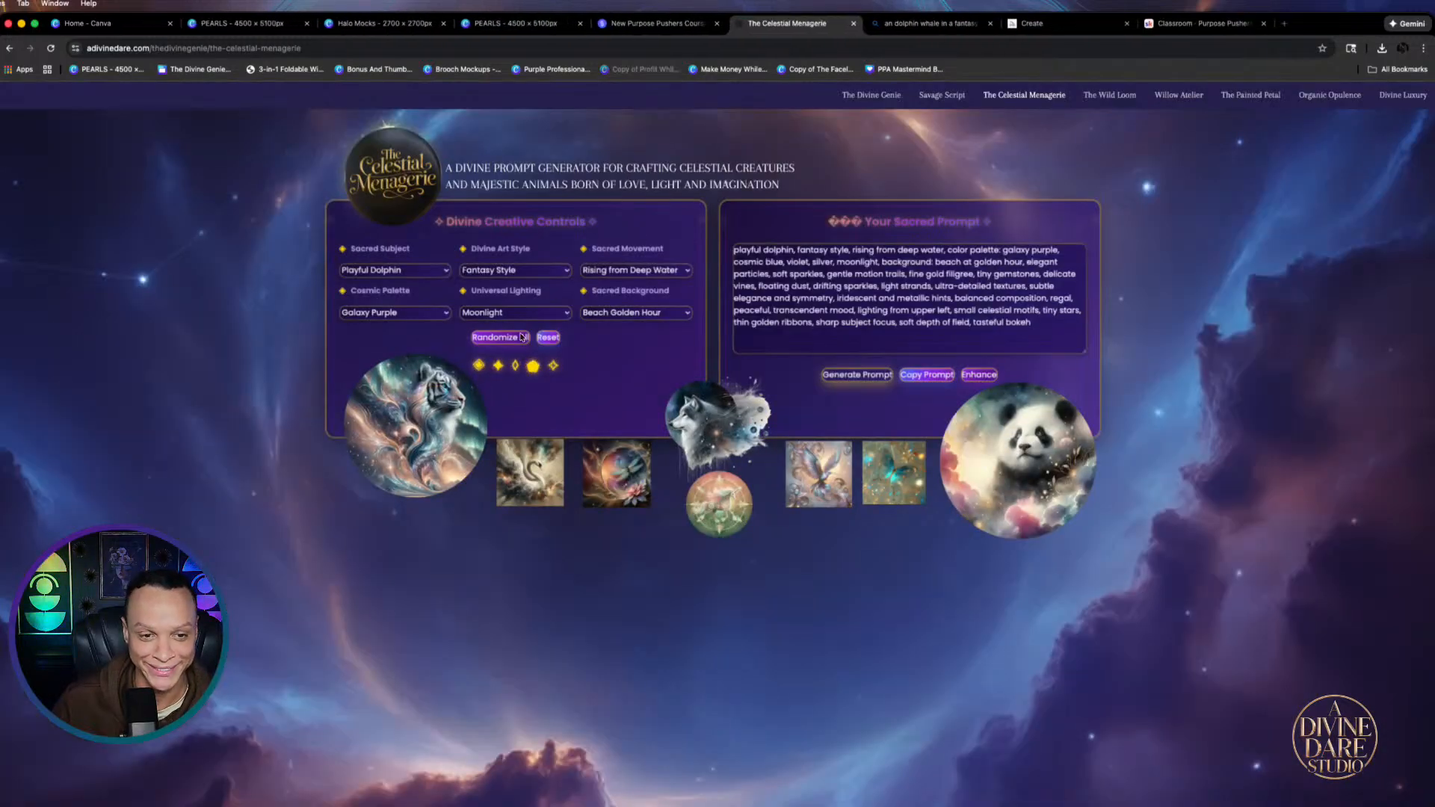
left_click(879, 100)
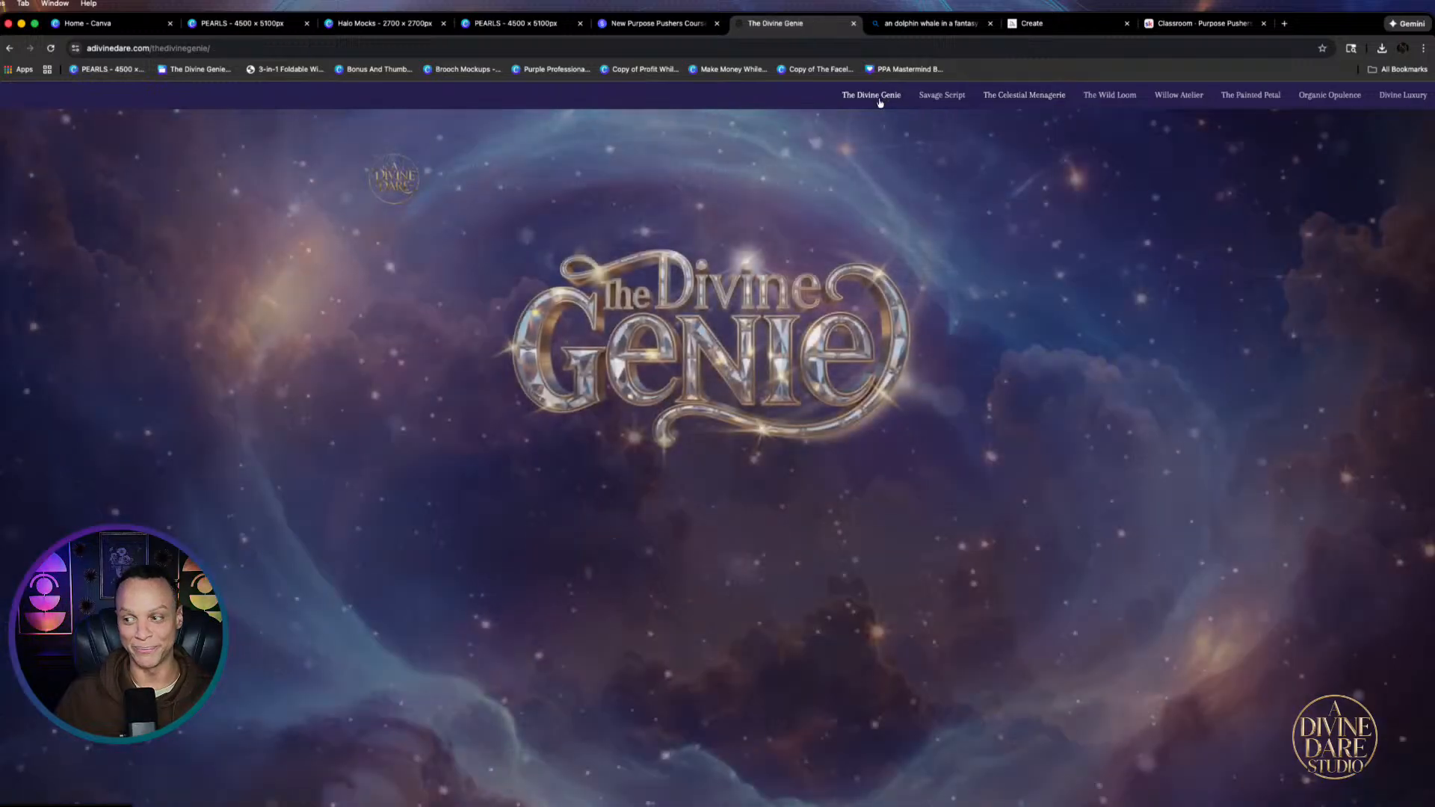
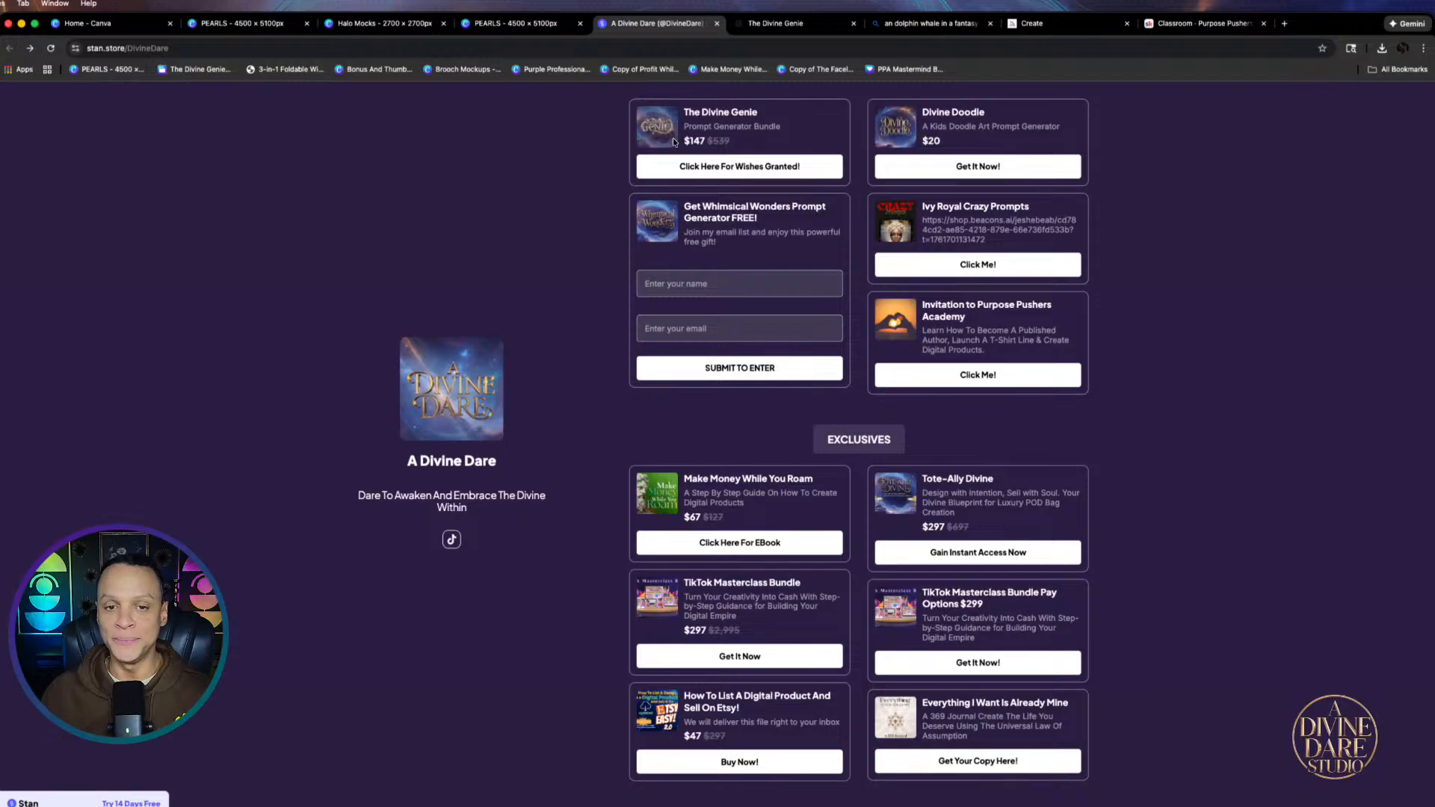
Open The Divine Genie bundle checkout, enter a discount code, then go to Canva's recent designs
left_click(740, 166)
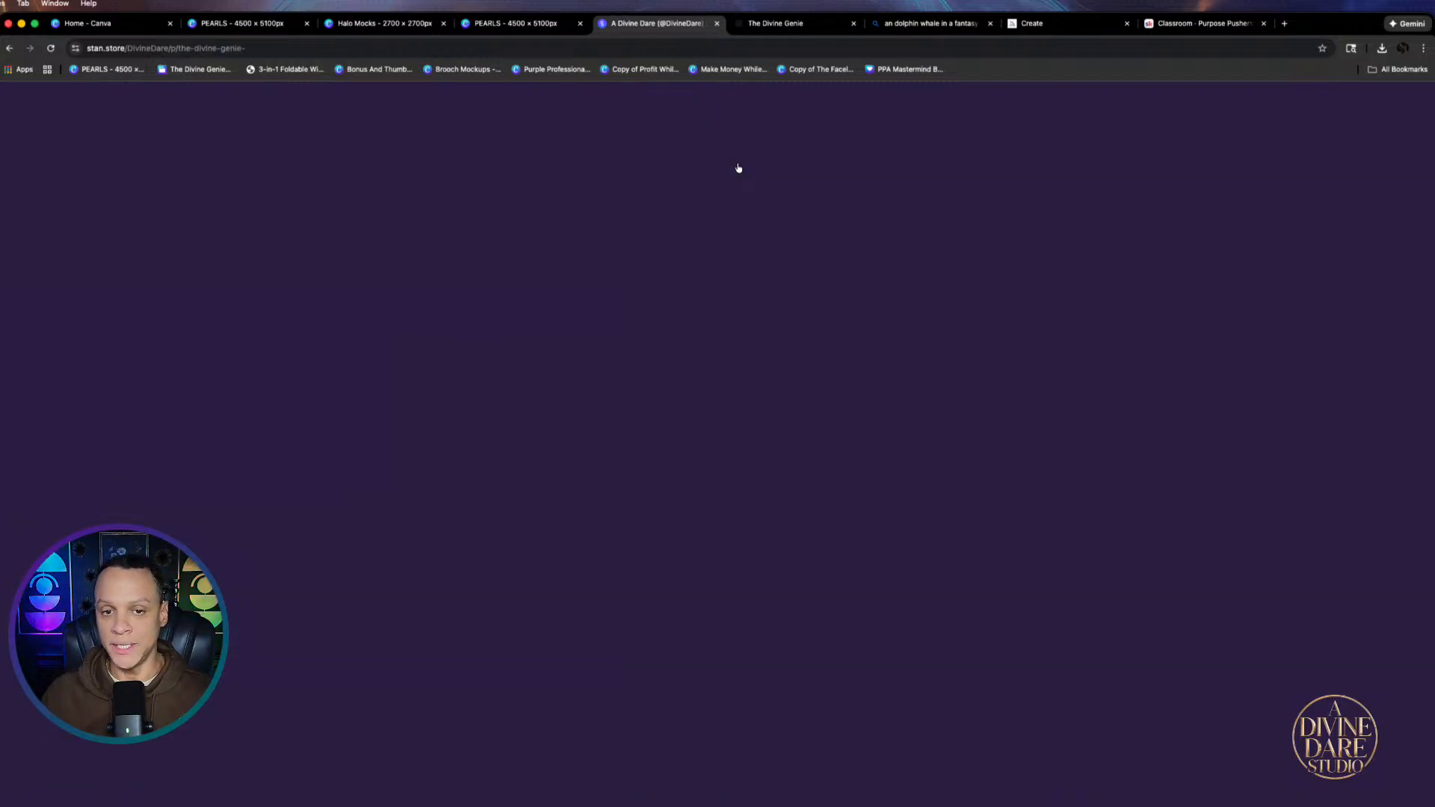
scroll(792, 576, "down", 4)
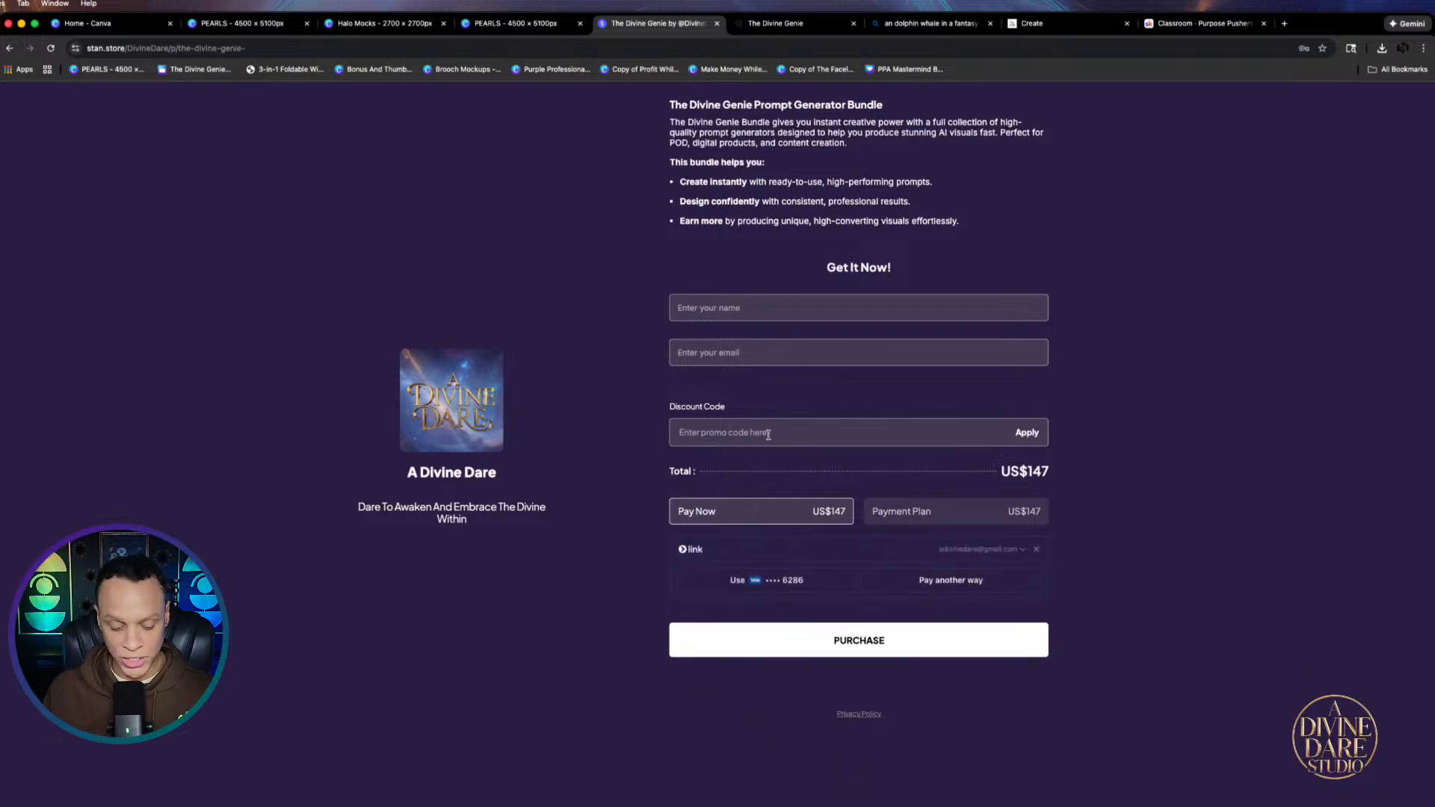
type("wish77")
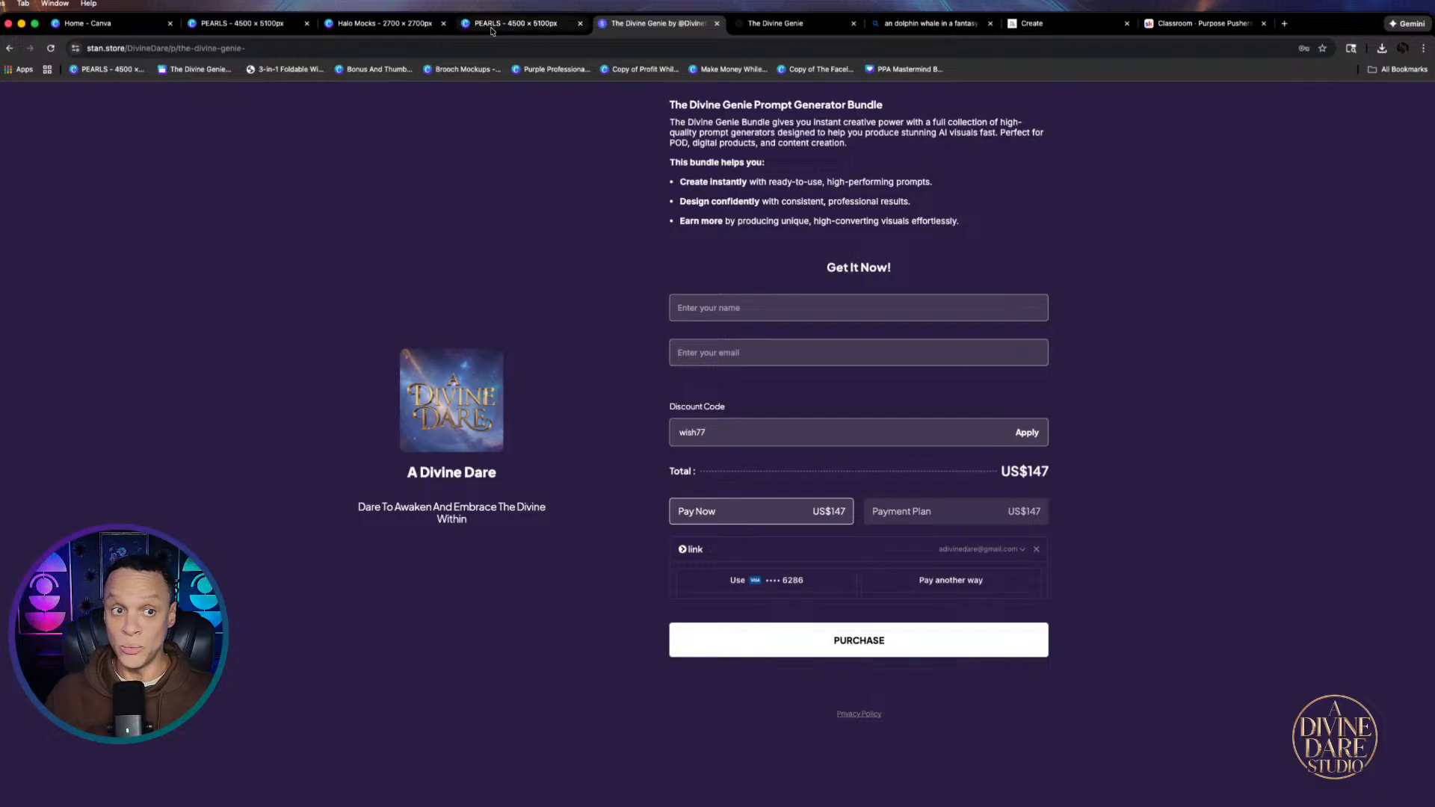
left_click(779, 23)
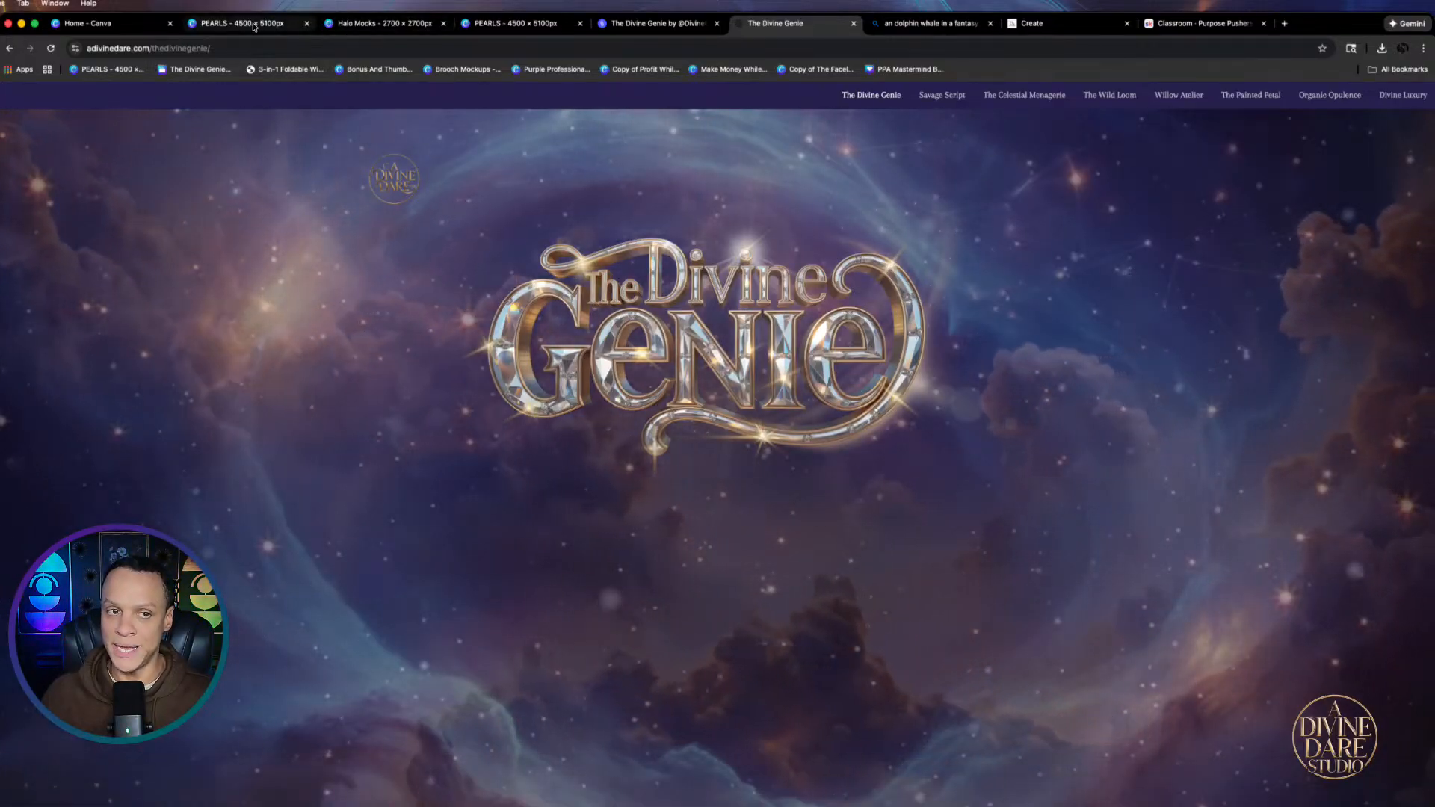
left_click(90, 24)
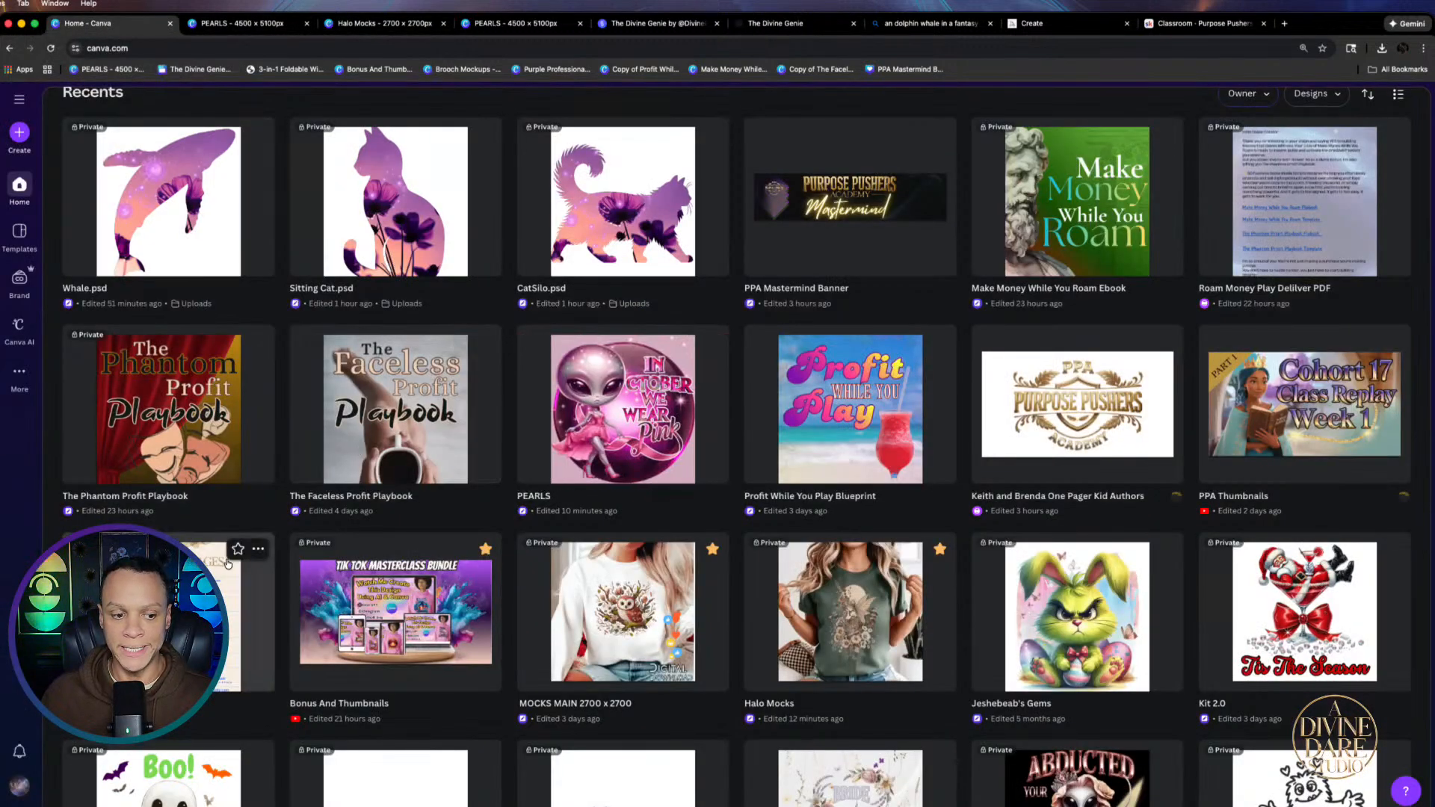
Open The Purpose Pages design, scroll its NAME/BOOK/SHOP table, and follow the When She Rose Amazon link
left_click(260, 616)
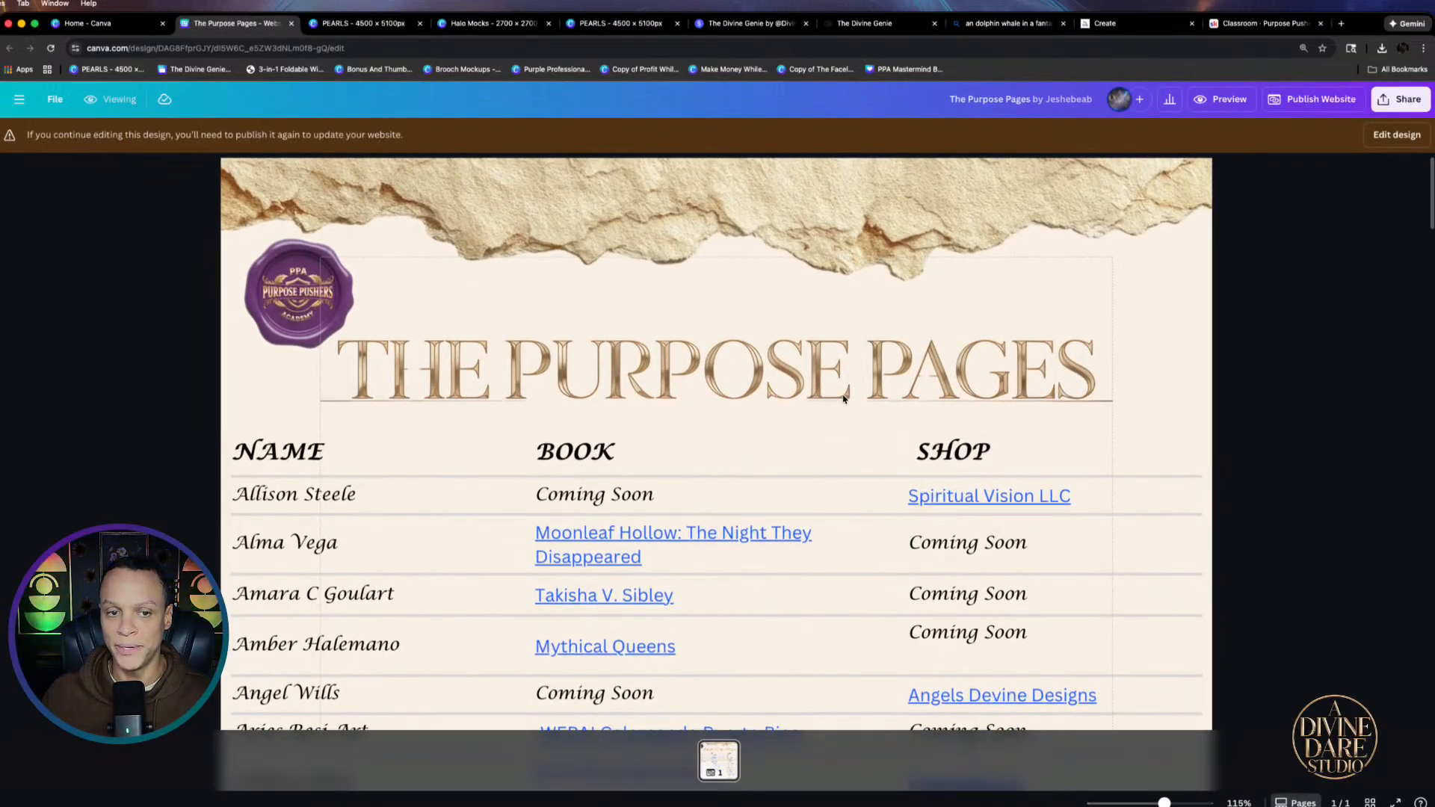
scroll(891, 413, "down", 1)
scroll(753, 368, "down", 5)
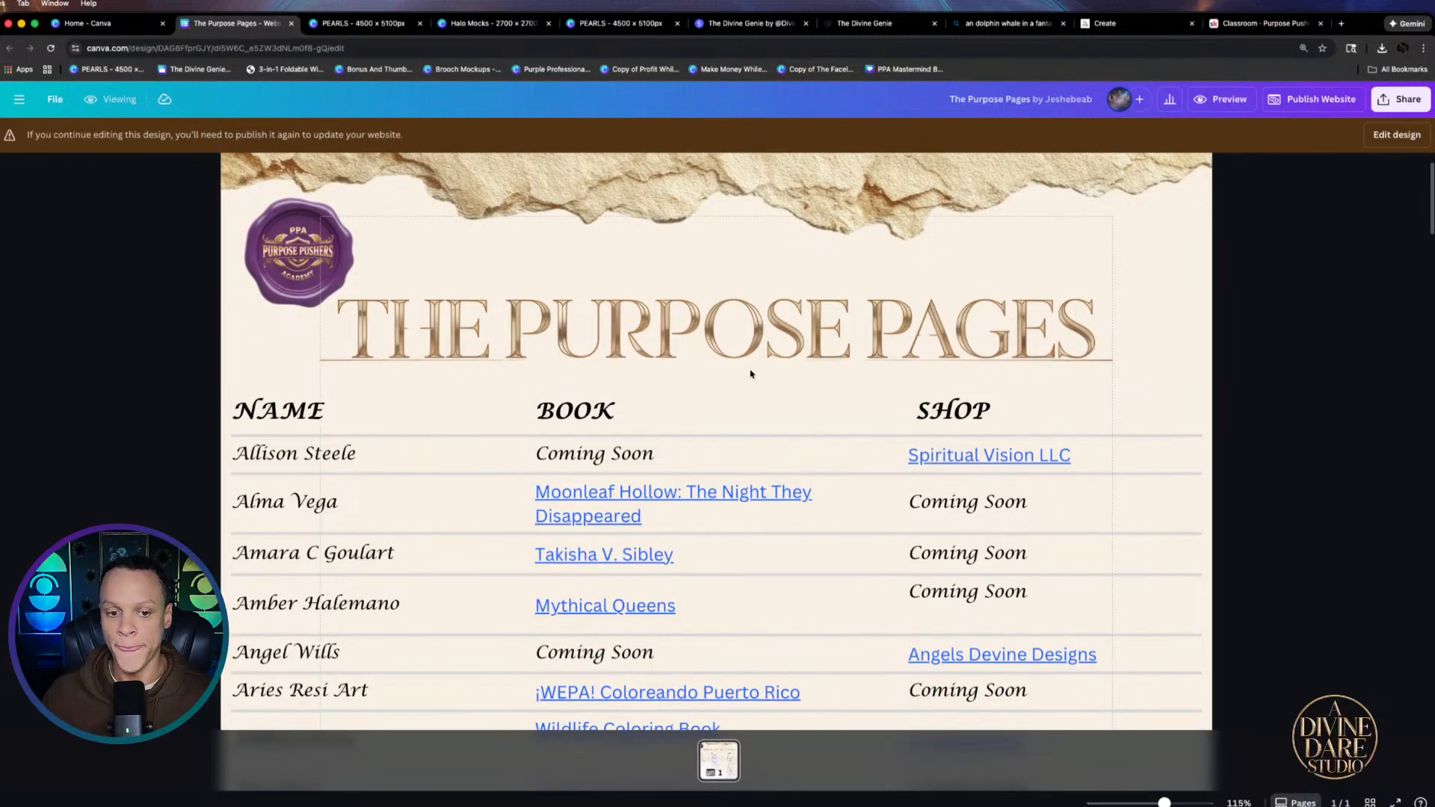
scroll(297, 314, "down", 4)
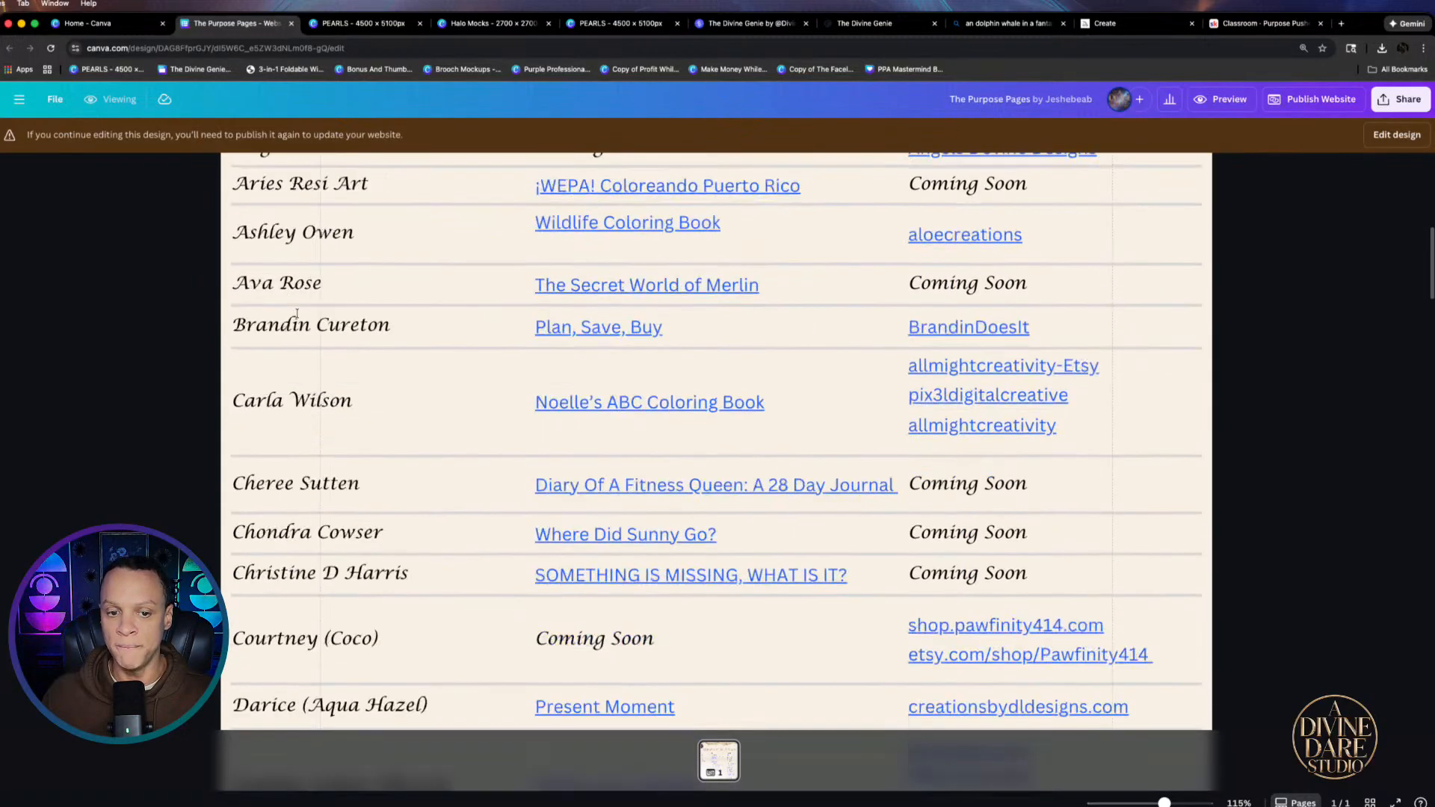
scroll(828, 419, "down", 6)
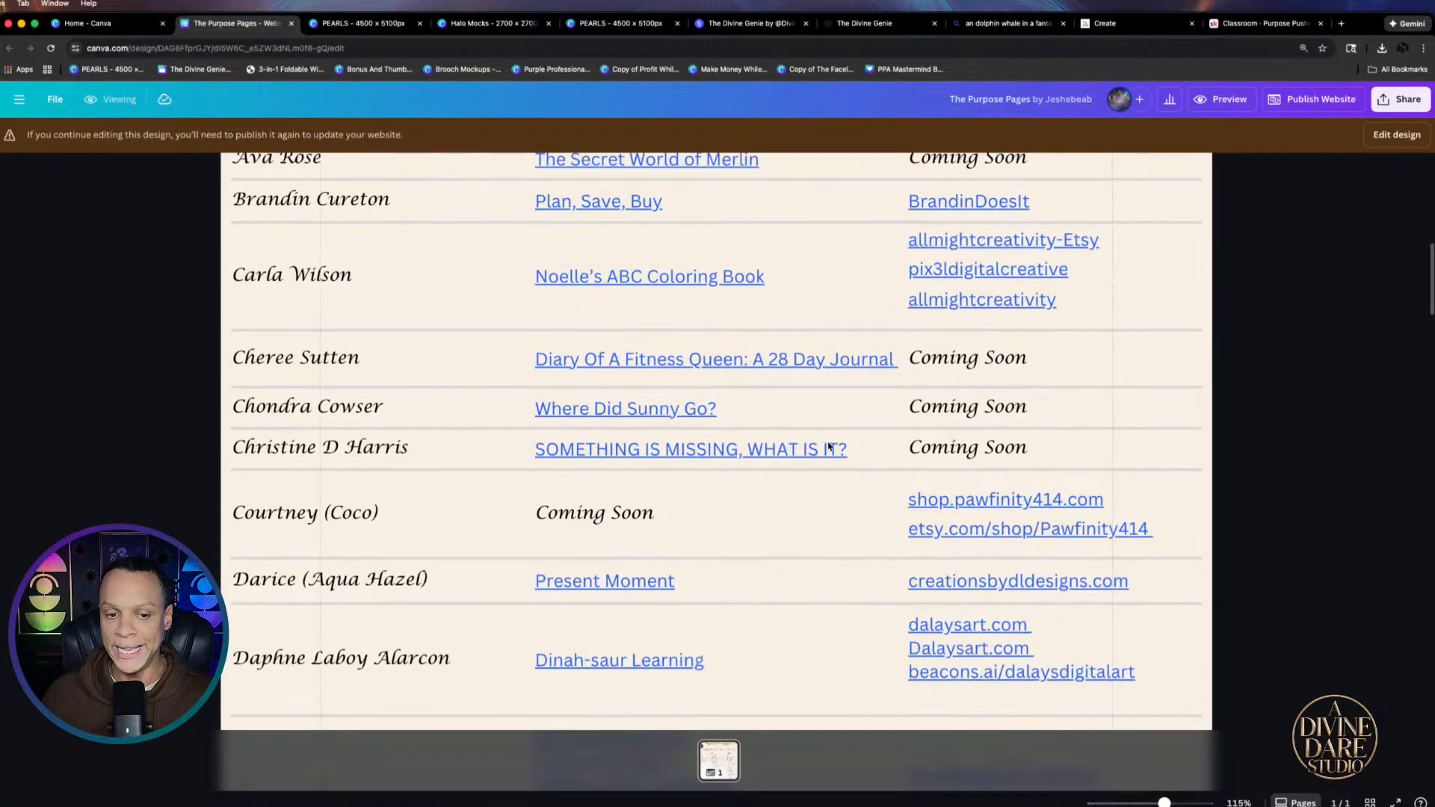
scroll(912, 426, "down", 4)
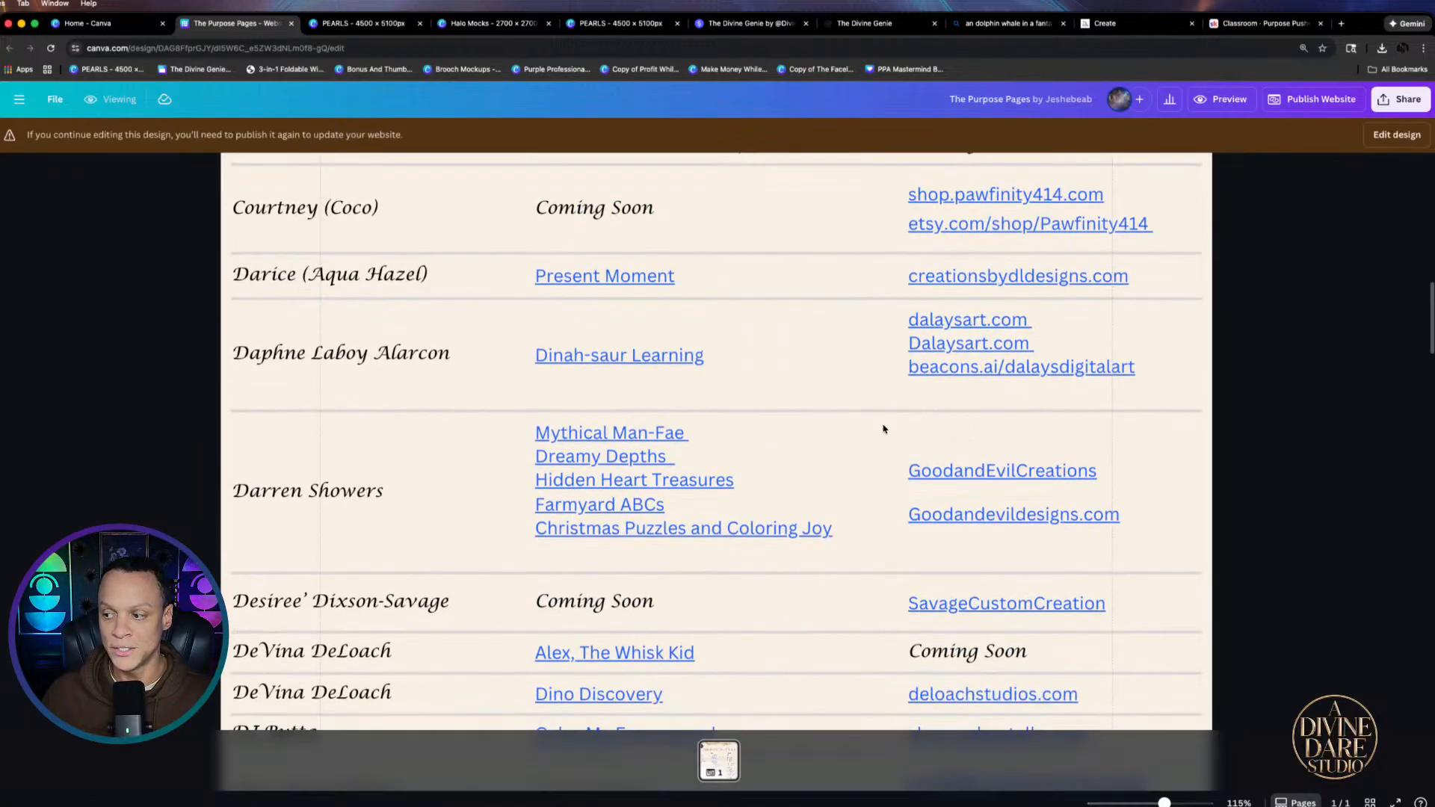
scroll(837, 433, "down", 4)
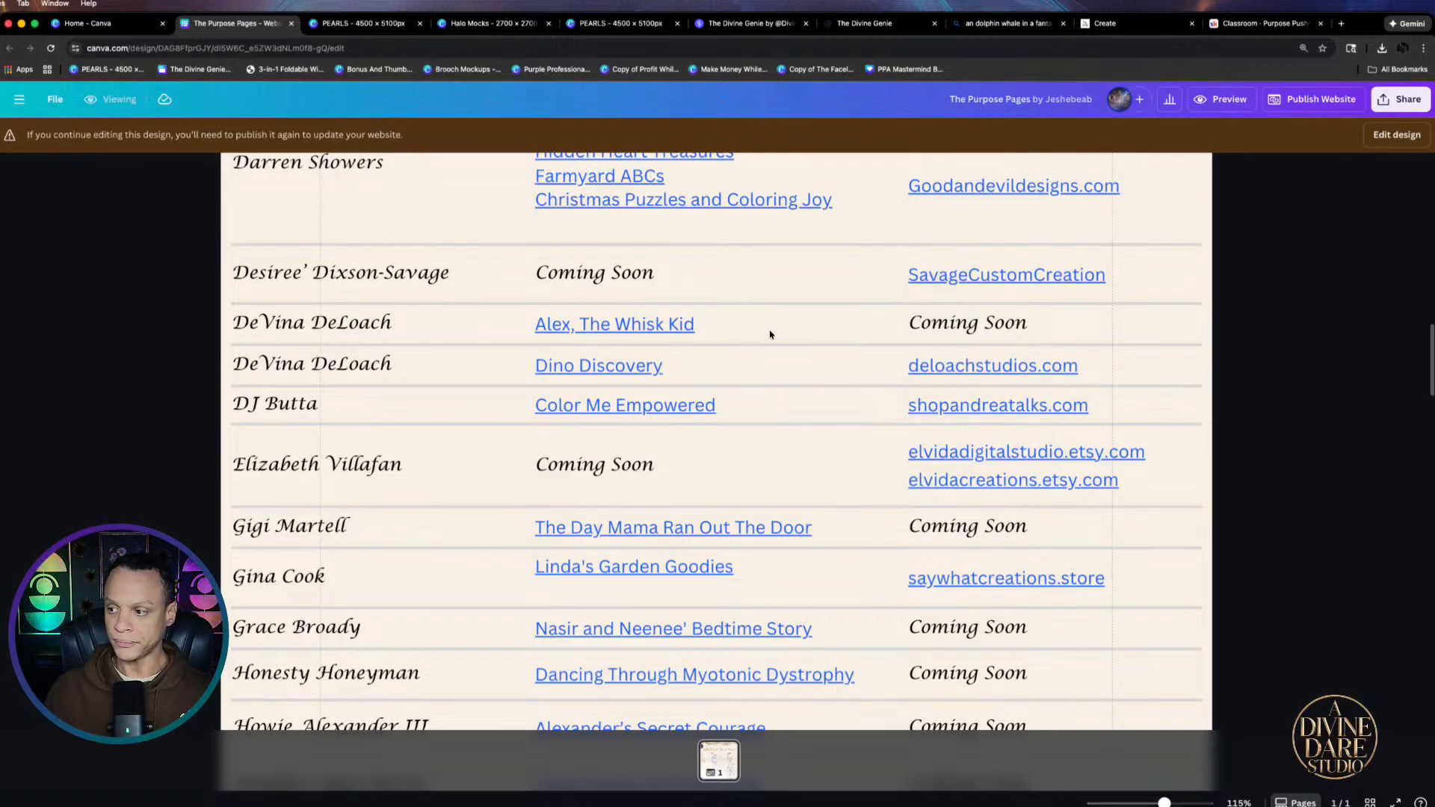
scroll(791, 381, "down", 3)
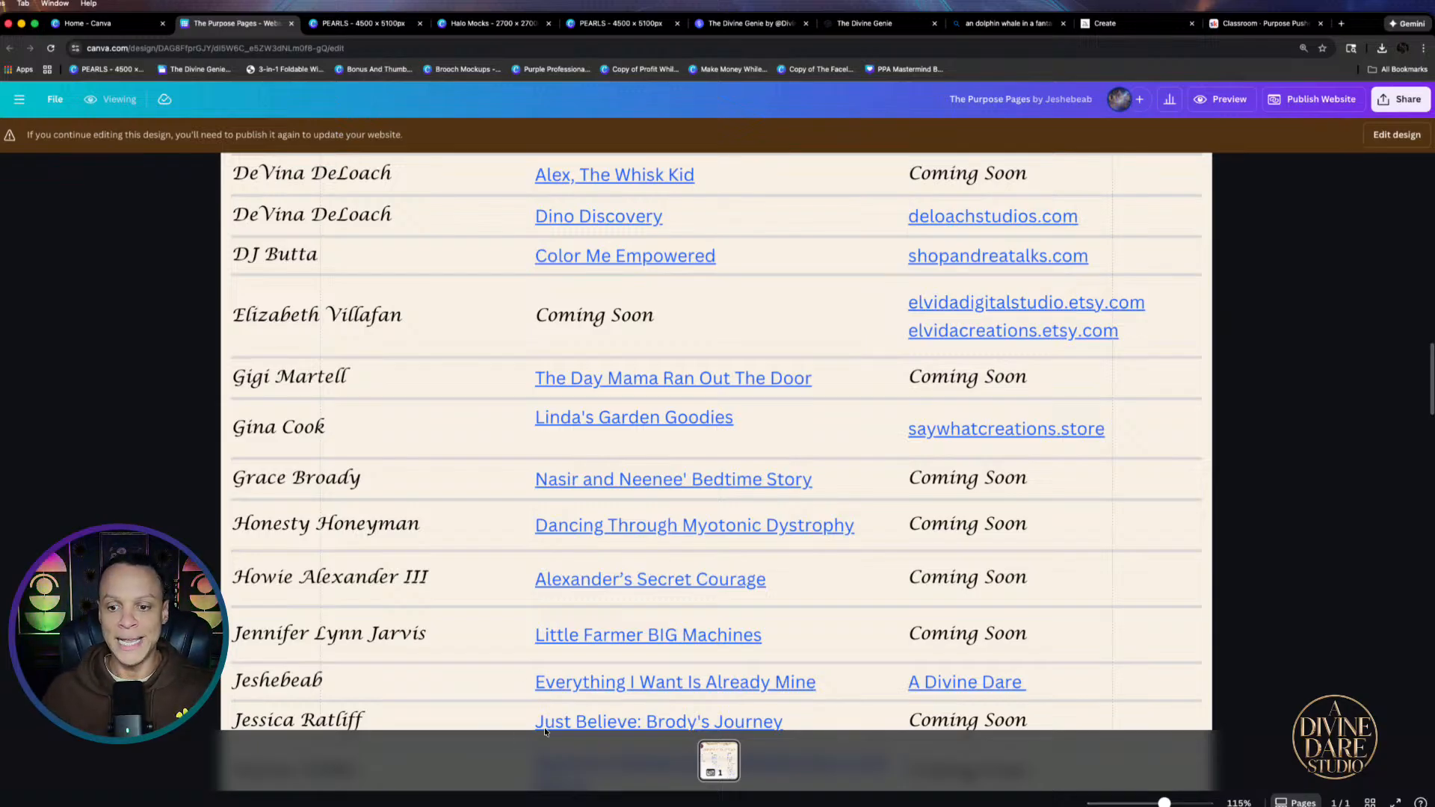
scroll(673, 515, "down", 5)
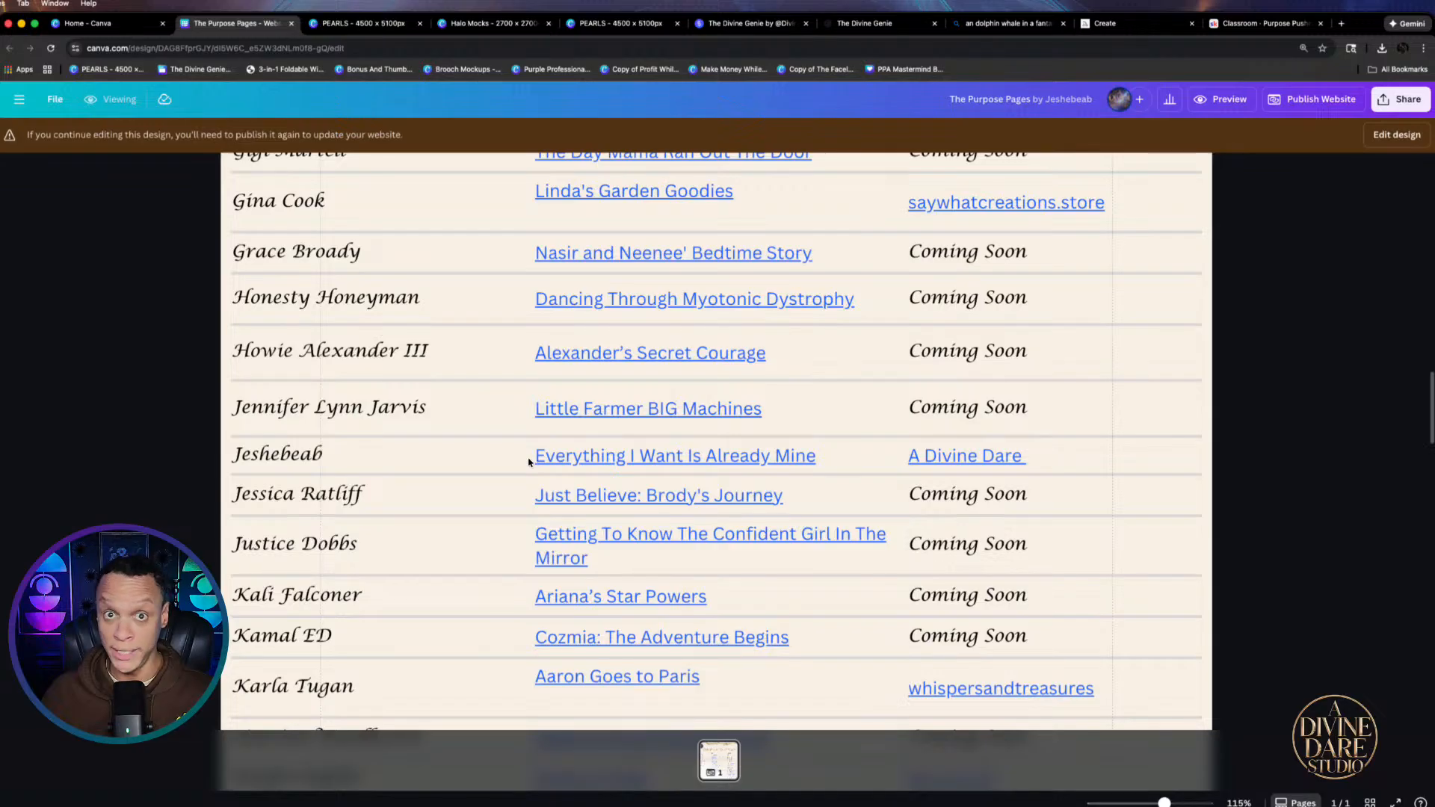
scroll(742, 487, "down", 5)
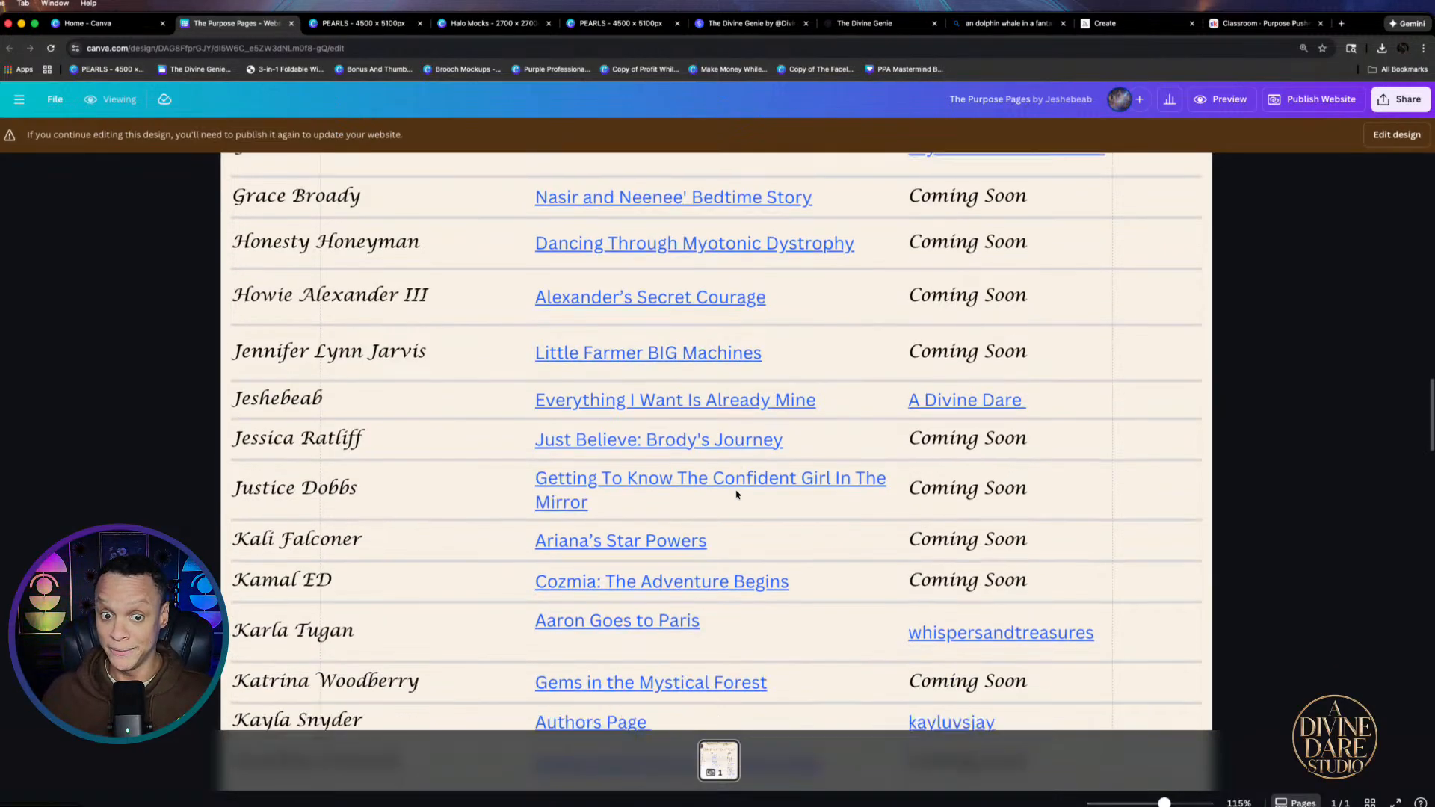
scroll(733, 493, "down", 3)
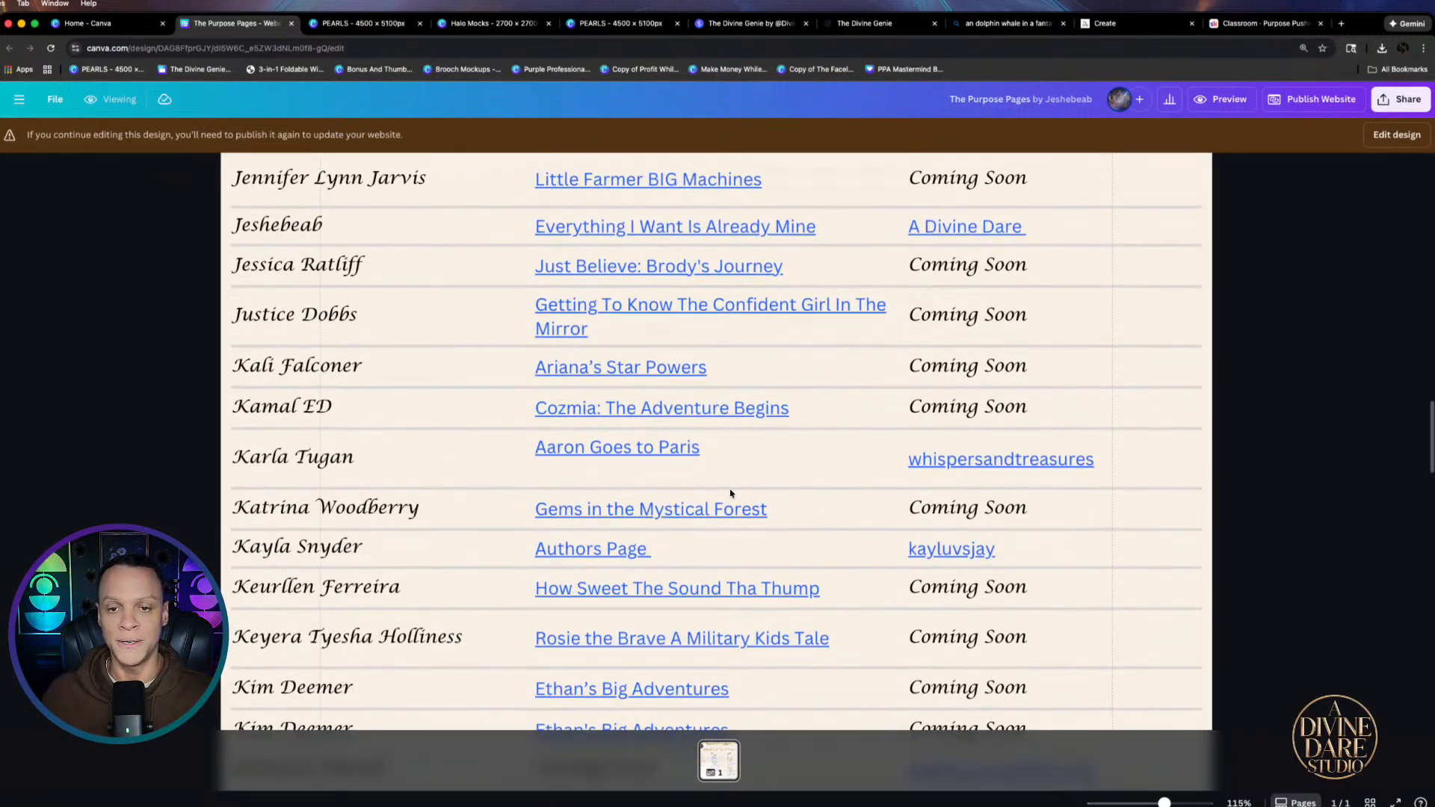
scroll(722, 499, "down", 12)
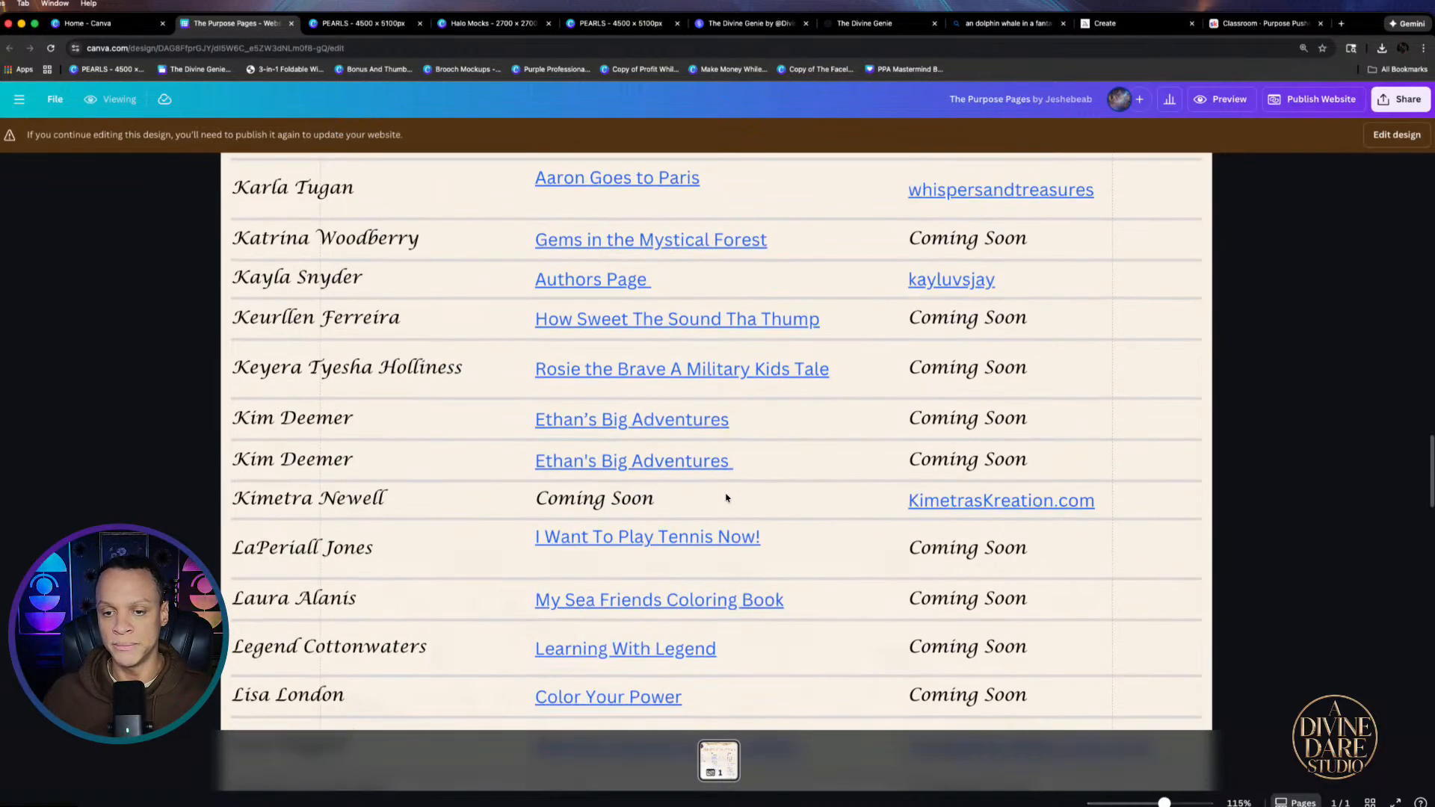
scroll(723, 501, "down", 5)
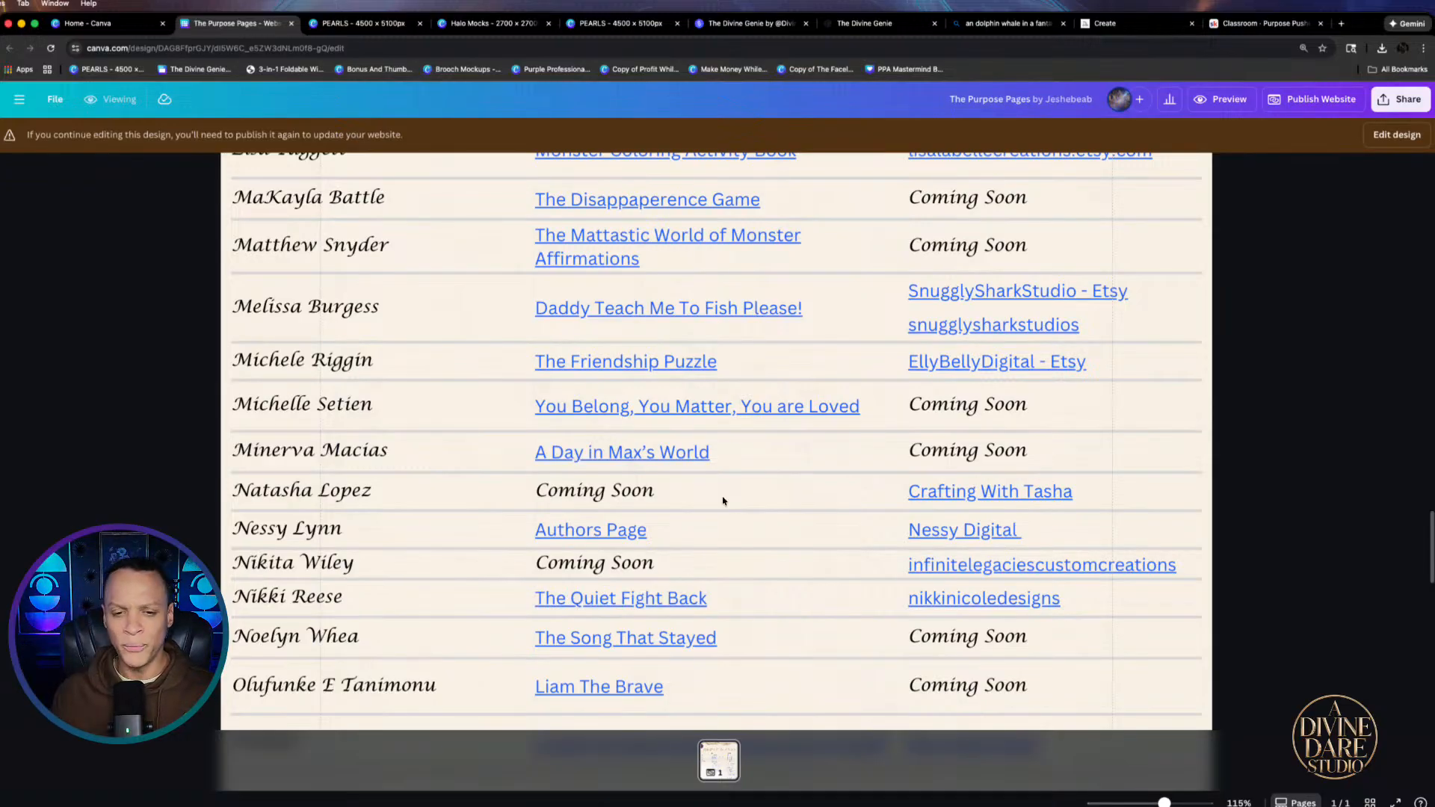
scroll(810, 452, "down", 5)
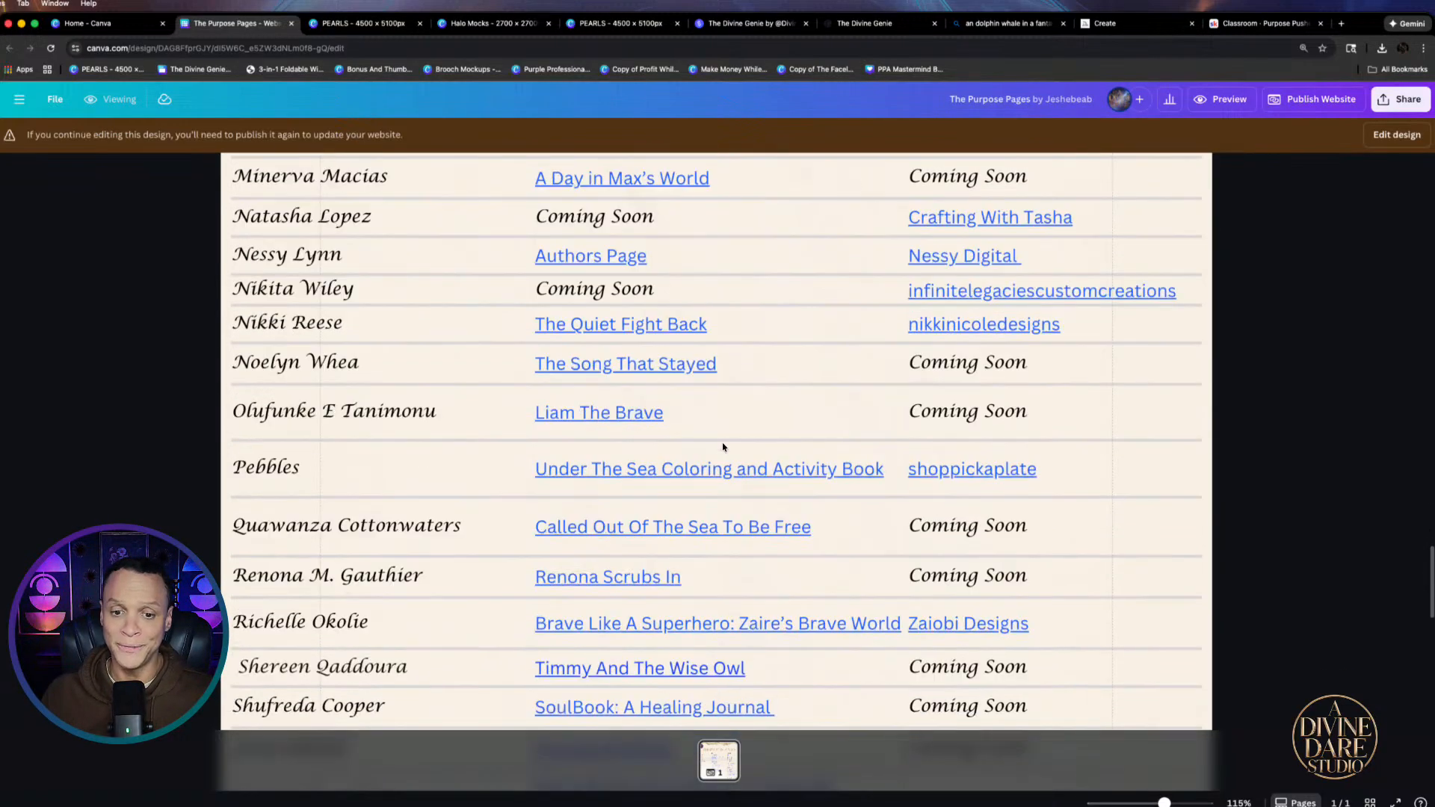
scroll(722, 446, "down", 6)
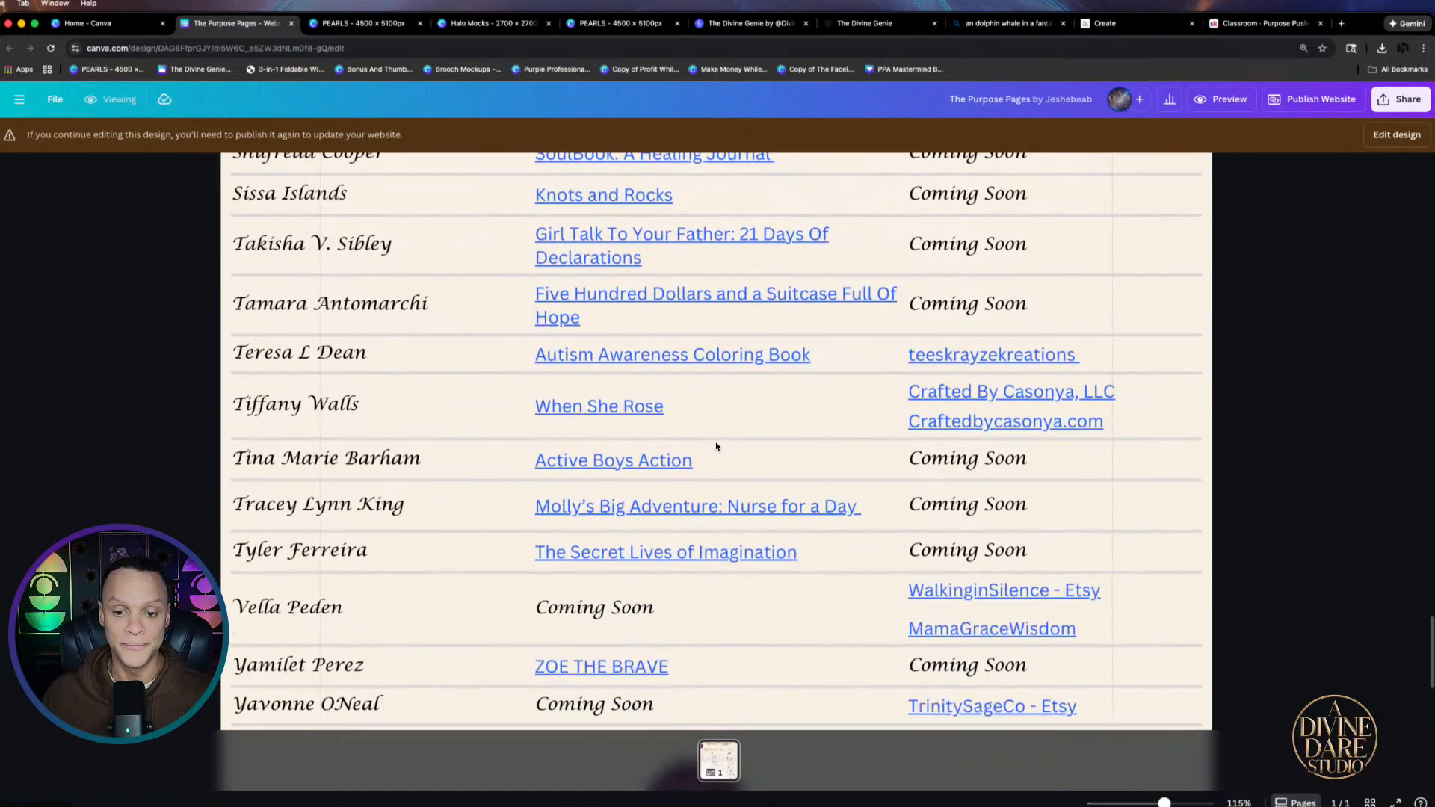
scroll(722, 446, "down", 2)
scroll(553, 445, "up", 4)
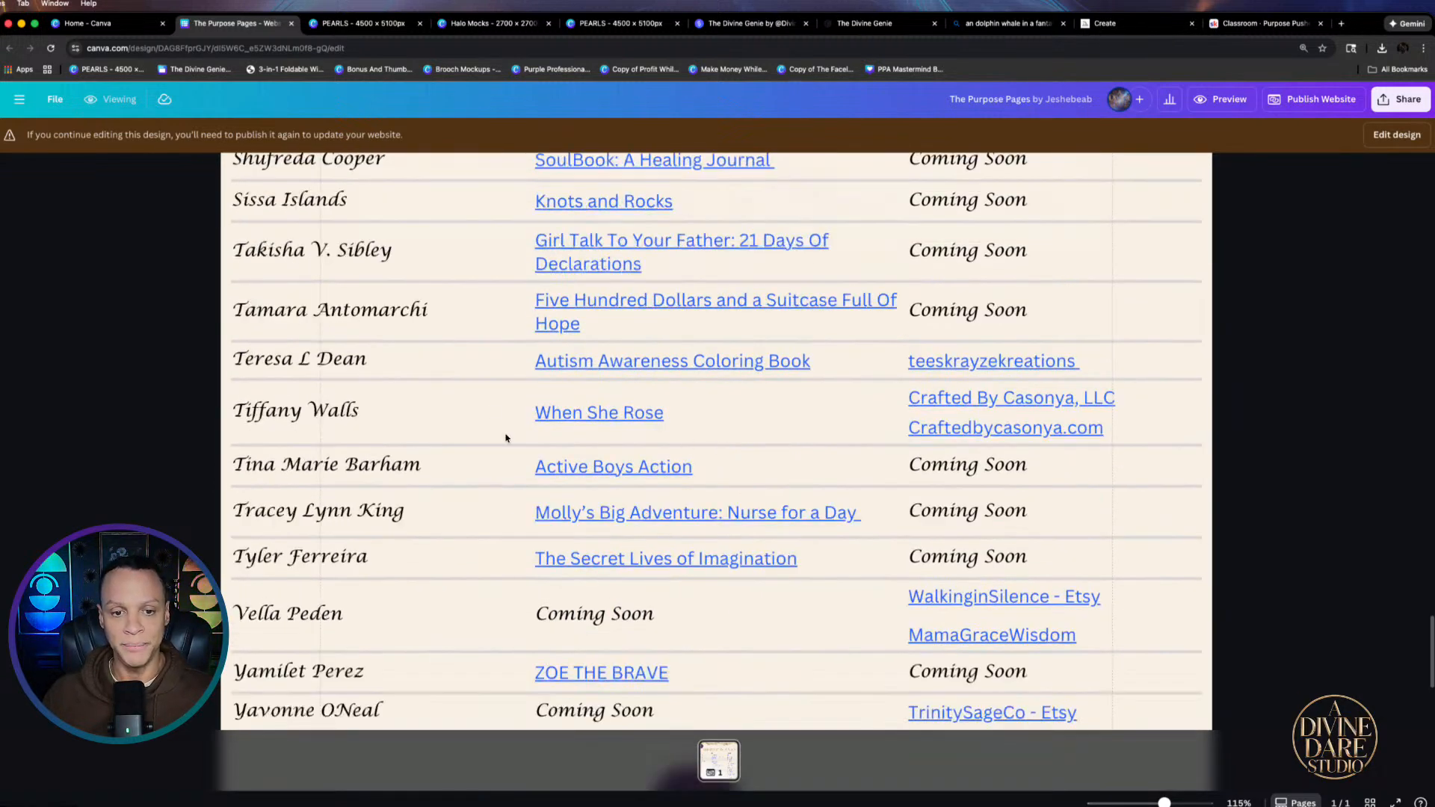
scroll(655, 364, "up", 6)
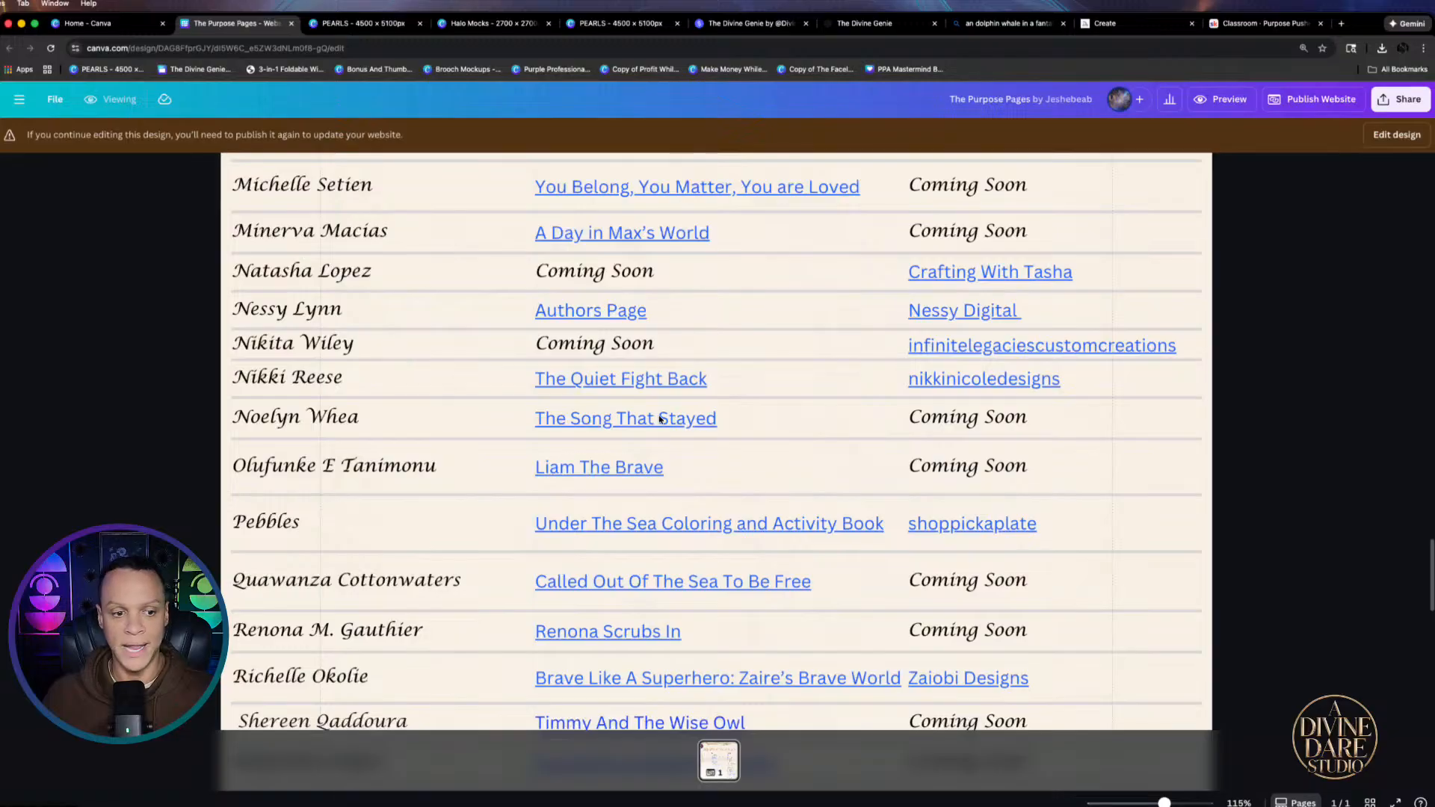
scroll(522, 409, "down", 4)
scroll(537, 440, "down", 3)
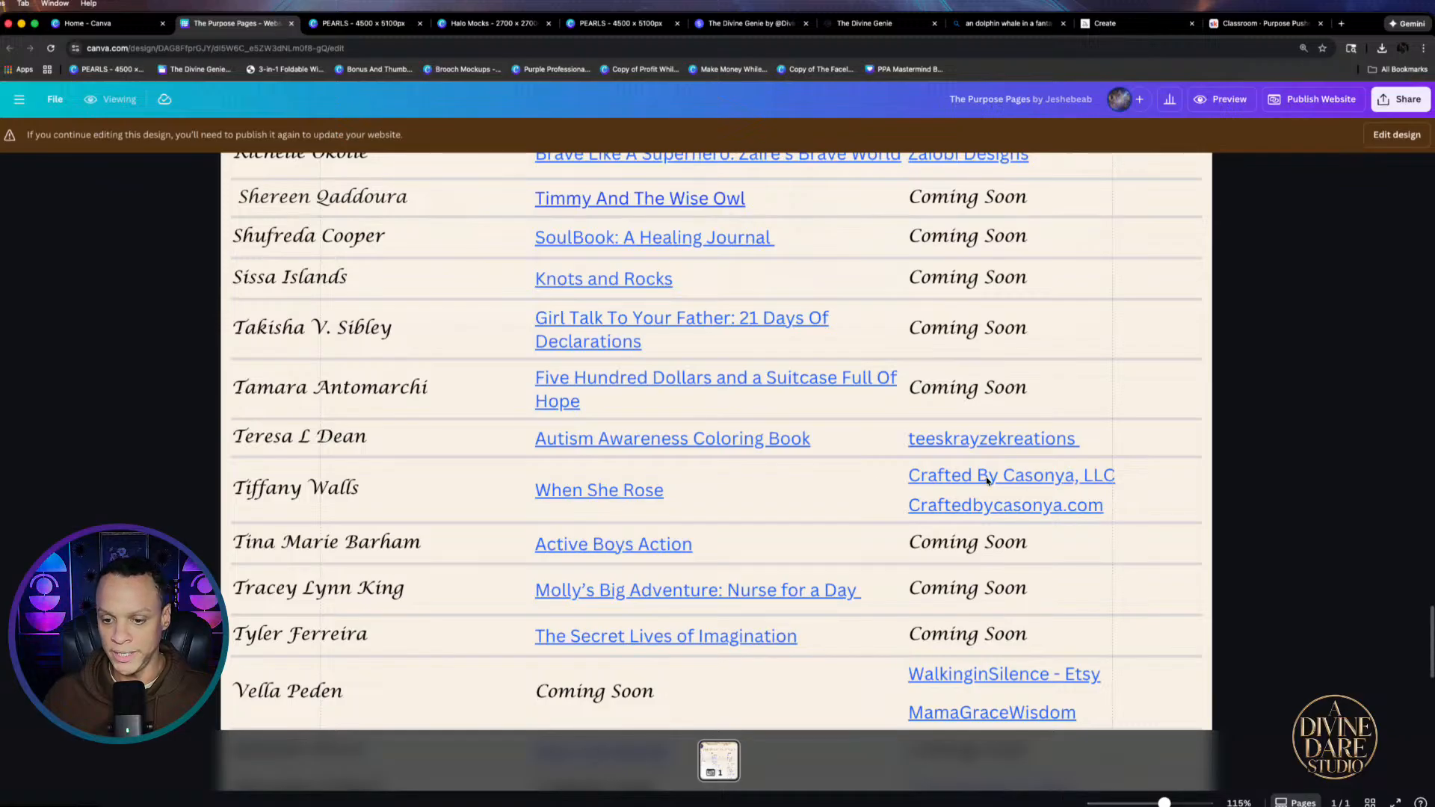
left_click(598, 491)
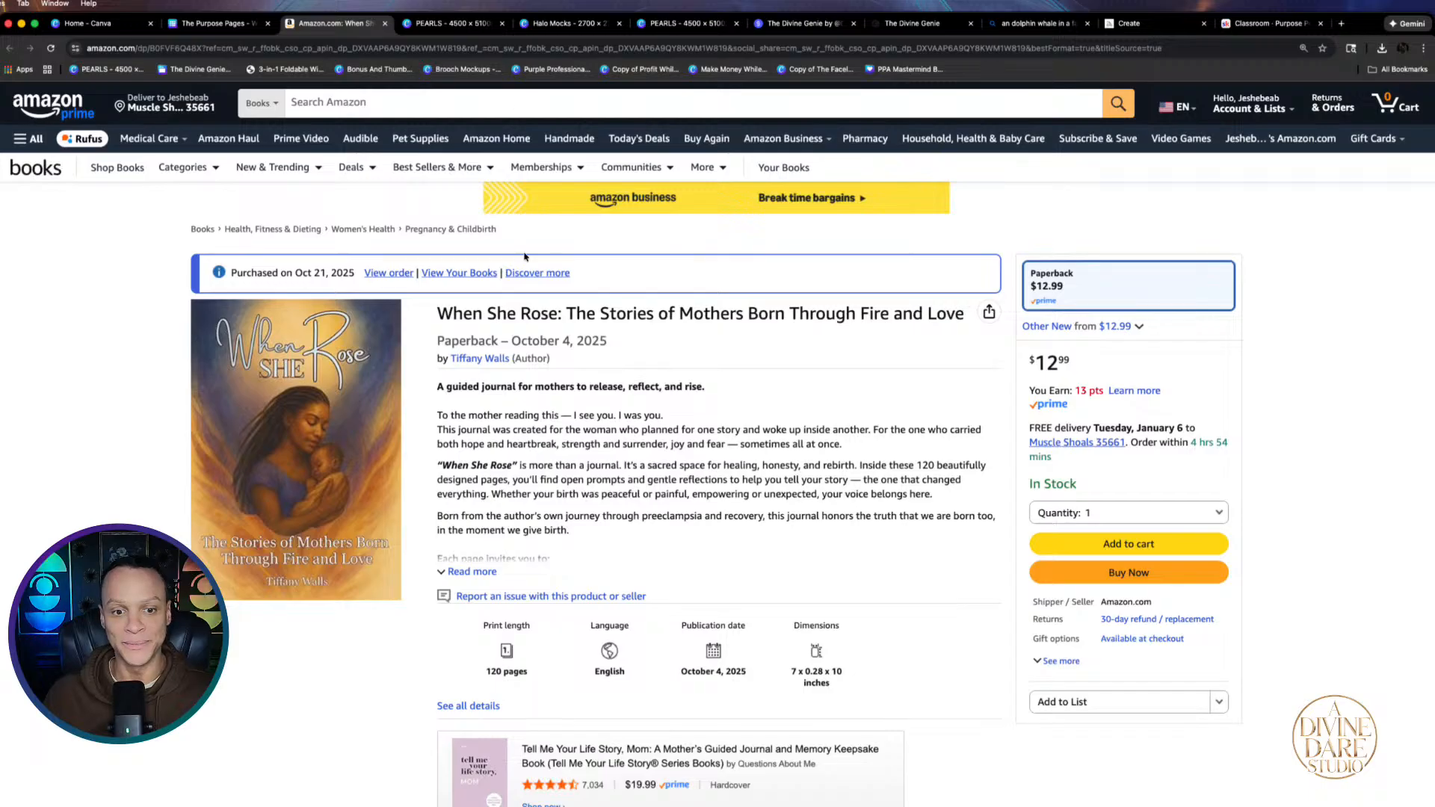
Visit the Crafted By Casonya, LLC shop site from the table, then return to The Purpose Pages
left_click(217, 23)
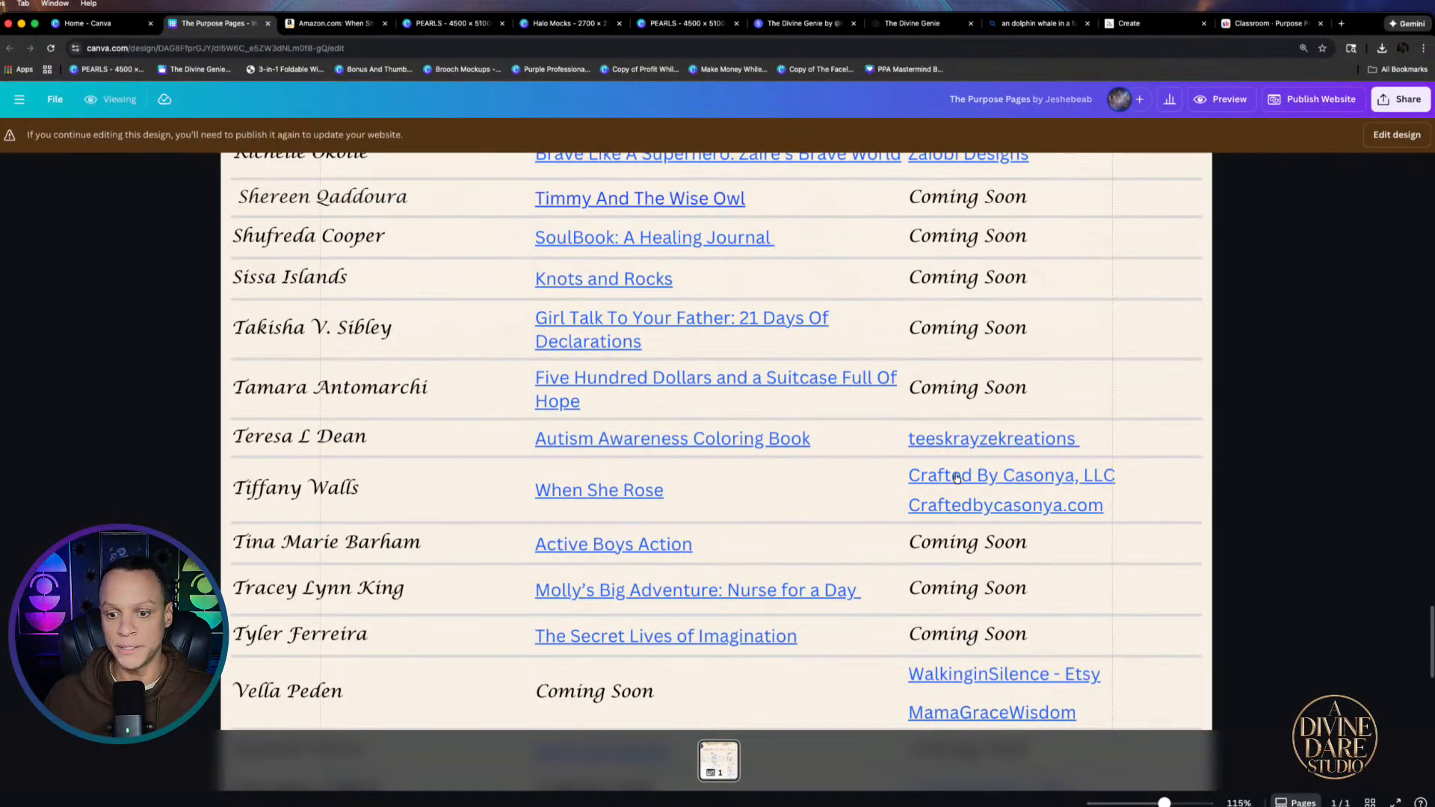
left_click(993, 480)
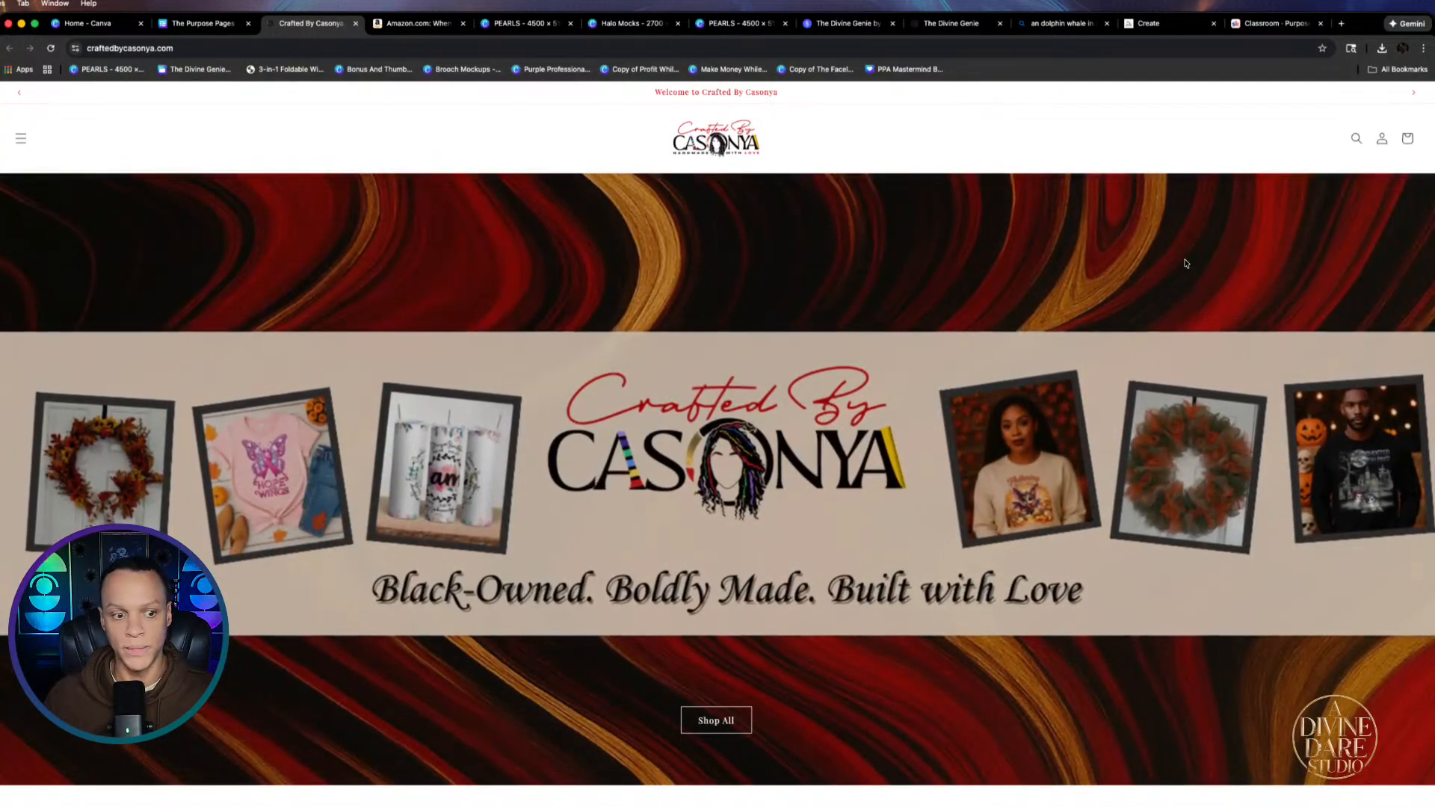
scroll(1015, 376, "down", 10)
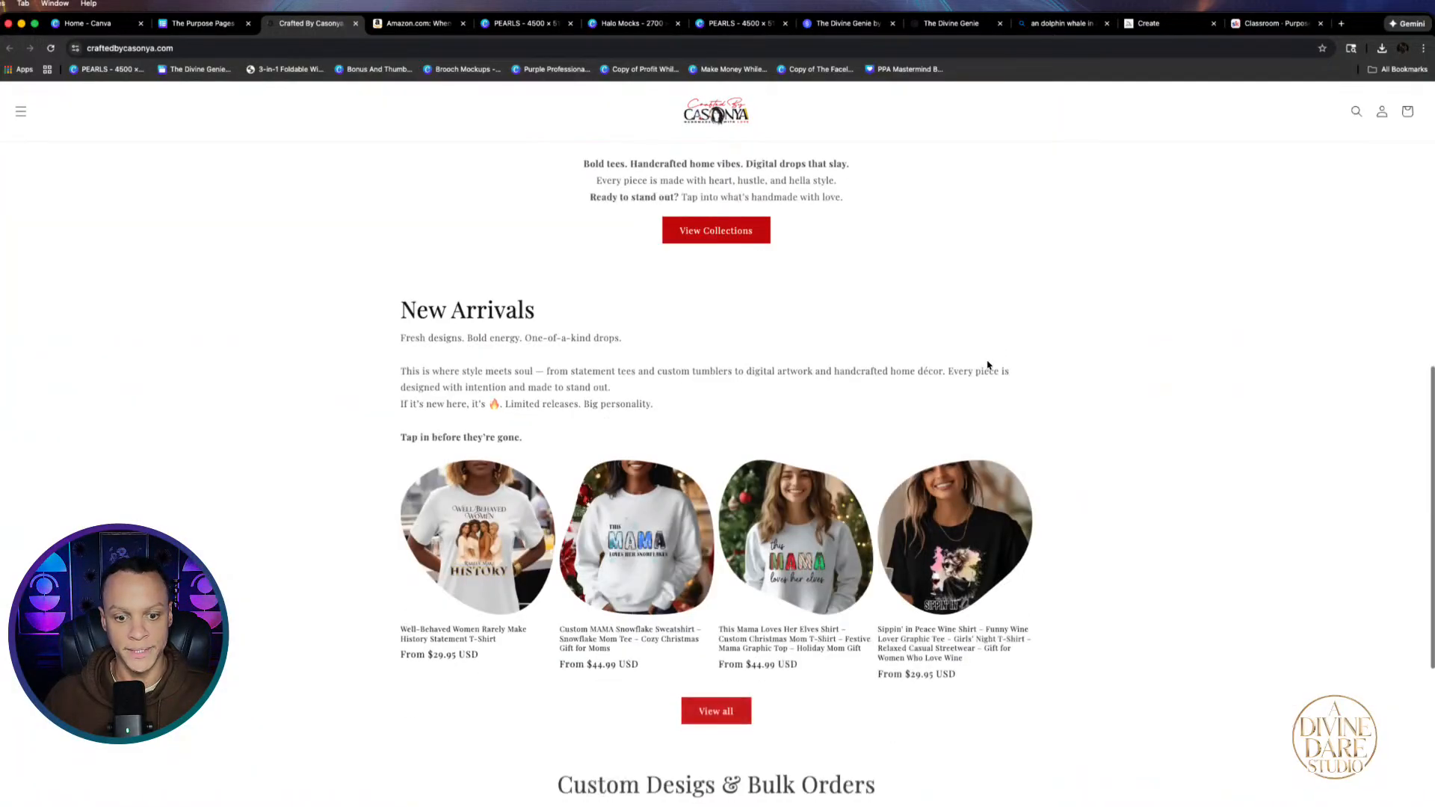
left_click(203, 25)
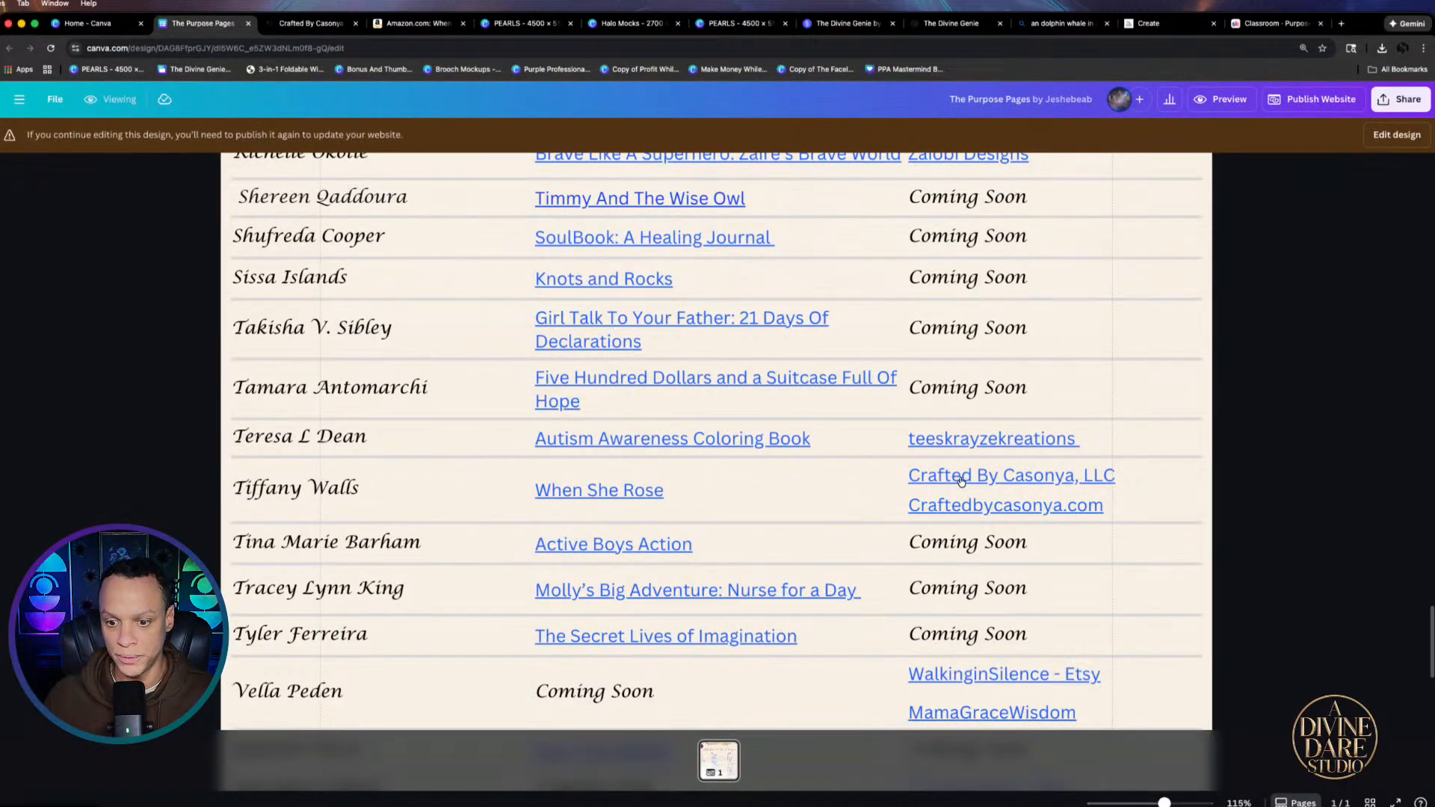
left_click(320, 27)
scroll(837, 430, "down", 5)
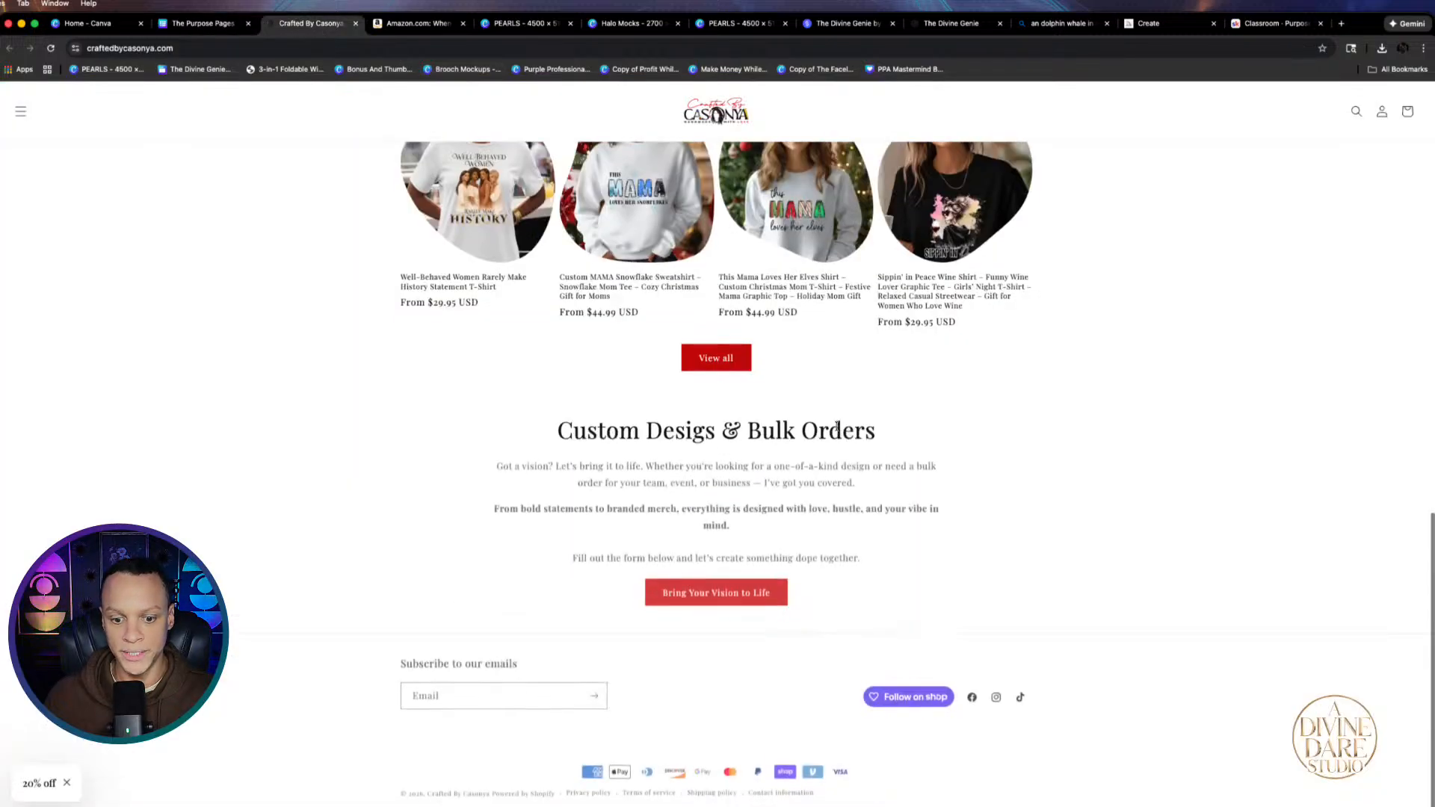
scroll(822, 429, "up", 10)
scroll(823, 429, "up", 4)
left_click(211, 28)
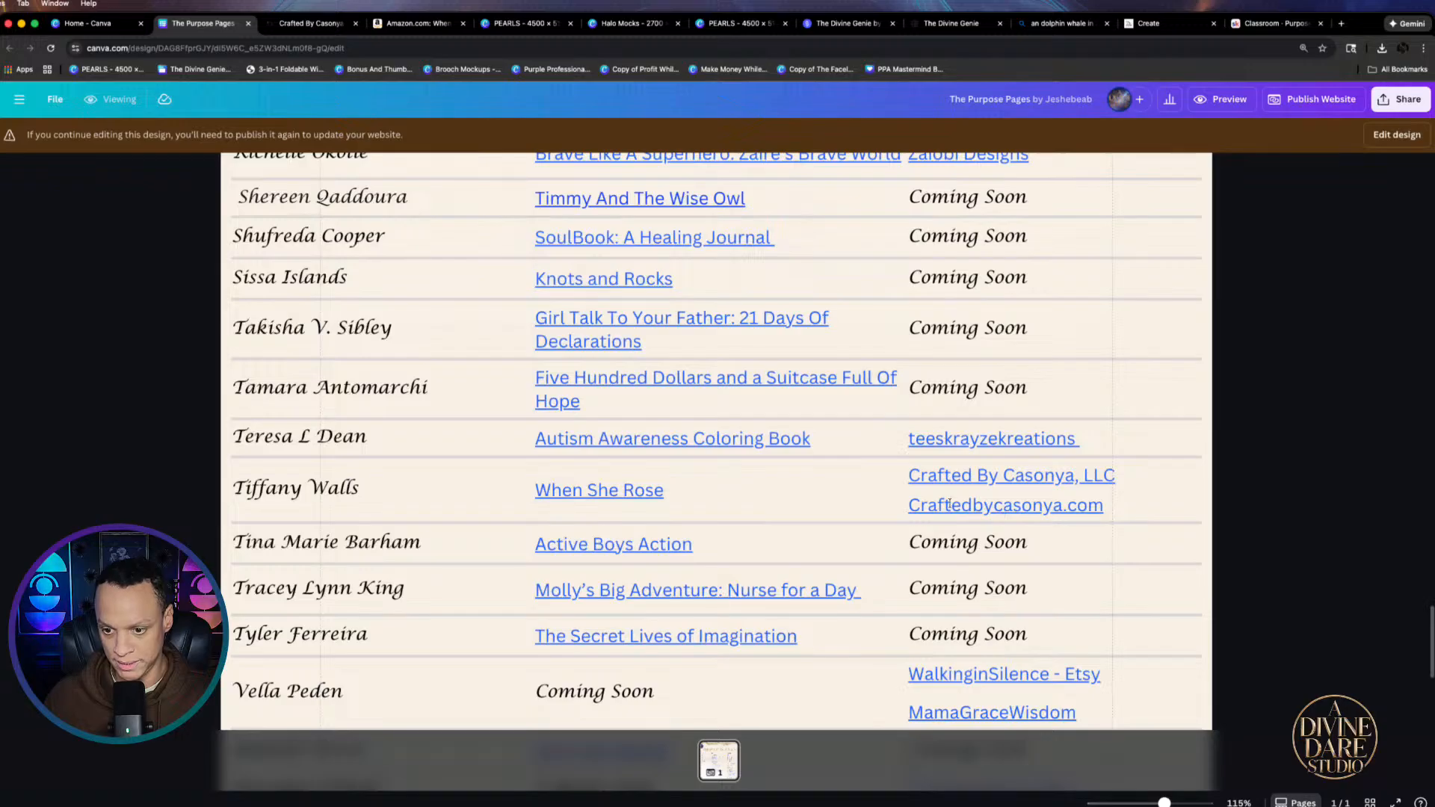
left_click(962, 480)
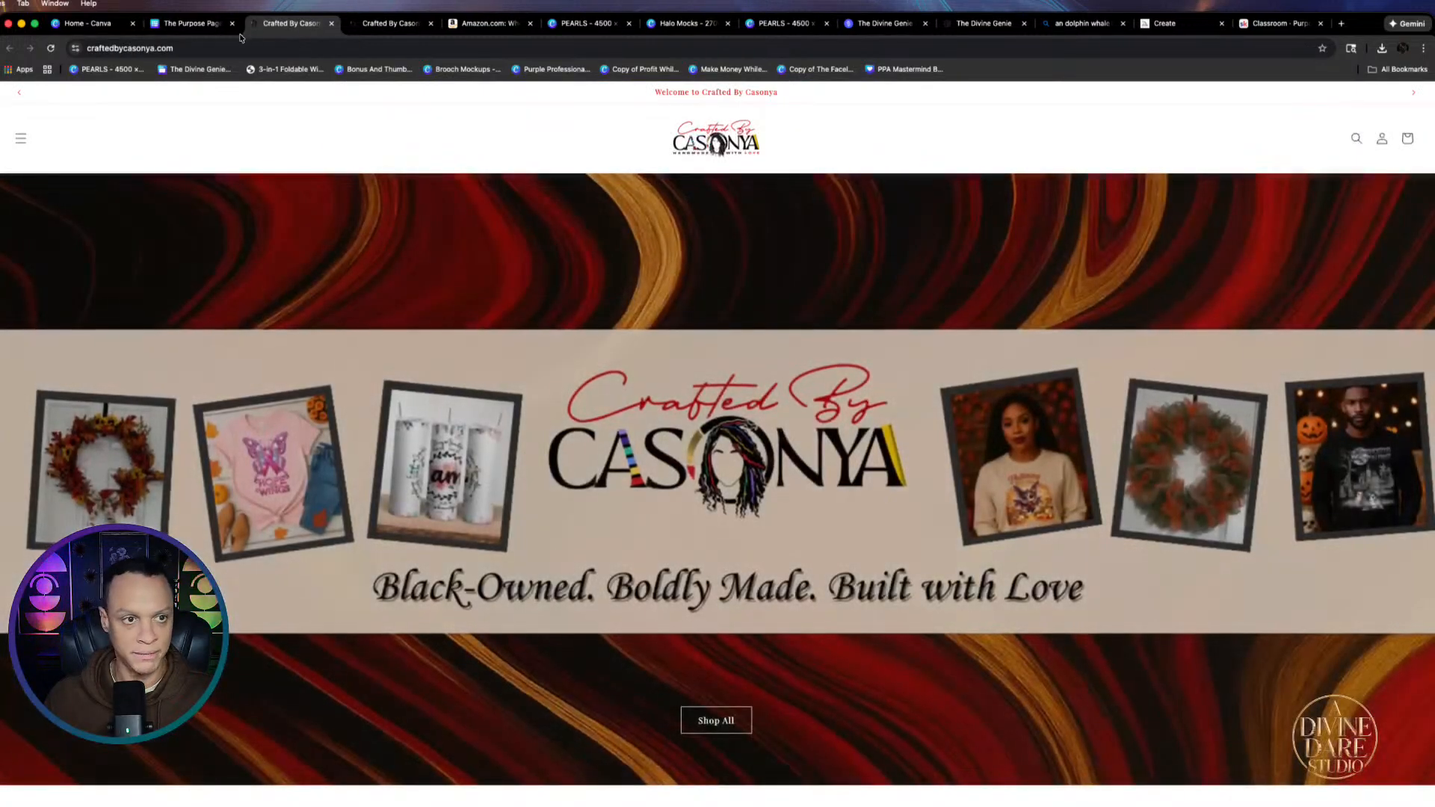
left_click(193, 25)
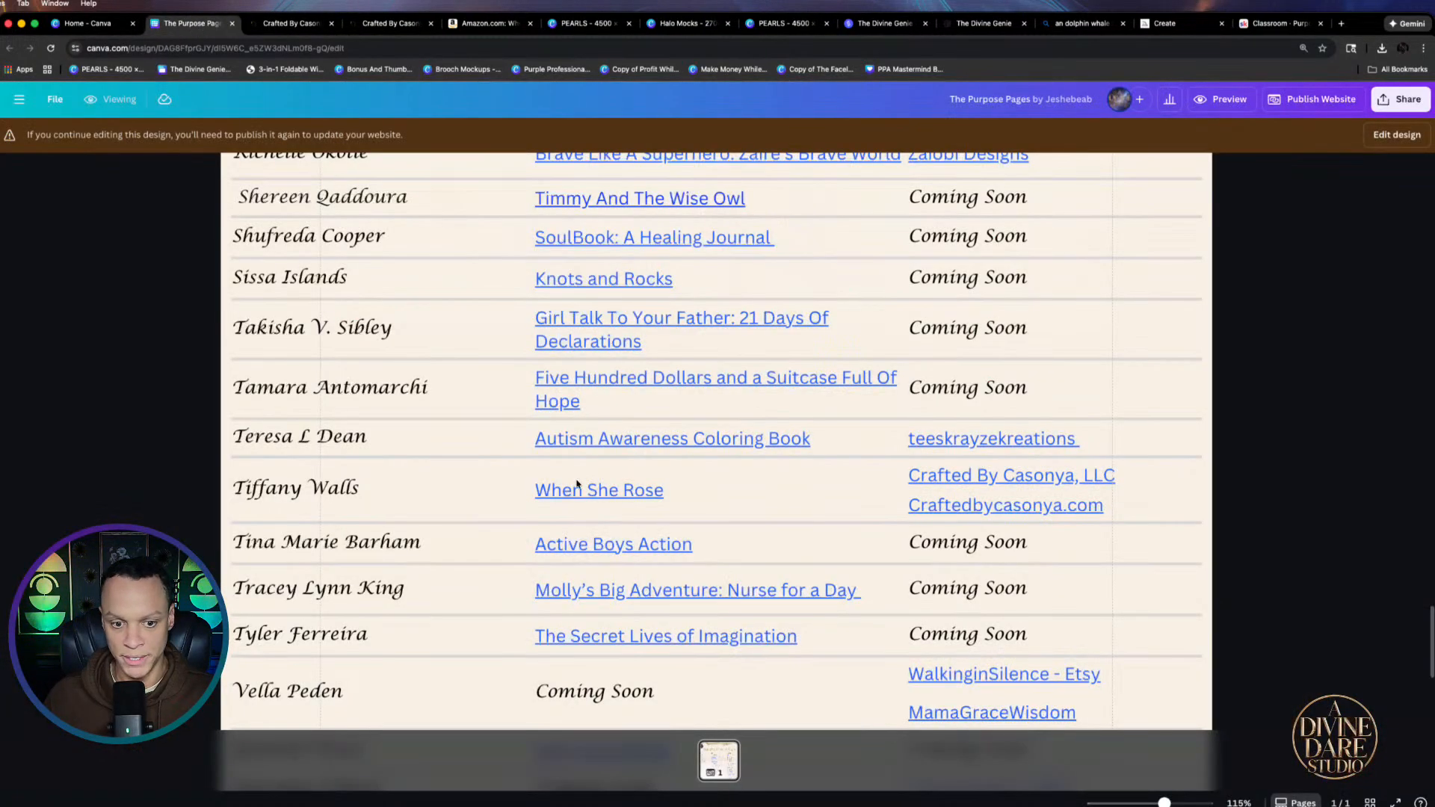
Close both Crafted By Casonya tabs, scan The Purpose Pages list, and go to The Divine Genie
left_click(331, 24)
left_click(331, 24)
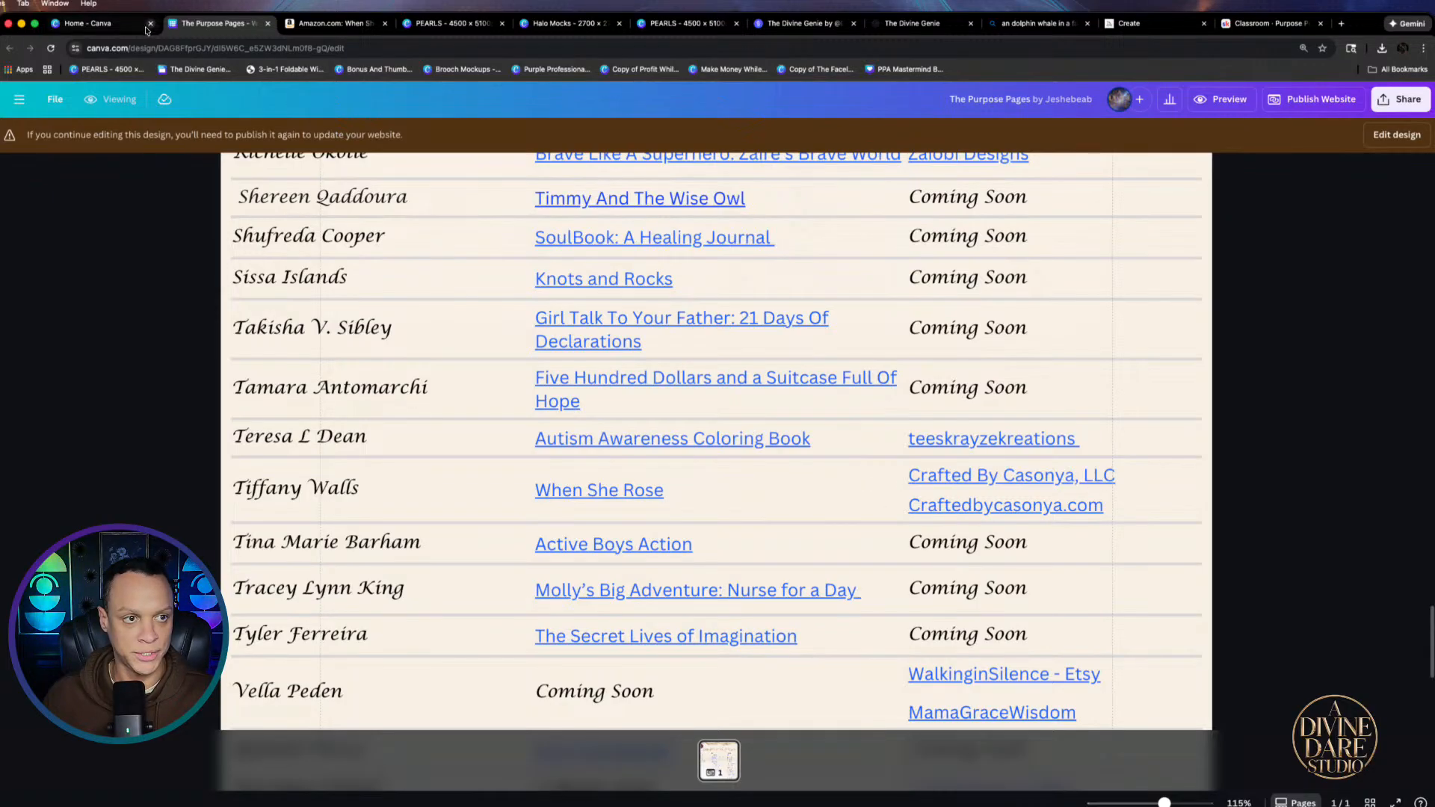
scroll(641, 485, "down", 4)
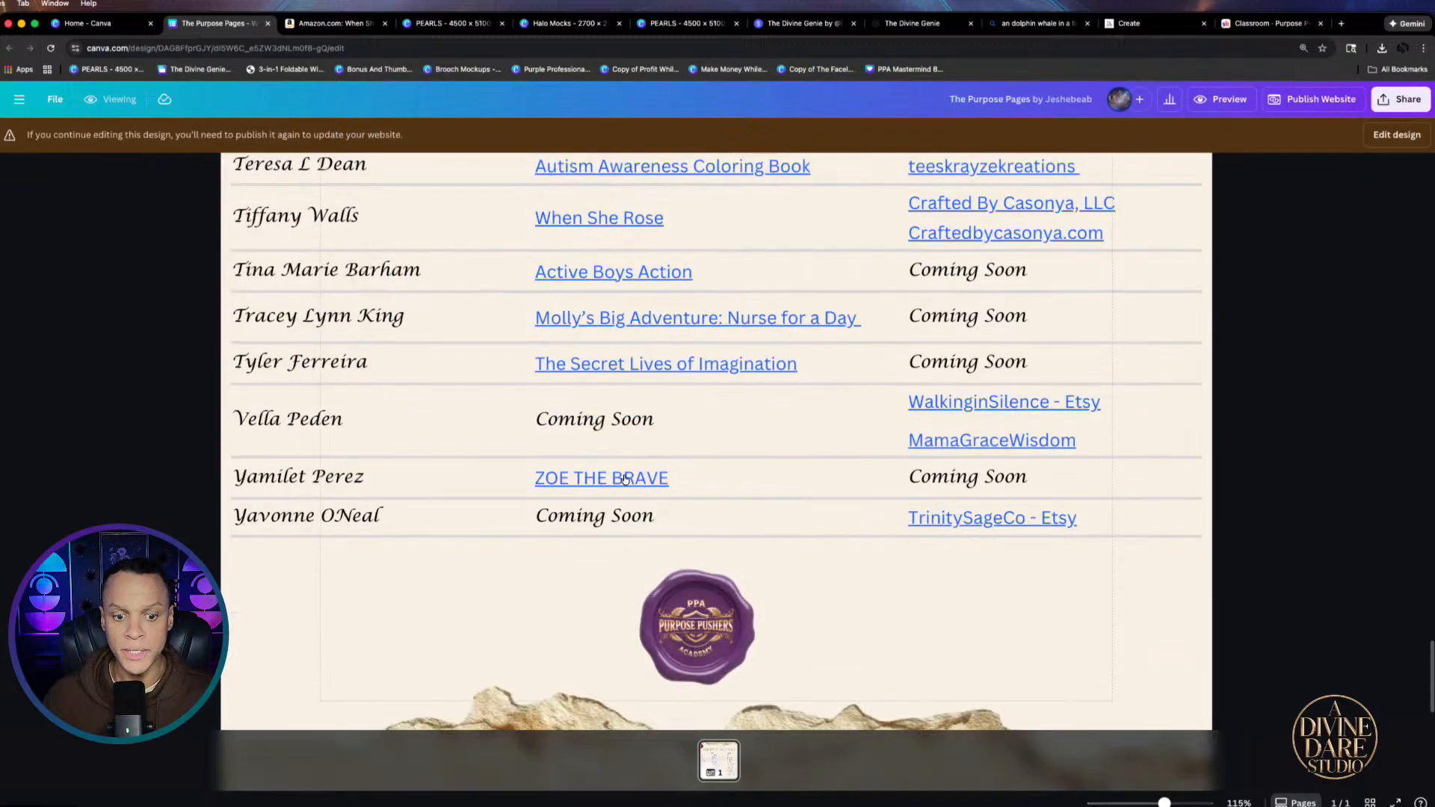
scroll(640, 486, "up", 20)
scroll(624, 437, "up", 12)
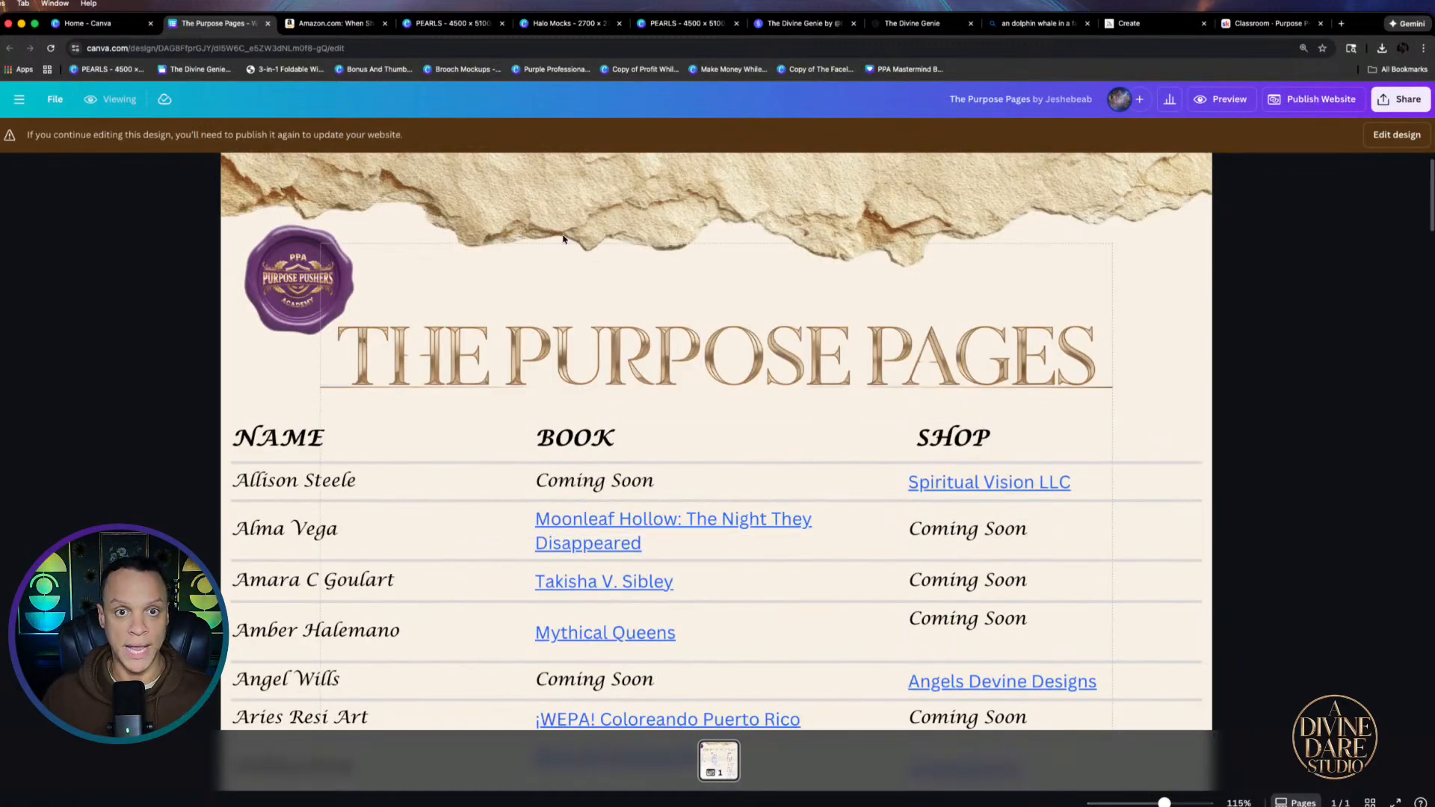
left_click(784, 25)
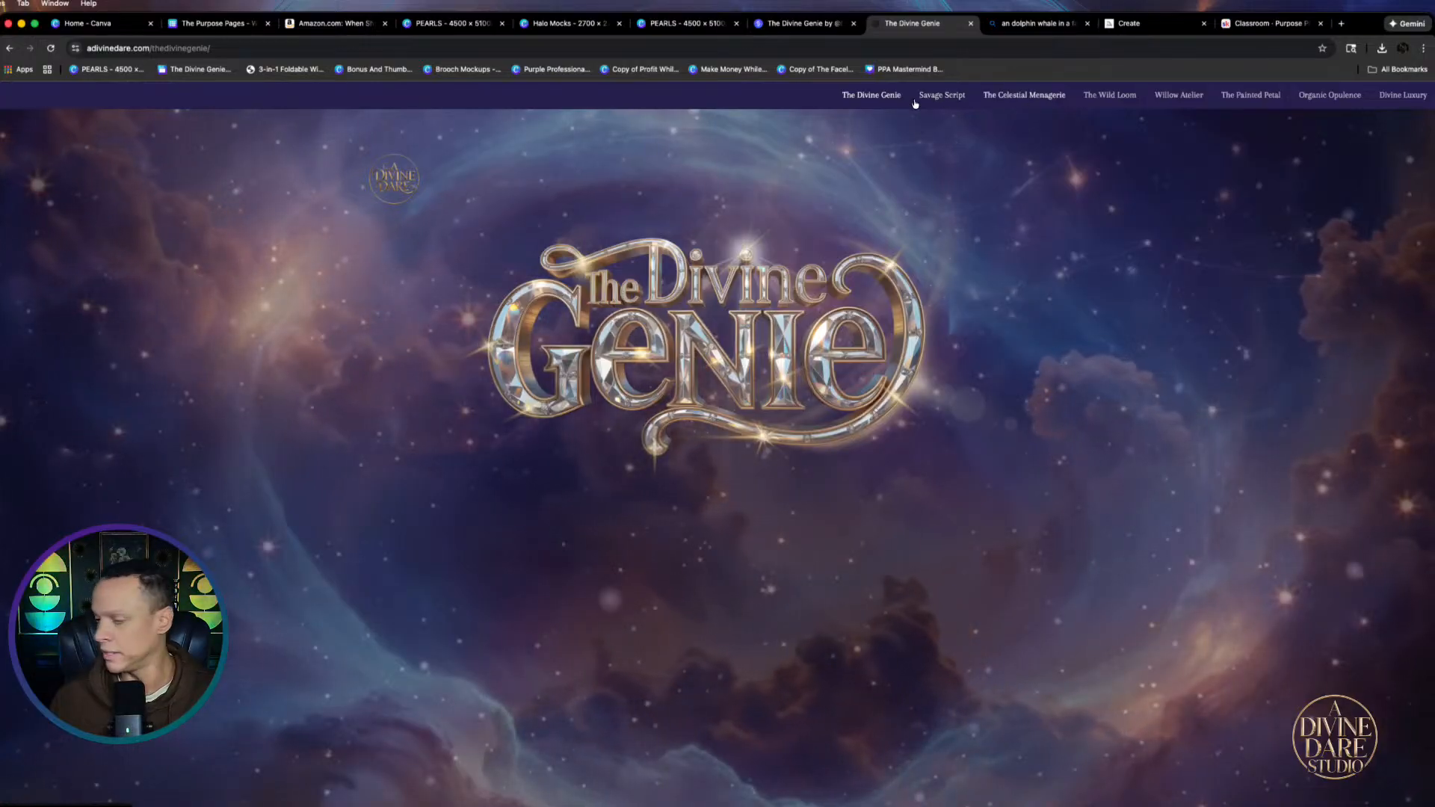
Tour the Savage Script, Celestial Menagerie, Wild Loom and Willow Atelier generator pages
left_click(943, 95)
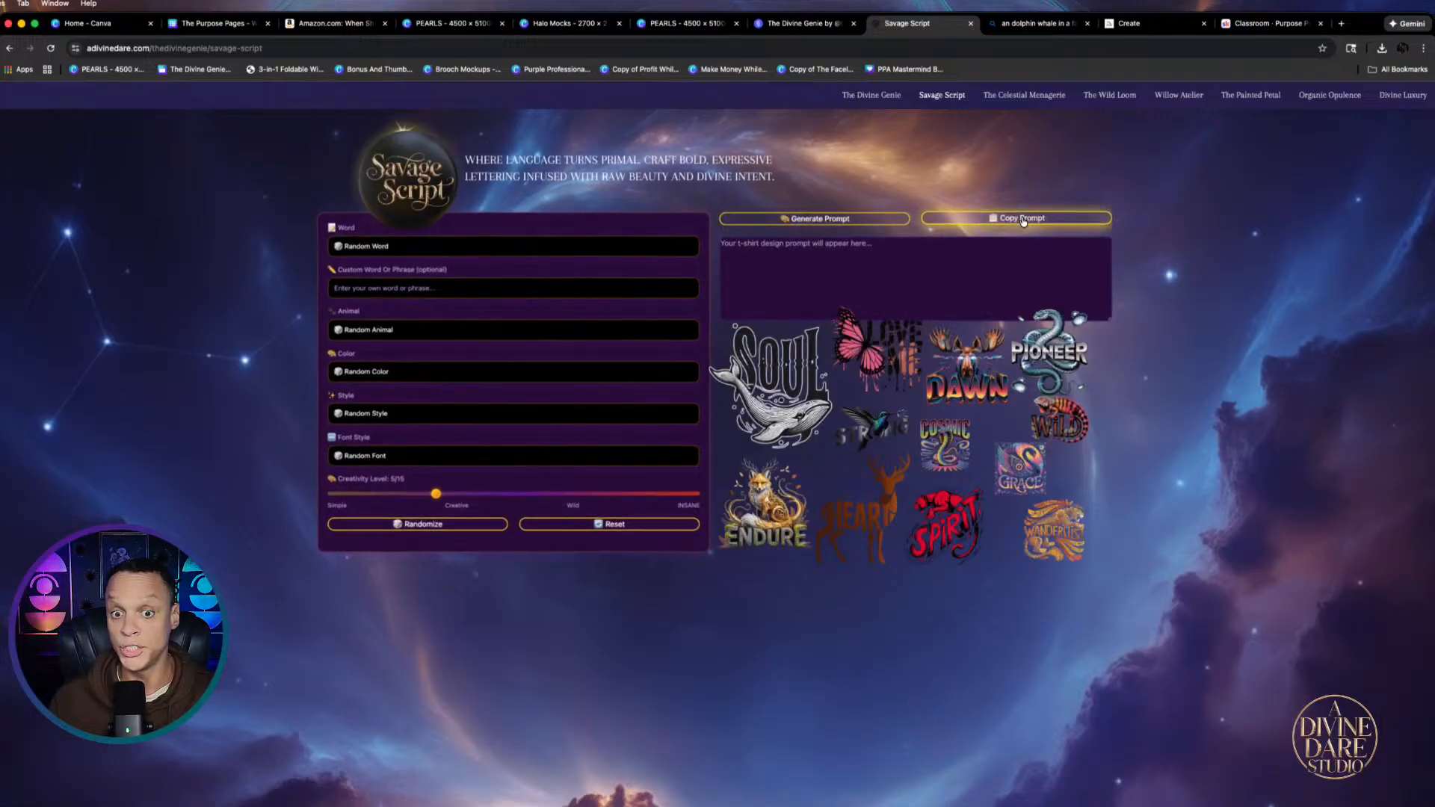
left_click(1005, 94)
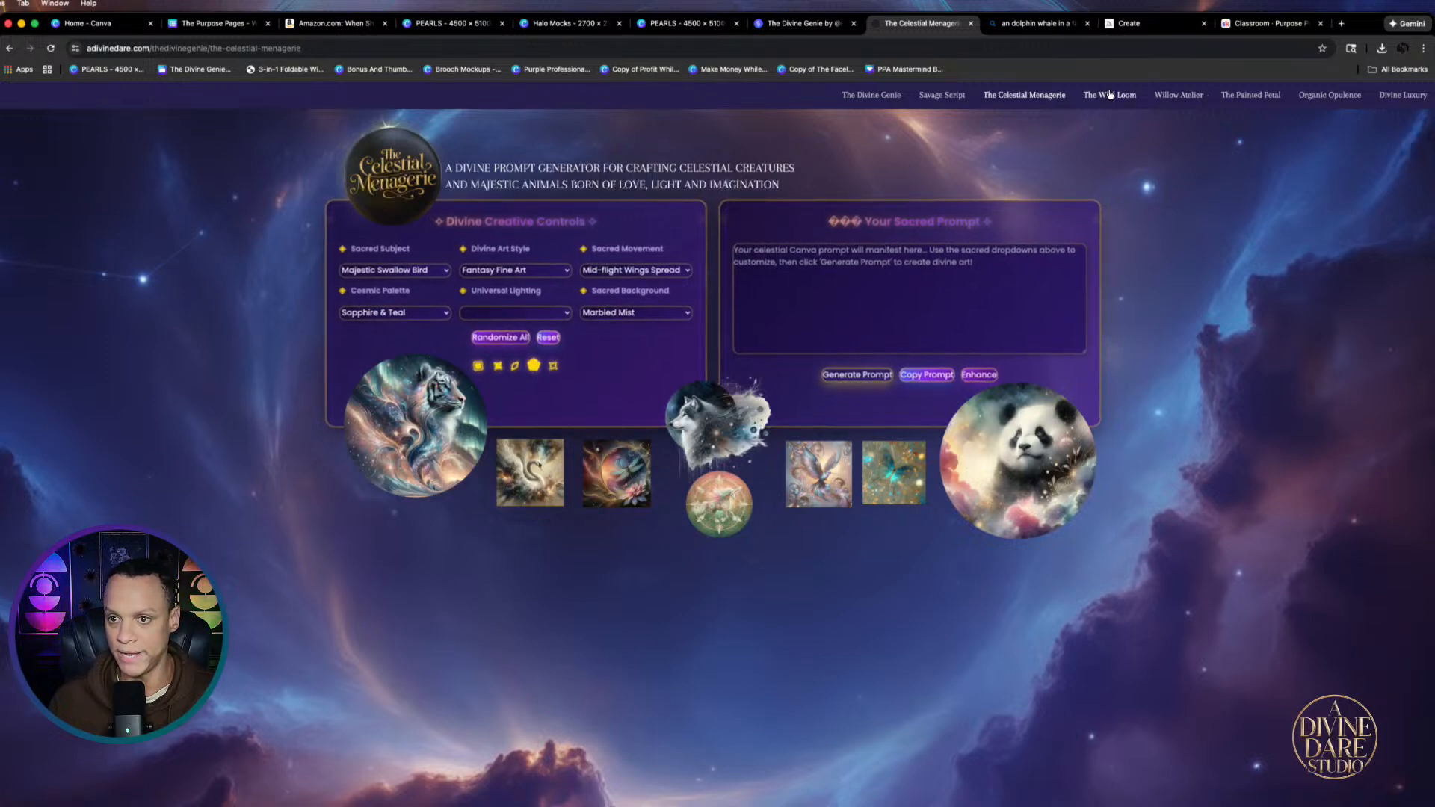
left_click(1107, 98)
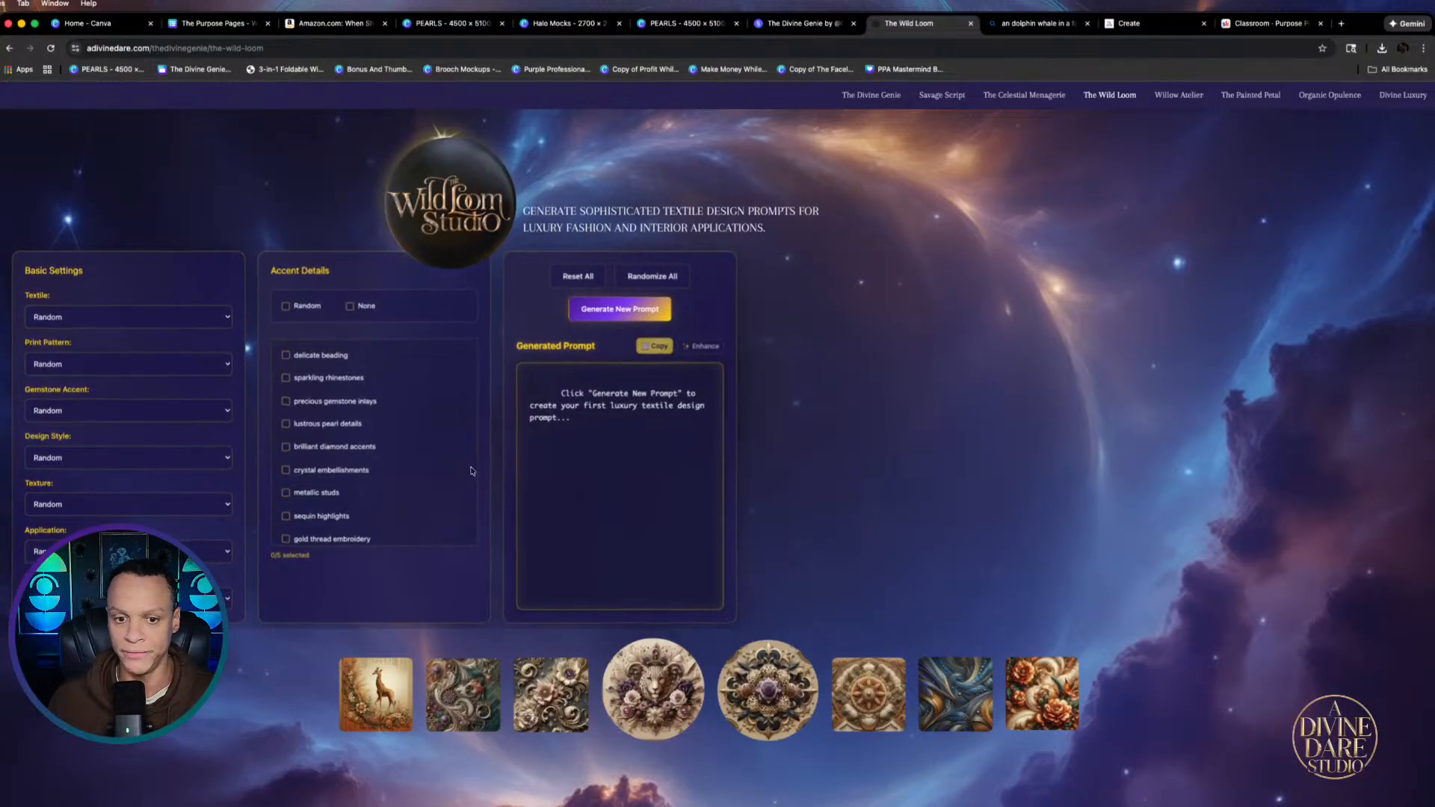
left_click(1196, 102)
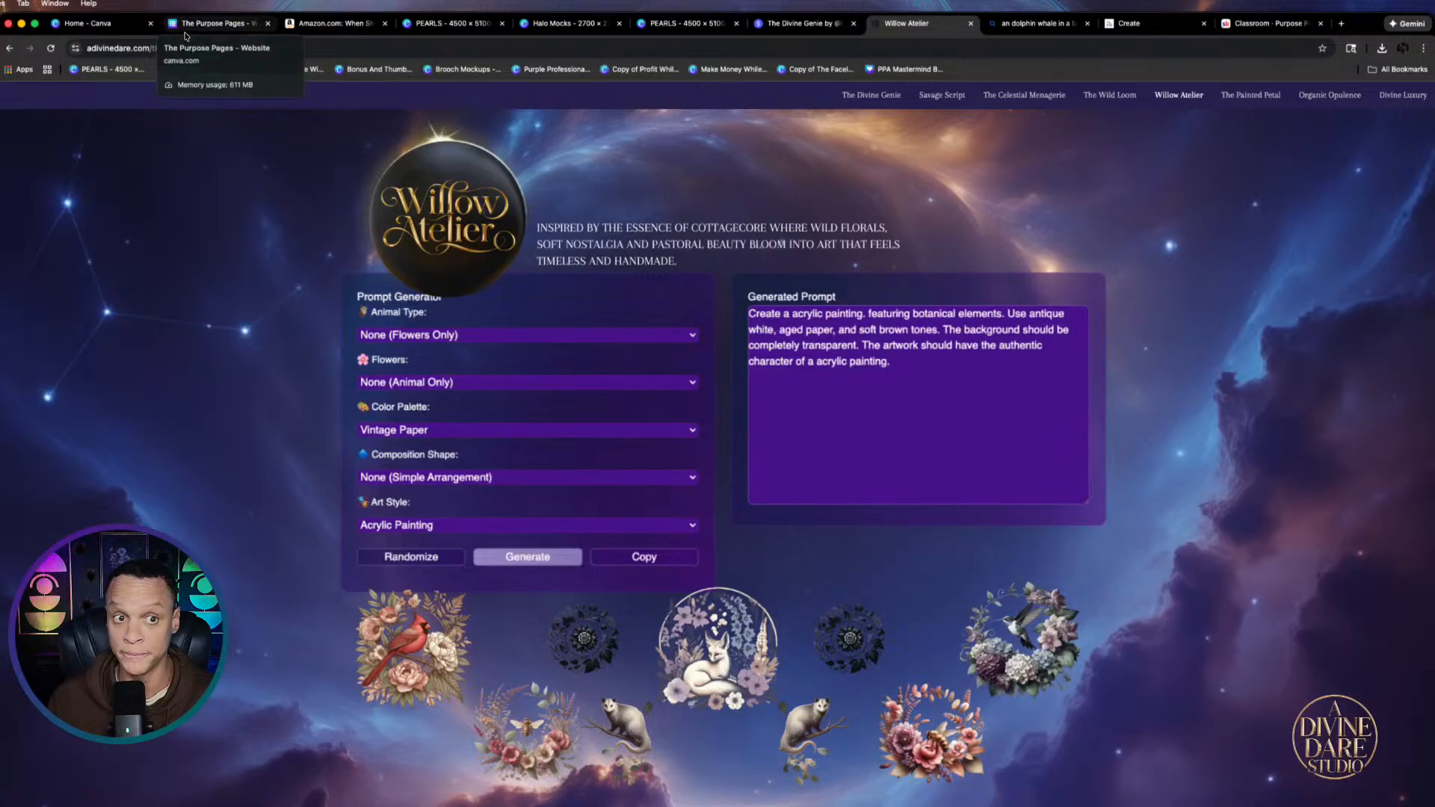
Glance at the PEARLS design collection in Canva, then return to the Willow Atelier page
left_click(449, 23)
scroll(955, 460, "up", 20)
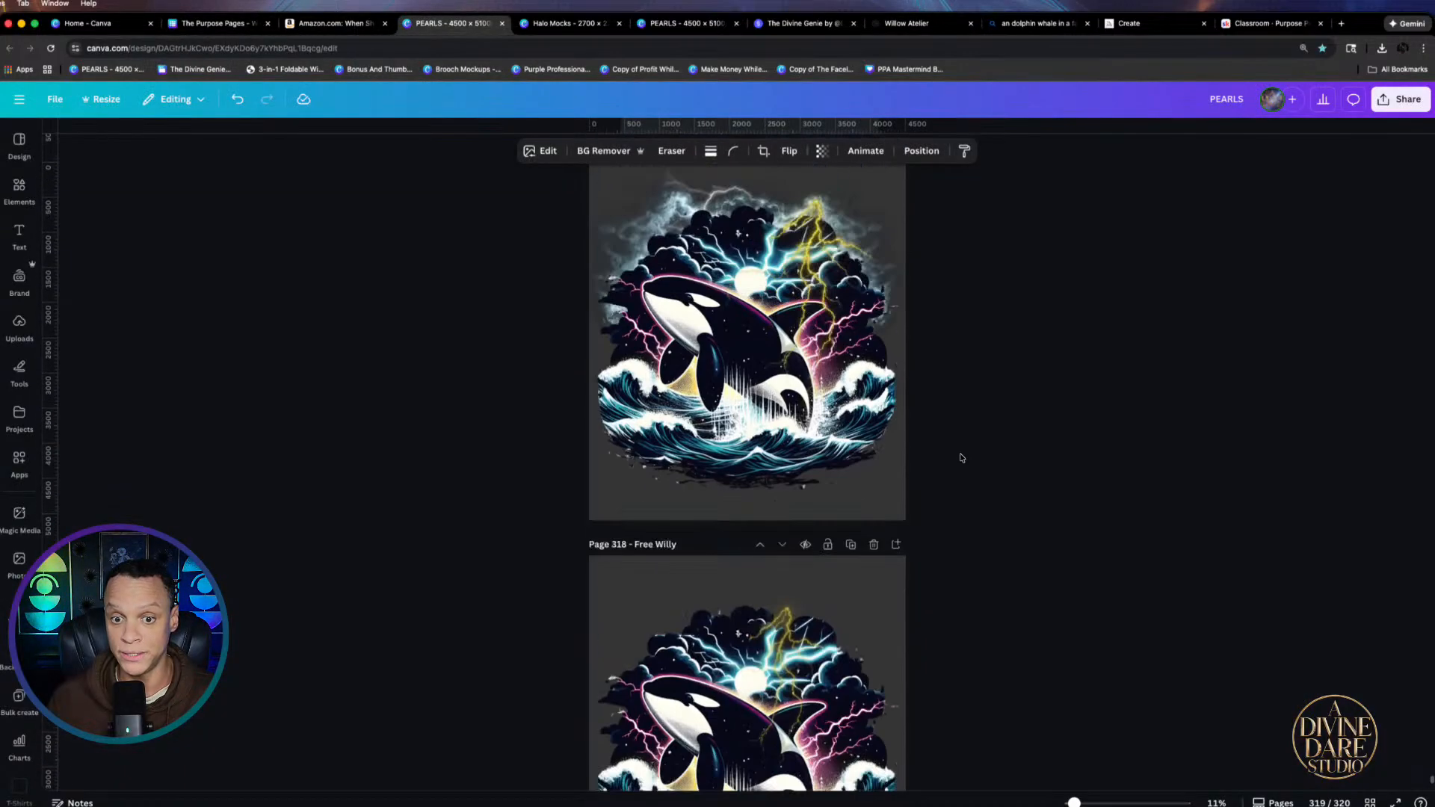
scroll(959, 459, "up", 15)
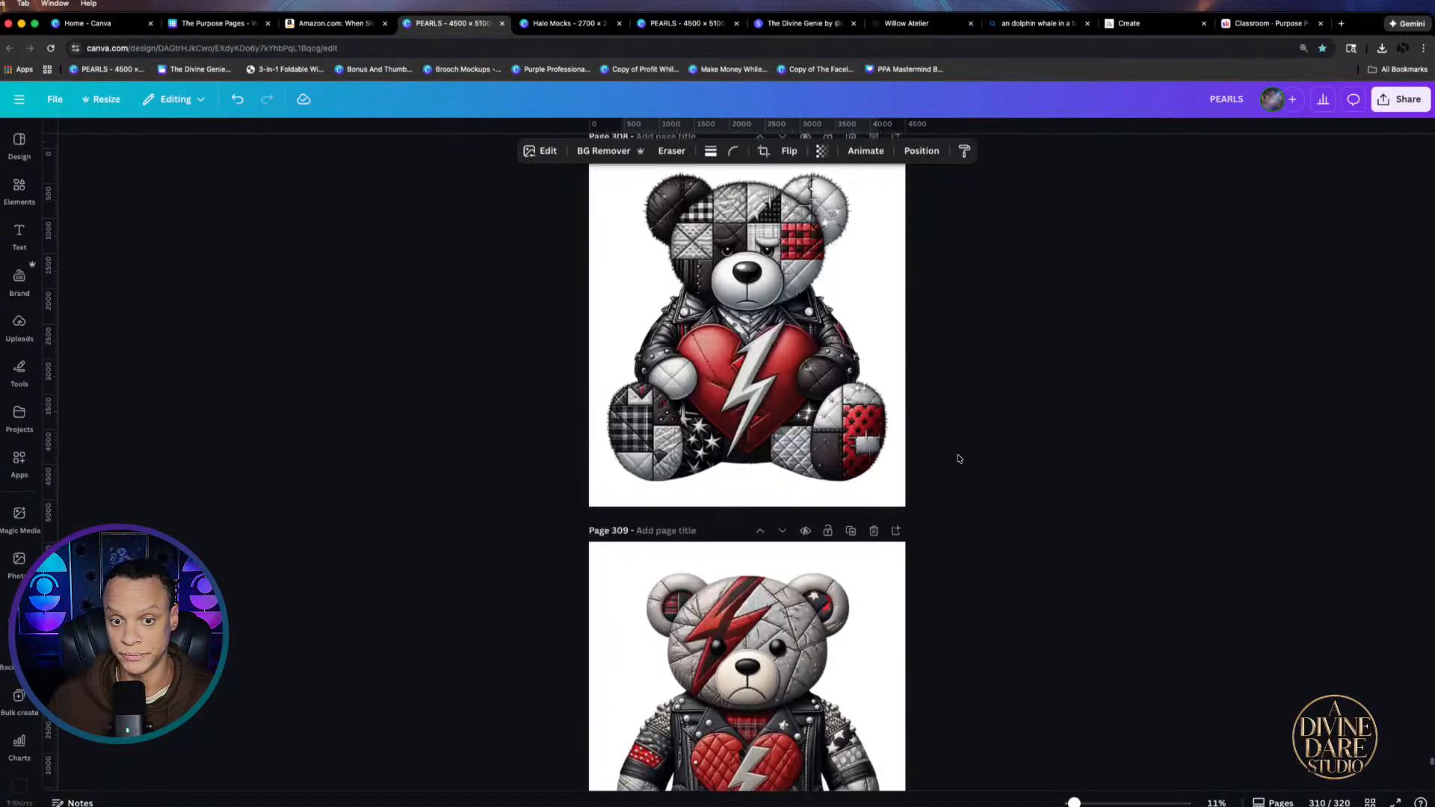
scroll(959, 459, "up", 8)
scroll(959, 459, "up", 8)
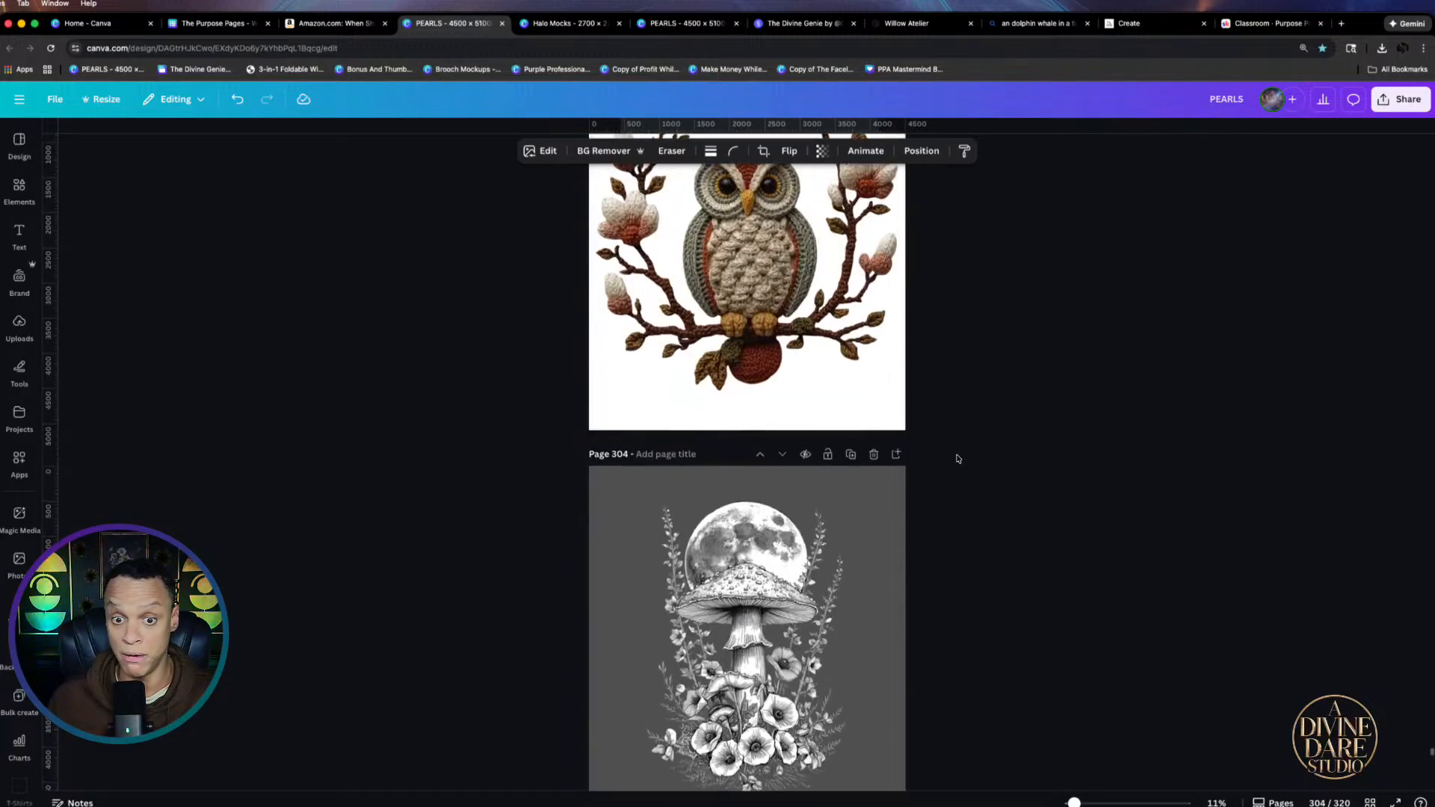
left_click(907, 23)
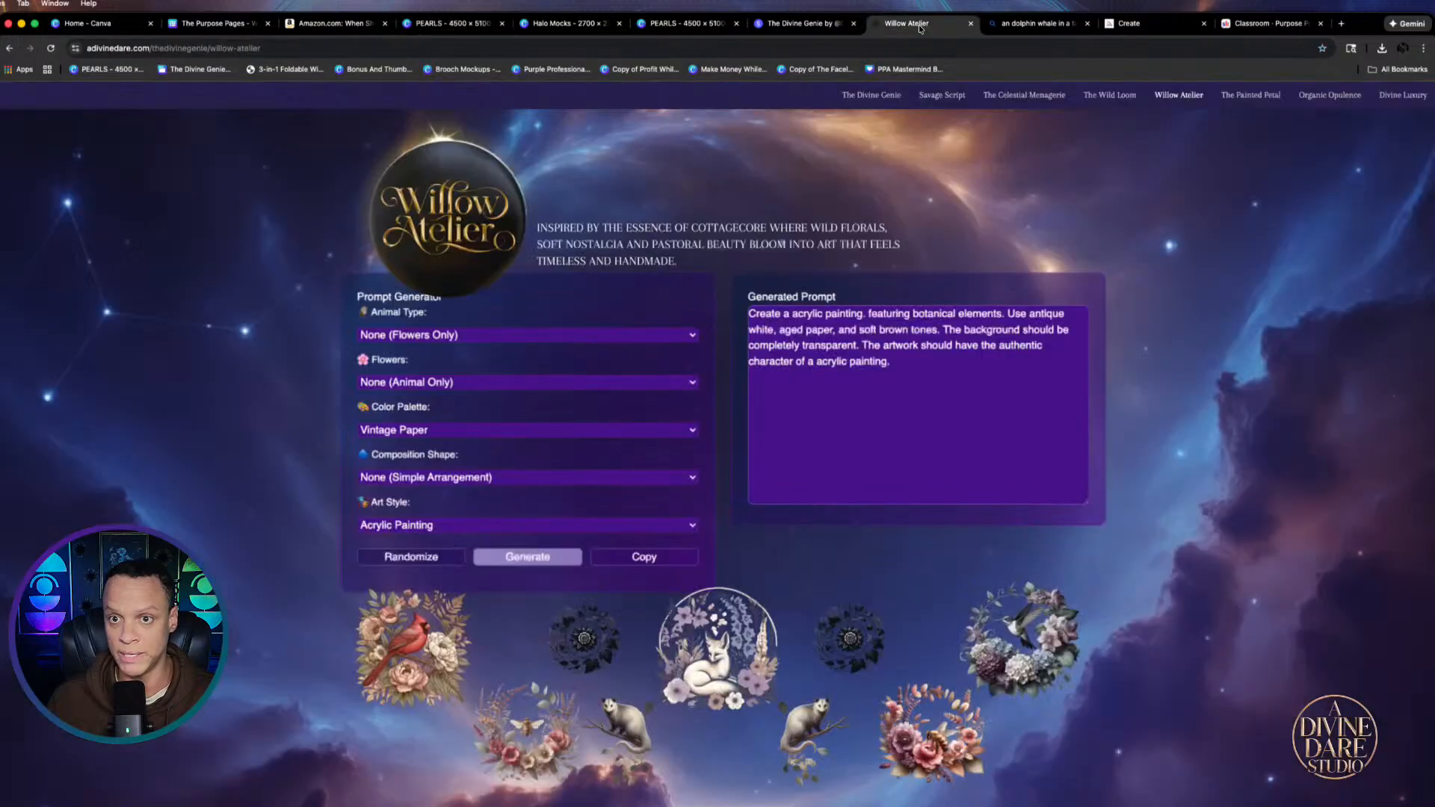
View the Painted Petal, Organic Opulence and Divine Luxury pages, ending back on Savage Script
left_click(1252, 95)
scroll(970, 490, "down", 10)
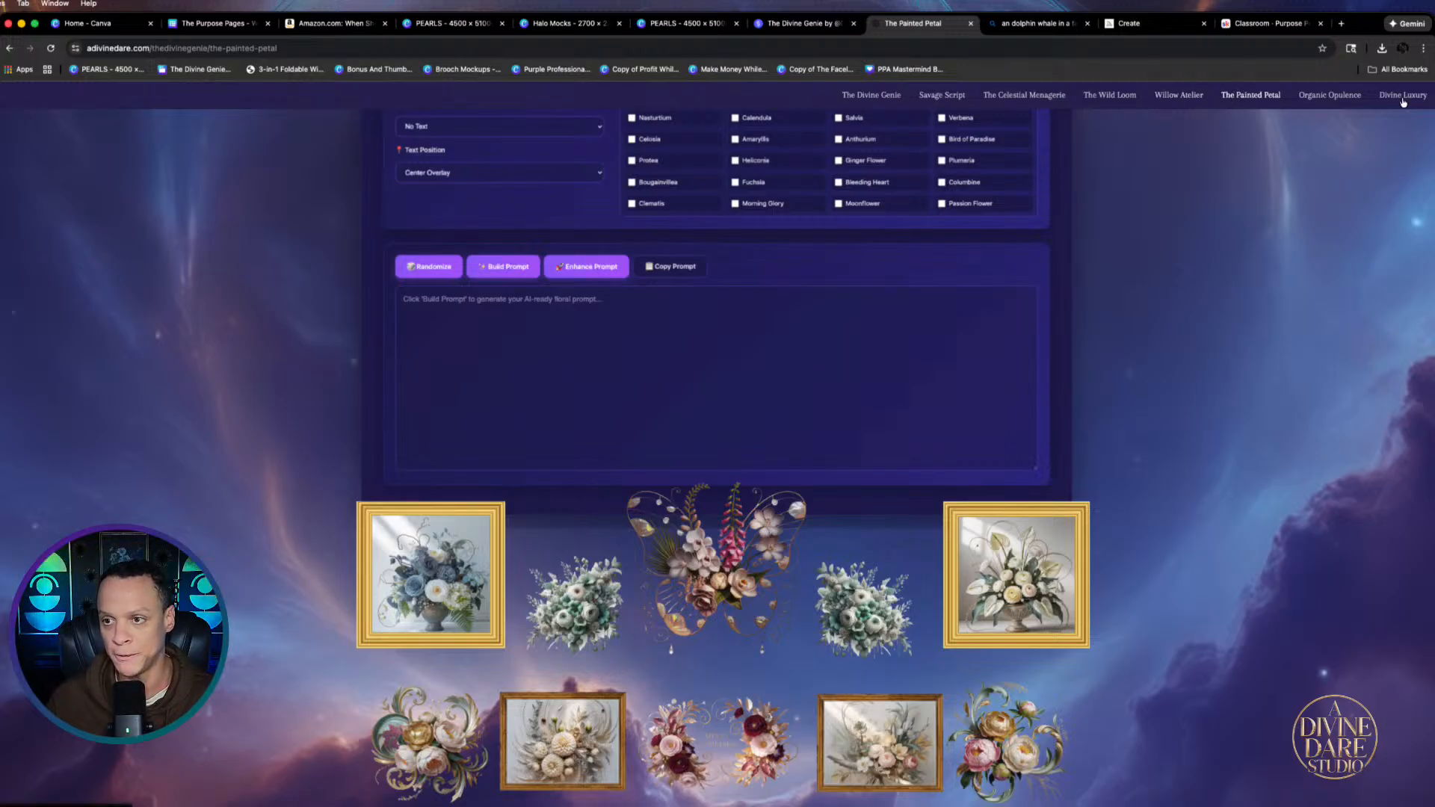
left_click(1337, 95)
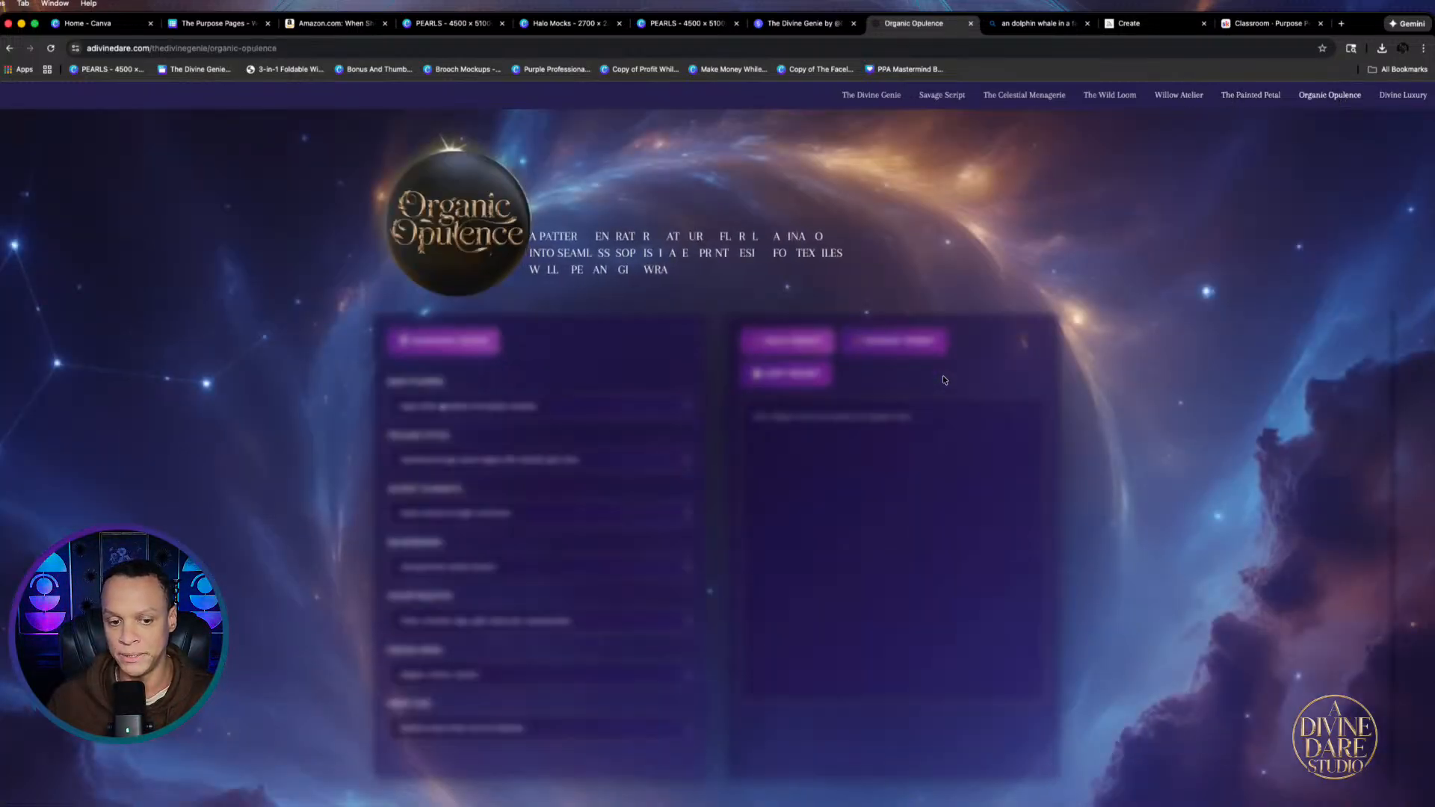
scroll(815, 423, "down", 3)
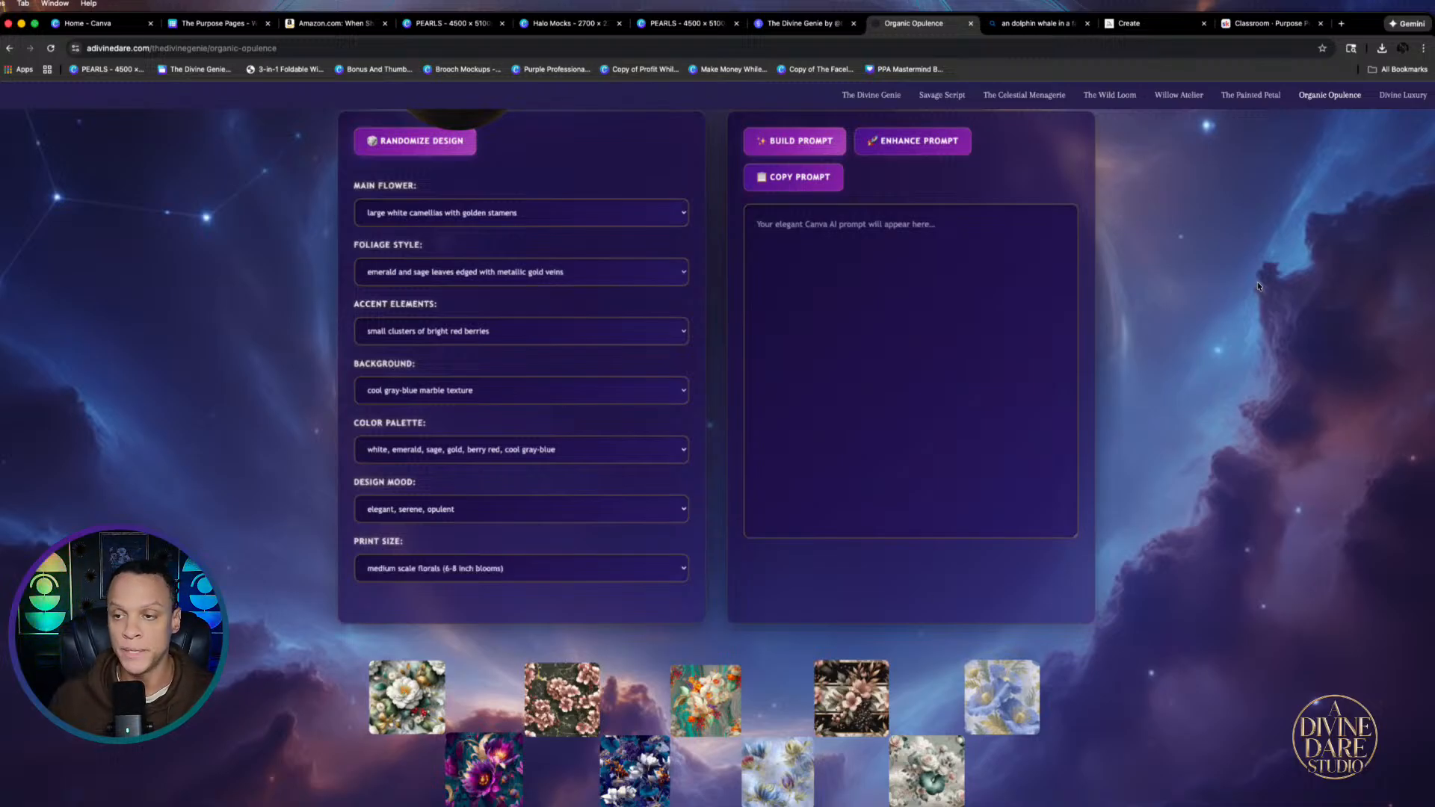
left_click(1397, 96)
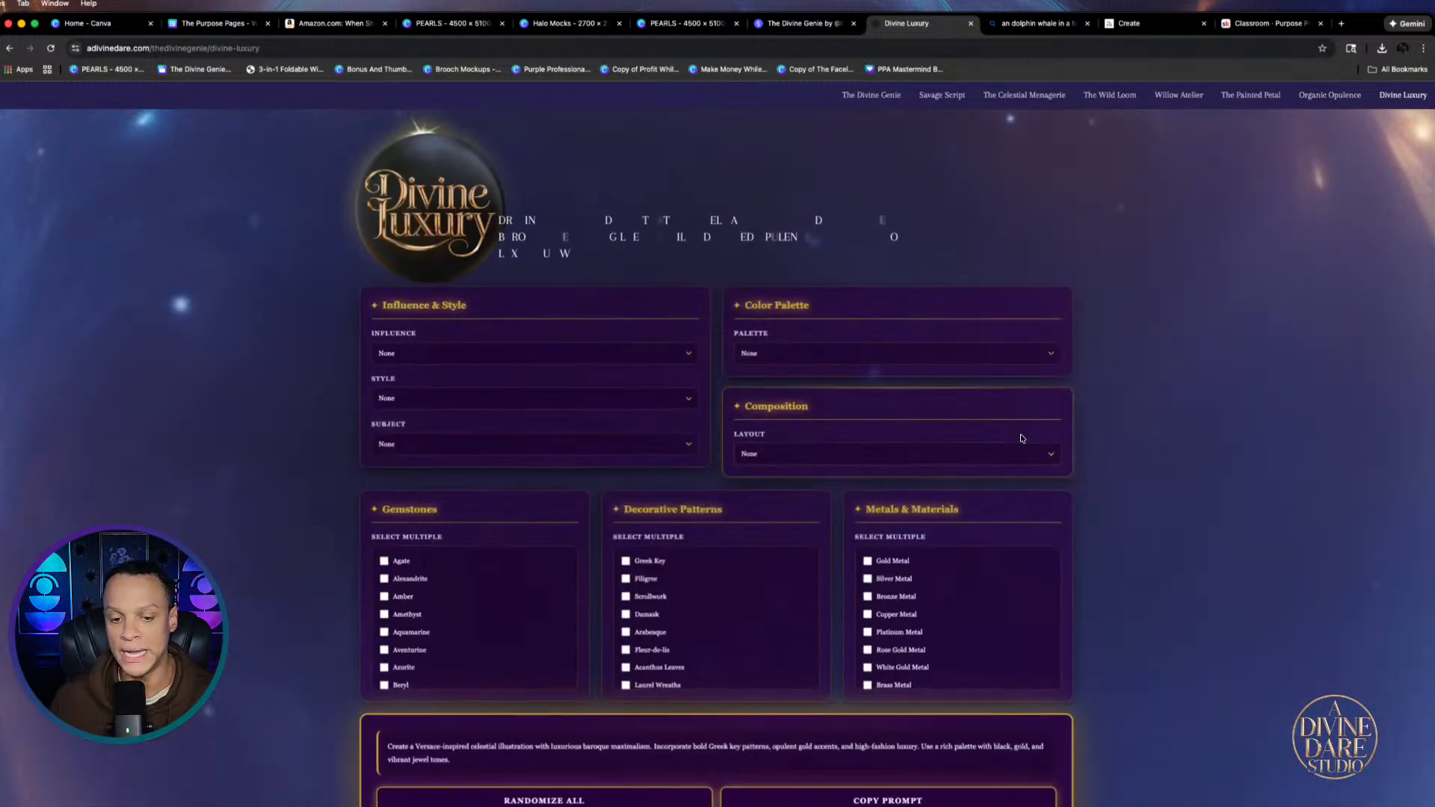
scroll(707, 474, "down", 3)
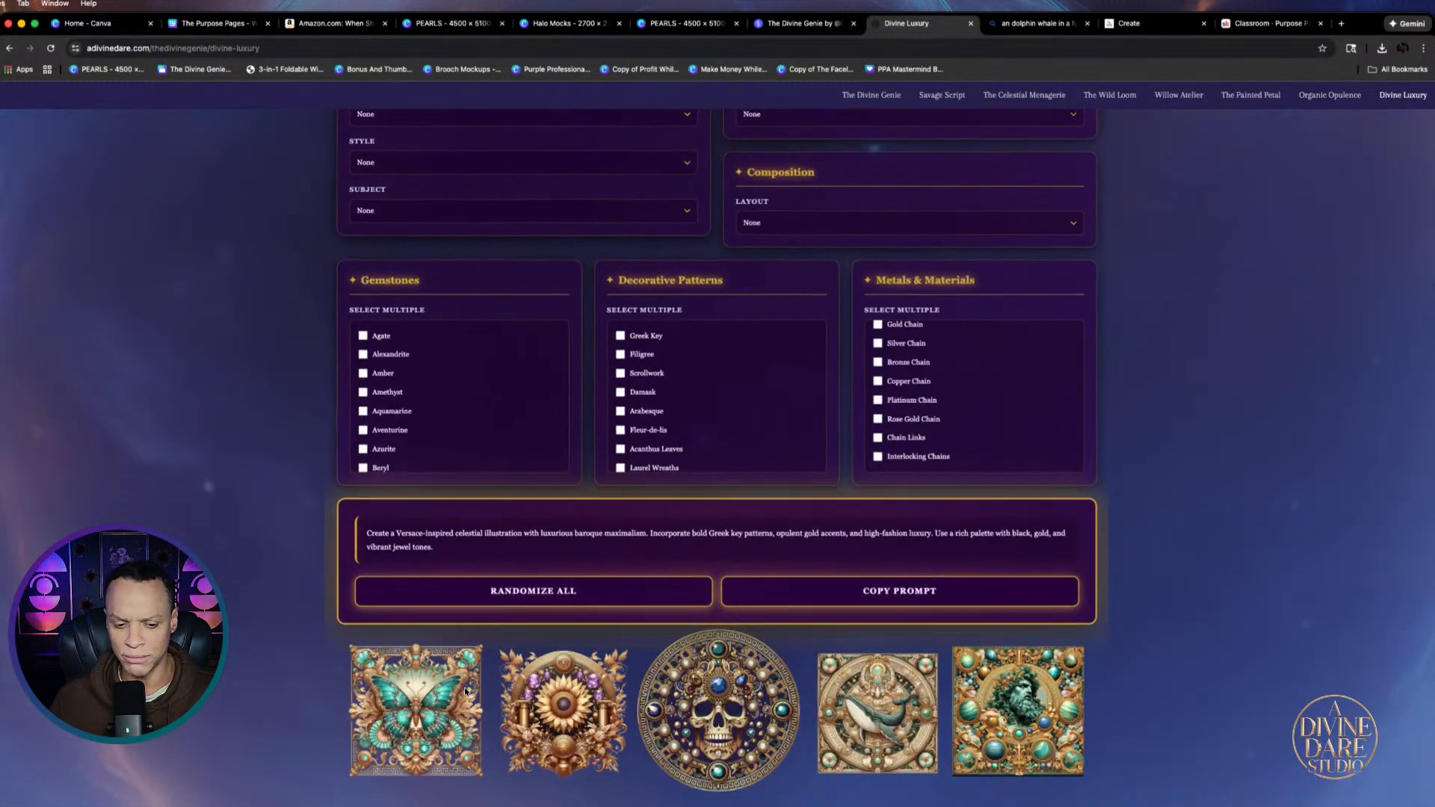
scroll(763, 687, "up", 3)
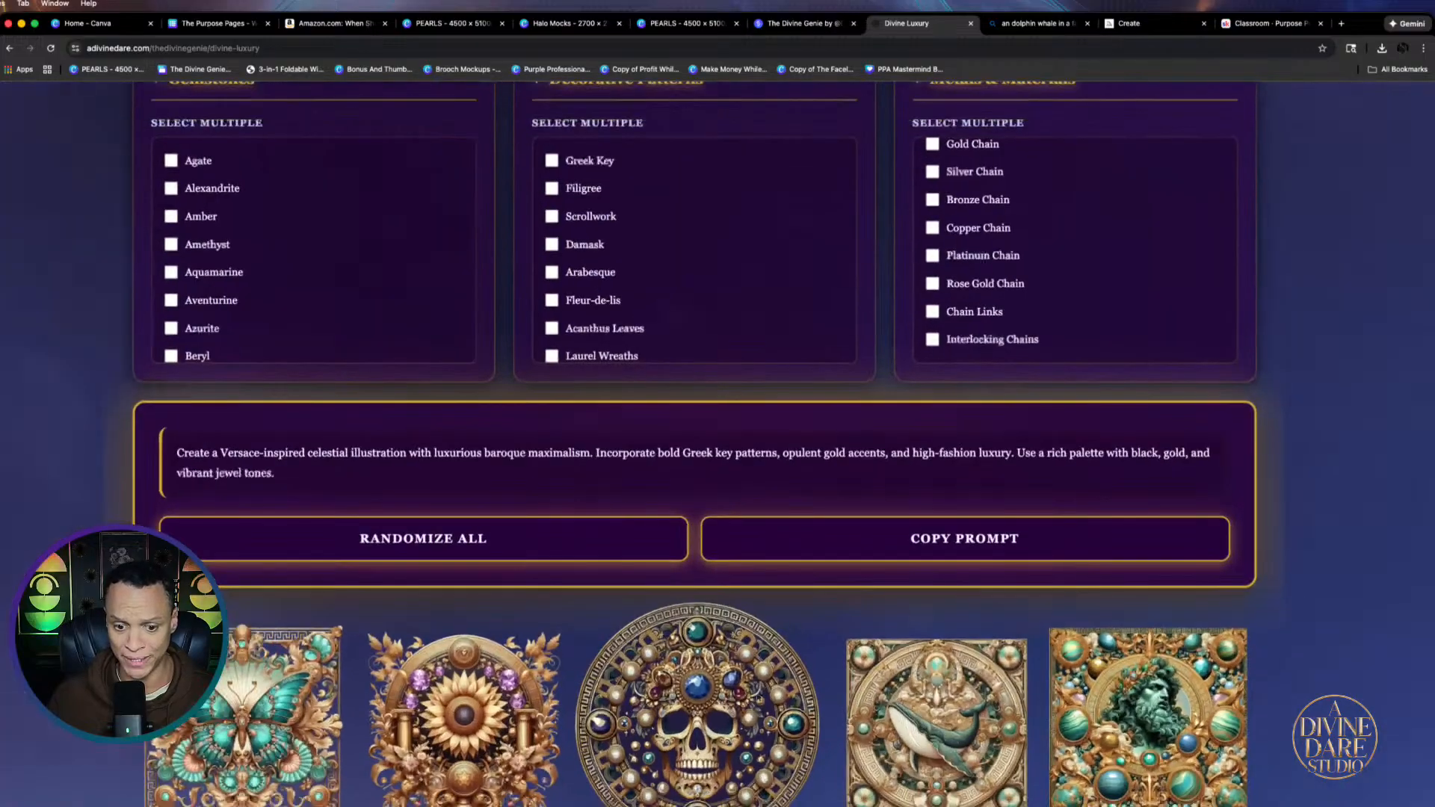
scroll(783, 707, "up", 3)
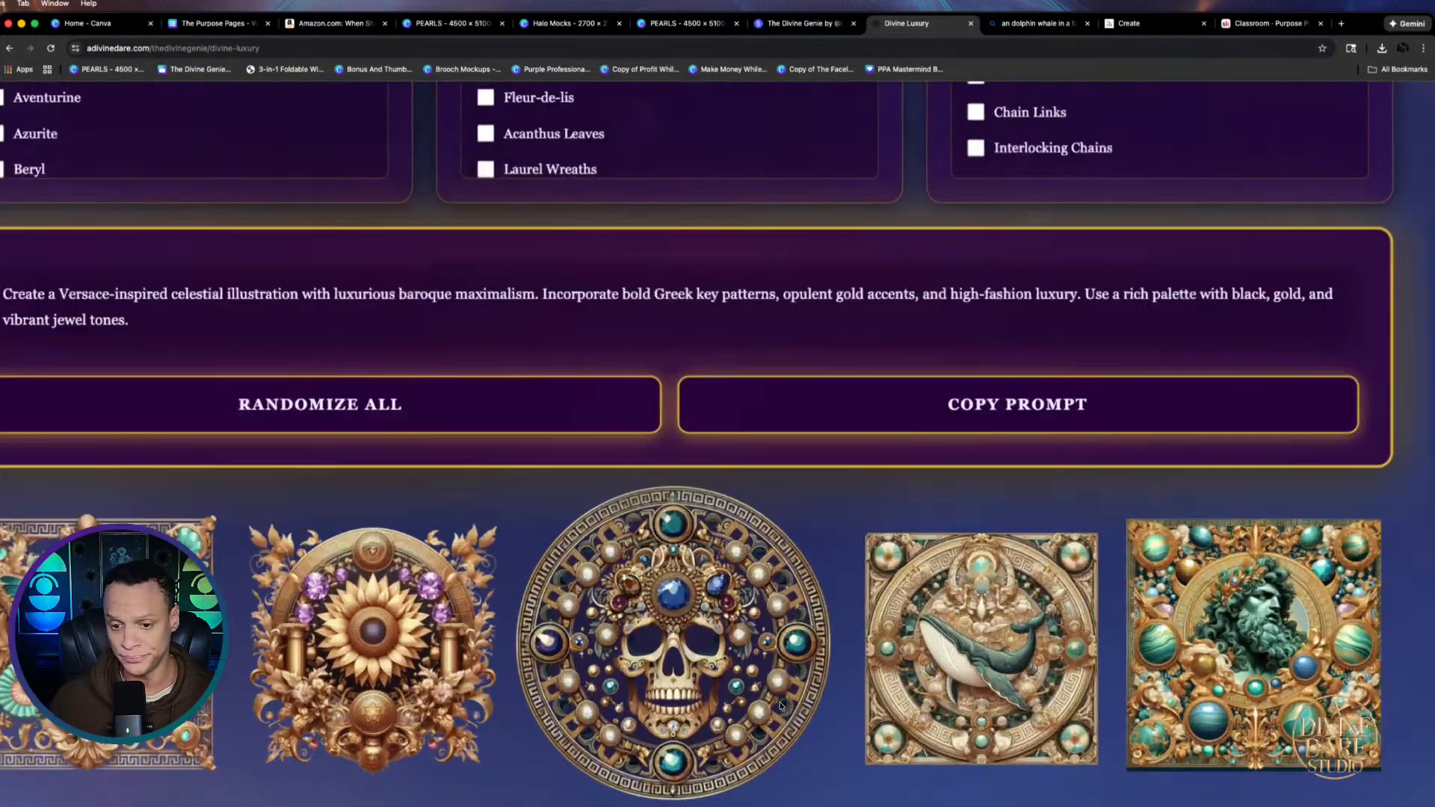
scroll(697, 629, "down", 5)
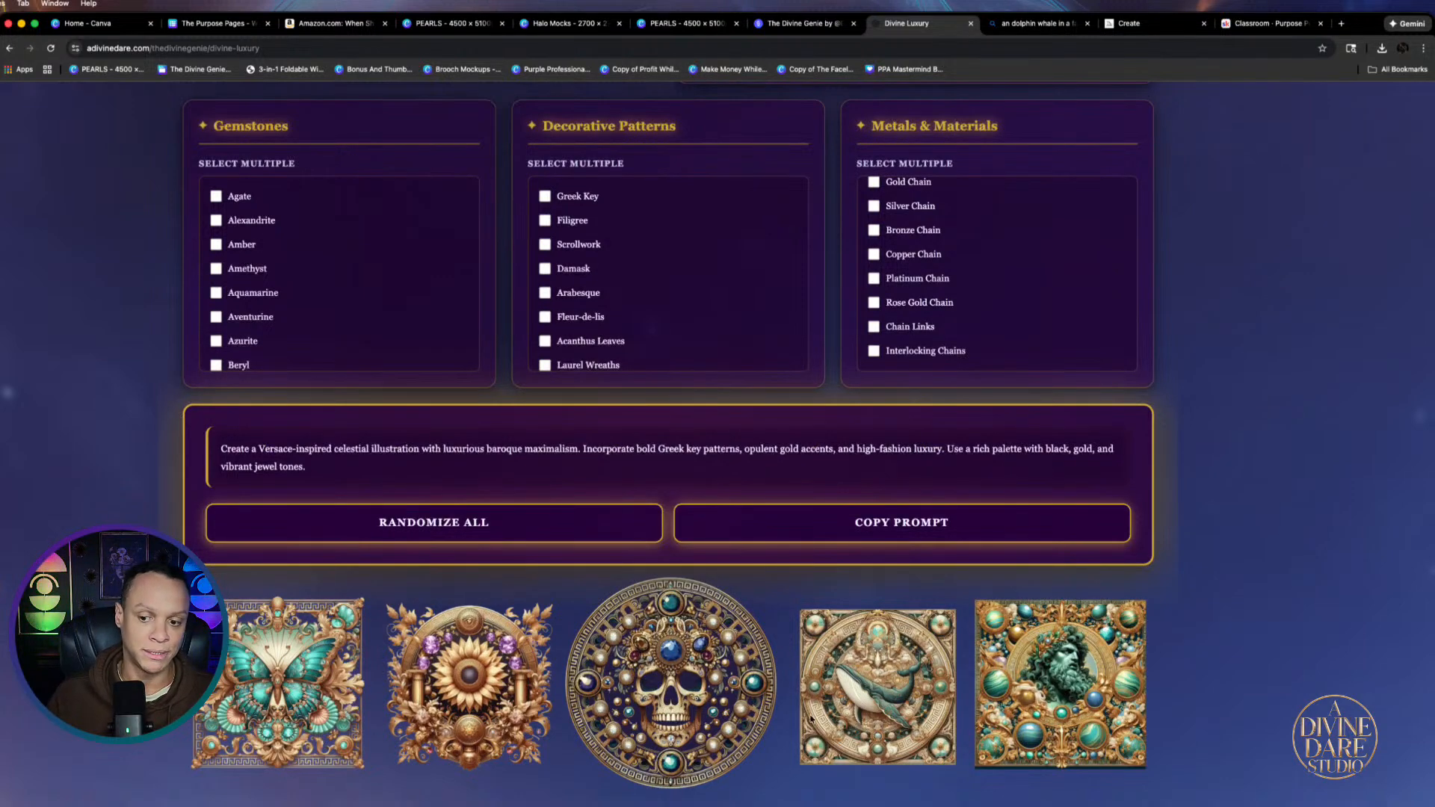
scroll(471, 646, "down", 3)
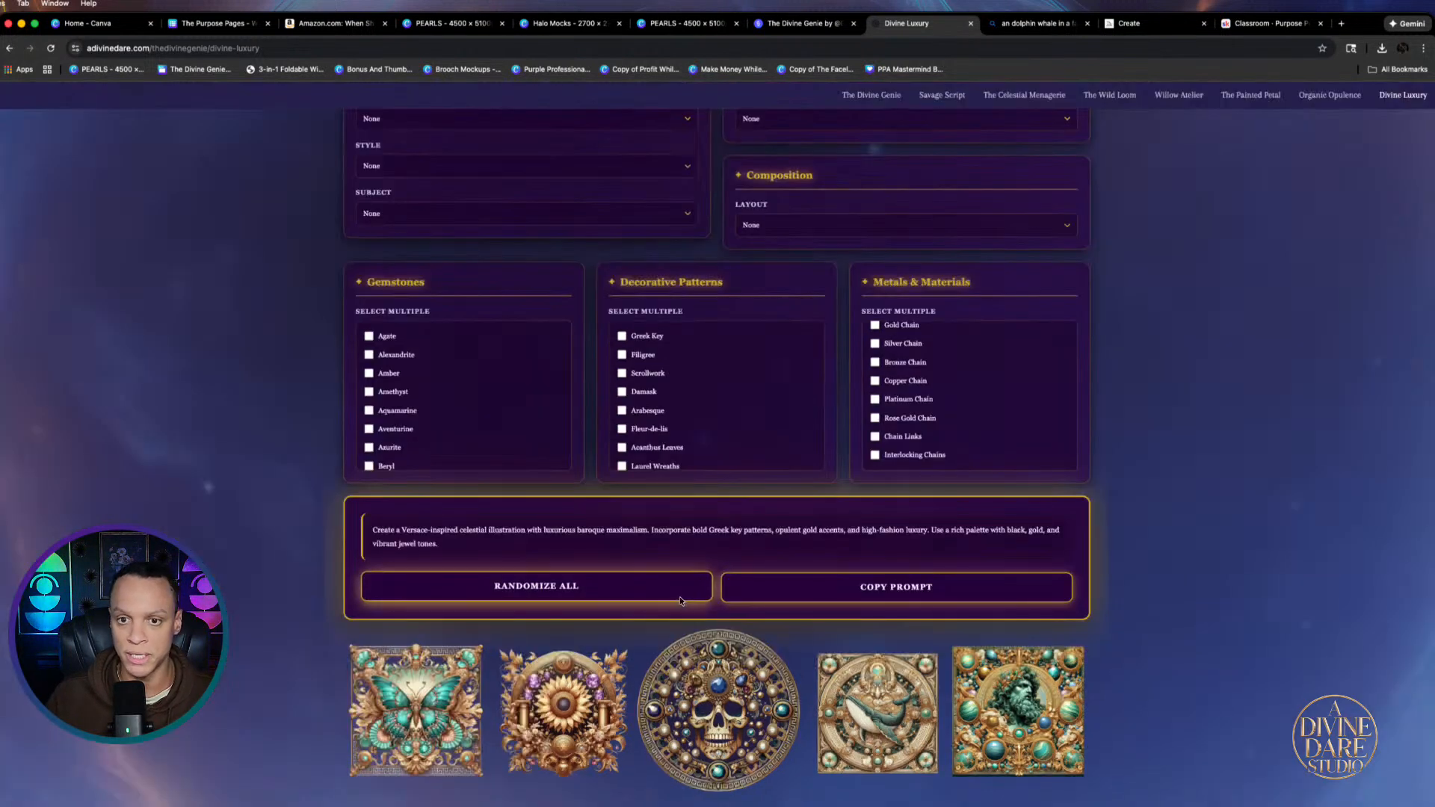
left_click(934, 95)
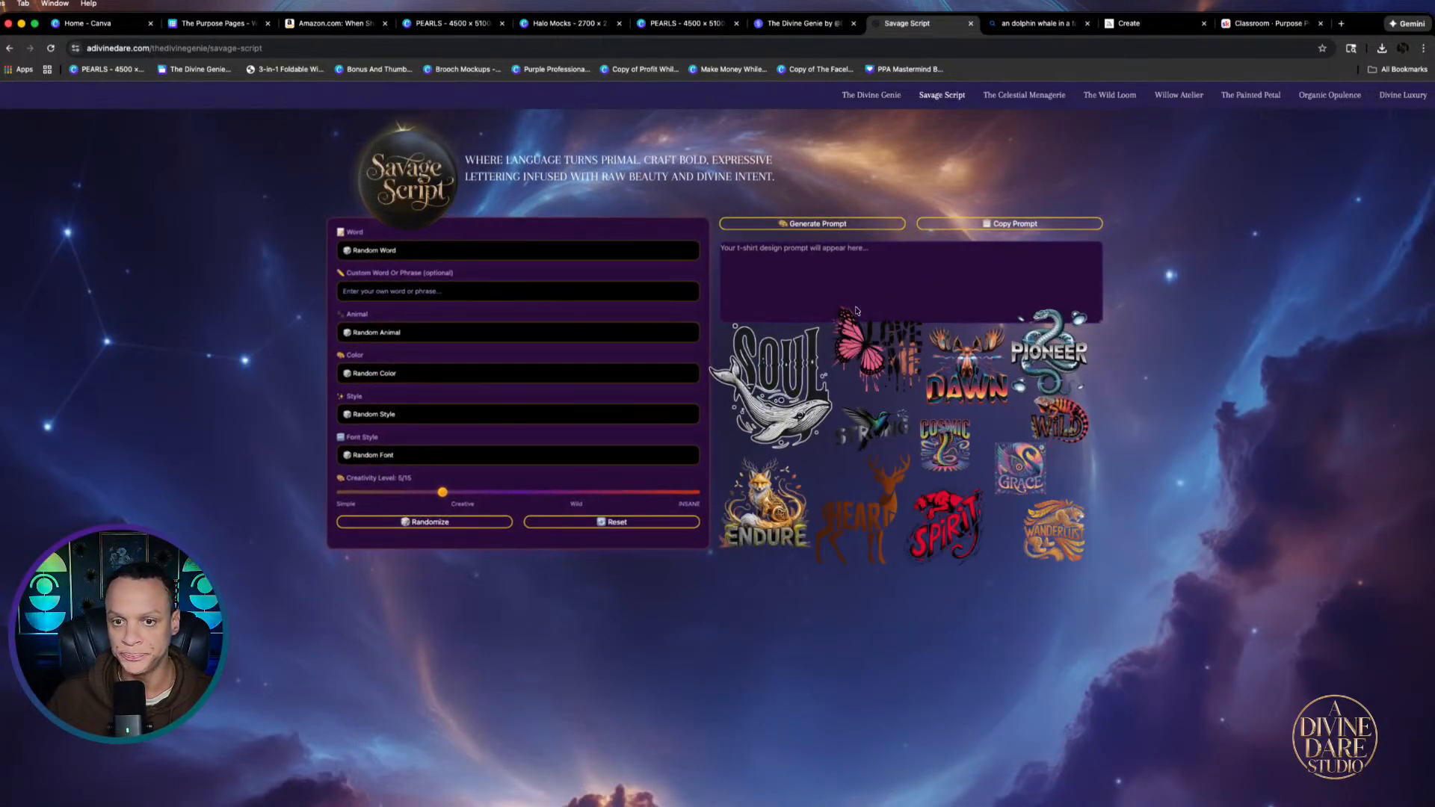
Randomize the Savage Script fields and lower the creativity level to 4/15
left_click(438, 522)
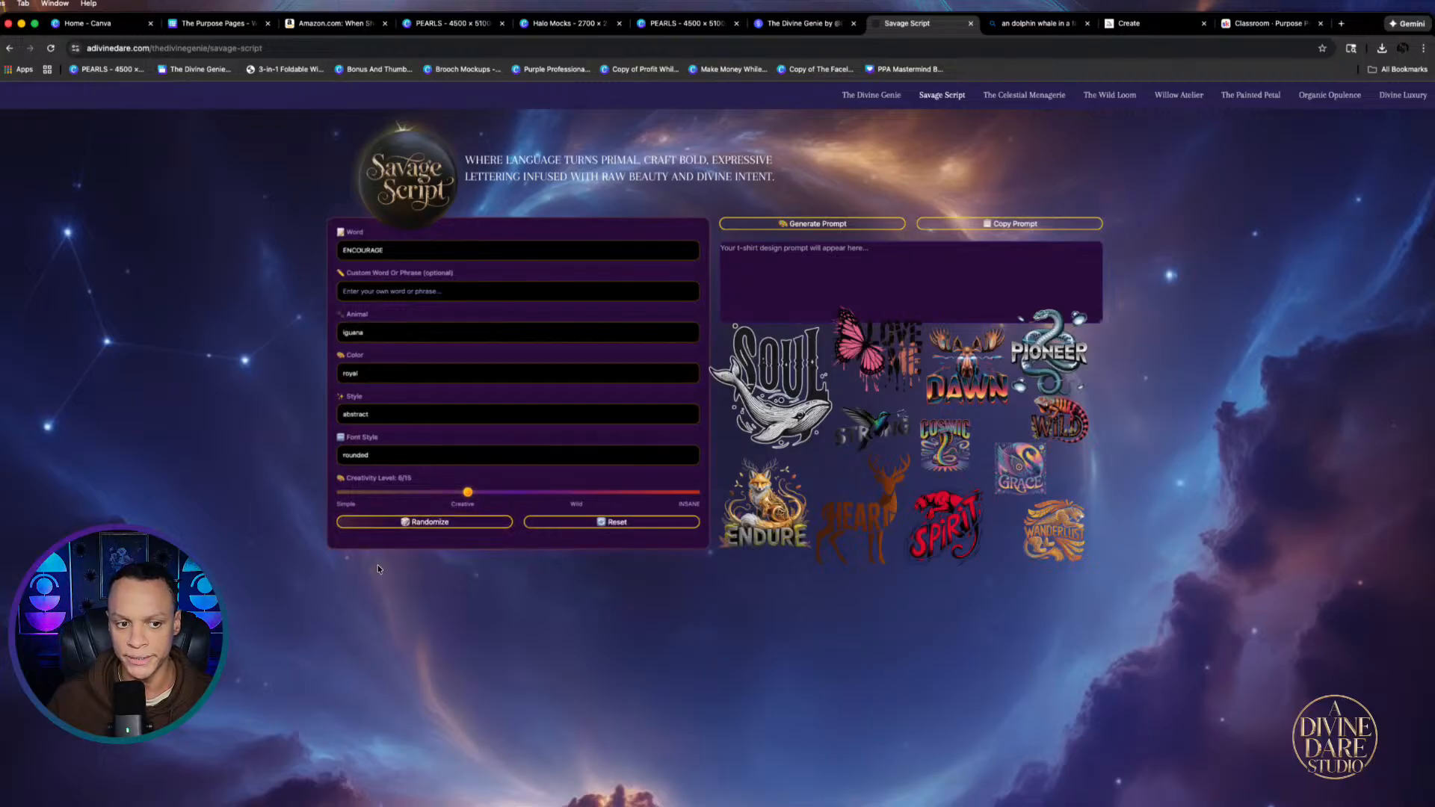
scroll(410, 251, "up", 5)
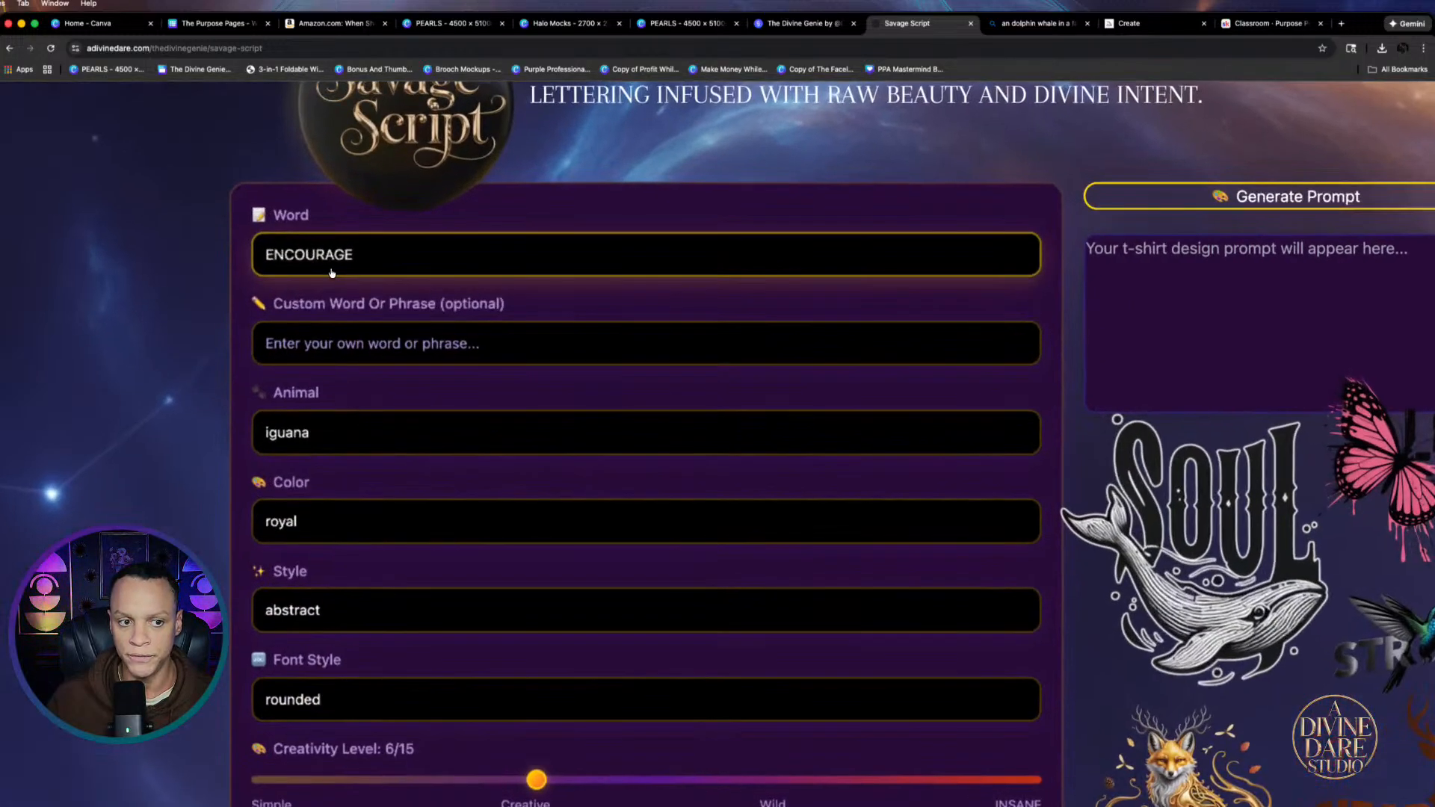
scroll(507, 257, "down", 3)
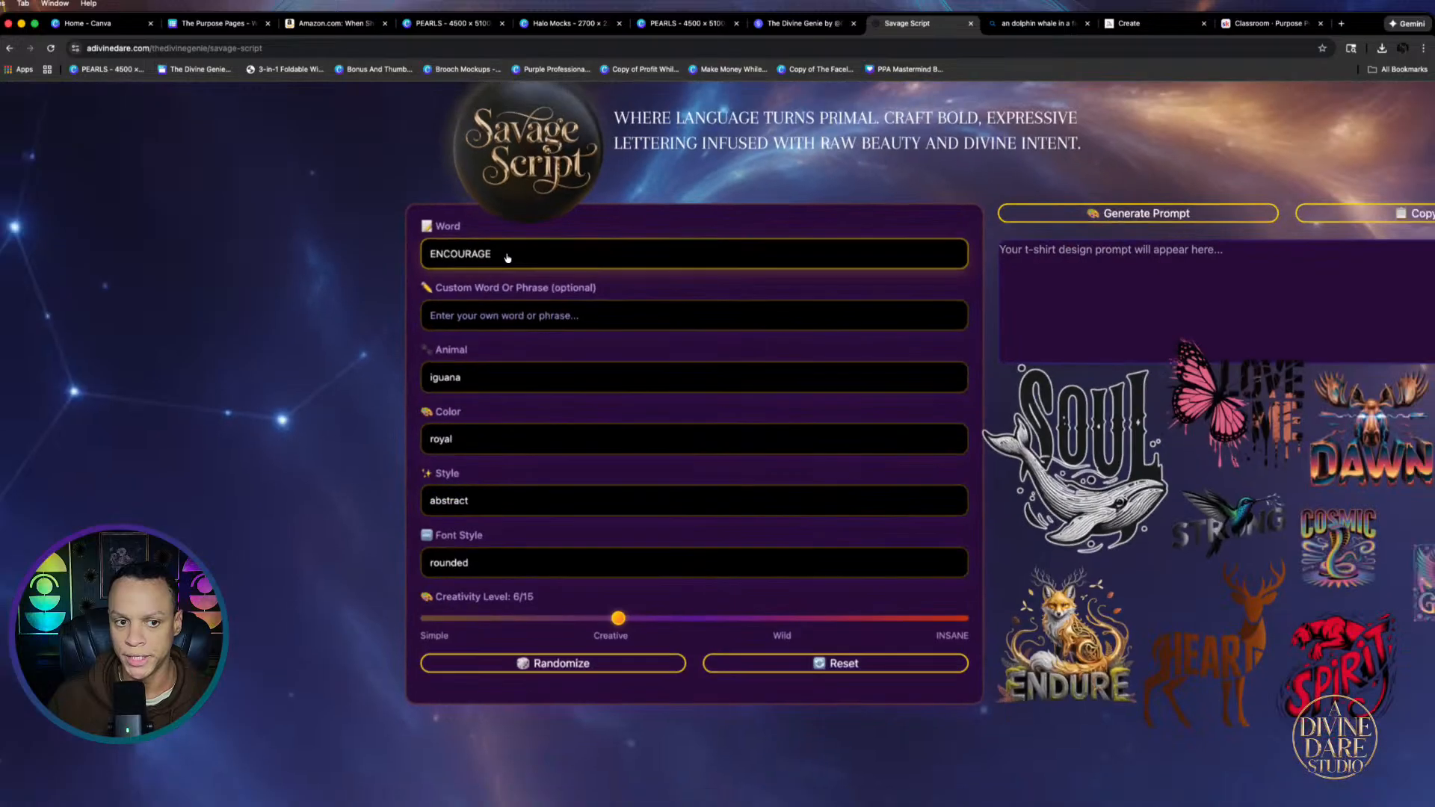
left_click(479, 317)
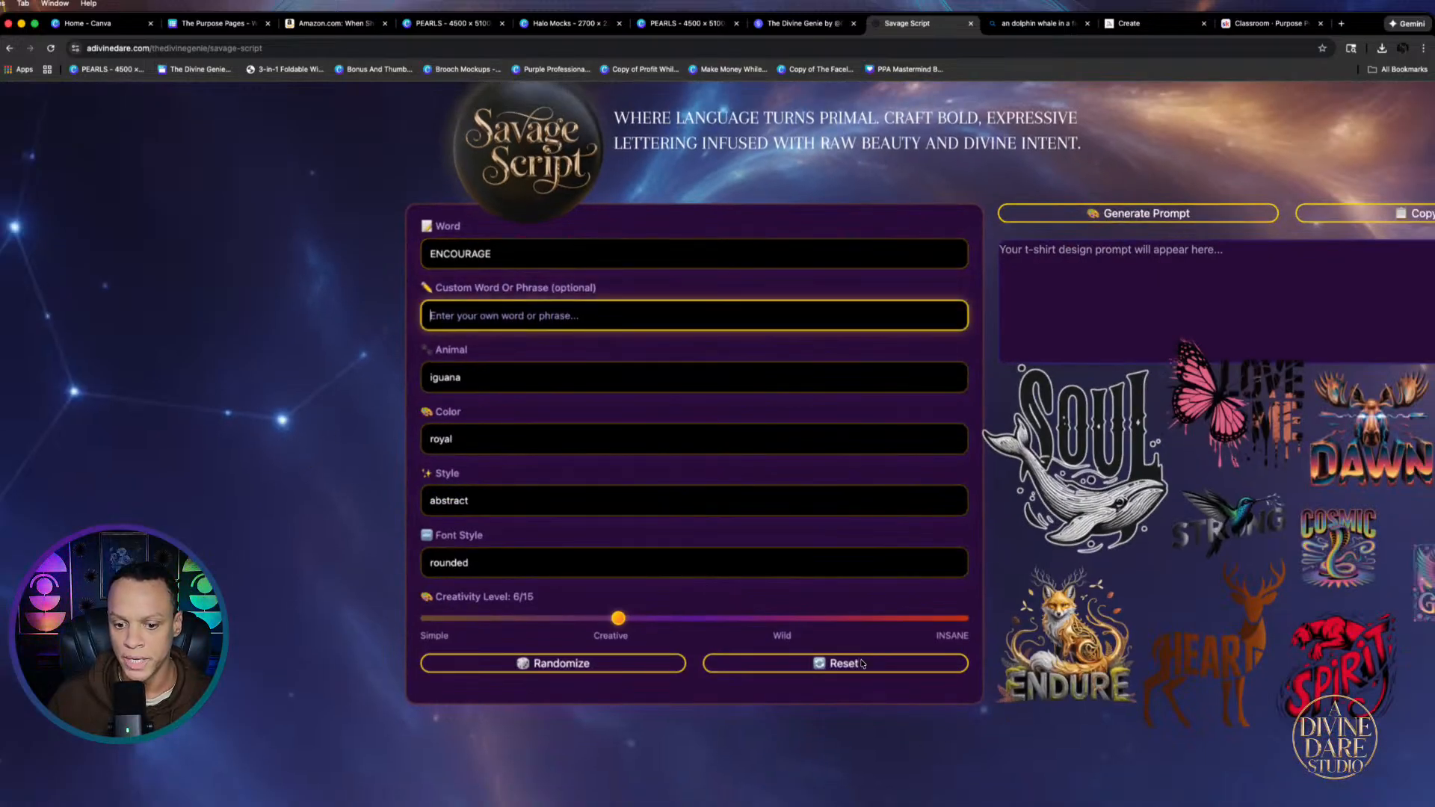
left_click_drag(602, 620, 564, 635)
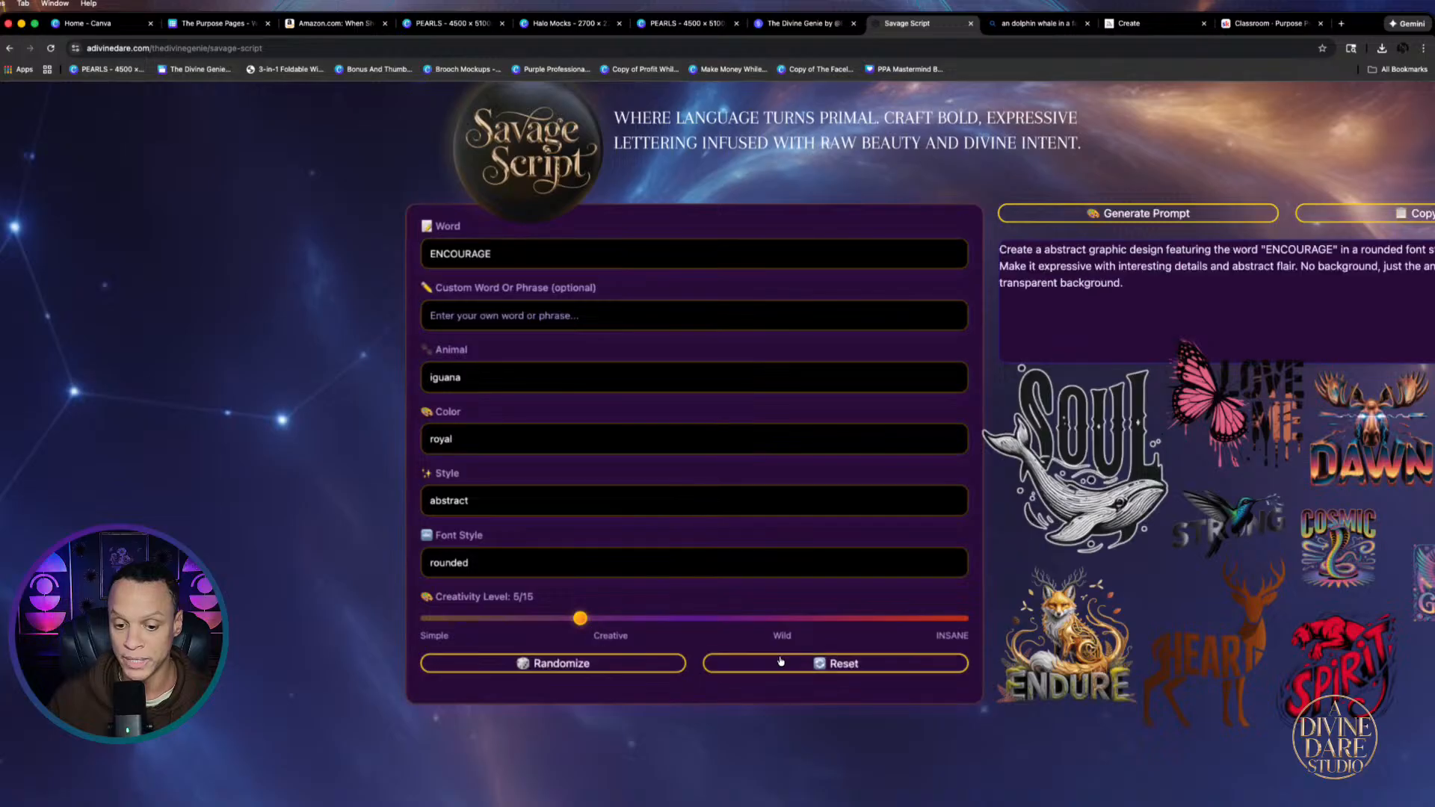
scroll(1179, 313, "down", 5)
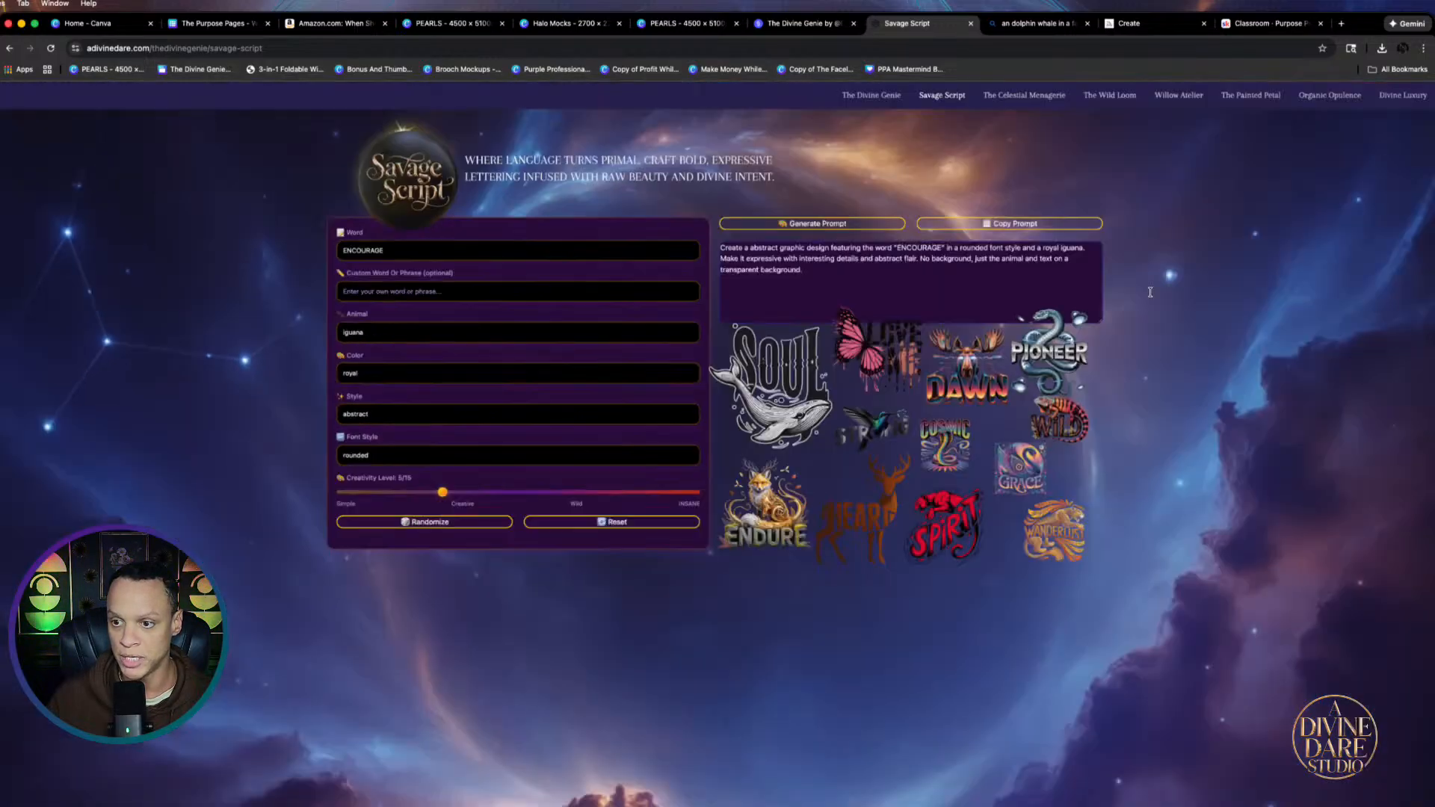
scroll(948, 279, "up", 3)
scroll(629, 272, "left", 2)
scroll(629, 272, "left", 2)
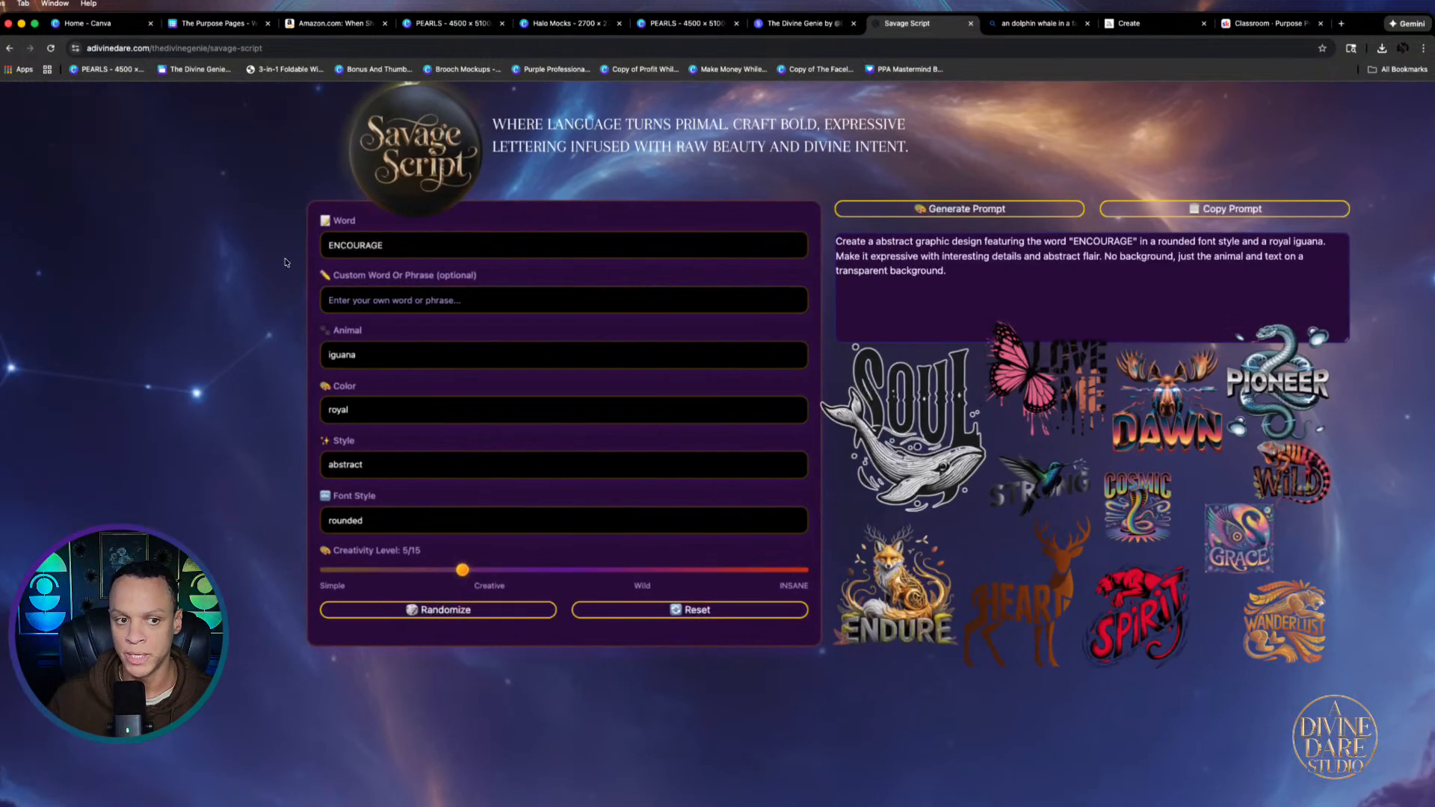
Re-roll the random settings until they read CHAMPION, raven, maroon, cosmic and extended
left_click(464, 613)
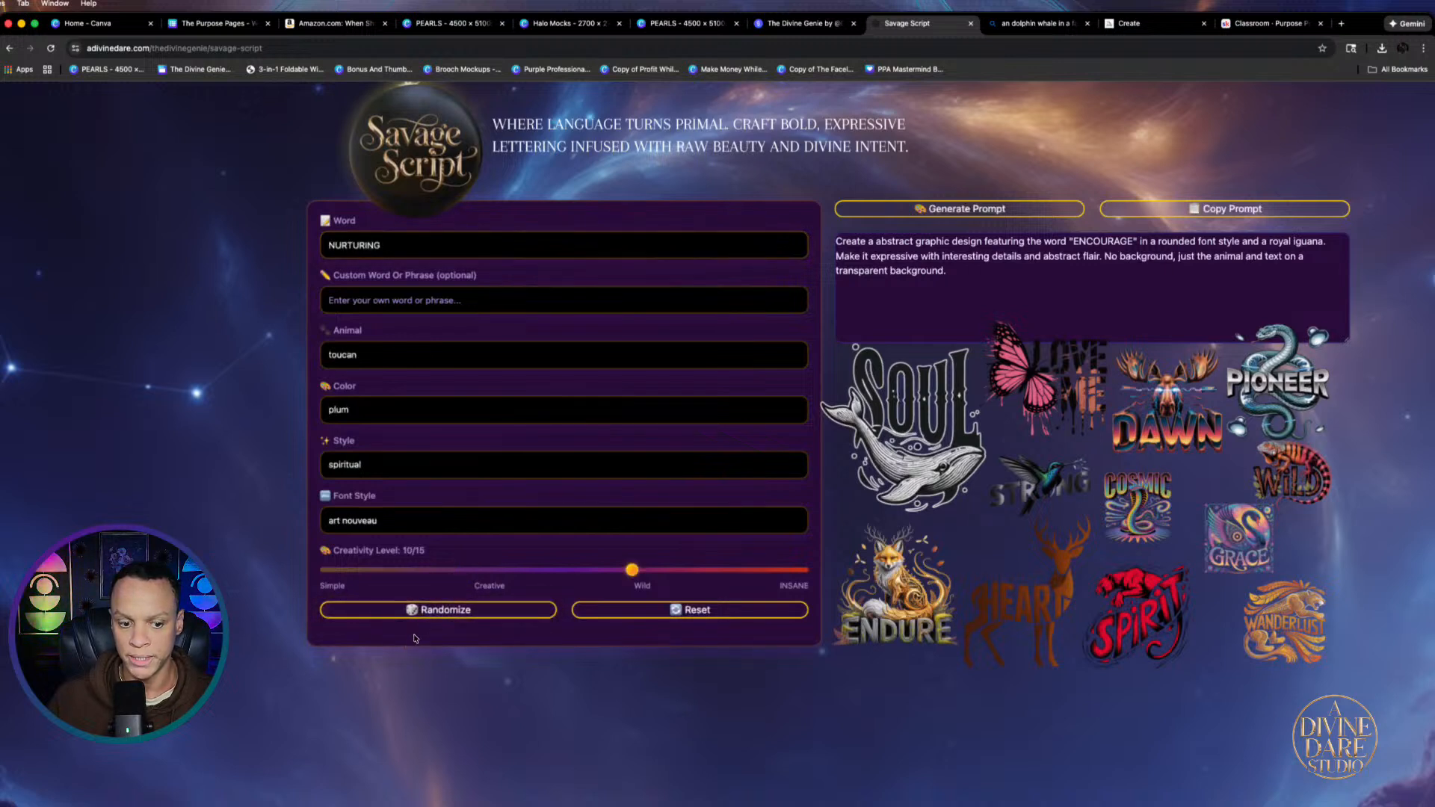
left_click(430, 618)
left_click(431, 618)
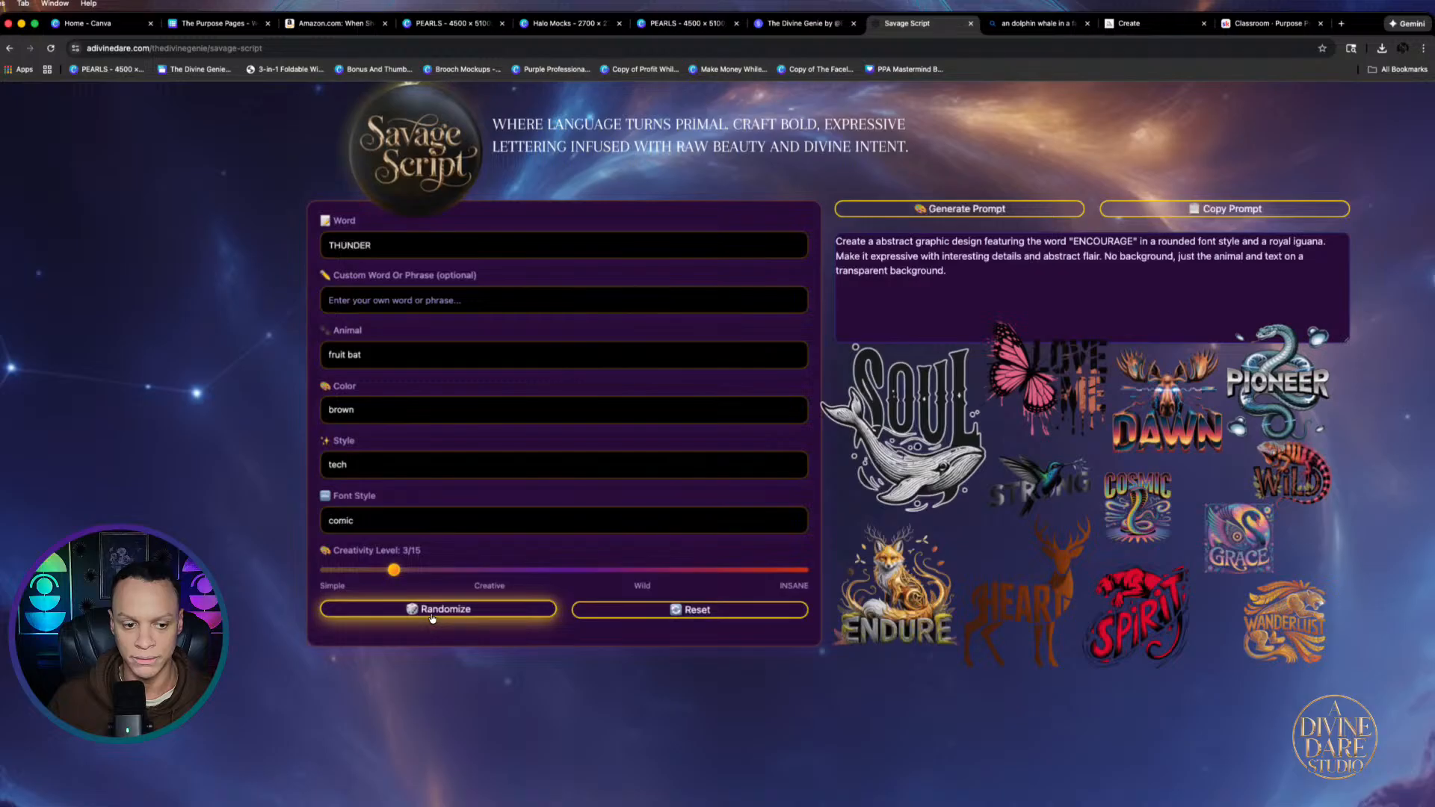
left_click(432, 618)
left_click(432, 617)
left_click(432, 617)
left_click(432, 617)
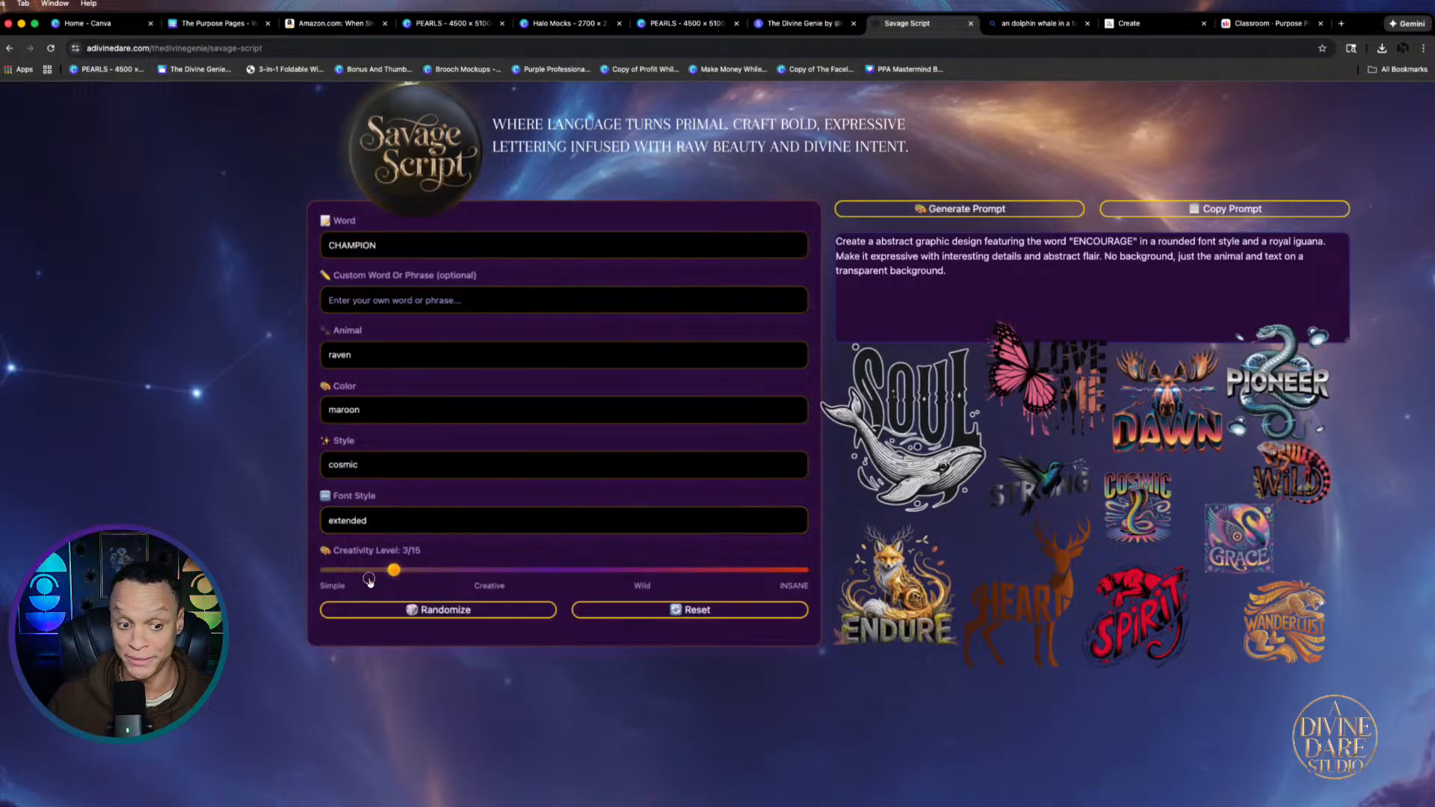
Try several creativity levels, settle on 4/15, copy the CHAMPION raven prompt, and go to Canva
left_click_drag(547, 586, 574, 579)
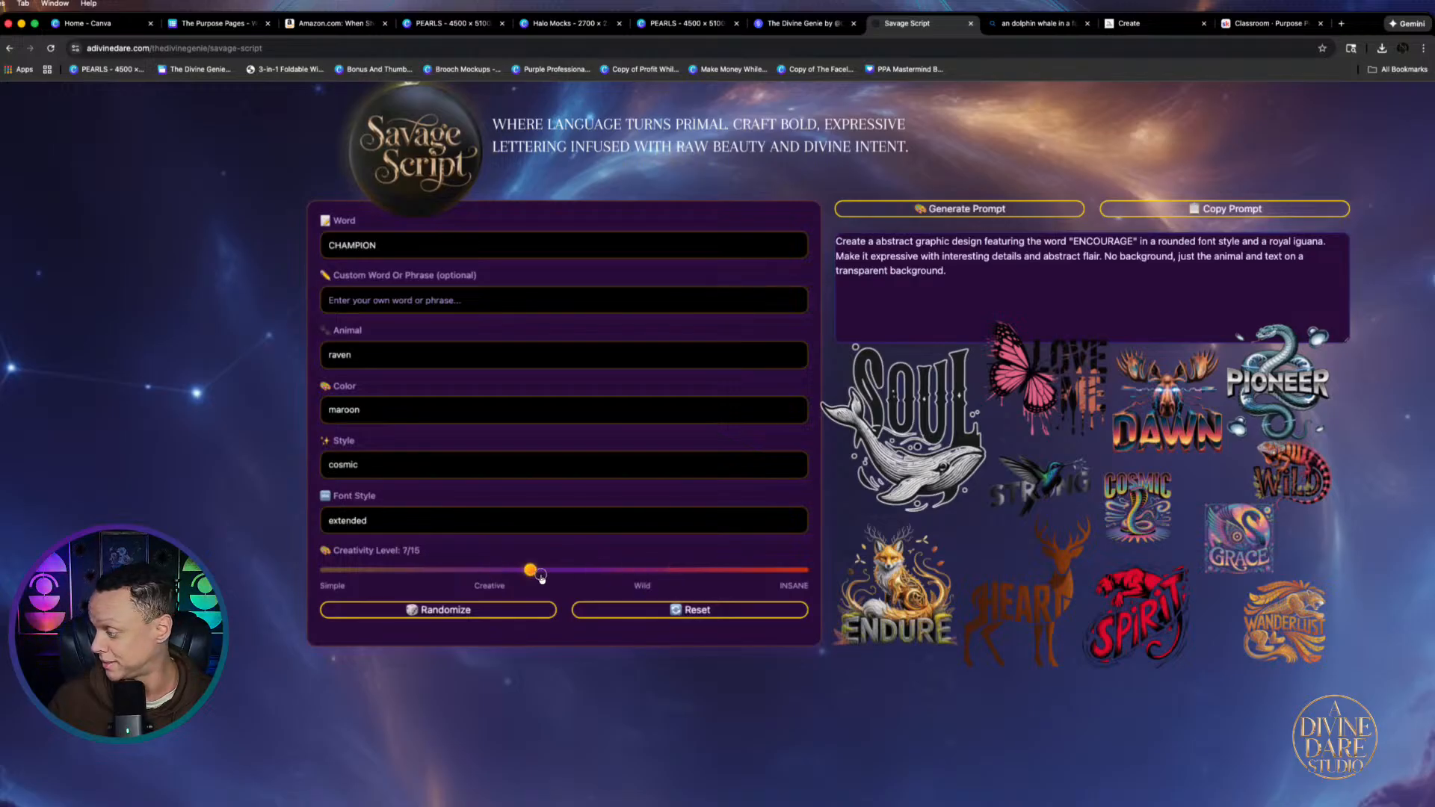
scroll(541, 578, "left", 2)
mouse_move(524, 576)
left_mouse_down()
mouse_move(882, 583)
mouse_move(499, 583)
left_mouse_up()
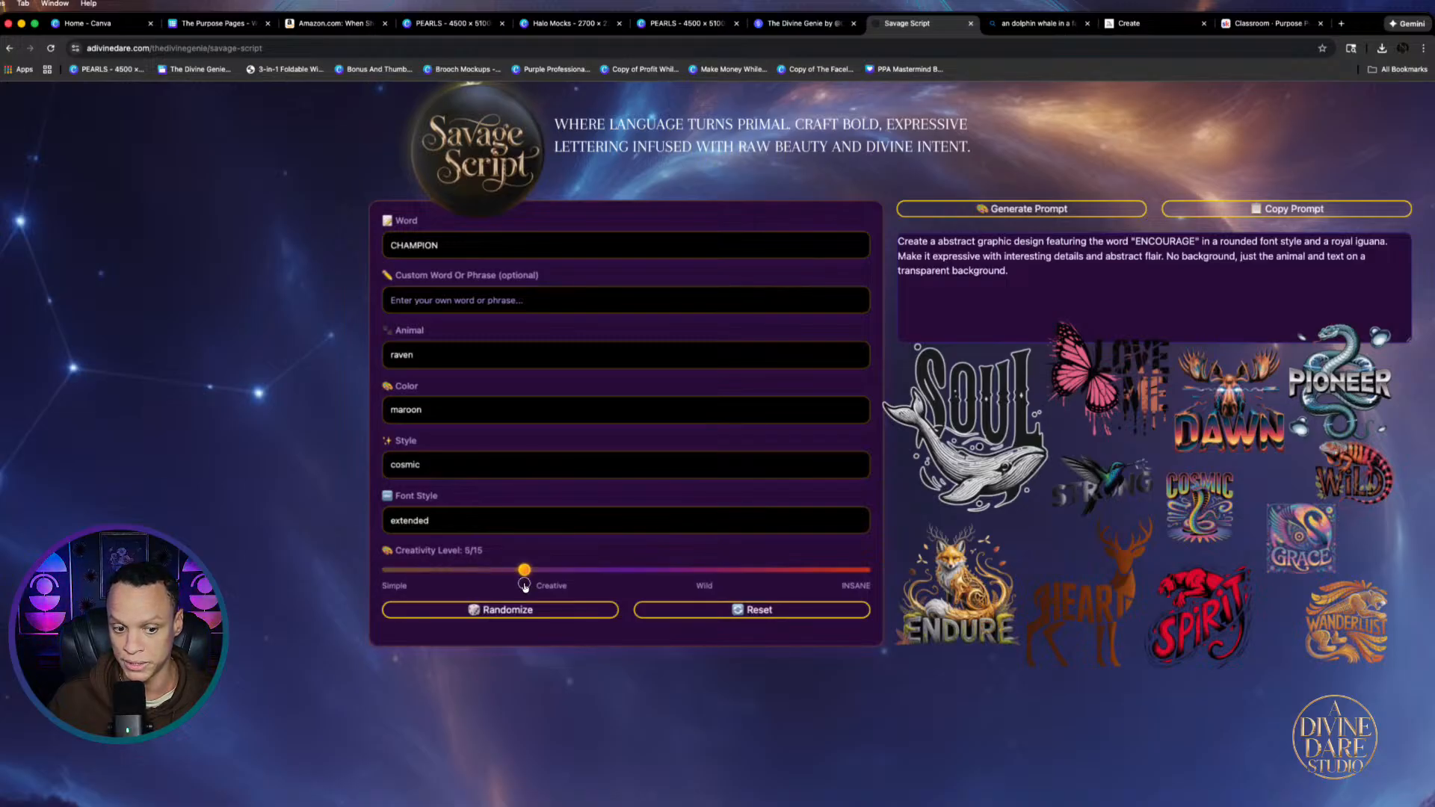
left_click_drag(551, 587, 659, 591)
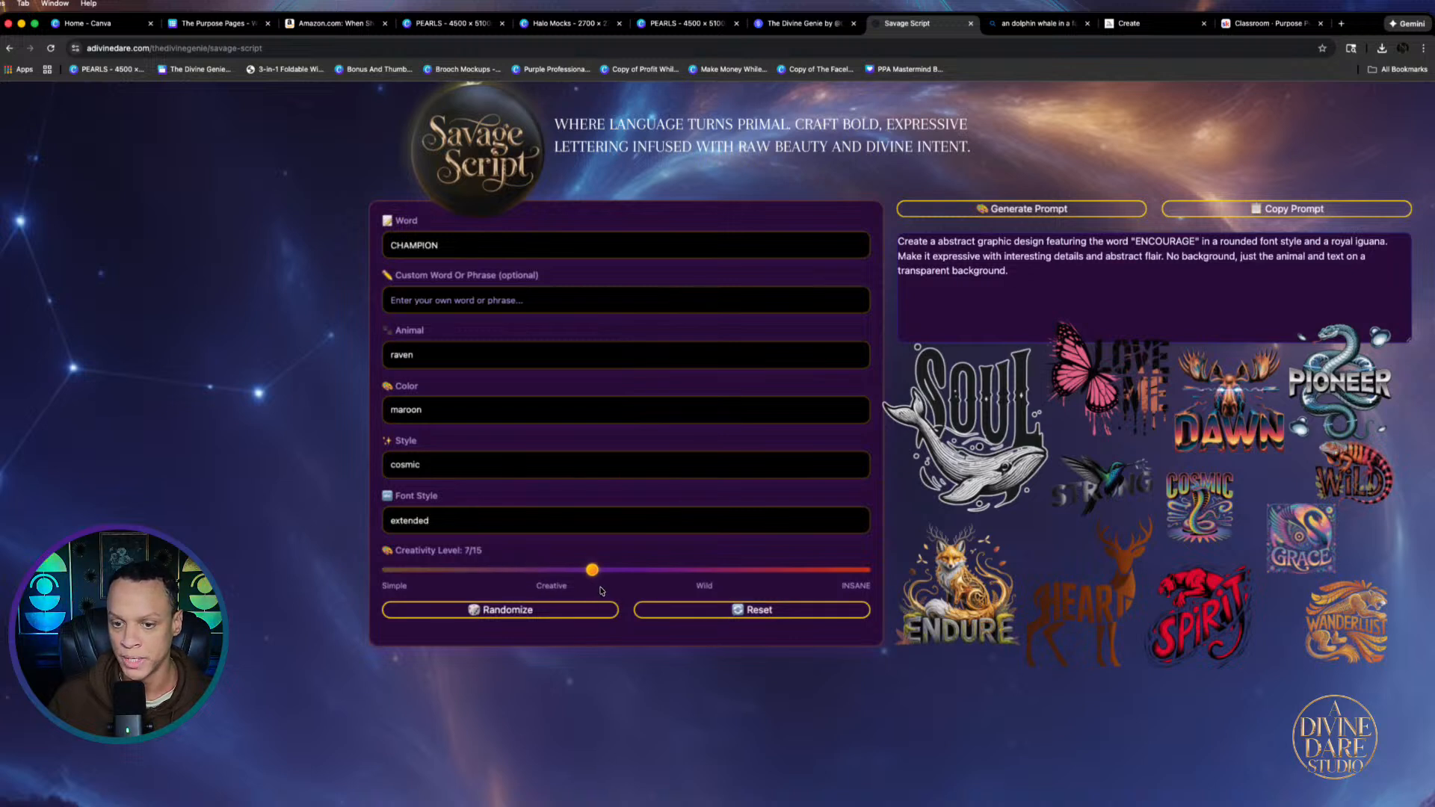
left_click_drag(691, 577, 767, 578)
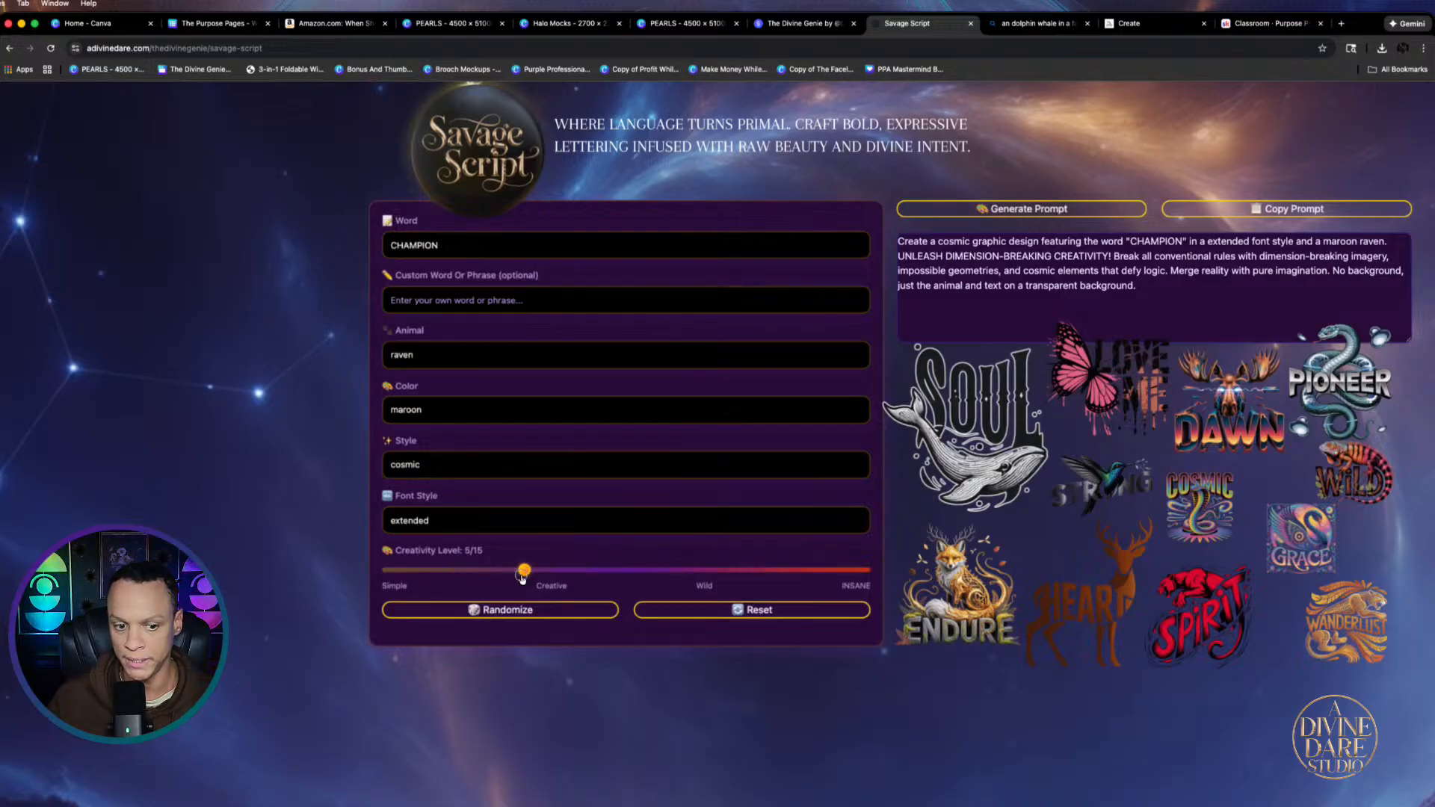
left_click_drag(522, 578, 524, 580)
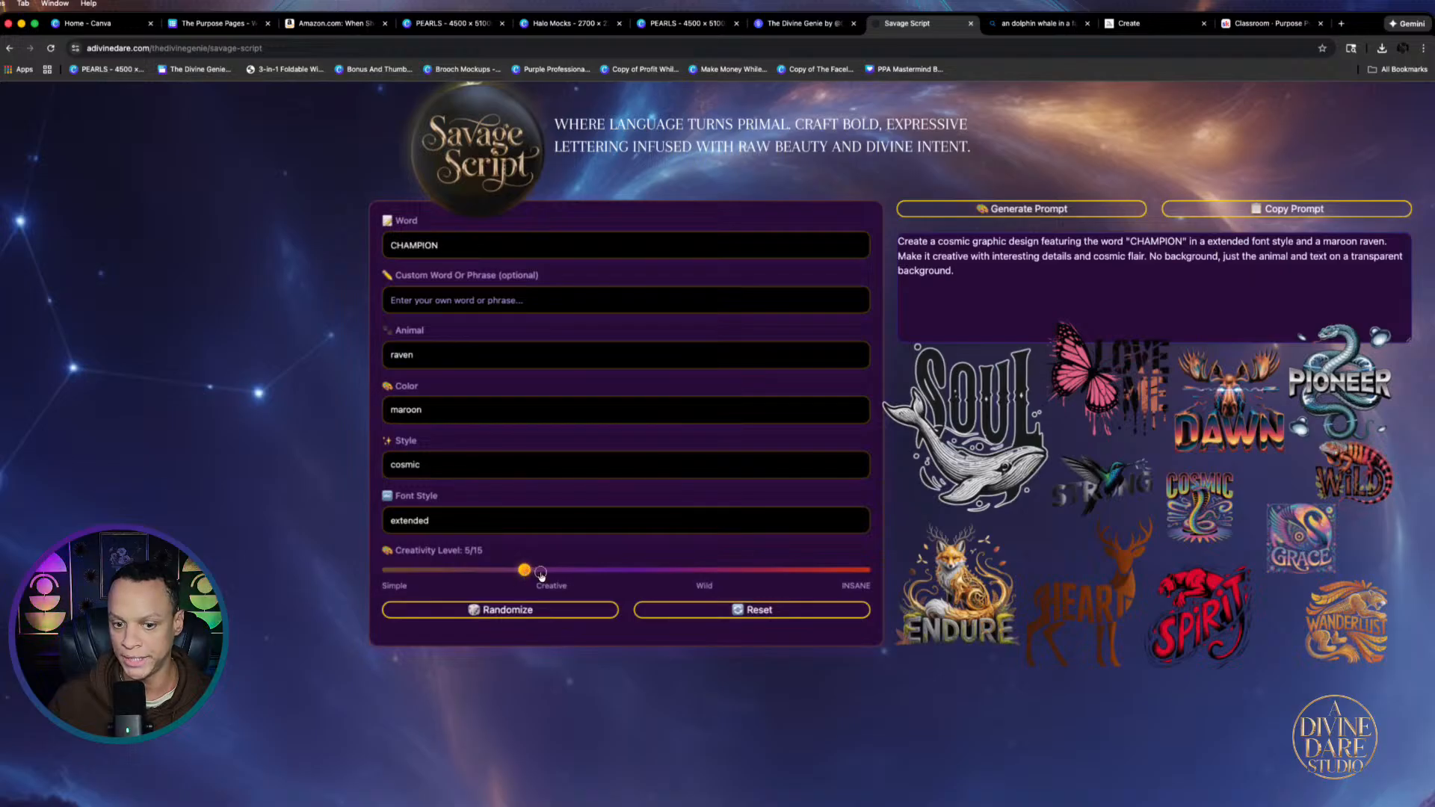
left_click_drag(573, 578, 658, 583)
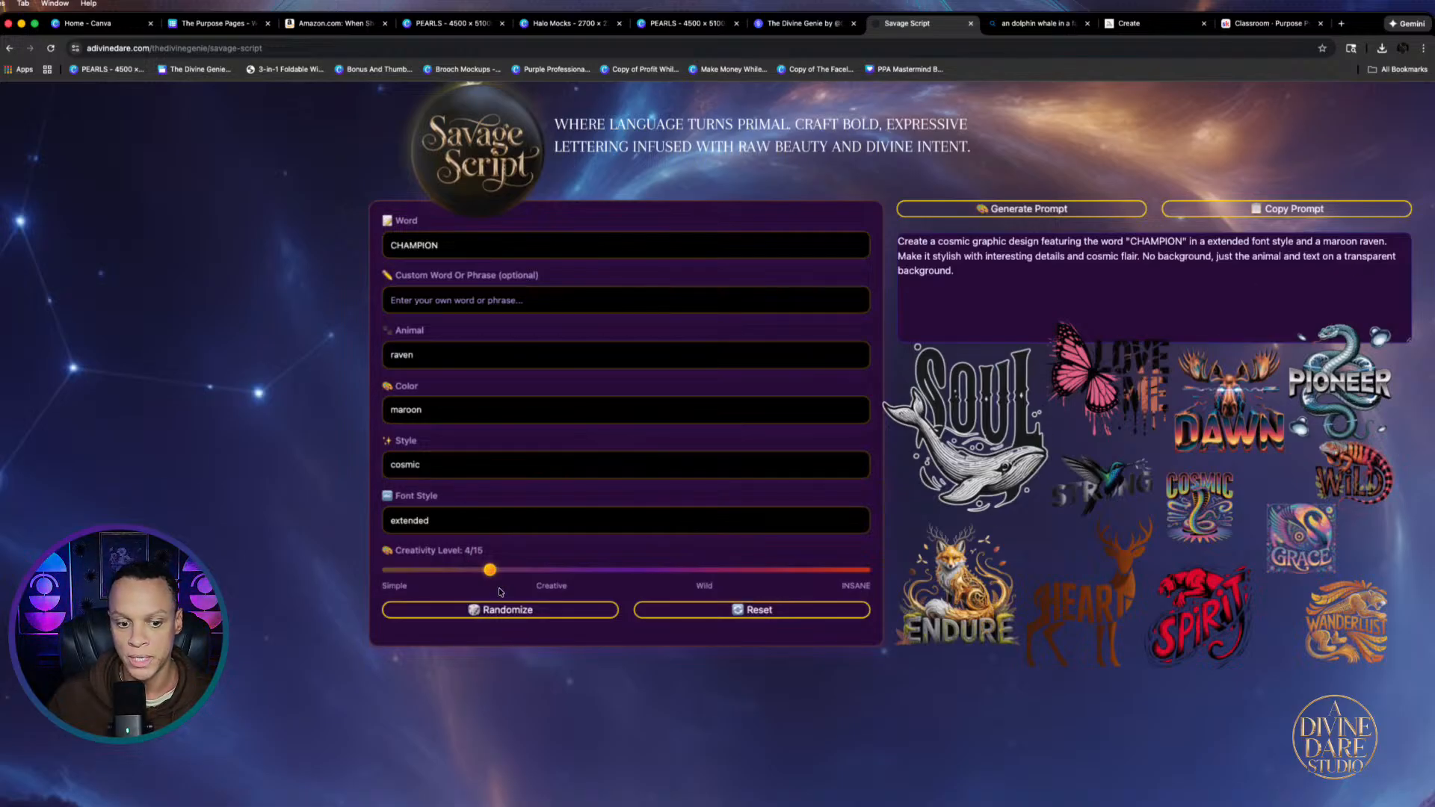
mouse_move(490, 574)
left_mouse_down()
mouse_move(517, 583)
mouse_move(501, 574)
left_mouse_up()
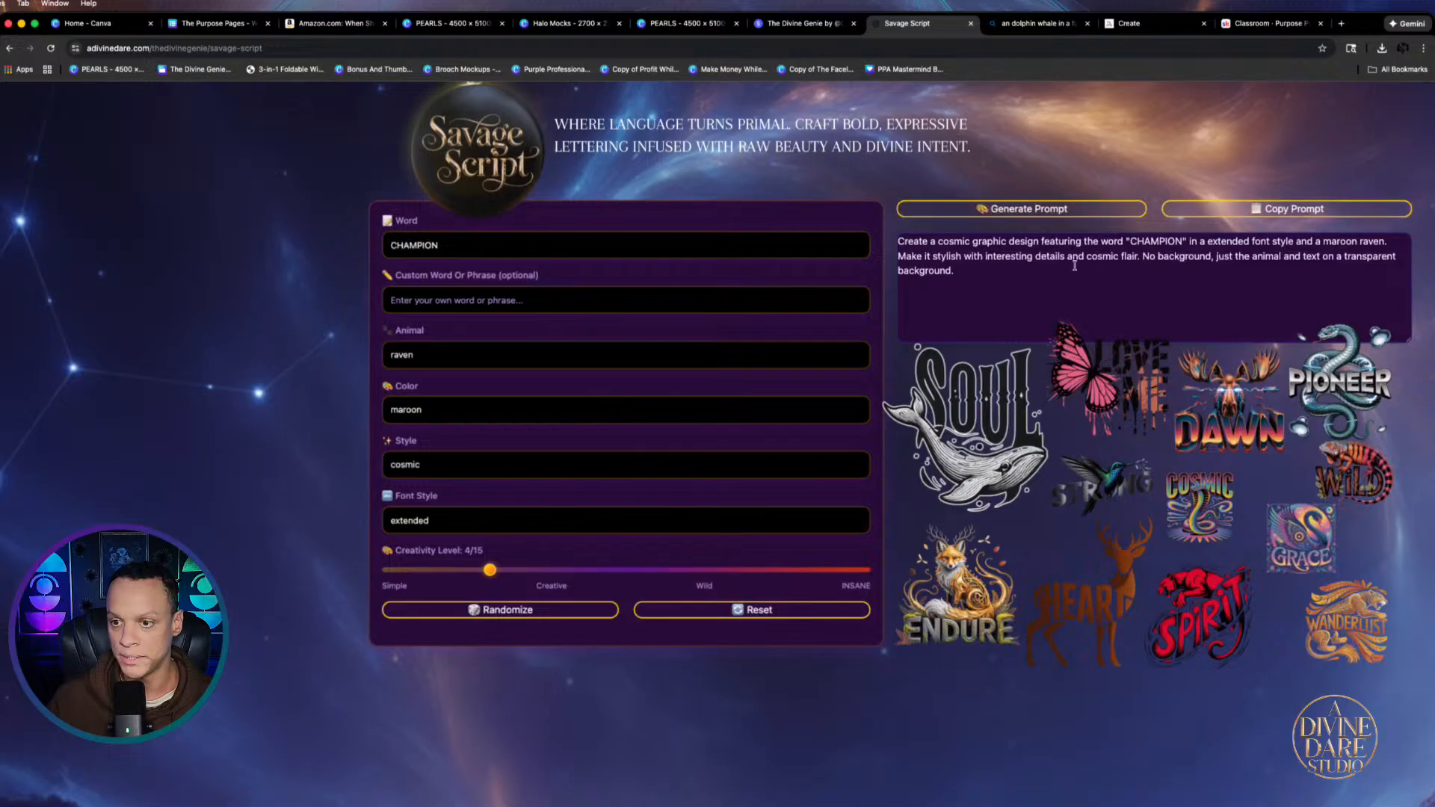
left_click(1241, 210)
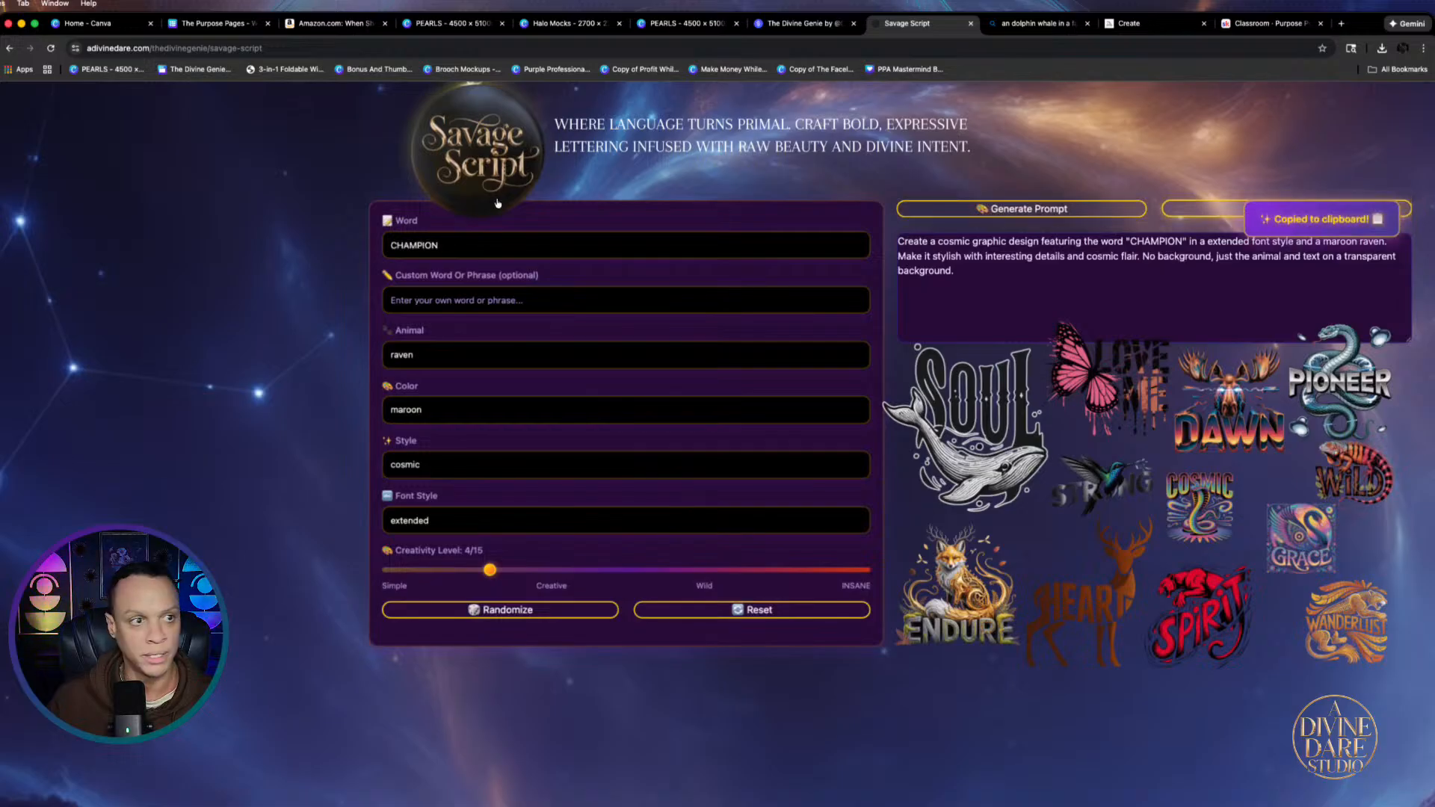
left_click(110, 28)
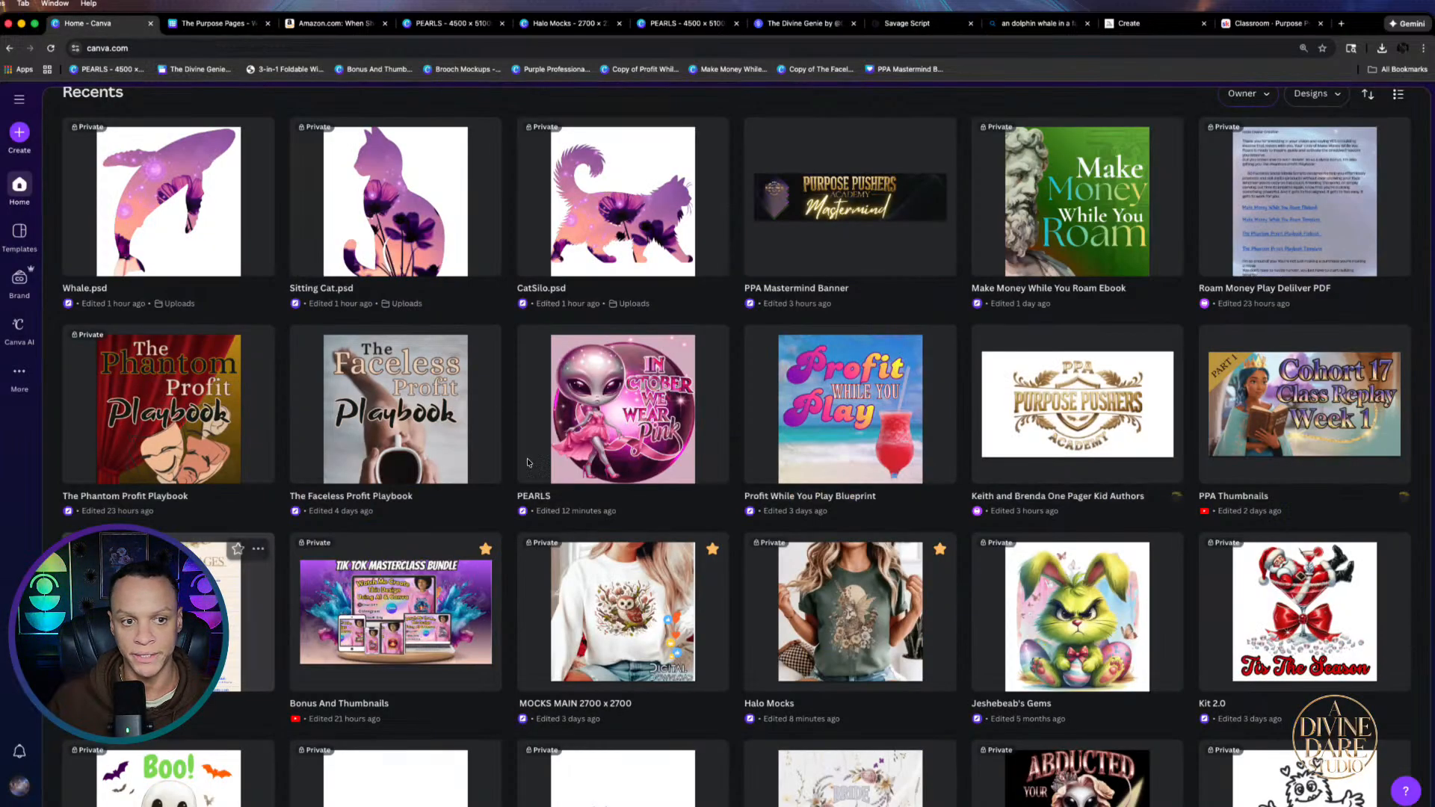
Generate square 1:1 Canva AI images from the pasted CHAMPION raven prompt
scroll(747, 336, "up", 1)
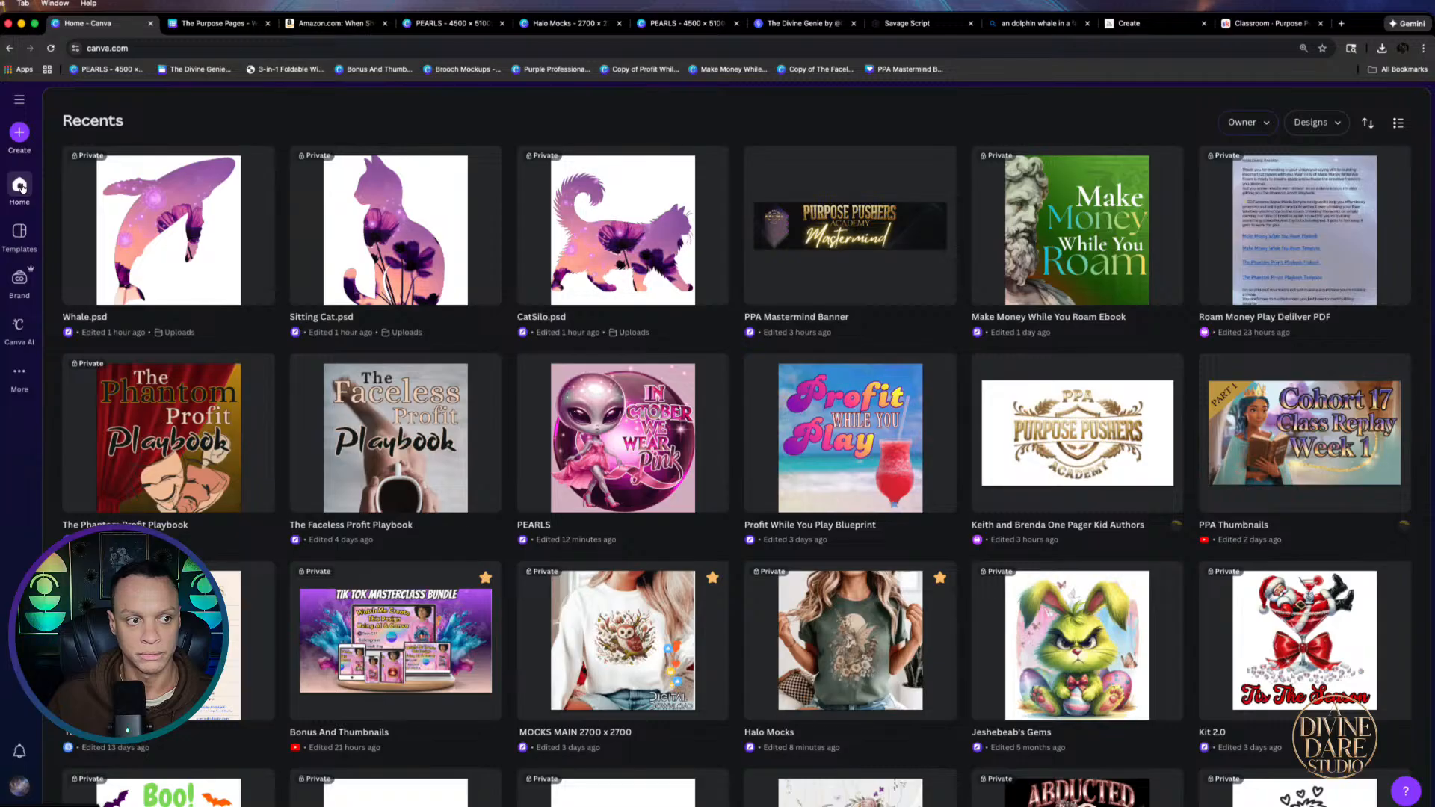
scroll(610, 284, "up", 2)
scroll(610, 284, "up", 2)
left_click(811, 184)
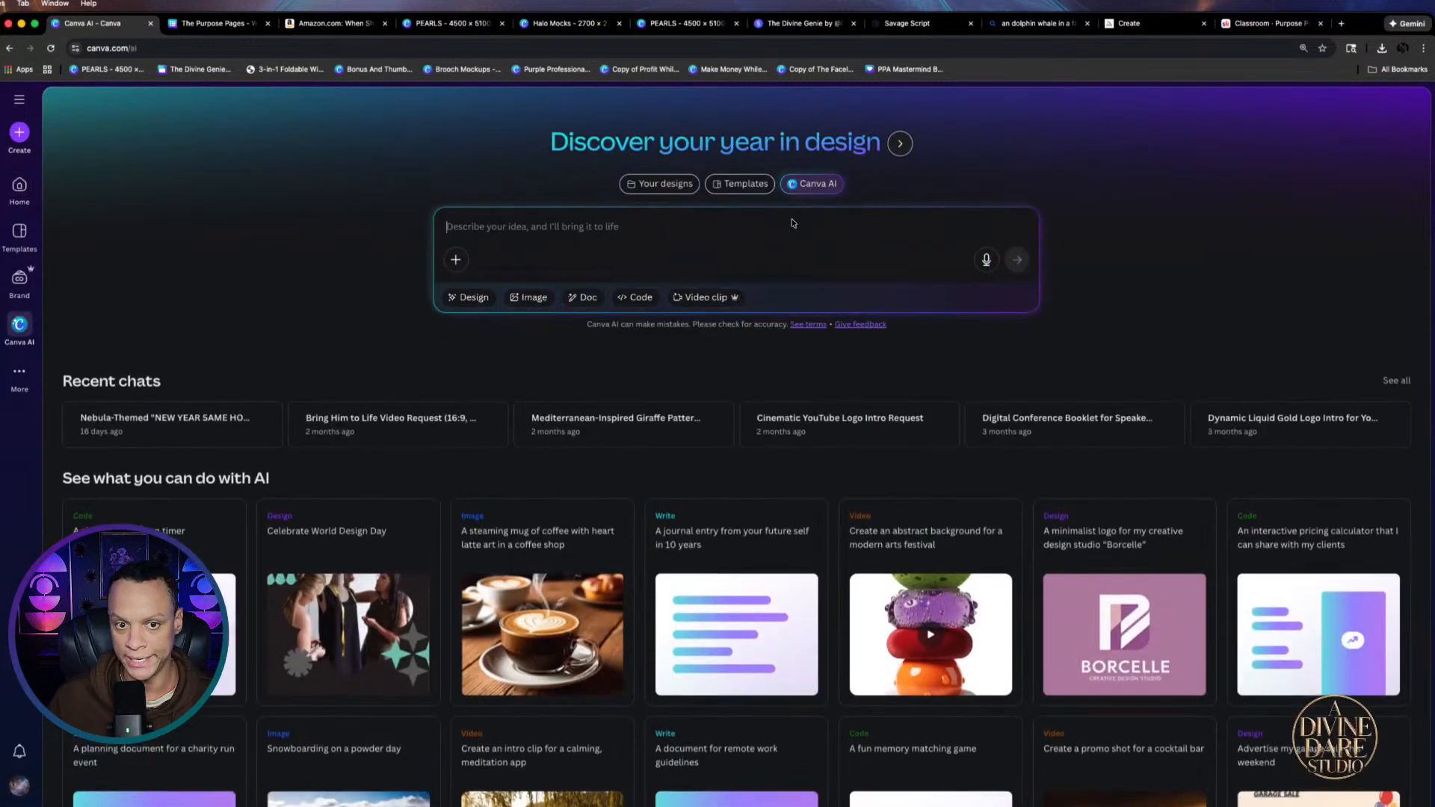
left_click(523, 297)
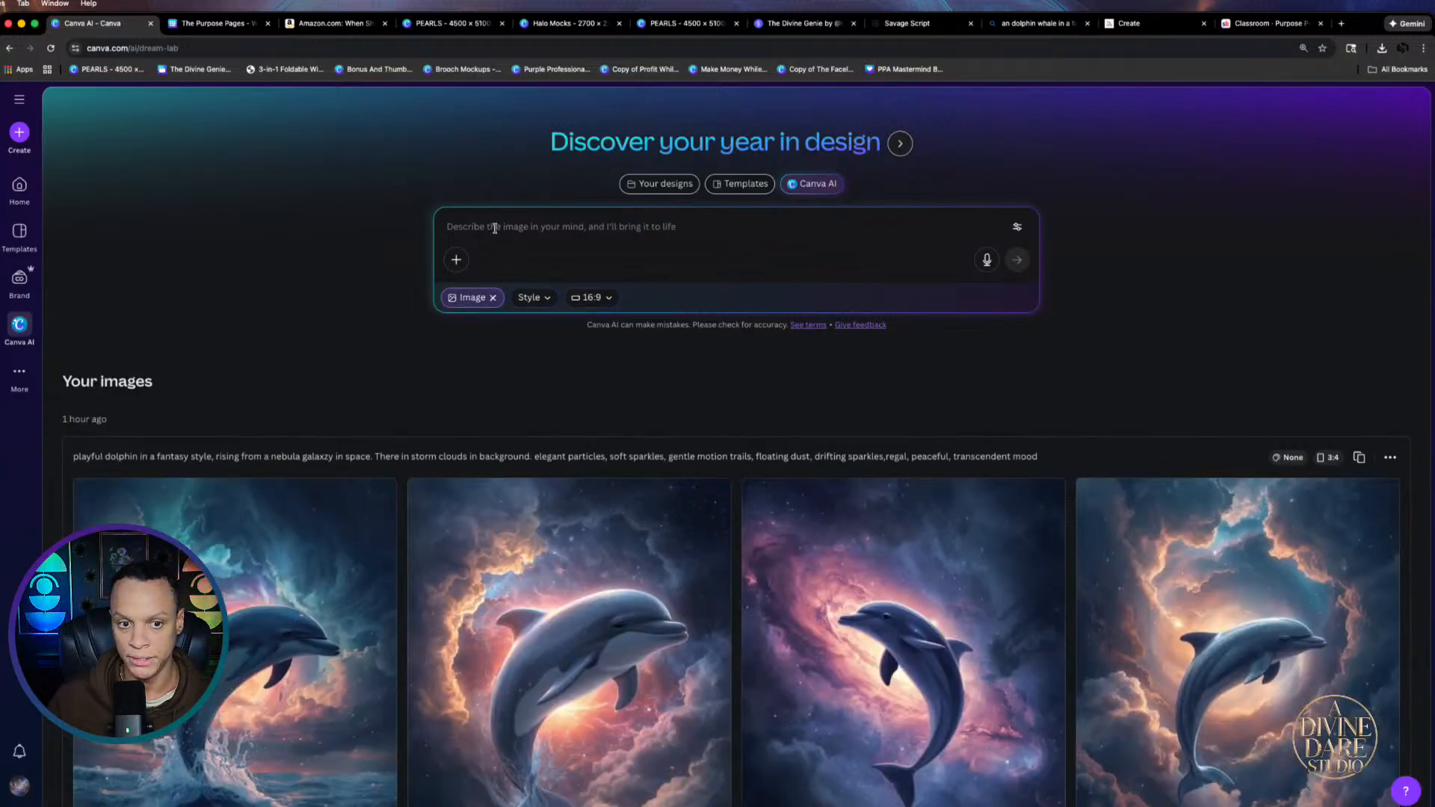
left_click(620, 303)
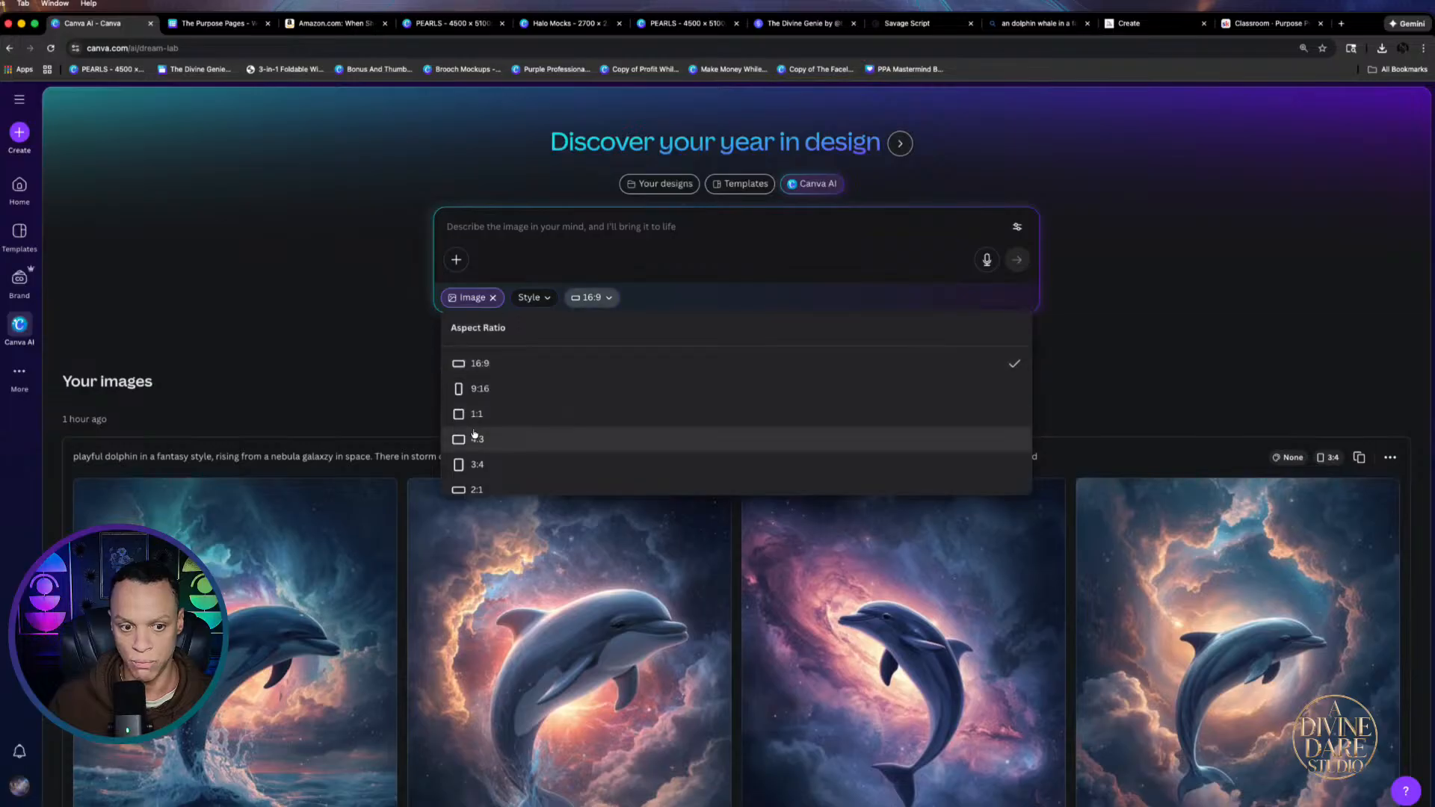
left_click(482, 415)
right_click(509, 228)
left_click(529, 330)
key("super+v")
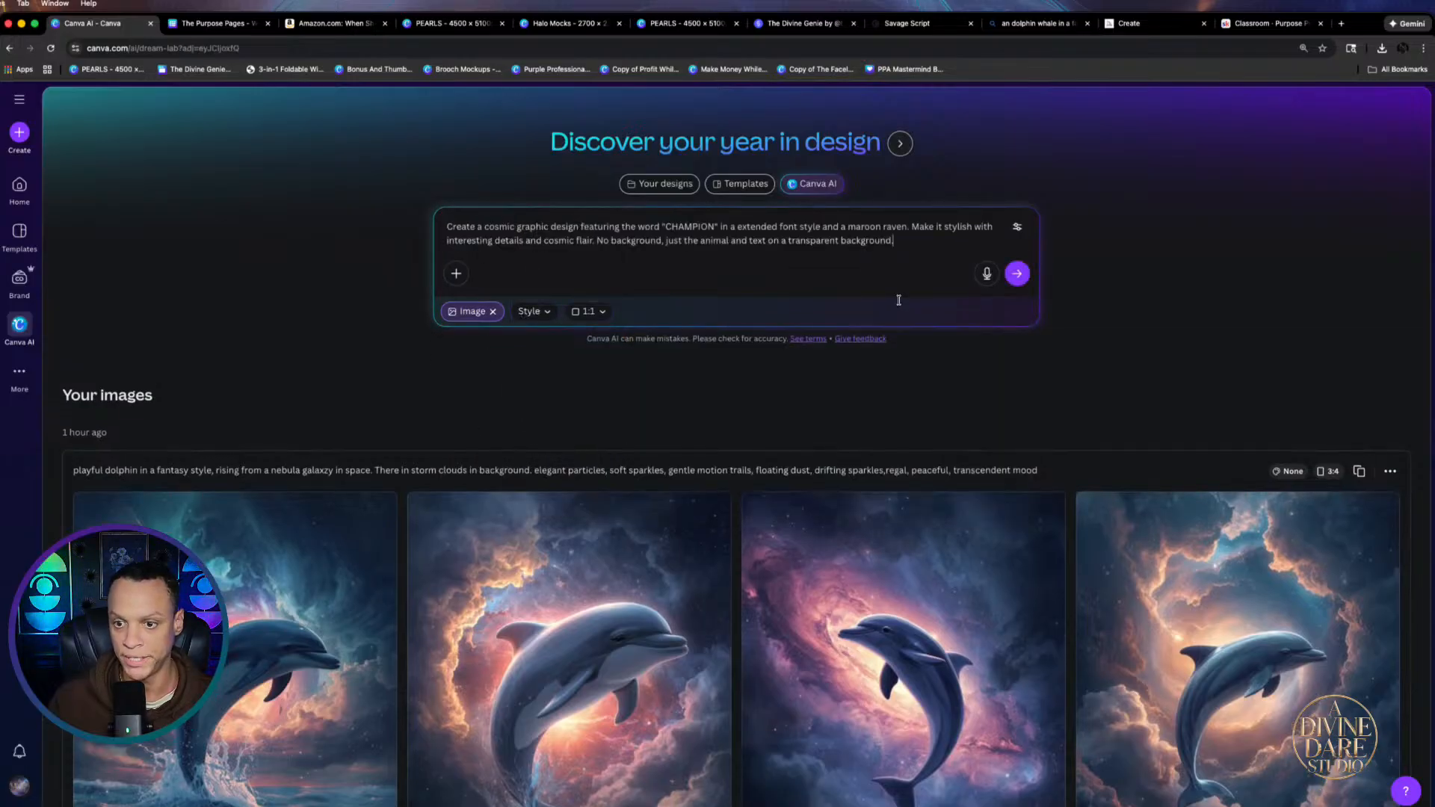
left_click(1016, 273)
Open the first CHAMPION raven result full size and download it as a JPG
scroll(262, 577, "down", 4)
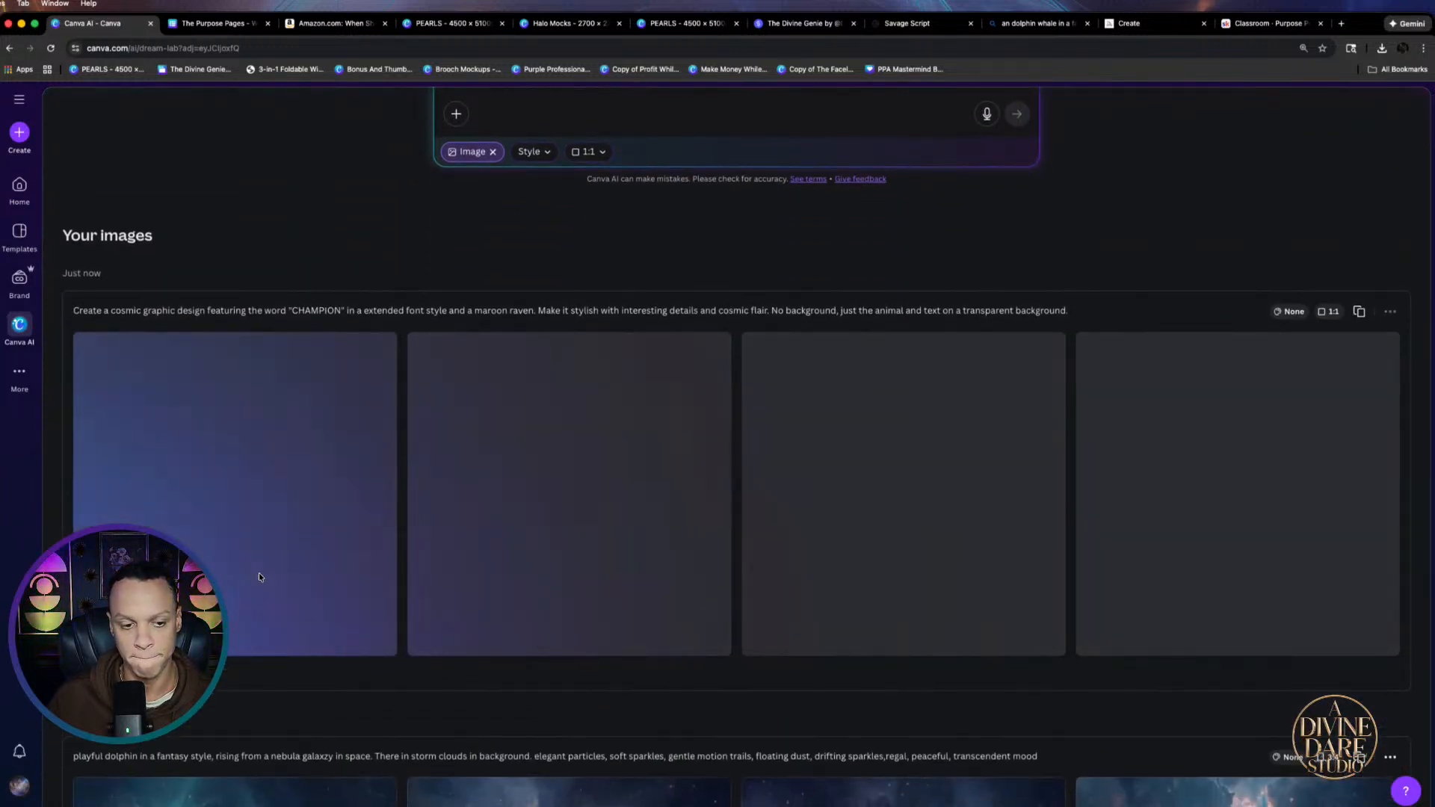
left_click(575, 153)
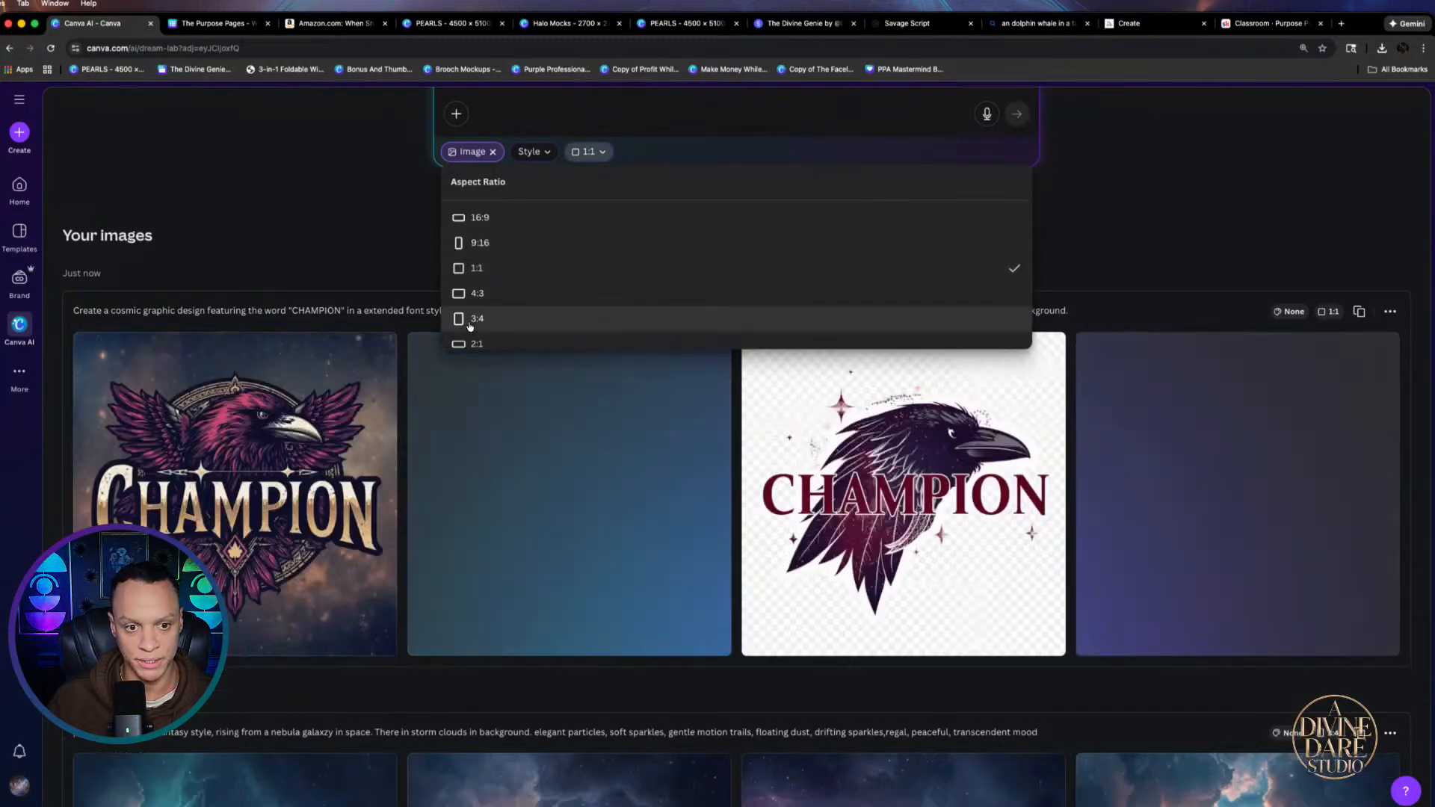
left_click(220, 118)
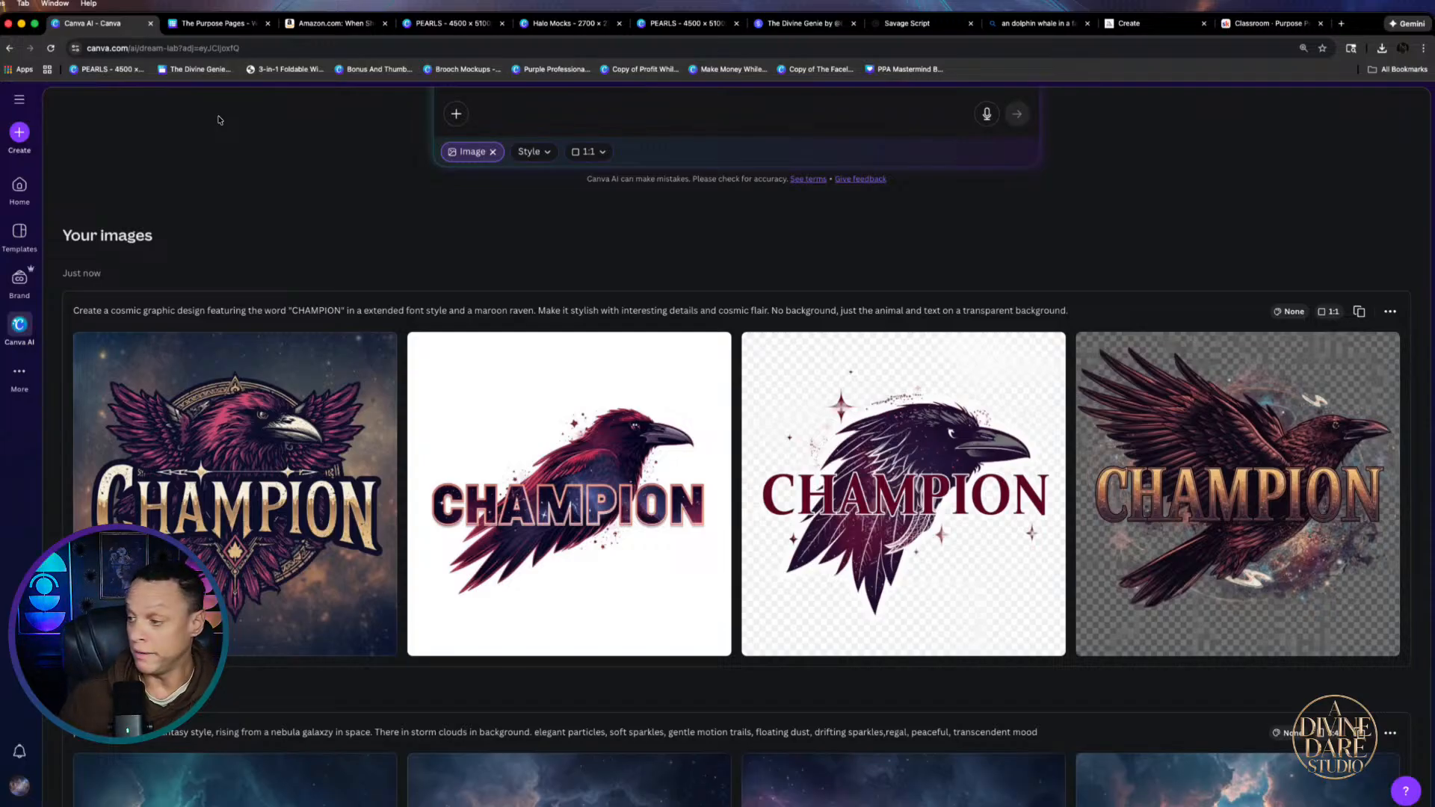
left_click(345, 368)
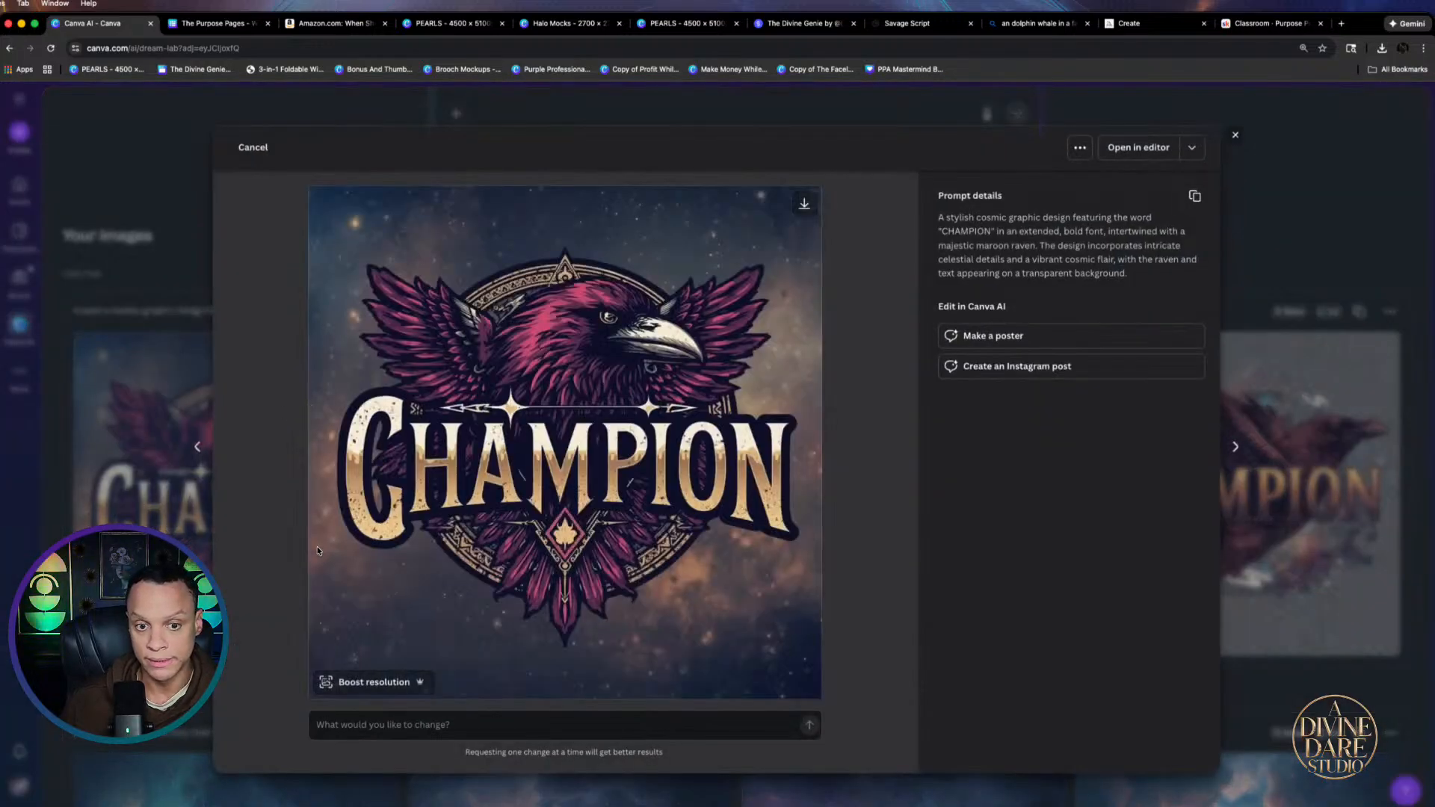
left_click(804, 203)
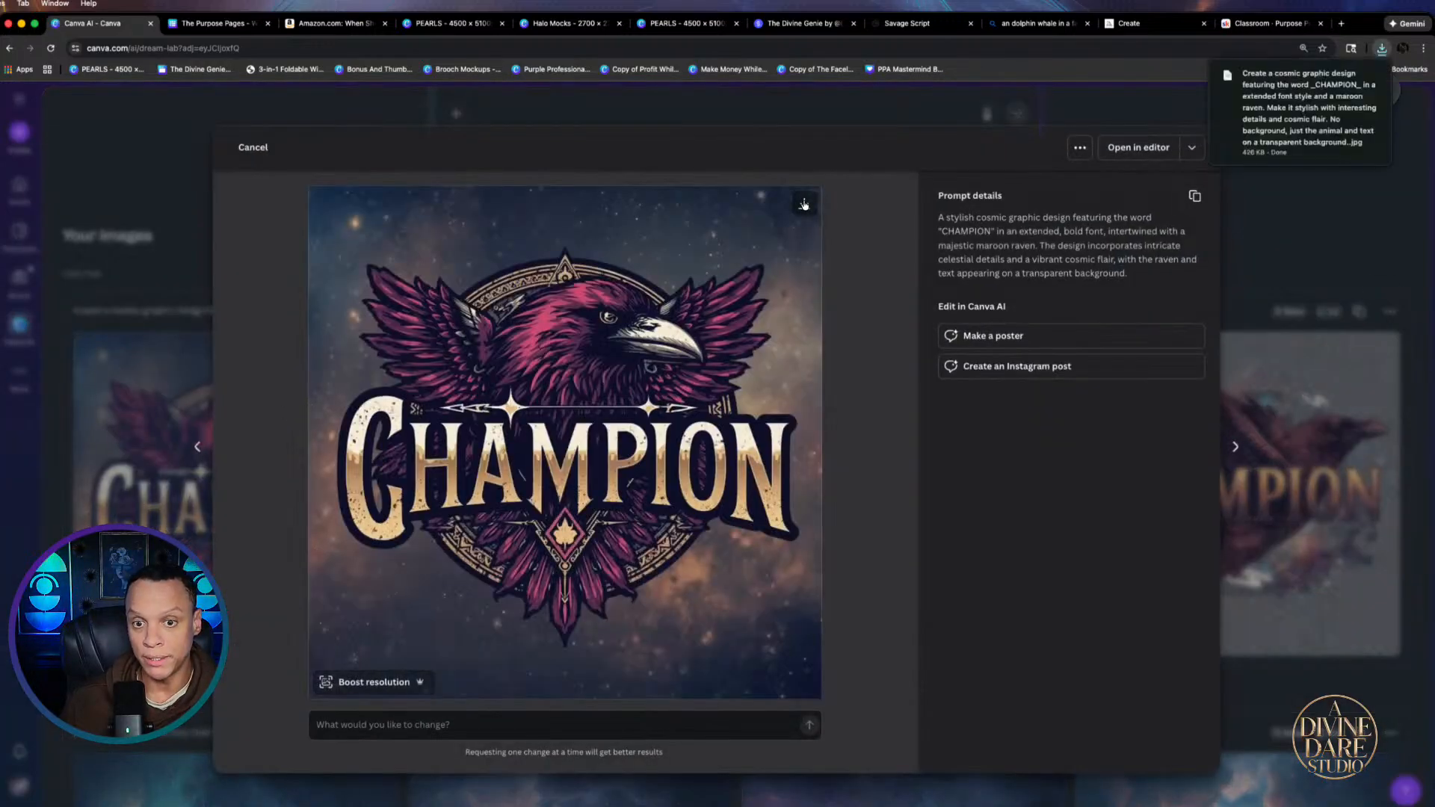
left_click(553, 23)
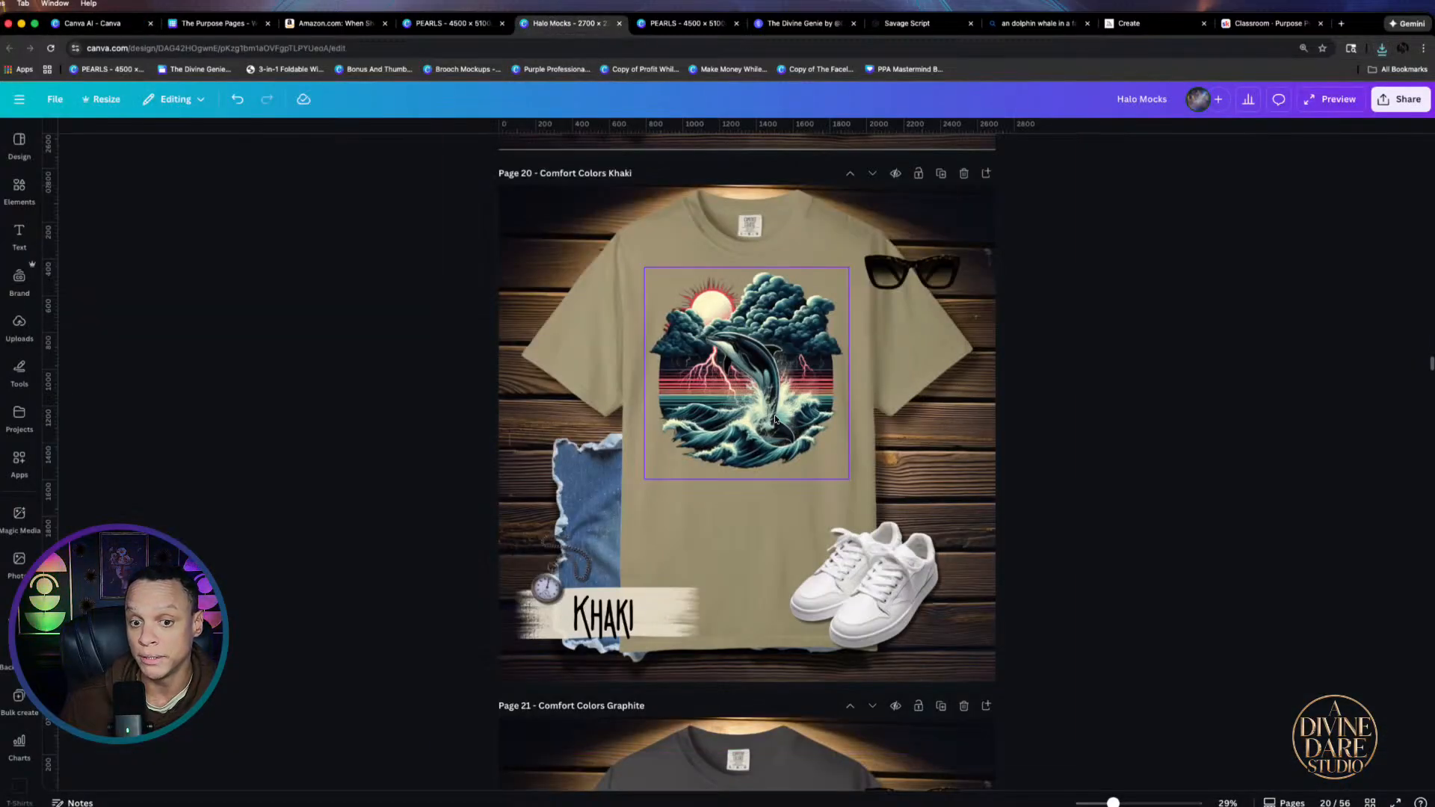
Swap the khaki shirt's whale graphic for the downloaded CHAMPION raven image, shrunk onto the chest
left_click(694, 376)
key("Delete")
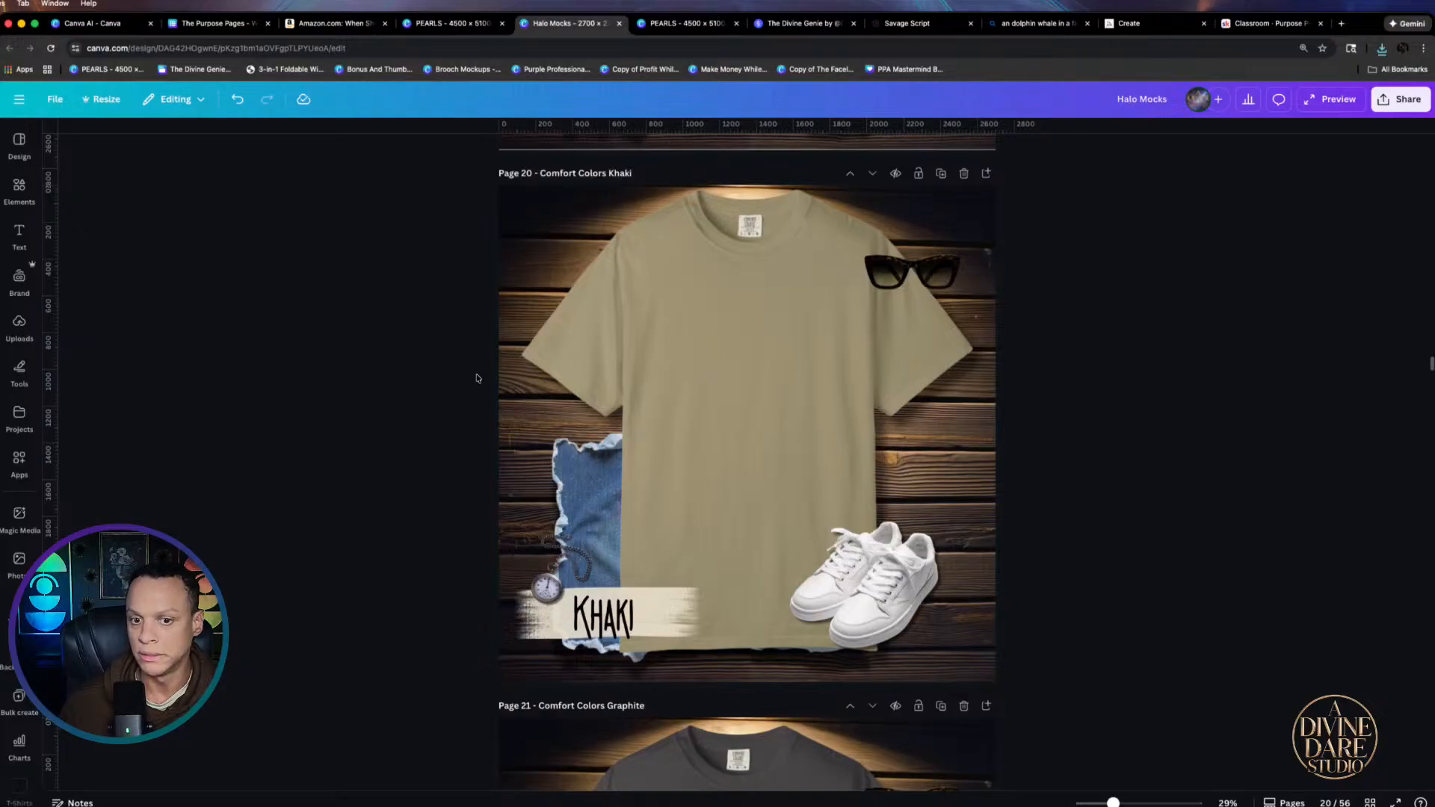
left_click(1380, 50)
left_click(727, 380)
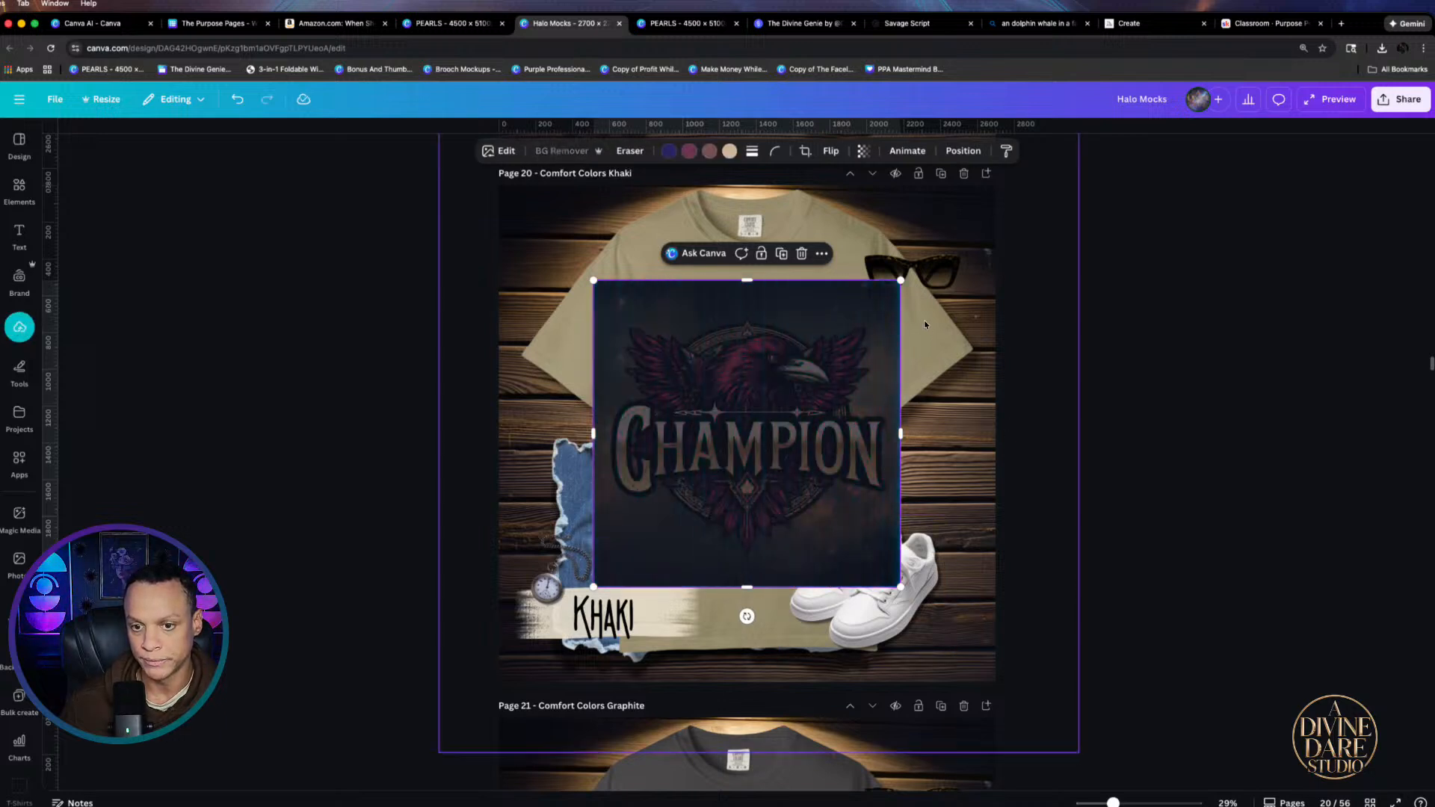
left_click_drag(901, 279, 832, 348)
left_click_drag(739, 482, 770, 383)
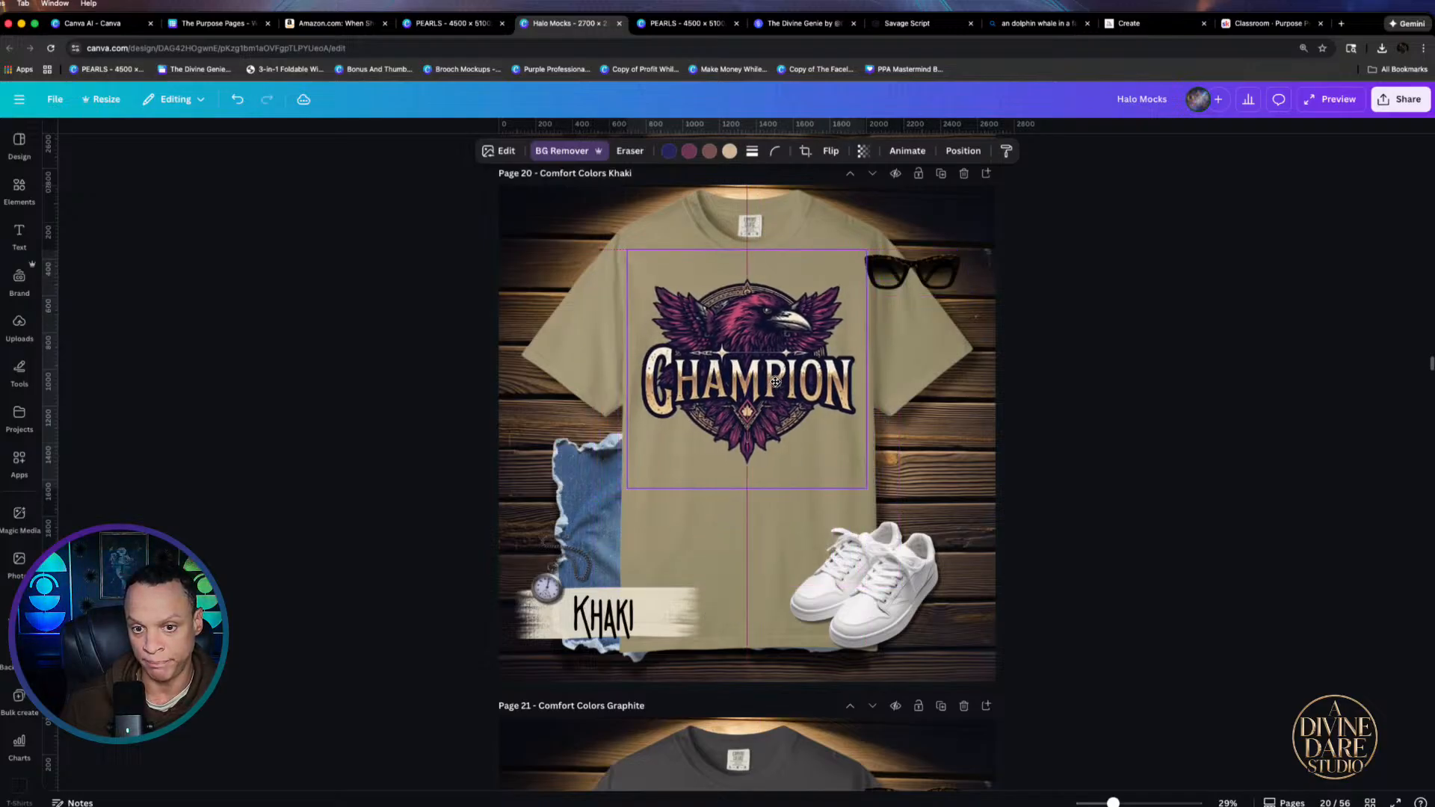
left_click(1243, 421)
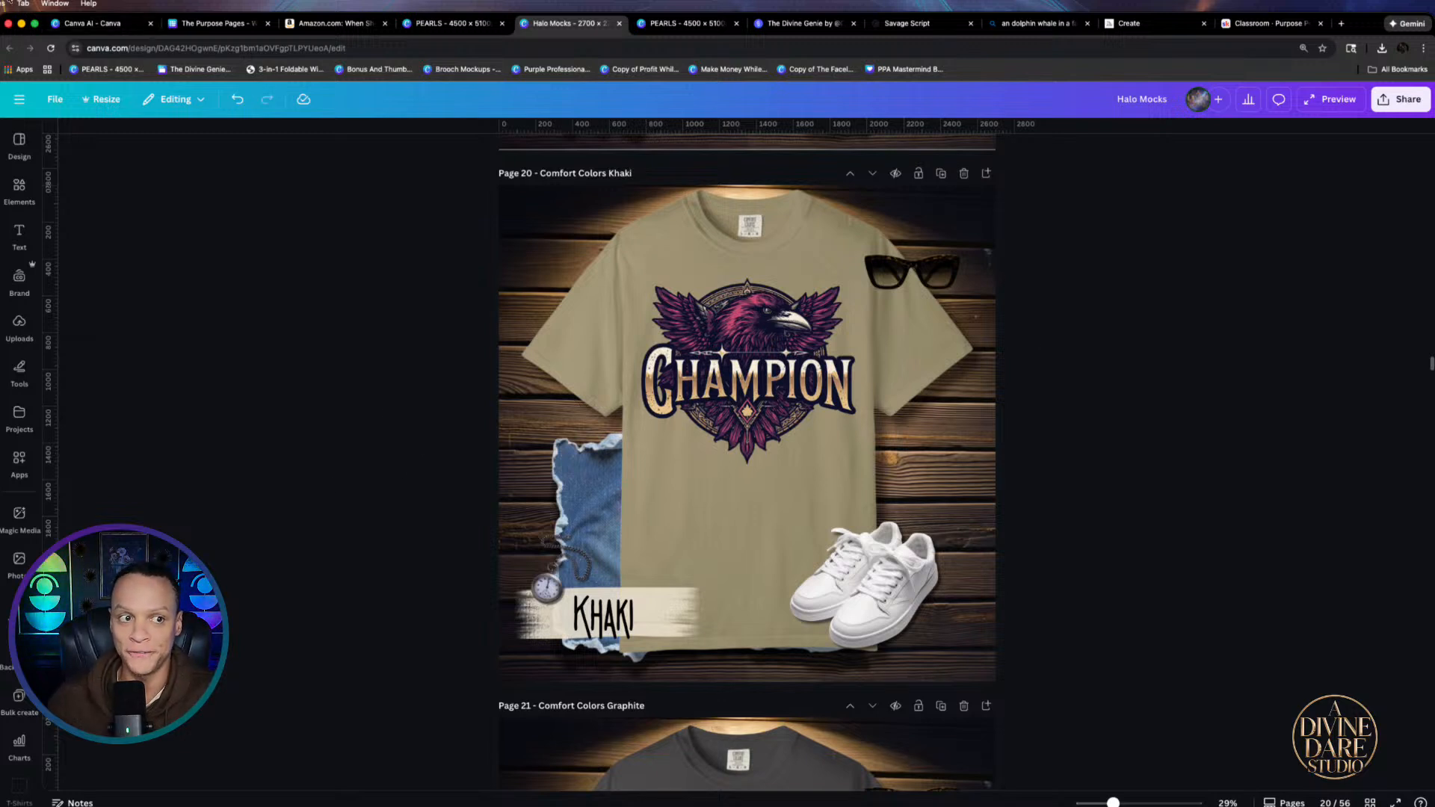
Browse the CHAMPION raven variations in Canva AI and download the metallic-gold version
left_click(110, 27)
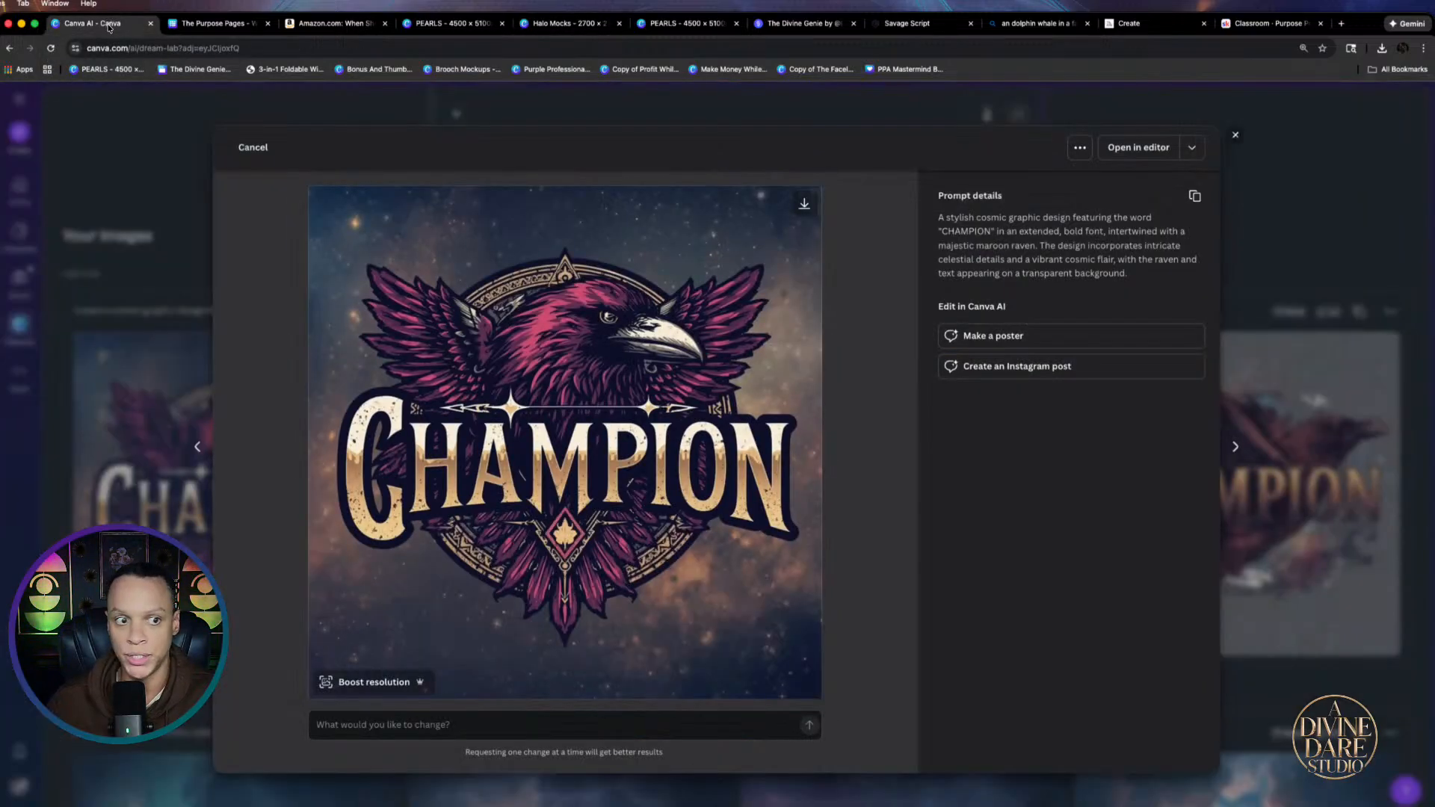
left_click(224, 143)
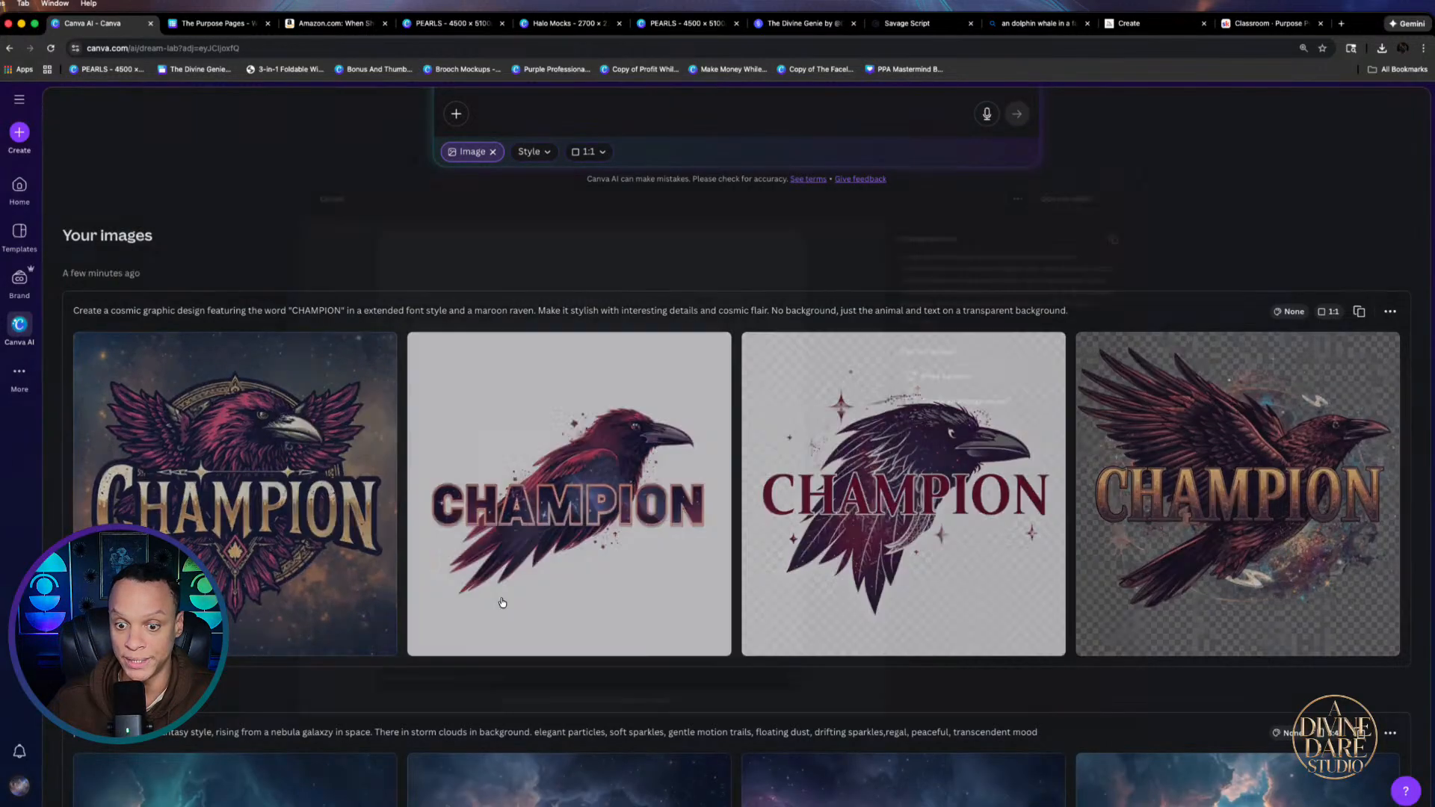
left_click(585, 447)
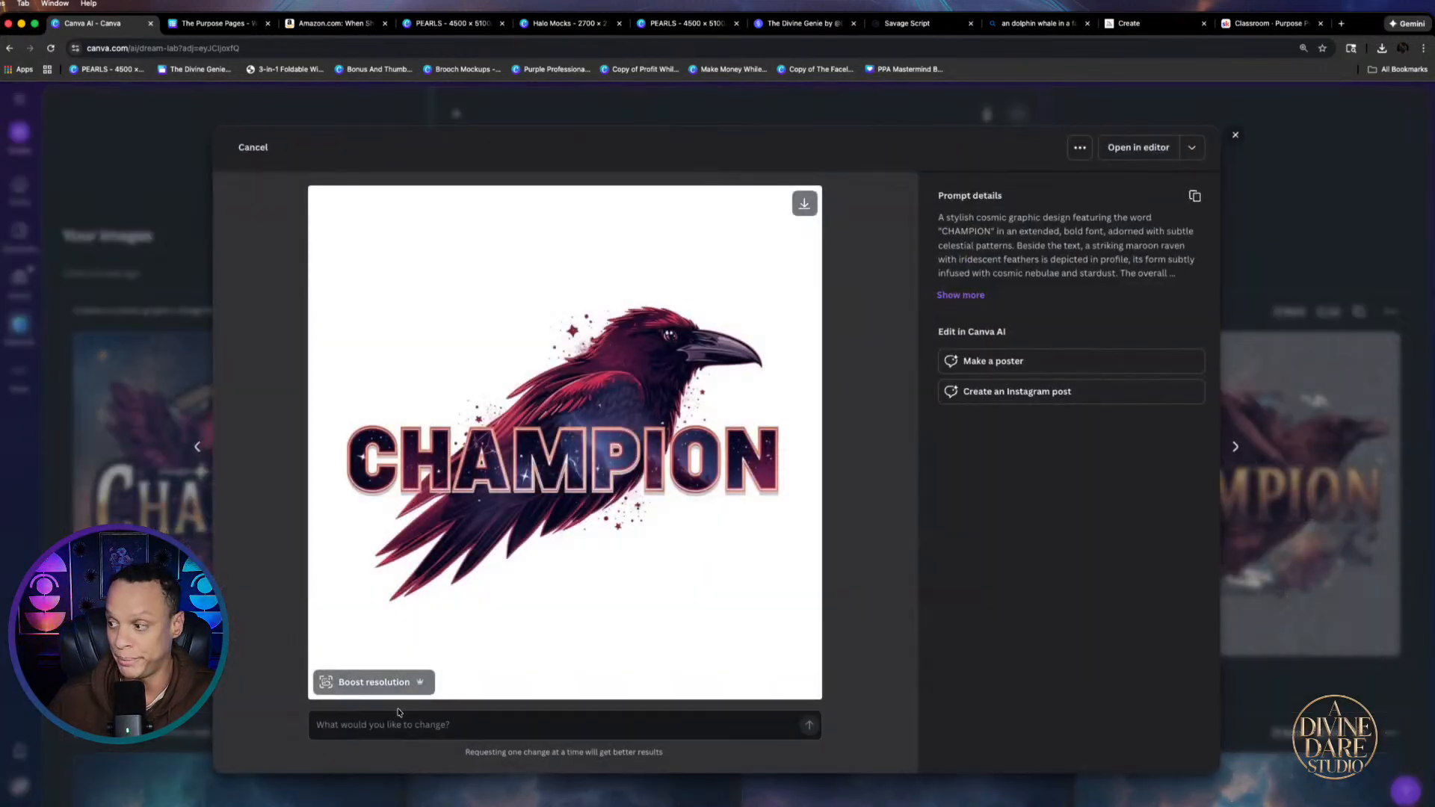
key("Right")
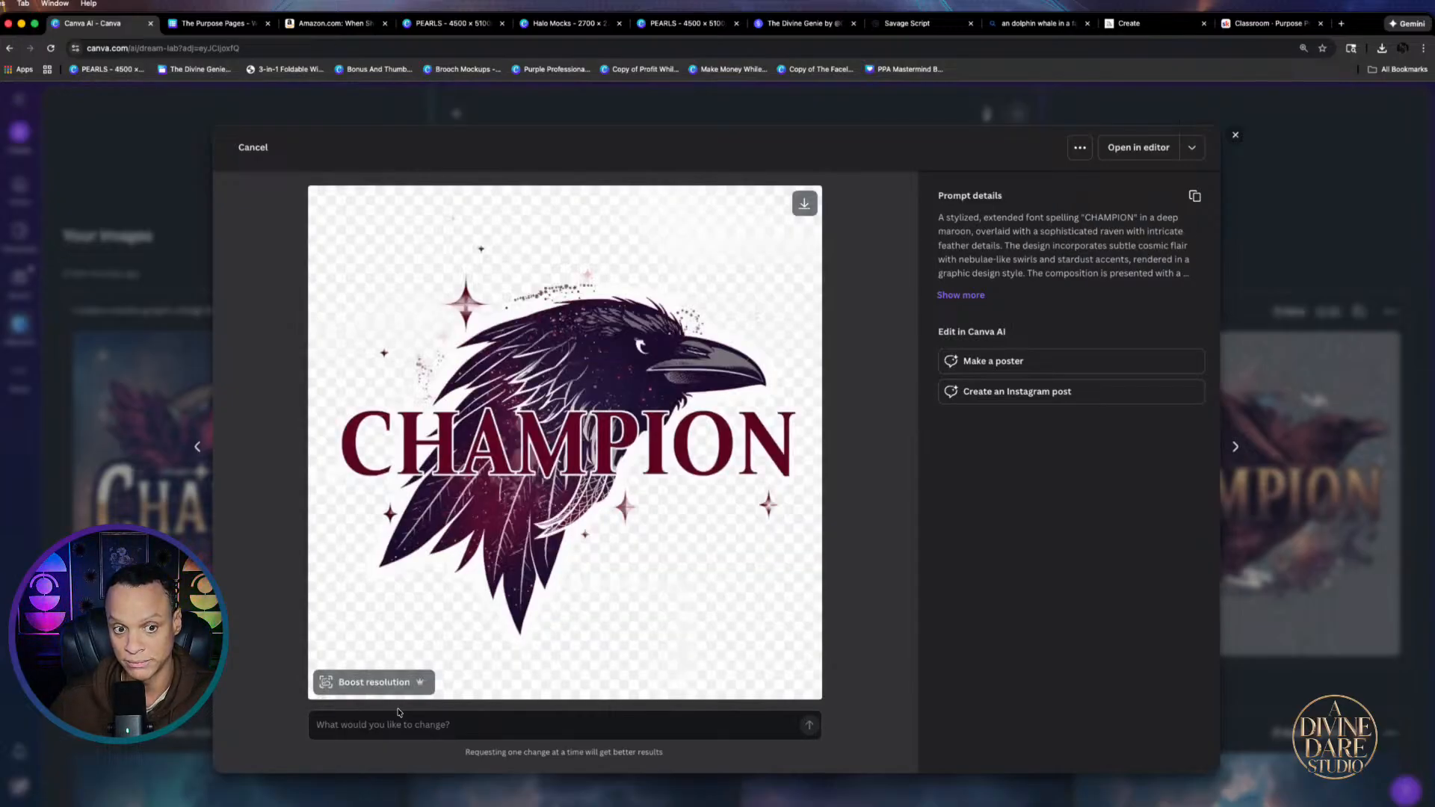
key("Right")
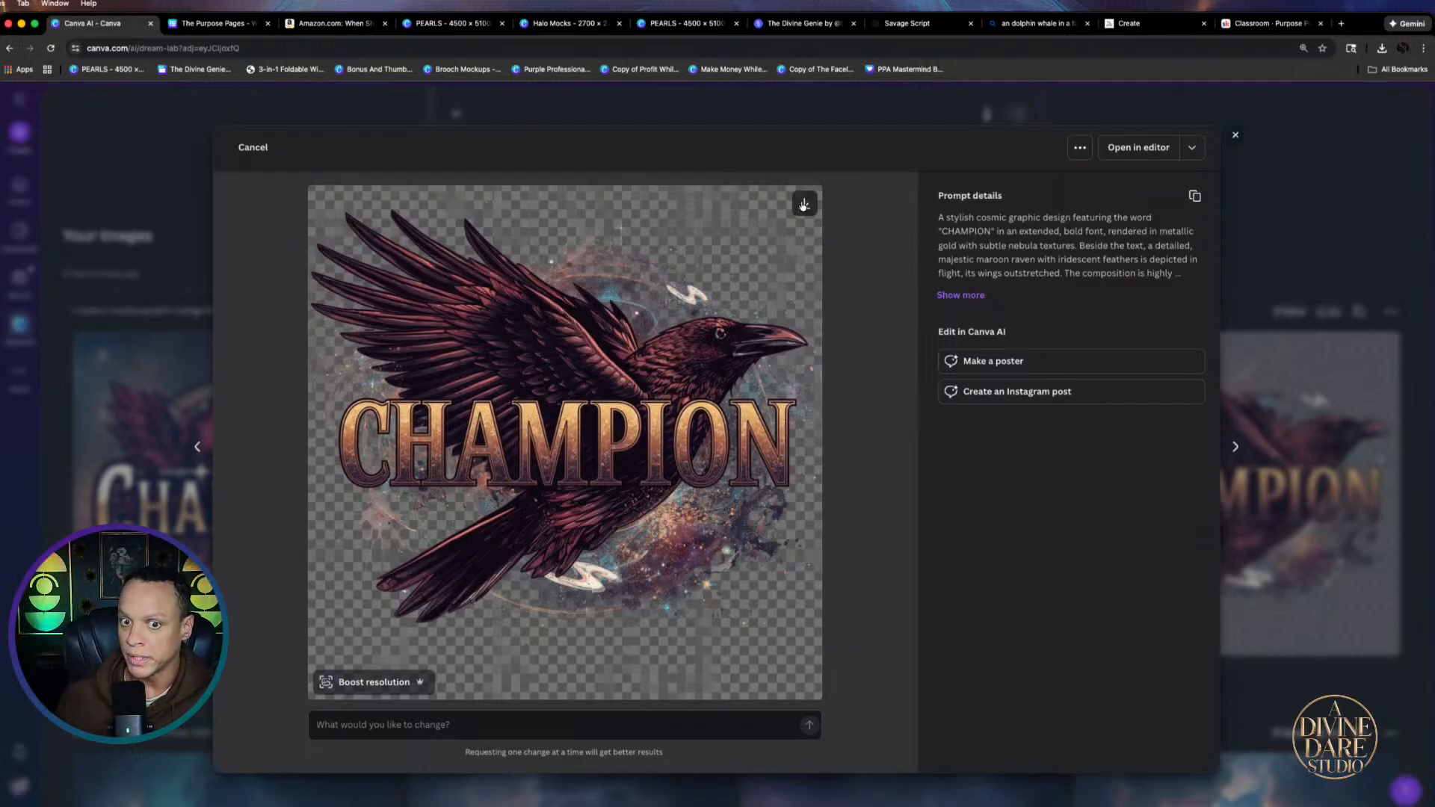
left_click(804, 205)
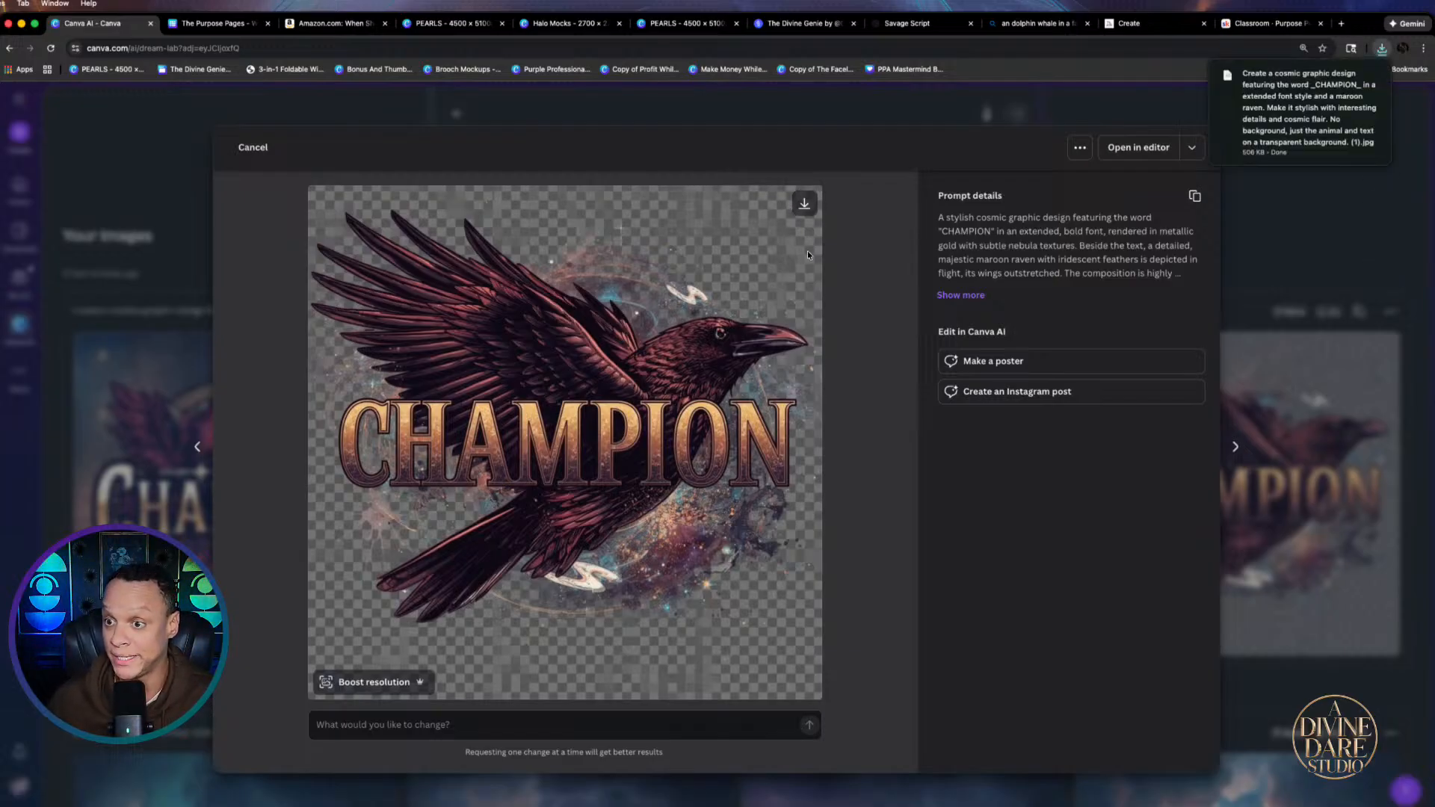
Place the downloaded CHAMPION raven image onto the graphite shirt mockup in Halo Mocks
left_click(706, 24)
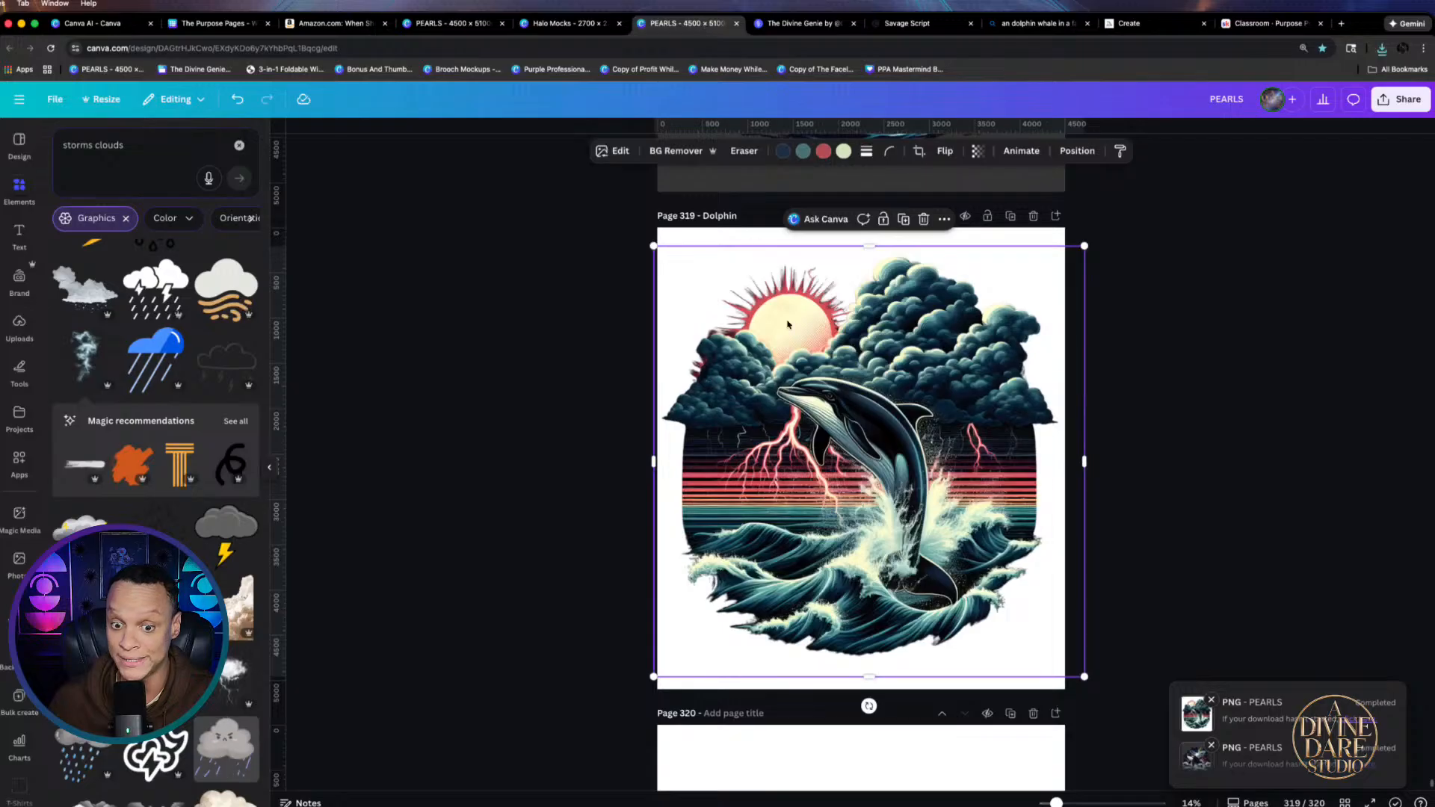
left_click(449, 23)
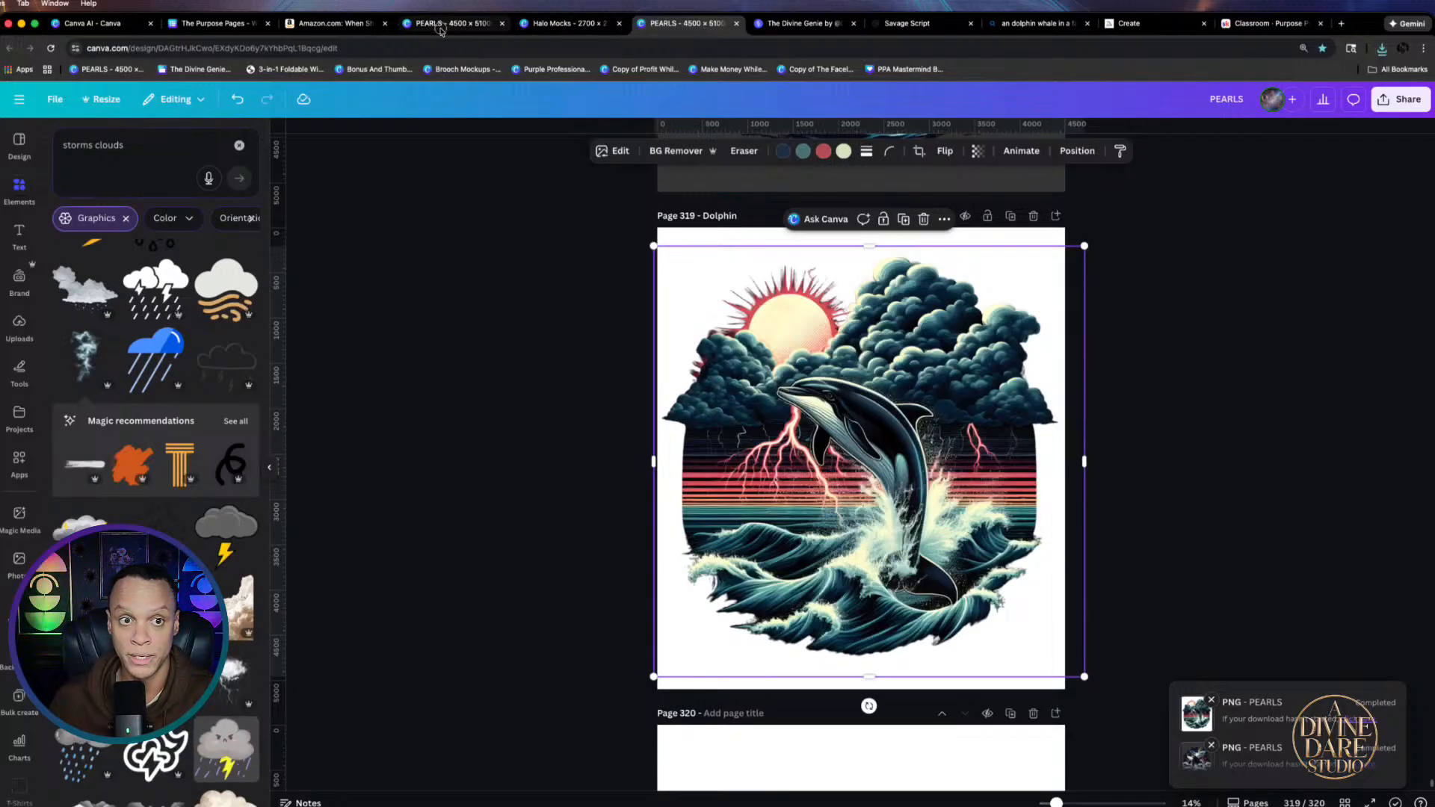
left_click(551, 28)
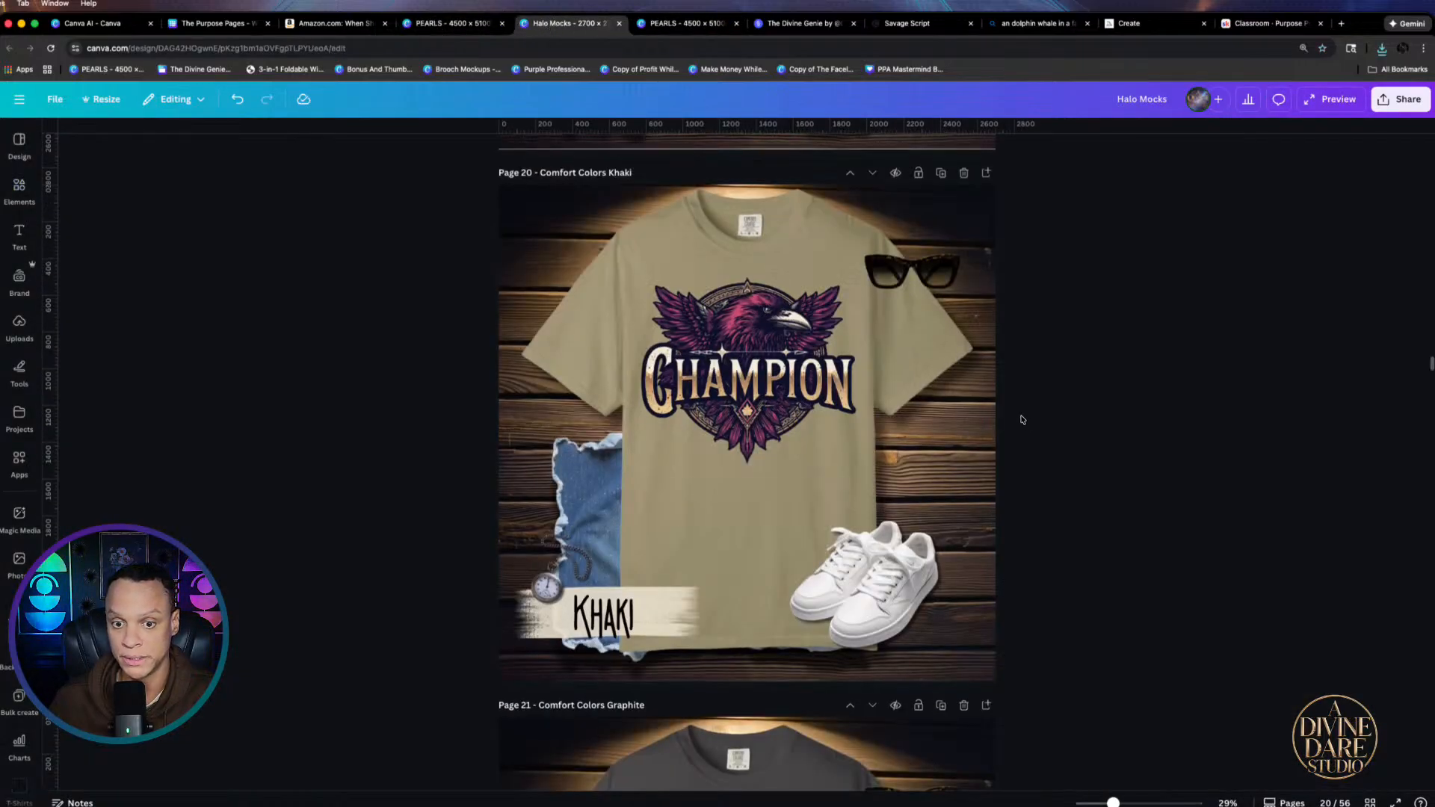
scroll(1024, 422, "down", 1)
scroll(816, 443, "down", 3)
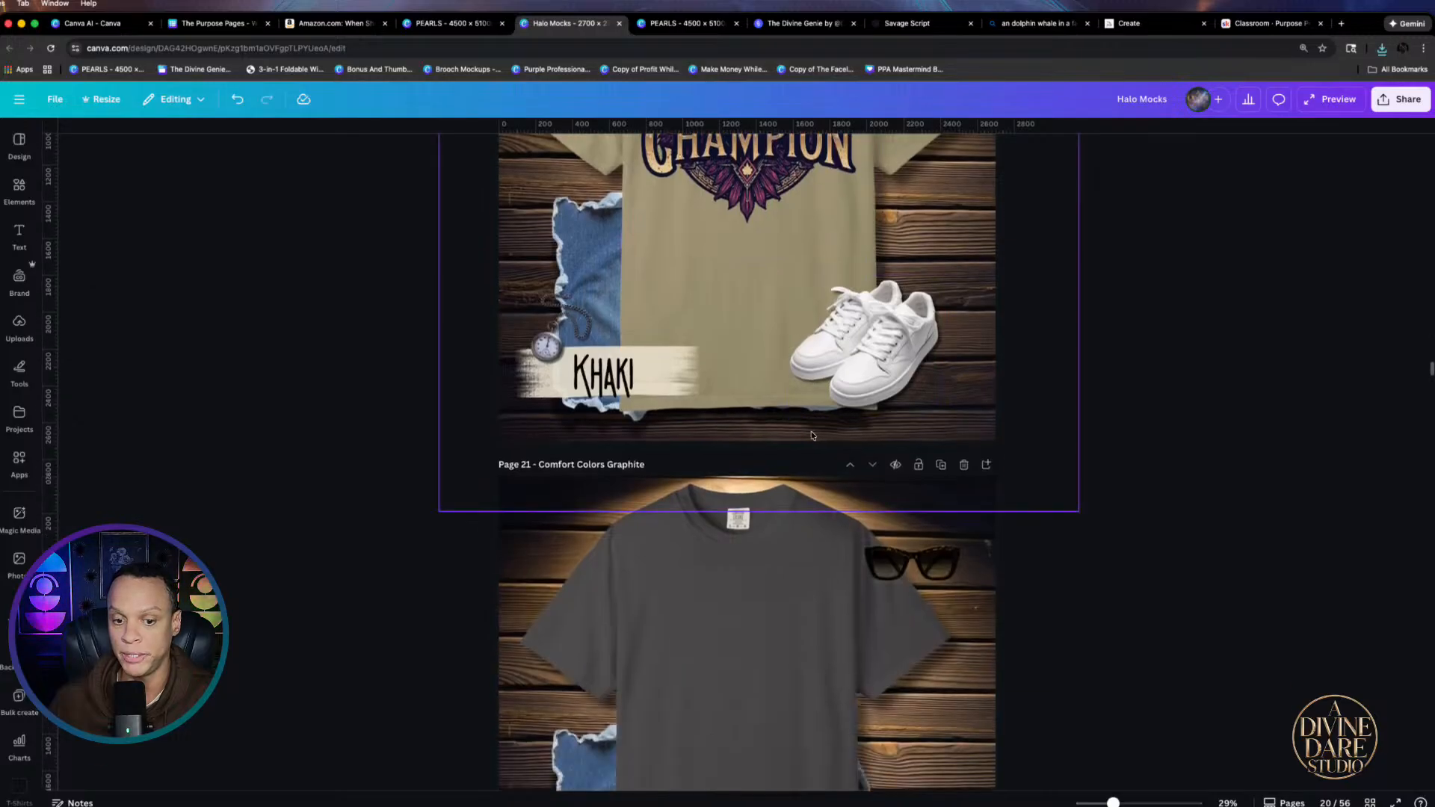
left_click(728, 606)
left_click(1382, 50)
left_click_drag(1270, 112, 780, 583)
Shrink the raven onto the shirt's chest, attempt BG Remover twice, then delete it
scroll(781, 583, "down", 3)
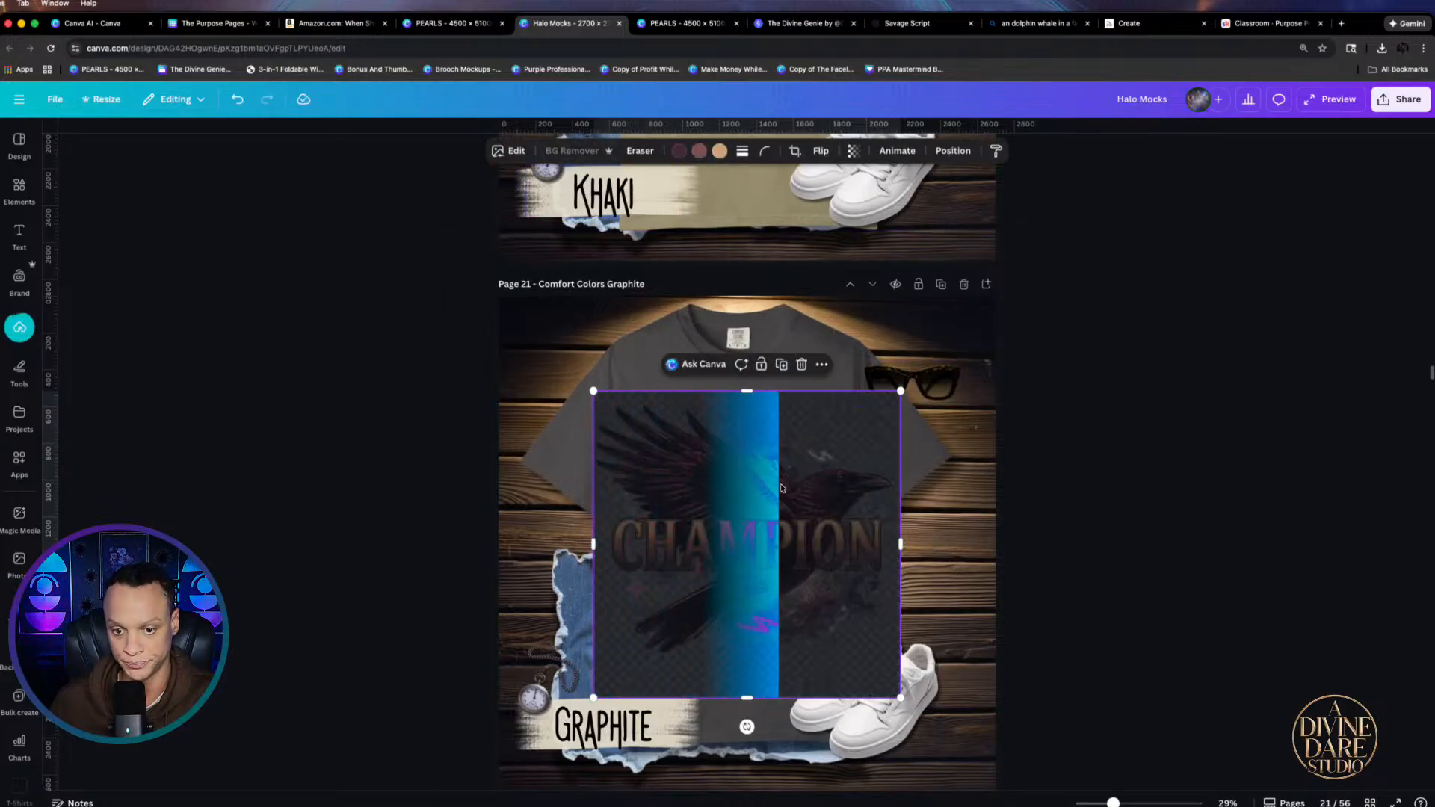
left_click_drag(899, 392, 822, 465)
left_click_drag(763, 576, 785, 475)
left_click(563, 189)
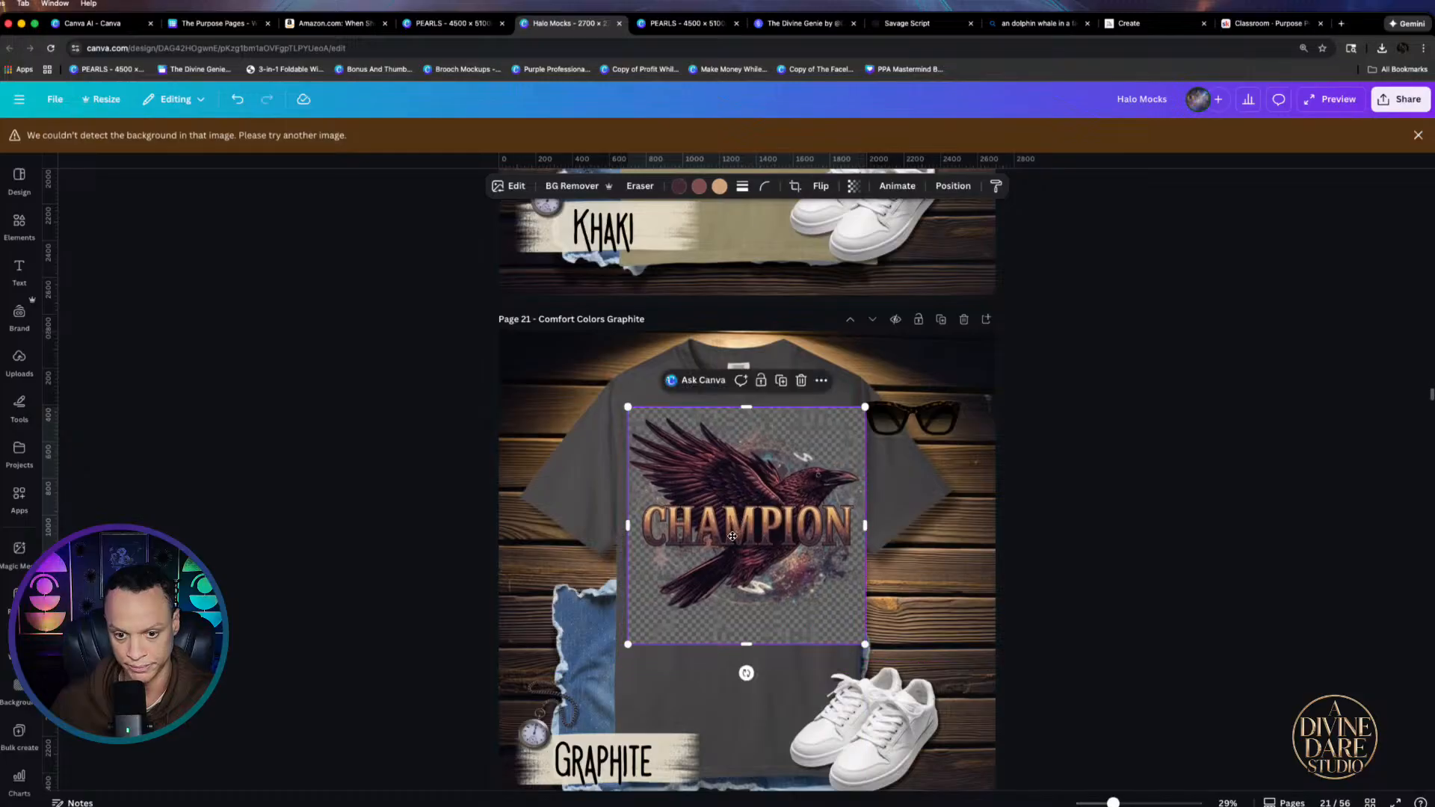
left_click(1414, 138)
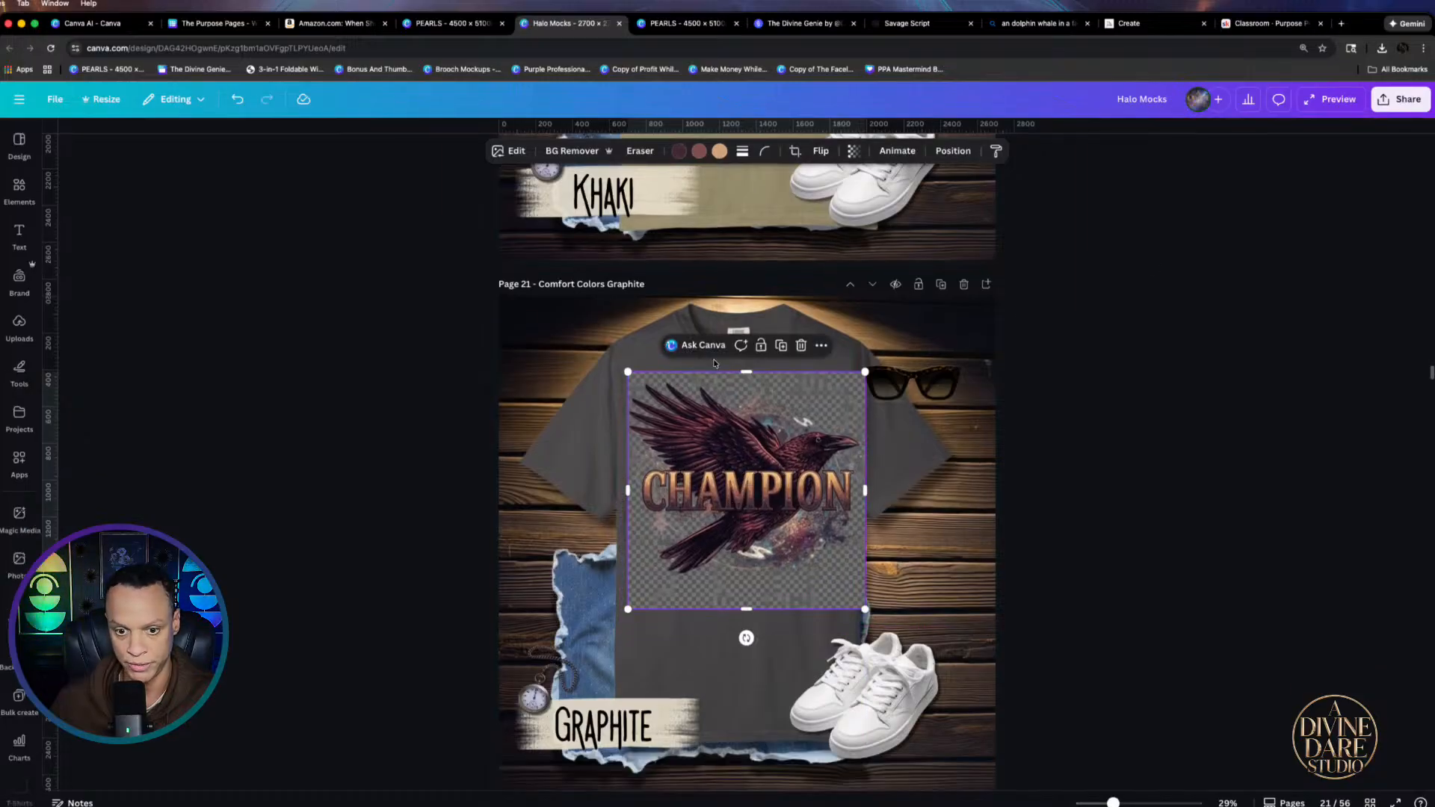
left_click(572, 151)
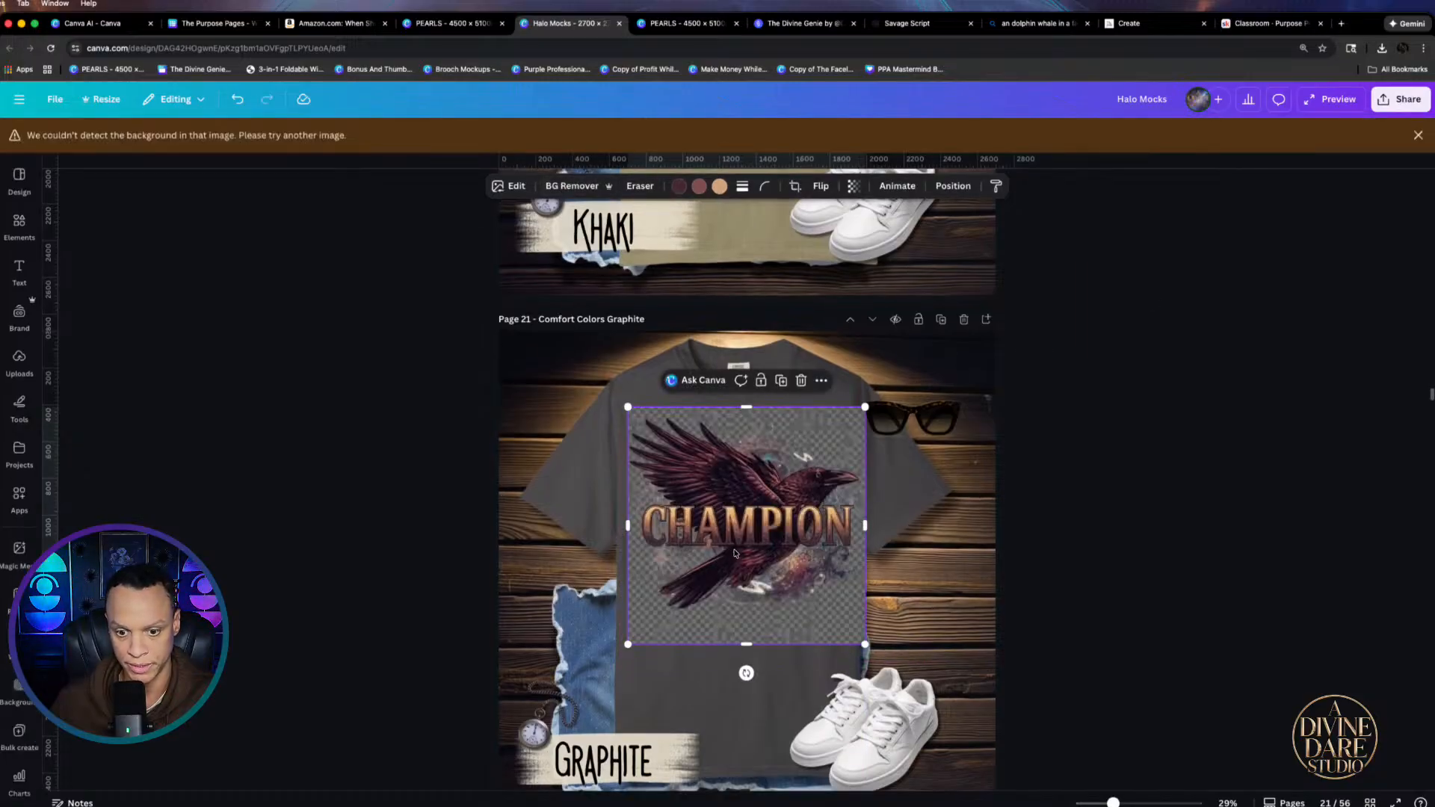
key("Delete")
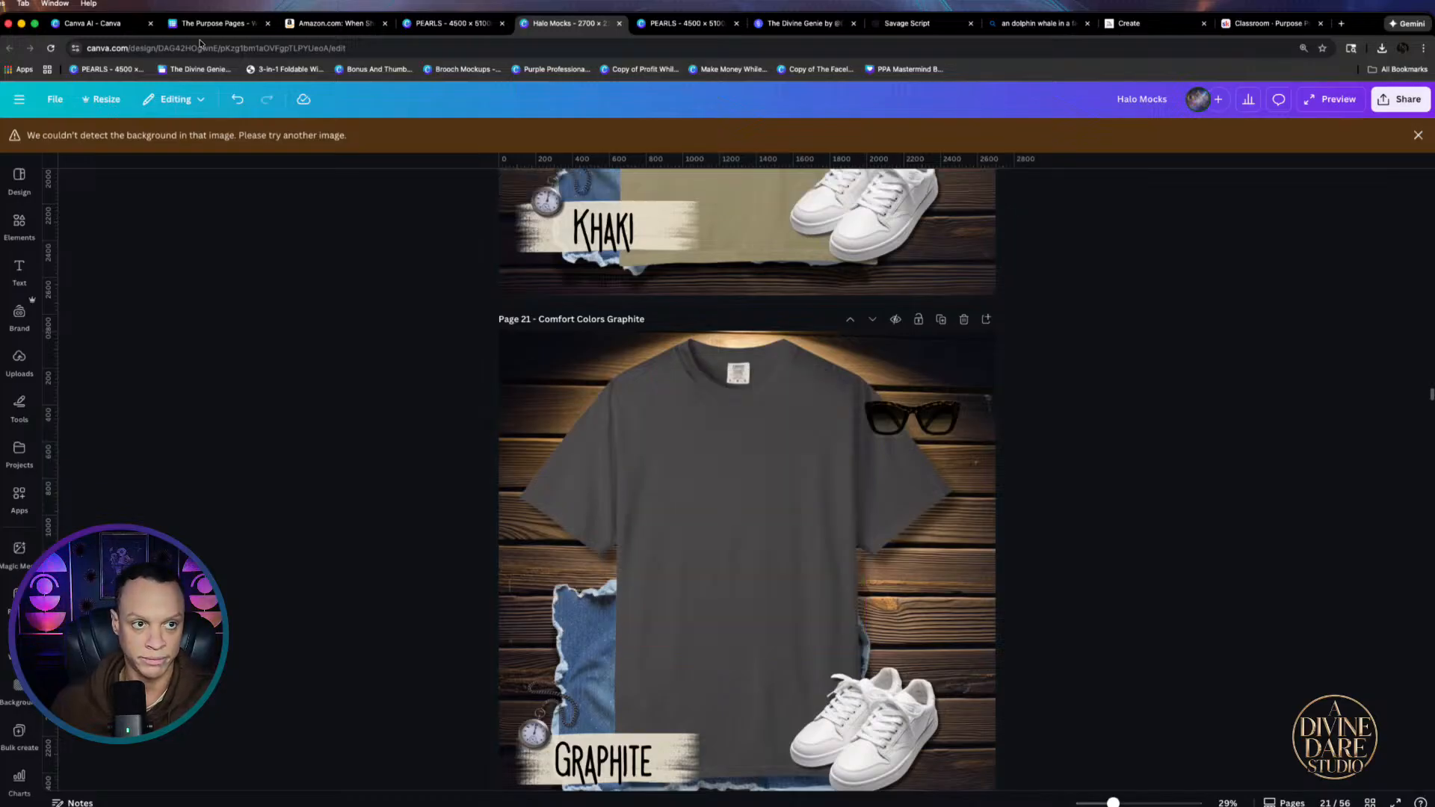
Drop the CHAMPION raven onto empty PEARLS page 320, run BG Remover and enlarge it
left_click(241, 30)
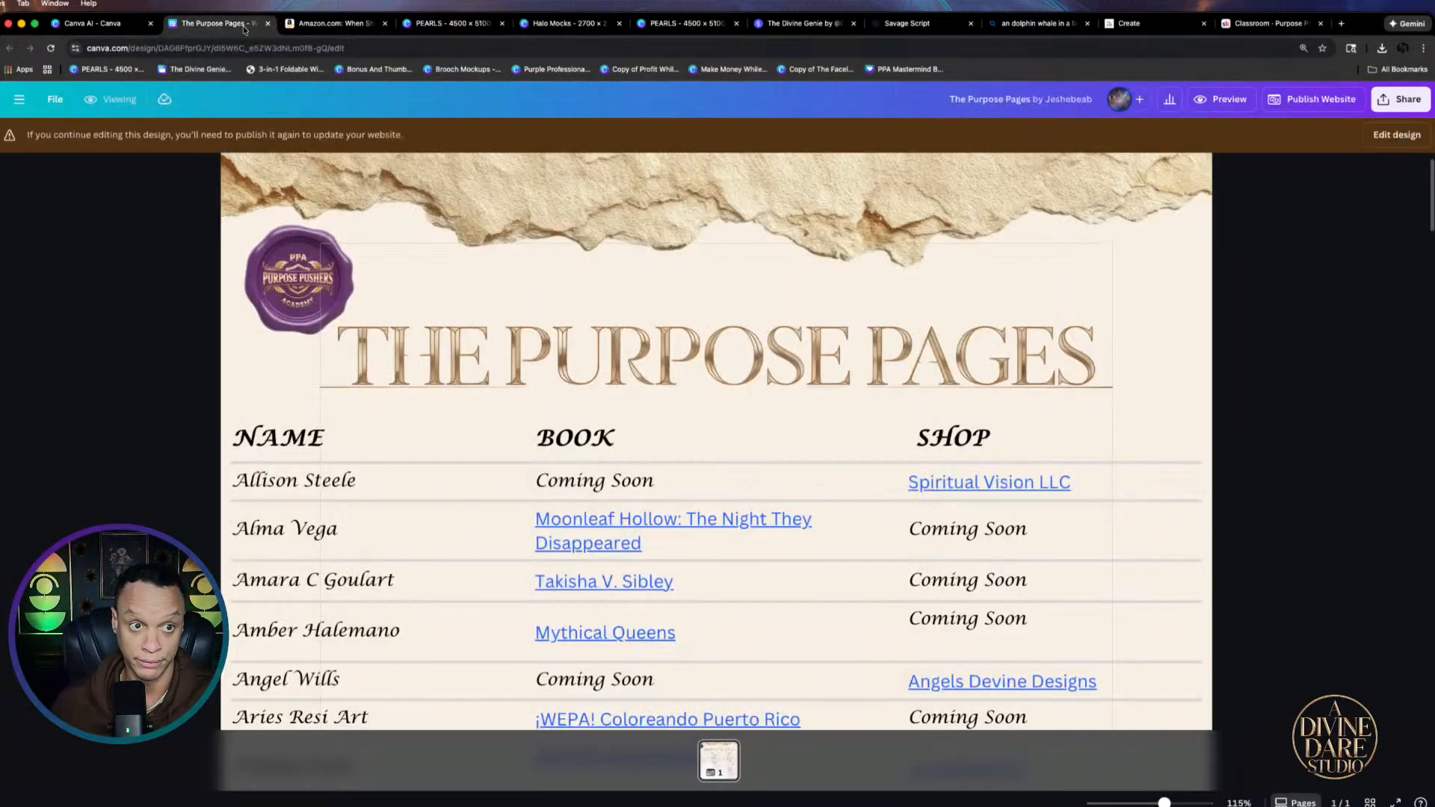
left_click(485, 28)
scroll(761, 595, "down", 20)
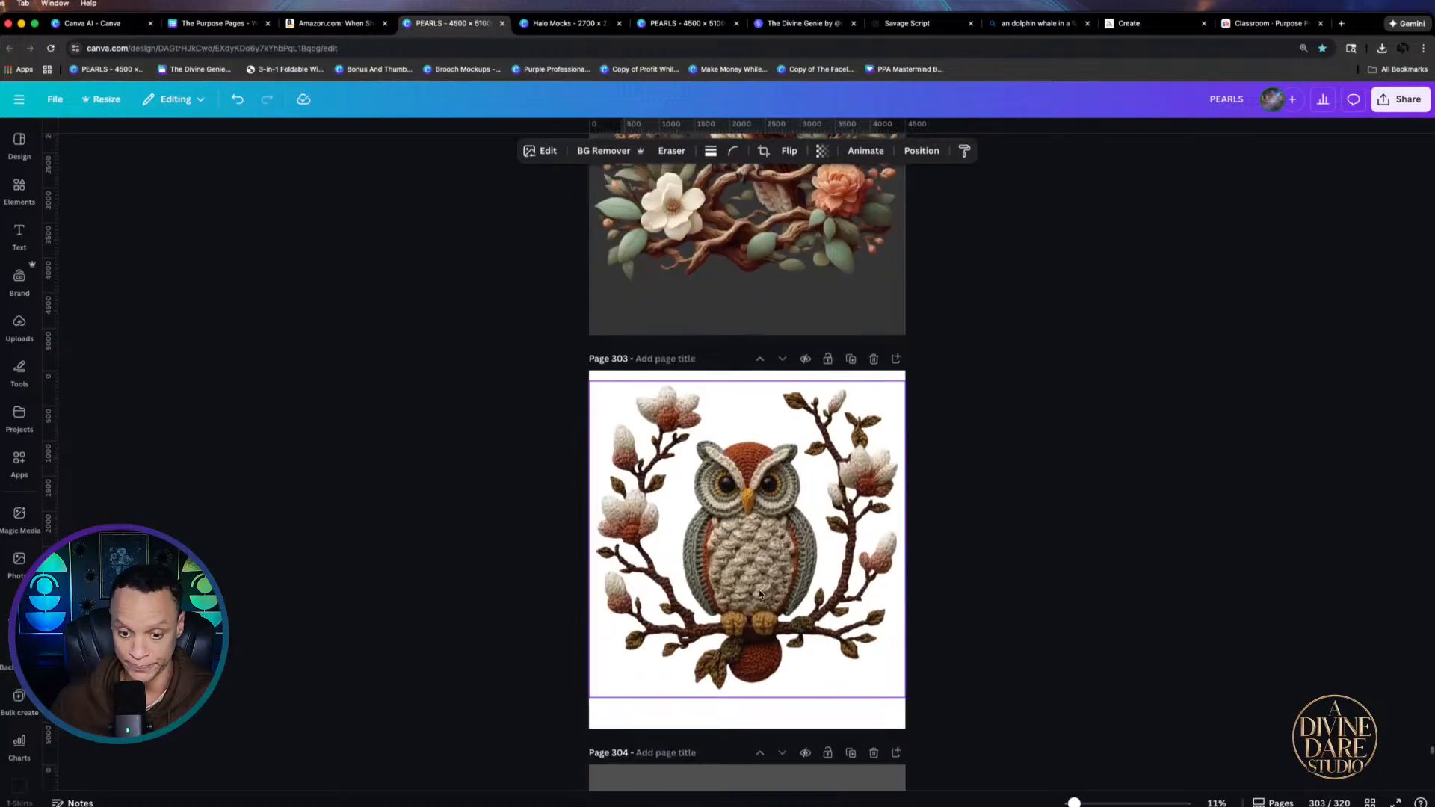
scroll(809, 630, "down", 20)
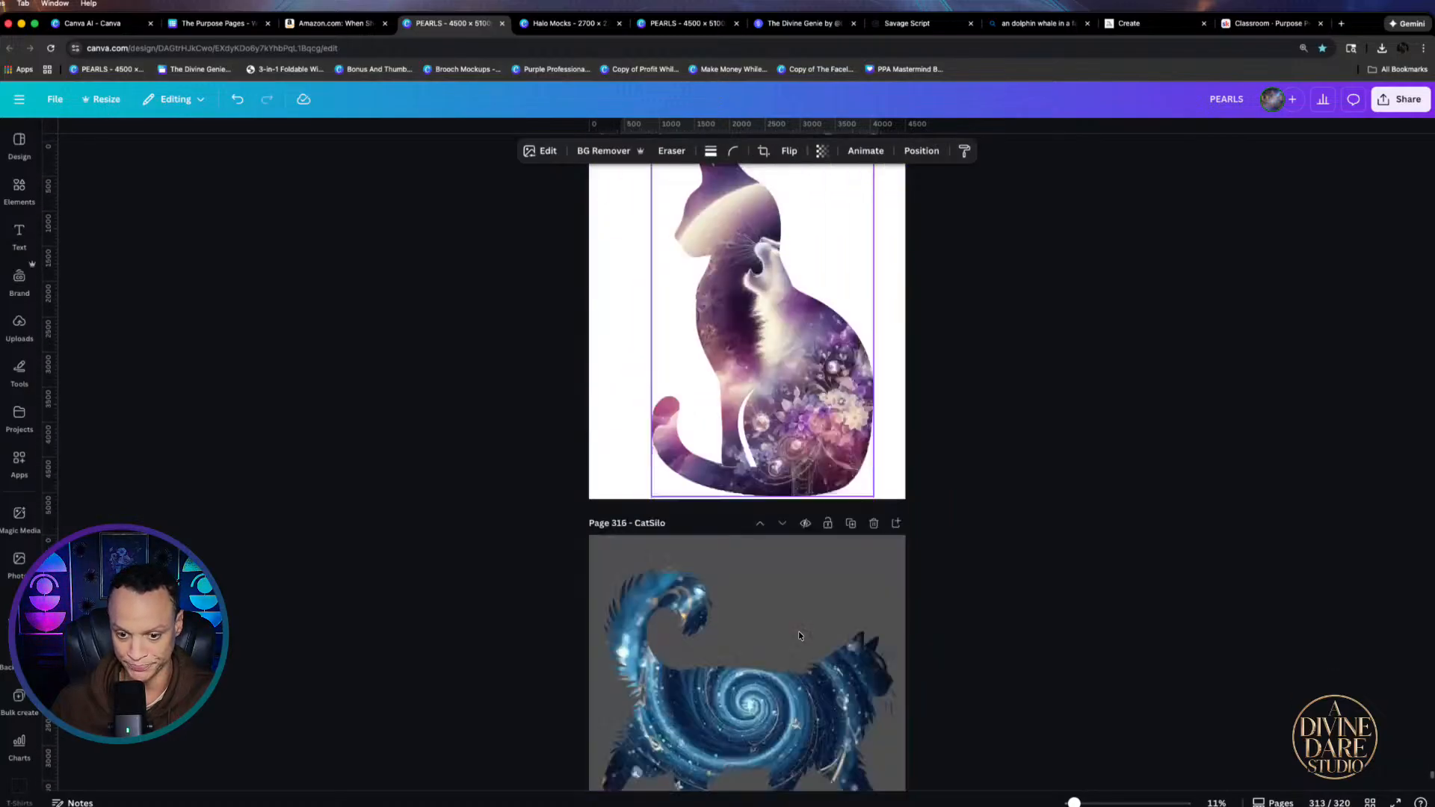
left_click(1379, 50)
left_click_drag(1345, 101, 775, 506)
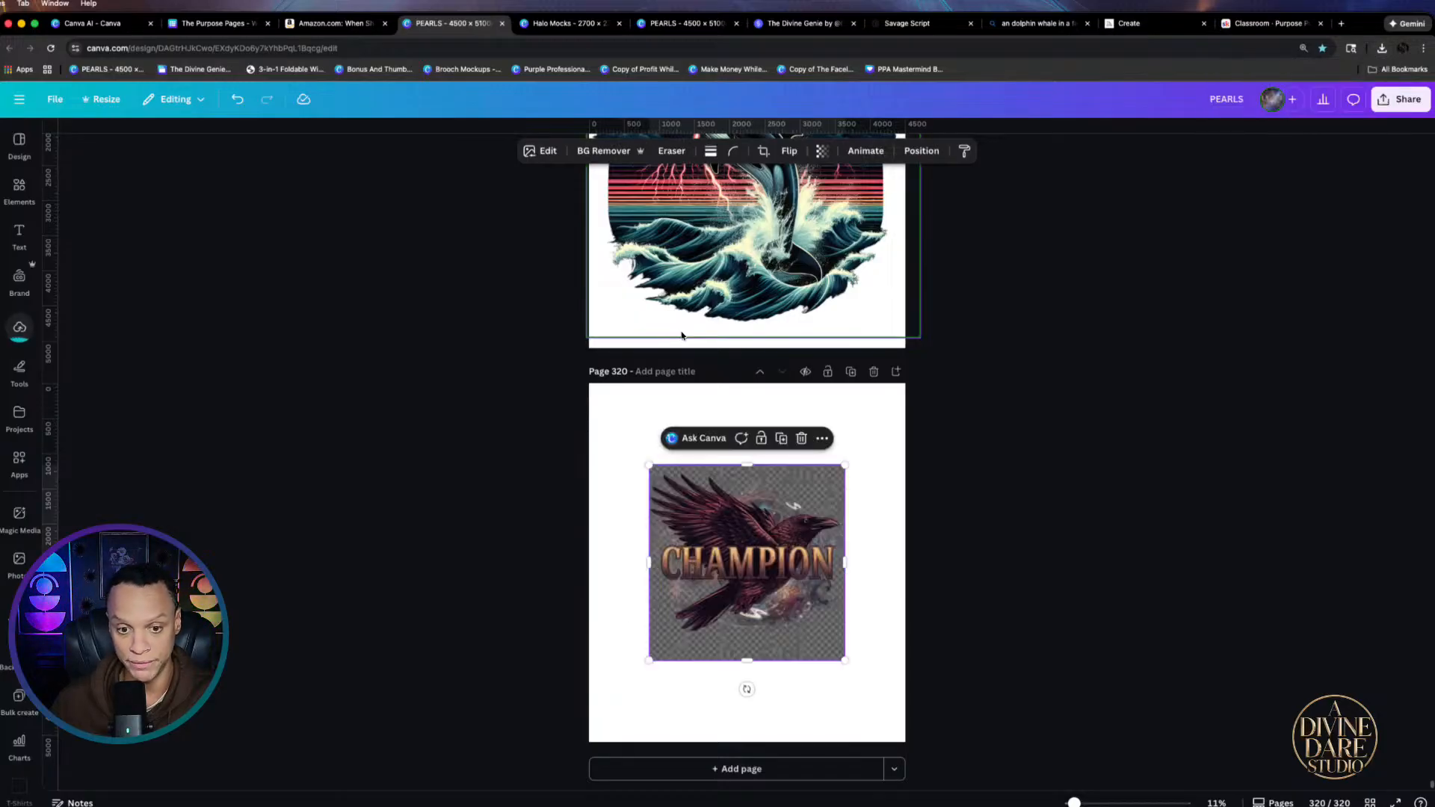
left_click(575, 151)
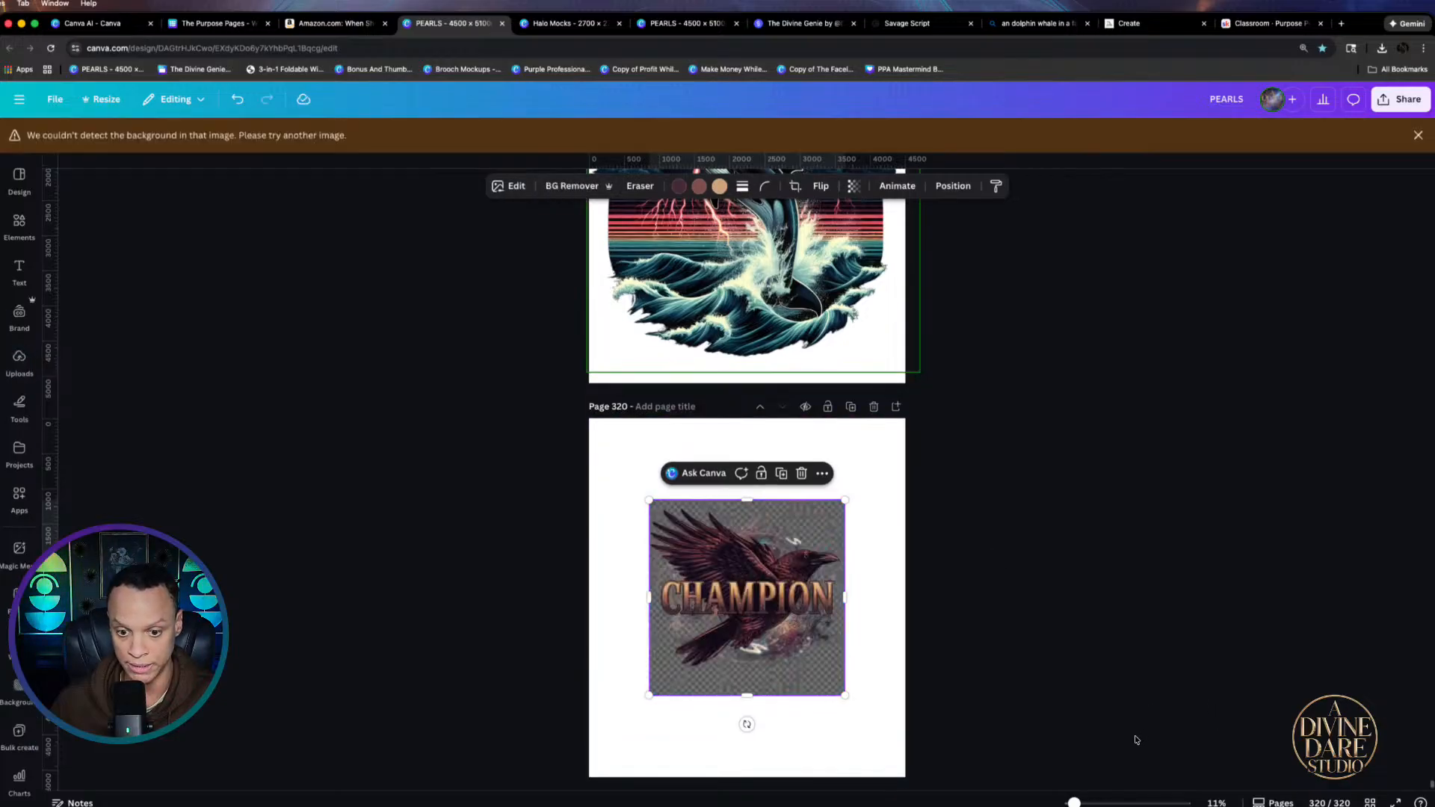
left_click_drag(845, 660, 788, 573)
Try Magic Grab on the raven and letter N, exit without grabbing, then delete the image
left_click(509, 186)
left_click(246, 364)
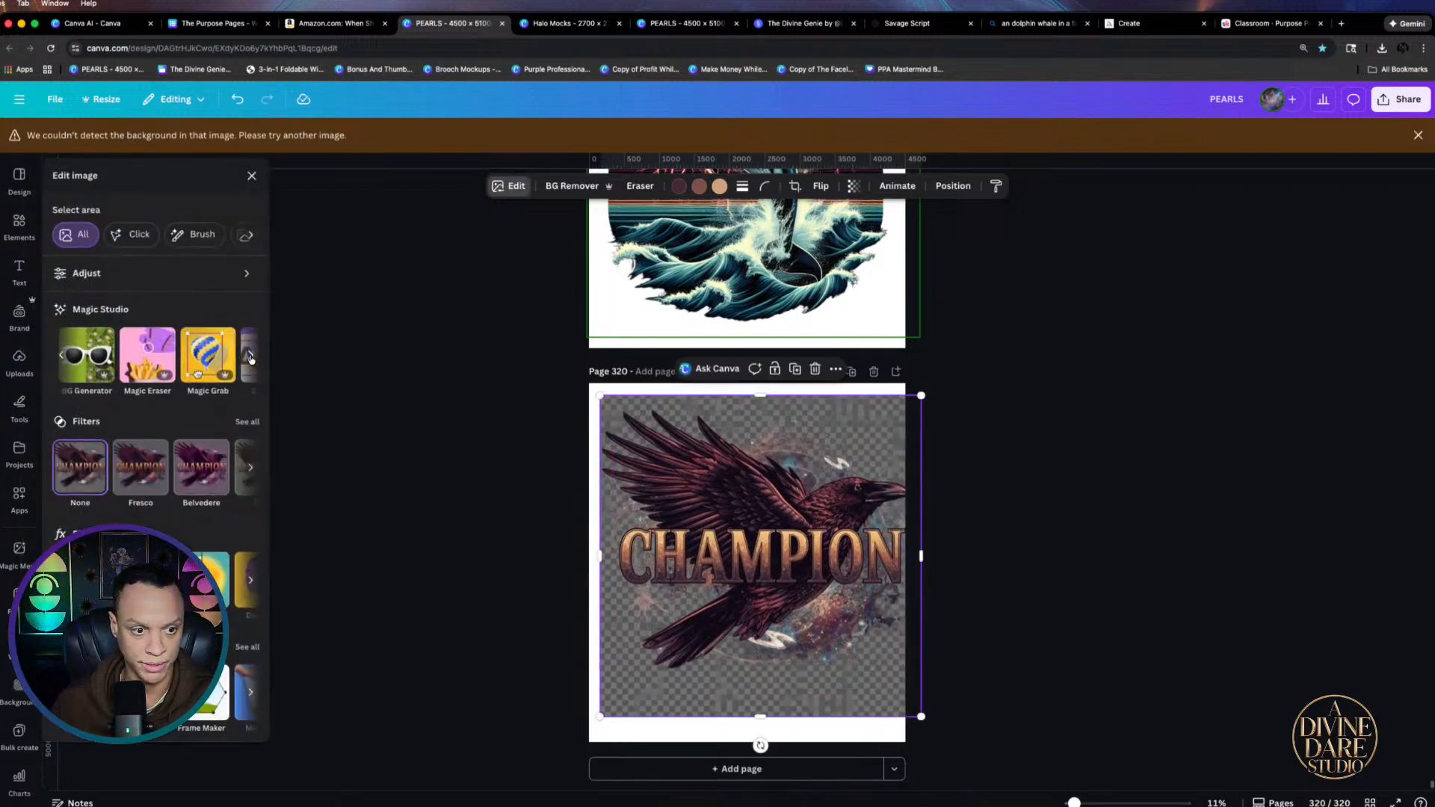
left_click(104, 373)
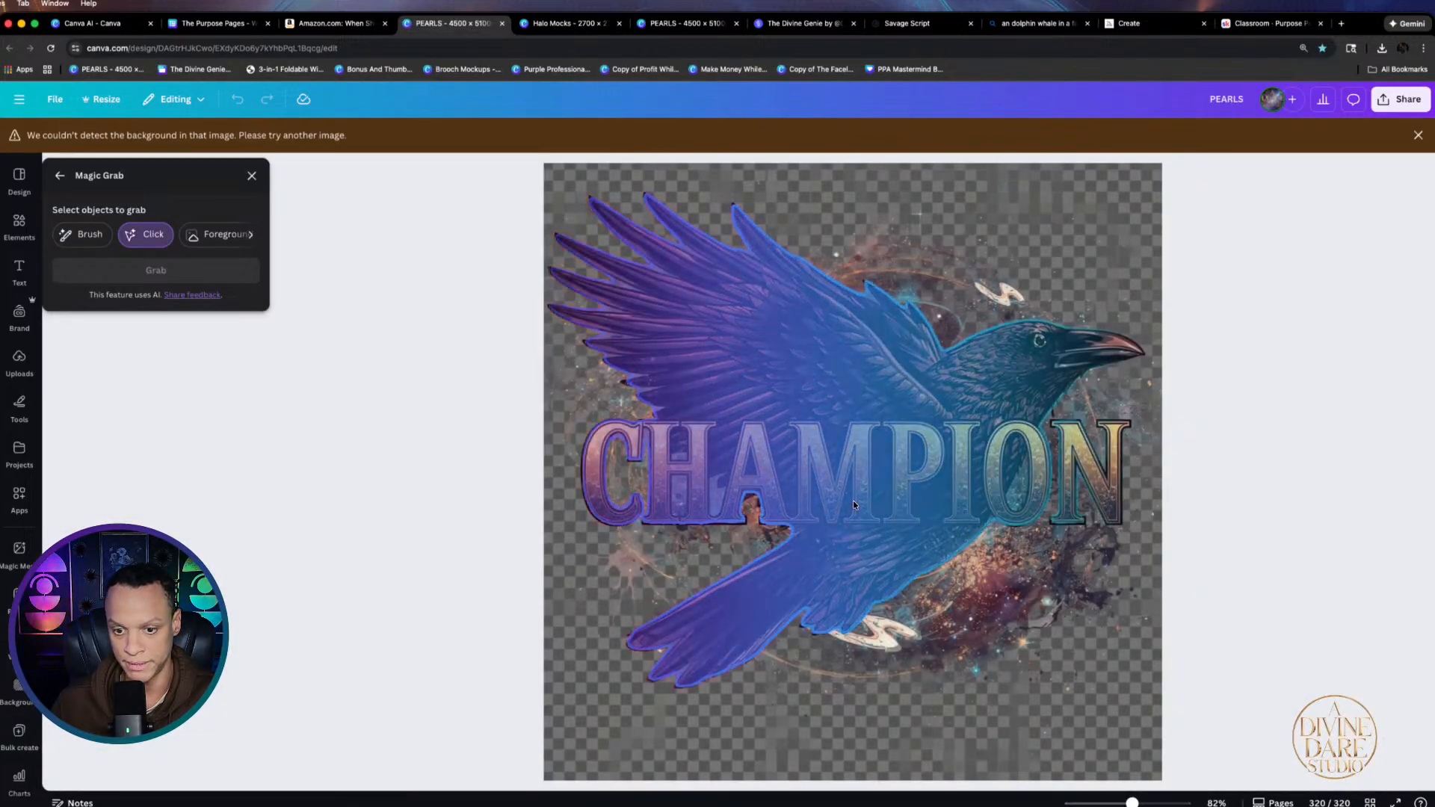
left_click(841, 379)
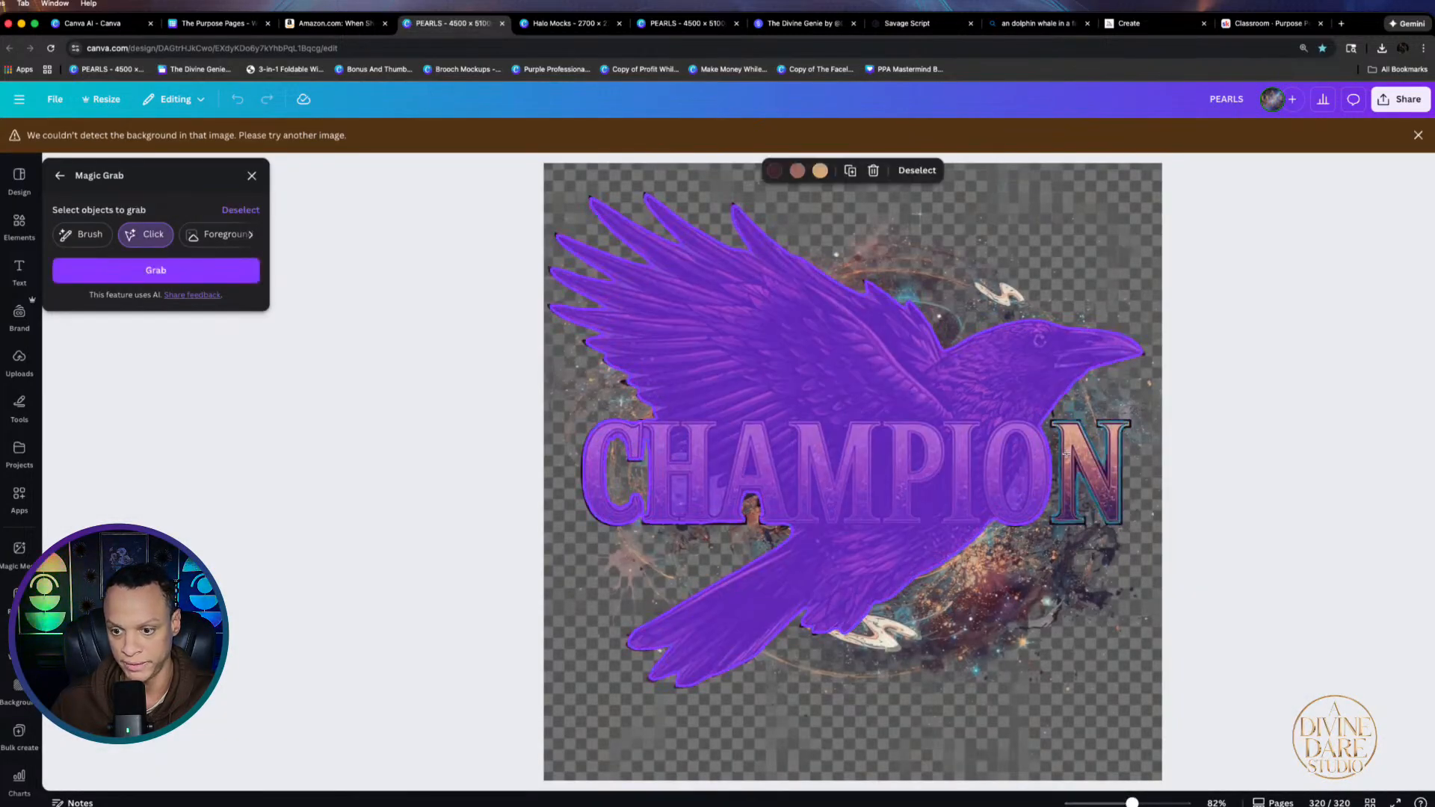
left_click(1088, 471)
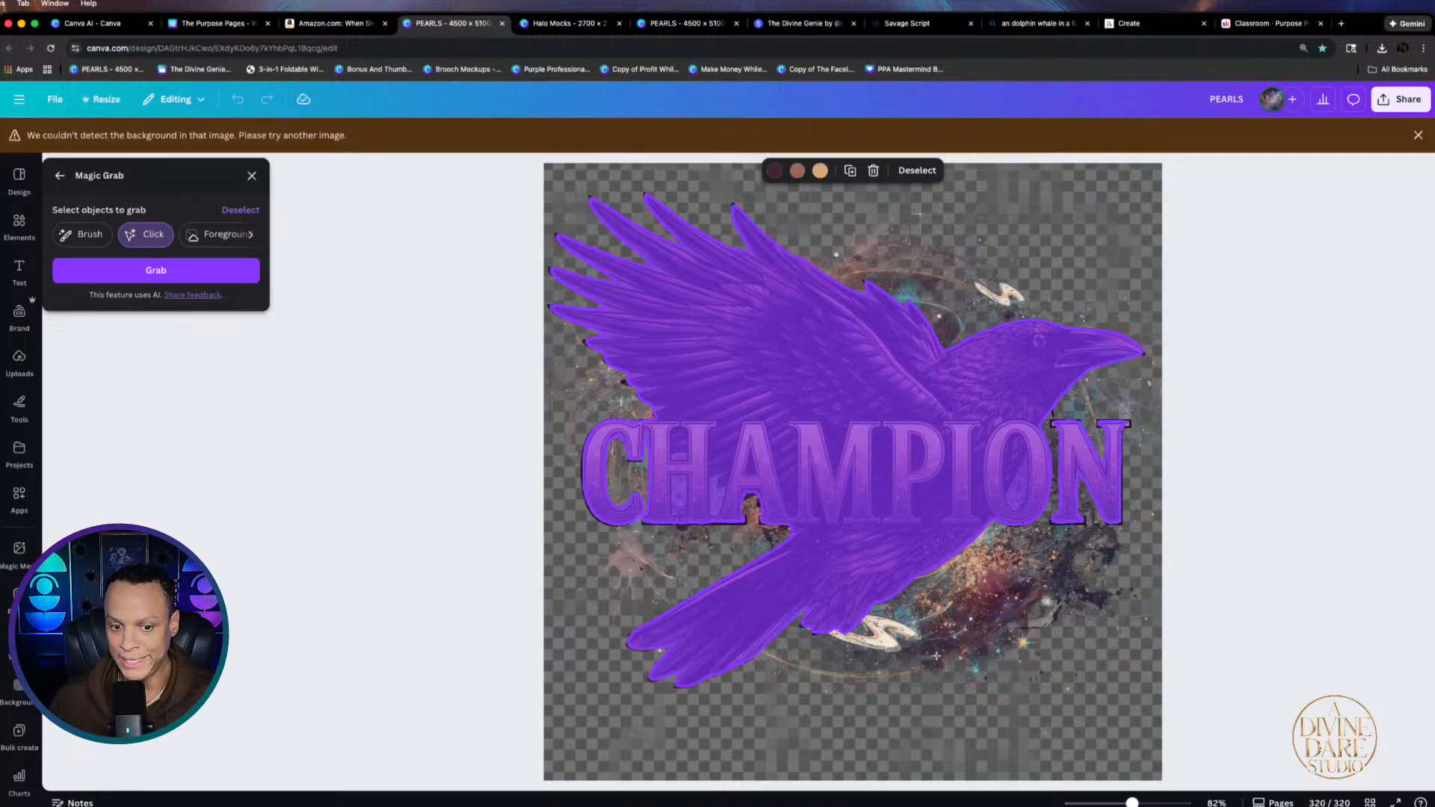
left_click(252, 177)
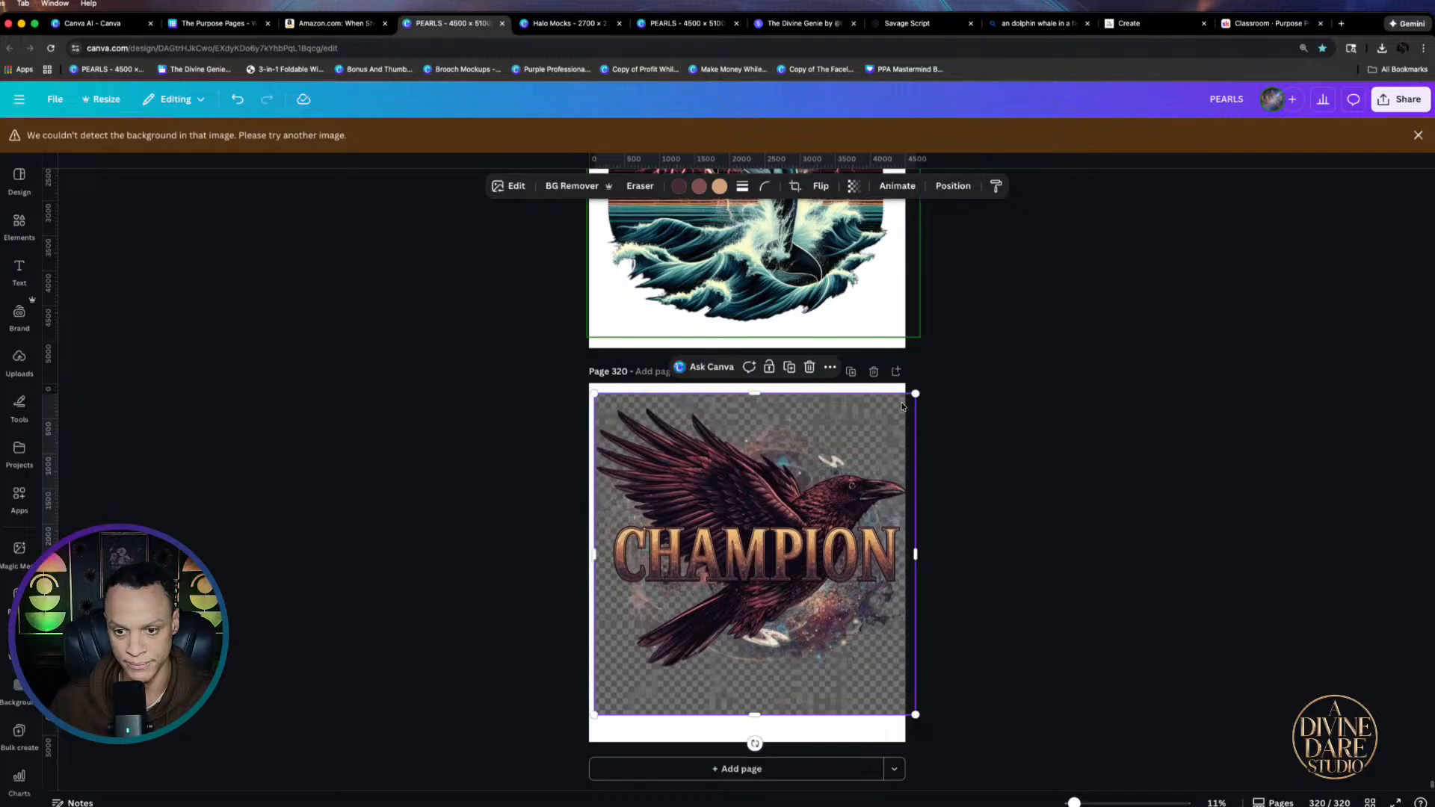
left_click_drag(915, 391, 888, 420)
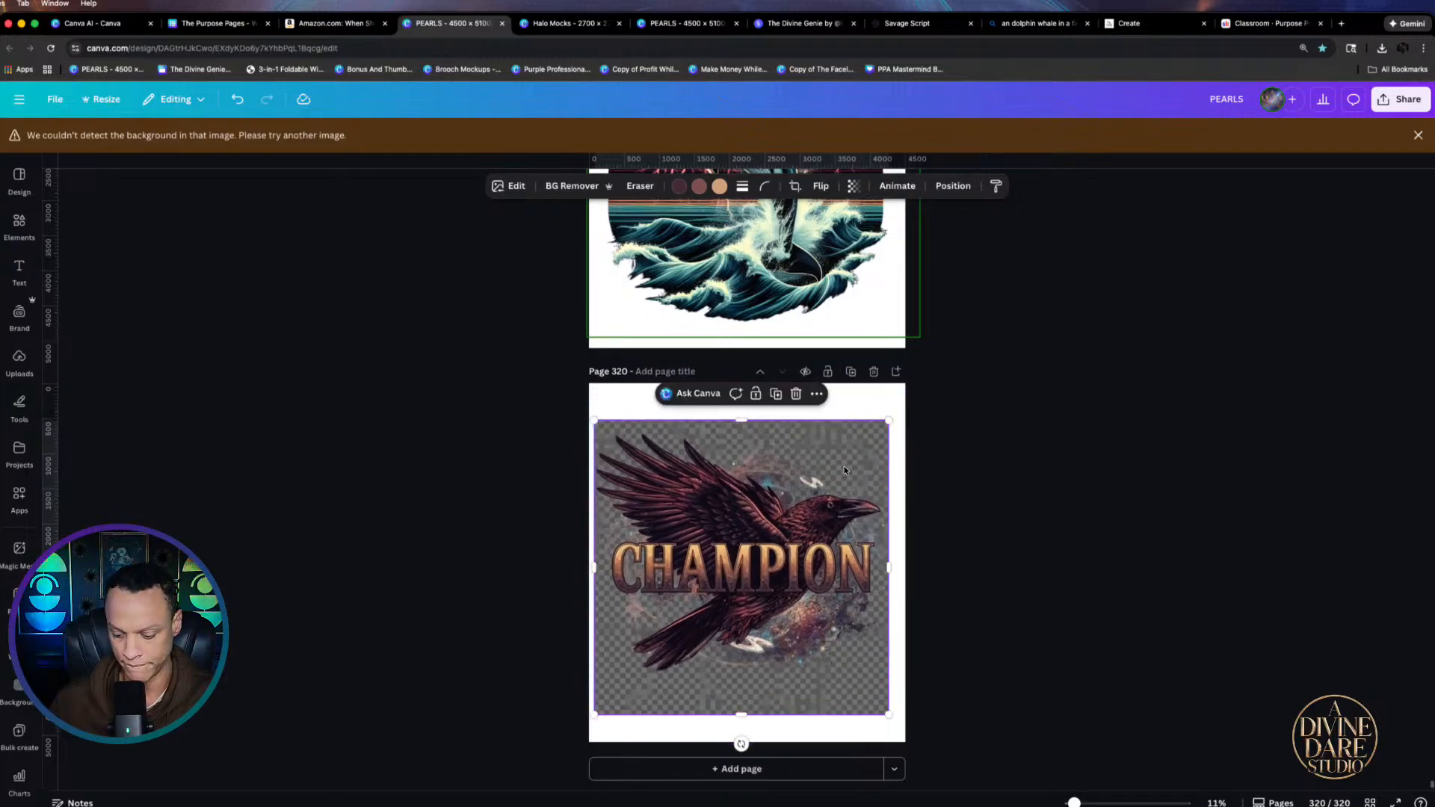
key("Delete")
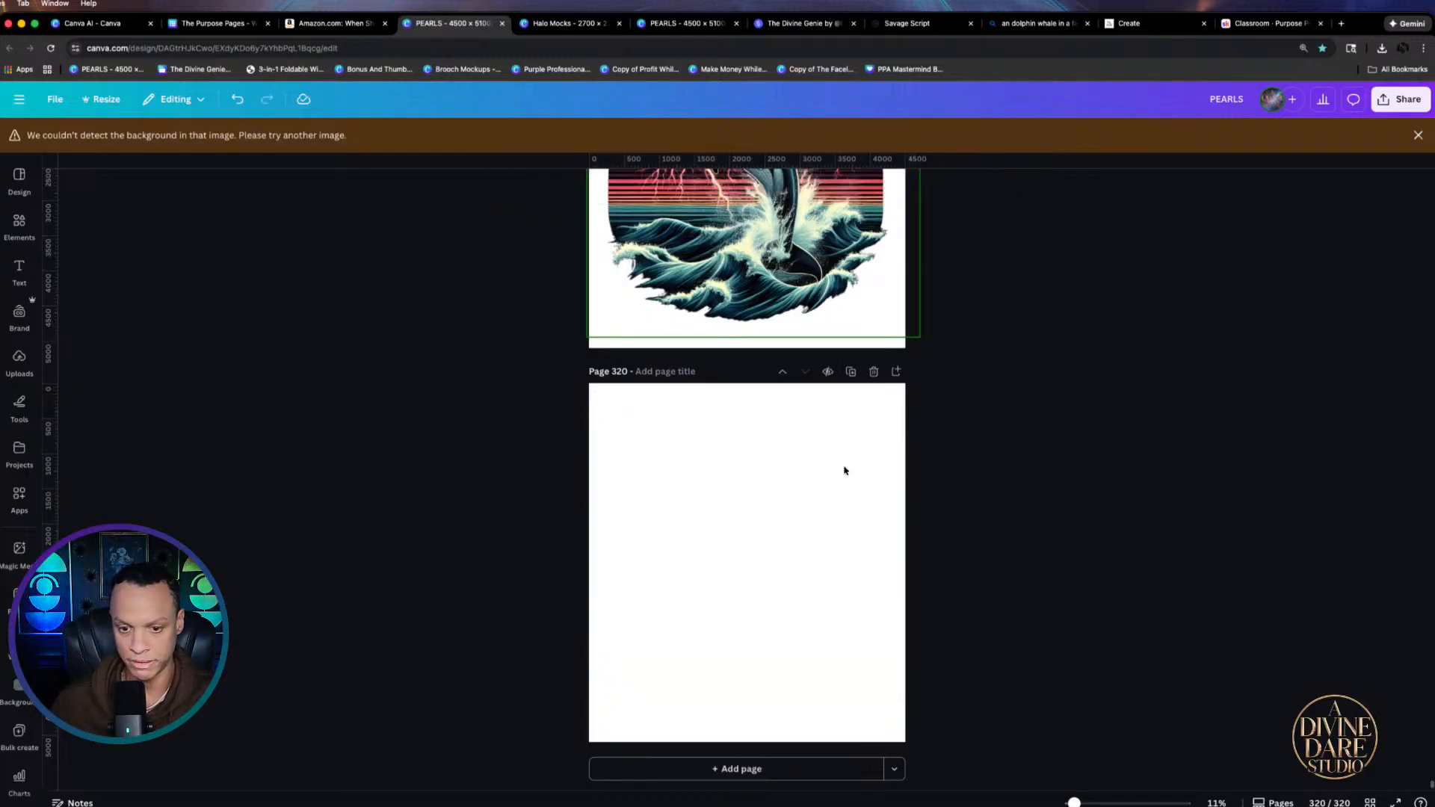
Close the Amazon book tab and return to Canva AI's CHAMPION raven results, closing the enlarged preview
left_click(308, 27)
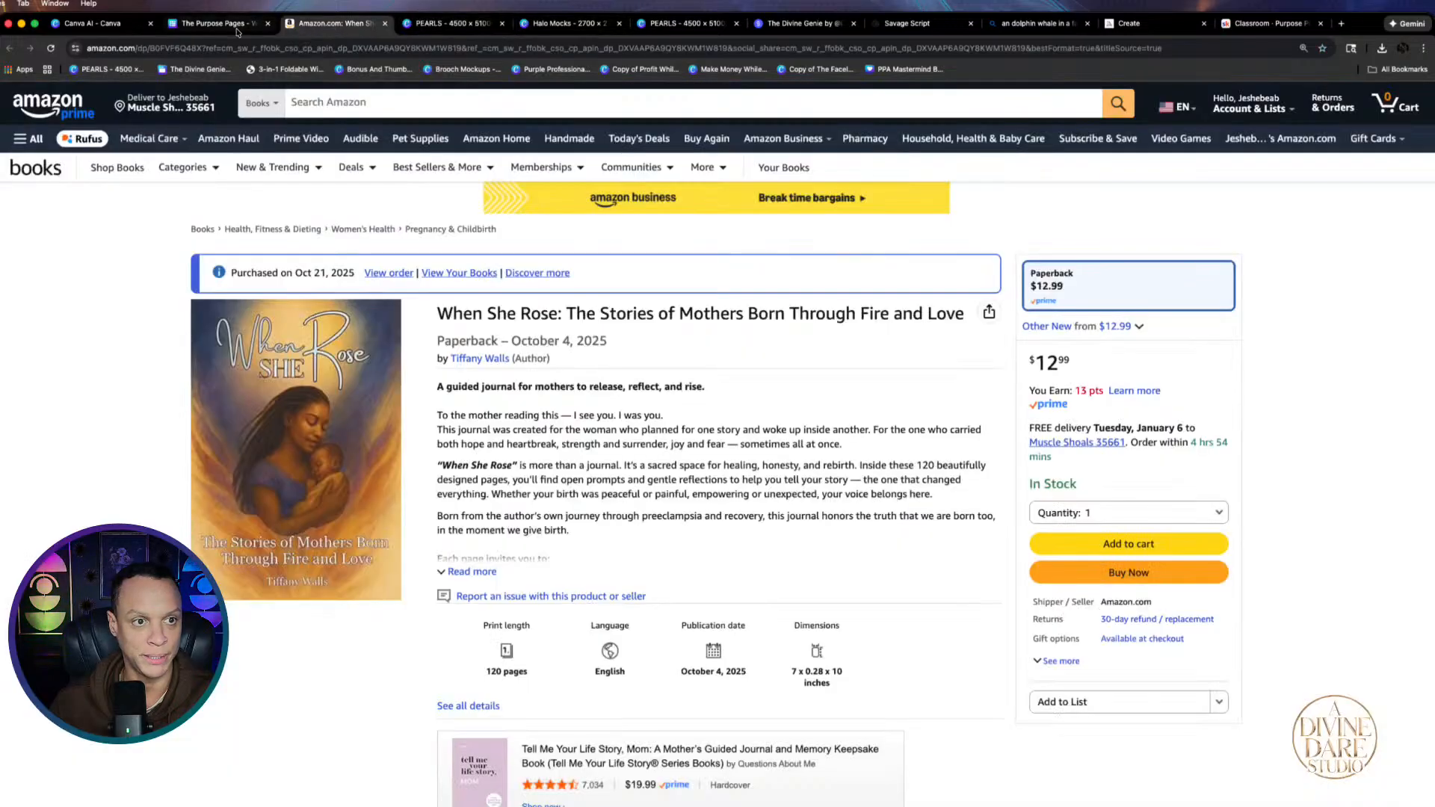
left_click(237, 27)
left_click(268, 23)
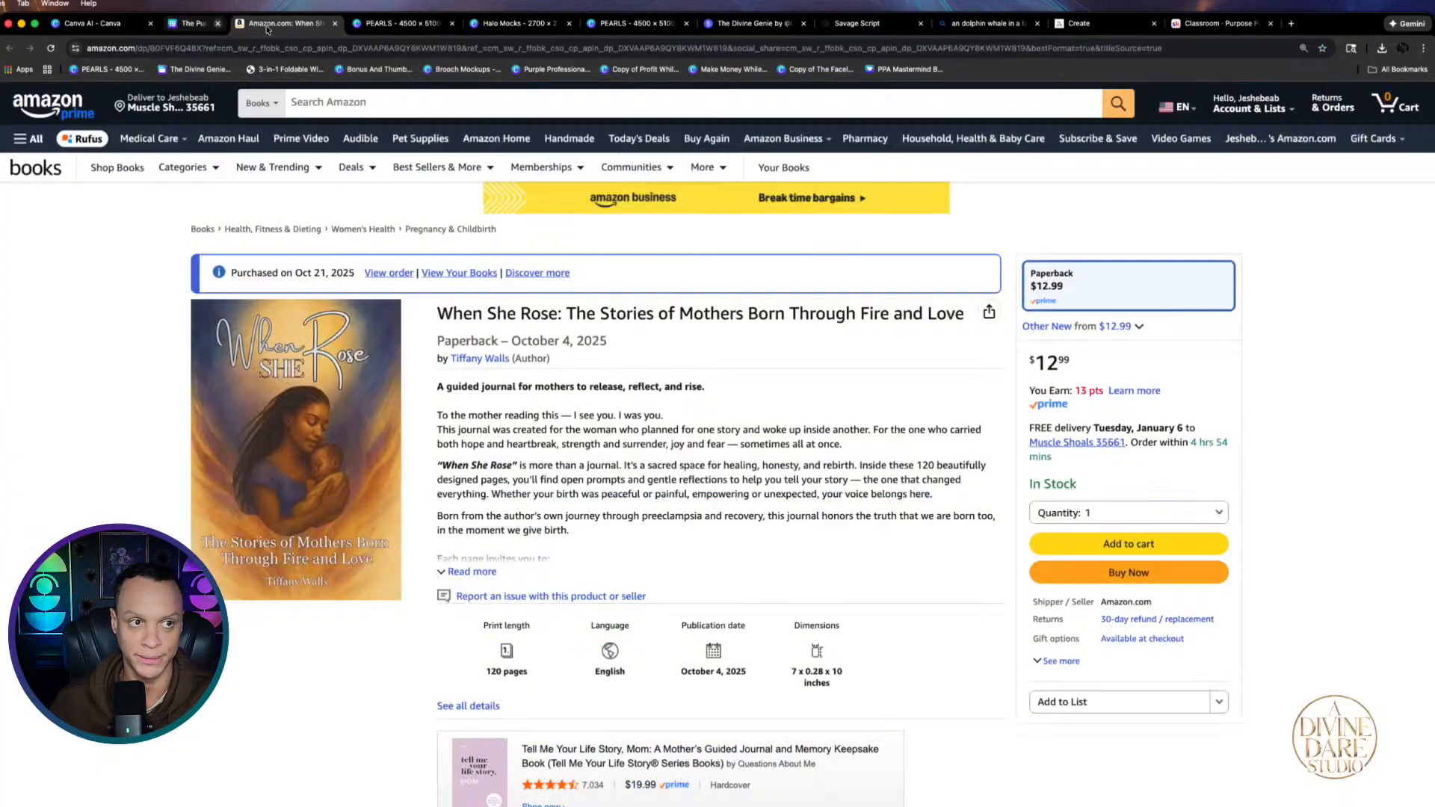
left_click(267, 24)
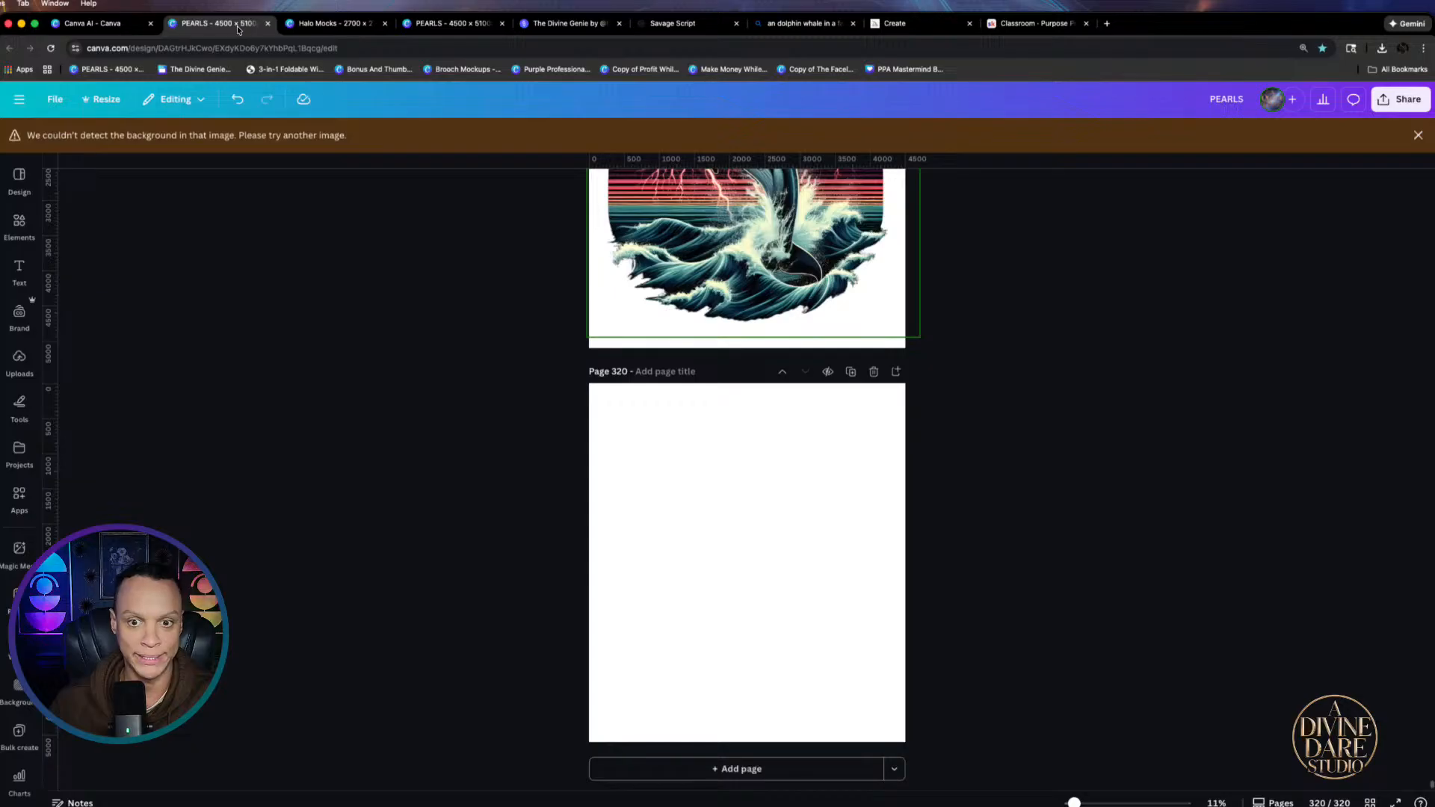
left_click(295, 27)
left_click(419, 26)
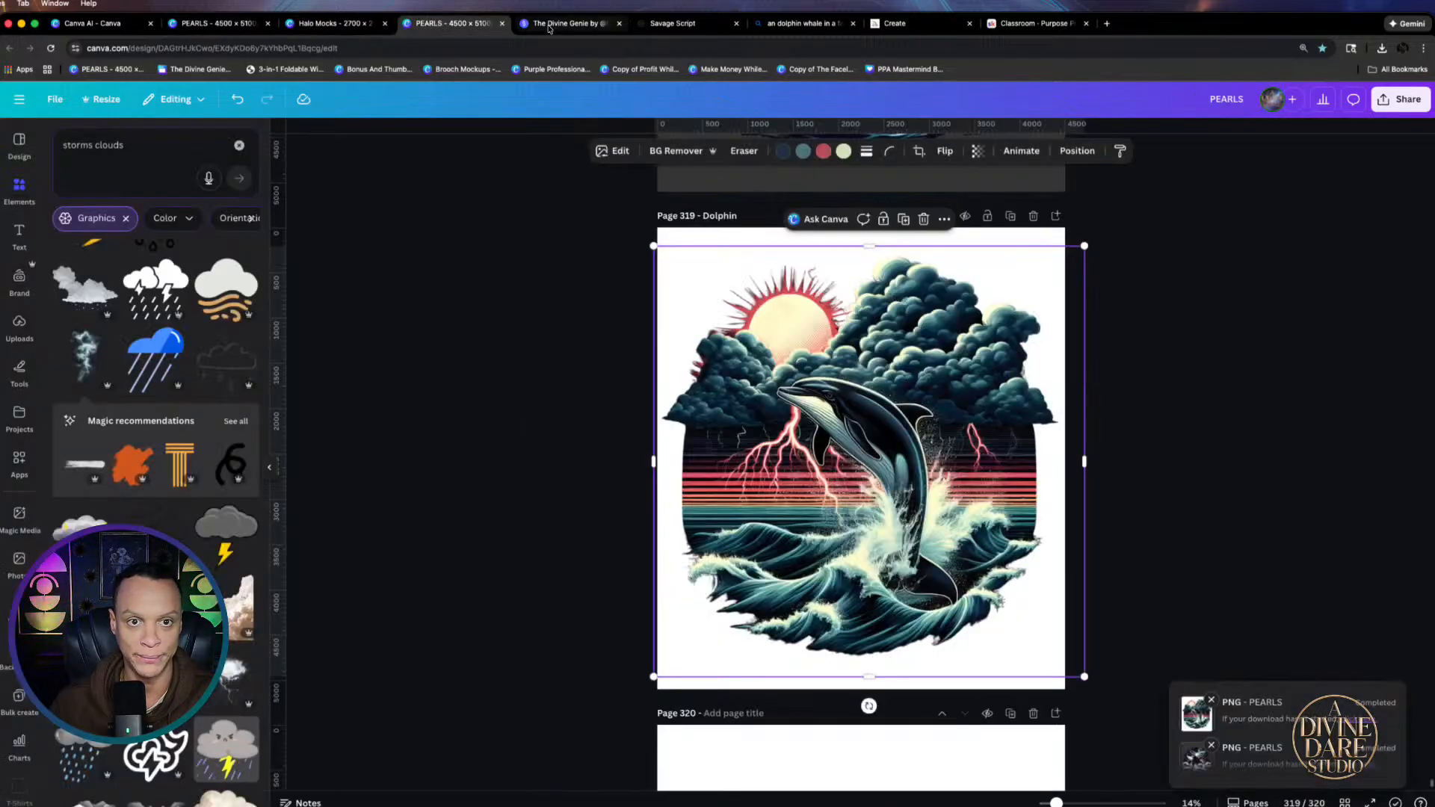
left_click(549, 26)
left_click(675, 26)
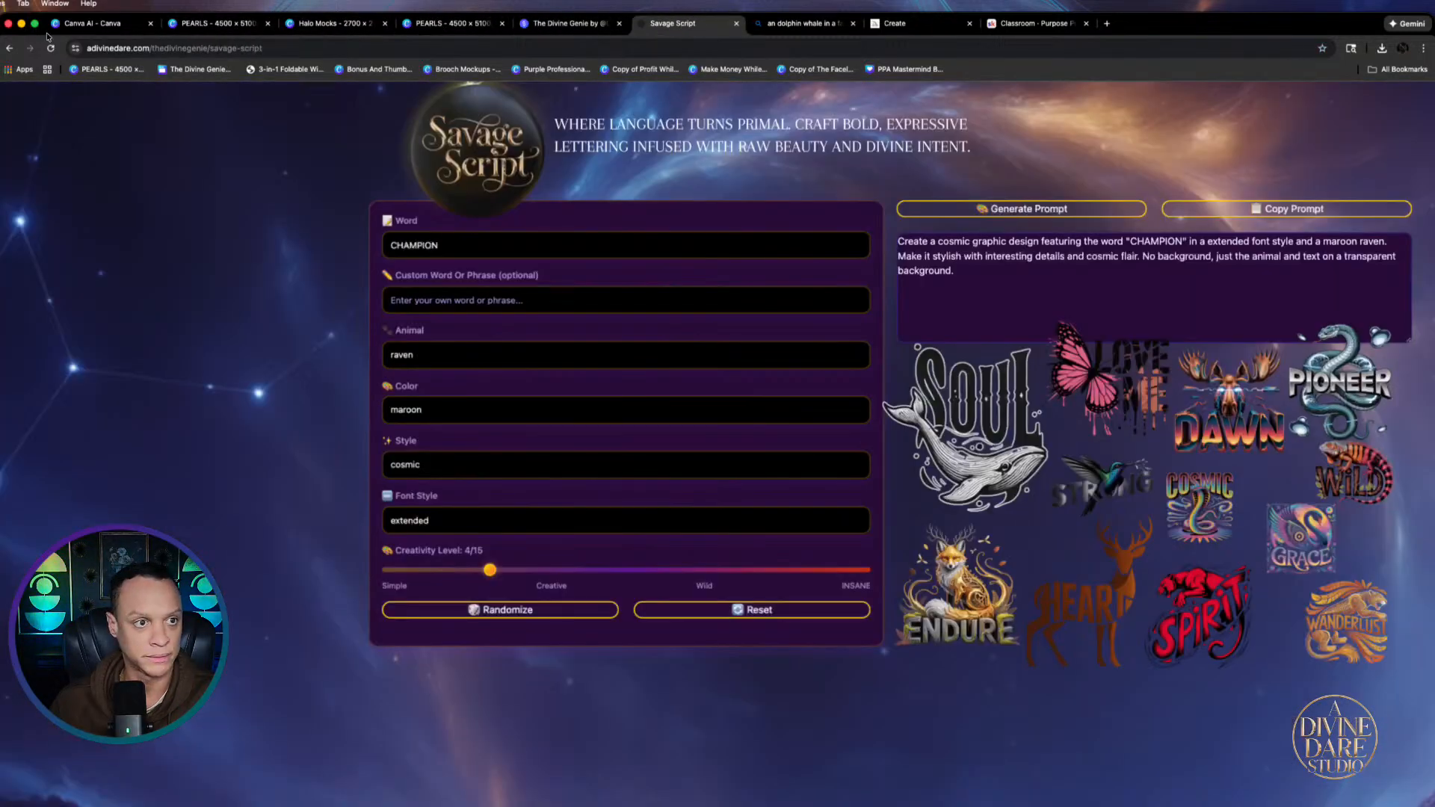
left_click(100, 25)
left_click(1326, 147)
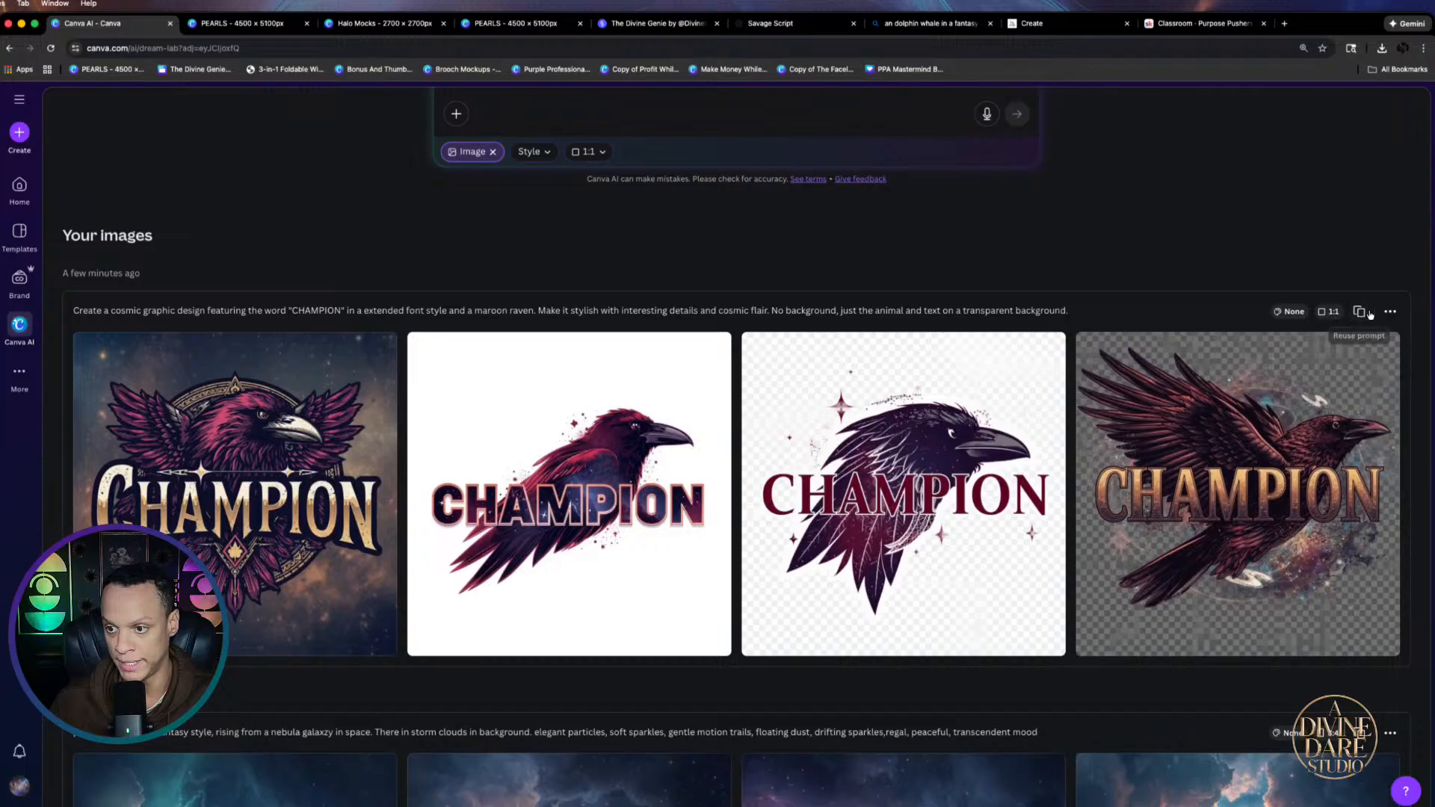
Move from Canva AI to the Savage Script builder and open its featured Word list
scroll(1354, 318, "up", 3)
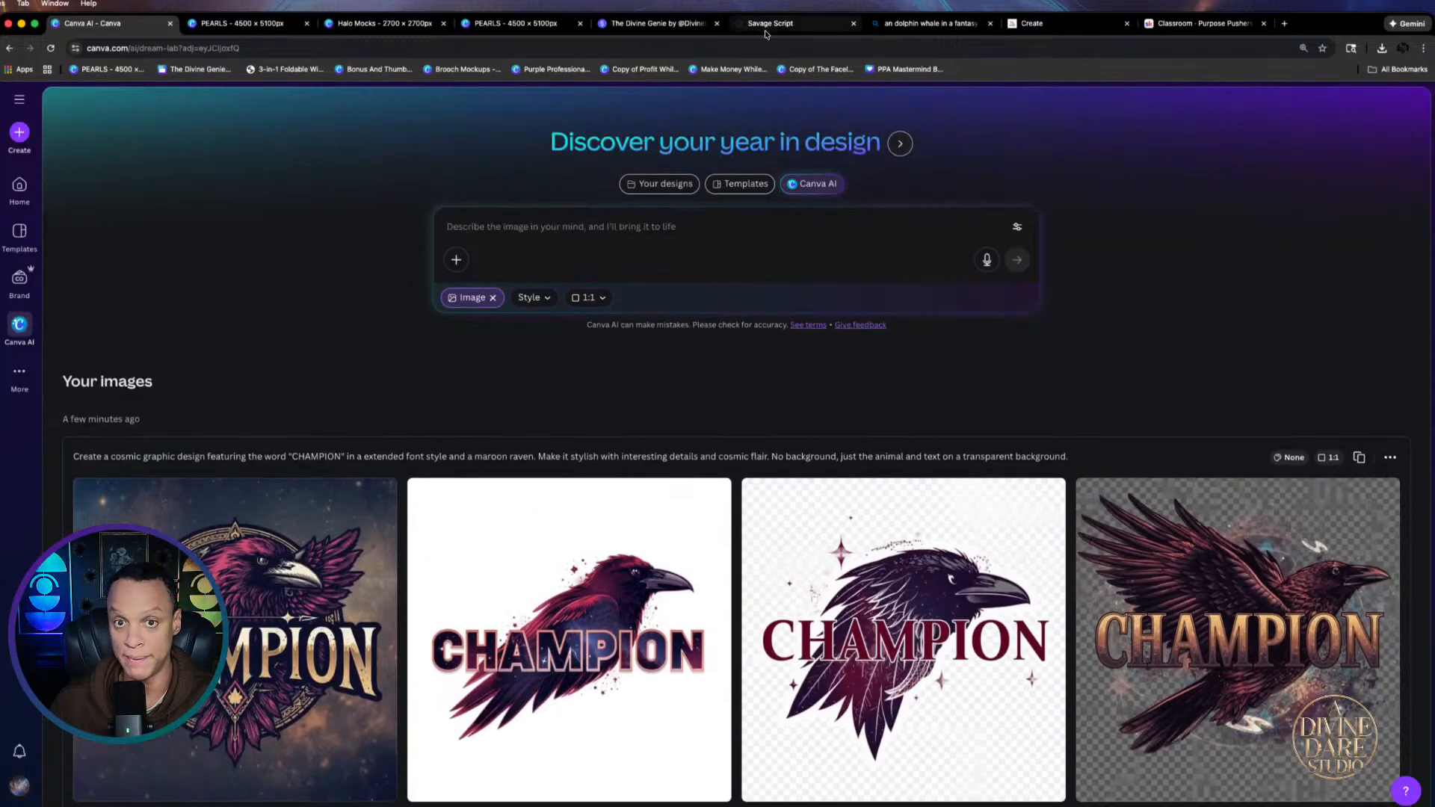
left_click(793, 26)
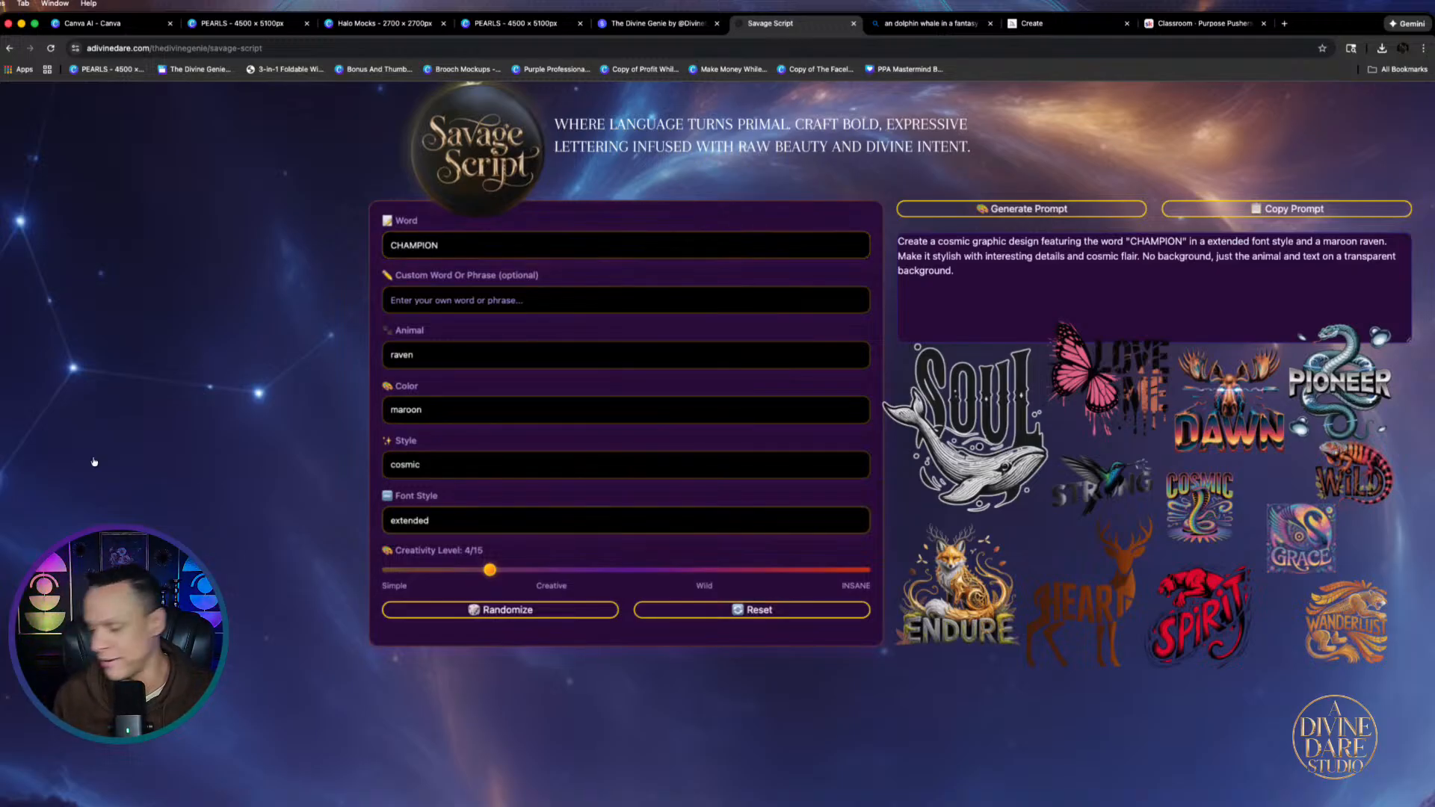
left_click(483, 246)
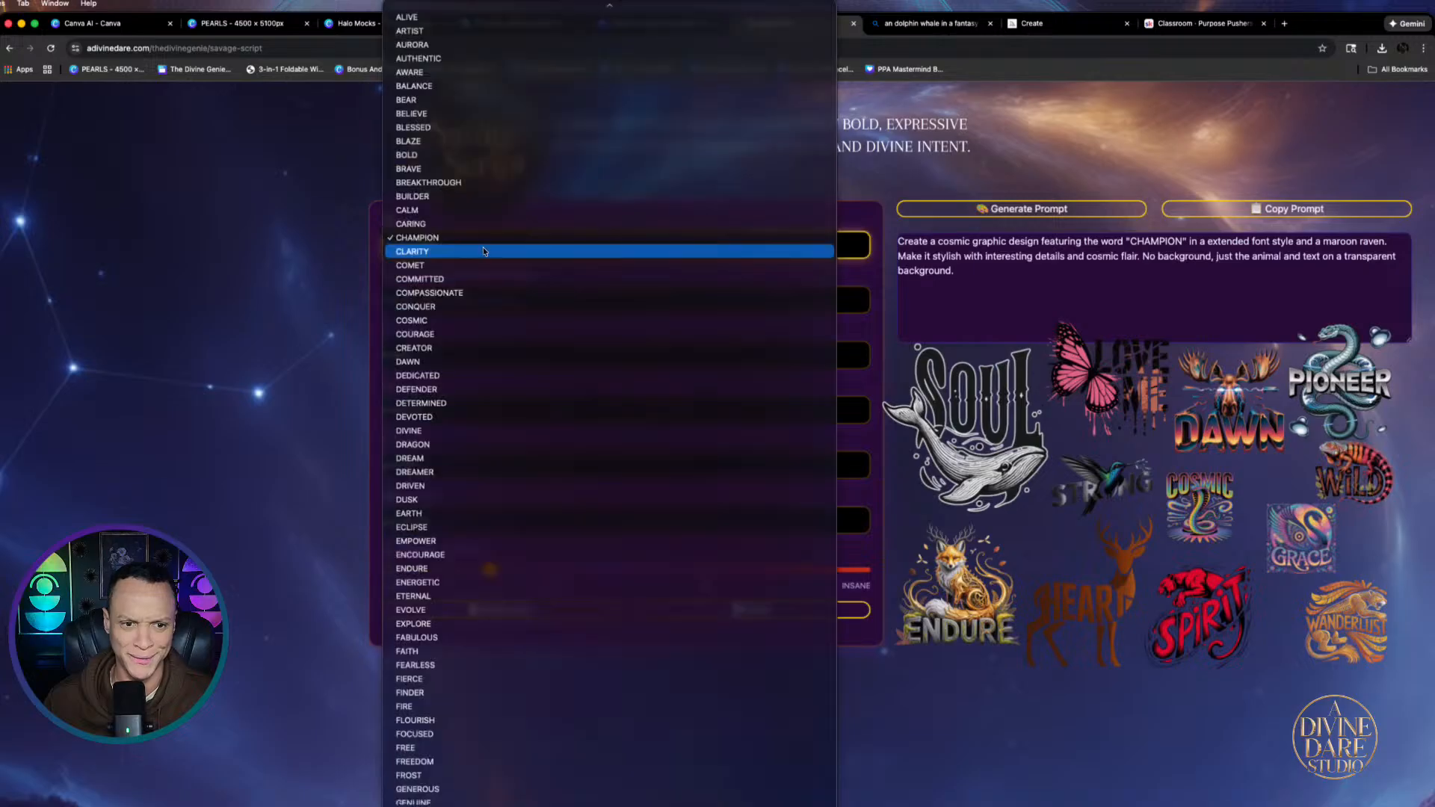
Set the featured word to NONE and enter 'I Am Worthy' as the custom word
left_click(463, 237)
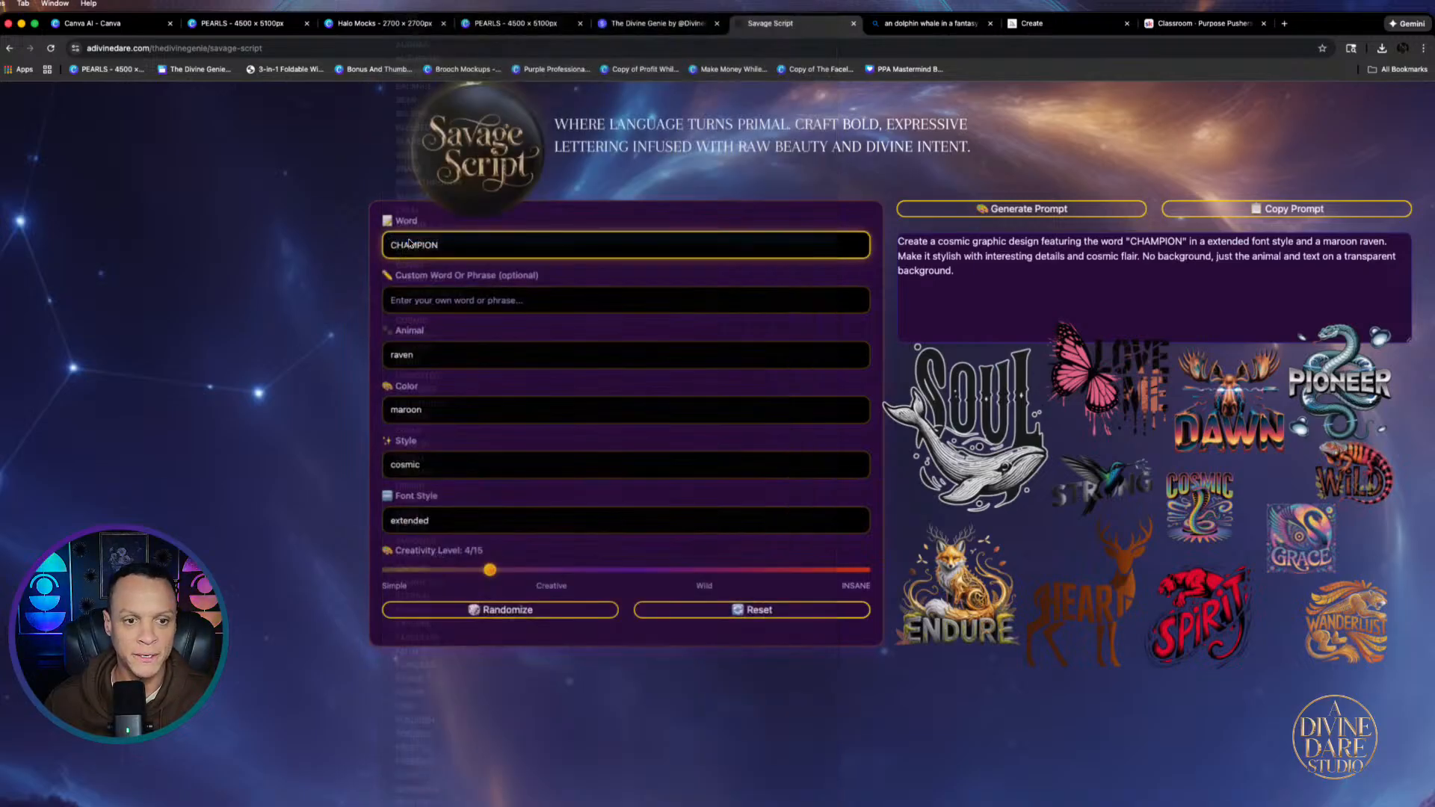
left_click(463, 246)
scroll(478, 16, "up", 2)
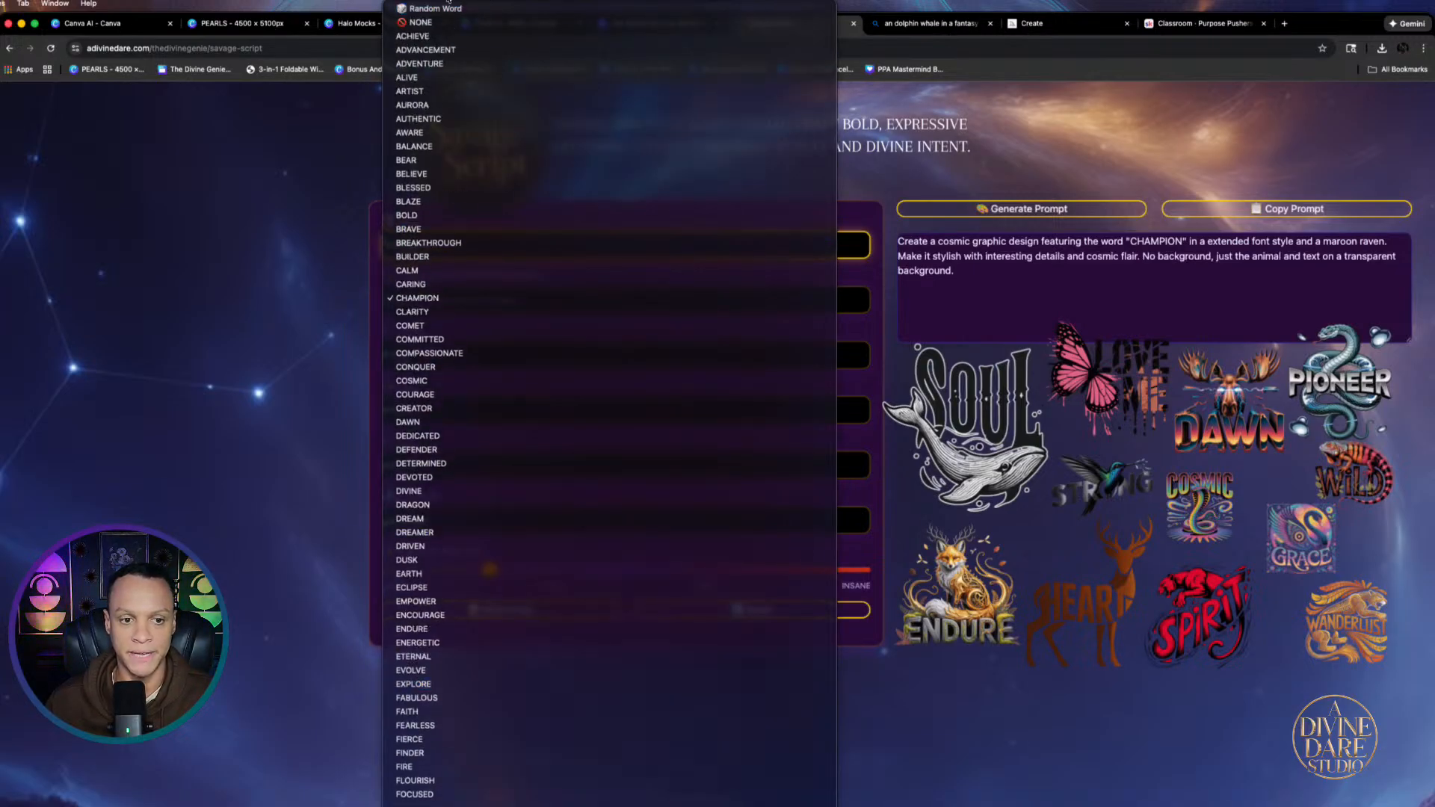
scroll(464, 778, "down", 5)
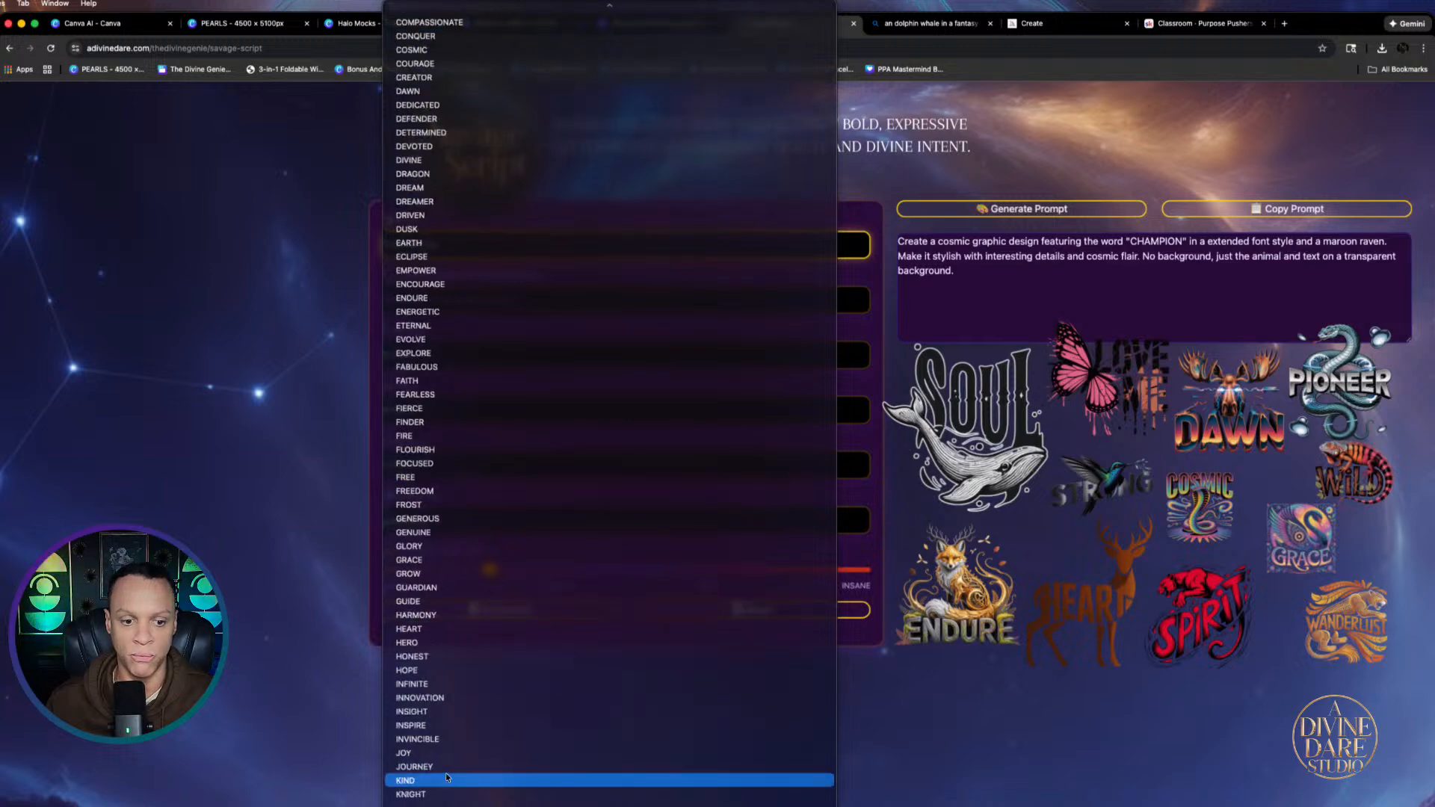
scroll(419, 799, "down", 1)
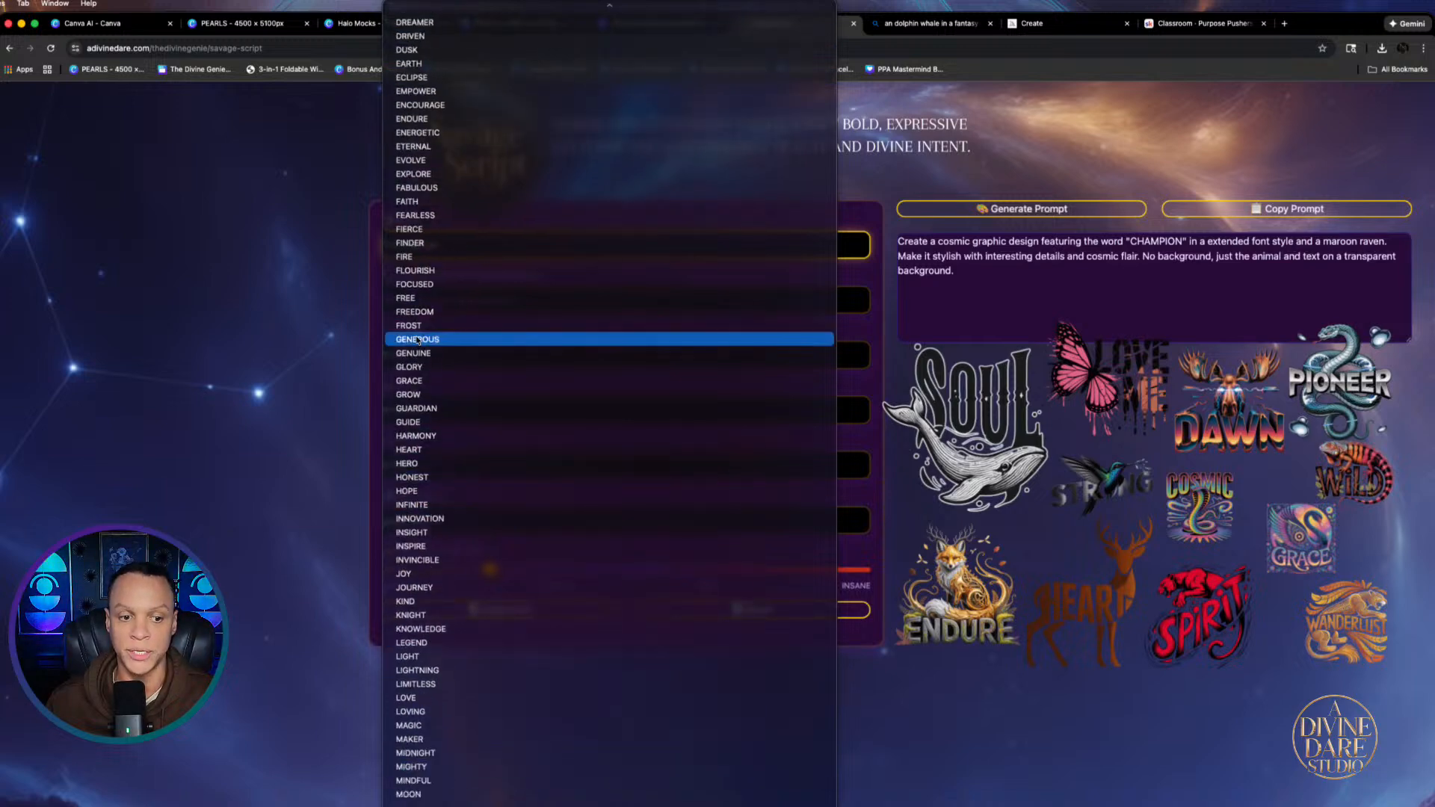
left_click(294, 353)
left_click(464, 245)
scroll(465, 244, "up", 2)
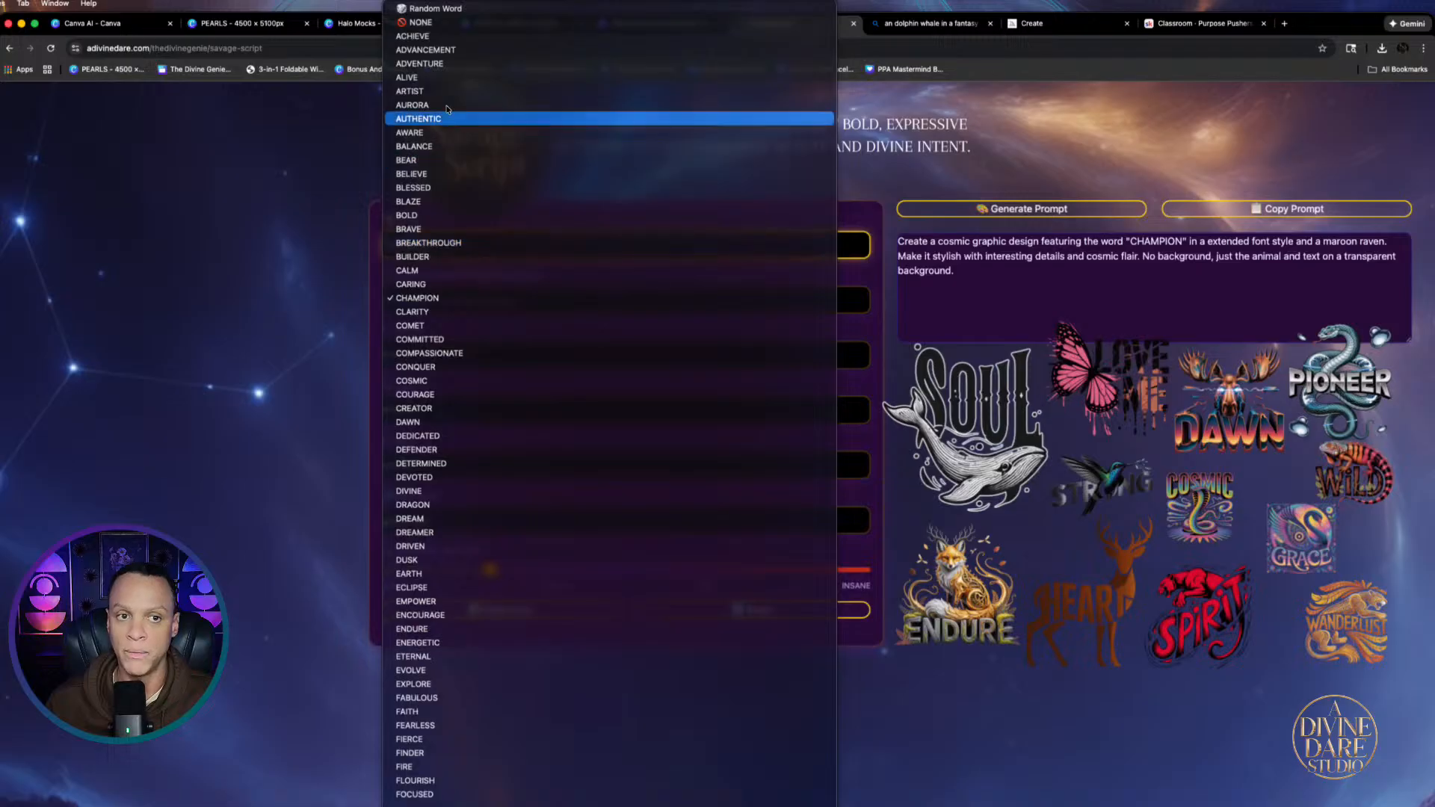
left_click(419, 22)
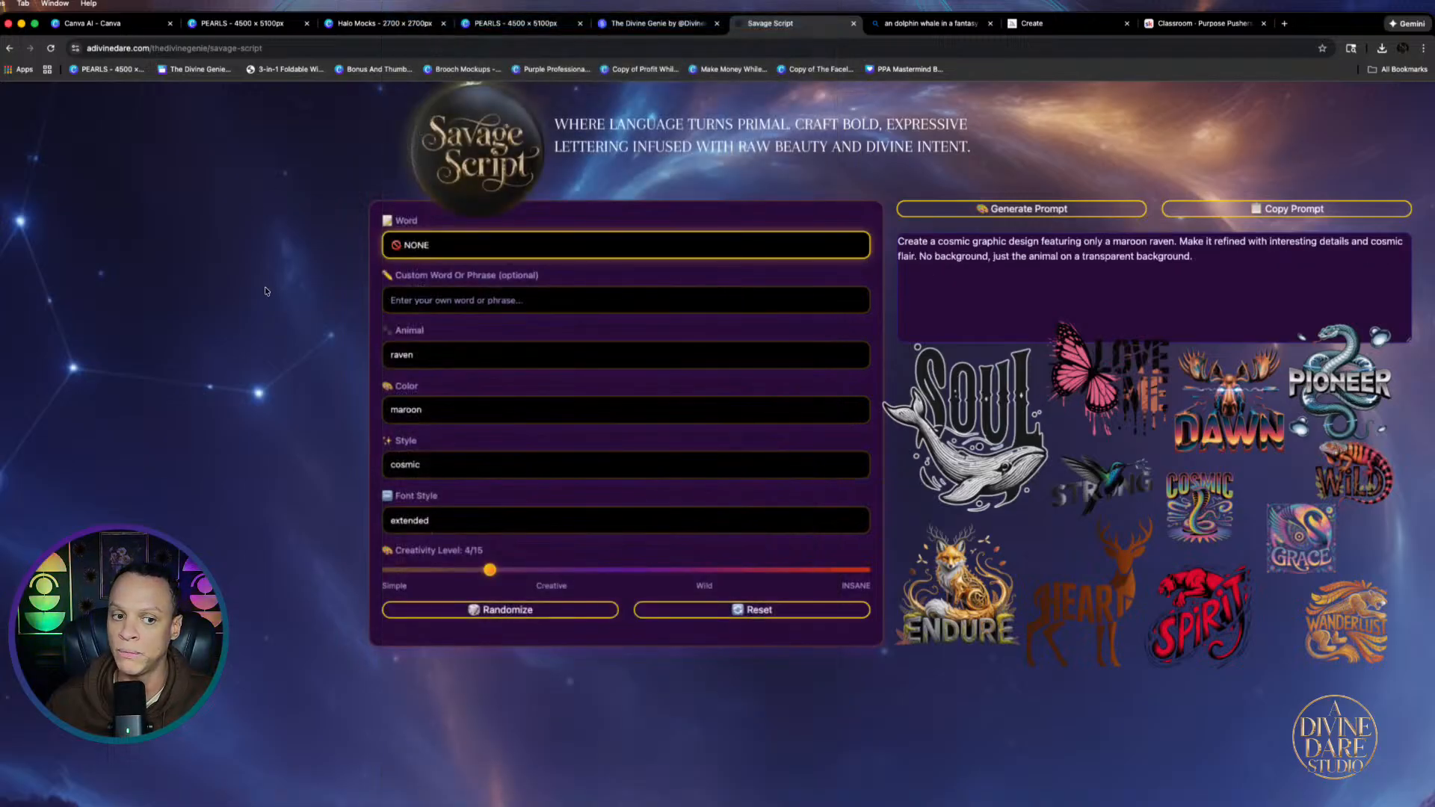
left_click(529, 301)
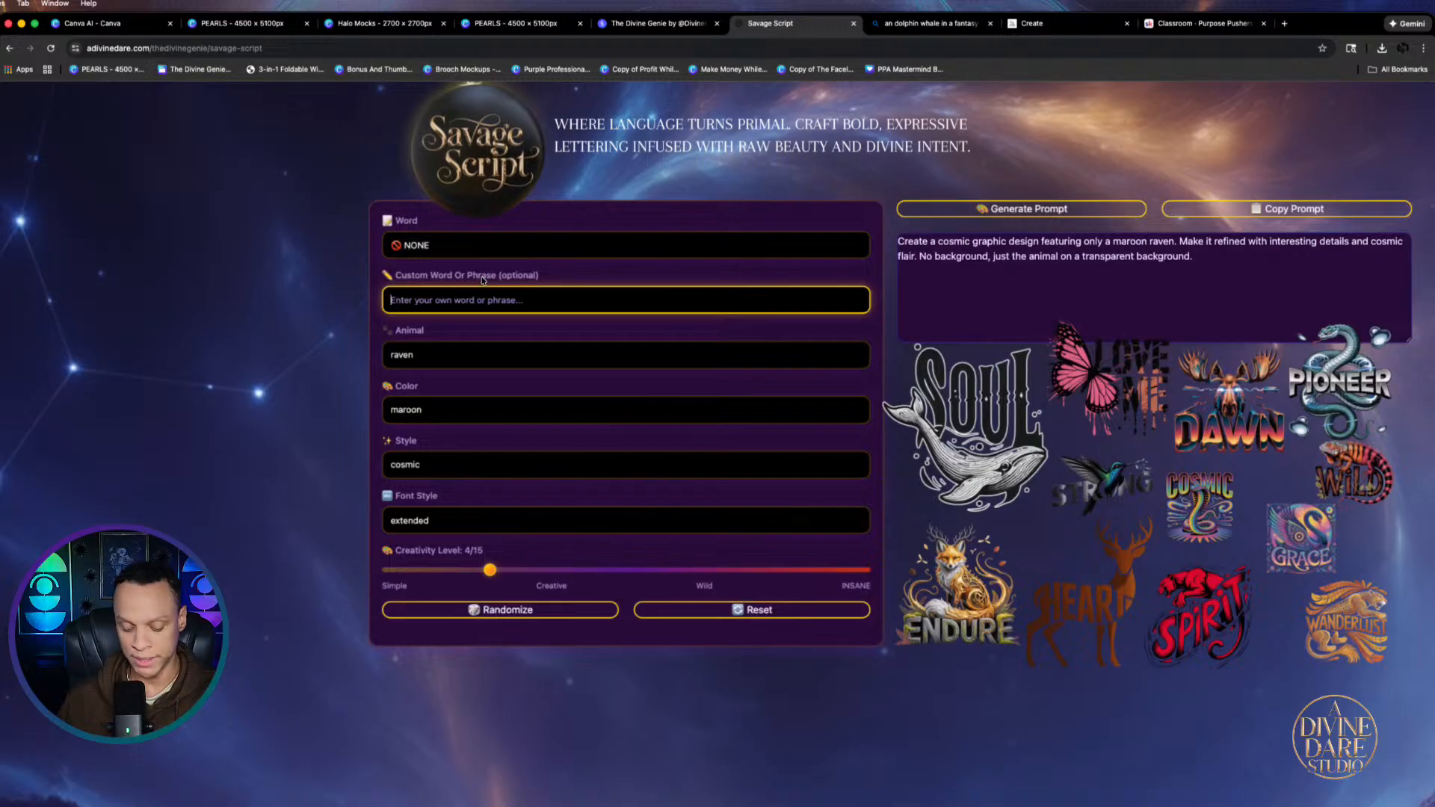
type("I")
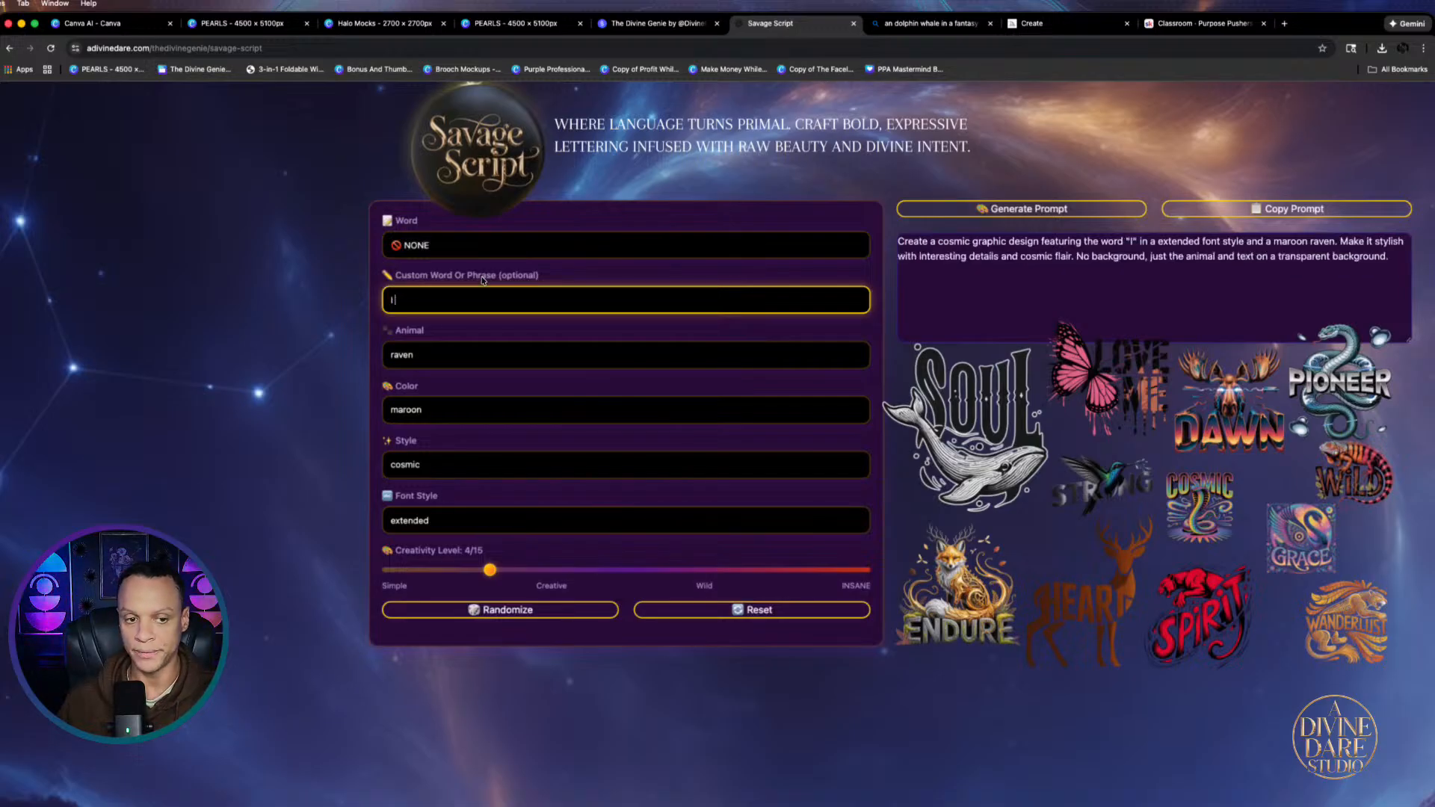
type(" Am W")
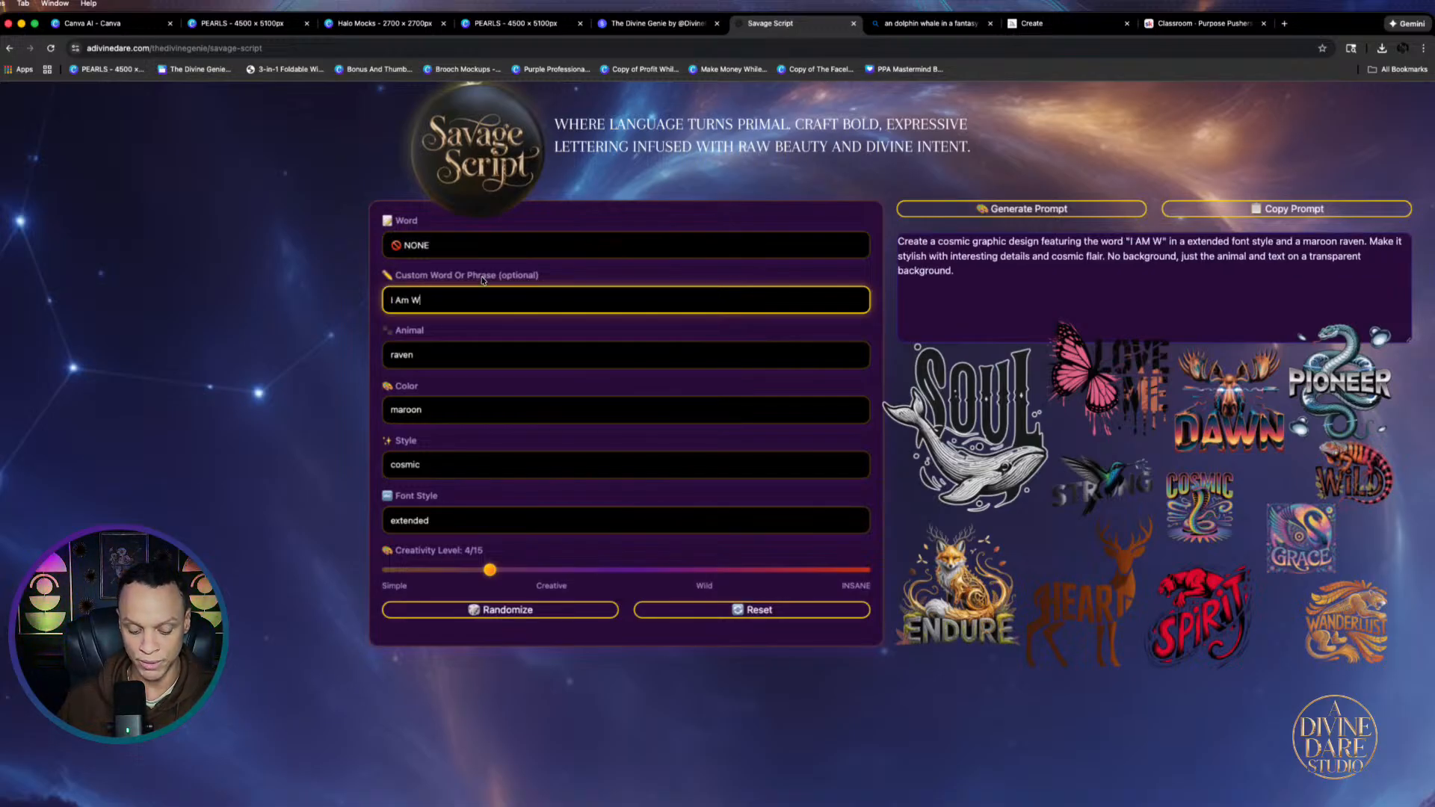
type("orthy")
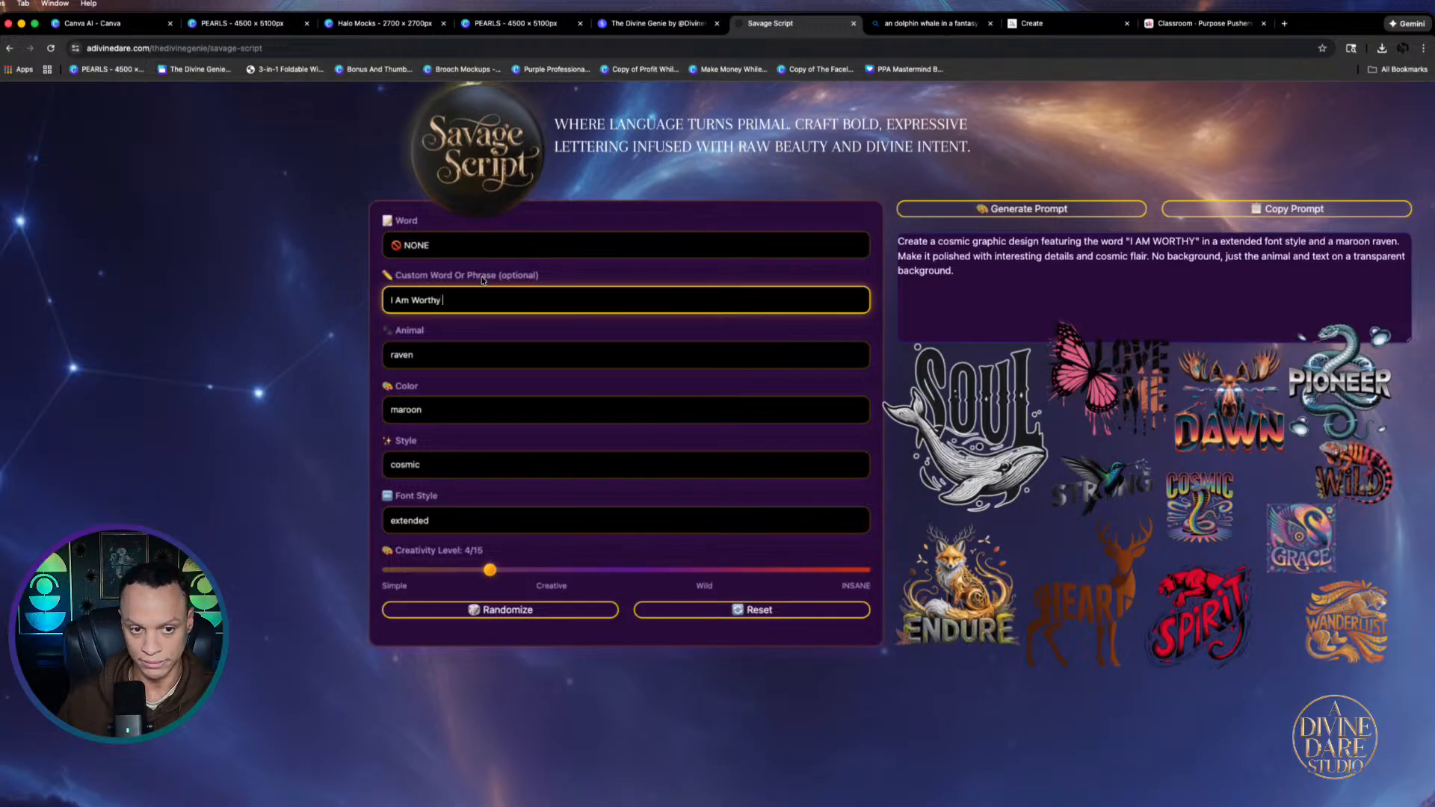
Choose shark, lime, constellation and extended font, raise creativity to 8, and copy the prompt
left_click(438, 359)
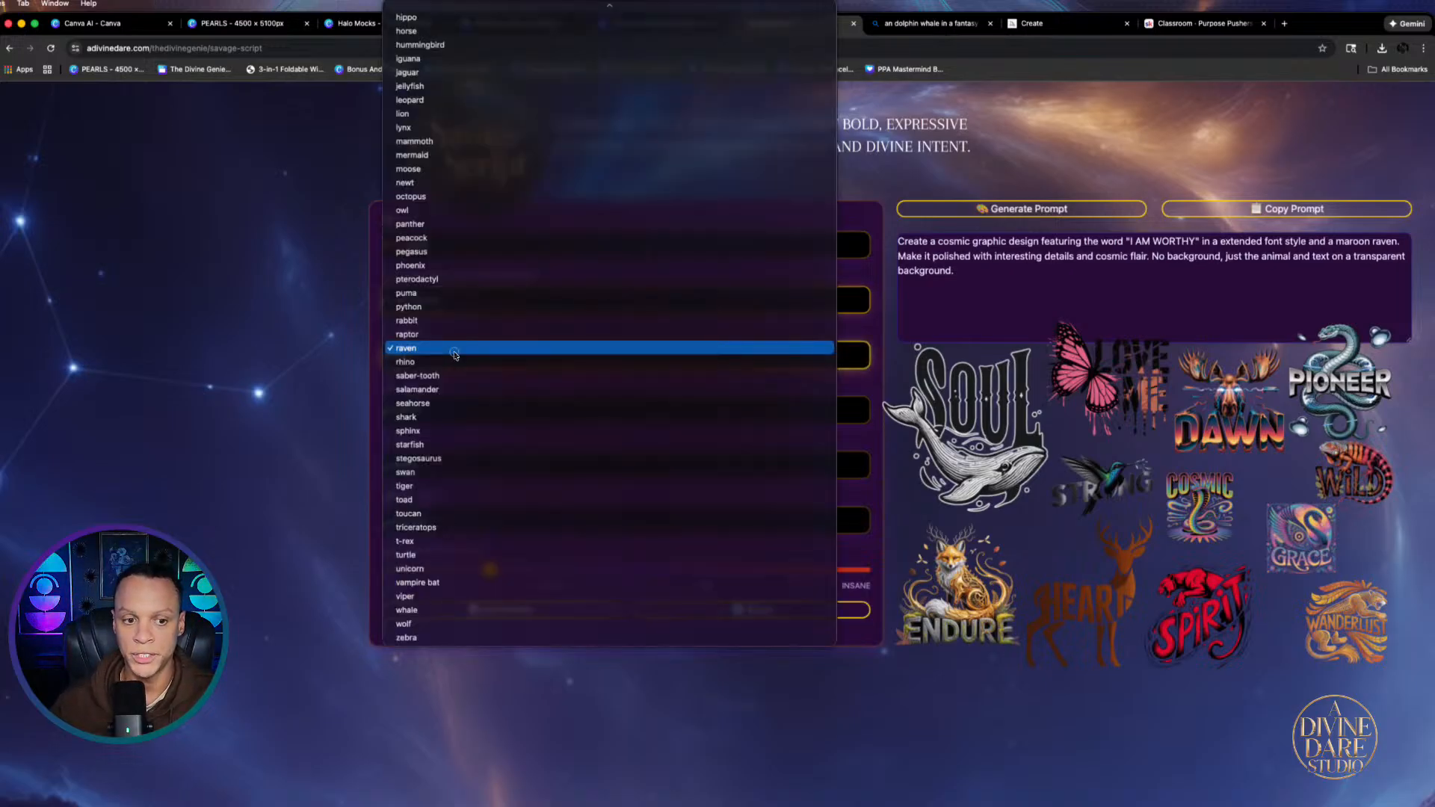
scroll(456, 800, "down", 5)
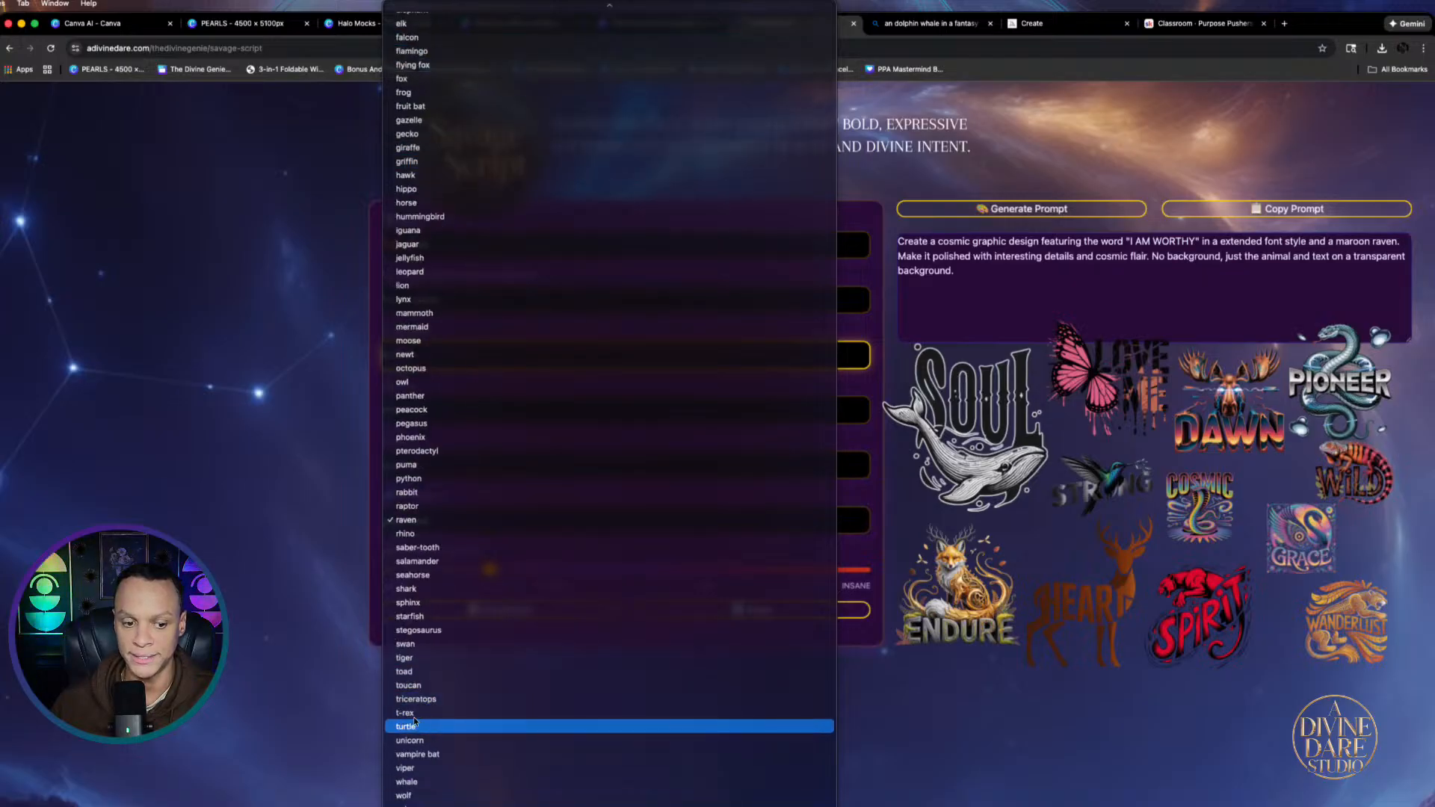
left_click(407, 589)
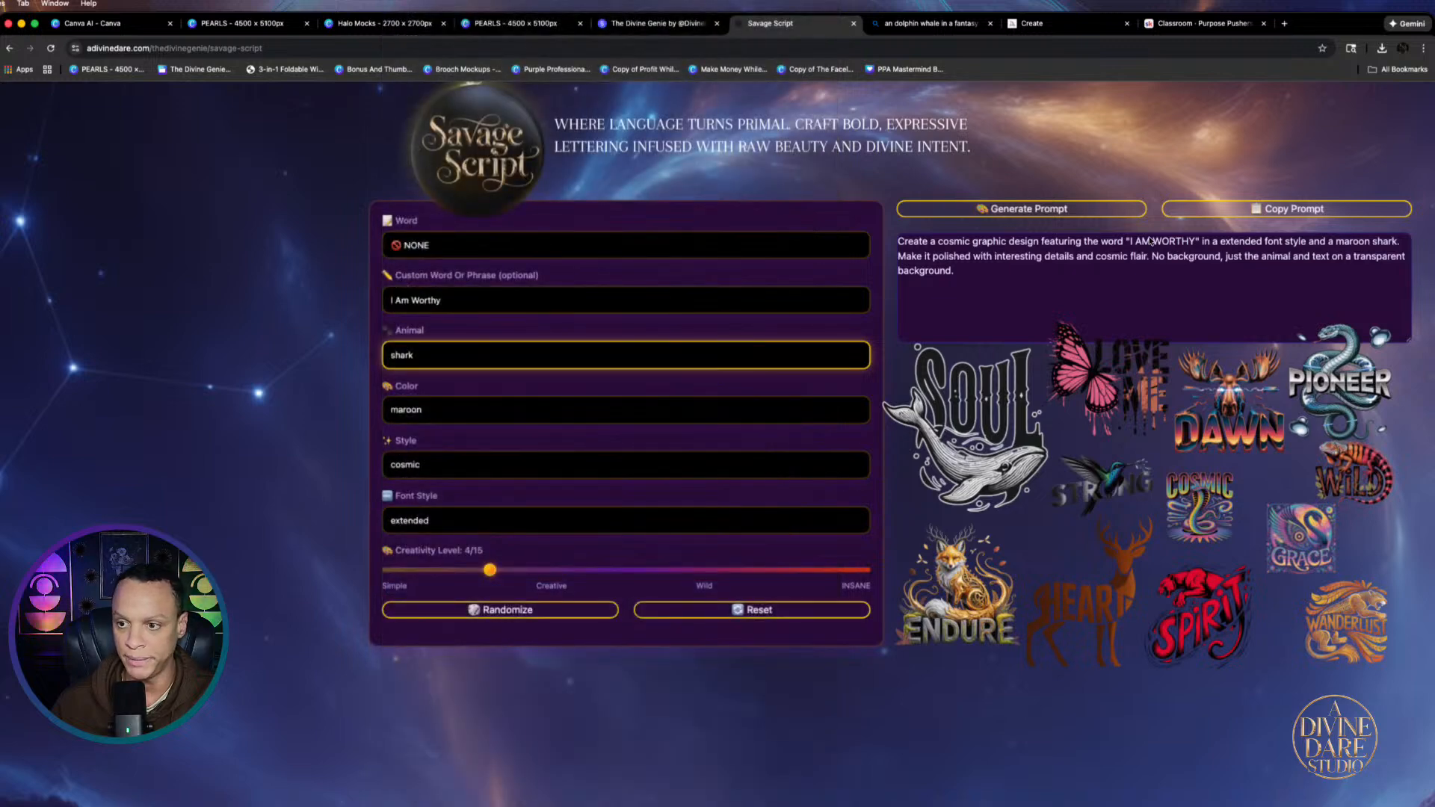
left_click(413, 409)
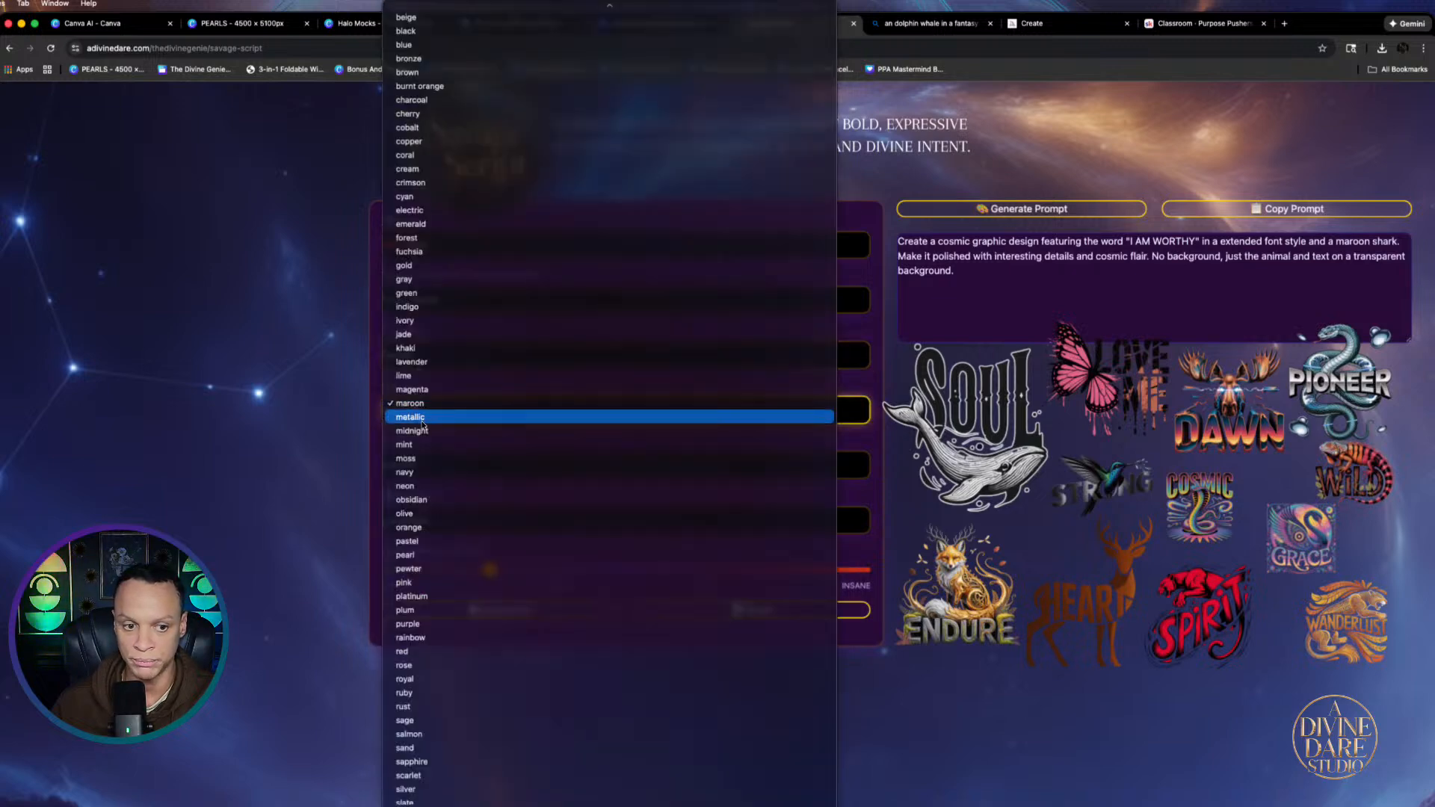
left_click(408, 376)
left_click(433, 465)
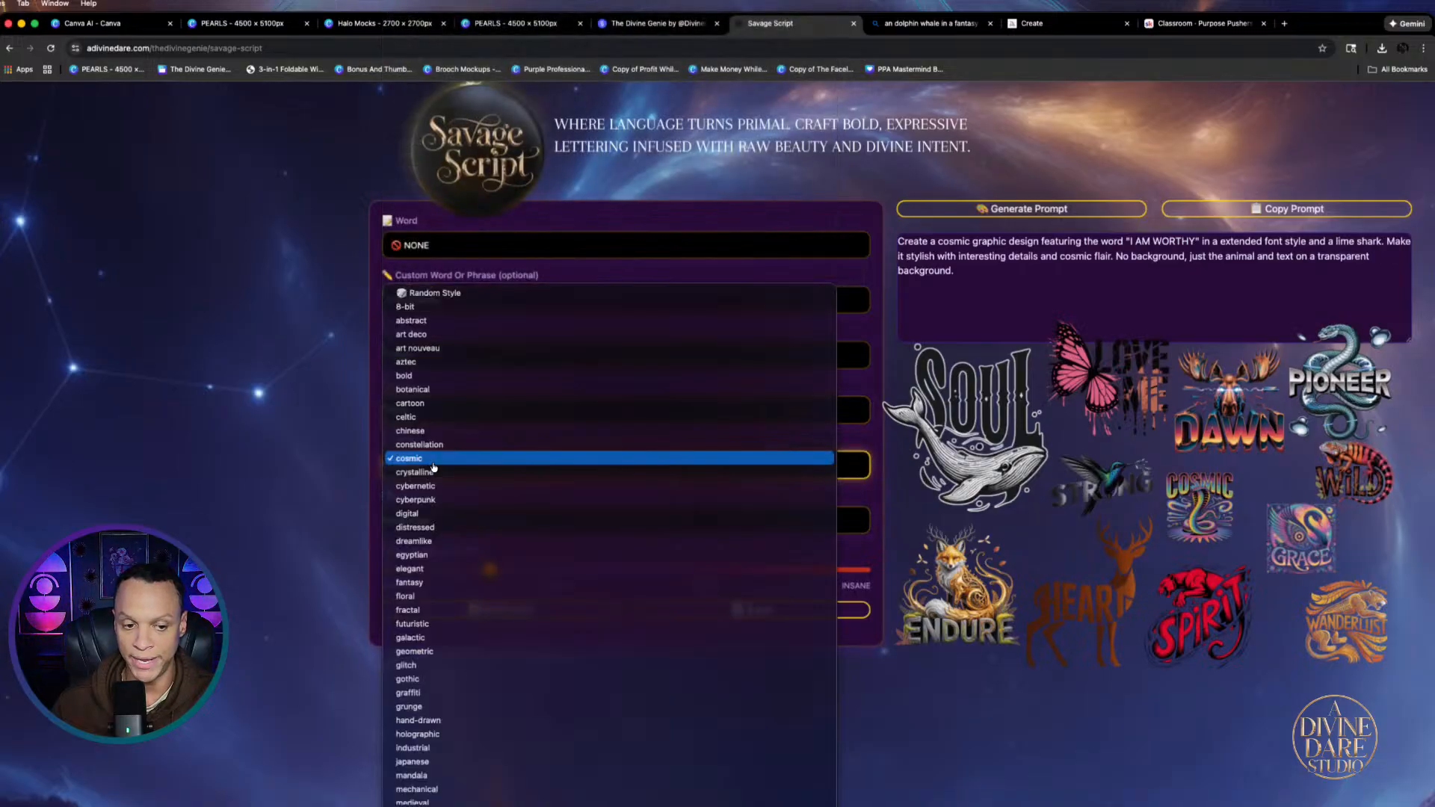
left_click(419, 445)
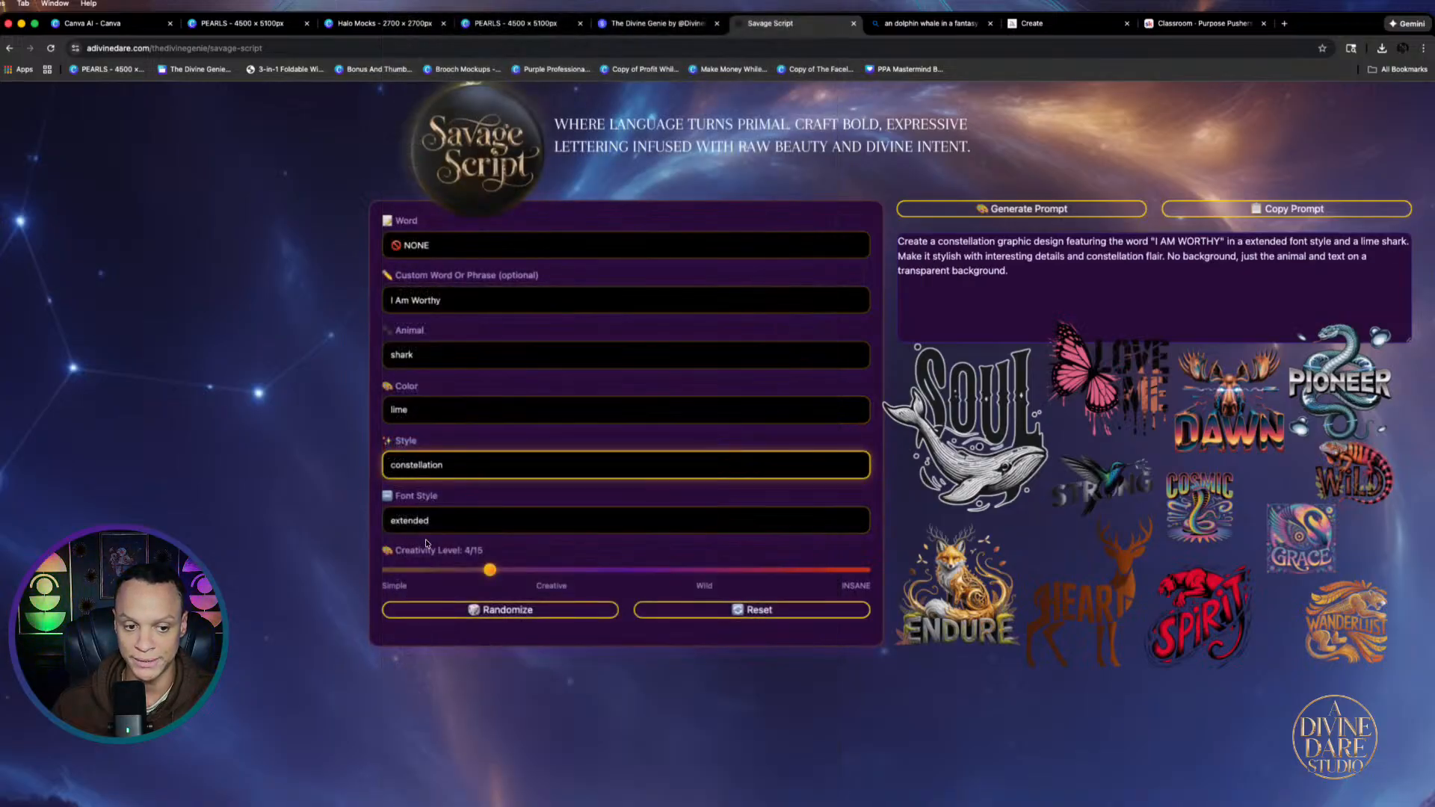
left_click(416, 517)
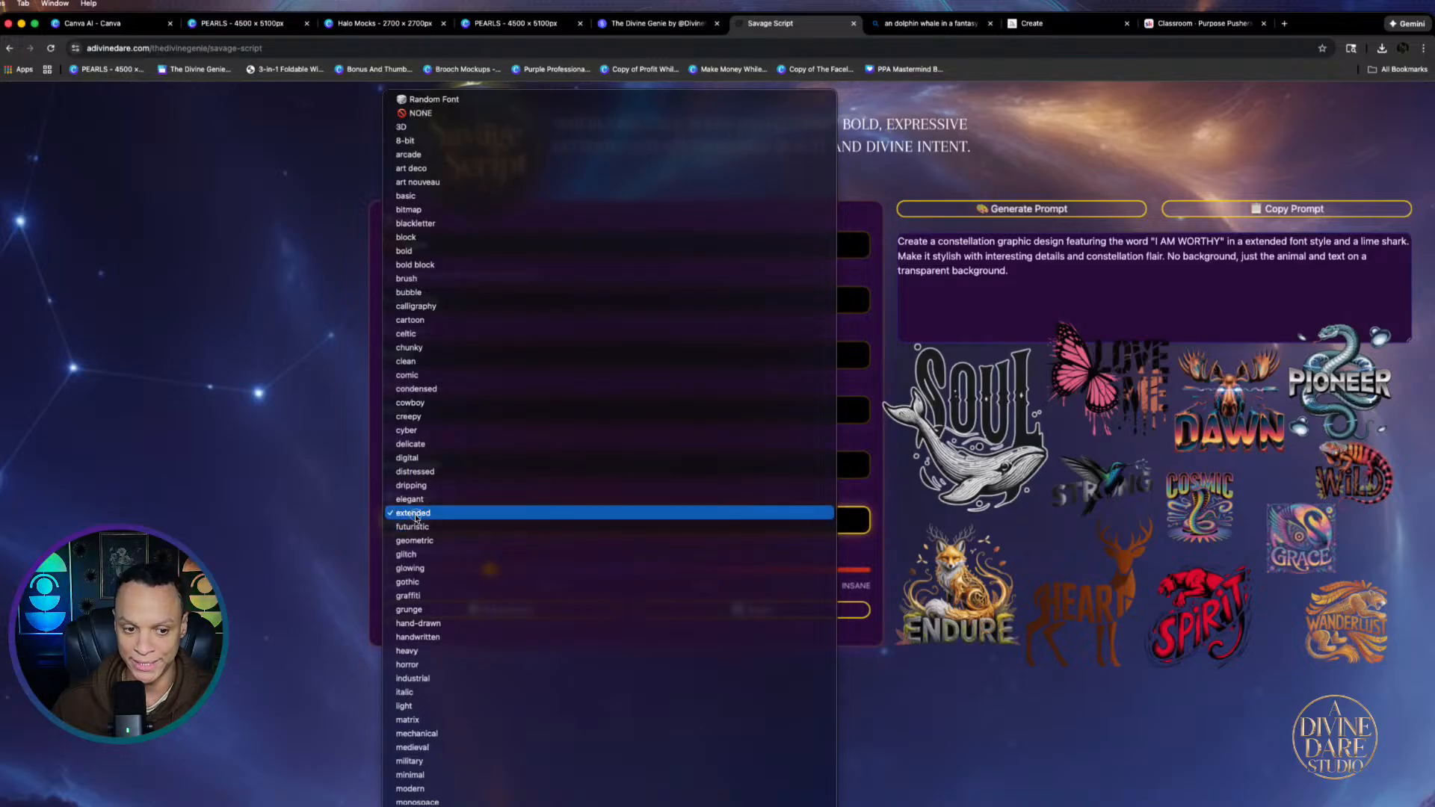
left_click(417, 516)
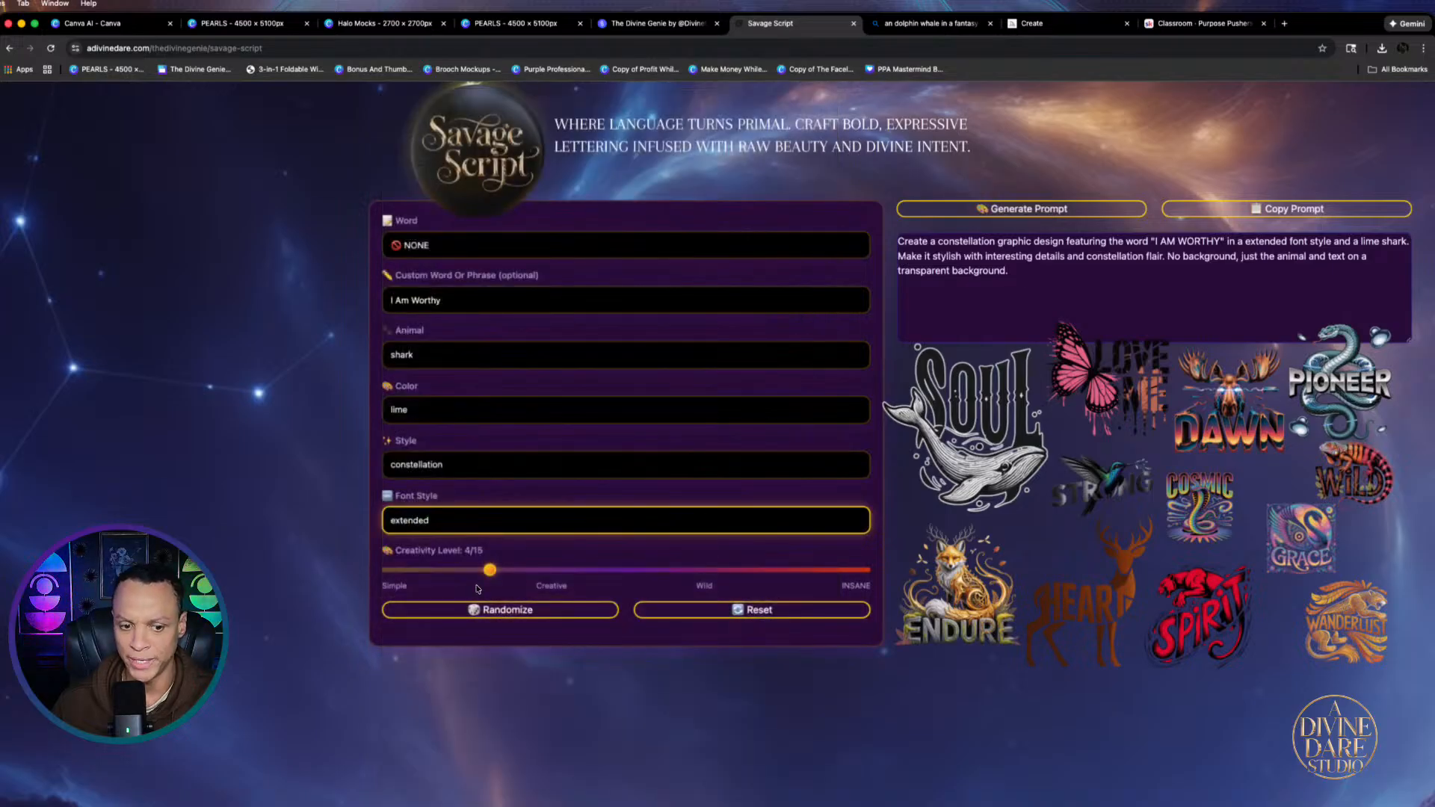
left_click_drag(489, 574, 626, 571)
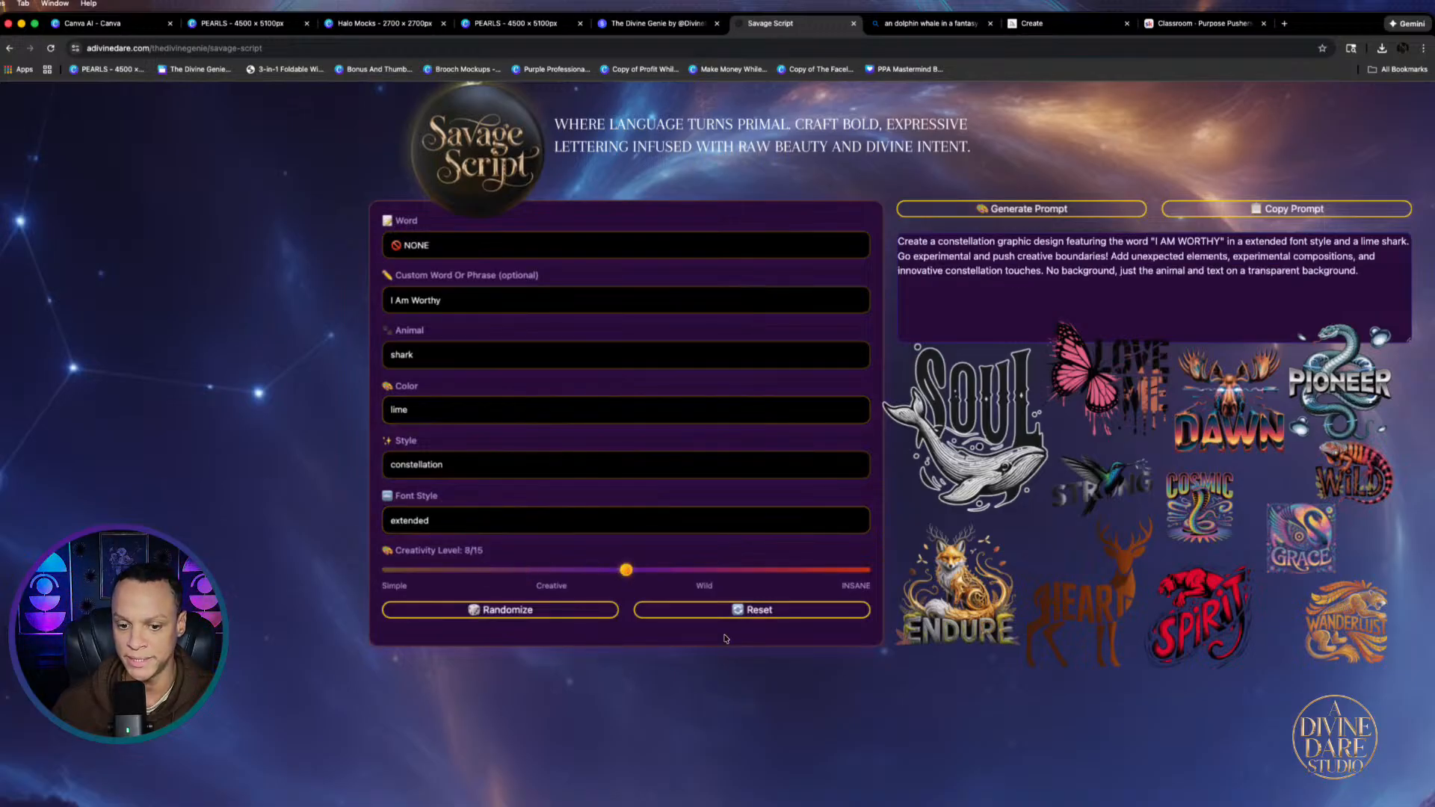
left_click(1284, 209)
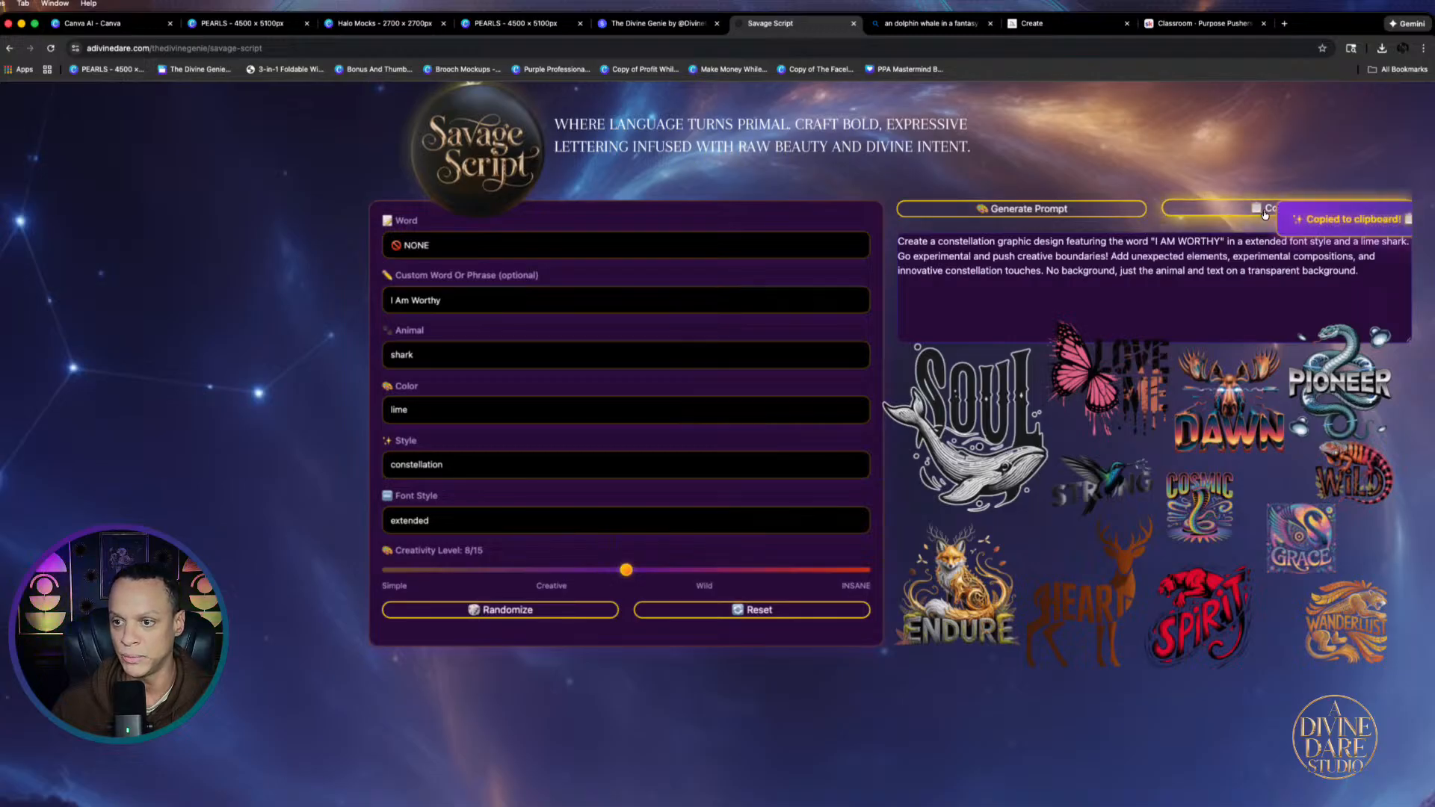
left_click(105, 23)
Paste the shark 'I AM WORTHY' prompt into Canva AI and generate images
left_click(548, 235)
right_click(548, 234)
left_click(572, 334)
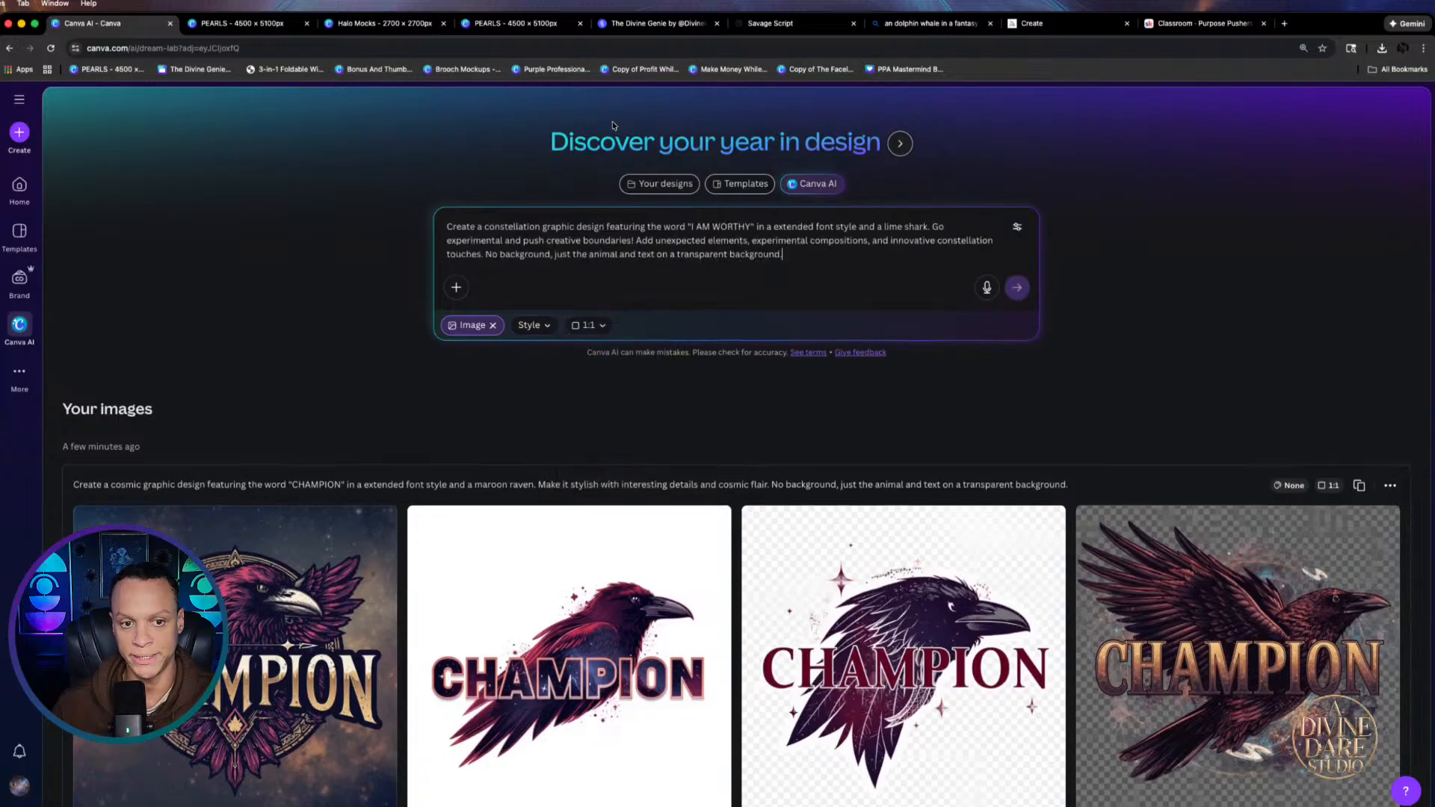
left_click(1018, 287)
scroll(678, 643, "down", 2)
scroll(679, 661, "down", 2)
scroll(568, 598, "up", 5)
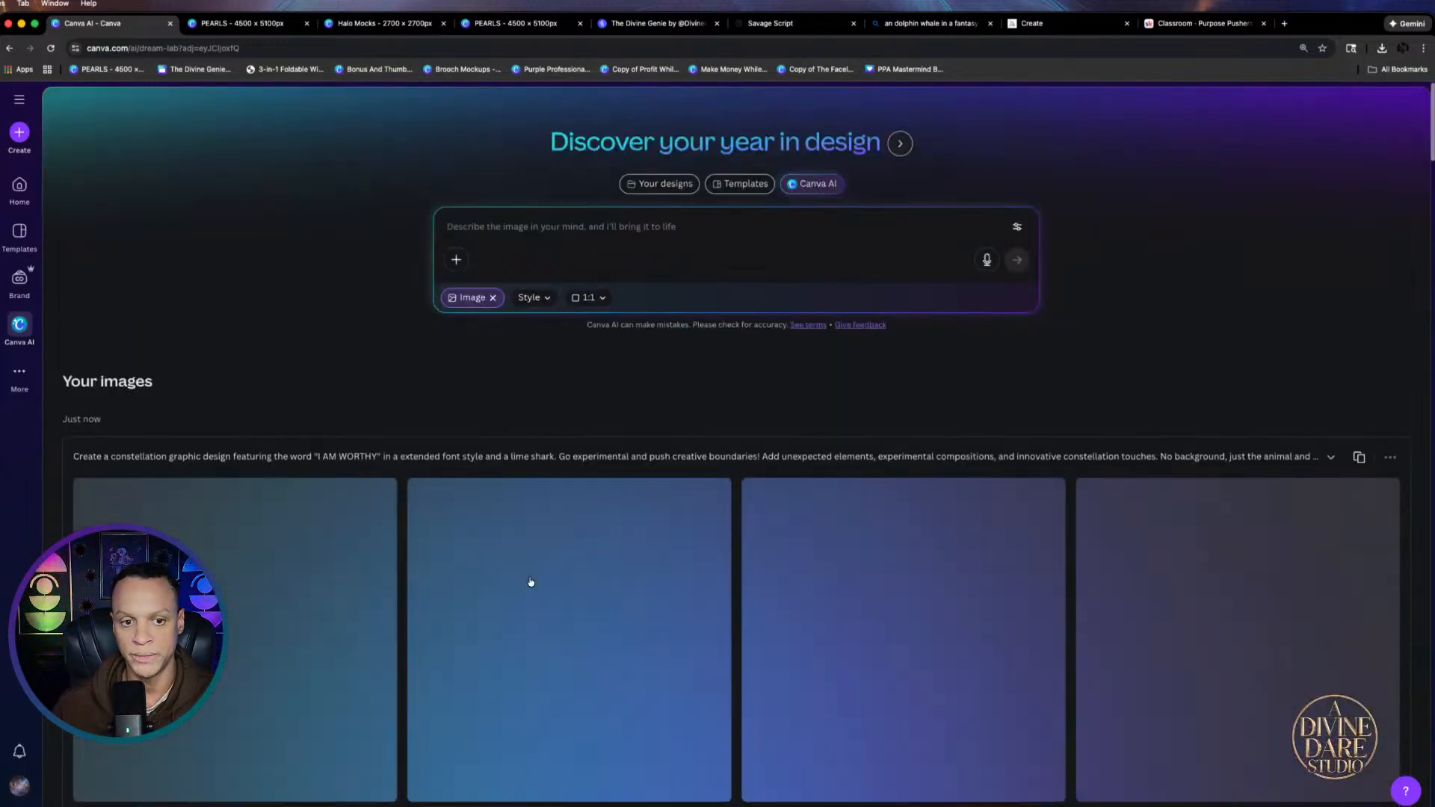
Switch new images to 3:4 portrait and download the first shark design
left_click(603, 299)
left_click(488, 465)
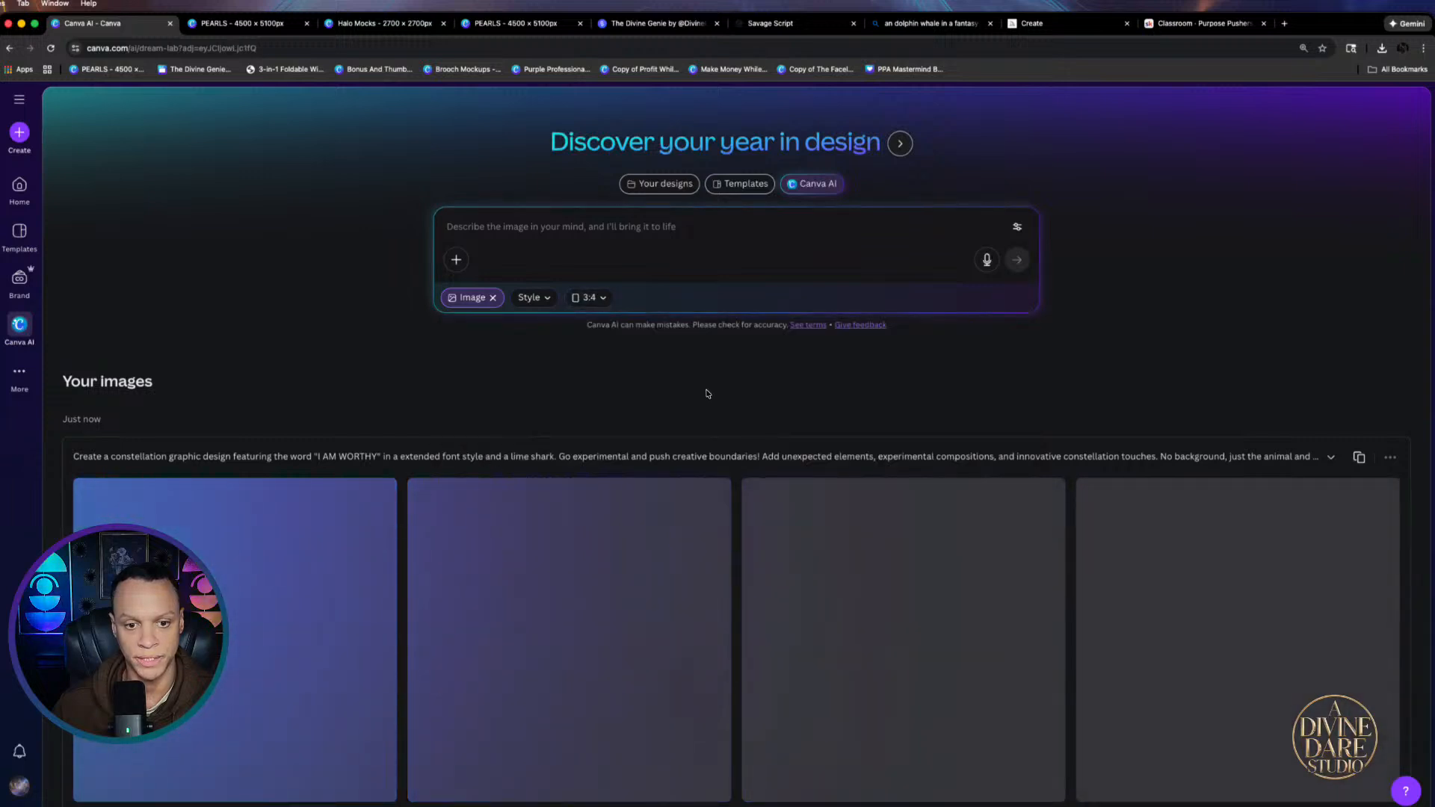
scroll(708, 394, "down", 2)
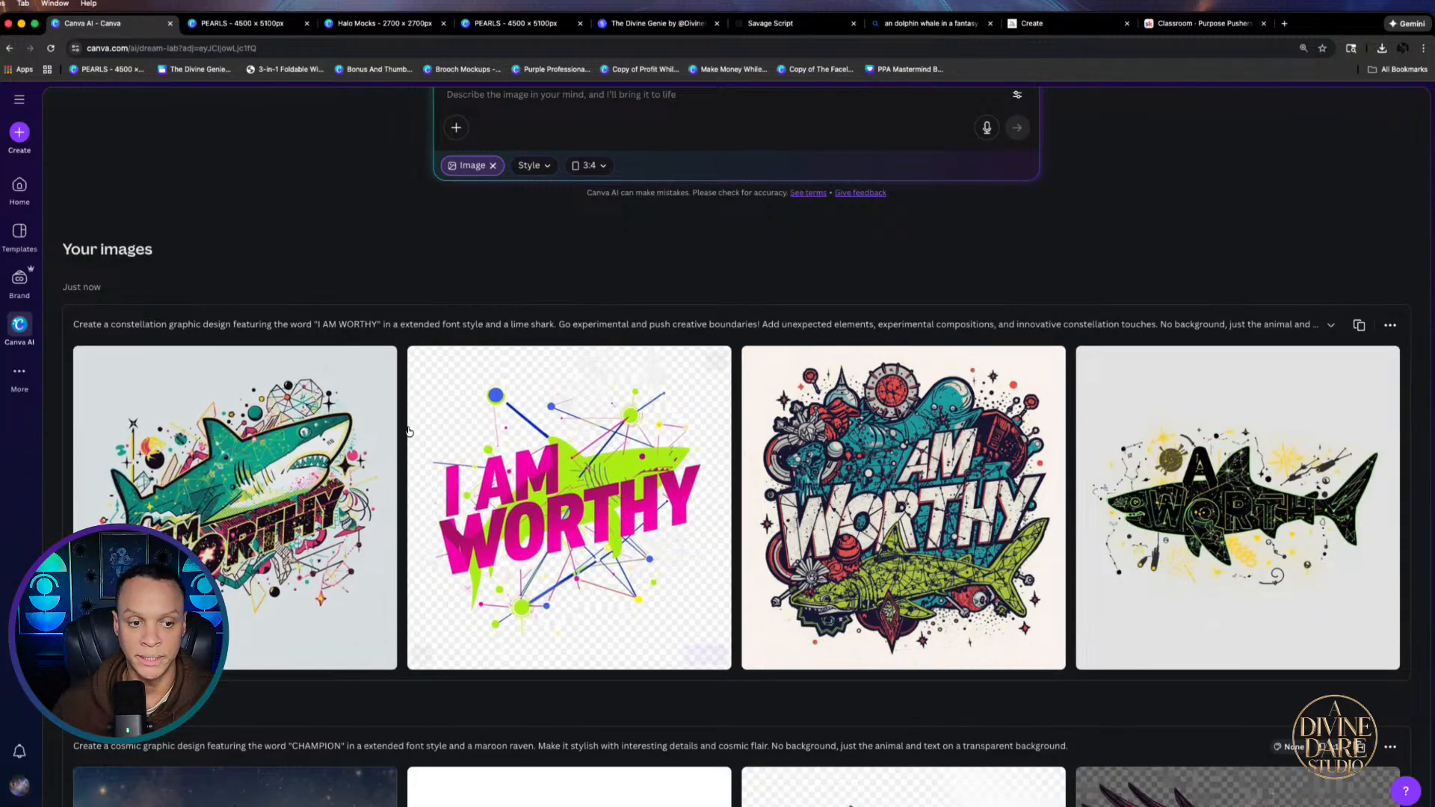
left_click(241, 459)
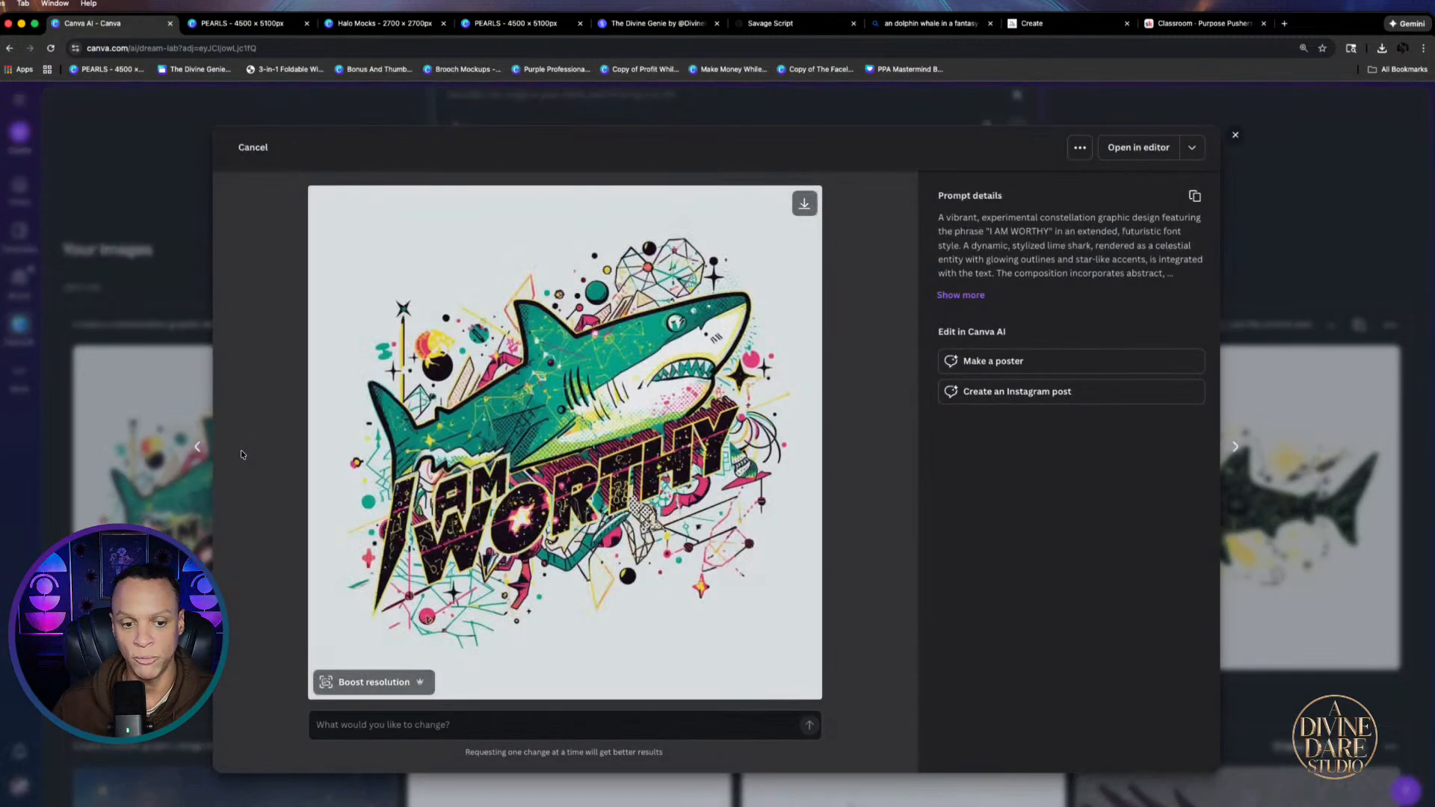
left_click(805, 205)
left_click(1272, 312)
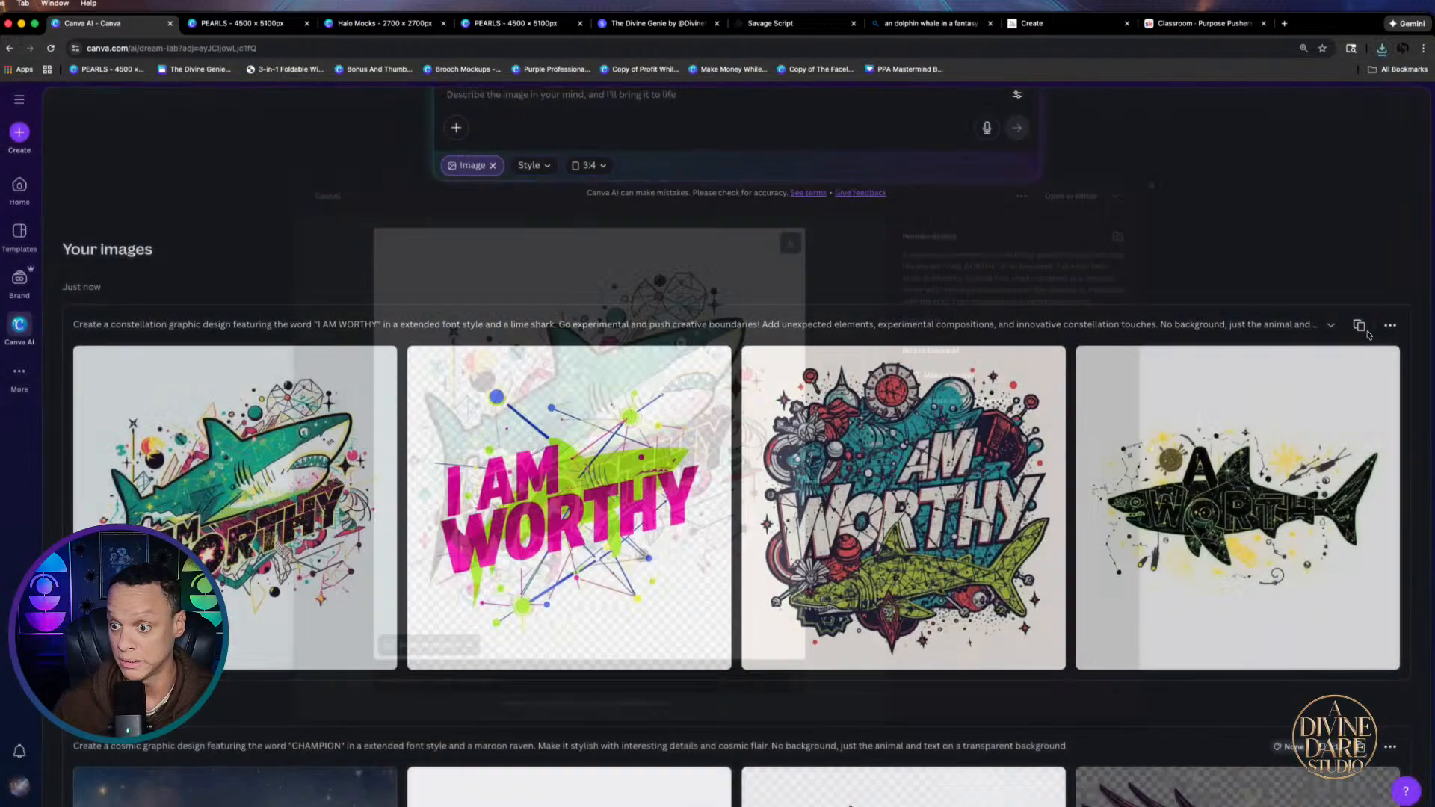
Reuse the shark prompt to generate a fresh batch and preview the constellation shark result
left_click(1358, 323)
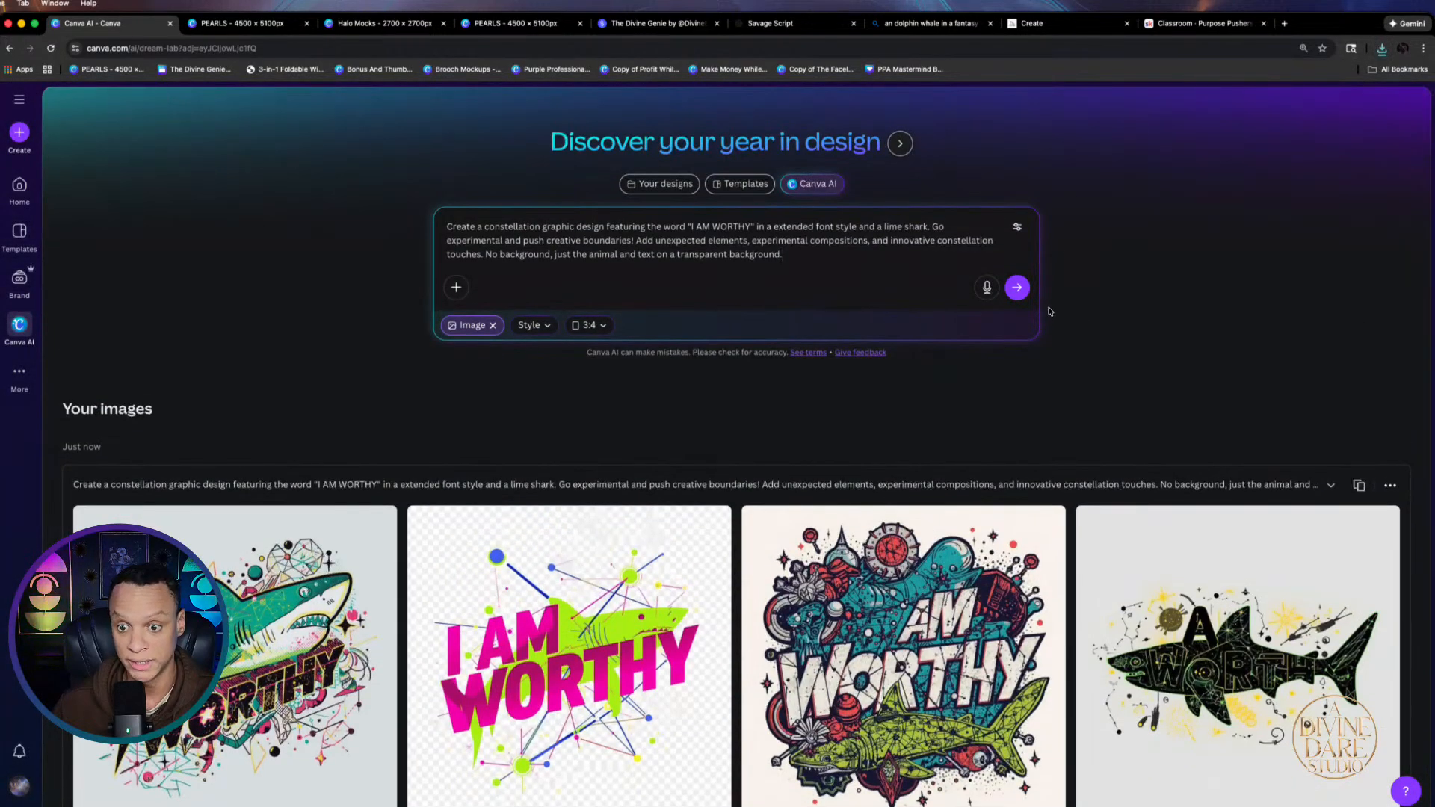
left_click(1256, 678)
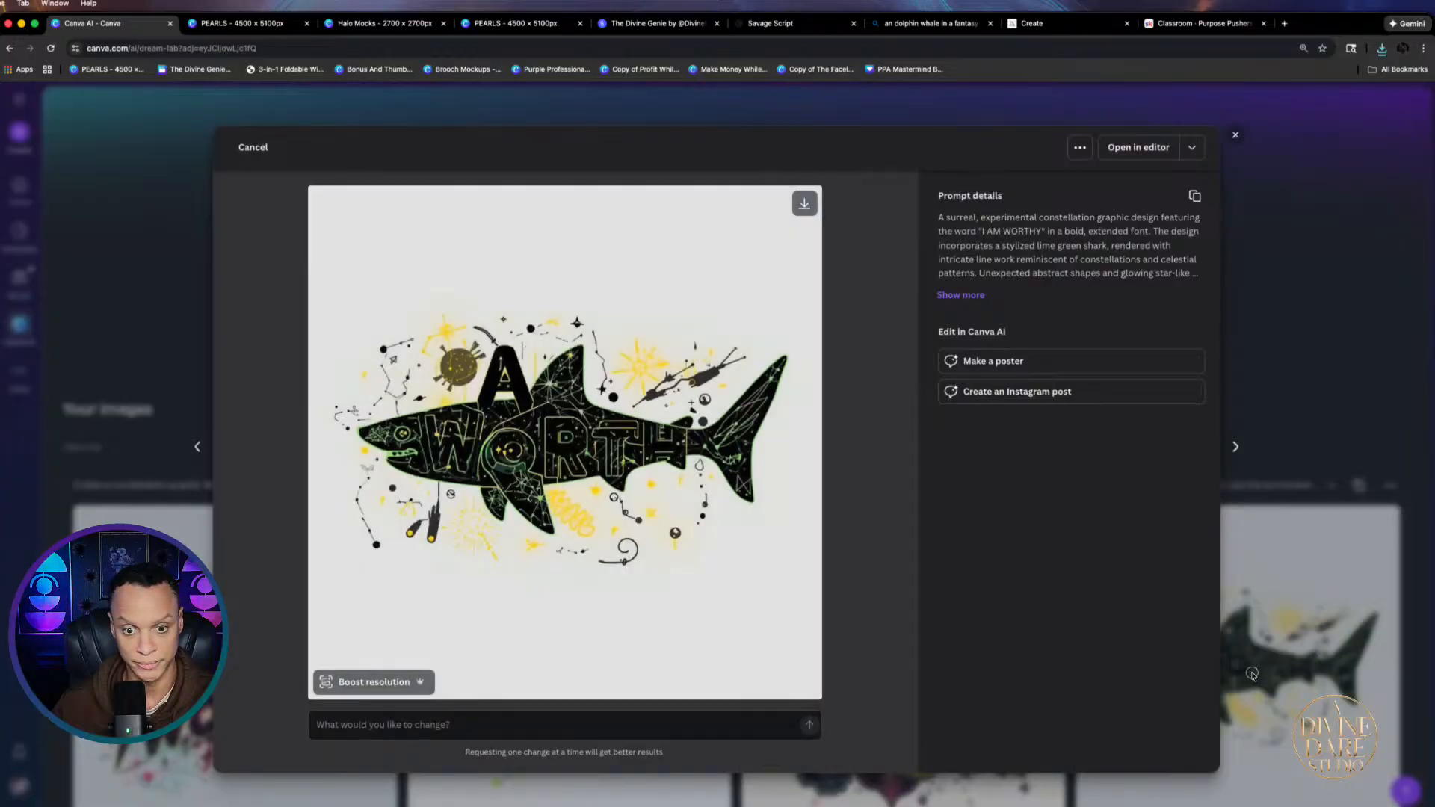
left_click(1254, 675)
left_click(1017, 287)
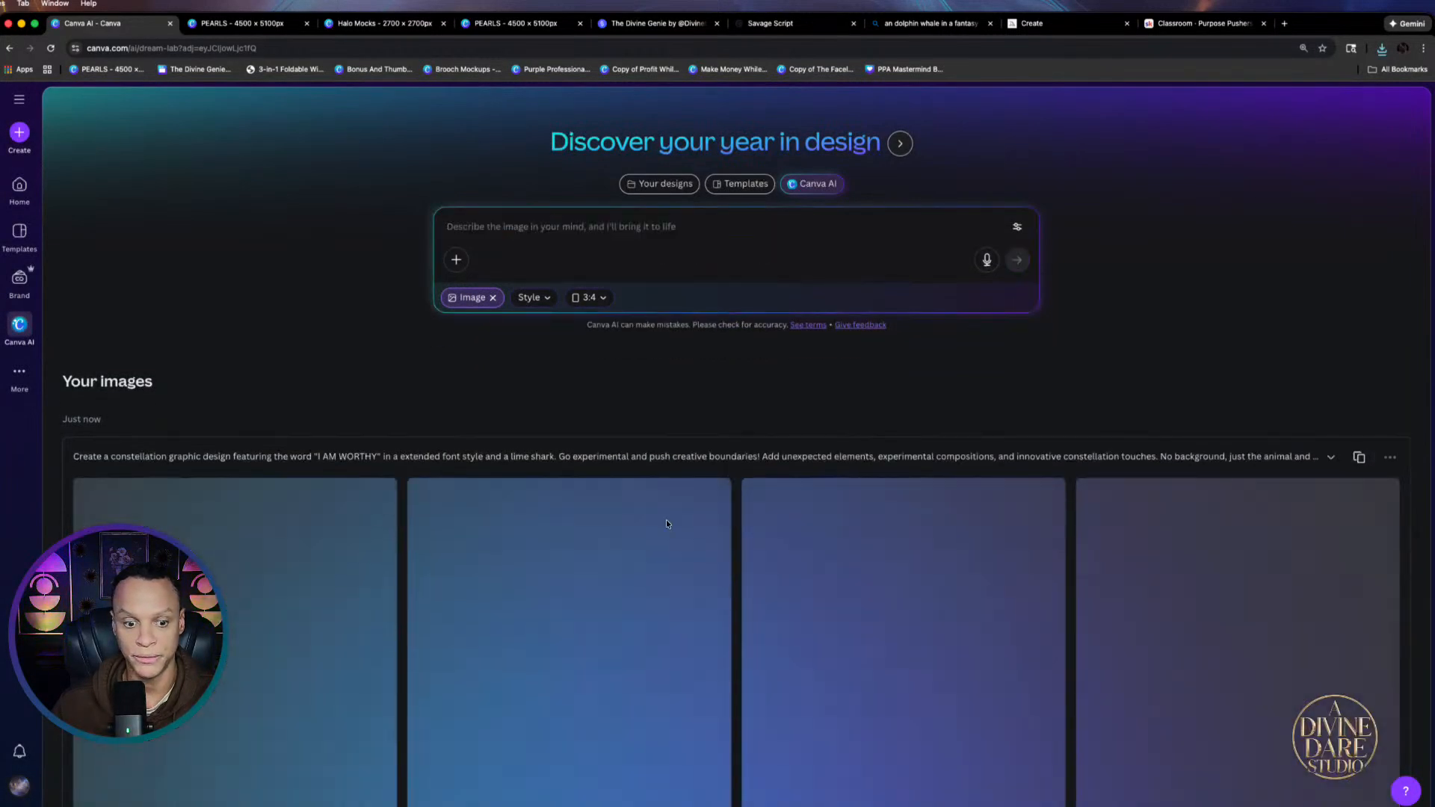
scroll(618, 540, "down", 4)
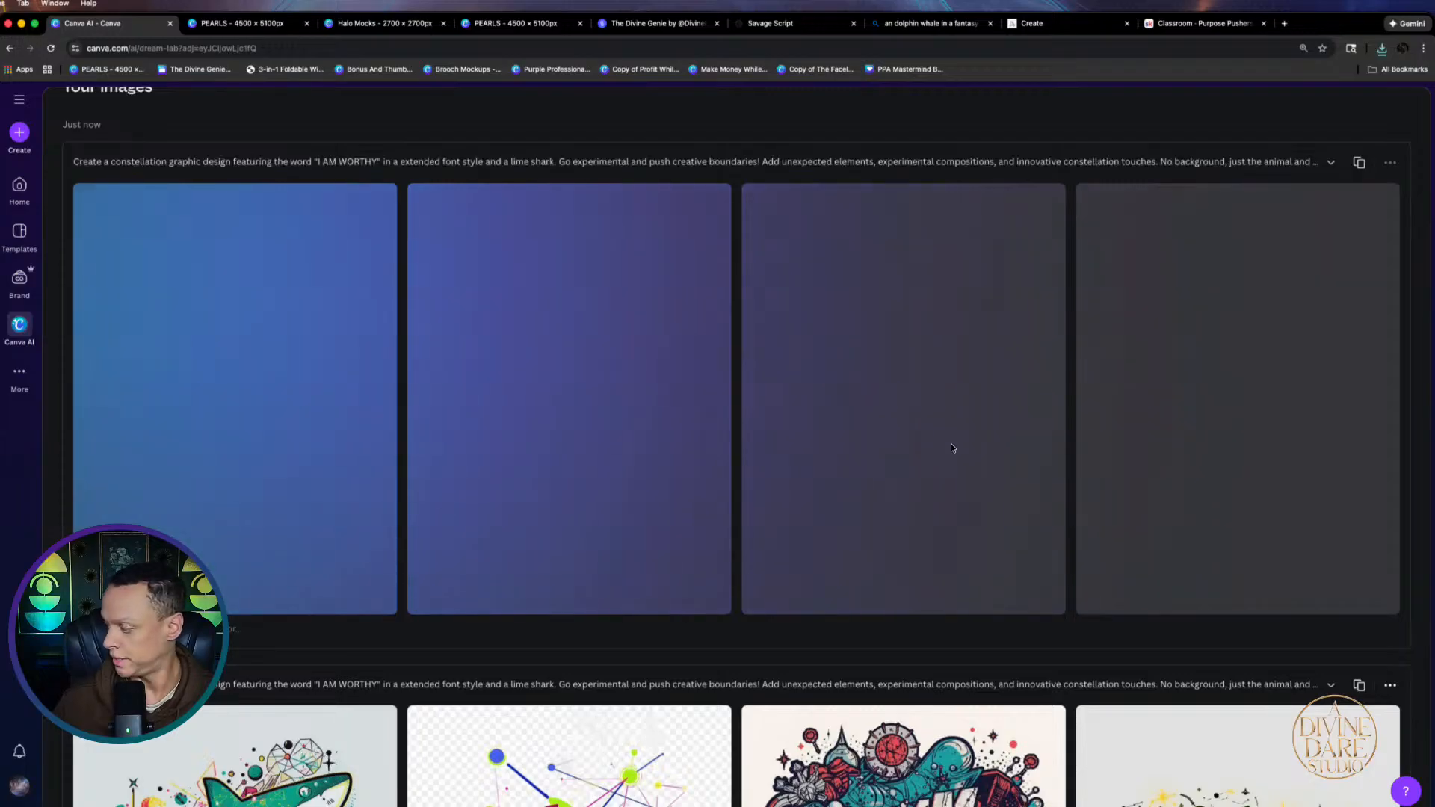
scroll(879, 449, "up", 1)
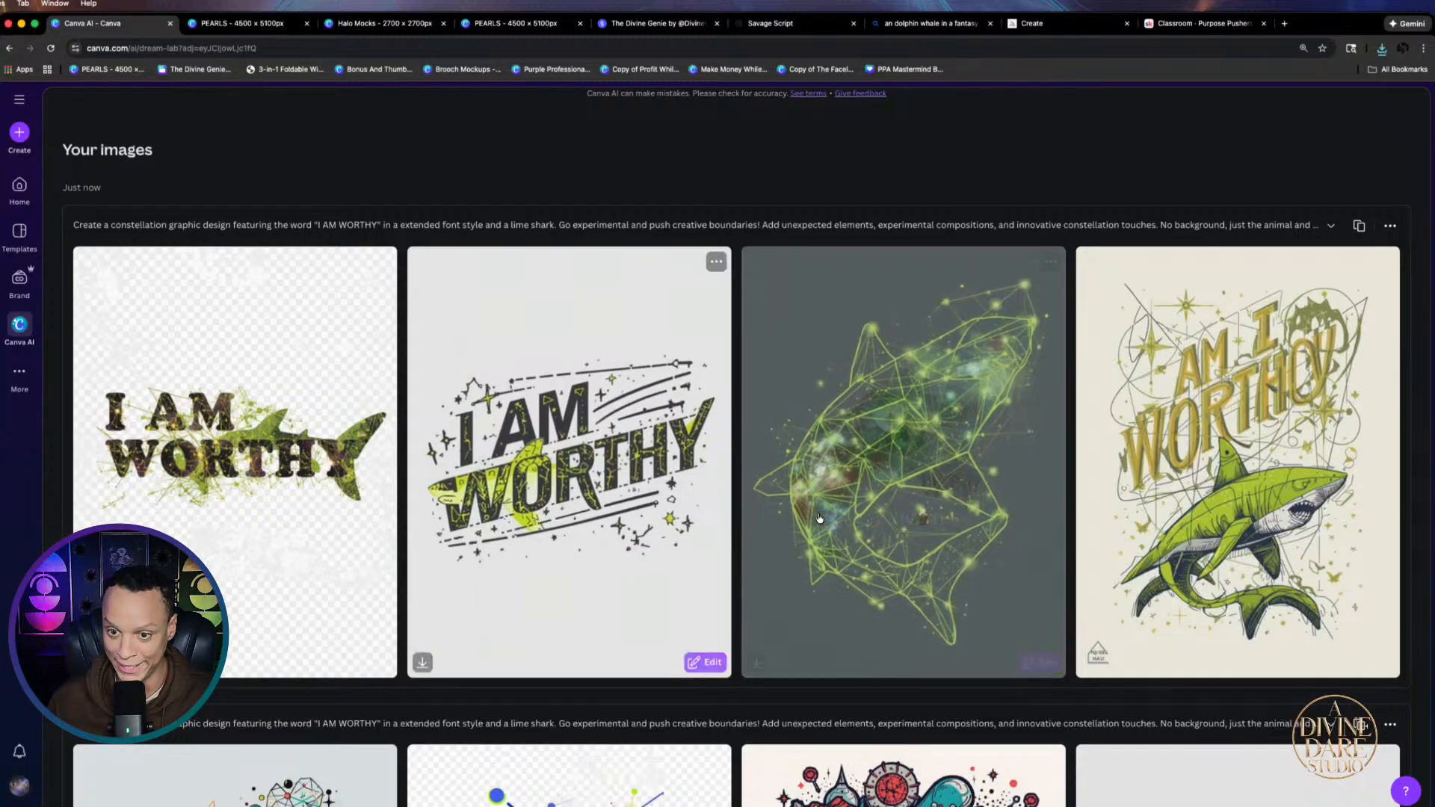
left_click(941, 446)
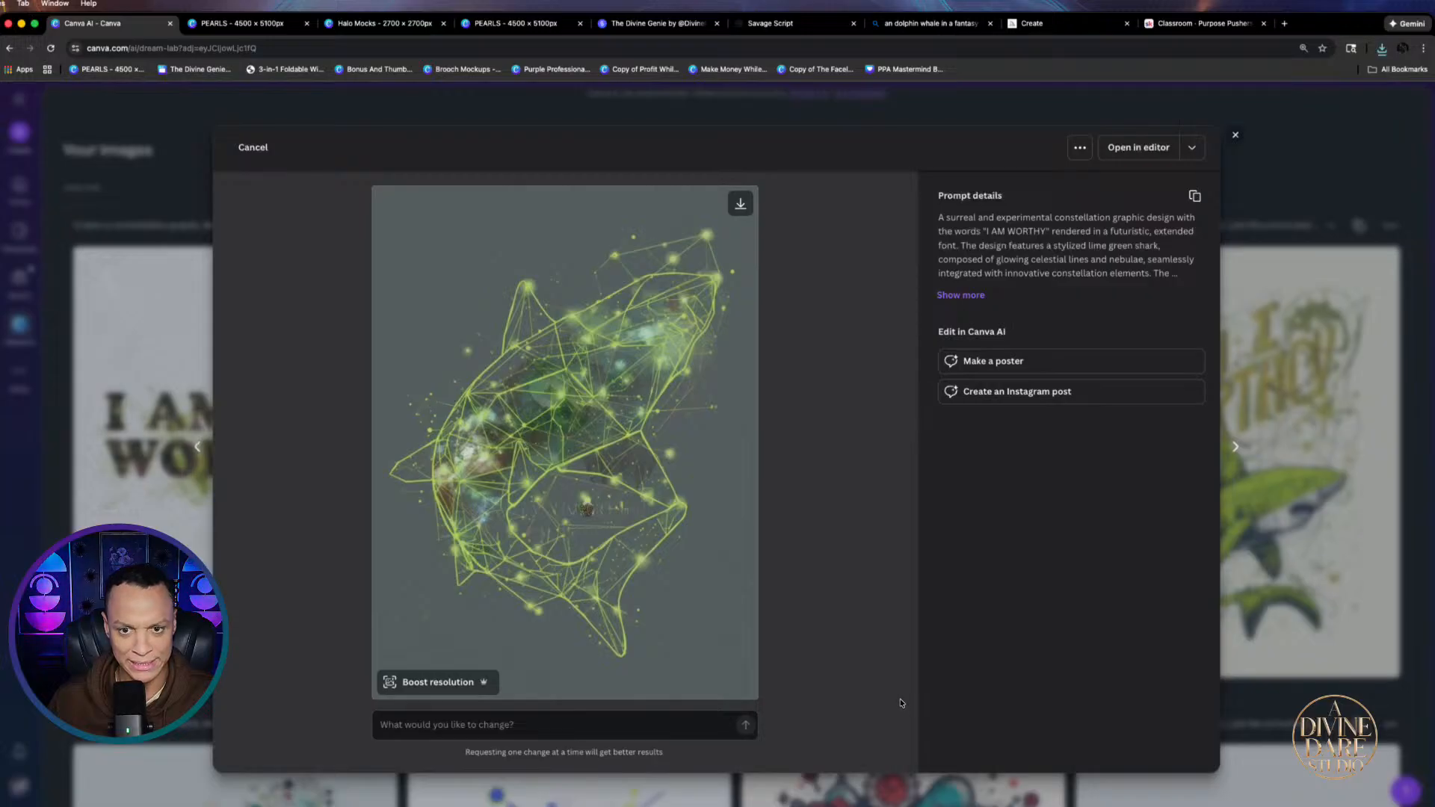
left_click(1425, 190)
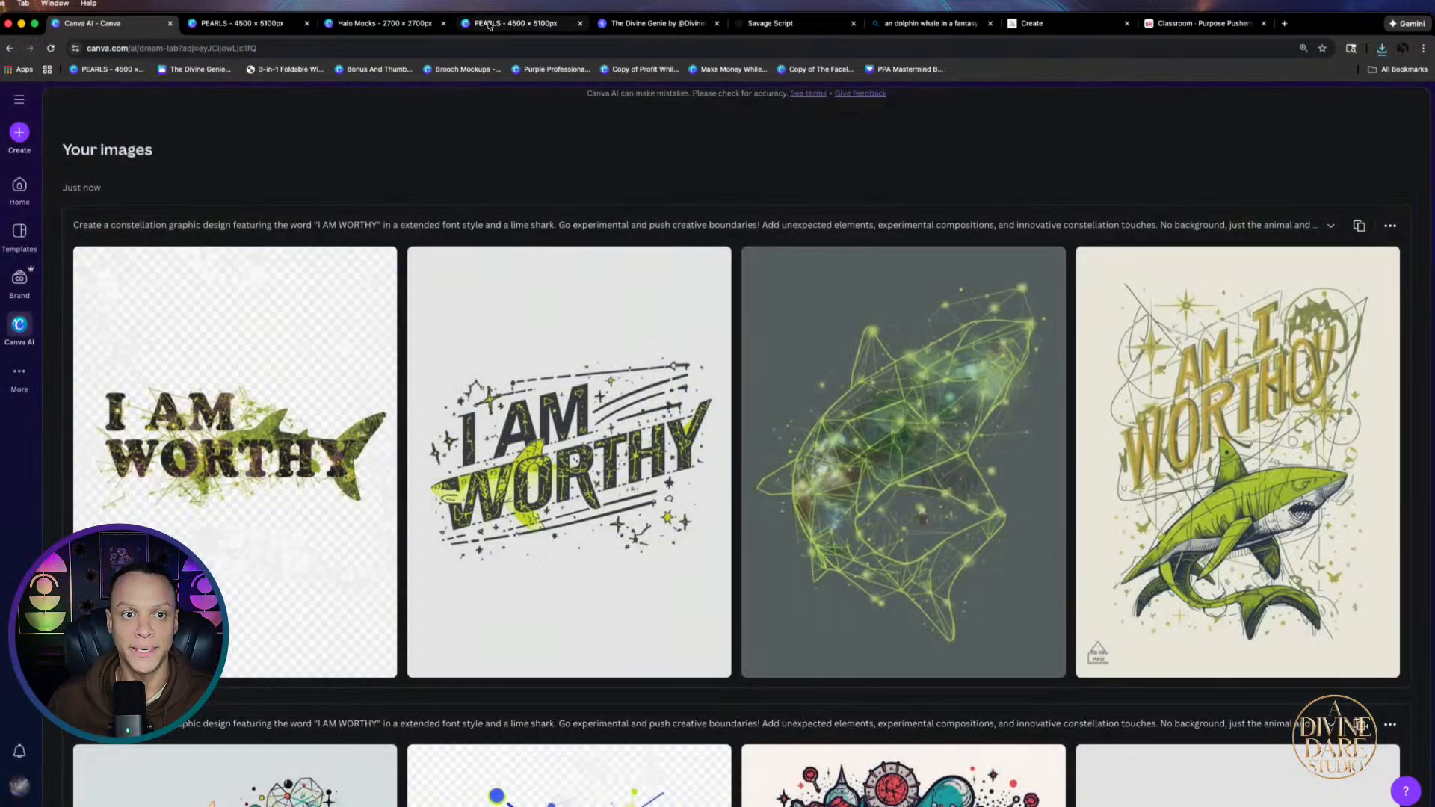
left_click(490, 23)
left_click(770, 23)
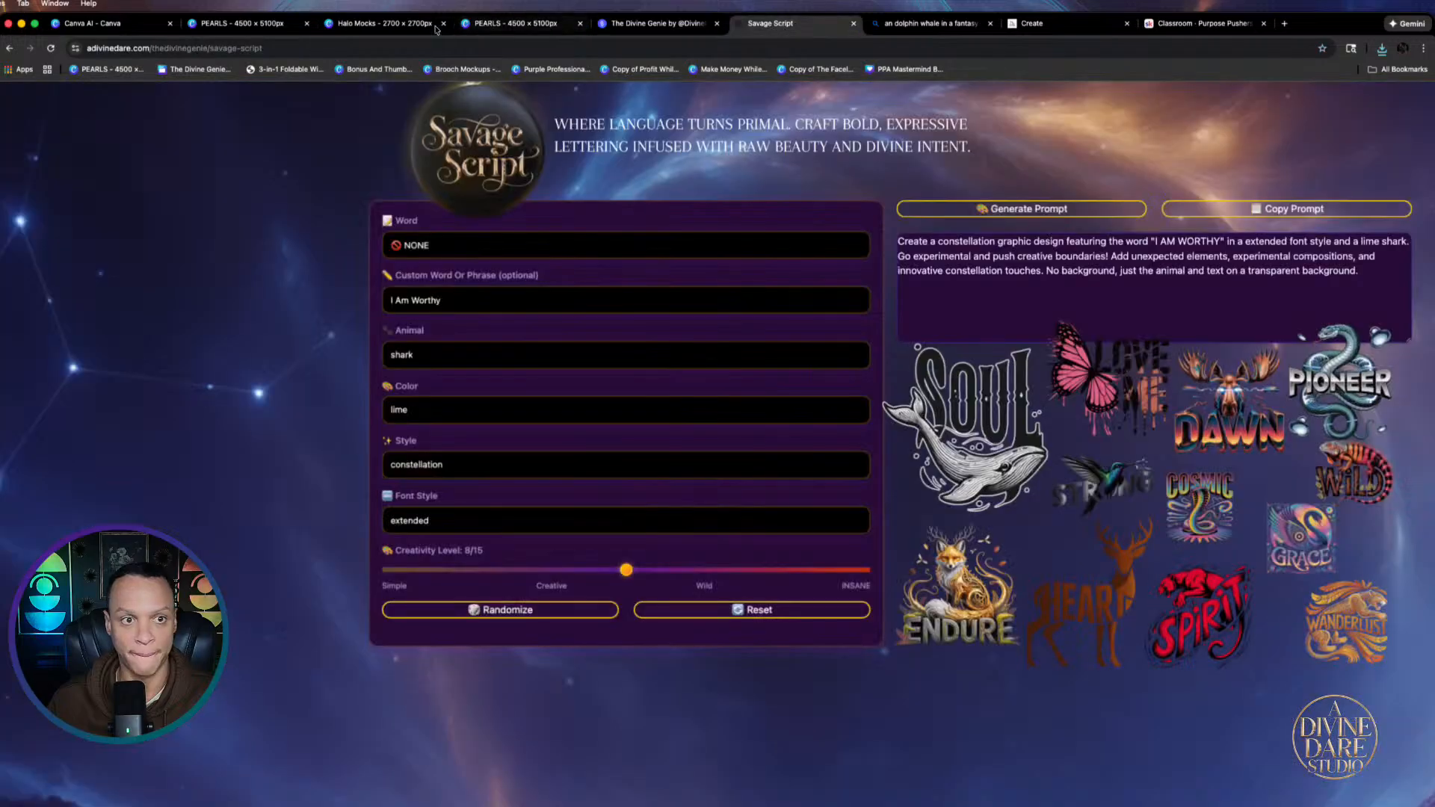
Place the downloaded shark design on the Graphite shirt, run BG Remover, and shrink it to 1461×1461
left_click(383, 24)
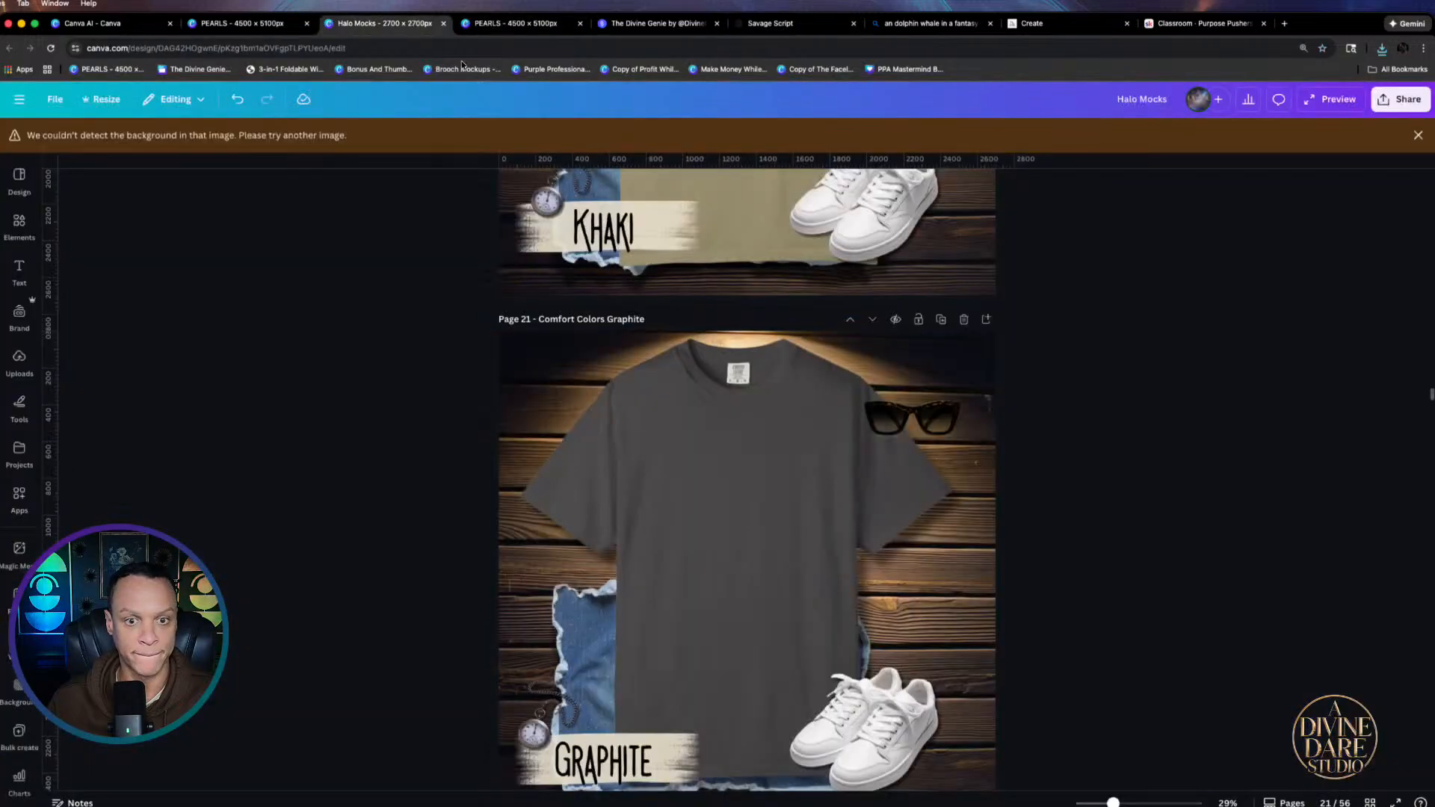
left_click(1382, 50)
left_click_drag(1256, 123, 787, 527)
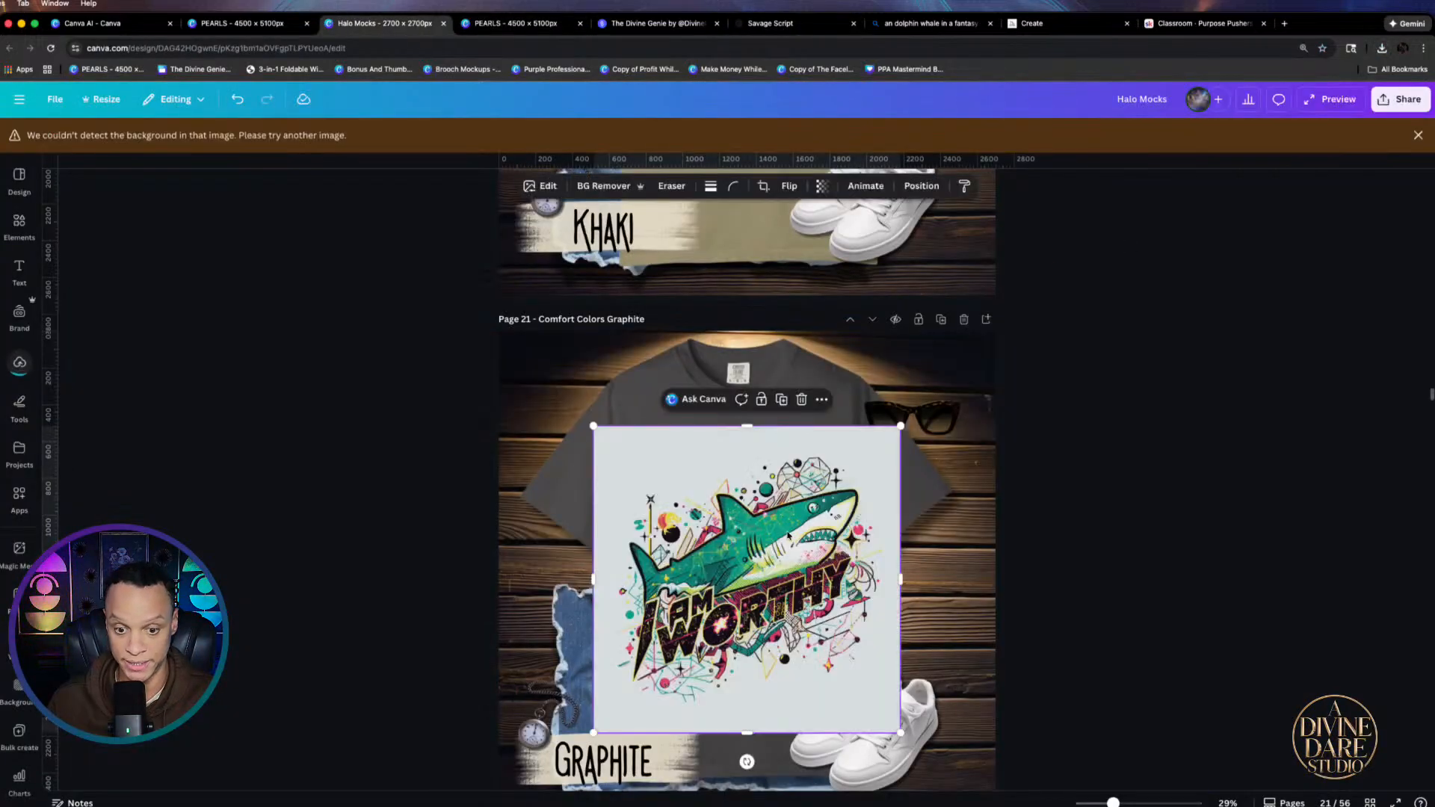
left_click(565, 190)
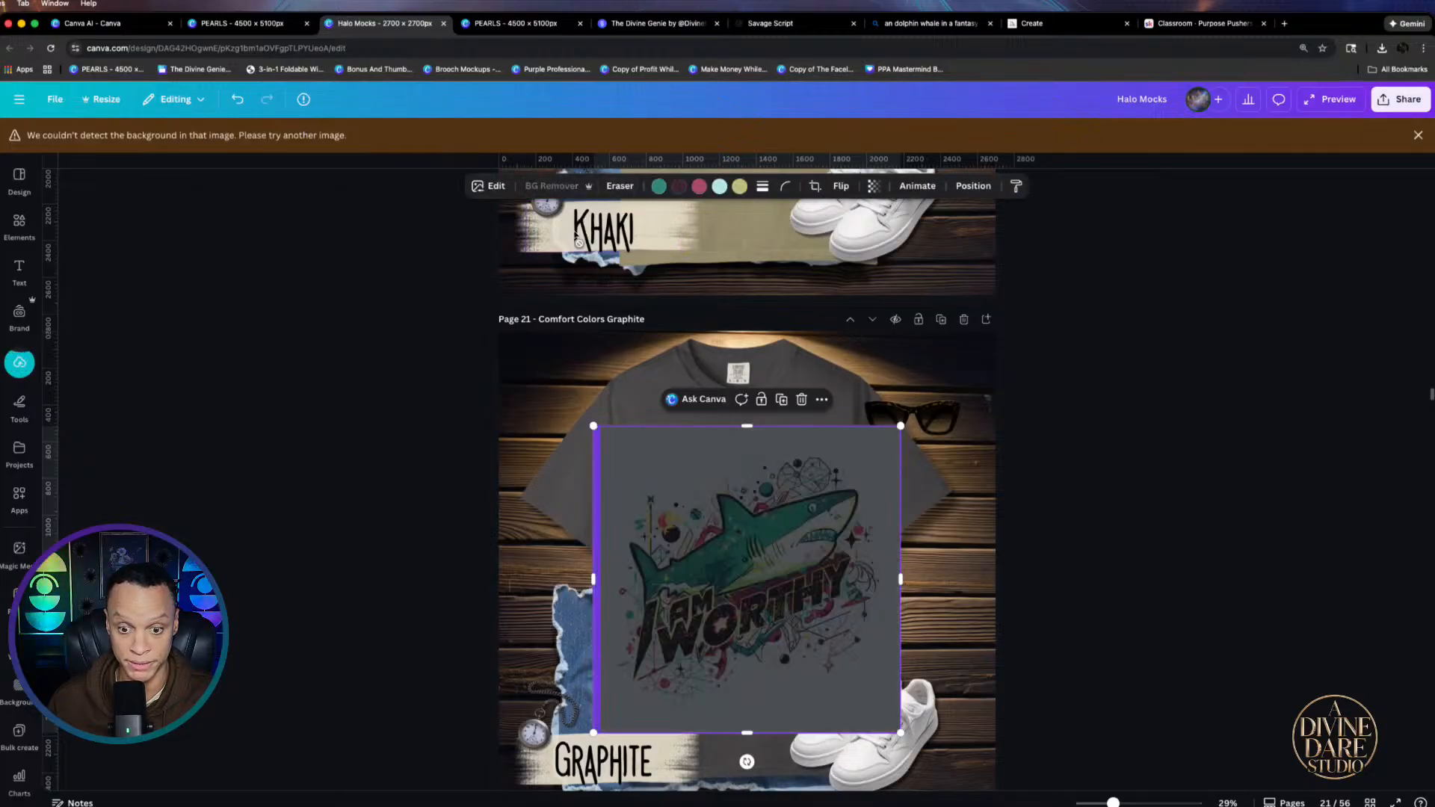
left_click_drag(900, 426, 850, 474)
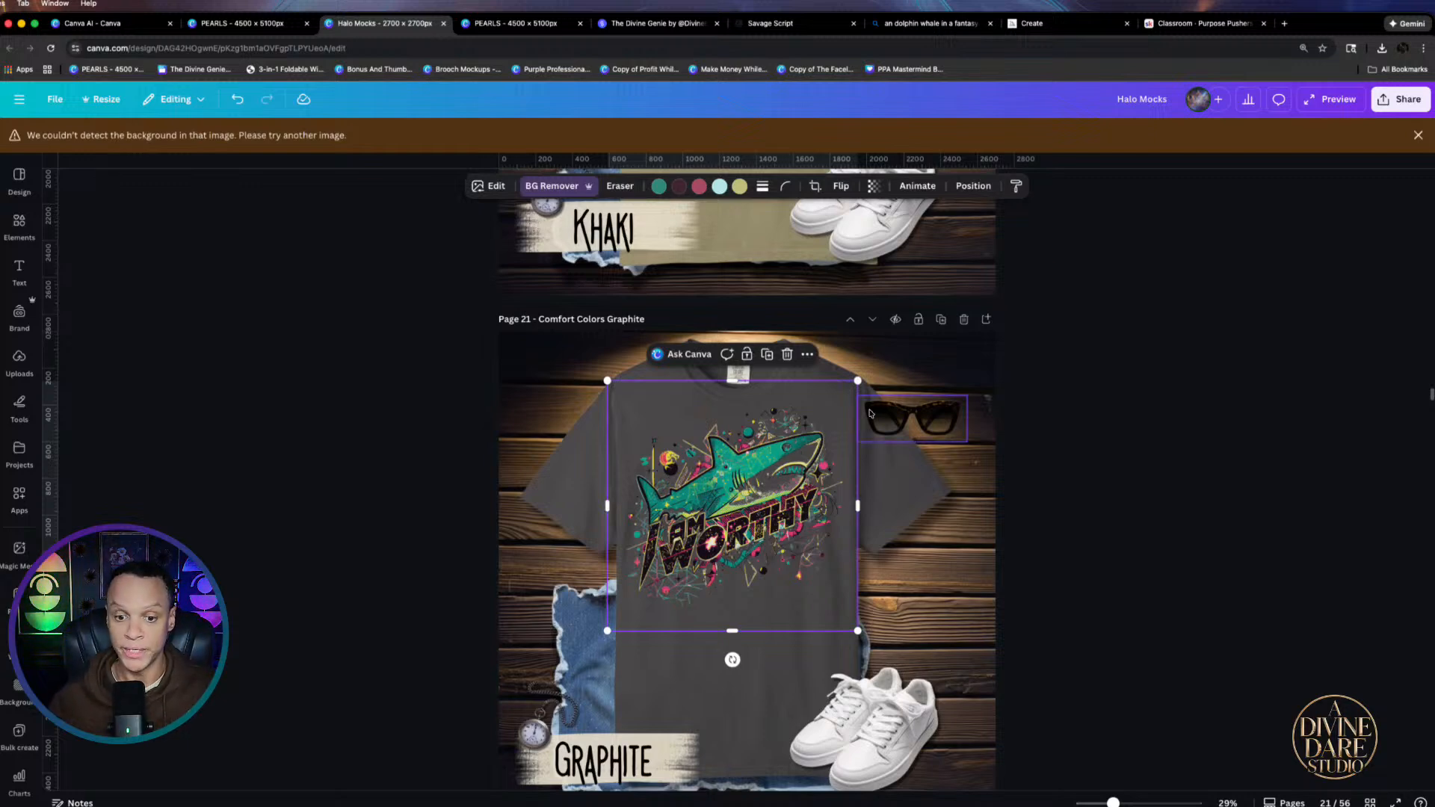
Fine-tune the shark design's size and centre it on the chest, then preview the mockup
scroll(753, 508, "up", 5)
scroll(889, 304, "down", 3)
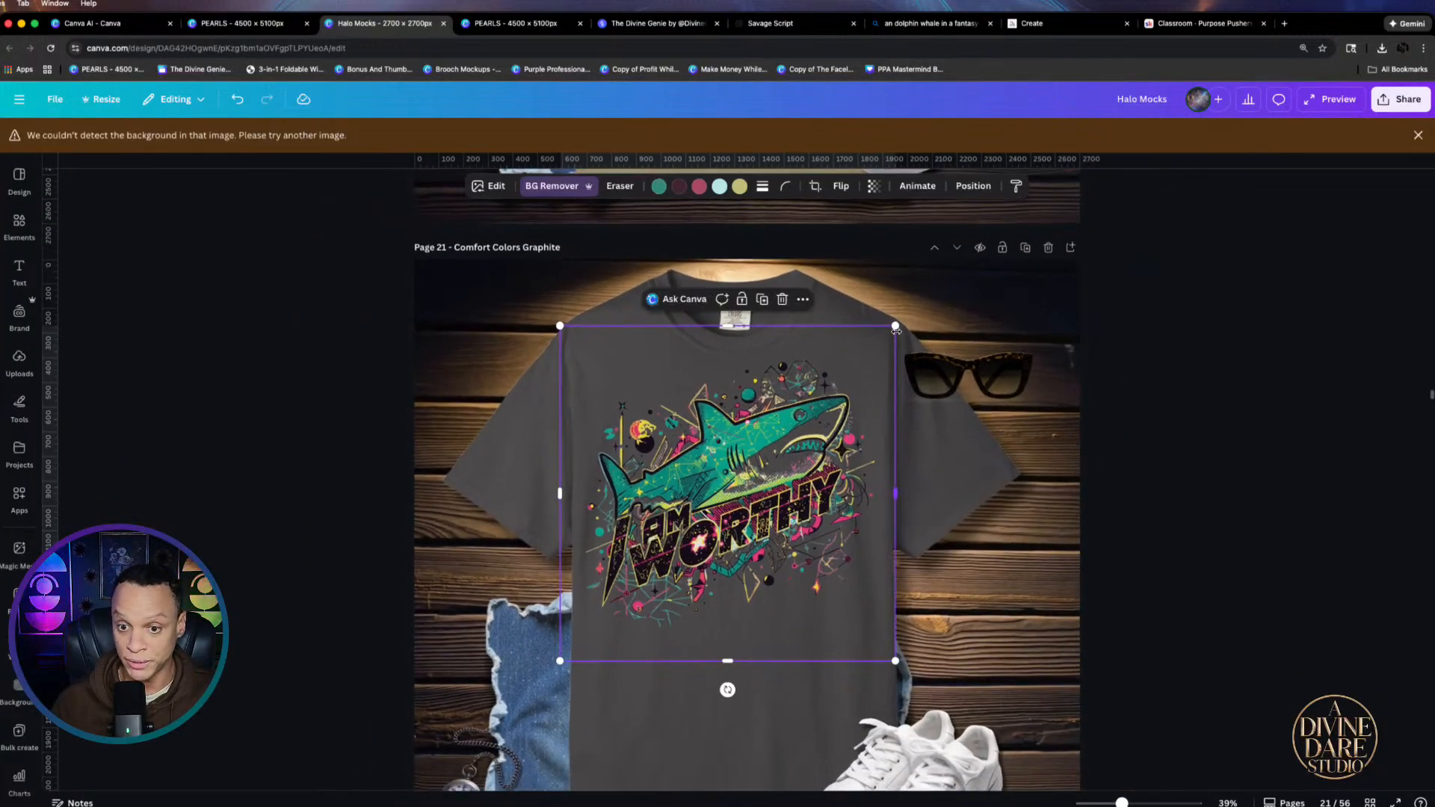
left_click_drag(896, 326, 849, 370)
left_click_drag(746, 506, 787, 492)
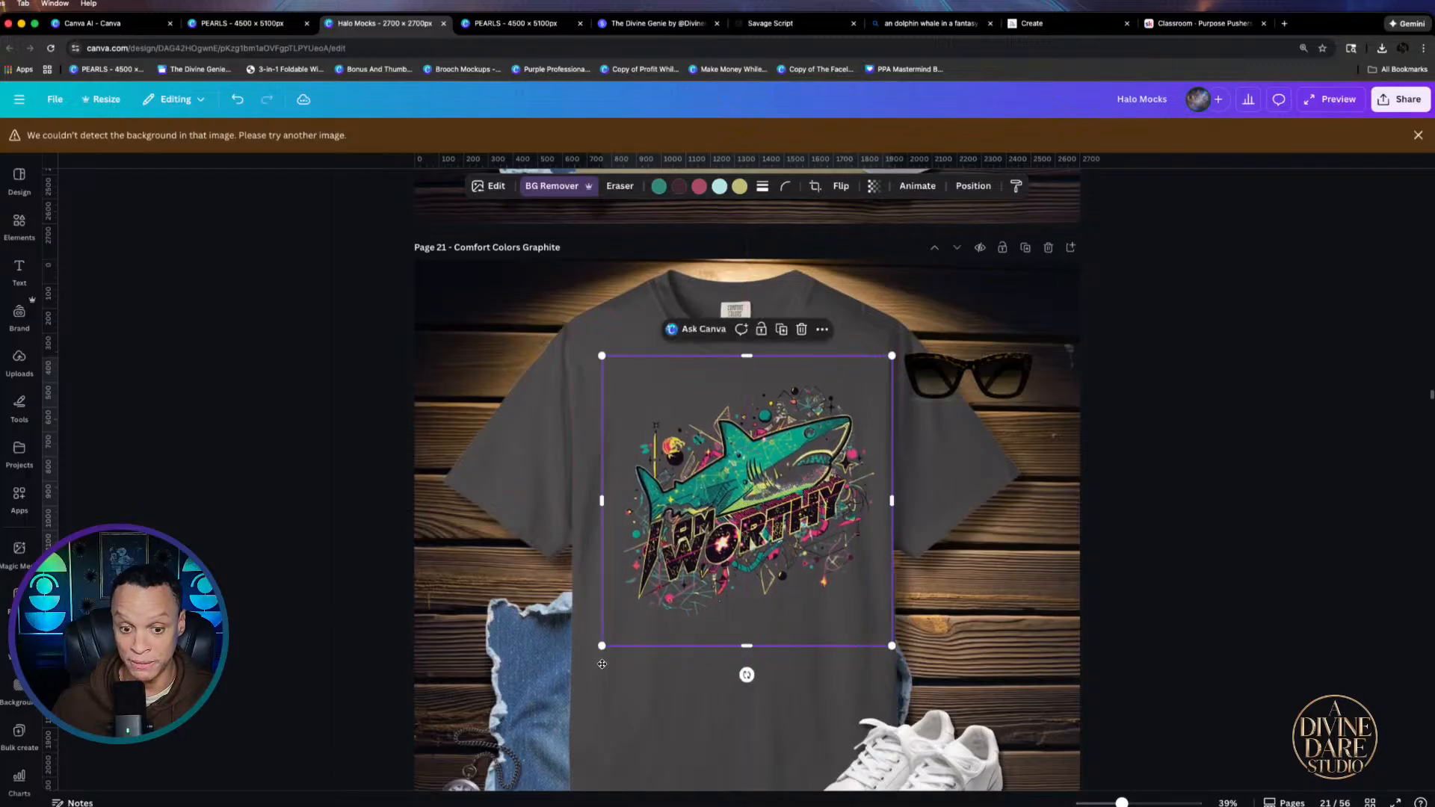
left_click_drag(602, 646, 589, 659)
left_click_drag(772, 553, 762, 546)
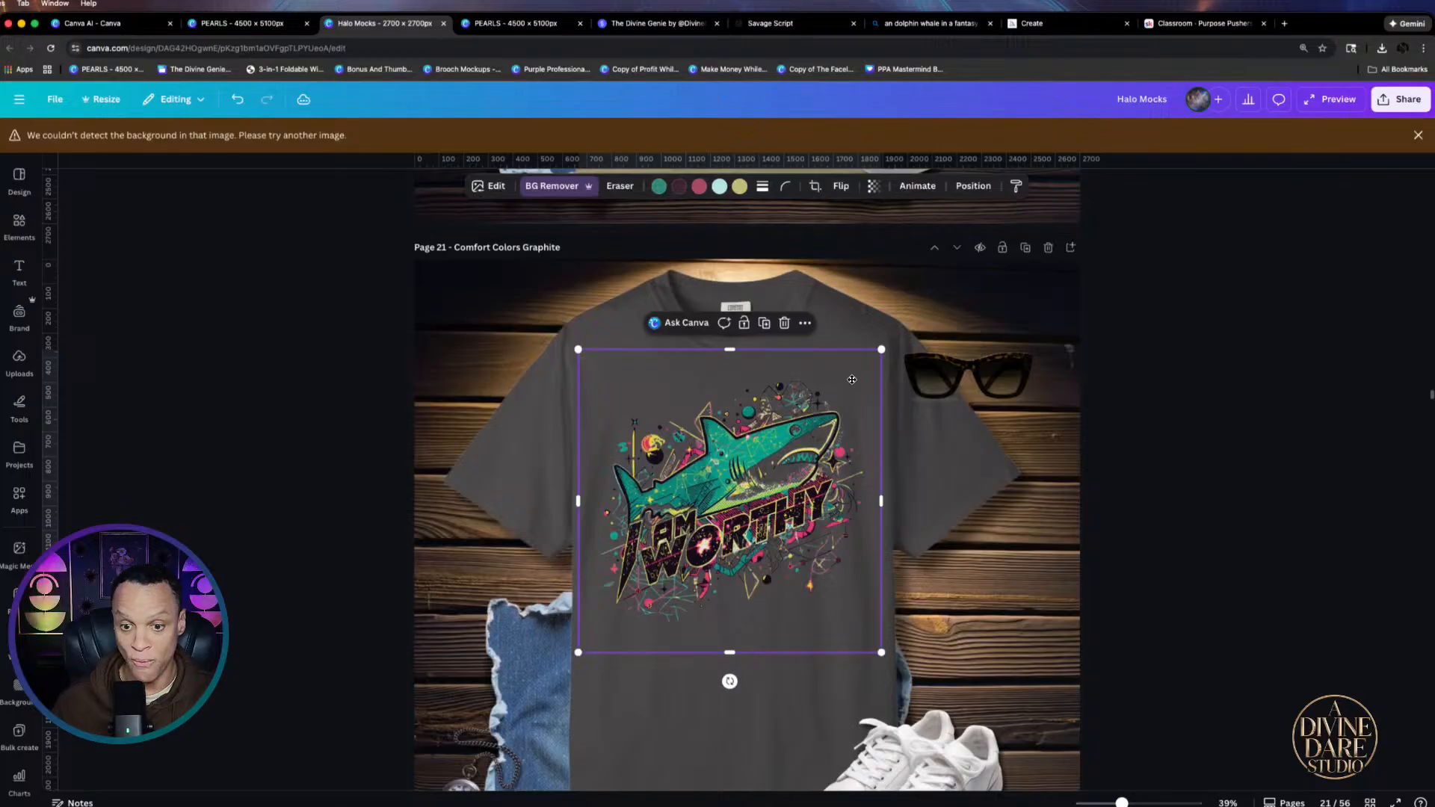
scroll(786, 453, "up", 5)
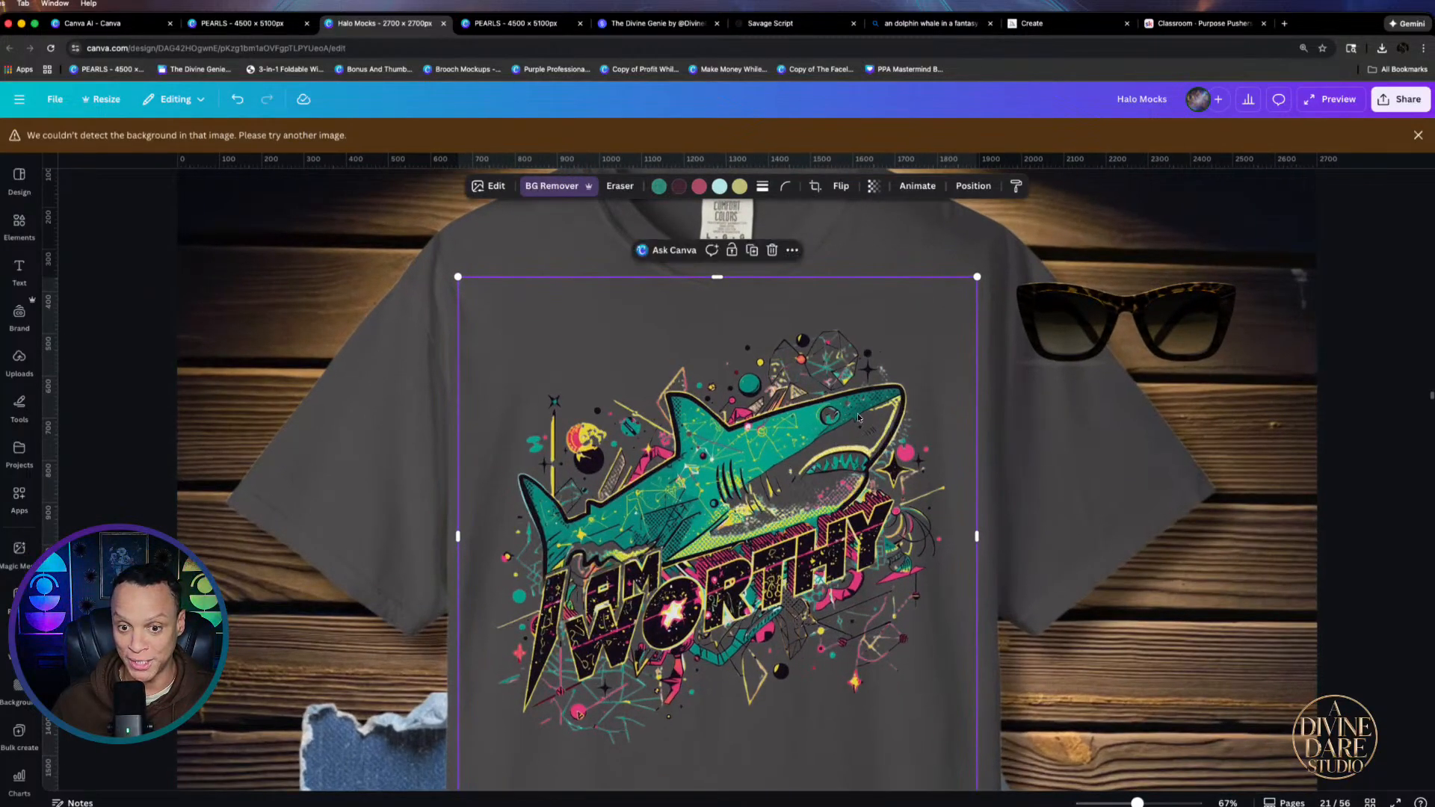
scroll(762, 628, "down", 3)
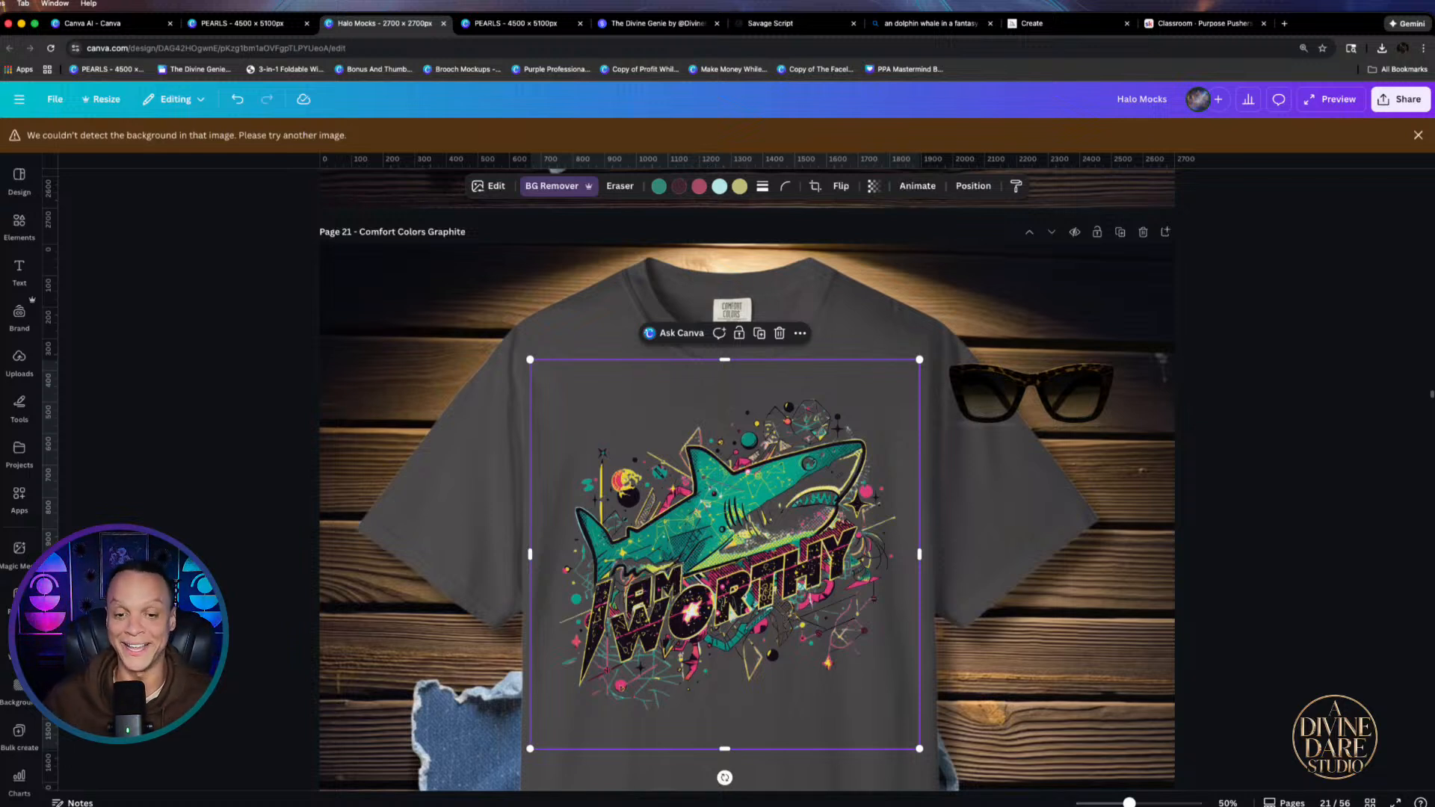
left_click(1258, 477)
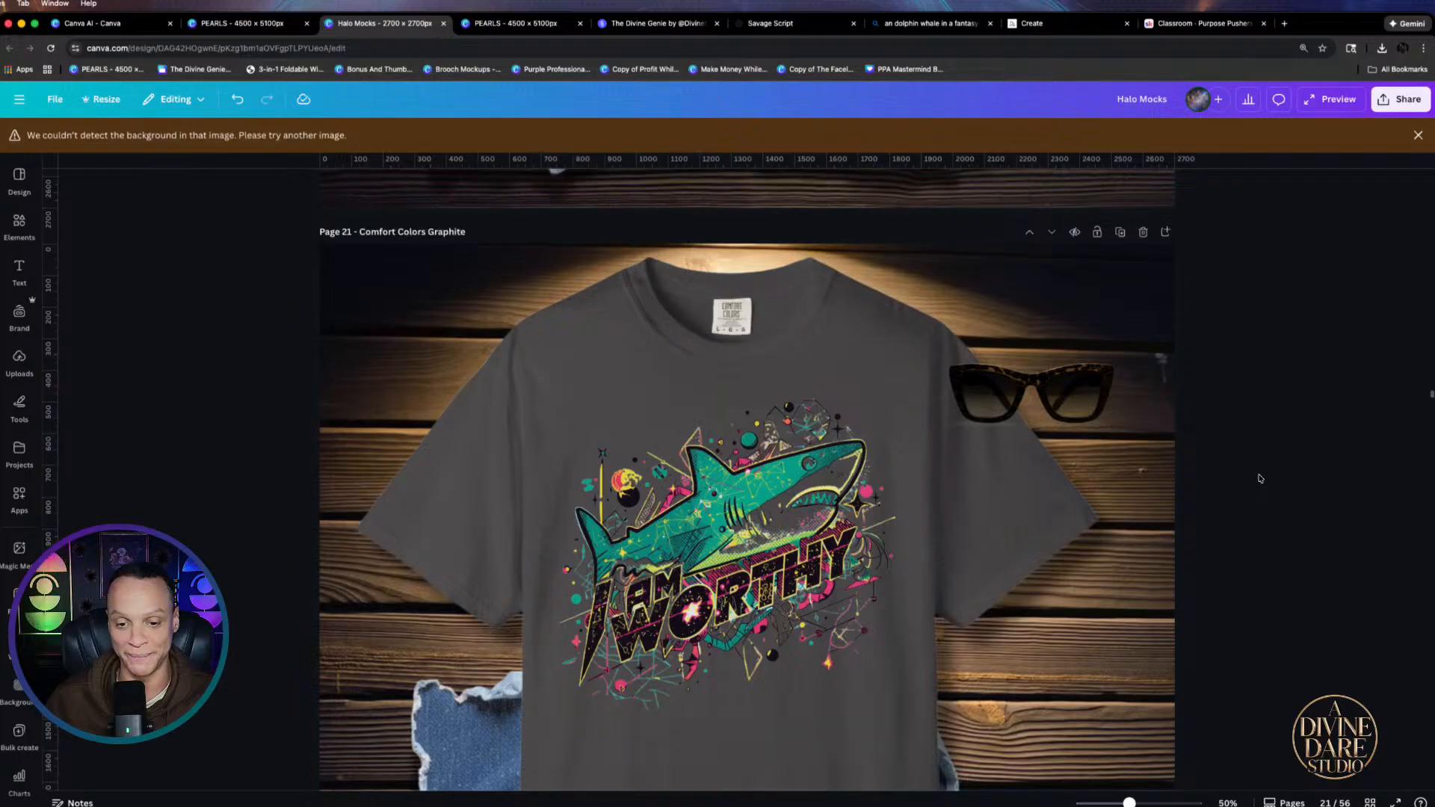
scroll(700, 525, "down", 3)
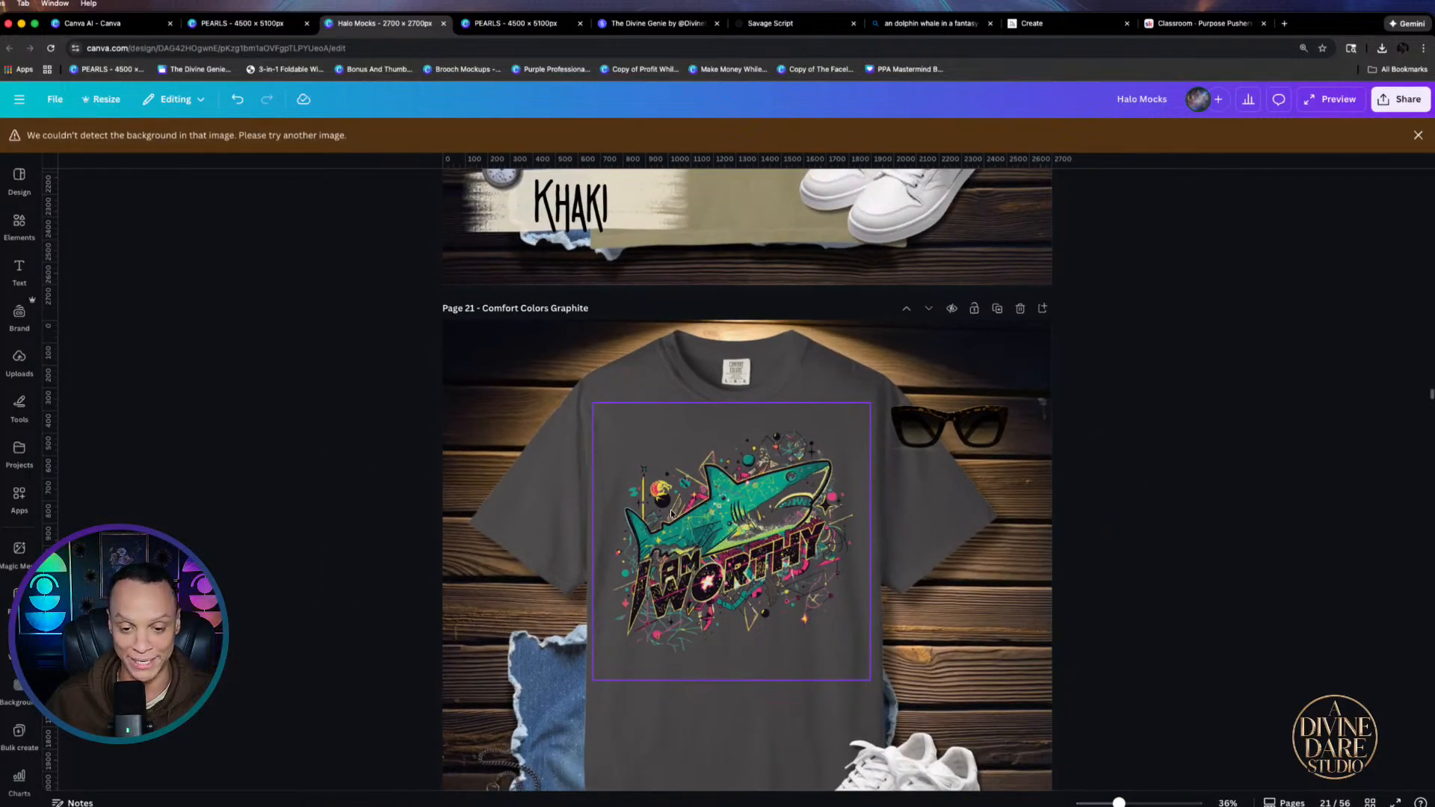
scroll(671, 509, "up", 3)
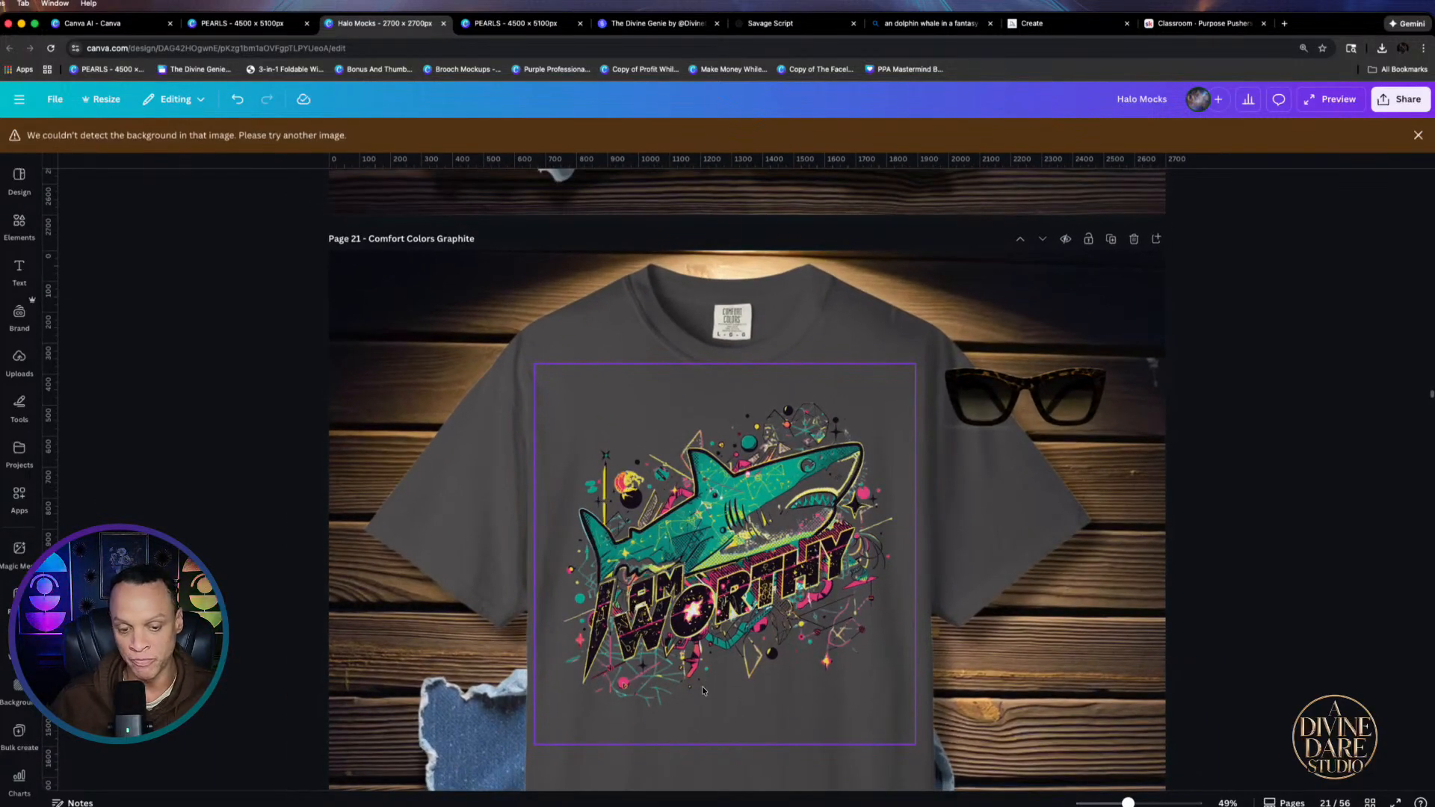
scroll(730, 652, "down", 1)
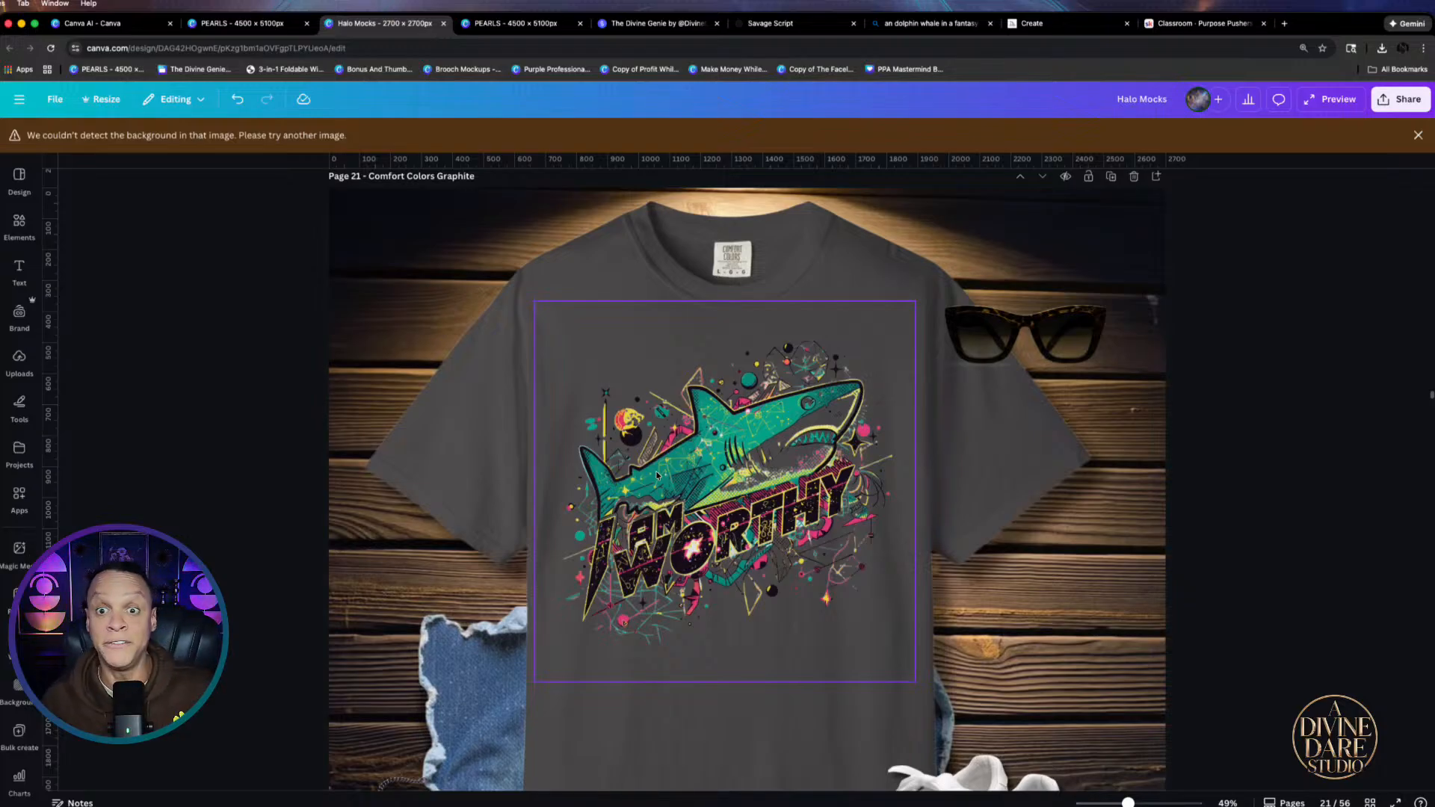
Replace Bing's old dolphin prompt with the I AM WORTHY shark prompt and generate
left_click(929, 25)
left_click(1344, 132)
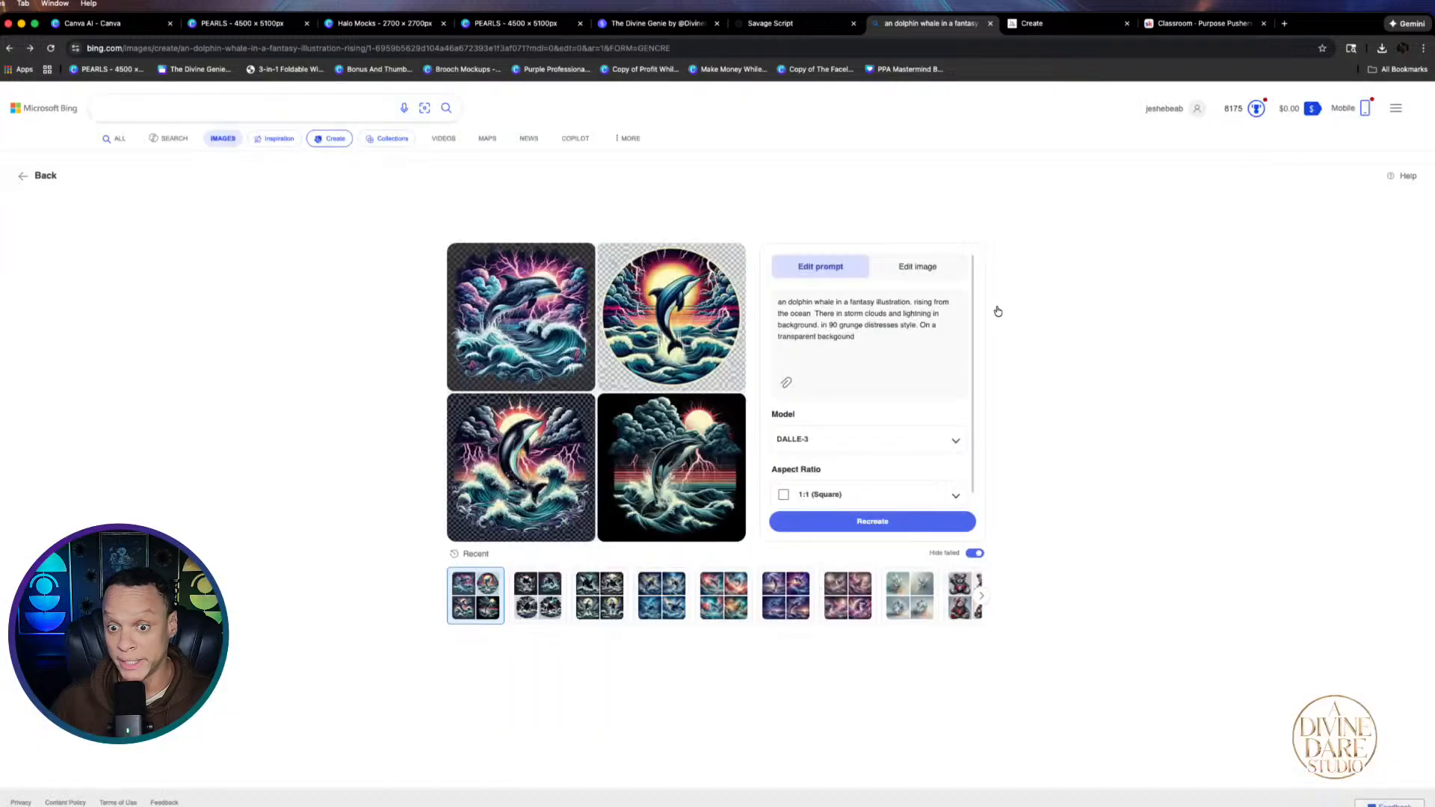
left_click_drag(869, 341, 760, 294)
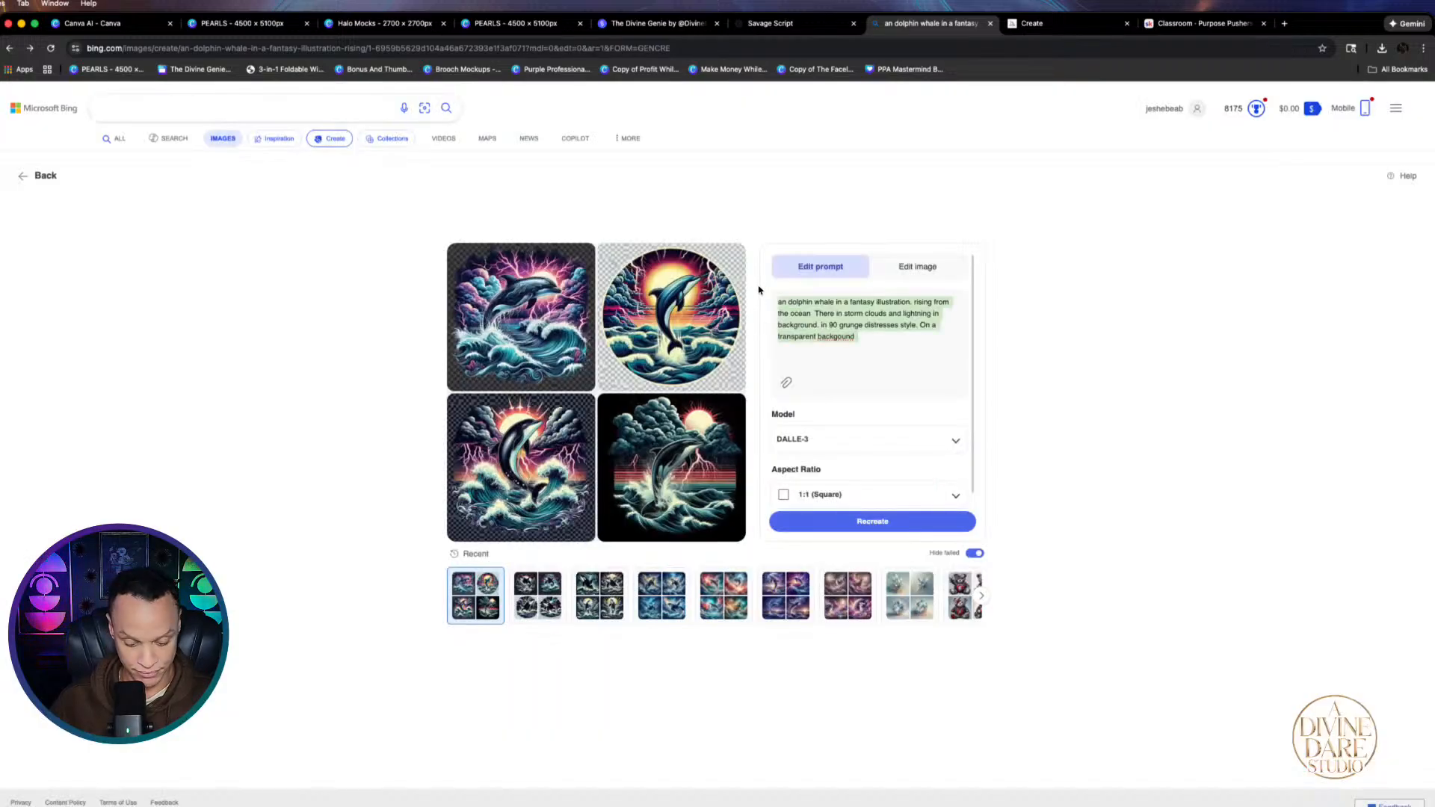
type("Create a constellation graphic design featuring the word \"I AM WORTHY\" in a extended font style and a lime shark. Go experimental and push creative boundaries! Add unexpected elements, experimental compositions, and innovative constellation touches. No background, just the animal and text on a transparent background.")
left_click(912, 524)
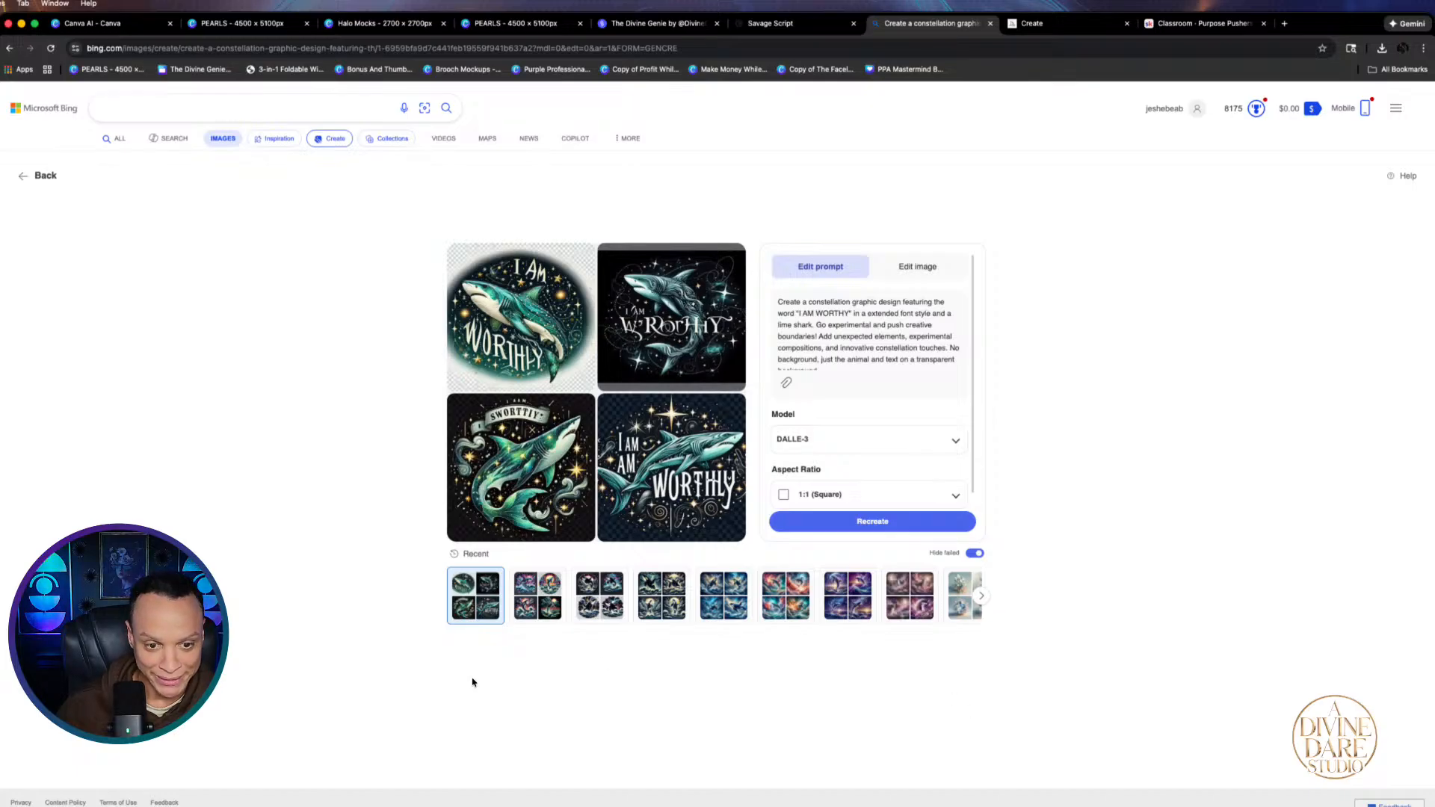
Page through the generated constellation shark images, then open a new browser tab
left_click(513, 342)
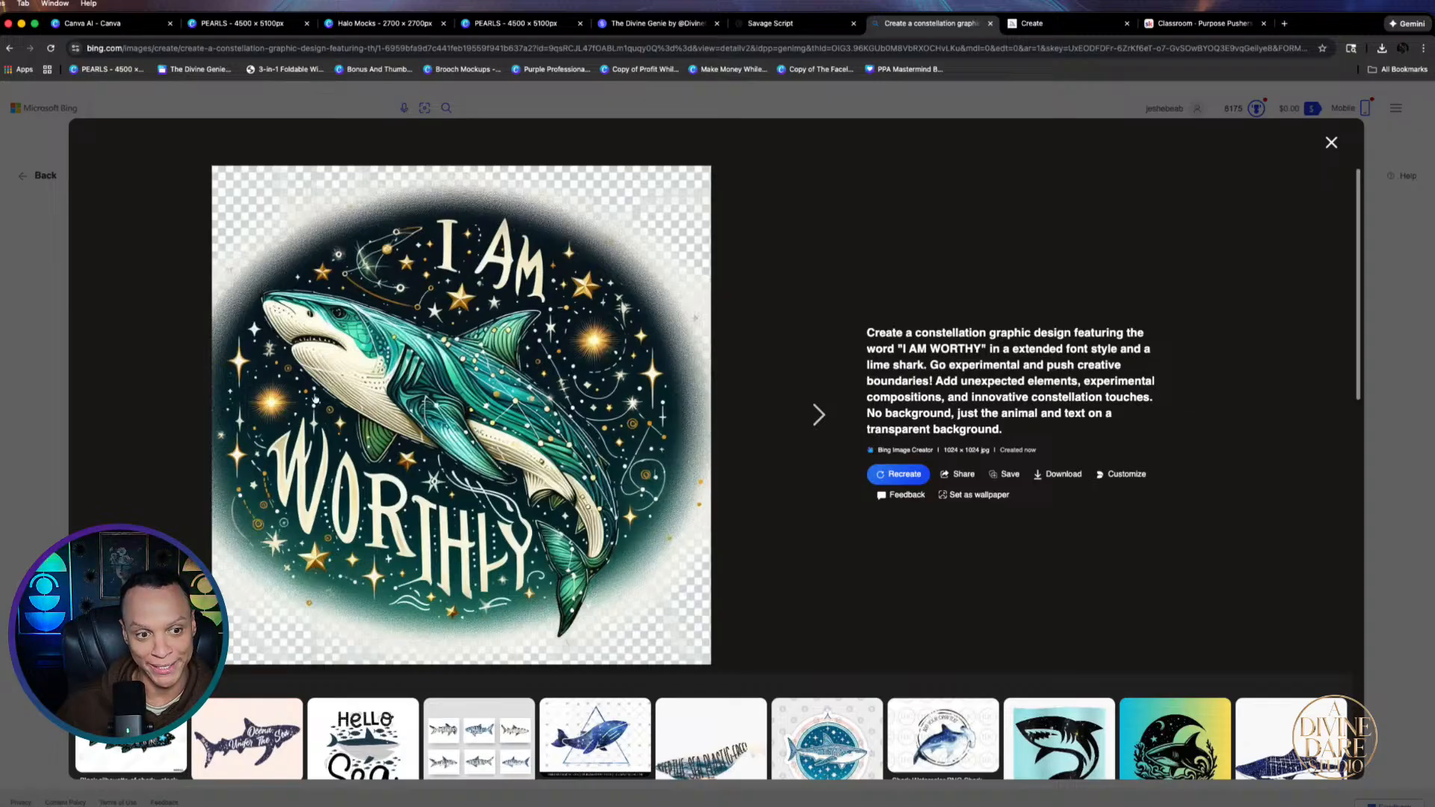
left_click(811, 416)
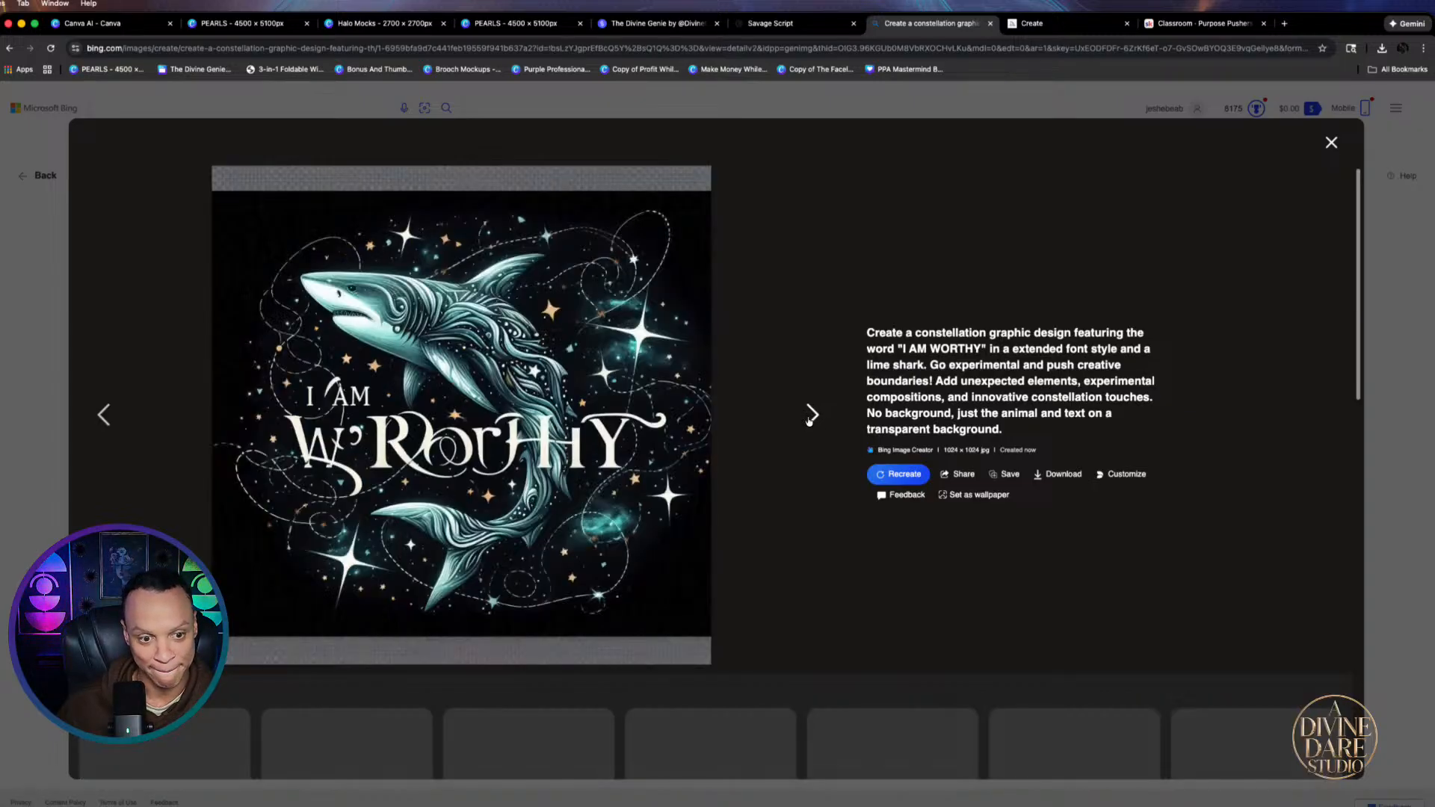
left_click(810, 417)
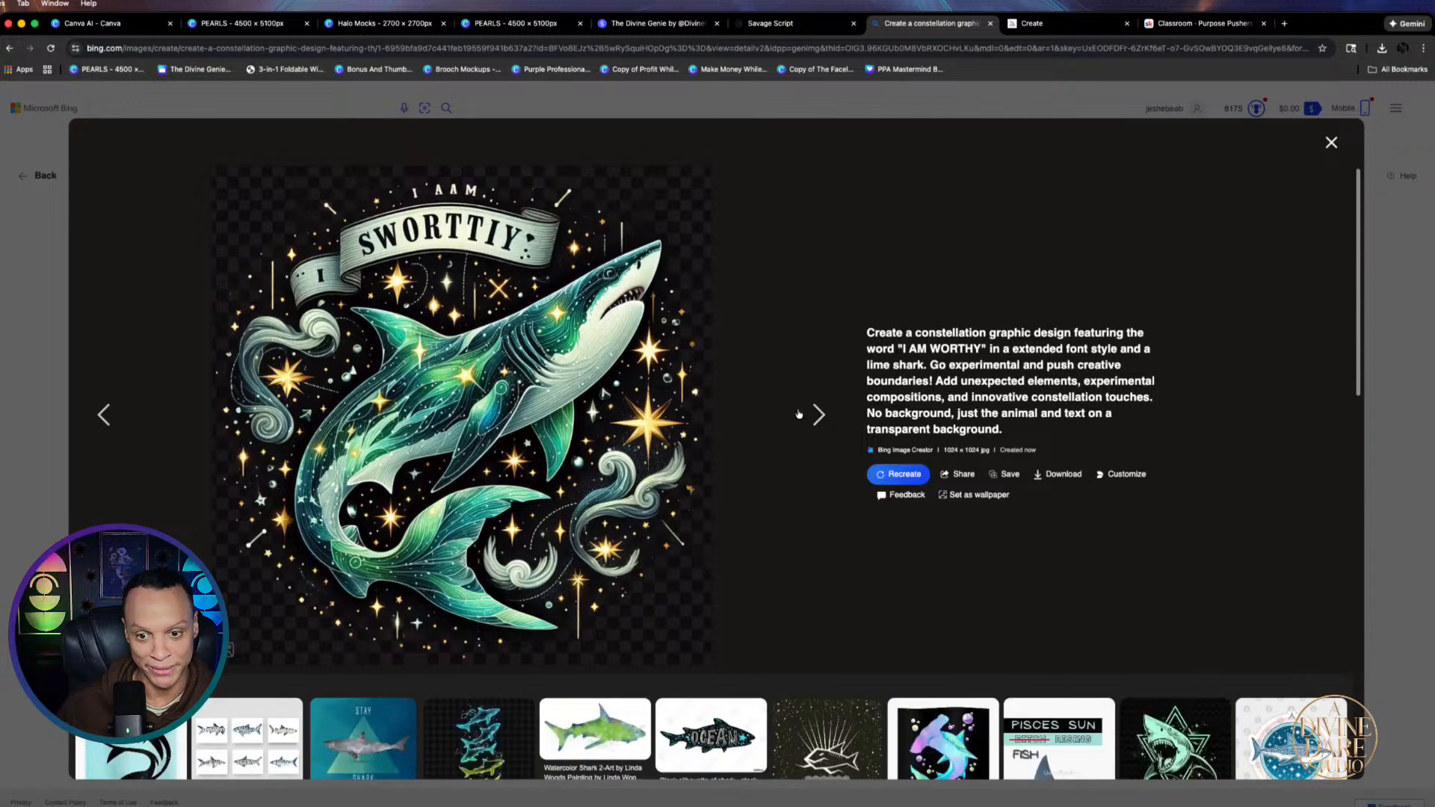
left_click(814, 414)
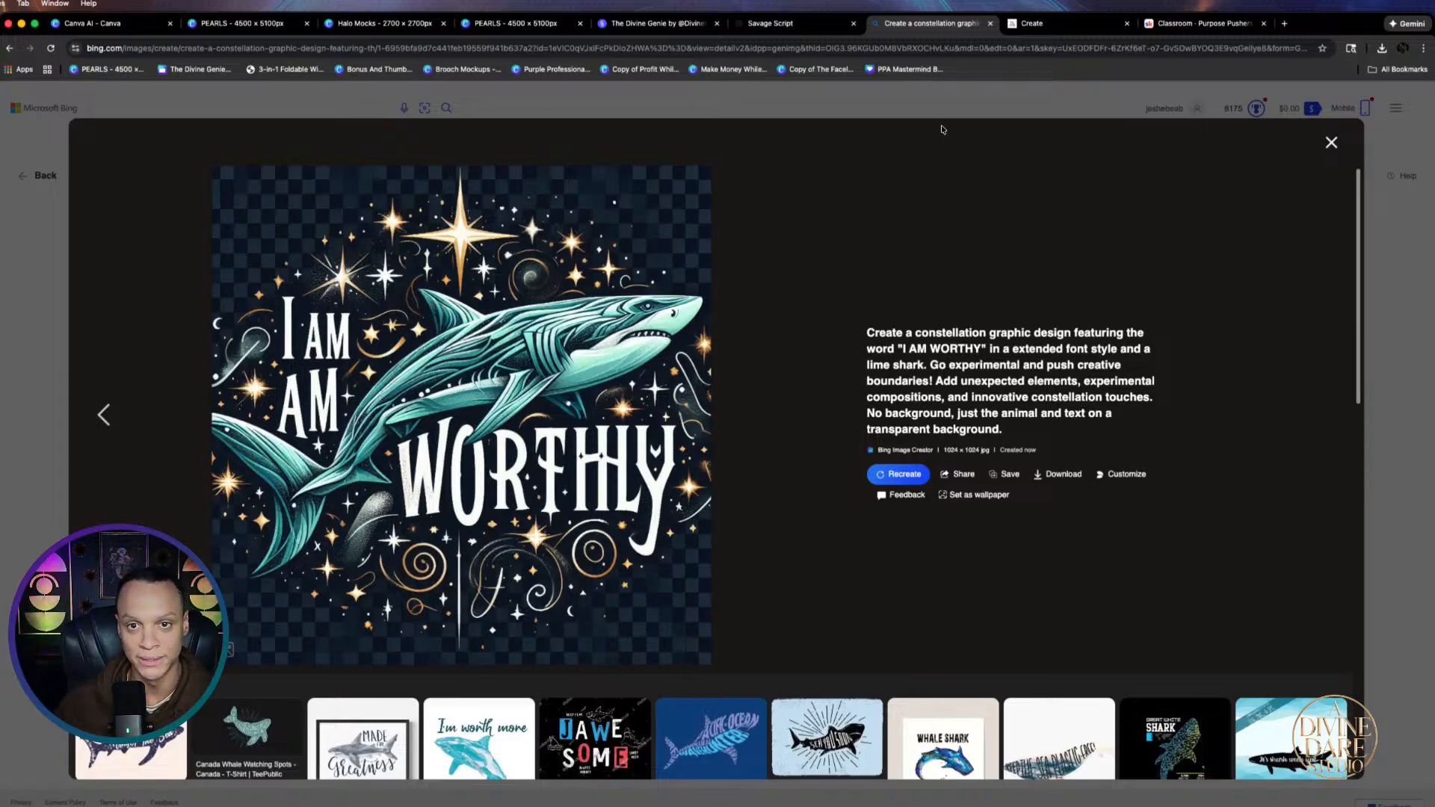
left_click(1284, 23)
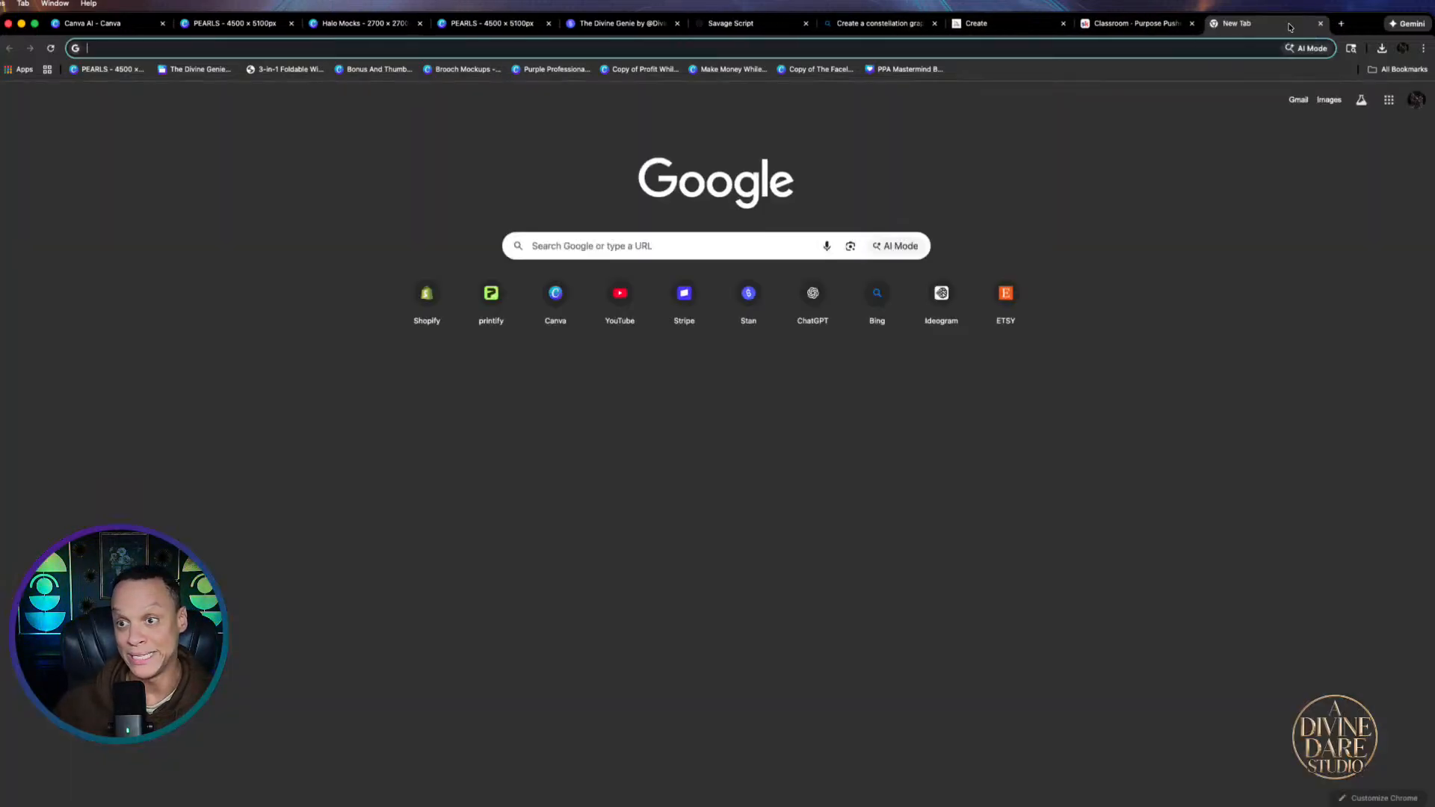
In Ideogram, set a 1:1 square ratio, paste the constellation shark prompt and generate
left_click(941, 298)
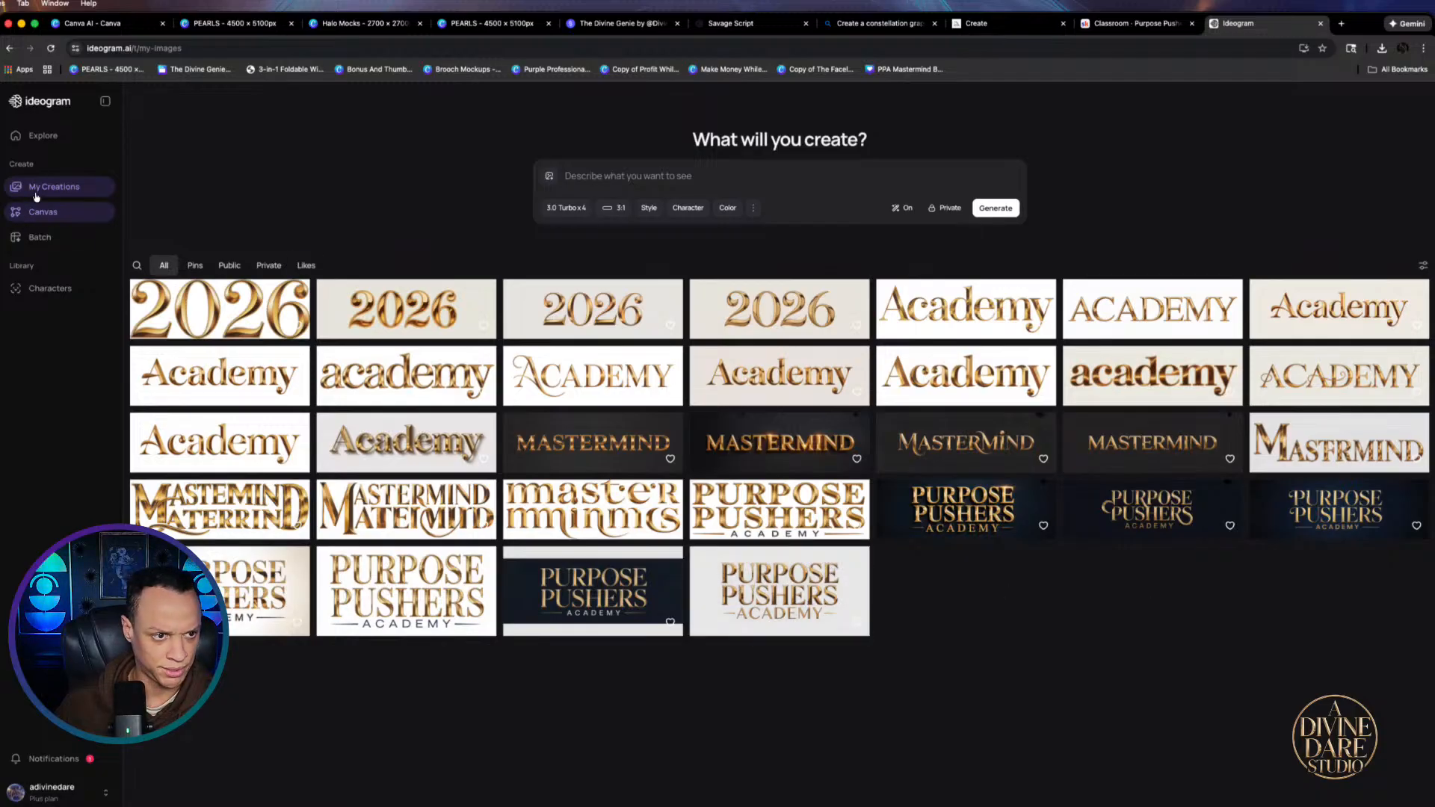
left_click(616, 183)
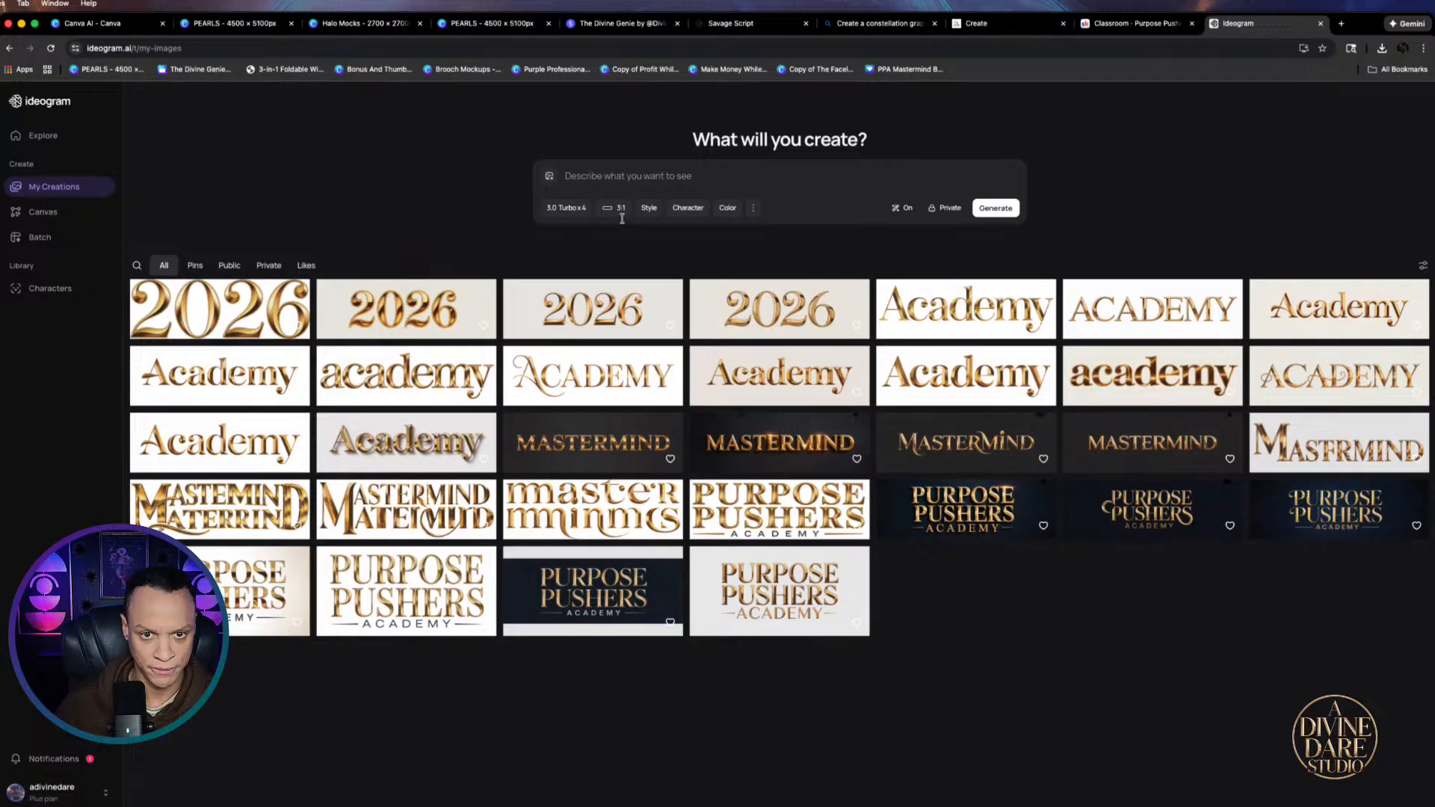
left_click(617, 209)
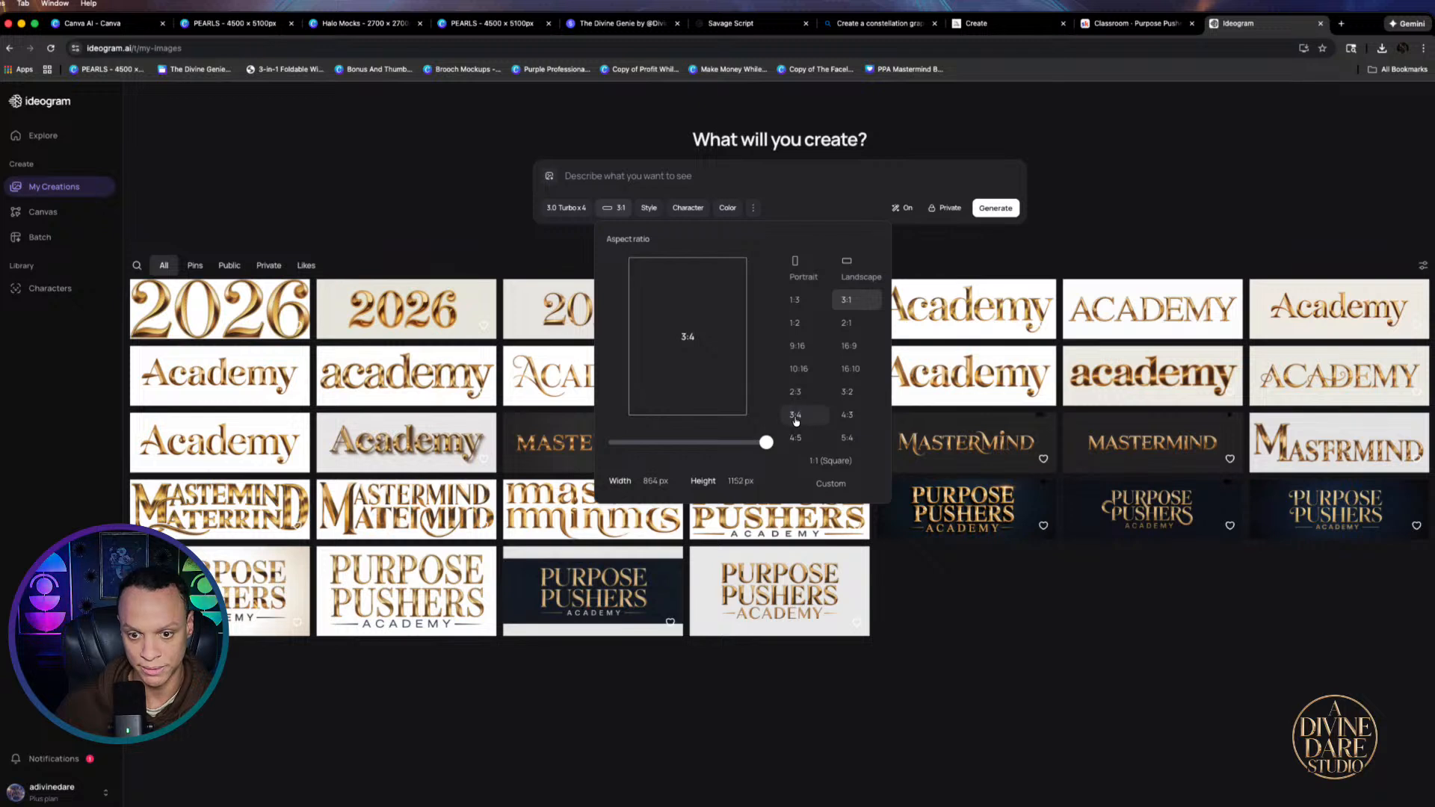
left_click(826, 461)
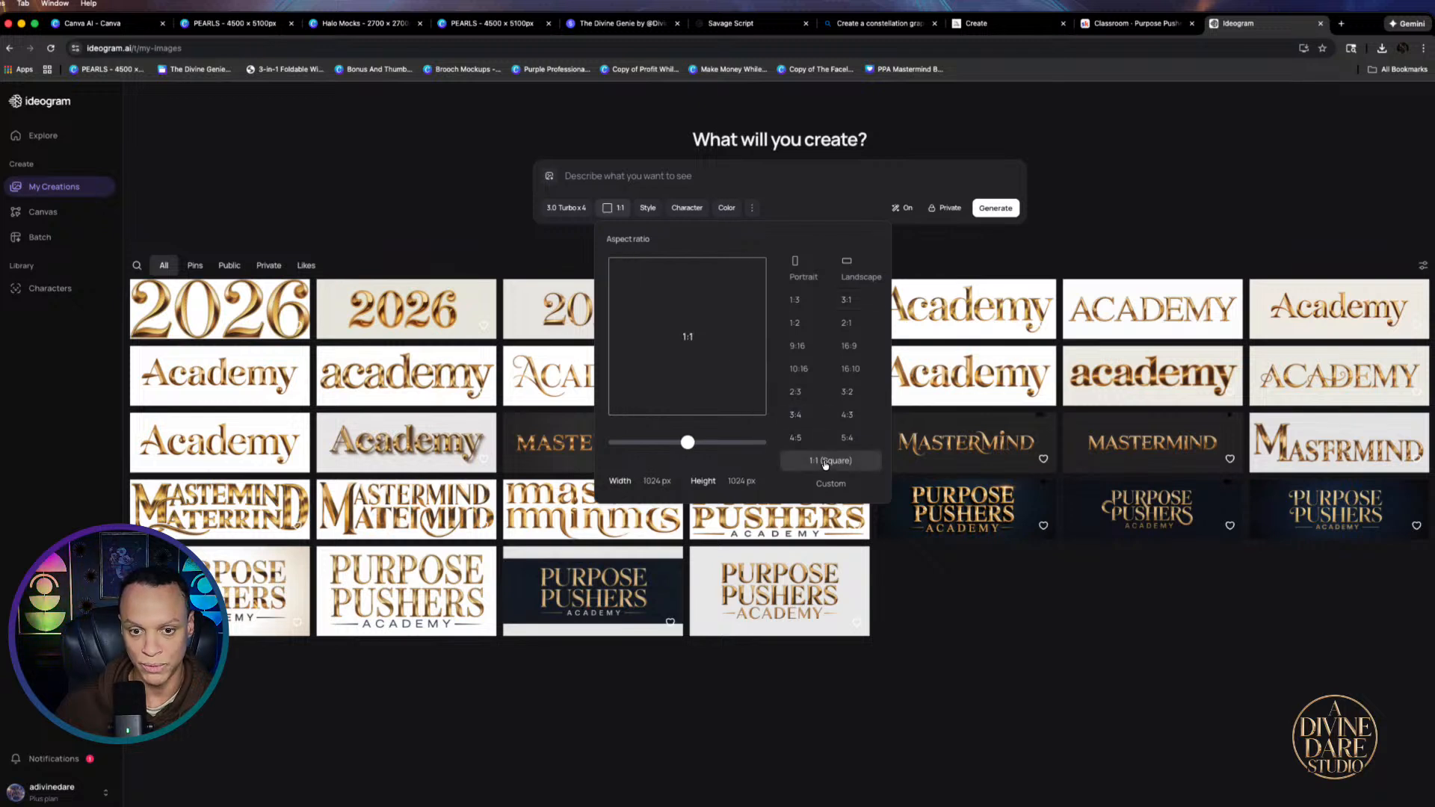
left_click(611, 174)
right_click(613, 174)
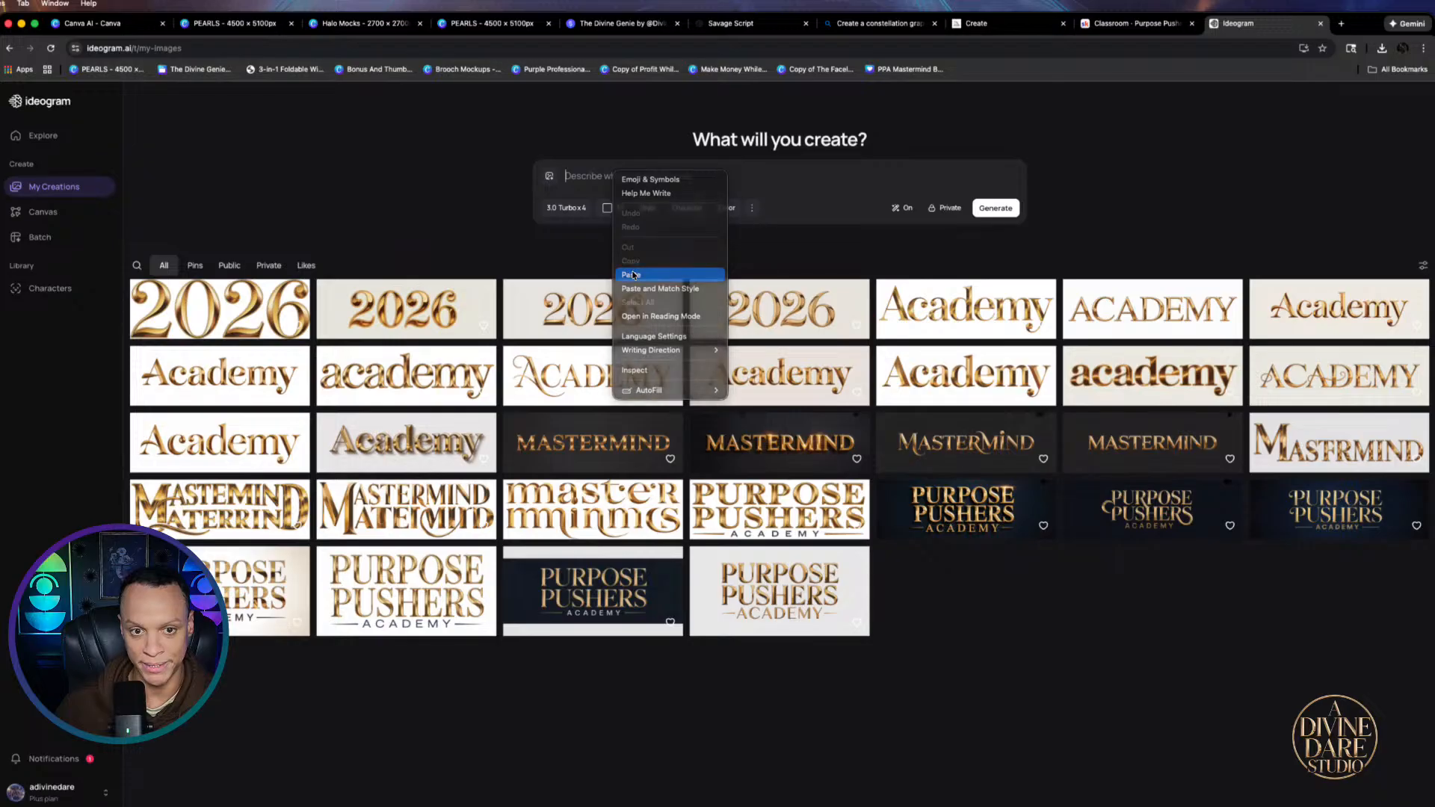
left_click(633, 275)
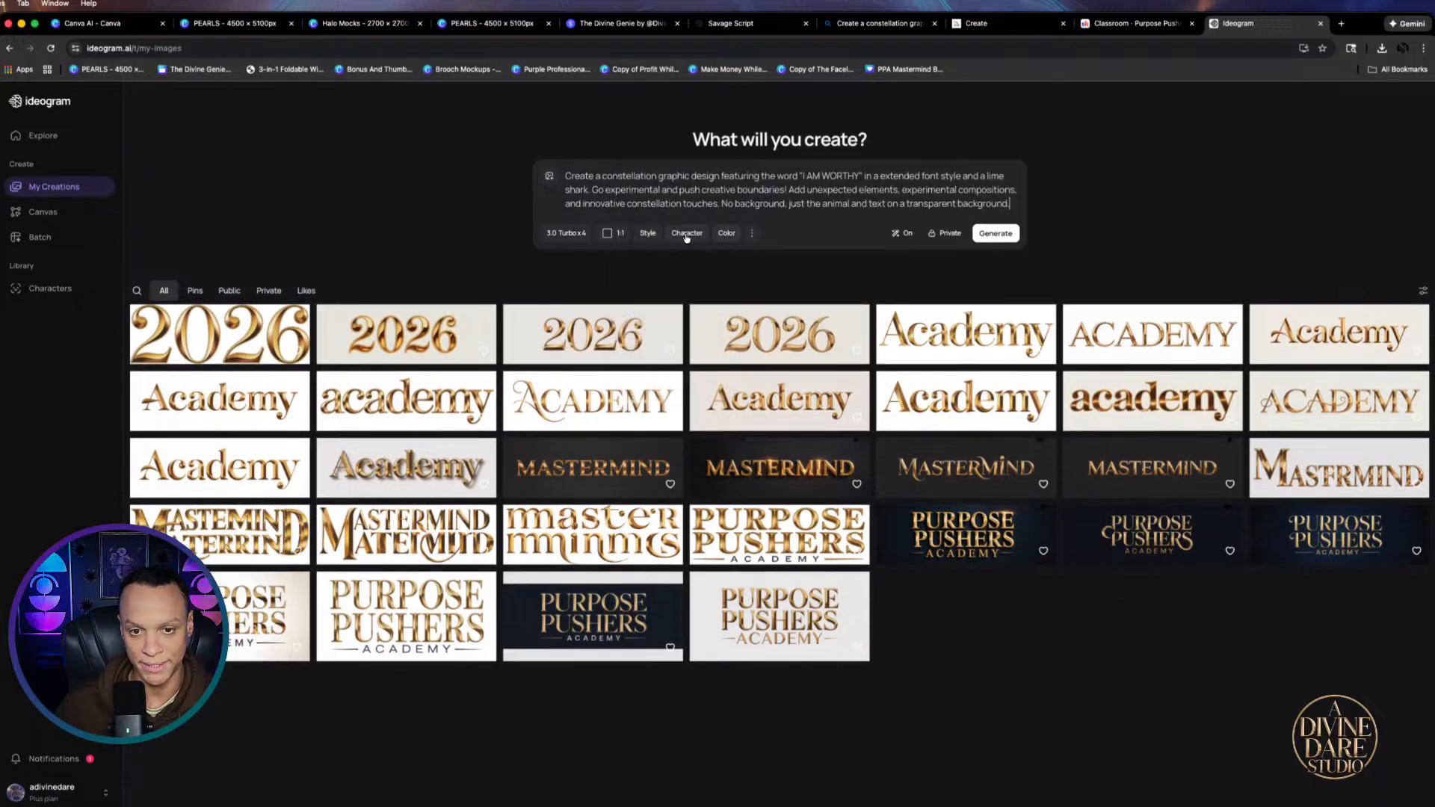
left_click(1000, 233)
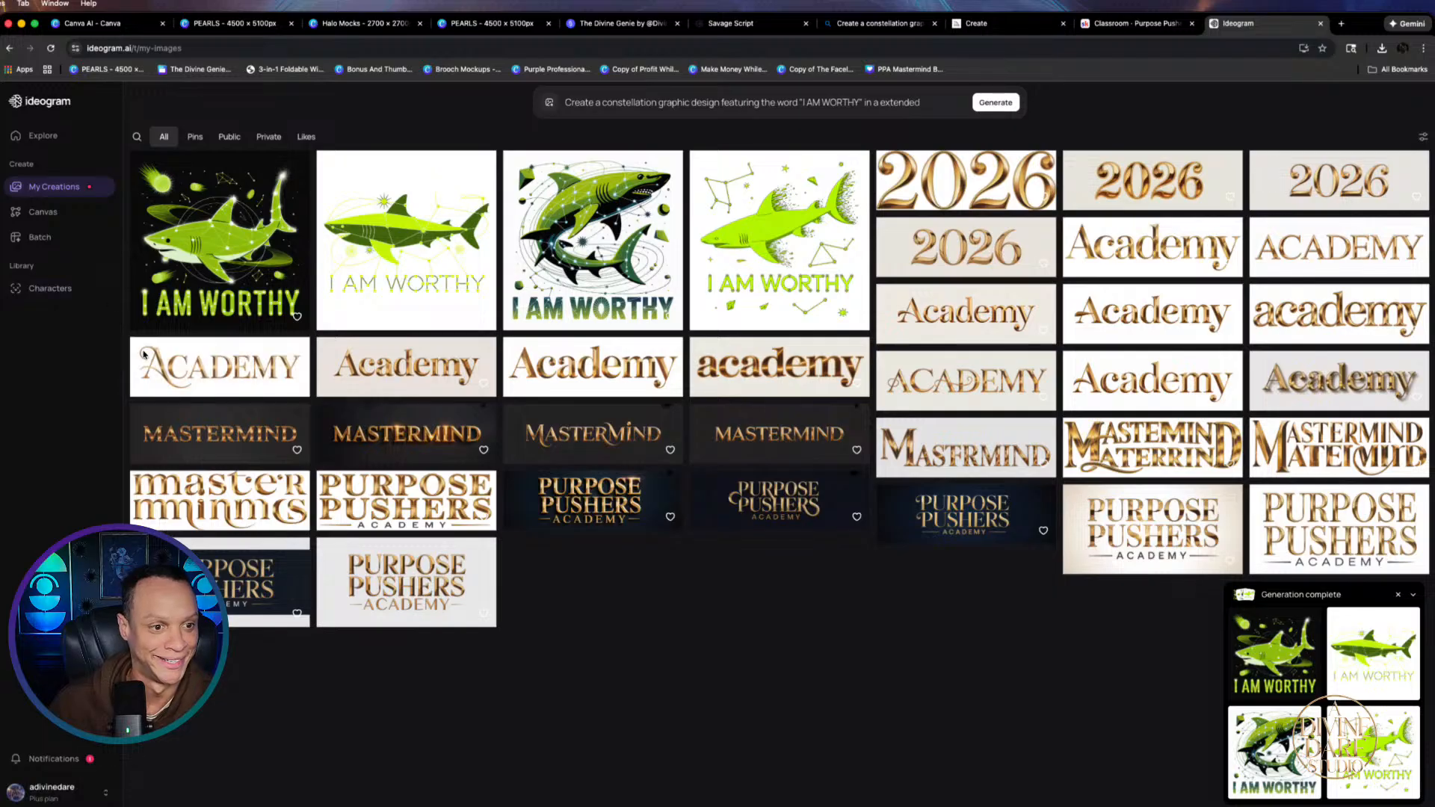
Open the third lime shark result with I AM WORTHY and download it as a PNG
left_click(548, 285)
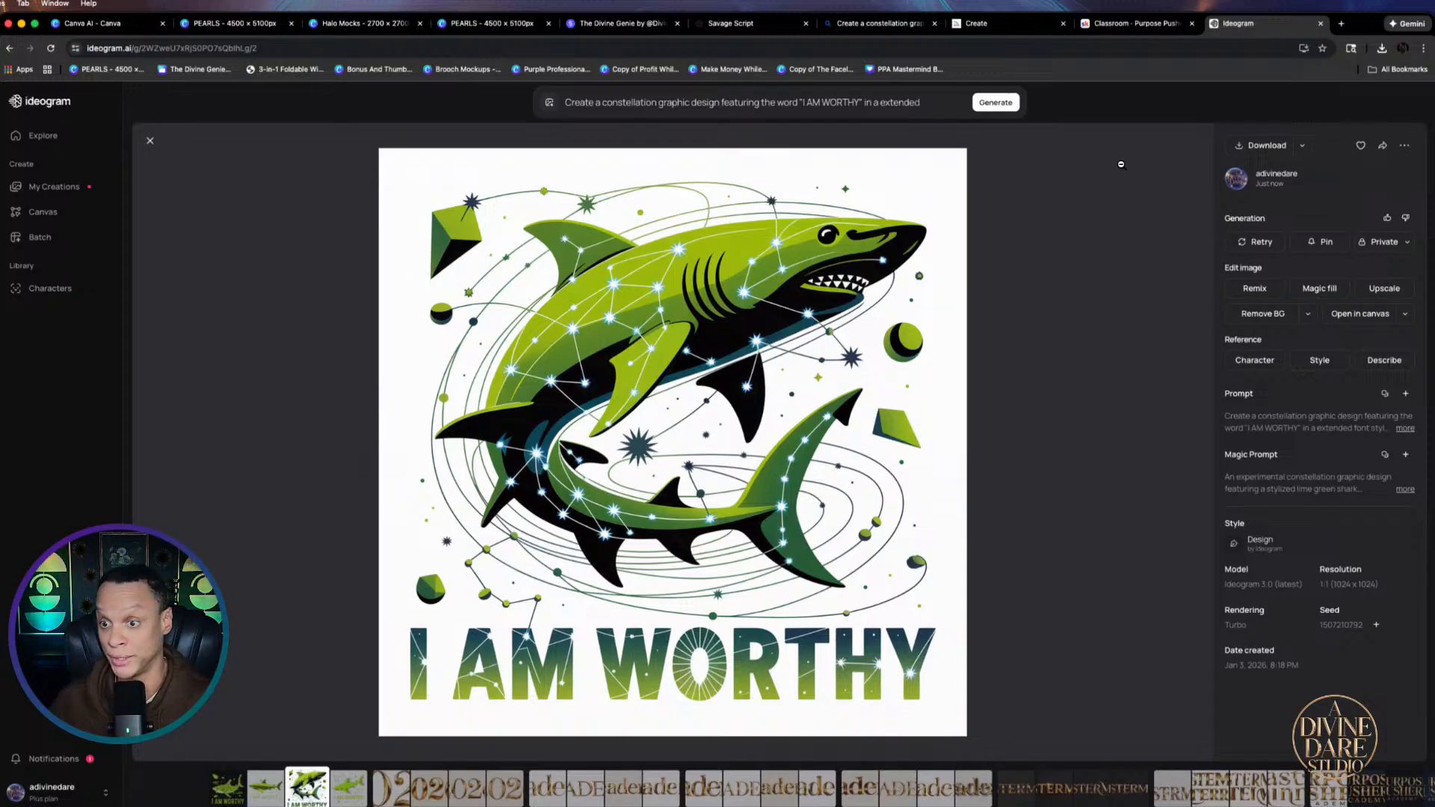
left_click(1260, 145)
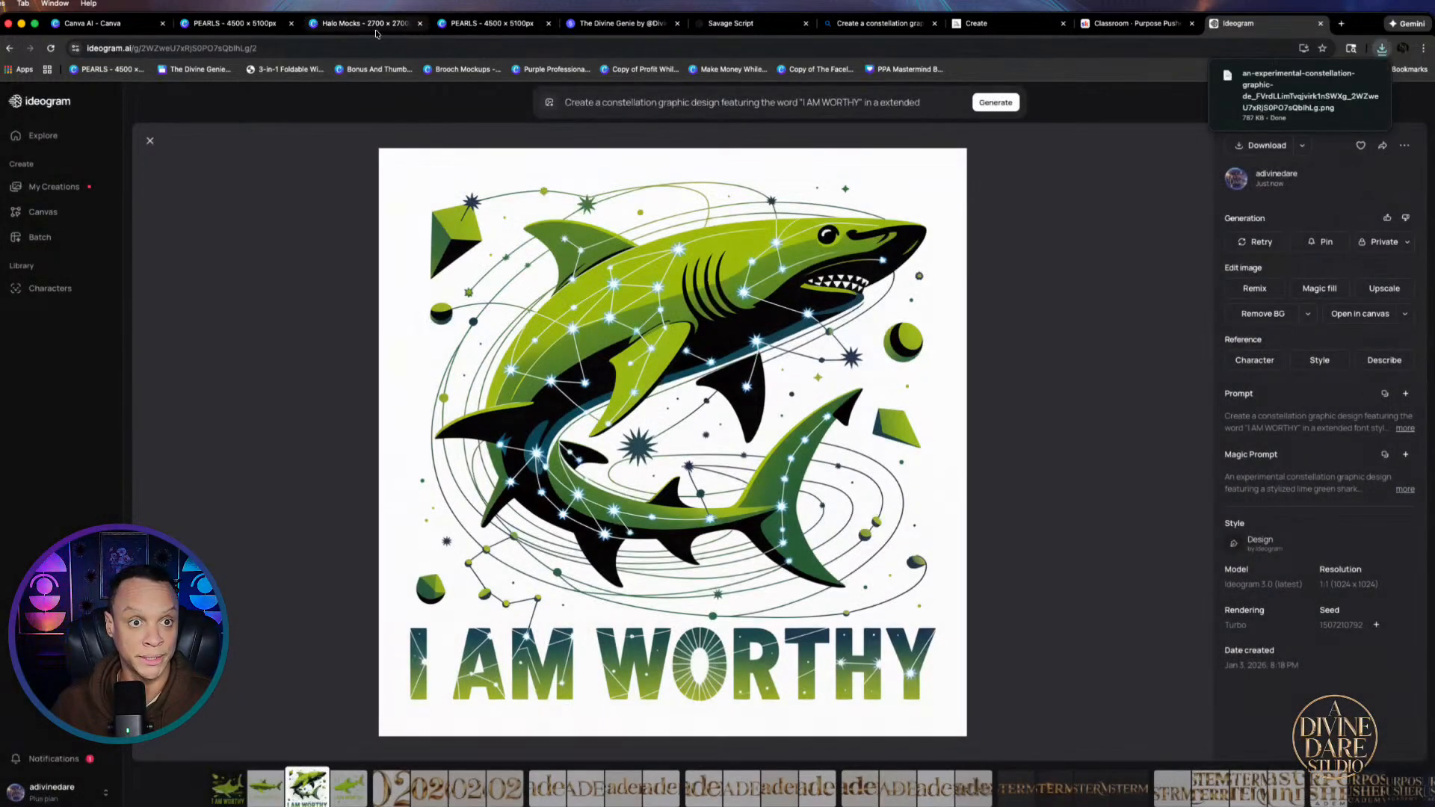
left_click(440, 27)
Place the downloaded lime shark image on page 320 and remove its background
scroll(987, 440, "down", 5)
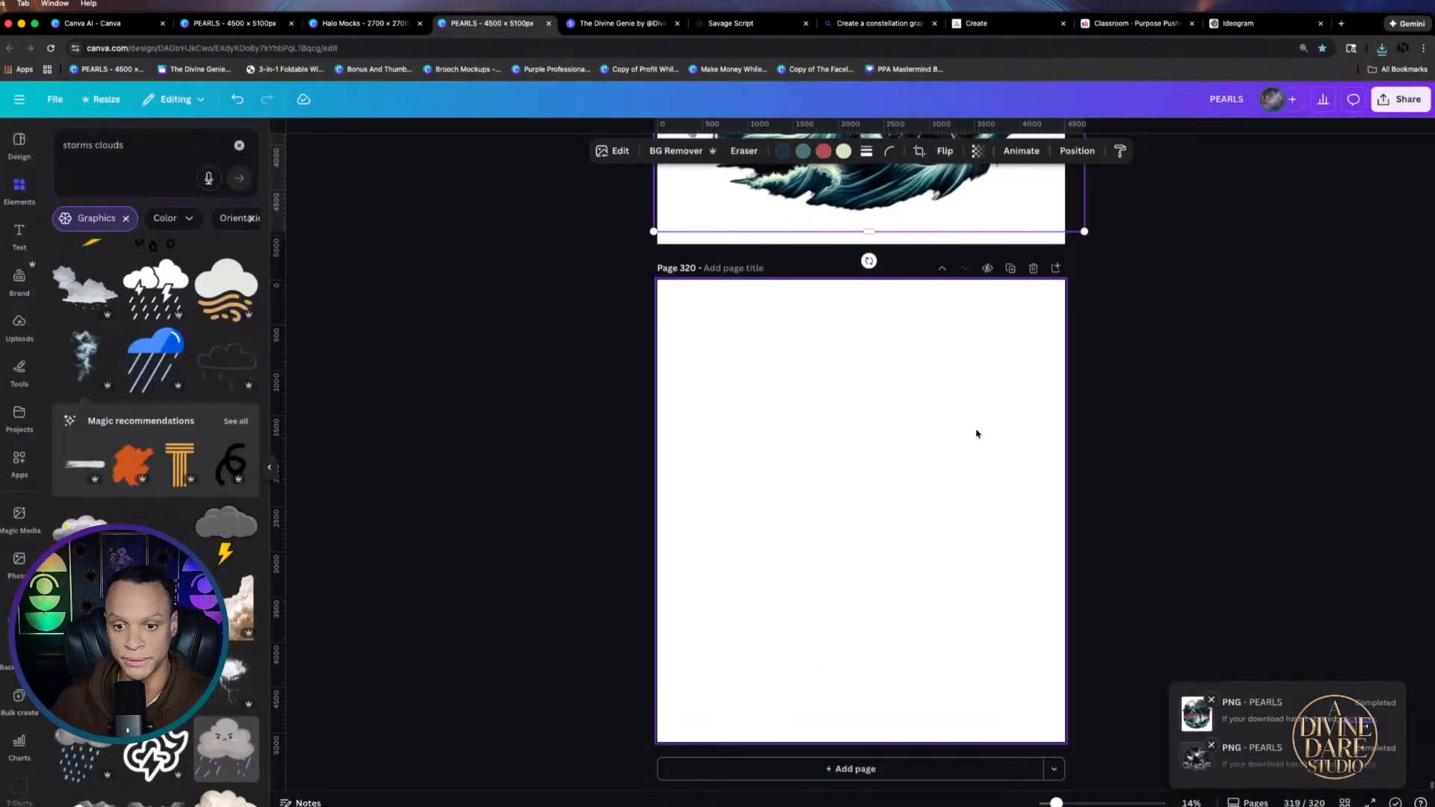
left_click(1403, 48)
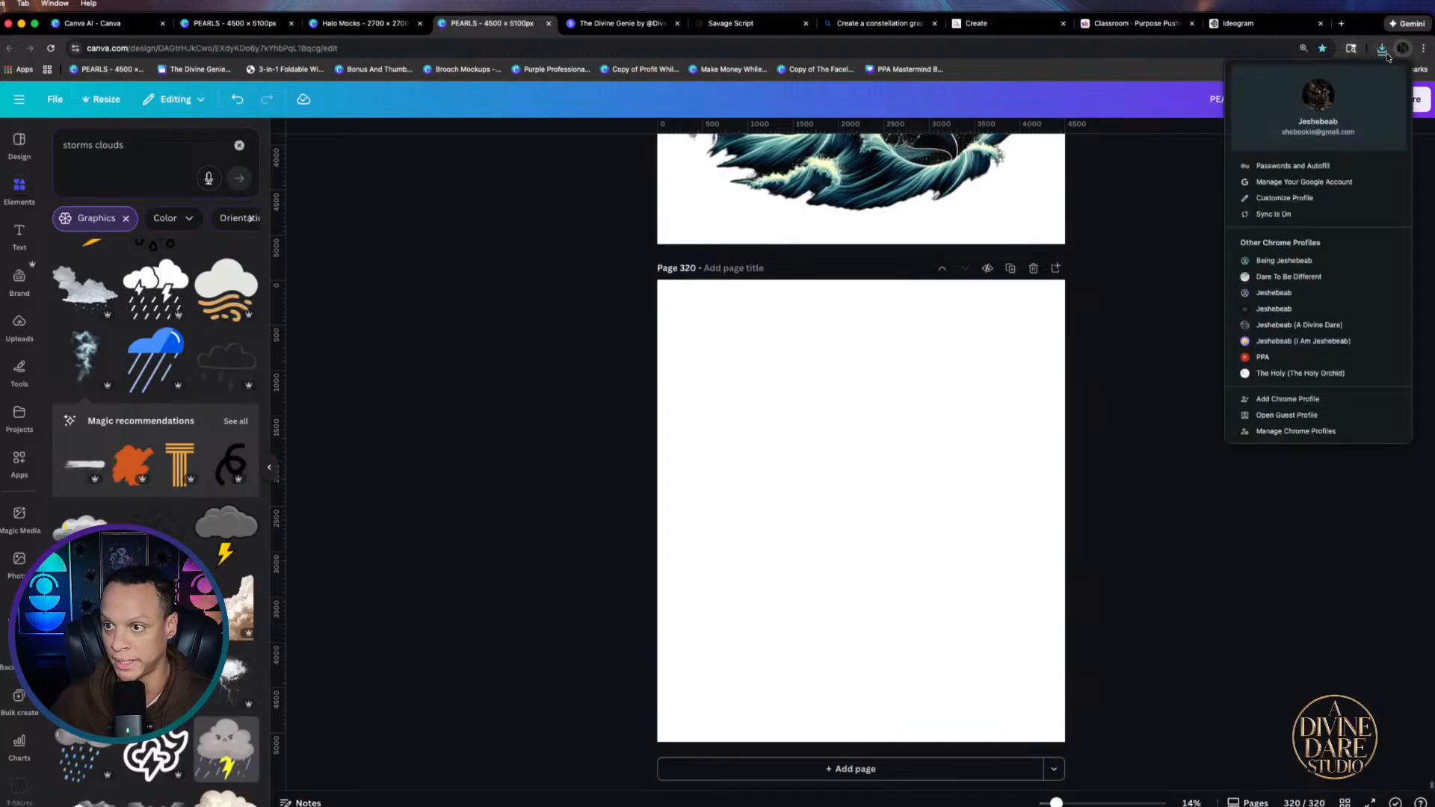
left_click(1403, 48)
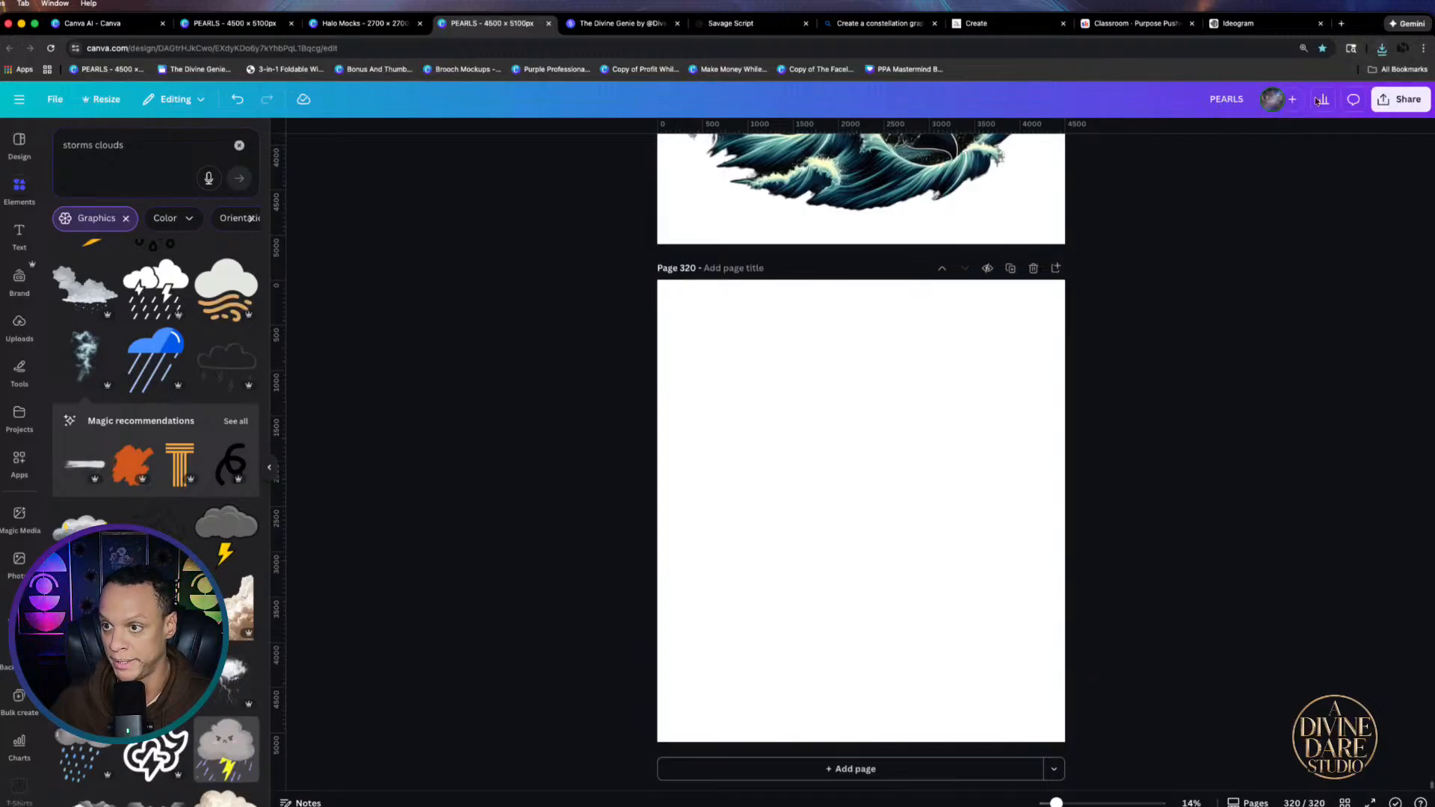
left_click(1380, 50)
left_click_drag(1241, 185, 886, 526)
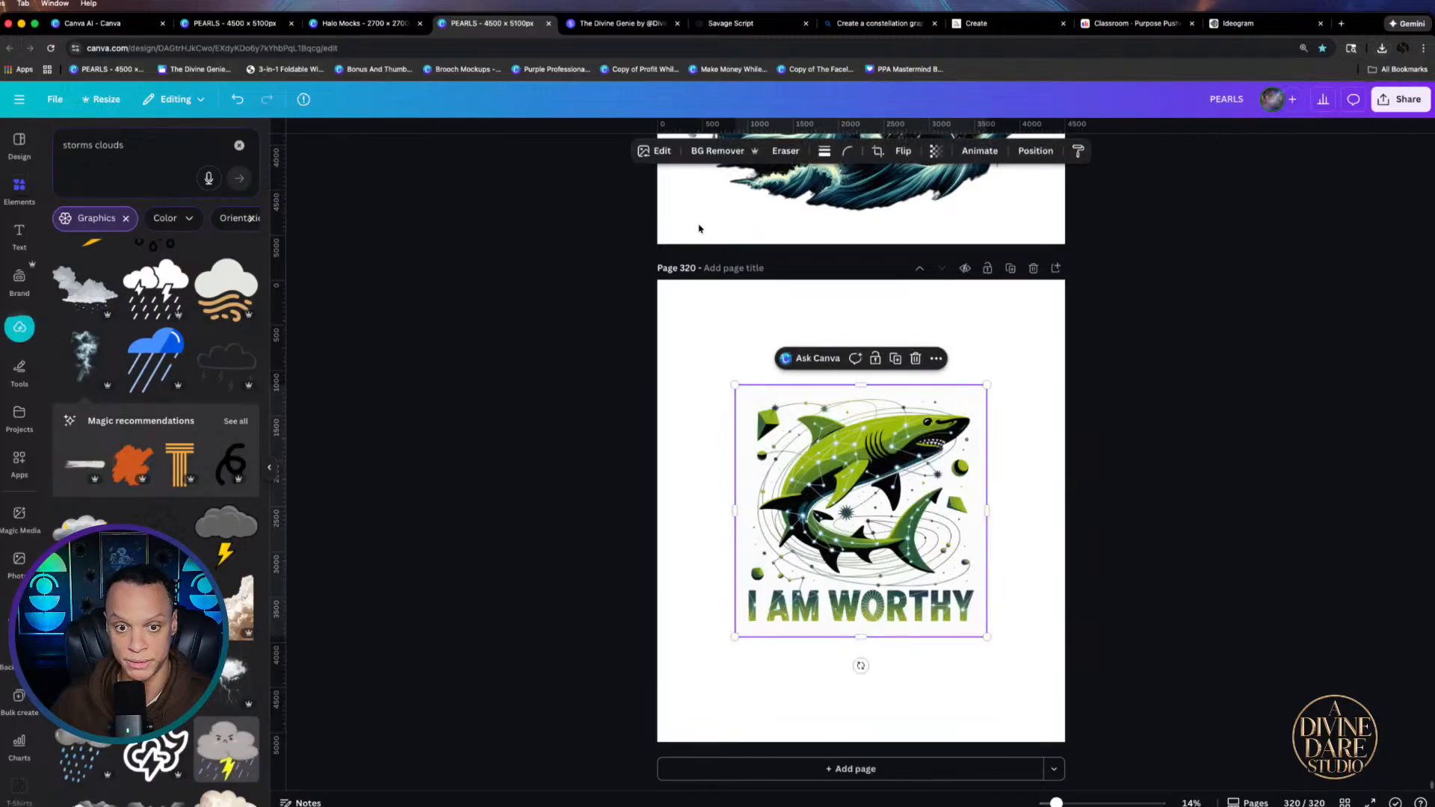
left_click(706, 158)
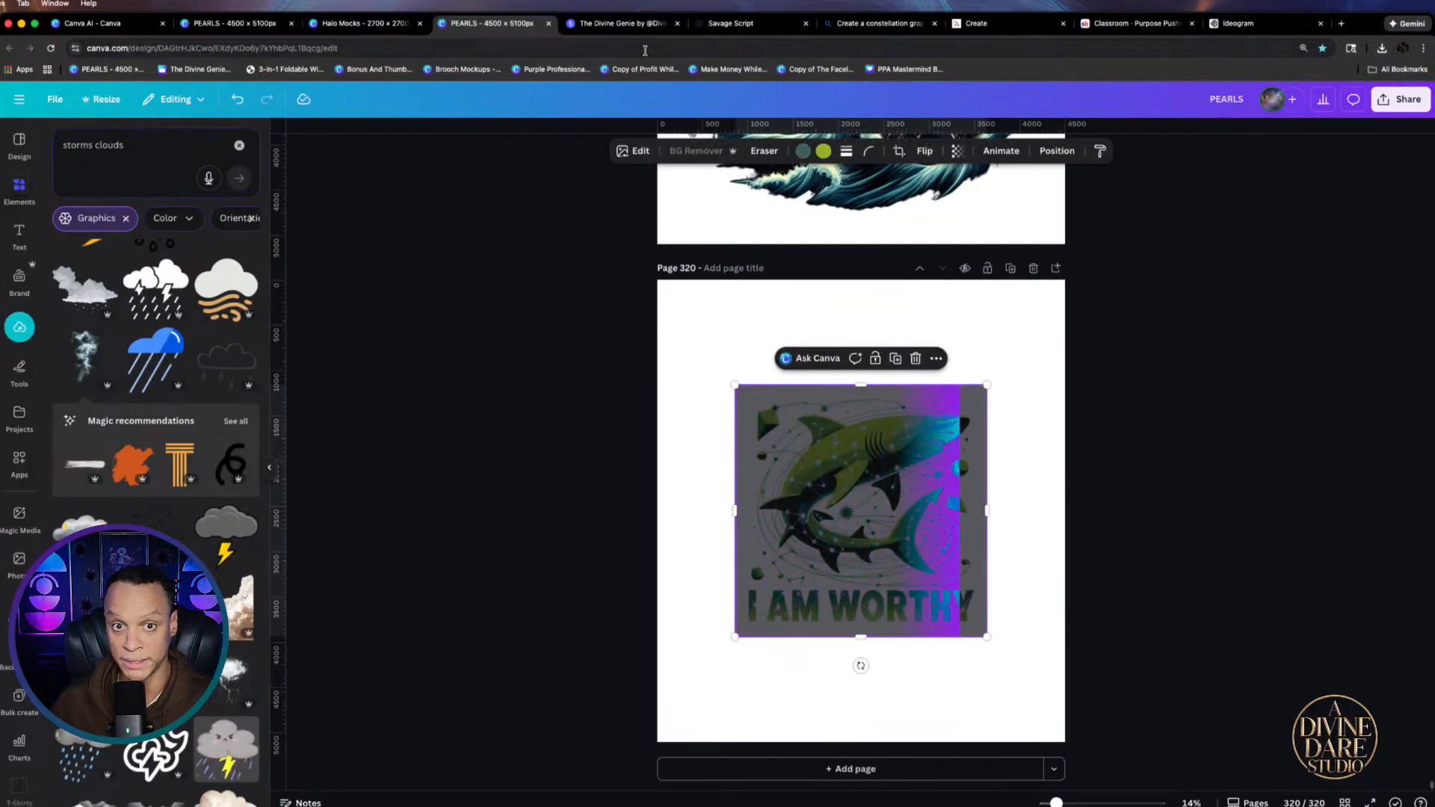
left_click(365, 23)
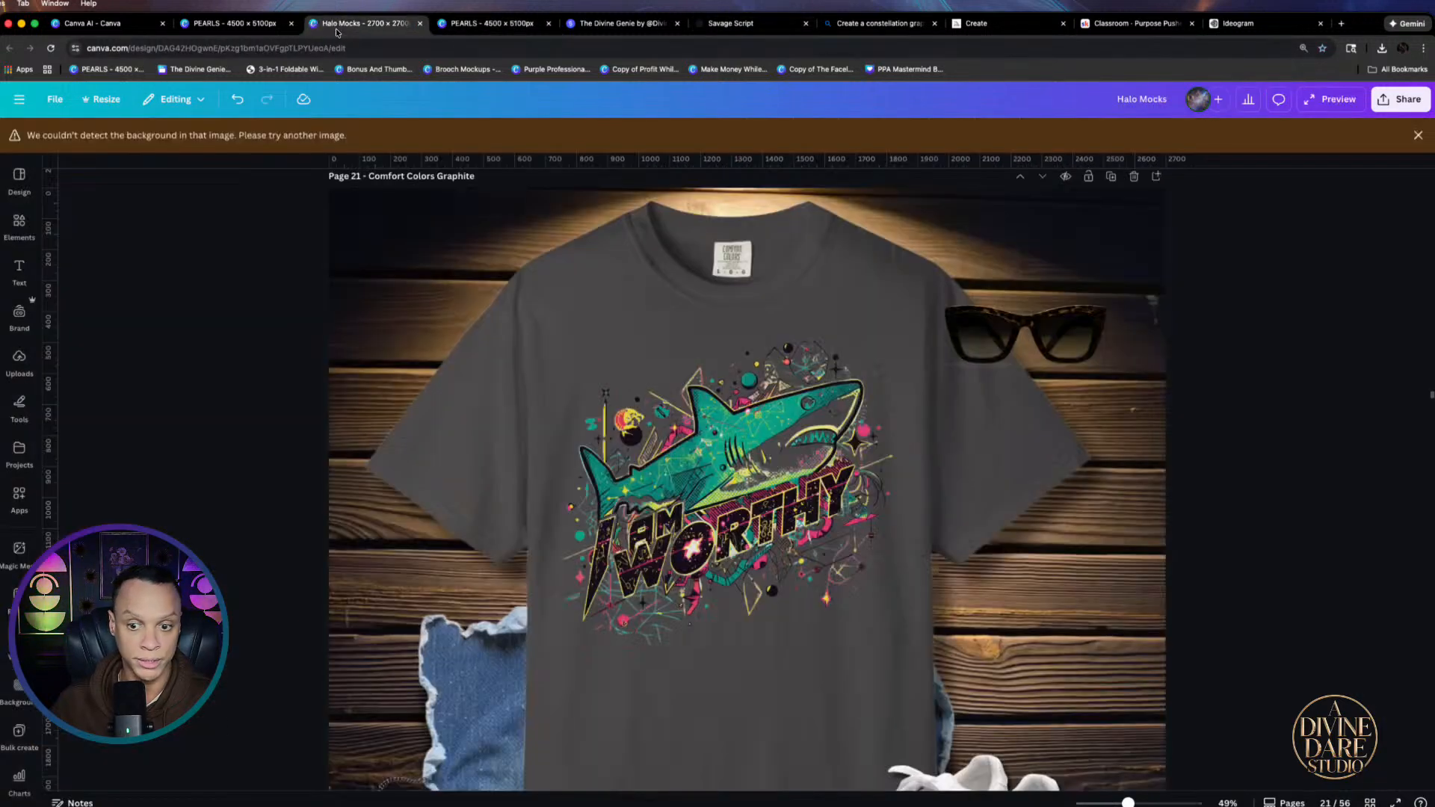
Delete the orca graphic from the Moss shirt mockup
scroll(1021, 608, "down", 4)
scroll(809, 507, "down", 3)
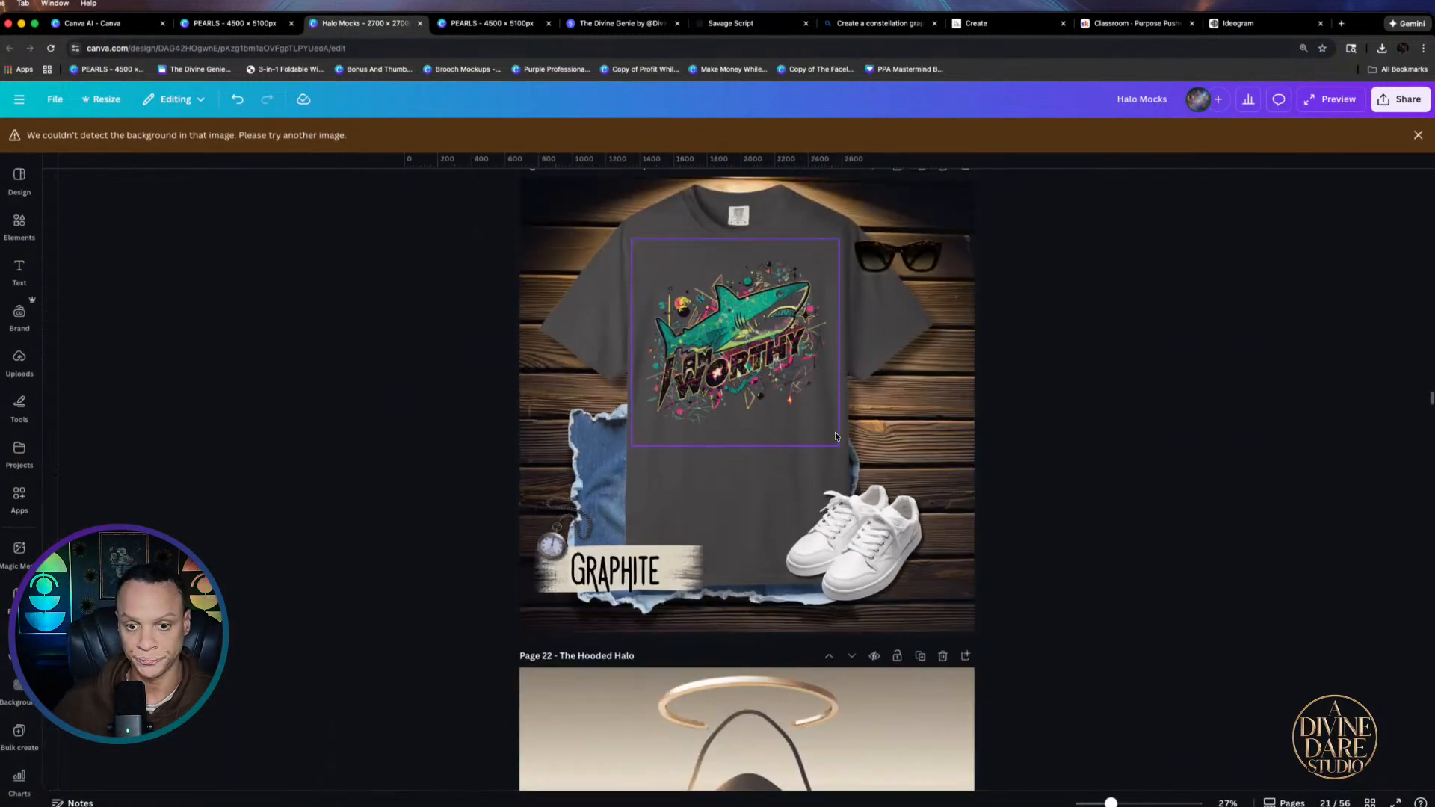
scroll(796, 489, "up", 10)
scroll(749, 566, "up", 5)
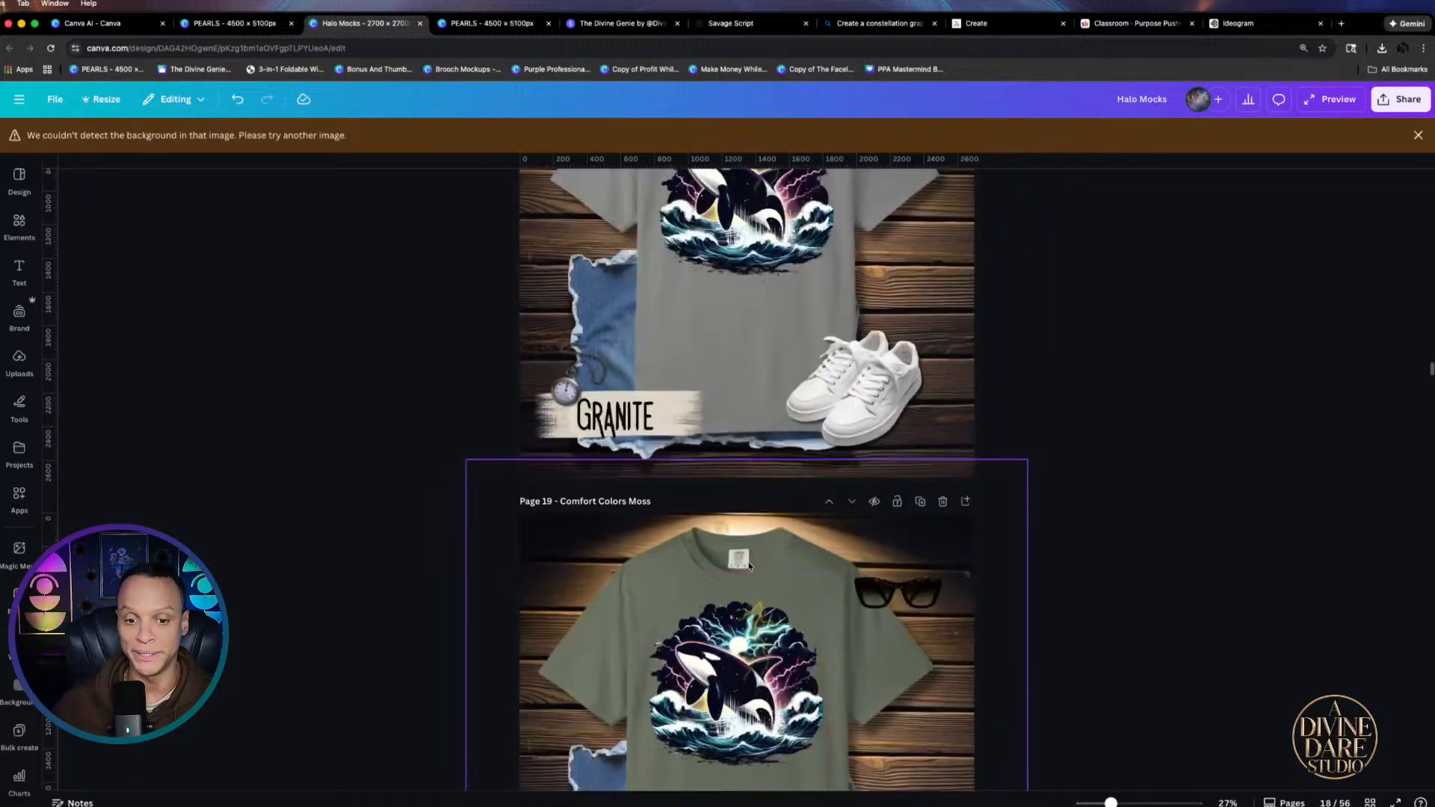
scroll(724, 534, "down", 3)
left_click(724, 534)
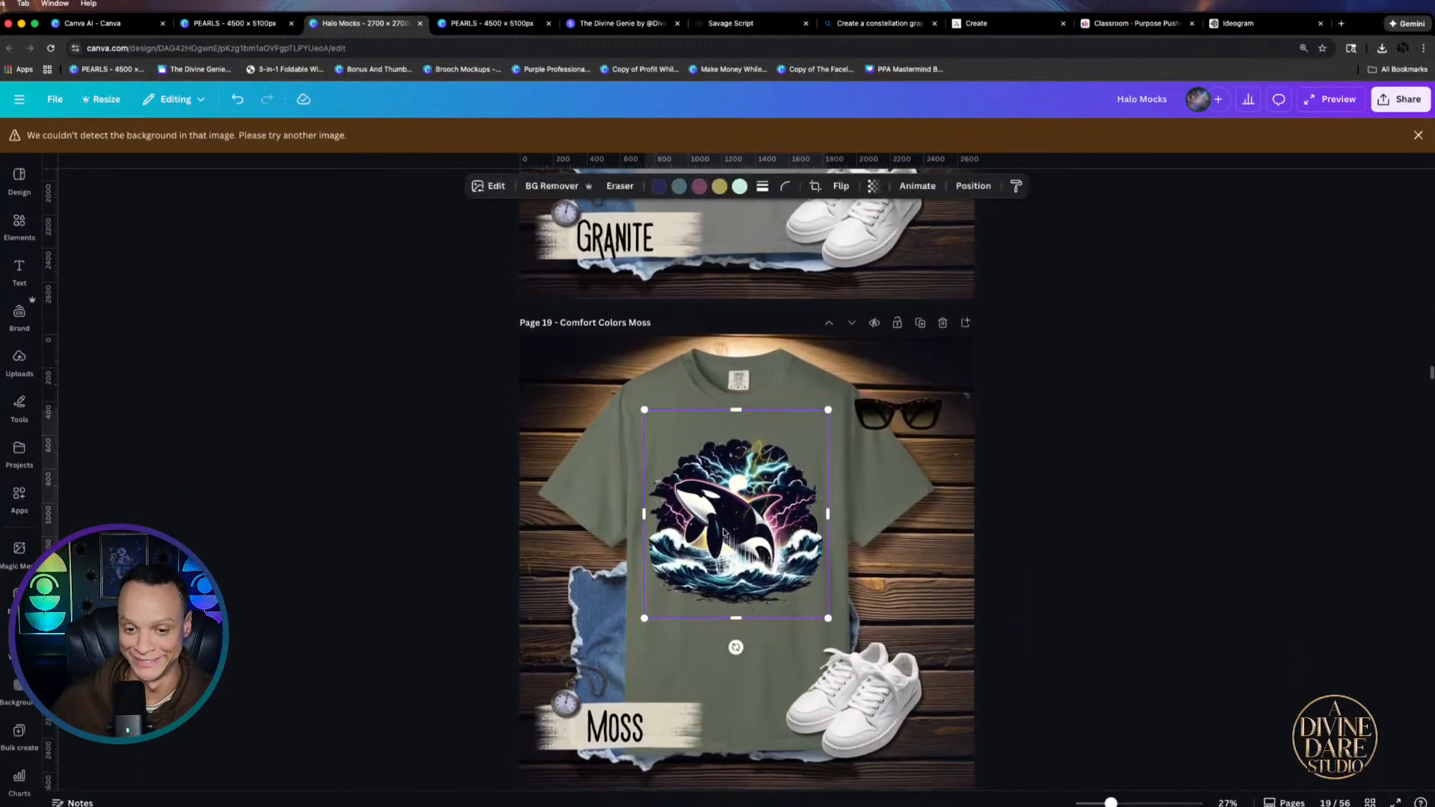
key("Delete")
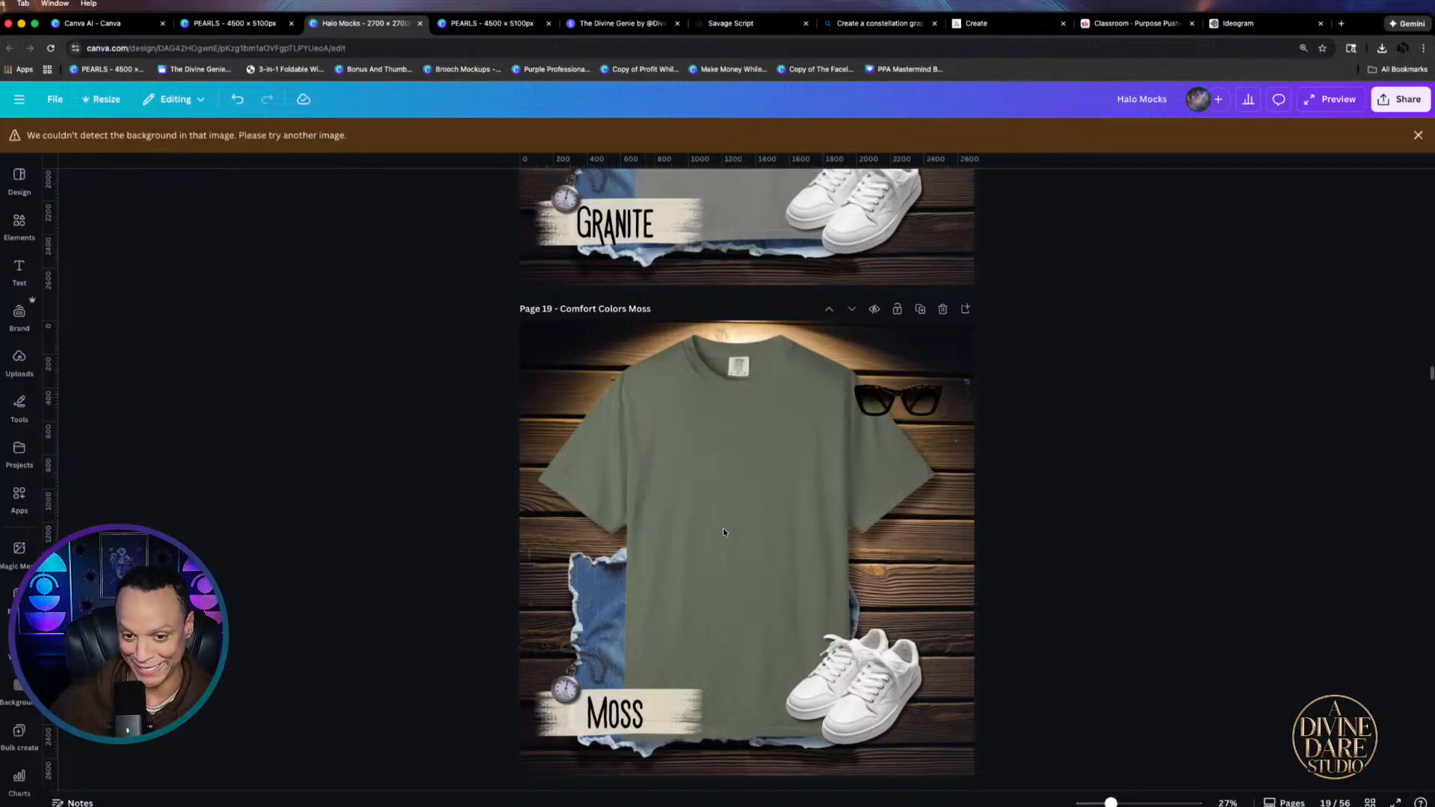
Put the shark design on the Moss shirt, remove its white background, and fit it to the chest
left_click(1382, 48)
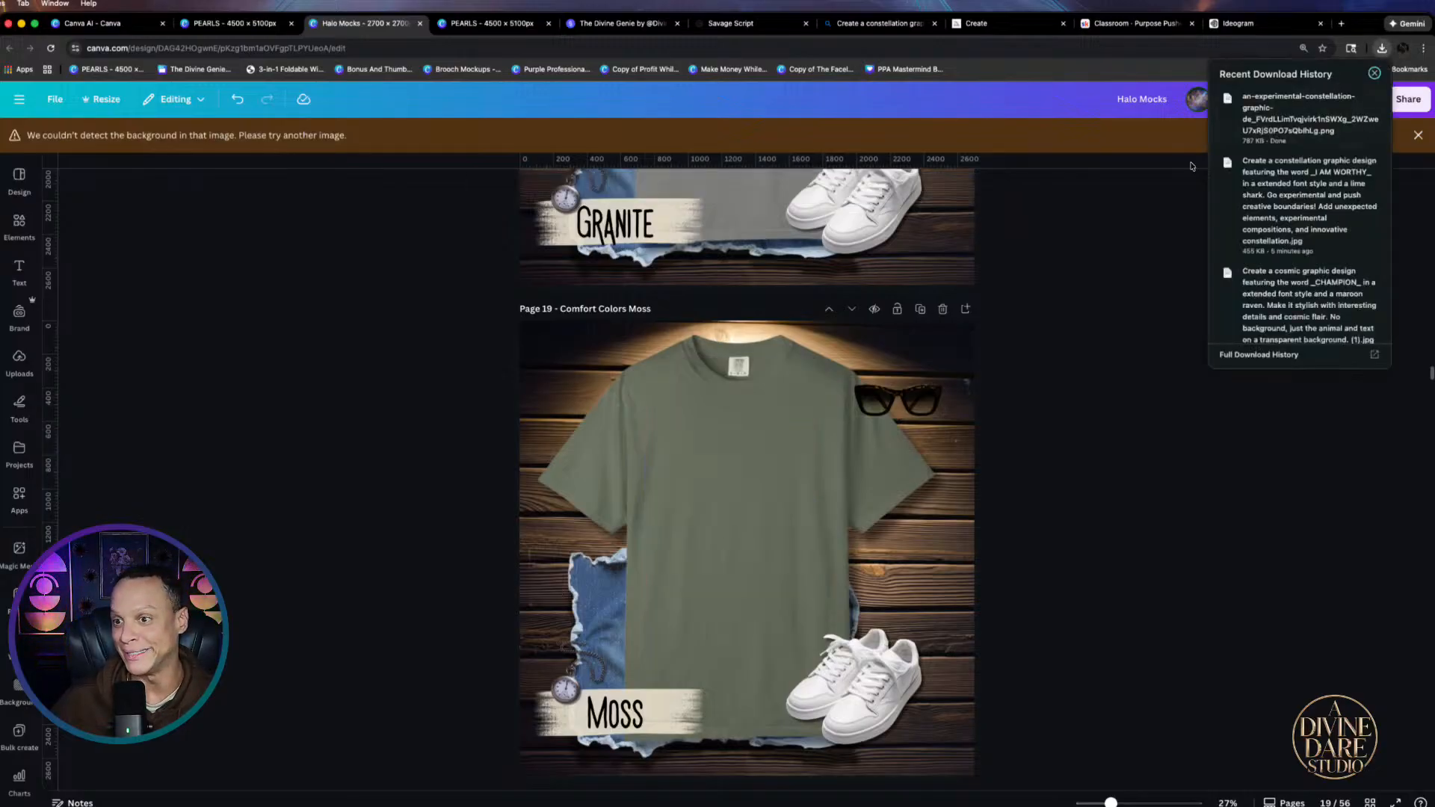
left_click_drag(1286, 112, 666, 540)
key("cmd+v")
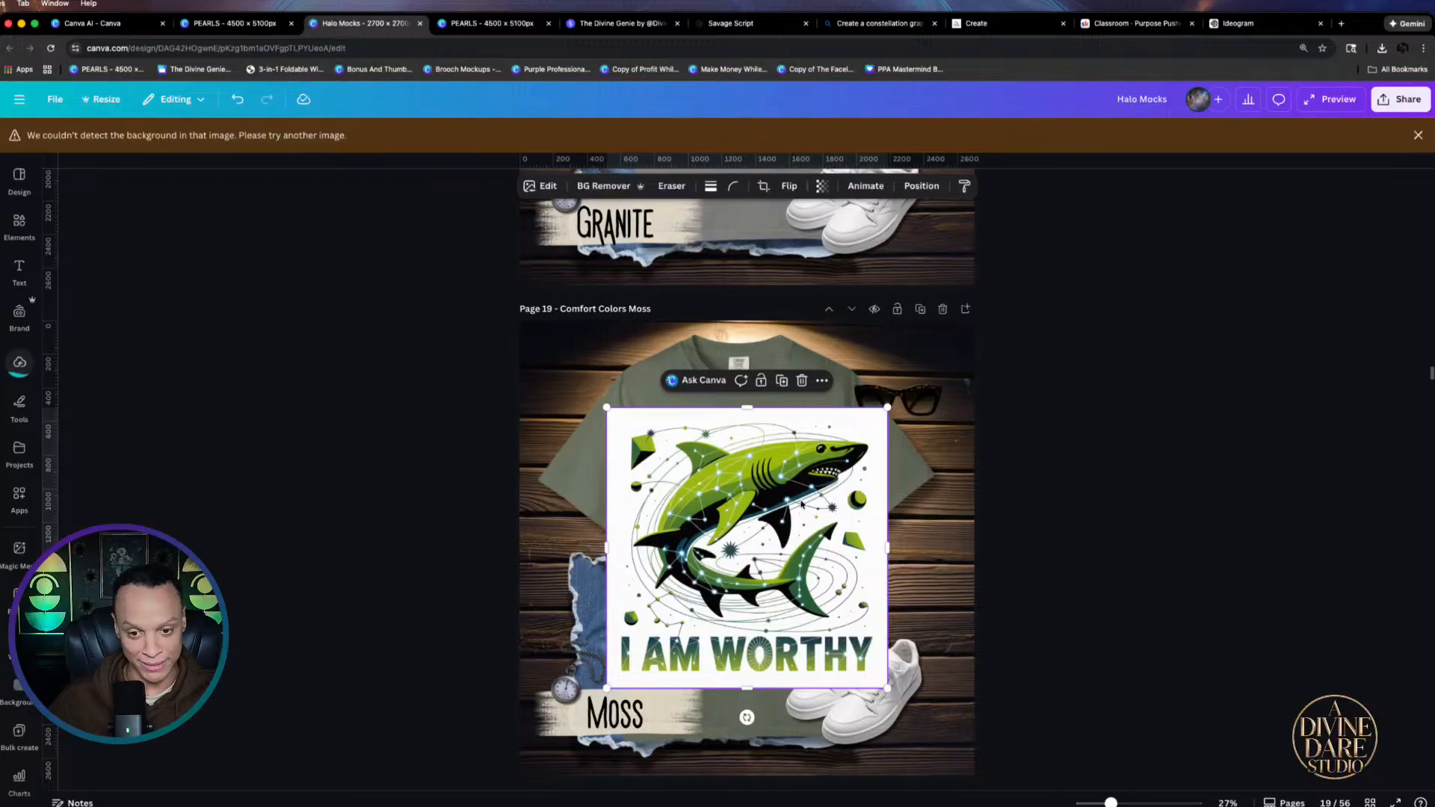
left_click(587, 186)
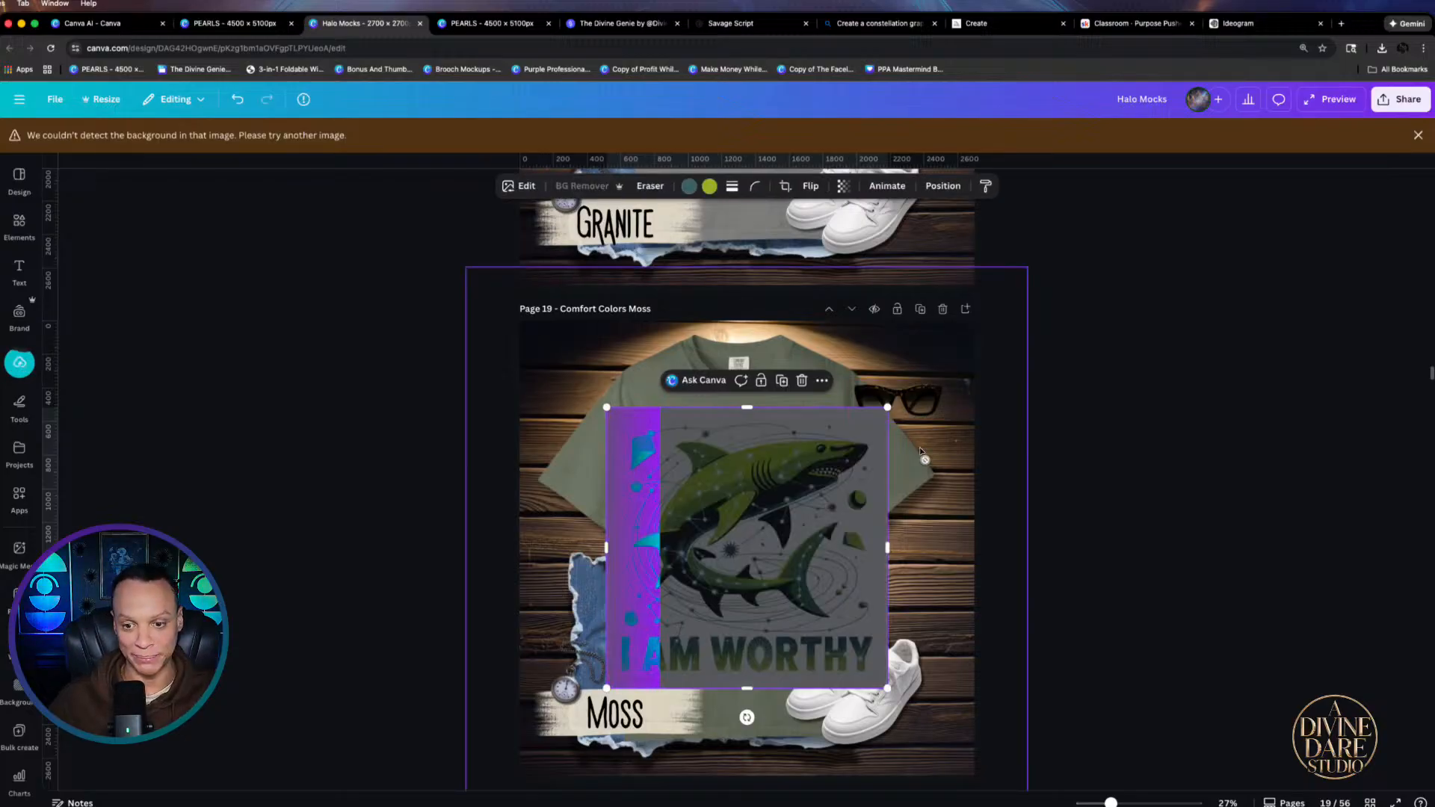
left_click_drag(885, 409, 800, 493)
left_click_drag(726, 597, 759, 517)
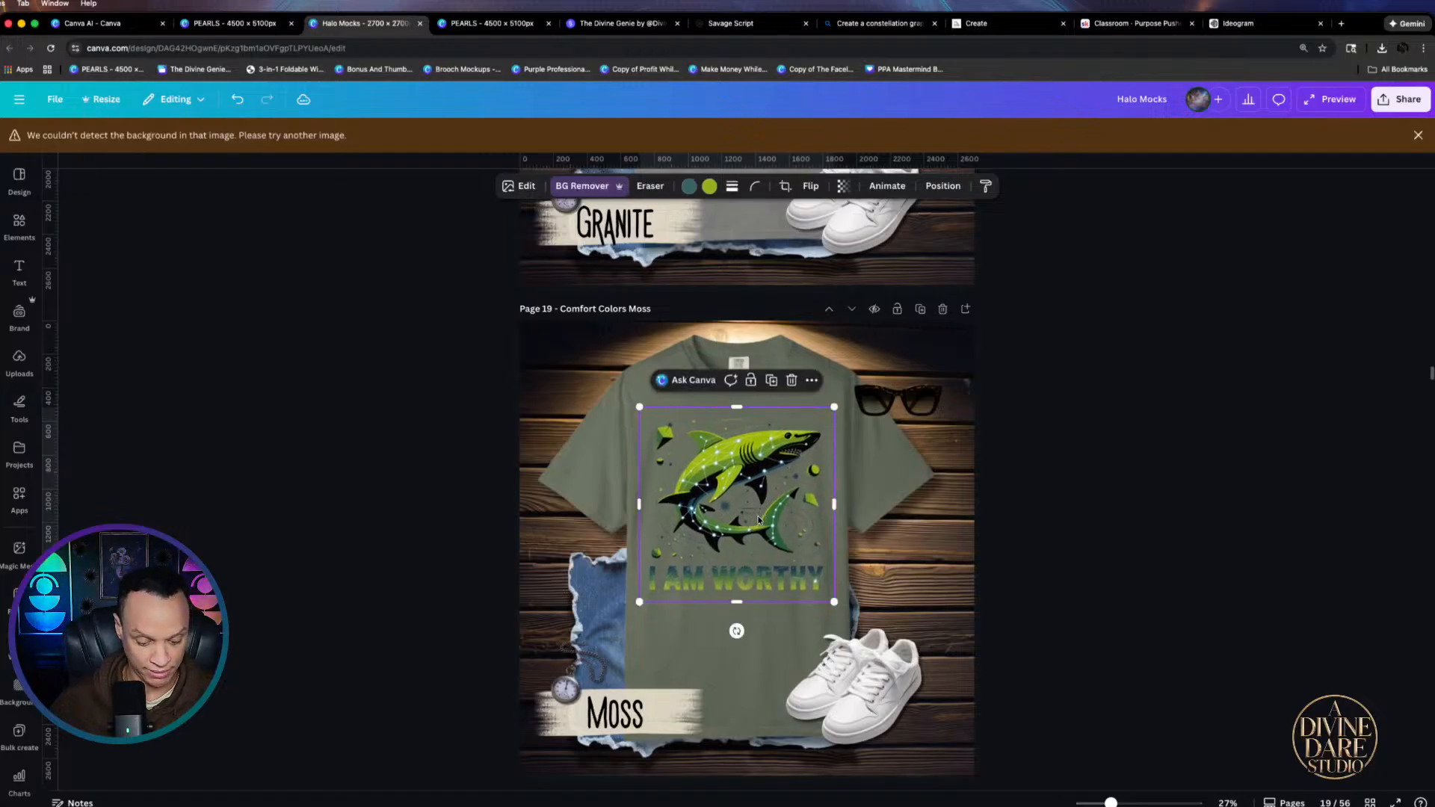
Delete the orca wave artwork on the black shirt page and review the shark design
scroll(756, 516, "up", 10)
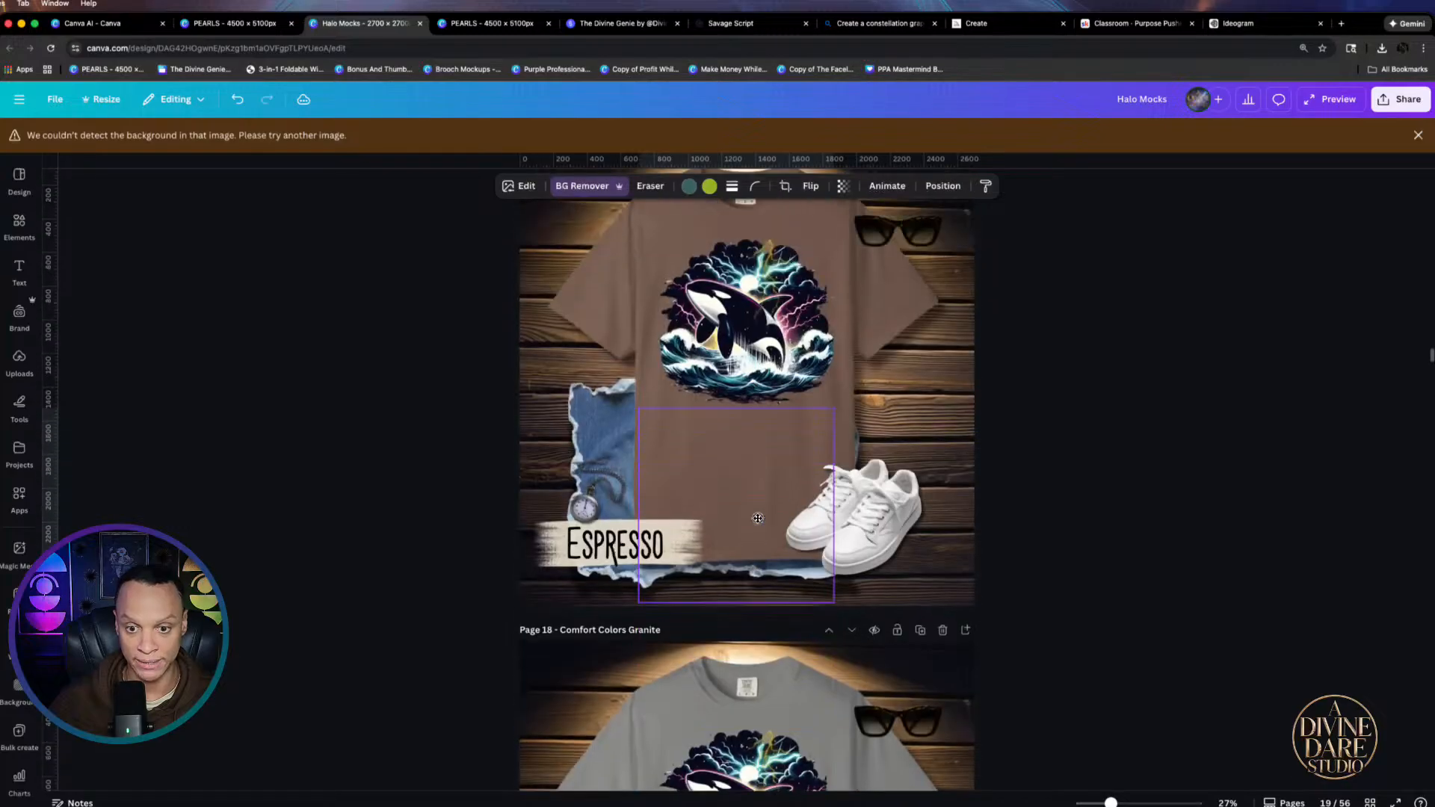
scroll(760, 514, "up", 10)
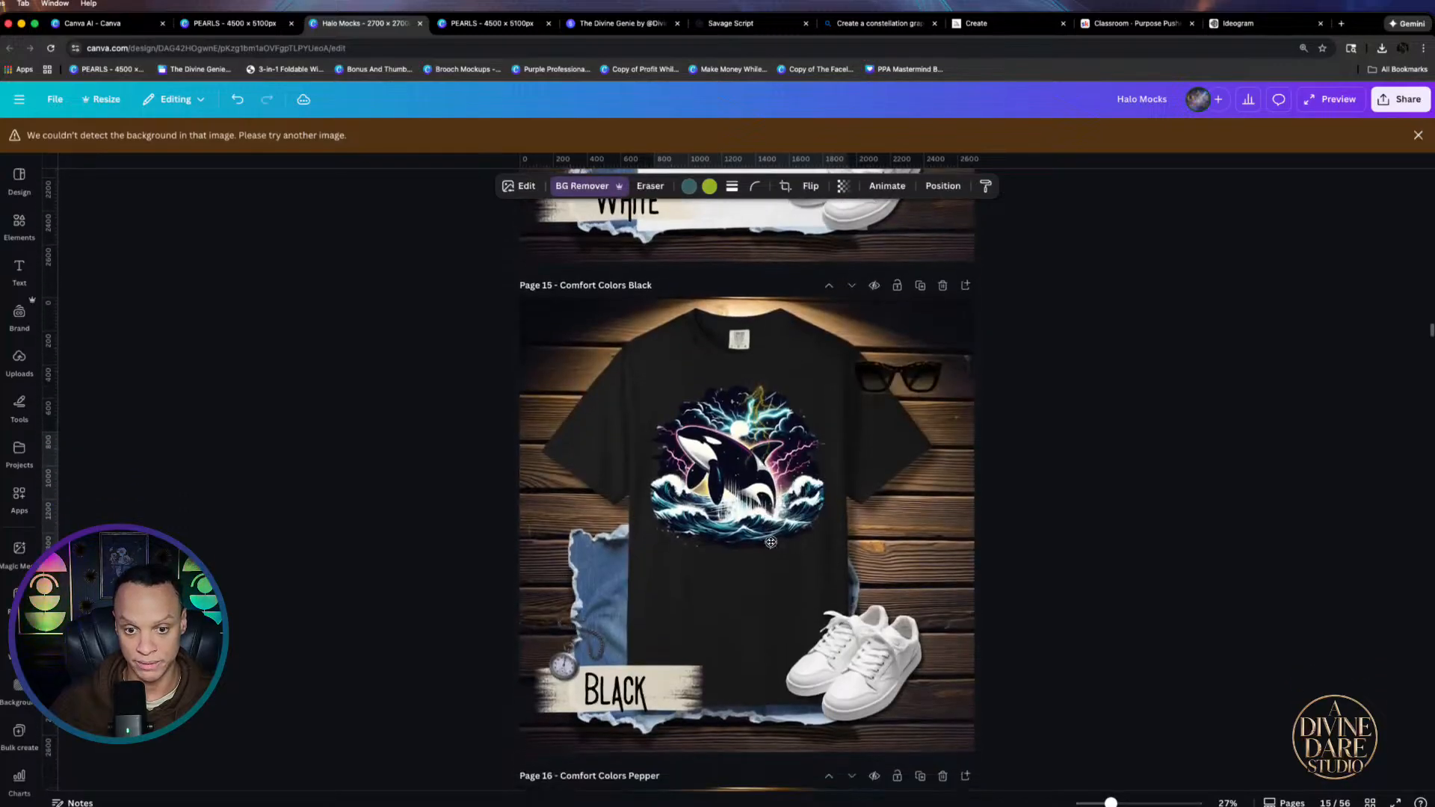
left_click(726, 436)
left_click(678, 392)
key("Delete")
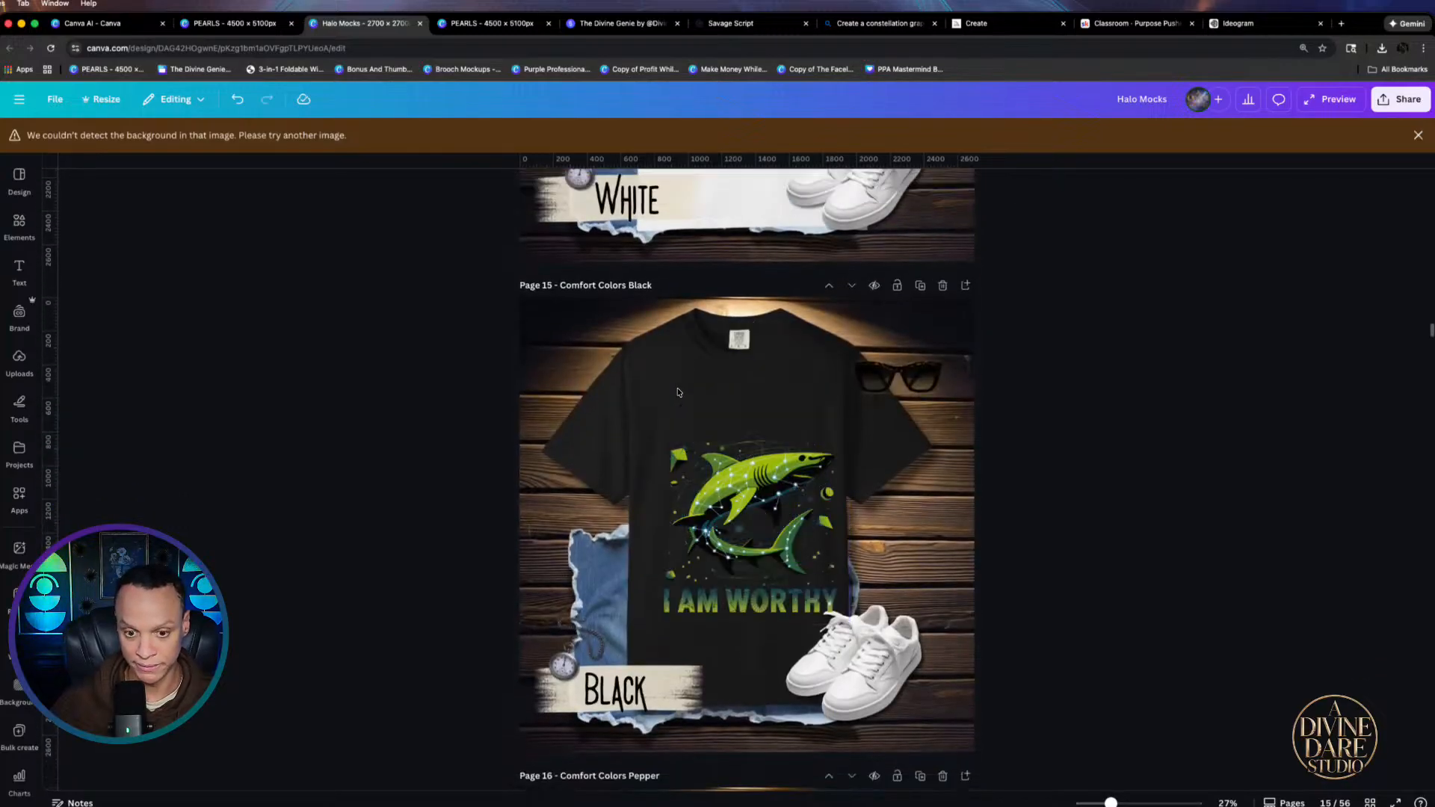
key("super+z")
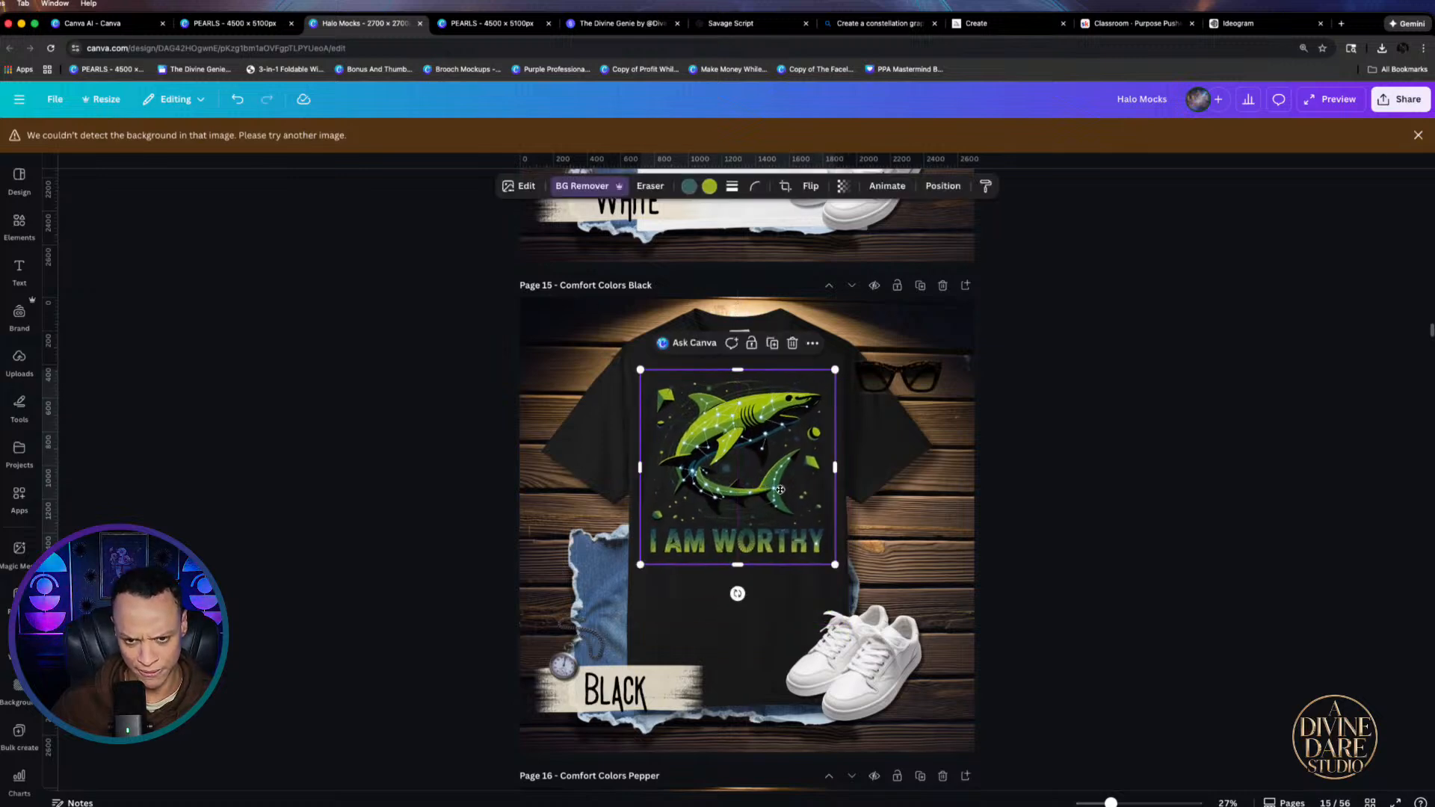
left_click(1101, 595)
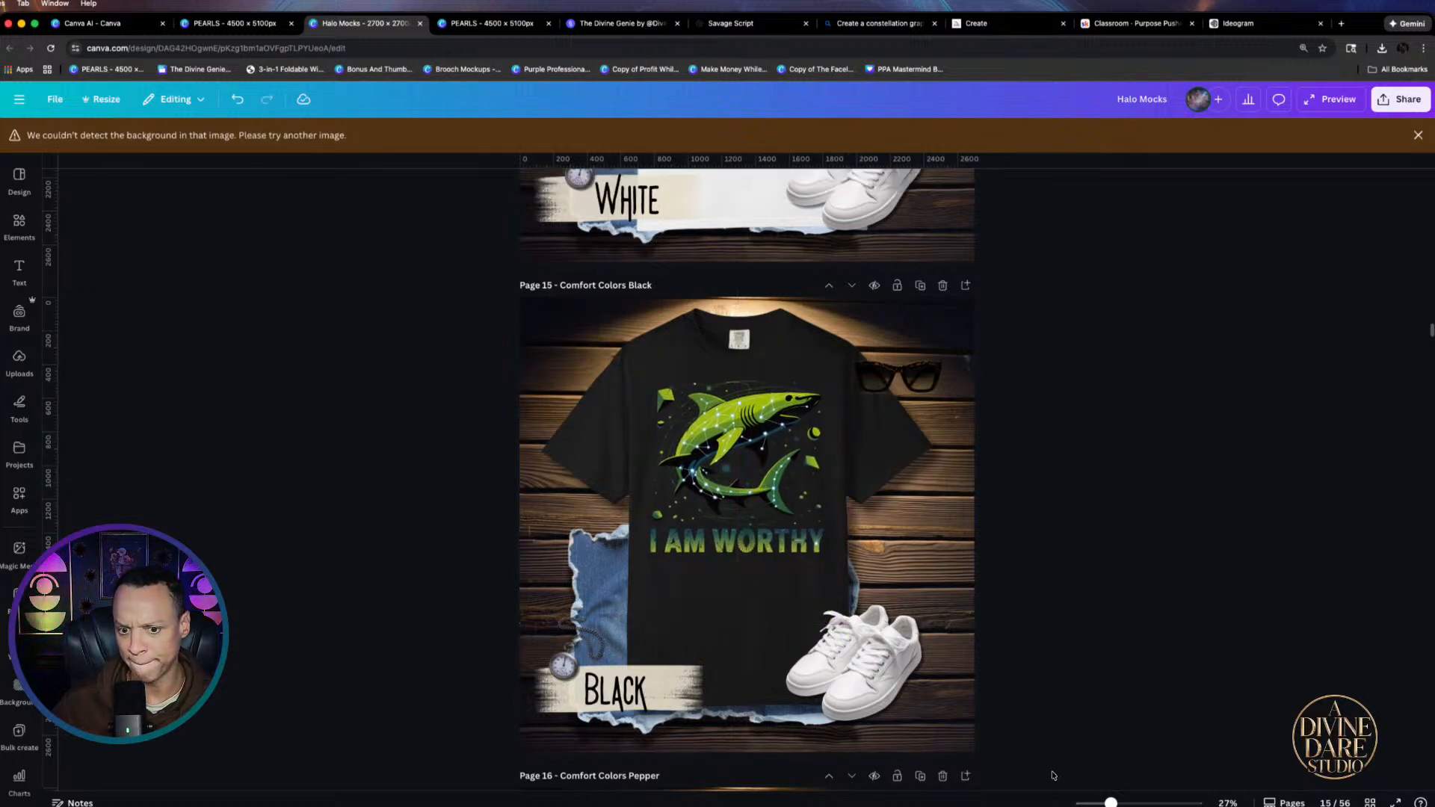
scroll(761, 525, "up", 5)
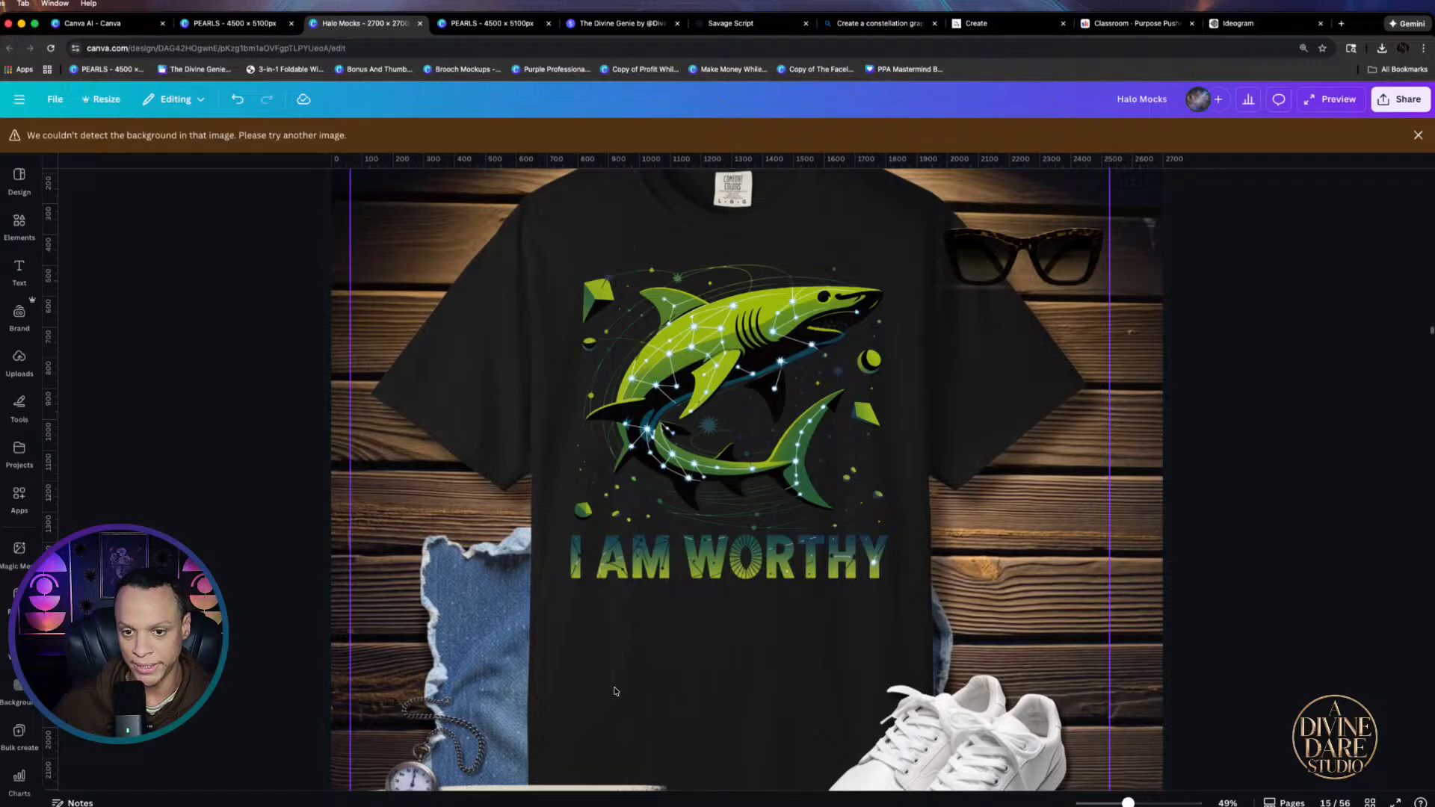
scroll(615, 692, "down", 3)
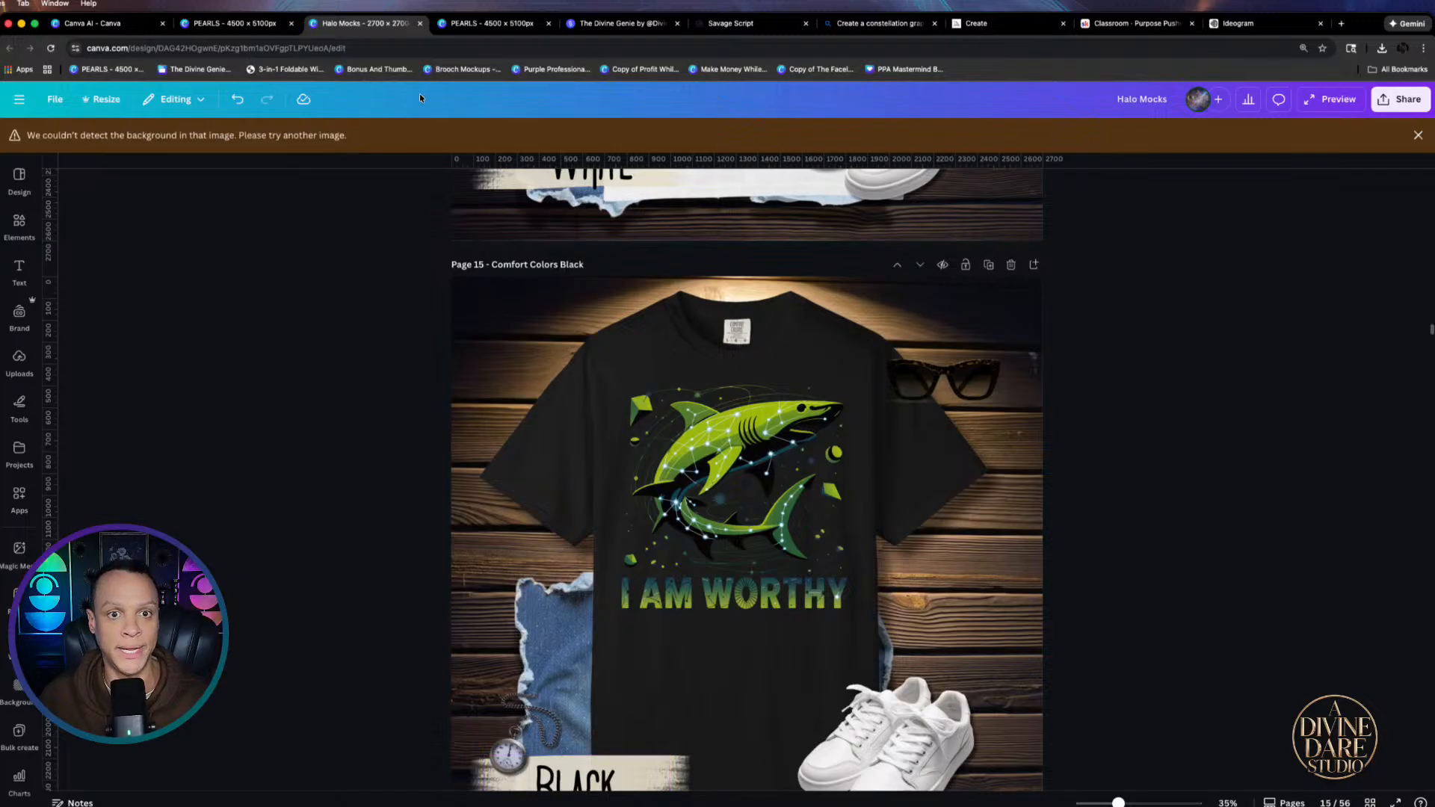
Return to the A Divine Dare storefront and open the Purpose Pushers course checkout
left_click(610, 25)
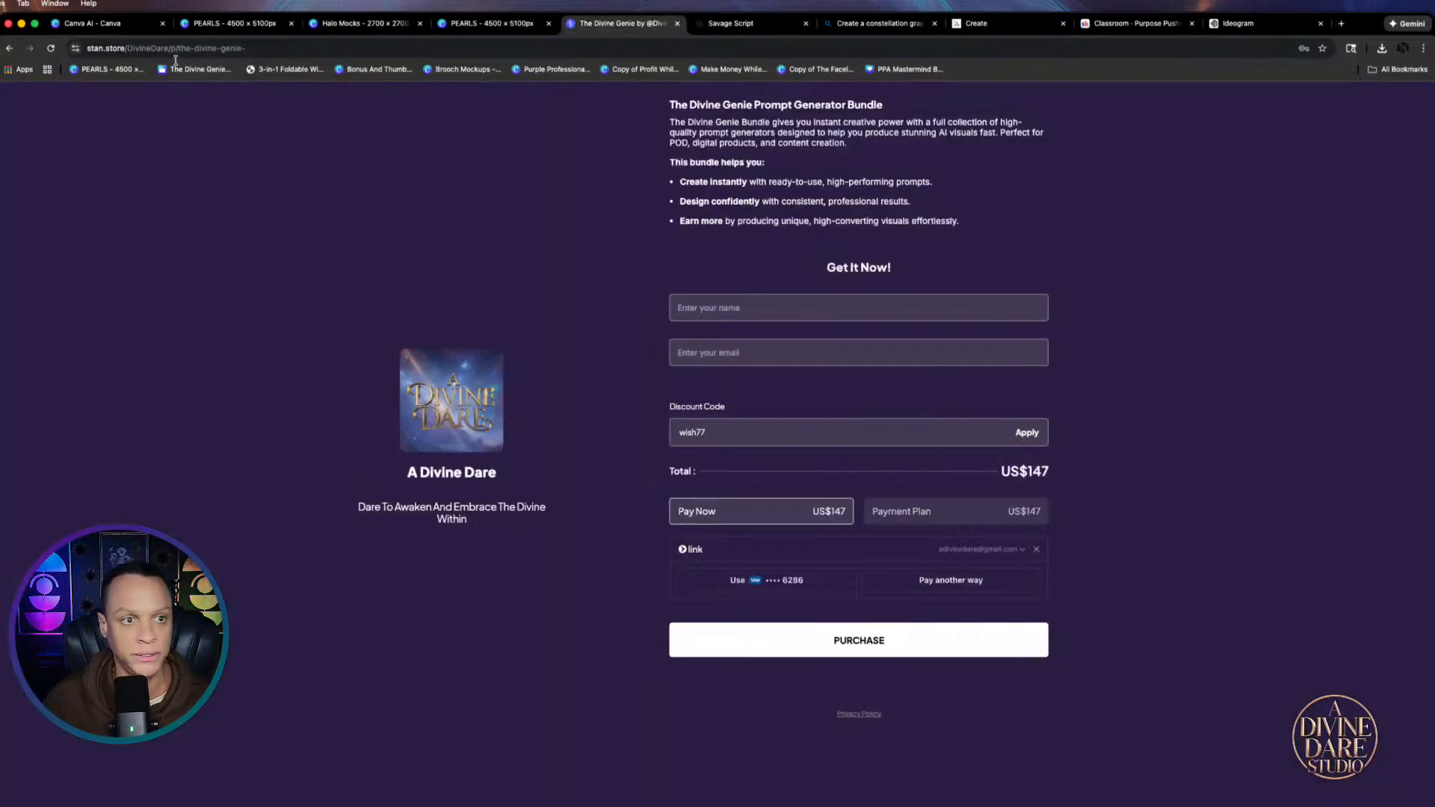
left_click(9, 49)
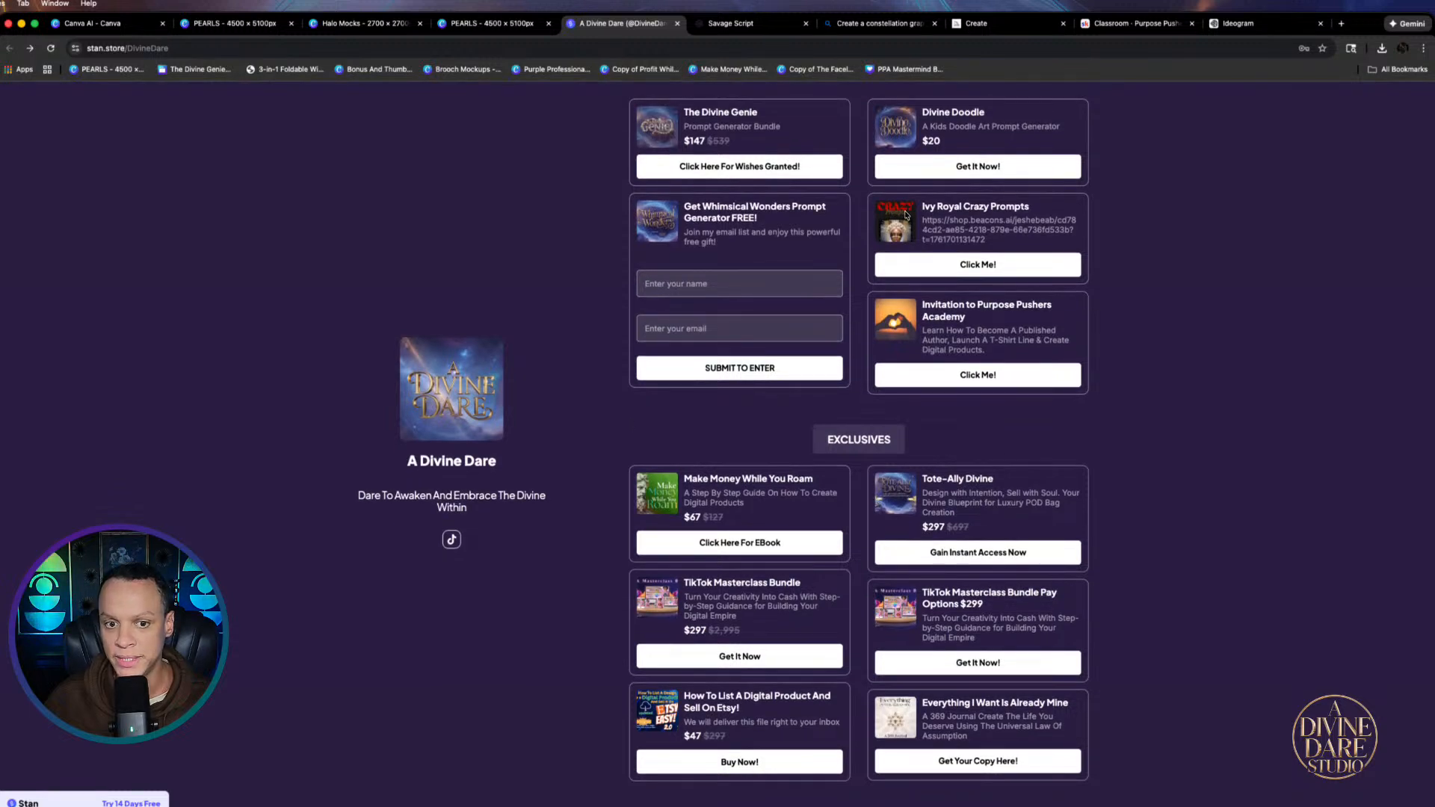
left_click(990, 373)
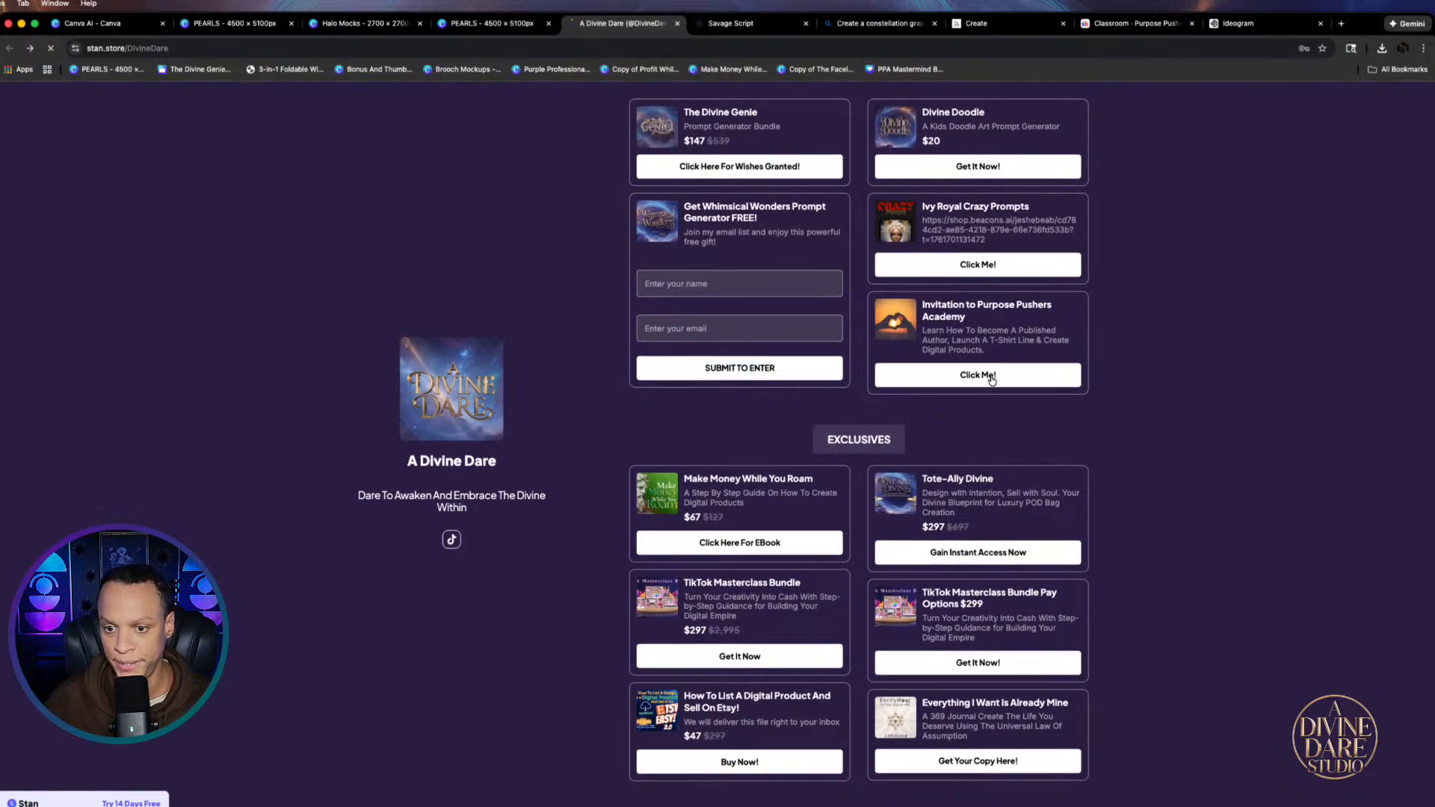
scroll(898, 467, "down", 15)
scroll(898, 467, "down", 20)
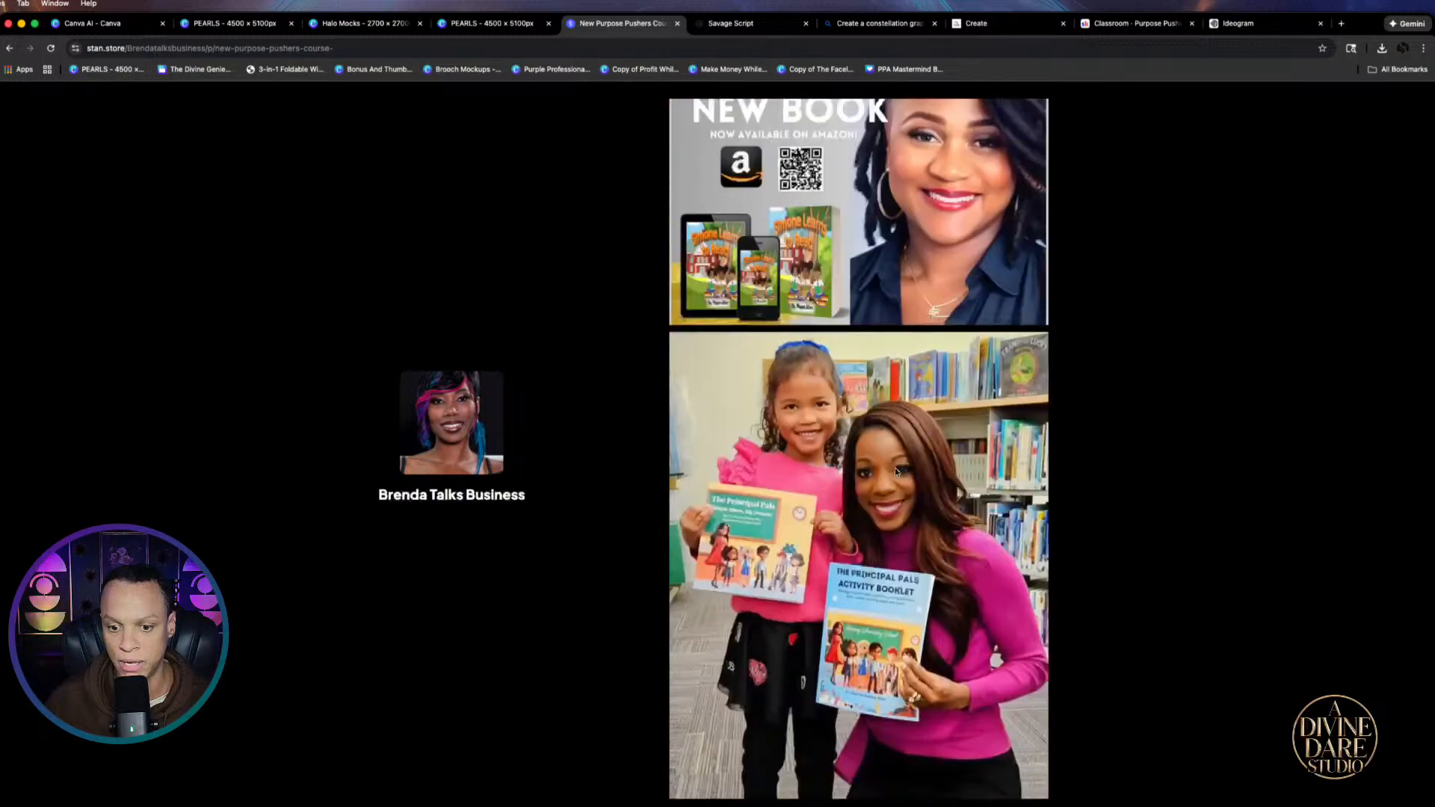
Enter the join26 discount code at checkout
left_click(770, 469)
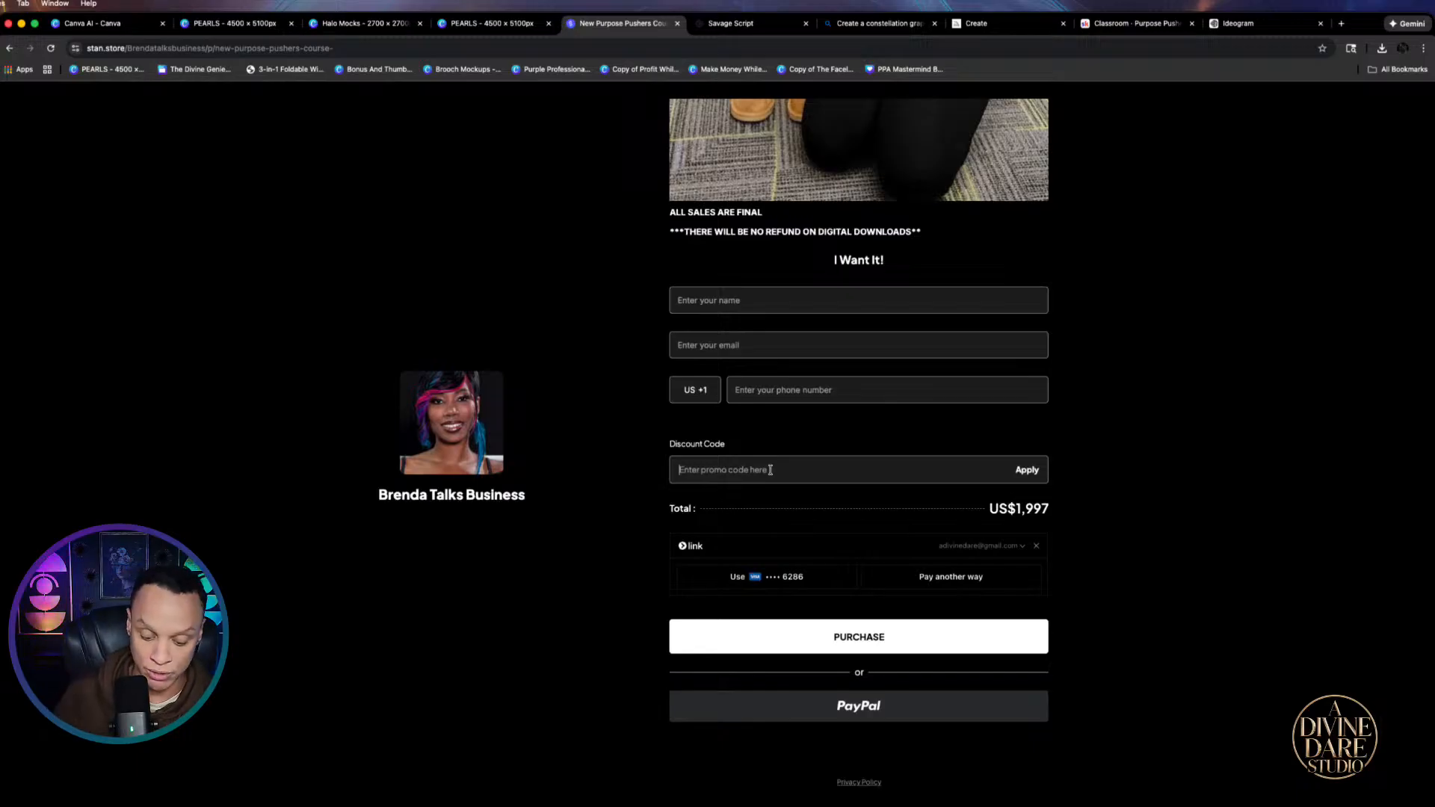
type("i")
type("oin")
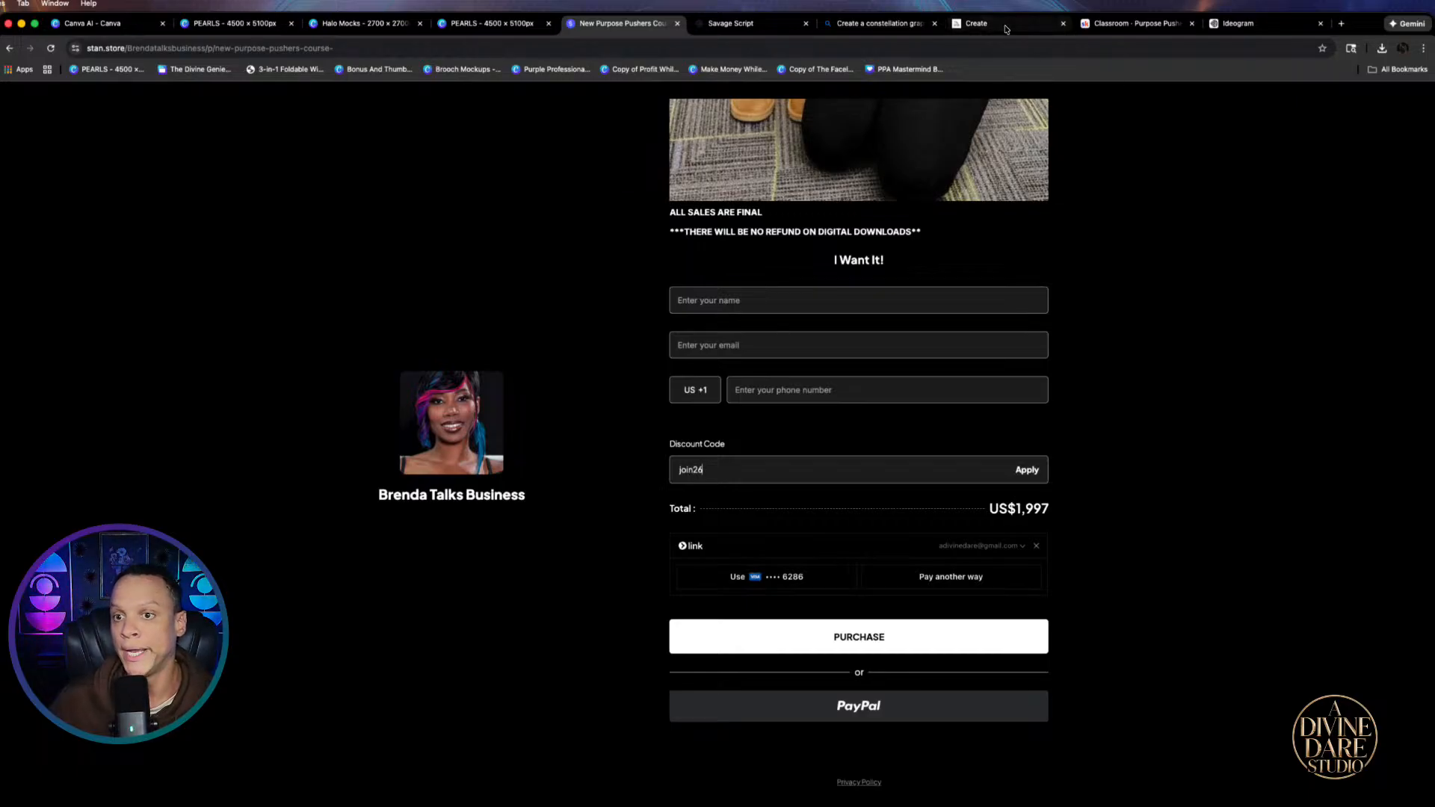
left_click(852, 23)
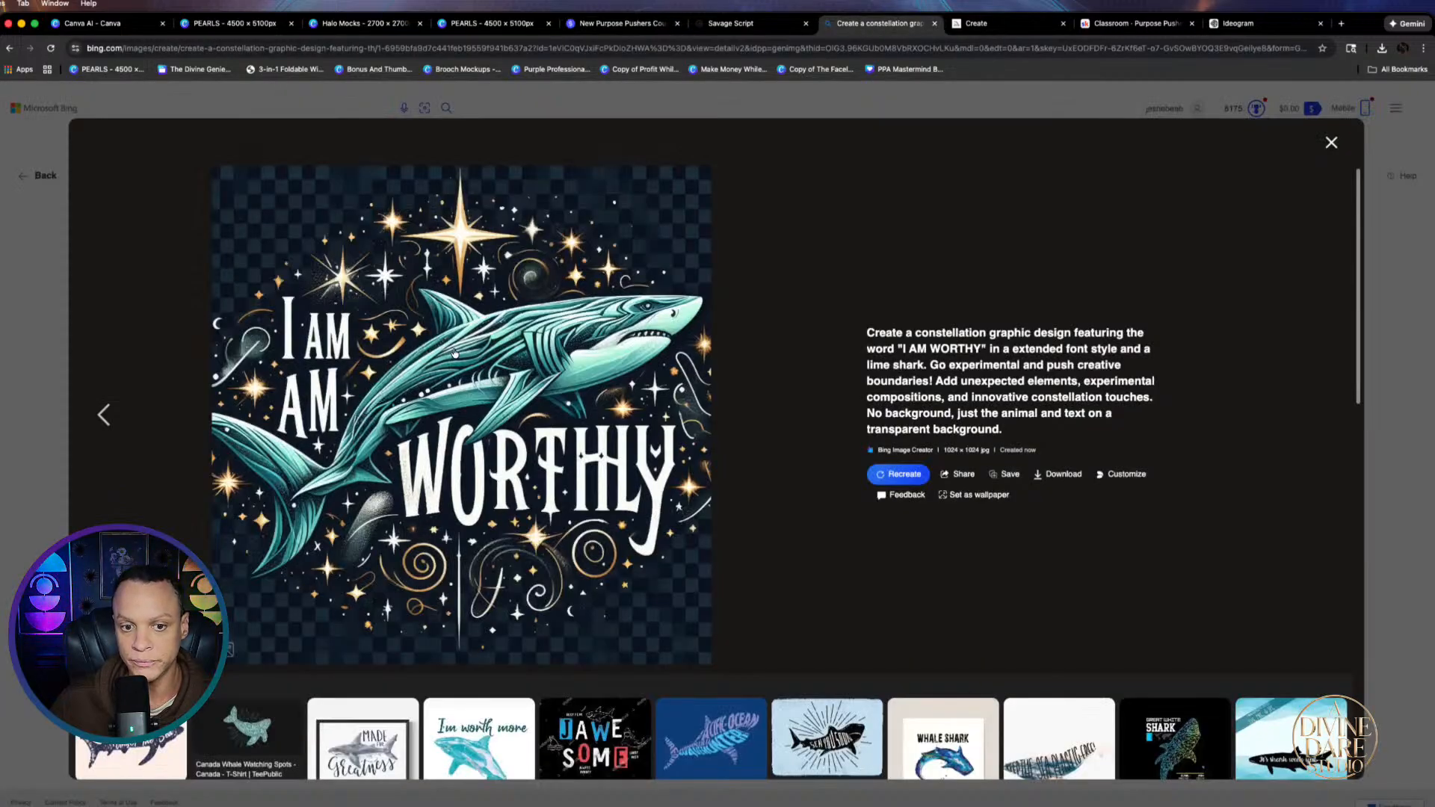
Download the teal Bing shark image and add a new blank page after page 320
left_click(1057, 475)
left_click(224, 23)
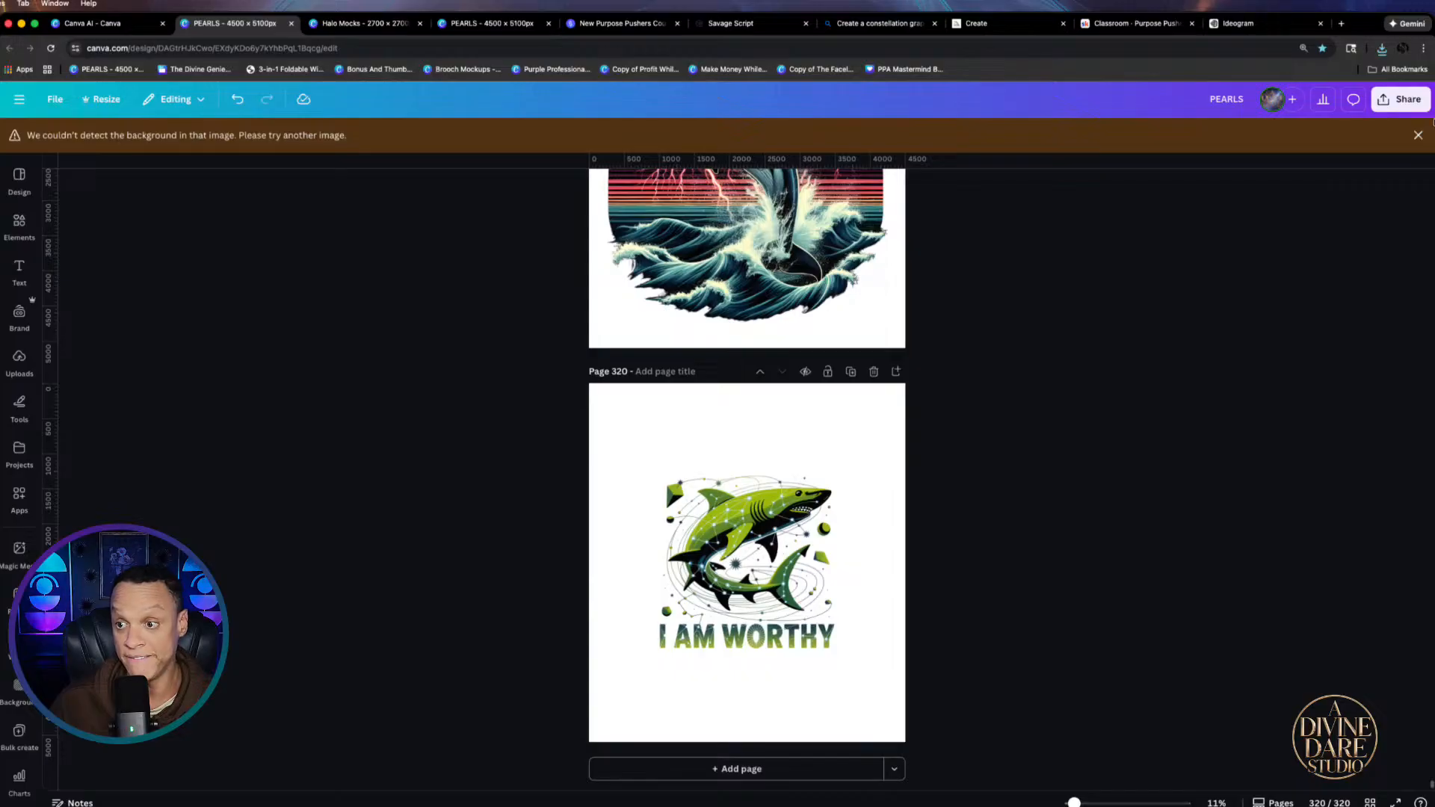
left_click(1418, 135)
left_click(782, 590)
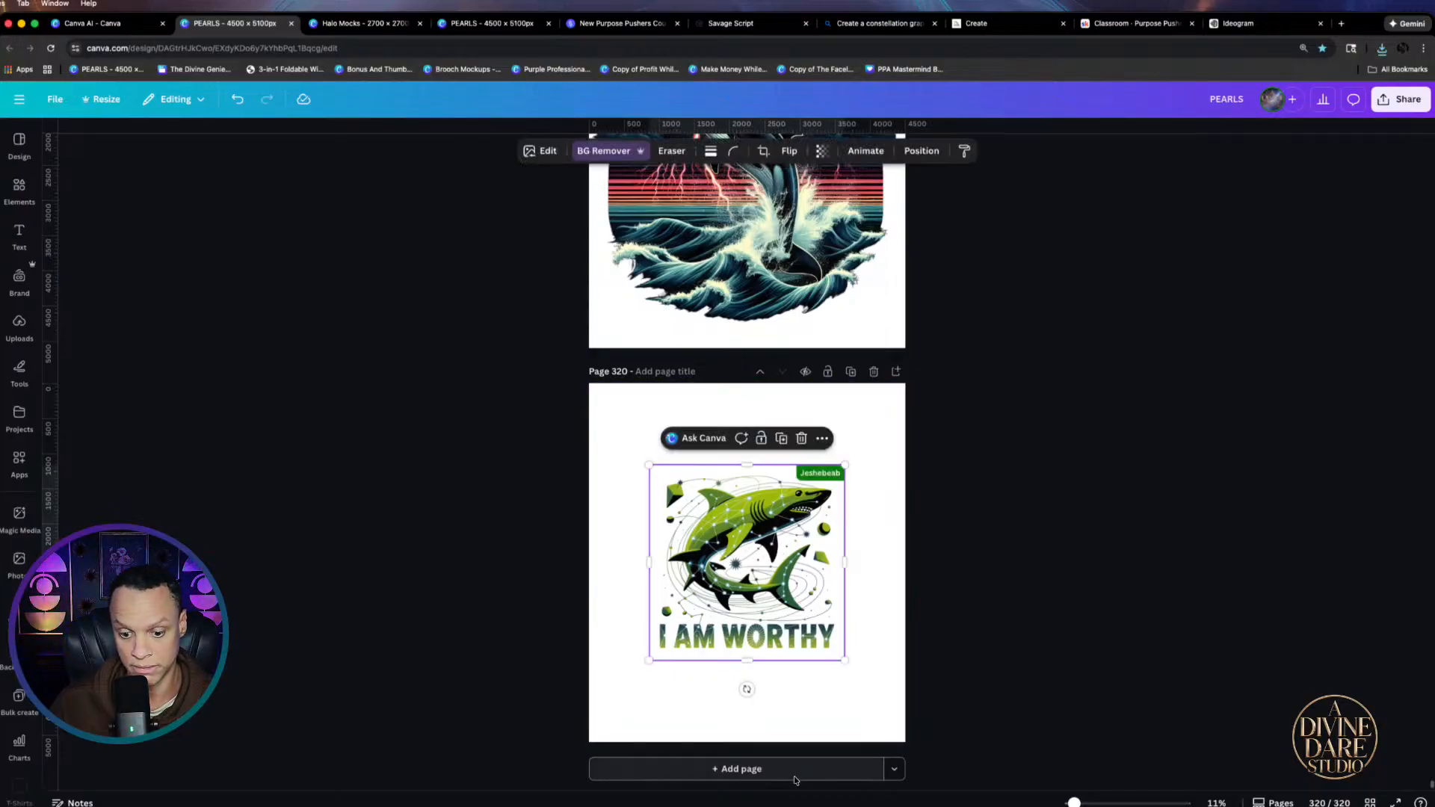
left_click(741, 769)
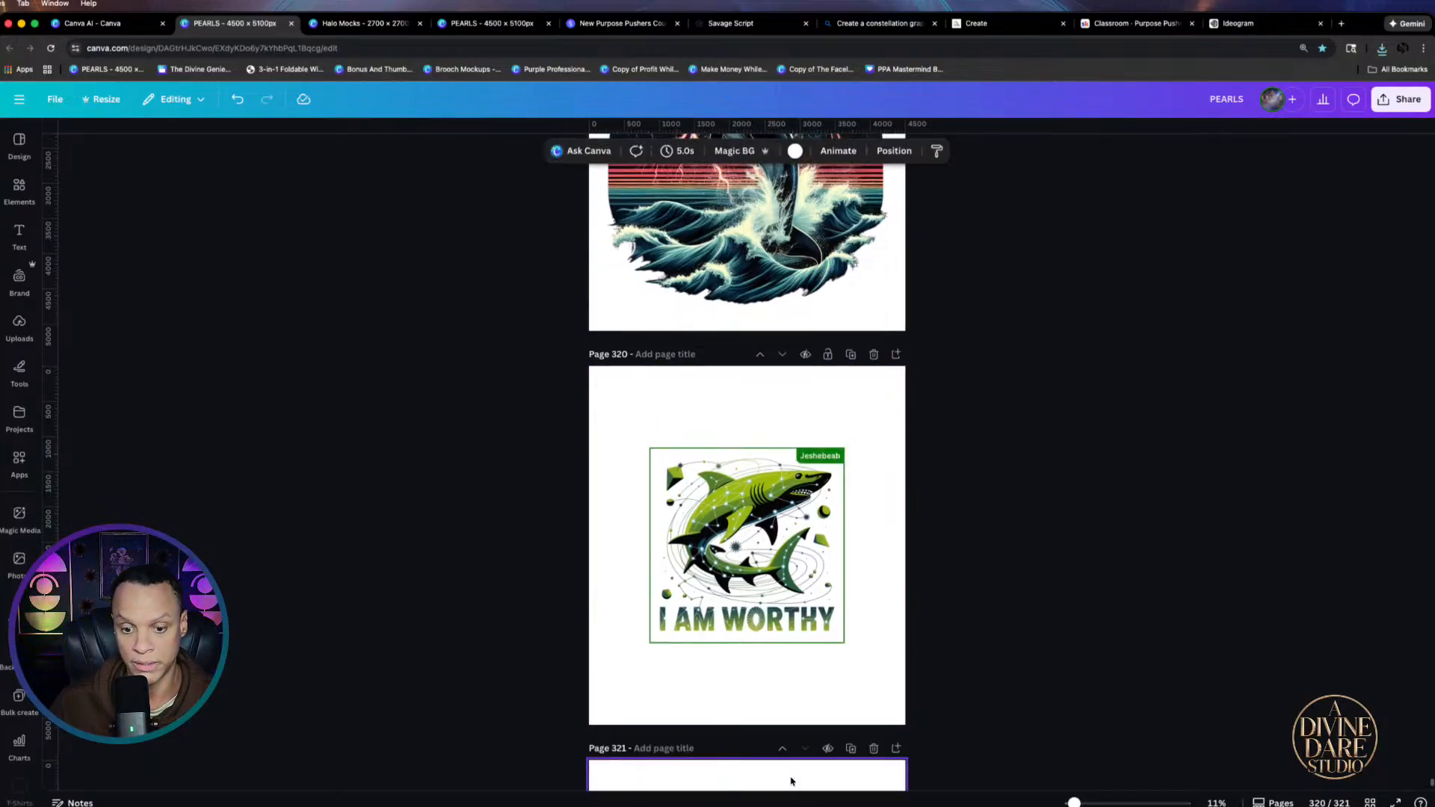
Place the teal shark image on page 321, enlarge it to nearly fill the page, and remove its background
left_click(1381, 48)
left_click_drag(1241, 116, 751, 566)
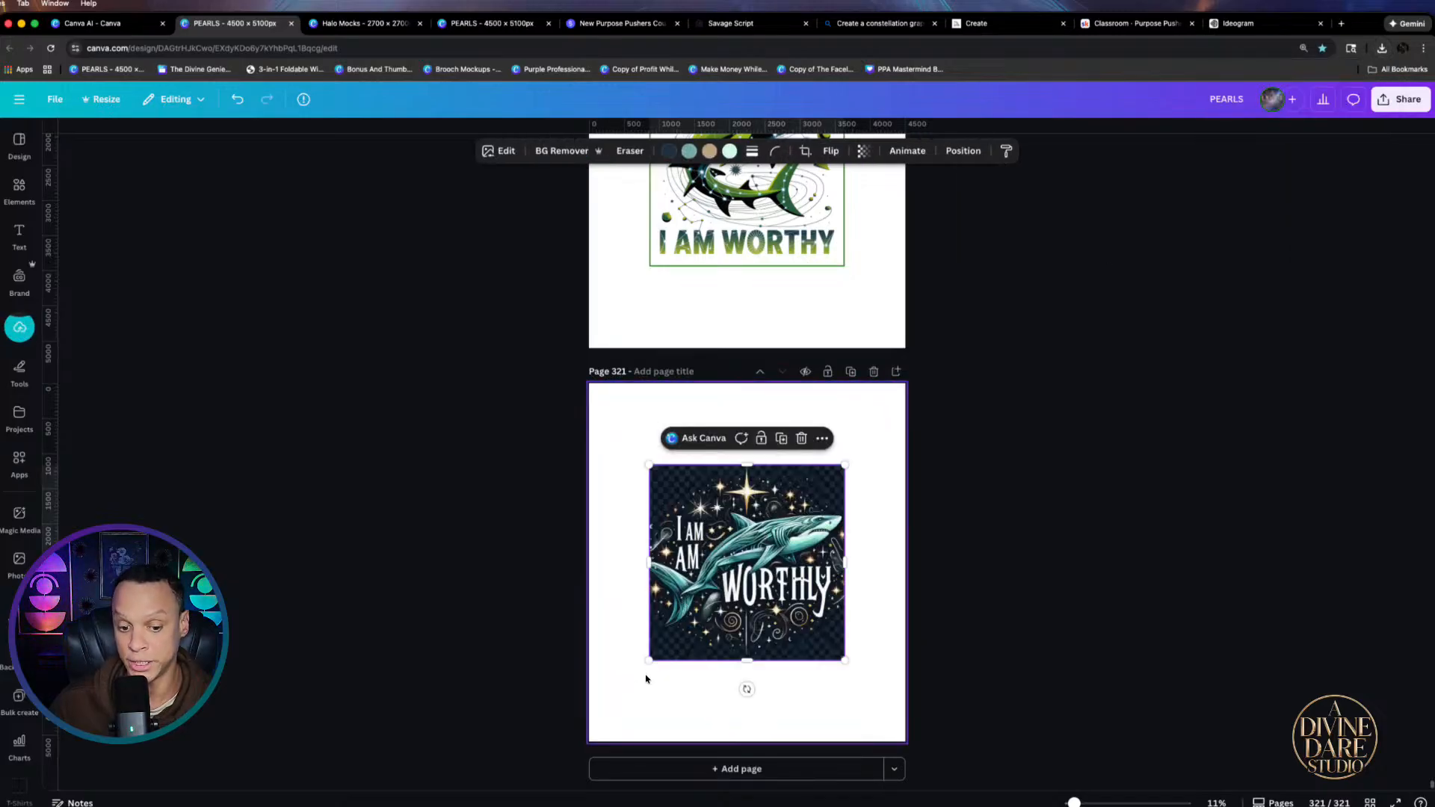
left_click_drag(649, 661, 563, 750)
left_click_drag(705, 635, 750, 565)
mouse_move(888, 682)
left_mouse_down()
mouse_move(912, 719)
mouse_move(905, 704)
left_mouse_up()
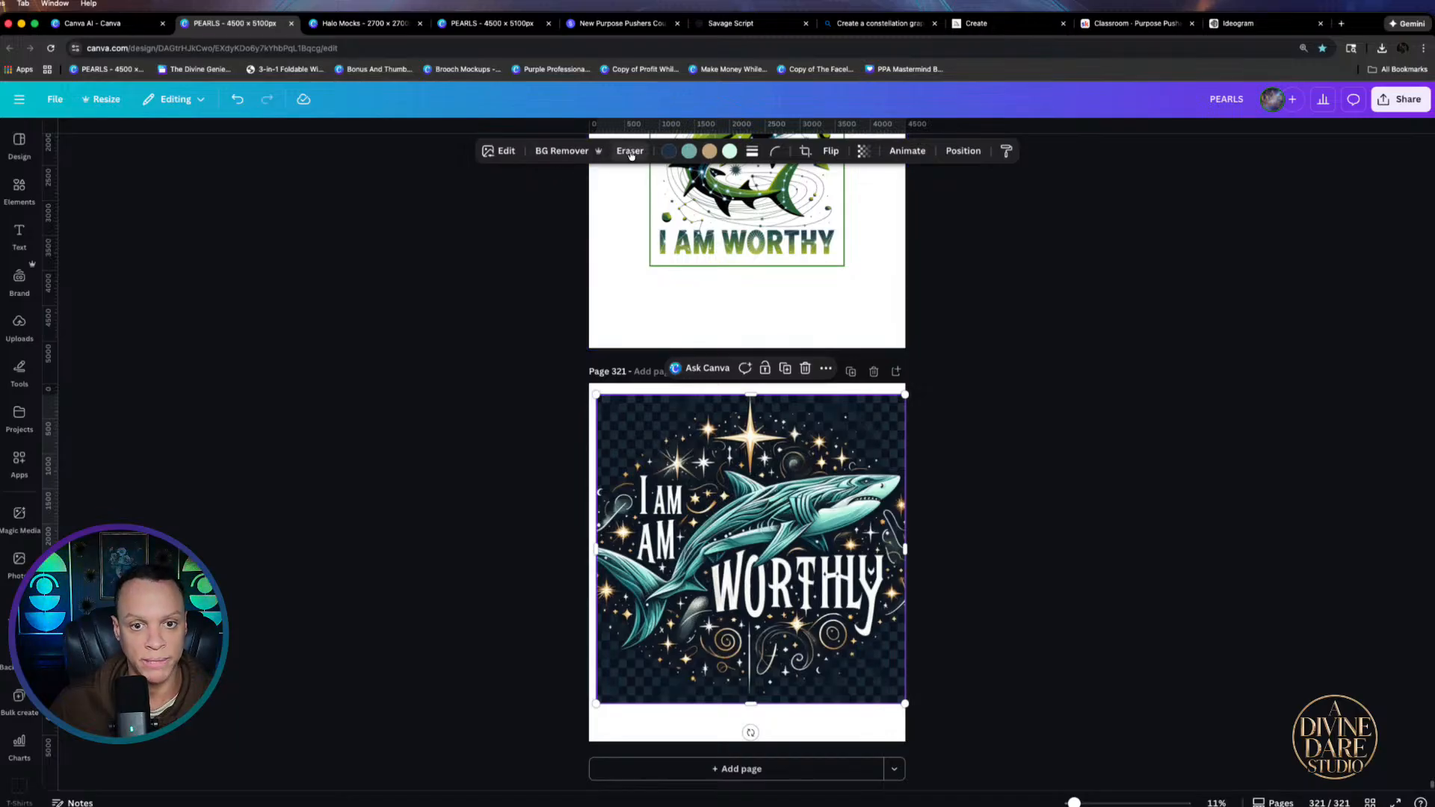
left_click(557, 151)
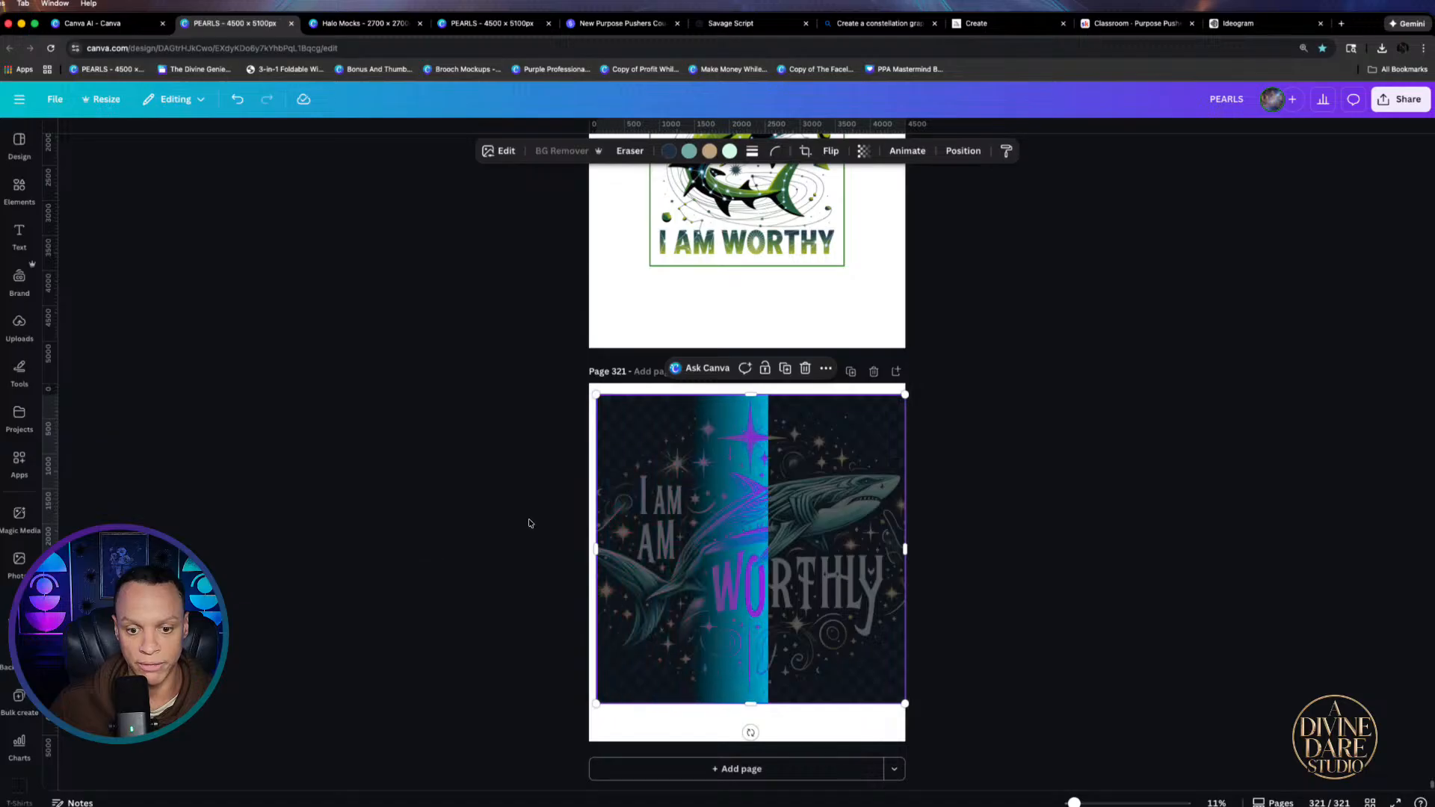
Make the page background dark gray #383838 and choose the Pixel Eraser for the shark image
left_click(842, 719)
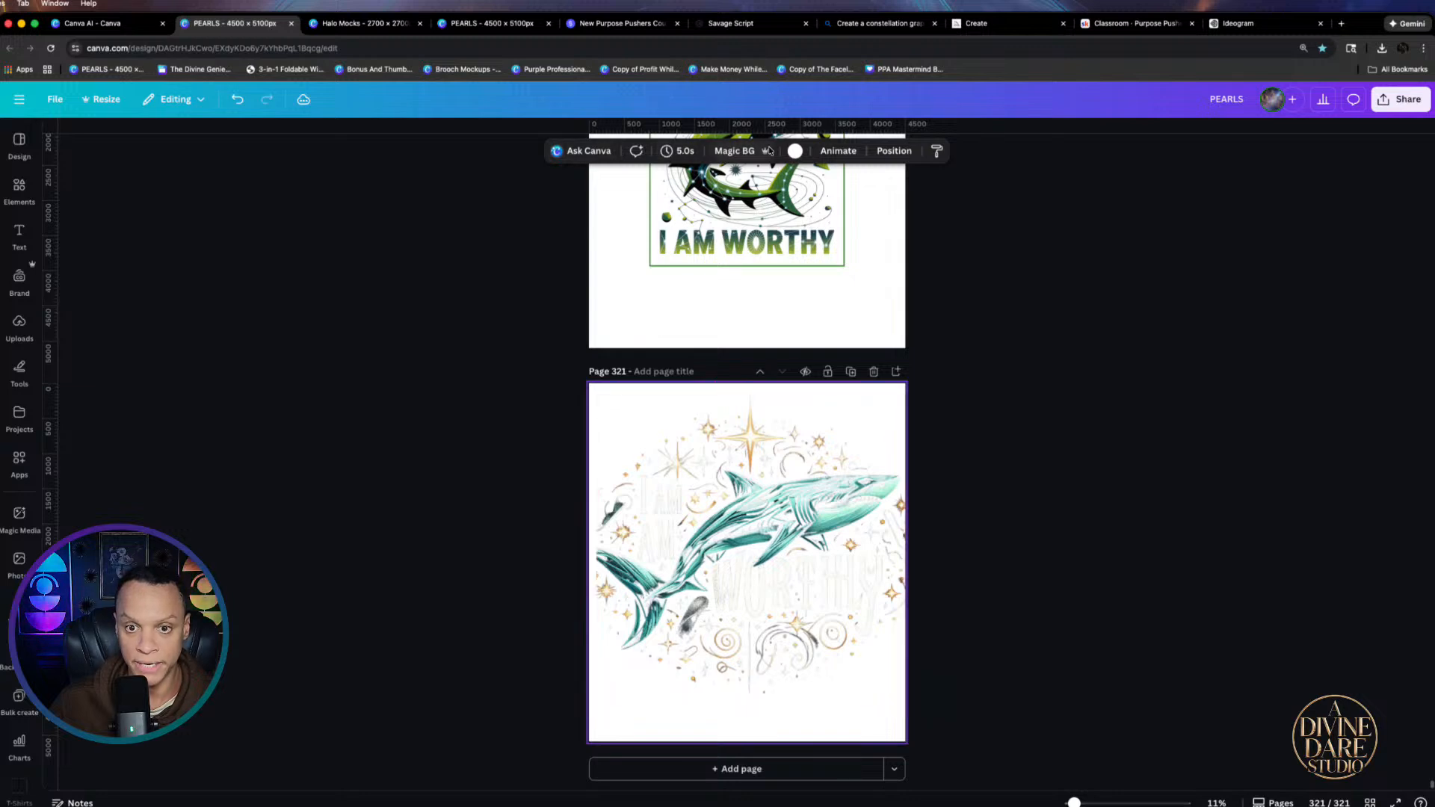
left_click(795, 151)
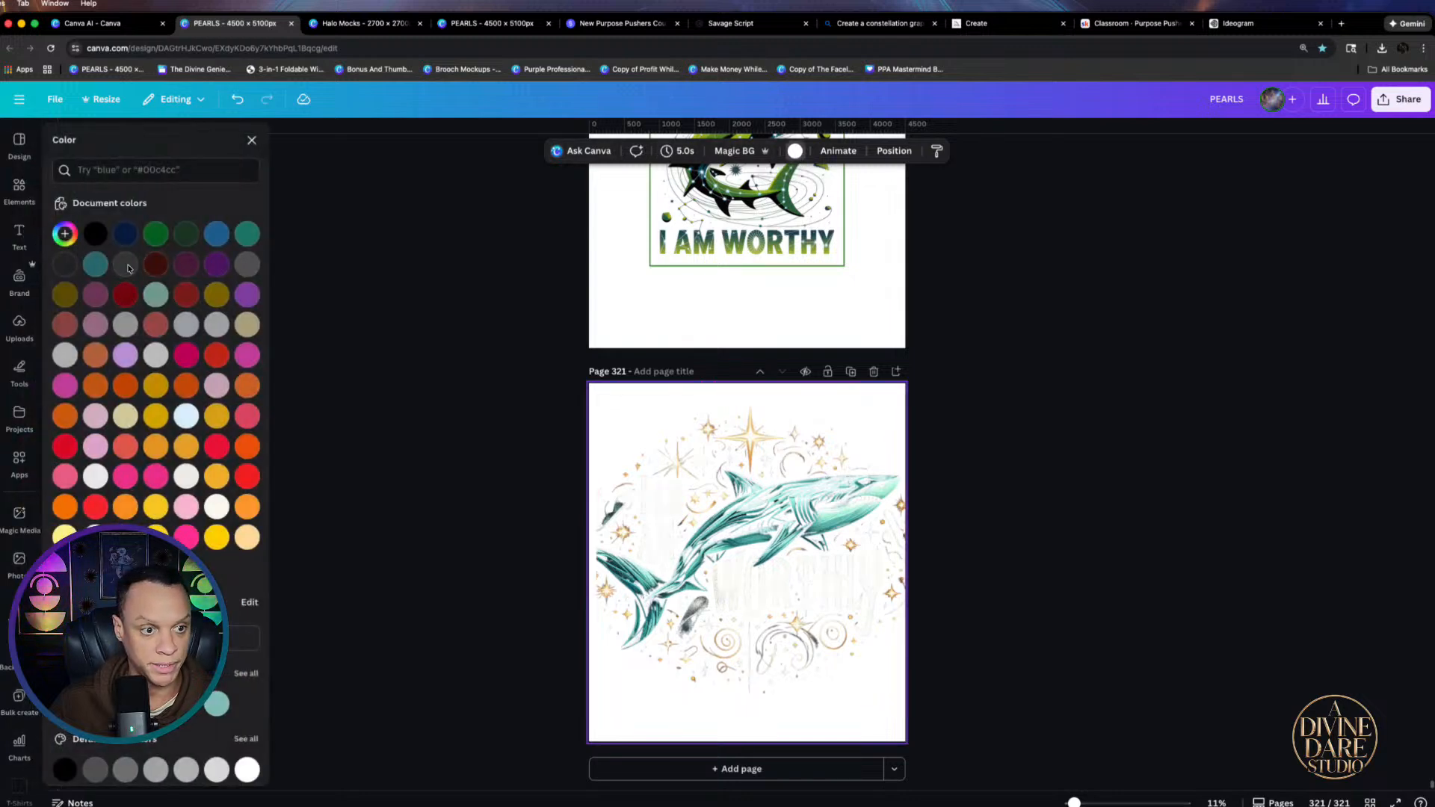
left_click(125, 266)
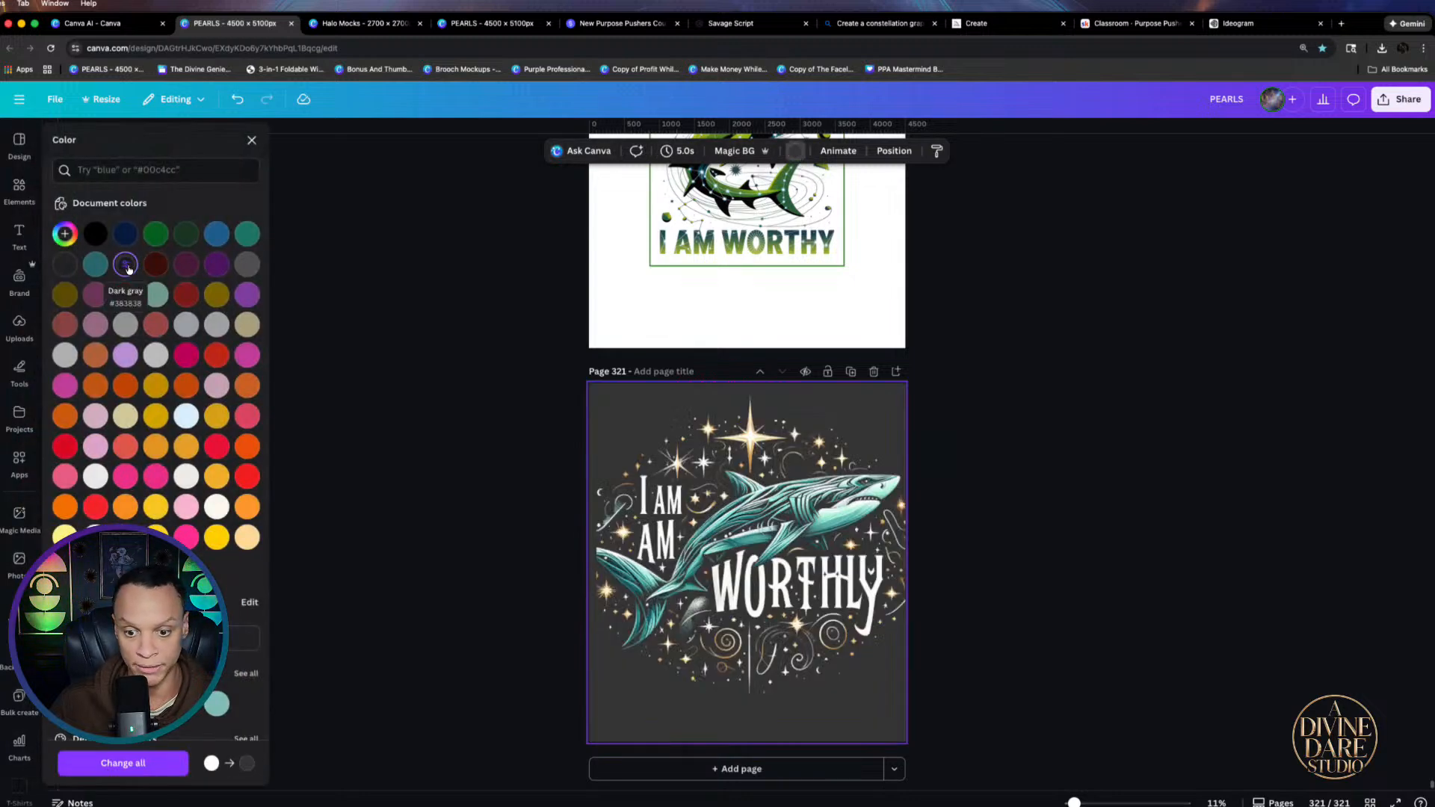
left_click(676, 495)
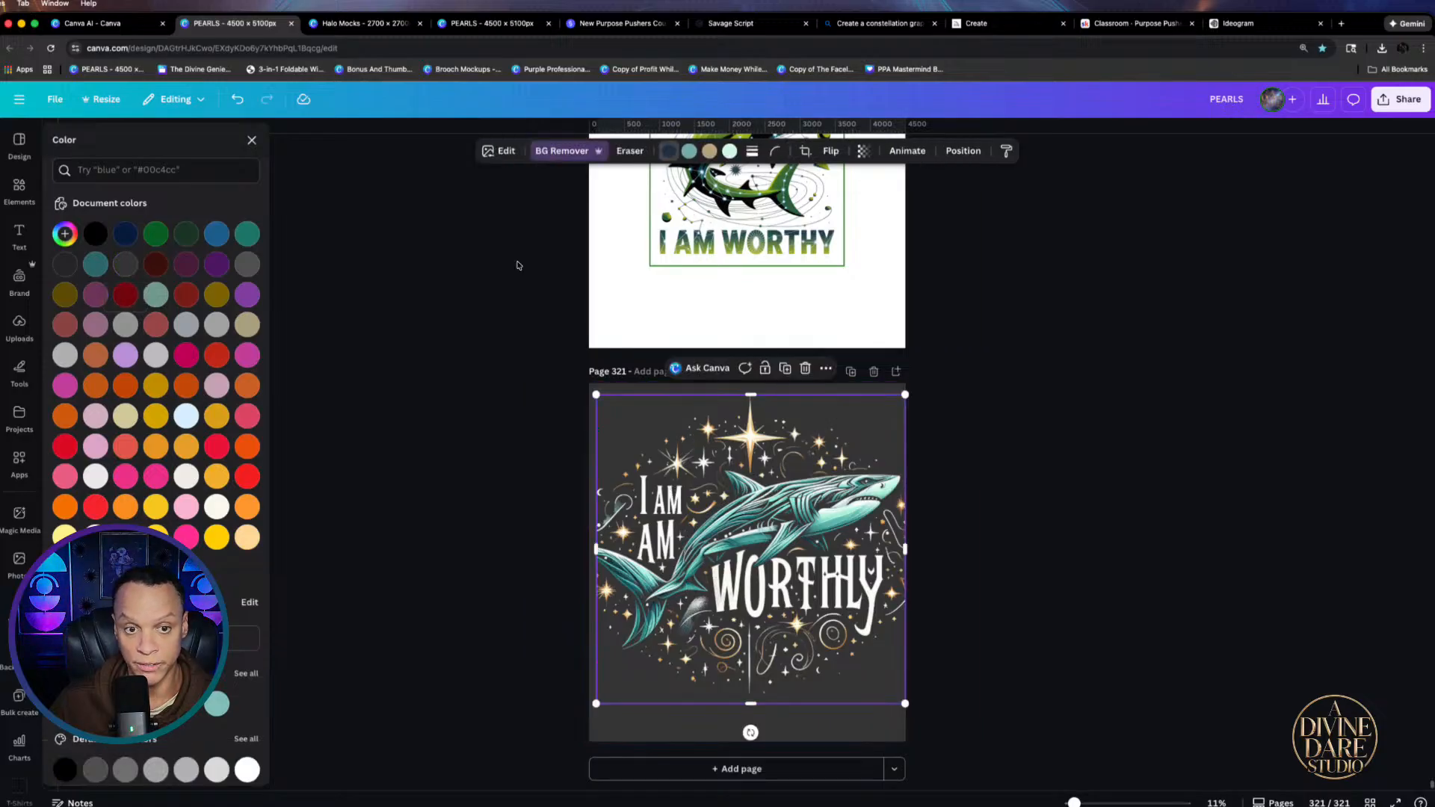
left_click(625, 152)
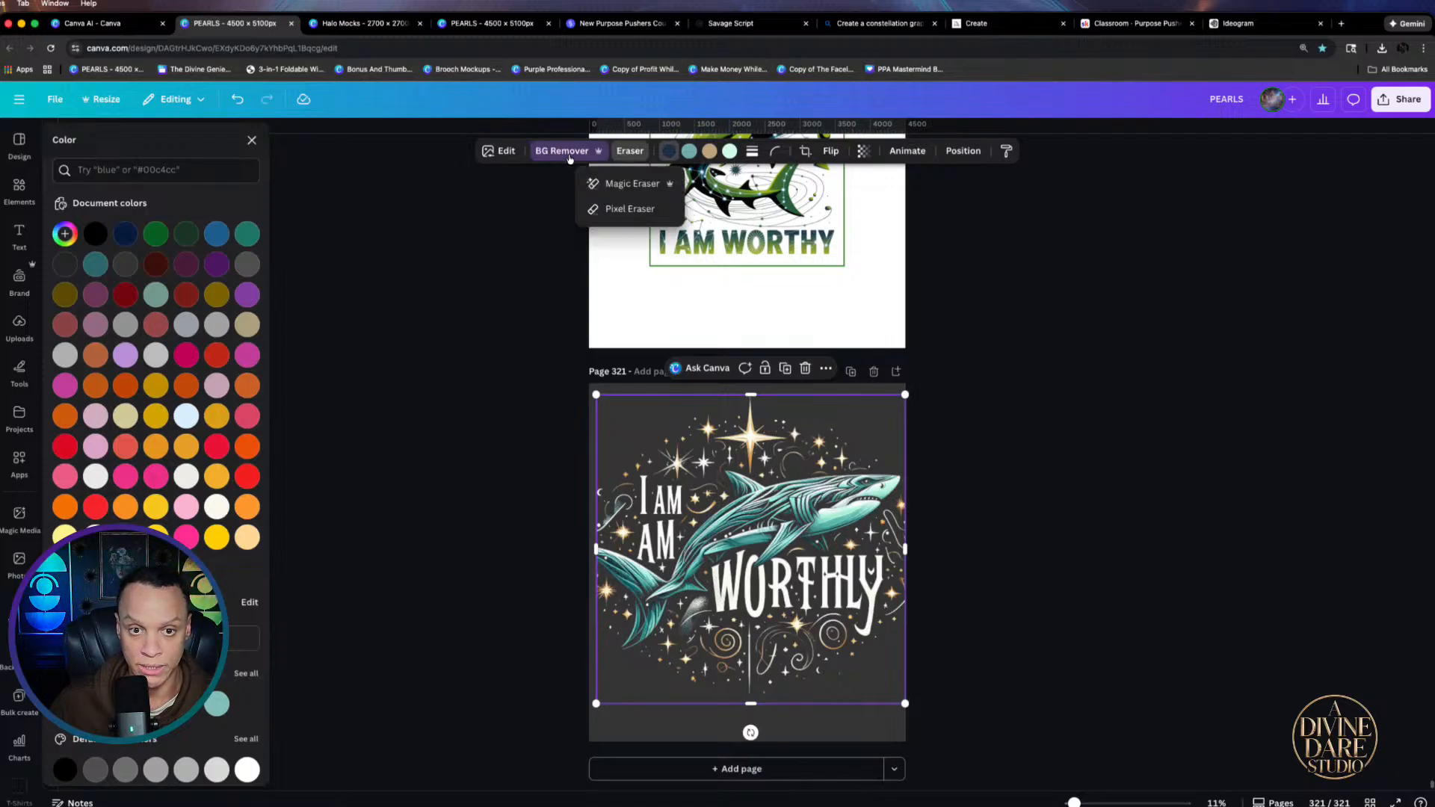
left_click(629, 209)
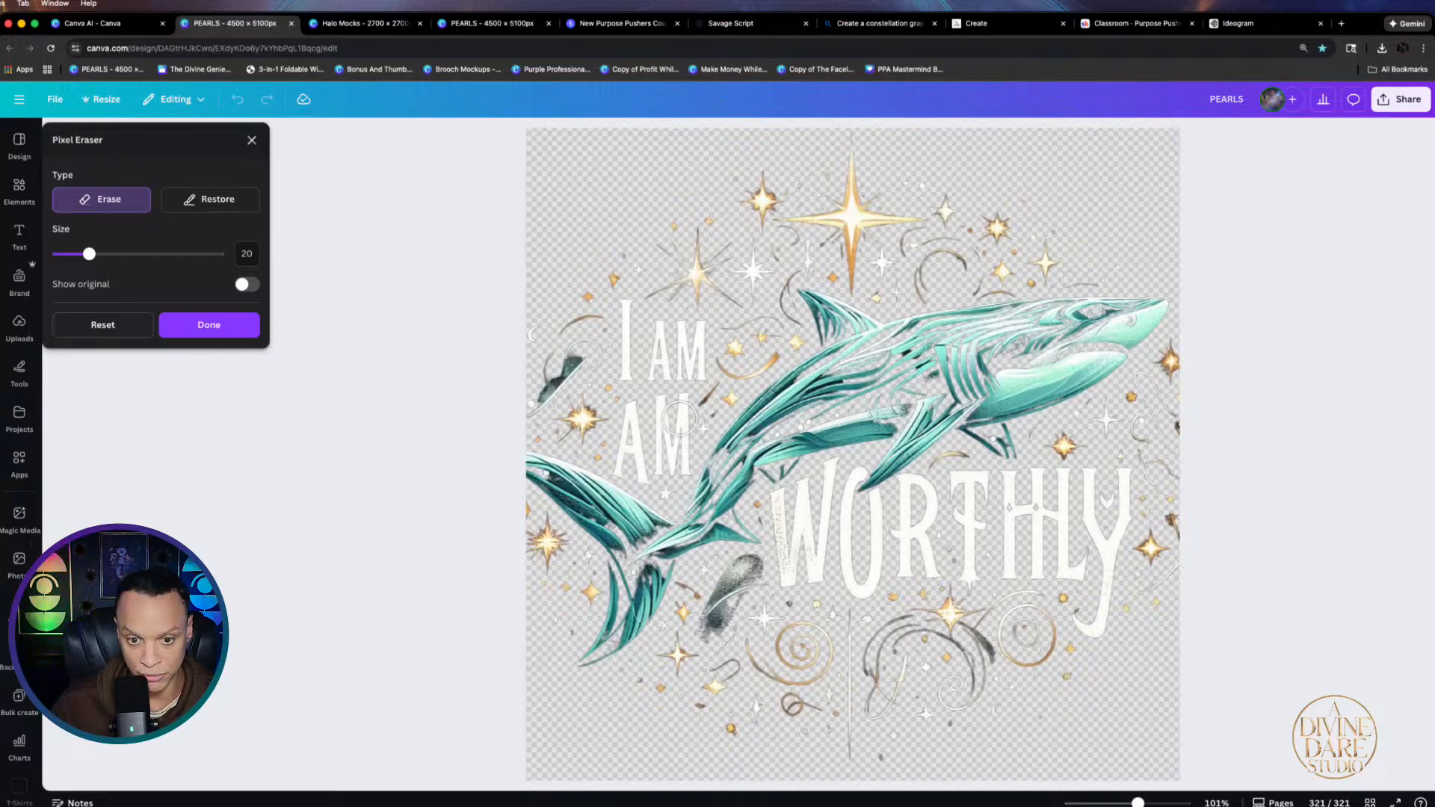
Erase the duplicate AM, then with brush size 14 erase the L in WORTHLY
mouse_move(653, 363)
left_mouse_down()
mouse_move(671, 323)
mouse_move(665, 364)
mouse_move(700, 372)
mouse_move(697, 329)
left_mouse_up()
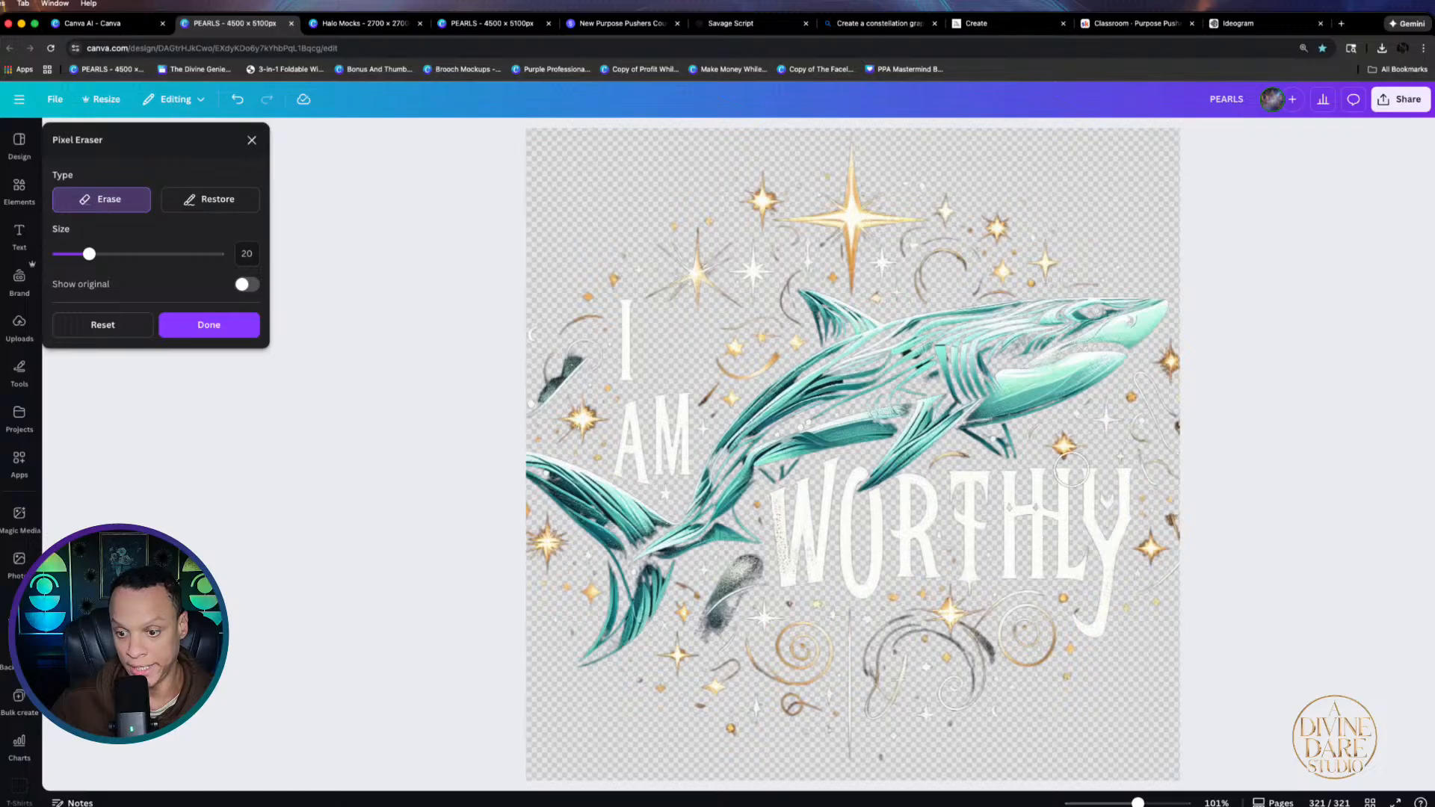
left_click_drag(93, 254, 79, 254)
mouse_move(1065, 476)
left_mouse_down()
mouse_move(1065, 569)
mouse_move(1079, 556)
left_mouse_up()
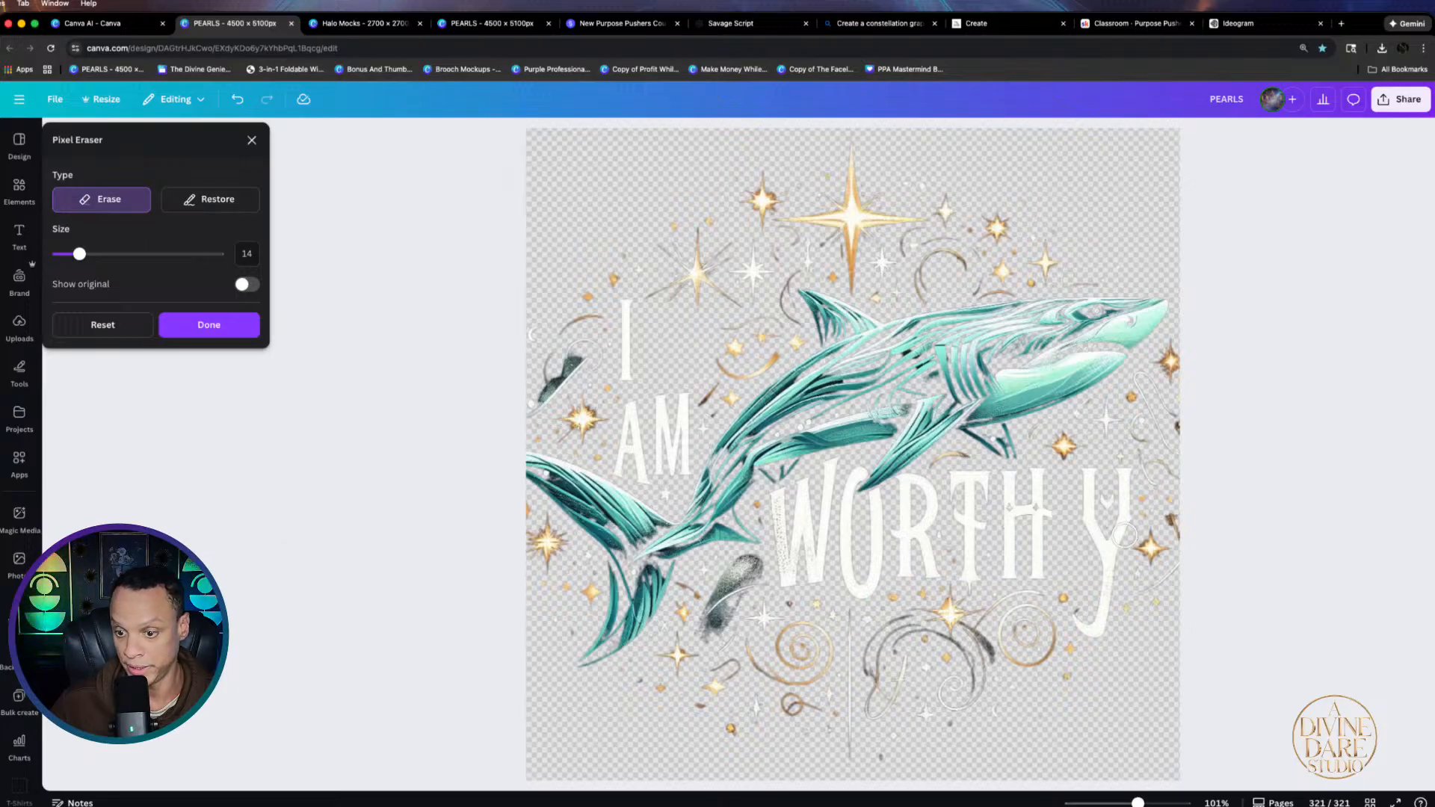
left_click(251, 140)
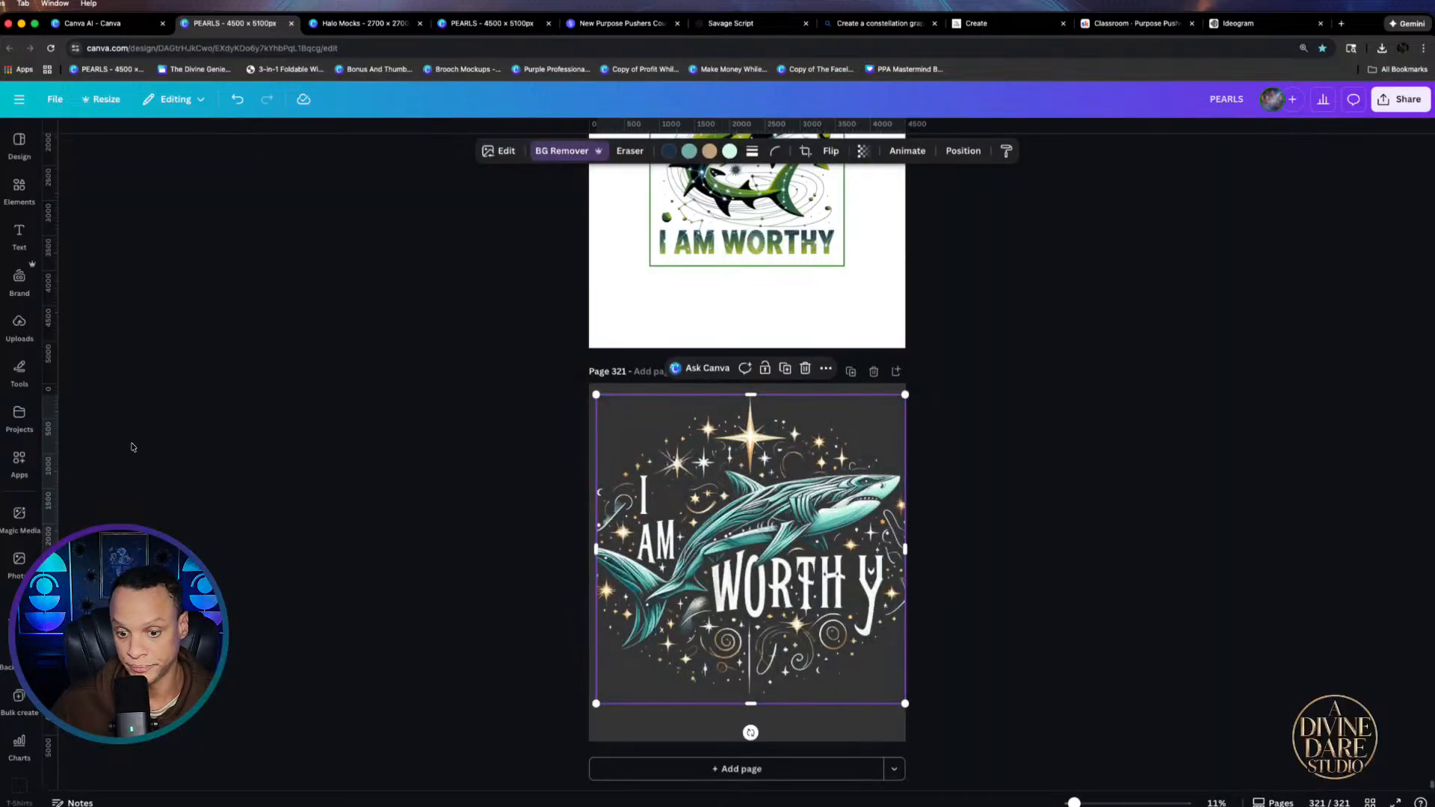
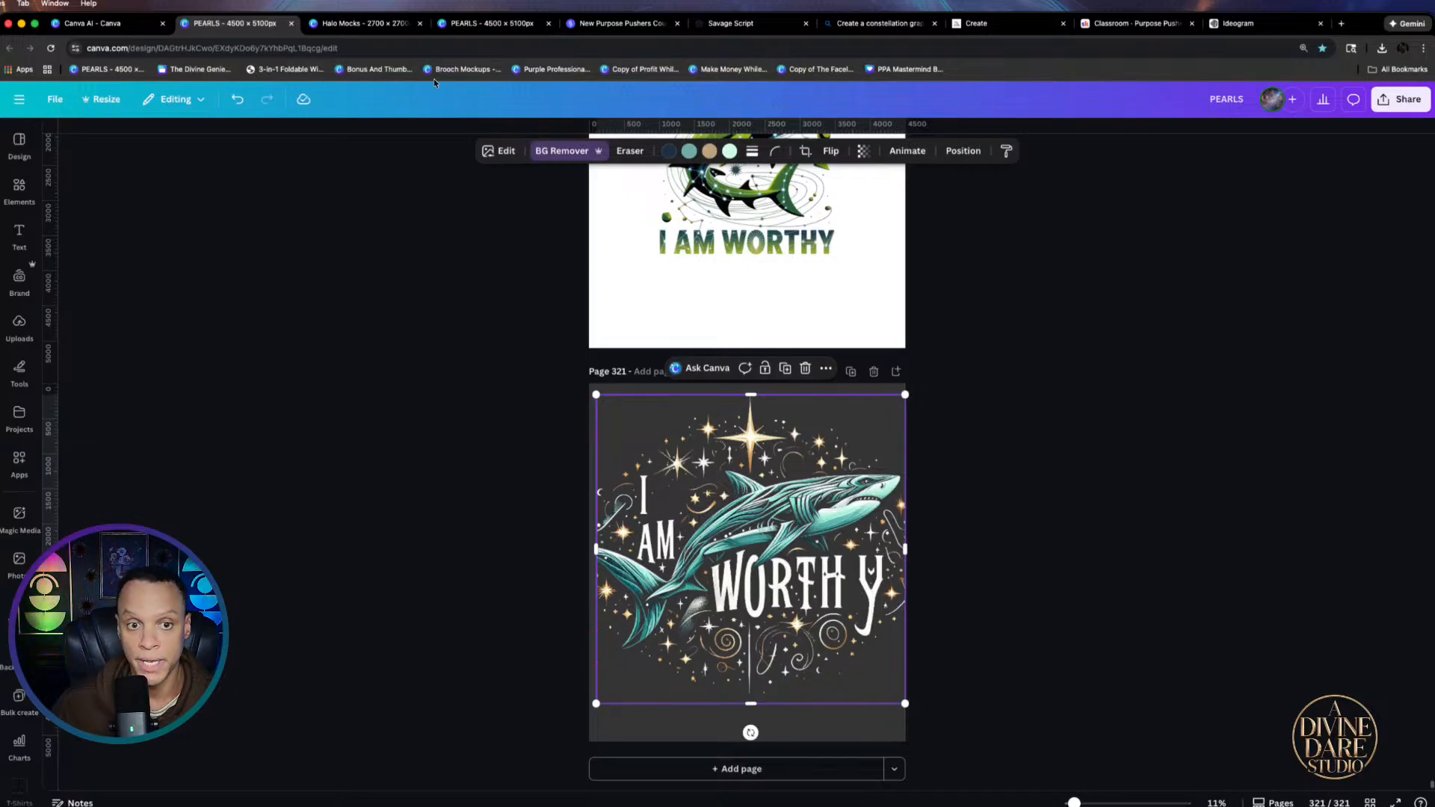
Magic Grab the stray Y out of the shark artwork as its own element
left_click(497, 155)
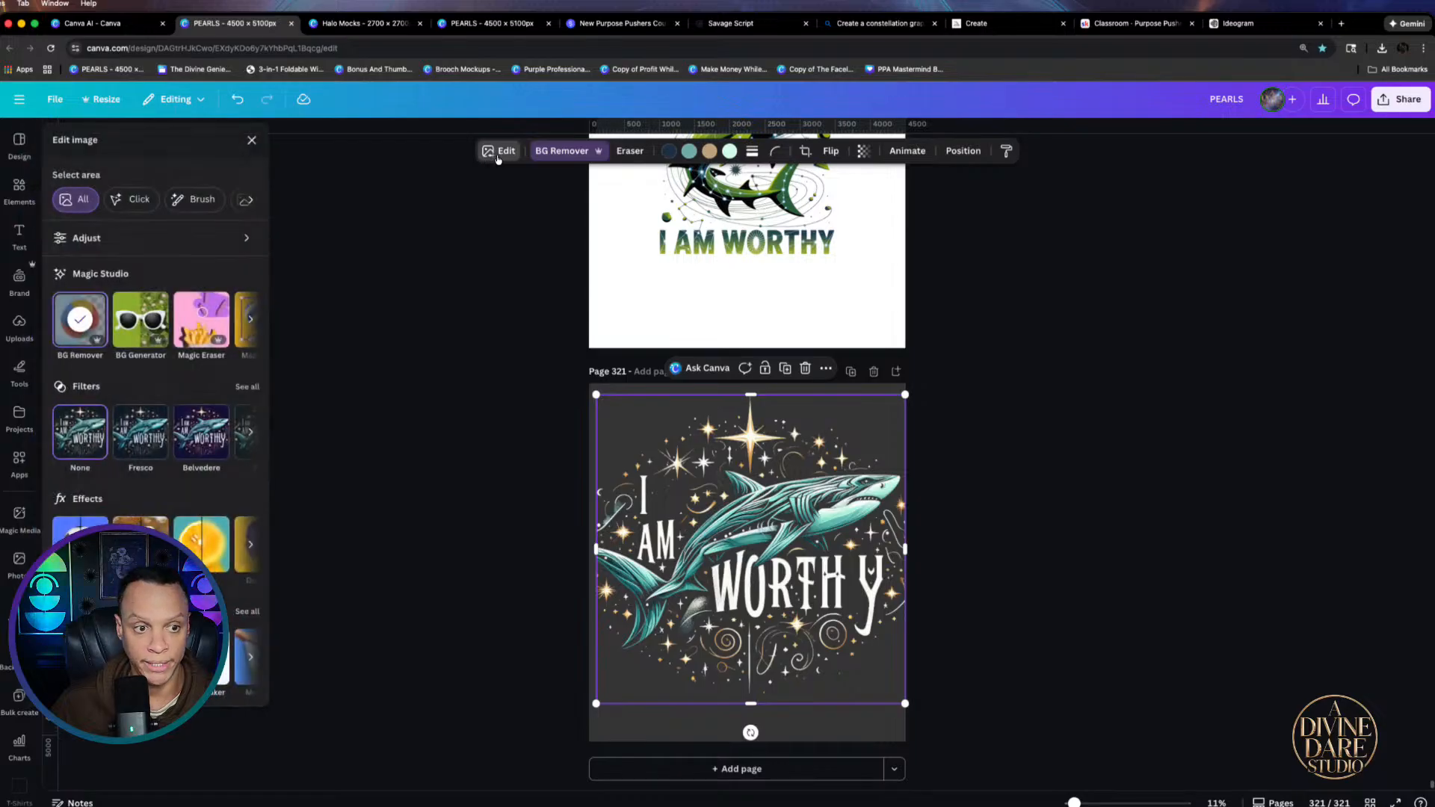
left_click(251, 318)
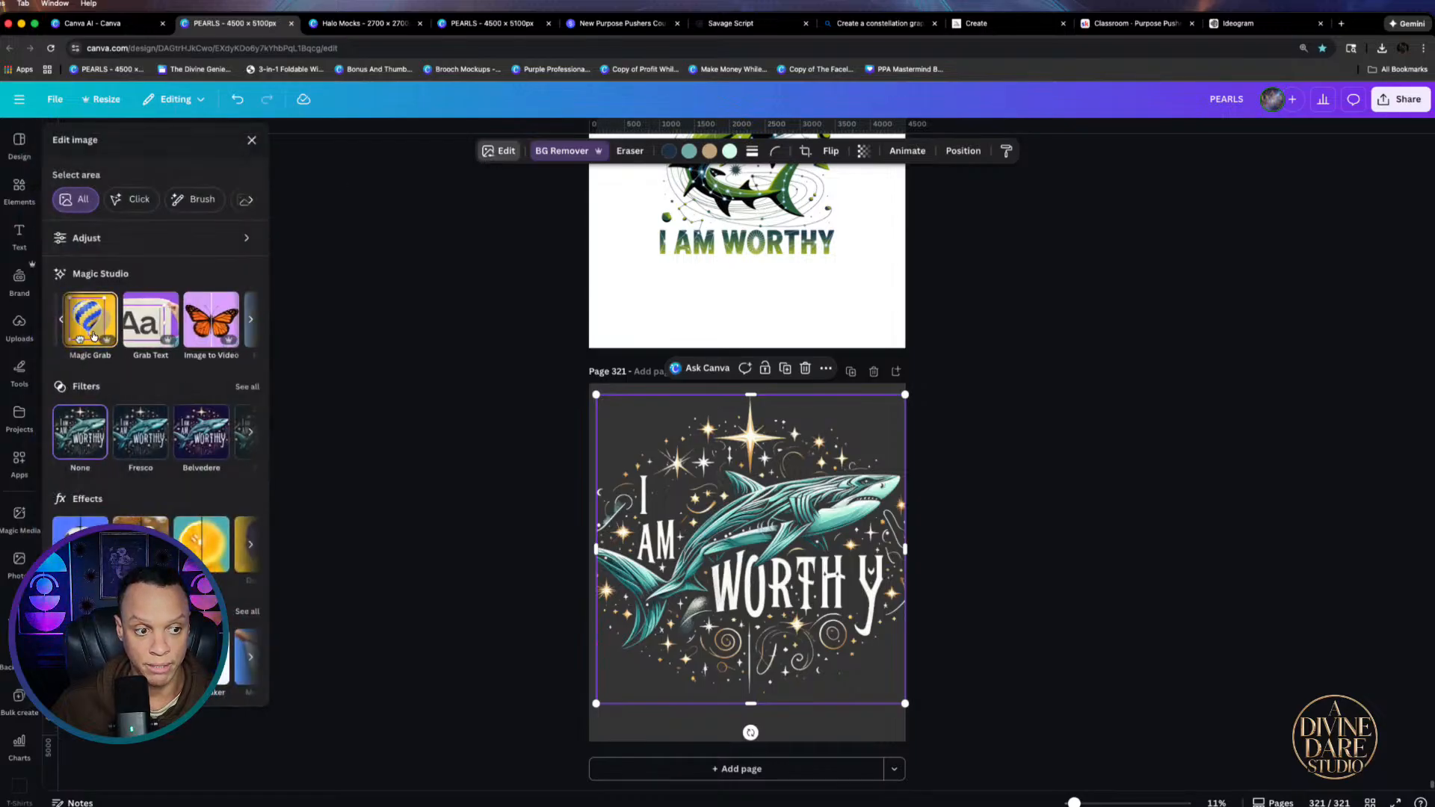
left_click(80, 319)
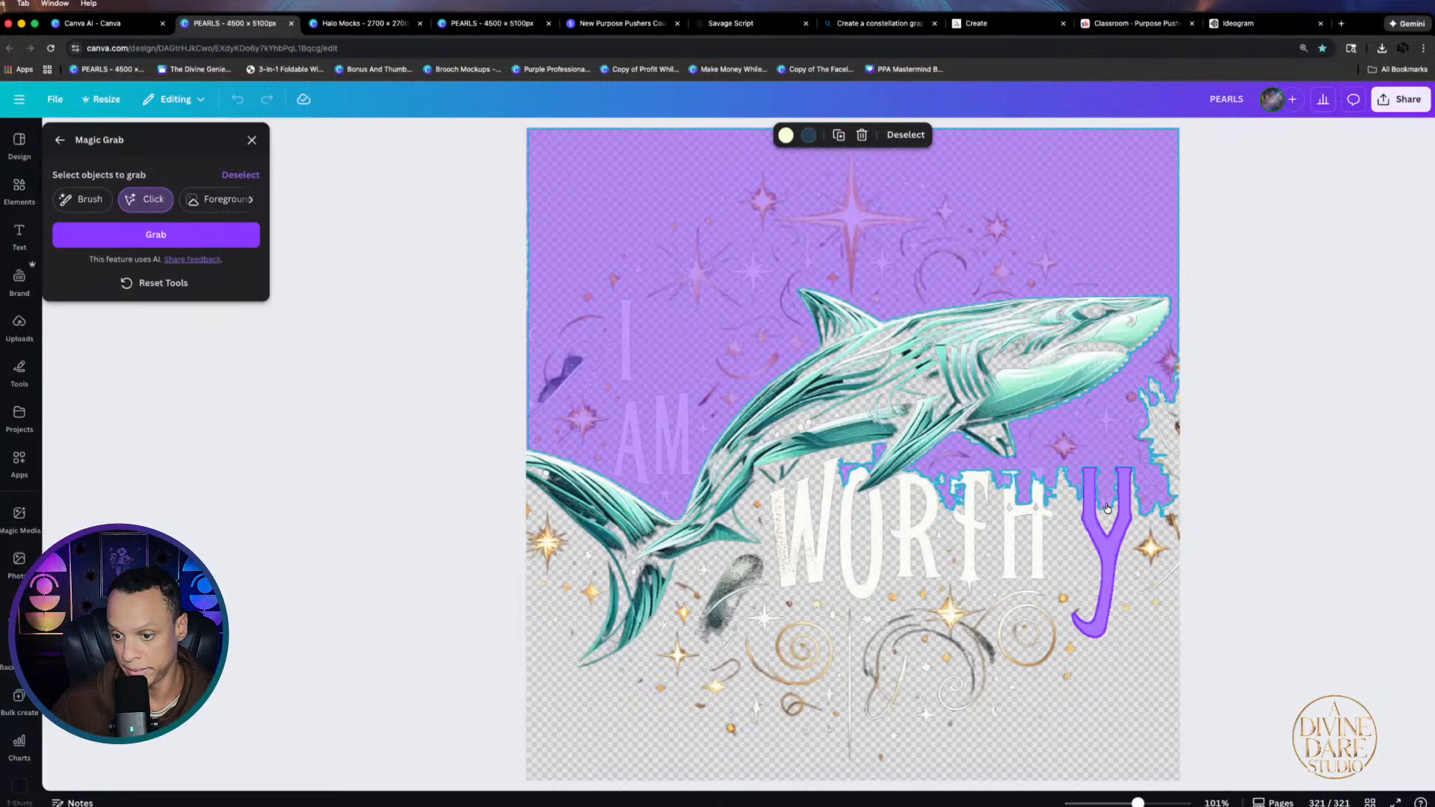
left_click(146, 235)
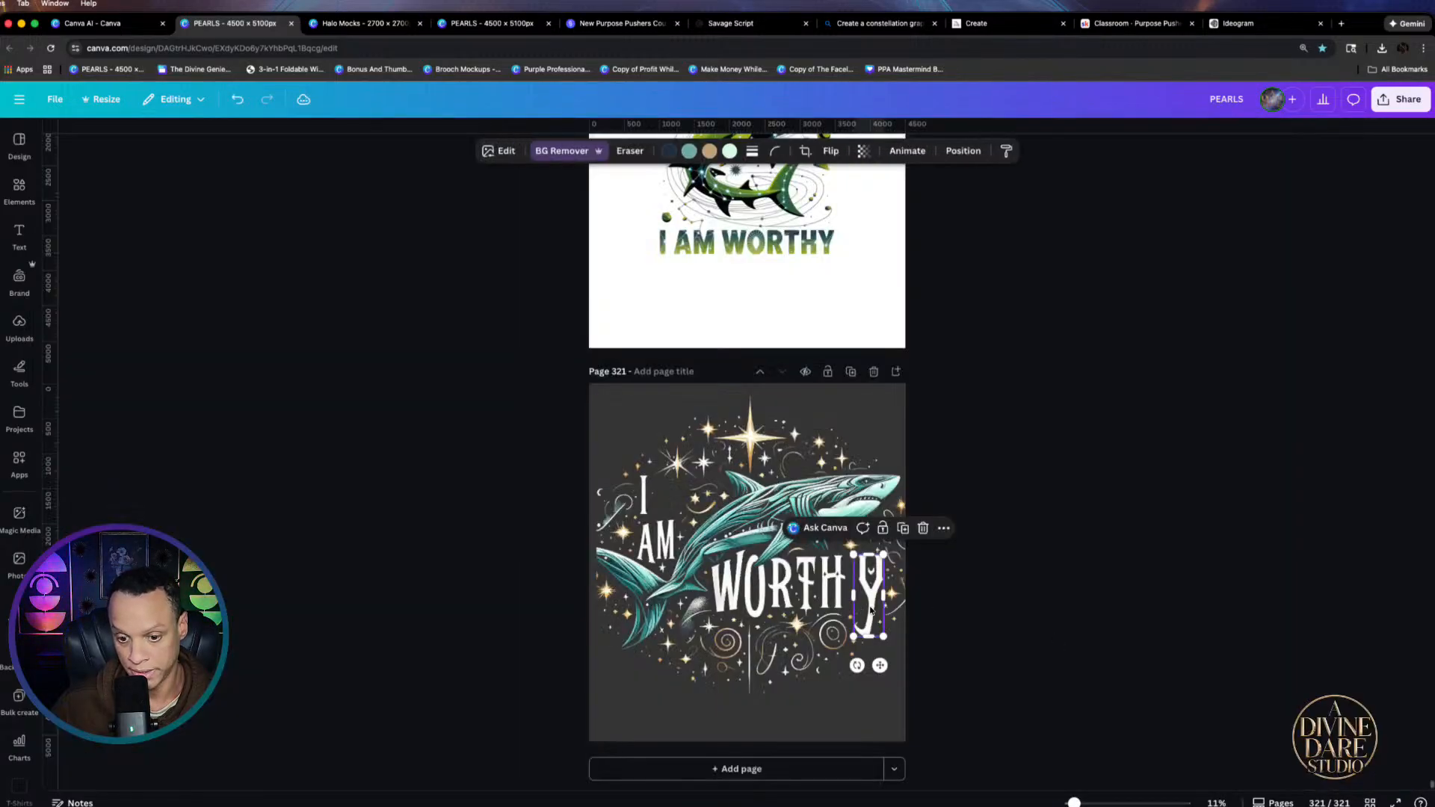
Remove the backgrounds of the separated Y and the main shark artwork
left_click(860, 608)
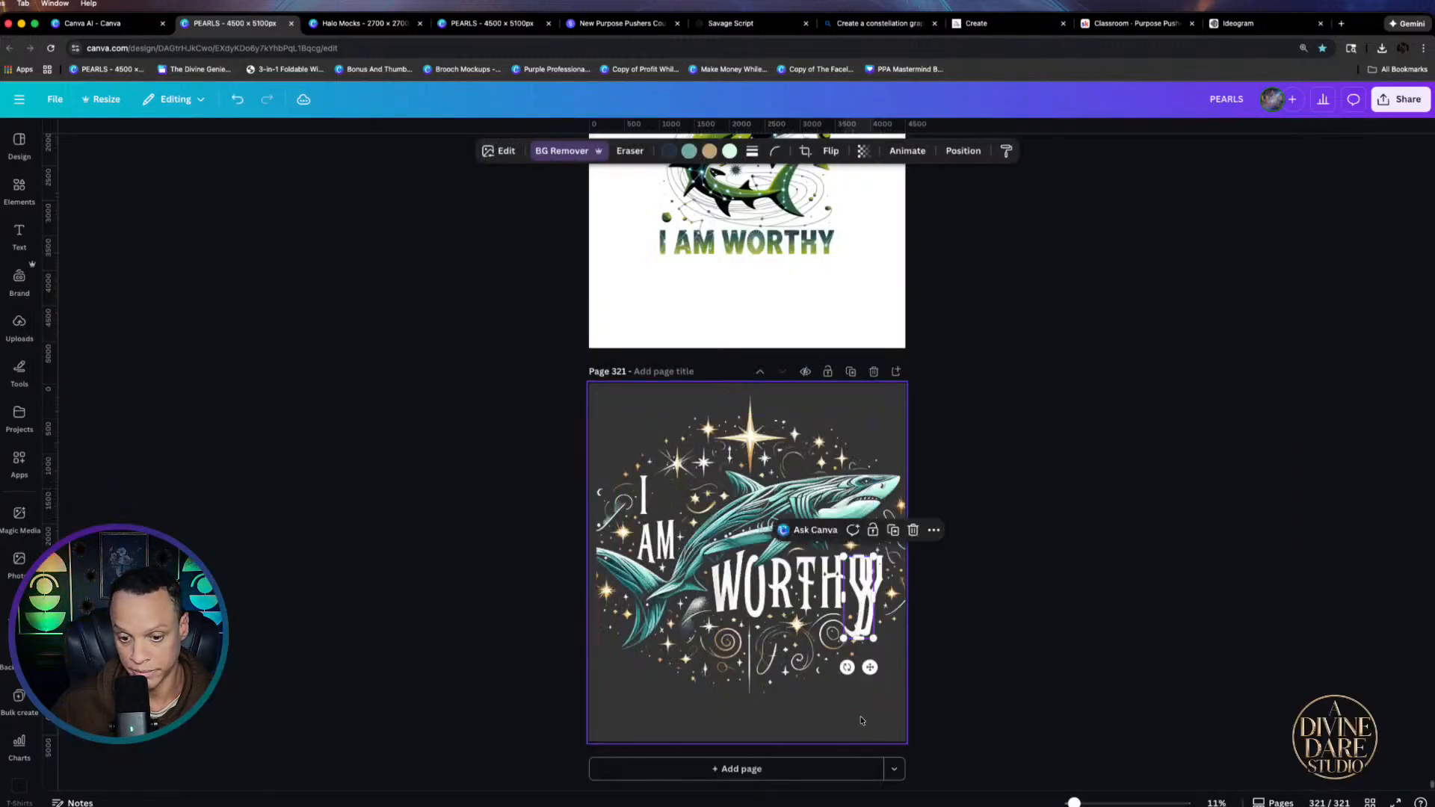
left_click(558, 152)
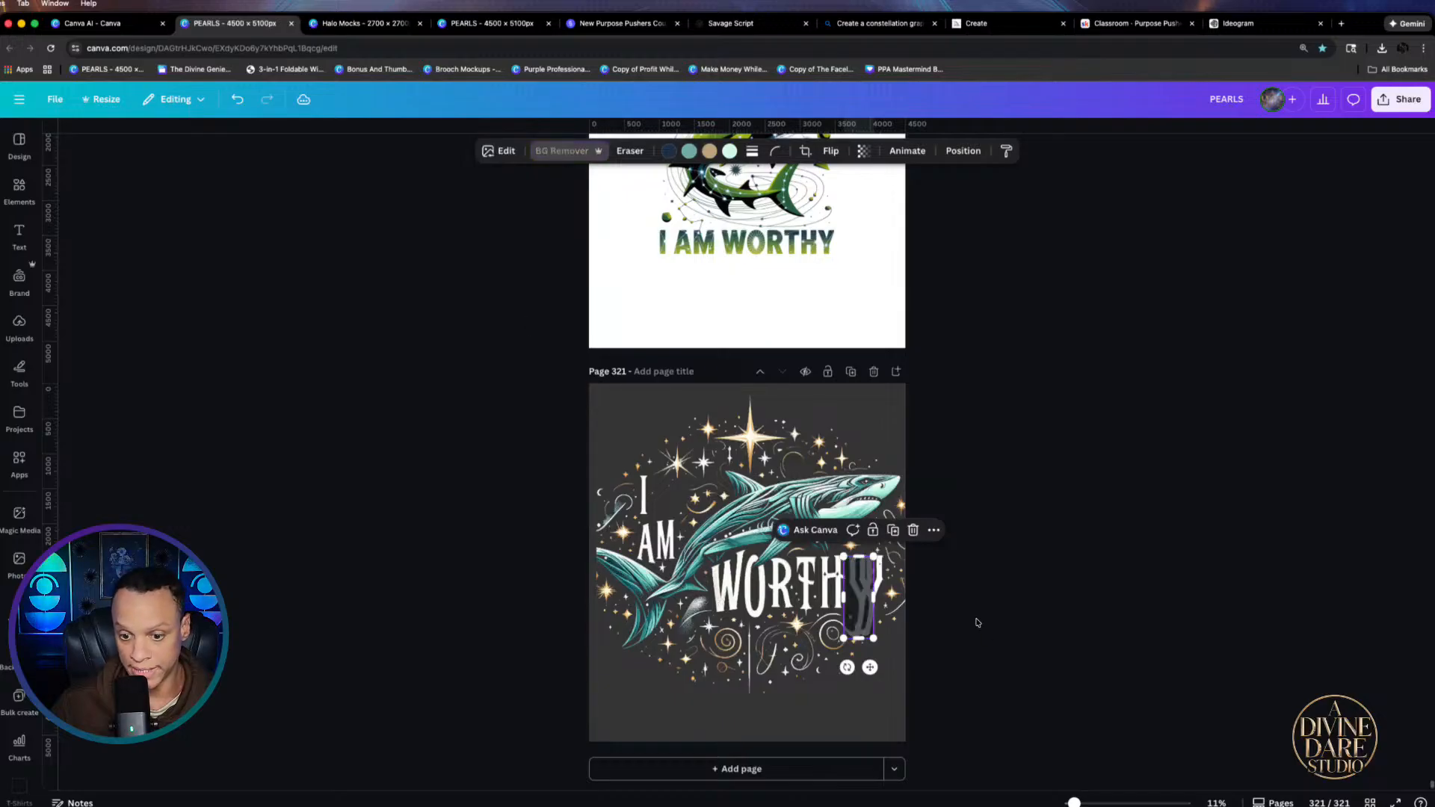
left_click(882, 576)
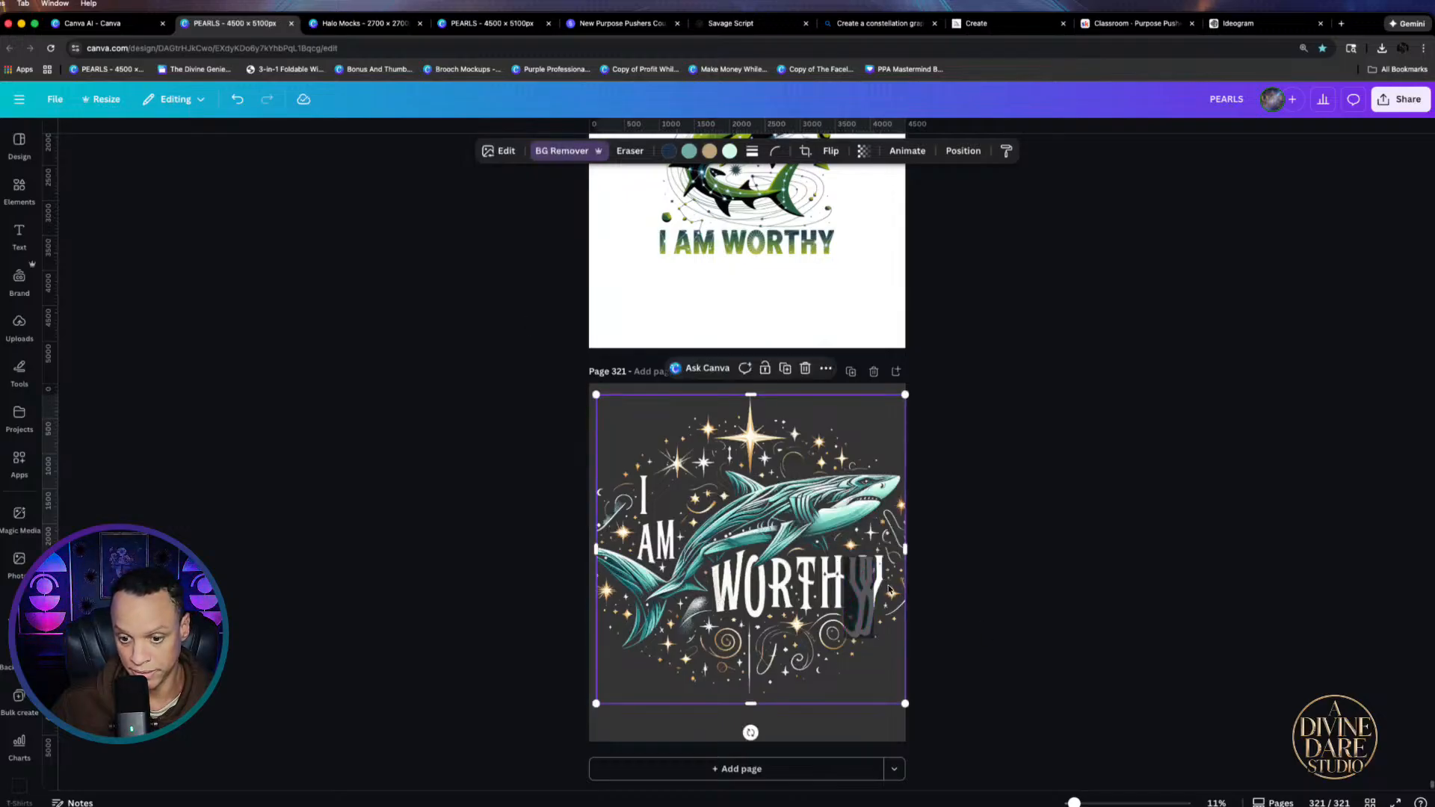
left_click(563, 151)
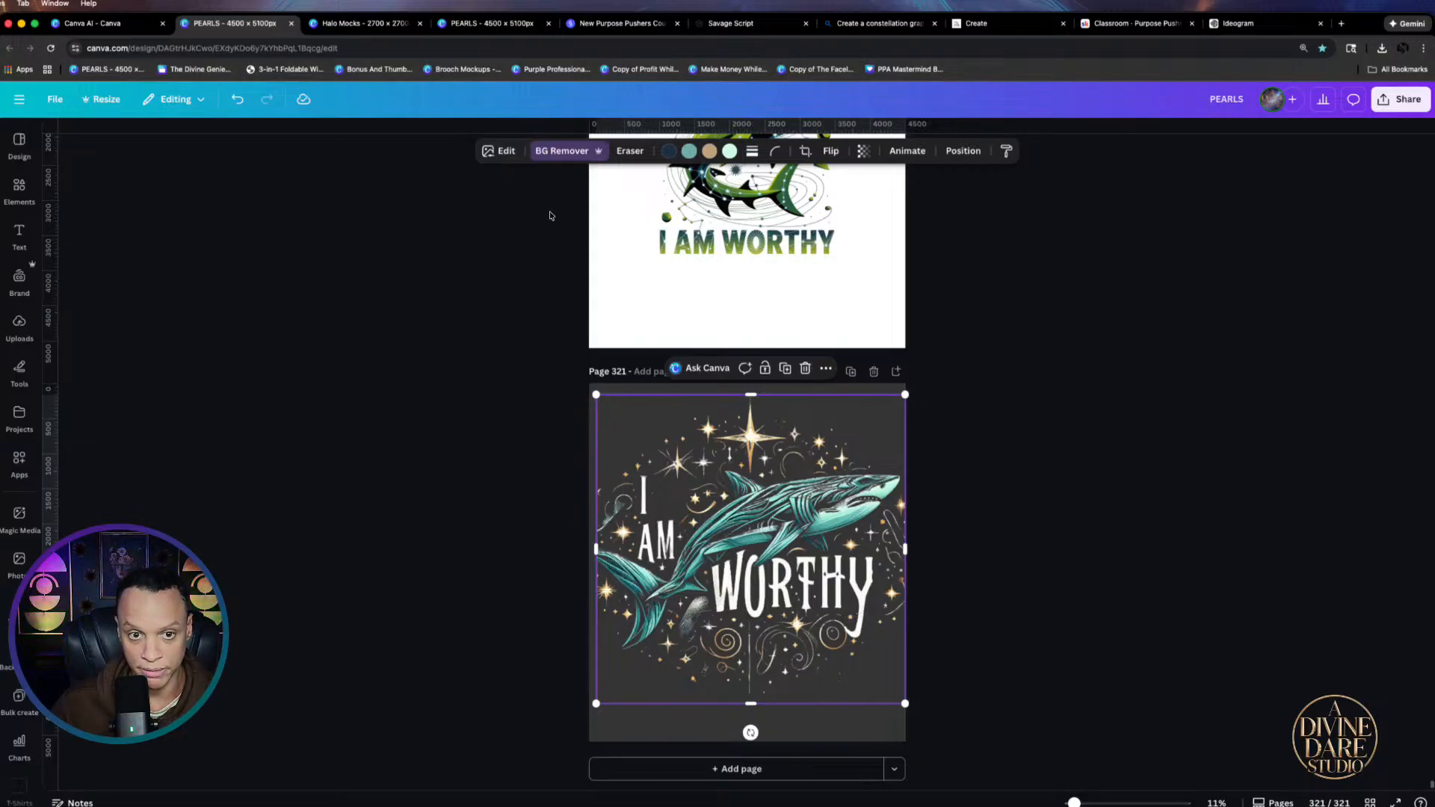
Magic Grab a sparkle star from the artwork and move it down beside the letter I
left_click(504, 152)
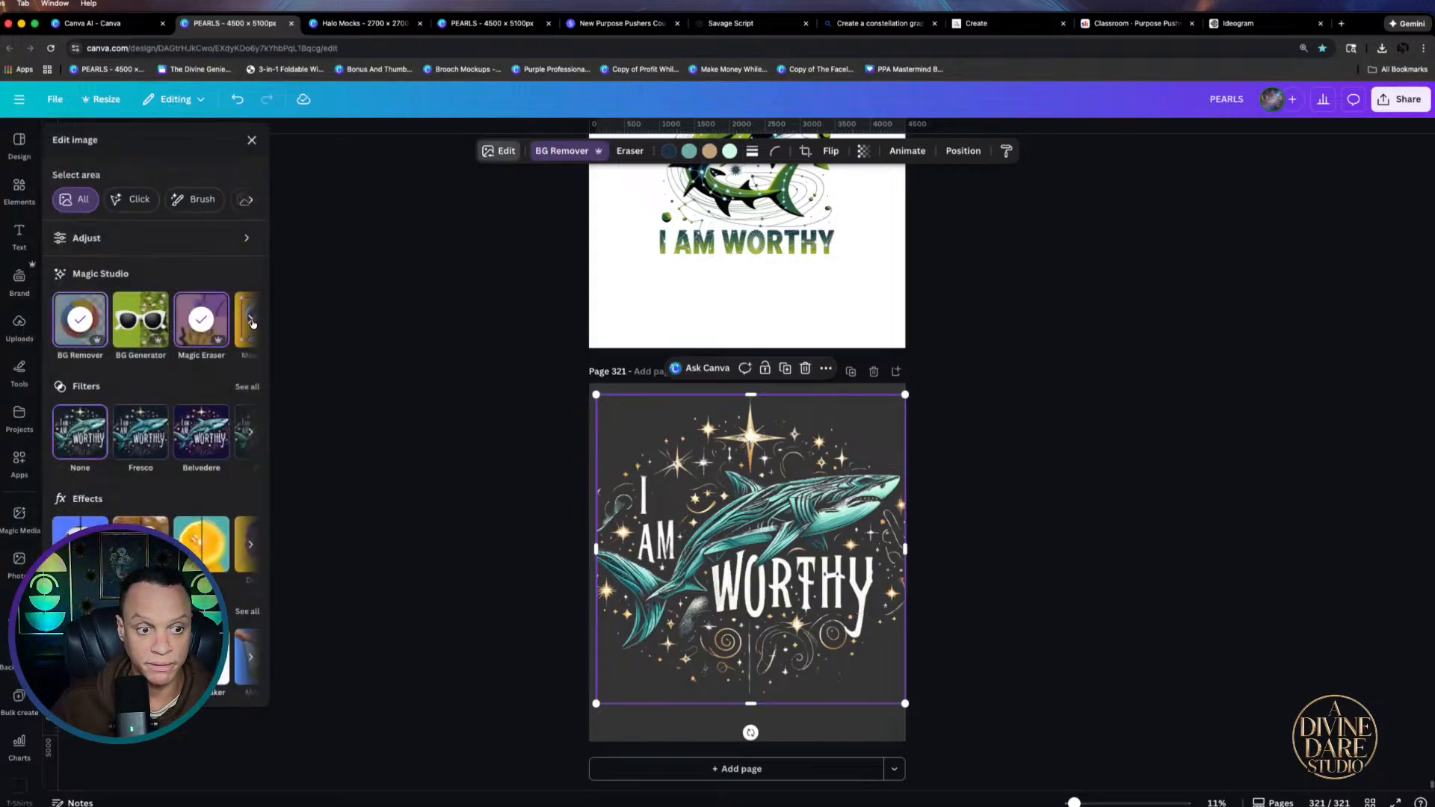
left_click(251, 326)
left_click(96, 327)
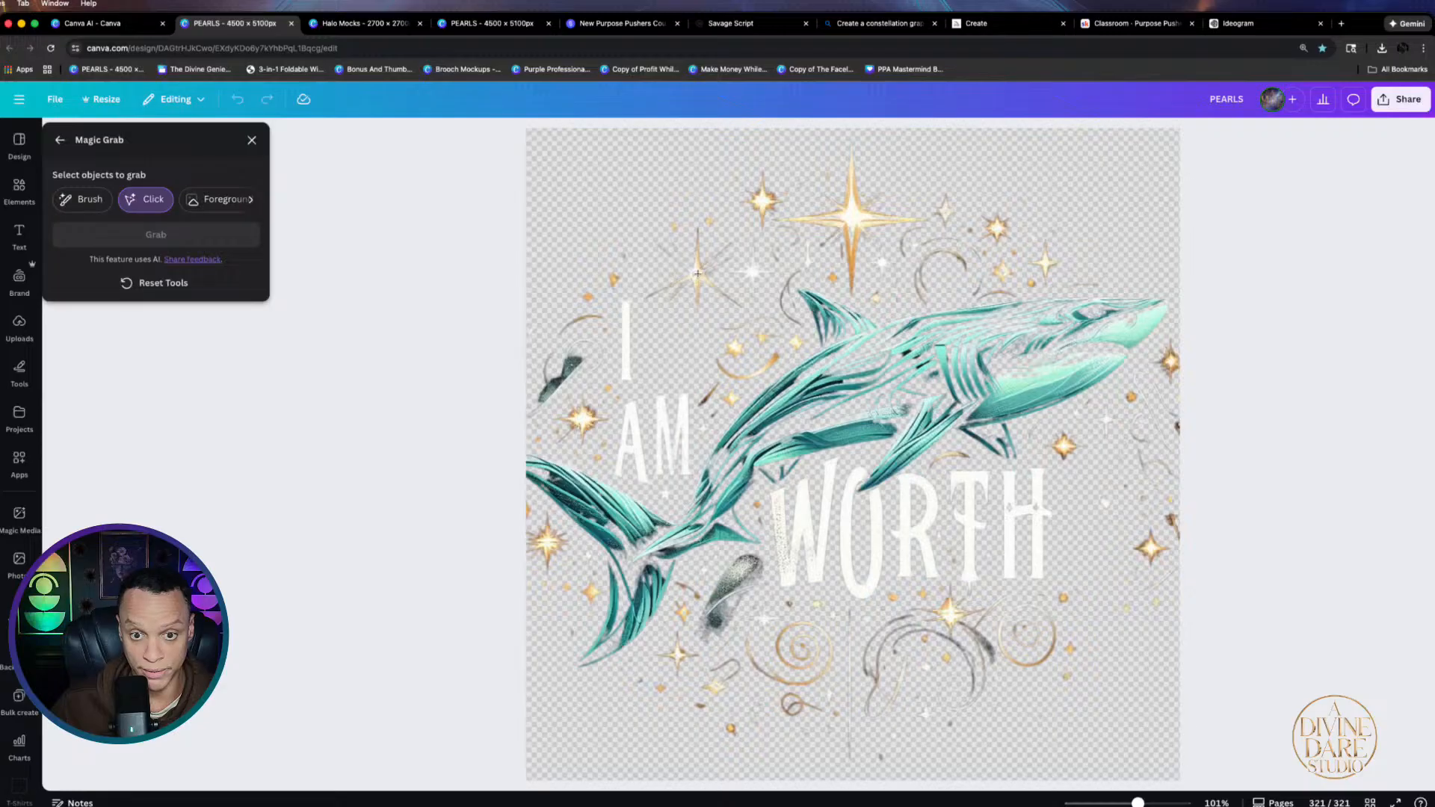
left_click(697, 274)
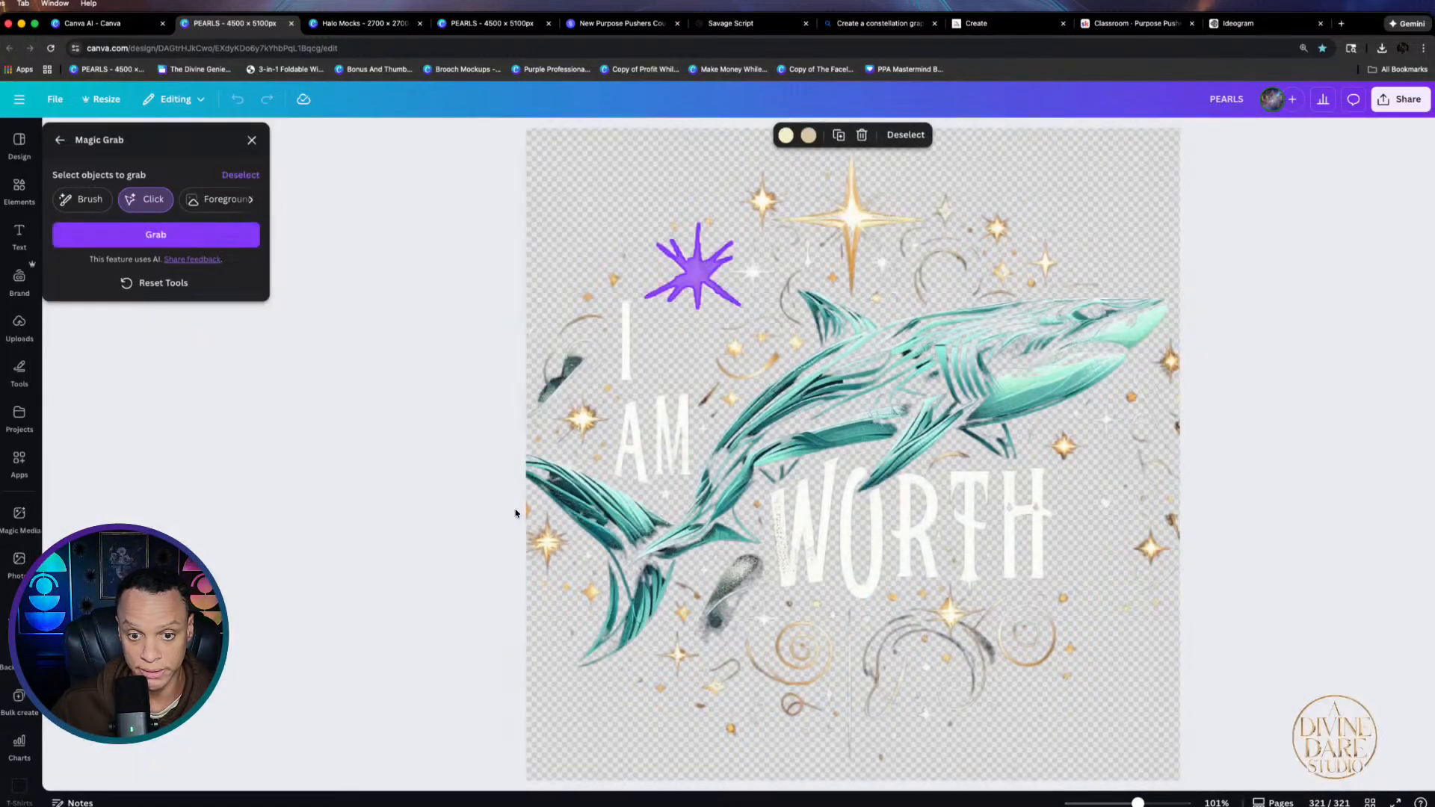
left_click(186, 234)
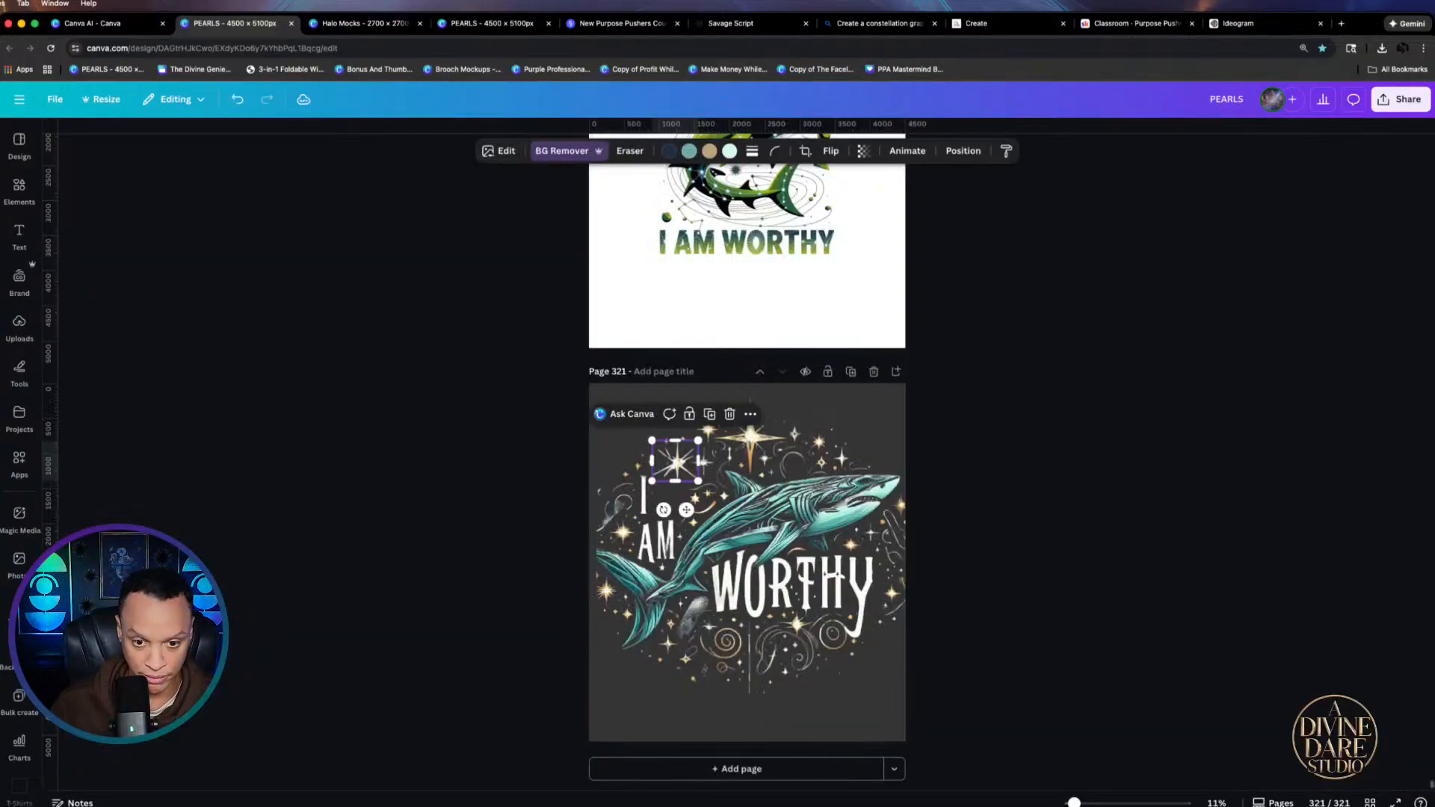
mouse_move(679, 467)
left_mouse_down()
mouse_move(671, 513)
mouse_move(693, 481)
mouse_move(672, 458)
mouse_move(702, 454)
left_mouse_up()
left_click(972, 497)
Remove the shark artwork's background and nudge the small star left near the I
left_click(673, 462)
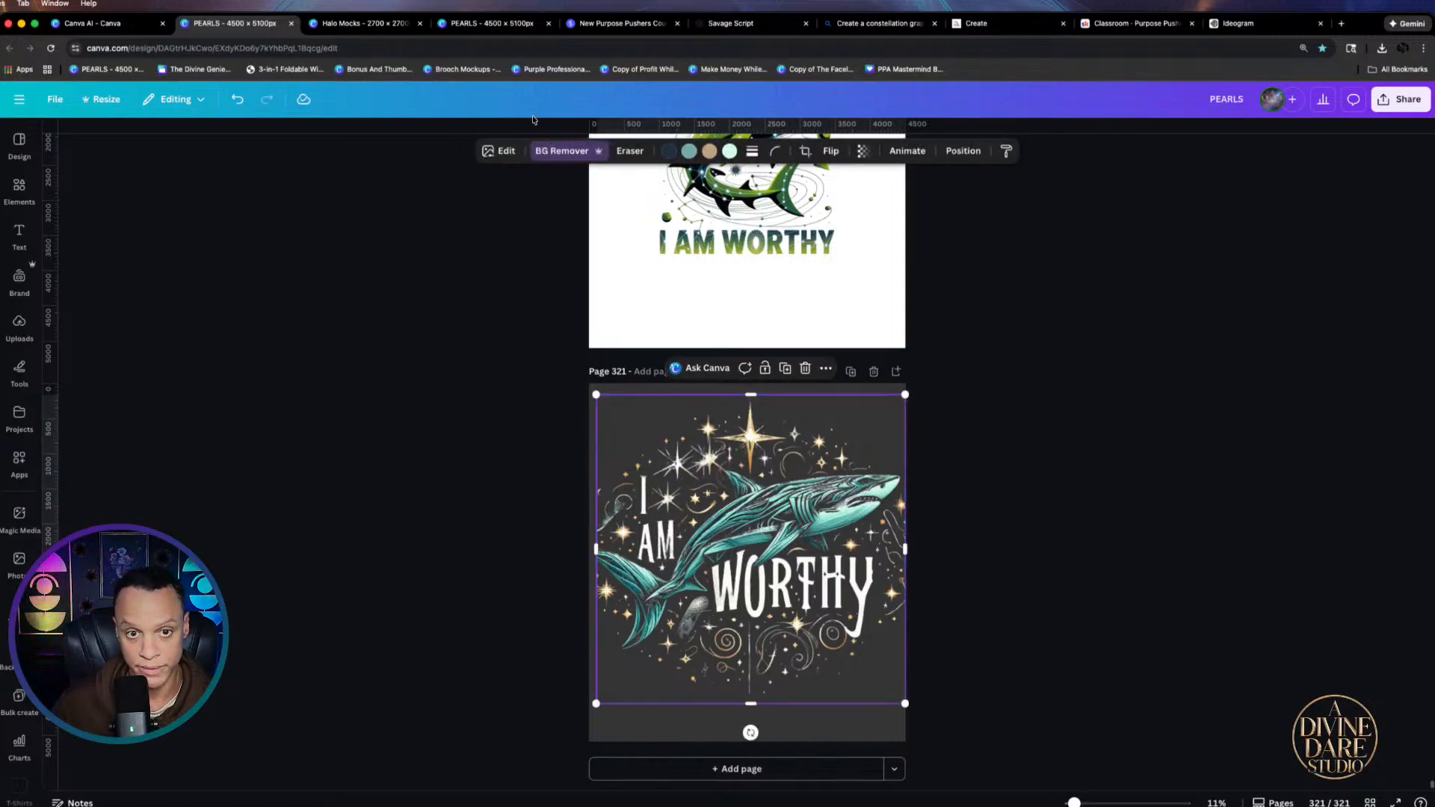
left_click(562, 150)
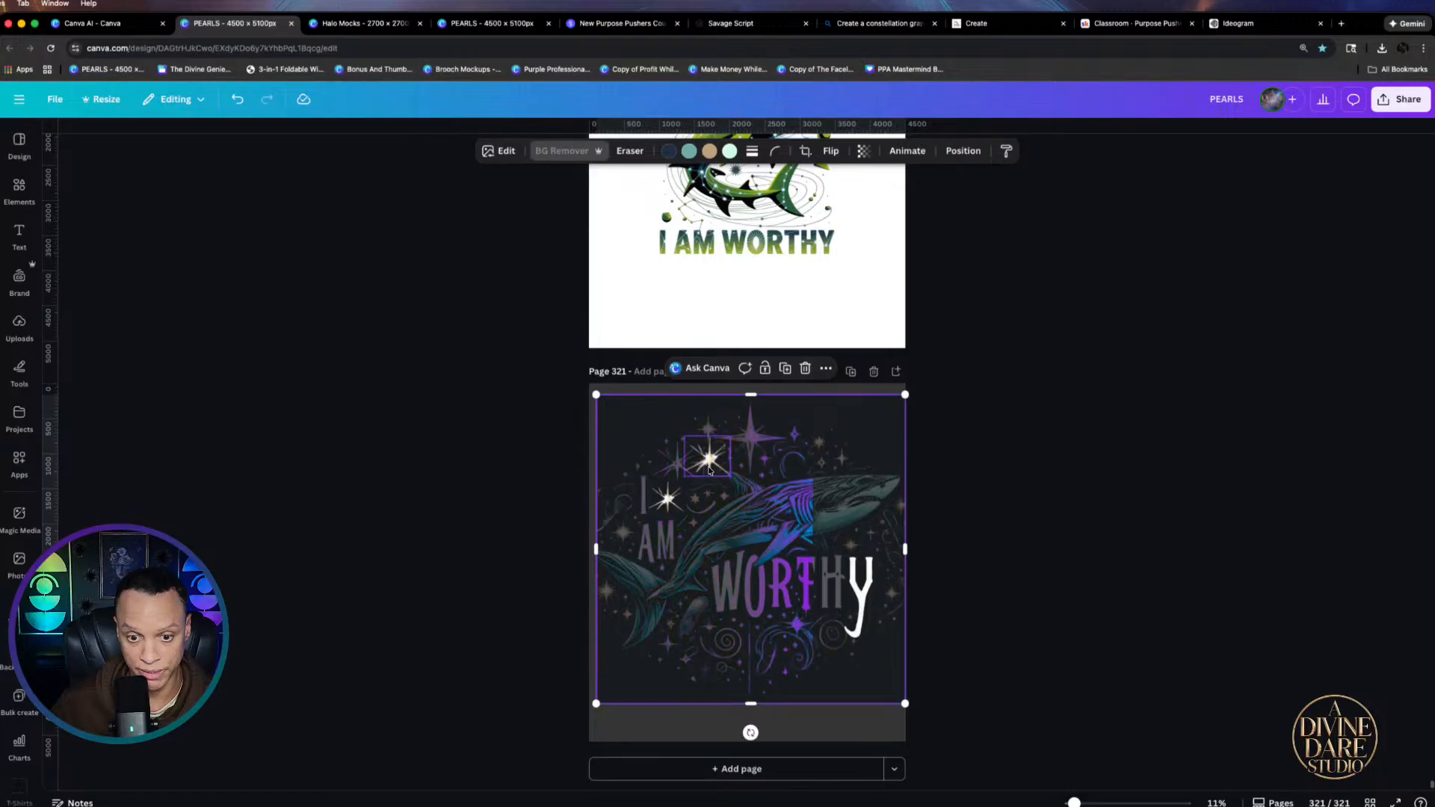
left_click_drag(708, 471, 666, 471)
left_click(1039, 475)
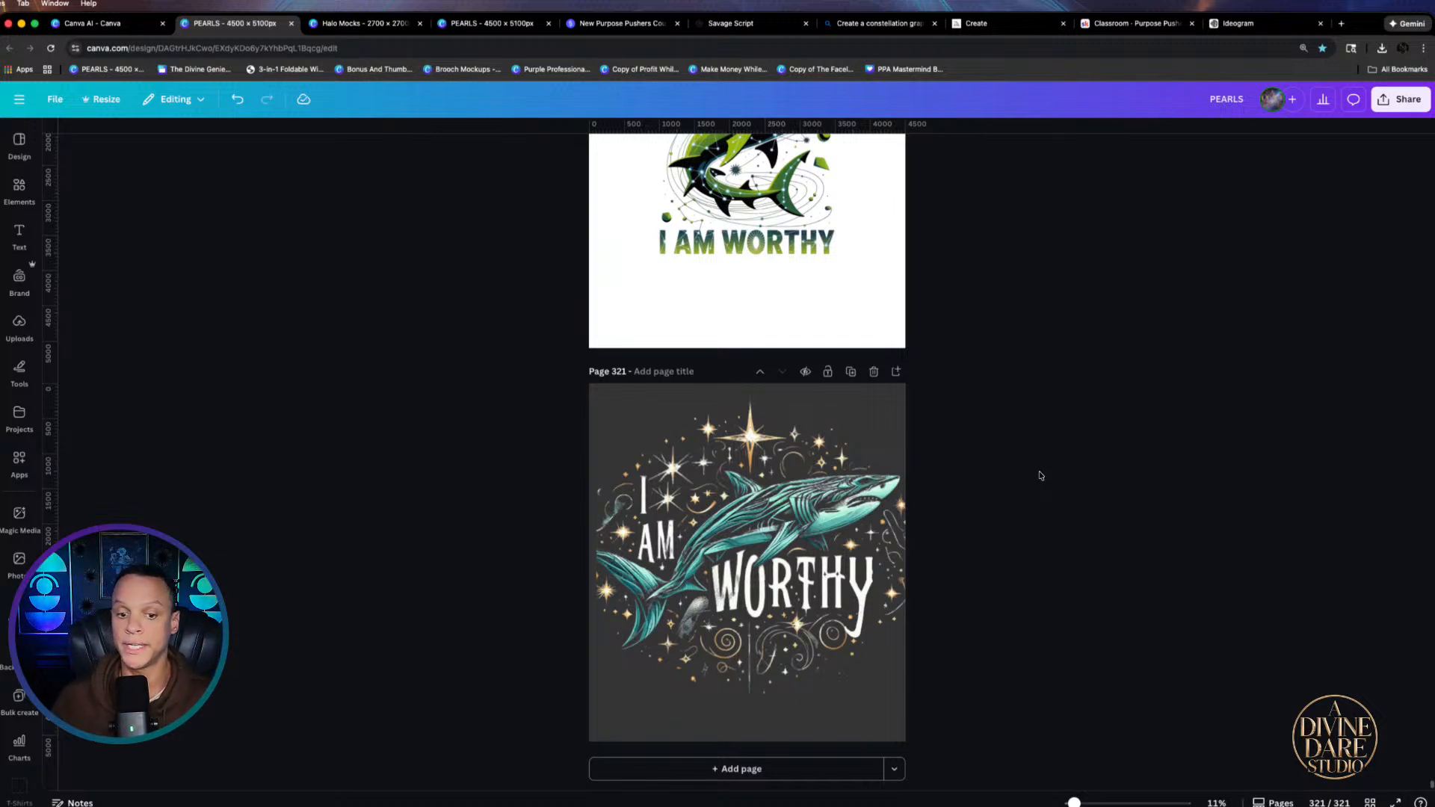
Select the shark, stars and I AM WORTHY lettering together, resize them, and ungroup
left_click(844, 432)
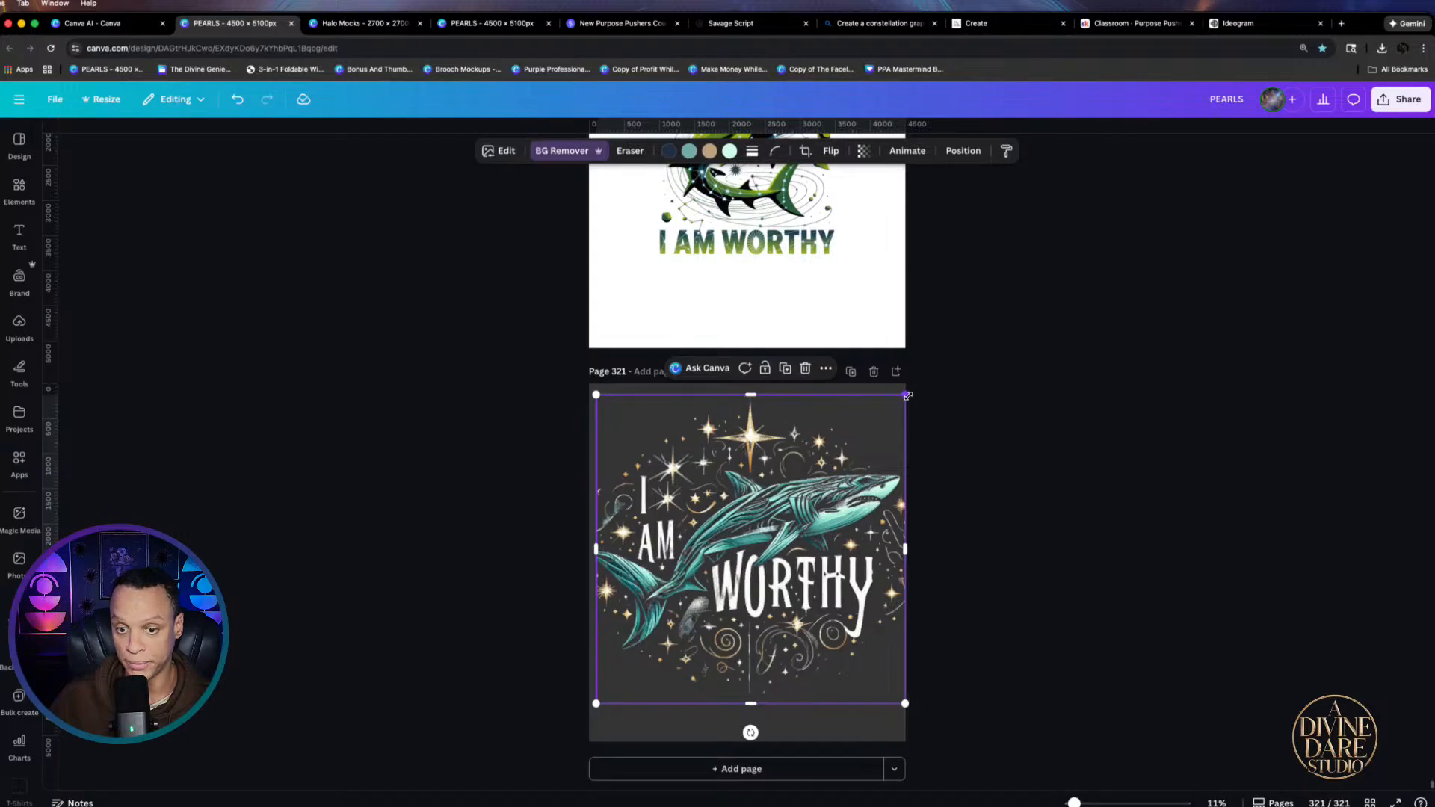
left_click_drag(1013, 456, 562, 676)
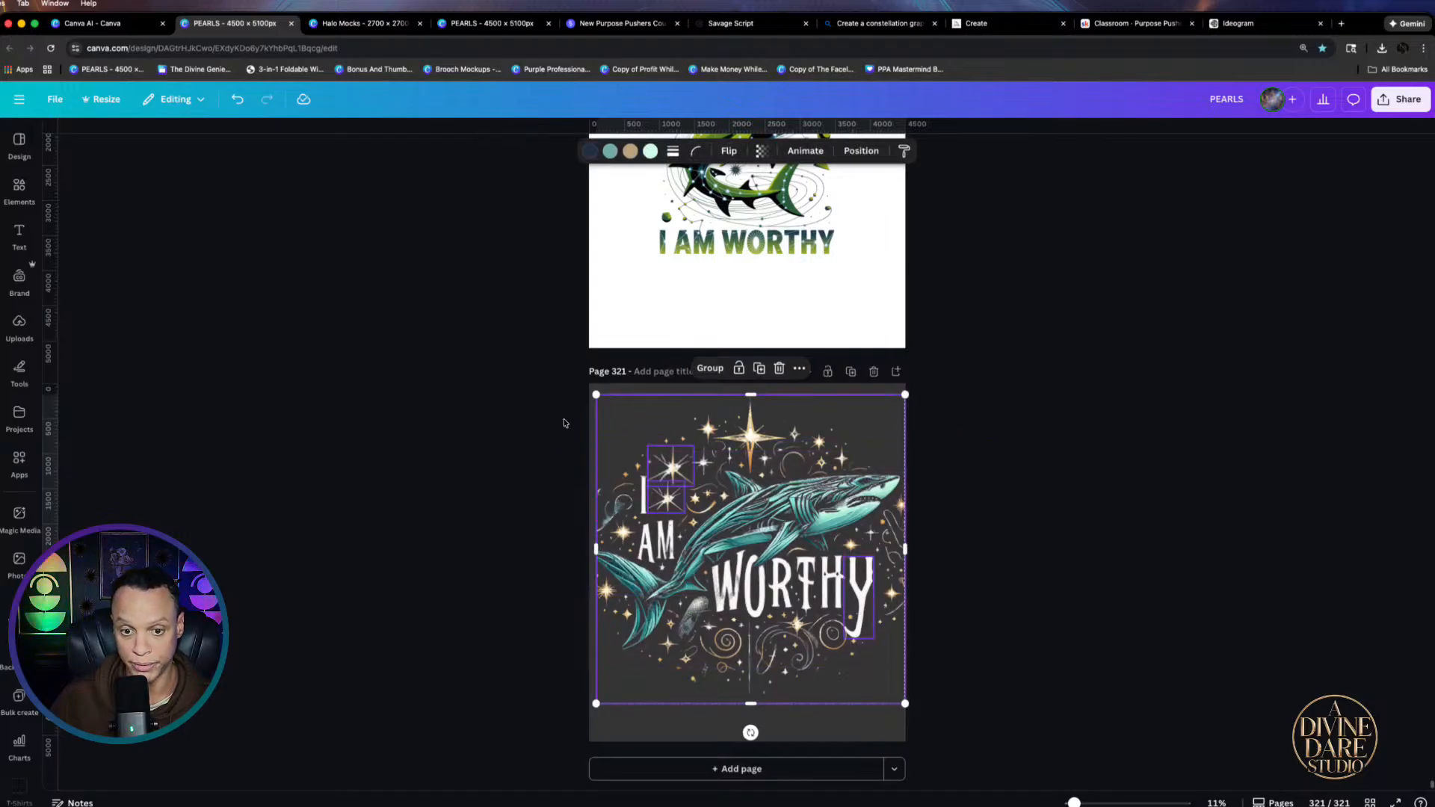
left_click_drag(906, 396, 886, 415)
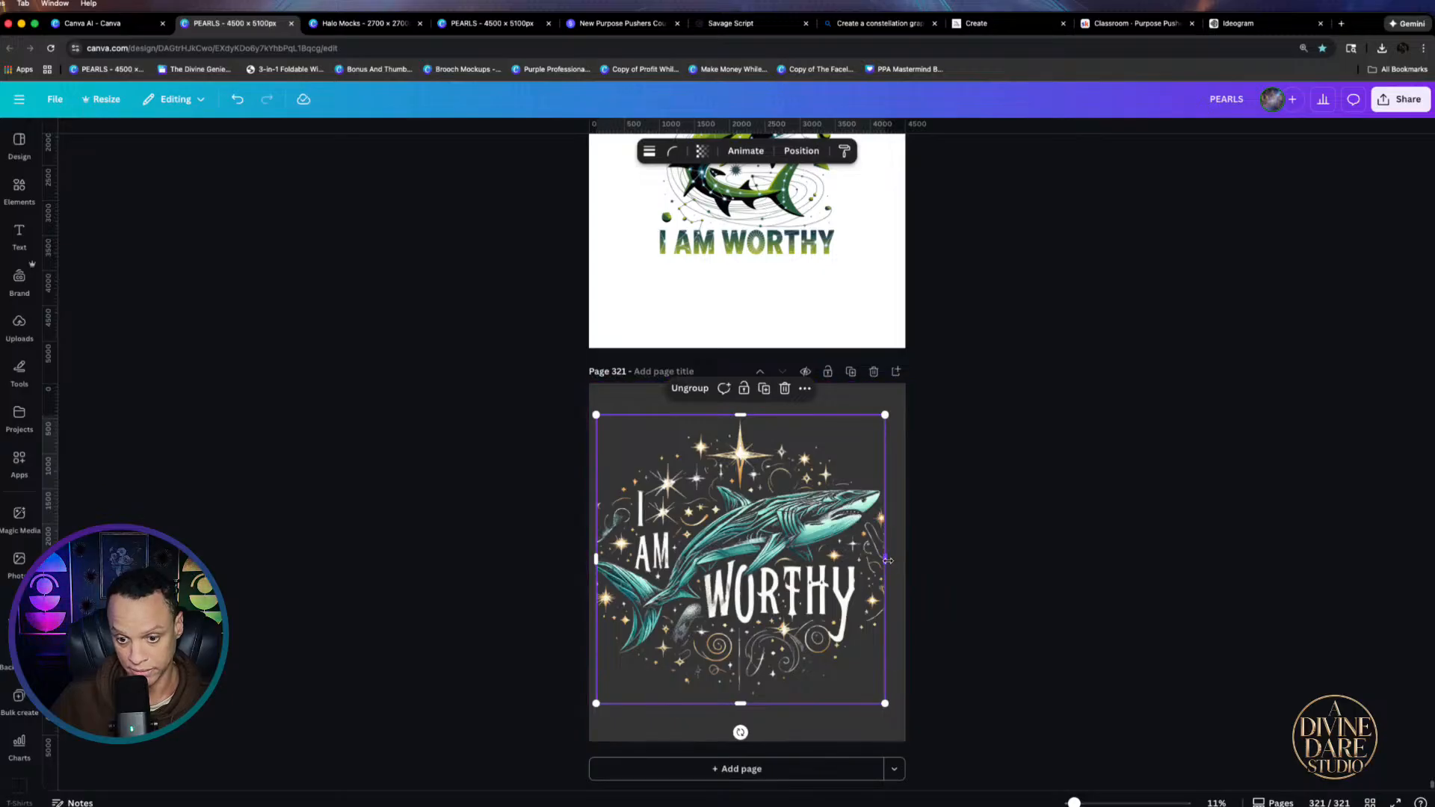
left_click(690, 388)
left_click(926, 574)
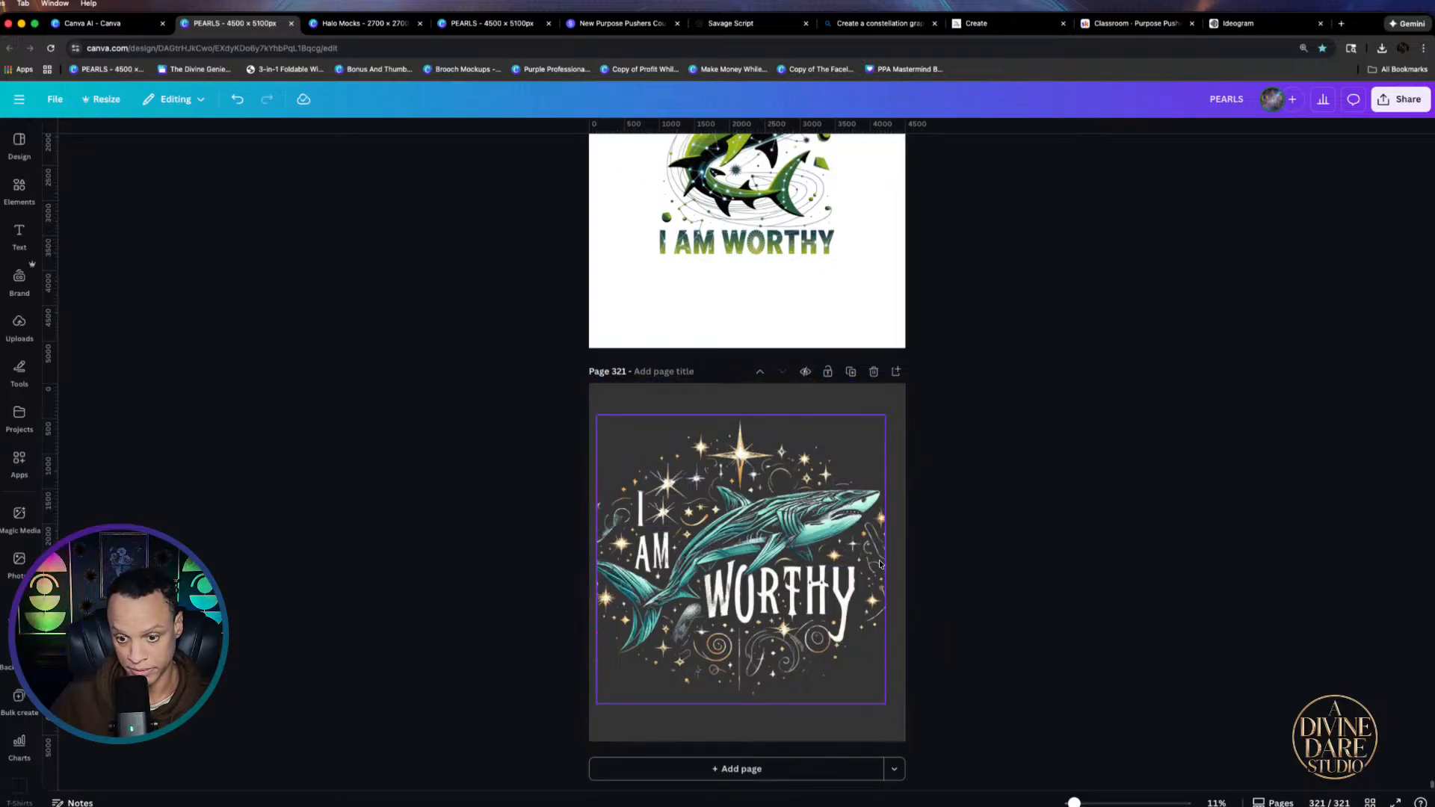
left_click(886, 565)
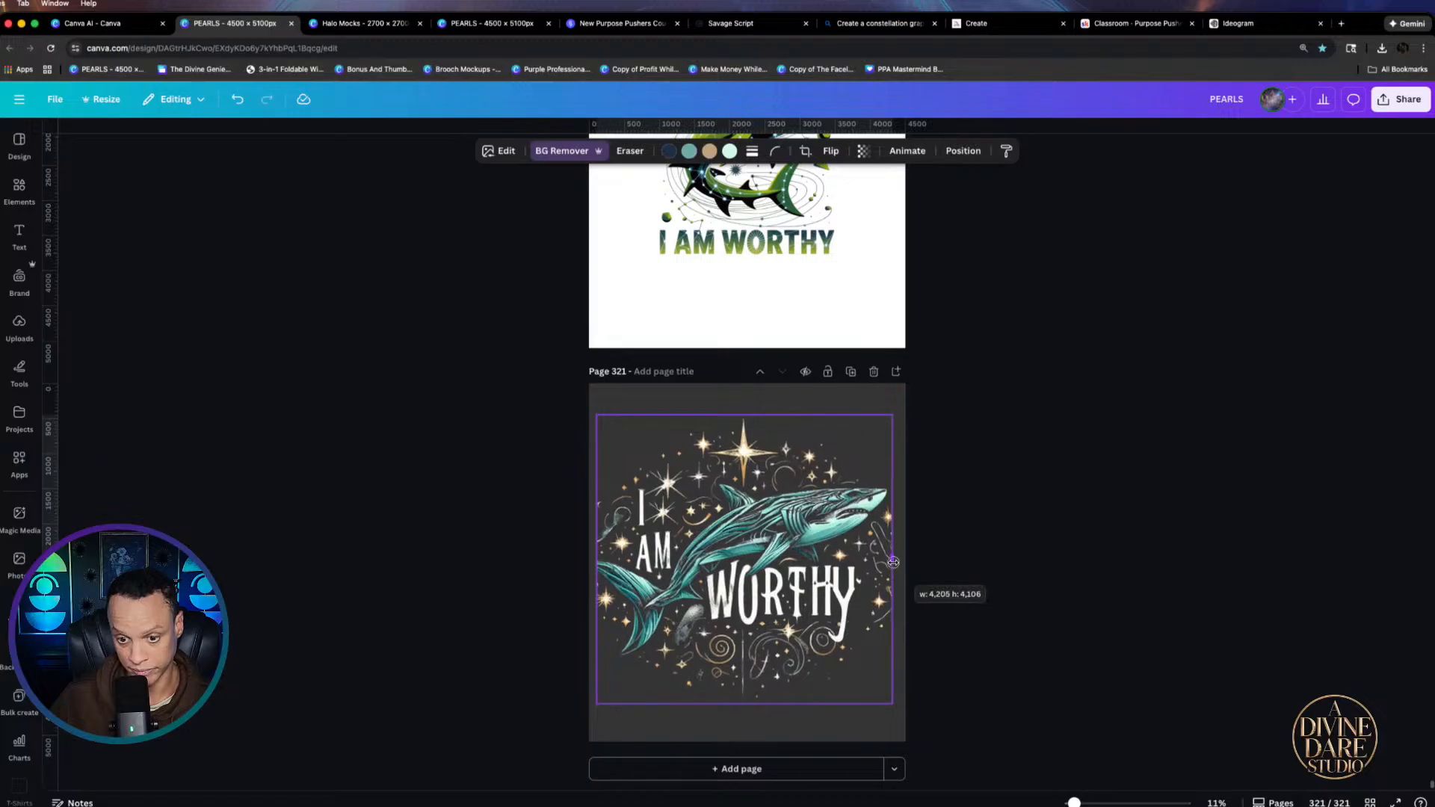
left_click(953, 581)
left_click_drag(289, 410, 972, 650)
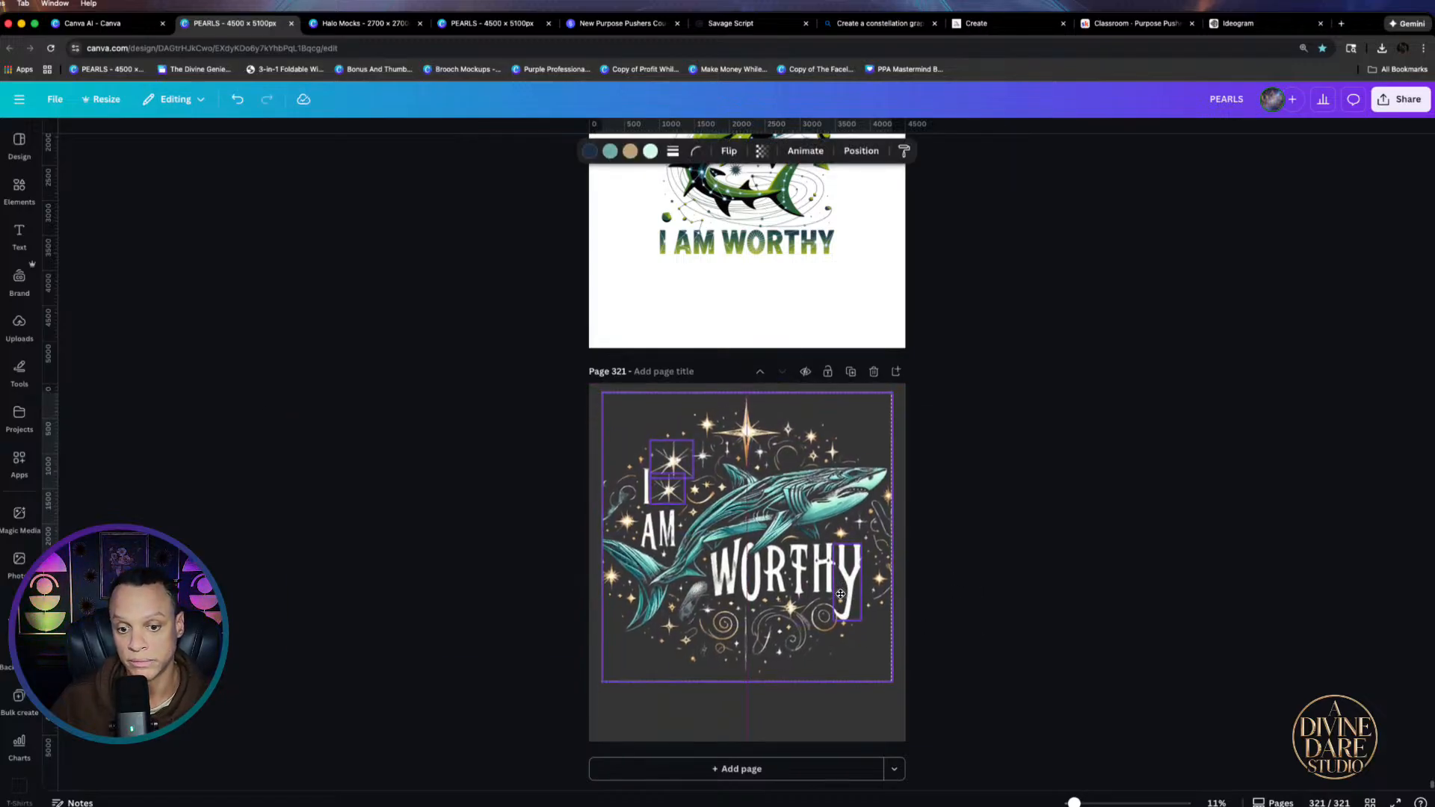
left_click(957, 601)
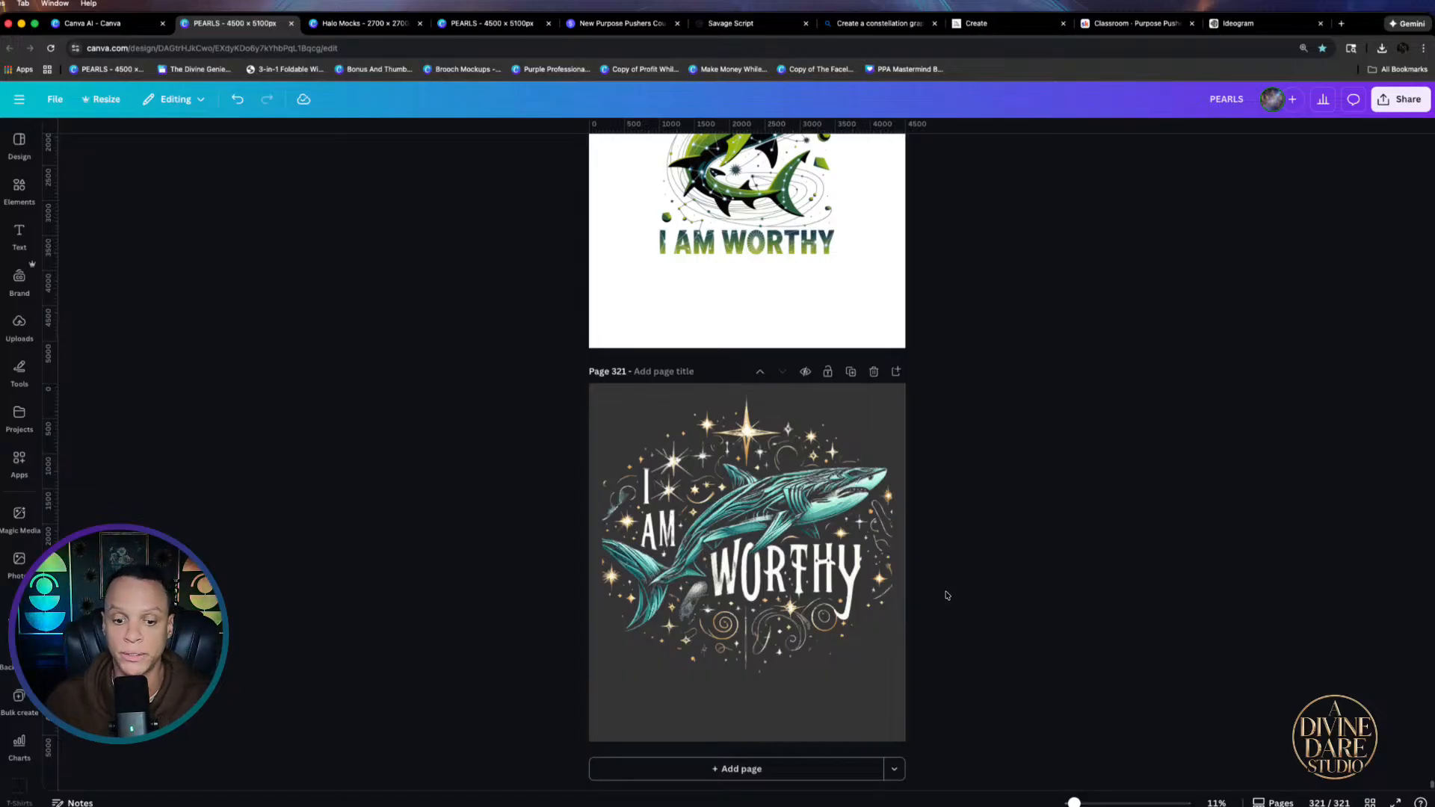
scroll(652, 607, "up", 5)
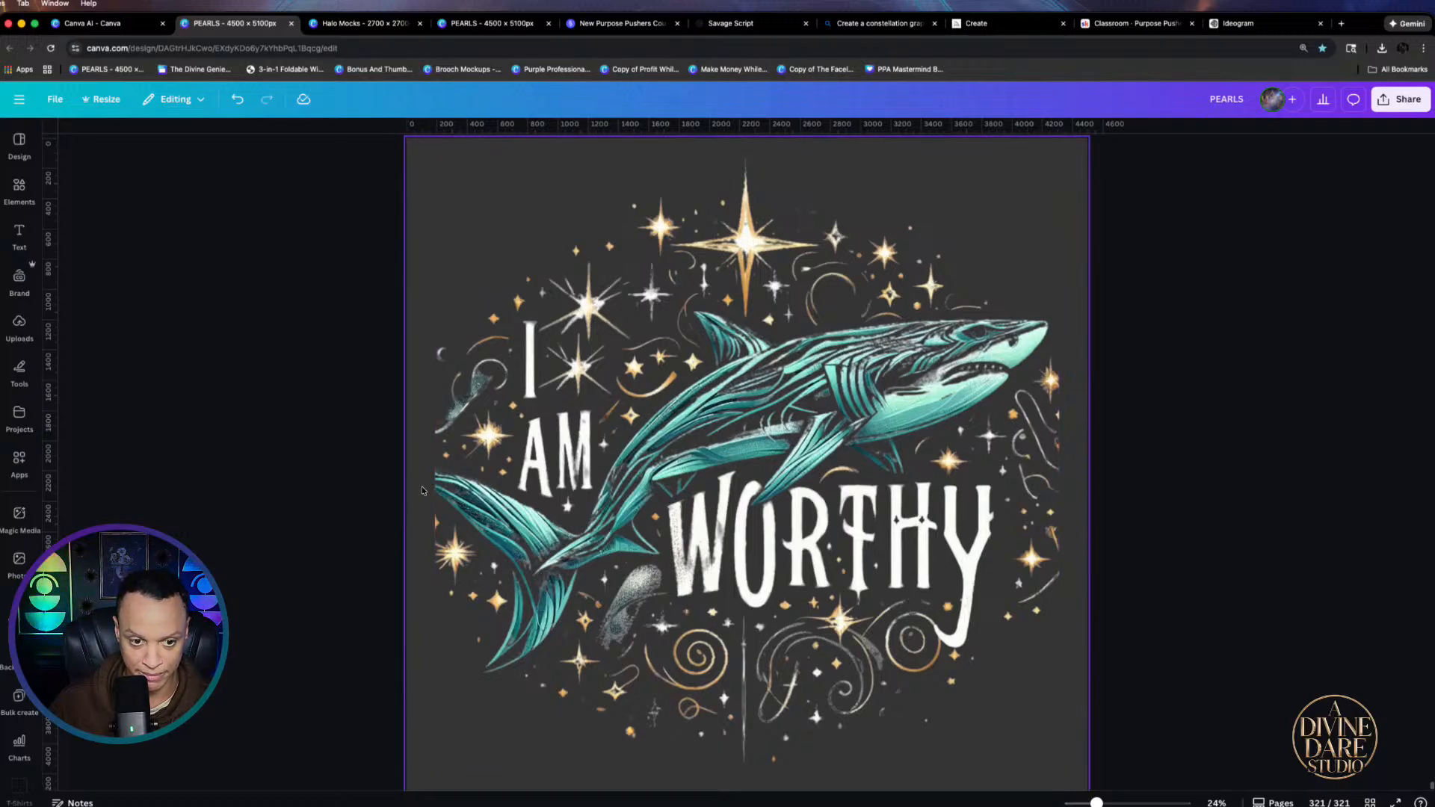
left_click(466, 507)
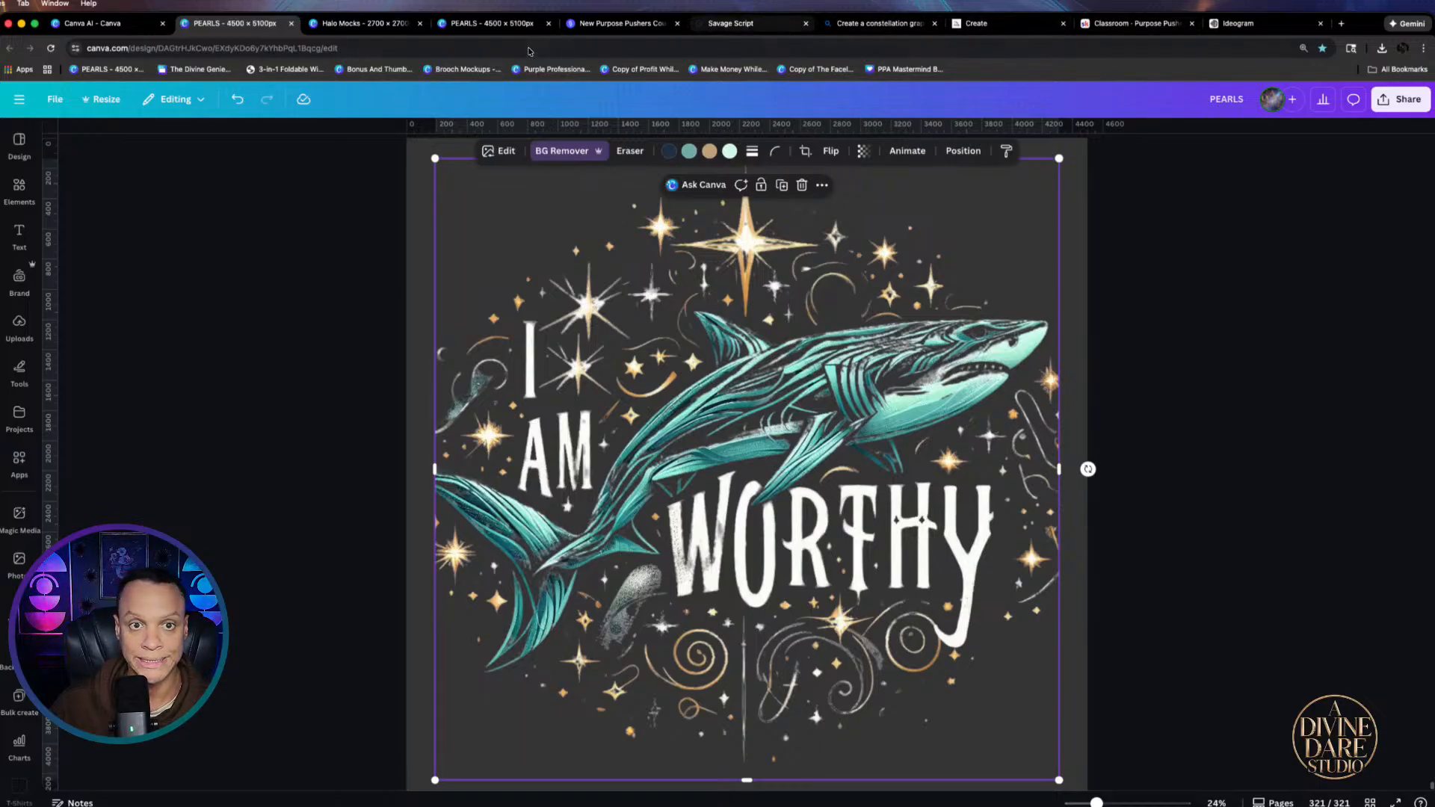
Download the earlier Bing constellation shark image with the banner as a JPEG, then return to Canva
left_click(867, 28)
left_click(104, 416)
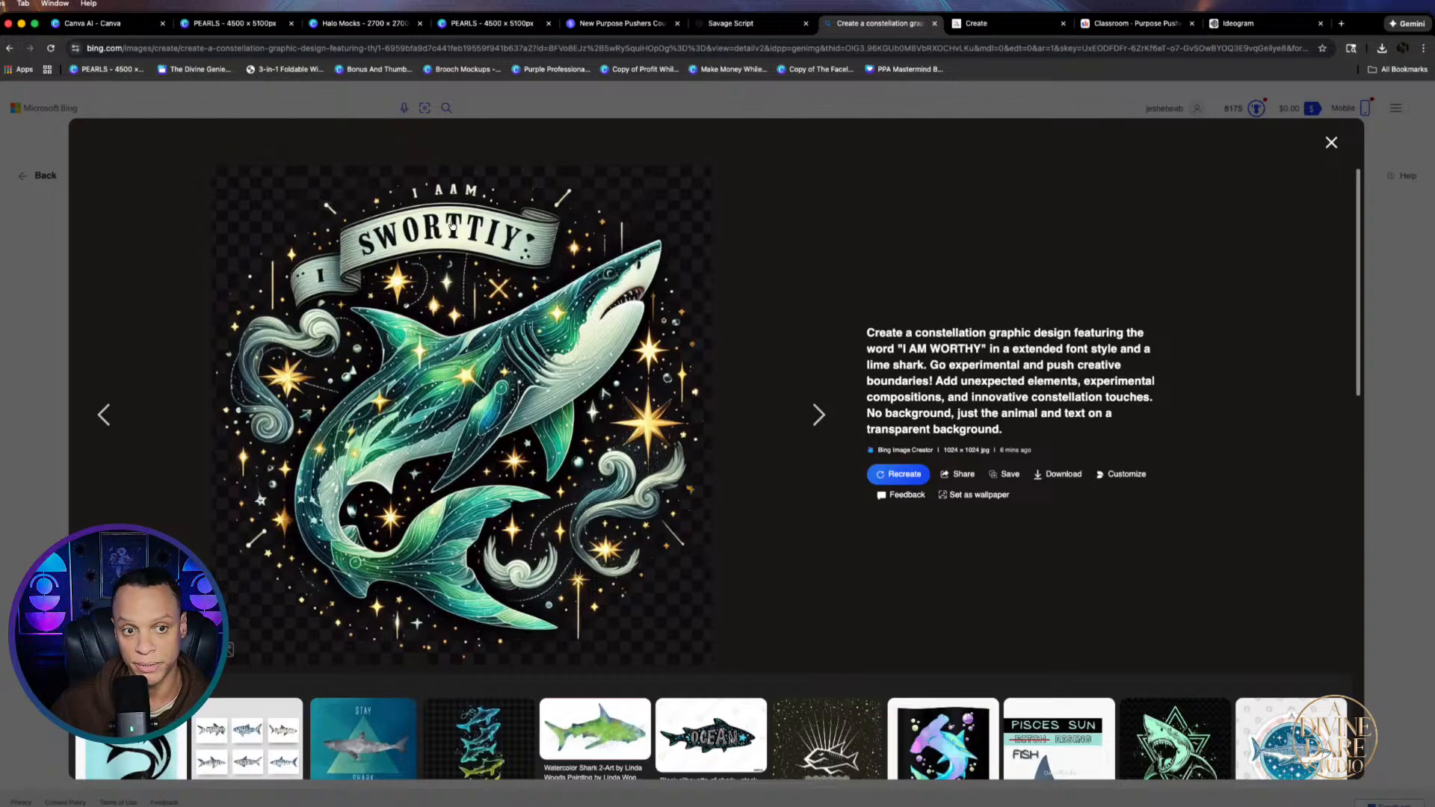
left_click(1059, 474)
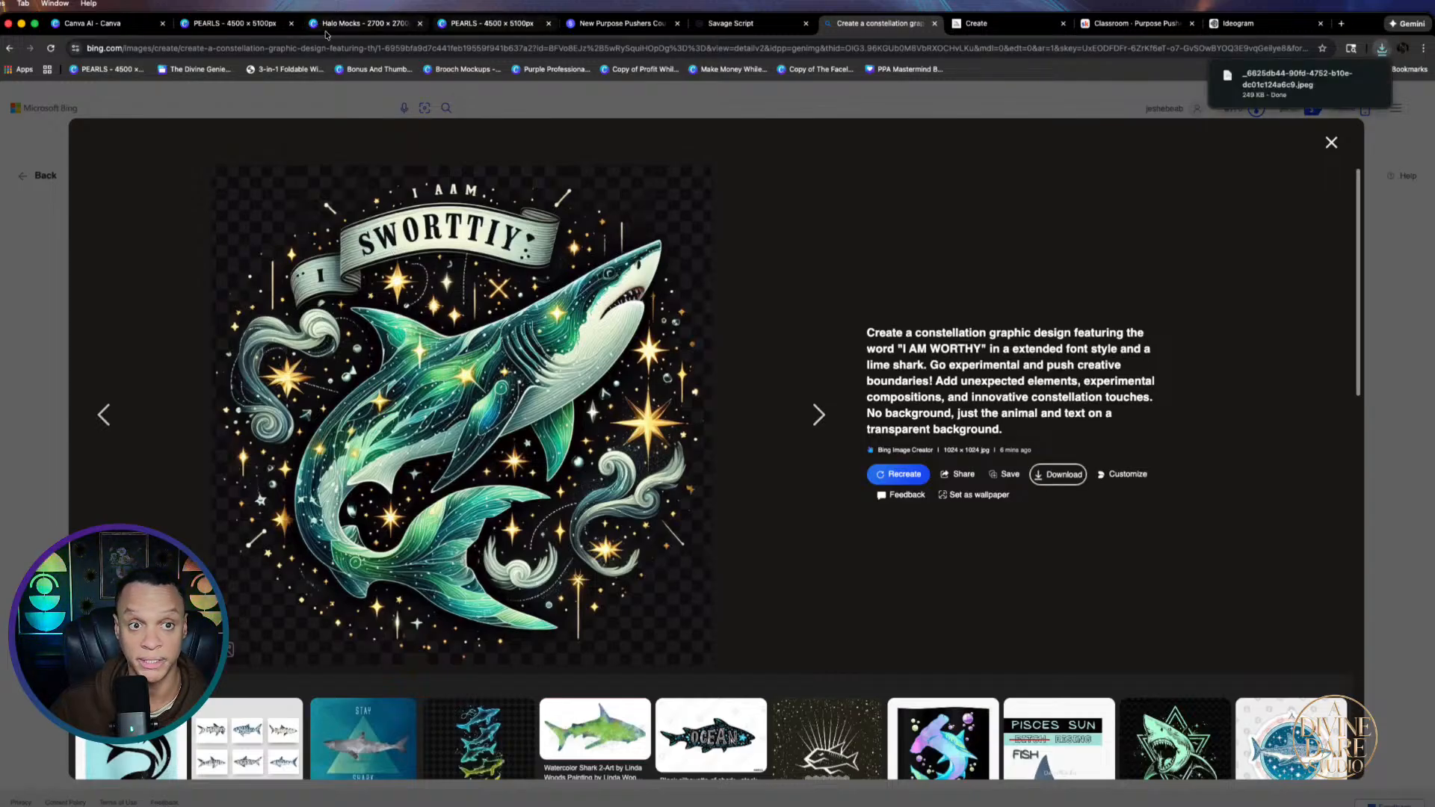
left_click(466, 27)
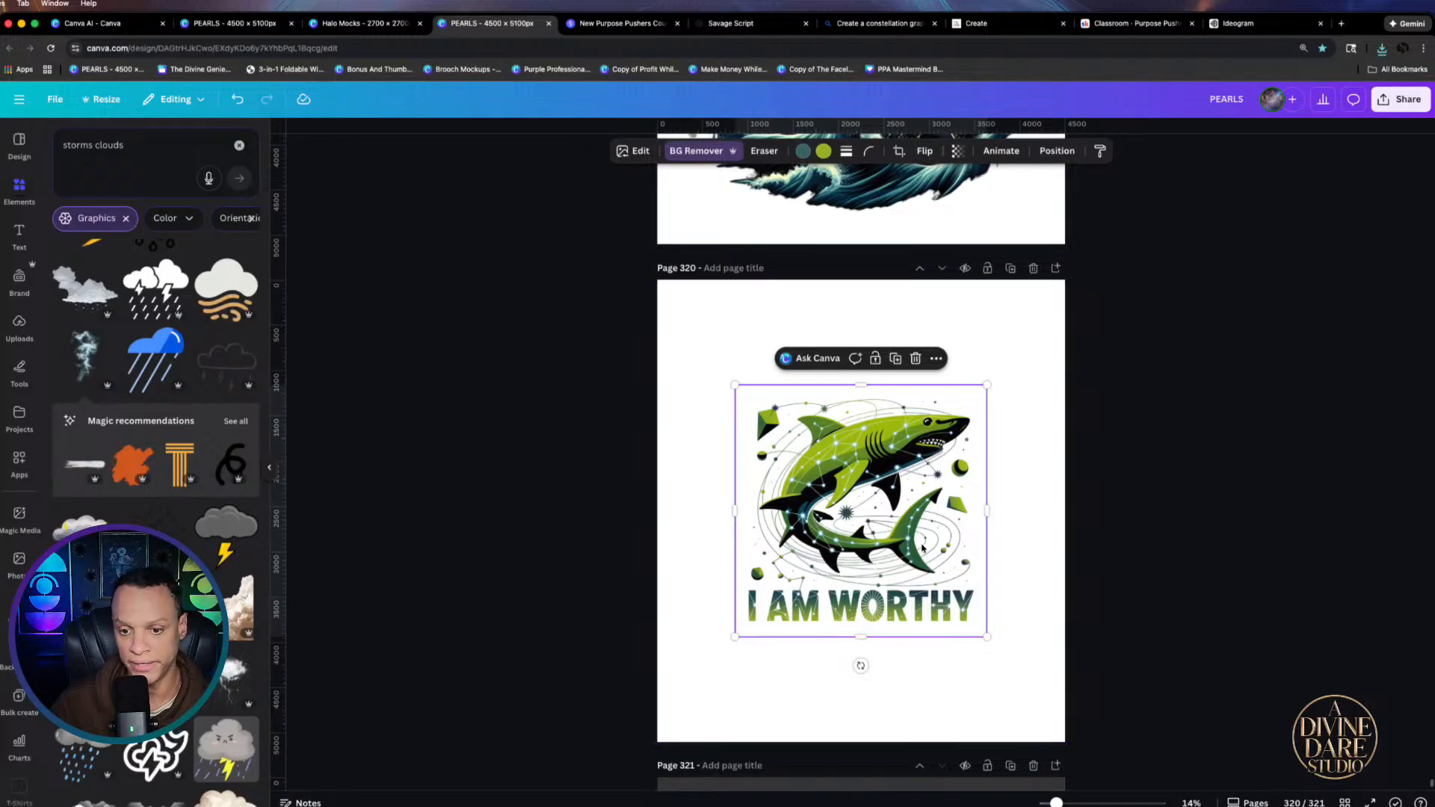
Add a new page 322 and place the downloaded constellation shark image on it
scroll(929, 592, "down", 6)
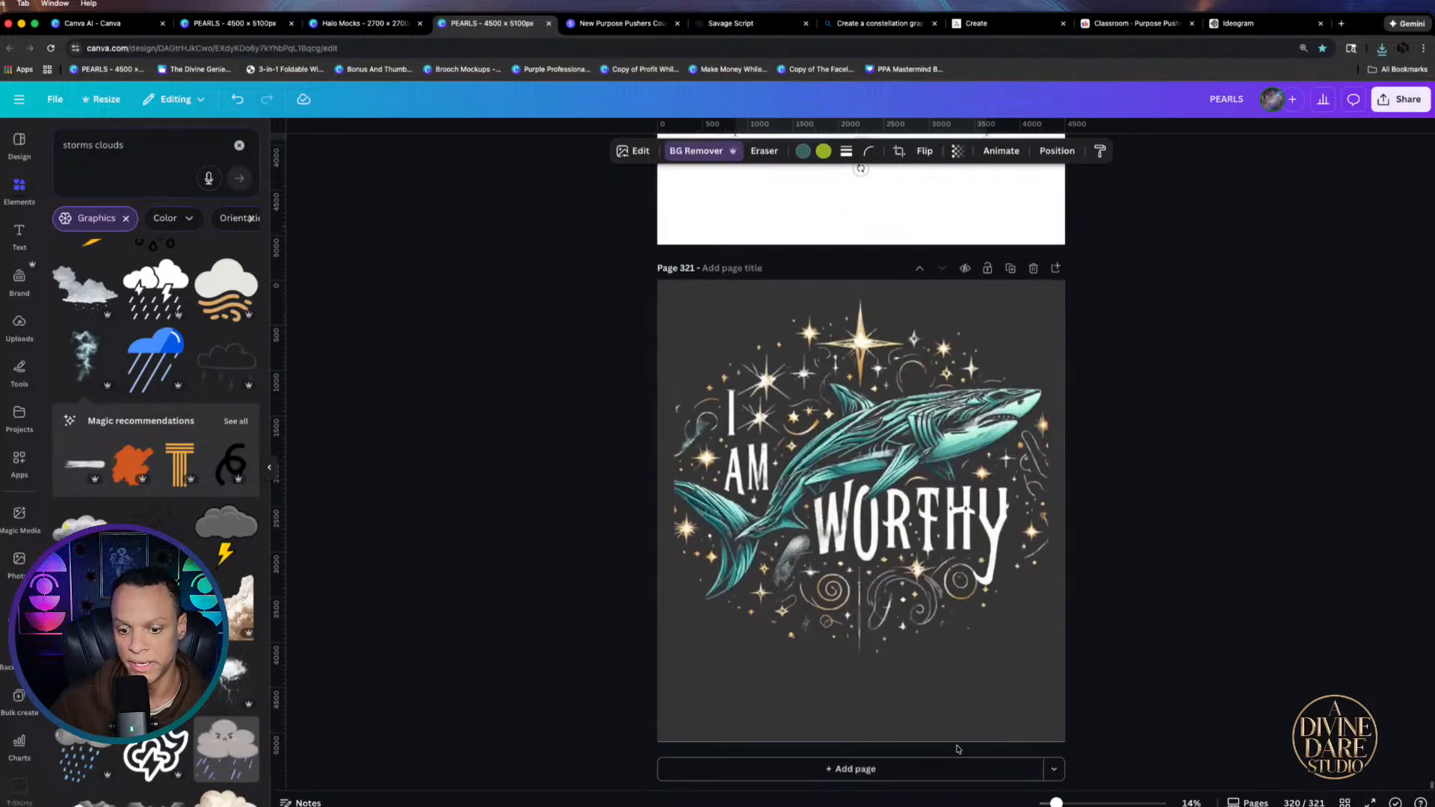
left_click(927, 770)
left_click(1382, 48)
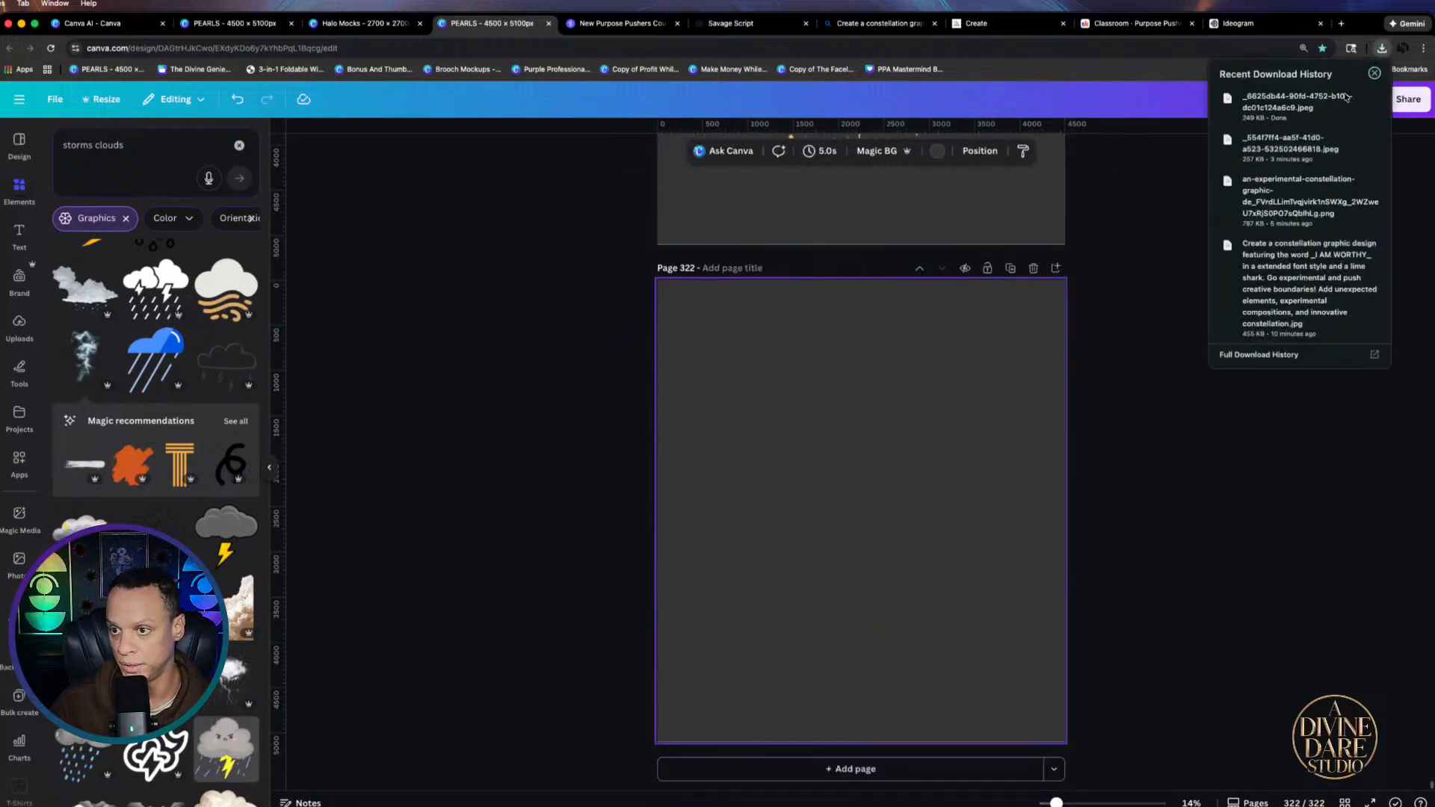
left_click_drag(1346, 101, 802, 578)
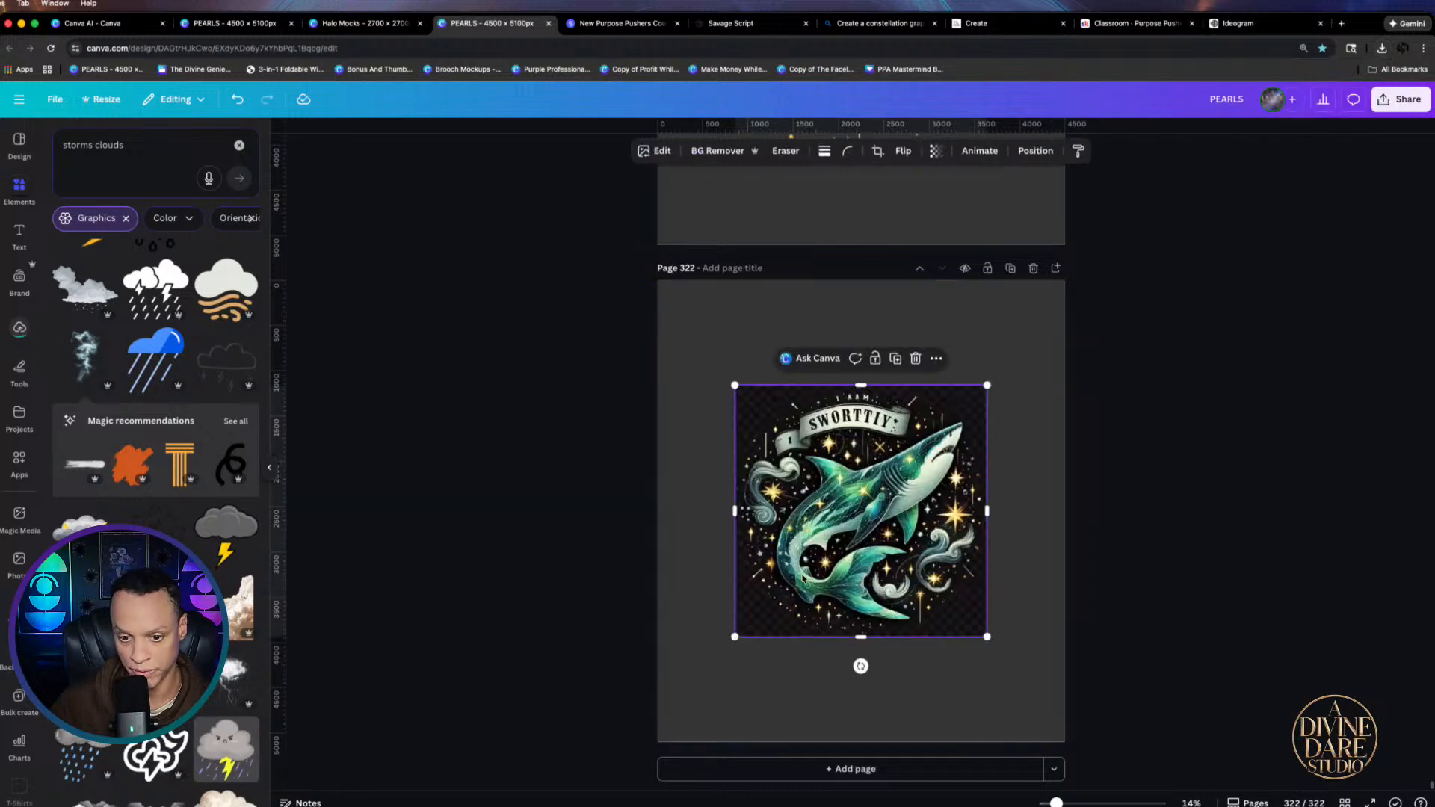
Enlarge and centre the shark image, then remove its dark background
left_click_drag(729, 643, 676, 702)
left_click(734, 639)
left_click(741, 632)
left_click_drag(736, 639, 644, 727)
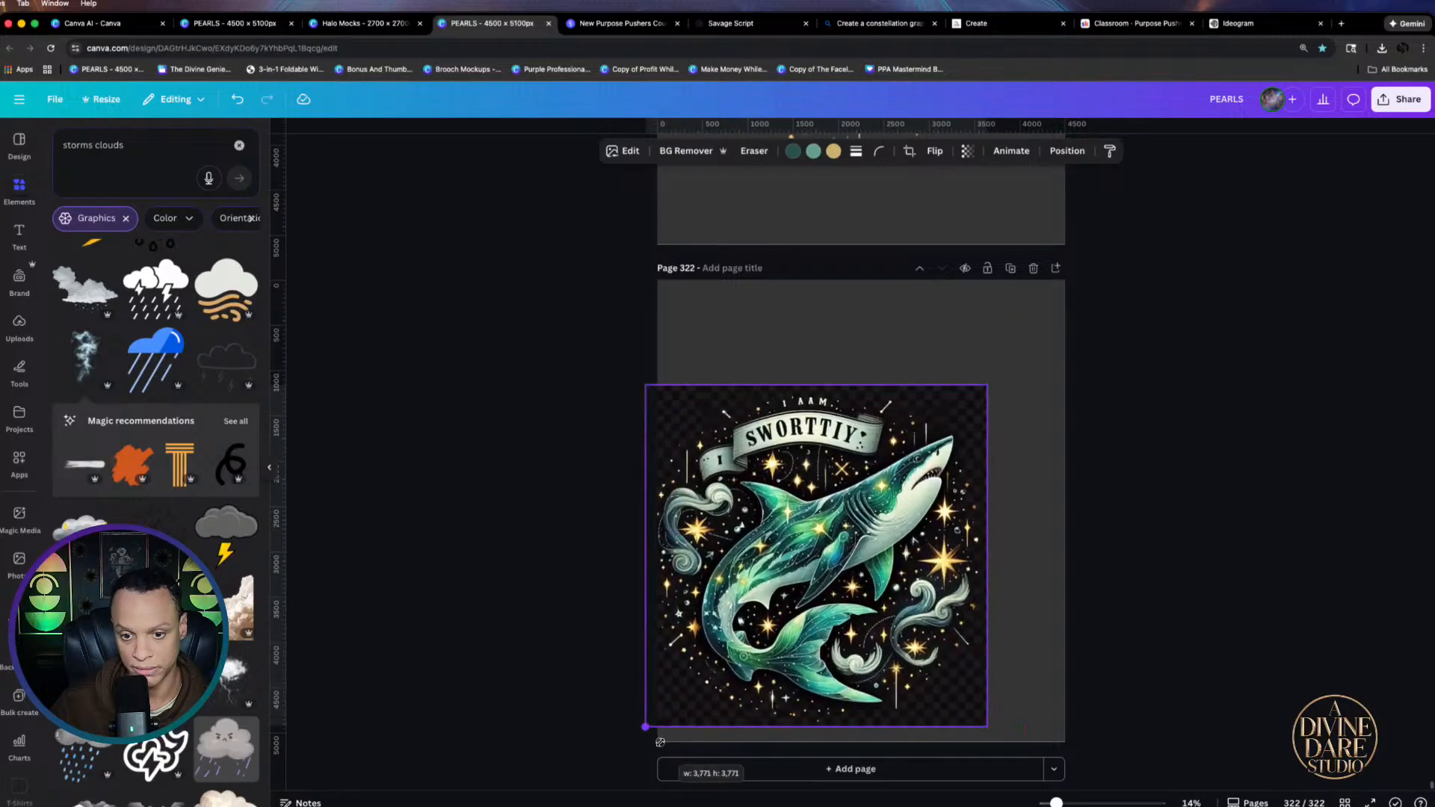
left_click_drag(794, 451, 833, 382)
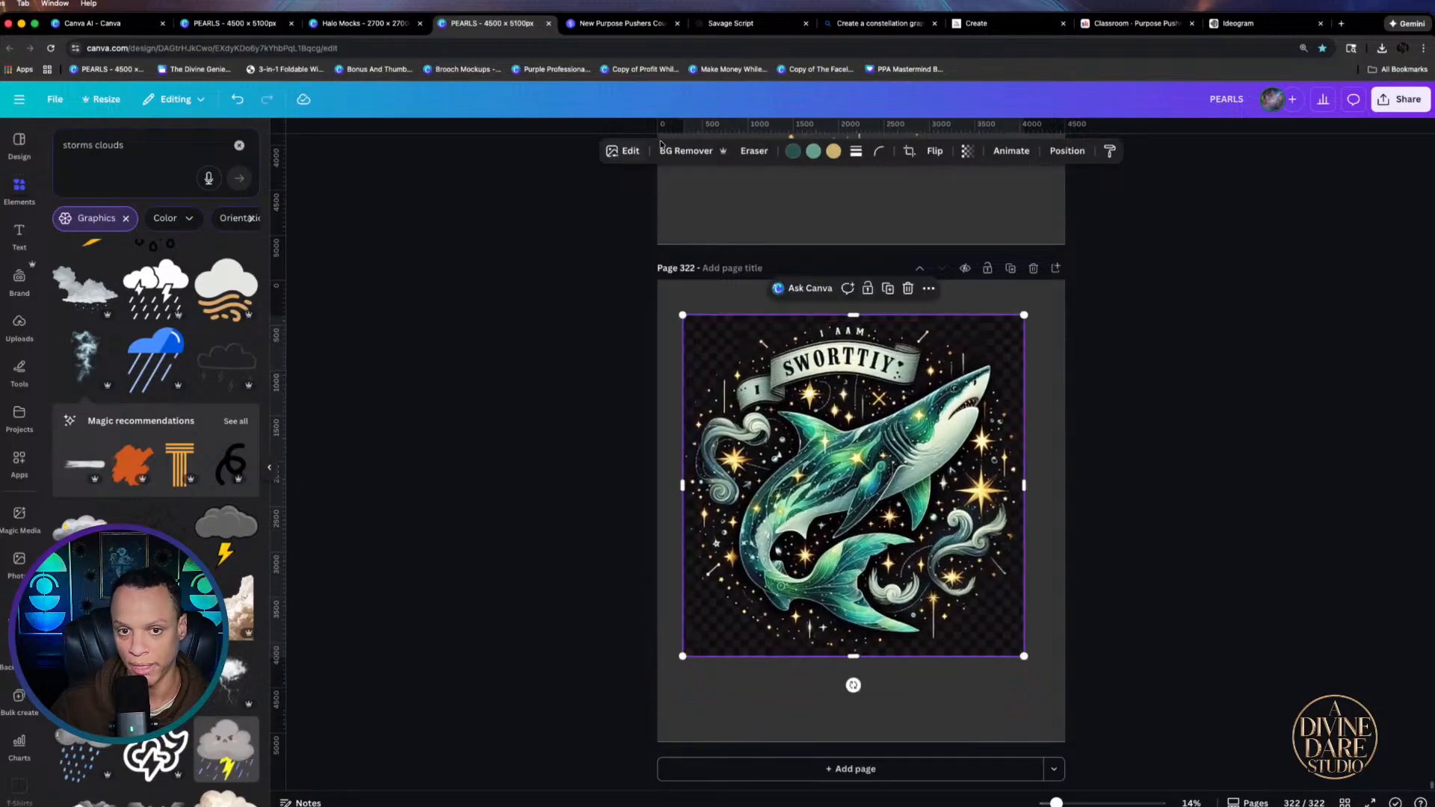
left_click(685, 151)
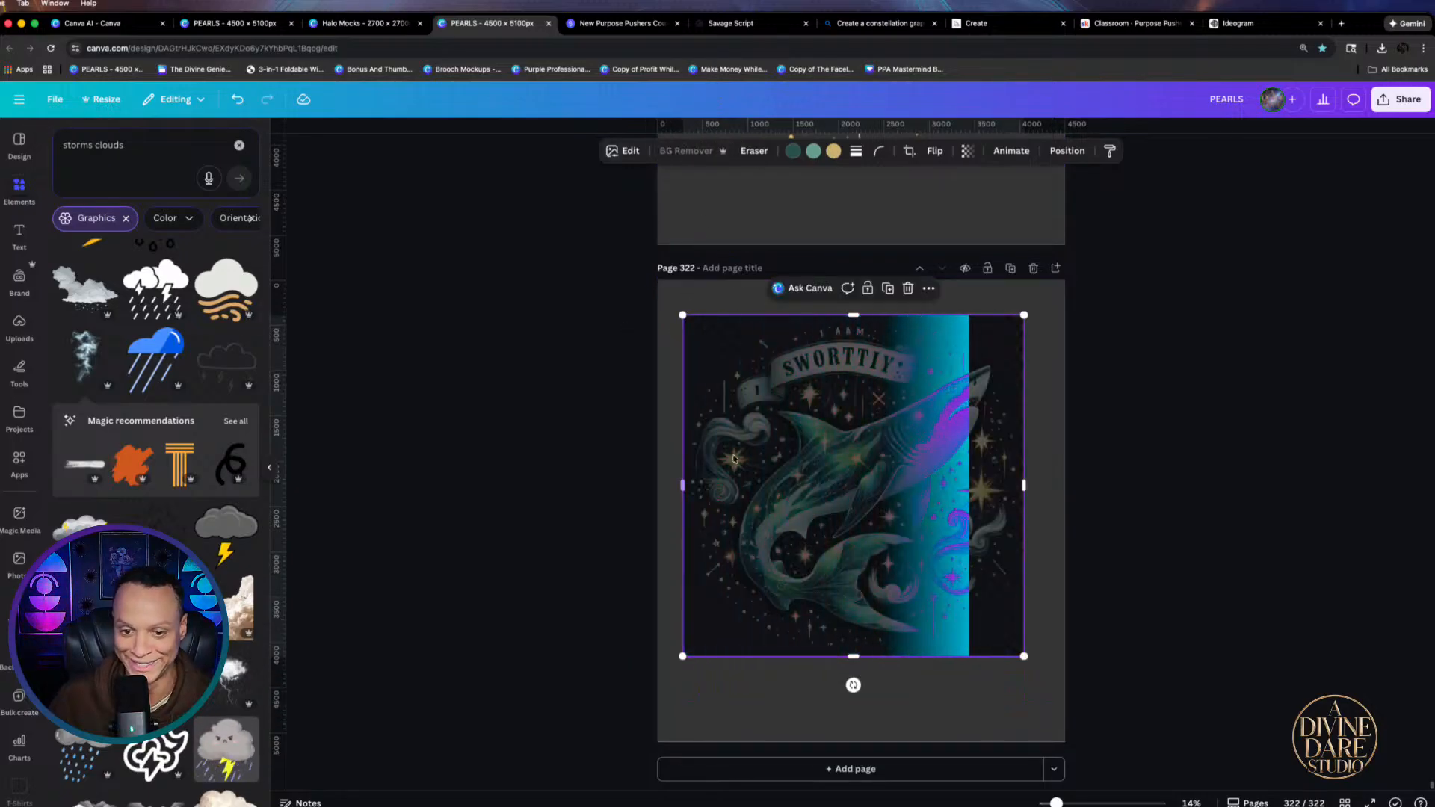
left_click(752, 152)
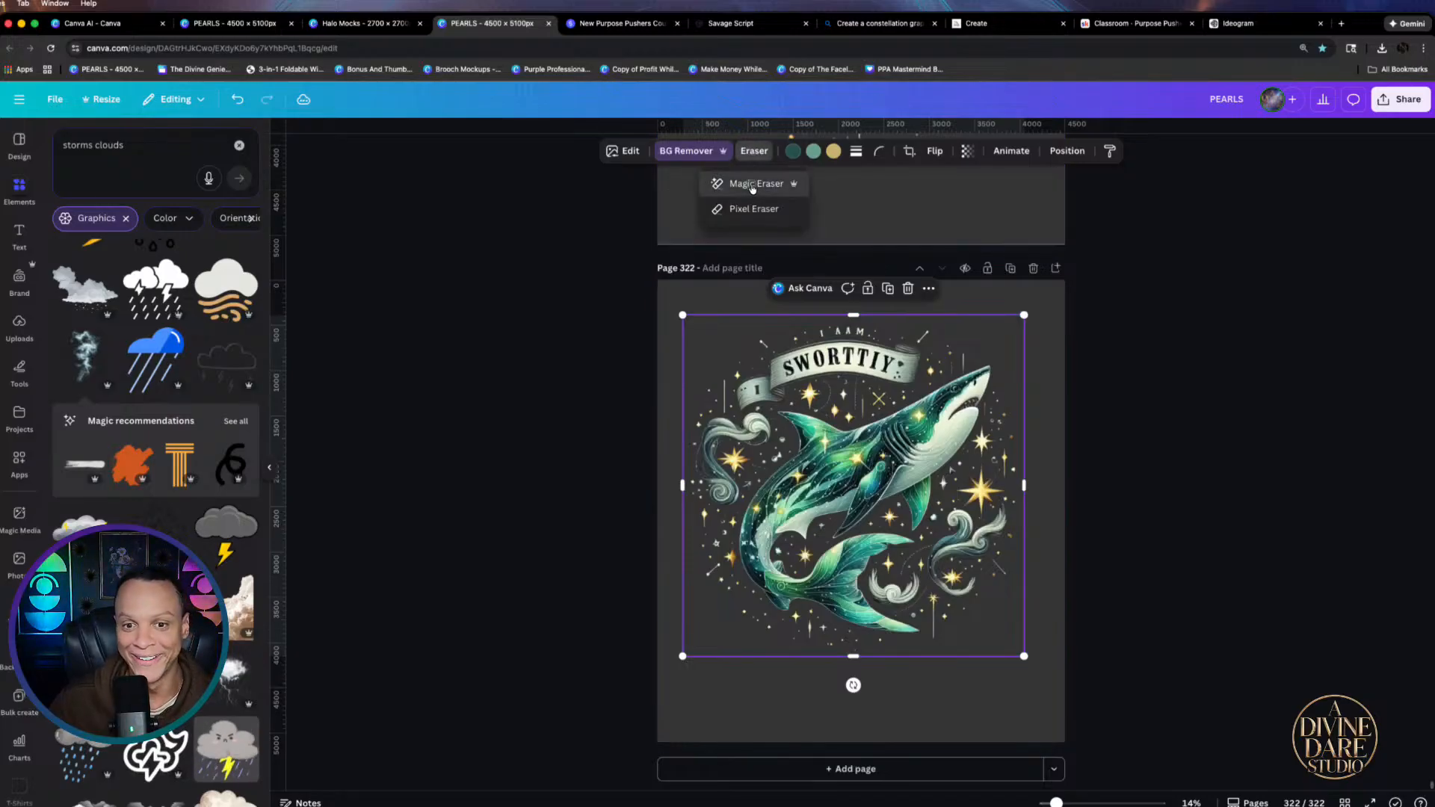
Try the Magic Eraser on the shark image twice, closing it without changes
left_click(753, 185)
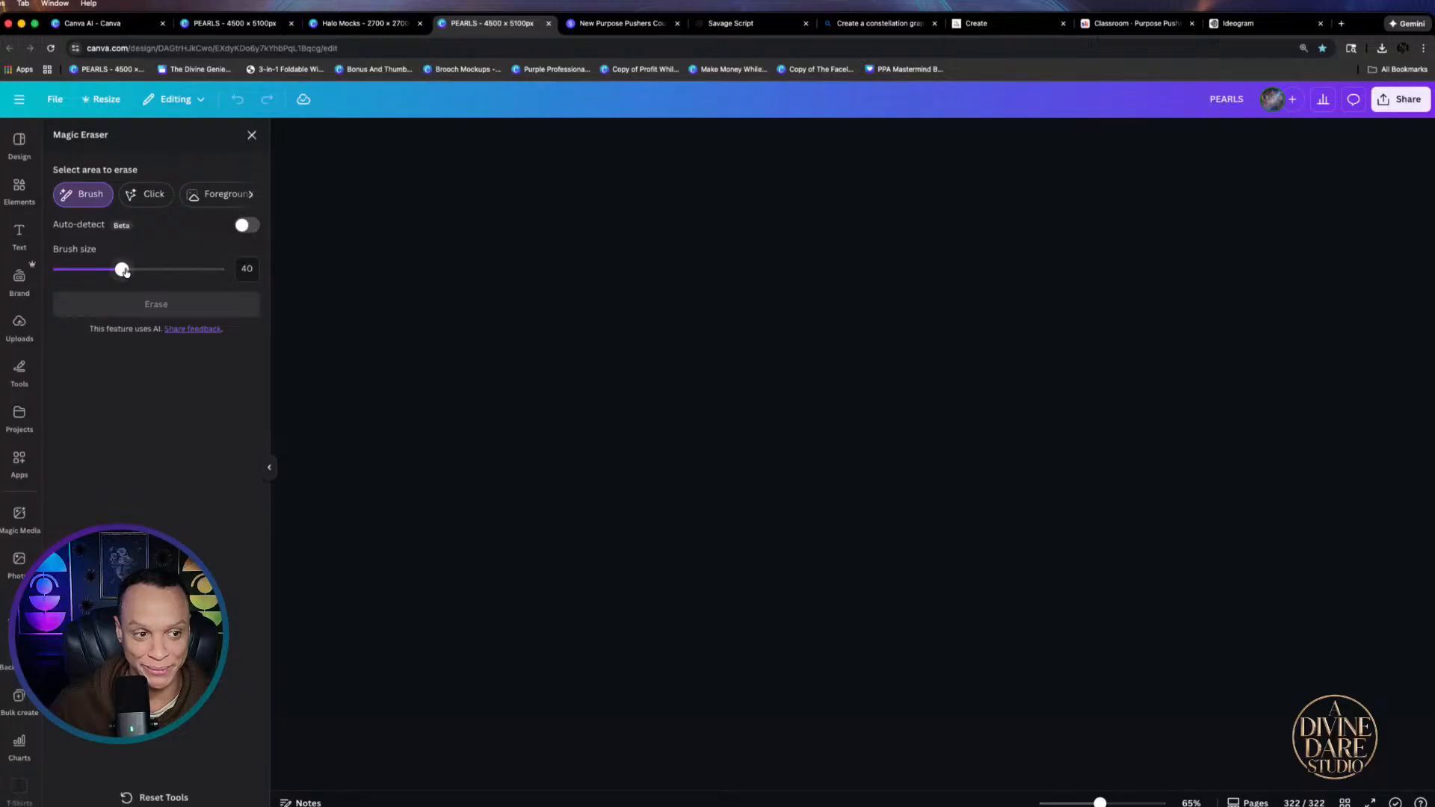
left_click(252, 134)
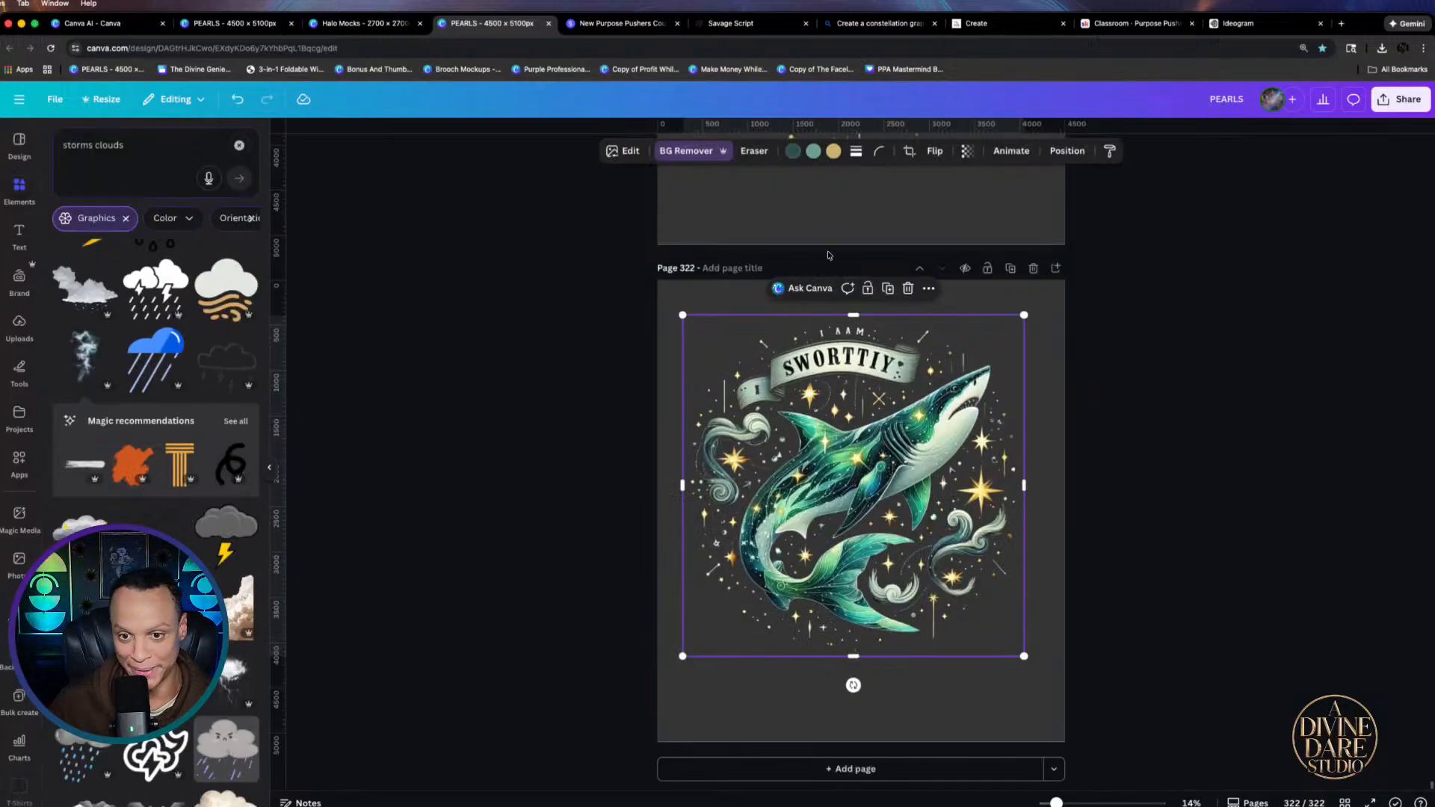
left_click(753, 151)
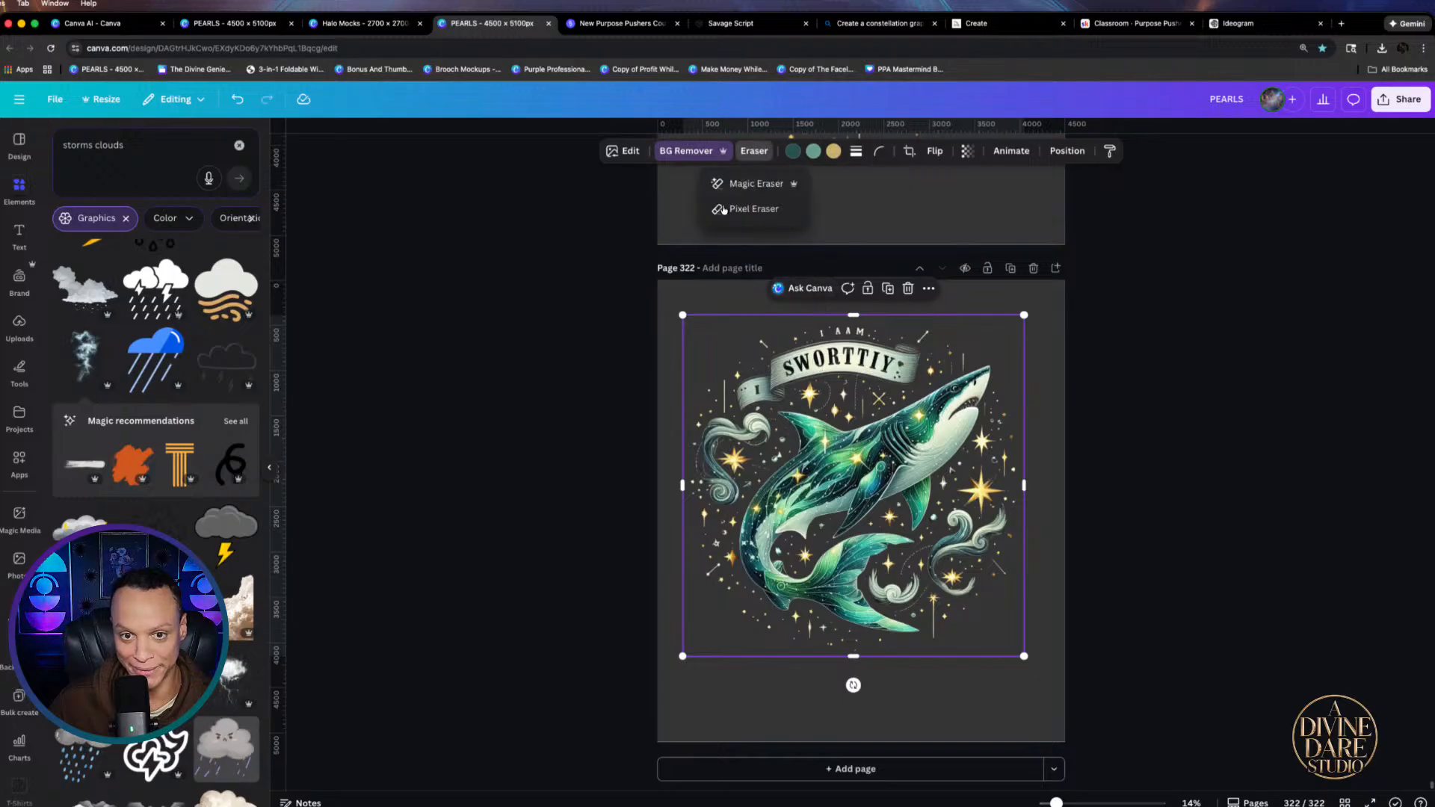
left_click(746, 183)
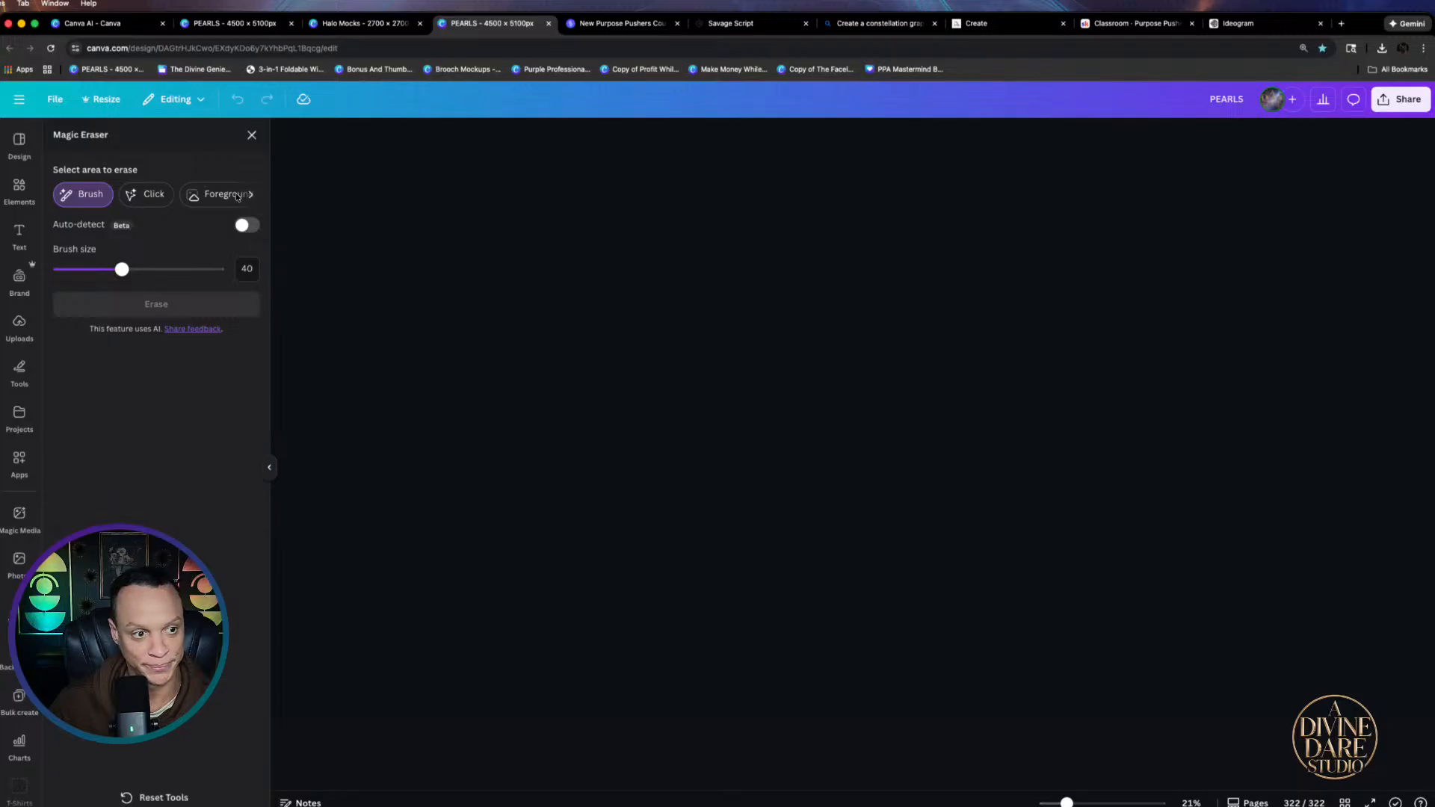
left_click(251, 135)
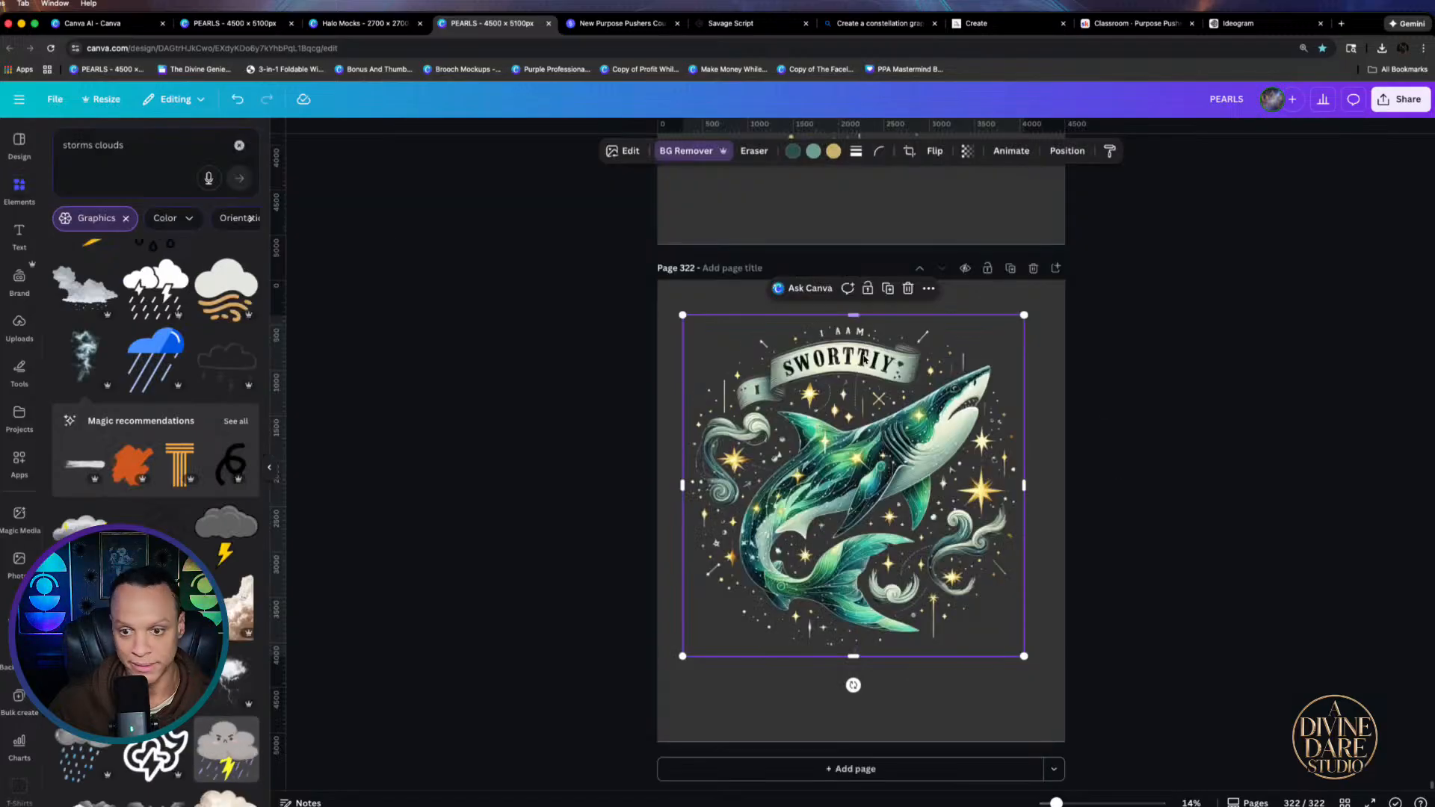
left_click_drag(897, 448, 897, 446)
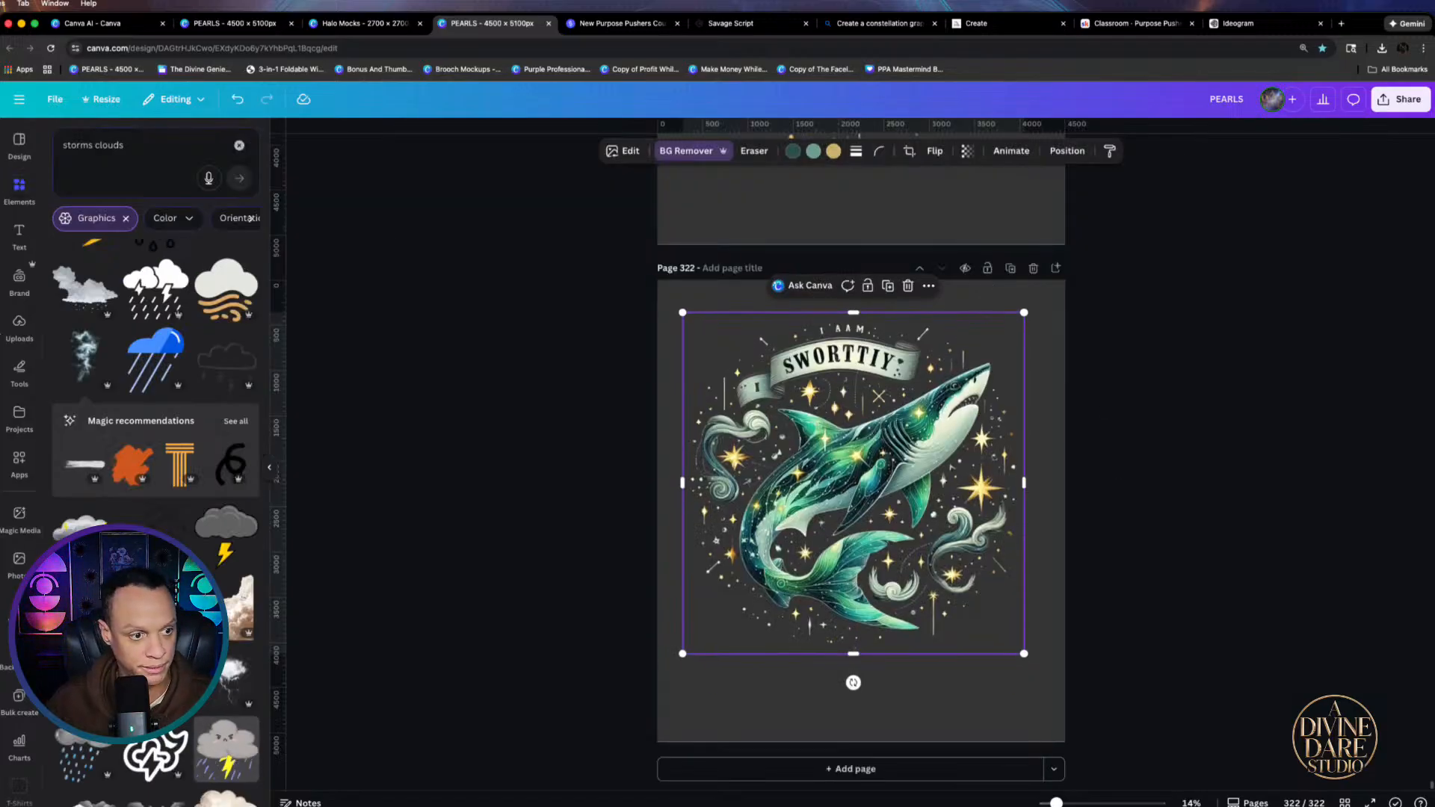
Replace the shark with a fresh copy of the original shark upload and open Magic Eraser
left_click(15, 329)
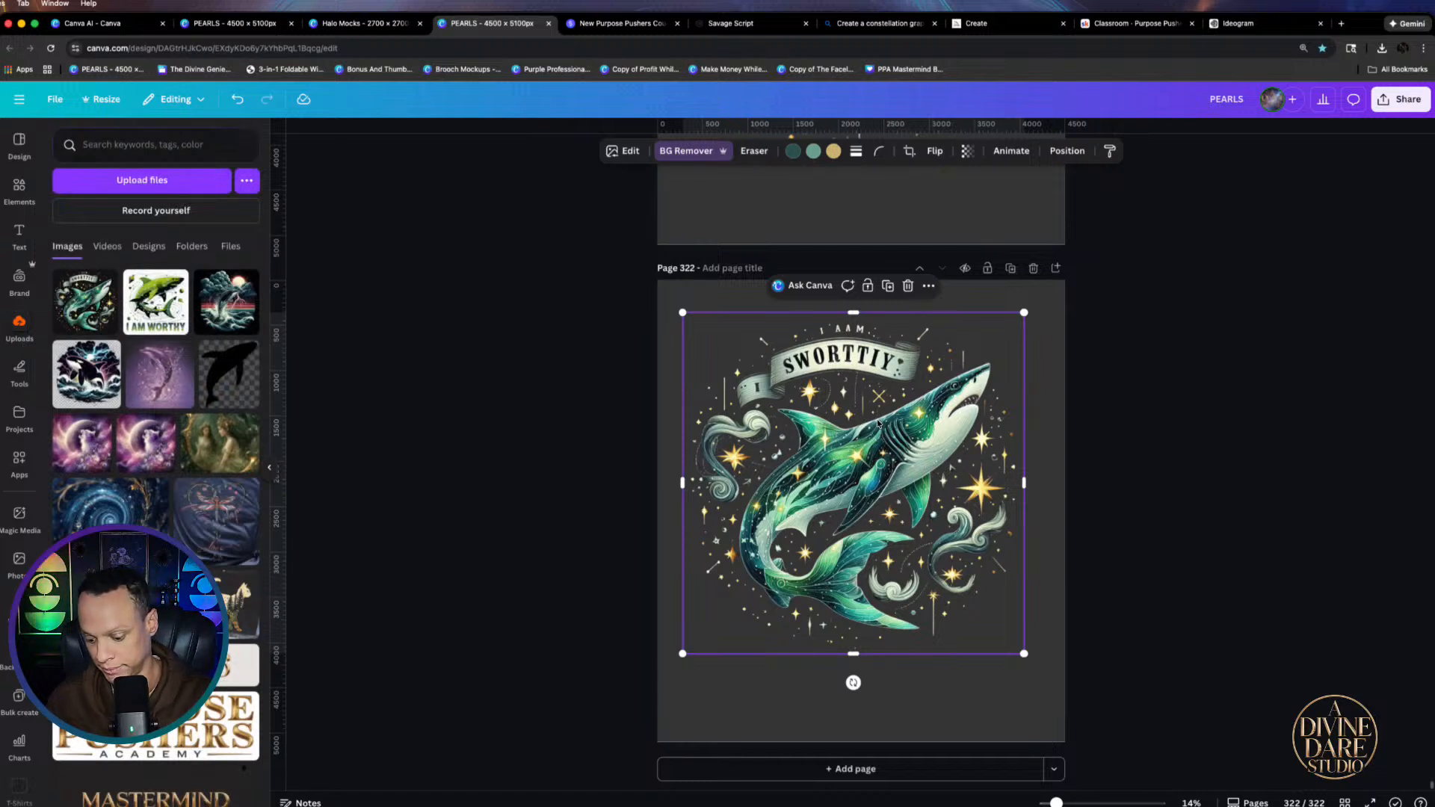
key("Delete")
left_click(89, 303)
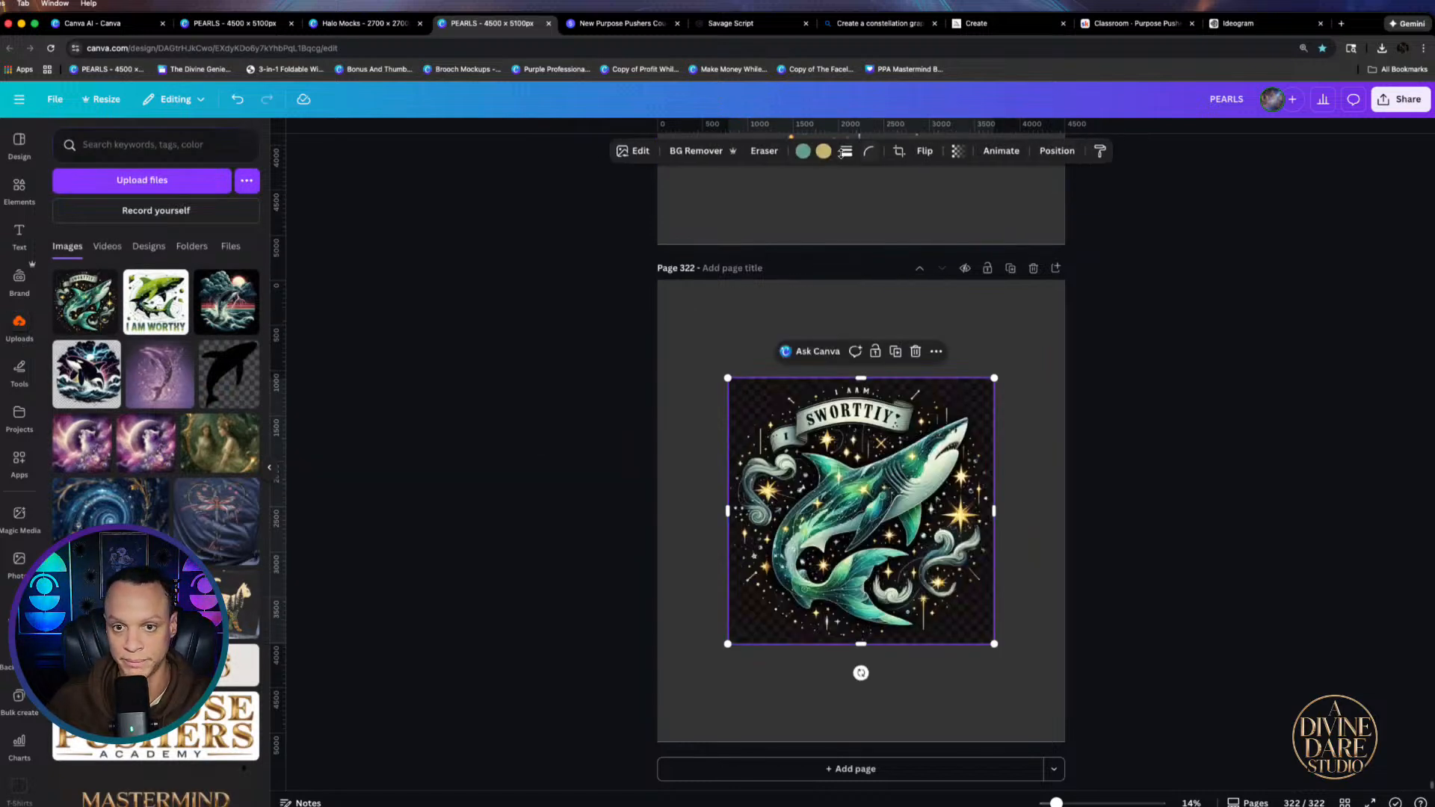
left_click(764, 150)
left_click(747, 187)
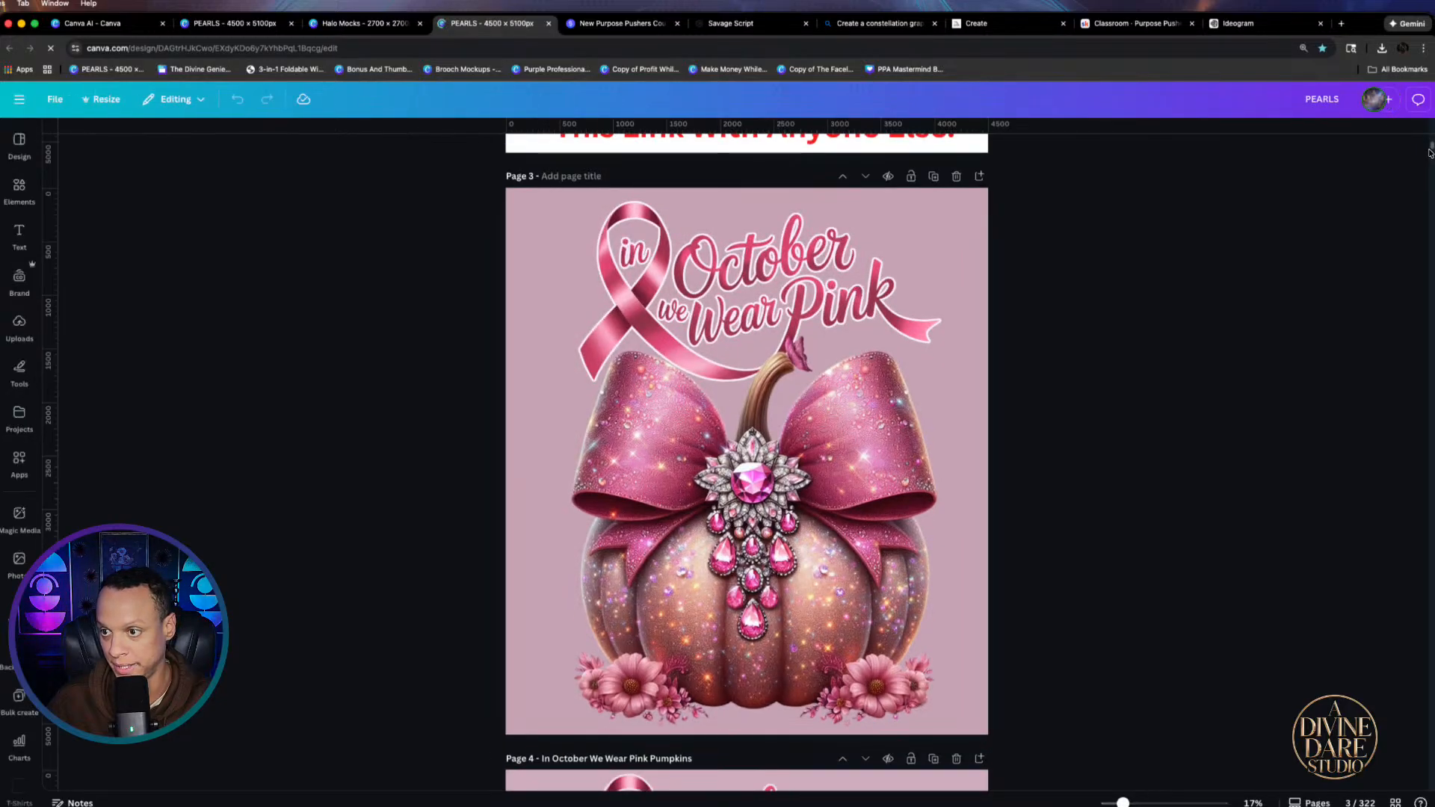
left_click_drag(1431, 144, 1431, 788)
left_click(803, 468)
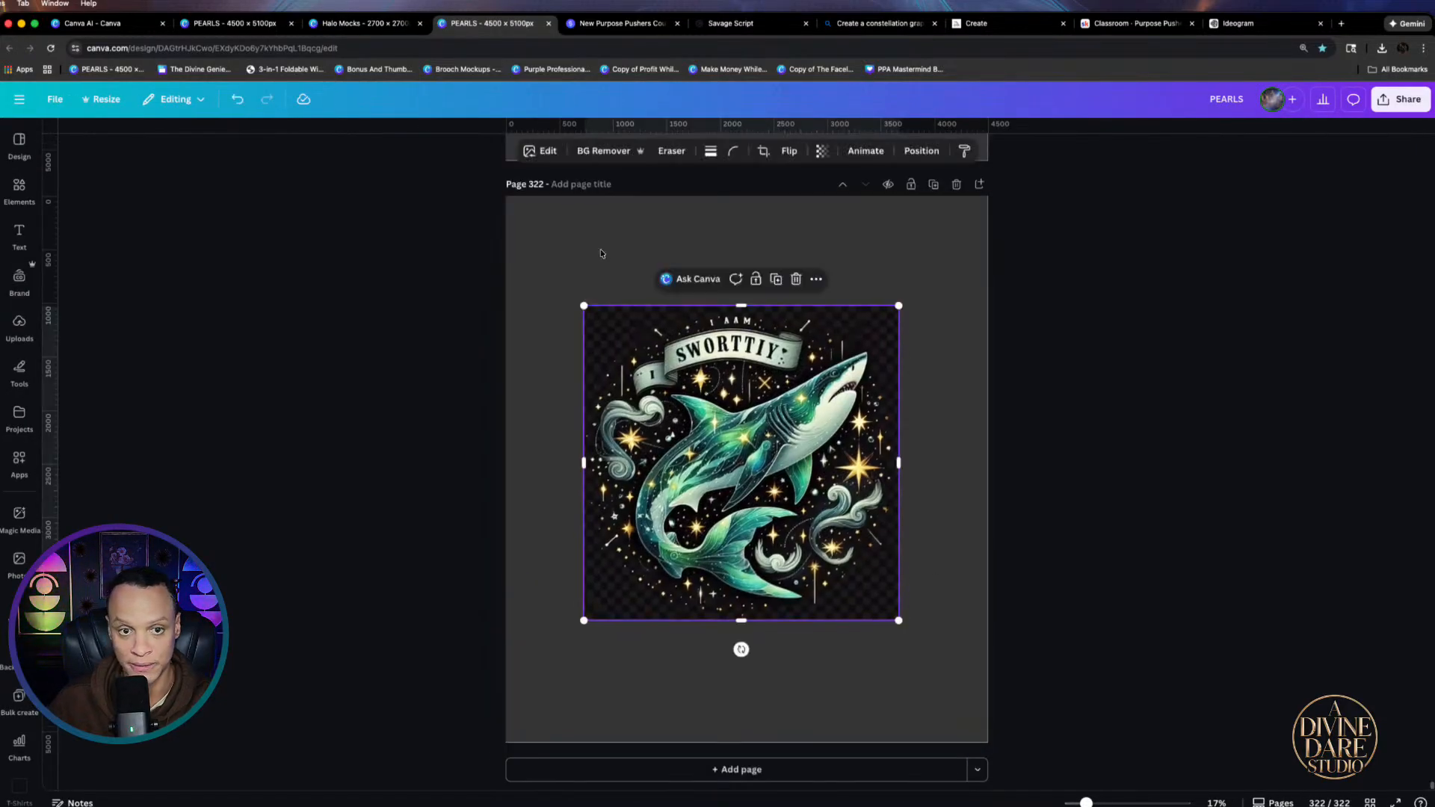
Magic-erase the I, SWORTTIY and I AM lettering from the banner using brush size 18
left_click(651, 150)
left_click(642, 183)
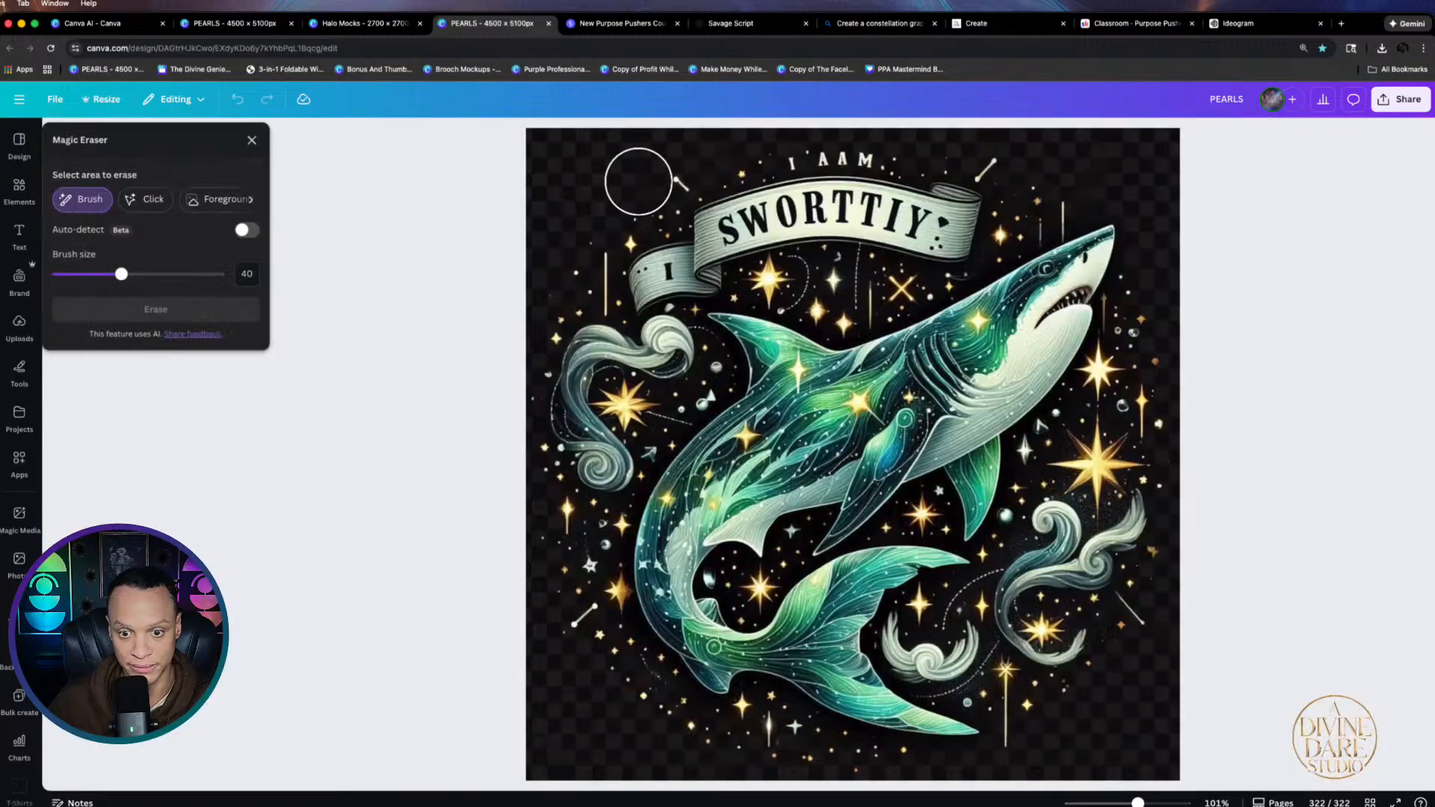
left_click_drag(118, 274, 85, 274)
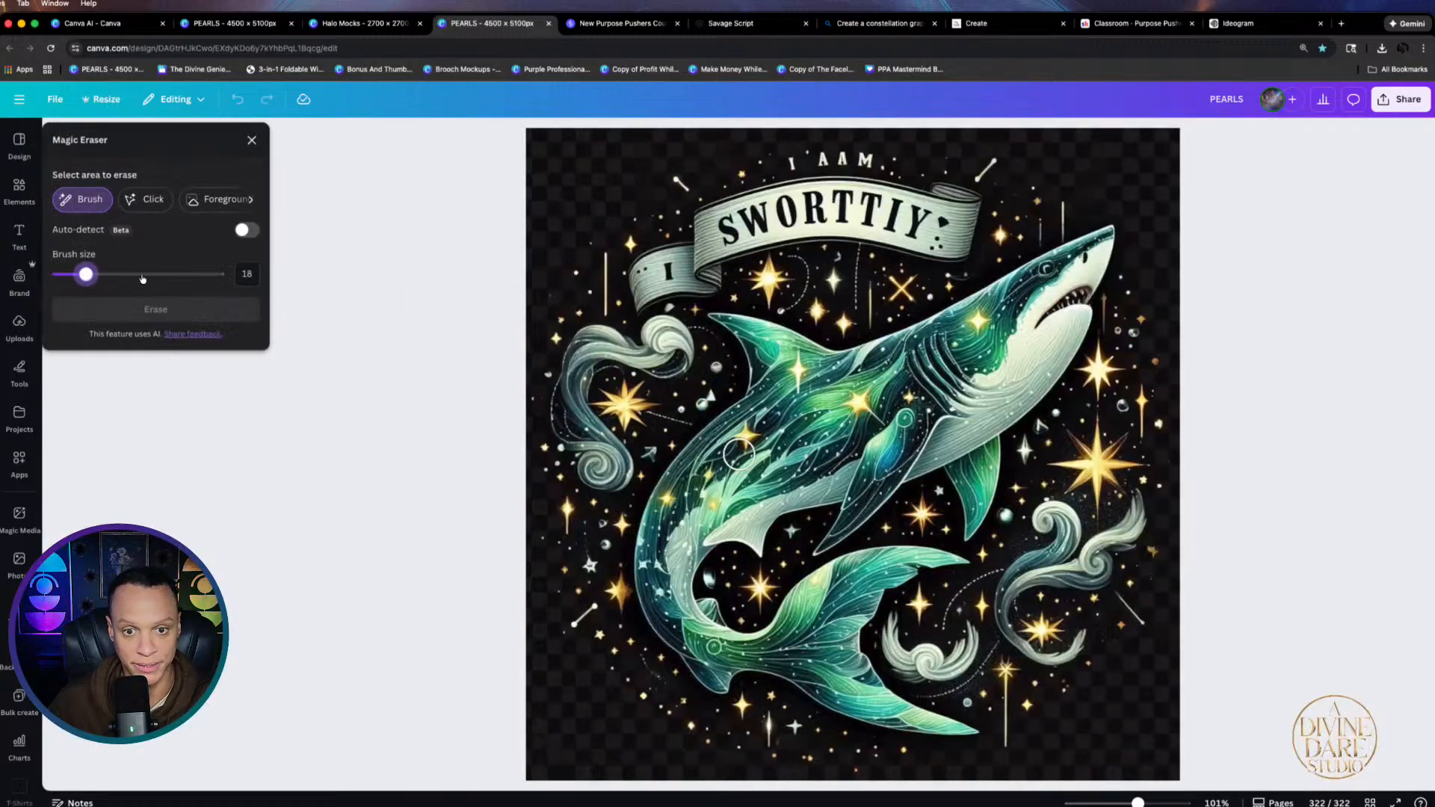
left_click_drag(669, 263, 673, 275)
mouse_move(715, 224)
left_mouse_down()
mouse_move(845, 204)
mouse_move(908, 207)
mouse_move(923, 233)
mouse_move(725, 240)
left_mouse_up()
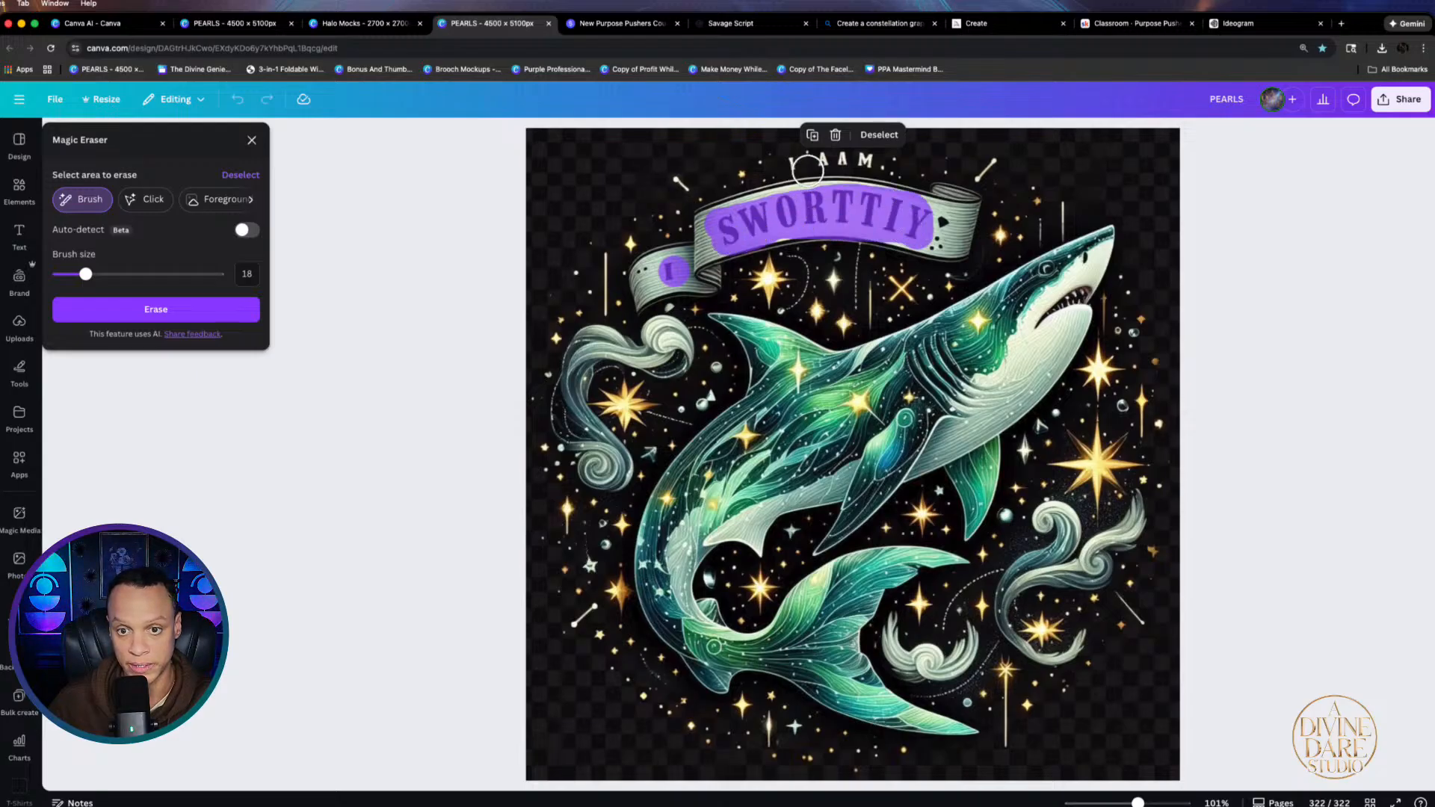
left_click_drag(789, 164, 876, 160)
left_click(156, 309)
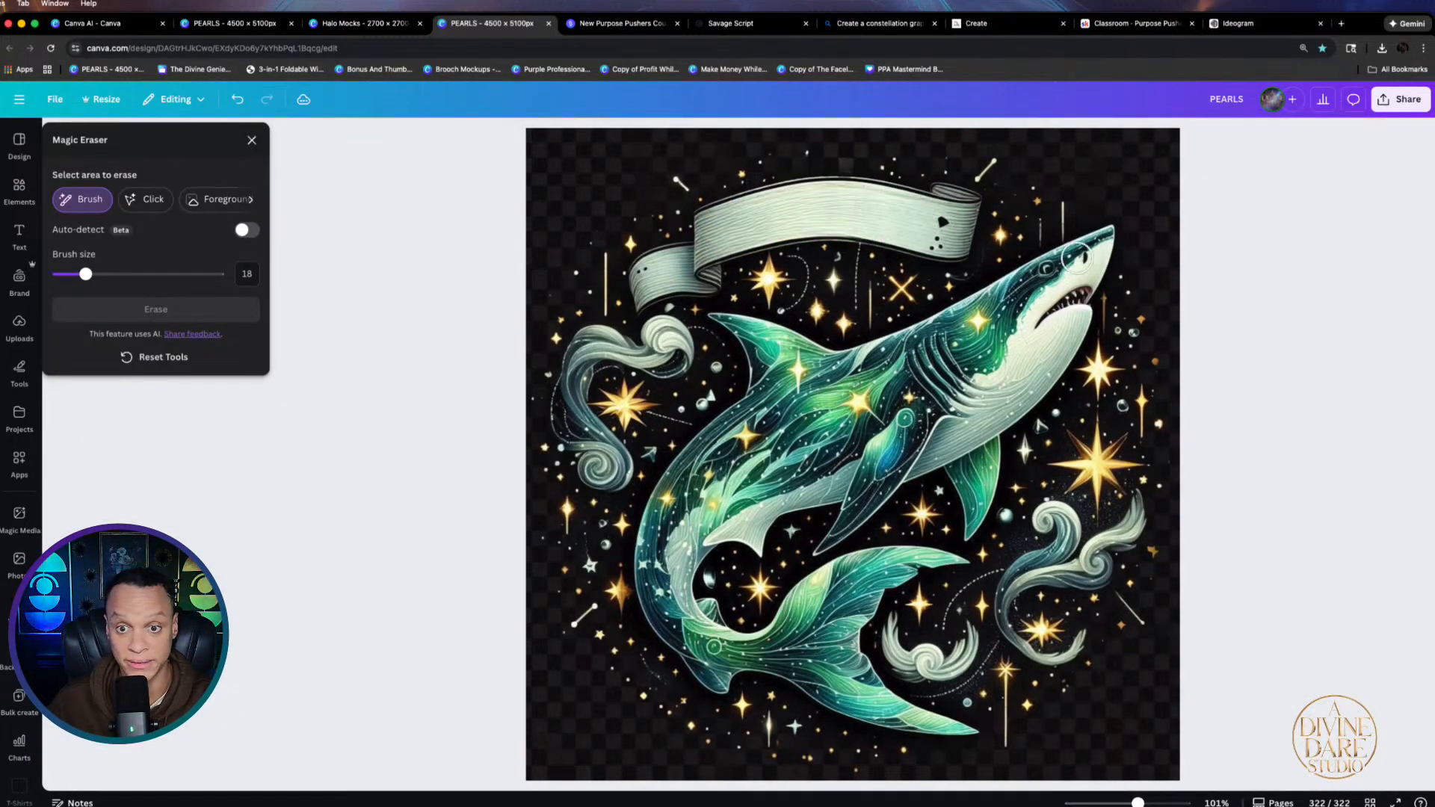
left_click(252, 142)
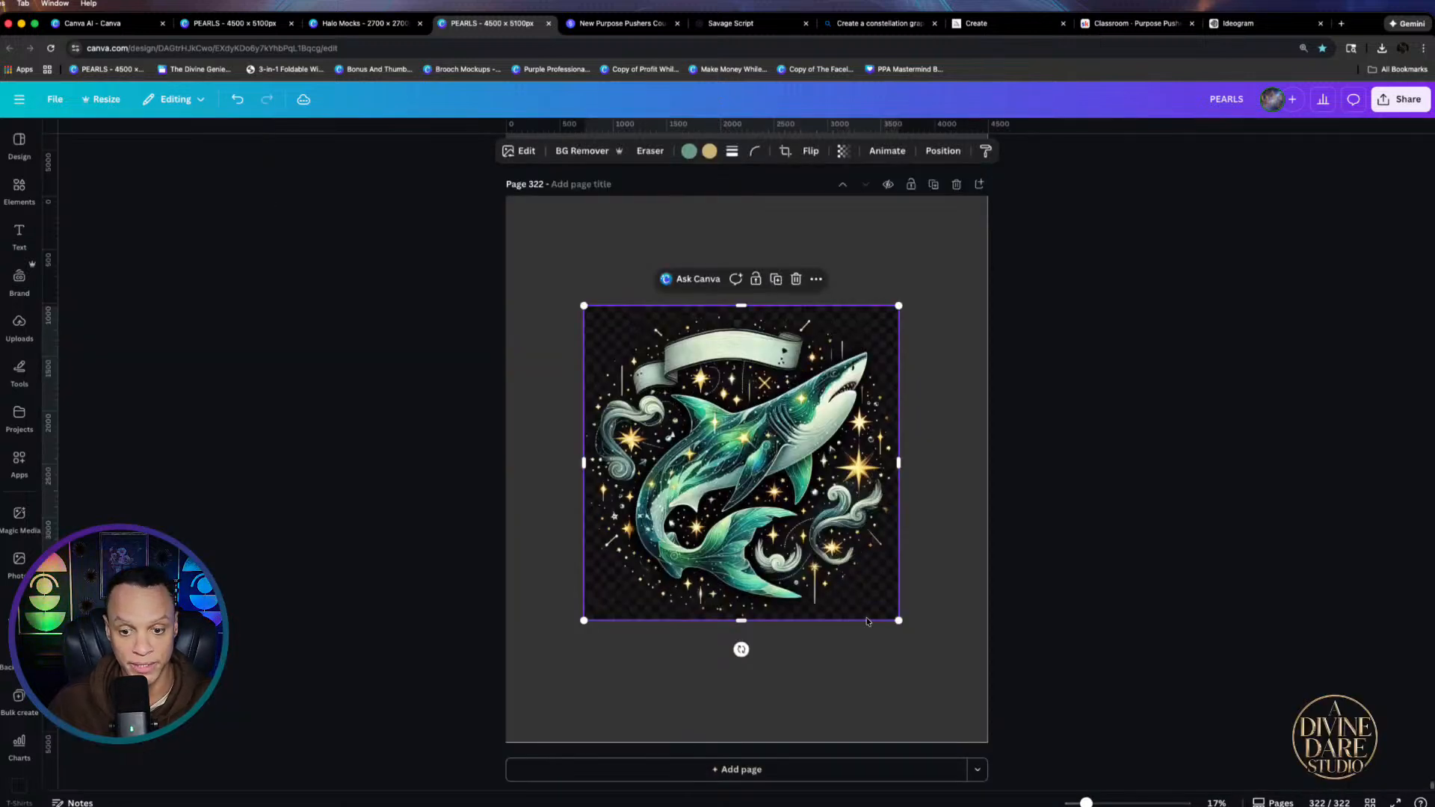
Enlarge the shark to about 4,206 px wide, remove its background, and add a text box
left_click_drag(899, 620, 833, 562)
left_click_drag(960, 664, 988, 709)
left_click(570, 151)
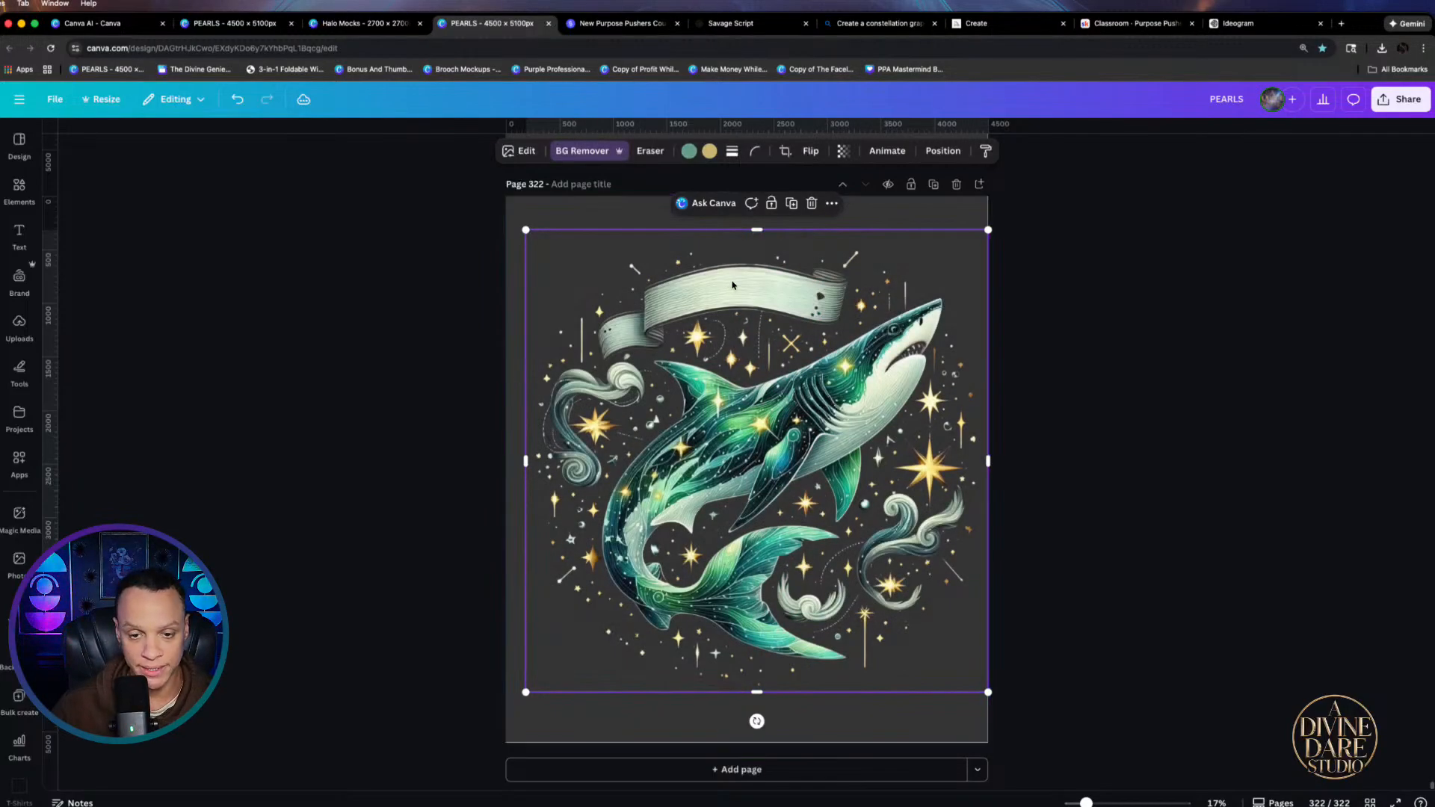
key("t")
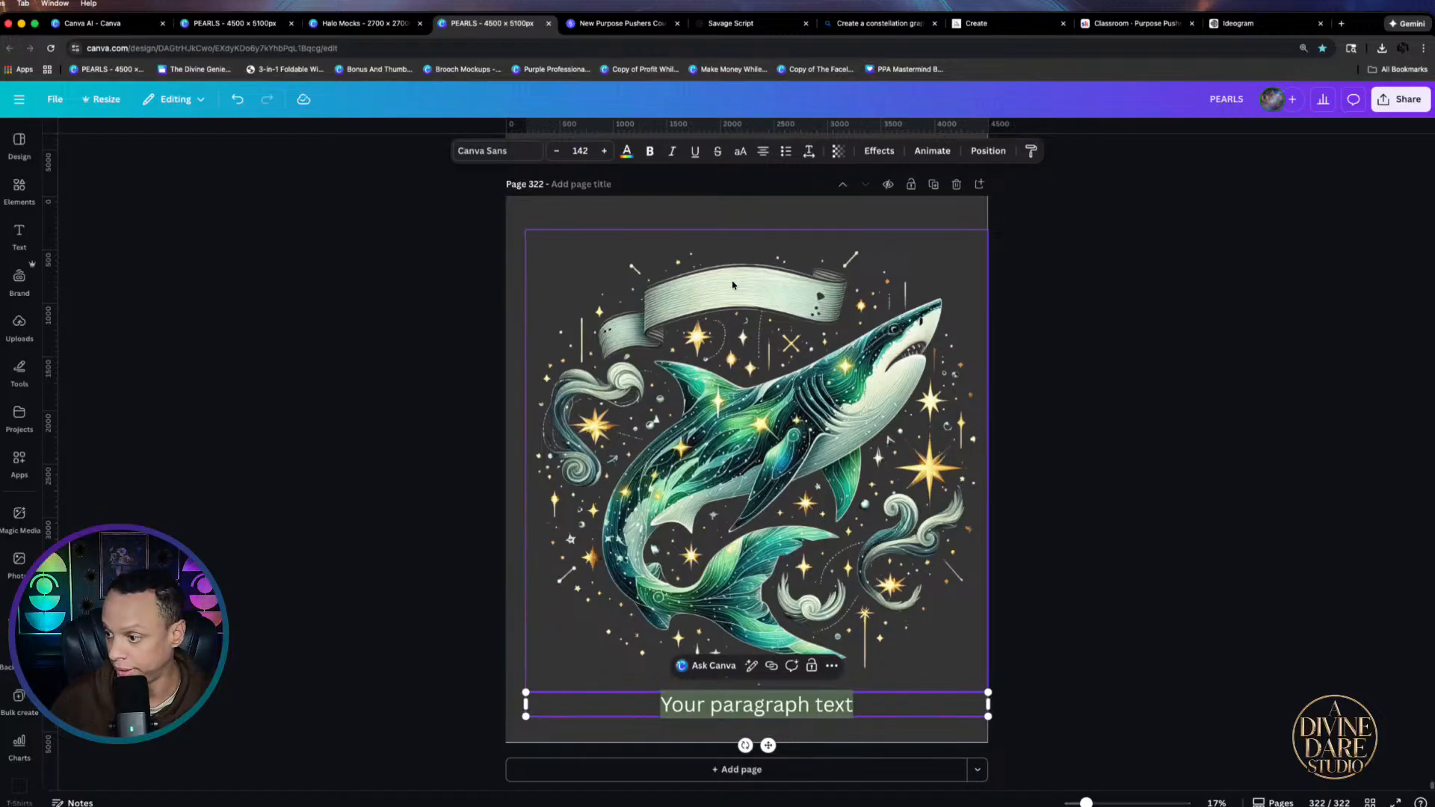
Type the custom name into the text box, narrow it, and set it in Lobster Two
type("C")
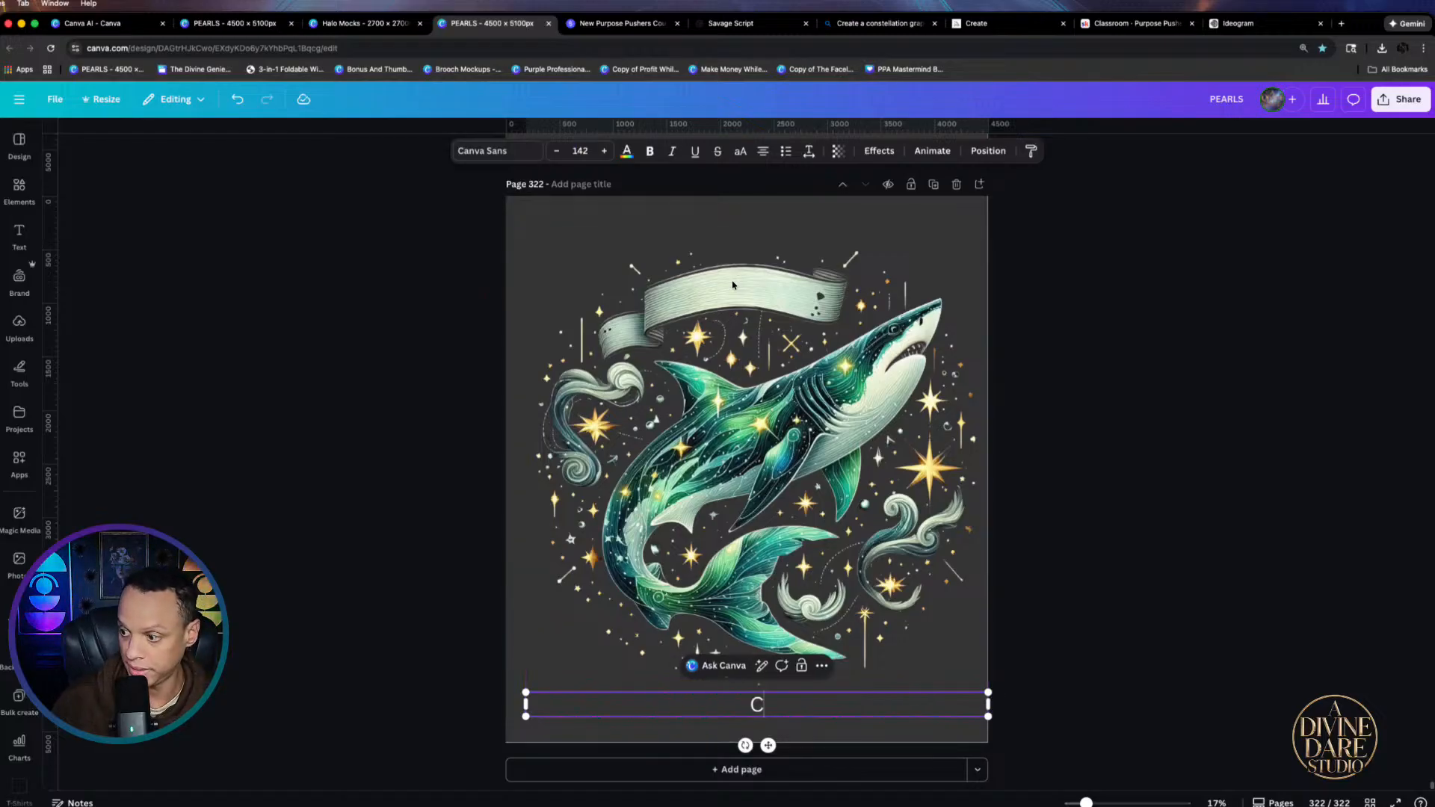
type("yndie")
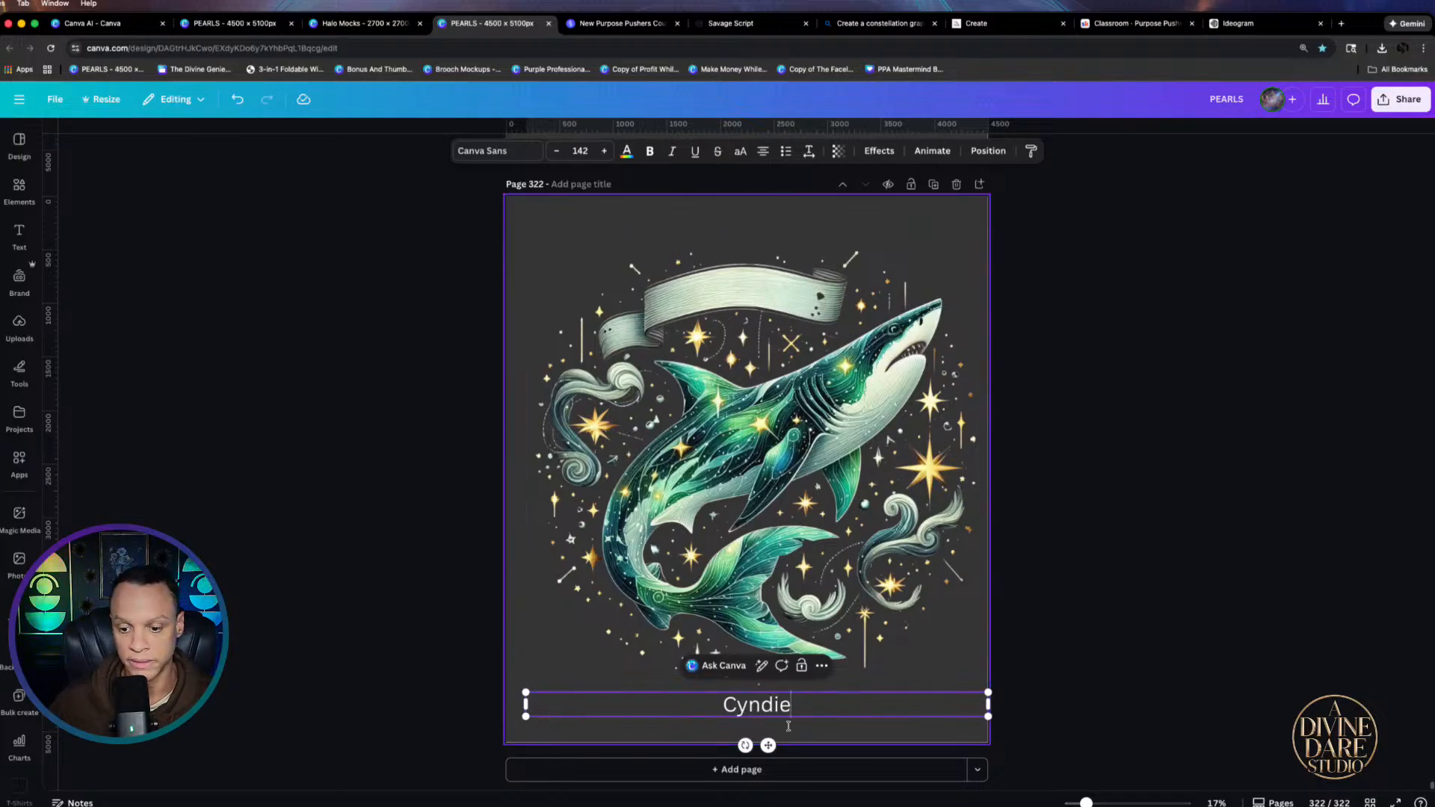
left_click_drag(988, 704, 663, 676)
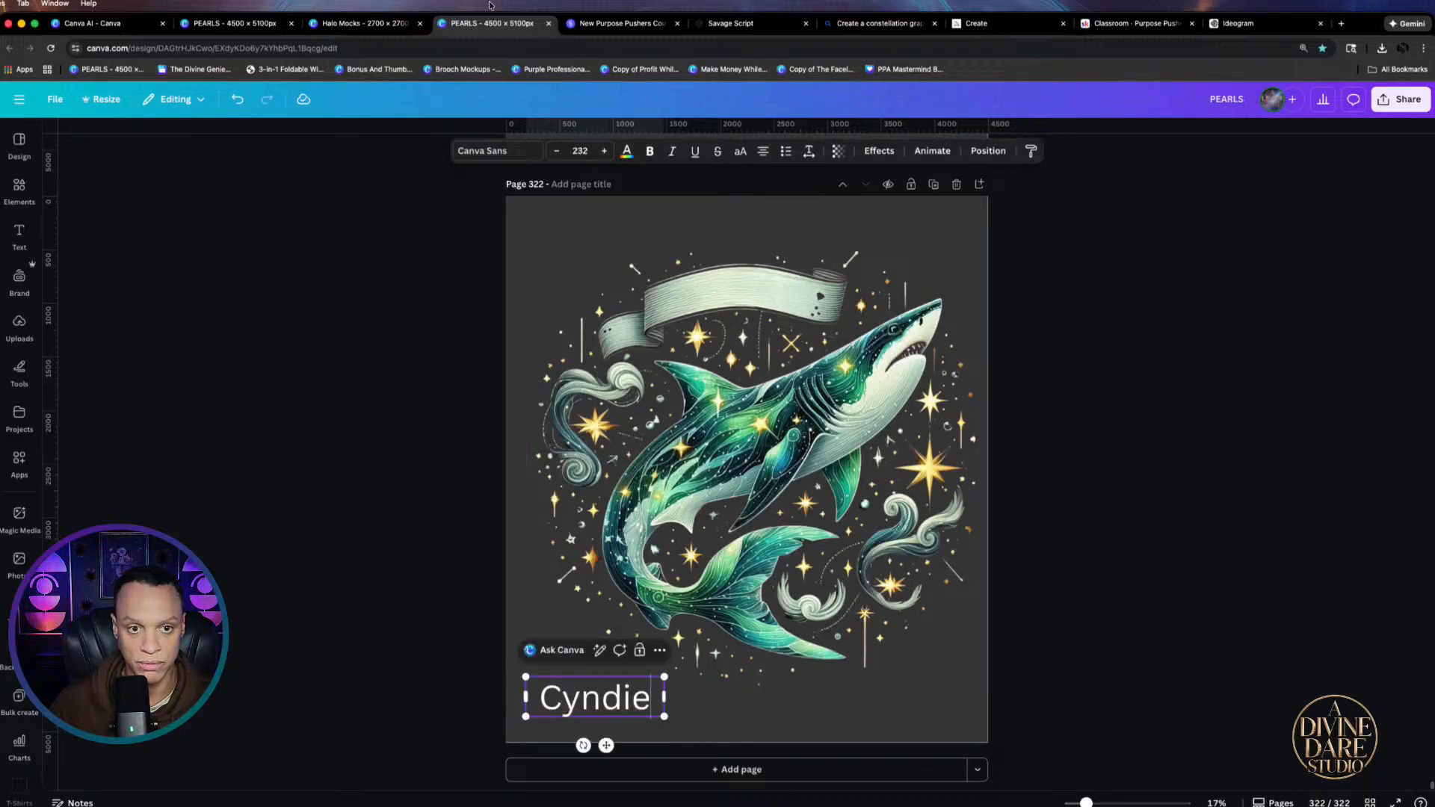
left_click(483, 151)
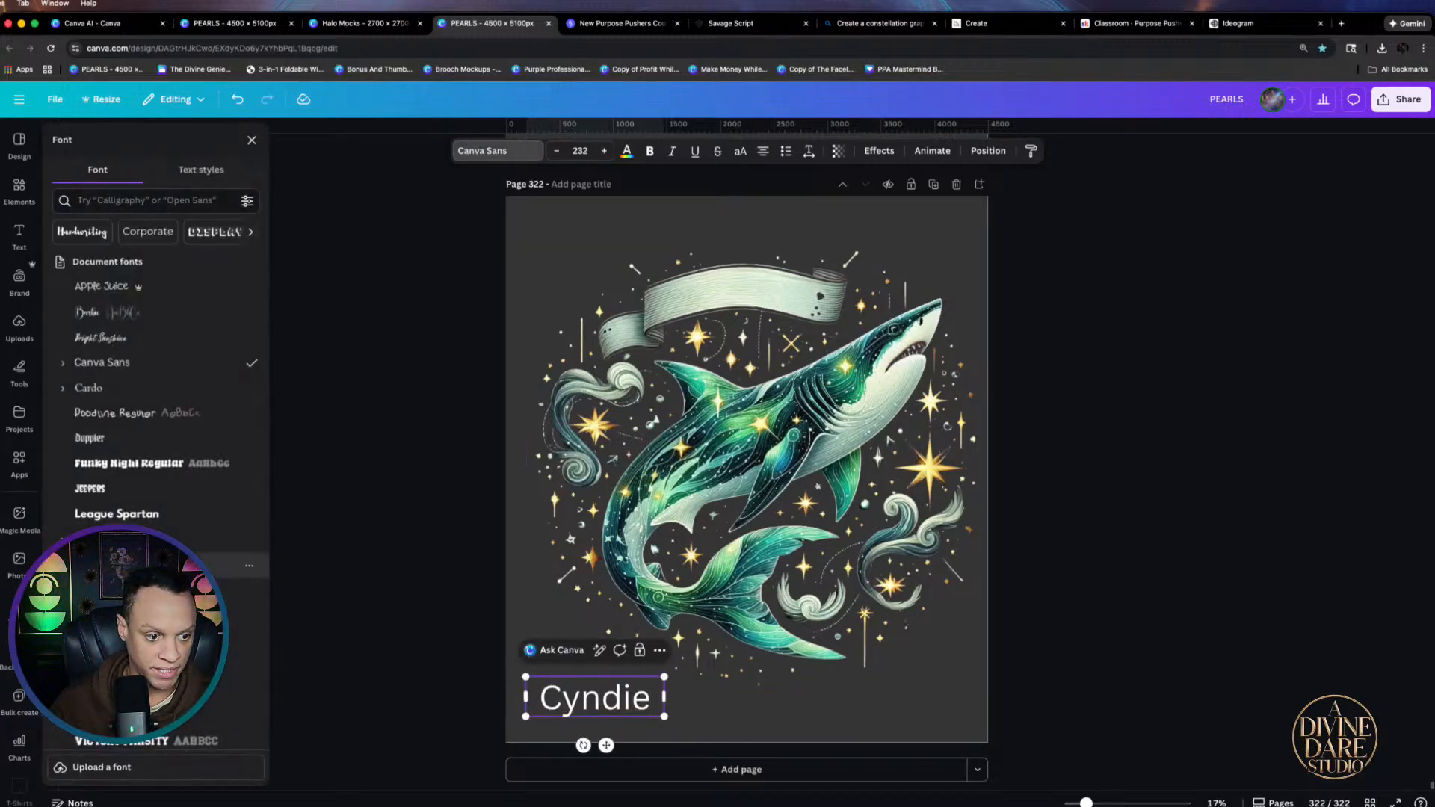
left_click(224, 540)
left_click(656, 730)
Move the name onto the banner ribbon and colour it black
left_click_drag(612, 702, 744, 294)
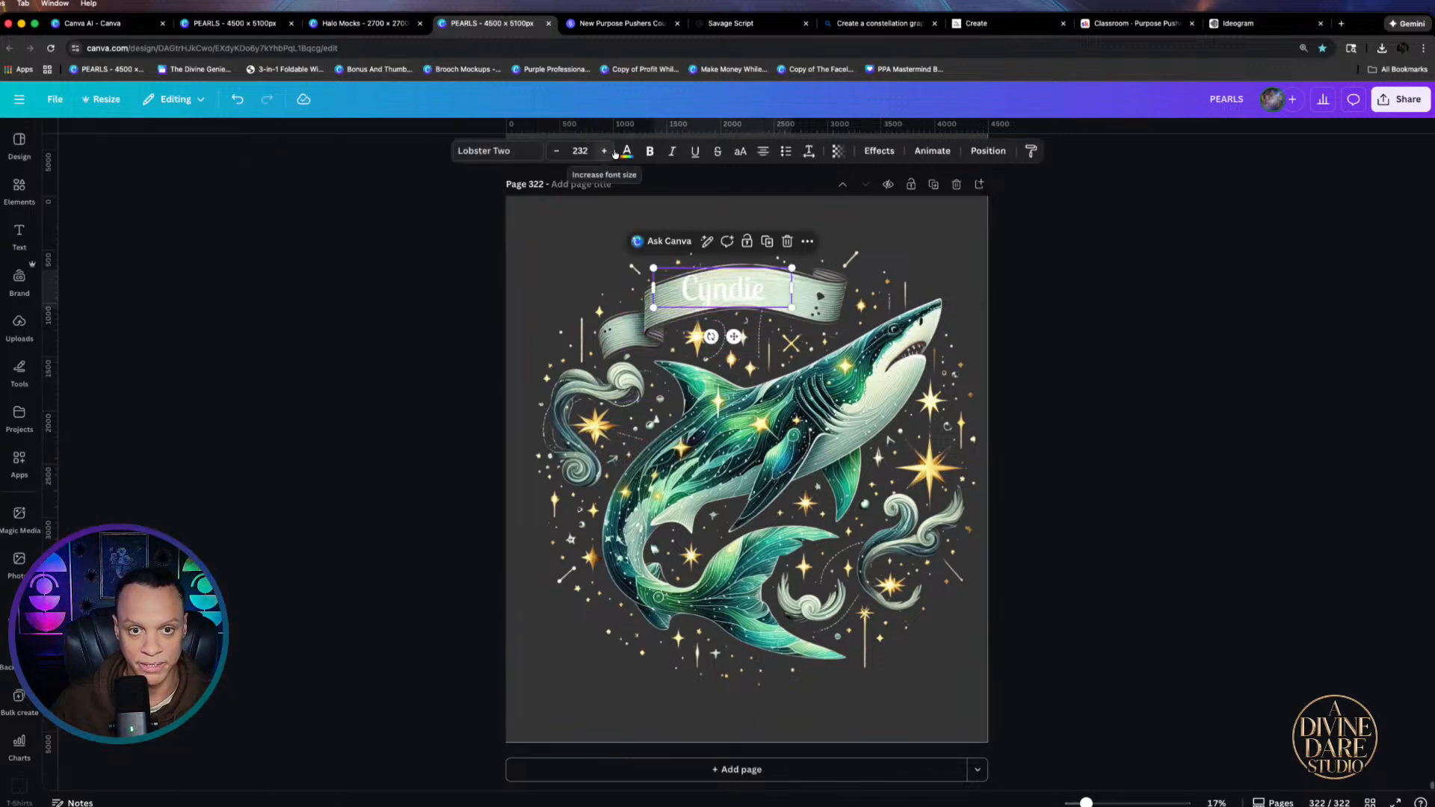
left_click(626, 151)
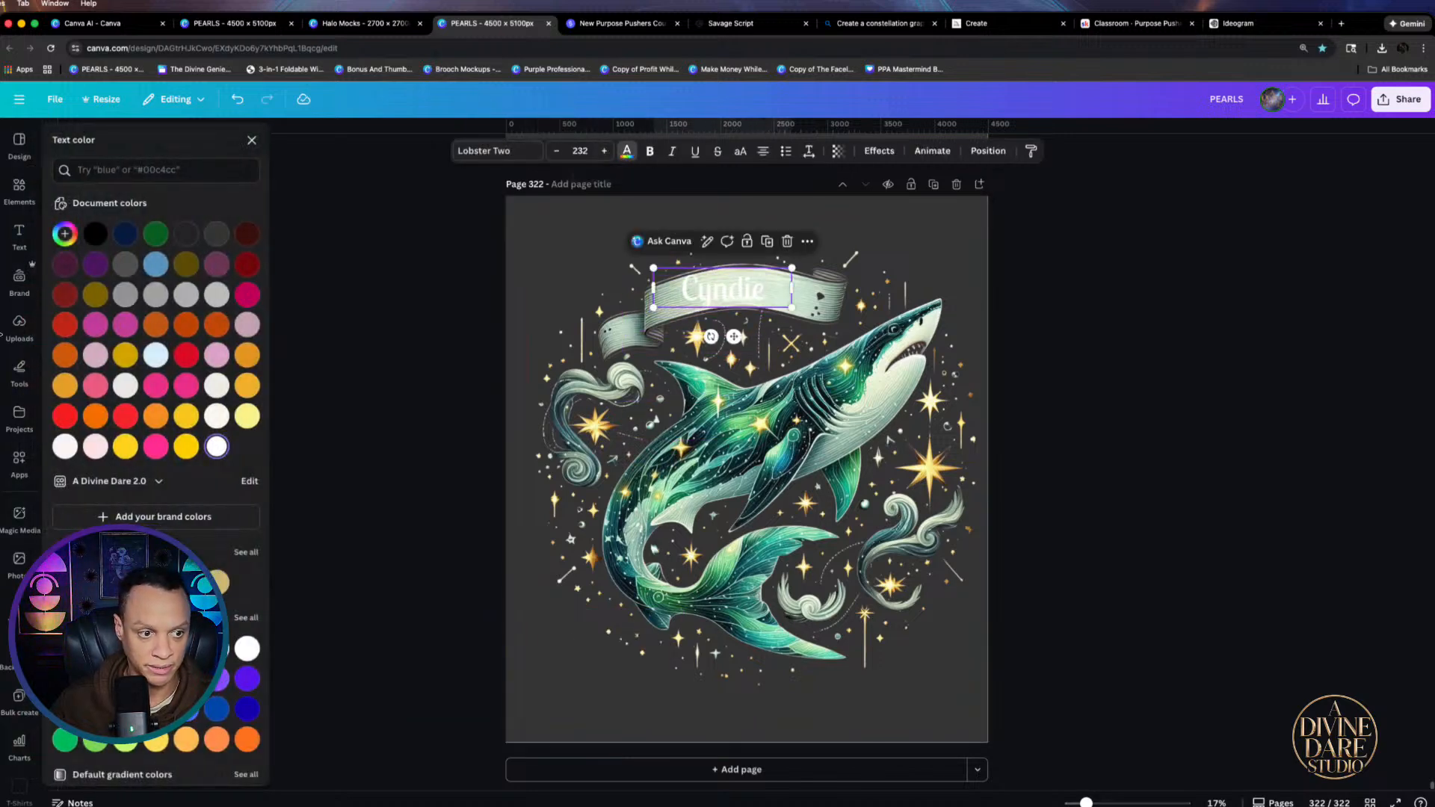
left_click(98, 236)
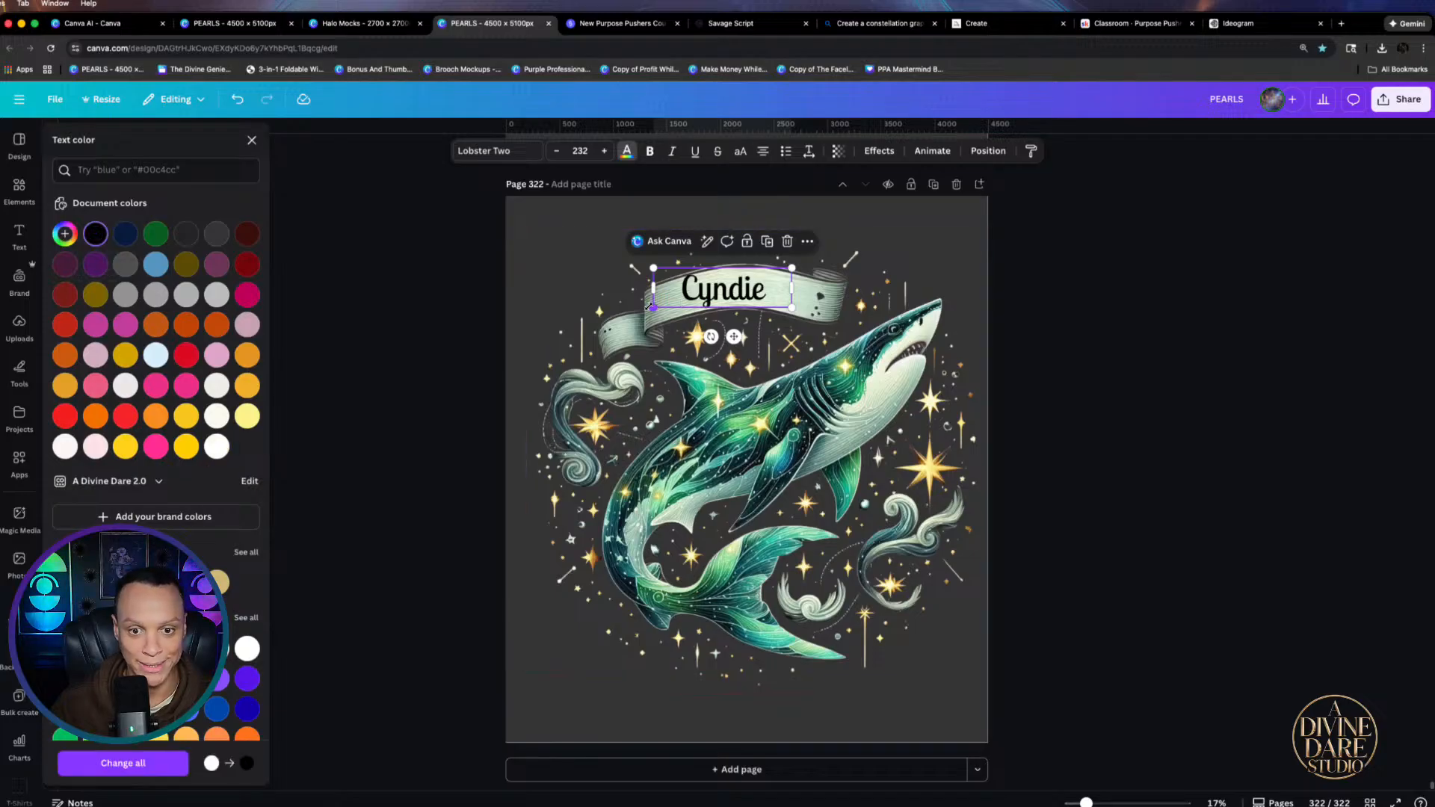
left_click(508, 150)
left_click(108, 206)
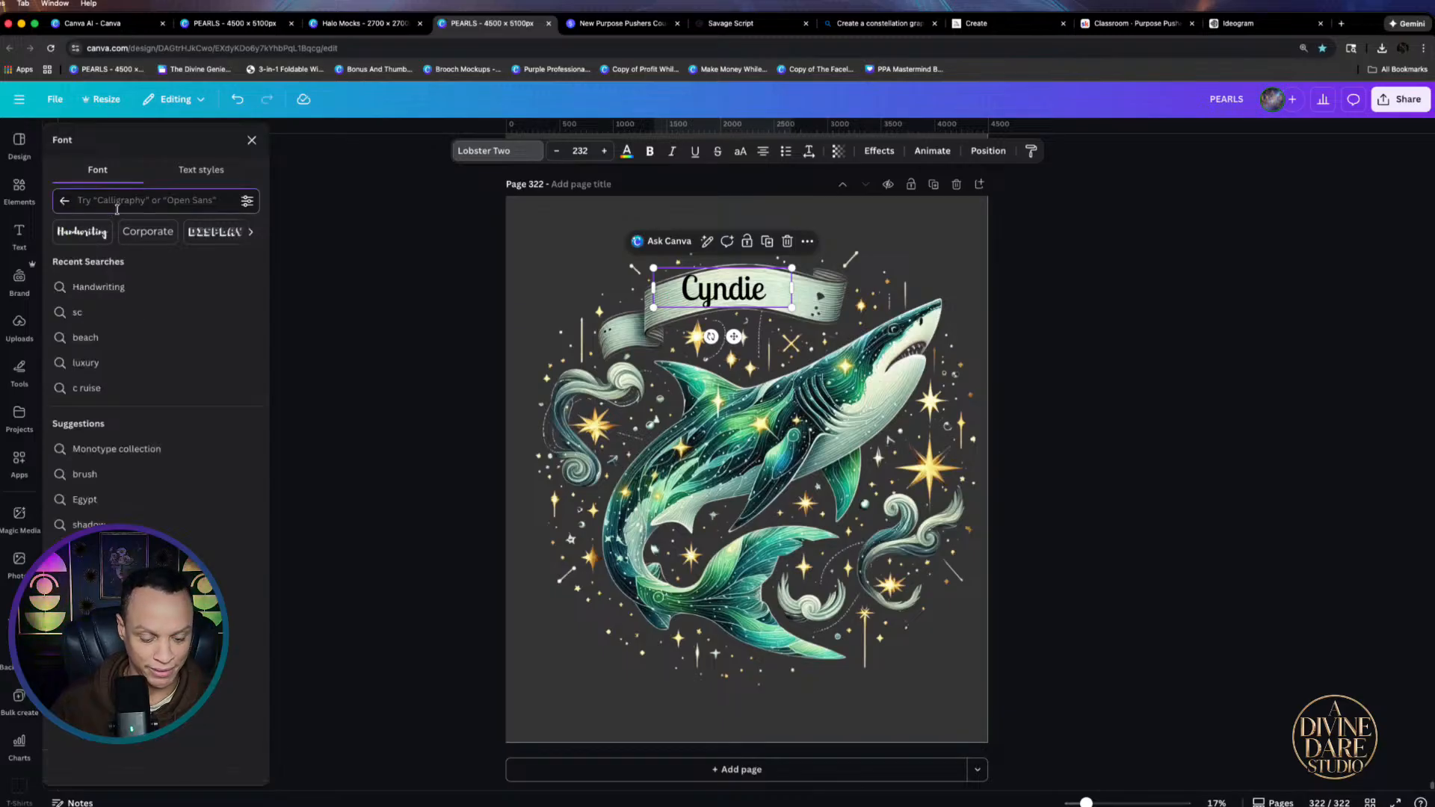
Search 'distressed' fonts, set the name in Handelson Six, and apply the Curve effect
type("d")
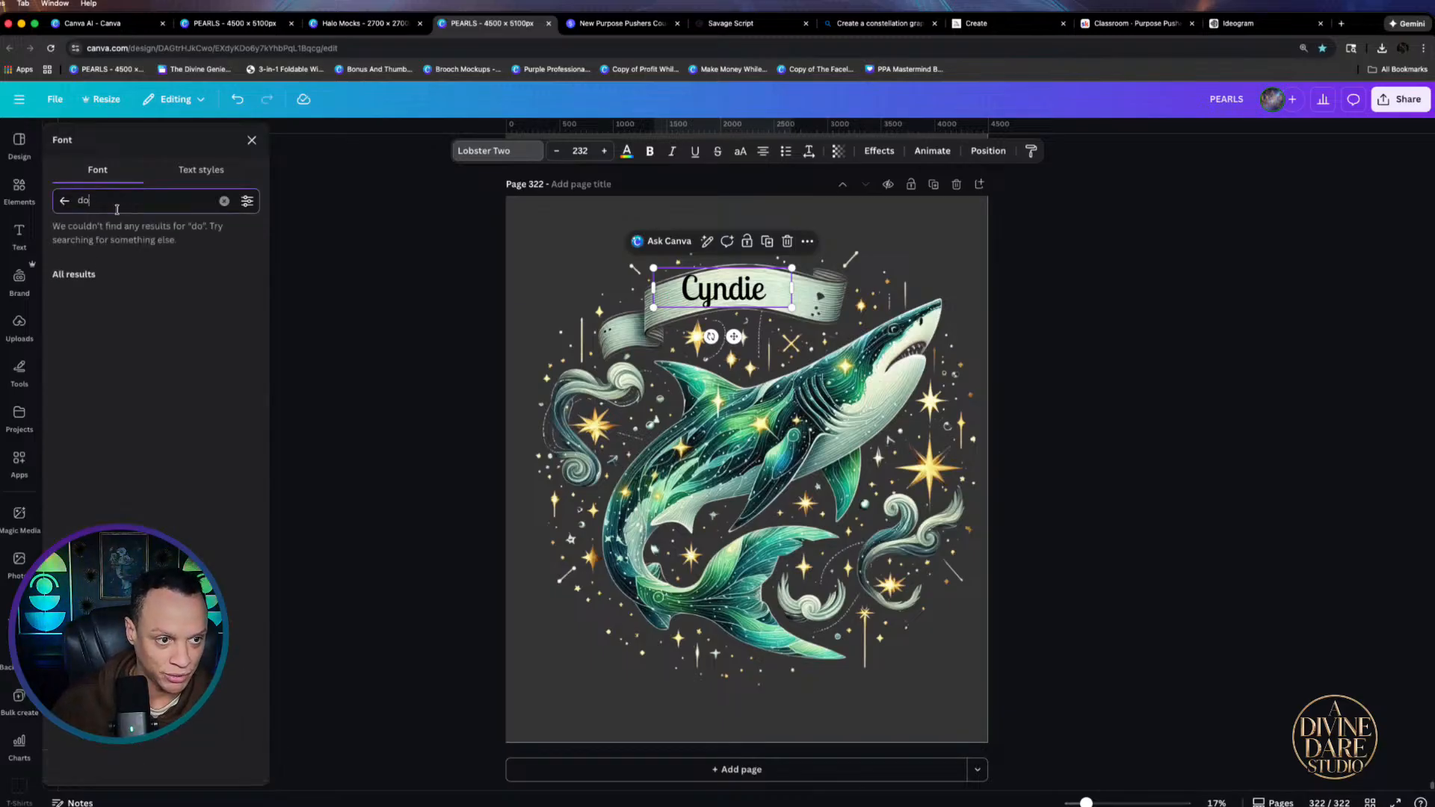
type("istres")
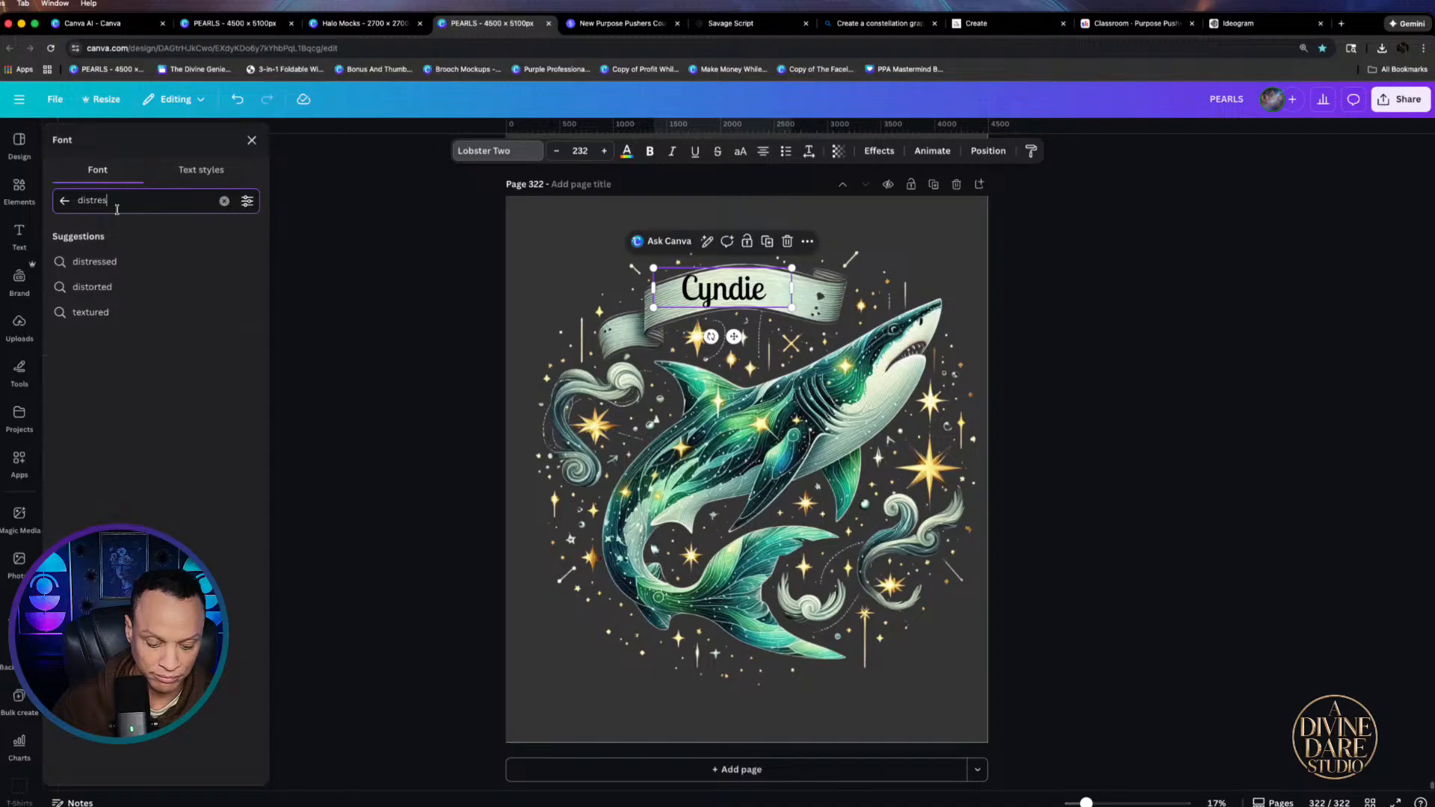
type("ed")
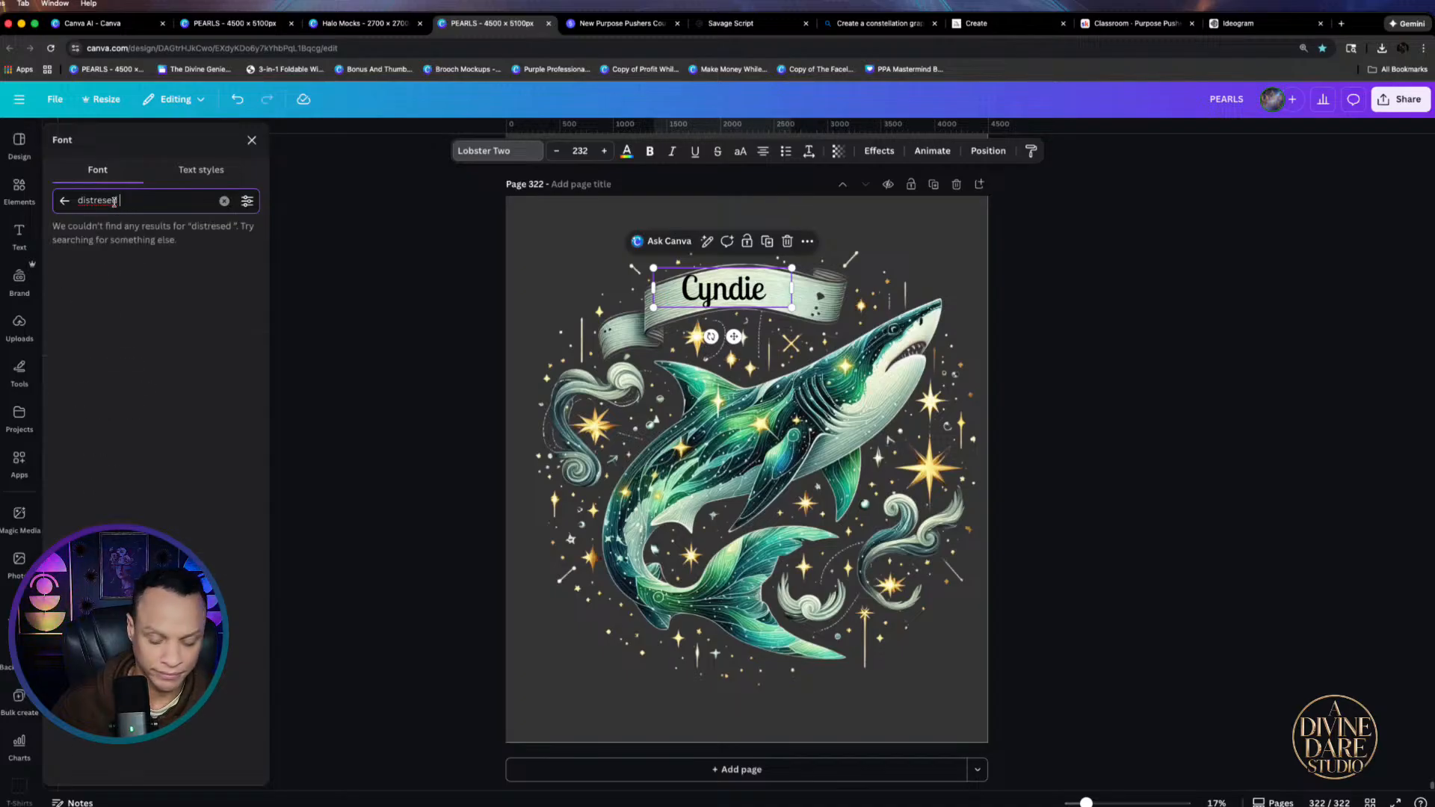
key("BackSpace")
key("BackSpace")
key("BackSpace")
key("BackSpace")
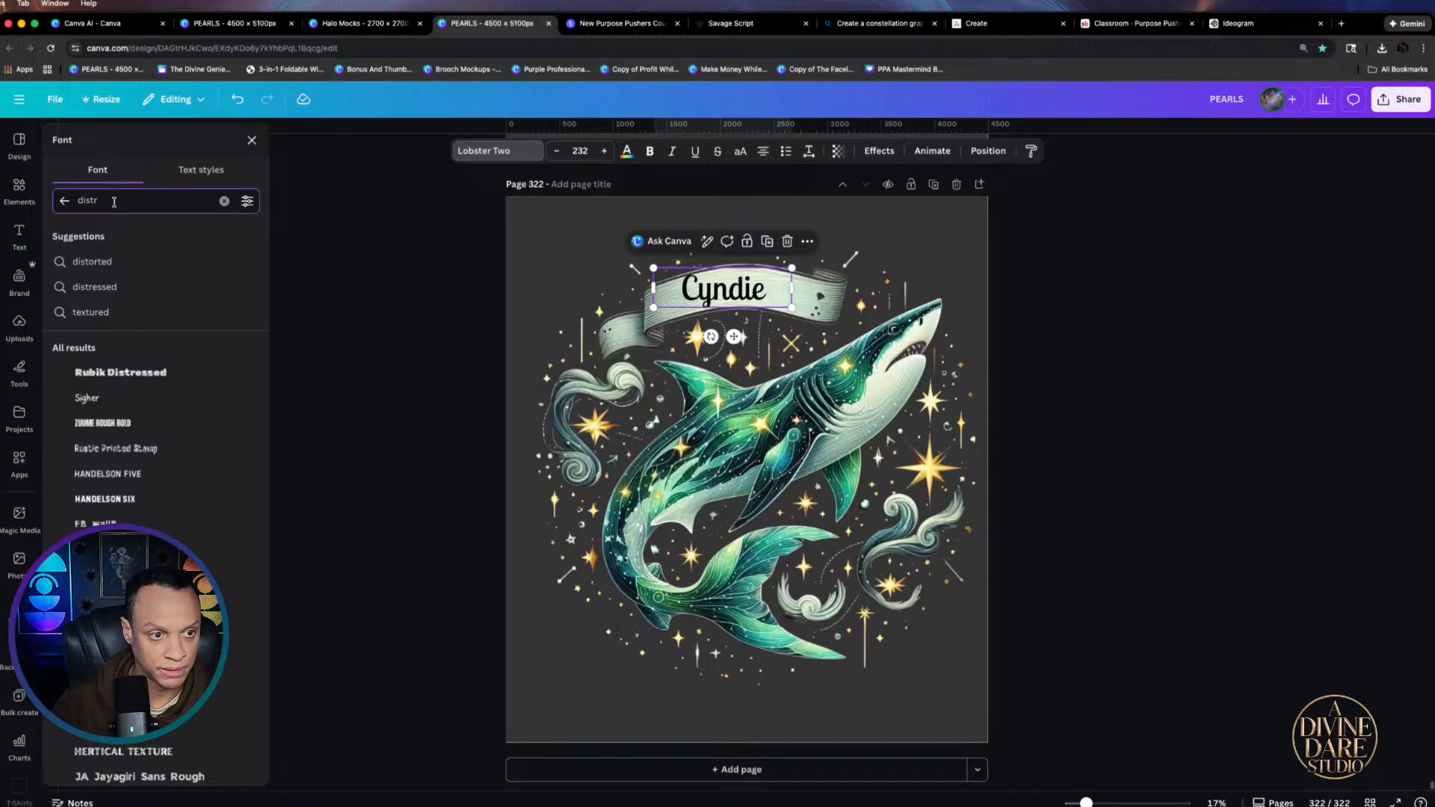
type("essed")
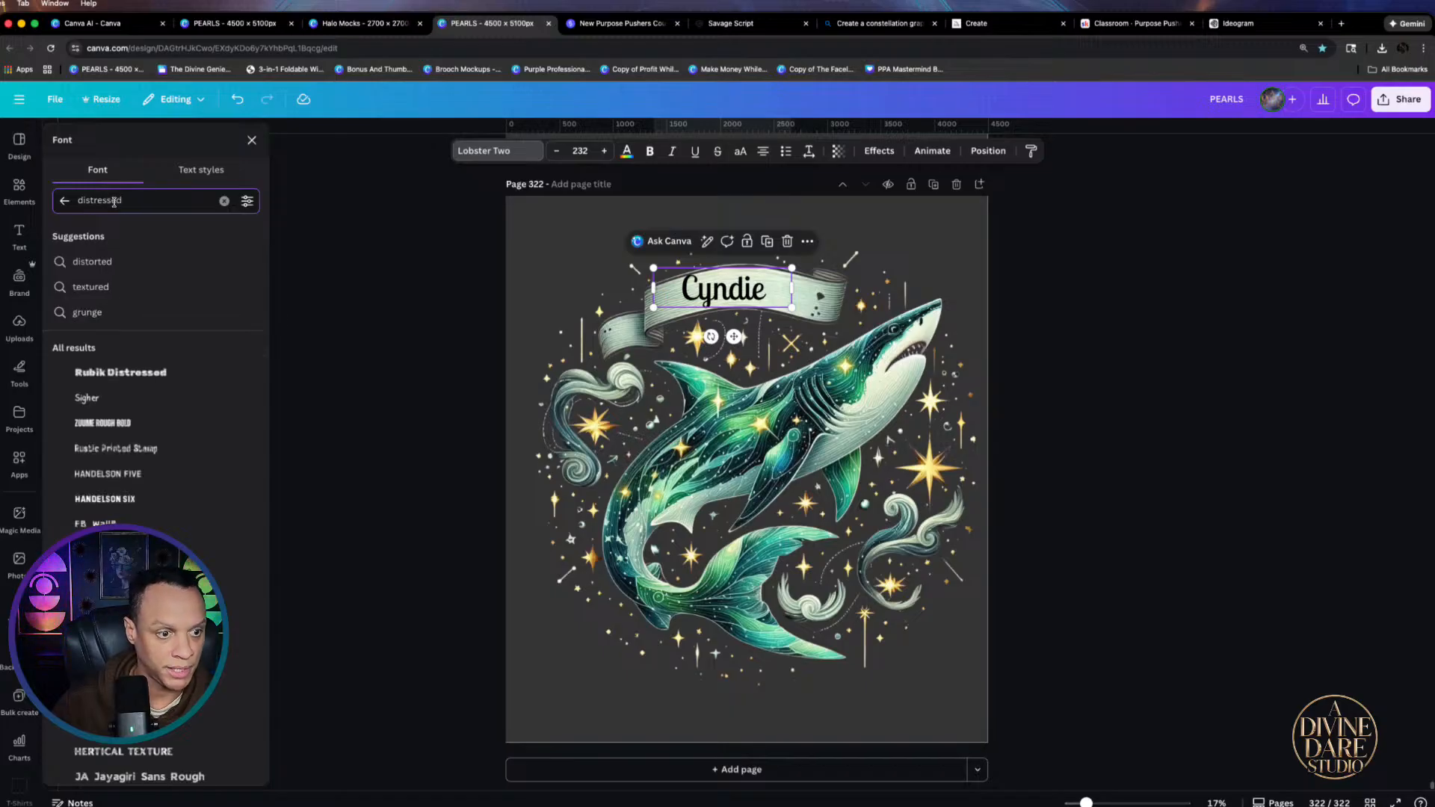
left_click(94, 422)
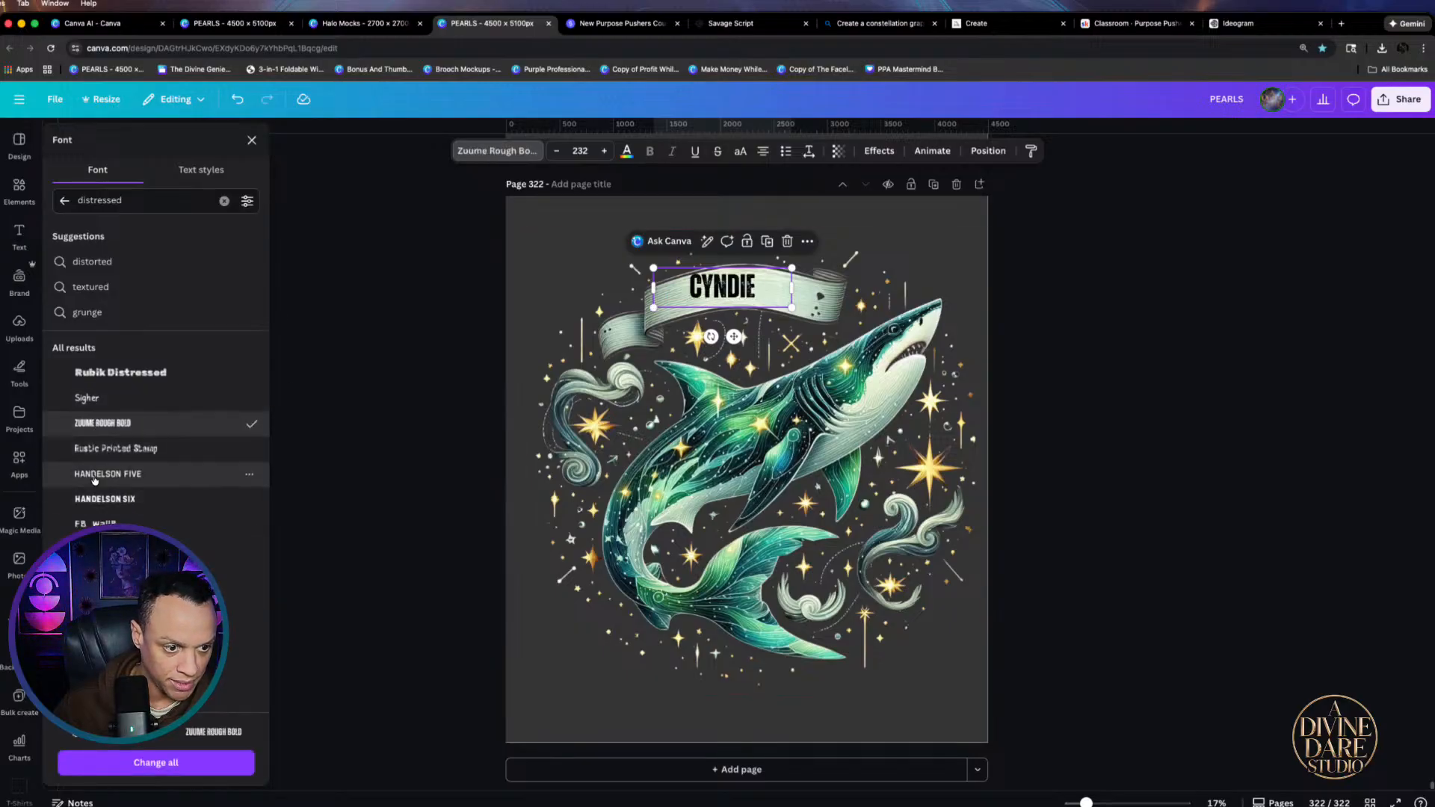
left_click(92, 500)
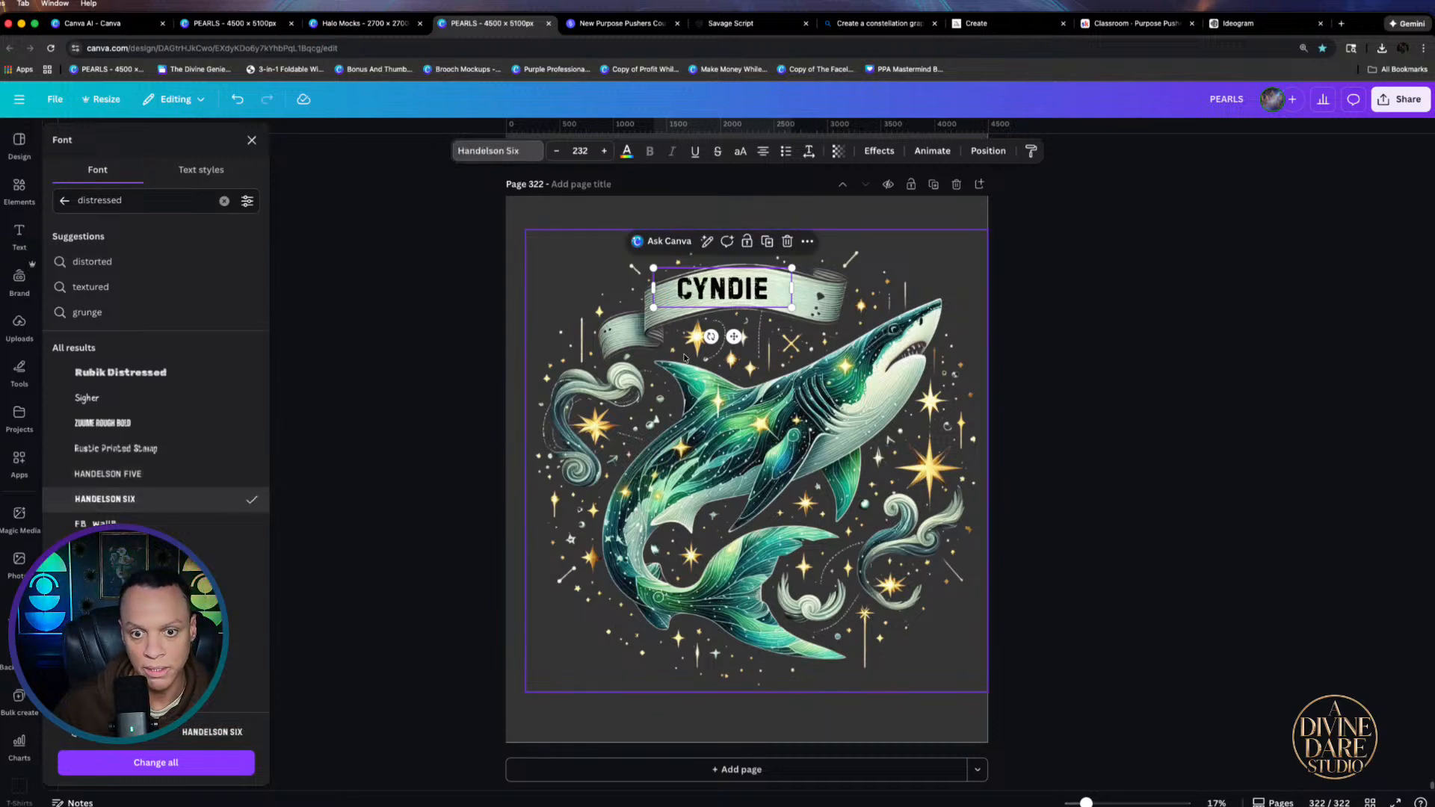
left_click(879, 150)
left_click(156, 591)
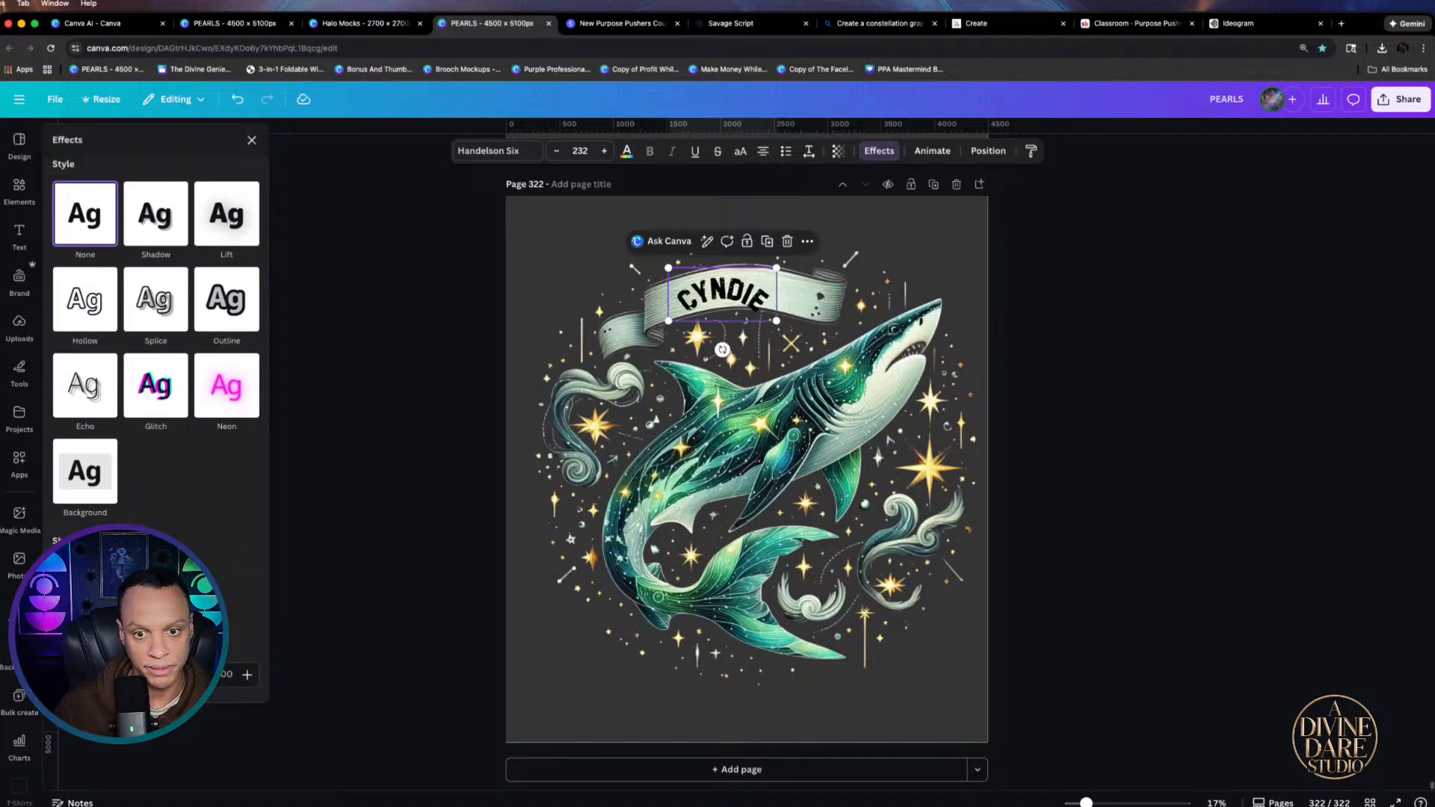
Reduce CYNDIE's curve to about 49 and enlarge the name to follow the banner's arc
left_click_drag(172, 675, 144, 675)
left_click_drag(673, 312, 722, 353)
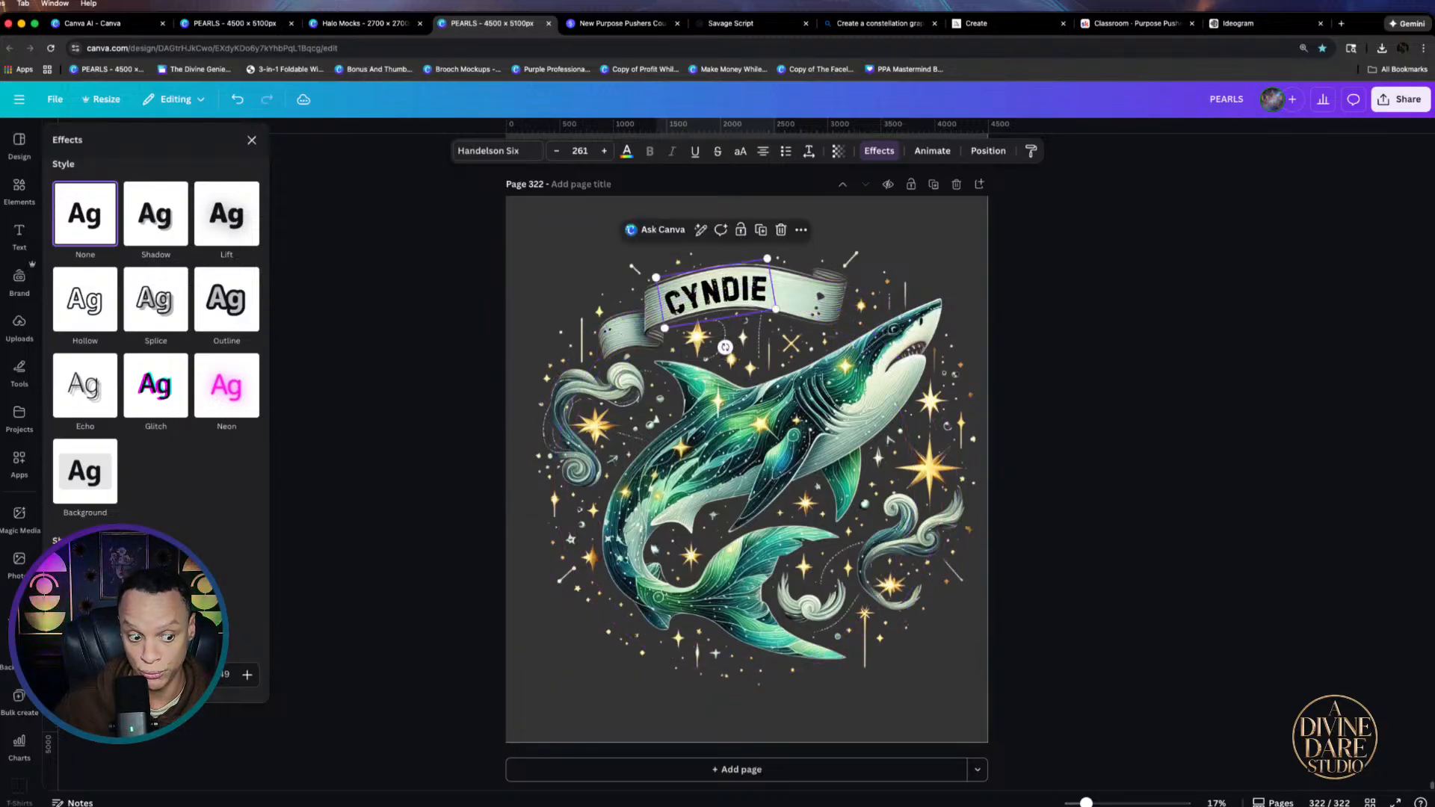
left_click_drag(145, 675, 137, 675)
left_click_drag(766, 258, 809, 229)
Tilt, resize and position CYNDIE onto the ribbon banner, then deselect to preview the design
mouse_move(747, 342)
left_mouse_down()
mouse_move(769, 338)
mouse_move(730, 336)
mouse_move(782, 338)
mouse_move(739, 338)
left_mouse_up()
left_click_drag(747, 281, 743, 293)
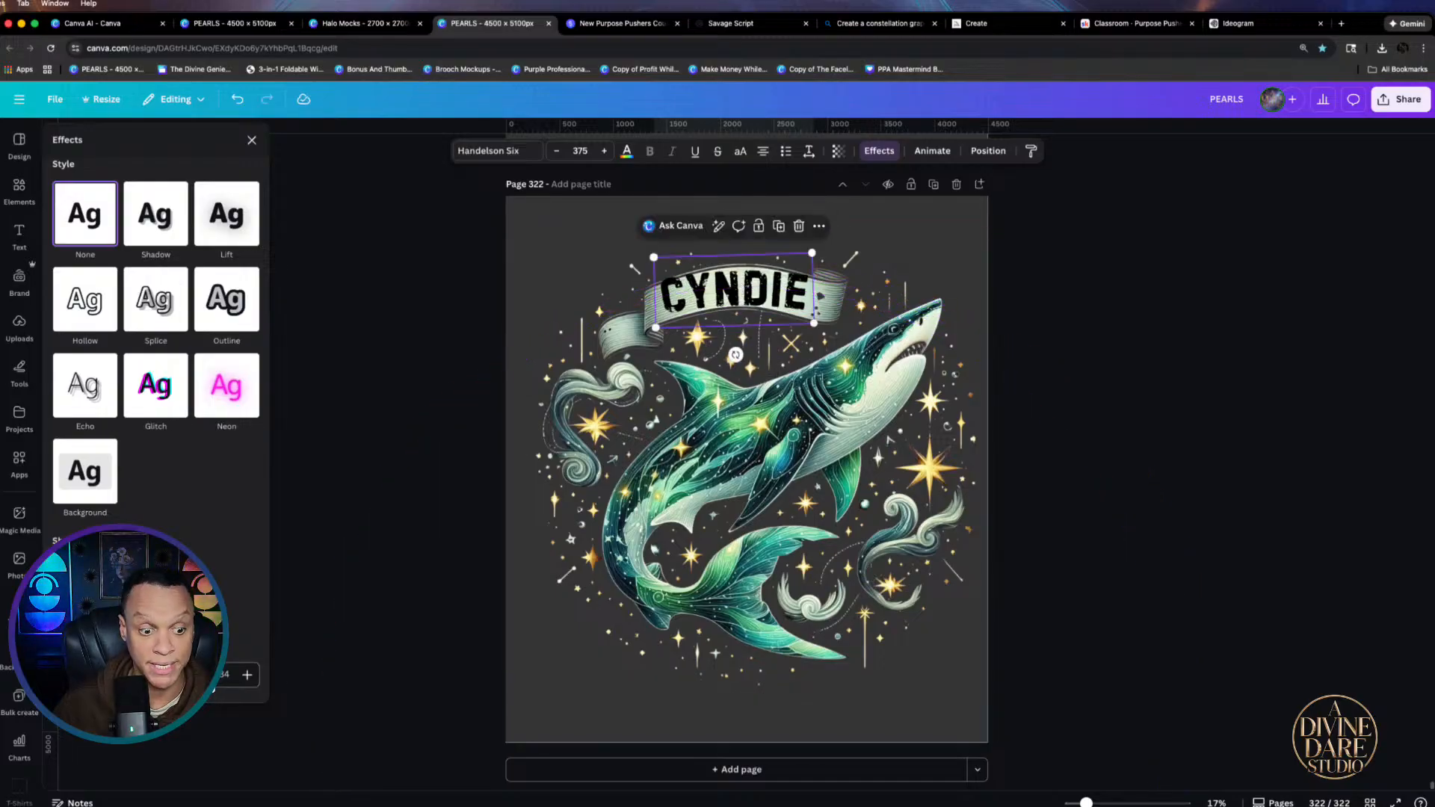
left_click_drag(811, 254, 797, 259)
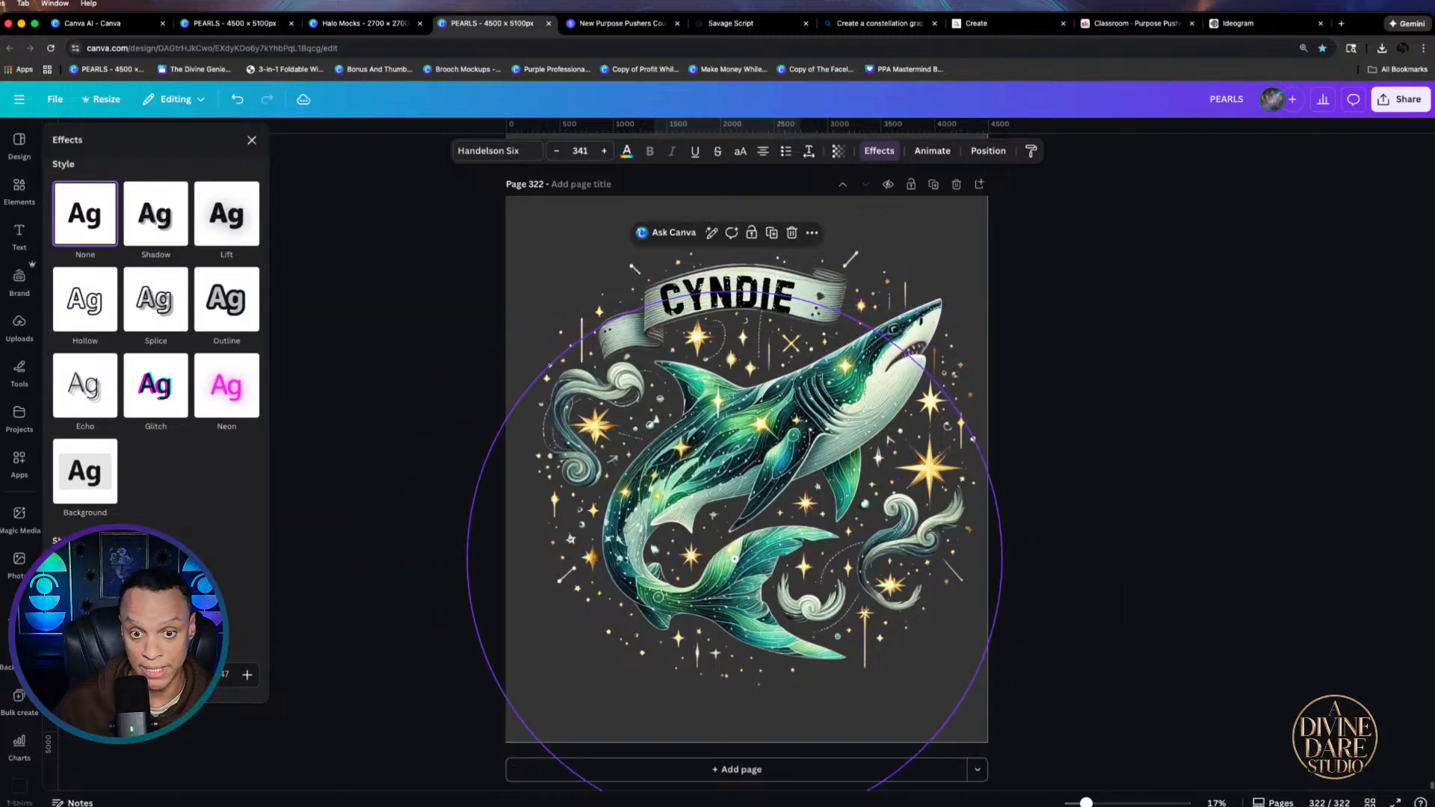
left_click_drag(729, 357, 731, 357)
mouse_move(739, 286)
left_mouse_down()
mouse_move(792, 261)
mouse_move(751, 297)
left_mouse_up()
left_click(1106, 347)
left_click(1113, 348)
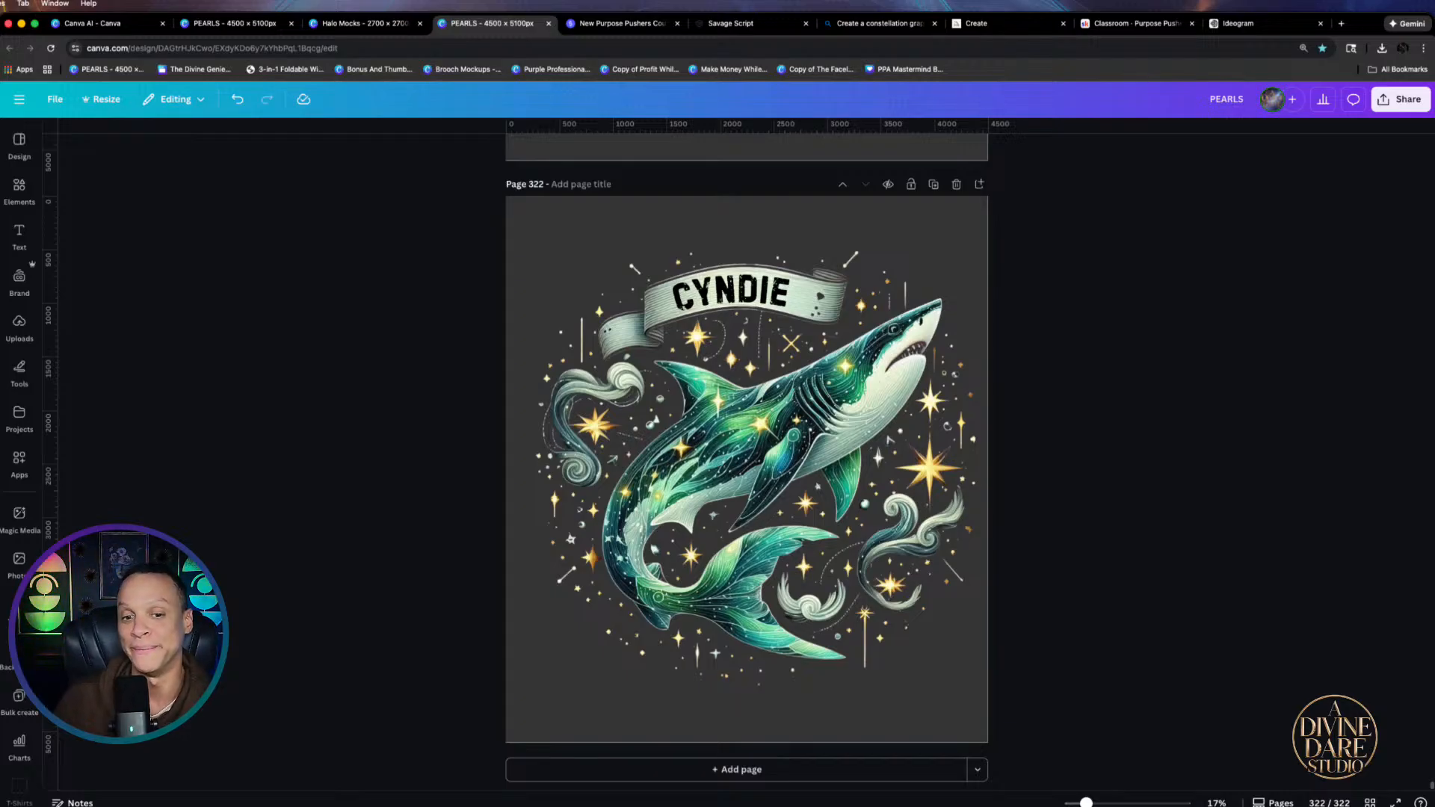
Colour the CYNDIE text with a green sampled from the shark artwork
left_click(734, 296)
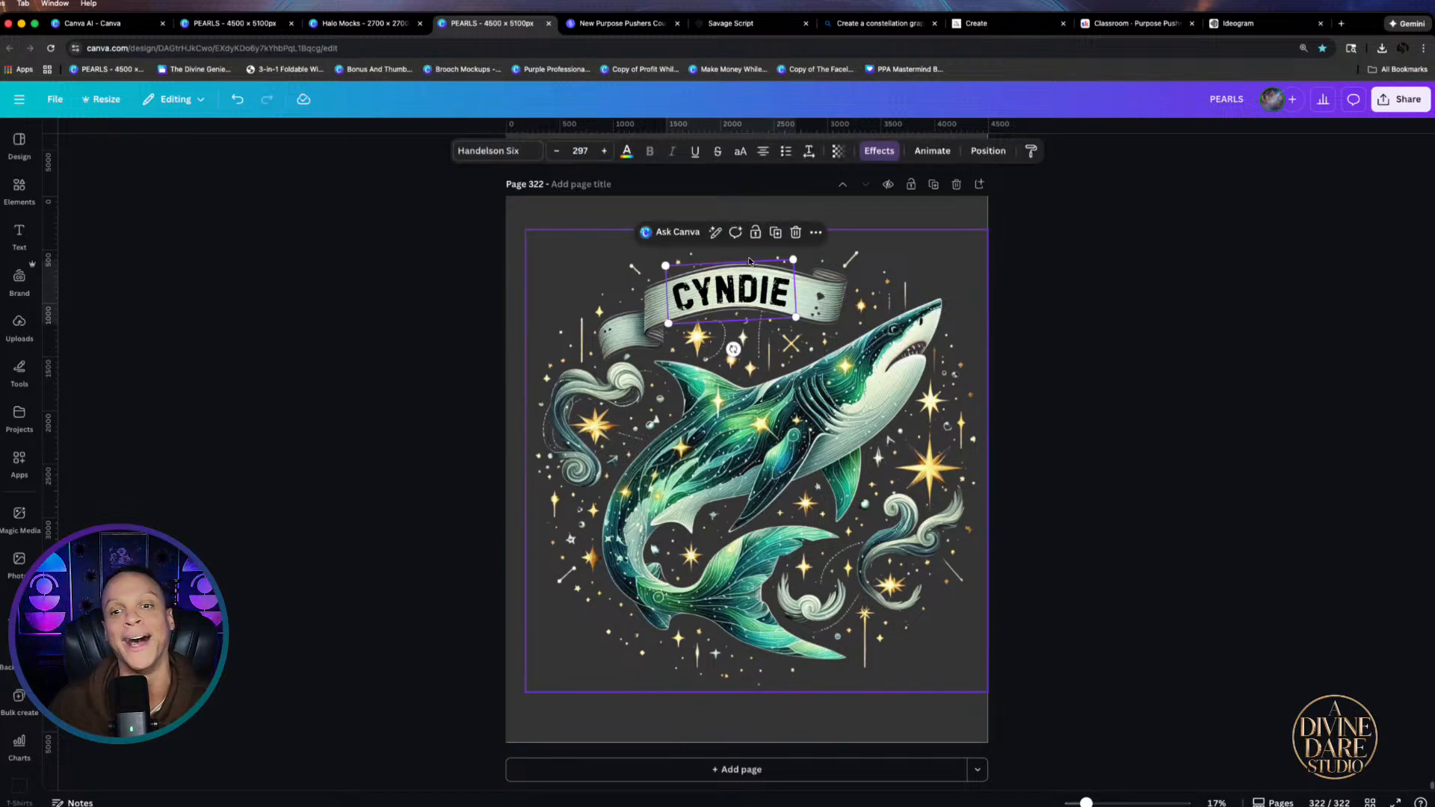
left_click(627, 151)
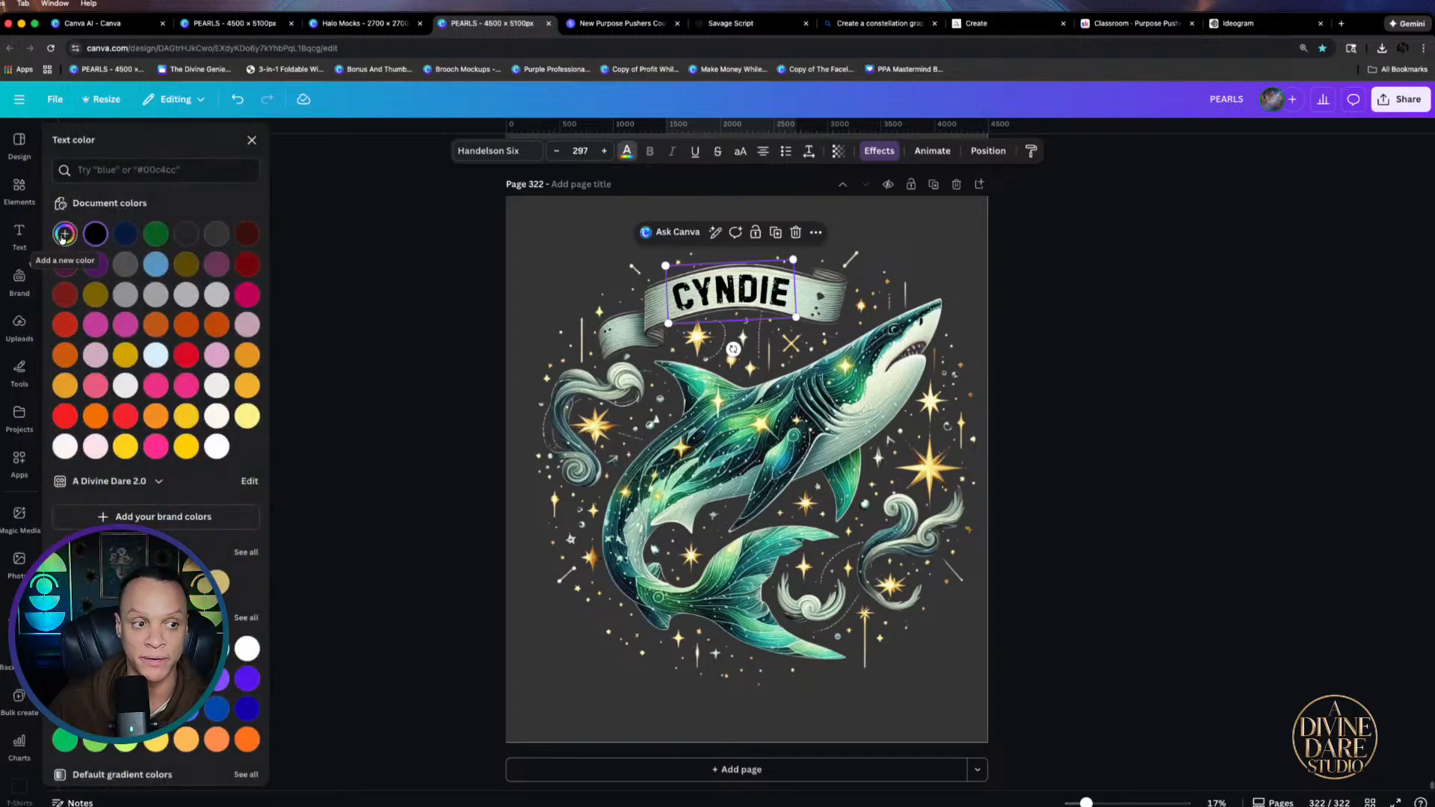
left_click(62, 236)
left_click(226, 401)
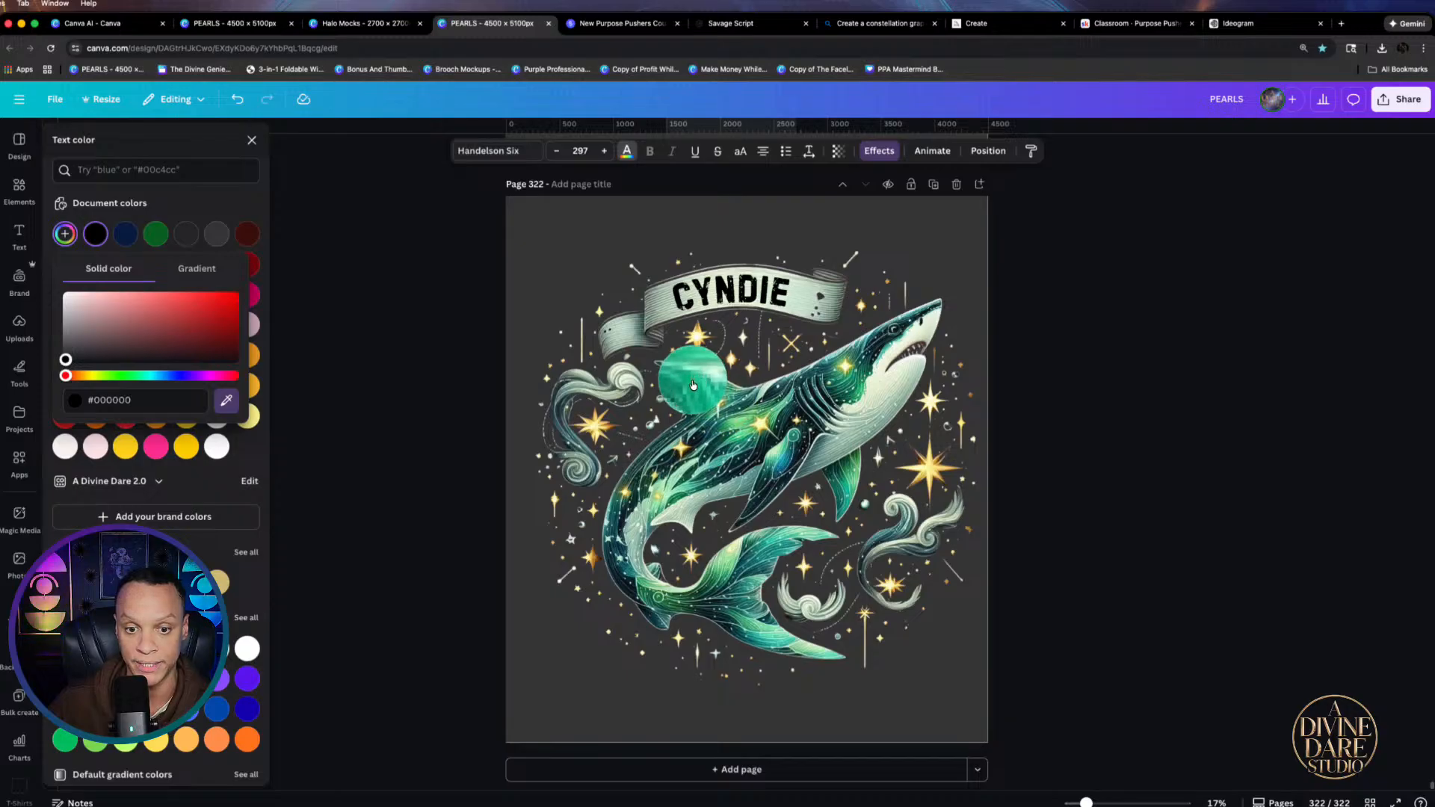
left_click(693, 385)
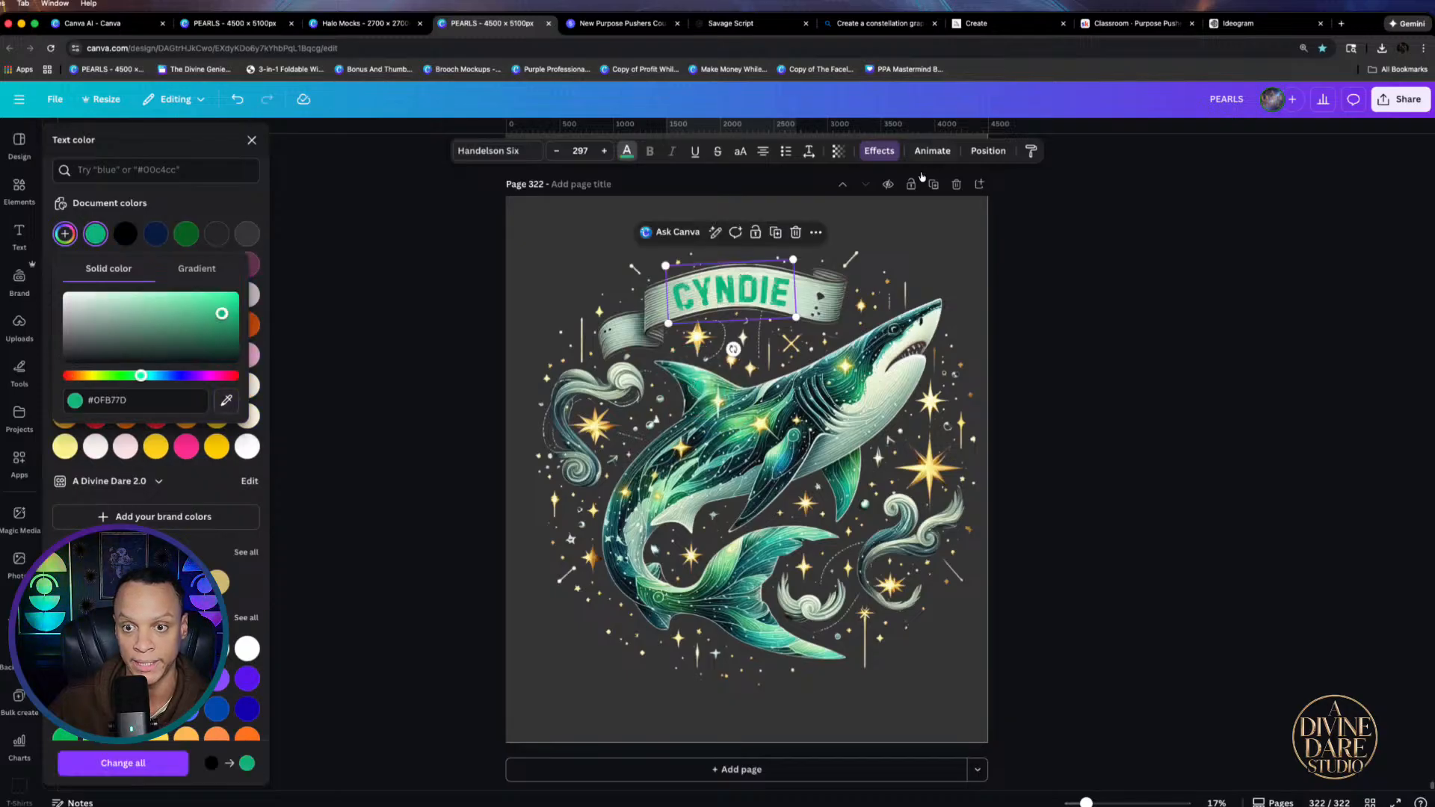
Give CYNDIE a thick green Outline effect at thickness 49
left_click(879, 152)
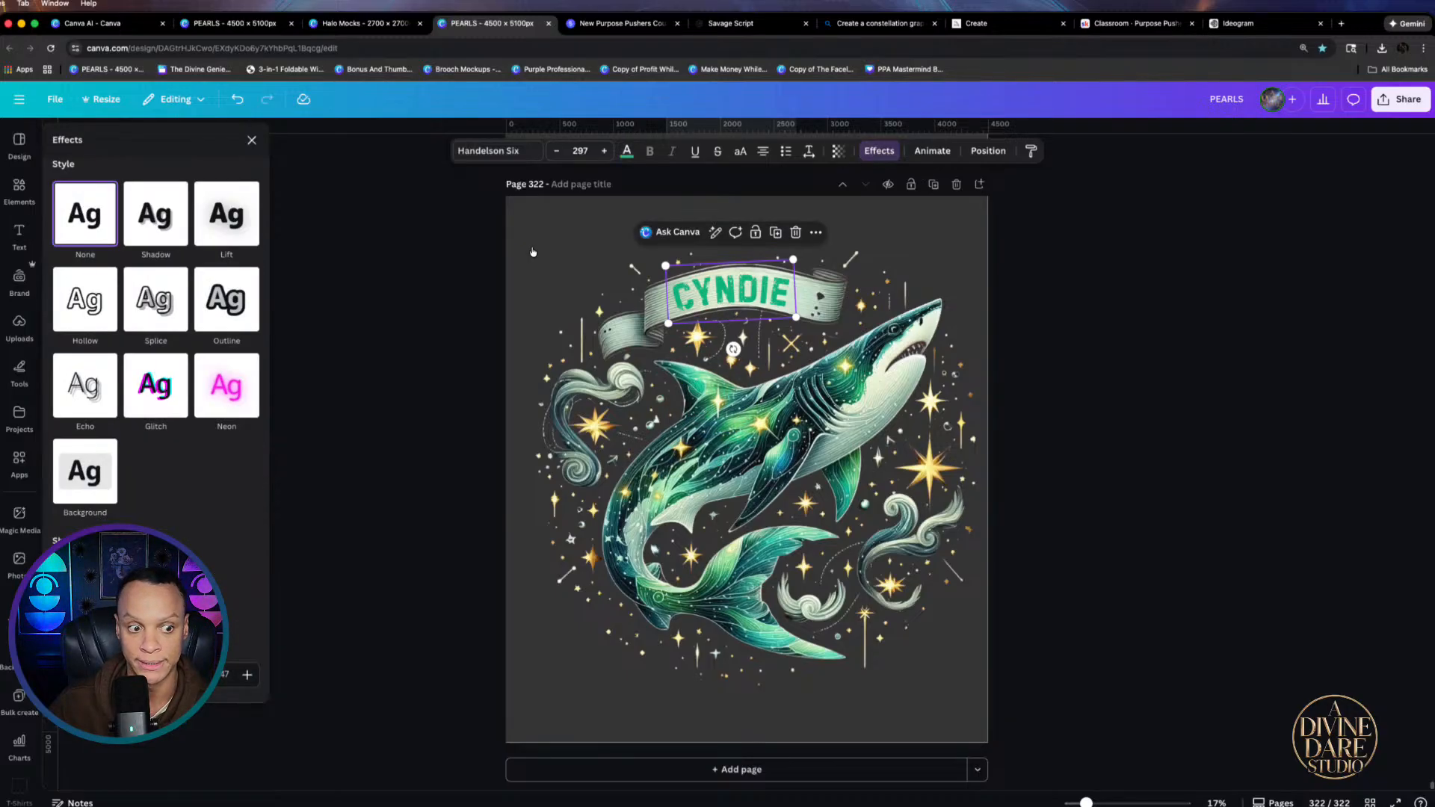
left_click(226, 324)
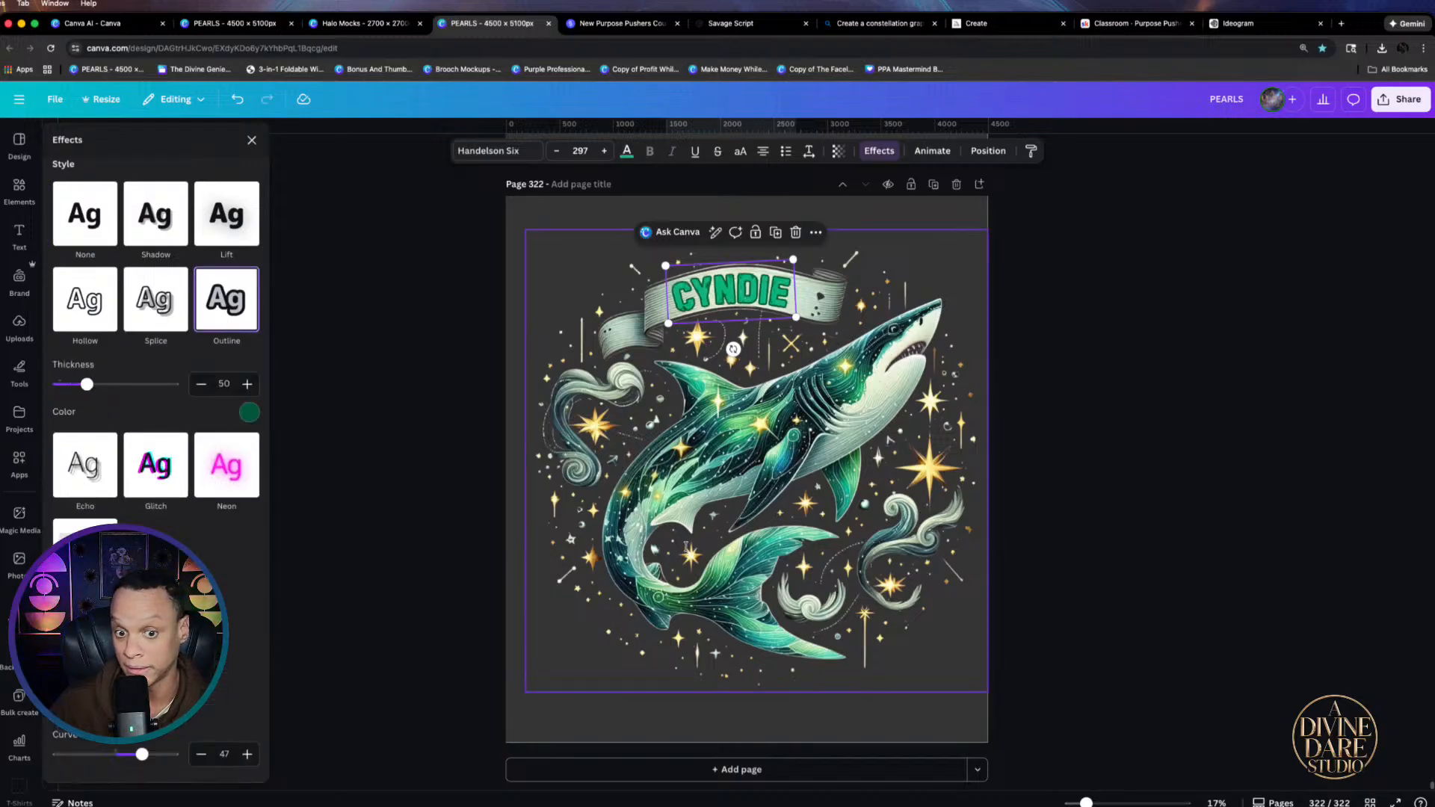
left_click_drag(87, 384, 87, 384)
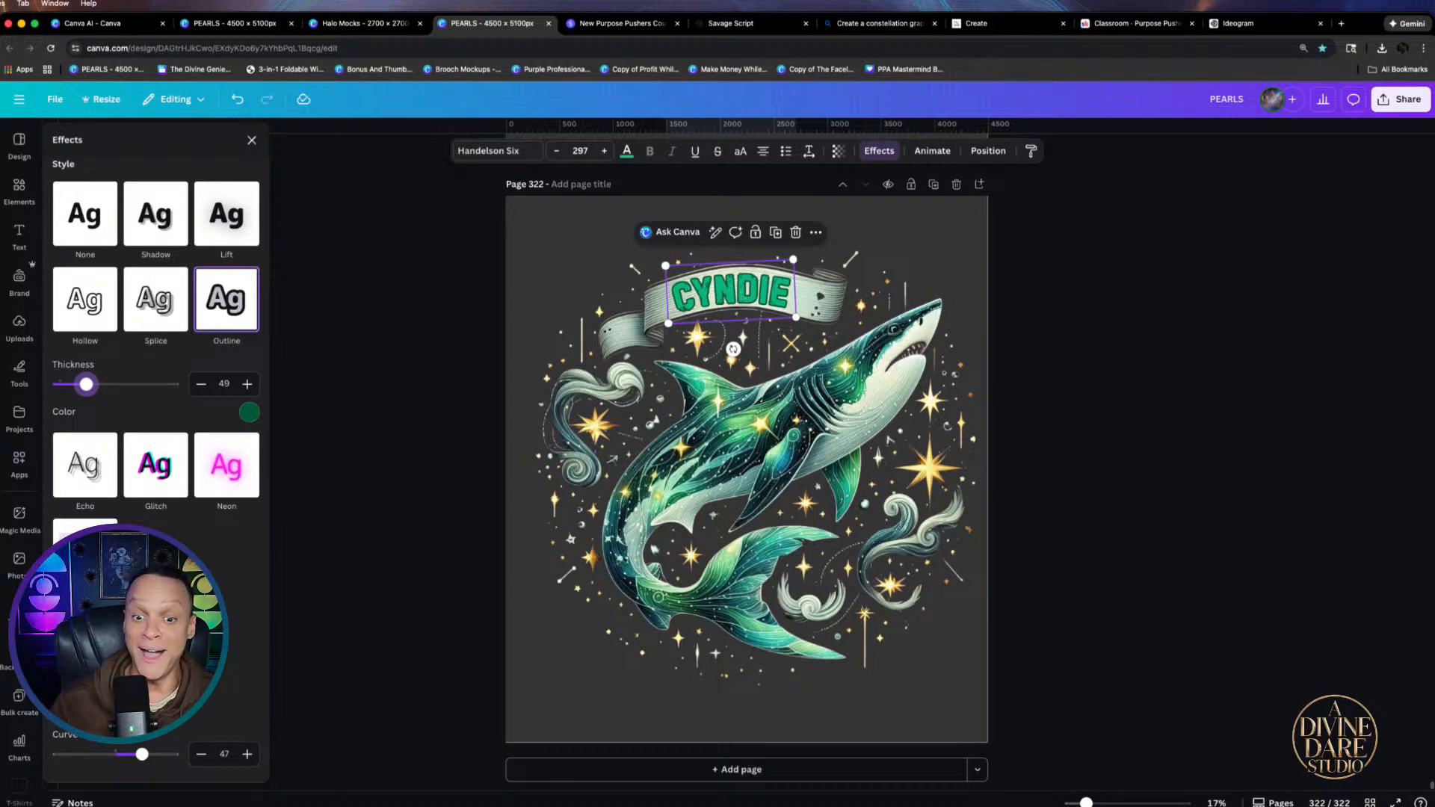
left_click(627, 150)
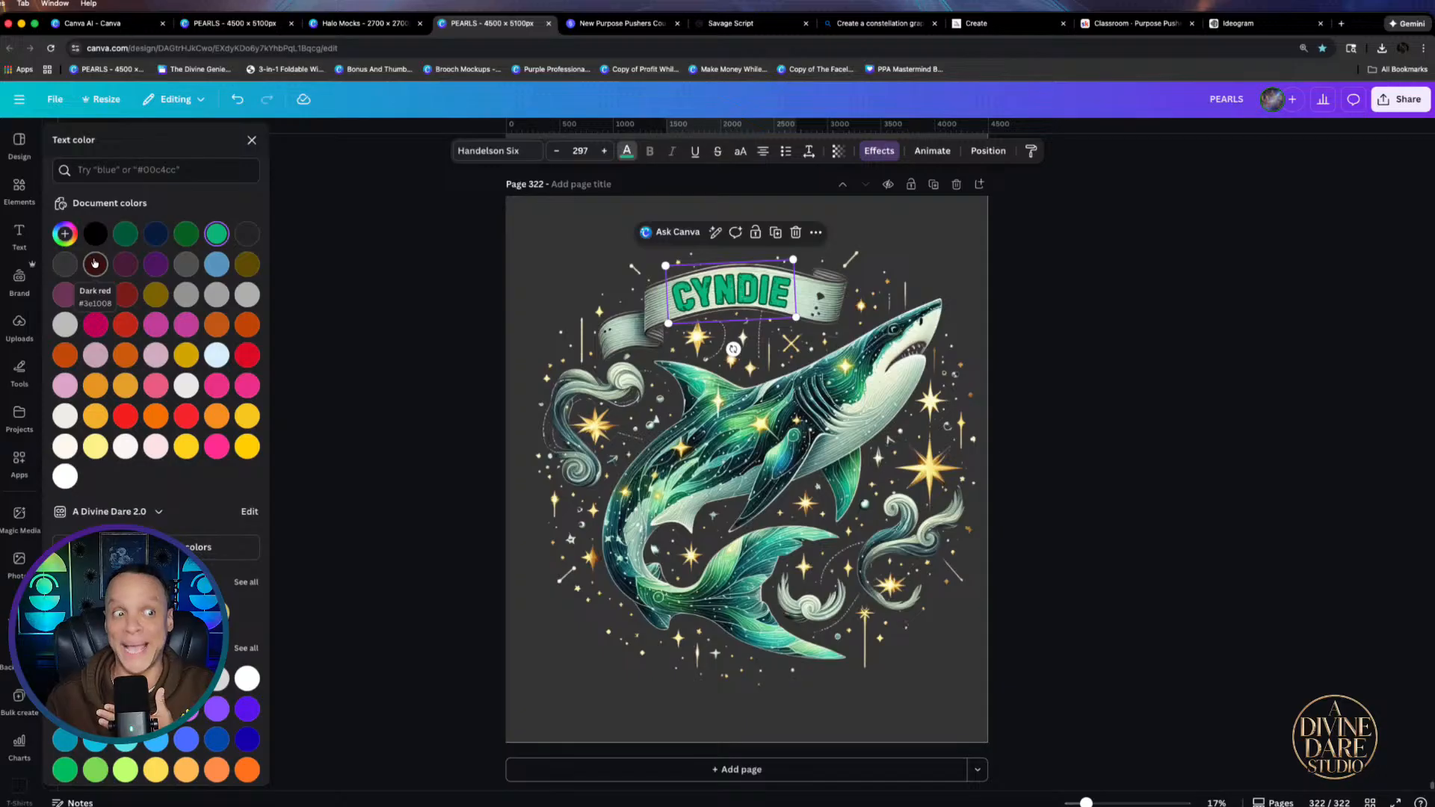
Recolour CYNDIE with a brightened teal-green (#399D7E) sampled from the shark's body
left_click(64, 233)
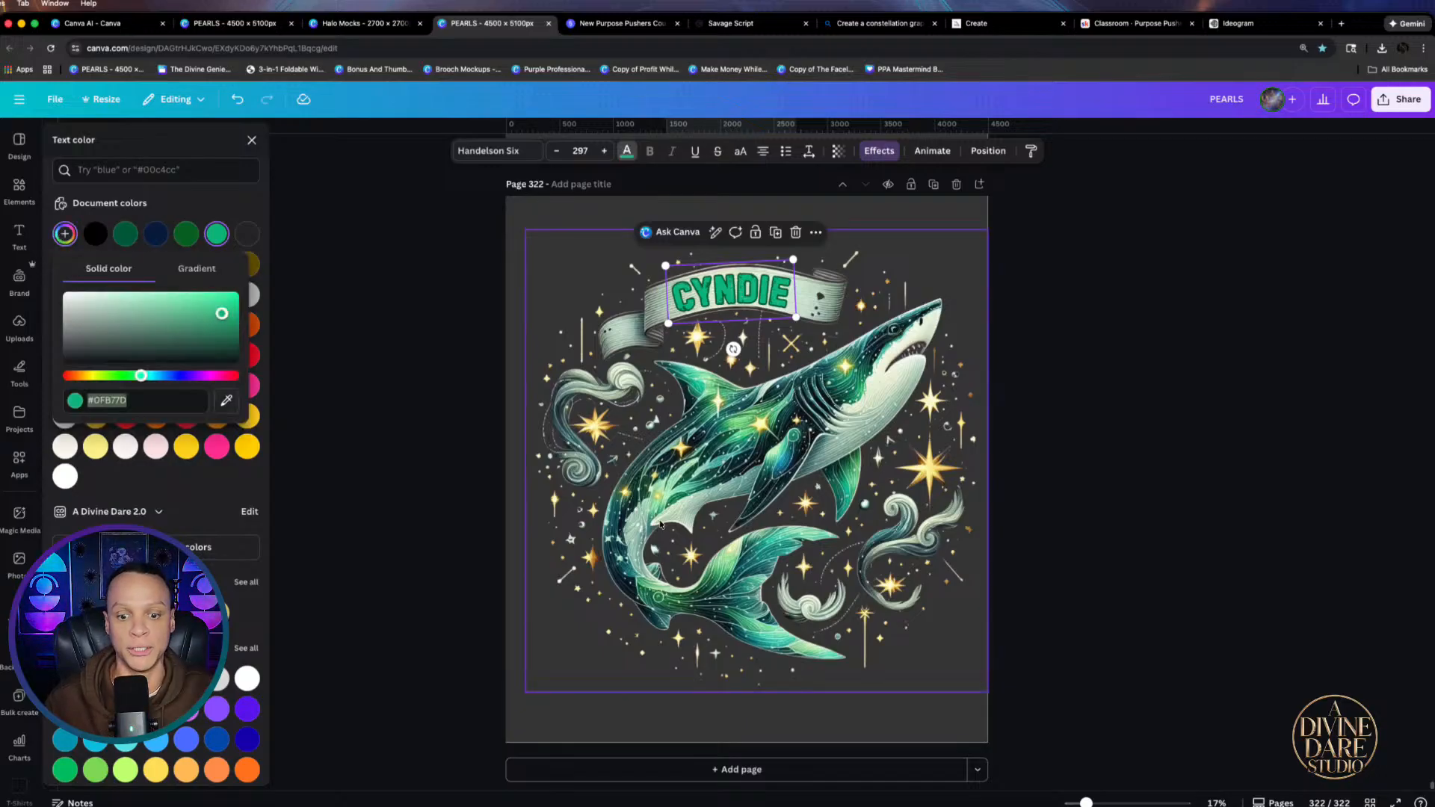
left_click(226, 400)
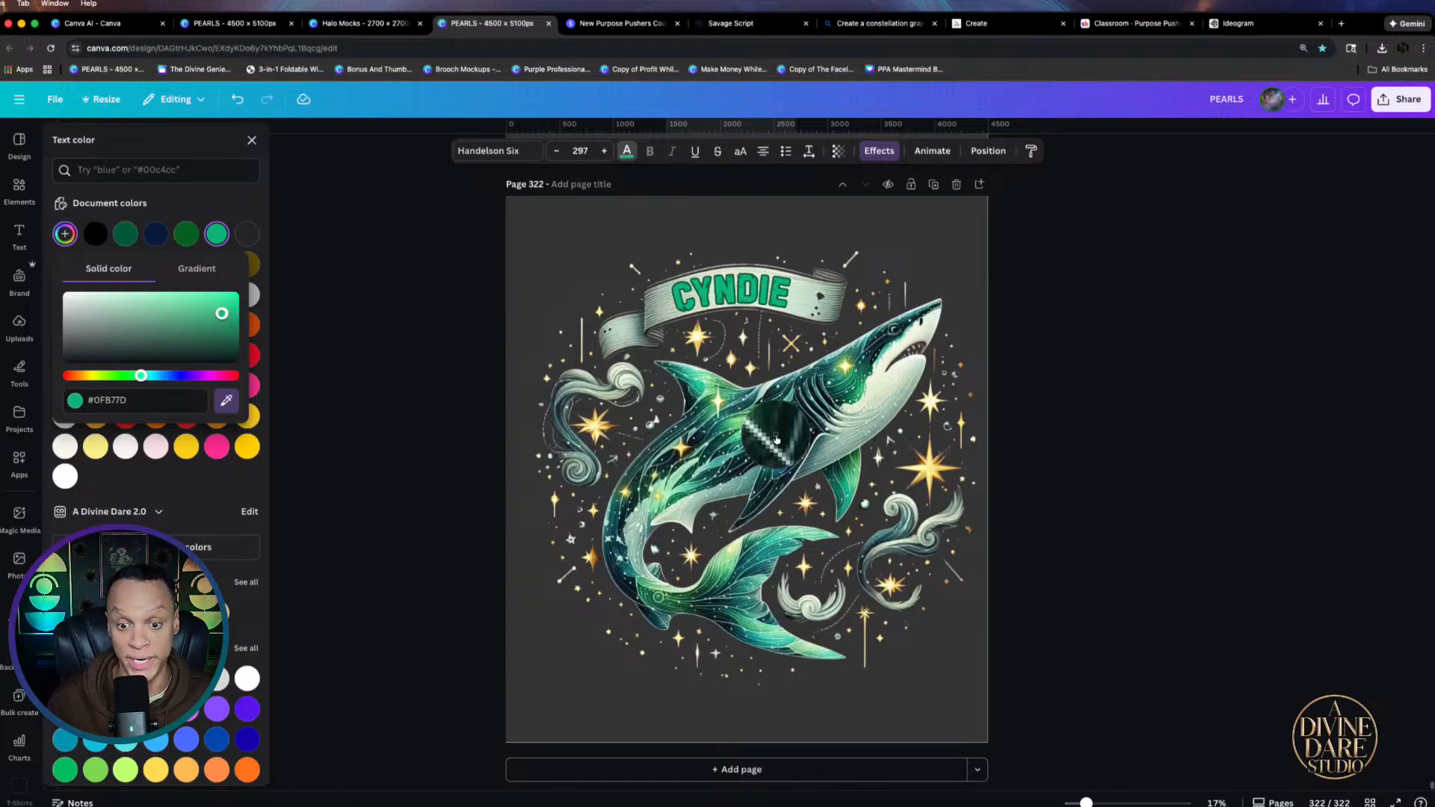
left_click(775, 435)
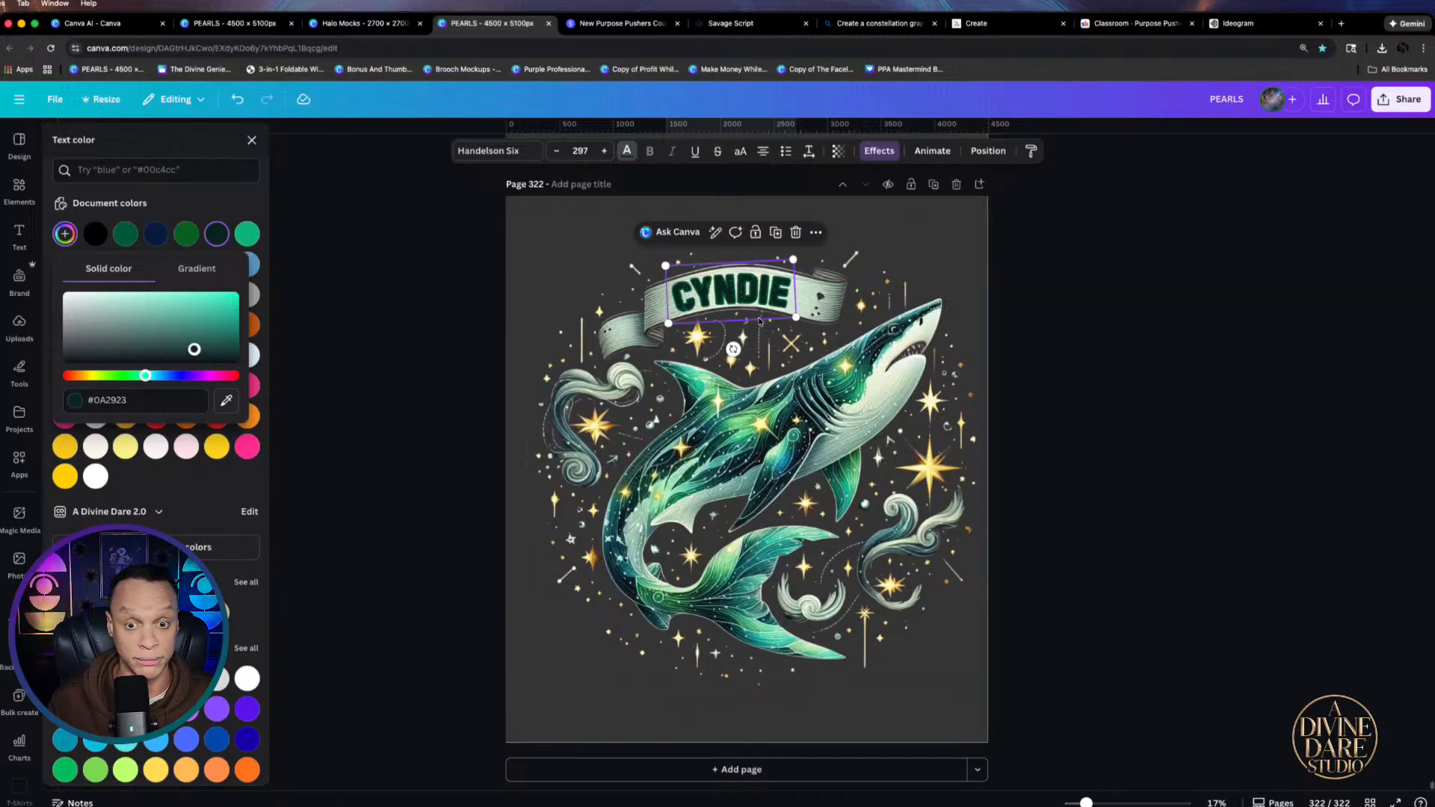
left_click(225, 402)
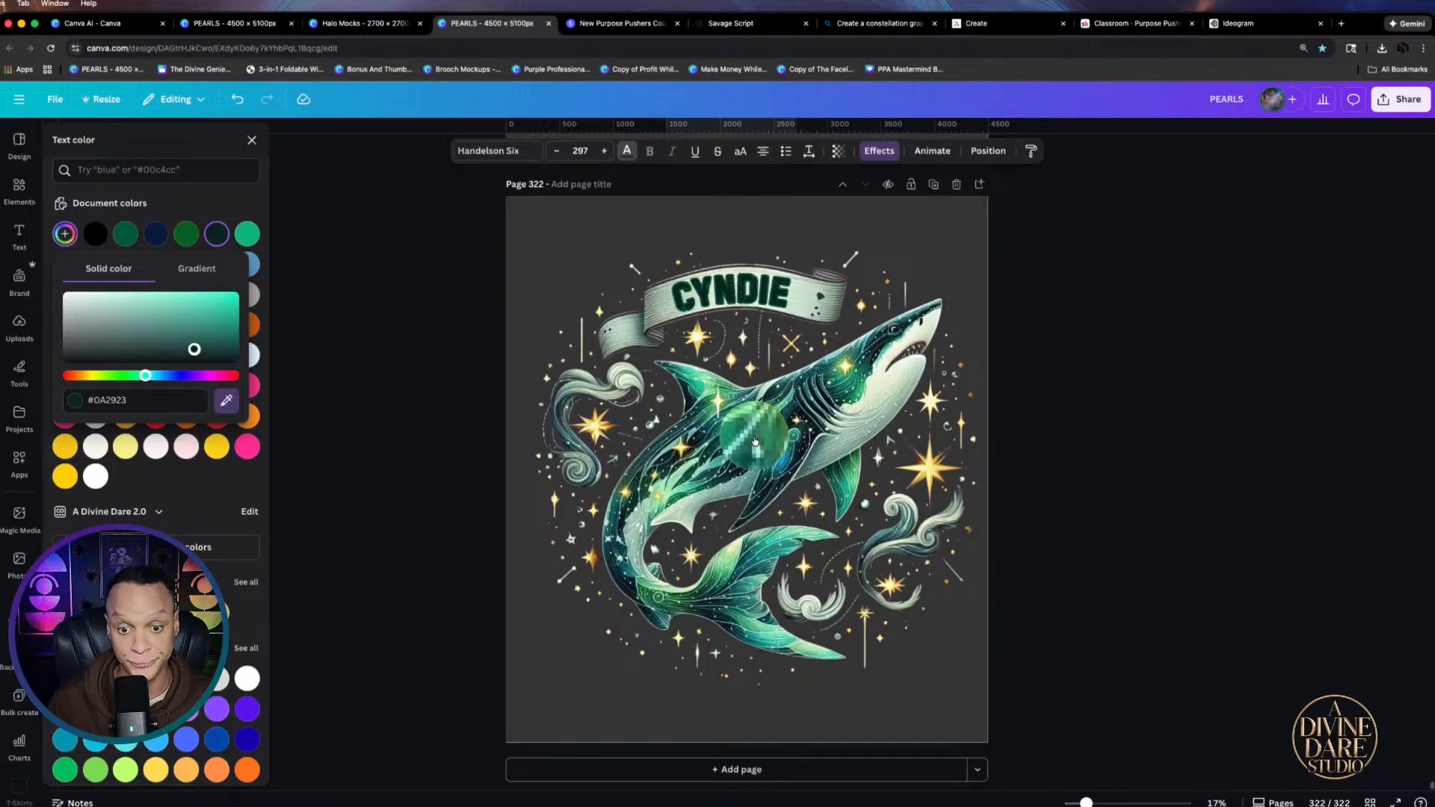
left_click(755, 441)
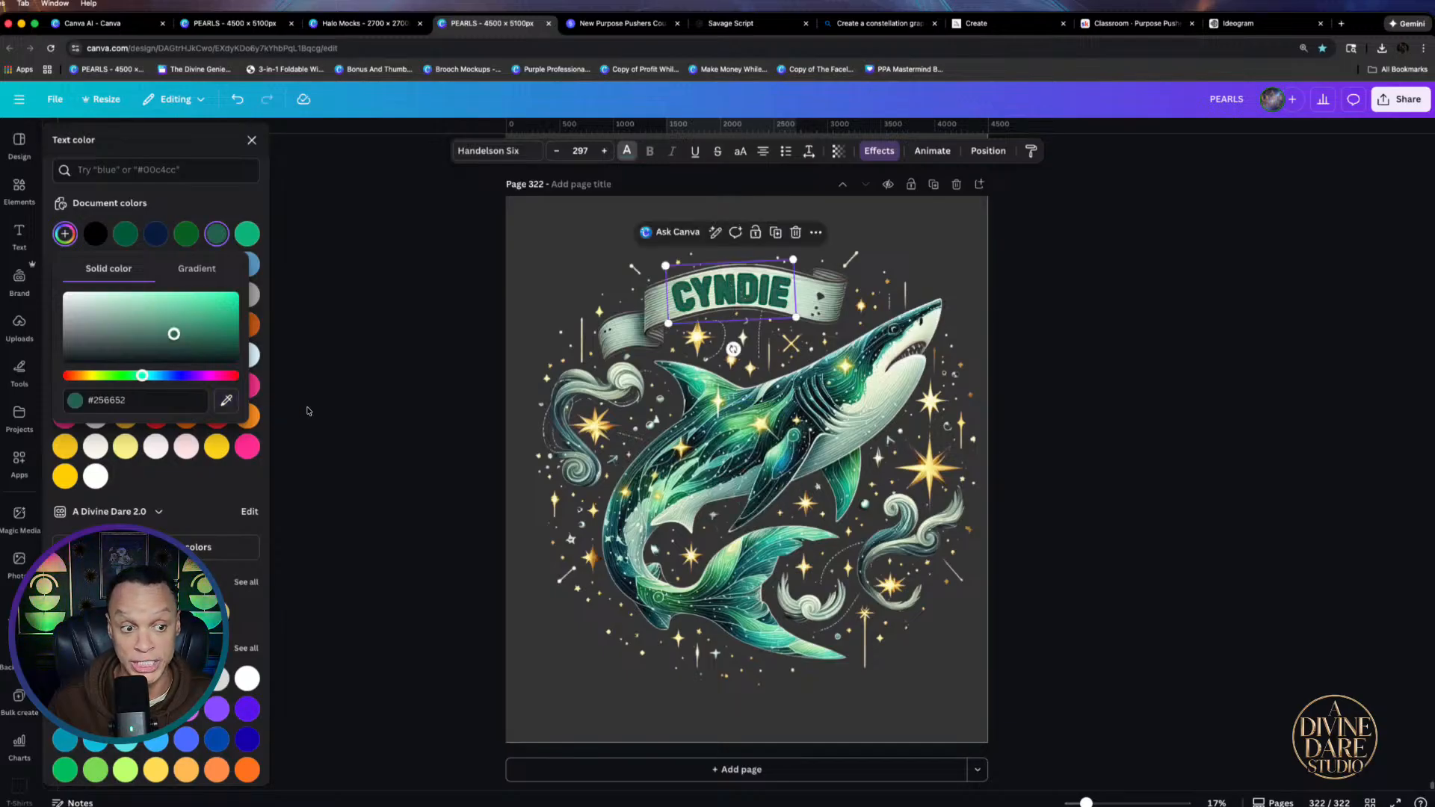
left_click_drag(172, 335, 175, 319)
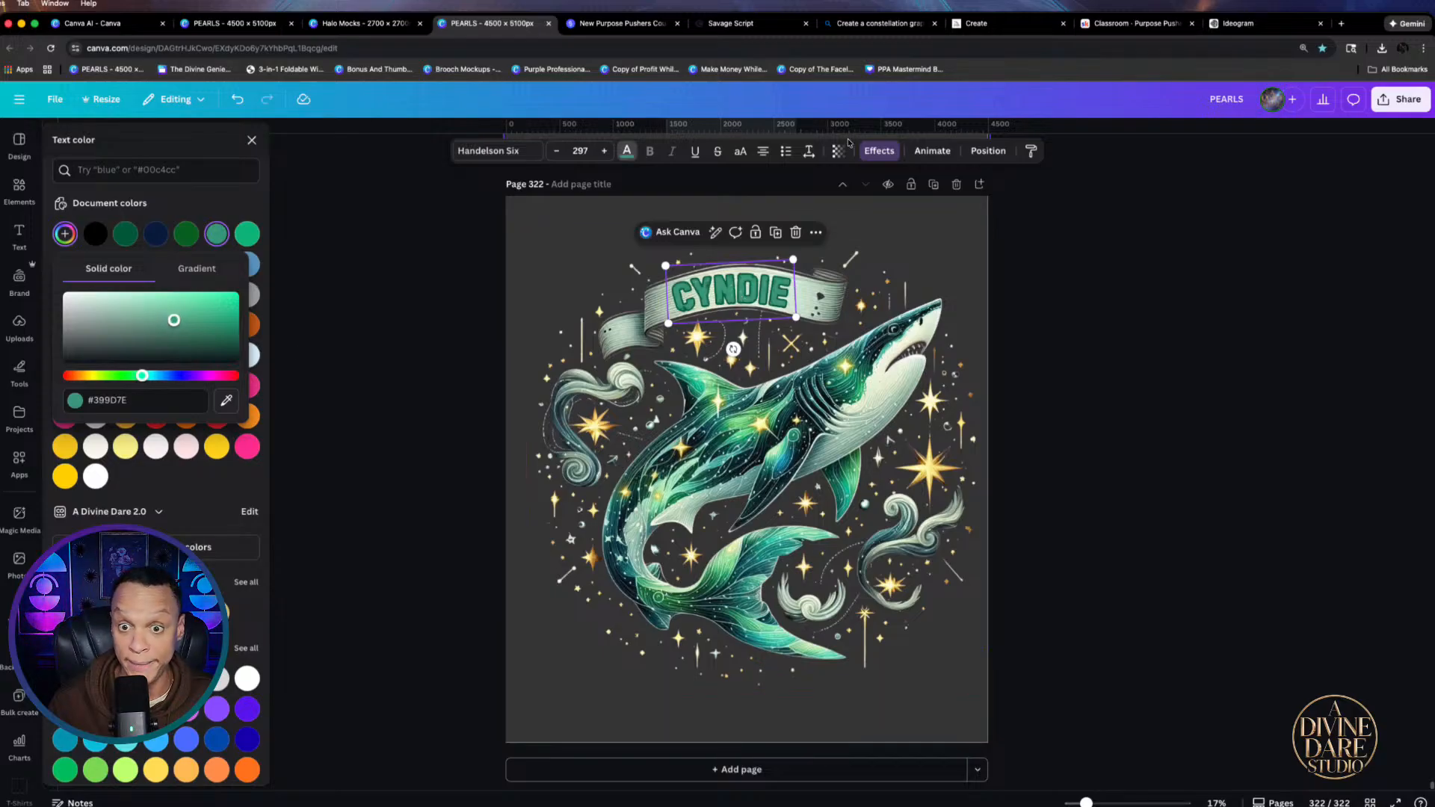
Widen CYNDIE's letter spacing to 85
left_click(808, 151)
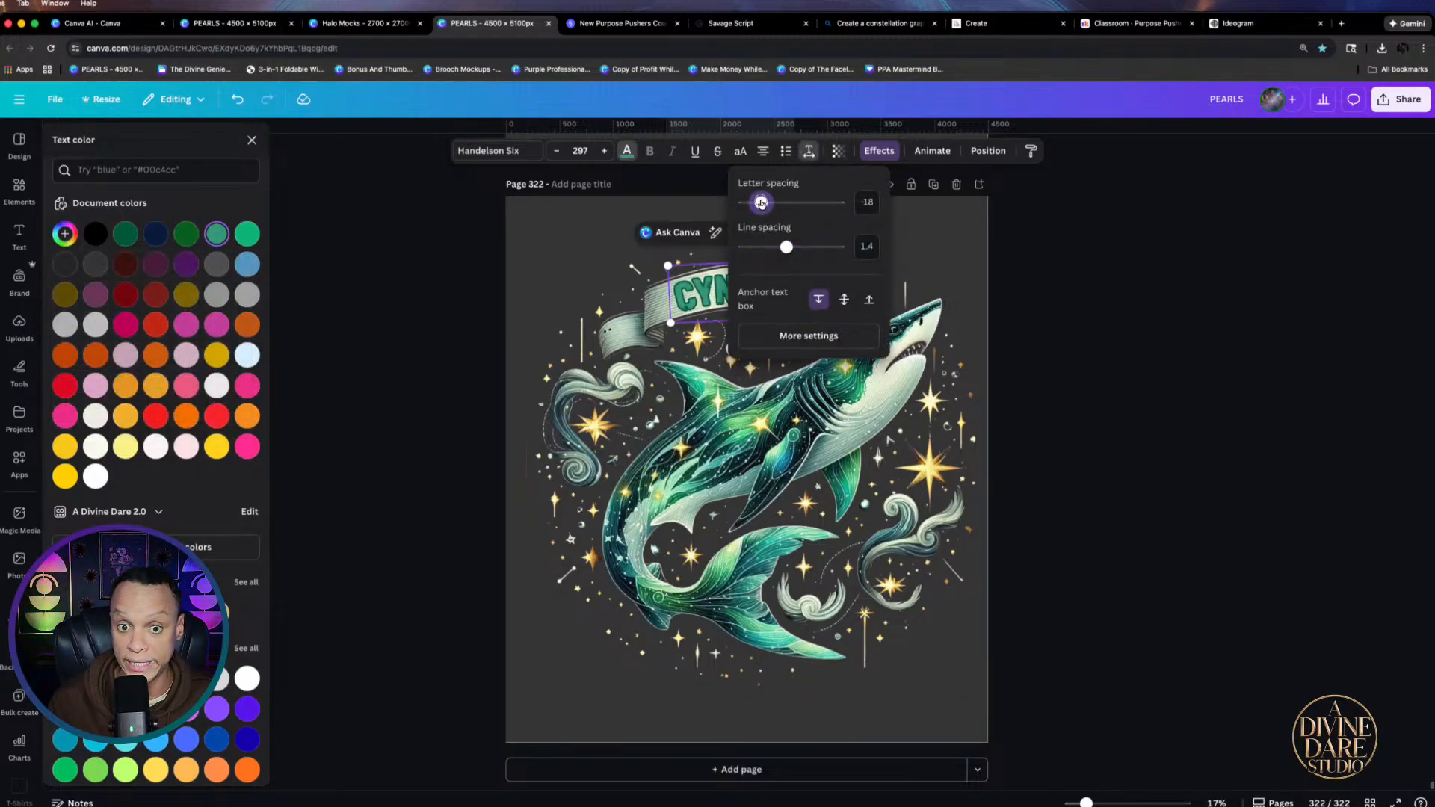
left_click_drag(765, 202, 771, 202)
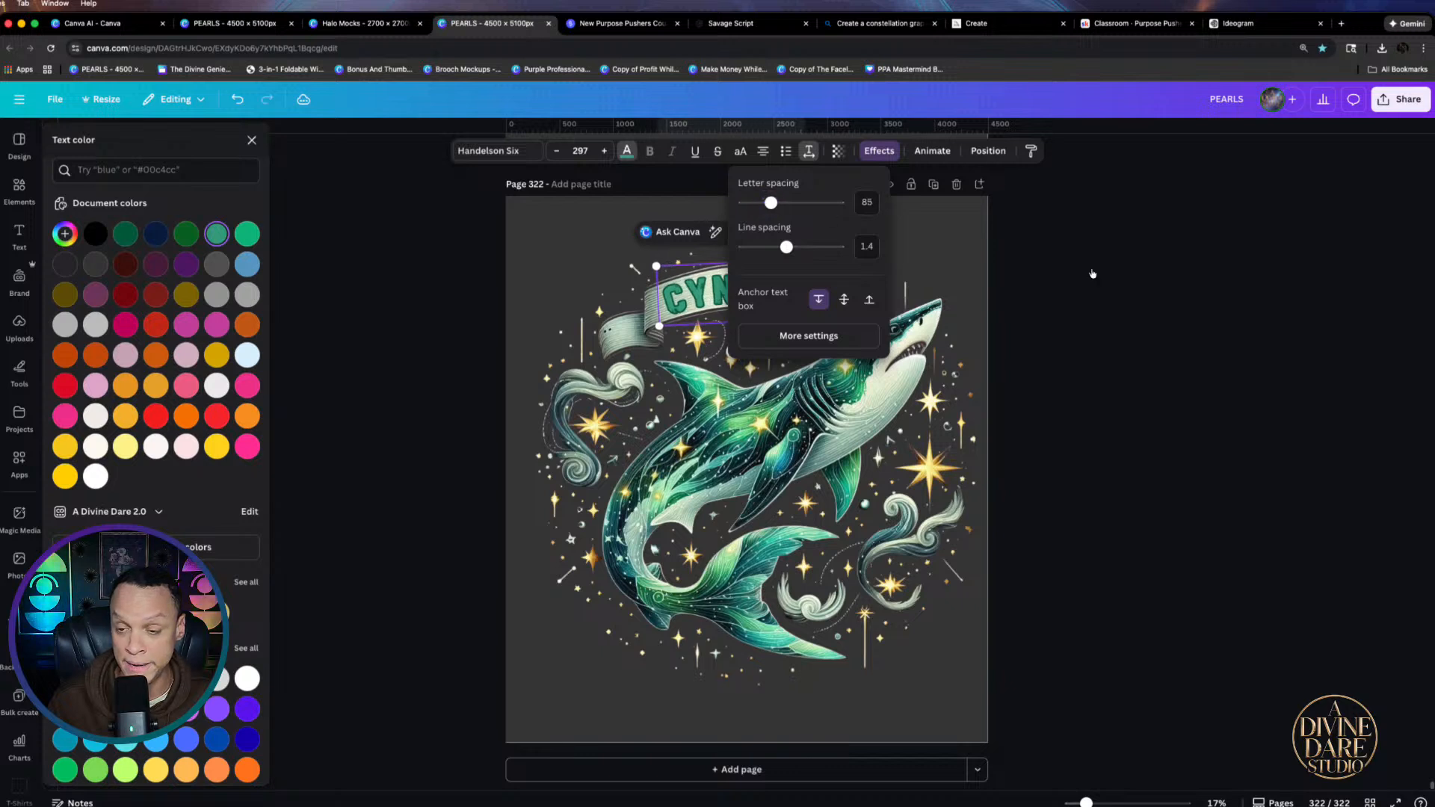
left_click(1120, 284)
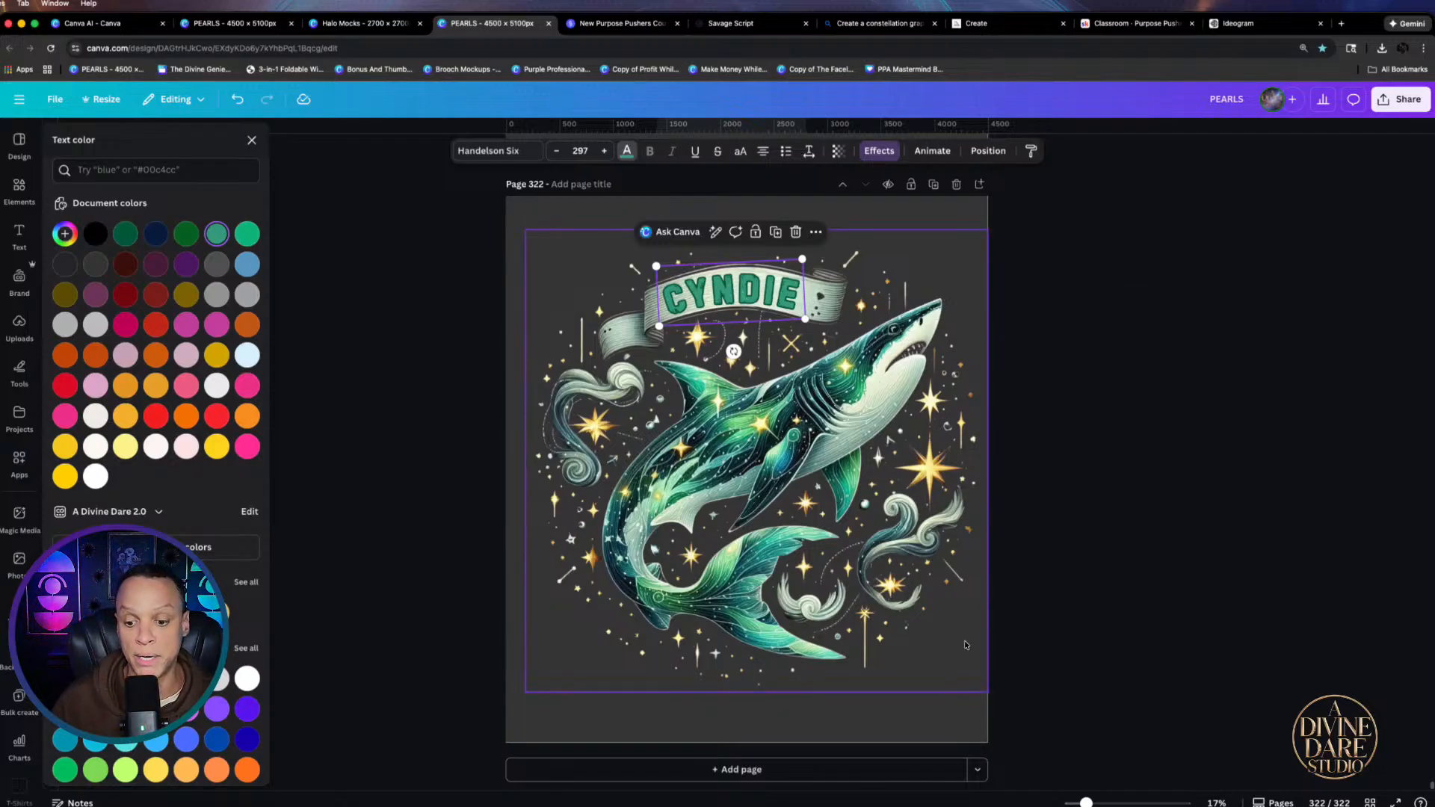
Widen the shark image slightly
left_click(925, 676)
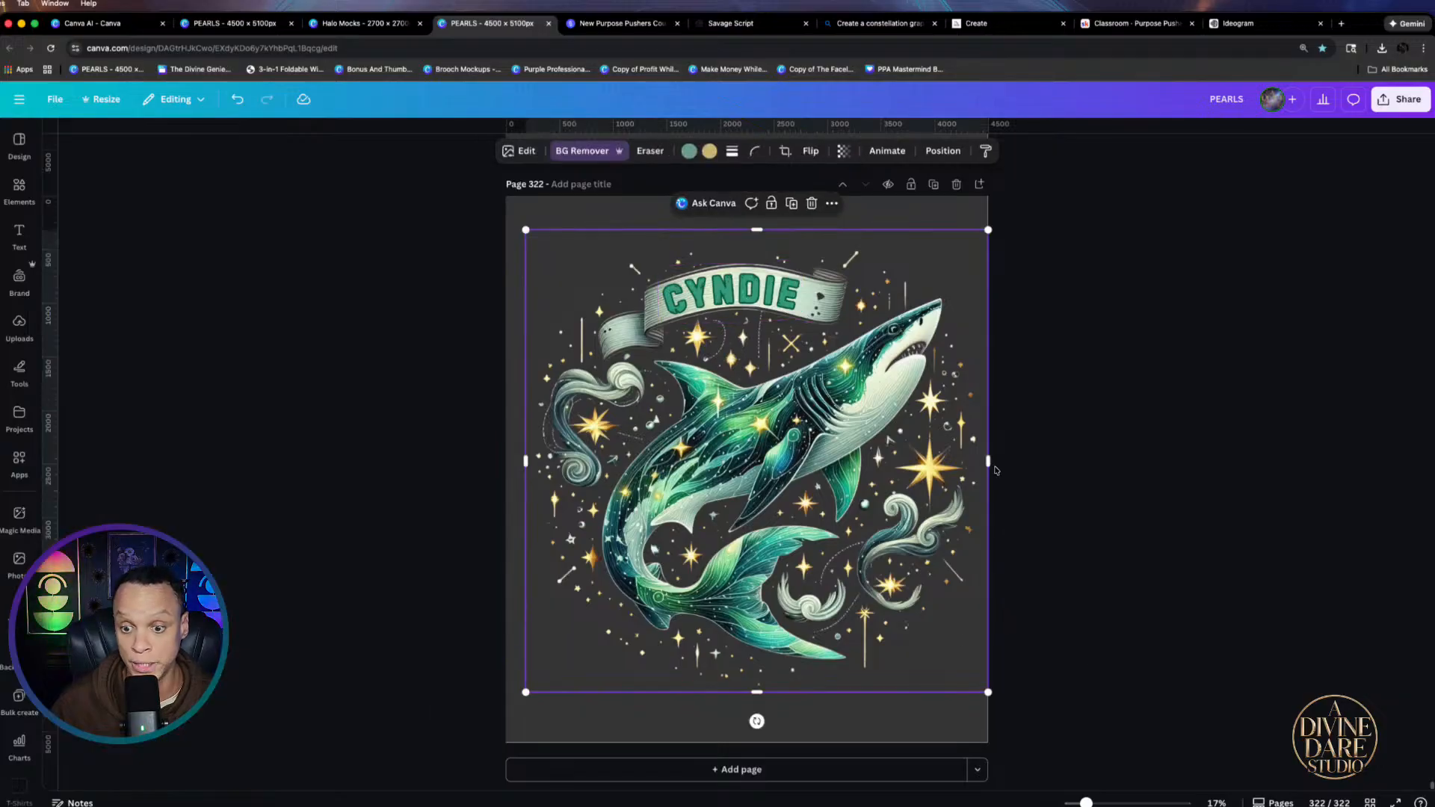
mouse_move(987, 459)
left_mouse_down()
mouse_move(1021, 457)
mouse_move(974, 459)
mouse_move(993, 458)
left_mouse_up()
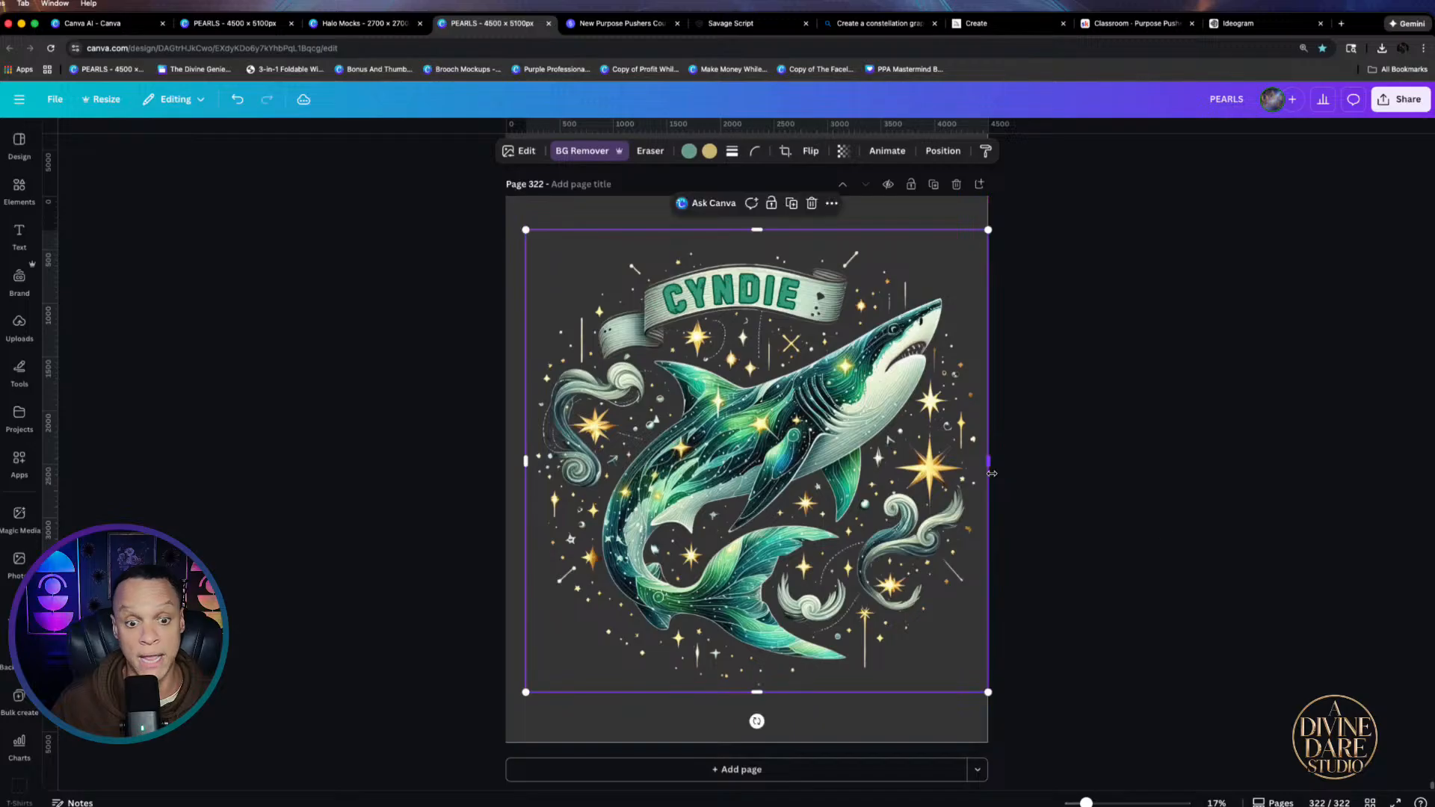
left_click(1092, 535)
Group CYNDIE with the shark, nudge the group up-left, and open Printify in a new tab
left_click_drag(426, 254, 658, 334)
left_click(730, 207)
mouse_move(812, 387)
left_mouse_down()
mouse_move(797, 379)
mouse_move(814, 370)
left_mouse_up()
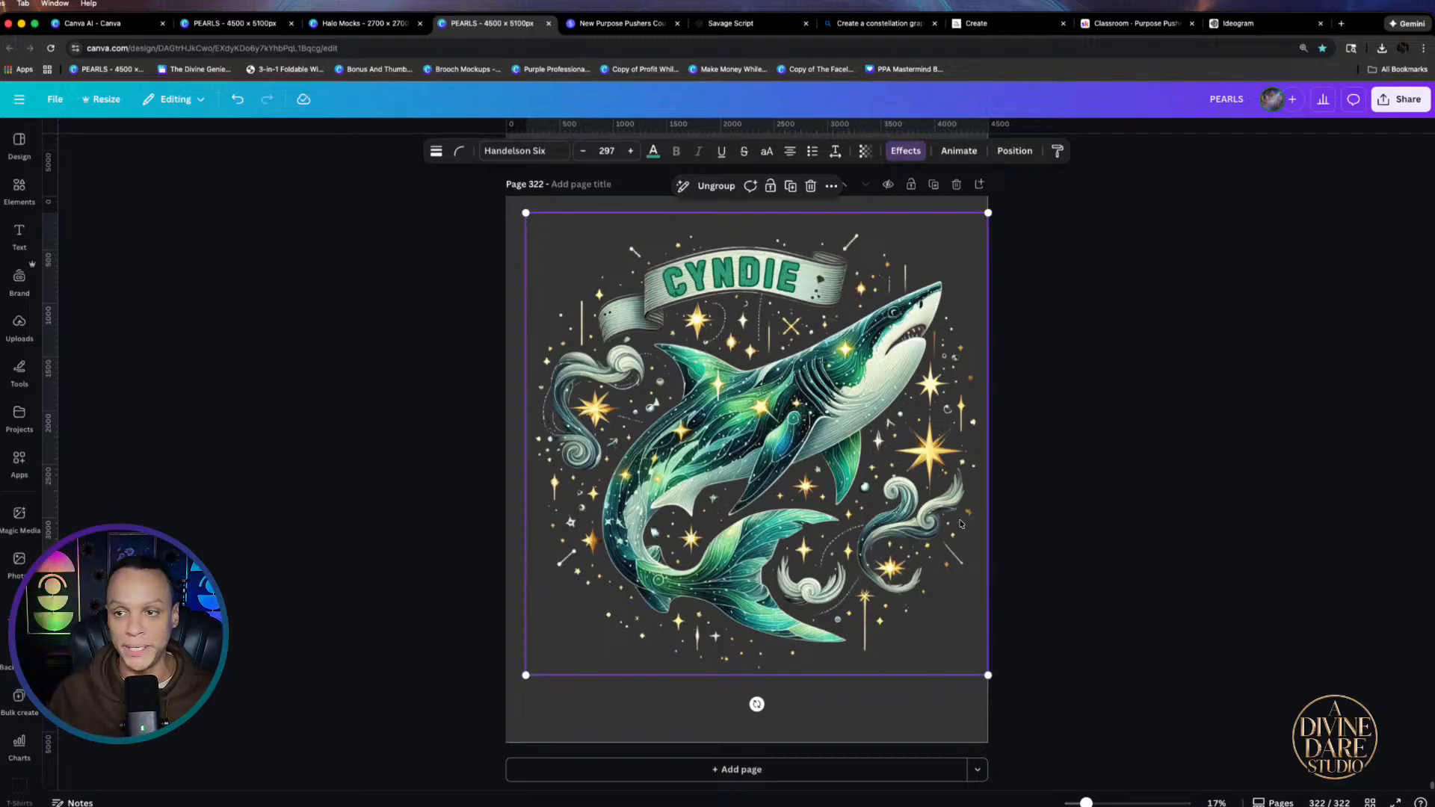
left_click(1340, 24)
left_click(493, 310)
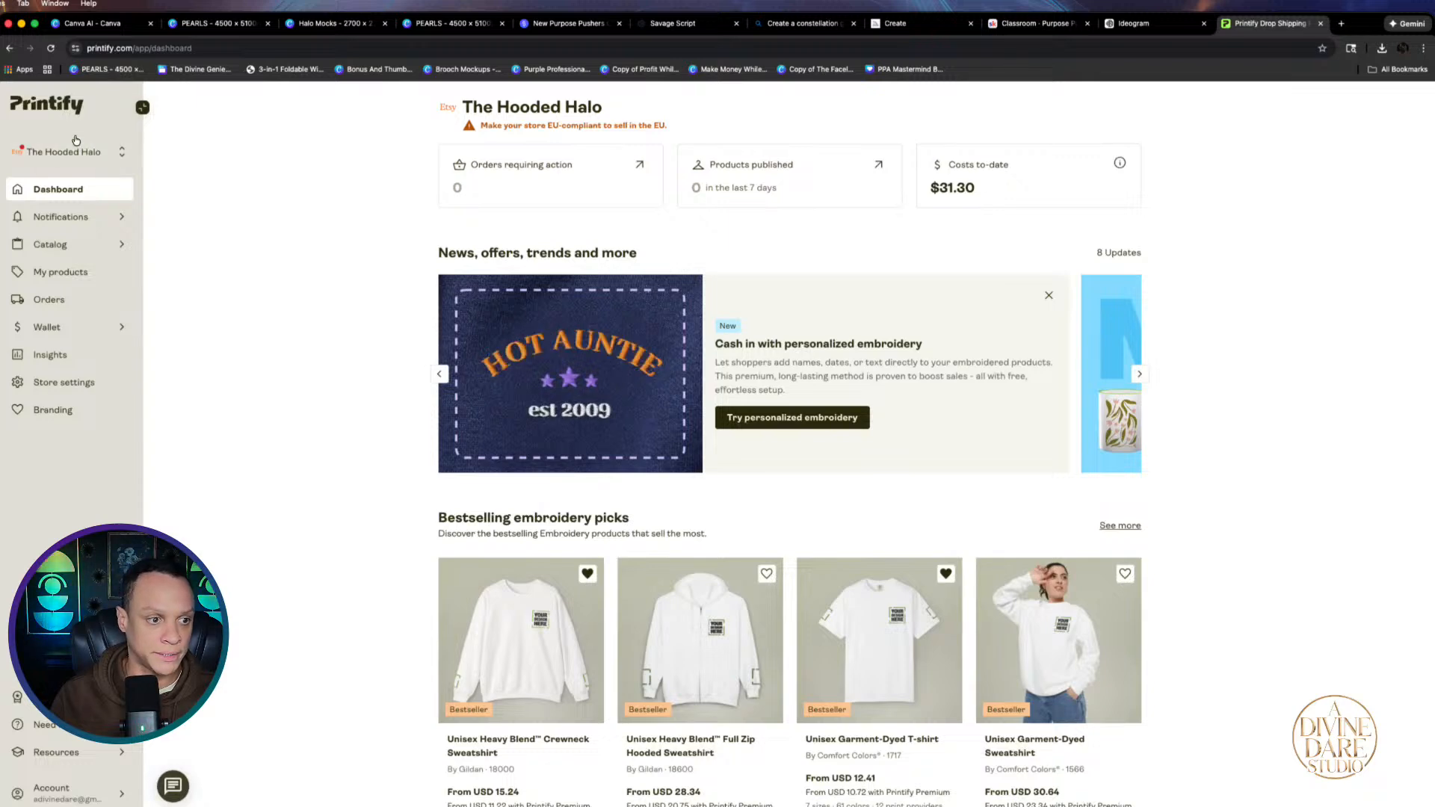
Reload The Hooded Halo dashboard and show Printify's Catalog categories, from Men's Clothing to Home & Living
left_click(50, 246)
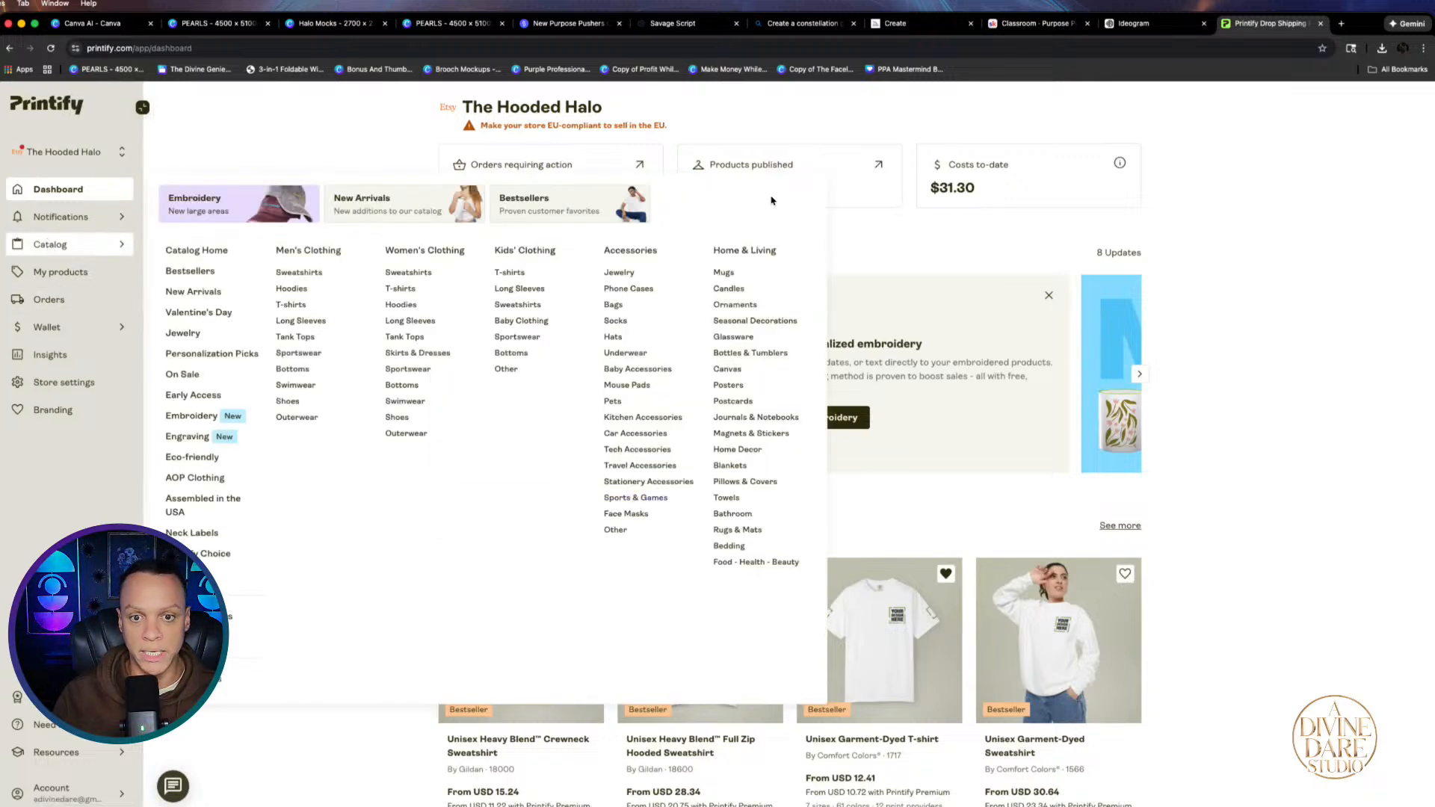
scroll(735, 325, "left", 5)
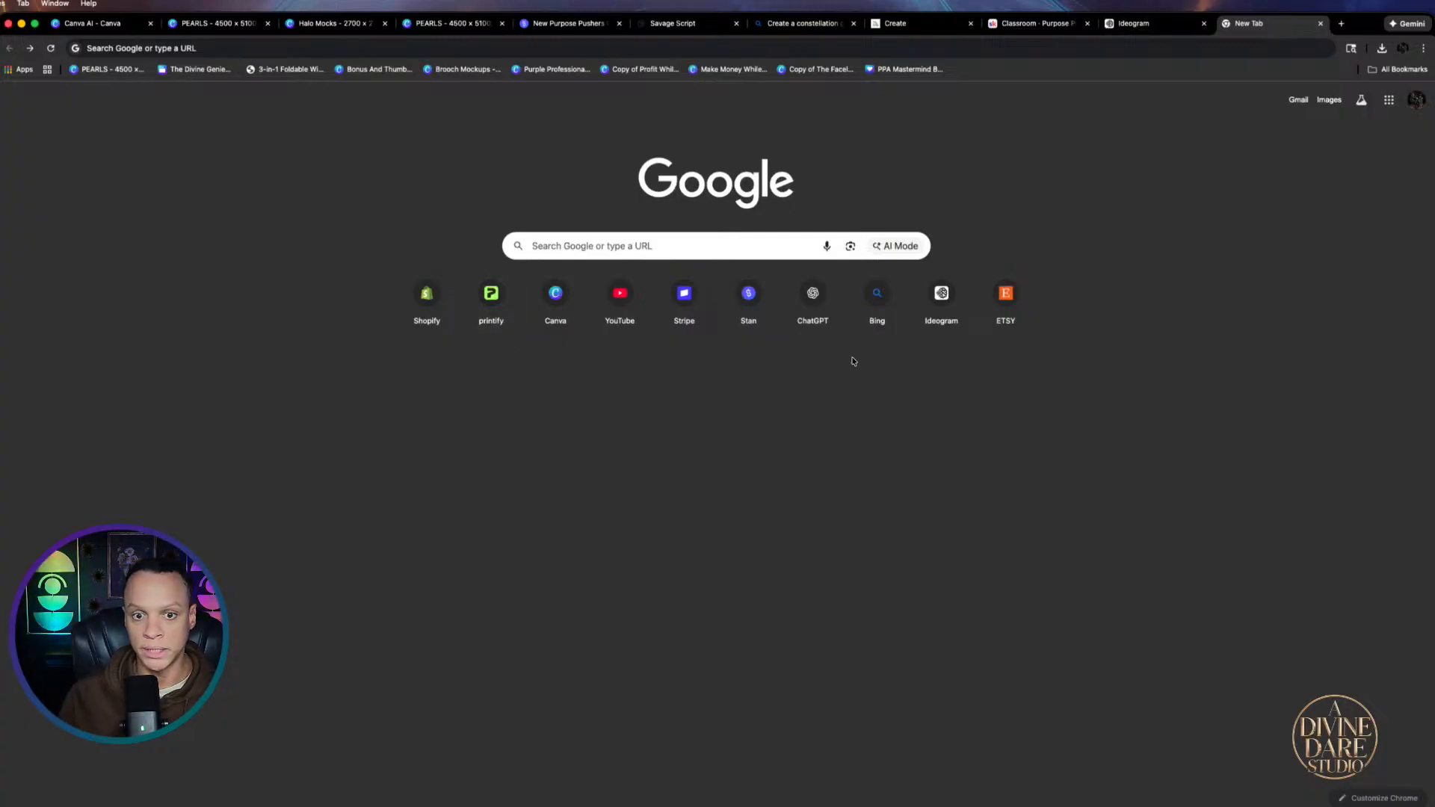
left_click(478, 318)
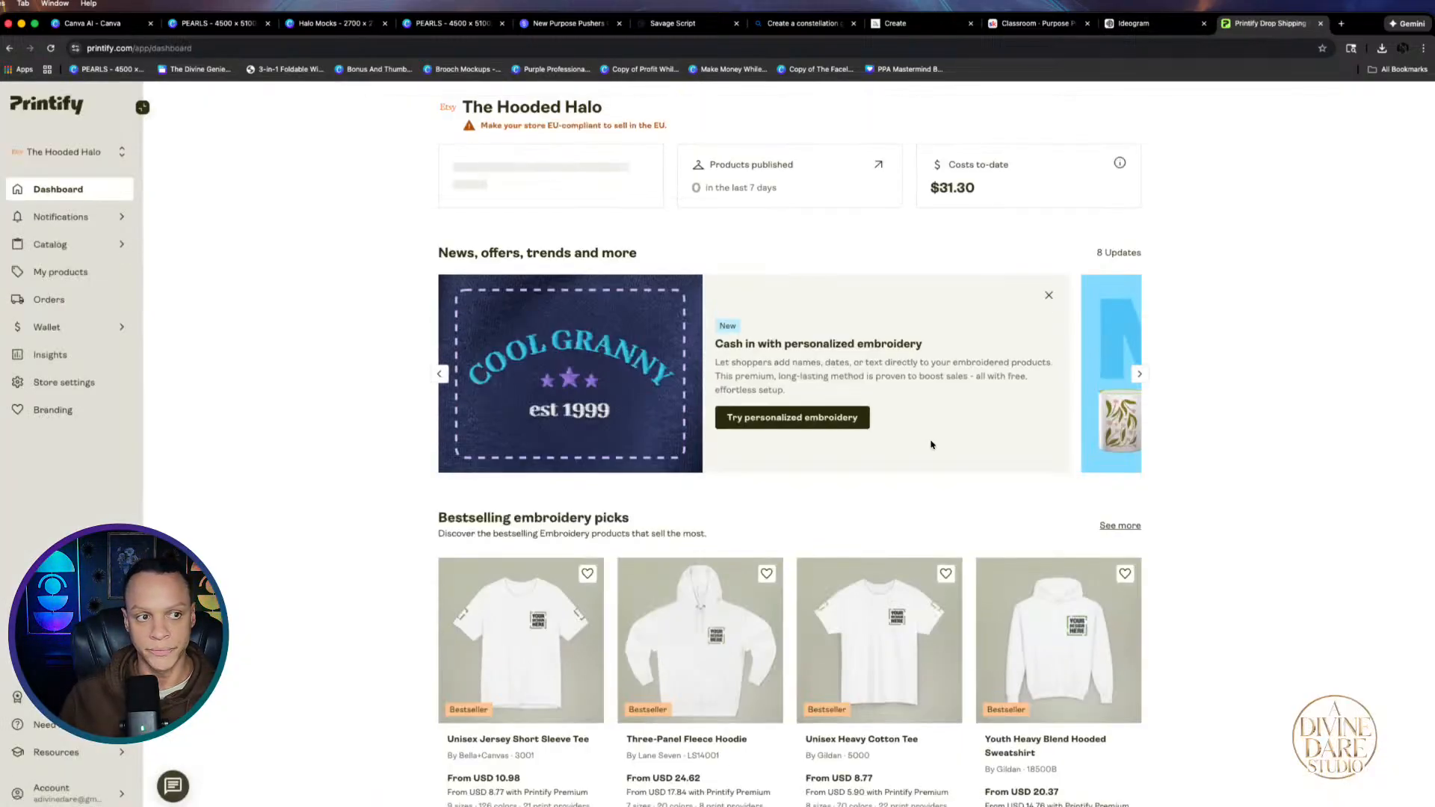
left_click(65, 252)
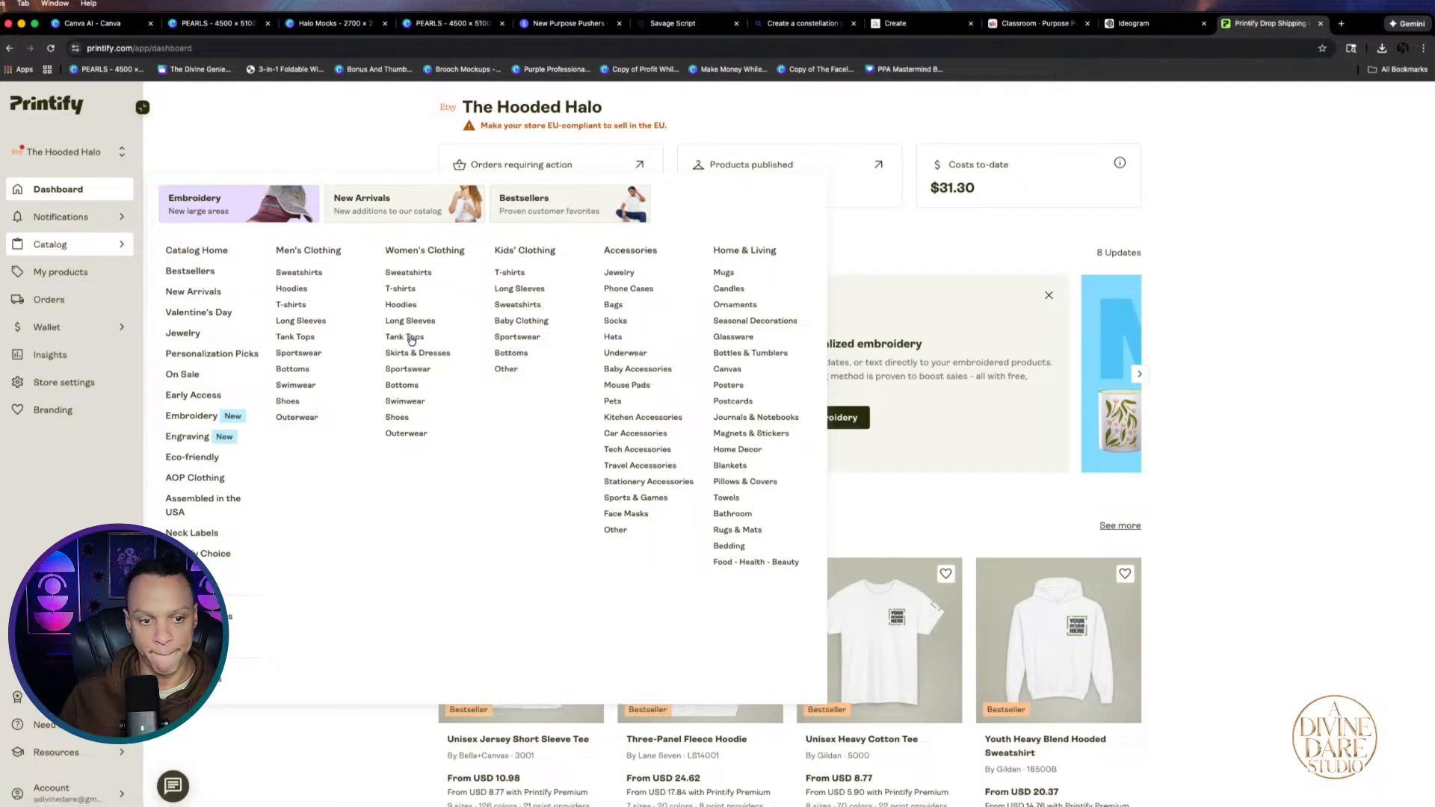
scroll(224, 276, "up", 3)
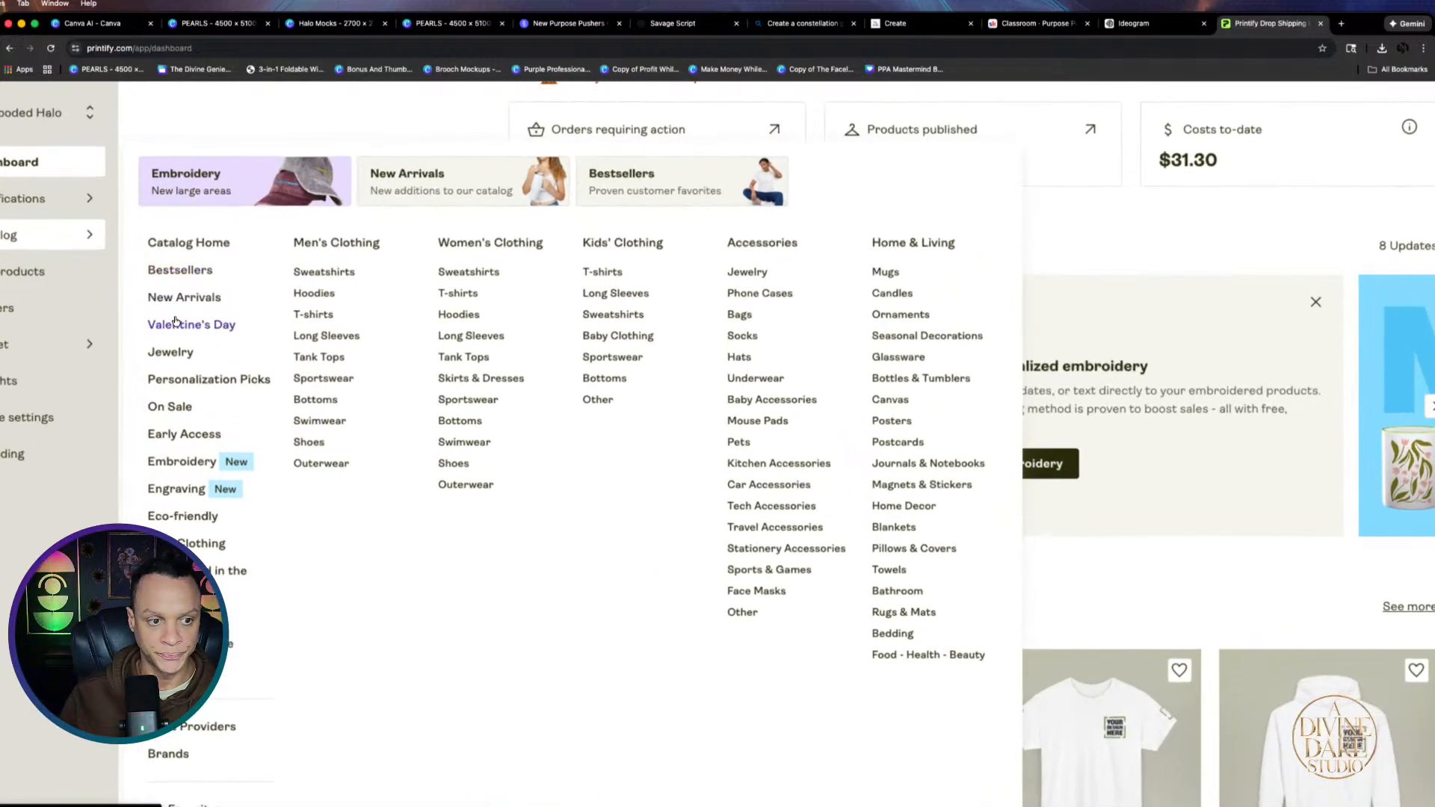
scroll(192, 372, "down", 3)
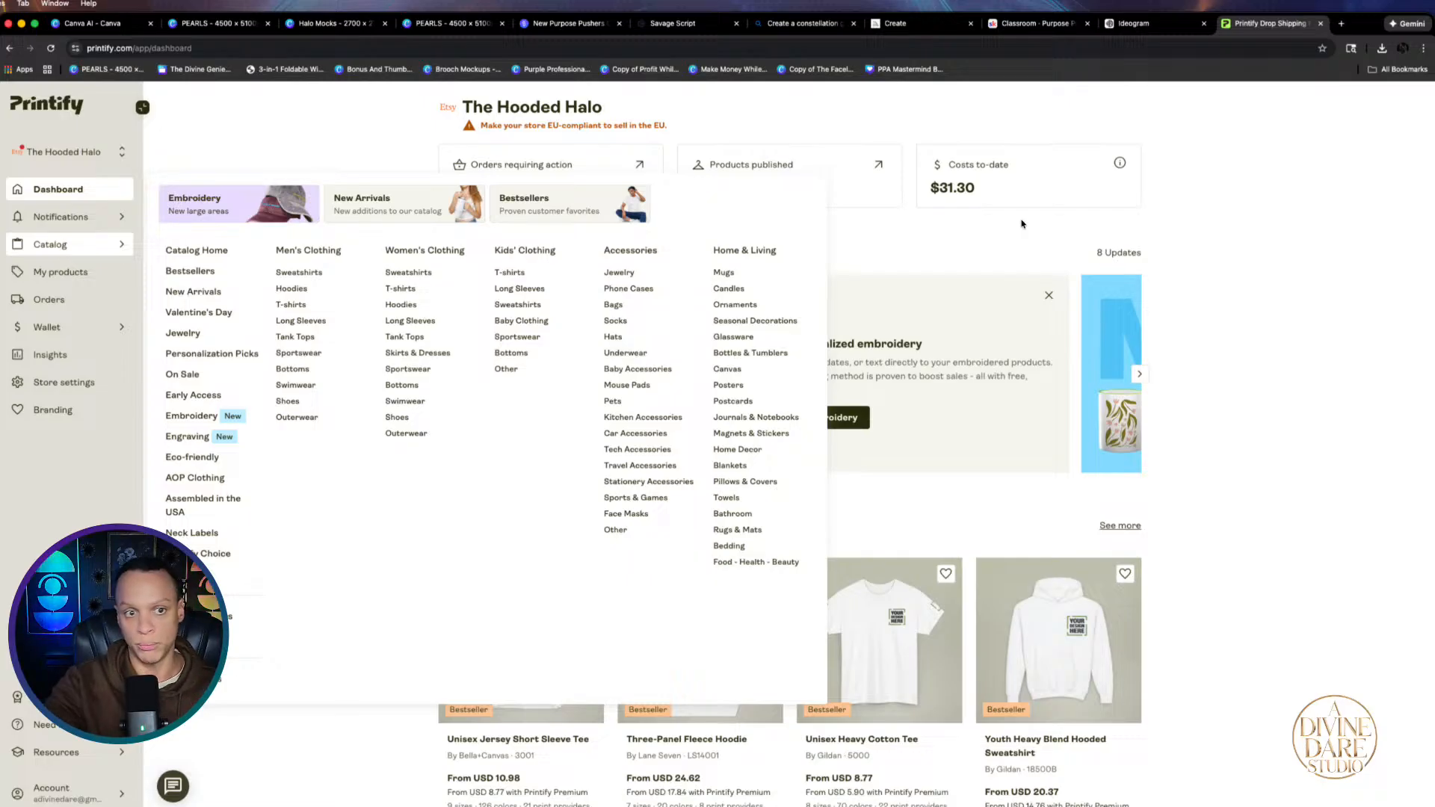
Return to the PEARLS Canva design and scroll down to page 322's CYNDIE shark
left_click(204, 24)
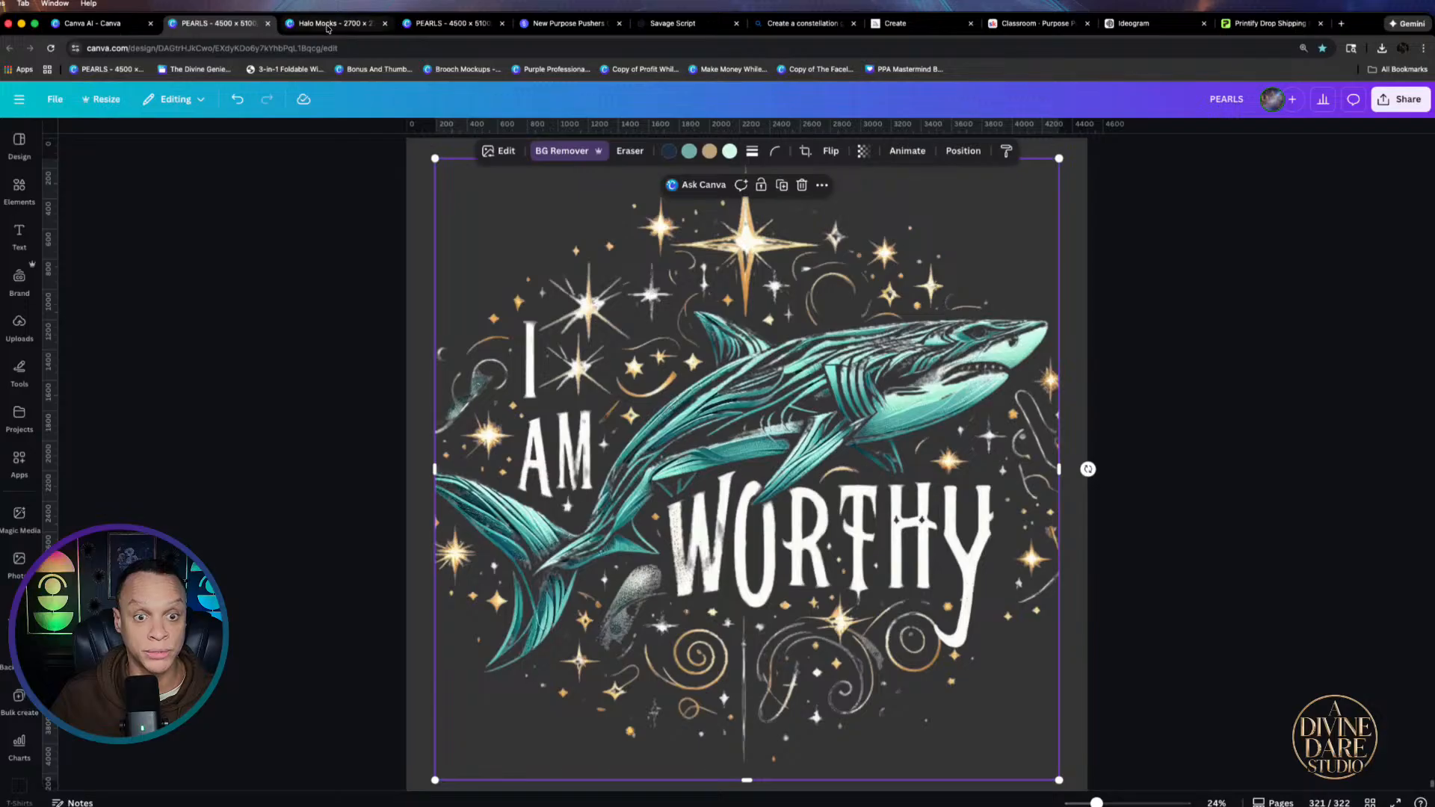
scroll(919, 333, "down", 3)
scroll(919, 332, "down", 2)
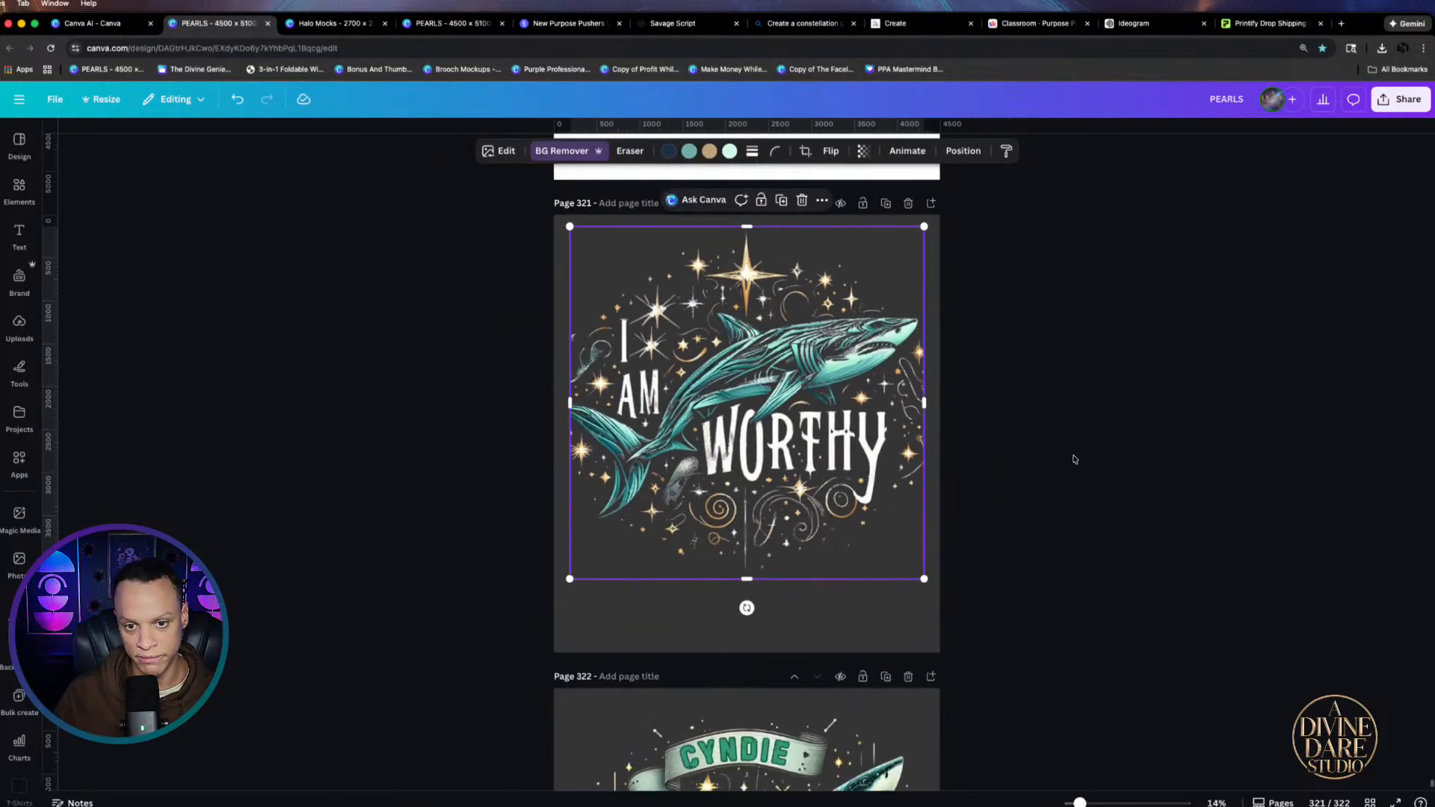
scroll(693, 465, "down", 3)
scroll(693, 466, "down", 2)
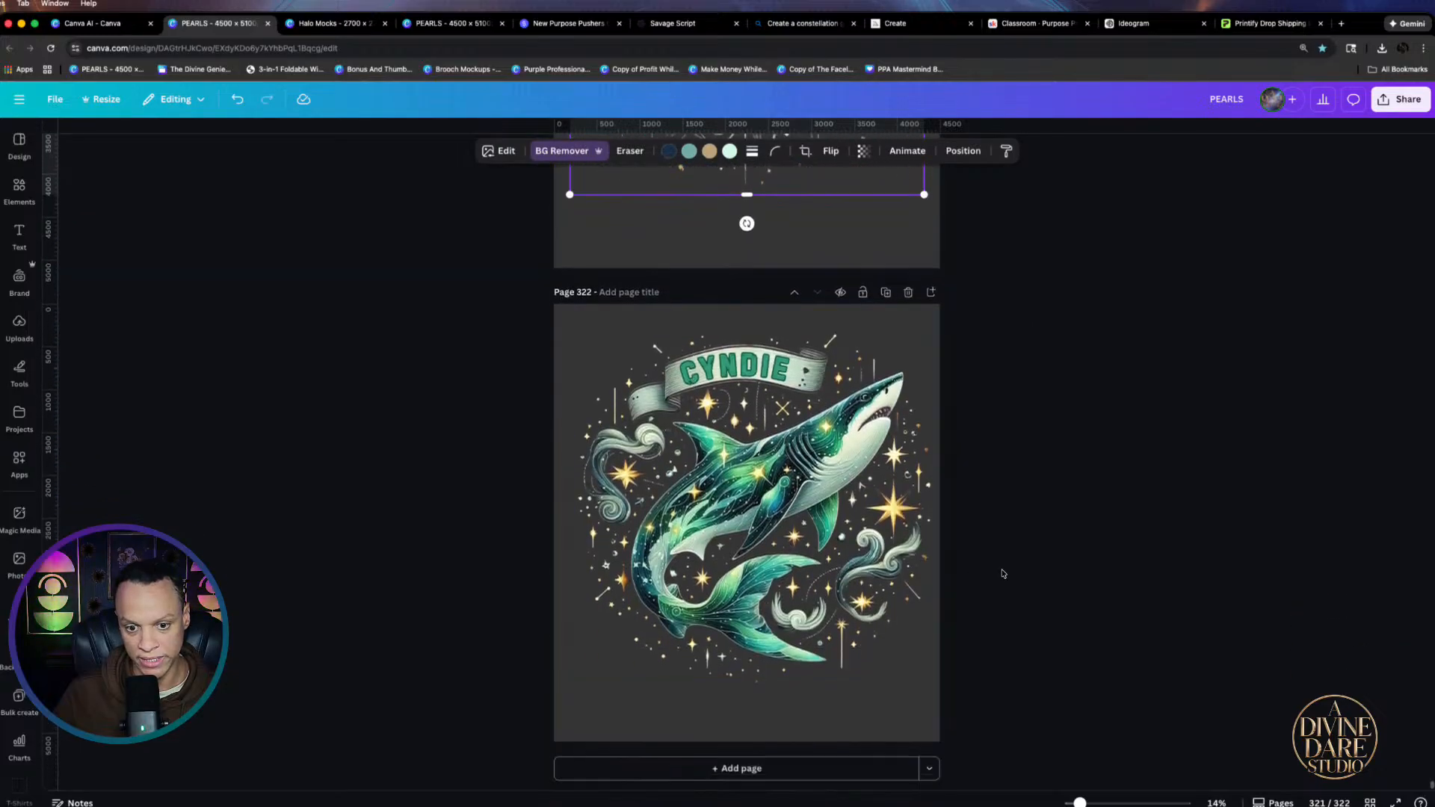
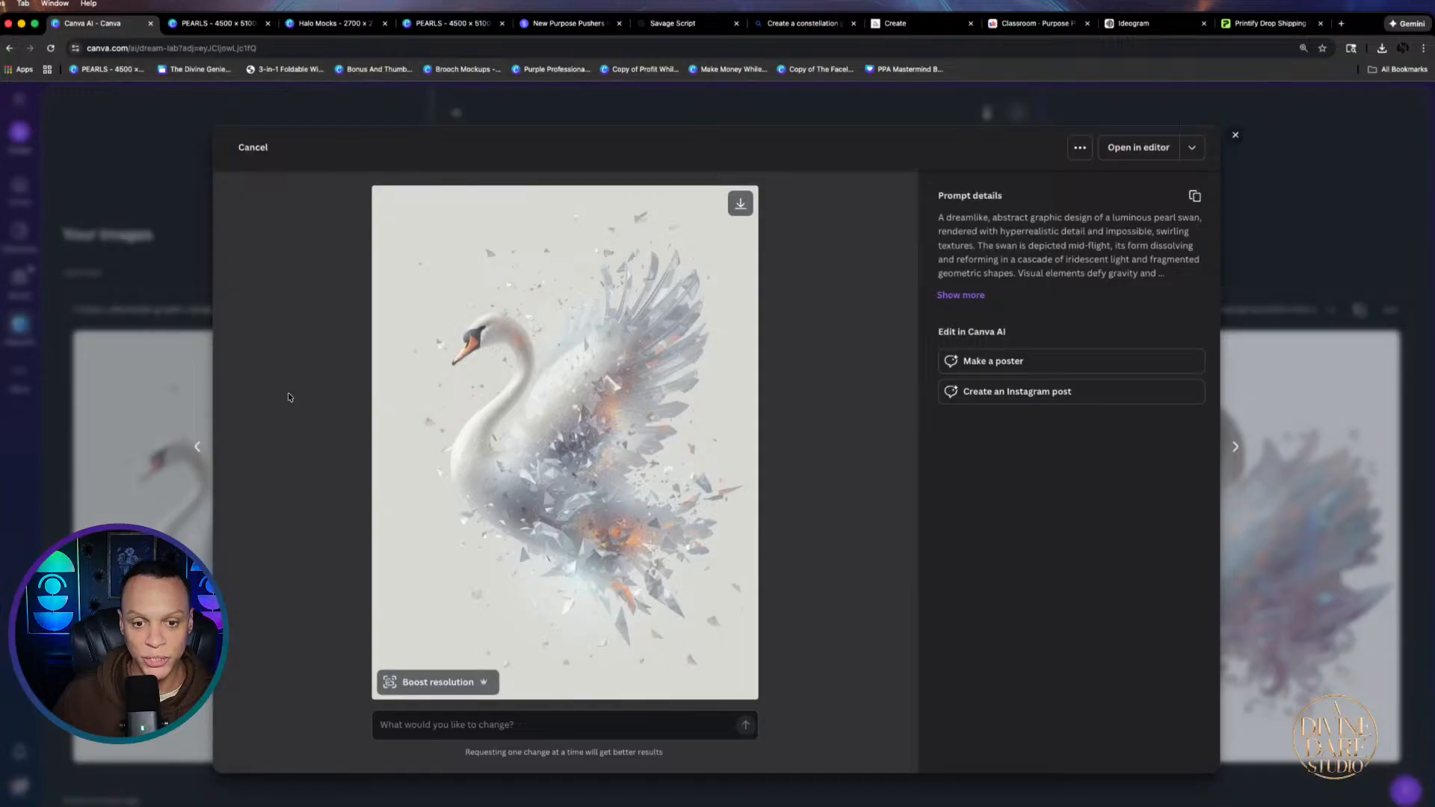
Browse the generated swan images and download one of them
left_click(1289, 568)
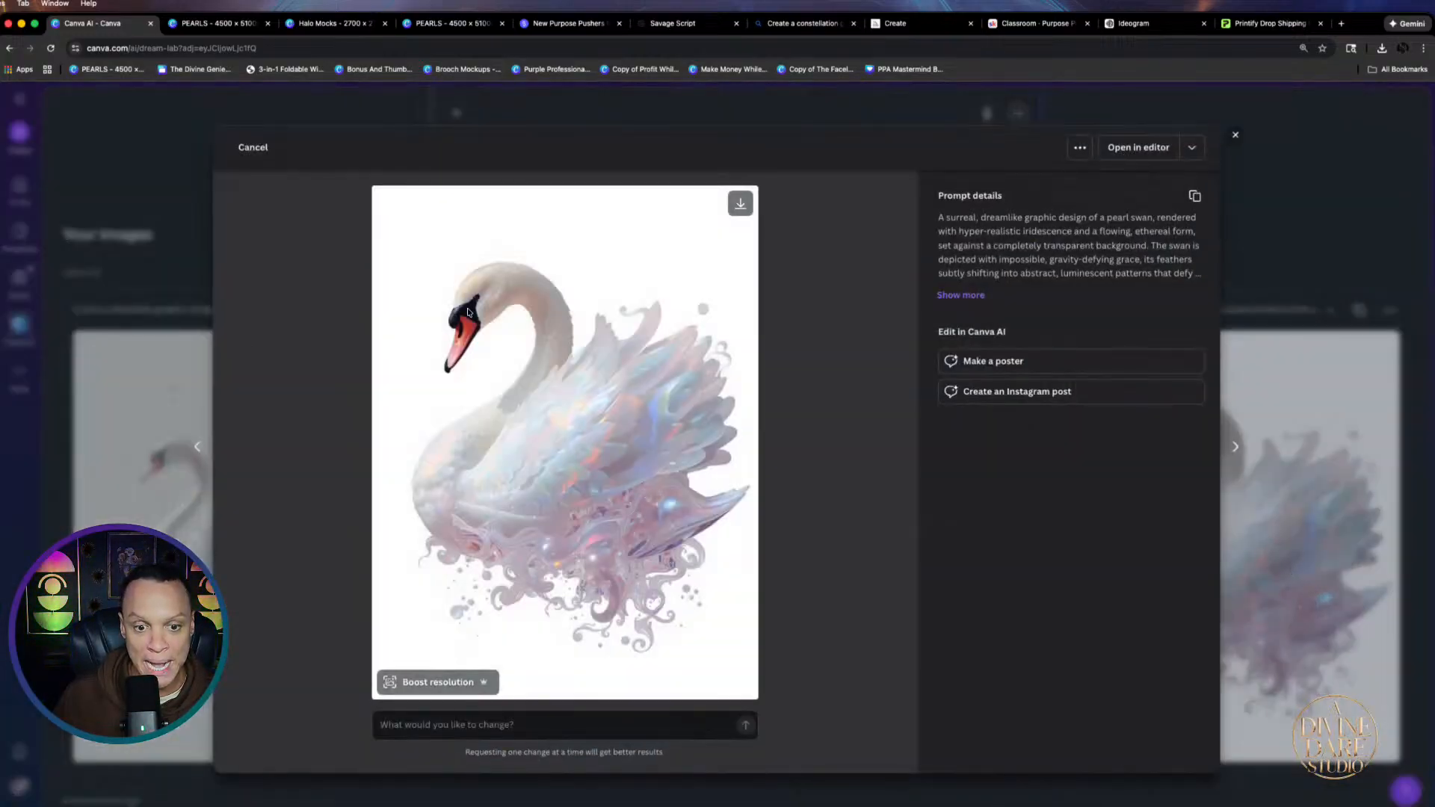
left_click(740, 203)
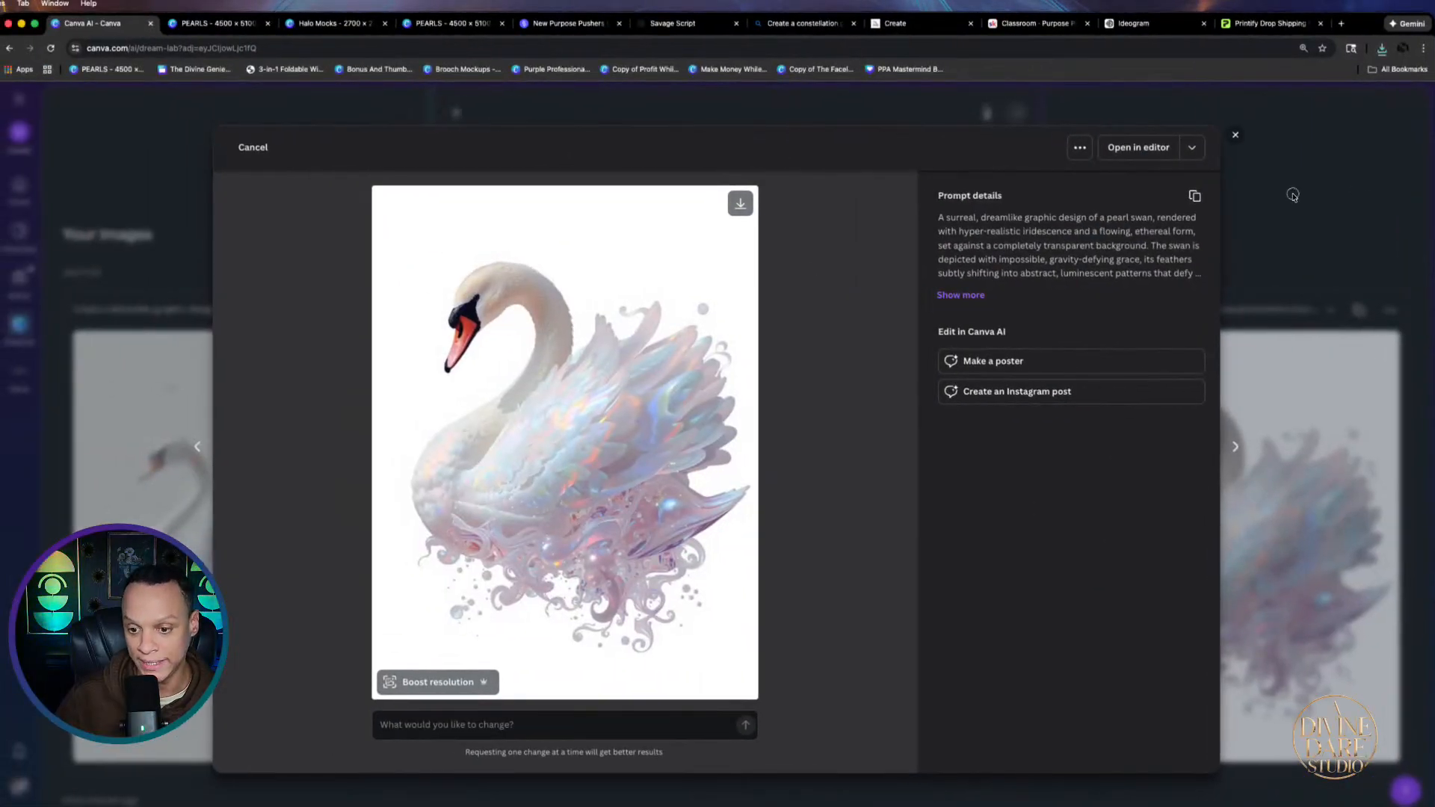
left_click(1293, 195)
left_click(1045, 568)
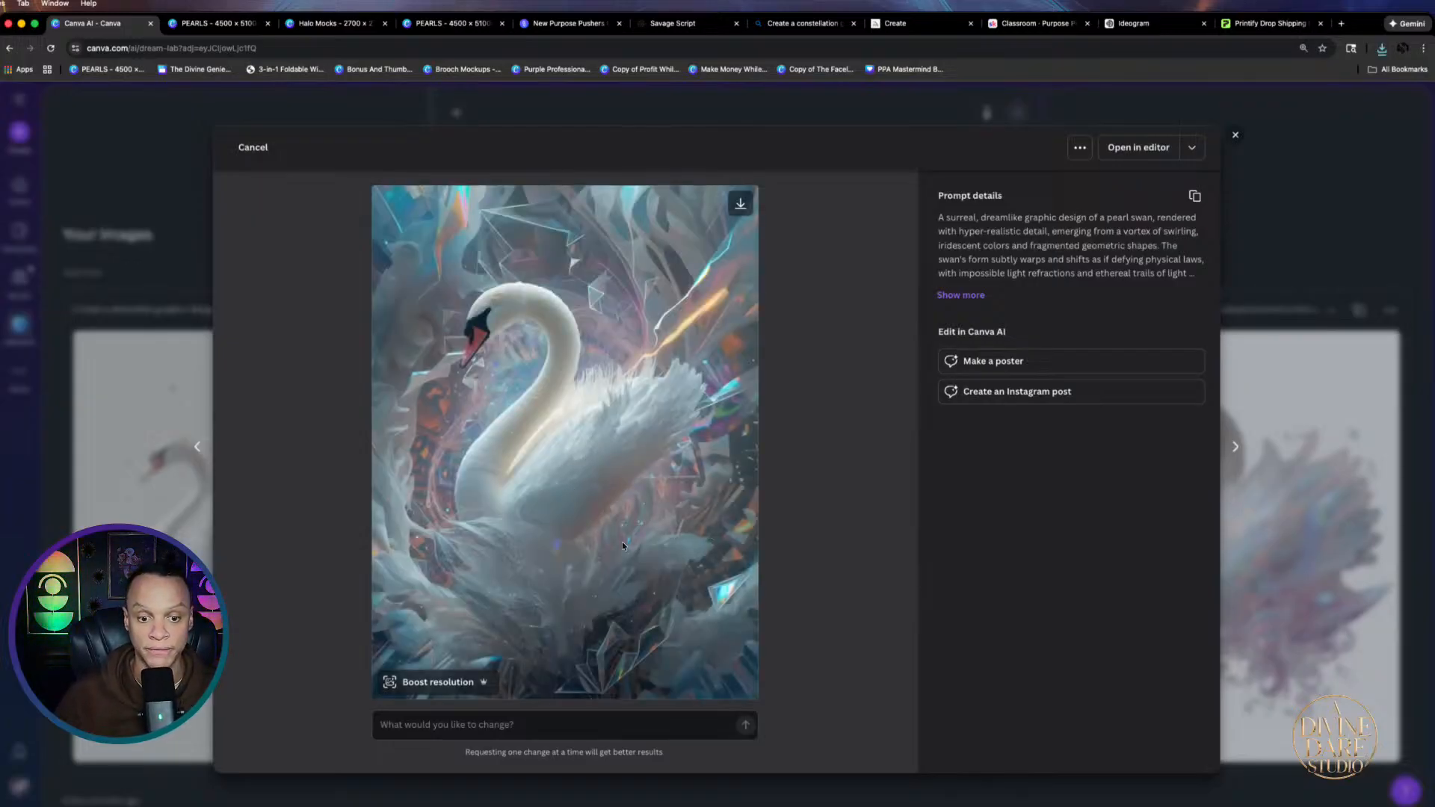
left_click(1307, 197)
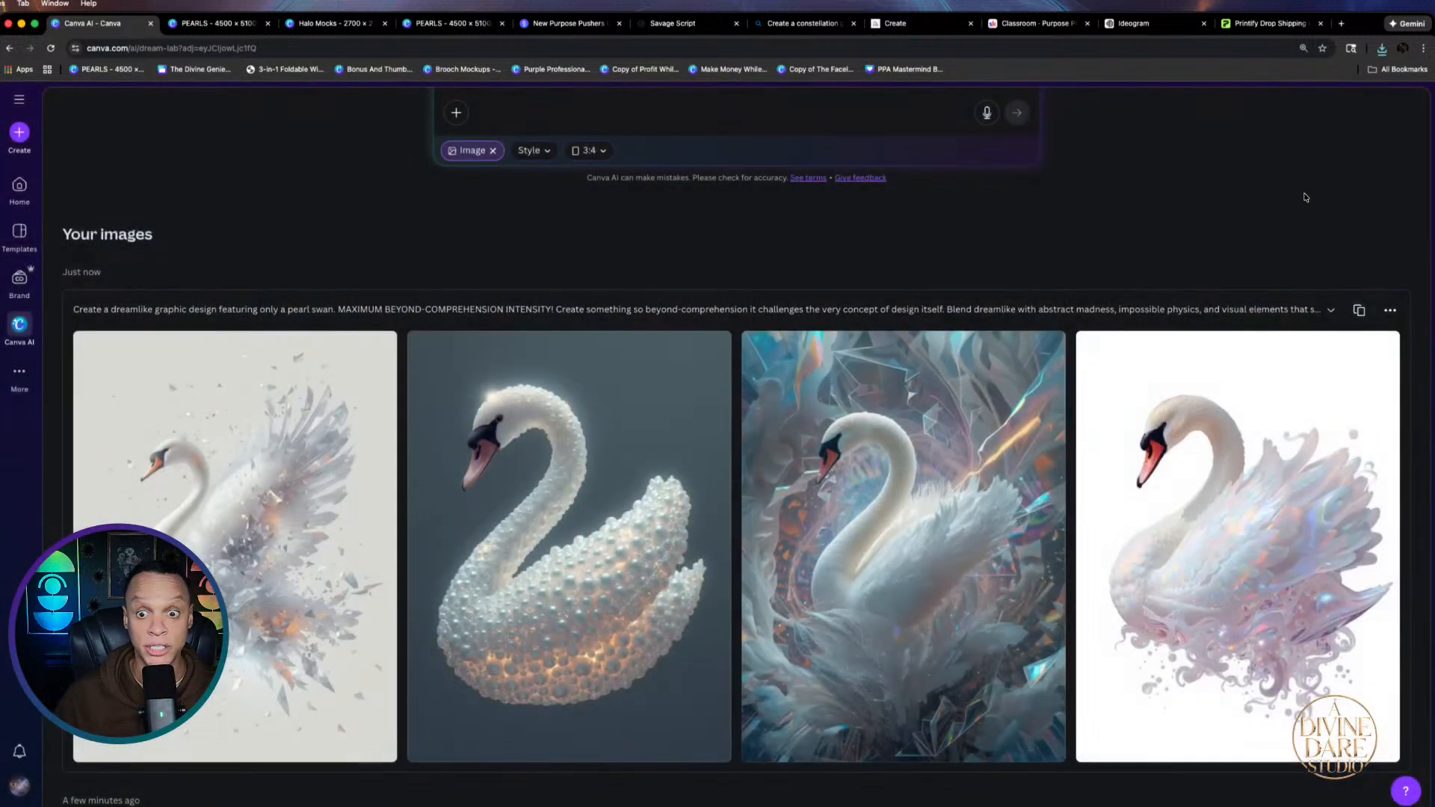
left_click(584, 640)
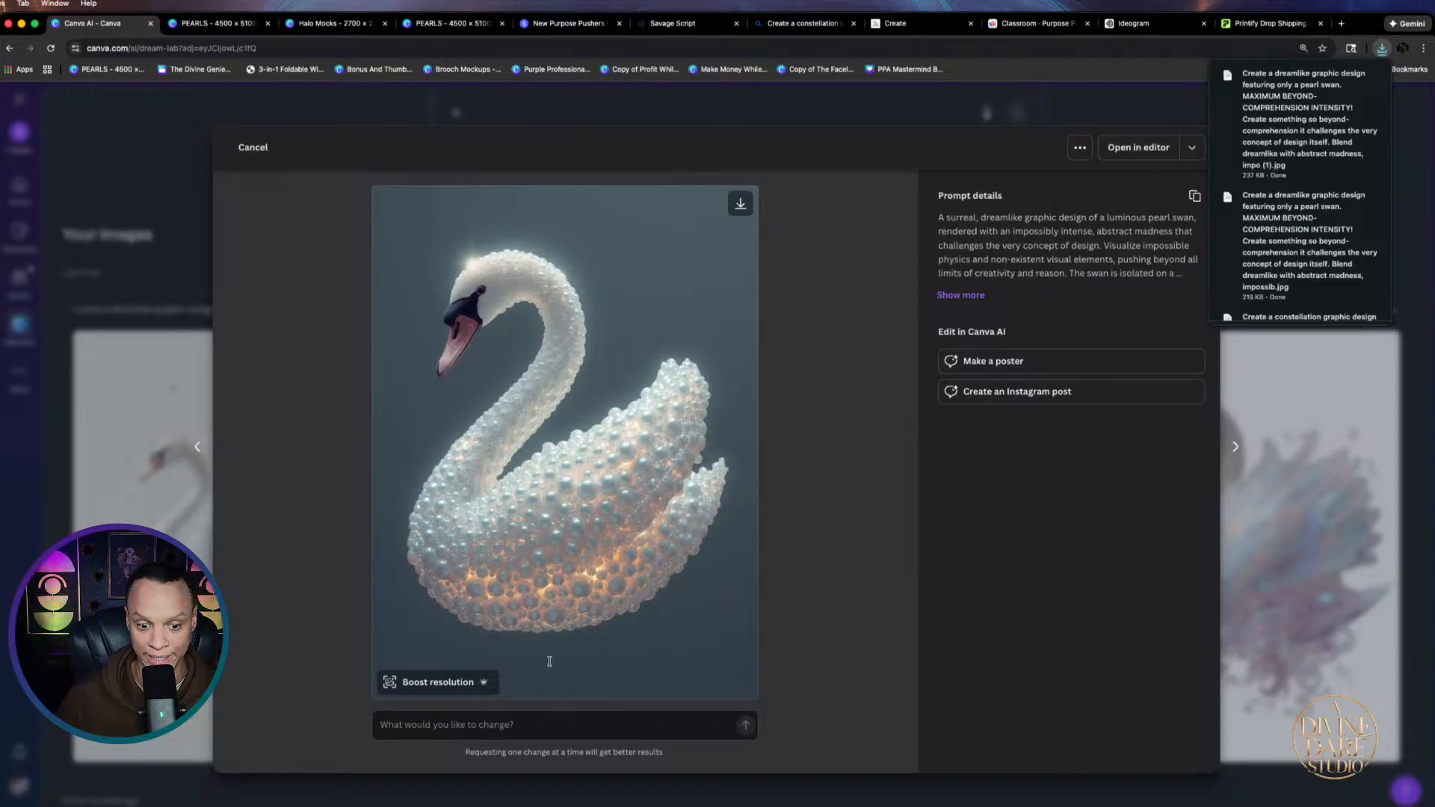
scroll(627, 399, "up", 2)
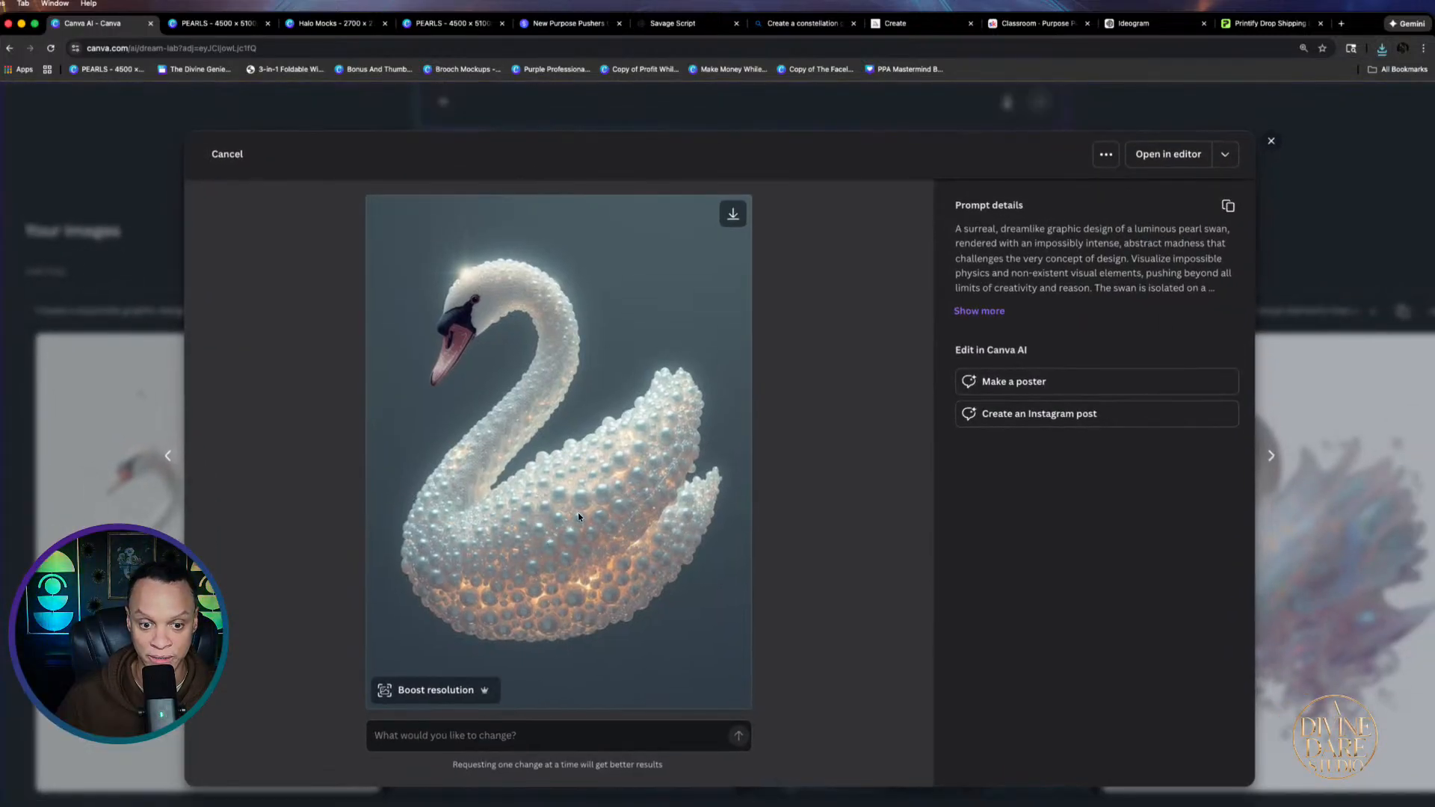
left_click(145, 207)
Download the first and third swan images
left_click(230, 622)
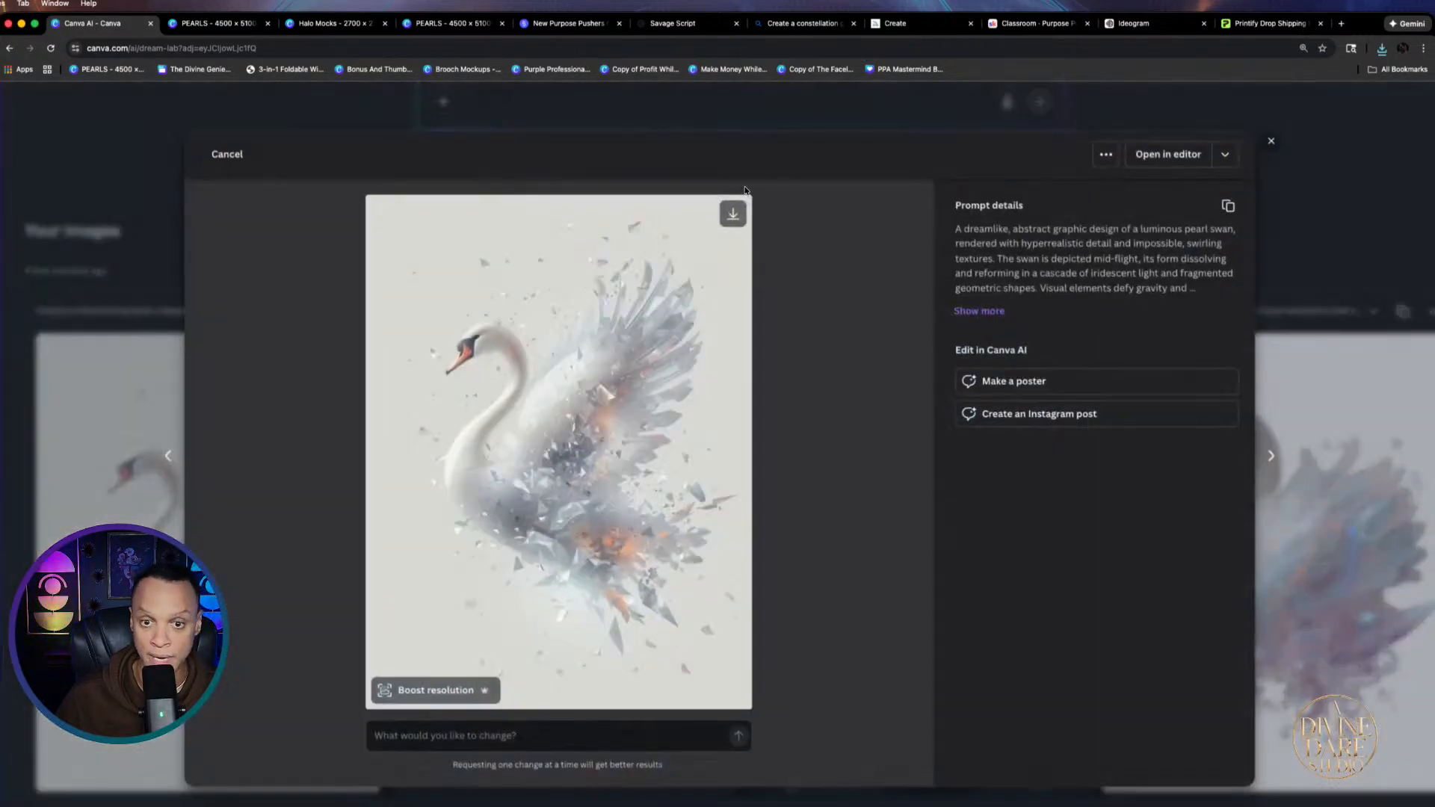
left_click(733, 214)
left_click(1314, 215)
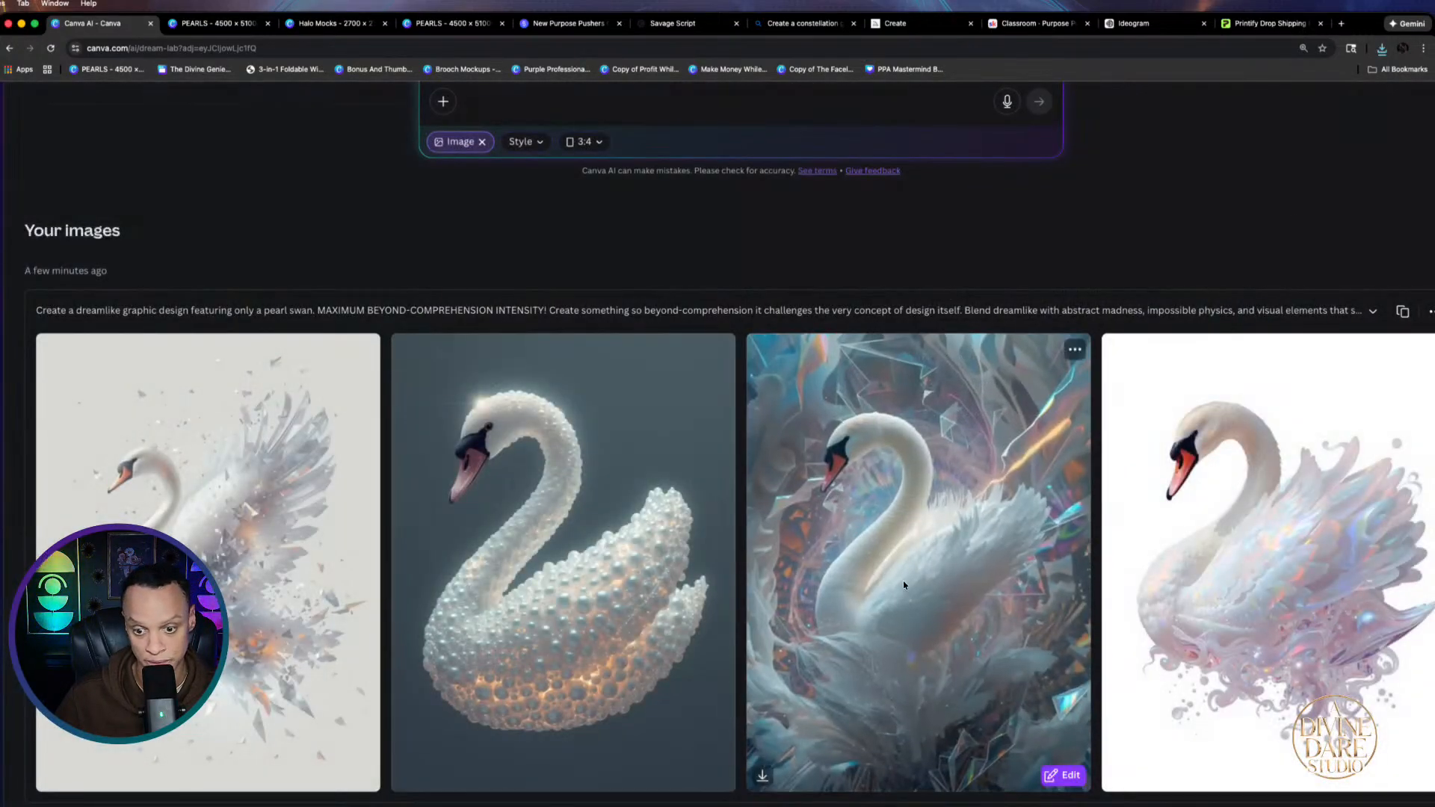
left_click(960, 395)
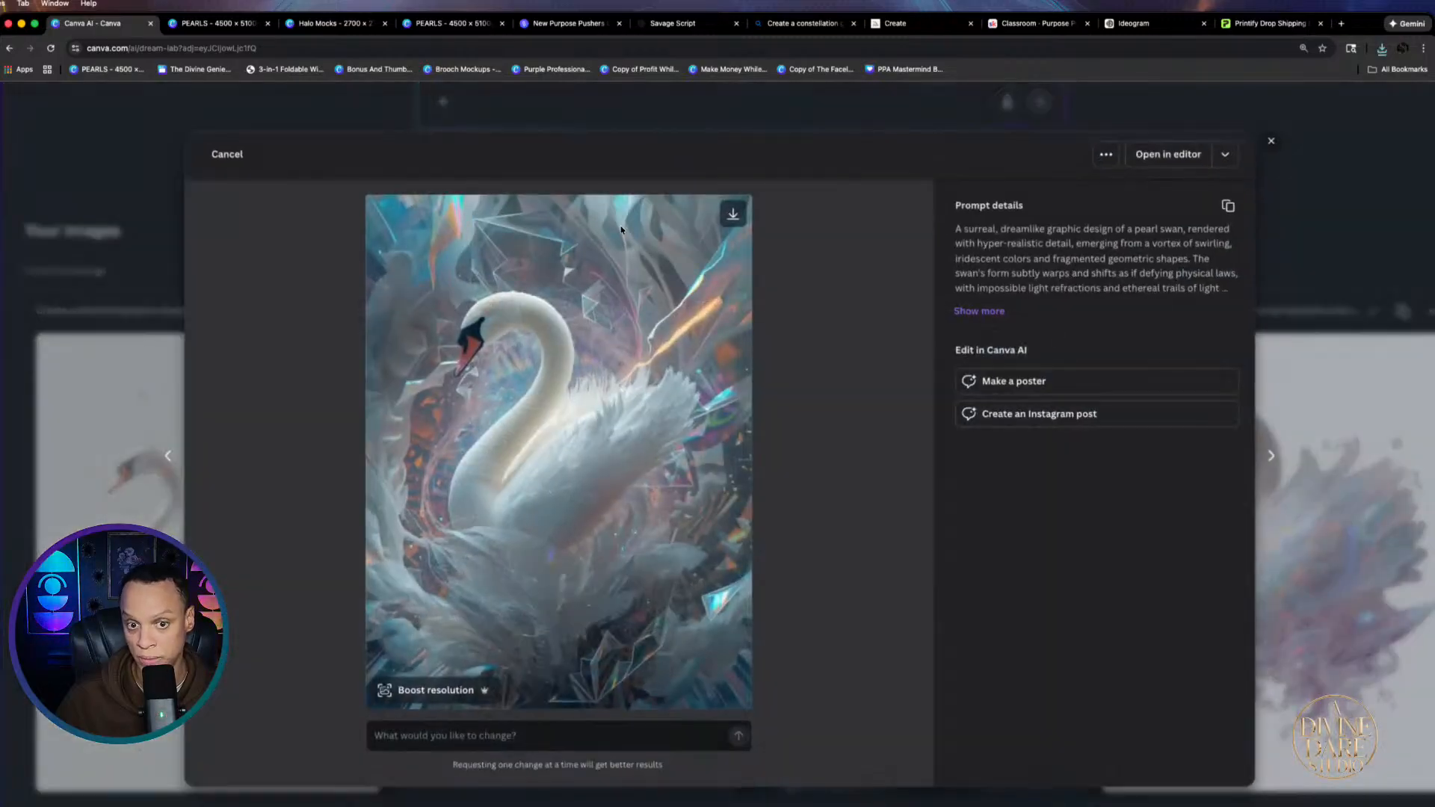
left_click(734, 215)
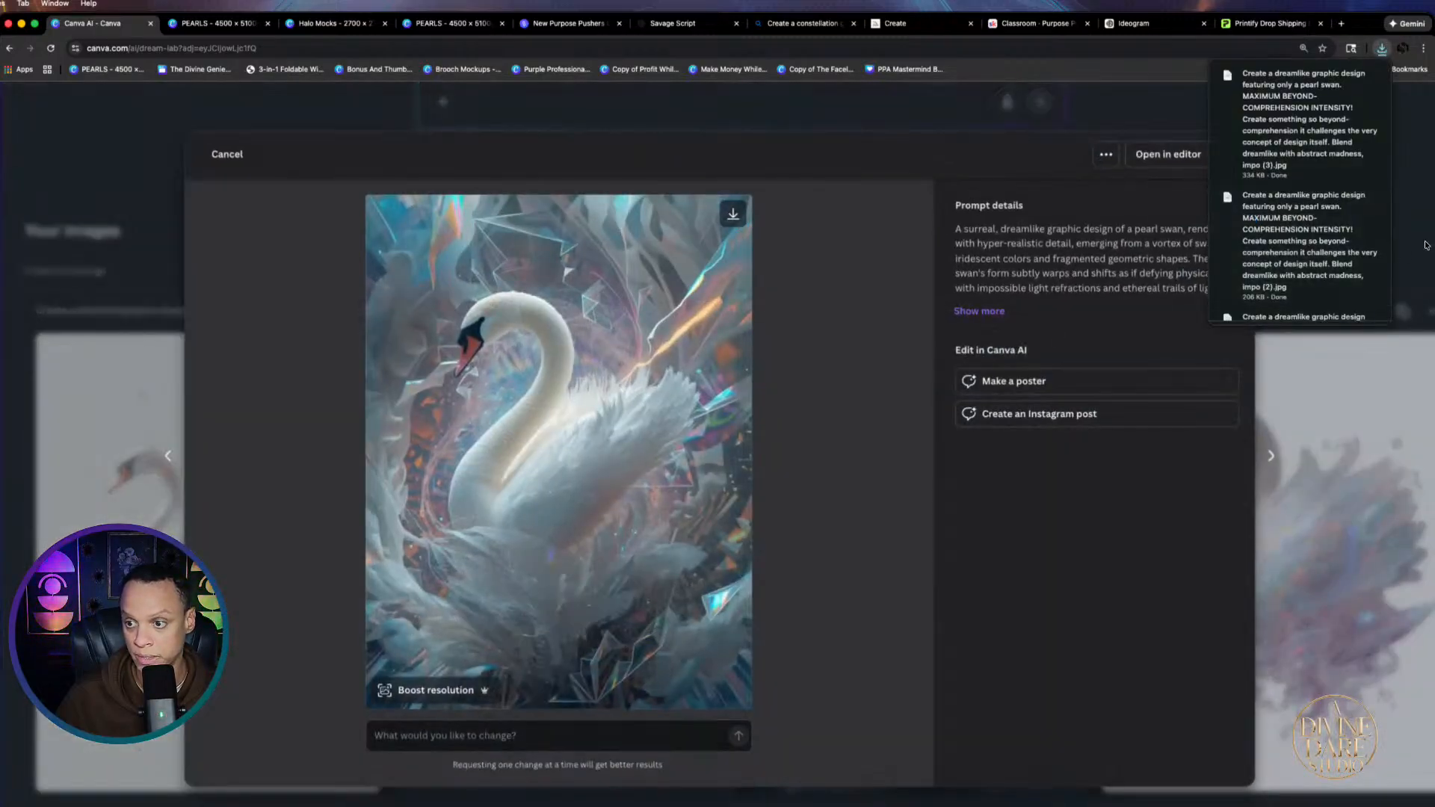
left_click(1423, 243)
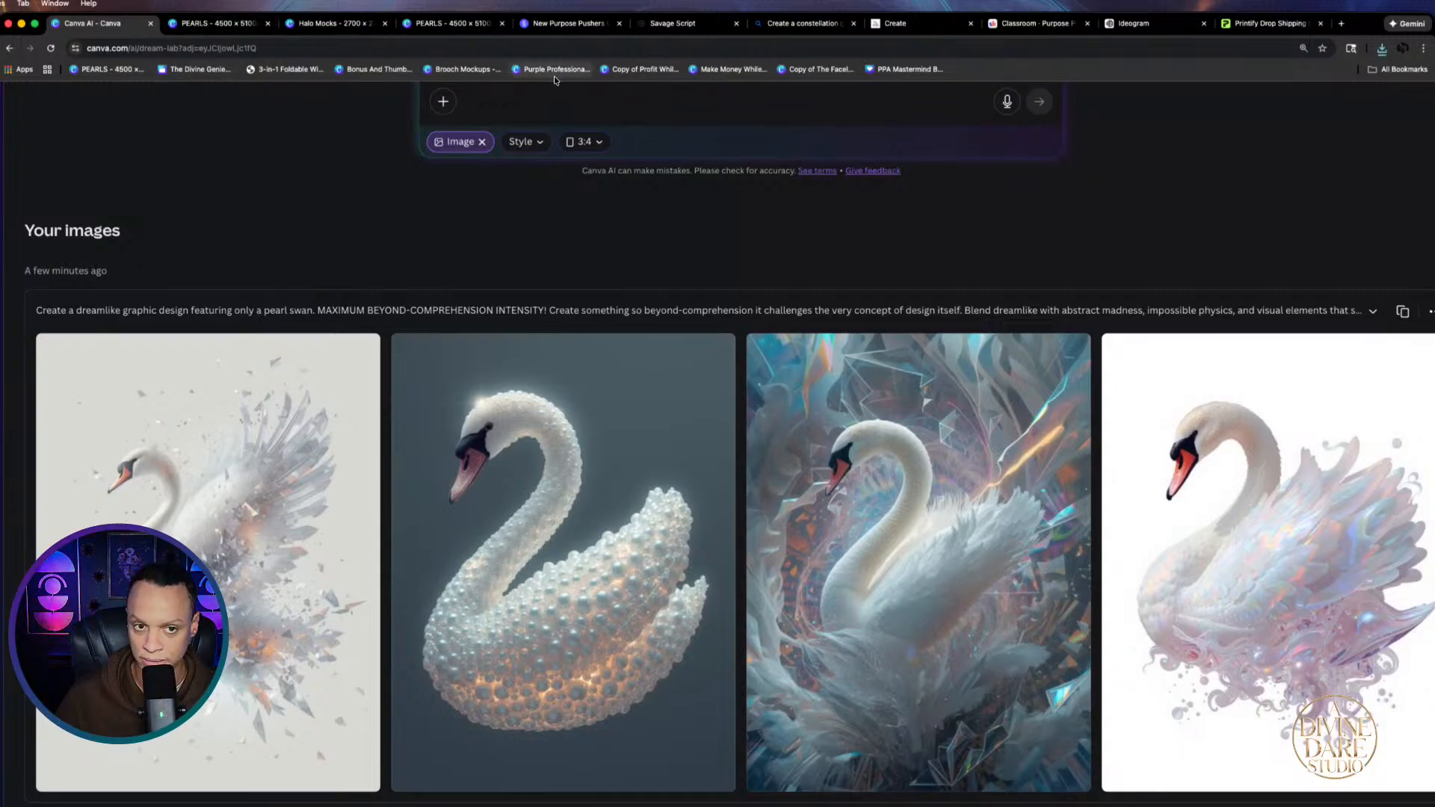
Review the fourth and pearl-bead swans, then reuse the original swan prompt
left_click(1242, 554)
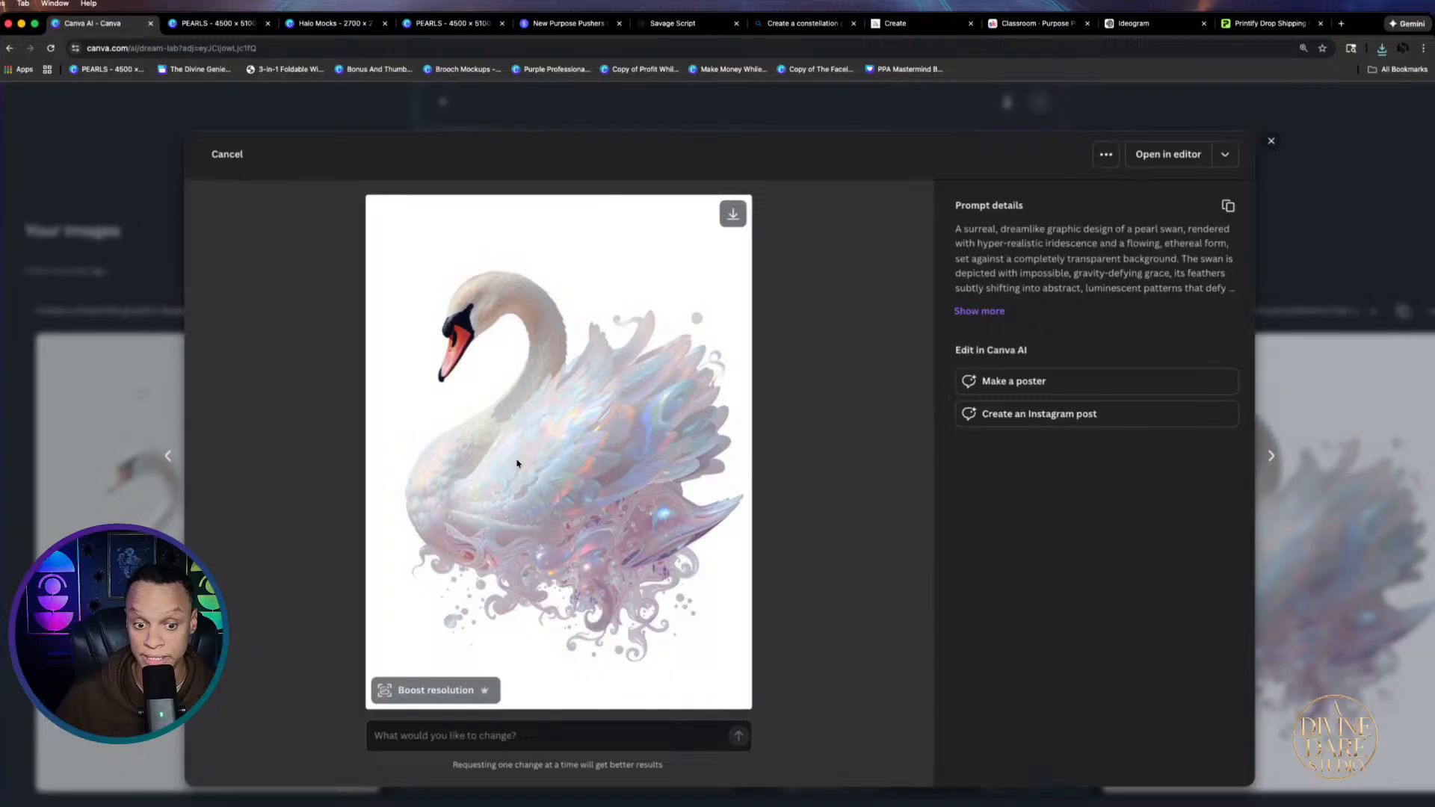
left_click(83, 486)
left_click(450, 475)
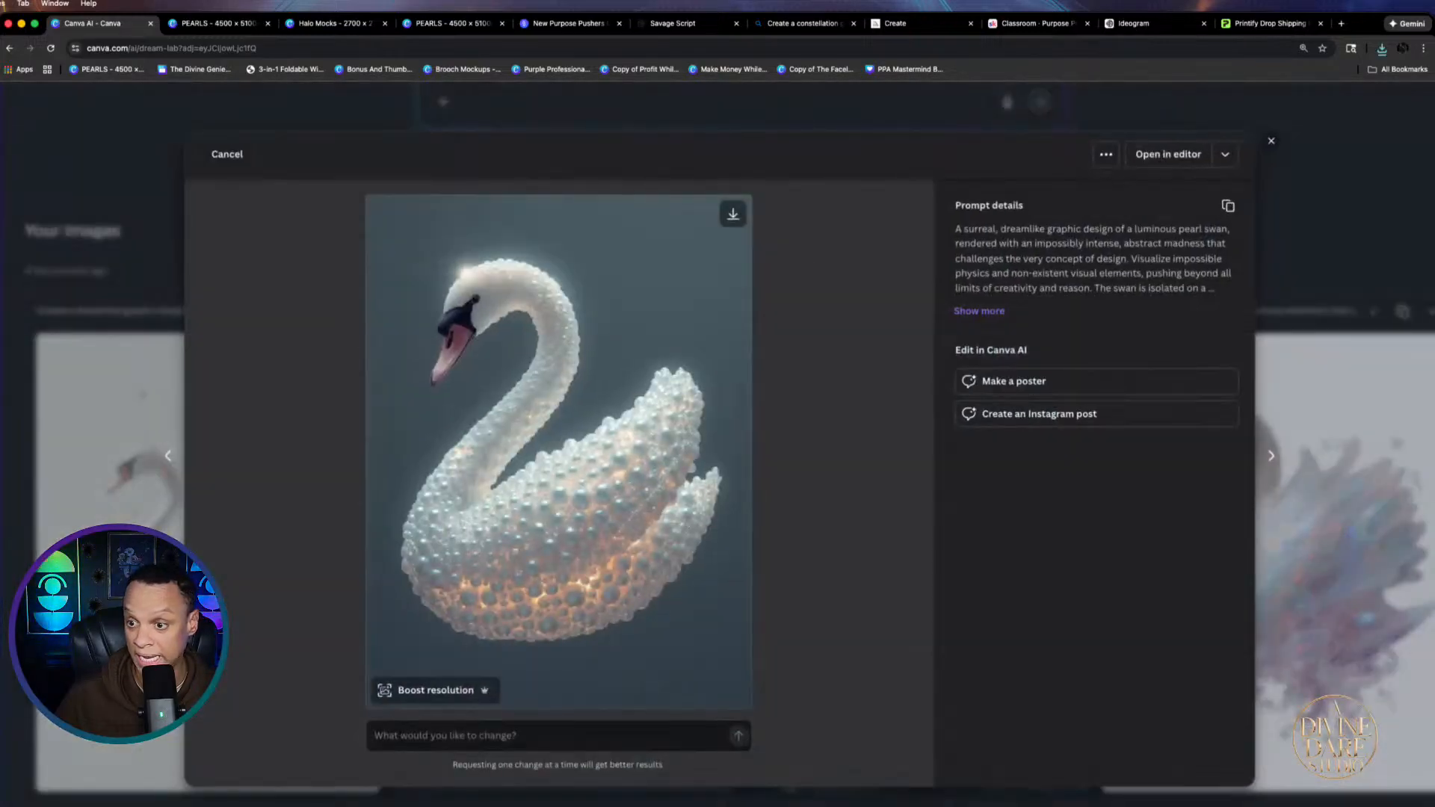
left_click(1400, 199)
left_click(1402, 311)
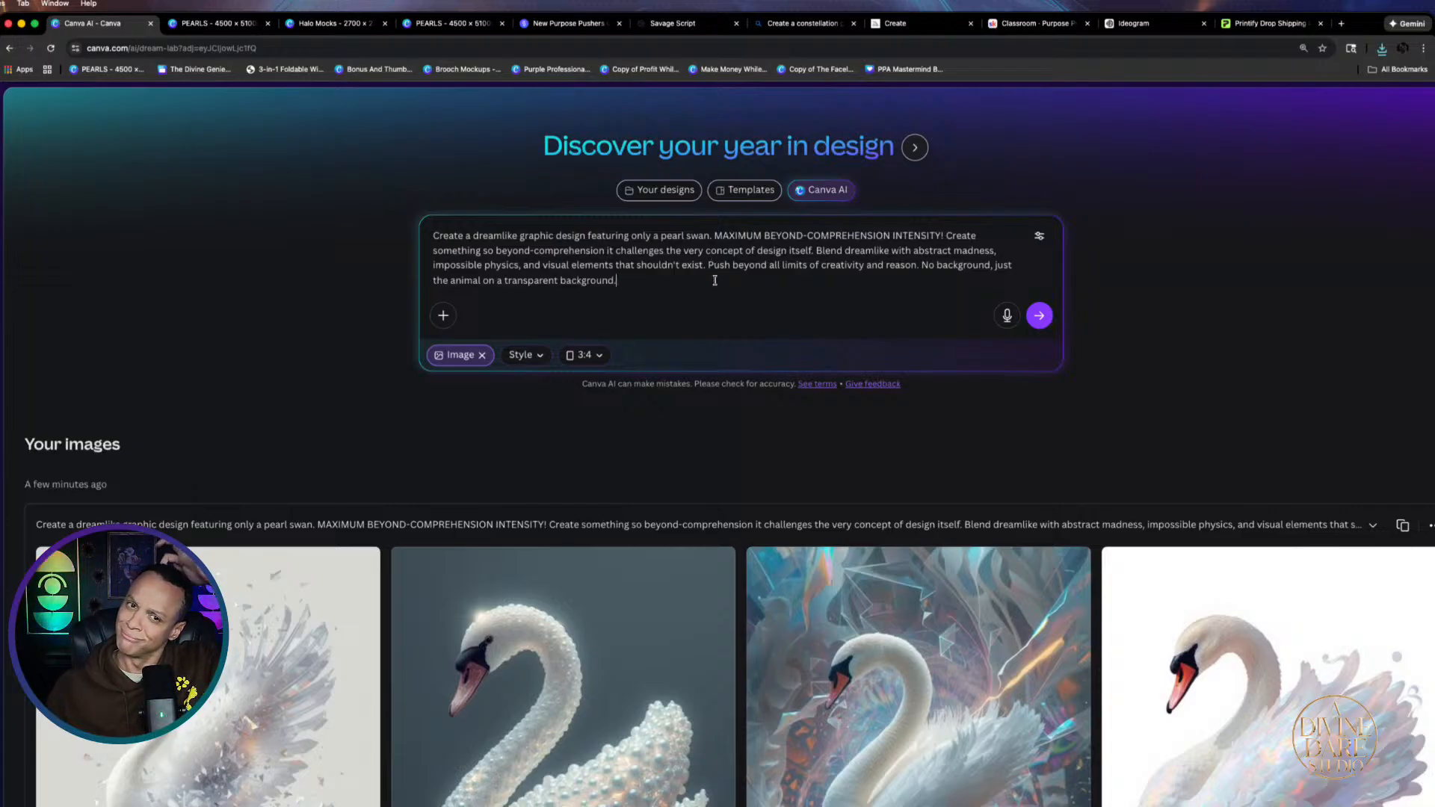
left_click(672, 23)
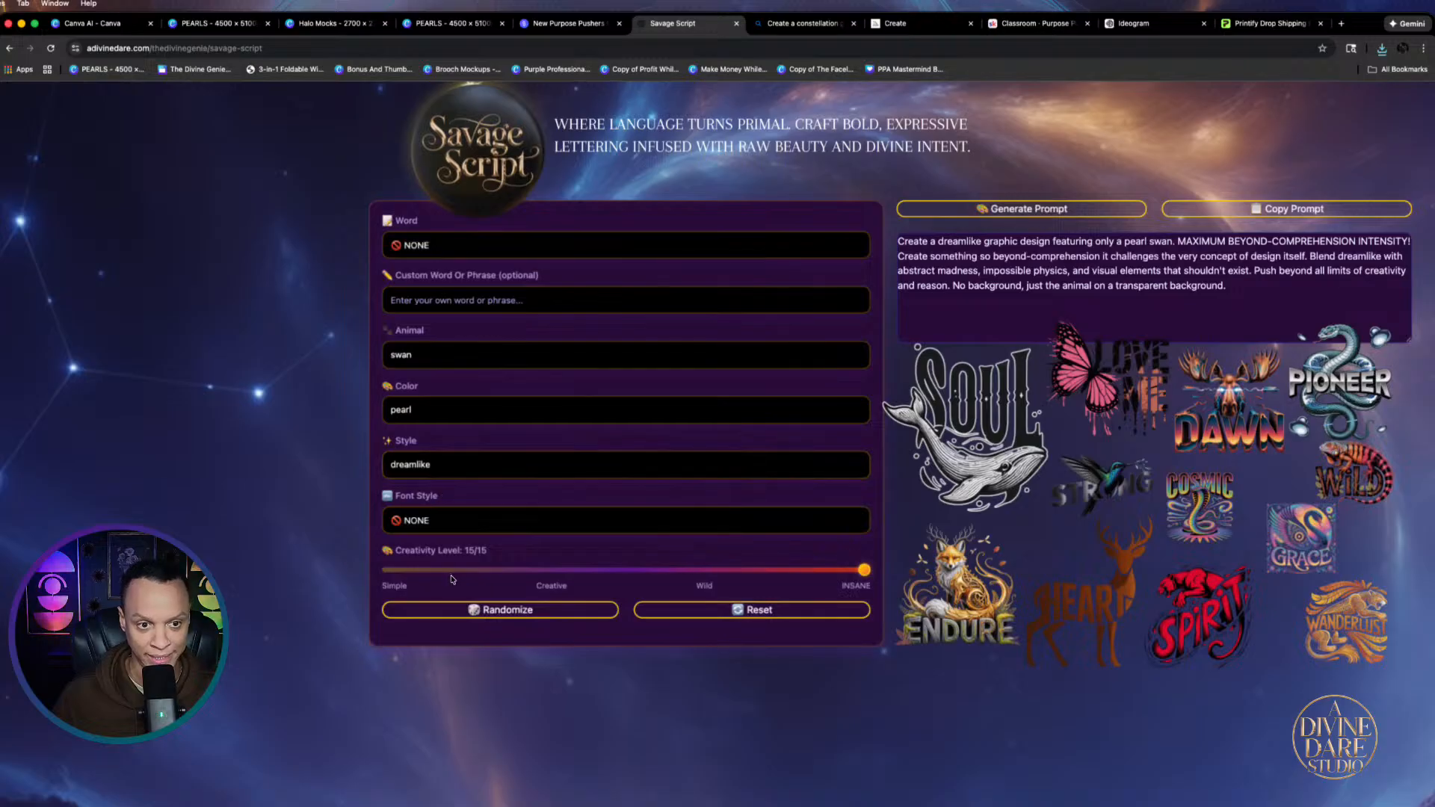
Enter 'I Am Beautiful' as the custom word, choose the victorian font style, and copy the prompt
left_click(444, 300)
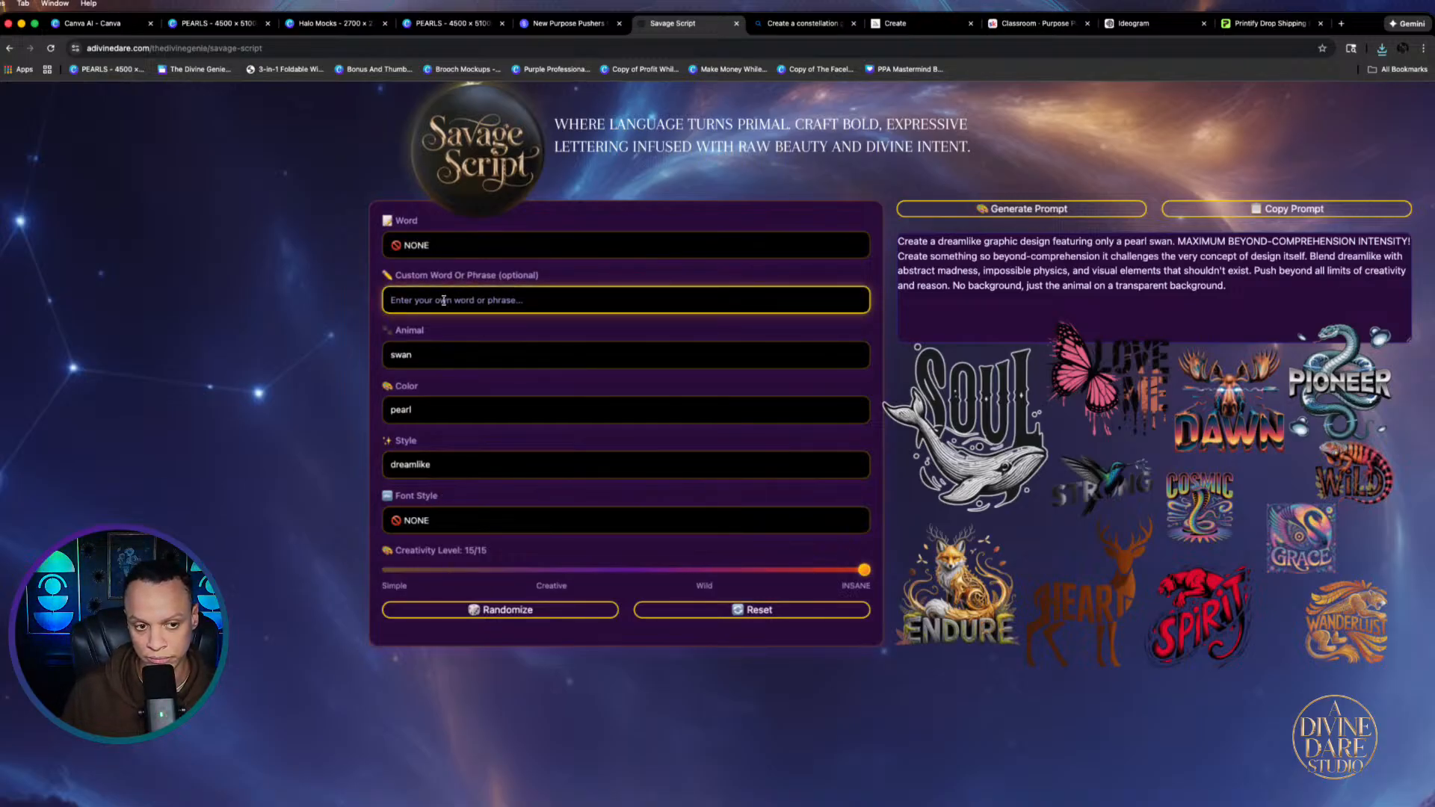
type("I Am")
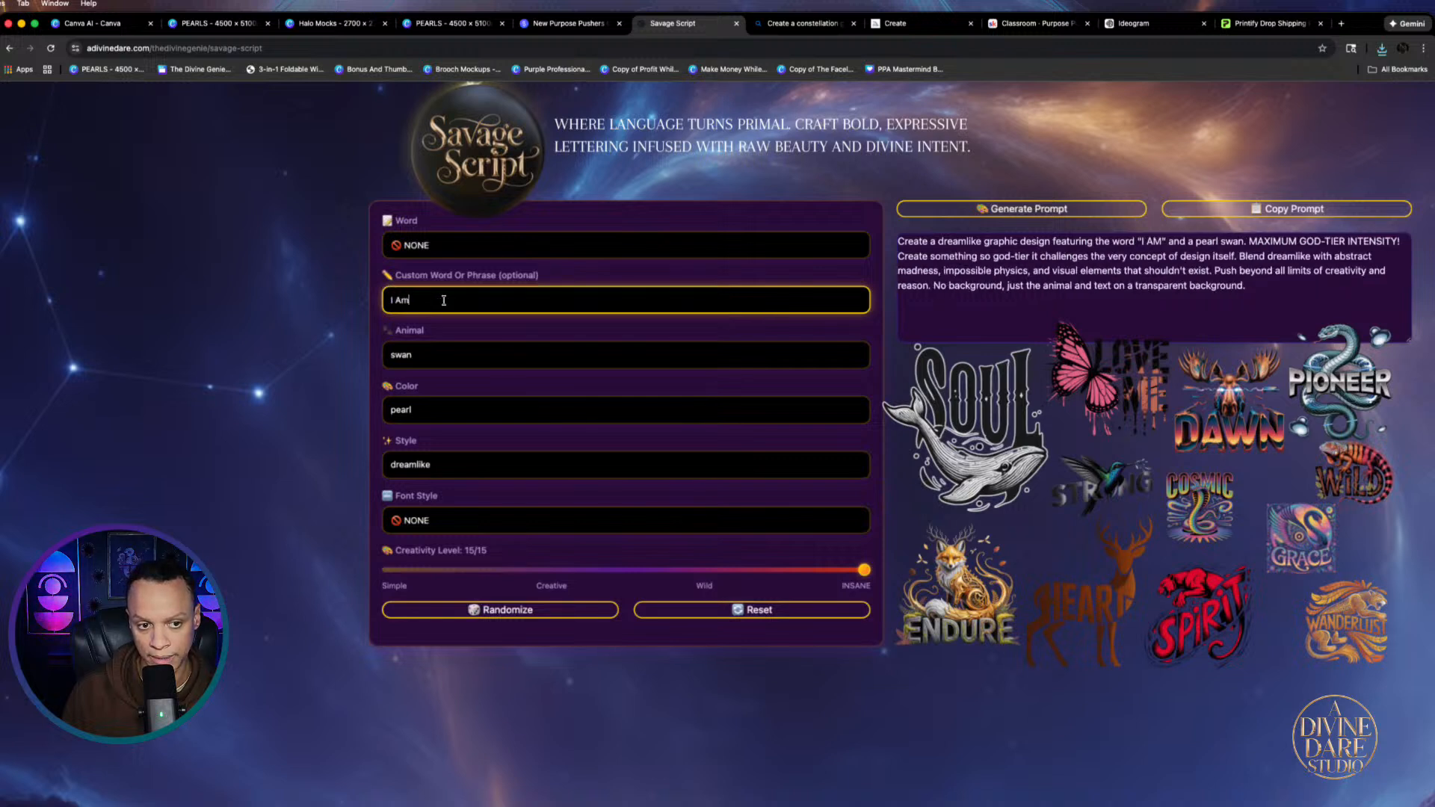
type(" Be")
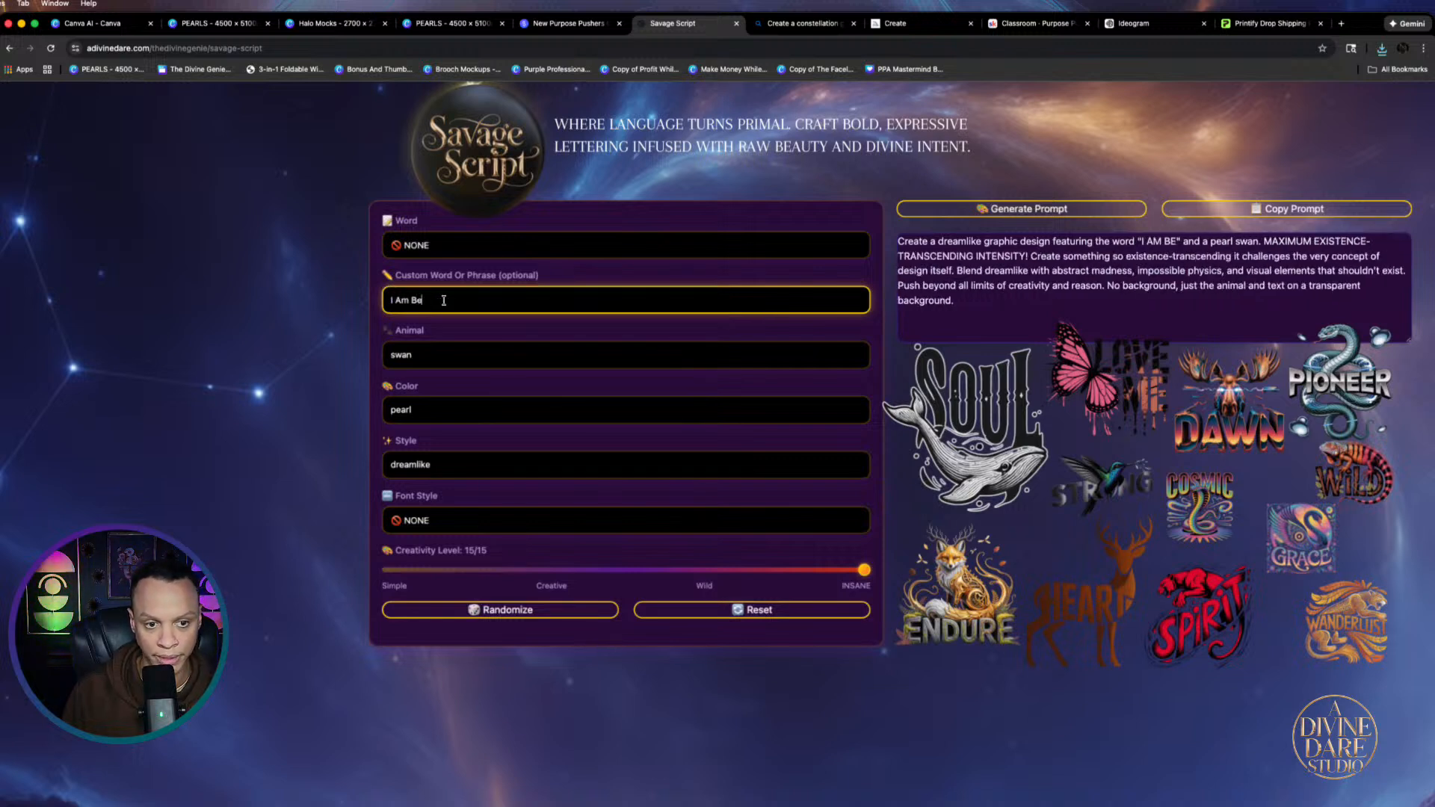
type("autiful")
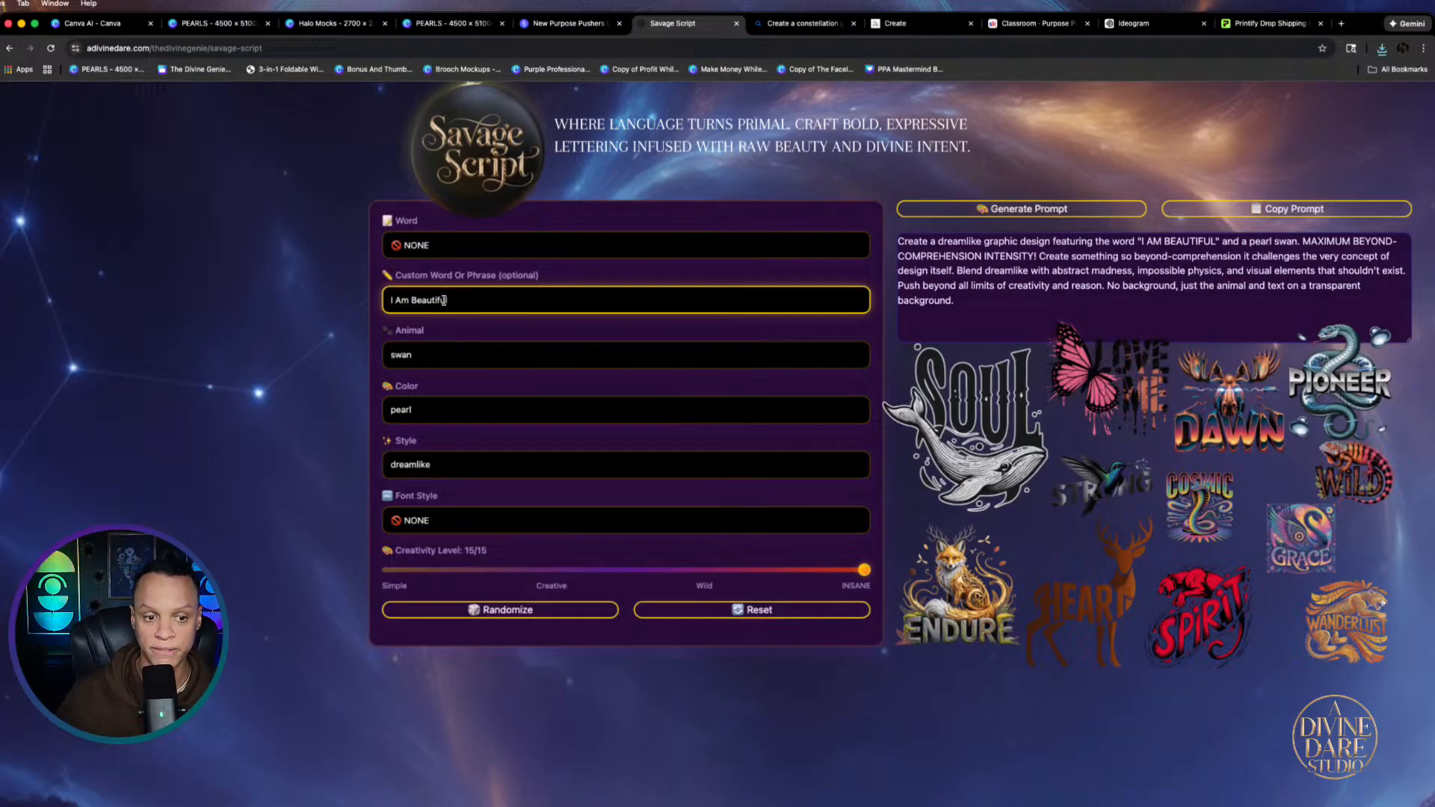
left_click(471, 520)
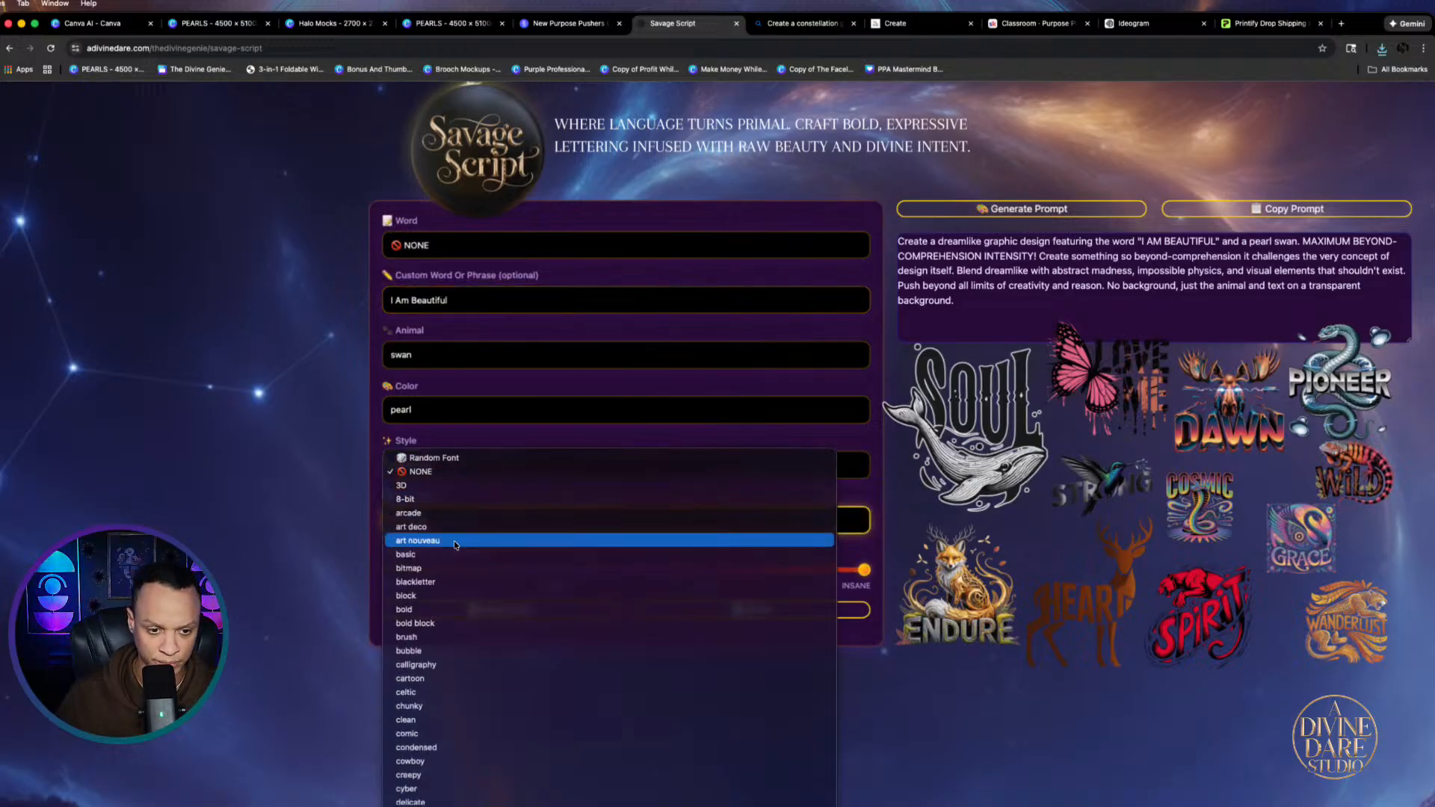
scroll(421, 621, "down", 2)
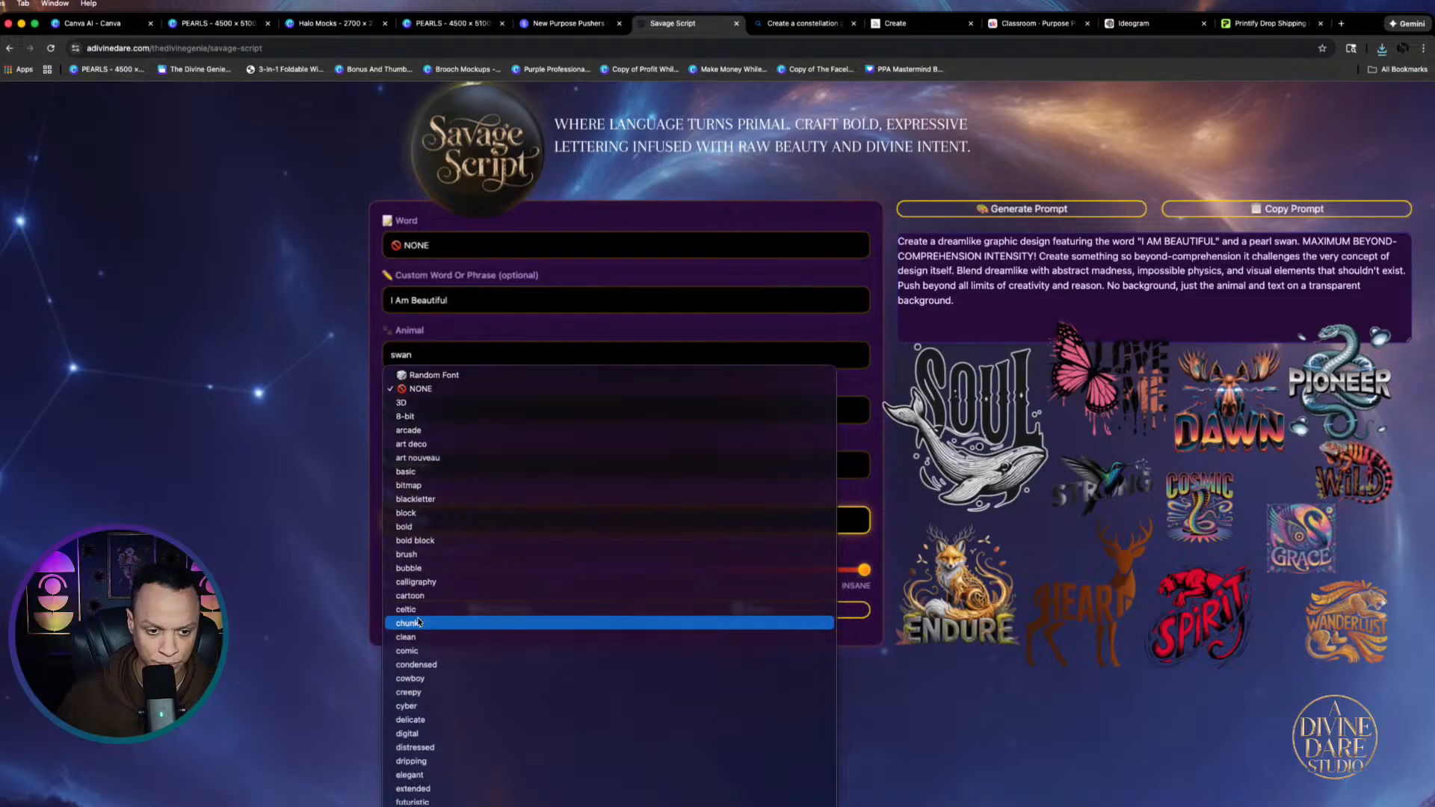
scroll(411, 680, "down", 4)
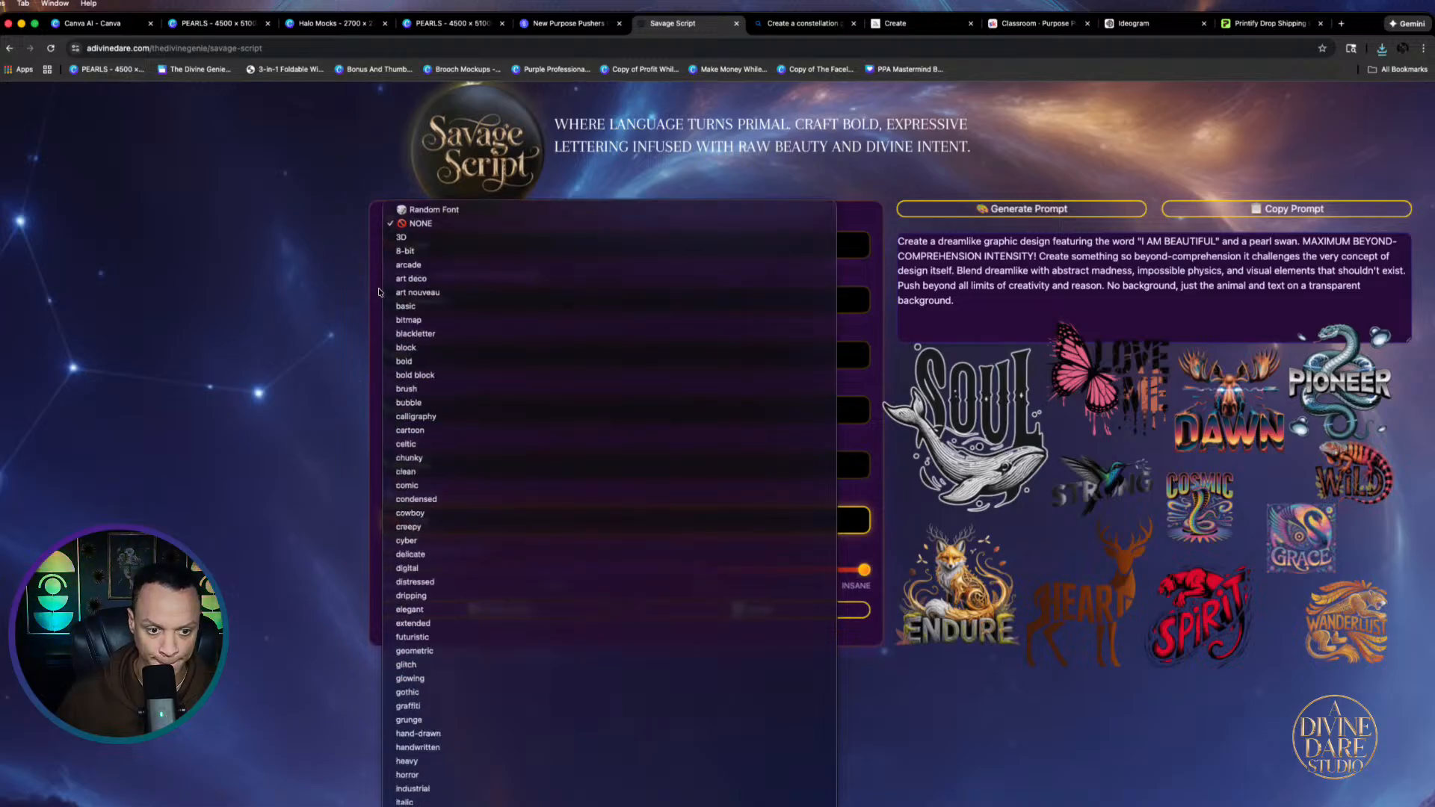
scroll(418, 542, "down", 5)
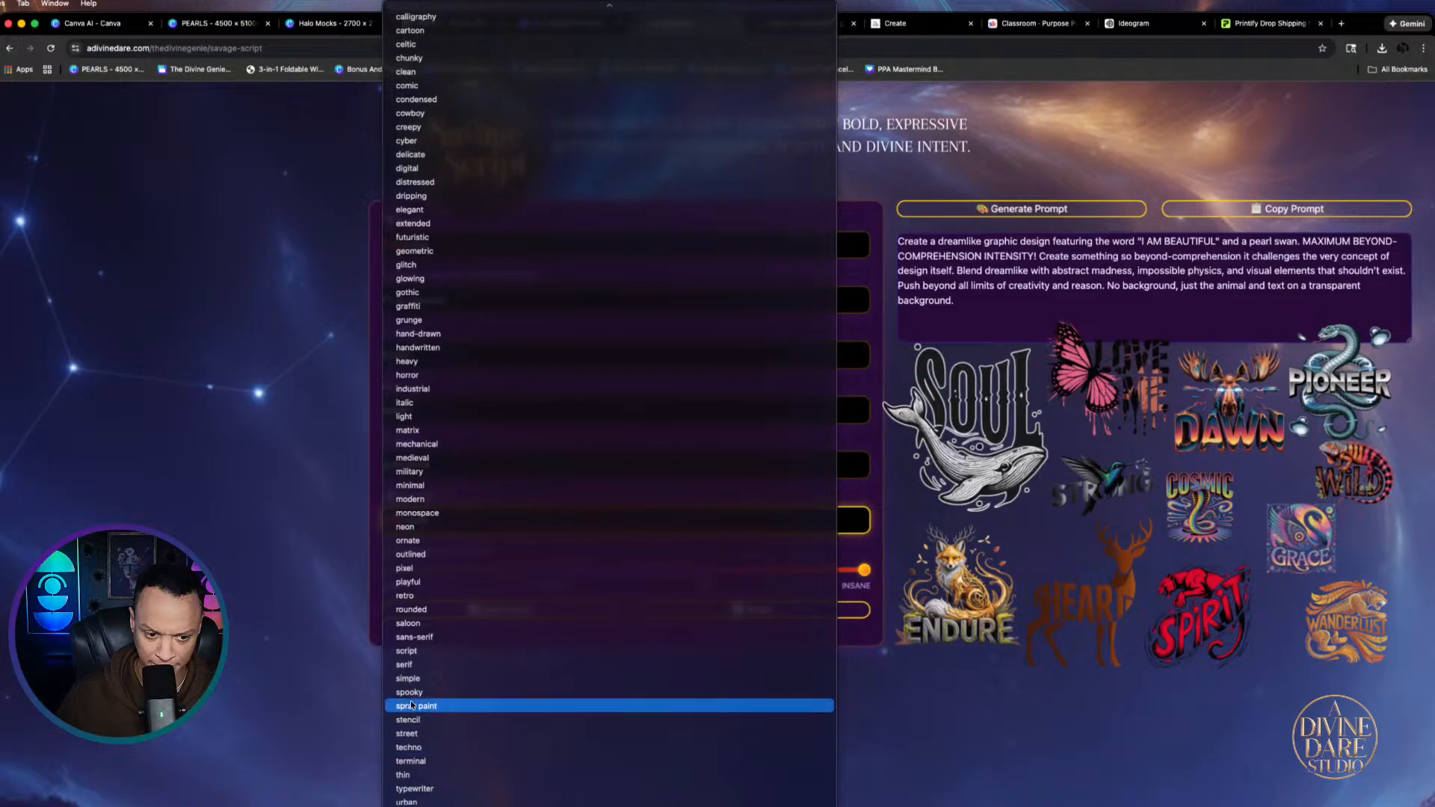
scroll(414, 700, "down", 6)
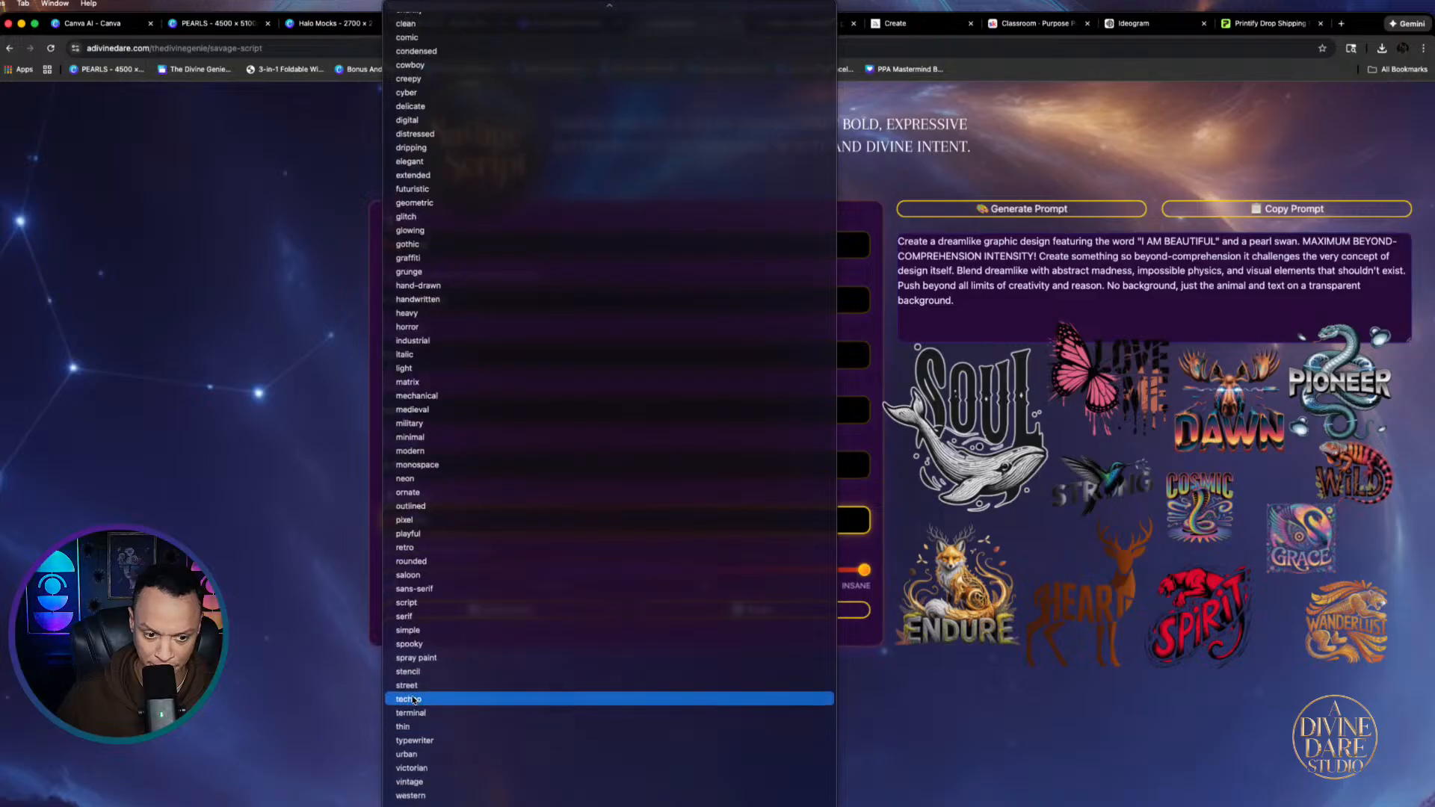
left_click(420, 769)
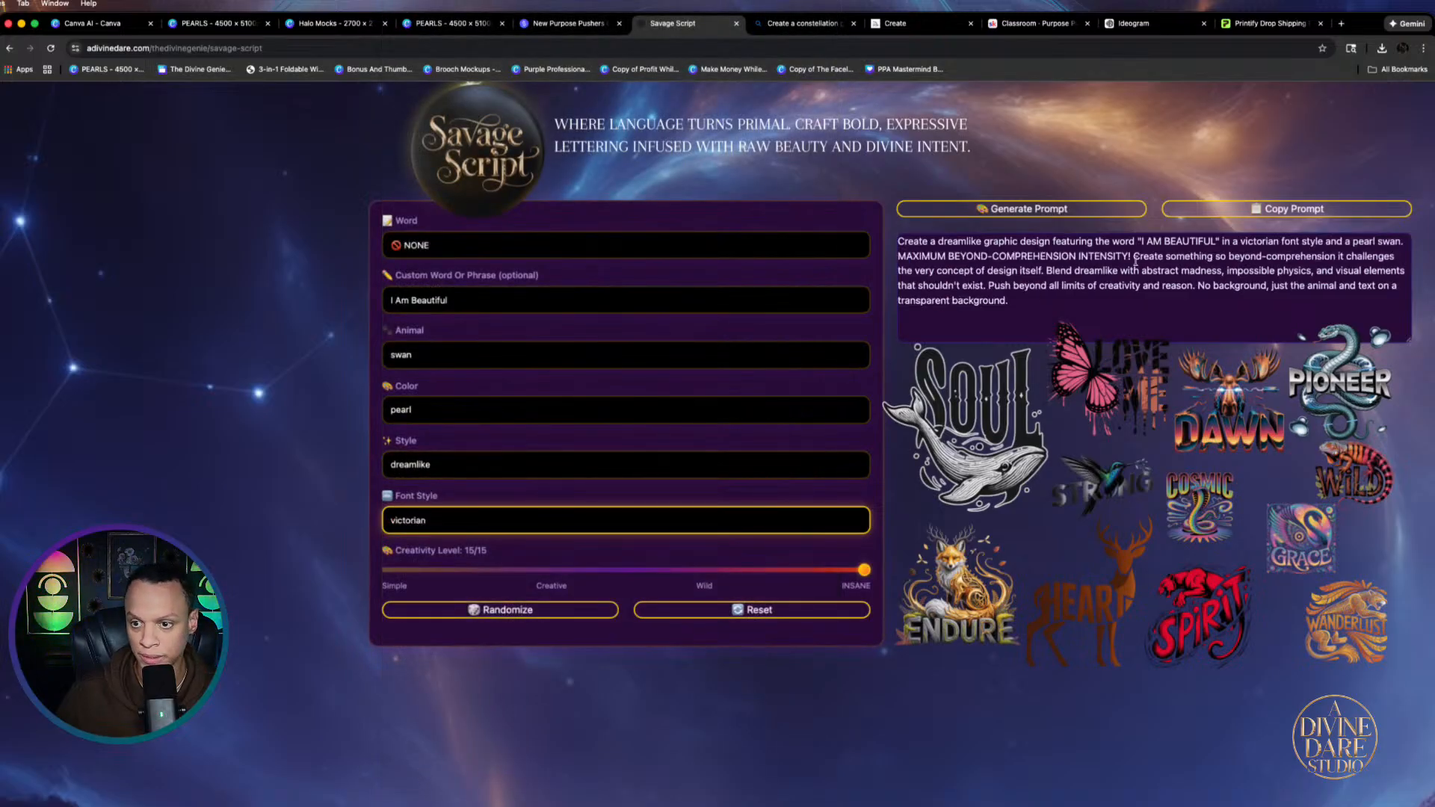
left_click(1219, 211)
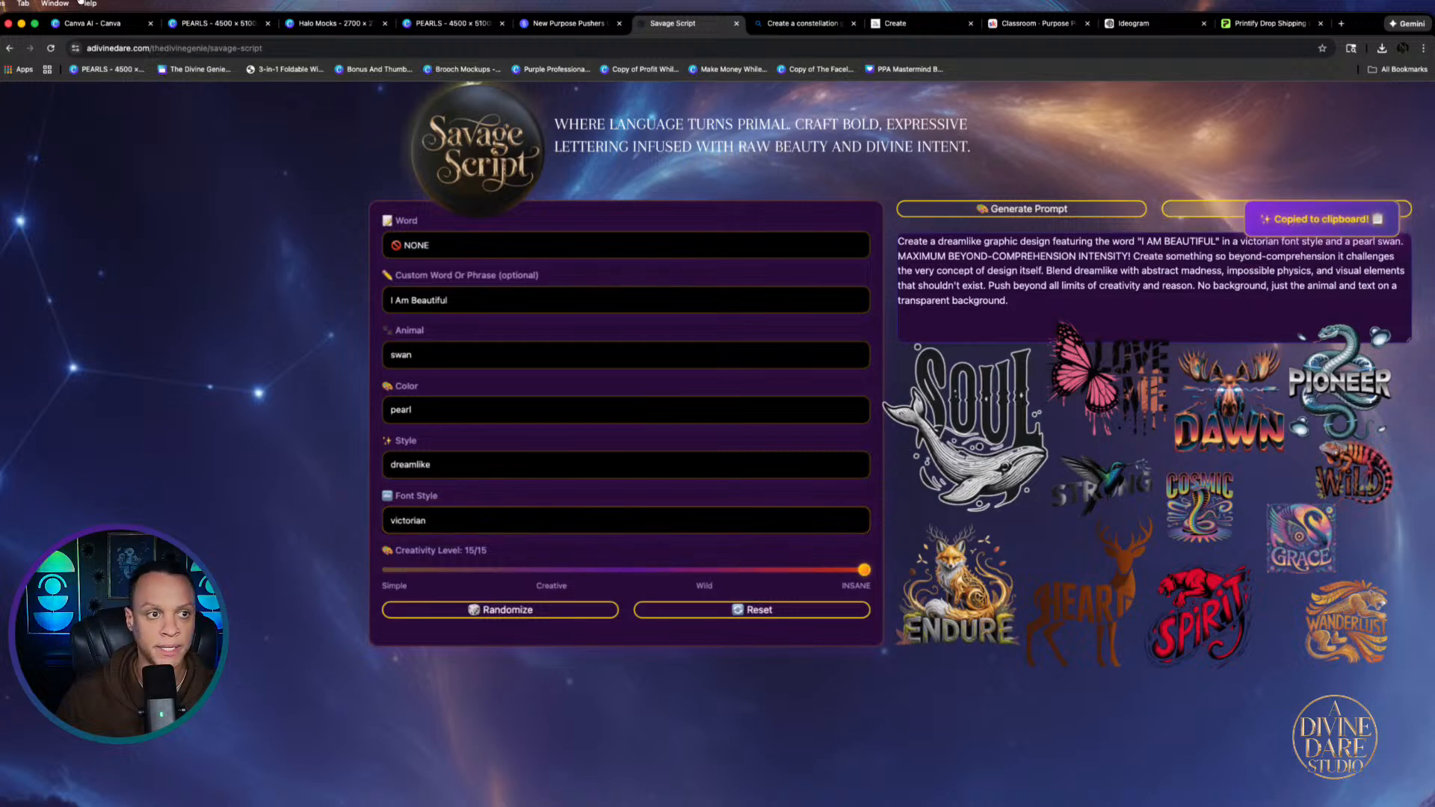
Replace the Canva AI swan prompt with the I AM BEAUTIFUL prompt, generate, and preview the fourth result
left_click(100, 24)
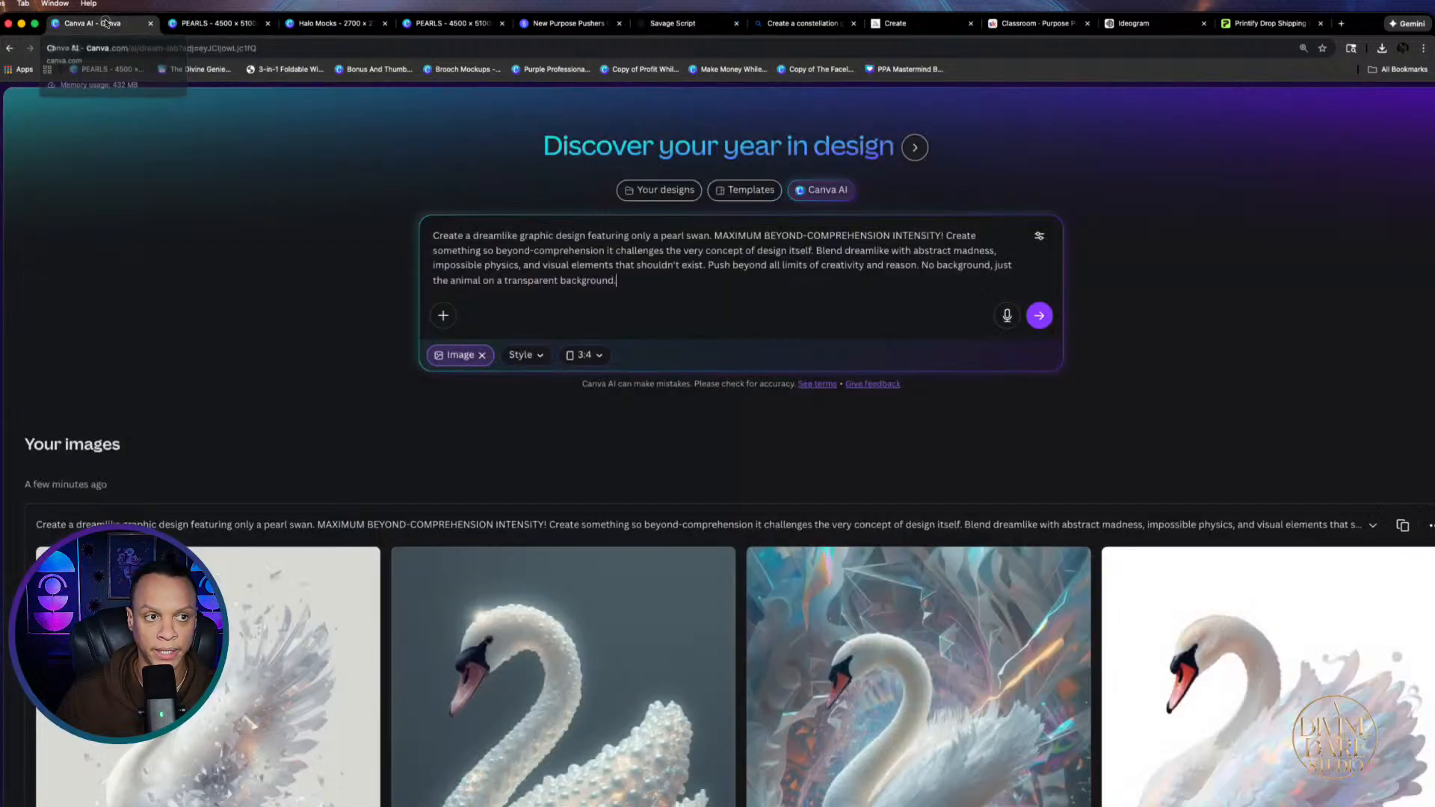
left_click_drag(633, 279, 423, 233)
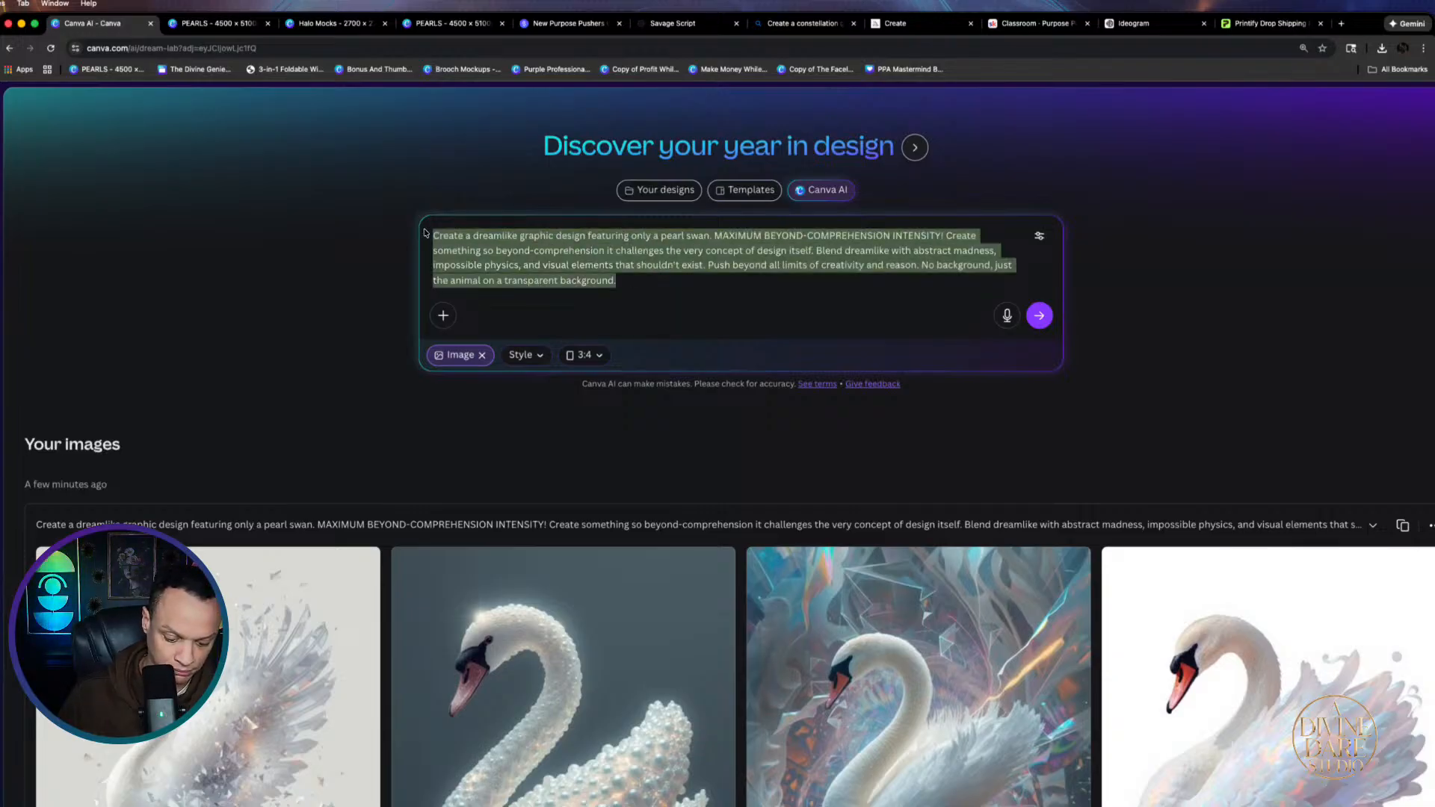
key("super+v")
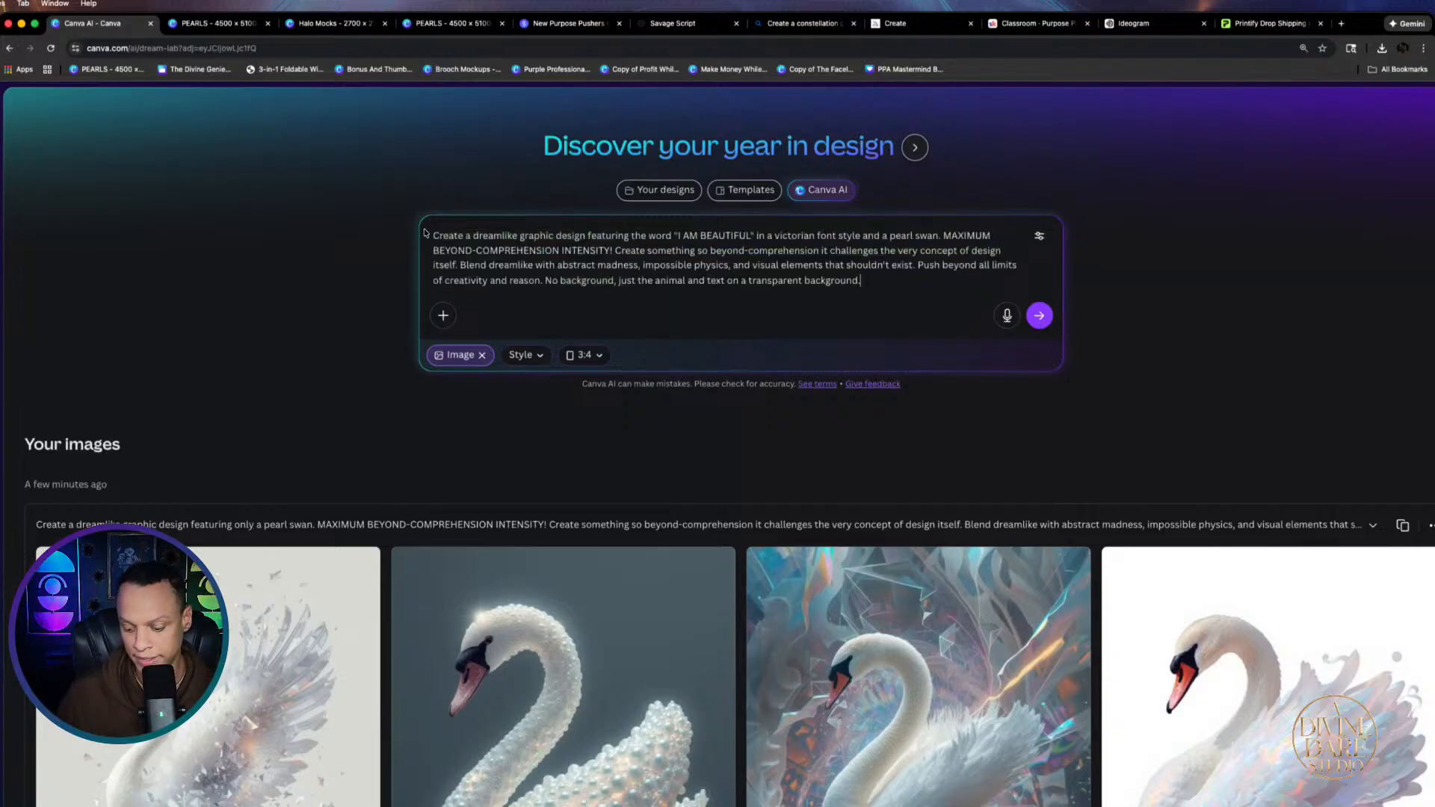
key("Return")
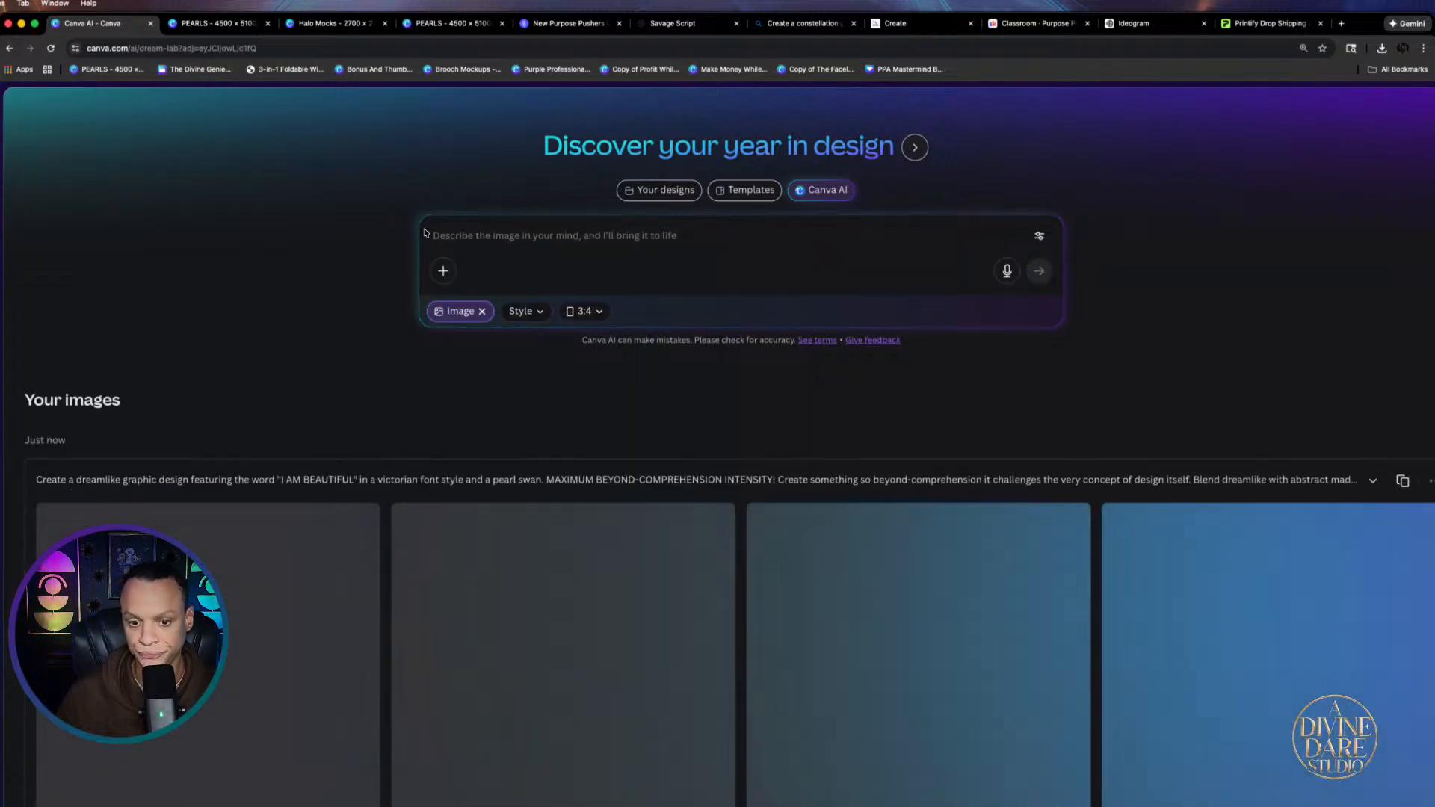
scroll(865, 634, "down", 3)
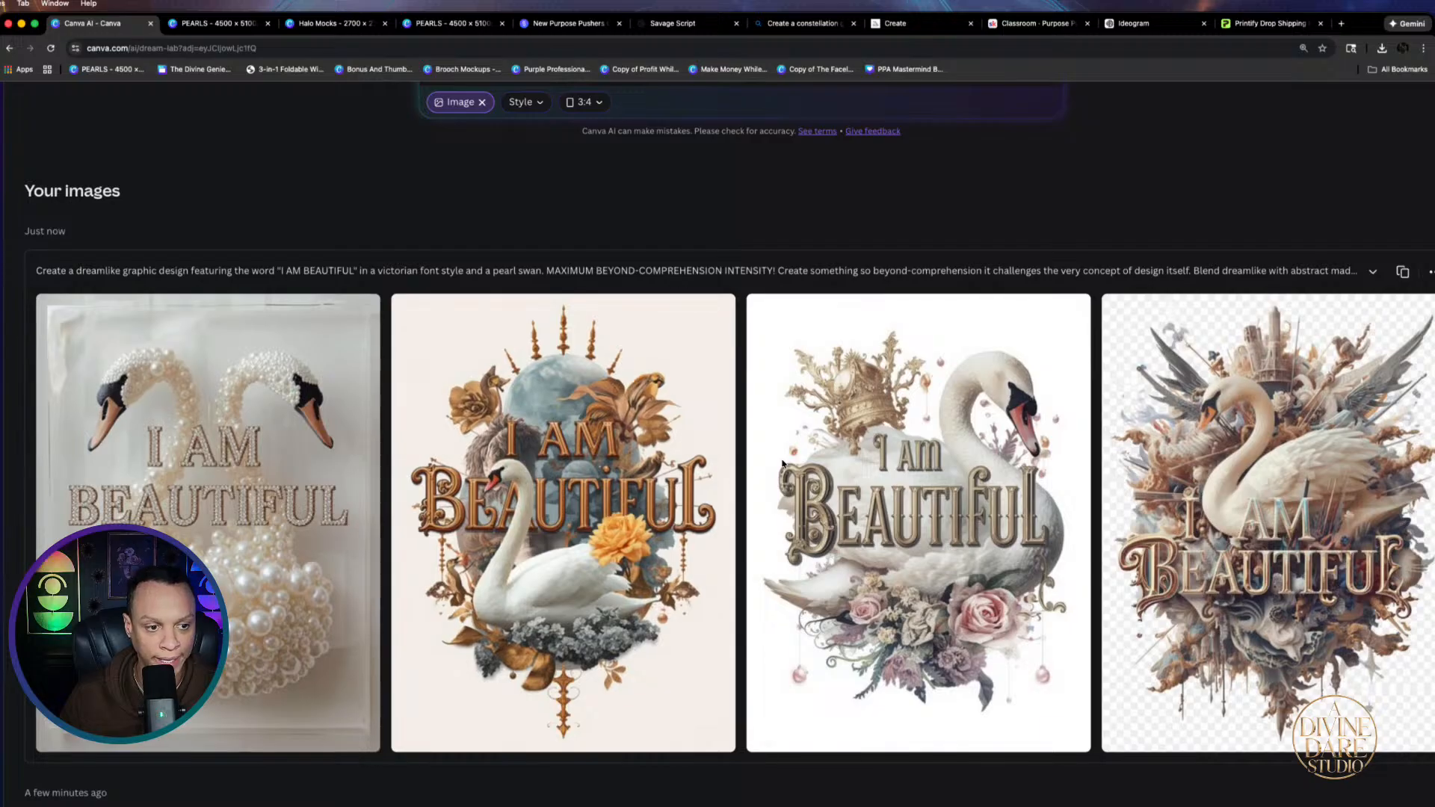
left_click(1304, 508)
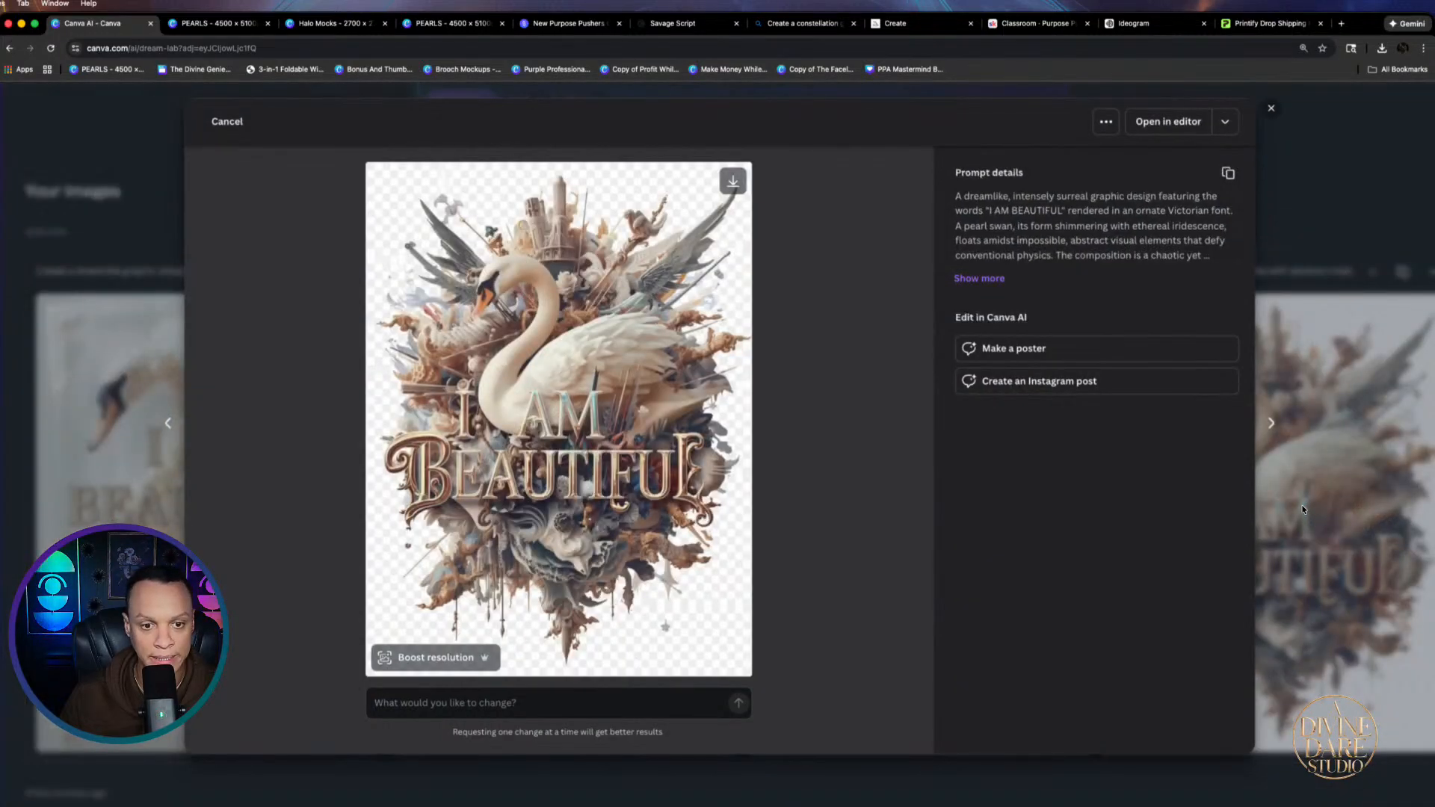
left_click(1292, 510)
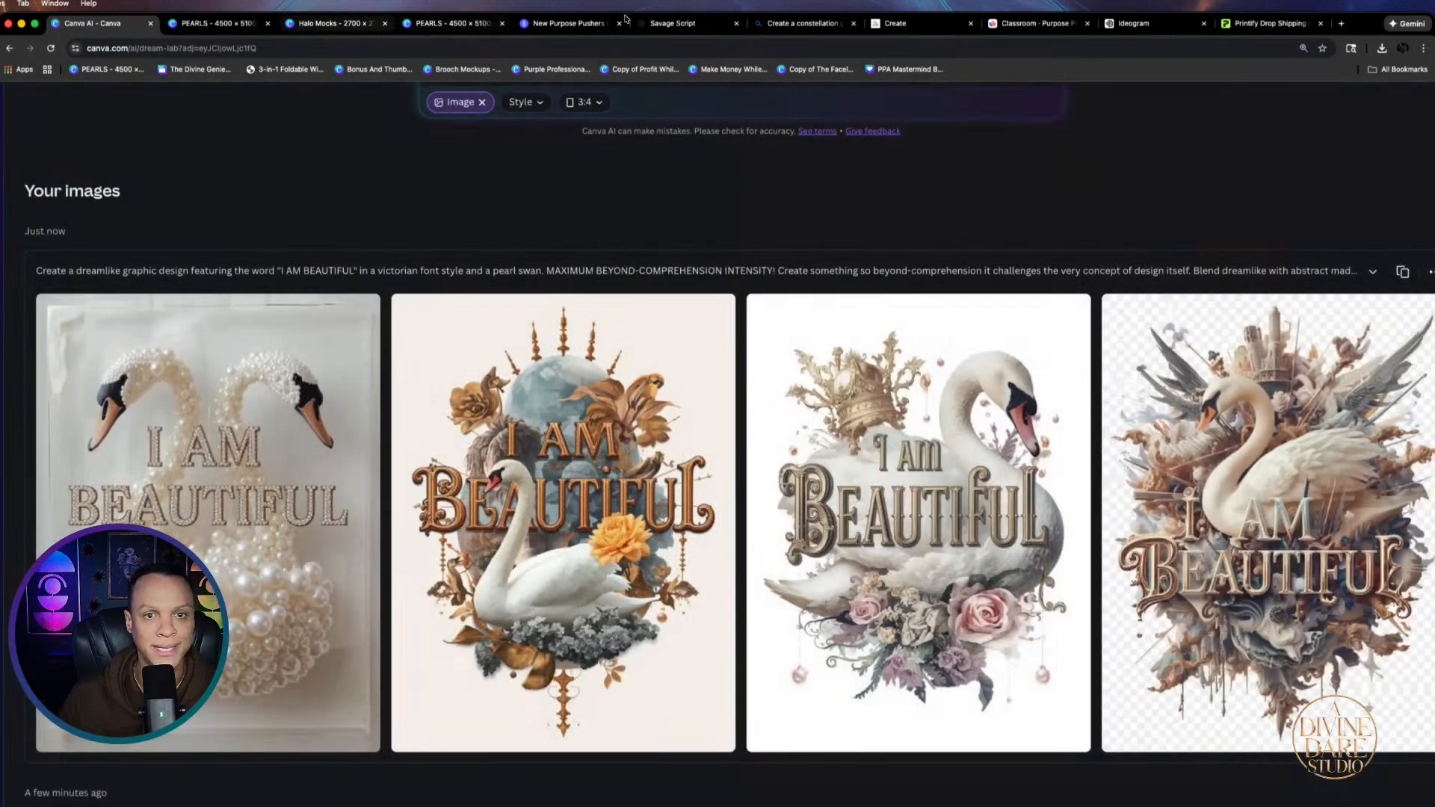
left_click(676, 25)
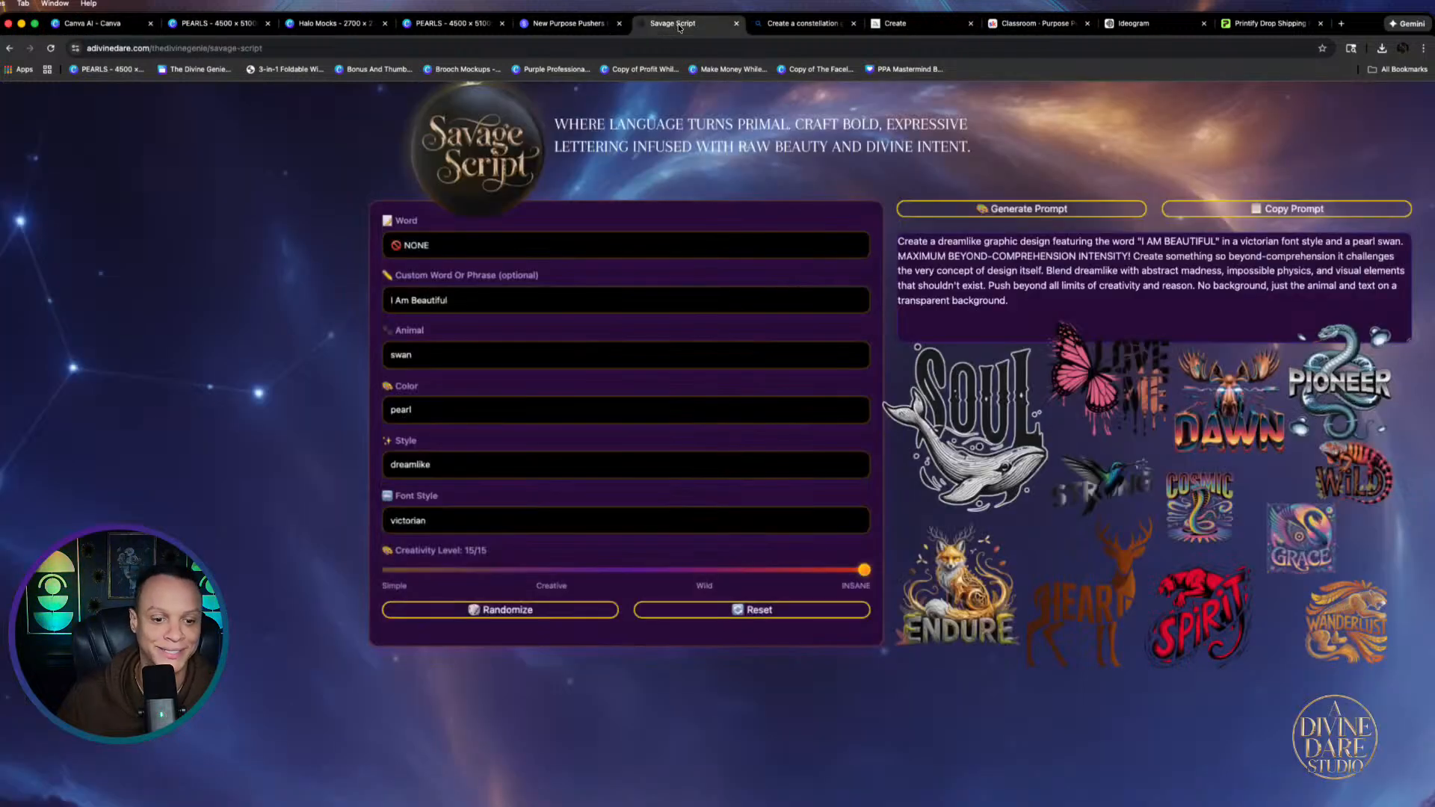
Reset the font style and animal to NONE, removing the swan
left_click(774, 519)
scroll(426, 112, "up", 10)
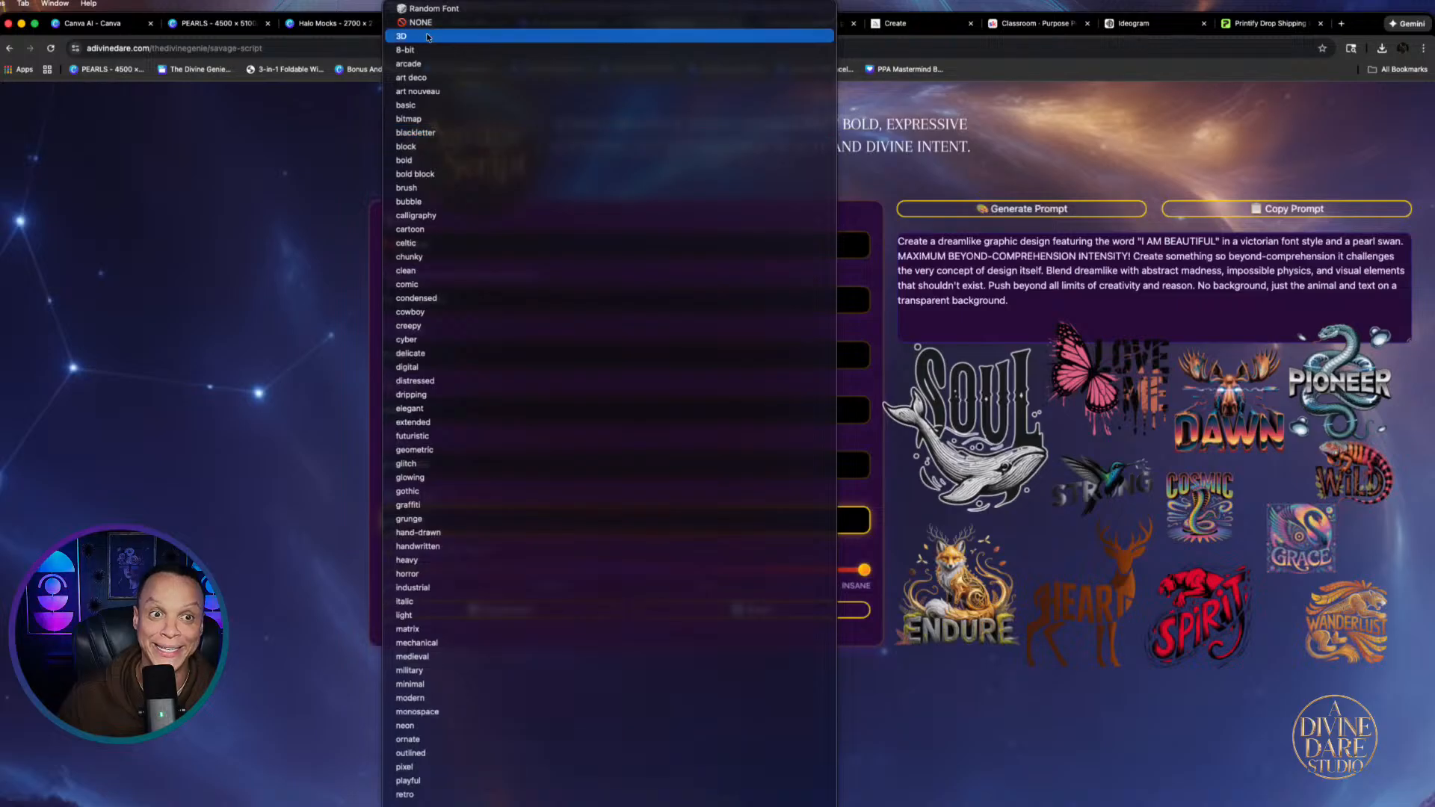
left_click(426, 25)
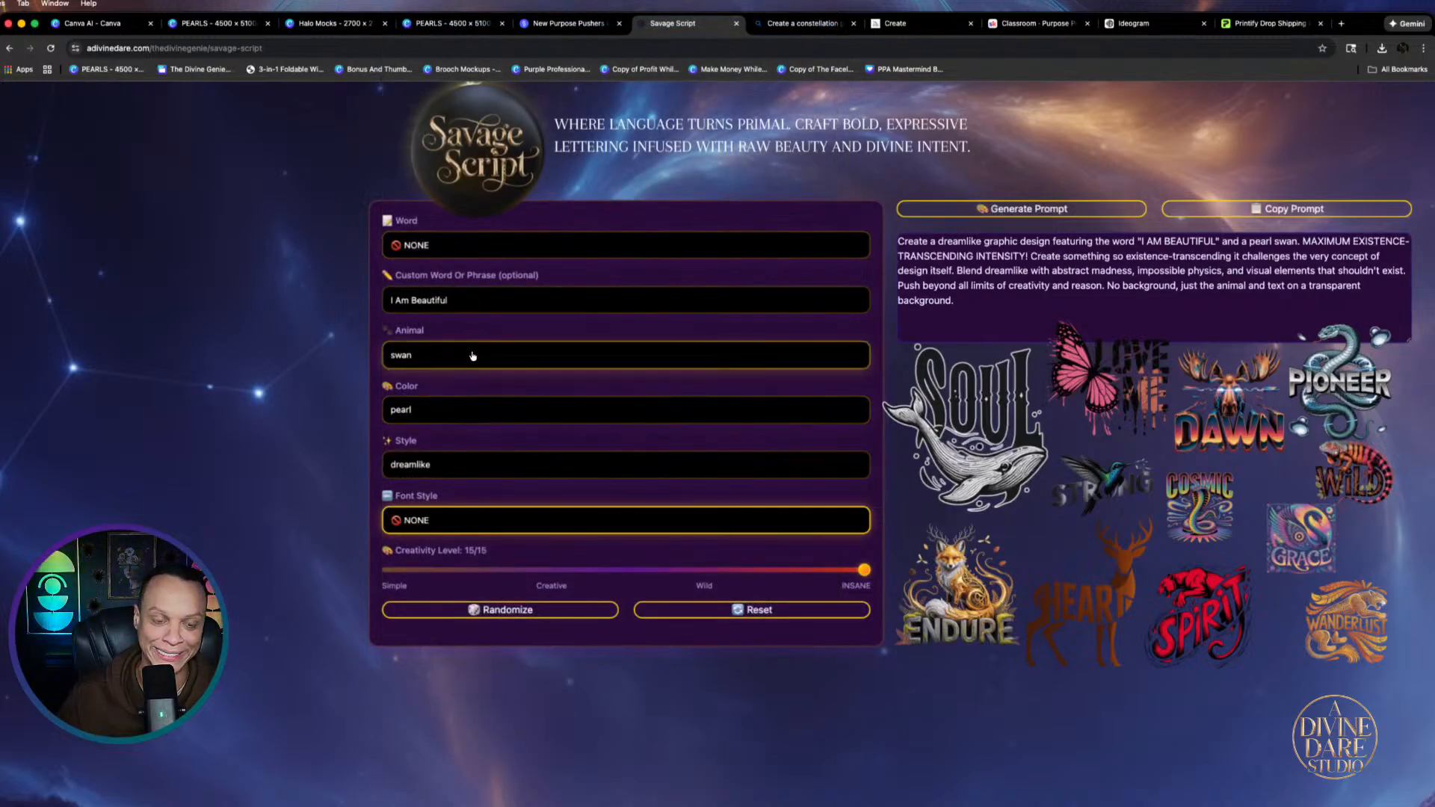
left_click(440, 356)
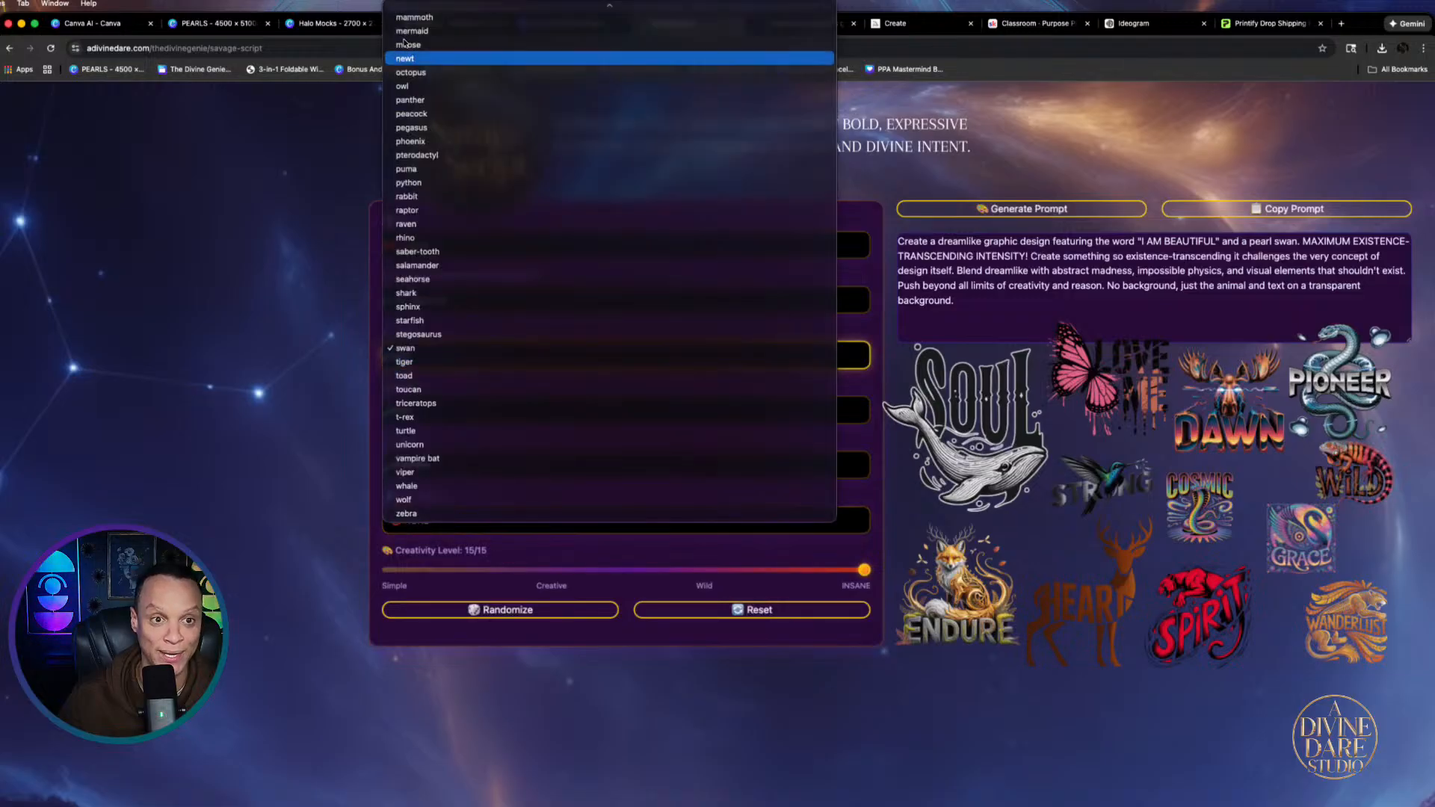
scroll(429, 29, "up", 10)
left_click(429, 23)
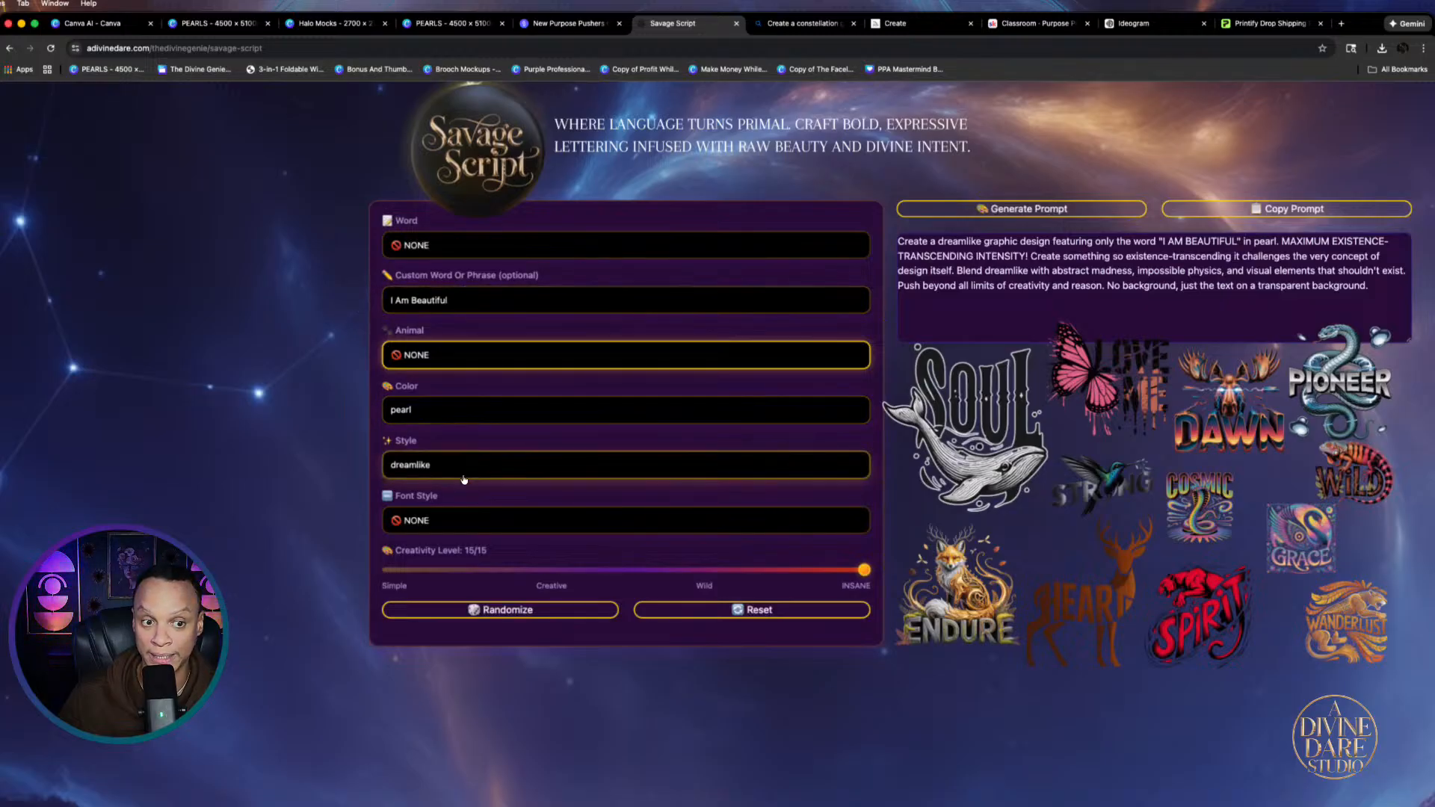
Choose the serif font style and copy the updated prompt
left_click(447, 527)
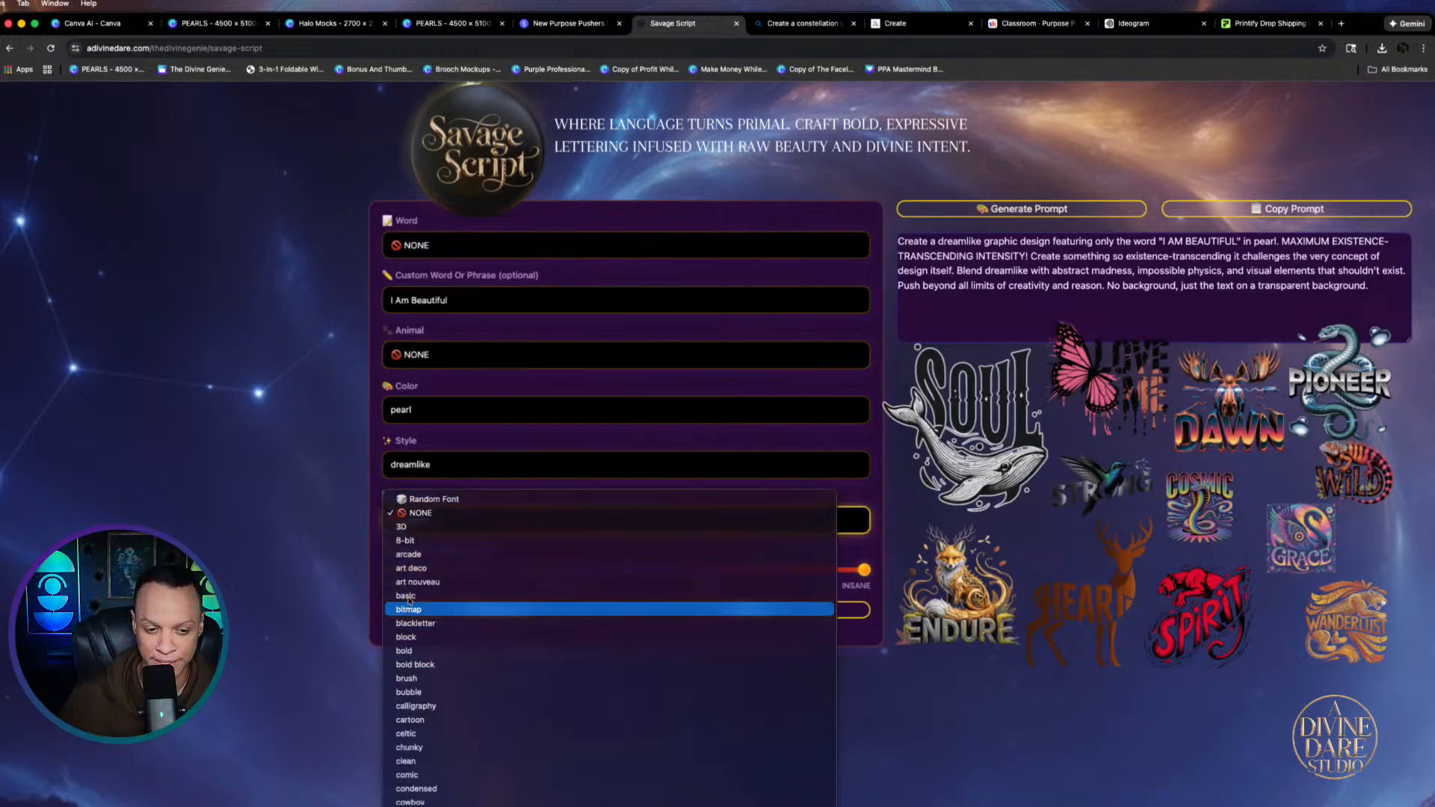
scroll(414, 600, "down", 1)
scroll(432, 680, "down", 5)
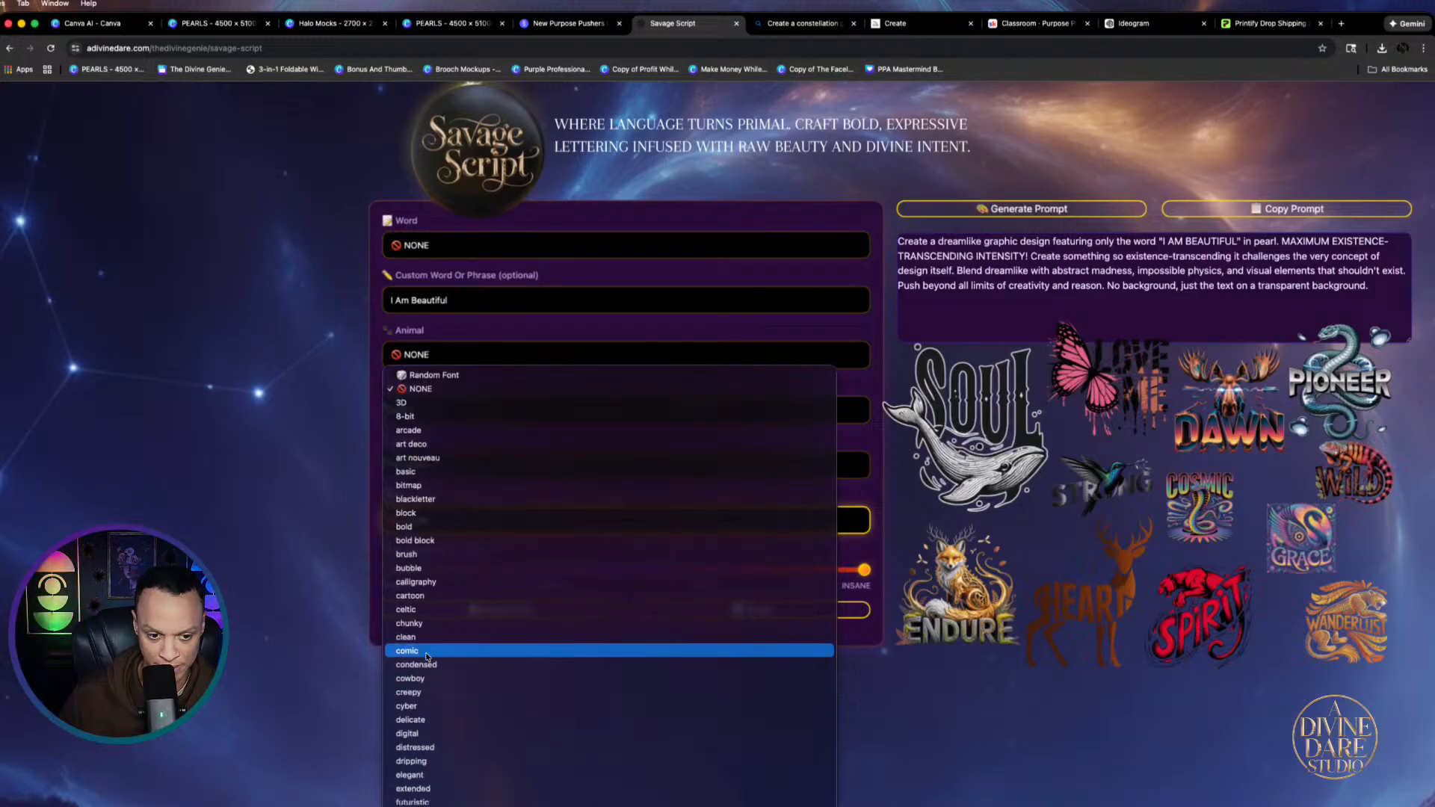
scroll(422, 650, "down", 20)
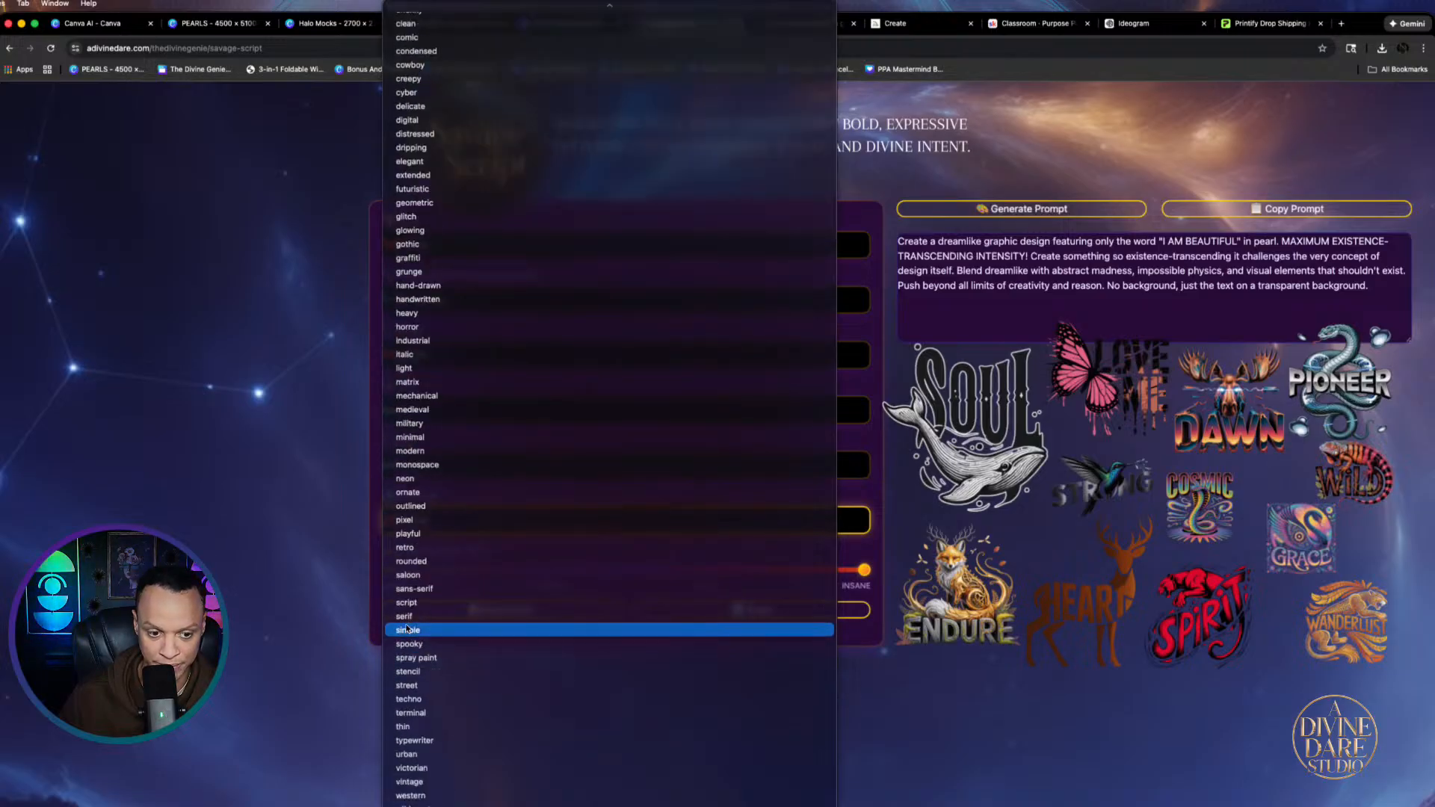
left_click(403, 617)
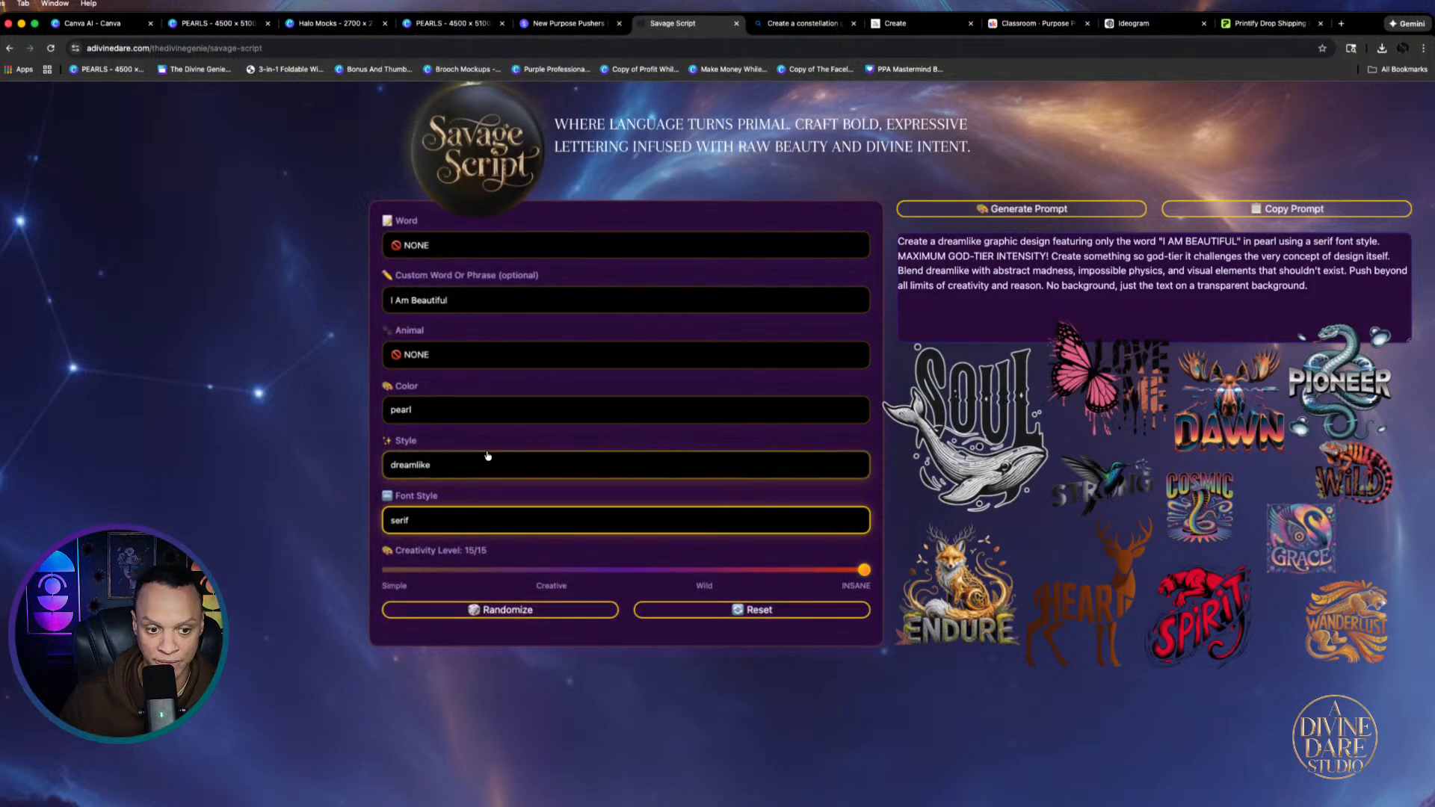
left_click(1287, 209)
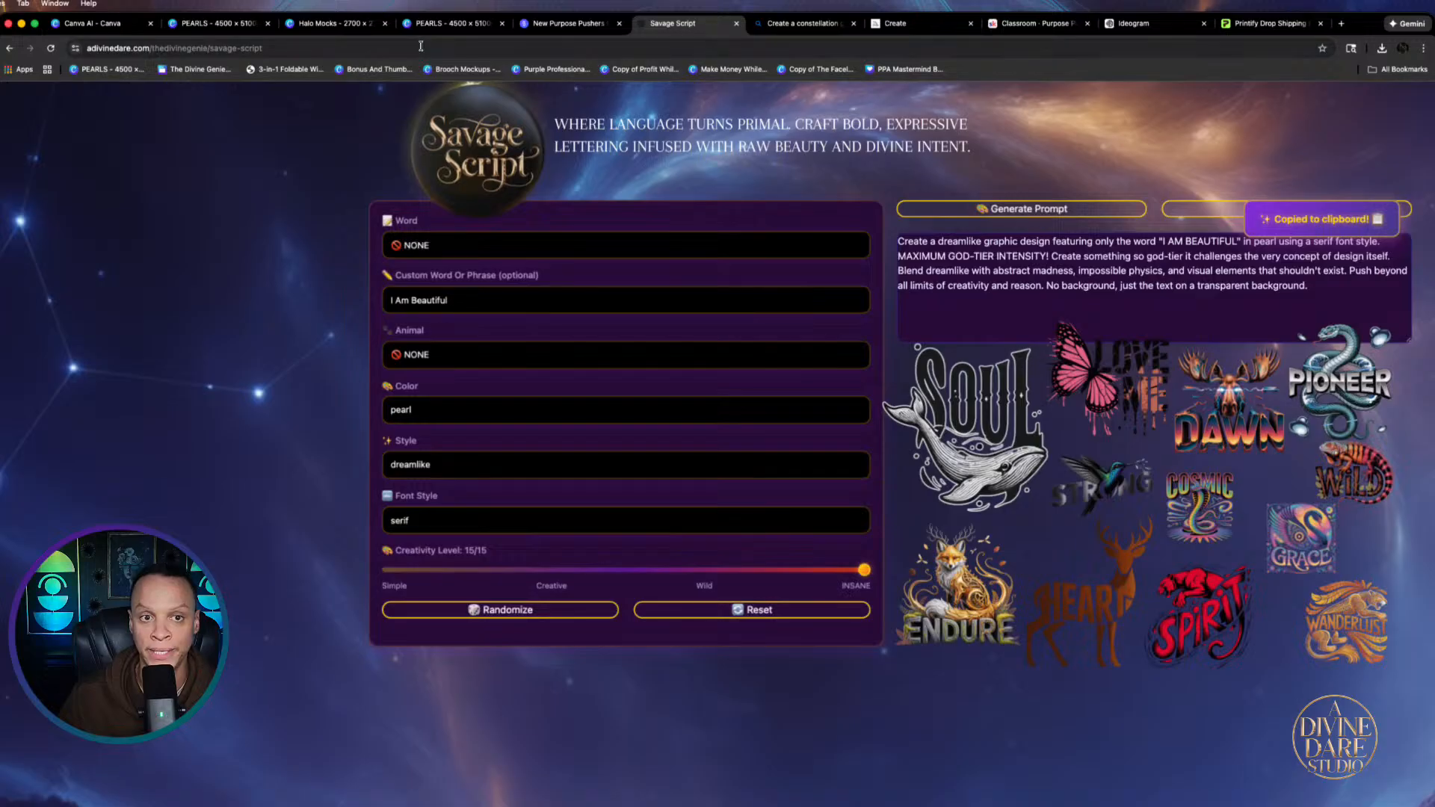
left_click(100, 25)
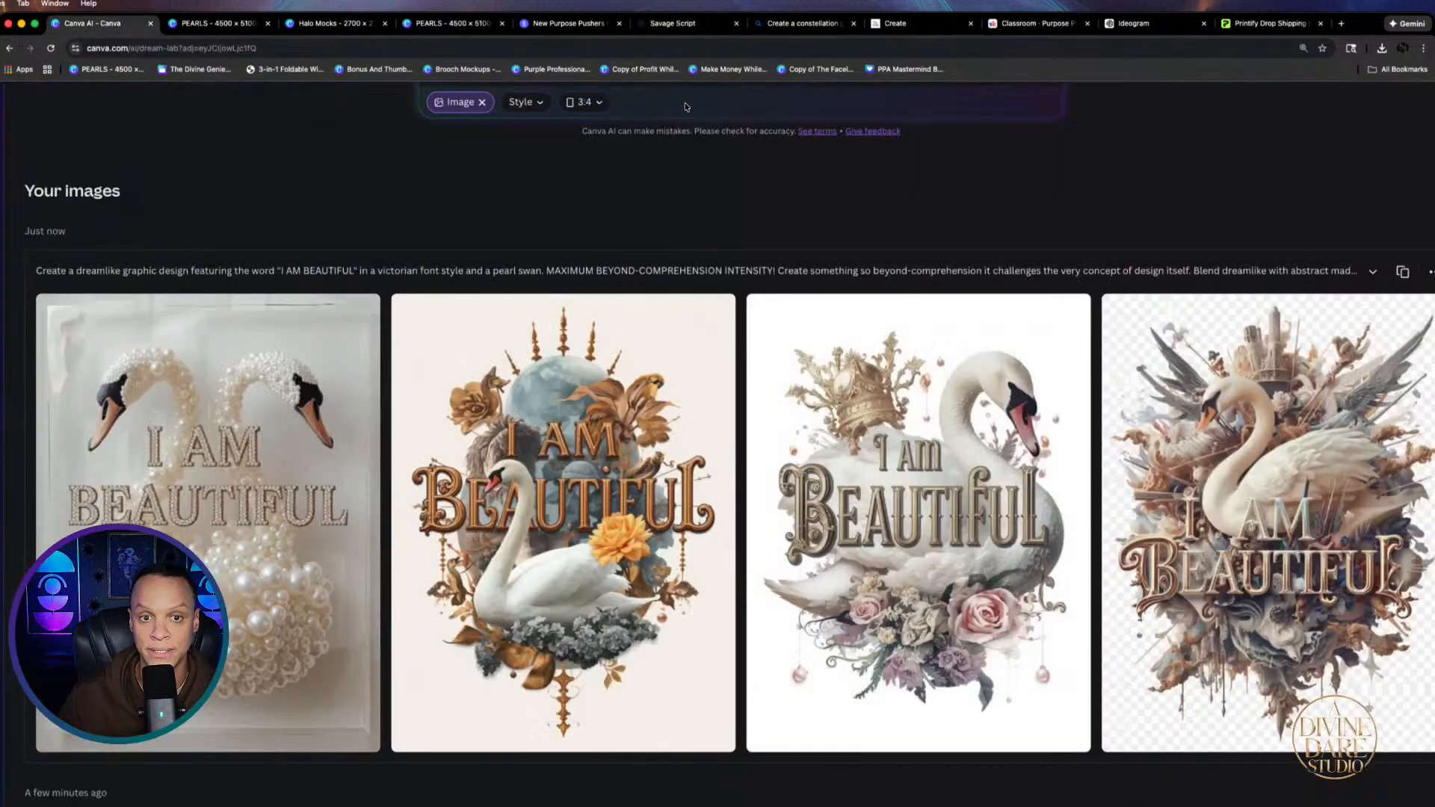
Paste the serif pearl prompt into Canva AI, generate images, and set the aspect ratio to 4:3
scroll(685, 102, "up", 5)
left_click(591, 245)
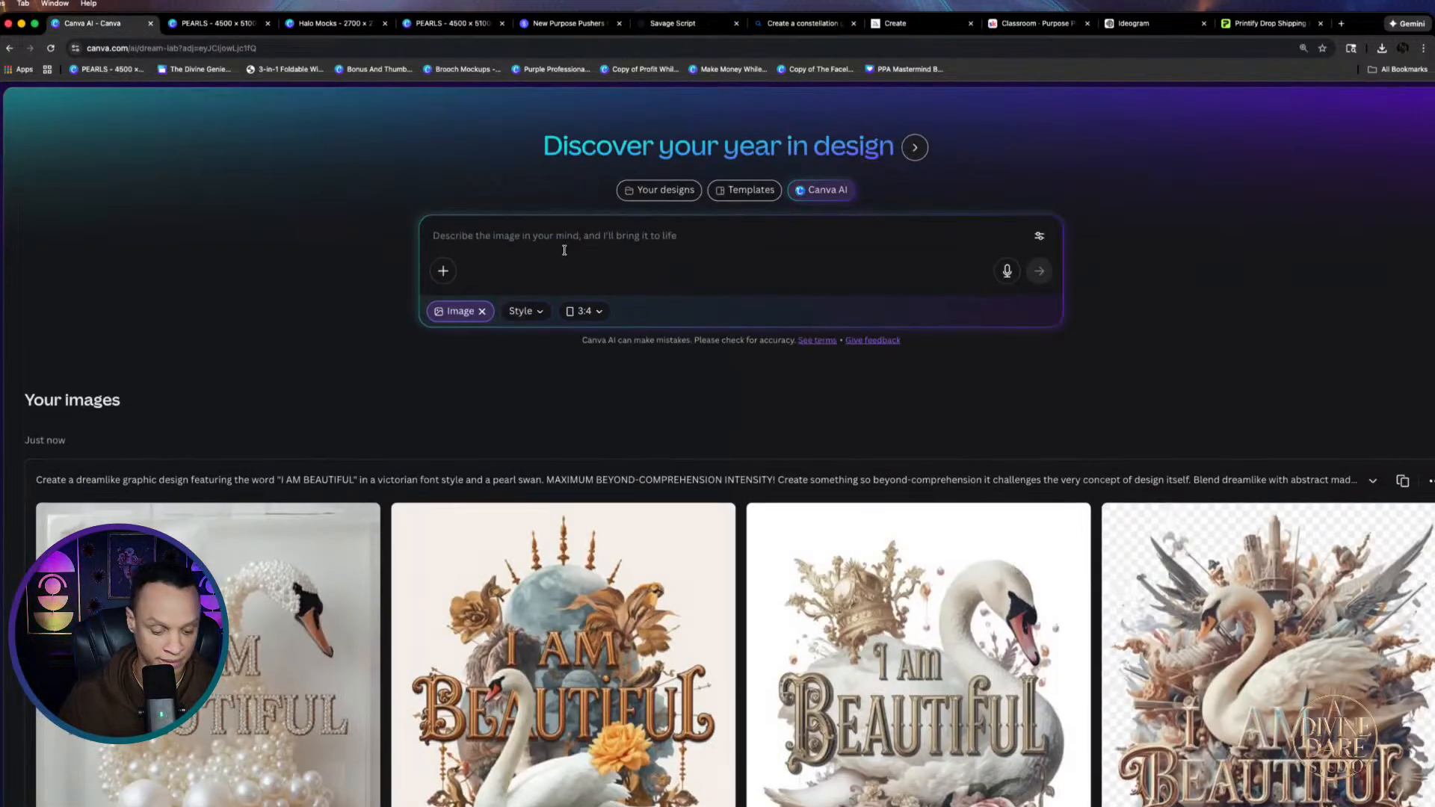
key("super+v")
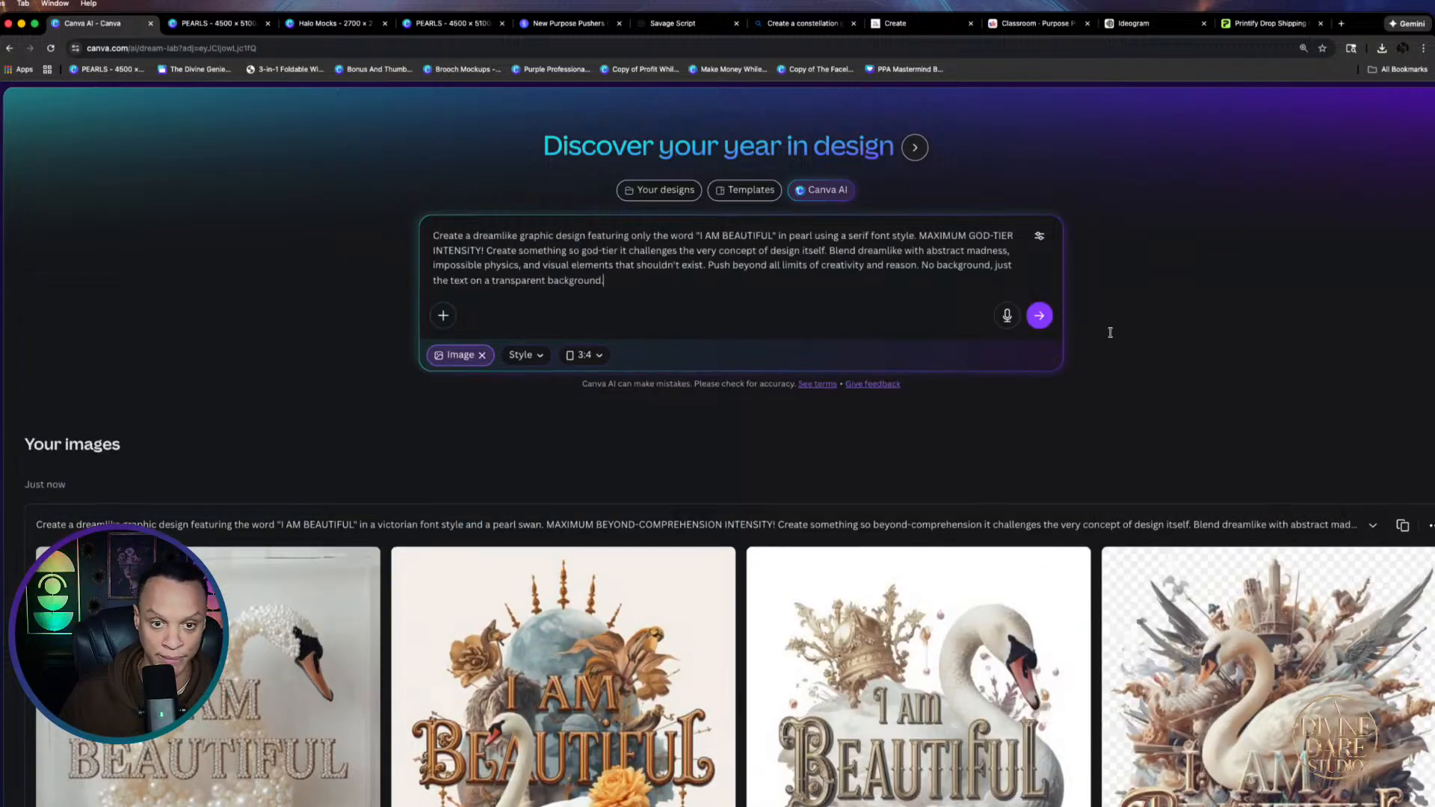
left_click(1040, 316)
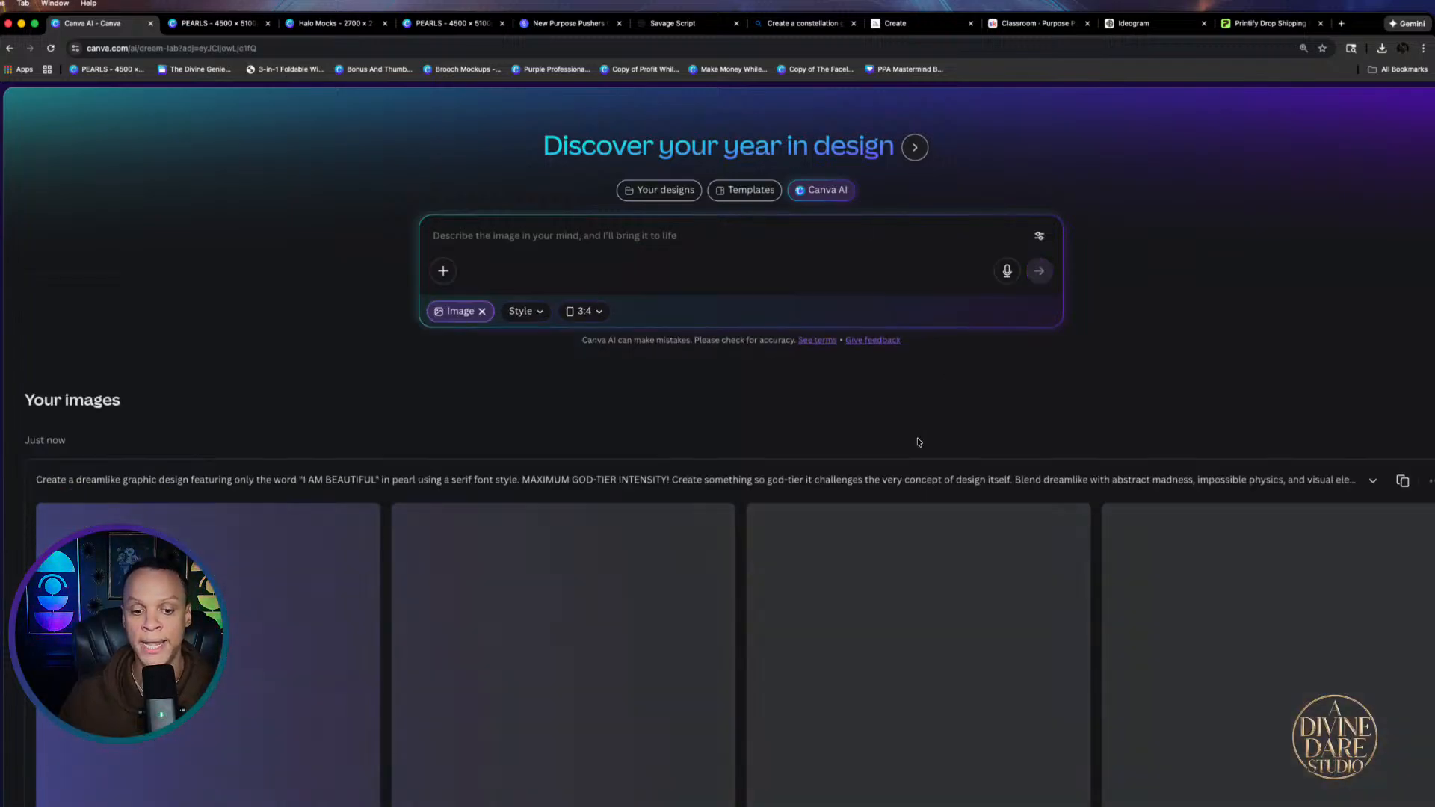
scroll(711, 523, "down", 3)
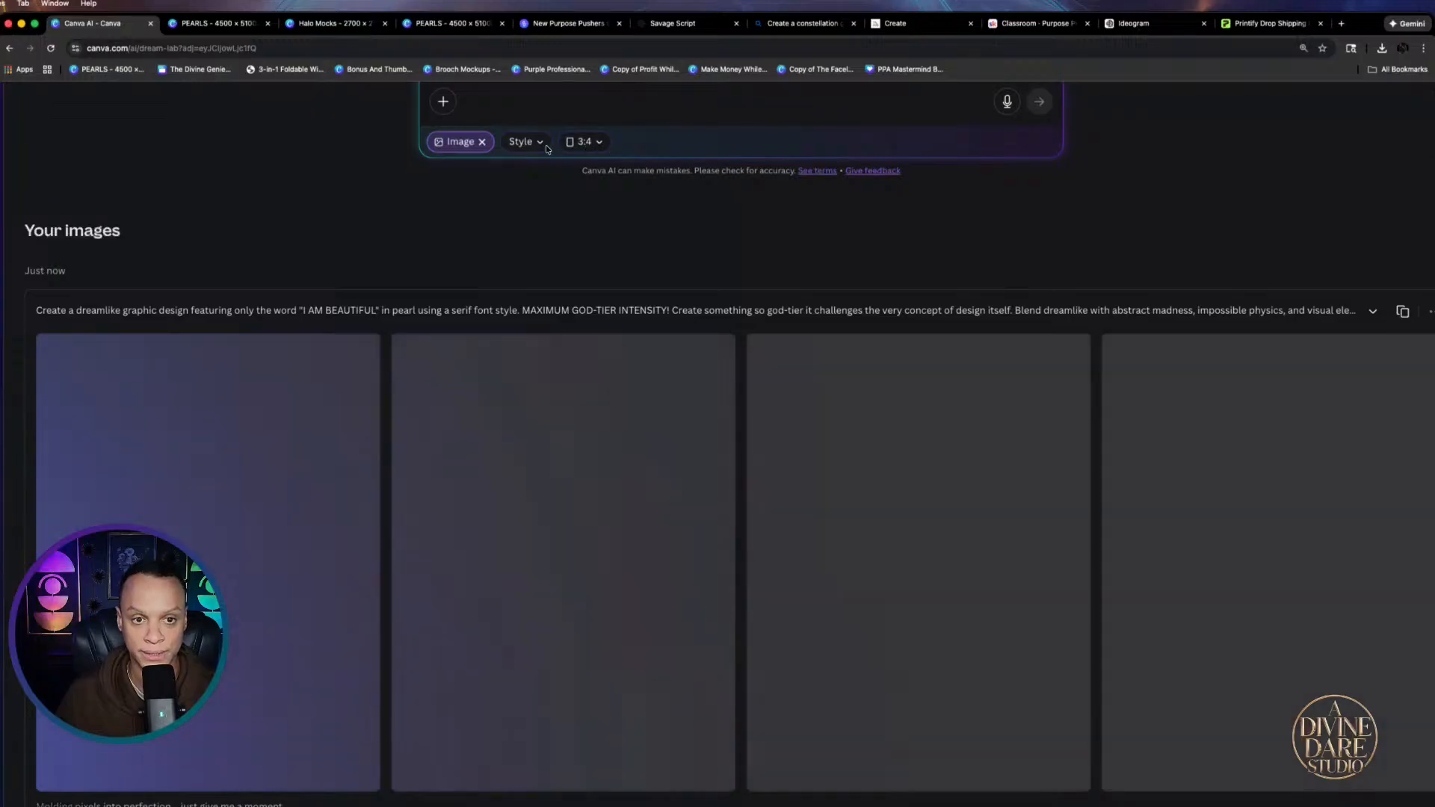
left_click(589, 143)
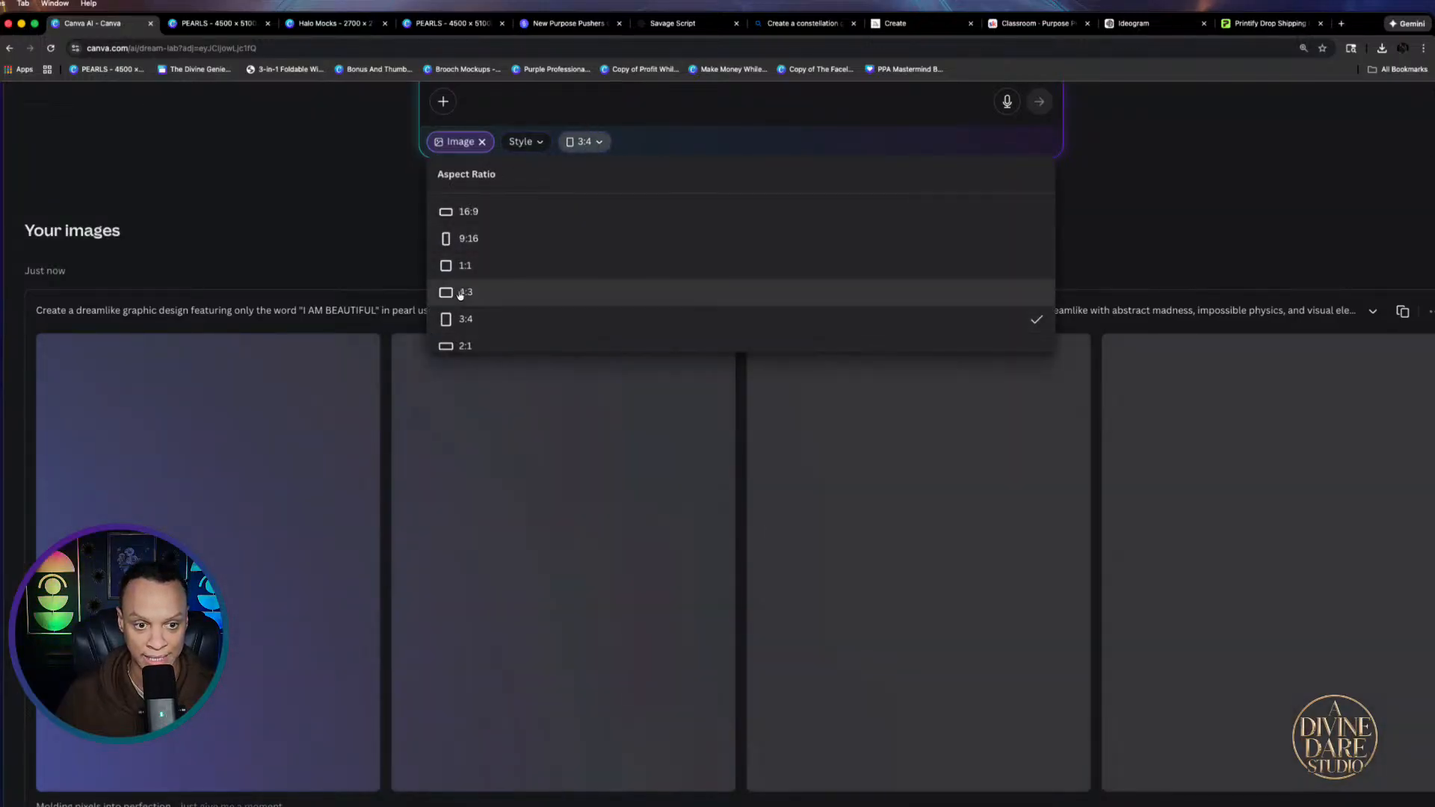
left_click(461, 293)
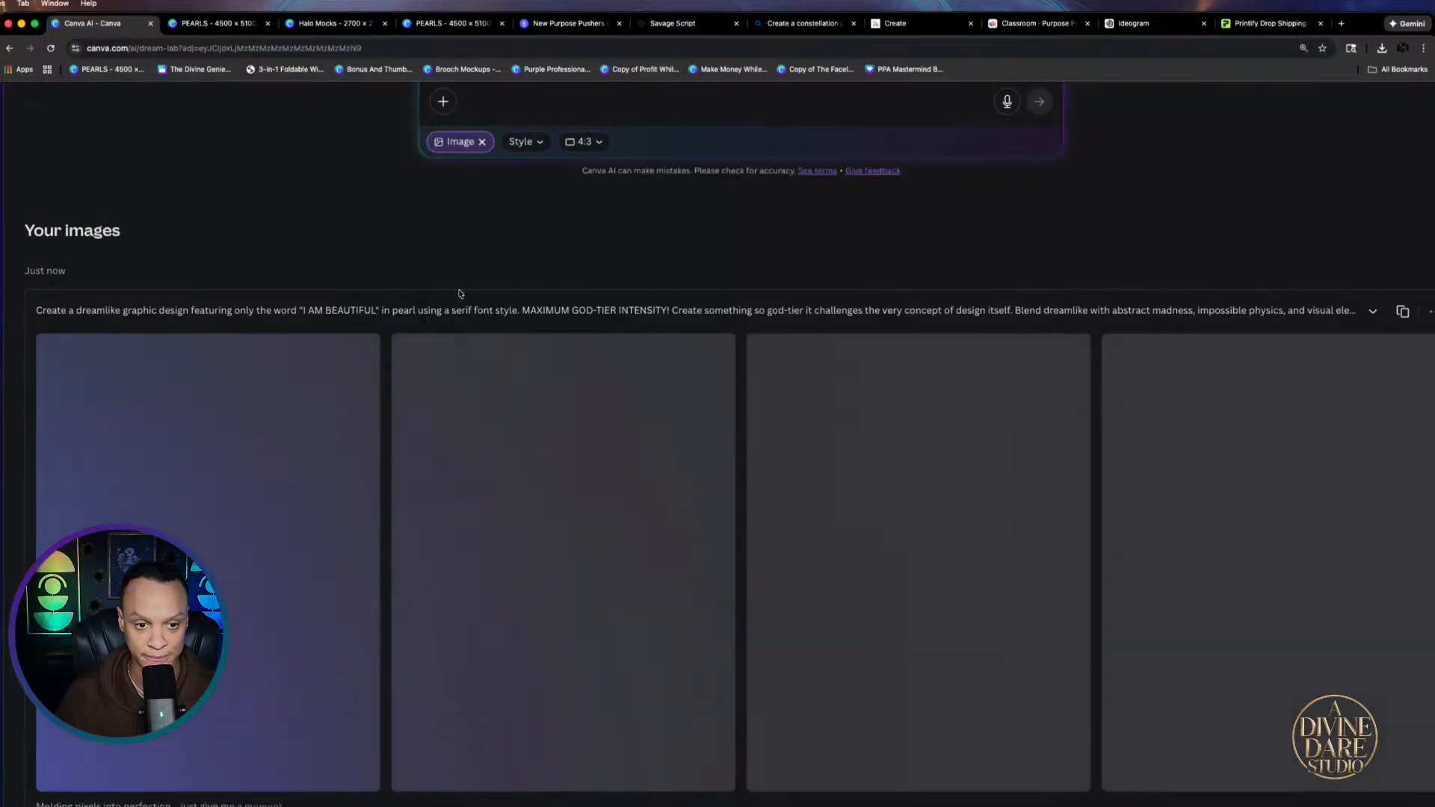
scroll(760, 248, "down", 1)
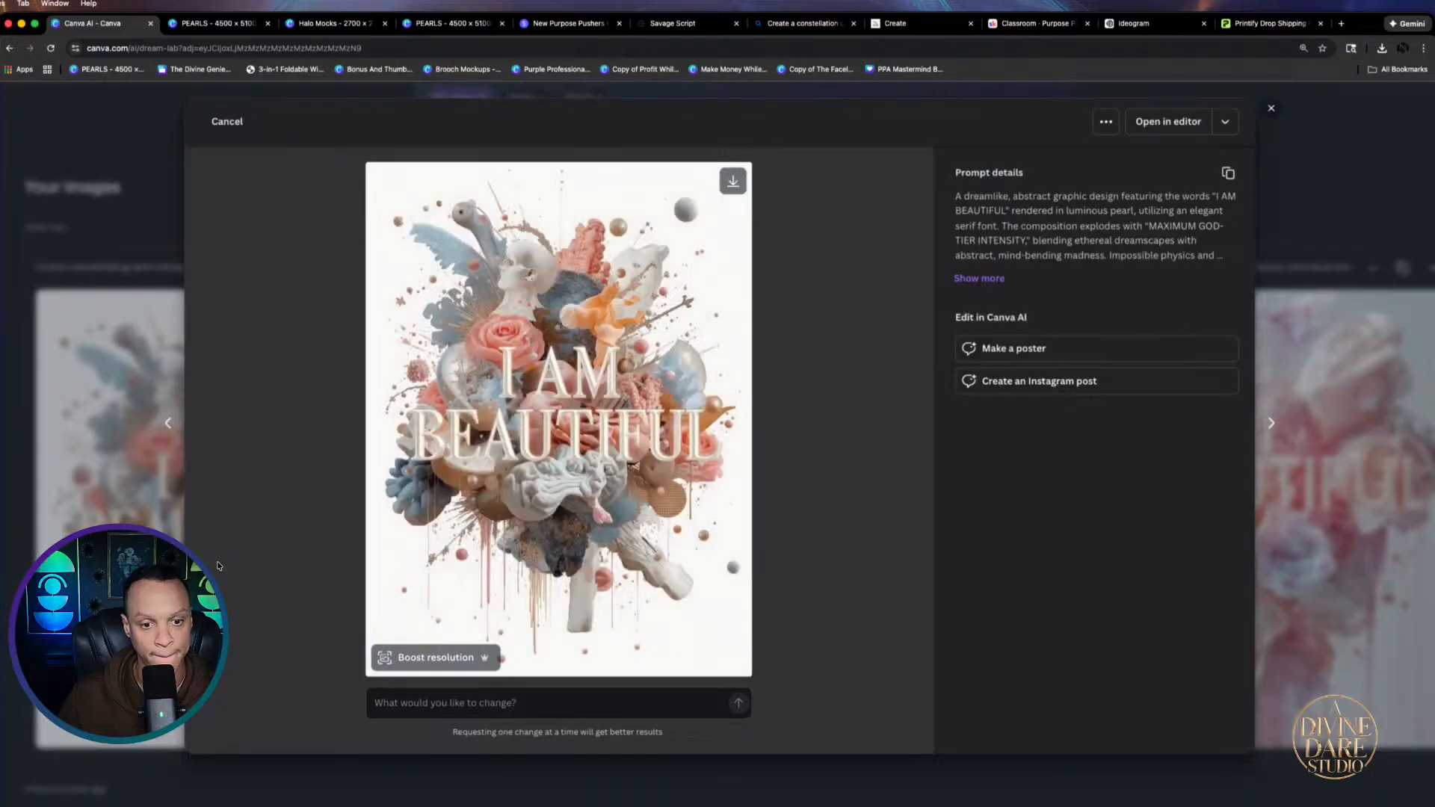
Paste the pearl I AM BEAUTIFUL prompt over Ideogram's shark prompt and generate it square
left_click(1271, 107)
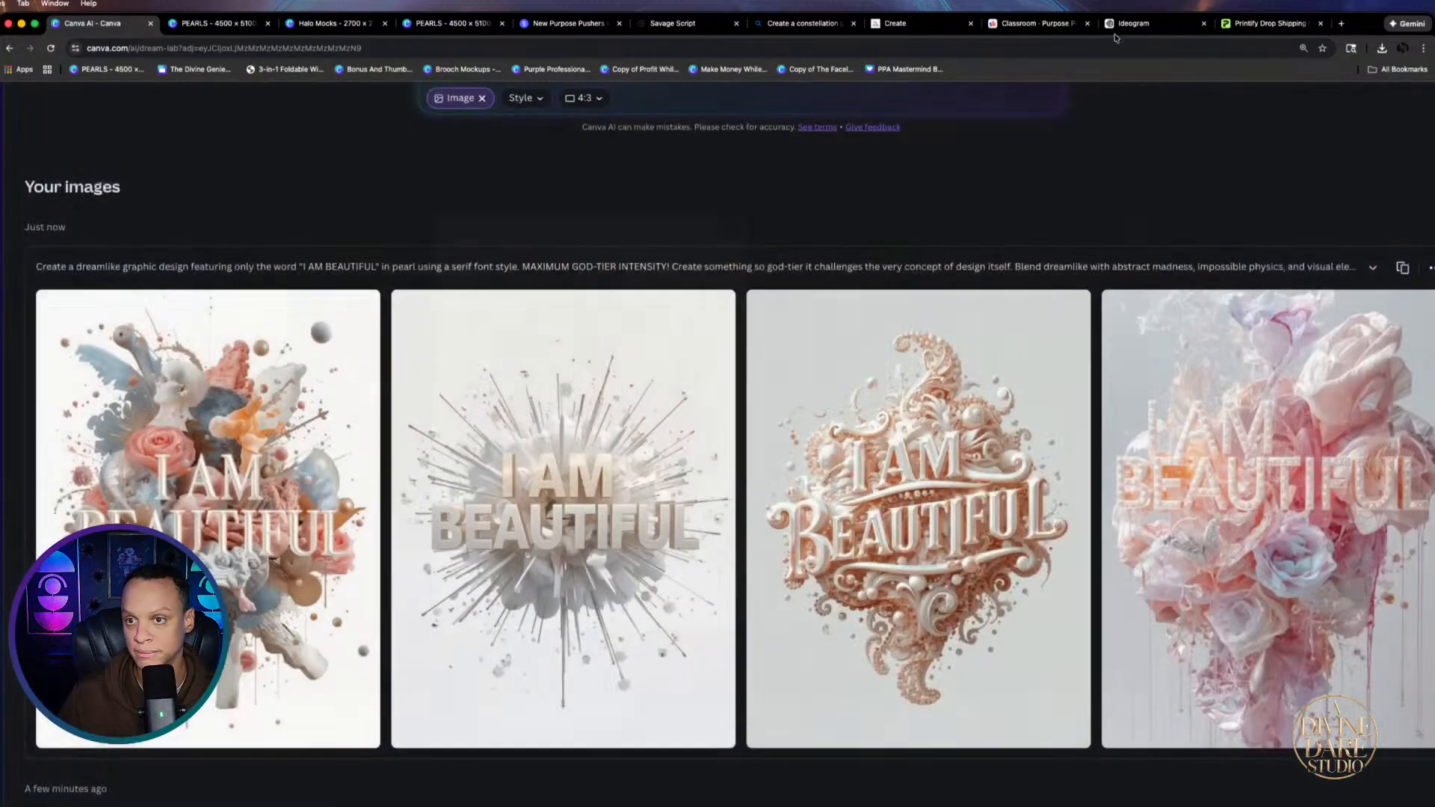
left_click(1134, 23)
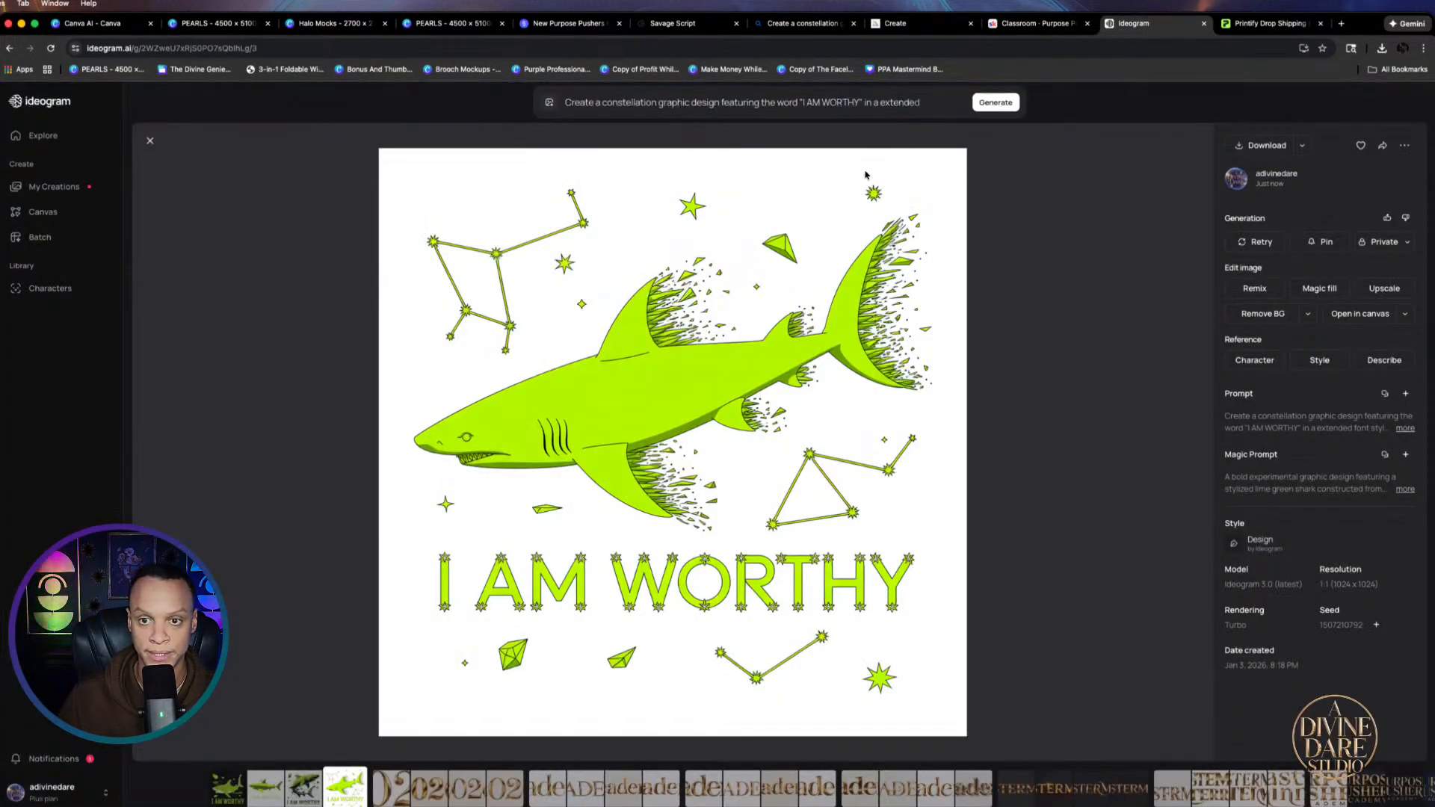
key("Left")
left_click(822, 105)
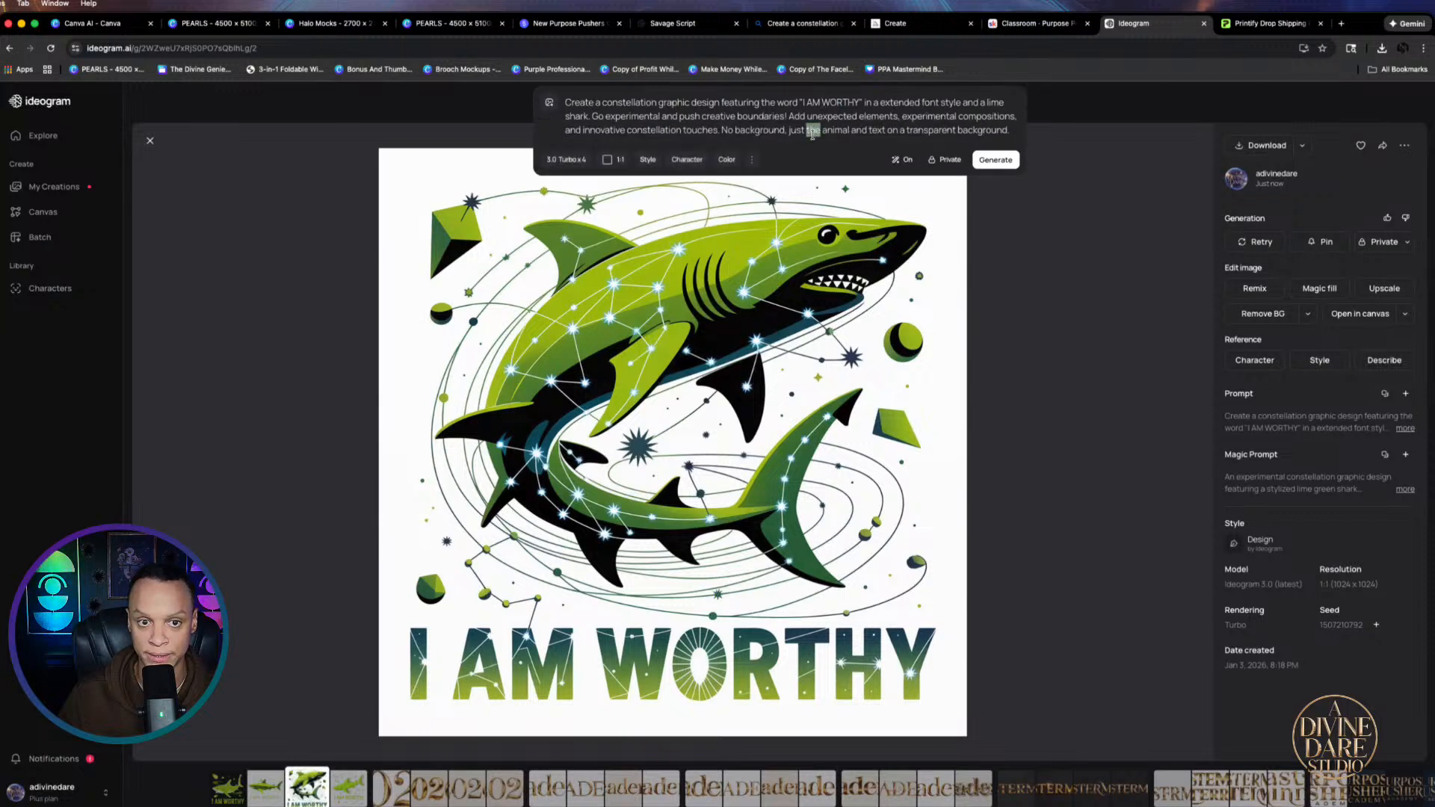
triple_click(813, 131)
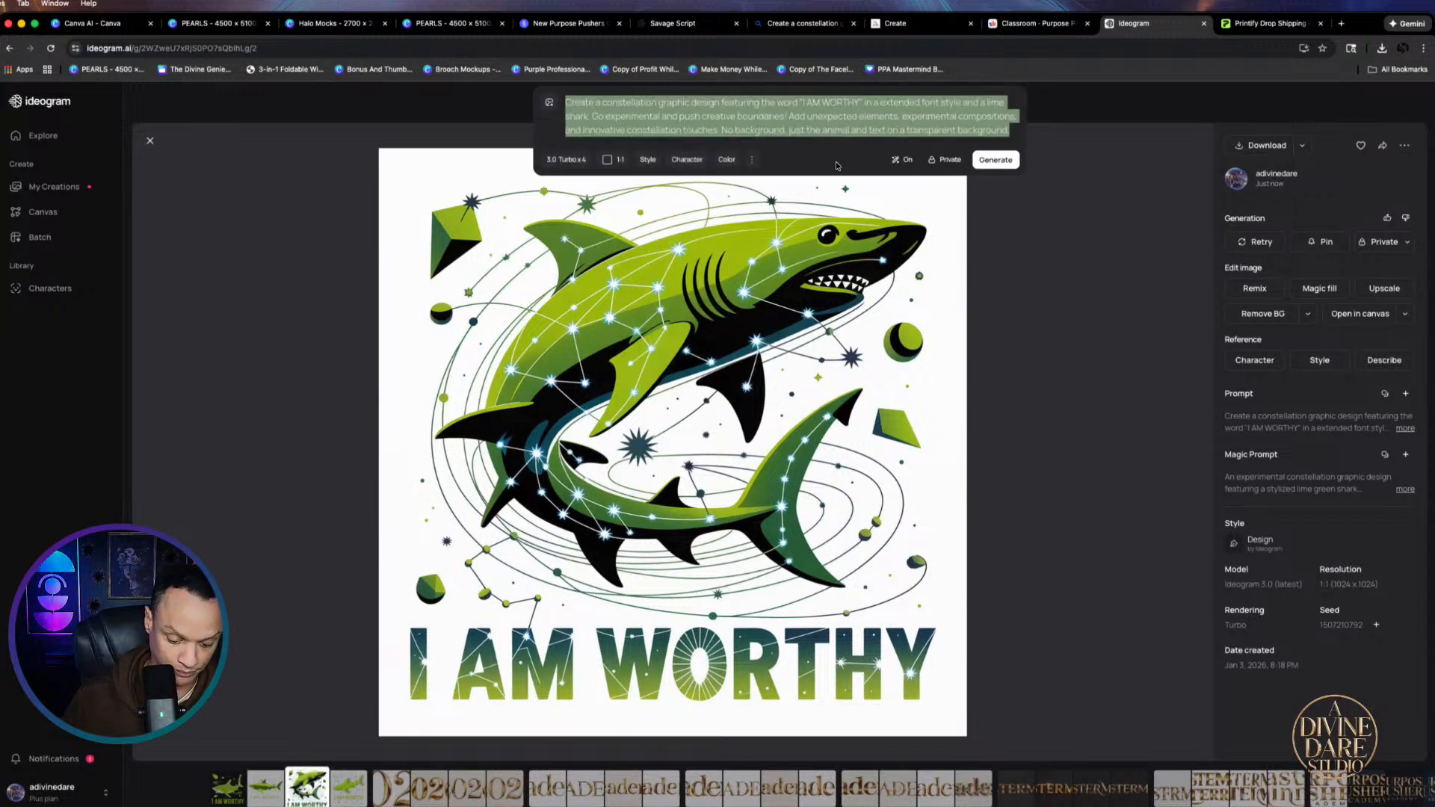
type("Create a dreamlike graphic design featuring only the word \"I AM BEAUTIFUL\" in pearl using a serif font style. MAXIMUM GOD-TIER INTENSITY! Create something so god-tier it challenges the very concept of design itself. Blend dreamlike with abstract madness, impossible physics, and visual elements that shouldn't exist. Push beyond all limits of creativity and reason. No background, just the text on a transparent background.")
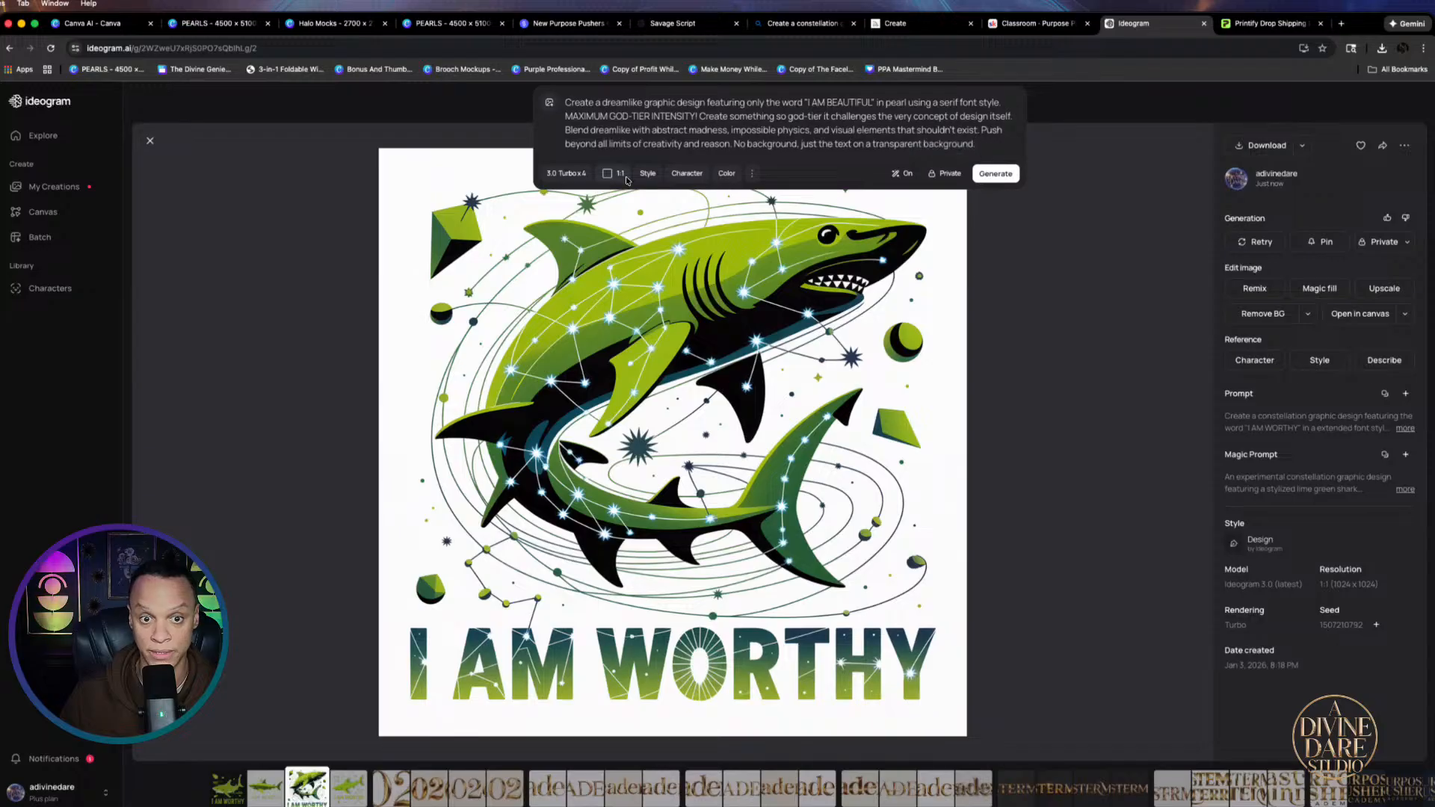
left_click(995, 174)
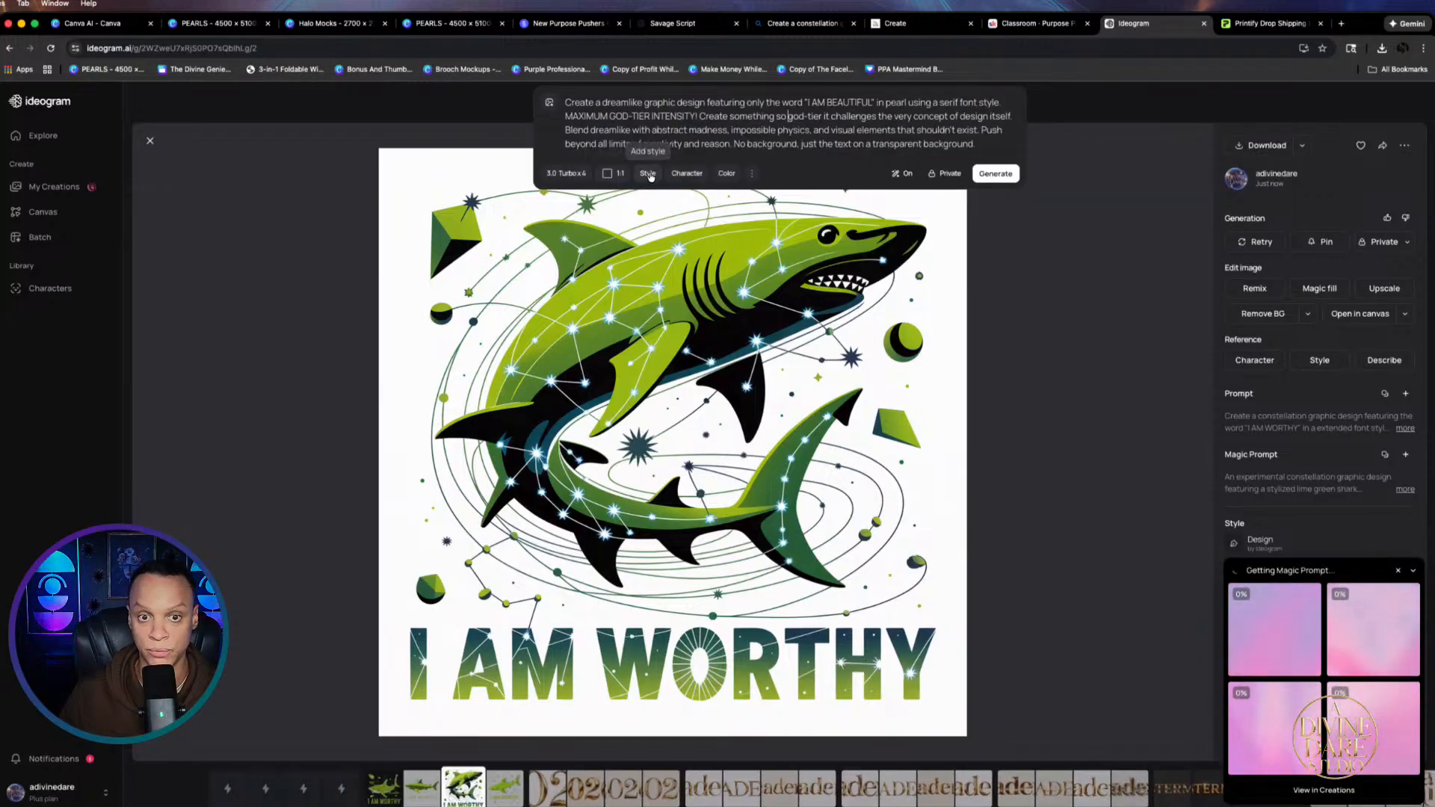
Generate the same prompt again at a 16:9 aspect ratio
left_click(614, 174)
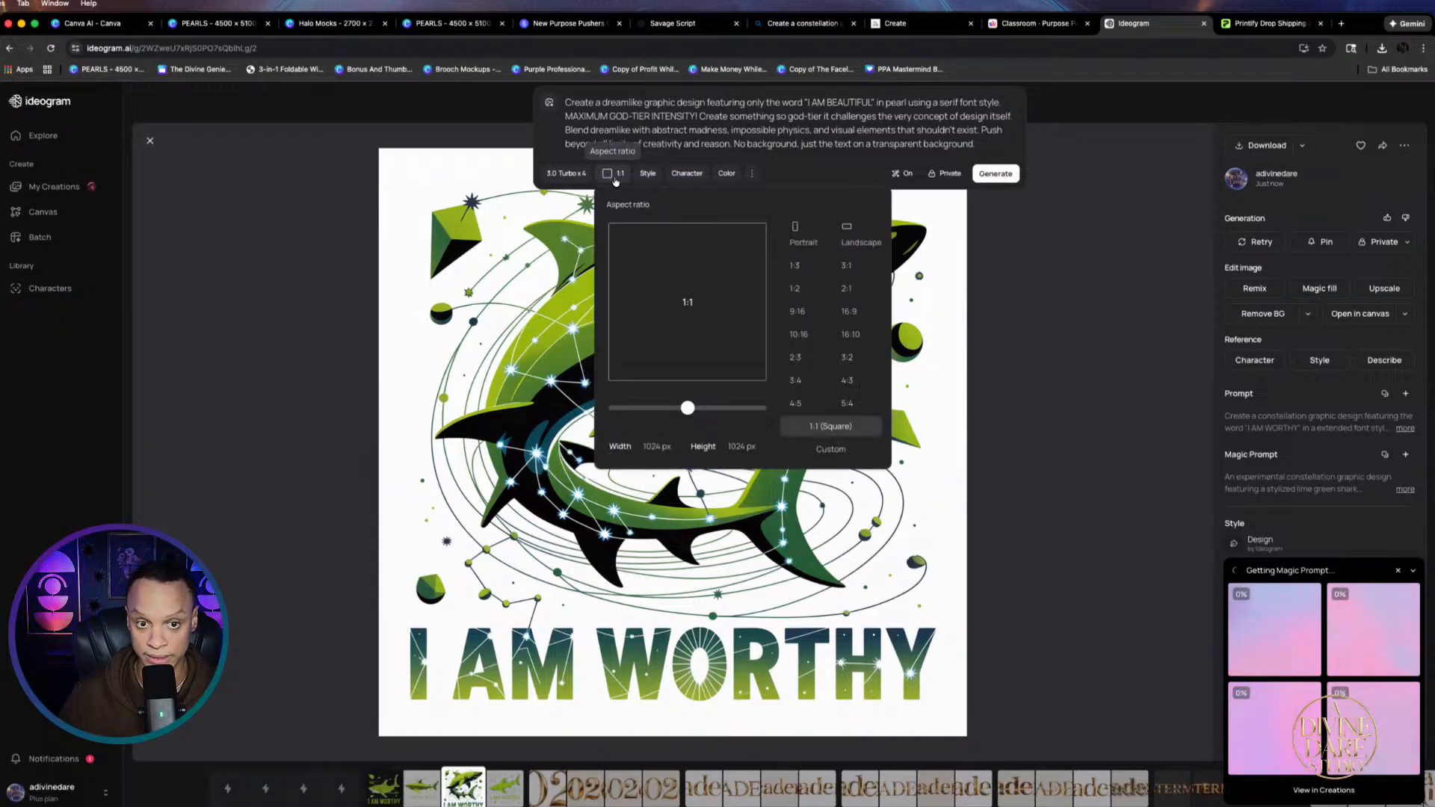
left_click(853, 311)
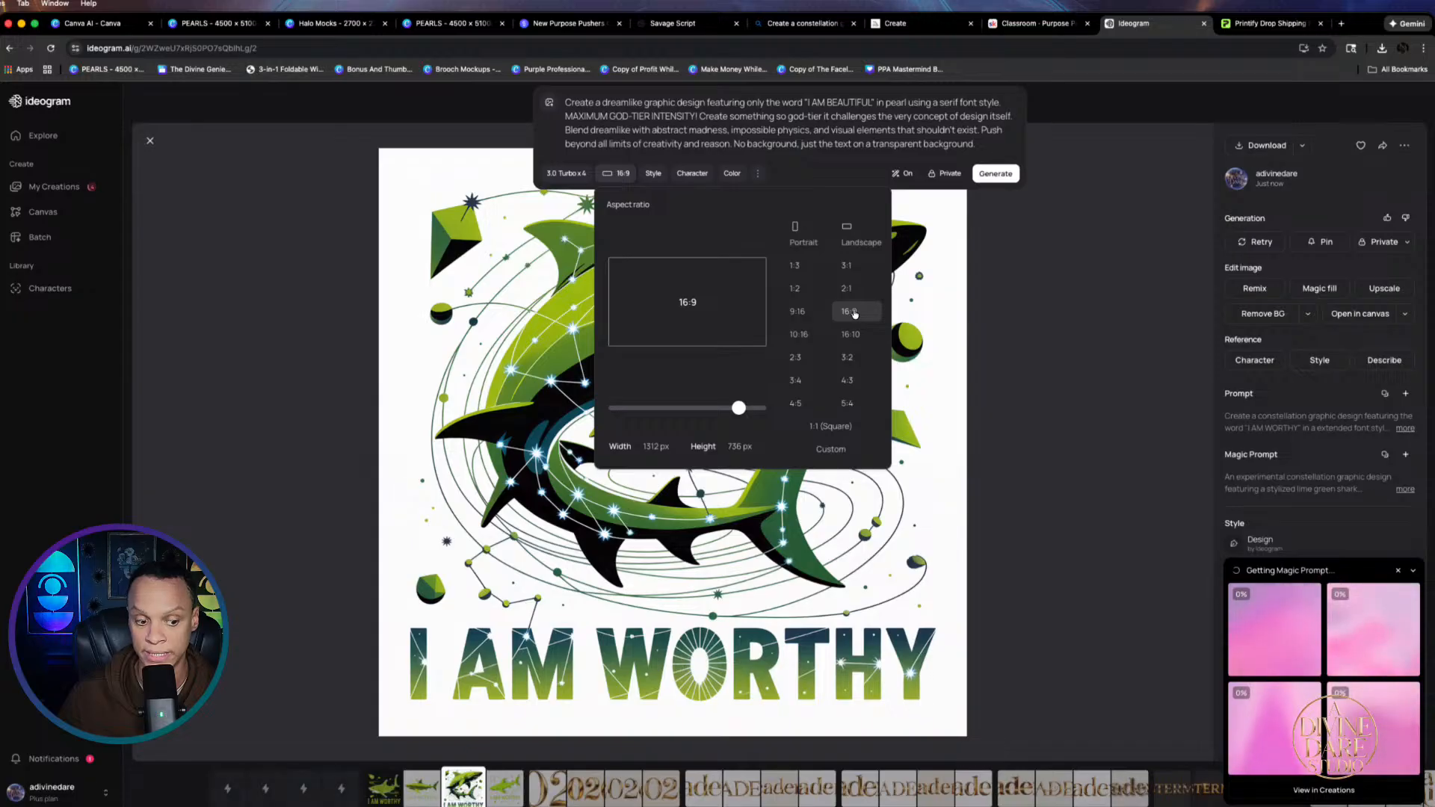
left_click(996, 174)
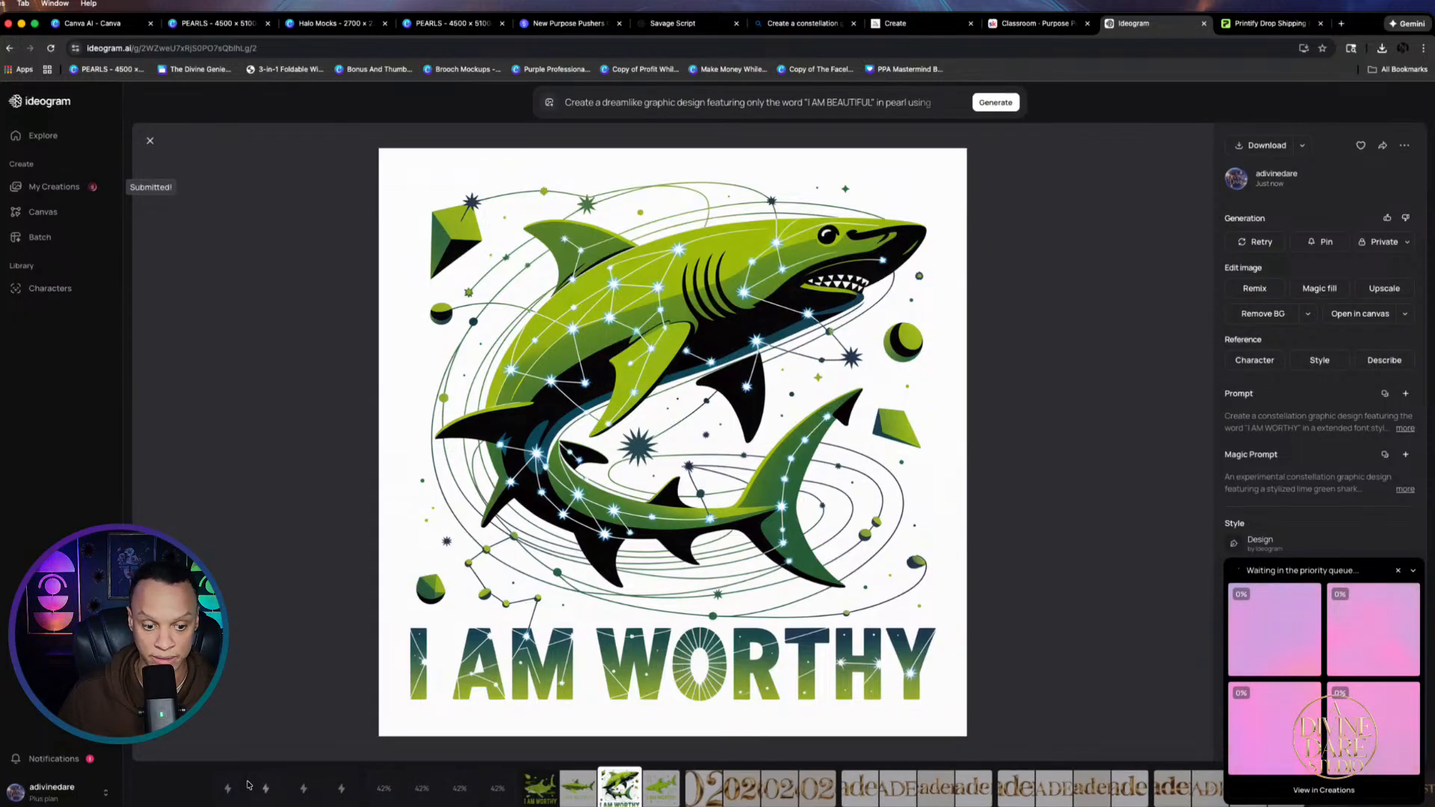
Resubmit the pearl I AM BEAUTIFUL prompt in Canva AI and inspect the heart-shaped result
left_click(200, 25)
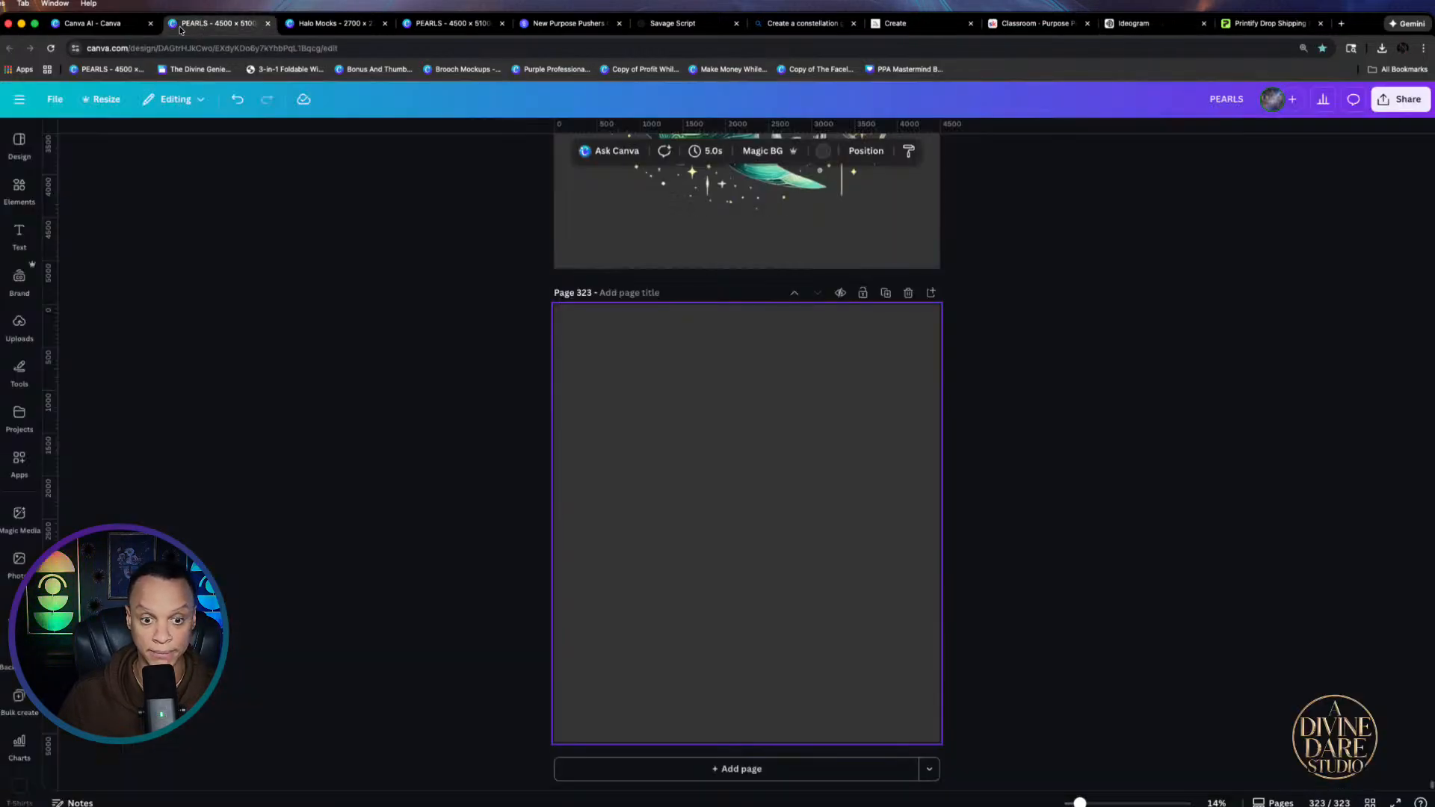
left_click(112, 27)
scroll(954, 112, "up", 2)
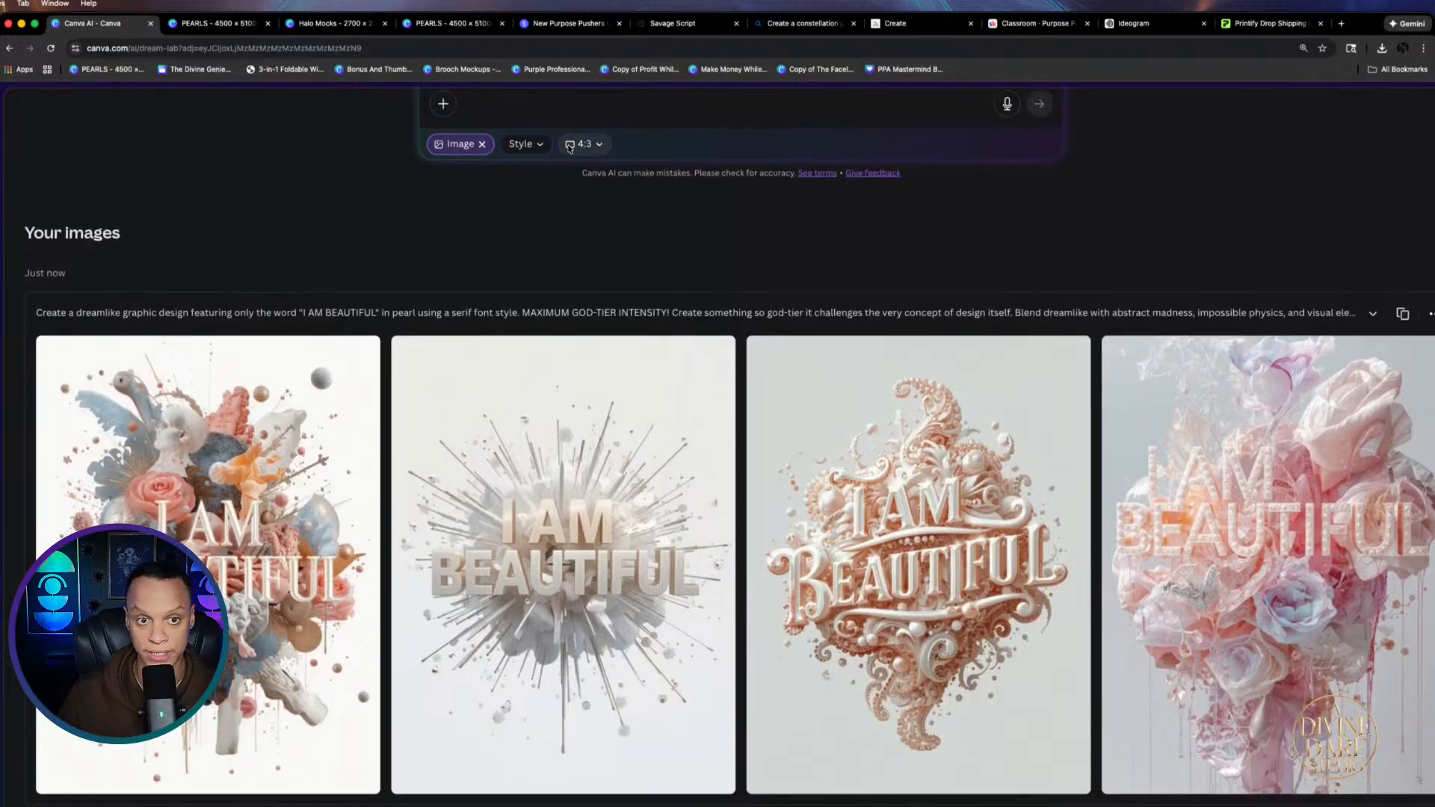
scroll(921, 149, "up", 4)
left_click(1408, 486)
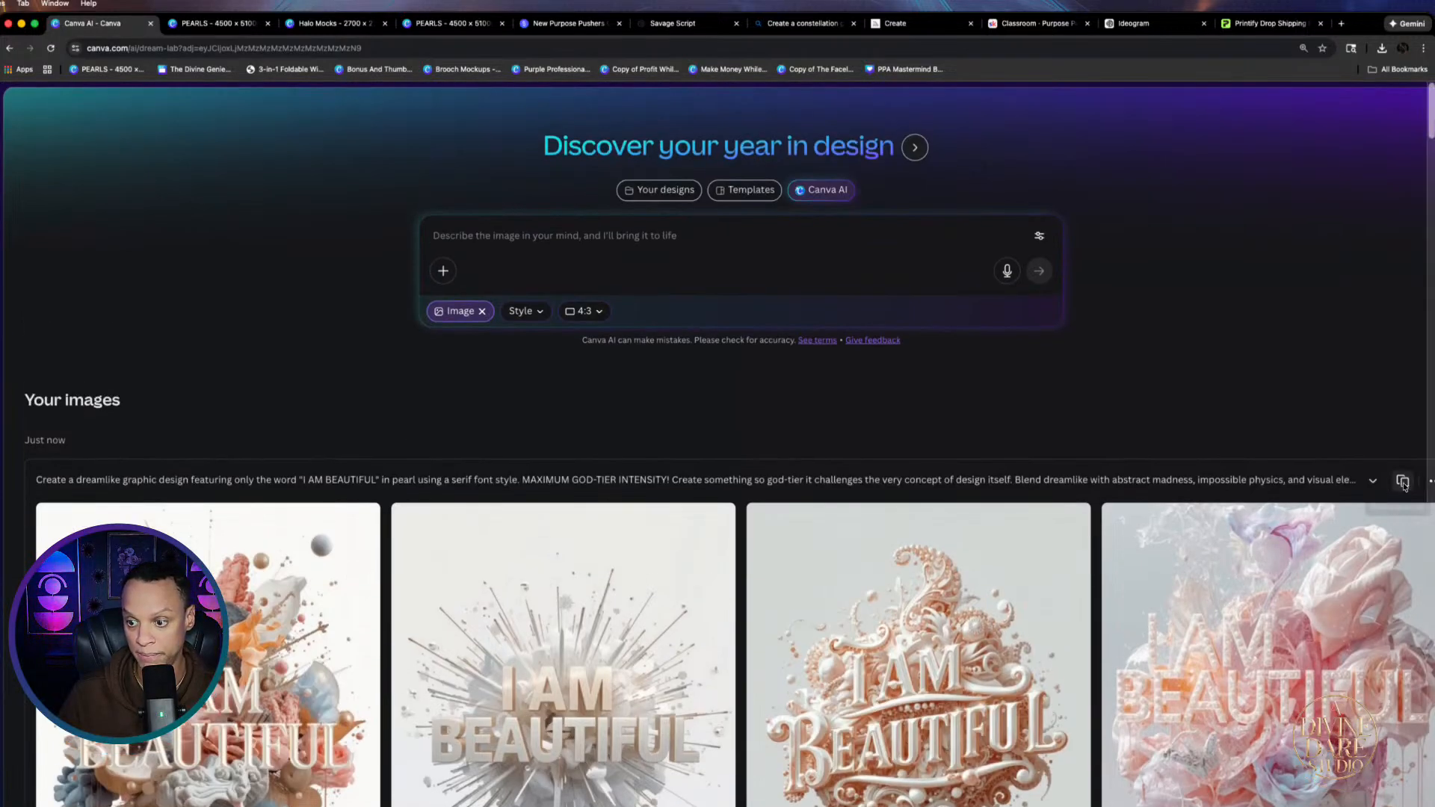
key("super+v")
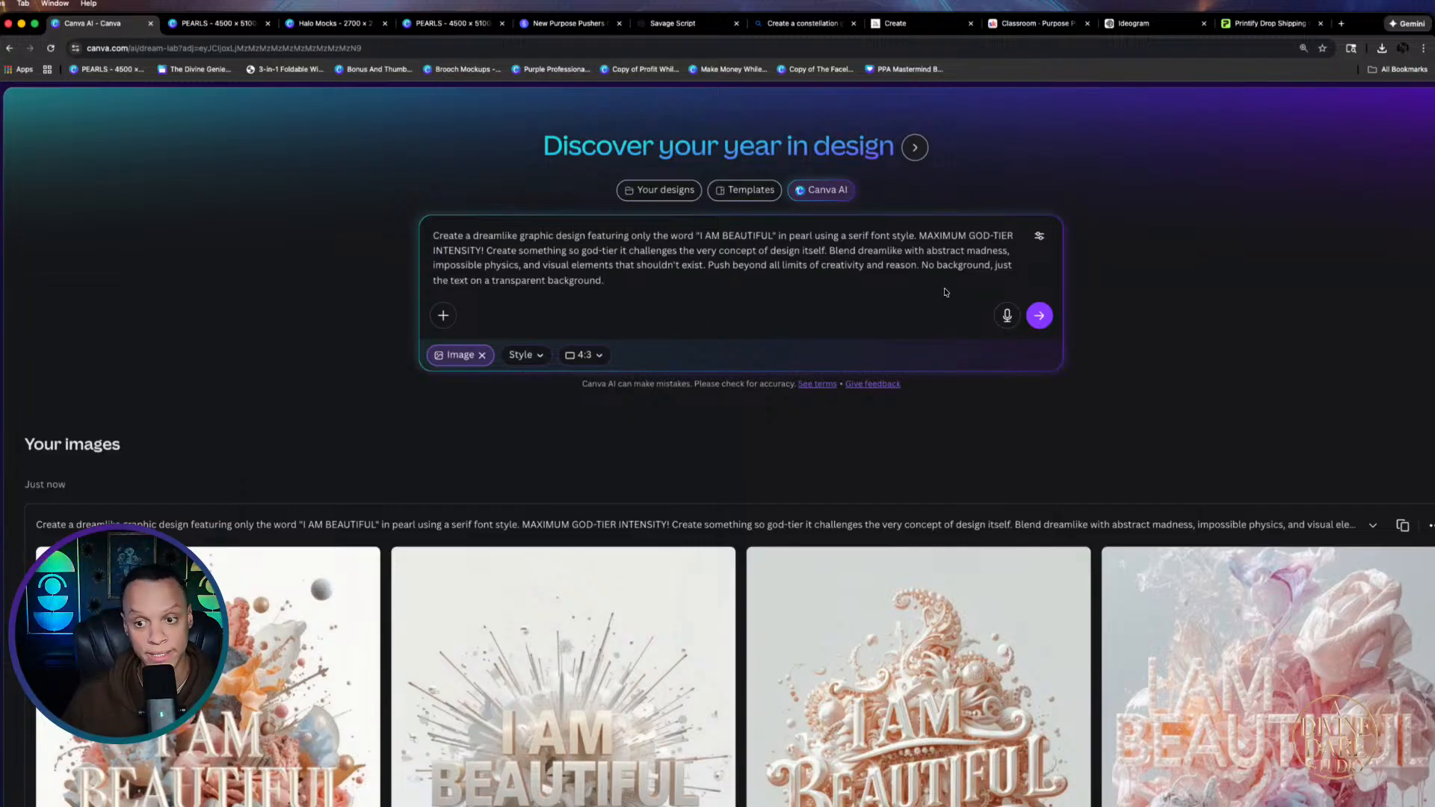
left_click(1035, 318)
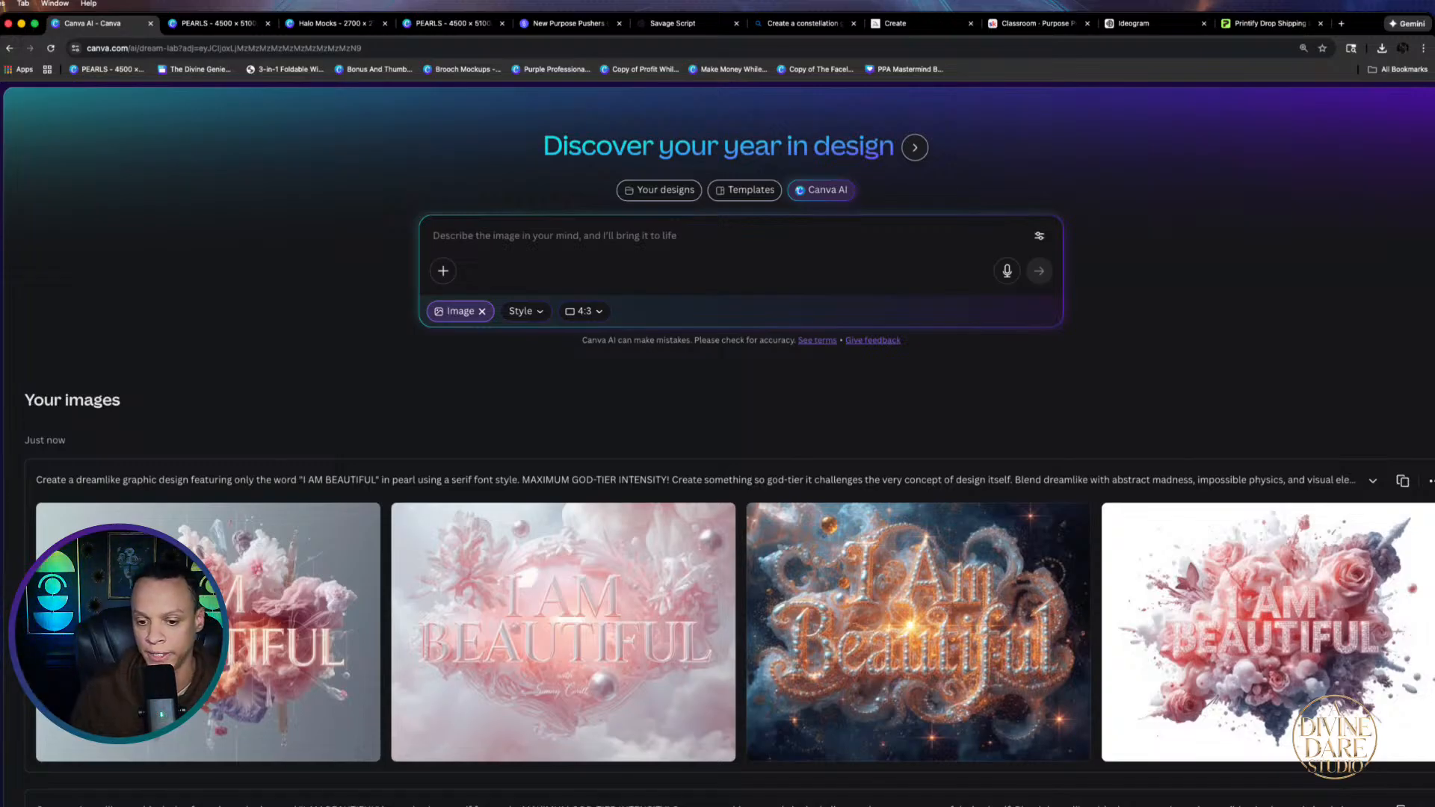
left_click(640, 672)
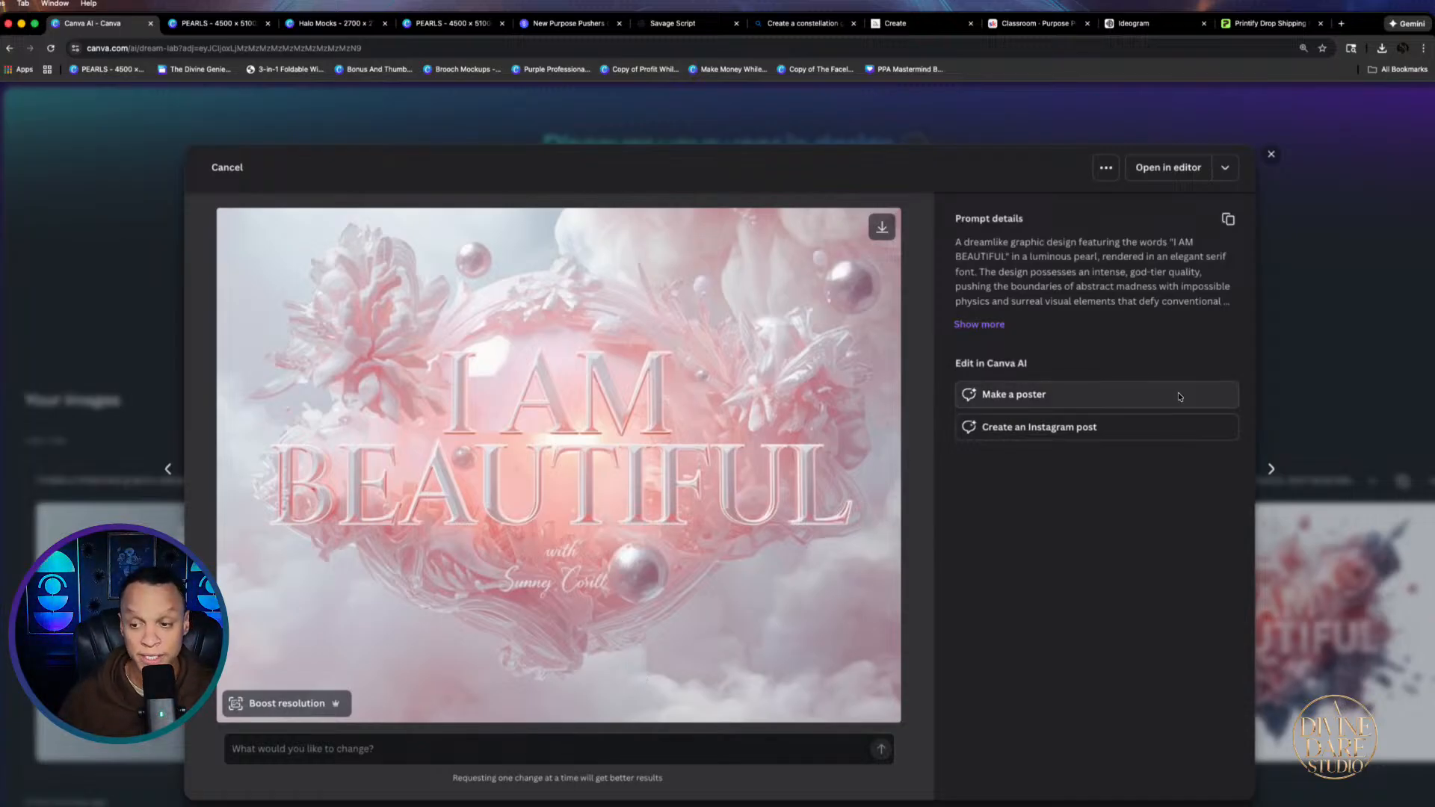
left_click(1346, 368)
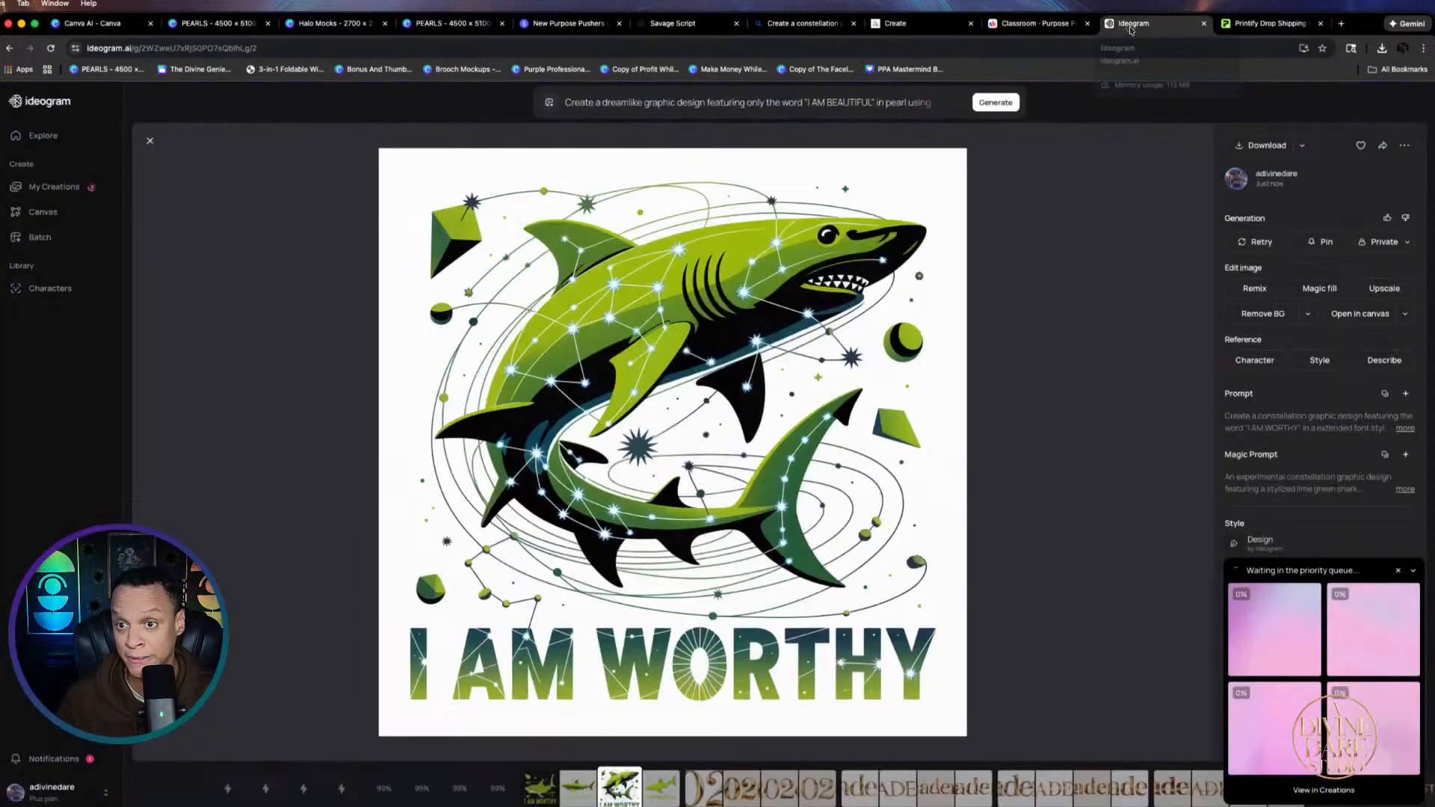
Compare Ideogram's new I am Beautiful results, from white pearl and butterfly to the pastel swirl
left_click(1128, 29)
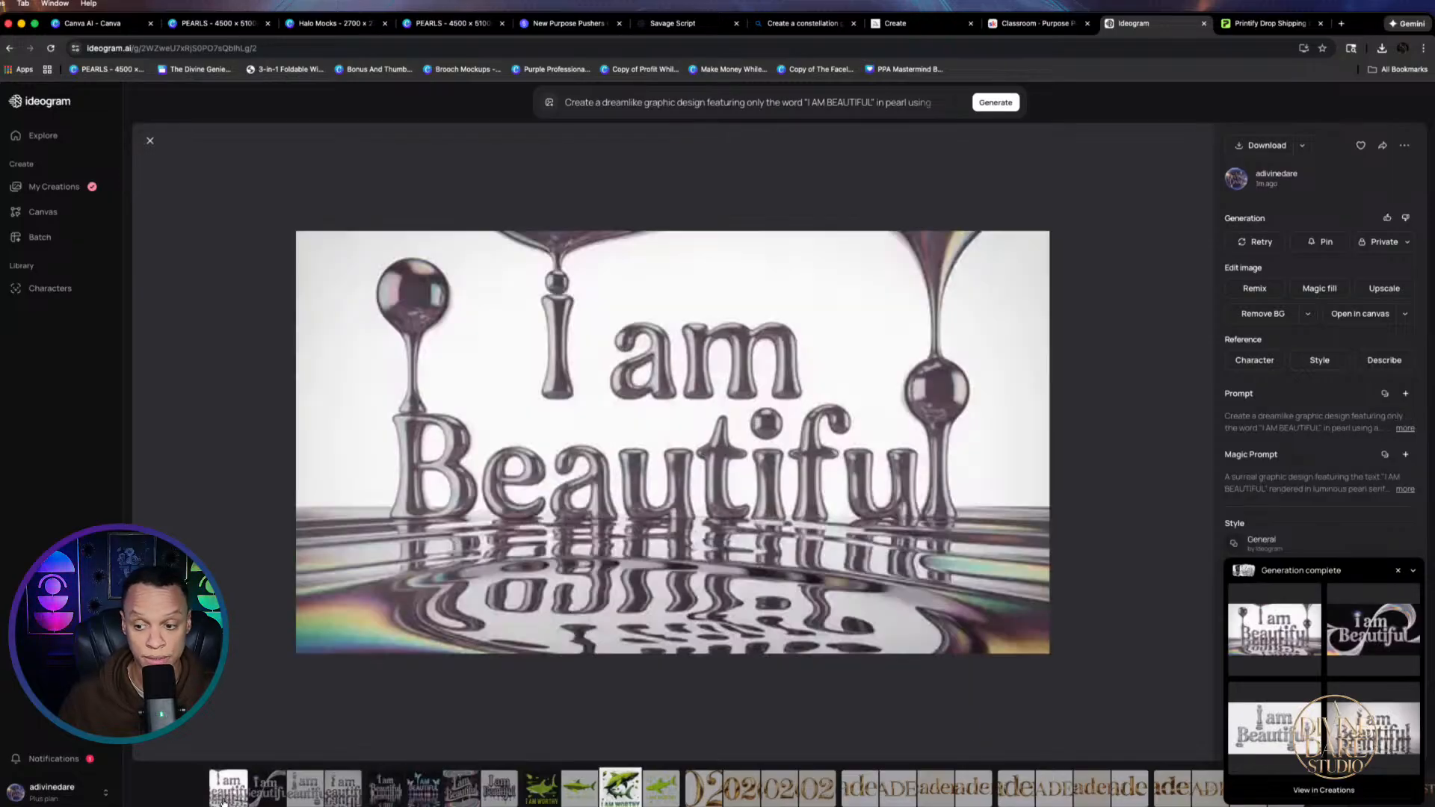
left_click(224, 794)
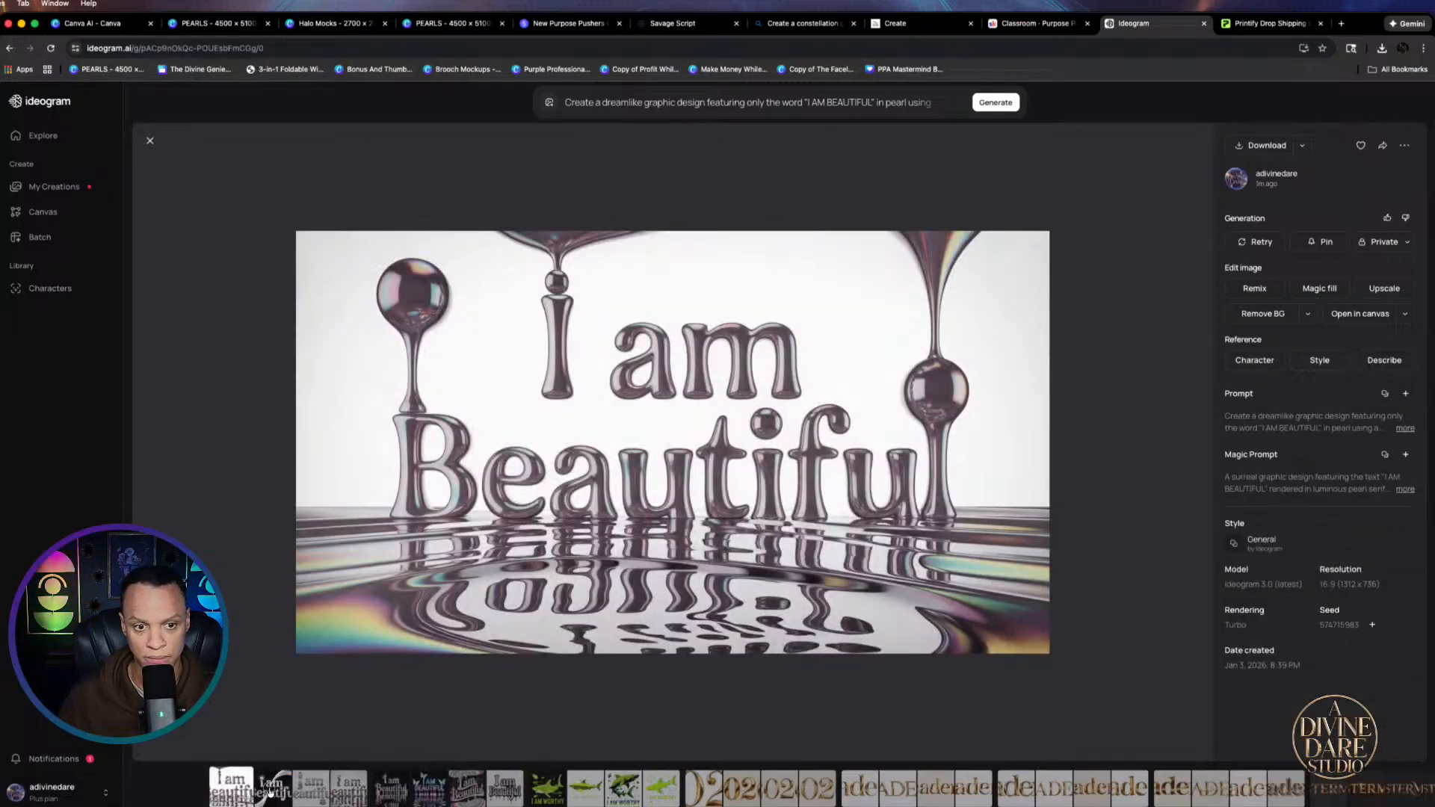
left_click(271, 792)
left_click(309, 790)
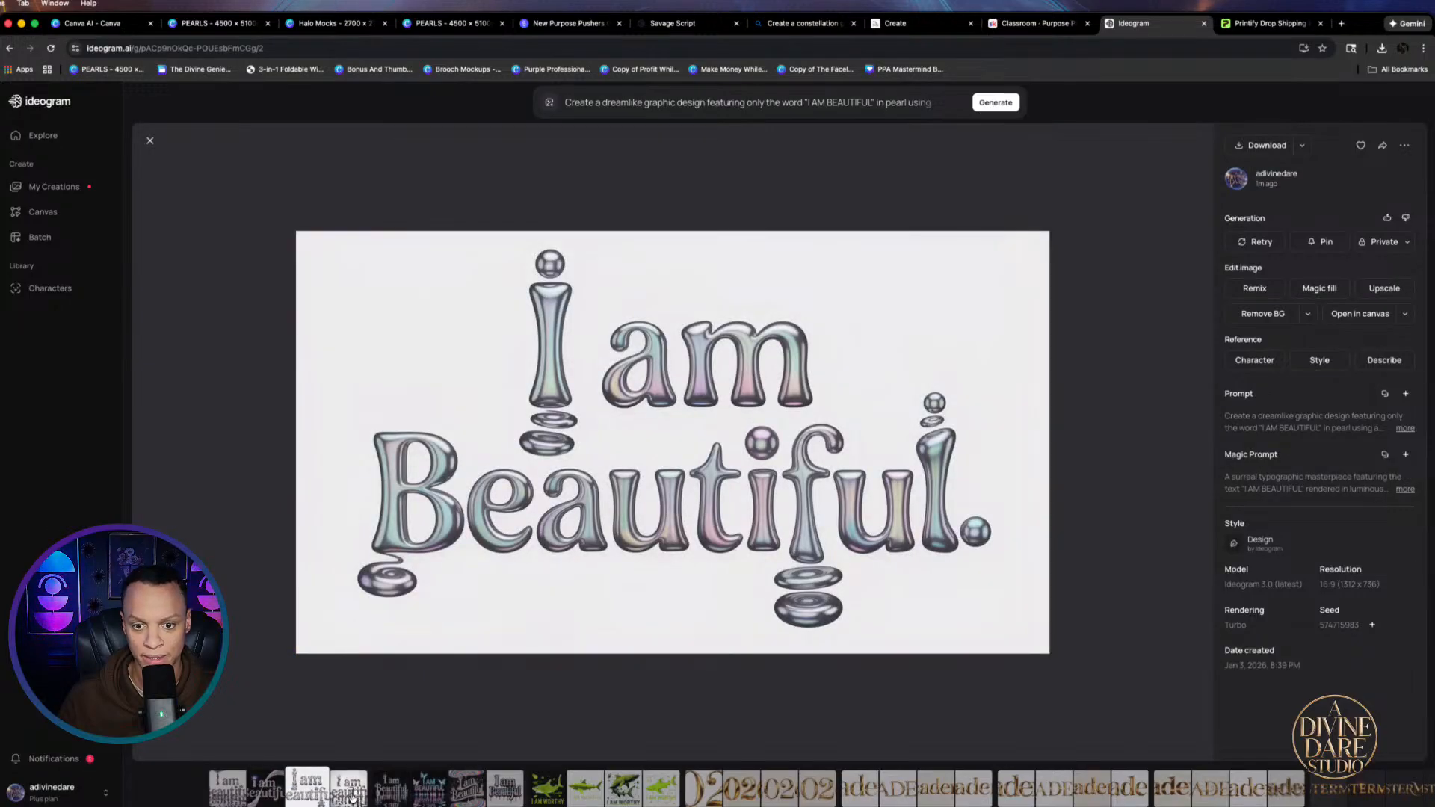
left_click(352, 797)
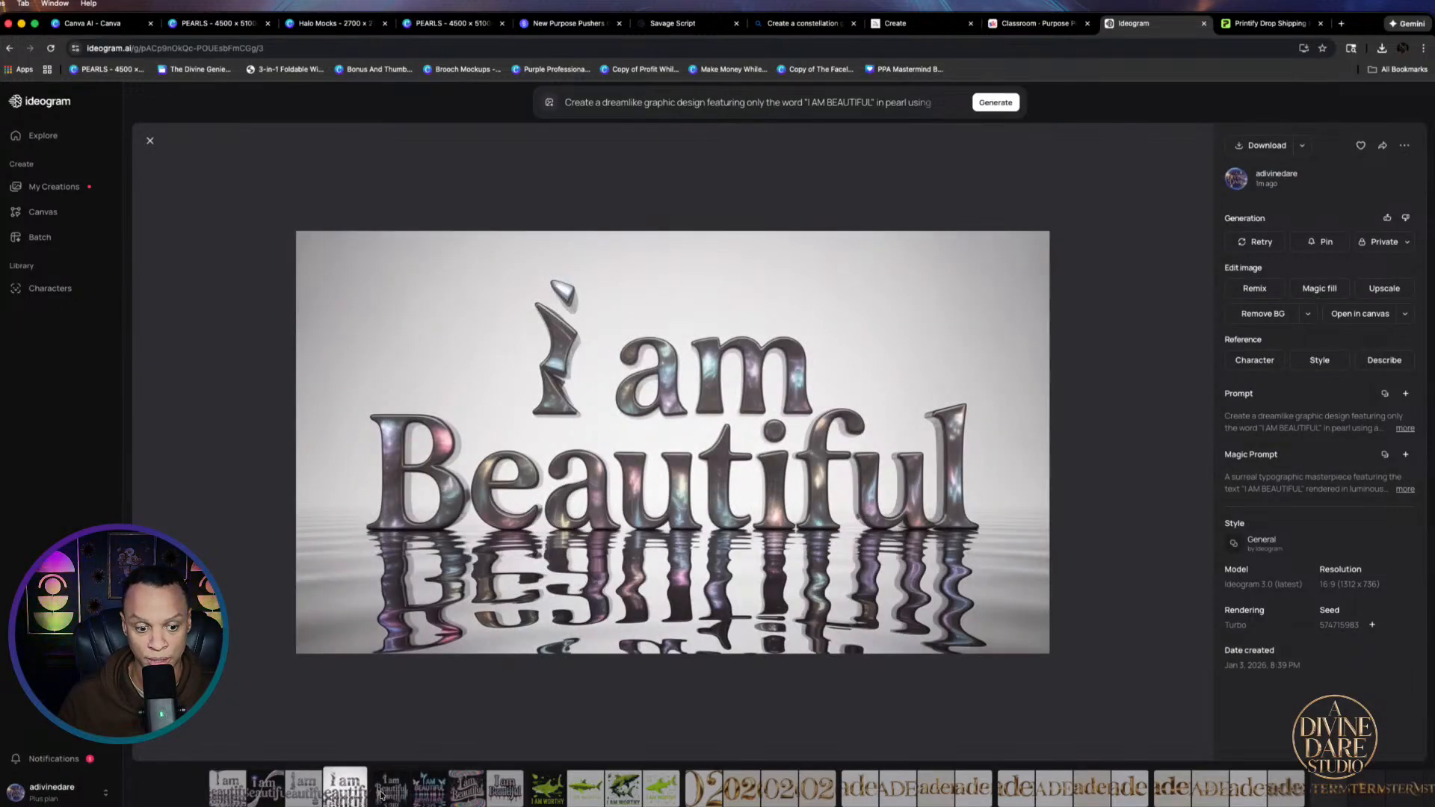
left_click(388, 794)
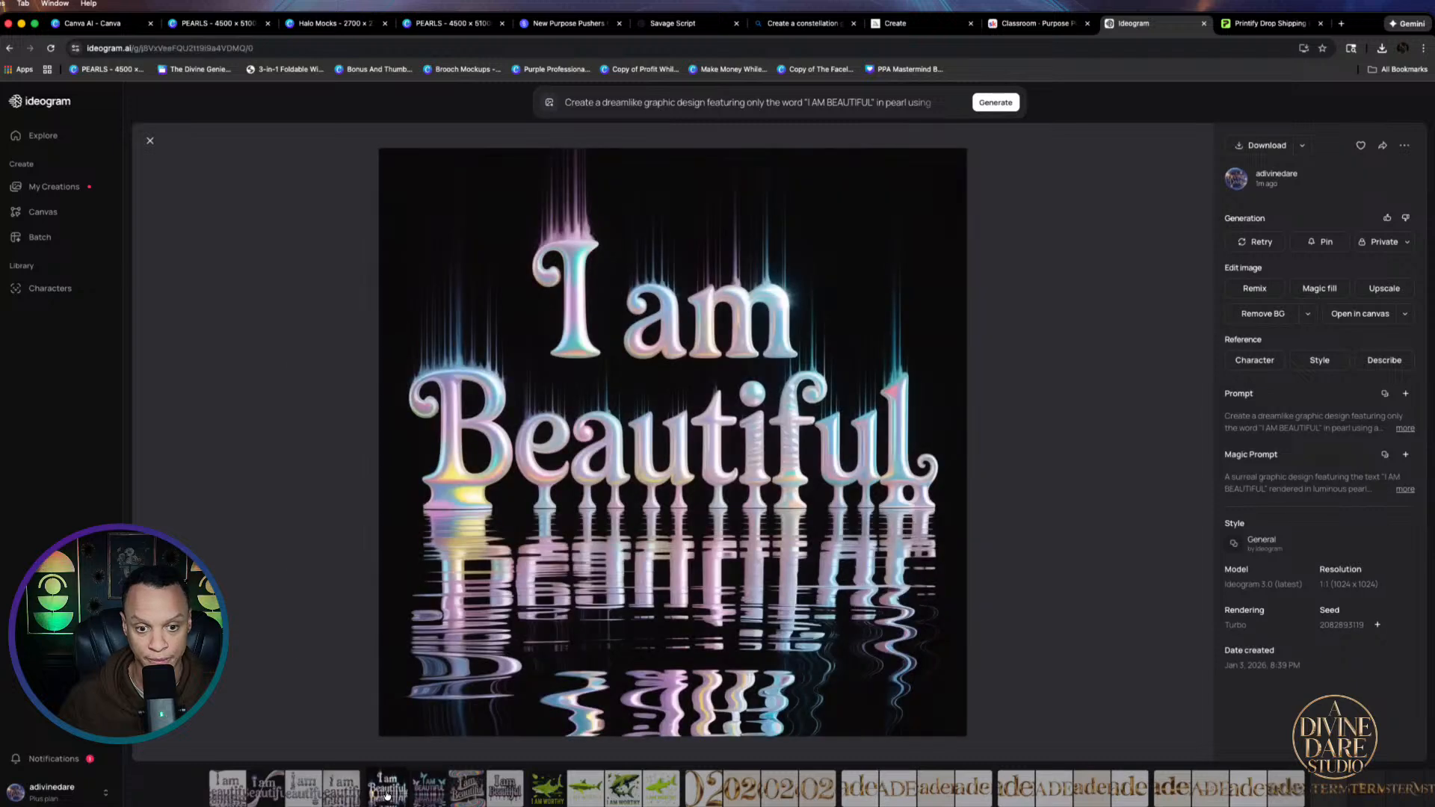
left_click(438, 797)
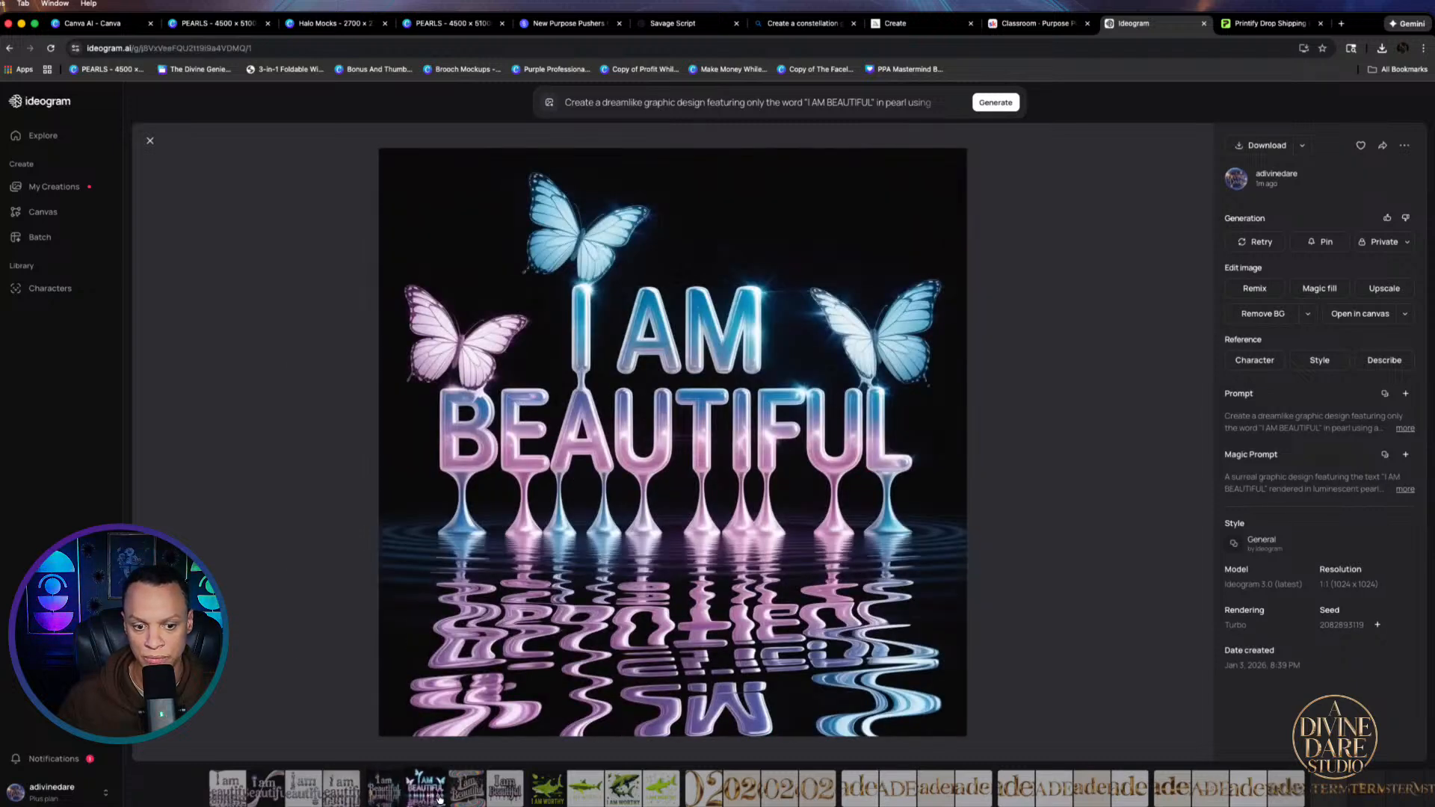
left_click(472, 798)
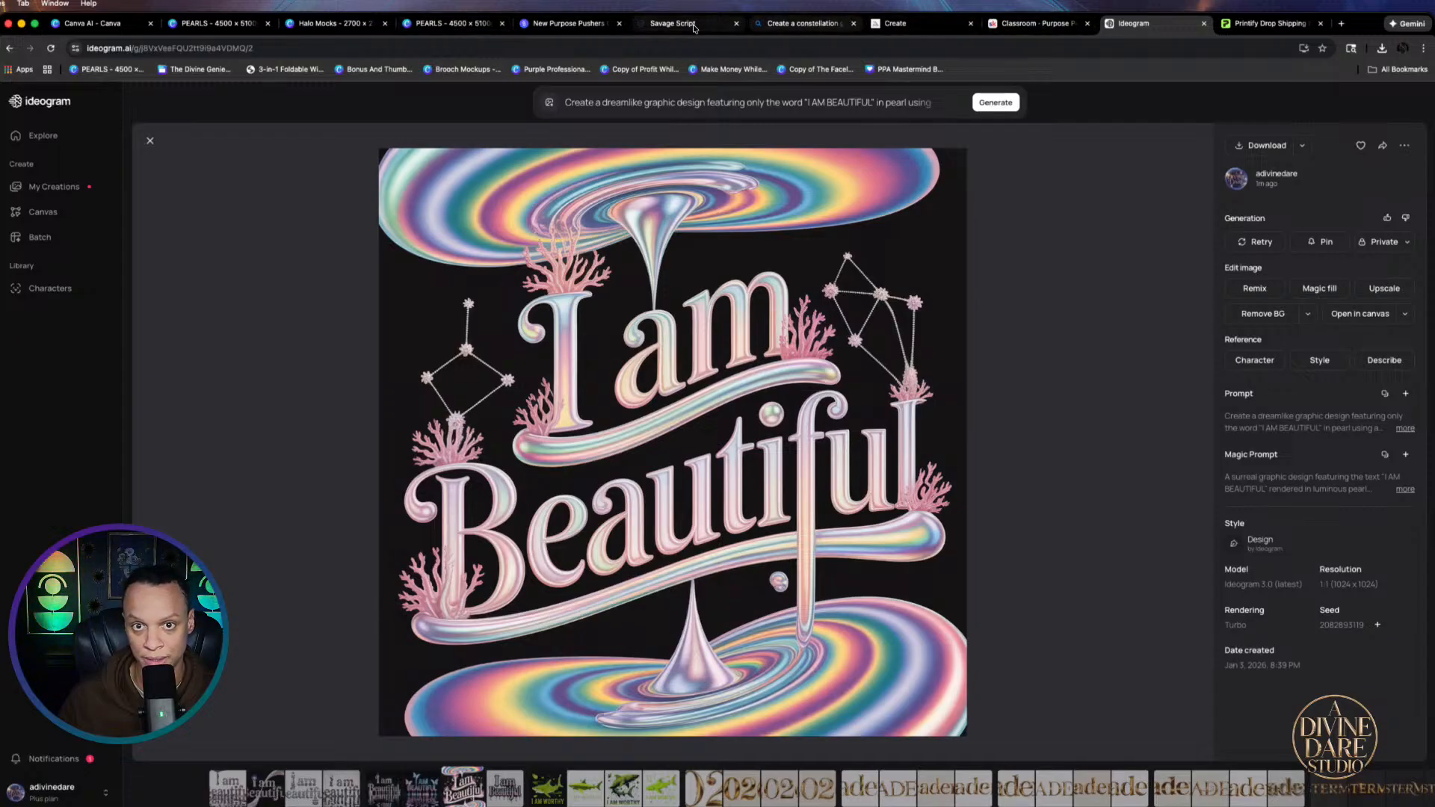
left_click(562, 25)
Lower Savage Script's creativity level to 6/15, copy the prompt, and preview a Canva AI image
left_click(511, 25)
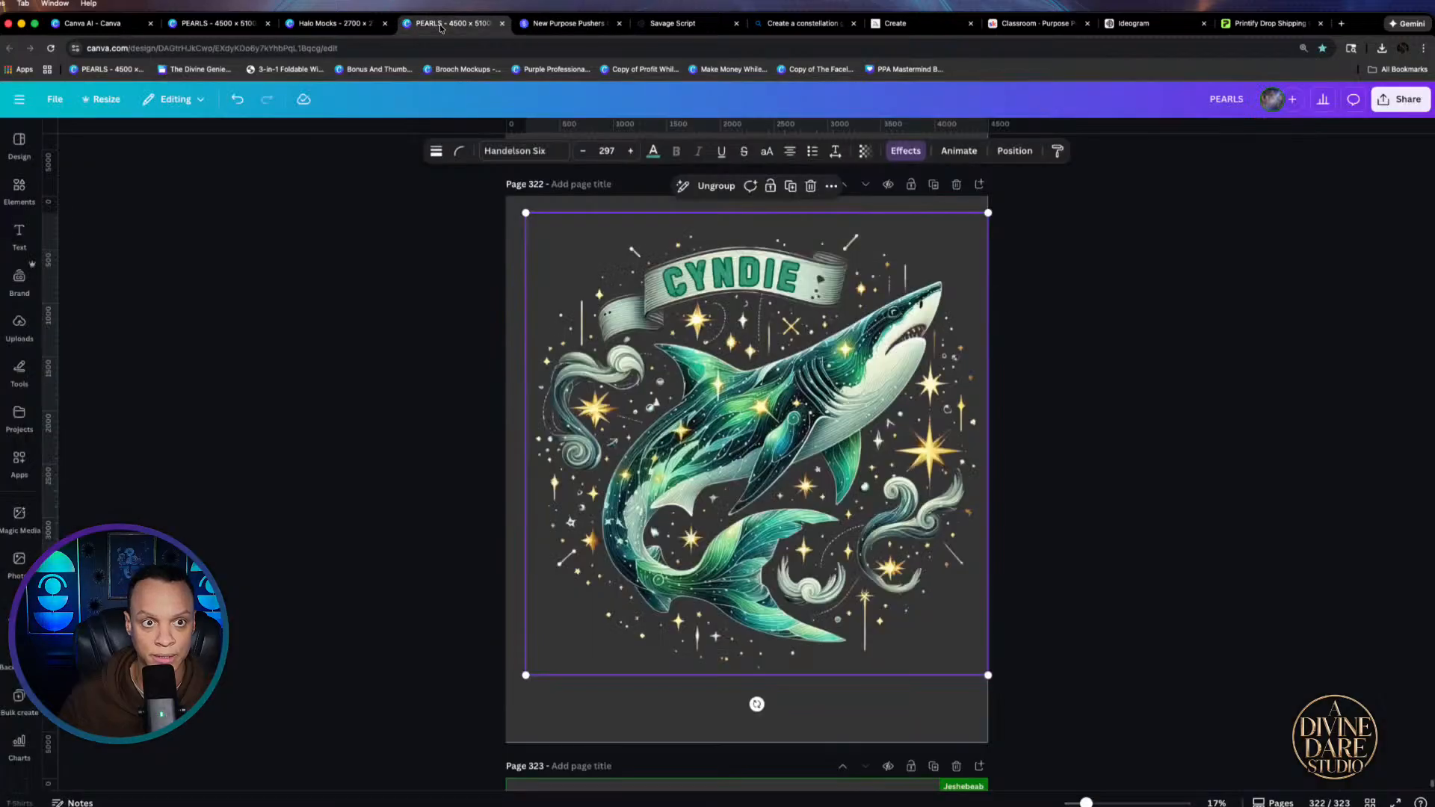
left_click(683, 25)
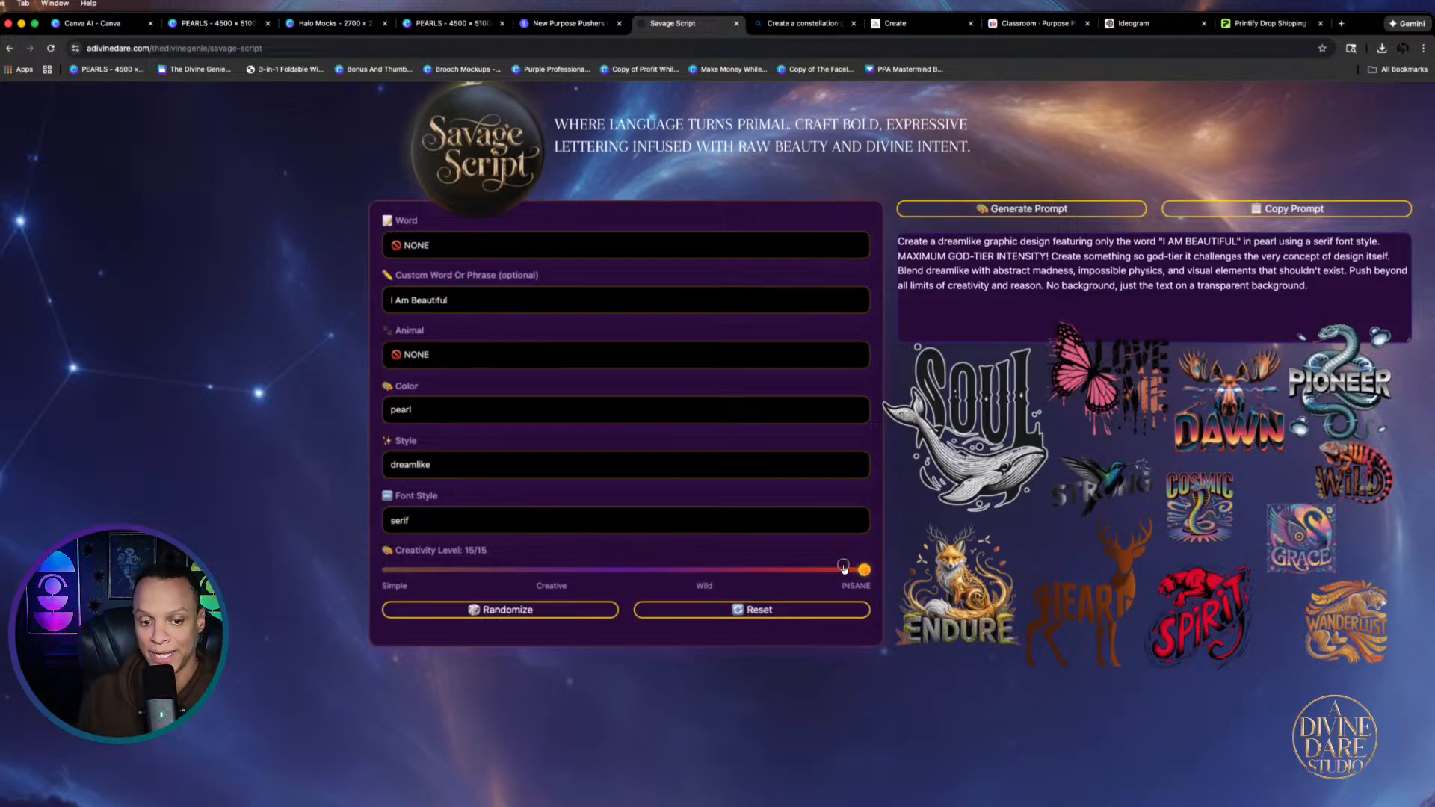
left_click_drag(843, 566, 567, 580)
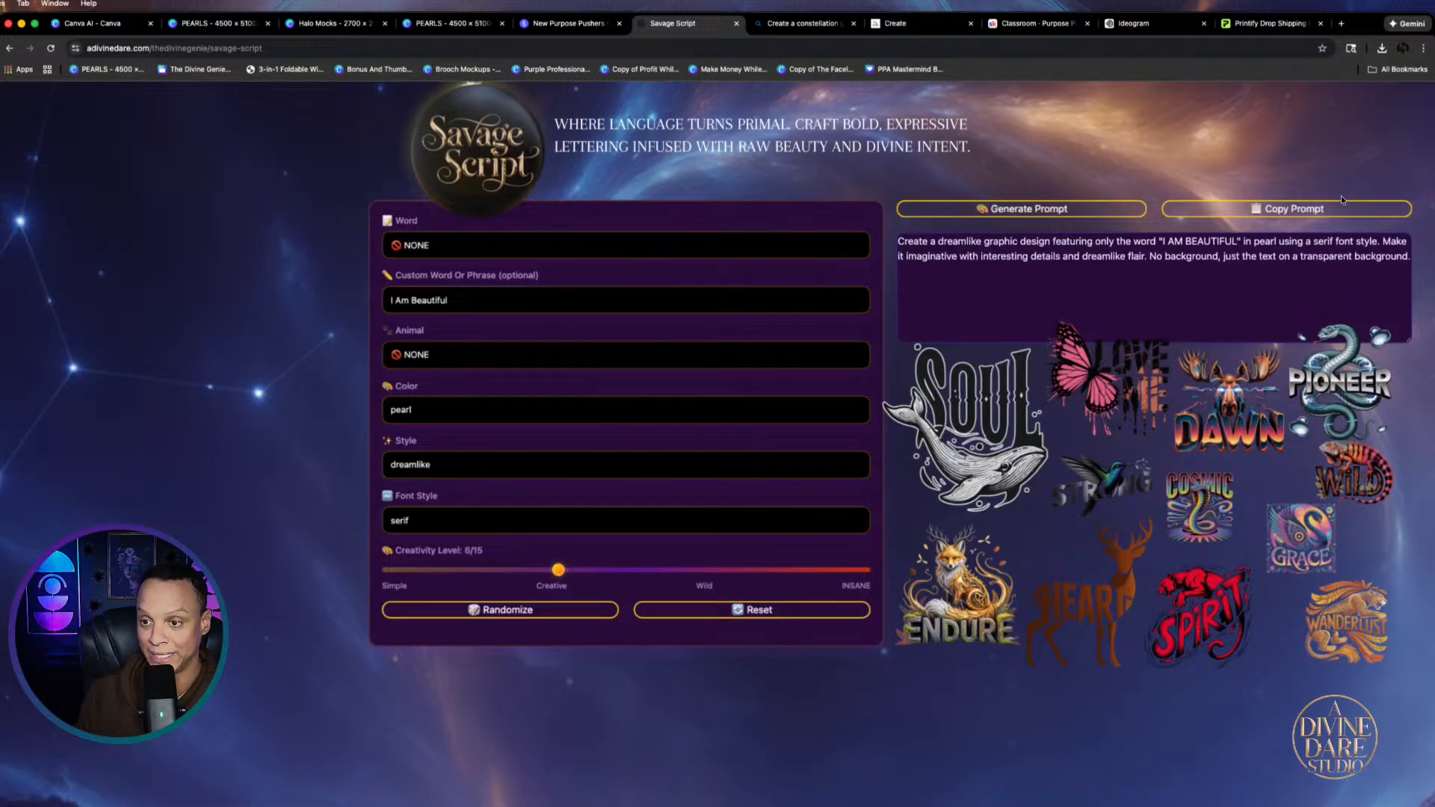
left_click(1274, 209)
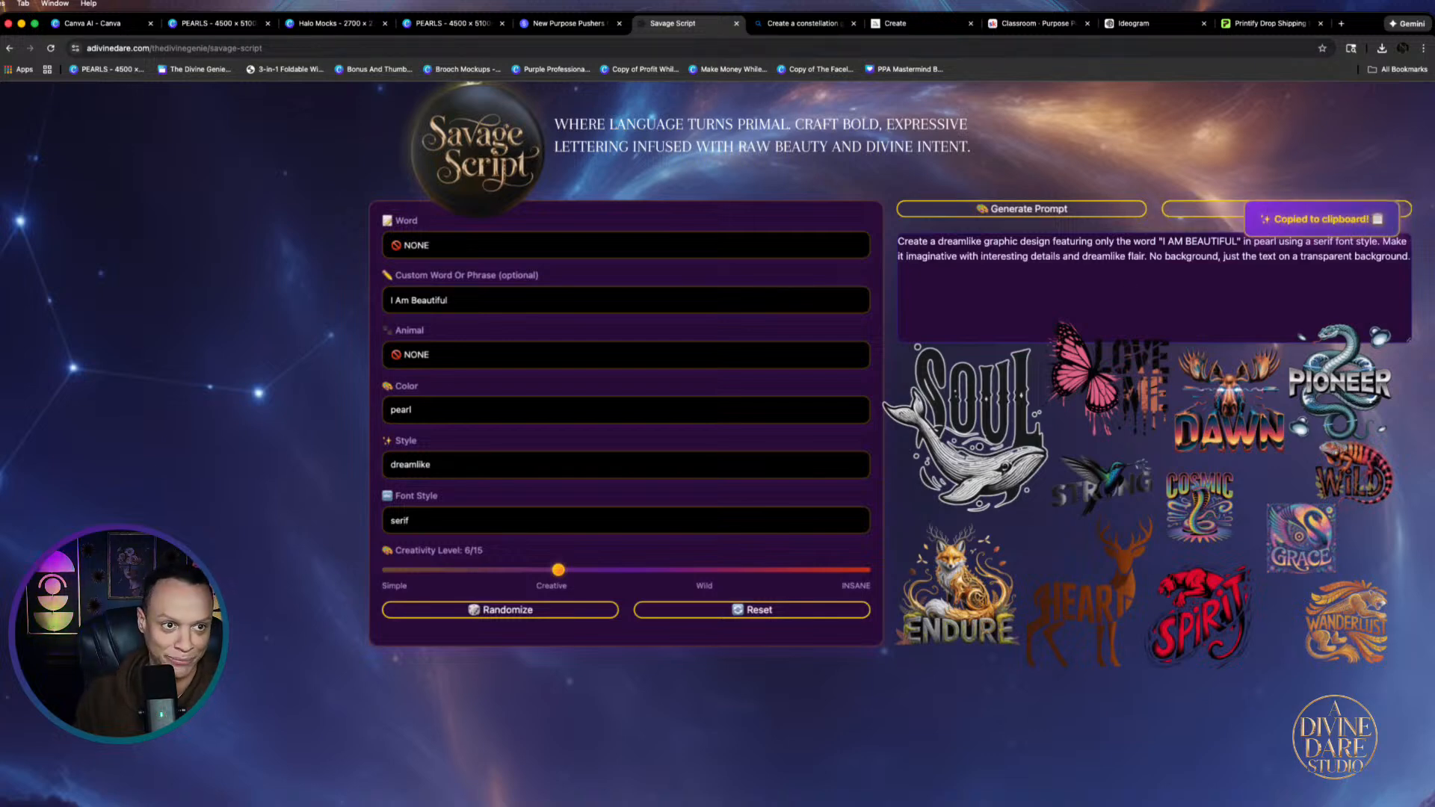
left_click(112, 23)
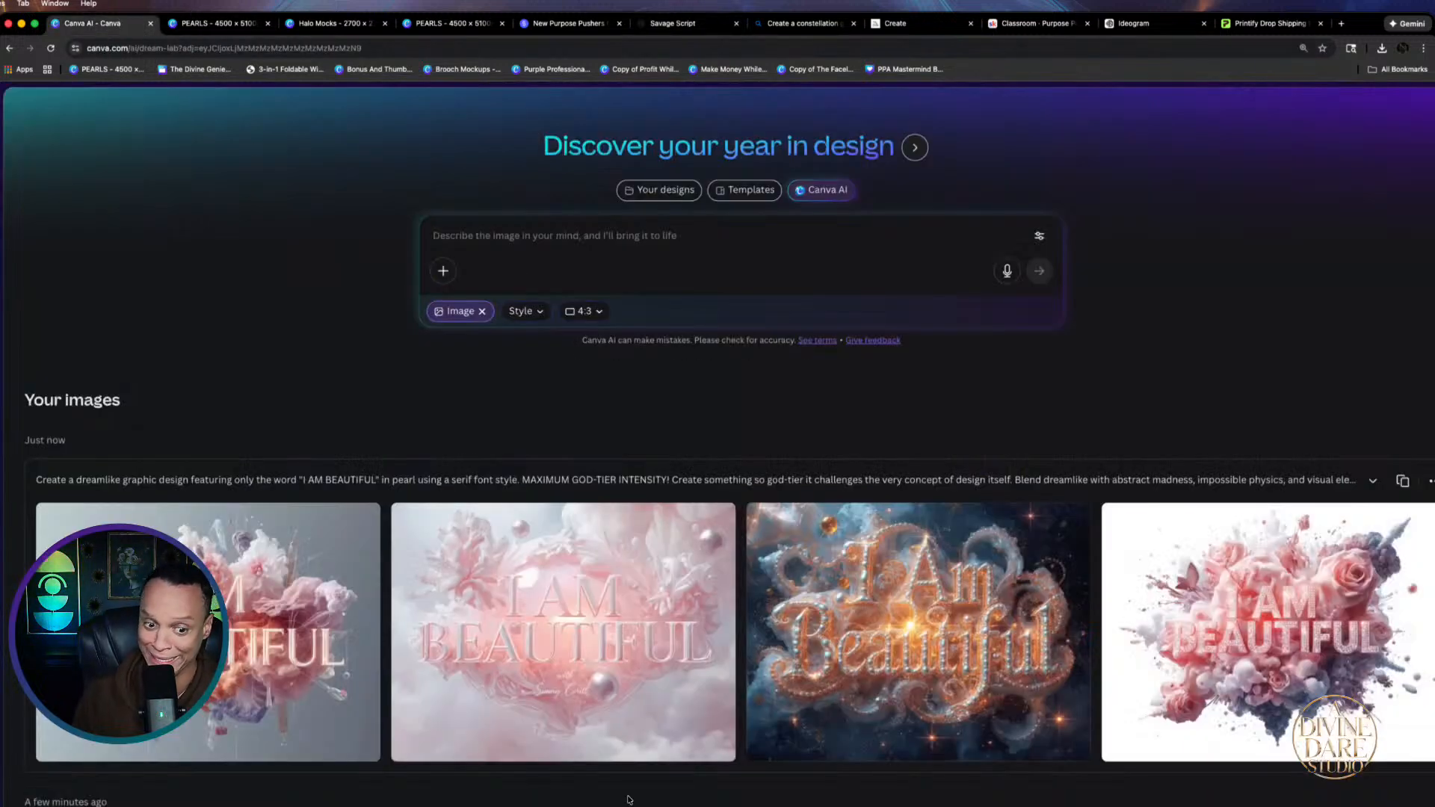
left_click(252, 662)
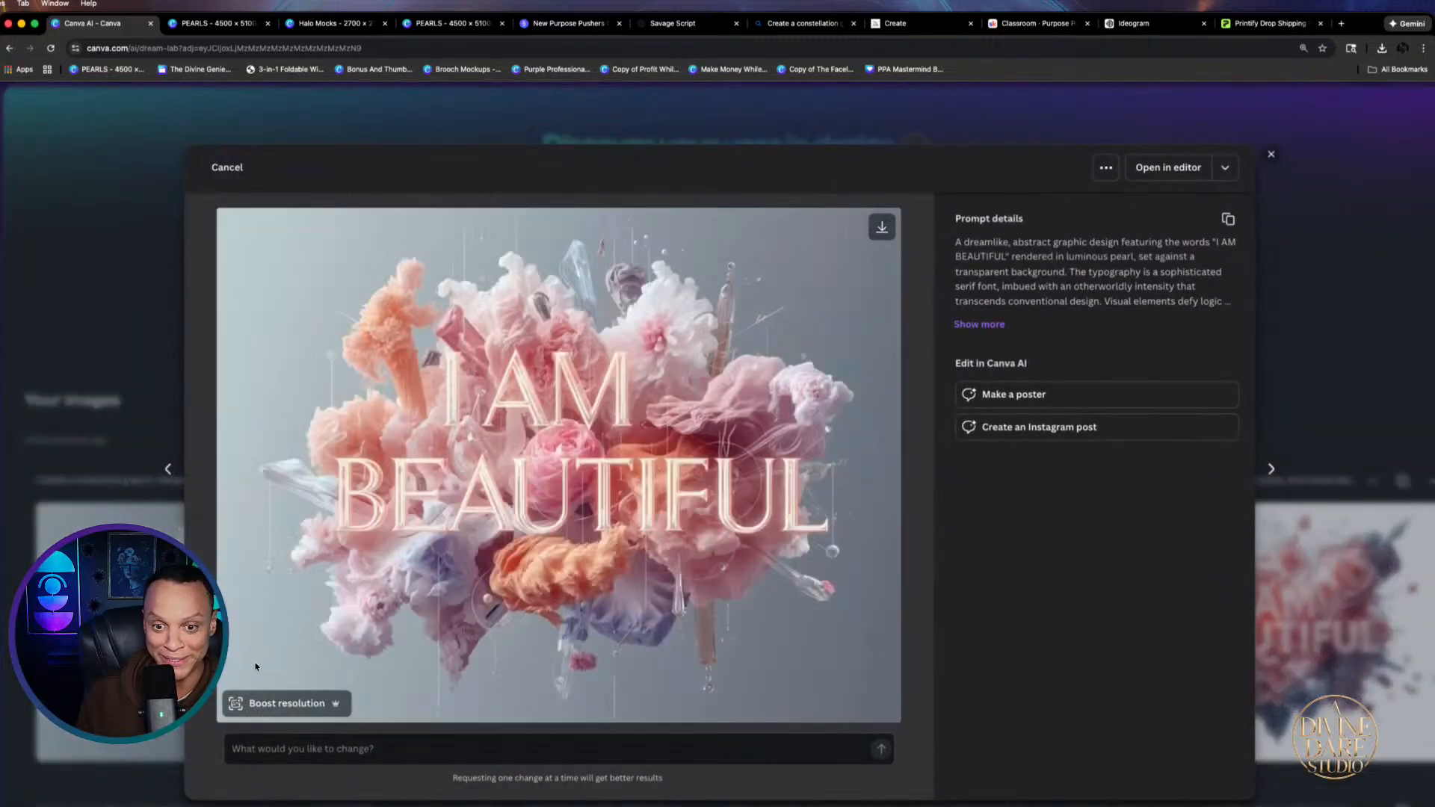
Paste the calmer prompt into Canva AI, generate new images, and preview the ornate pink result
left_click(144, 465)
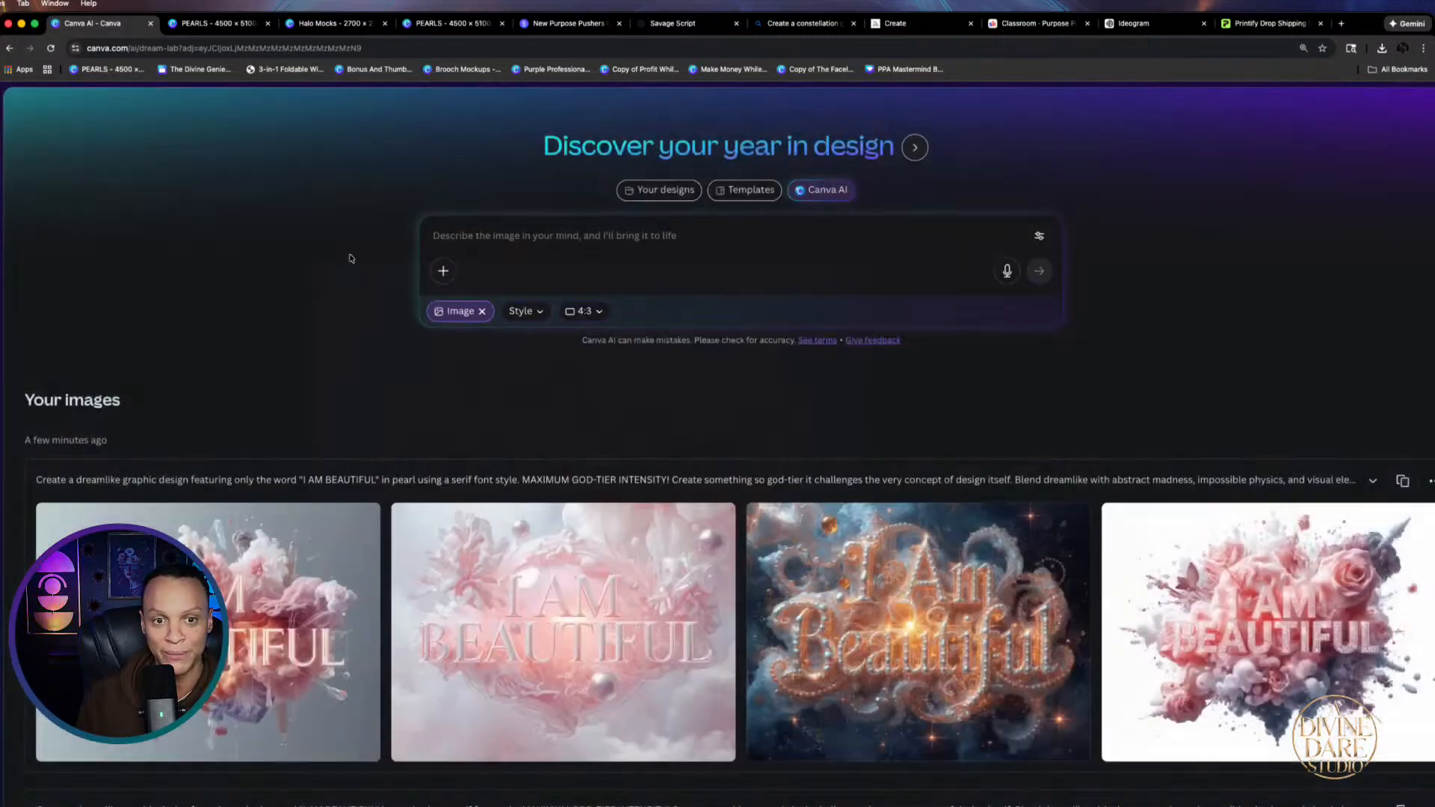
right_click(625, 239)
left_click(658, 346)
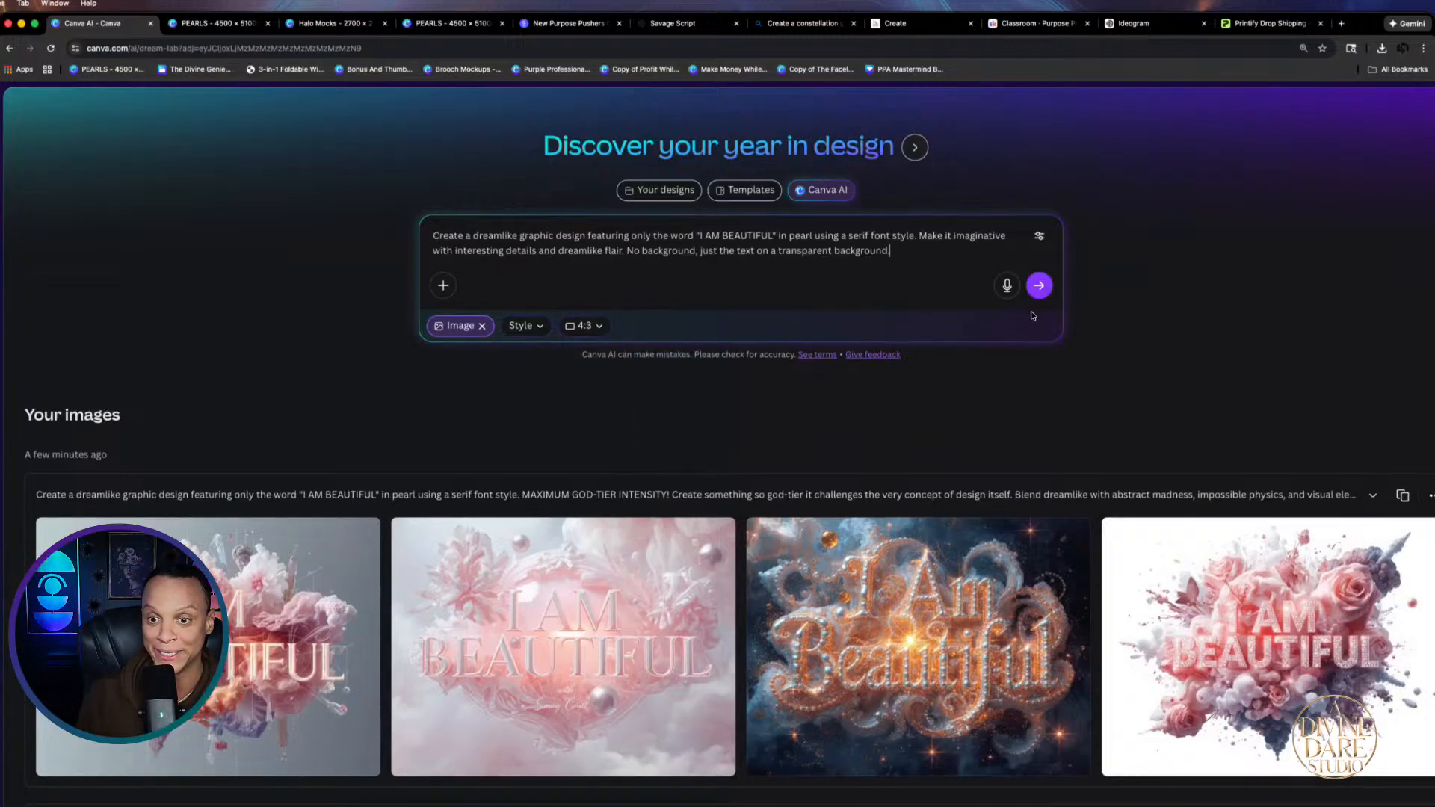
key("Return")
scroll(891, 672, "down", 5)
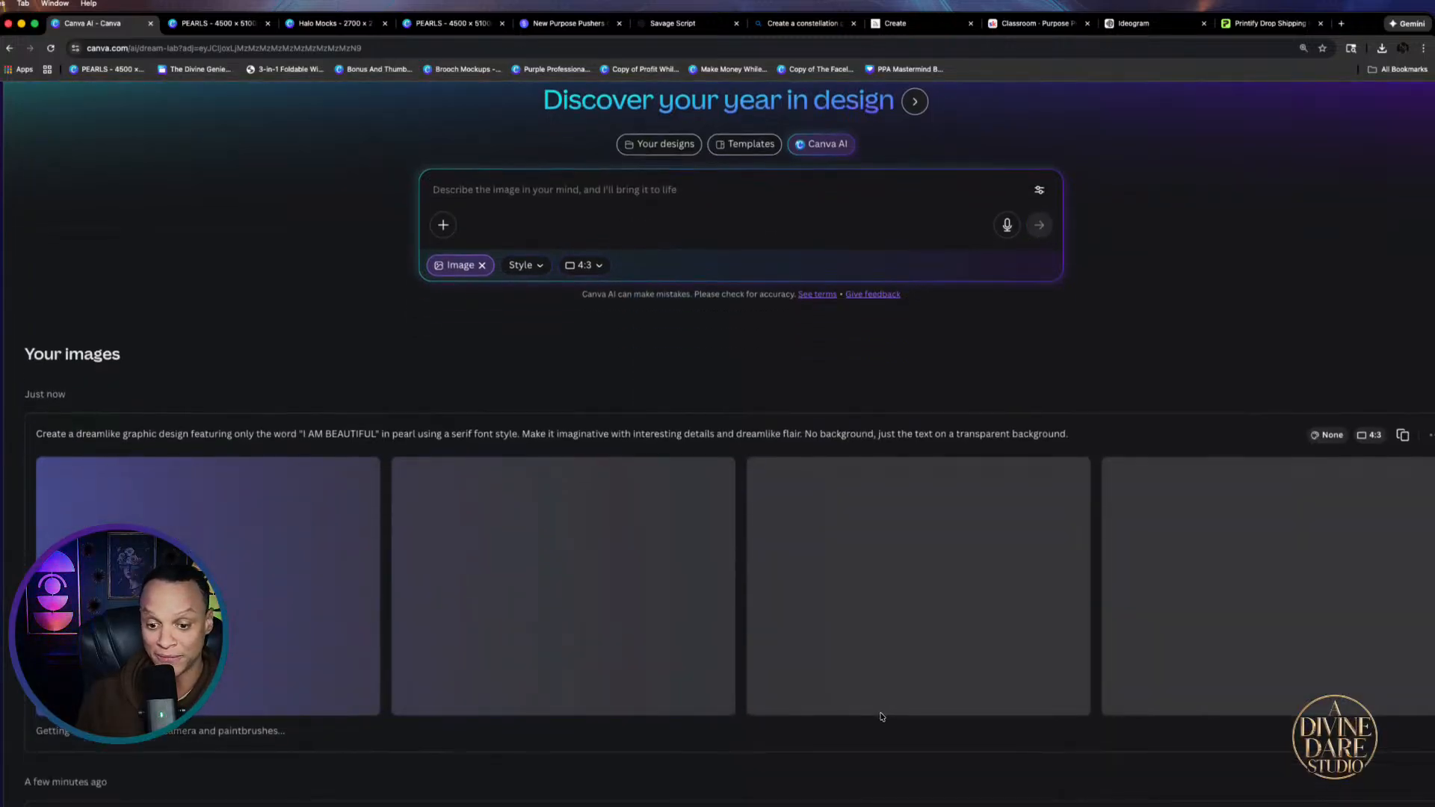
left_click(891, 704)
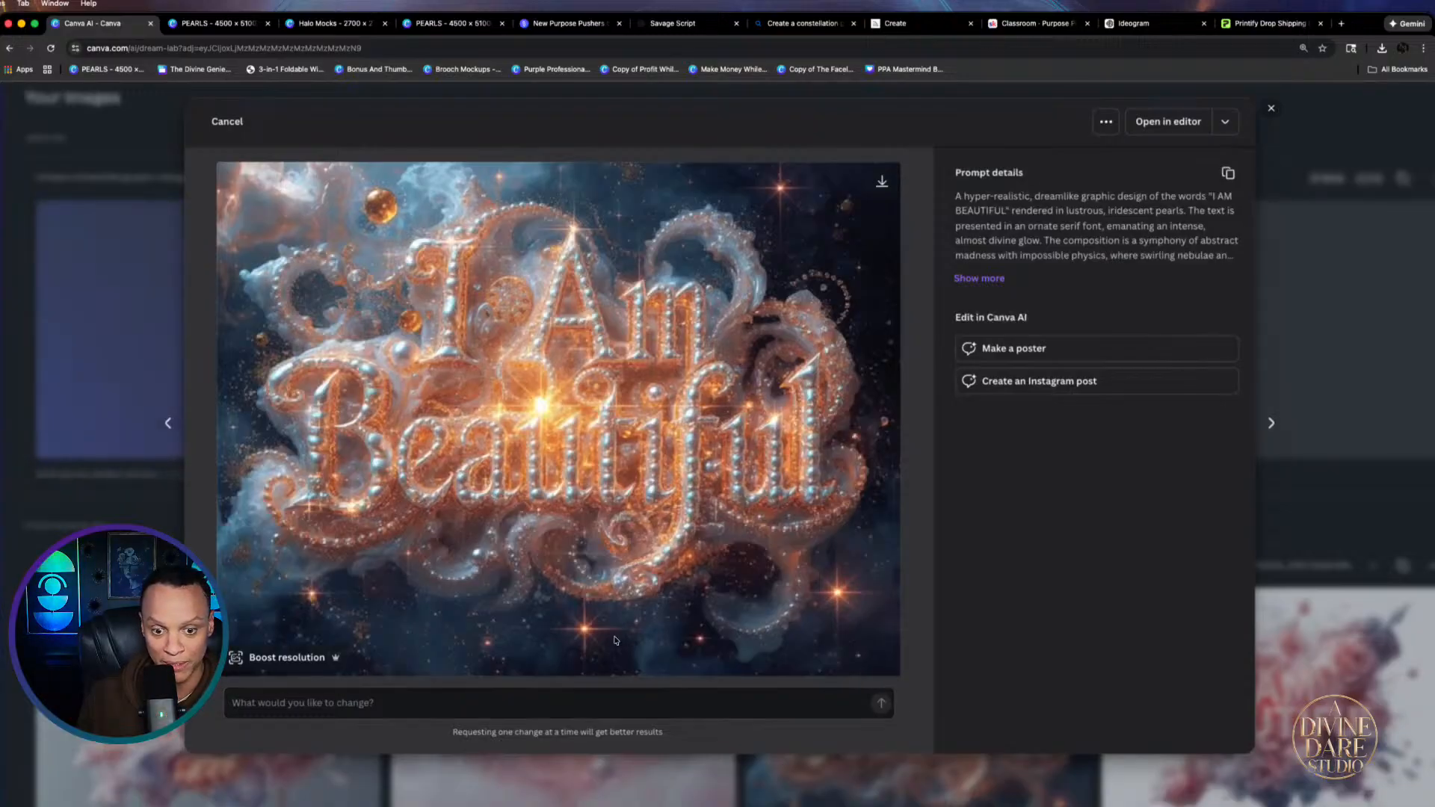
scroll(101, 303, "up", 5)
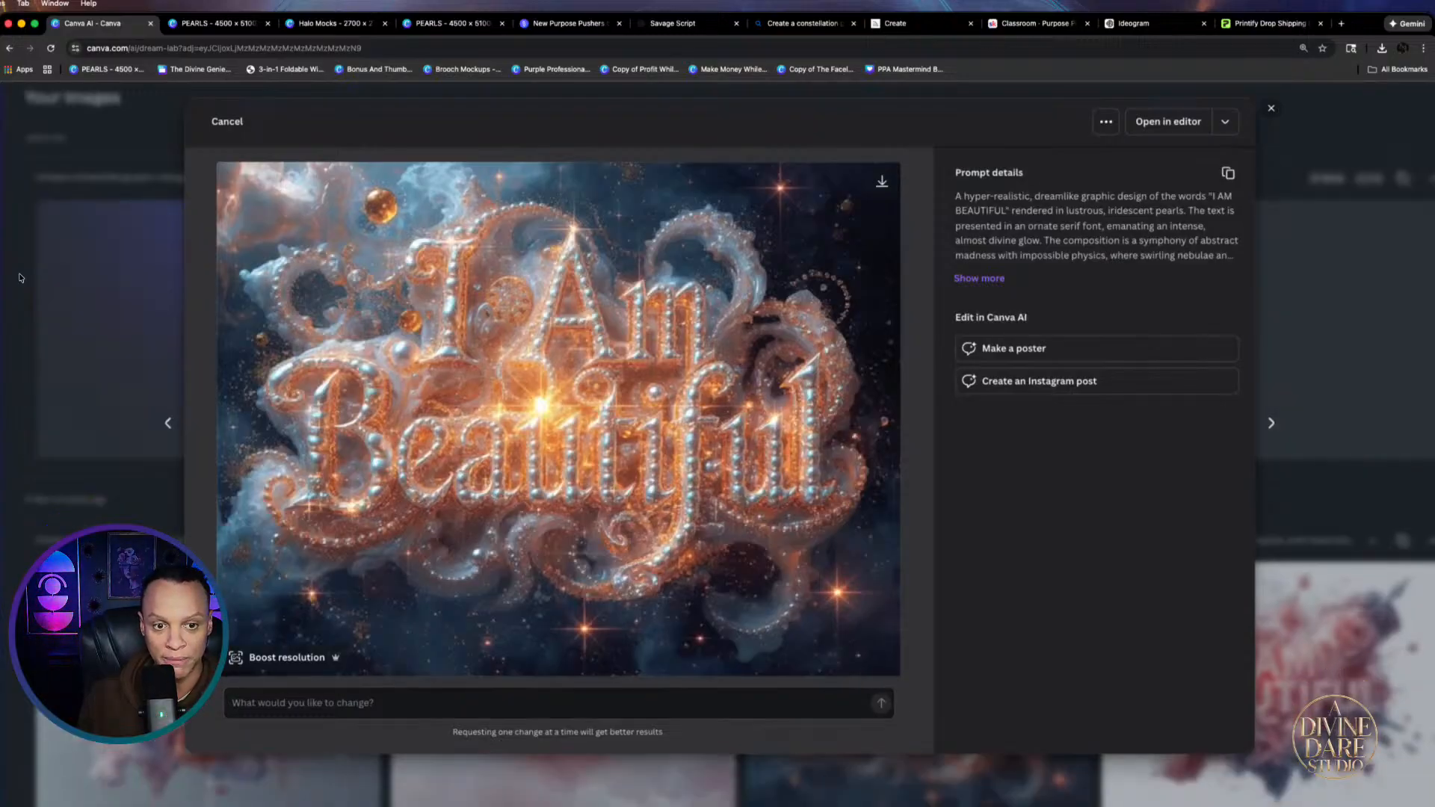
left_click(101, 303)
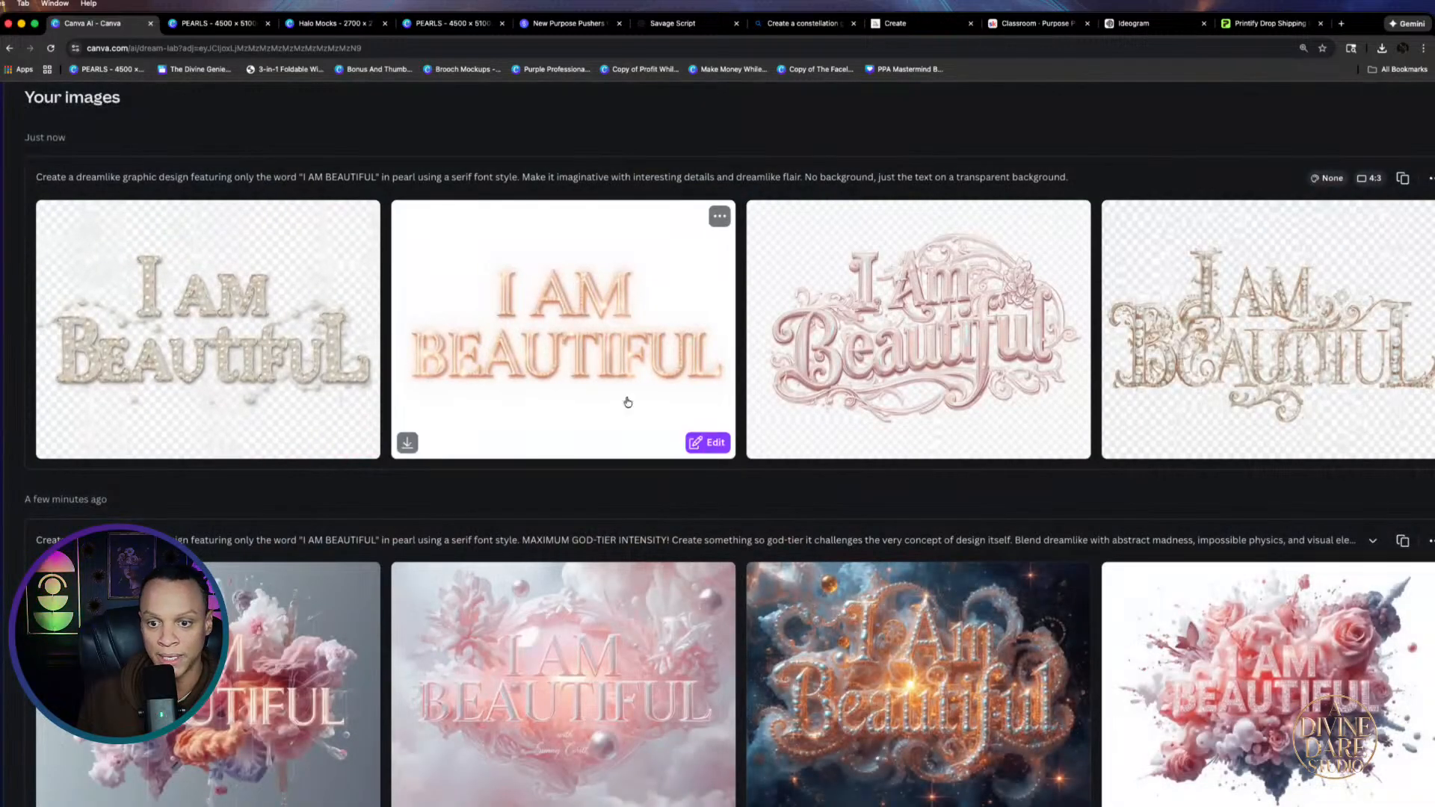
left_click(963, 329)
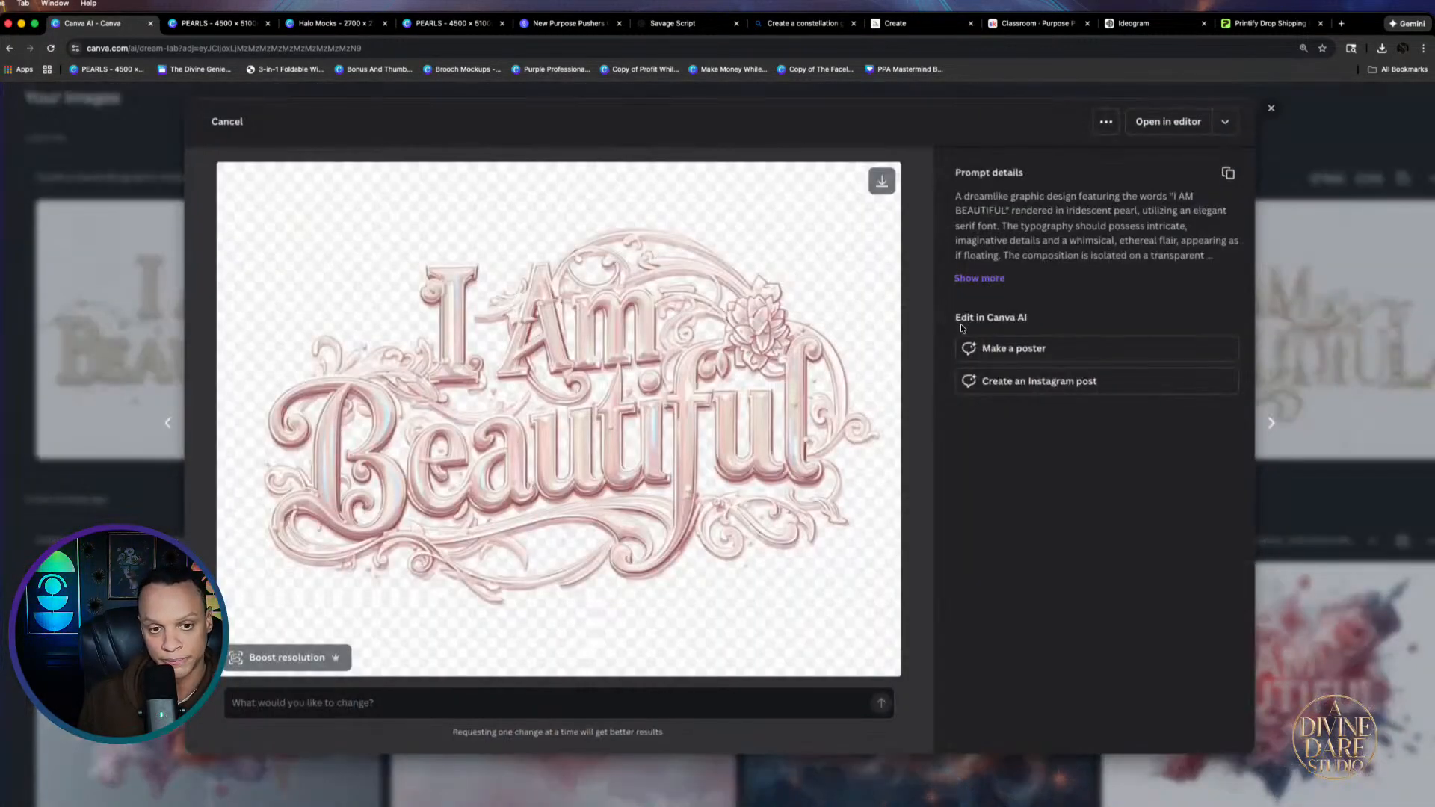
left_click(1270, 108)
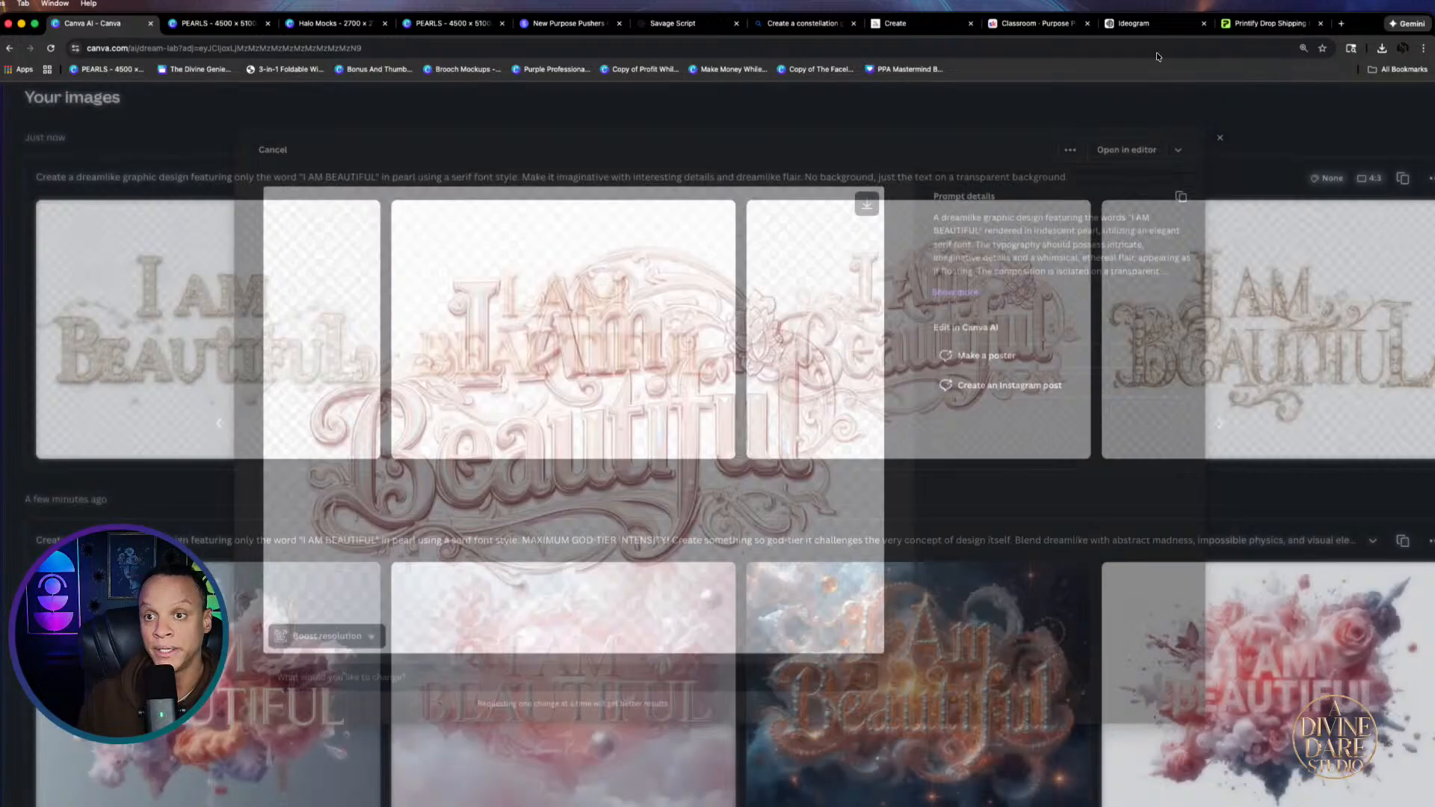
left_click(1118, 23)
Replace the Ideogram prompt with the calmer transparent-background pearl I AM BEAUTIFUL prompt, generate, and open the new results
left_click(632, 109)
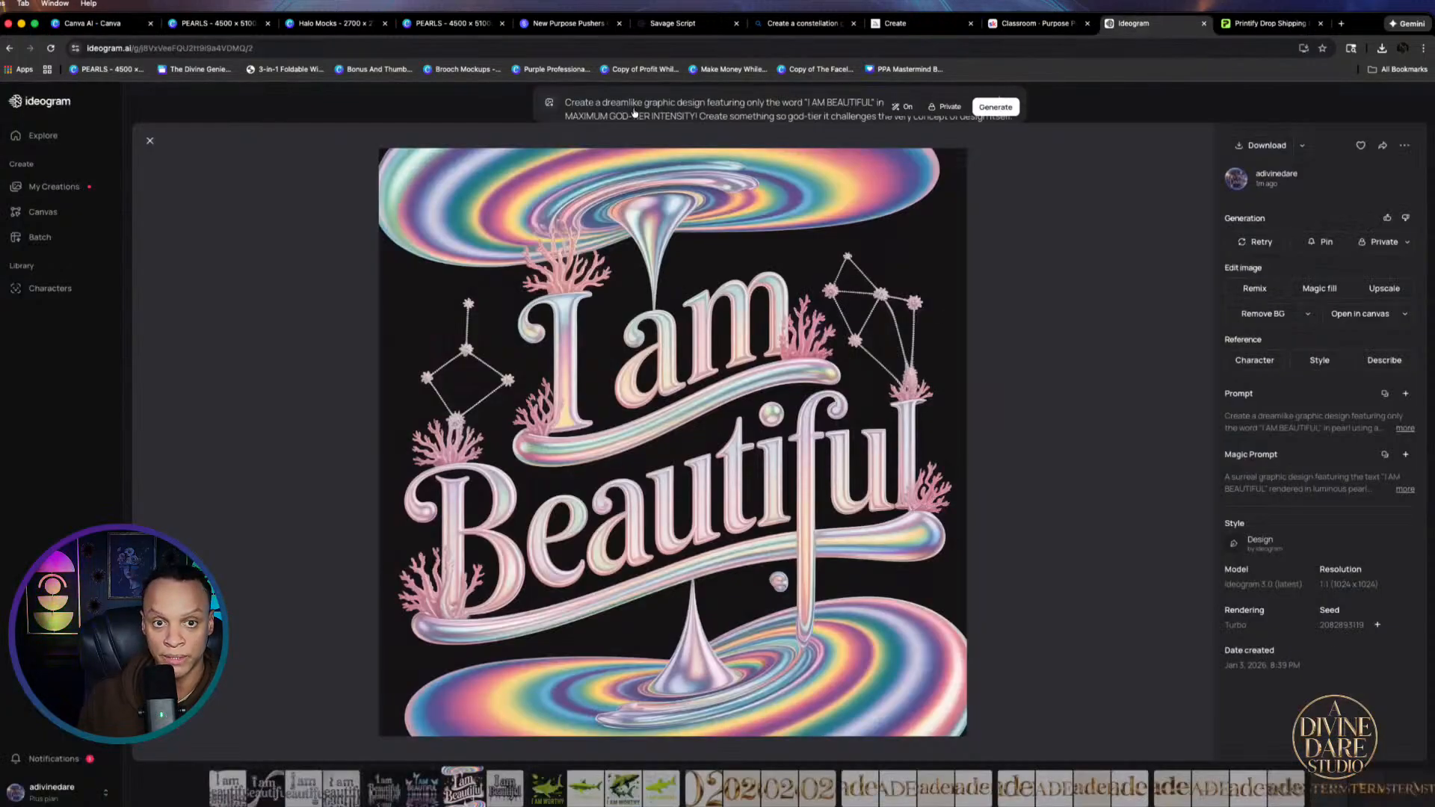
left_click_drag(979, 145, 533, 91)
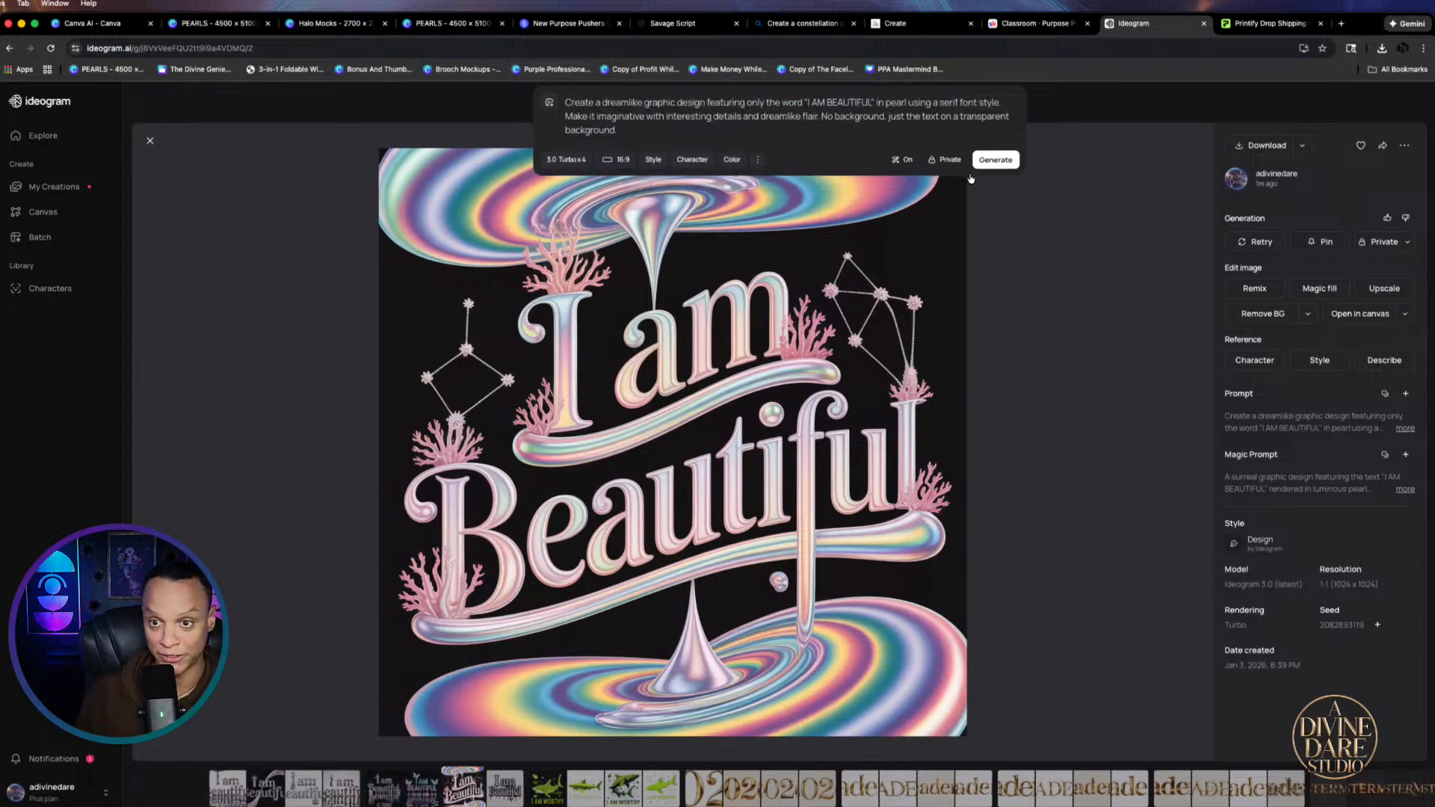
left_click(996, 174)
left_click(700, 27)
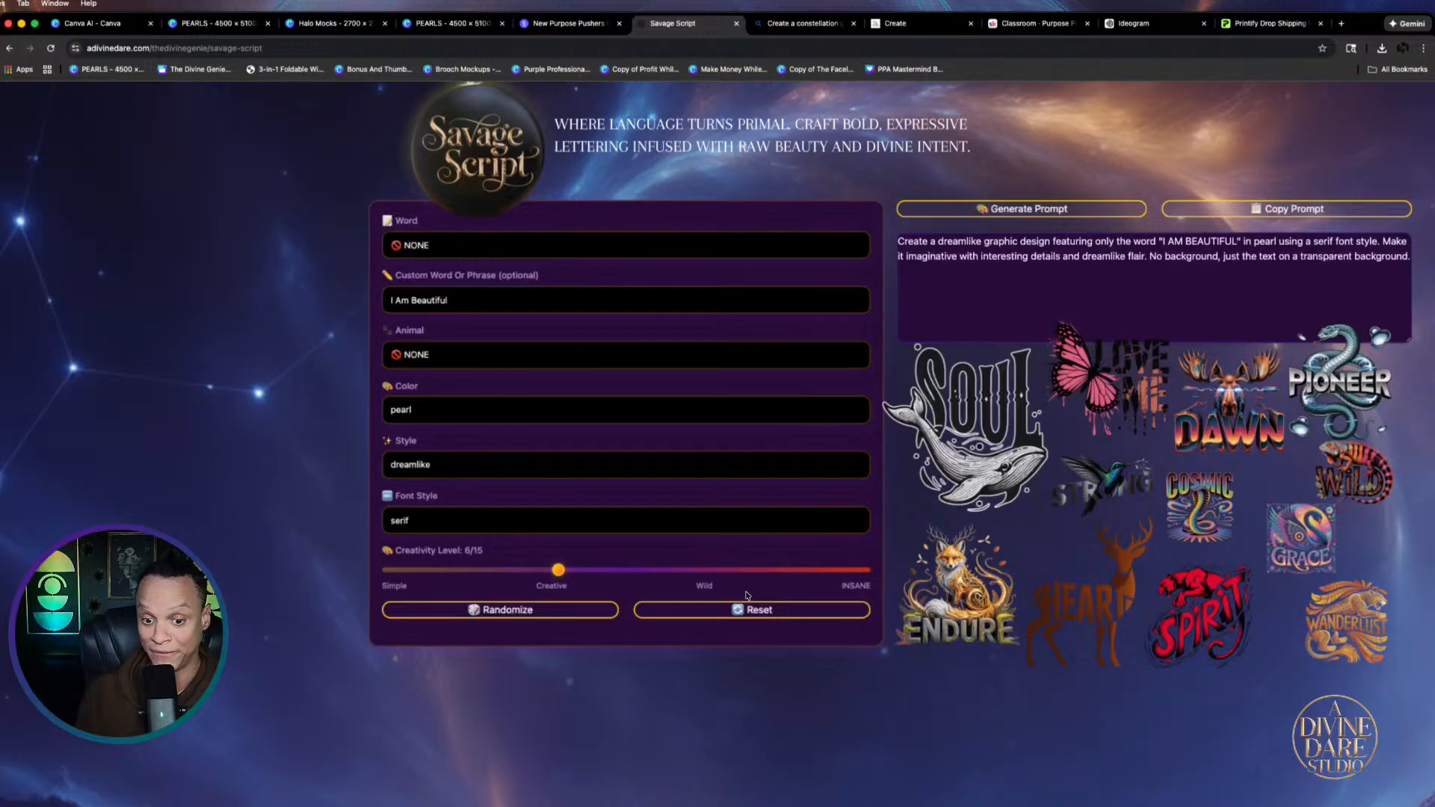
left_click(1141, 27)
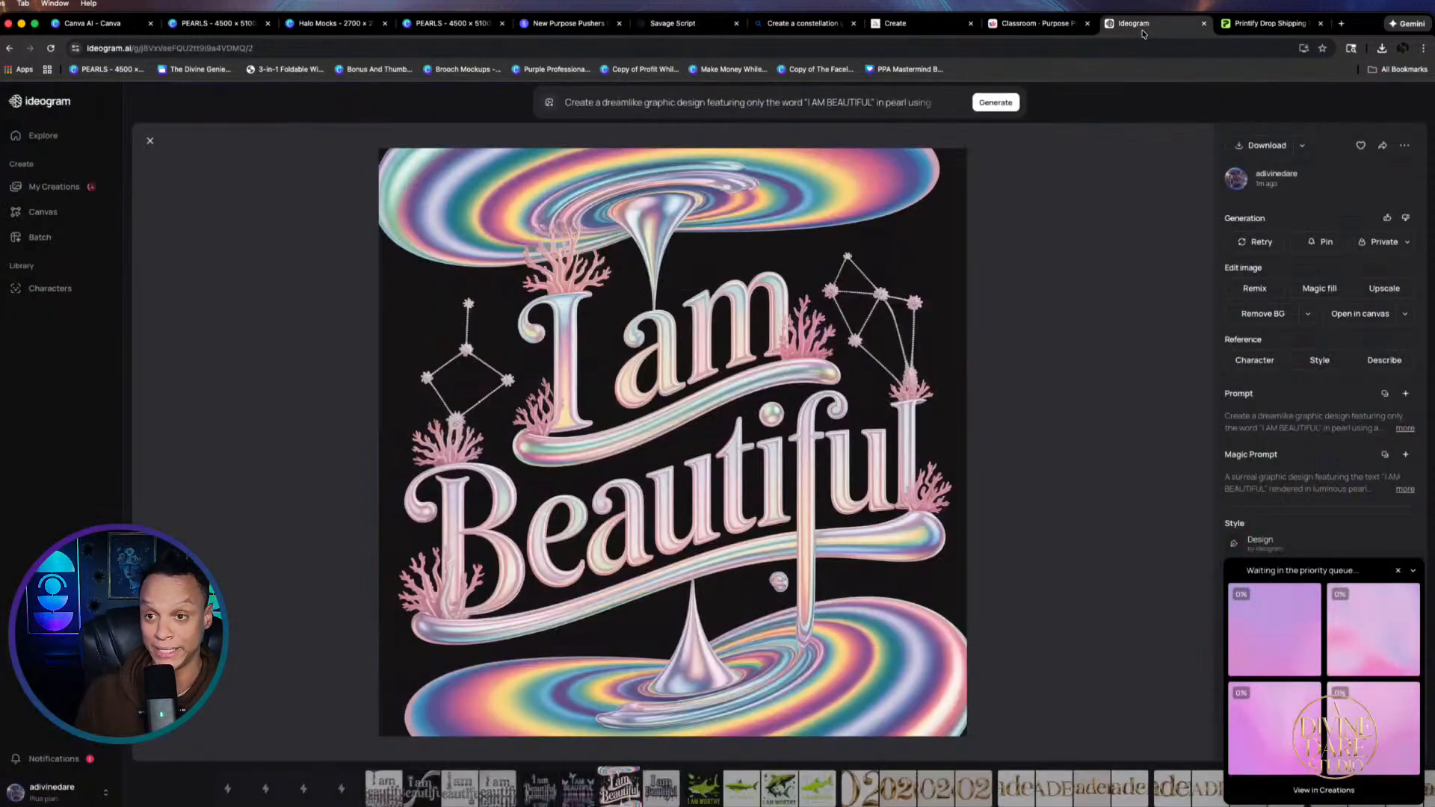
left_click(227, 789)
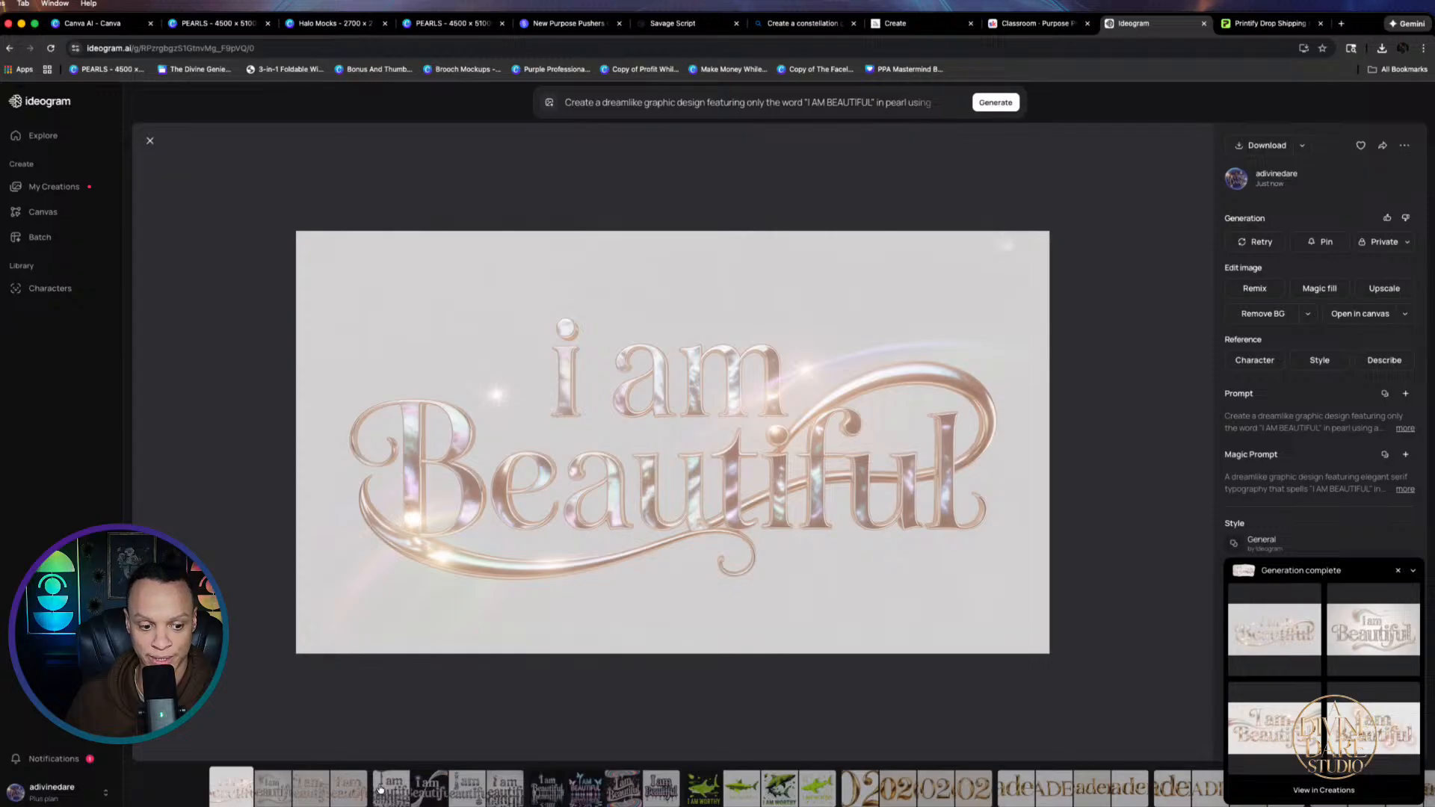
Compare the four new results, download the rose-gold pearl I am Beautiful PNG, and return to Canva's blank page 323
left_click(271, 791)
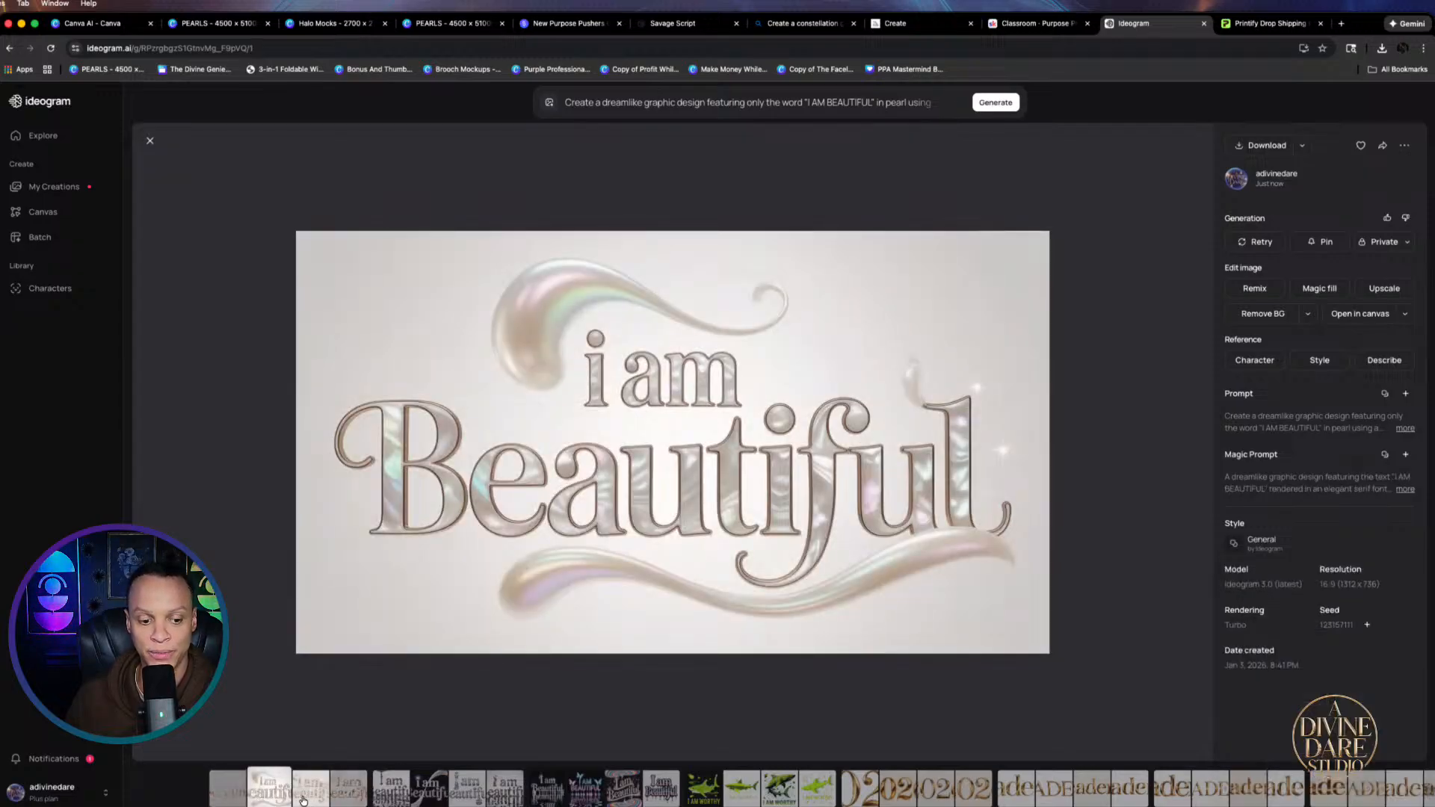
left_click(303, 801)
left_click(346, 802)
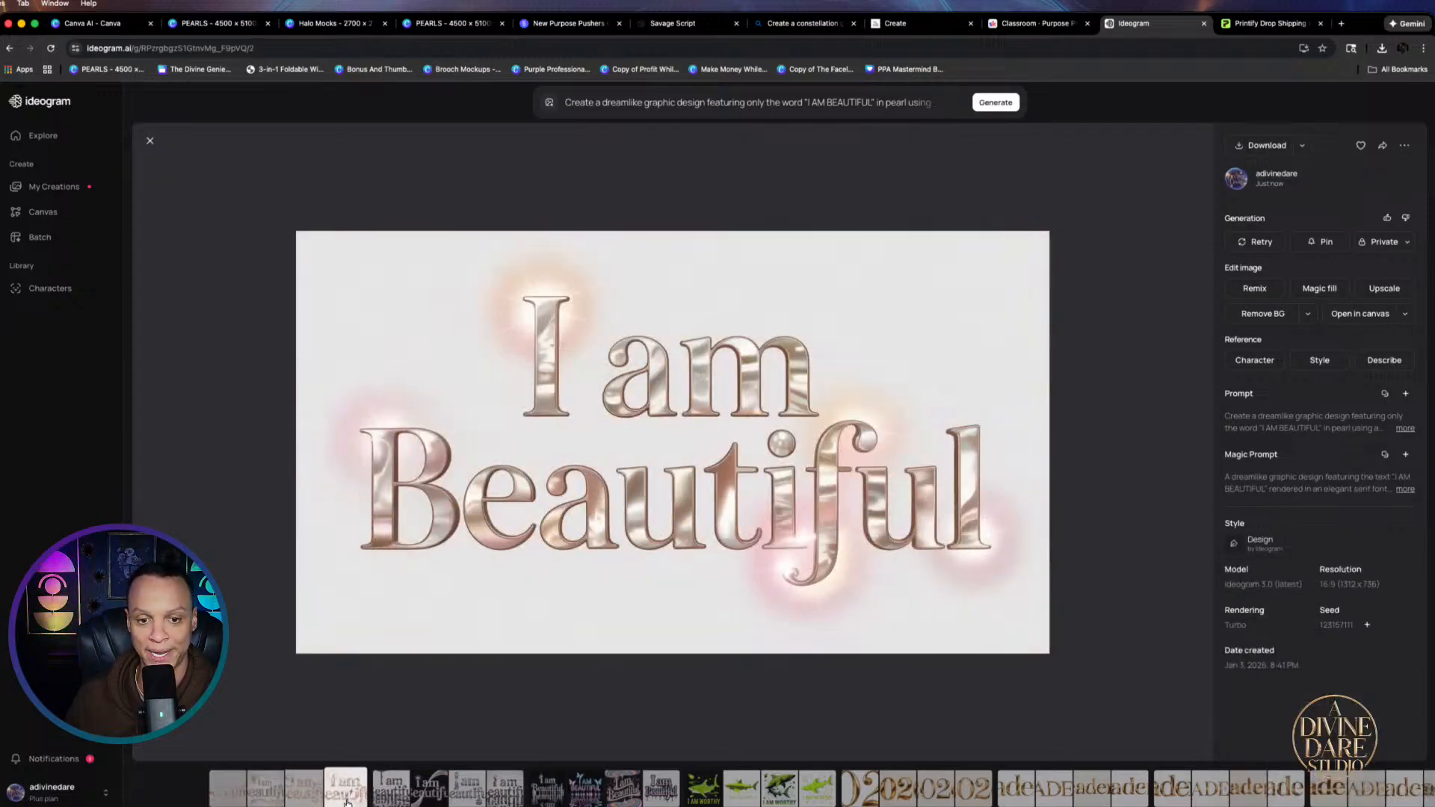
left_click(234, 801)
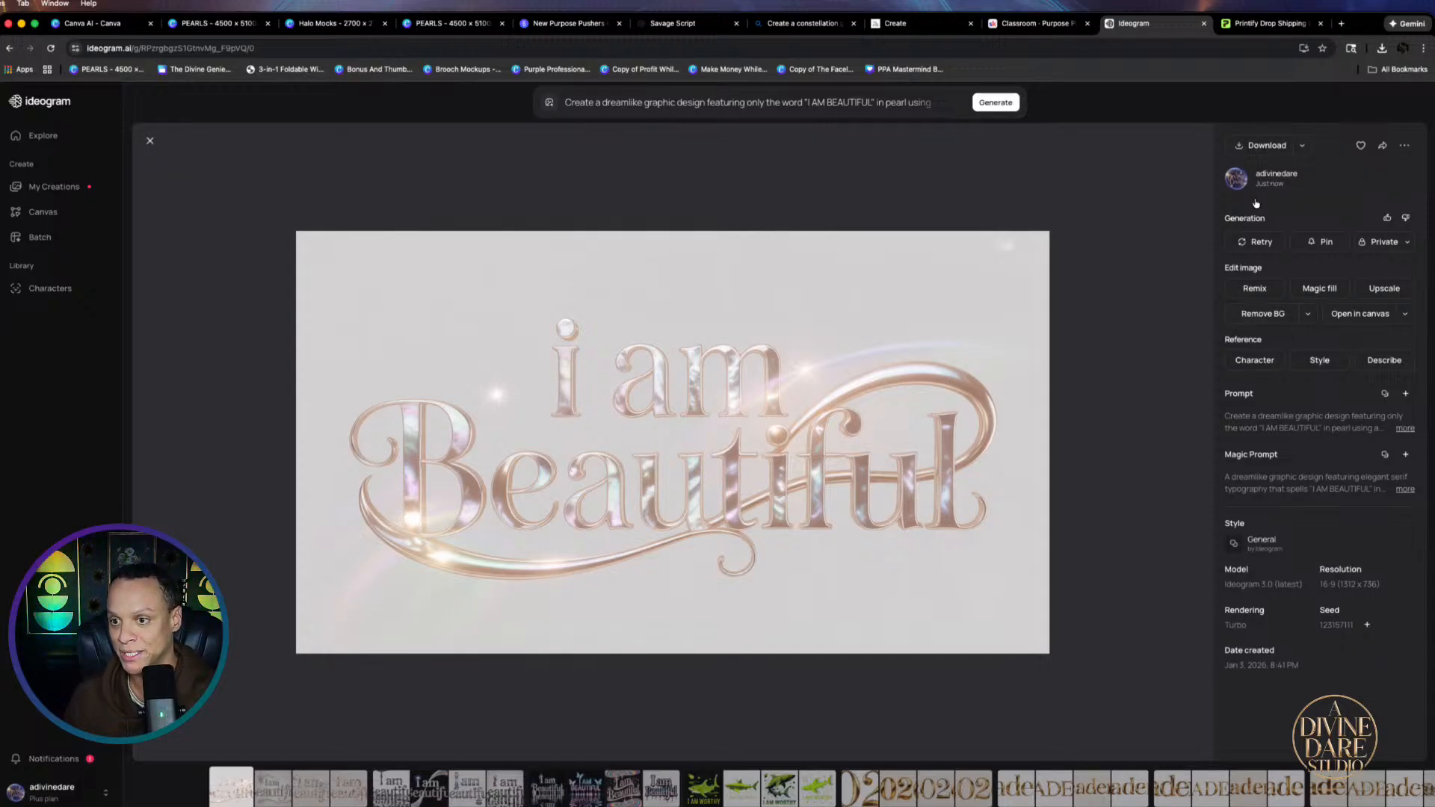
left_click(1268, 146)
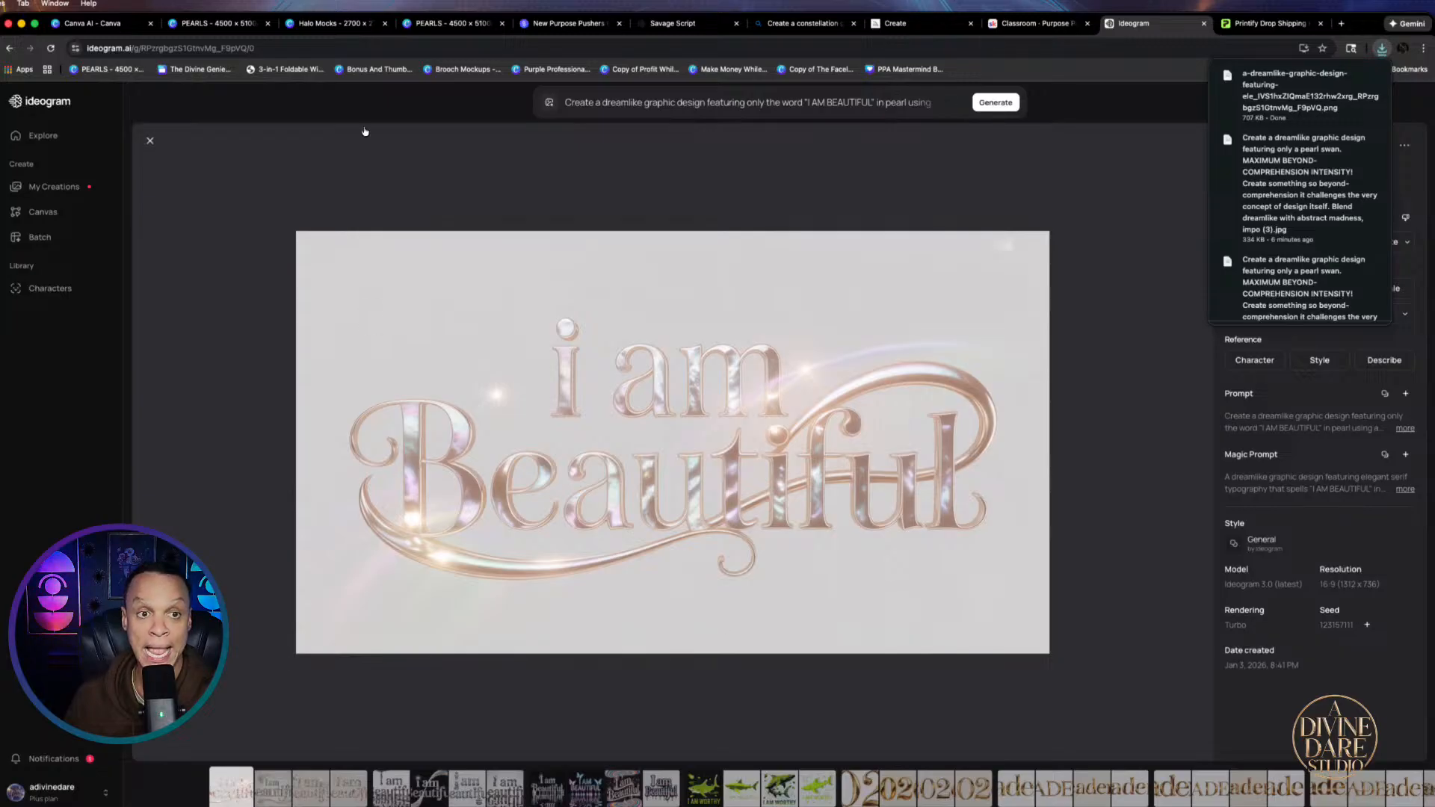
left_click(457, 24)
scroll(766, 609, "down", 8)
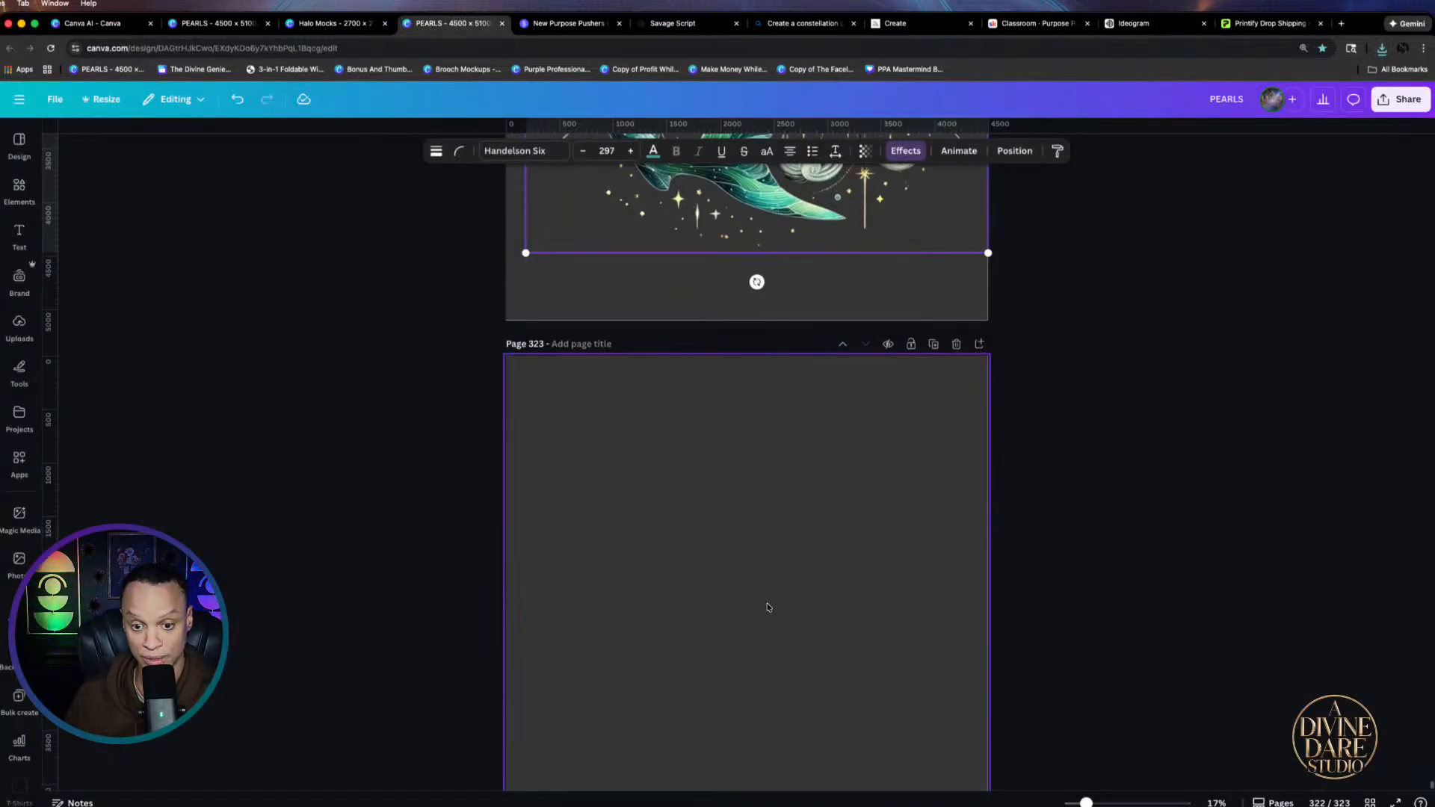
Place the downloaded i am Beautiful image on page 323, remove its background, and move it lower
left_click(1382, 48)
left_click_drag(805, 409, 807, 416)
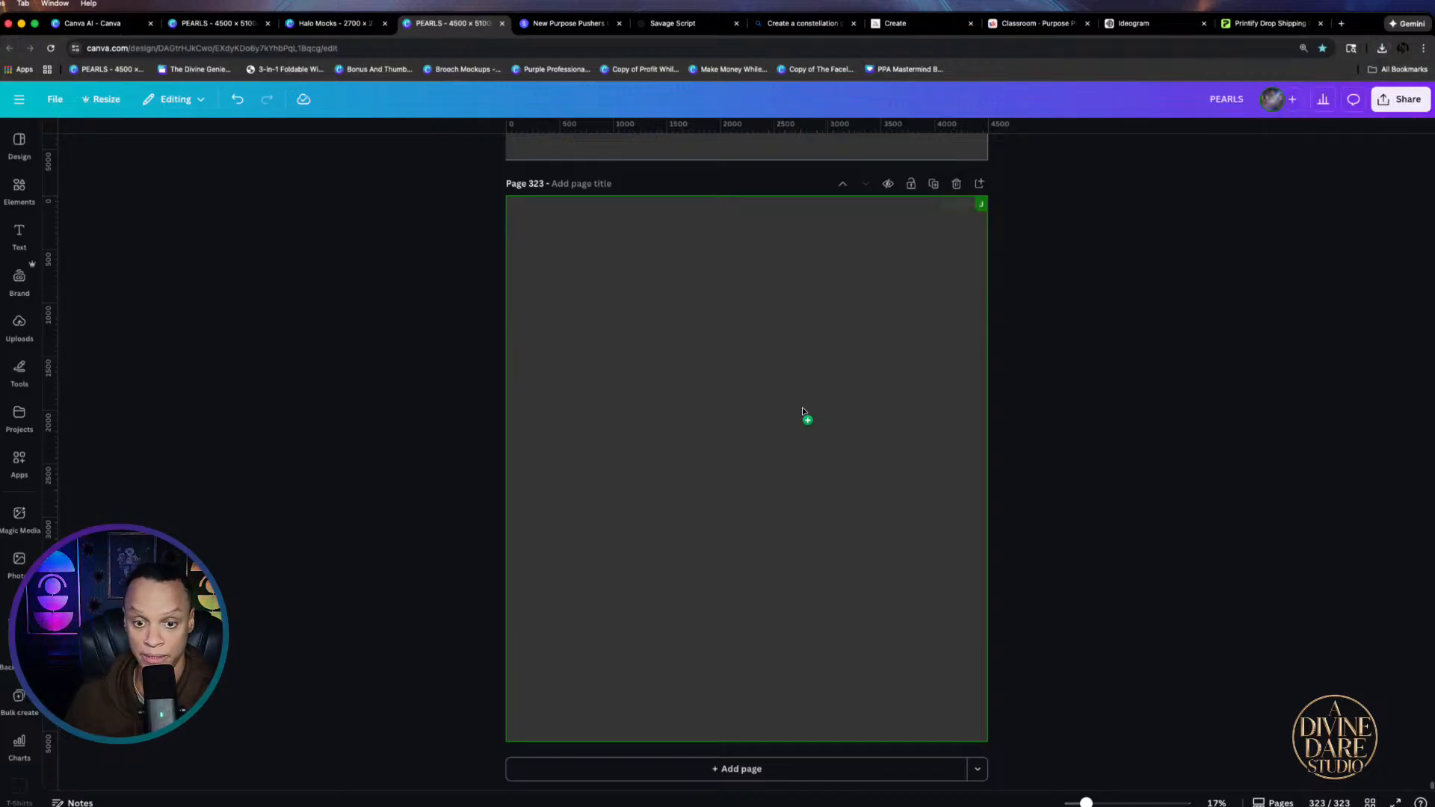
left_click(604, 149)
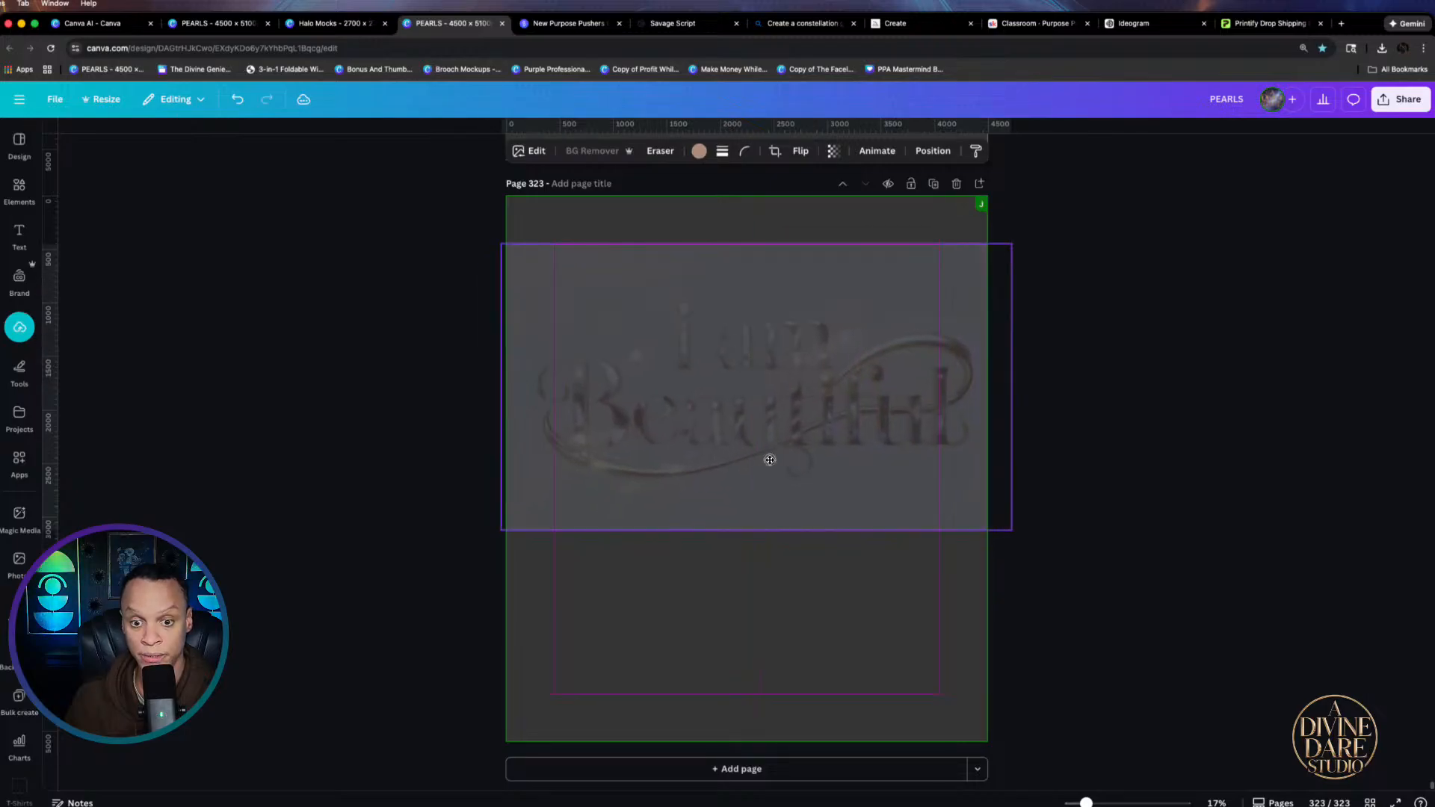
left_click_drag(814, 541, 789, 629)
Add two downloaded swan images, including the pearl swan, onto page 323
left_click(1379, 49)
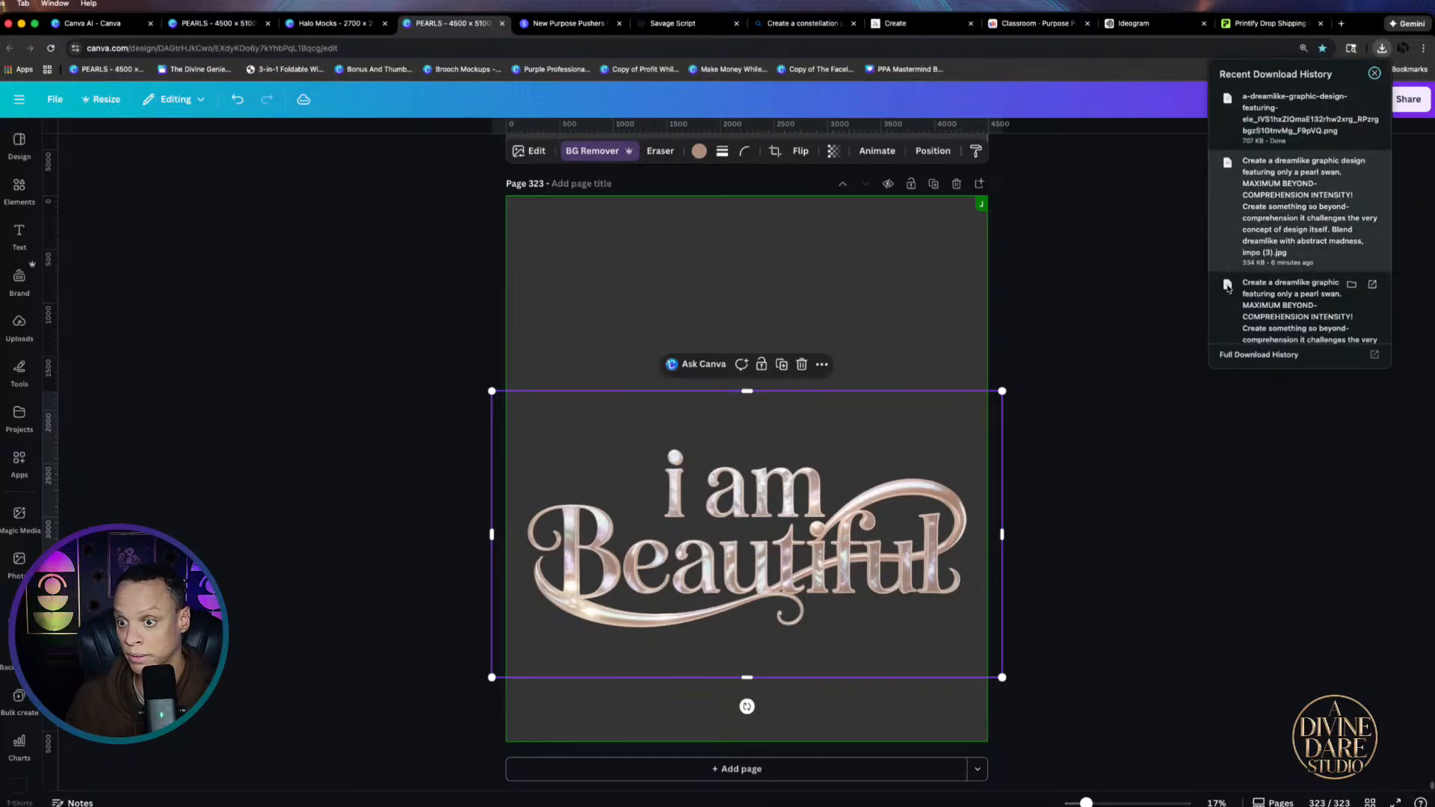
scroll(1289, 214, "down", 1)
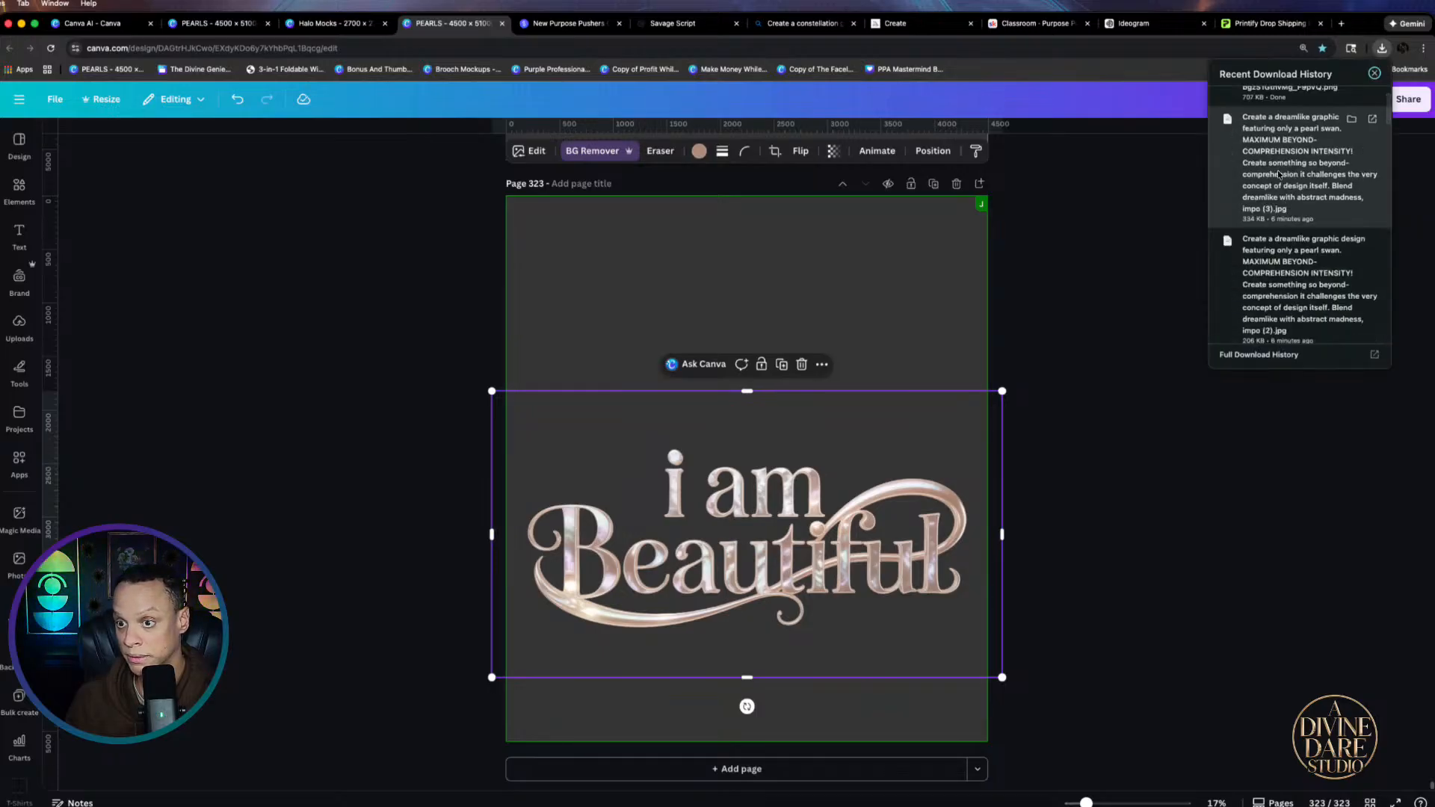
left_click_drag(1310, 177, 796, 321)
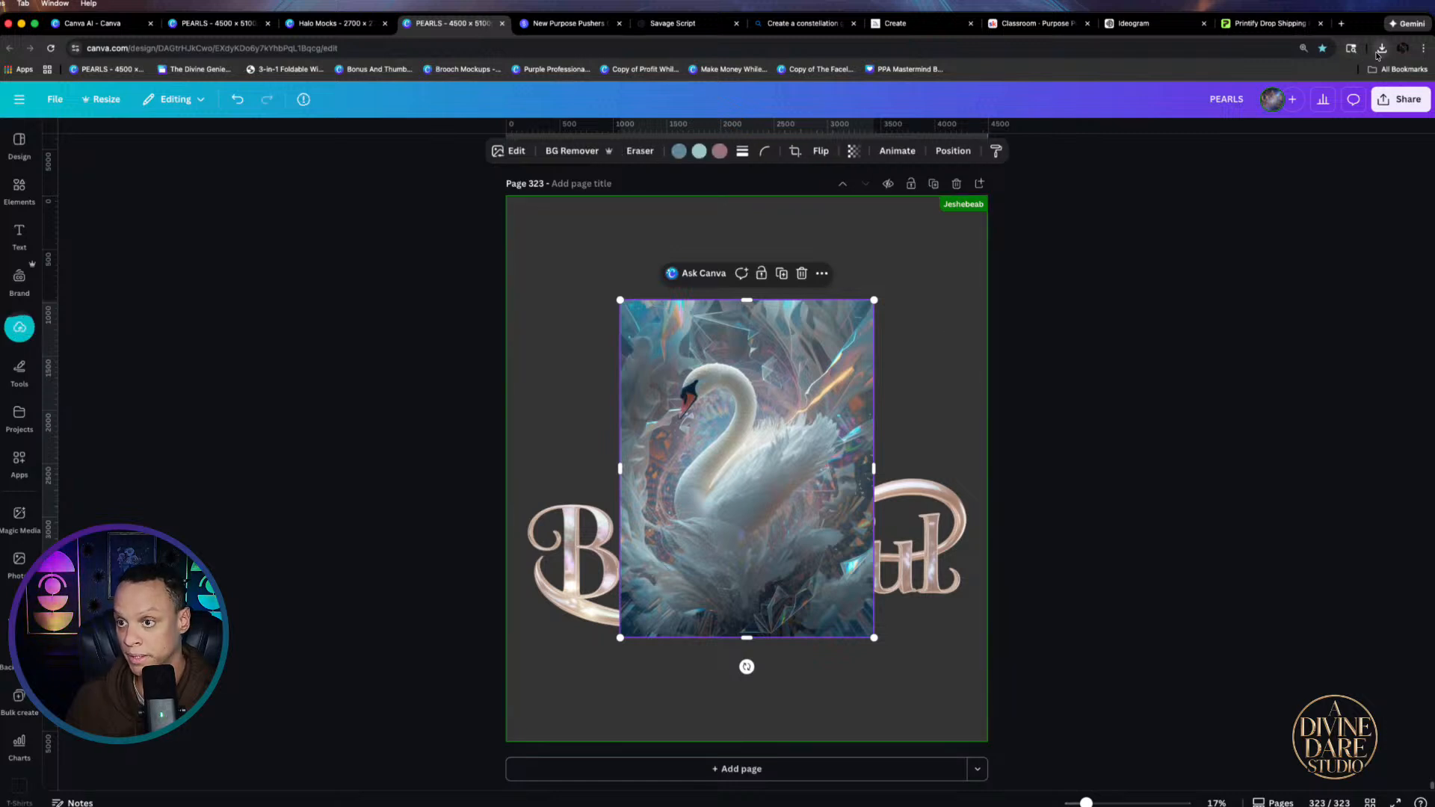
left_click(1381, 48)
scroll(1292, 200, "down", 1)
left_click_drag(1291, 203, 932, 289)
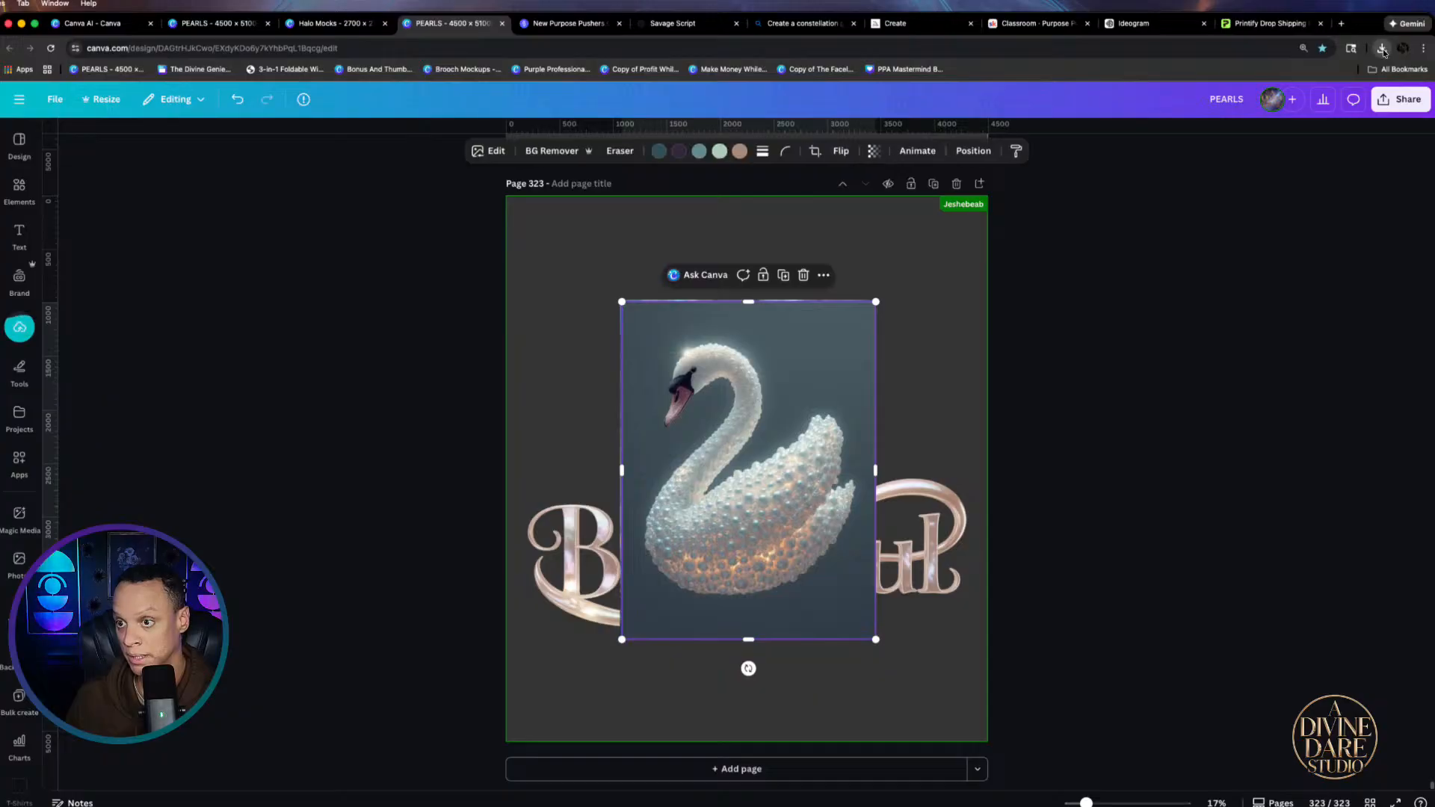
Add the smoky swan and one more downloaded swan image onto page 323
left_click(1382, 48)
left_click(782, 331)
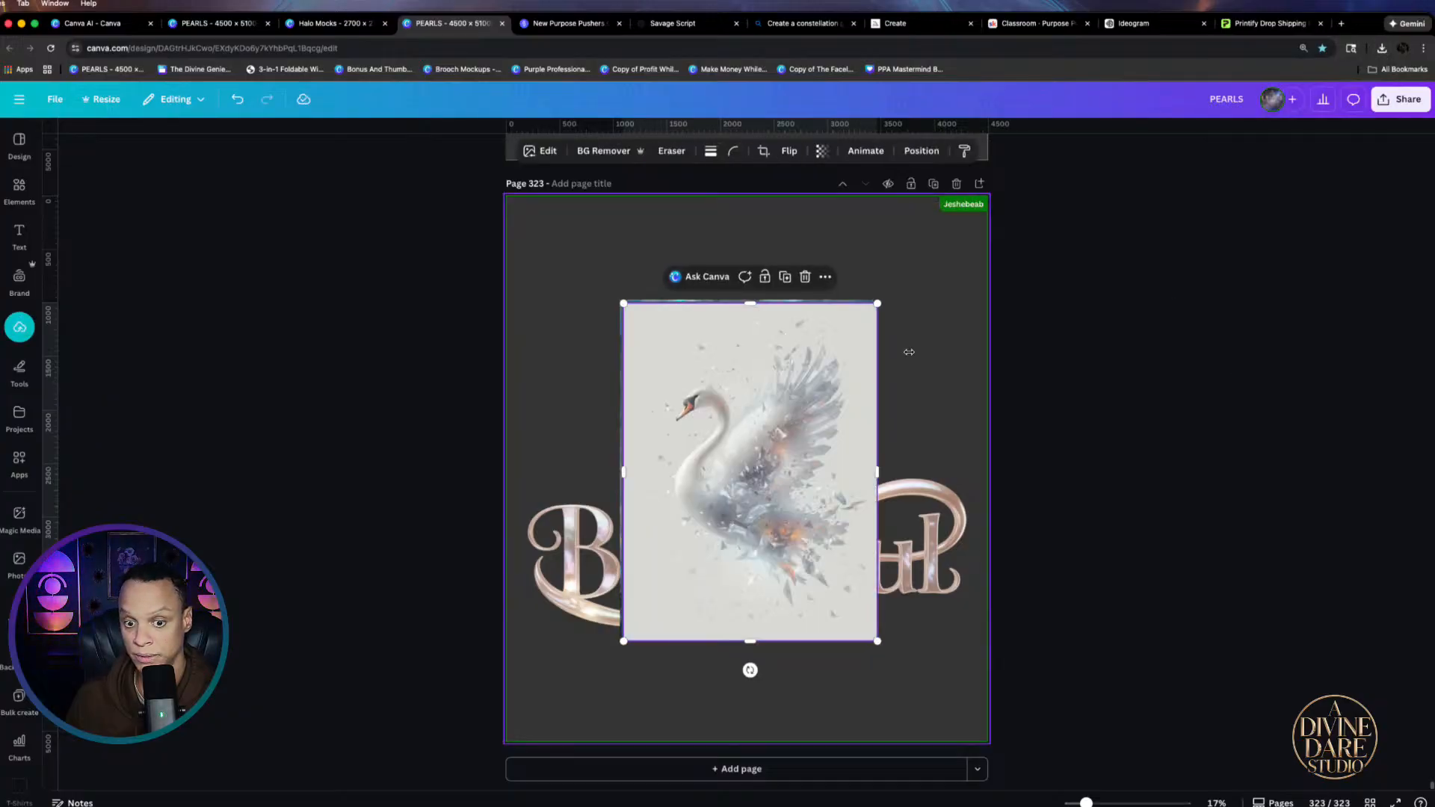
left_click(1381, 49)
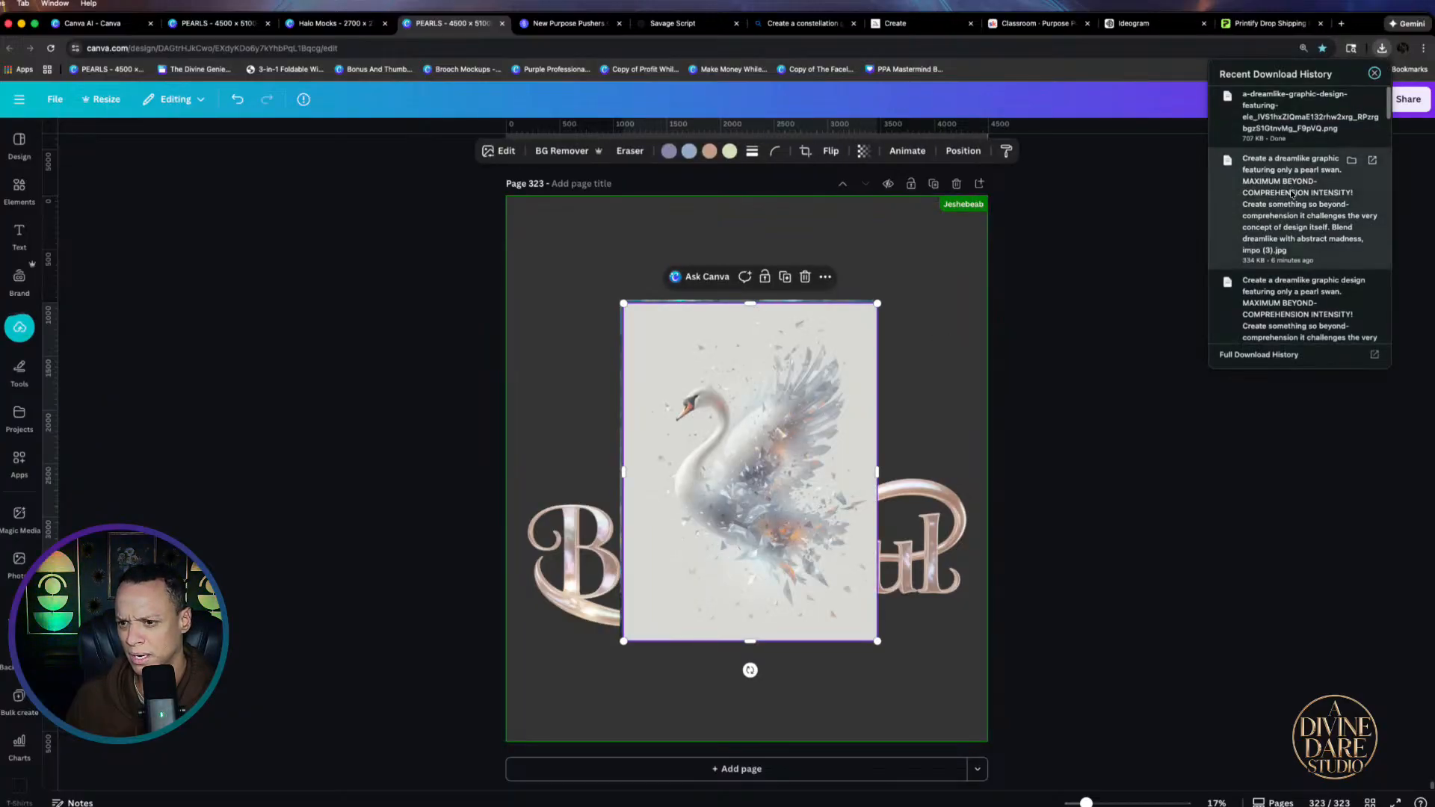
scroll(1273, 243, "down", 2)
left_click_drag(1274, 247, 890, 362)
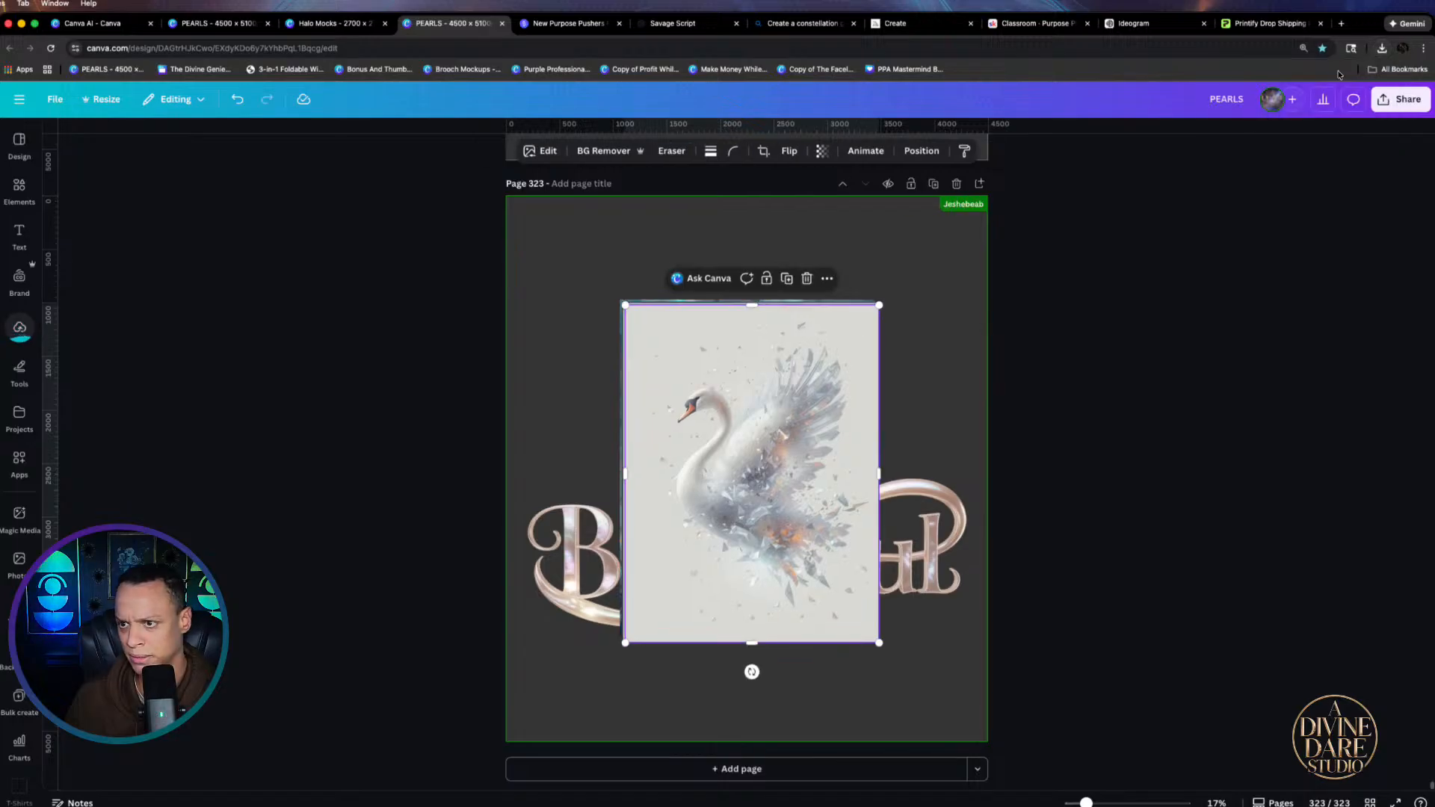
left_click(1382, 48)
scroll(1291, 239, "down", 2)
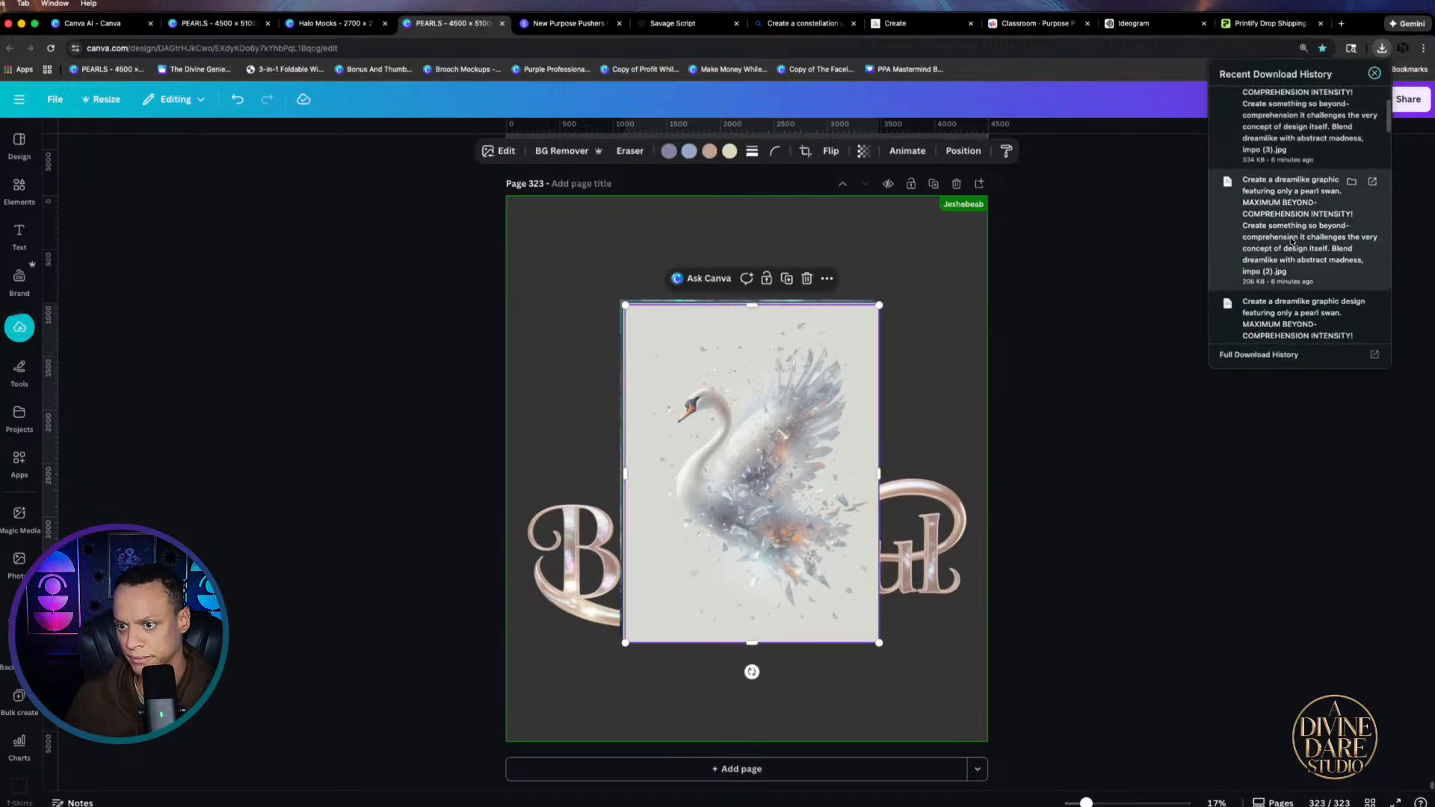
scroll(1286, 224, "down", 2)
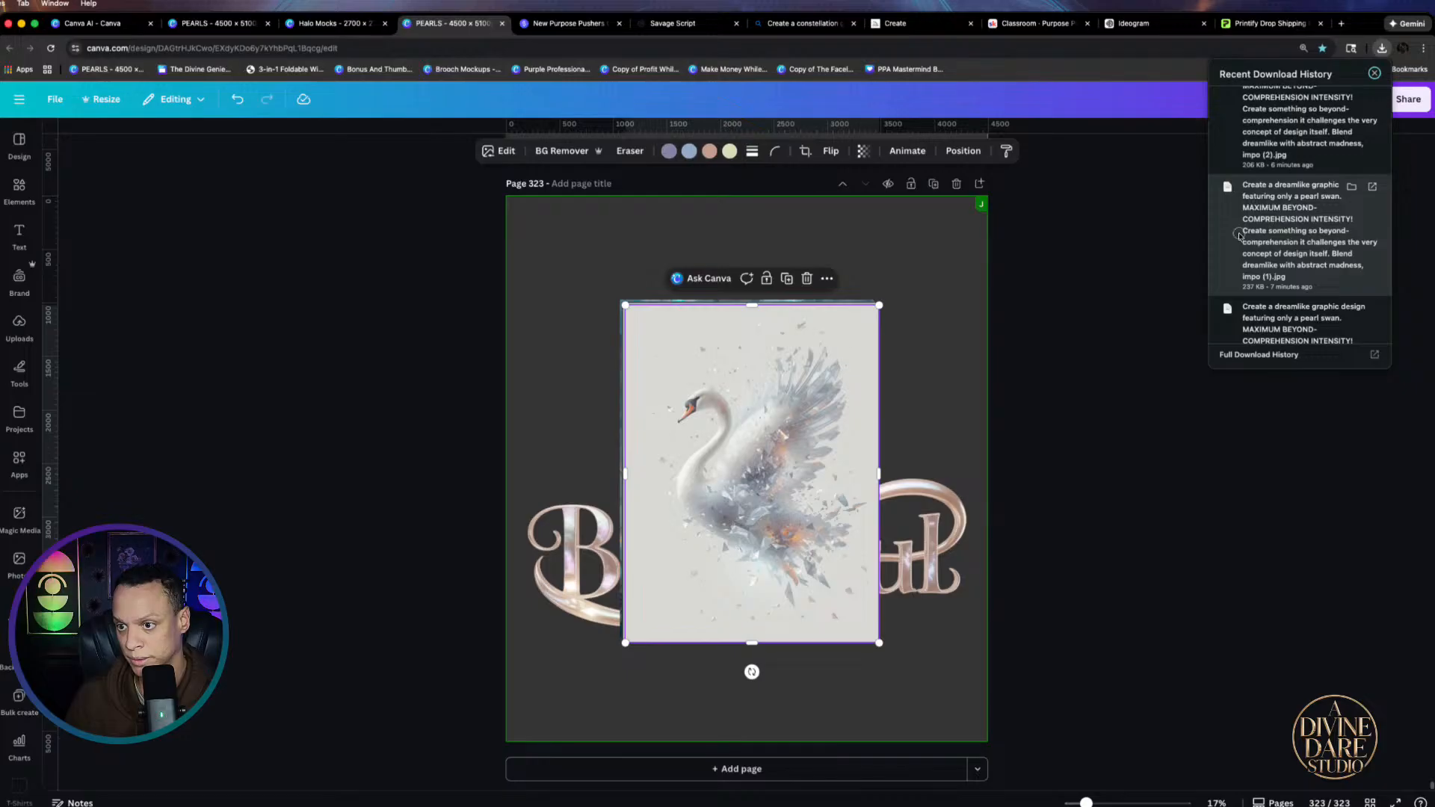
left_click_drag(1238, 235, 819, 558)
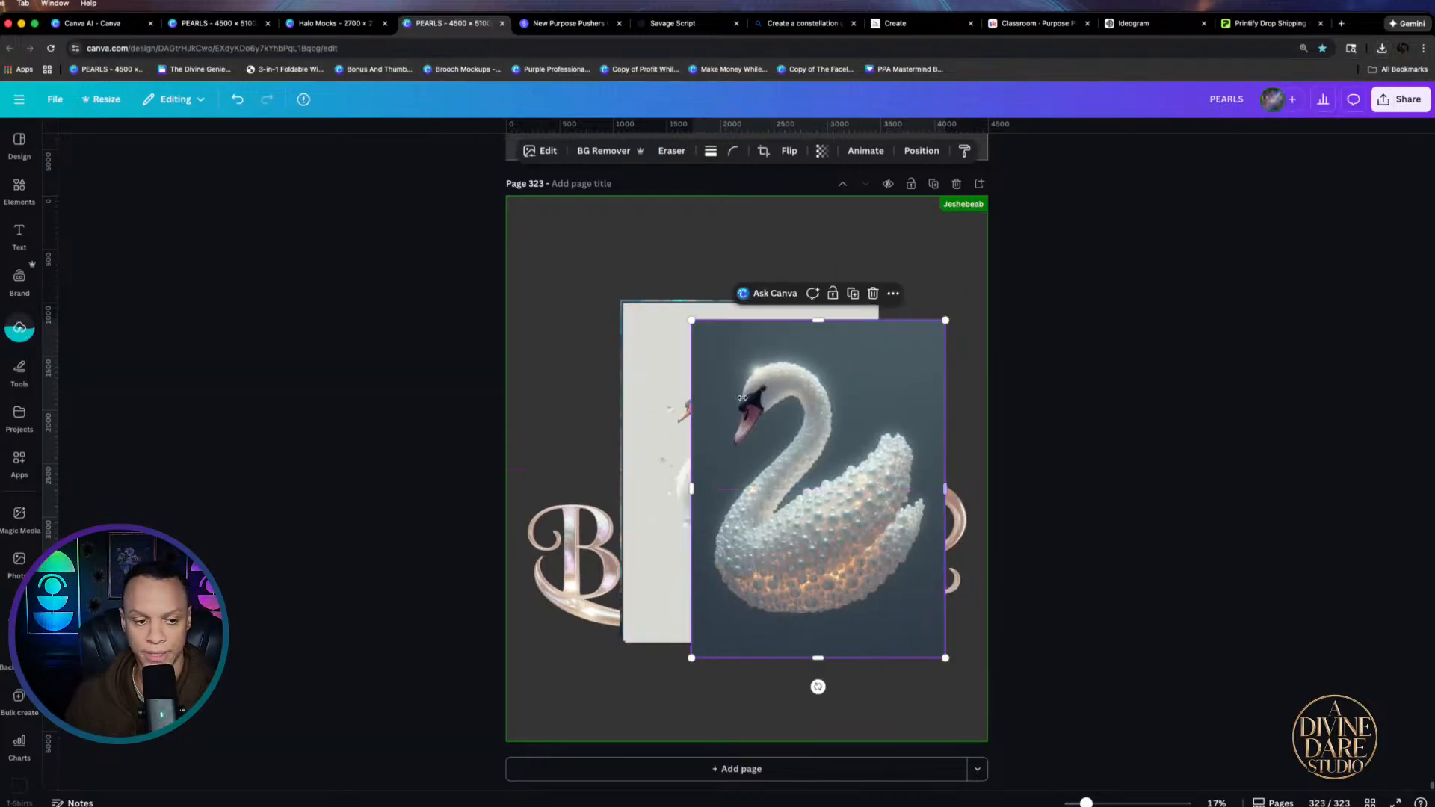
Delete the duplicate swan copies and spread the pearl and smoky swans to the page's left and right
left_click_drag(778, 441, 524, 294)
left_click_drag(781, 471, 961, 405)
left_click_drag(792, 546, 683, 650)
key("Delete")
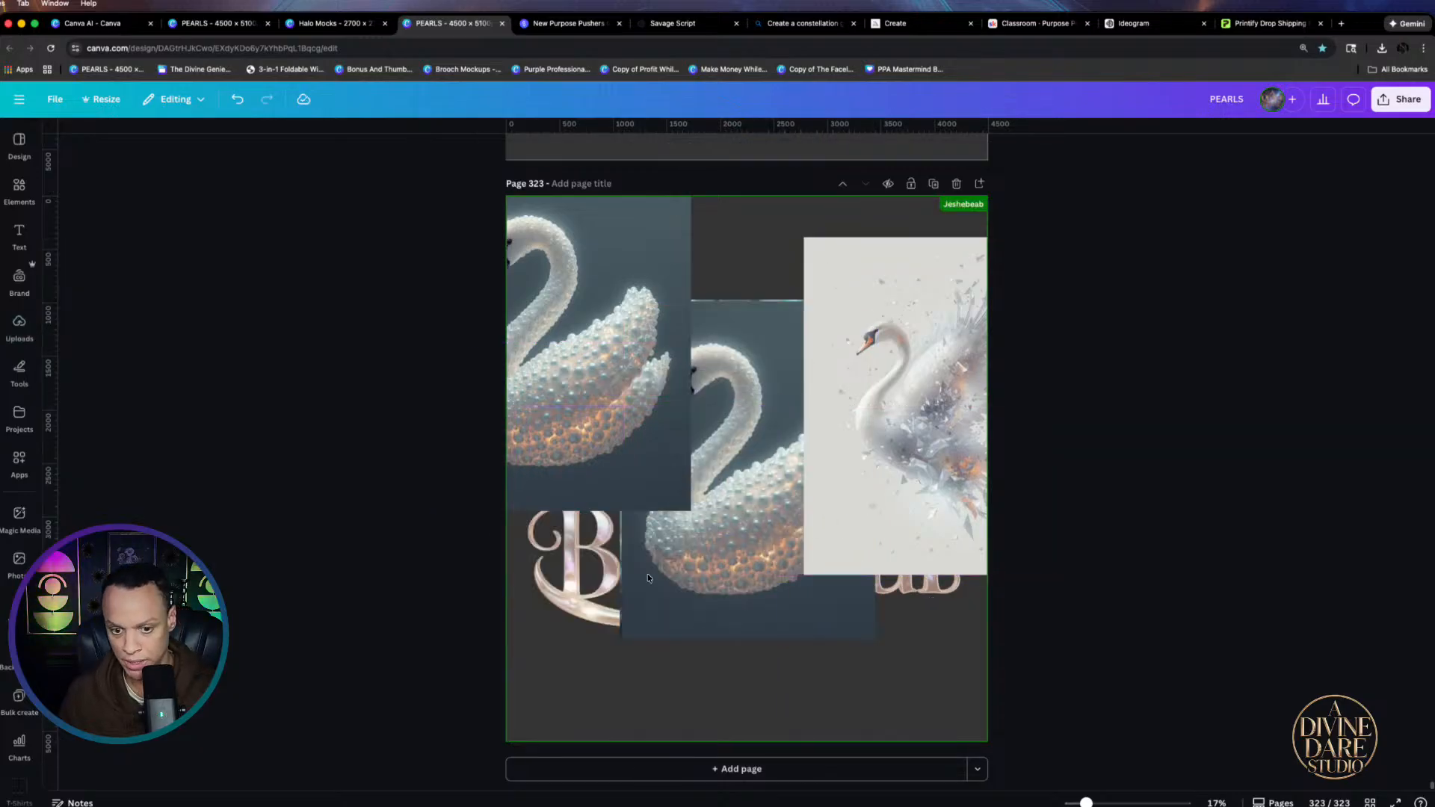
left_click(651, 417)
key("Delete")
left_click_drag(714, 468, 601, 480)
left_click_drag(868, 410, 798, 395)
Add the iridescent white swan image from the downloads onto page 323
left_click(1379, 51)
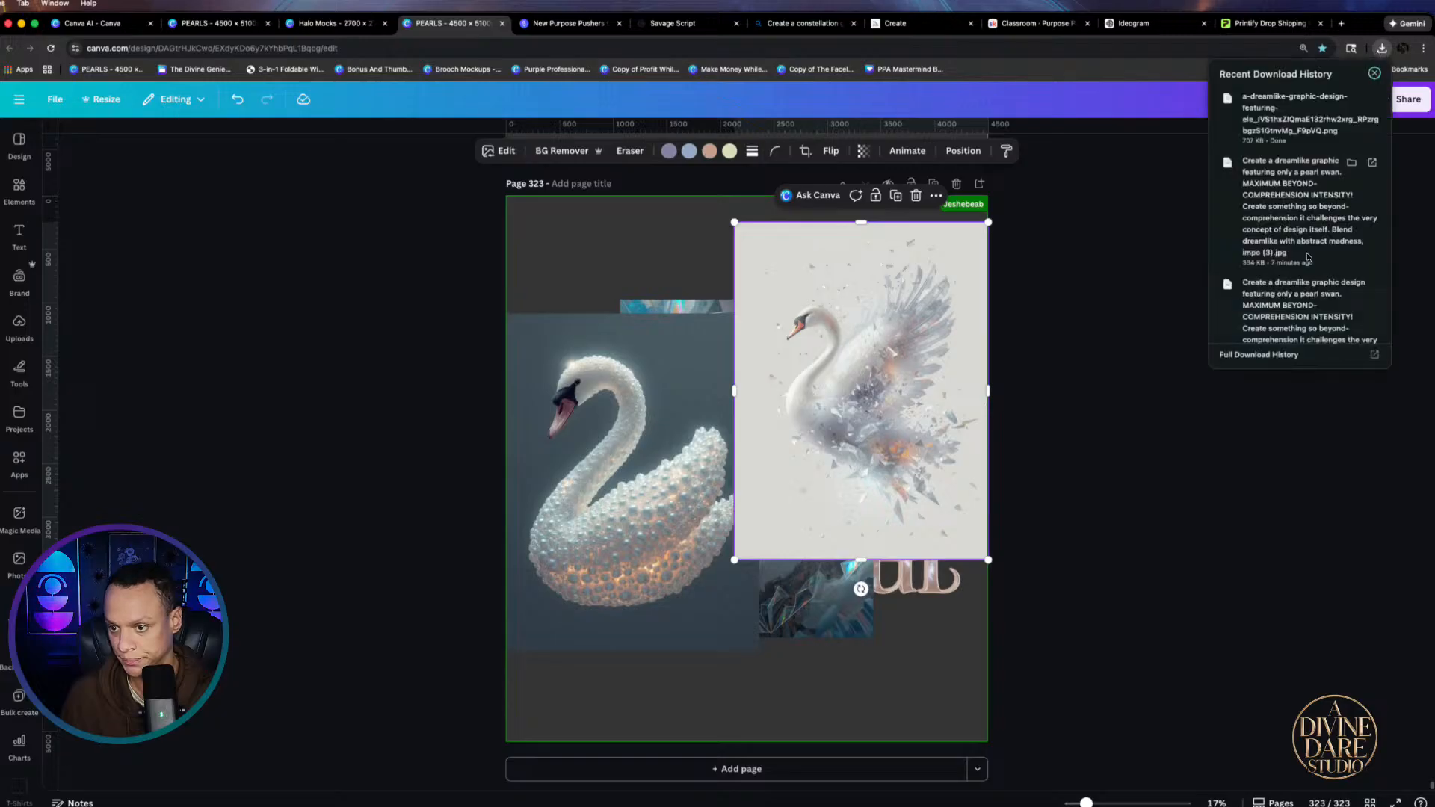
scroll(1308, 258, "down", 5)
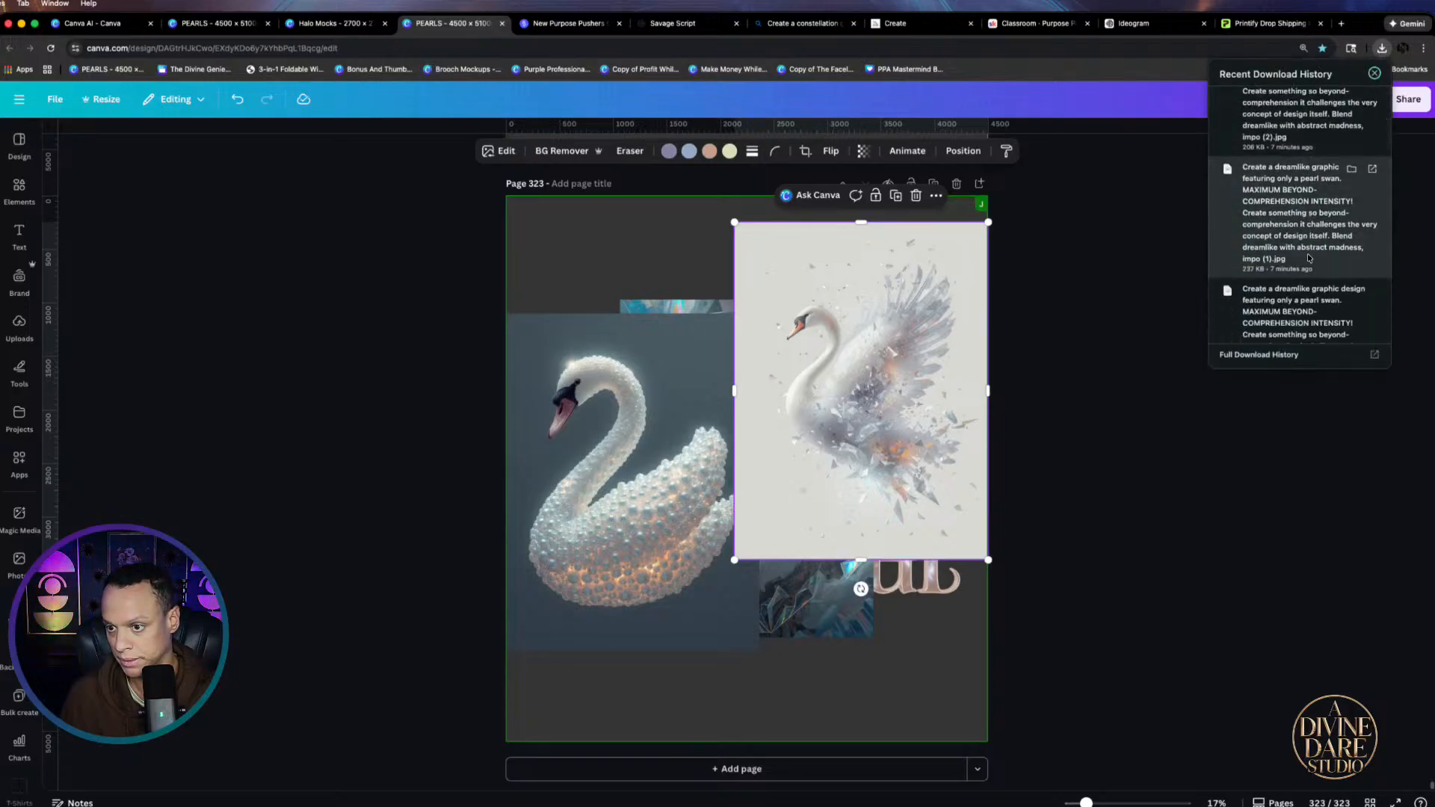
left_click_drag(1316, 320, 791, 472)
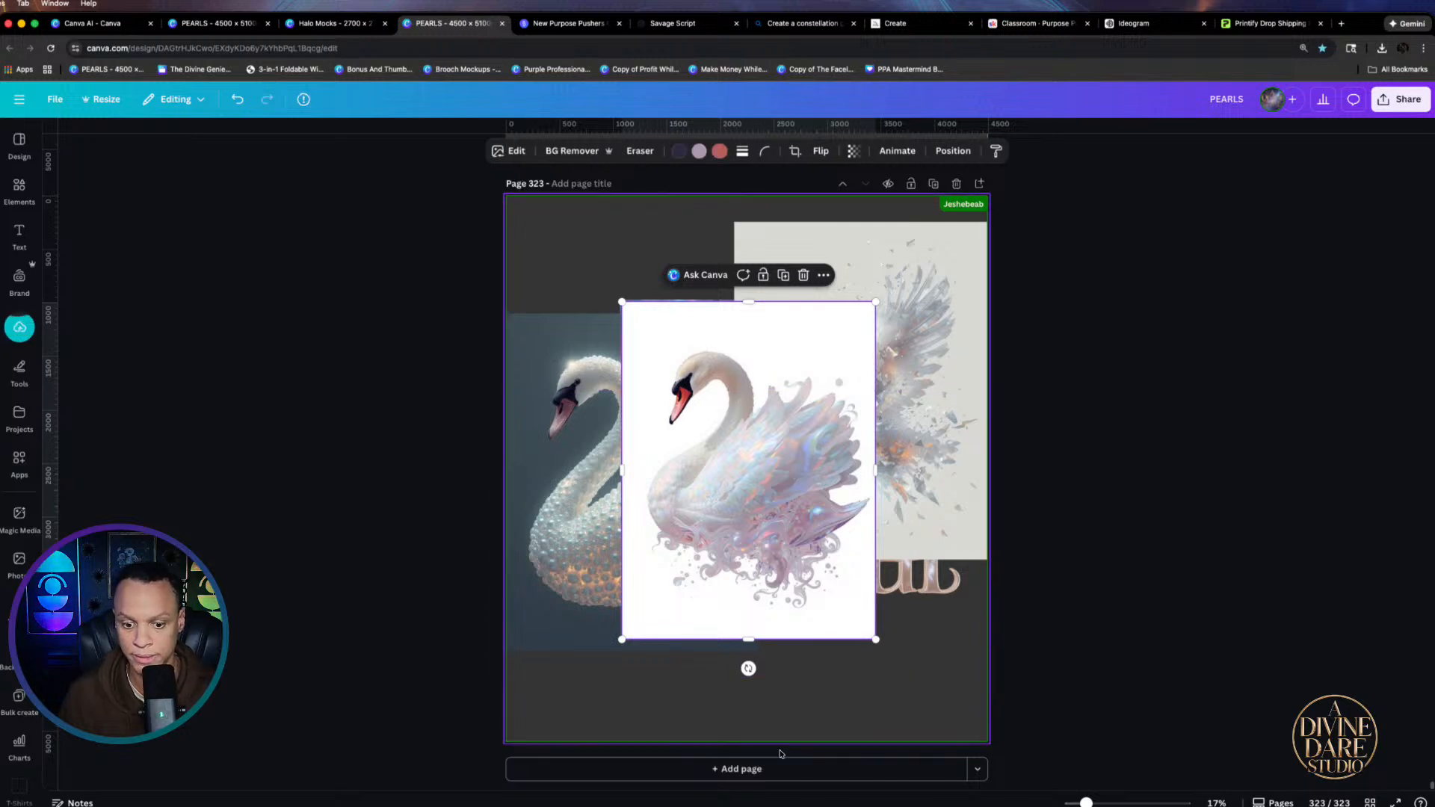
Add page 324 and move the pearl and smoky swans onto it
left_click(783, 776)
scroll(781, 369, "down", 3)
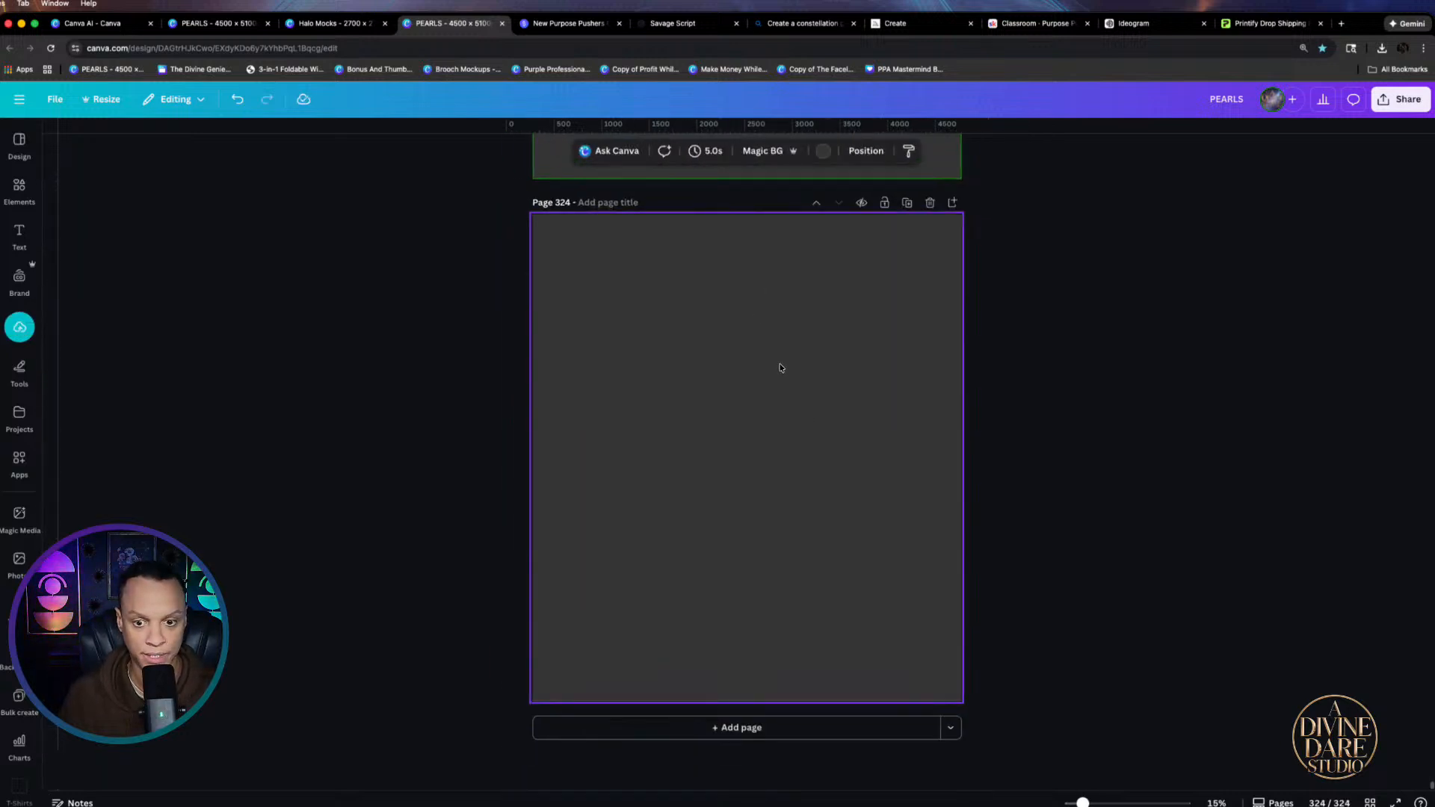
left_click_drag(643, 314, 675, 721)
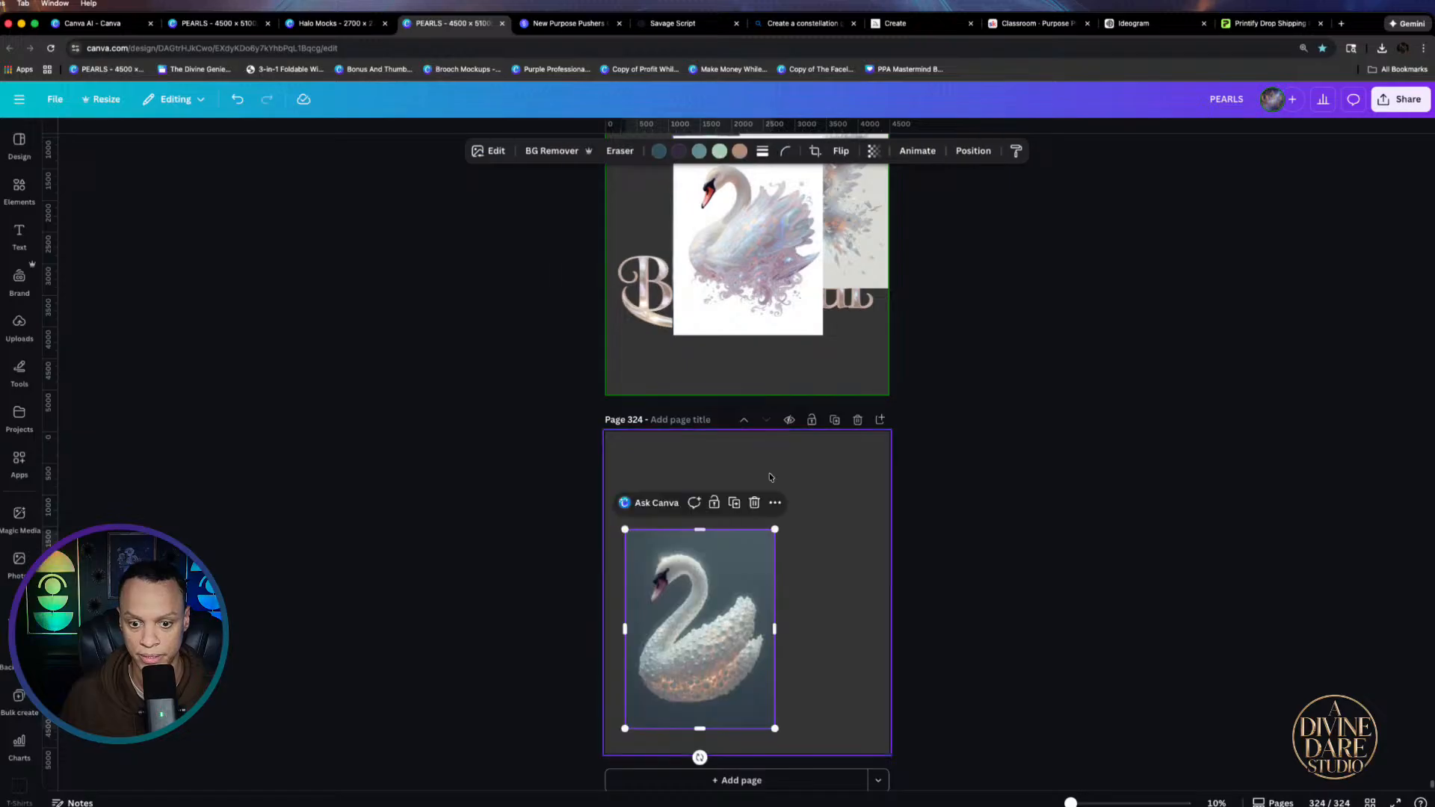
scroll(884, 348, "up", 2)
left_click_drag(884, 348, 875, 744)
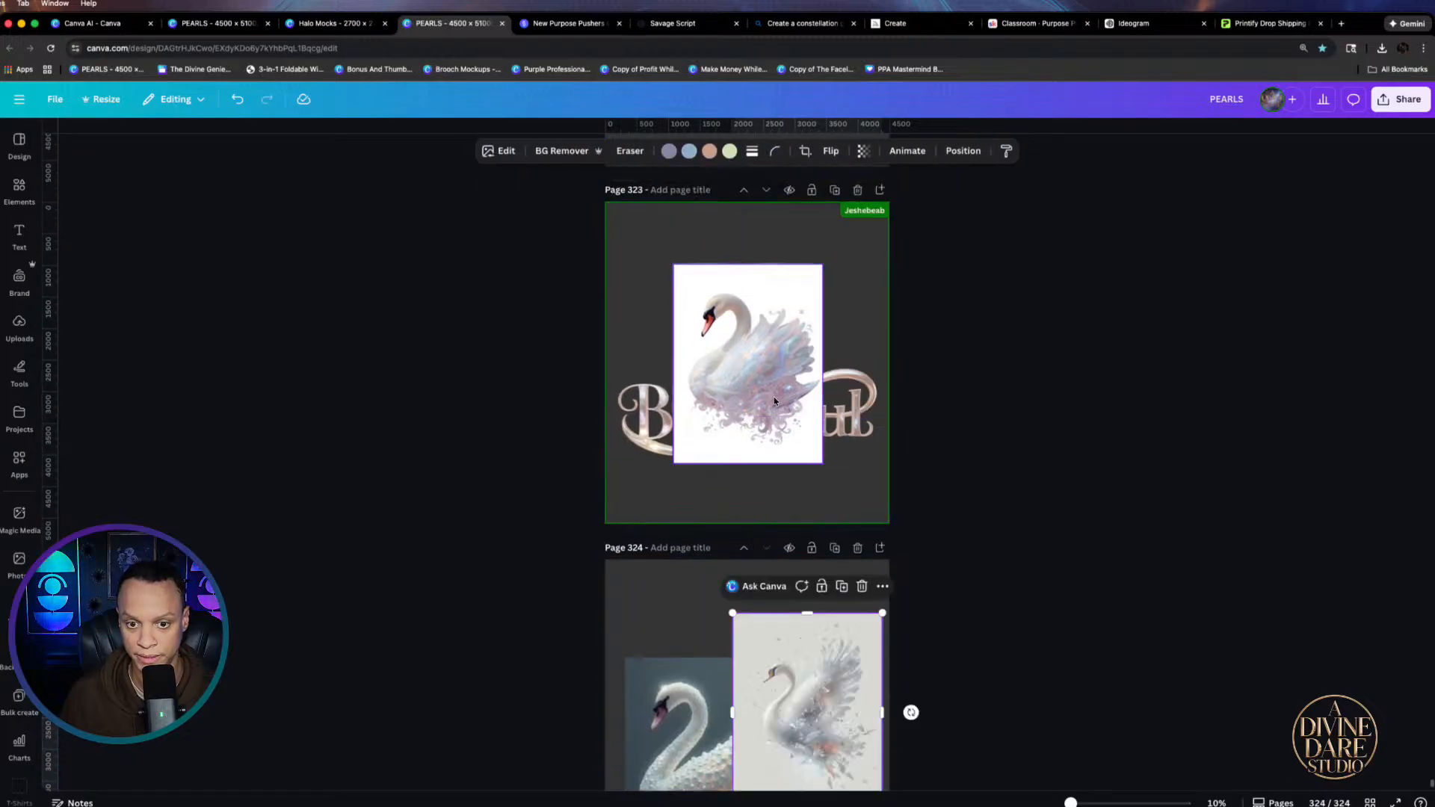
Add page 325 and move the extra iridescent swan onto it
left_click(709, 427)
left_click_drag(709, 427, 639, 453)
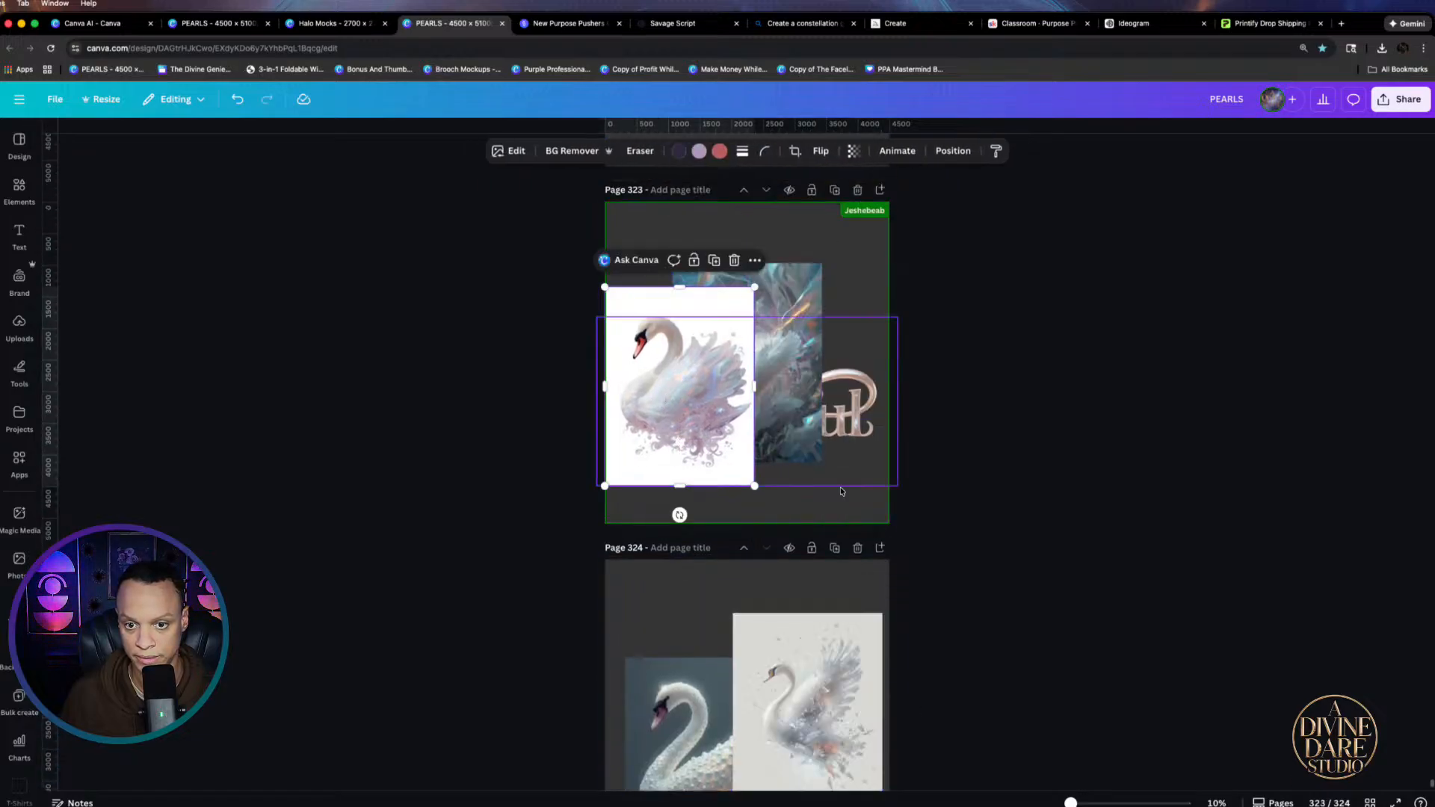
scroll(799, 618, "down", 3)
left_click(798, 769)
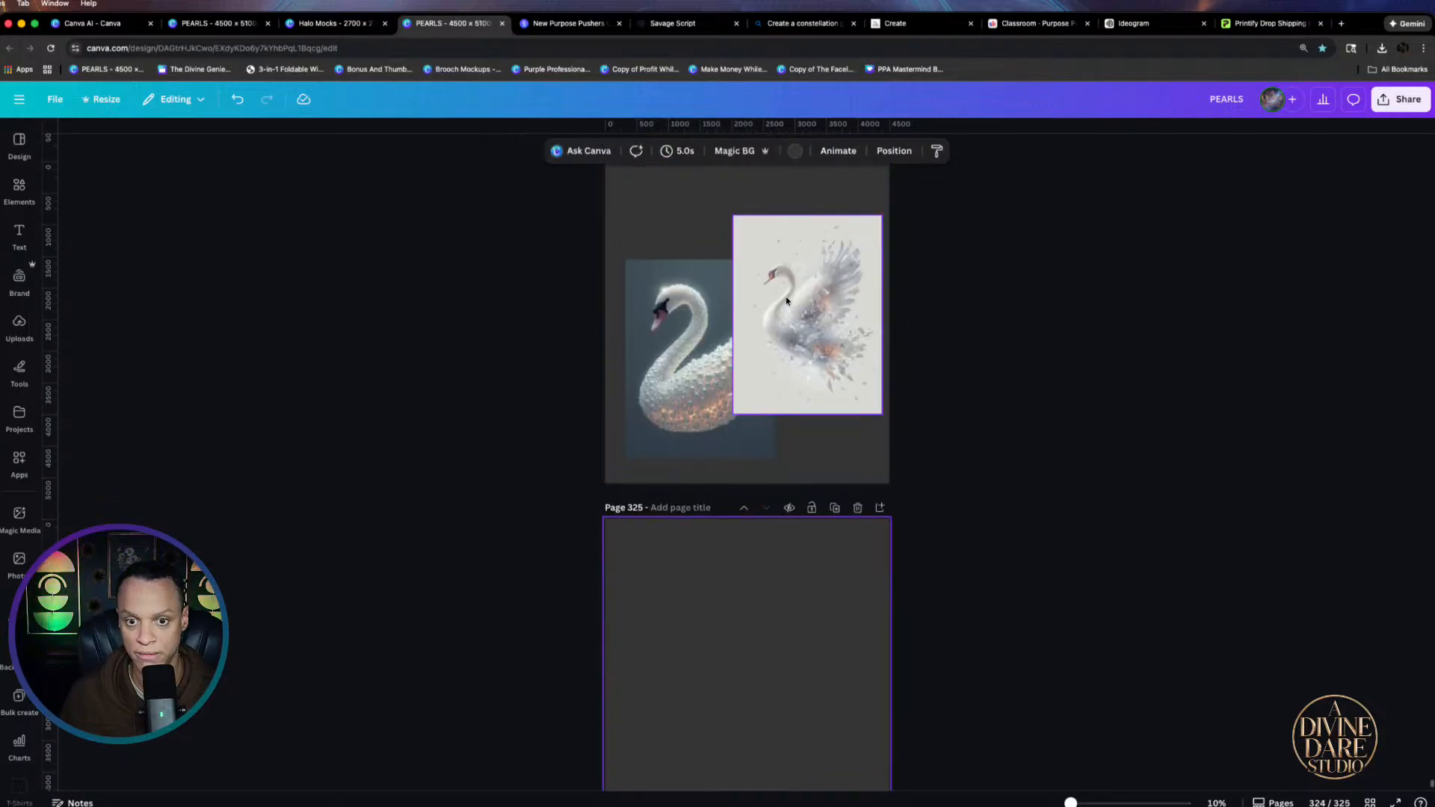
scroll(802, 259, "up", 3)
left_click_drag(802, 259, 804, 634)
scroll(815, 486, "down", 5)
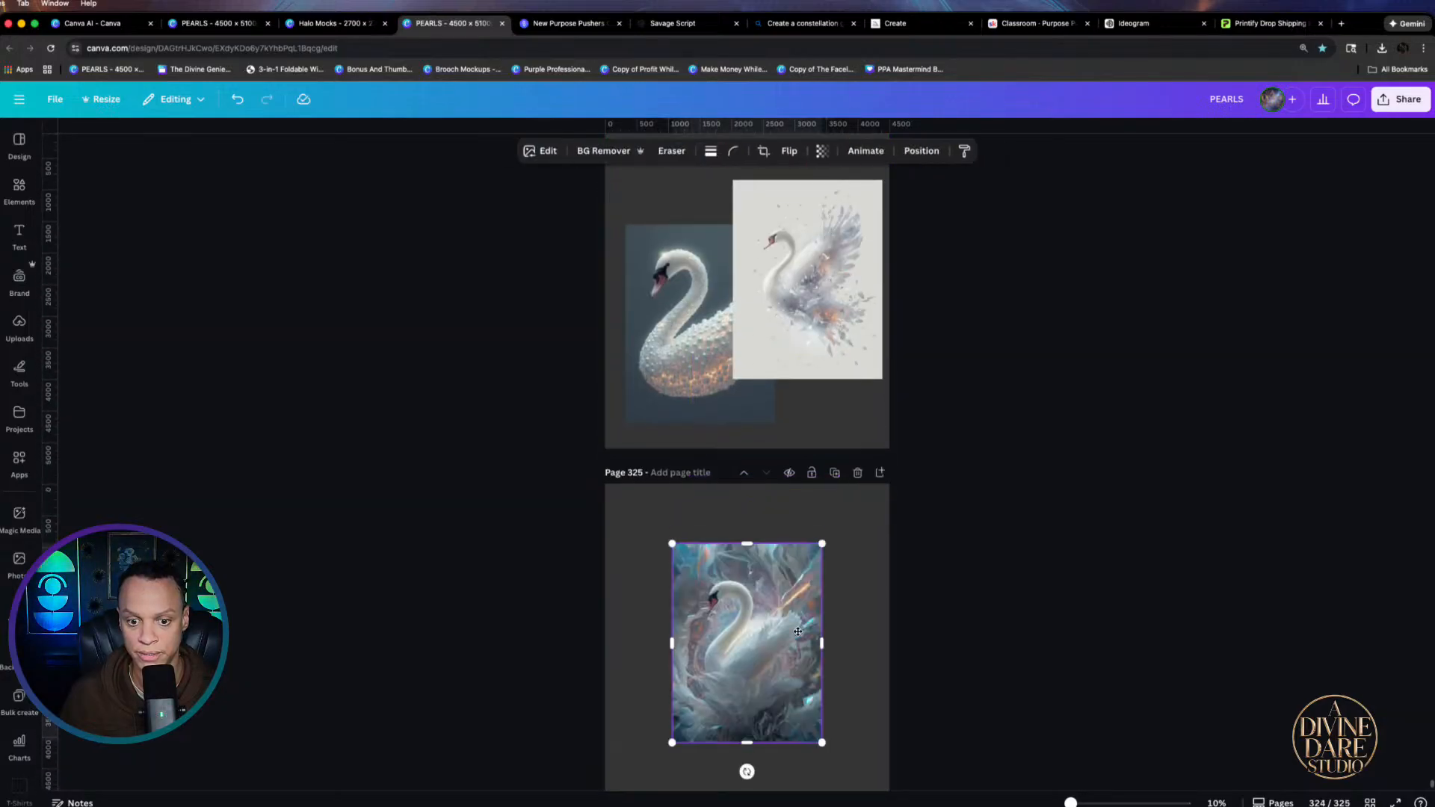
scroll(812, 587, "up", 4)
scroll(813, 586, "up", 5)
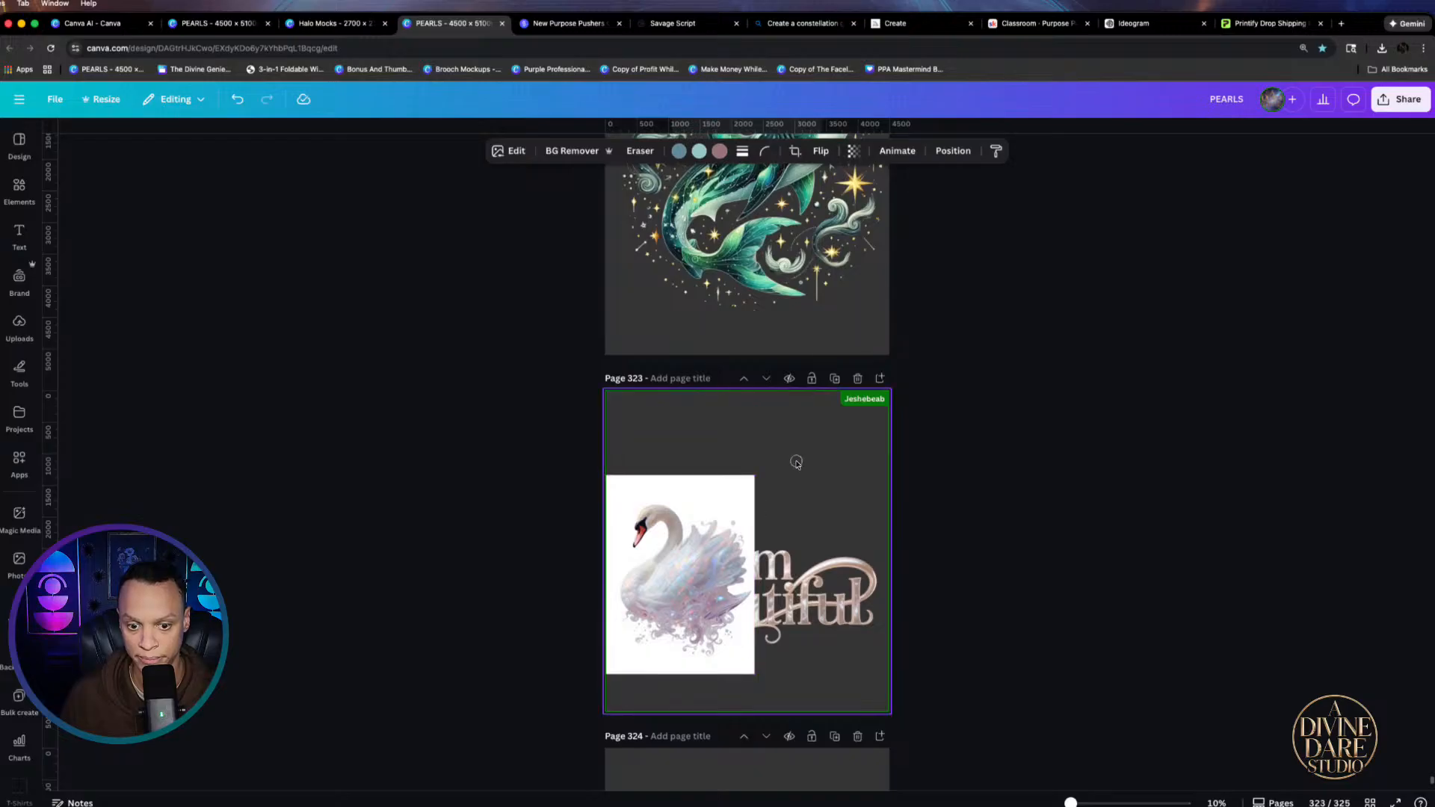
Remove the white swan's background, enlarge it, and centre it at the top of page 323
left_click(990, 494)
left_click_drag(642, 558, 709, 481)
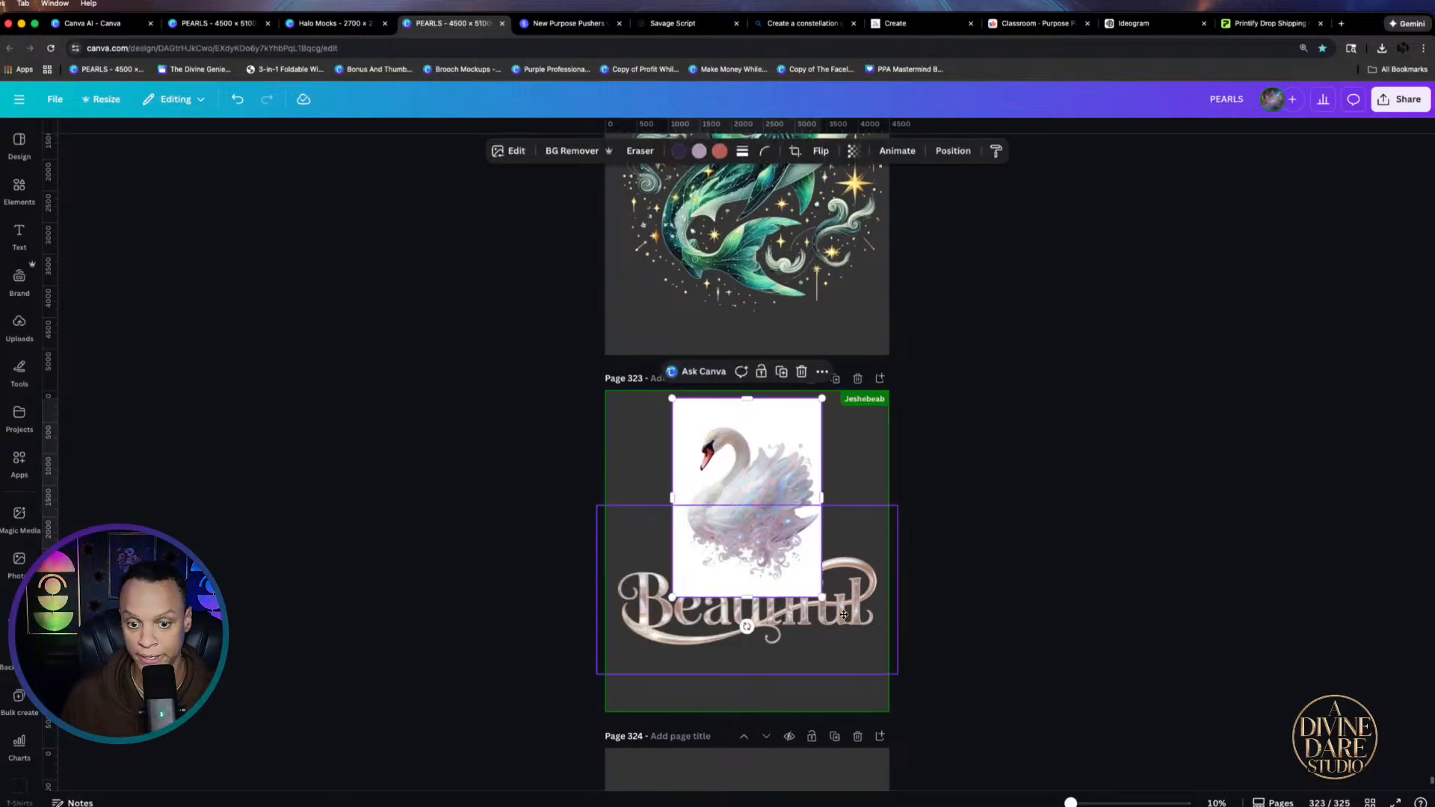
left_click_drag(842, 619, 834, 668)
left_click(771, 492)
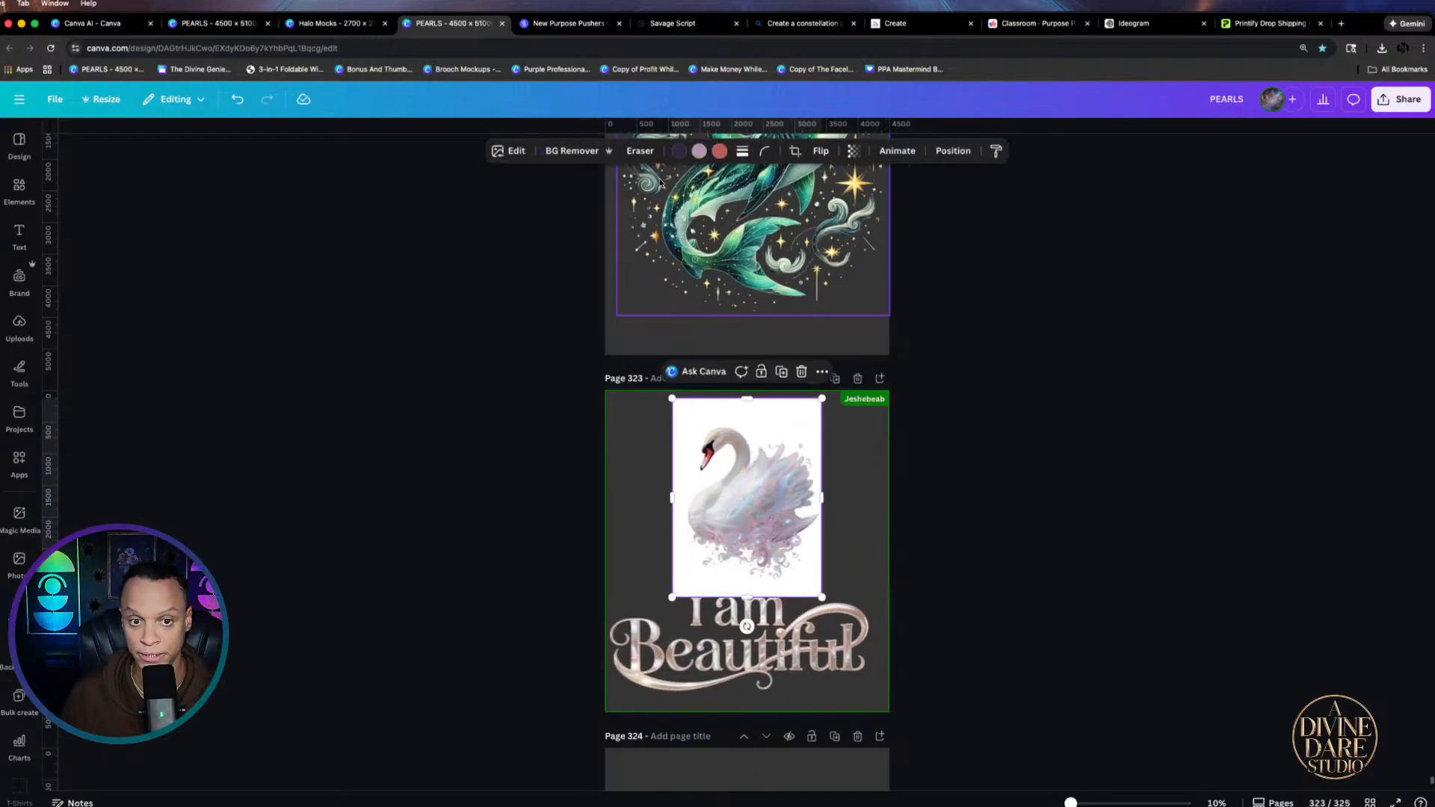
left_click(571, 151)
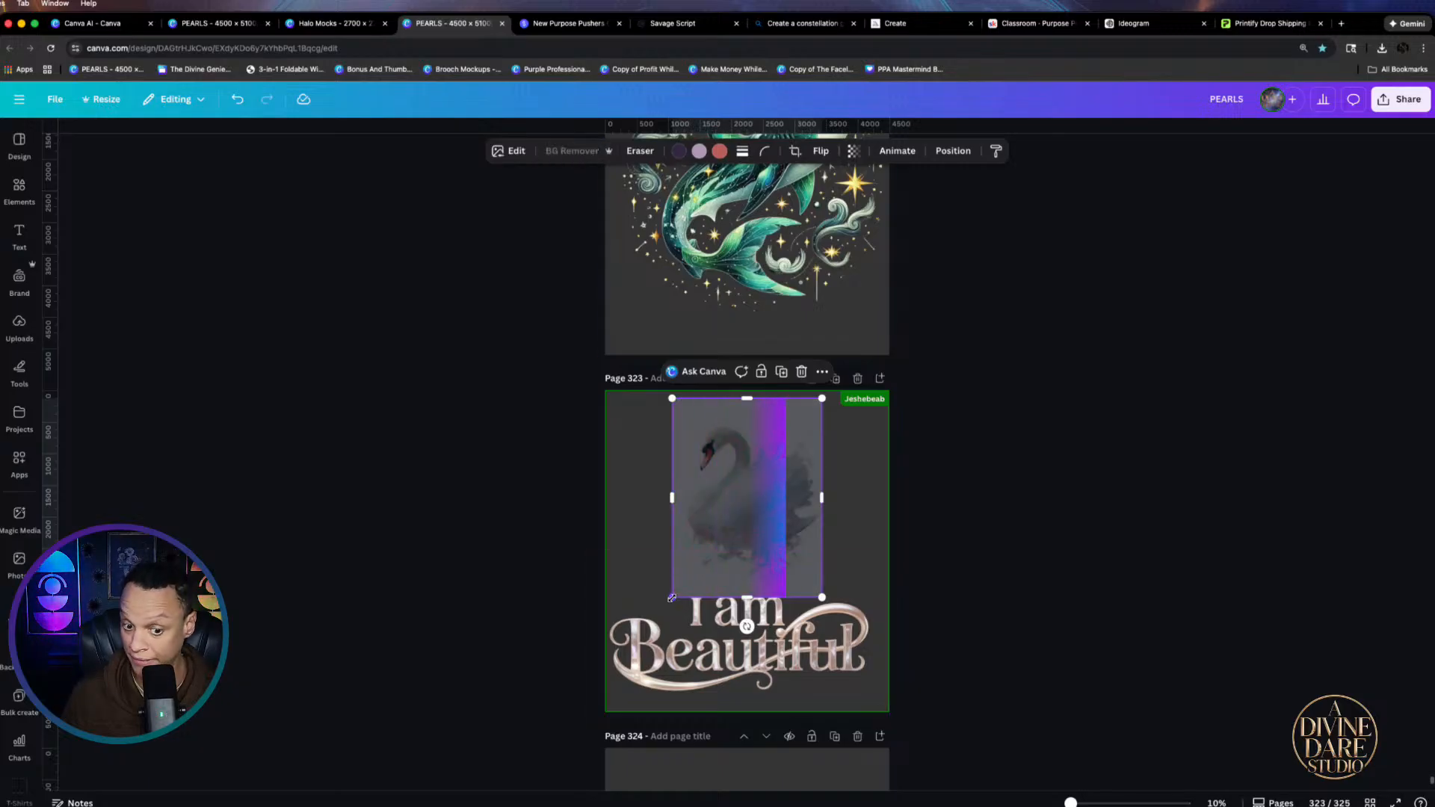
left_click_drag(672, 597, 611, 650)
left_click_drag(742, 549, 765, 523)
Raise the i am Beautiful lettering so it overlaps the swan's lower body
left_click_drag(791, 663, 791, 645)
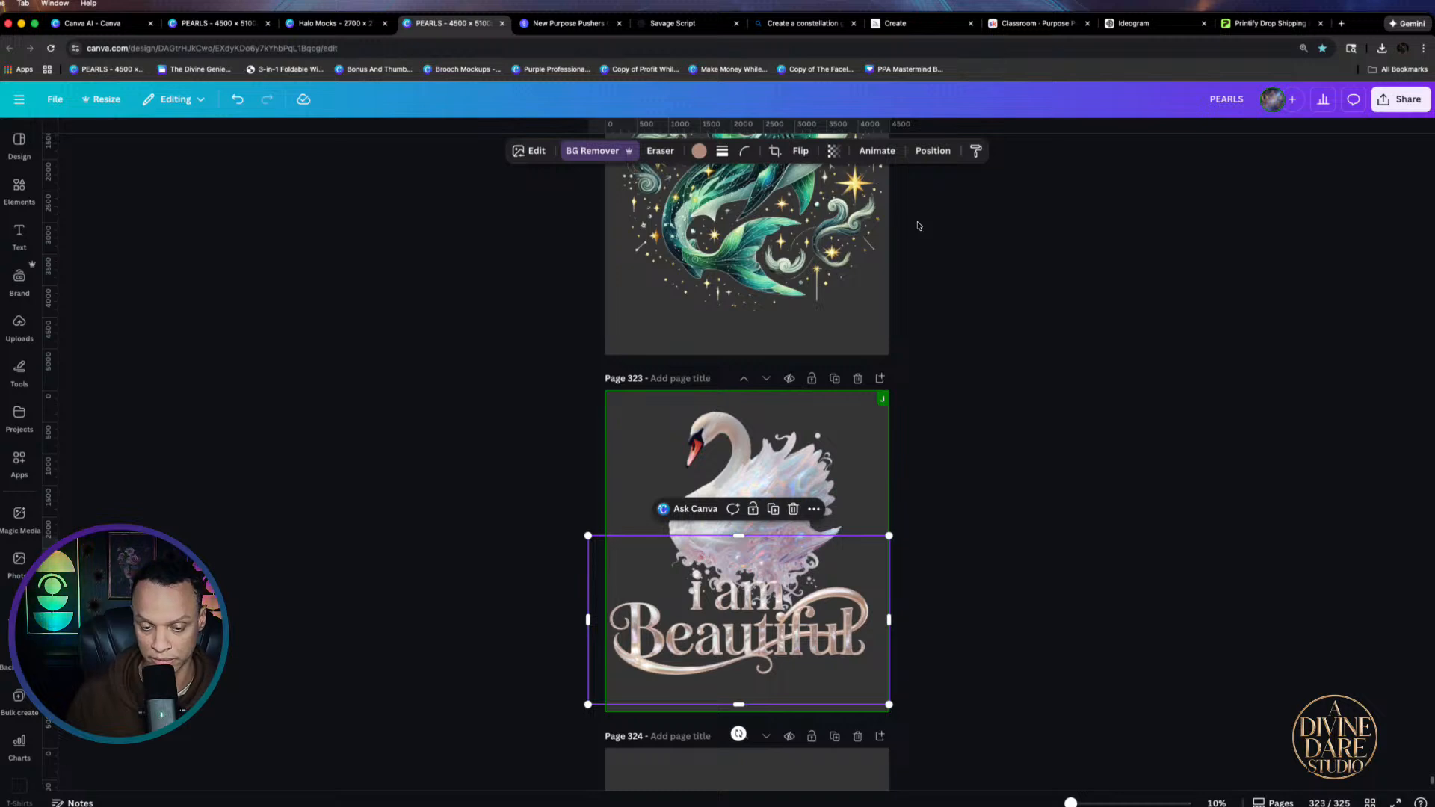
left_click_drag(755, 665, 754, 641)
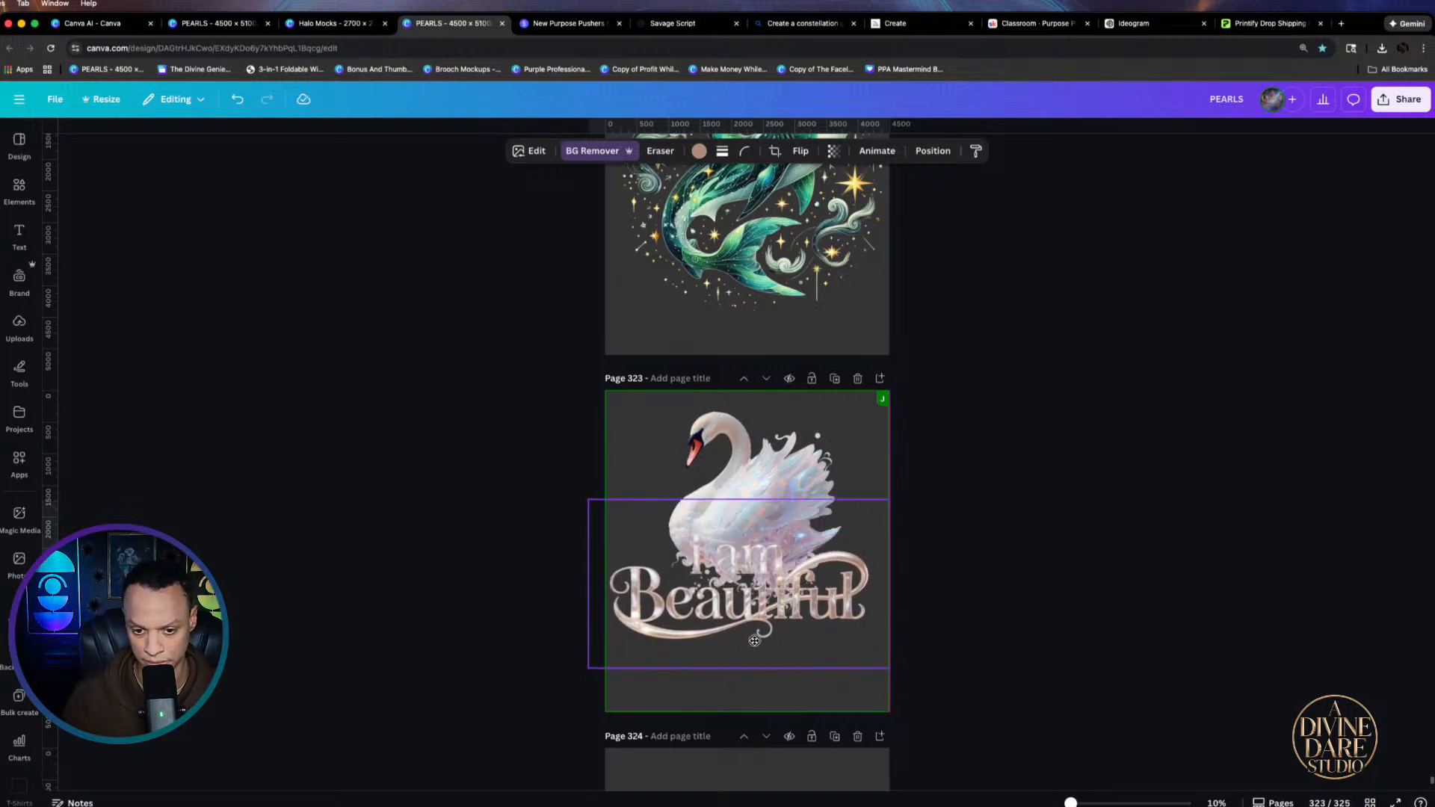
left_click(952, 608)
scroll(737, 537, "up", 5)
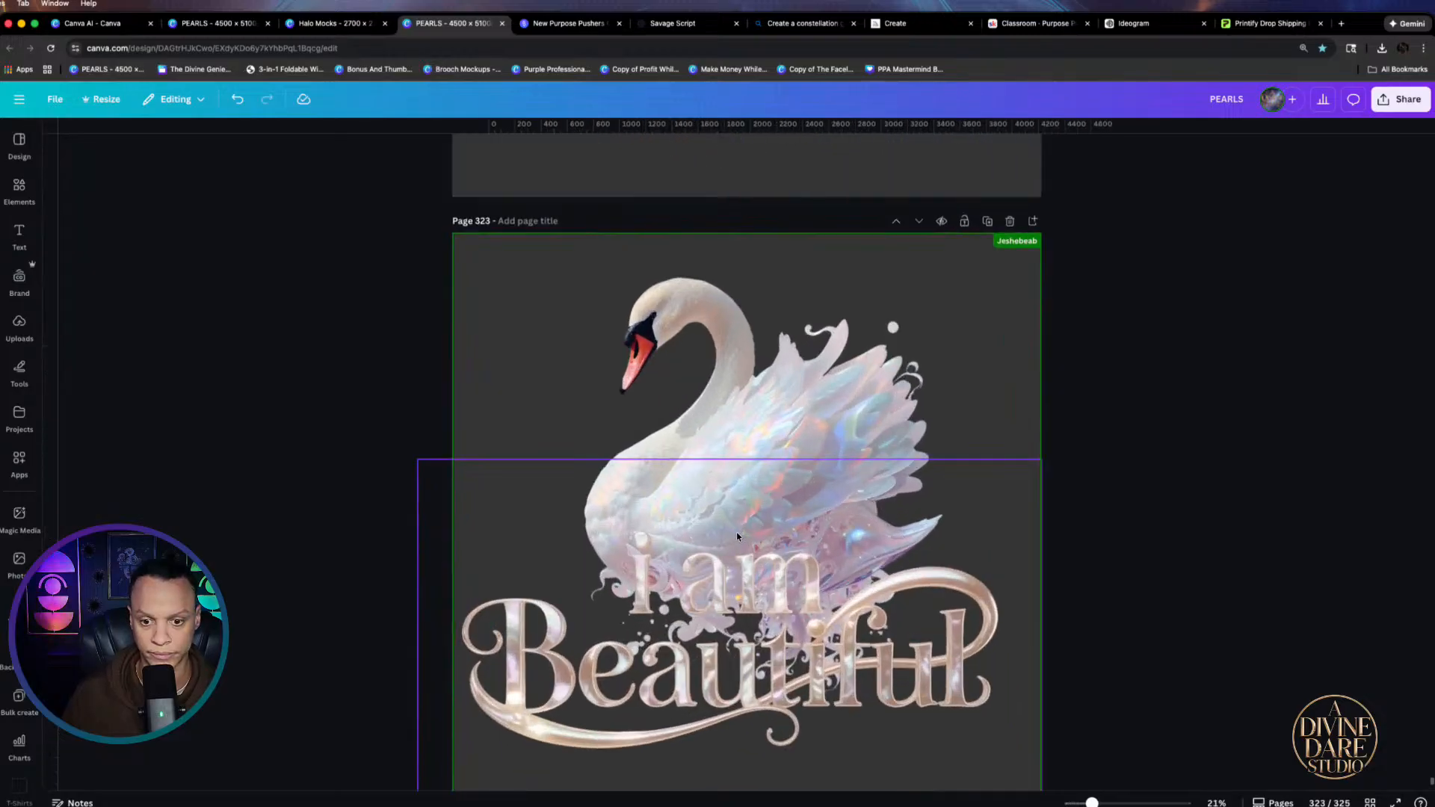
scroll(1007, 566, "down", 4)
left_click(834, 681)
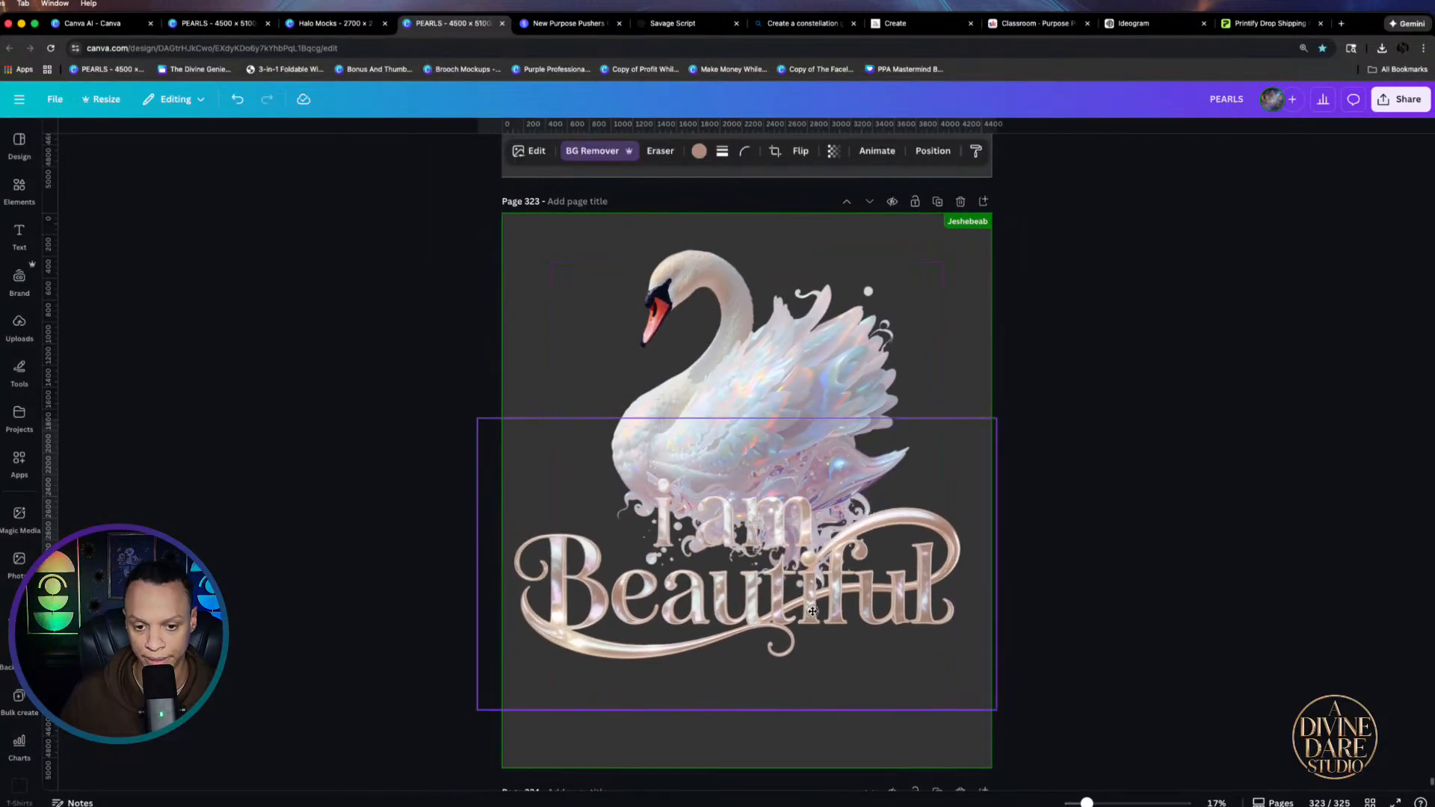
Erase the faint 'i am' words with a size-40 Pixel Eraser brush, leaving only Beautiful
left_click(660, 150)
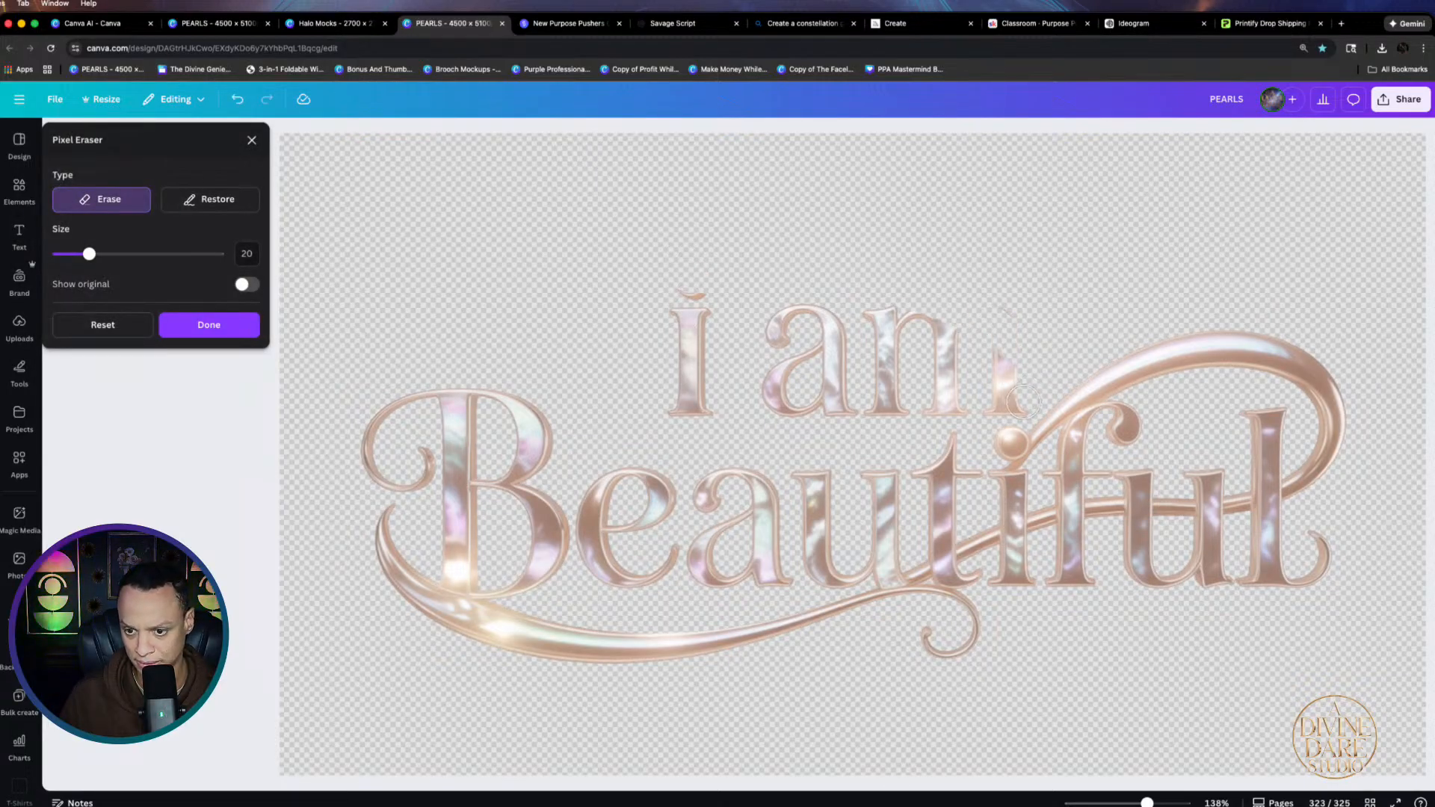
left_click_drag(89, 253, 121, 254)
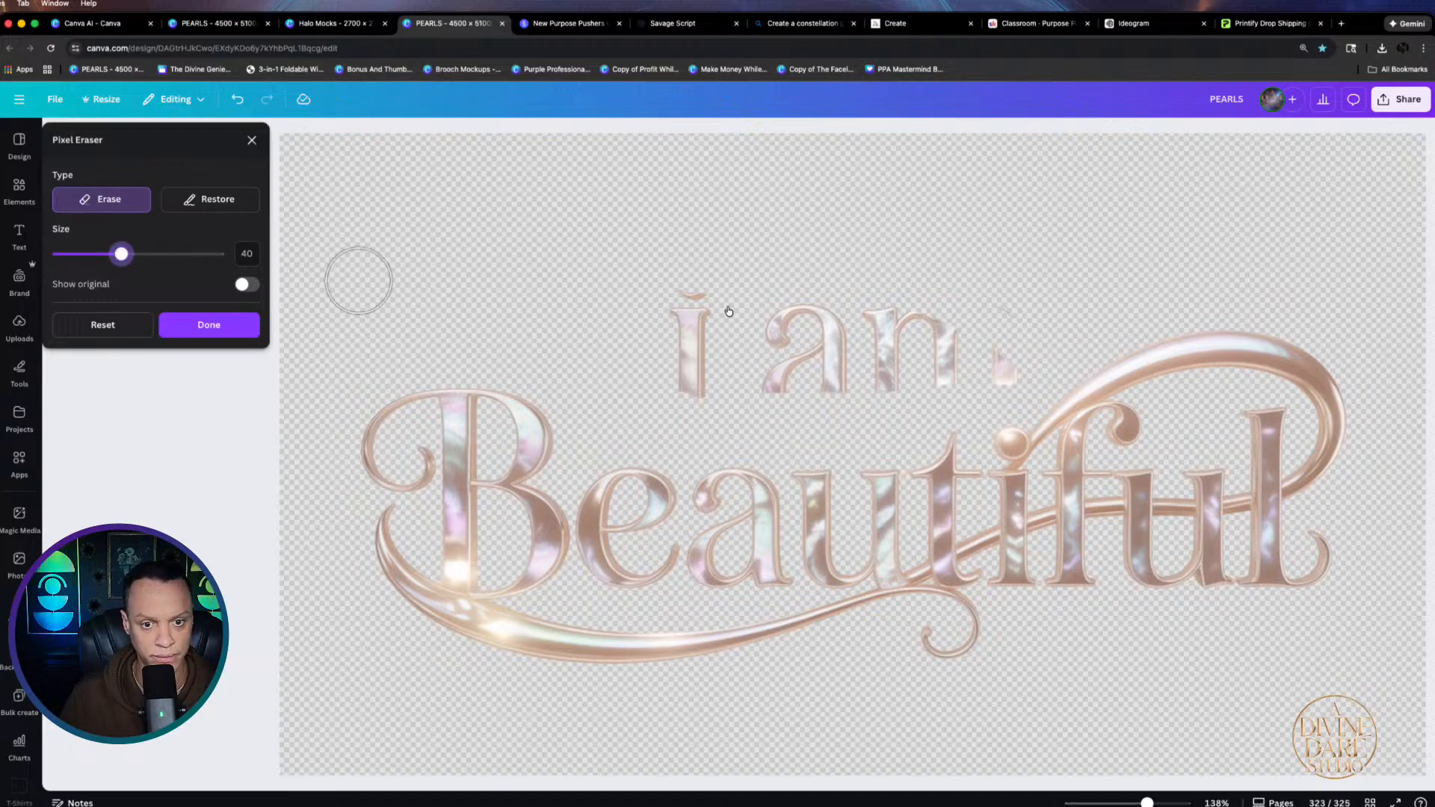
mouse_move(663, 311)
left_mouse_down()
mouse_move(945, 315)
mouse_move(1002, 349)
mouse_move(979, 377)
mouse_move(772, 371)
mouse_move(701, 337)
left_mouse_up()
left_click(202, 325)
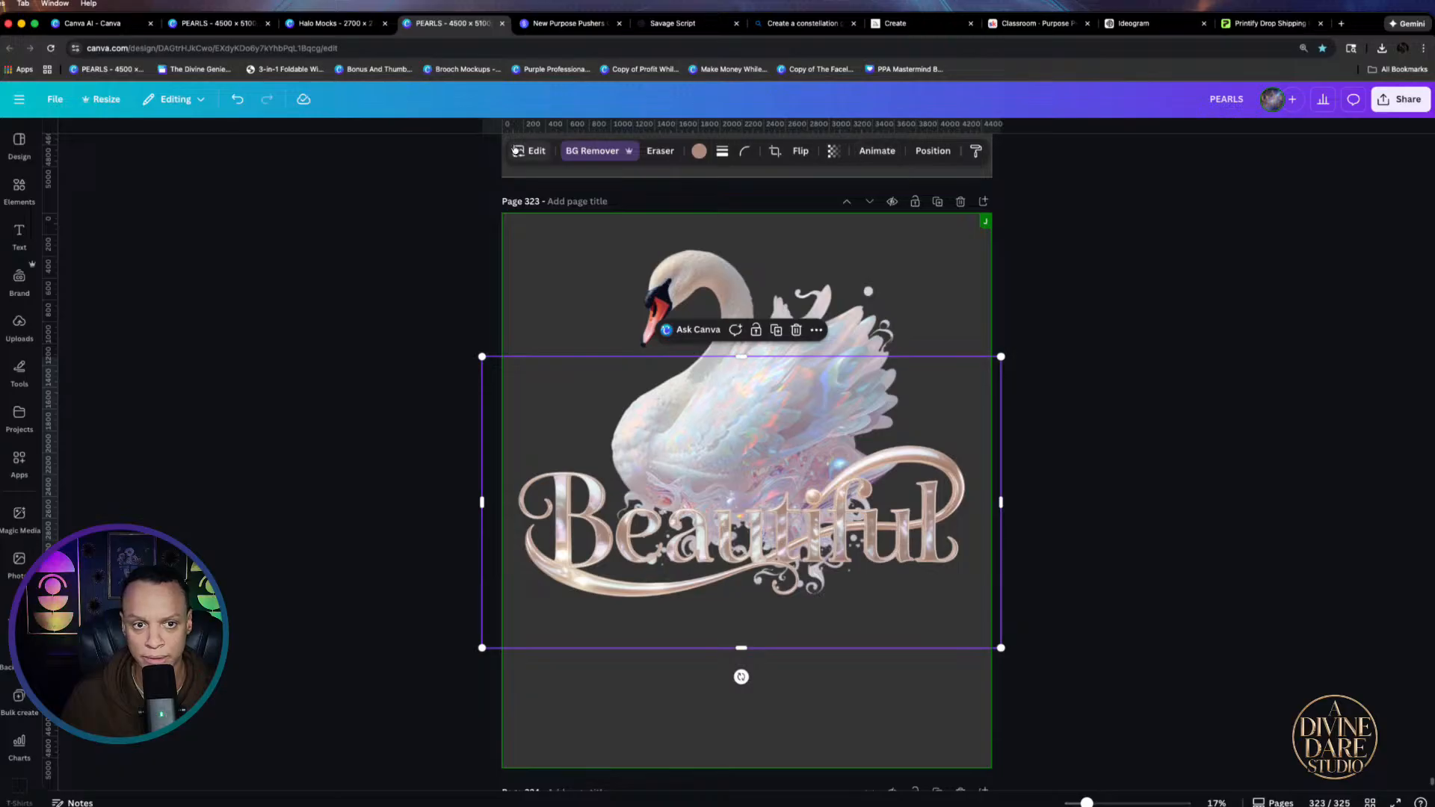
Give the Beautiful lettering a mauve #A08383 outline at size 12
left_click(516, 150)
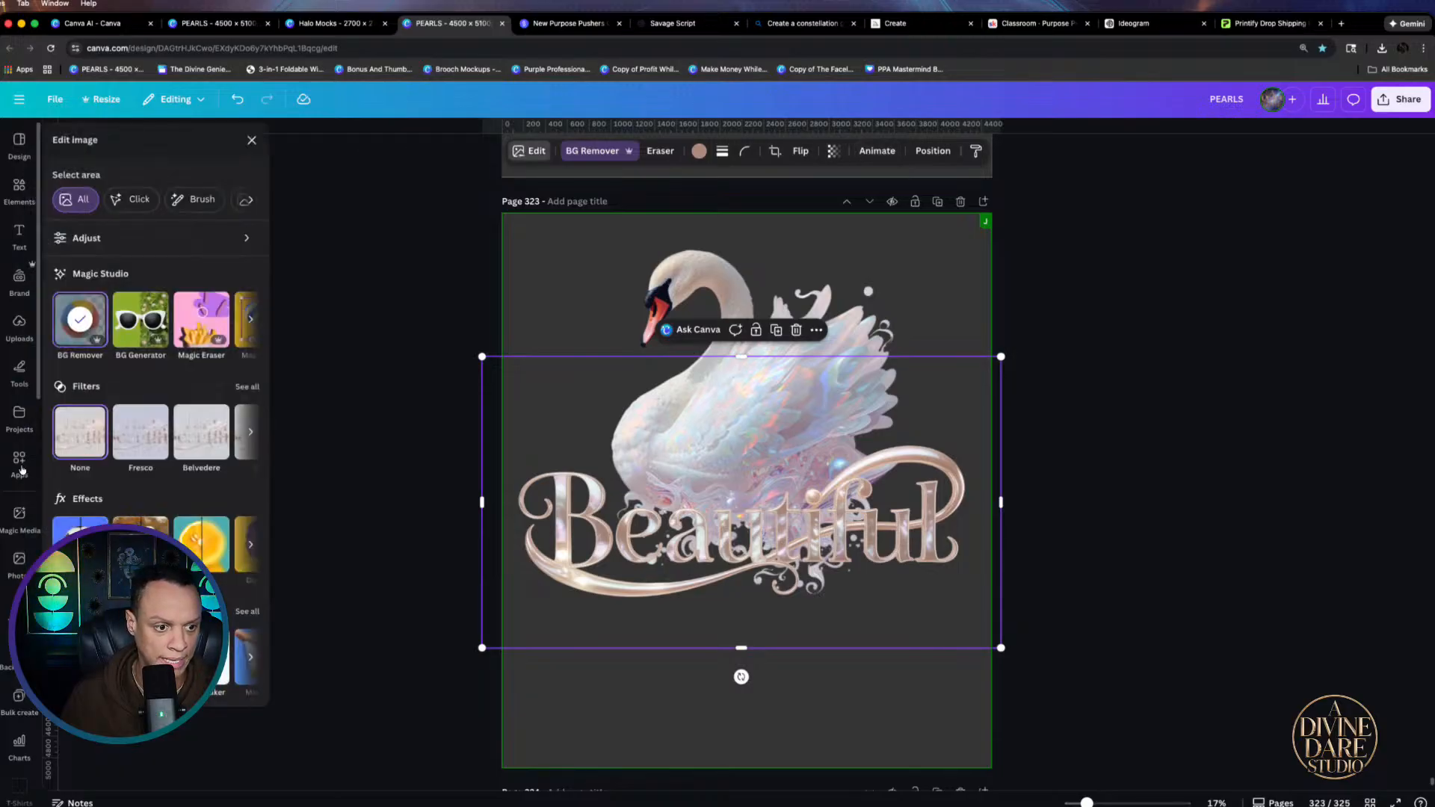
left_click(80, 546)
left_click(218, 304)
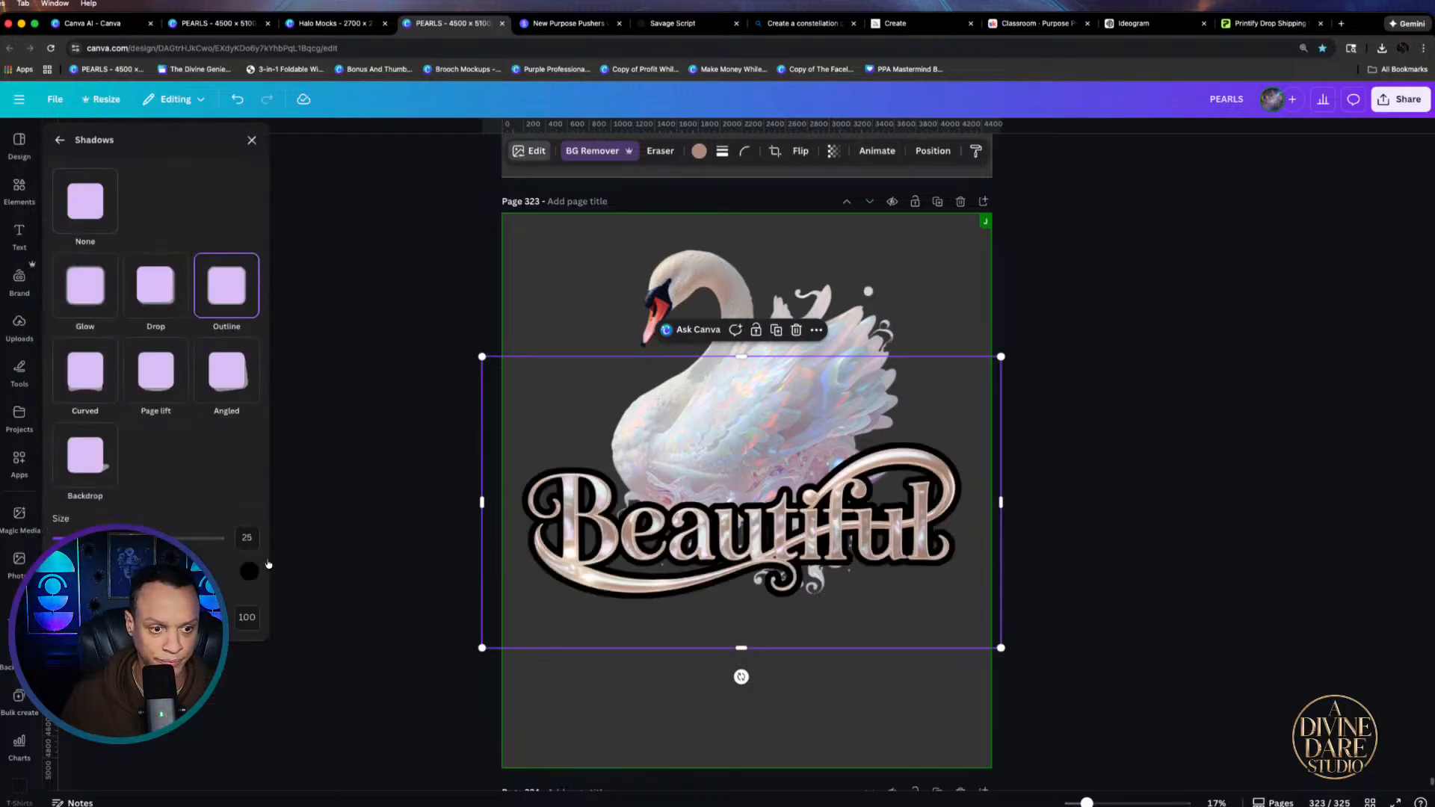
left_click(256, 578)
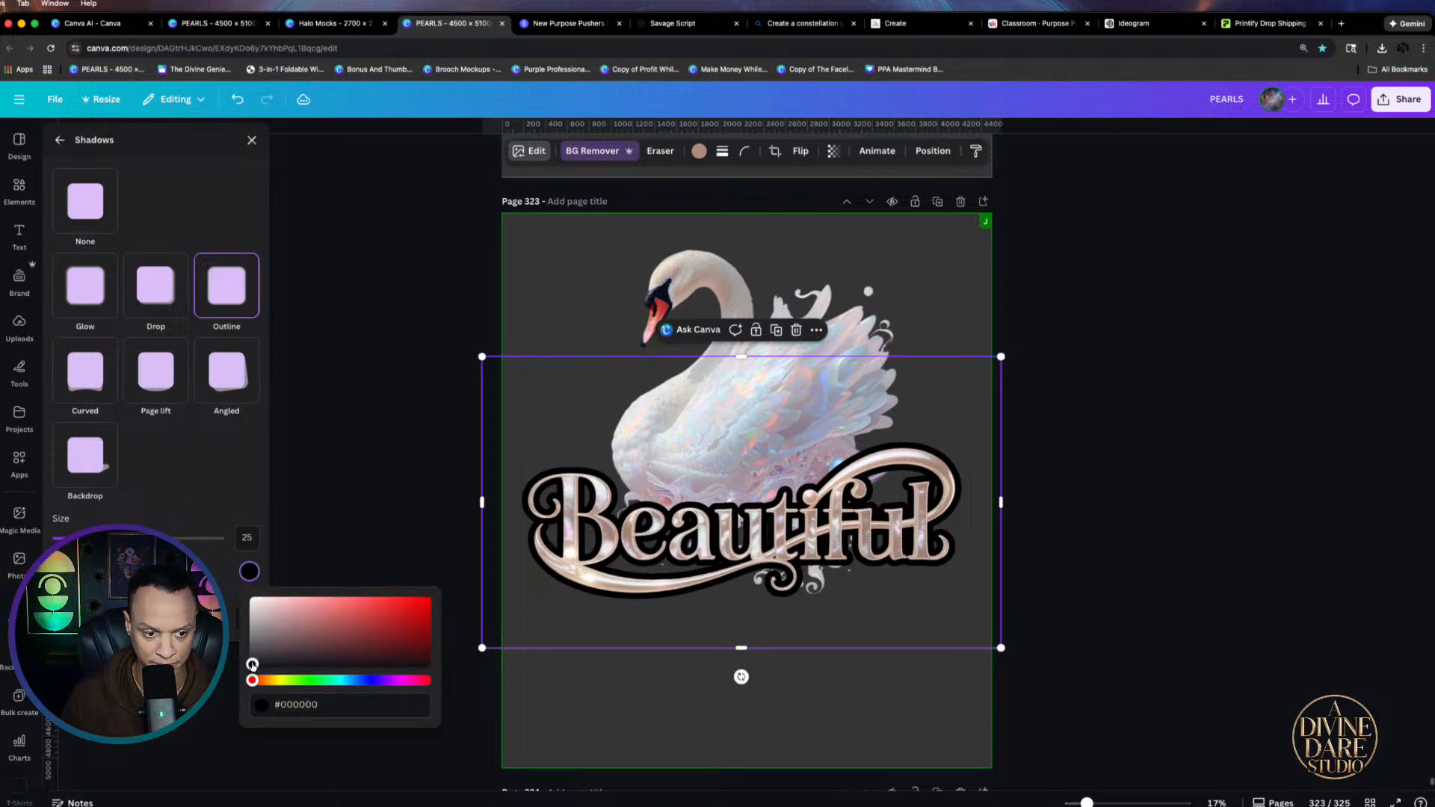
left_click_drag(252, 665, 299, 621)
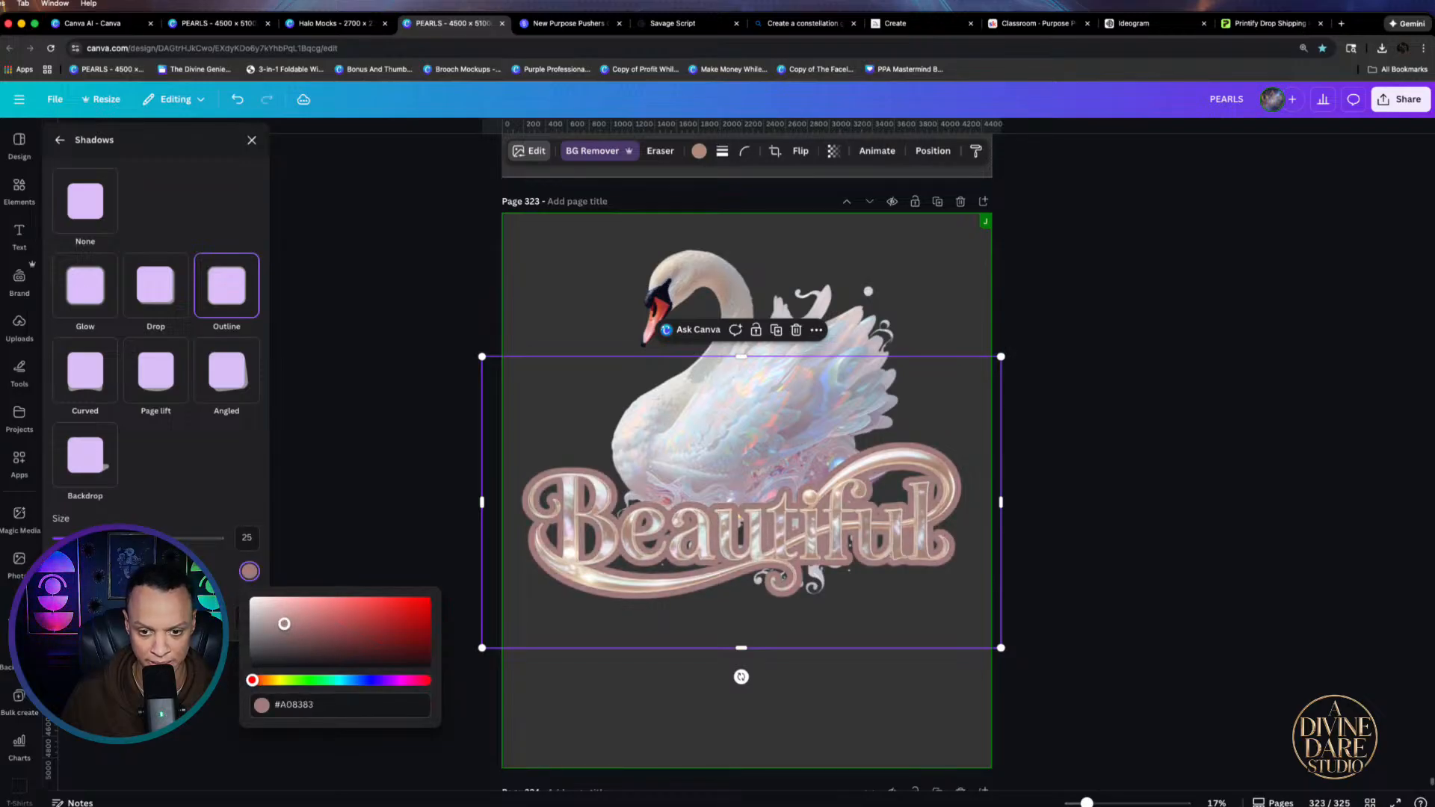
left_click_drag(95, 538, 75, 539)
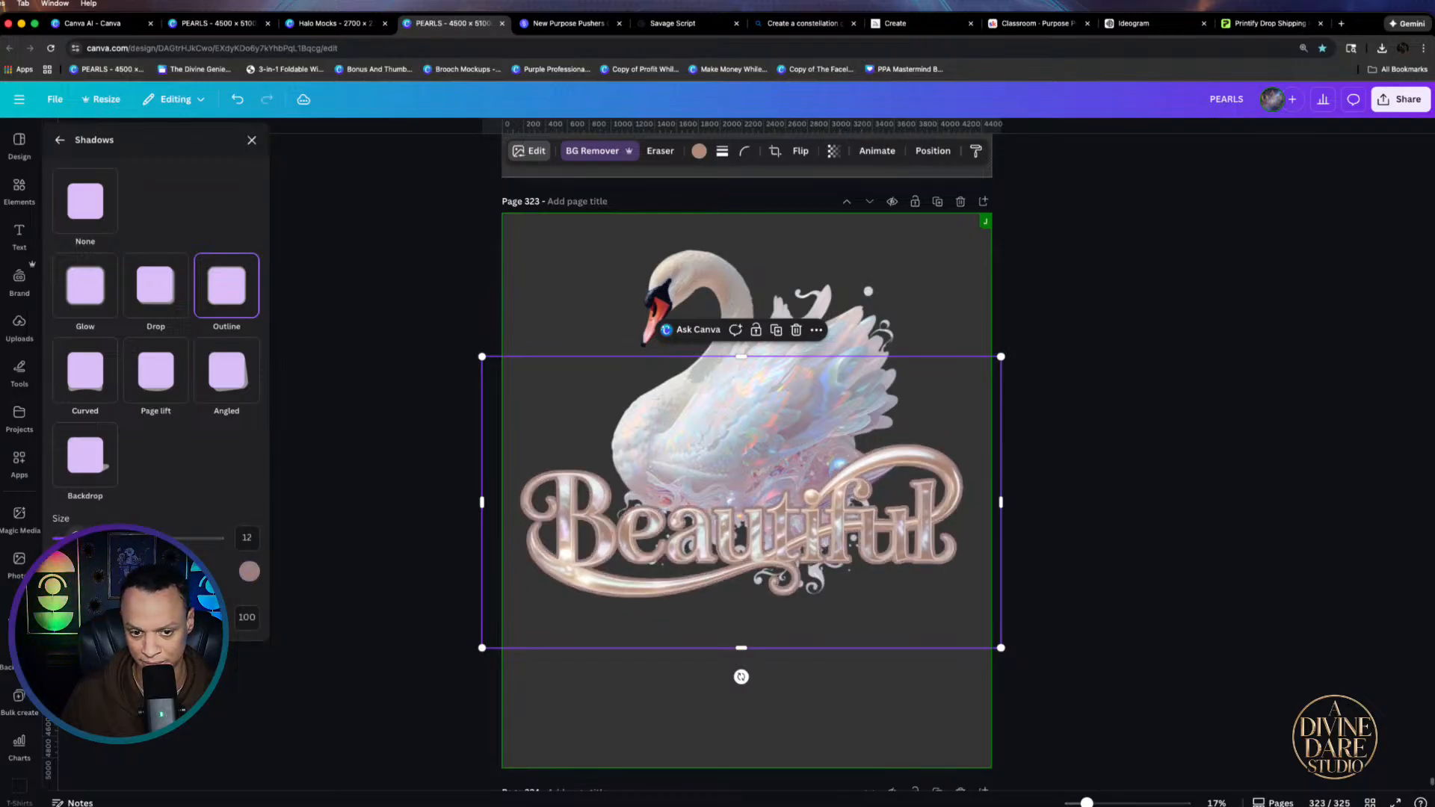
Nudge the lettering down and enlarge the swan, recentring it behind the word
left_click(742, 566)
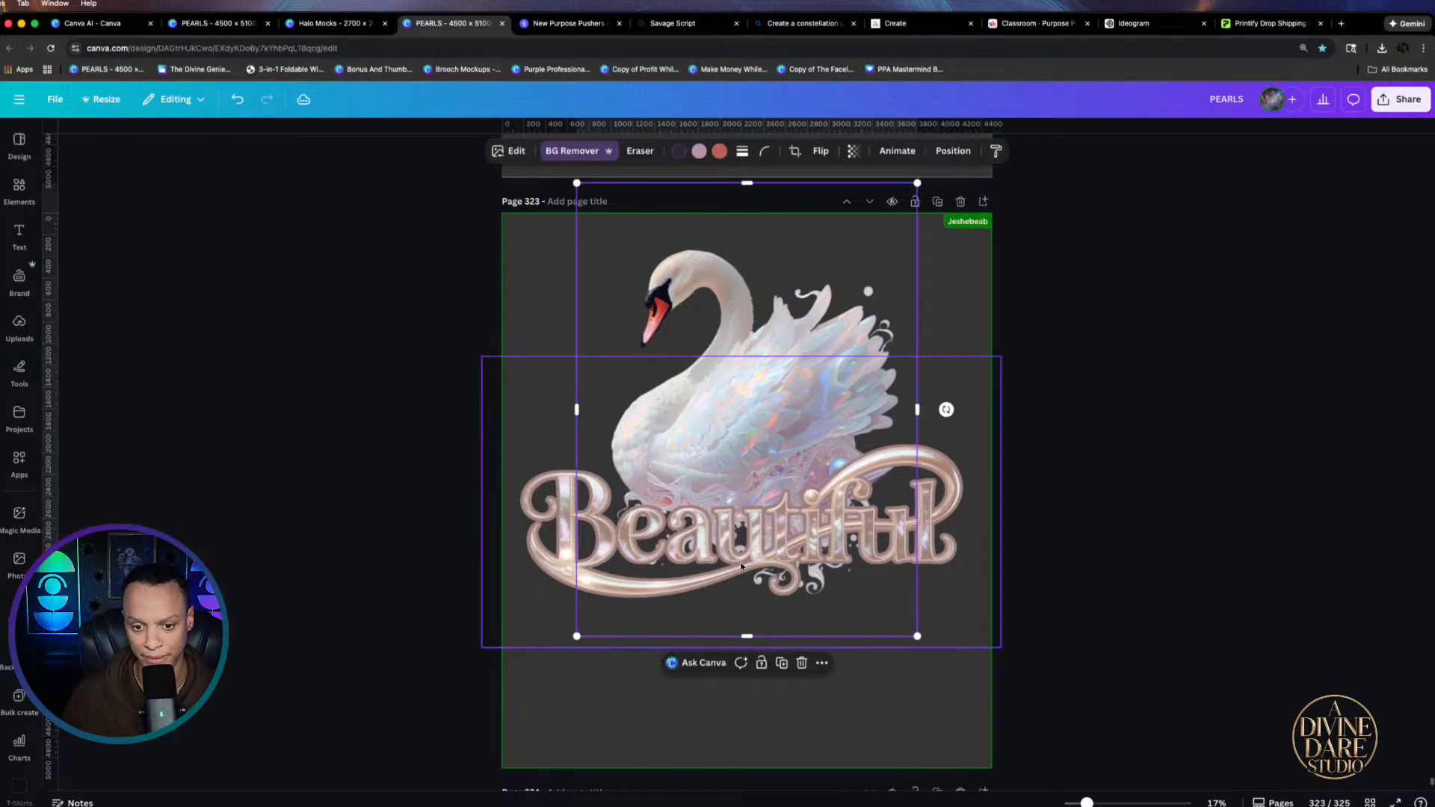
left_click_drag(554, 582, 557, 663)
left_click(579, 630)
left_click_drag(830, 305, 837, 305)
left_click(1210, 512)
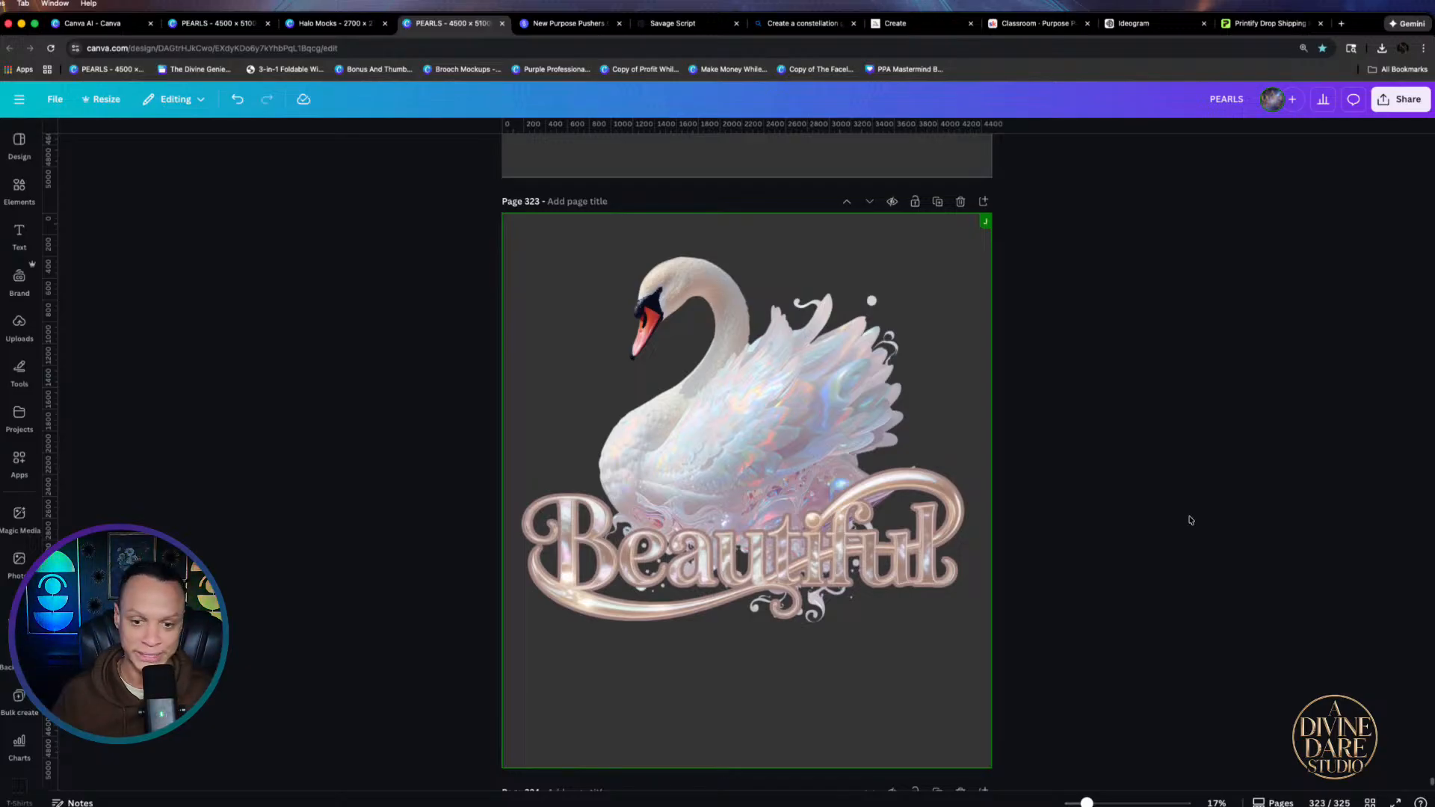
Copy the Beautiful lettering and remove the background from the left swan on page 324
scroll(669, 546, "down", 5)
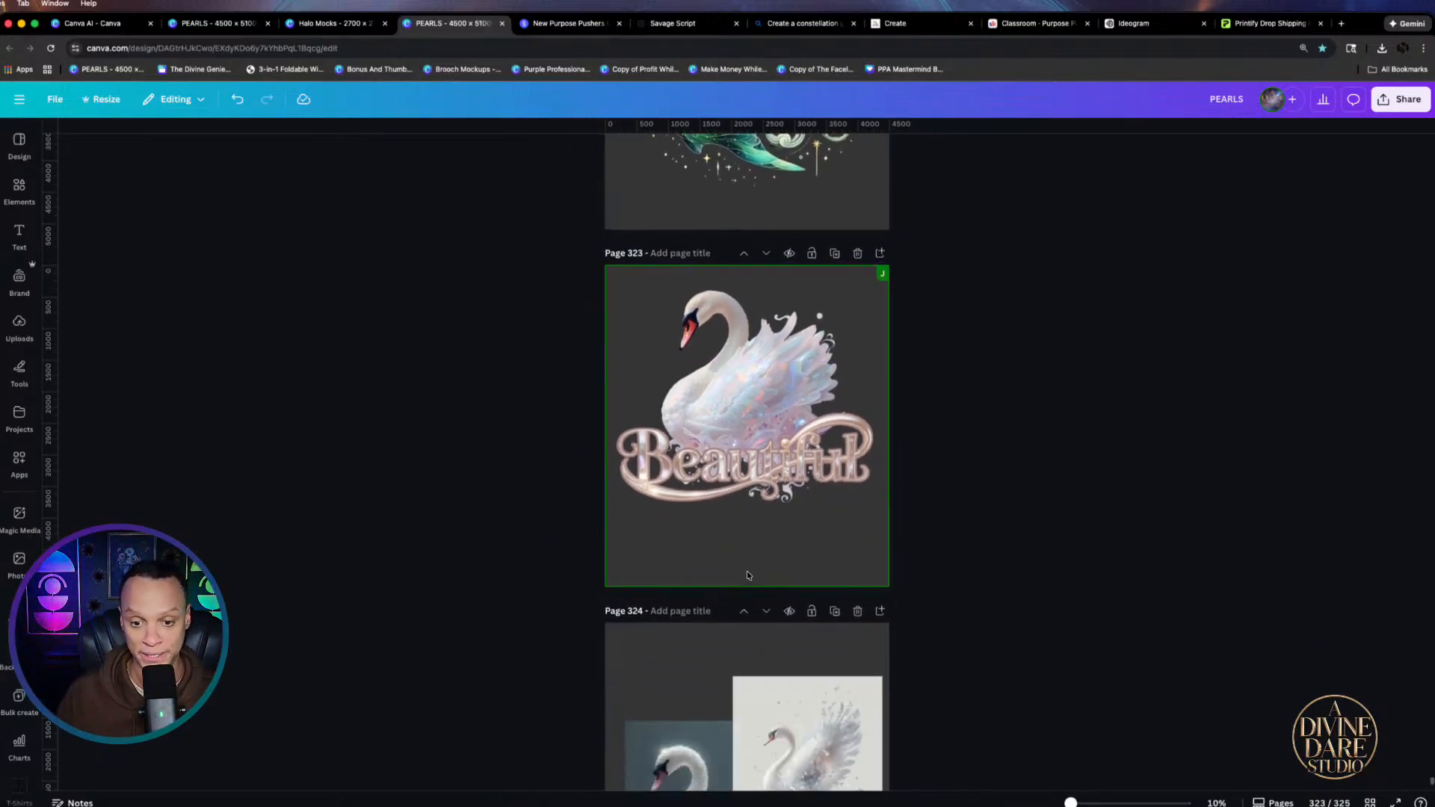
left_click(793, 454)
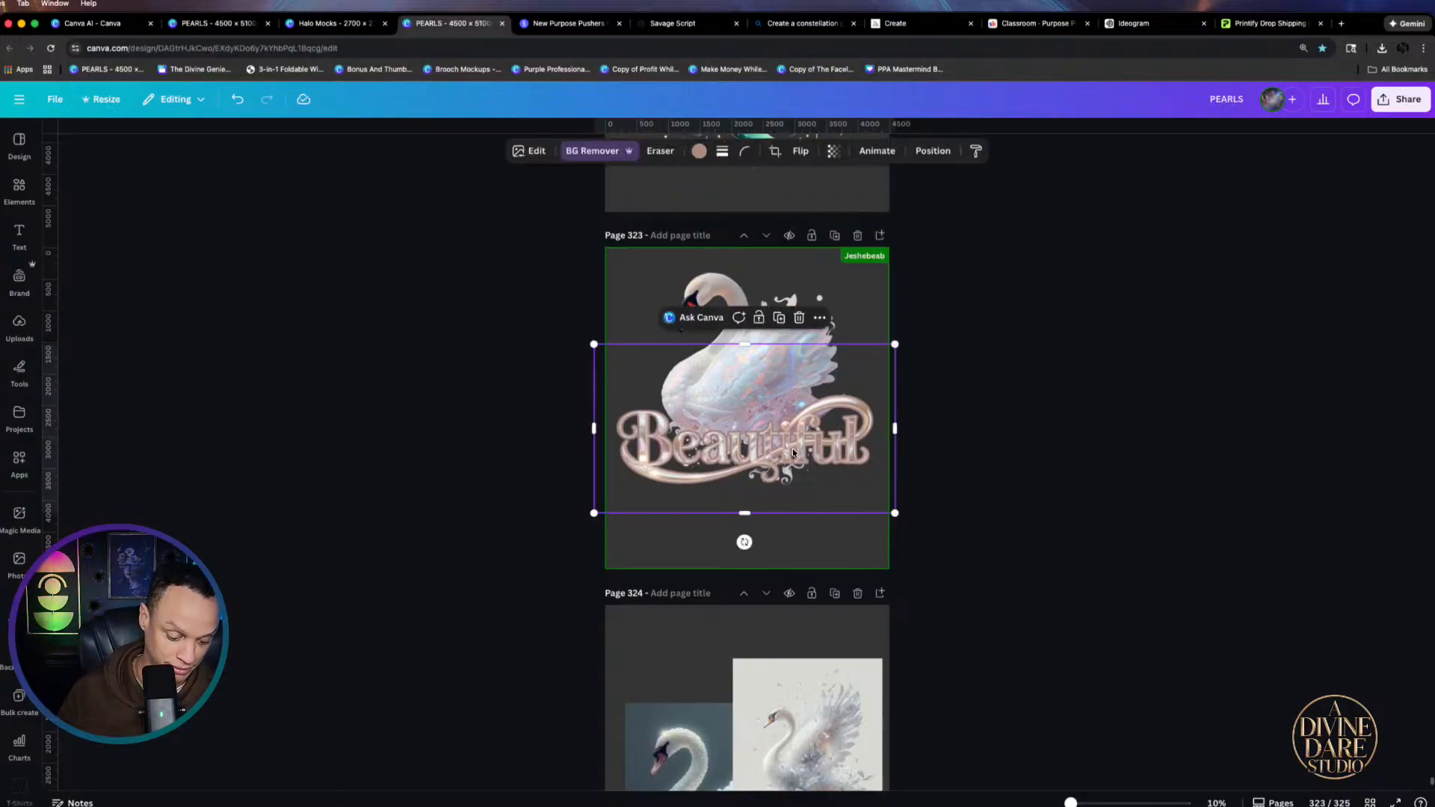
scroll(933, 648, "down", 3)
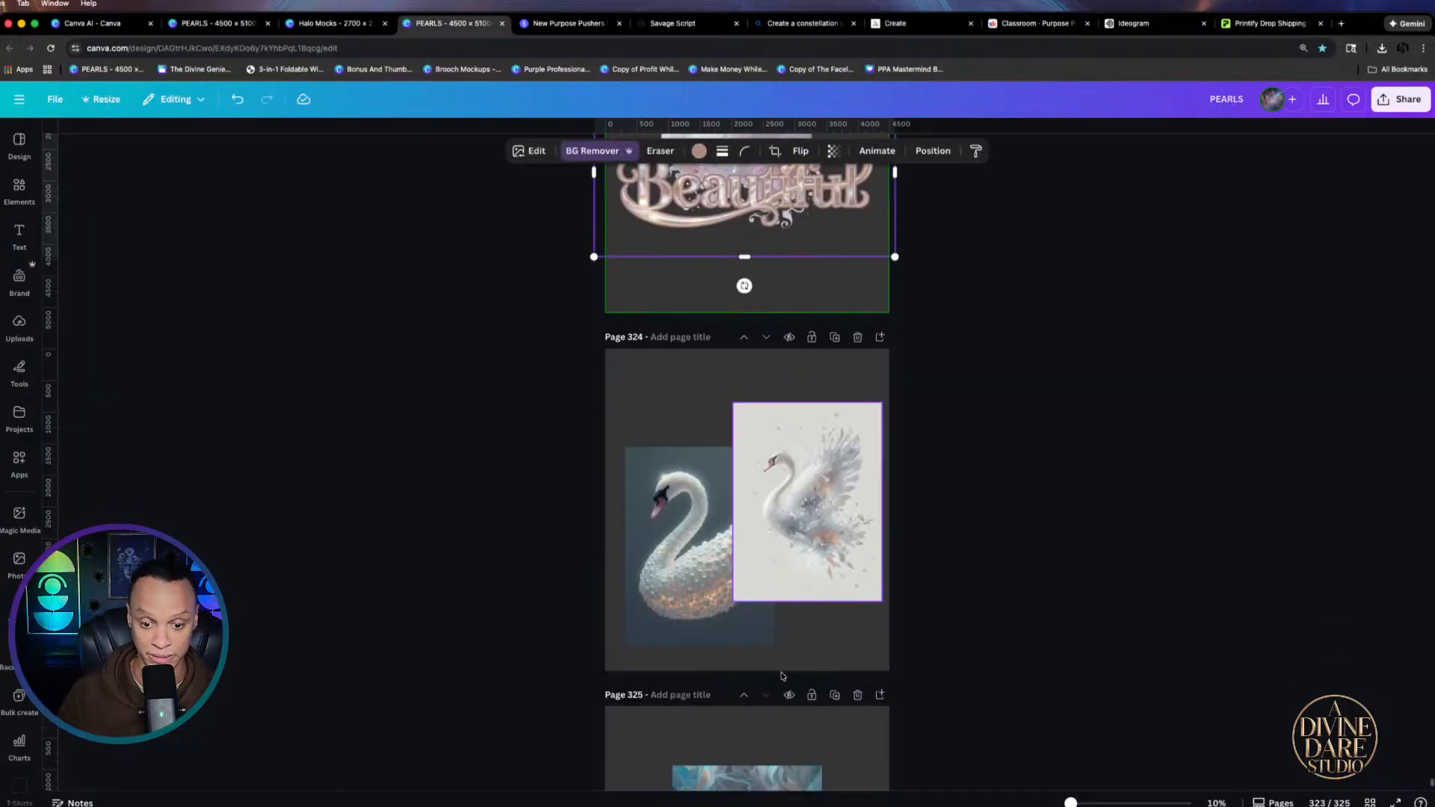
left_click(694, 536)
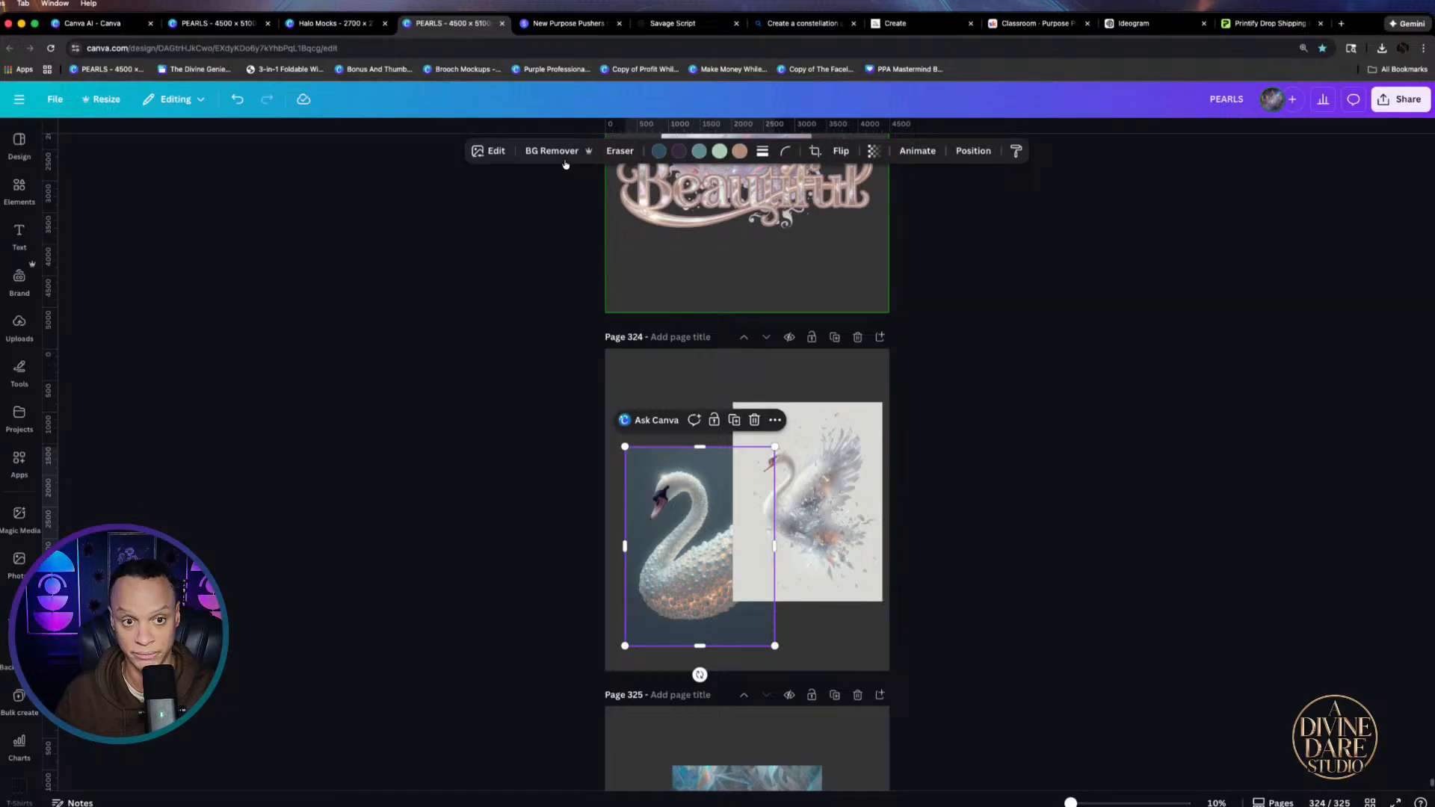
left_click(557, 152)
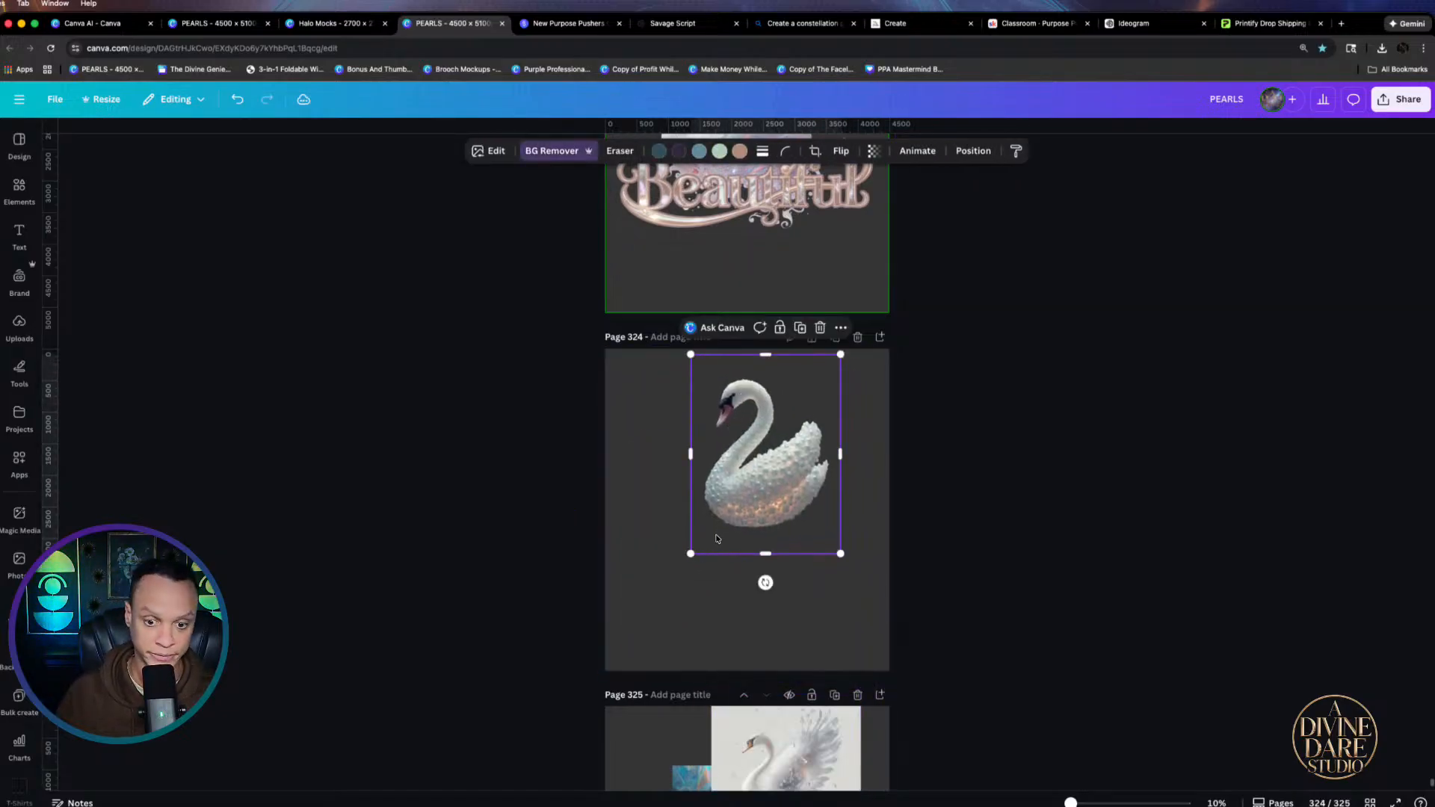
Paste the Beautiful lettering onto page 324 and enlarge the swan, centred above it
left_click(703, 608)
key("super+v")
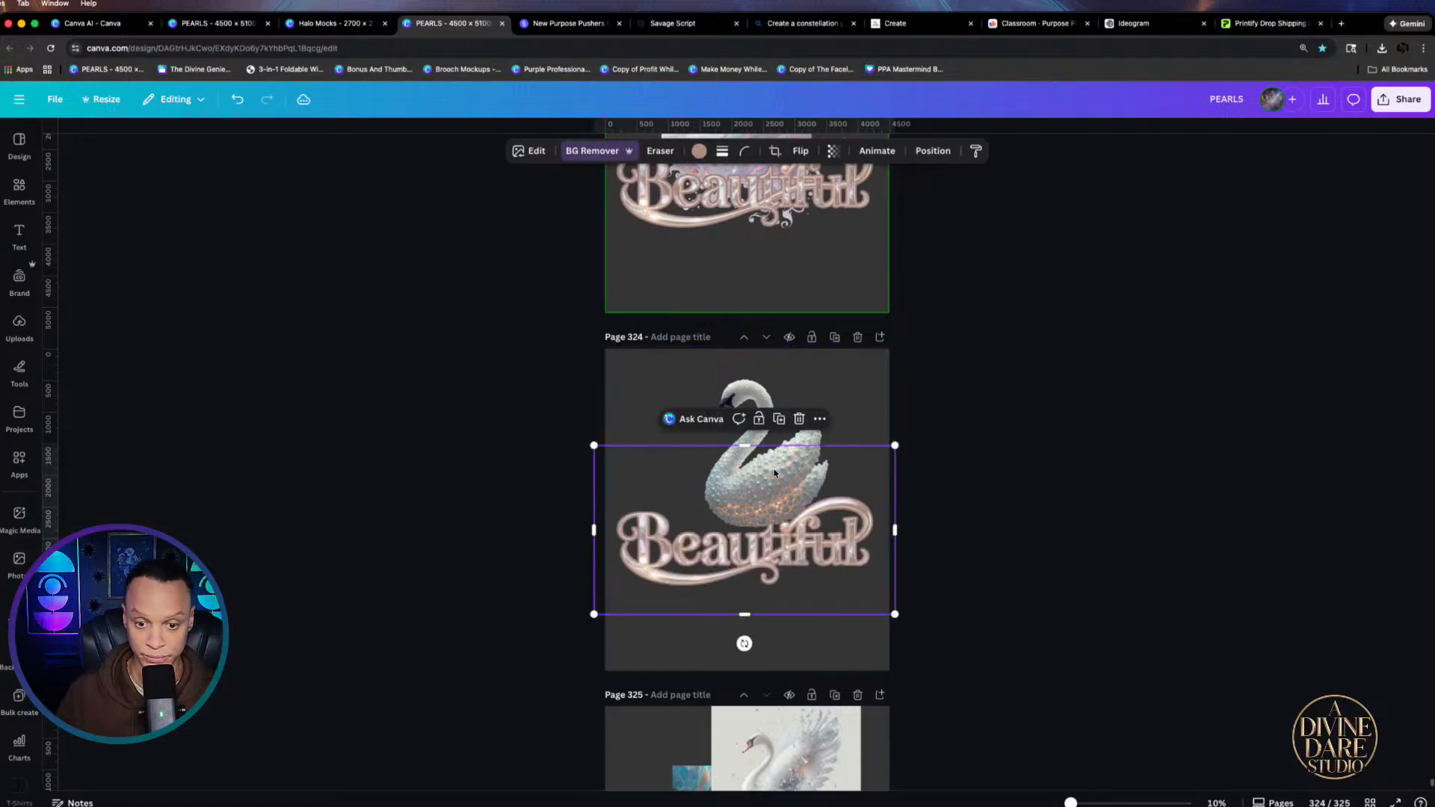
left_click_drag(784, 367, 780, 366)
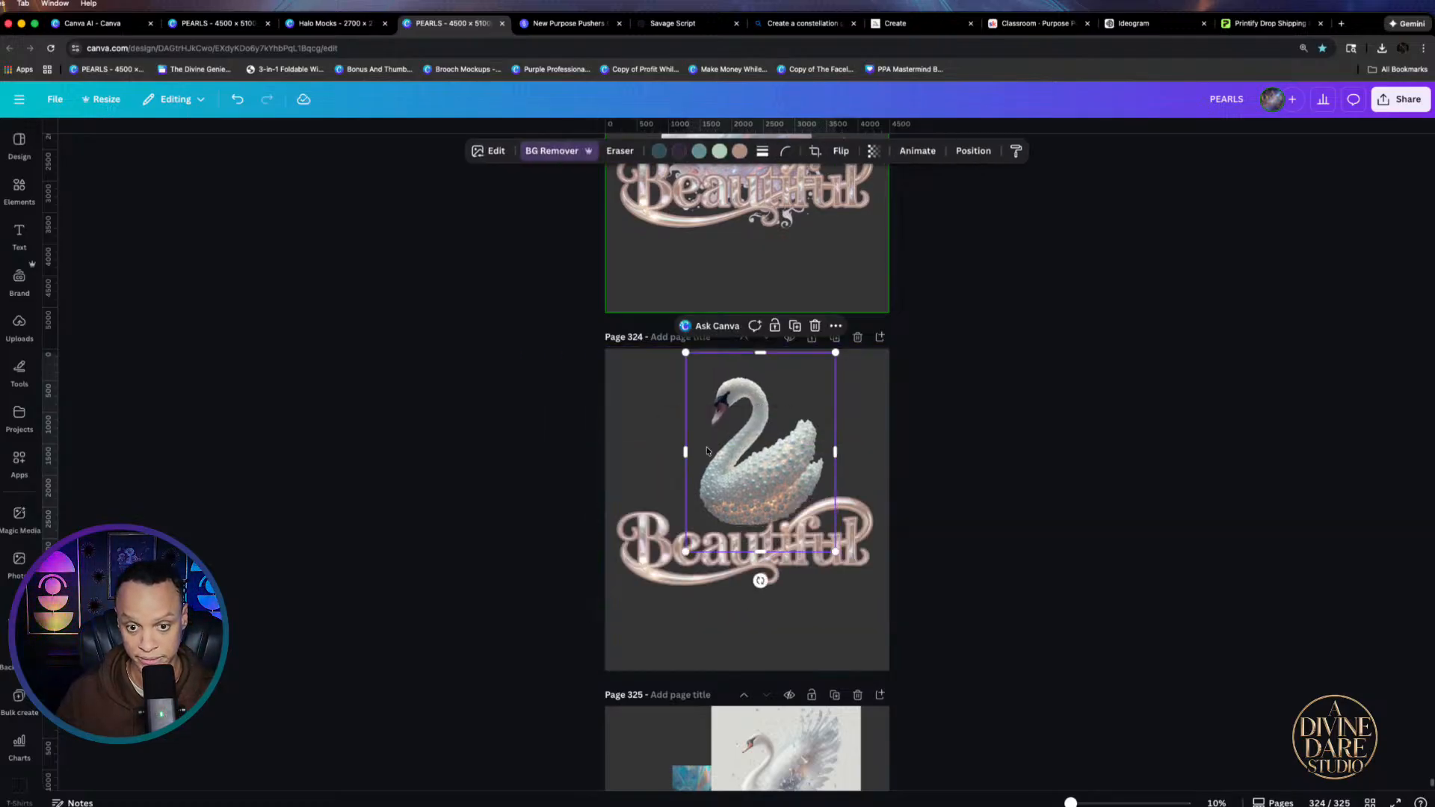
left_click_drag(686, 552, 657, 564)
mouse_move(758, 487)
left_mouse_down()
mouse_move(735, 484)
mouse_move(750, 479)
left_mouse_up()
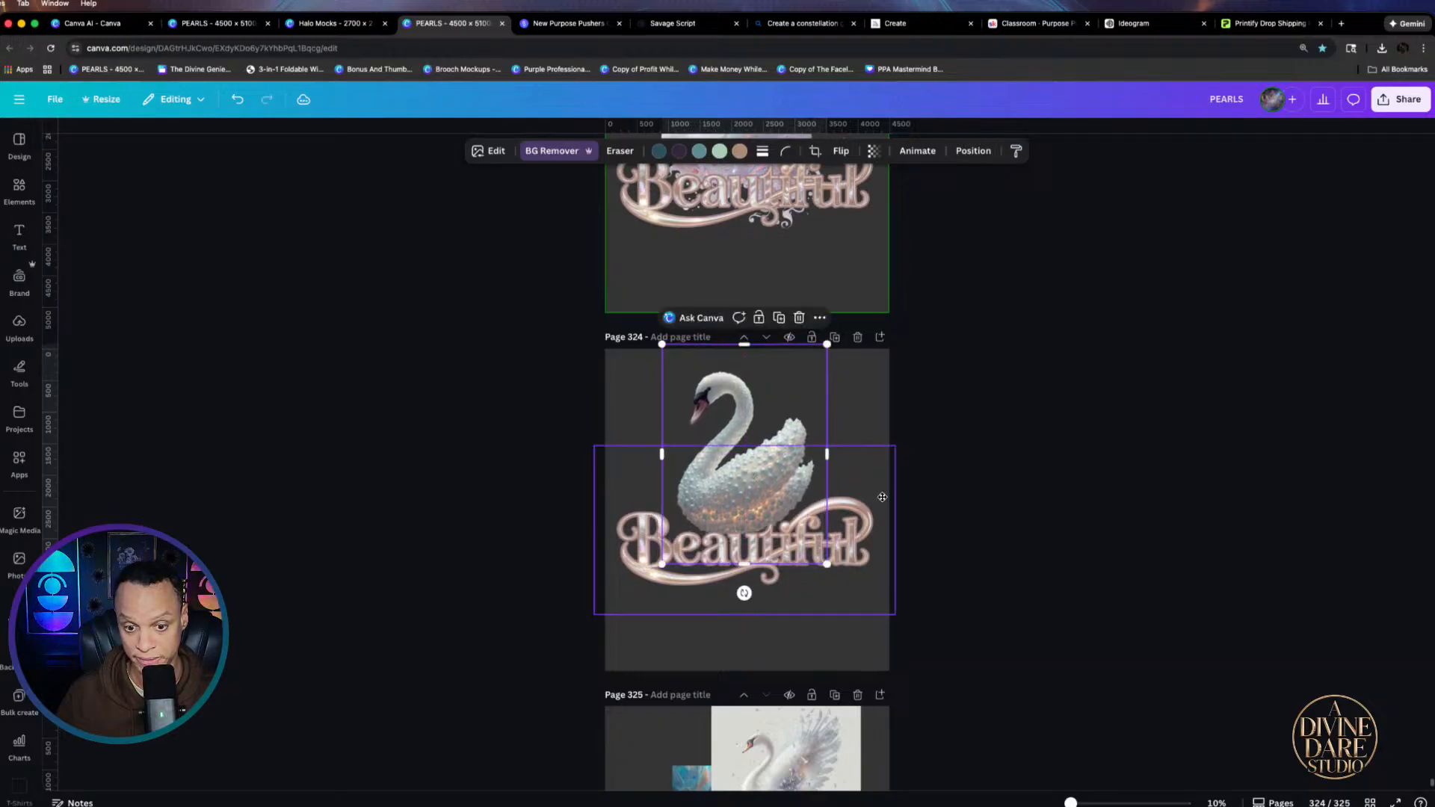
Add page 326 and drag the blue swan from page 325 onto it
scroll(662, 655, "down", 4)
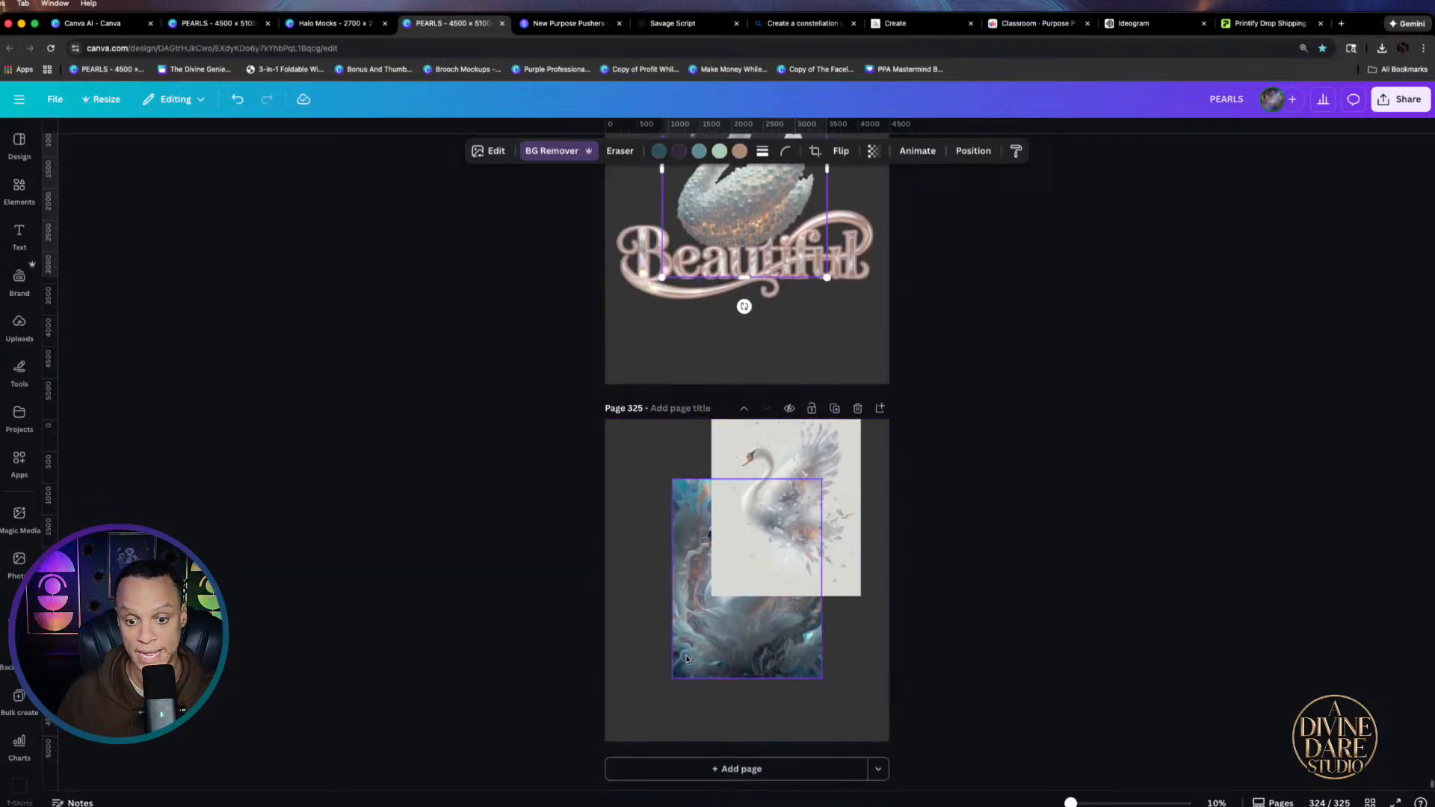
left_click(767, 640)
left_click(930, 594)
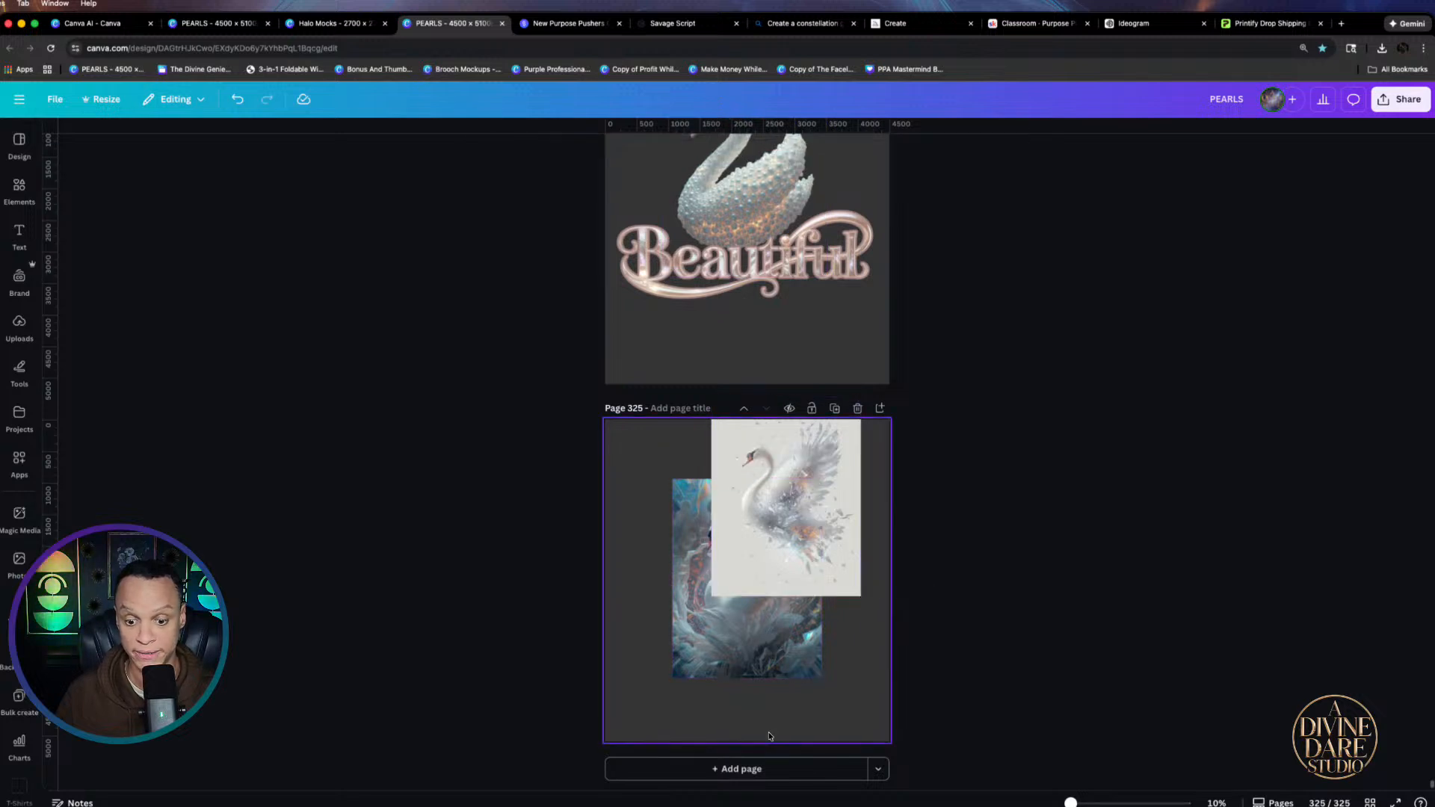
left_click(737, 771)
left_click(694, 313)
left_click_drag(694, 314, 685, 637)
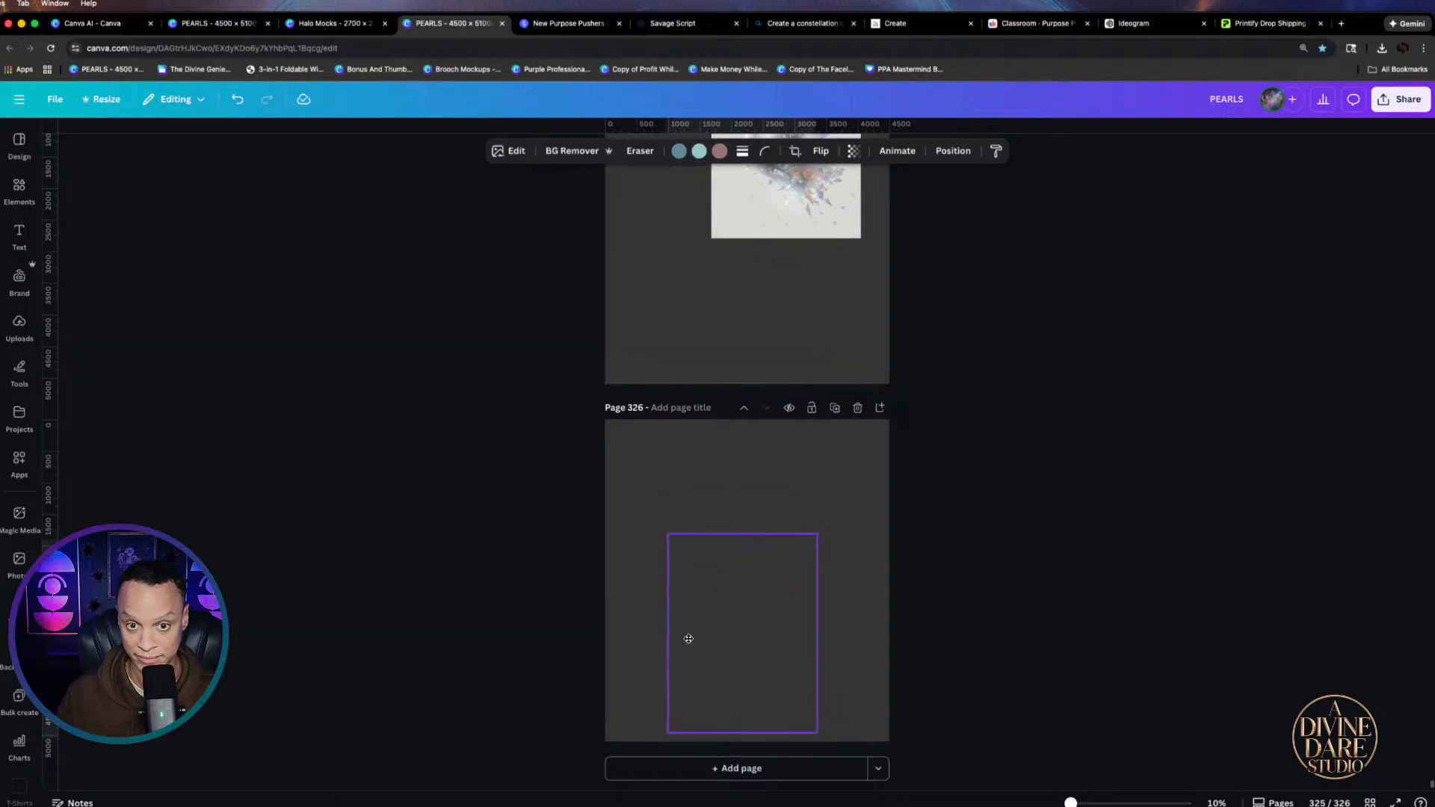
scroll(685, 598, "up", 4)
Remove the white swan's background on page 325, then enlarge and centre it
left_click(768, 512)
left_click_drag(768, 512, 729, 586)
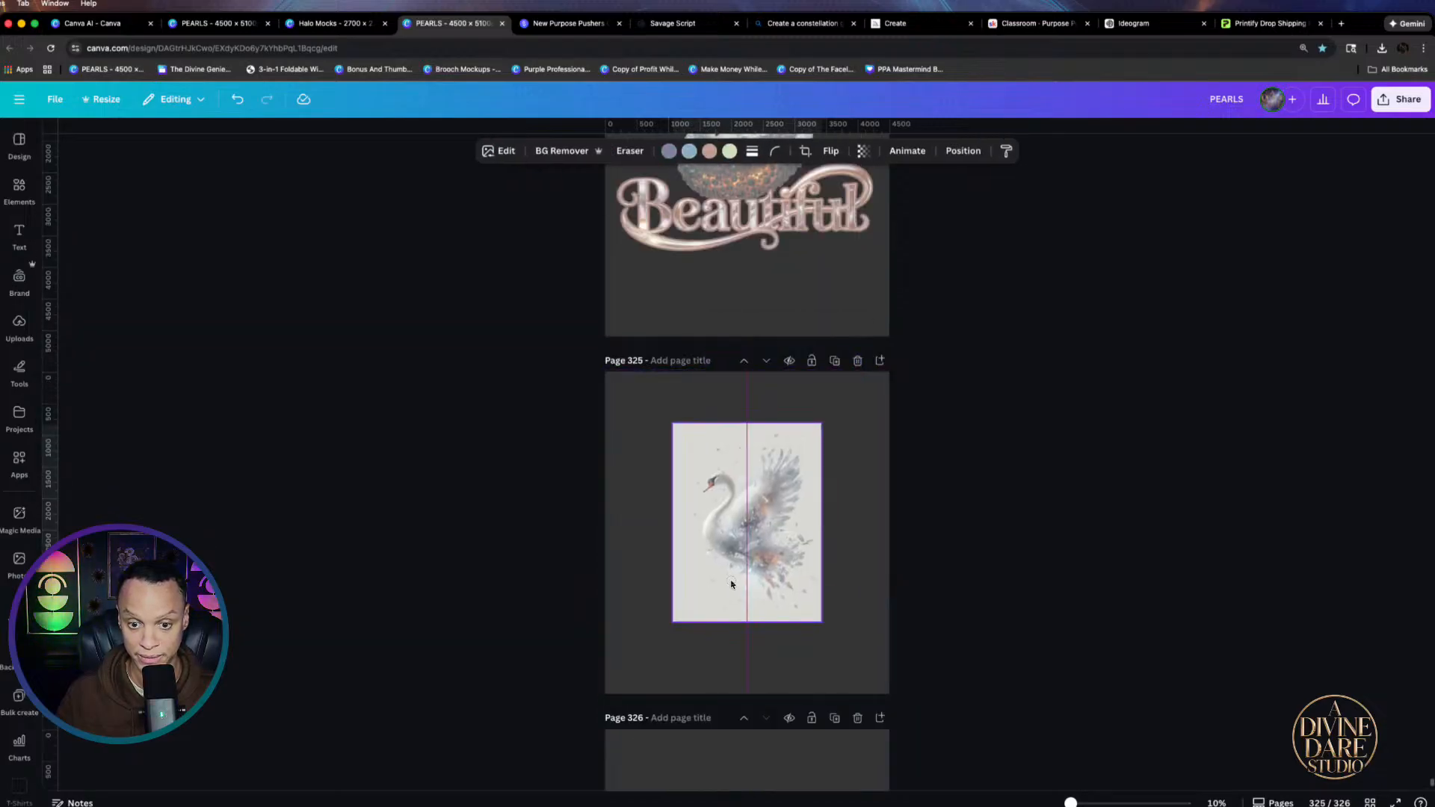
left_click(562, 150)
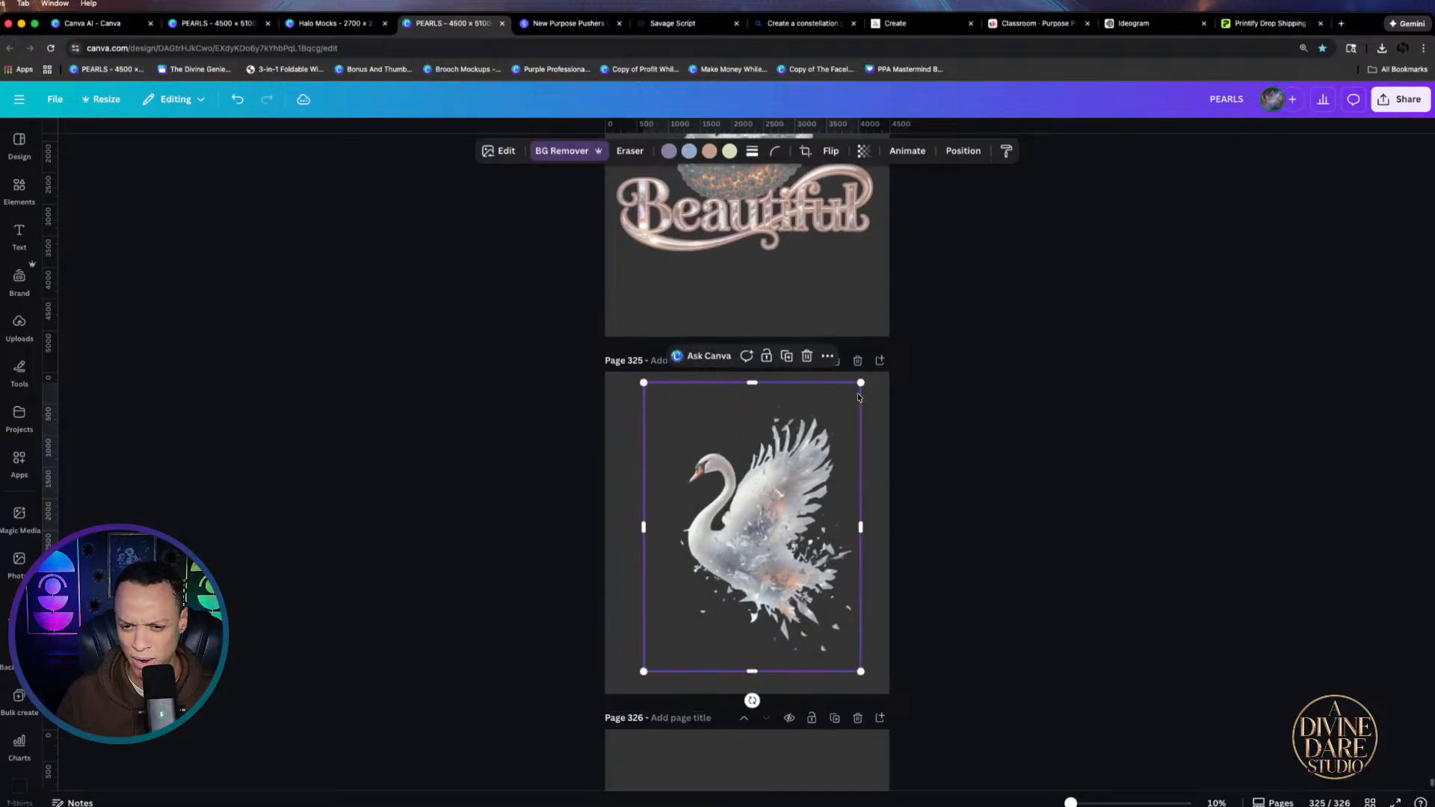
left_click_drag(860, 383, 957, 356)
left_click_drag(802, 466, 767, 504)
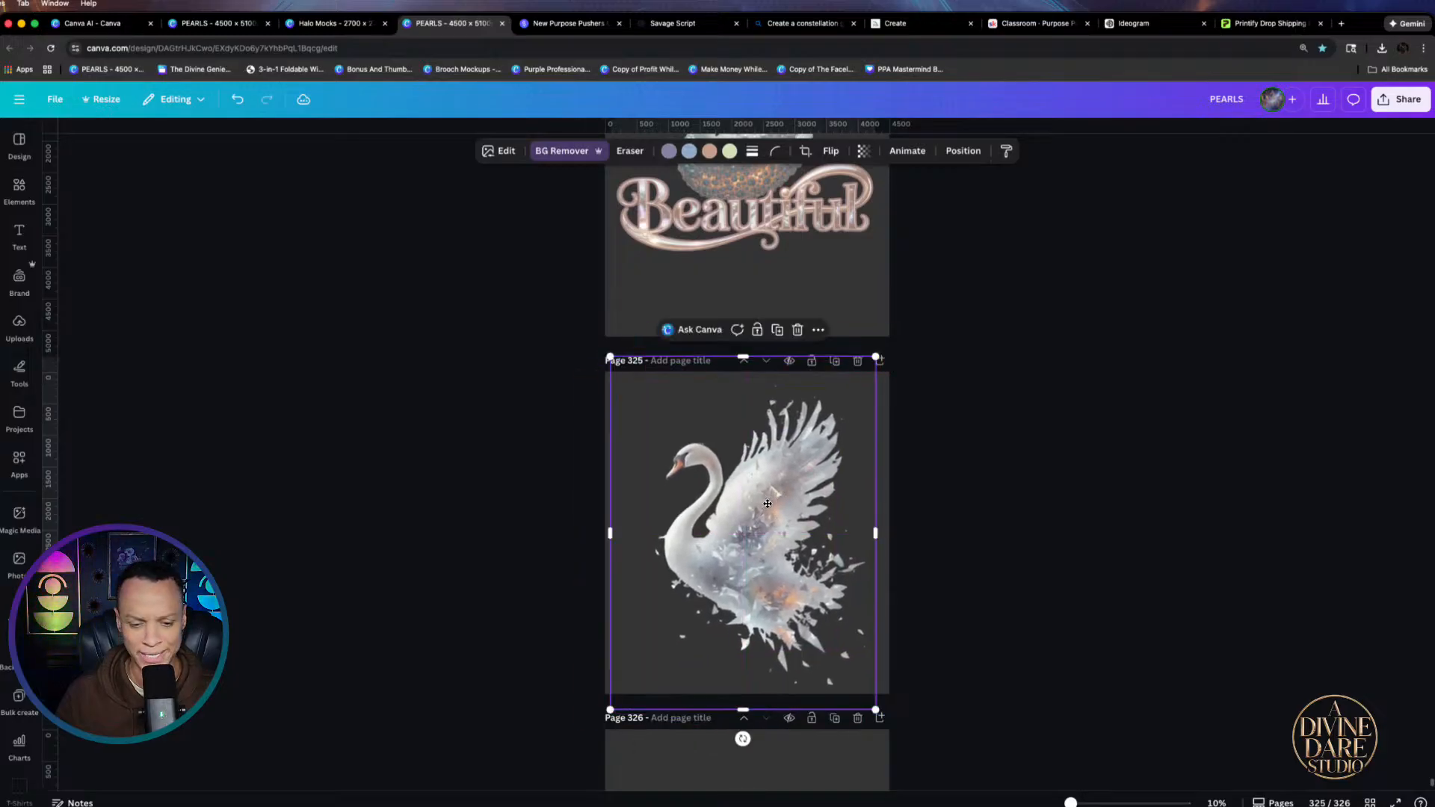
scroll(689, 441, "up", 5)
scroll(679, 460, "down", 5)
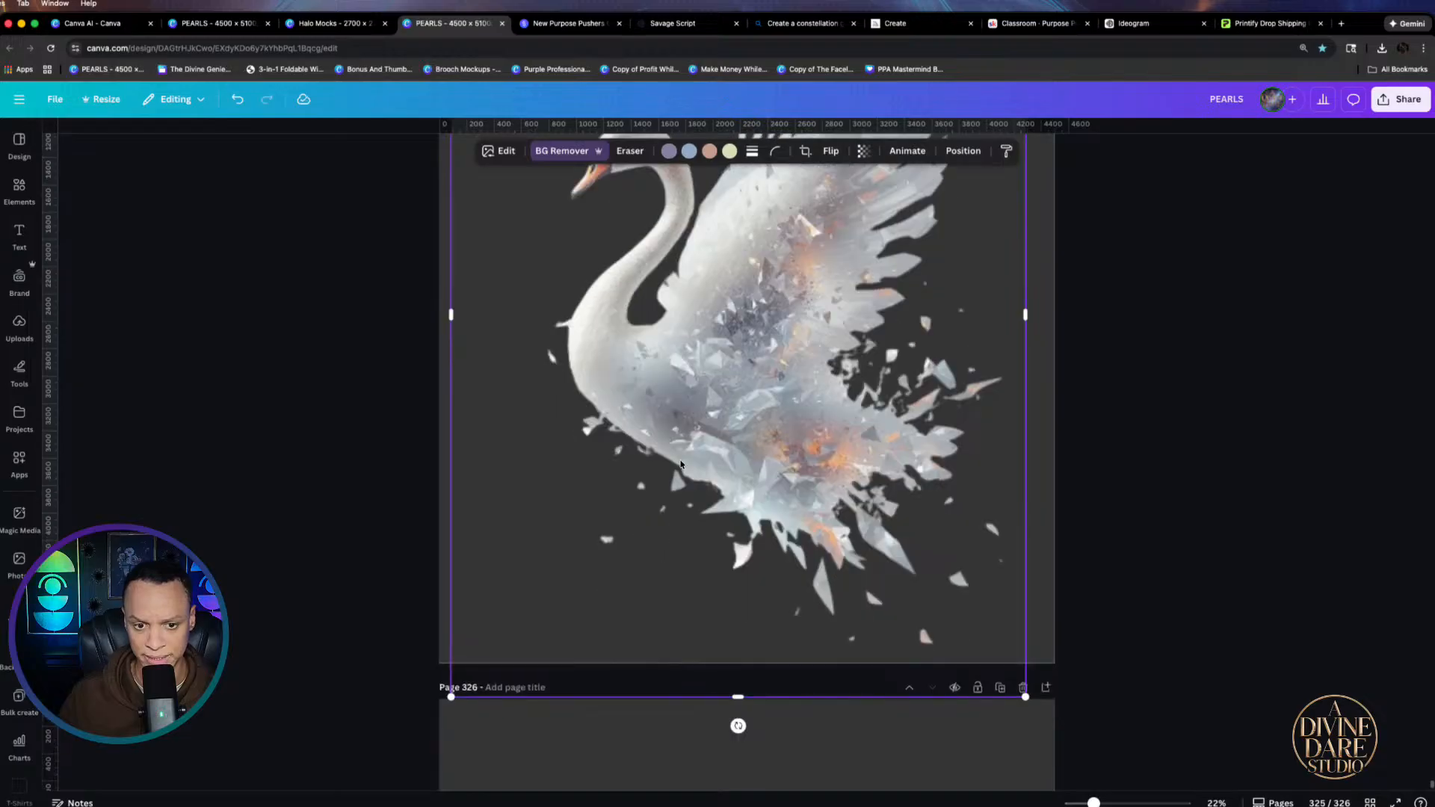
scroll(676, 467, "down", 3)
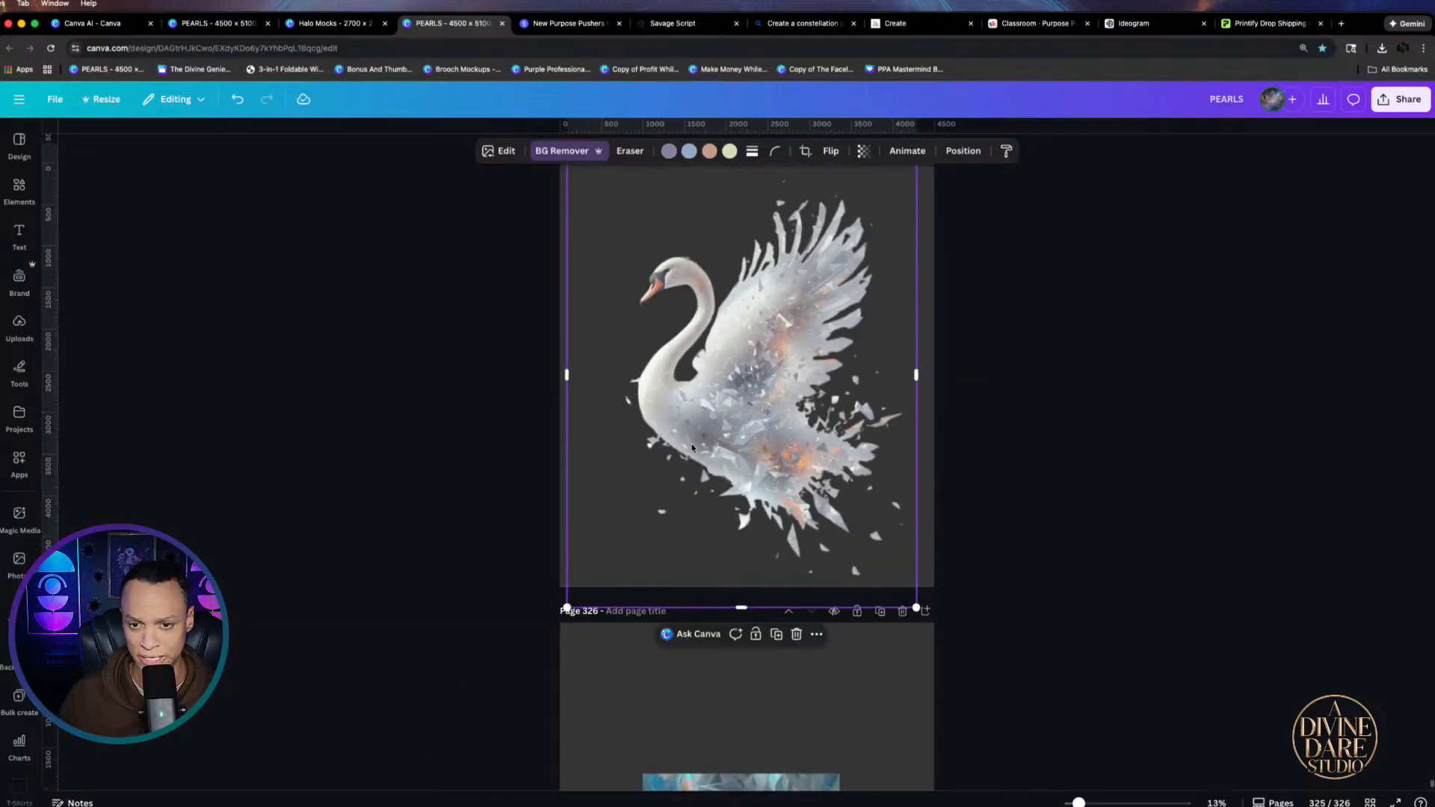
left_click_drag(747, 409, 741, 402)
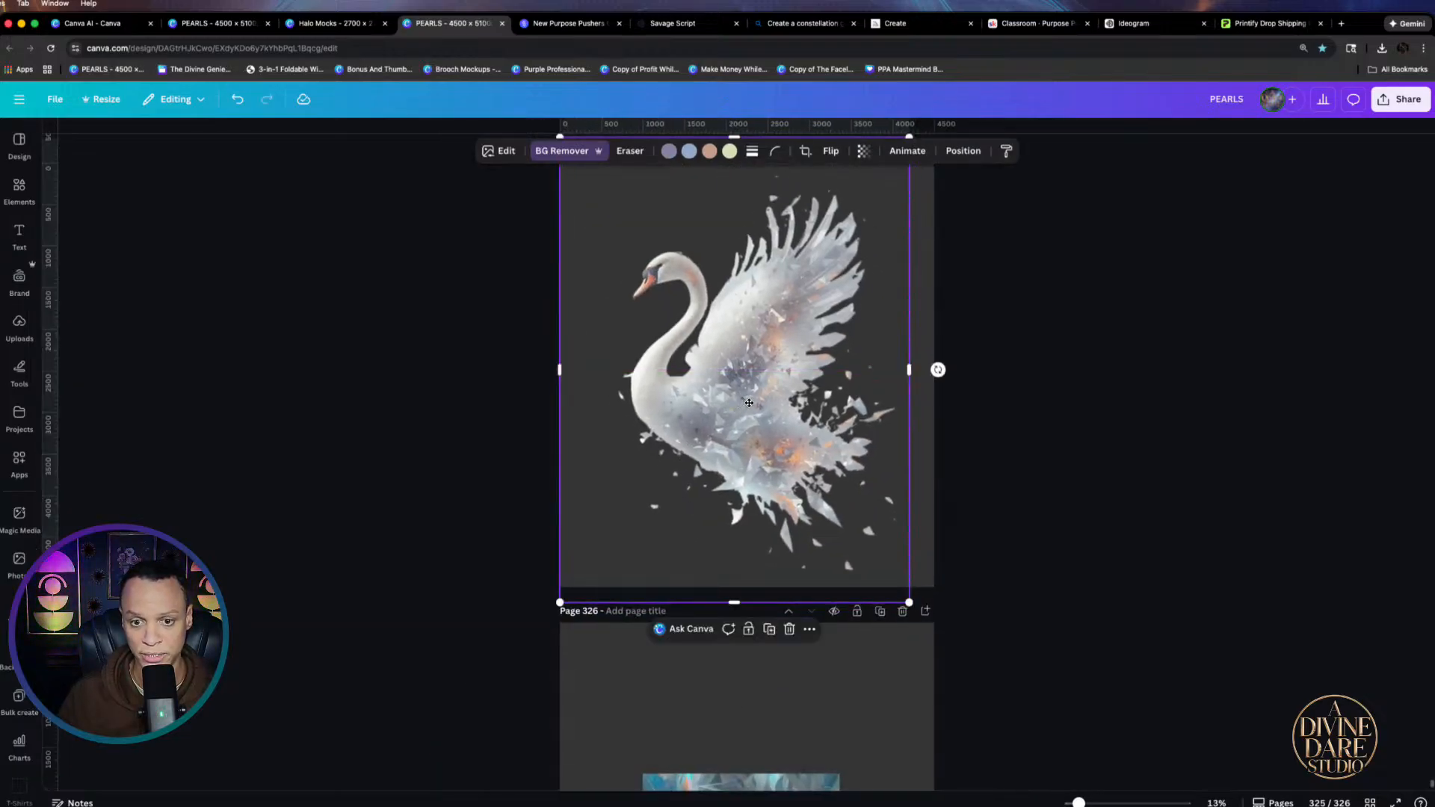
scroll(748, 405, "down", 4)
scroll(748, 408, "up", 4)
scroll(747, 423, "down", 4)
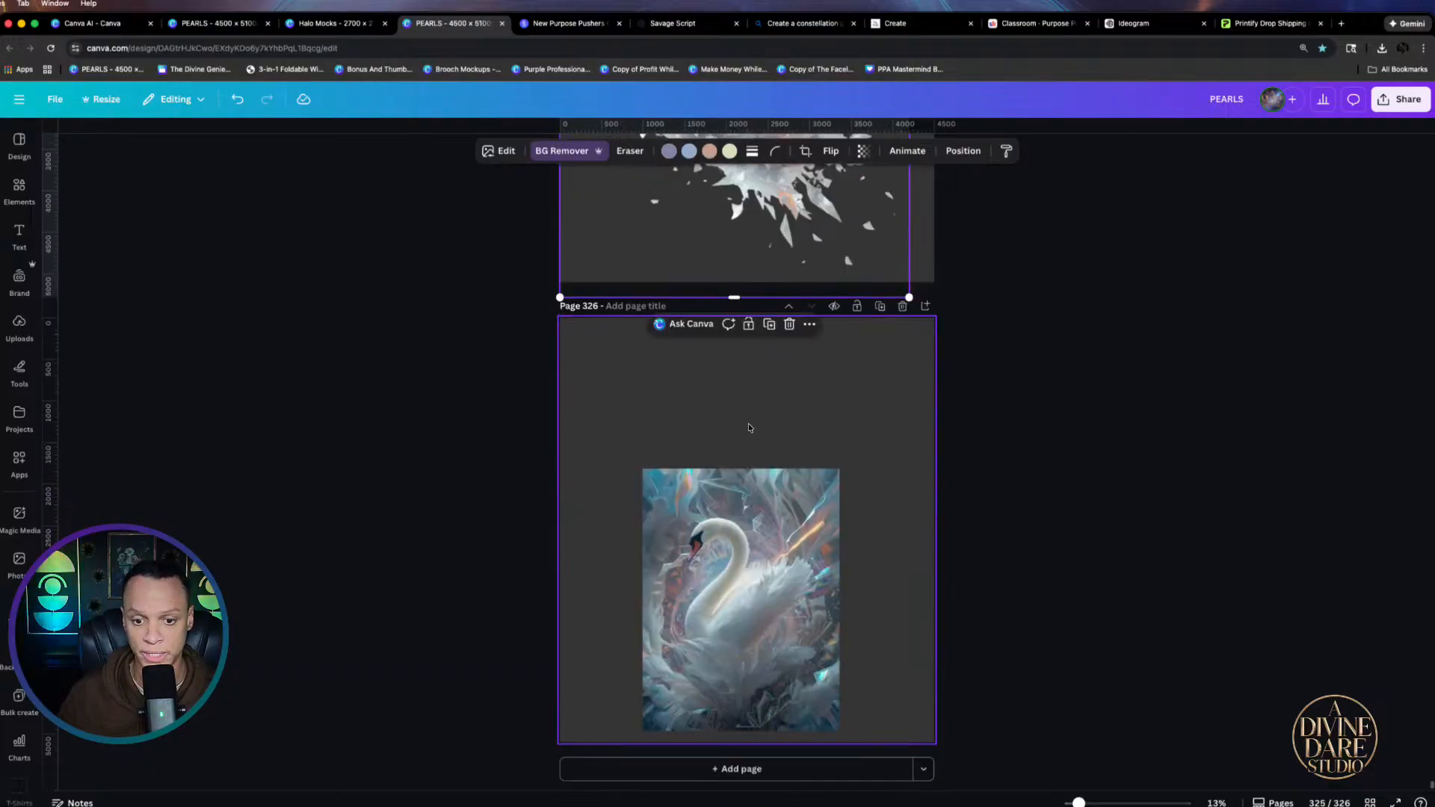
Move the blue swan up and enlarge it to nearly fill page 326
left_click(754, 494)
left_click_drag(754, 494, 754, 407)
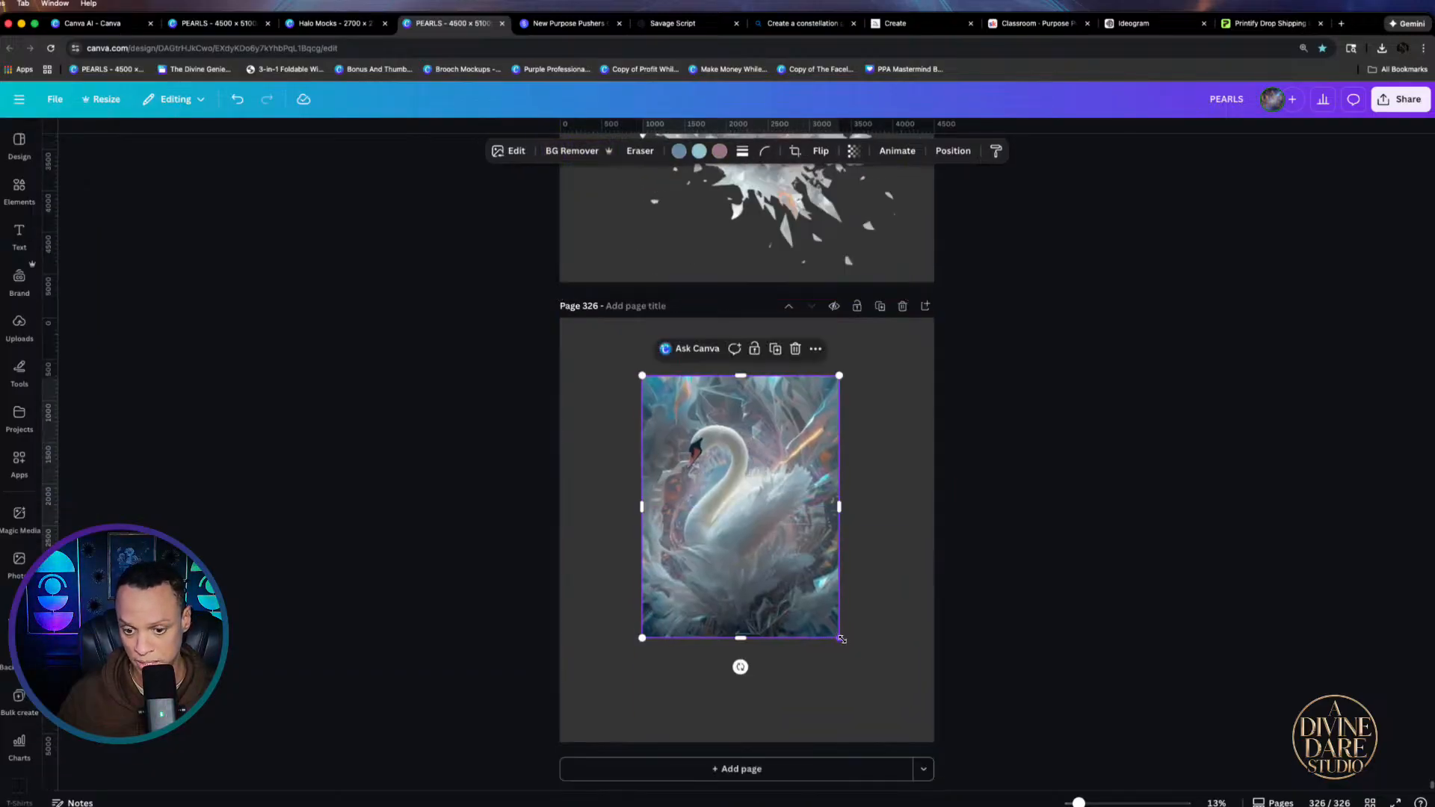
left_click_drag(844, 639, 788, 582)
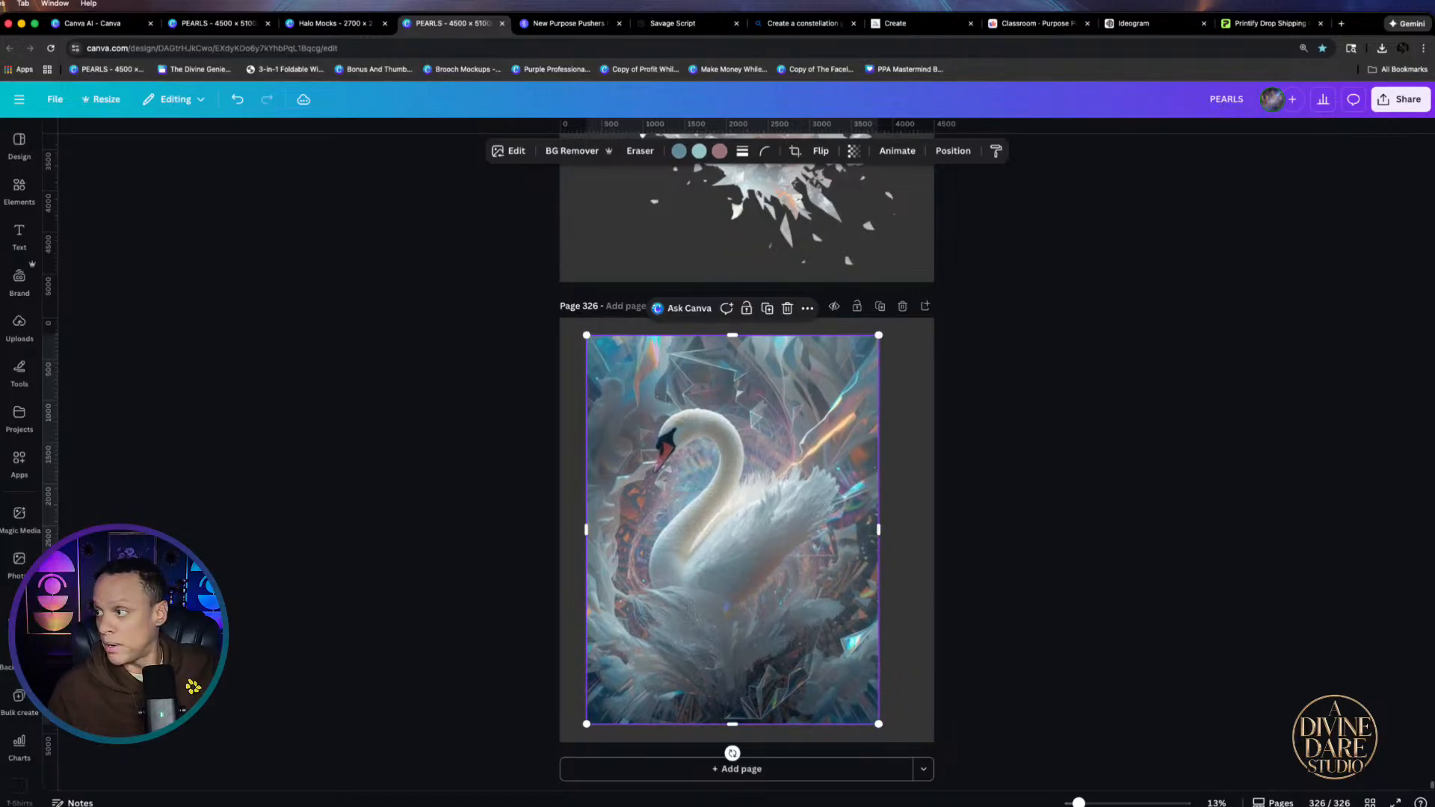